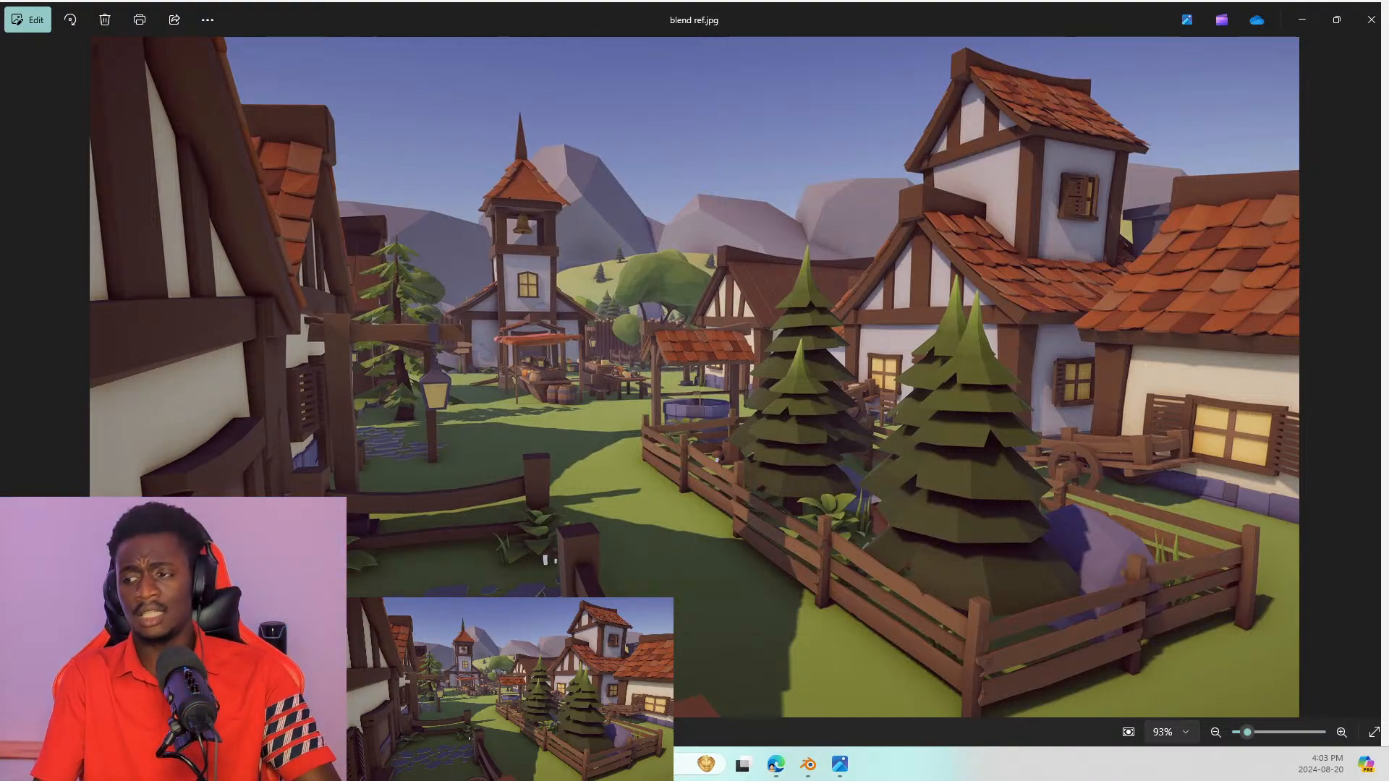
Step: Close the reference image, switch to Blender and open the recent file Trees modules.blend
left_click(1371, 19)
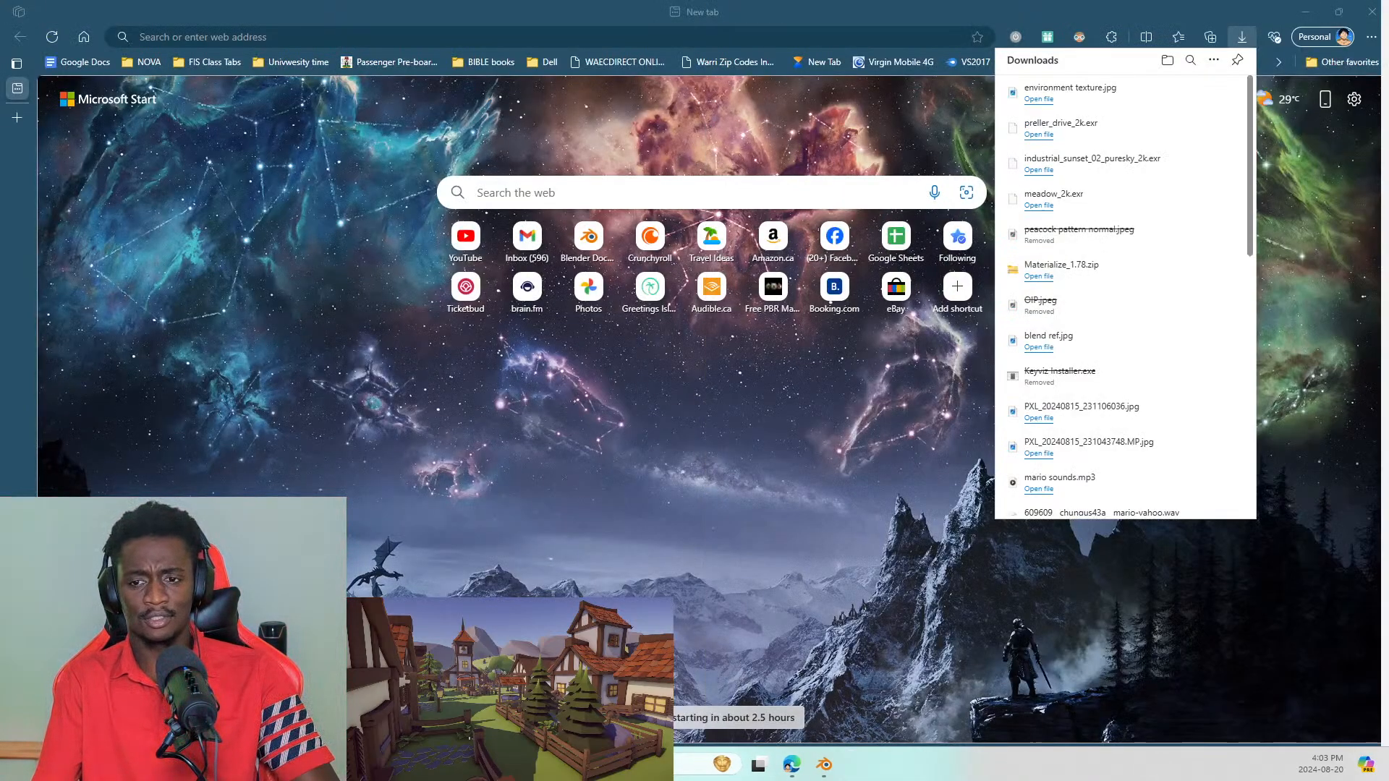
left_click(233, 230)
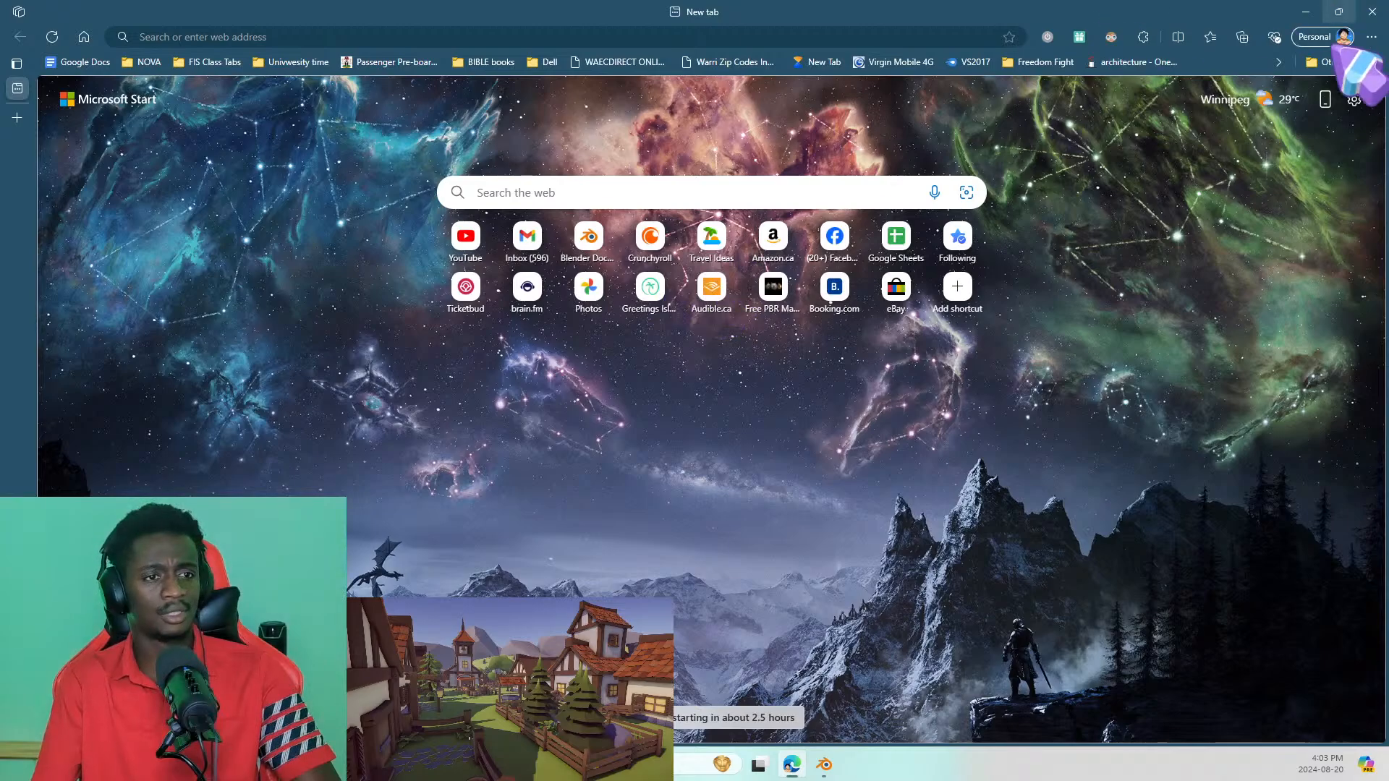
left_click(1305, 12)
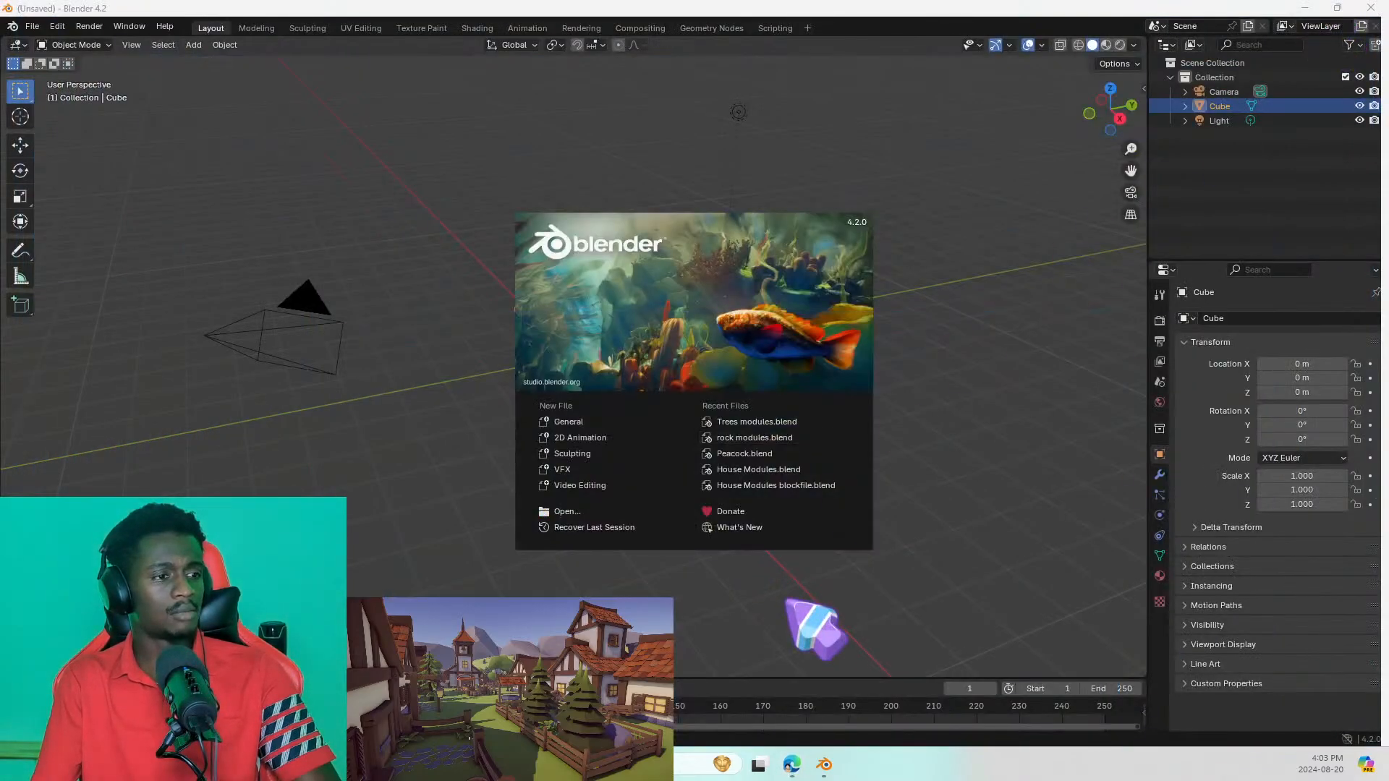
left_click(738, 425)
middle_click_drag(617, 239, 556, 268)
middle_click_drag(606, 316, 1022, 359)
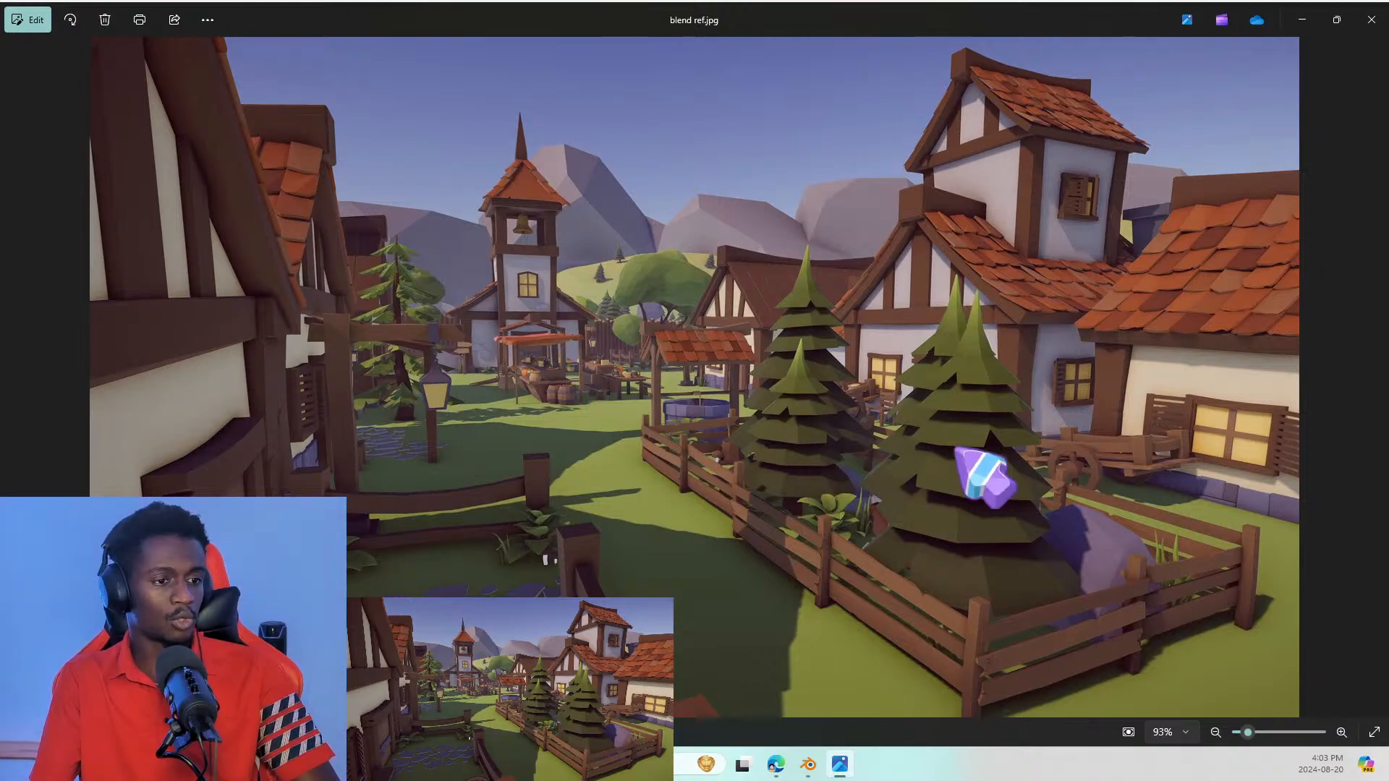
Step: Examine the pine trees, the rounded trees and the market area in the reference image blend ref.jpg up close
scroll(1001, 463, "up", 5)
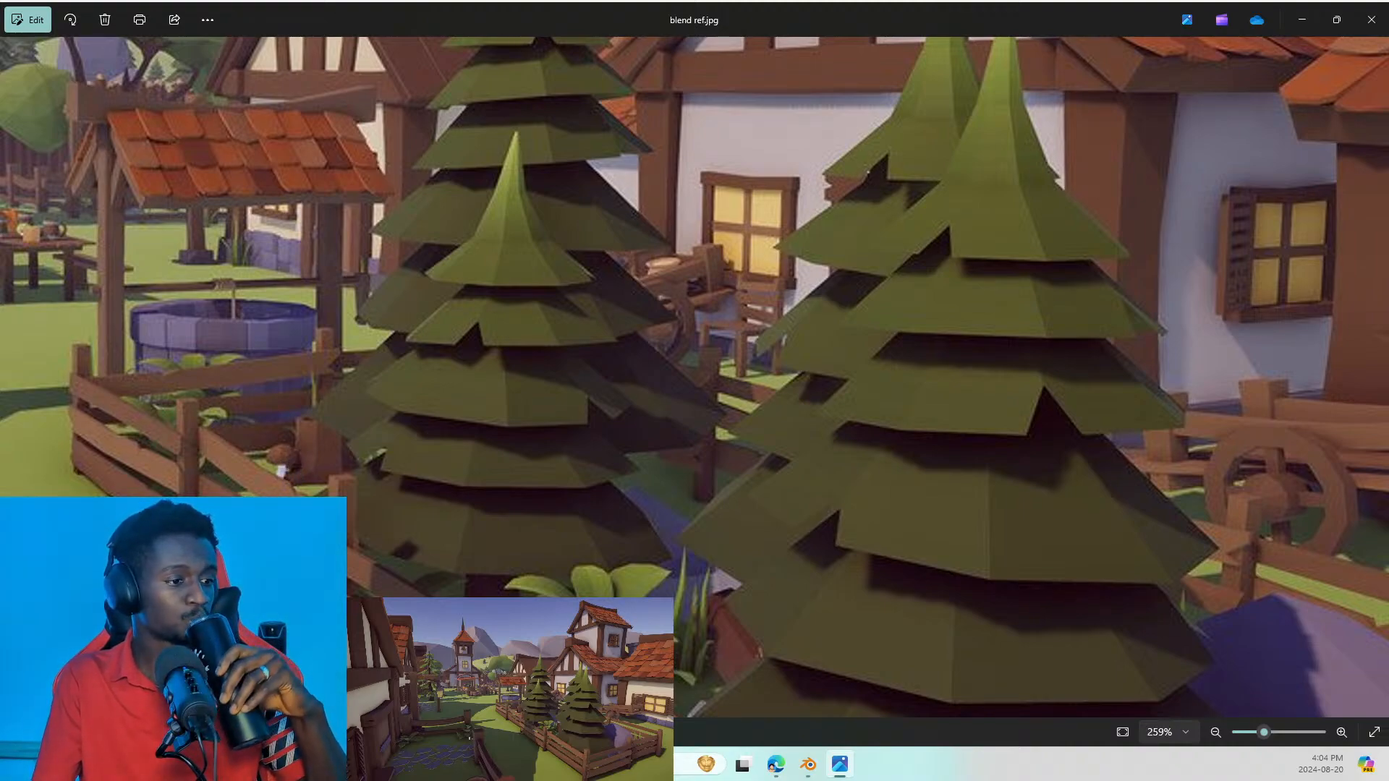
left_click_drag(387, 489, 1311, 192)
scroll(1212, 248, "down", 2)
left_click_drag(1176, 268, 1045, 718)
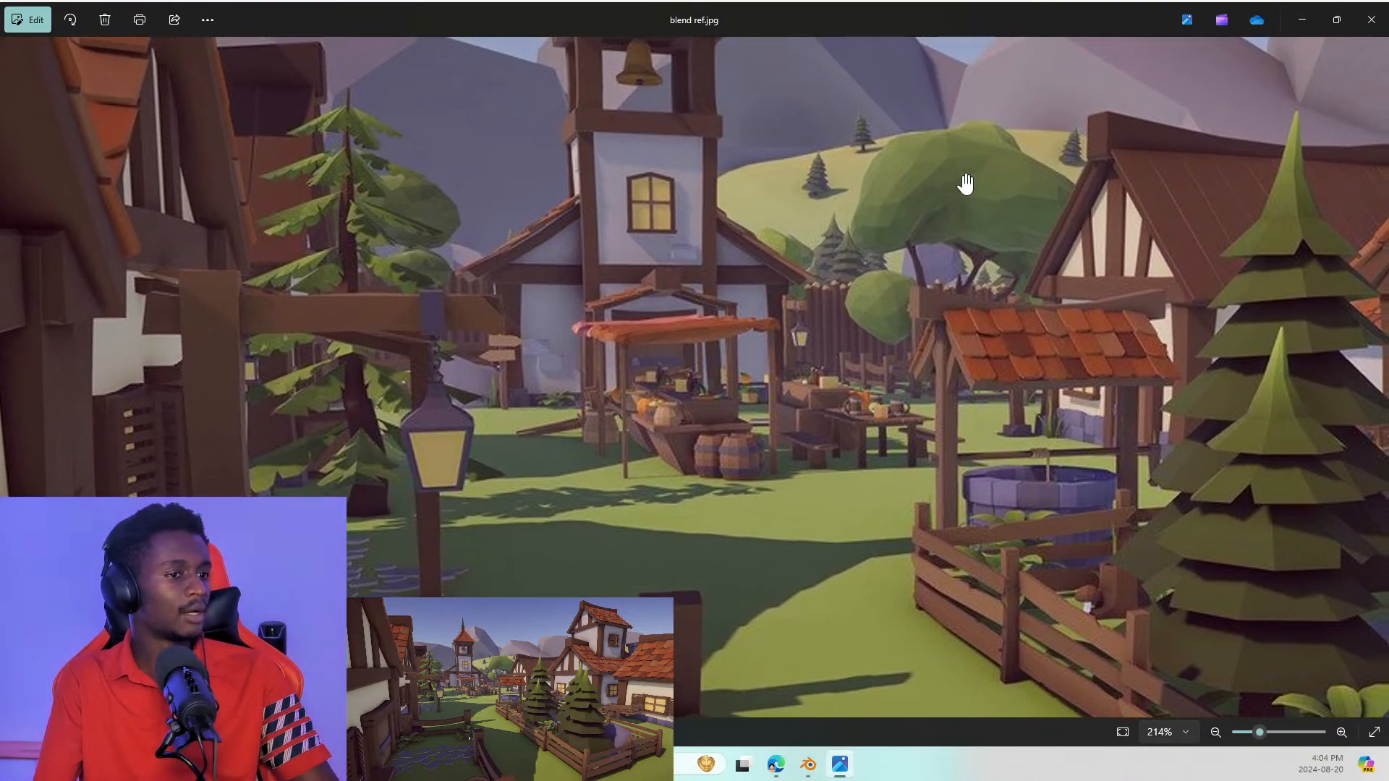
scroll(1001, 223, "up", 6)
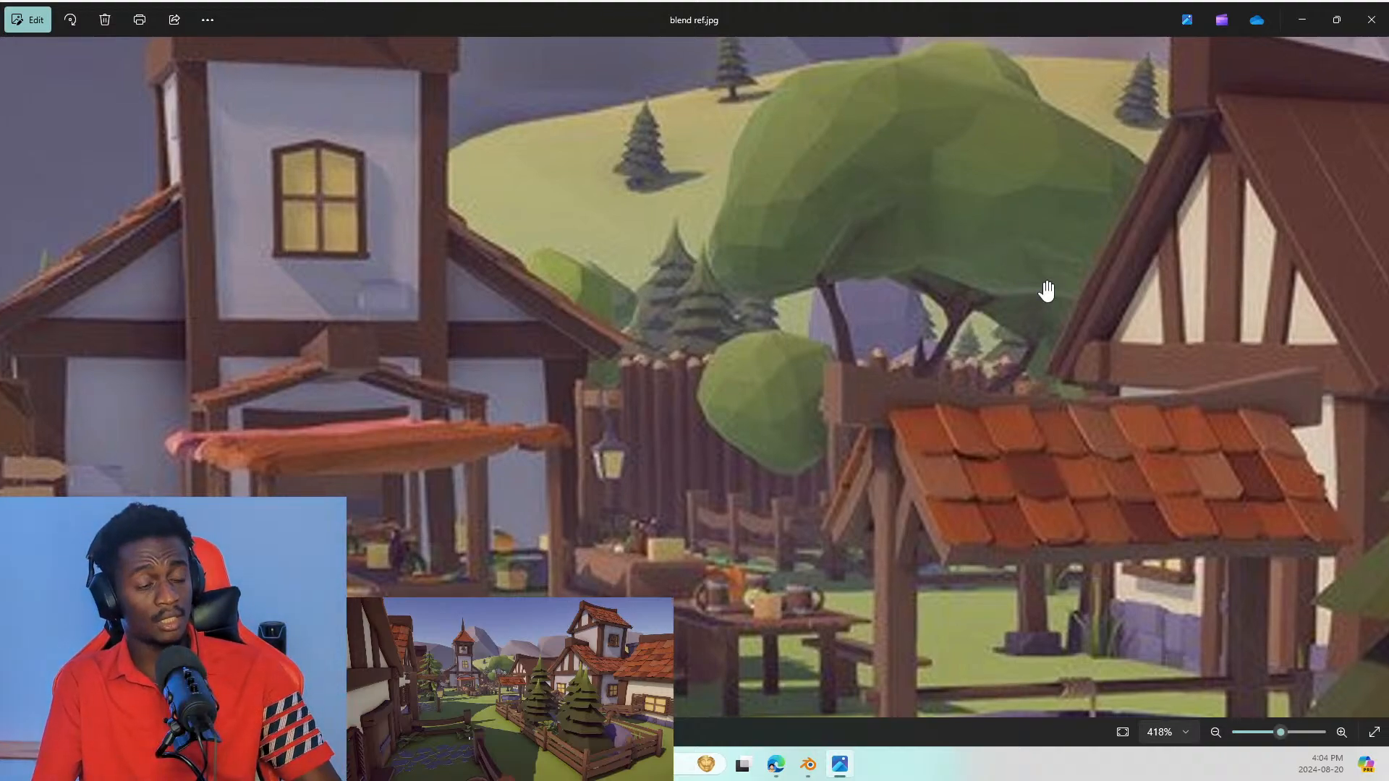
left_click_drag(554, 359, 1130, 191)
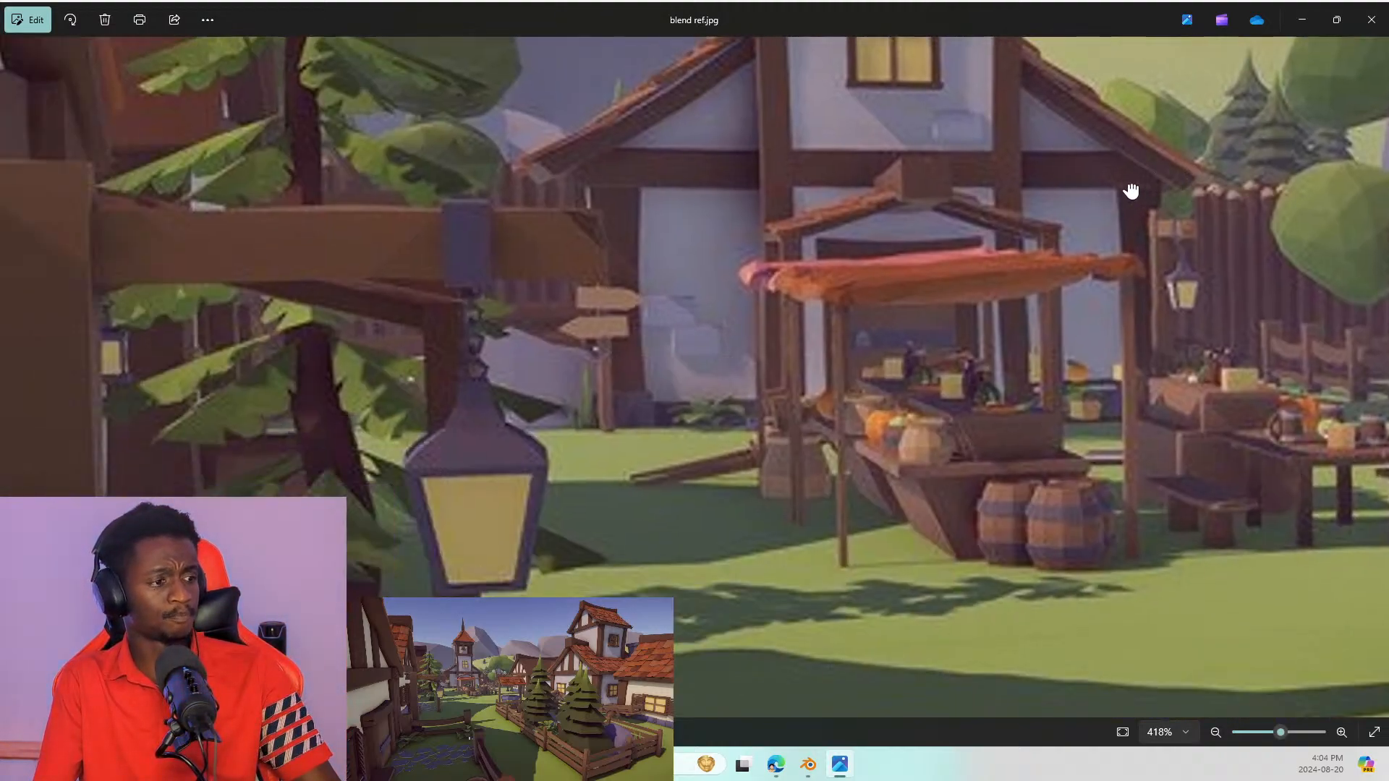
scroll(589, 285, "down", 2)
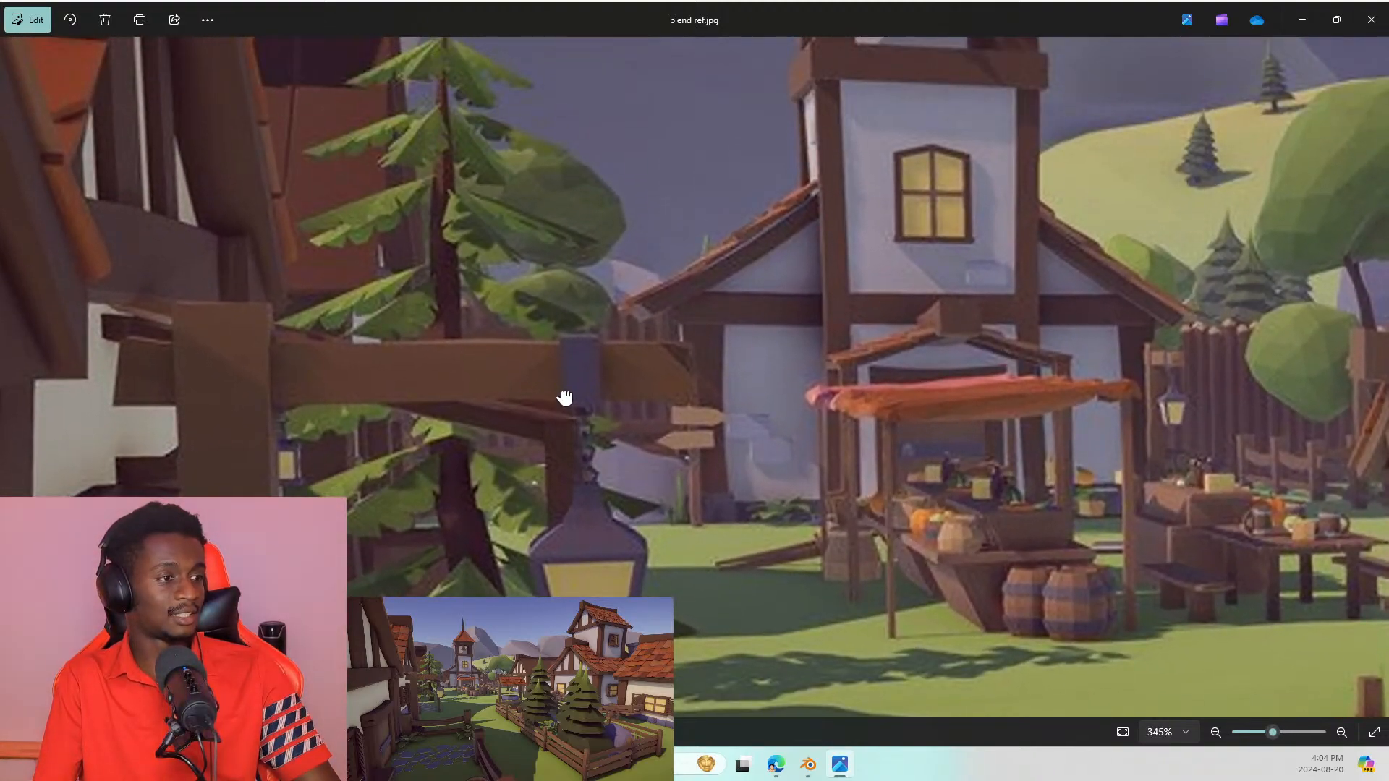
left_click_drag(564, 397, 564, 401)
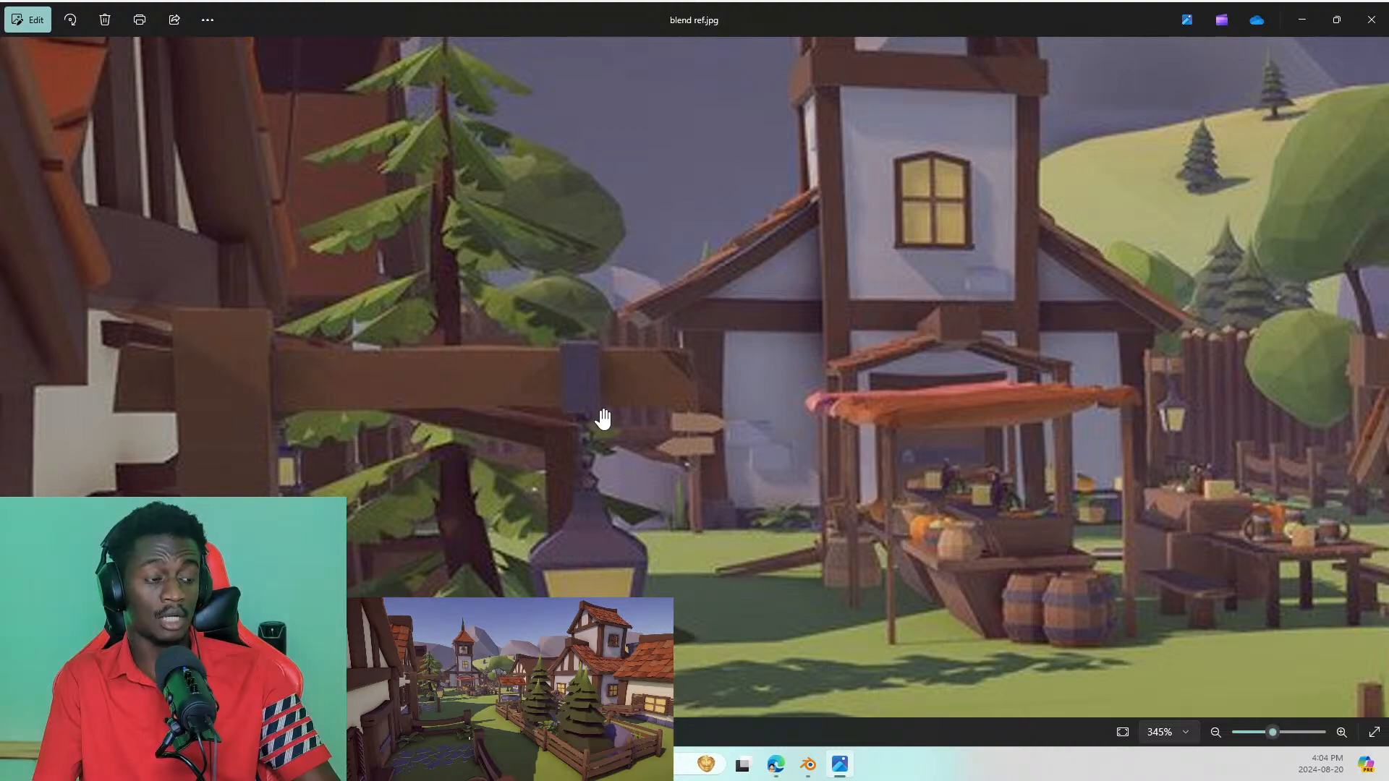
left_click_drag(1201, 282, 1072, 263)
scroll(1143, 294, "up", 1)
scroll(1071, 262, "up", 1)
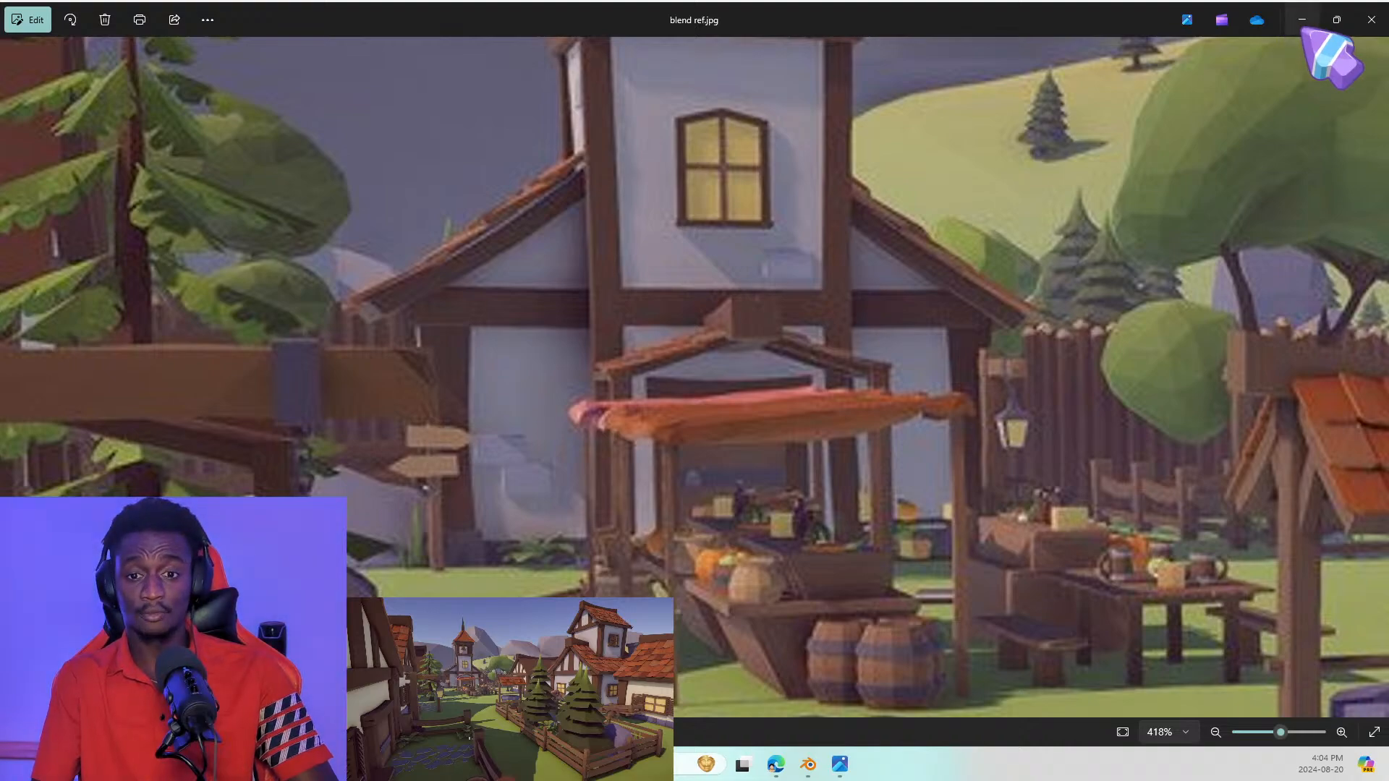
Step: Close the reference image and the keystroke display settings window to get back to the tree model
left_click(1336, 19)
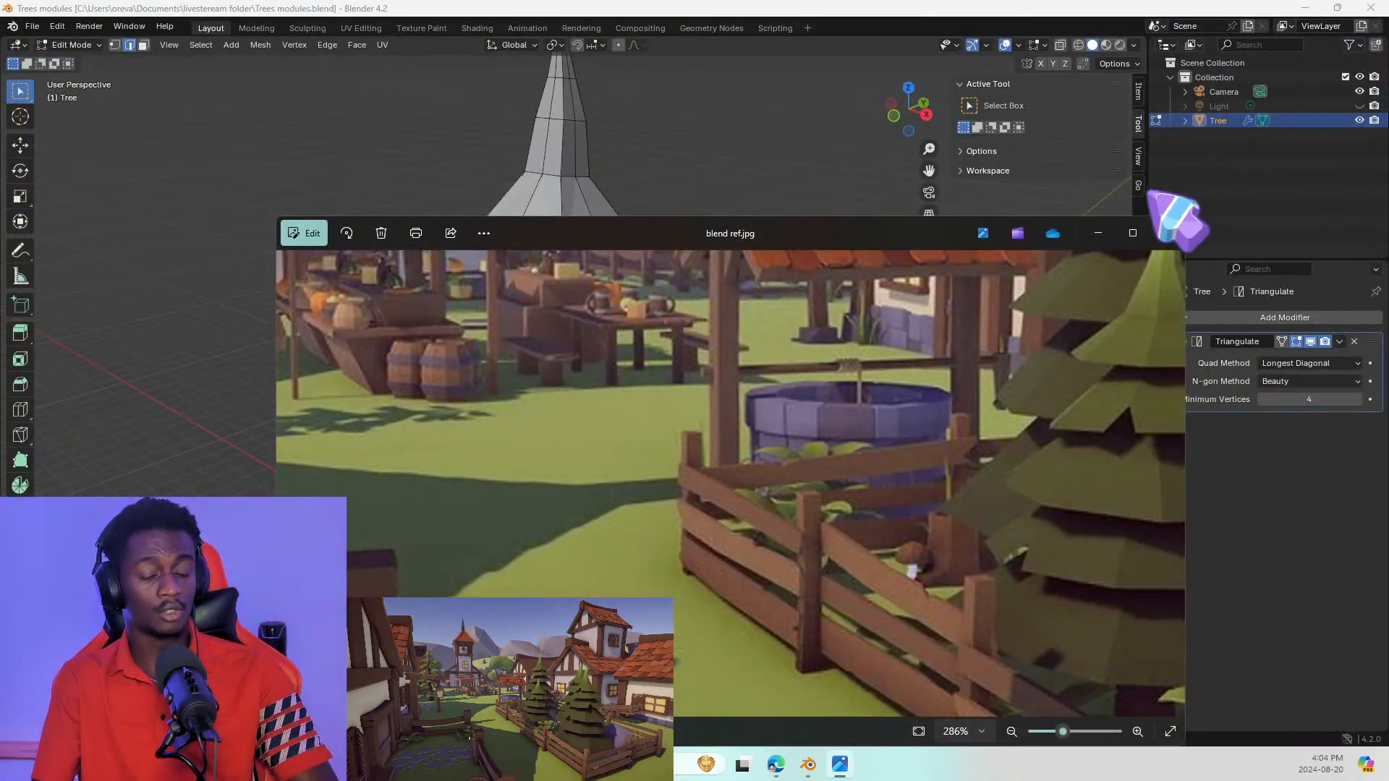
left_click(1167, 233)
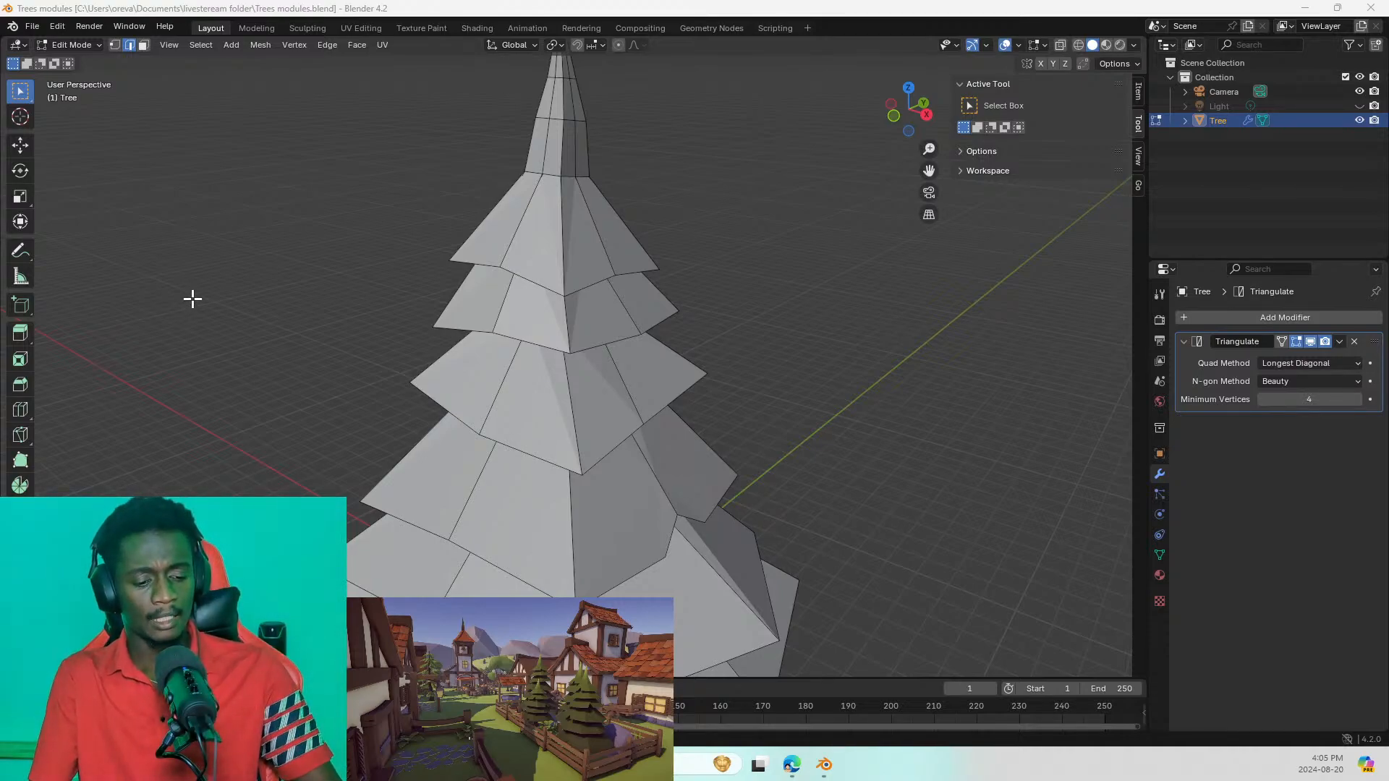
middle_click_drag(623, 462, 660, 406)
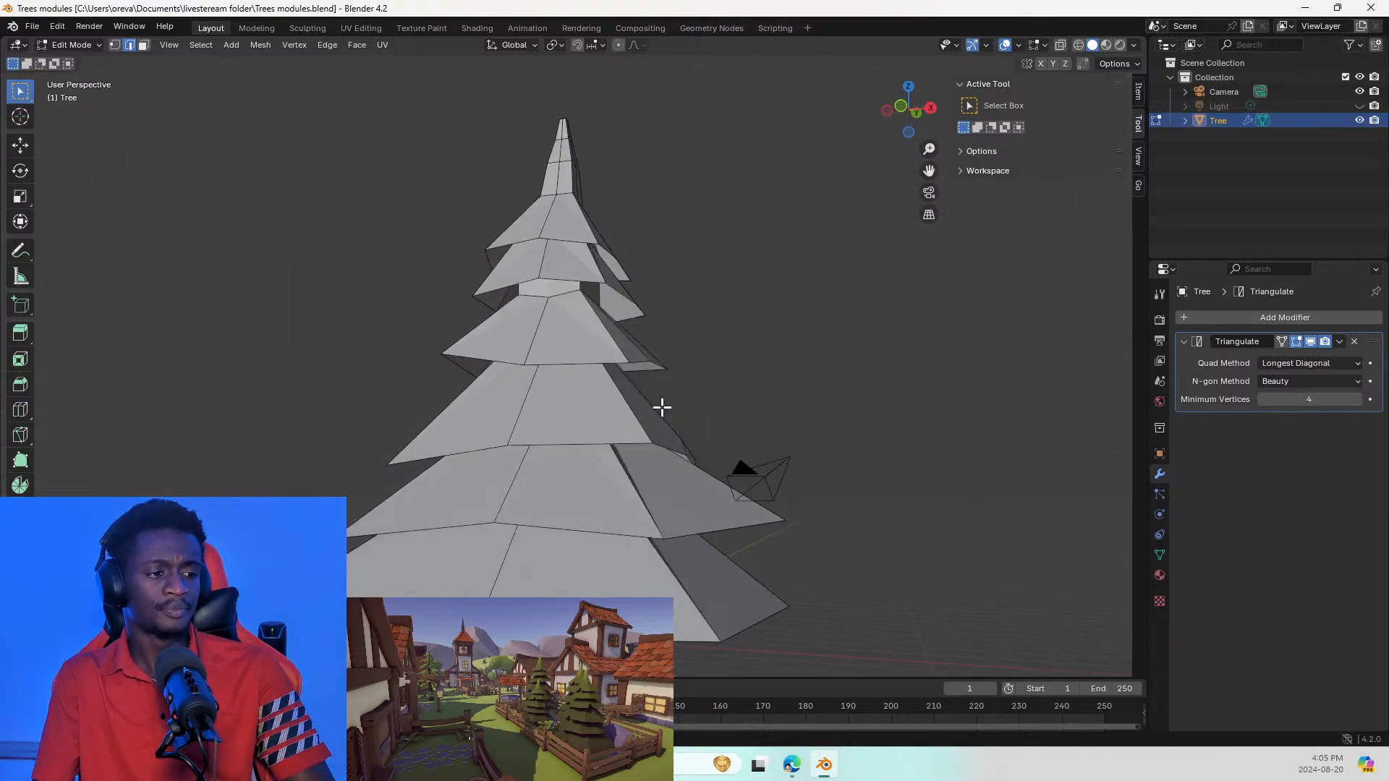
middle_click_drag(689, 473, 534, 444)
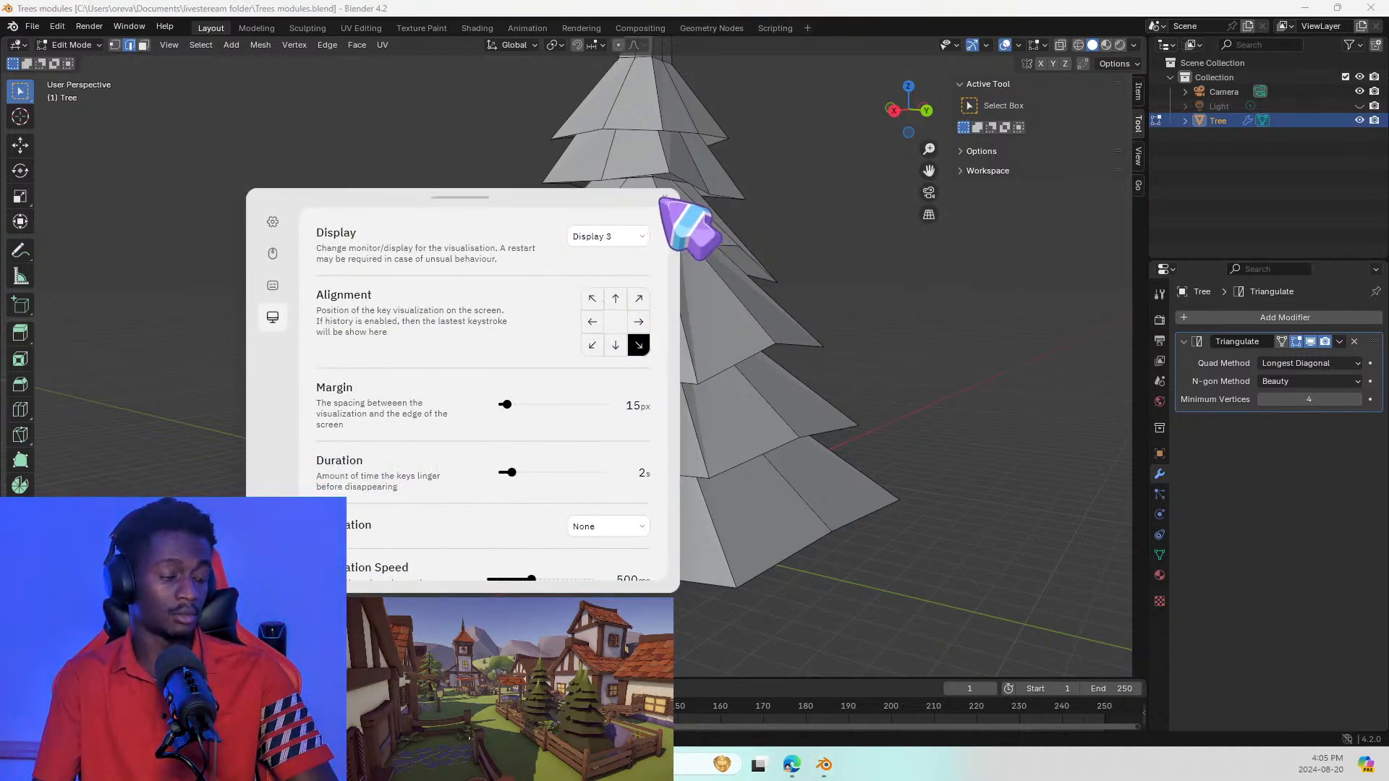
left_click(664, 201)
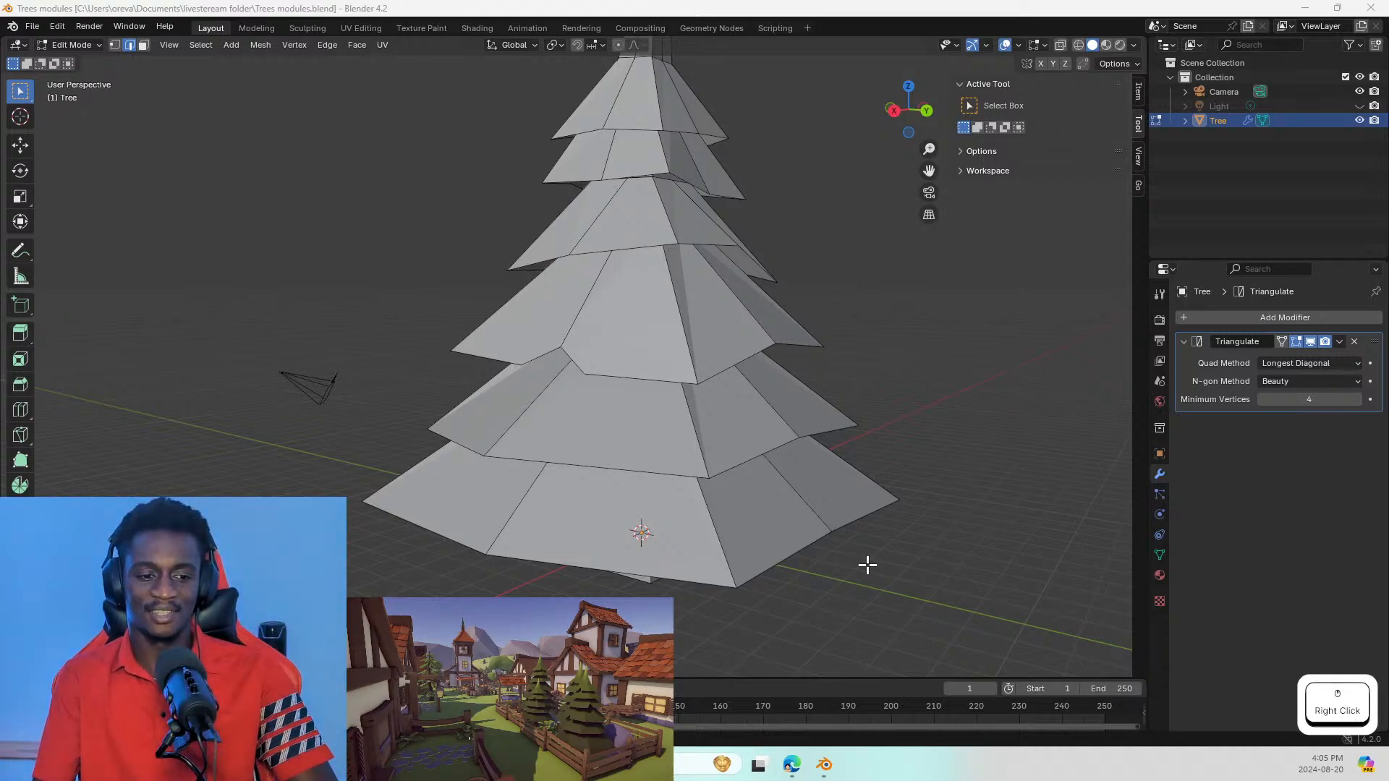
left_click(1286, 579)
key("super")
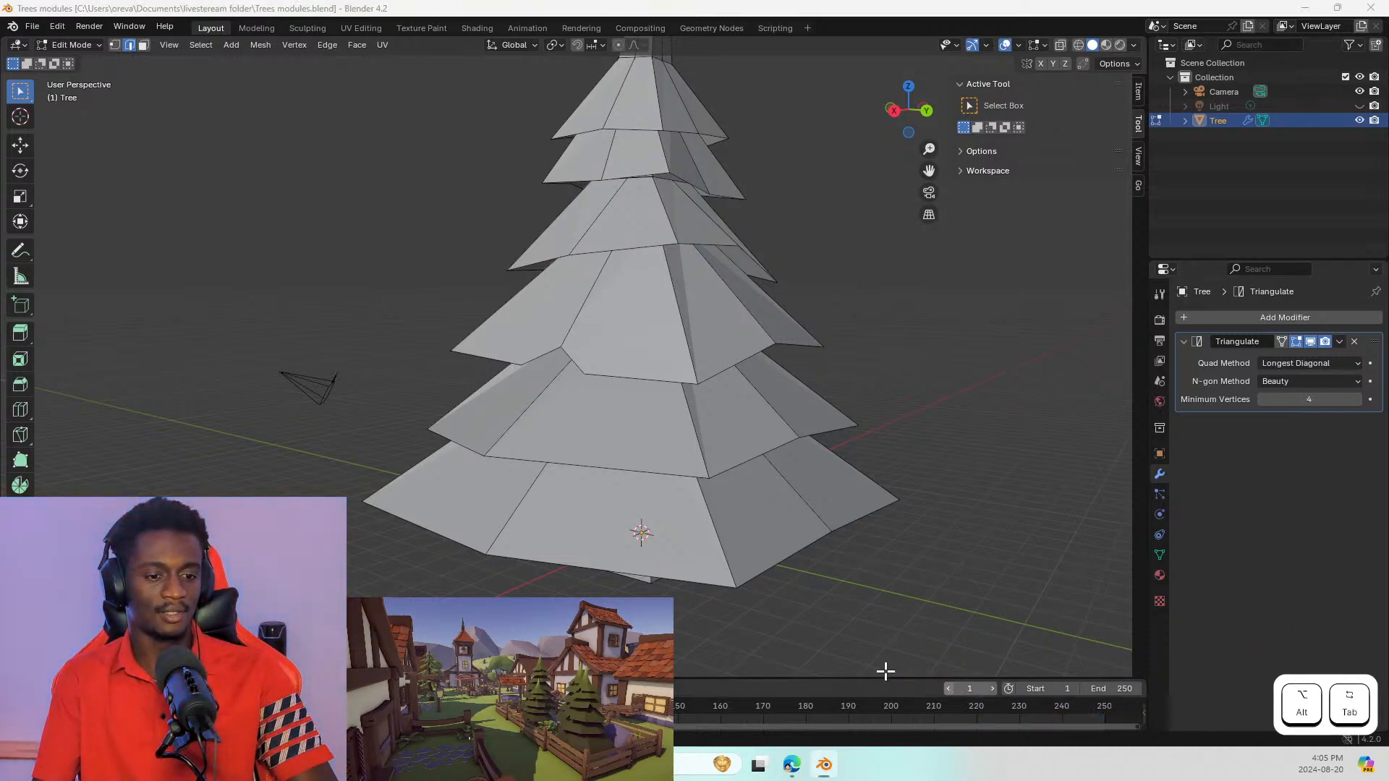
key("a")
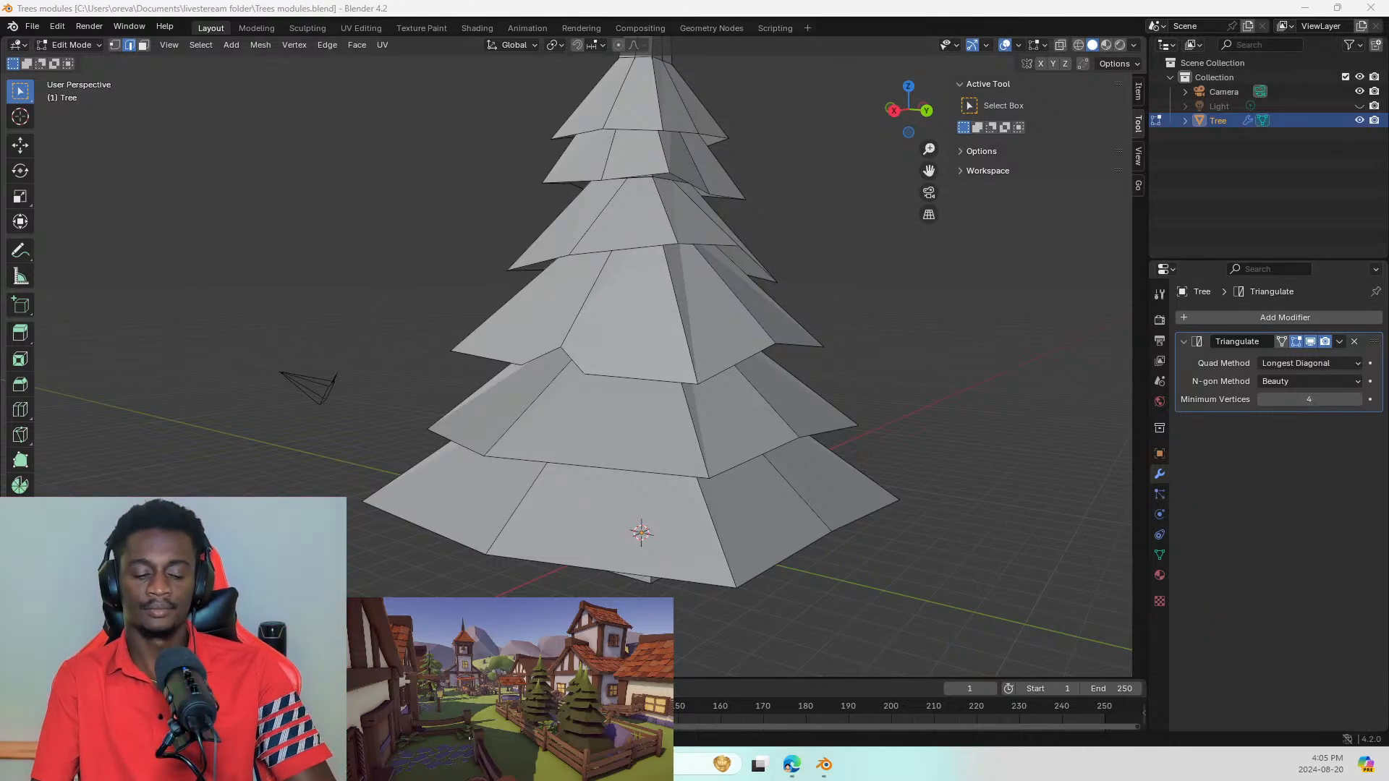
key("super+1")
key("alt+Tab")
left_click(1294, 592)
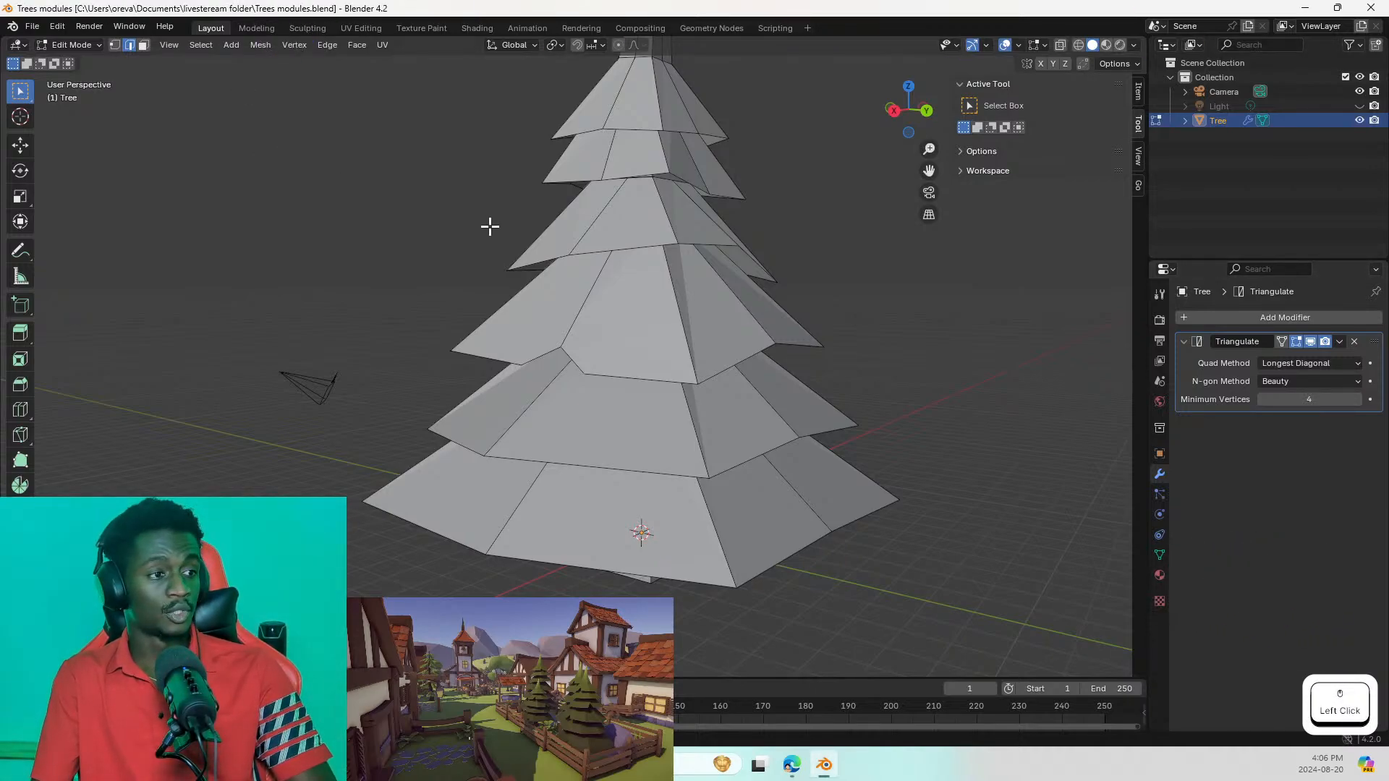
Step: Examine the notch in the lower branch tier by selecting its bordering edges one after another
middle_click_drag(578, 155, 586, 383, "shift")
scroll(632, 437, "up", 3)
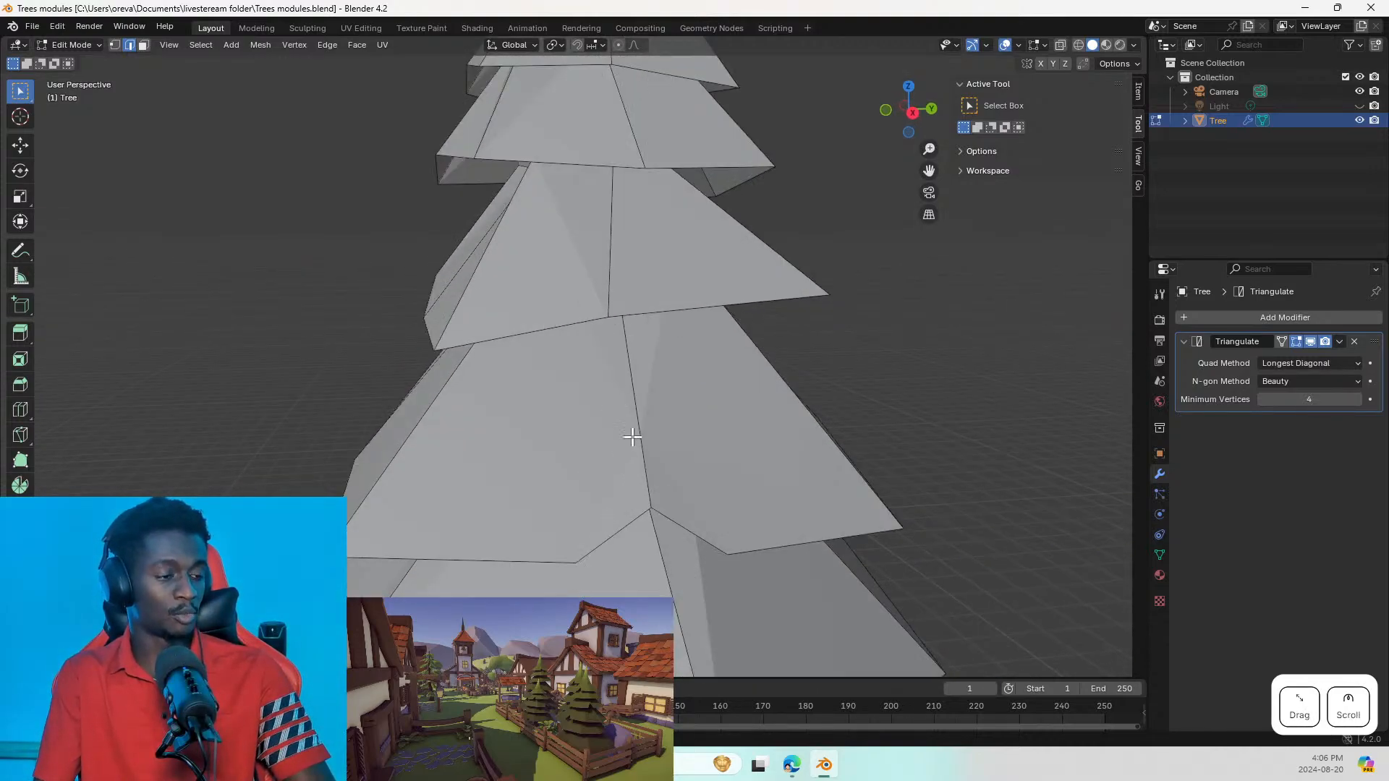
left_click(567, 555)
left_click(805, 555)
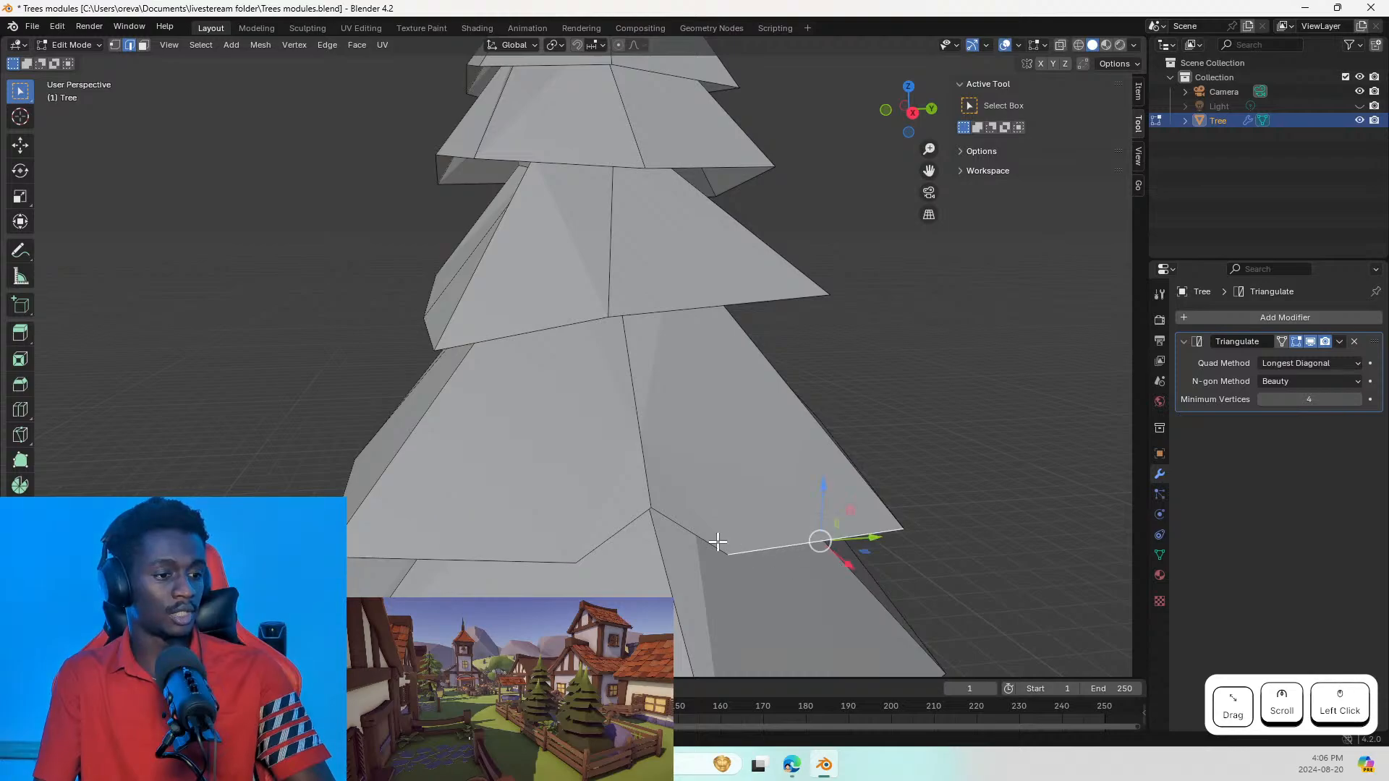
left_click(696, 533)
left_click(613, 525)
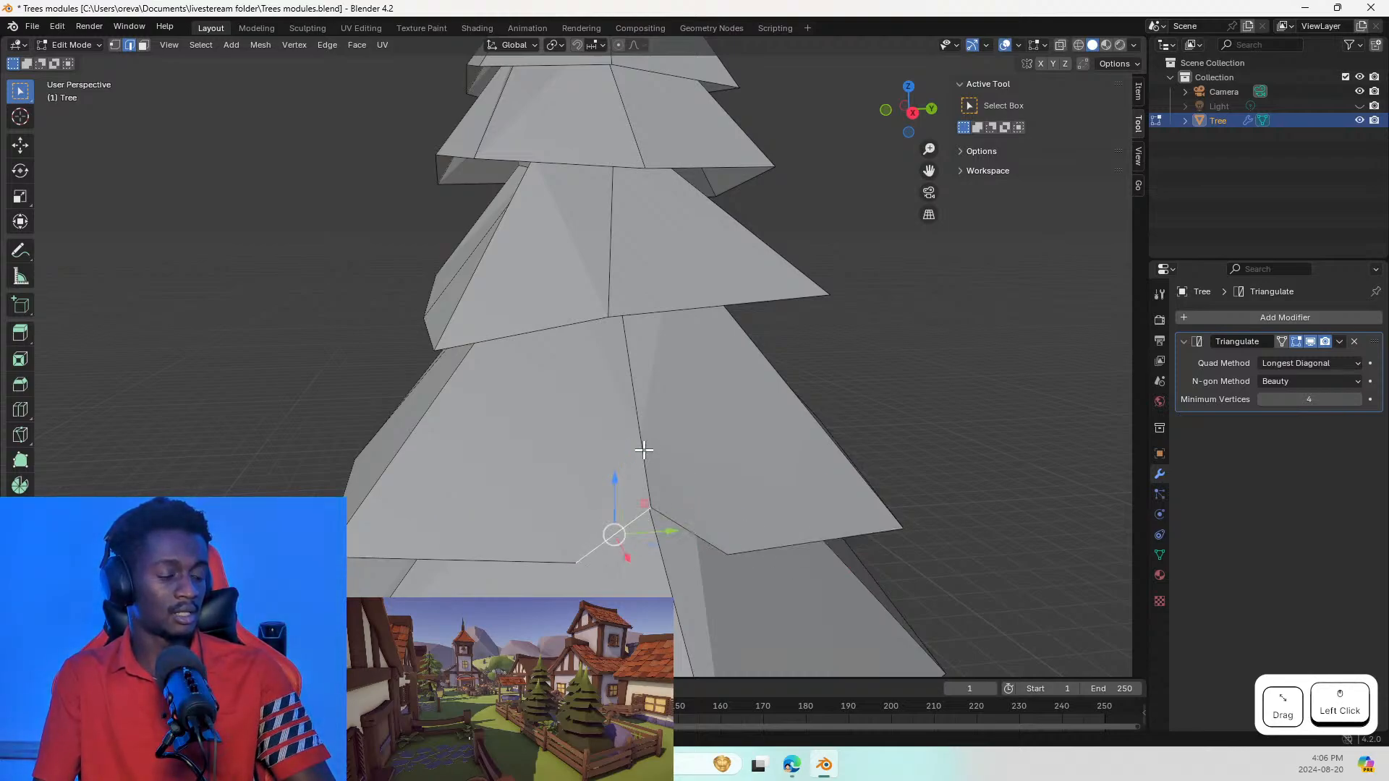
left_click(641, 483)
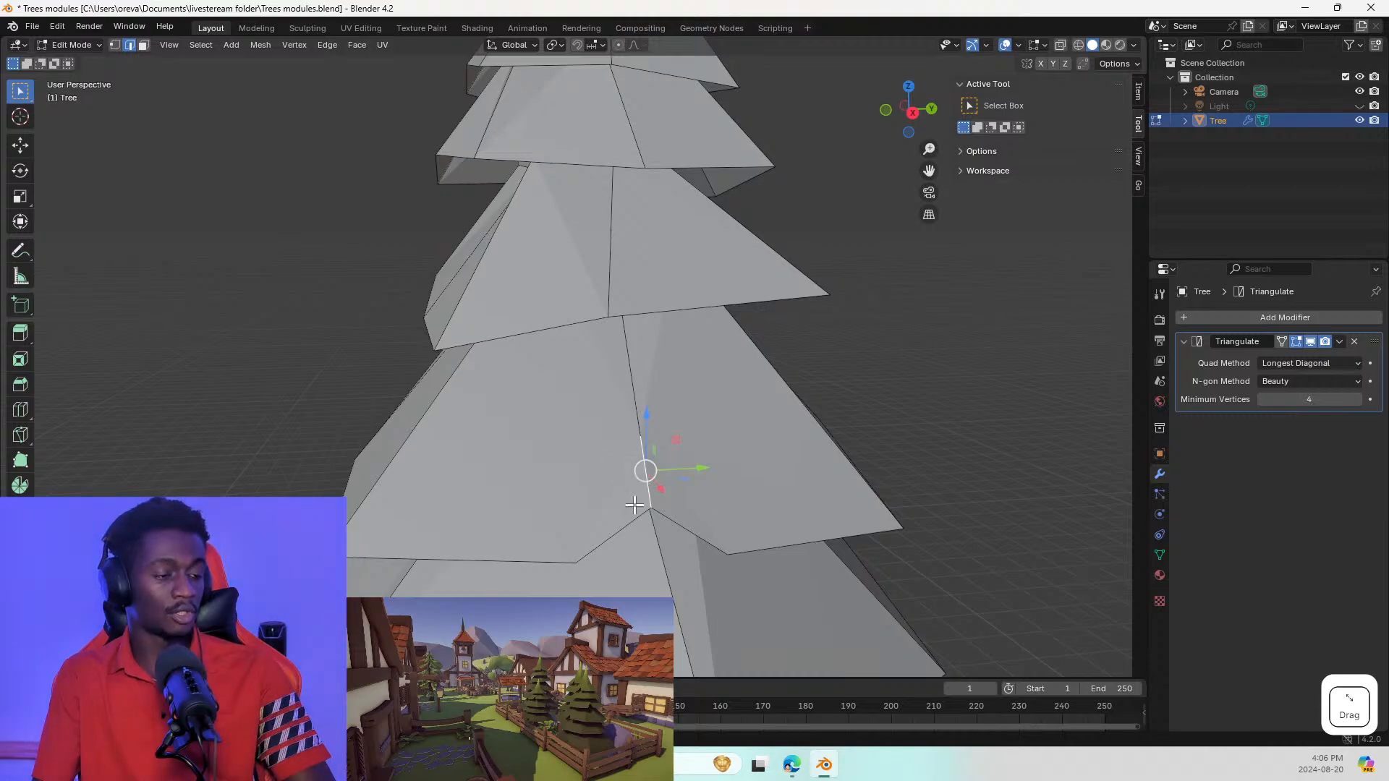
left_click(583, 555)
left_click(643, 474)
left_click(715, 542)
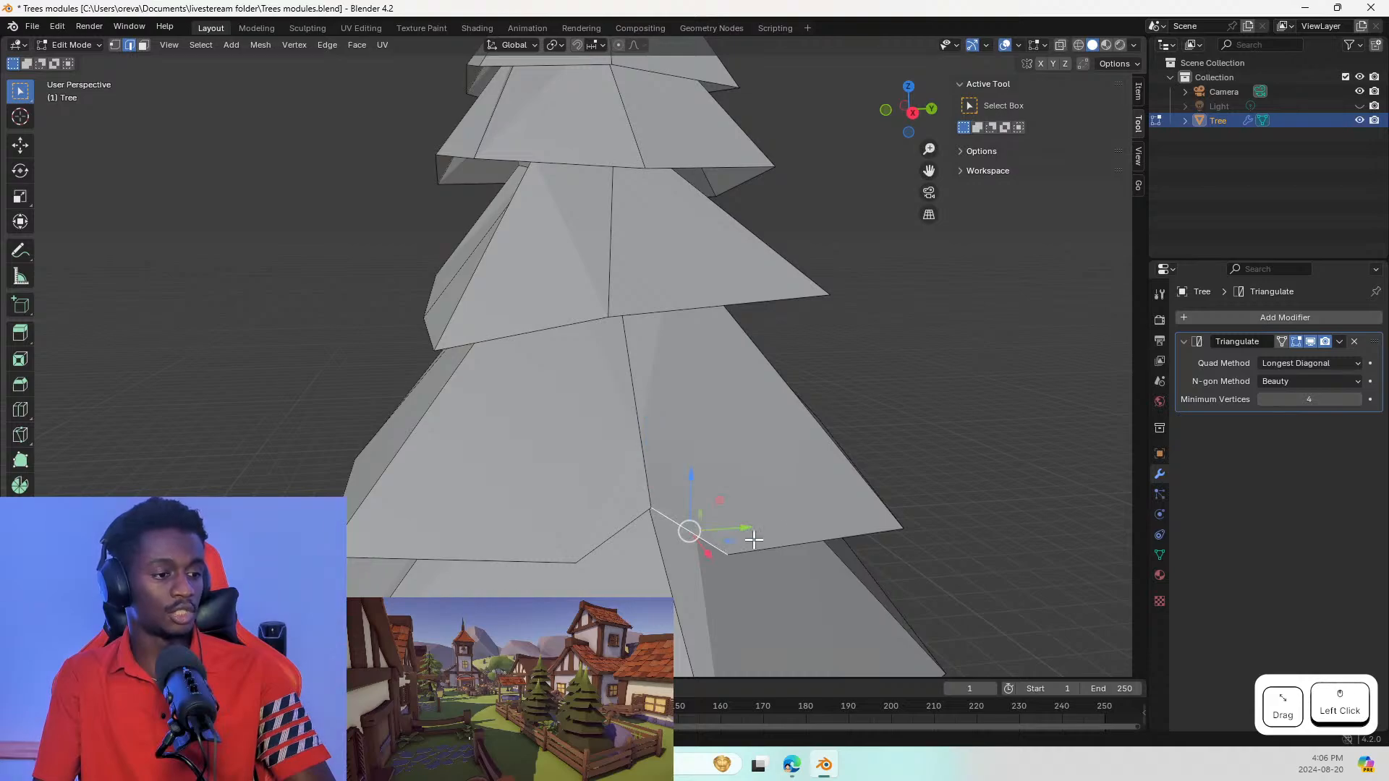
left_click(788, 559)
Step: Inspect the tree's branch tiers from several sides, both close up and as a whole
mouse_move(642, 449)
middle_mouse_down("shift")
mouse_move(643, 335)
mouse_move(702, 381)
mouse_move(660, 457)
middle_mouse_up("shift")
middle_click_drag(669, 371, 725, 386)
middle_click_drag(664, 438, 709, 425)
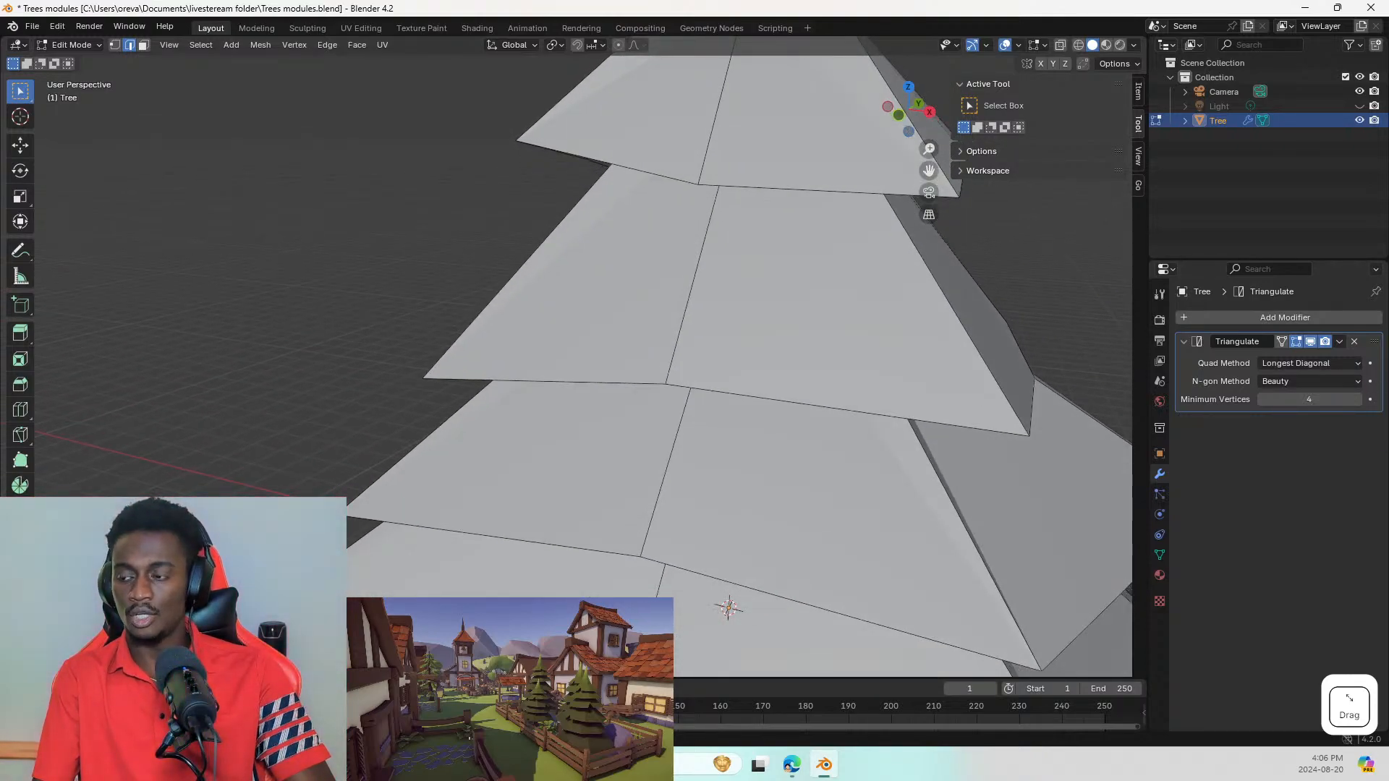
key("alt+Tab")
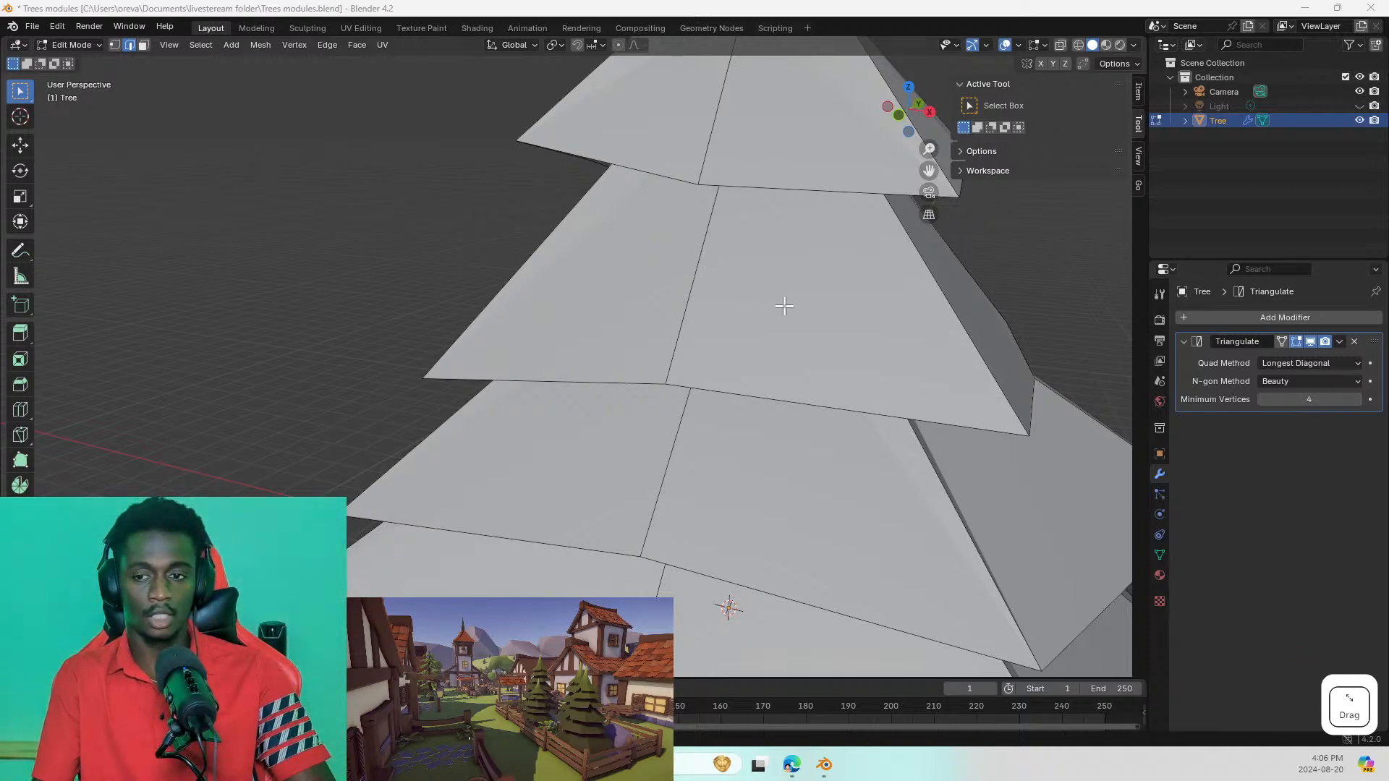
scroll(722, 292, "down", 8)
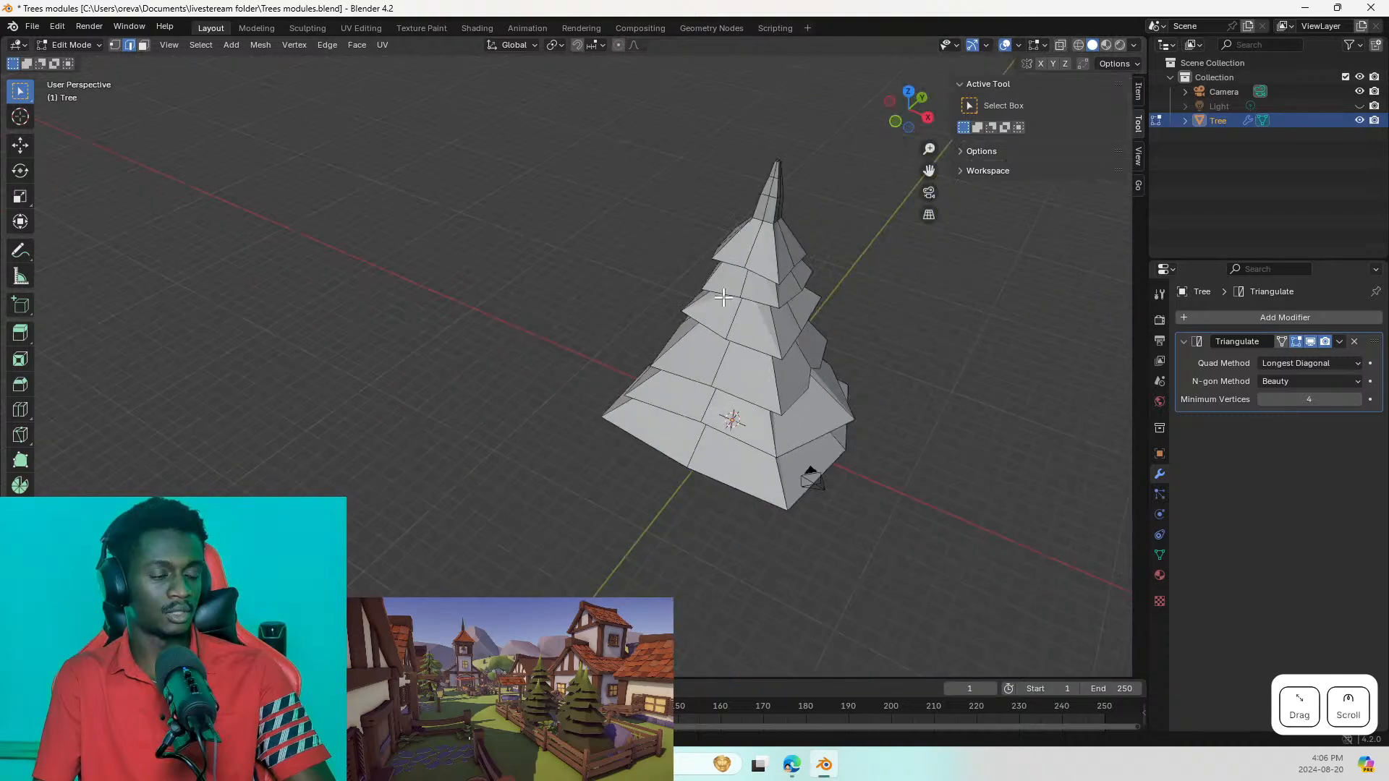
left_click(687, 272)
middle_click_drag(687, 271, 742, 239)
middle_click_drag(788, 300, 641, 306)
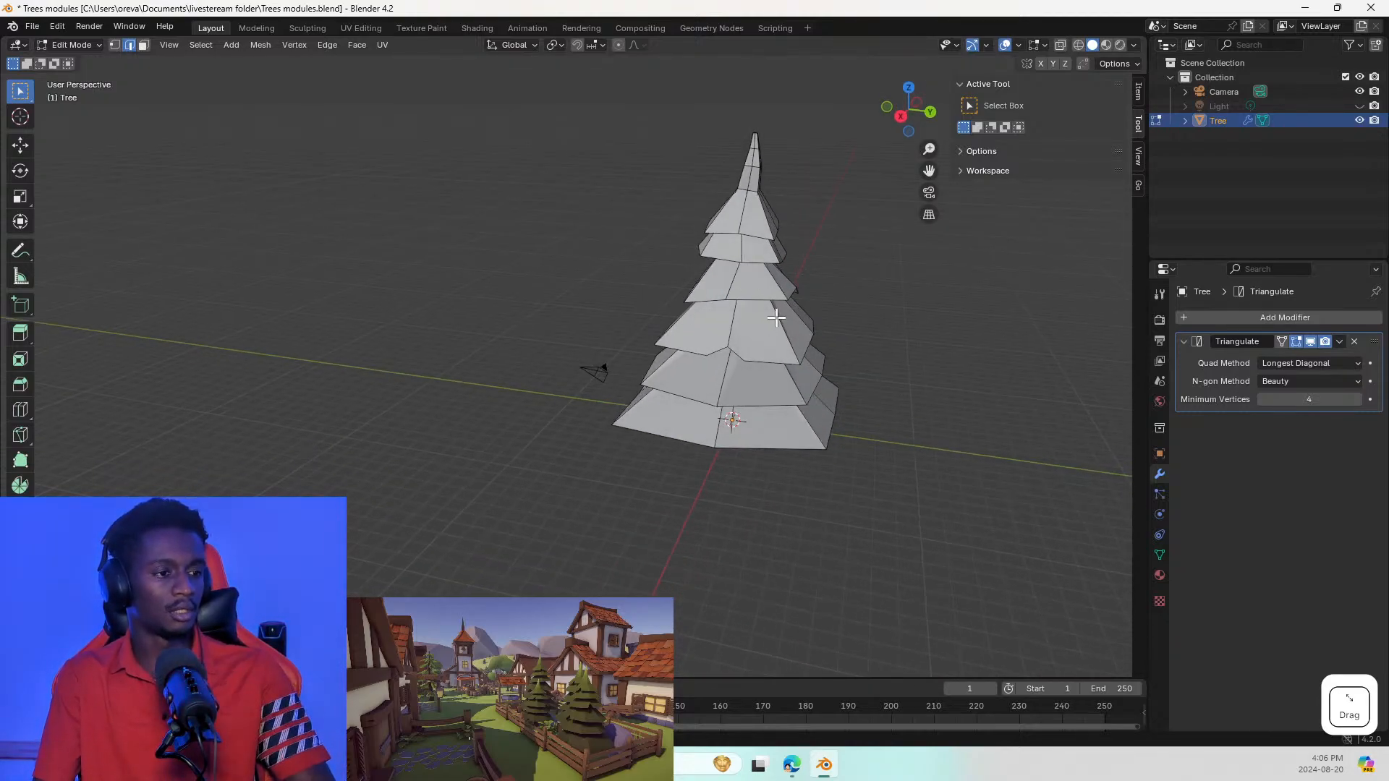
mouse_move(774, 312)
middle_mouse_down()
mouse_move(694, 319)
mouse_move(641, 270)
mouse_move(660, 291)
mouse_move(752, 315)
middle_mouse_up()
scroll(759, 317, "up", 5)
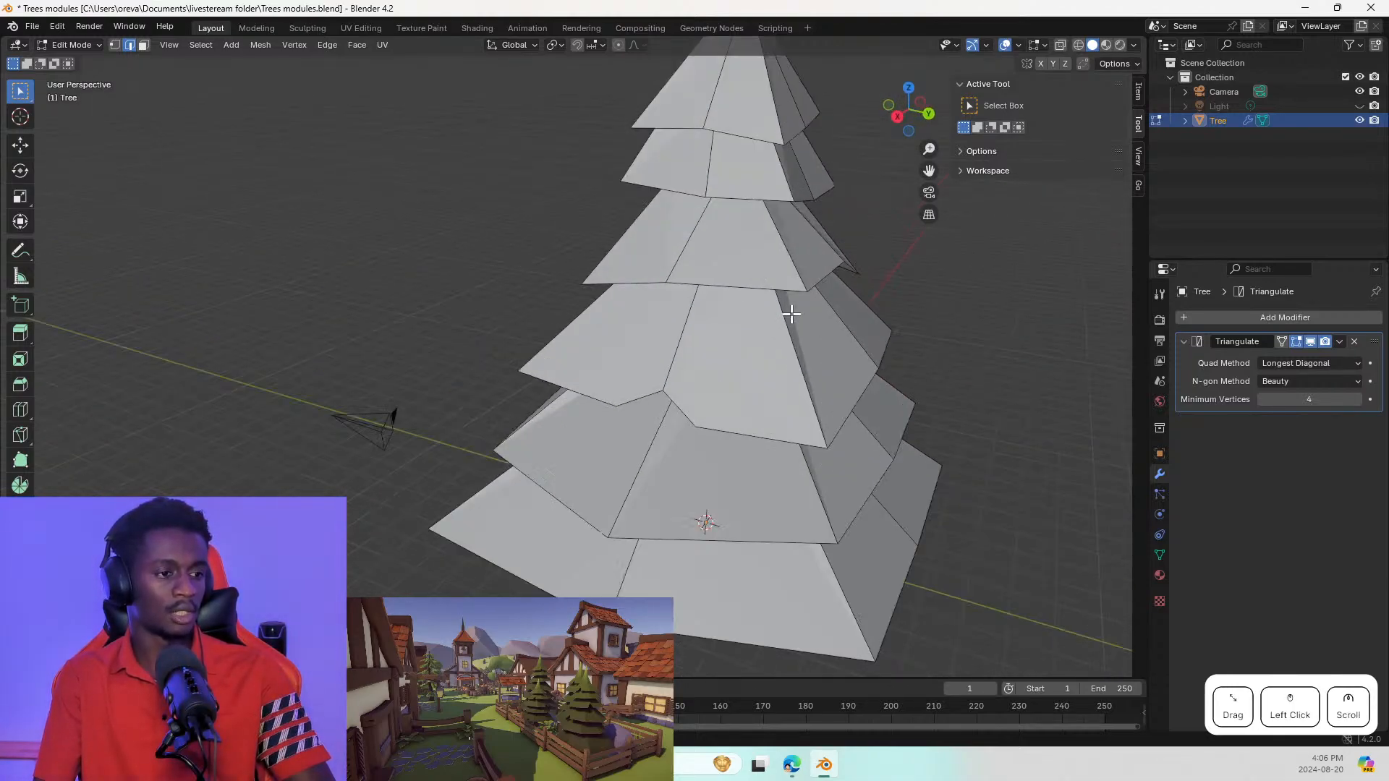
Step: Subdivide the lower edge of the front face on the branch tier directly above the notched one
left_click(733, 281)
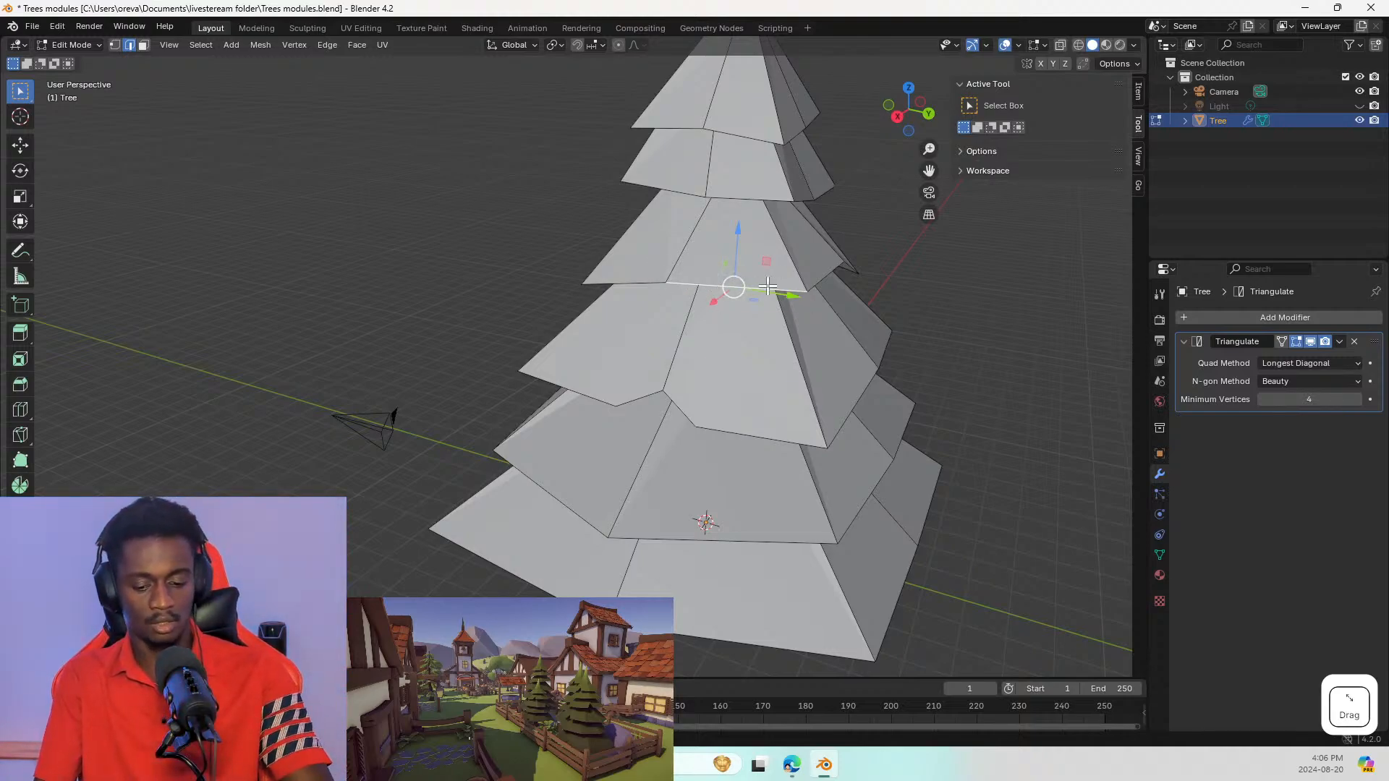
key("u")
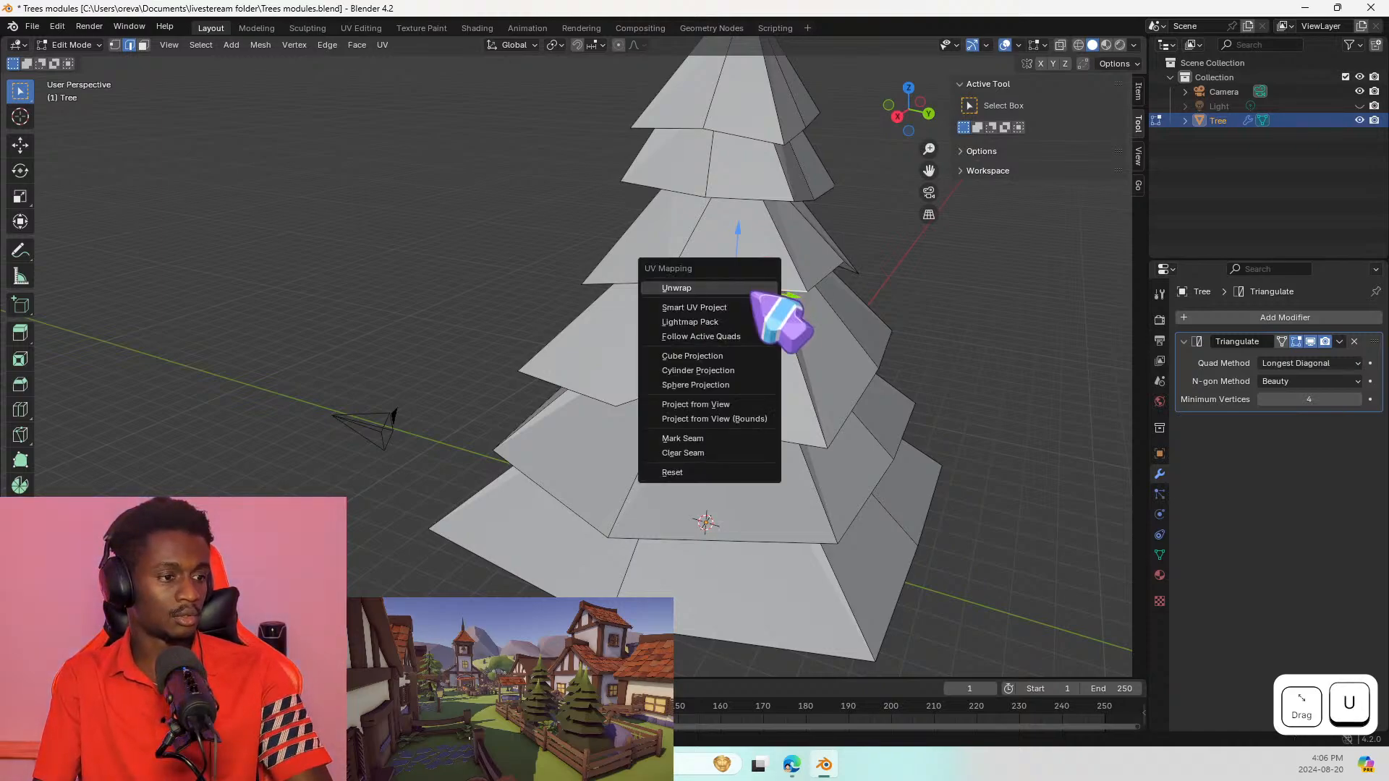
key("Escape")
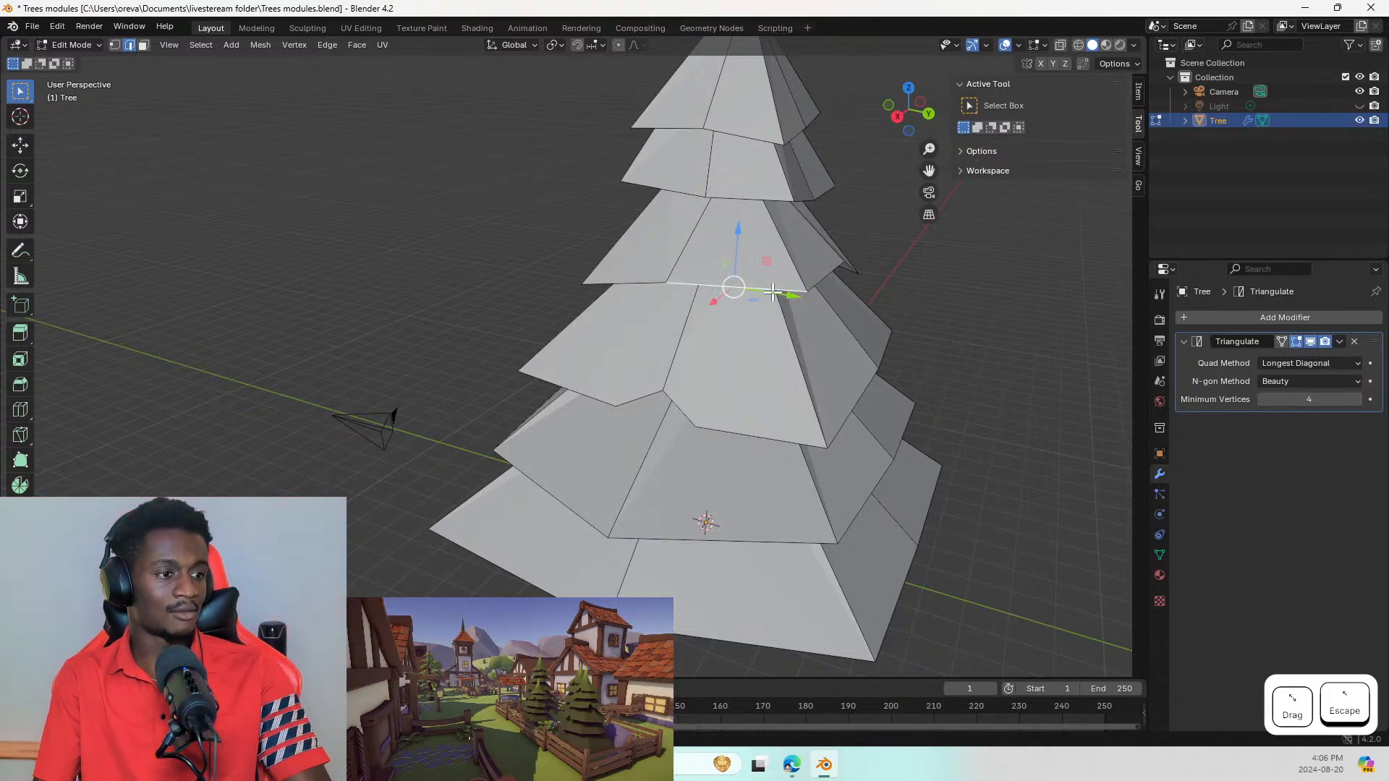
right_click(751, 284)
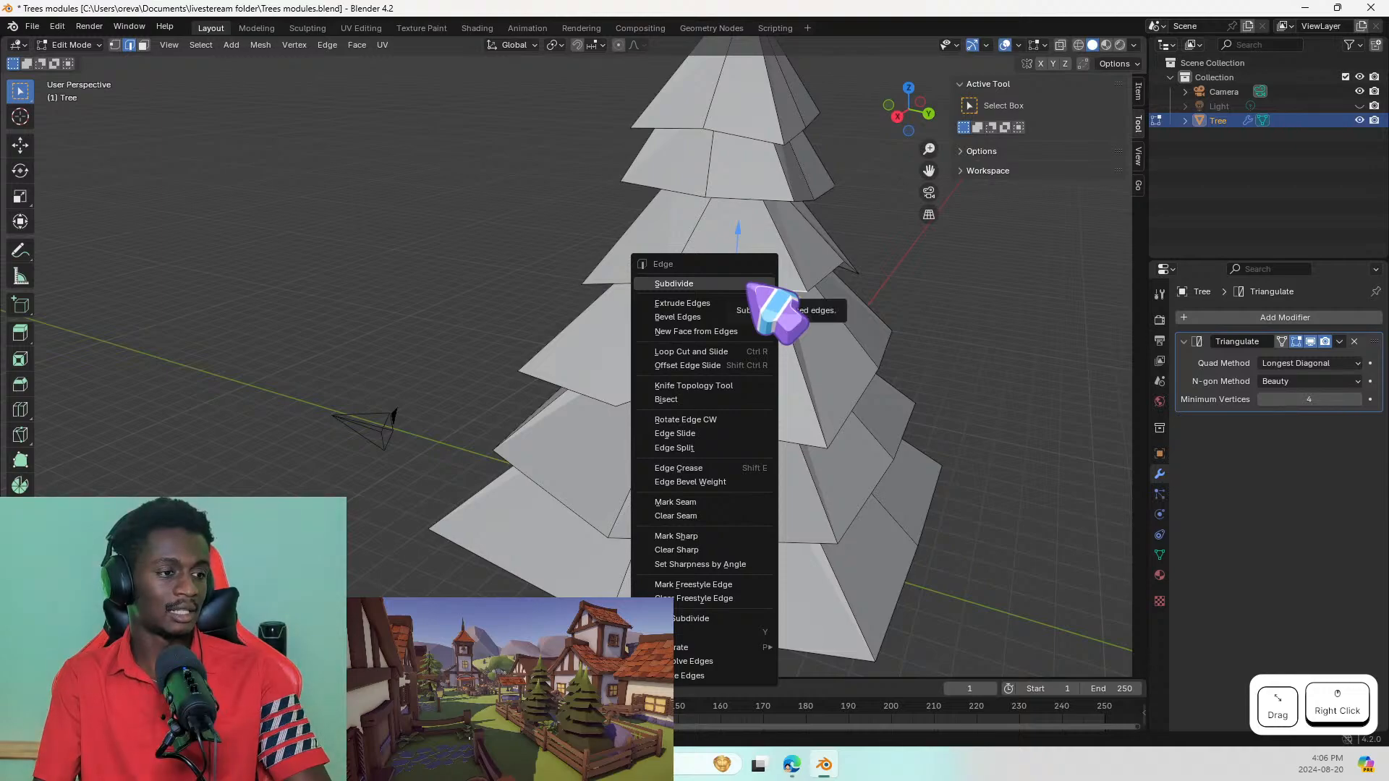
left_click(768, 286)
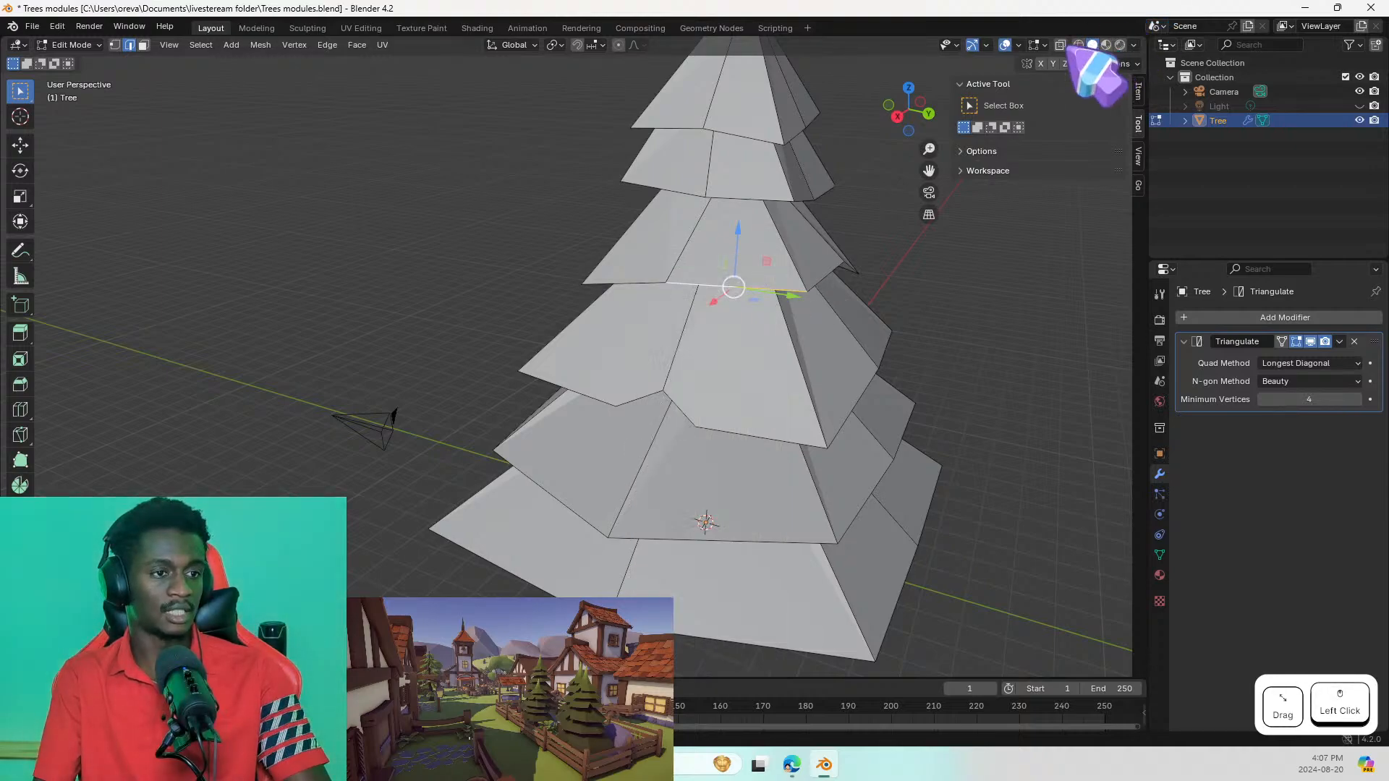
Step: Turn off the Move object gizmo in the viewport
left_click(986, 45)
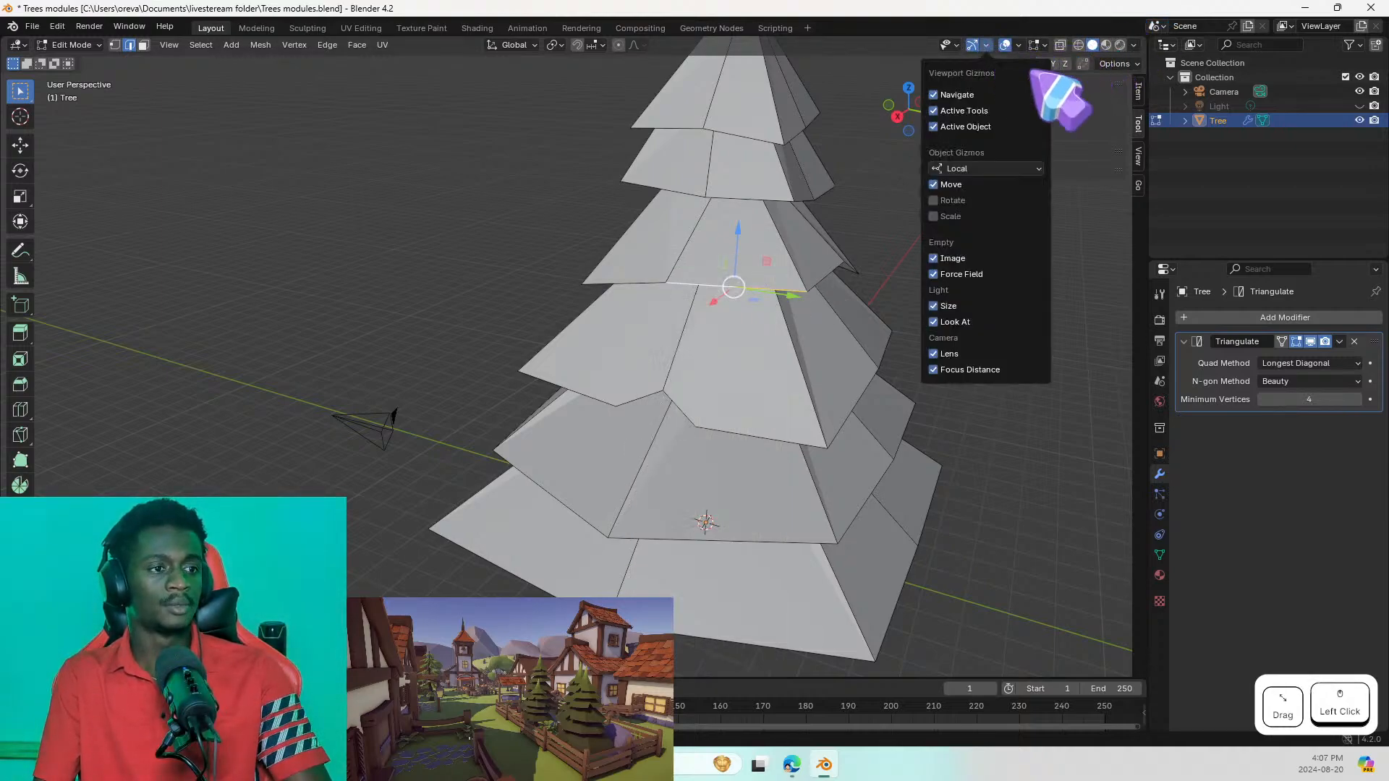
left_click(934, 186)
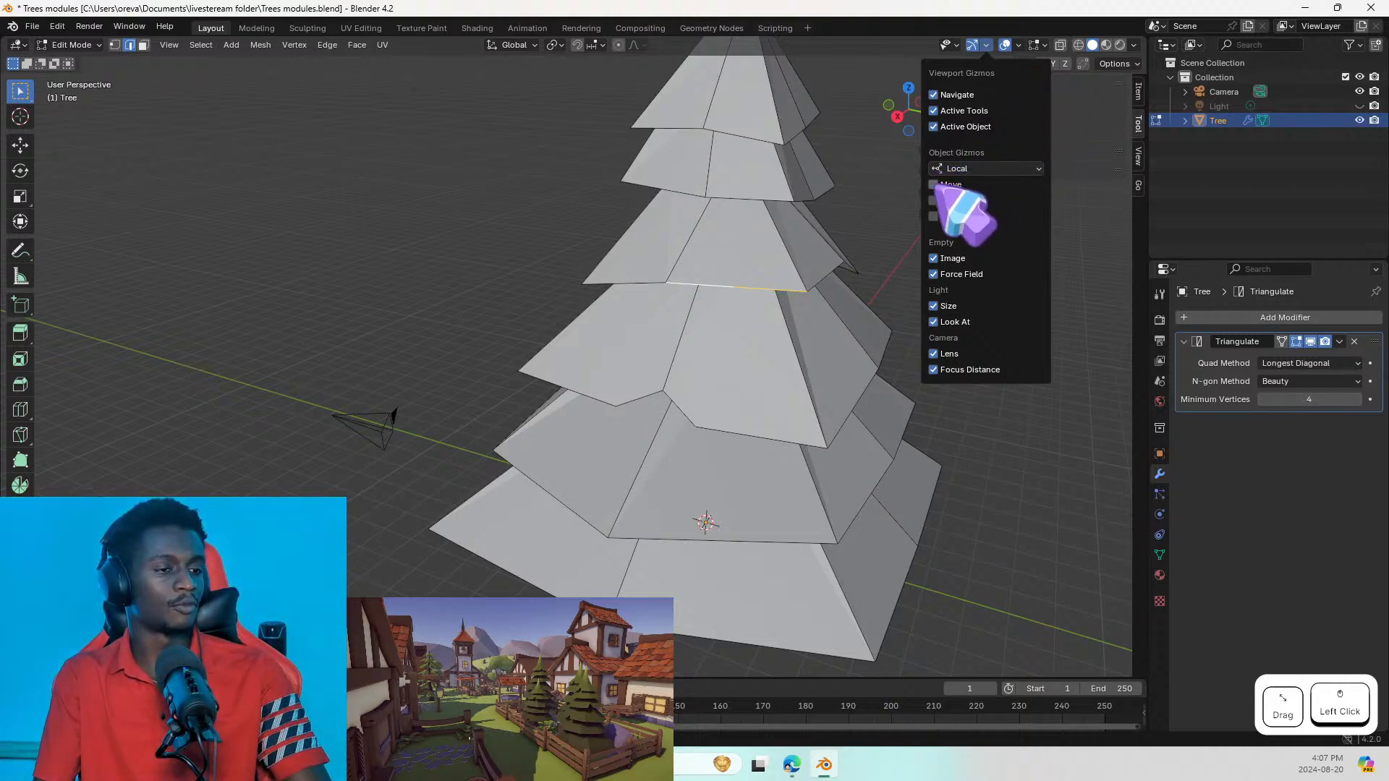
left_click(1081, 203)
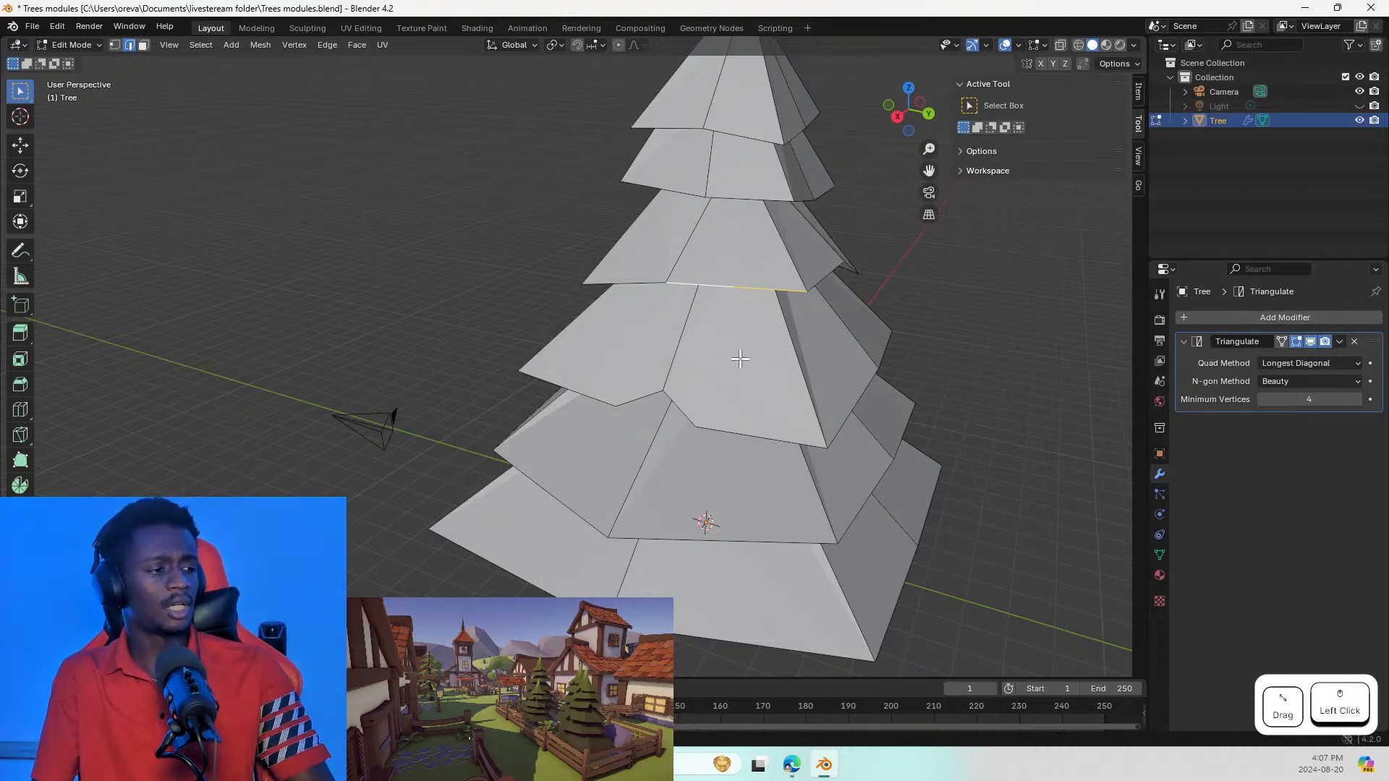
Step: Subdivide the ridge edge between the two front faces and the lower edge of the left front face on the same tier
left_click(716, 283)
left_click(754, 284)
left_click(714, 290)
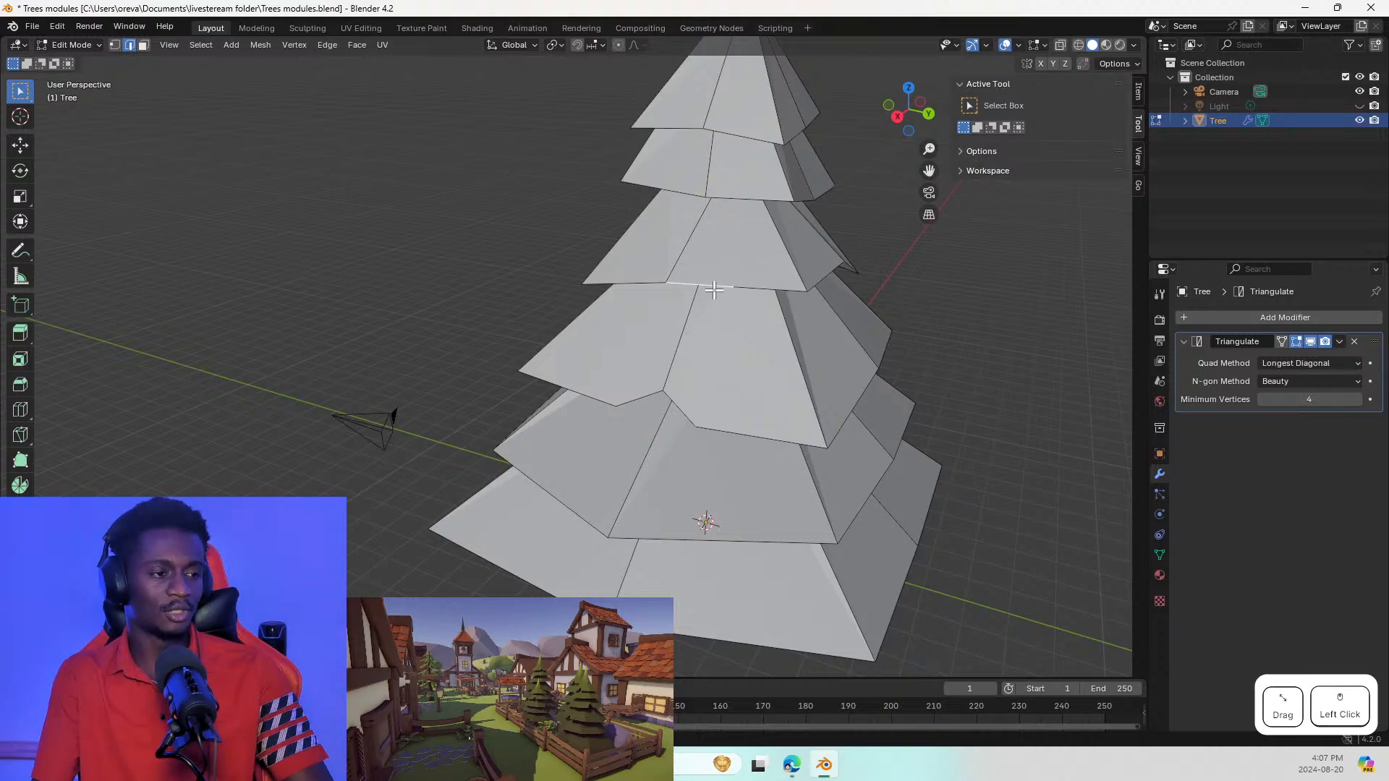
left_click(671, 270)
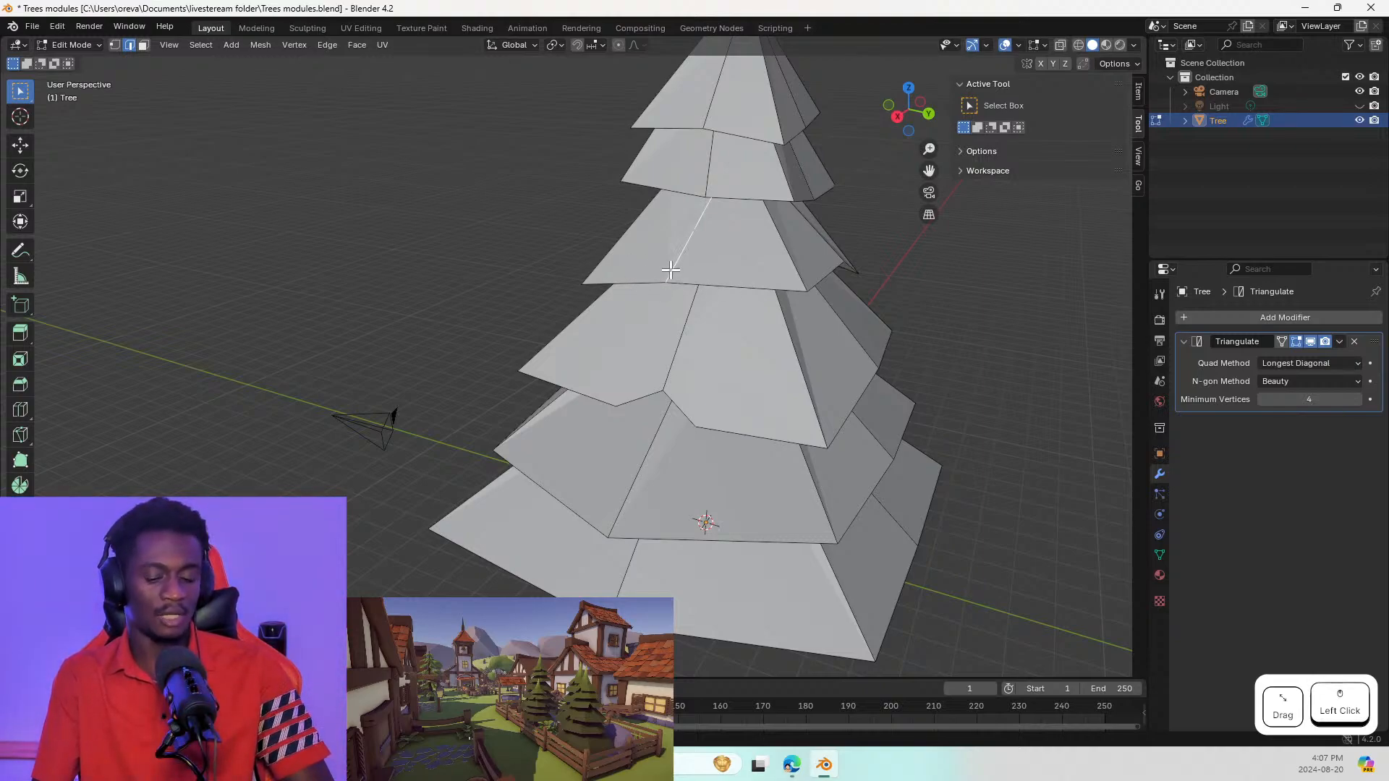
right_click(705, 248)
left_click(706, 249)
left_click(636, 285)
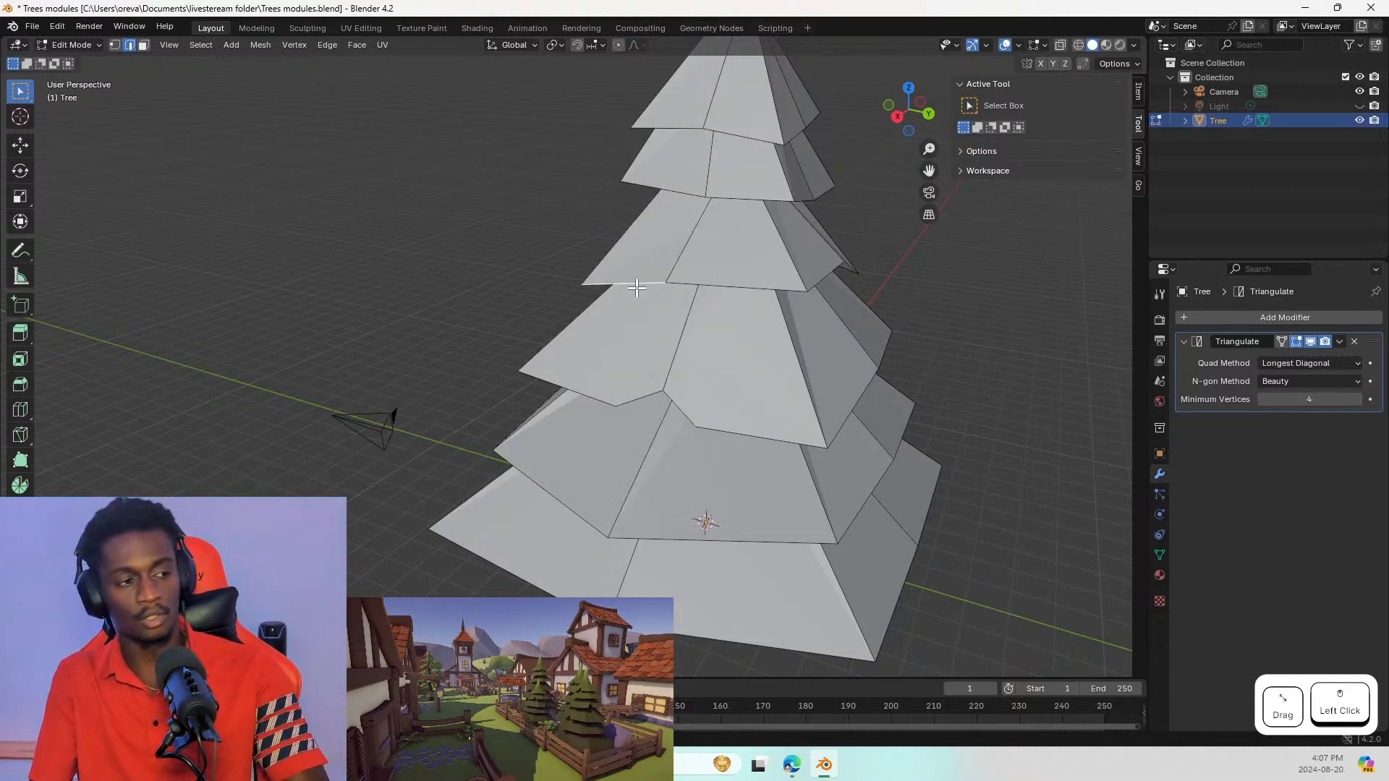
right_click(636, 288)
left_click(637, 289)
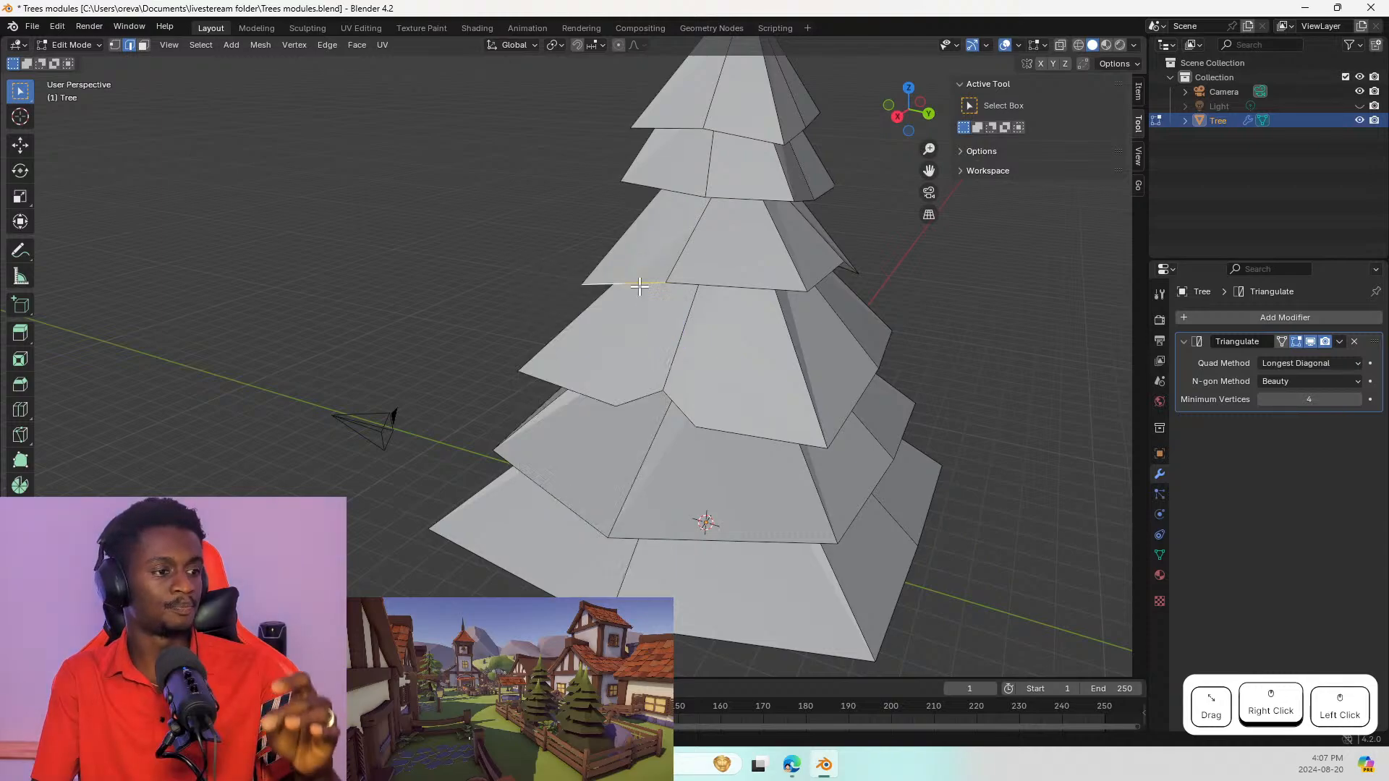
left_click(689, 259)
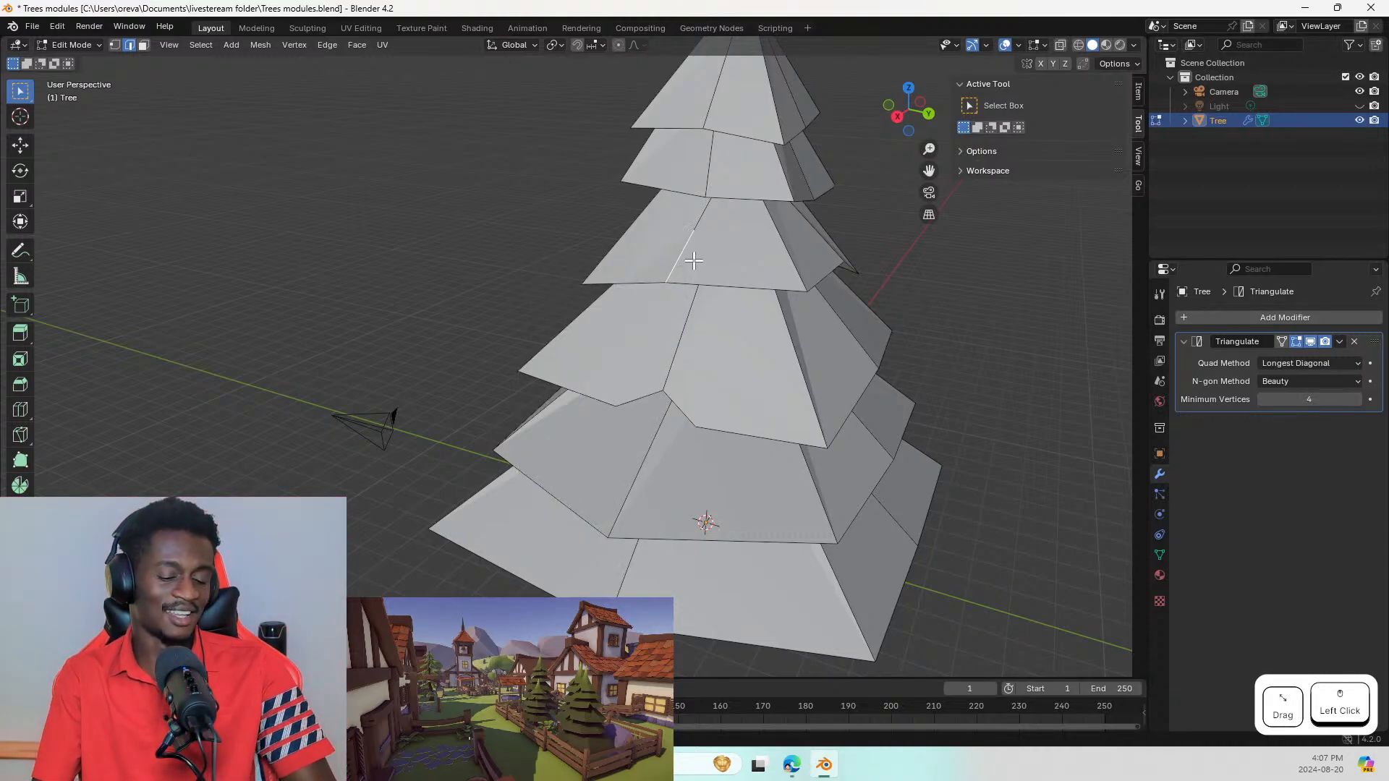
key("g")
key("Escape")
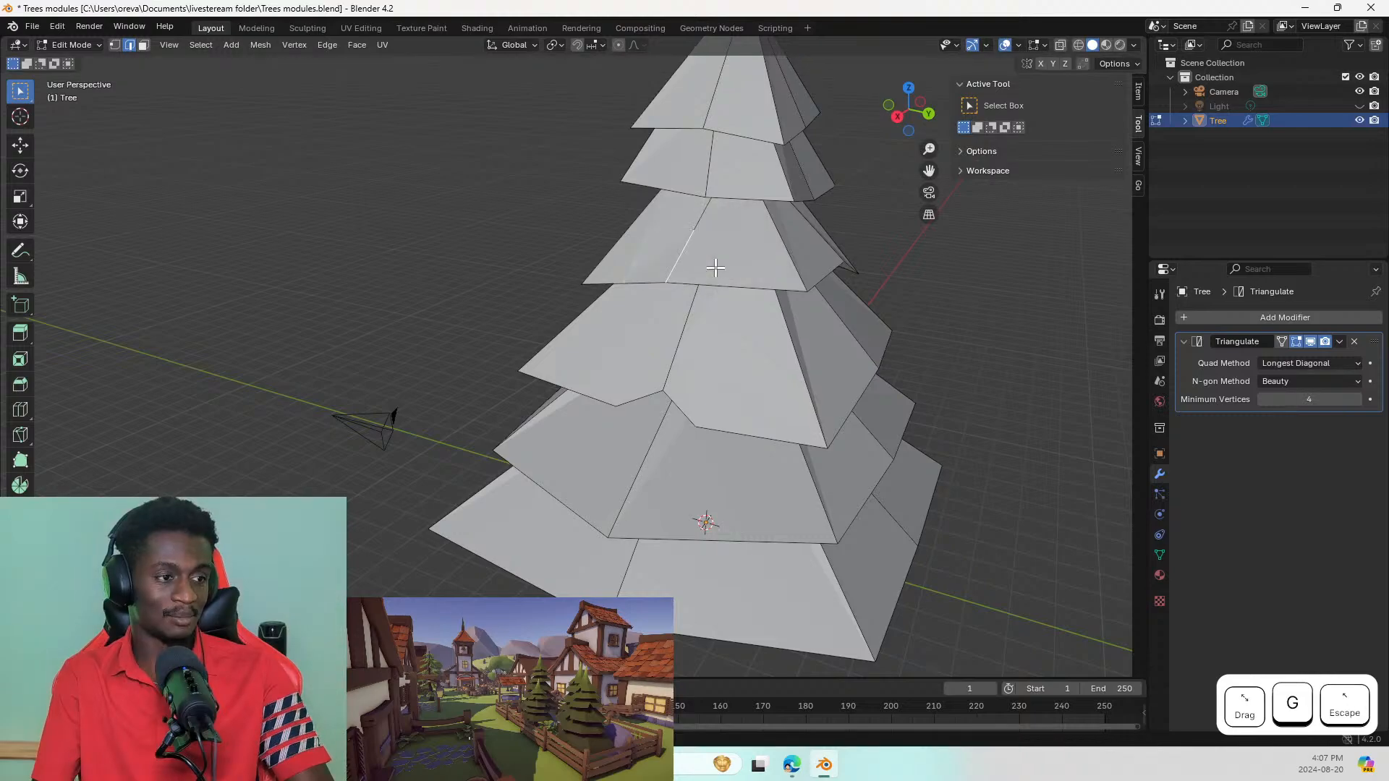
Step: Scale down the two inner lower-edge segments on either side of the tier's ridge
mouse_move(715, 268)
middle_mouse_down()
mouse_move(727, 272)
mouse_move(712, 277)
middle_mouse_up()
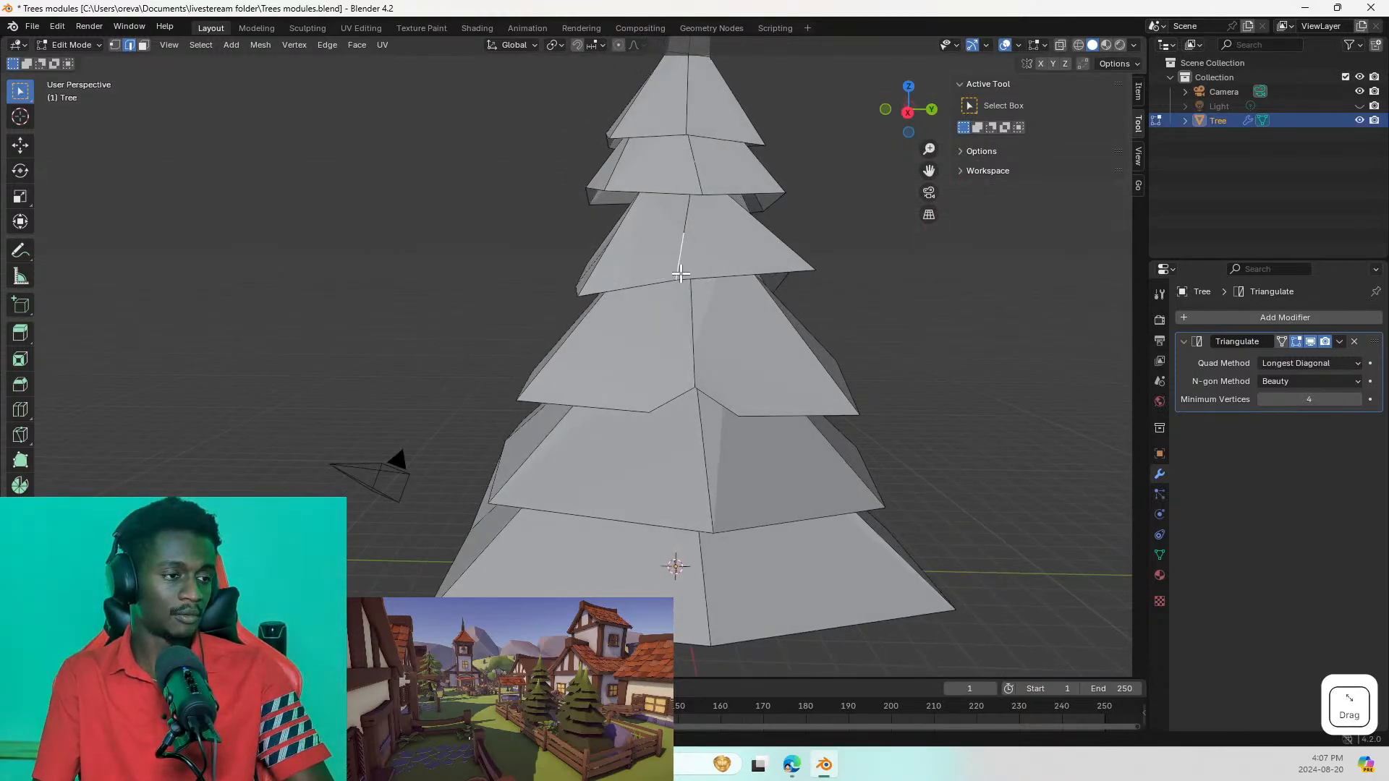
left_click(706, 278)
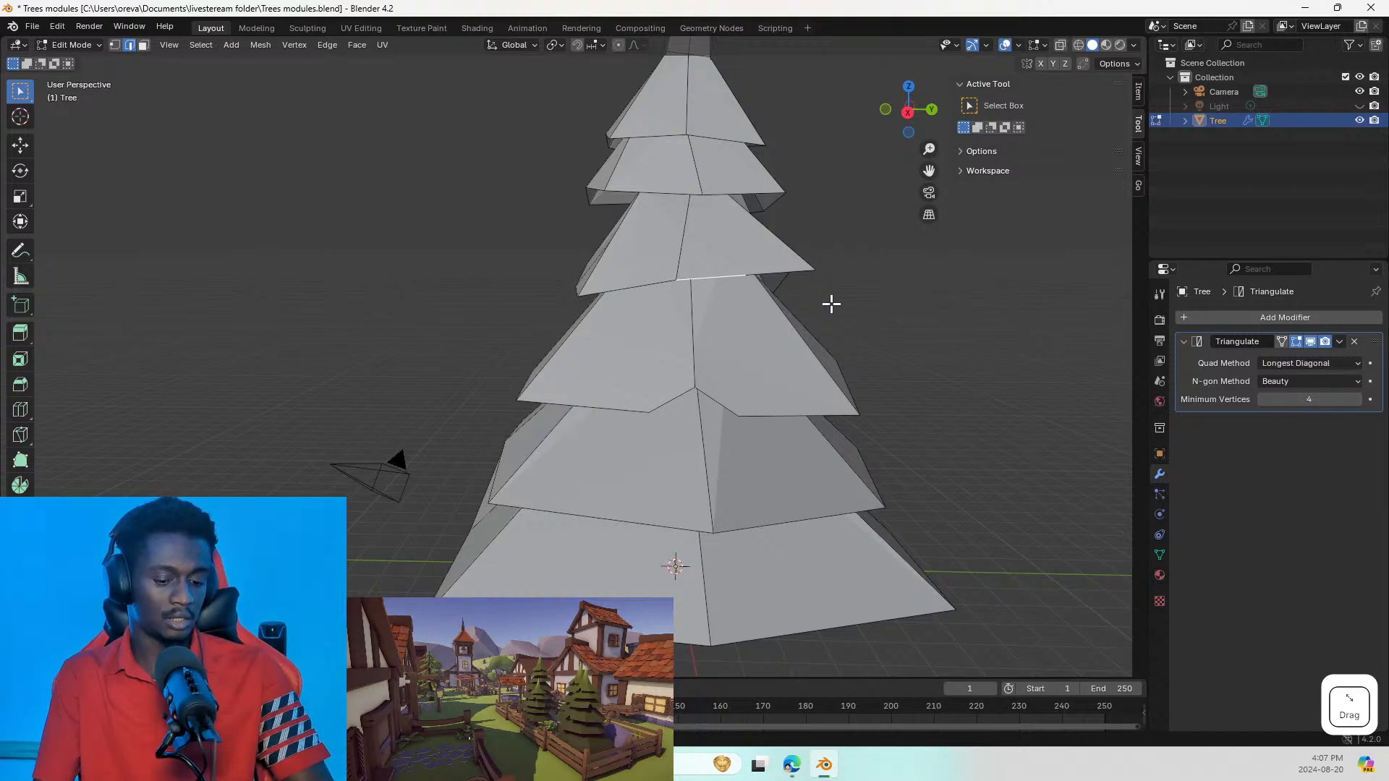
key("s")
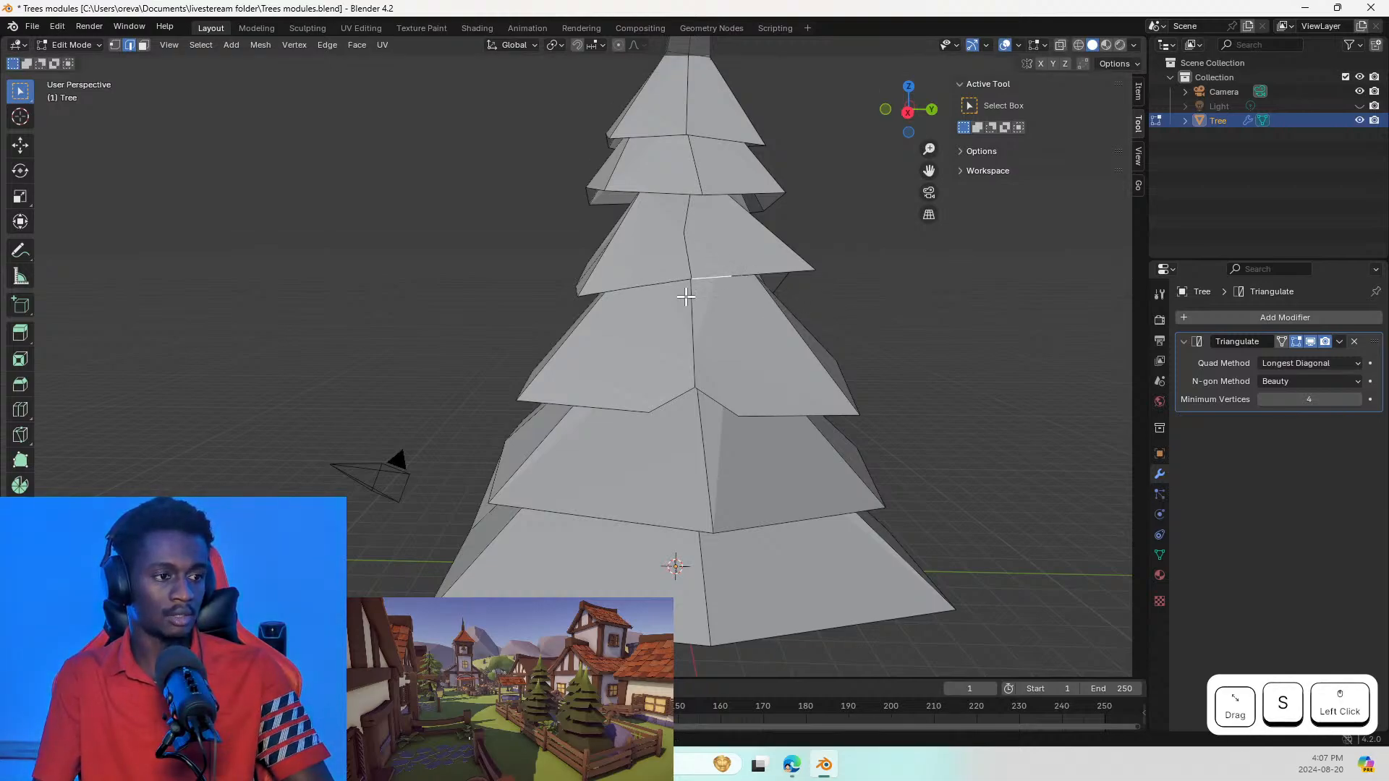
left_click(660, 289)
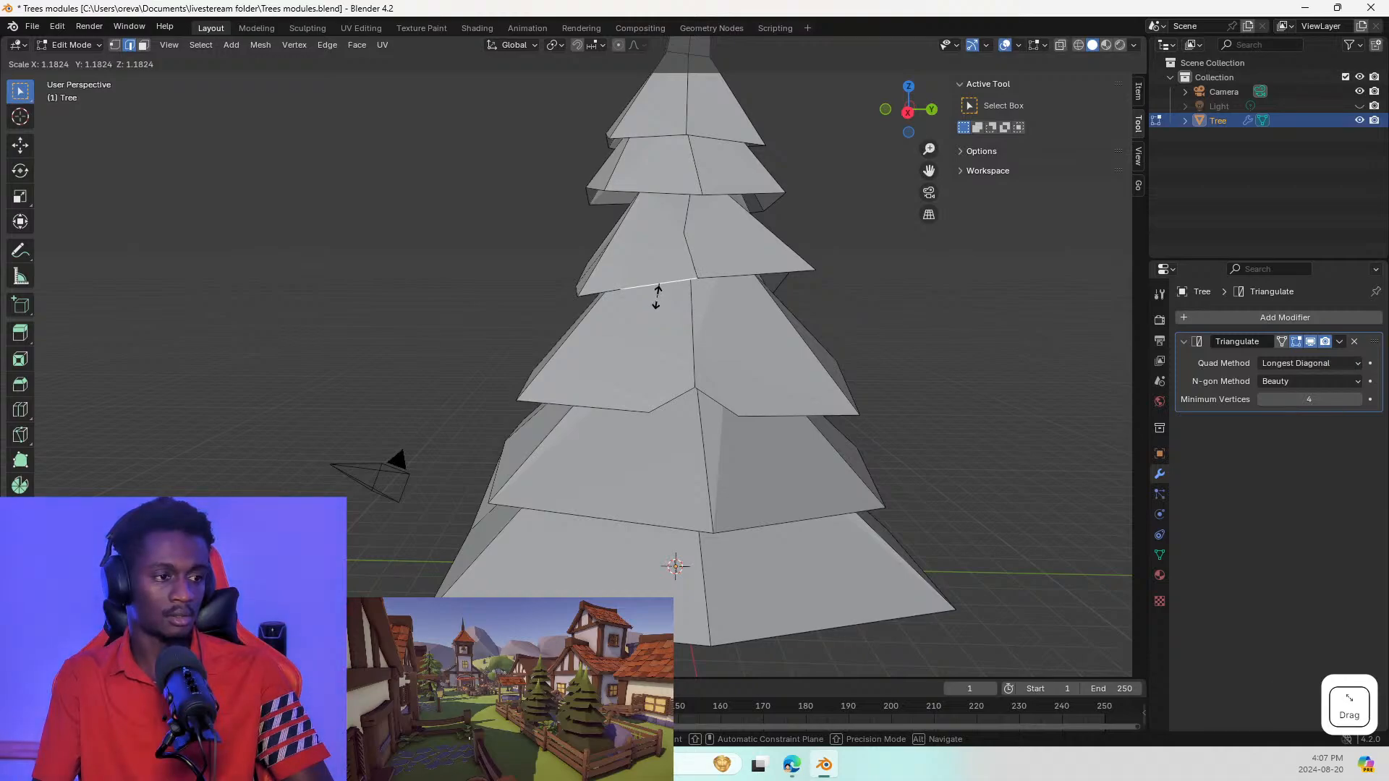
key("Escape")
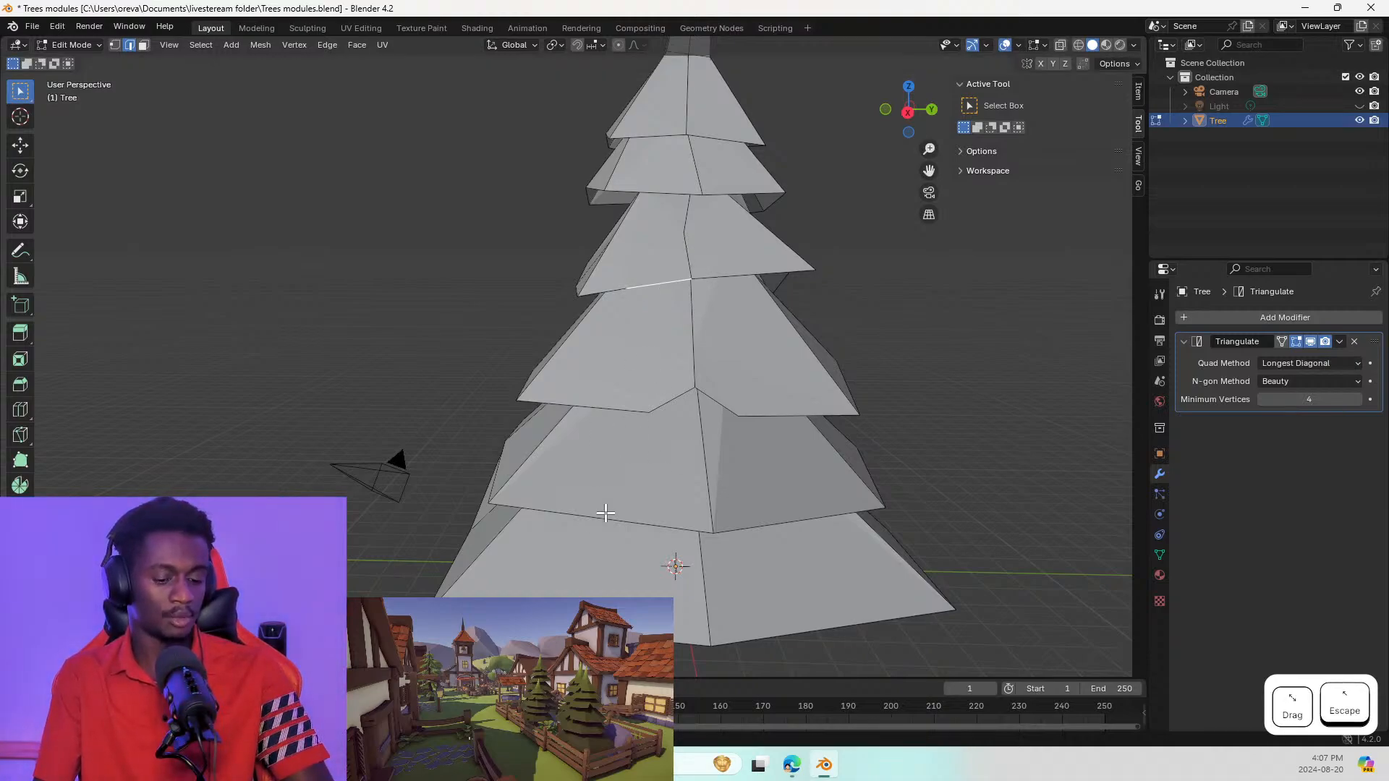
key("s")
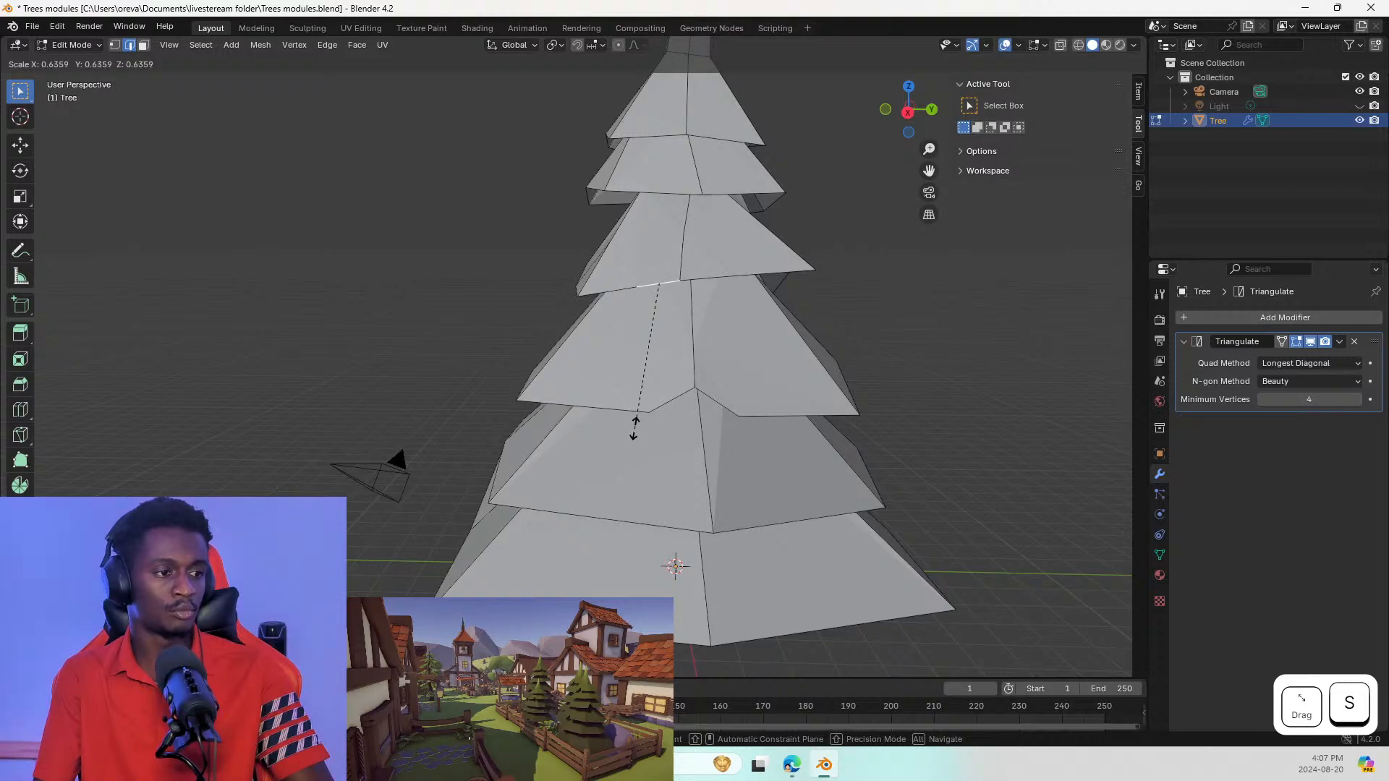
left_click(635, 425)
Step: Move the lower ridge segment sideways toward the right front face, with the global X axis locked
left_click(683, 257)
key("g")
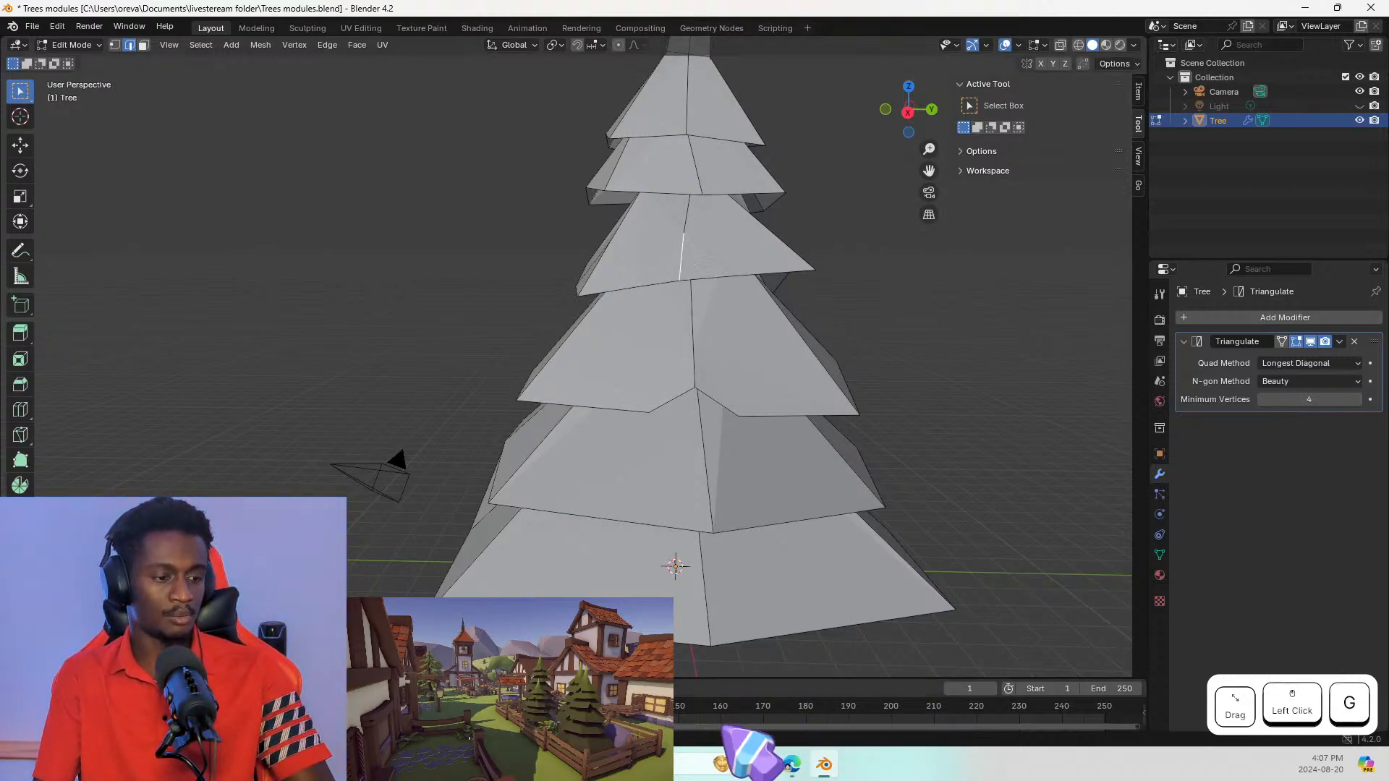
key("shift")
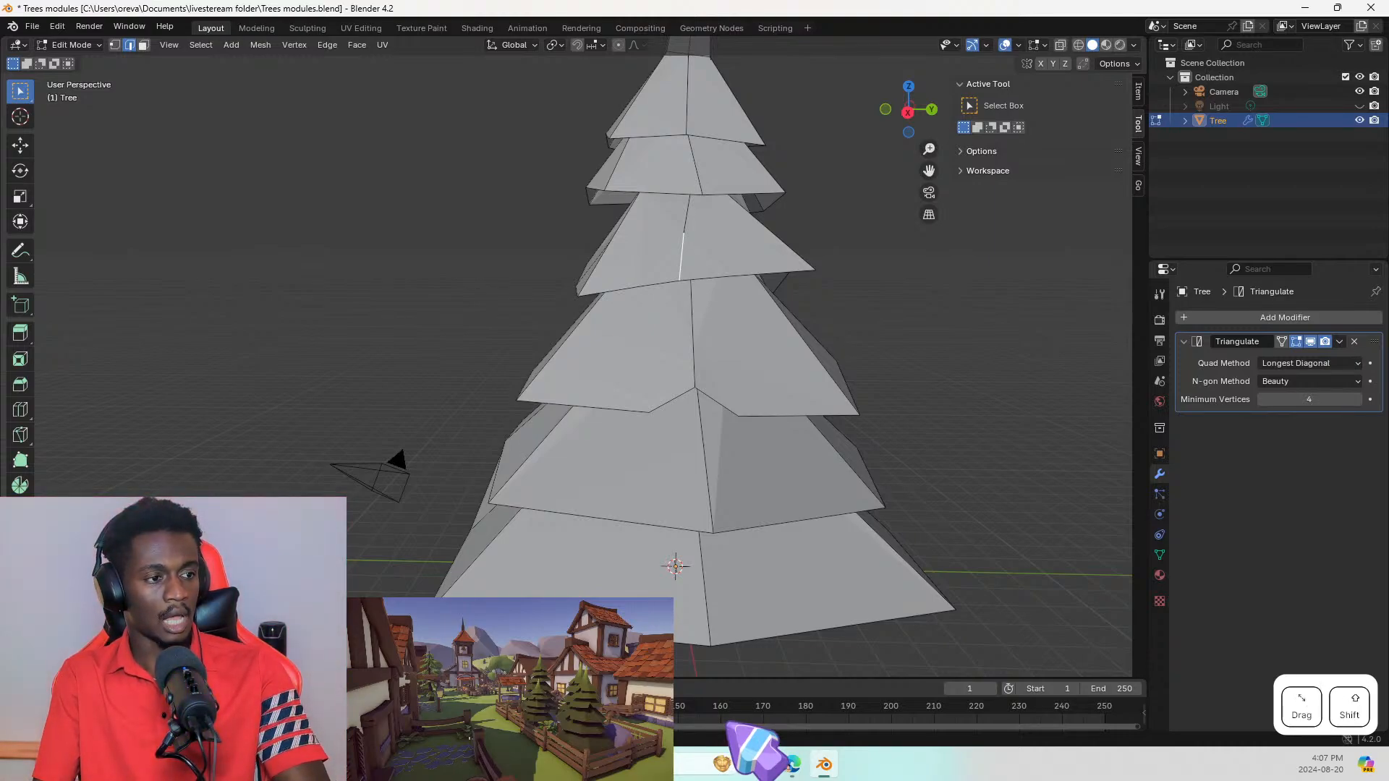
key("shift+x")
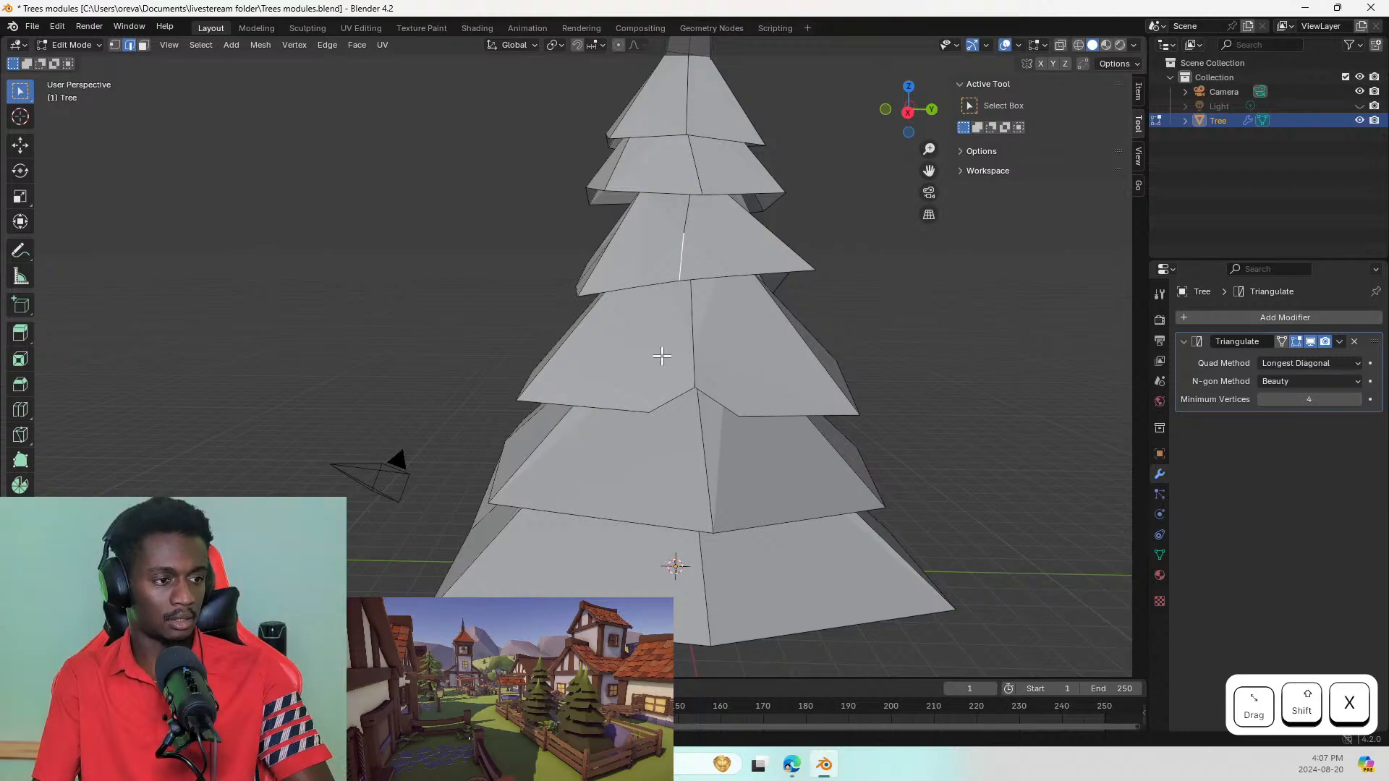
key("g")
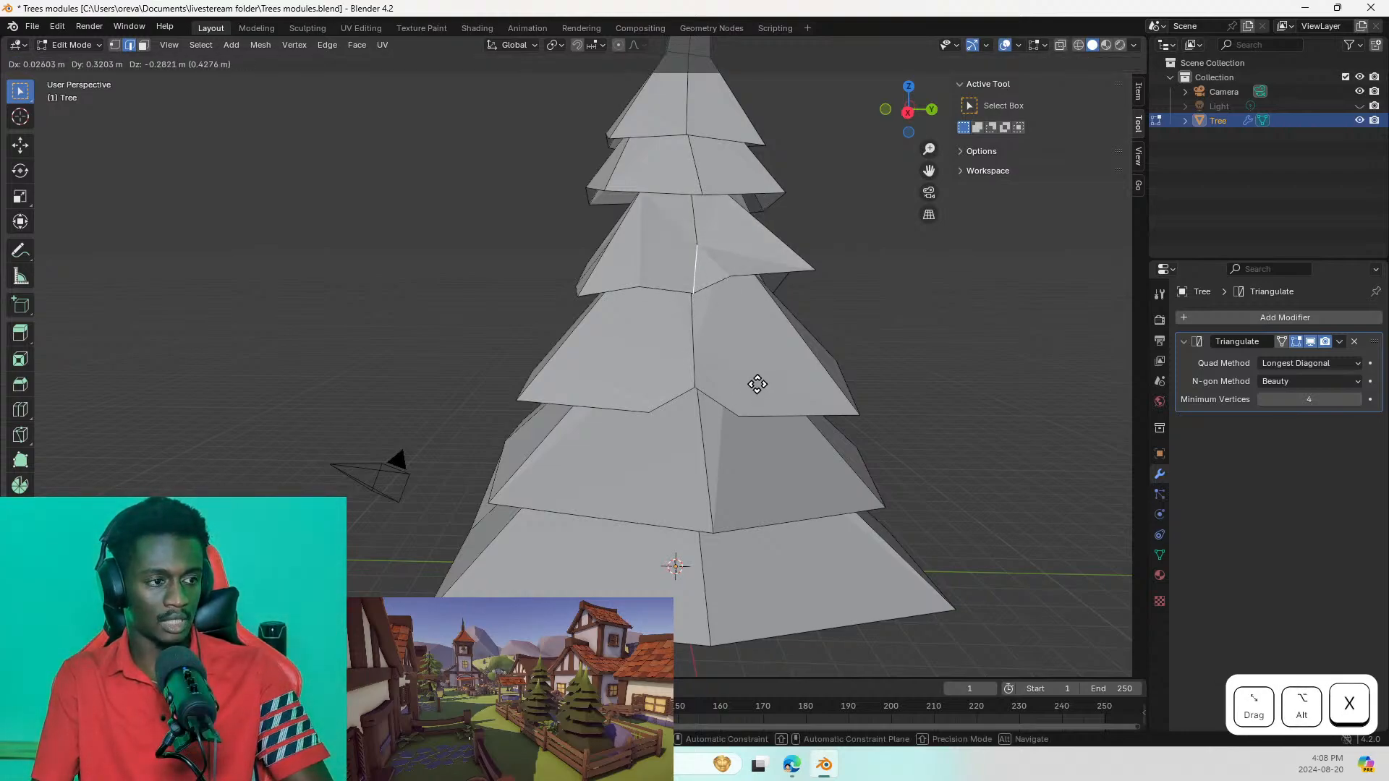
key("shift+x")
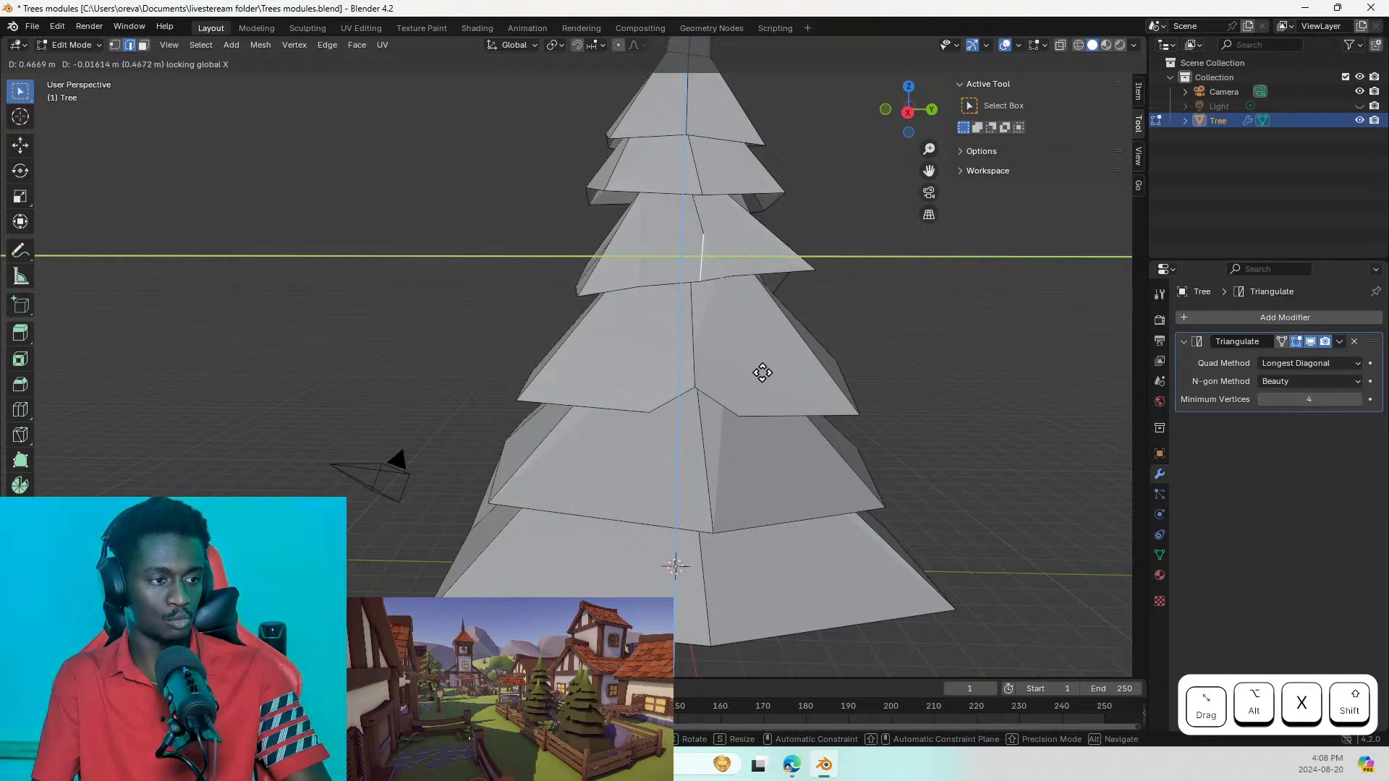
left_click(769, 373)
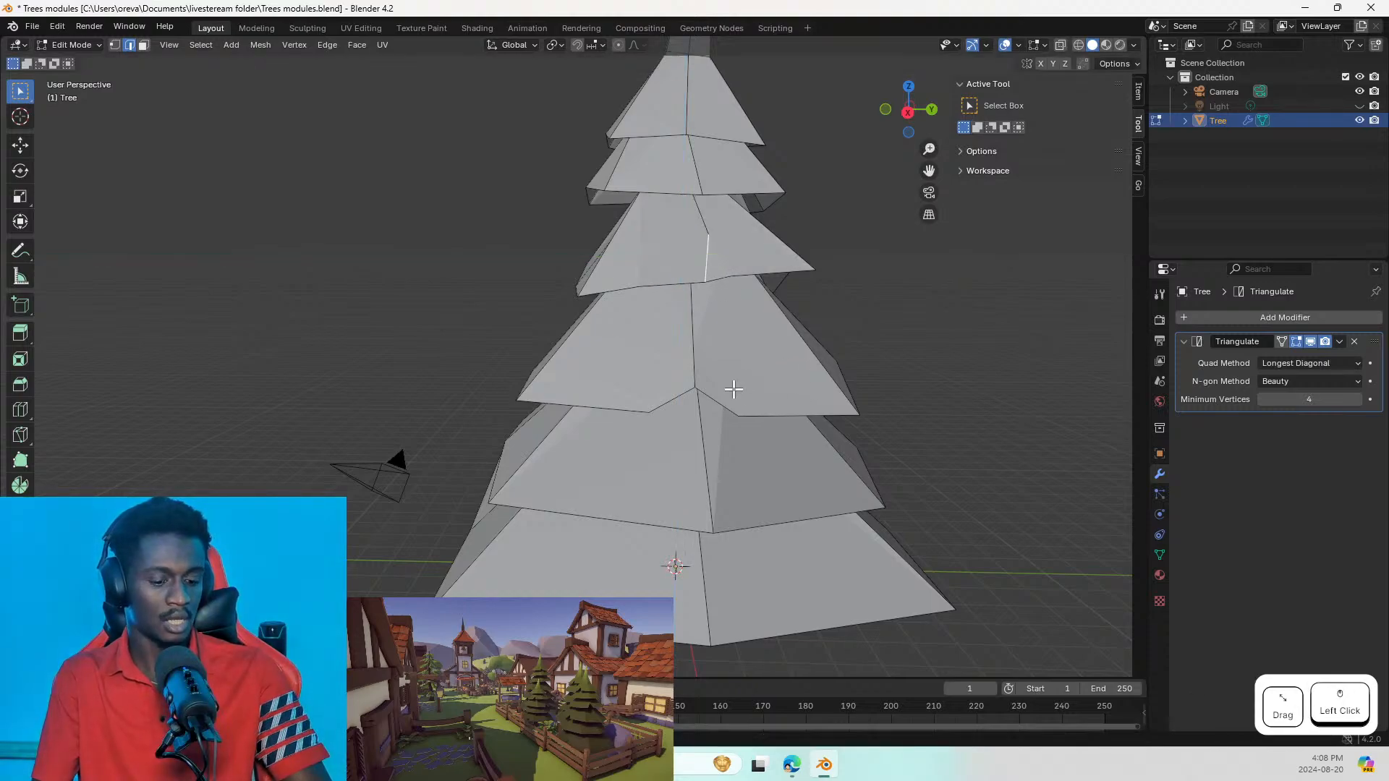
Step: Rotate the lower ridge segment by about -20 degrees and scale it to less than half its length to raise the notch
key("r")
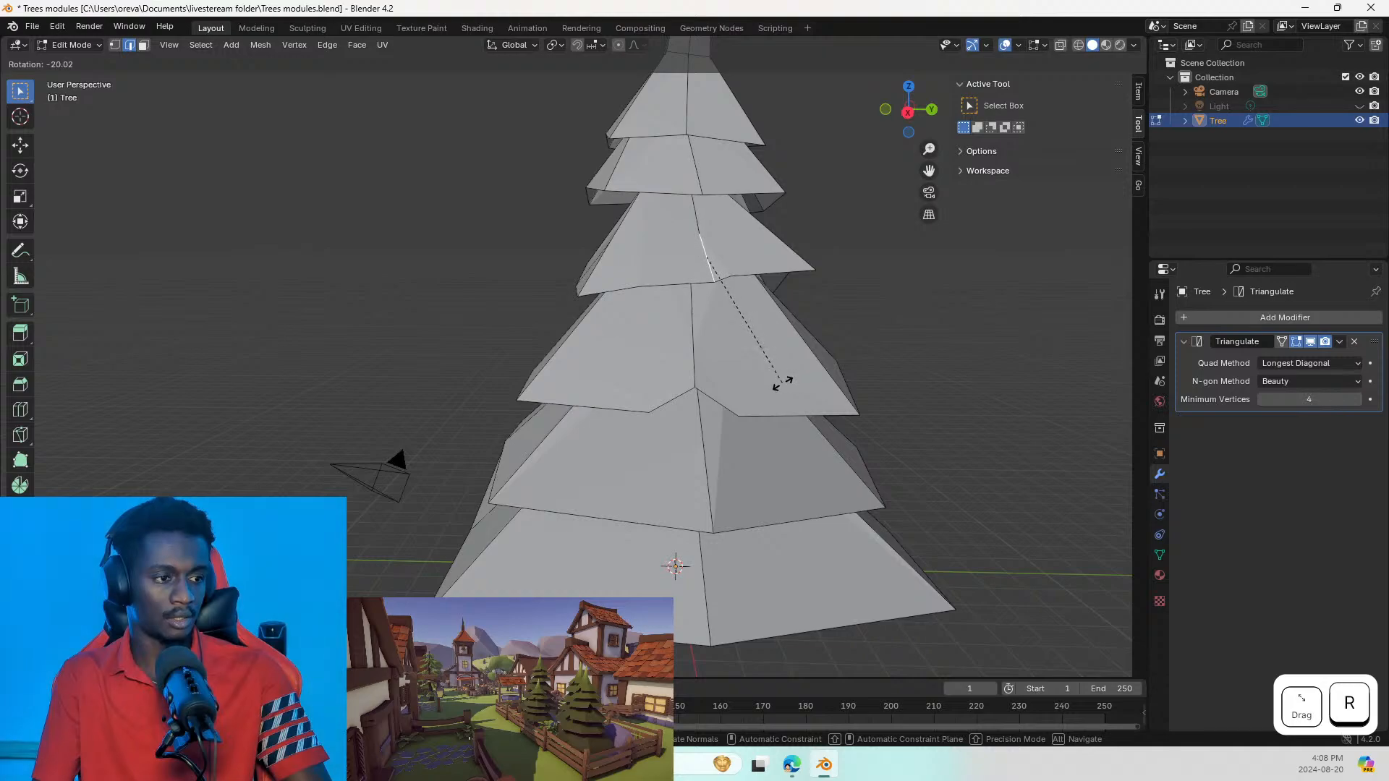
left_click(781, 383)
key("s")
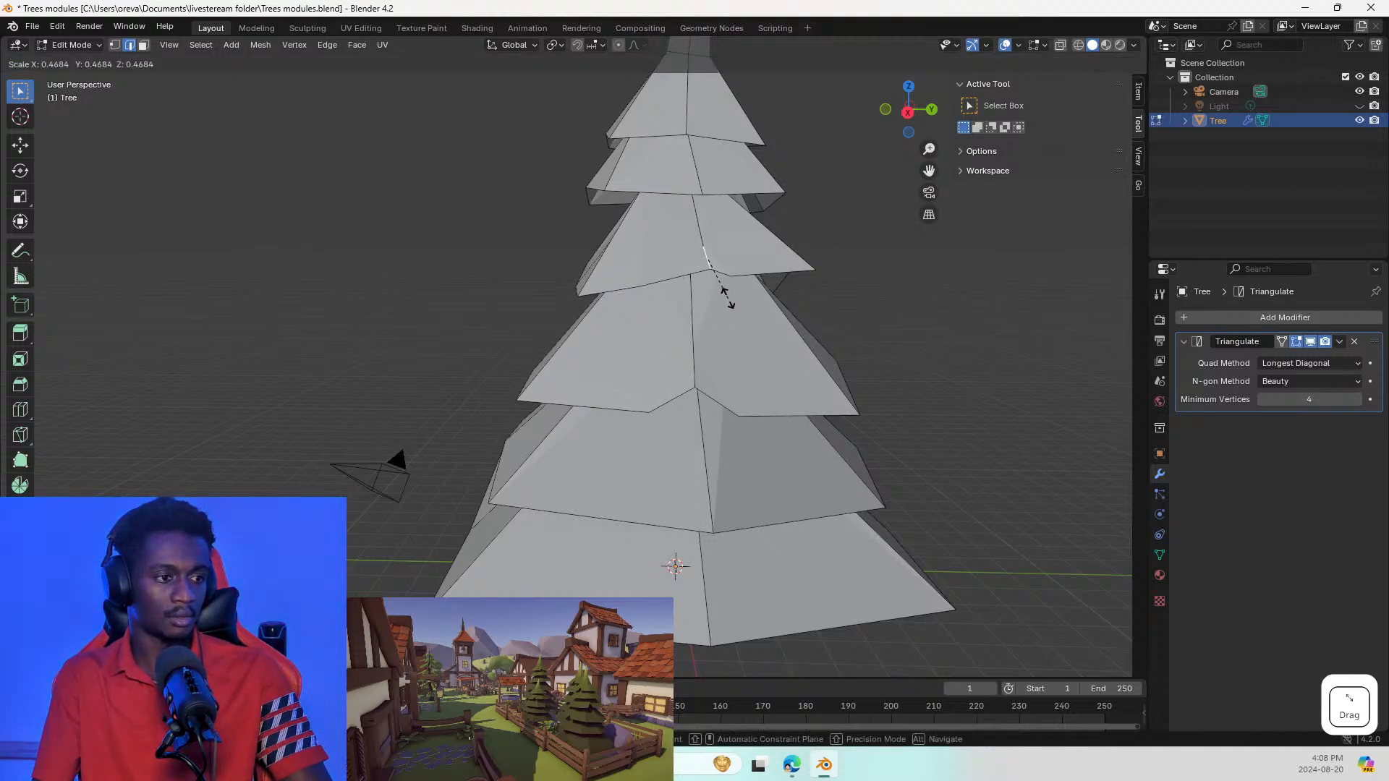
left_click(727, 282)
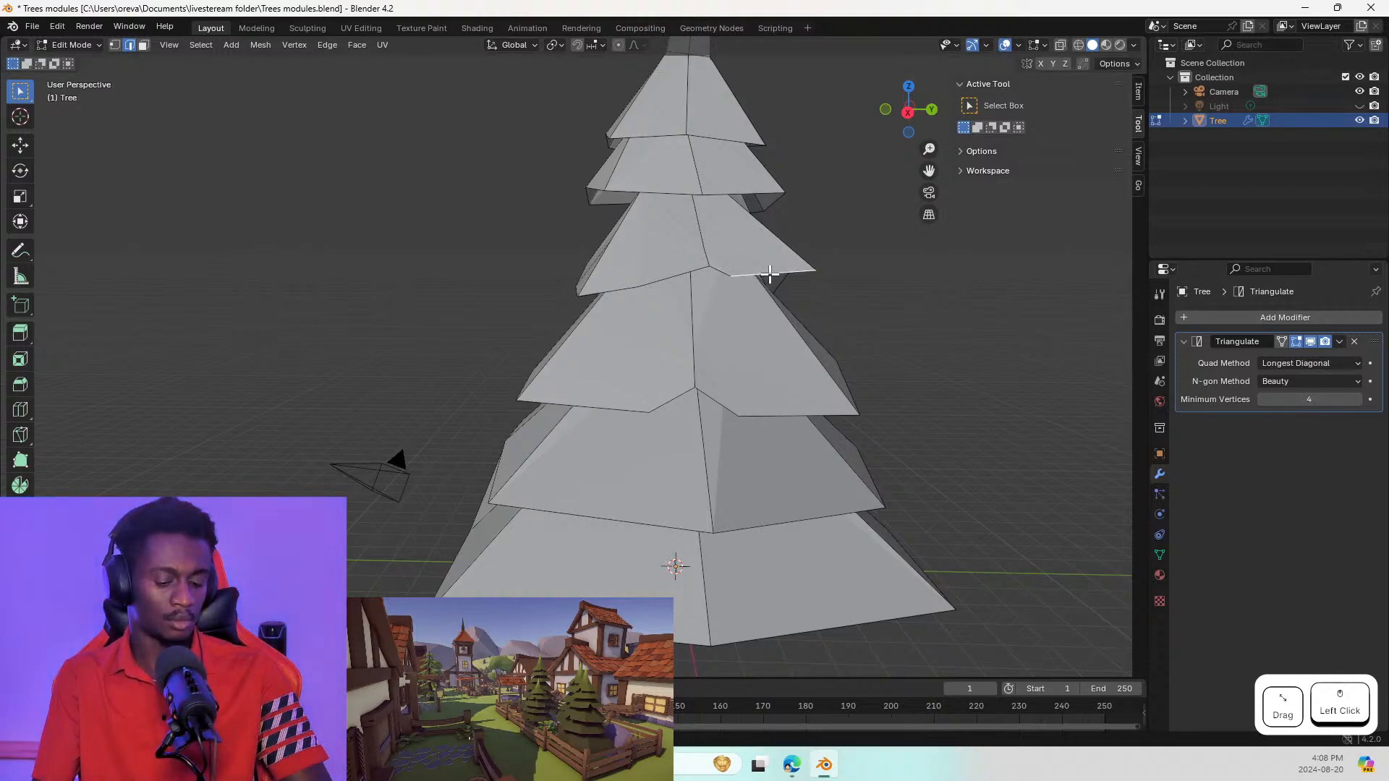
Step: Scale down the outer segment of the right front face's lower edge slightly
key("s")
key("Escape")
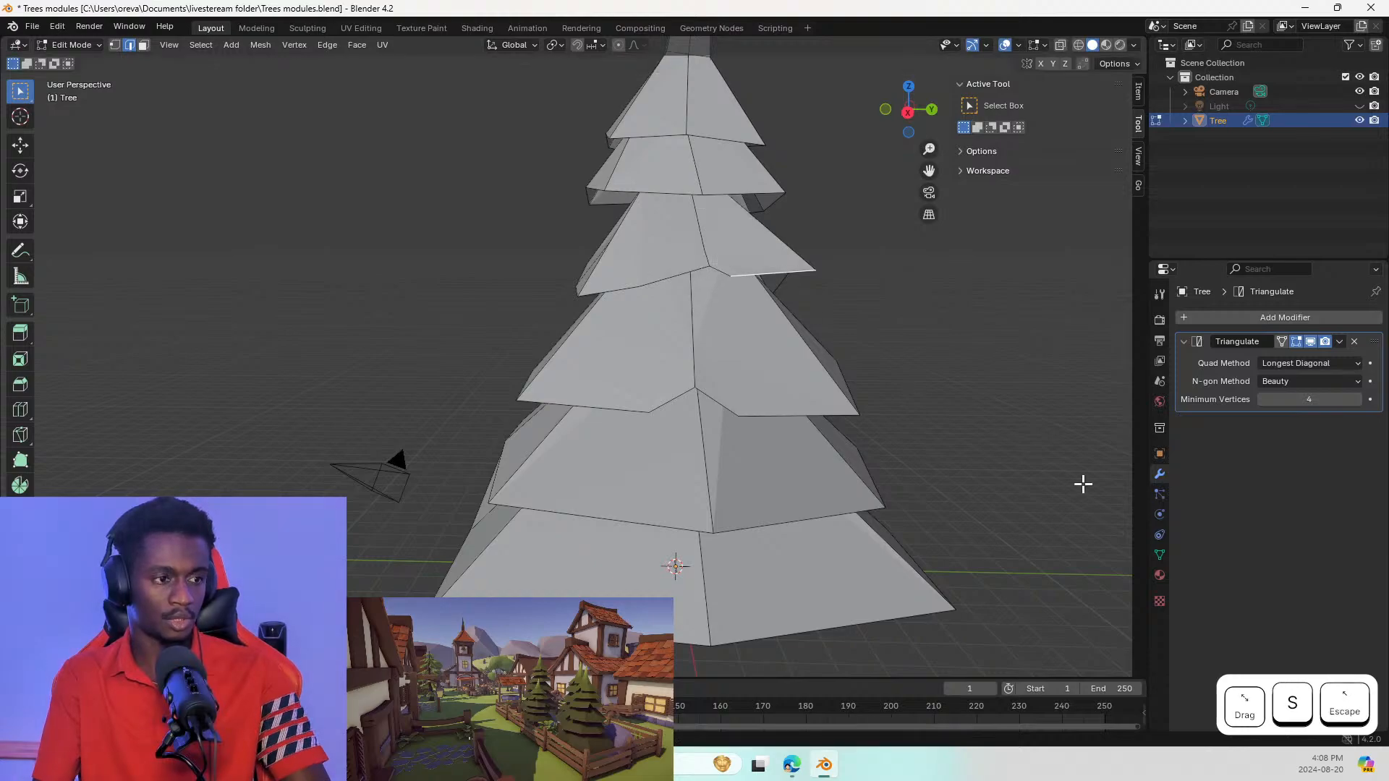
key("s")
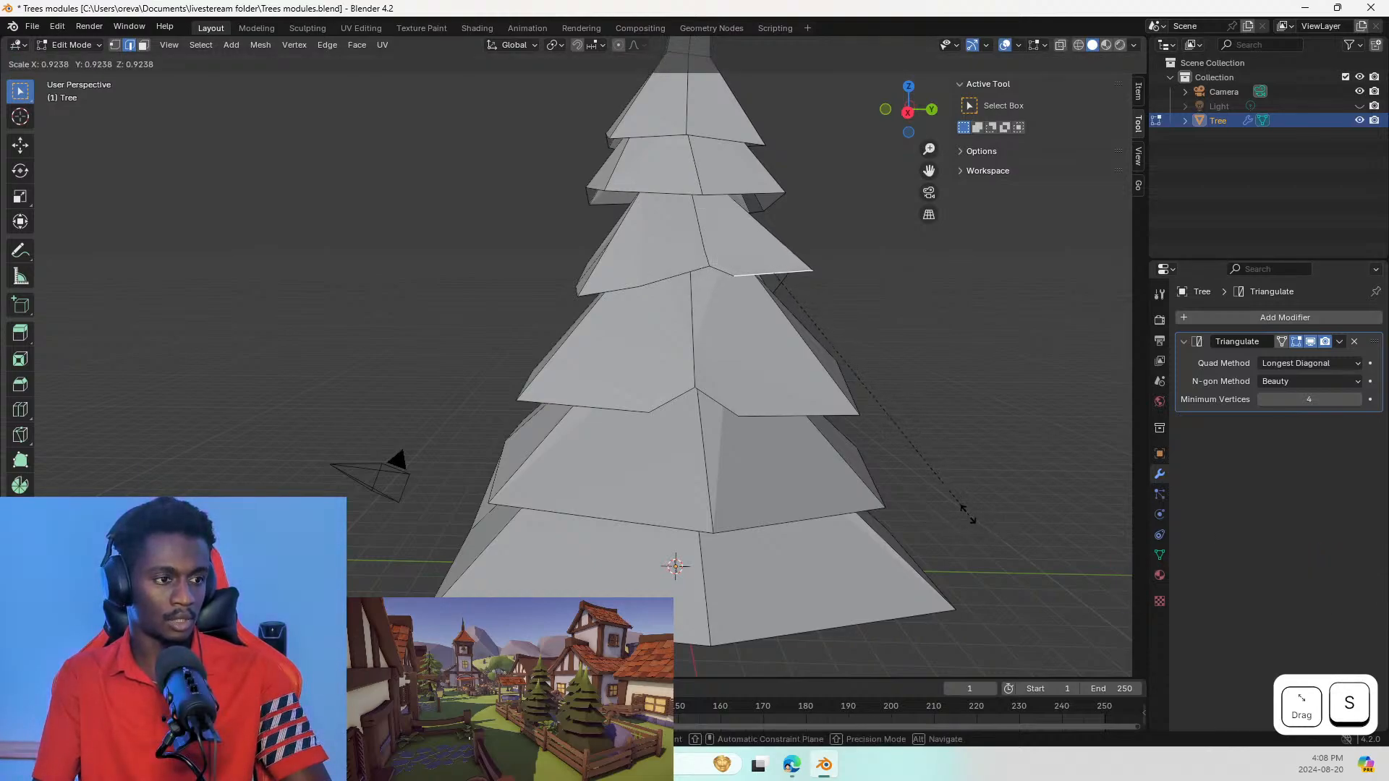
left_click(915, 506)
Step: Try scaling down the inner lower-edge segment left of the notch
left_click(637, 270)
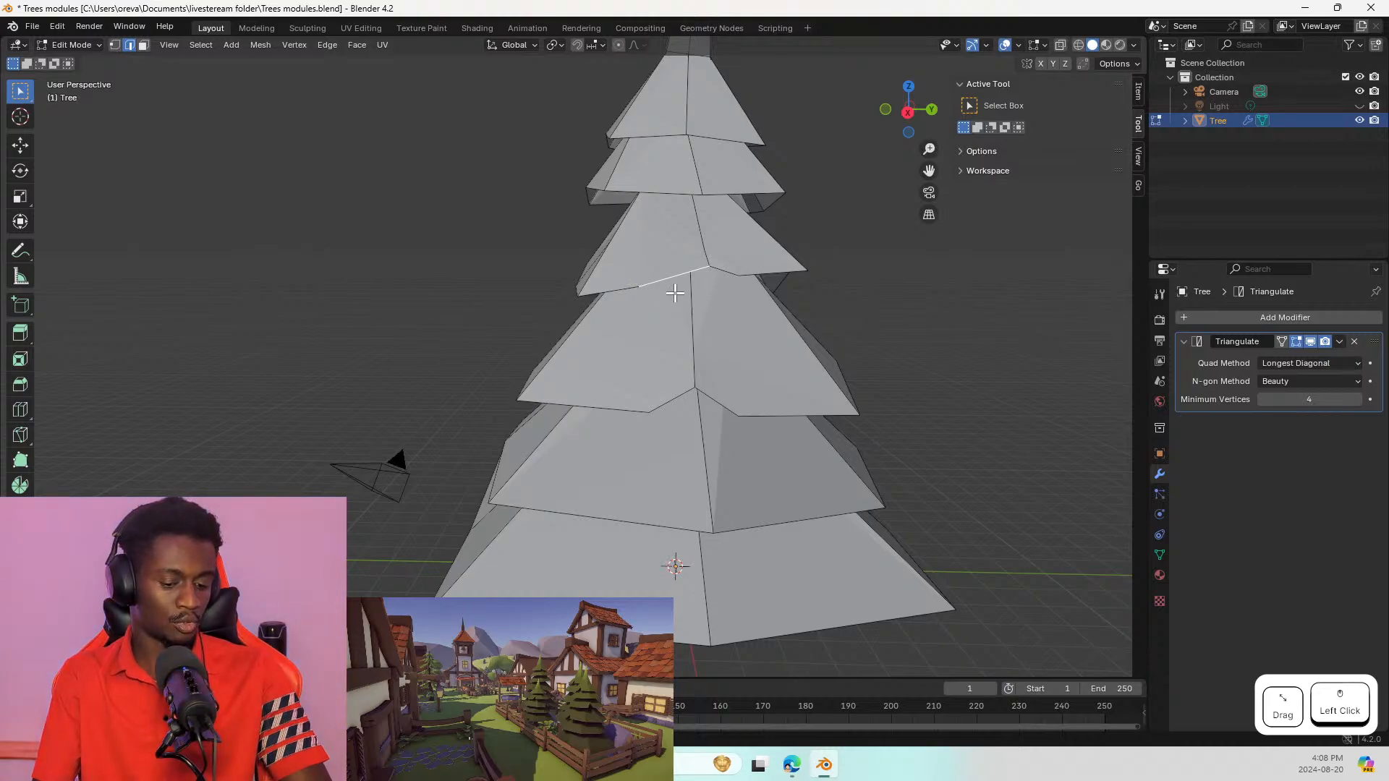
key("s")
key("Escape")
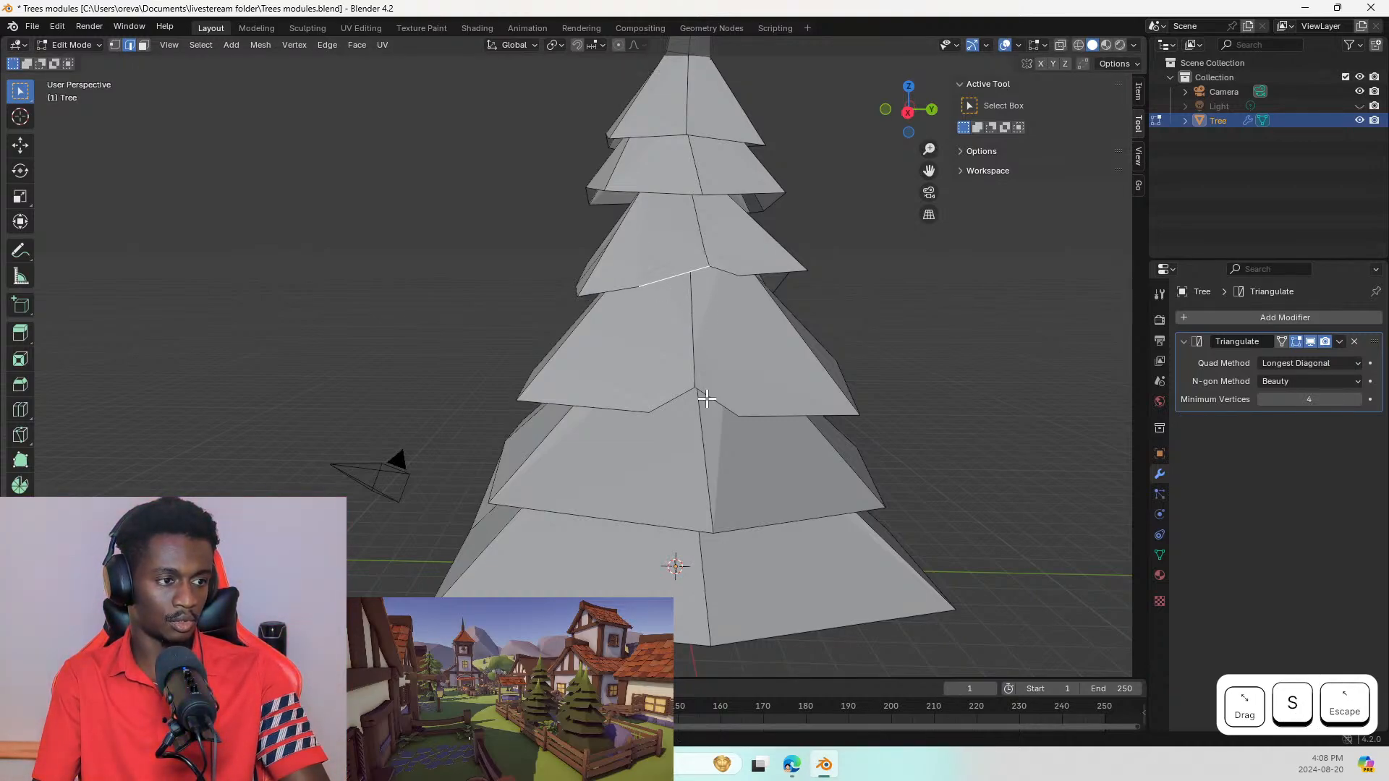
key("s")
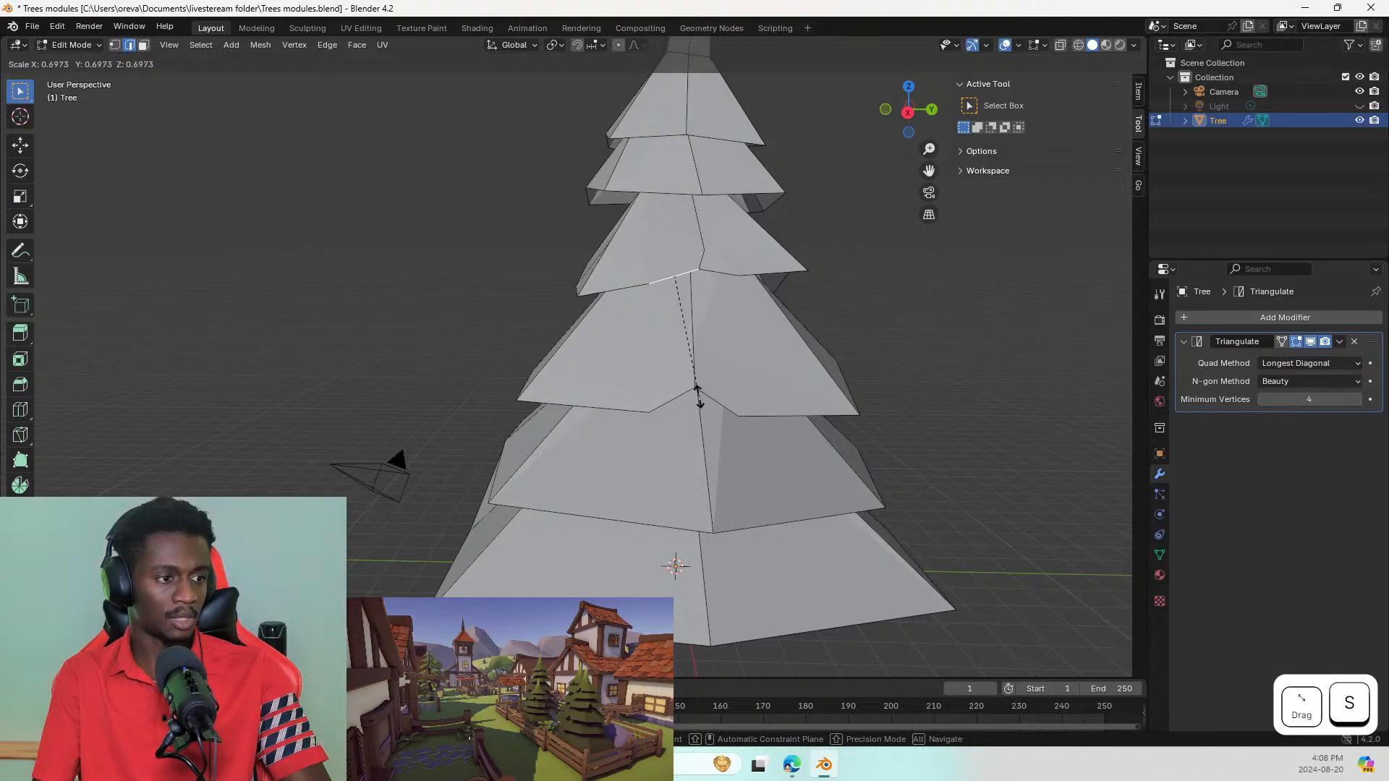
left_click(694, 363)
Step: Try rotating the lower ridge segment, and undo the last scaling of the lower-edge segment left of the notch
scroll(635, 421, "up", 3)
middle_click_drag(635, 421, 665, 340)
scroll(660, 372, "down", 5)
scroll(674, 310, "up", 5)
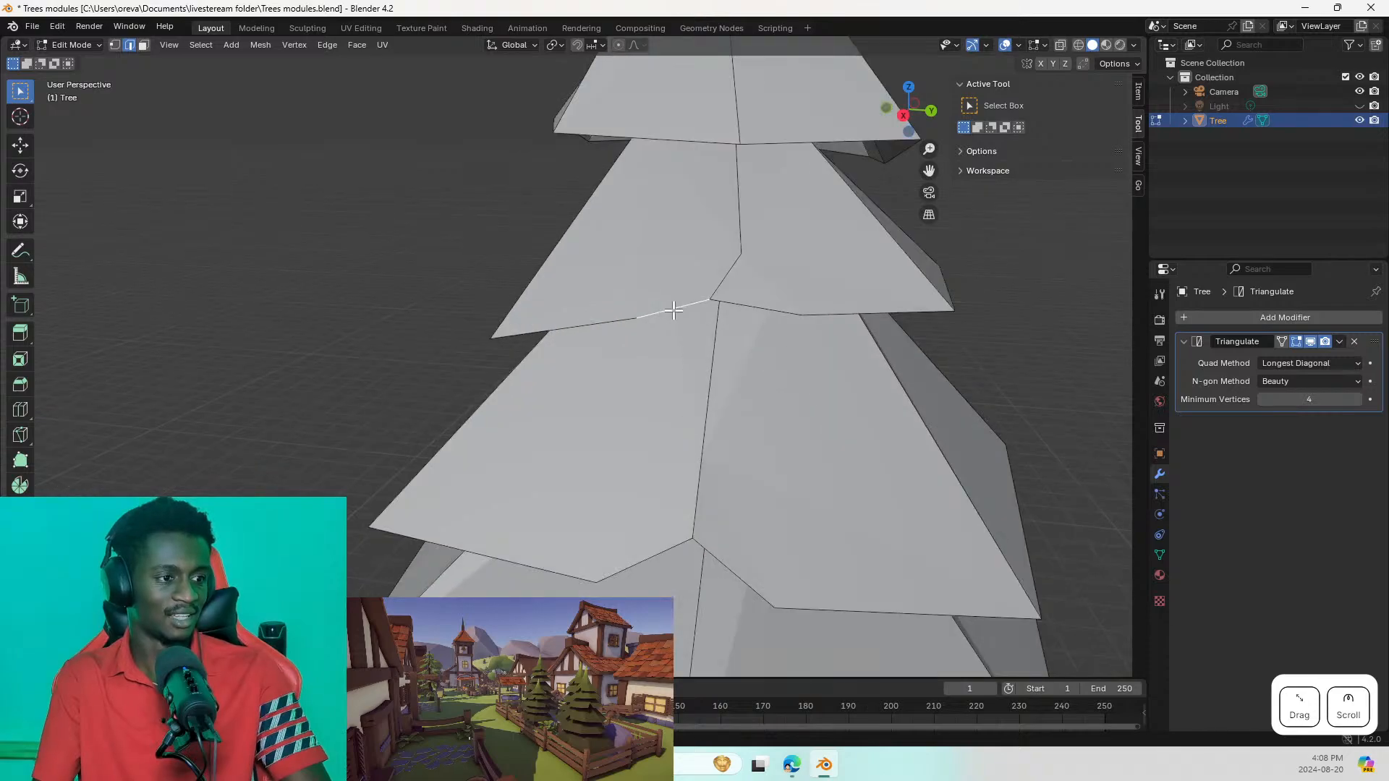
left_click(718, 283)
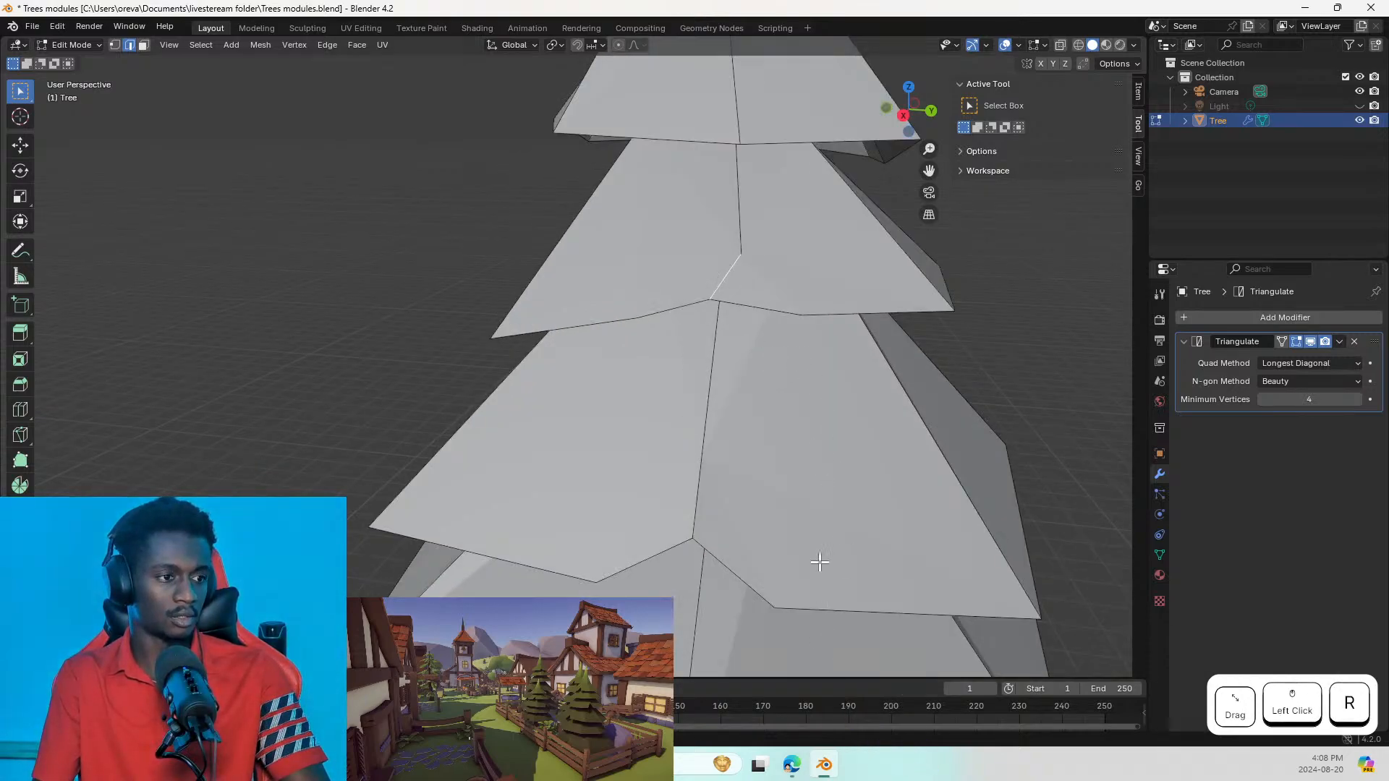
key("r")
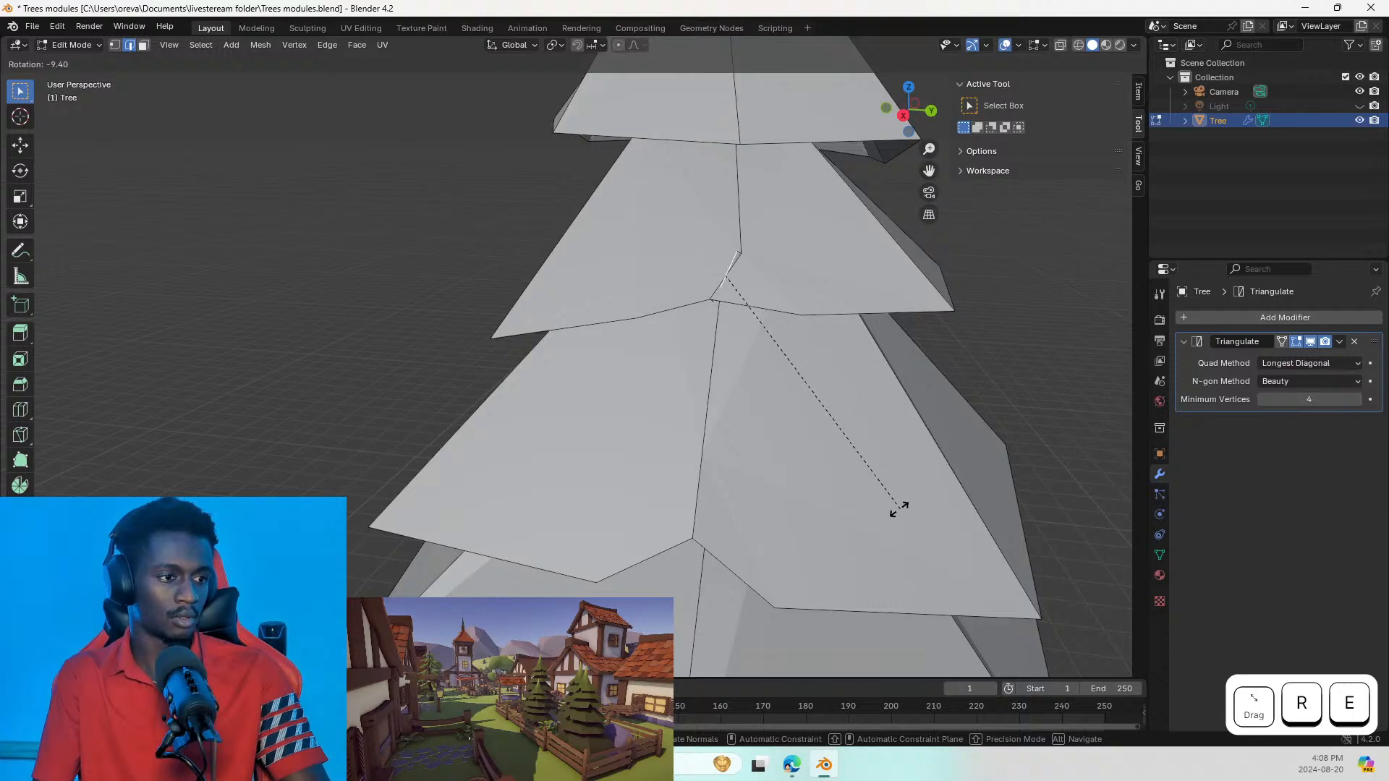
key("Escape")
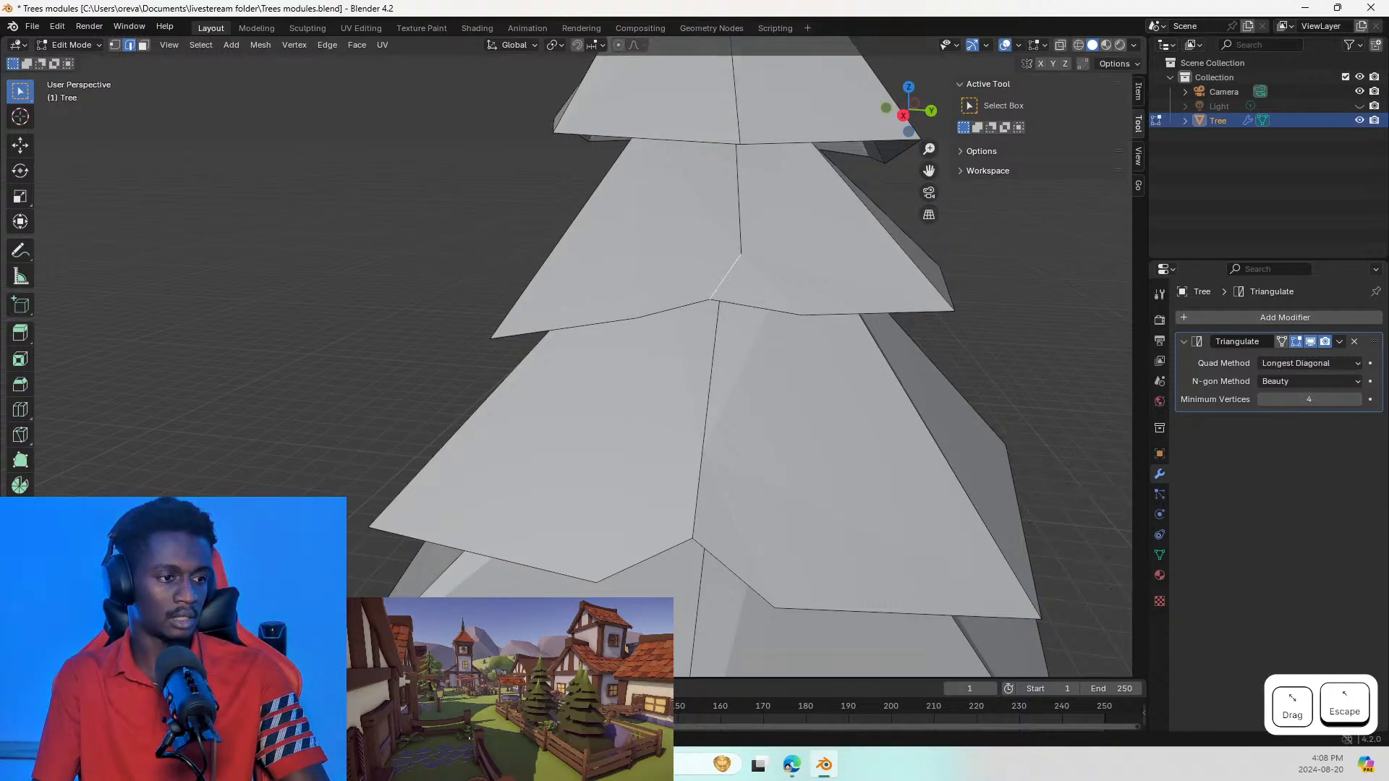
key("ctrl+z")
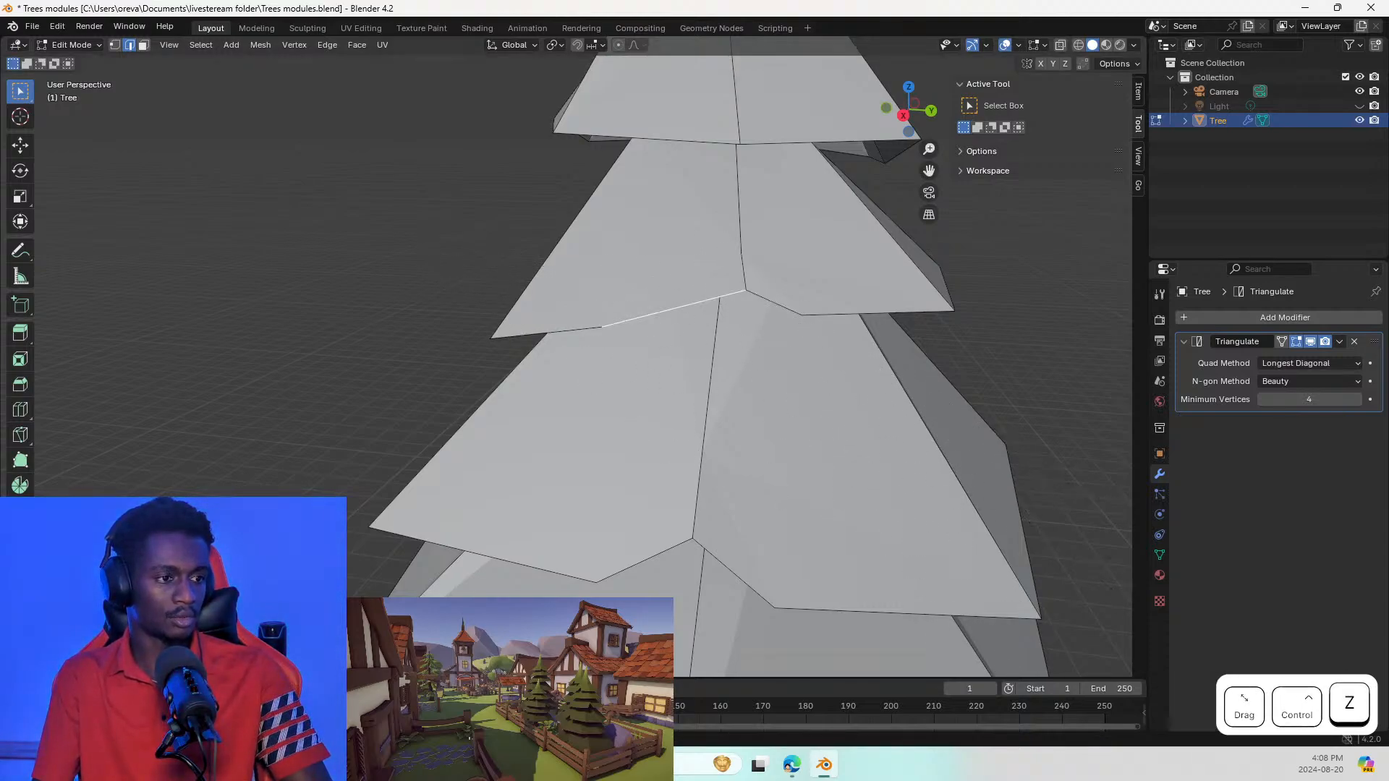
Step: Try moving the lower segment of the middle tier's ridge sideways into the right front face
left_click(747, 292)
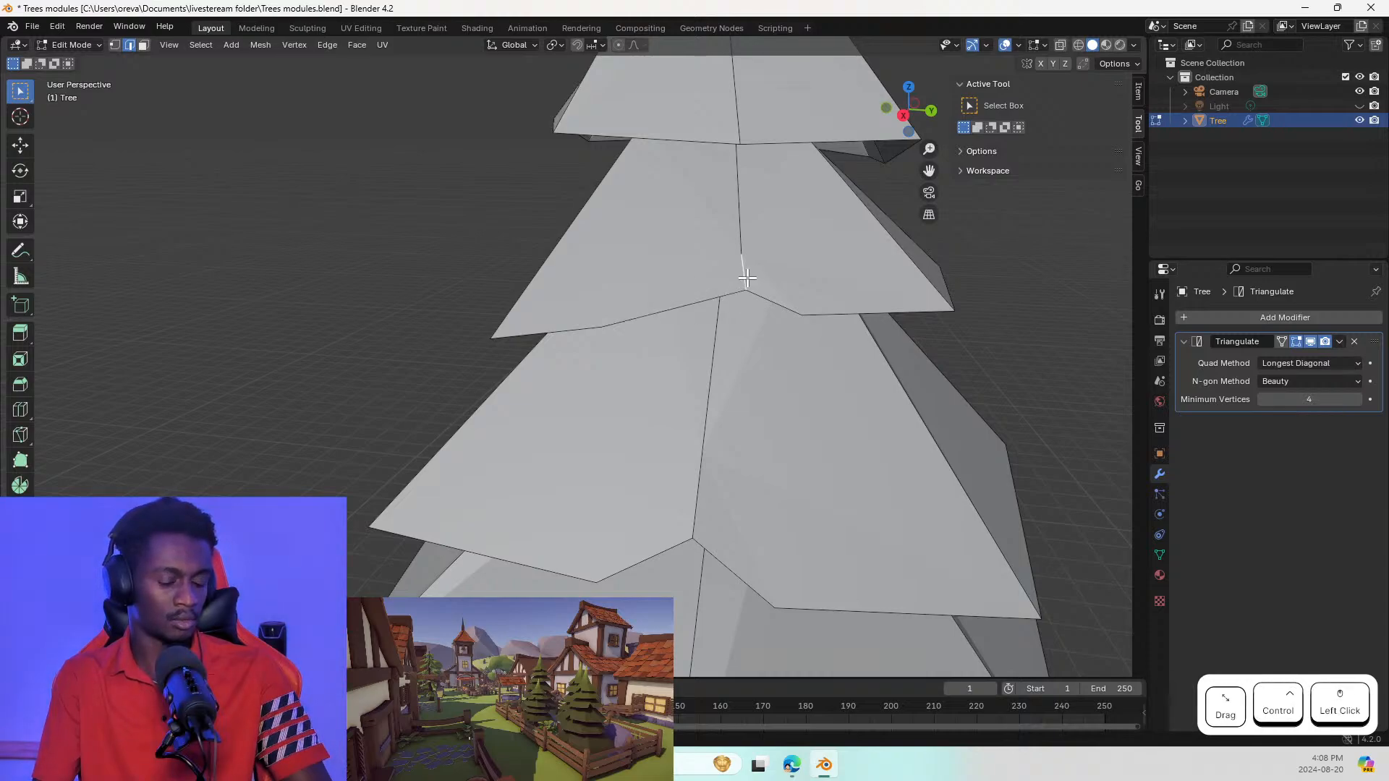
key("g")
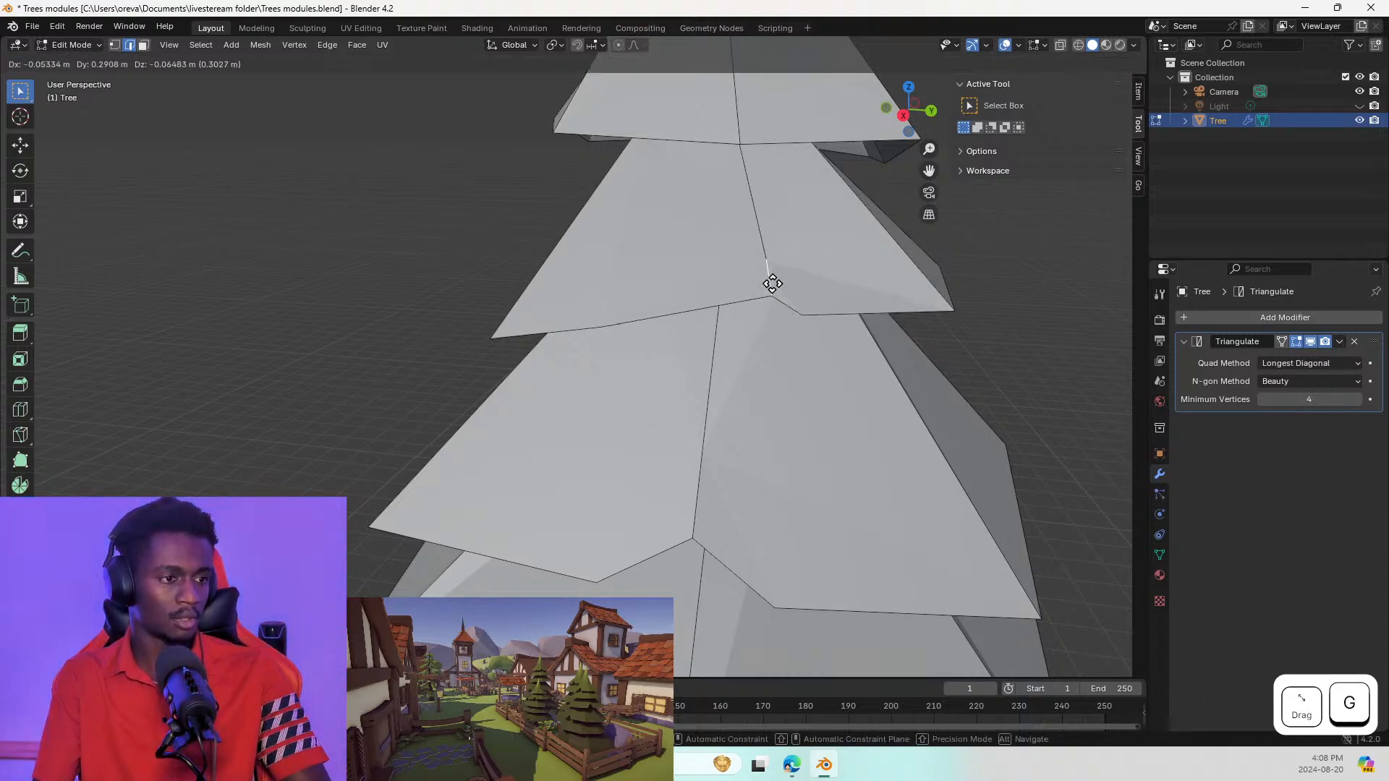
left_click(807, 272)
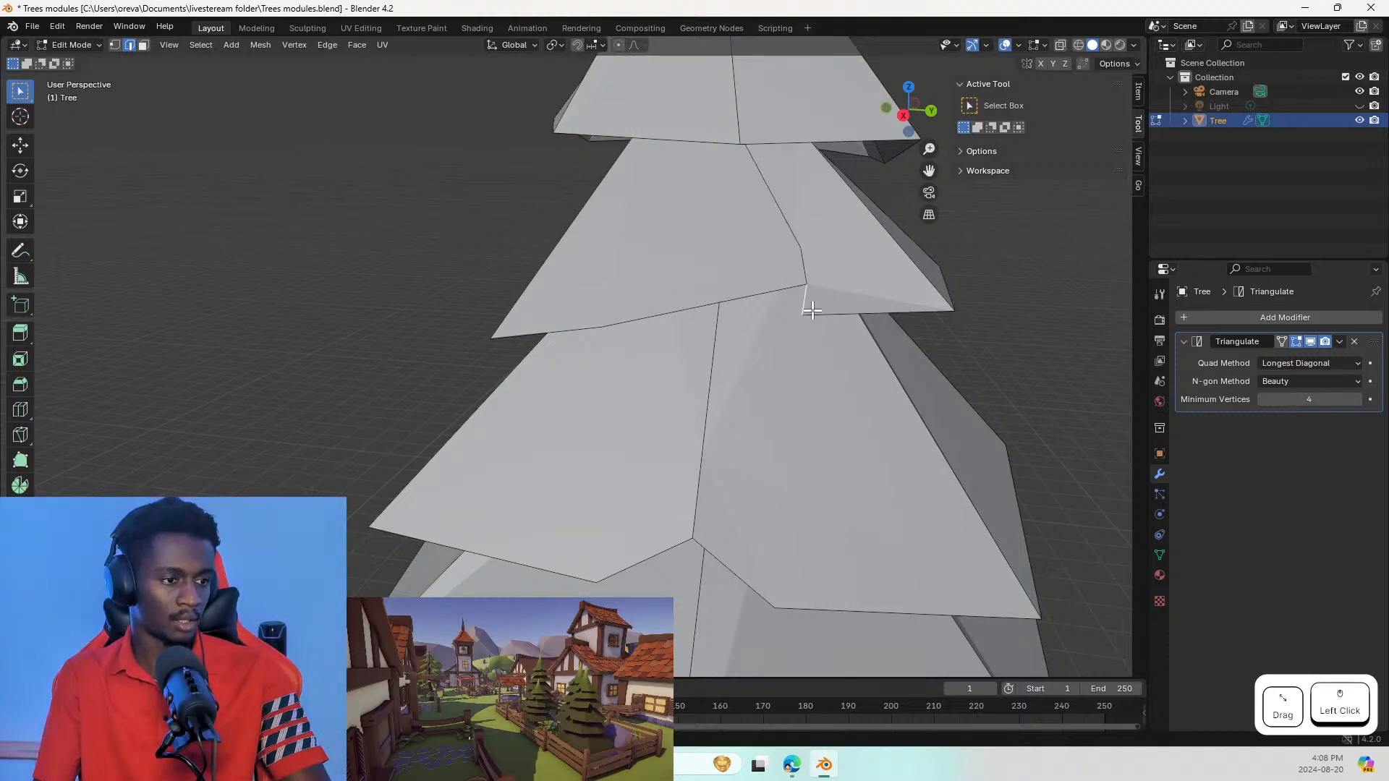
Step: Undo the lower ridge segment's move and the earlier notch edits on the same tier's ridge and lower edge
key("ctrl+z")
key("ctrl+z")
key("ctrl+z")
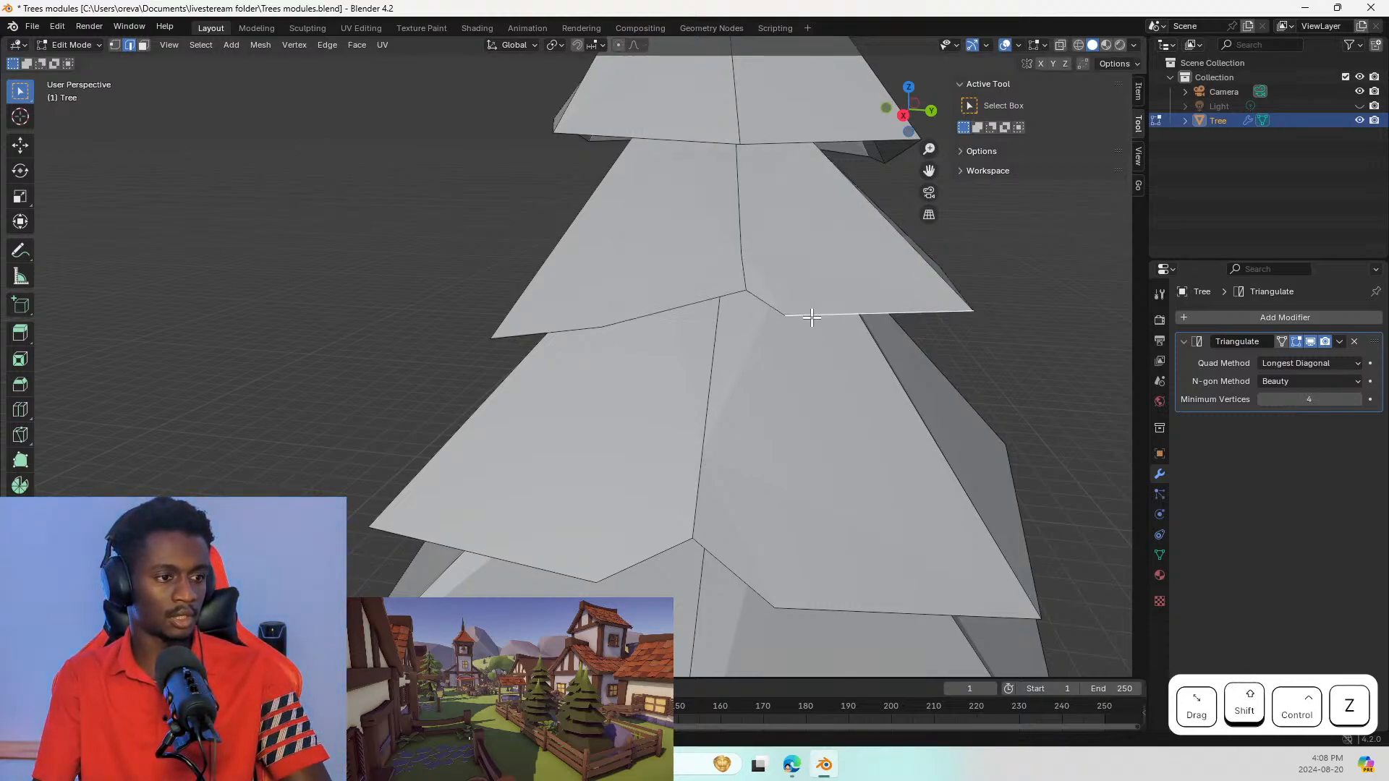
key("ctrl+z")
key("ctrl+z")
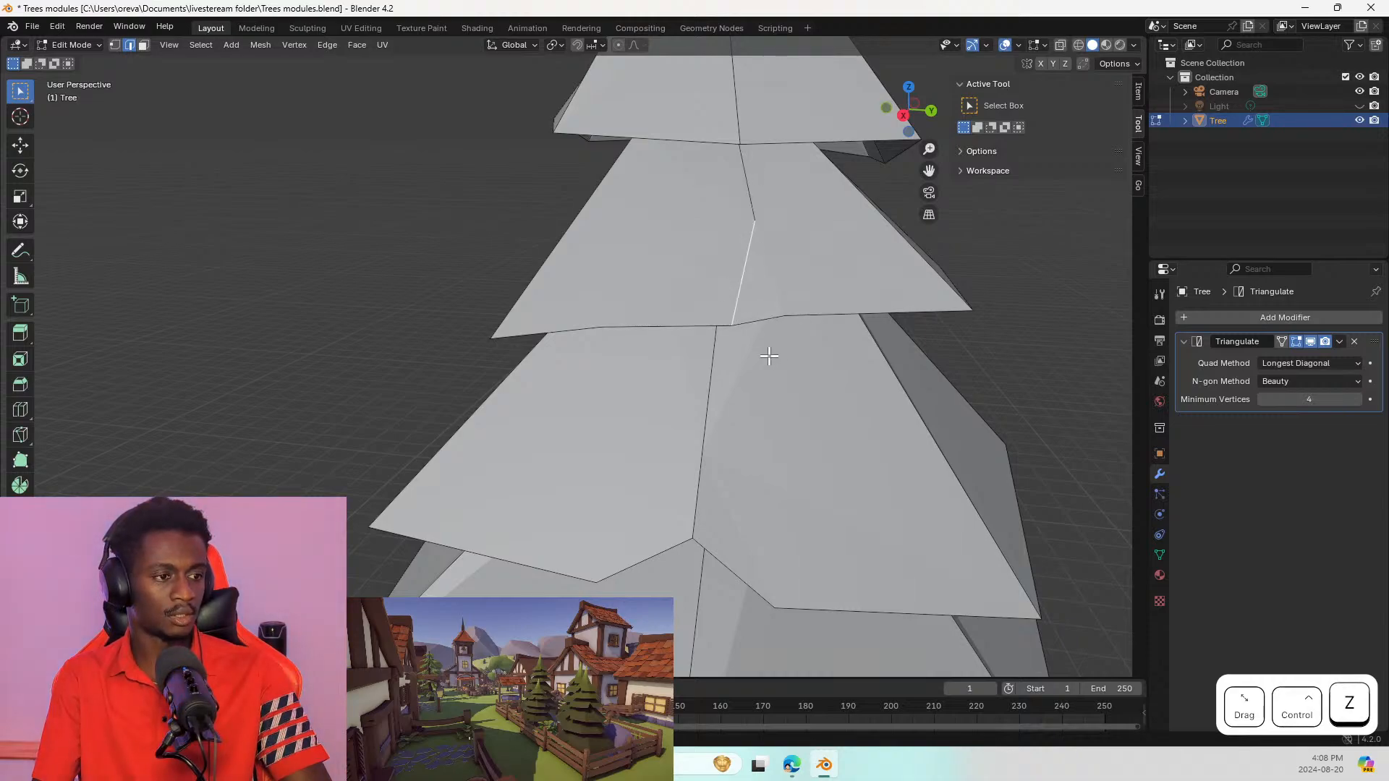
key("ctrl+z")
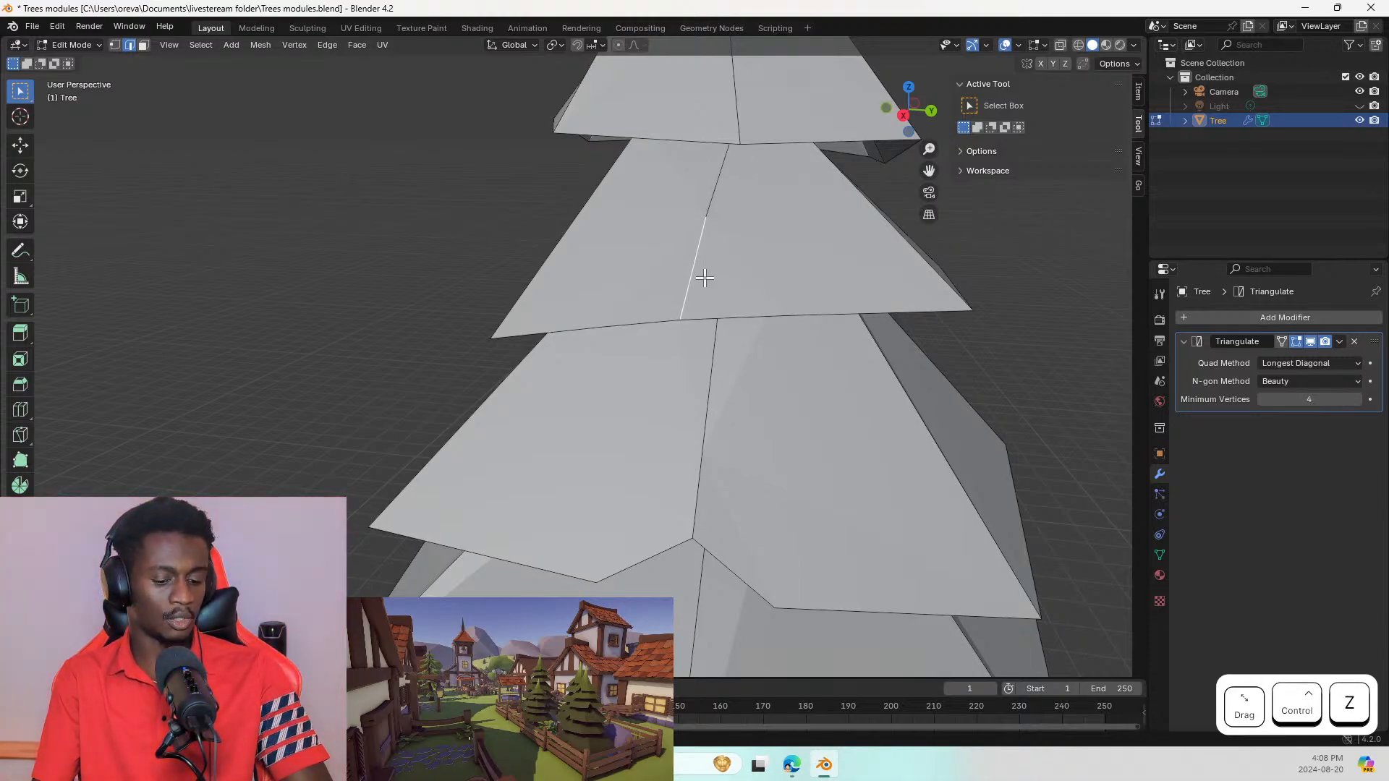
Step: Enable proportional editing and reduce its influence size to 1 m while trying to move the lower ridge segment
key("o")
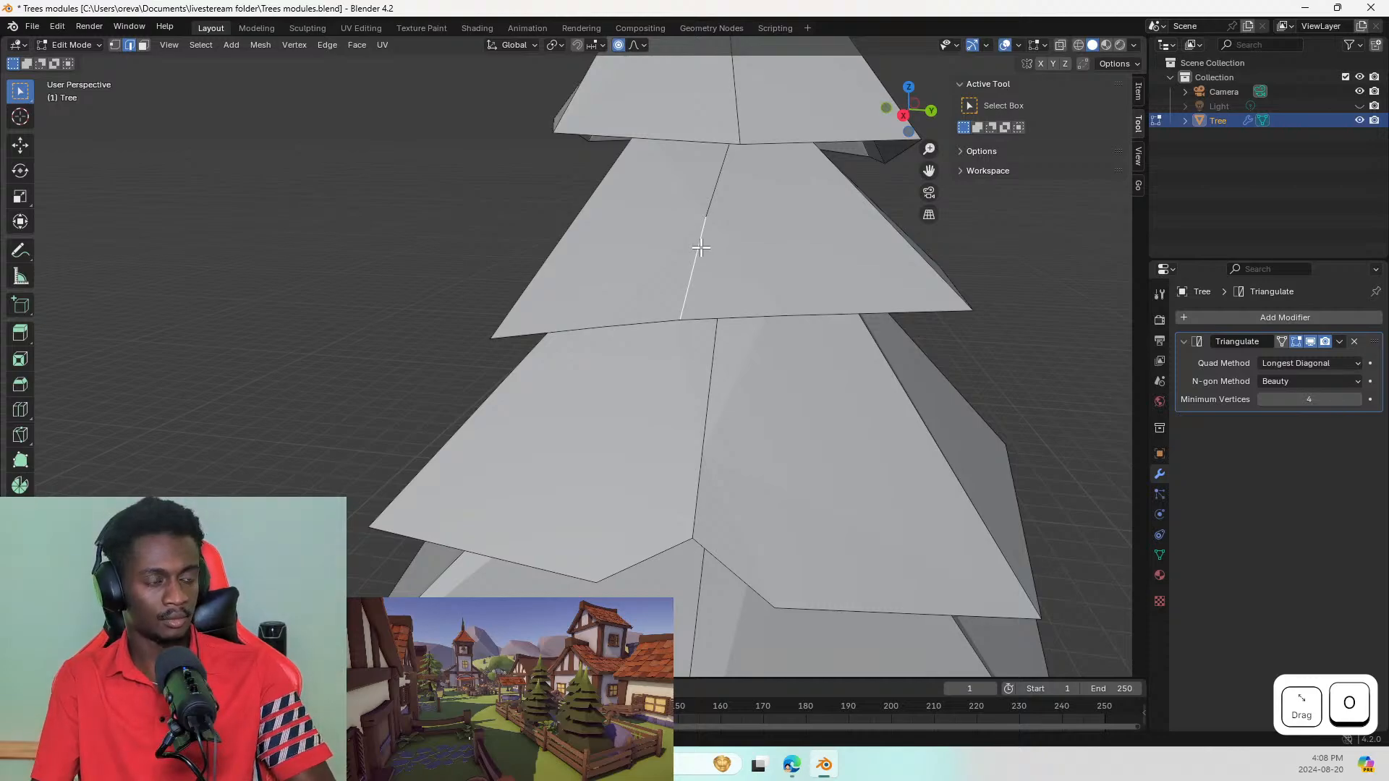
key("g")
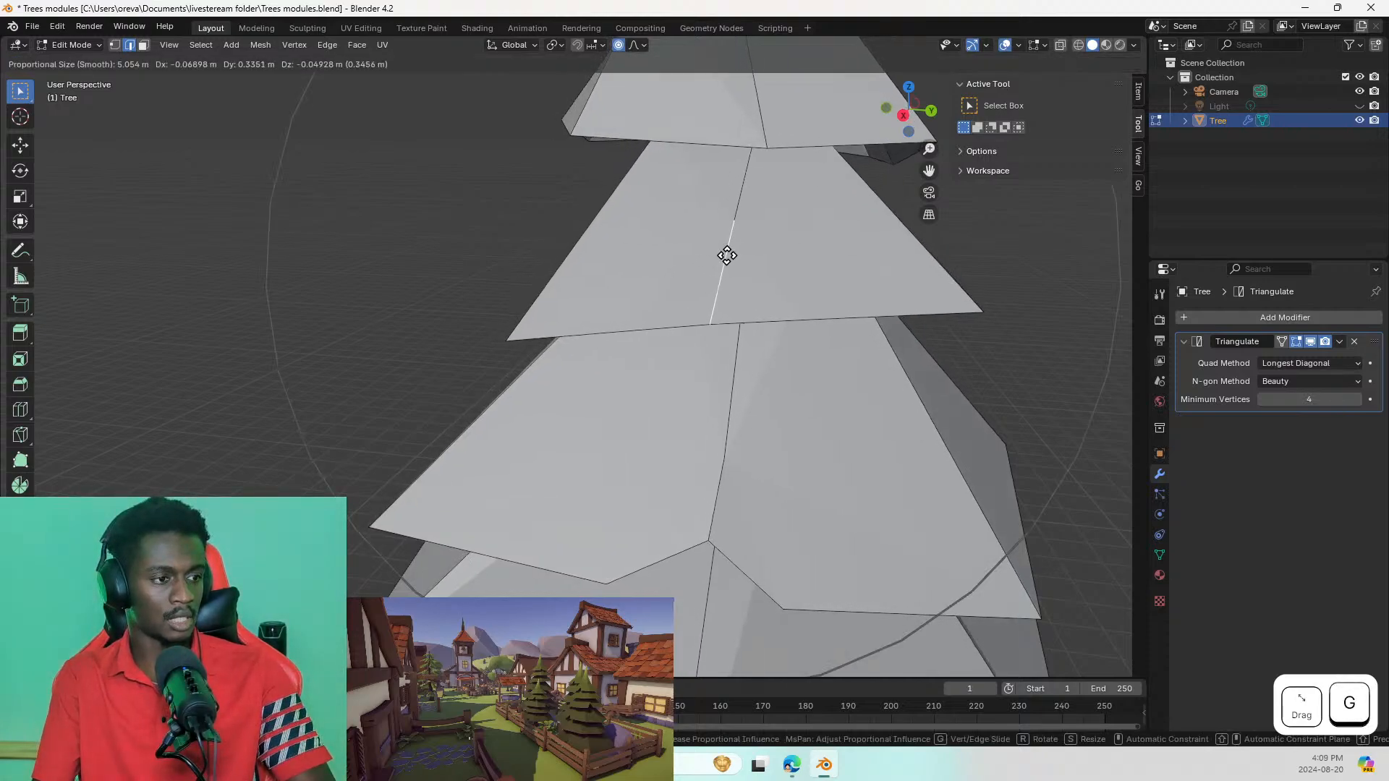
key("Escape")
key("g")
scroll(712, 201, "up", 4)
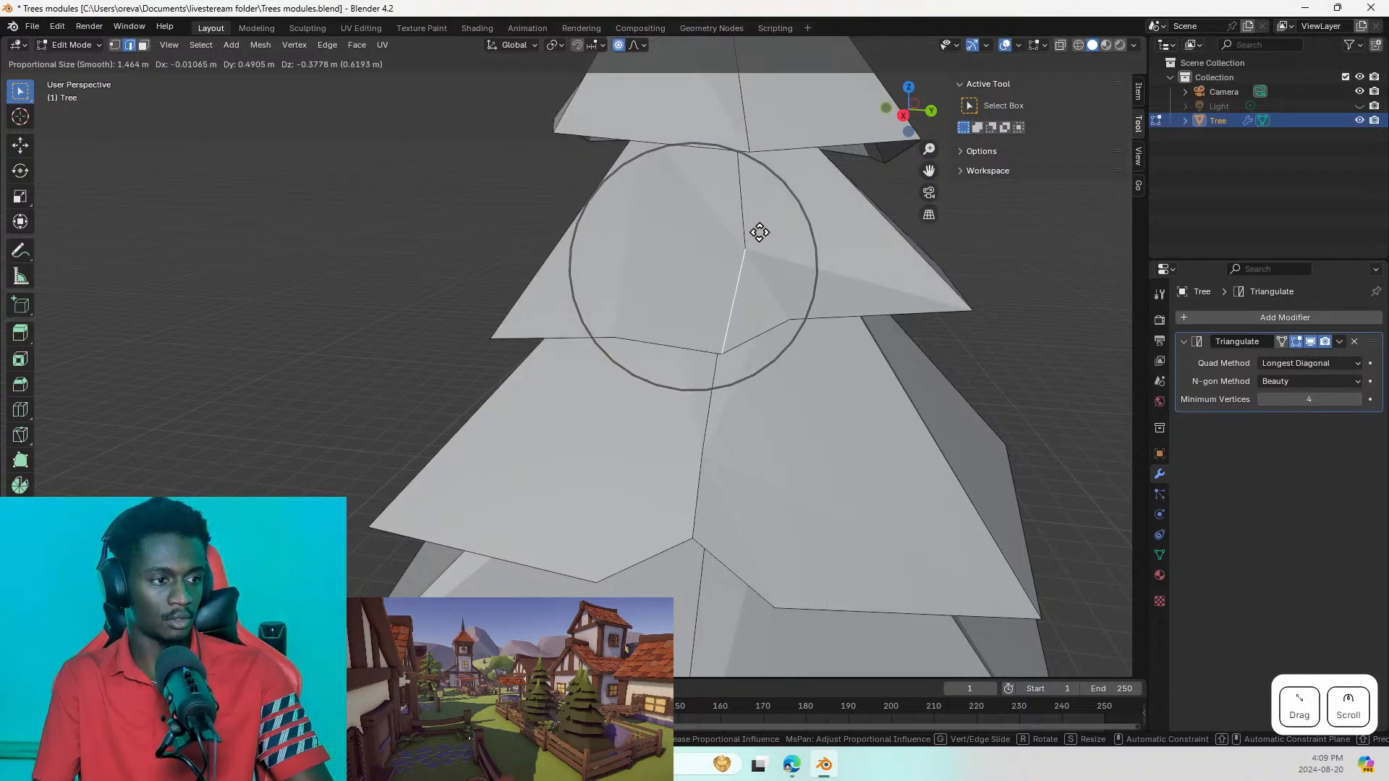
scroll(765, 228, "up", 4)
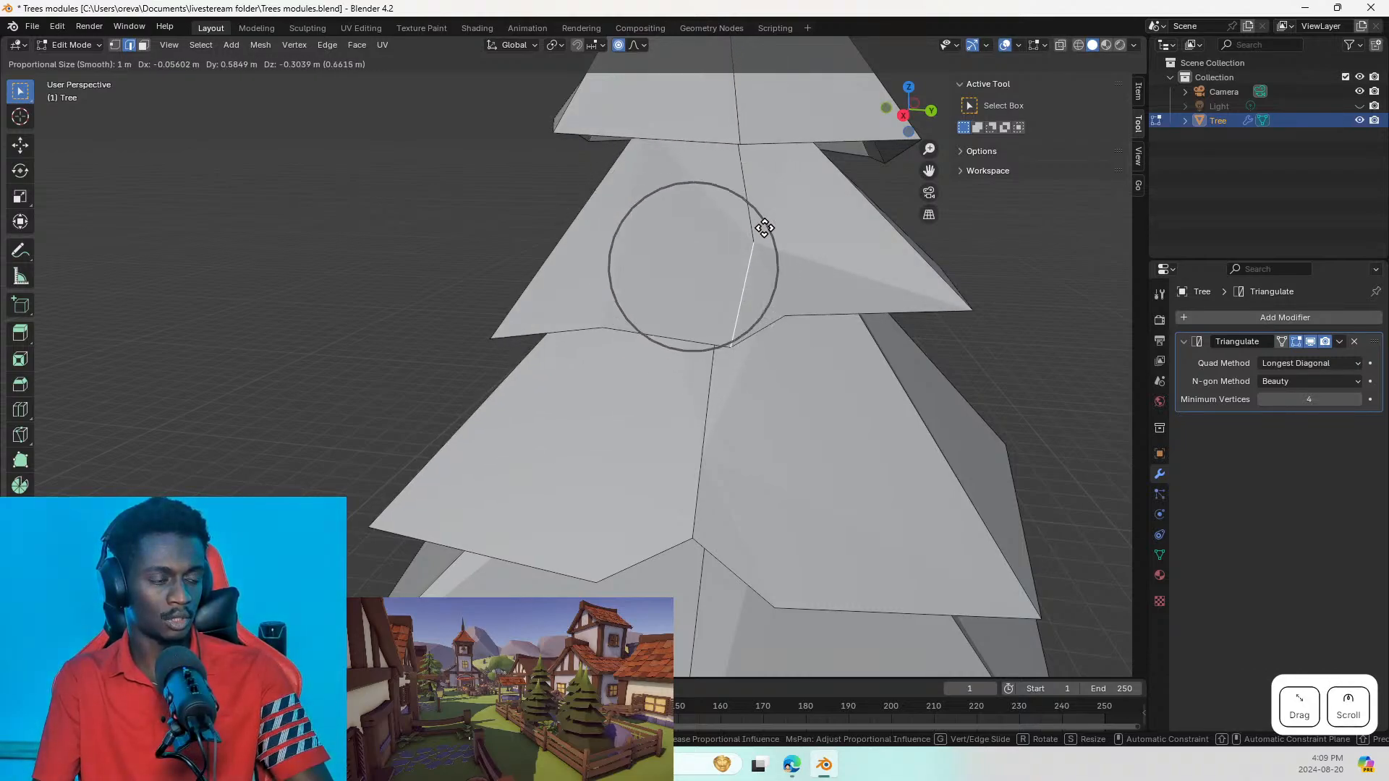
Step: Rotate the lower ridge segment by about -30 degrees with a proportional size of 1.21
key("r")
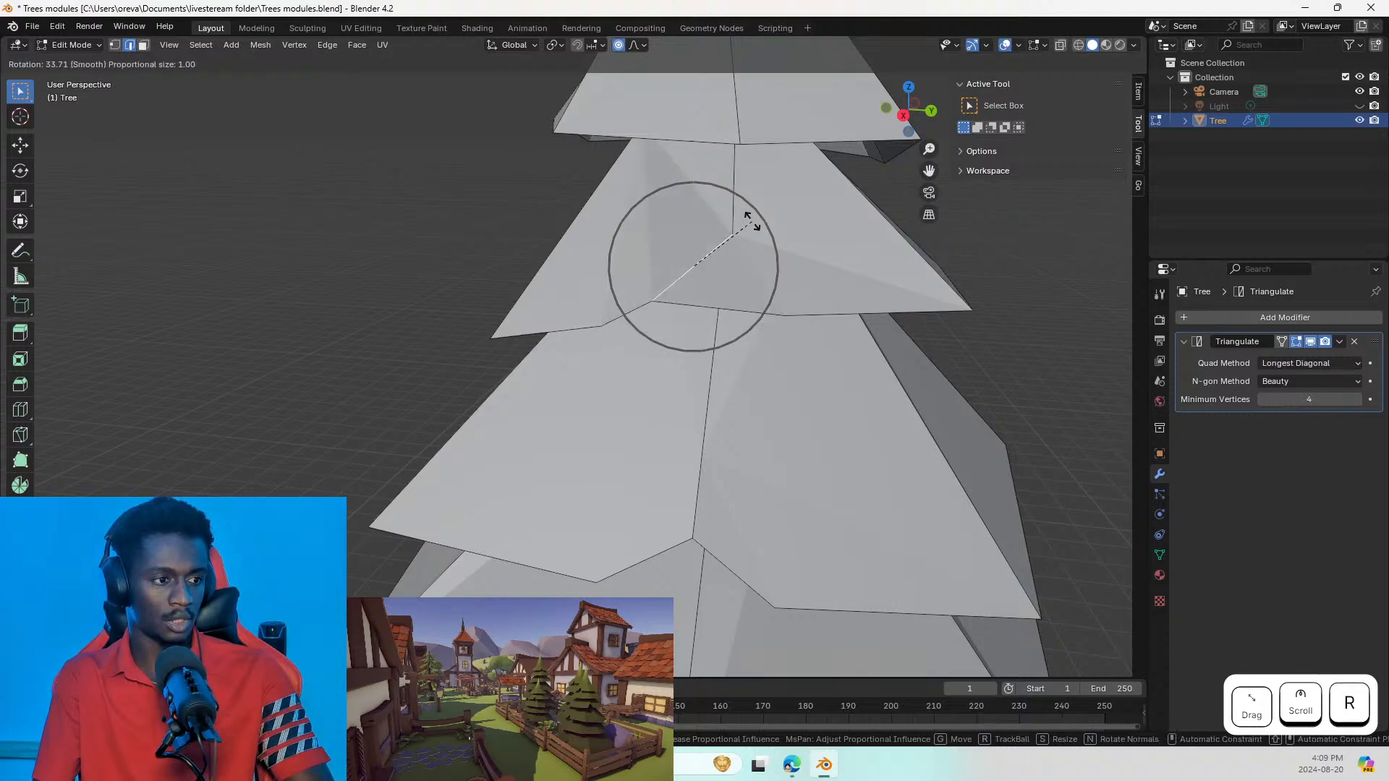
key("Escape")
key("r")
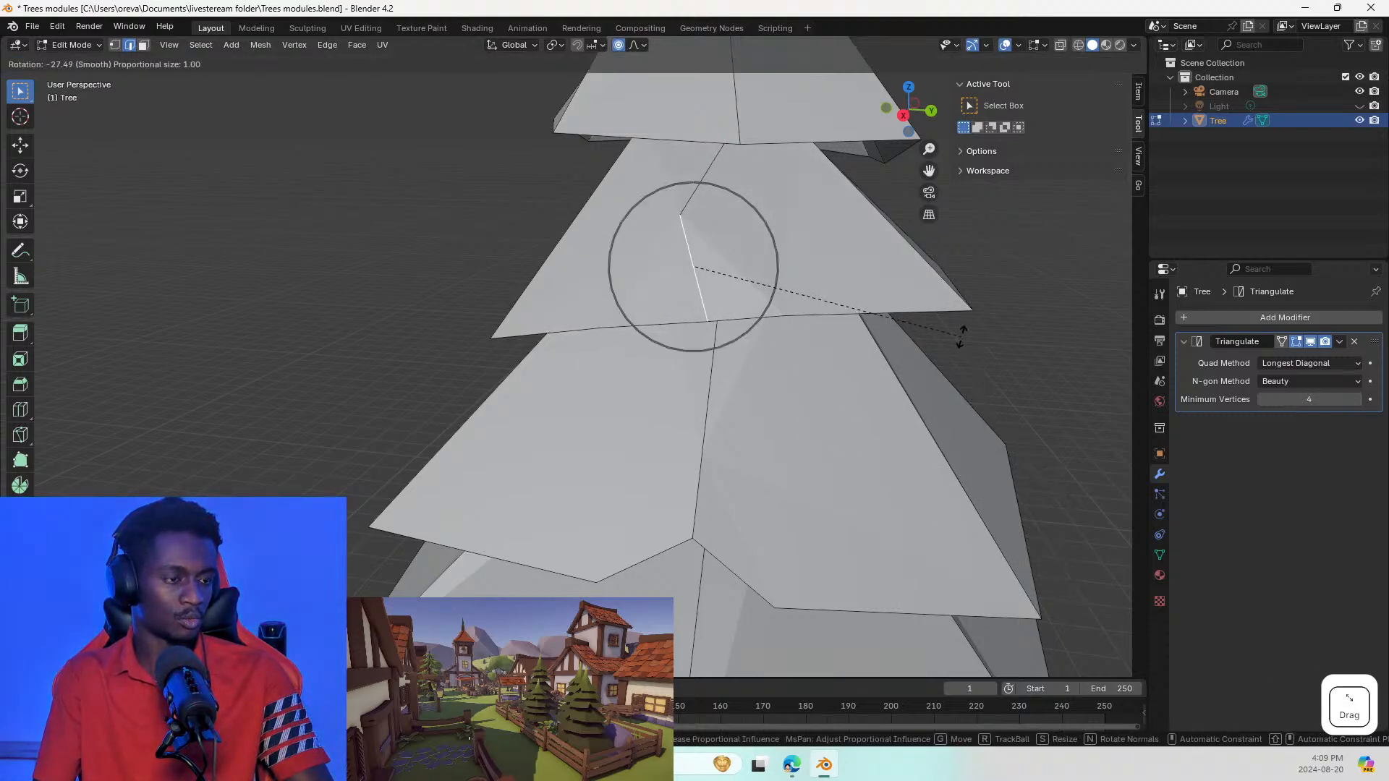
scroll(955, 323, "down", 3)
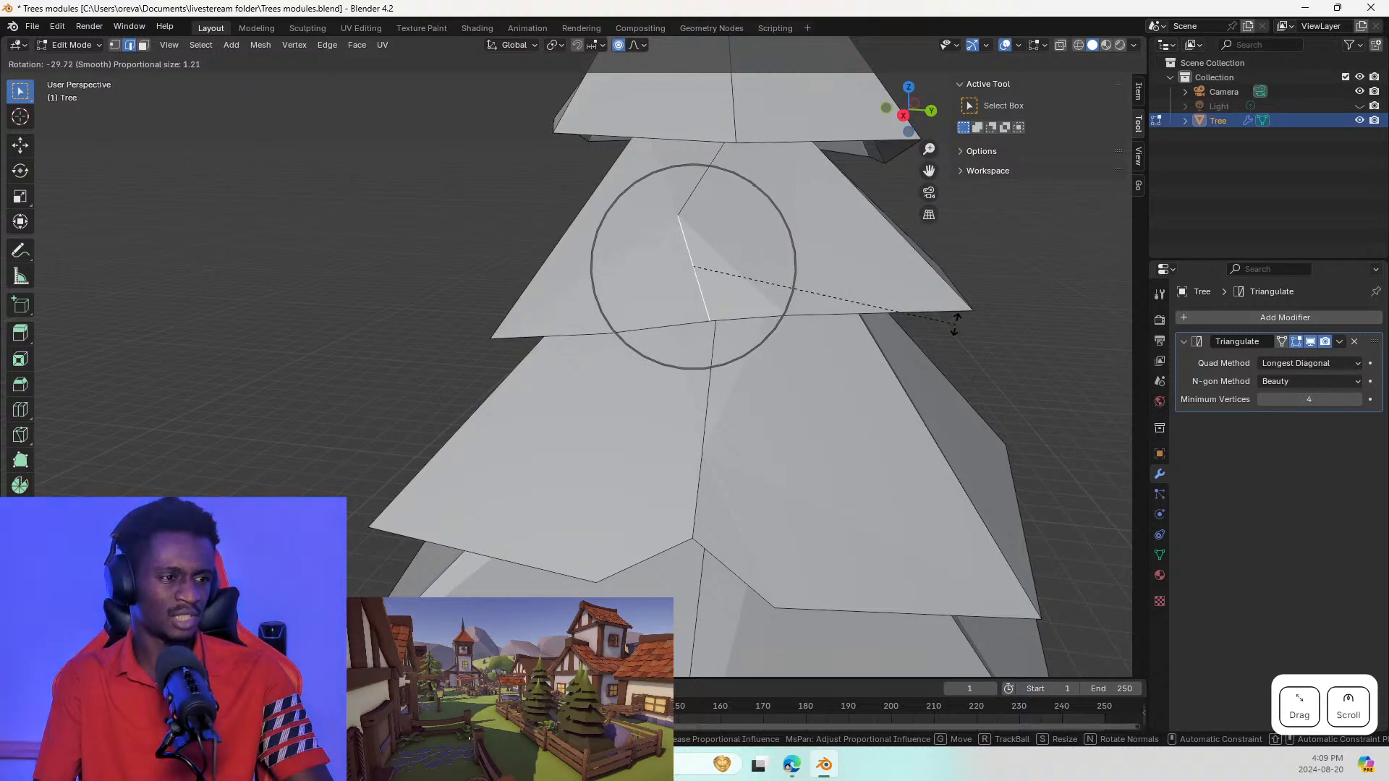
scroll(954, 324, "up", 1)
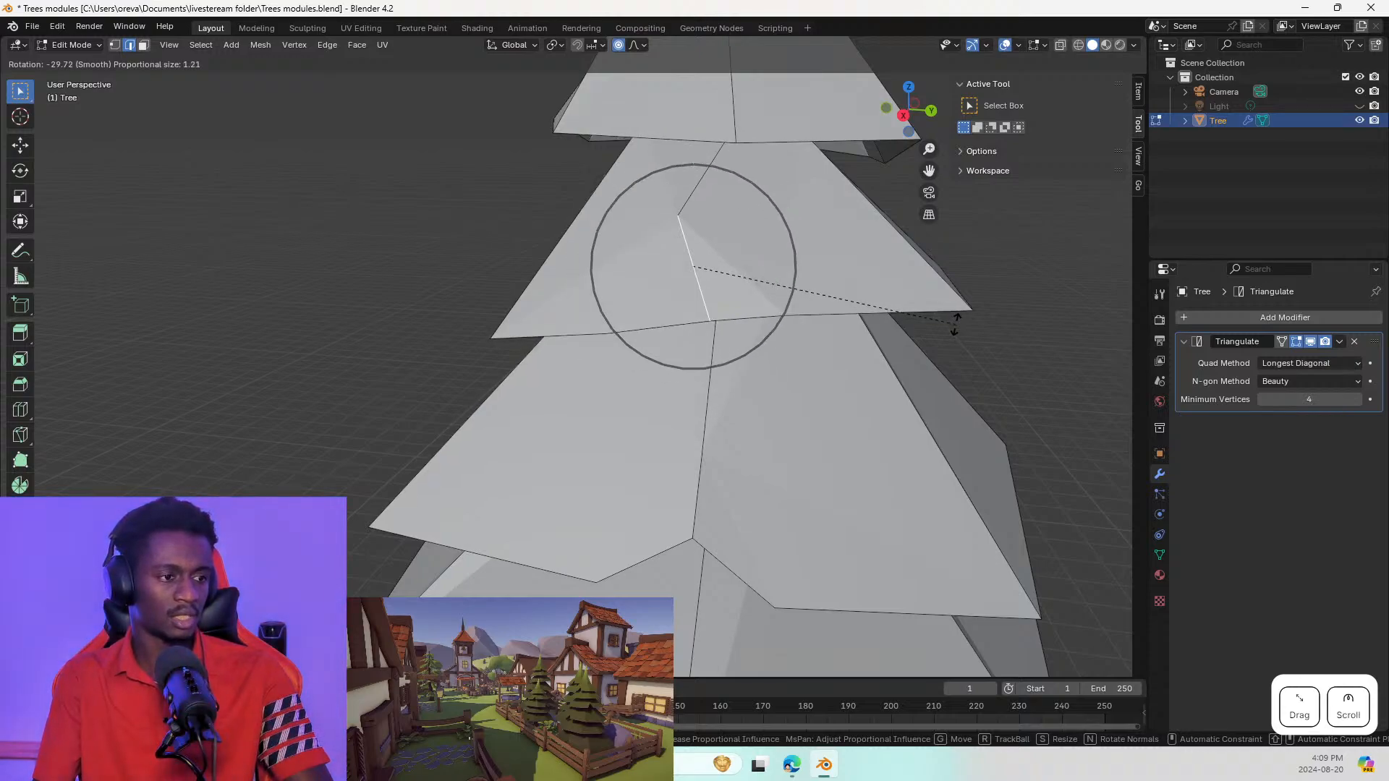
left_click(953, 325)
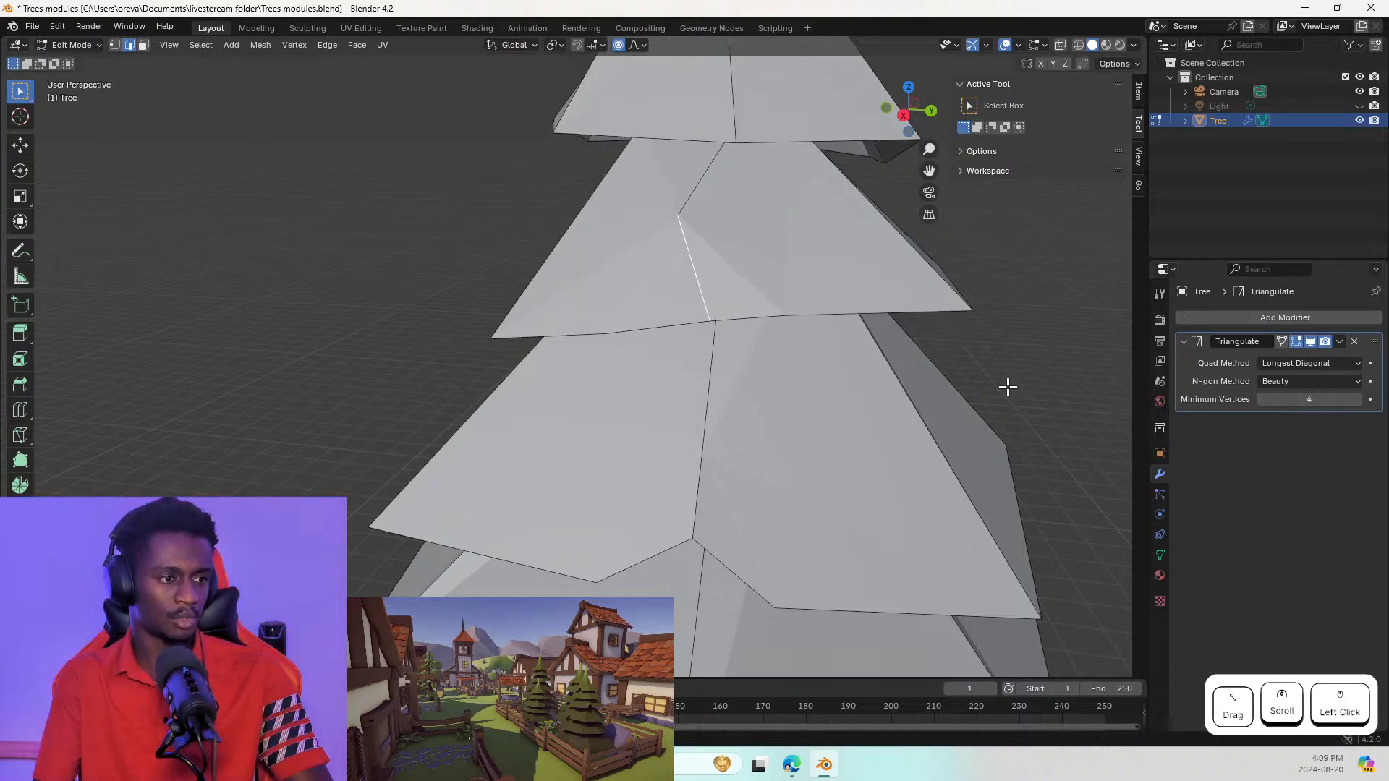
Step: Rotate the upper ridge segment counterclockwise so it leans the opposite way, keeping the proportional size at 1.21
left_click(710, 153)
key("r")
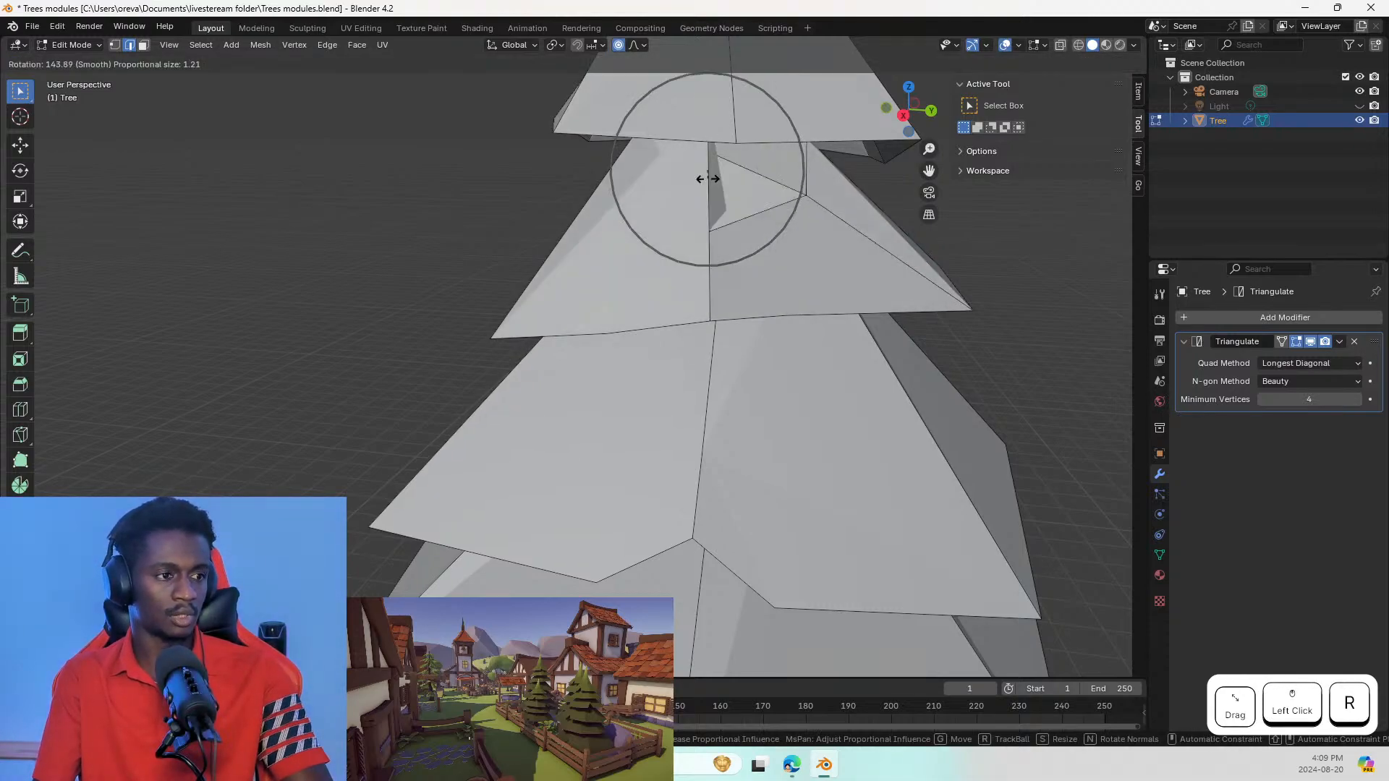
key("F1")
key("Escape")
key("r")
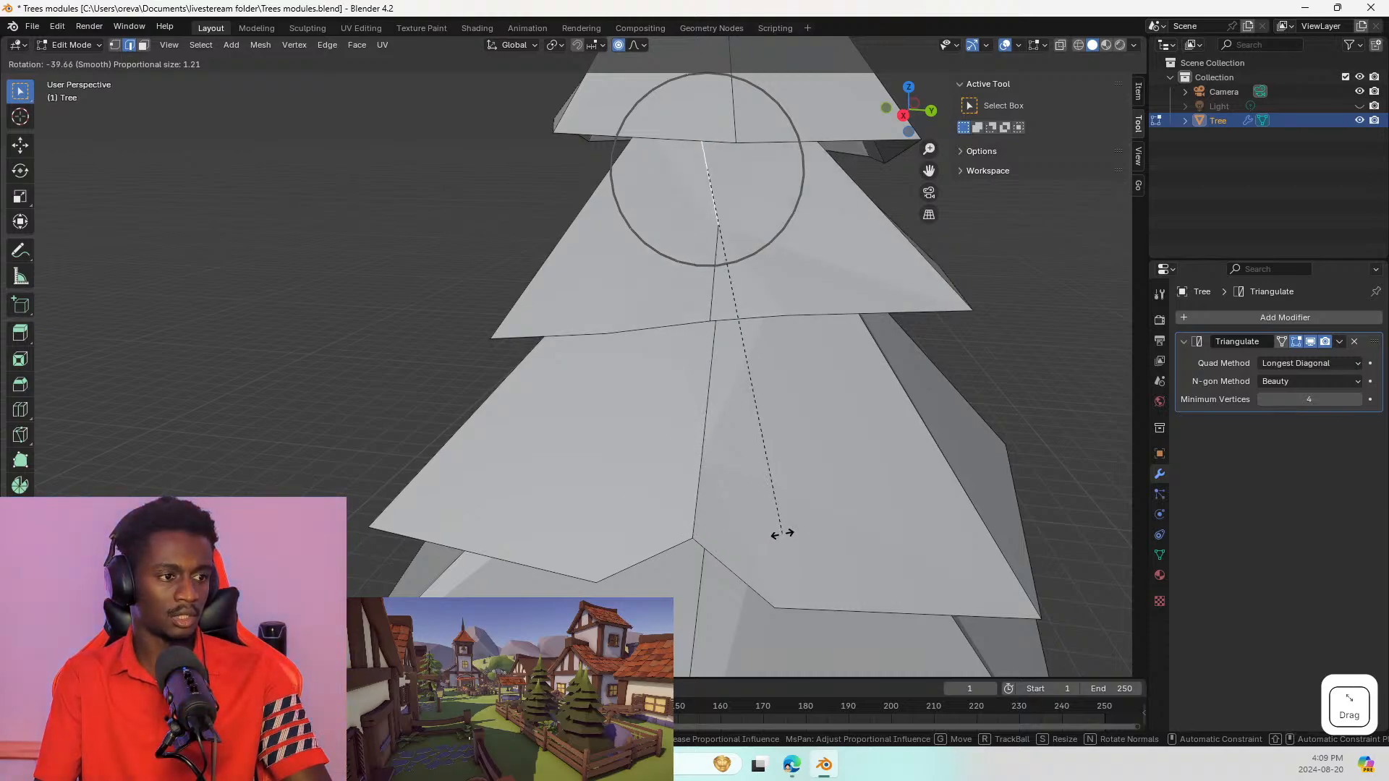
left_click(824, 495)
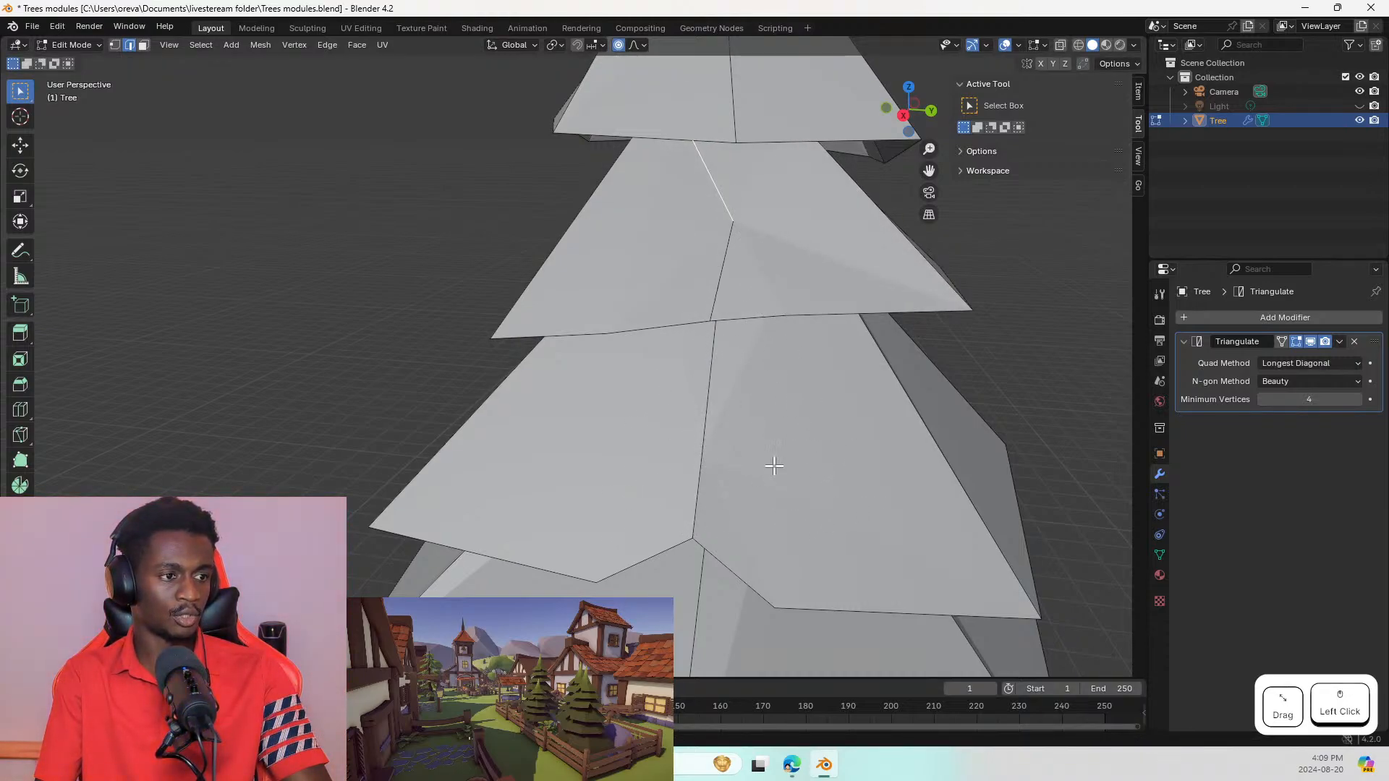
Step: Rotate the lower ridge segment counterclockwise until it roughly continues the slope of the upper segment
left_click(720, 262)
middle_click_drag(728, 332, 713, 359)
left_click(714, 358)
key("r")
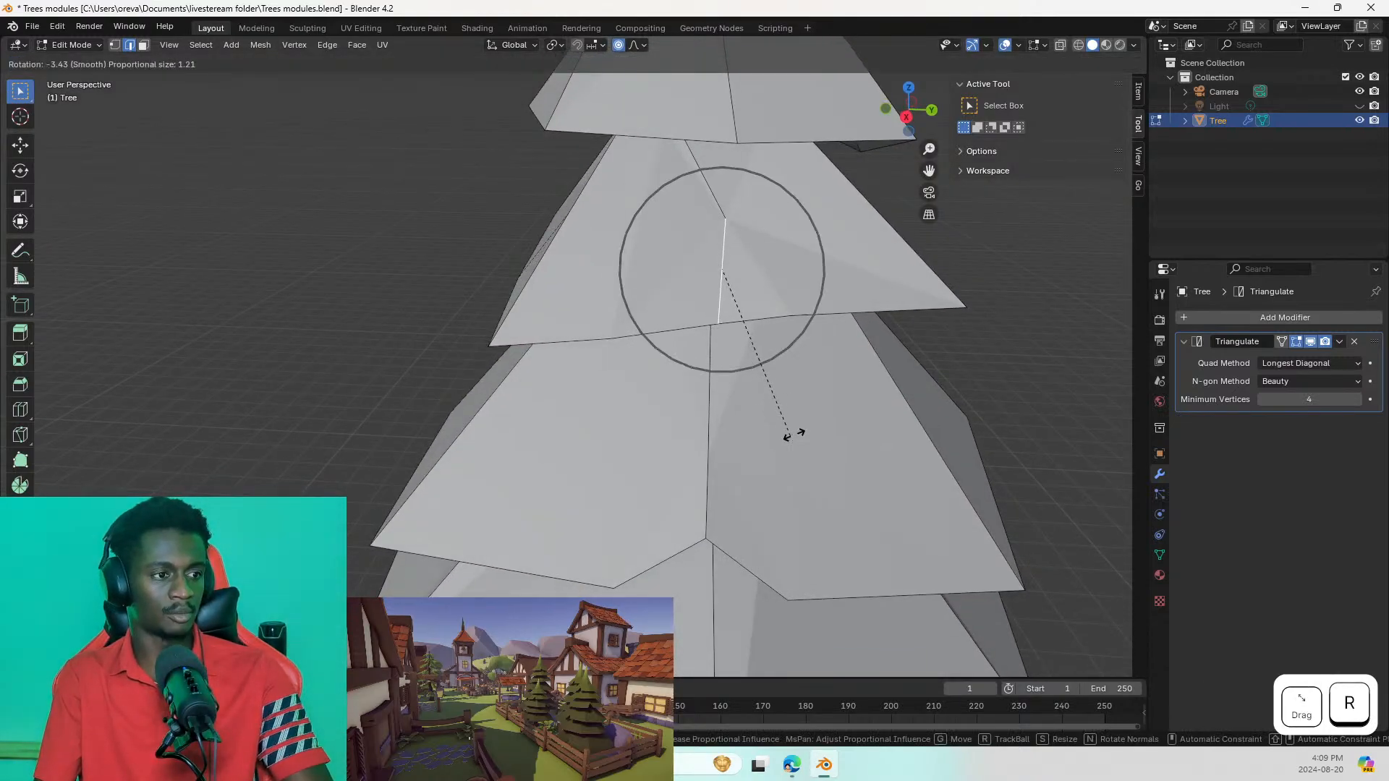
left_click(860, 406)
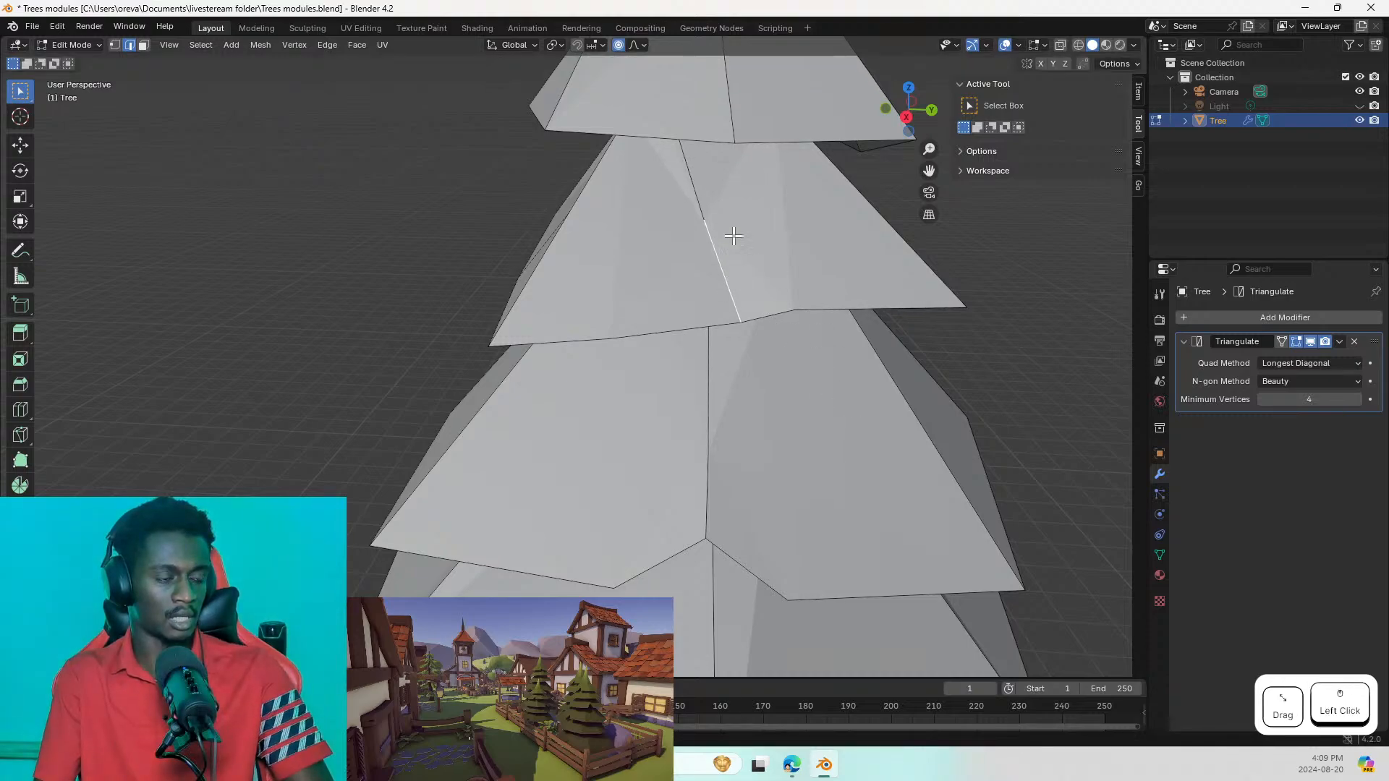
Step: Select both ridge segments and move them sideways toward the tier's right front face with proportional editing
left_click(701, 210, "shift")
key("g")
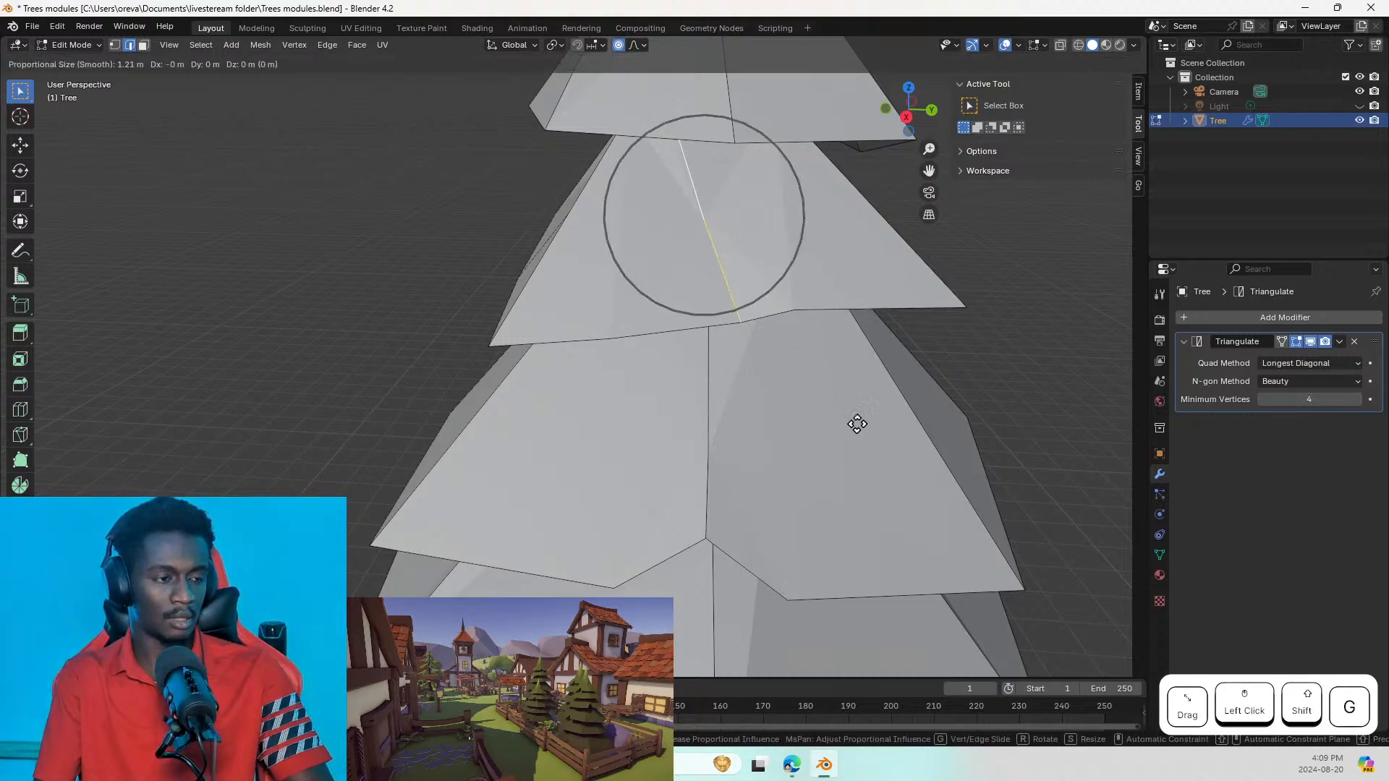
left_click(916, 420)
middle_click_drag(843, 421, 762, 366)
left_click(834, 292)
key("ctrl+r")
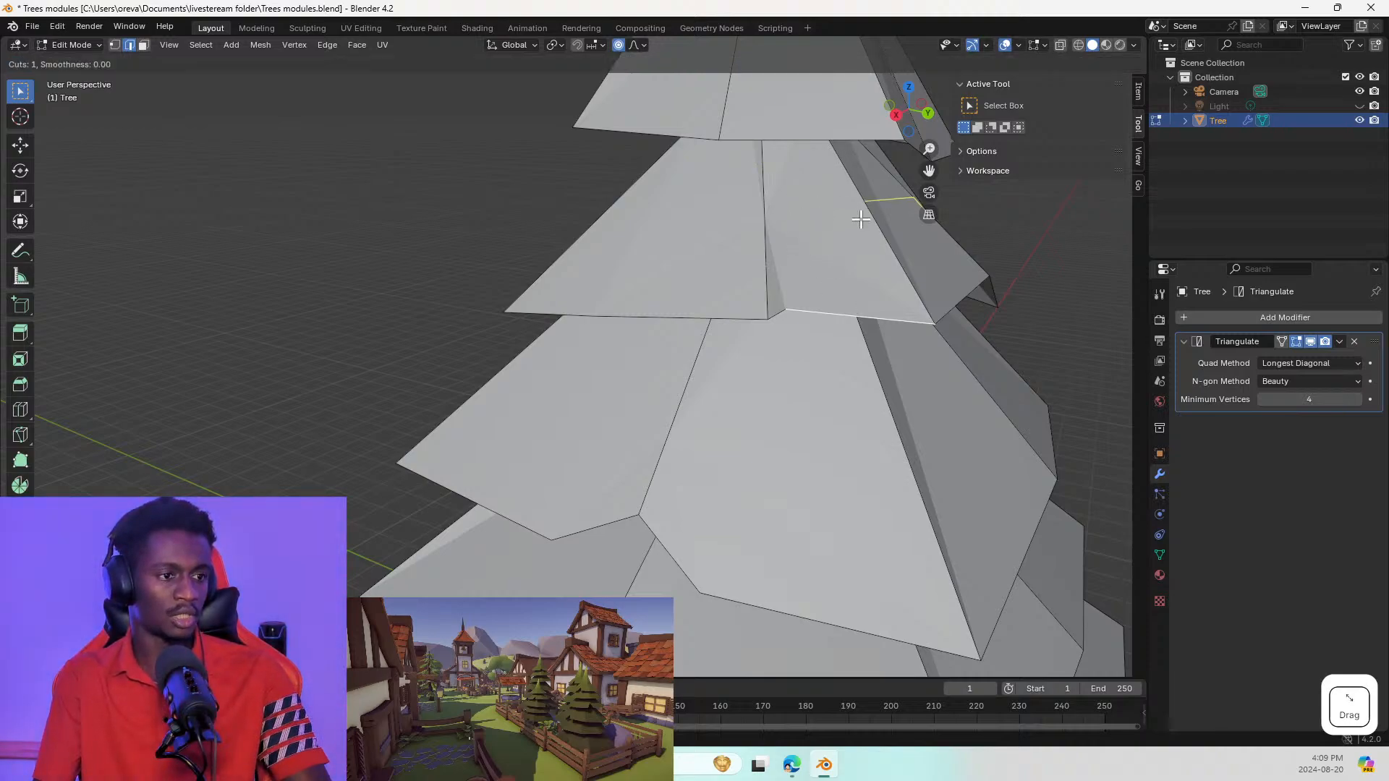
key("Escape")
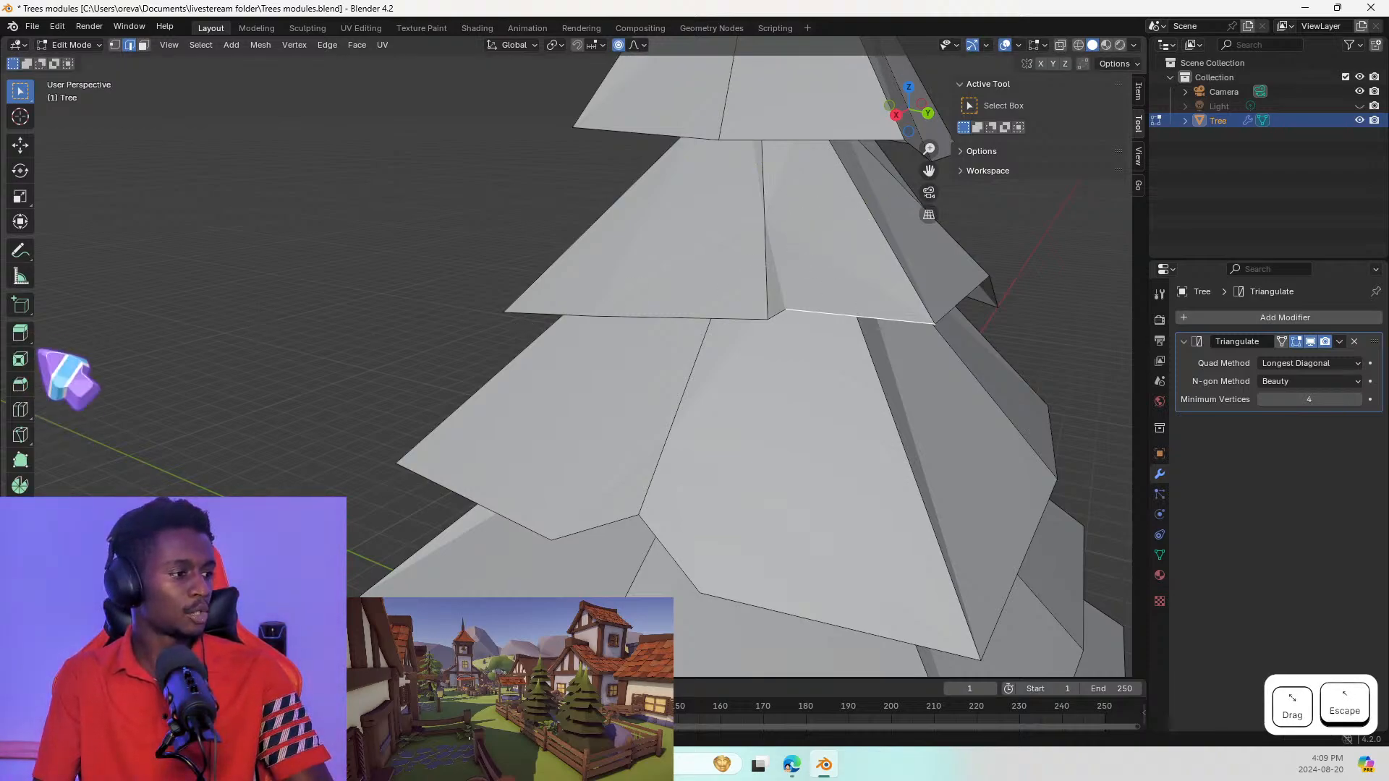
Step: Knife-cut the tier's right front face from its lower edge up near the top and across to the ridge's middle vertex
left_click(23, 434)
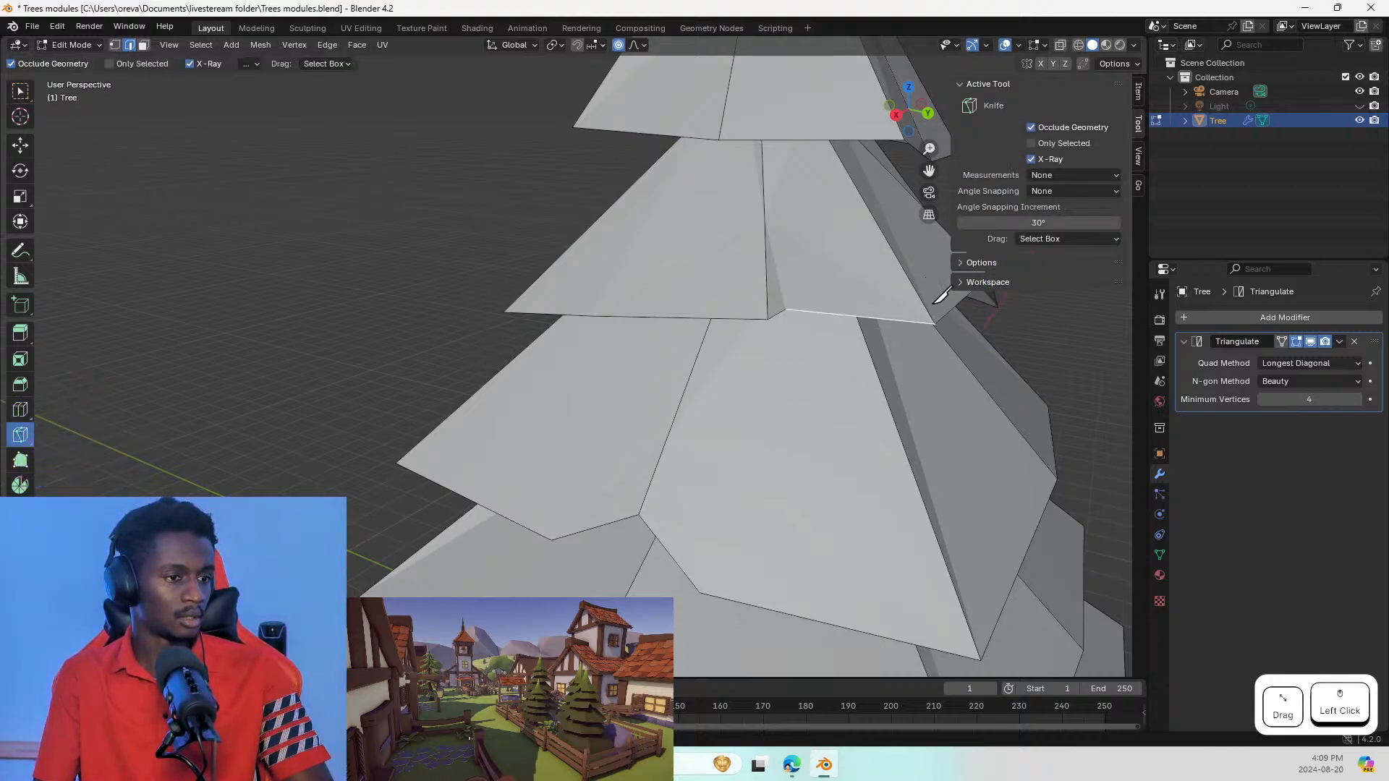
left_click(868, 317)
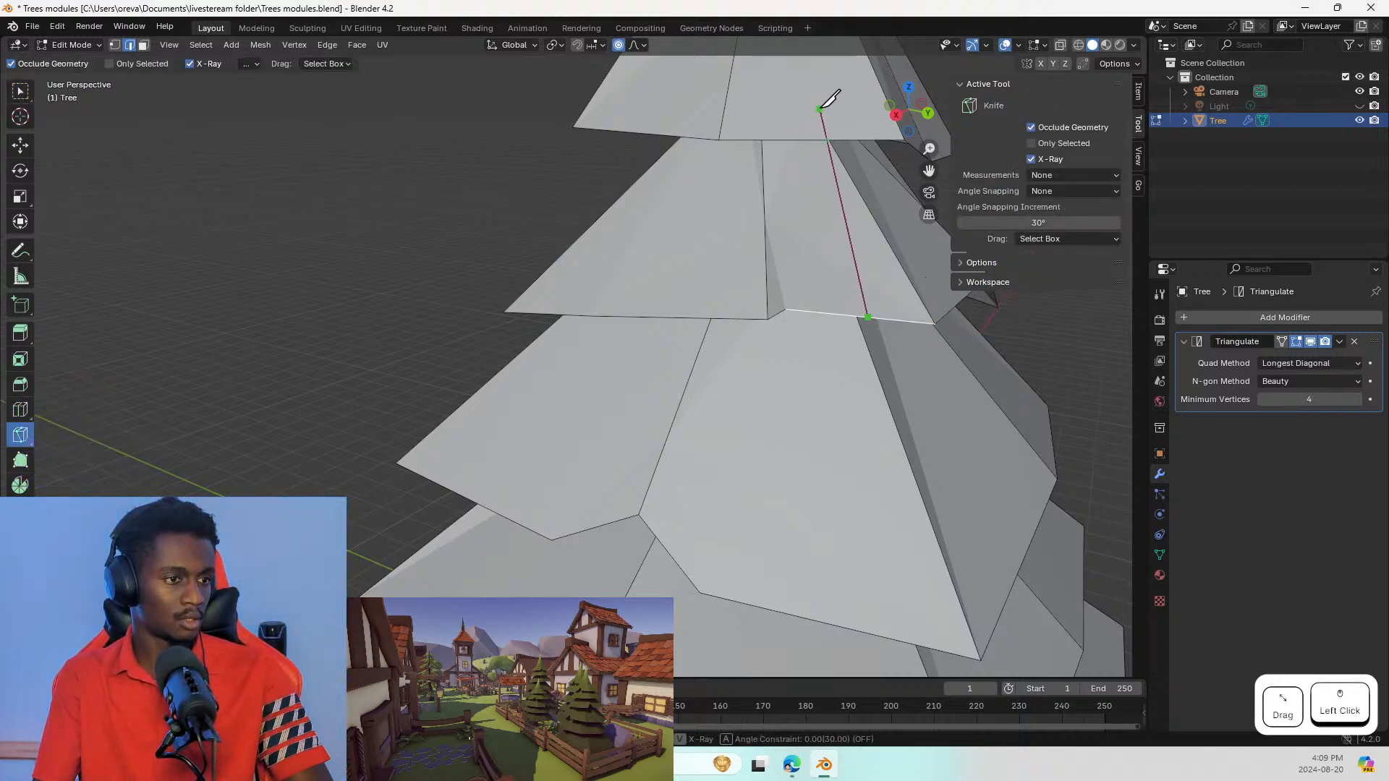
left_click(809, 159)
left_click(809, 159)
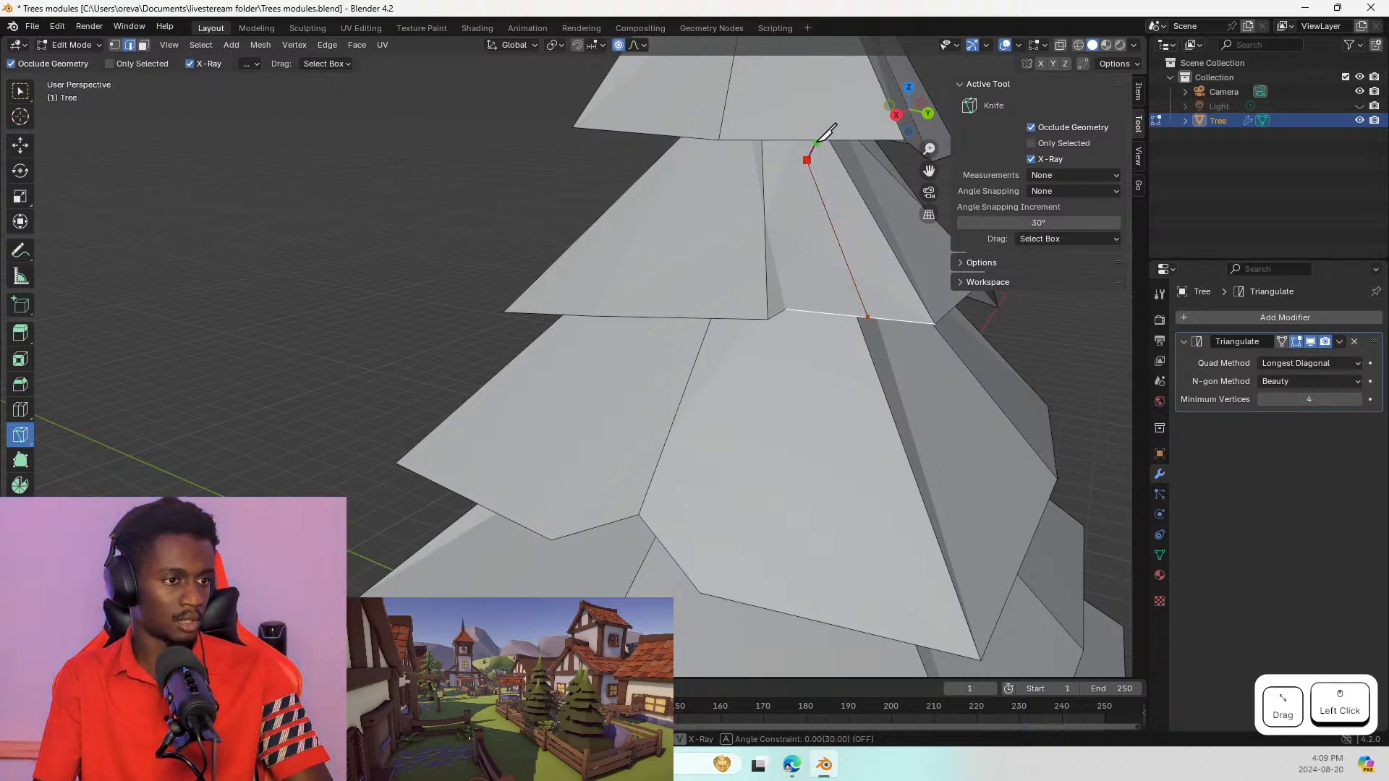
middle_click_drag(831, 211, 831, 270)
left_click(822, 185)
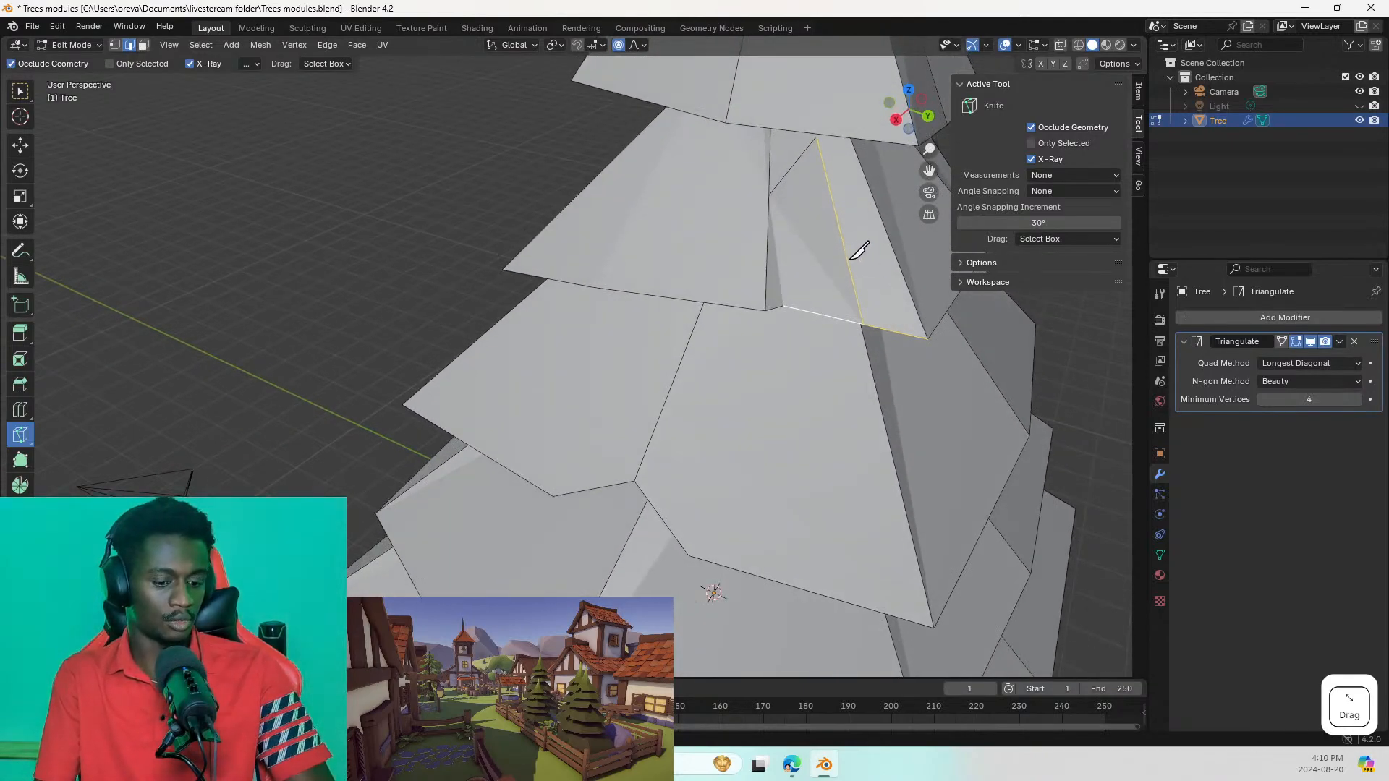
left_click(21, 90)
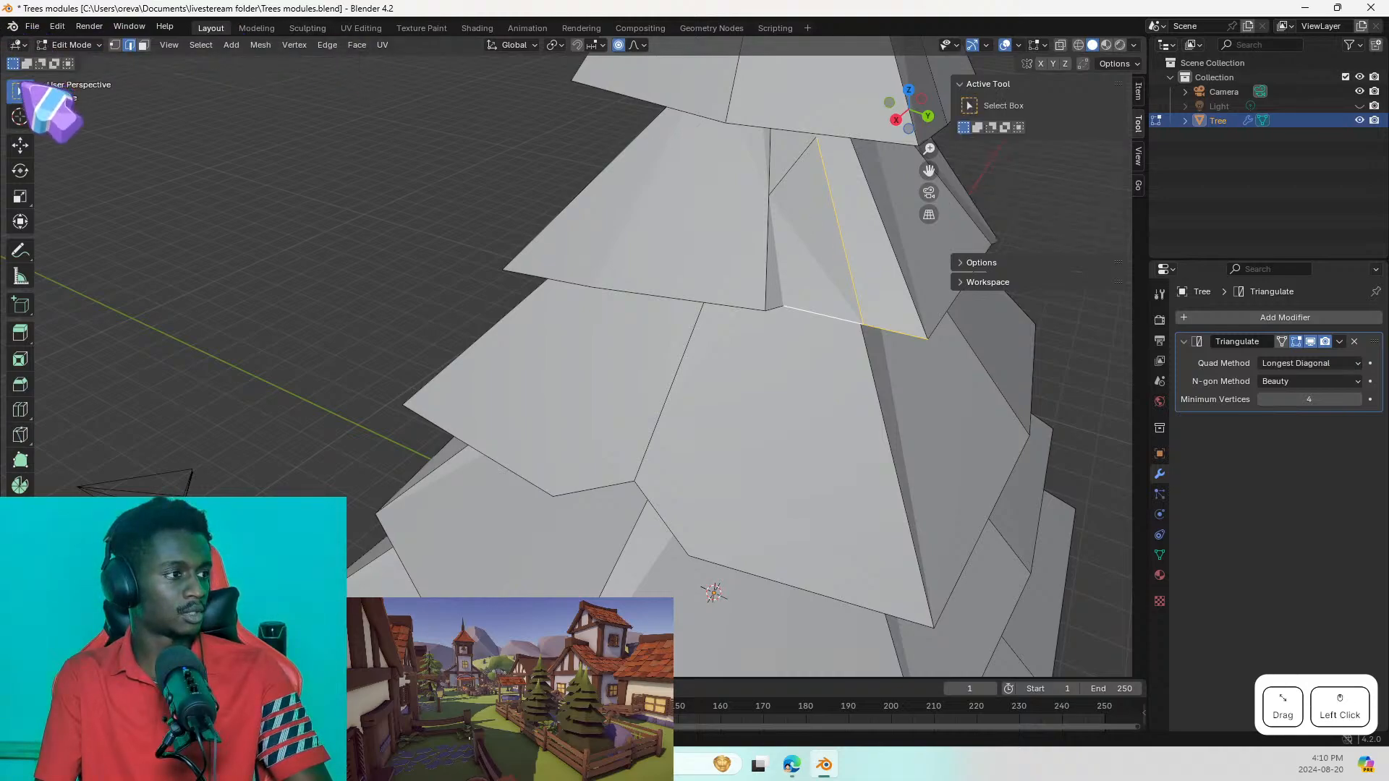
Step: Try rotating the outer and inner lower-edge segments on either side of the new knife cut
left_click(913, 253)
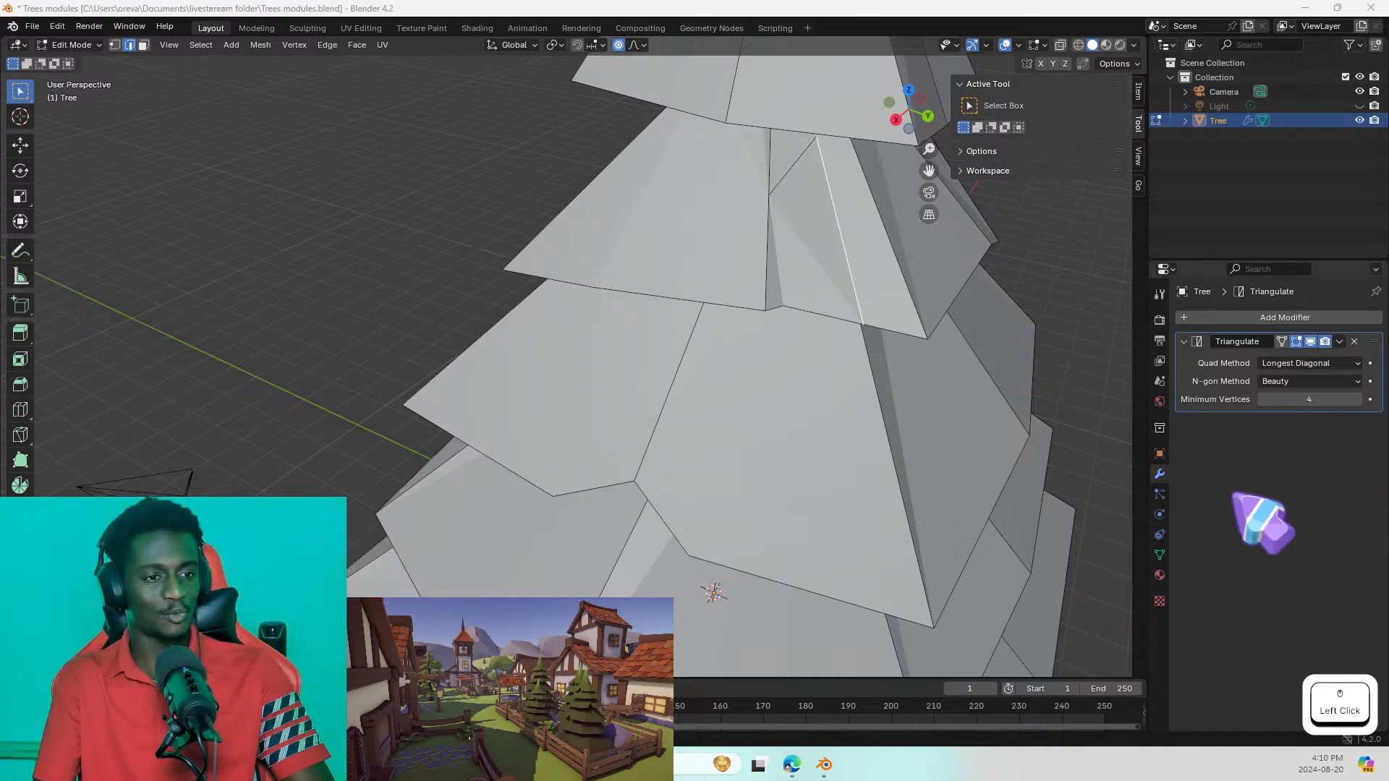
middle_click_drag(866, 328, 906, 284)
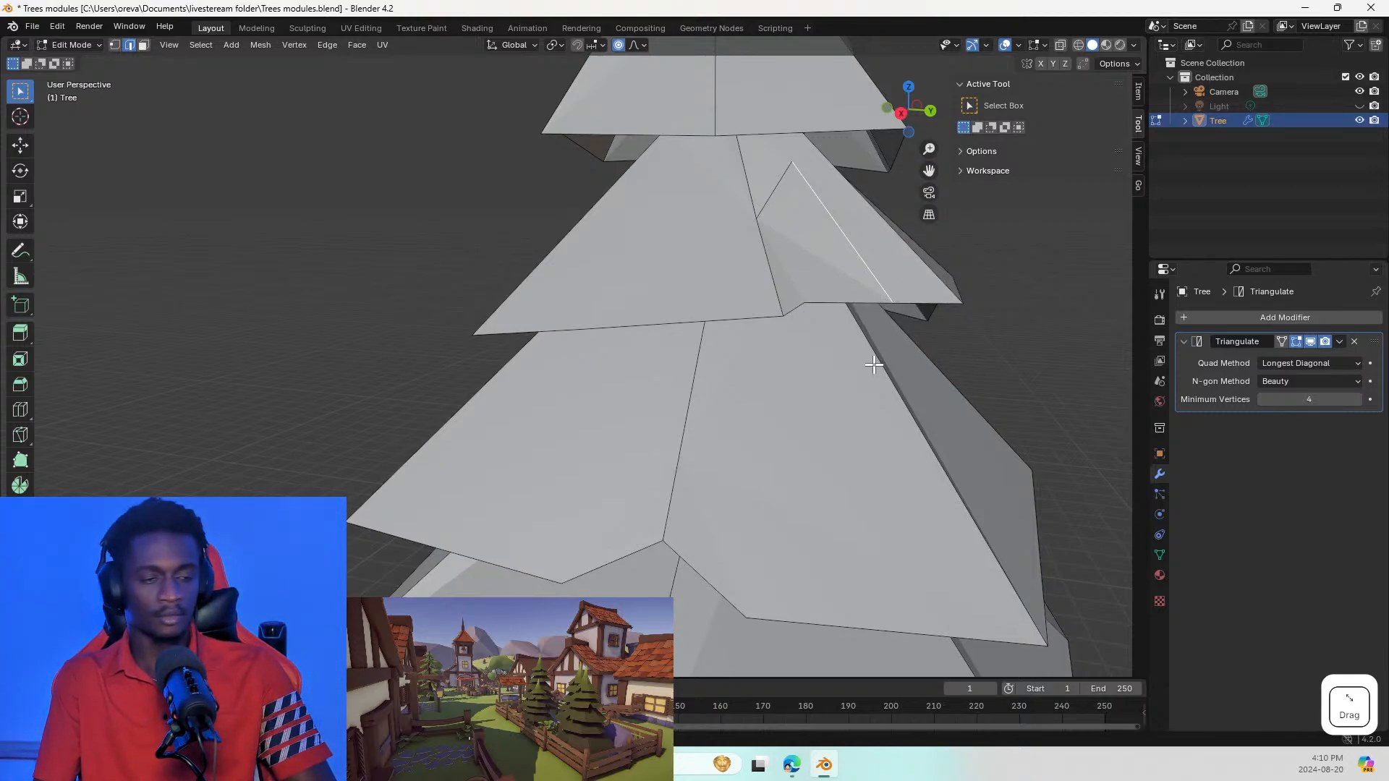
middle_click_drag(885, 319, 868, 322, "shift")
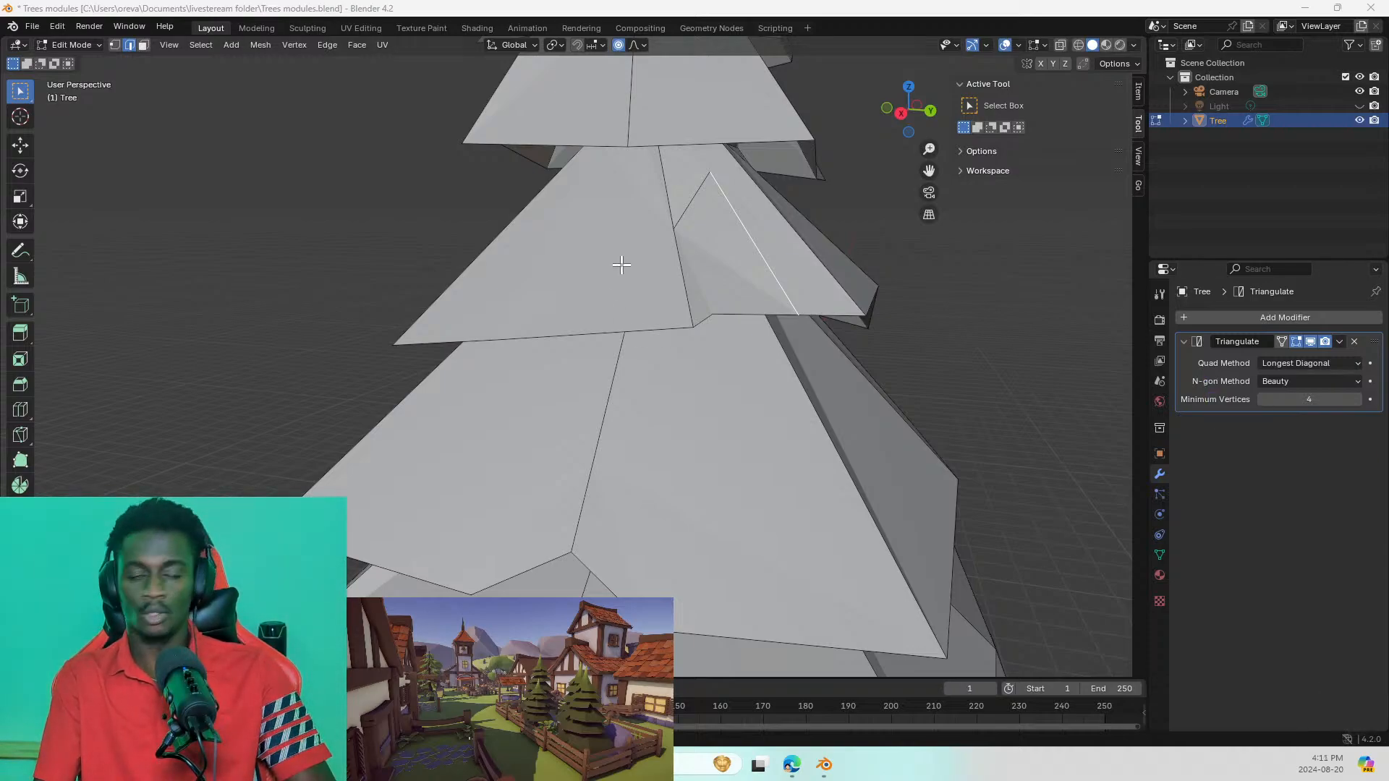
left_click(812, 315)
key("r")
key("Escape")
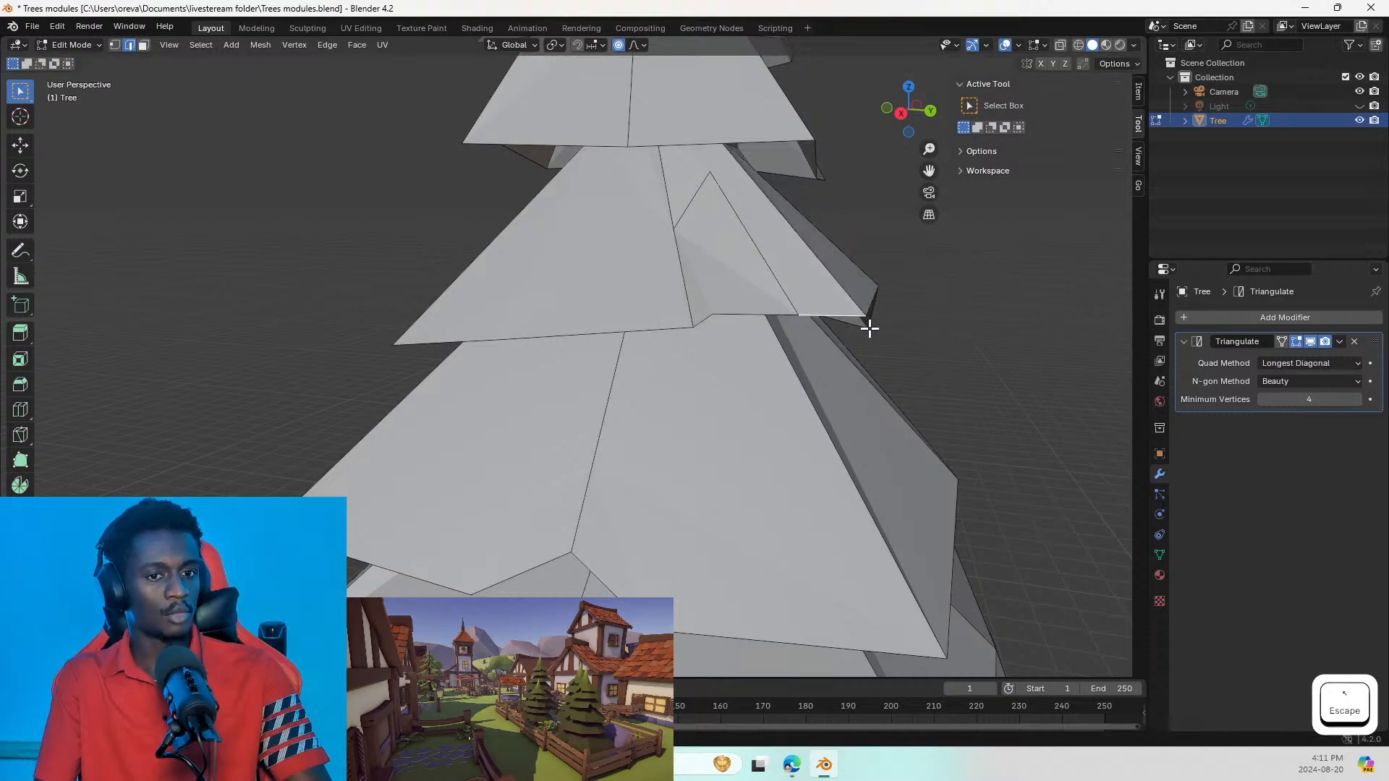
left_click(783, 312)
key("r")
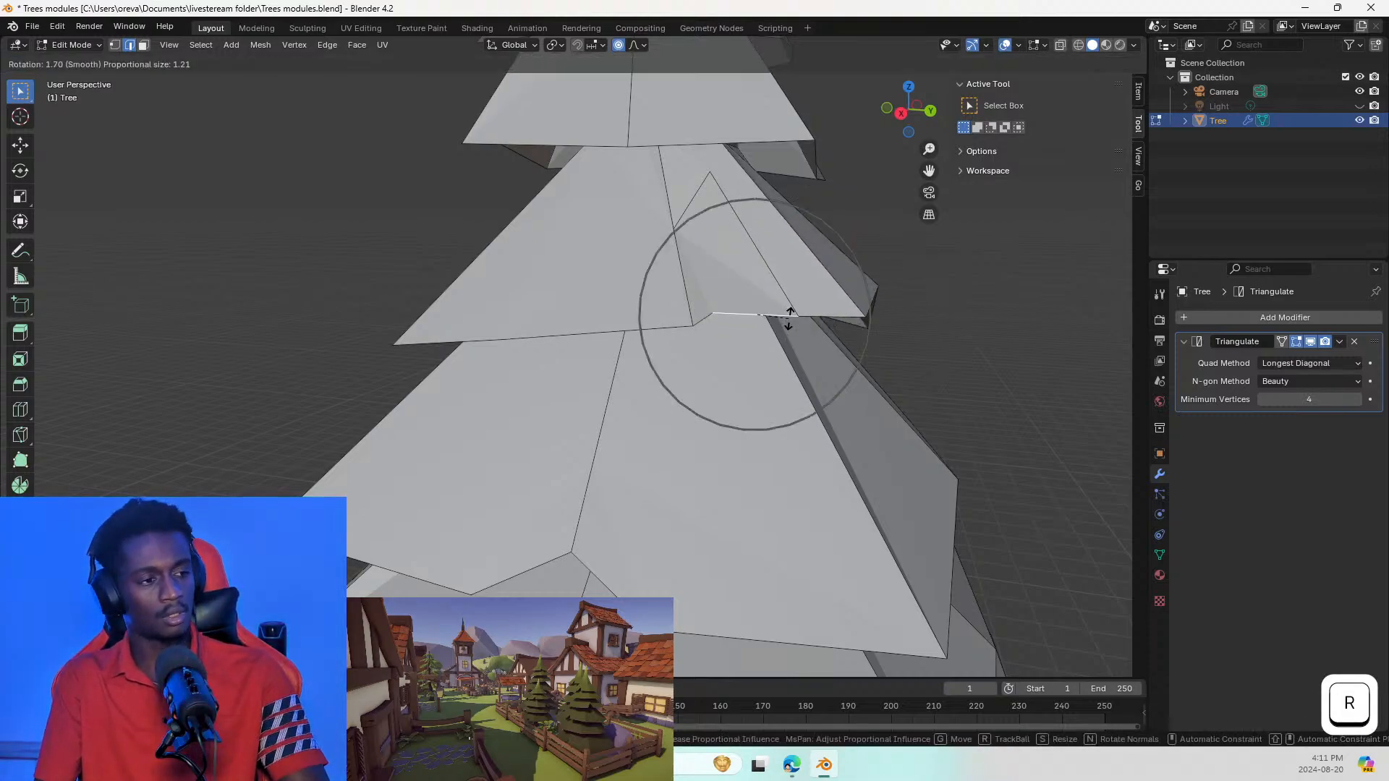
key("Escape")
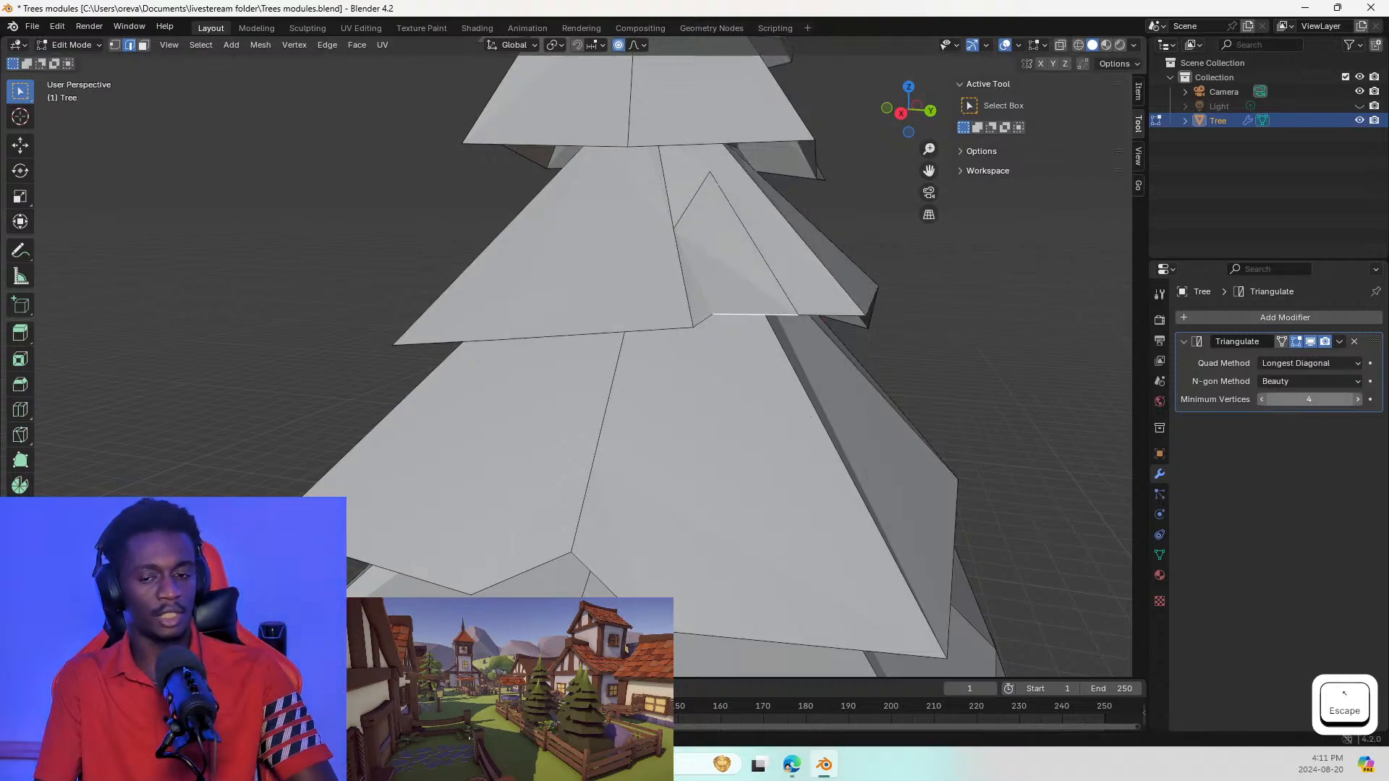
Step: Bring the reference image blend ref.jpg onto this screen to examine the pine tree's branch tiers
key("shift+super+Left")
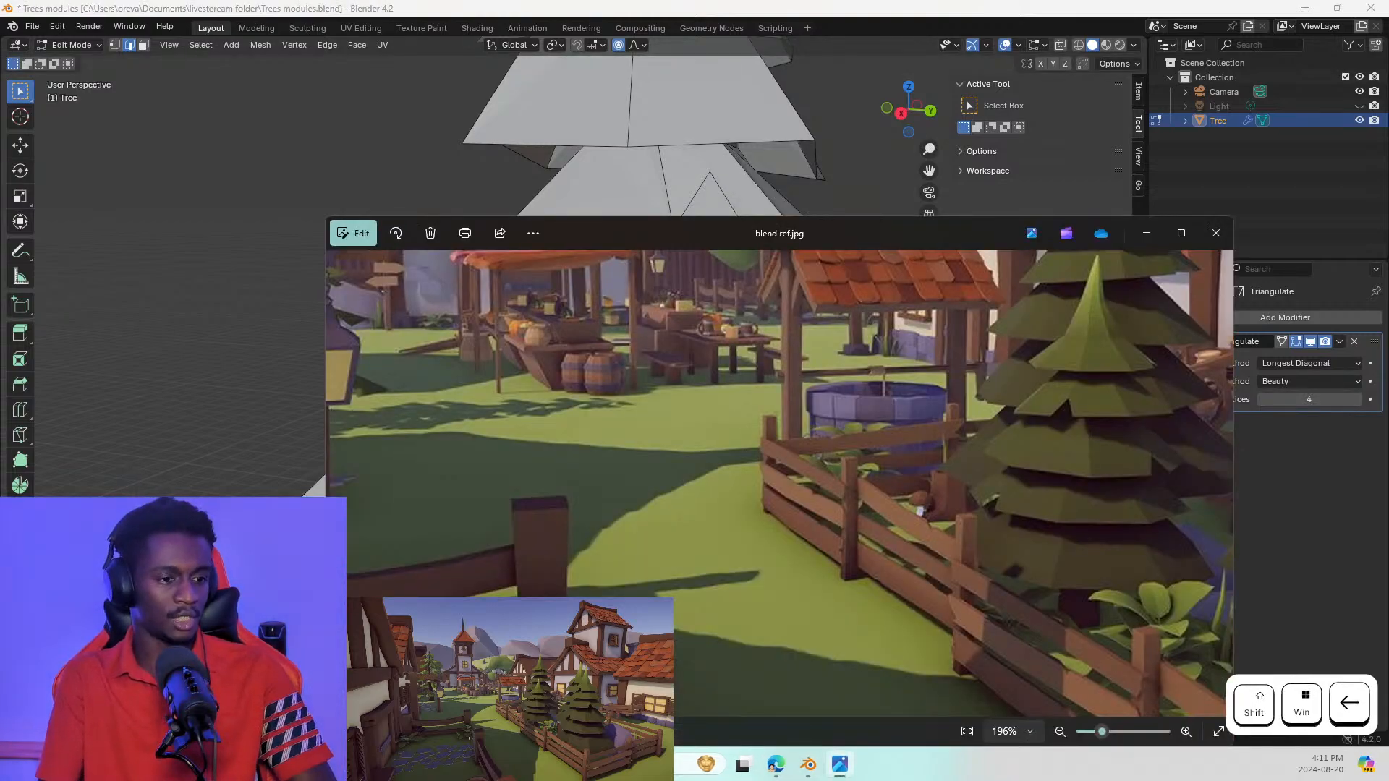
Step: Move the reference image back to the other screen and select the long diagonal knife-cut edge on the tier's right front face
key("shift+super+Right")
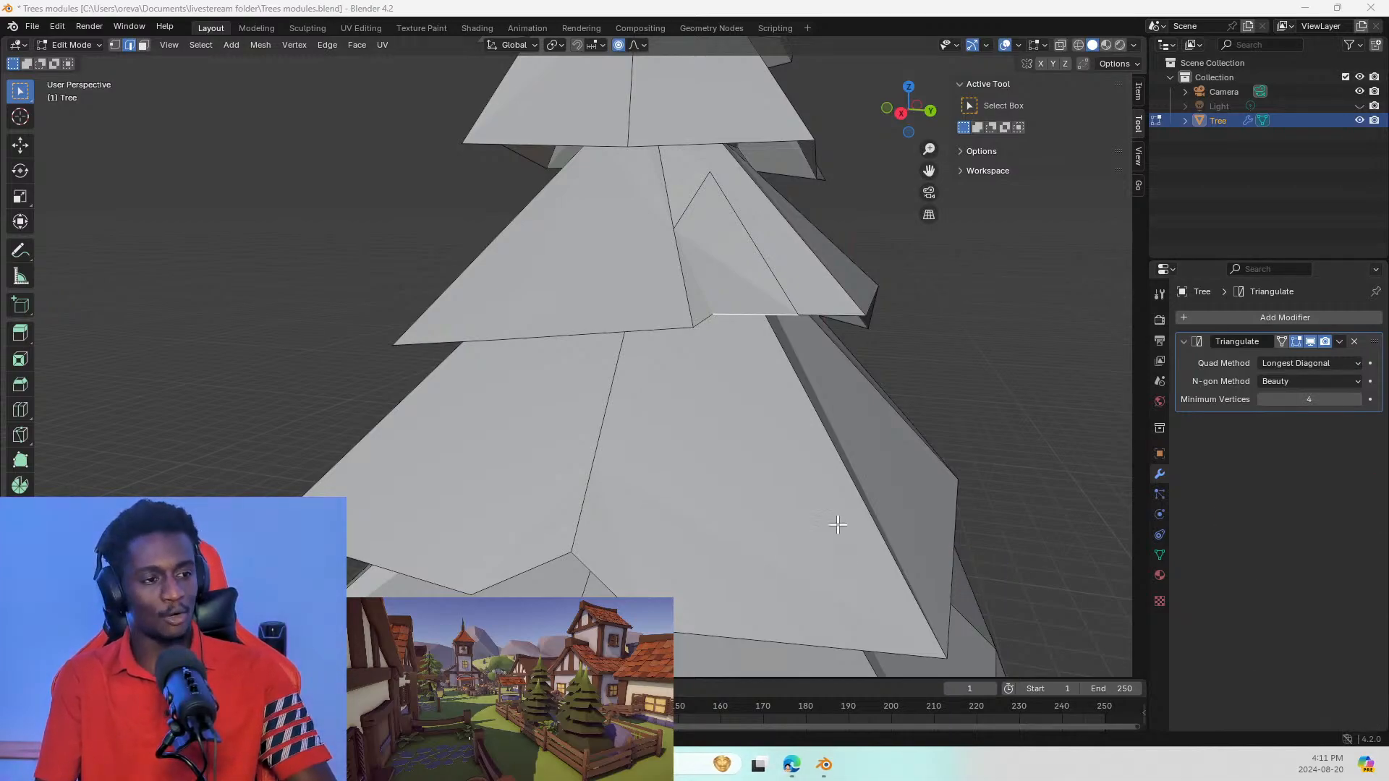
left_click(781, 288)
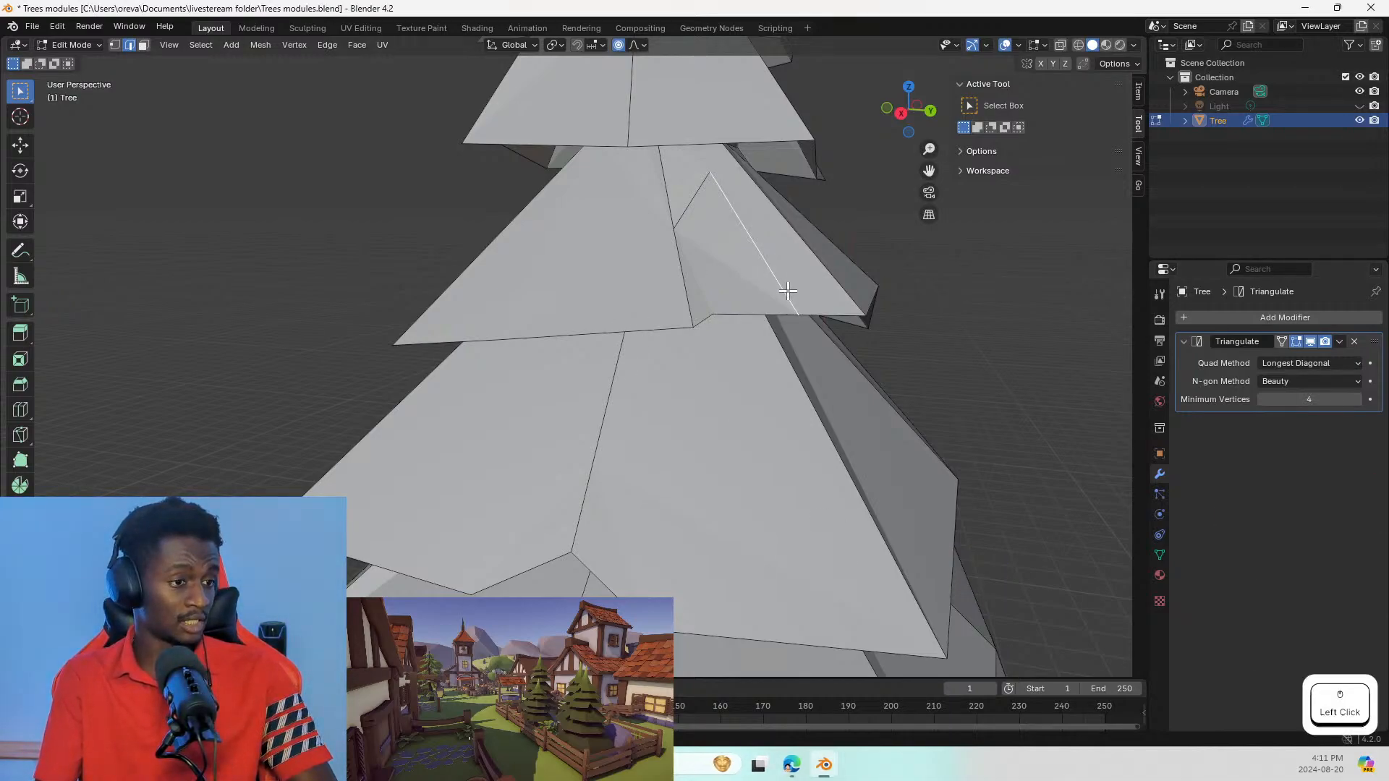
key("s")
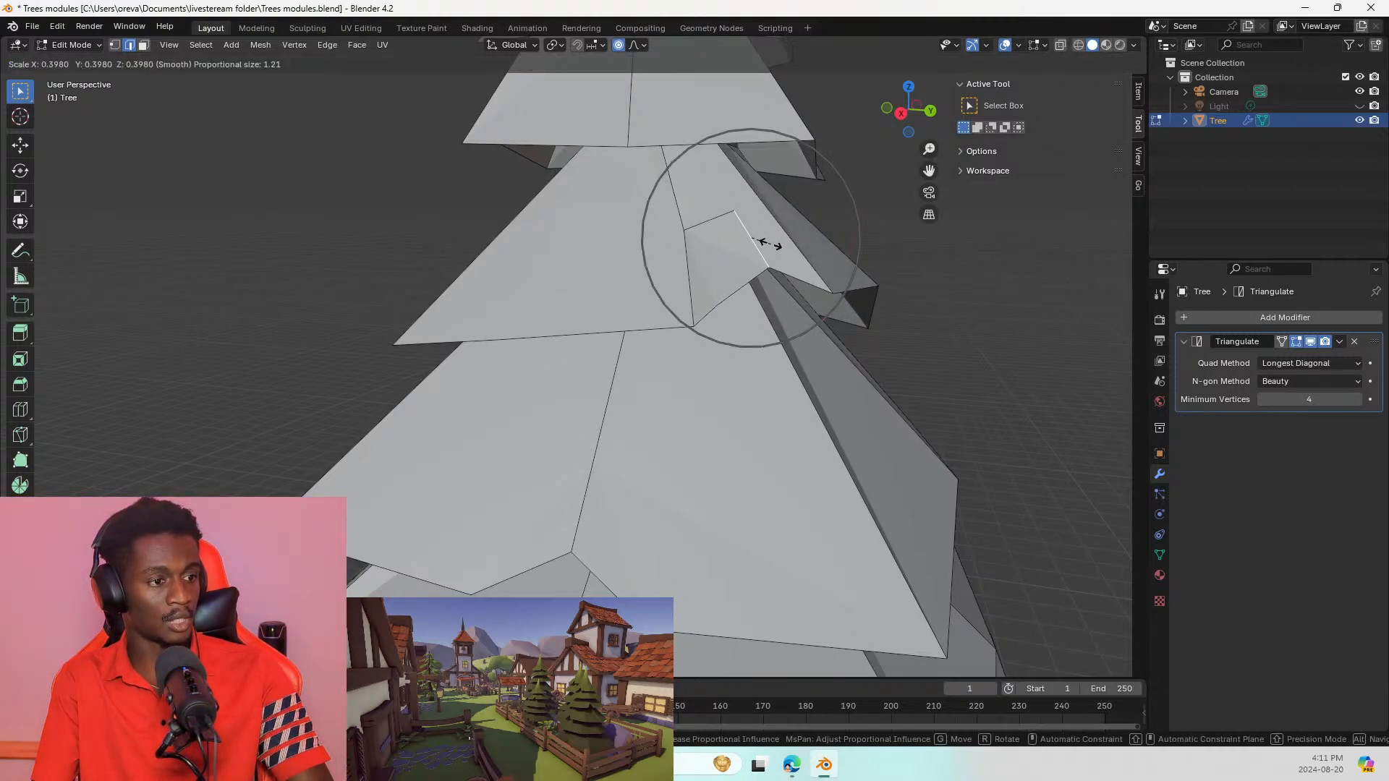
key("Escape")
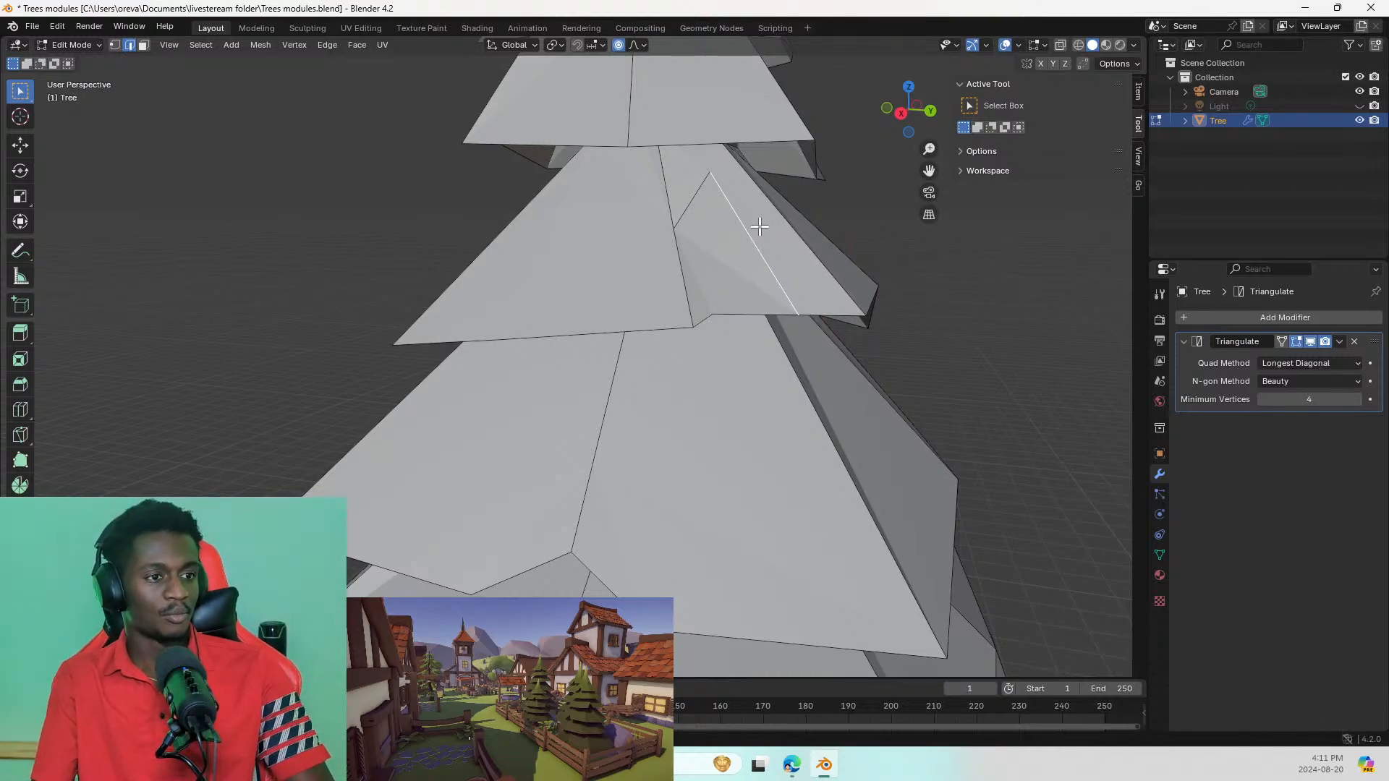
mouse_move(767, 251)
middle_mouse_down()
mouse_move(714, 217)
mouse_move(763, 246)
middle_mouse_up()
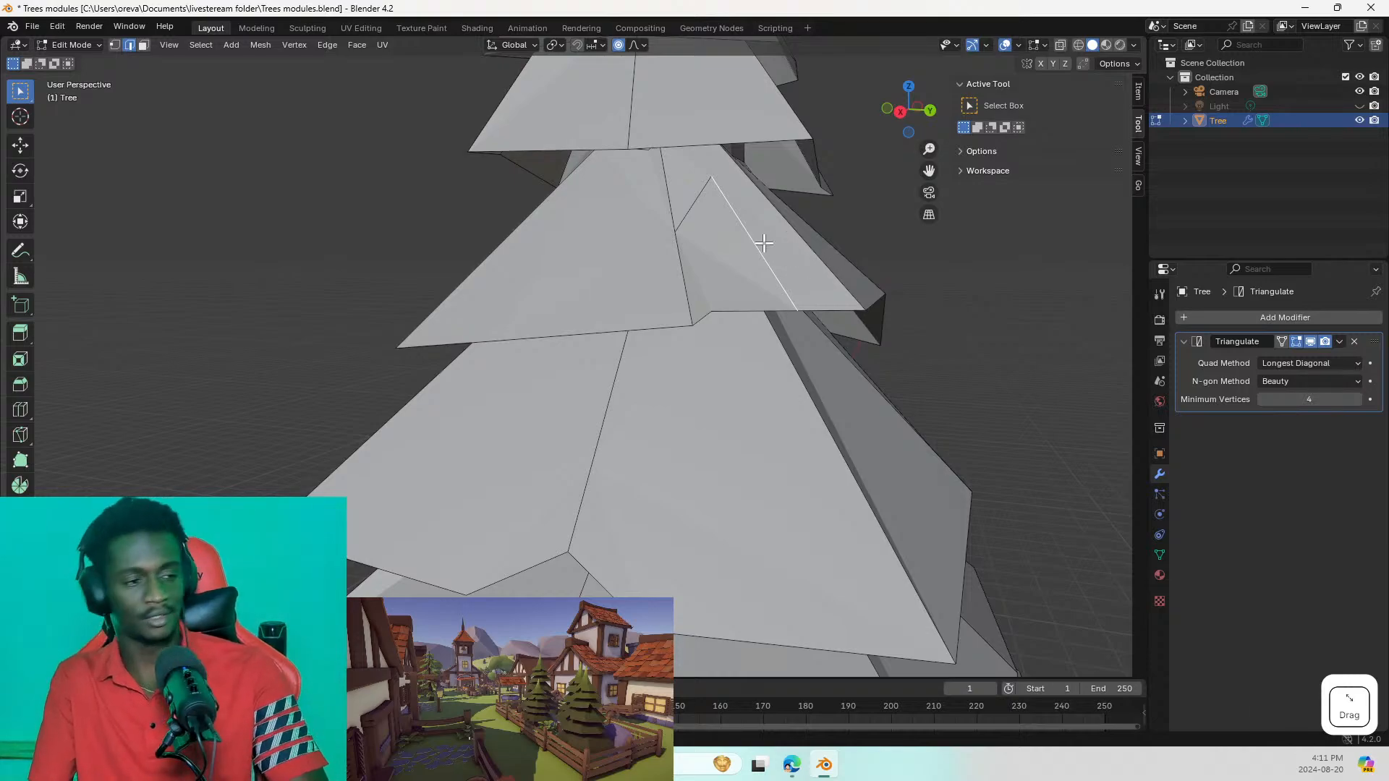
key("s")
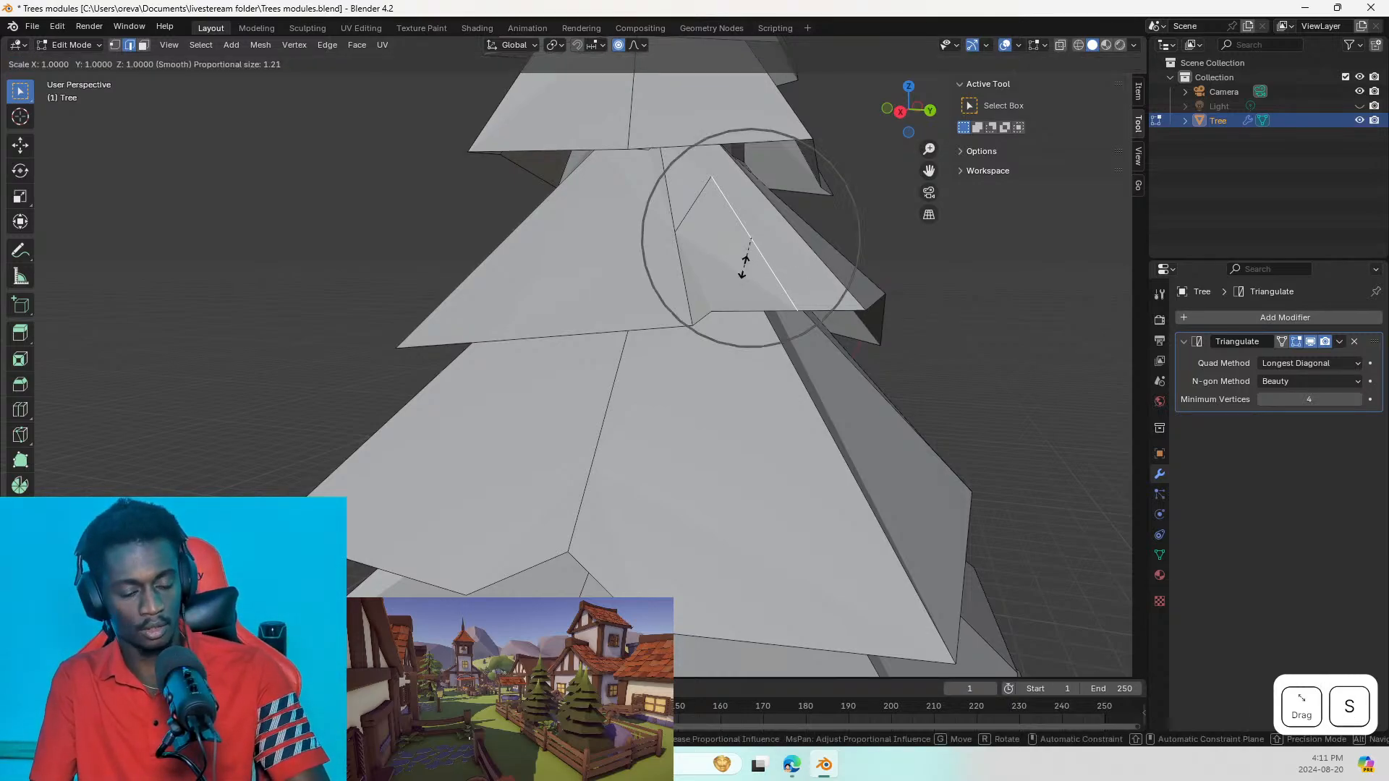
key("Escape")
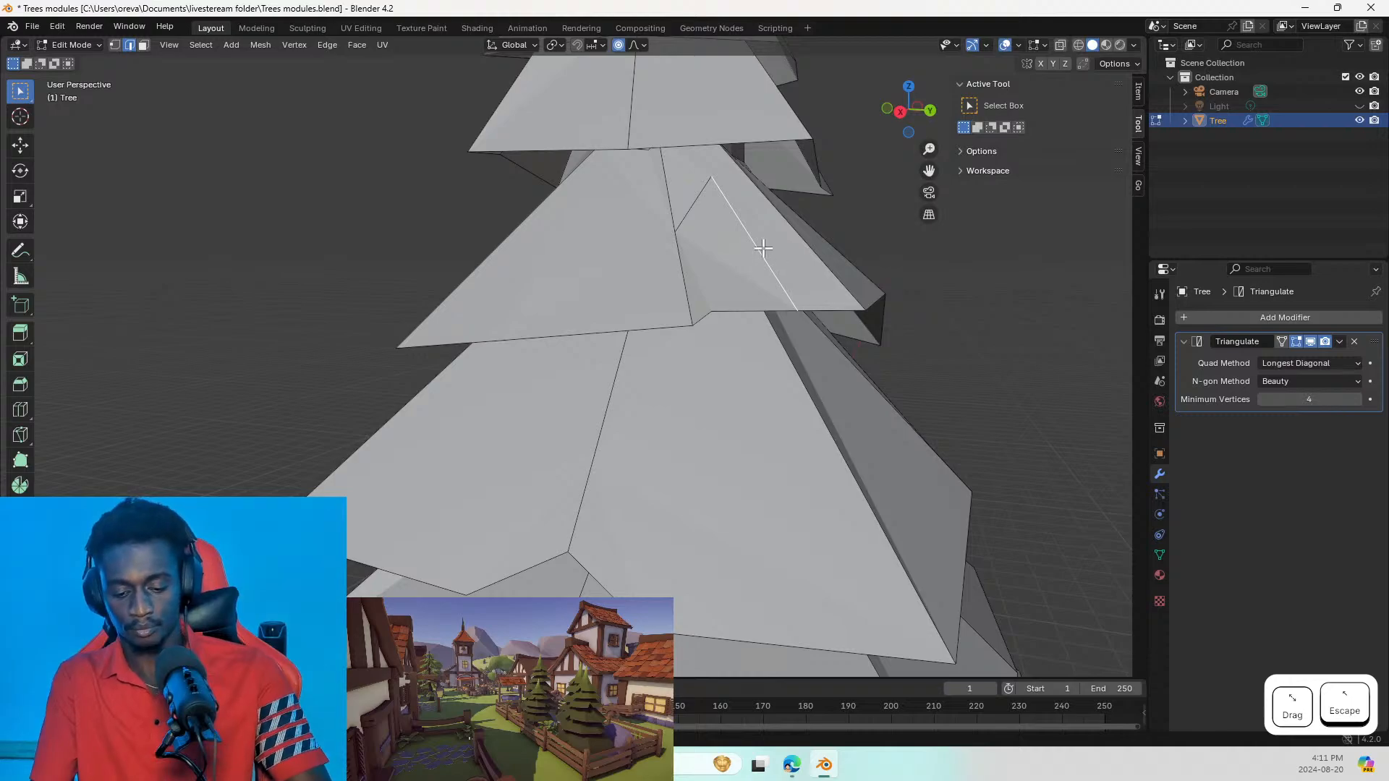
Step: Subdivide the long diagonal knife-cut edge and scale its lower half down to almost a point with proportional editing
right_click(753, 260)
left_click(752, 258)
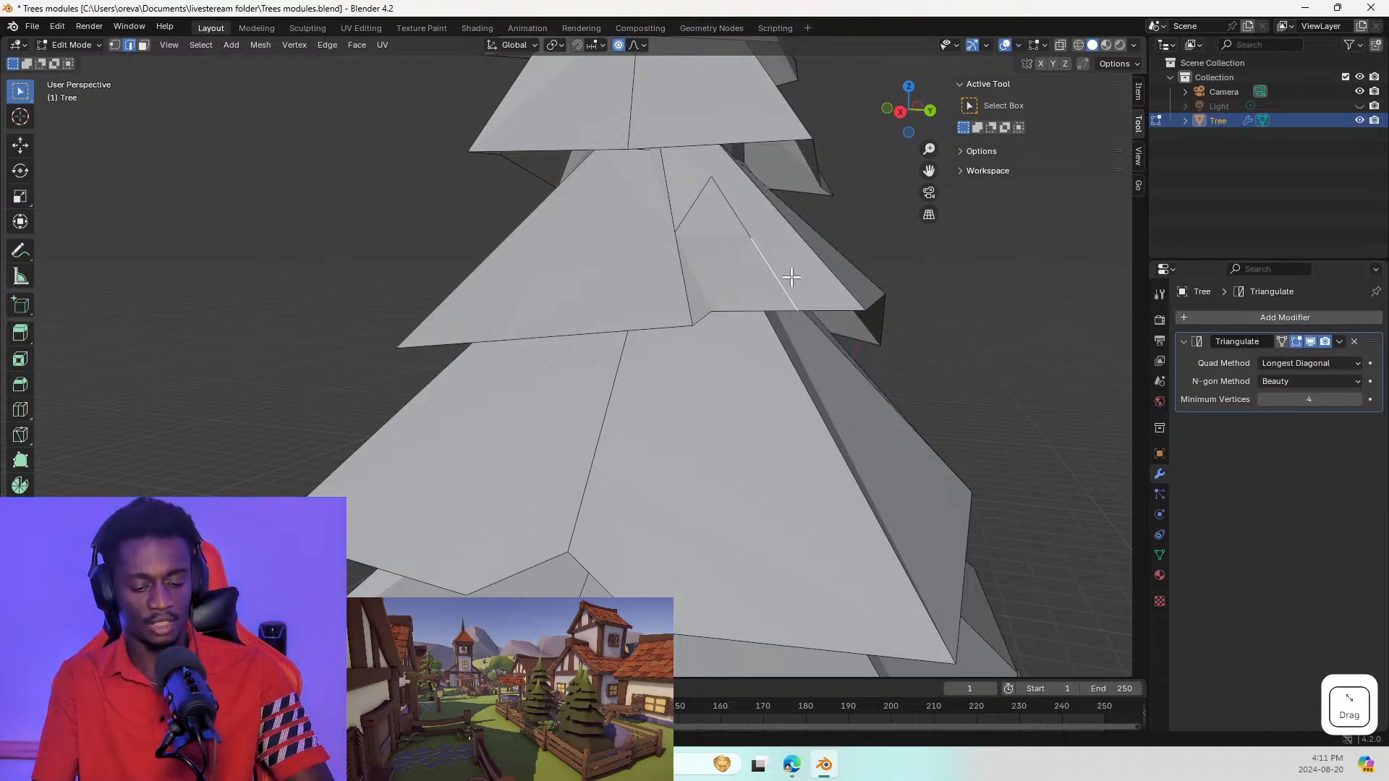
key("r")
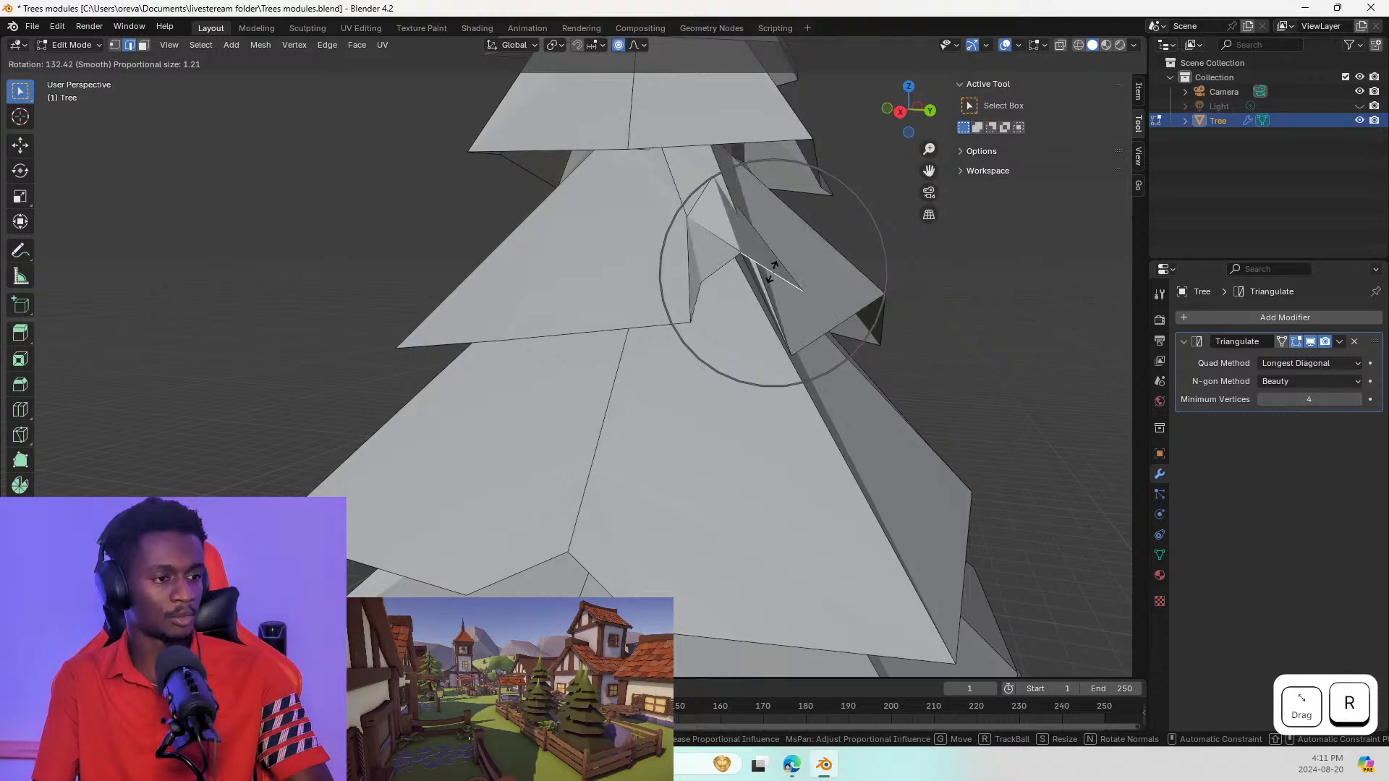
key("Escape")
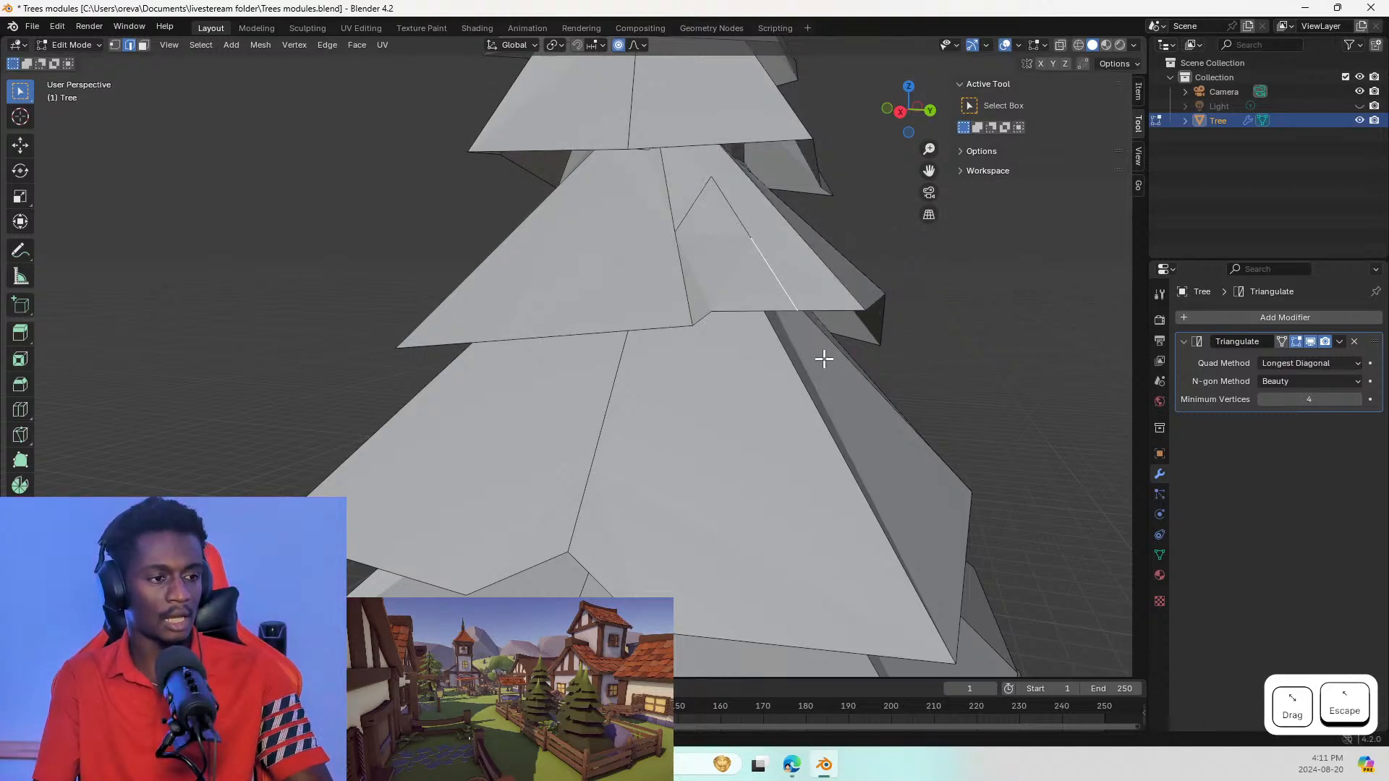
key("s")
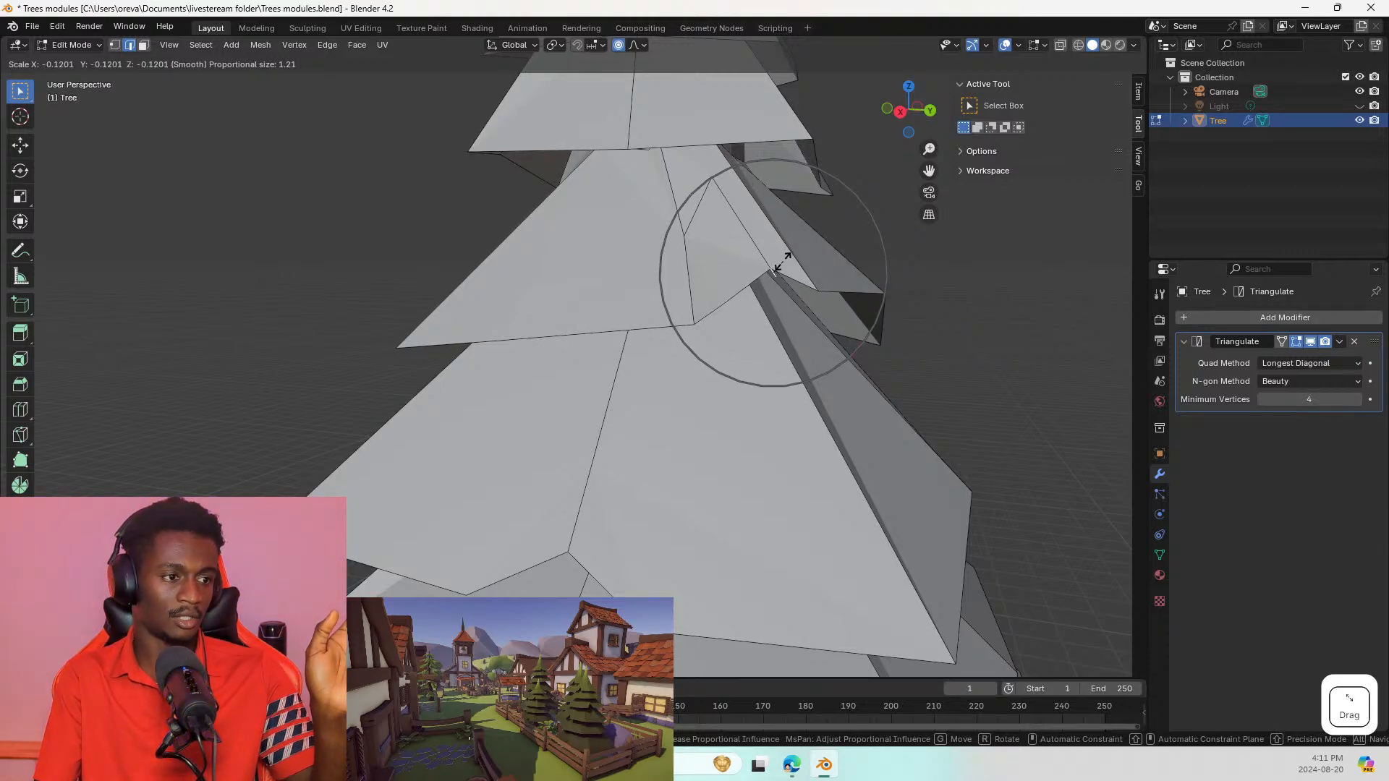
left_click(786, 266)
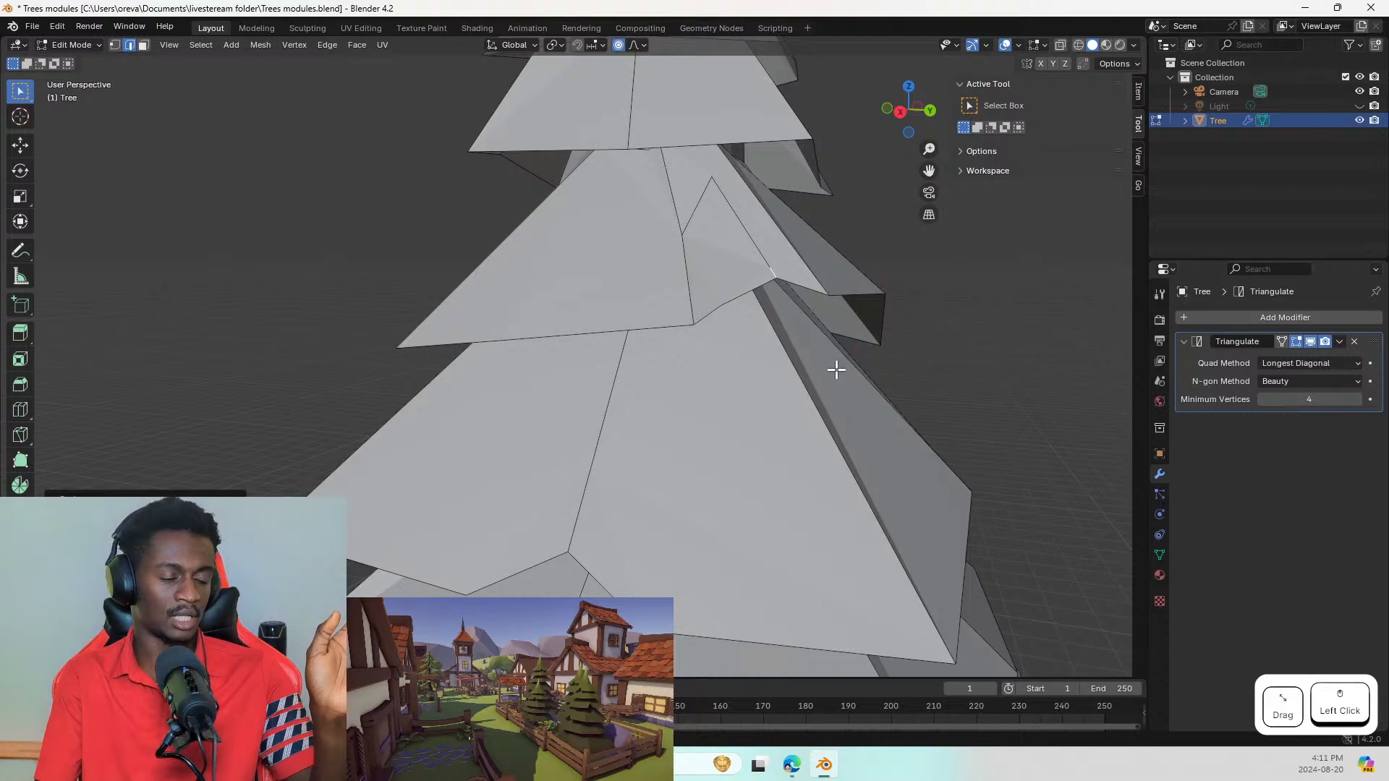
Step: Move the lower edge of the branch face beyond the notch down and outward with proportional editing
mouse_move(806, 332)
middle_mouse_down()
mouse_move(727, 354)
mouse_move(775, 357)
mouse_move(801, 316)
middle_mouse_up()
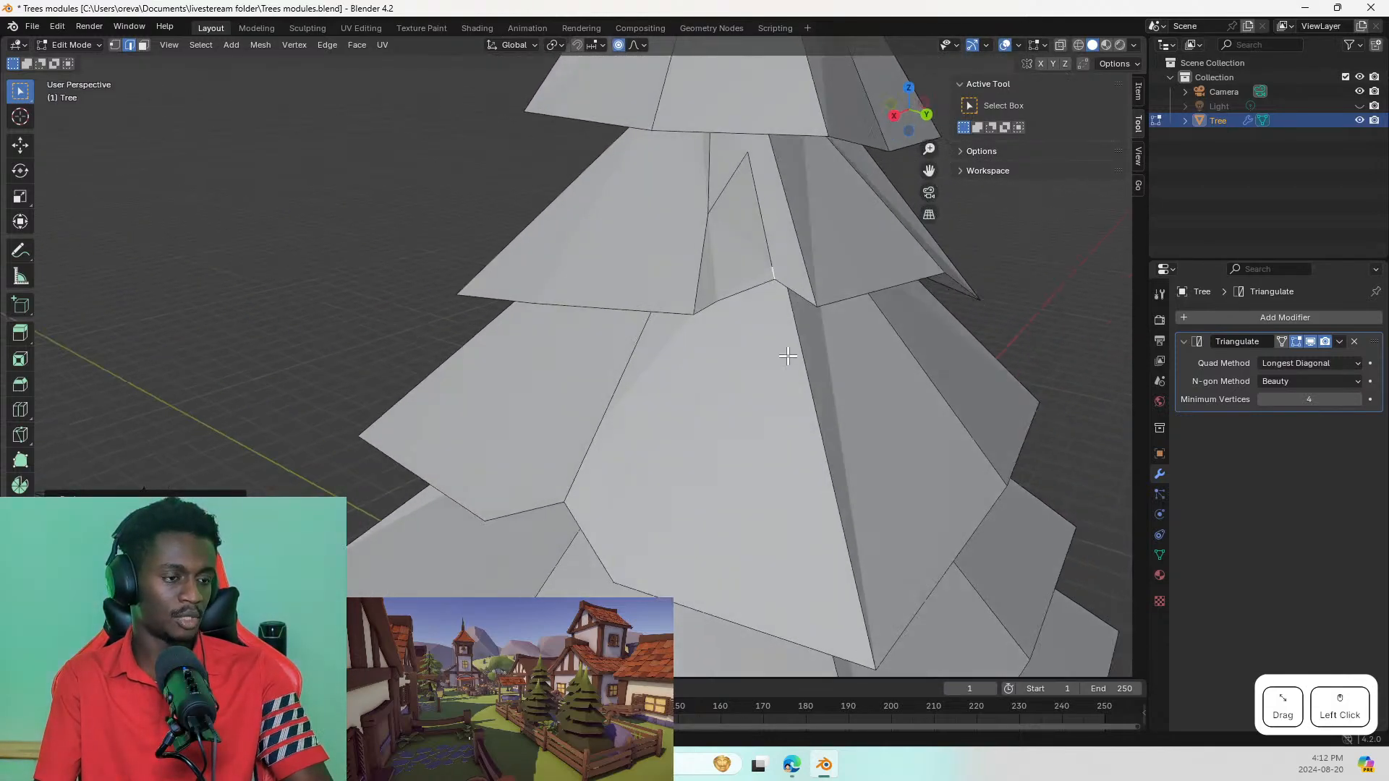
left_click(842, 304)
key("g")
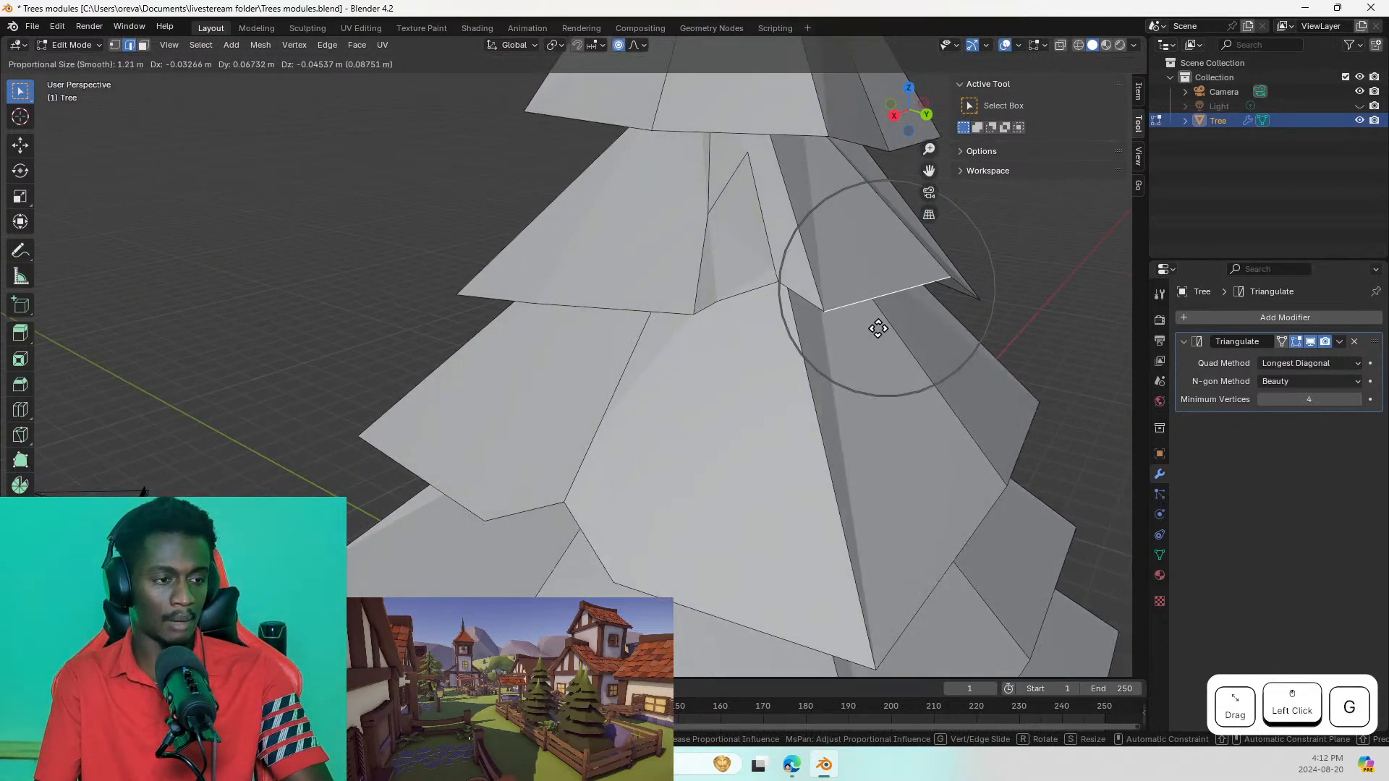
left_click(891, 344)
mouse_move(875, 347)
middle_mouse_down()
mouse_move(892, 347)
mouse_move(827, 360)
mouse_move(906, 372)
mouse_move(908, 340)
mouse_move(867, 350)
middle_mouse_up()
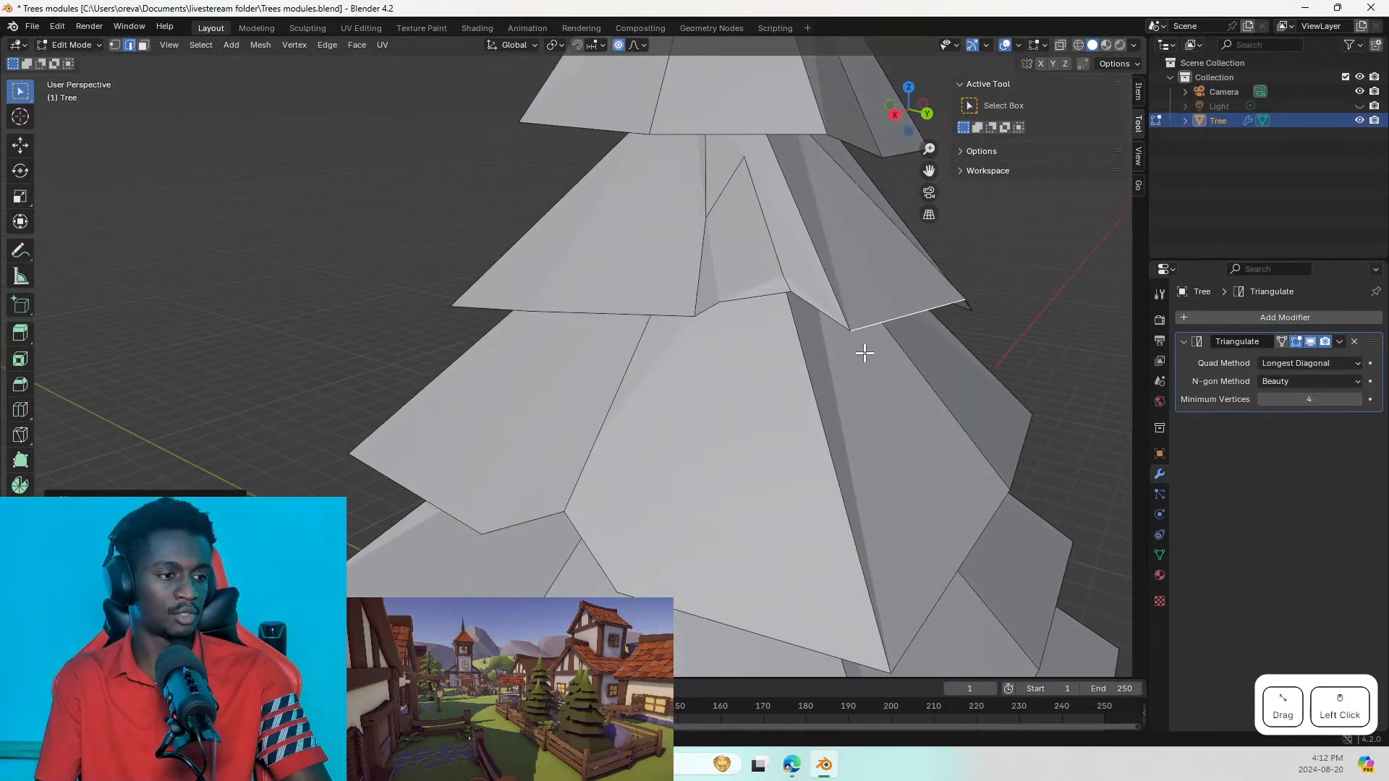
middle_click_drag(766, 282, 807, 307)
scroll(807, 306, "up", 1)
mouse_move(752, 351)
middle_mouse_down()
mouse_move(736, 330)
mouse_move(756, 333)
middle_mouse_up()
left_click(759, 323)
left_click(807, 310, "shift")
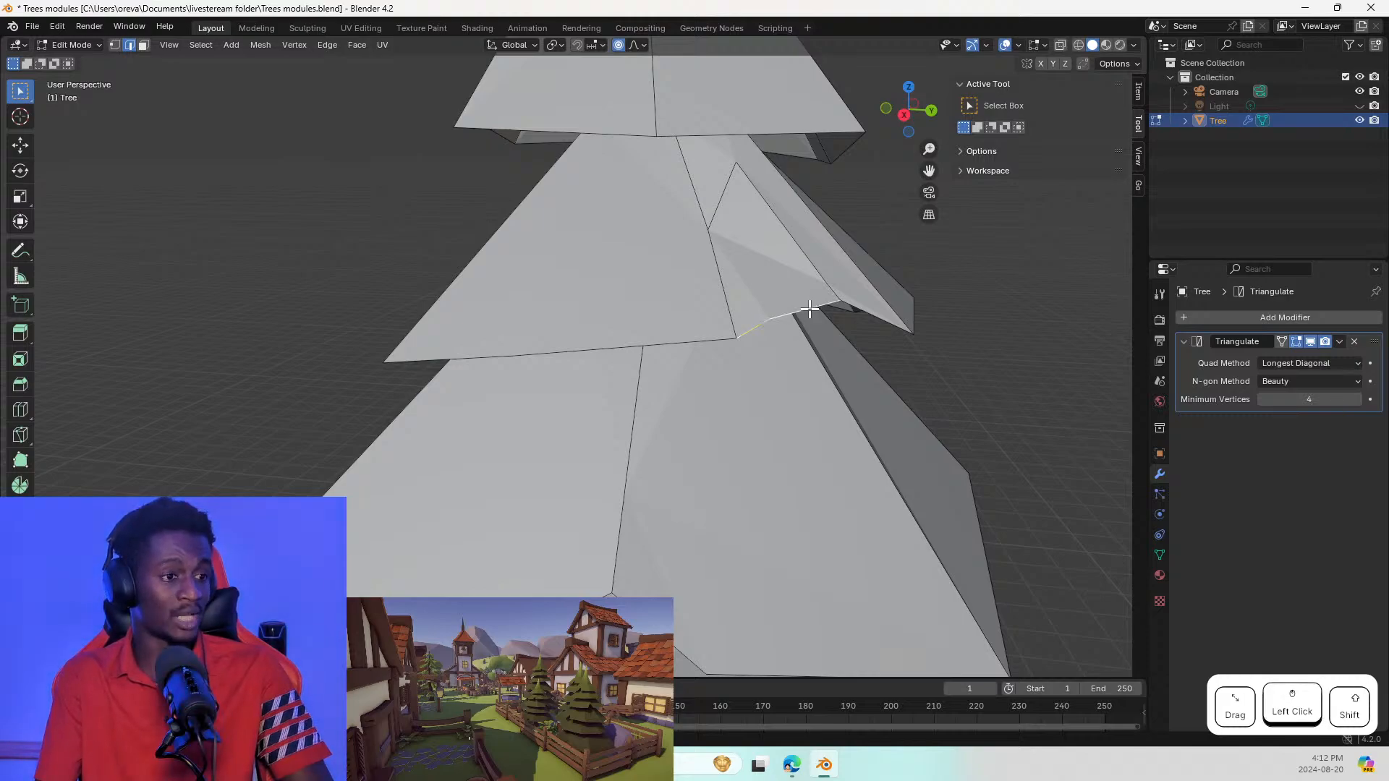
key("r")
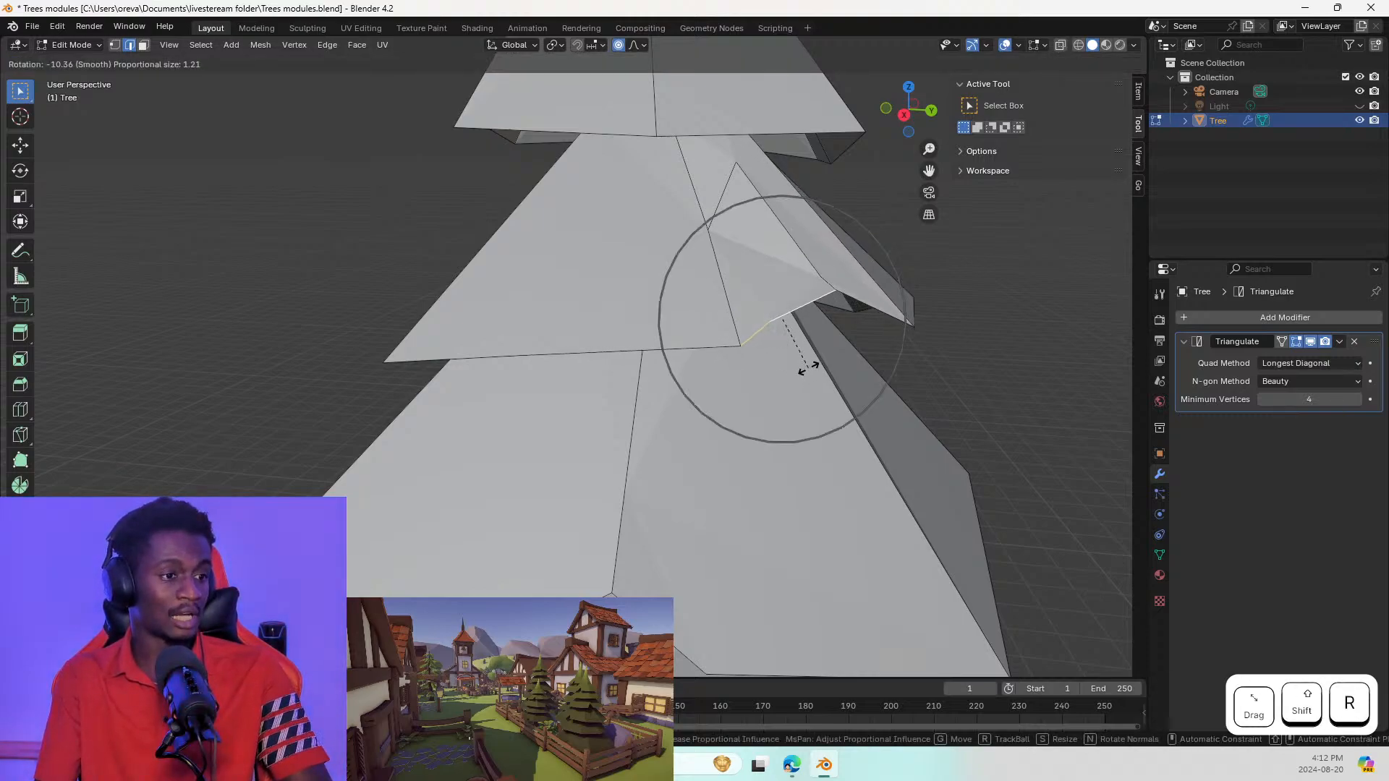
key("Escape")
key("g")
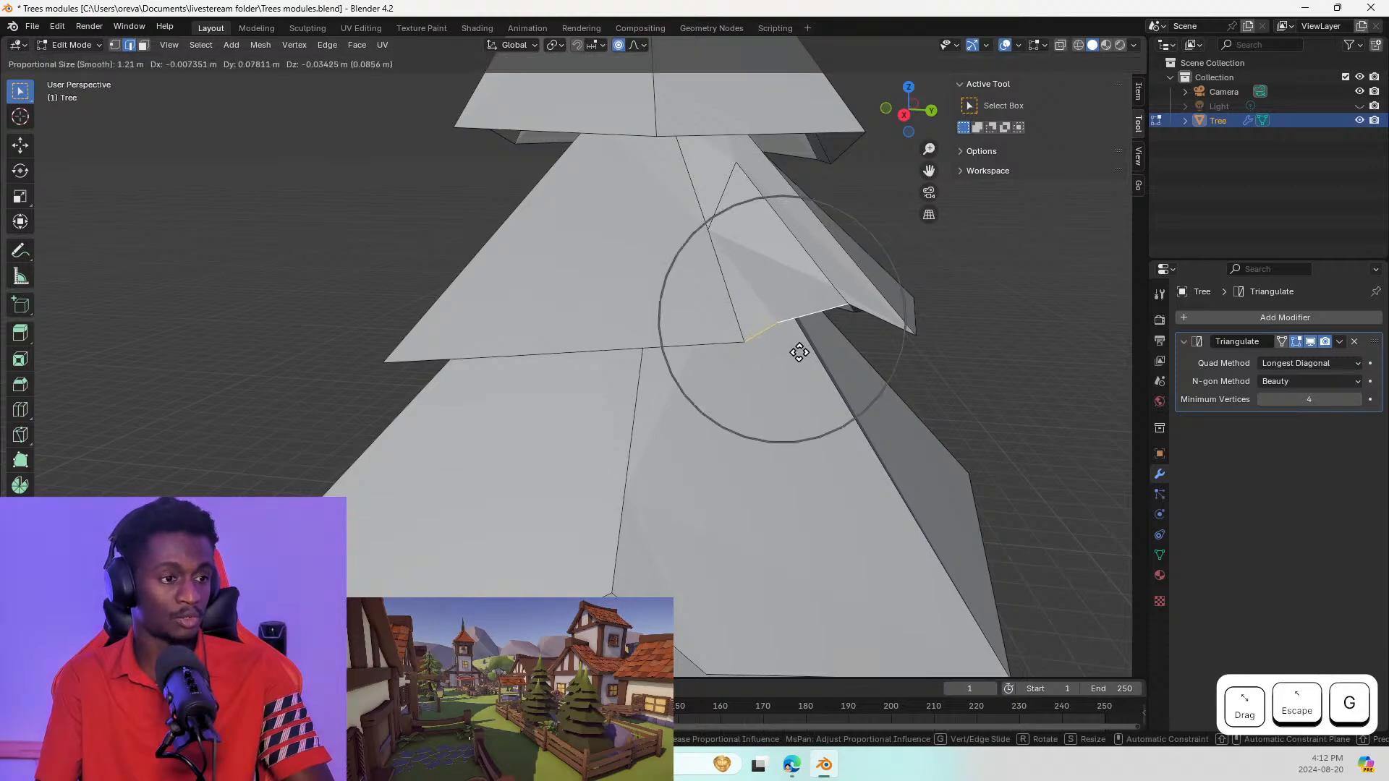
key("Escape")
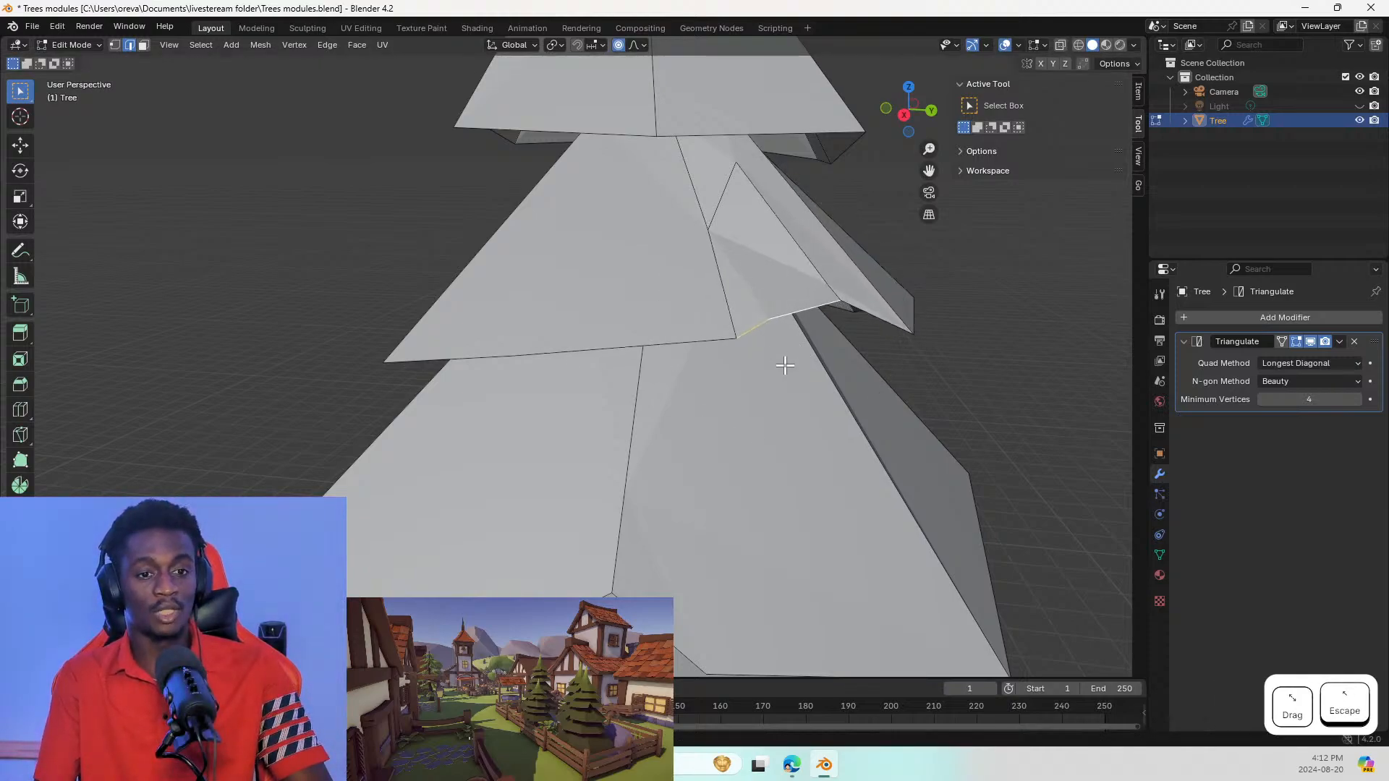
Step: Turn off proportional editing and rotate the notch's short lower-edge segment next to the ridge until it is roughly horizontal
left_click(774, 319)
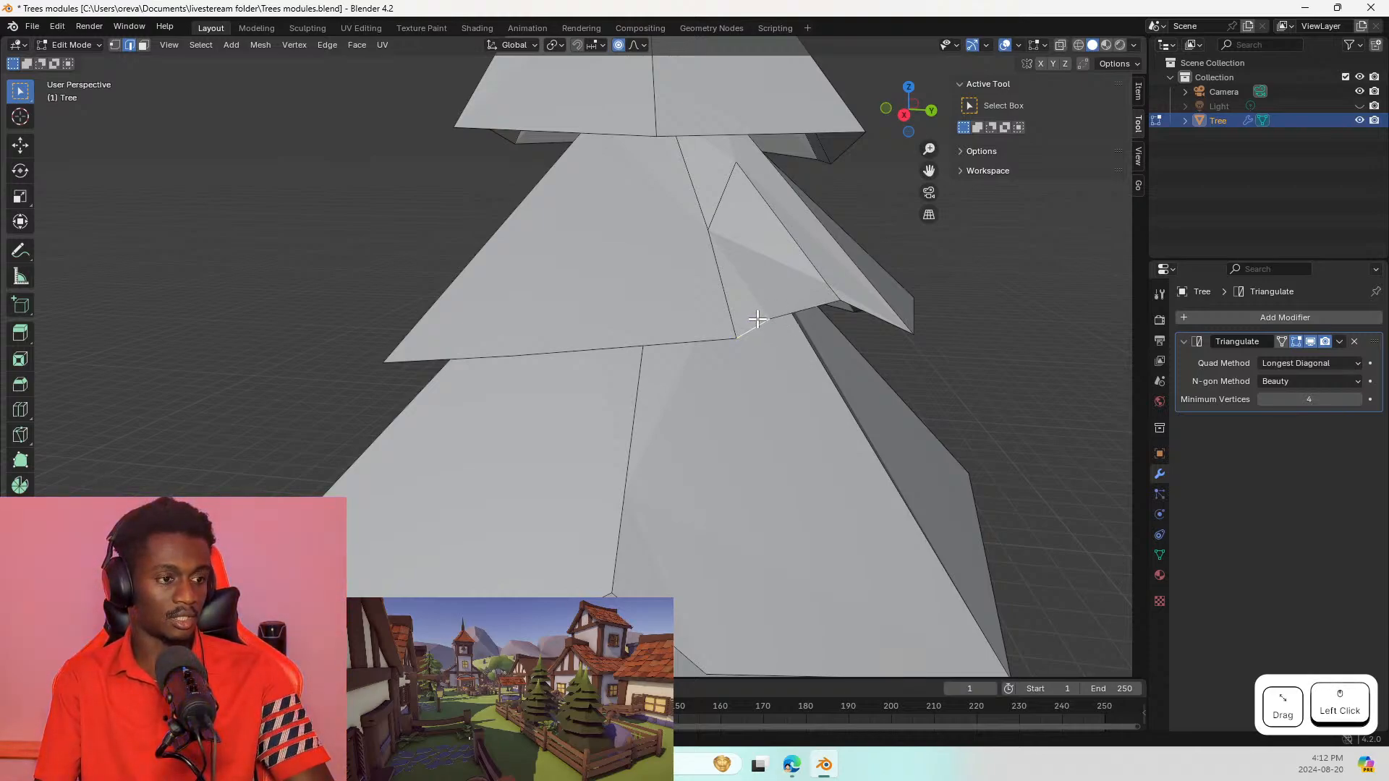
key("r")
key("Escape")
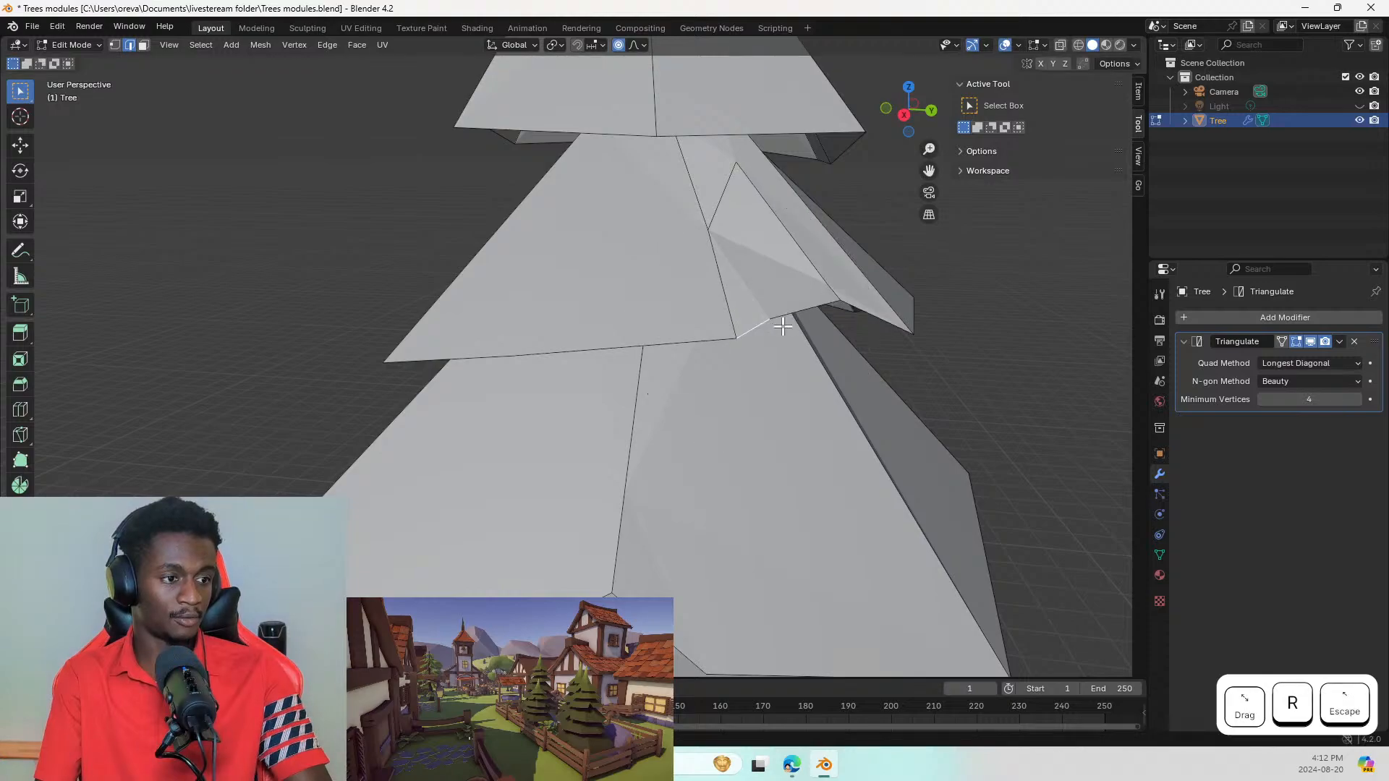
key("r")
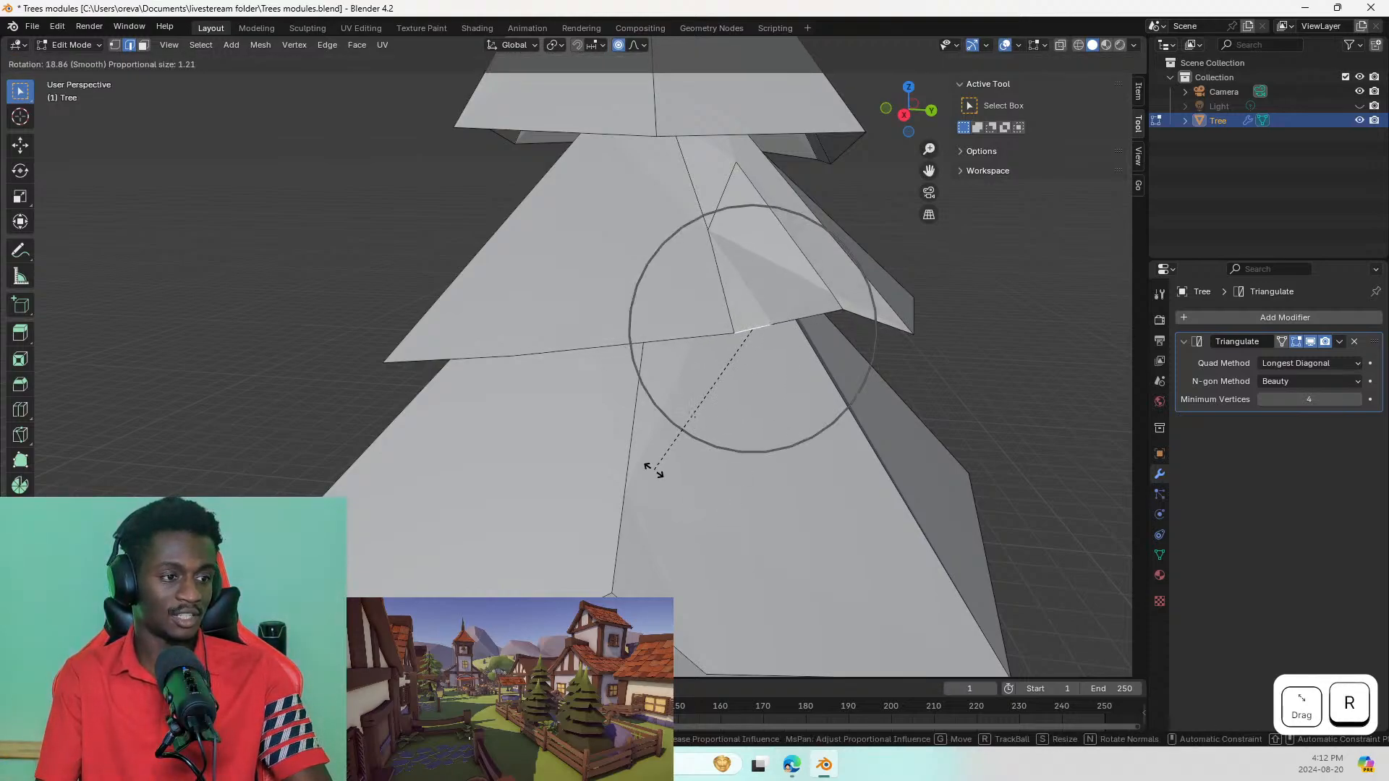
key("Escape")
key("o")
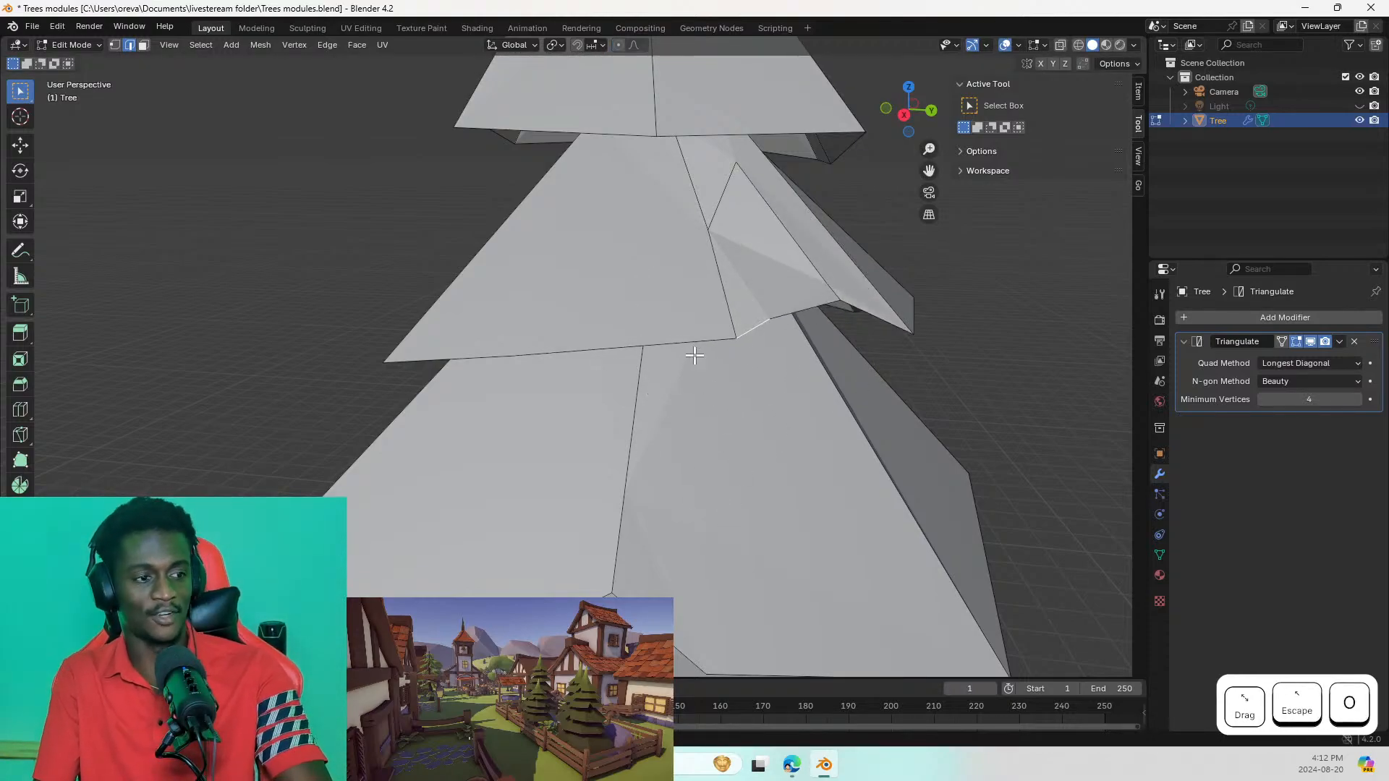
key("g")
key("Escape")
key("r")
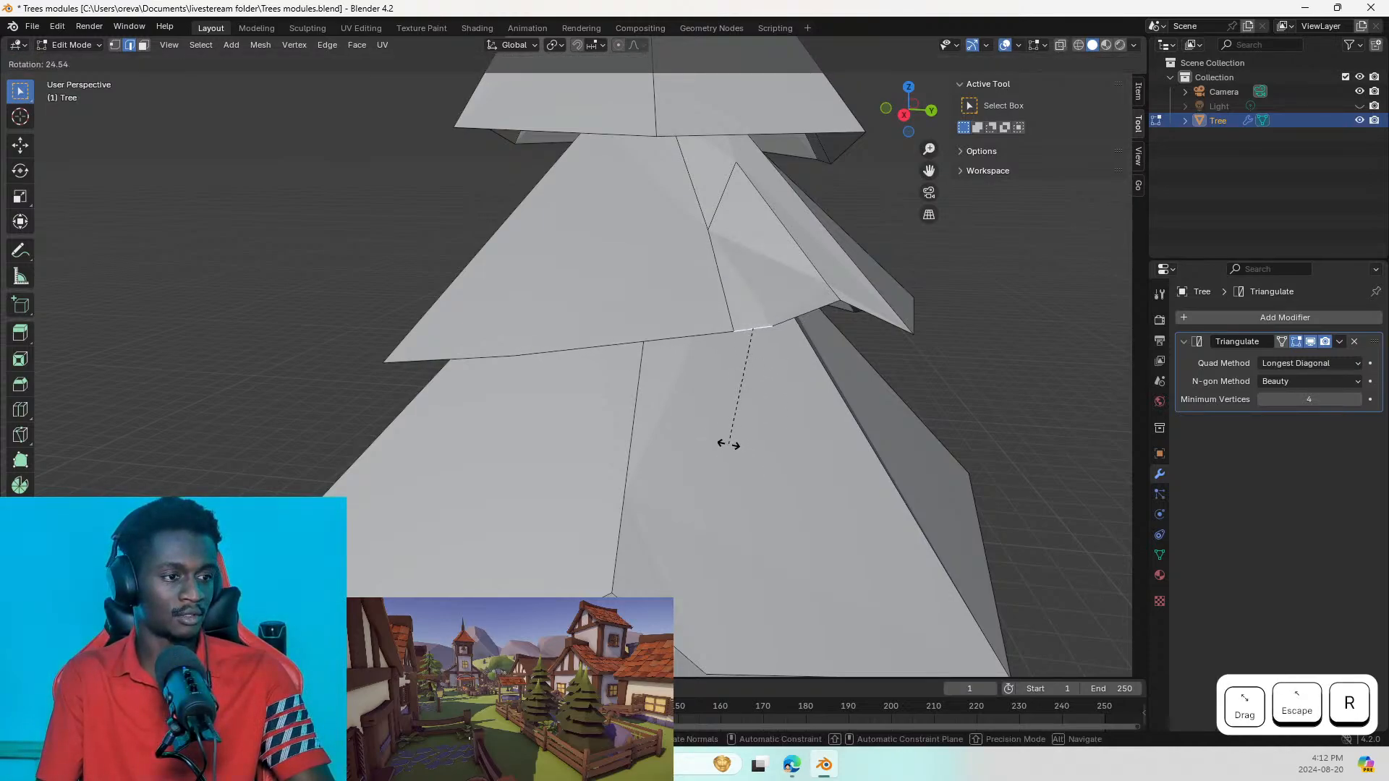
left_click(720, 409)
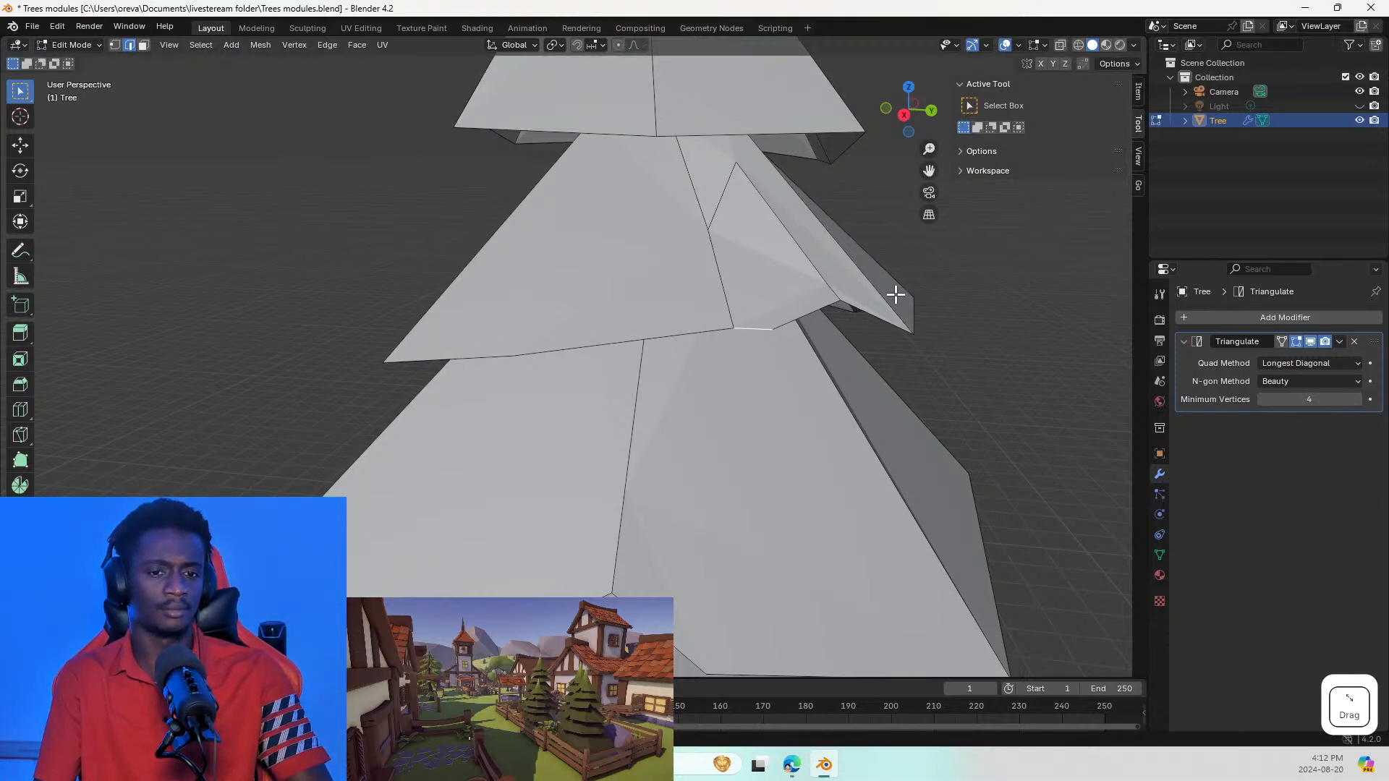
Step: Examine the whole tree from several sides to compare the shapes of its branch tiers
middle_click_drag(832, 325, 678, 331)
left_click(742, 360)
scroll(730, 355, "down", 8)
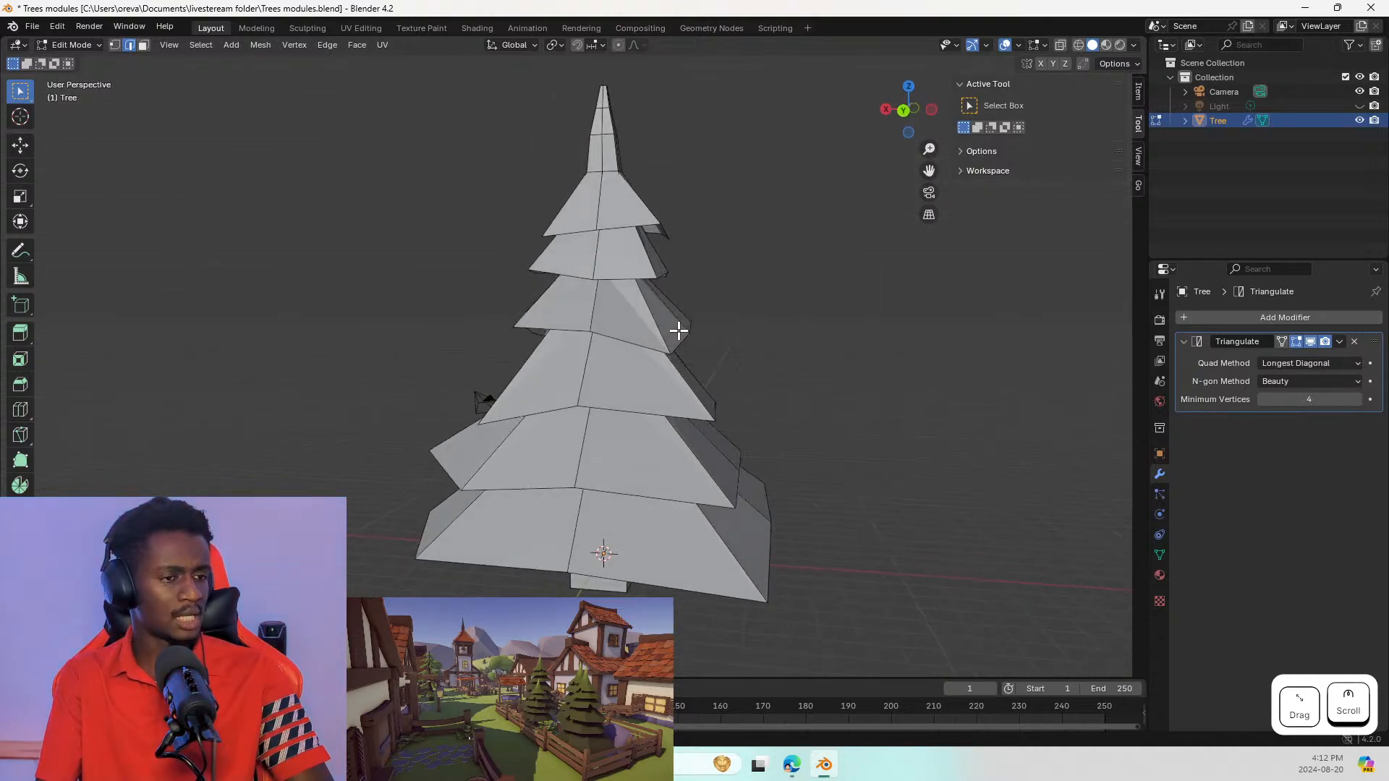
left_click(655, 277)
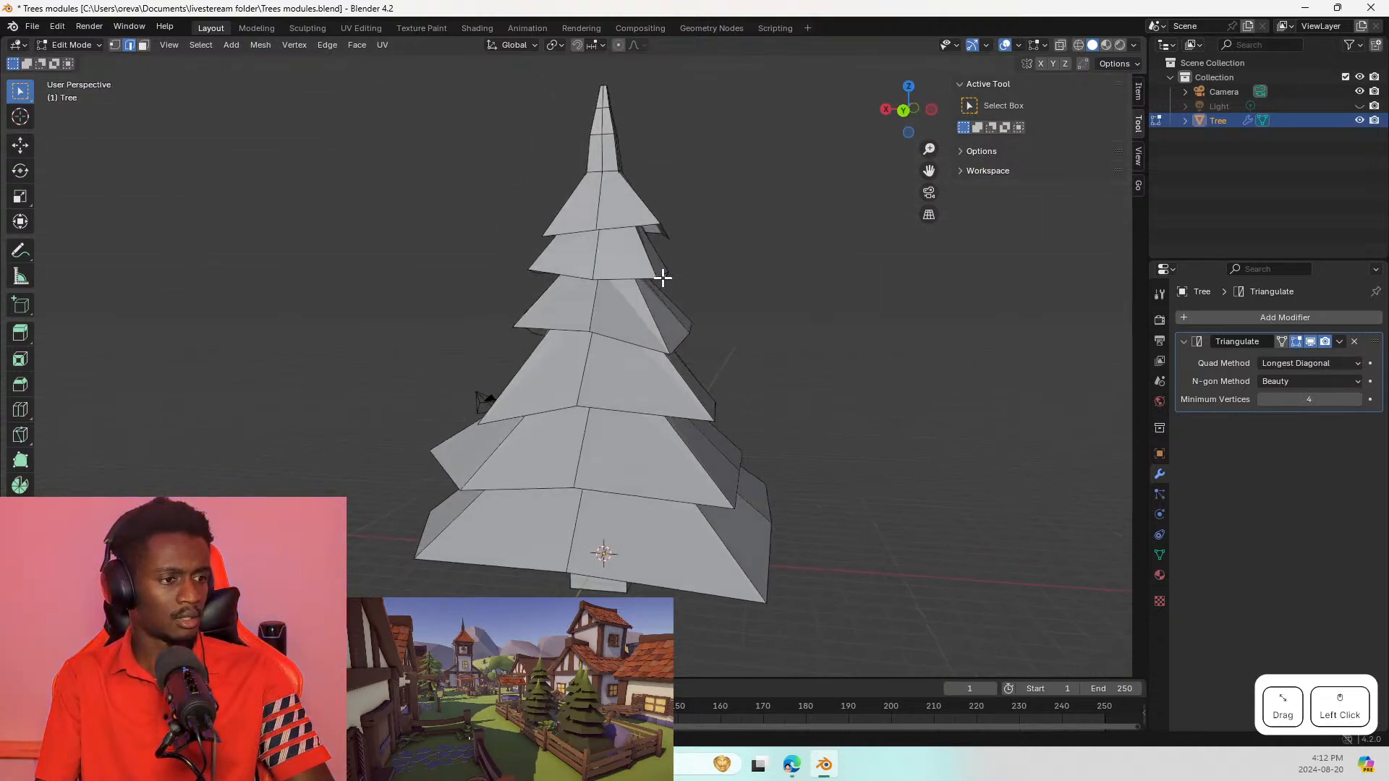
middle_click_drag(660, 280, 629, 275)
scroll(603, 297, "up", 4)
scroll(608, 296, "down", 5)
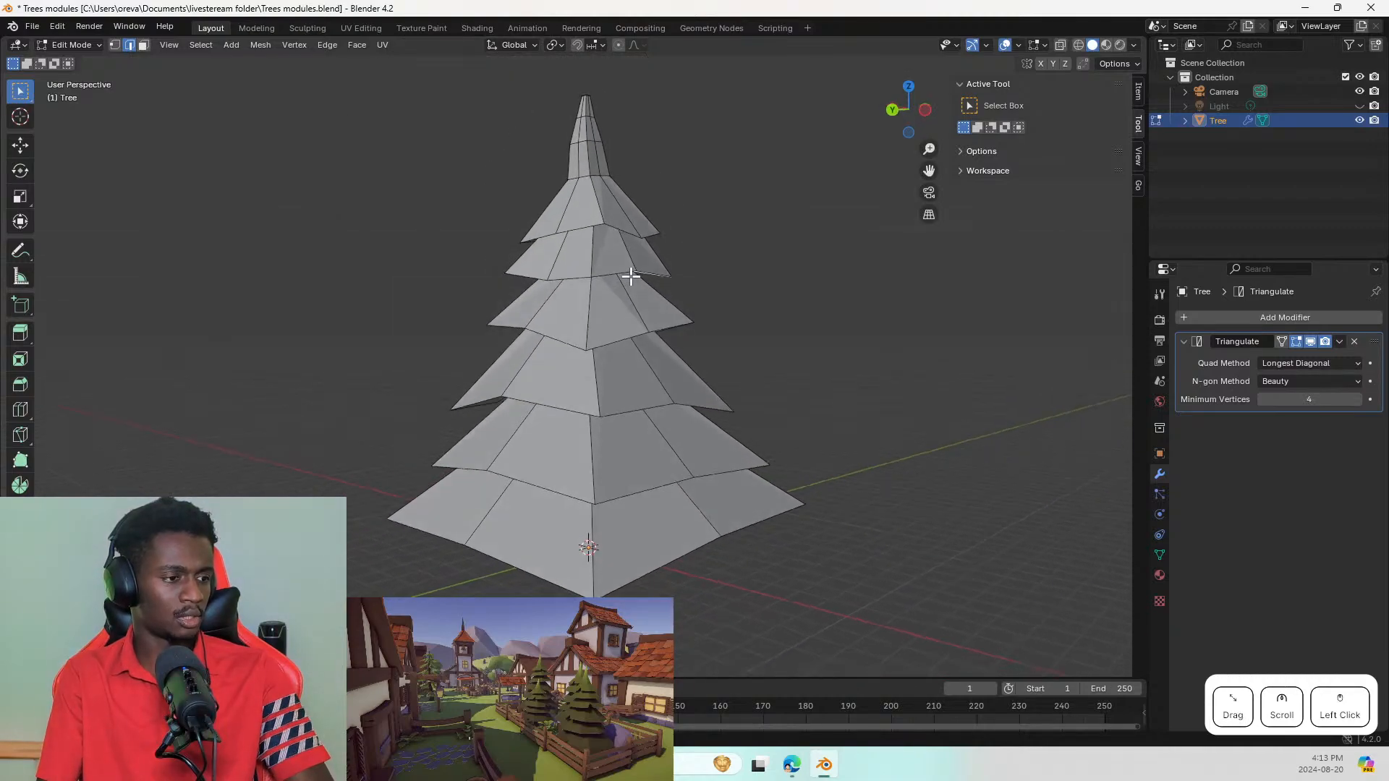
left_click(654, 344)
mouse_move(597, 377)
middle_mouse_down()
mouse_move(800, 381)
mouse_move(574, 372)
middle_mouse_up()
scroll(571, 378, "up", 2)
scroll(737, 521, "down", 2)
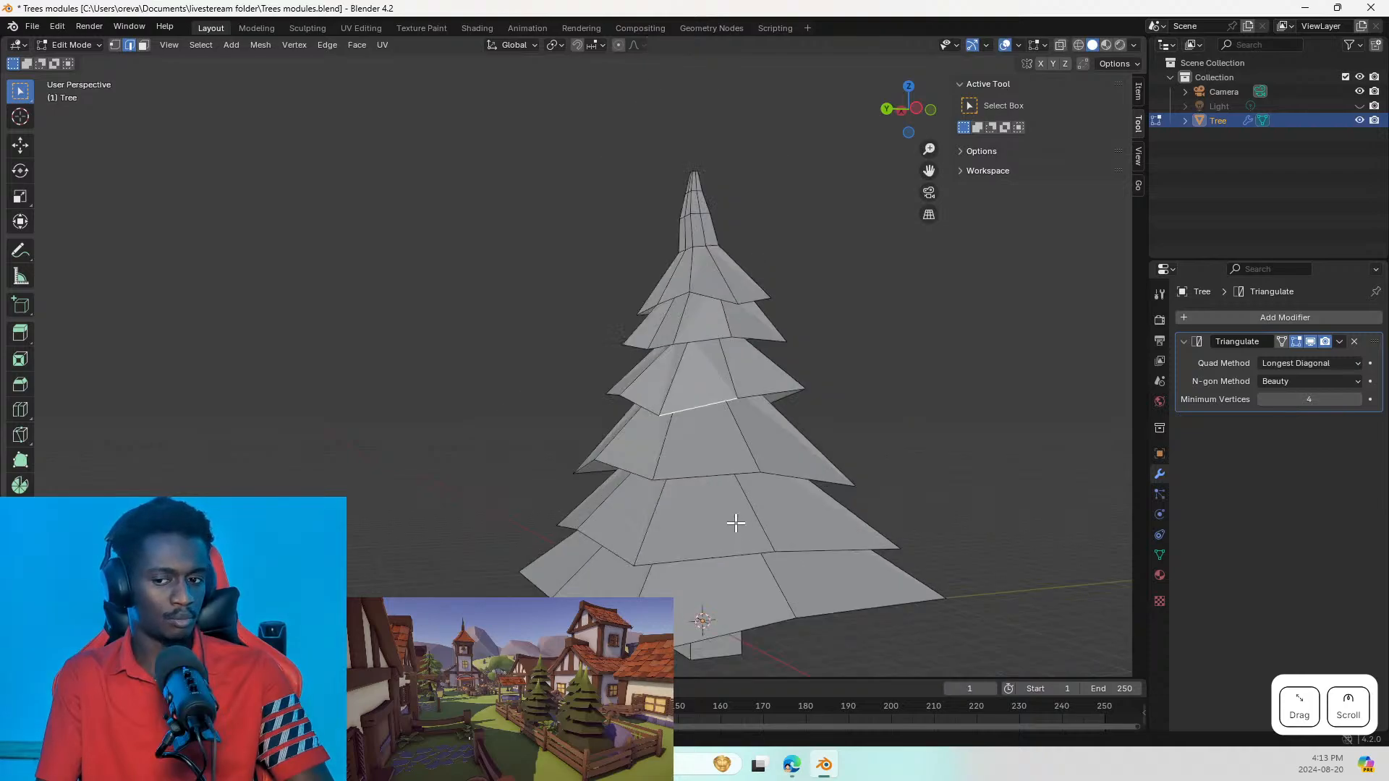
middle_click_drag(760, 546, 856, 546)
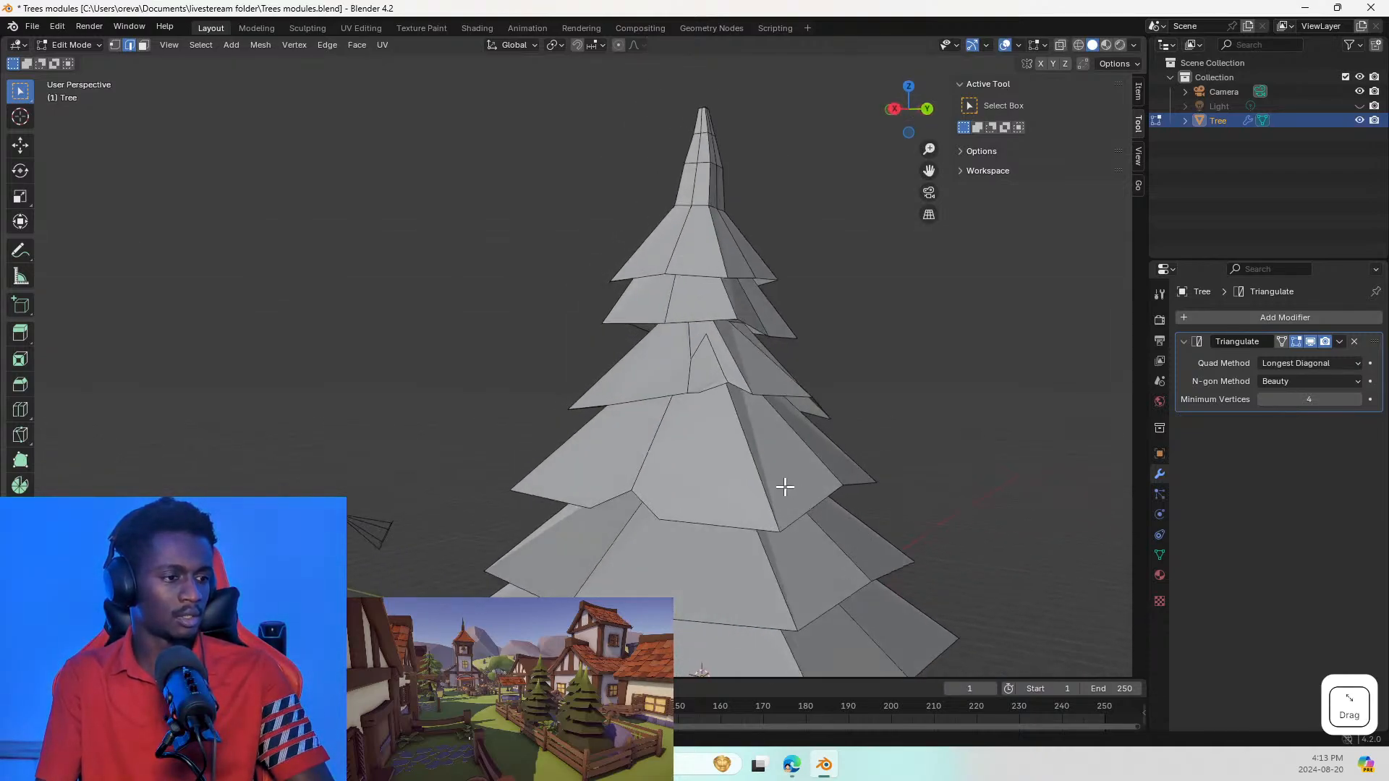
middle_click_drag(784, 487, 789, 489)
scroll(789, 488, "down", 3)
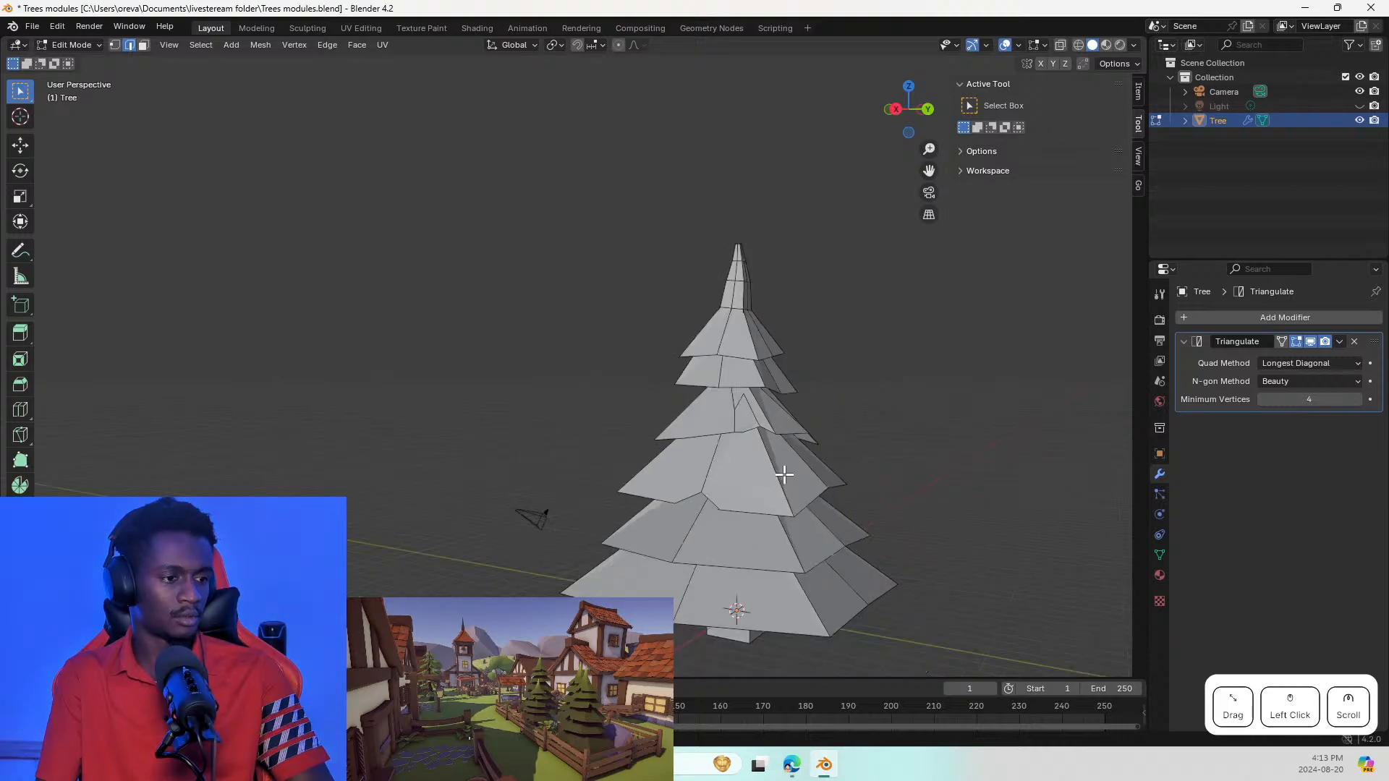
Step: Subdivide the lower edge of the bottom tier's front face
left_click(765, 627)
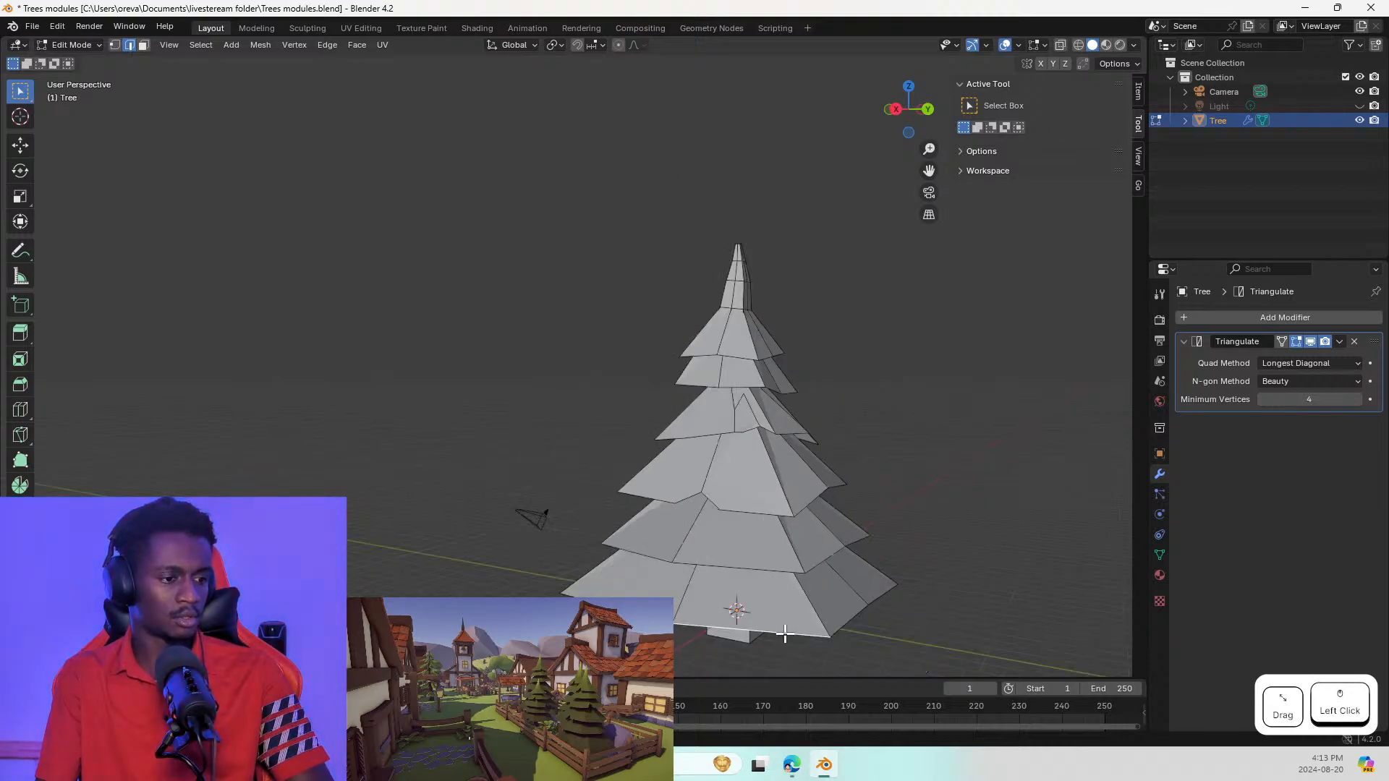
right_click(734, 622)
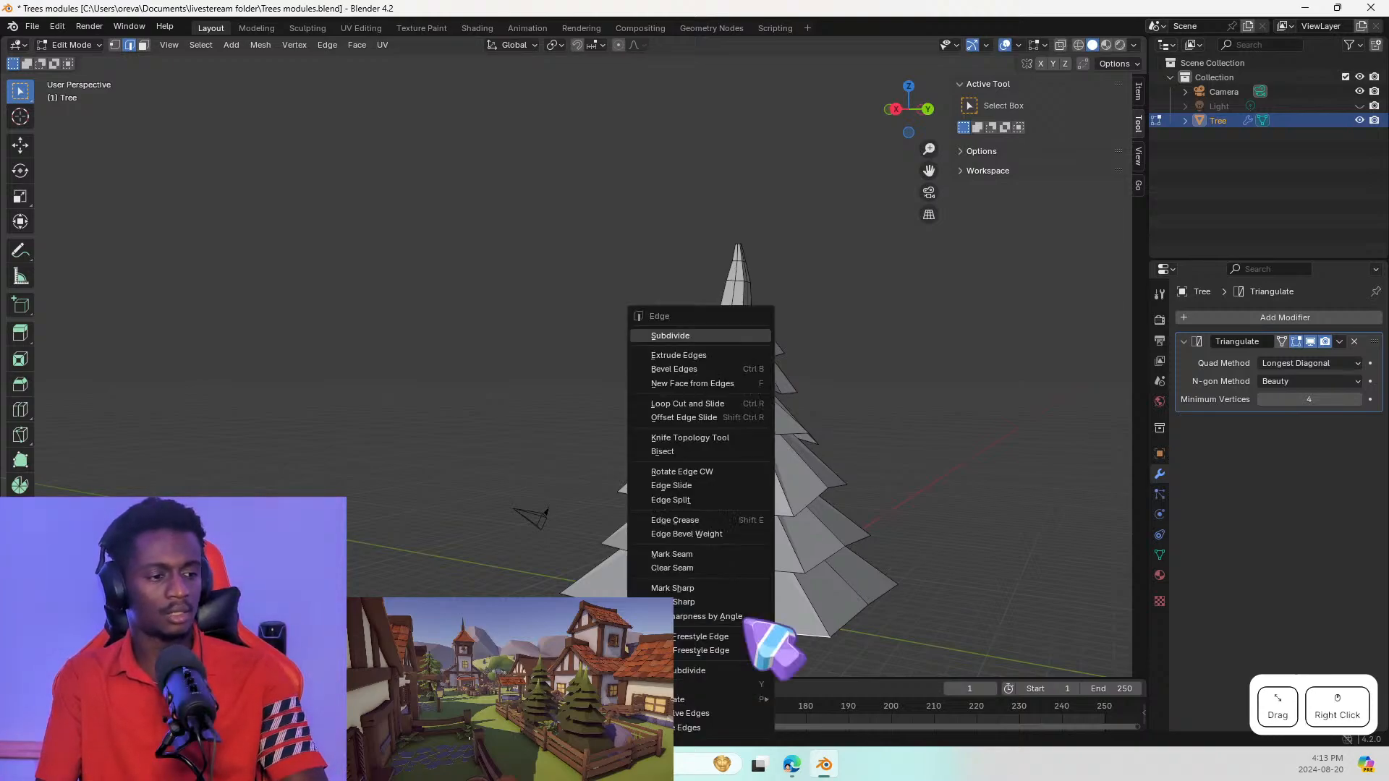
left_click(699, 338)
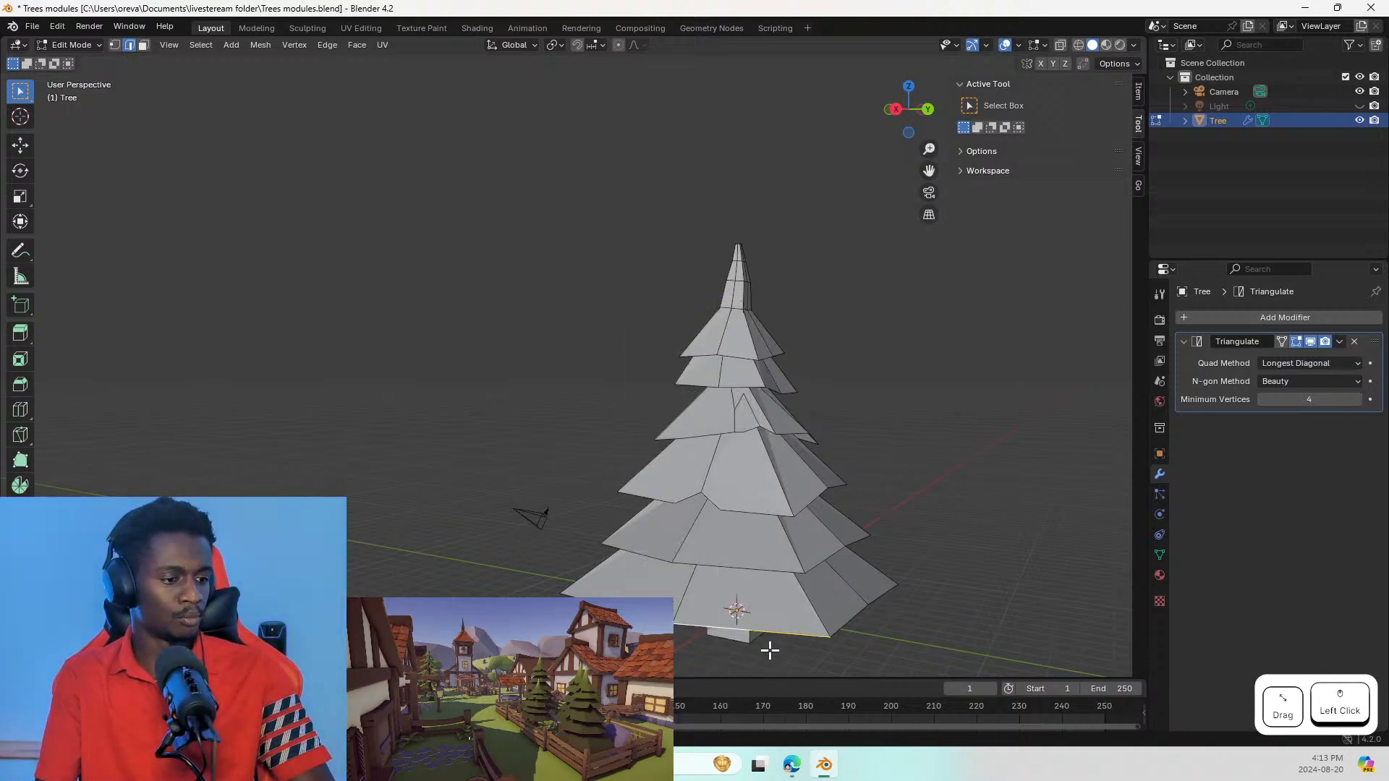
left_click(757, 611)
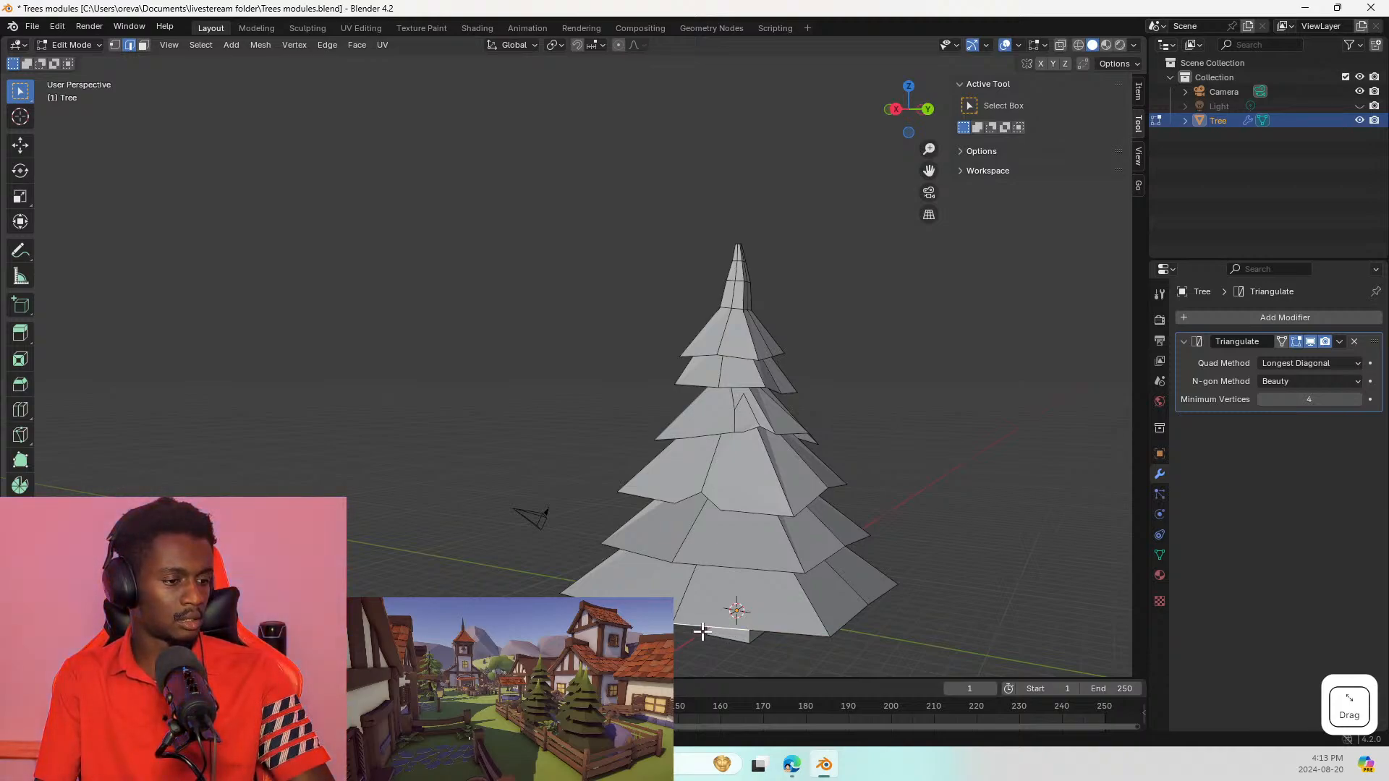
Step: Subdivide the lower edge of the bottom tier's neighbouring face, on the other side of the ridge
left_click(641, 605)
middle_click_drag(642, 605, 699, 612)
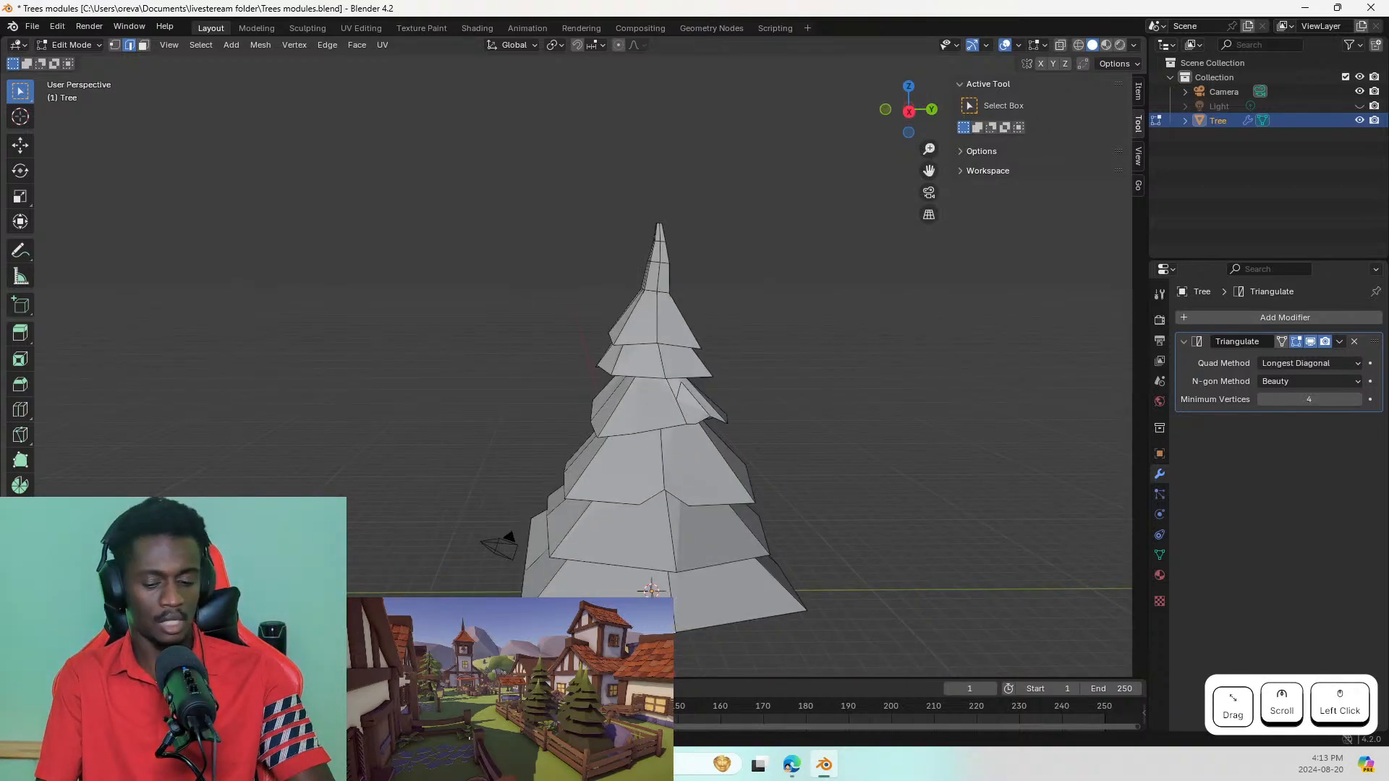
right_click(589, 322)
left_click(605, 340)
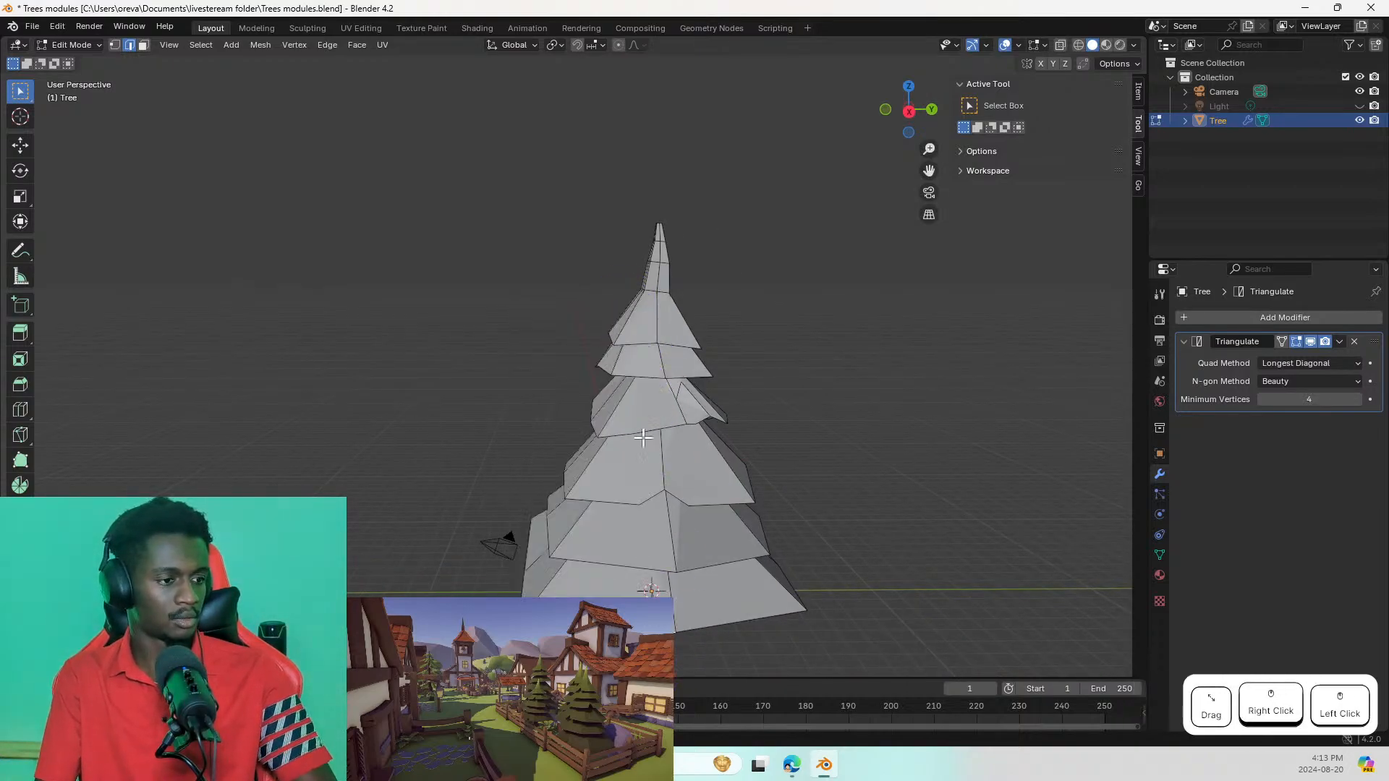
Step: Subdivide the ridge edge between the two bottom-tier faces whose lower edges are split
left_click(675, 594)
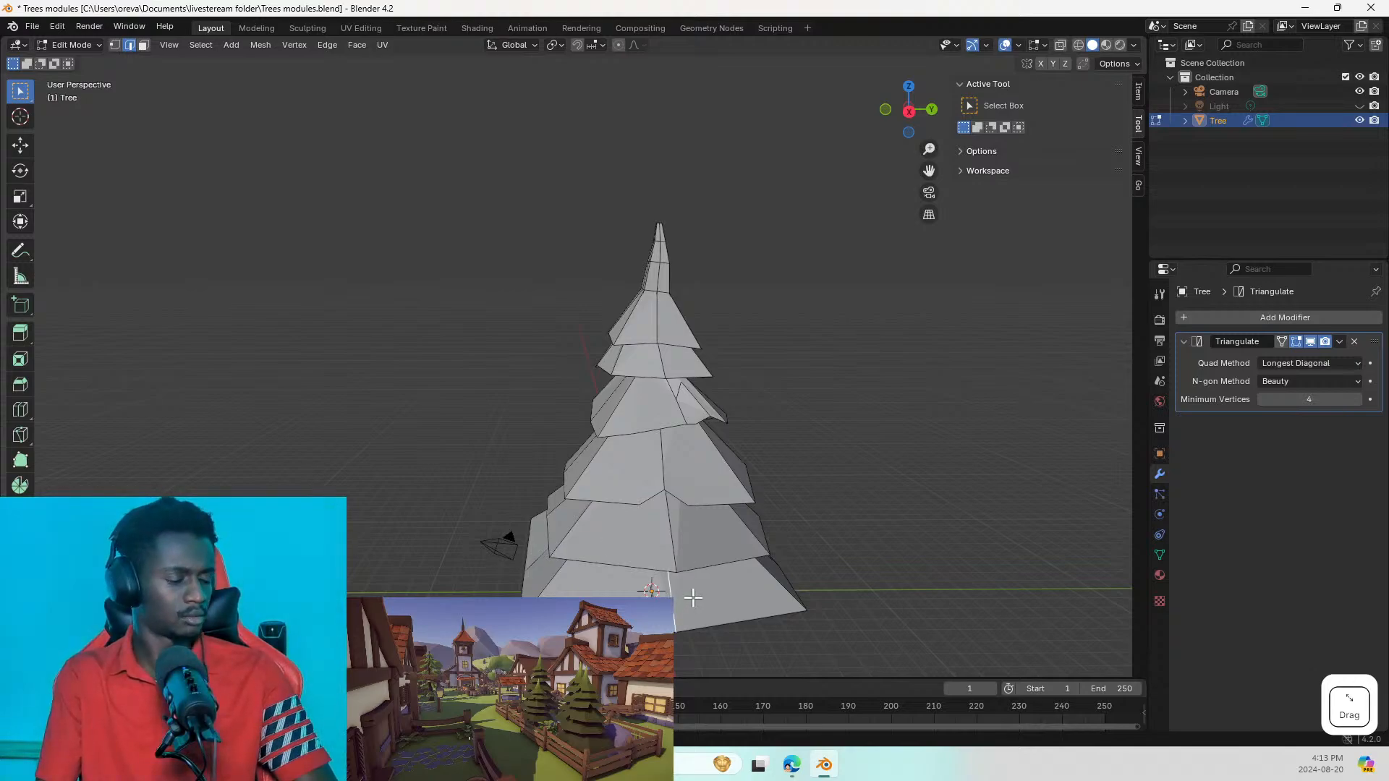
key("u")
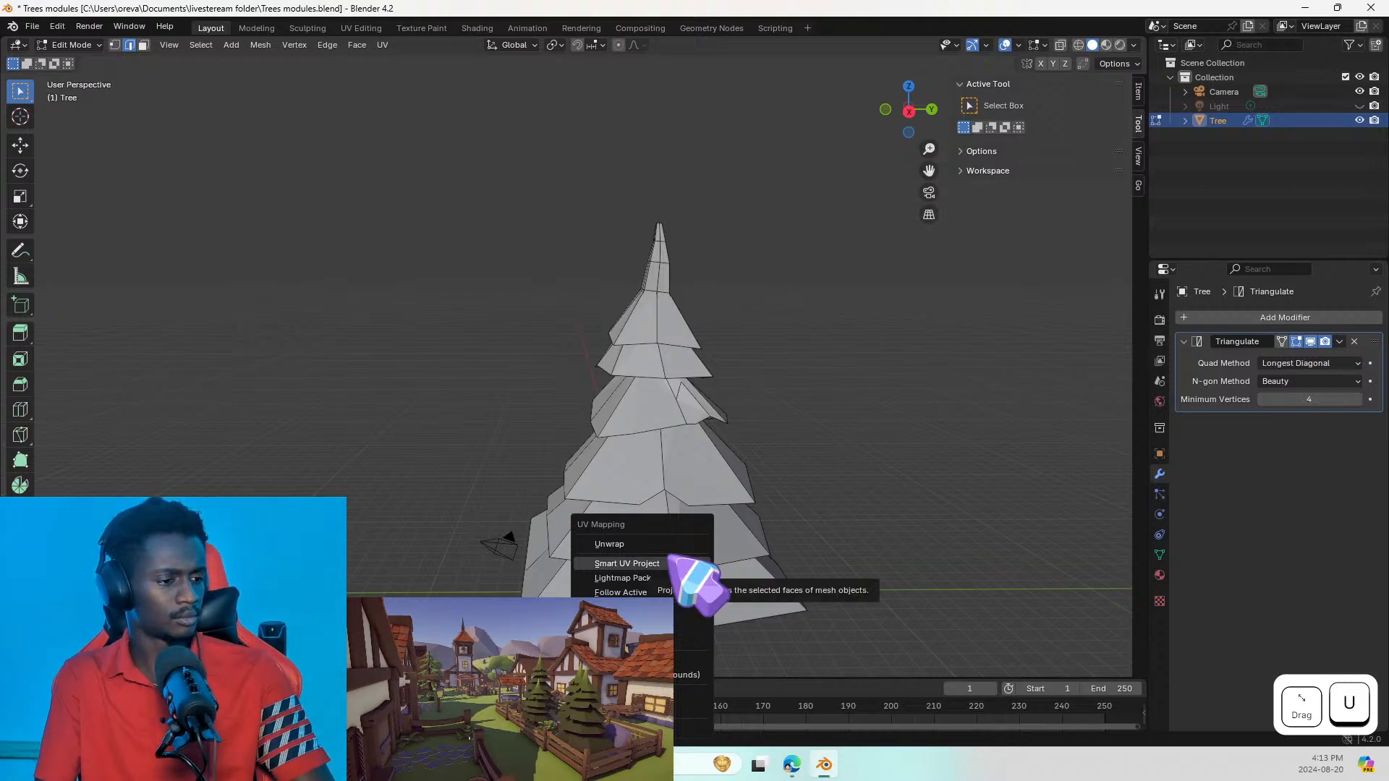
key("Escape")
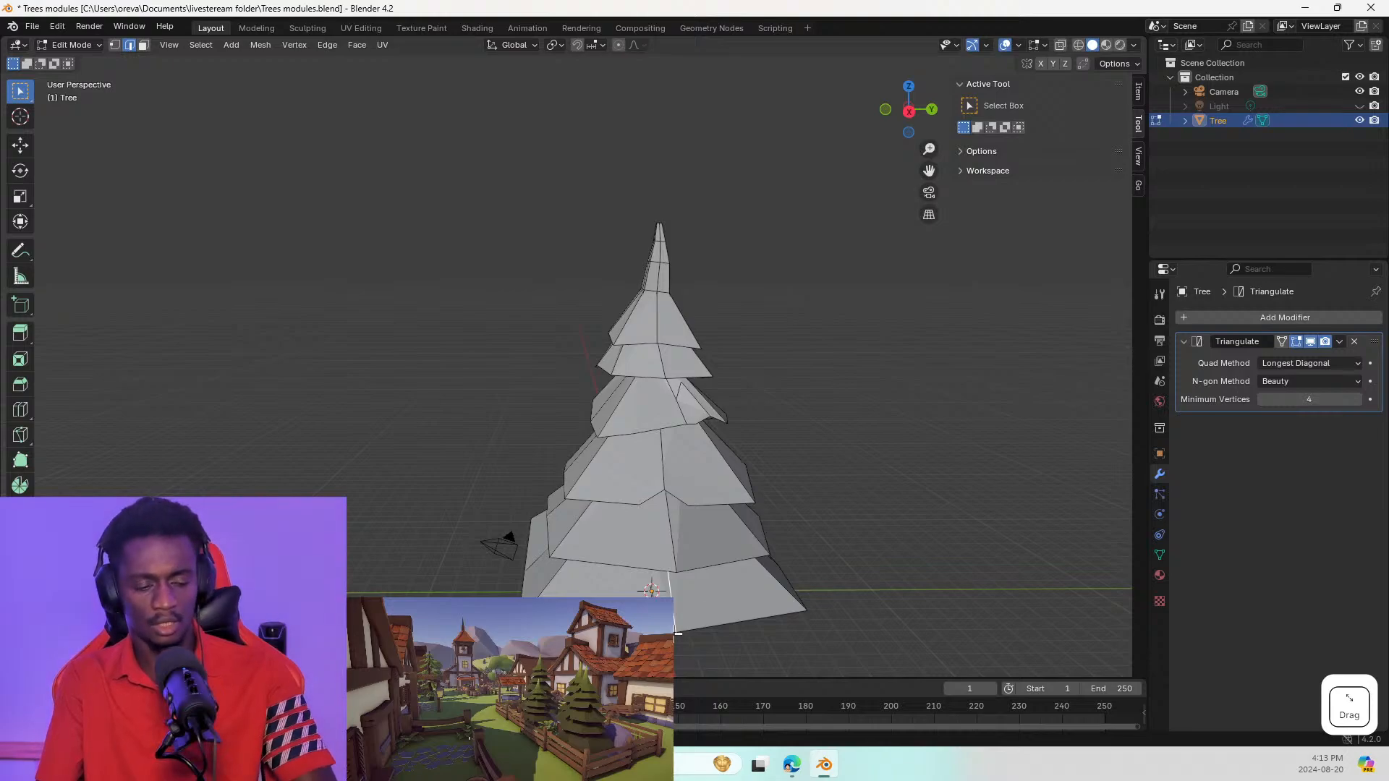
right_click(678, 608)
left_click(670, 462)
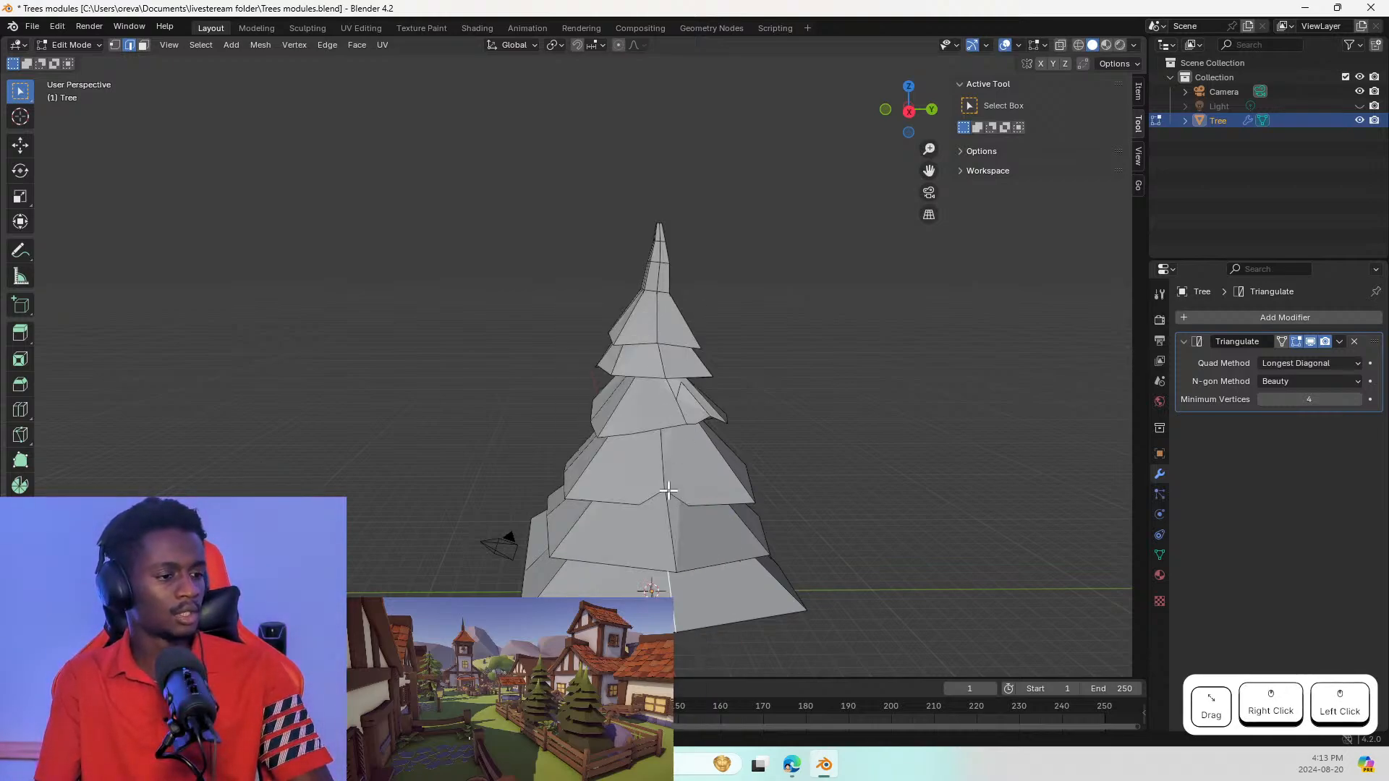
middle_click_drag(676, 601, 677, 533)
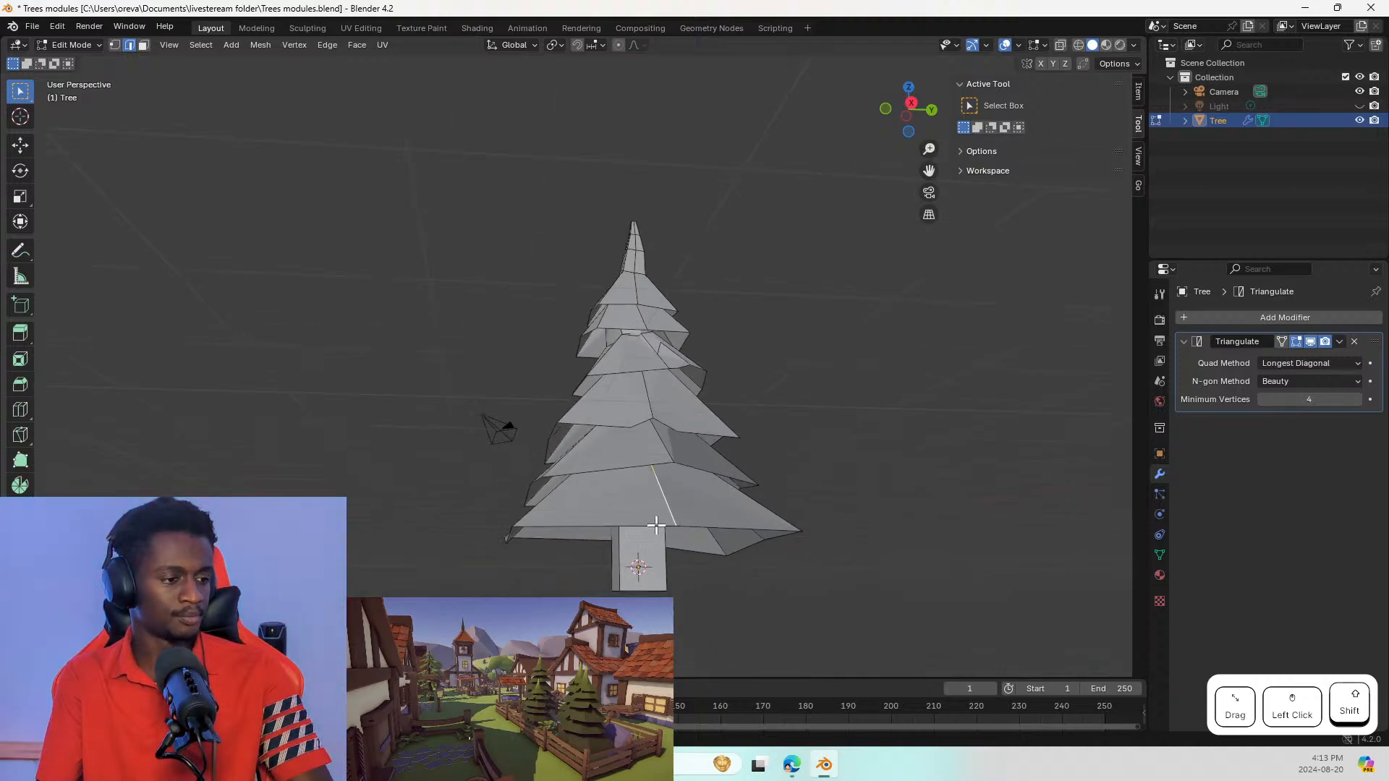
left_click(658, 527)
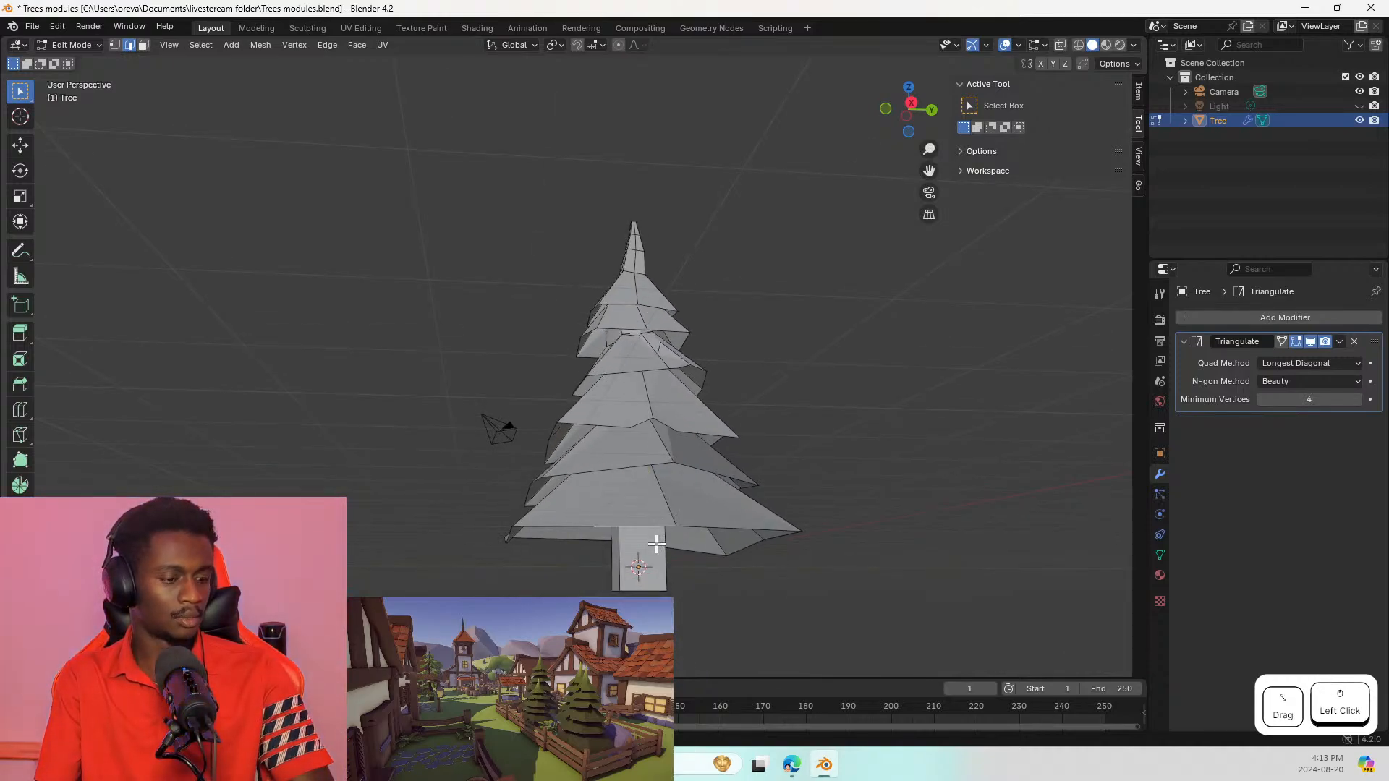
key("s")
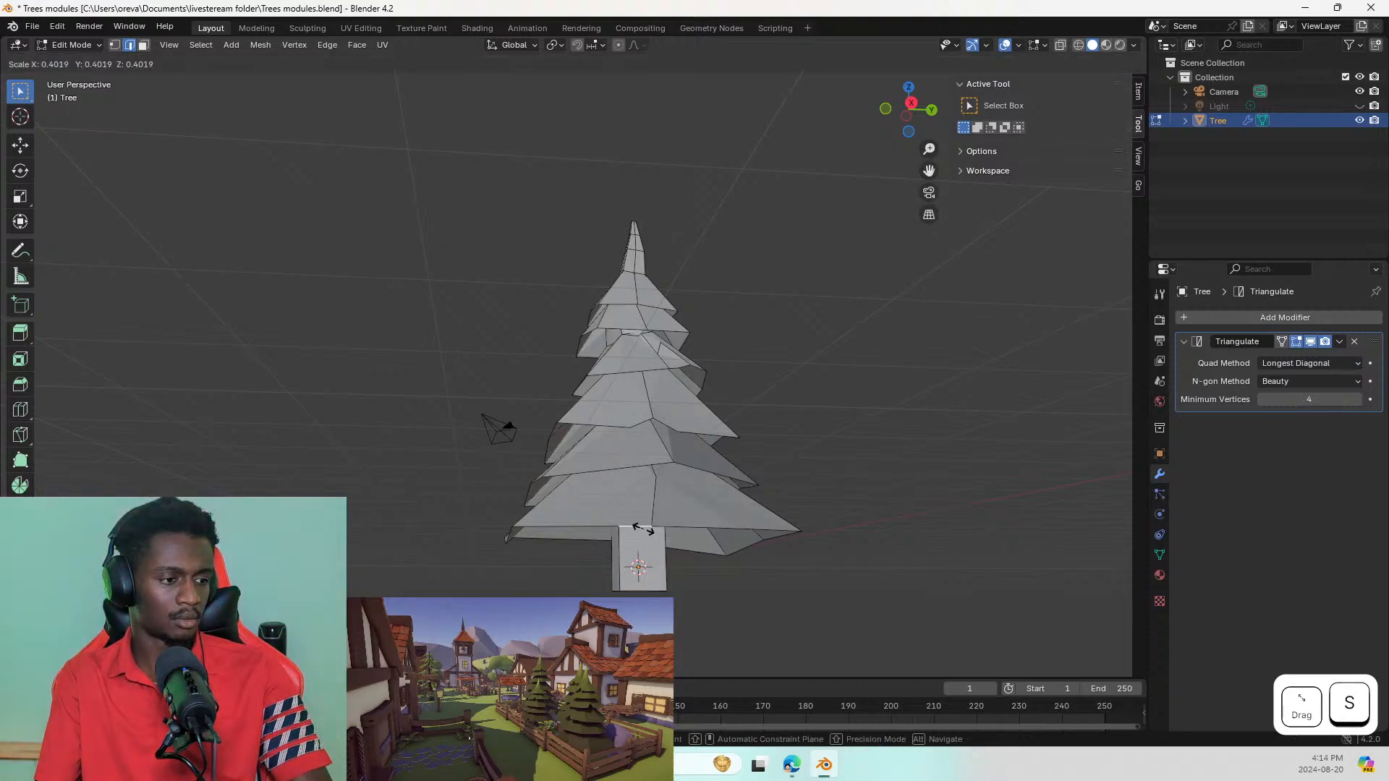
key("Escape")
Step: Try to open a notch in the bottom tier by scaling the lower half of the ridge edge to about 0.24
middle_click_drag(621, 543, 710, 521)
left_click(671, 506)
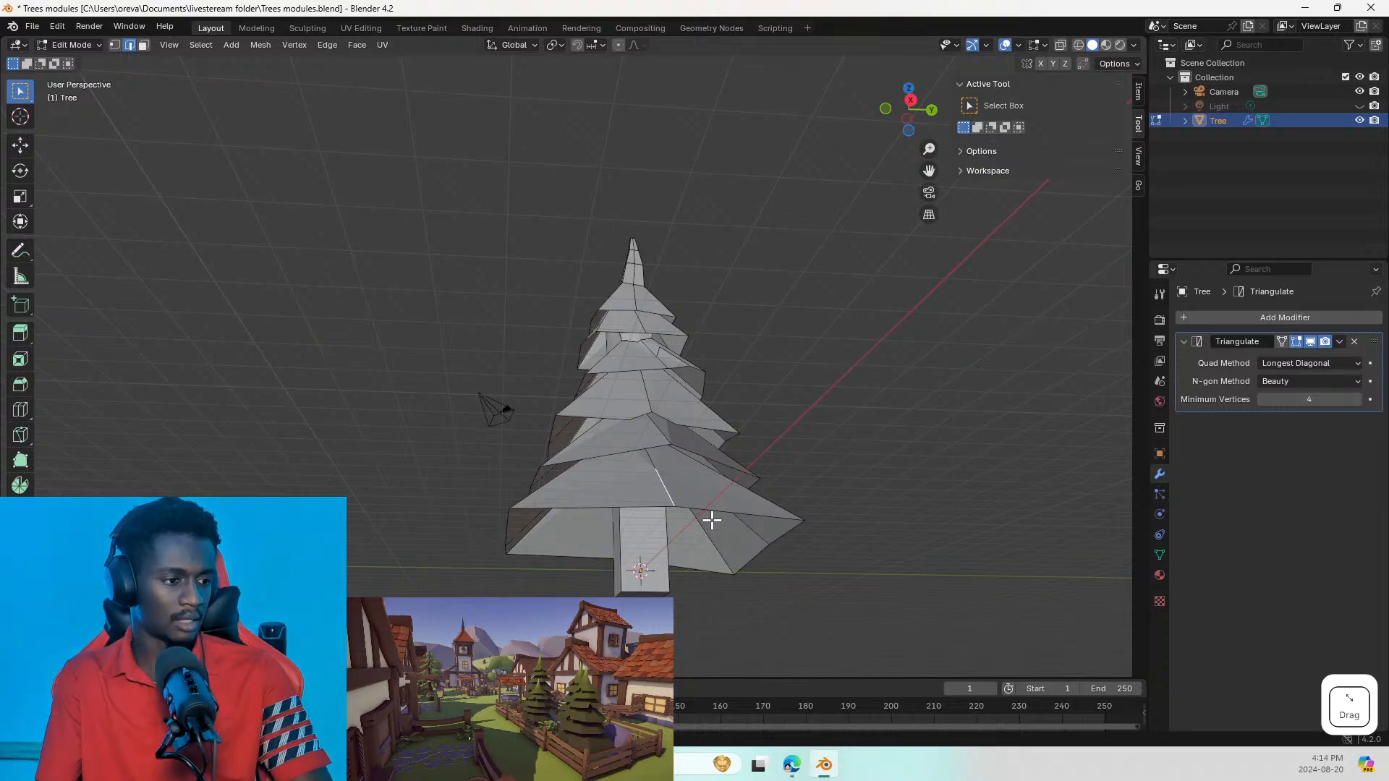
key("s")
left_click(676, 492)
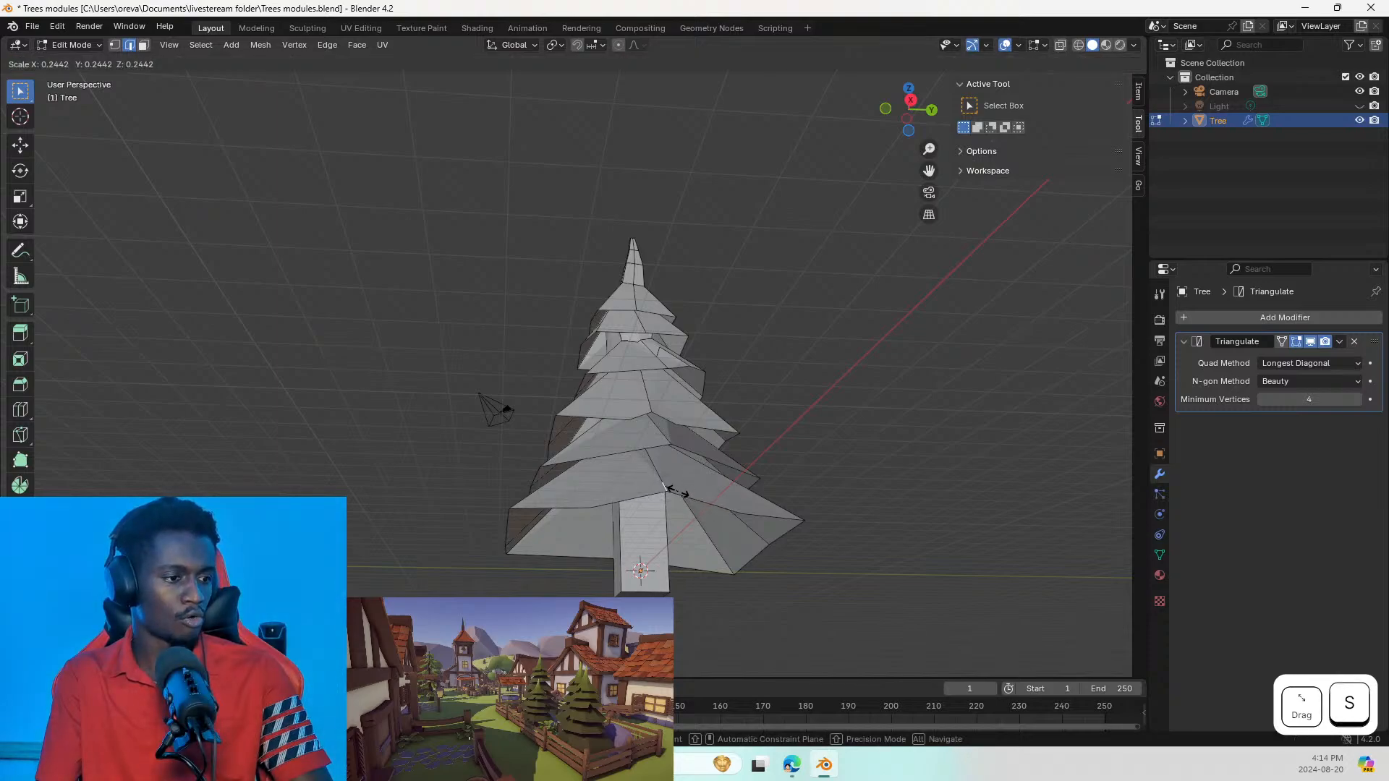
middle_click_drag(682, 542, 660, 597)
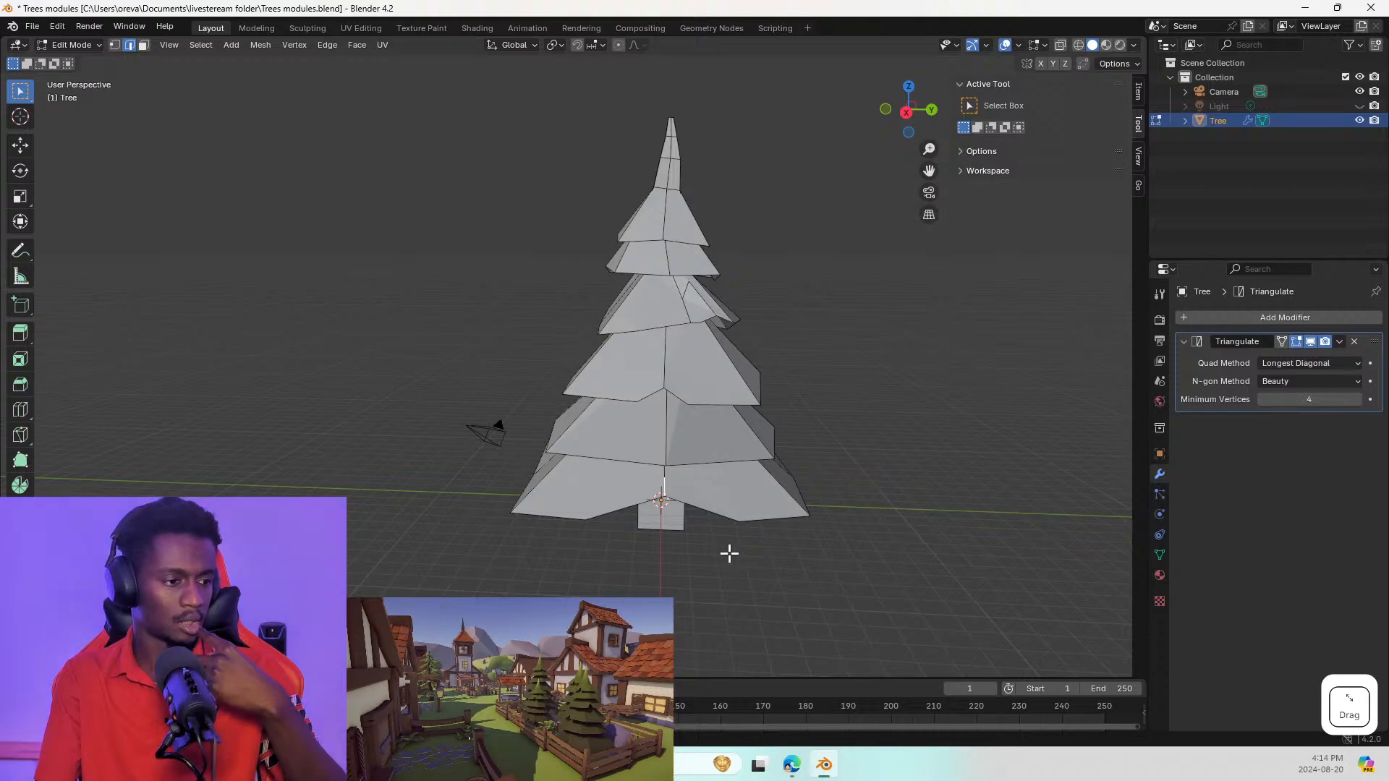
Step: Try to enlarge the outer lower-edge segment of the bottom tier's face, and undo the ridge notch
left_click(759, 517)
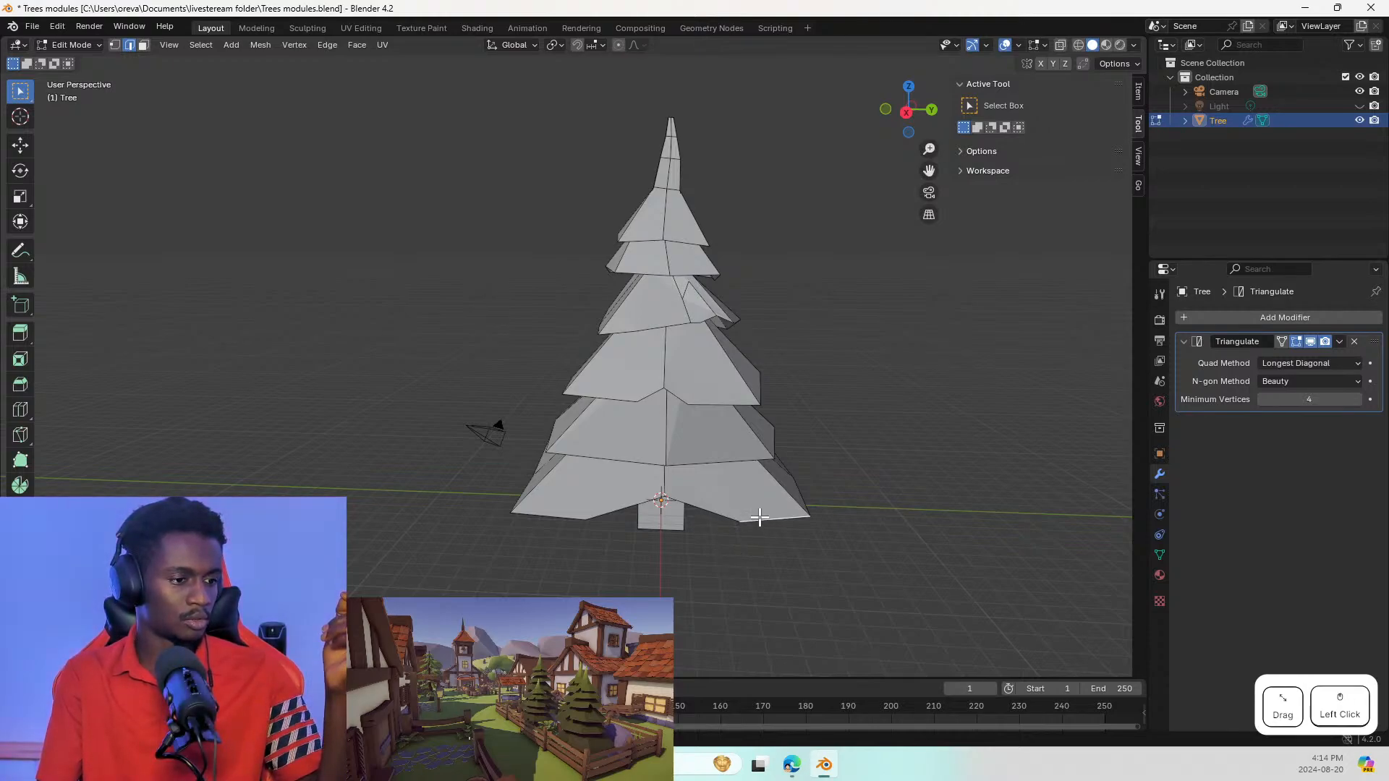
key("s")
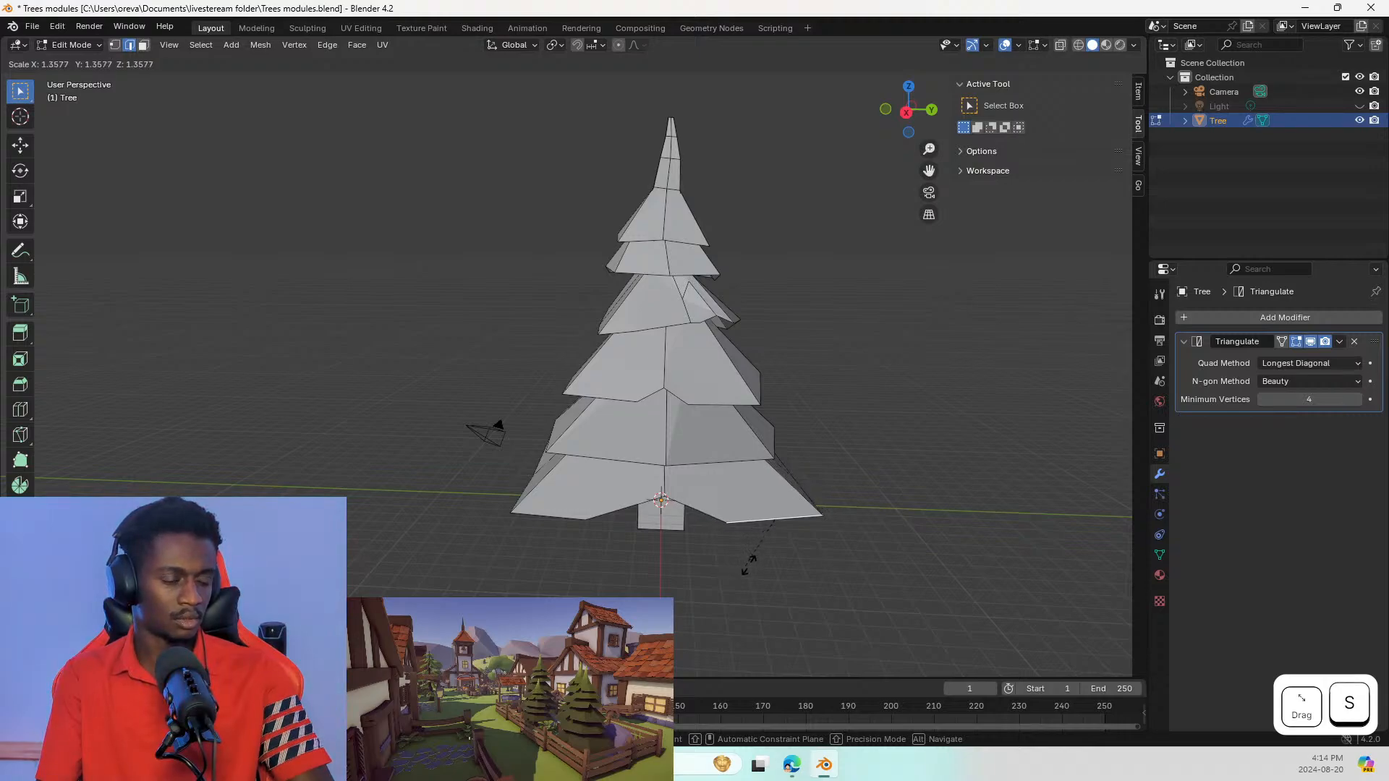
key("Escape")
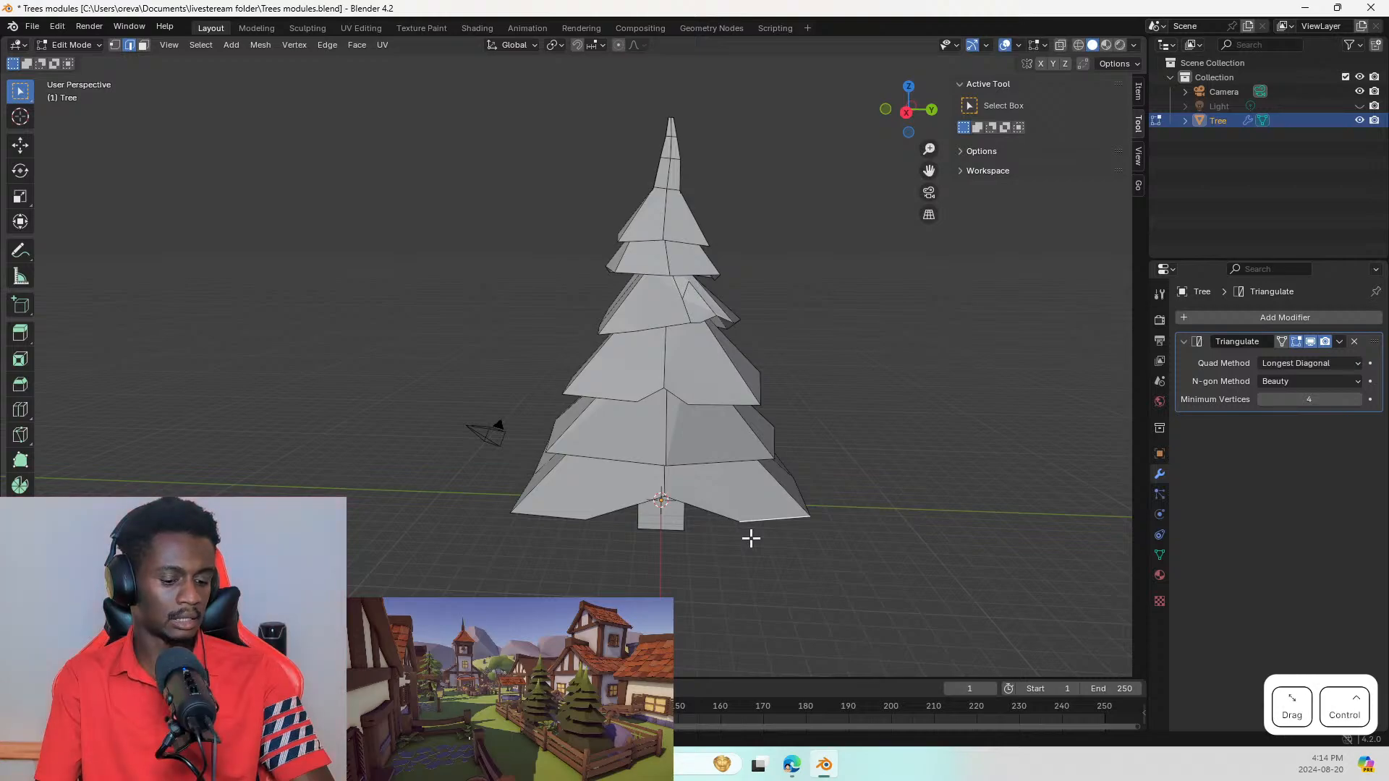
key("ctrl+z")
Step: Try an offset edge slide on the bottom tier's outer lower-edge segment and undo the added cut
left_click(751, 537)
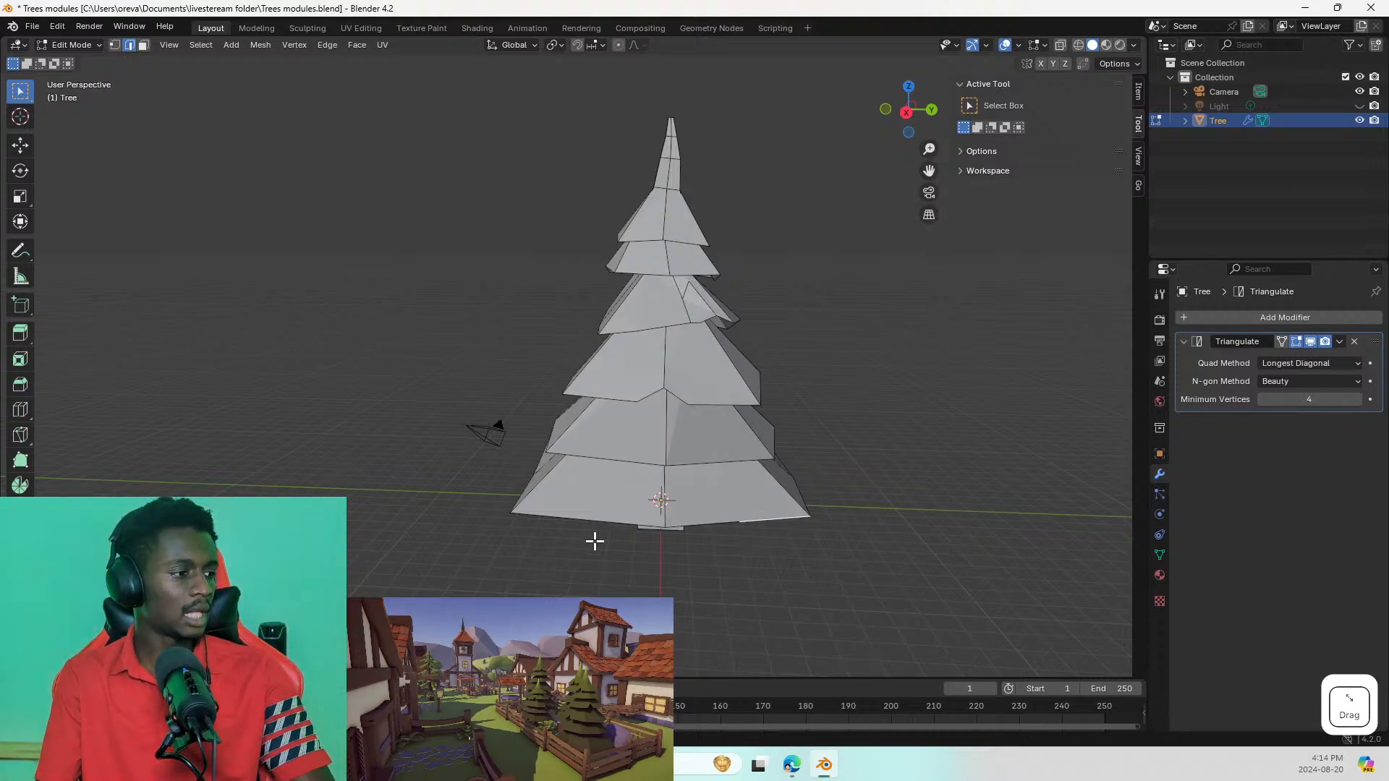
right_click(756, 532)
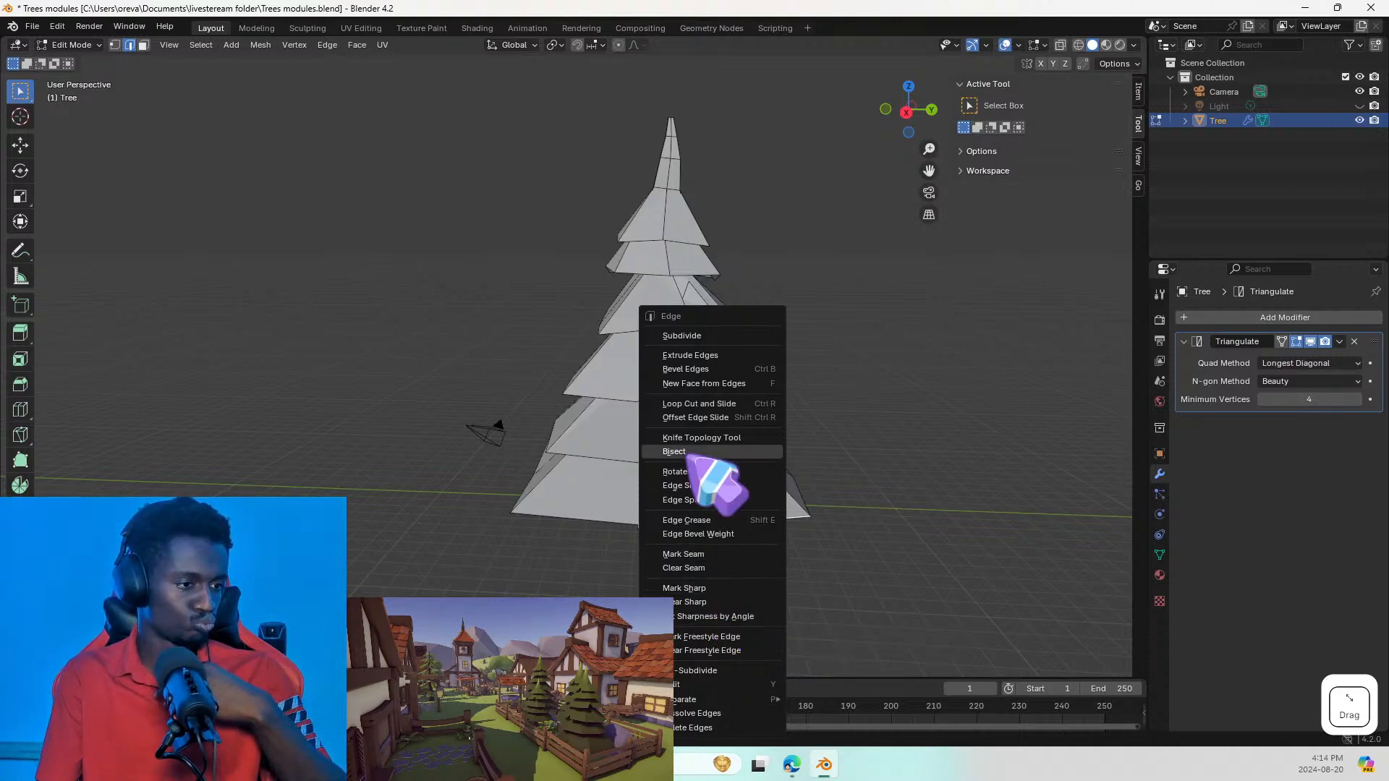
left_click(695, 418)
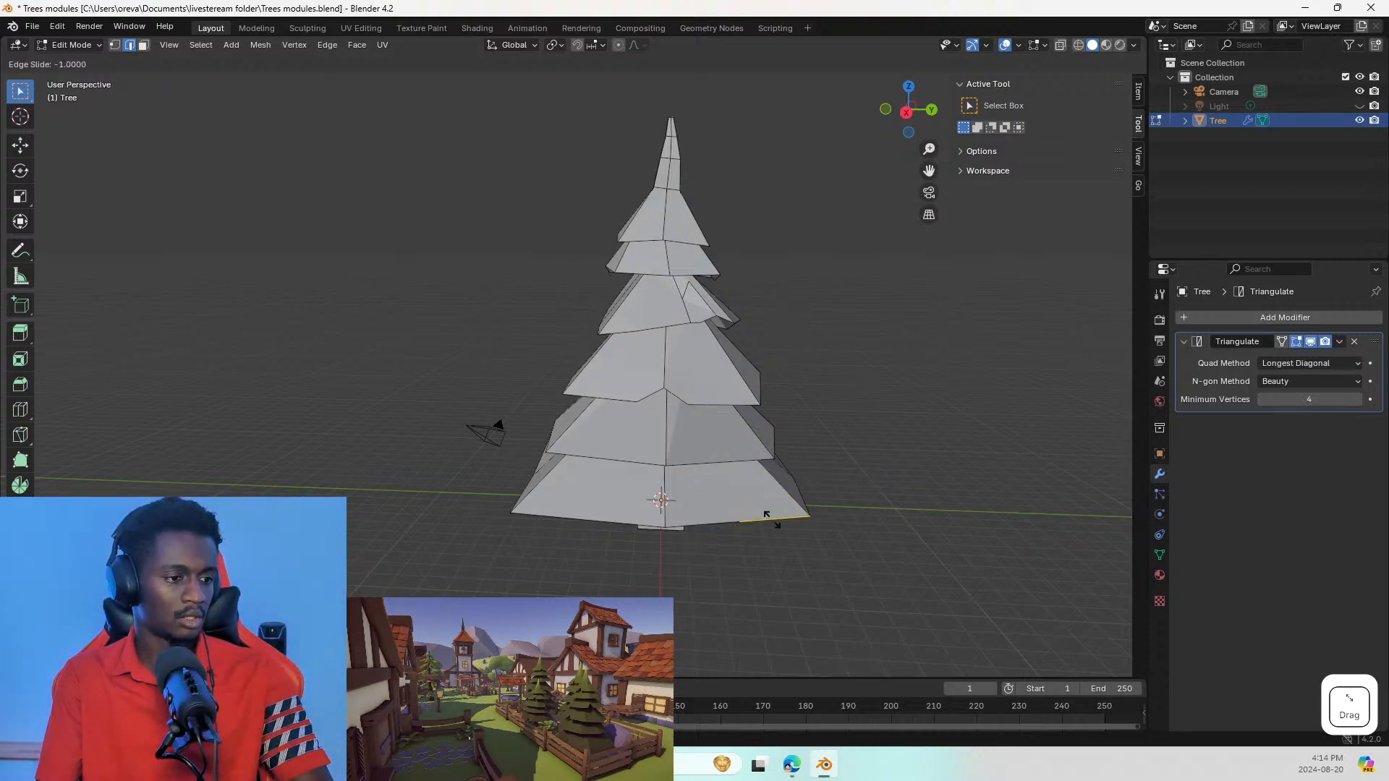
left_click(698, 389)
middle_click_drag(806, 506, 772, 506)
left_click(762, 511)
left_click(741, 514)
middle_click_drag(740, 474, 775, 477)
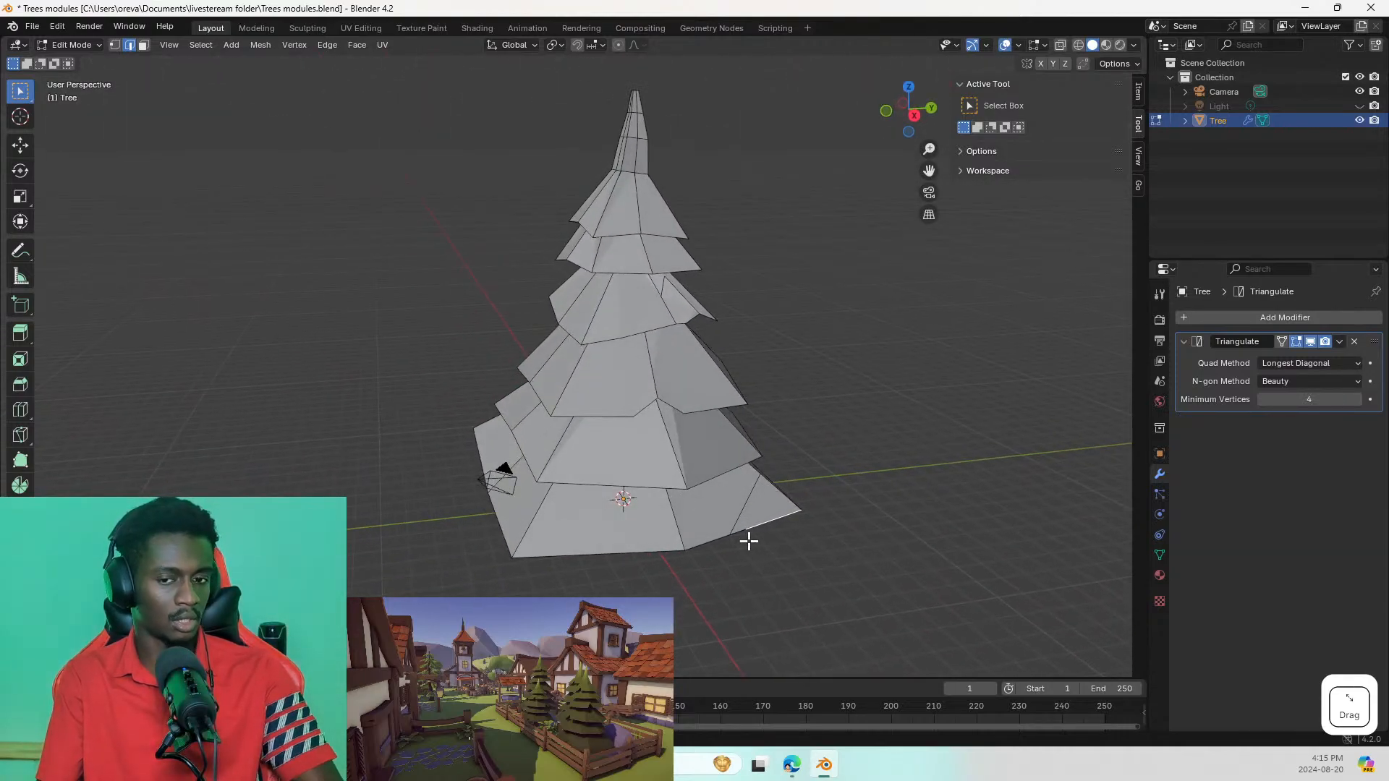
key("ctrl+z")
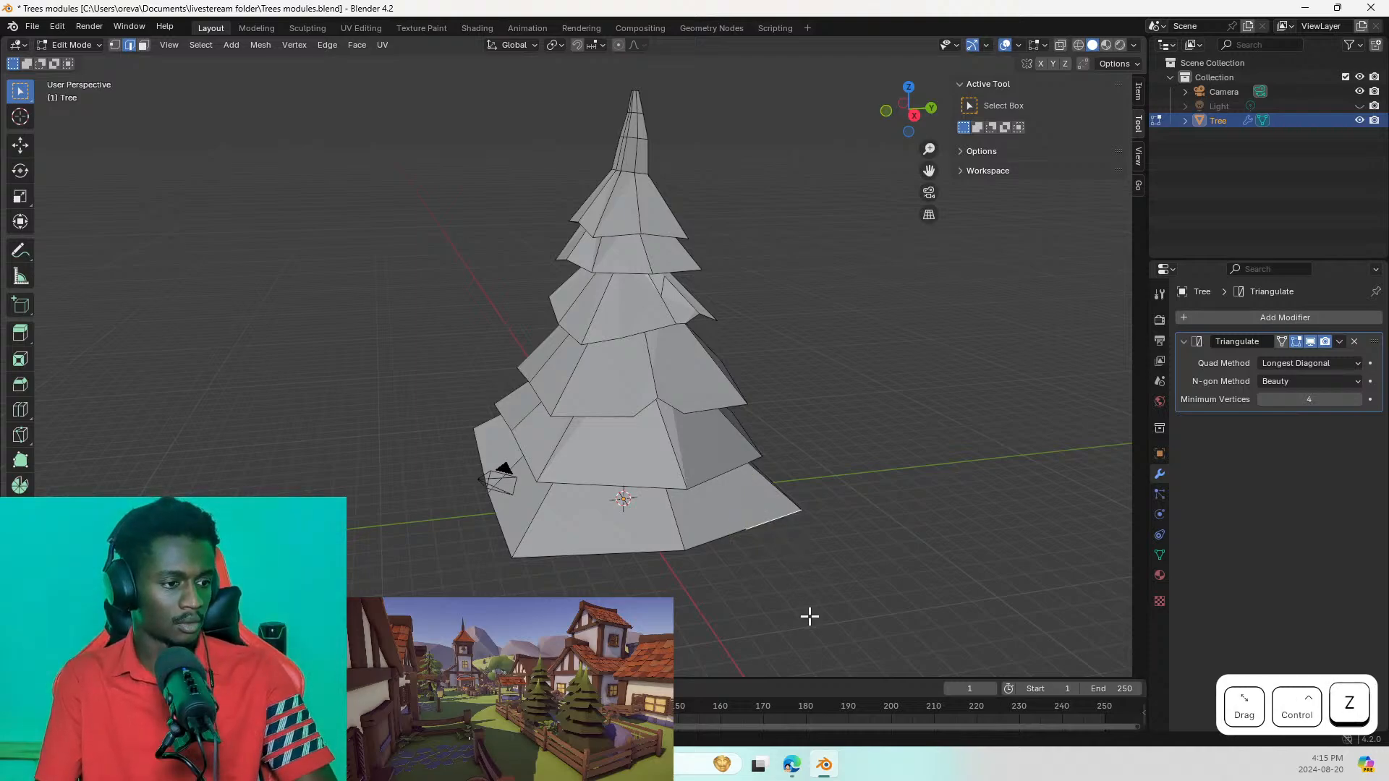
Step: Try to enlarge the bottom tier's outer lower-edge segment and shrink the one beside the ridge, and undo the scaling
middle_click_drag(790, 562, 697, 559)
scroll(697, 559, "down", 1)
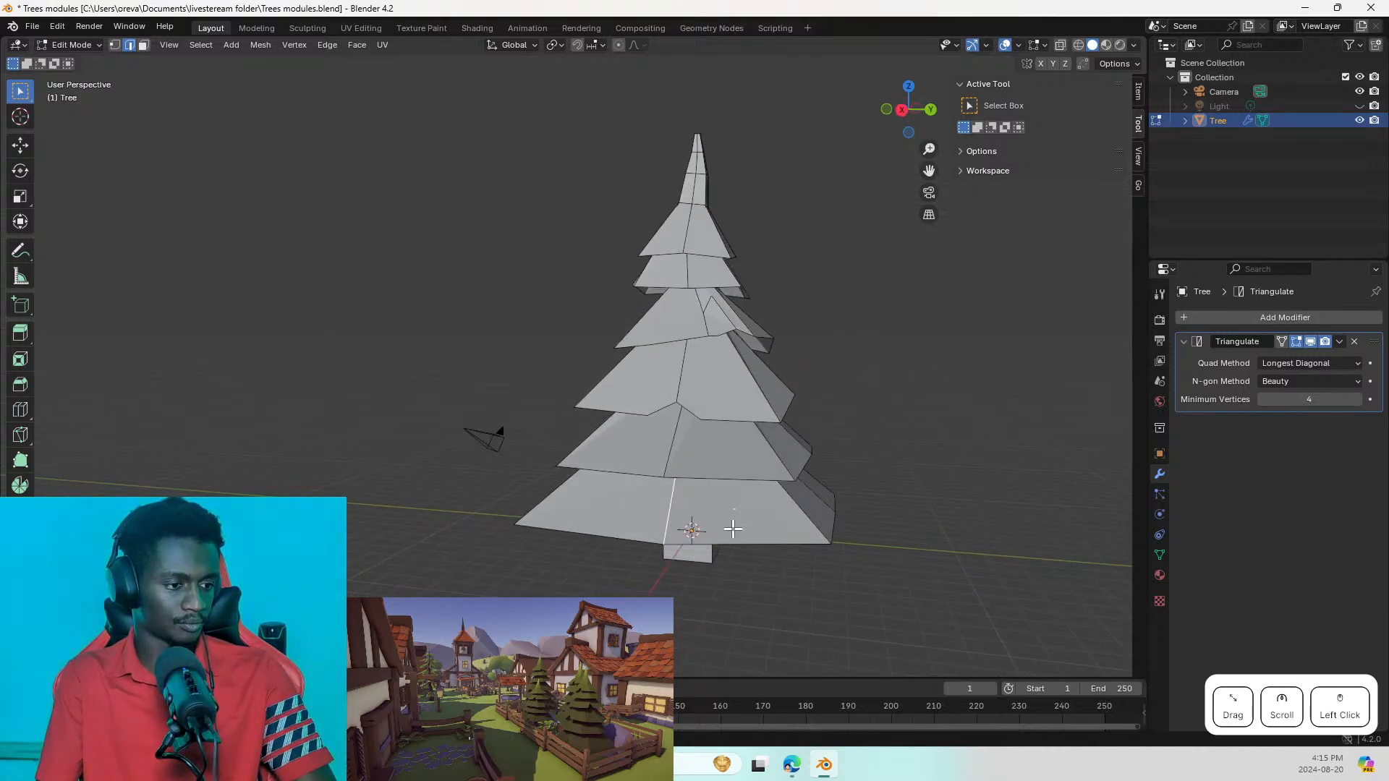
left_click(707, 545)
left_click(773, 543)
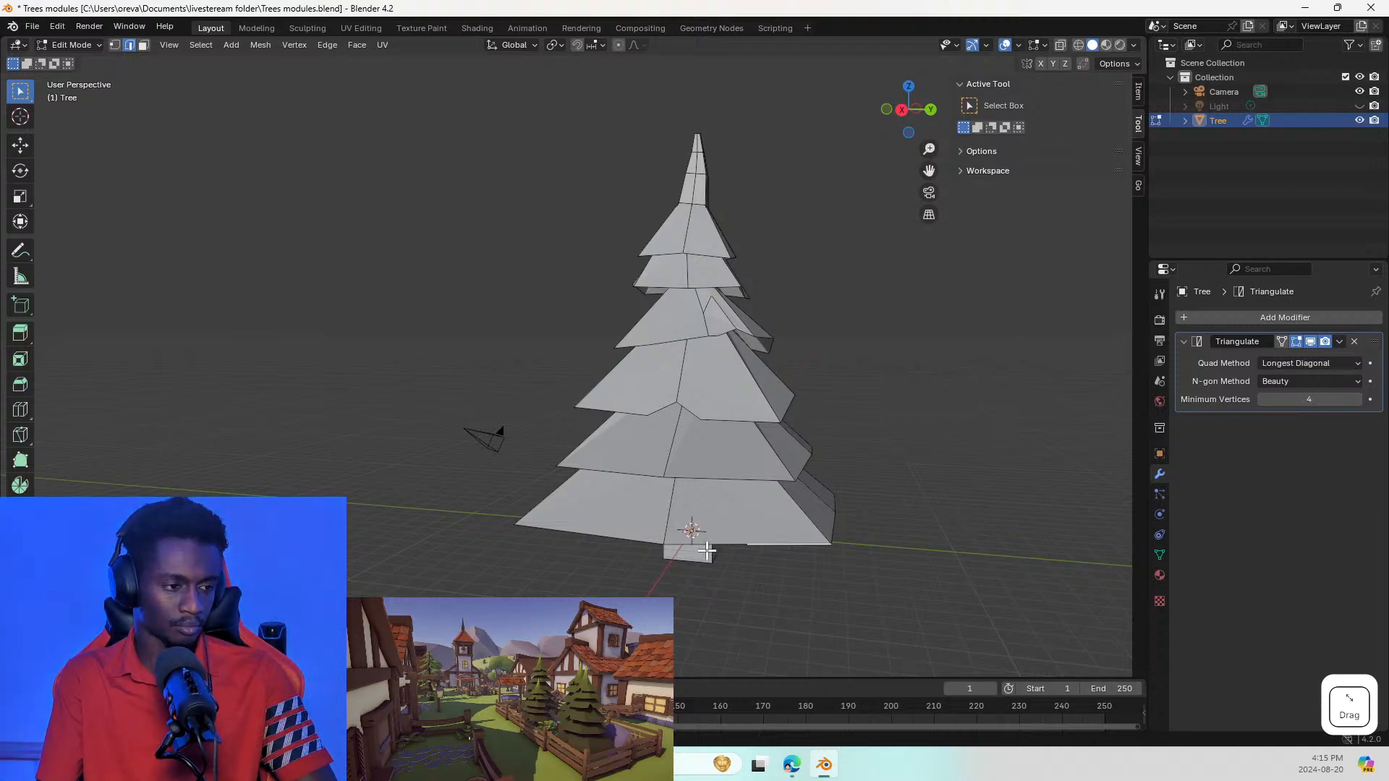
key("s")
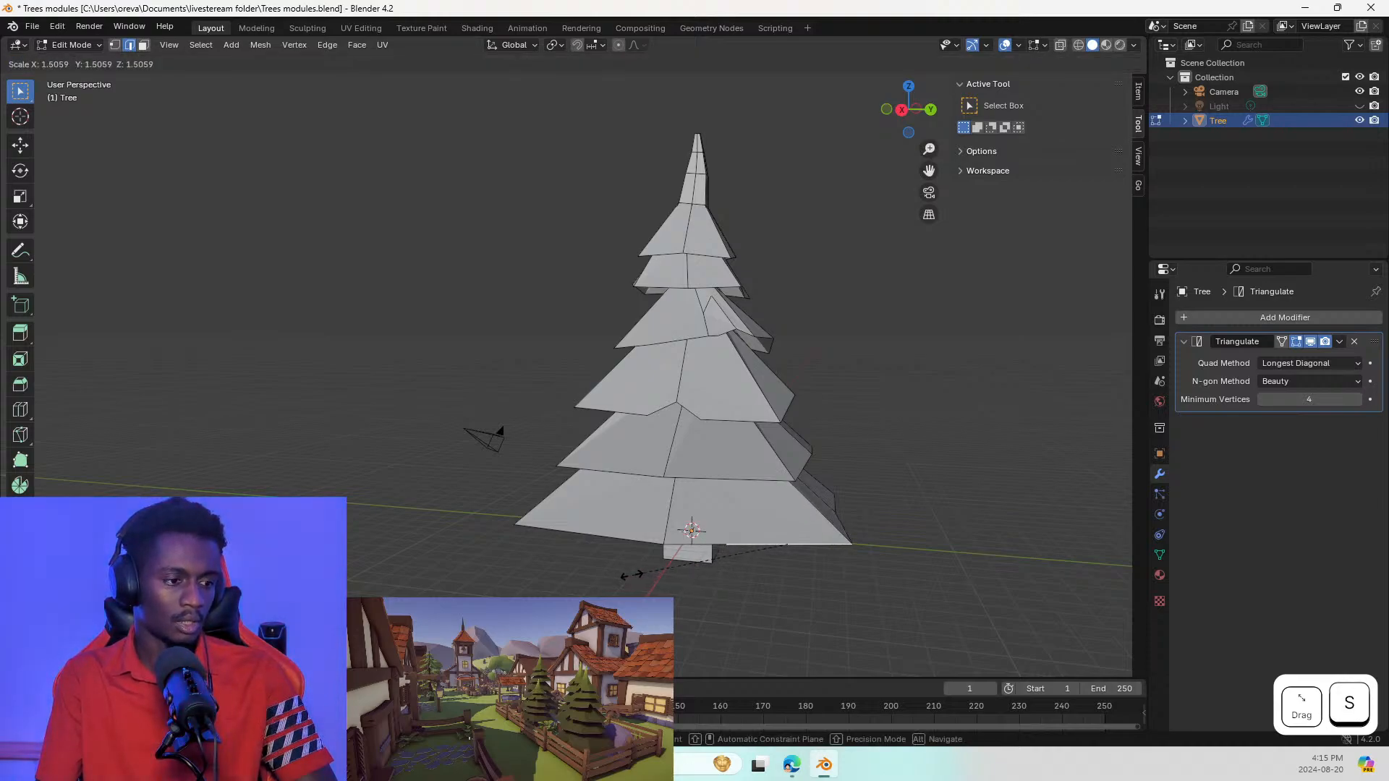
left_click(706, 546)
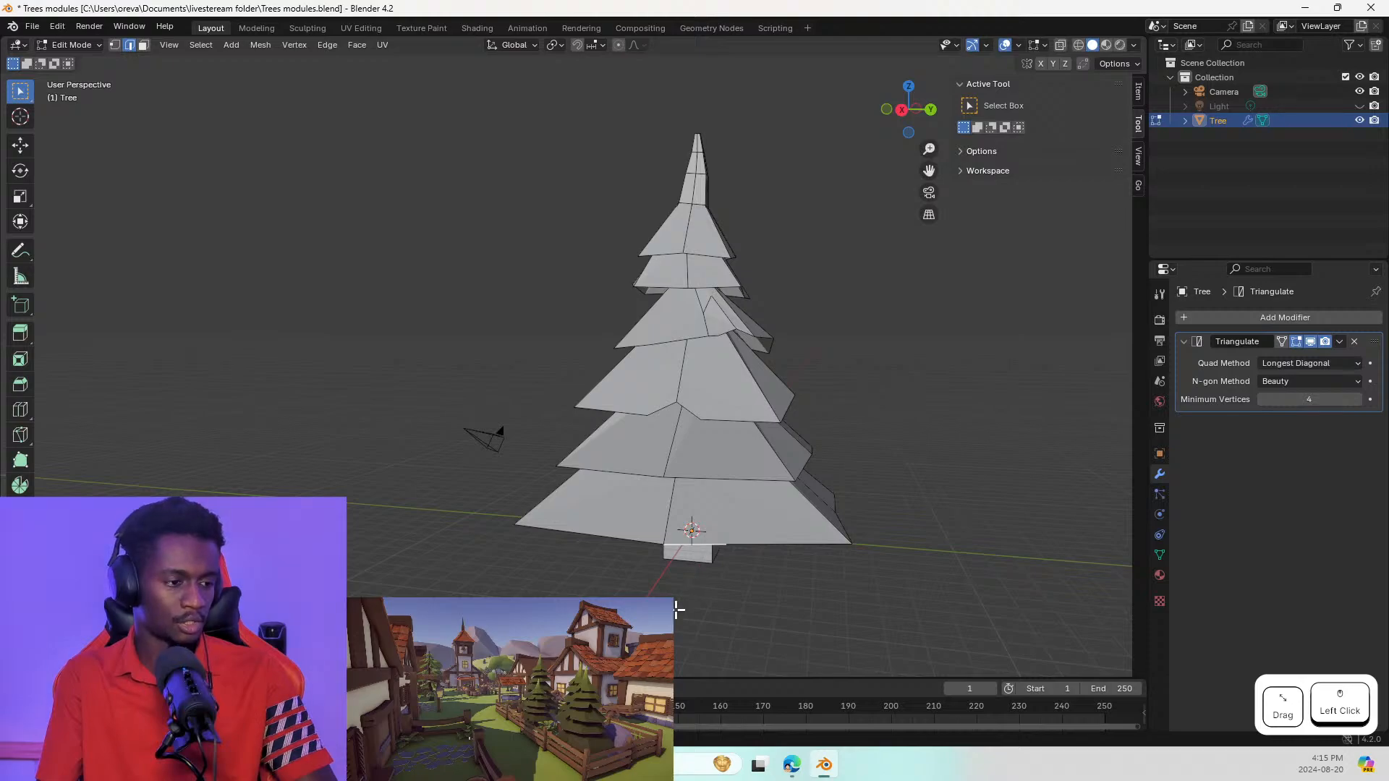
key("s")
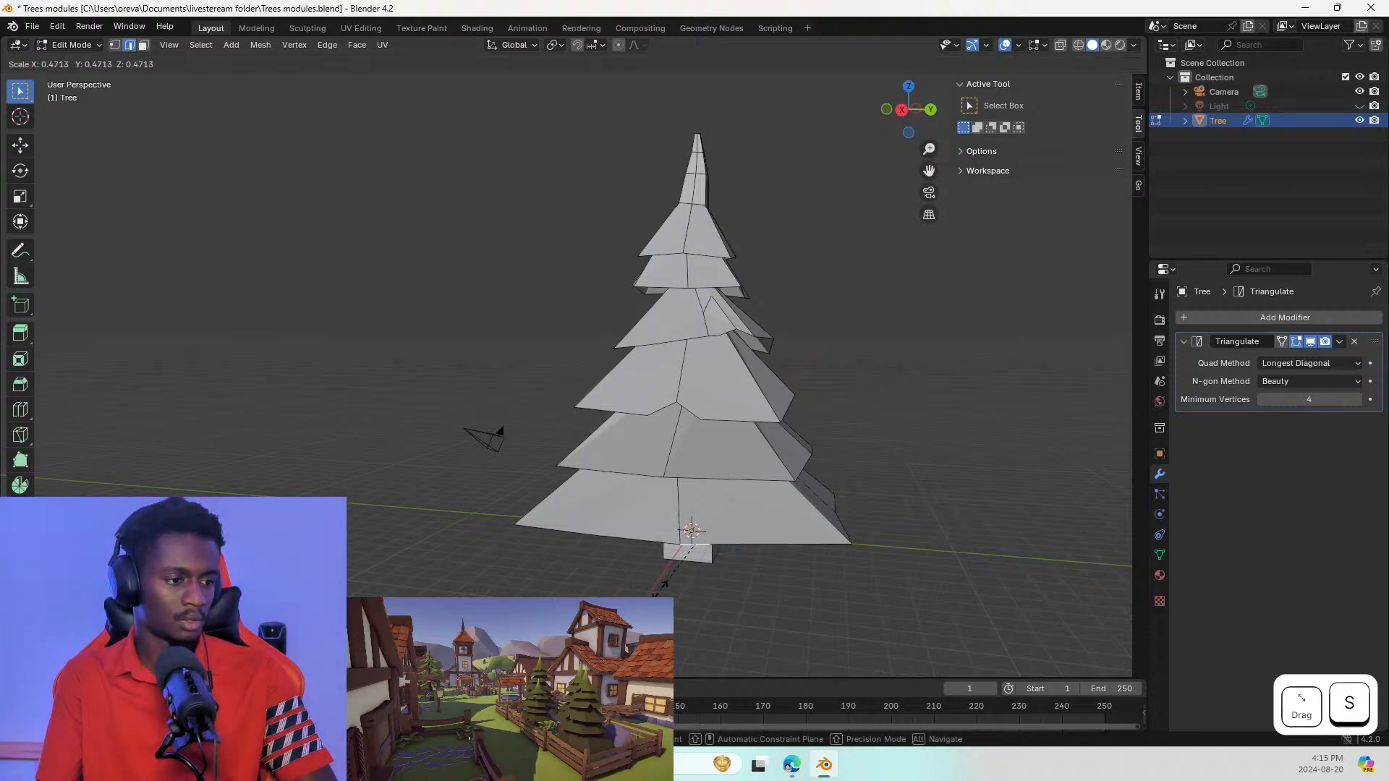
key("ctrl+z")
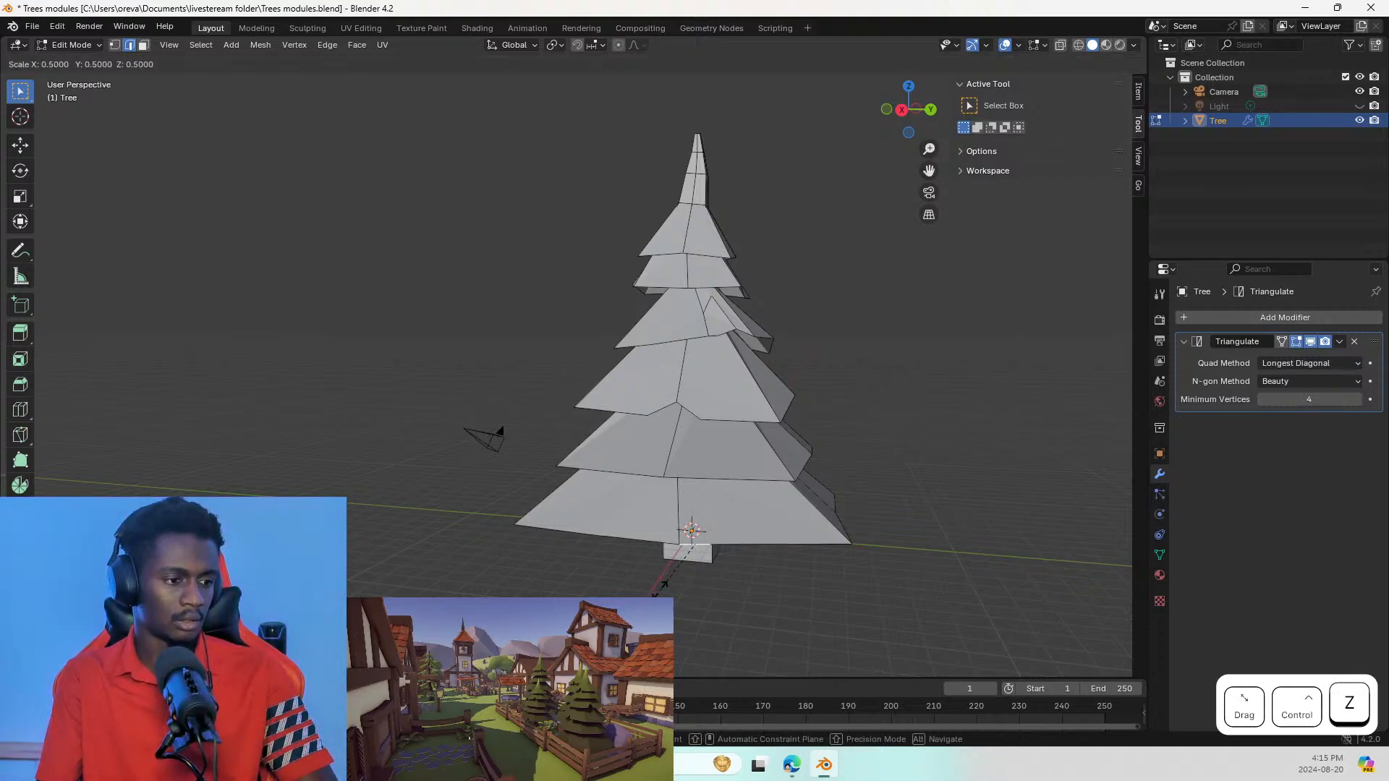
key("Escape")
key("ctrl+z")
key("ctrl+z")
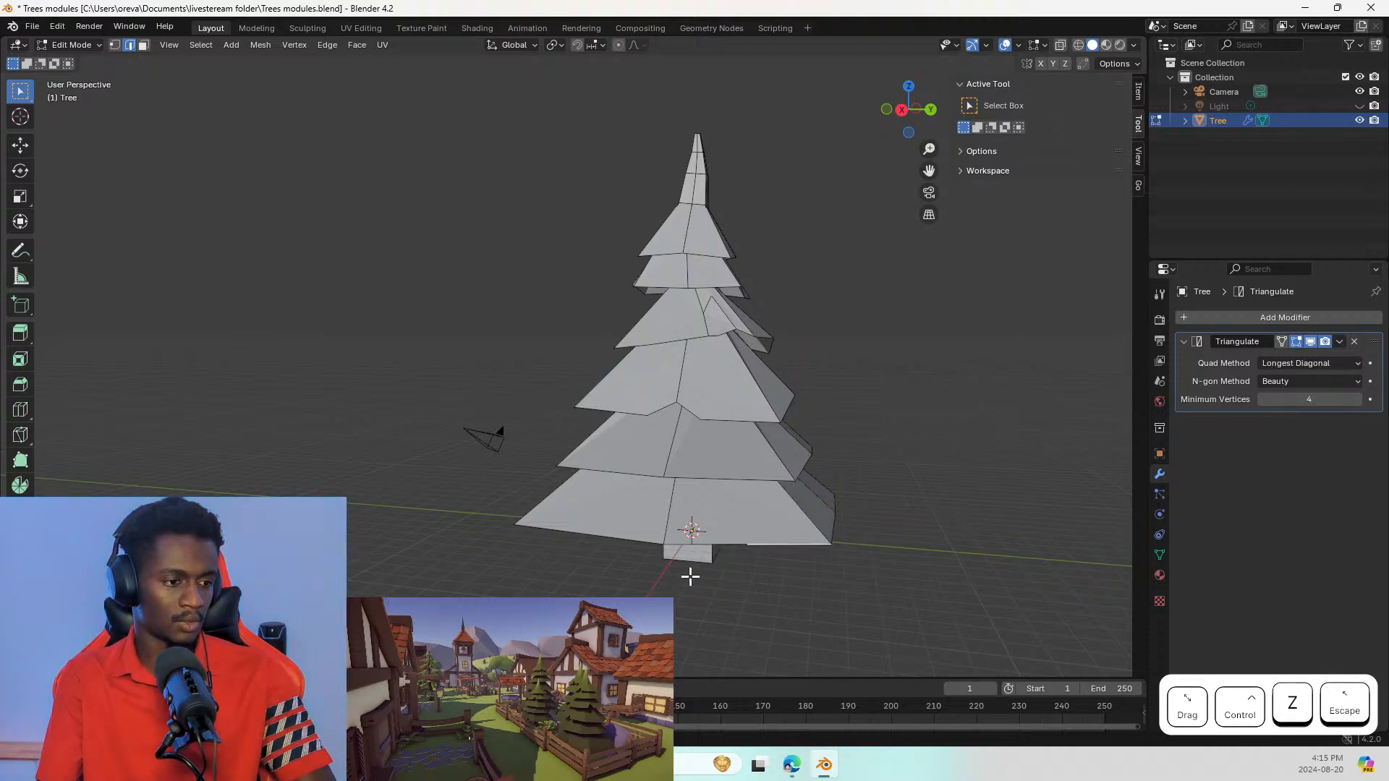
Step: Scale down the two lower-edge segments of the bottom tier that meet at the ridge, one on each side
left_click(708, 544)
key("s")
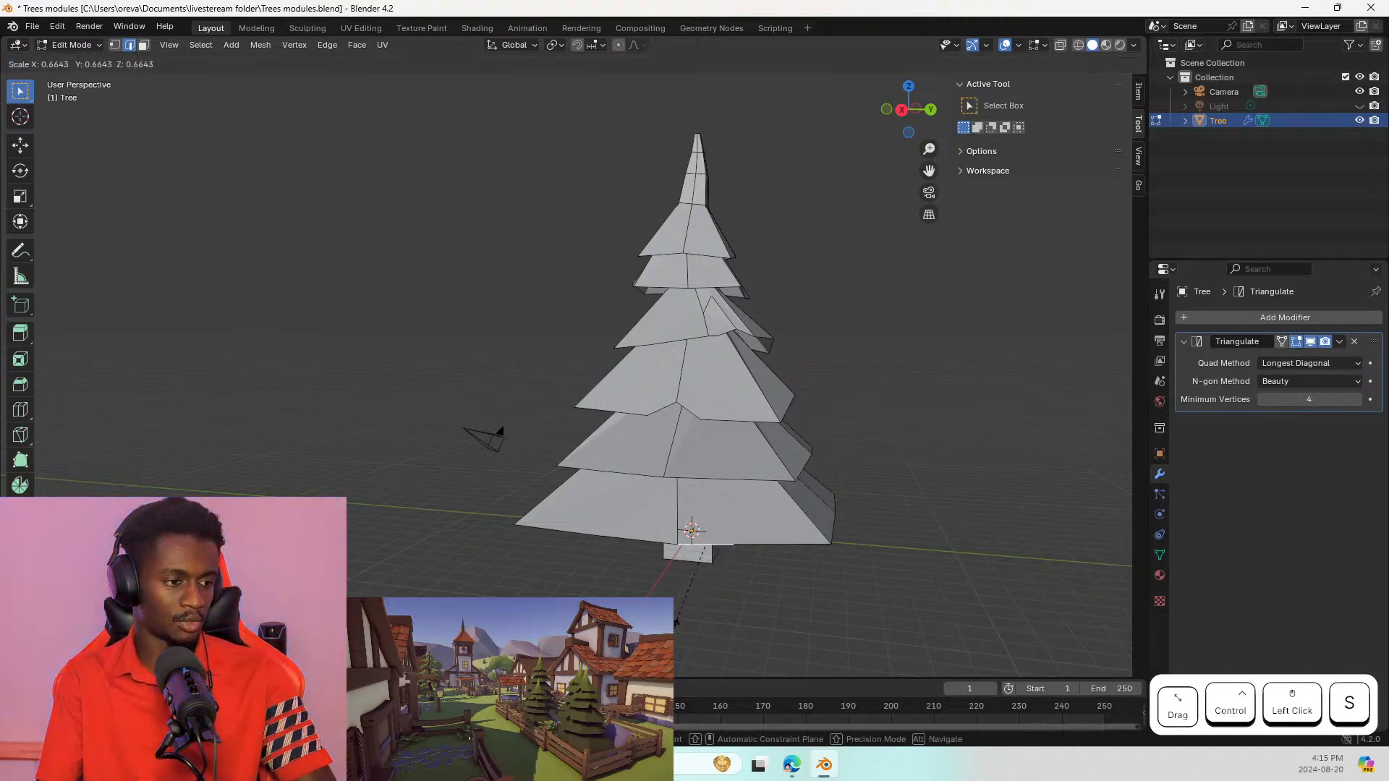
left_click(701, 590)
left_click(644, 539)
key("s")
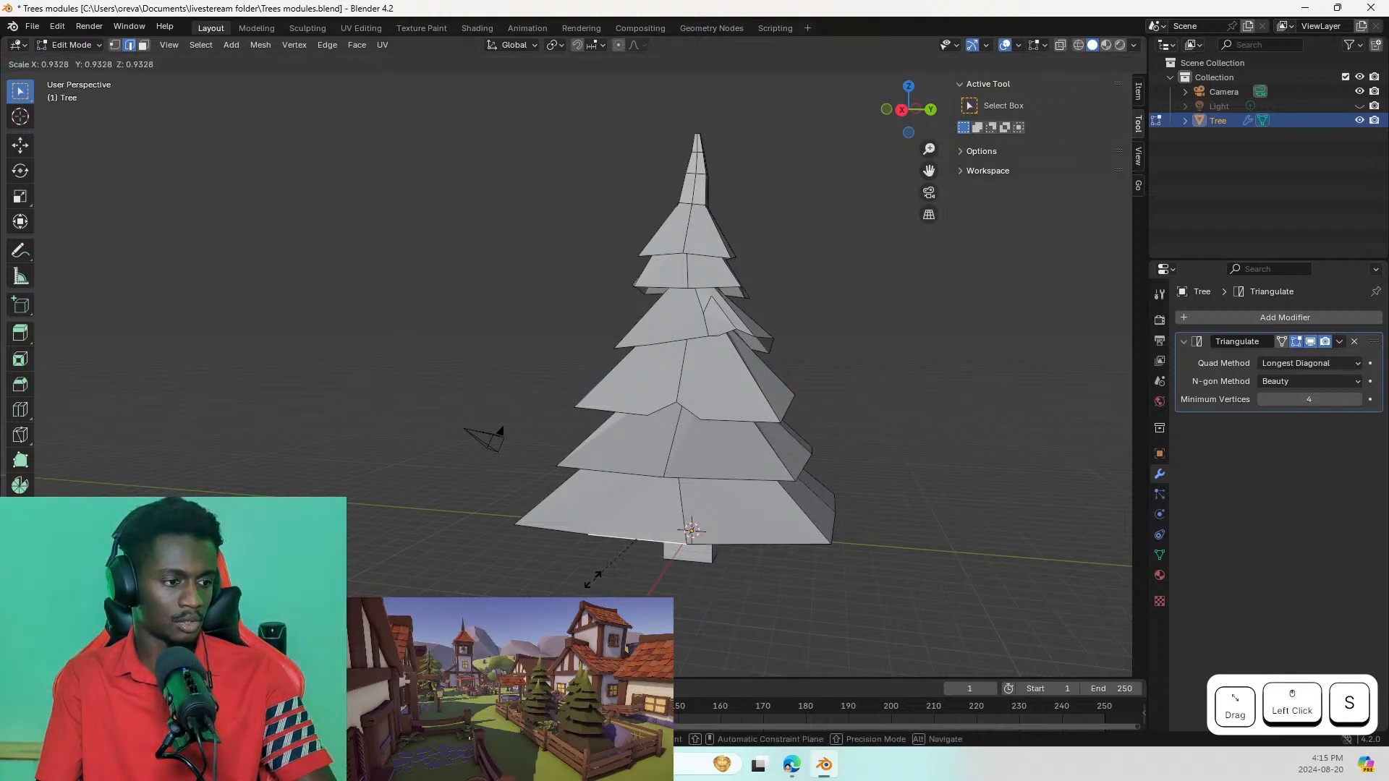
key("Escape")
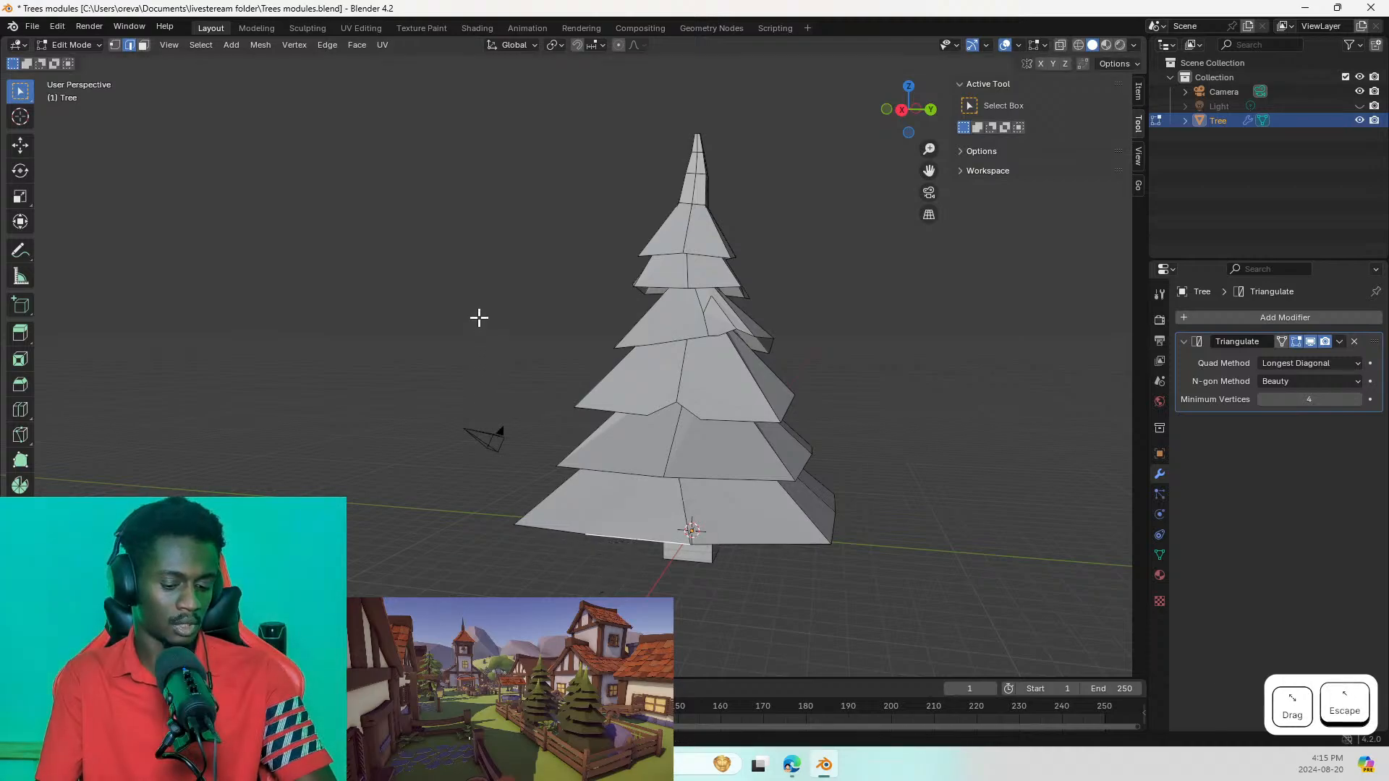
key("s")
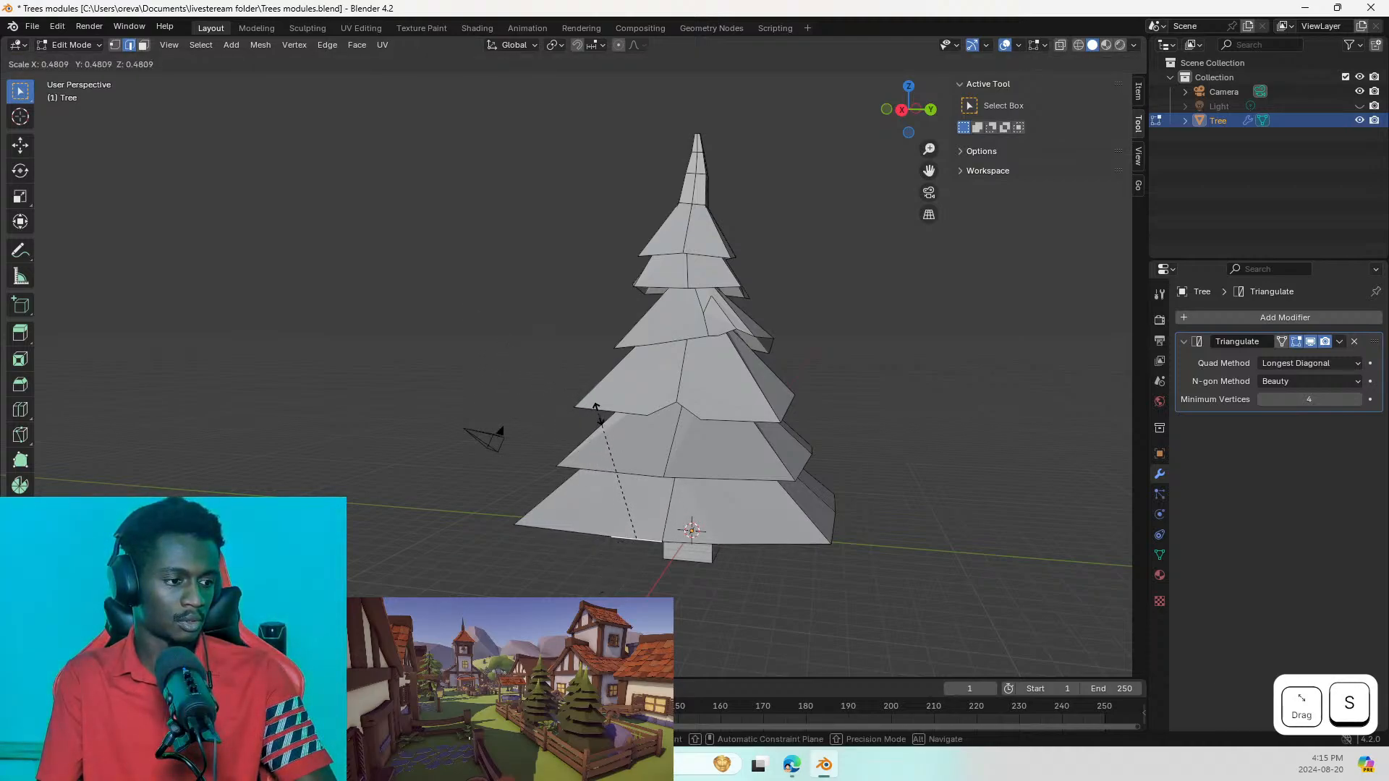
left_click(619, 452)
Step: Scale the lower half of the bottom tier's ridge edge to about 0.42 to open a notch between the two faces
middle_click_drag(563, 458, 685, 463)
left_click(648, 528)
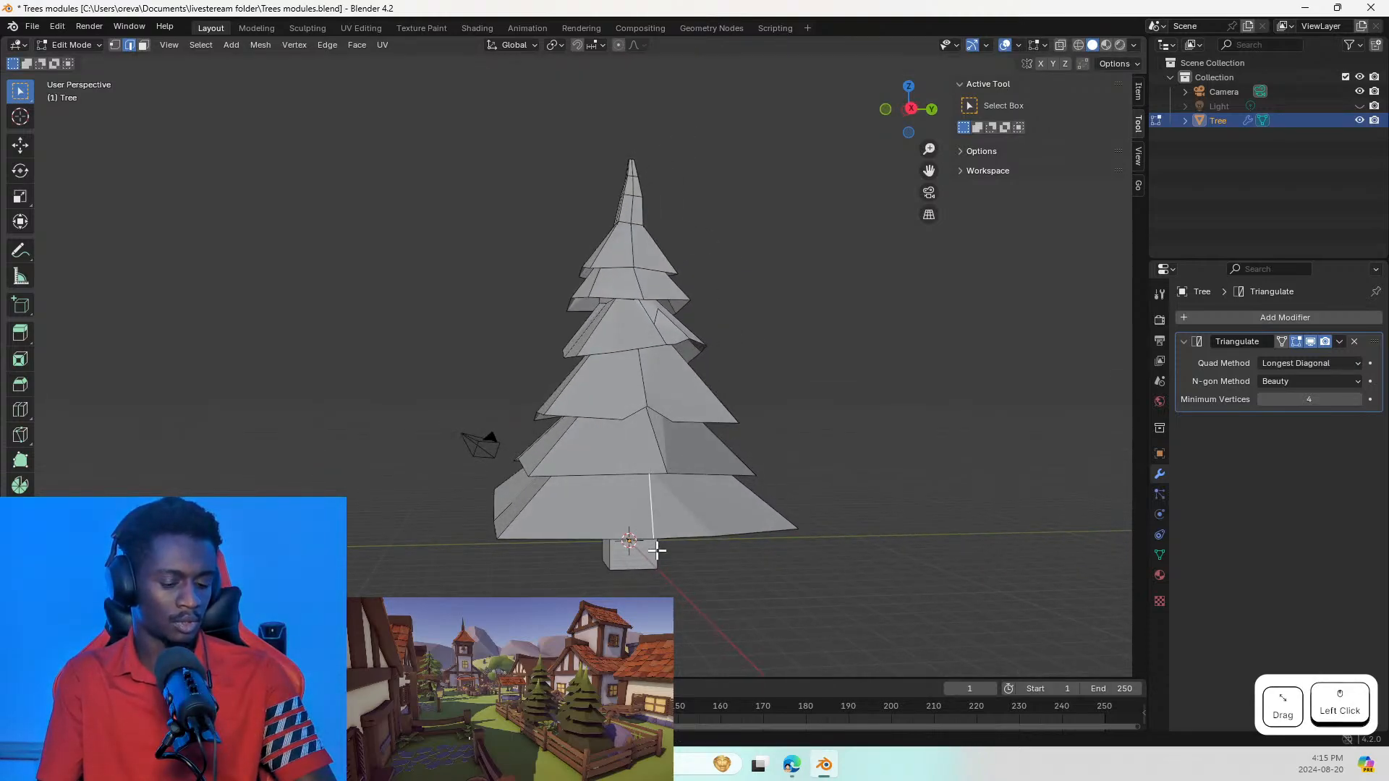
key("s")
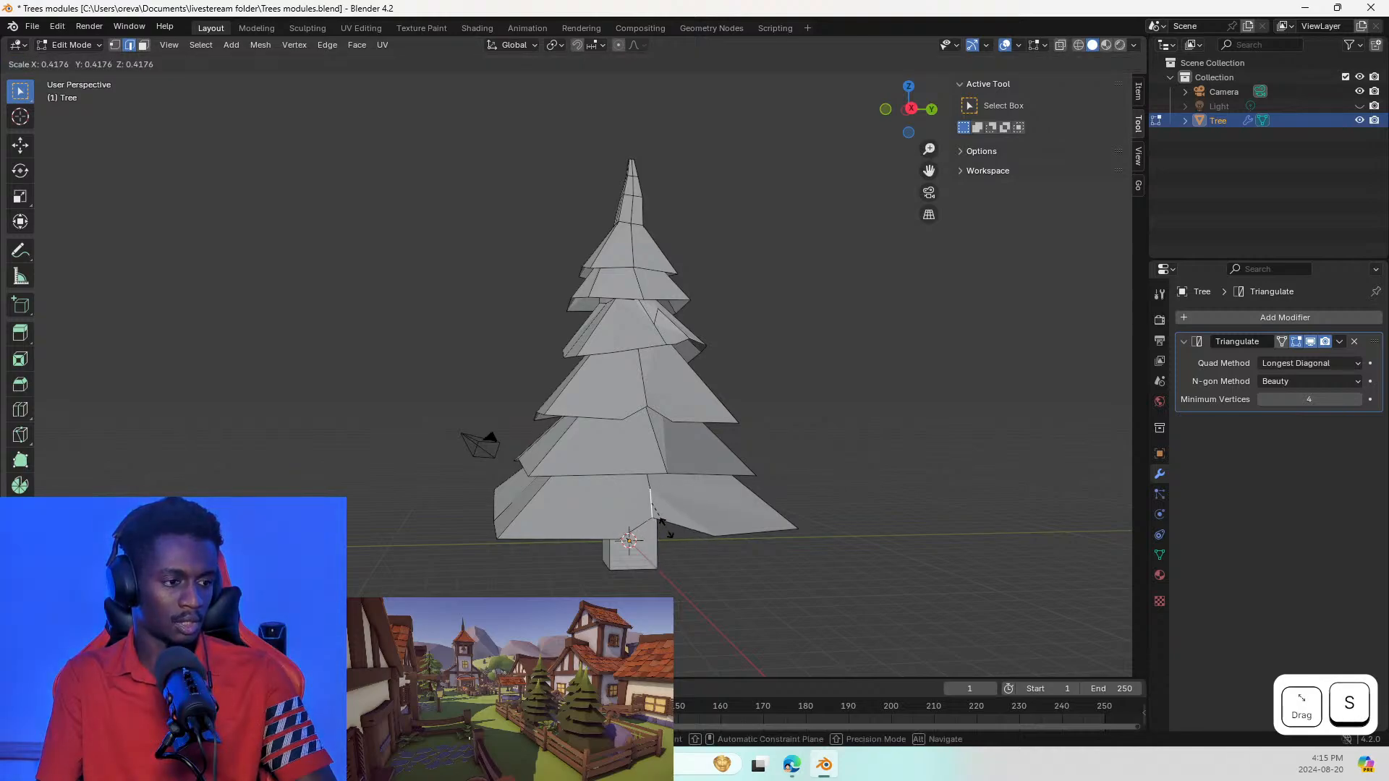
left_click(664, 526)
scroll(664, 525, "up", 4)
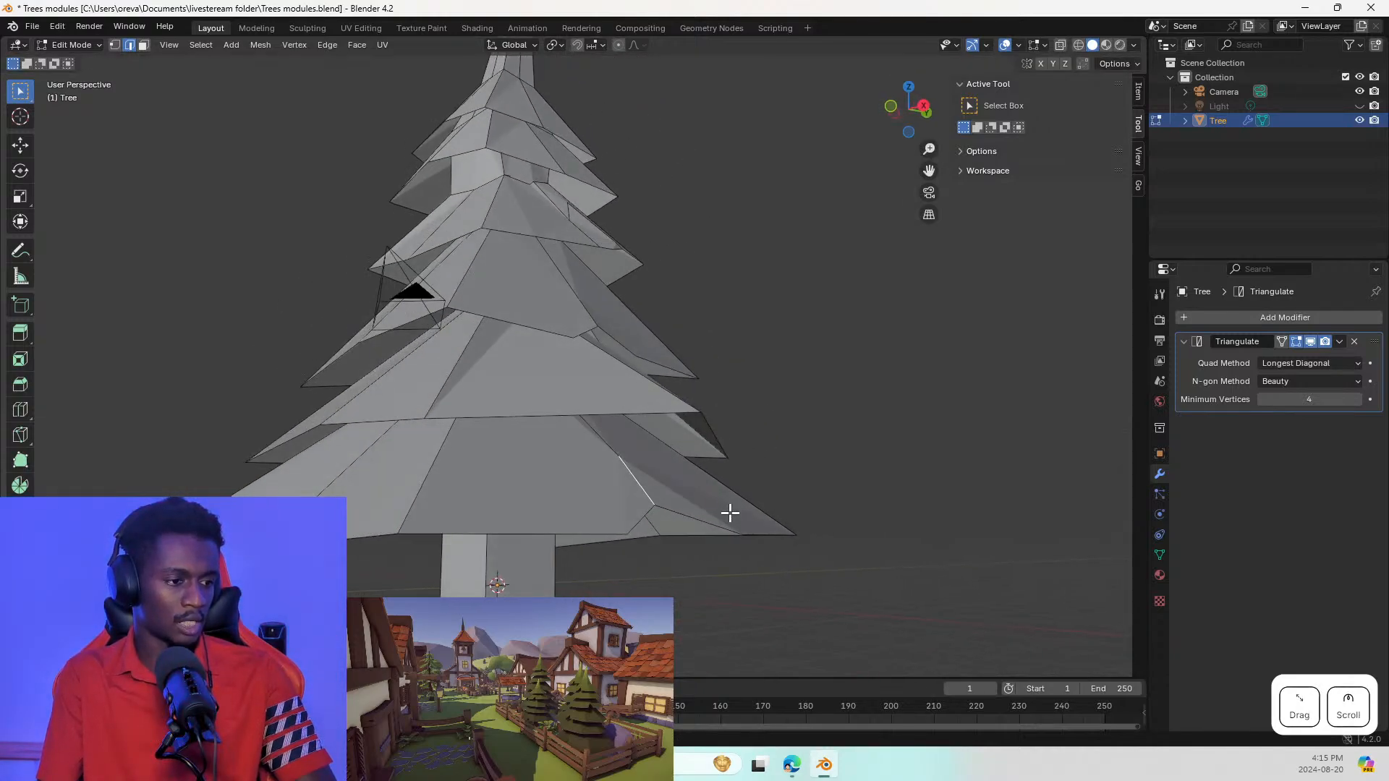
middle_click_drag(664, 525, 703, 505)
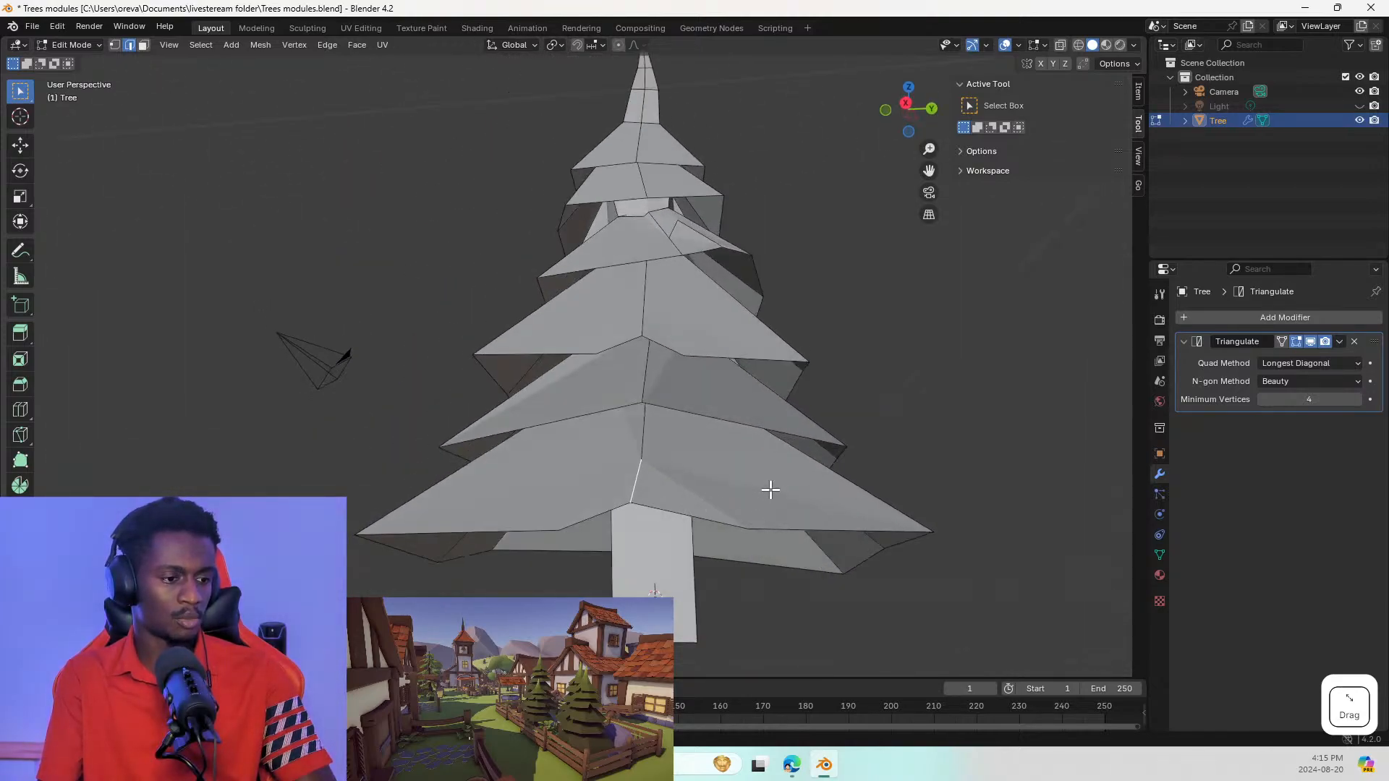
Step: Enable proportional editing and rotate the bottom tier's outer lower-edge segment by about 9.6° with a proportional size of 2.59
left_click(778, 497)
left_click(799, 522)
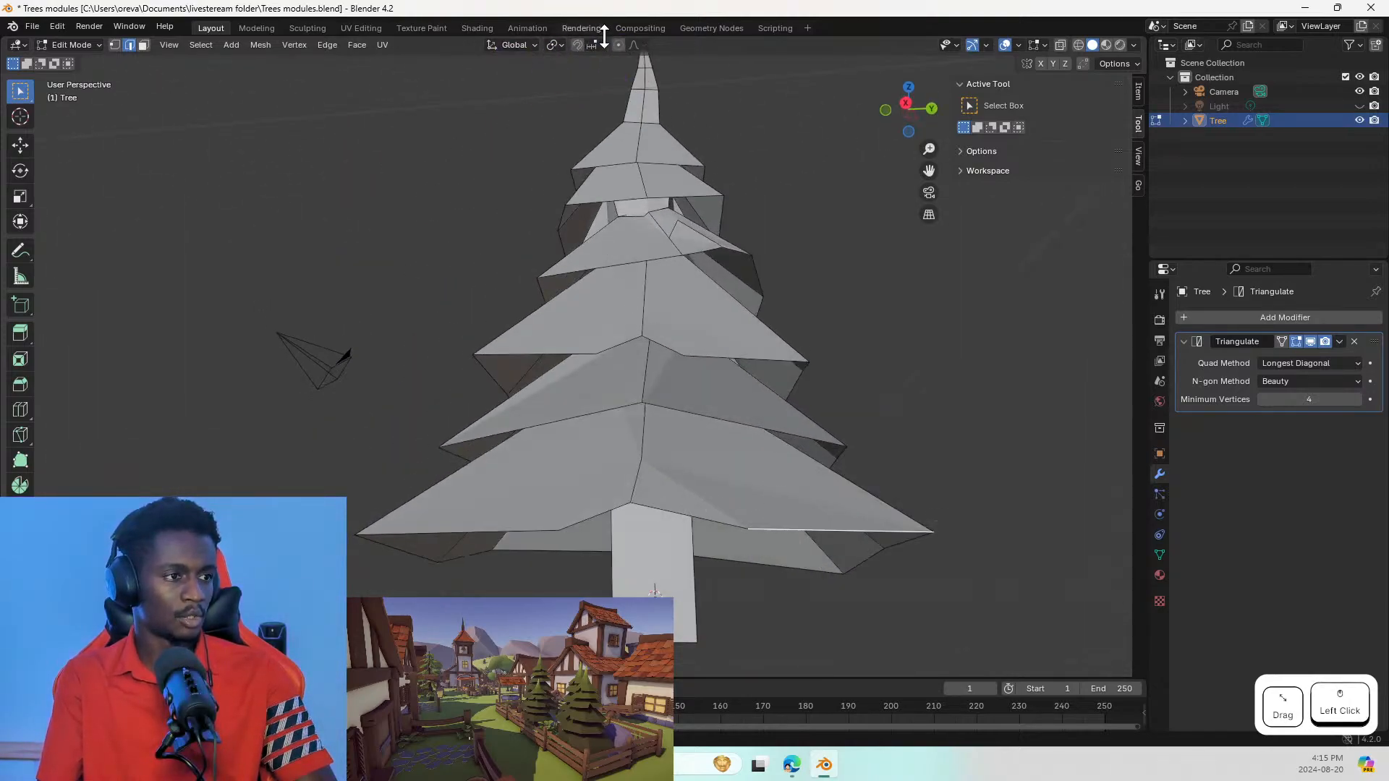
key("o")
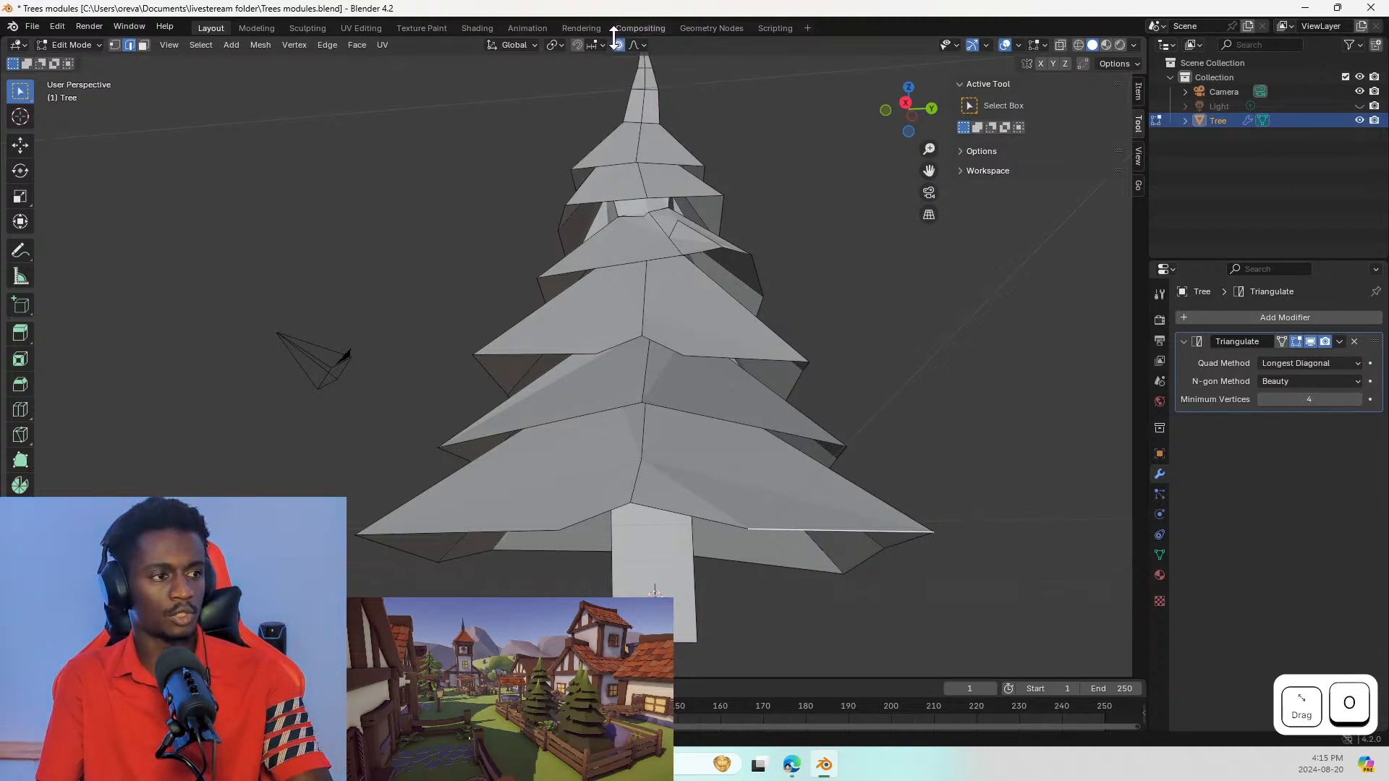
key("r")
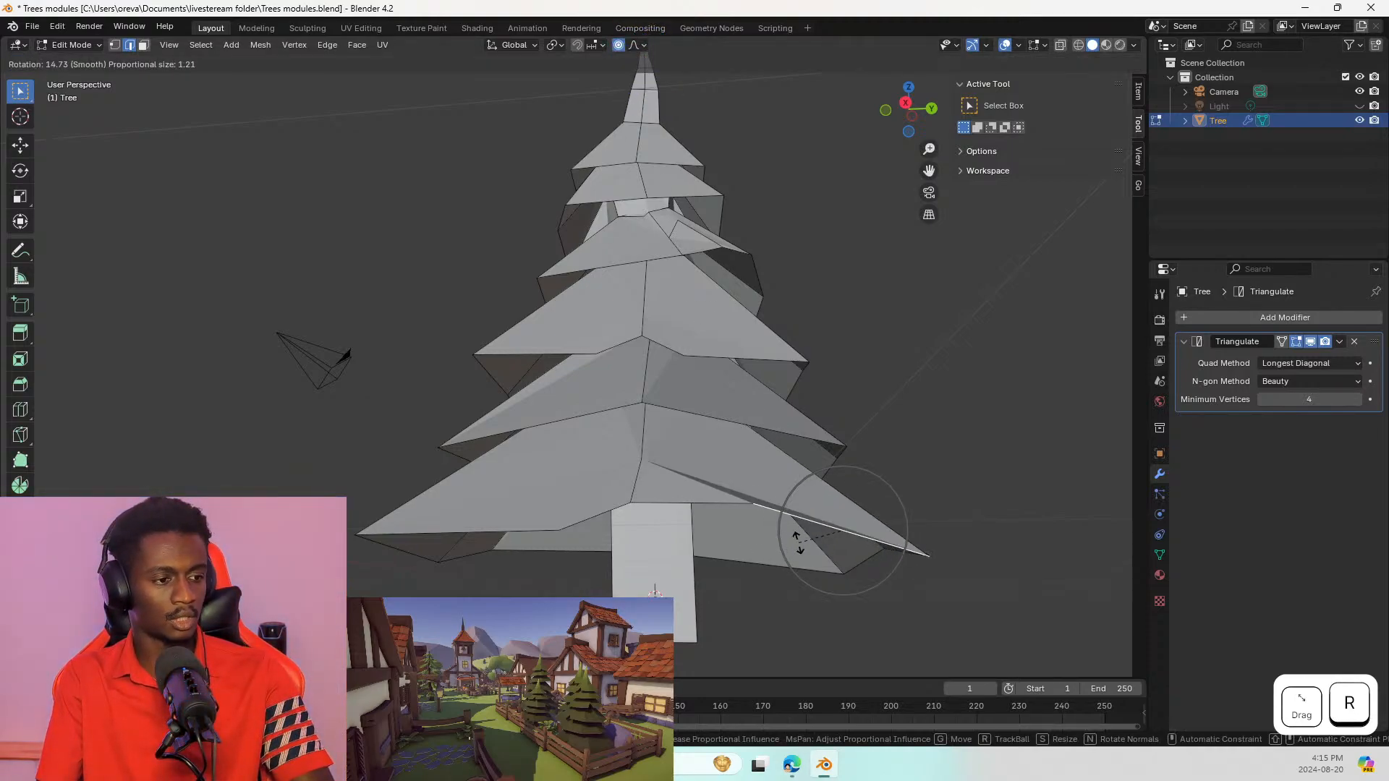
scroll(778, 549, "down", 7)
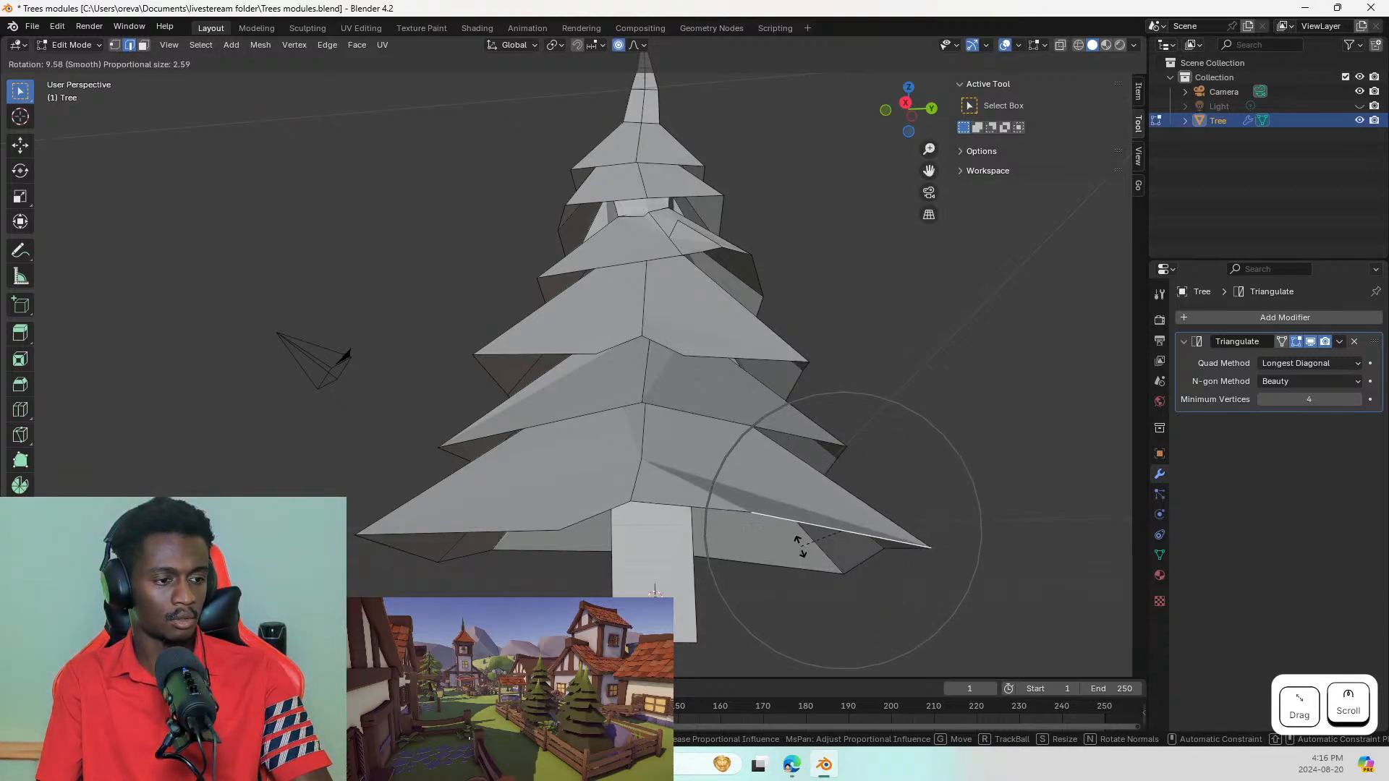
left_click(799, 548)
Step: Try to rotate the same lower-edge segment by about -21° as seen from the neighbouring side, and undo that rotation
middle_click_drag(811, 567, 725, 603)
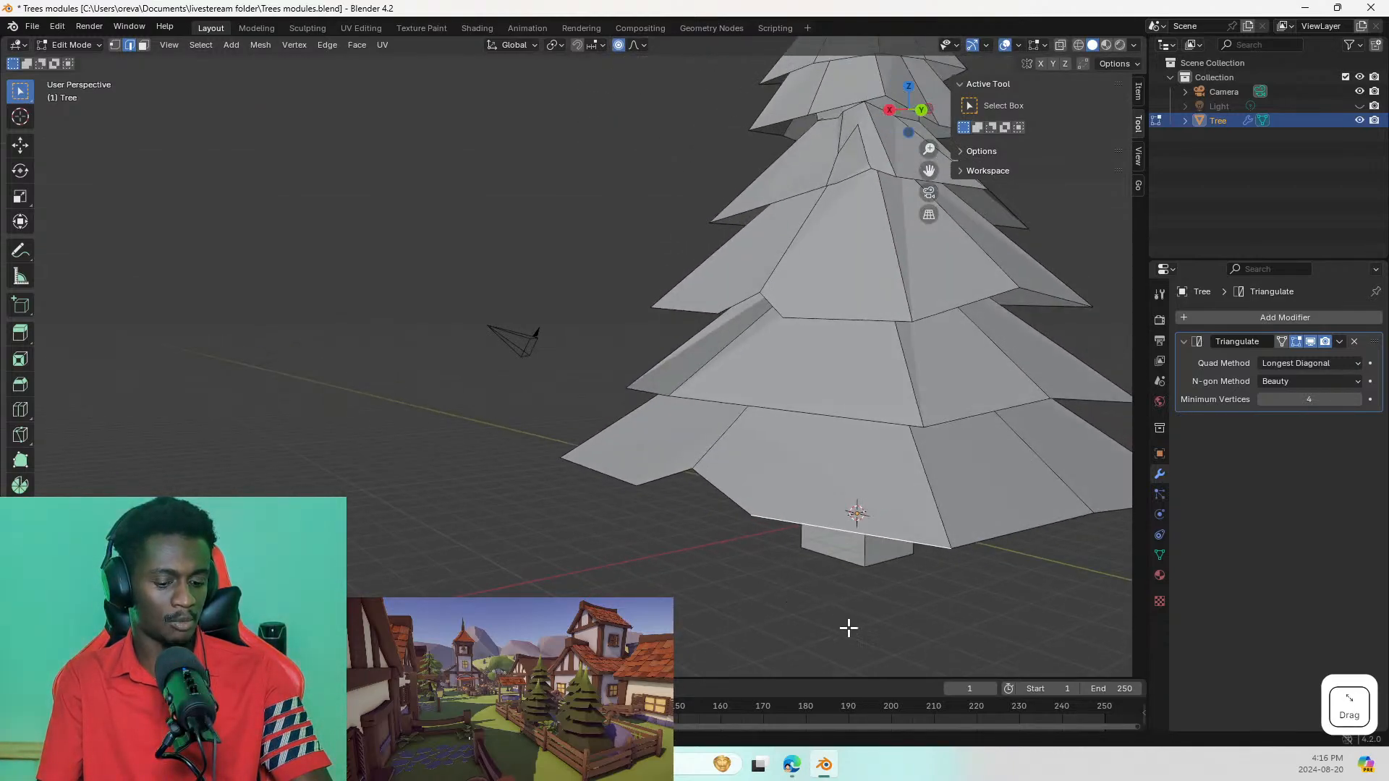
key("r")
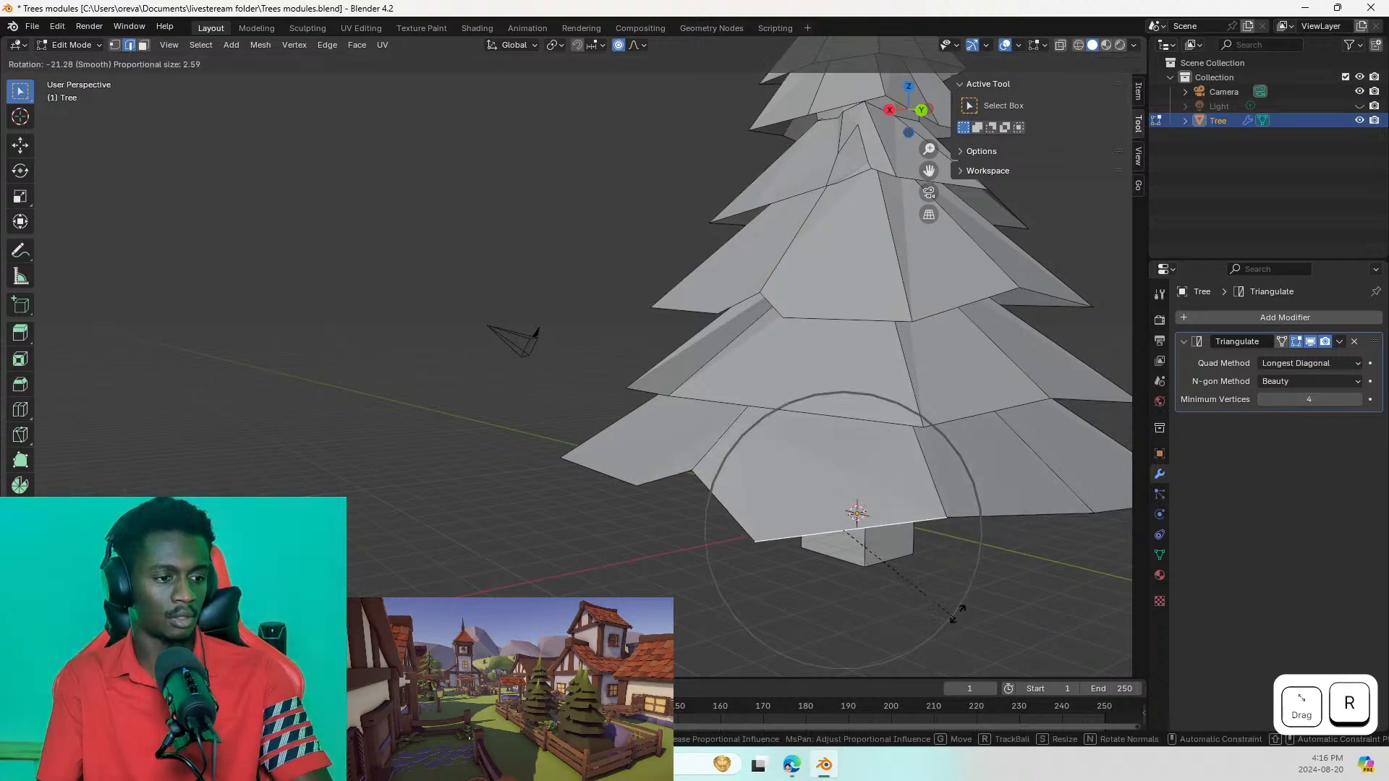
left_click(961, 604)
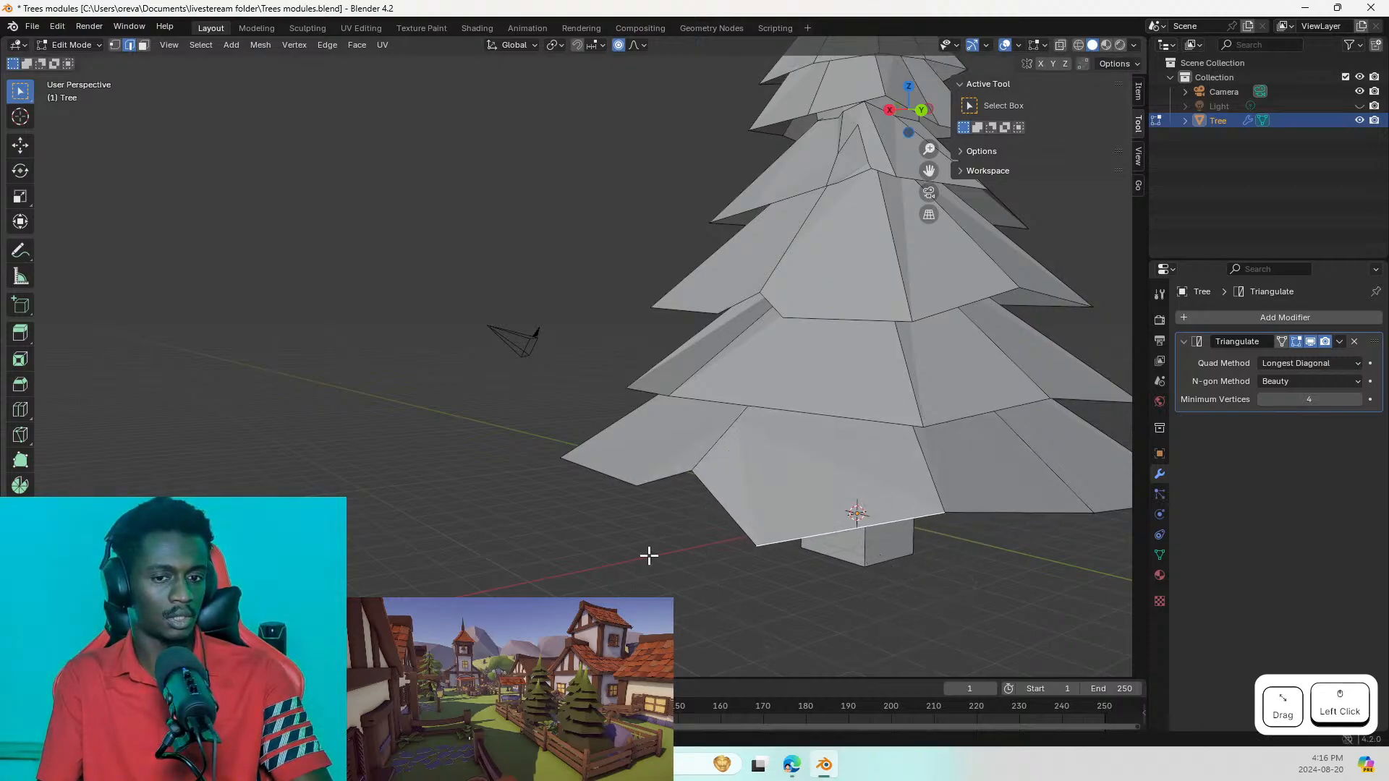
middle_click_drag(656, 465, 779, 454)
scroll(778, 454, "up", 2)
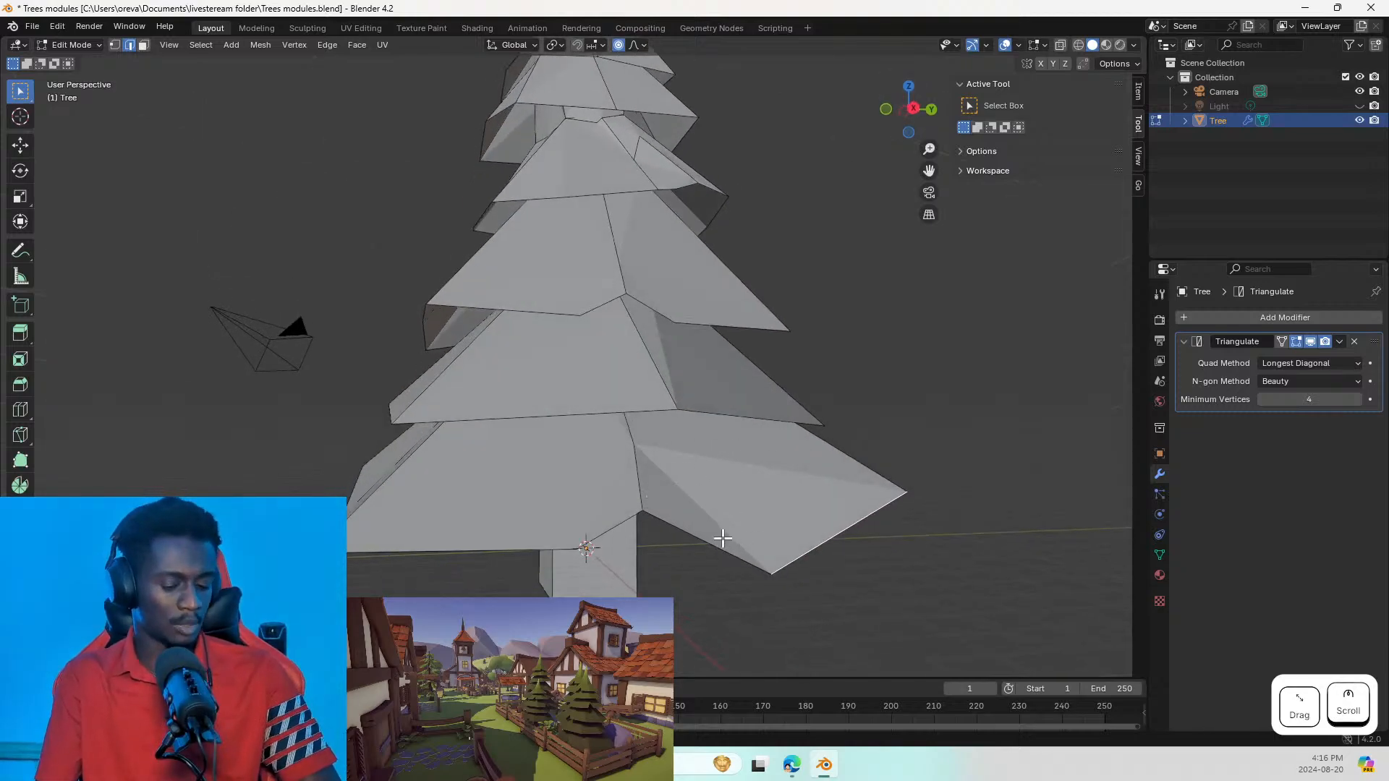
key("ctrl+z")
Step: Examine the whole tree's silhouette and branch tiers from several sides, both in and out of Edit Mode
middle_click_drag(660, 496, 698, 490)
left_click(736, 502)
scroll(734, 502, "down", 6)
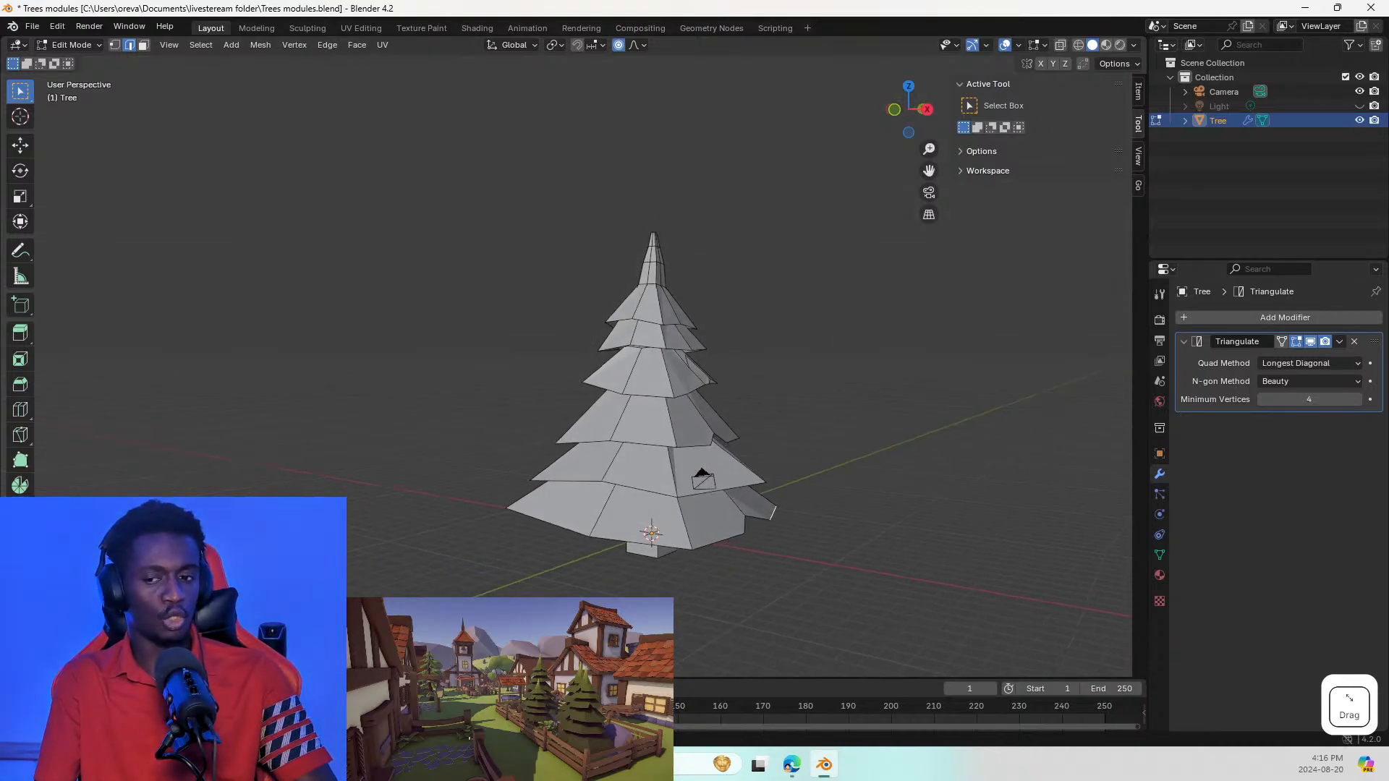
middle_click_drag(713, 418, 675, 419)
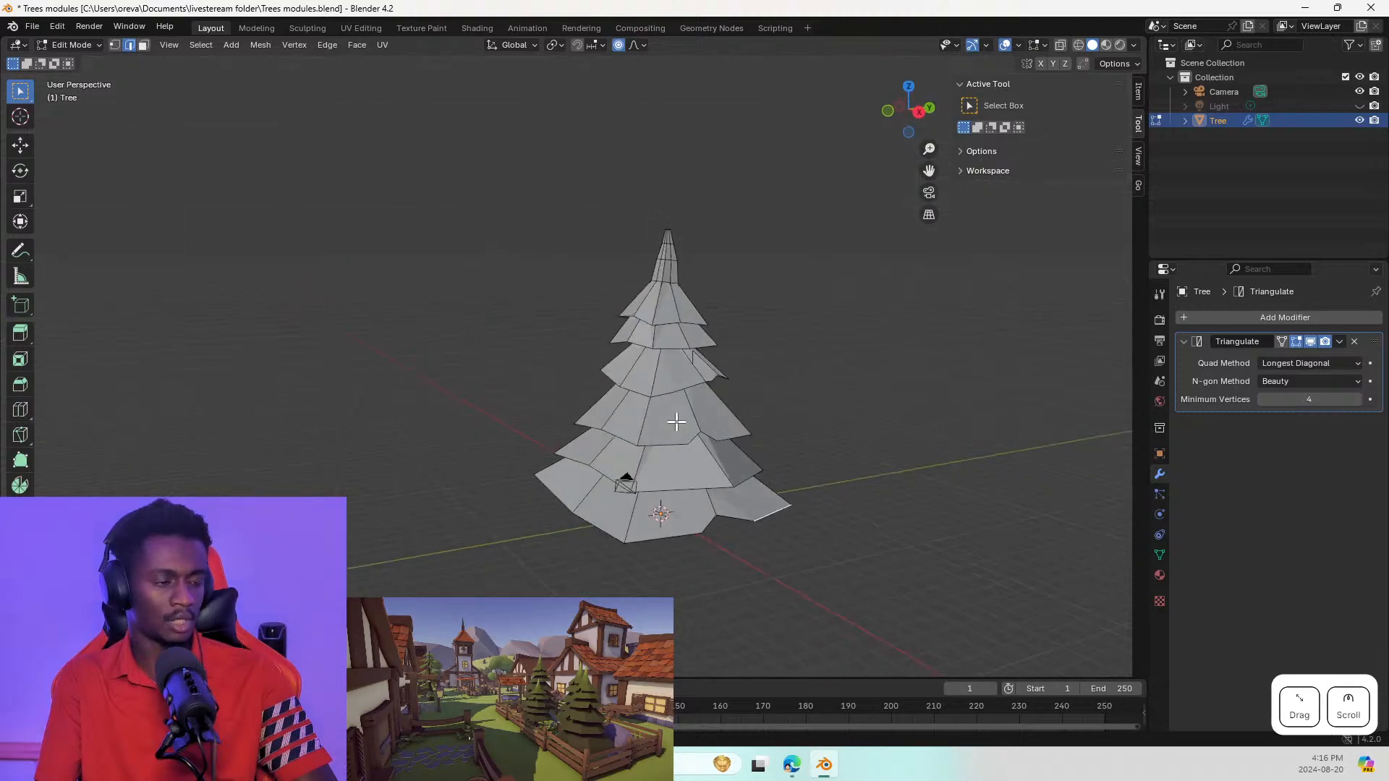
scroll(675, 419, "up", 1)
key("Tab")
middle_click_drag(596, 385, 800, 415)
left_click(635, 395)
key("Tab")
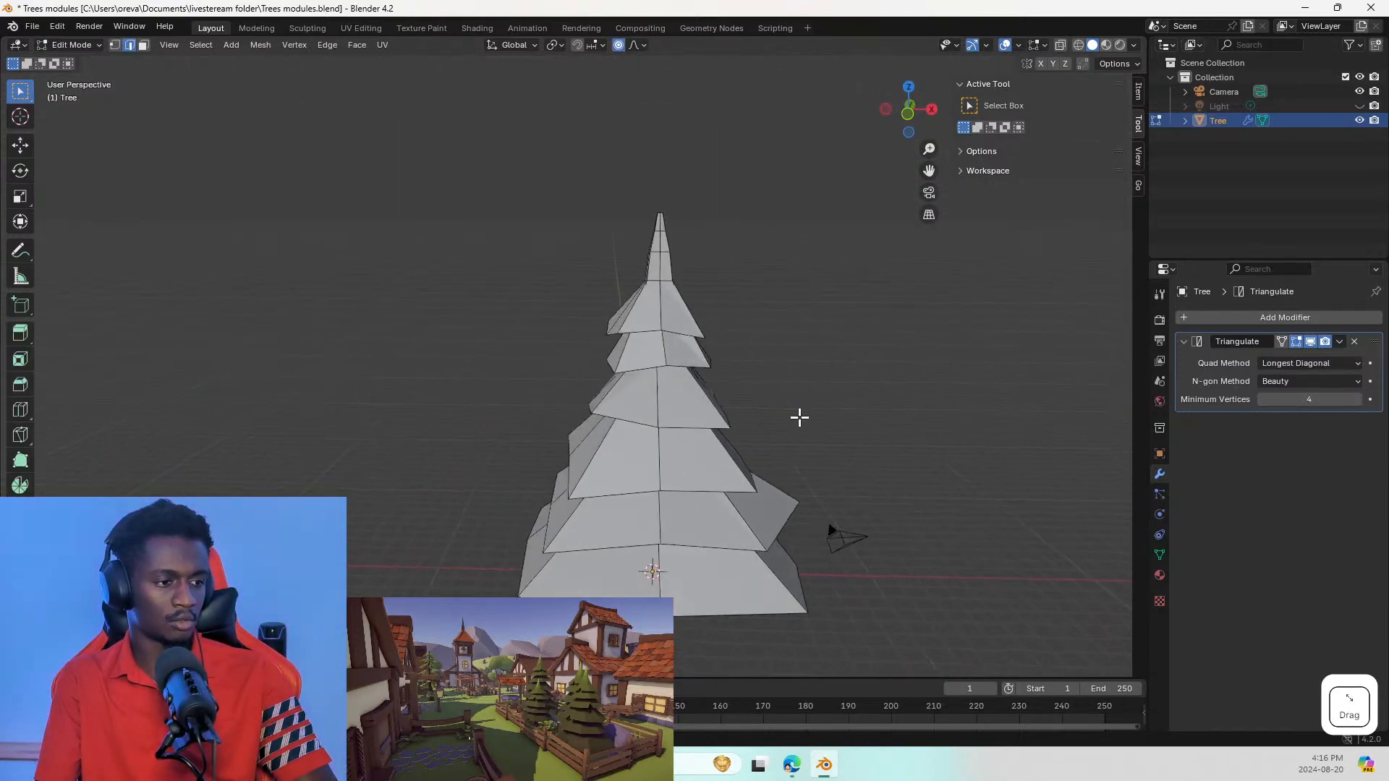
scroll(654, 567, "up", 4)
middle_click_drag(685, 496, 639, 558, "shift")
scroll(639, 559, "down", 6)
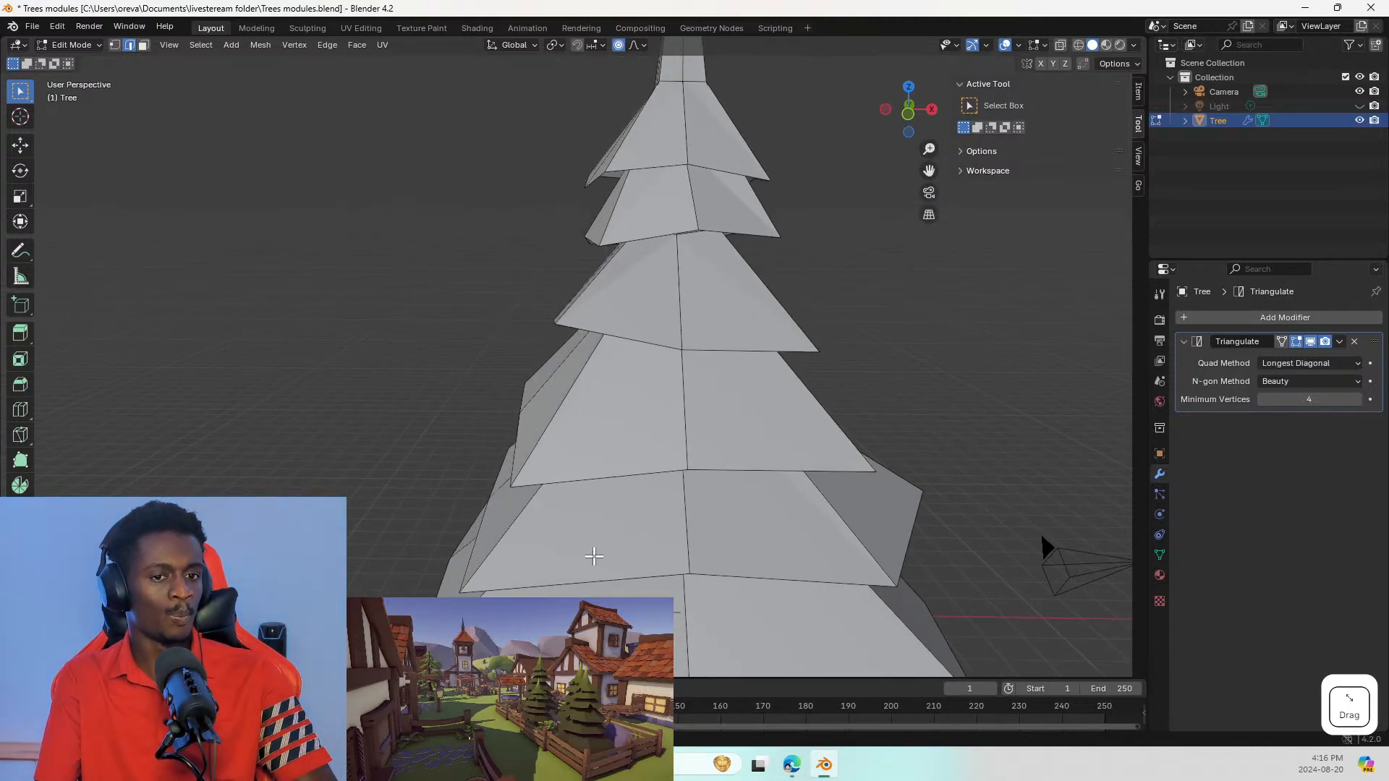
middle_click_drag(629, 507, 652, 487)
Step: Try subdividing a lower-edge segment of the bottom tier on another side of the tree, and undo the subdivision
left_click(646, 574)
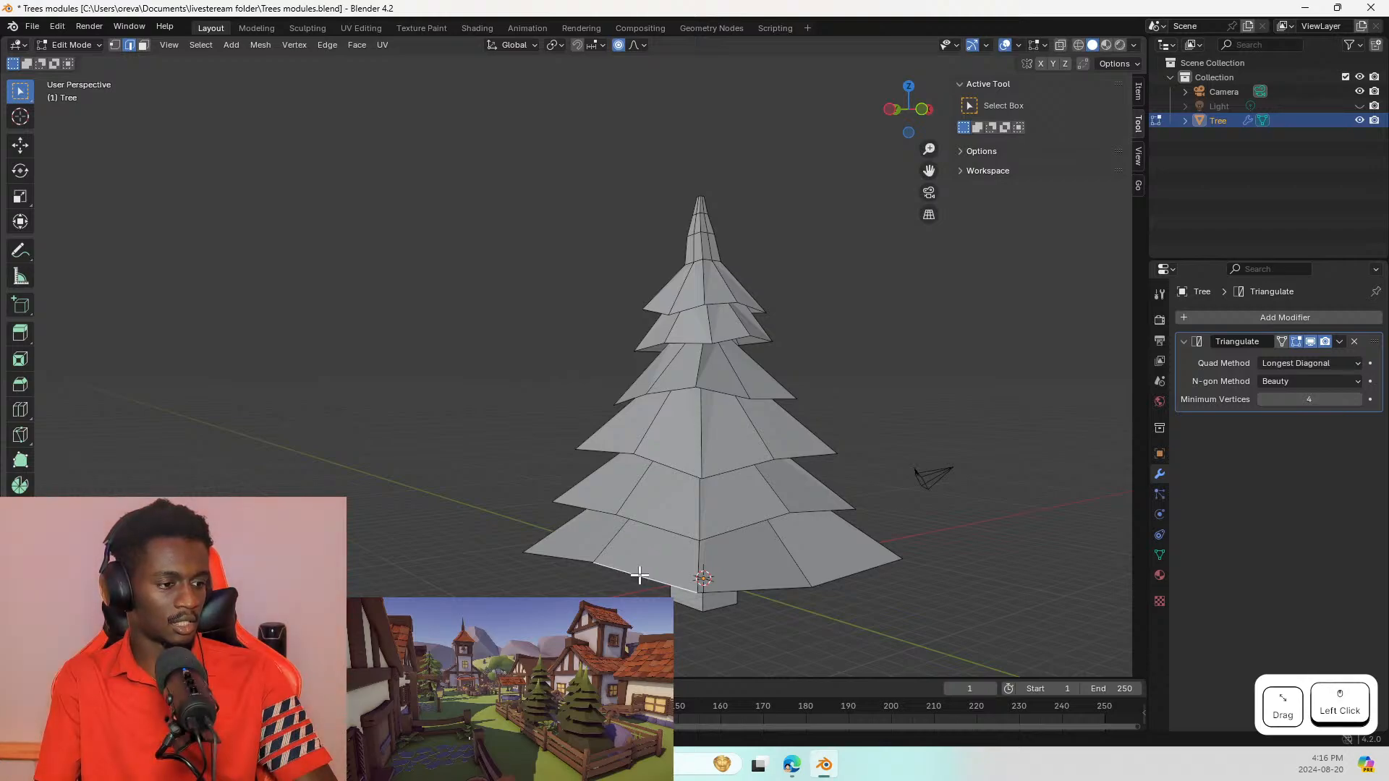
middle_click_drag(636, 577, 697, 585)
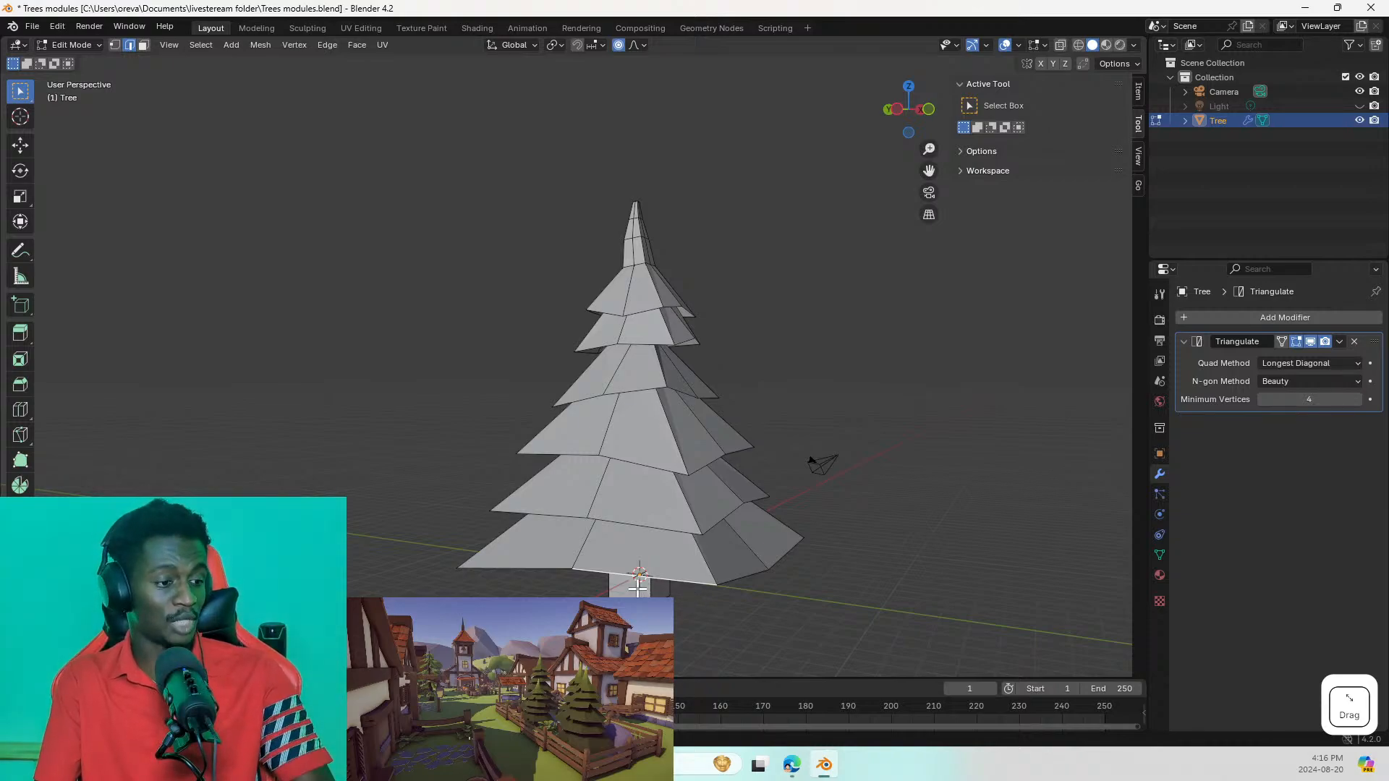
key("s")
key("Escape")
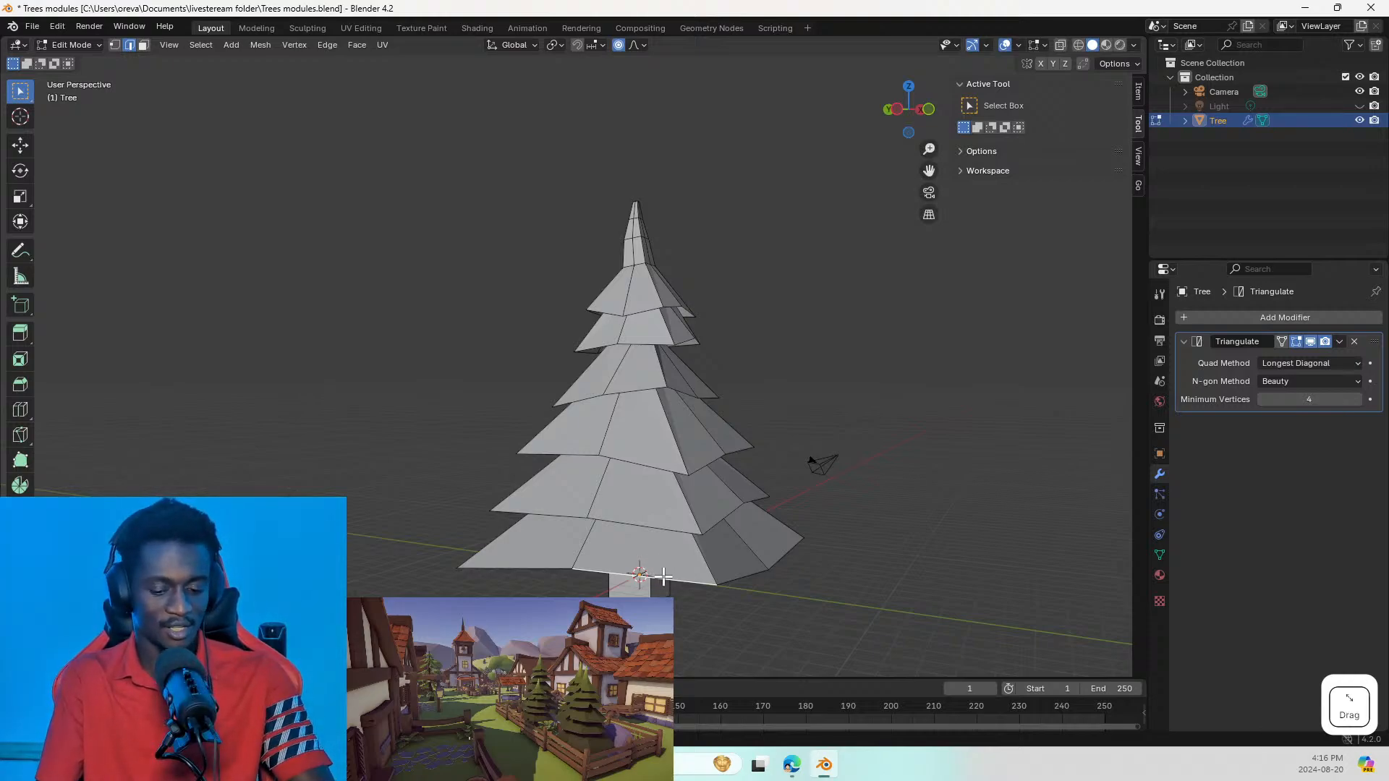
right_click(663, 577)
left_click(601, 344)
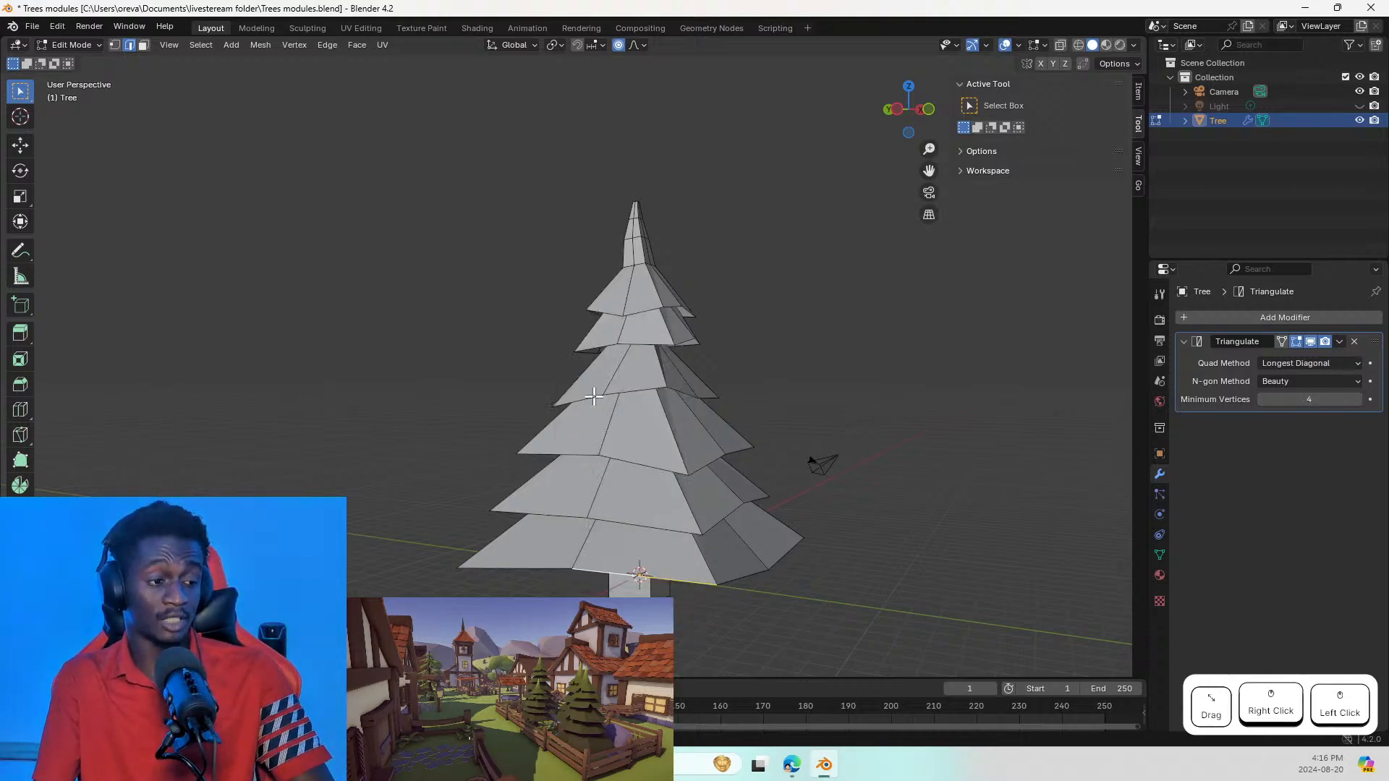
middle_click_drag(644, 583, 688, 576)
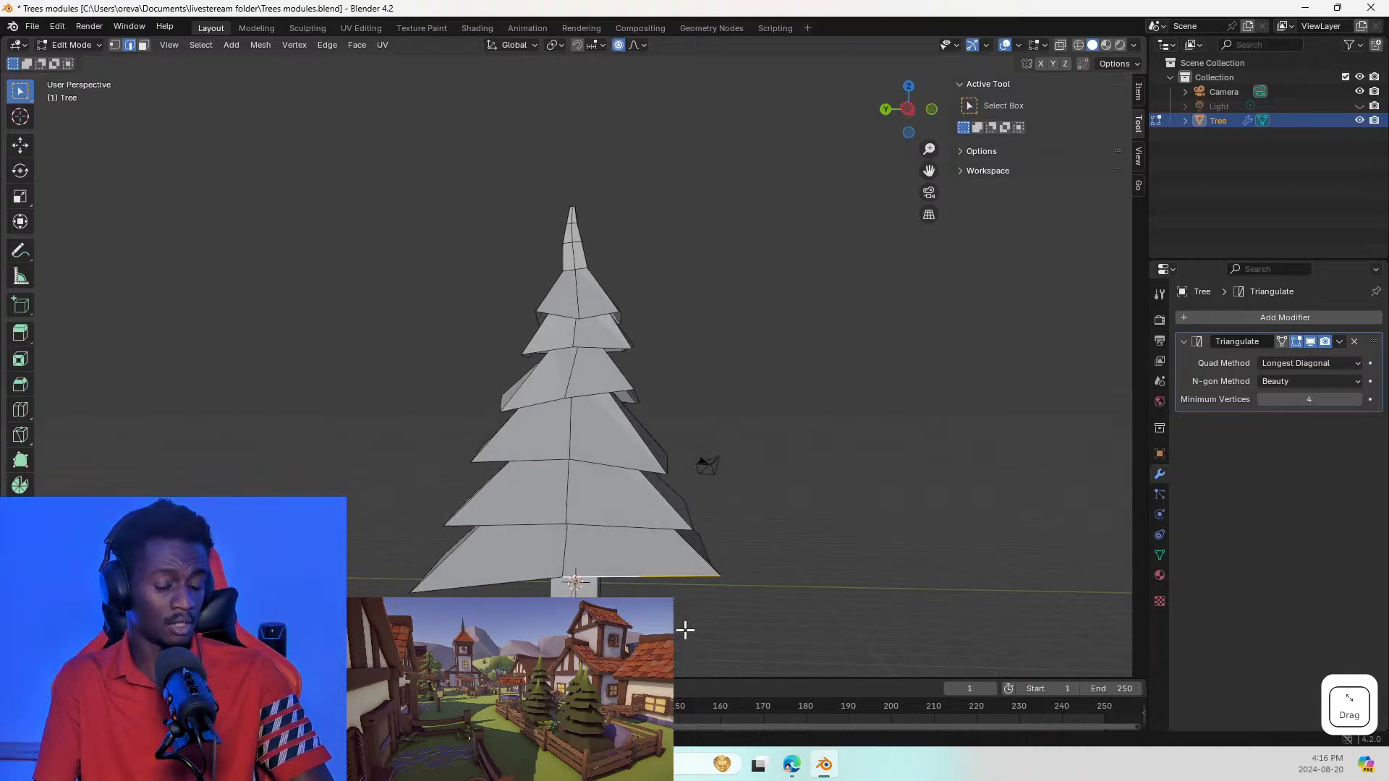
key("ctrl+z")
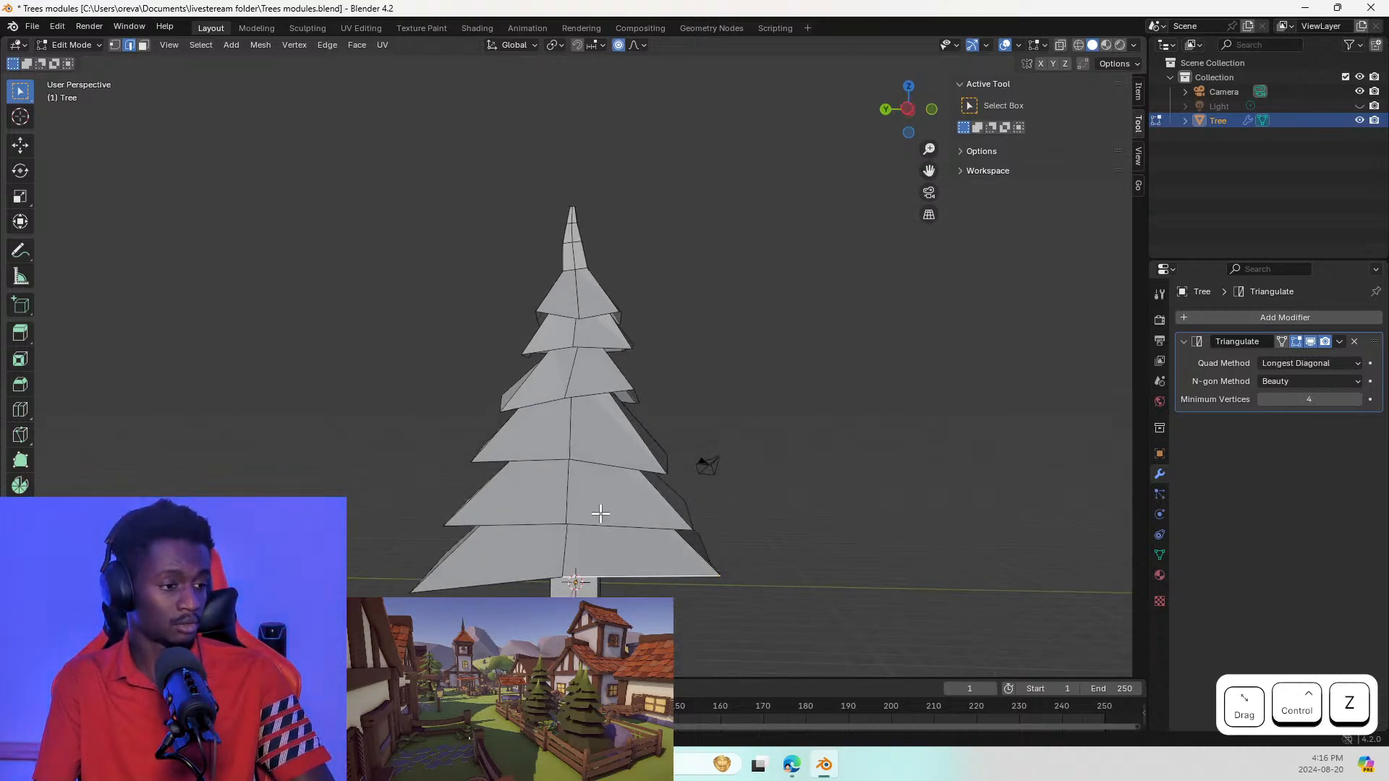
key("ctrl+z")
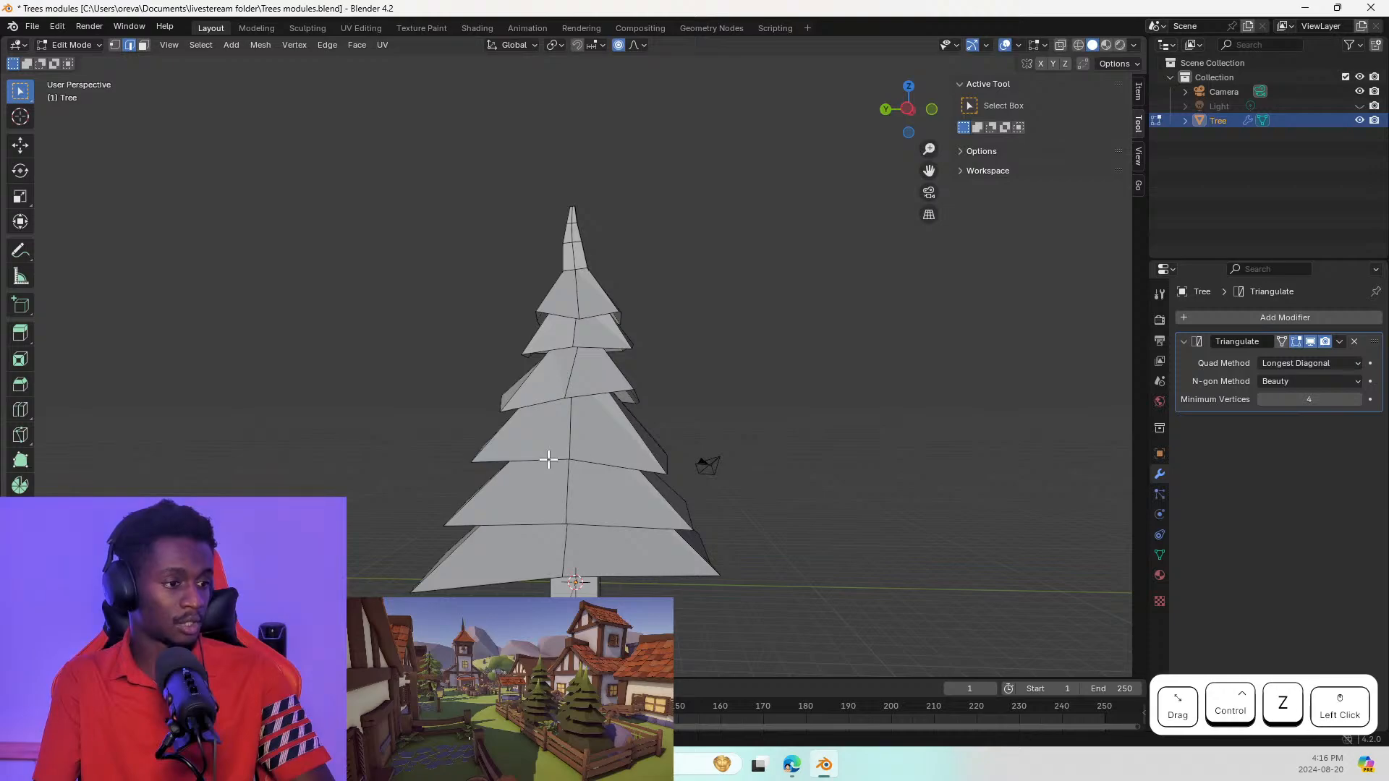
Step: Subdivide the two lower-edge segments of the third tier from the bottom that meet at the ridge, one on each side
left_click(558, 476)
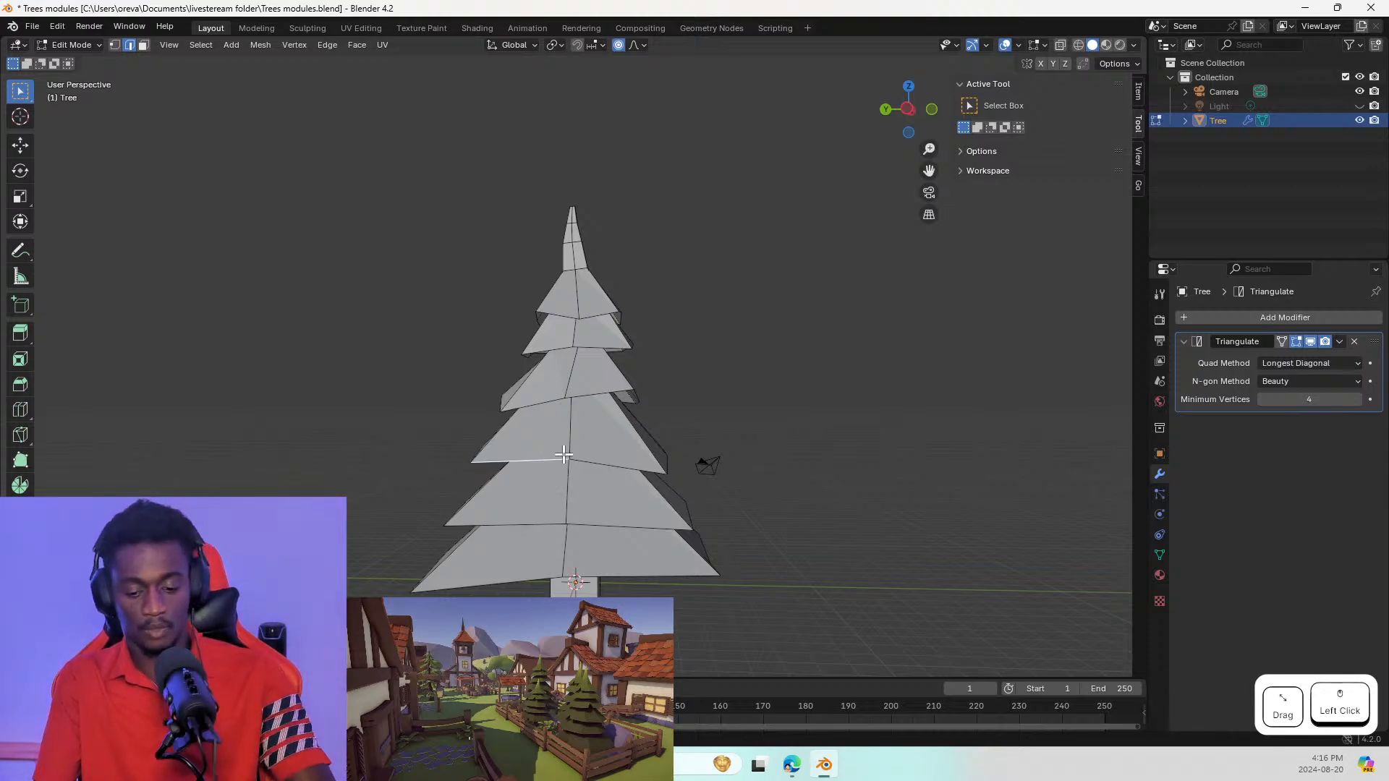
right_click(533, 465)
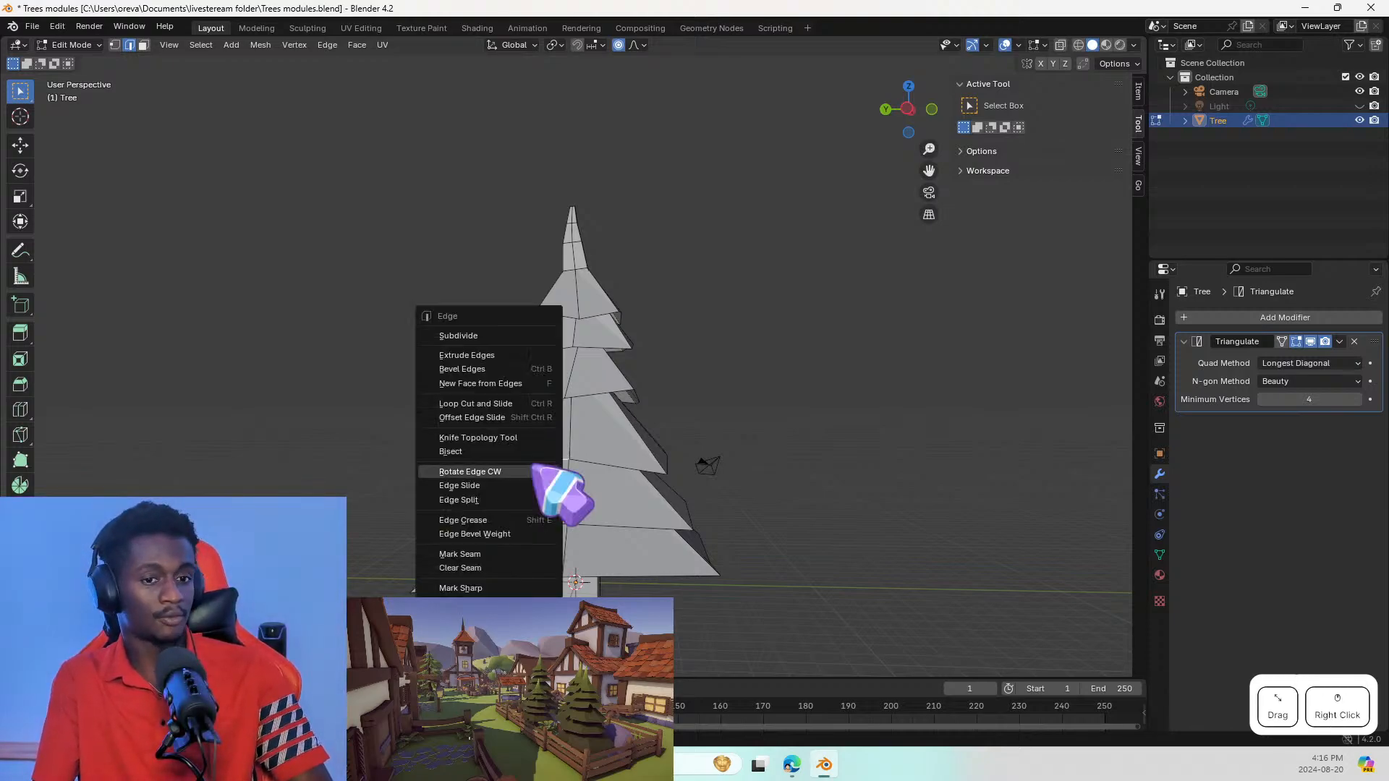
left_click(495, 337)
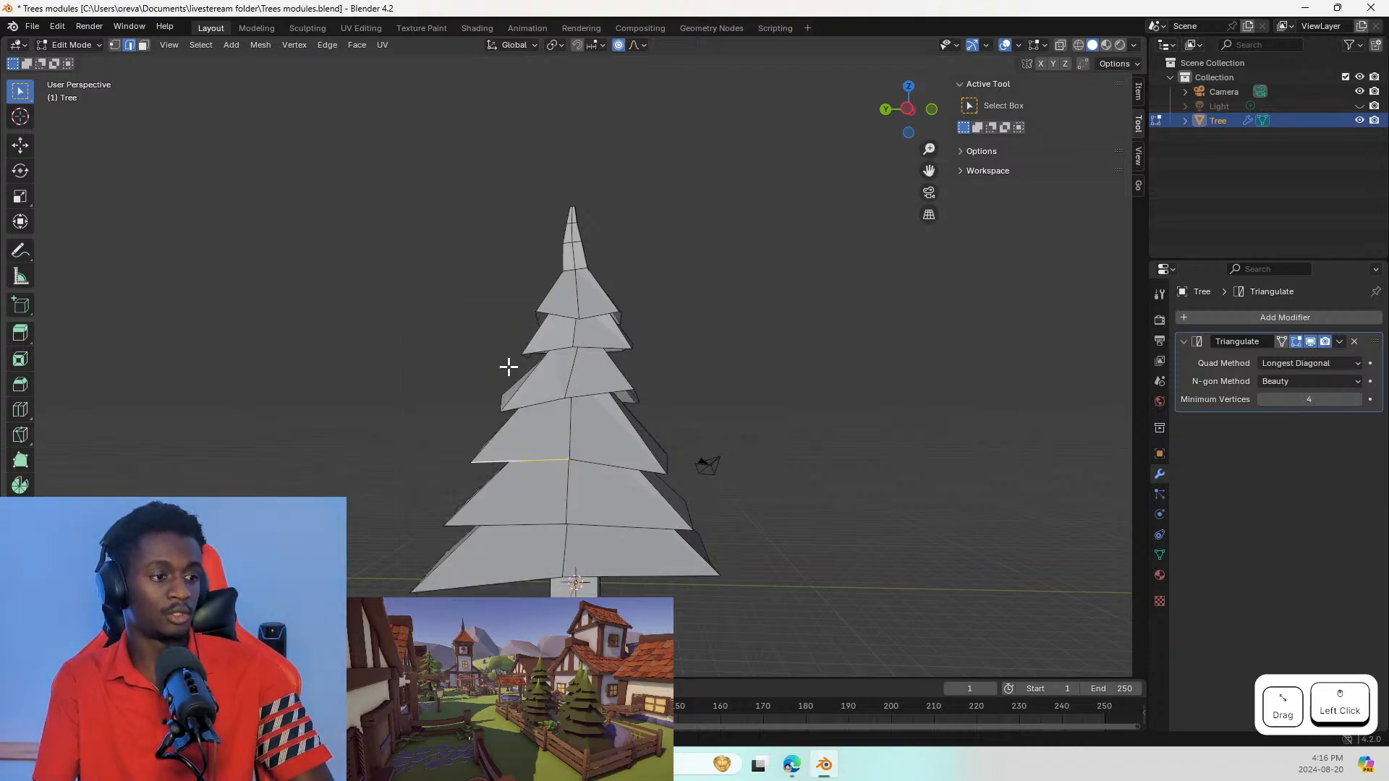
left_click(601, 459)
key("s")
key("Escape")
left_click(593, 453)
right_click(607, 463)
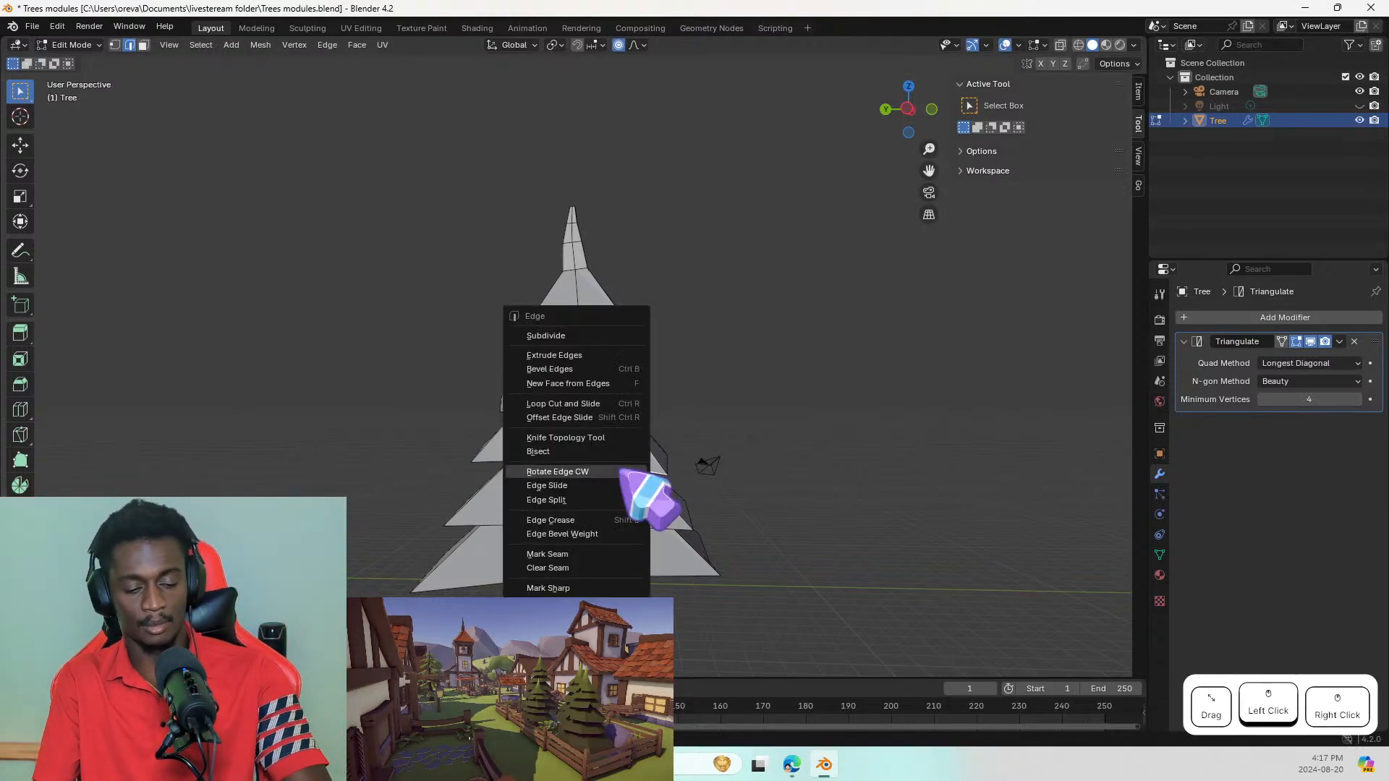
left_click(605, 396)
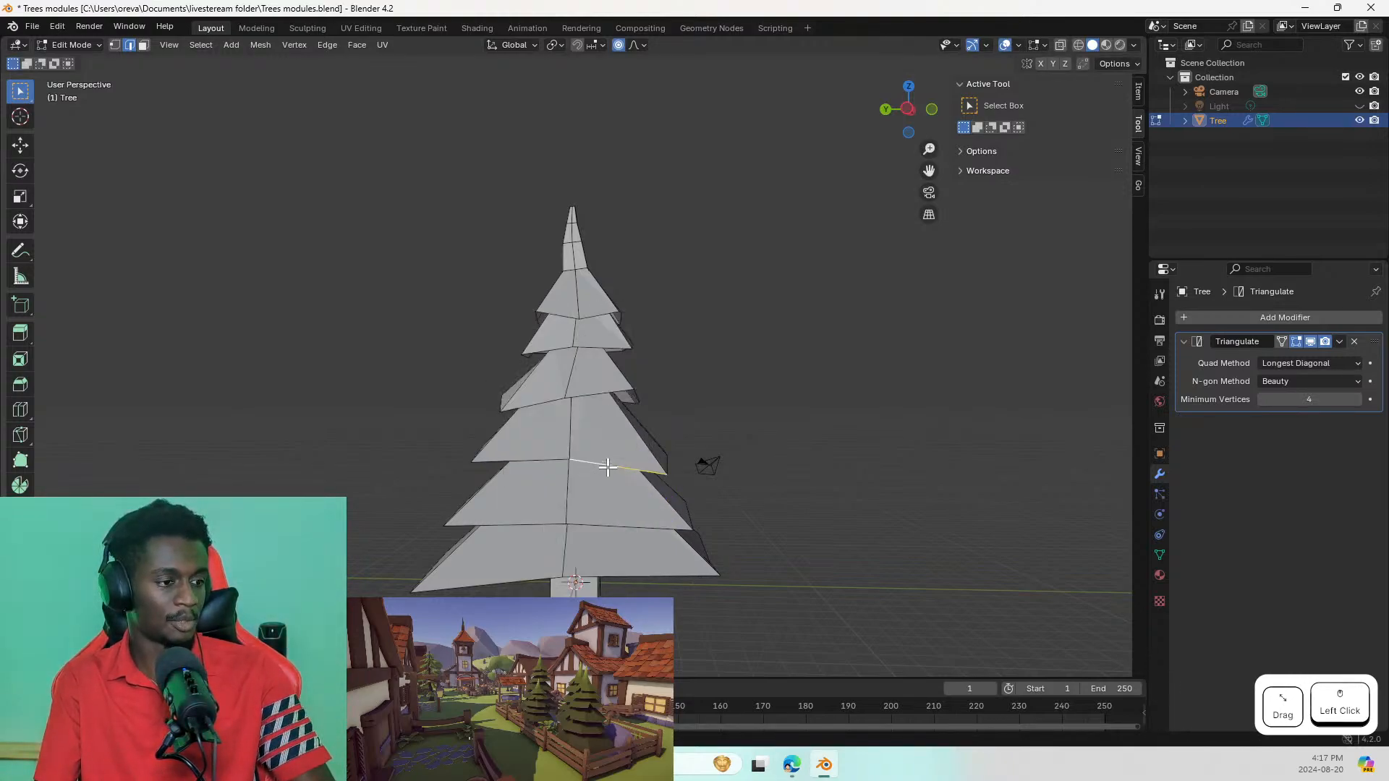
right_click(582, 445)
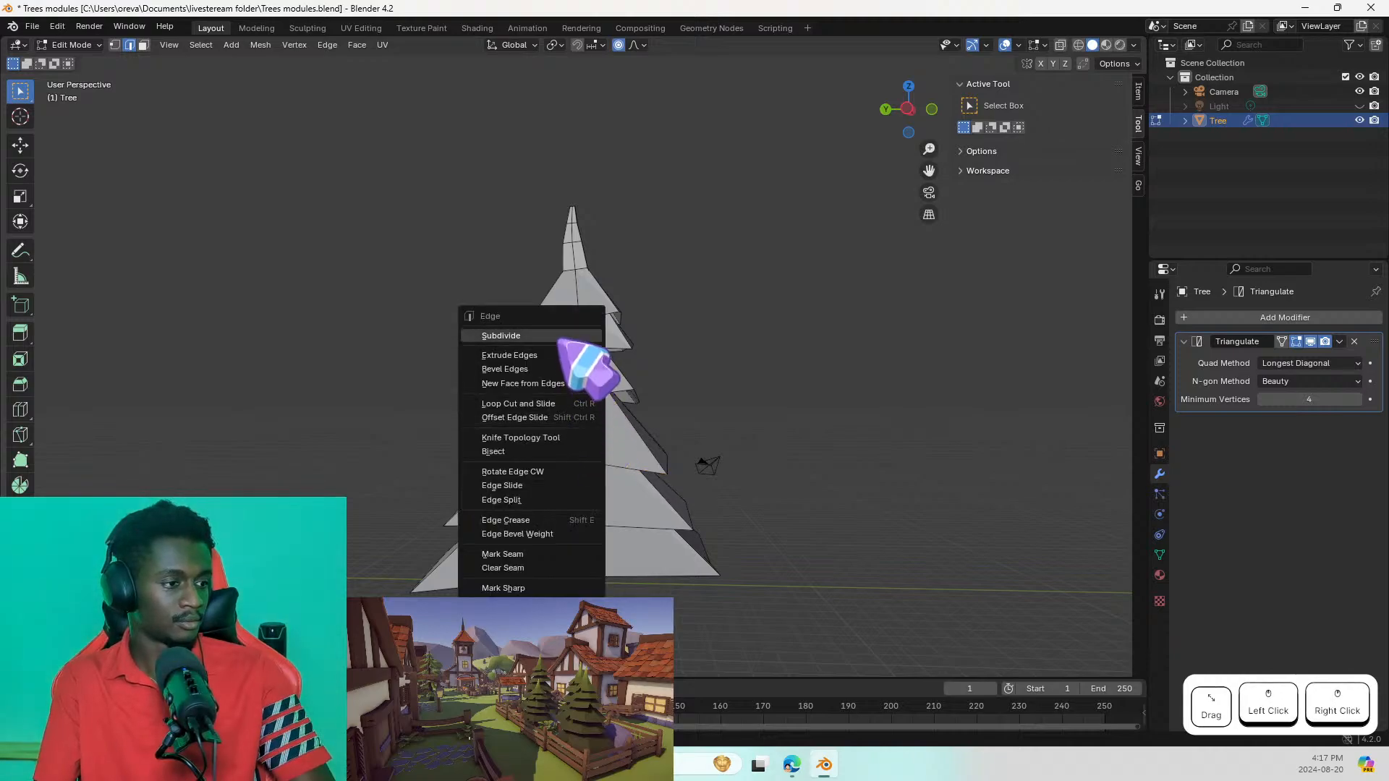
left_click(561, 336)
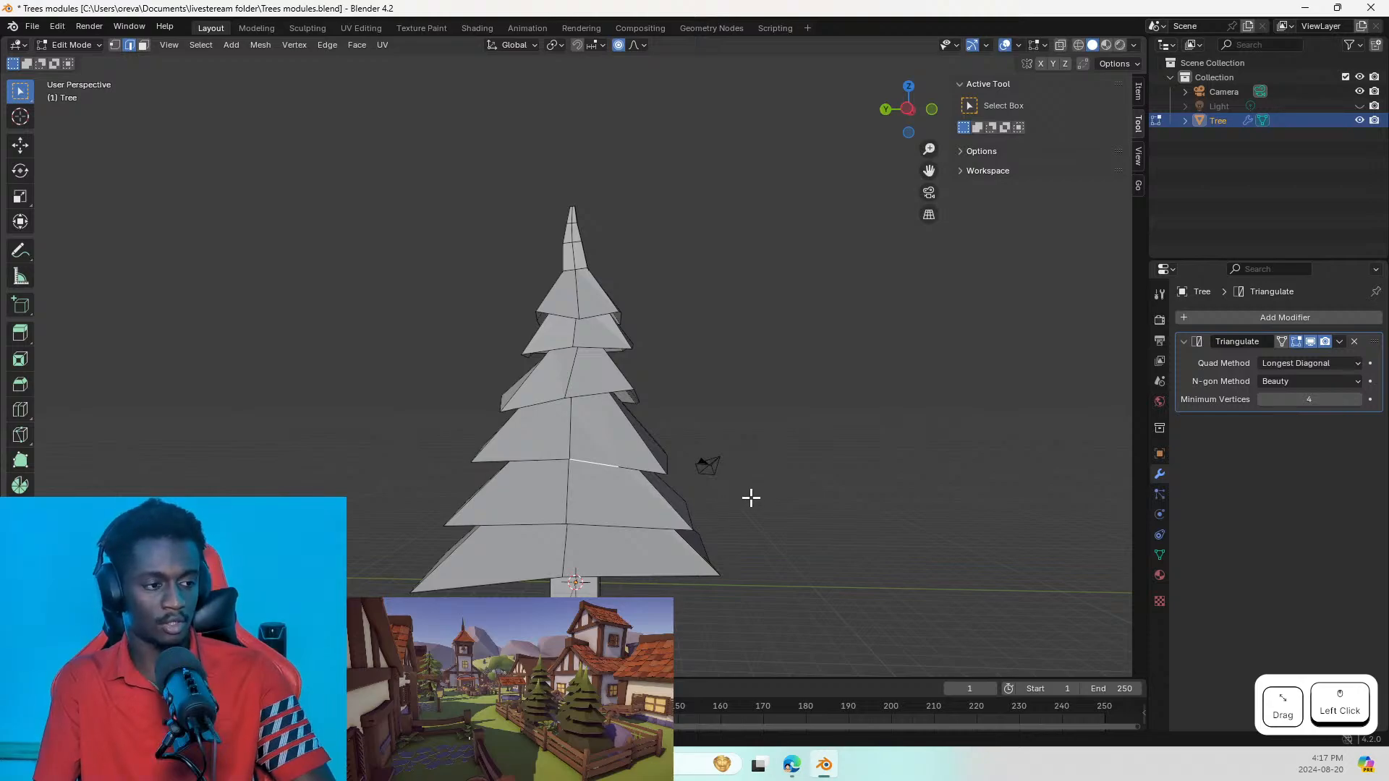
Step: Scale down the inner halves of the third tier's subdivided lower edges with proportional editing, one on each side of the ridge
key("s")
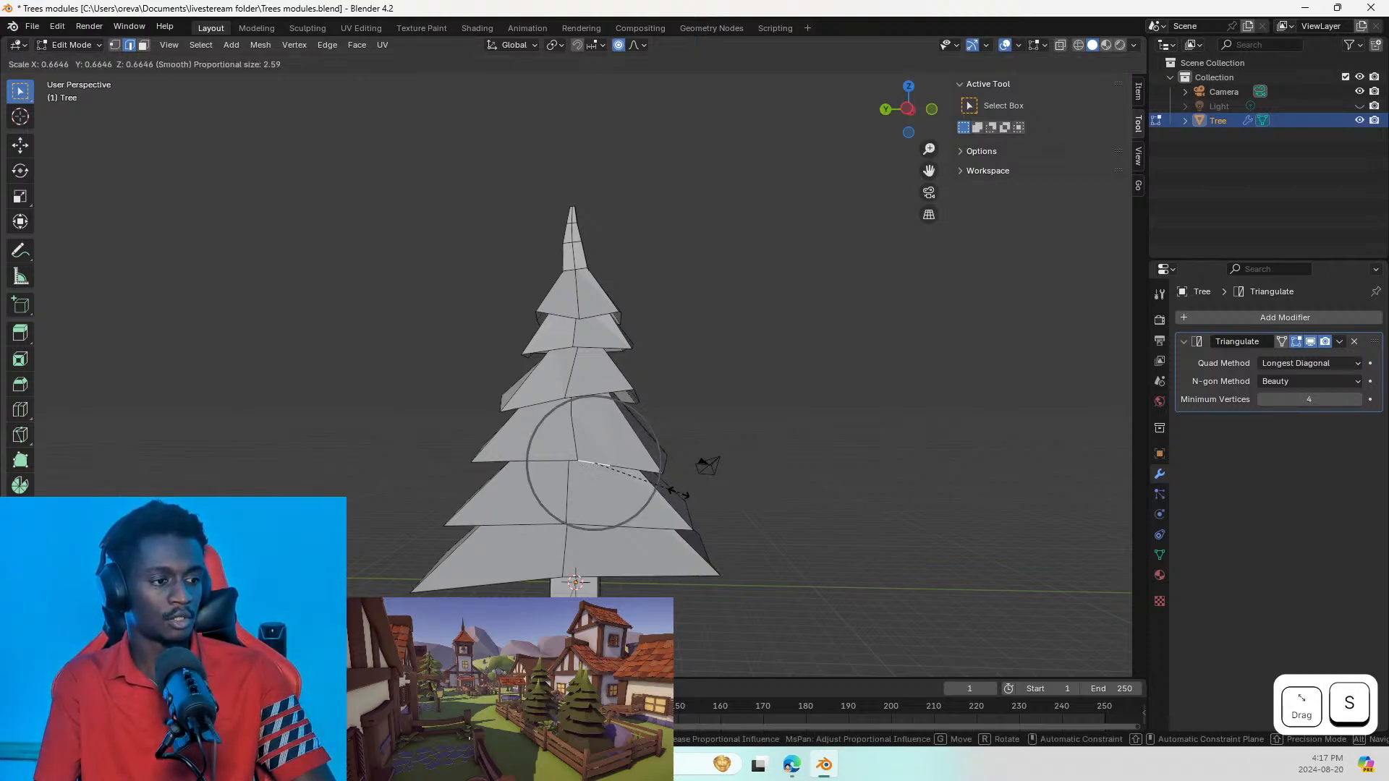
left_click(671, 488)
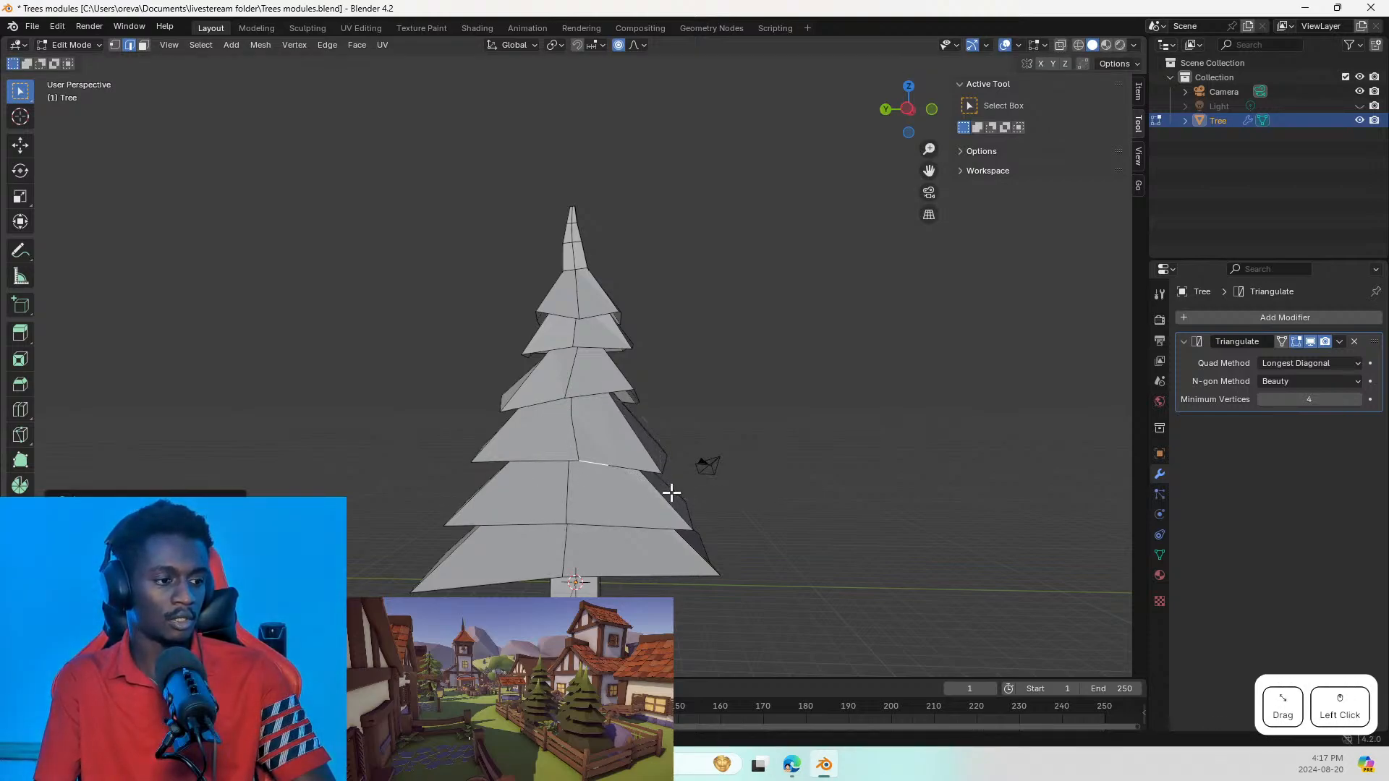
left_click(562, 458)
key("s")
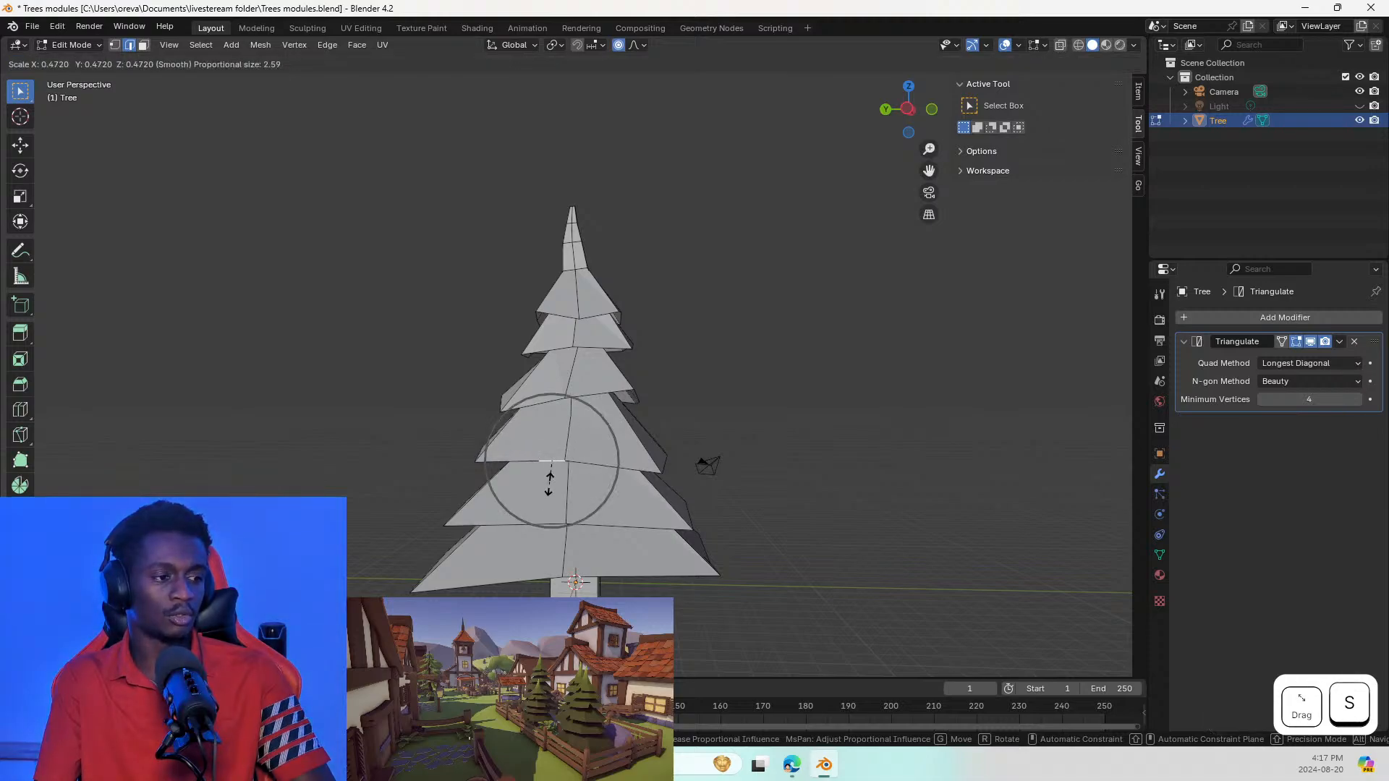
left_click(568, 487)
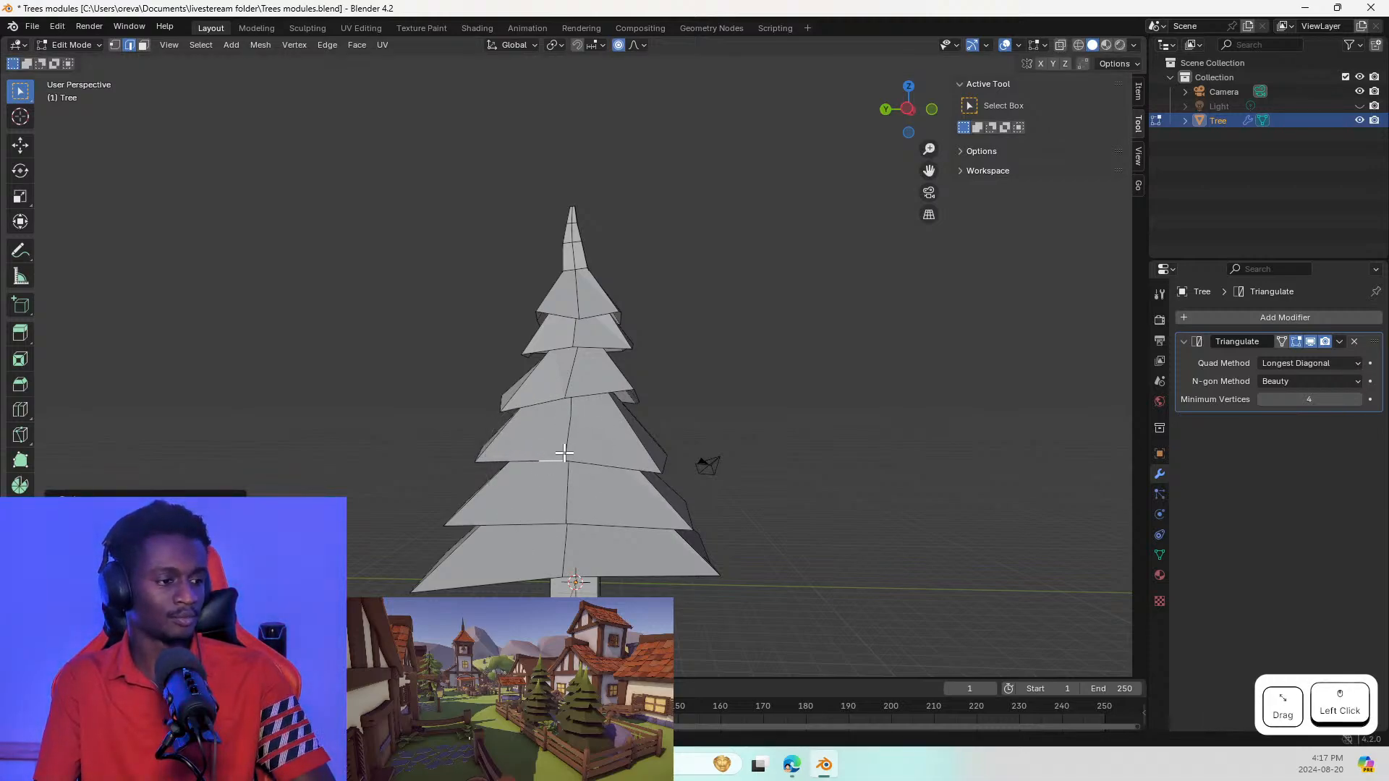
Step: Turn off proportional editing and scale the lower half of the third tier's ridge edge to about 0.39 to open a notch
key("s")
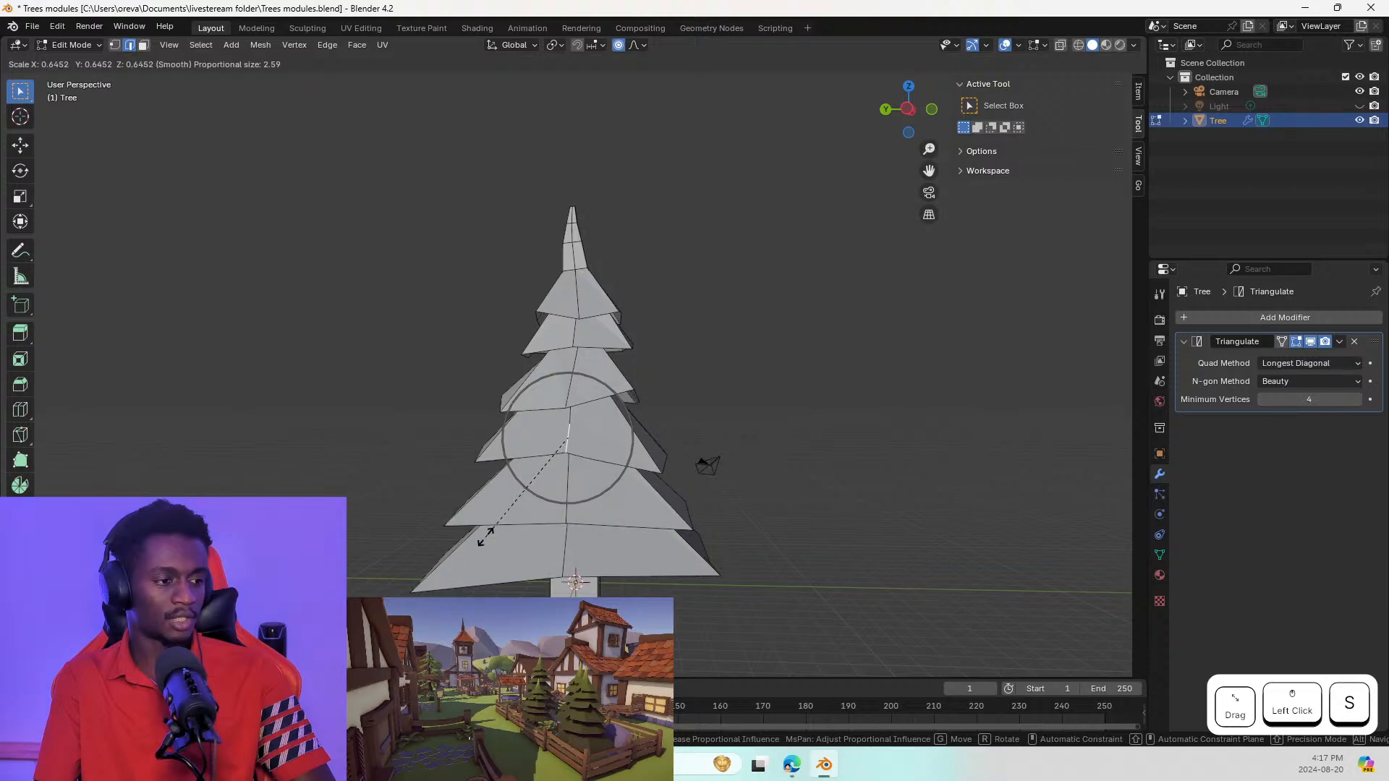
key("Escape")
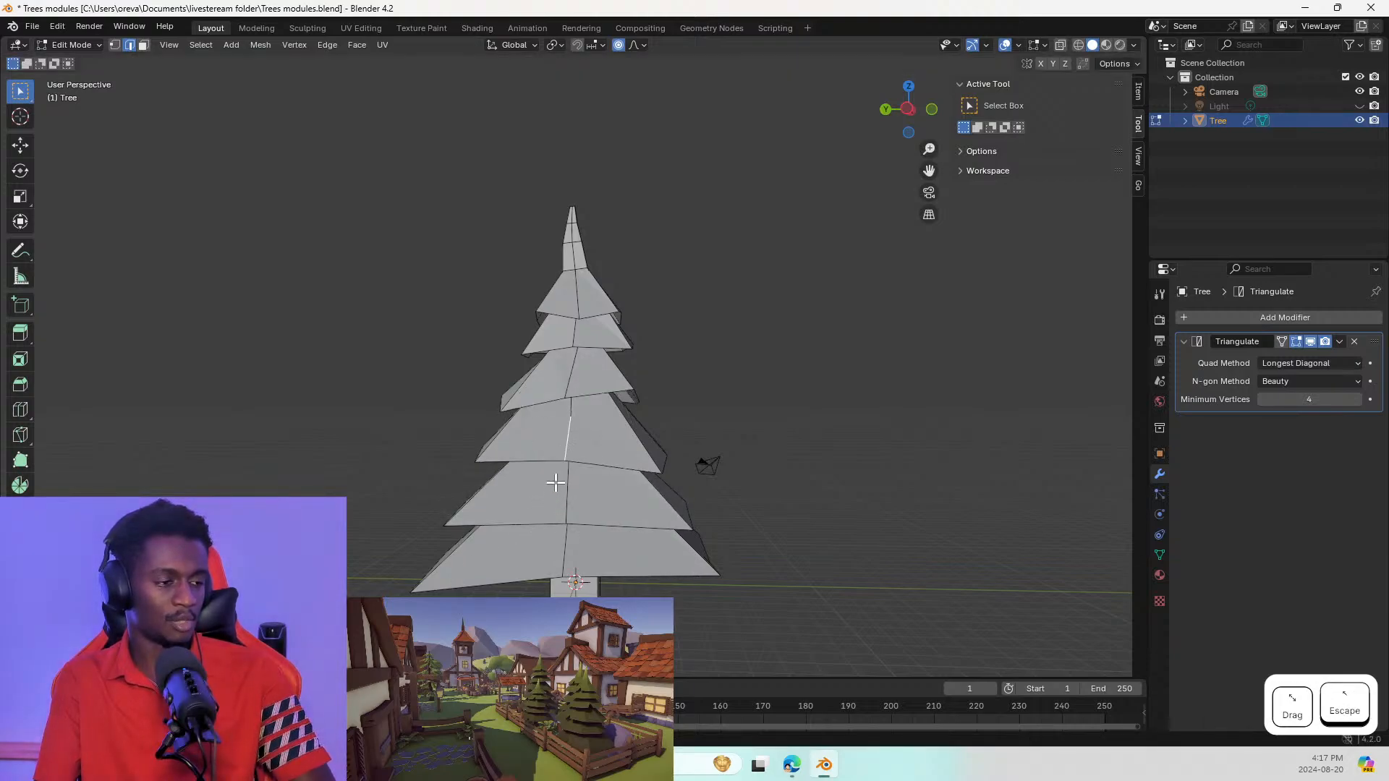
key("o")
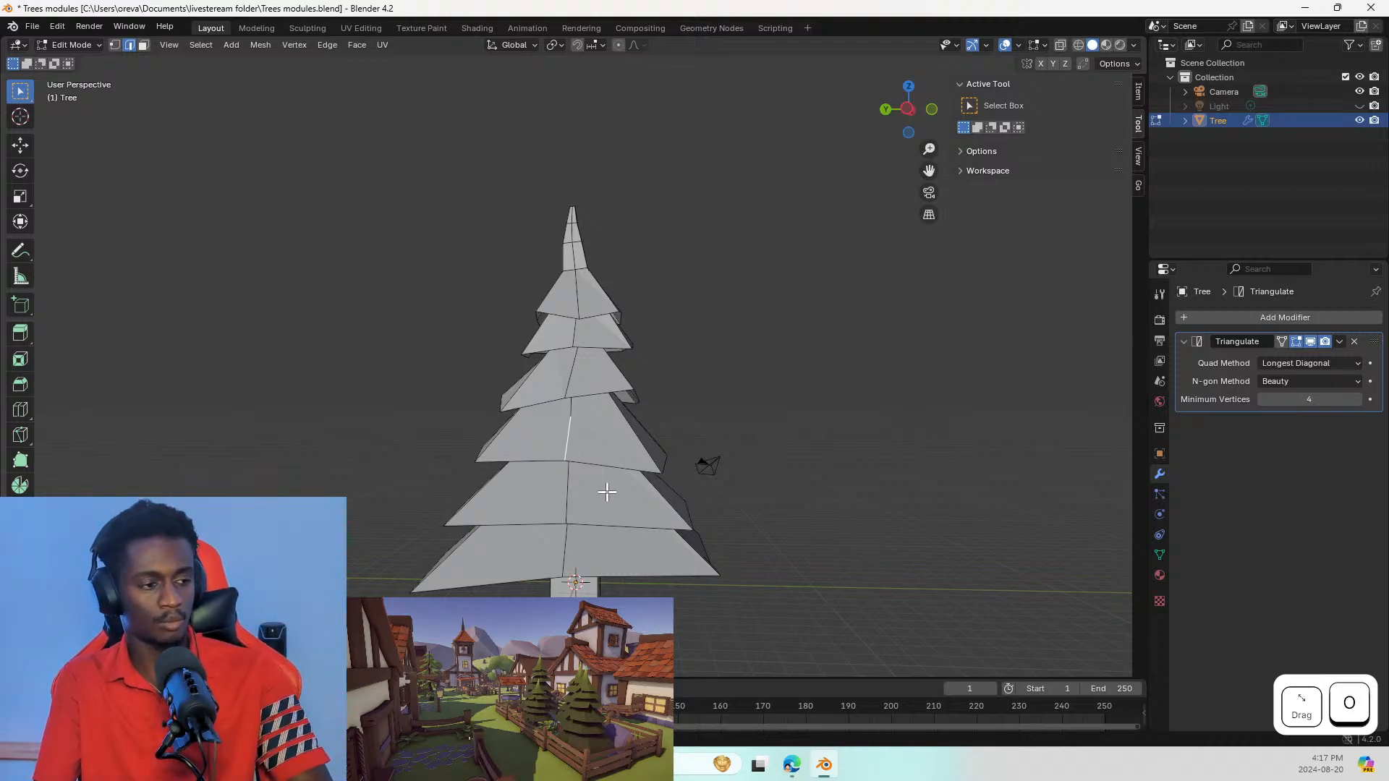
key("s")
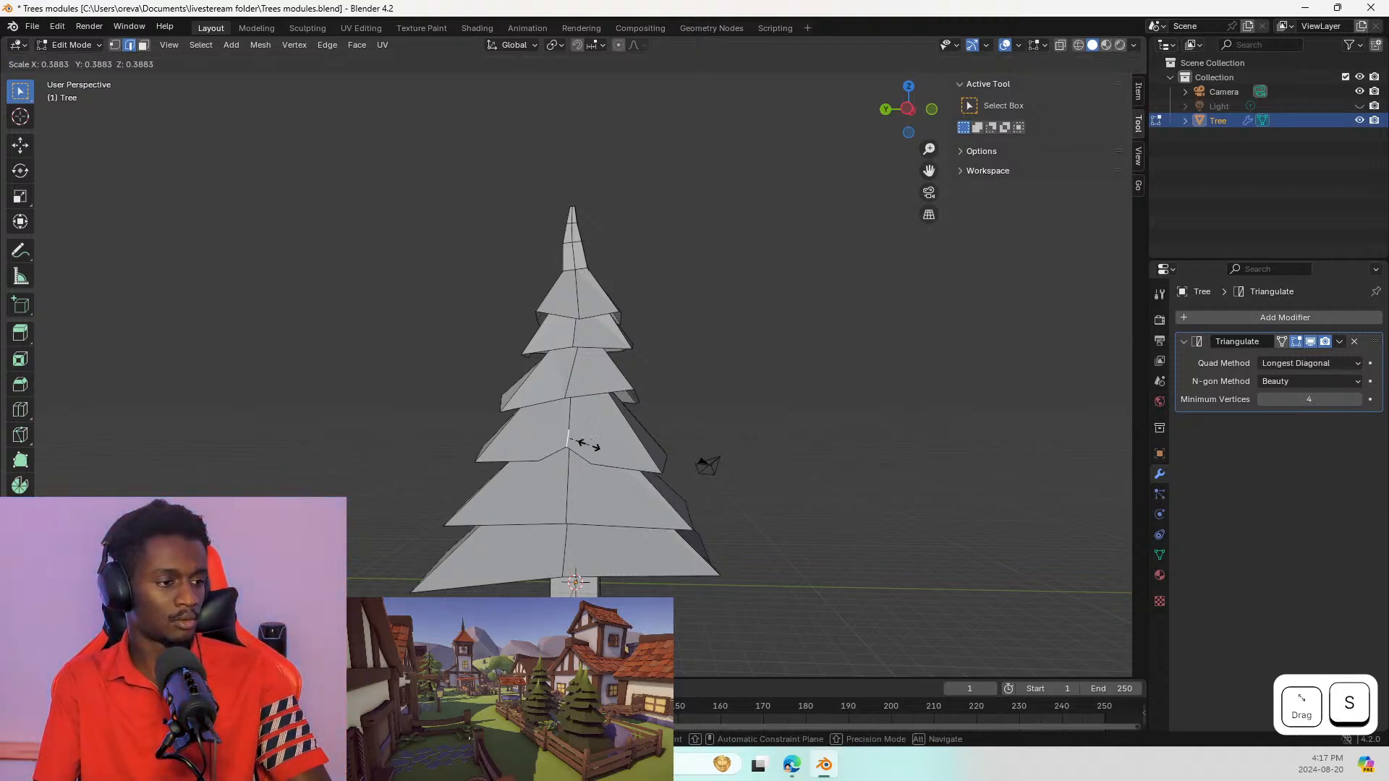
left_click(588, 444)
middle_click_drag(648, 472, 604, 439)
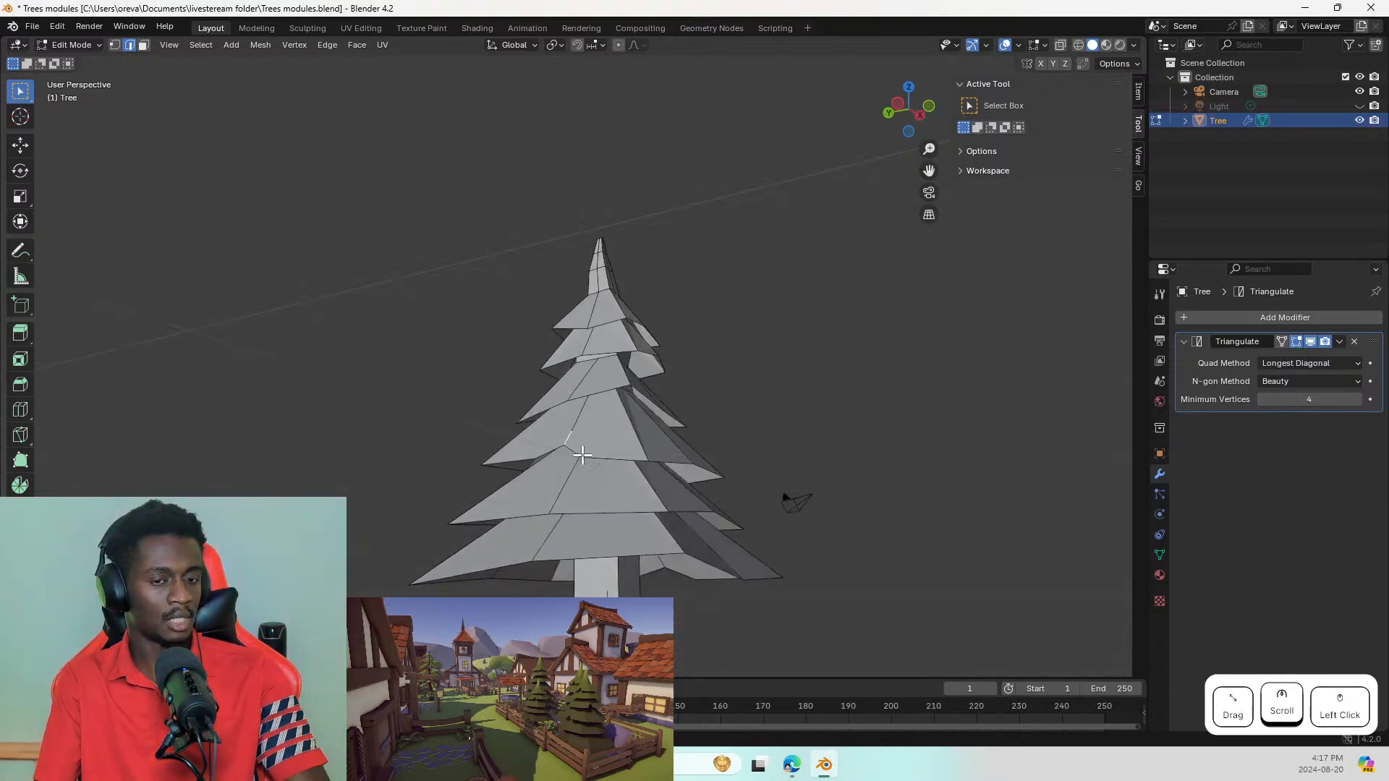
Step: Subdivide a lower-edge segment beside the ridge on the second branch tier from the bottom
middle_click_drag(641, 499, 747, 523)
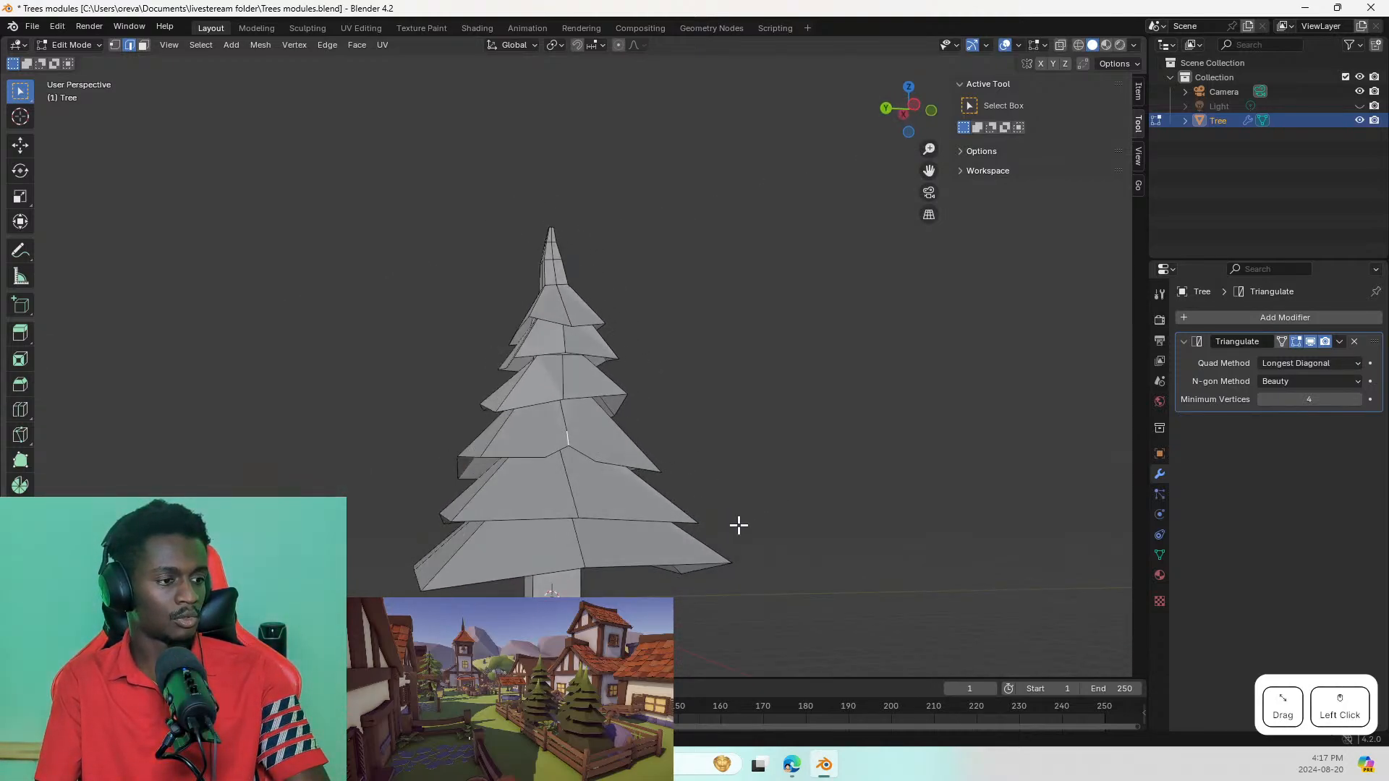
left_click(632, 521)
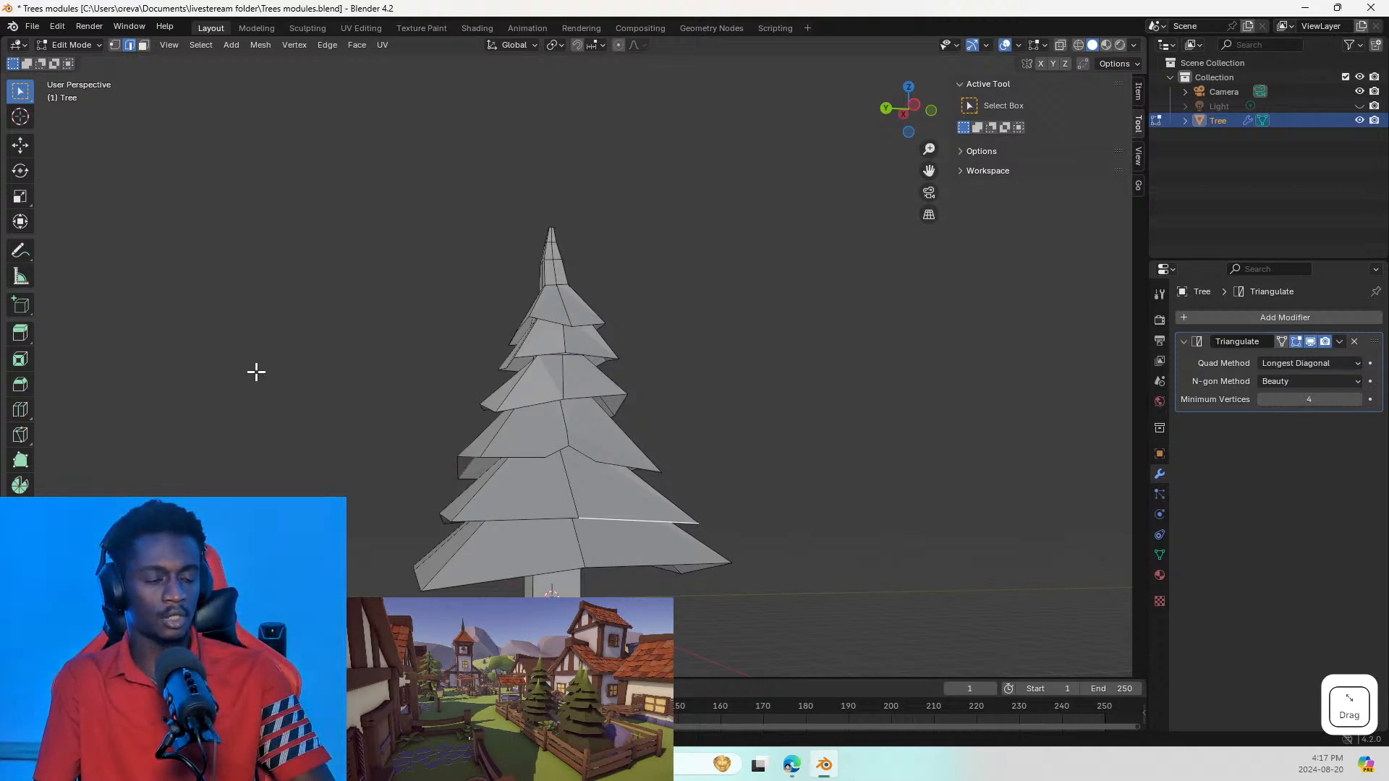
left_click(563, 525)
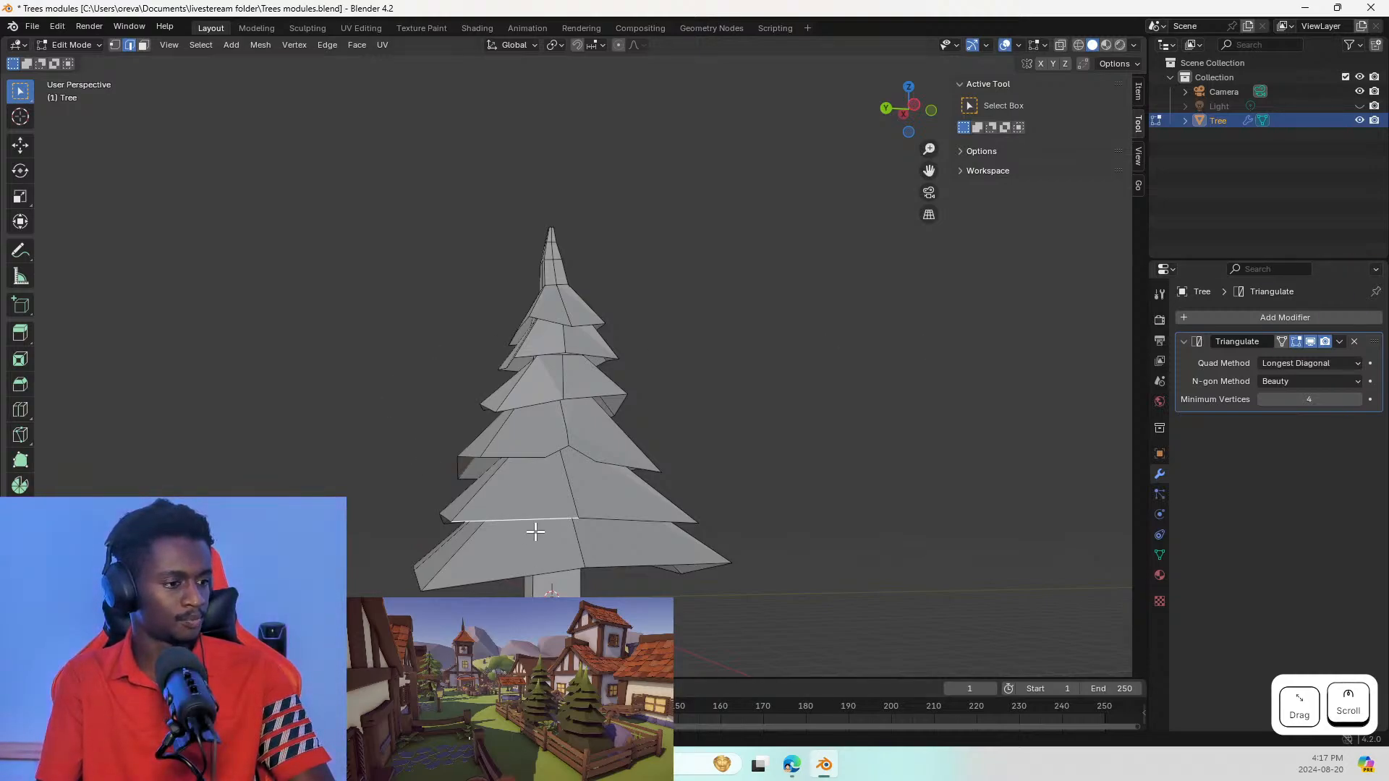
key("s")
key("Escape")
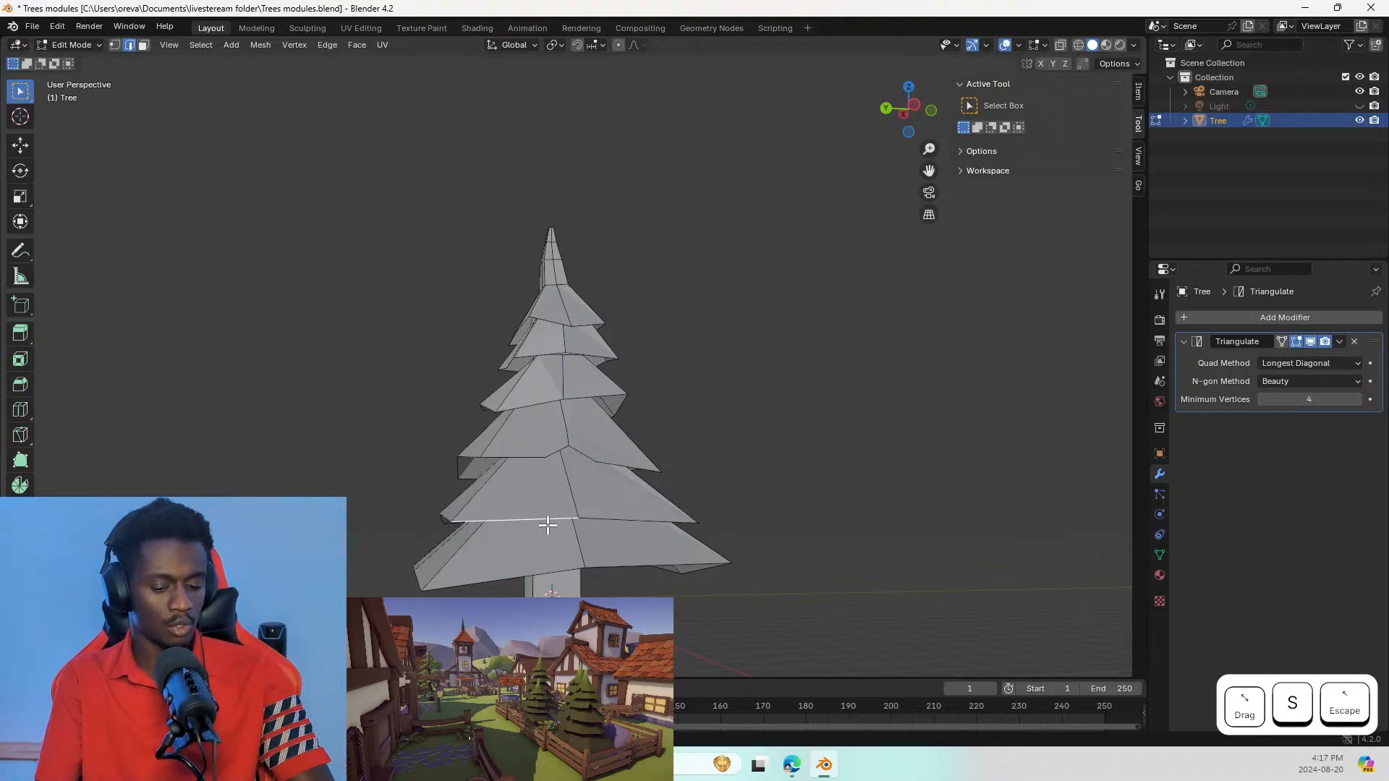
key("u")
key("Escape")
key("F1")
right_click(550, 521)
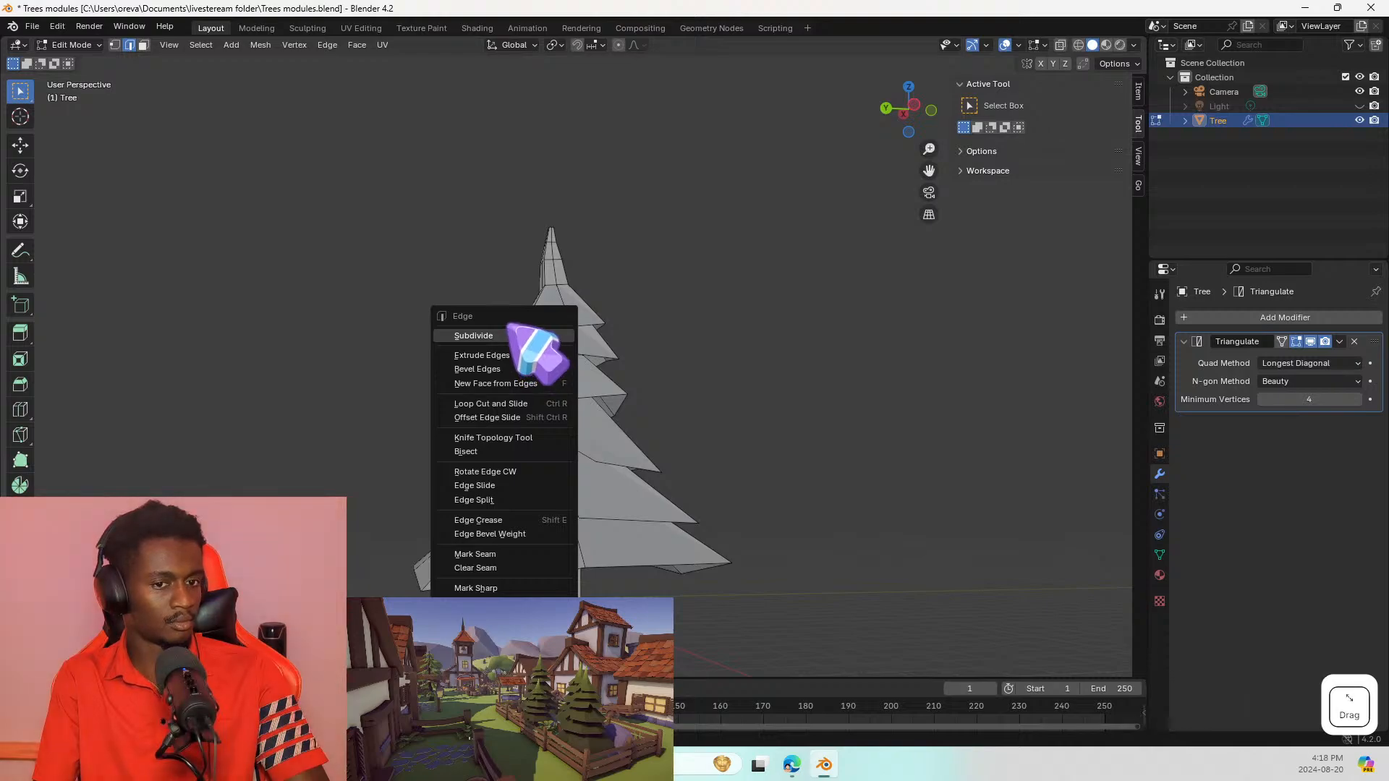
left_click(506, 336)
left_click(630, 520)
left_click(520, 517)
left_click(510, 518)
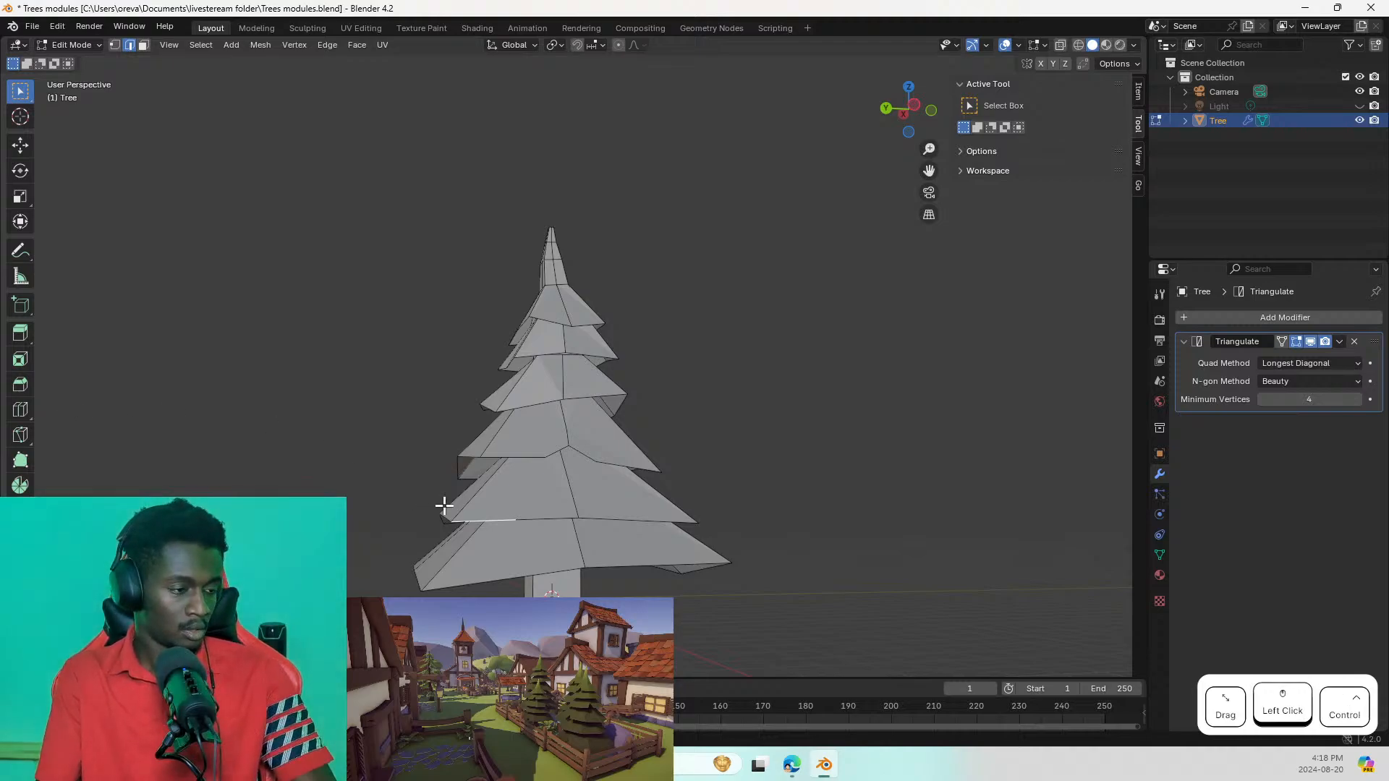
middle_click_drag(474, 511, 522, 559)
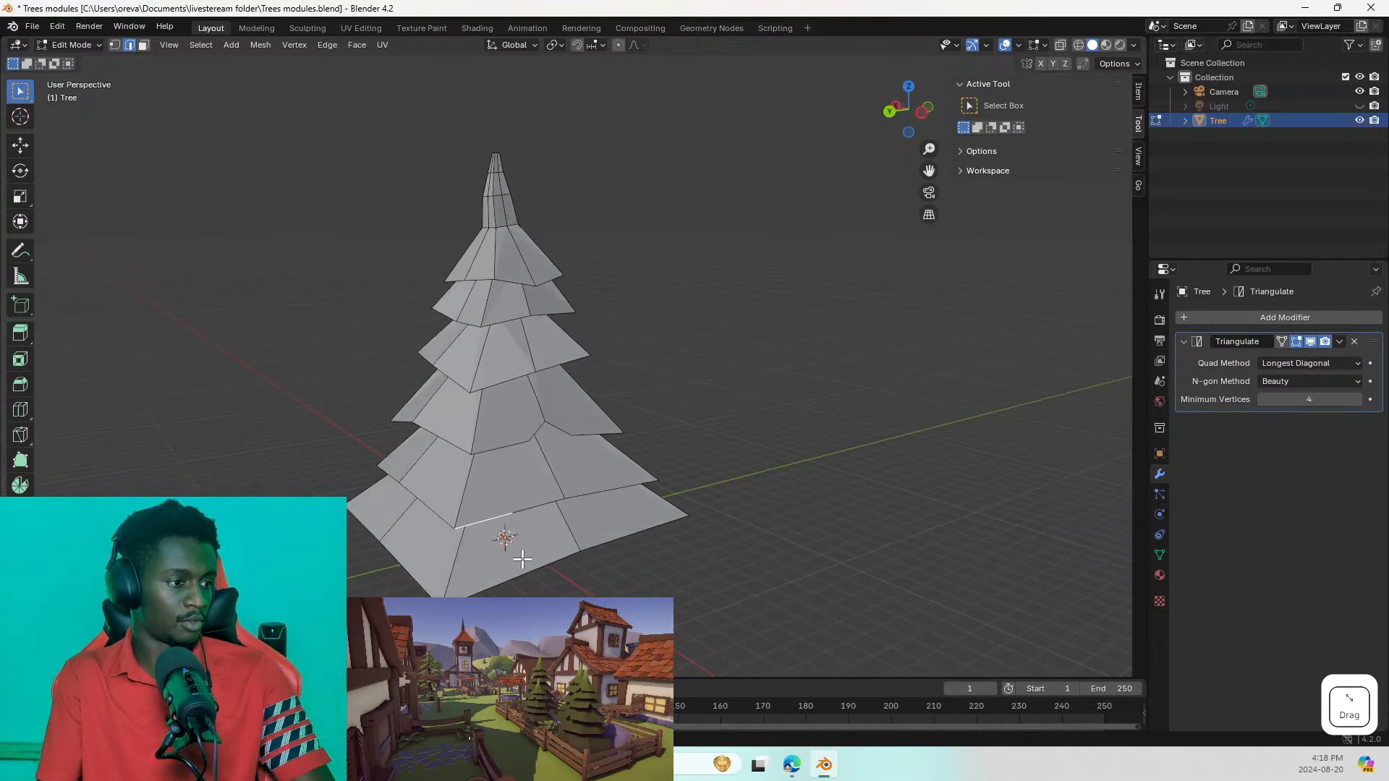
left_click(522, 559)
key("ctrl+z")
key("ctrl+z")
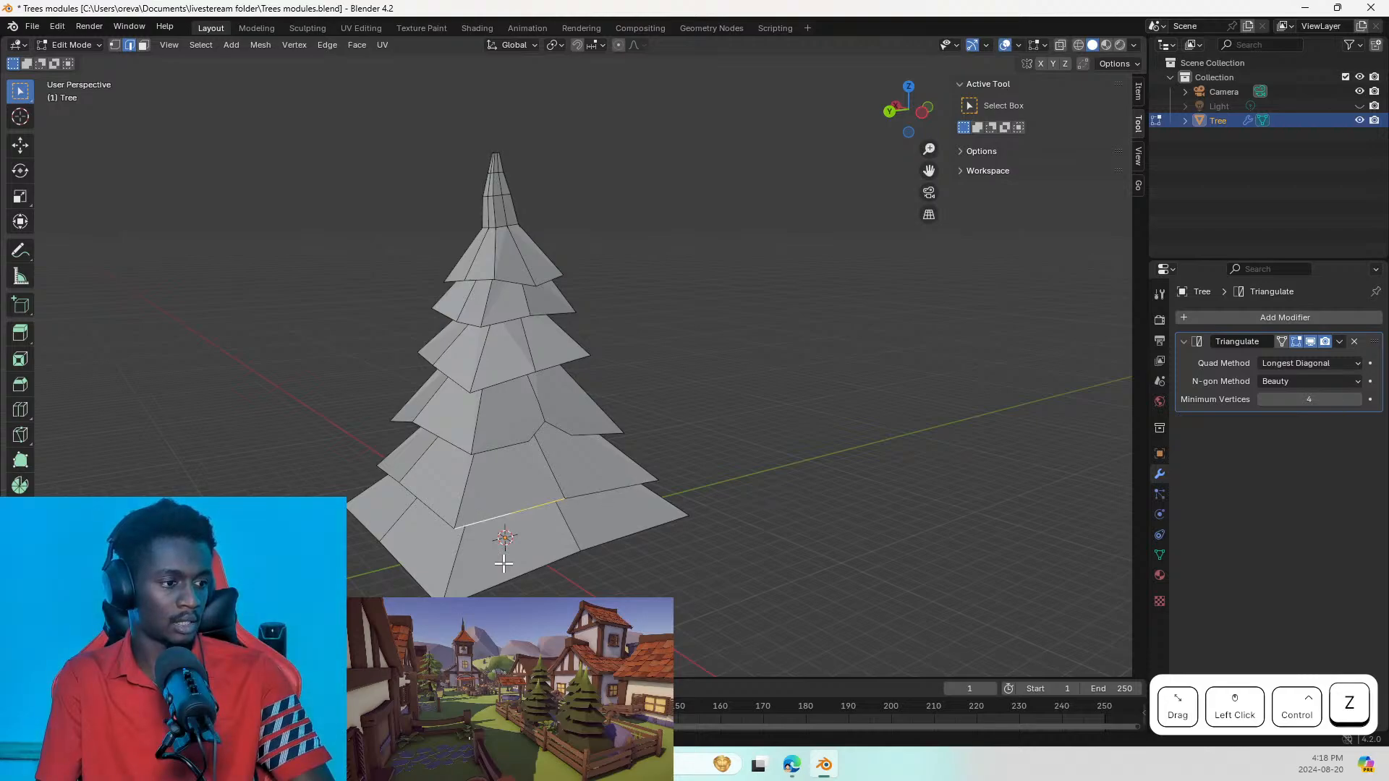
Step: Subdivide the ridge edge of the second tier from the bottom on another side of the tree
left_click(430, 506)
middle_click_drag(410, 463, 465, 480)
scroll(410, 468, "up", 3)
left_click(458, 446)
scroll(449, 436, "down", 6)
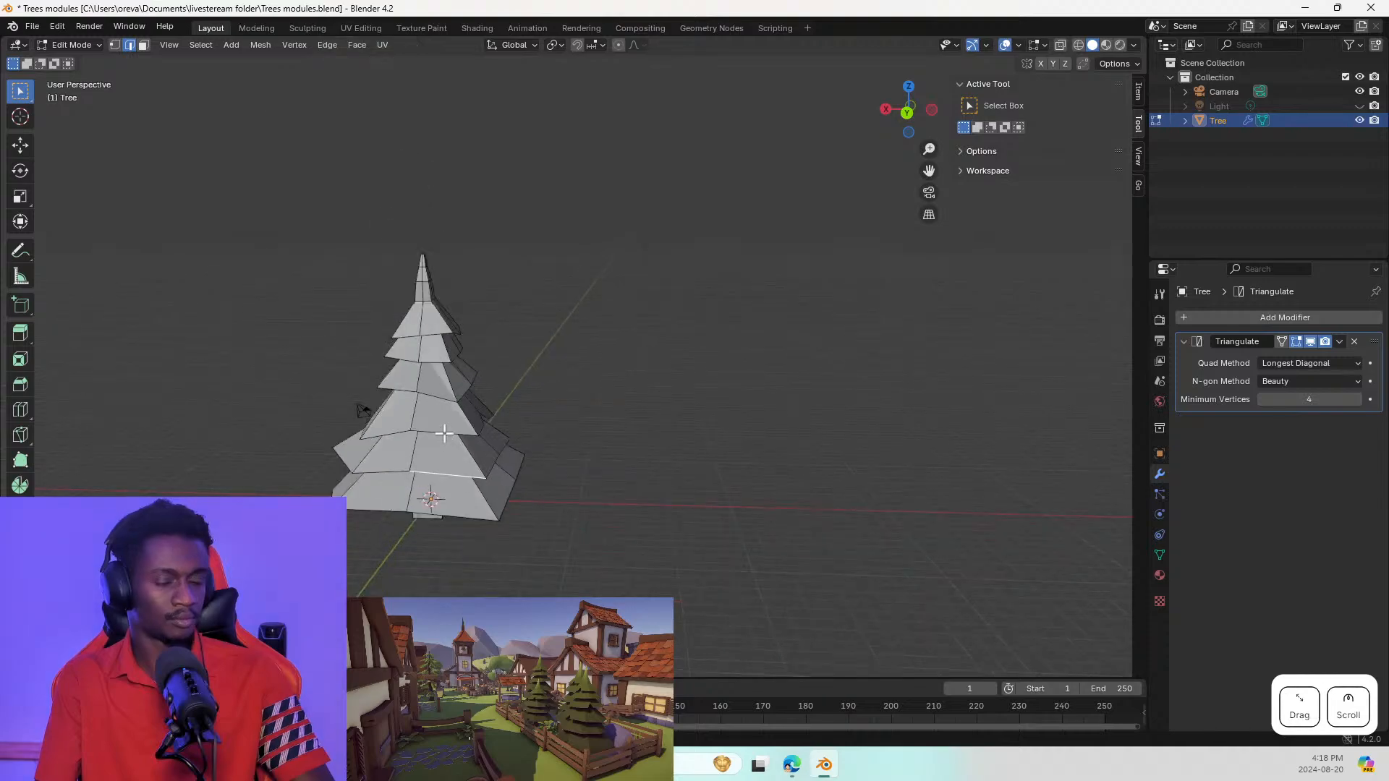
scroll(444, 433, "up", 3)
scroll(444, 433, "up", 3)
scroll(346, 490, "down", 3)
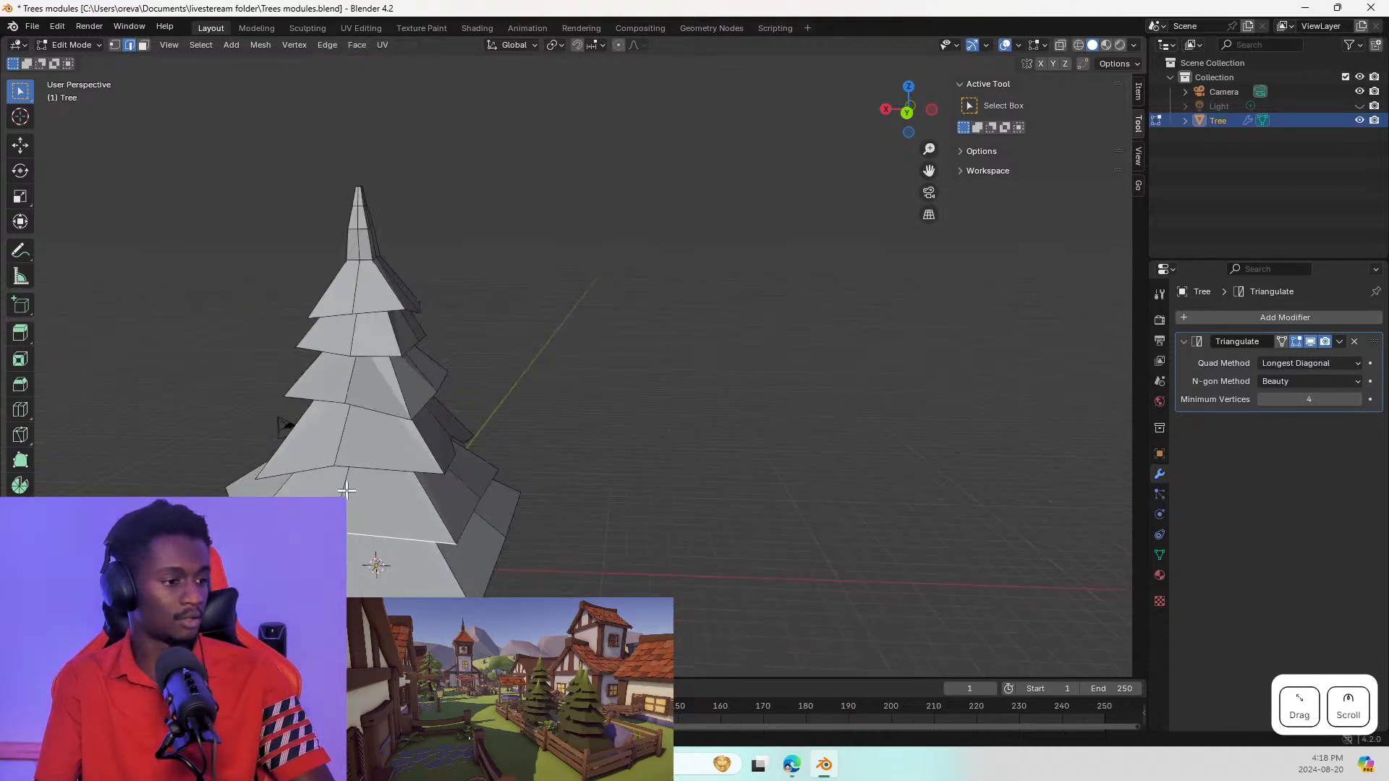
left_click(351, 538)
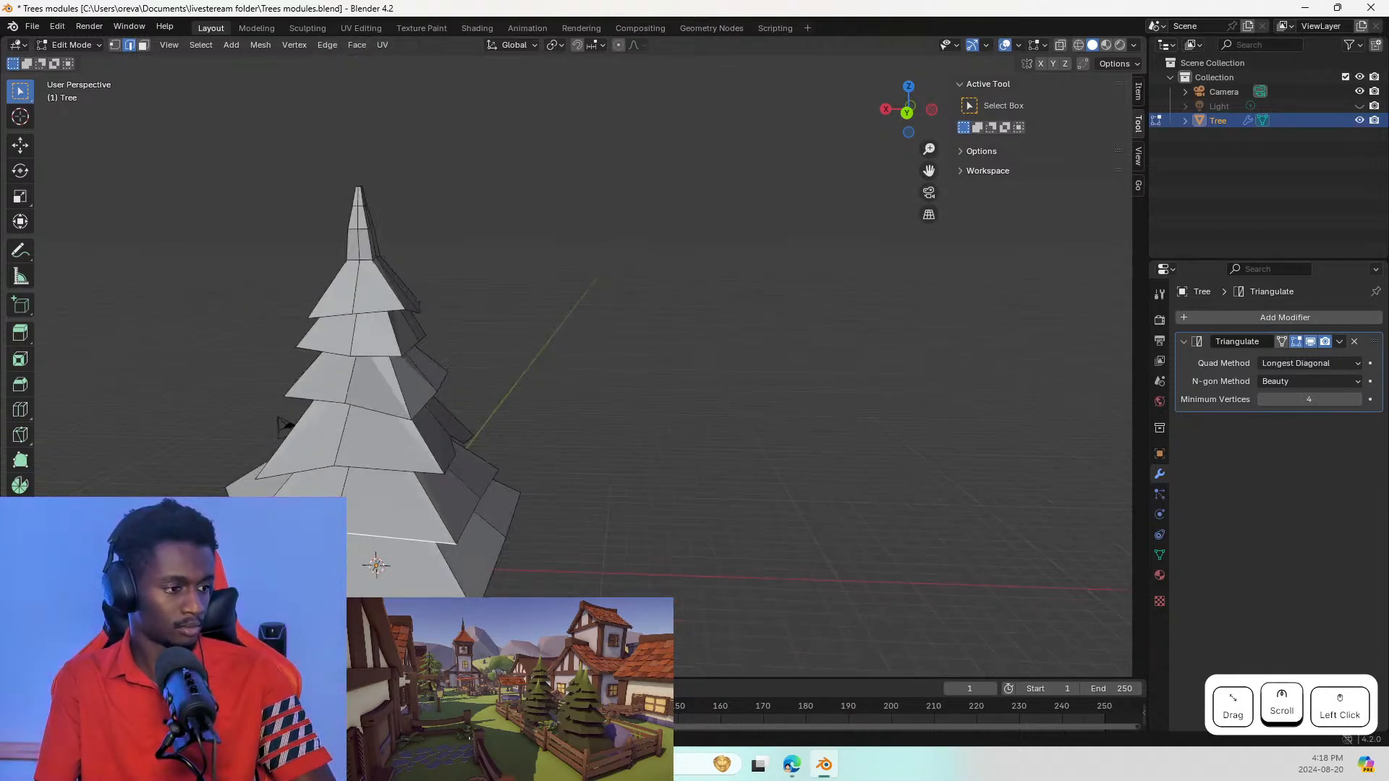
left_click(350, 522, "shift")
left_click(346, 496)
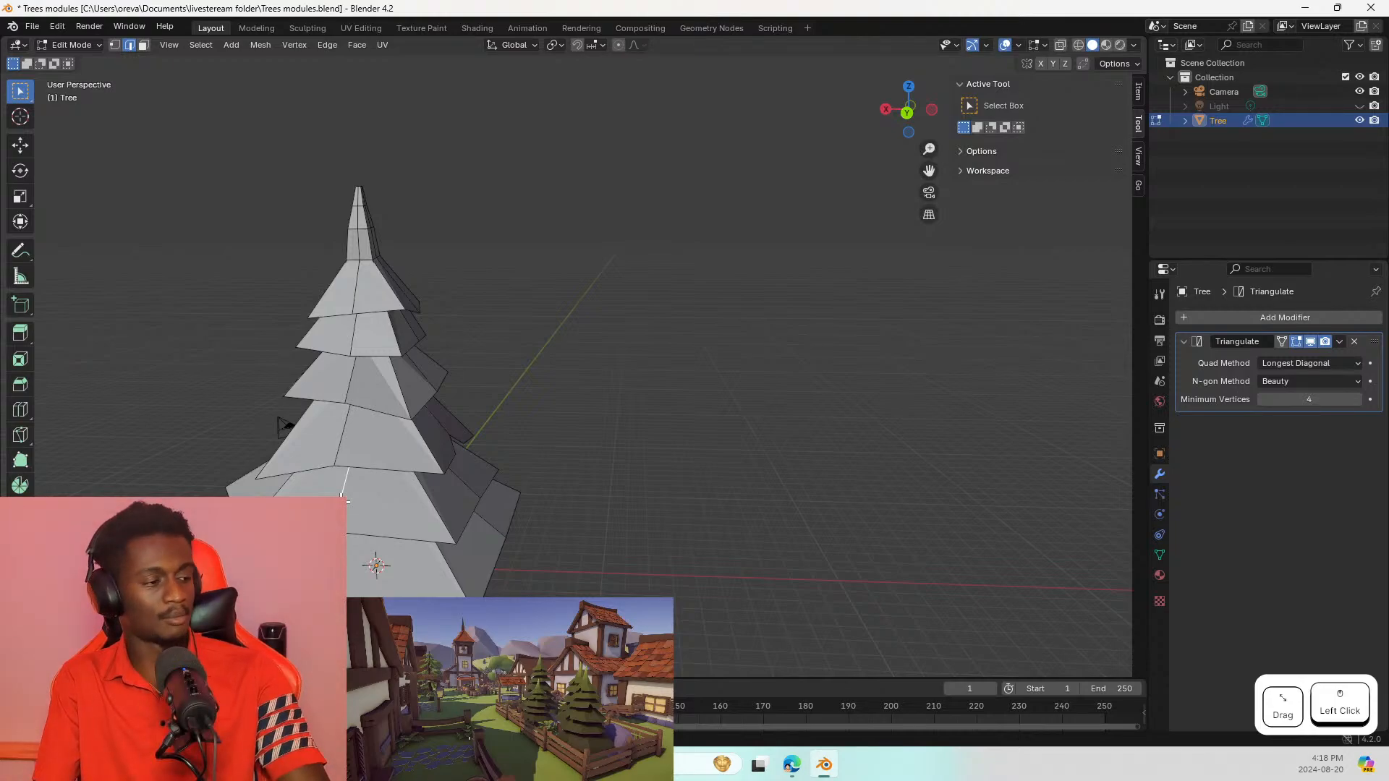
right_click(362, 445)
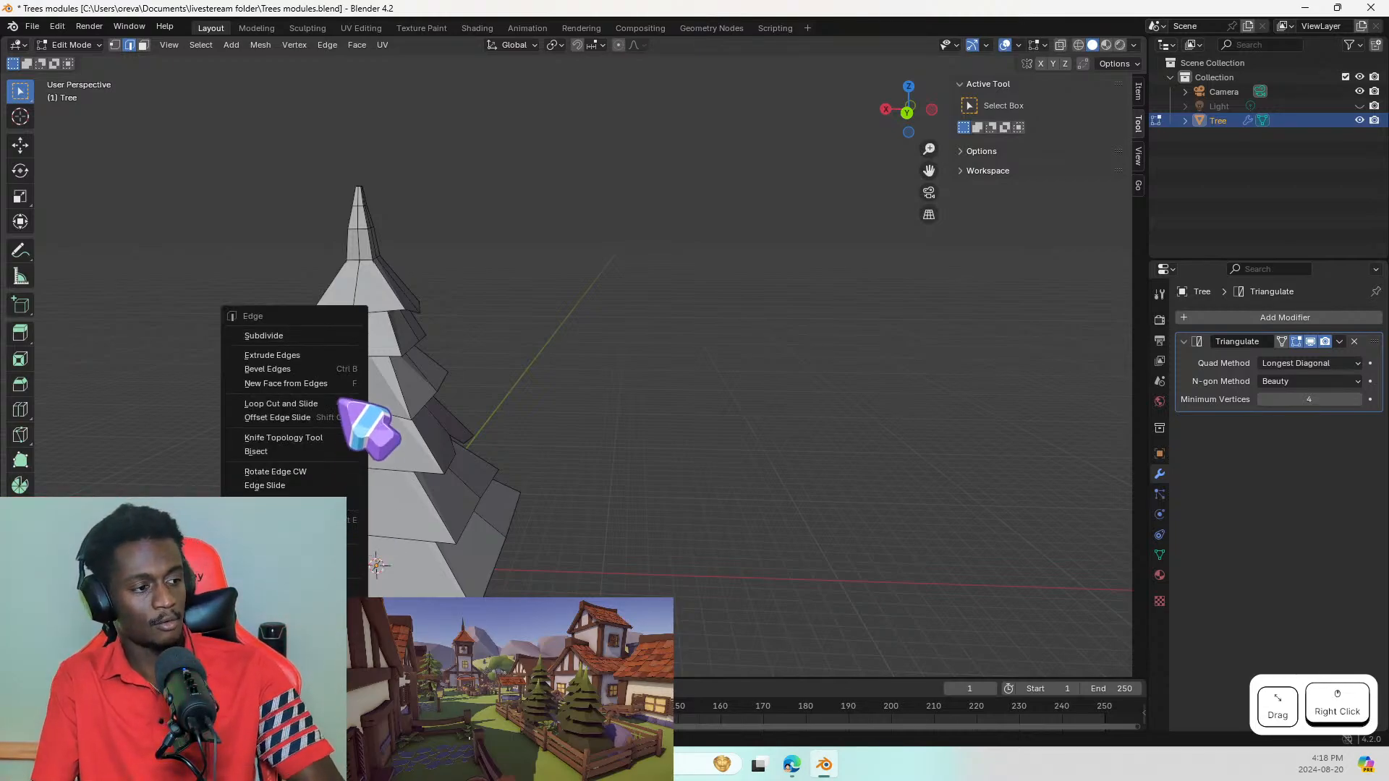
left_click(359, 363)
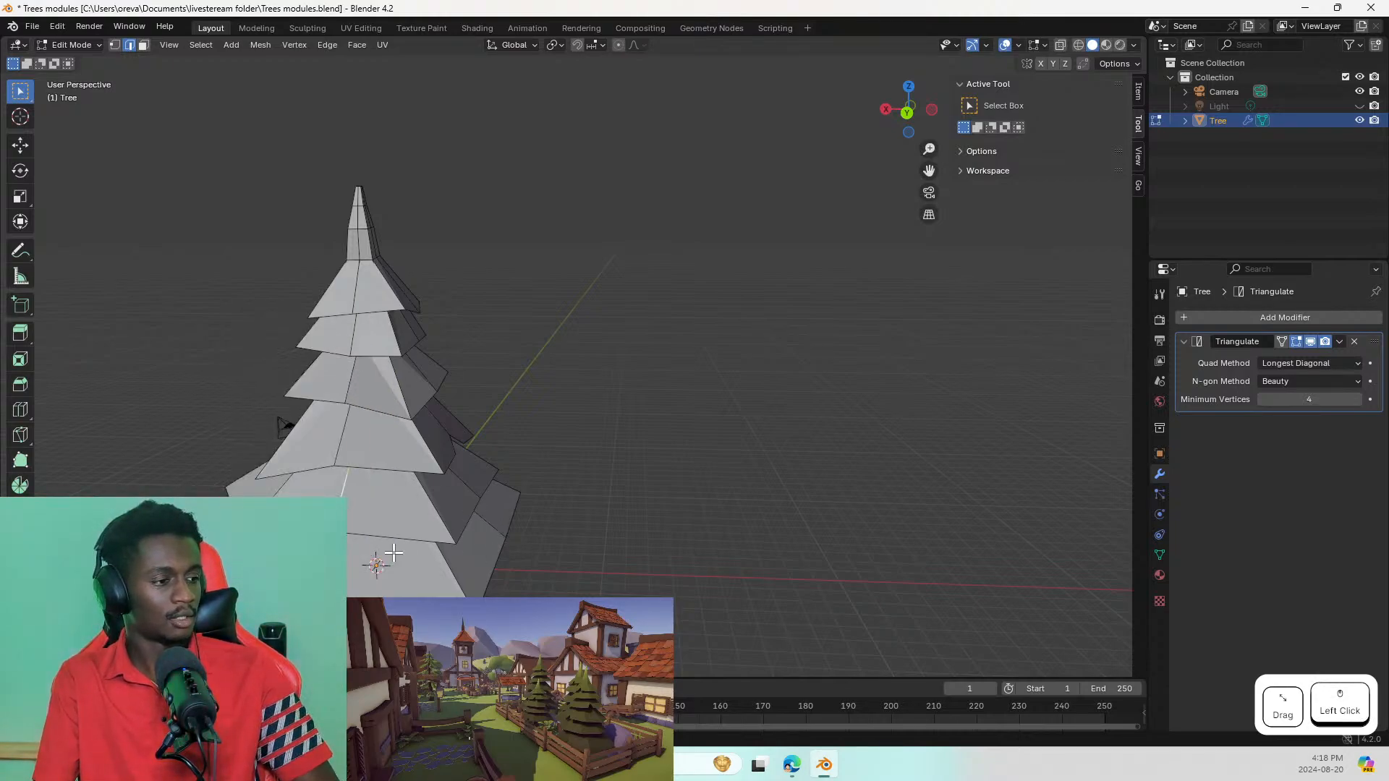
Step: Subdivide the two lower-edge segments of the second tier that meet at this ridge
middle_click_drag(311, 439, 348, 422, "shift")
left_click(497, 429)
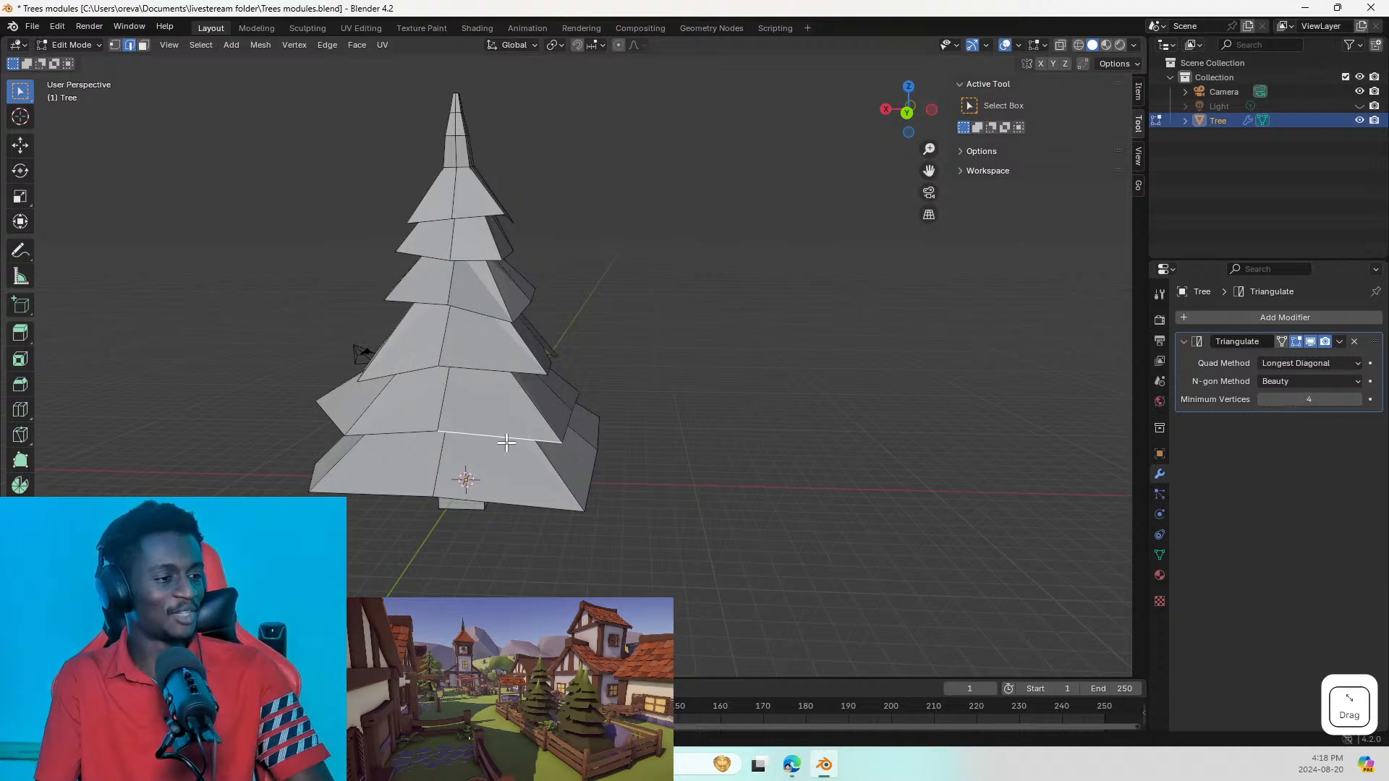
middle_click_drag(507, 422, 496, 432, "shift")
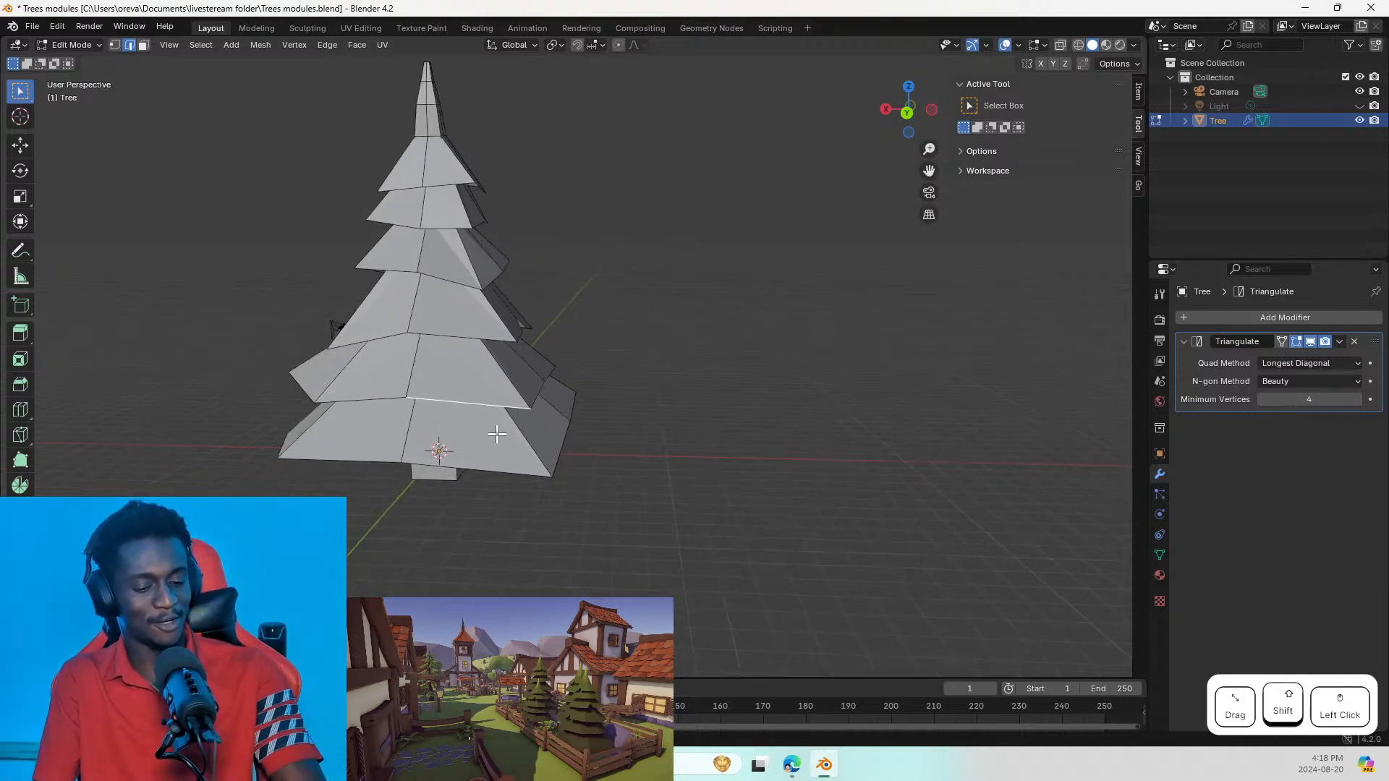
right_click(497, 433)
left_click(476, 387)
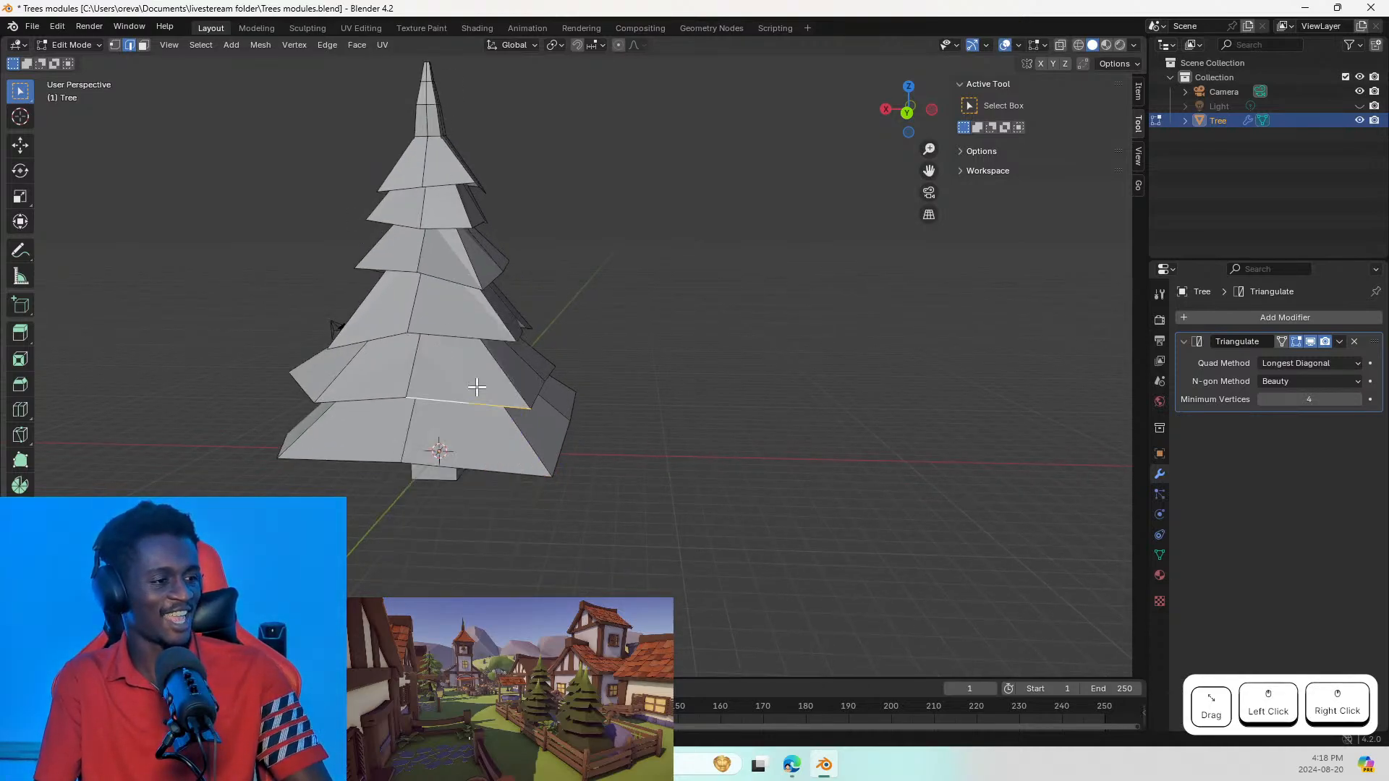
right_click(351, 396)
key("Escape")
middle_click_drag(430, 420, 405, 396)
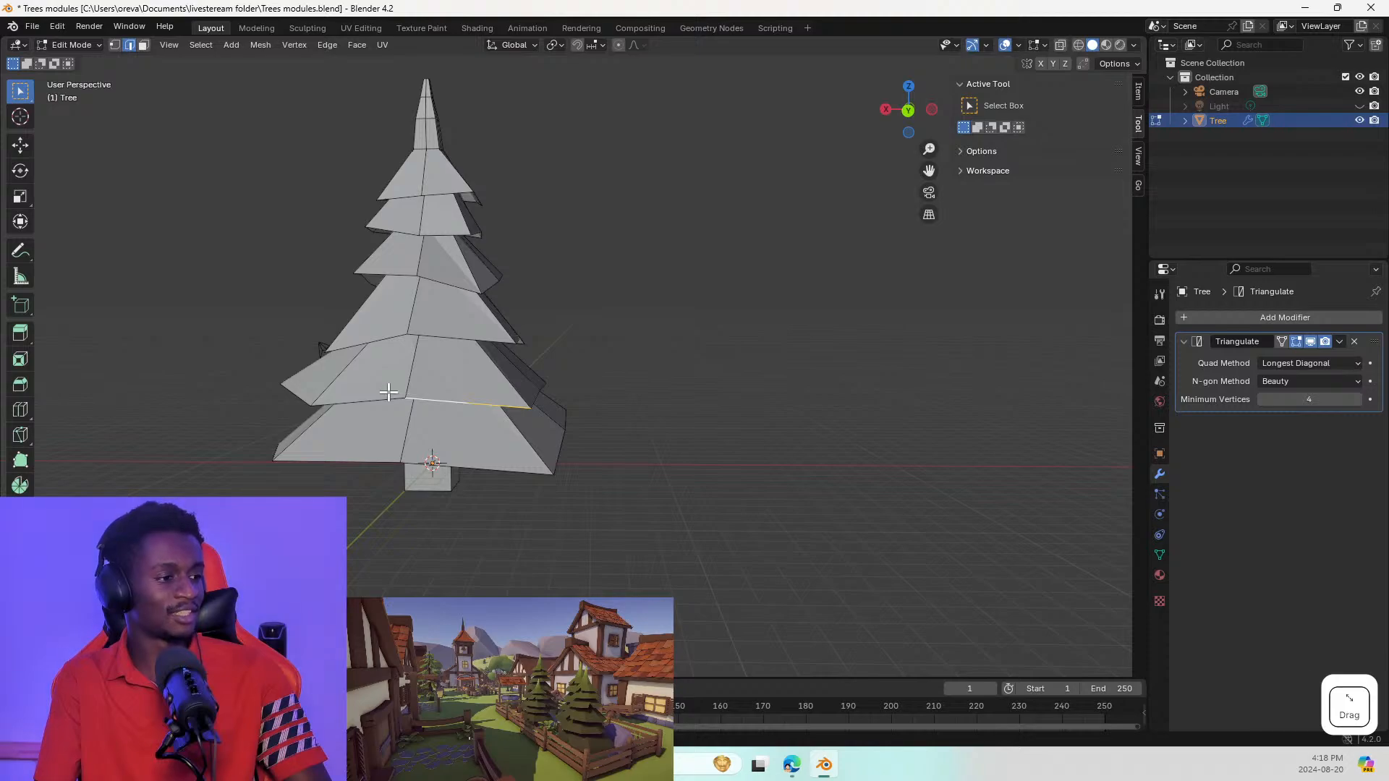
right_click(384, 404)
key("Escape")
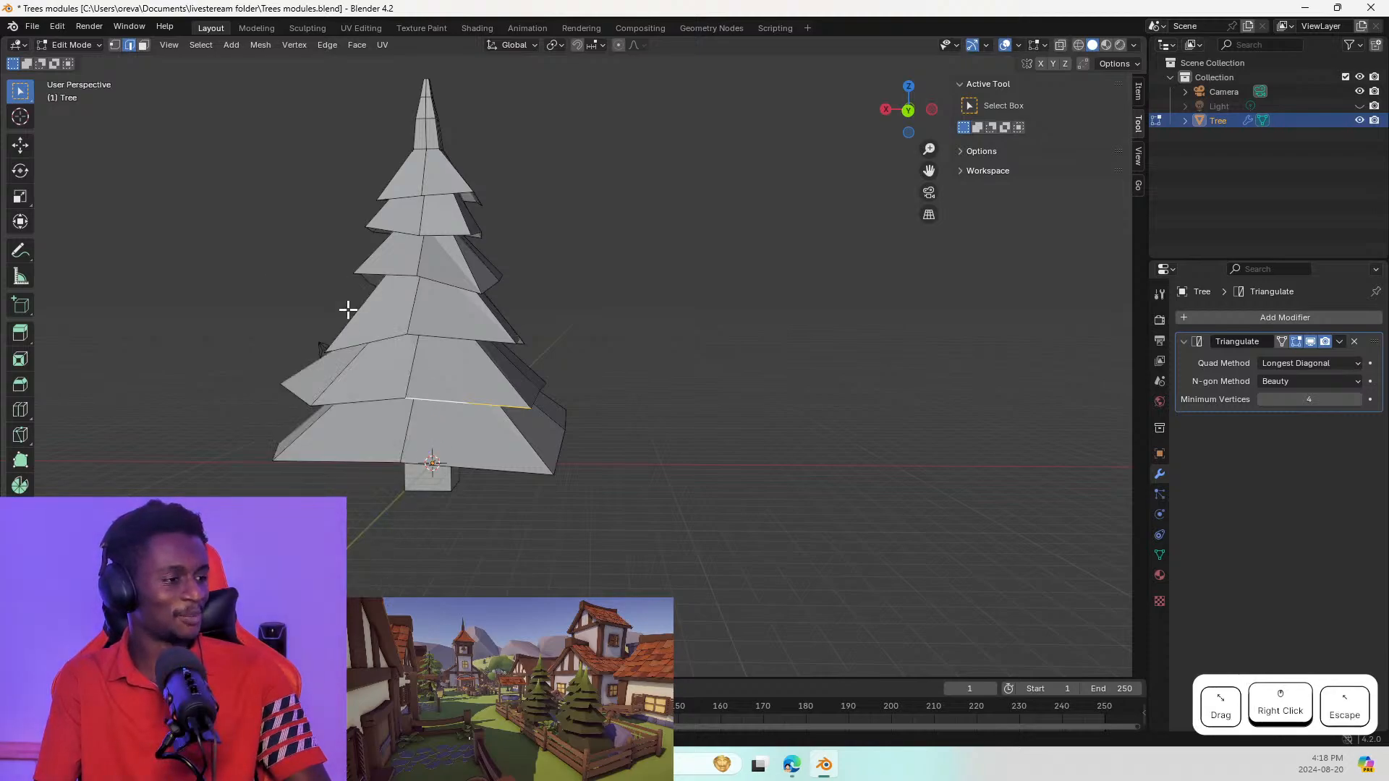
left_click(367, 403)
right_click(369, 403)
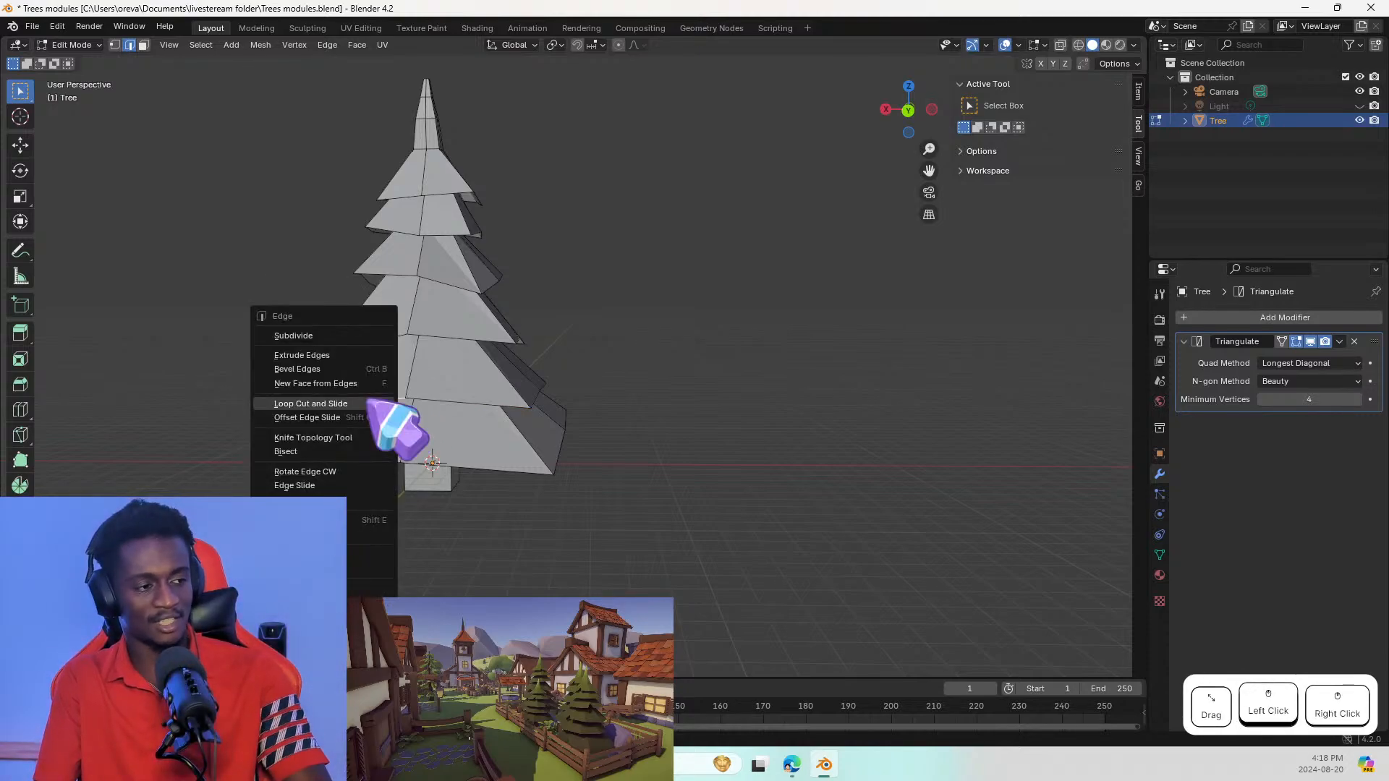
left_click(354, 355)
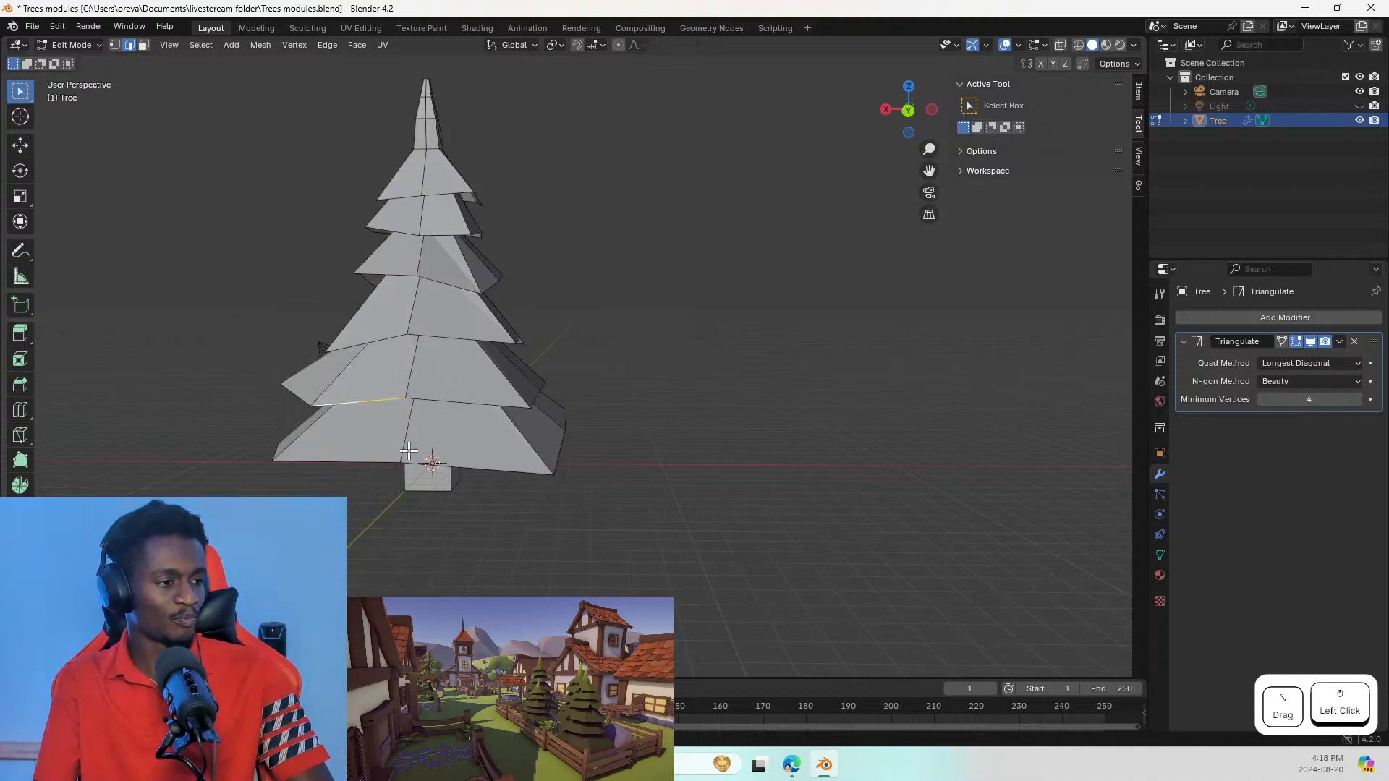
Step: Scale down the second tier's inner lower-edge half on one side of the ridge and scale up the outer half on the other side
left_click(445, 406)
left_click(394, 403)
left_click(408, 385, "shift")
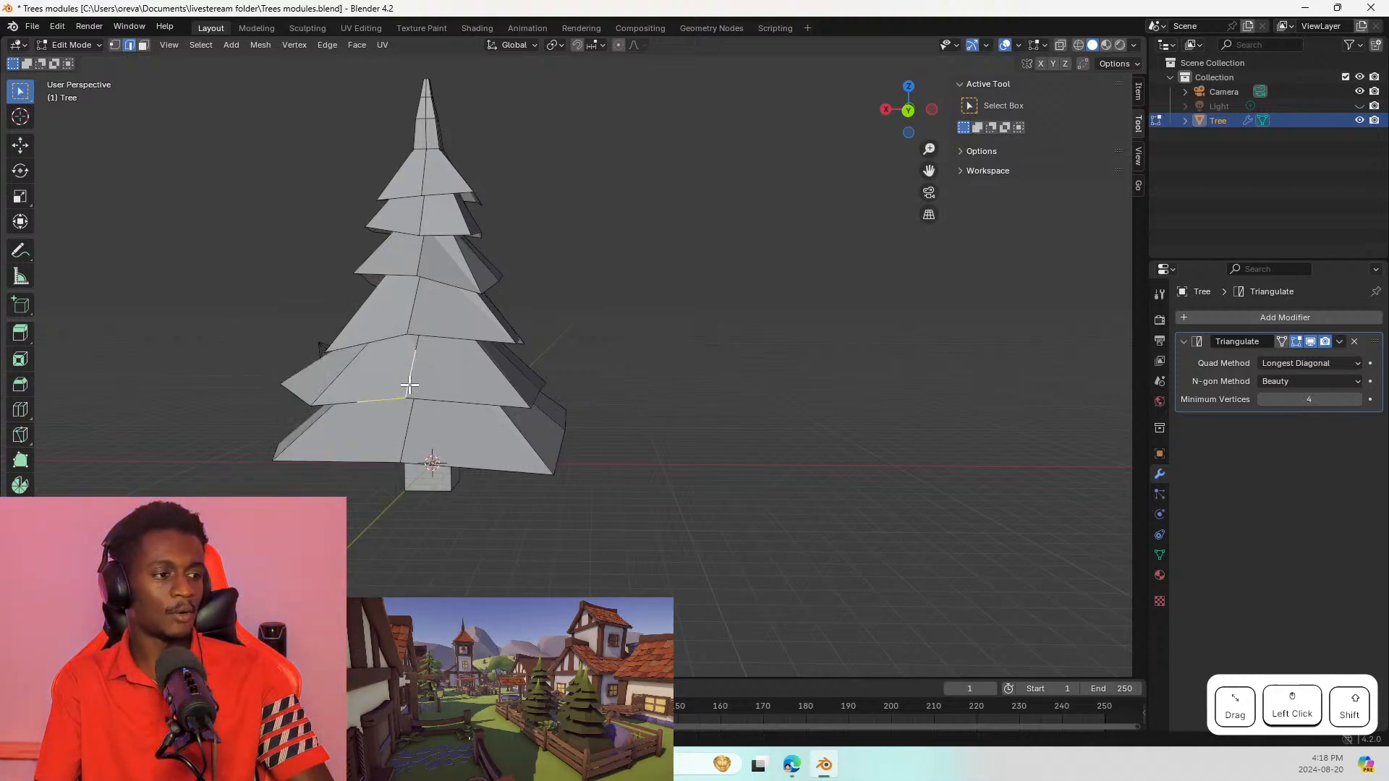
left_click(448, 402)
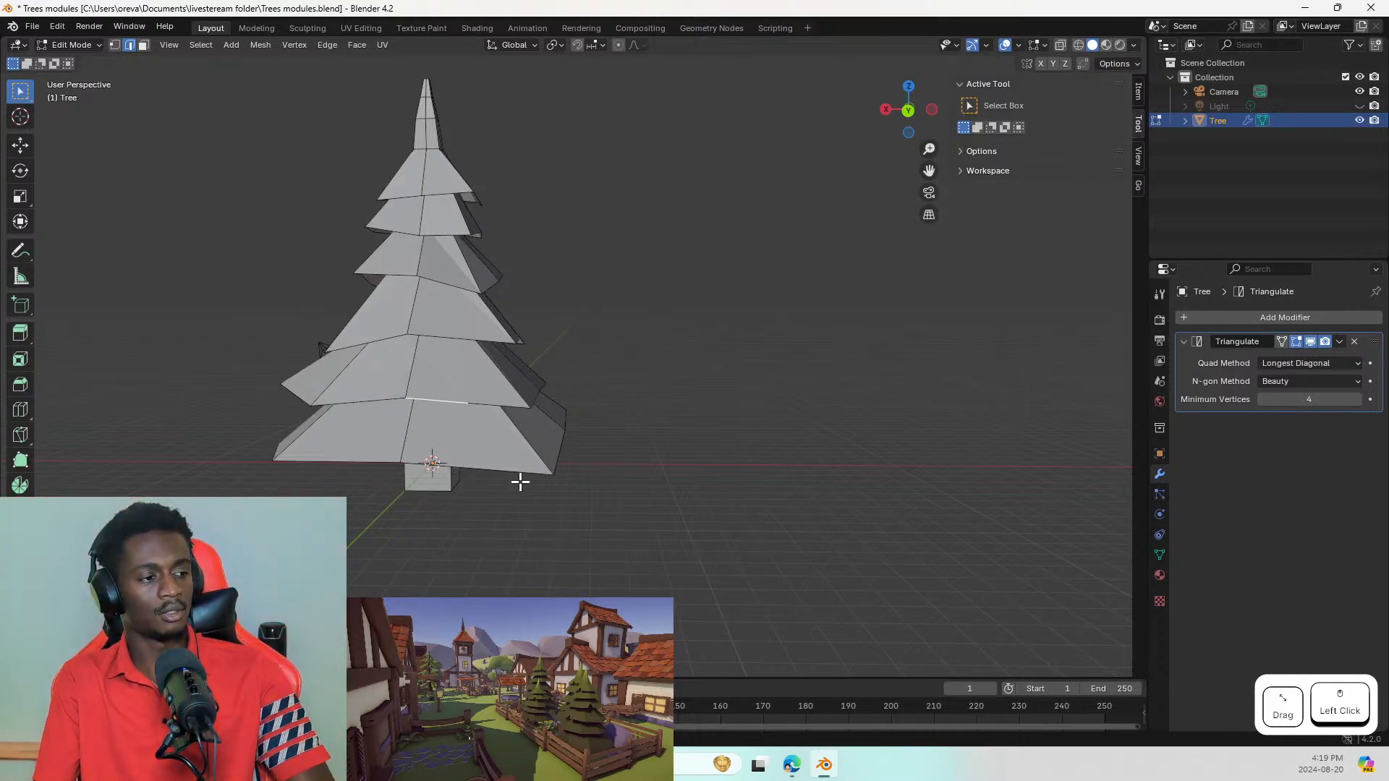
key("s")
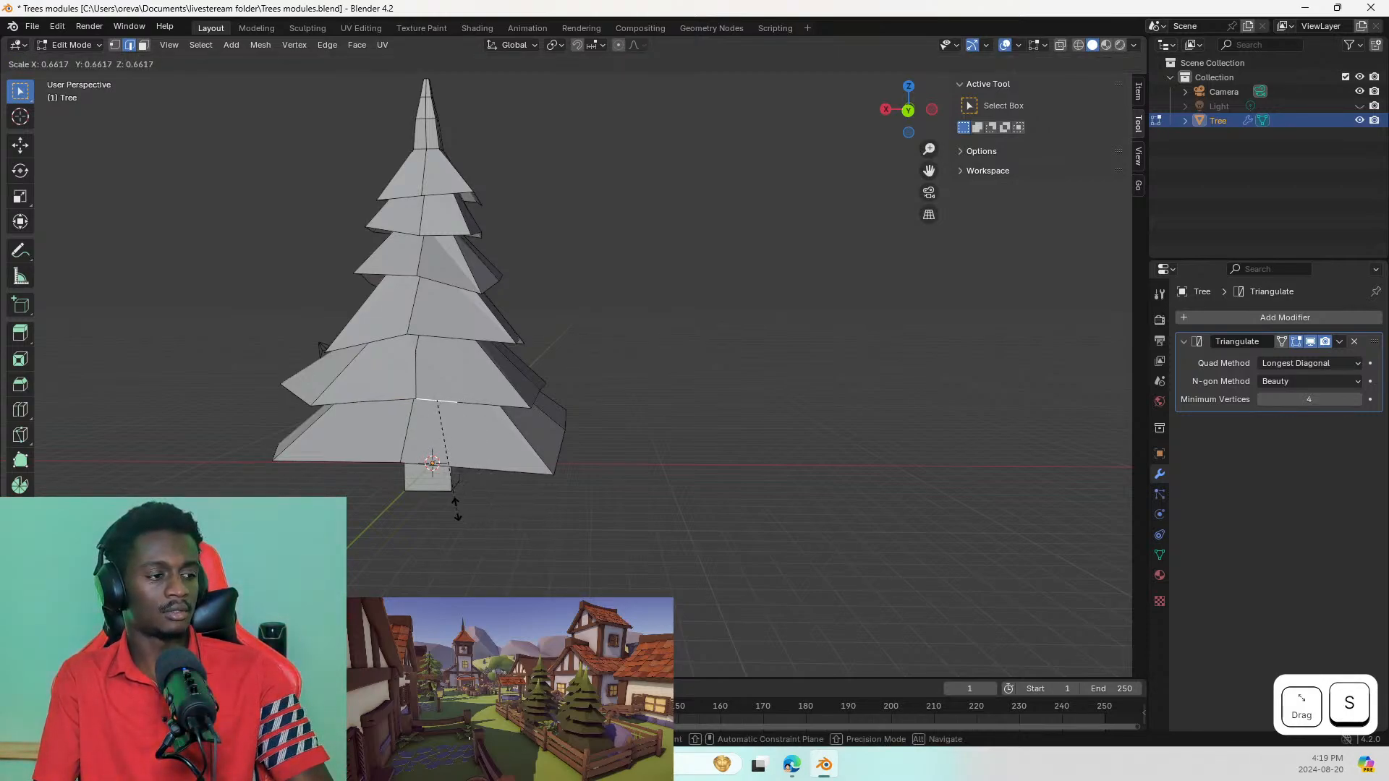
left_click(443, 498)
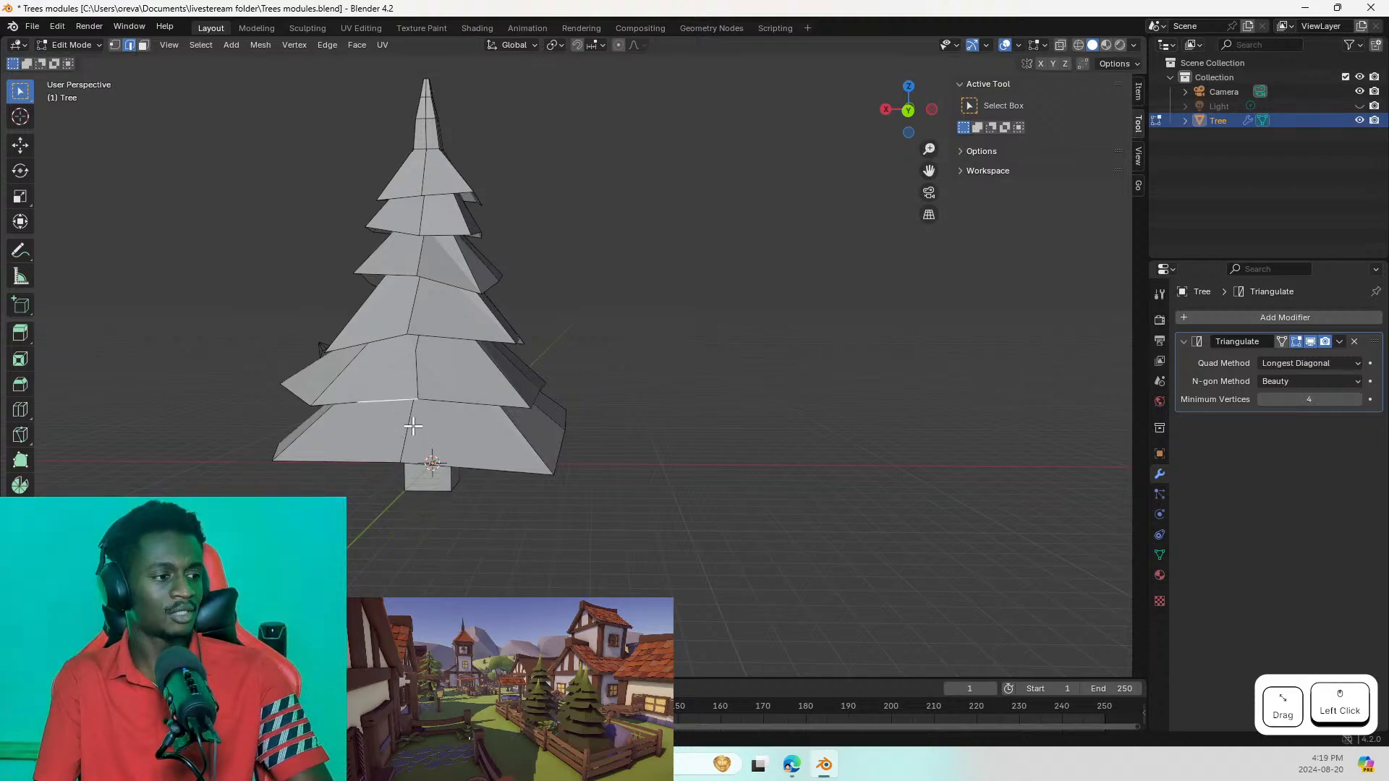
left_click(339, 403)
key("s")
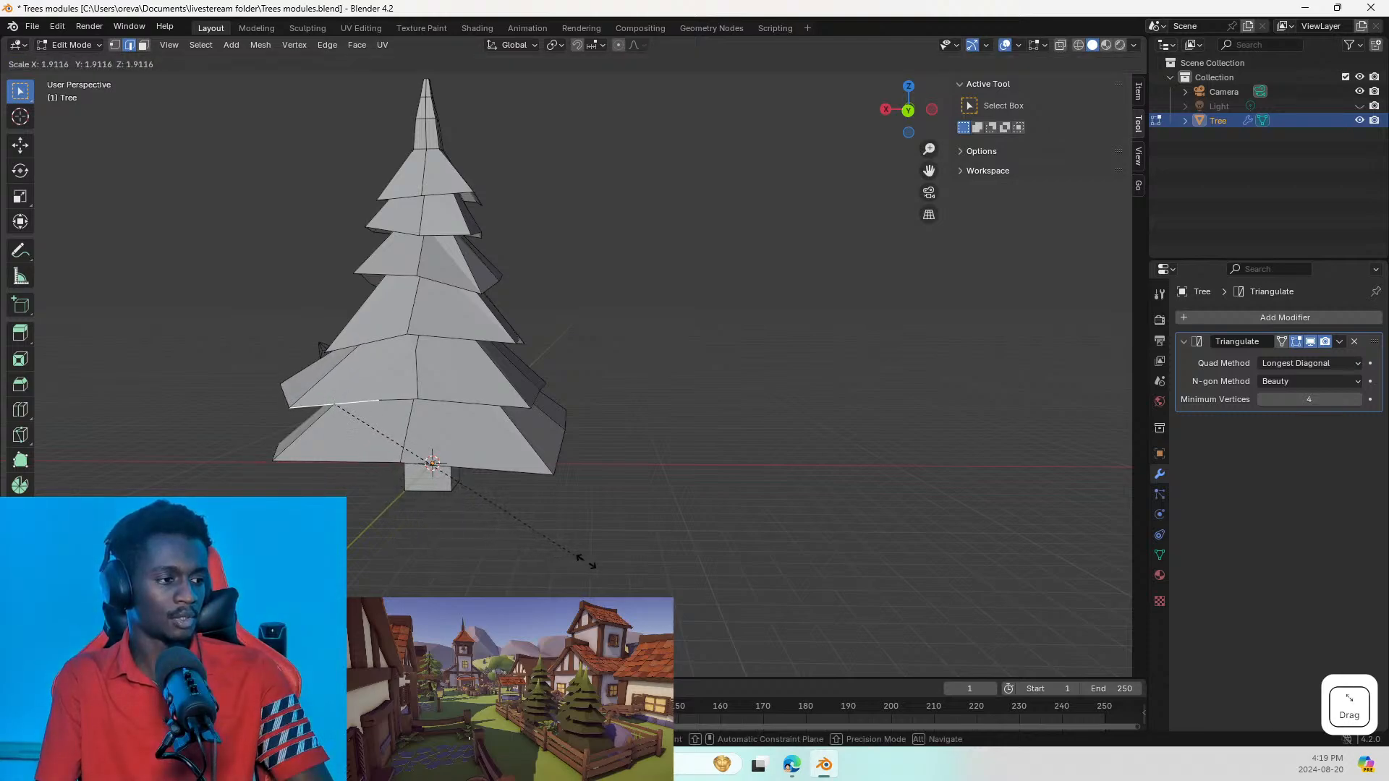
left_click(629, 552)
Step: Move the second tier's inner lower-edge half beside the enlarged segment about 0.7 m toward the ridge, and reposition that outer segment
left_click(405, 394)
key("g")
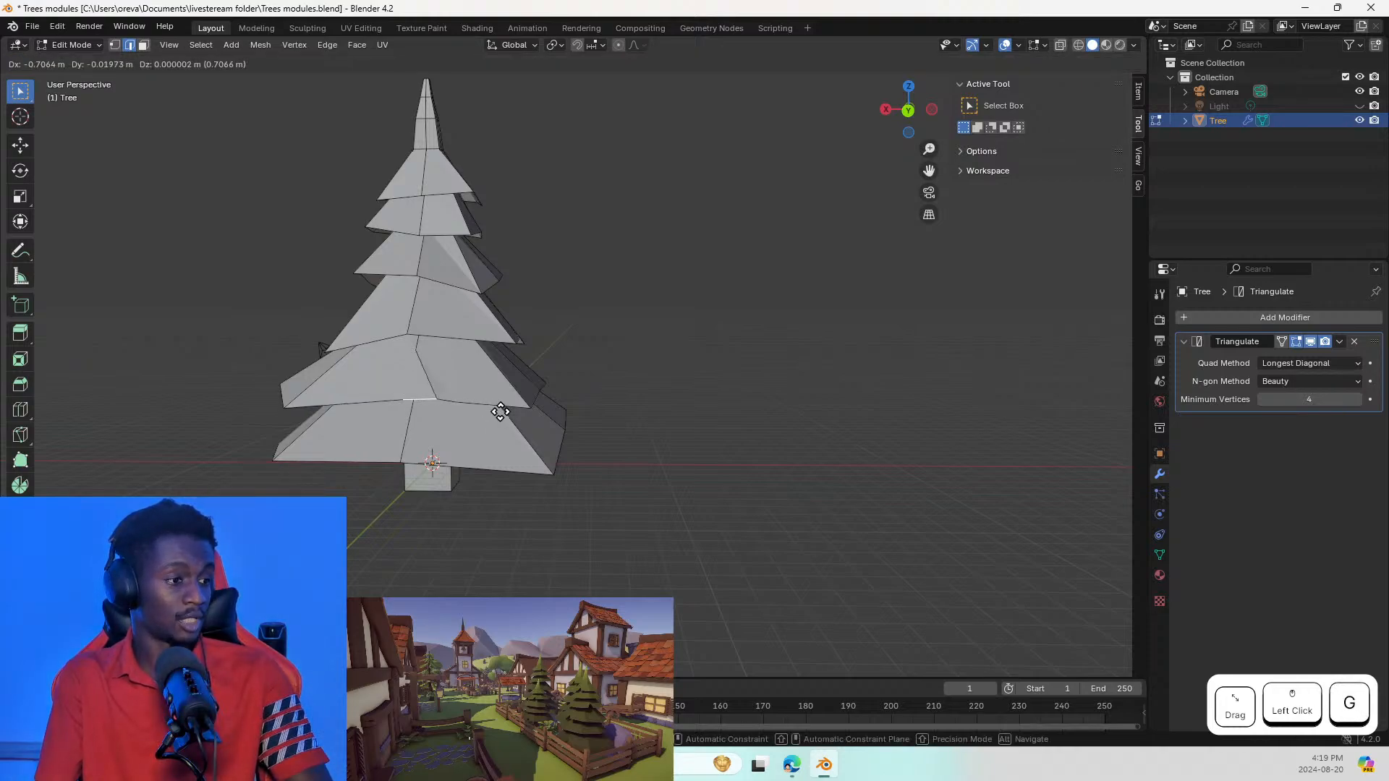
left_click(492, 411)
left_click(384, 395)
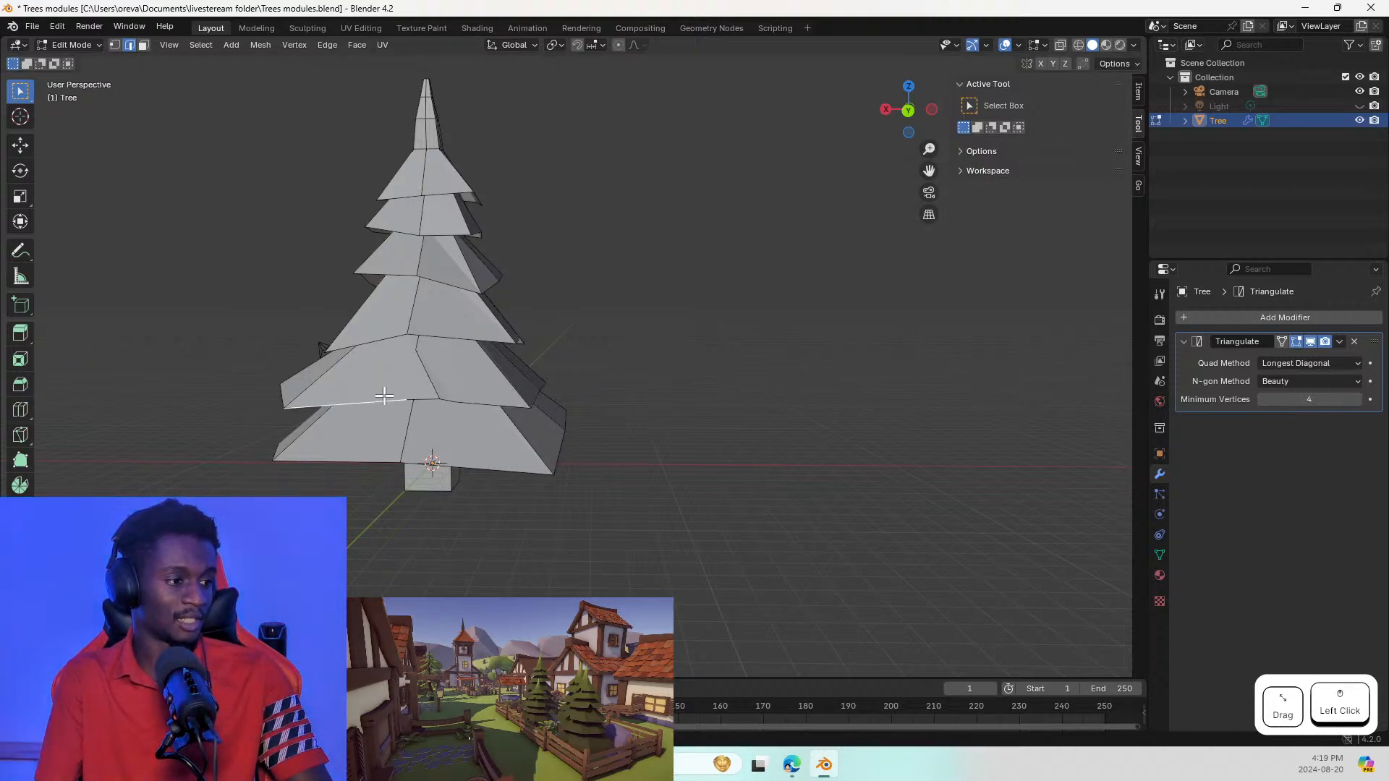
key("g")
left_click(405, 391)
middle_click_drag(465, 412, 397, 425)
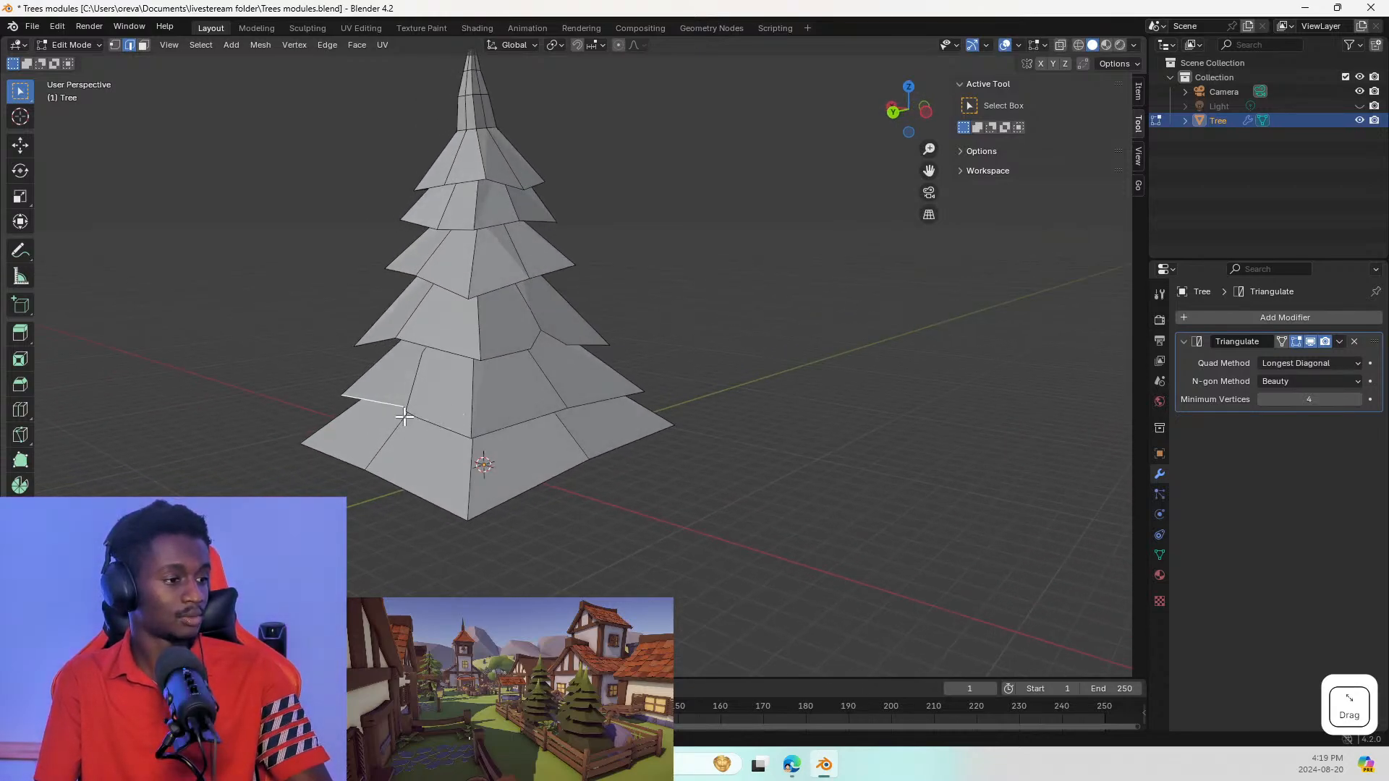
Step: Move the second tier's outer lower-edge segment on the other side of the ridge about 0.44 m outward
left_click(422, 423)
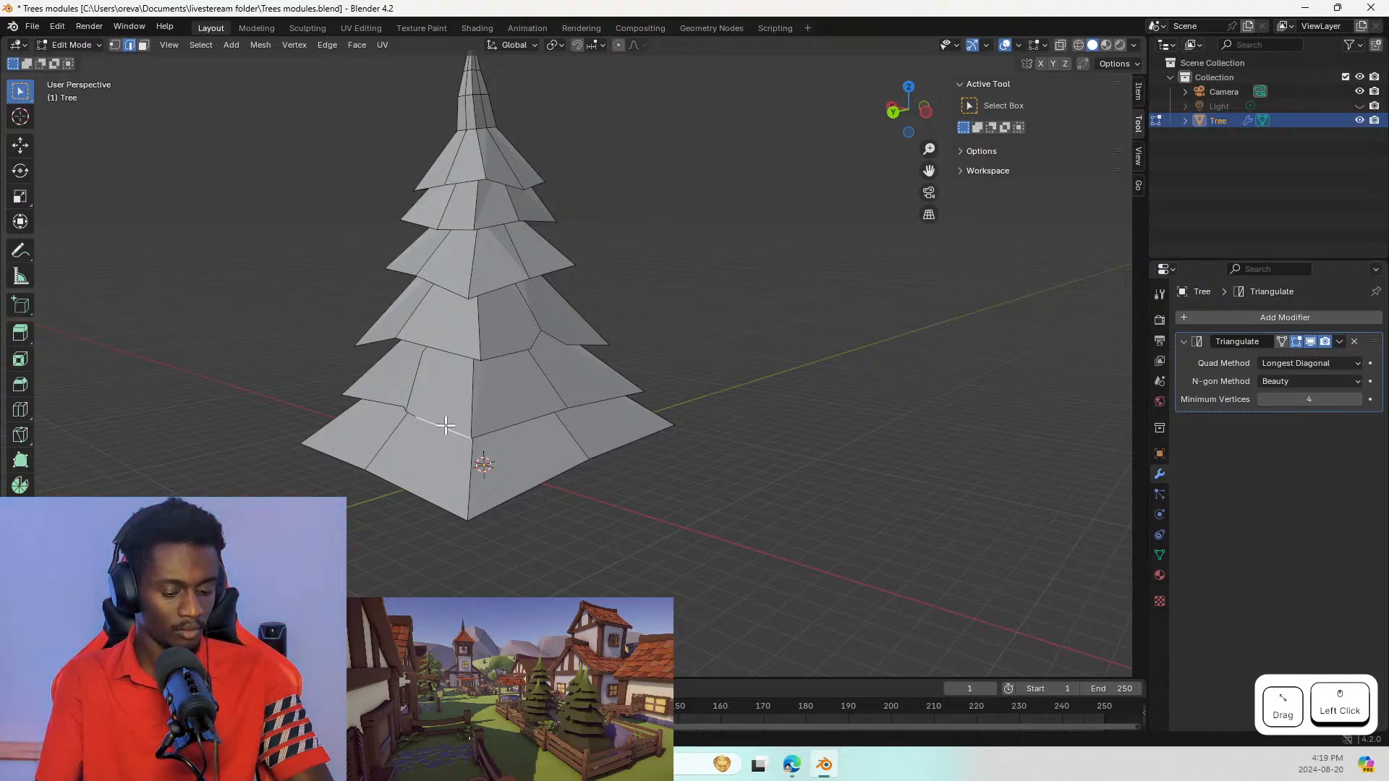
key("g")
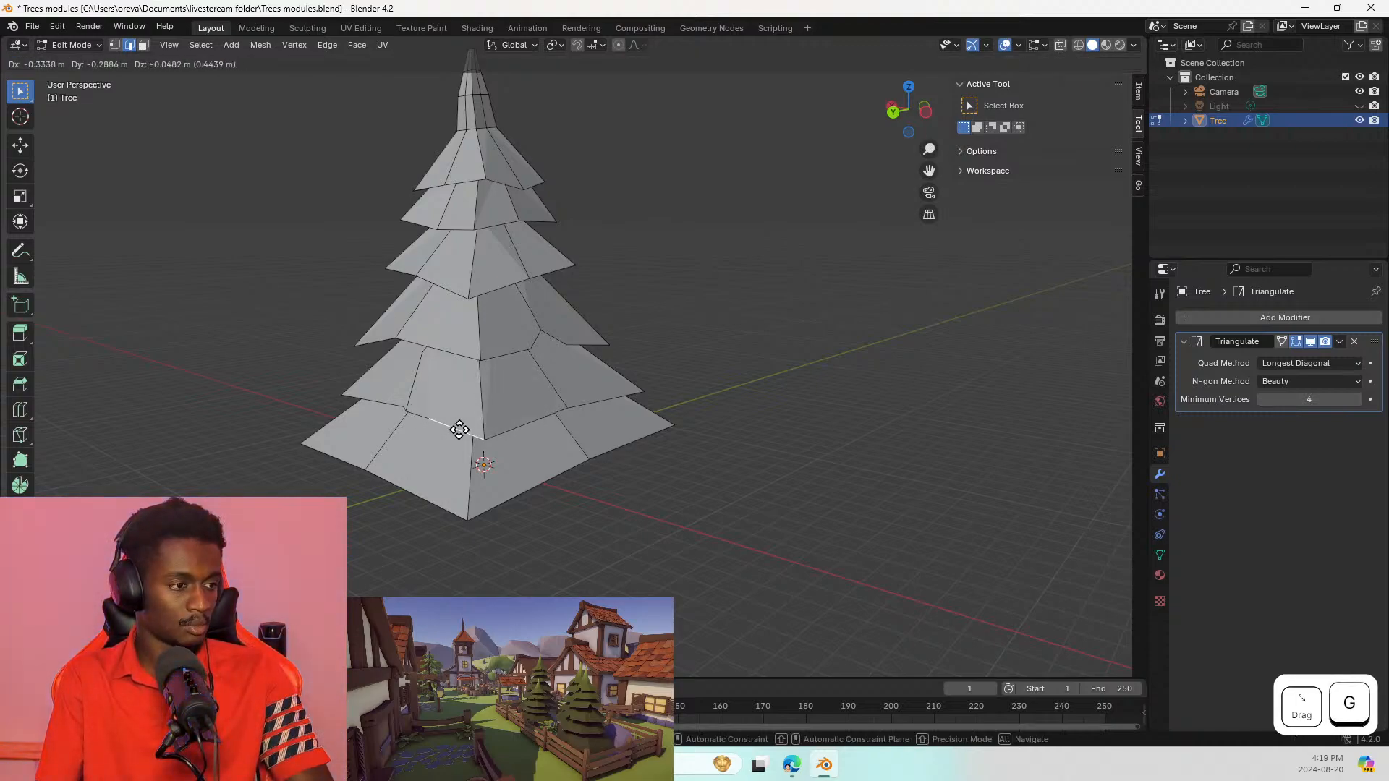
left_click(458, 431)
Step: Try moving the short lower-edge segment next to the second tier's ridge, and undo the move
left_click(423, 421)
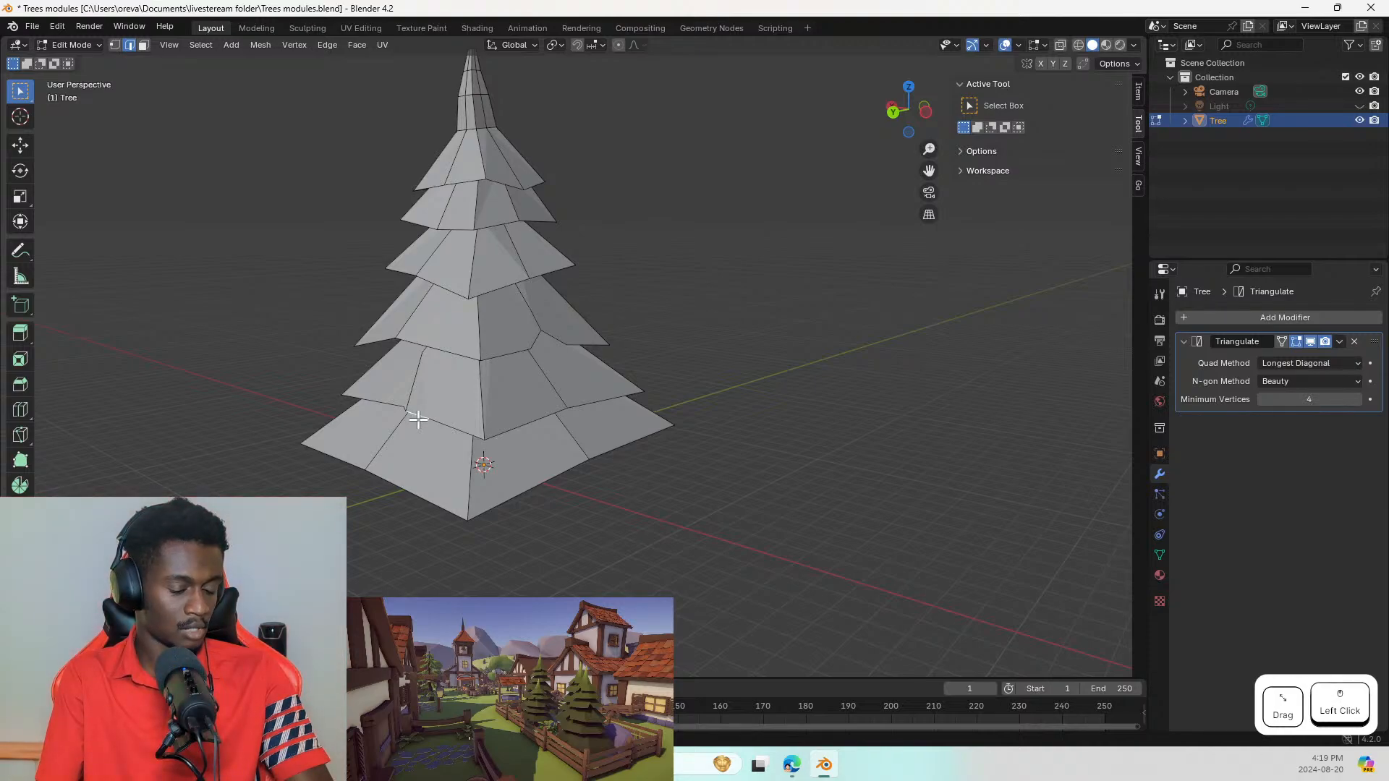
key("g")
left_click(420, 428)
middle_click_drag(416, 434, 561, 403)
key("ctrl+z")
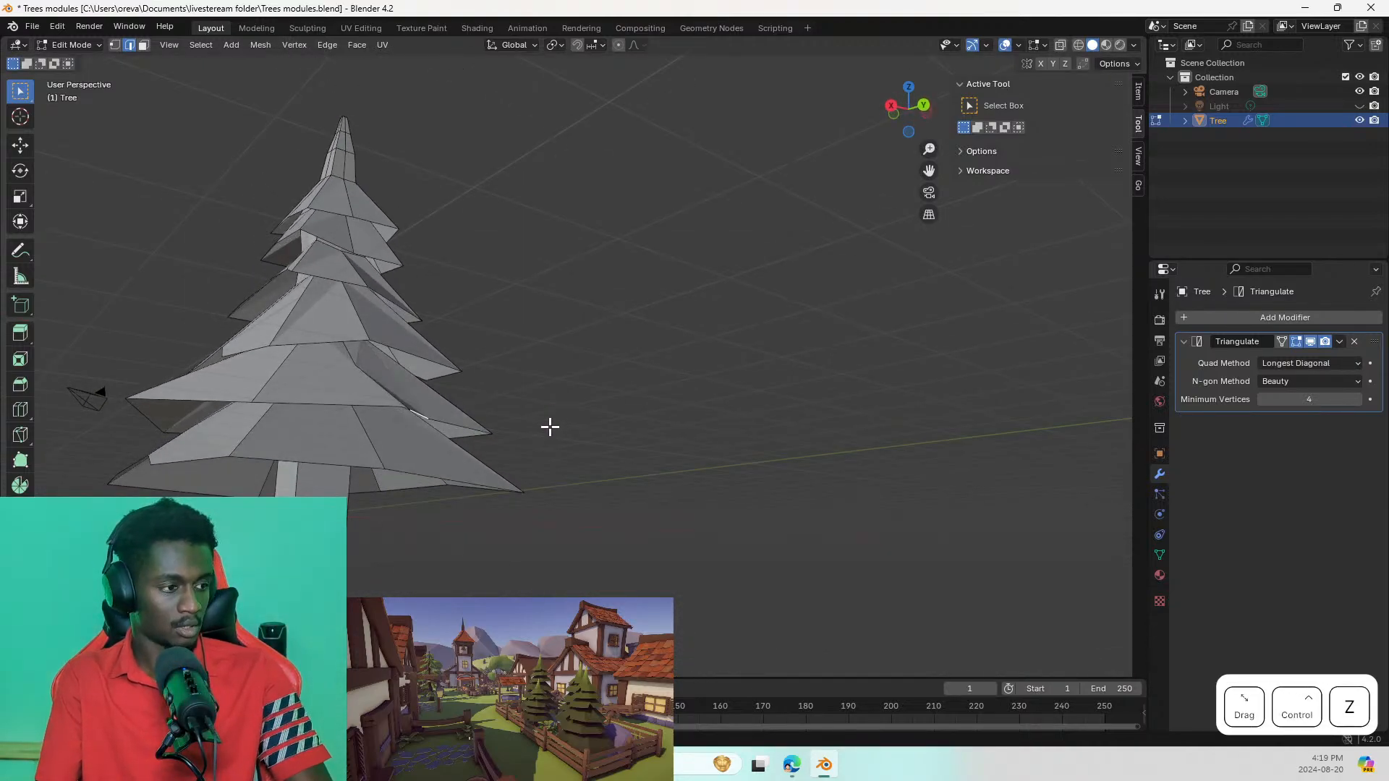
Step: Rotate the short lower-edge segment next to the second tier's ridge by about -16 degrees
key("r")
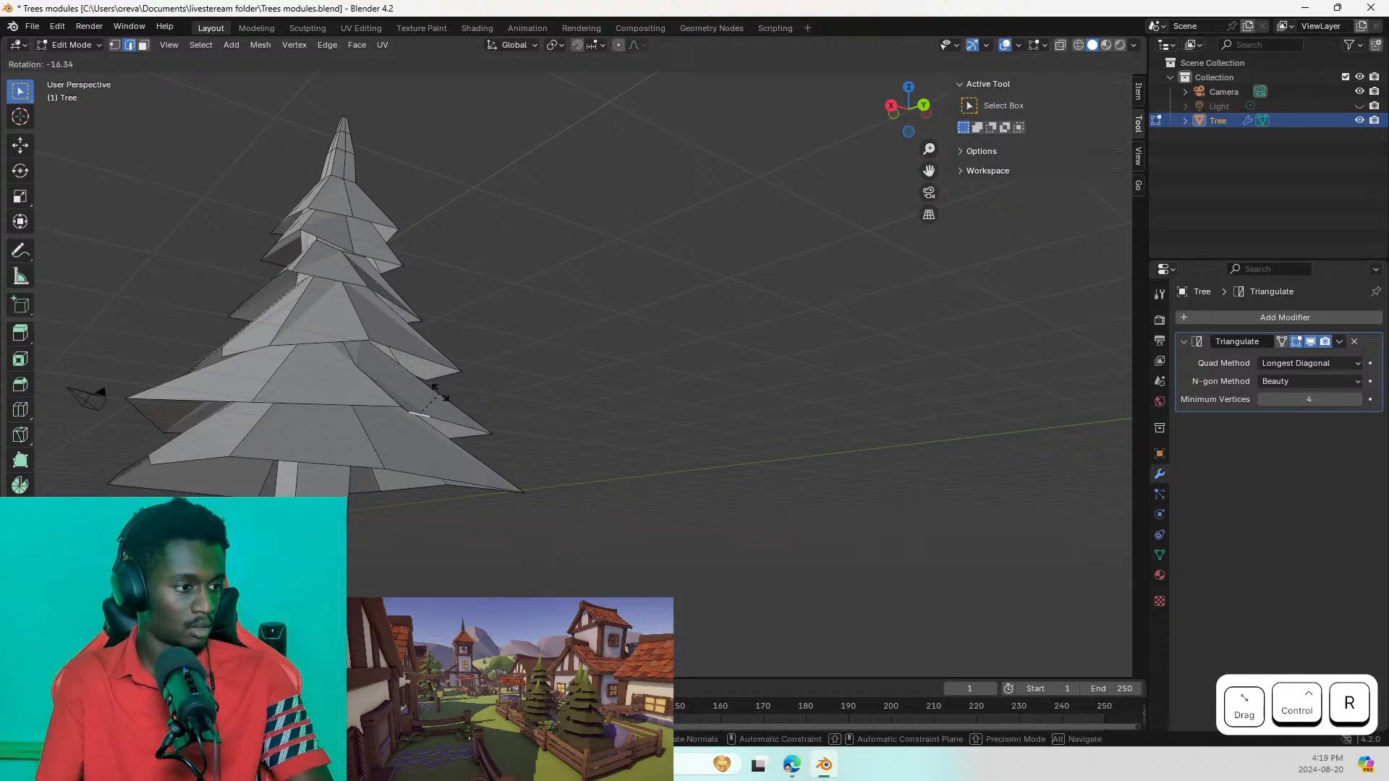
left_click(439, 394)
middle_click_drag(440, 394, 384, 456)
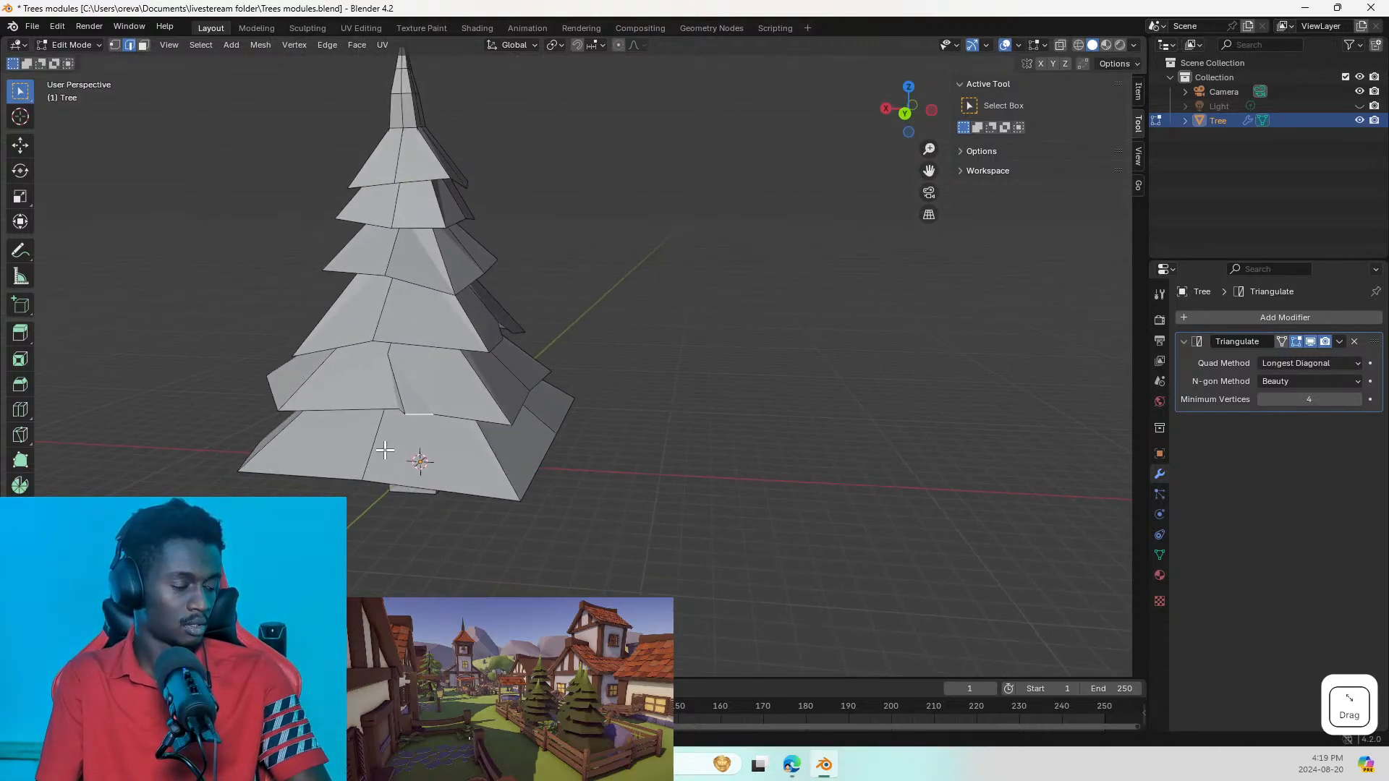
Step: Move the second tier's ridge edge beside the notch about 0.7 m, and scale it down to raise the notch in the tier's lower edge
left_click(404, 358)
key("g")
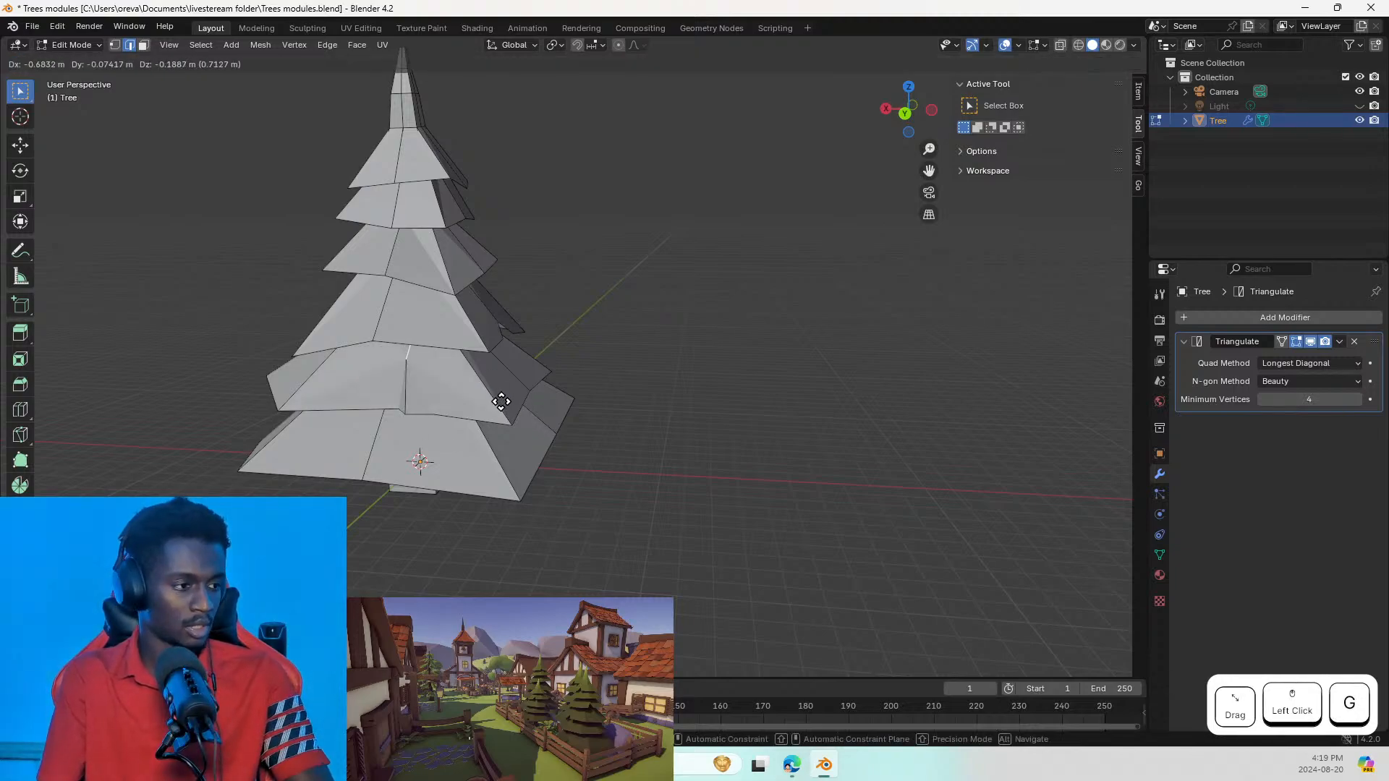
left_click(506, 400)
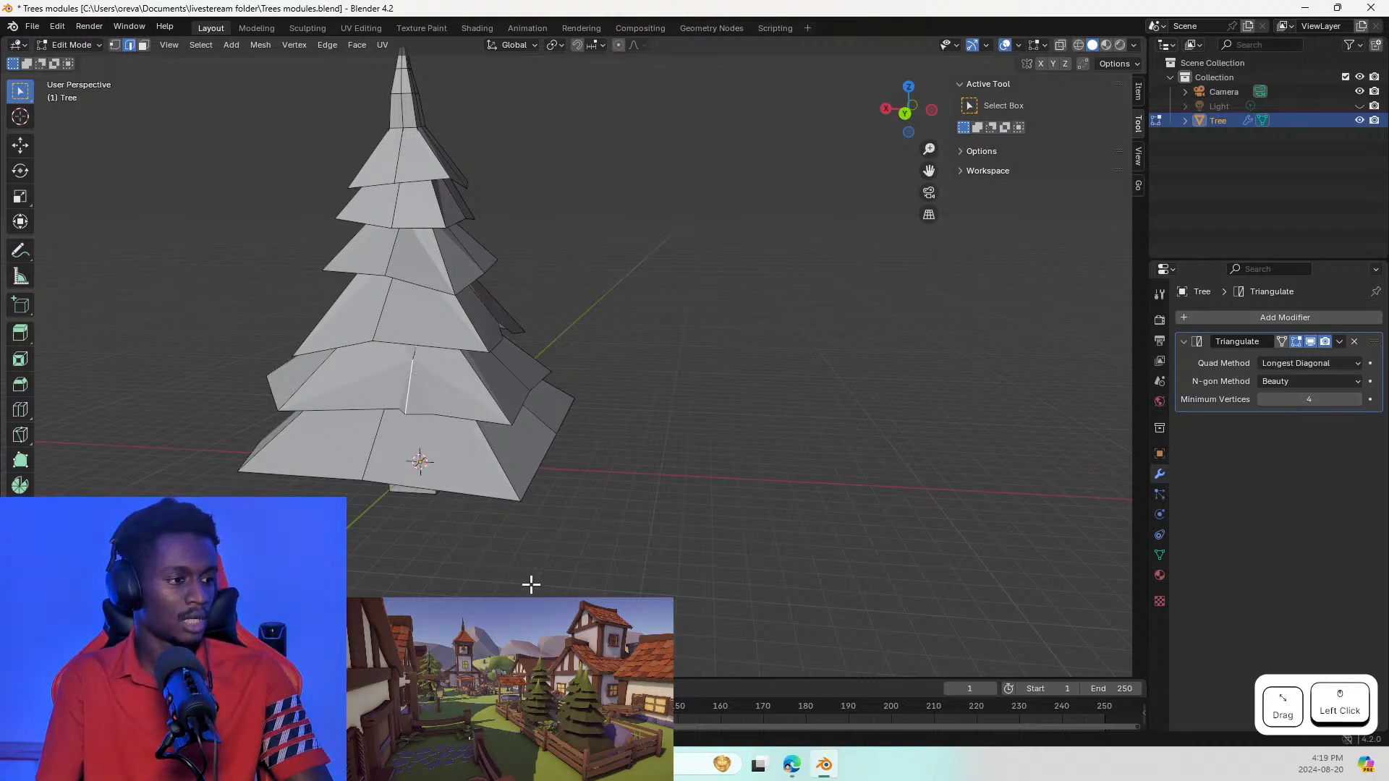
key("s")
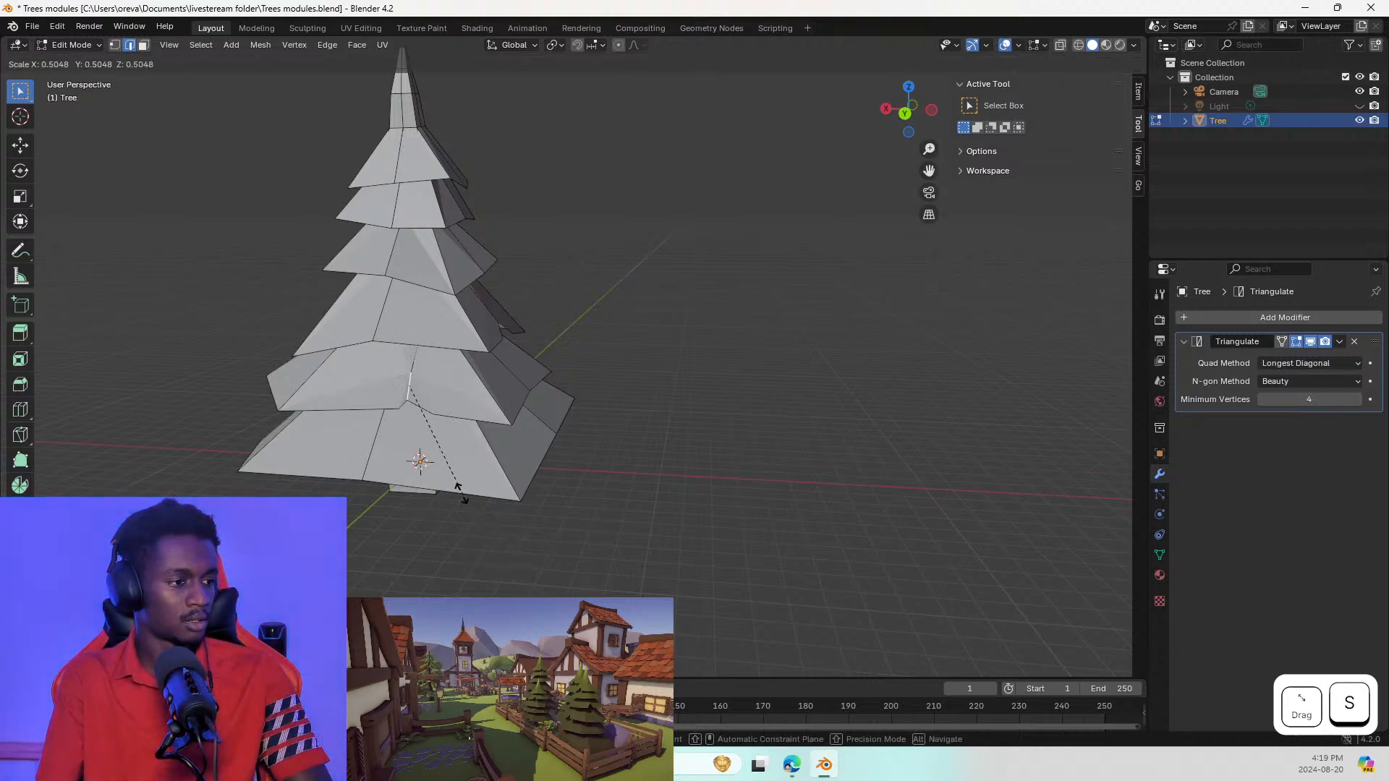
left_click(439, 463)
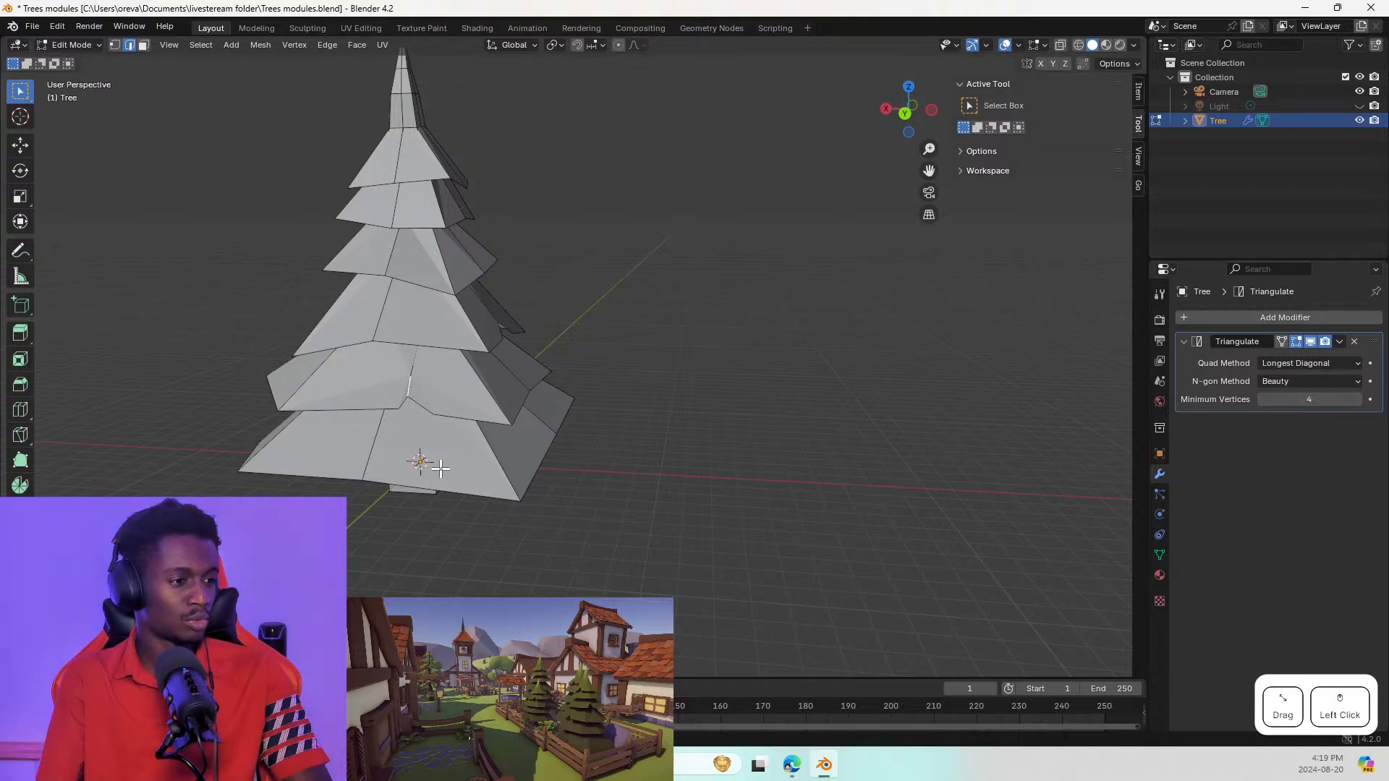
middle_click_drag(421, 483, 490, 431)
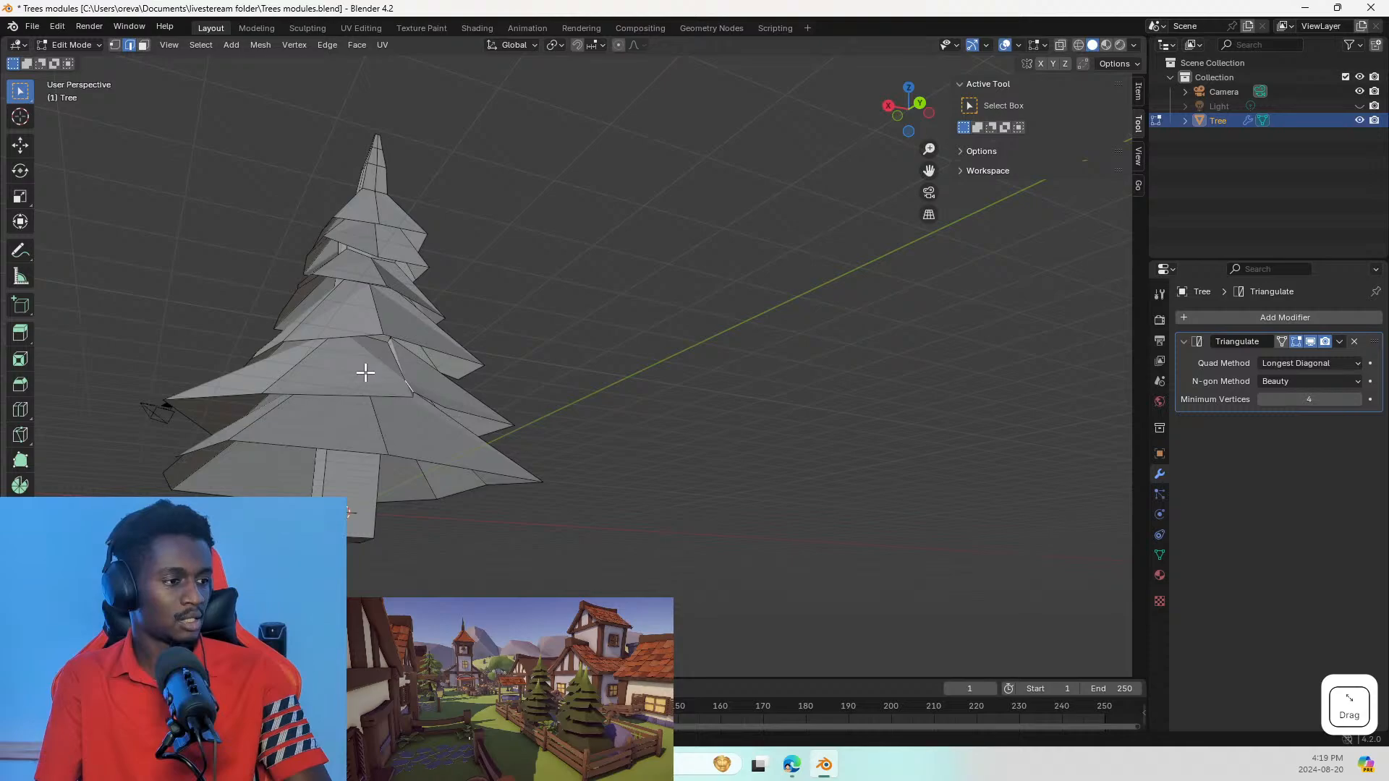
left_click(384, 395)
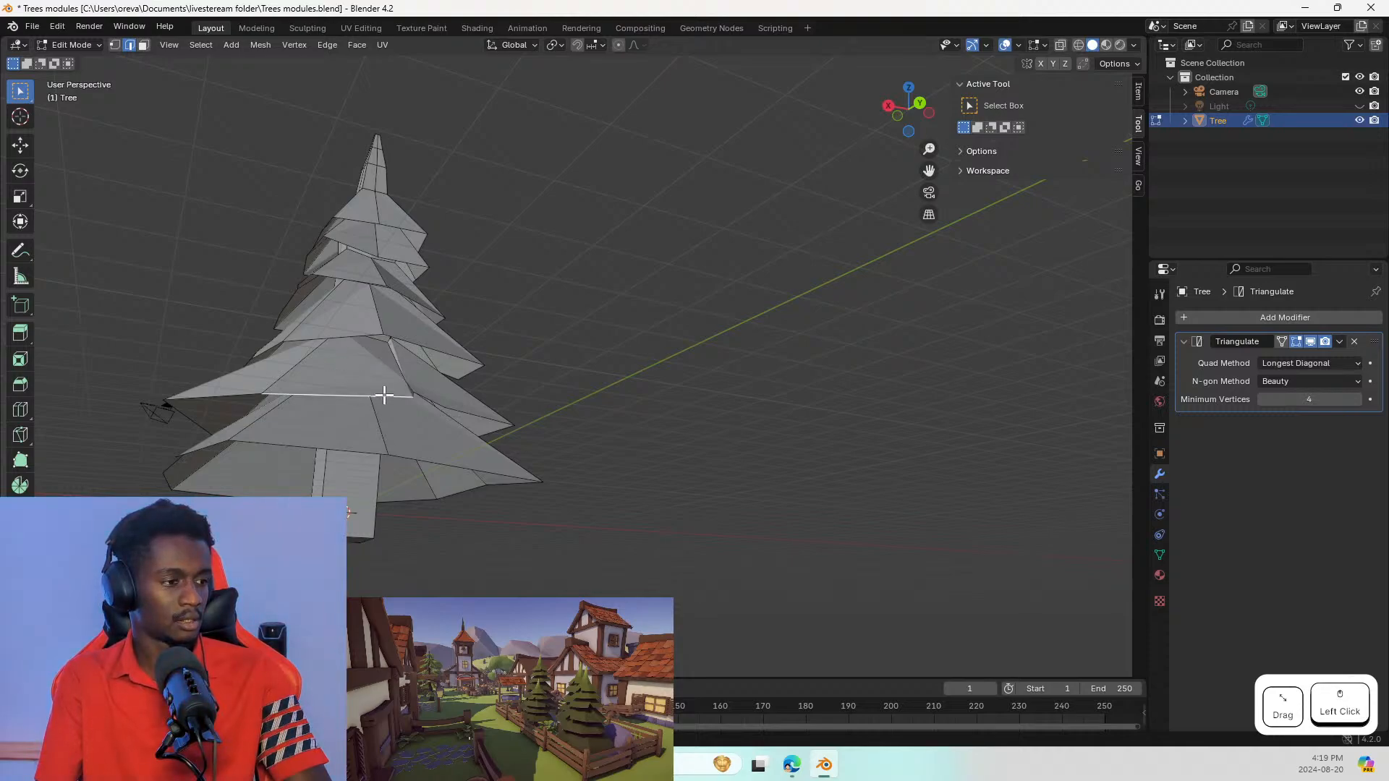
key("r")
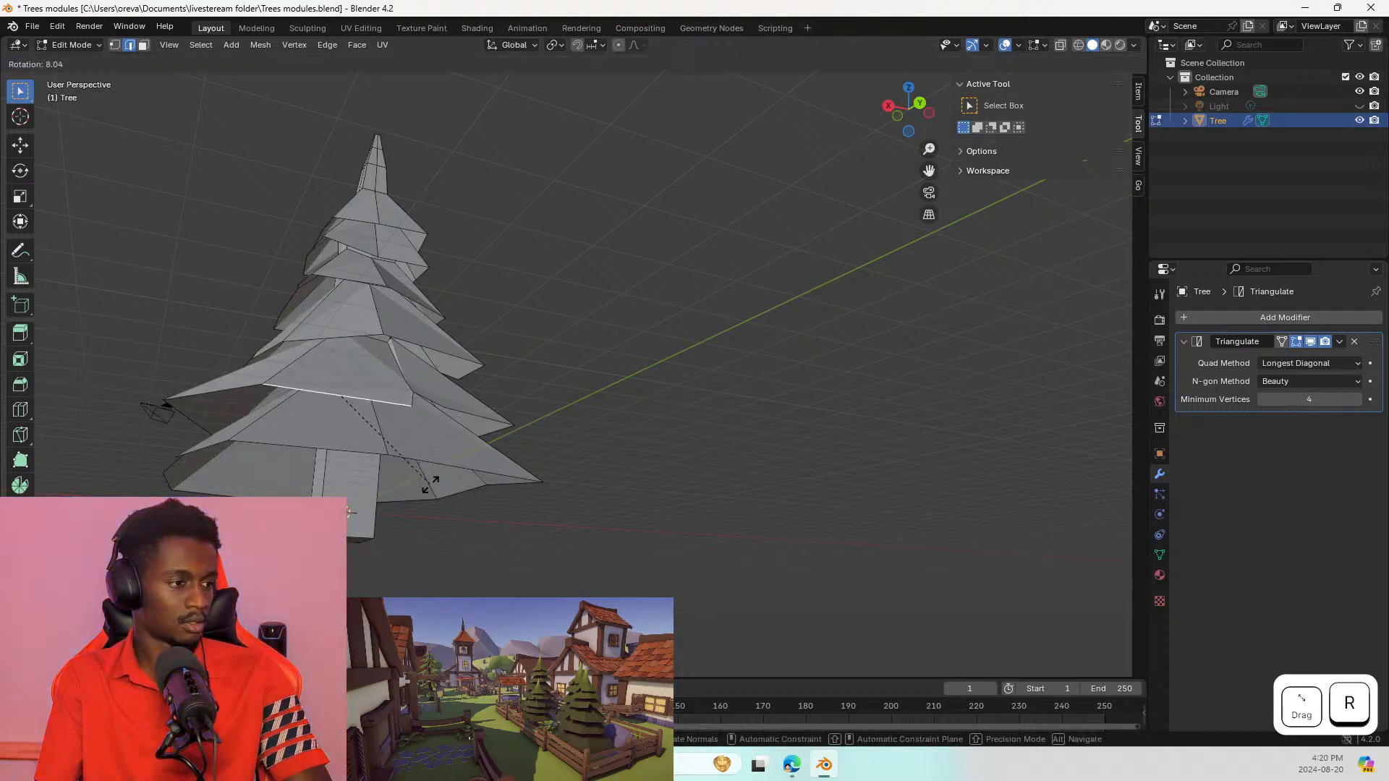
key("Escape")
Step: Examine the second tier's notch and the whole tree's silhouette from several angles
middle_click_drag(280, 438, 269, 477)
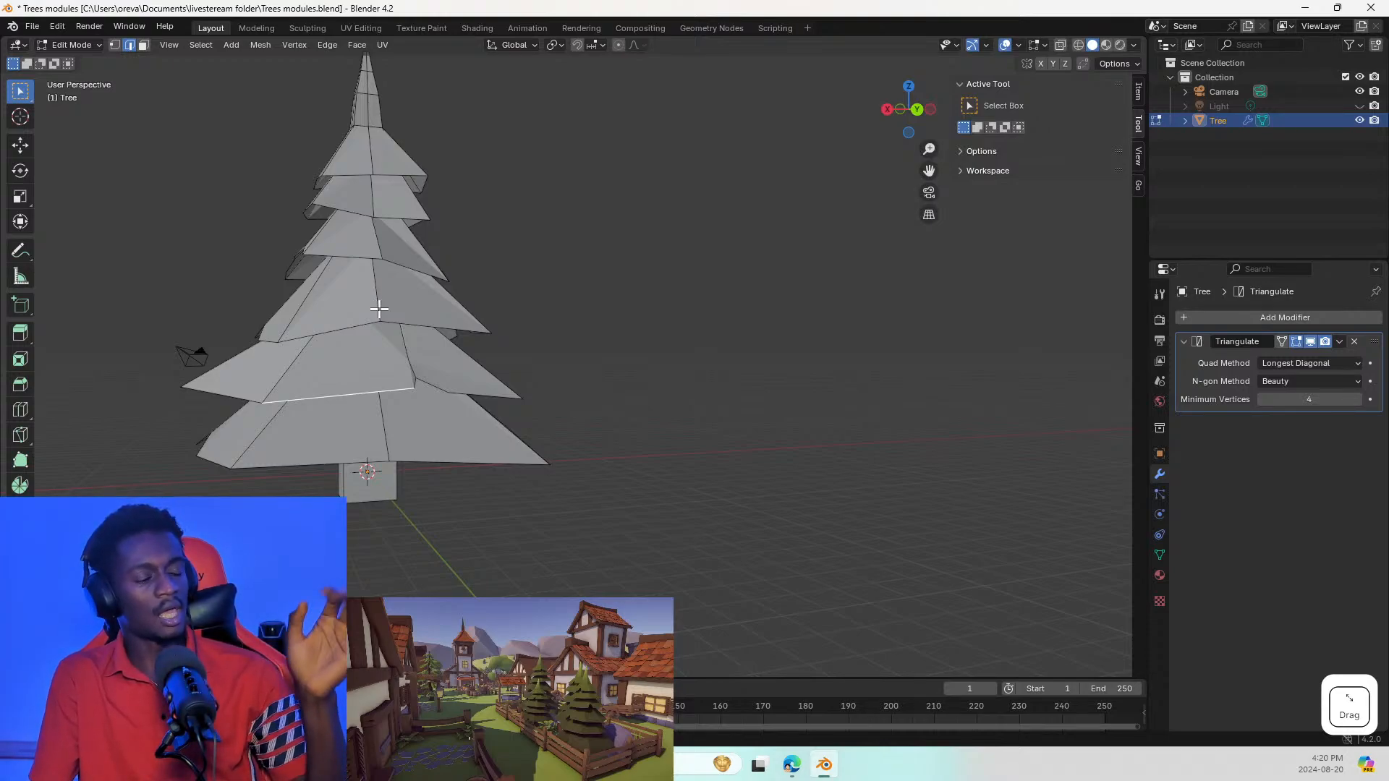
middle_click_drag(387, 306, 424, 355)
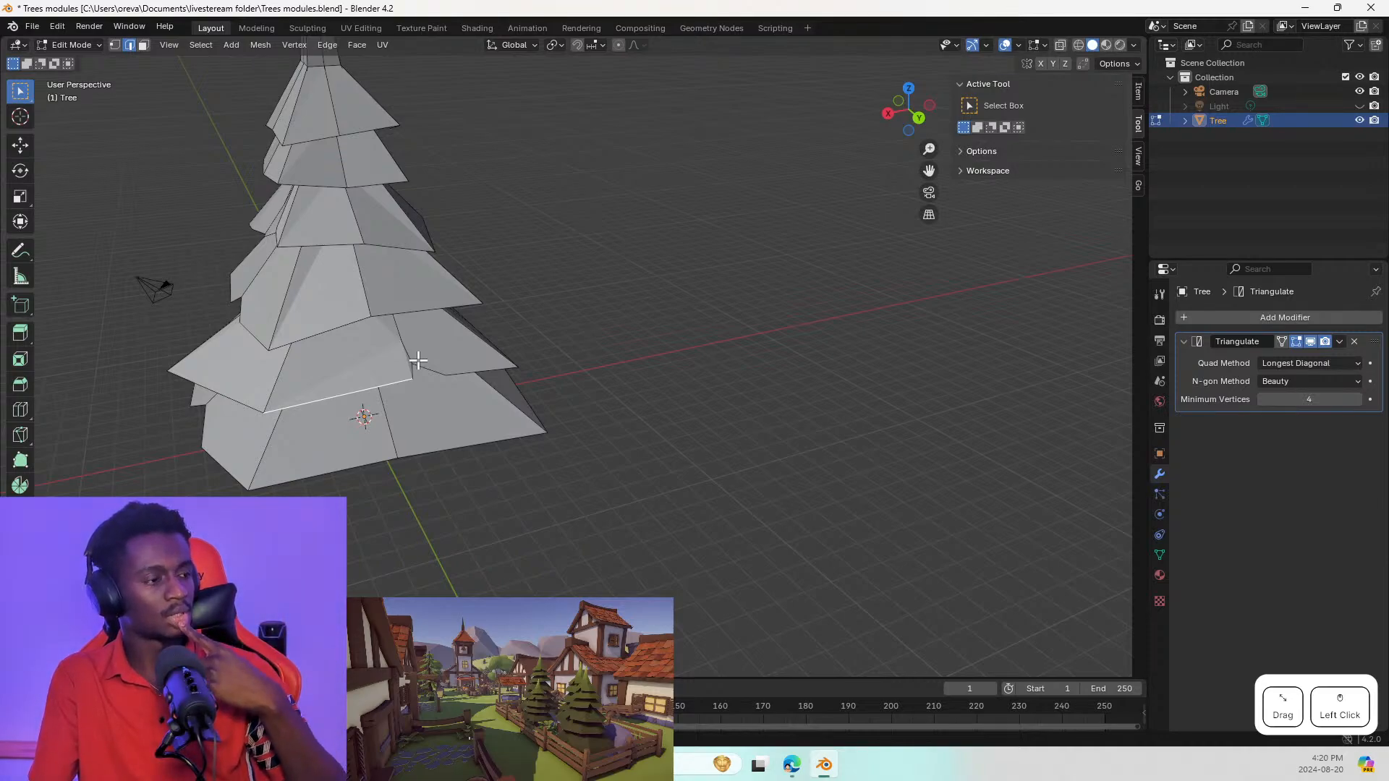
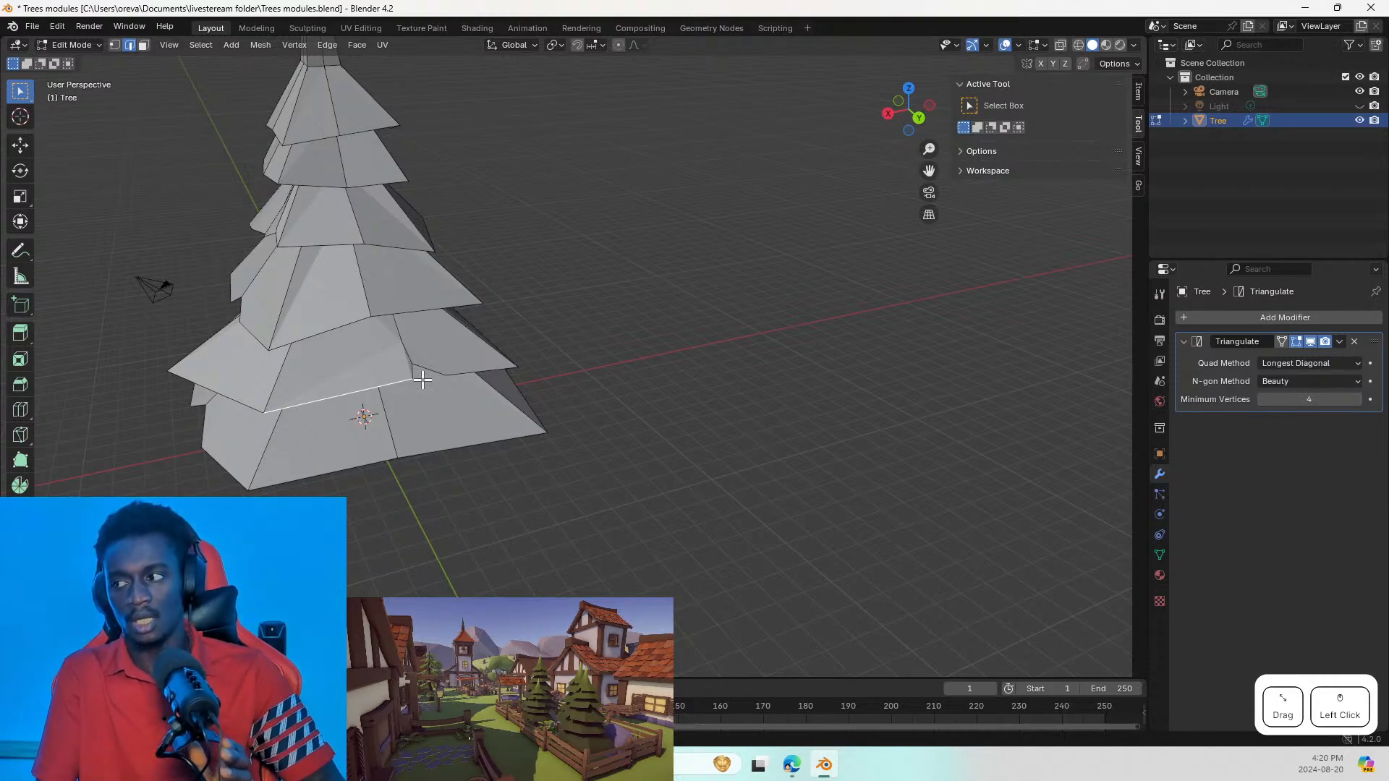
left_click(555, 378)
middle_click_drag(556, 379, 698, 323)
middle_click_drag(350, 403, 424, 427, "shift")
middle_click_drag(781, 458, 595, 425, "shift")
middle_click_drag(793, 388, 708, 418)
scroll(708, 418, "up", 5)
scroll(582, 304, "down", 8)
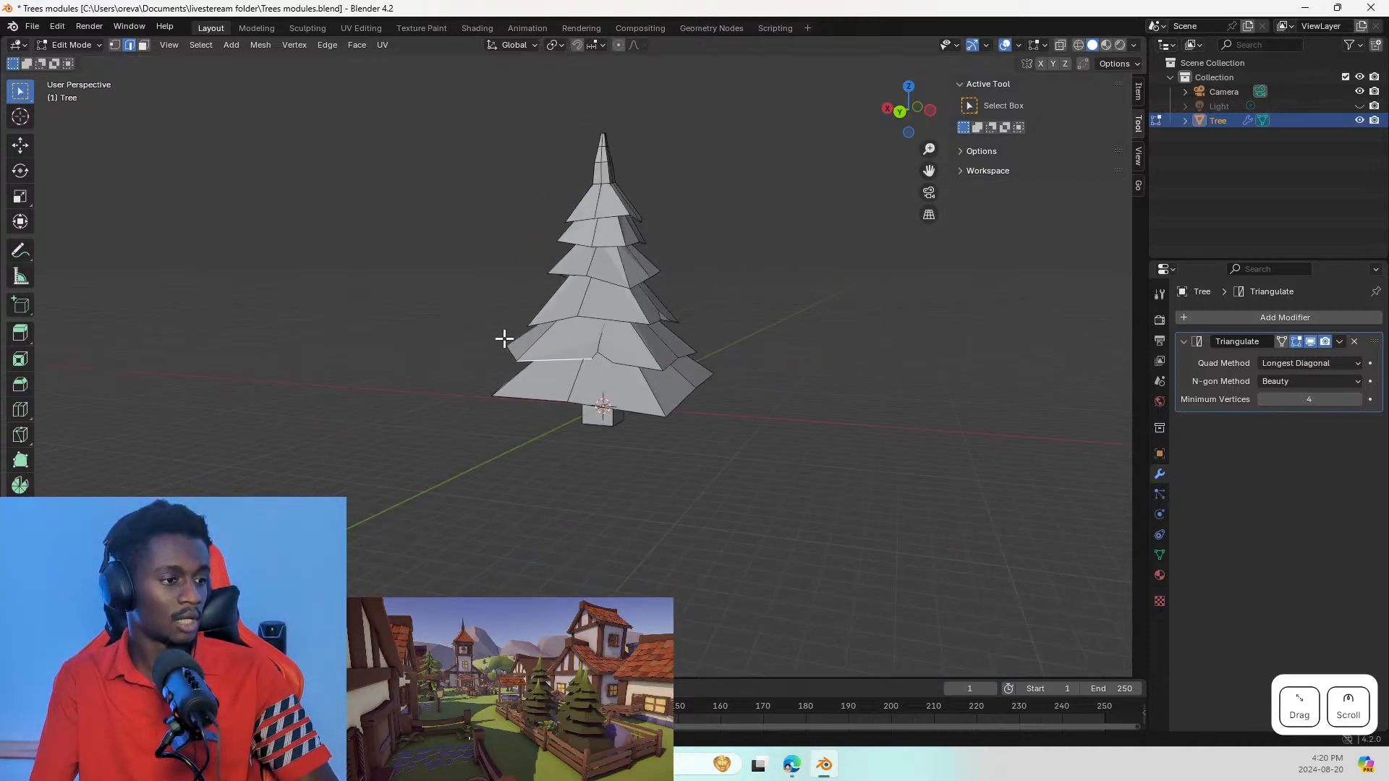
Step: Return to Object Mode, place the 3D cursor on empty ground beside the tree, and add a cube there
left_click(846, 419)
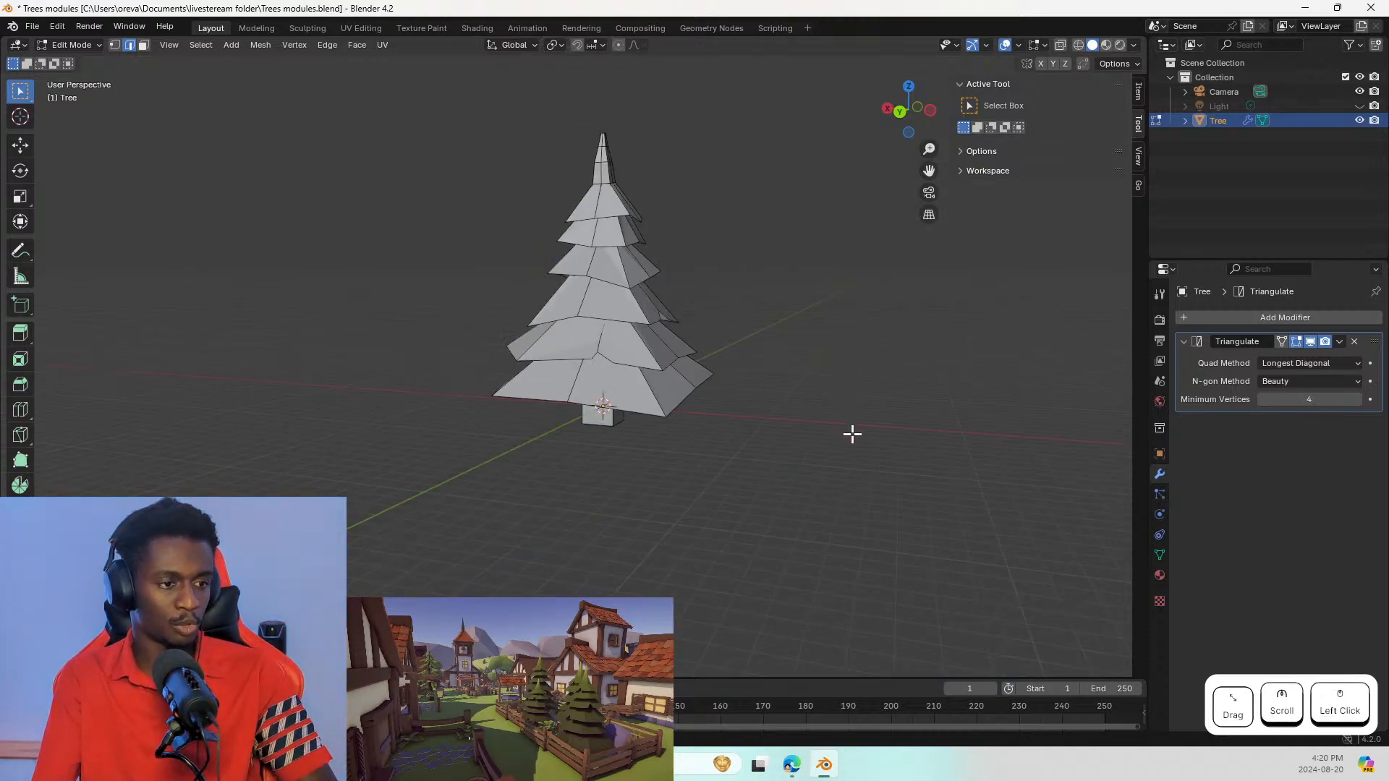
key("Tab")
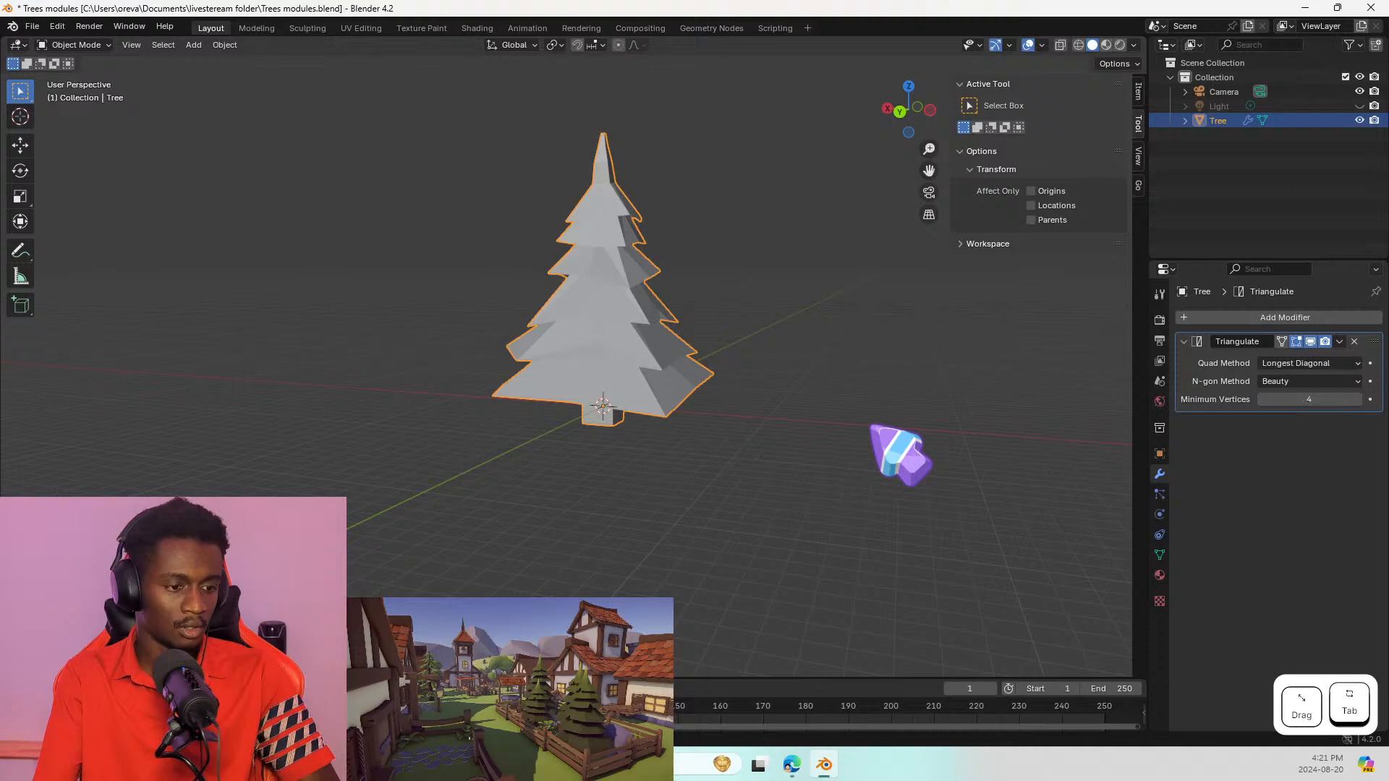
right_click(875, 428, "alt")
right_click(832, 431, "shift")
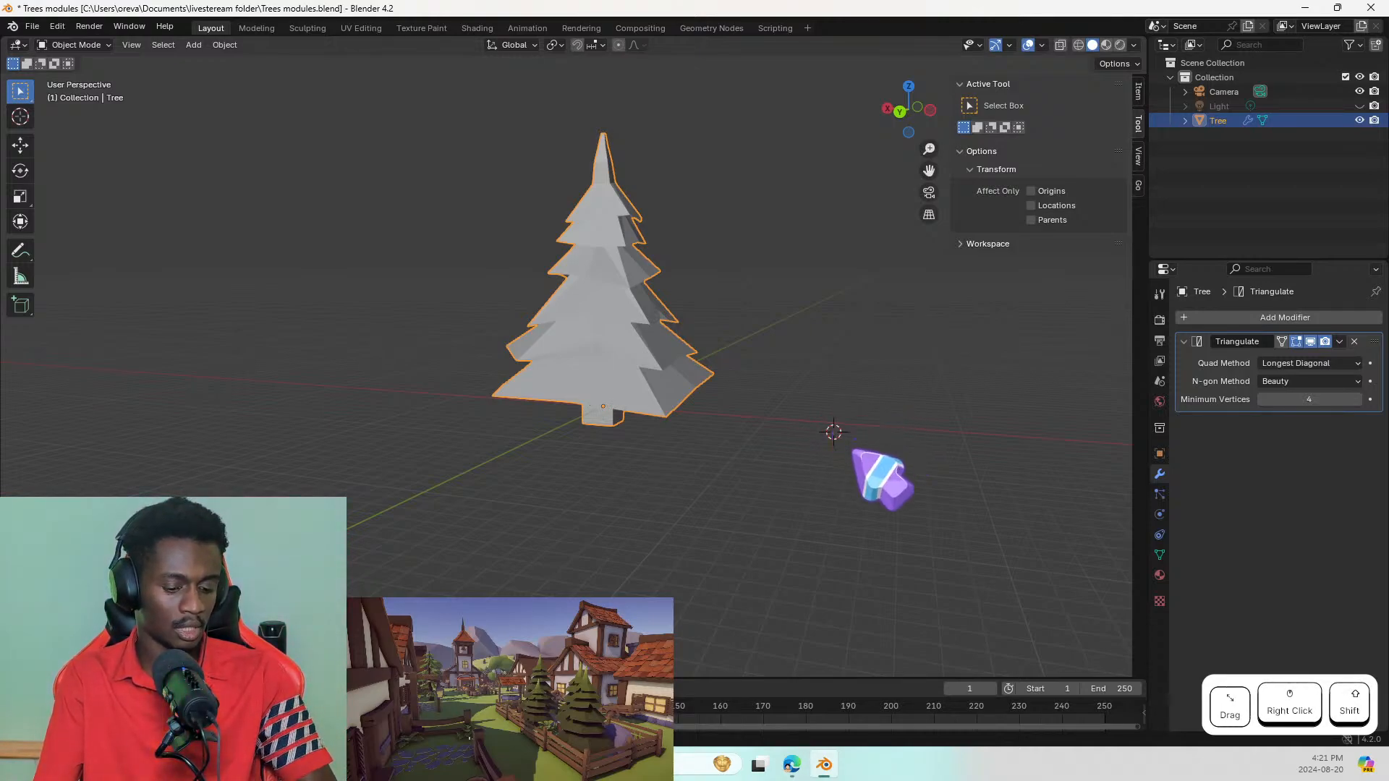
key("shift+a")
mouse_move(861, 461)
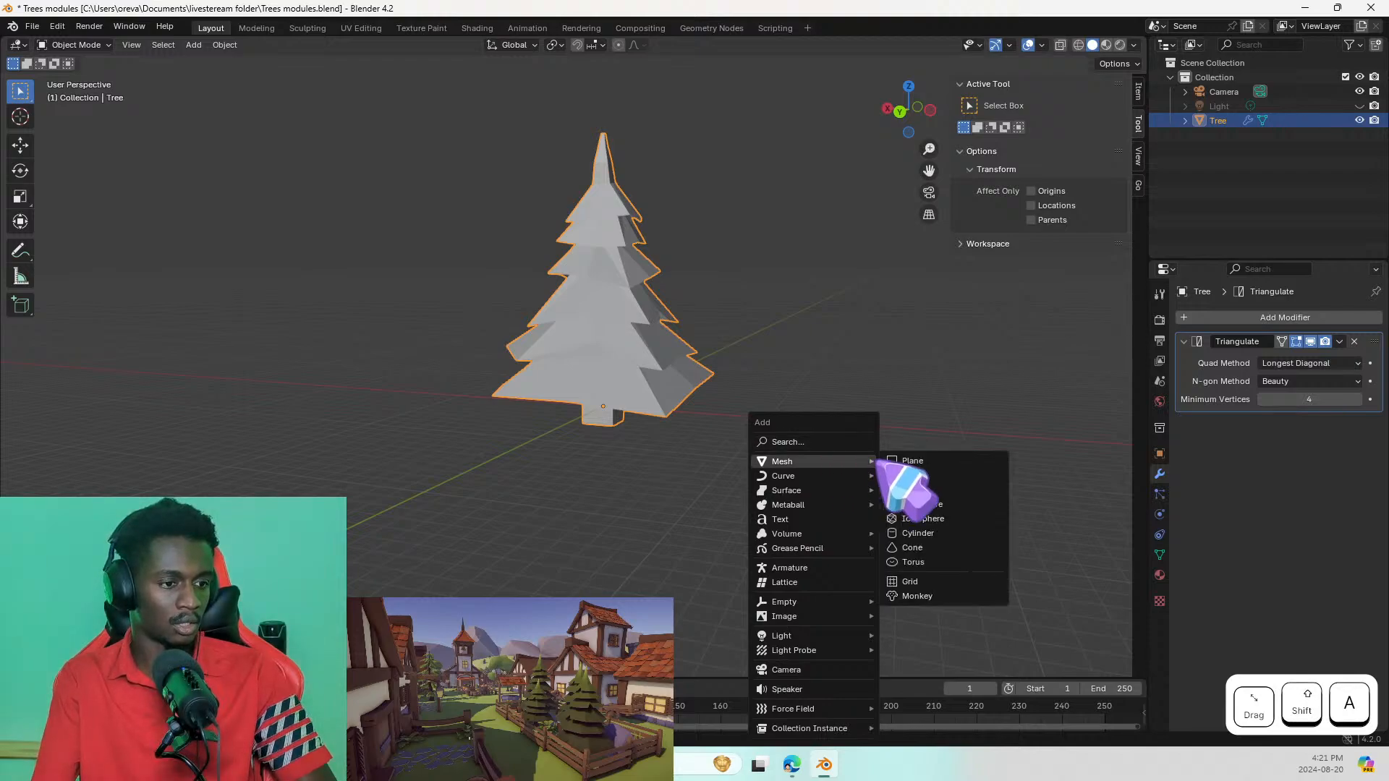
left_click(904, 475)
Step: Raise the new cube's top face along the Z axis to turn it into a tall column
key("Tab")
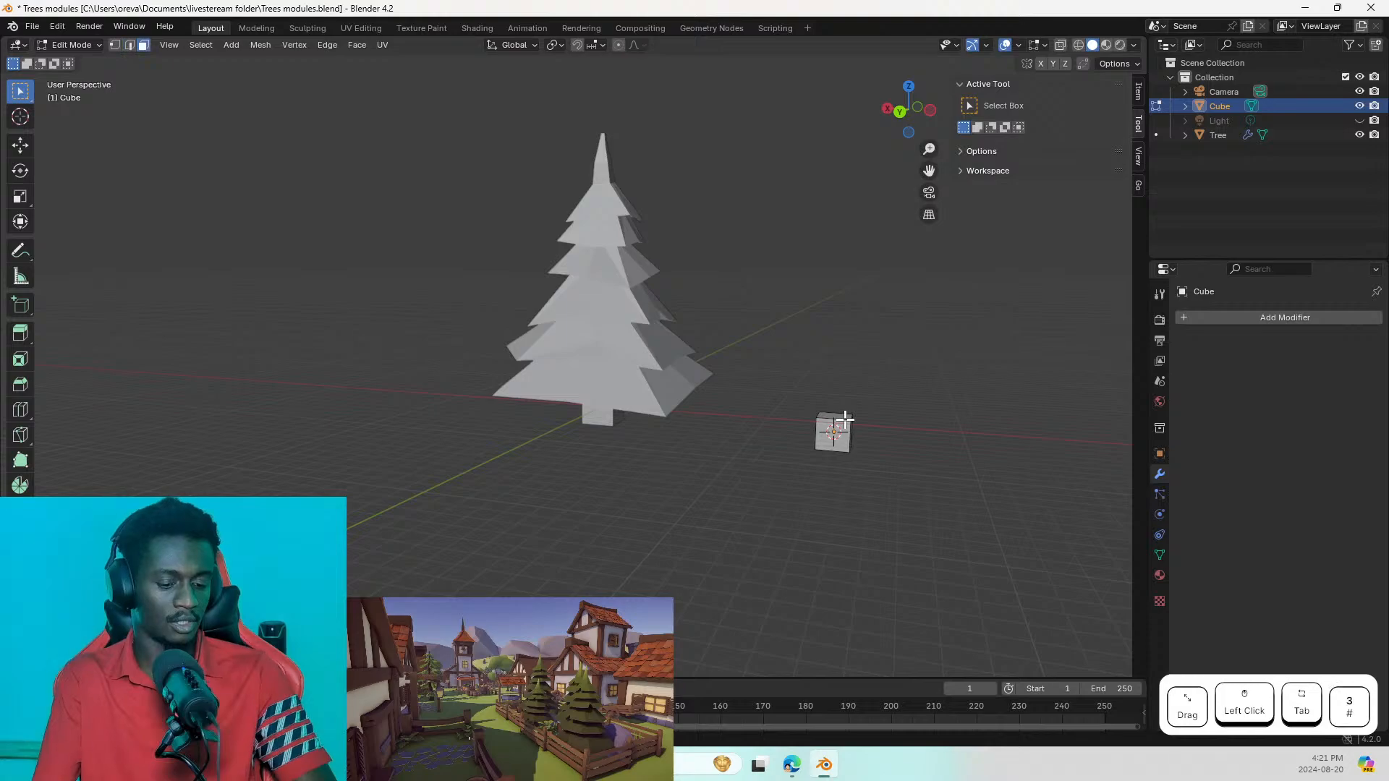
key("3")
mouse_move(853, 433)
middle_mouse_down()
mouse_move(859, 470)
mouse_move(849, 459)
middle_mouse_up()
scroll(846, 458, "up", 3)
key("g")
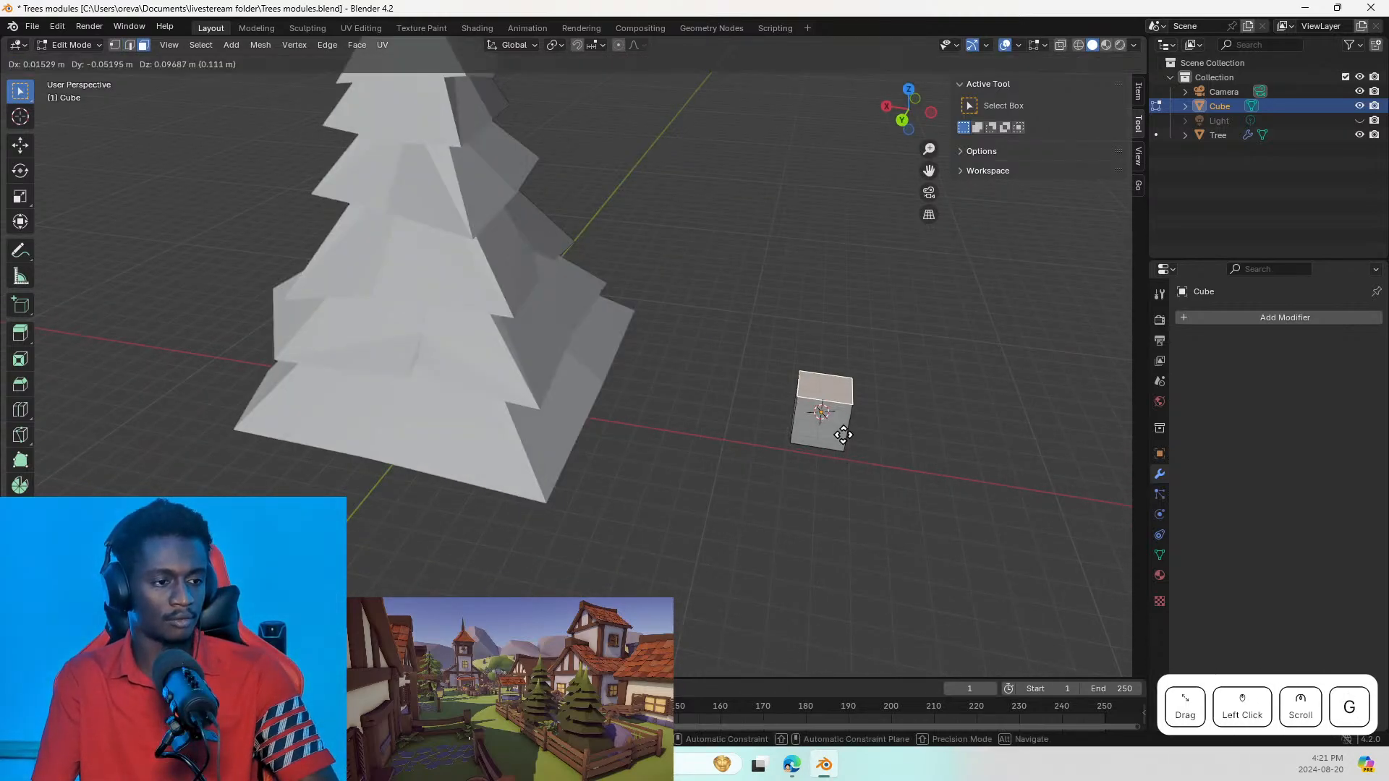
key("z")
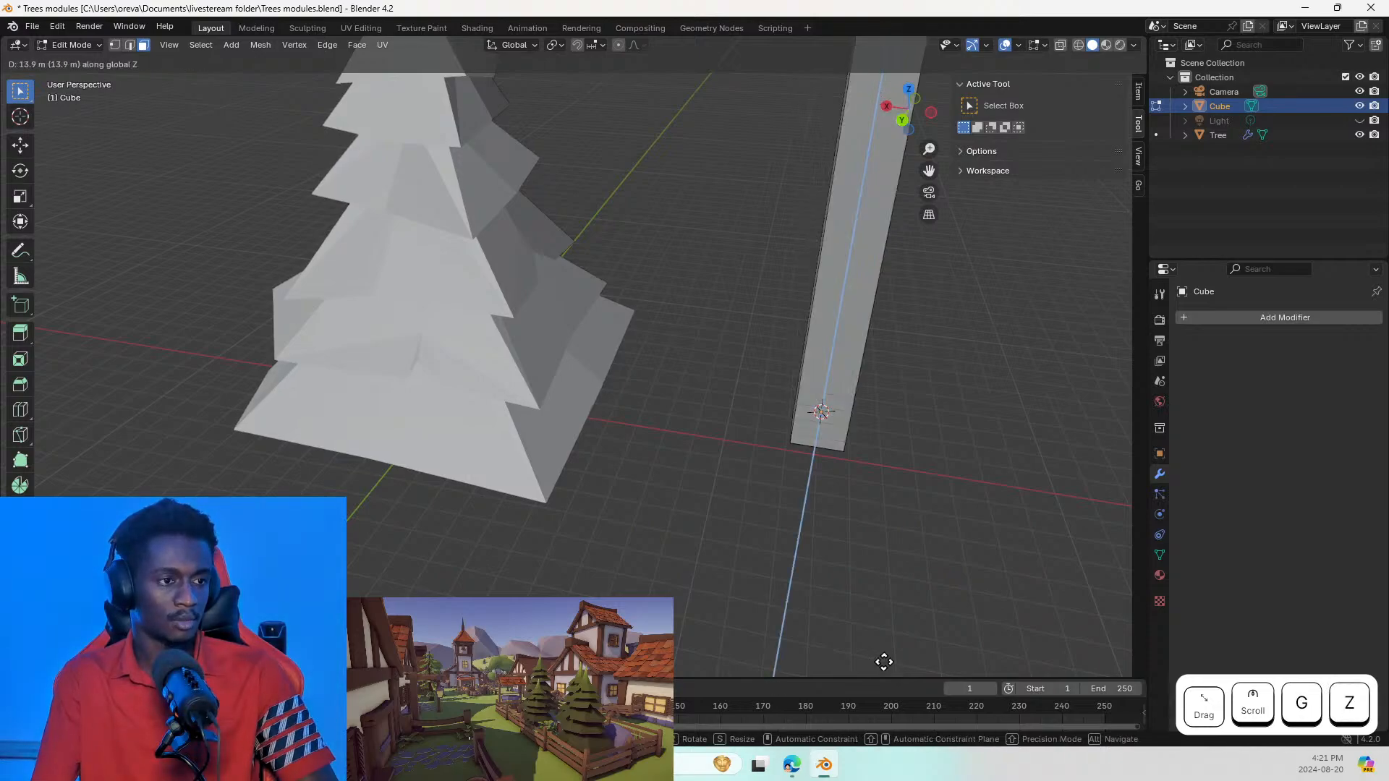
left_click(888, 105)
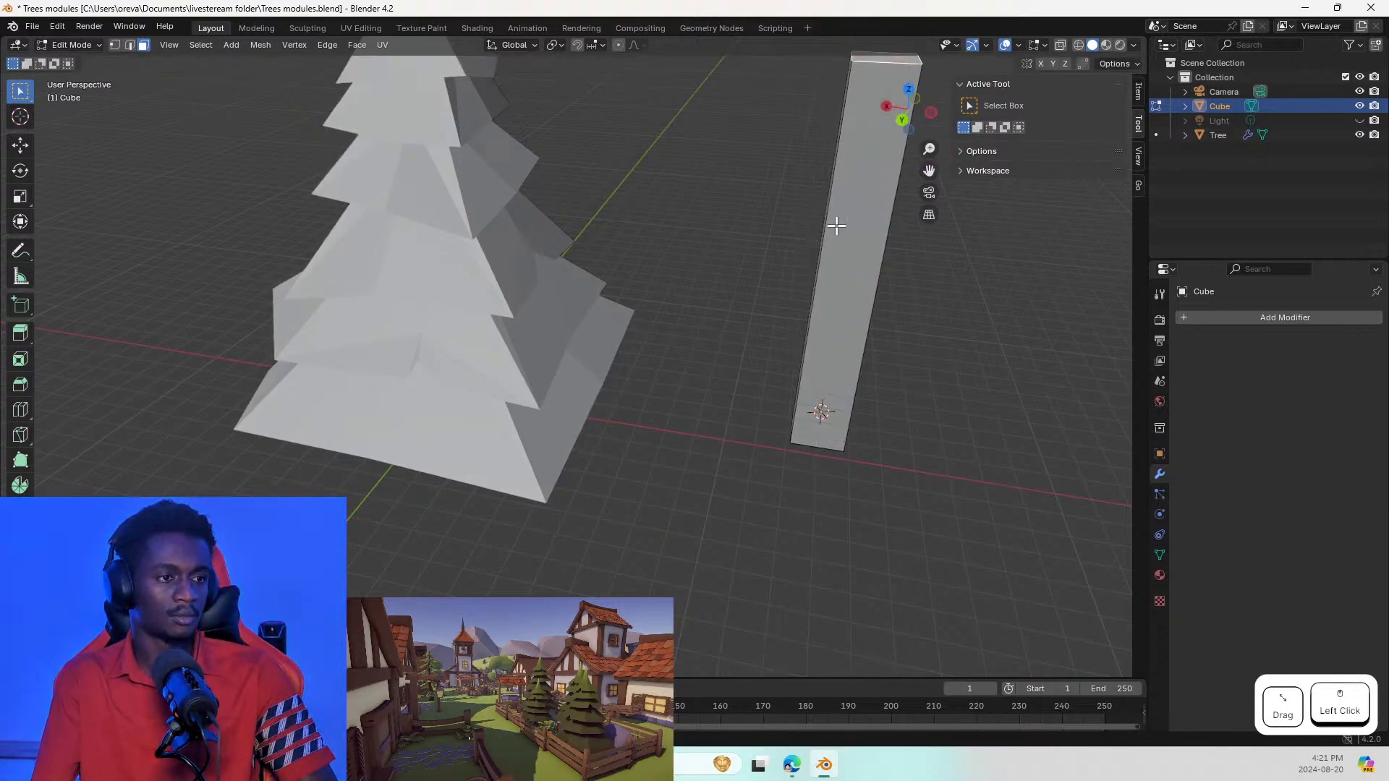
Step: Move the whole column object about 9 m along negative Y, clear of the tree, in the right orthographic view
middle_click_drag(871, 219, 861, 291)
scroll(883, 183, "down", 6)
key("KP_3")
scroll(864, 295, "up", 6)
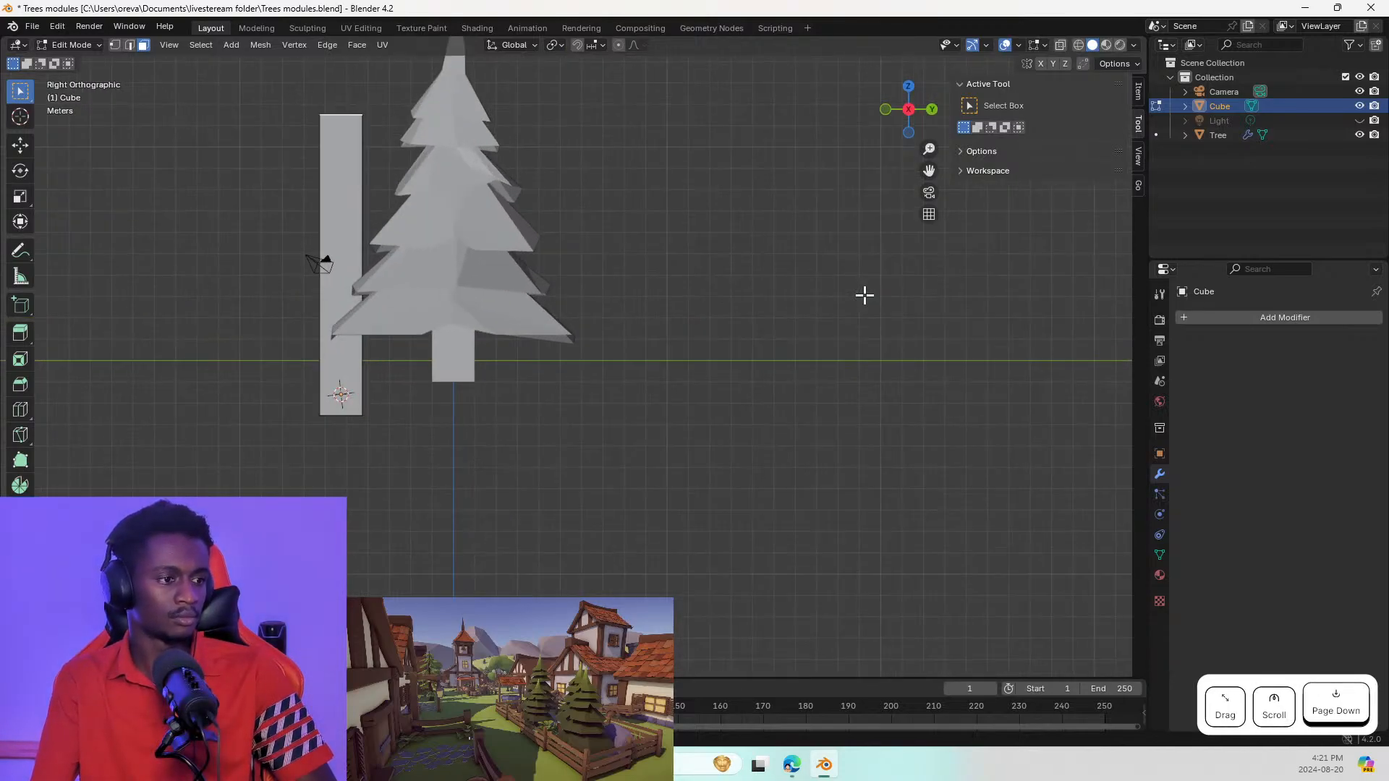
middle_click_drag(294, 323, 575, 411, "shift")
left_click(609, 263)
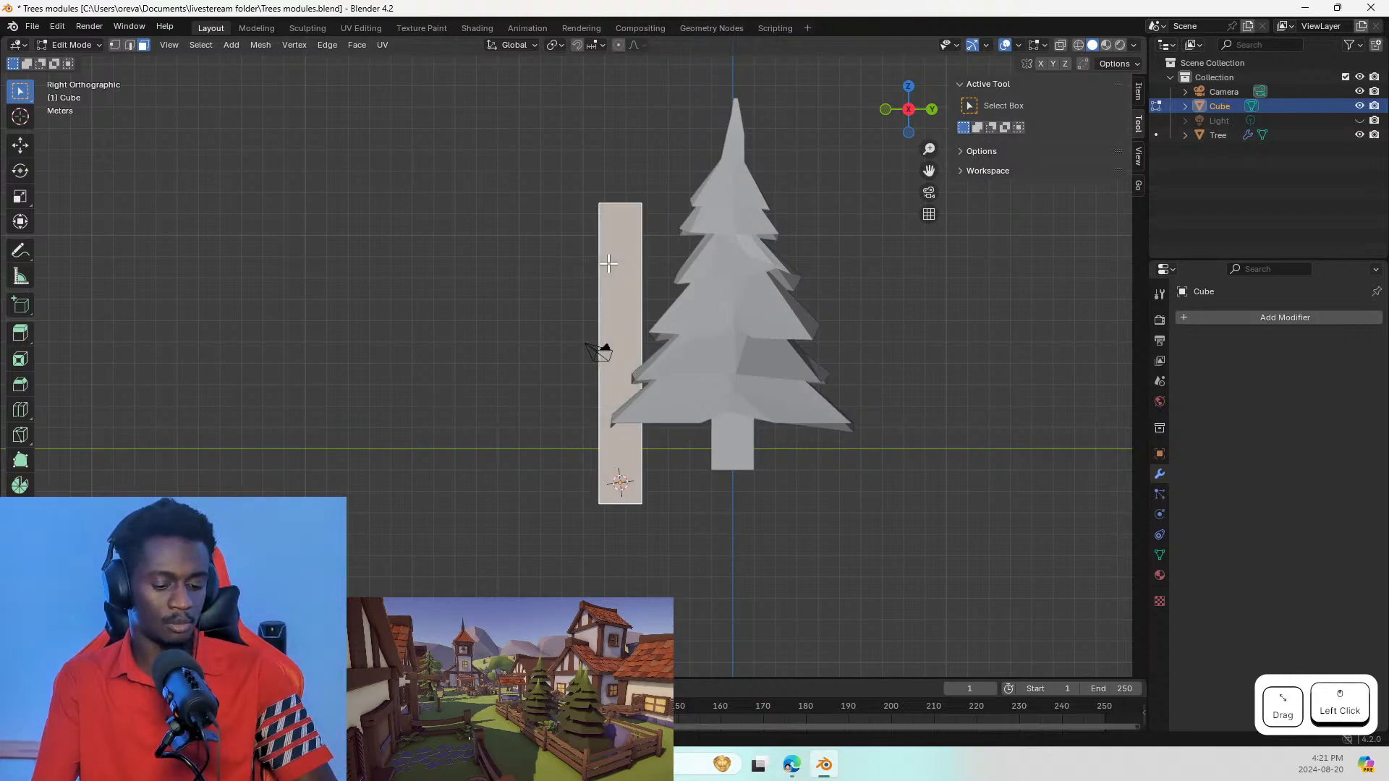
key("g")
key("Escape")
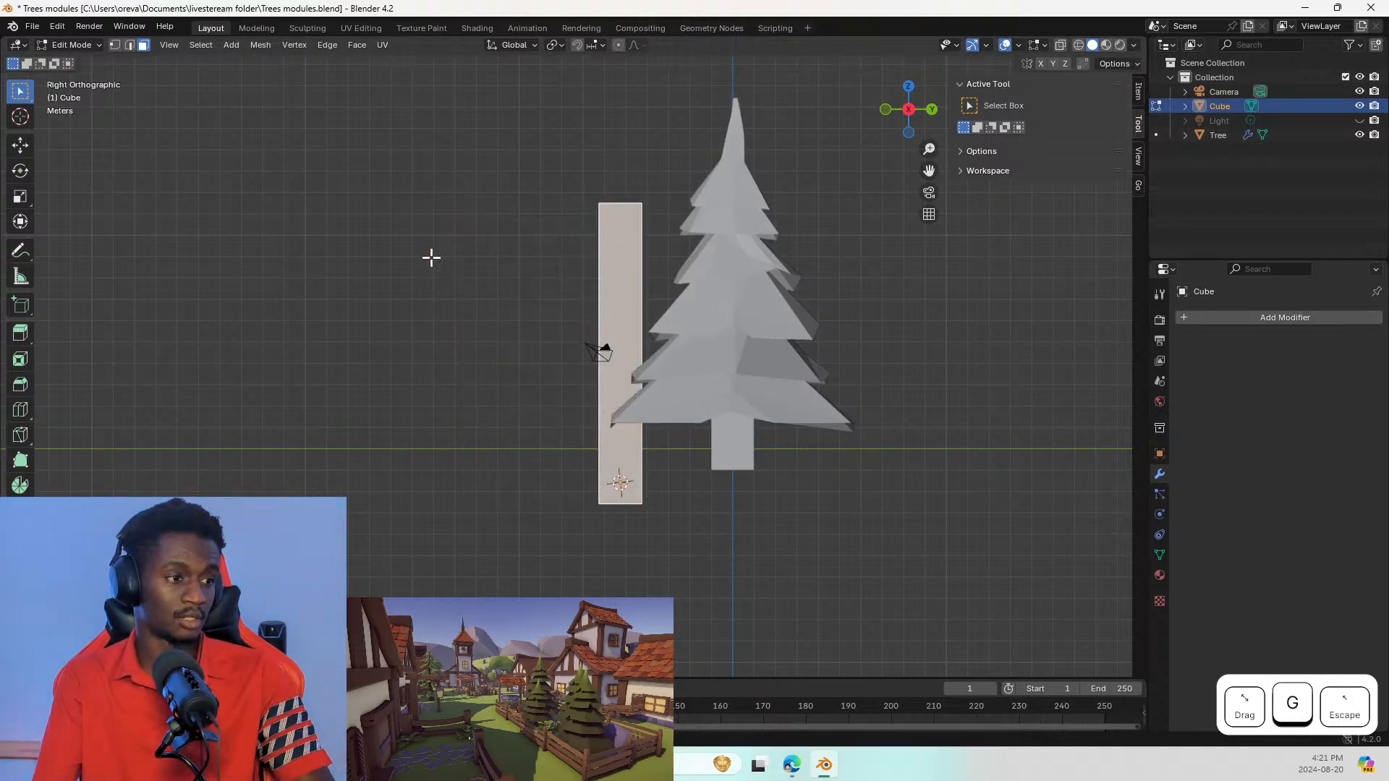
key("Tab")
key("g")
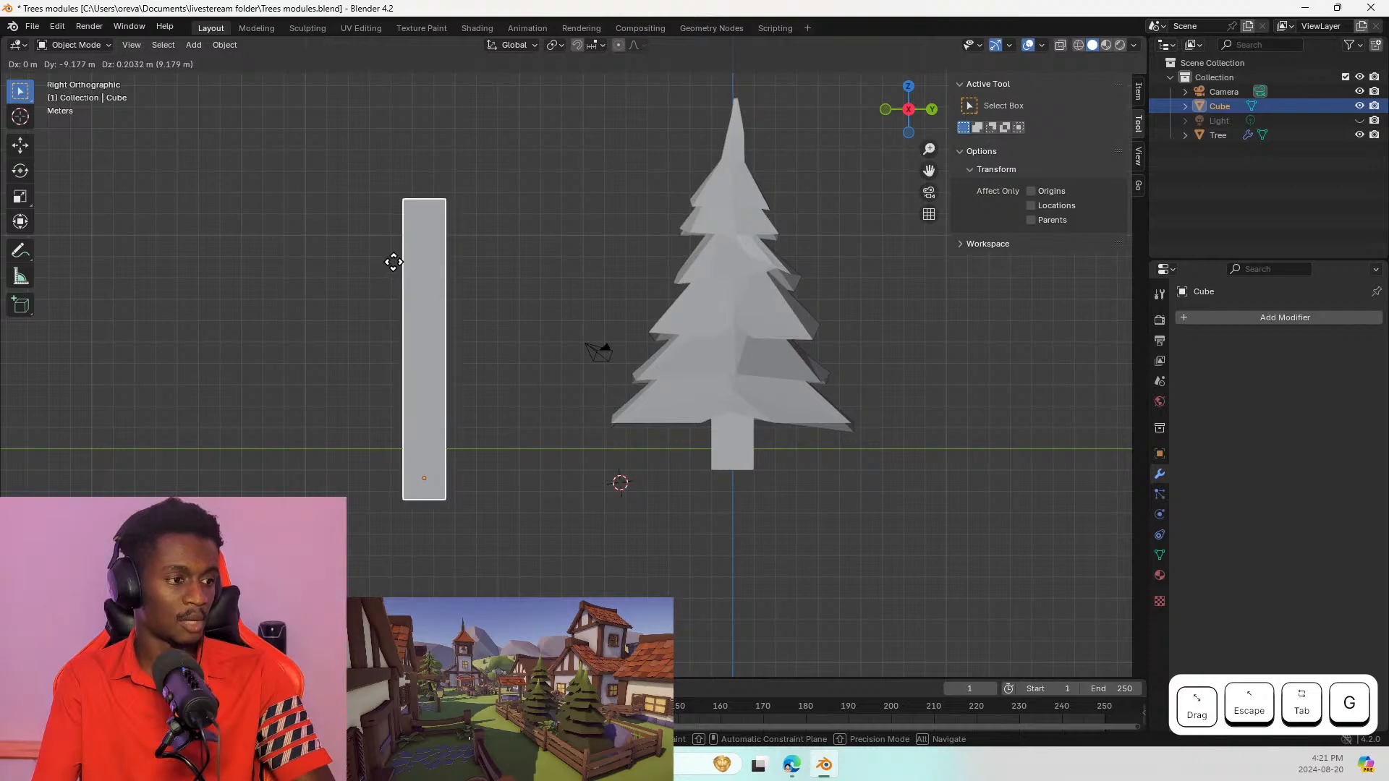
left_click(394, 223)
Step: Divide the column along its height with six evenly spaced horizontal loop cuts
key("Tab")
middle_click_drag(449, 328, 571, 311)
middle_click_drag(365, 198, 505, 389, "shift")
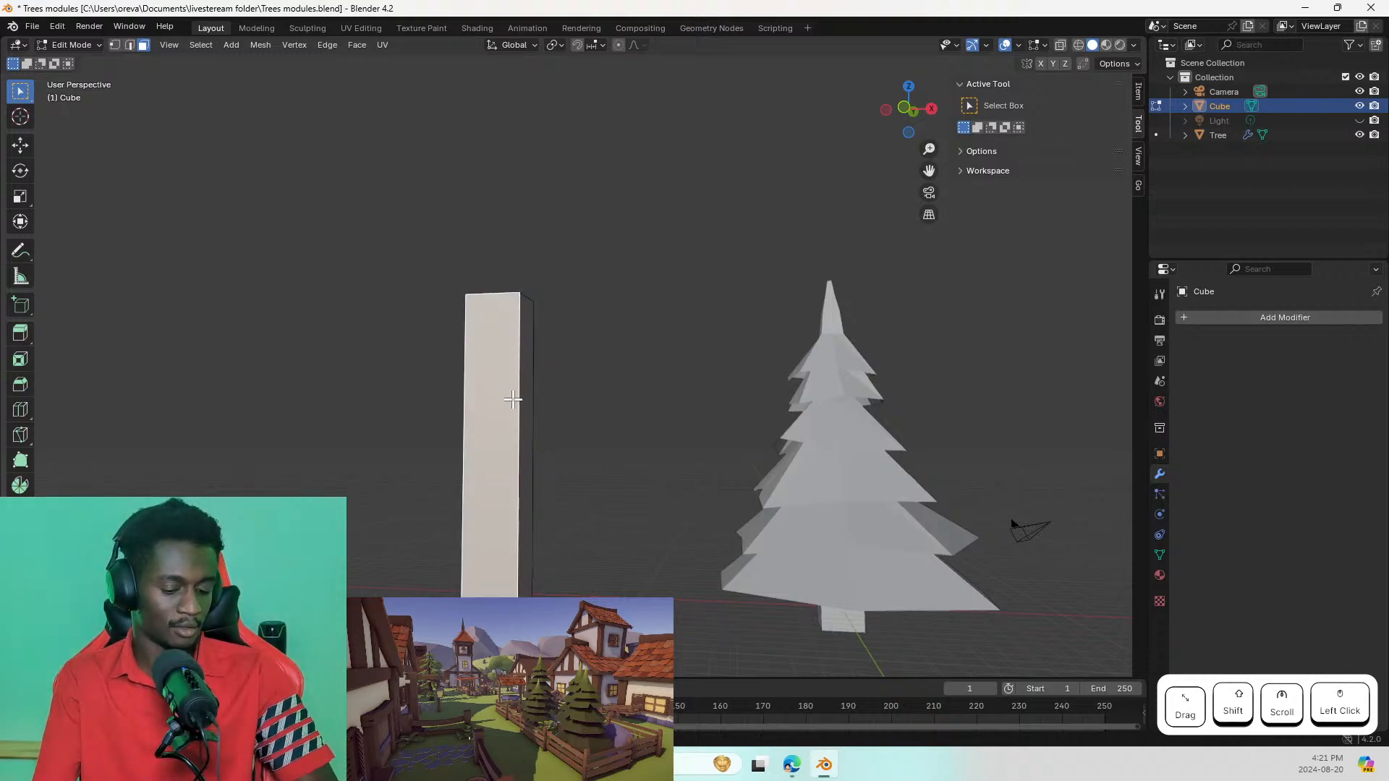
key("ctrl+r")
scroll(509, 401, "up", 5)
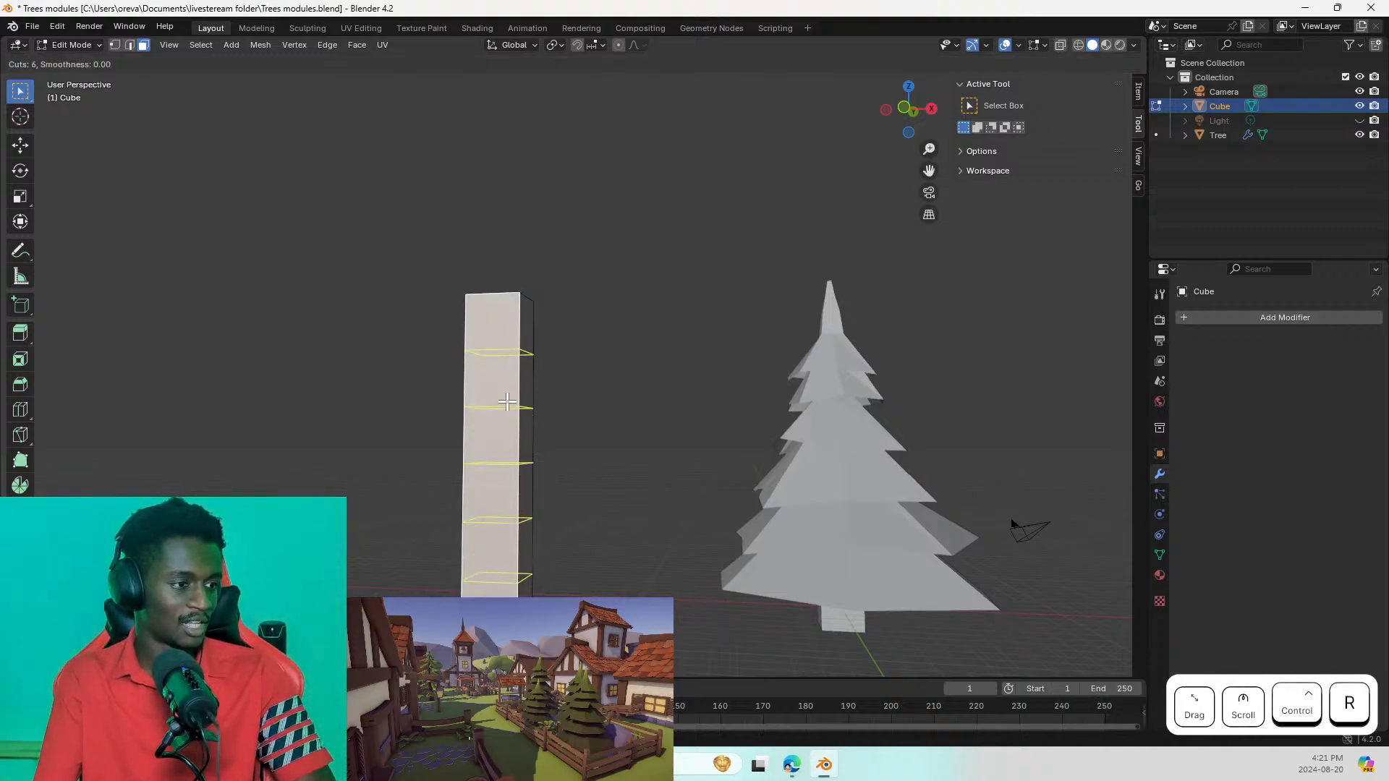
left_click(507, 401)
left_click(521, 390)
Step: Extrude the column's second edge loop from the top, scale it outward, and lower it into a sloped branch tier
left_click(512, 392)
left_click(511, 394, "alt")
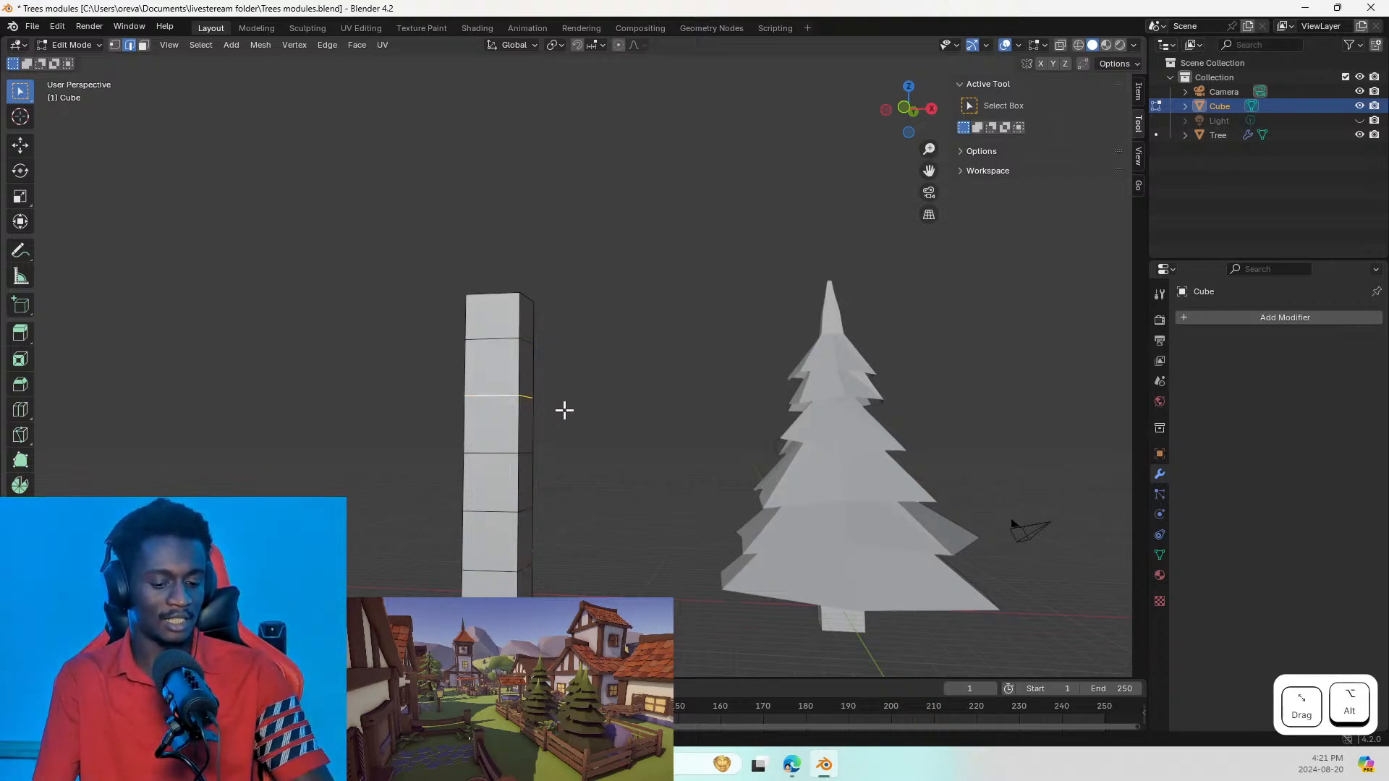
key("e")
left_click(564, 410)
key("s")
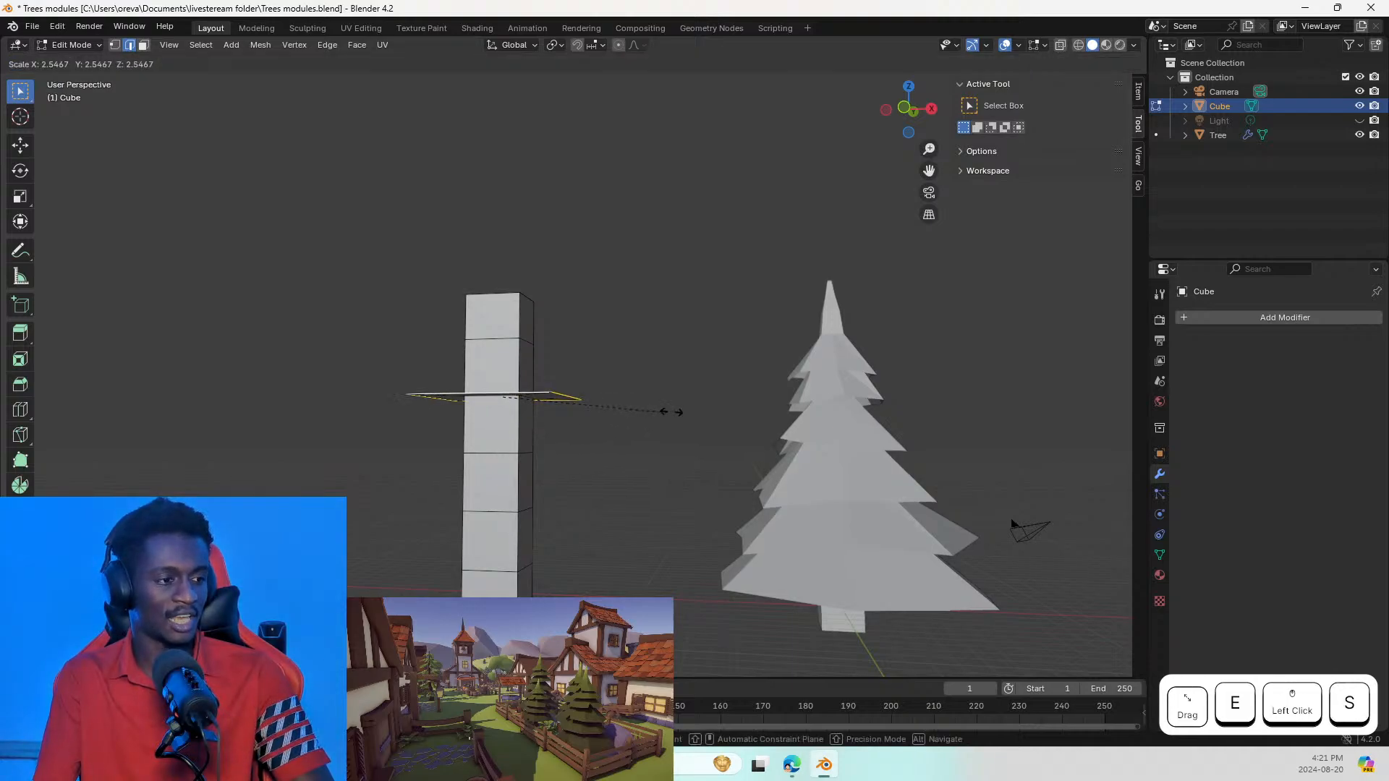
left_click(803, 420)
key("g")
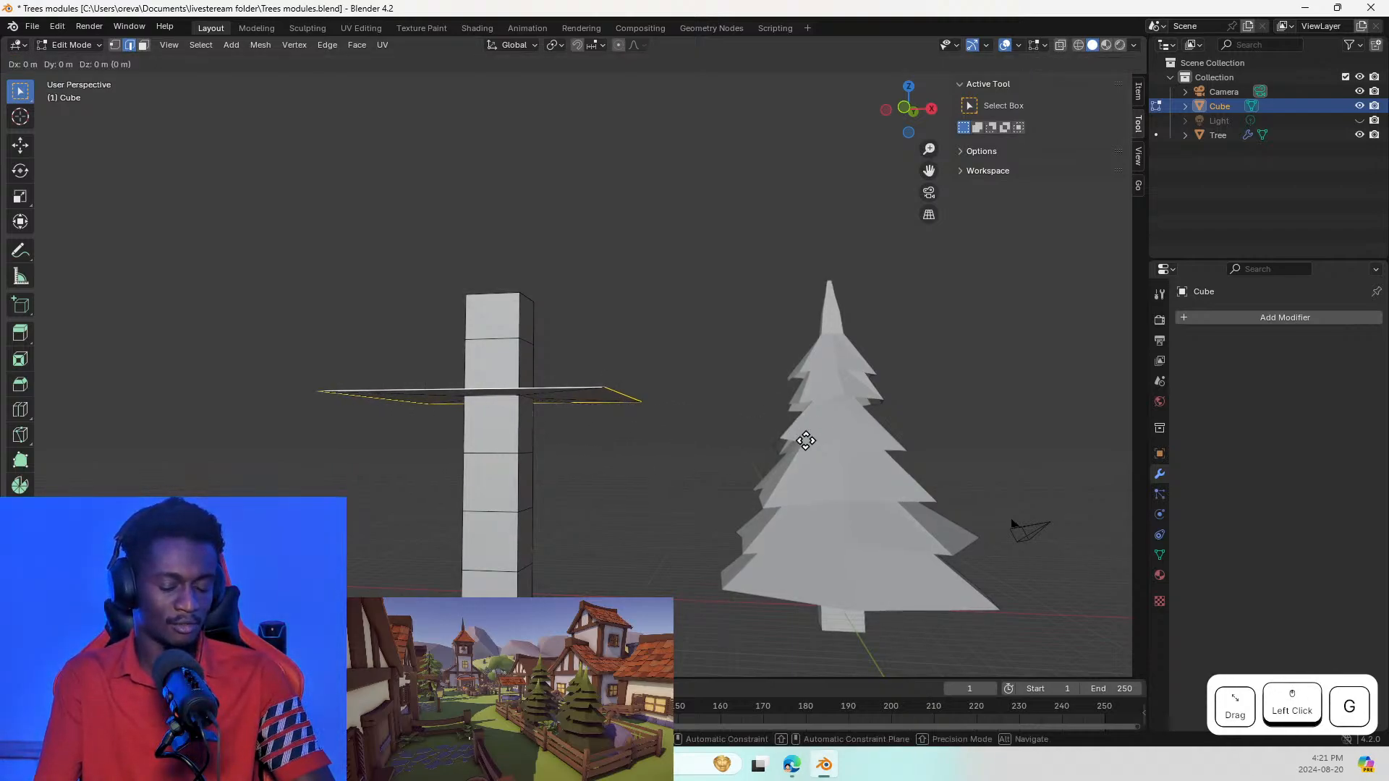
left_click(808, 506)
middle_click_drag(633, 450, 576, 452)
key("ctrl+r")
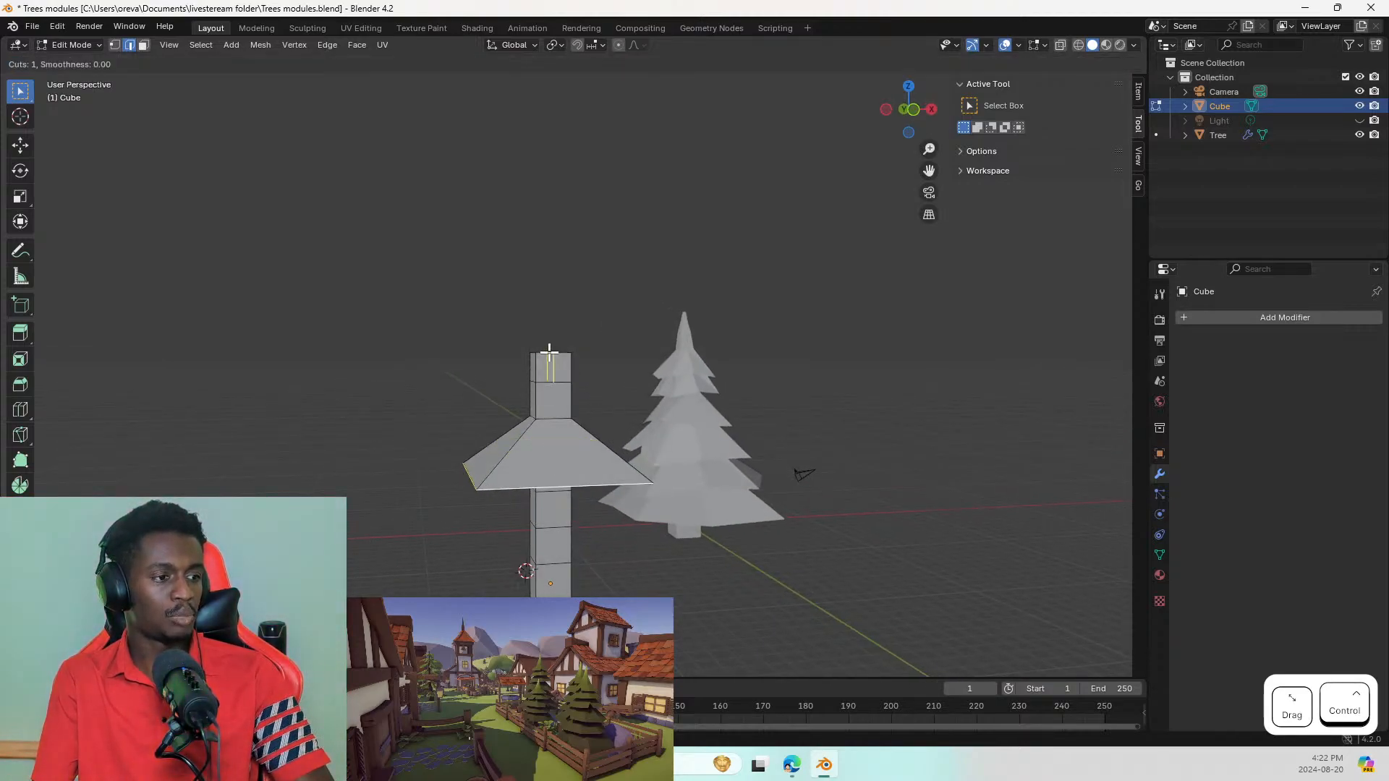
scroll(564, 365, "up", 1)
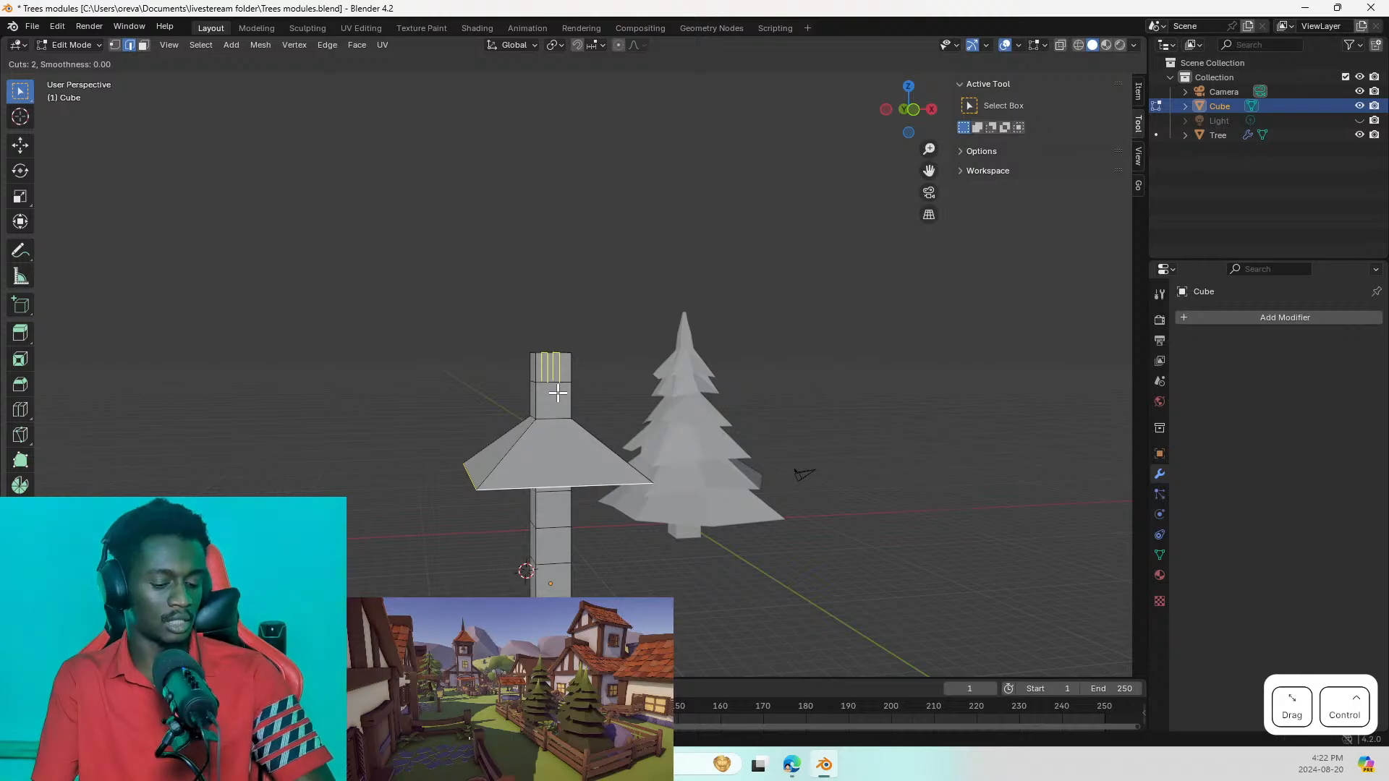
key("ctrl+z")
key("Escape")
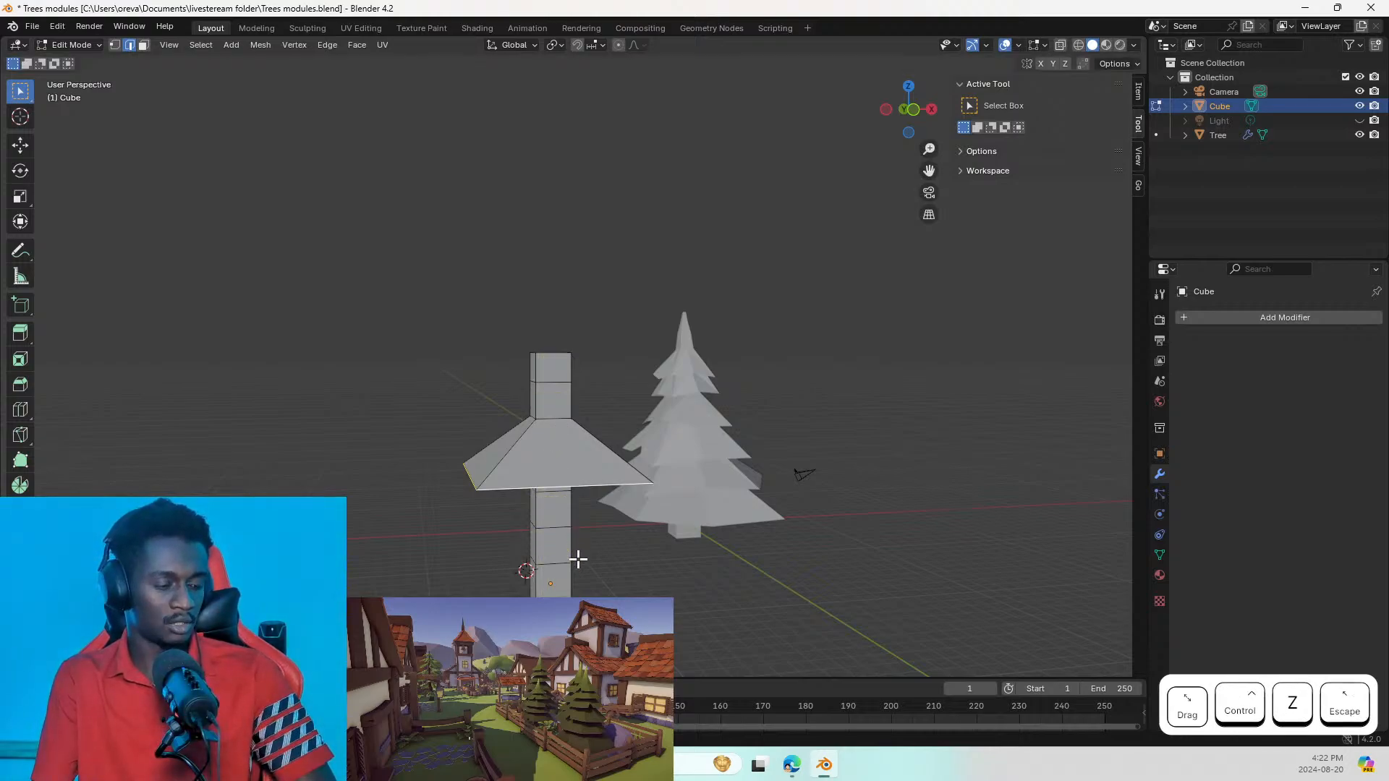
Step: Undo the lowering, scaling and extrusion of the column's branch tier
key("ctrl+z")
key("ctrl+z")
key("ctrl+z")
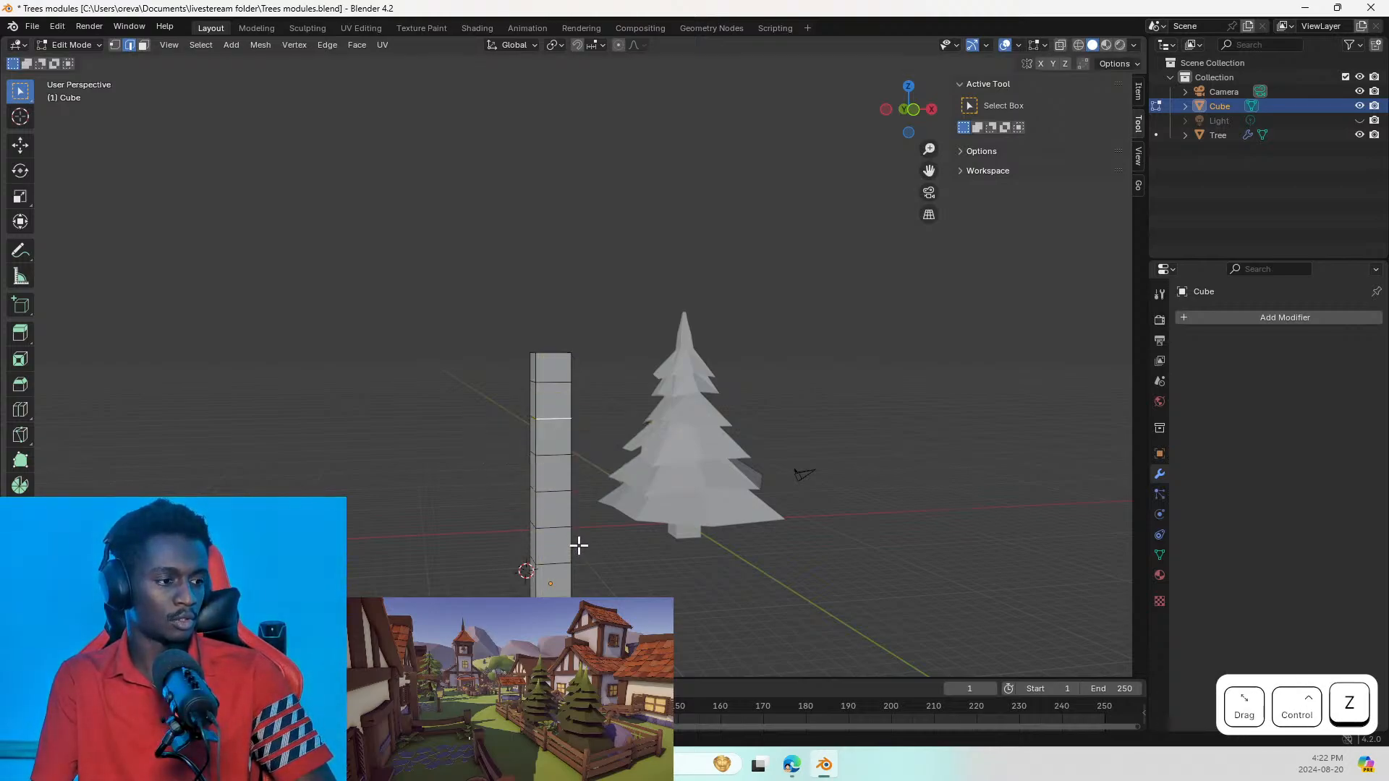
key("ctrl+e")
key("Escape")
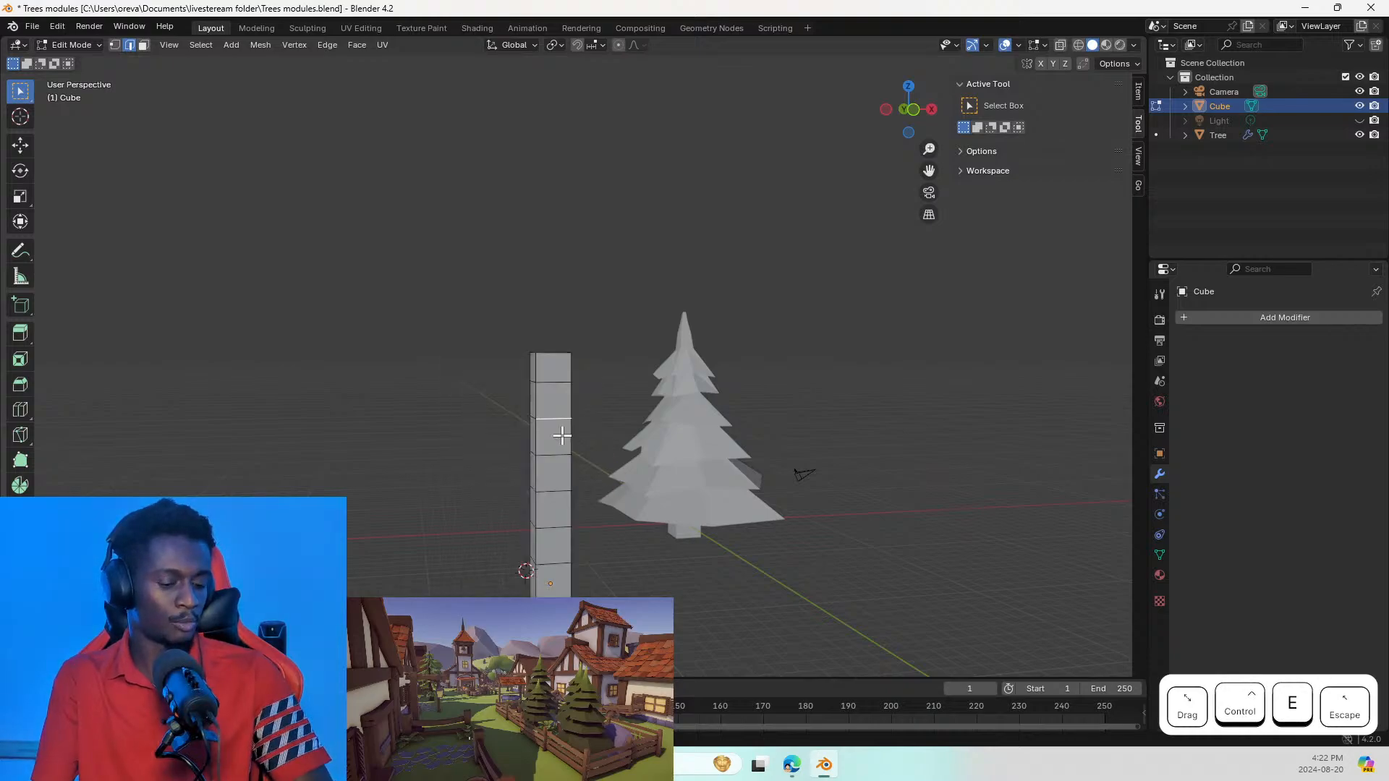
key("ctrl+r")
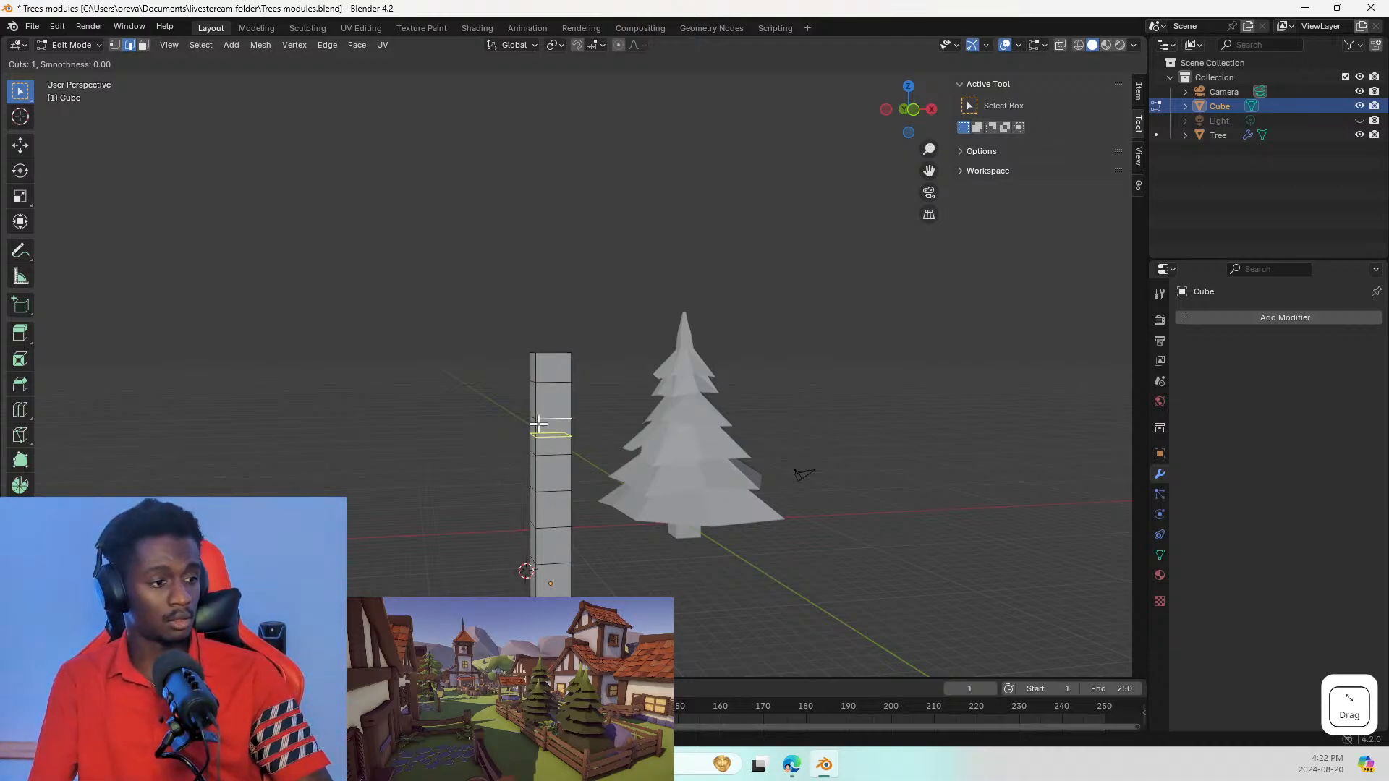
key("Escape")
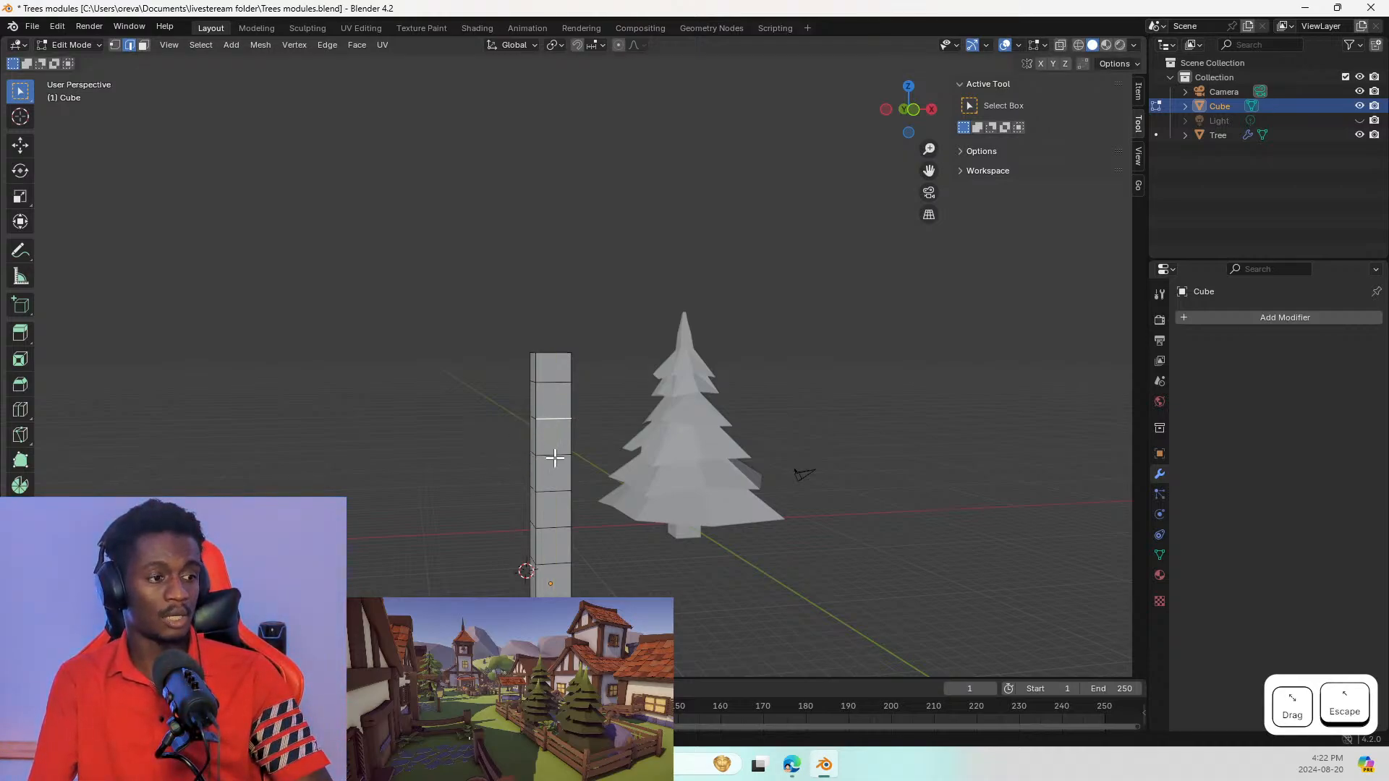
Step: Add two evenly spaced vertical loop cuts across the column's width and two across its depth
key("ctrl+r")
scroll(555, 405, "down", 1)
left_click(559, 394)
left_click(558, 390)
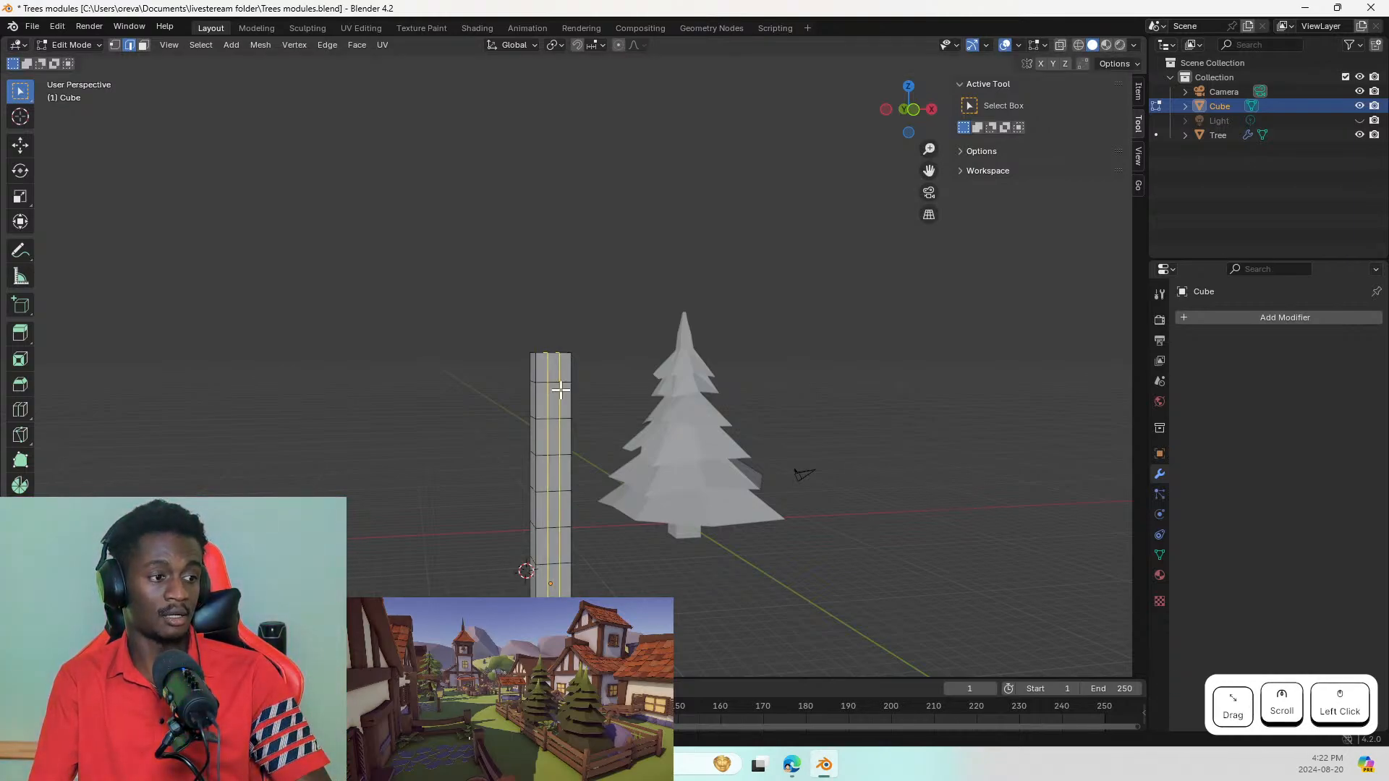
middle_click_drag(559, 391, 610, 458)
key("ctrl+r")
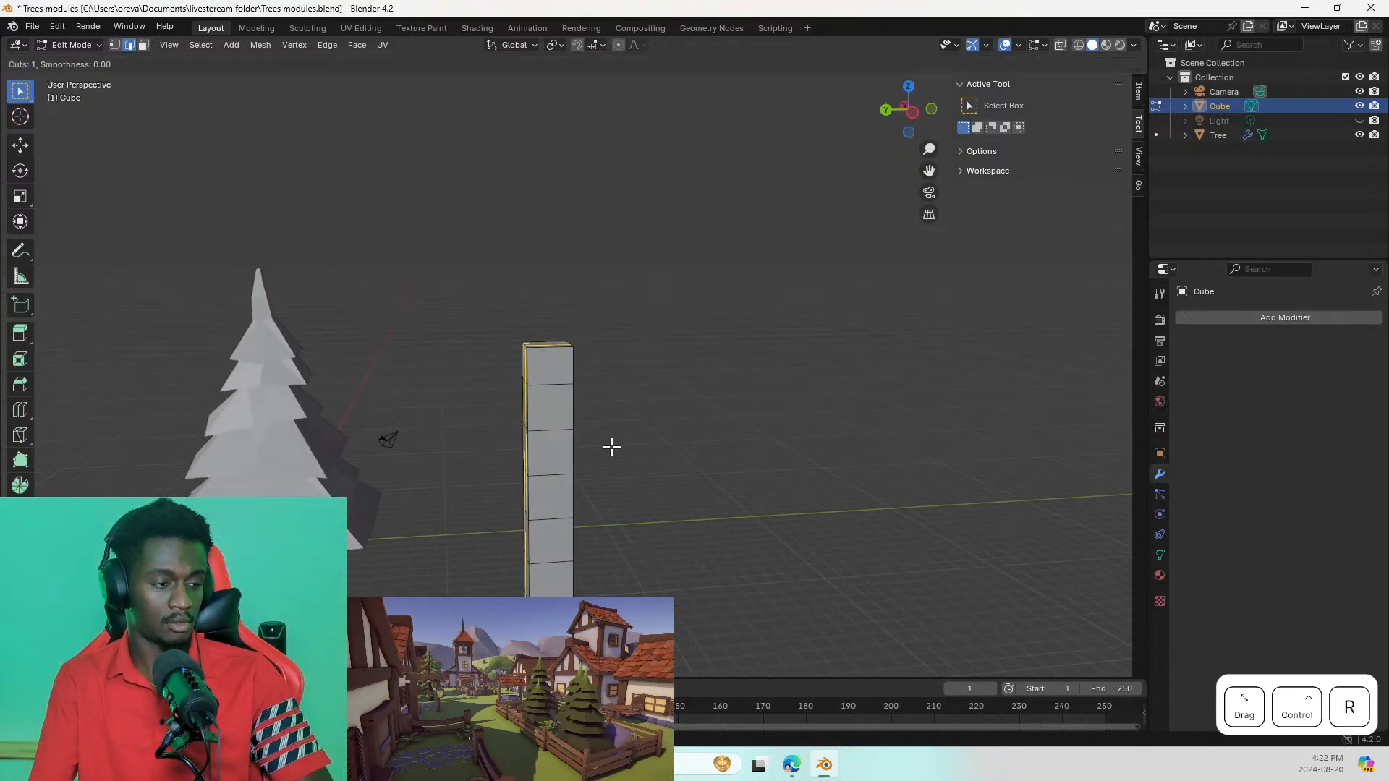
scroll(552, 360, "up", 1)
left_click(551, 360)
left_click(552, 359)
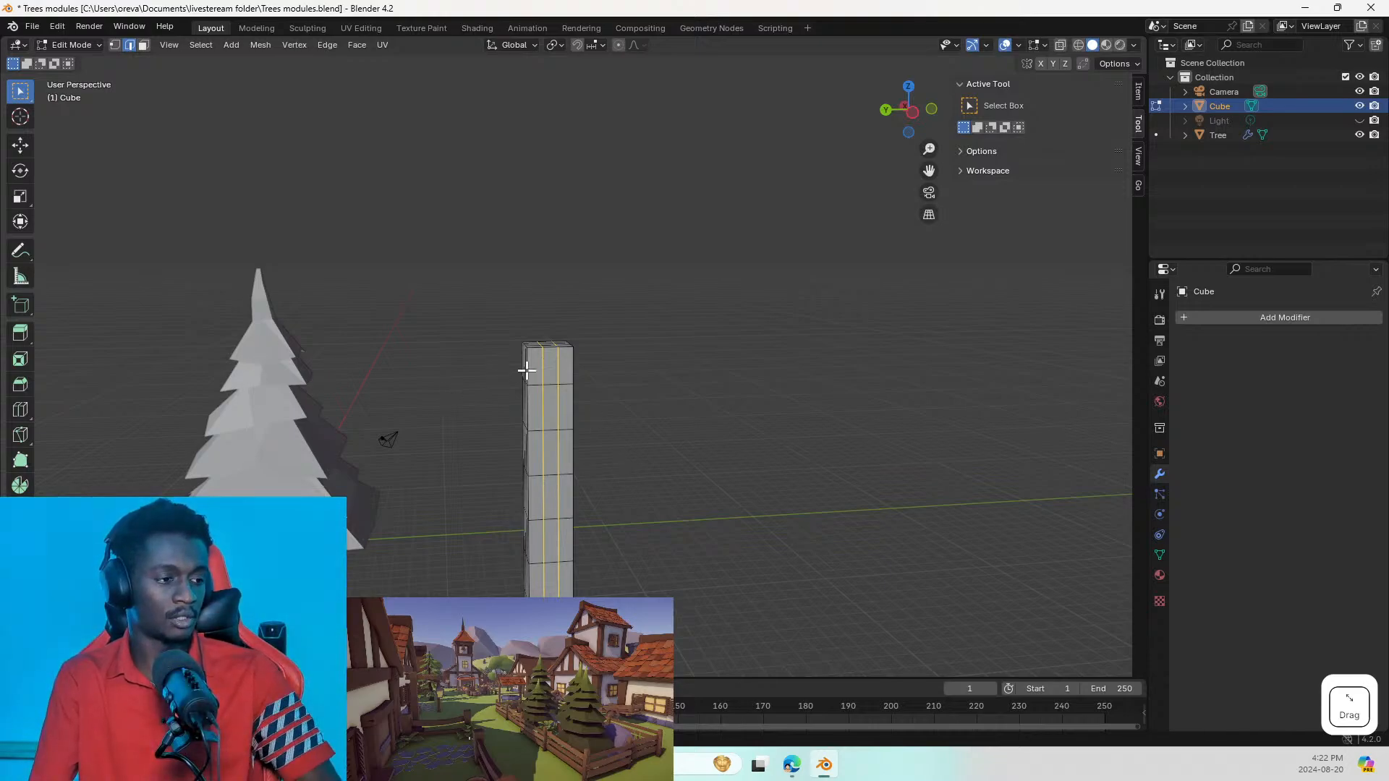
middle_click_drag(505, 397, 582, 403)
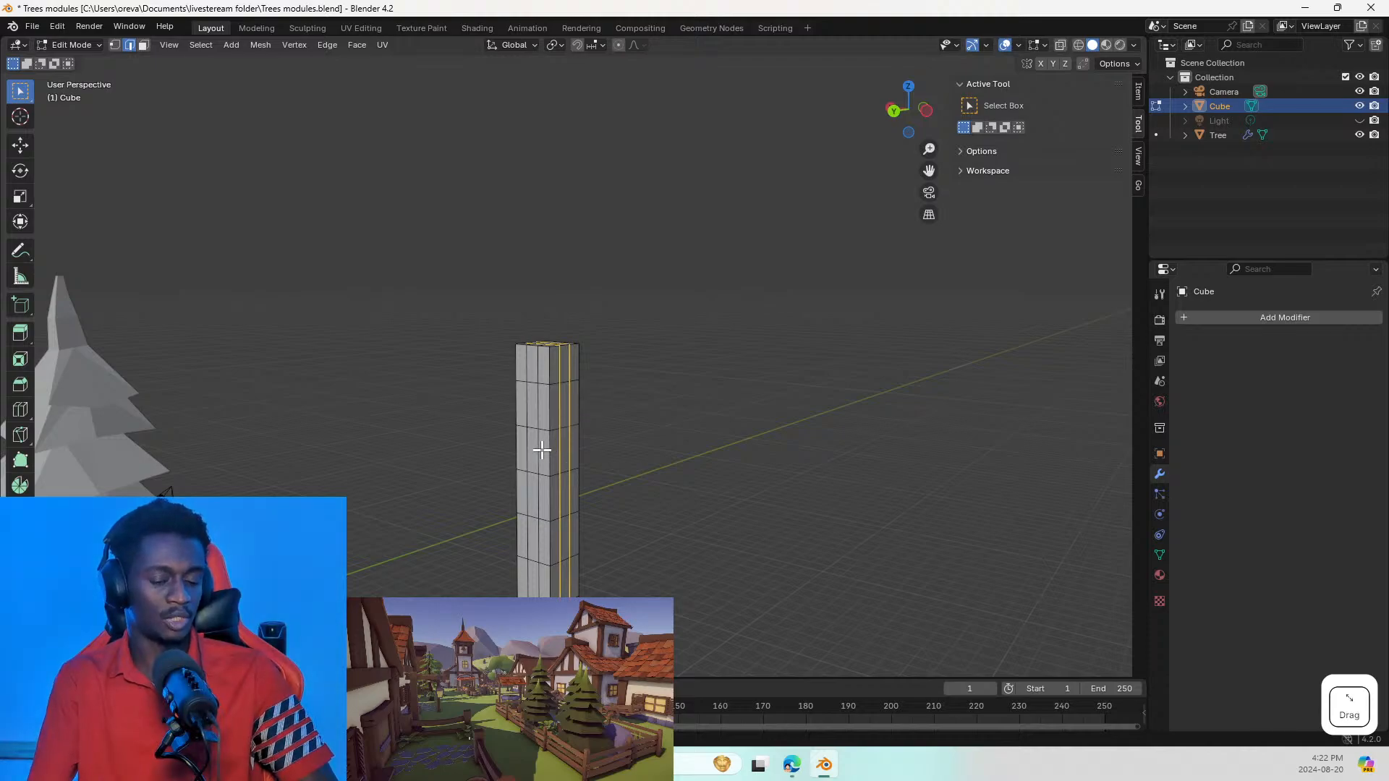
Step: Leave mesh editing on the column and open the Tree object's mesh for editing
middle_click_drag(332, 458, 771, 436)
left_click(992, 494)
left_click(834, 416)
left_click(771, 437)
key("Tab")
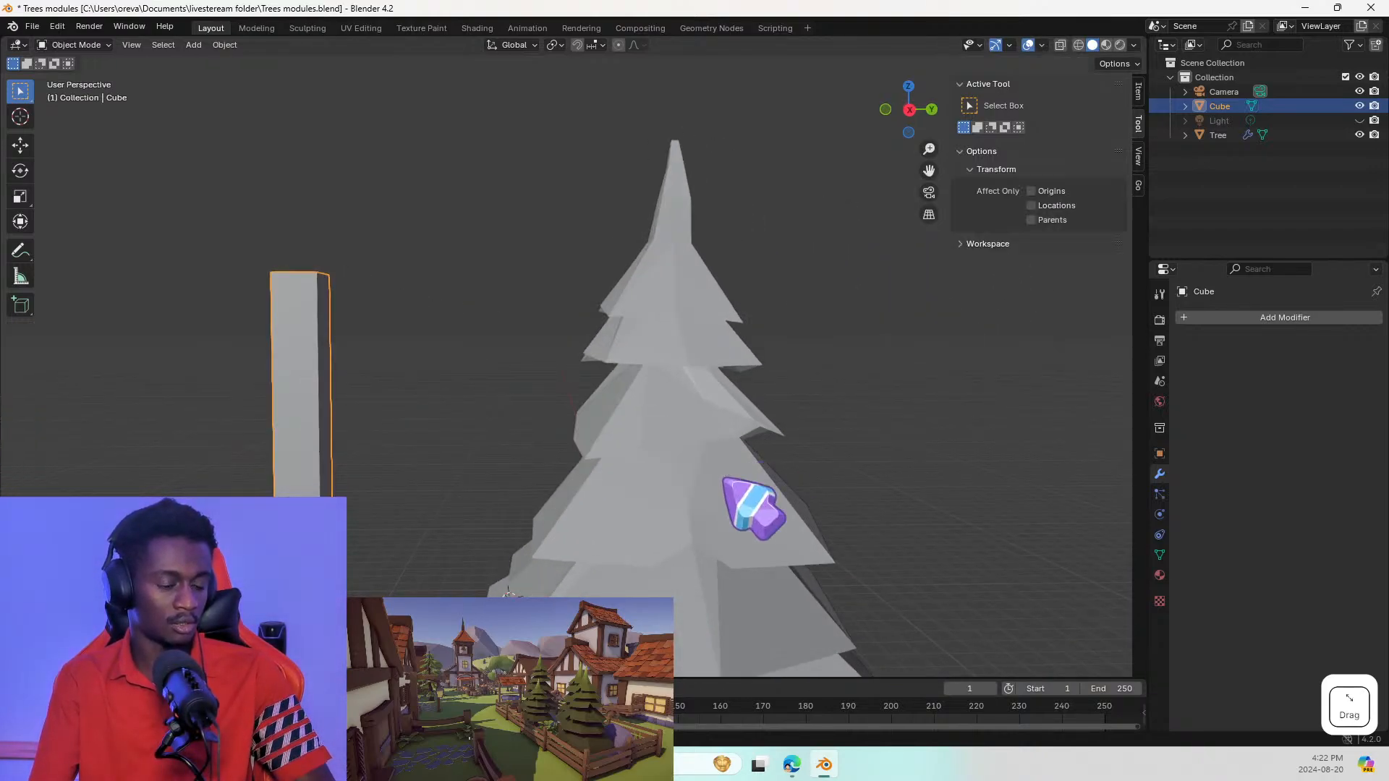
left_click(714, 511)
key("Tab")
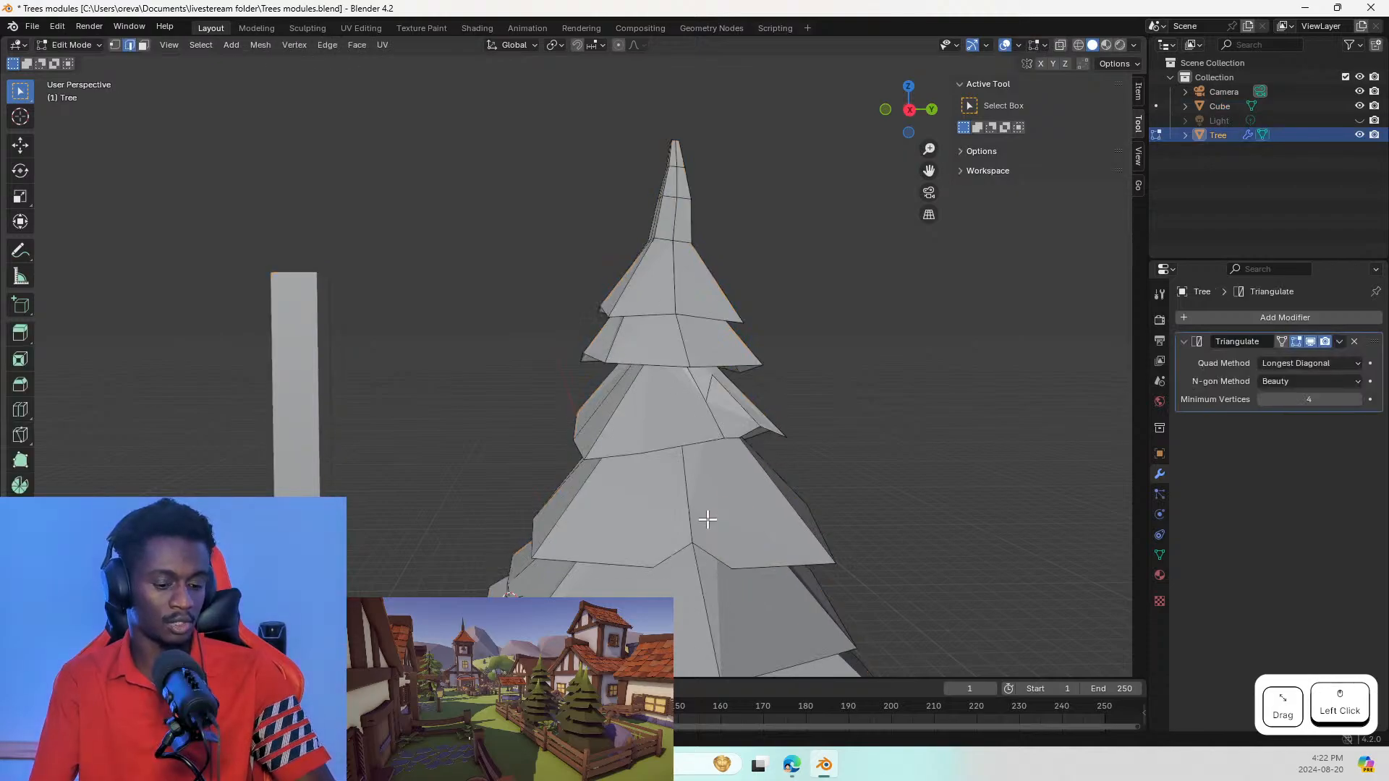
Step: Rotate the sloping corner edge beside the notch in the tree's second-lowest tier and shift it inward
middle_click_drag(646, 516, 797, 535)
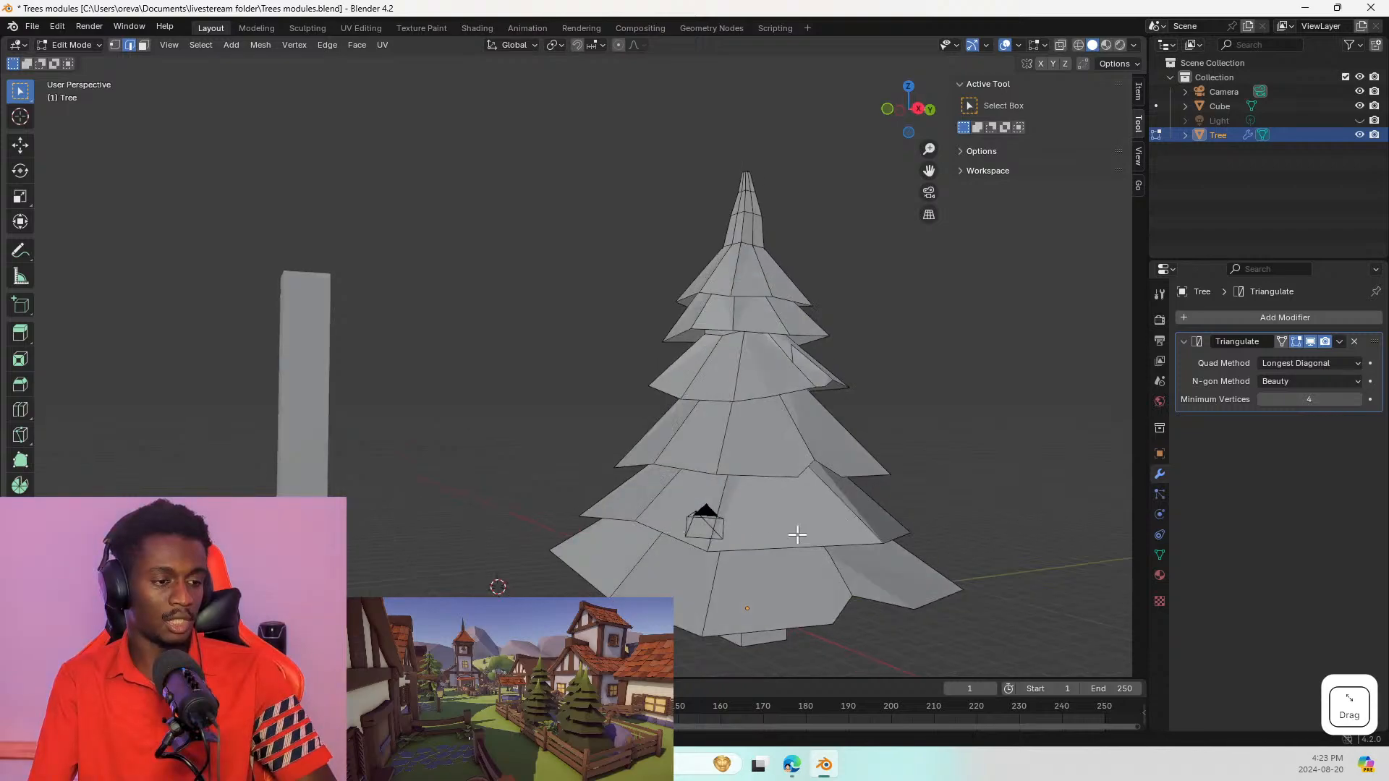
left_click(868, 522)
key("r")
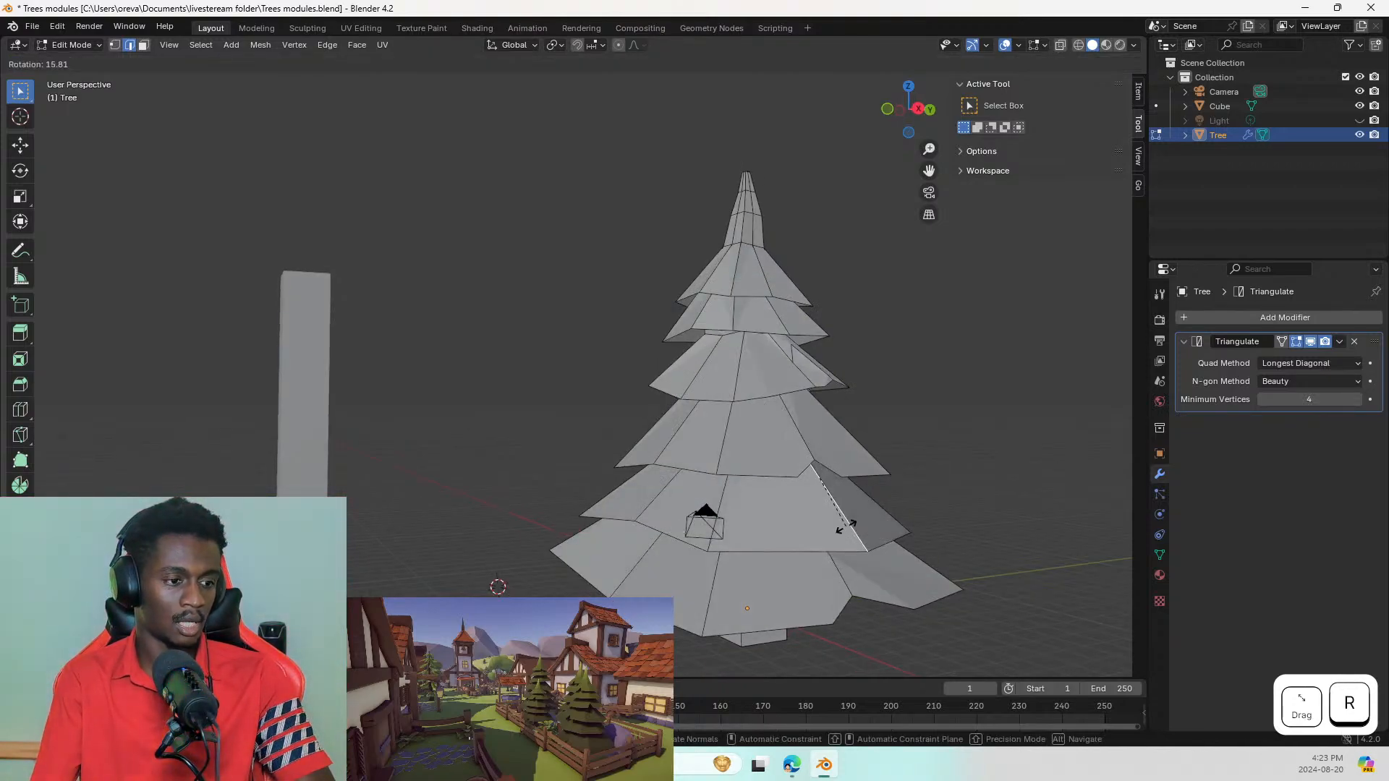
left_click(839, 532)
key("g")
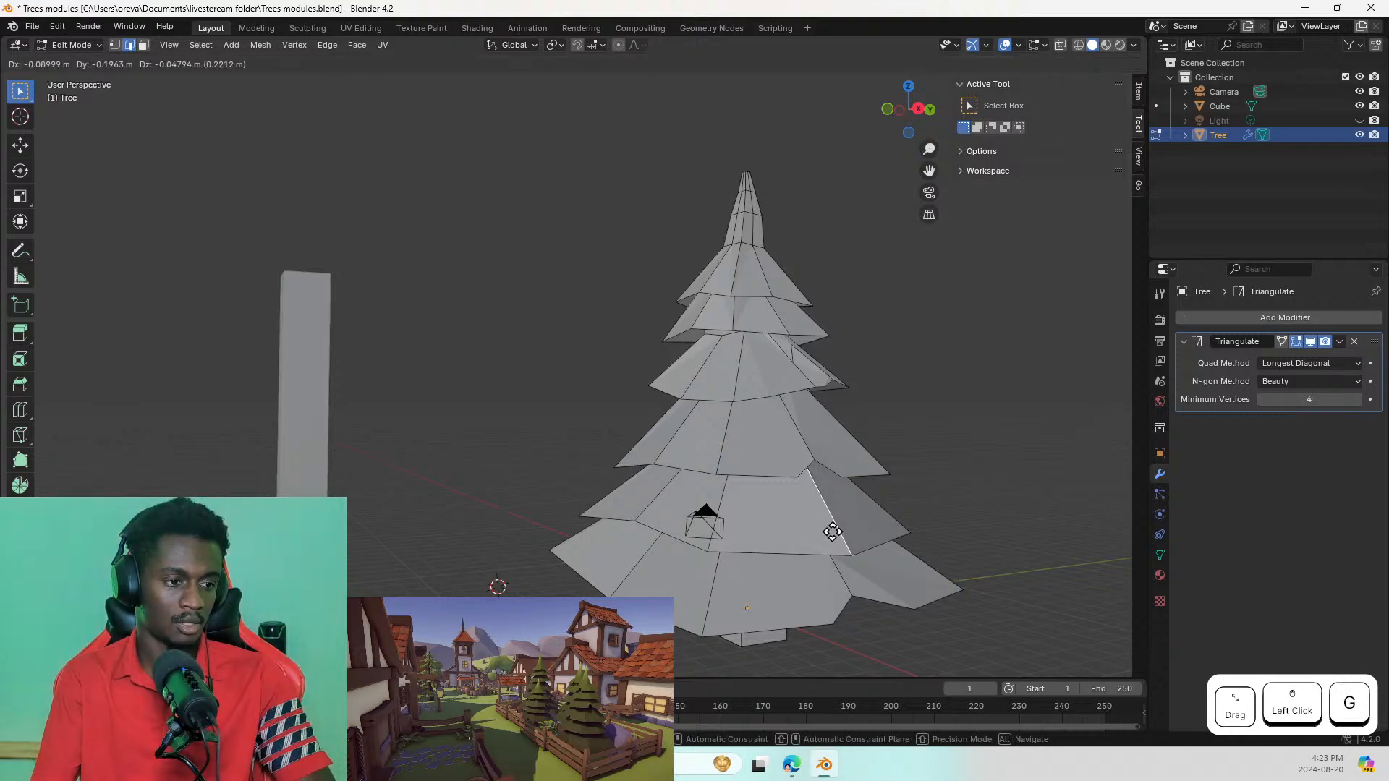
left_click(823, 536)
Step: From another side, rotate the same corner edge again and move it closer to the trunk to refine its slope
middle_click_drag(823, 536, 865, 558)
left_click(865, 558)
key("r")
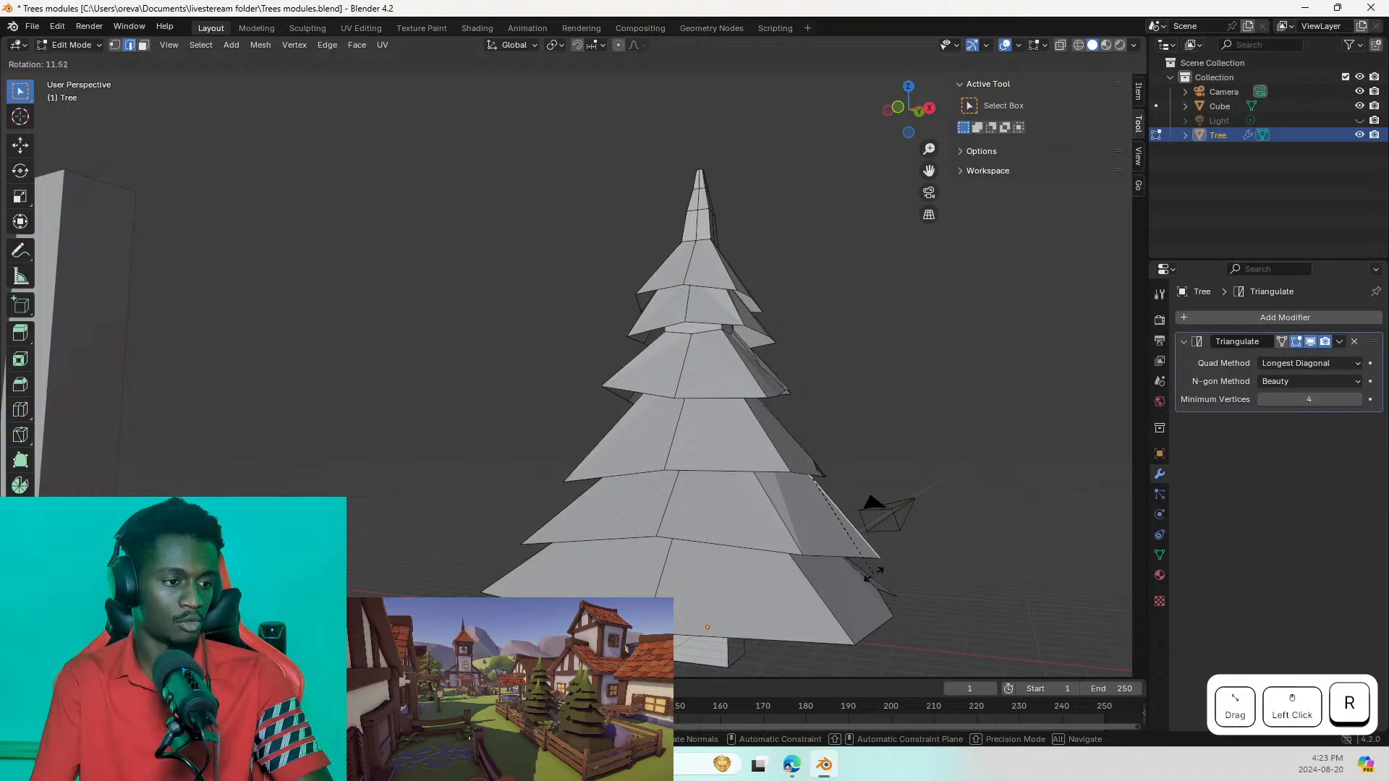
key("g")
left_click(855, 576)
key("r")
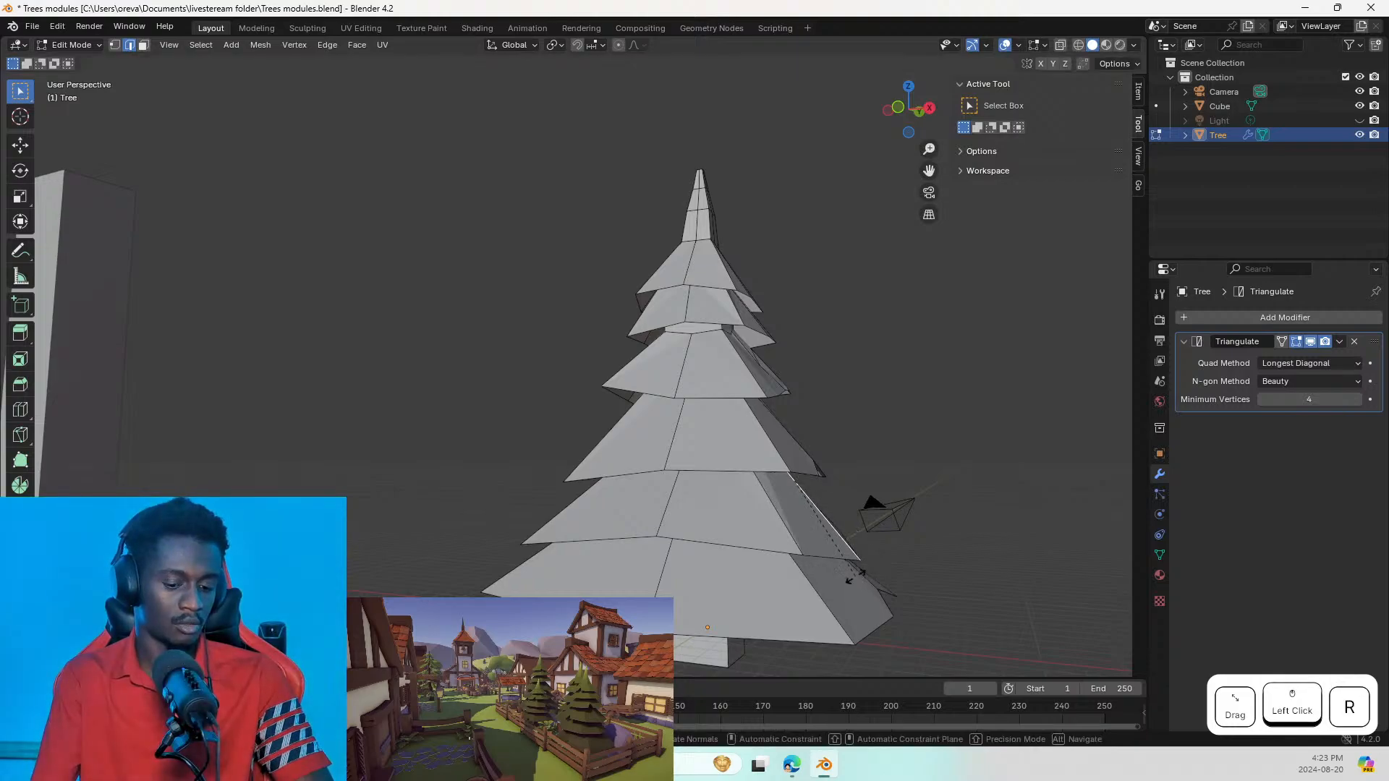
left_click(872, 560)
Step: Select the short edge above the notch on another side of the second-lowest tier and try rotating it
middle_click_drag(813, 567, 784, 589)
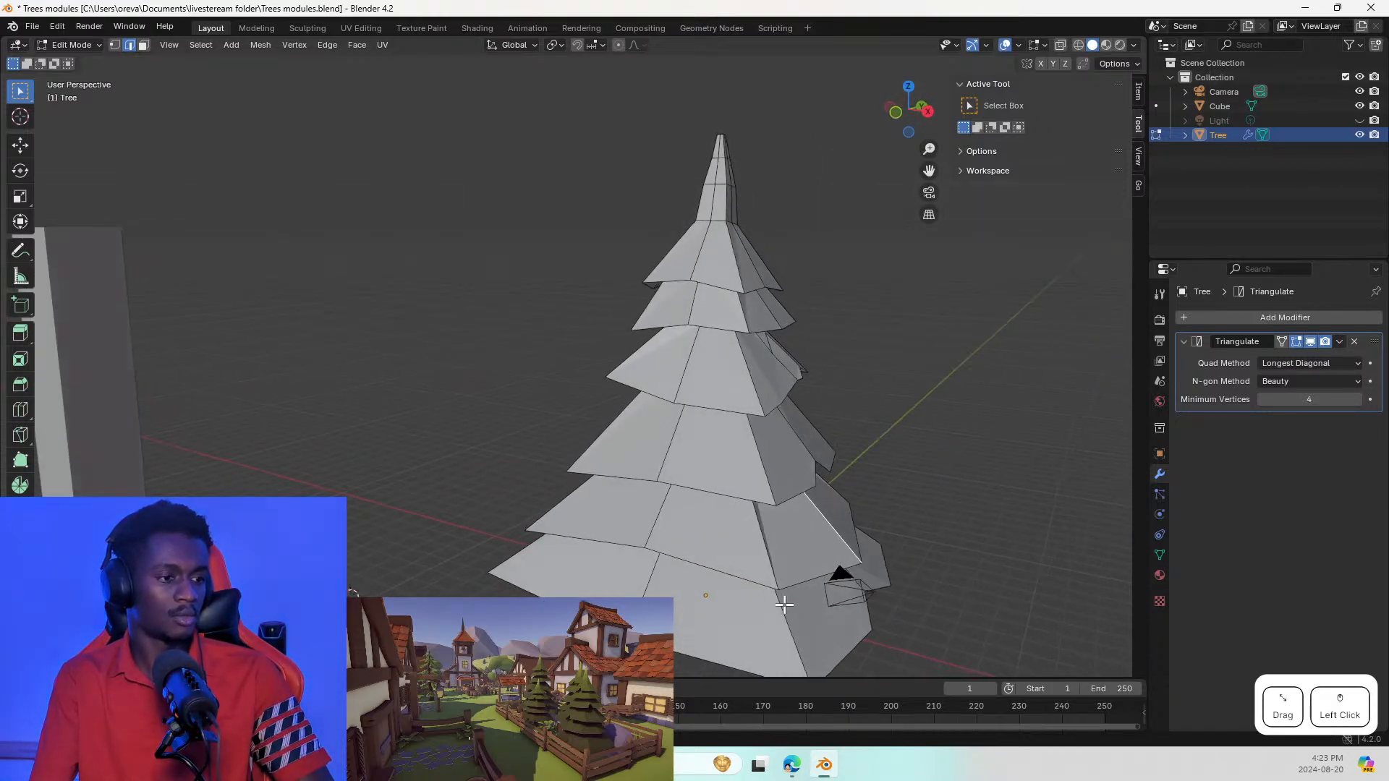
scroll(715, 535, "up", 3)
scroll(904, 511, "down", 6)
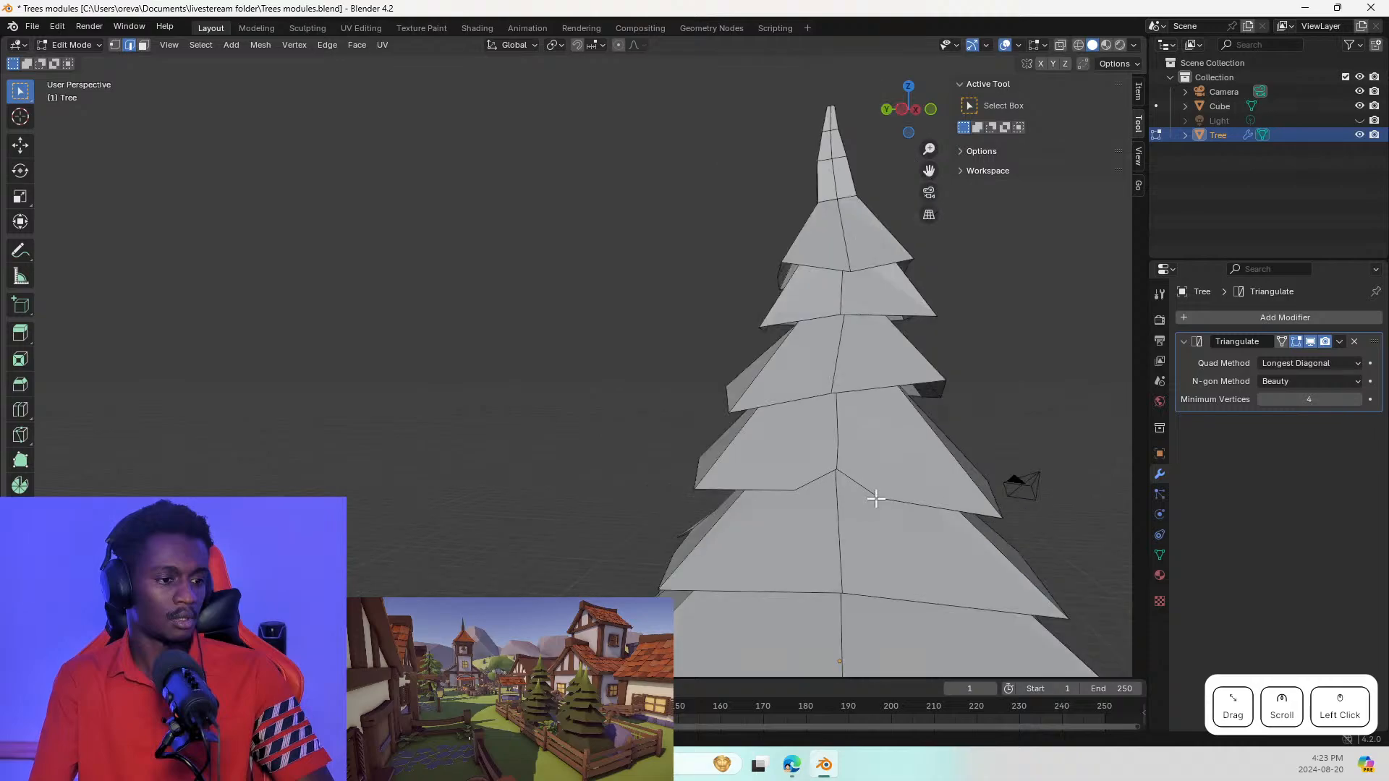
mouse_move(968, 519)
middle_mouse_down()
mouse_move(1131, 514)
mouse_move(913, 512)
mouse_move(933, 505)
mouse_move(917, 497)
mouse_move(952, 504)
middle_mouse_up()
middle_click_drag(793, 487, 921, 464)
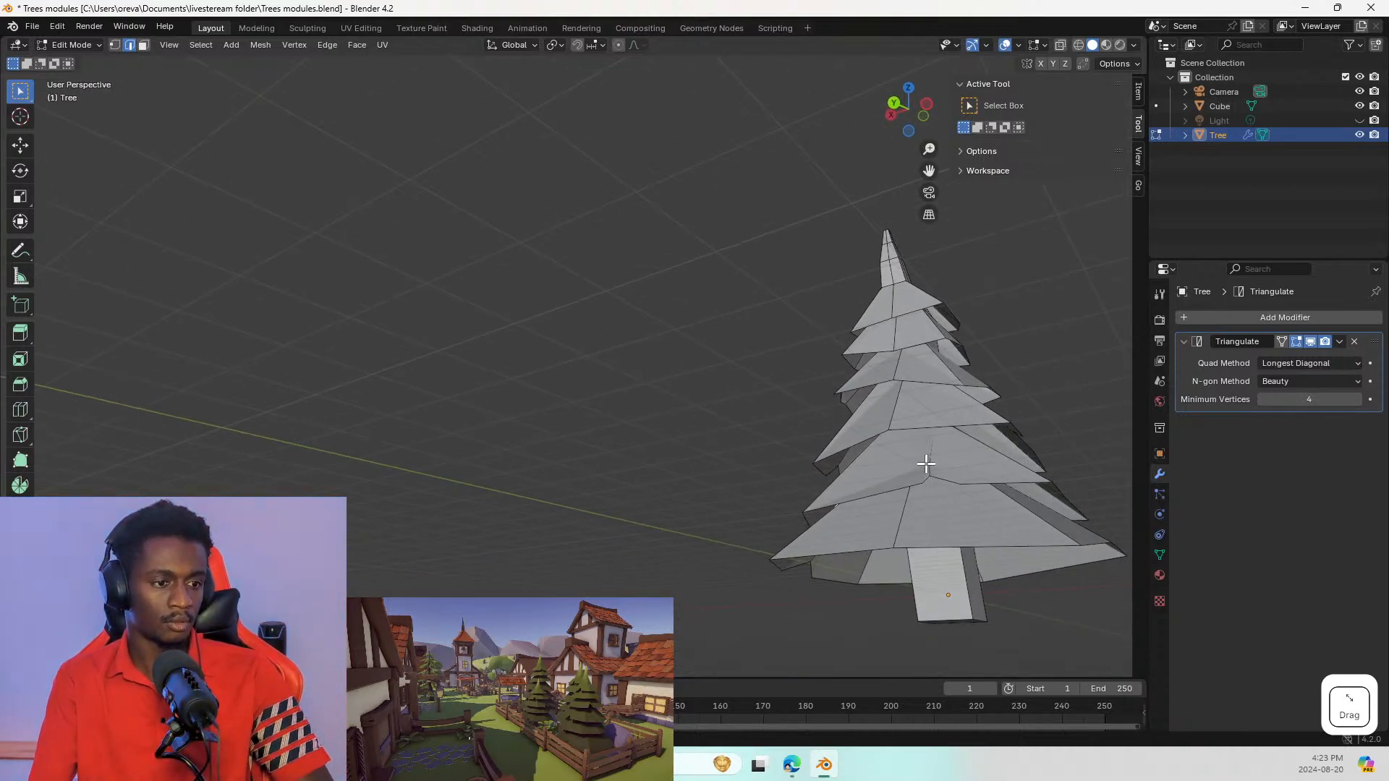
left_click(939, 454)
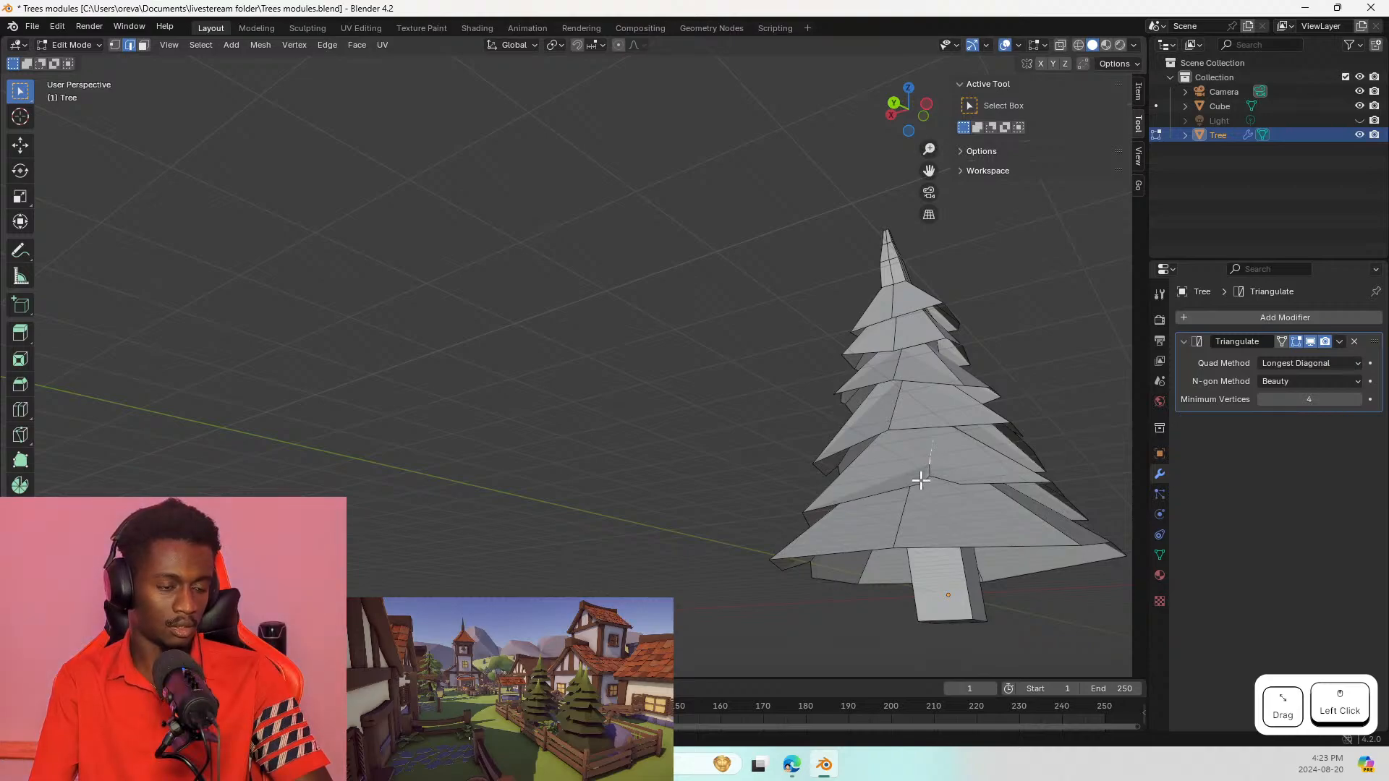
key("r")
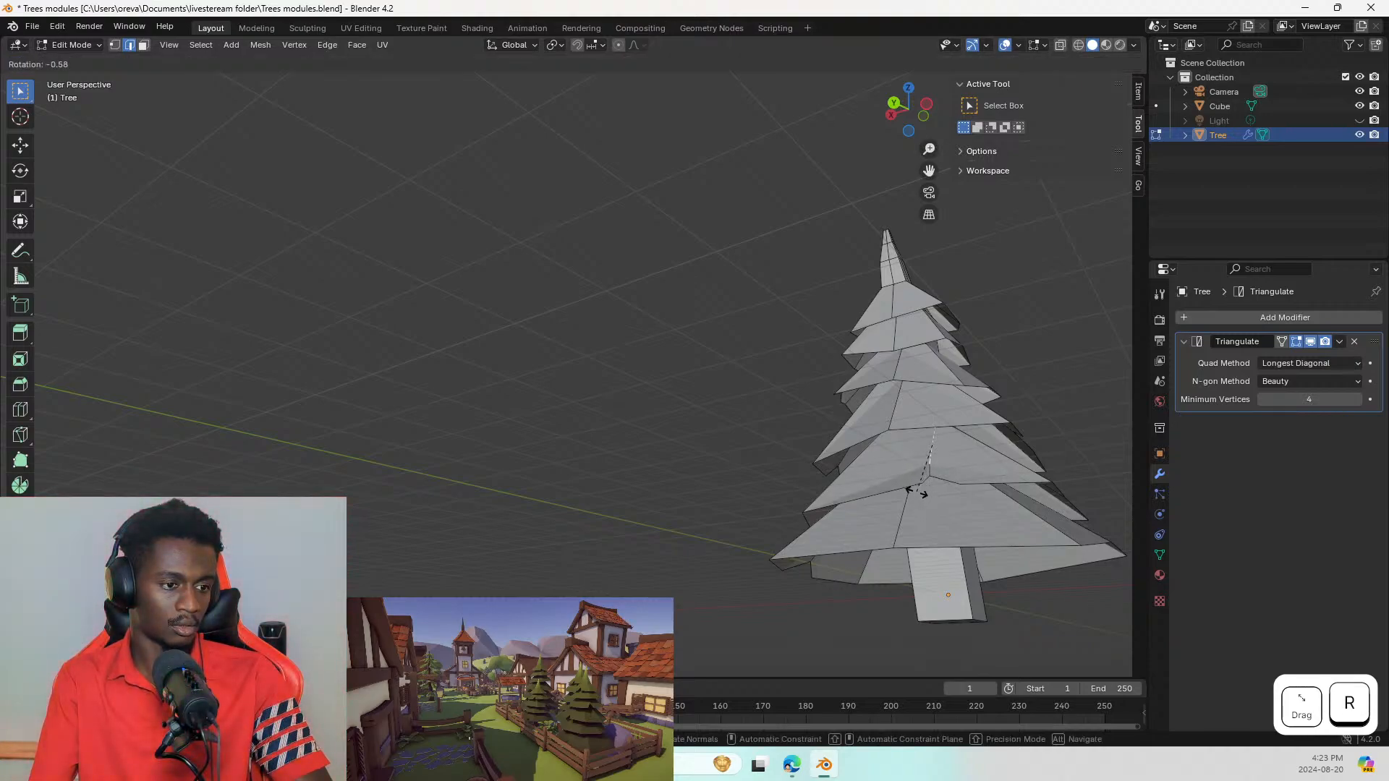
key("Escape")
Step: Move the selected short edge up the slope of the second-lowest tier, away from the notch
middle_click_drag(951, 543, 980, 614)
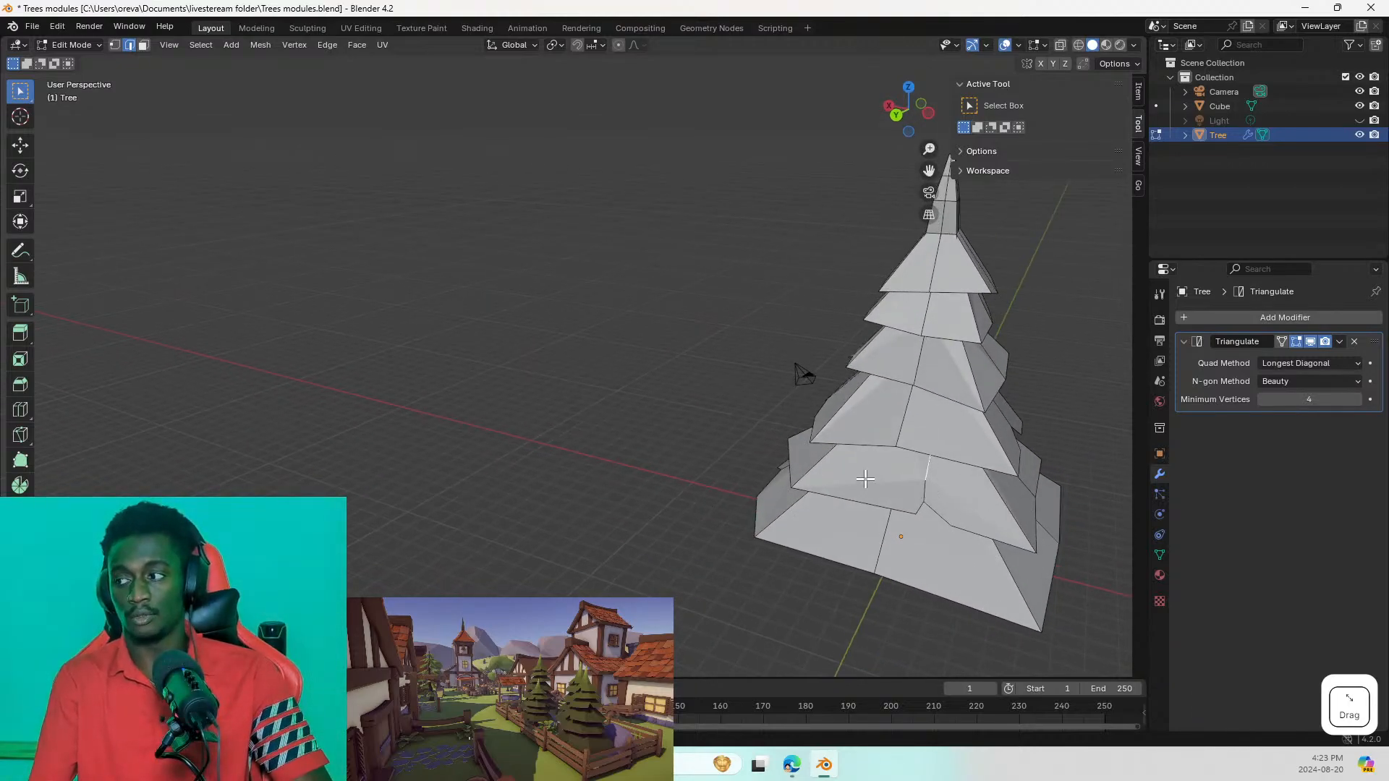
middle_click_drag(848, 464, 811, 296, "shift")
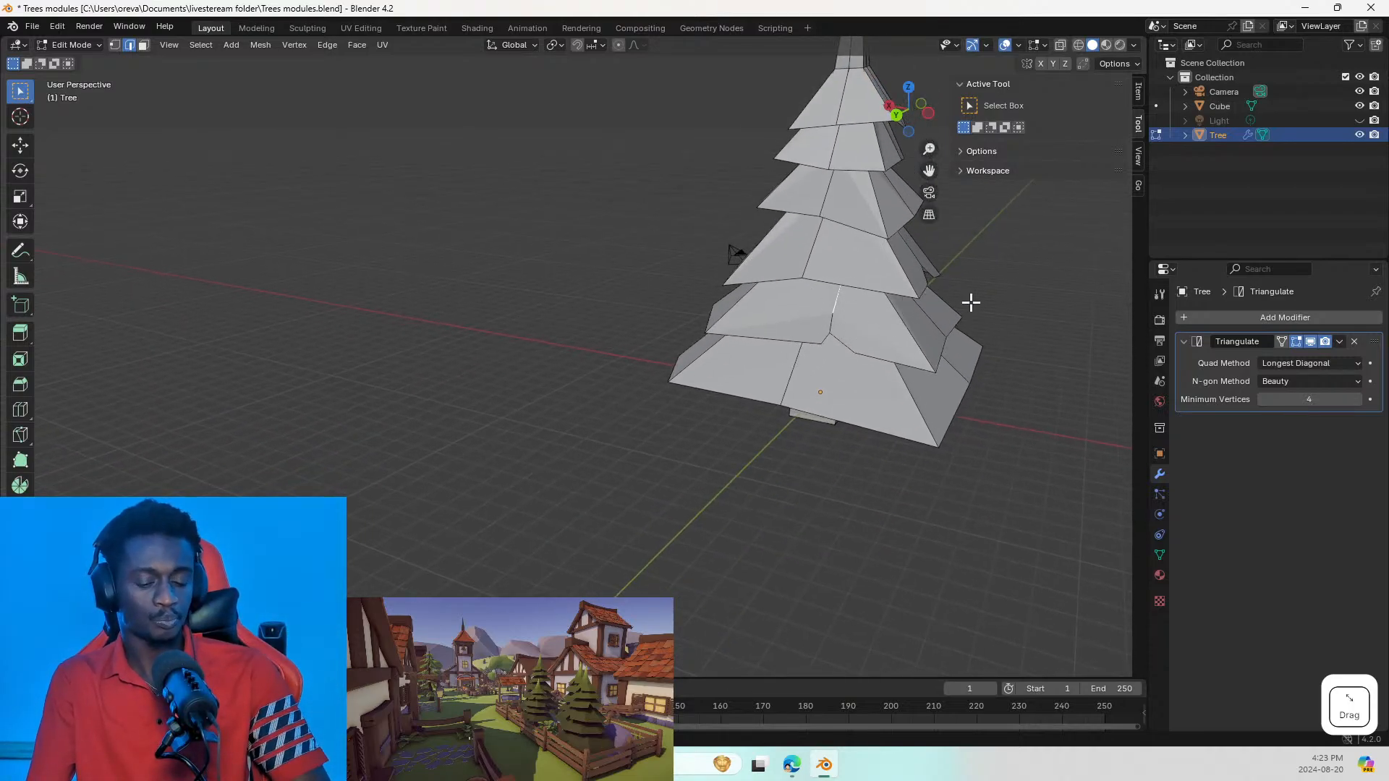
middle_click_drag(857, 339, 840, 301)
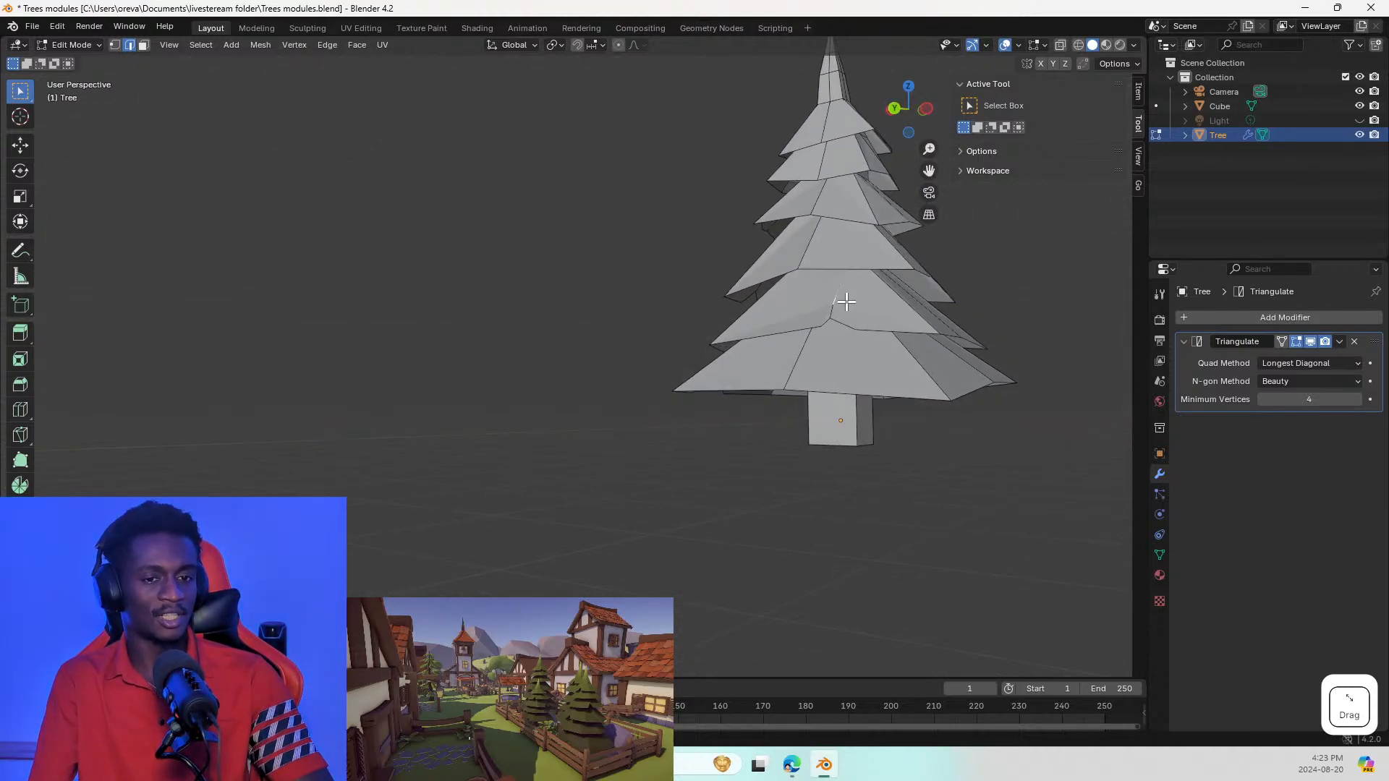
key("r")
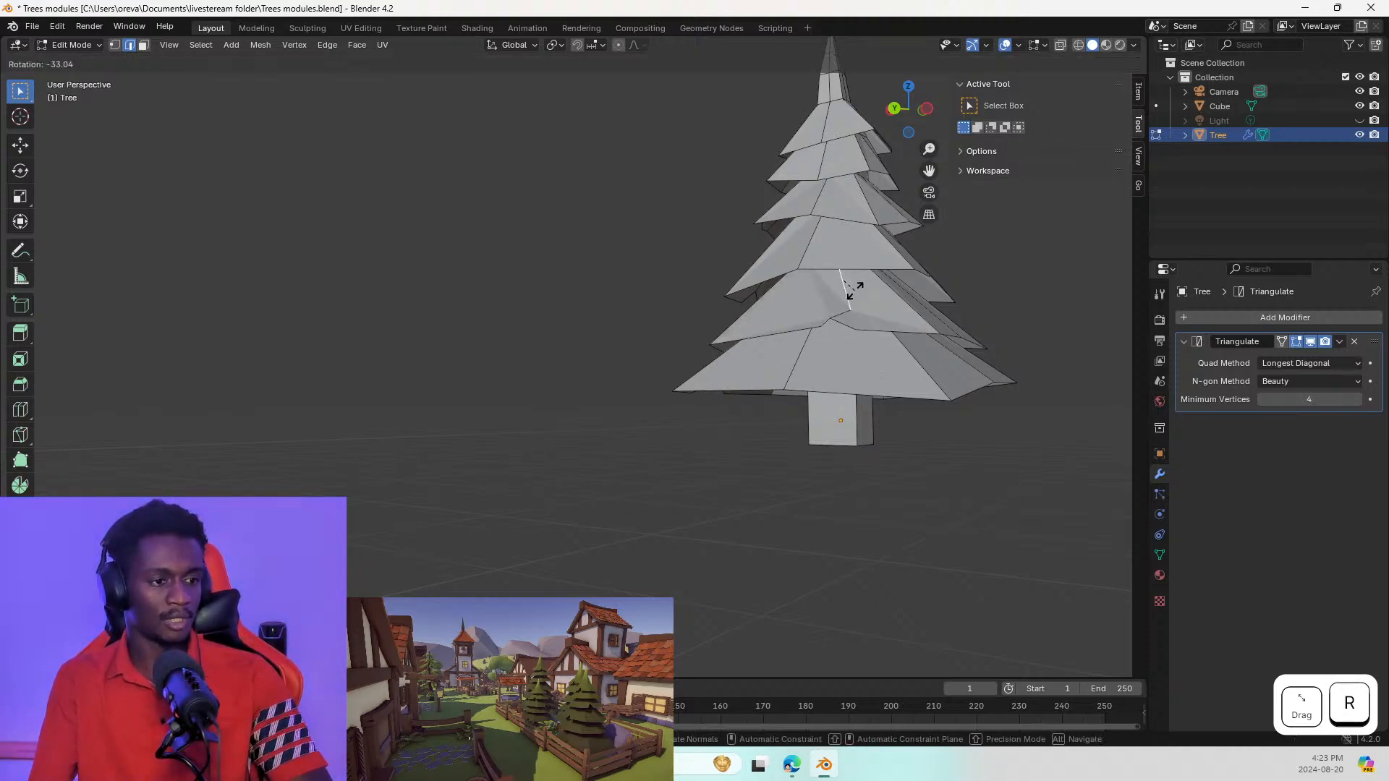
key("Escape")
key("g")
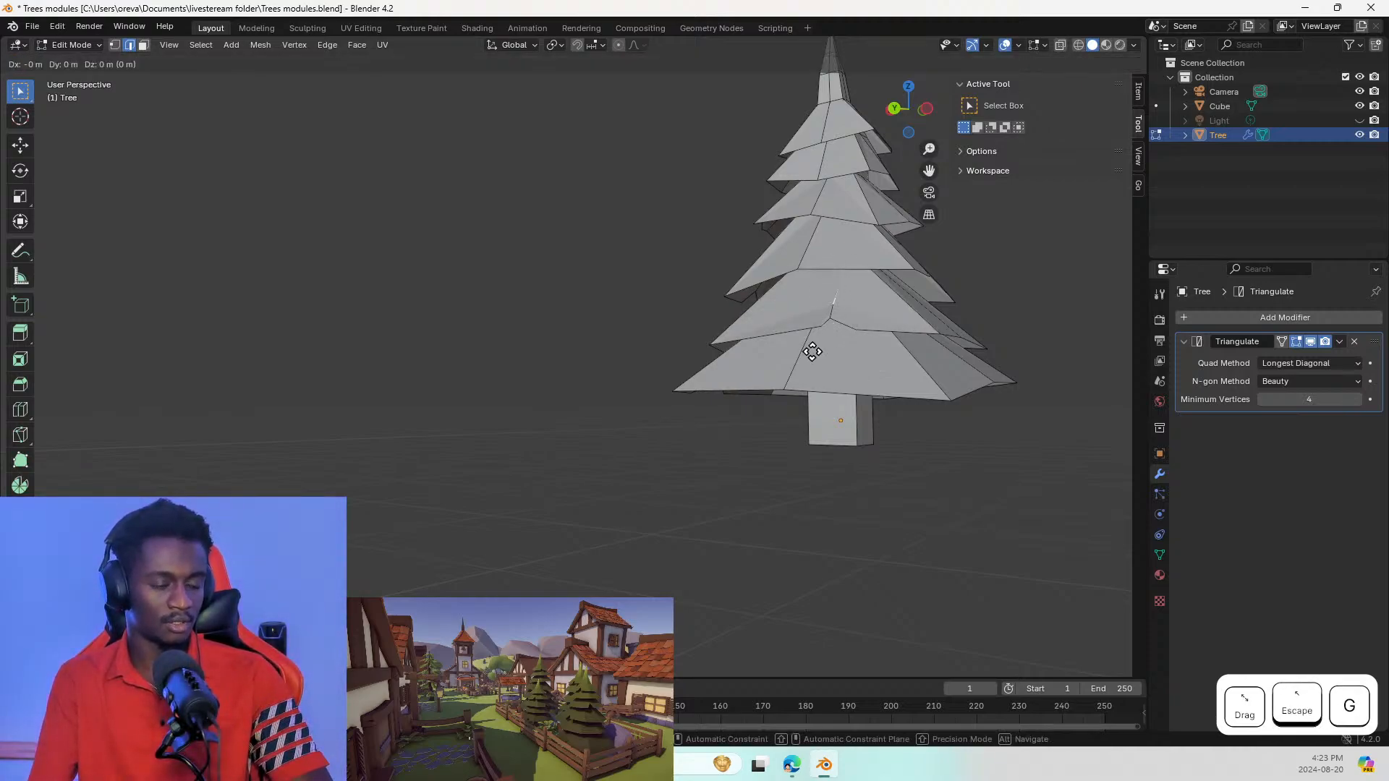
left_click(809, 345)
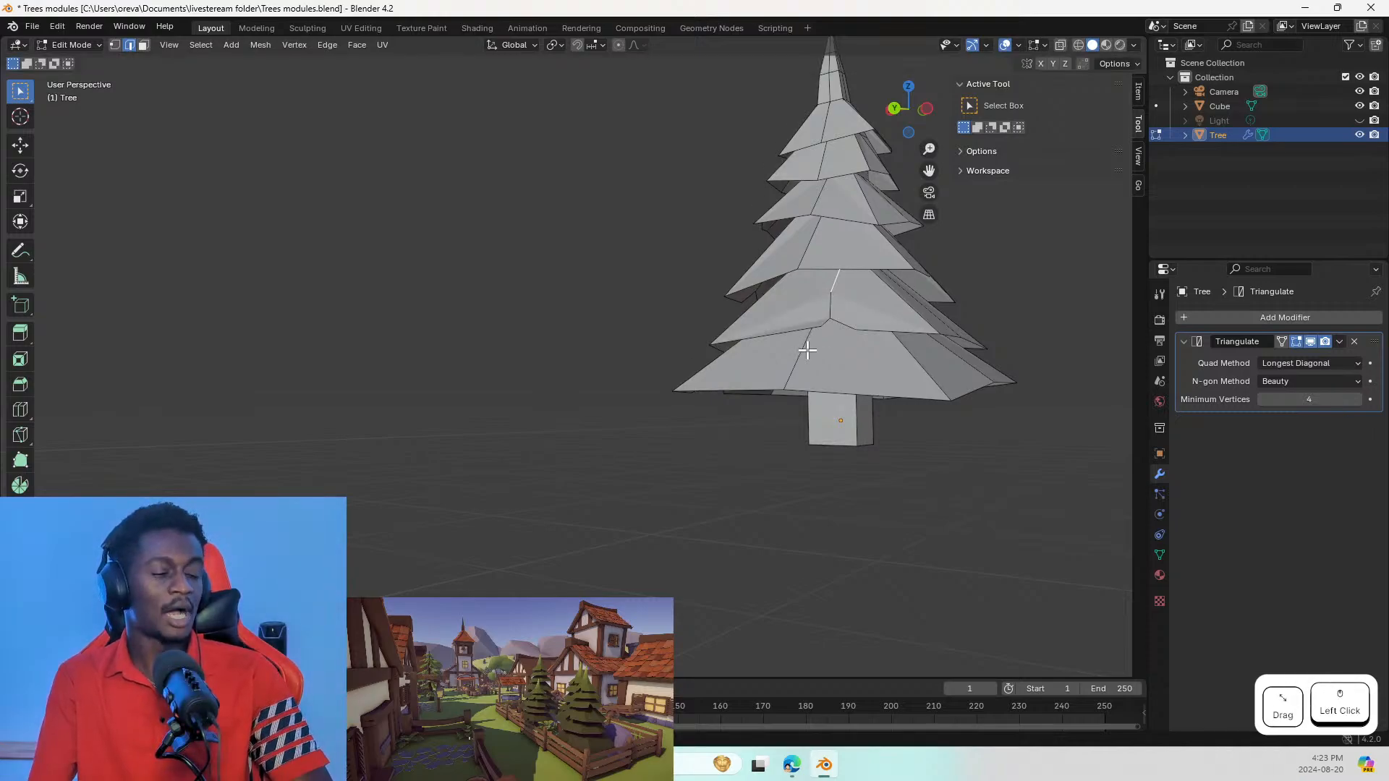
Step: Rotate the short edge above the second-lowest tier's notch to follow the slope of the tier
scroll(803, 351, "up", 2)
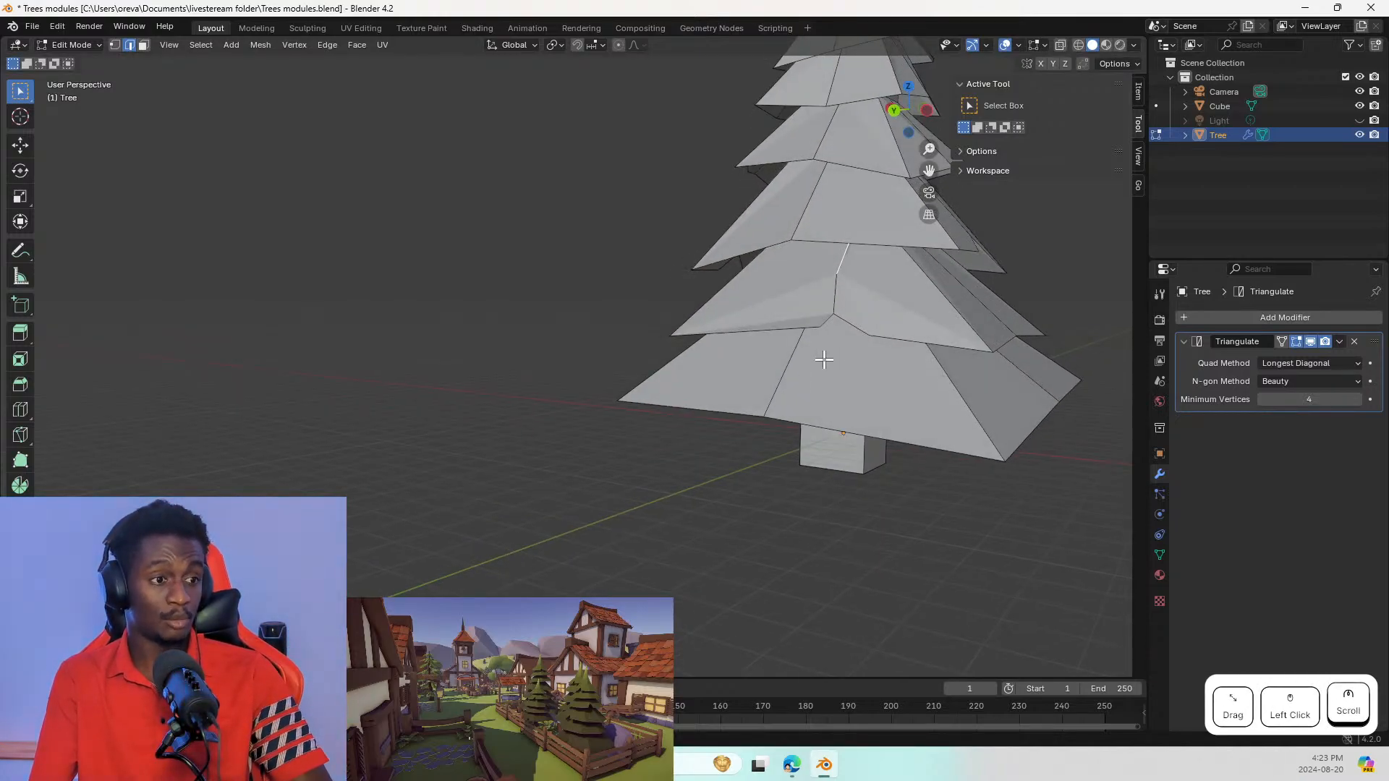
middle_click_drag(842, 349, 793, 340)
left_click(812, 302)
key("r")
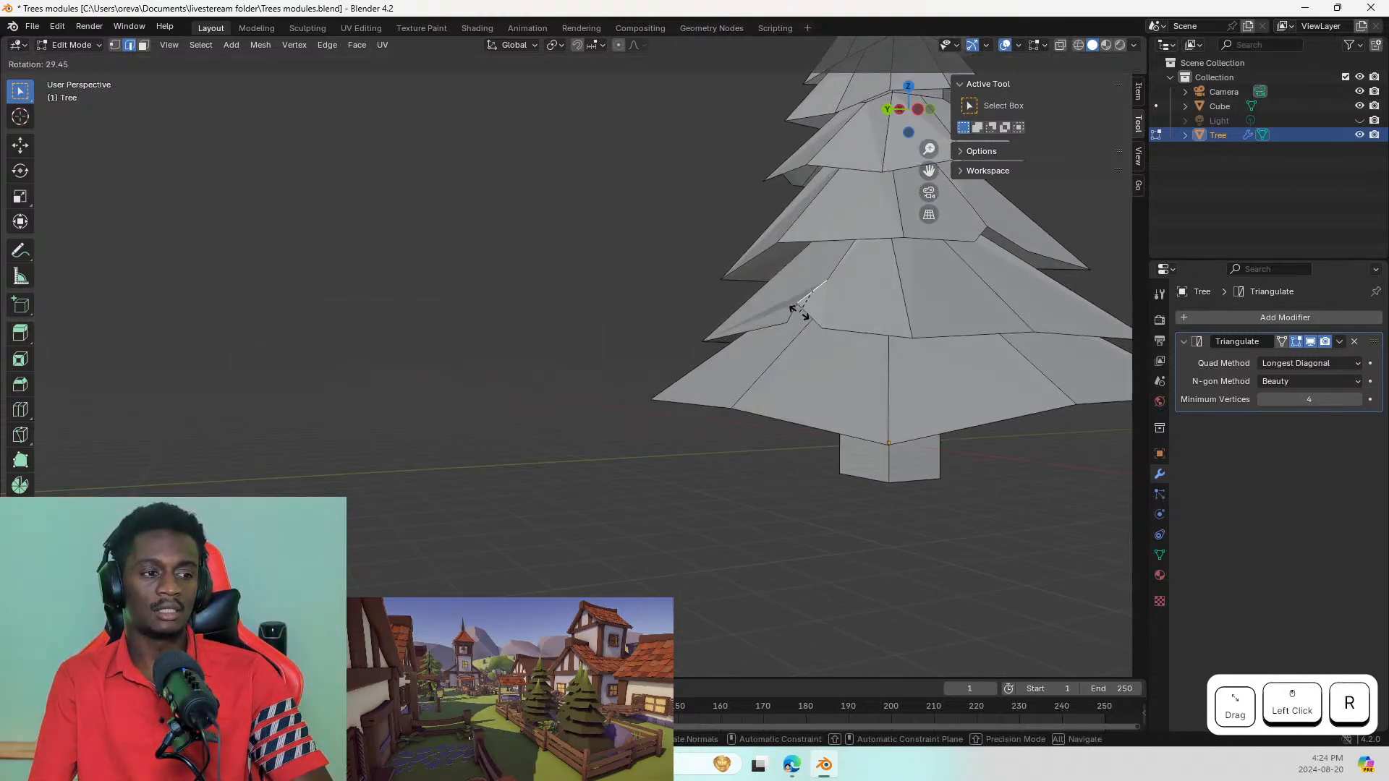
left_click(805, 304)
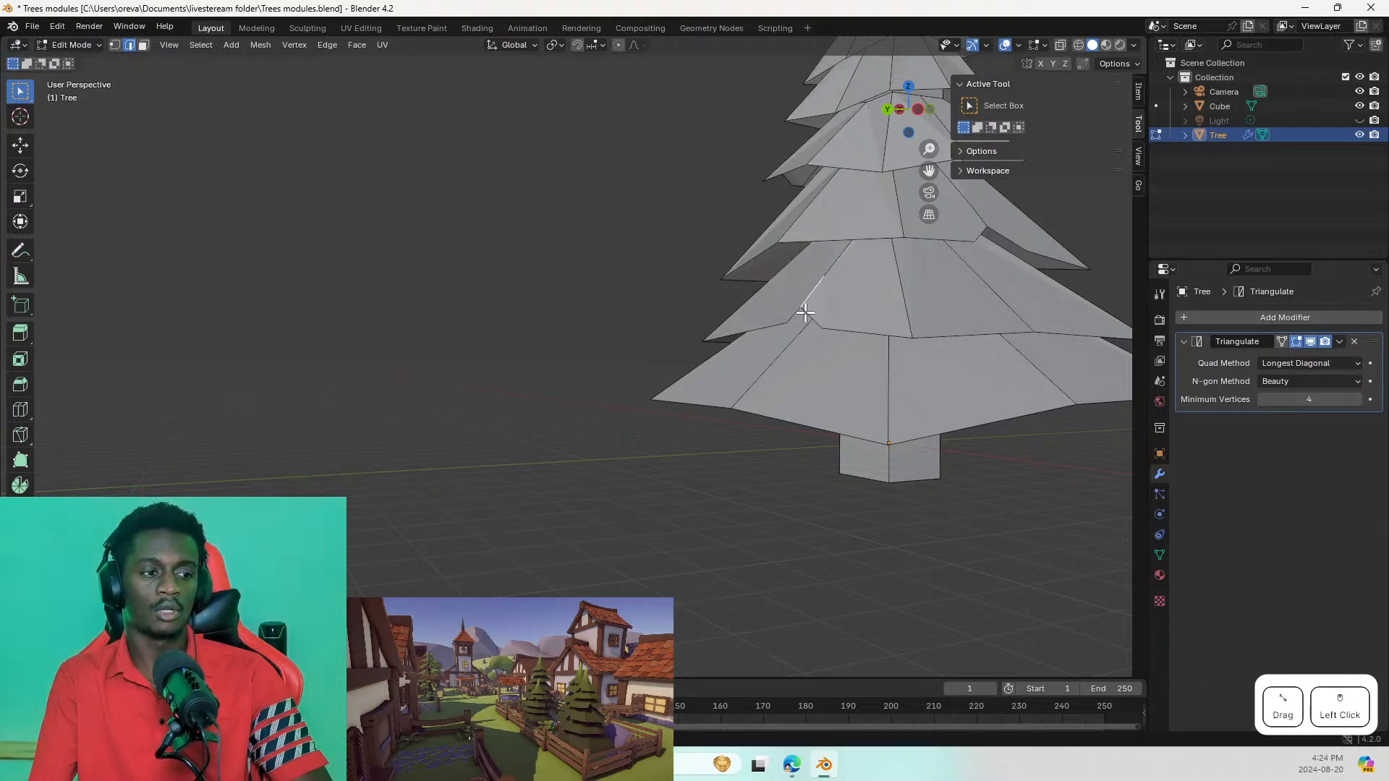
Step: Inspect the tree's tiers and silhouette up close and in the right and front orthographic views
scroll(810, 379, "up", 3)
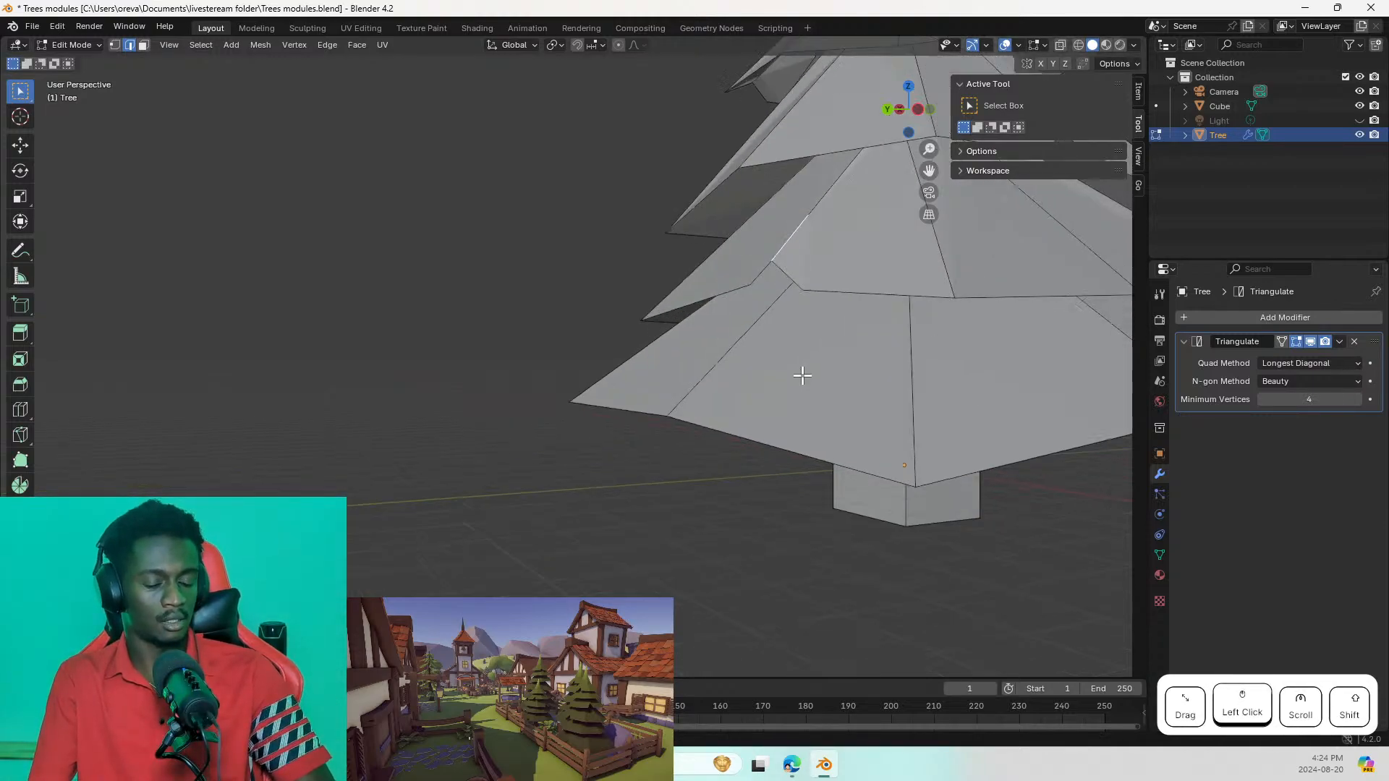
middle_click_drag(809, 378, 675, 378, "shift")
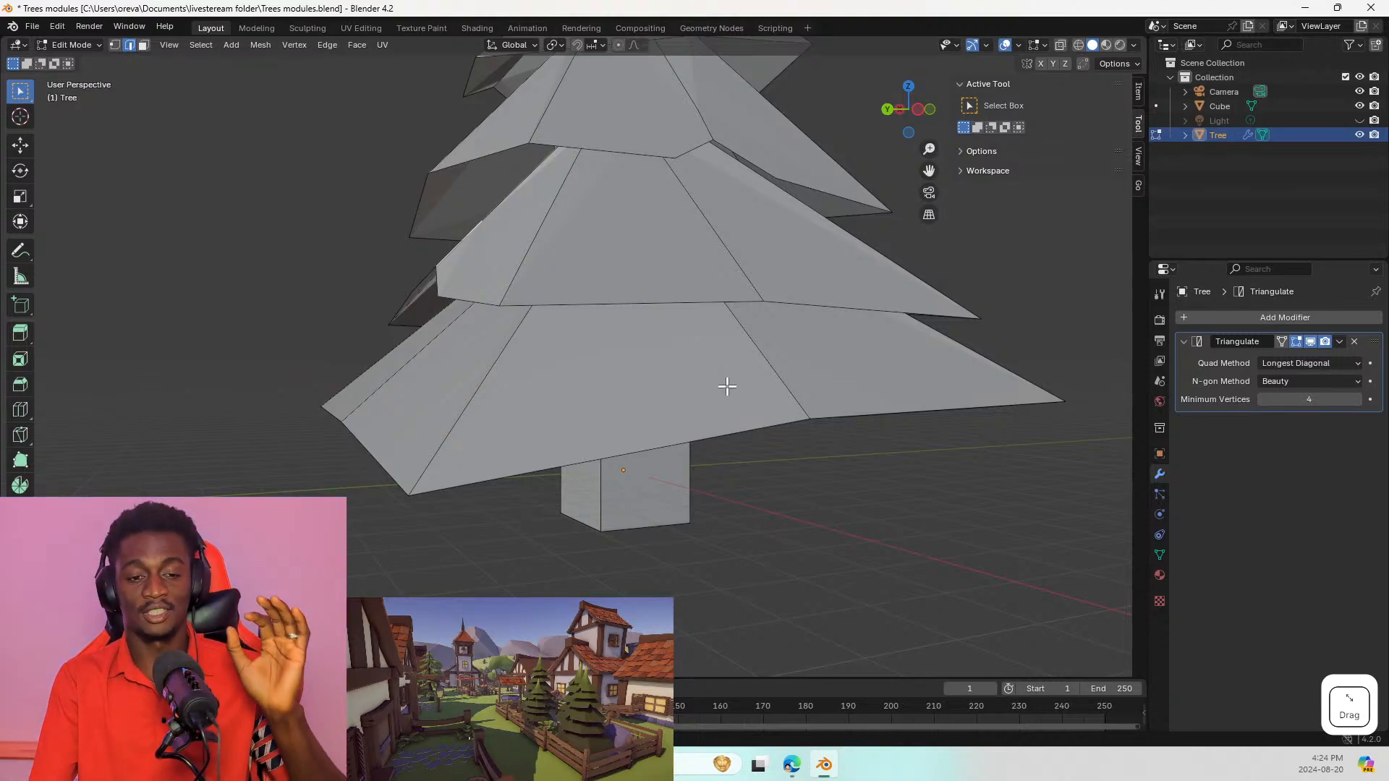
scroll(629, 340, "down", 2)
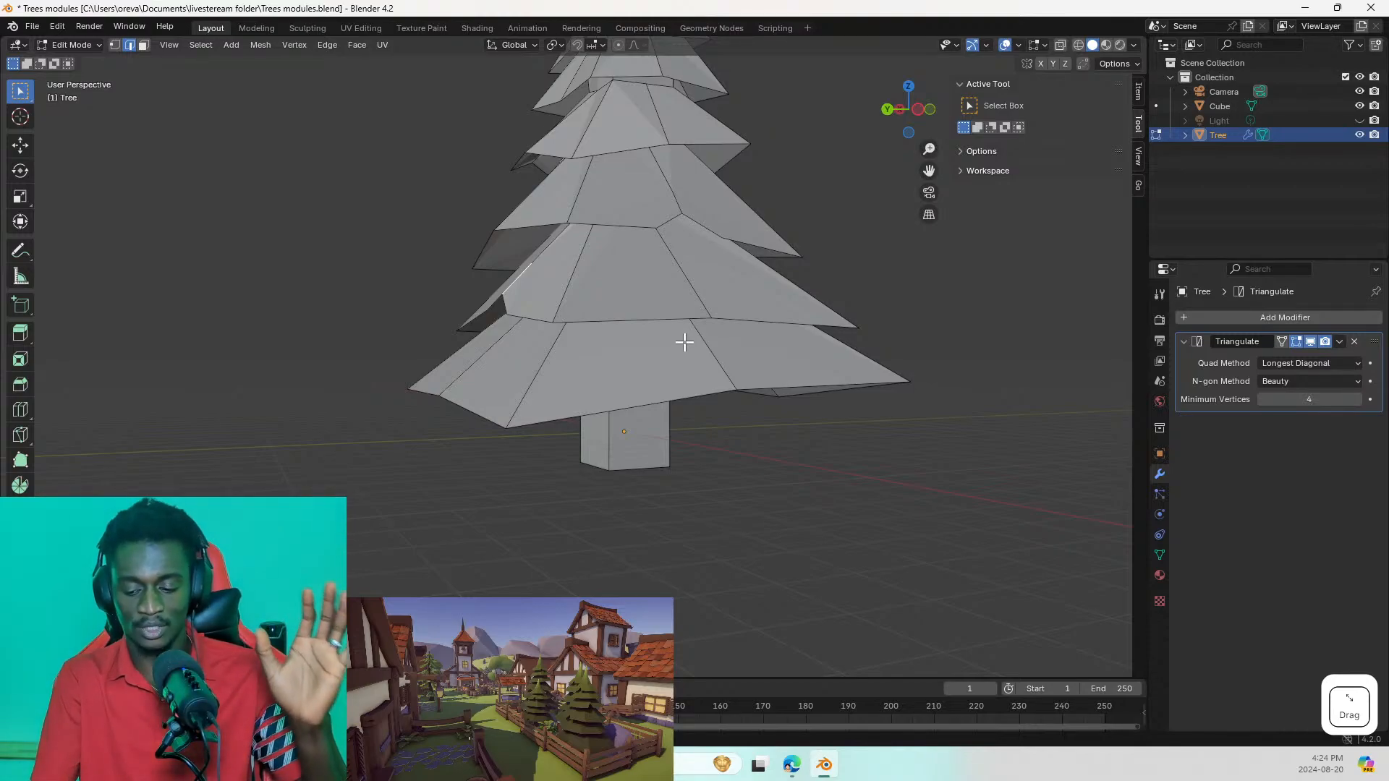
key("KP_Down")
key("KP_Page_Down")
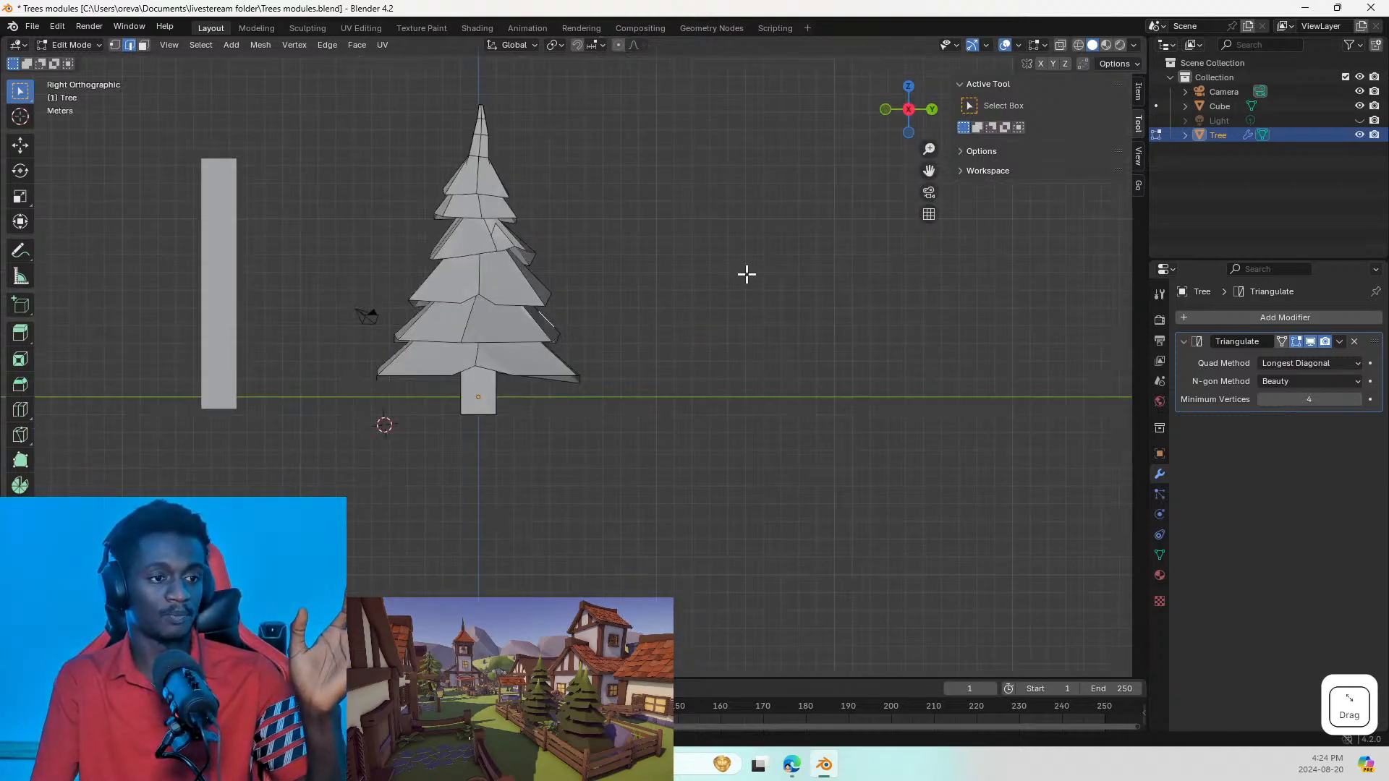
key("KP_End")
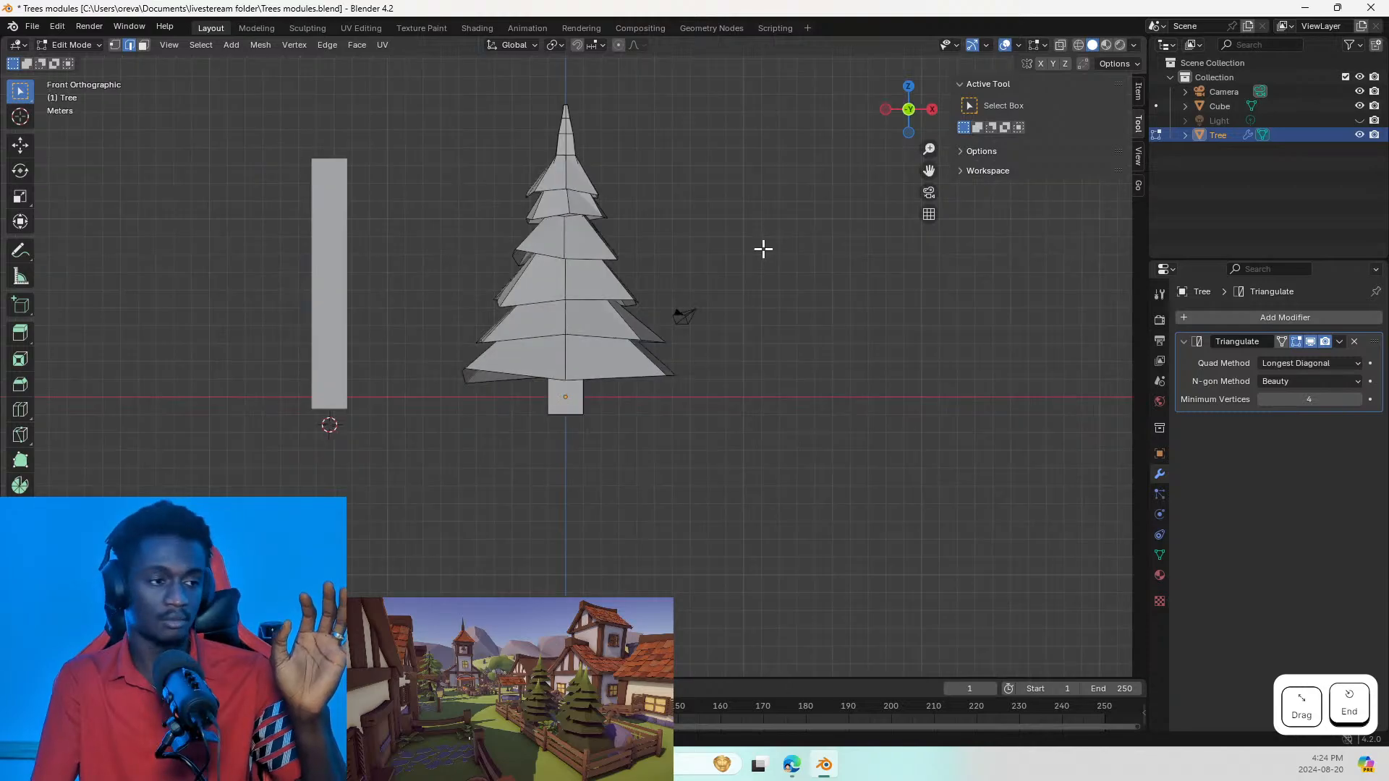
key("KP_Down")
key("KP_Down")
key("KP_Down")
key("KP_Page_Down")
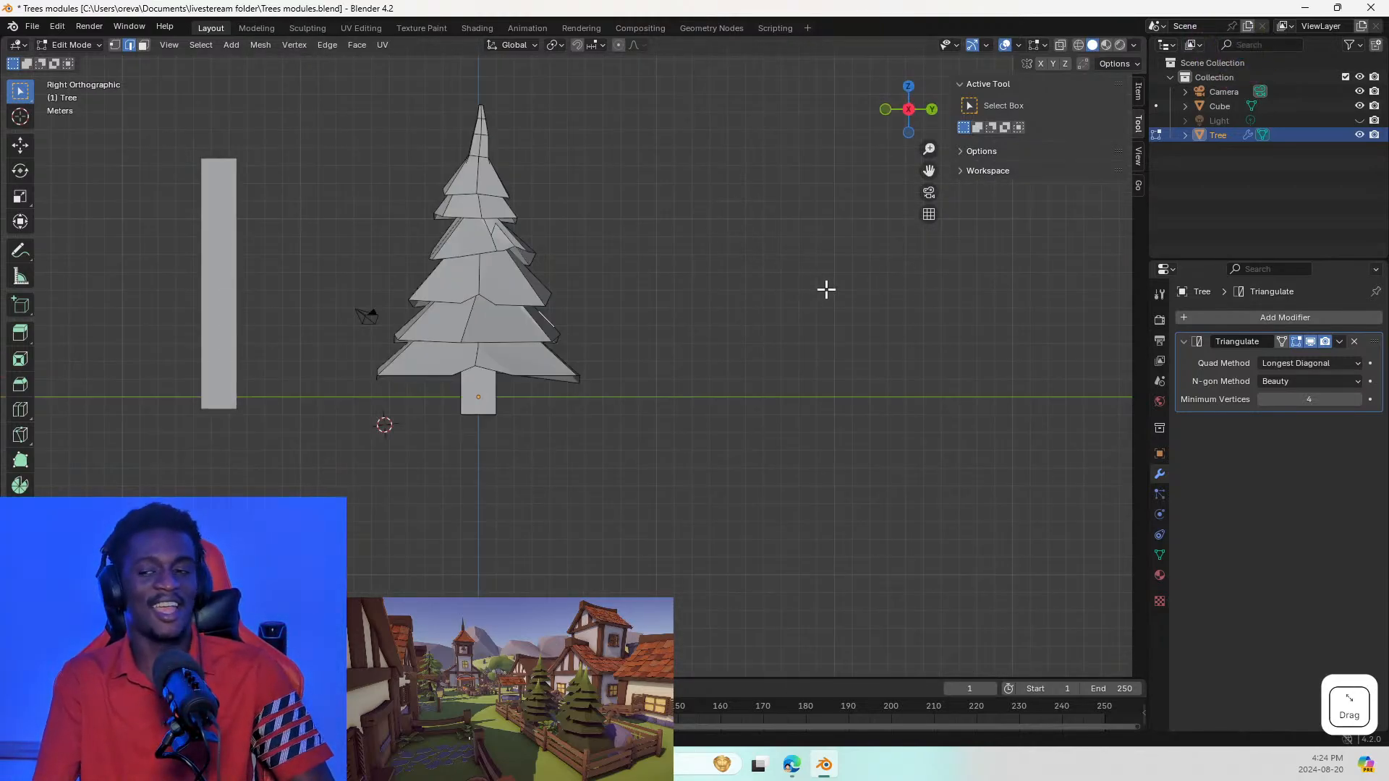
Step: Examine the tree's tiers from several sides, checking the unnotched rims and centre edges of the upper tiers
middle_click_drag(730, 339, 516, 363)
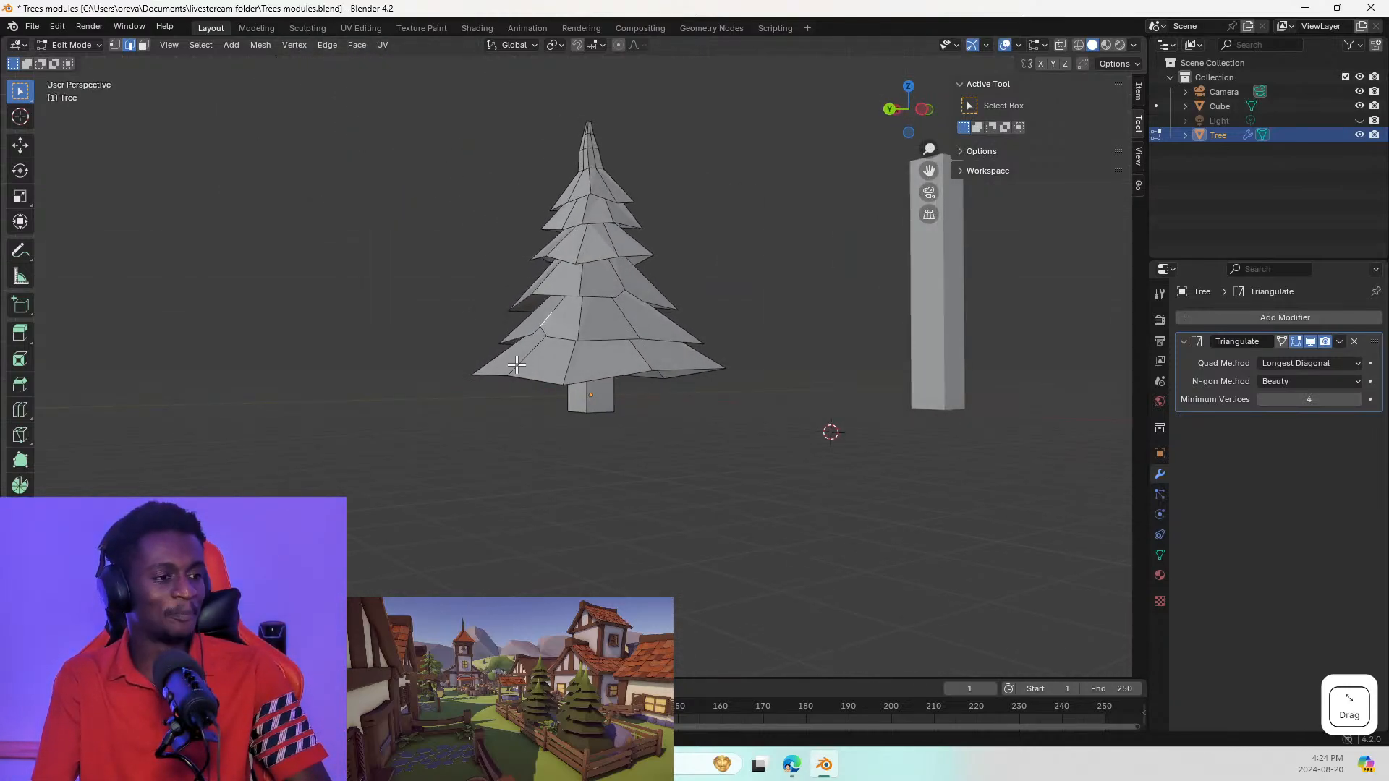
middle_click_drag(604, 328, 648, 381)
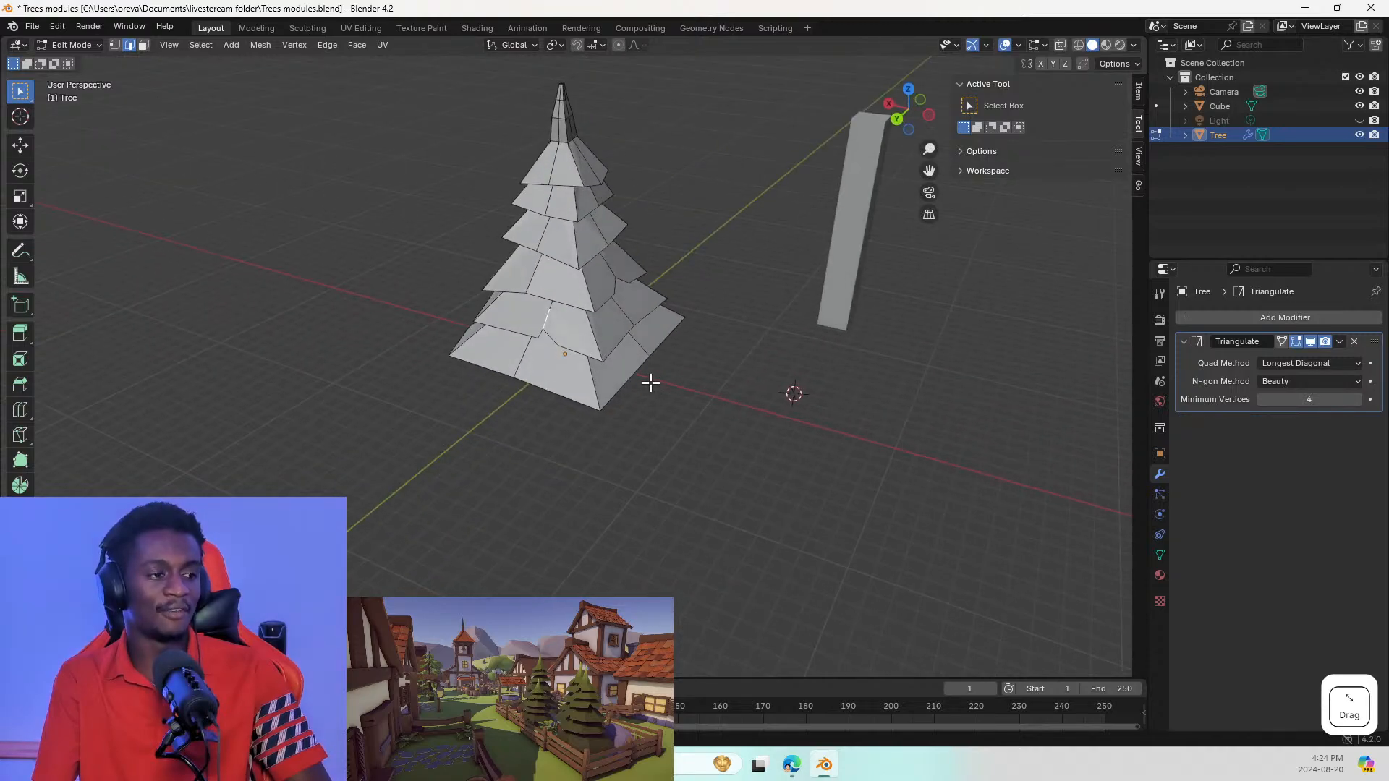
left_click(535, 284)
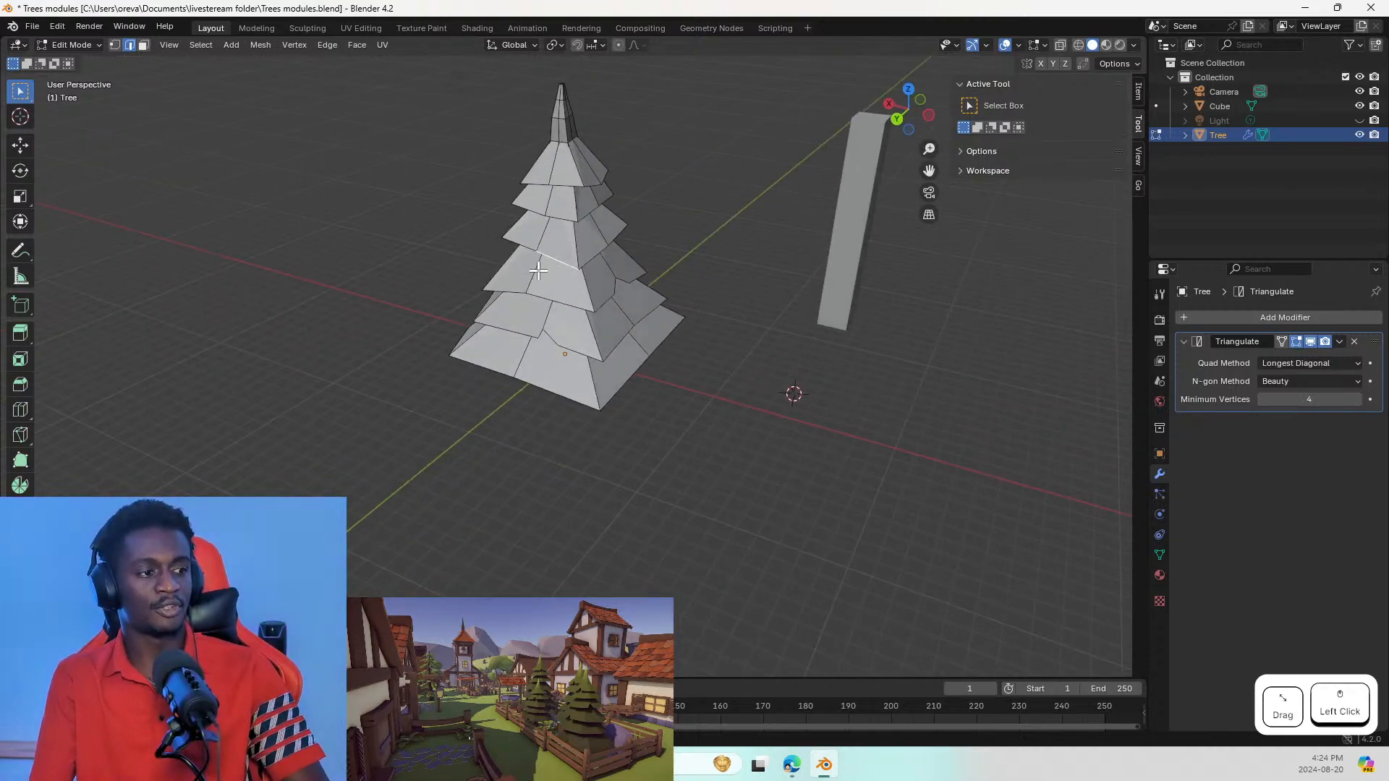
middle_click_drag(557, 347, 598, 263)
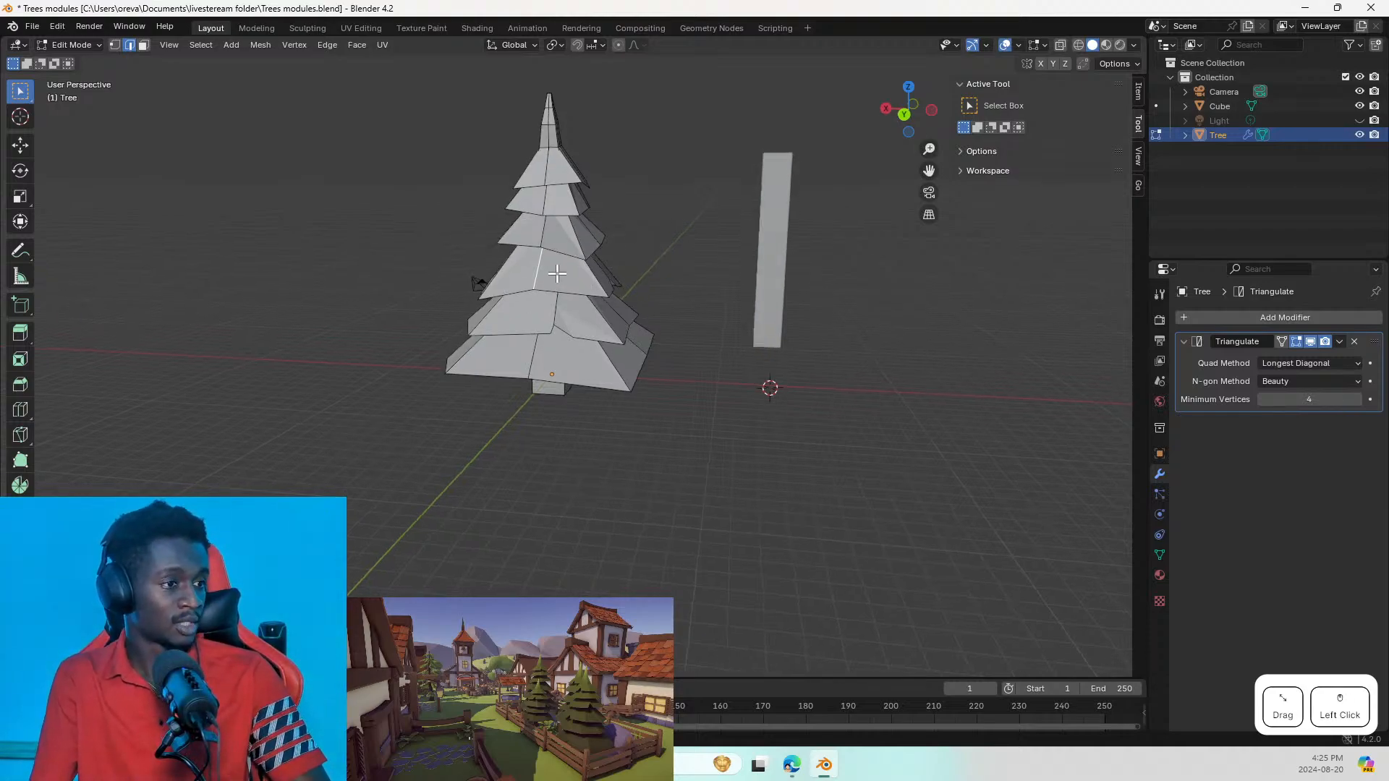
middle_click_drag(552, 270, 544, 252)
left_click(548, 209)
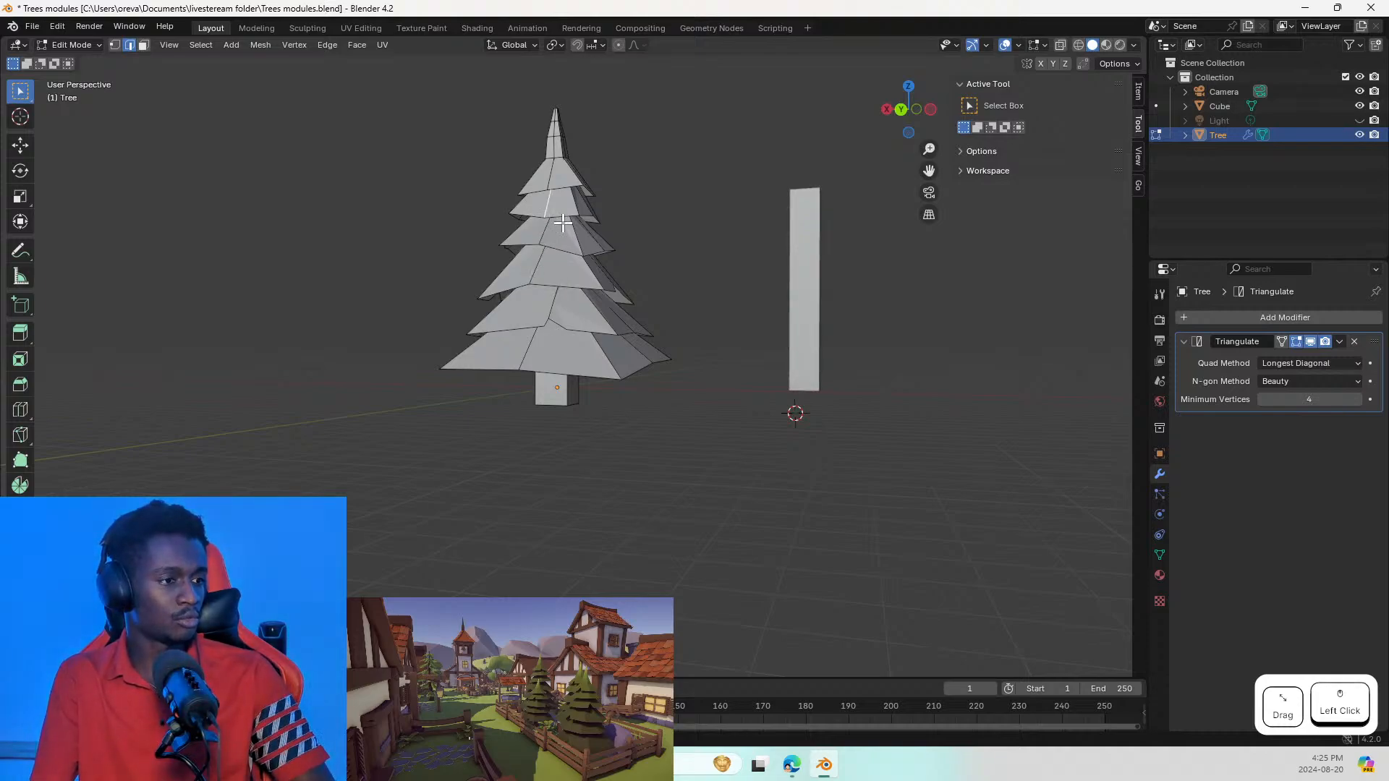
middle_click_drag(533, 289, 1147, 288)
scroll(354, 317, "up", 5)
middle_click_drag(354, 316, 562, 306)
scroll(562, 304, "up", 3)
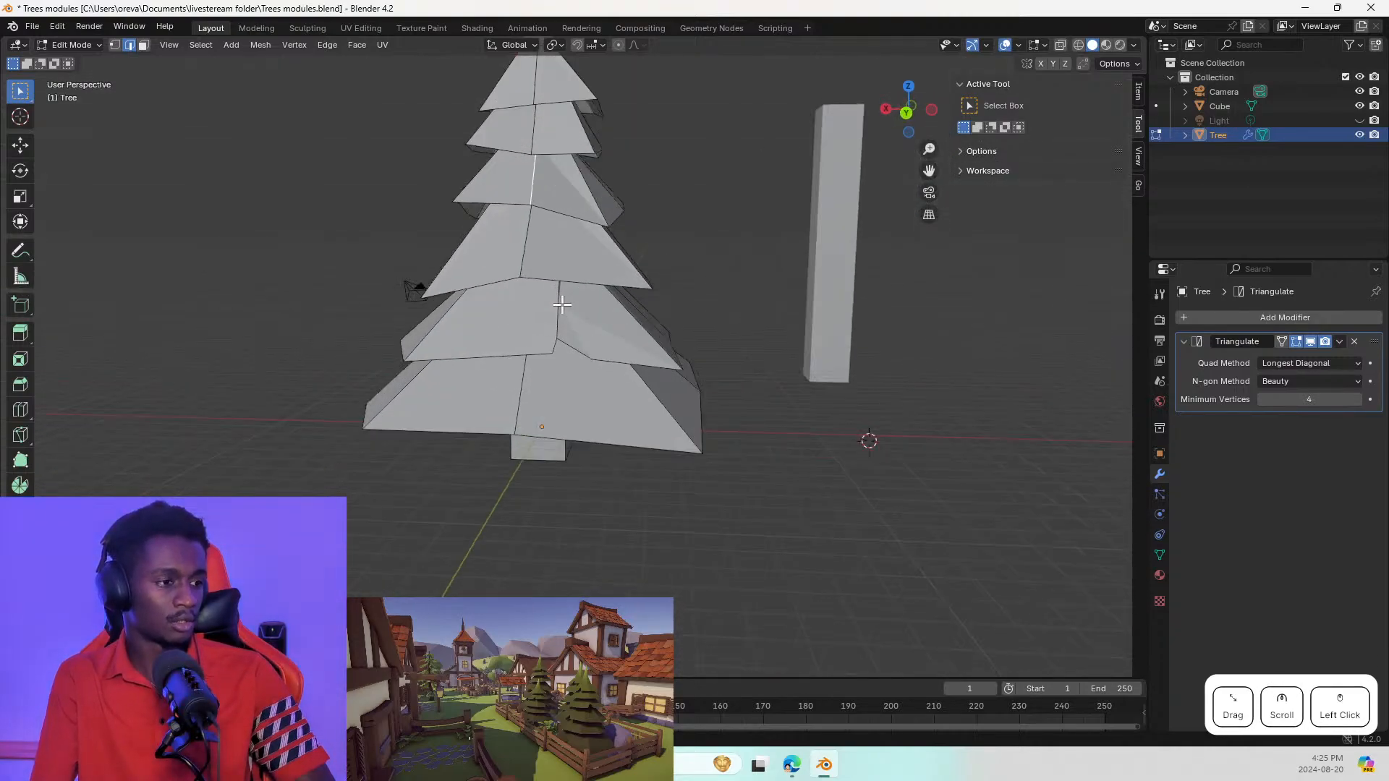
scroll(562, 304, "up", 2)
middle_click_drag(557, 228, 569, 338, "shift")
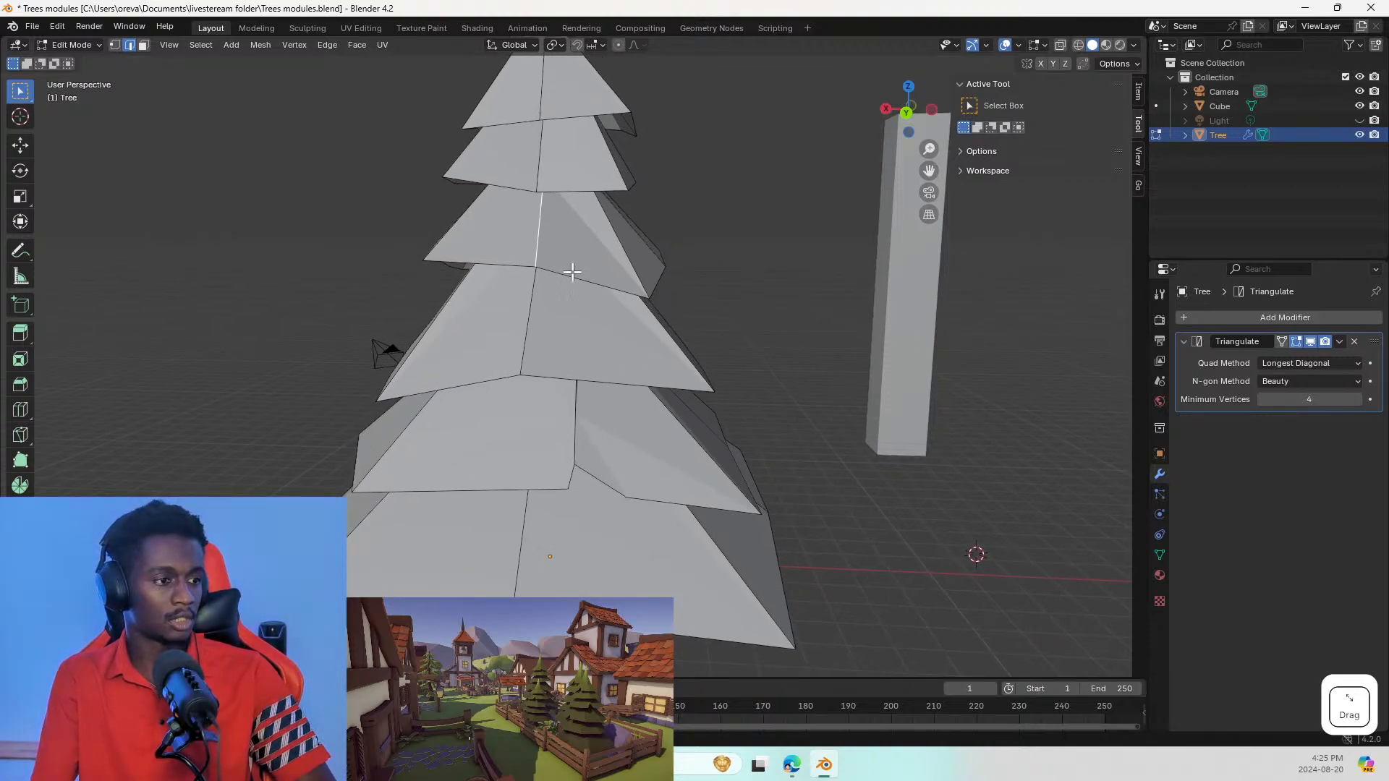
Step: Subdivide the centre edge and both adjoining rim edges on one side of the fourth tier from the bottom
left_click(541, 276)
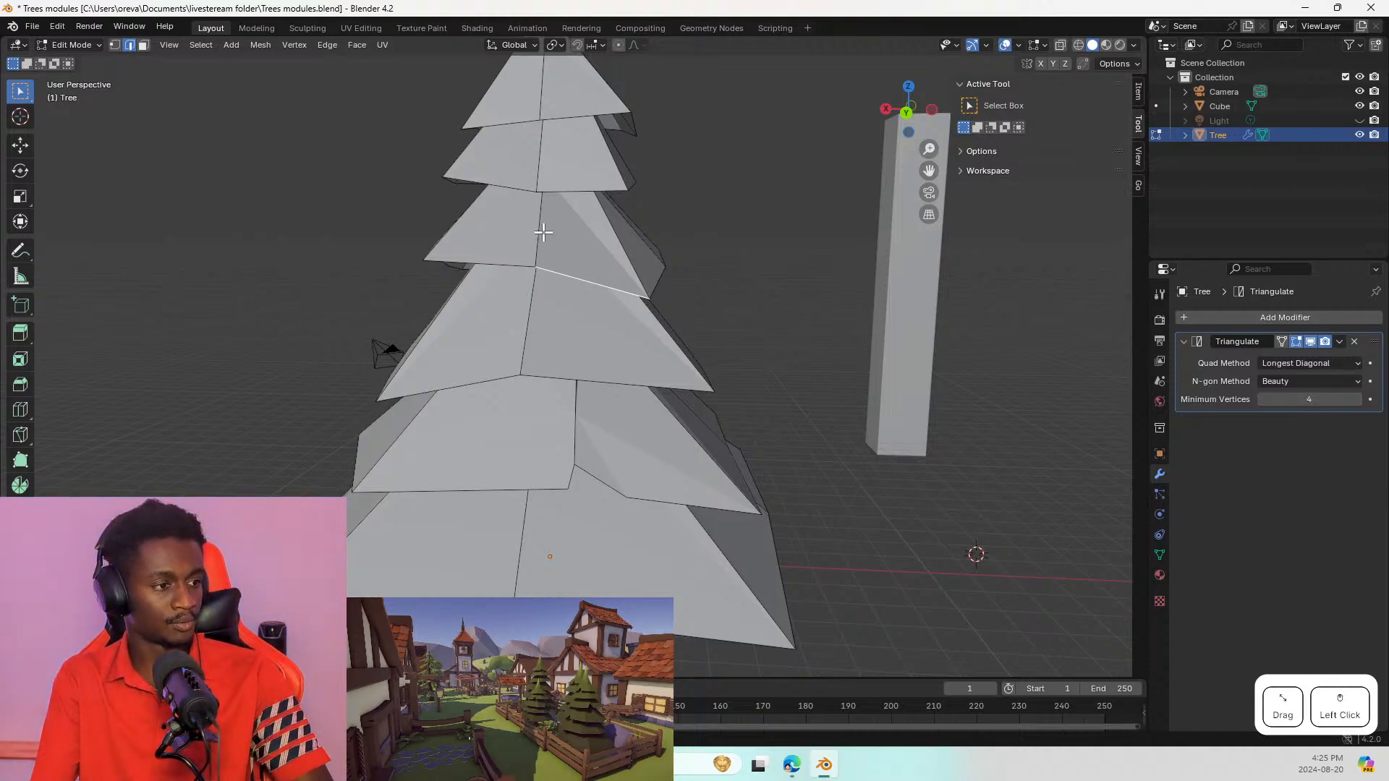
left_click(511, 270)
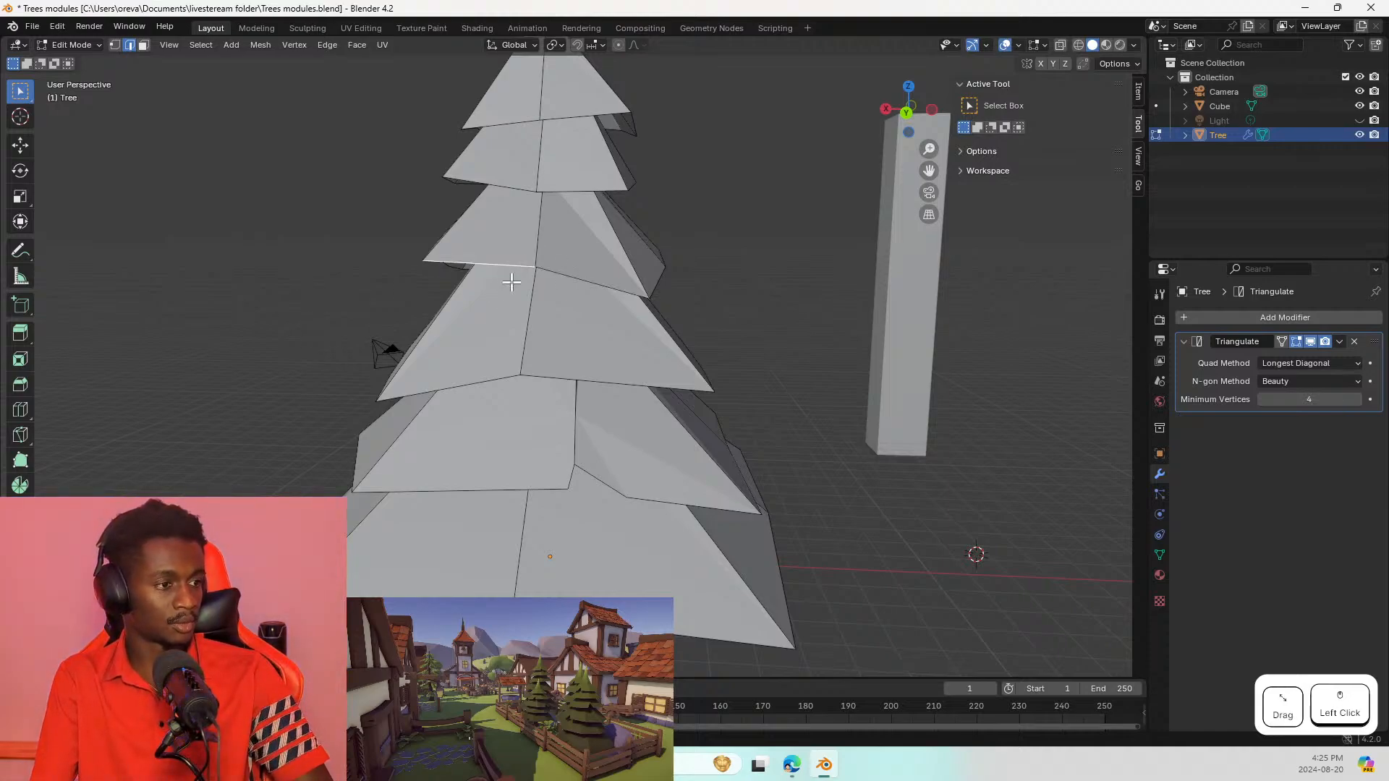
left_click(544, 226)
left_click(552, 274)
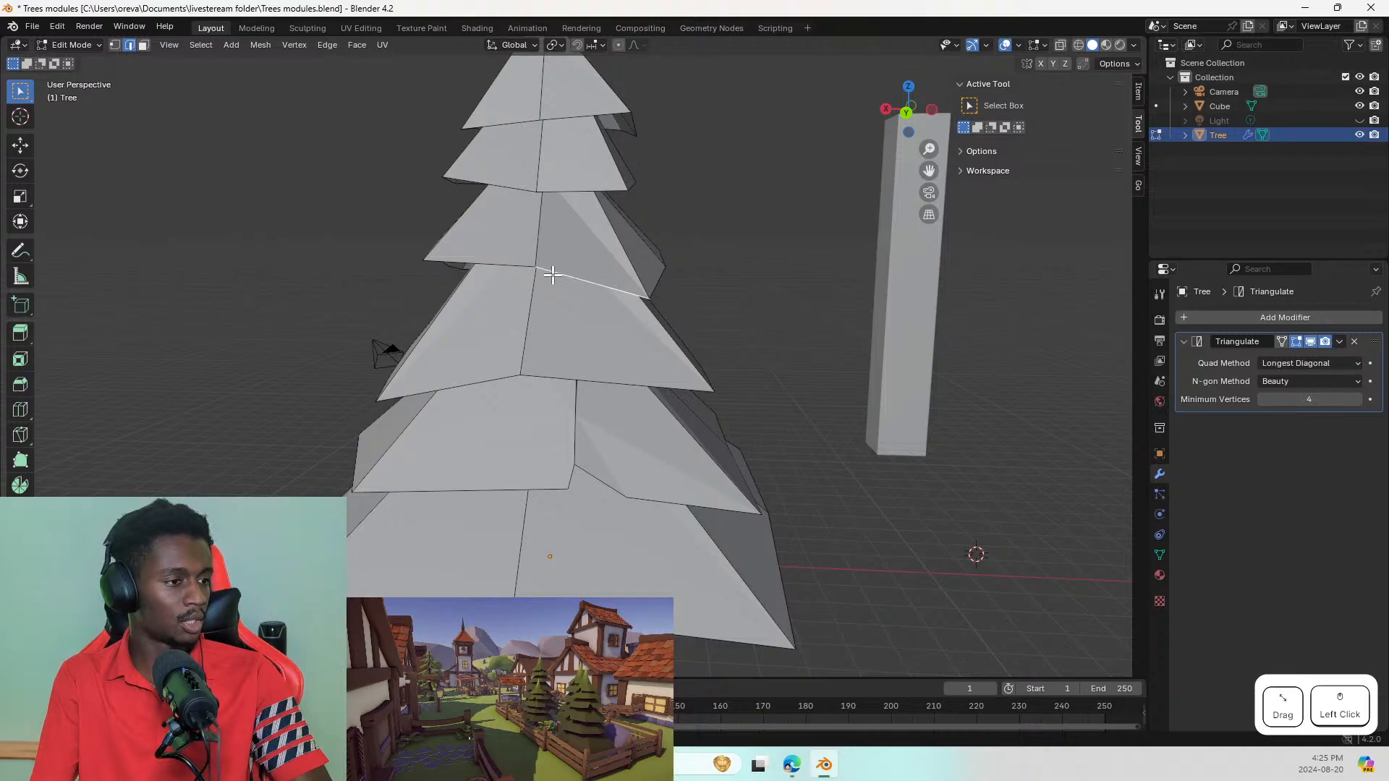
right_click(551, 274)
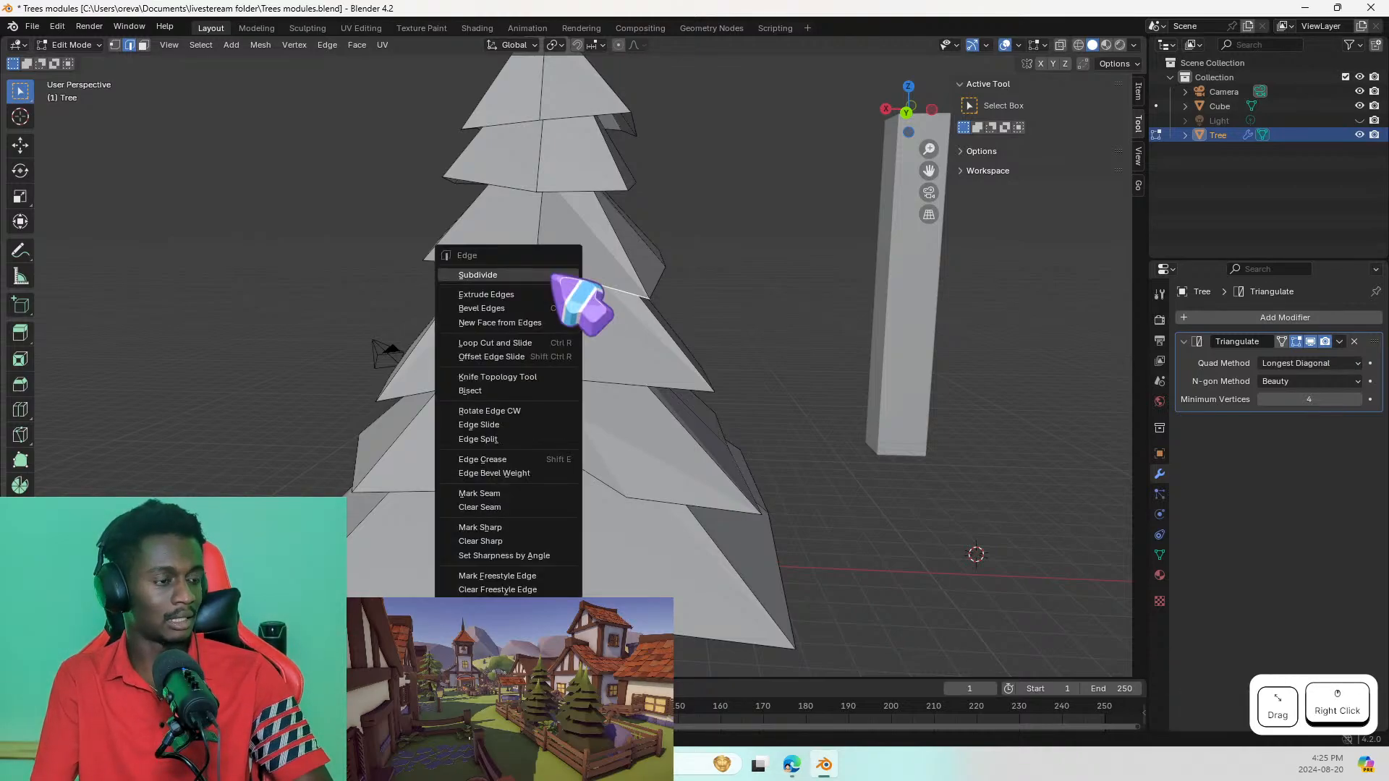
left_click(552, 274)
scroll(539, 277, "up", 2)
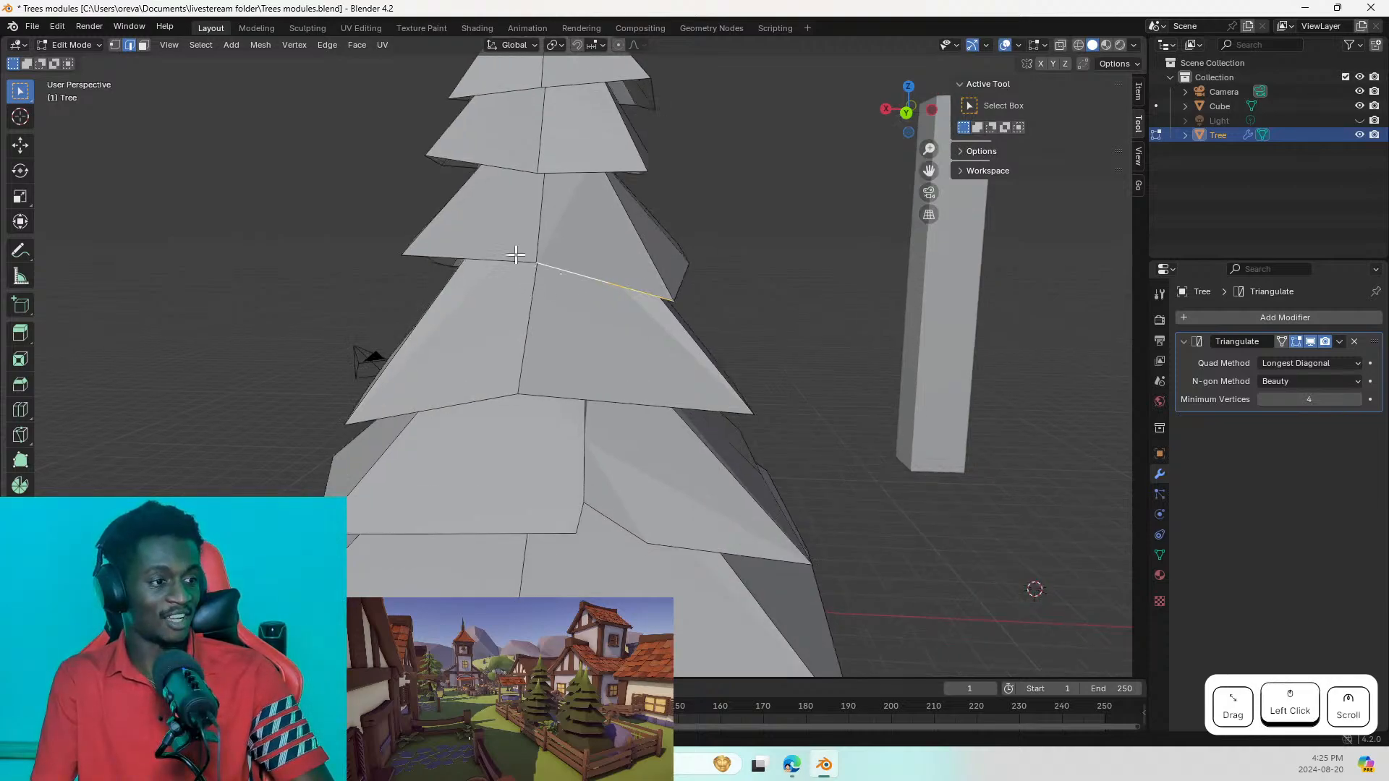
right_click(517, 258)
left_click(520, 255)
right_click(540, 242)
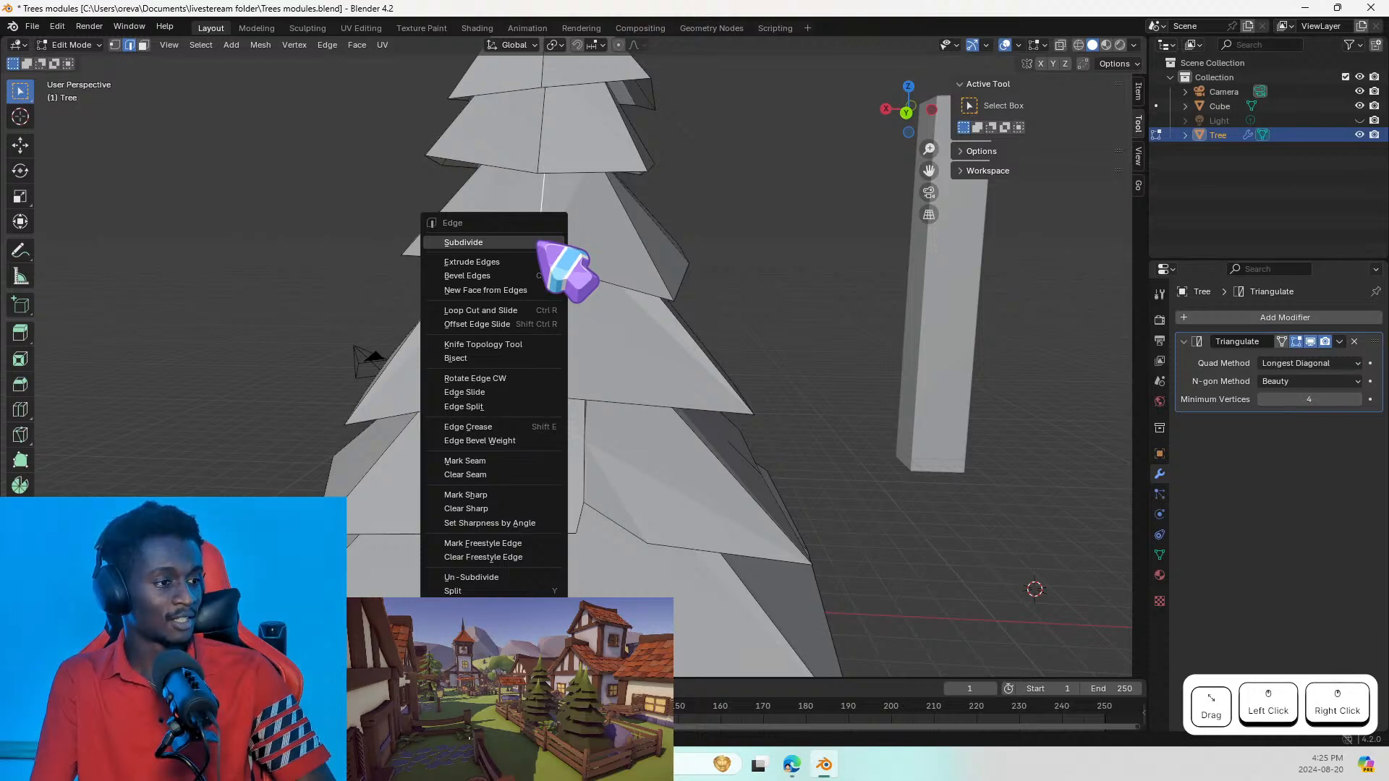
left_click(538, 244)
Step: Scale down the three short edge segments around the fourth tier's middle rim corner to start a notch
left_click(609, 270)
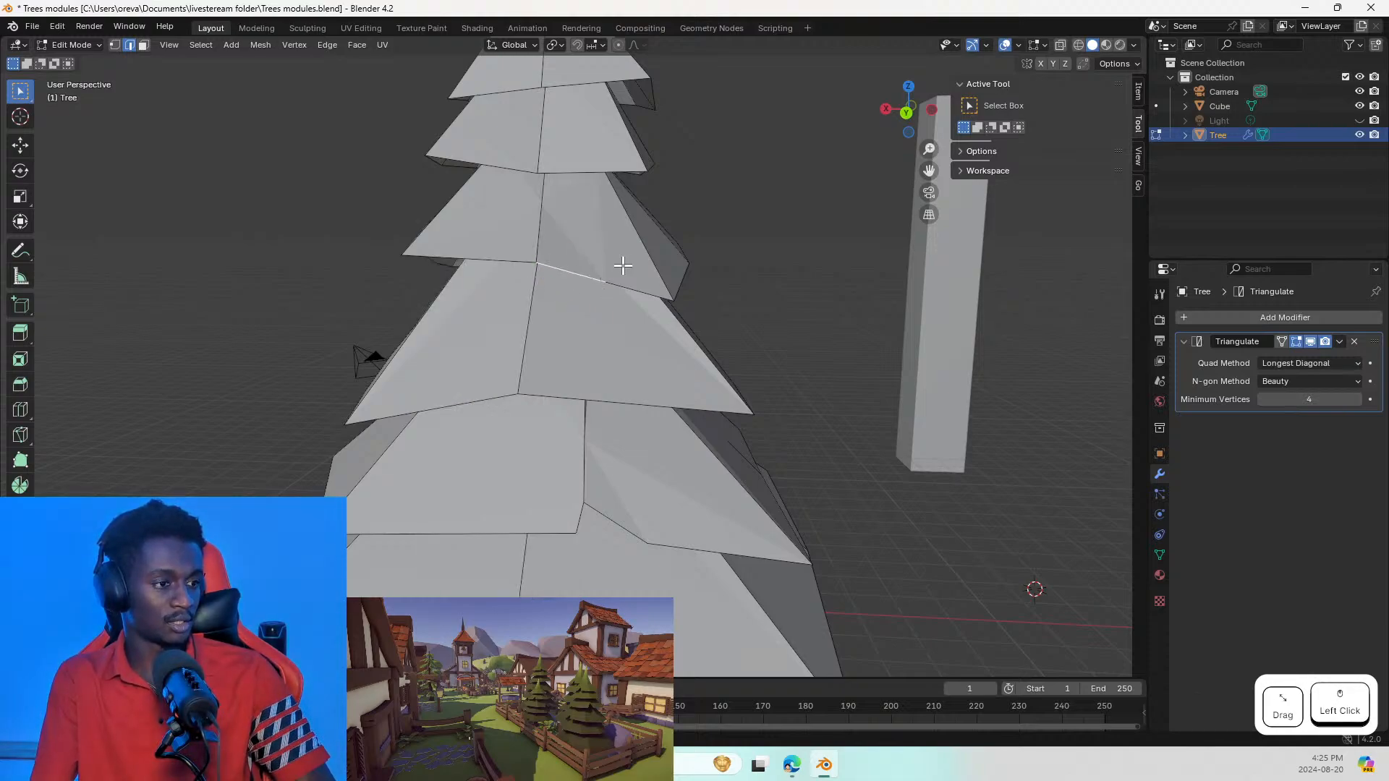
key("s")
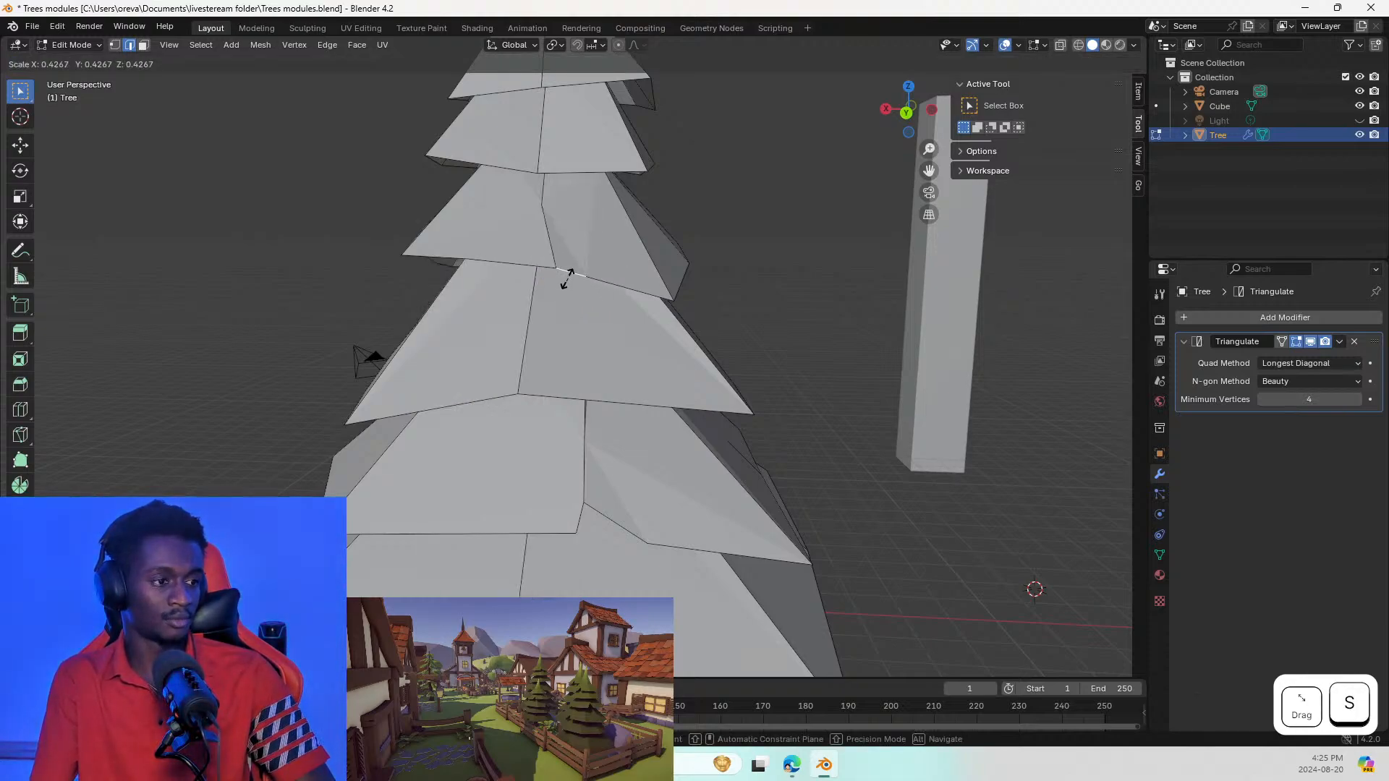
left_click(522, 278)
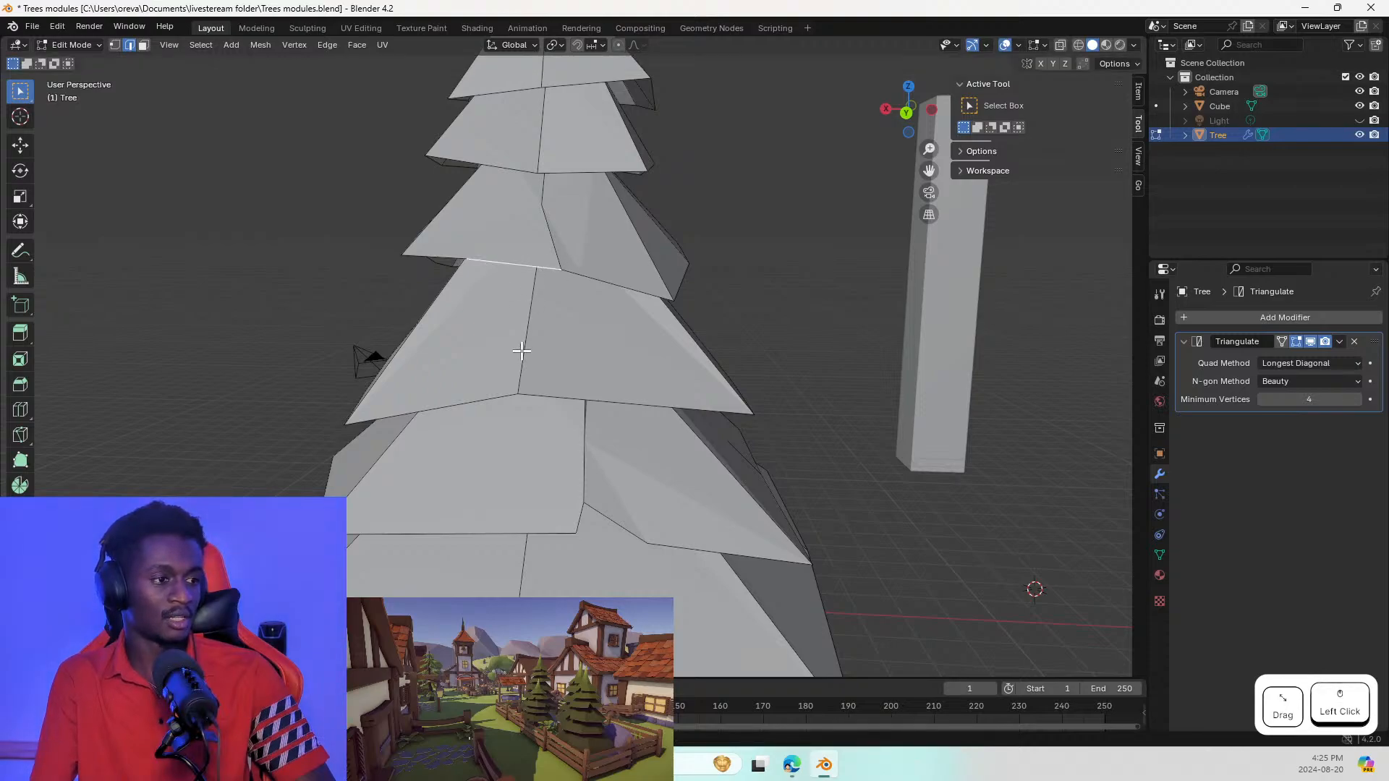
key("s")
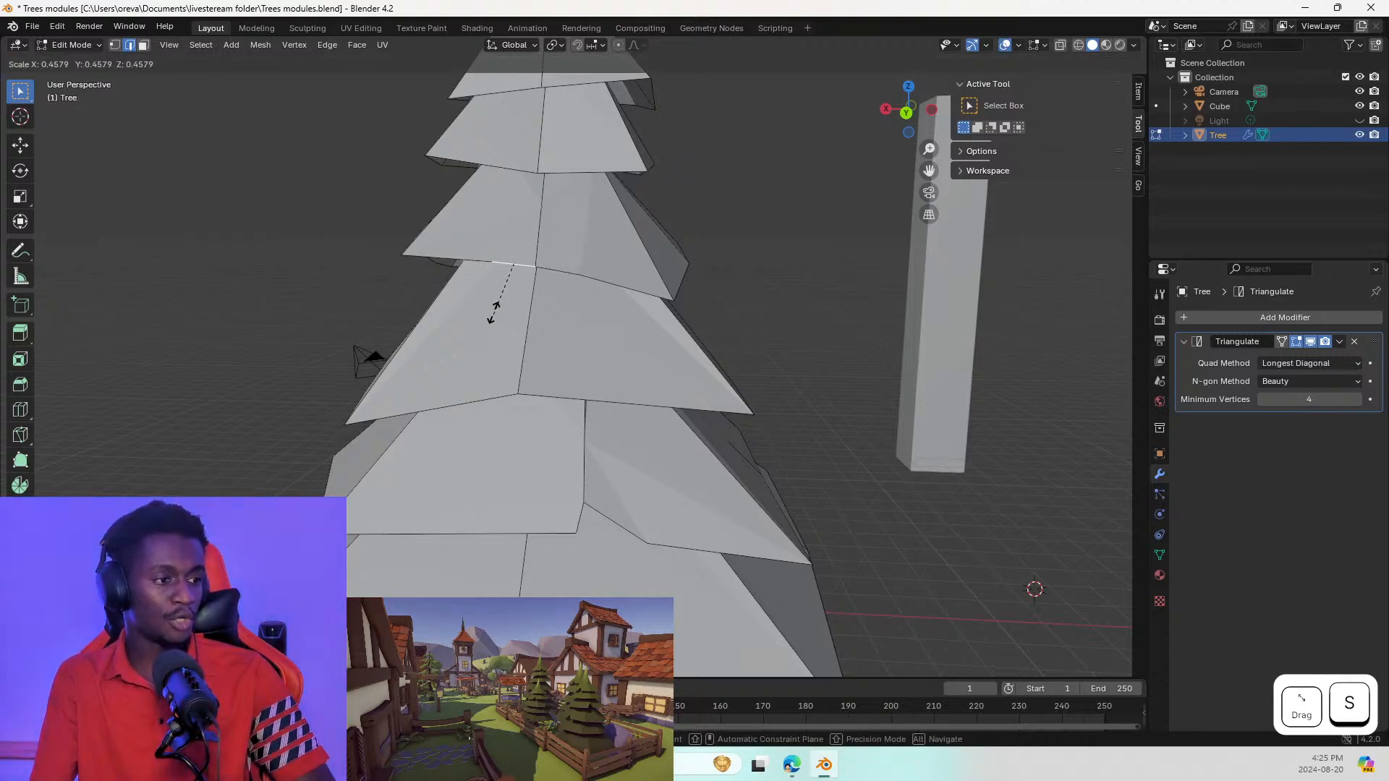
left_click(543, 289)
left_click(531, 252)
key("s")
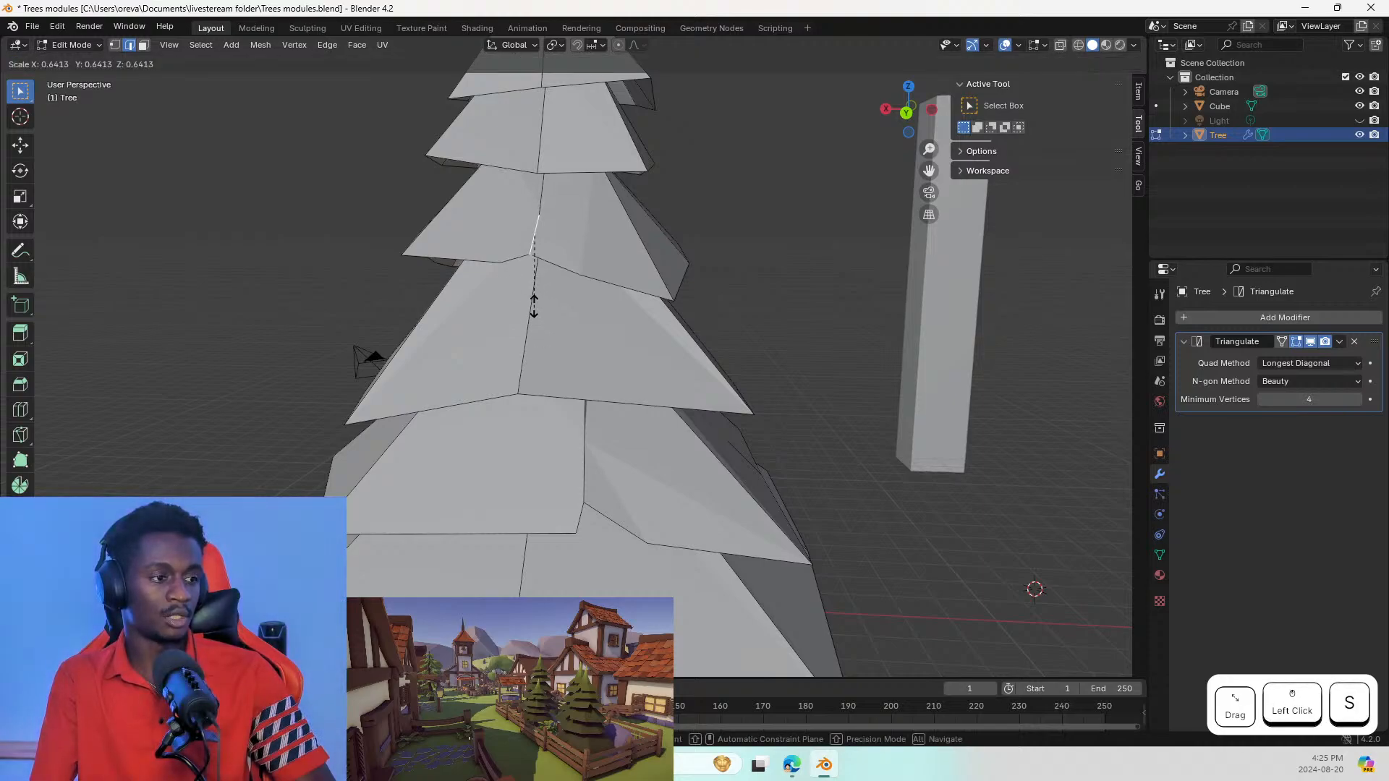
left_click(535, 285)
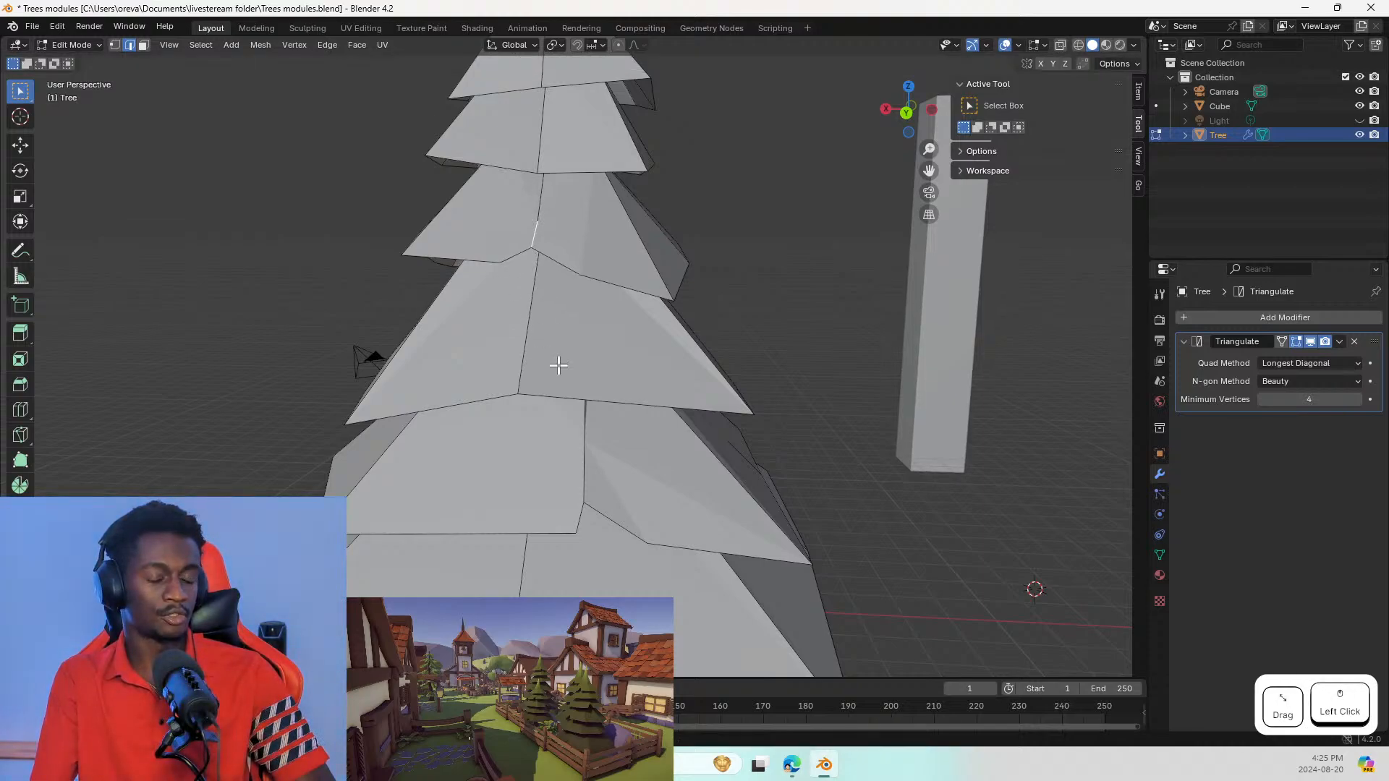
Step: Rotate the fourth tier's outer rim segment by about -23° and shrink it, then scale the adjacent notch edge to about 0.59
middle_click_drag(533, 304, 521, 330, "shift")
mouse_move(533, 324)
middle_mouse_down()
mouse_move(636, 319)
mouse_move(529, 304)
mouse_move(542, 309)
middle_mouse_up()
left_click(578, 306)
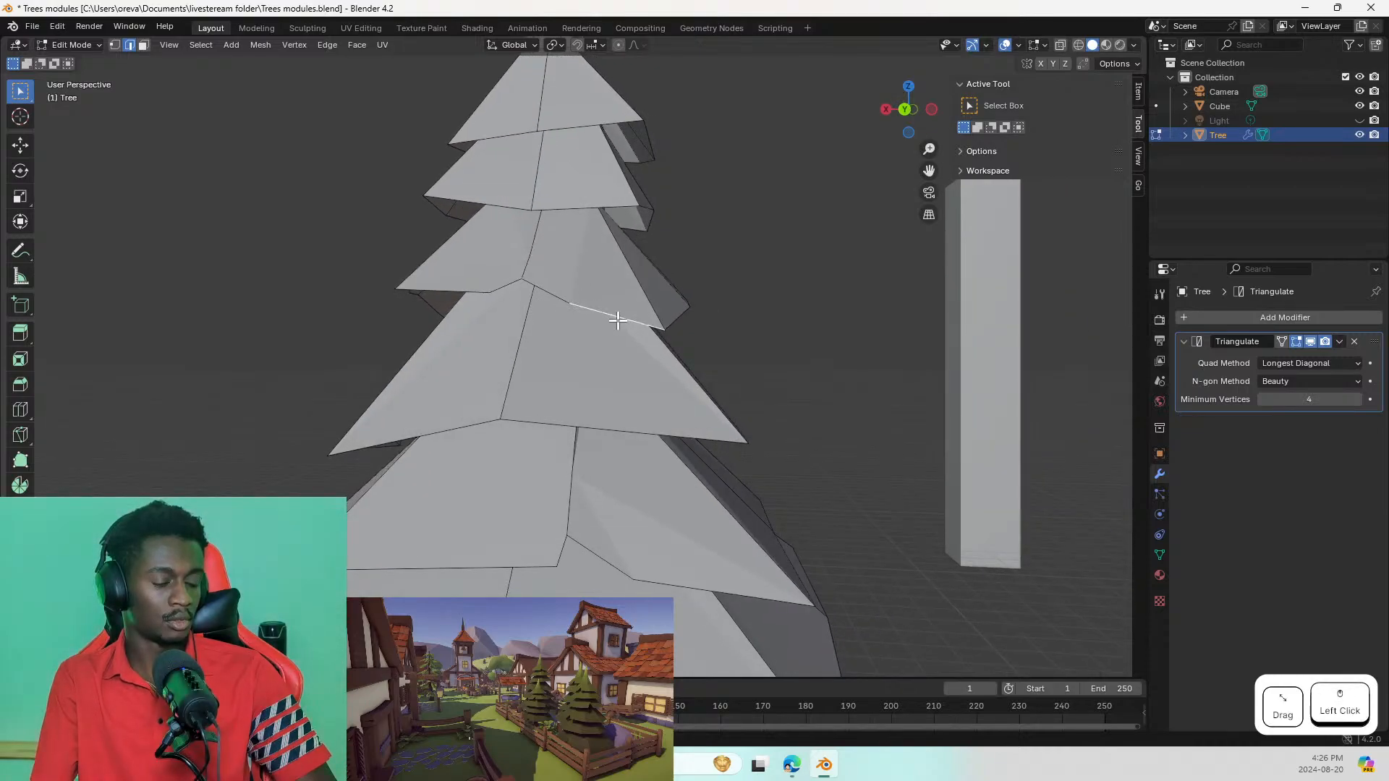
key("r")
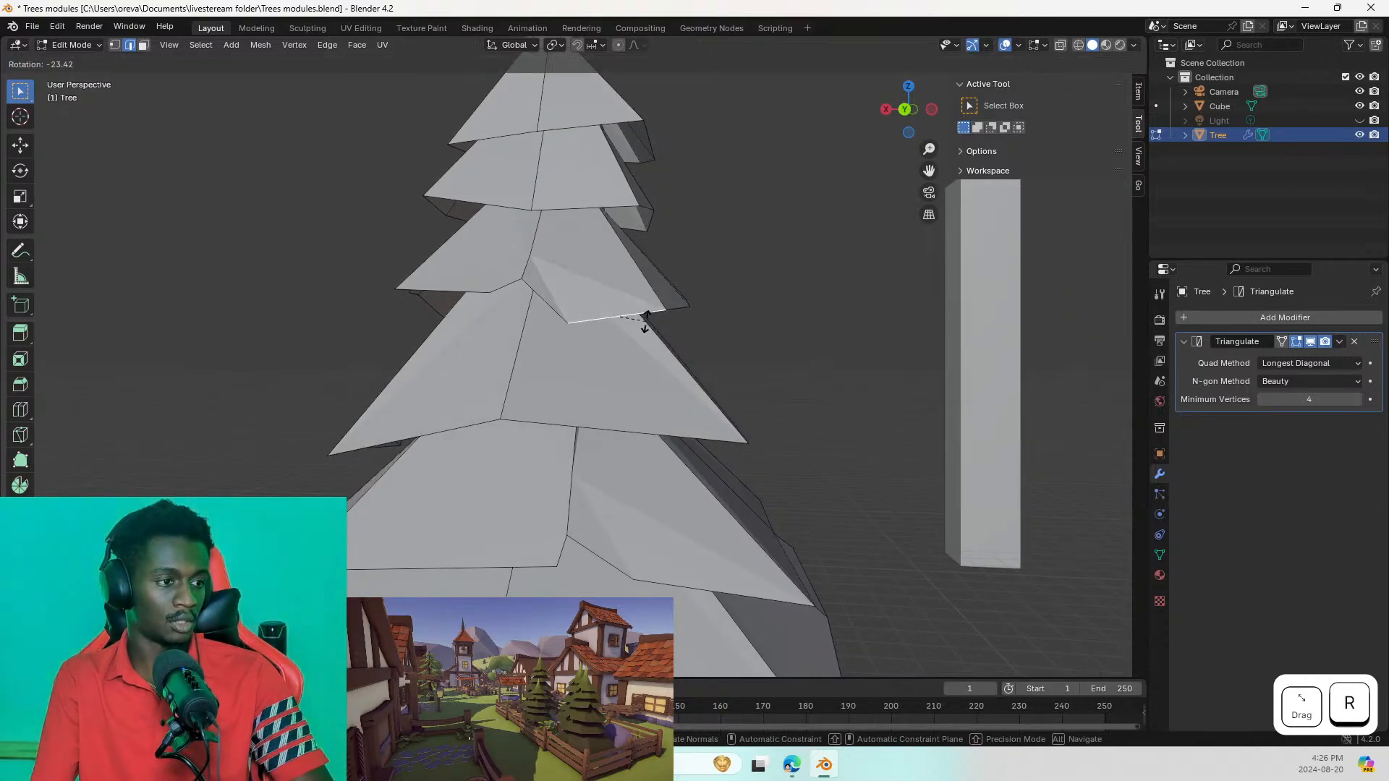
left_click(646, 319)
key("s")
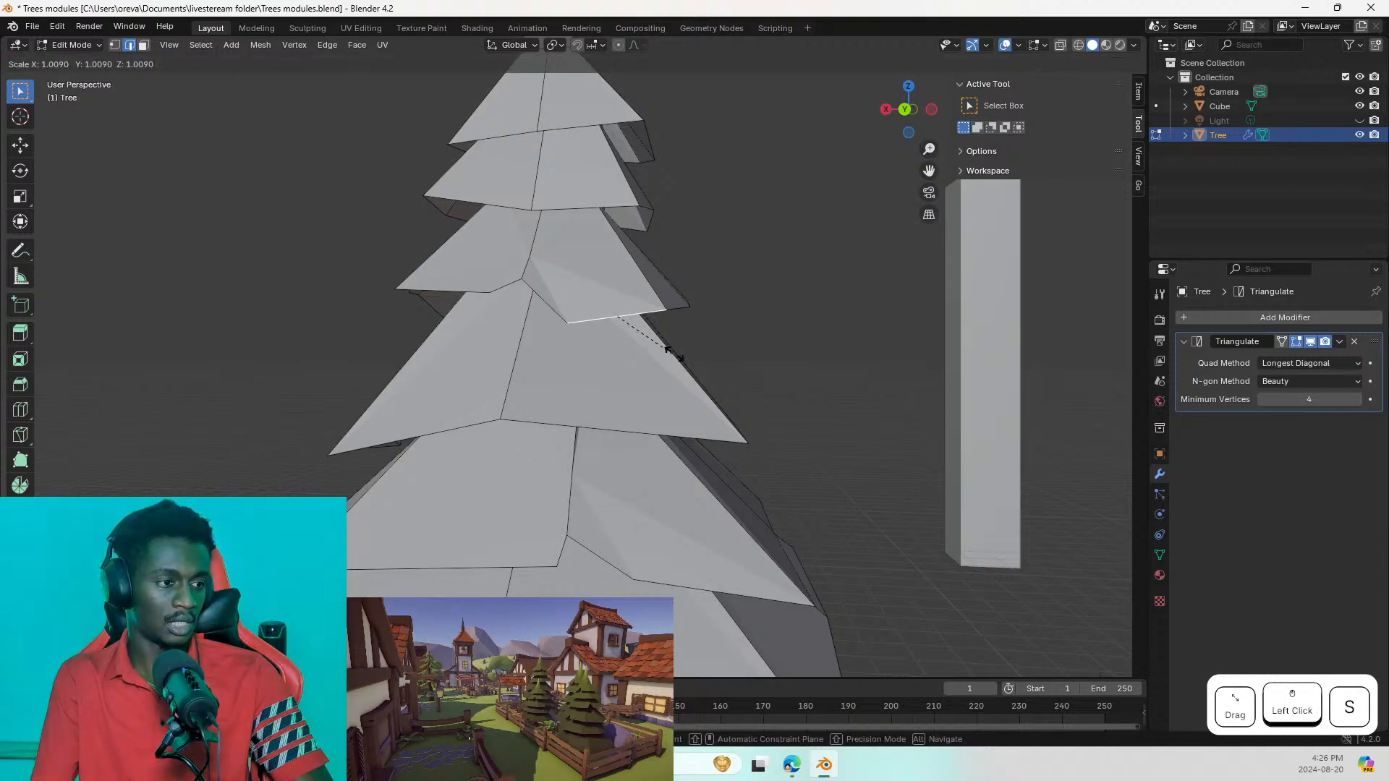
left_click(544, 296)
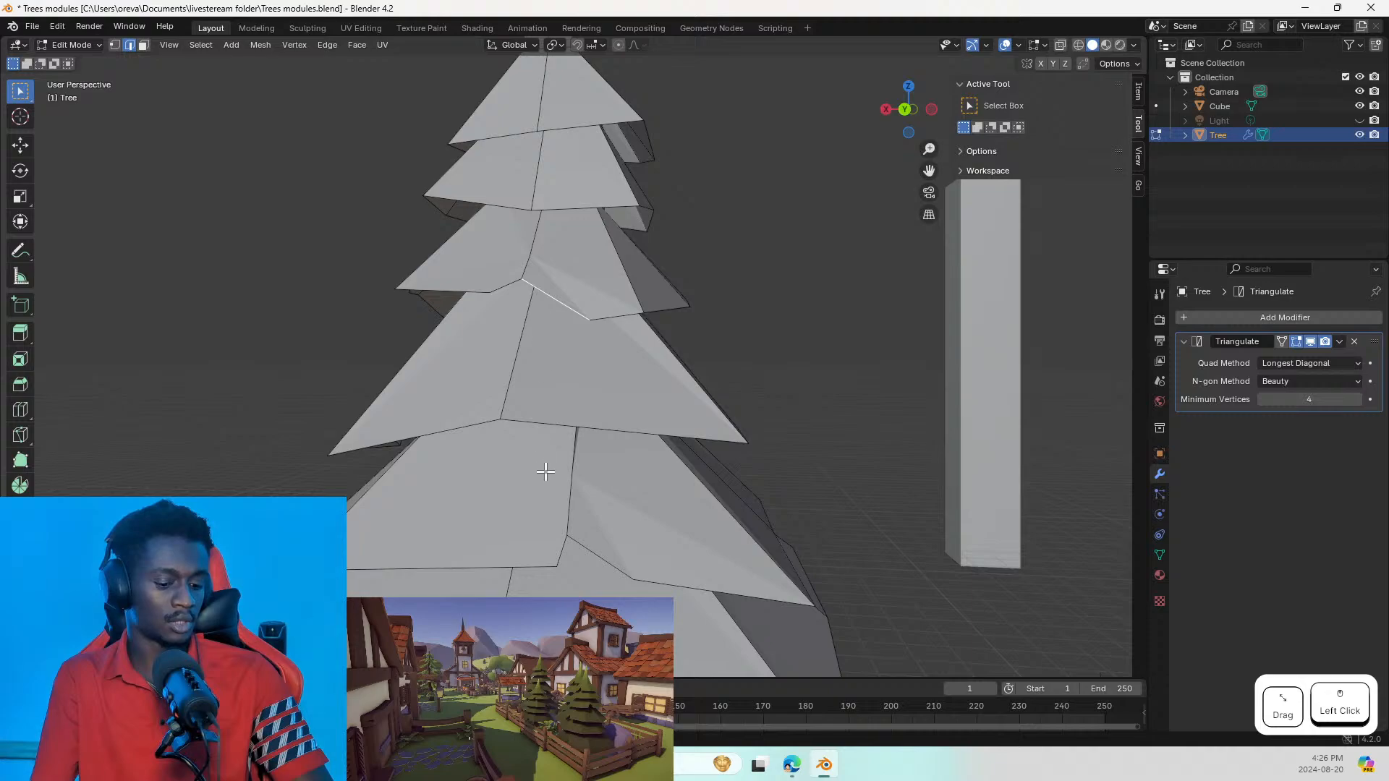
key("s")
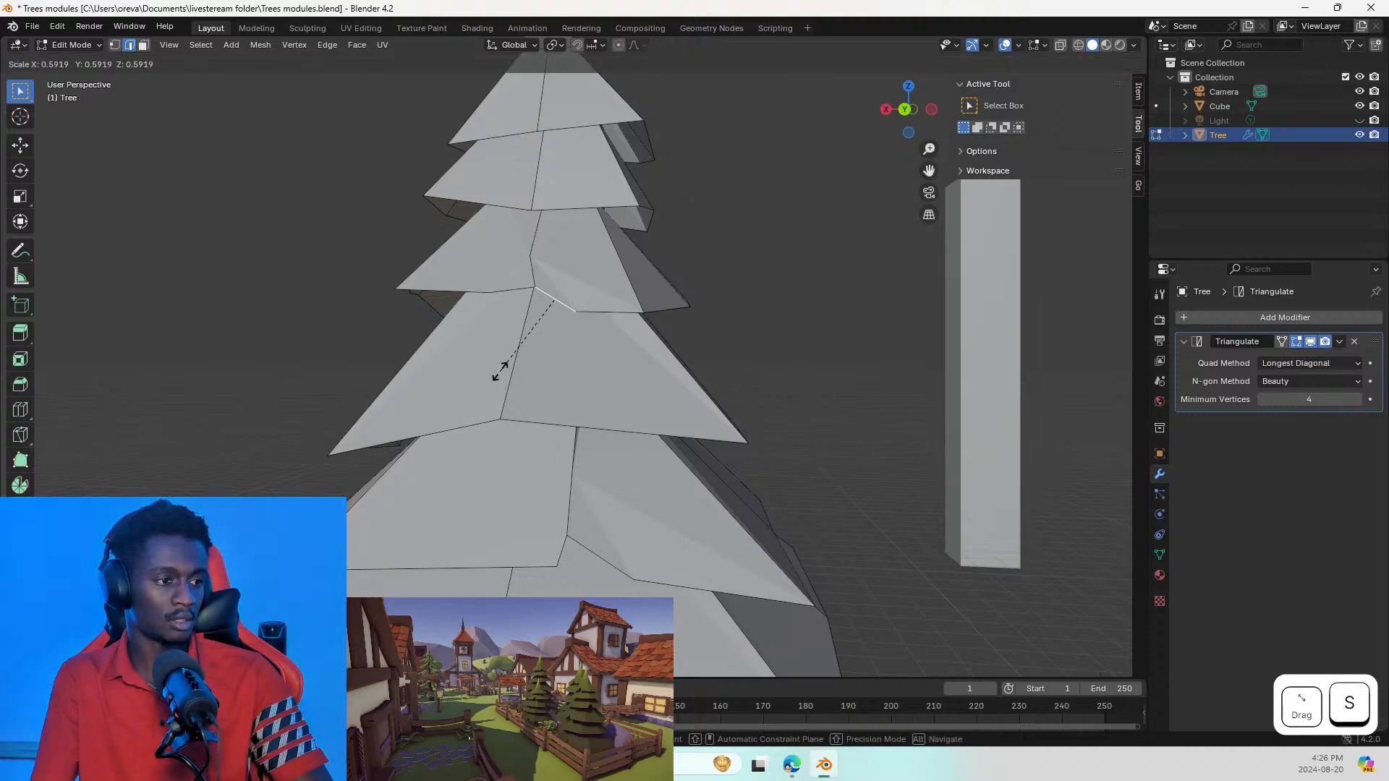
left_click(496, 366)
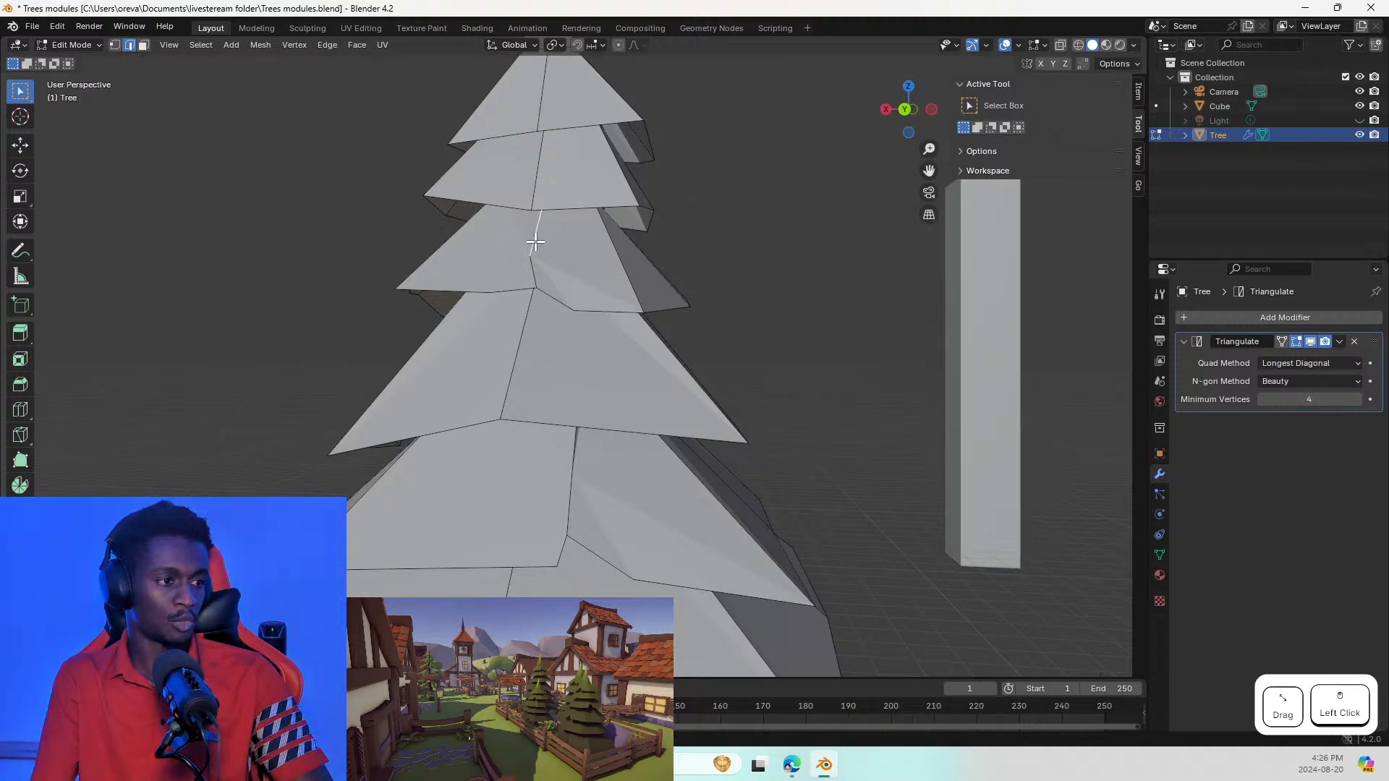
Step: Rotate both centre edge segments above the fourth tier's notch, and the rim segment on its other side by about -24°
key("r")
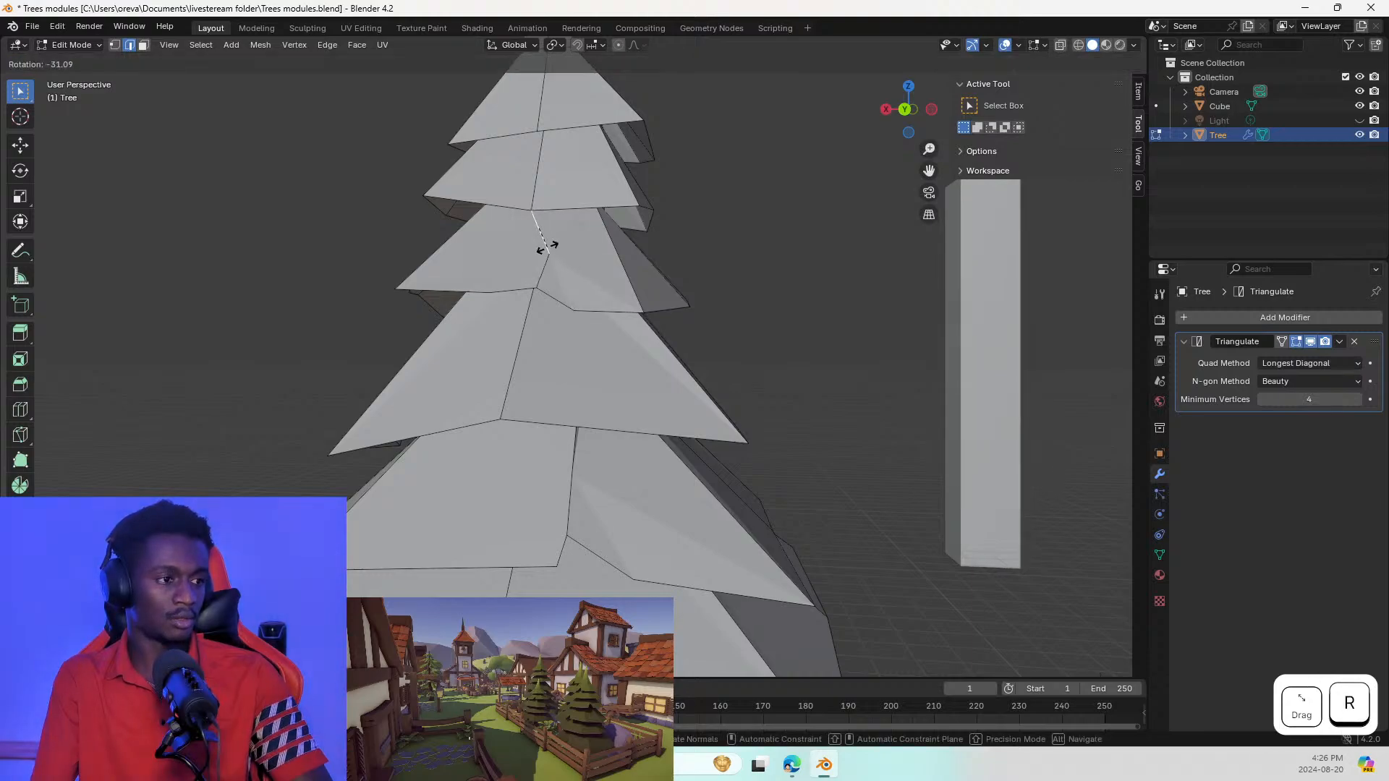
left_click(544, 280)
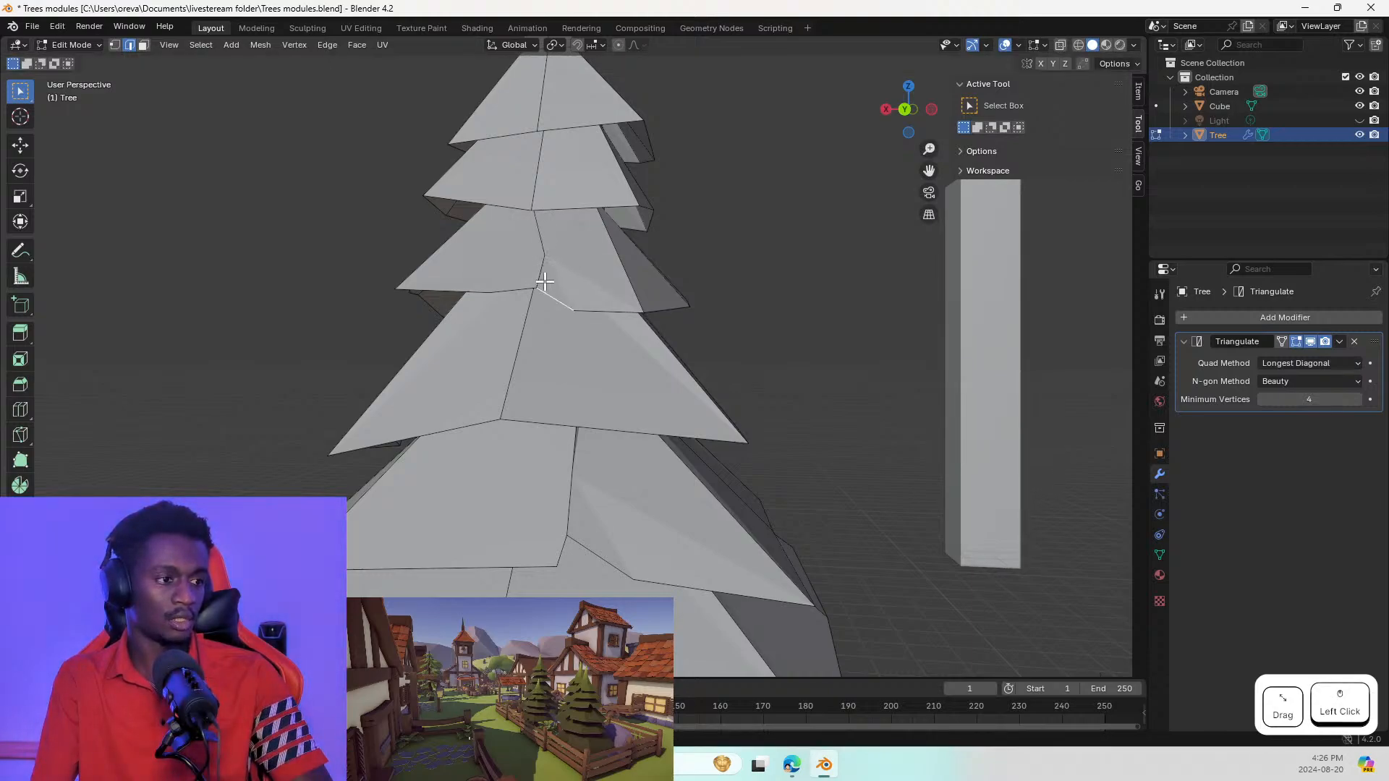
left_click(540, 278)
key("r")
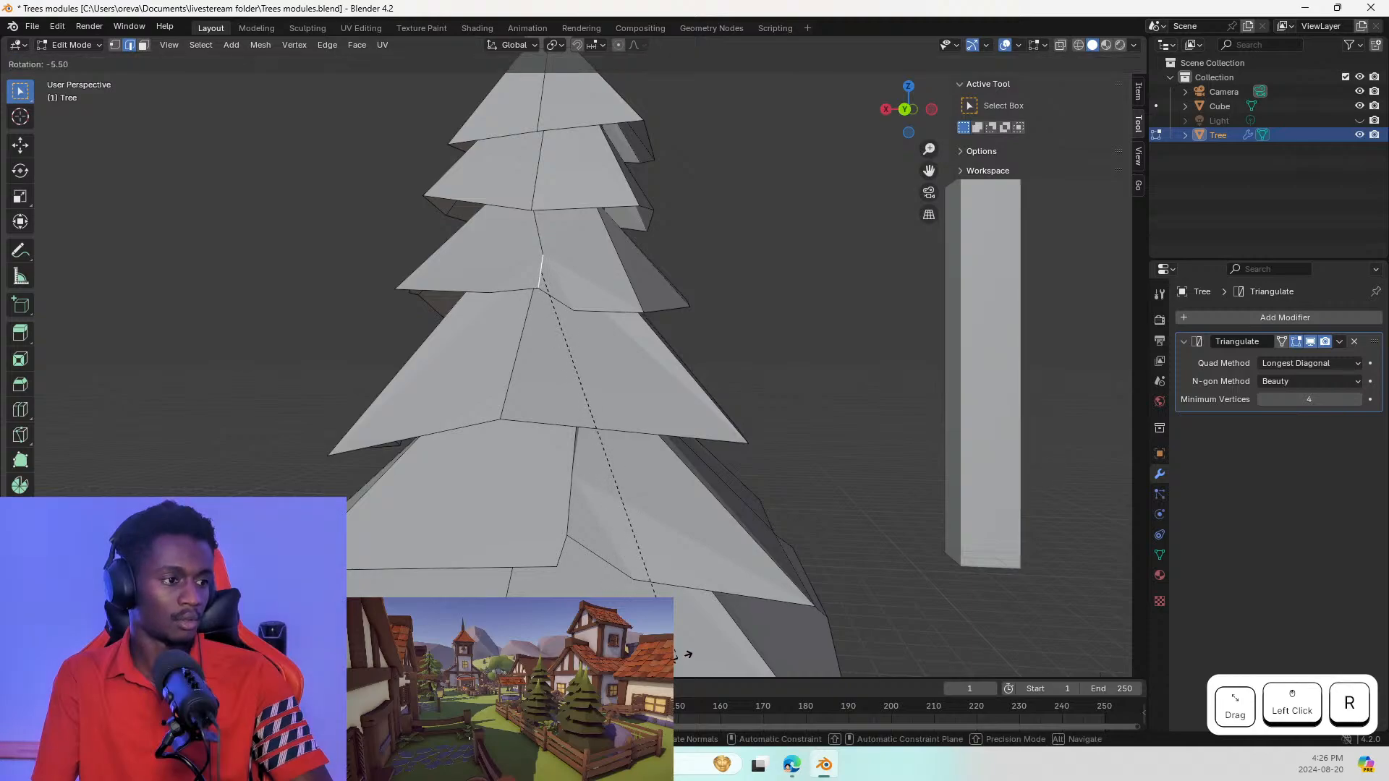
left_click(854, 579)
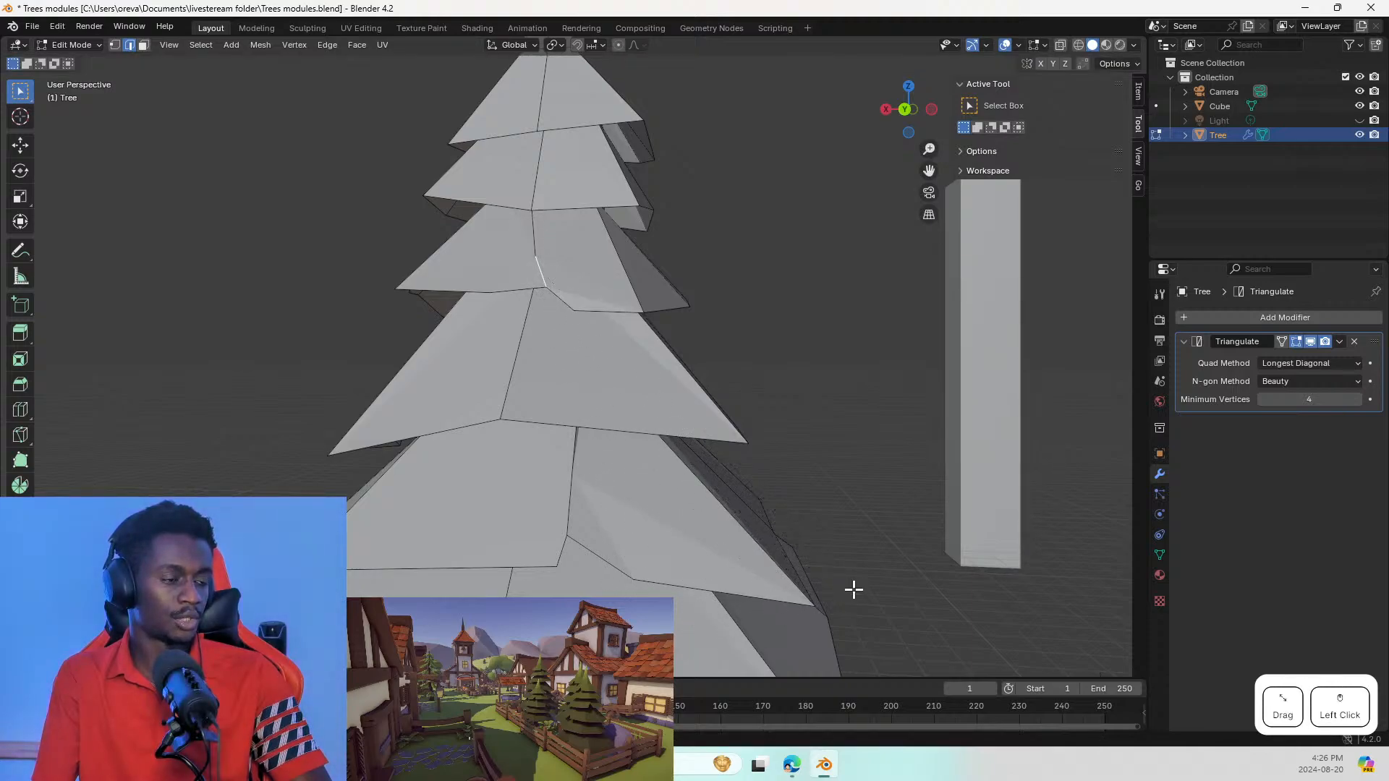
left_click(518, 290)
key("r")
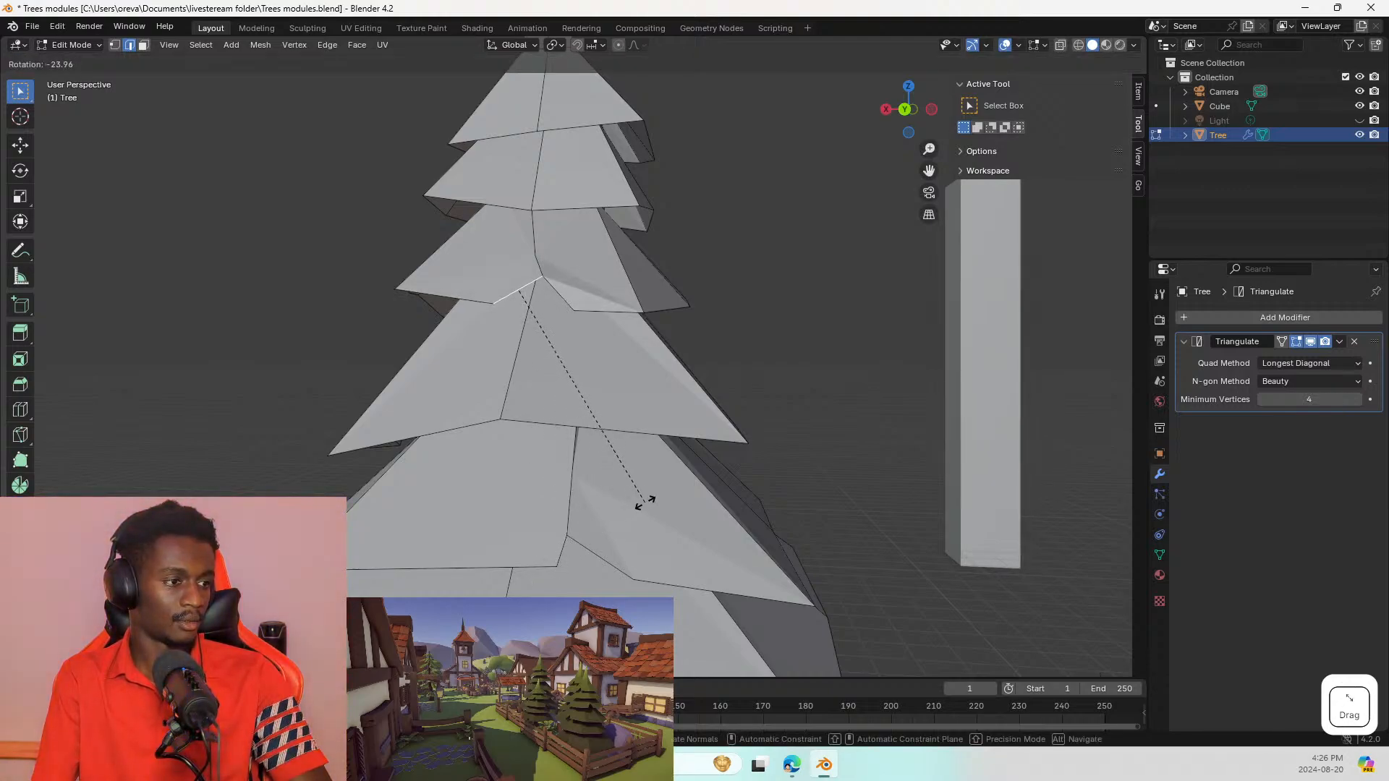
left_click(644, 502)
Step: Move the short edge above the fourth tier's notch about 0.14 m, mainly downward along the tier's slope, and deselect it
middle_click_drag(543, 350, 571, 328)
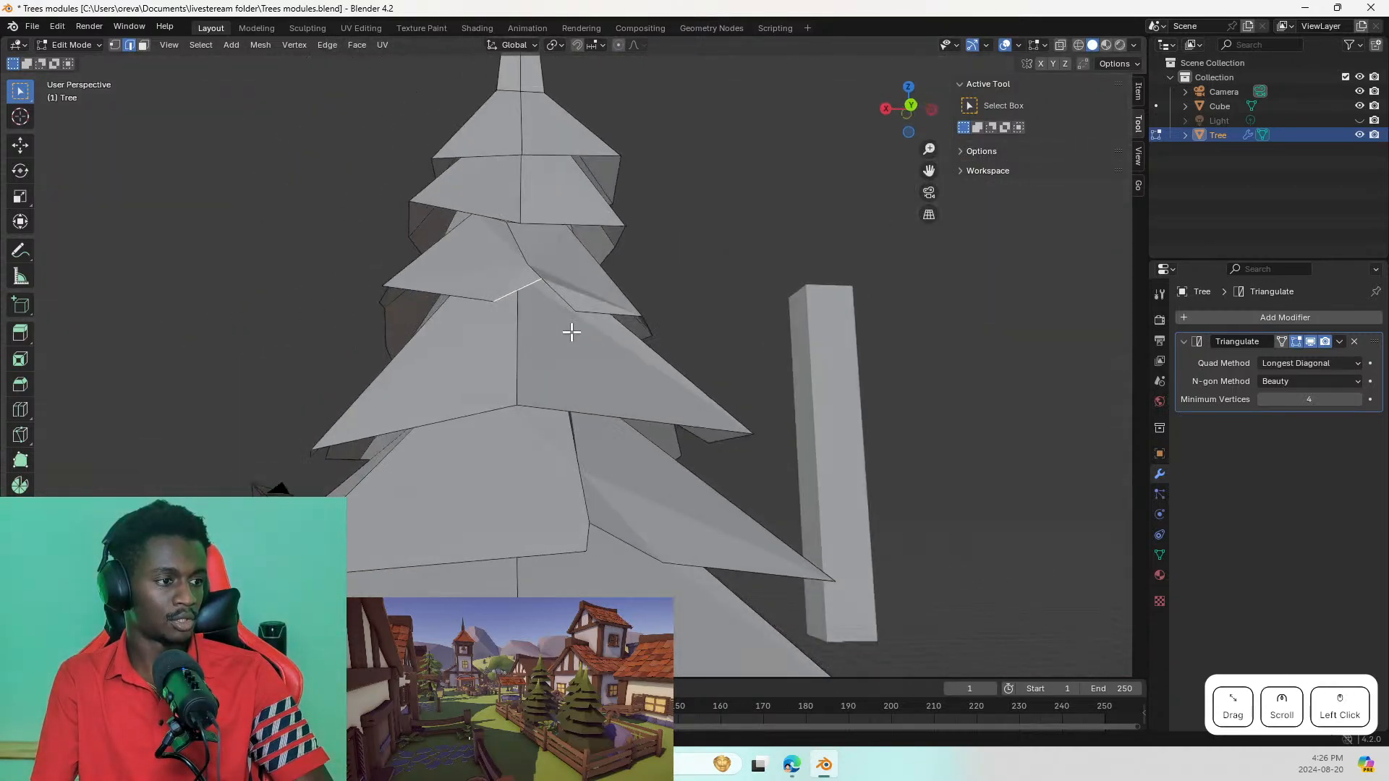
left_click(534, 271)
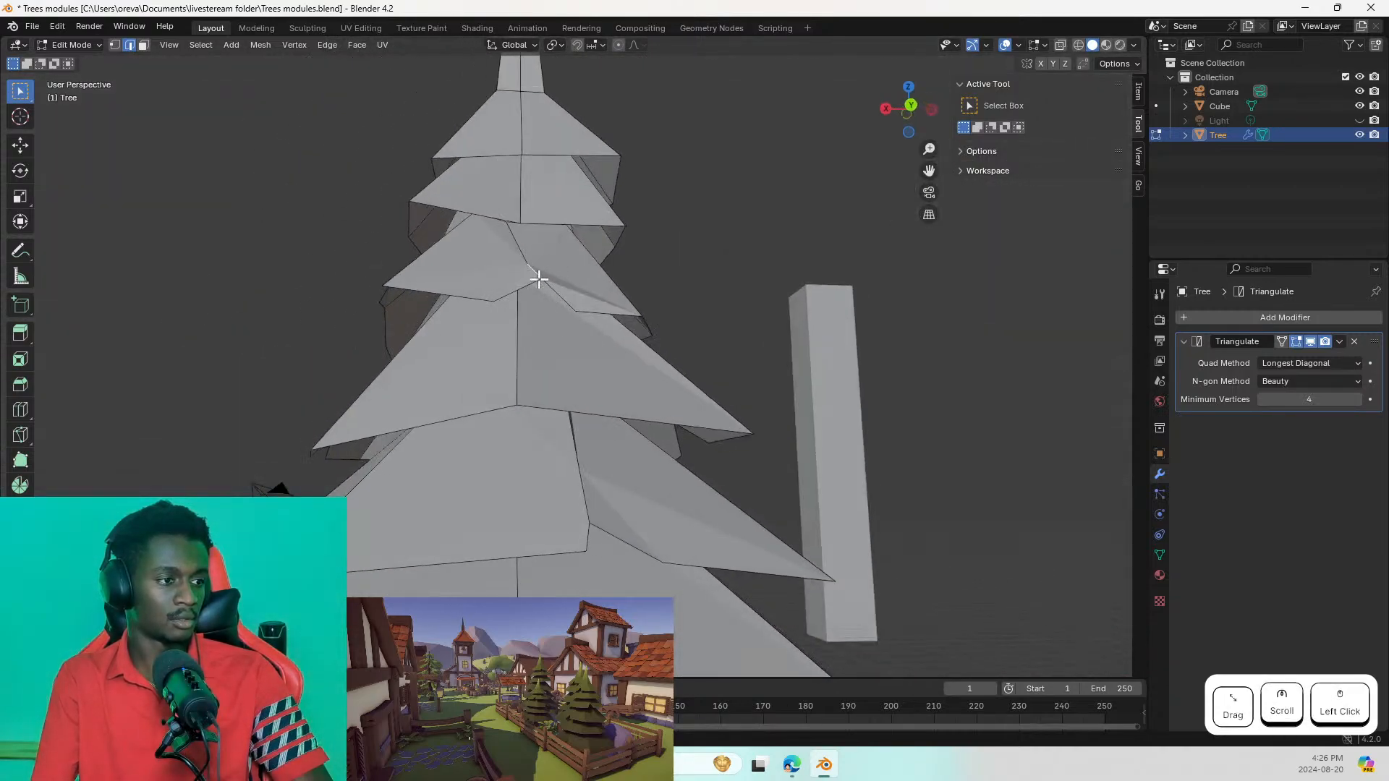
middle_click_drag(496, 379, 633, 403)
key("g")
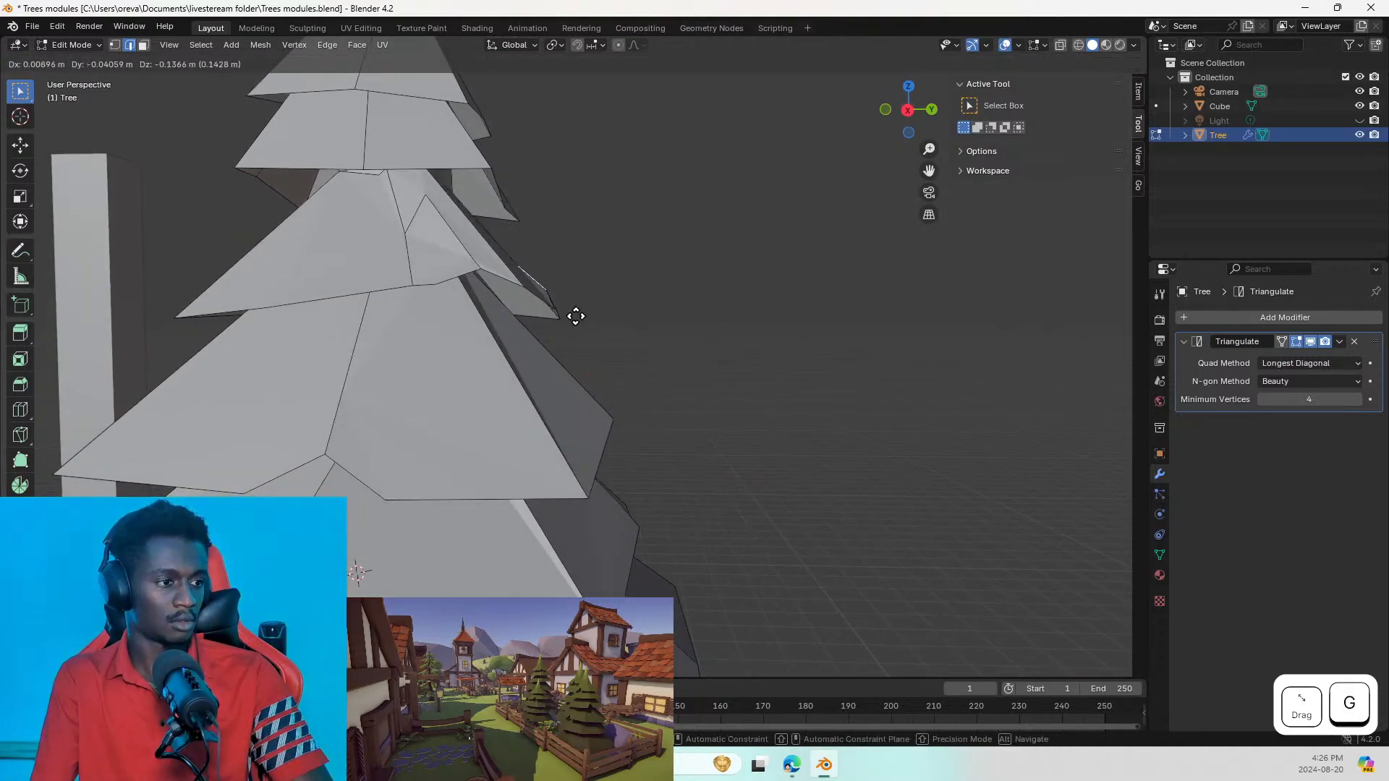
left_click(573, 320)
middle_click_drag(511, 316, 645, 371)
left_click(484, 364)
scroll(484, 364, "down", 5)
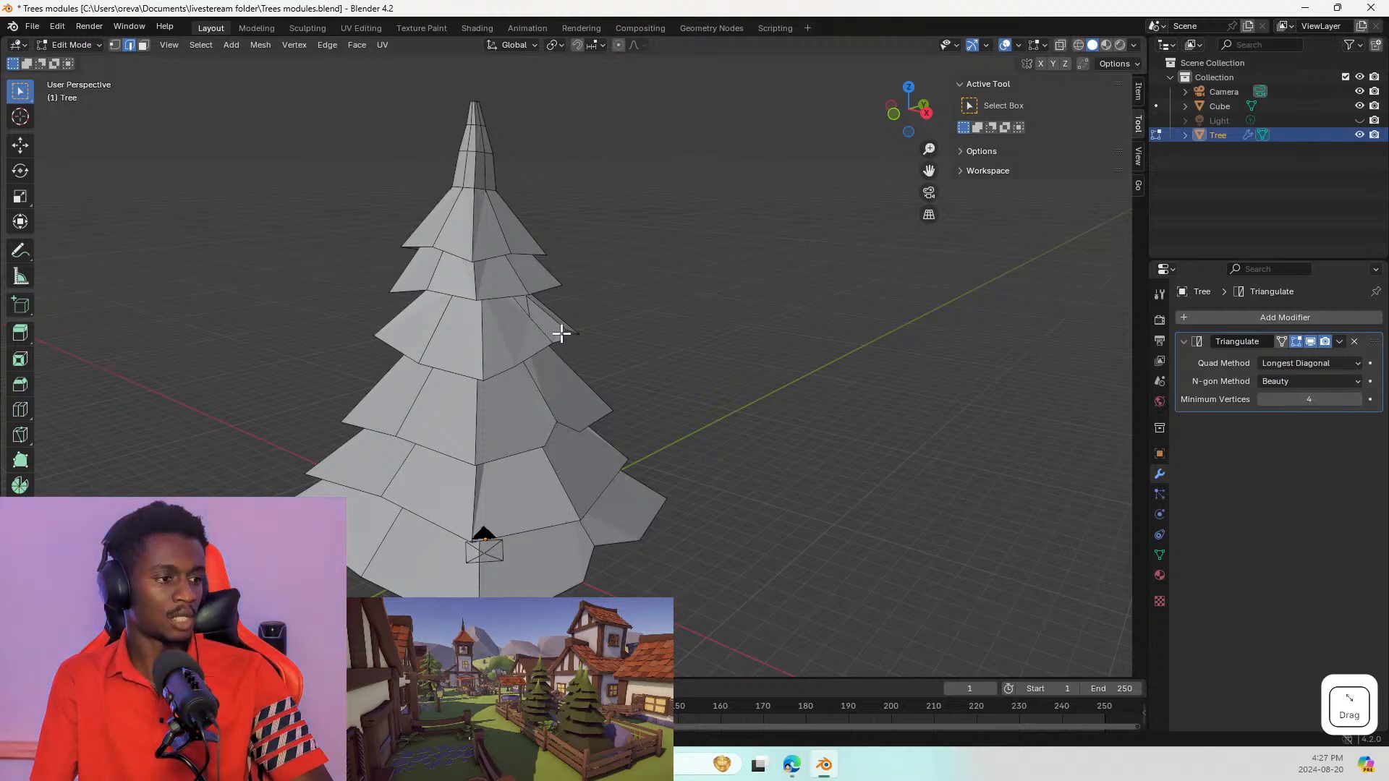
middle_click_drag(523, 456, 622, 453)
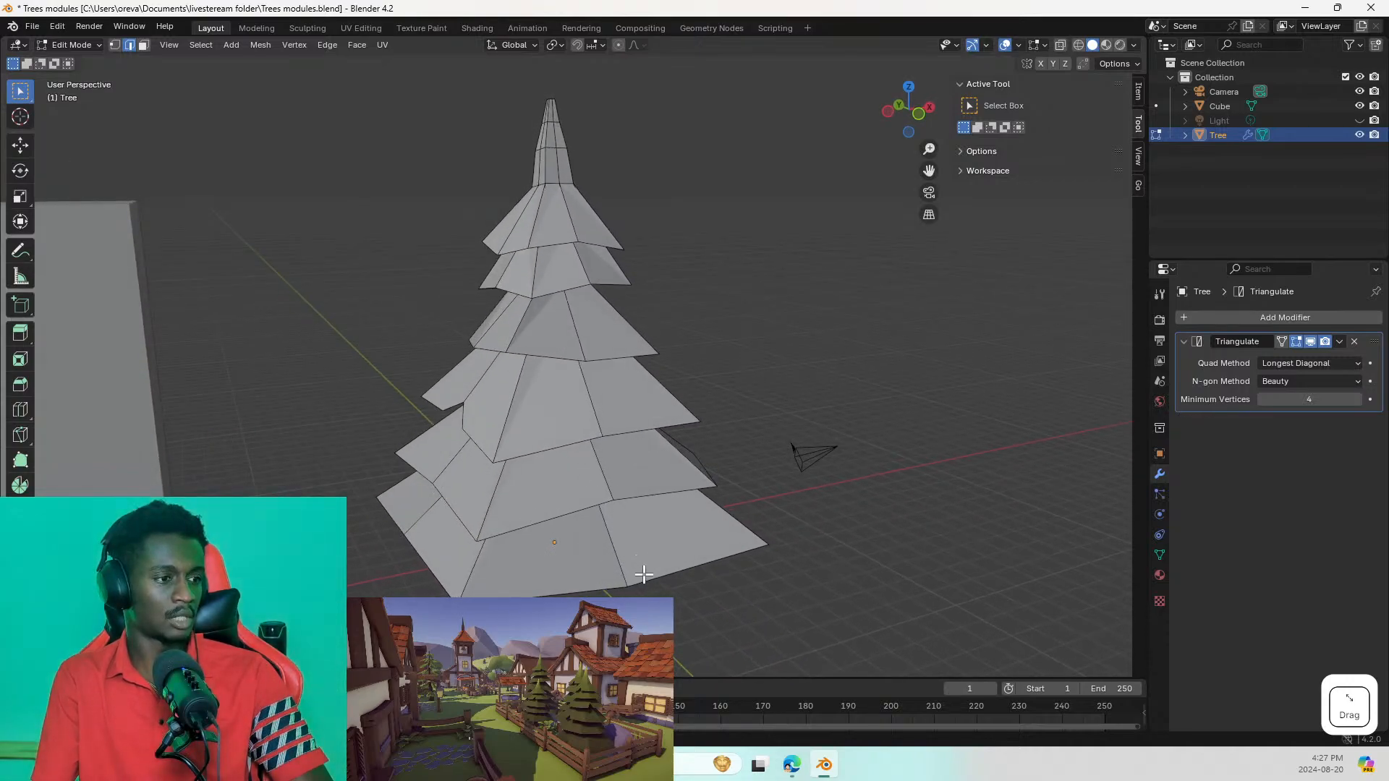
Step: Select the two outer rim edges meeting at the bottom tier's middle corner
left_click(642, 576)
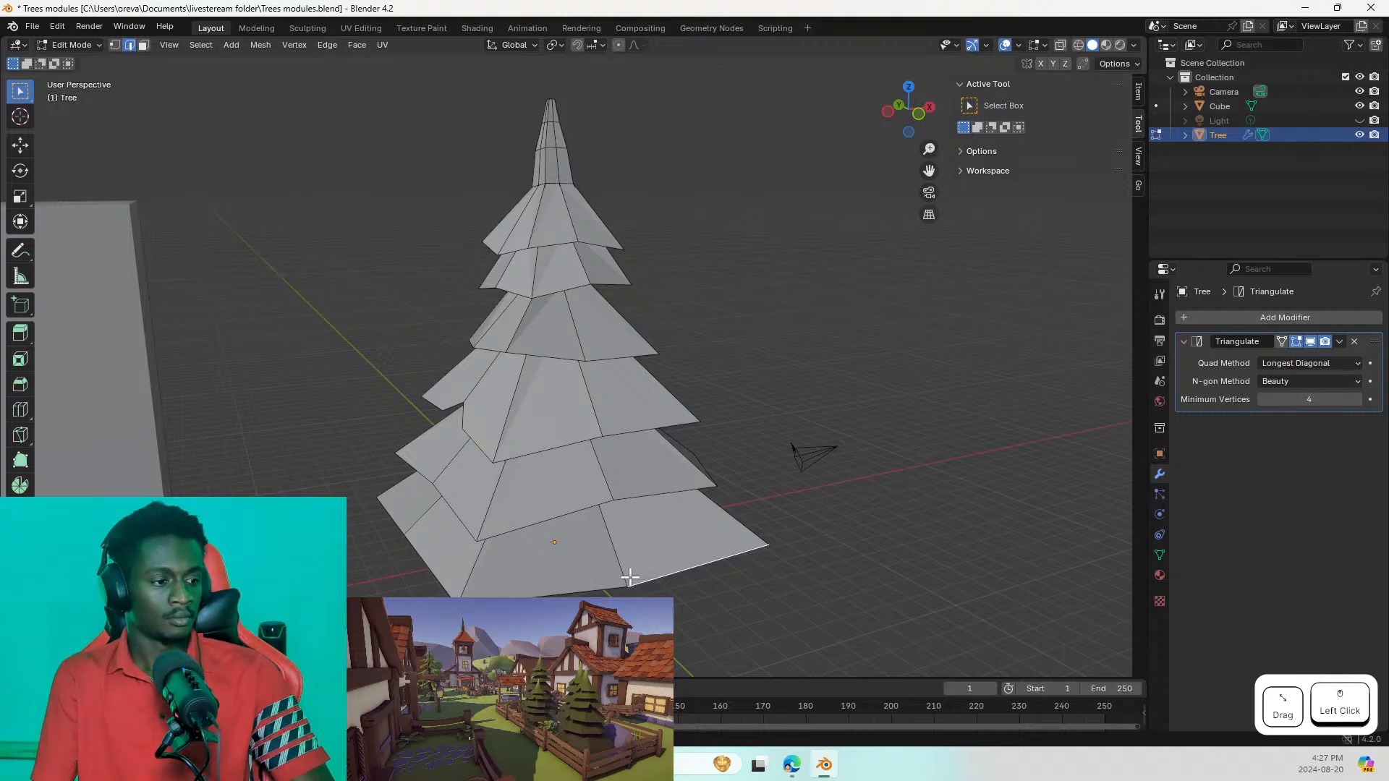
left_click(598, 588, "shift")
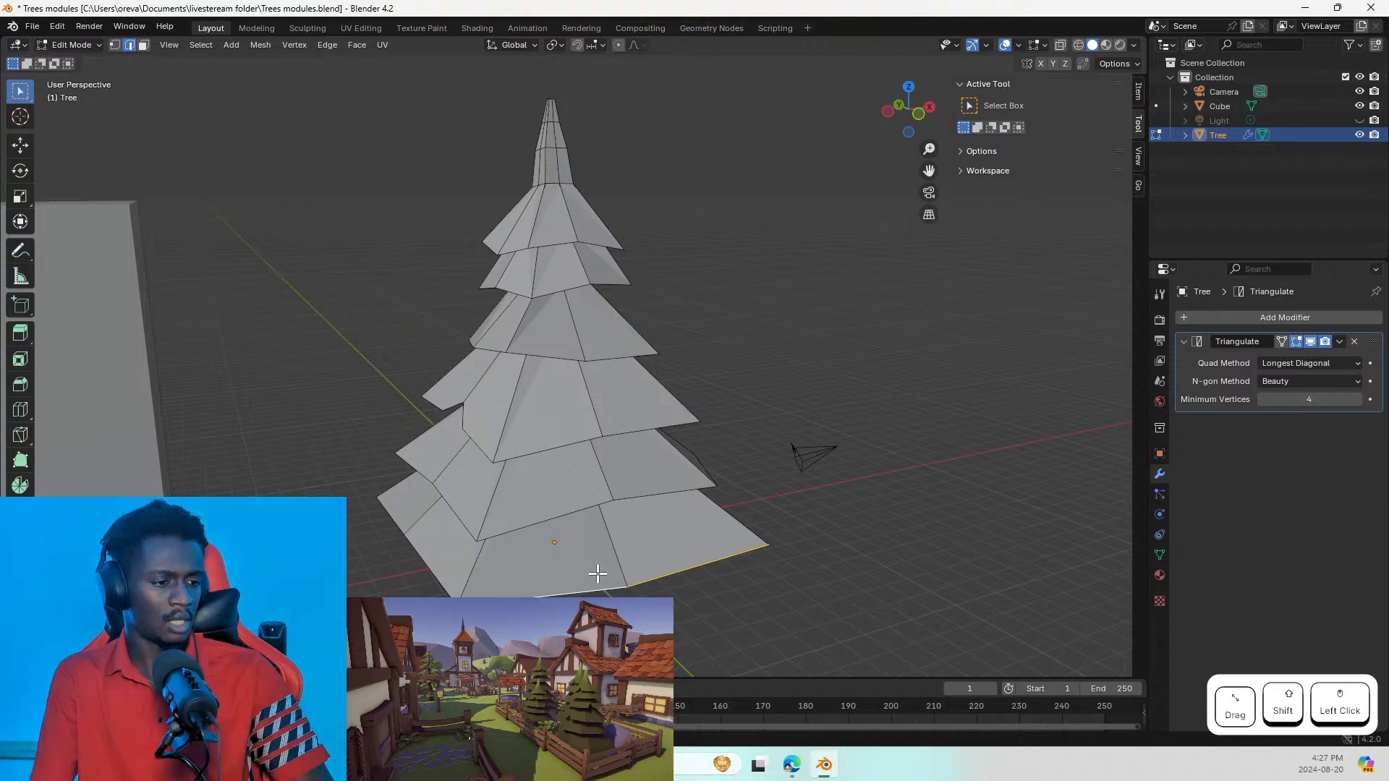
right_click(678, 575)
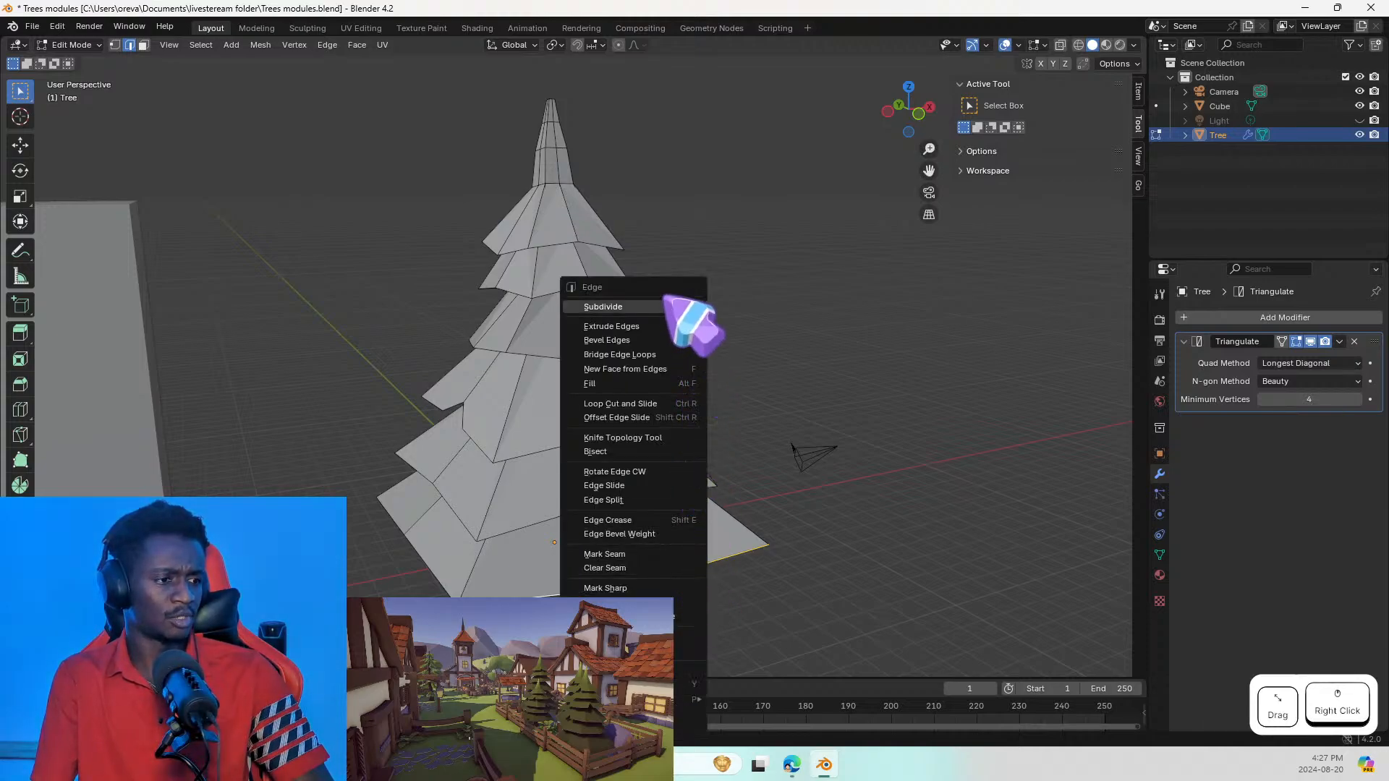
left_click(705, 309)
left_click(683, 579)
left_click(606, 583)
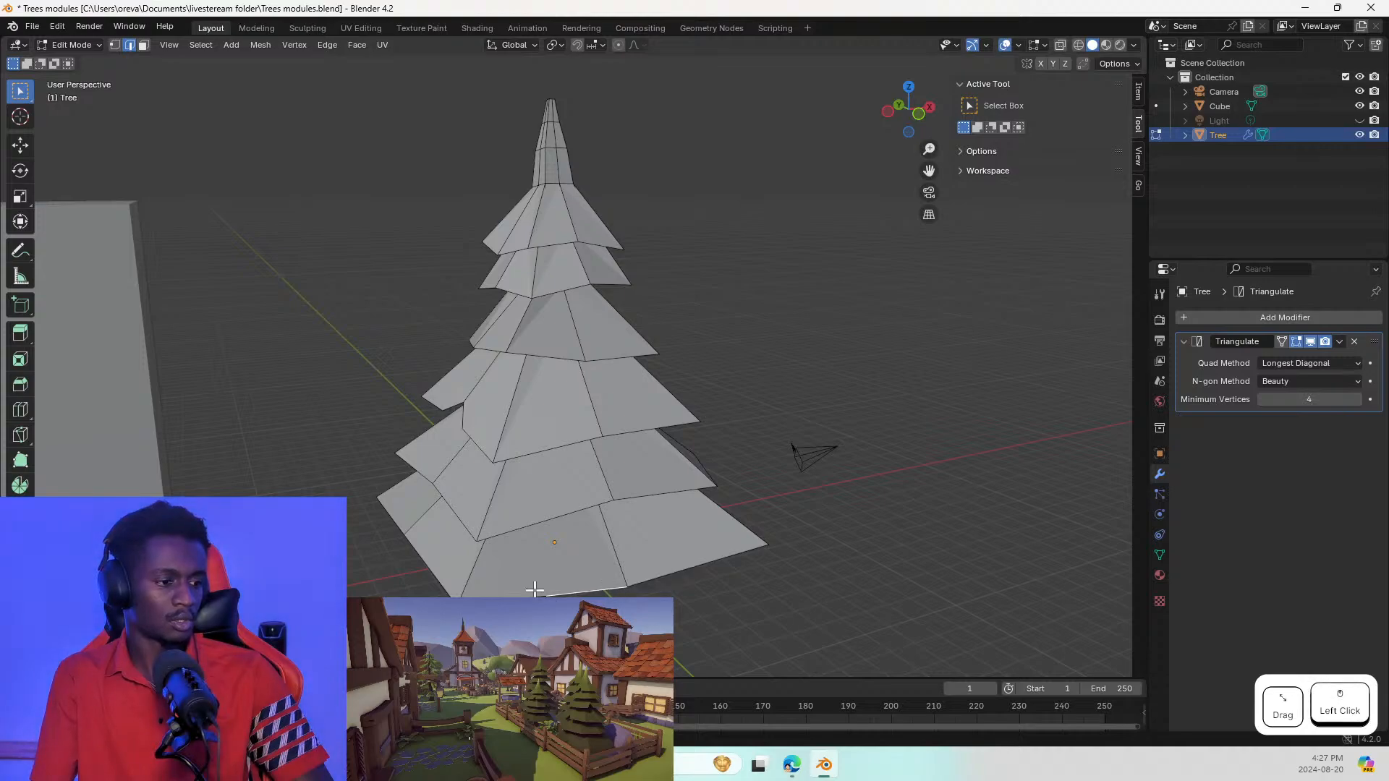
left_click(722, 551)
left_click(680, 569)
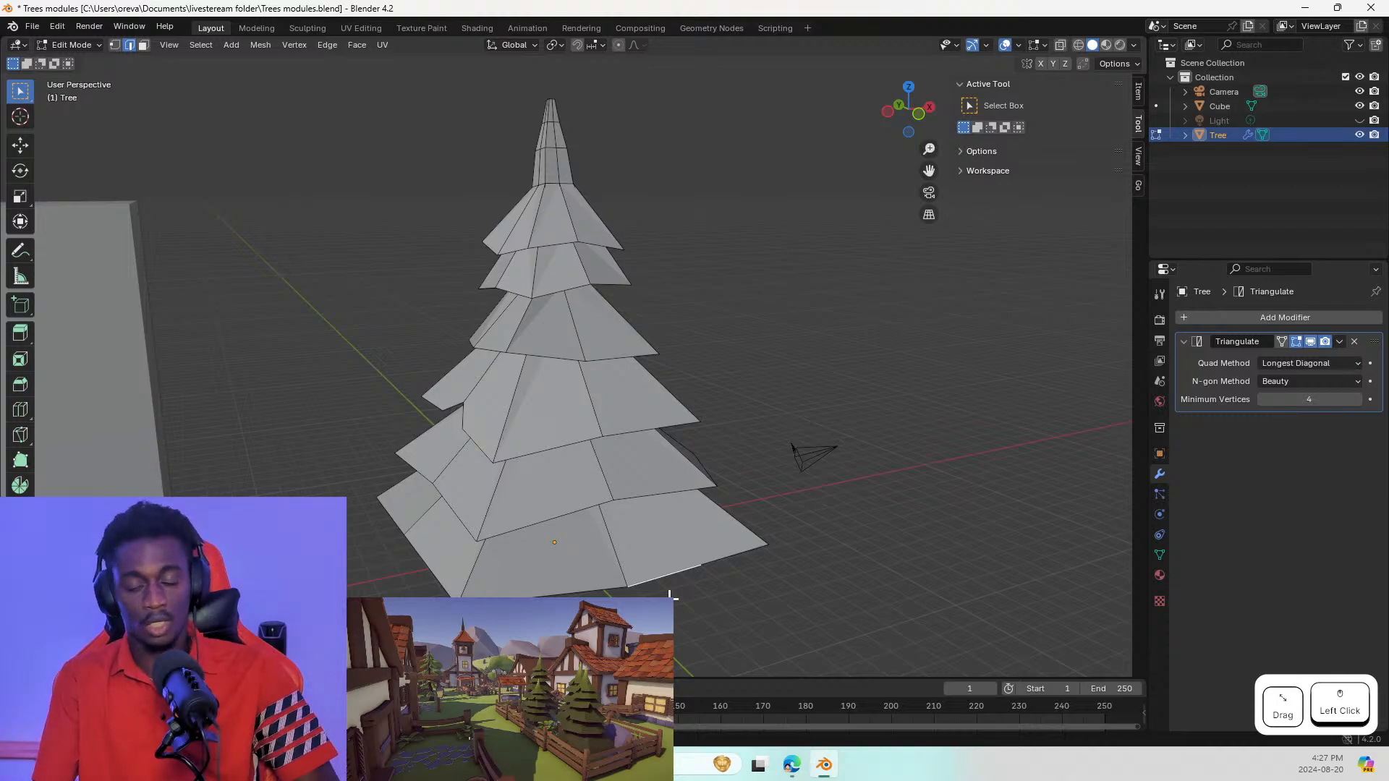
key("ctrl+z")
key("ctrl+z")
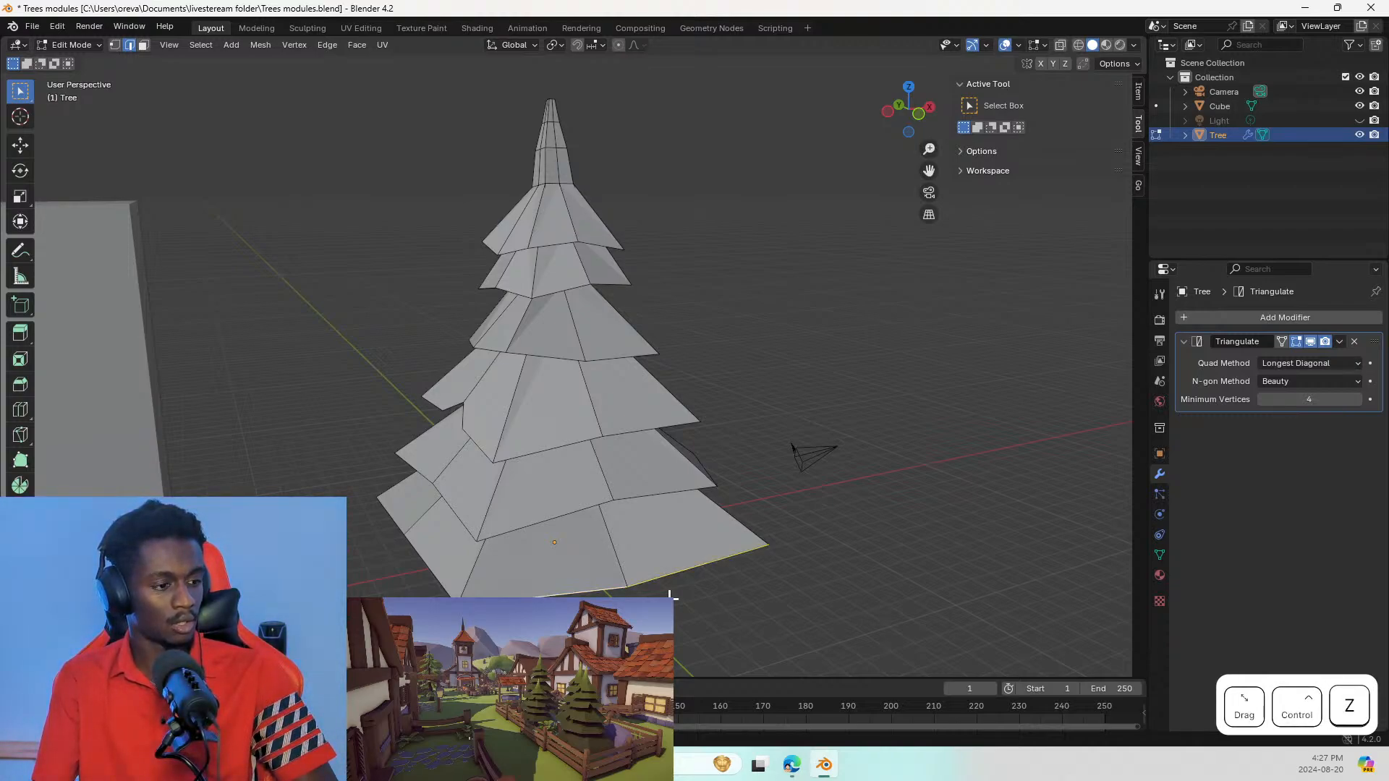
Step: Add the sloping centre edge between the bottom tier's two faces to the selected rim edges and subdivide all three
left_click(659, 582)
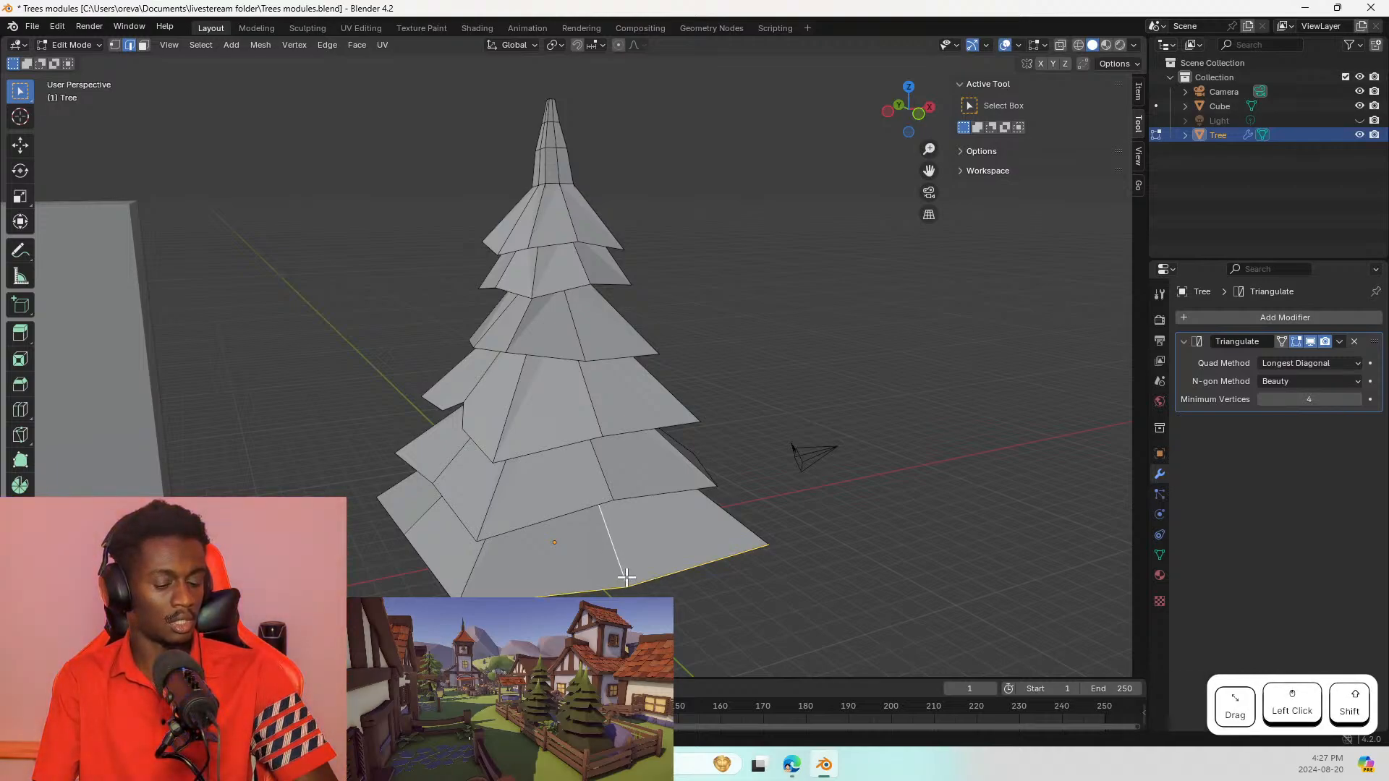
right_click(640, 575)
key("s")
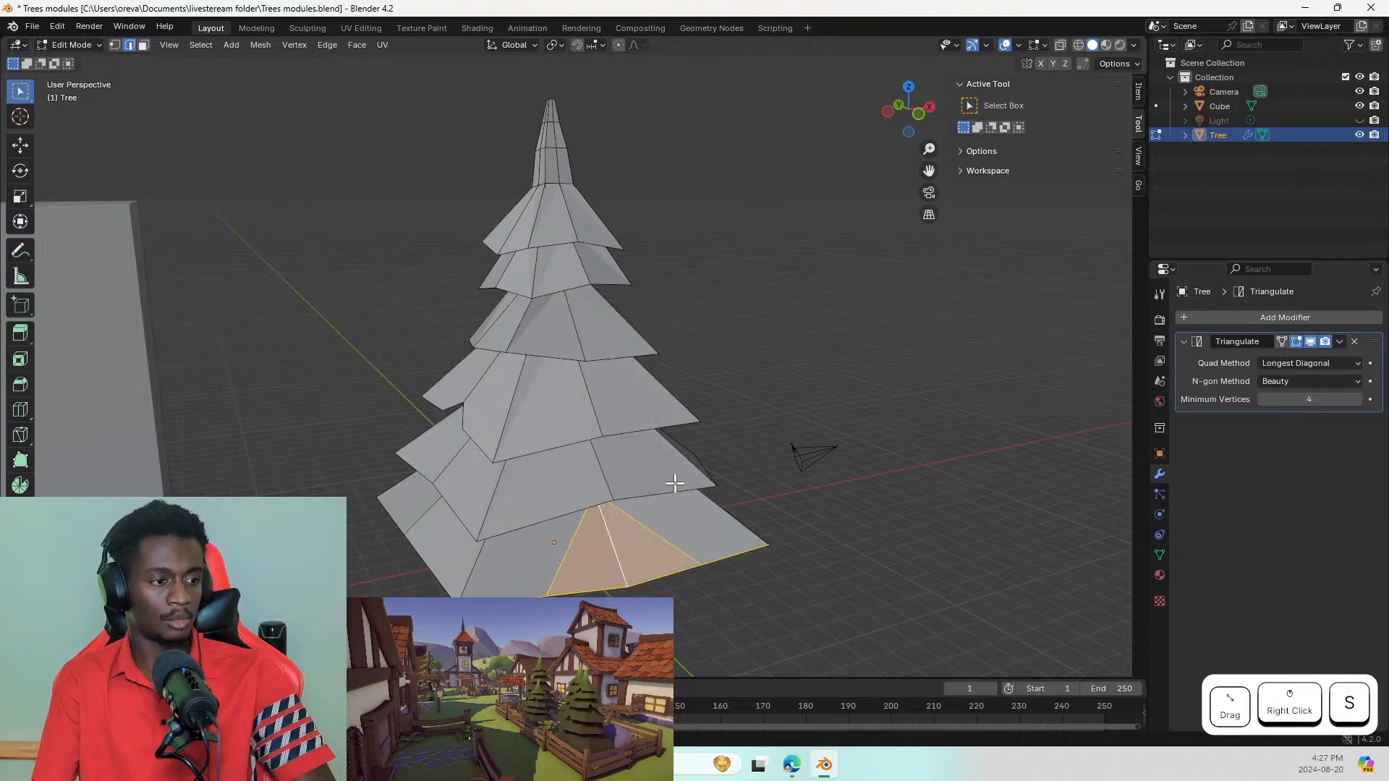
Step: Select only the bottom tier's sloping centre edge between the two new diagonal edges
middle_click_drag(616, 541, 604, 513)
left_click(621, 517)
left_click(625, 576)
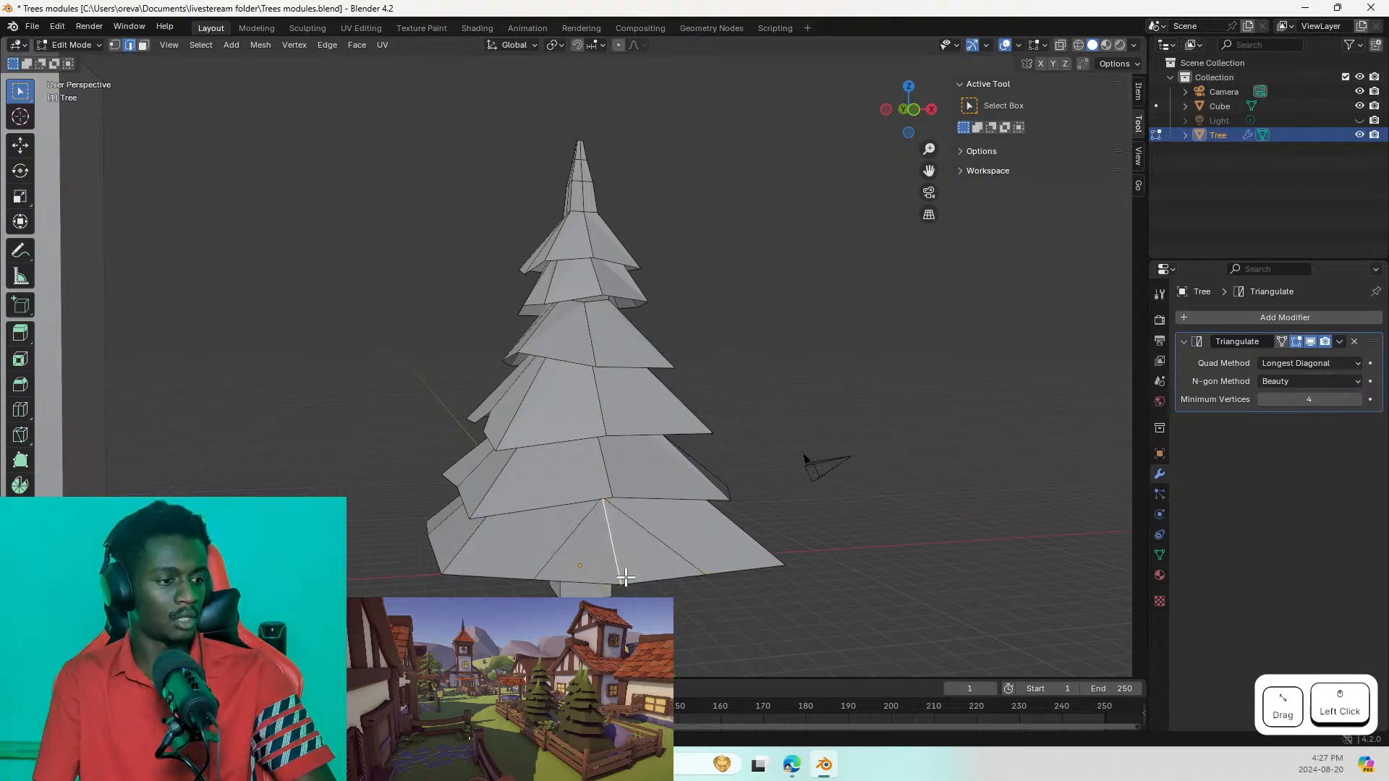
Step: Try scaling down the front centre edge of the tree's lowest branch tier, and undo it
key("s")
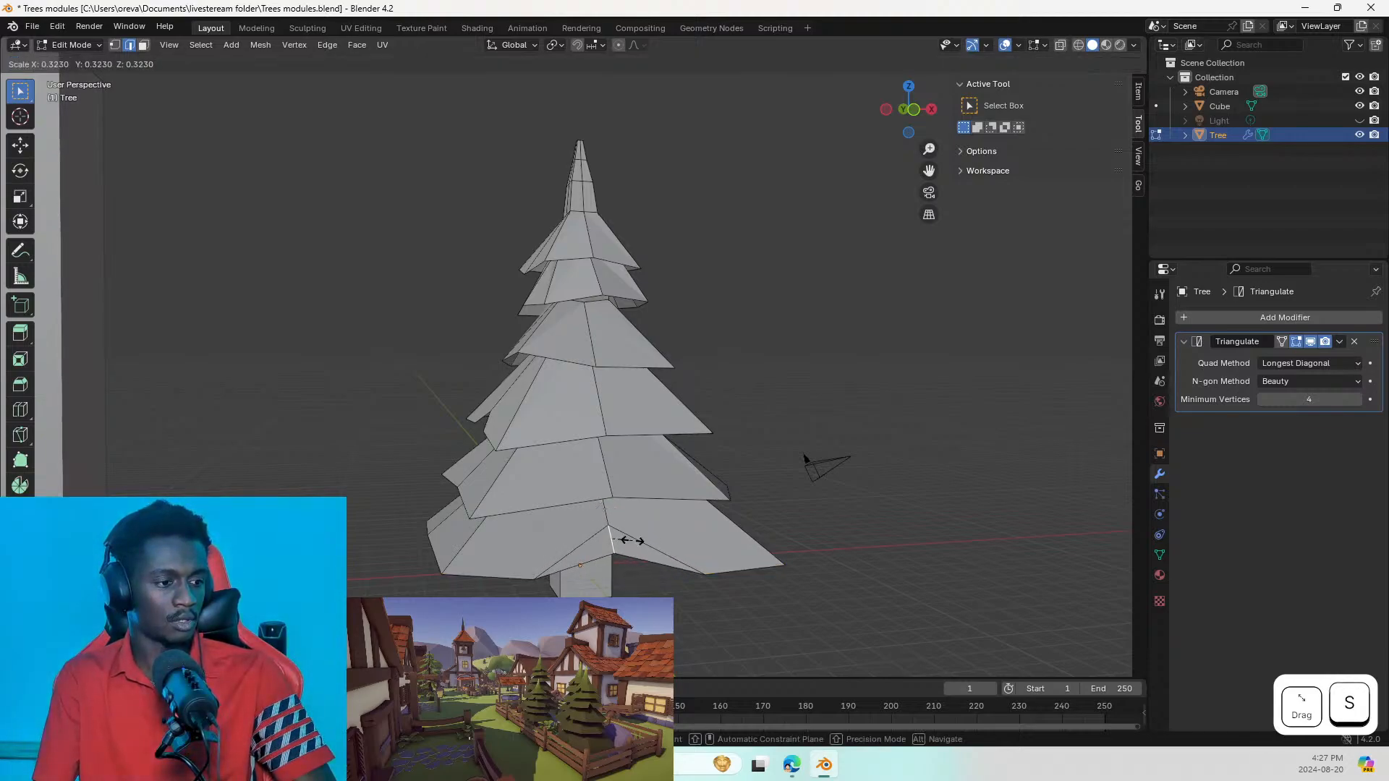
left_click(622, 554)
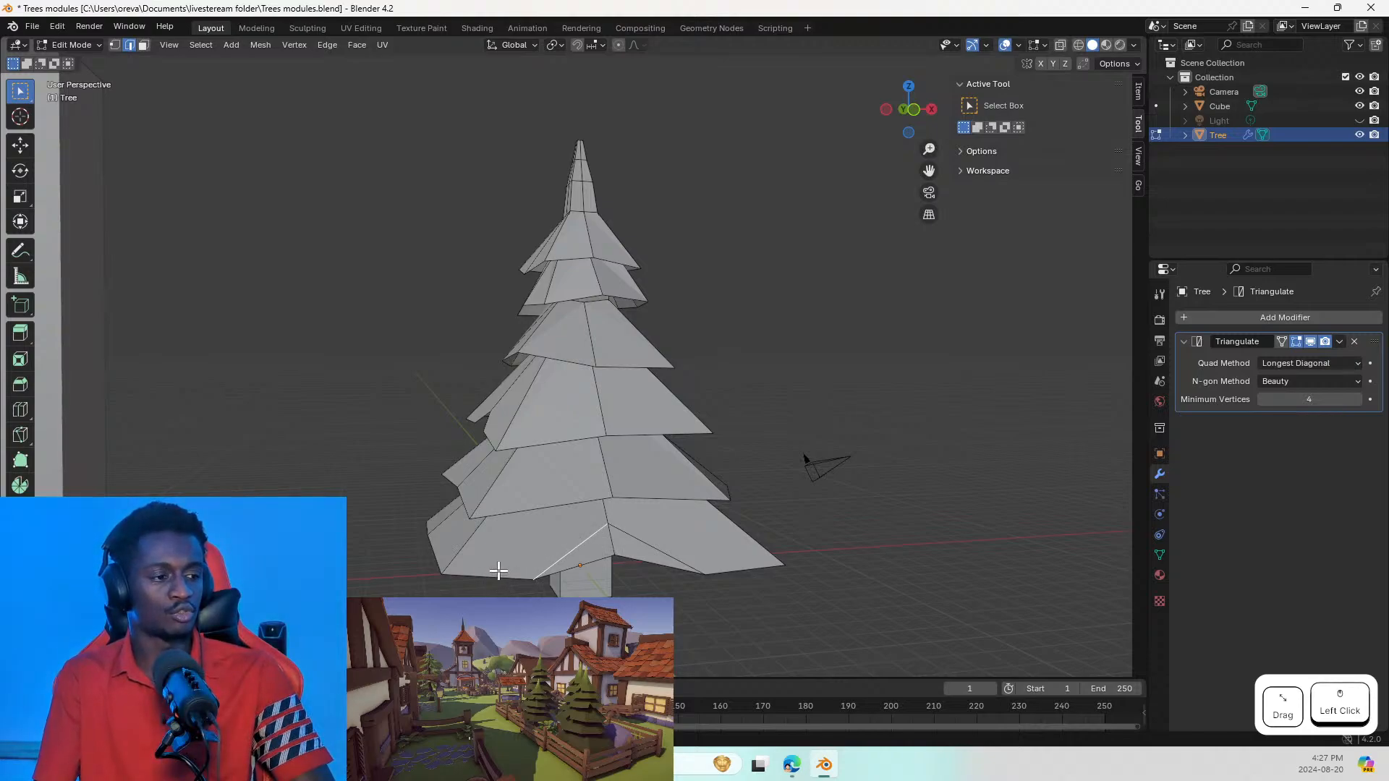
key("g")
key("Escape")
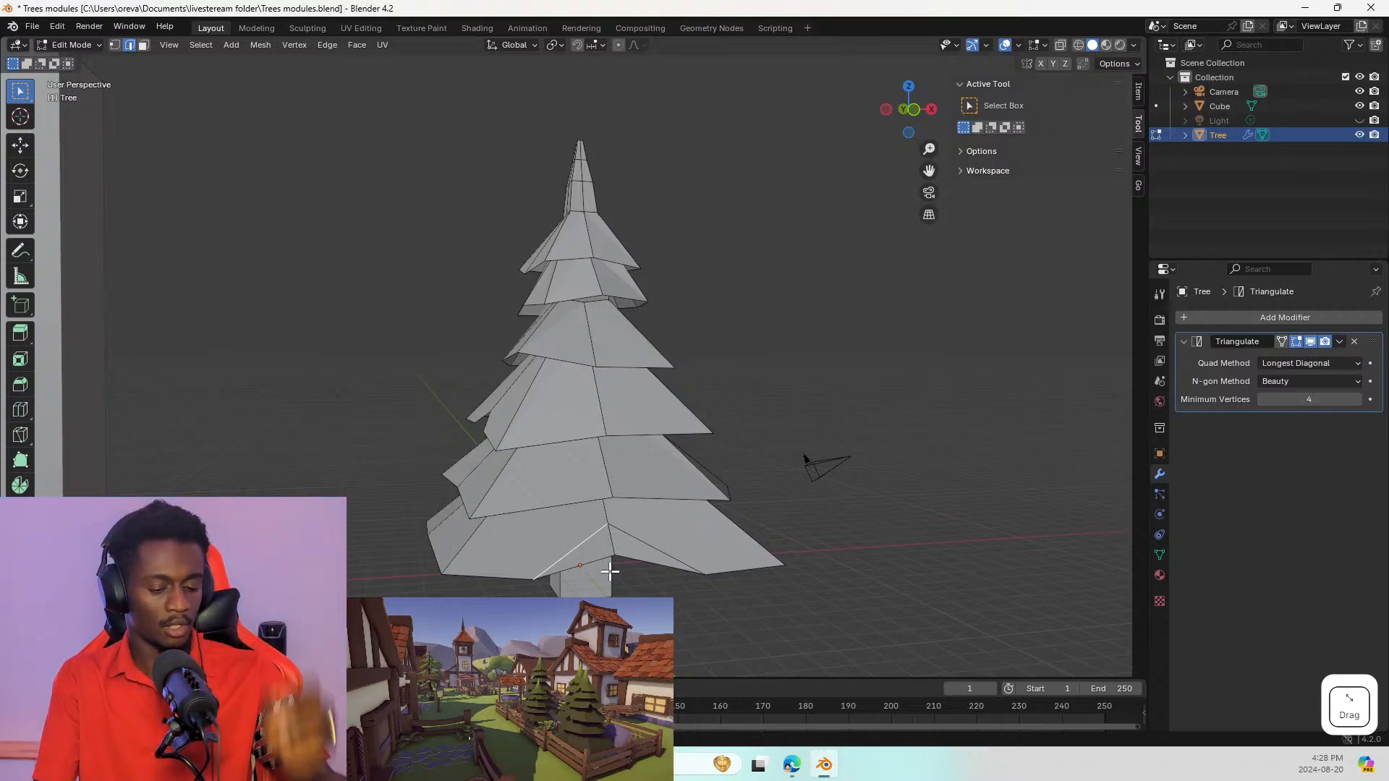
key("ctrl+z")
key("ctrl+z")
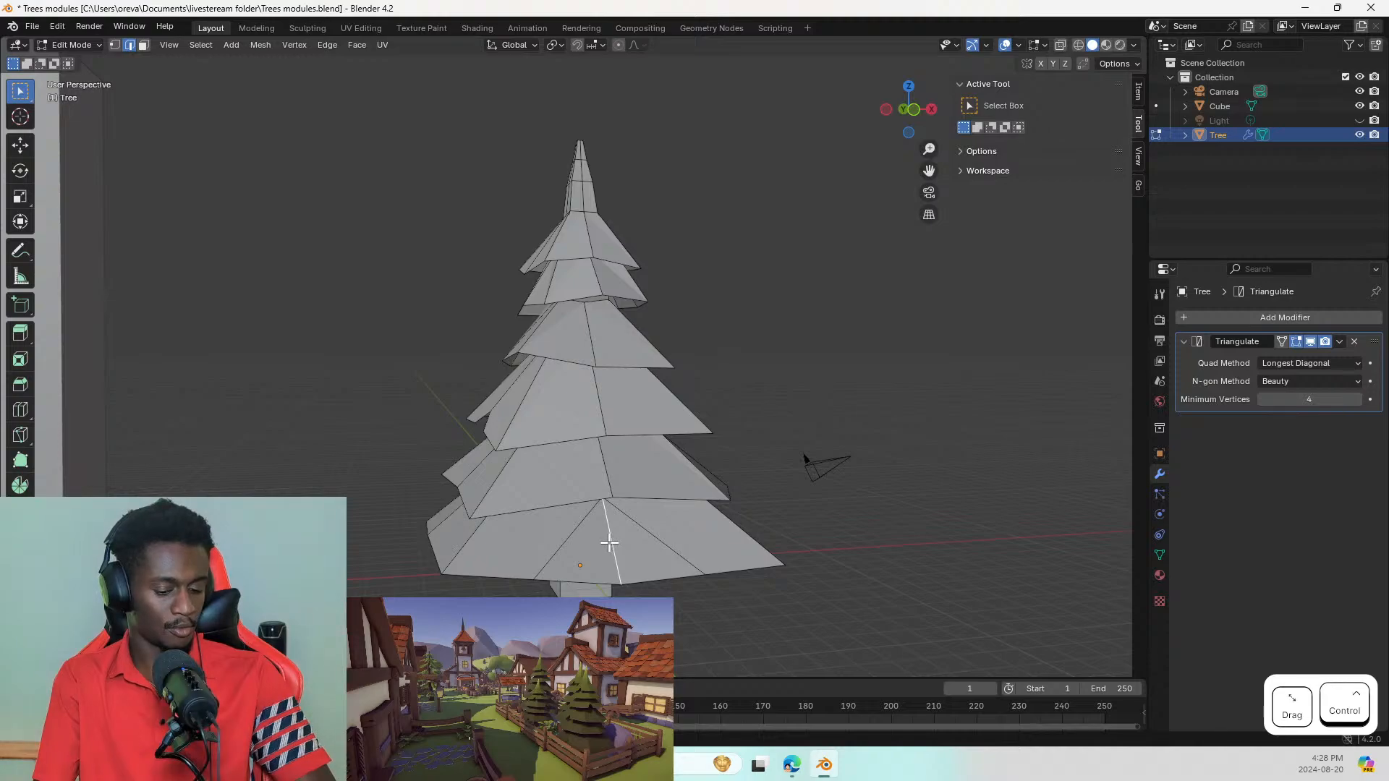
Step: Try scaling down the slanted edge beside the trunk on the lowest tier's front-left side, and undo it
left_click(527, 580)
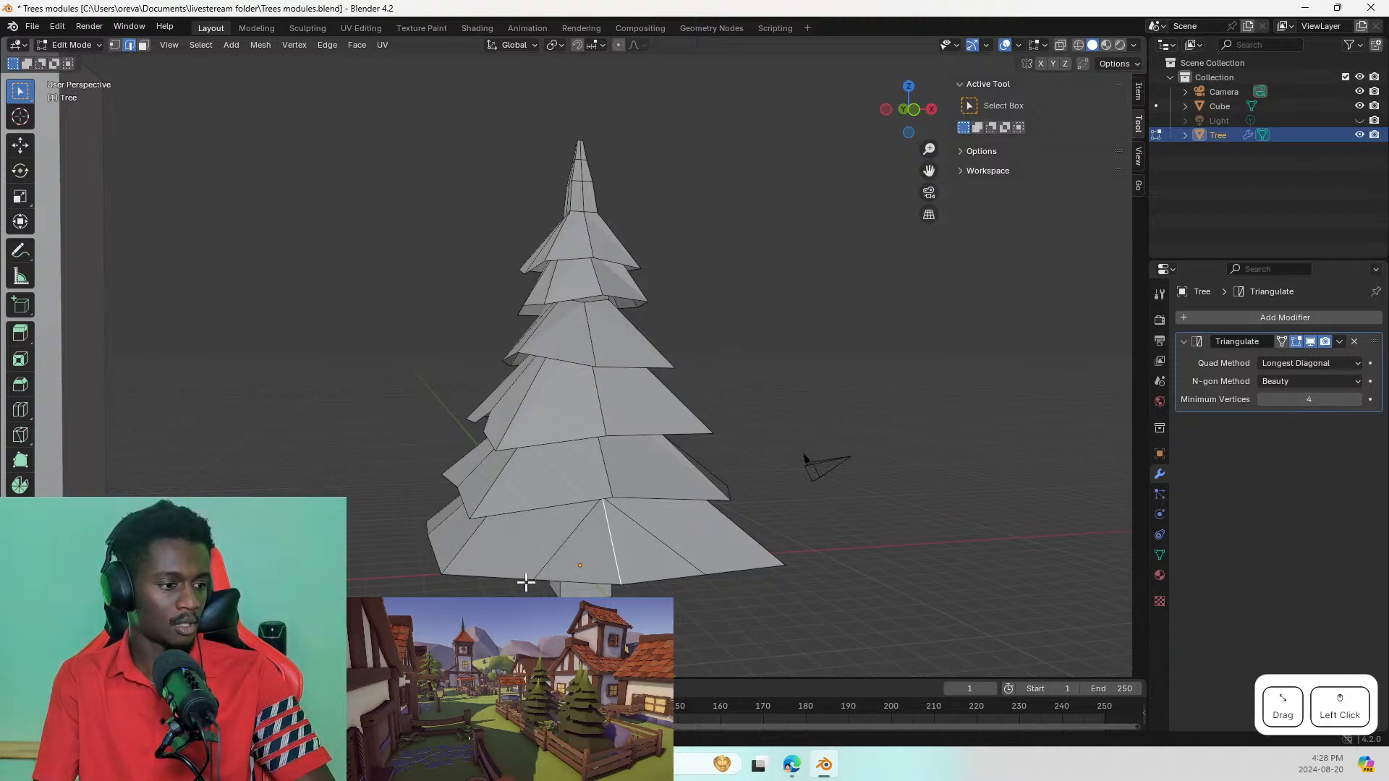
left_click(555, 559)
key("s")
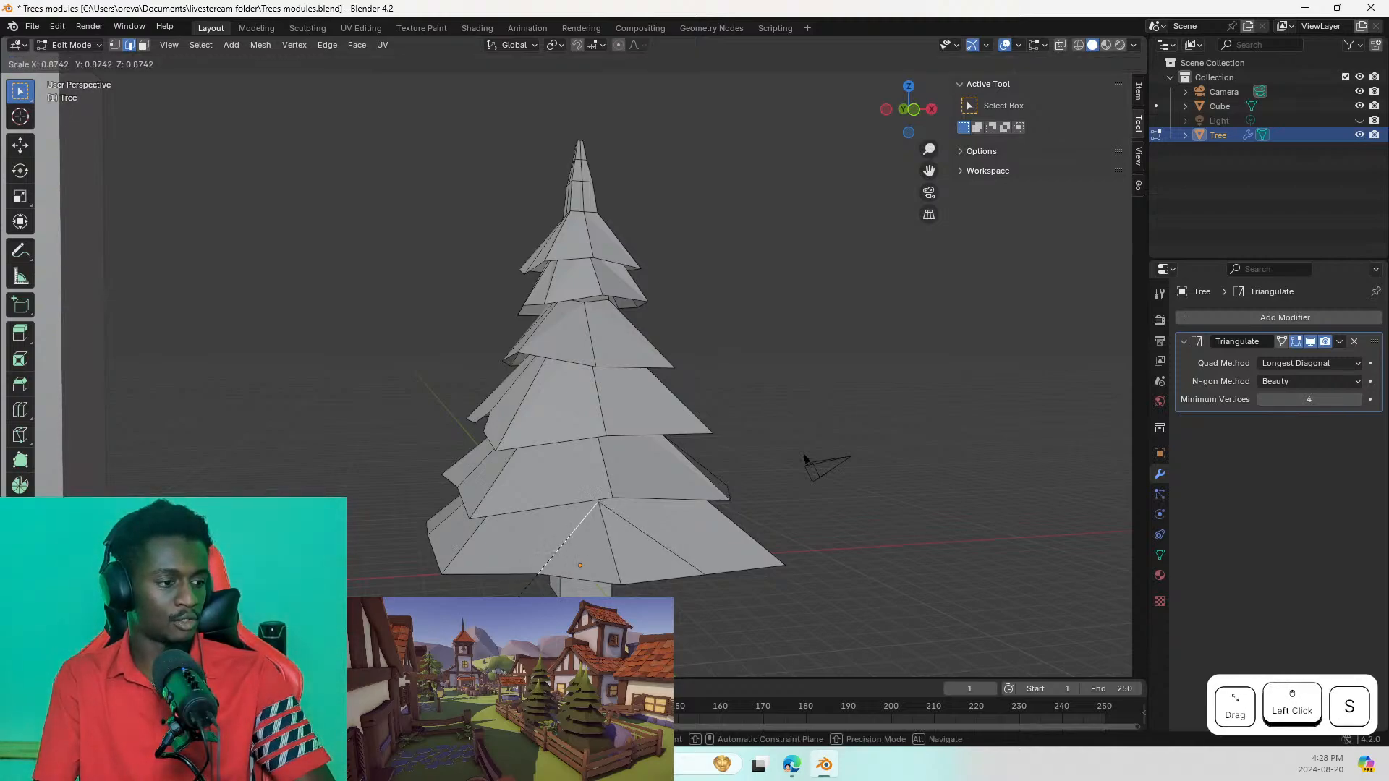
left_click(540, 564)
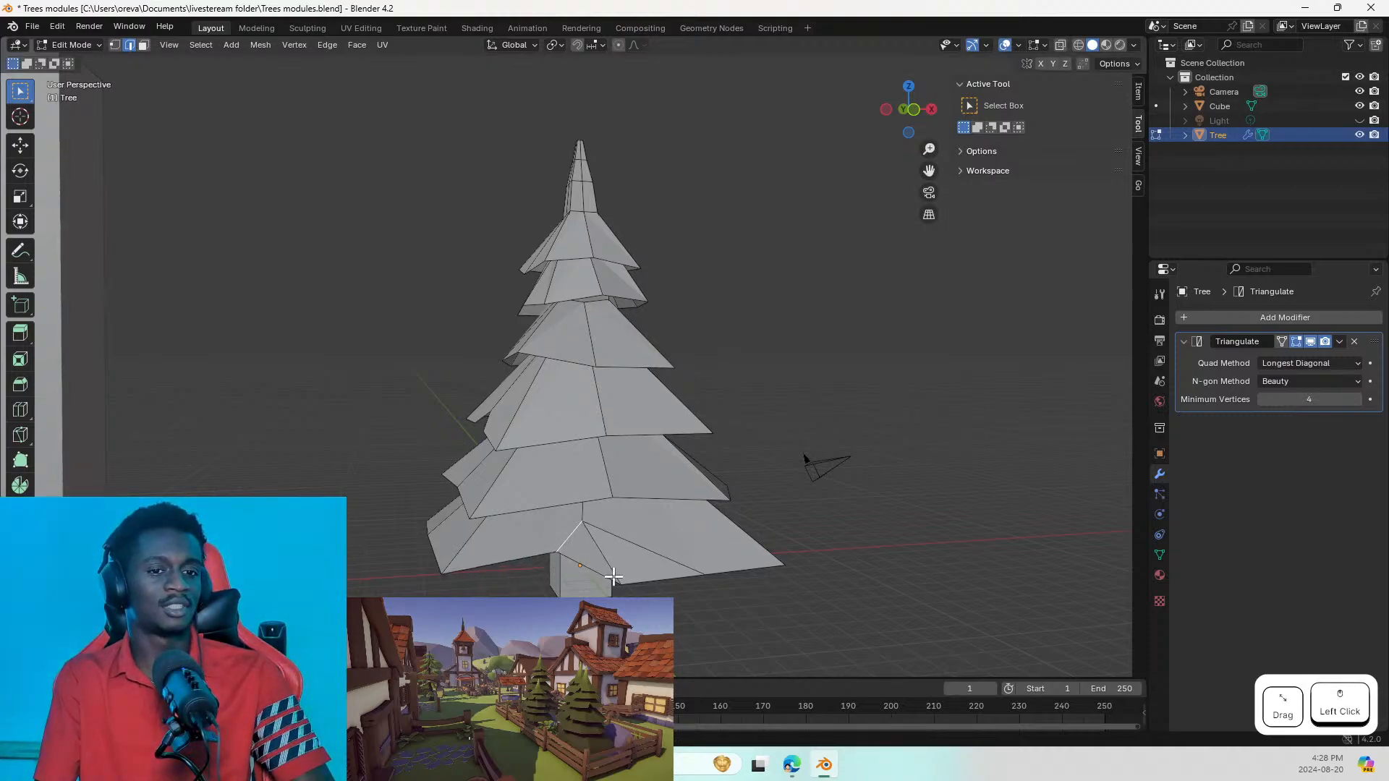
key("ctrl+z")
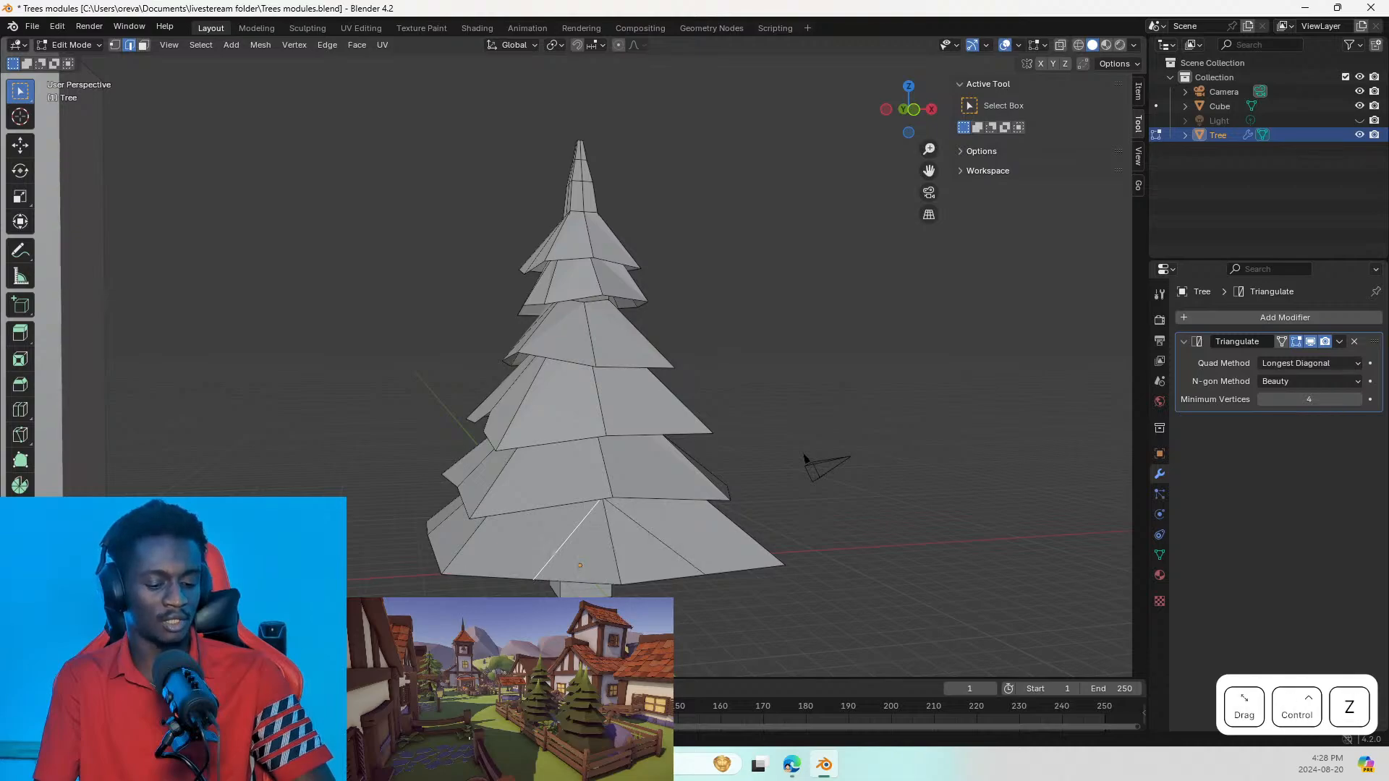
Step: Try scaling down the slanted edge on the lowest tier's front-right side
left_click(690, 564)
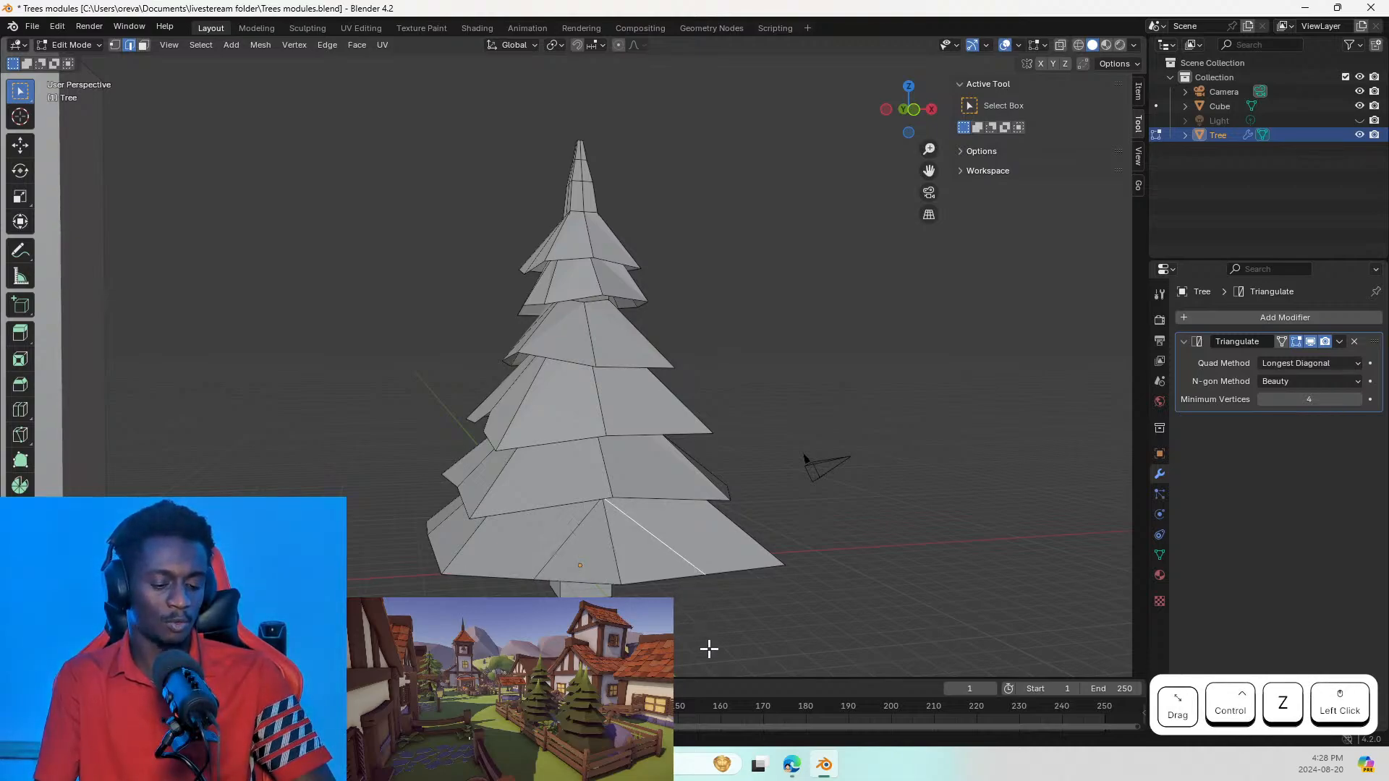
key("s")
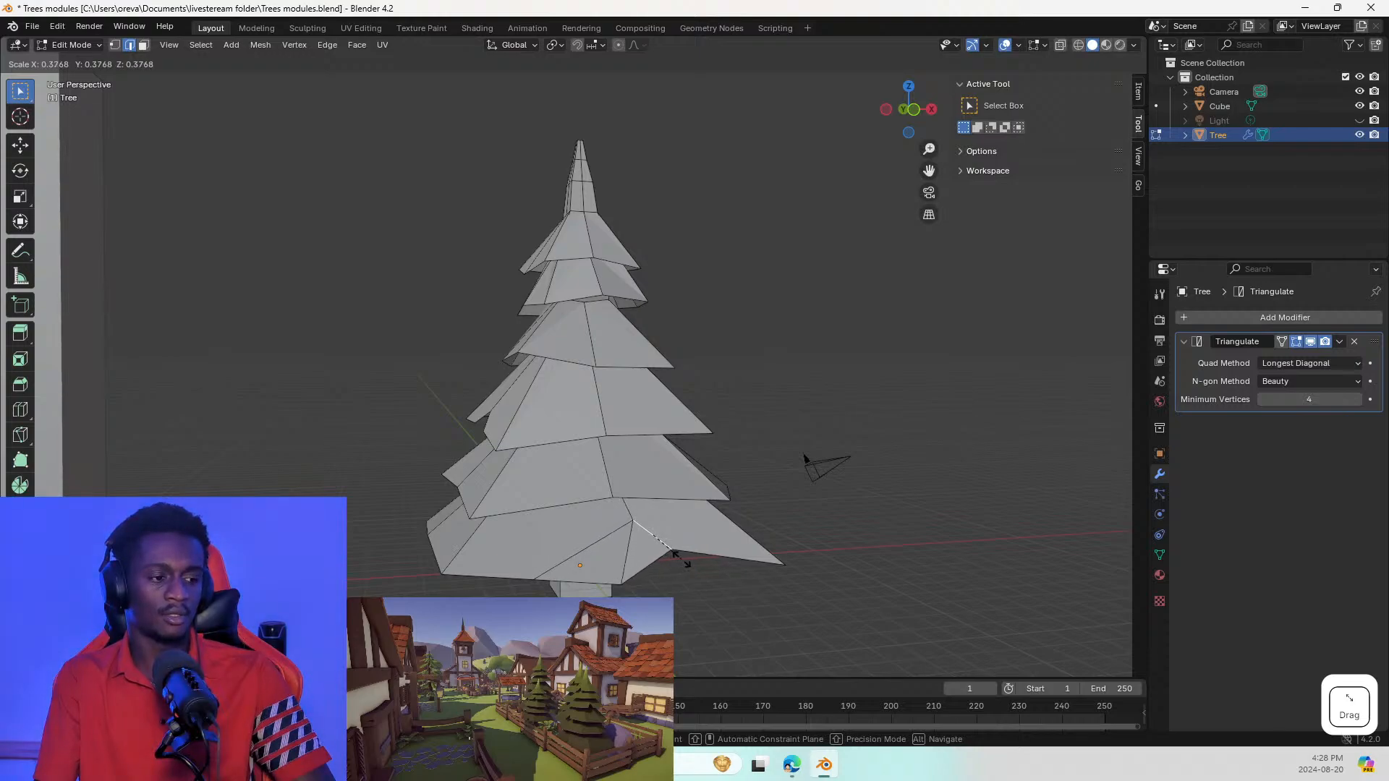
key("Escape")
left_click(757, 569)
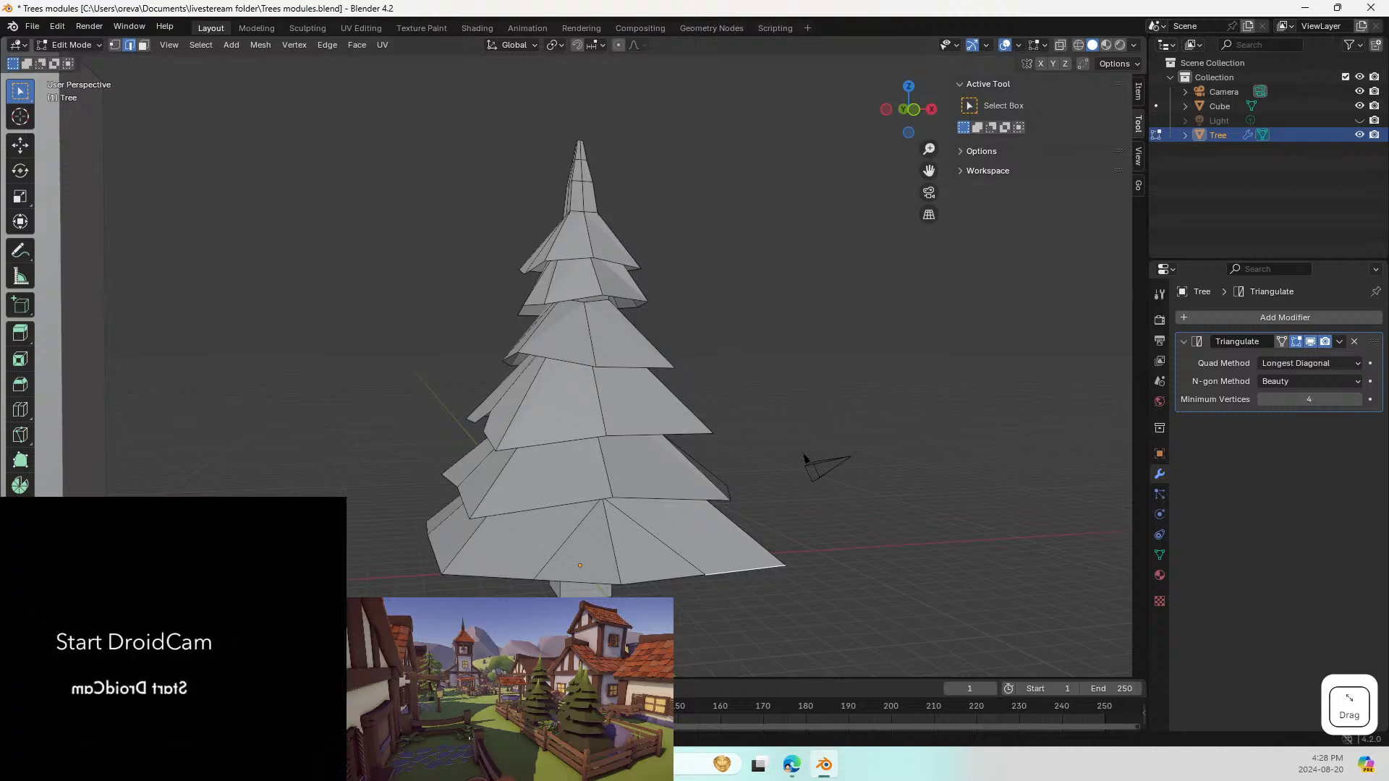
left_click(805, 459)
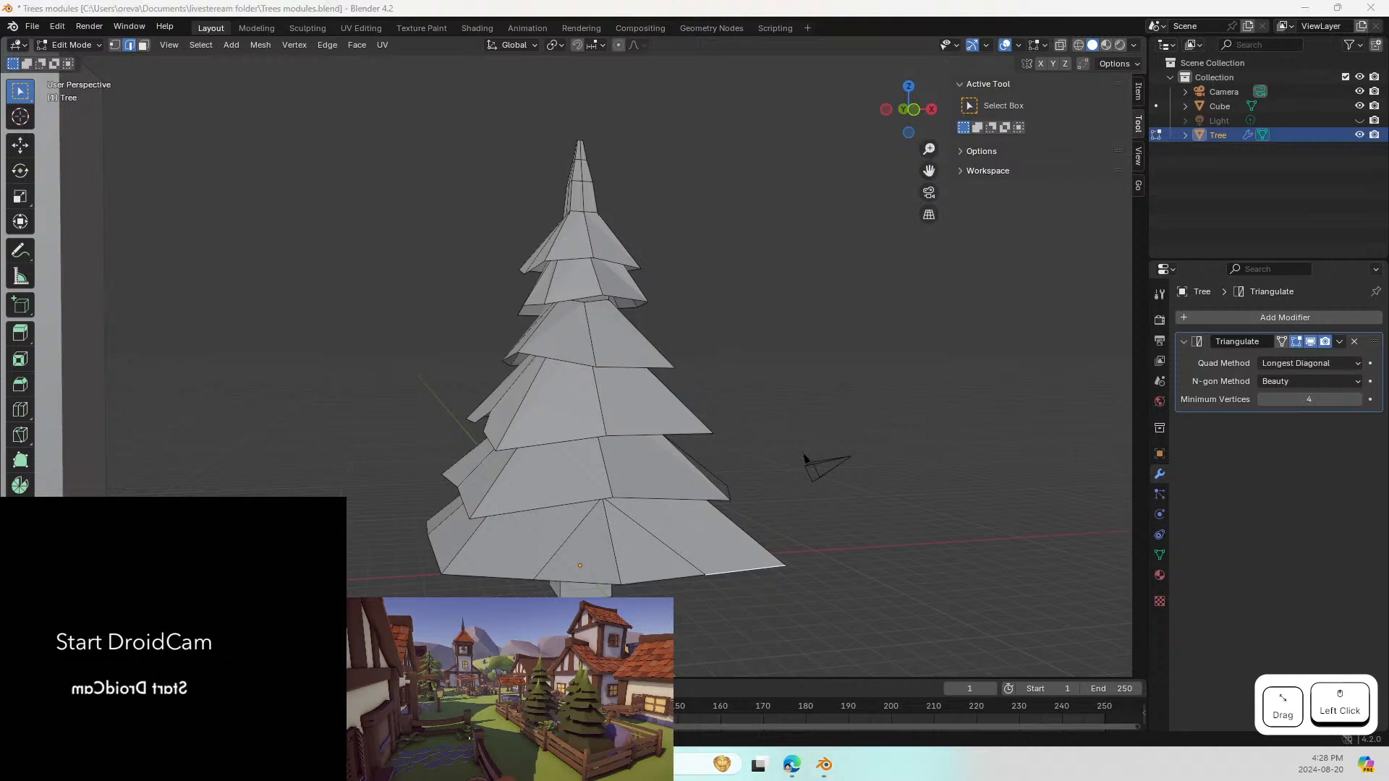
left_click(805, 458)
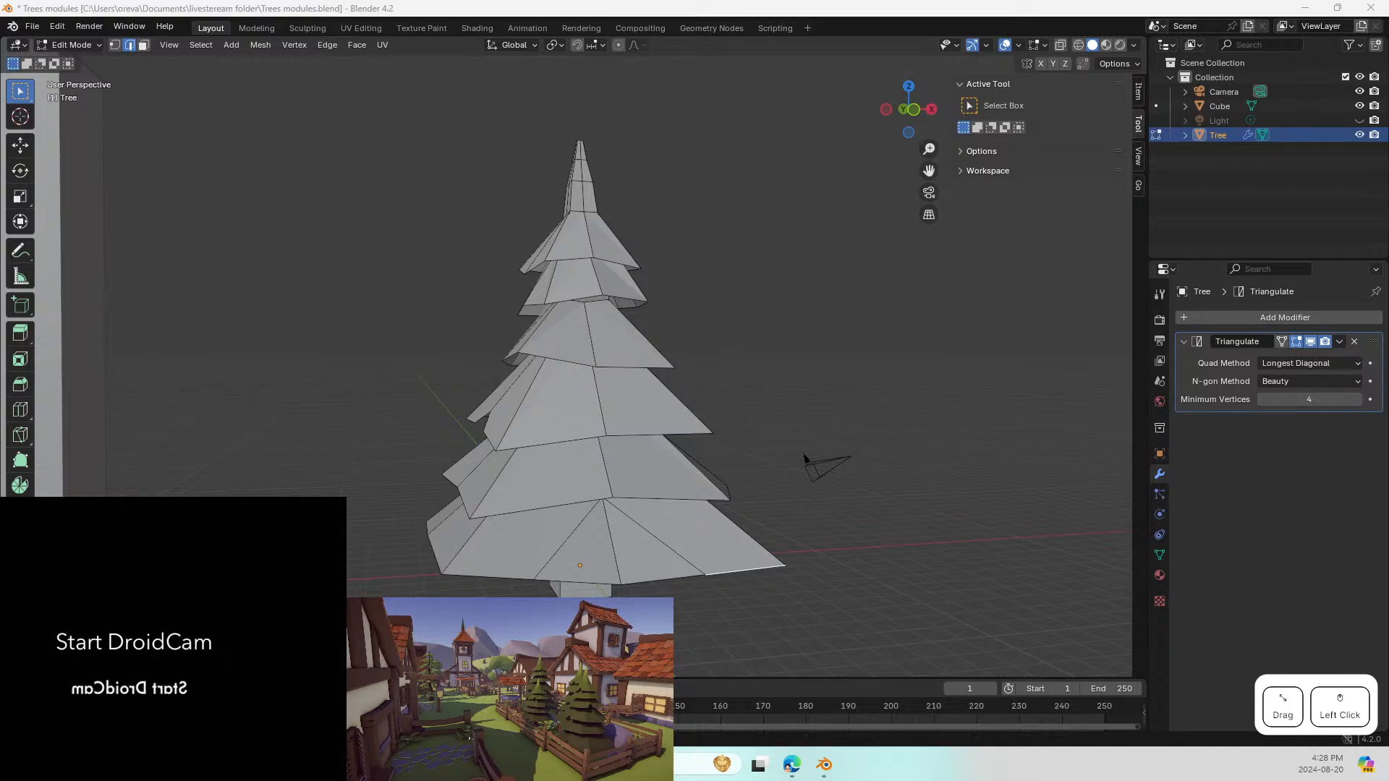
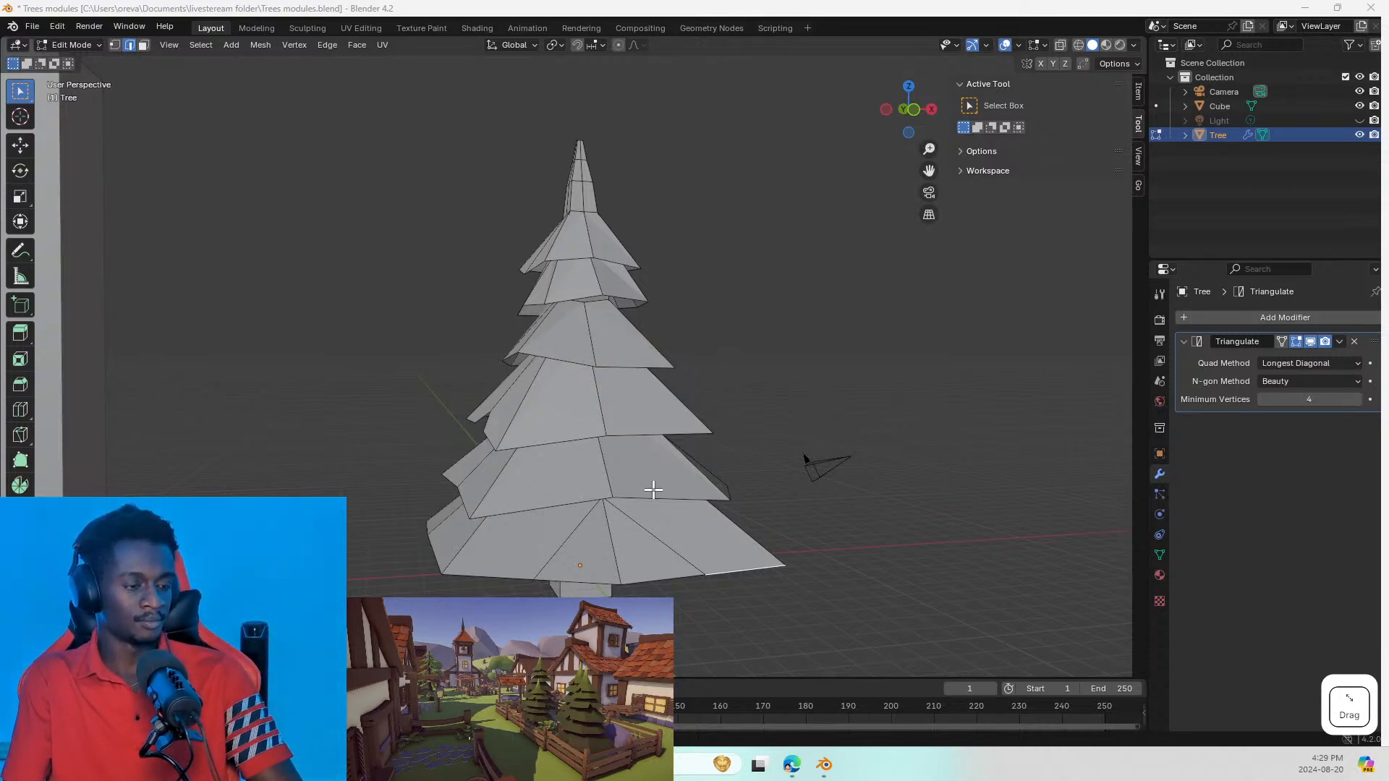
Step: Subdivide the two bottom rim edges on either side of the front-right slanted edge of the tree's lowest tier
left_click(688, 575)
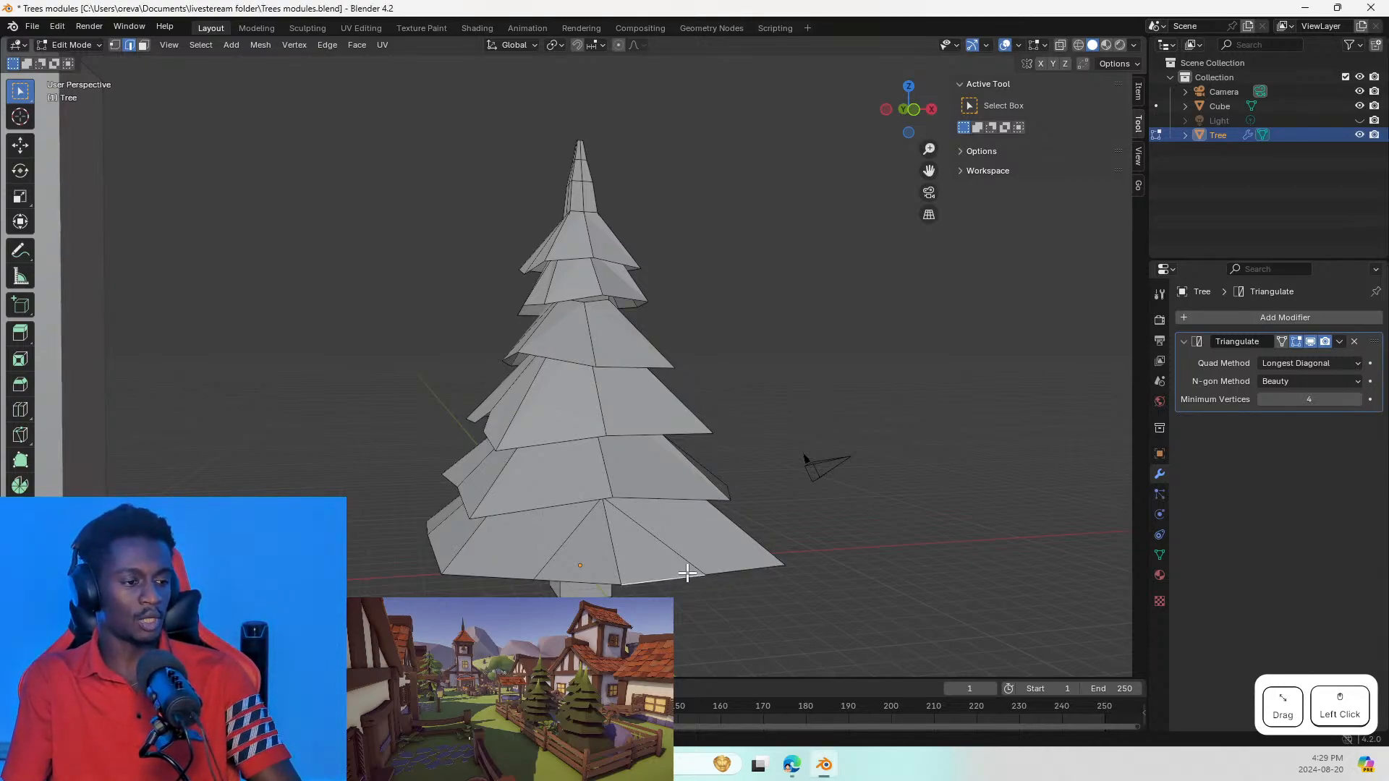
right_click(742, 571)
left_click(716, 335)
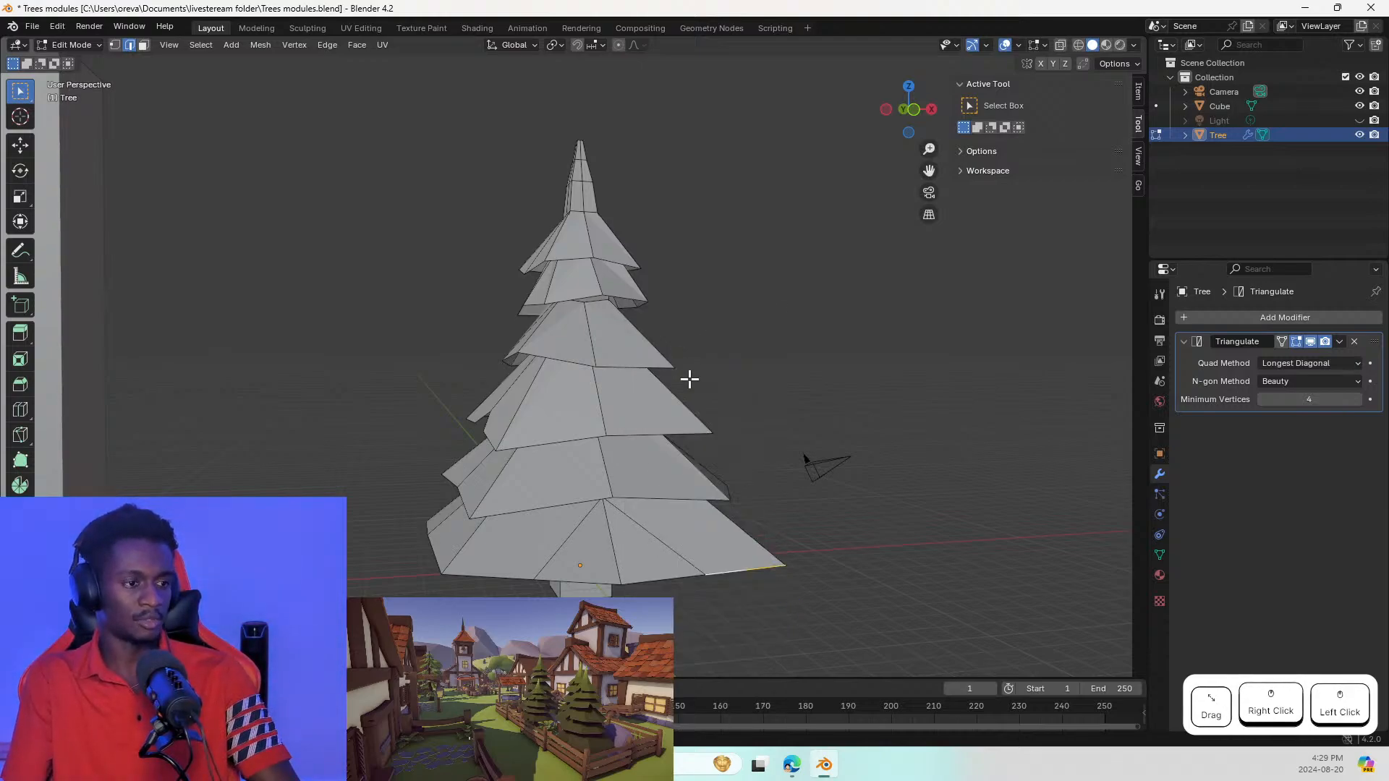
right_click(674, 572)
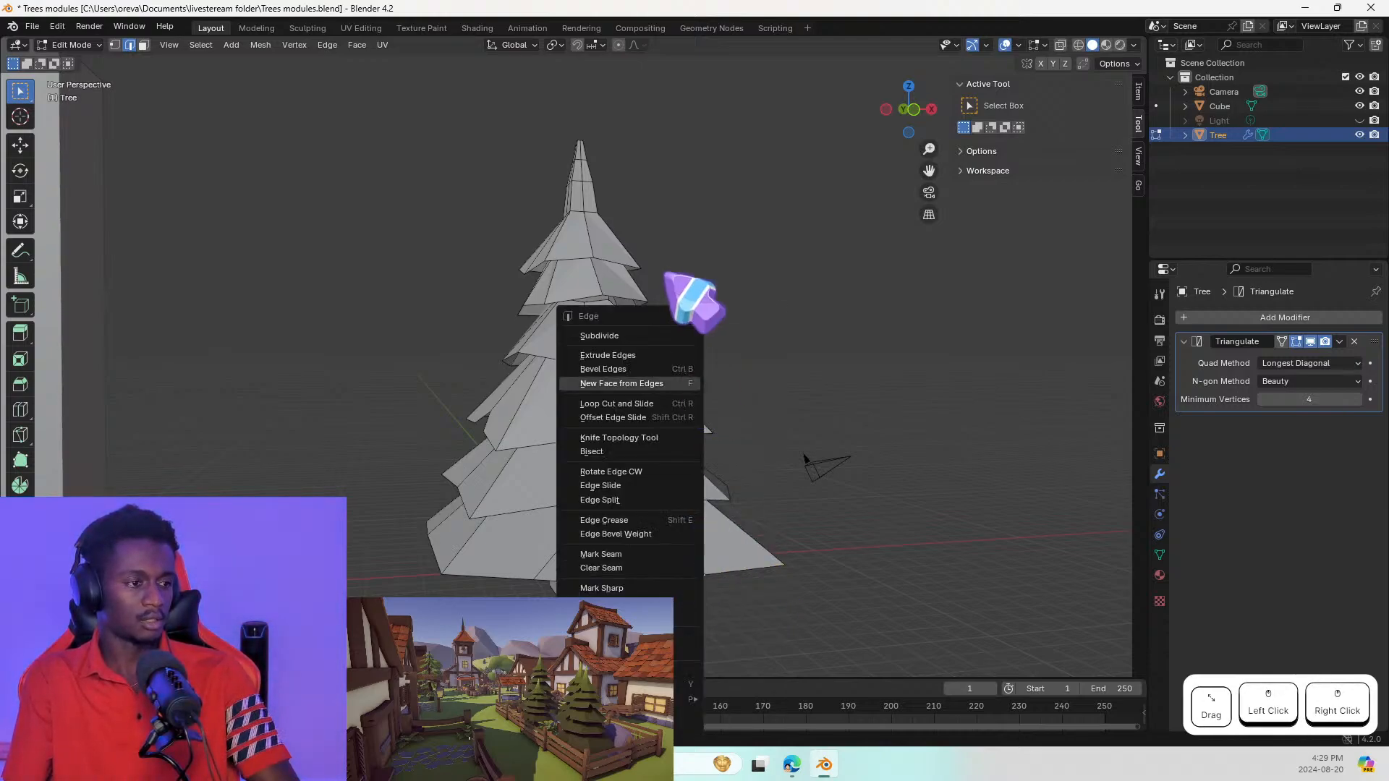
left_click(647, 358)
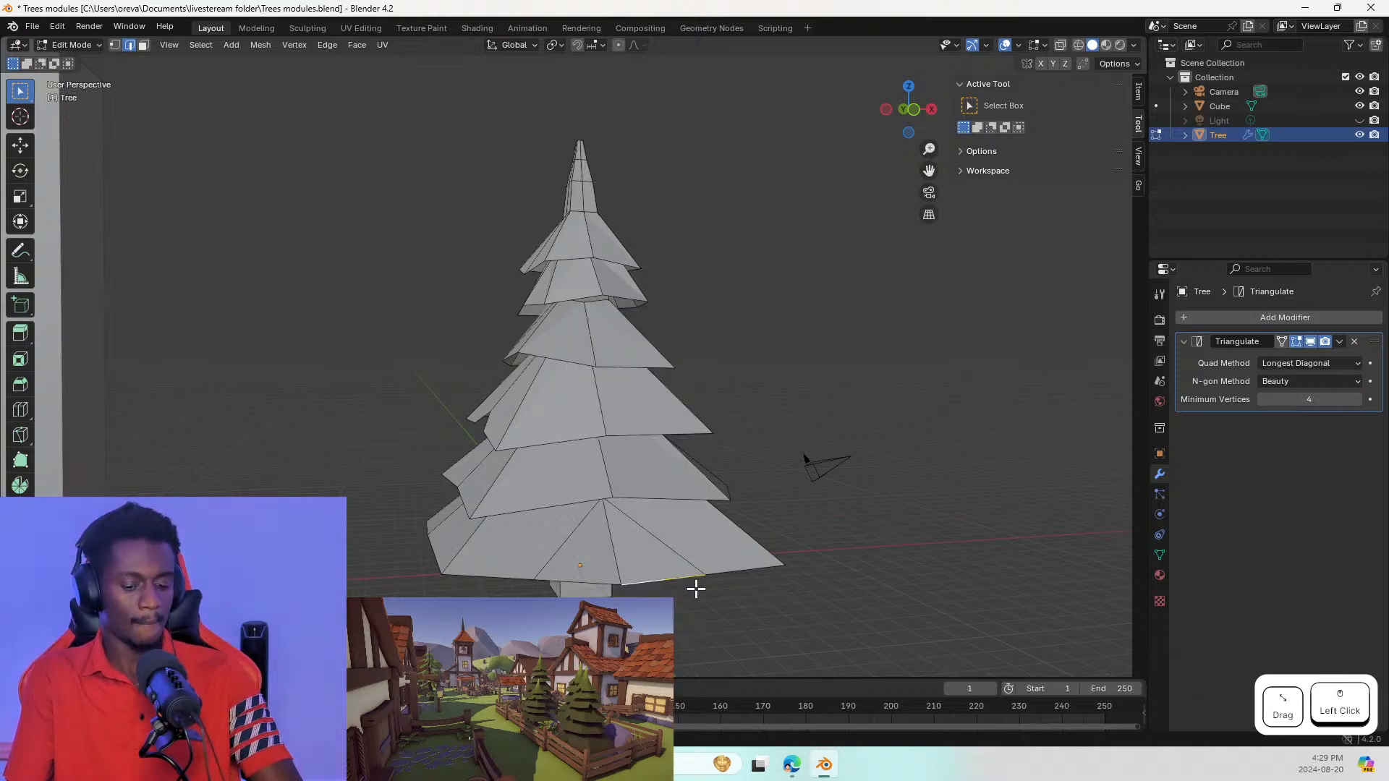
Step: Scale the front-right slanted edge of the lowest tier down to about half its length to notch the rim
left_click(700, 558)
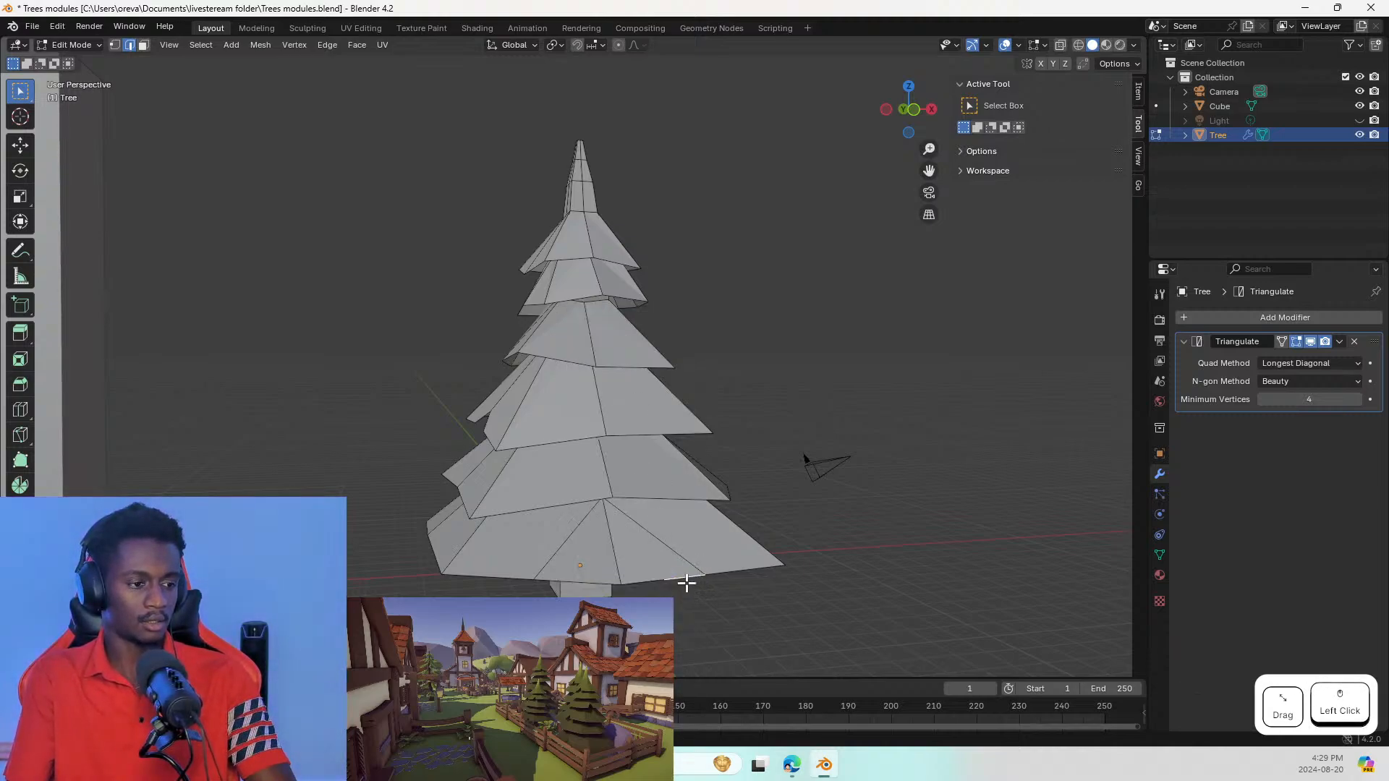
left_click(701, 565)
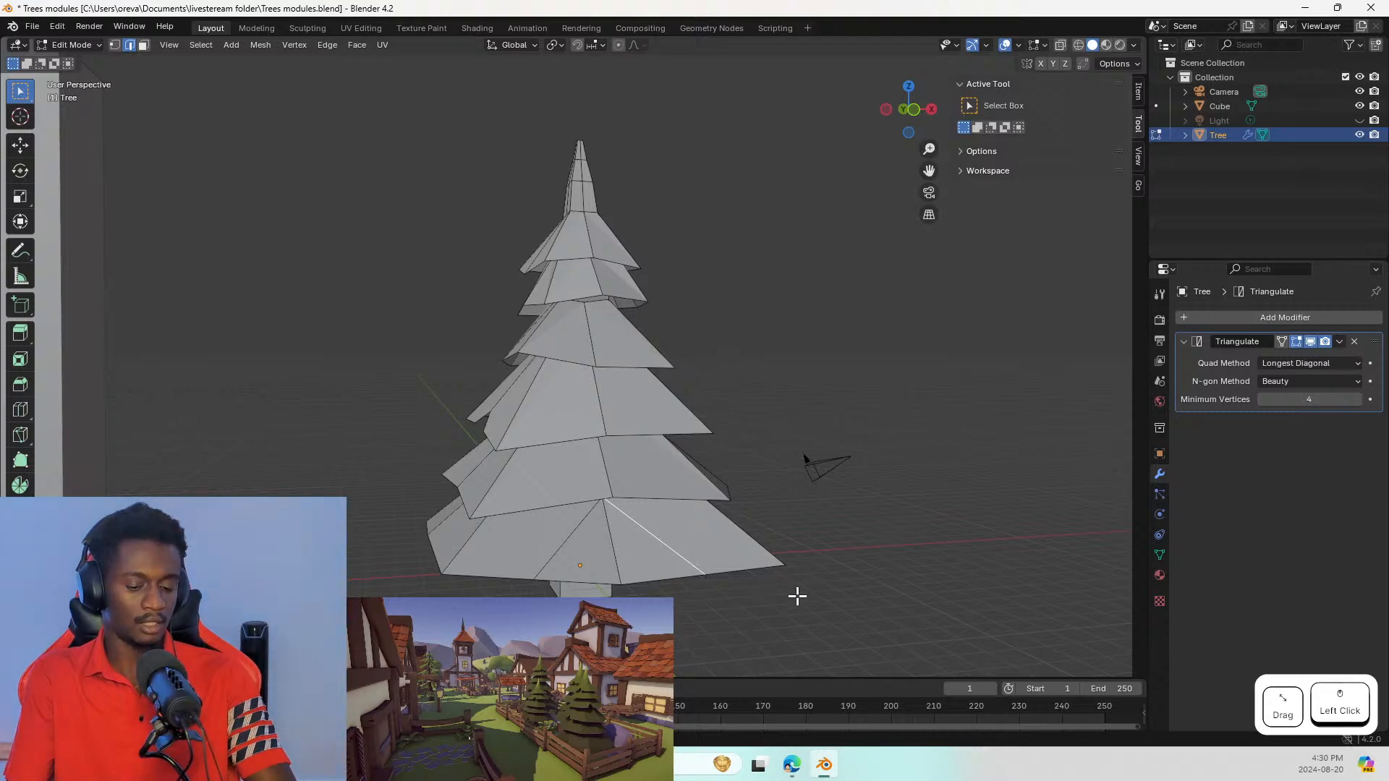
right_click(713, 550)
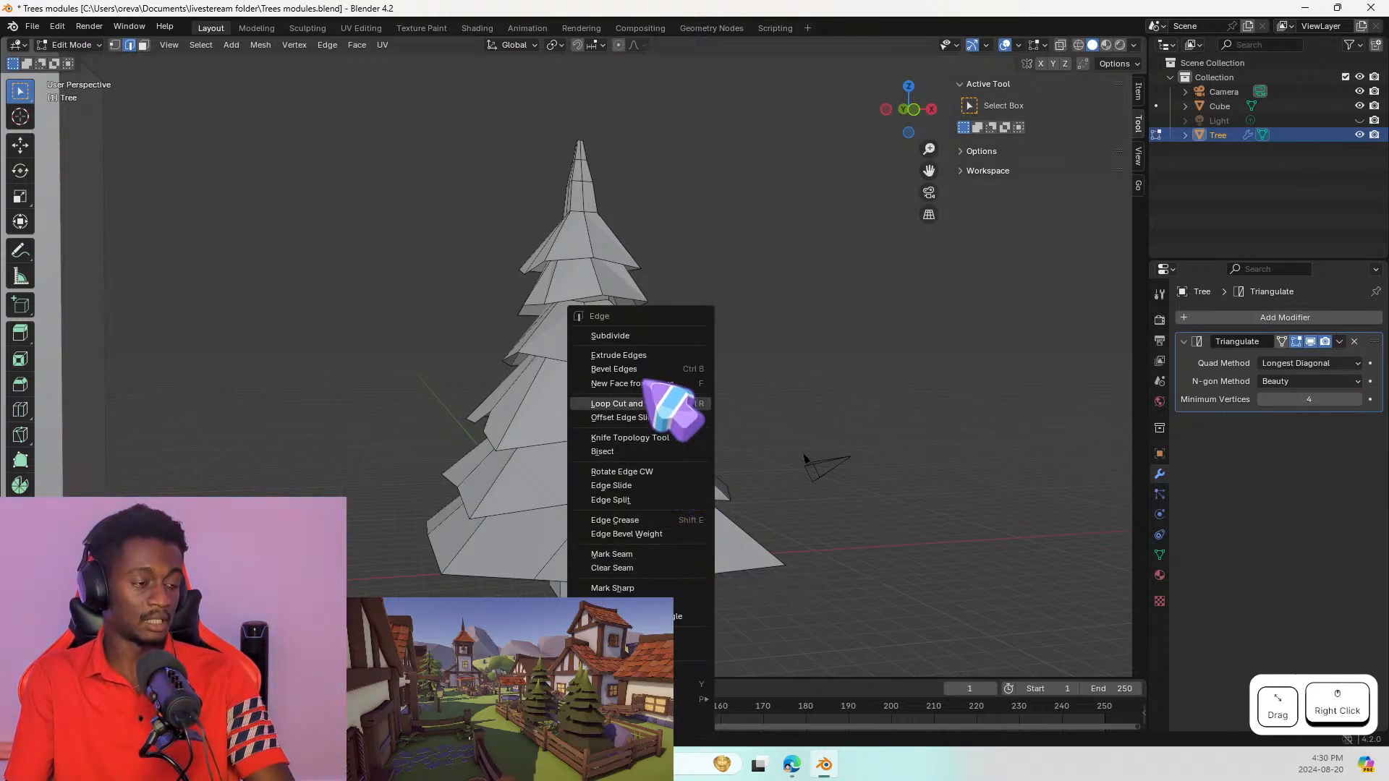
key("Escape")
key("s")
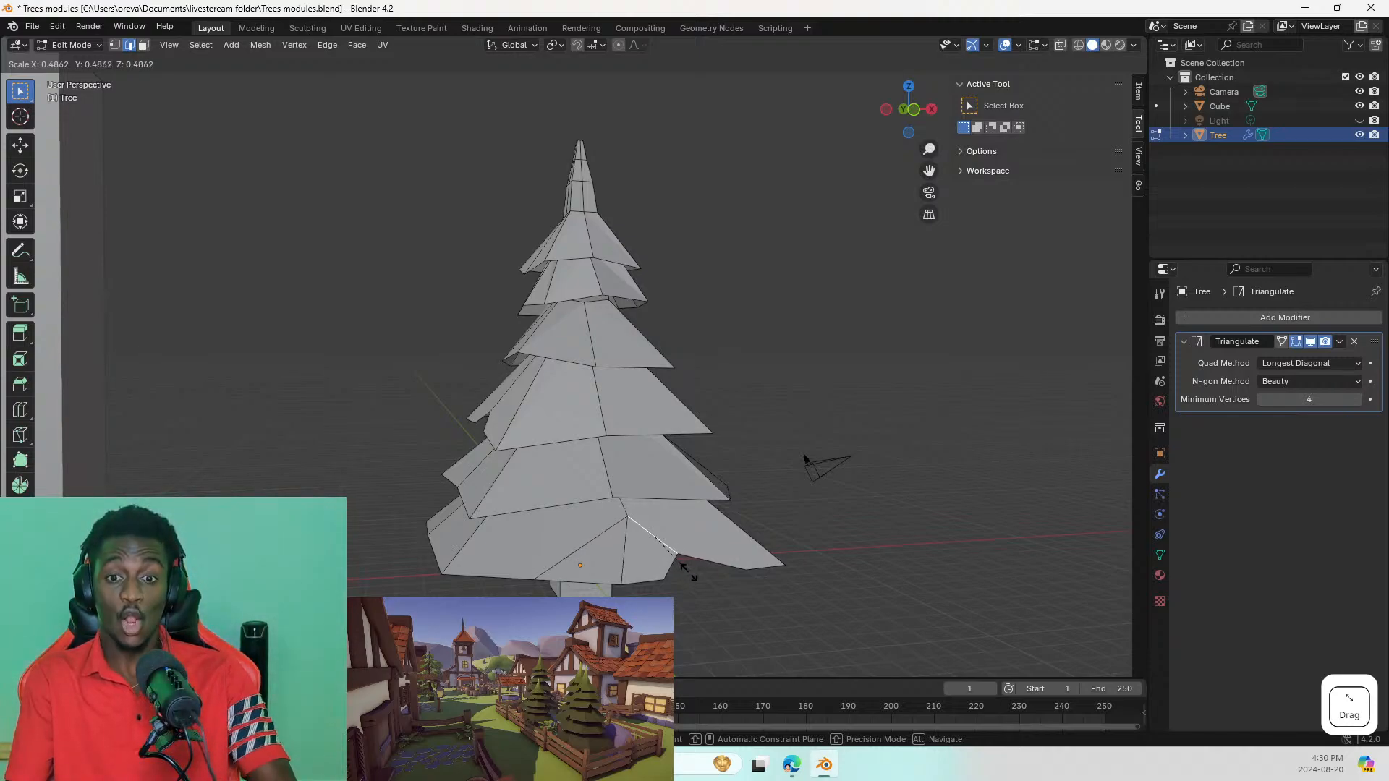
left_click(695, 578)
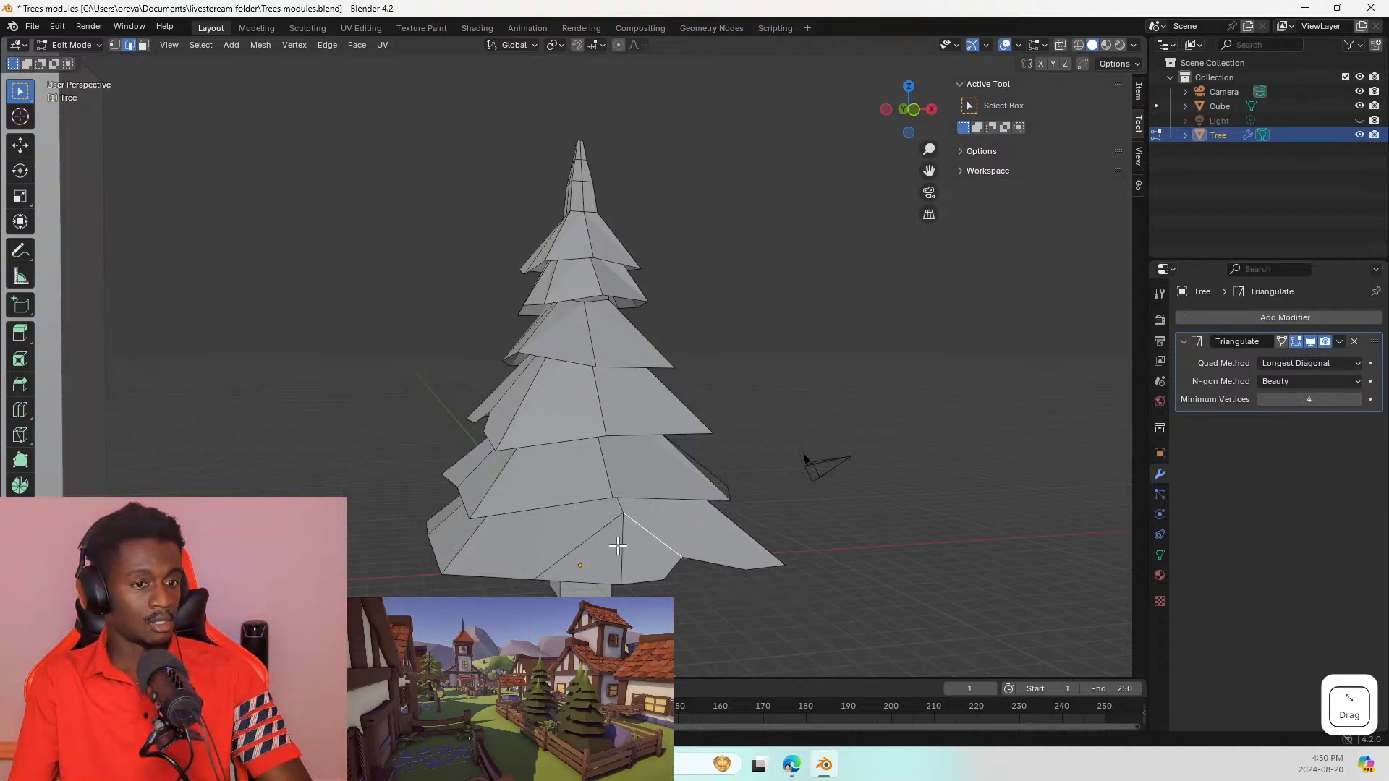
Step: Switch to Microsoft Edge and open the Blender page on notion.so, showing the Blender Toolbox database
key("alt+Tab")
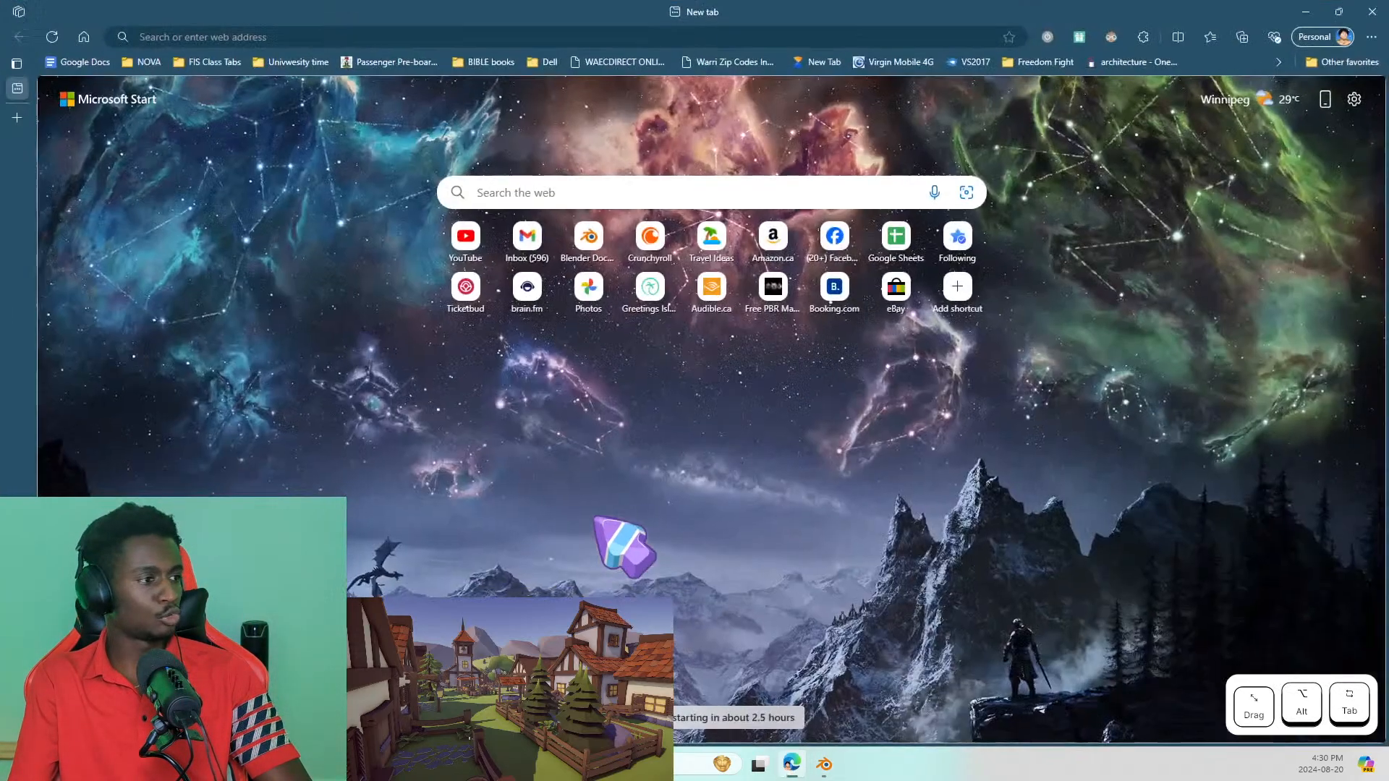
left_click(356, 36)
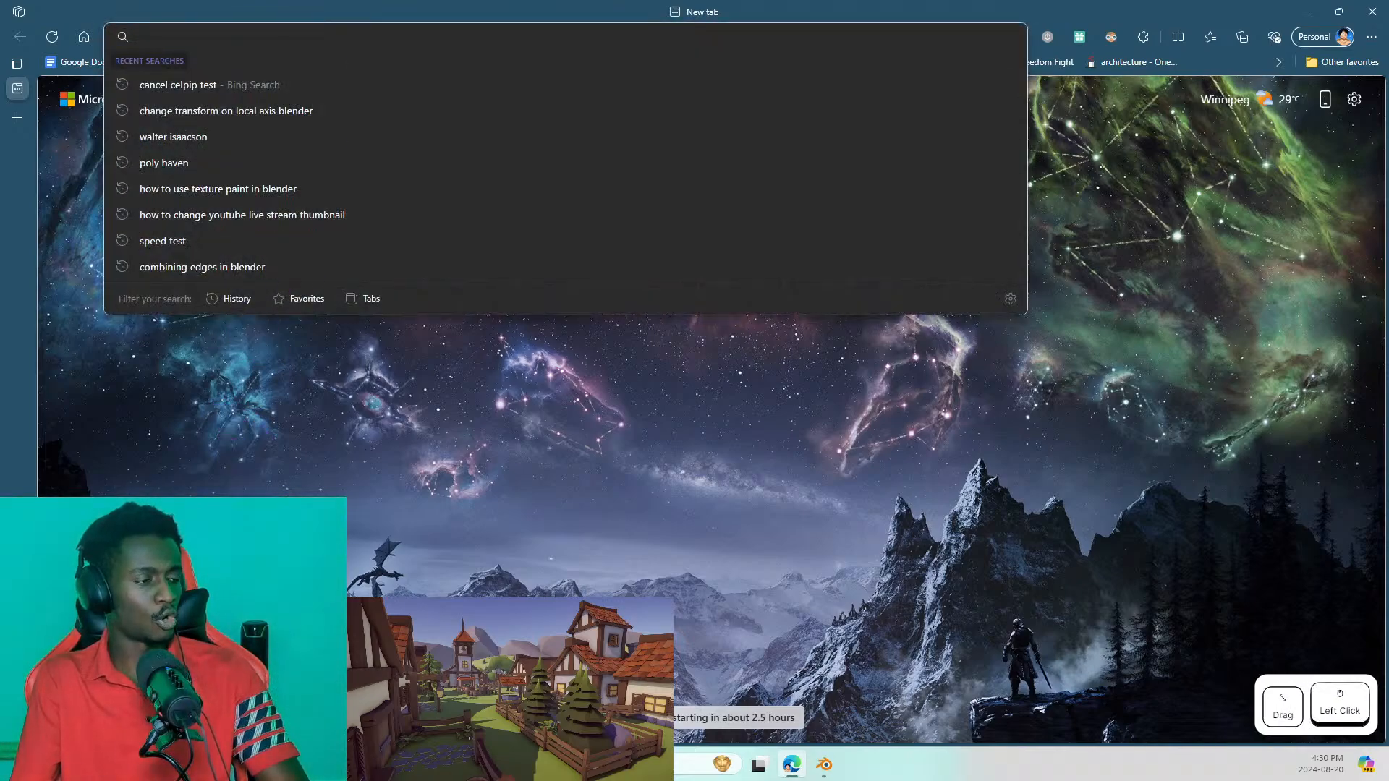
left_click(338, 540)
type("no")
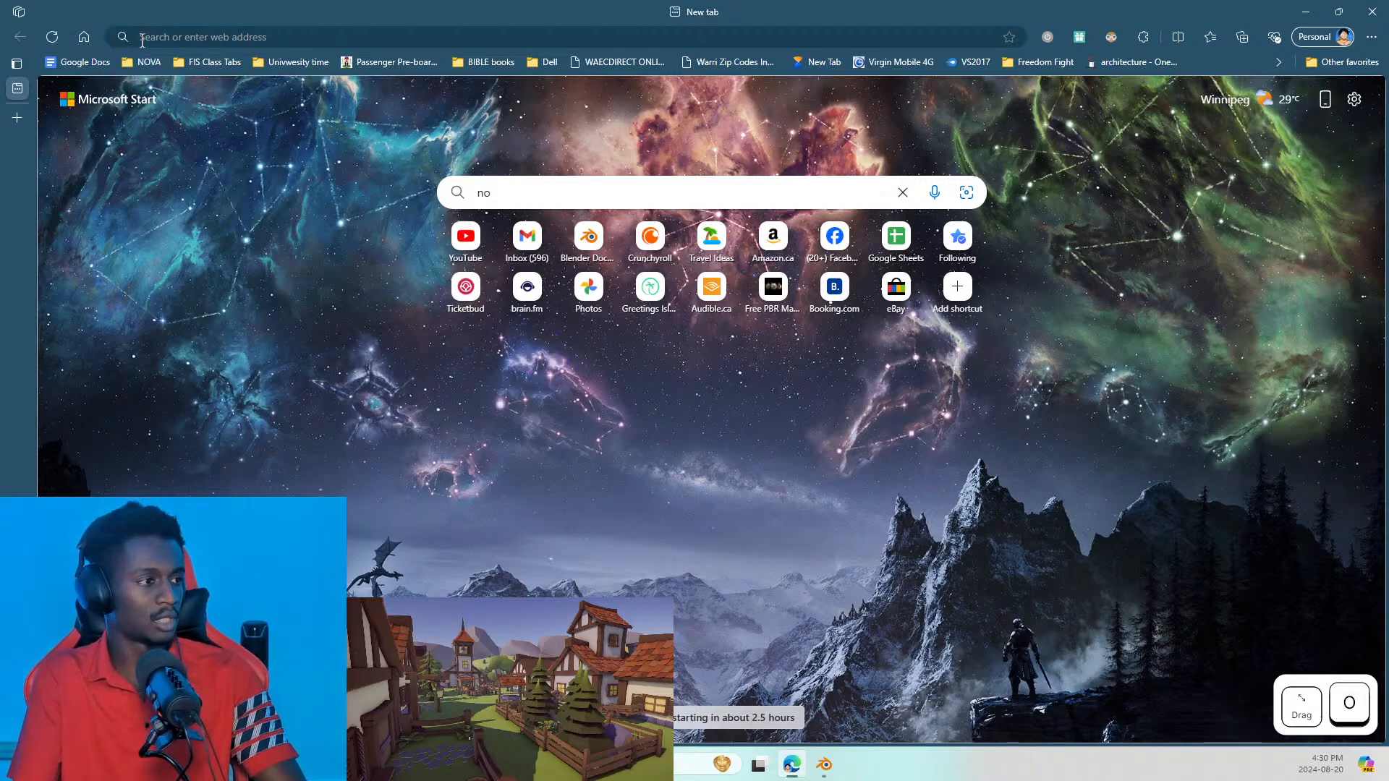
left_click(181, 37)
type("notion.so")
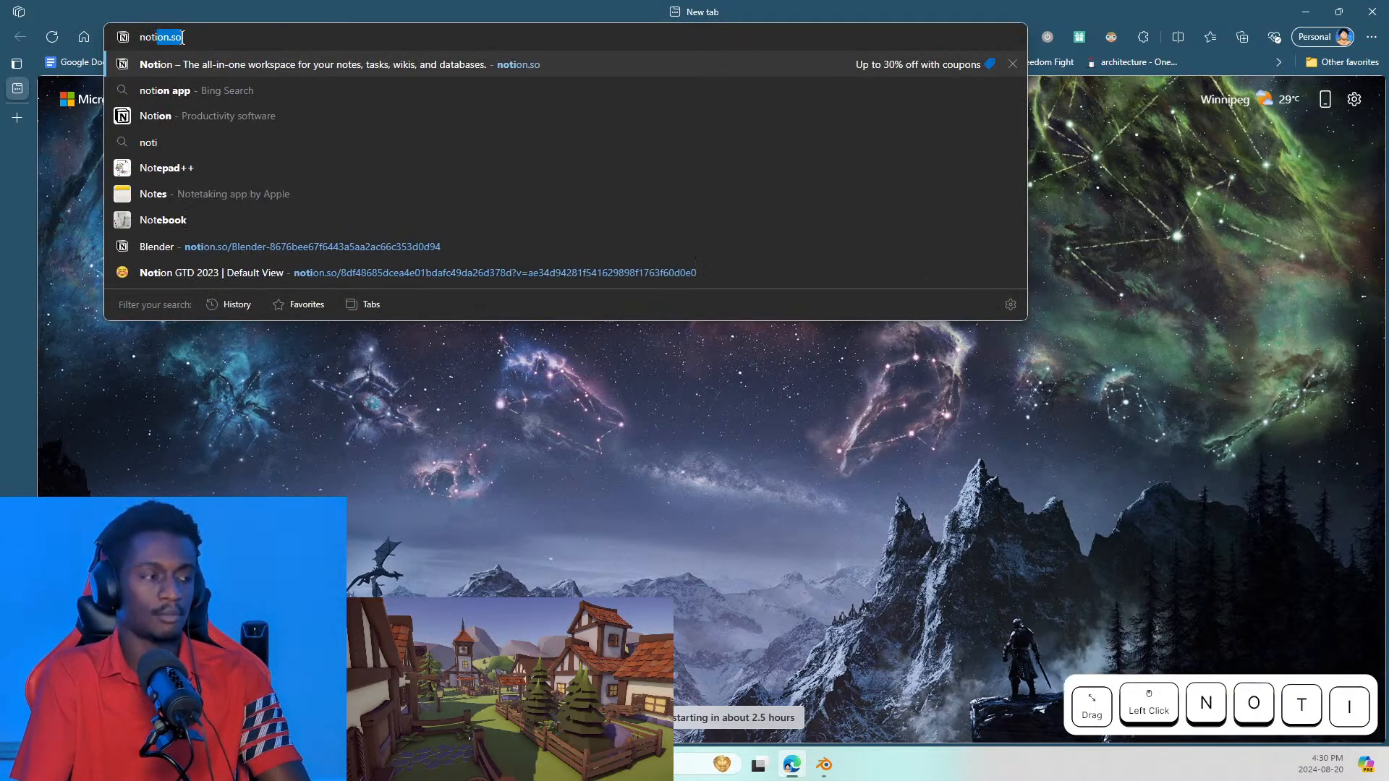
key("Return")
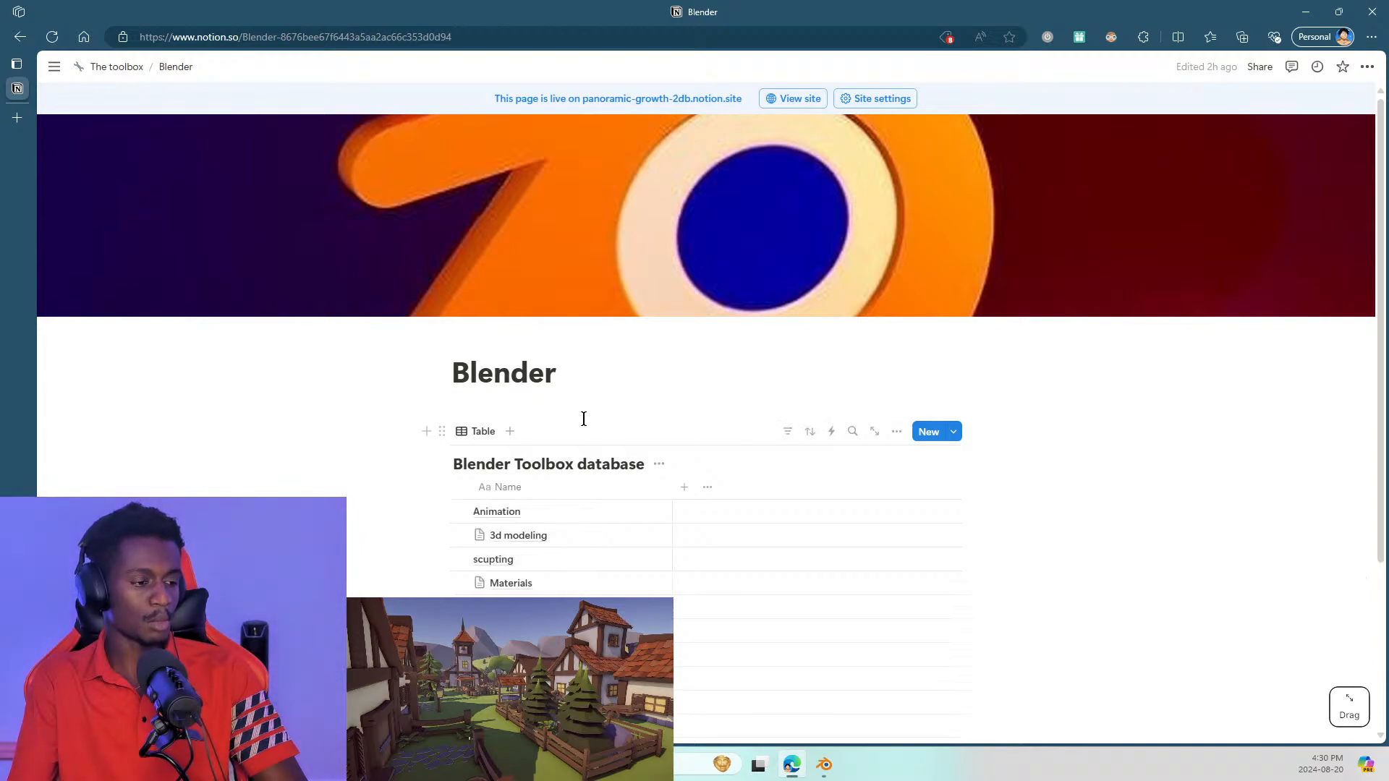
scroll(524, 430, "down", 3)
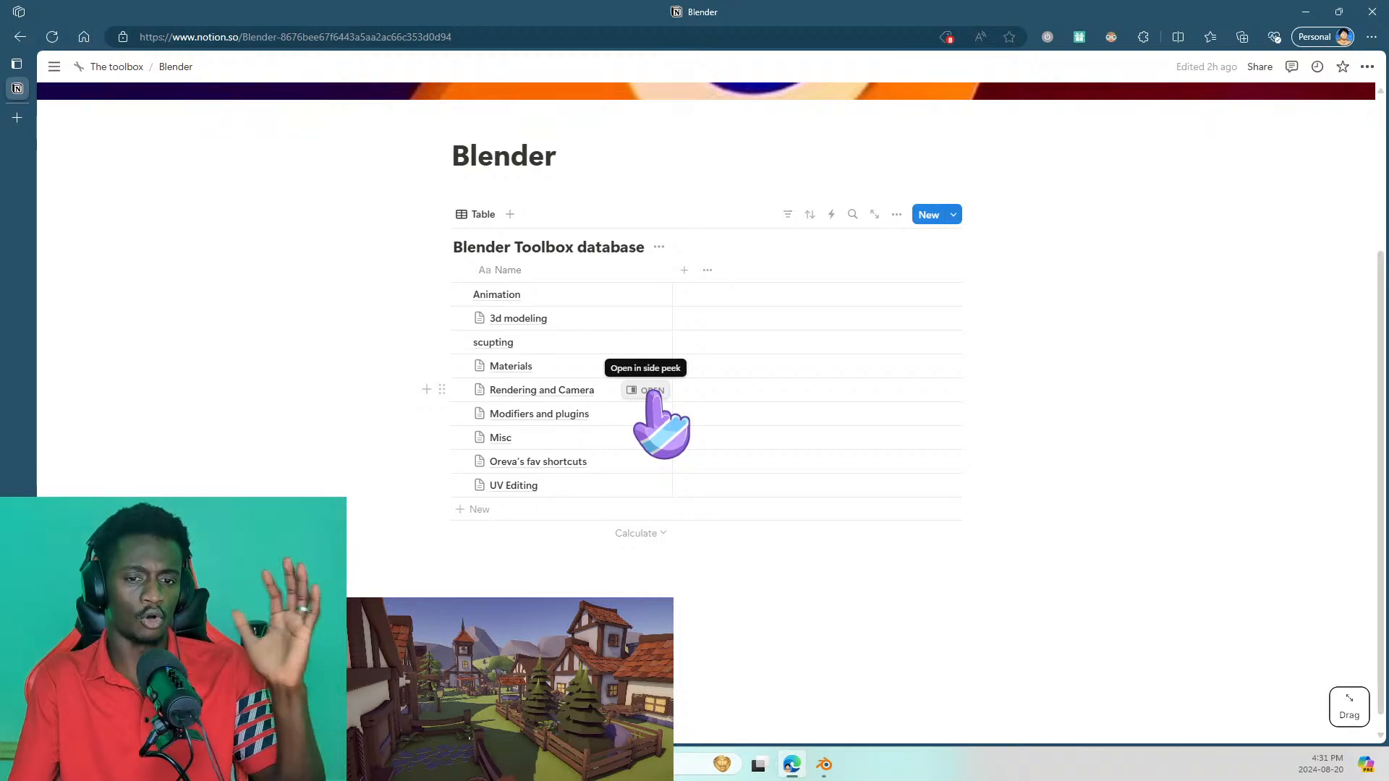
Step: Look over the pages listed in The toolbox and return to the Blender page's toolbox database
left_click(118, 68)
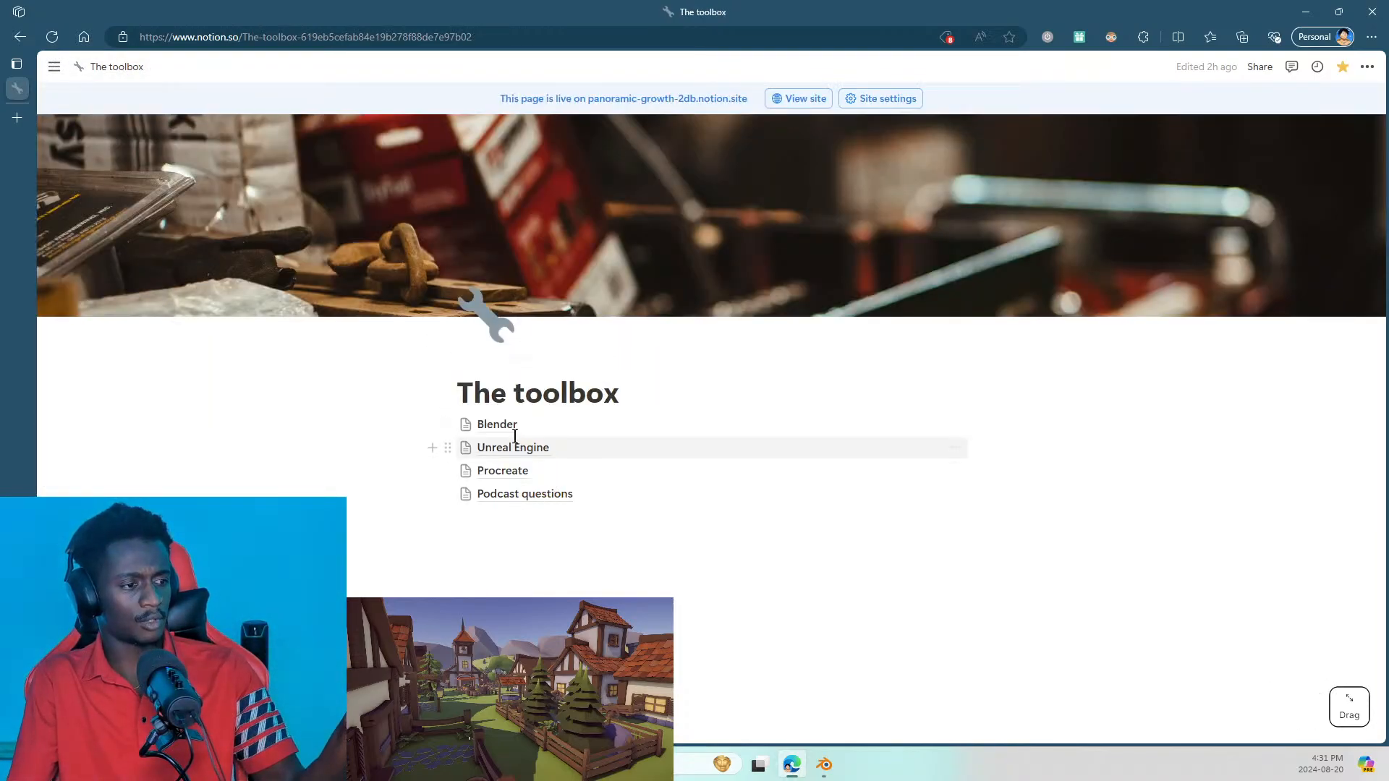
mouse_move(525, 451)
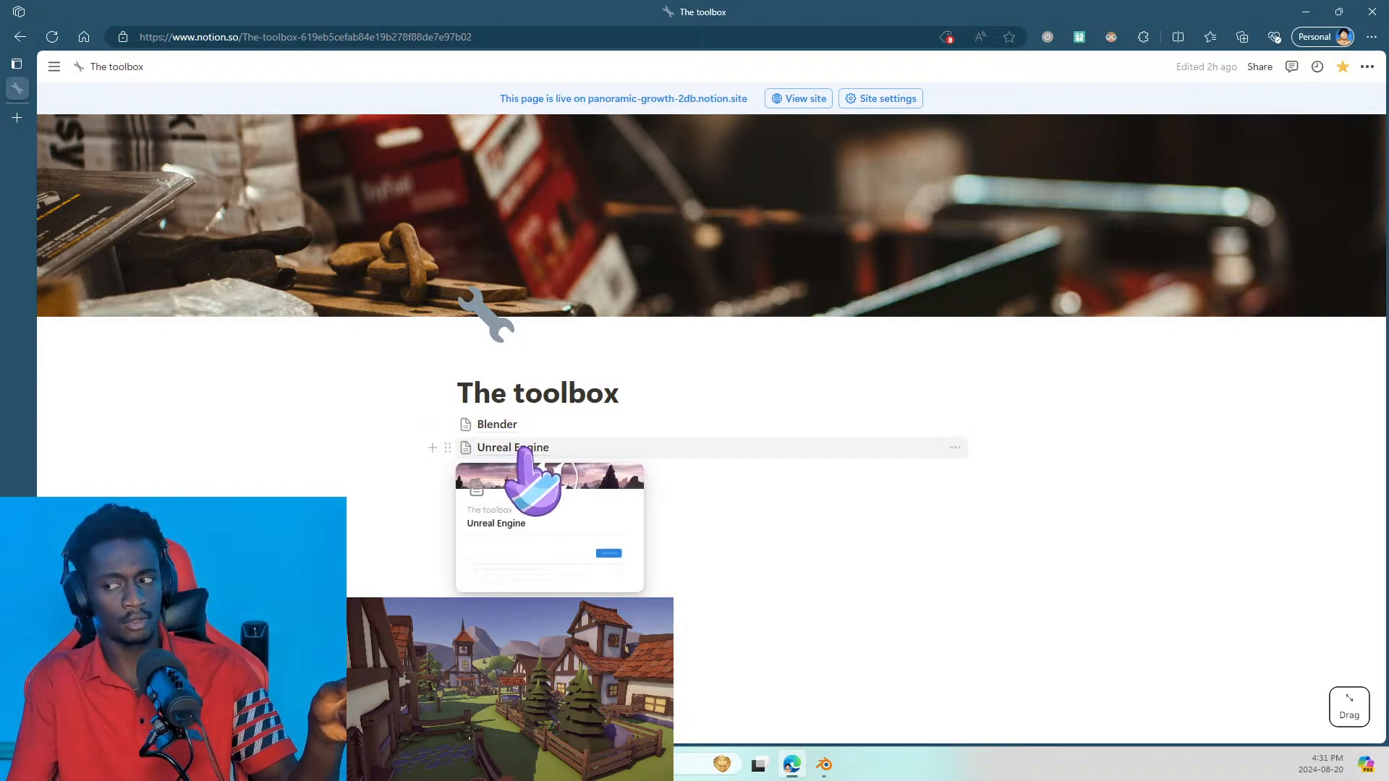
mouse_move(534, 474)
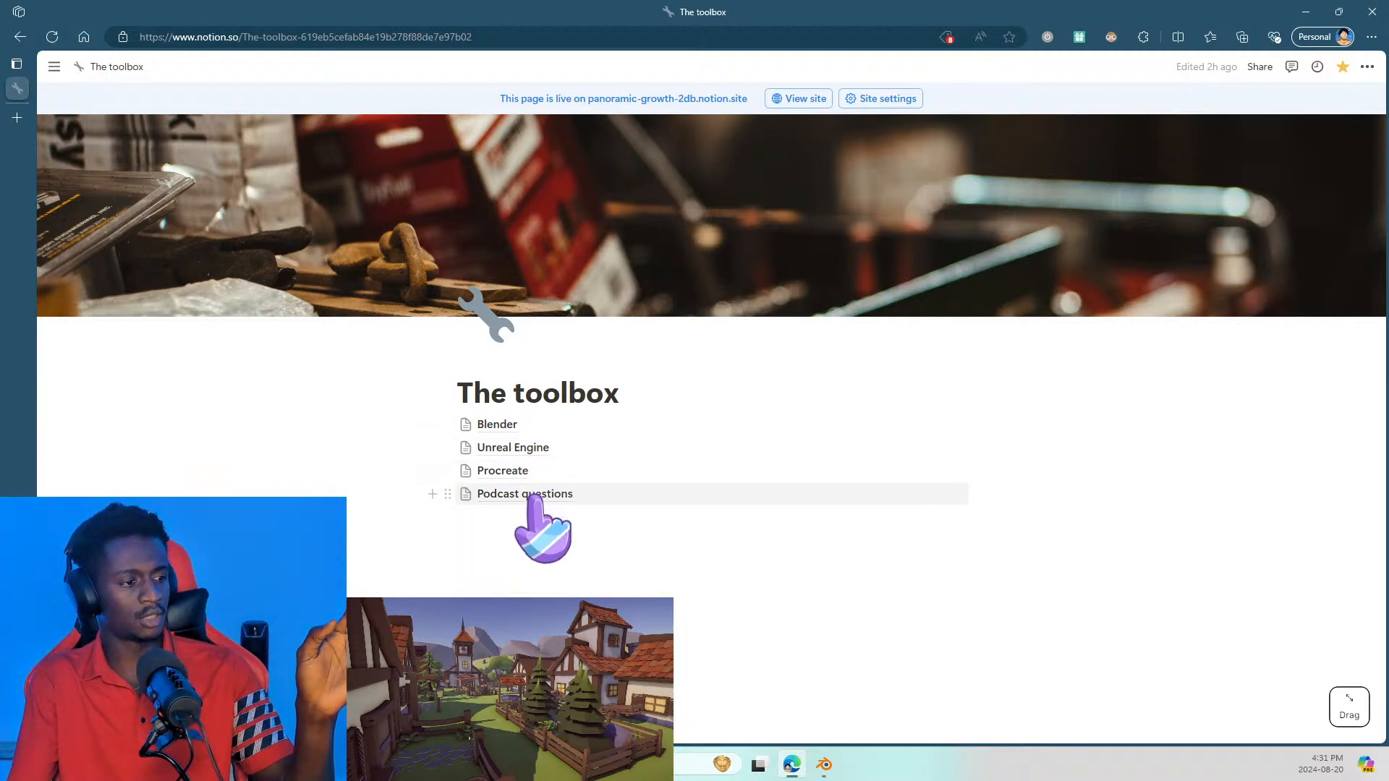
mouse_move(510, 426)
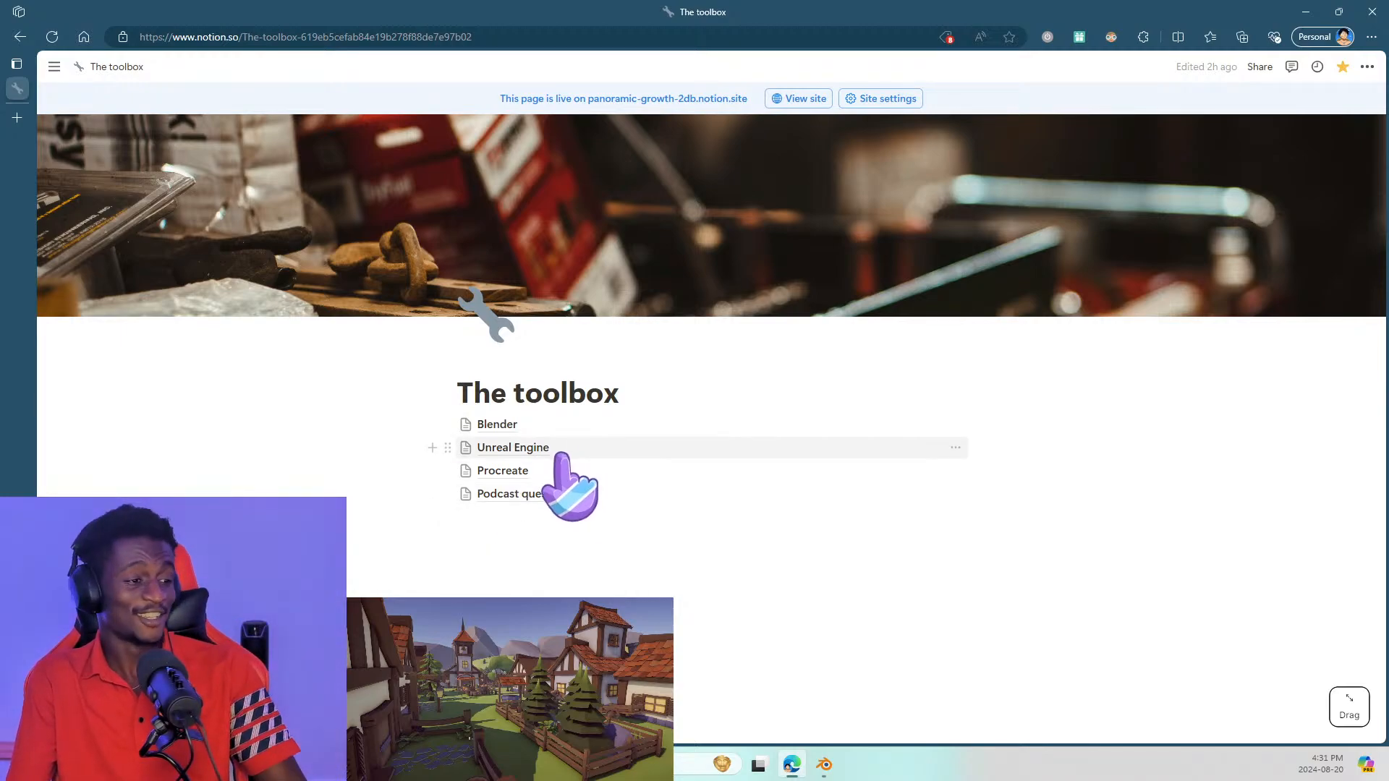
left_click(499, 425)
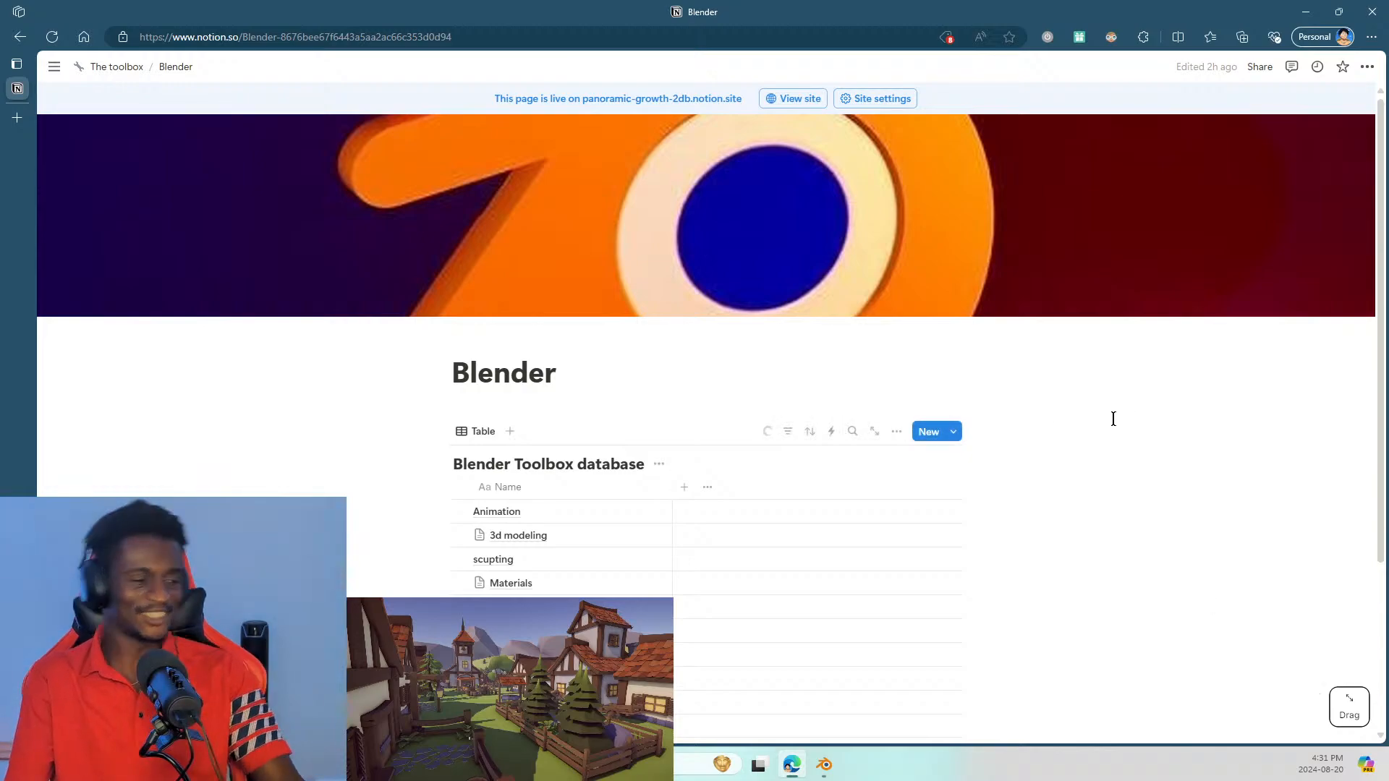
scroll(722, 471, "down", 2)
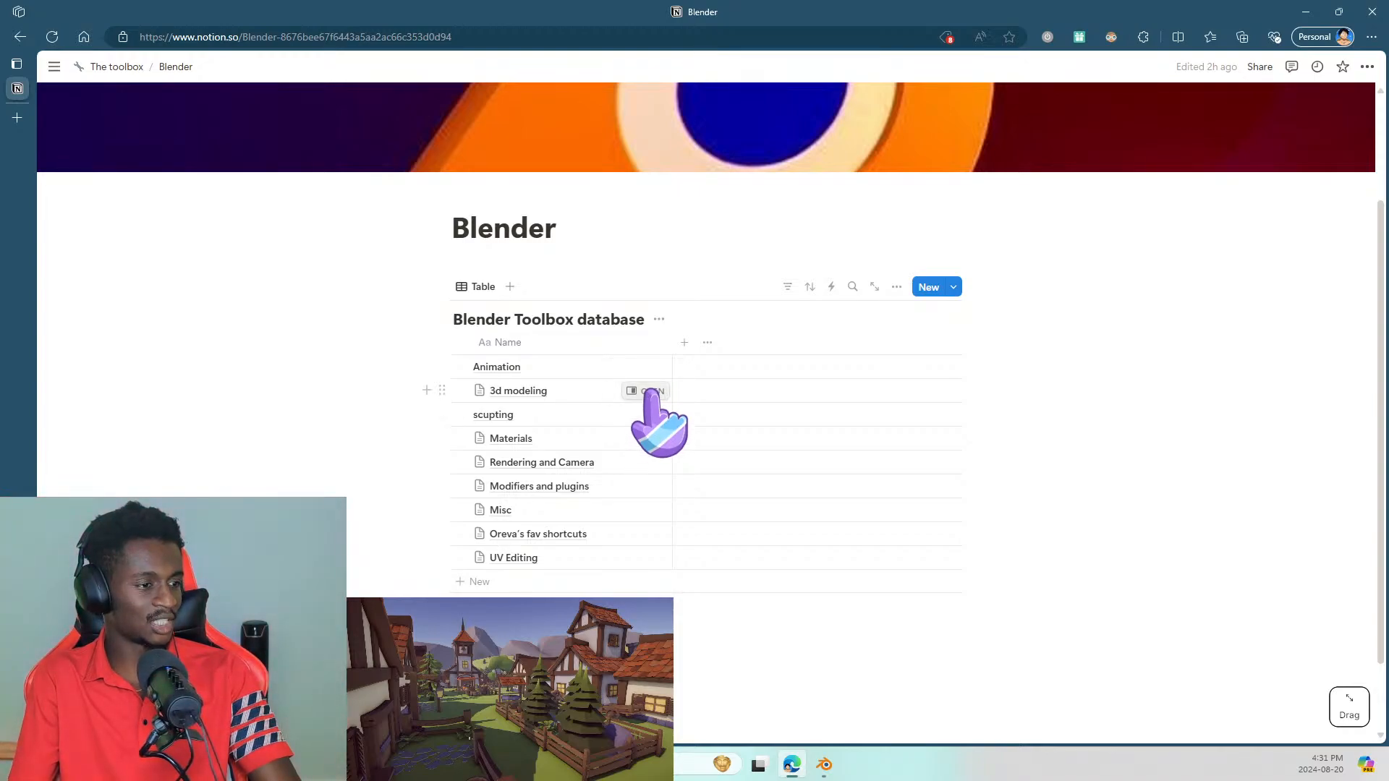
Step: Open the 3d modeling page from the Blender Toolbox database and start a new line below the GrabCAD Tutorials link
left_click(649, 394)
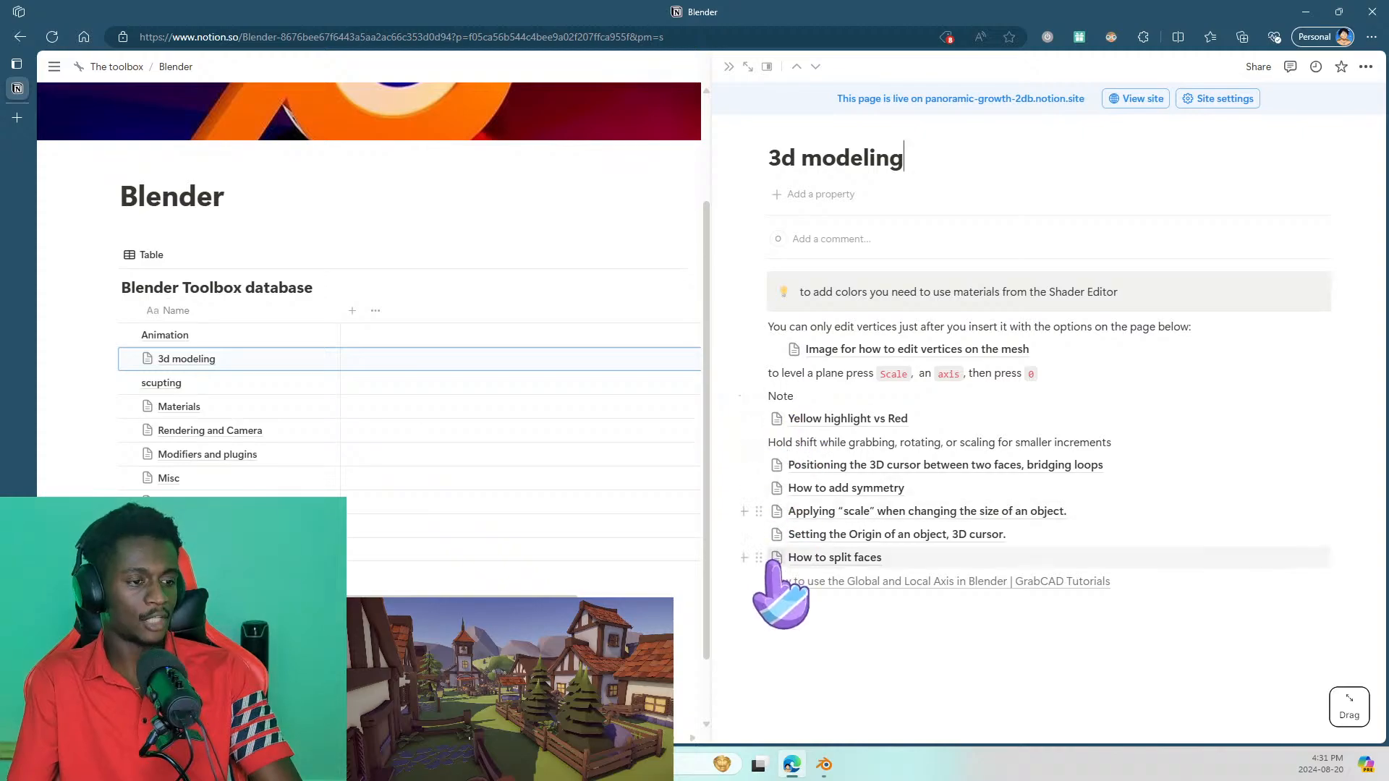
left_click(788, 611)
key("shift")
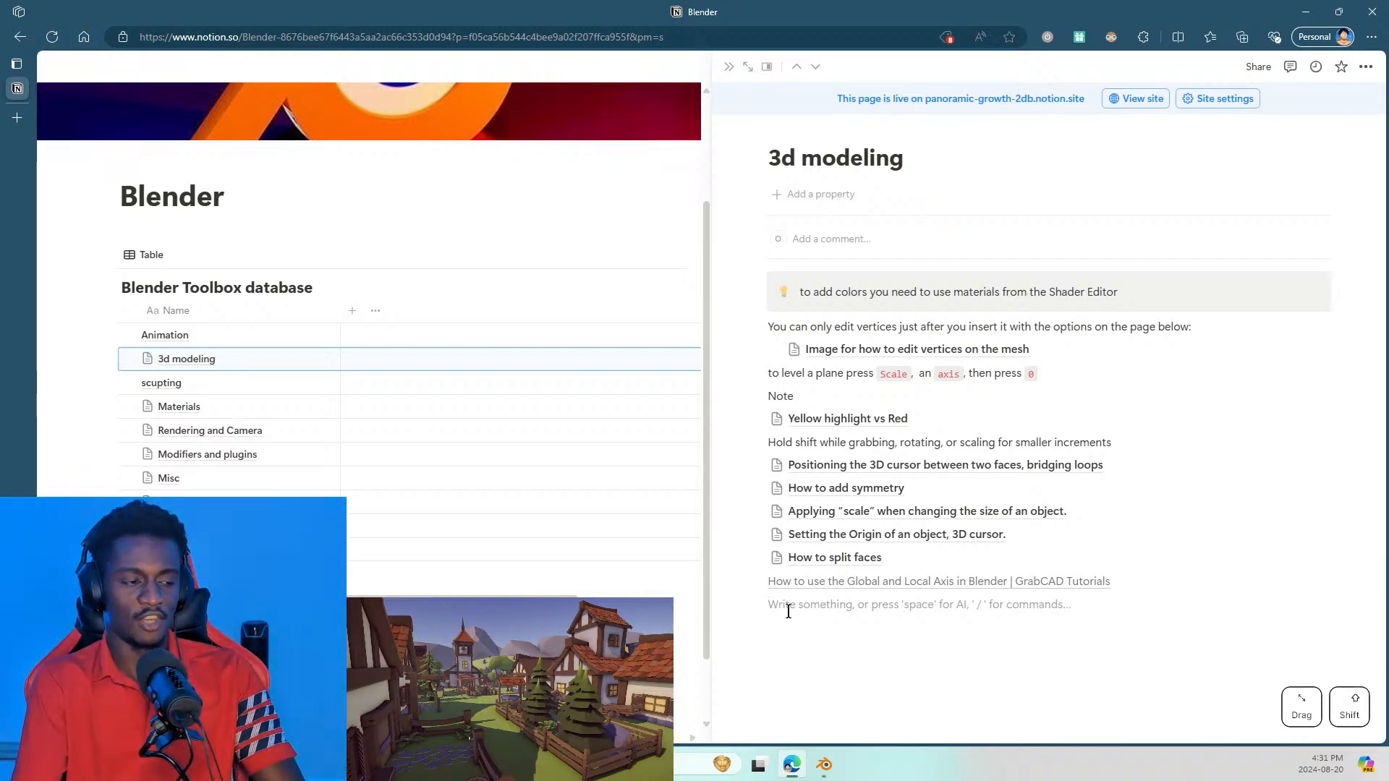
type("If you su")
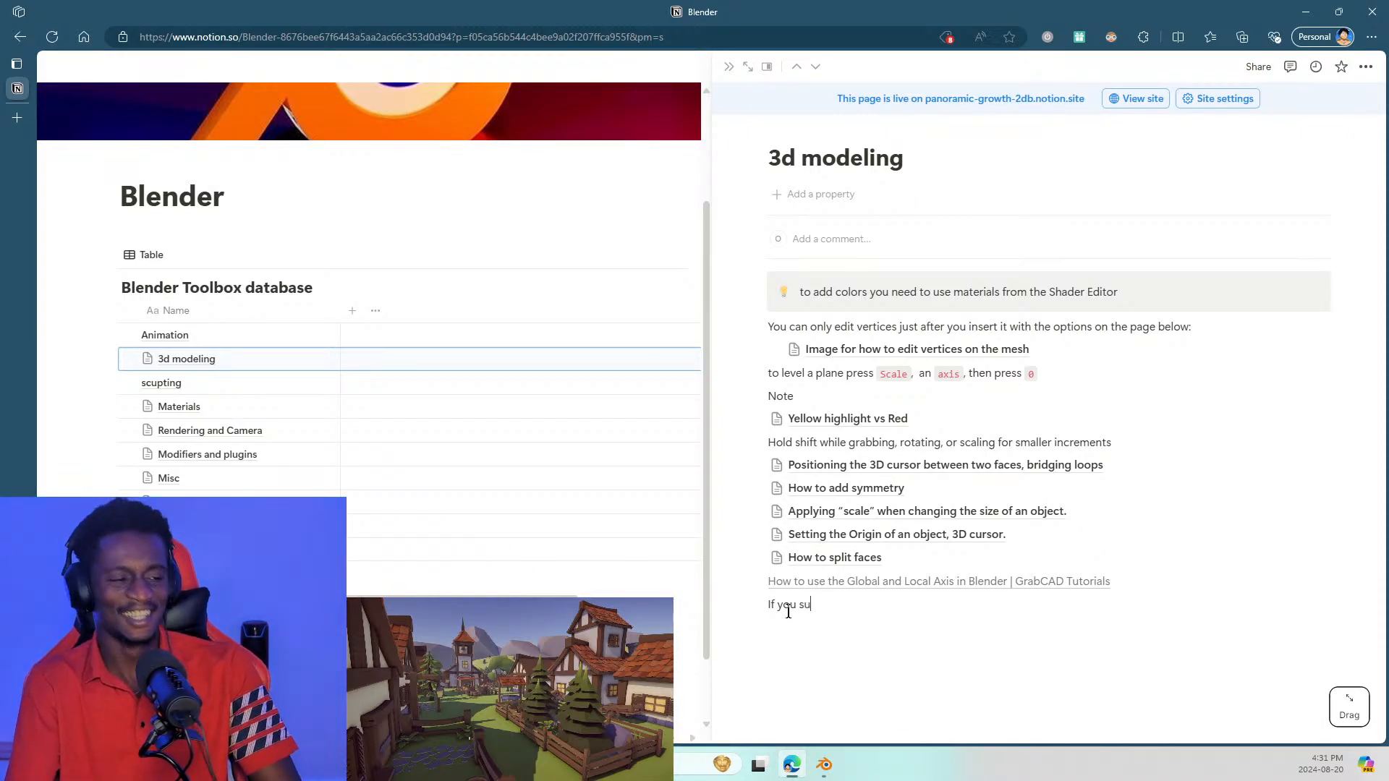
key("ctrl+BackSpace")
key("ctrl+BackSpace")
key("ctrl+BackSpace")
Step: Write the note "You can select multiple edges and subdivide them for more control" on the empty line
type("Yoiu ca")
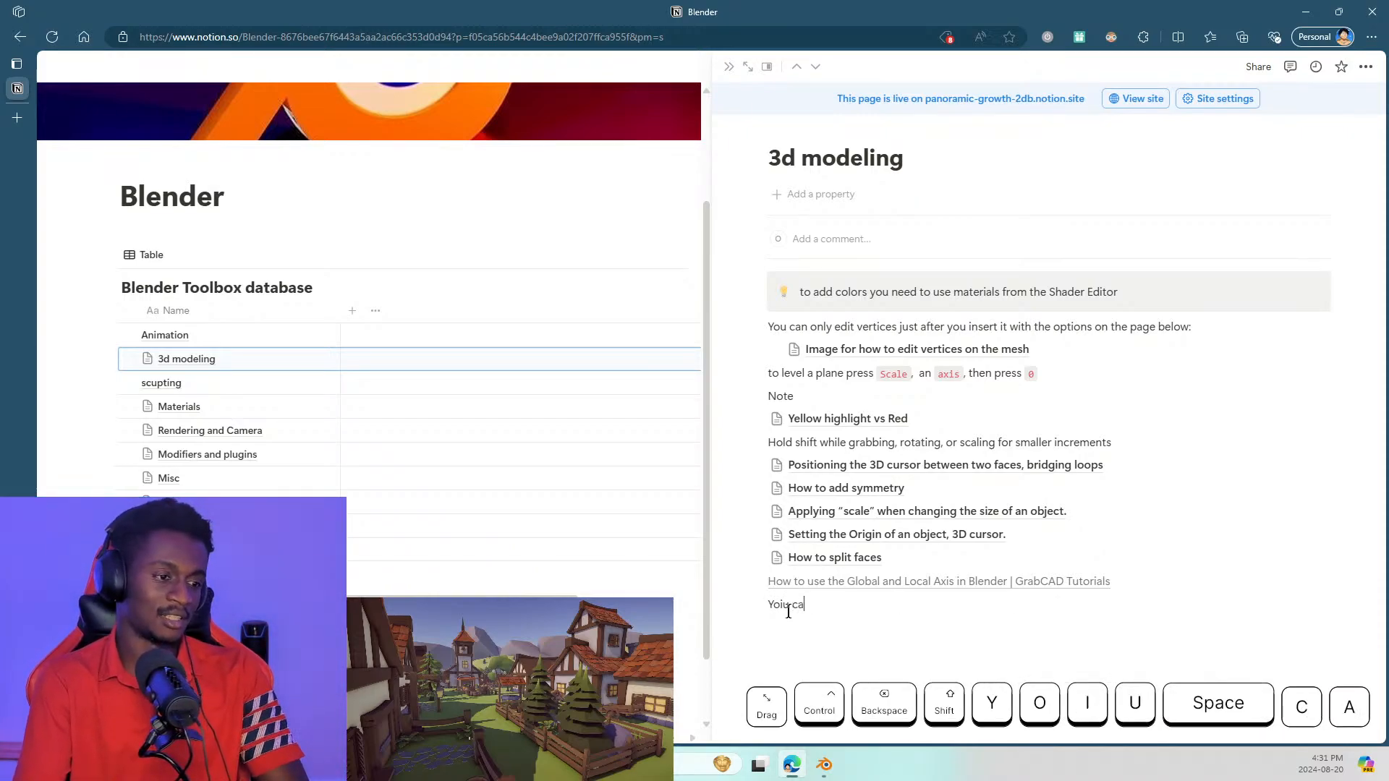
key("BackSpace")
key("BackSpace")
key("BackSpace")
key("BackSpace")
key("BackSpace")
type("u can sele")
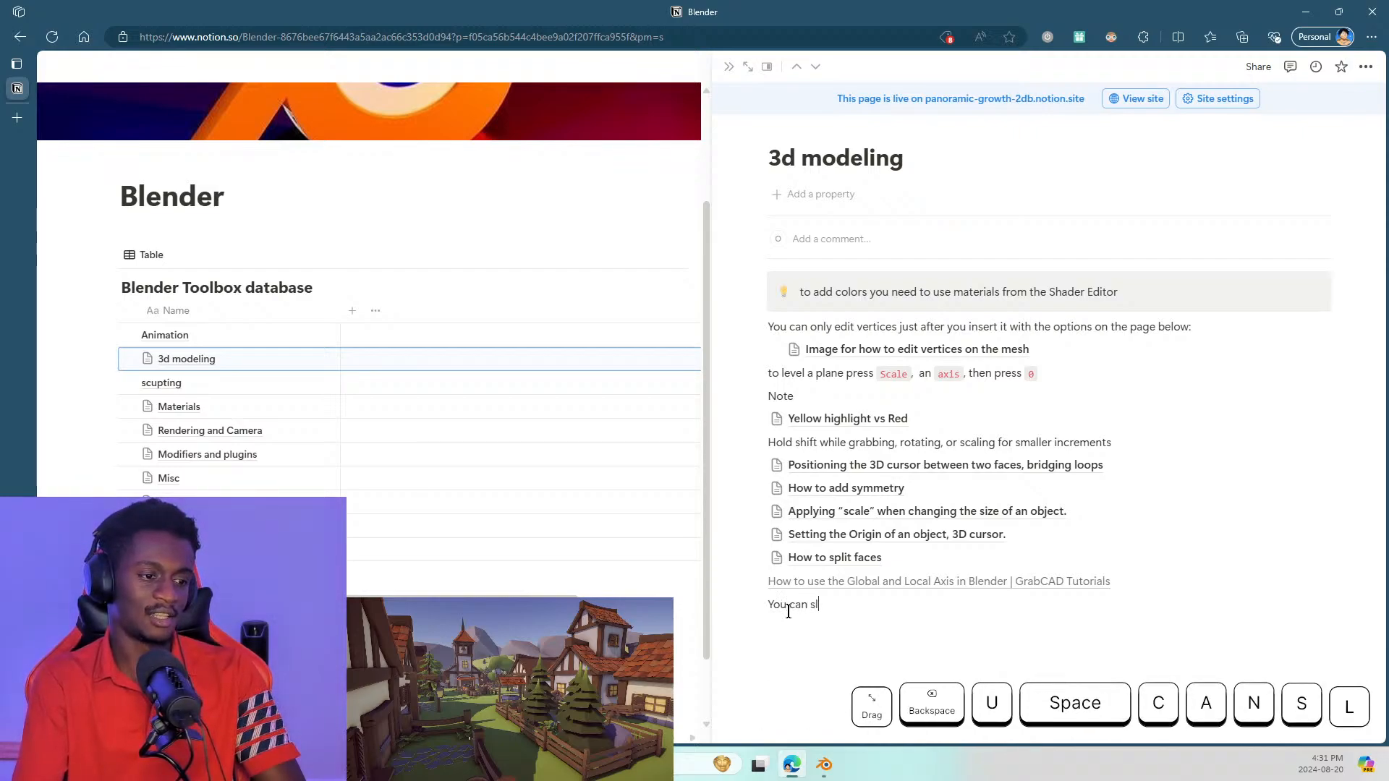
key("BackSpace")
type("ele")
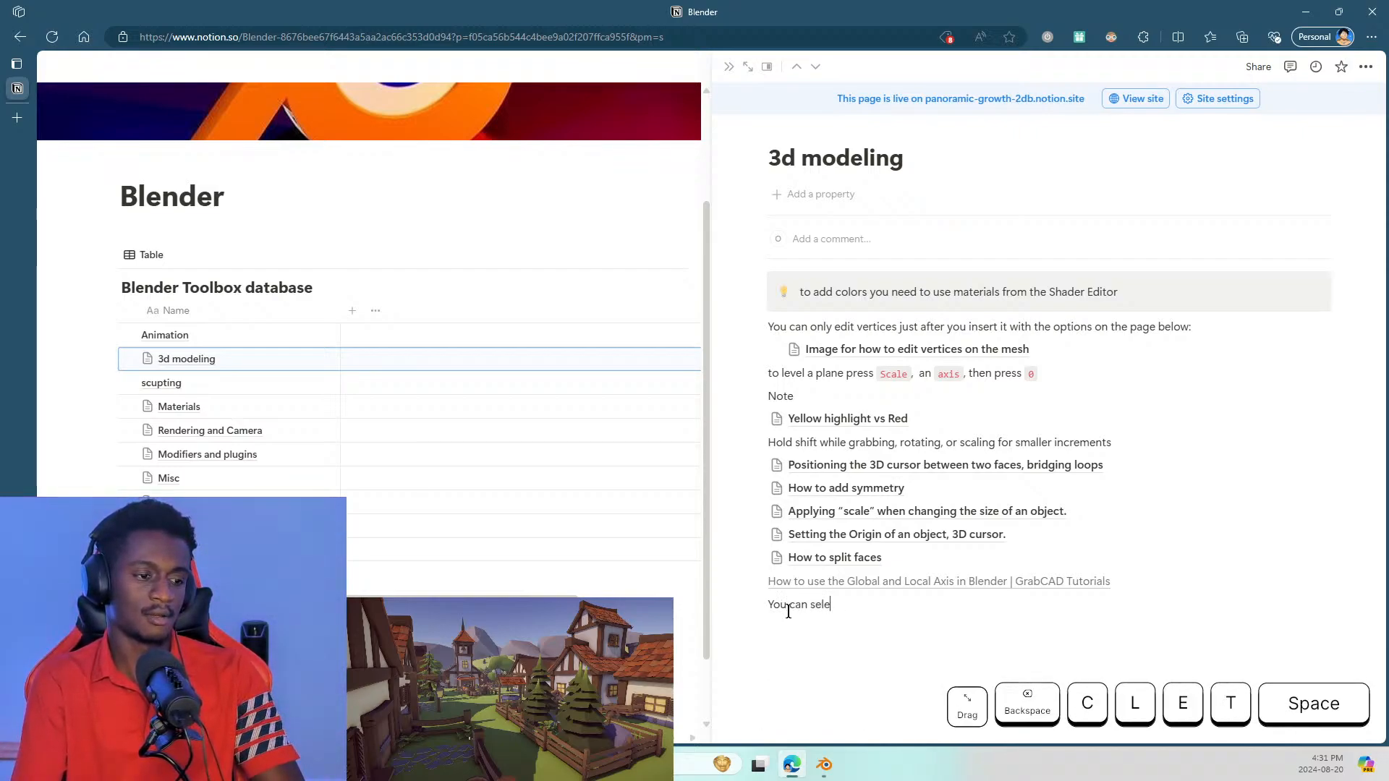
type("ct multipl")
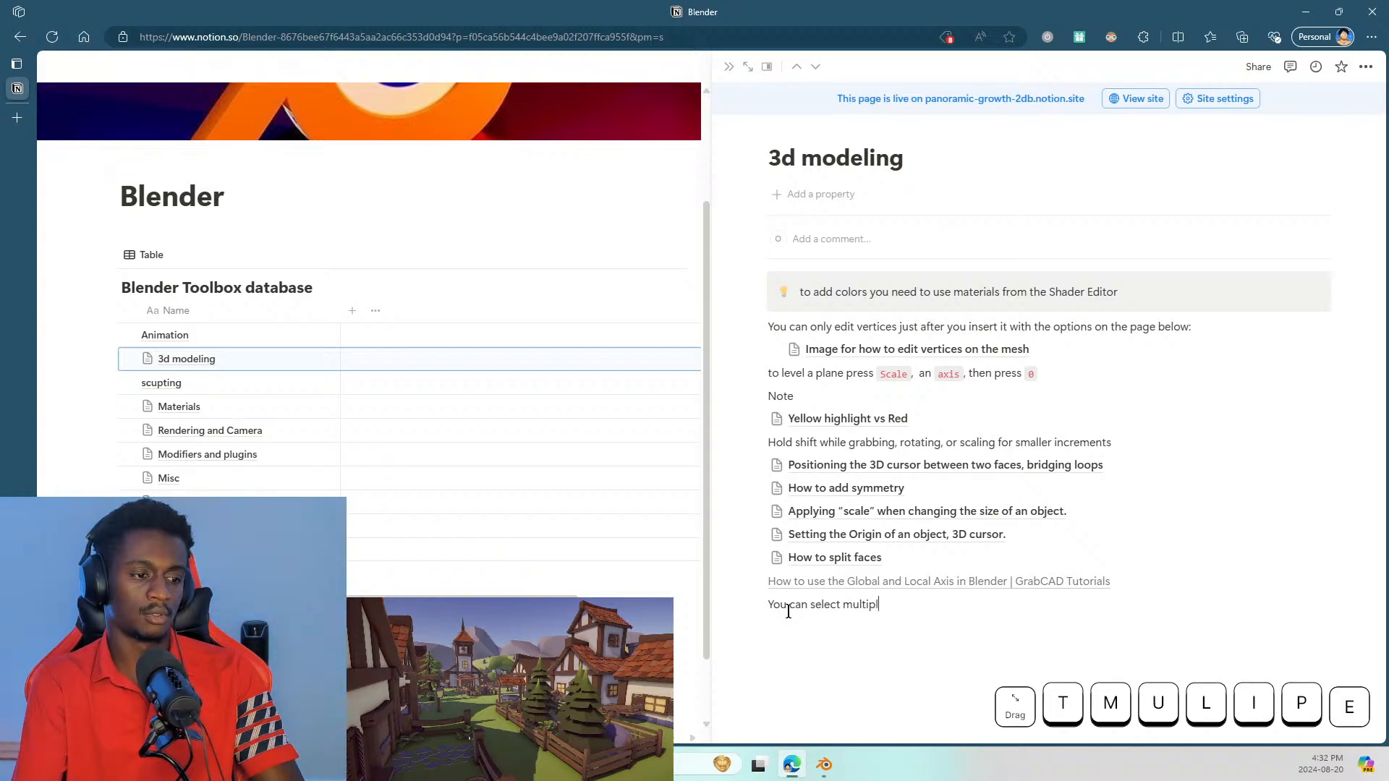
type("e edges")
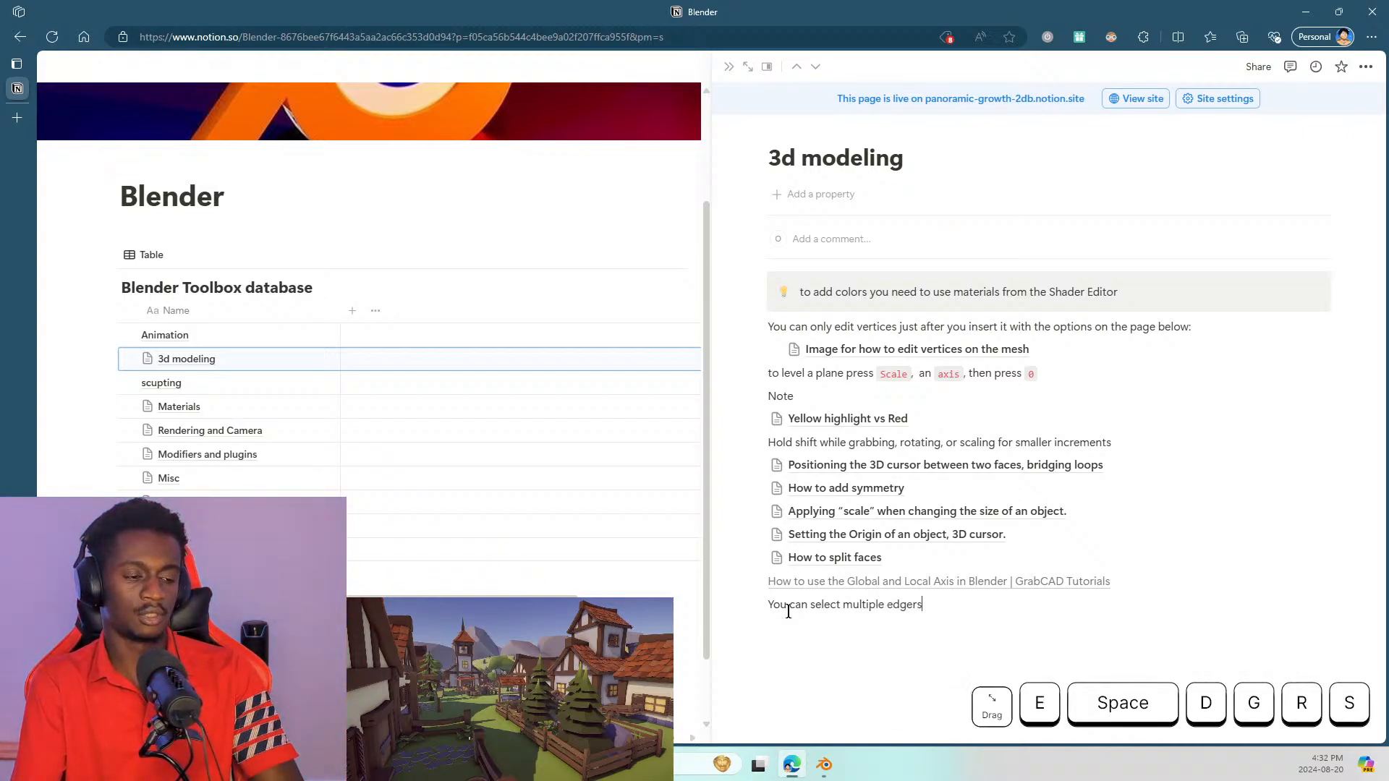
type(" and sub")
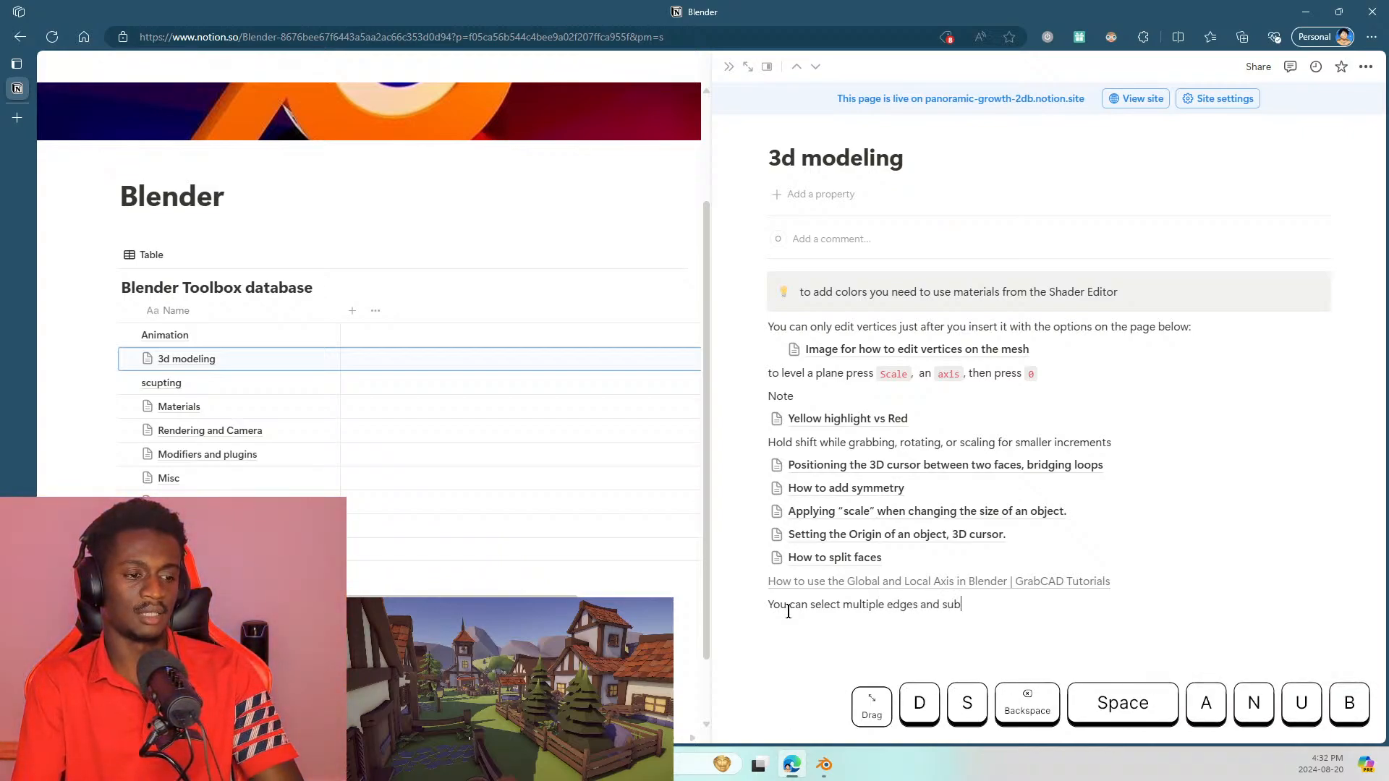
type("divide ")
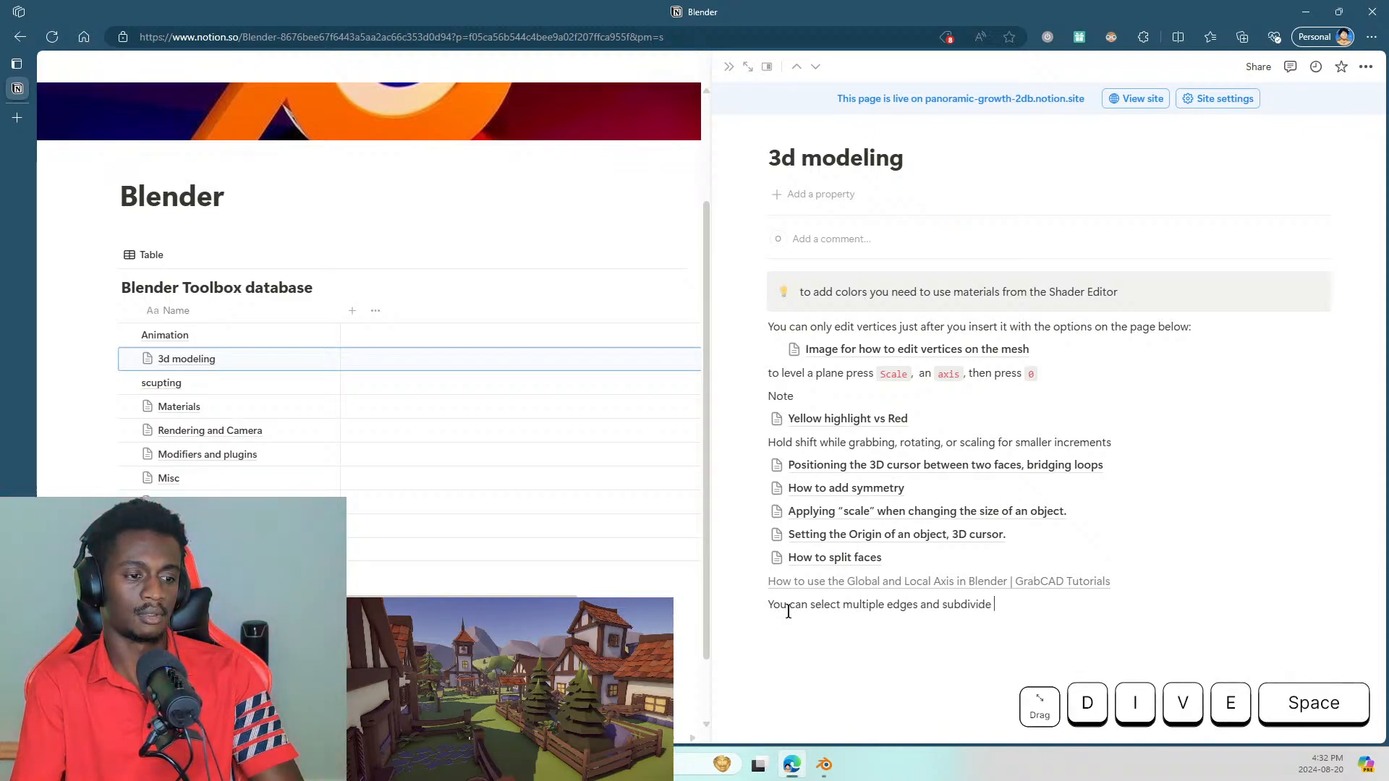
type("them for more con")
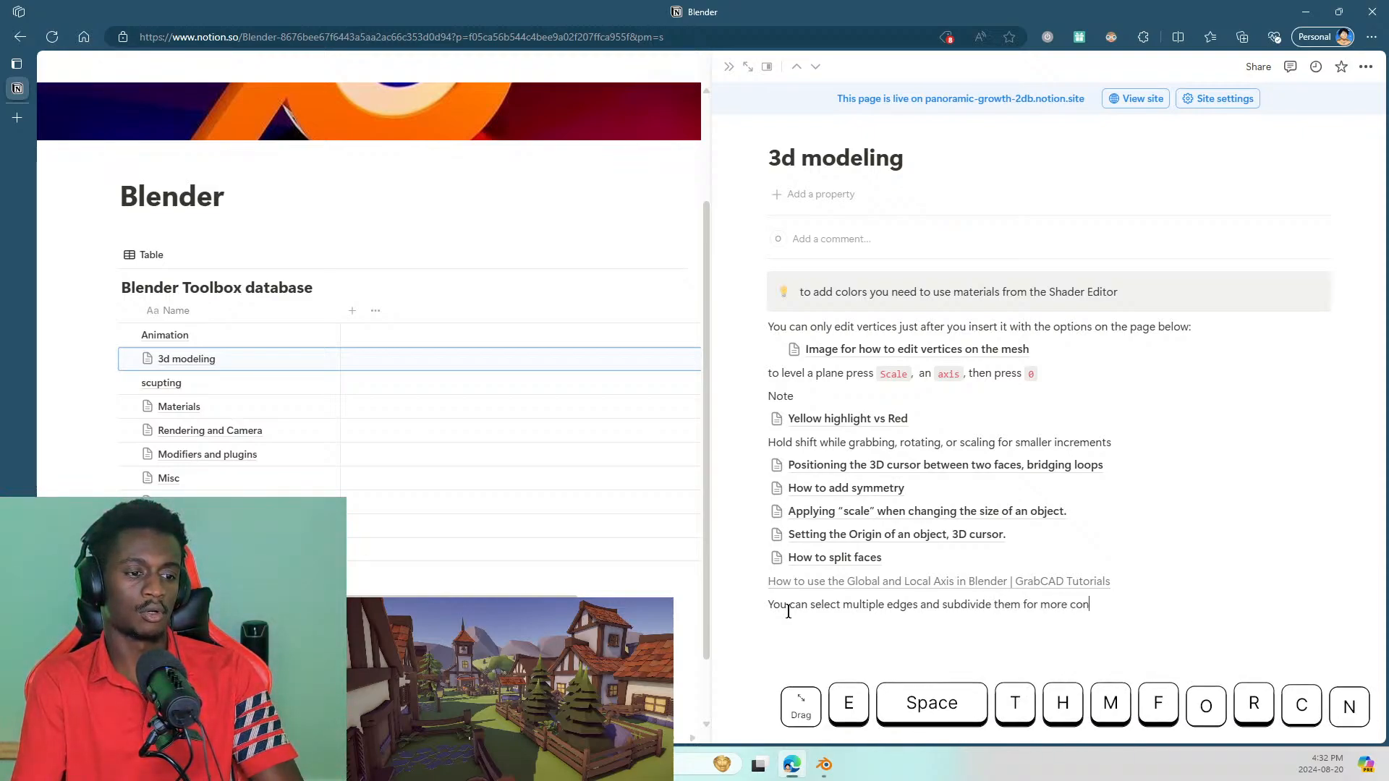
type("trol")
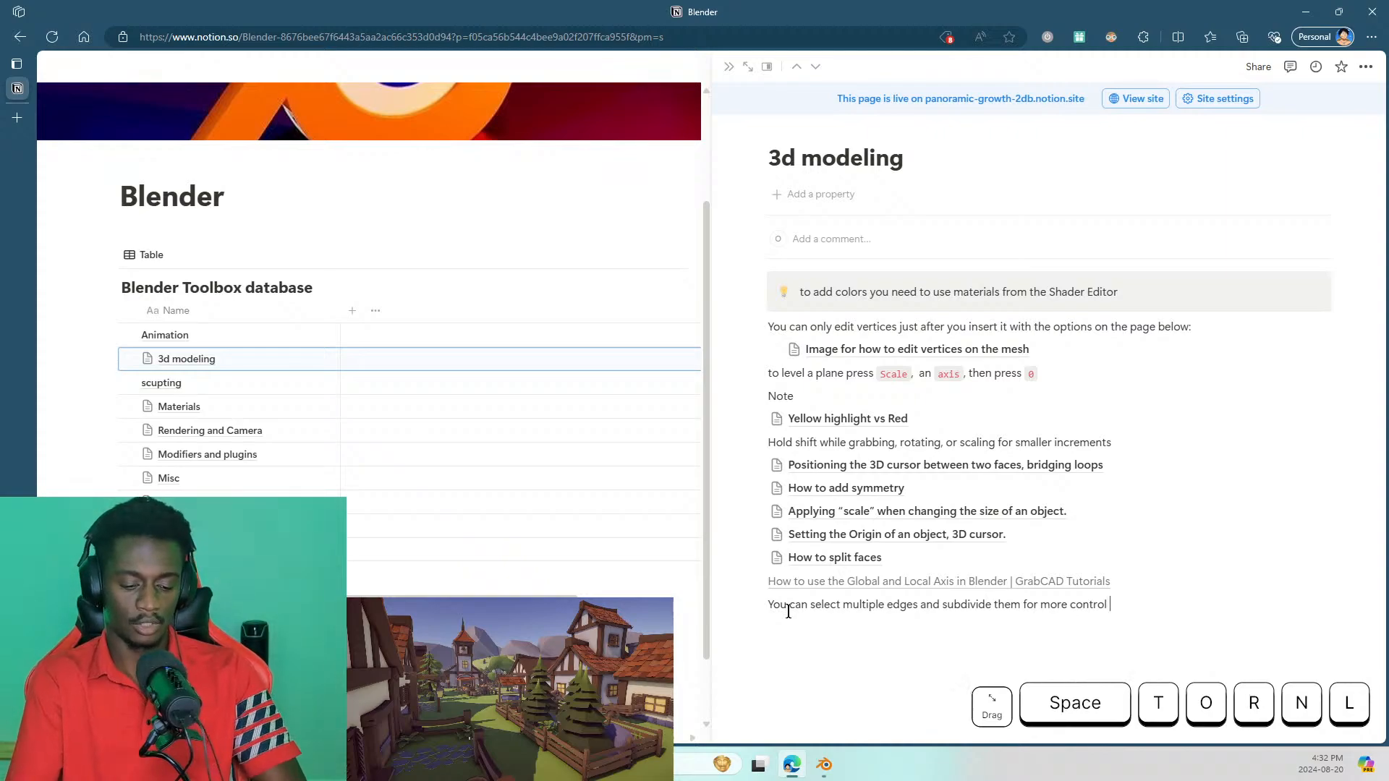
Step: Append "RMB then click subdivide" to the note about subdividing multiple edges
key("ctrl+e")
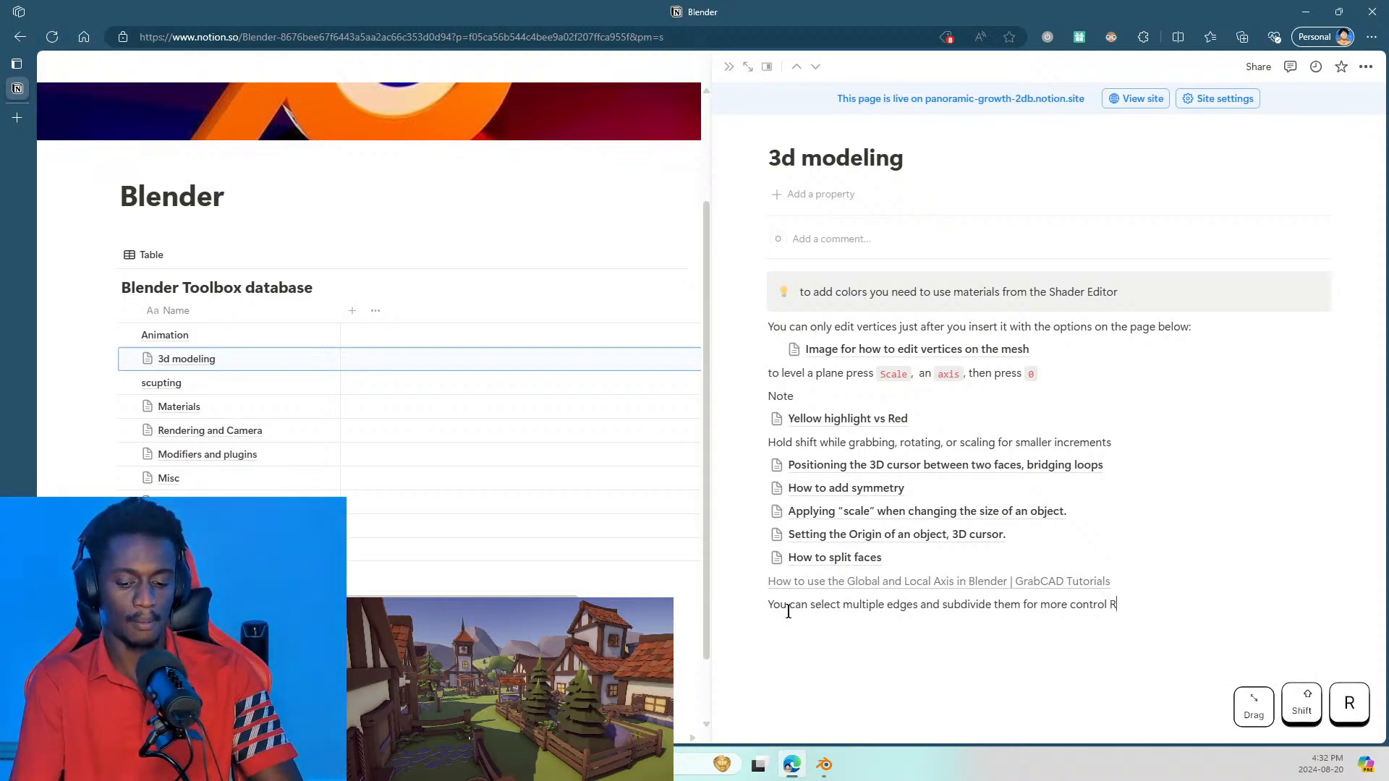
type("D")
key("BackSpace")
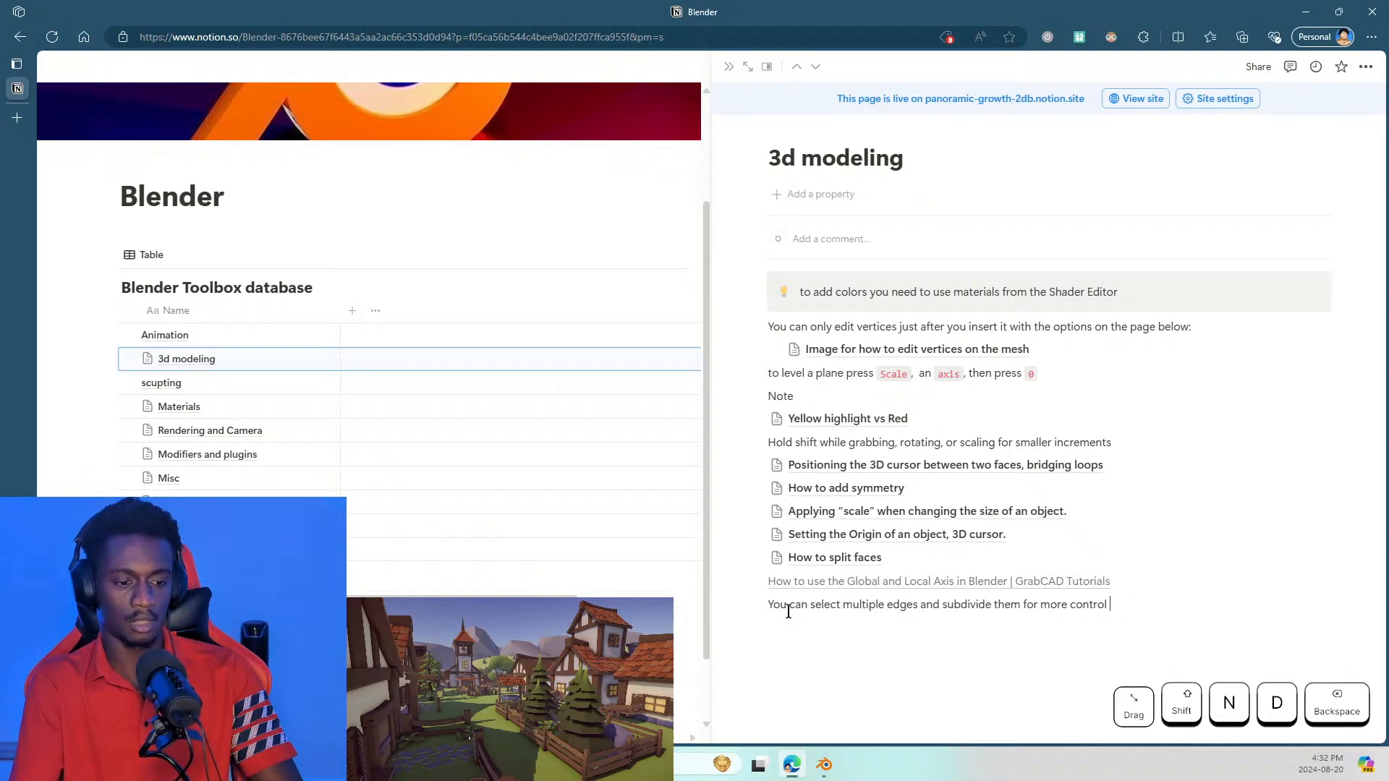
type("RMB")
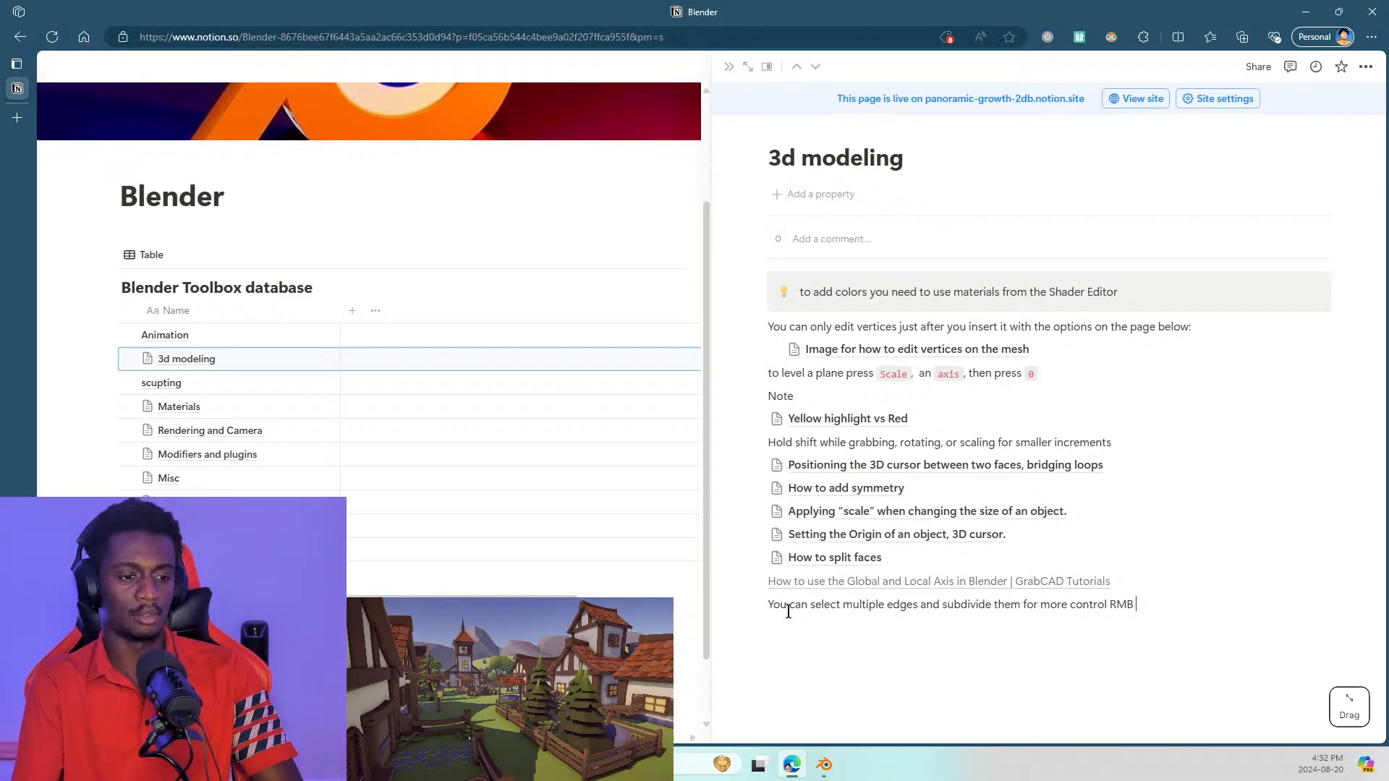
type(" then cloik")
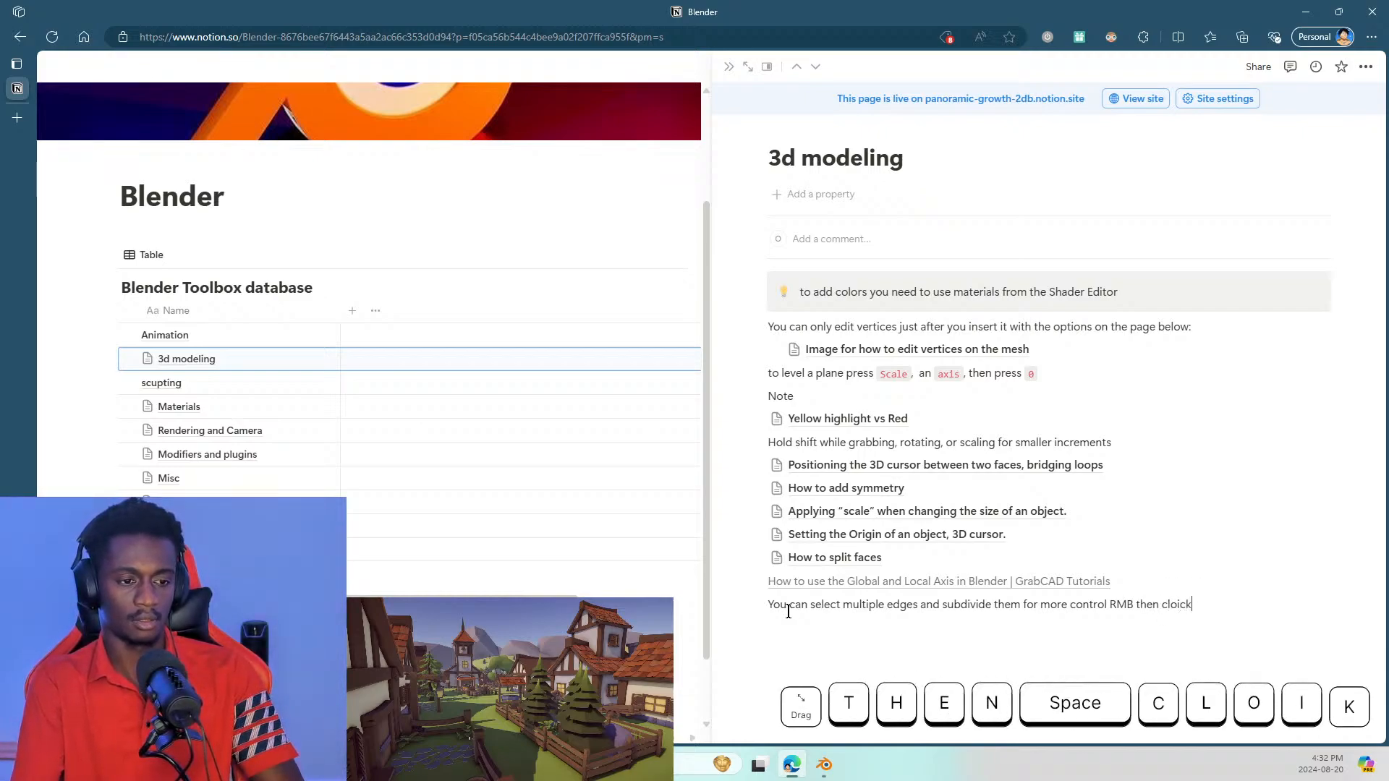
key("BackSpace")
key("BackSpace")
key("BackSpace")
type("ick subs")
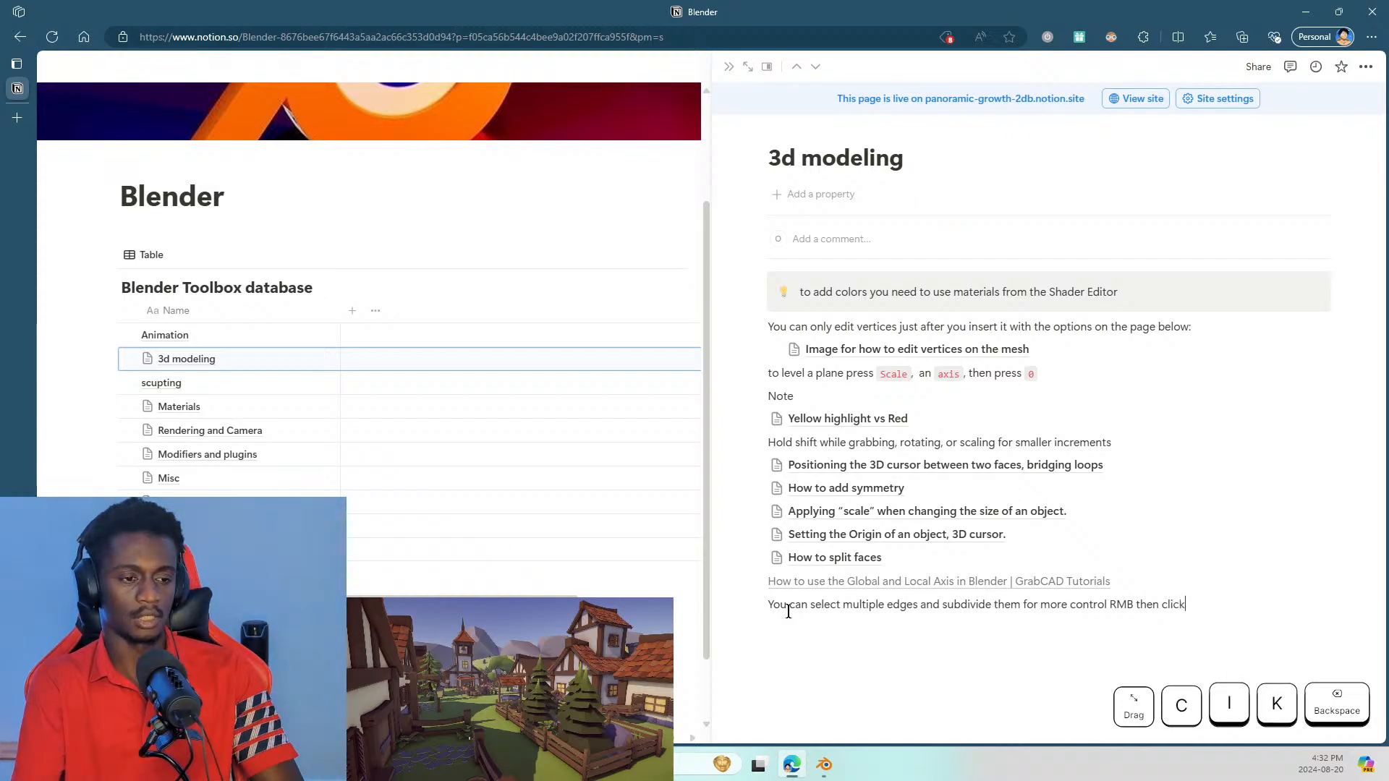
key("BackSpace")
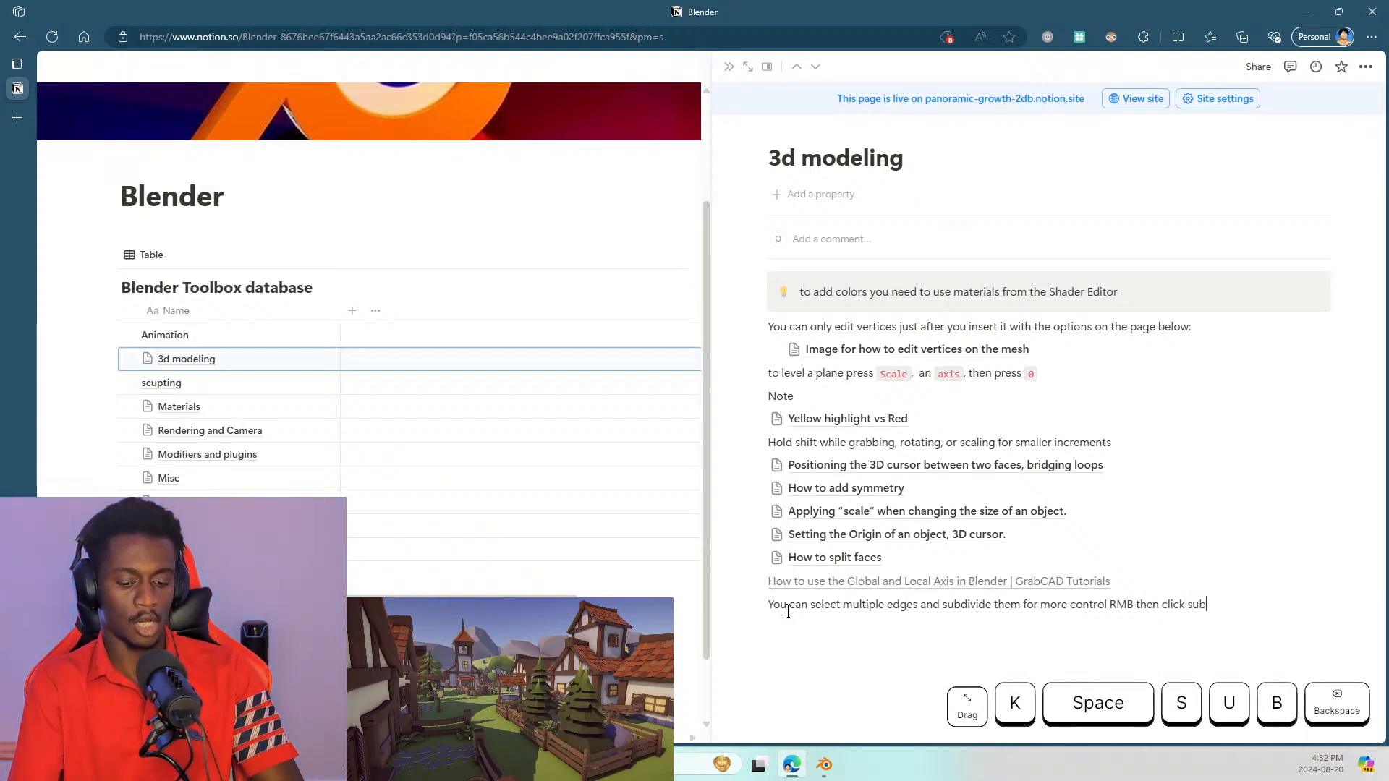
type("divide")
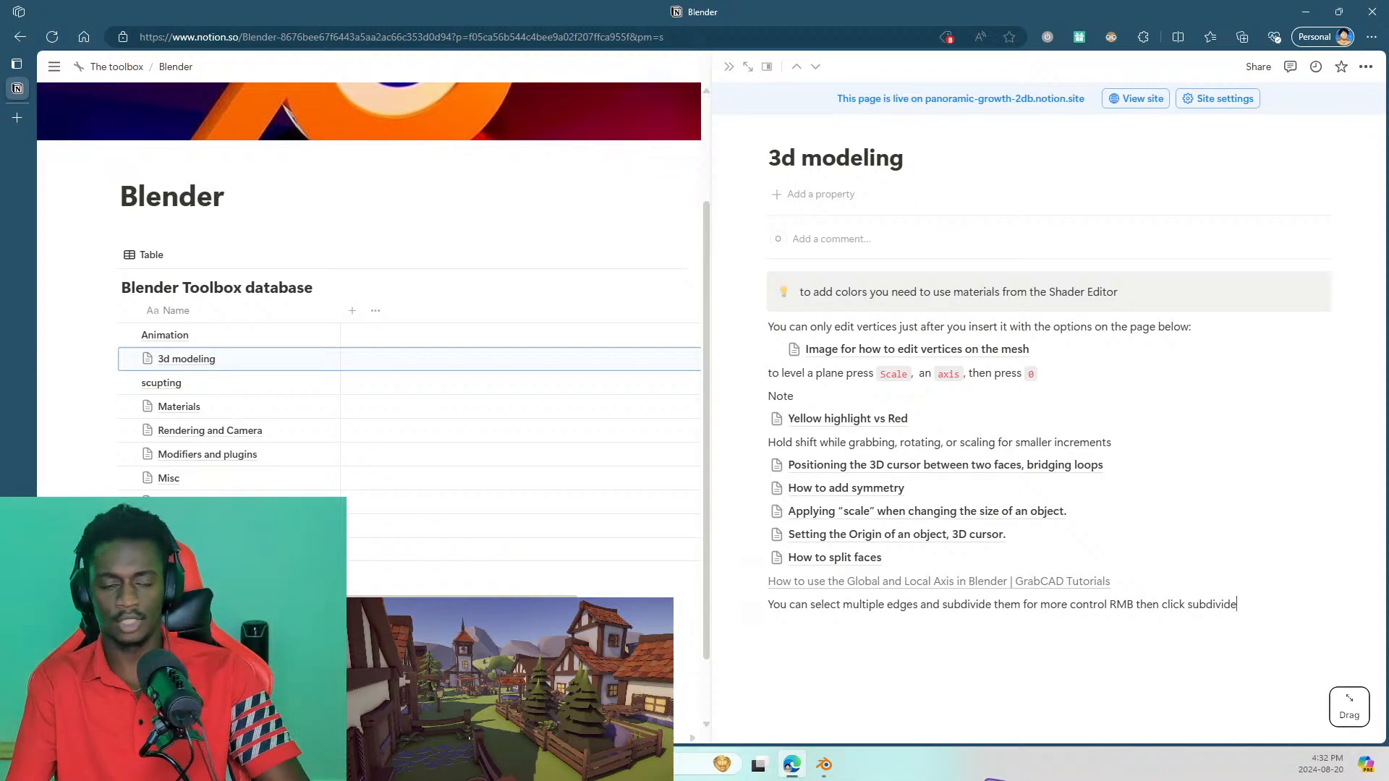
Step: Format the word RMB in the new note as inline code
double_click(1123, 605)
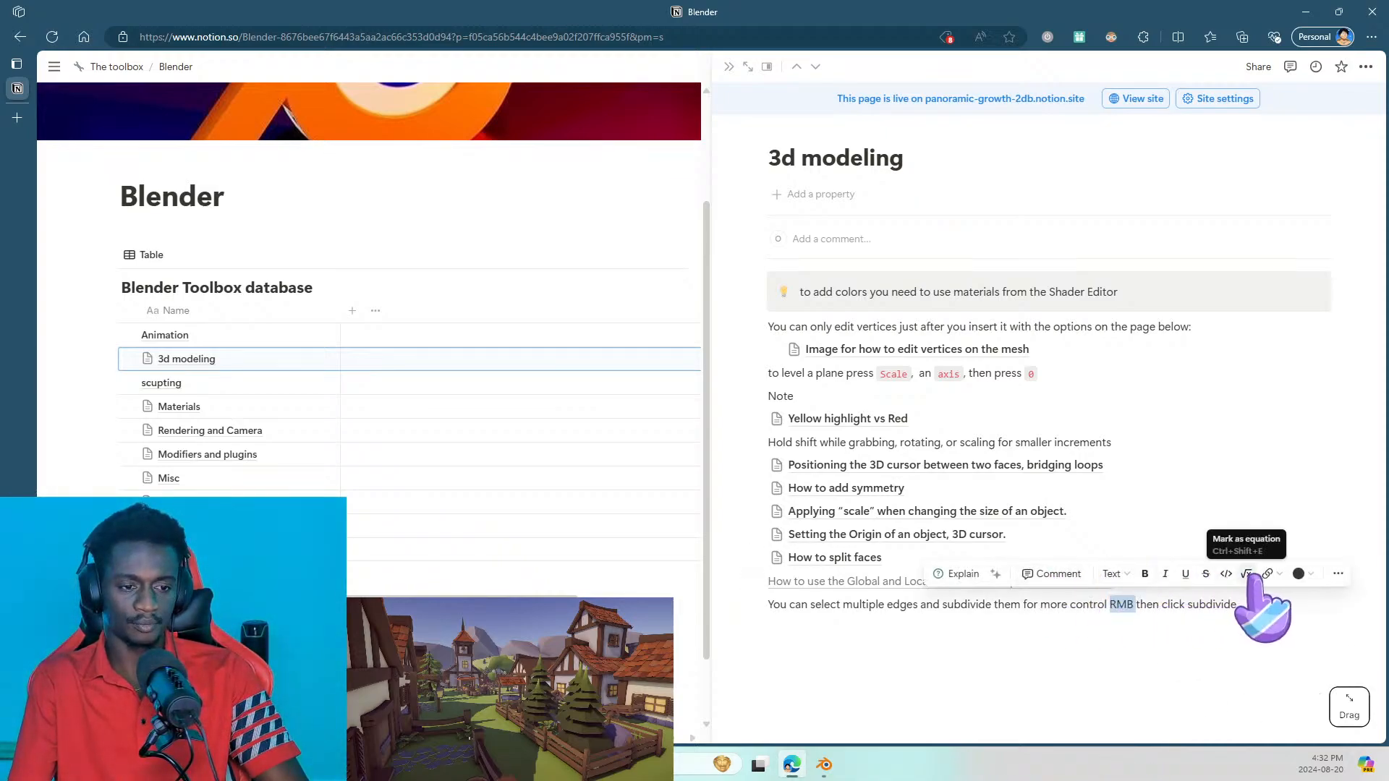
left_click(1224, 574)
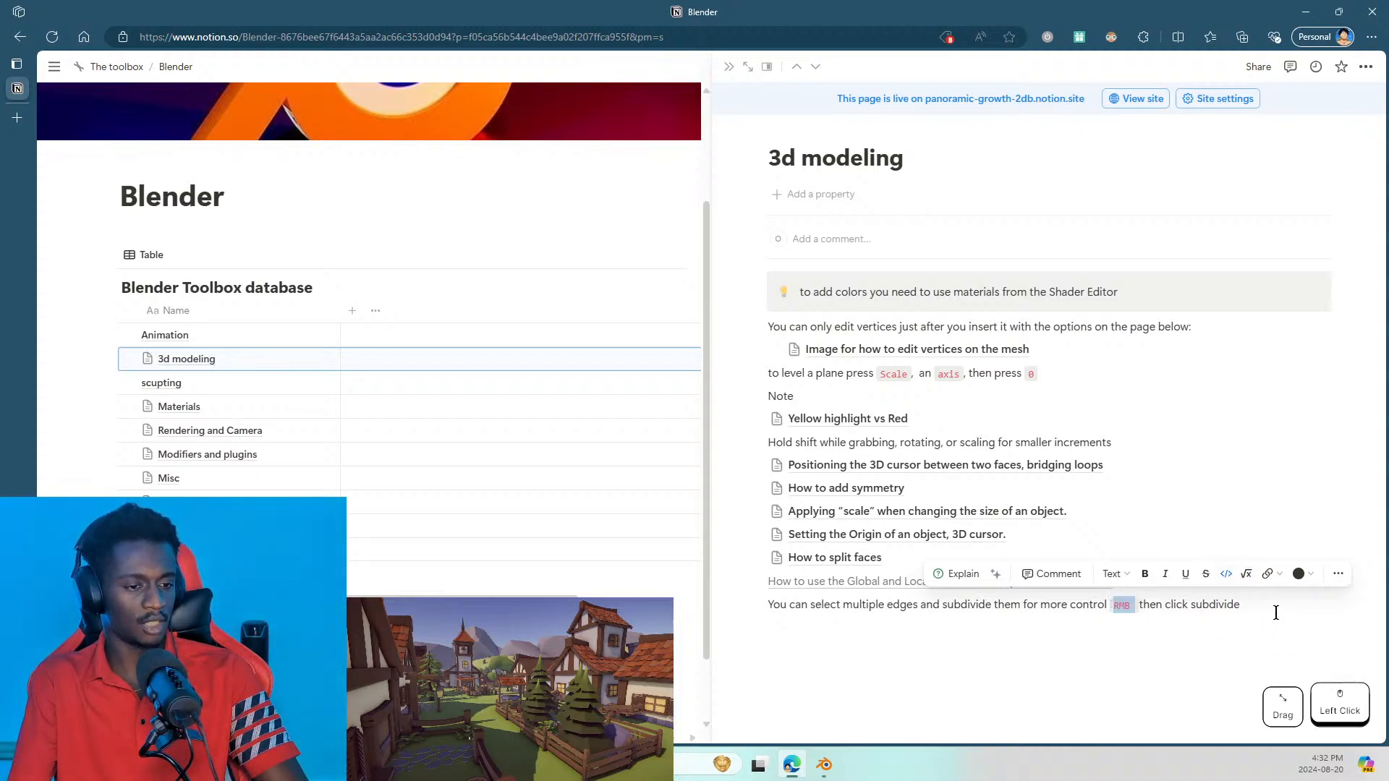
left_click(1223, 629)
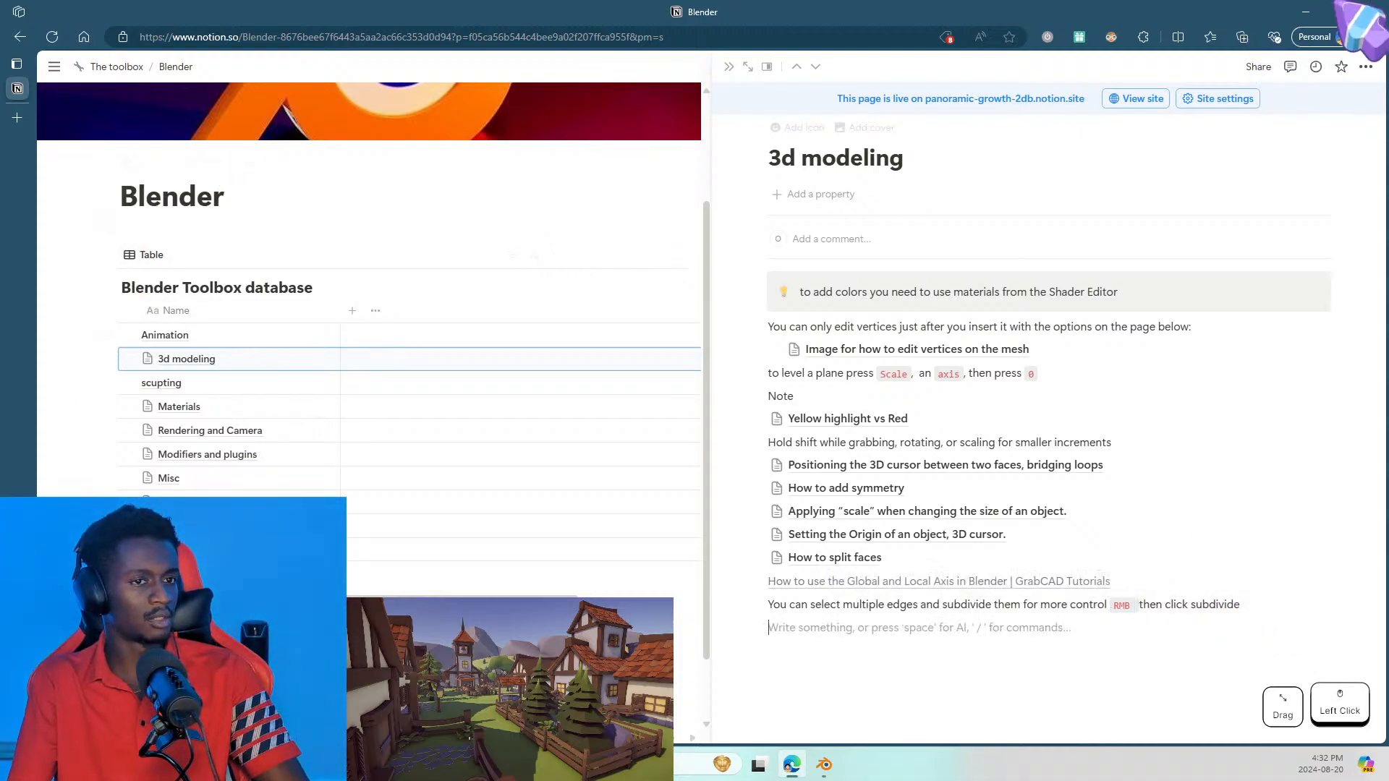
Step: Switch back to Blender and look over the notched lowest tier and the whole tree
left_click(1299, 16)
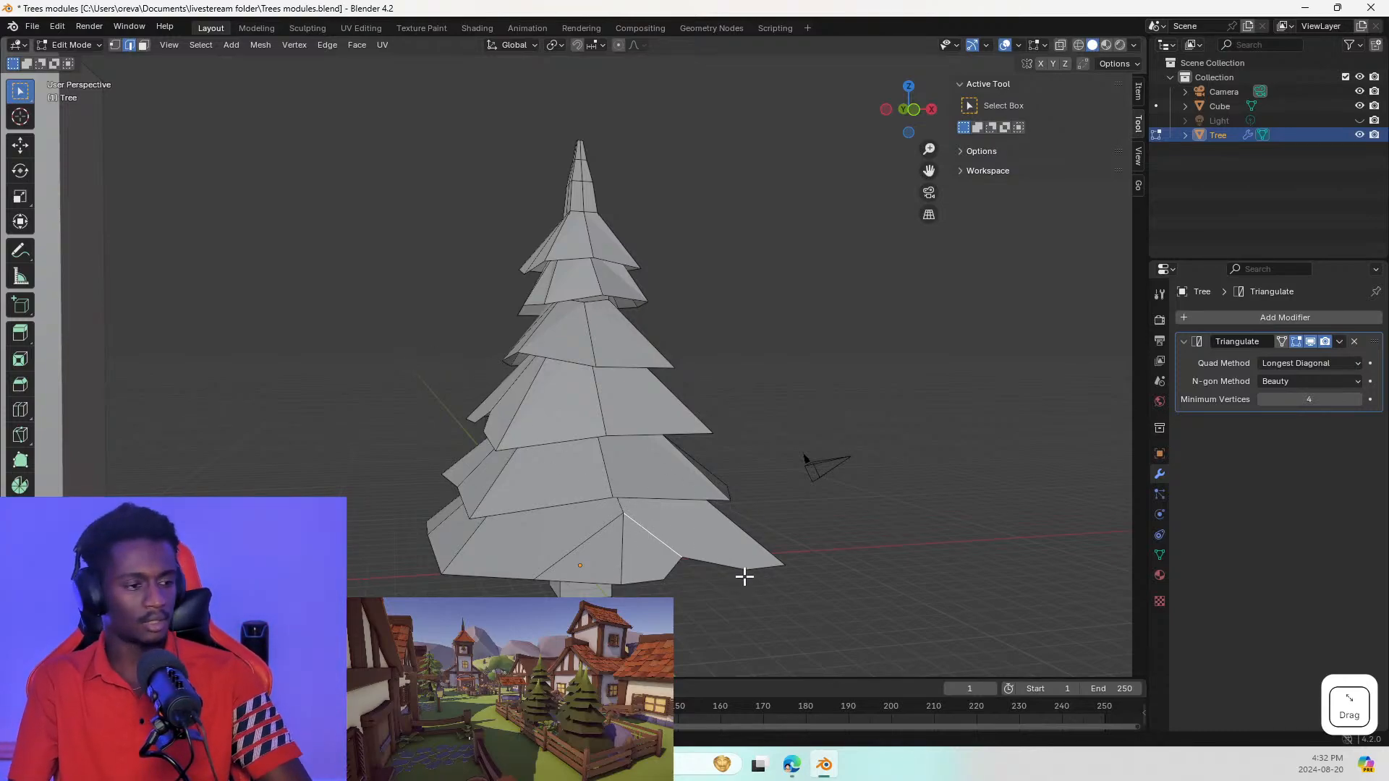
middle_click_drag(745, 576, 713, 514)
middle_click_drag(698, 523, 709, 515)
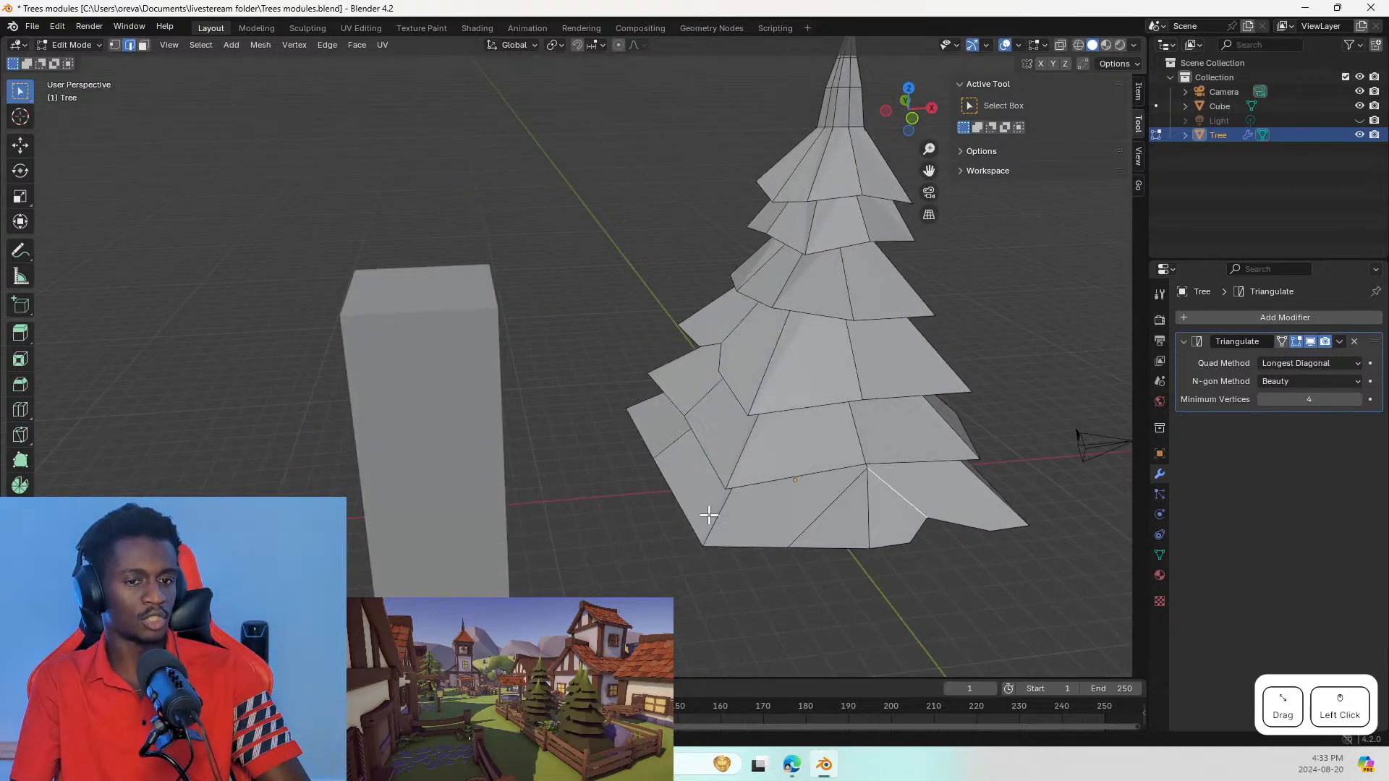
middle_click_drag(730, 394, 673, 472)
scroll(697, 434, "down", 1)
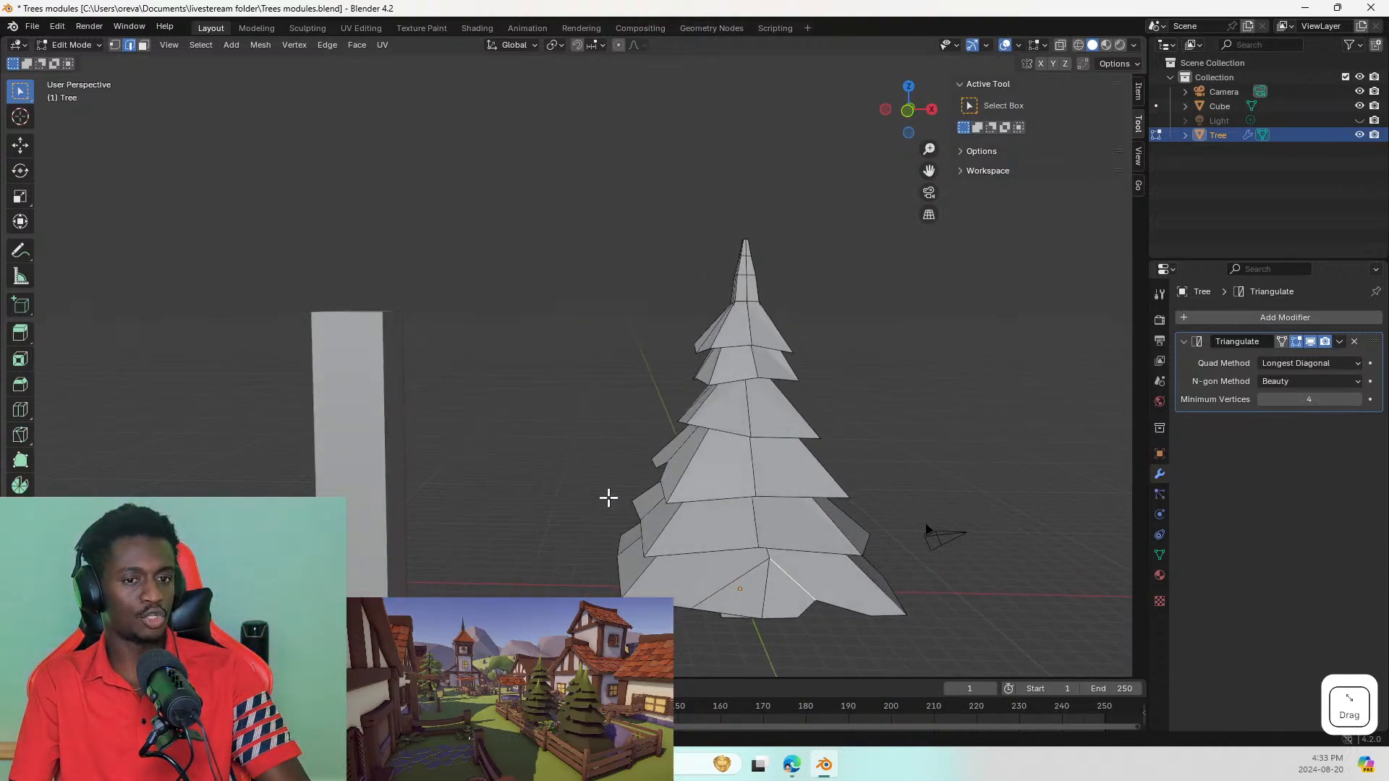
left_click(648, 539)
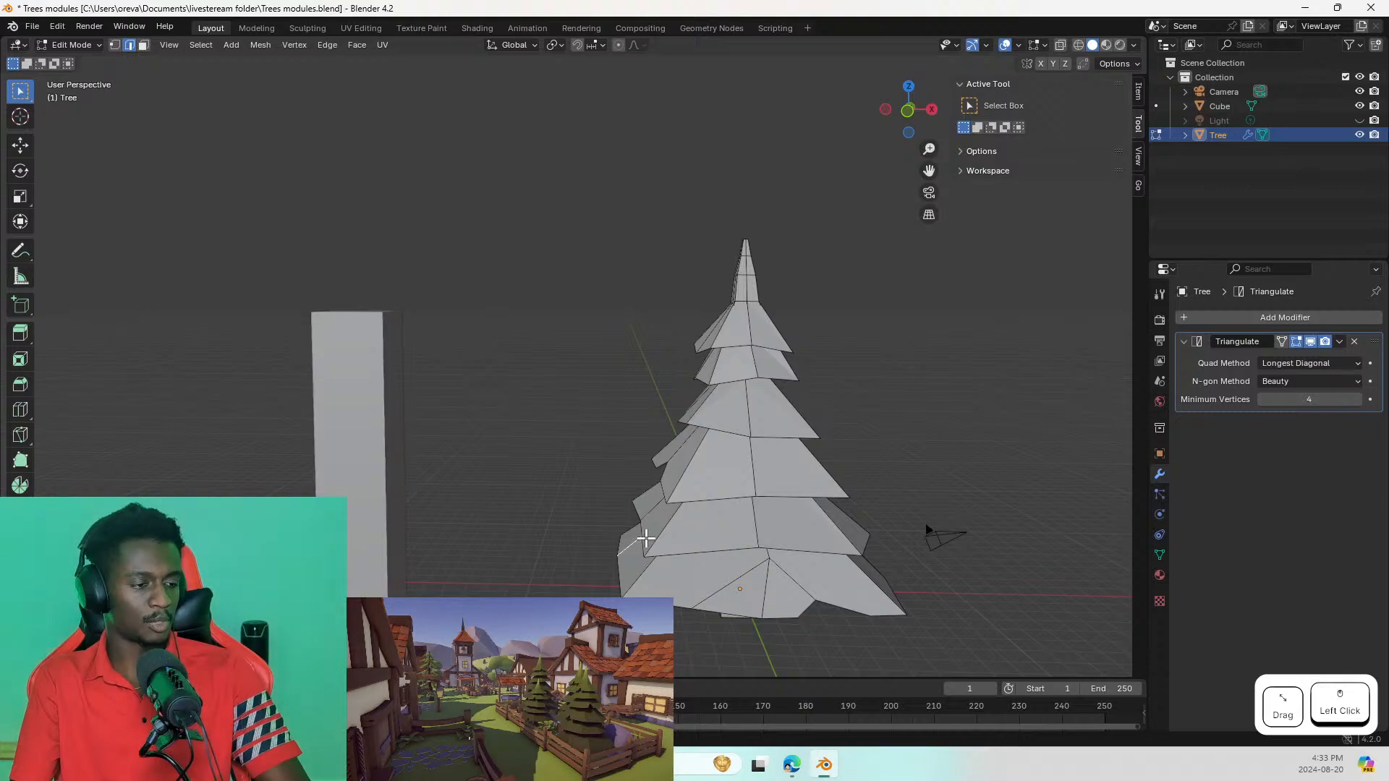
middle_click_drag(645, 549, 767, 543)
left_click(619, 576)
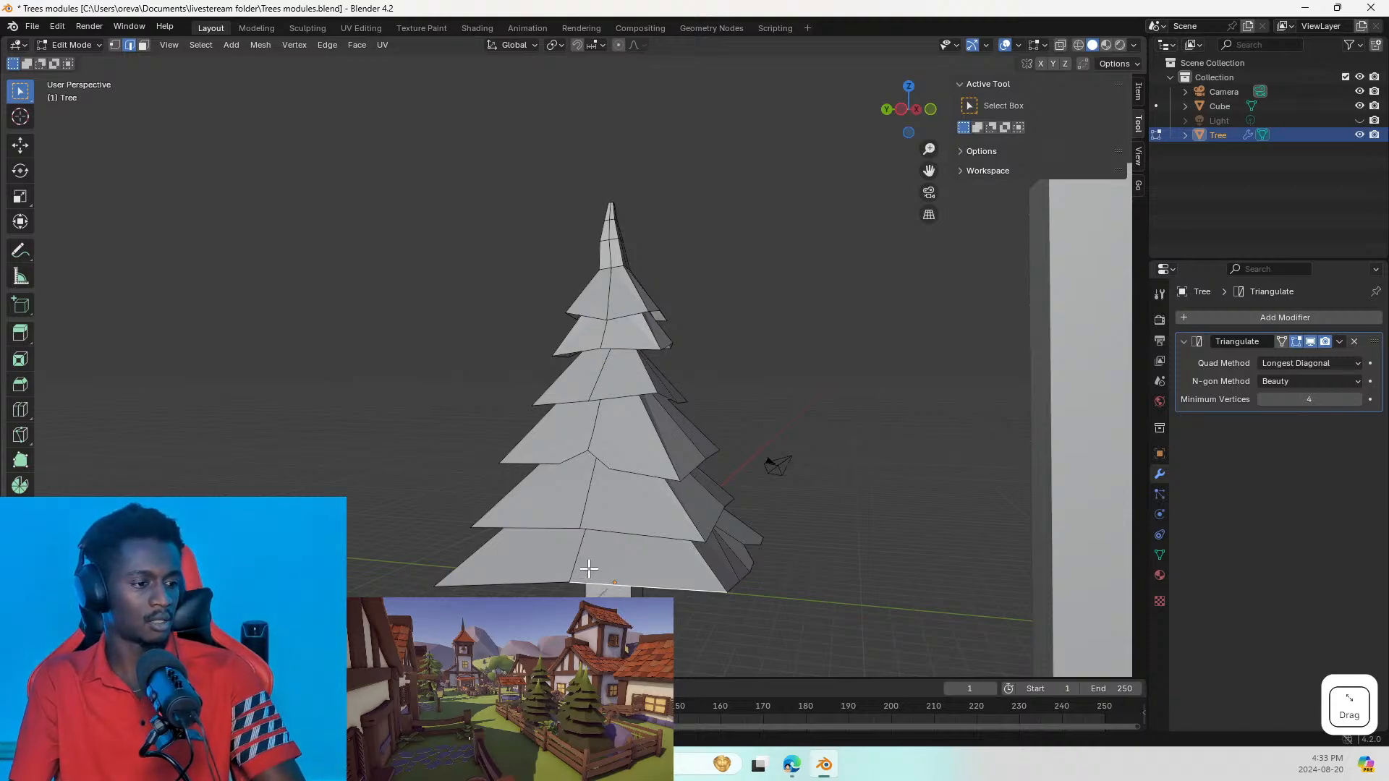
middle_click_drag(644, 530, 577, 510)
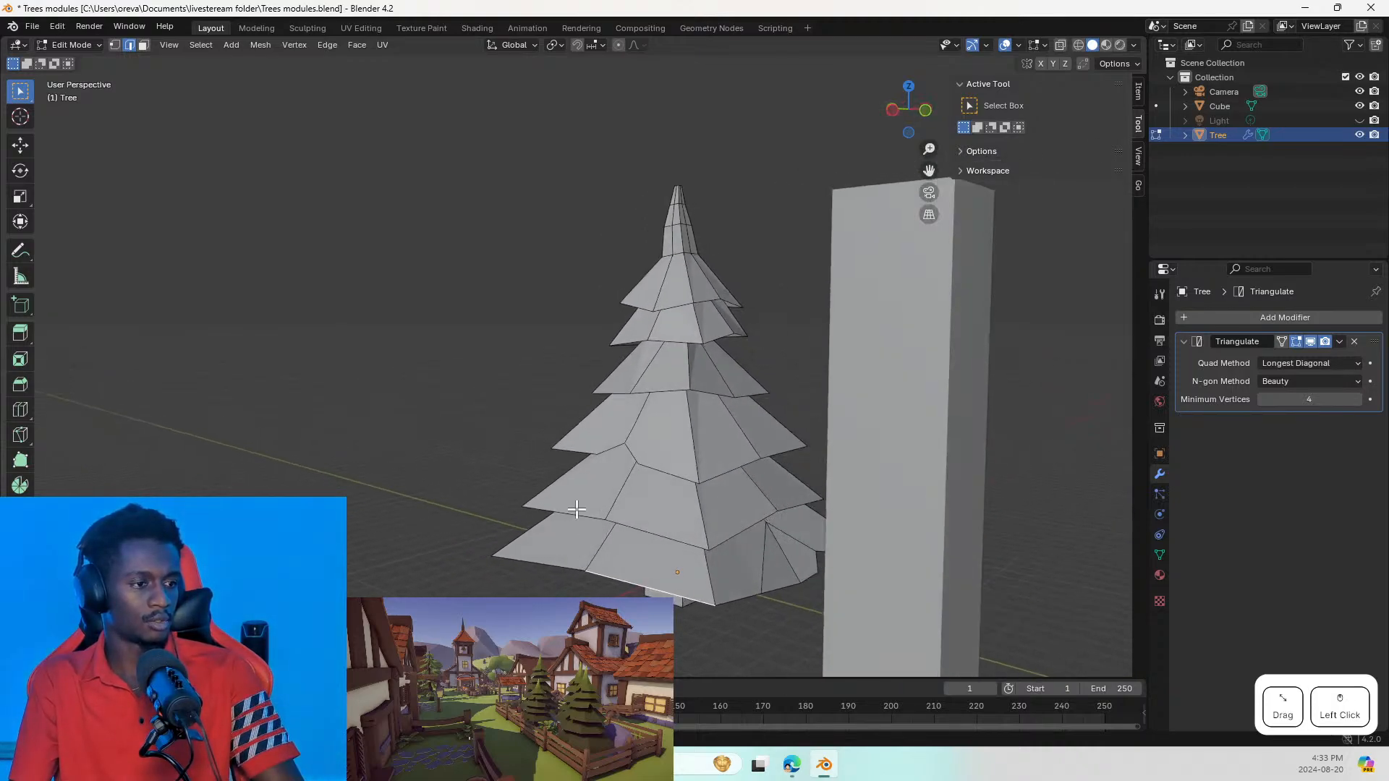
left_click(664, 307)
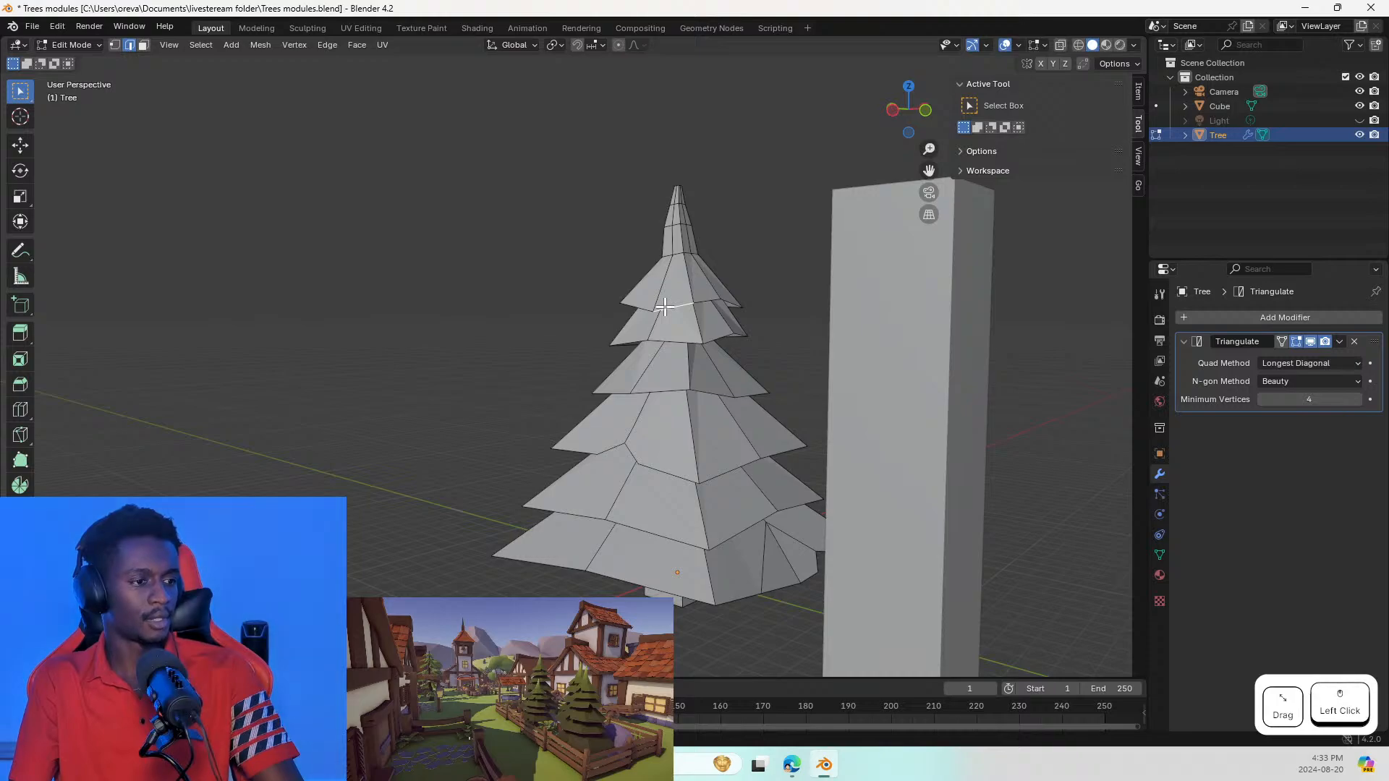
left_click(663, 302)
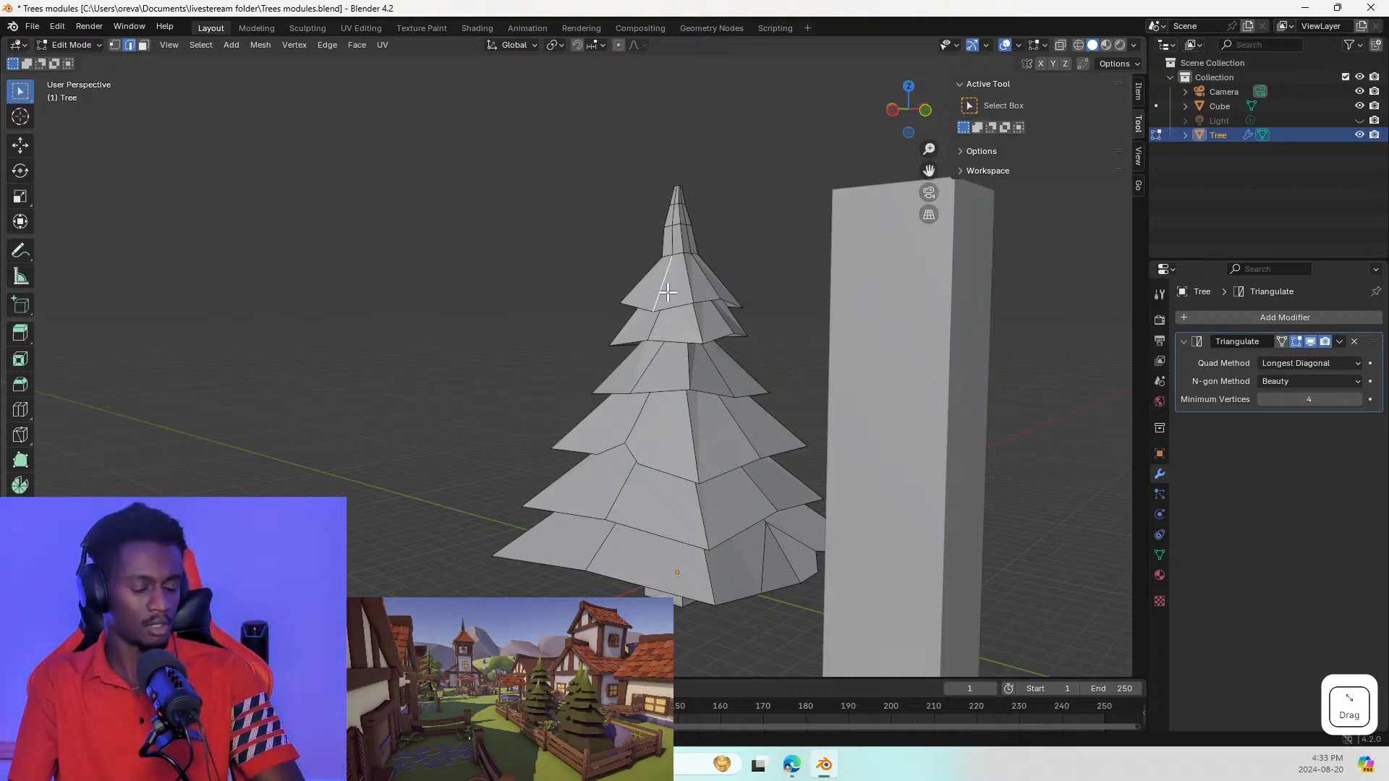
key("s")
key("Escape")
key("F1")
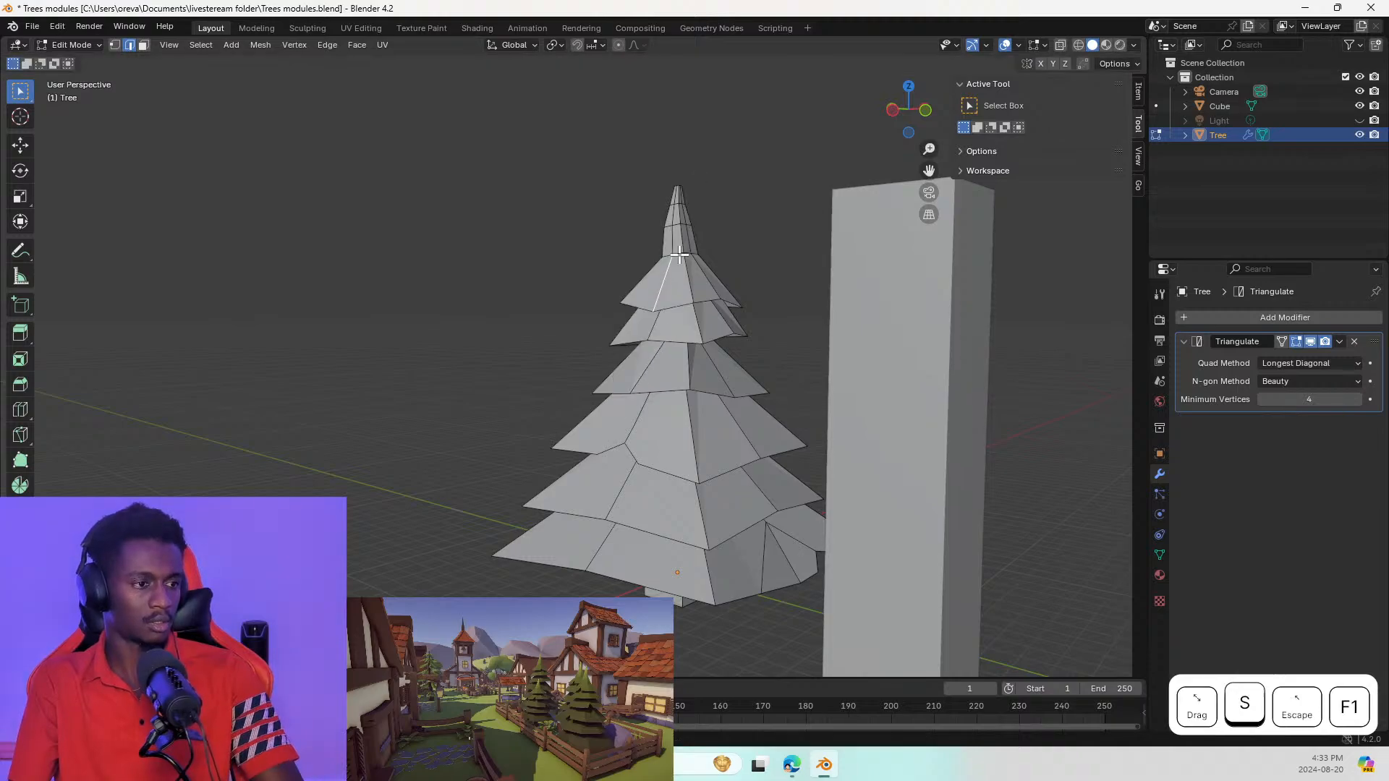
Step: Subdivide the central slanted edge of the uppermost branch tier together with the two bottom rim edges meeting it
left_click(658, 307)
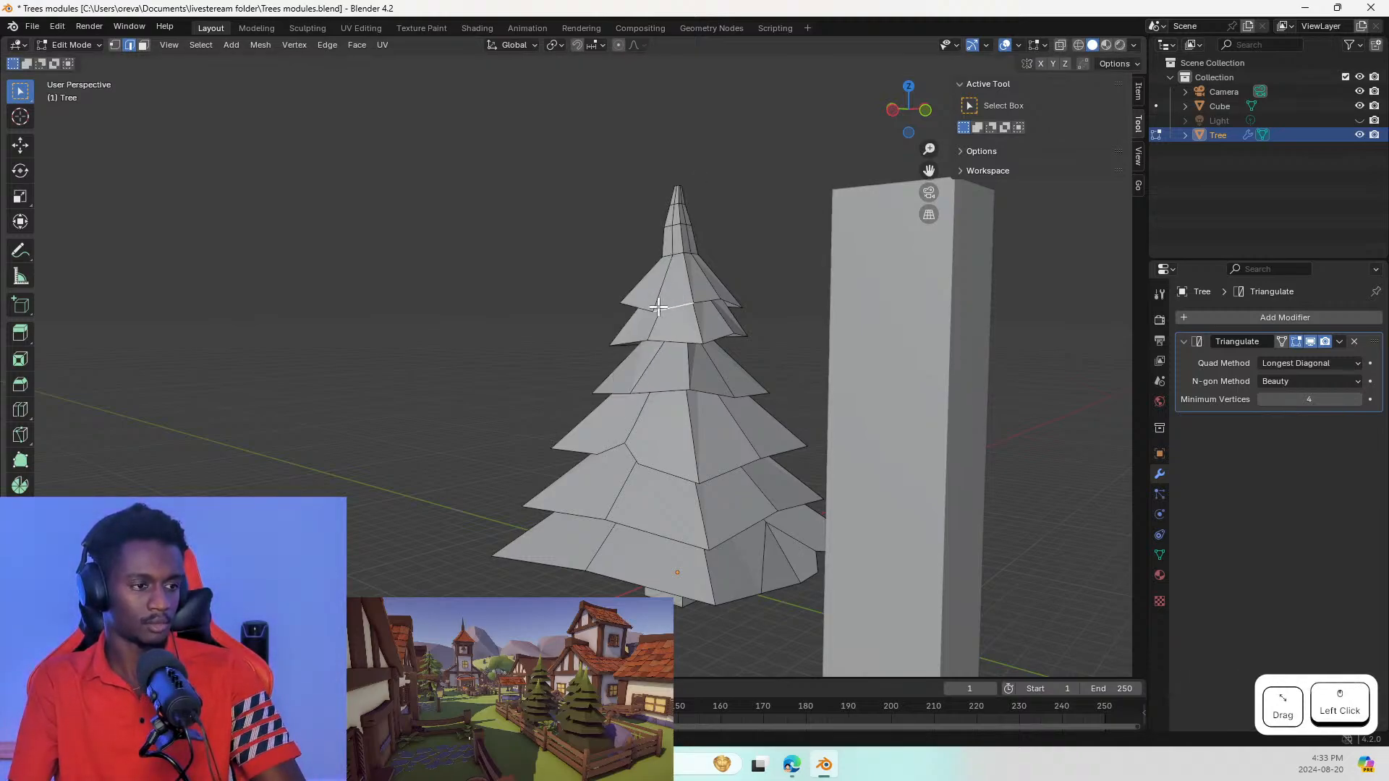
left_click(659, 290, "shift")
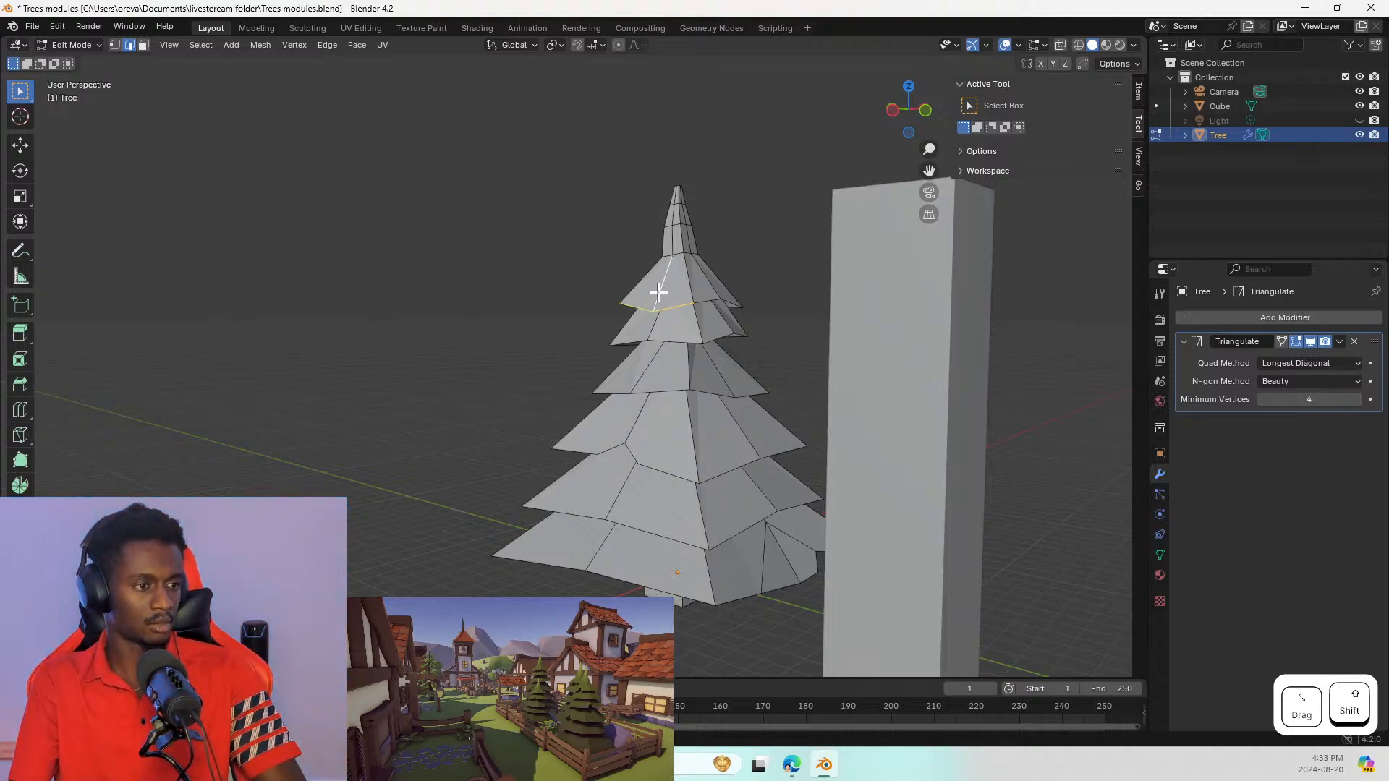
right_click(657, 294)
left_click(659, 293)
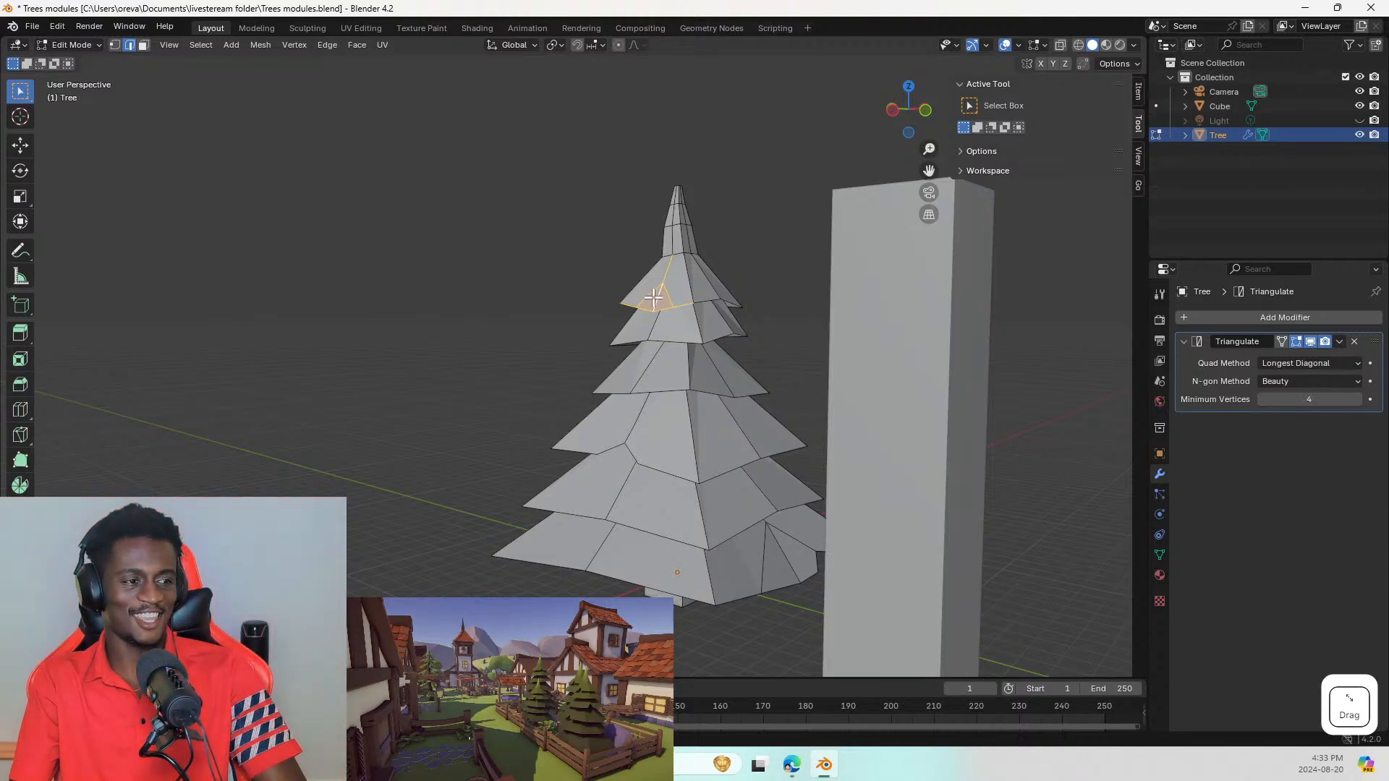
Step: Try rotating the small rim edge beside the centre of the uppermost branch tier, and undo the rotation
middle_click_drag(664, 309, 709, 429, "shift")
scroll(772, 350, "up", 5)
left_click(669, 363)
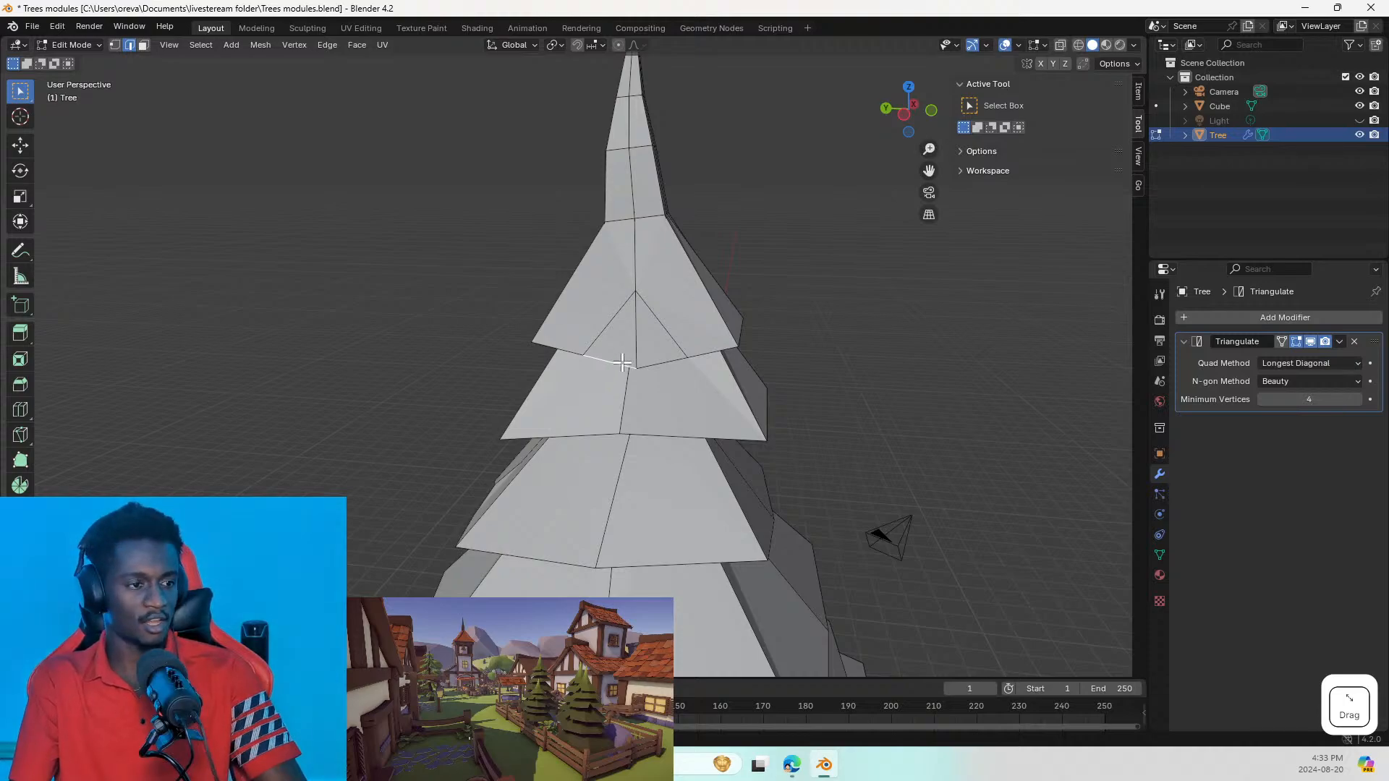
left_click(675, 359)
key("r")
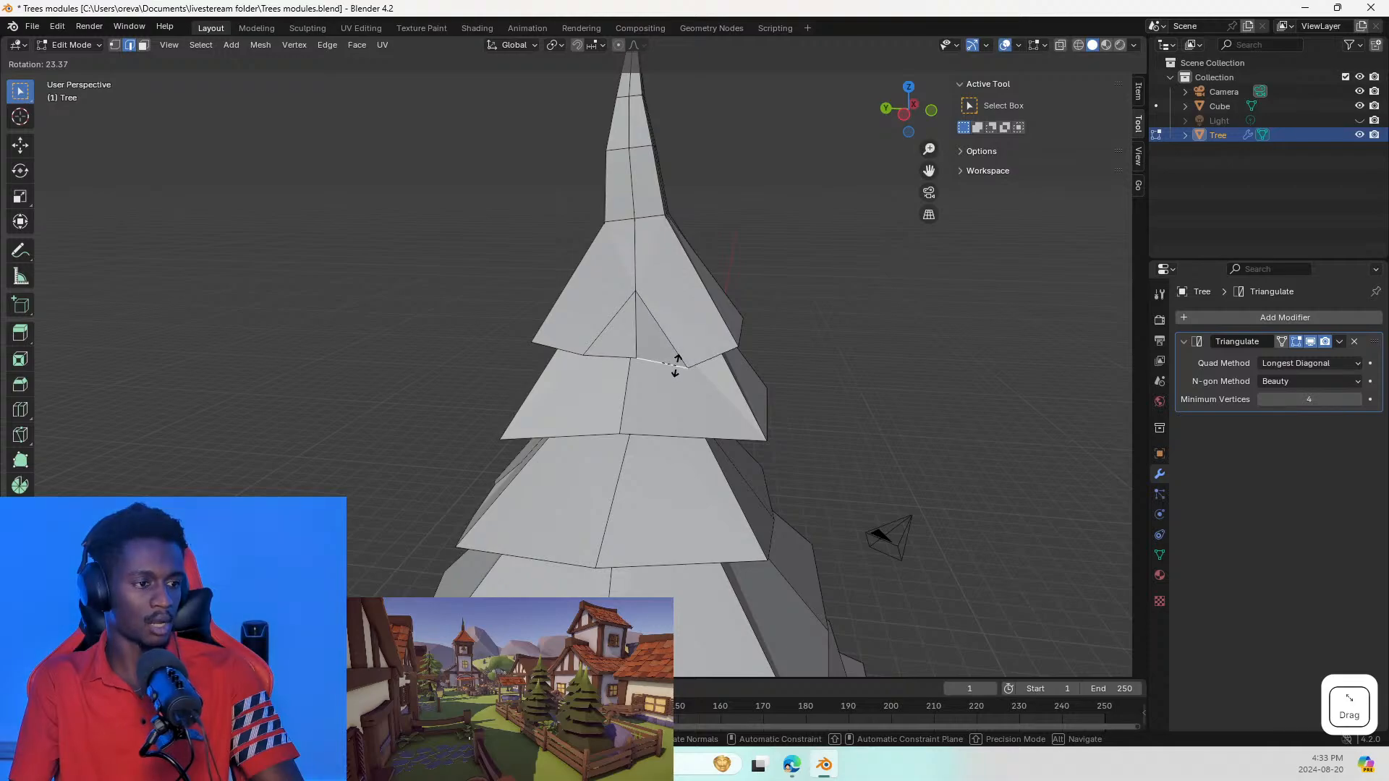
left_click(676, 364)
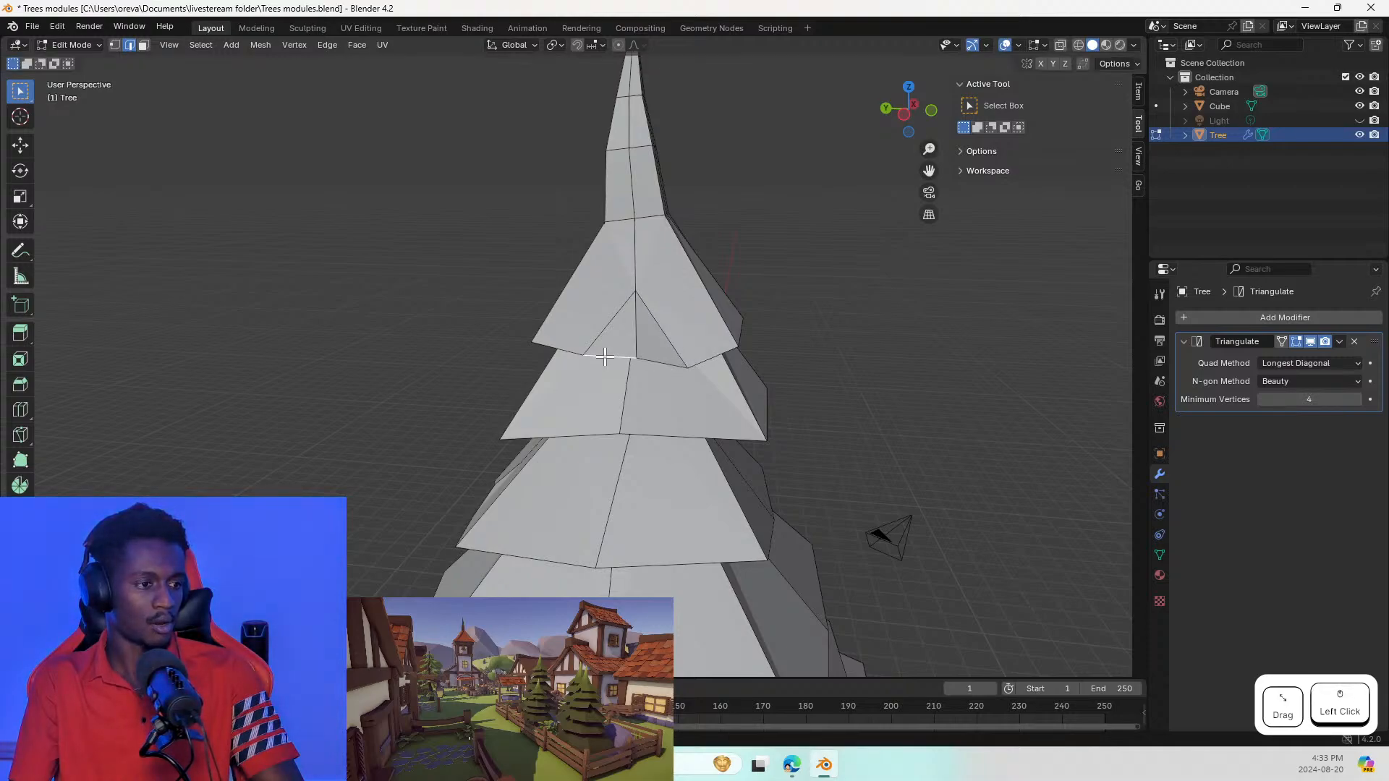
key("ctrl+z")
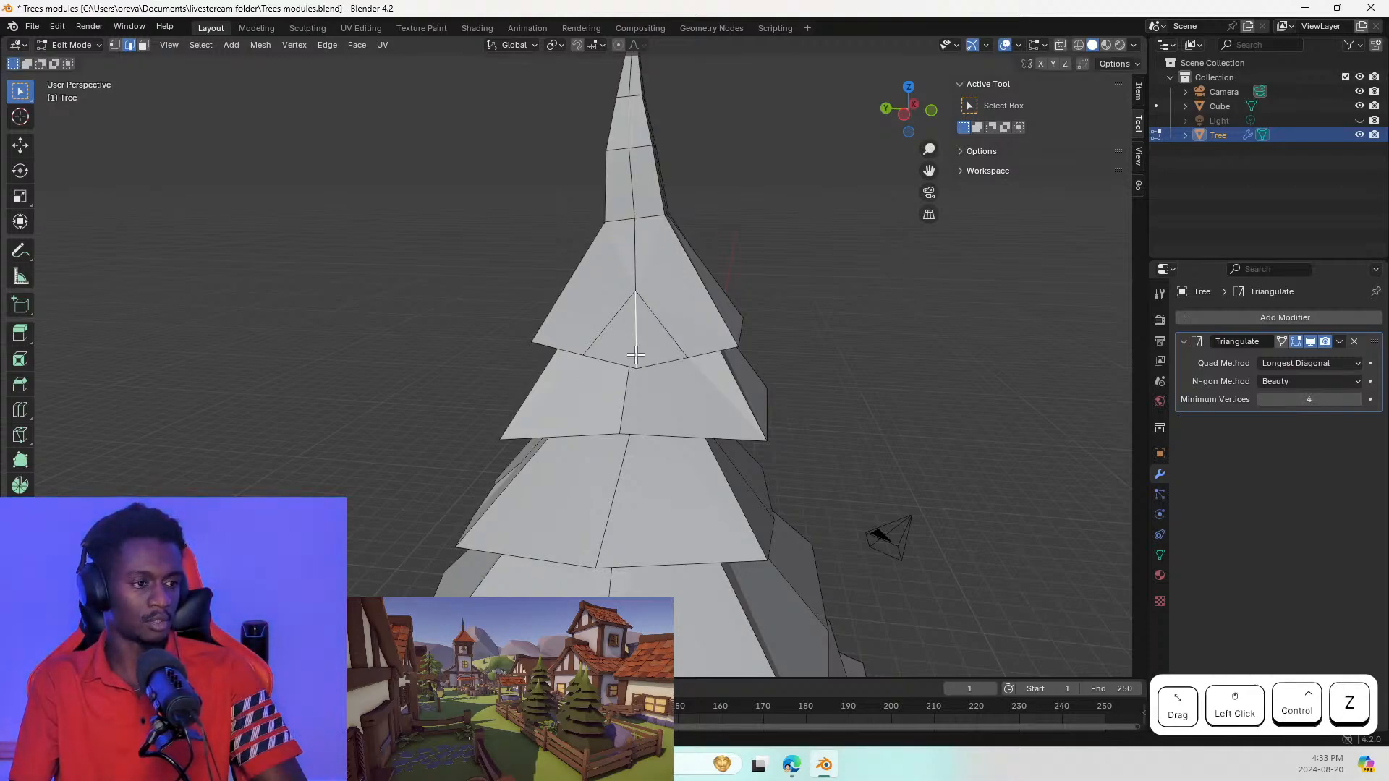
Step: Scale down the short central edge inside the uppermost tier's triangle to form a shallow notch in the rim
key("s")
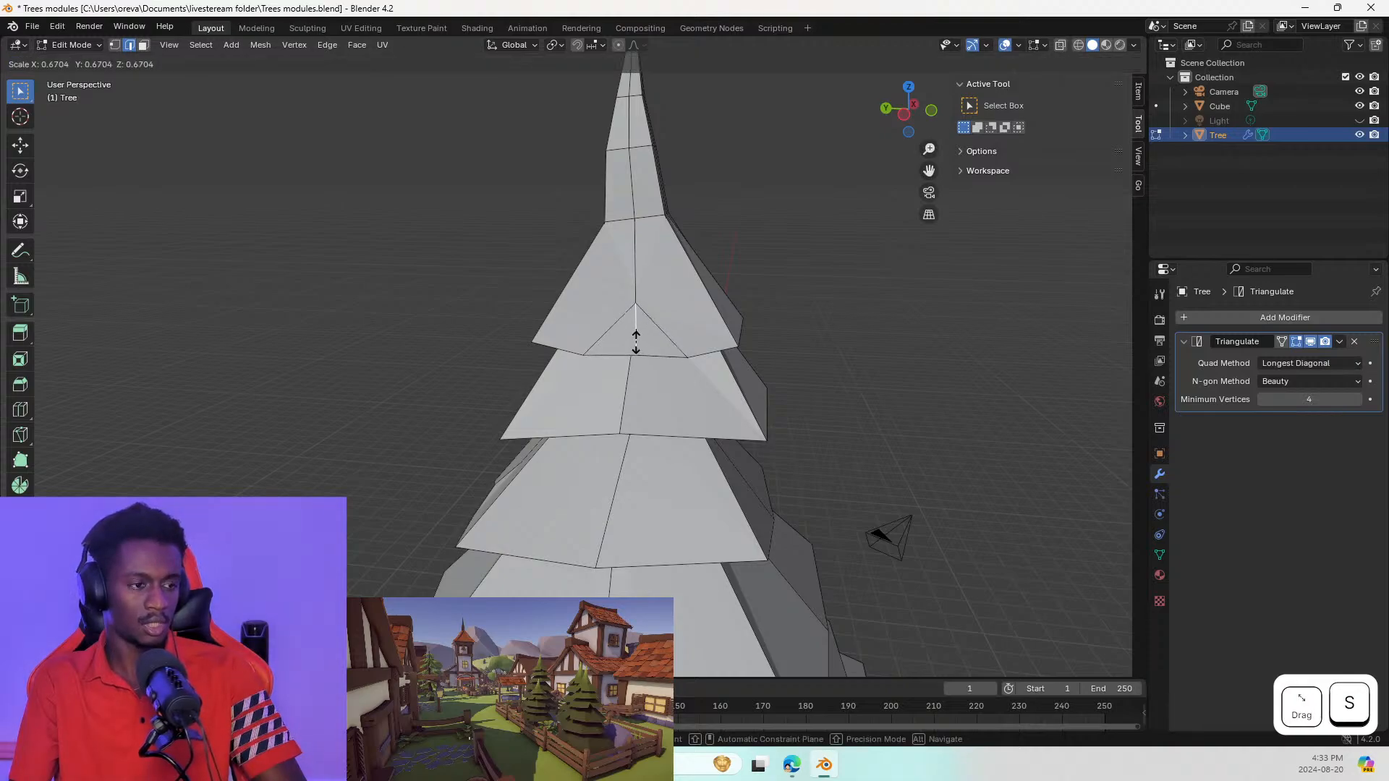
left_click(636, 329)
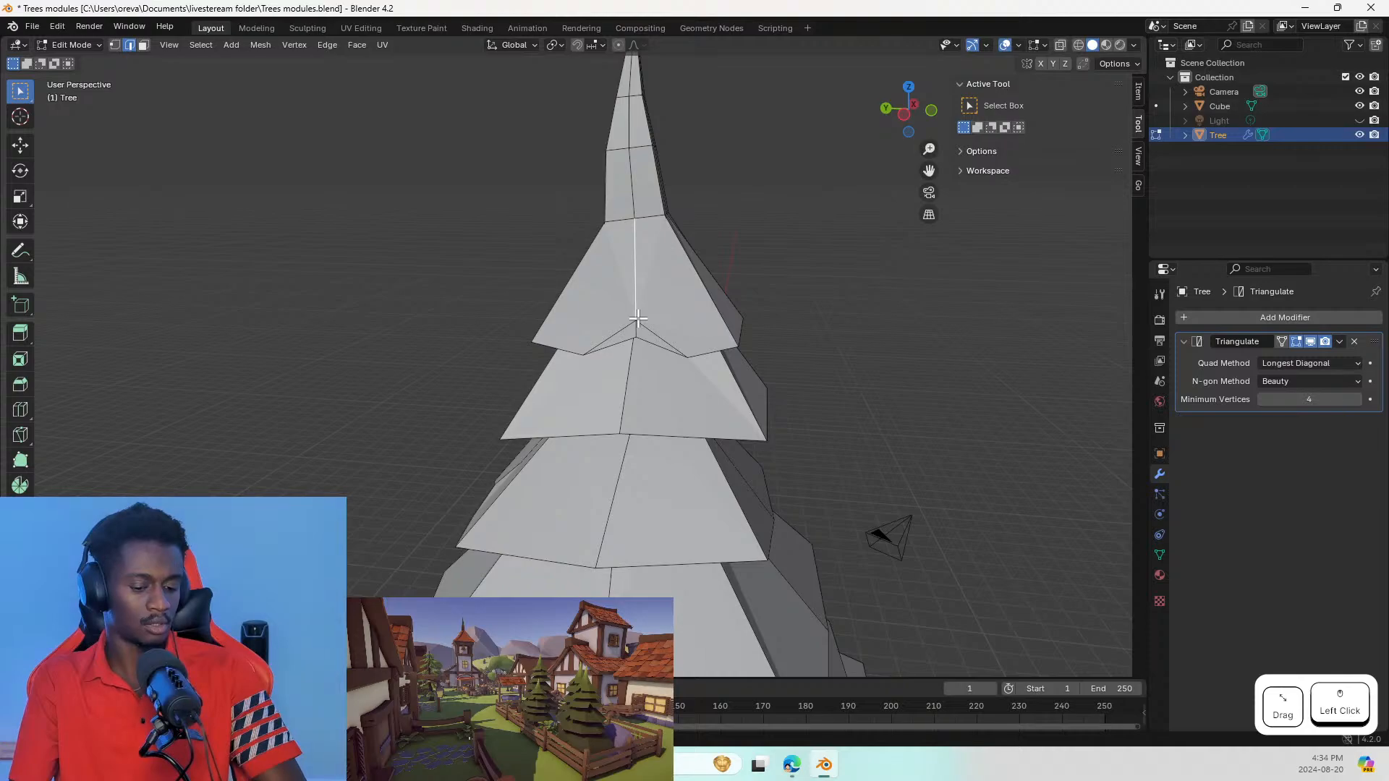
key("s")
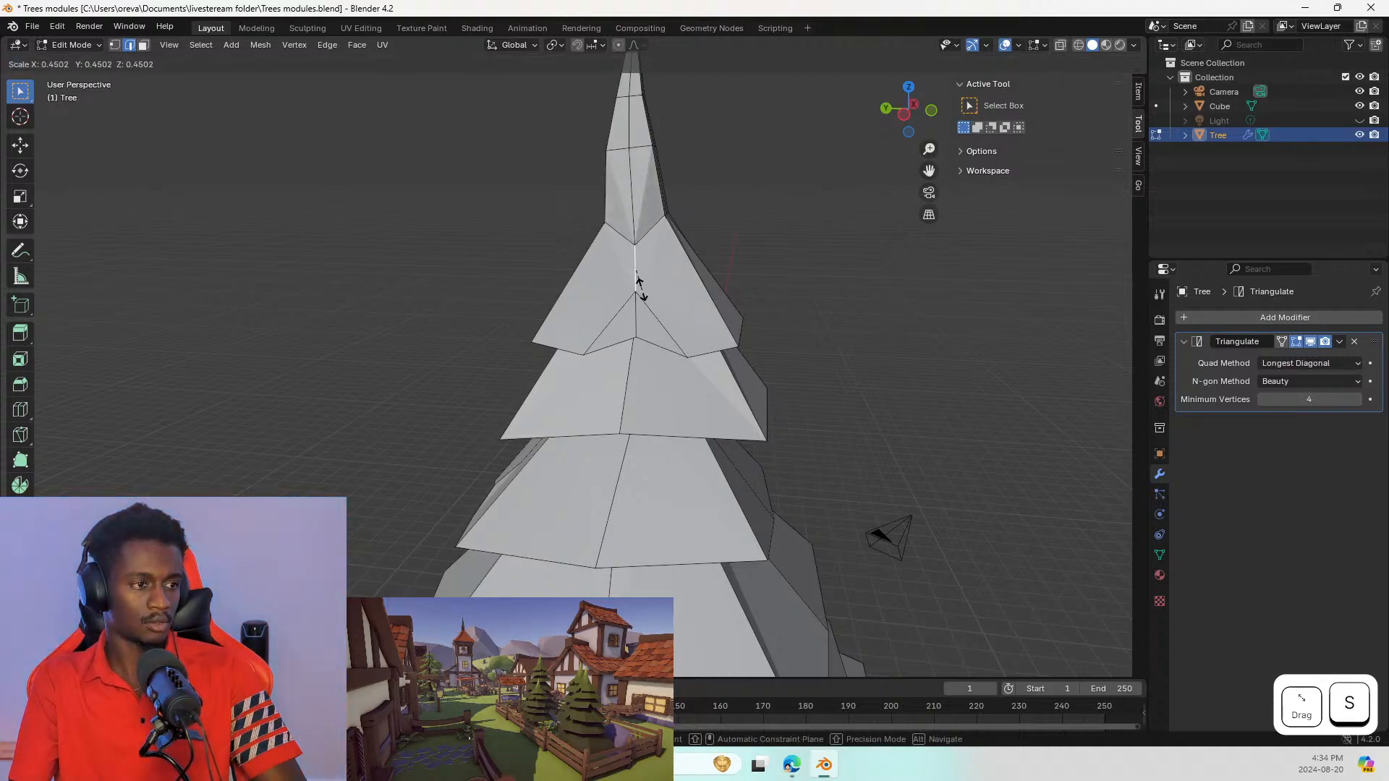
key("ctrl+z")
key("Escape")
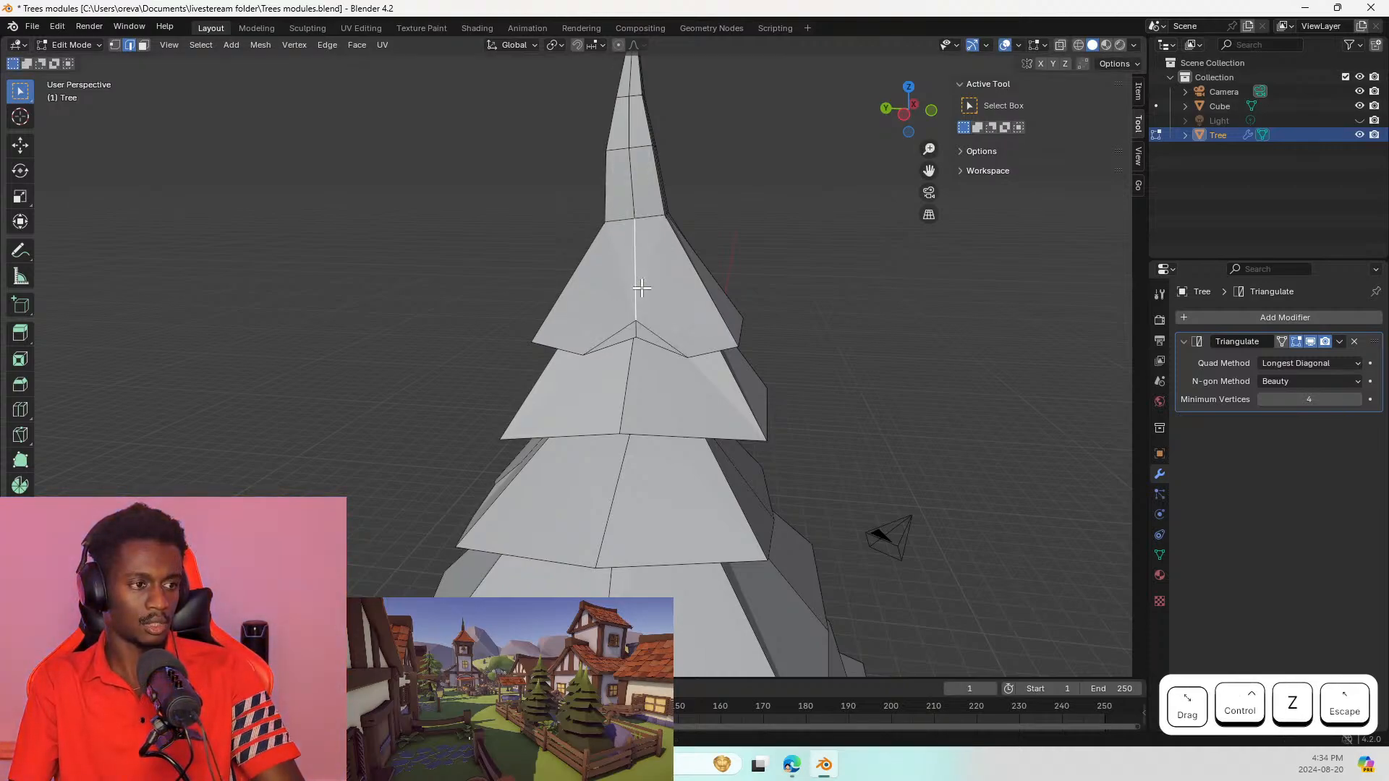
Step: Scale down the two small rim edges on either side of the uppermost tier's notch, one after the other
left_click(634, 325)
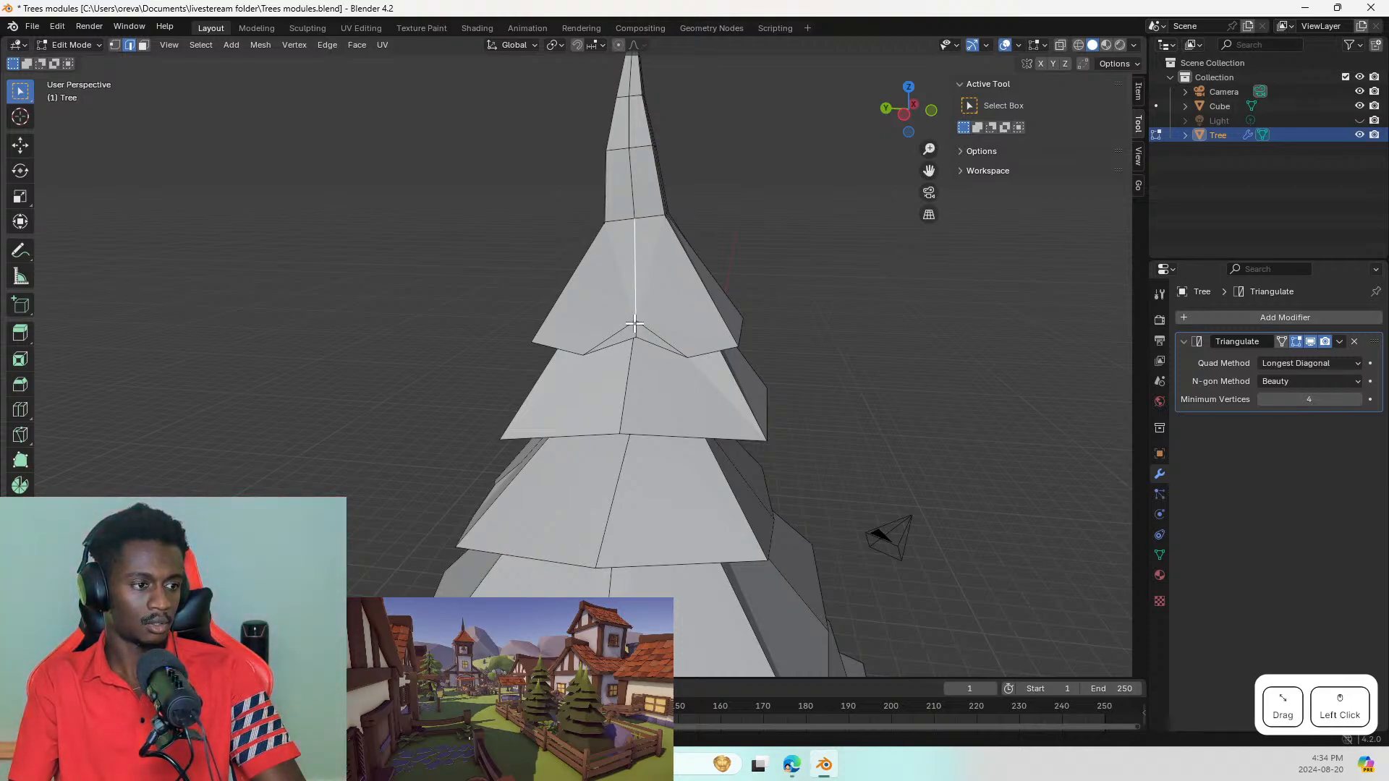
key("s")
left_click(659, 367)
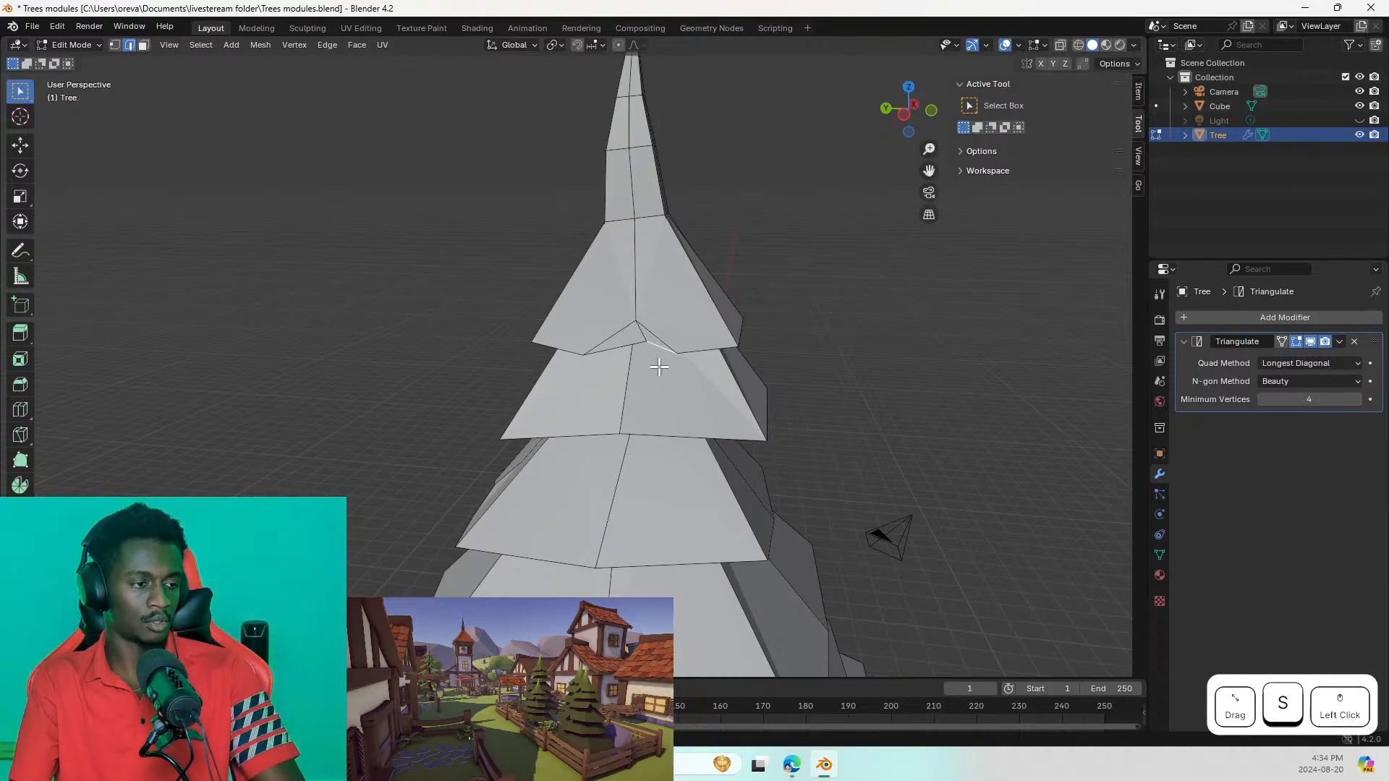
left_click(615, 349)
key("s")
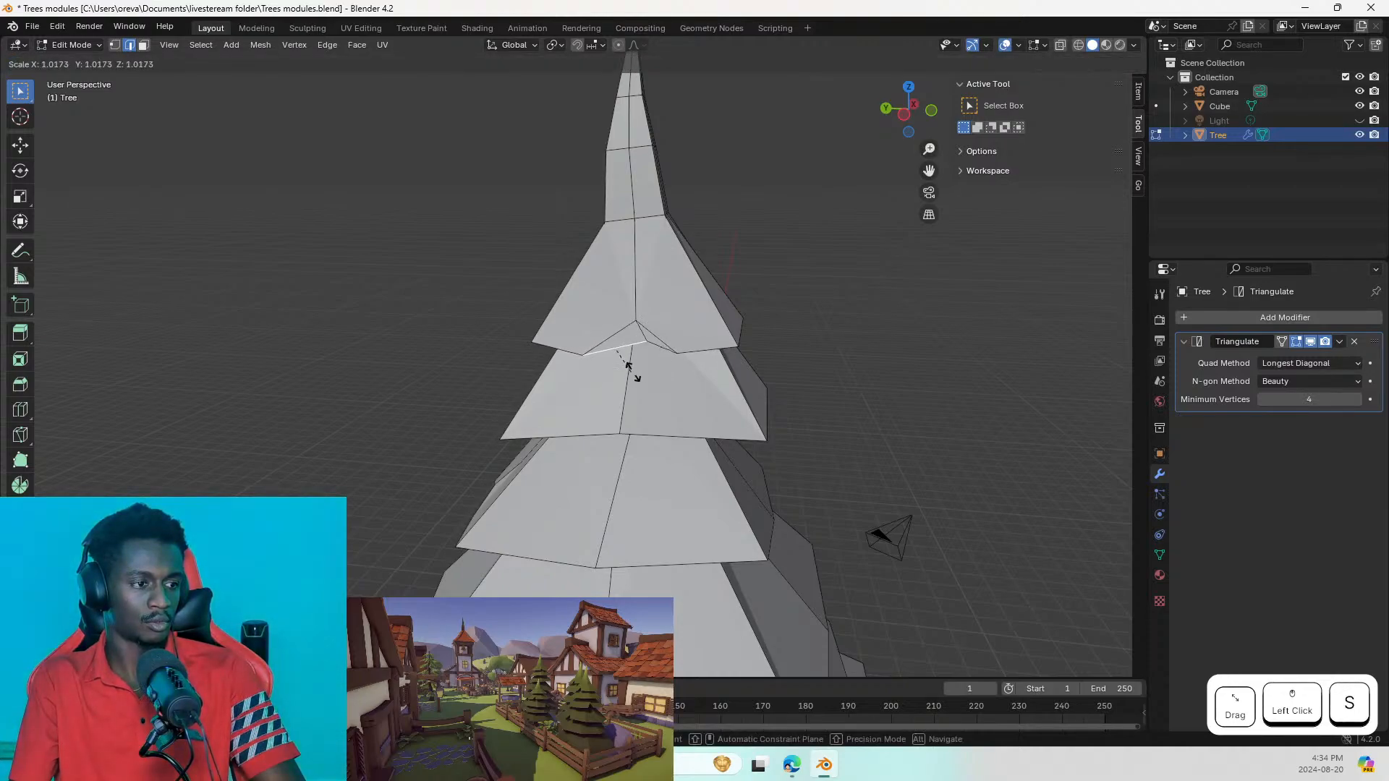
key("Escape")
key("s")
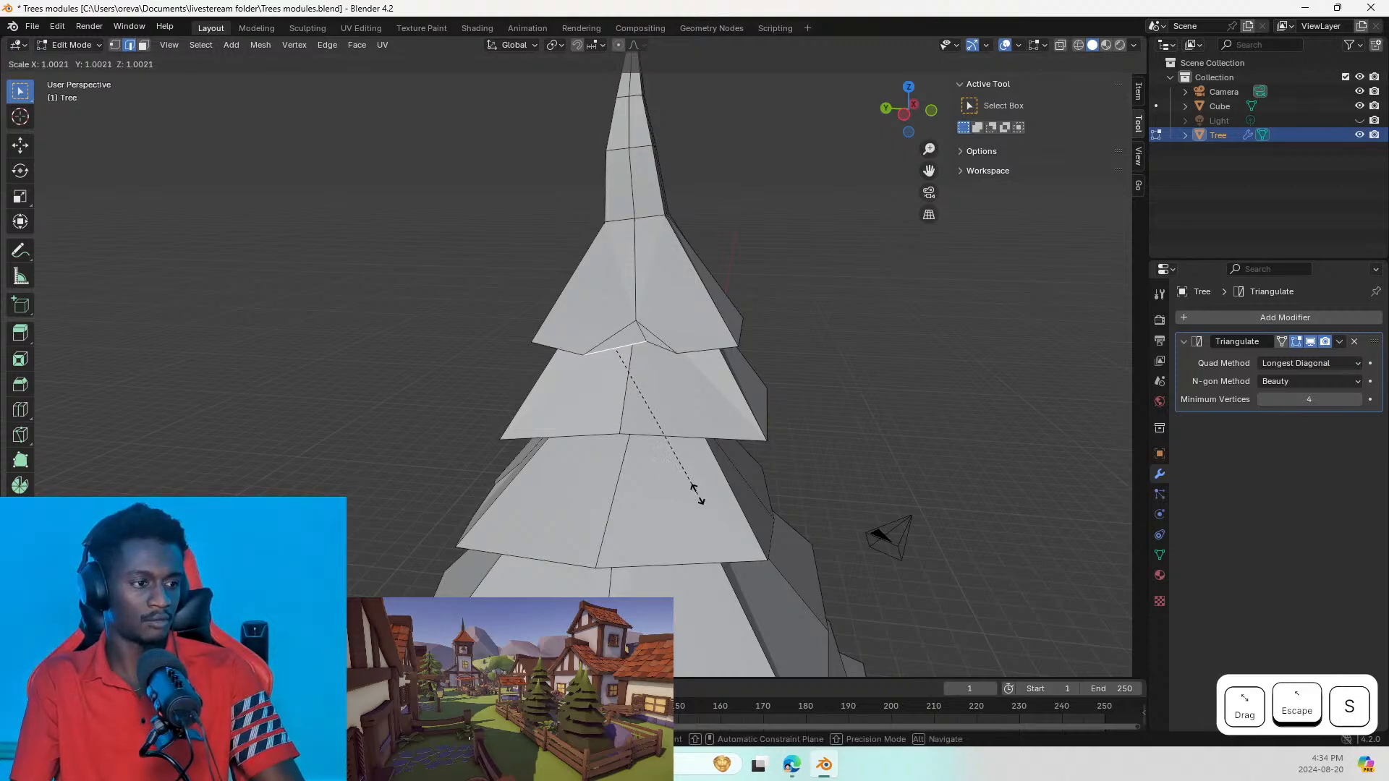
left_click(662, 439)
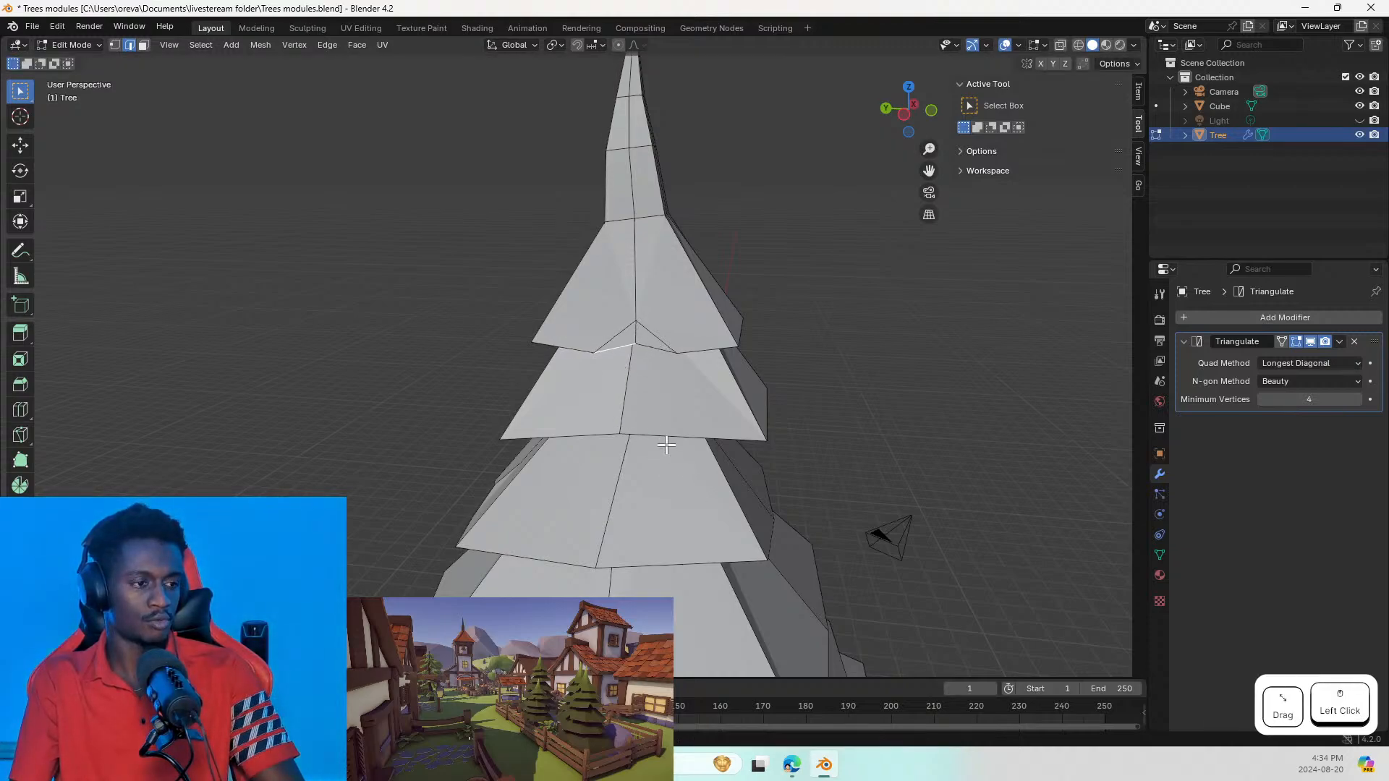
Step: Undo the scaling of the rim edges and the central edge on the uppermost branch tier
middle_click_drag(635, 305, 641, 379)
key("ctrl+z")
key("ctrl+z")
key("ctrl+z")
key("ctrl+z")
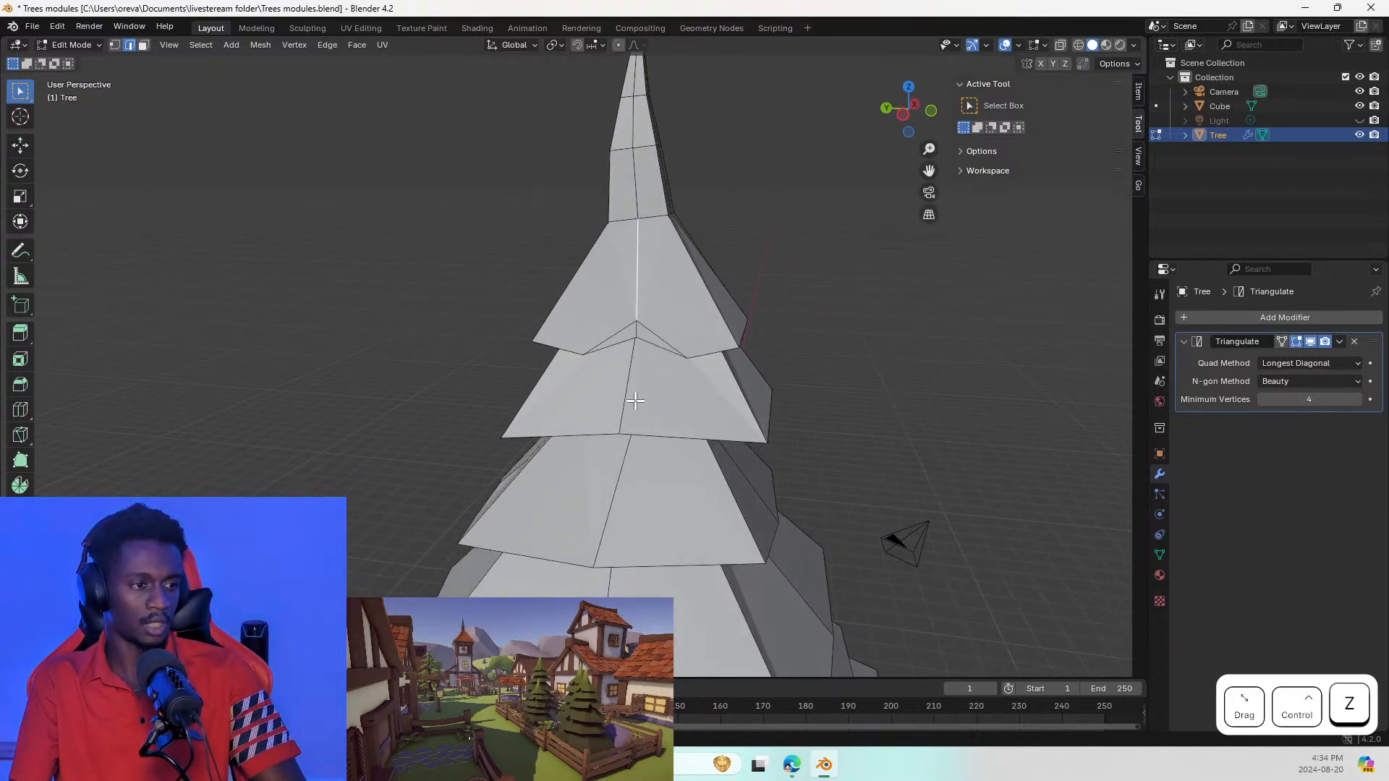
key("ctrl+z")
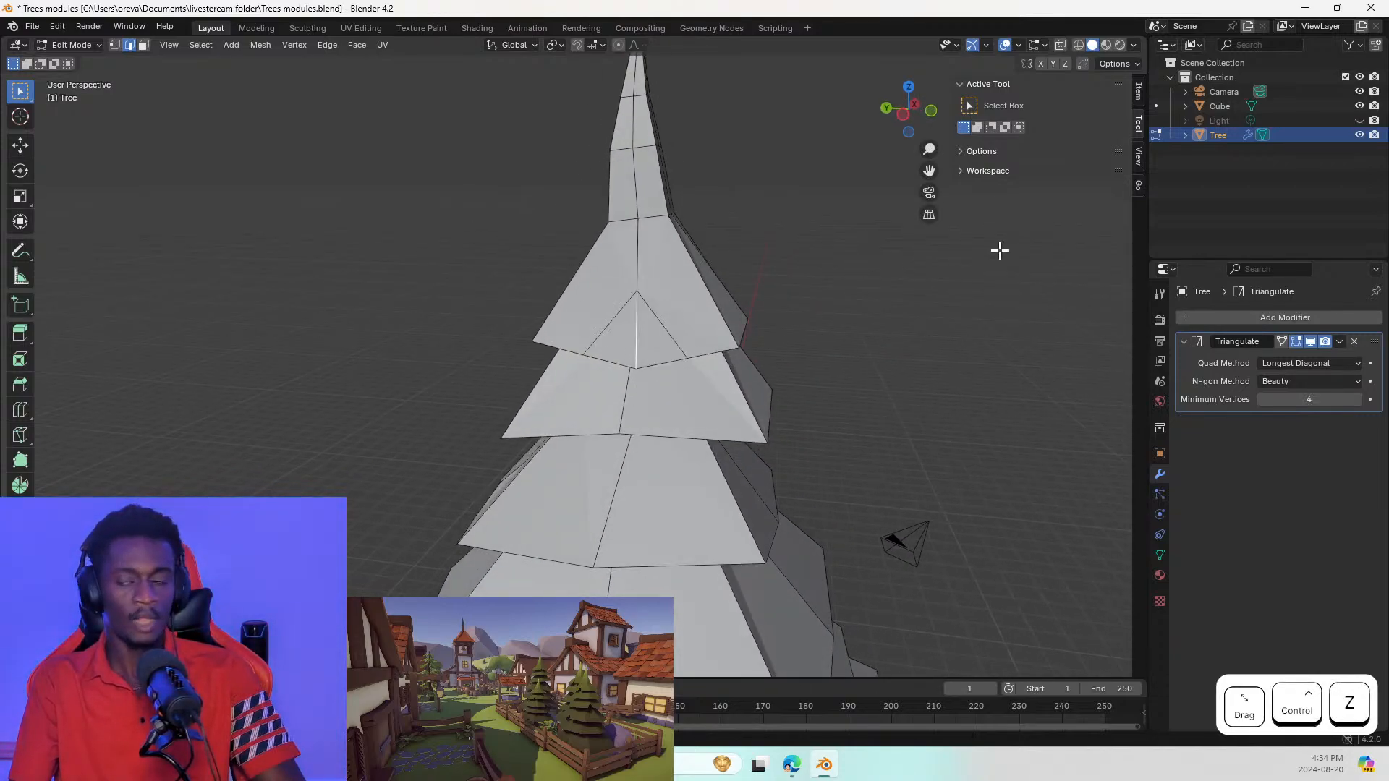
left_click(611, 334)
left_click(618, 359)
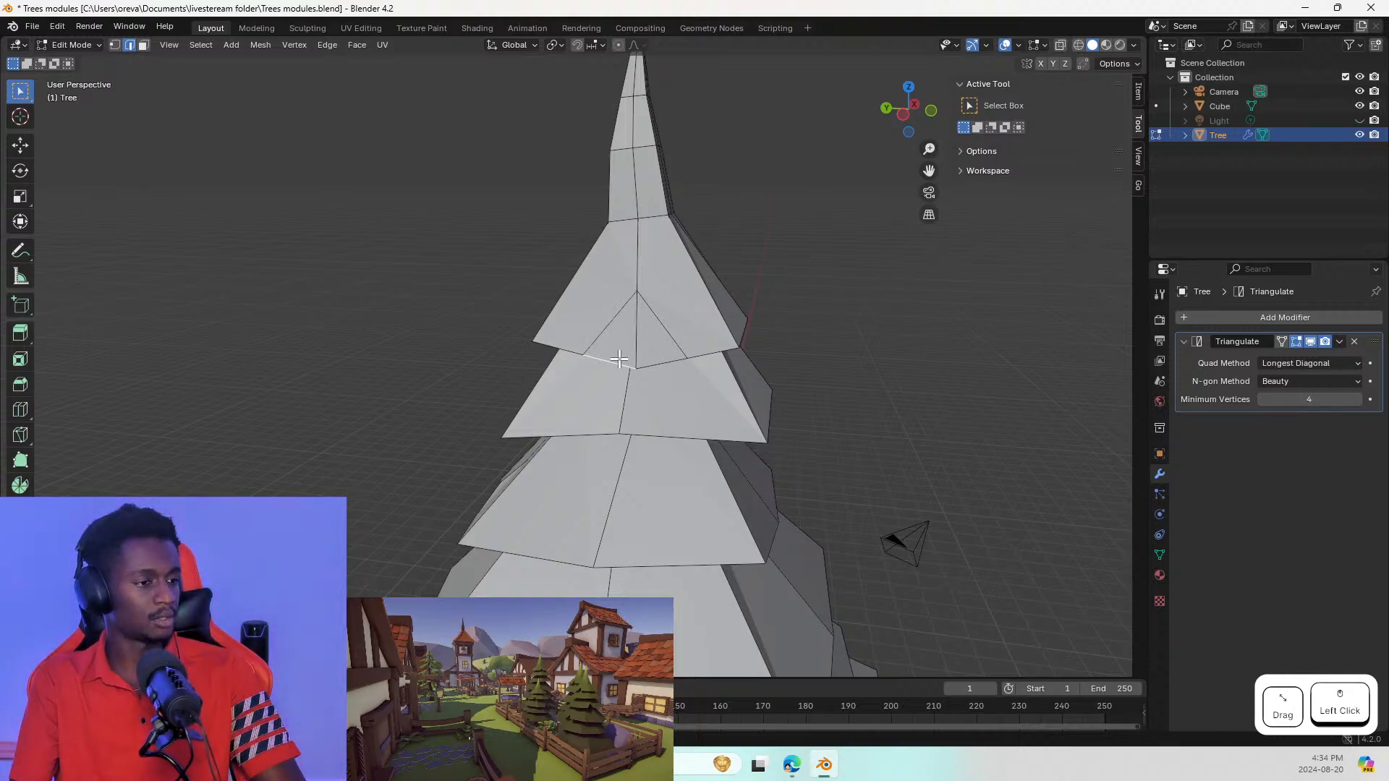
left_click(653, 370)
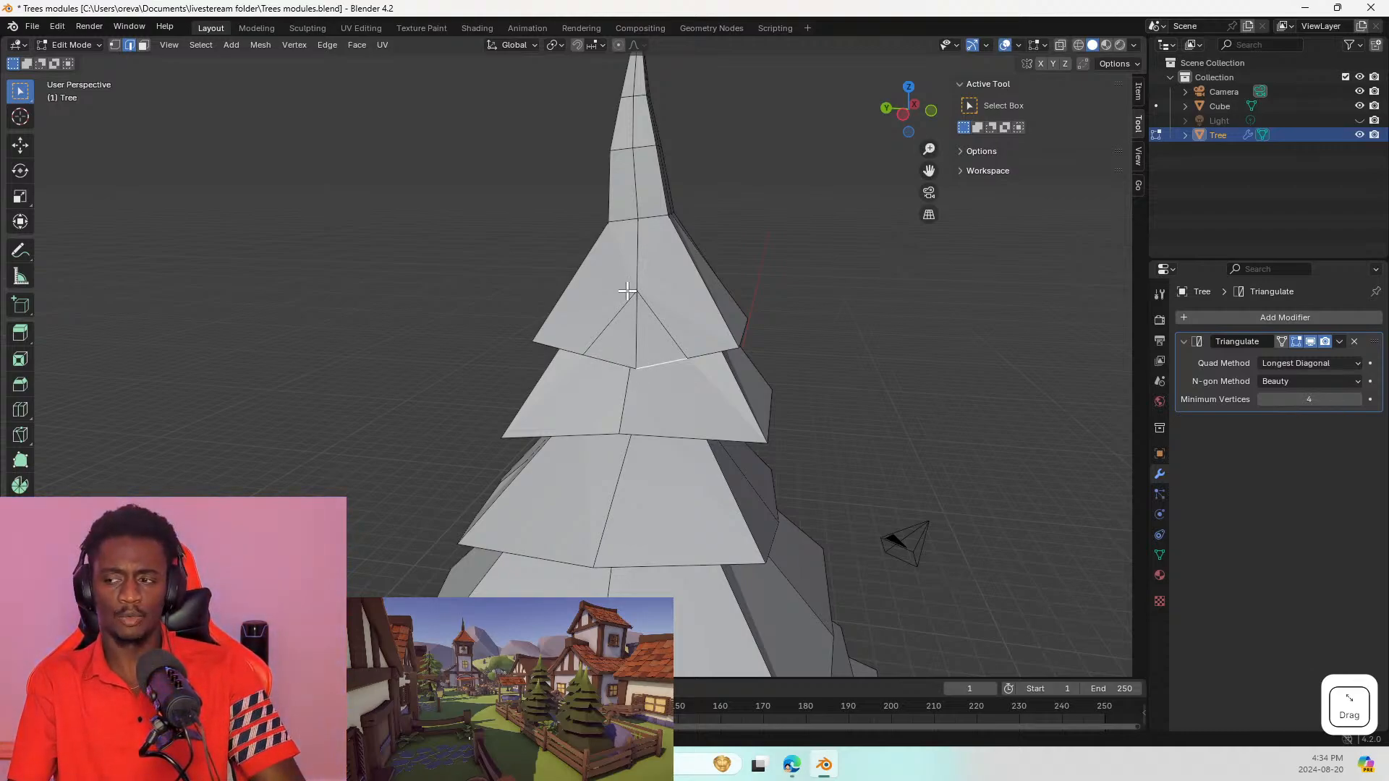
left_click(618, 354)
key("s")
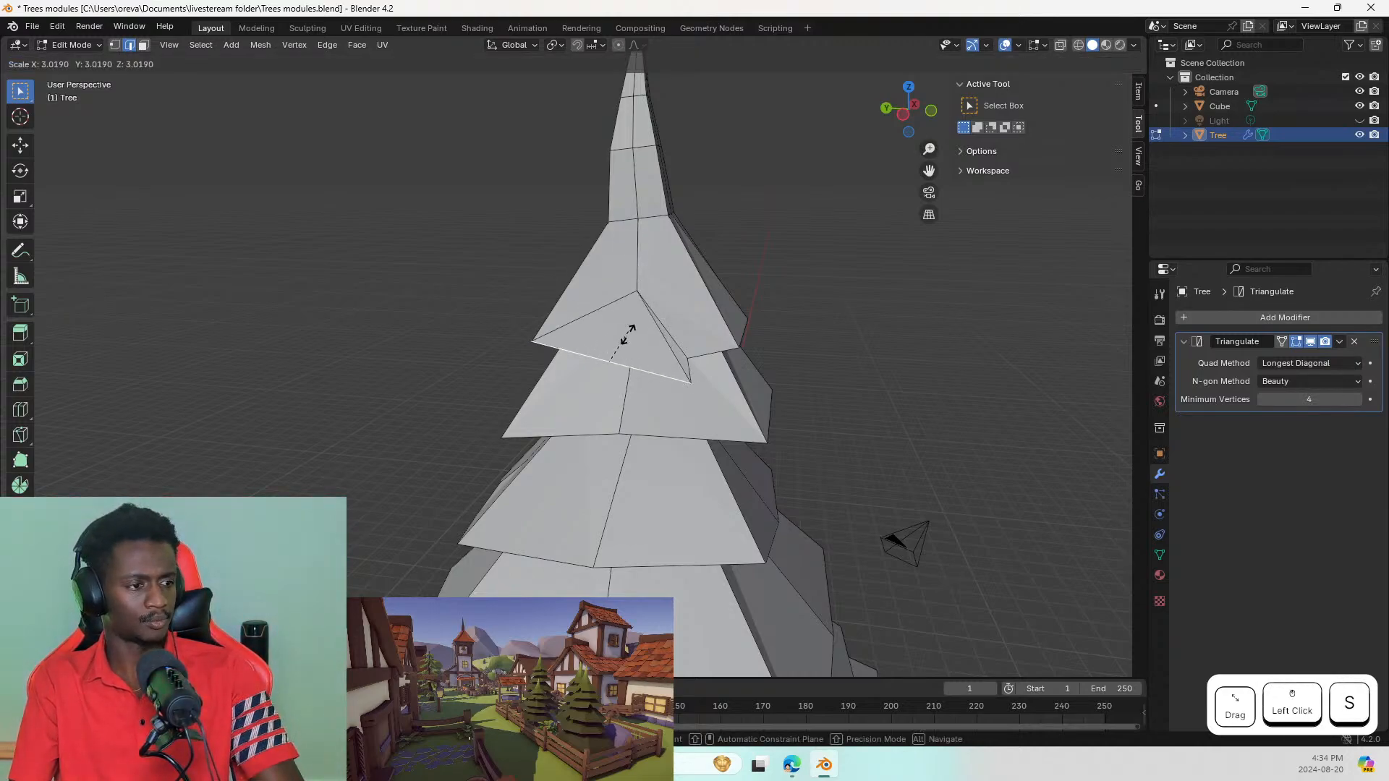
key("Escape")
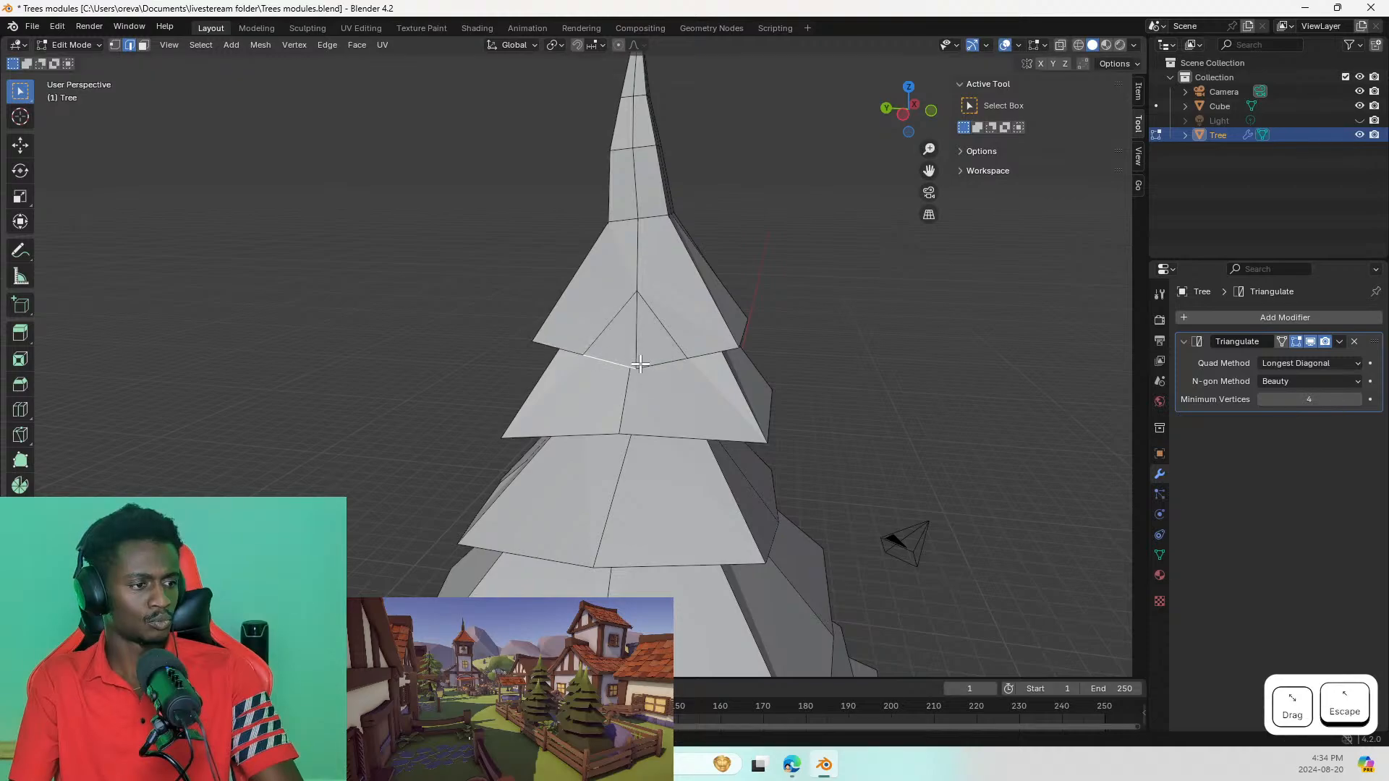
Step: Try shrinking the uppermost tier's short central edge again and moving the edge above it, and undo the changes
left_click(638, 354)
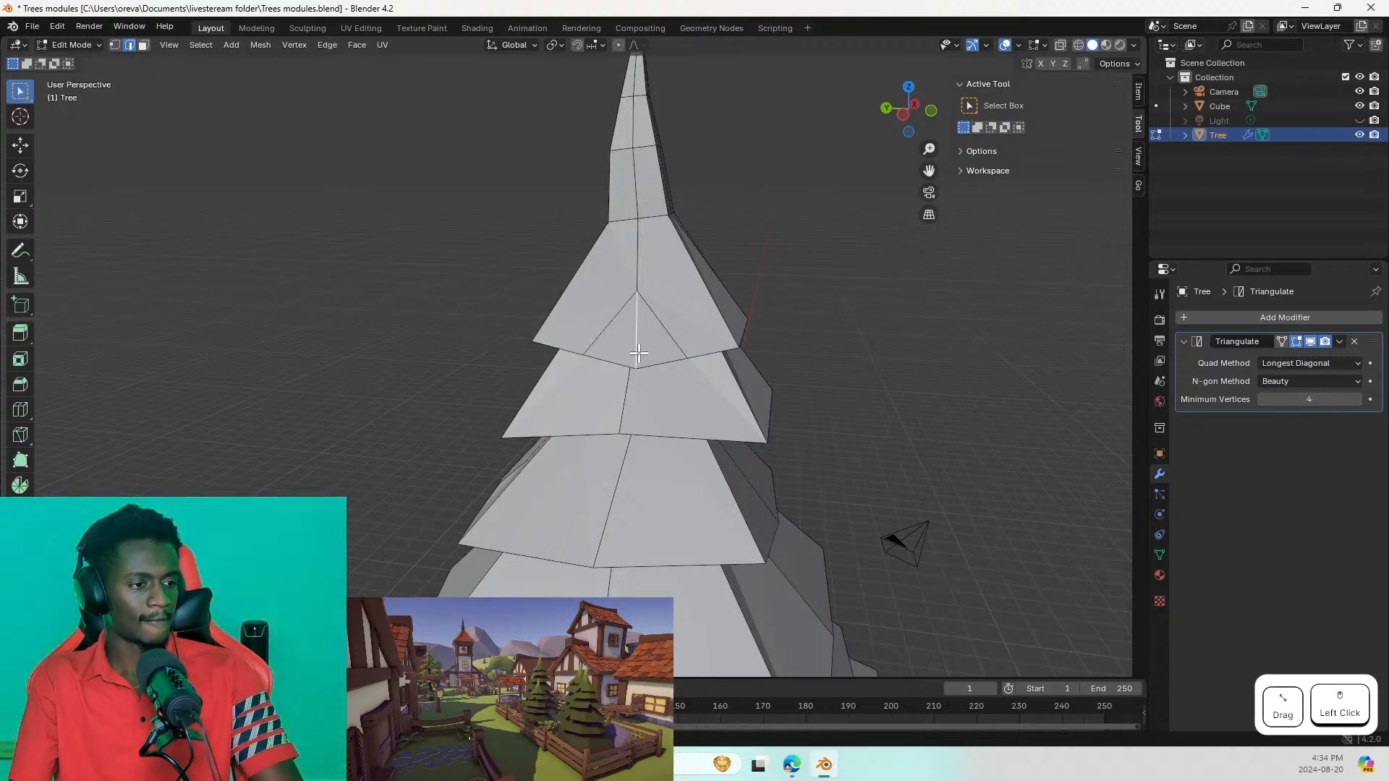
key("s")
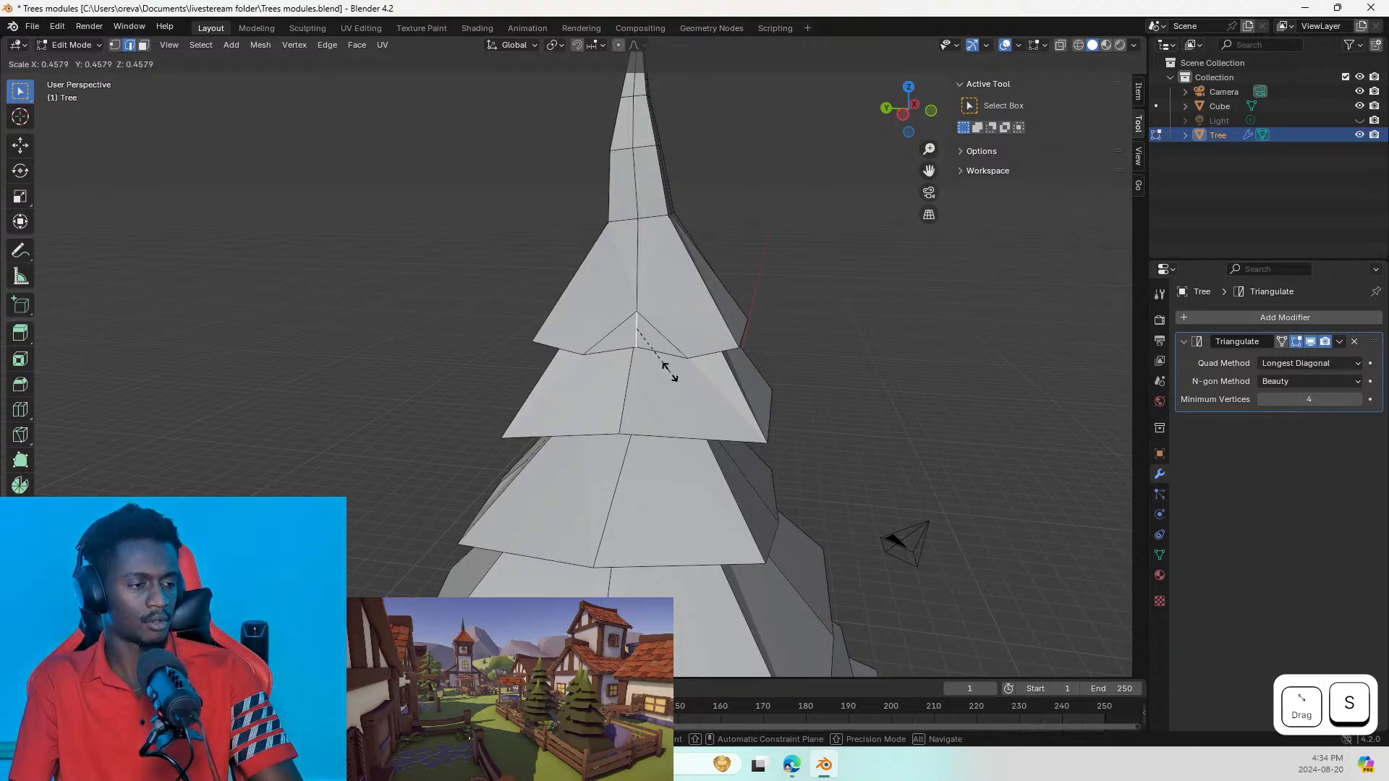
left_click(658, 357)
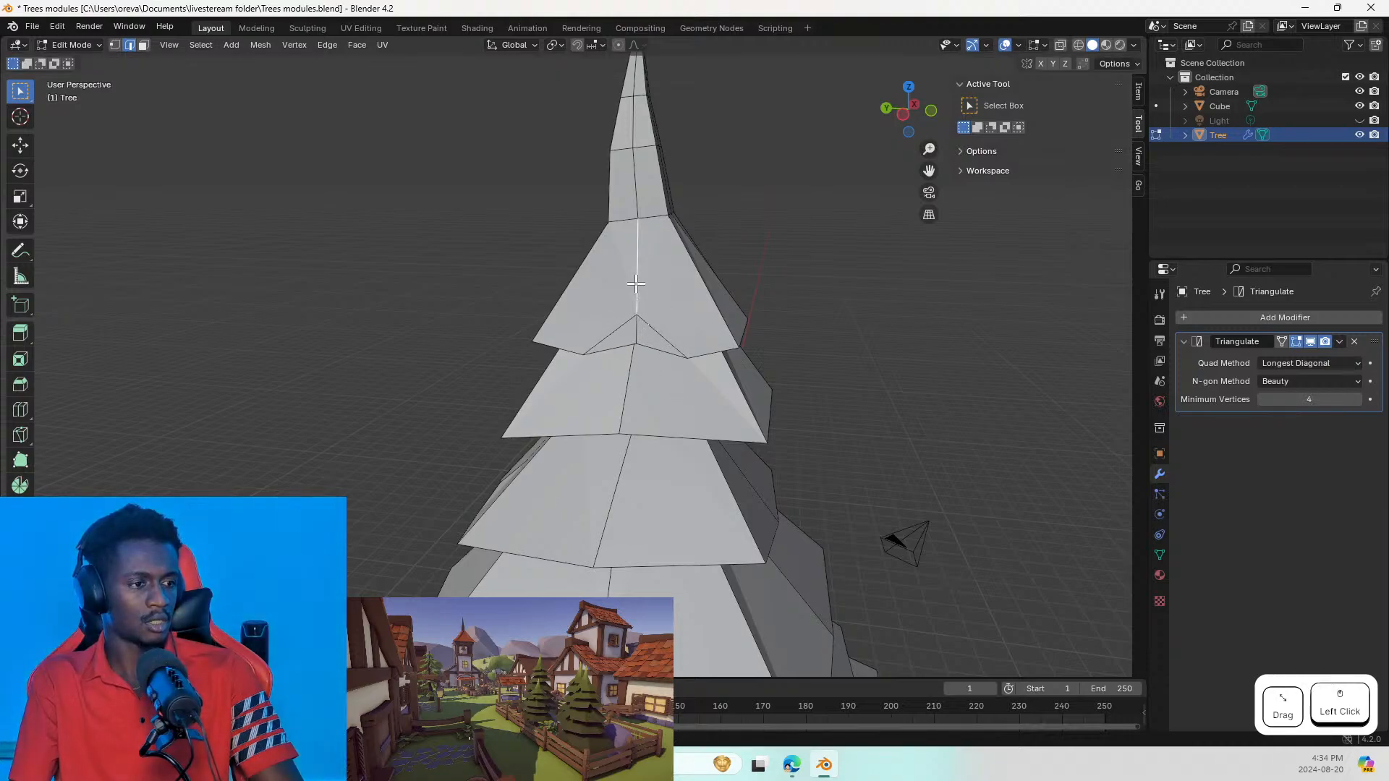
key("g")
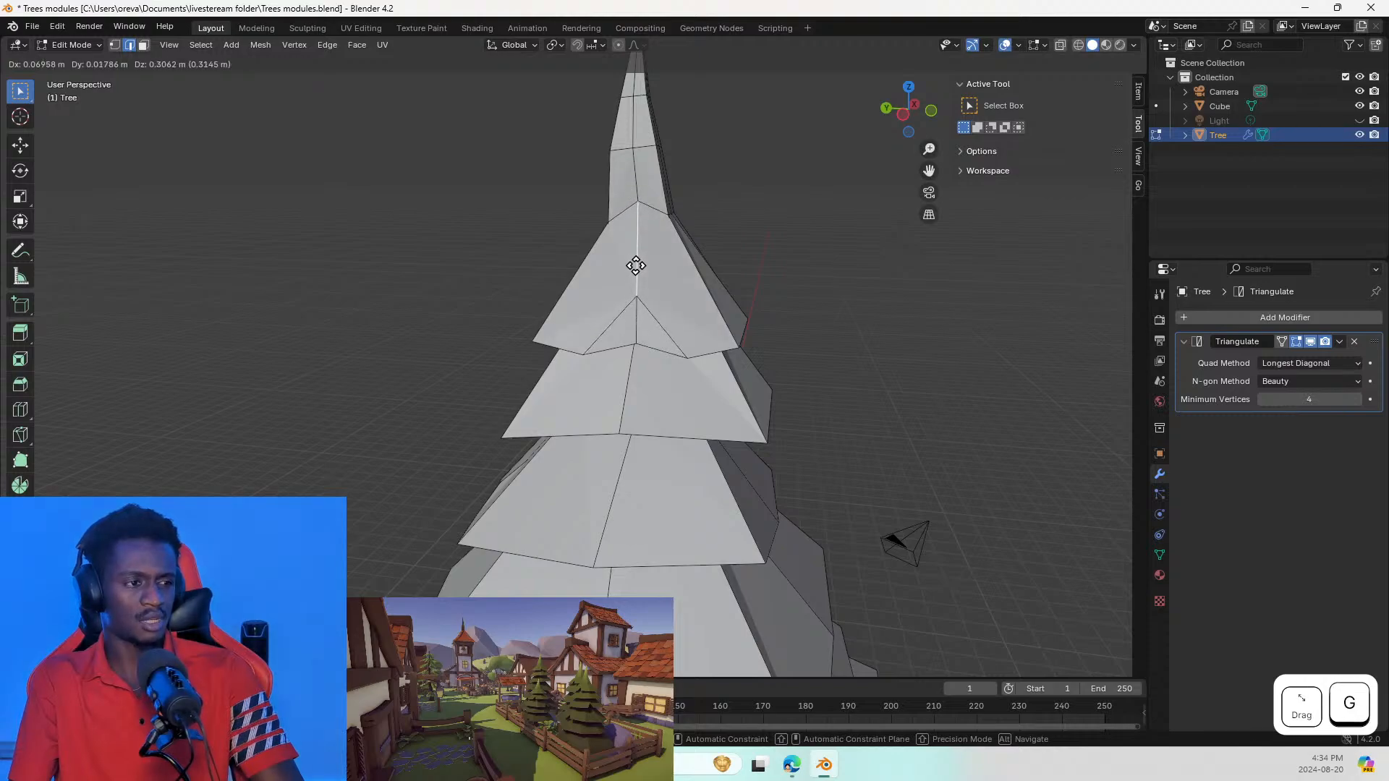
key("Escape")
key("ctrl+z")
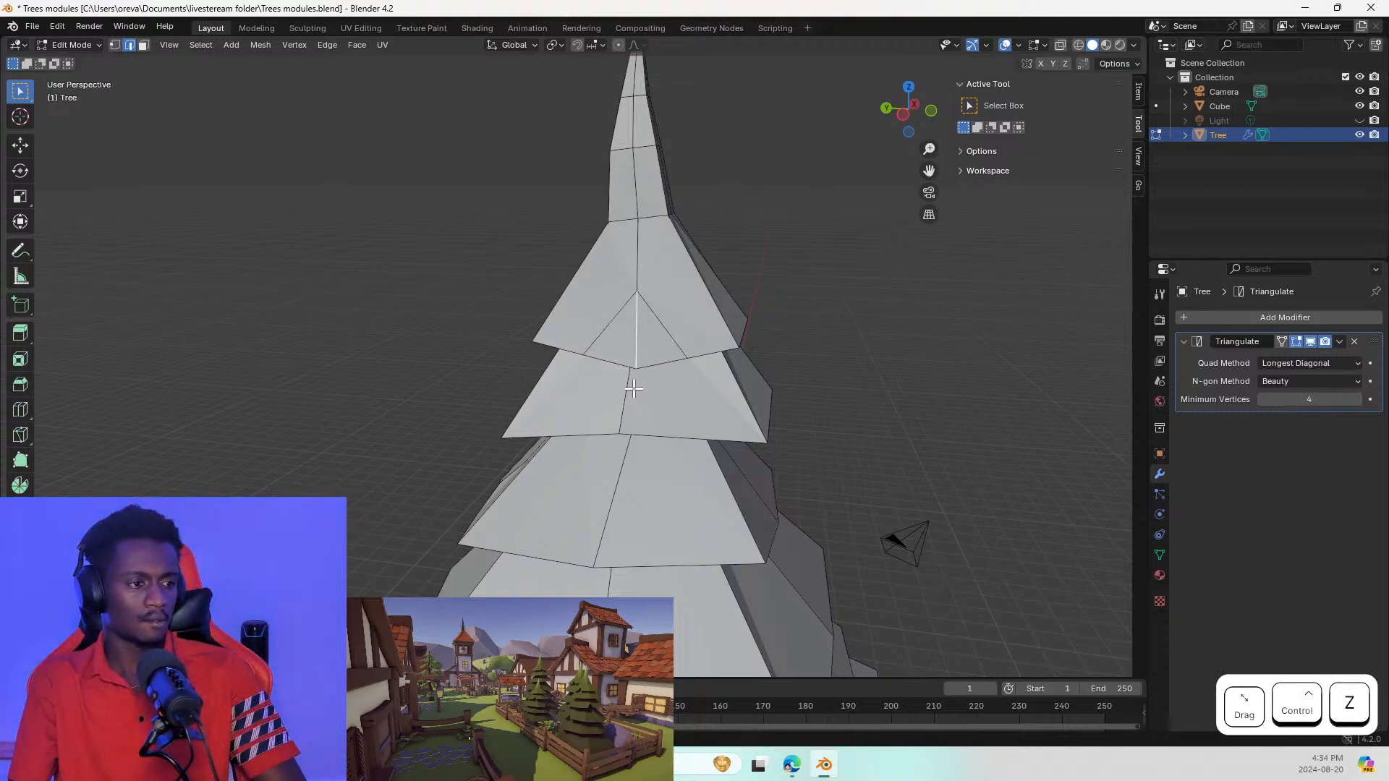
left_click(611, 360)
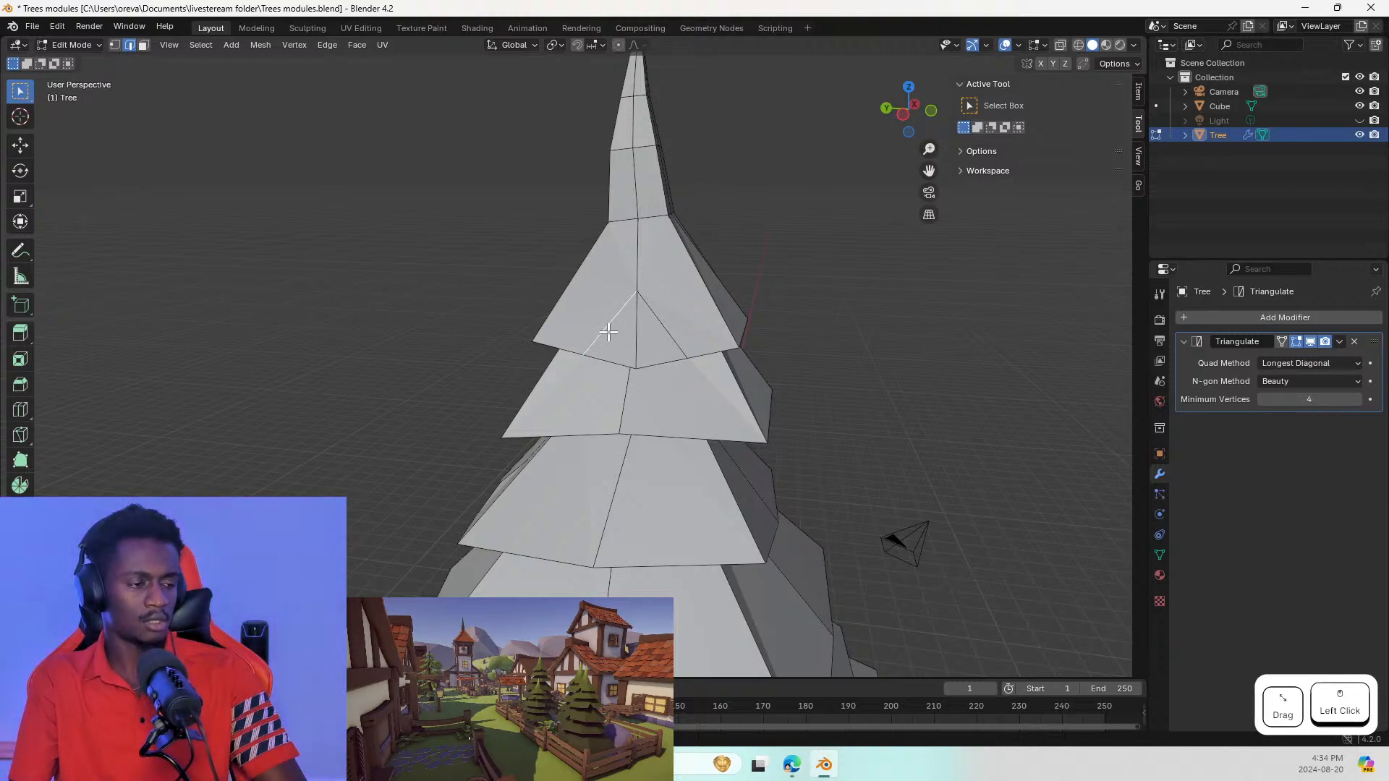
left_click(611, 363)
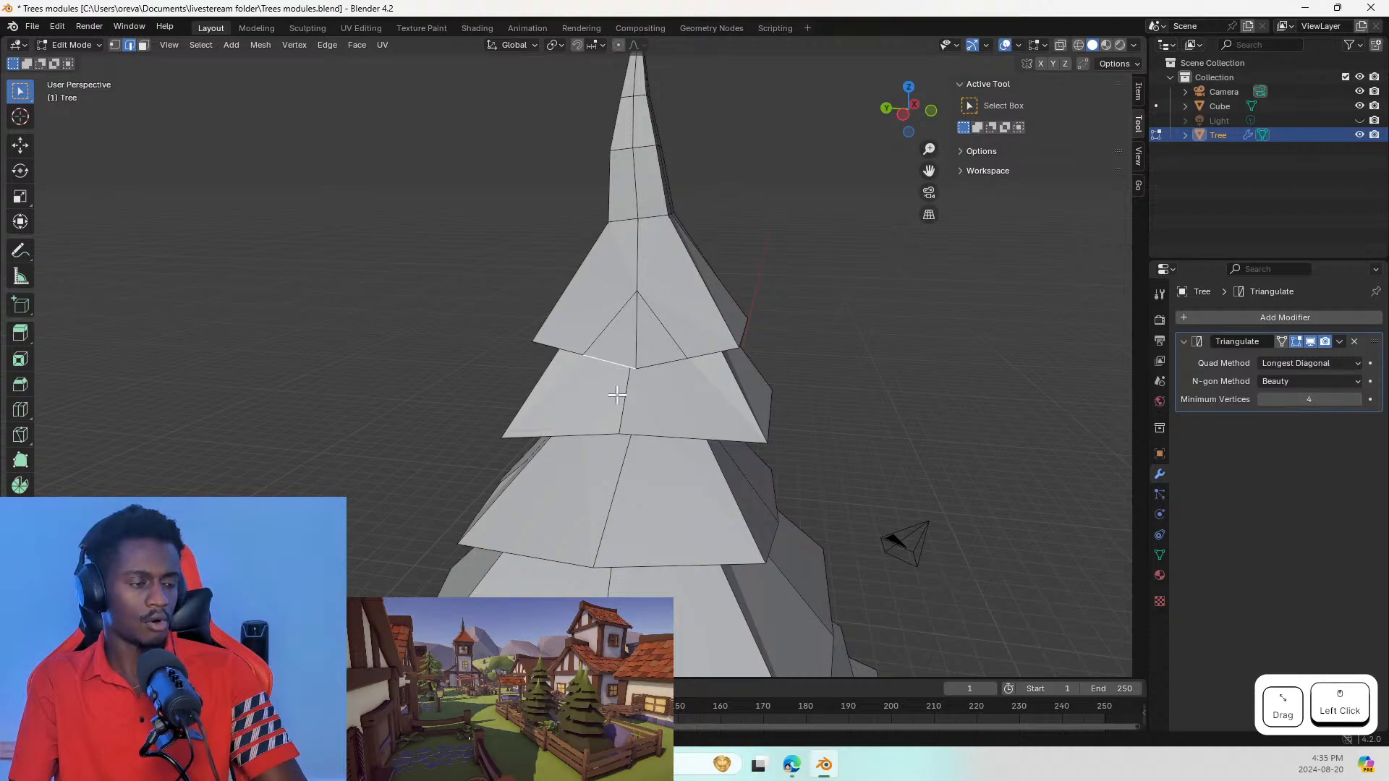
left_click(591, 344)
left_click(606, 361)
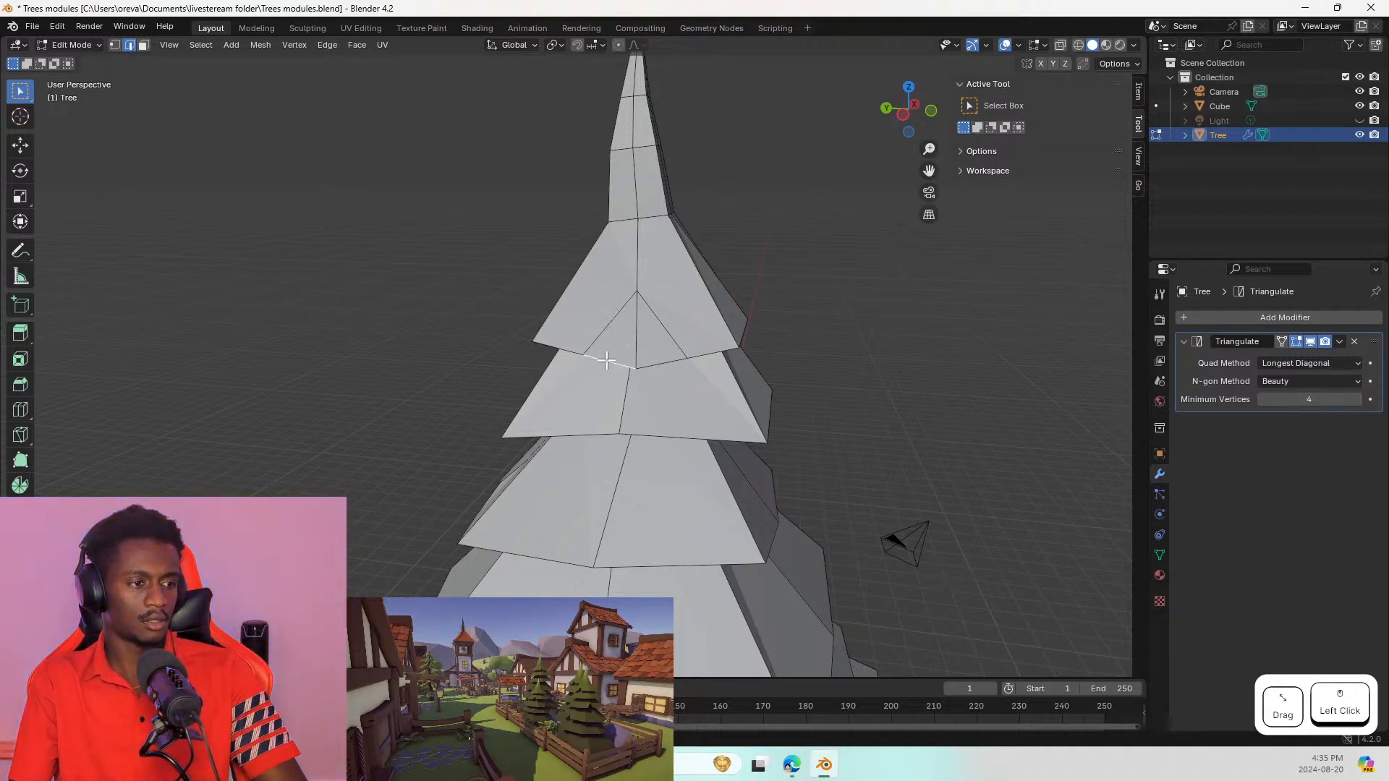
right_click(606, 359)
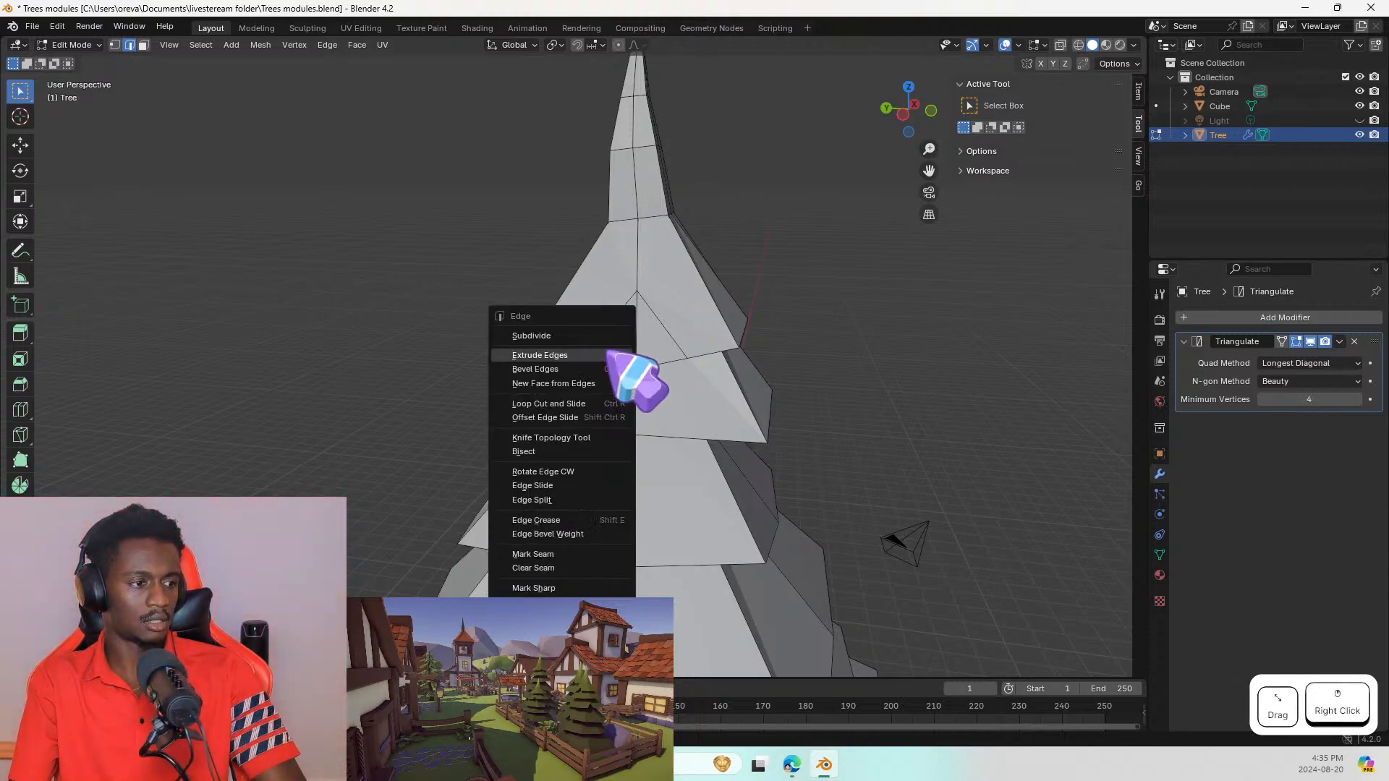
left_click(625, 347)
right_click(666, 367)
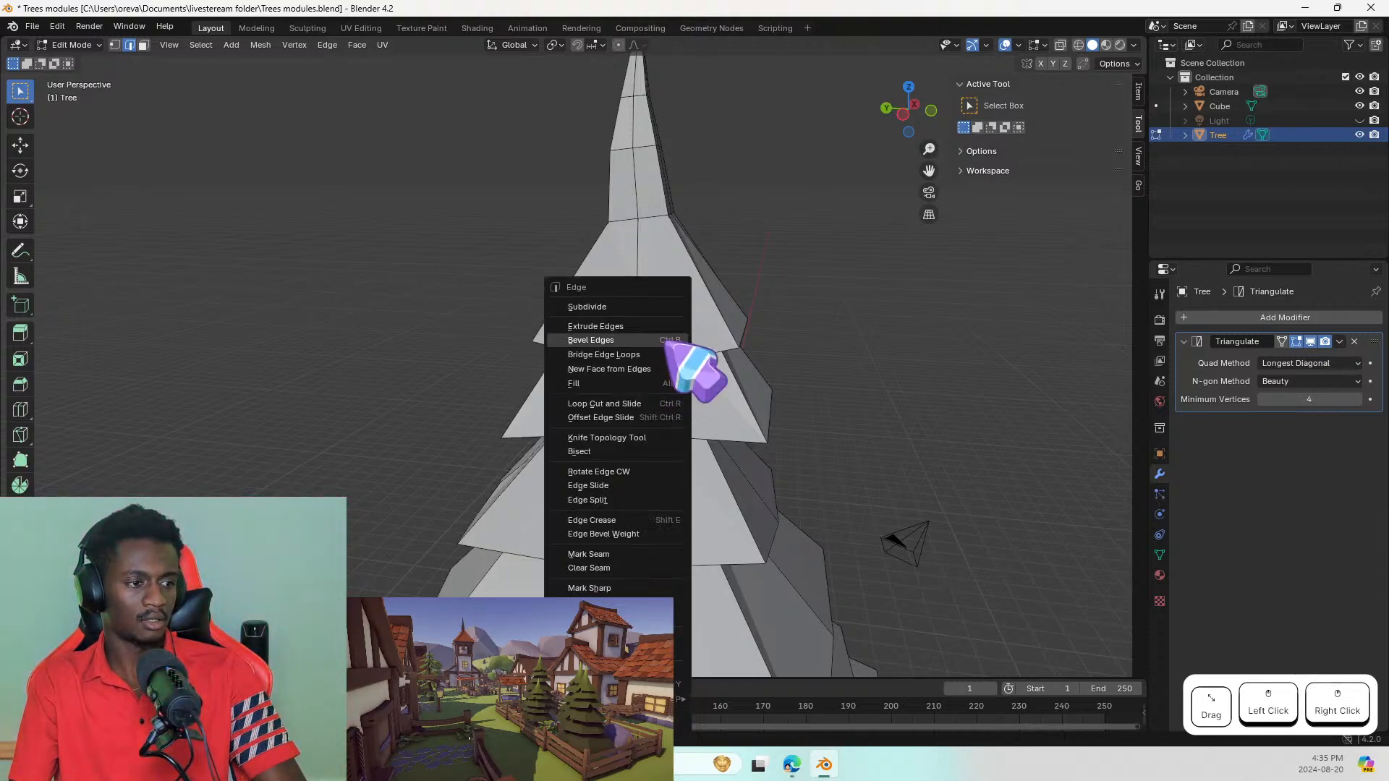
key("Escape")
left_click(670, 360)
right_click(670, 359)
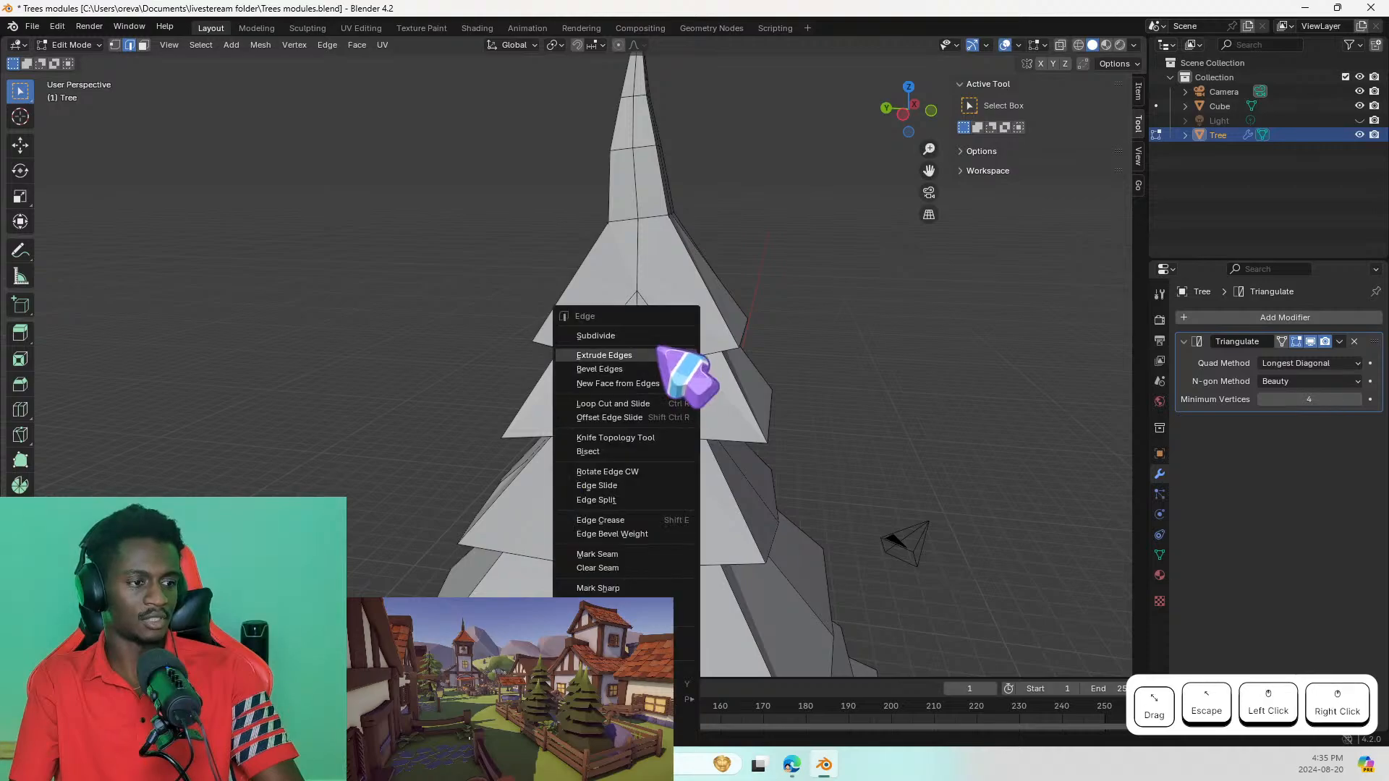
Step: Try collapsing the uppermost tier's short central edge by scaling it to nearly zero for a deeper notch, check it, and undo the reshaping
left_click(637, 350)
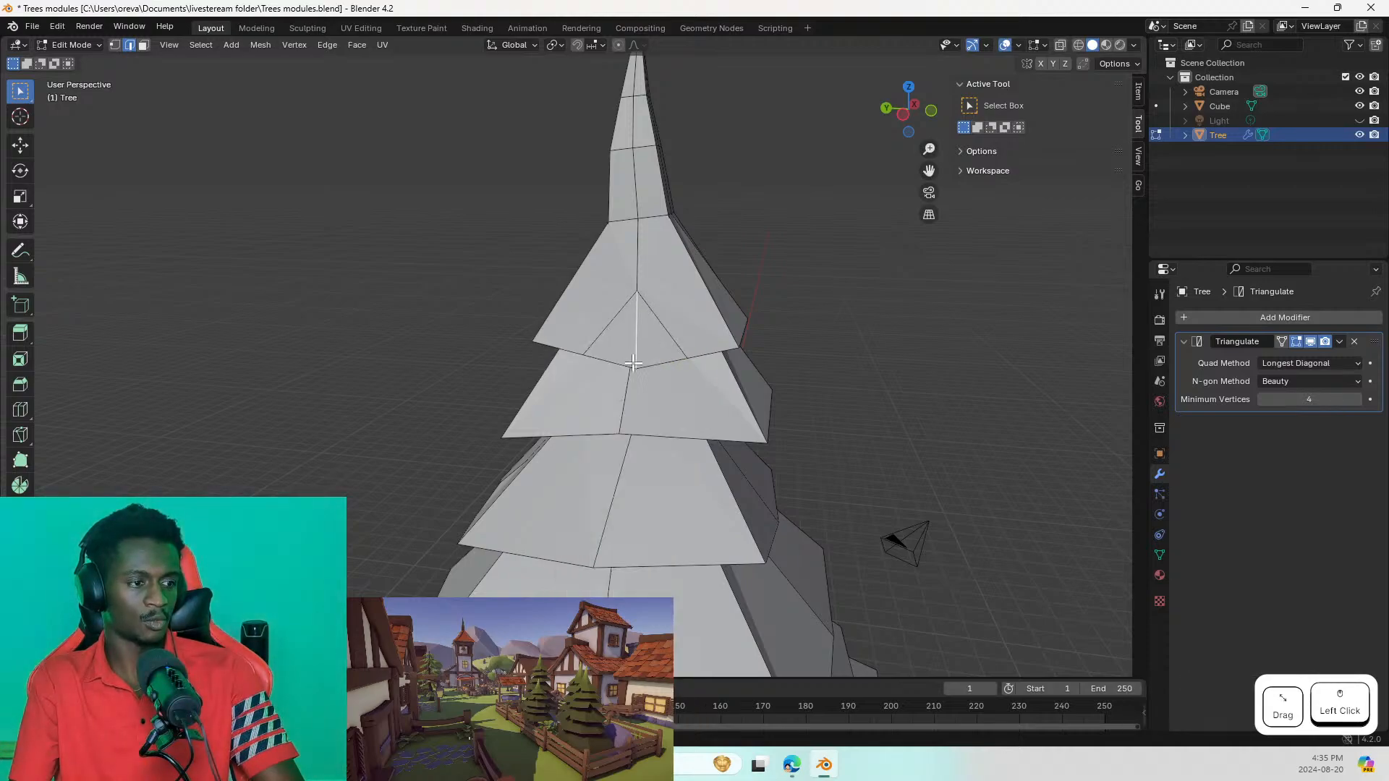
key("s")
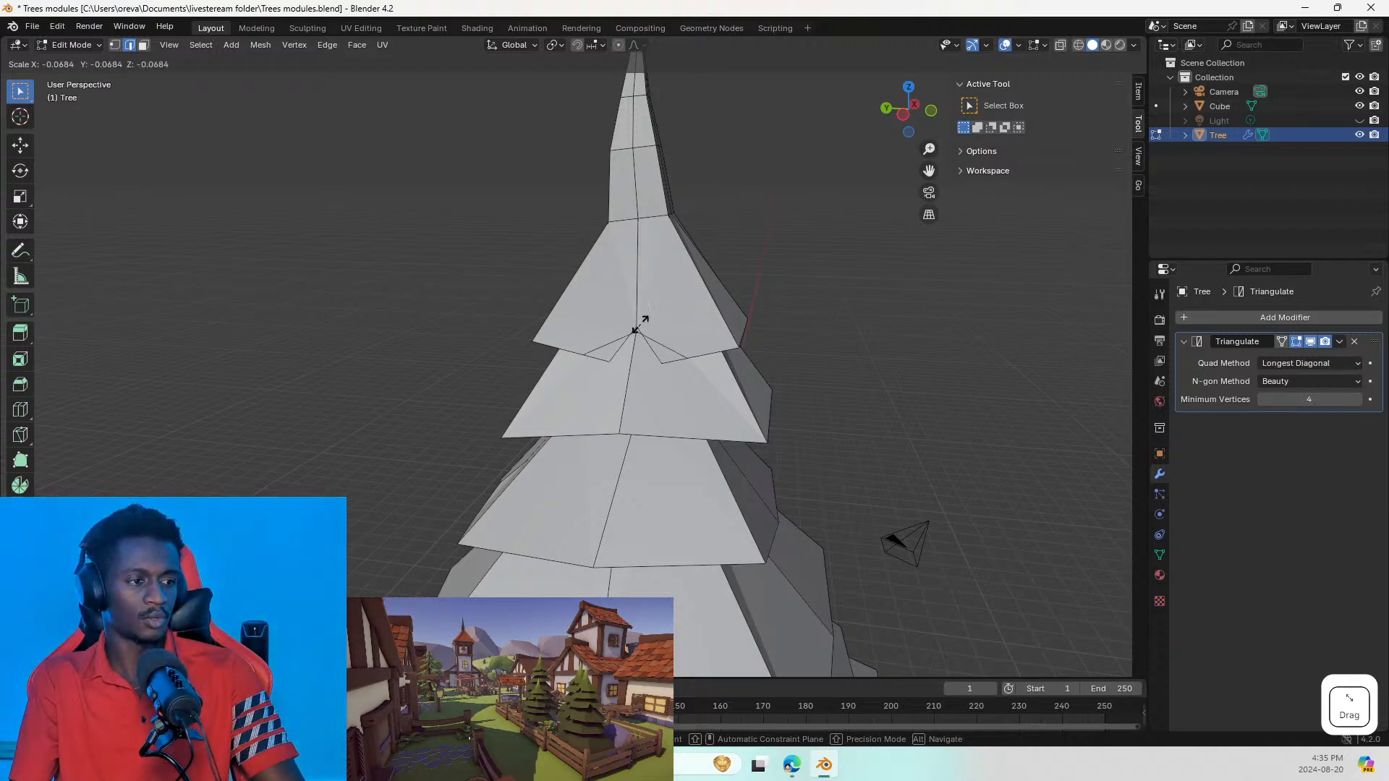
left_click(635, 329)
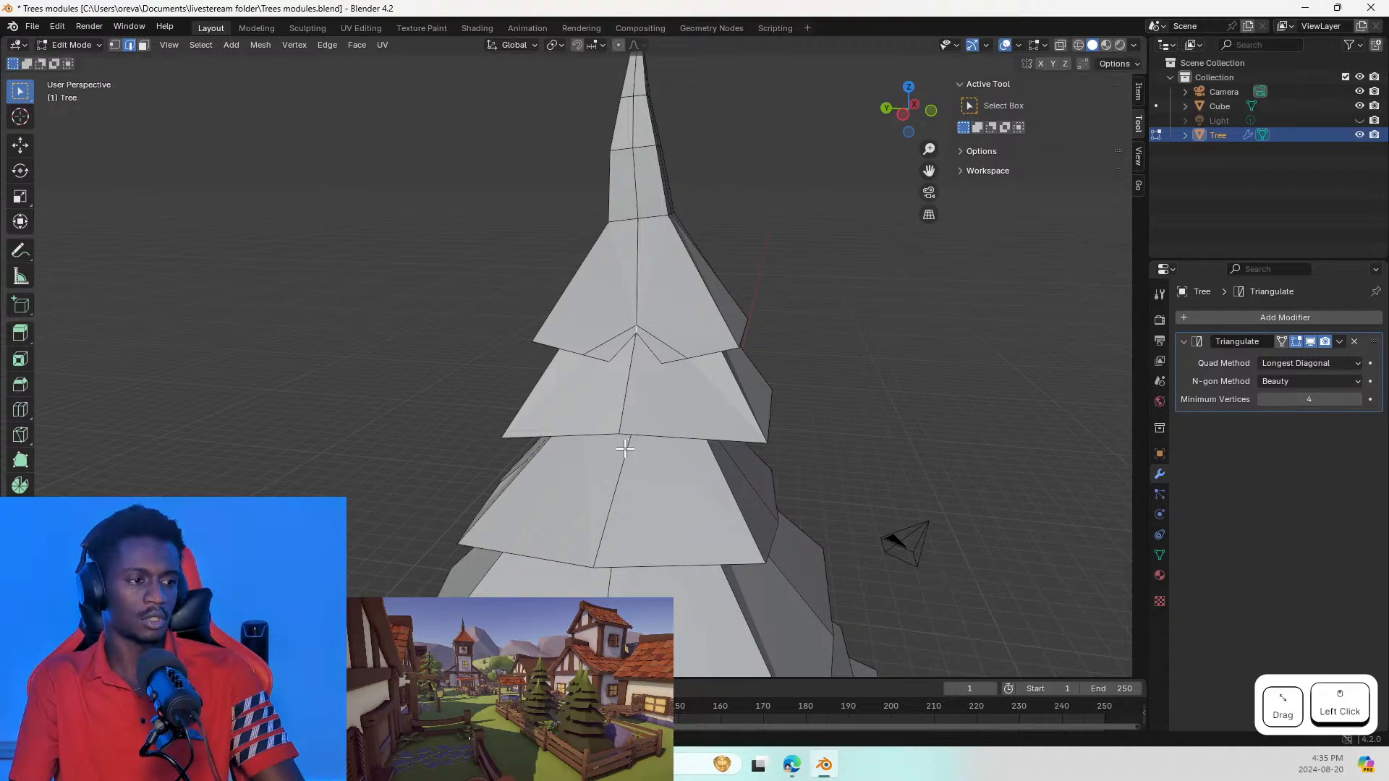
middle_click_drag(635, 329, 583, 393)
scroll(495, 397, "up", 2)
middle_click_drag(494, 397, 499, 434)
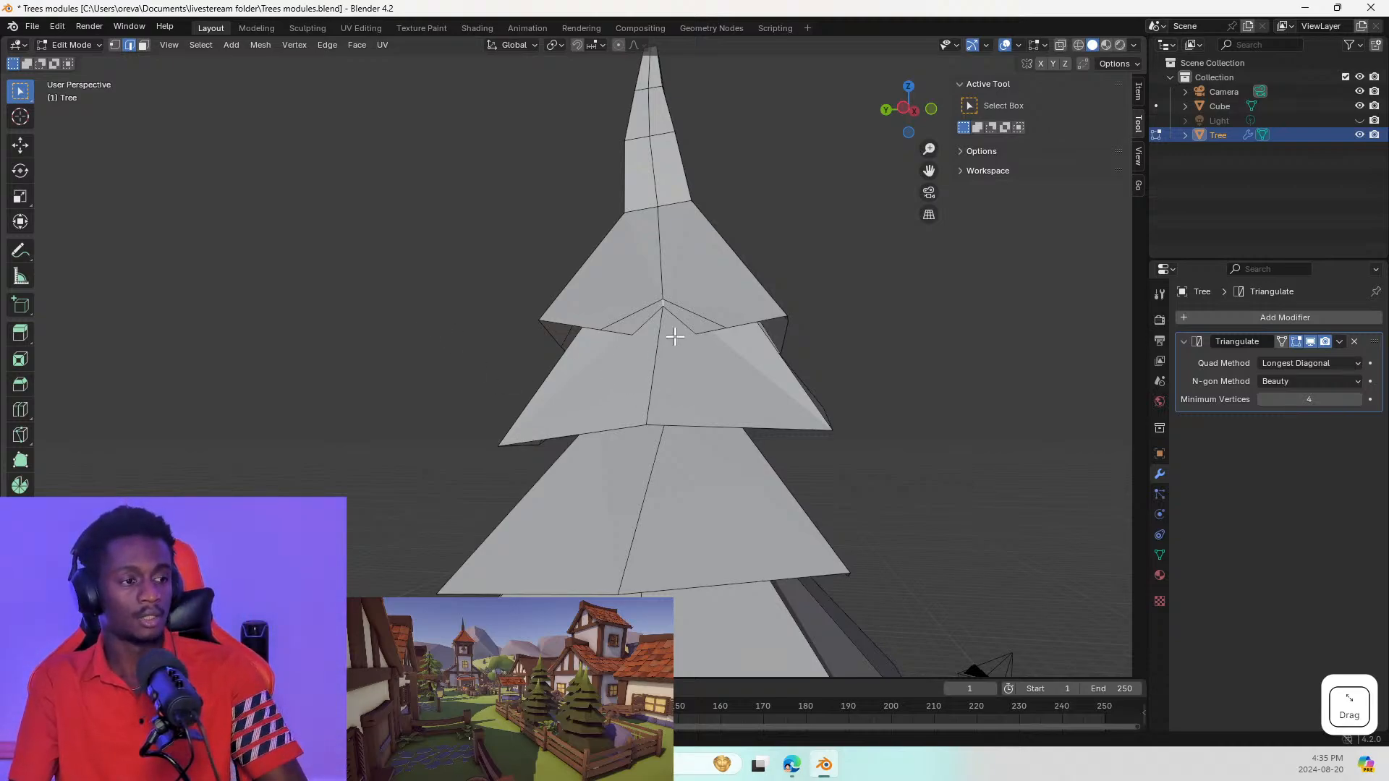
key("ctrl+z")
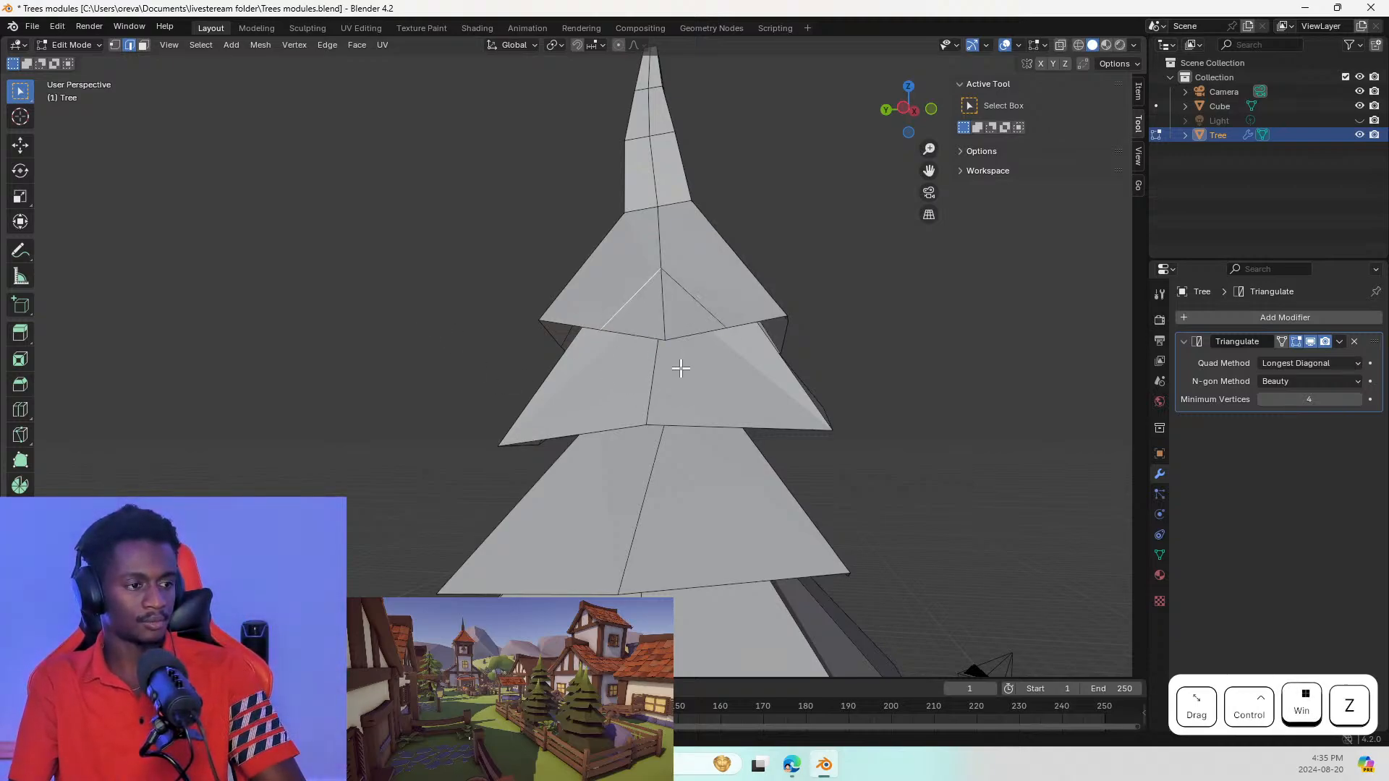
Step: Undo the combined subdivision on the uppermost branch tier and subdivide only its two front rim edges
key("ctrl+z")
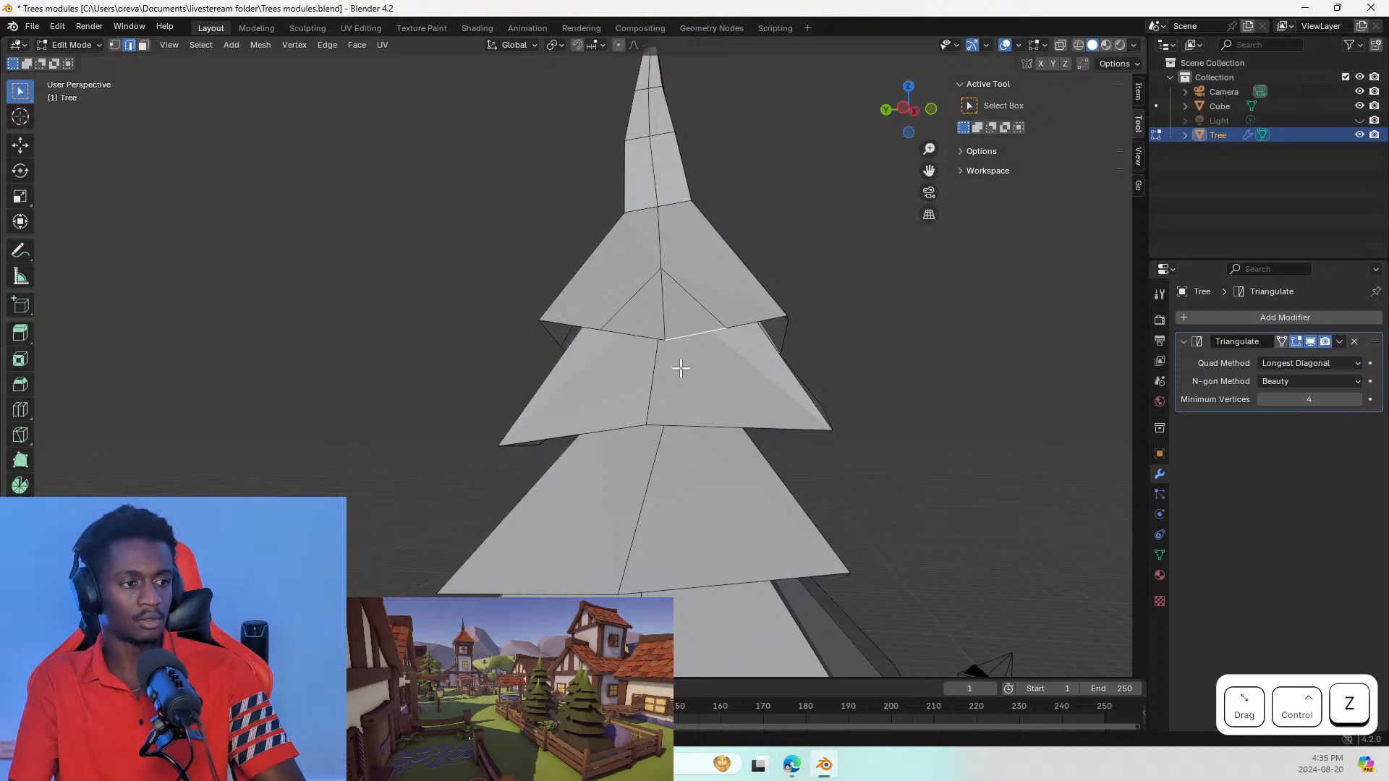
key("ctrl+z")
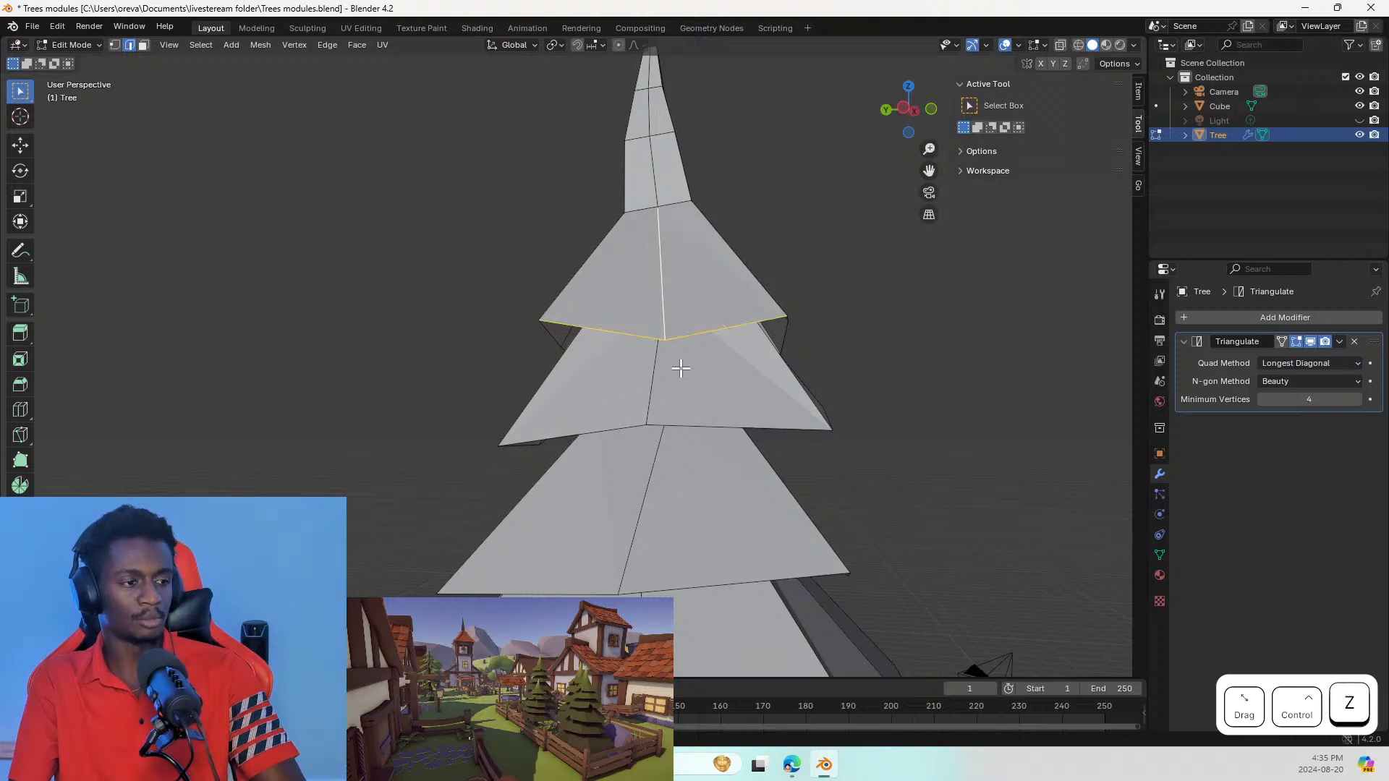
left_click(674, 325)
left_click(700, 339)
left_click(641, 335, "shift")
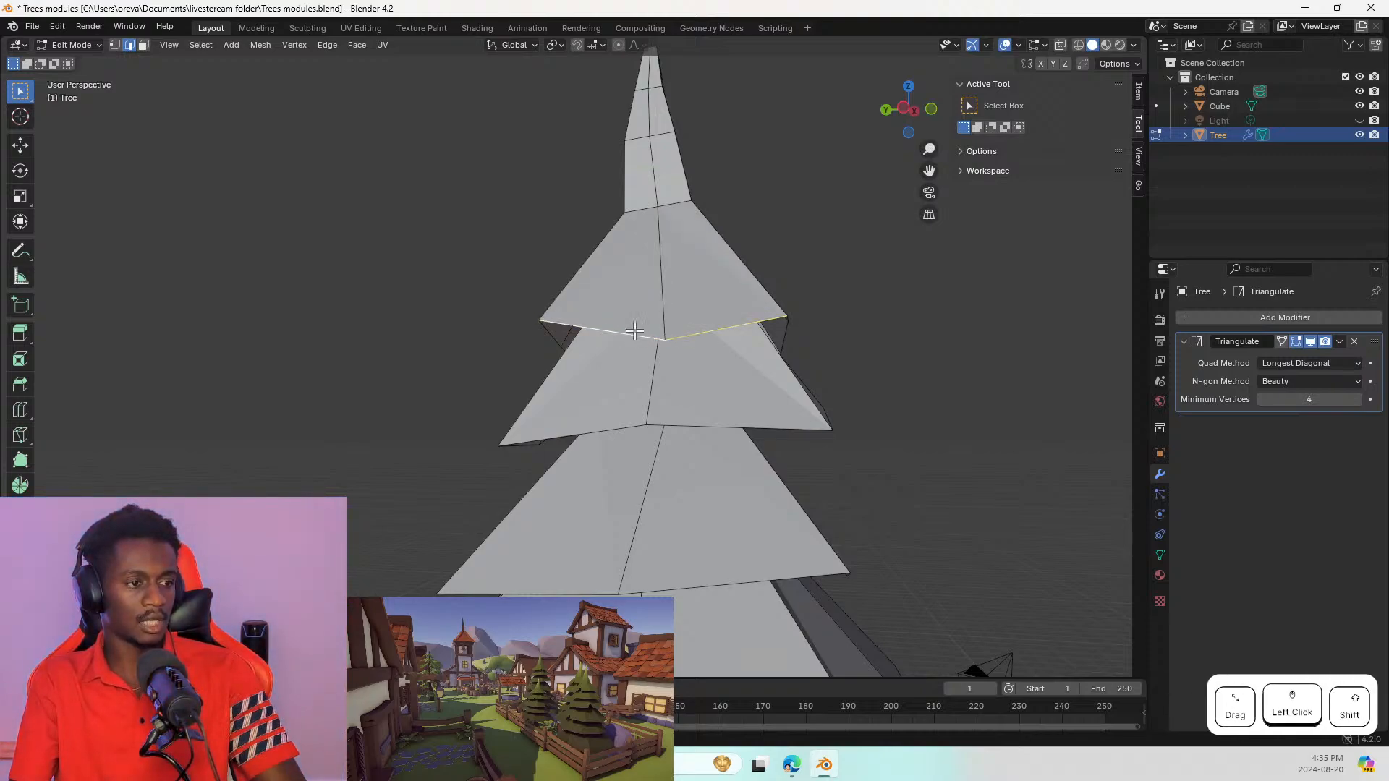
right_click(696, 338)
left_click(664, 307)
Step: Subdivide the uppermost tier's central vertical edge once
left_click(666, 277)
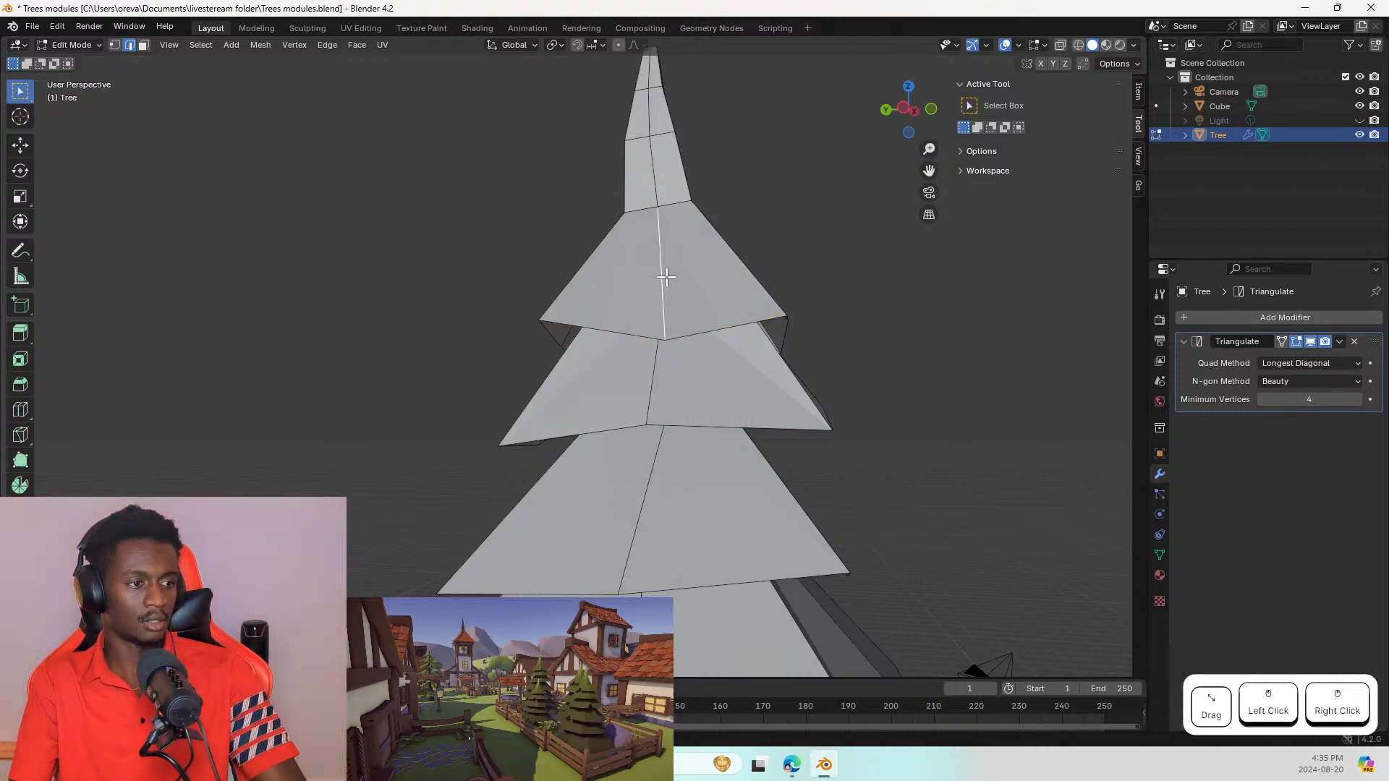
right_click(653, 278)
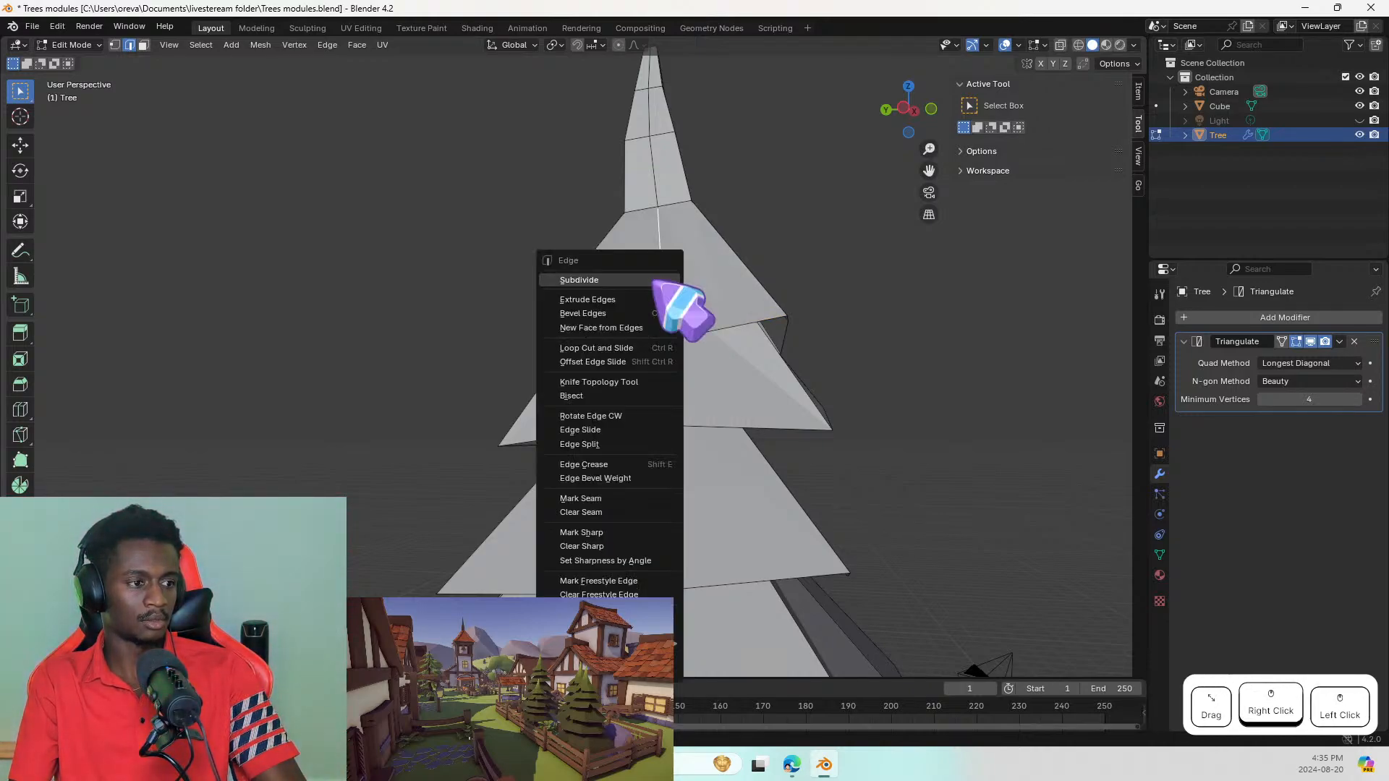
left_click(655, 284)
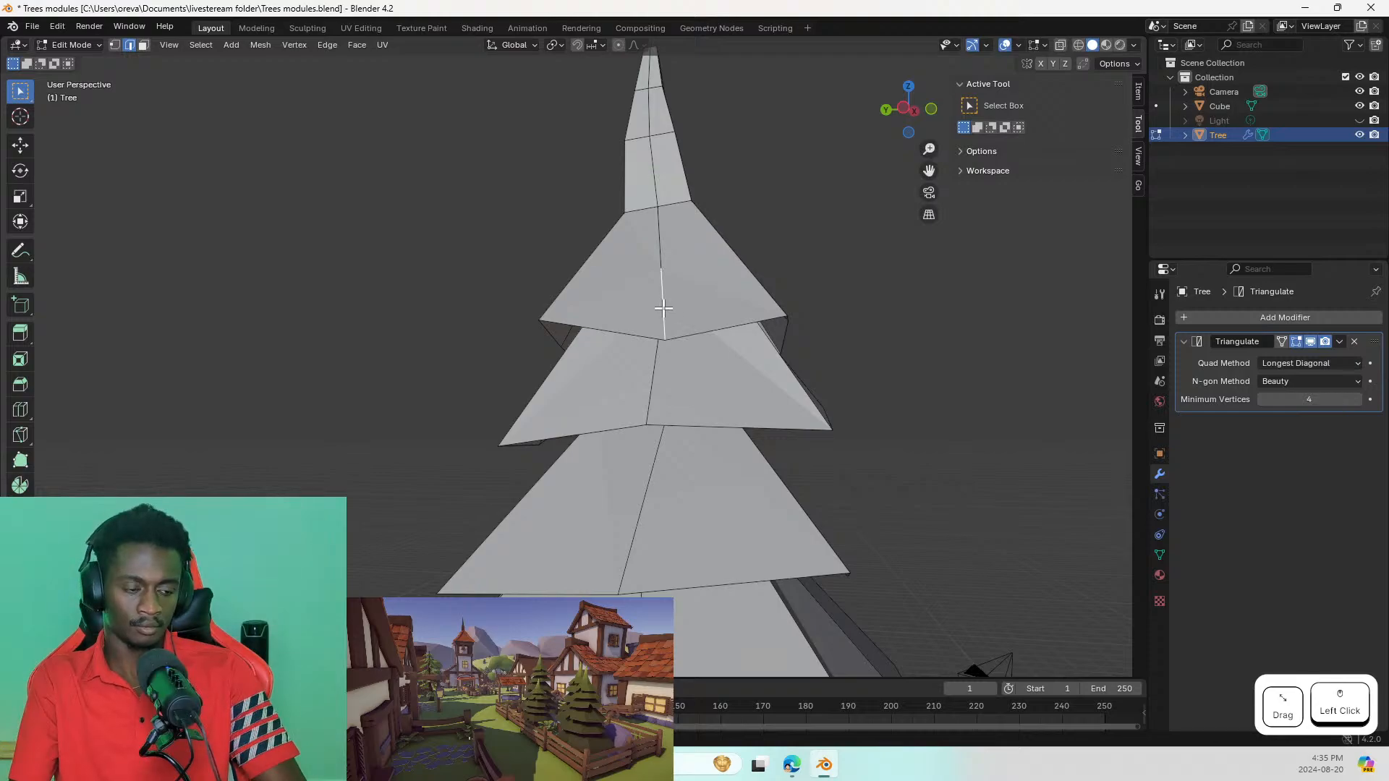
key("s")
key("Escape")
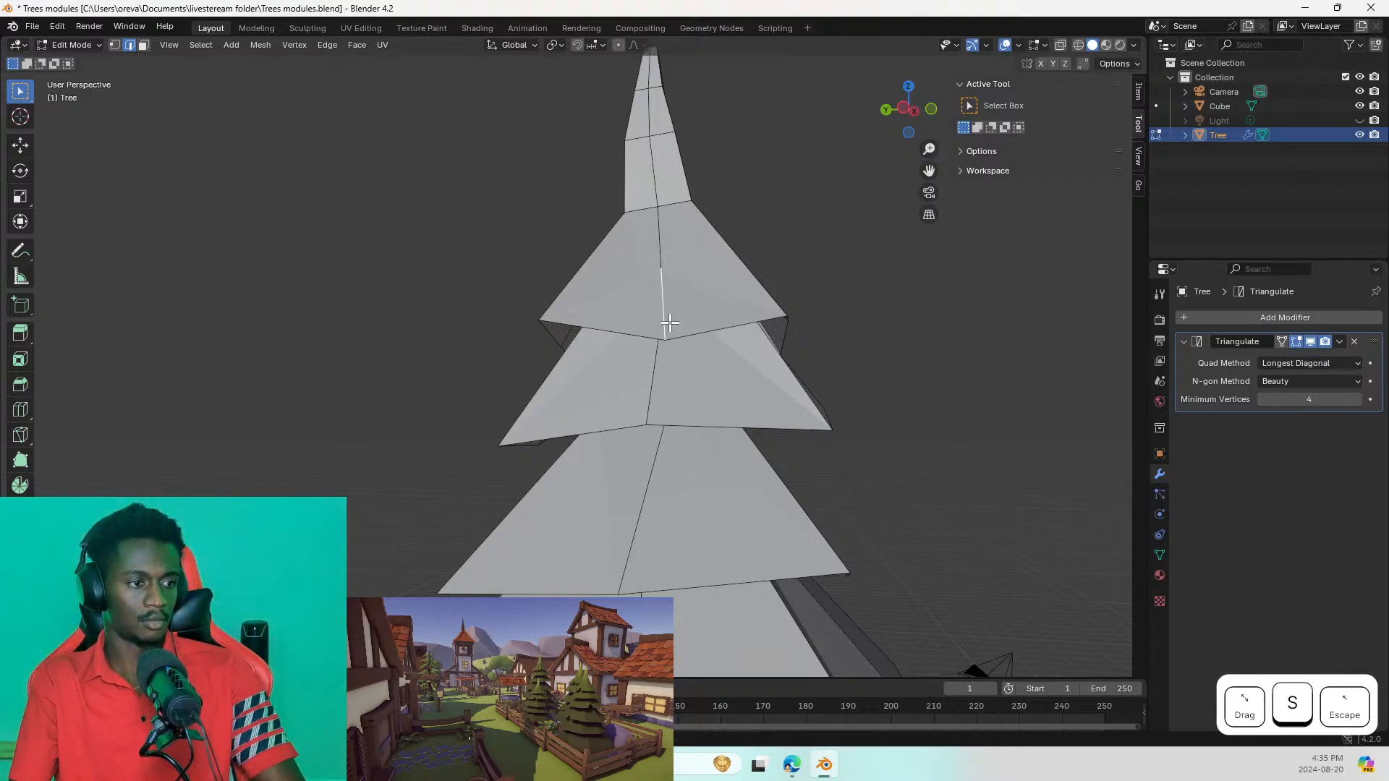
key("a")
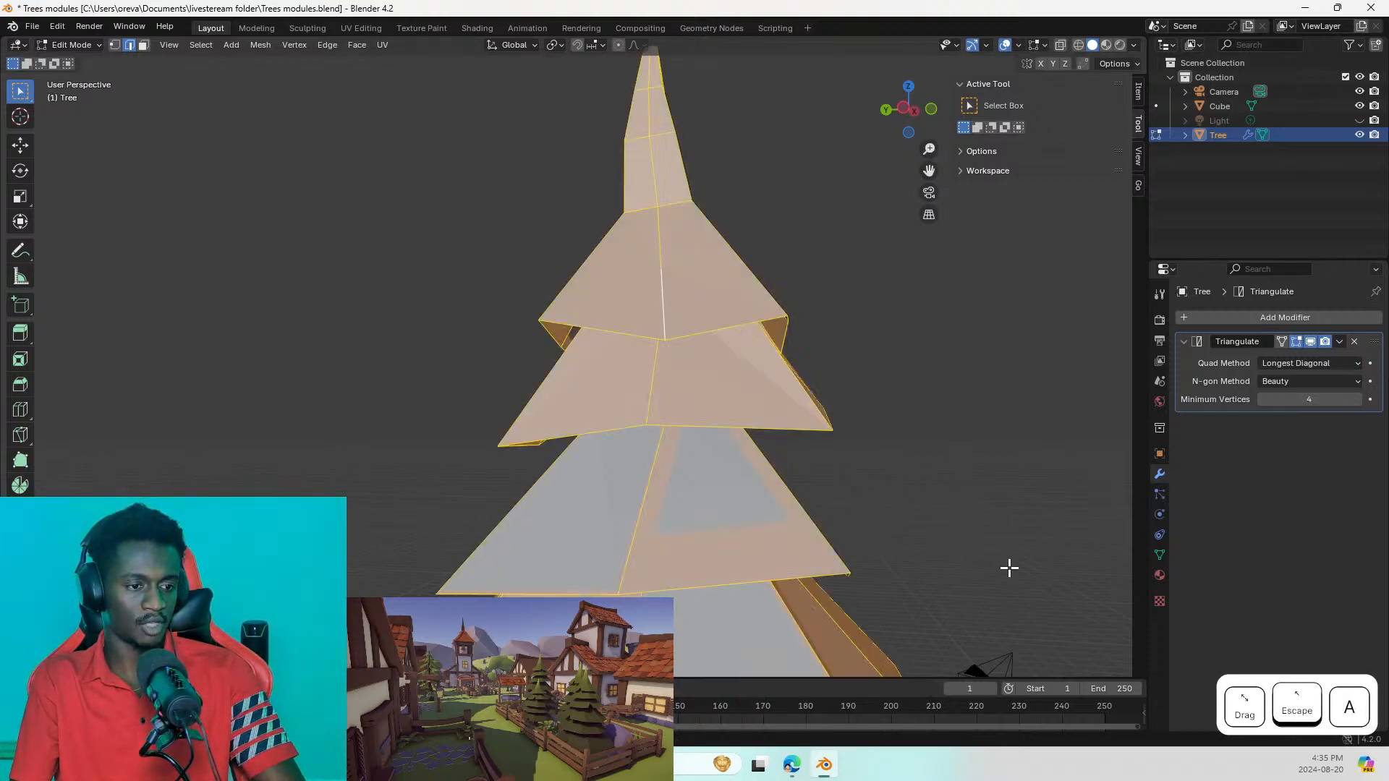
key("Escape")
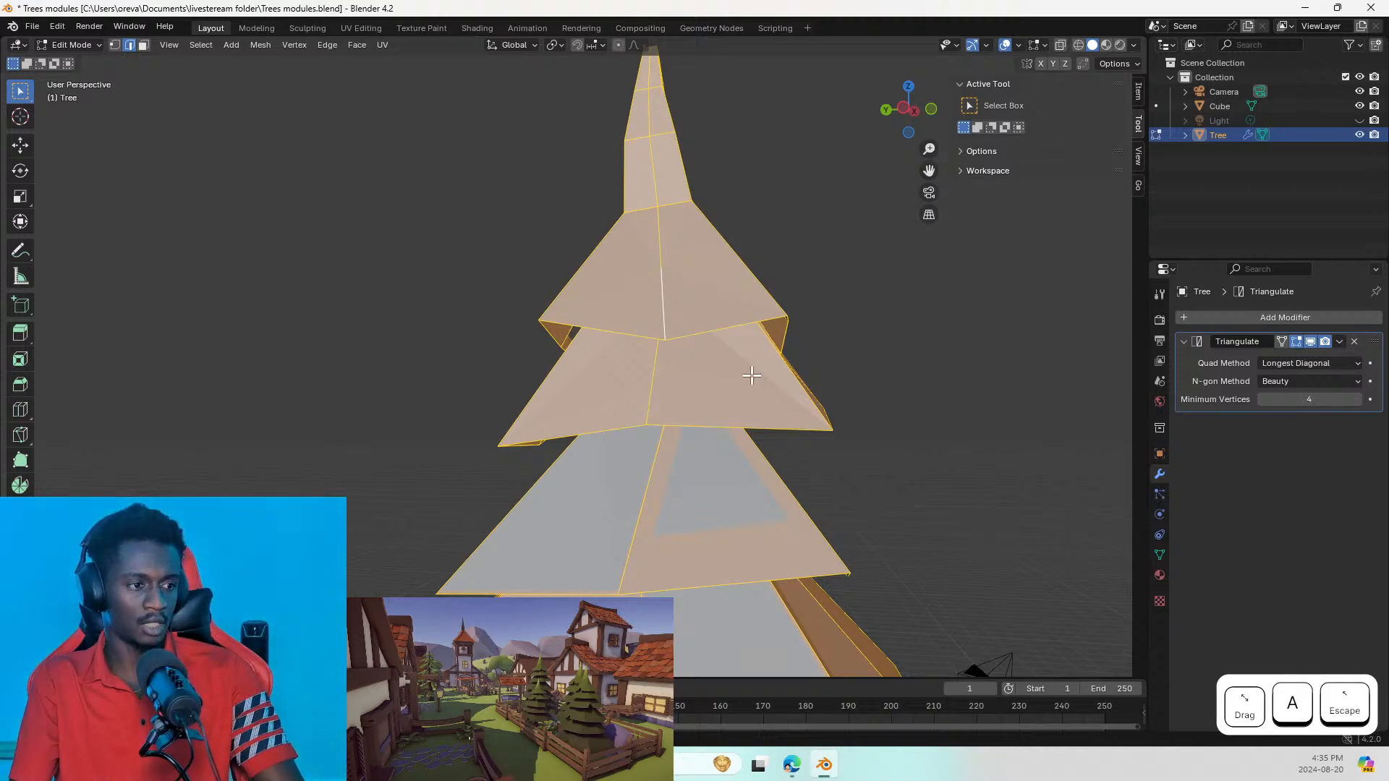
Step: Scale down the lower half of the uppermost tier's central edge to pull the rim up into a notch
left_click(732, 360)
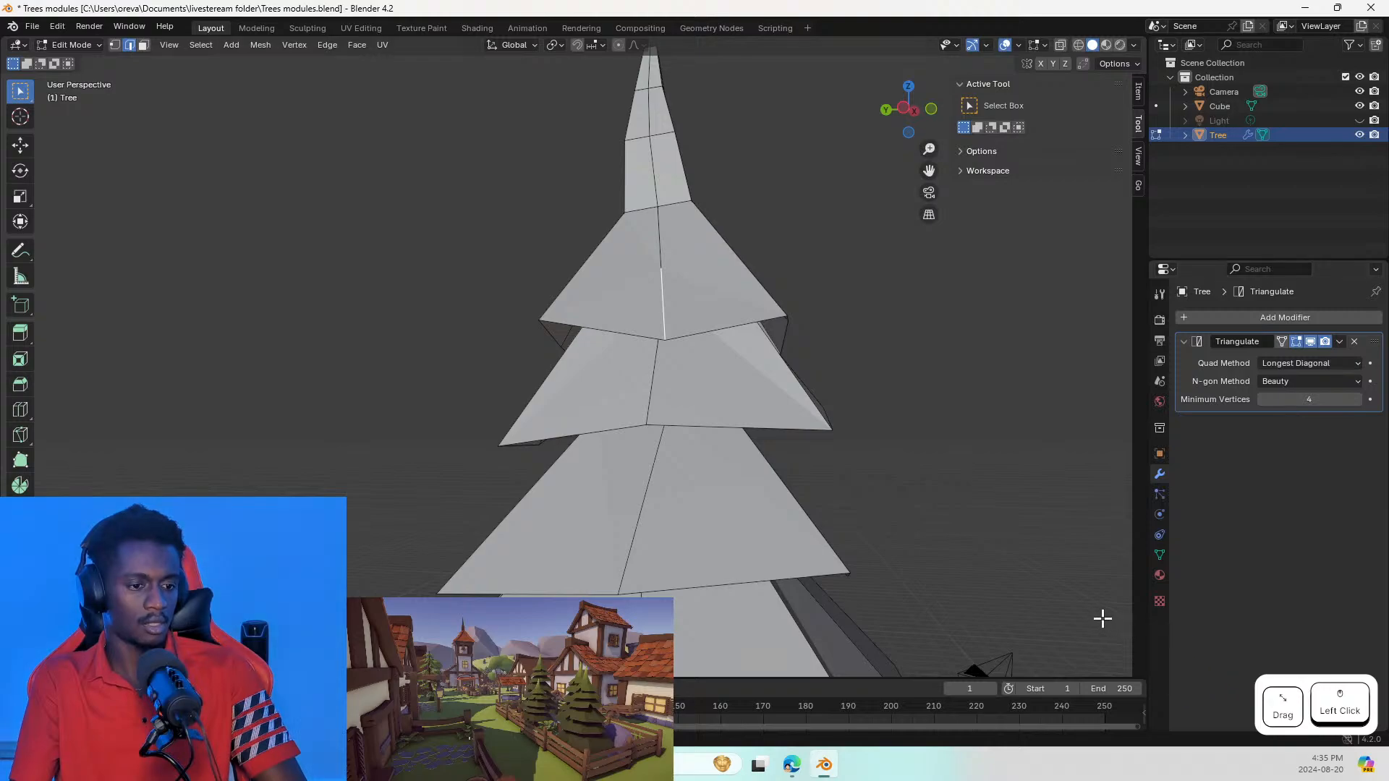
key("s")
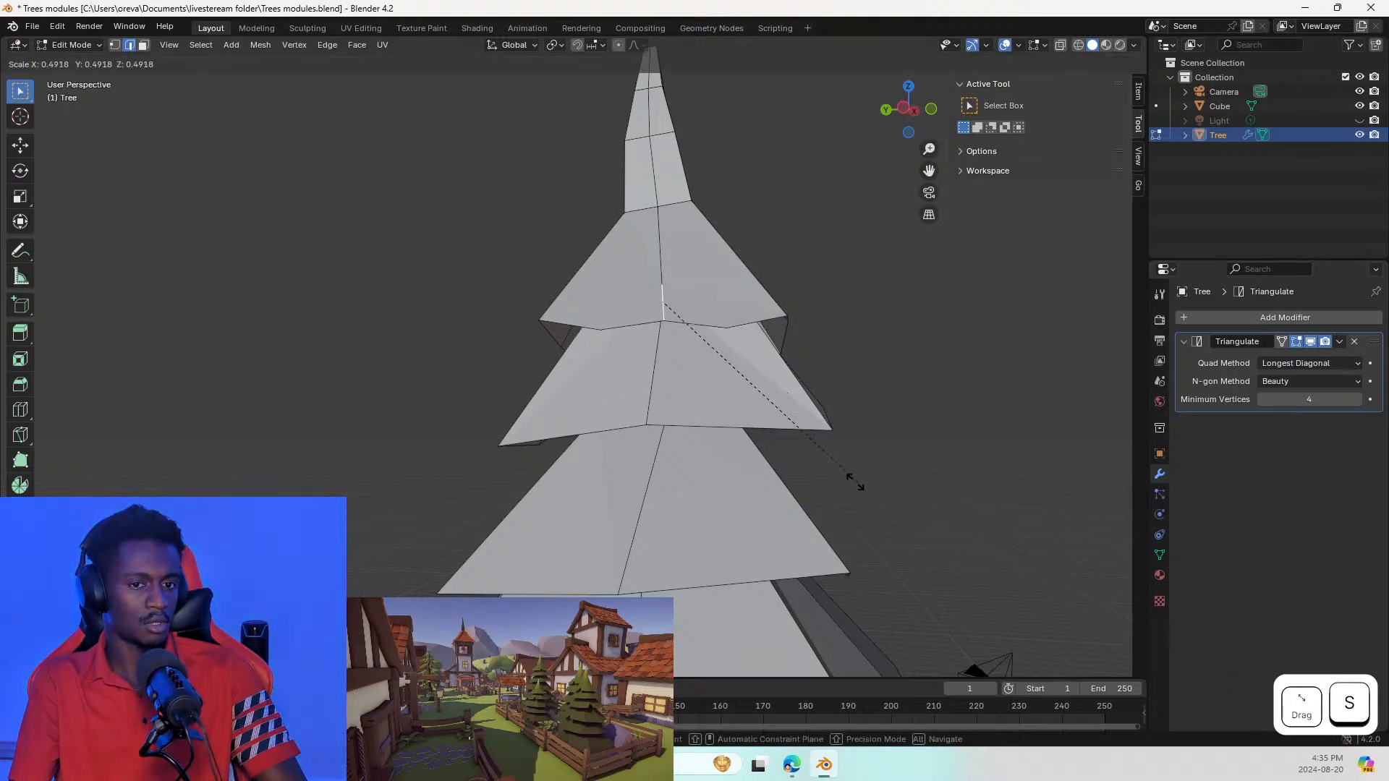
left_click(752, 426)
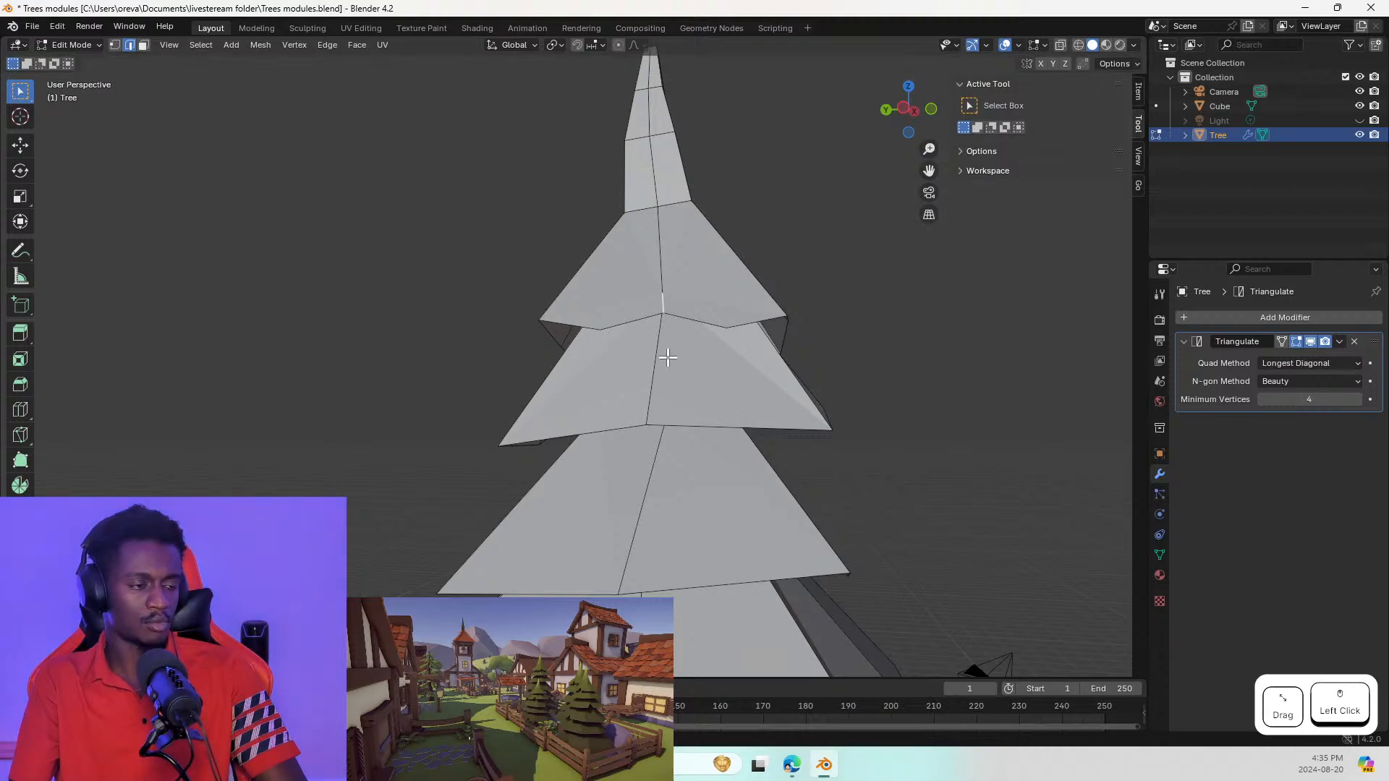
Step: Scale down the upper half of the uppermost tier's central edge and adjust its position along the tier
middle_click_drag(636, 350, 631, 397)
left_click(661, 259)
key("s")
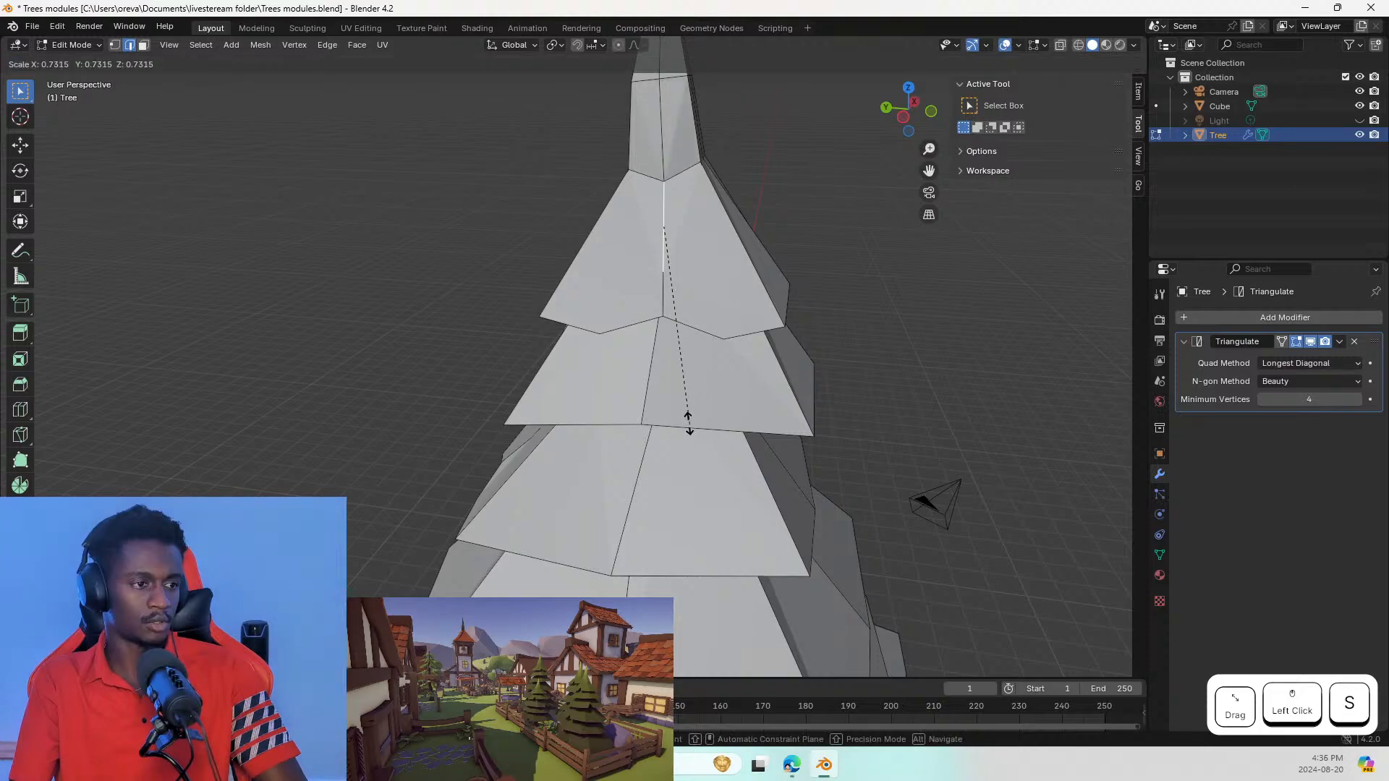
left_click(684, 396)
key("g")
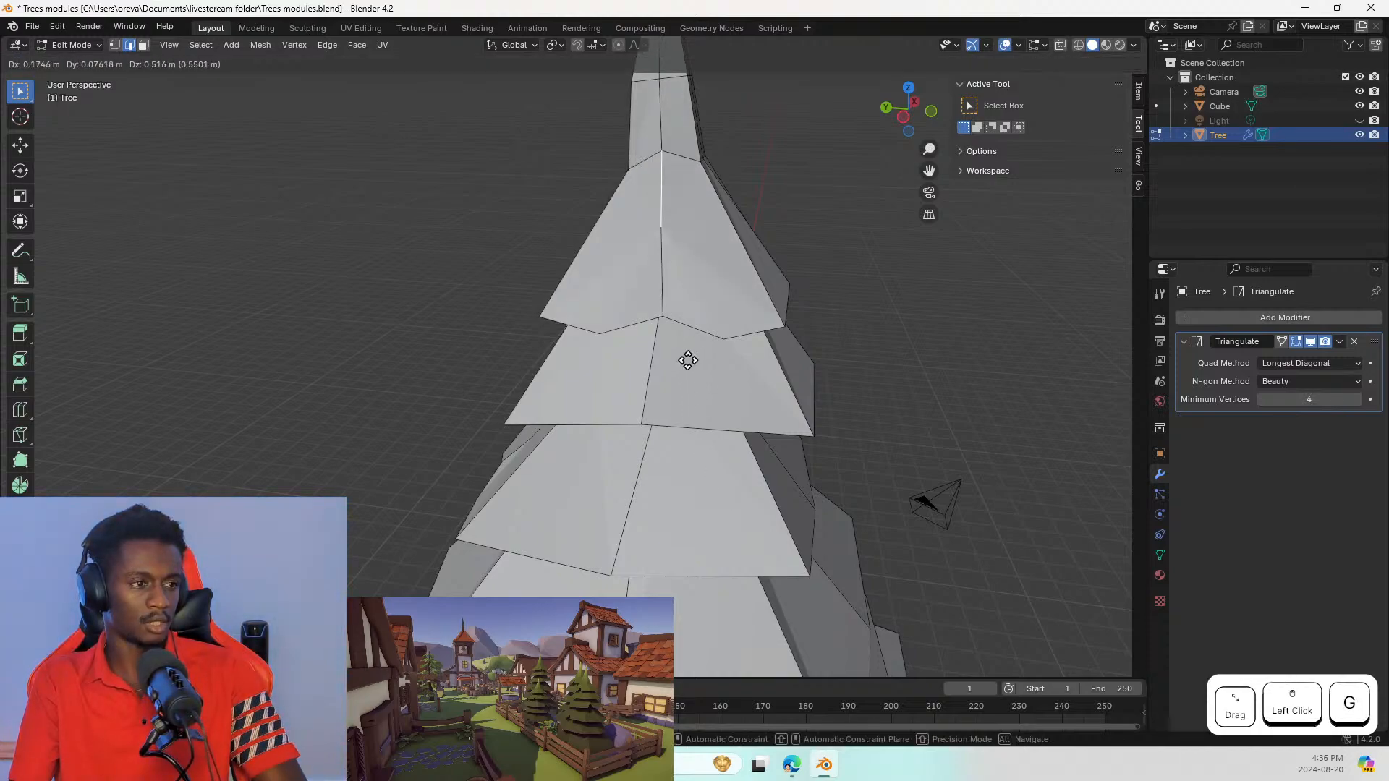
left_click(691, 376)
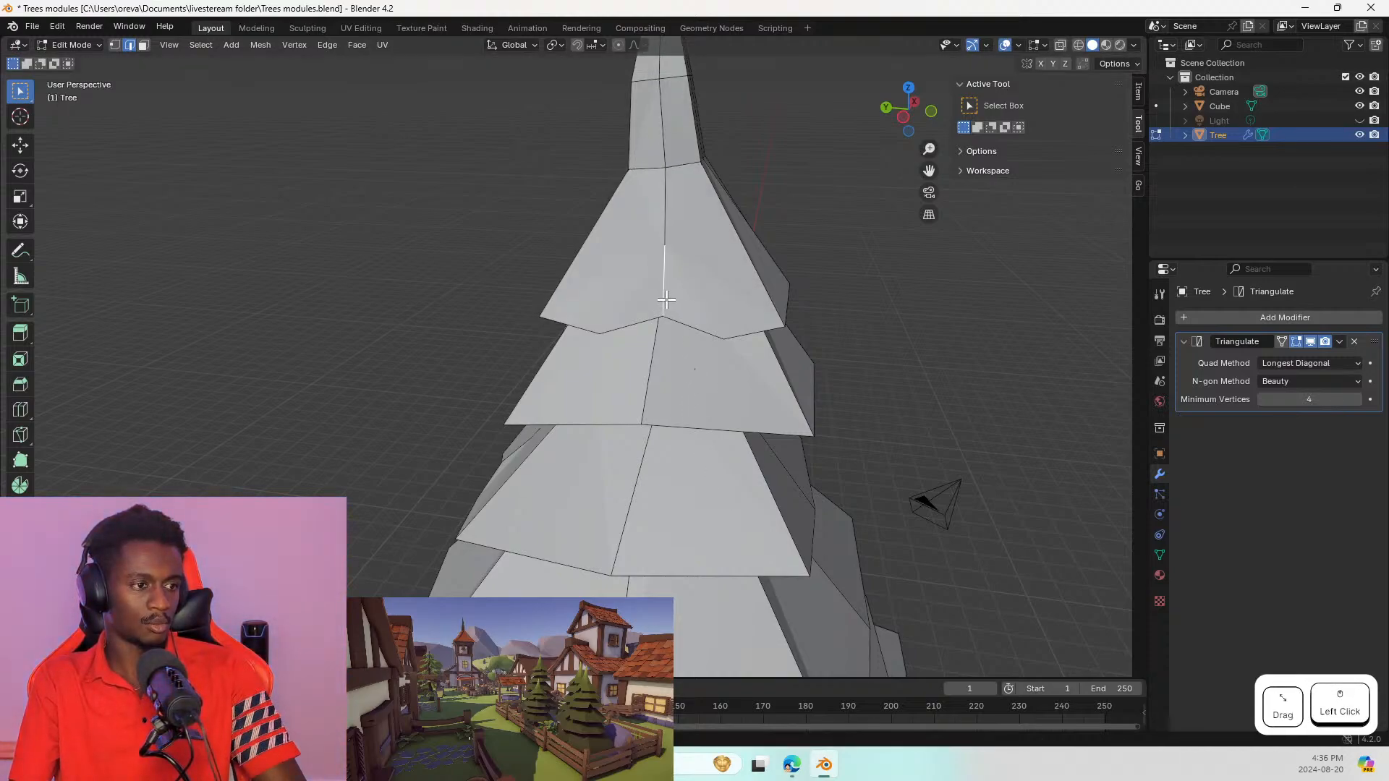
Step: Rotate the lower central edge of the uppermost tier so the notch tilts outward
middle_click_drag(664, 310, 744, 308)
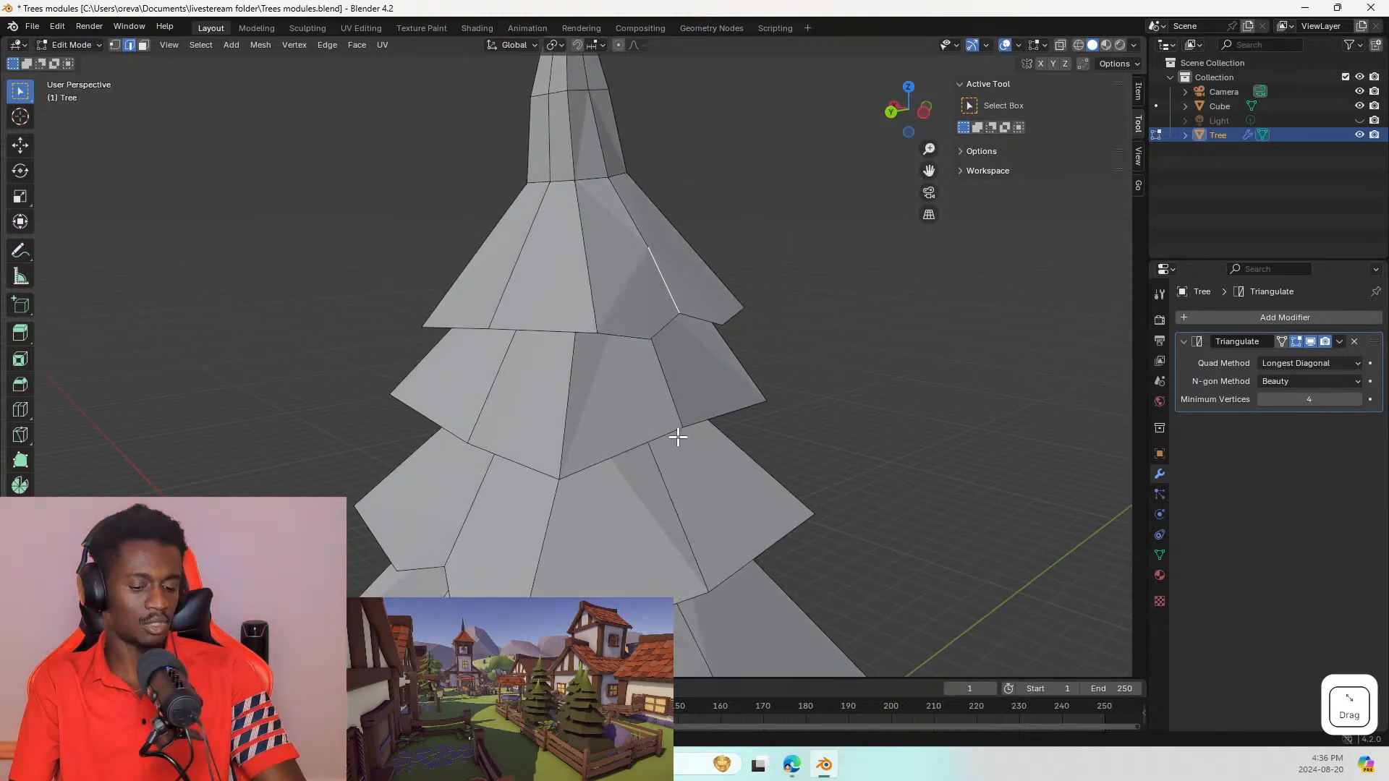
key("r")
left_click(692, 354)
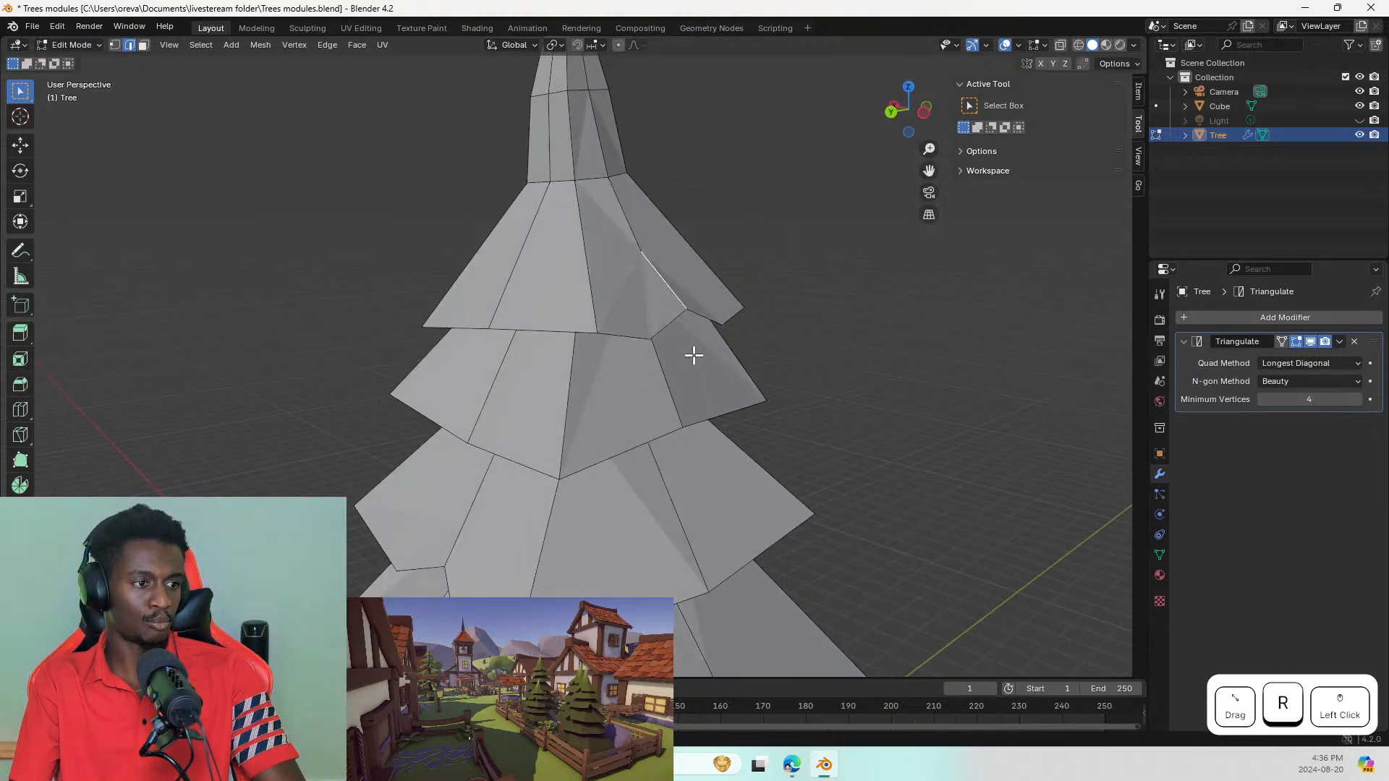
Step: Rotate the outer rim edge on the camera-facing side of the uppermost tier's notch by about 22 degrees
scroll(533, 356, "up", 3)
middle_click_drag(533, 357, 452, 344)
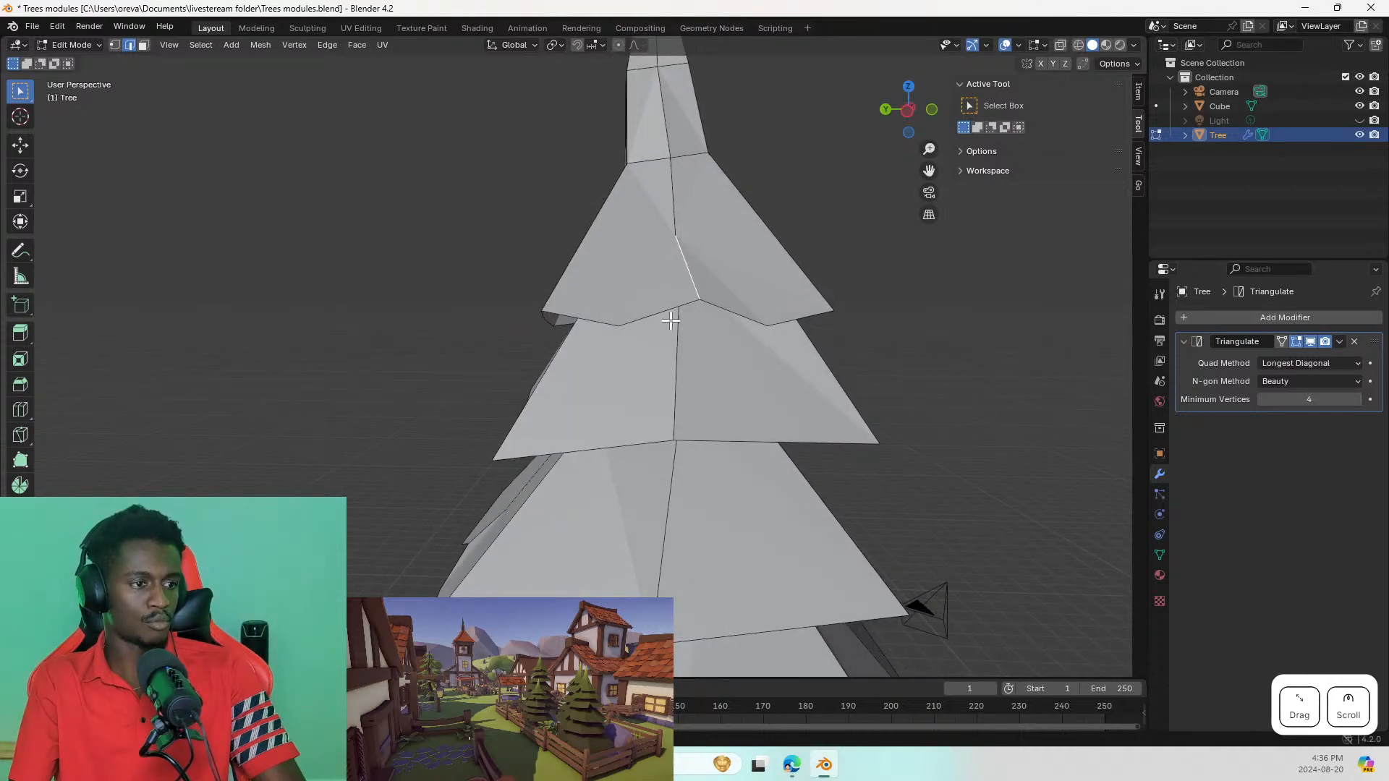
left_click(800, 319)
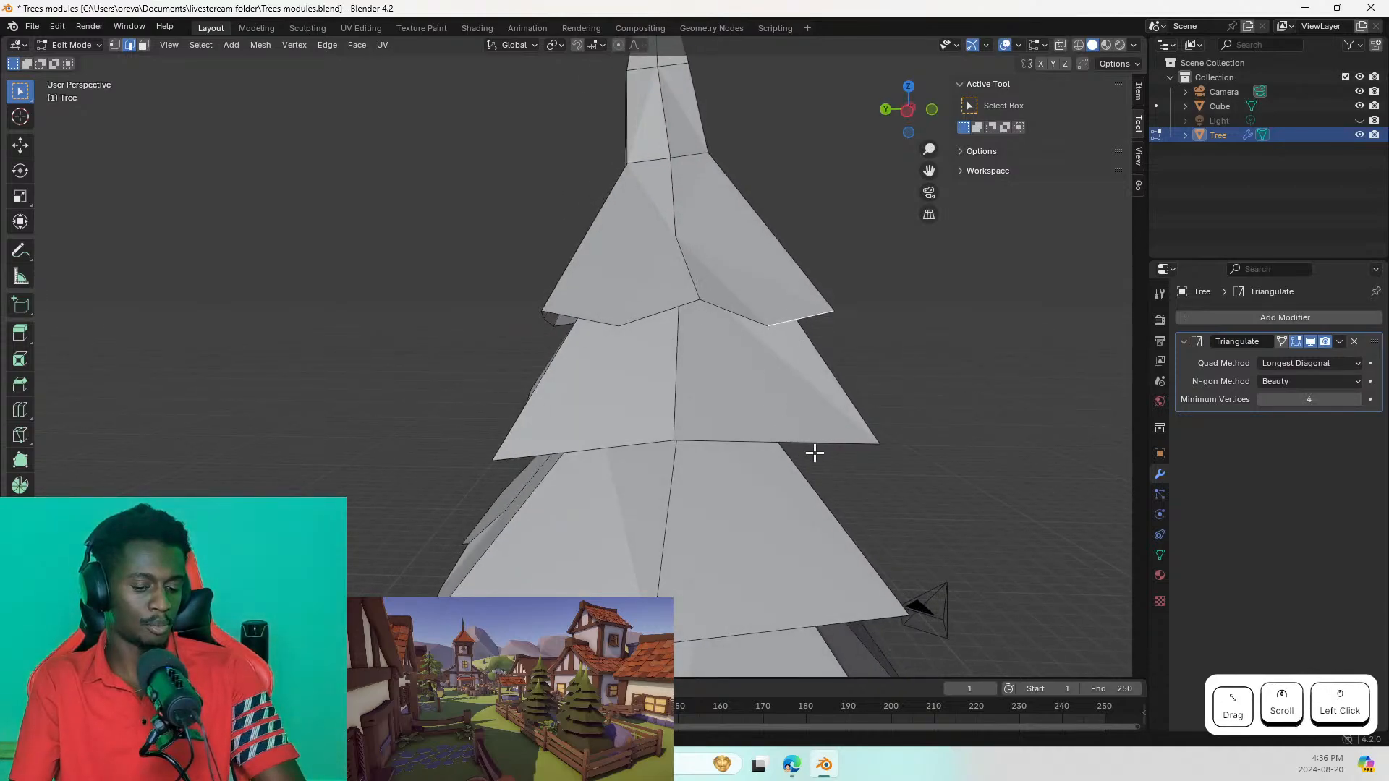
key("r")
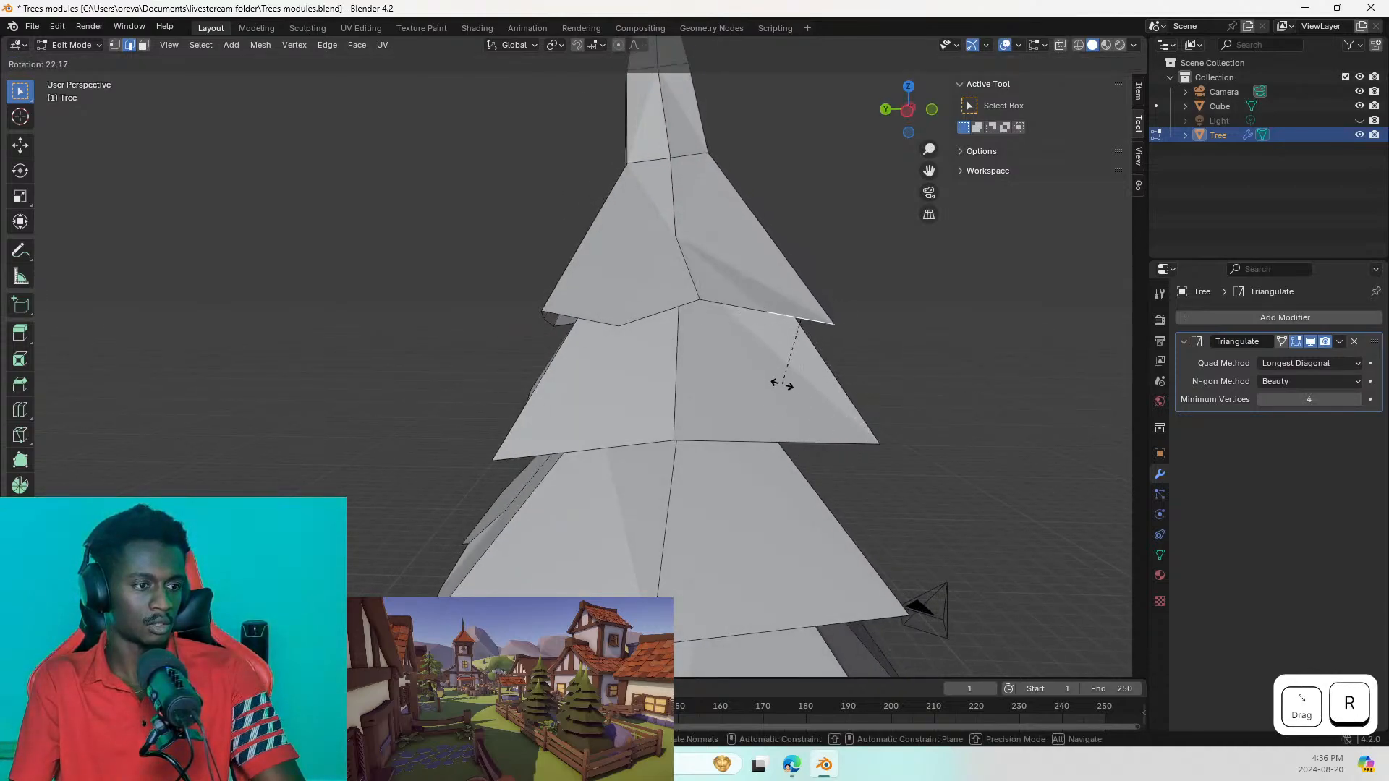
left_click(781, 383)
Step: Rotate the rim edge on the opposite side of the uppermost tier's notch by about -18 degrees, and again from another angle
middle_click_drag(654, 402, 663, 328)
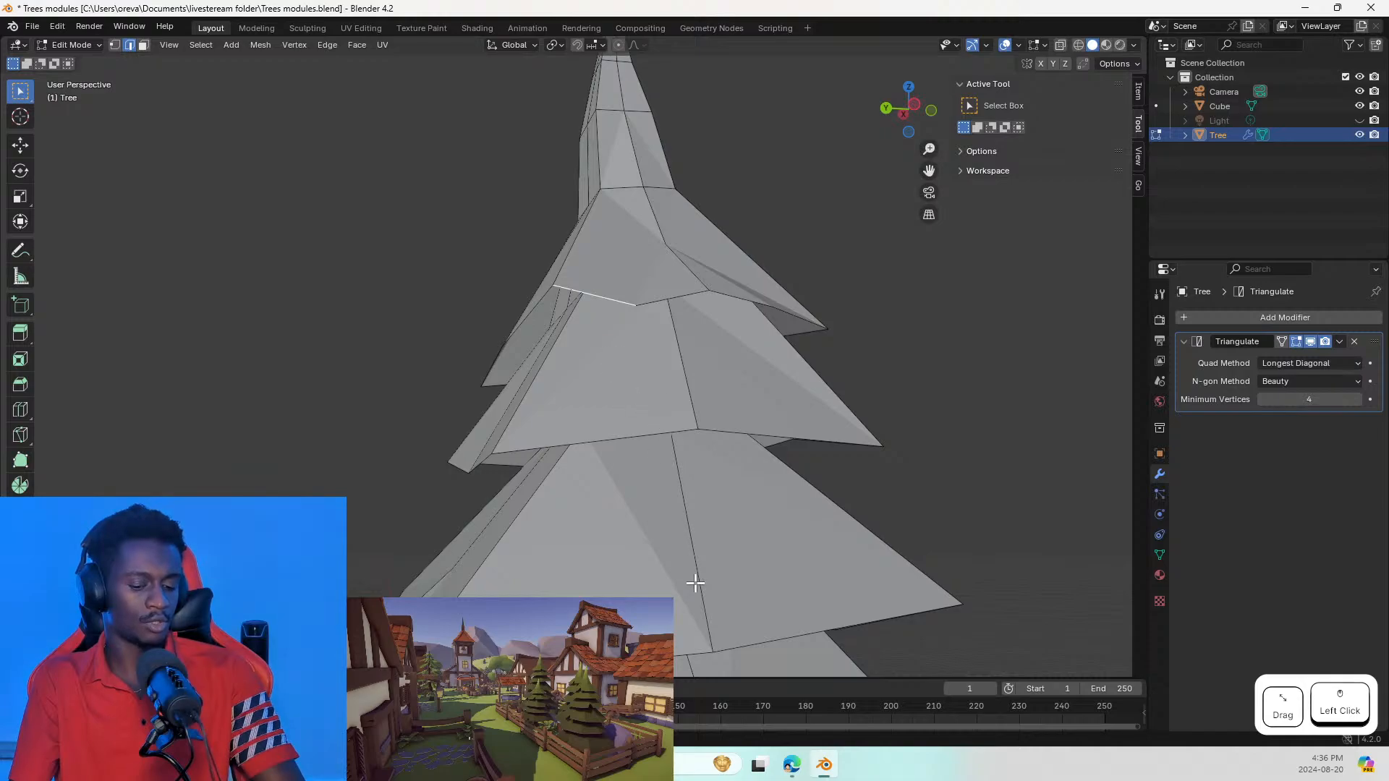
key("r")
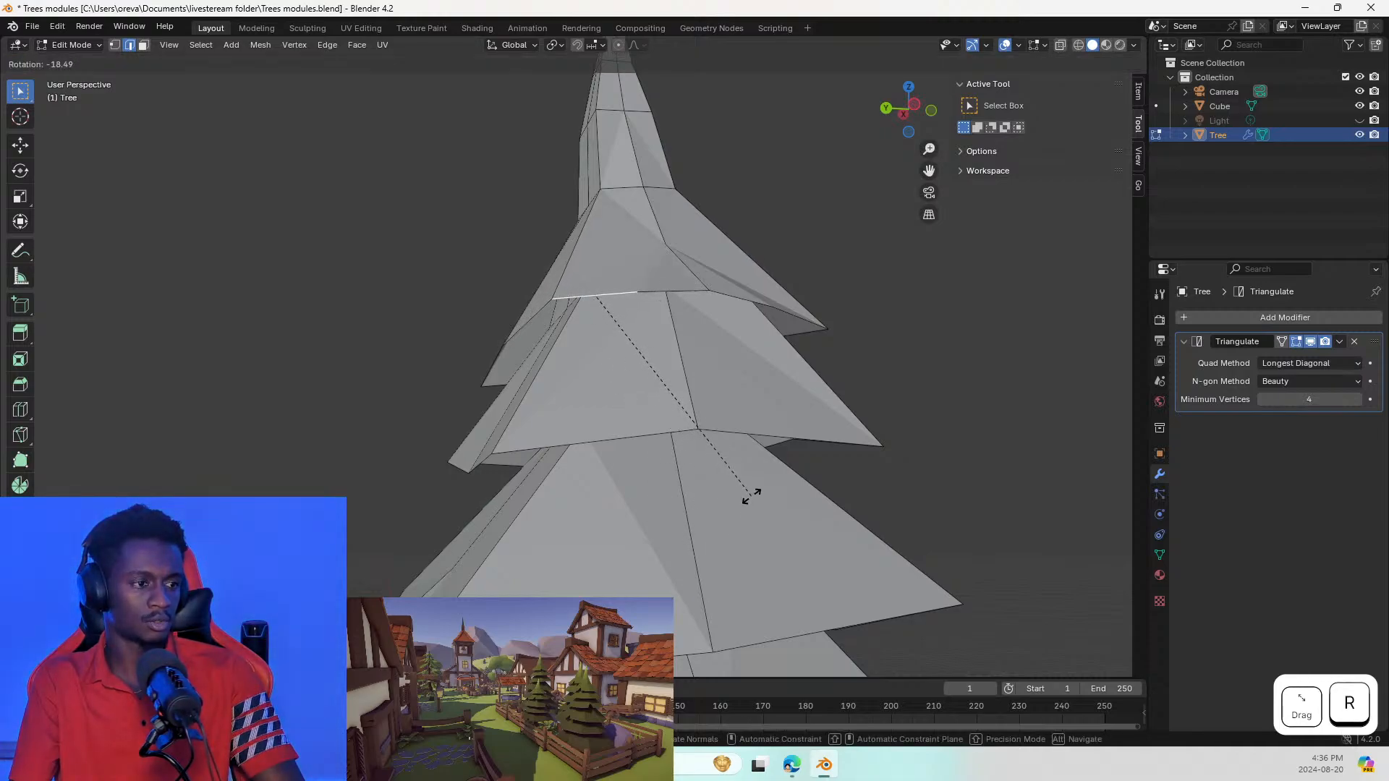
left_click(750, 496)
middle_click_drag(569, 424, 607, 393)
key("r")
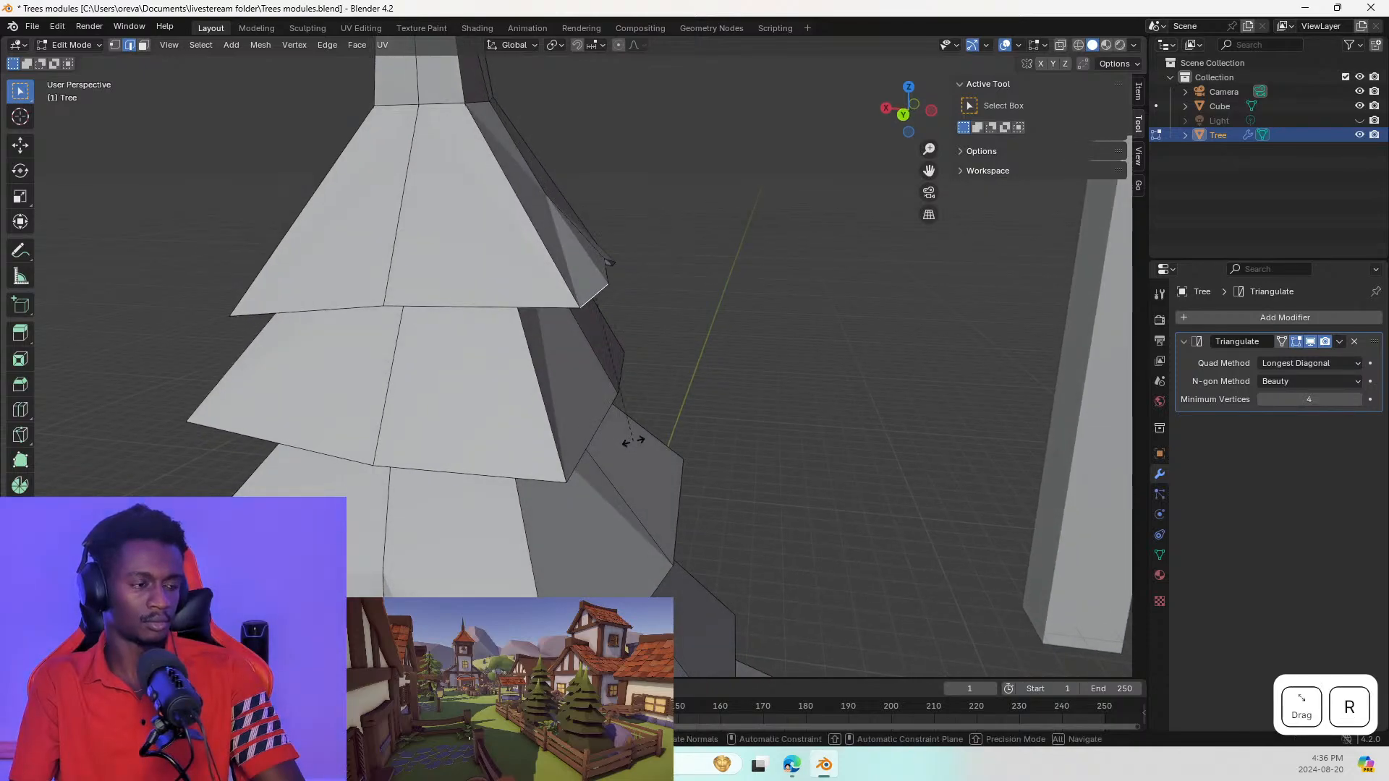
left_click(640, 349)
Step: Subdivide the two adjoining rim edges and the central edge of the third branch tier from the top
middle_click_drag(619, 397, 478, 384)
left_click(557, 382)
scroll(559, 379, "down", 1)
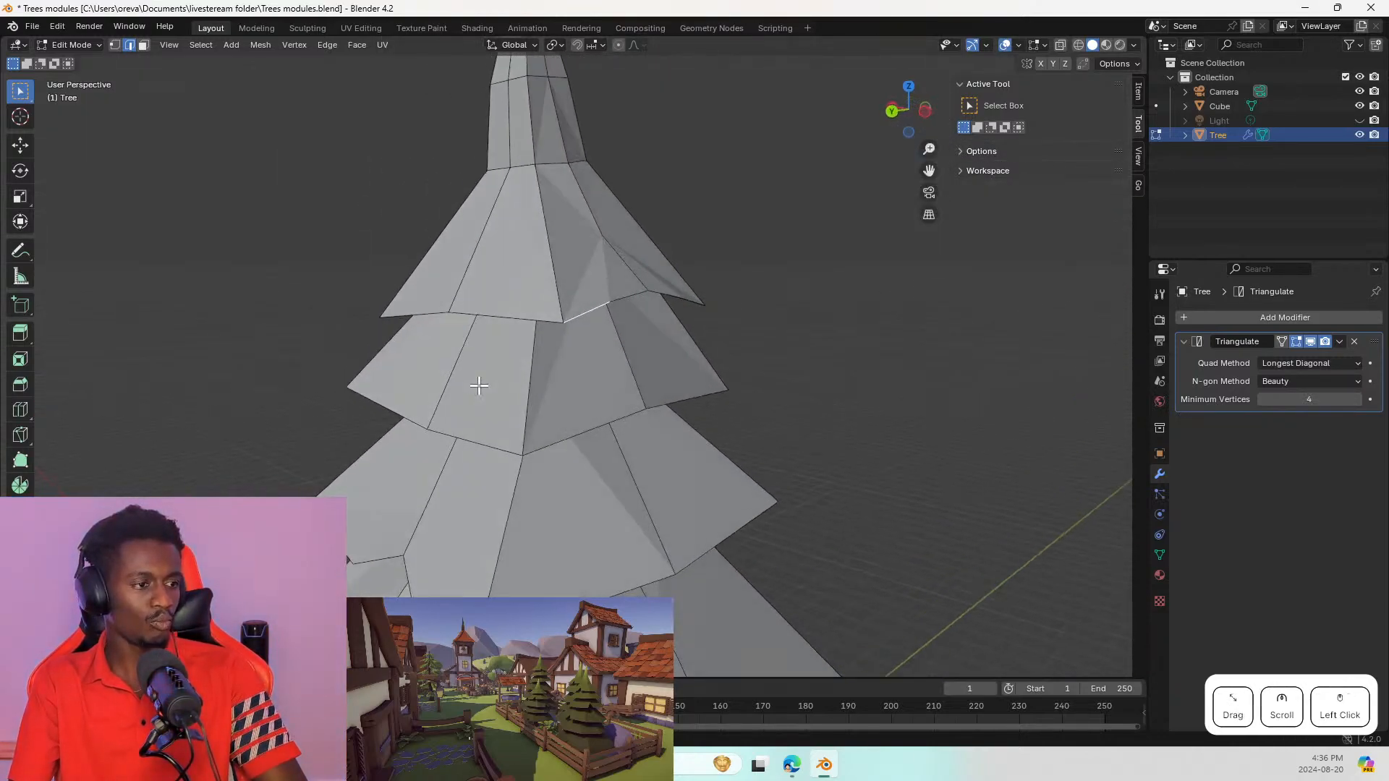
scroll(533, 372, "down", 5)
middle_click_drag(512, 432, 752, 403)
scroll(731, 518, "down", 3)
scroll(707, 455, "up", 2)
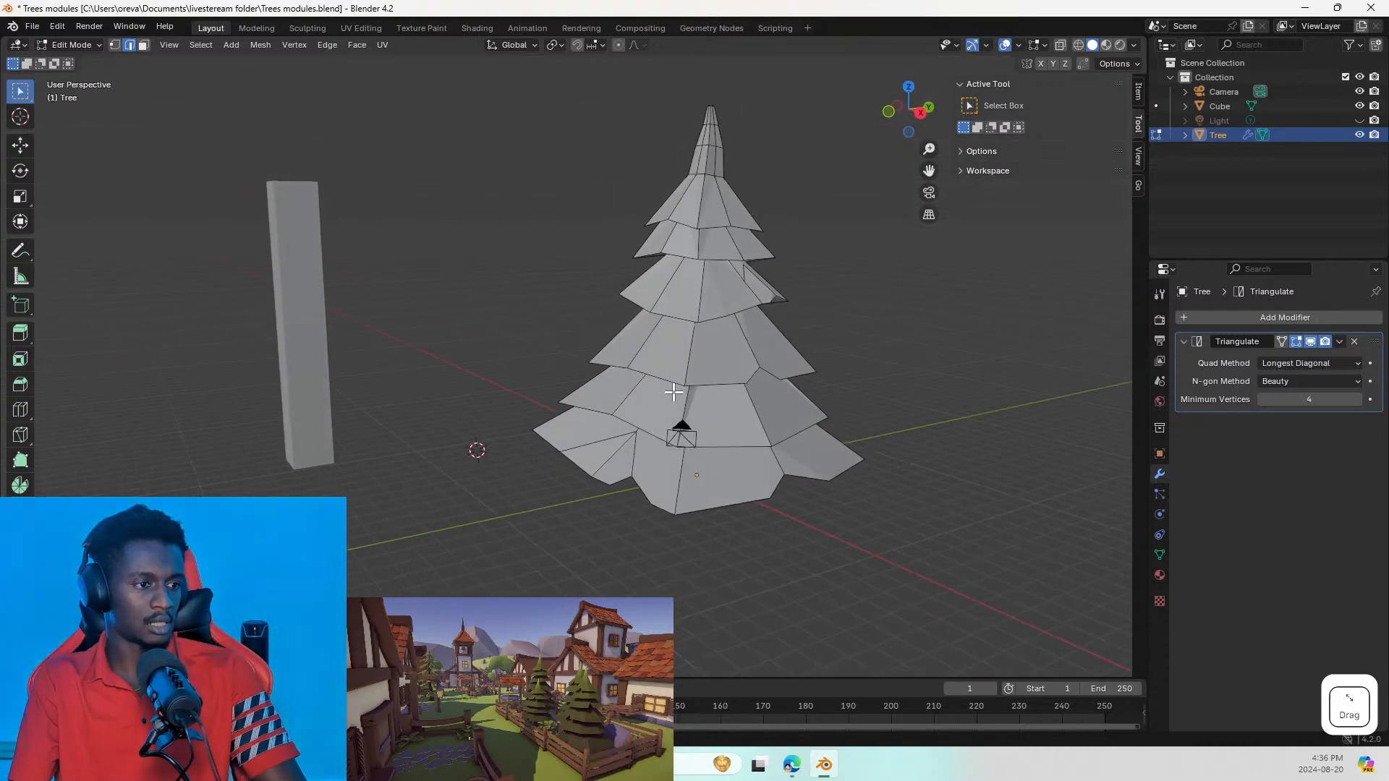
left_click(656, 311)
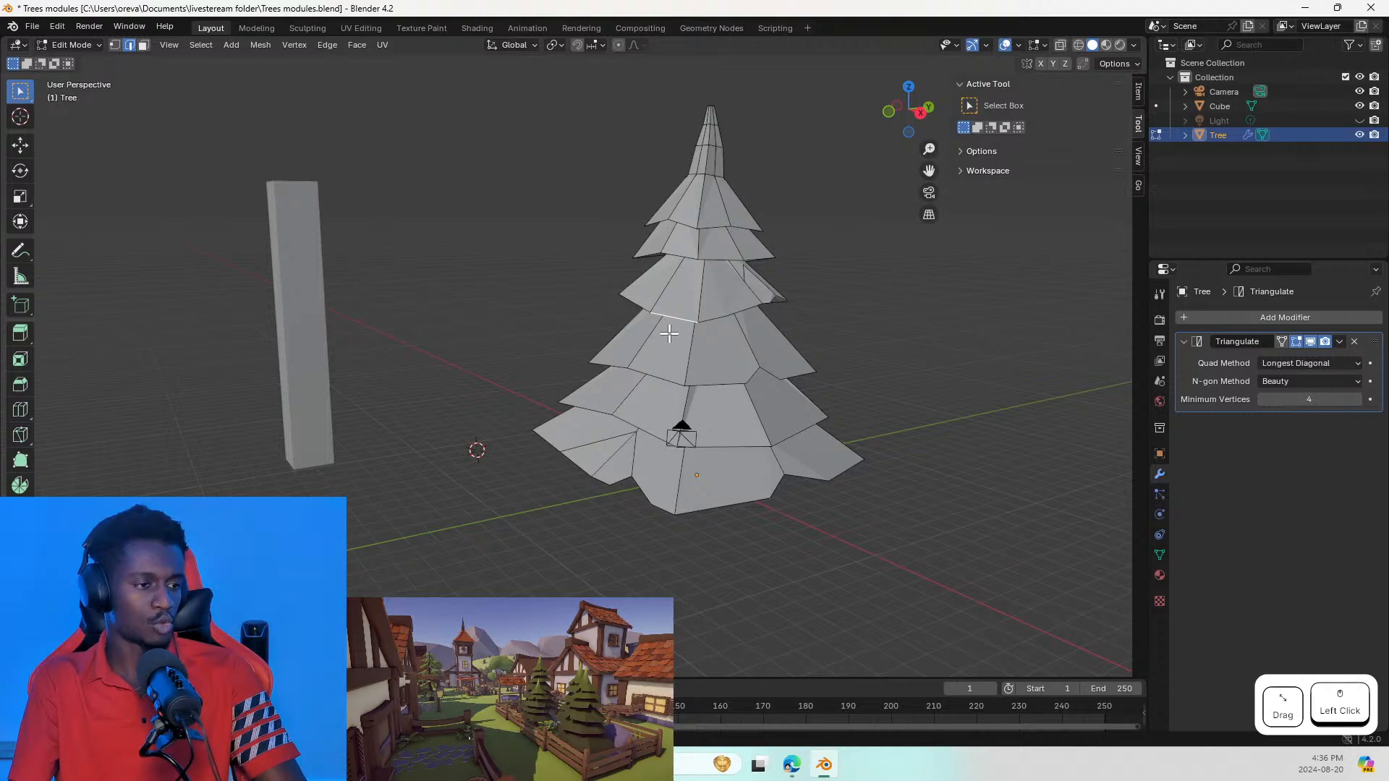
mouse_move(668, 333)
middle_mouse_down()
mouse_move(744, 335)
mouse_move(667, 311)
middle_mouse_up()
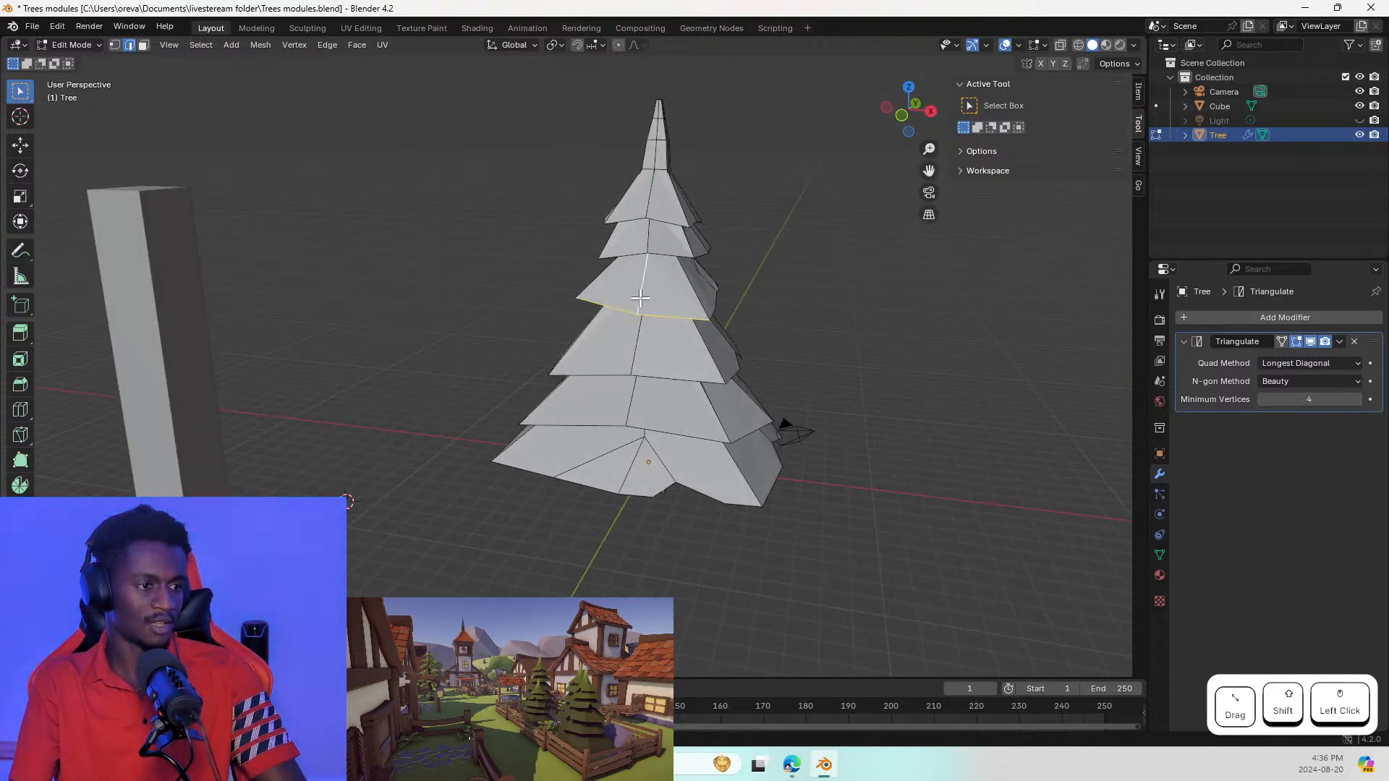
right_click(635, 305)
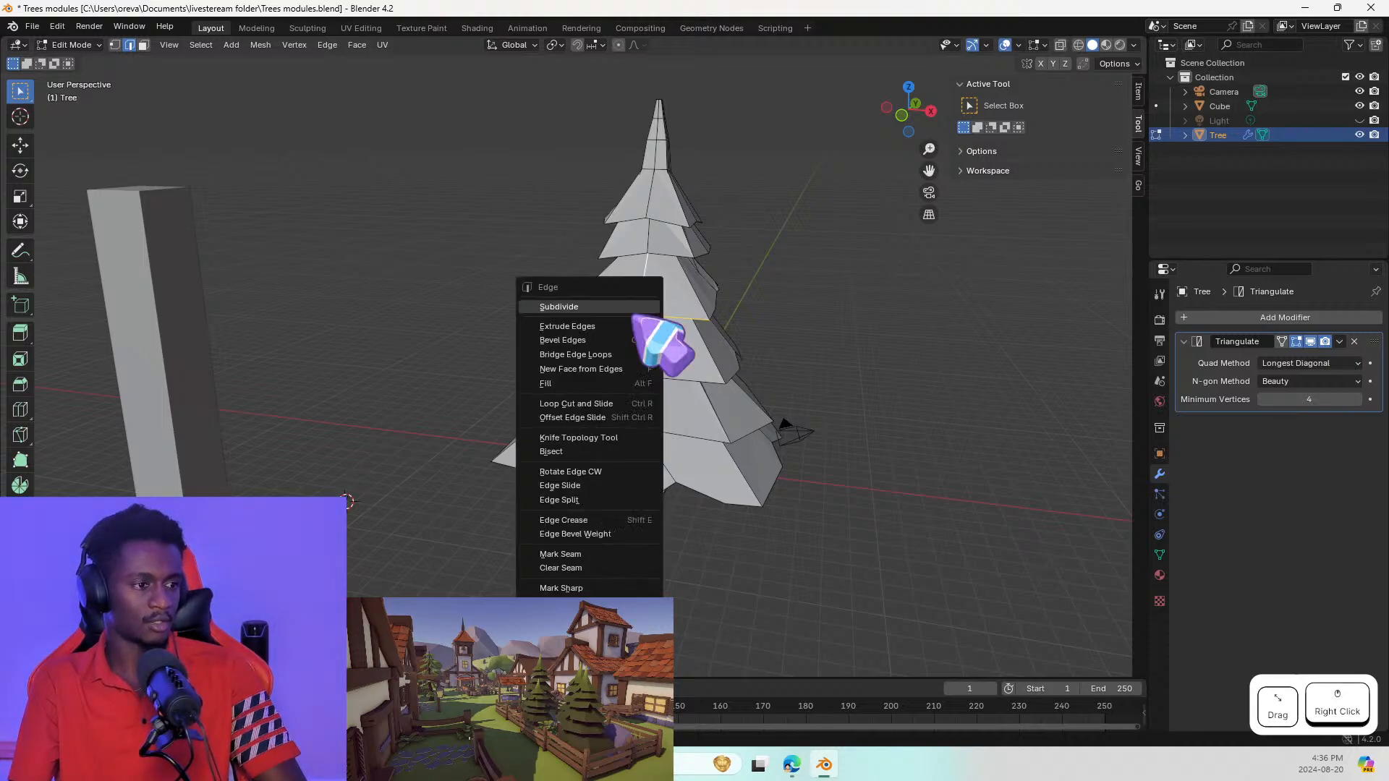
left_click(635, 306)
Step: Try subdividing one of the third tier's new short rim edges again and undo the change
left_click(609, 302)
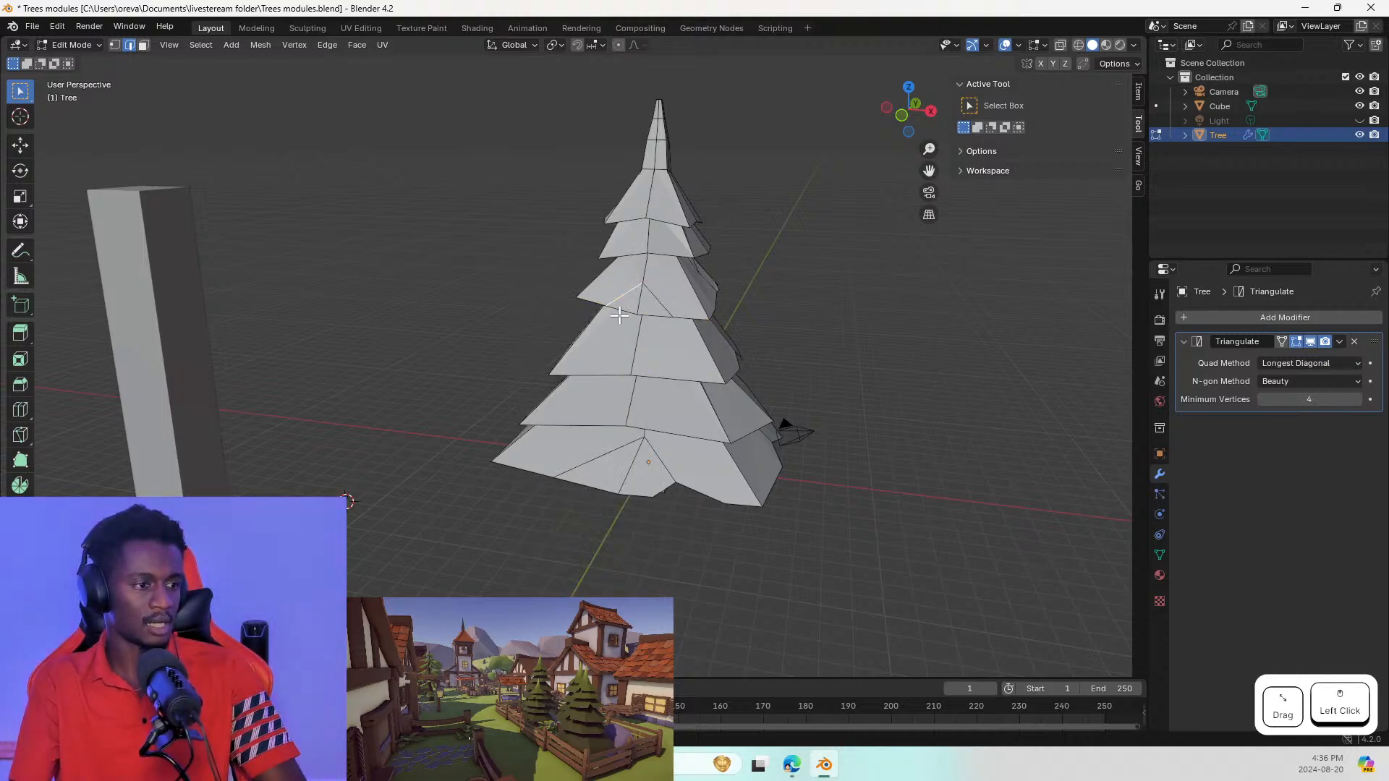
right_click(613, 306)
left_click(614, 305)
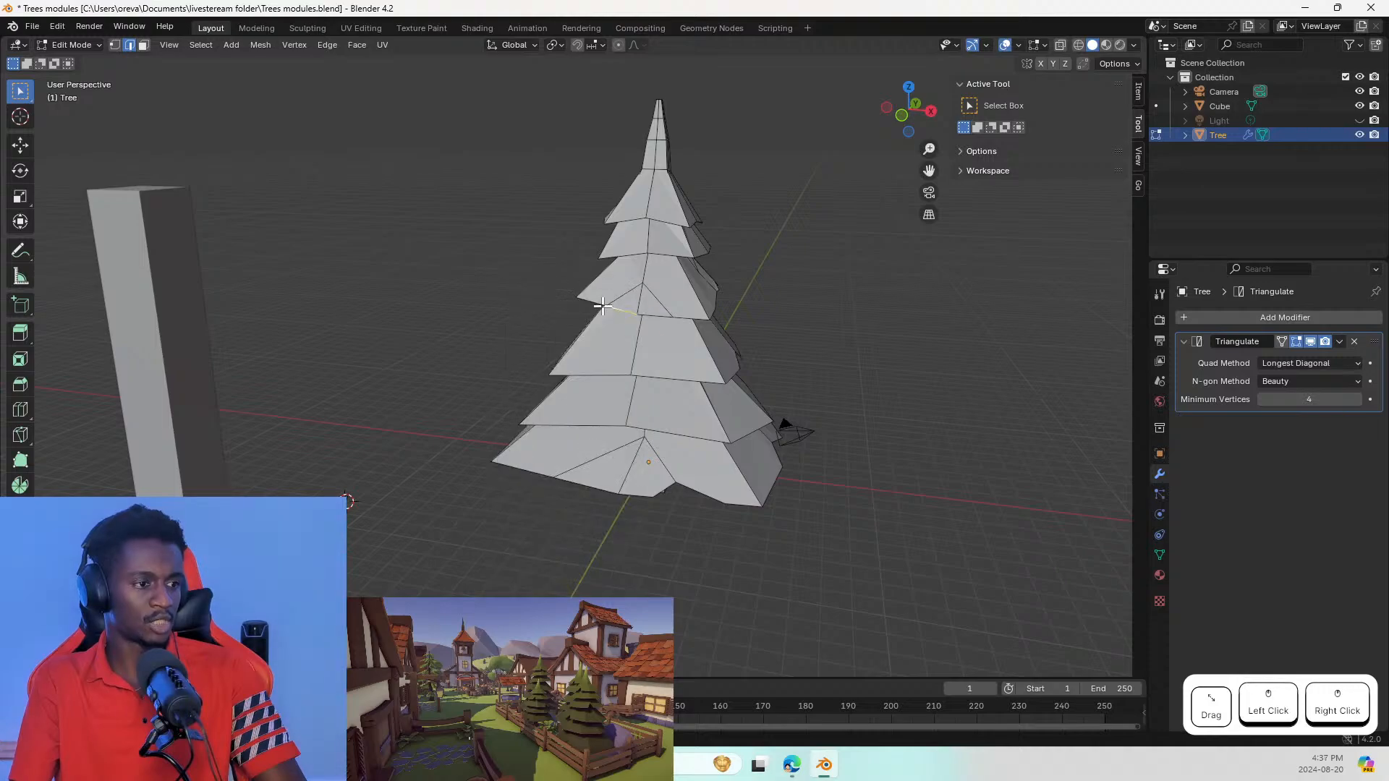
right_click(601, 305)
left_click(601, 306)
key("ctrl+z")
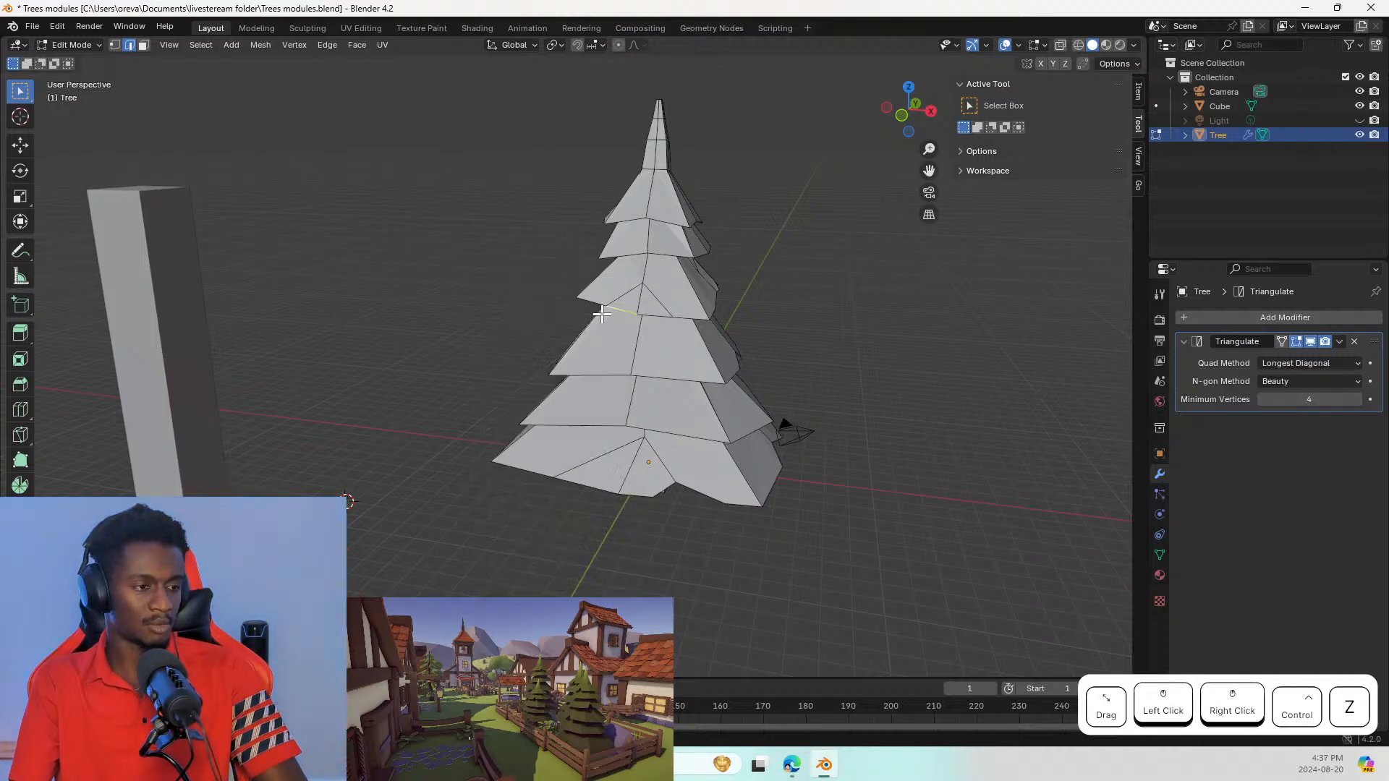
right_click(578, 302)
key("Escape")
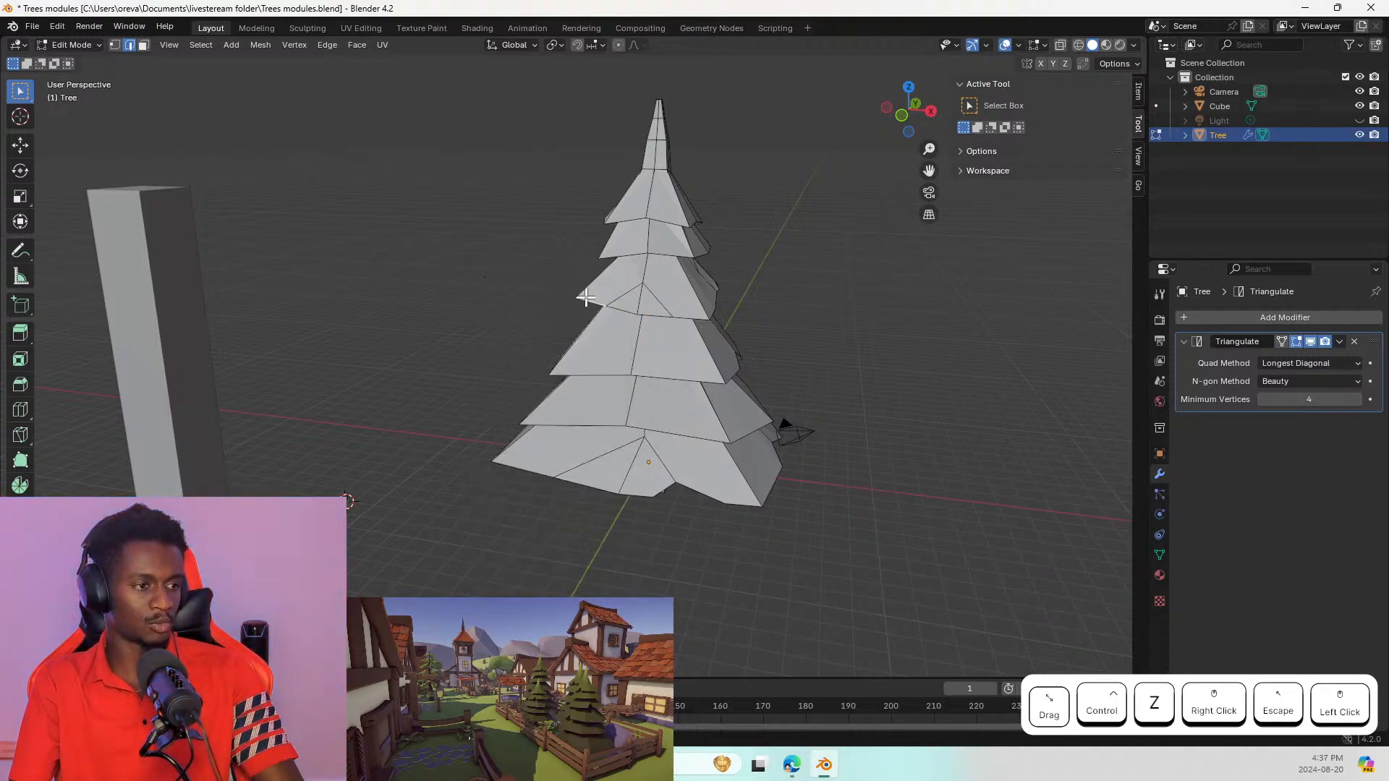
right_click(577, 299)
left_click(634, 333)
Step: Scale the central notch edge of the third branch tier from the top down to about 0.37
middle_click_drag(635, 334, 687, 335)
scroll(582, 291, "up", 1)
left_click(588, 291)
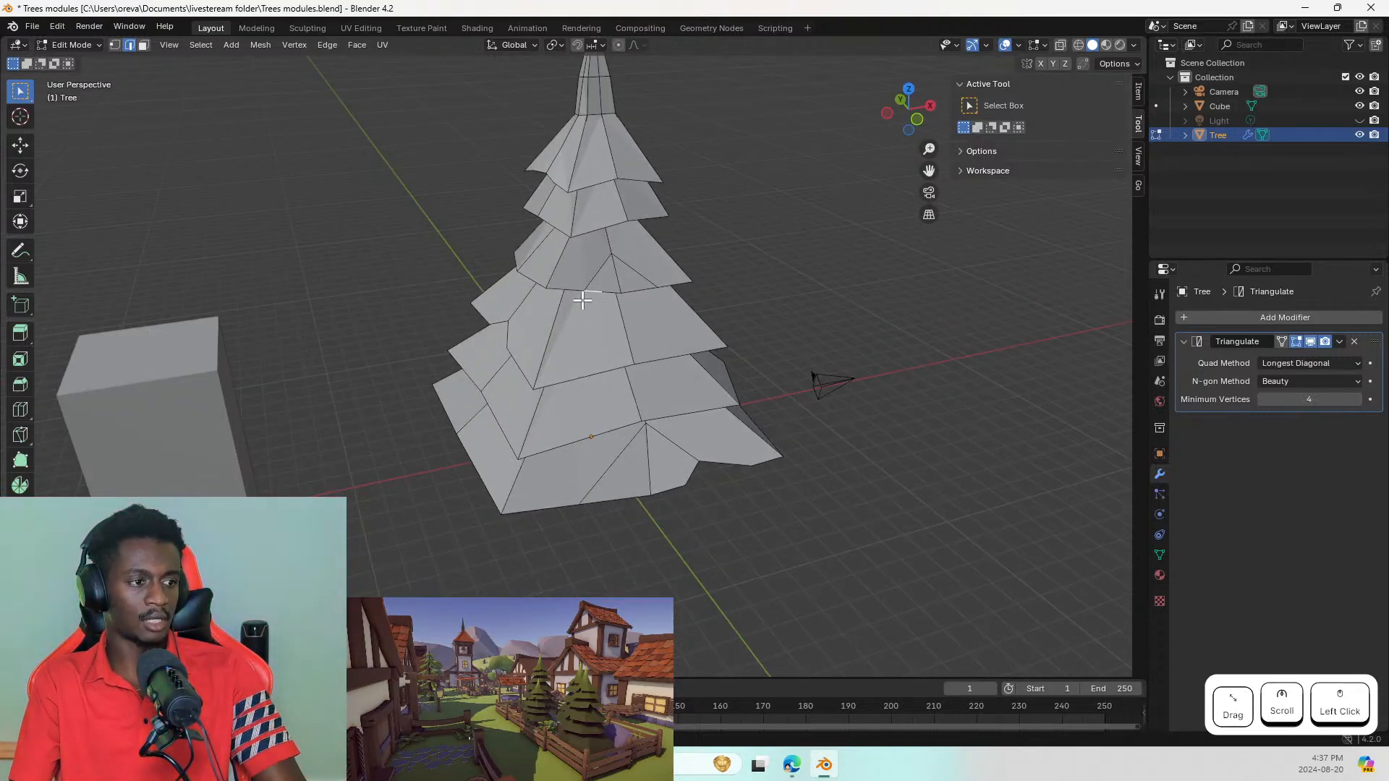
left_click(589, 281, "shift")
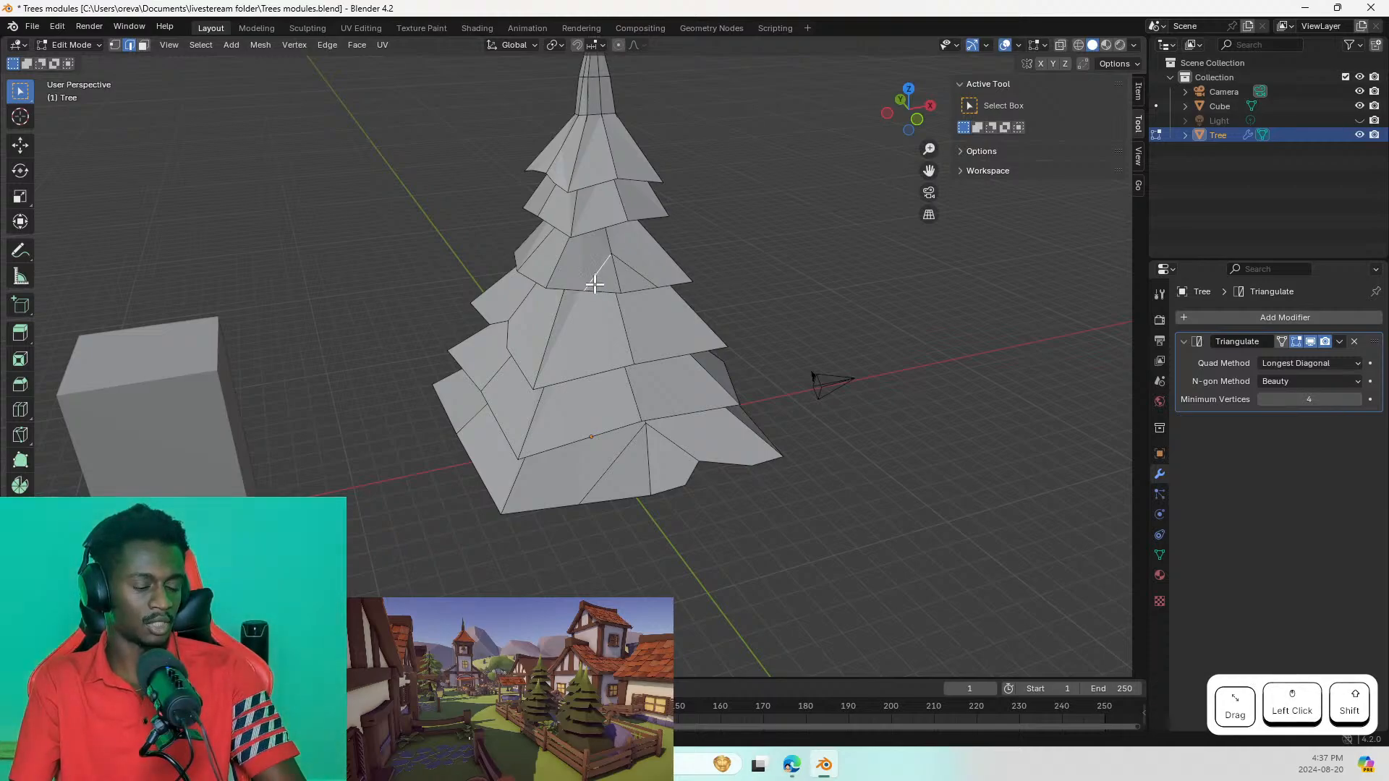
key("s")
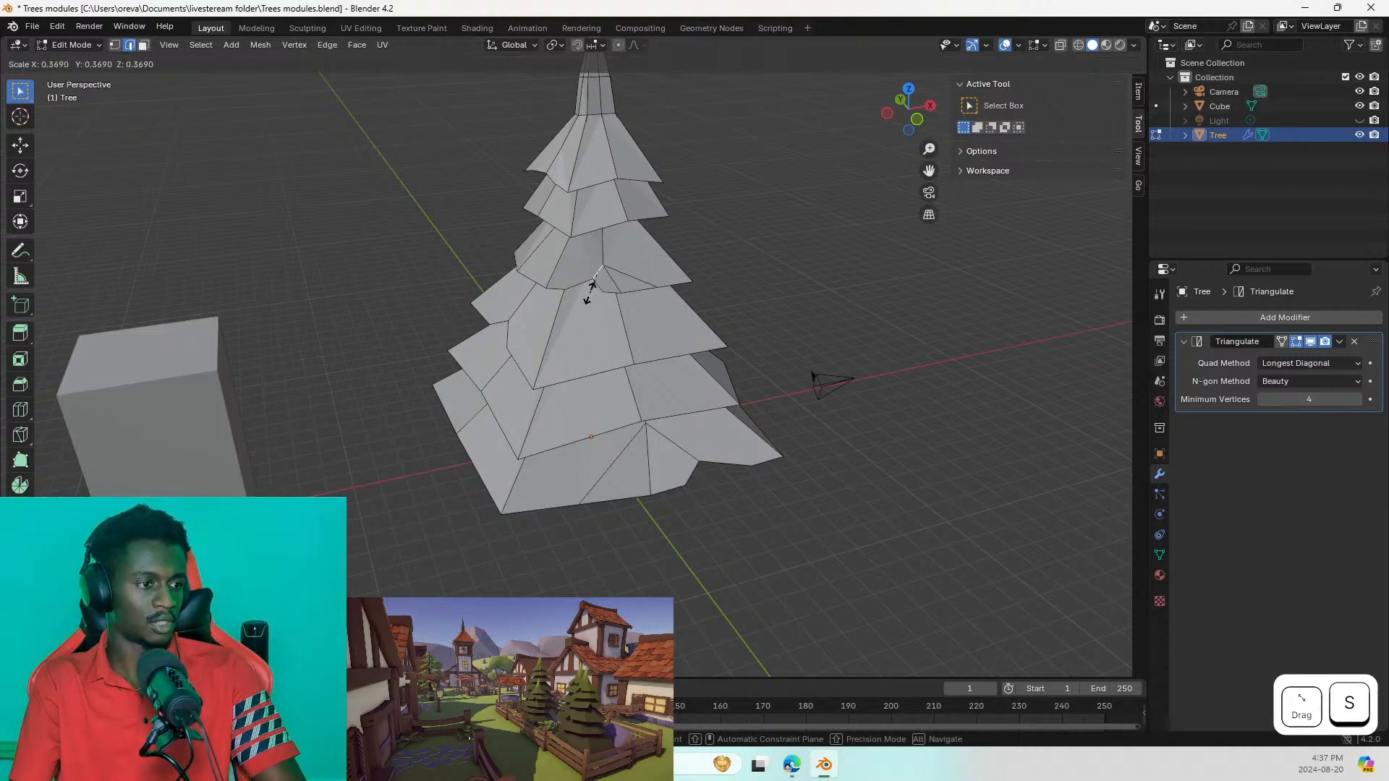
left_click(589, 291)
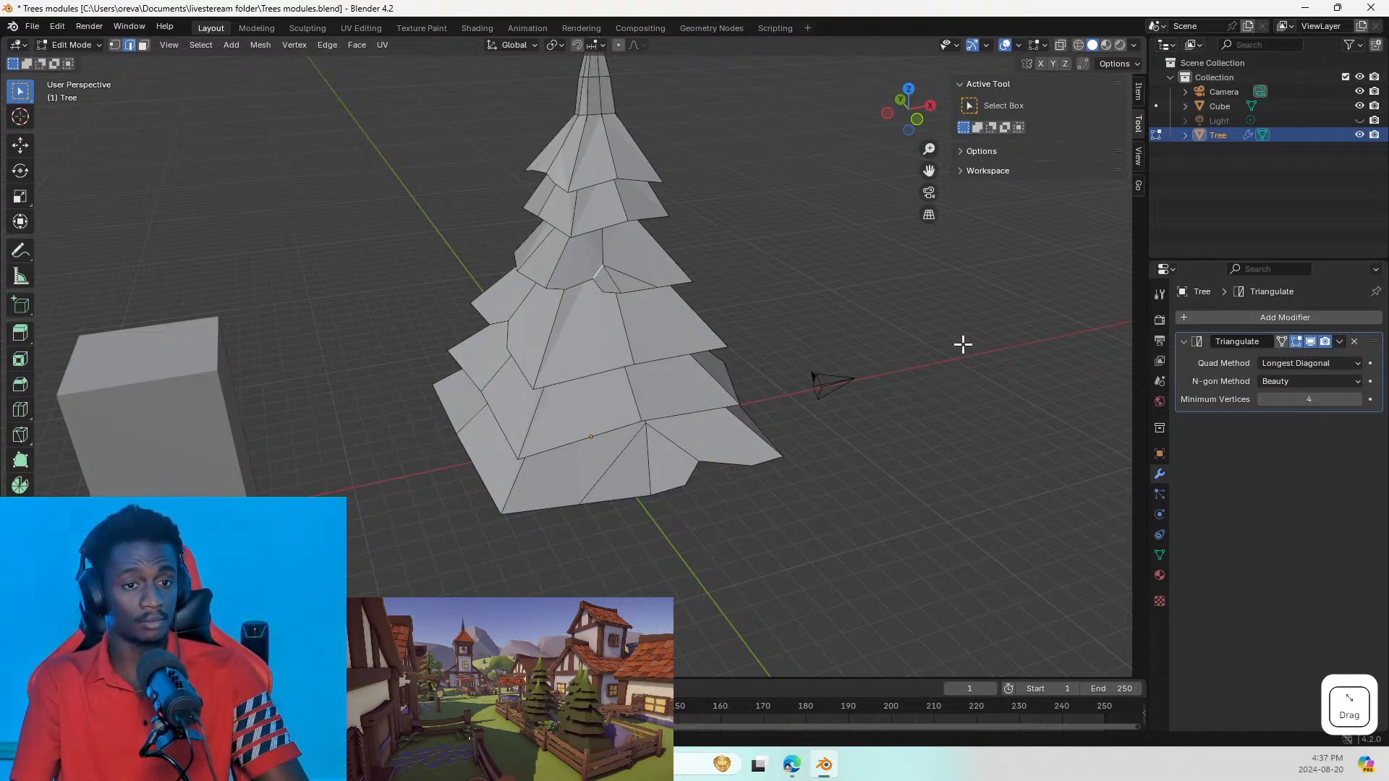
Step: Return the tree to Object Mode and inspect its jagged silhouette from several sides
middle_click_drag(499, 267, 436, 227)
scroll(553, 249, "down", 2)
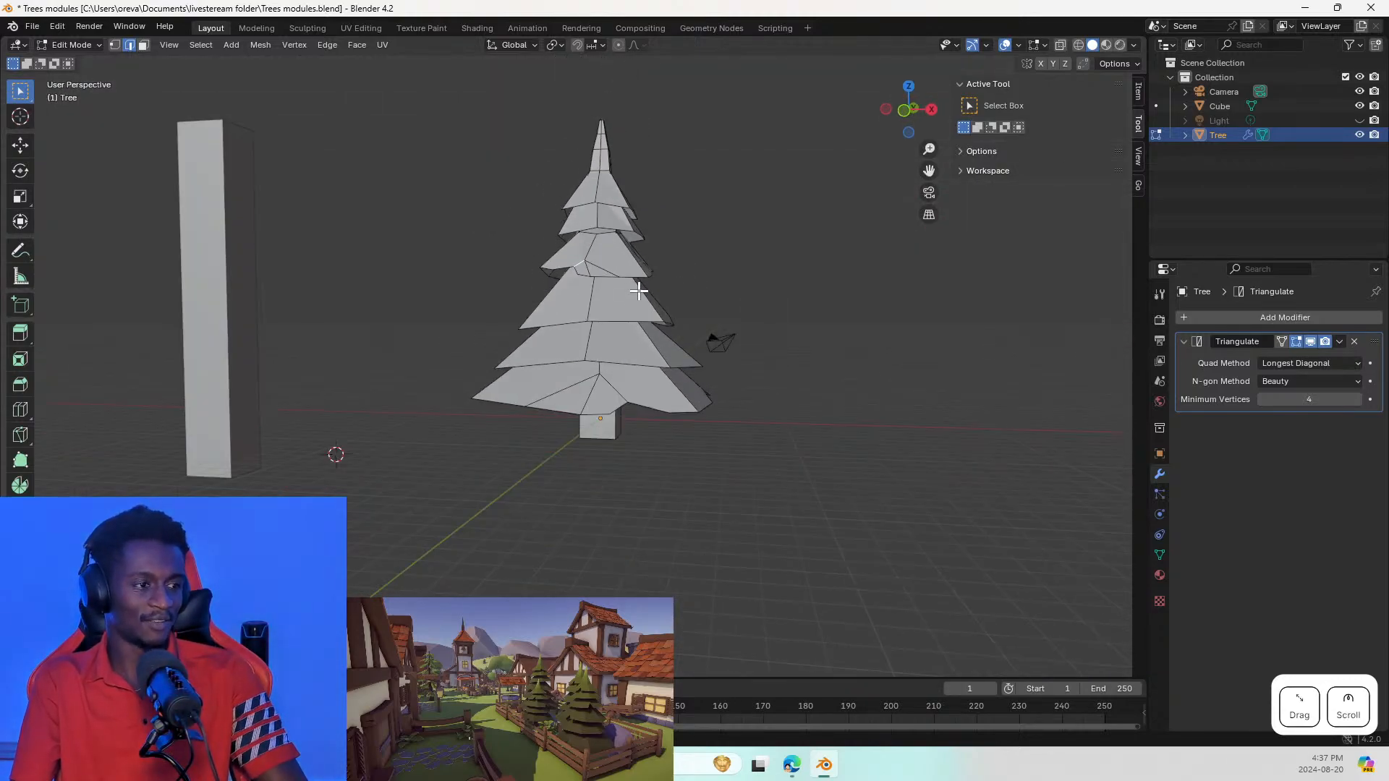
mouse_move(639, 291)
middle_mouse_down()
mouse_move(680, 292)
mouse_move(653, 285)
middle_mouse_up()
key("Tab")
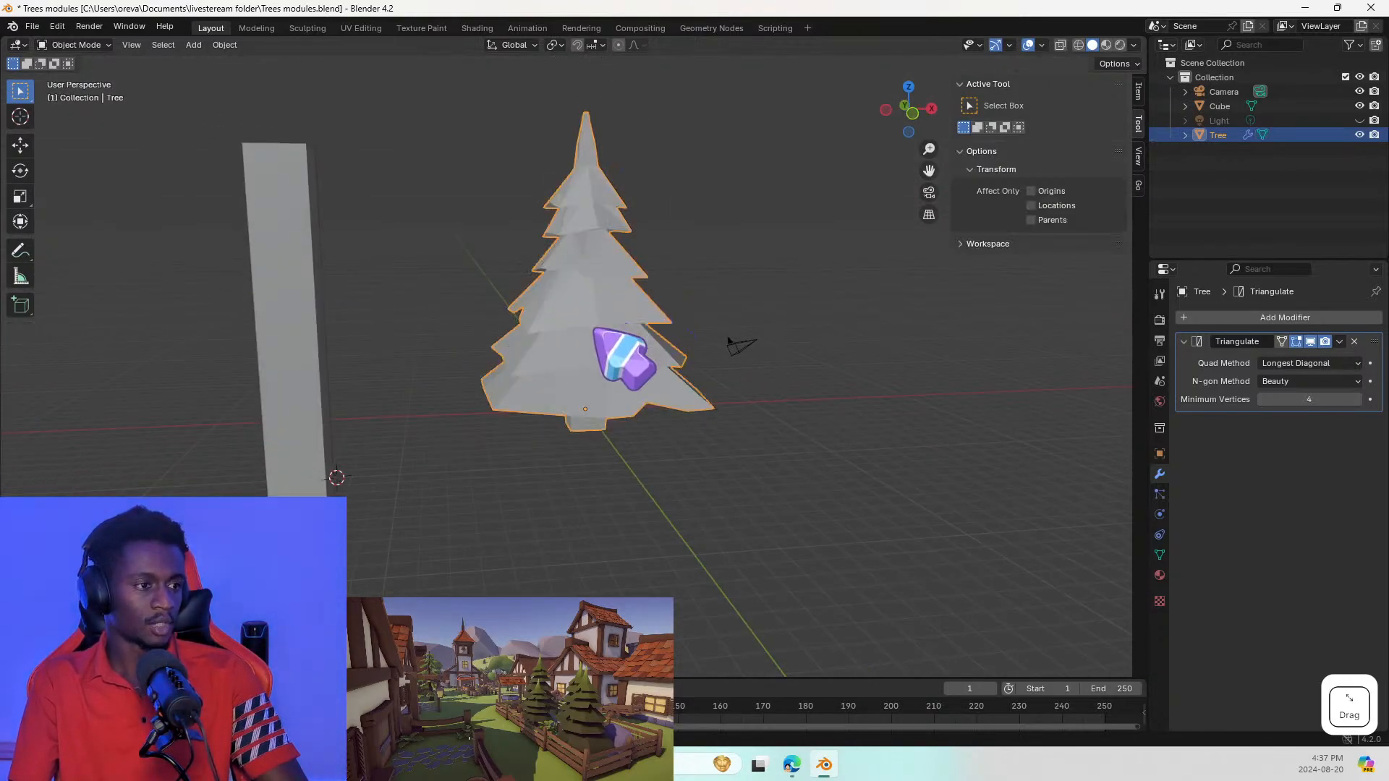
mouse_move(598, 327)
middle_mouse_down()
mouse_move(719, 377)
mouse_move(816, 332)
mouse_move(874, 273)
mouse_move(805, 254)
mouse_move(733, 286)
mouse_move(701, 319)
mouse_move(471, 344)
mouse_move(533, 318)
mouse_move(576, 350)
mouse_move(625, 329)
middle_mouse_up()
left_click(625, 329)
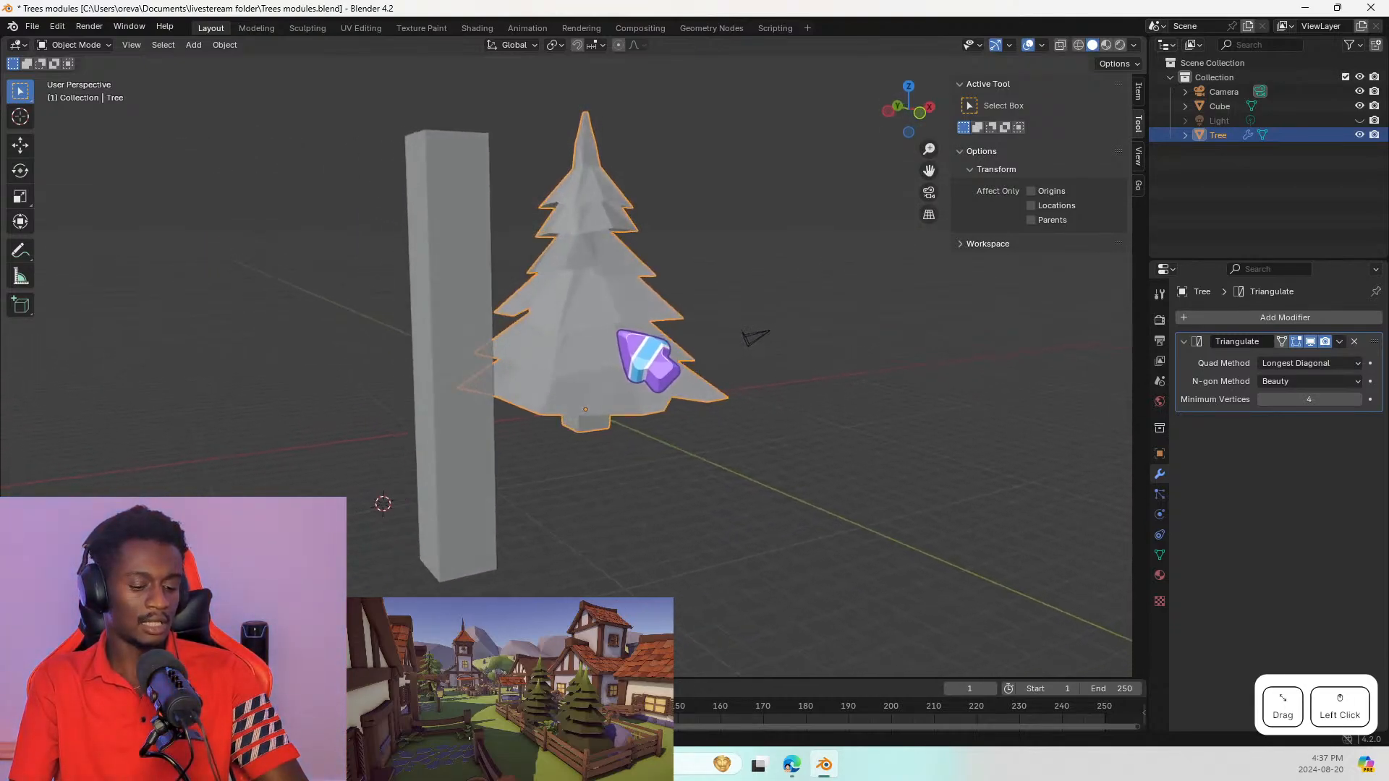
key("z")
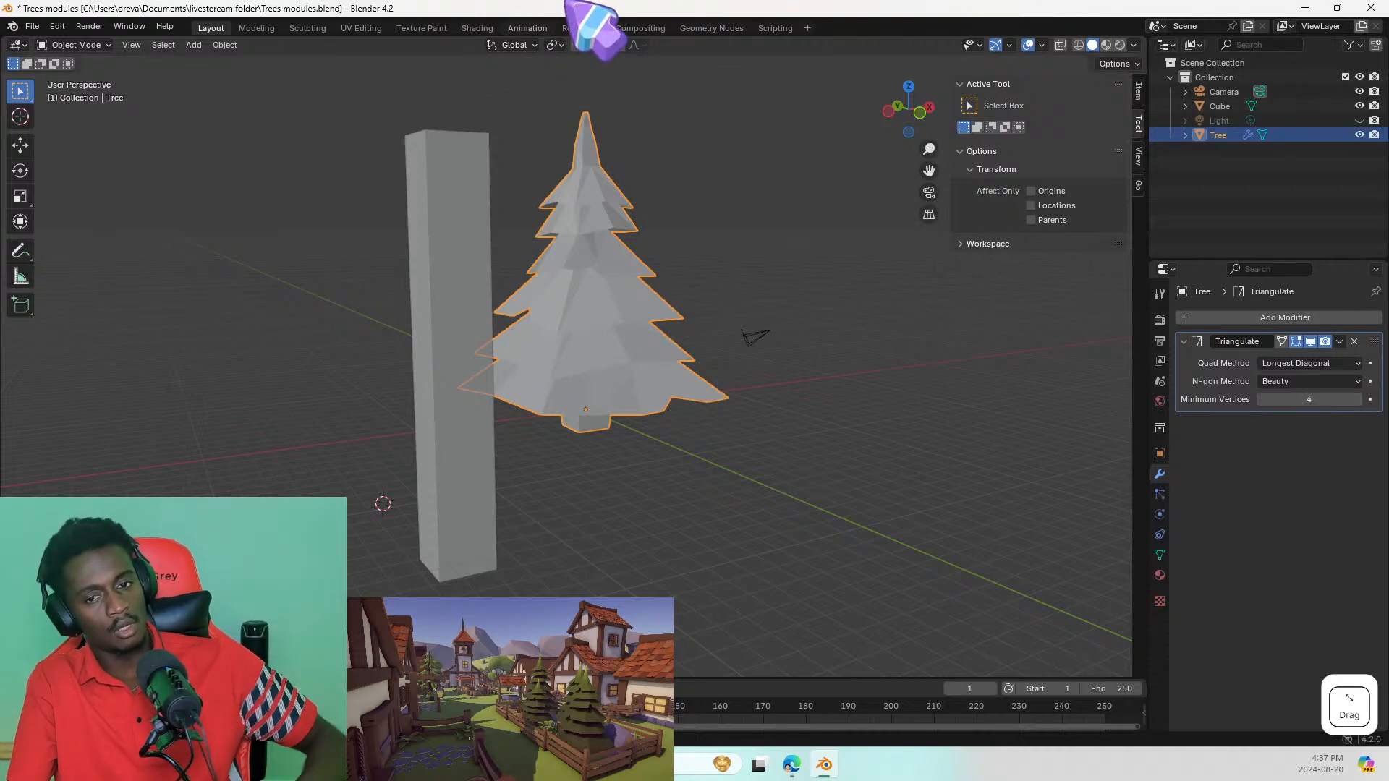
Step: Open the Texture Paint workspace and frame the whole tree in its 3D view
left_click(535, 36)
left_click(527, 28)
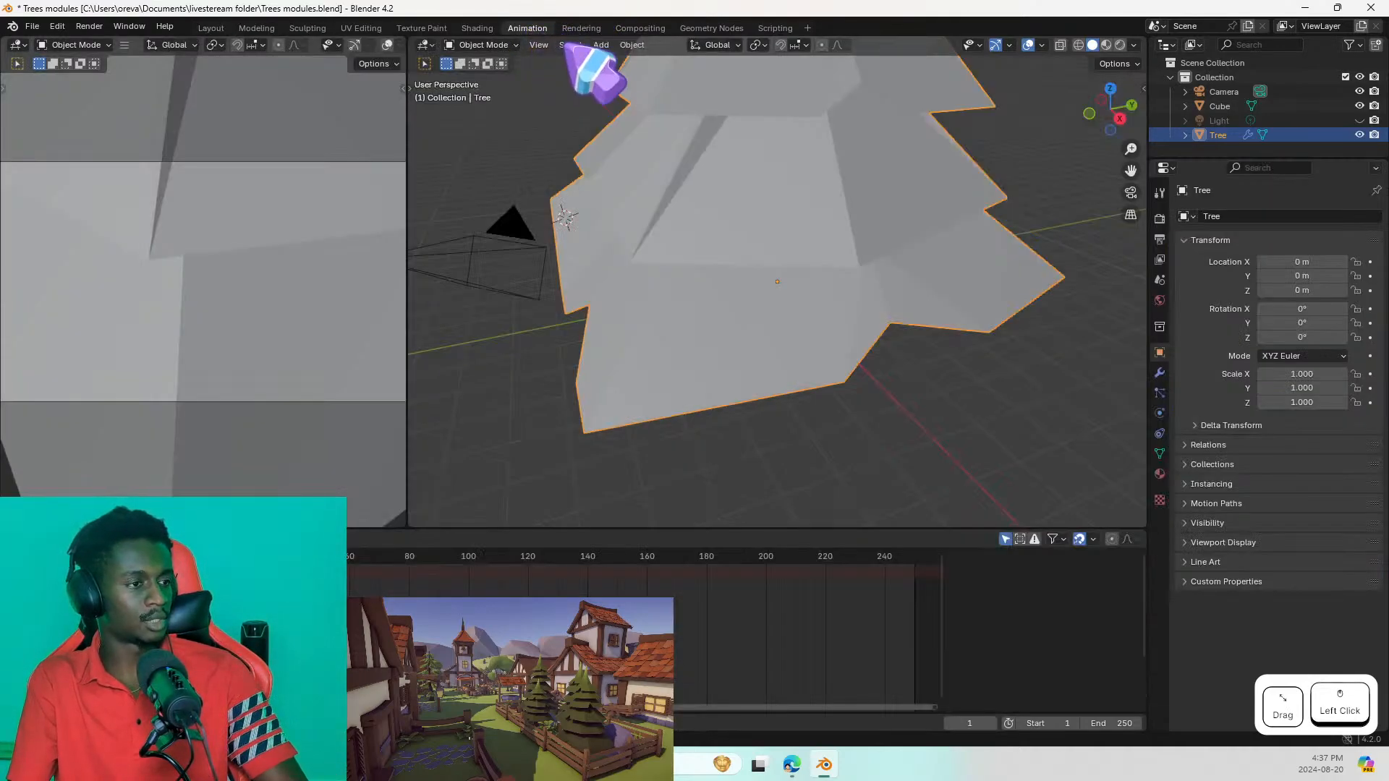
left_click(581, 28)
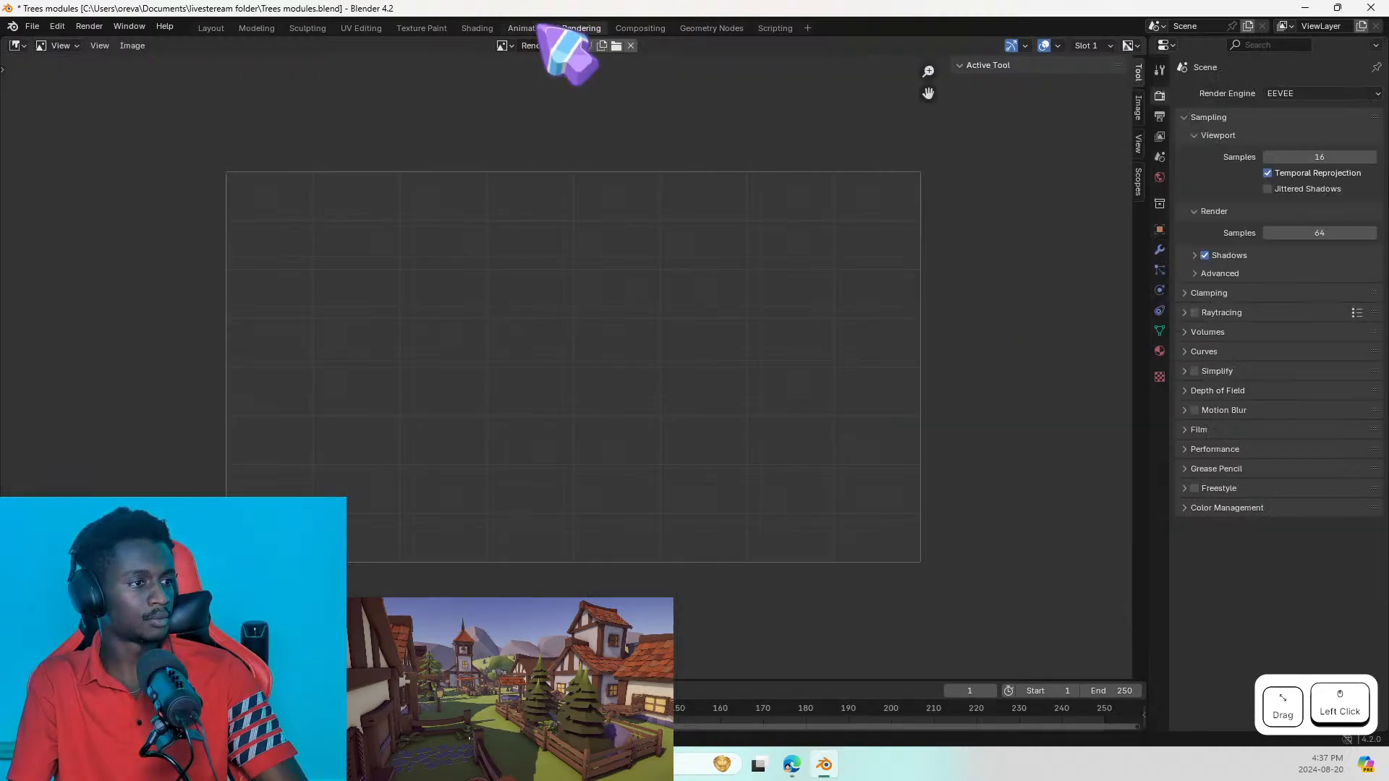
left_click(421, 28)
scroll(831, 269, "down", 3)
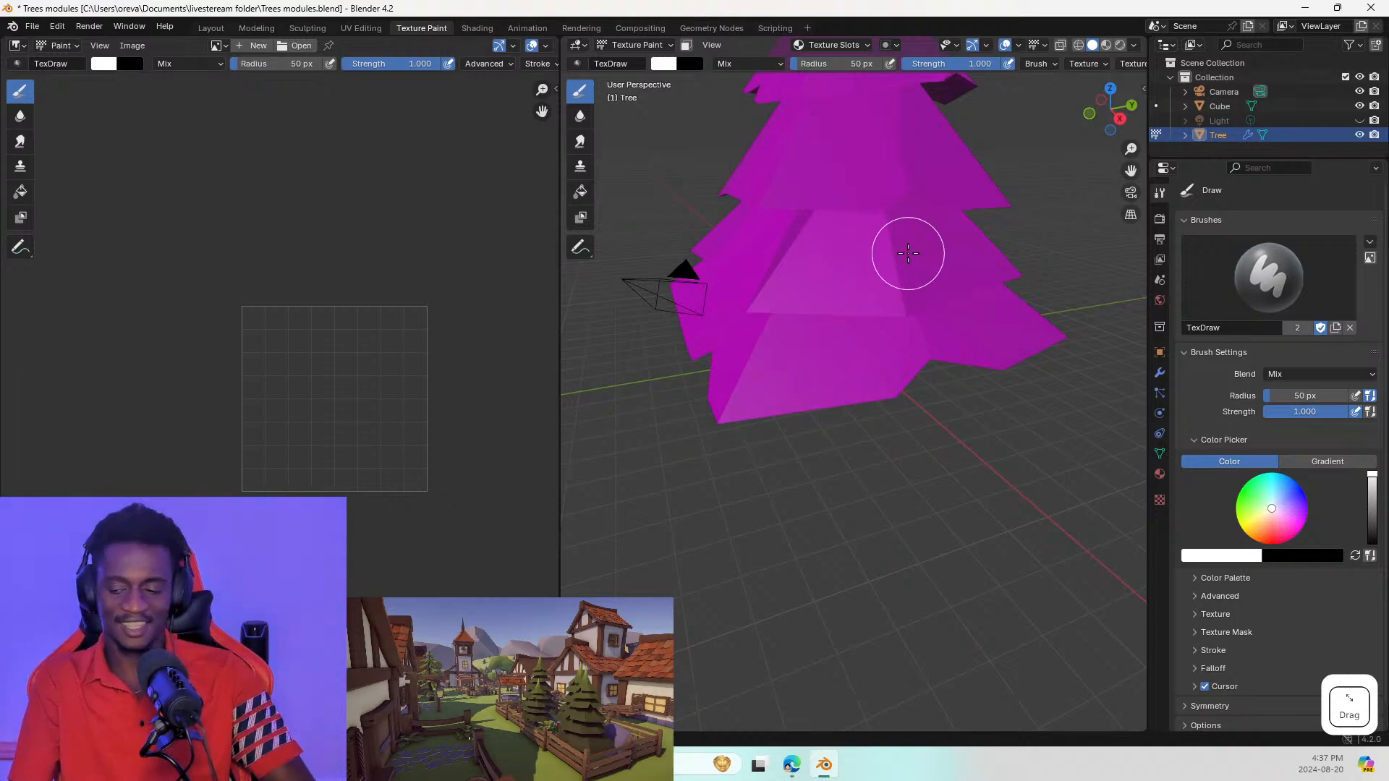
middle_click_drag(907, 252, 932, 406, "shift")
scroll(932, 405, "down", 2)
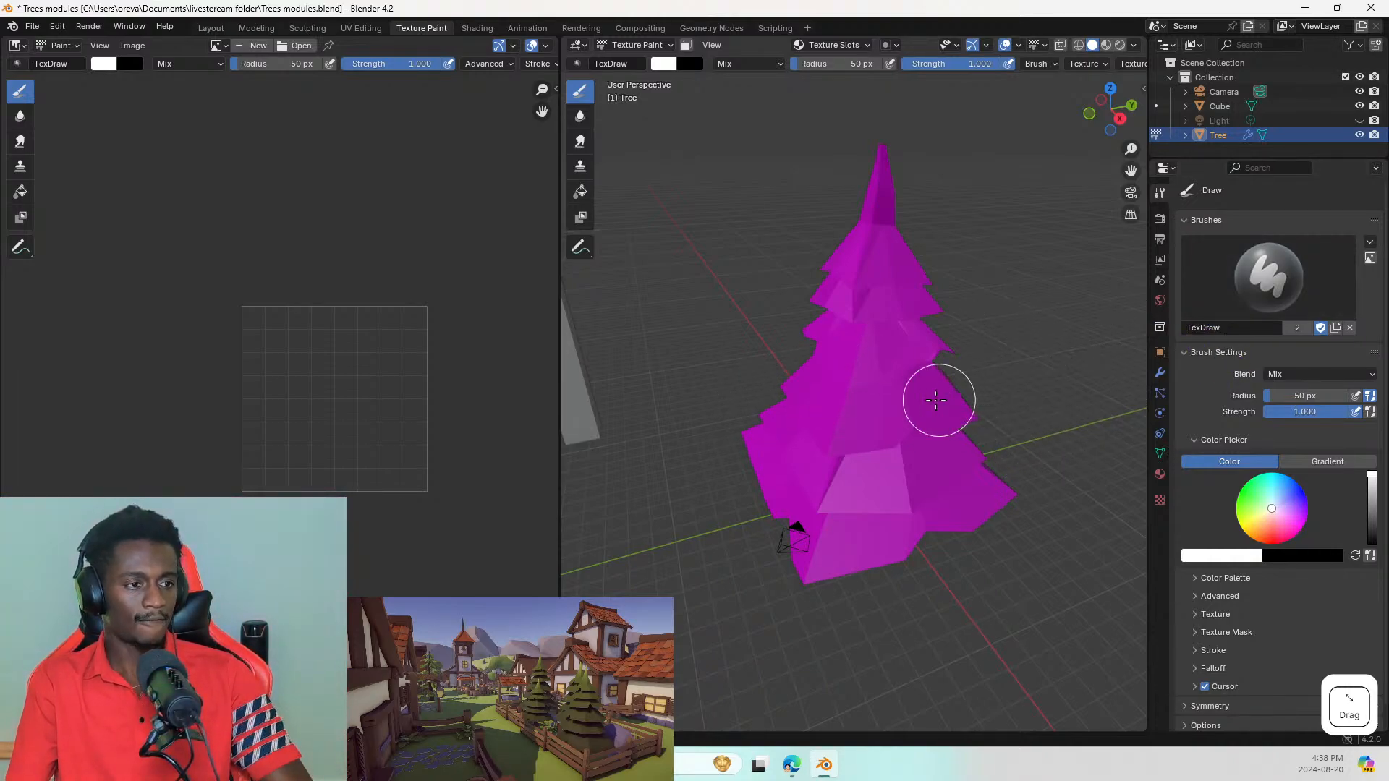
Step: Check the tree briefly in Edit Mode, return to Texture Paint mode and try painting on the tree
key("Tab")
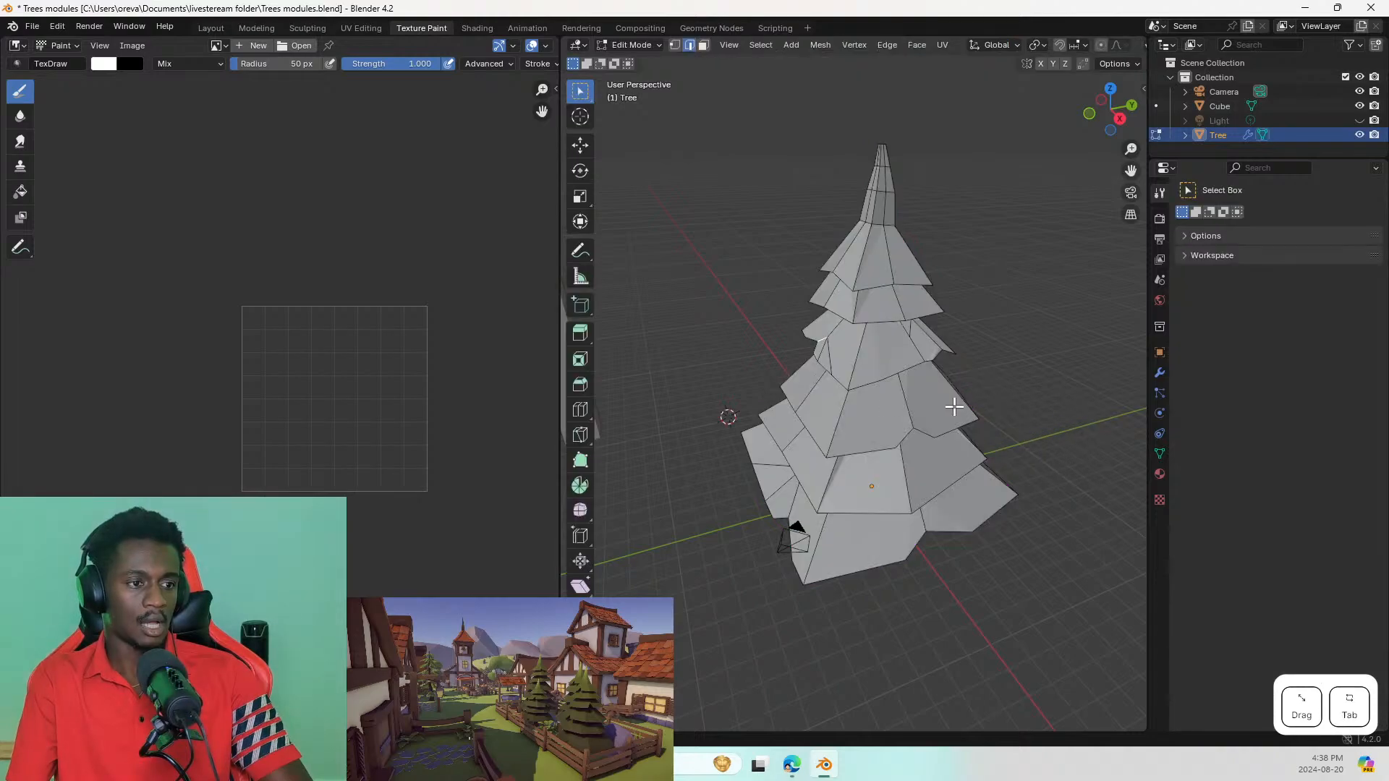
key("Tab")
left_click(878, 391)
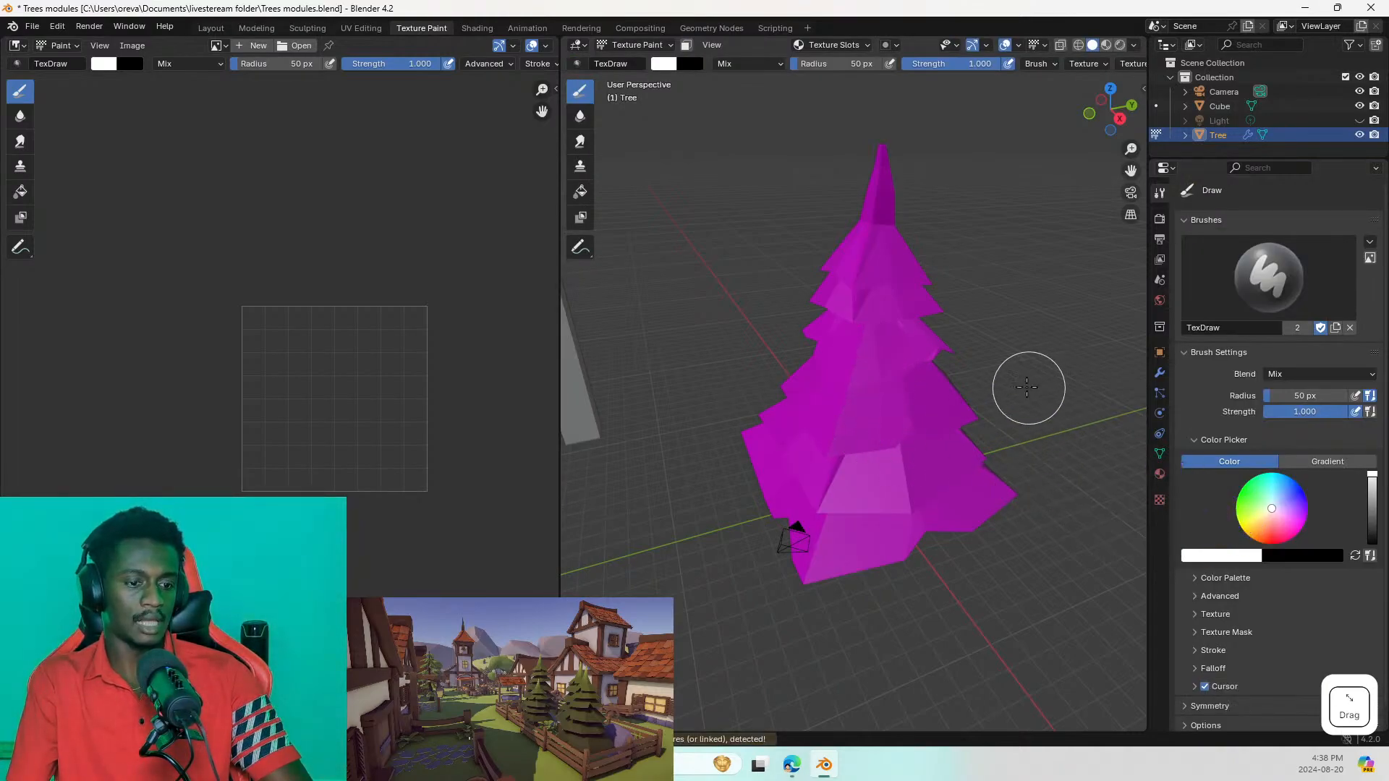
key("a")
key("ctrl")
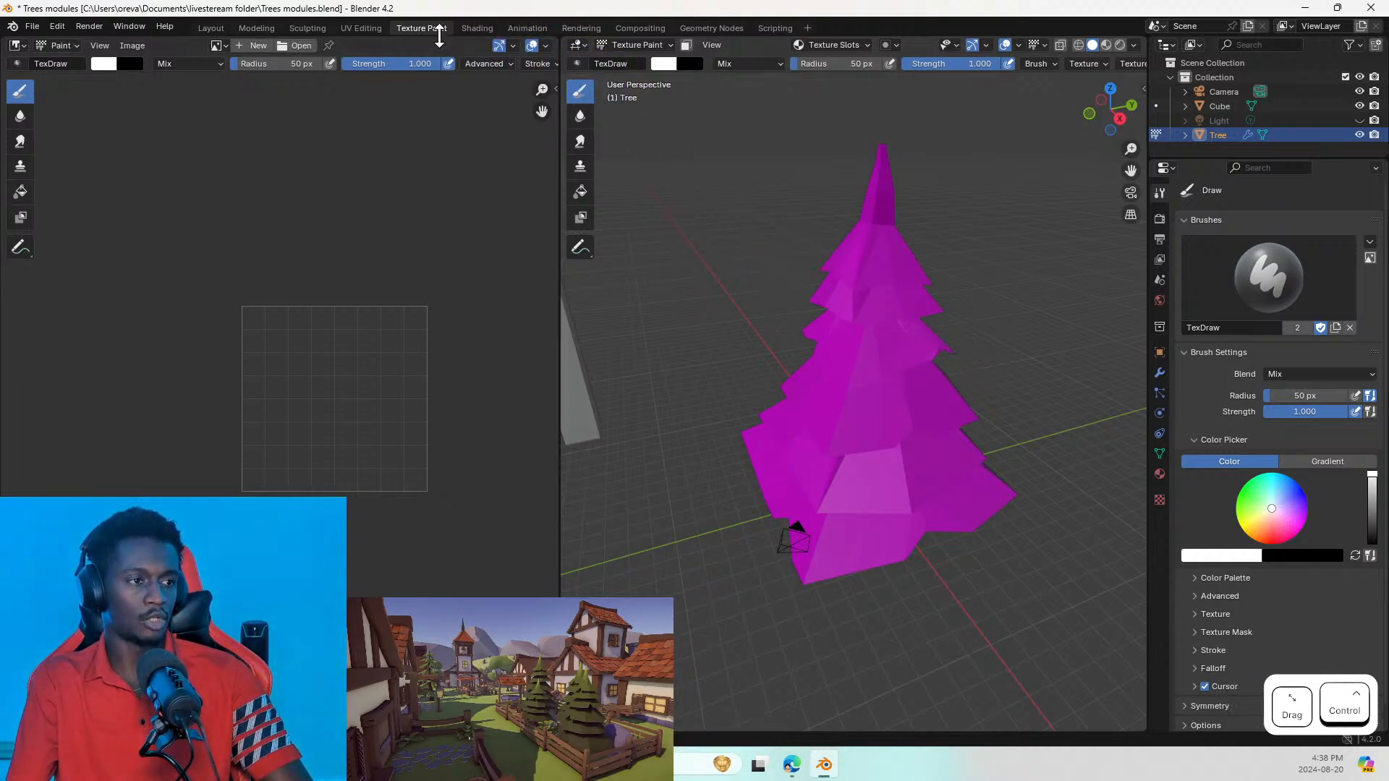
Step: Apply all transforms to the tree in the Layout workspace and deselect it
left_click(211, 27)
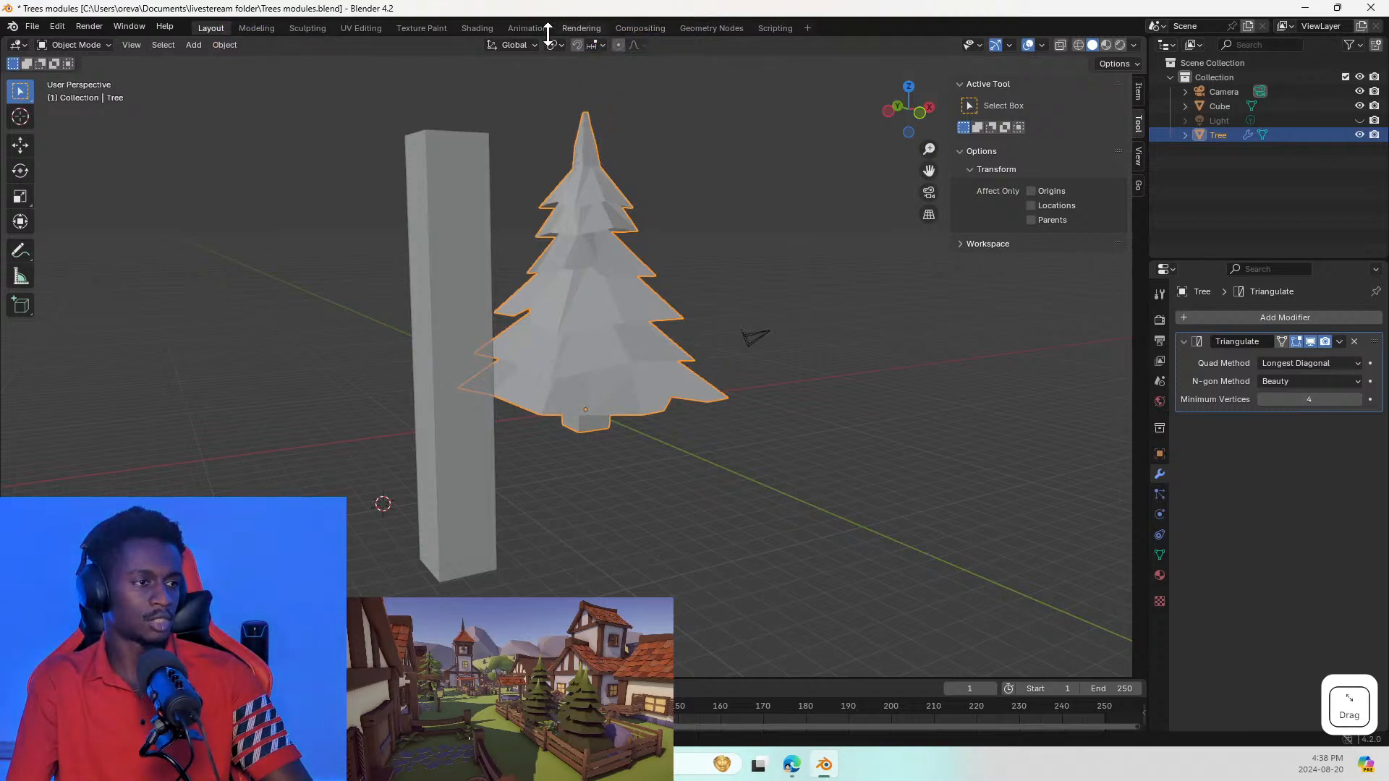
mouse_move(691, 372)
middle_mouse_down()
mouse_move(629, 405)
mouse_move(702, 396)
middle_mouse_up()
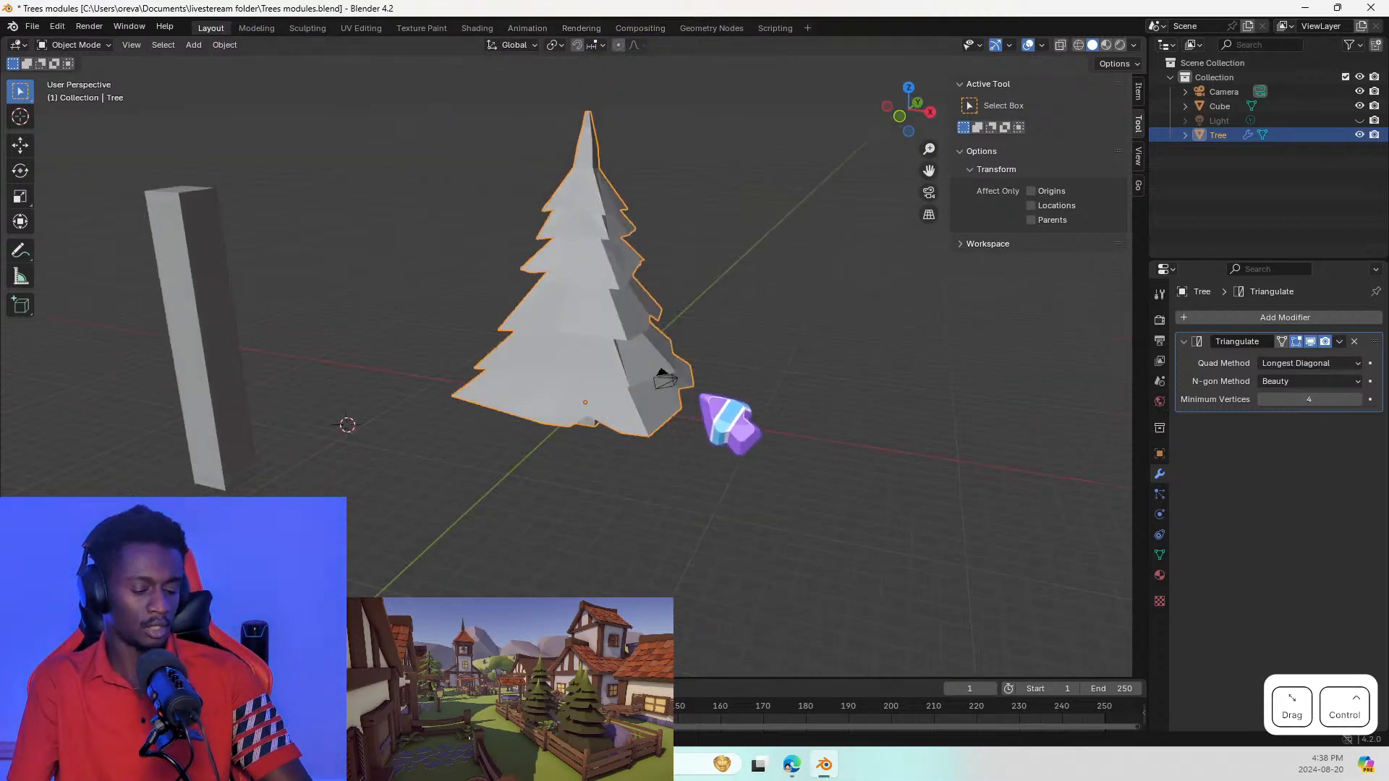
key("ctrl+a")
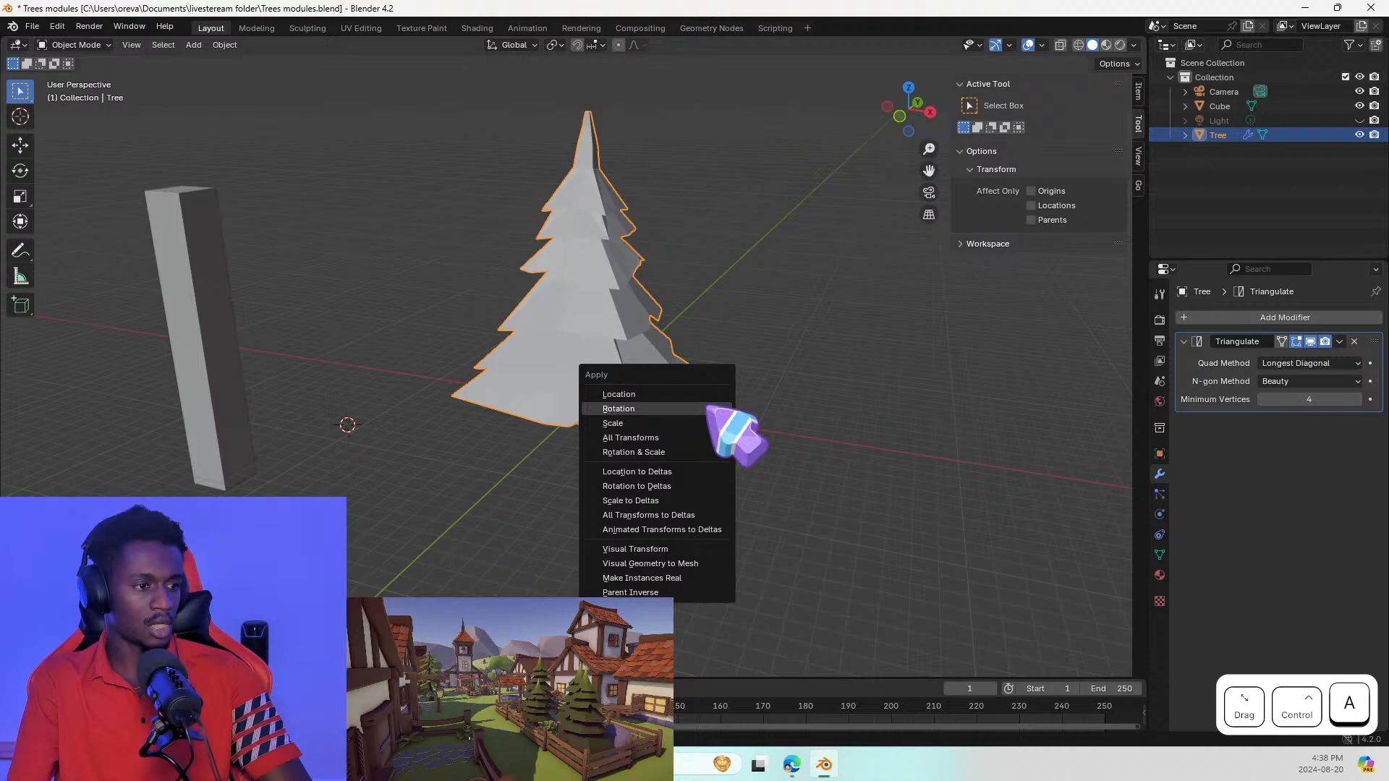
left_click(670, 438)
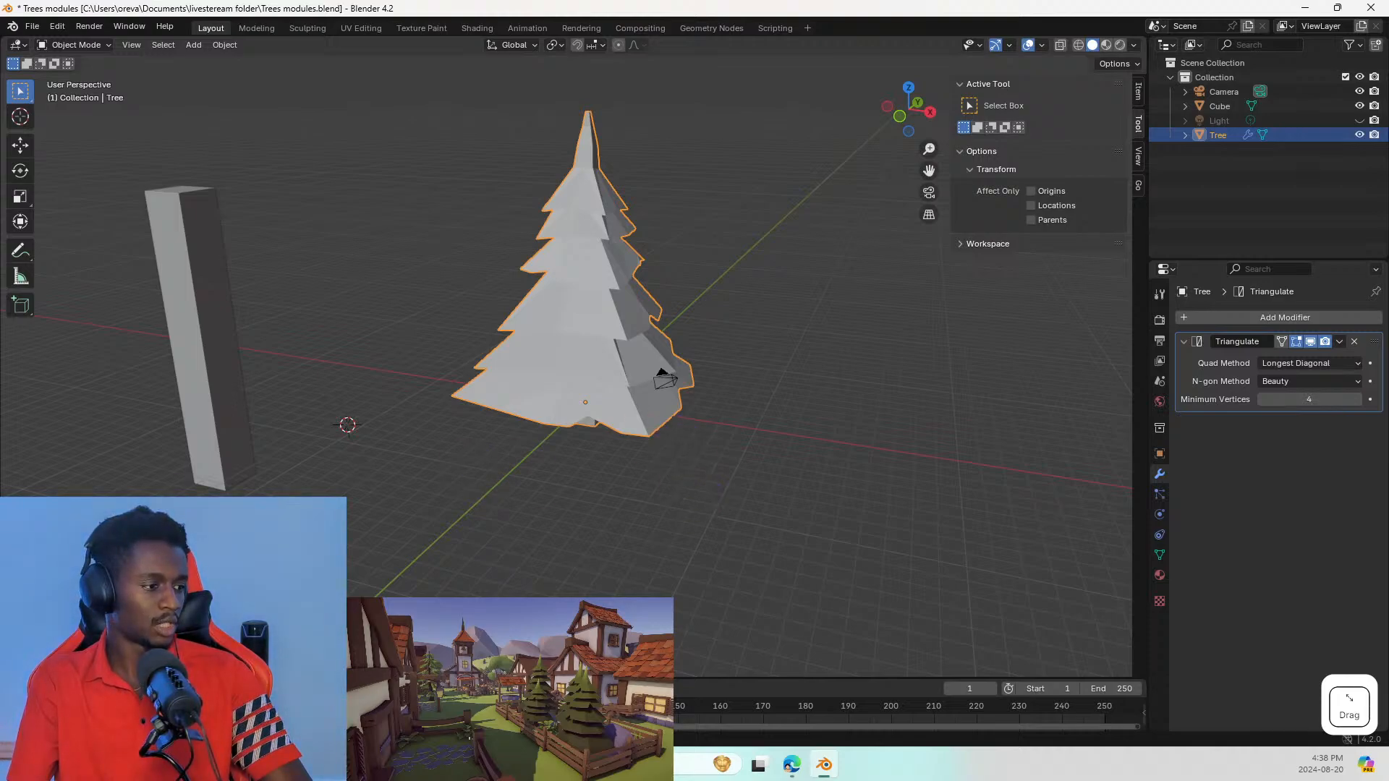
left_click(441, 563)
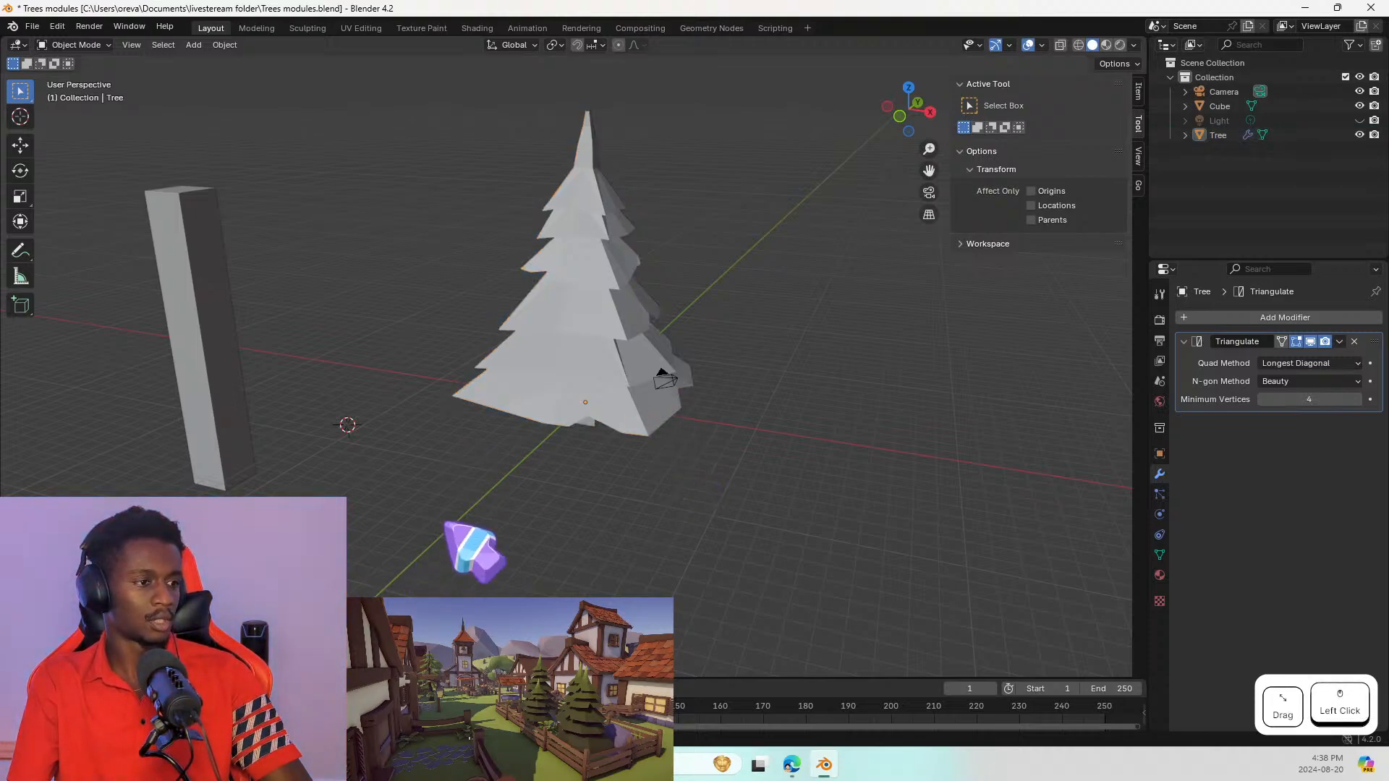
Step: Remove the tree mesh's UV map while in the Texture Paint workspace
left_click(421, 27)
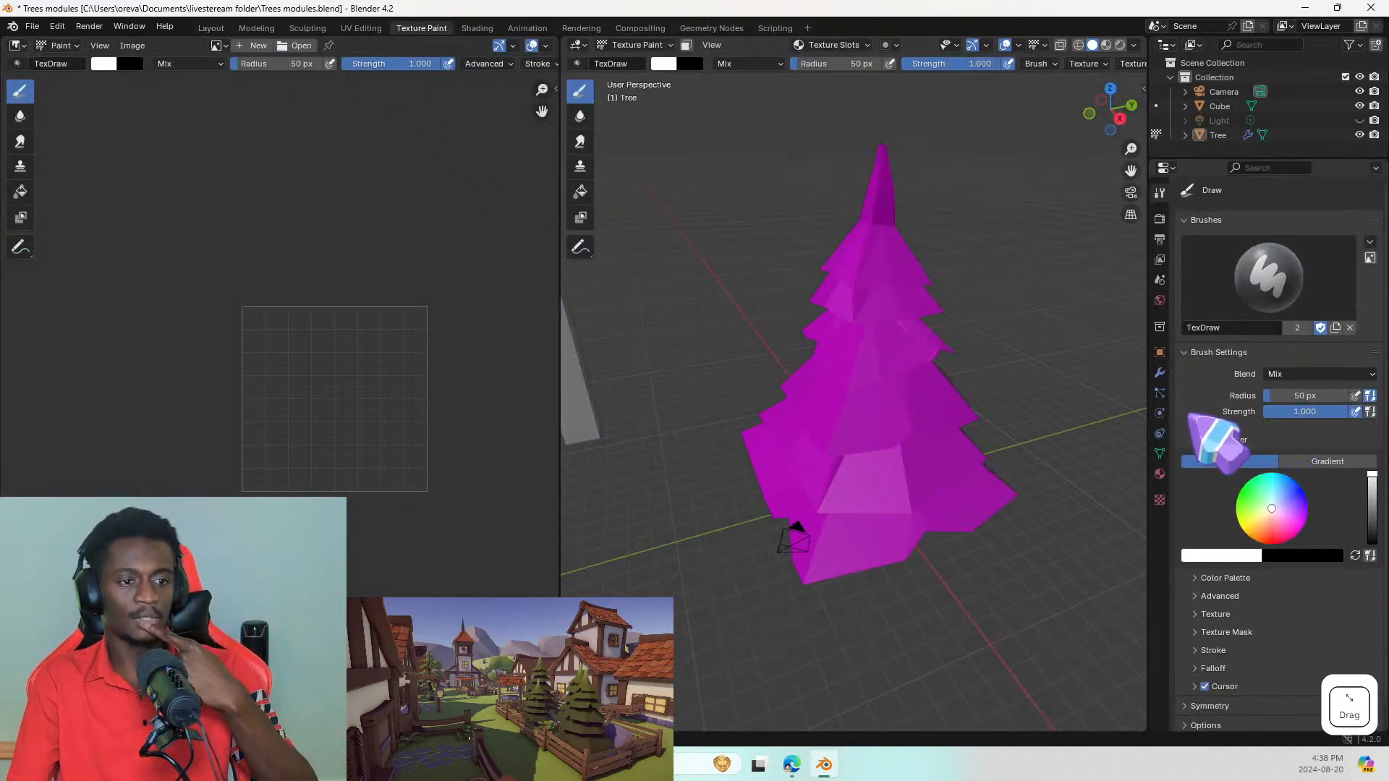
left_click(1159, 453)
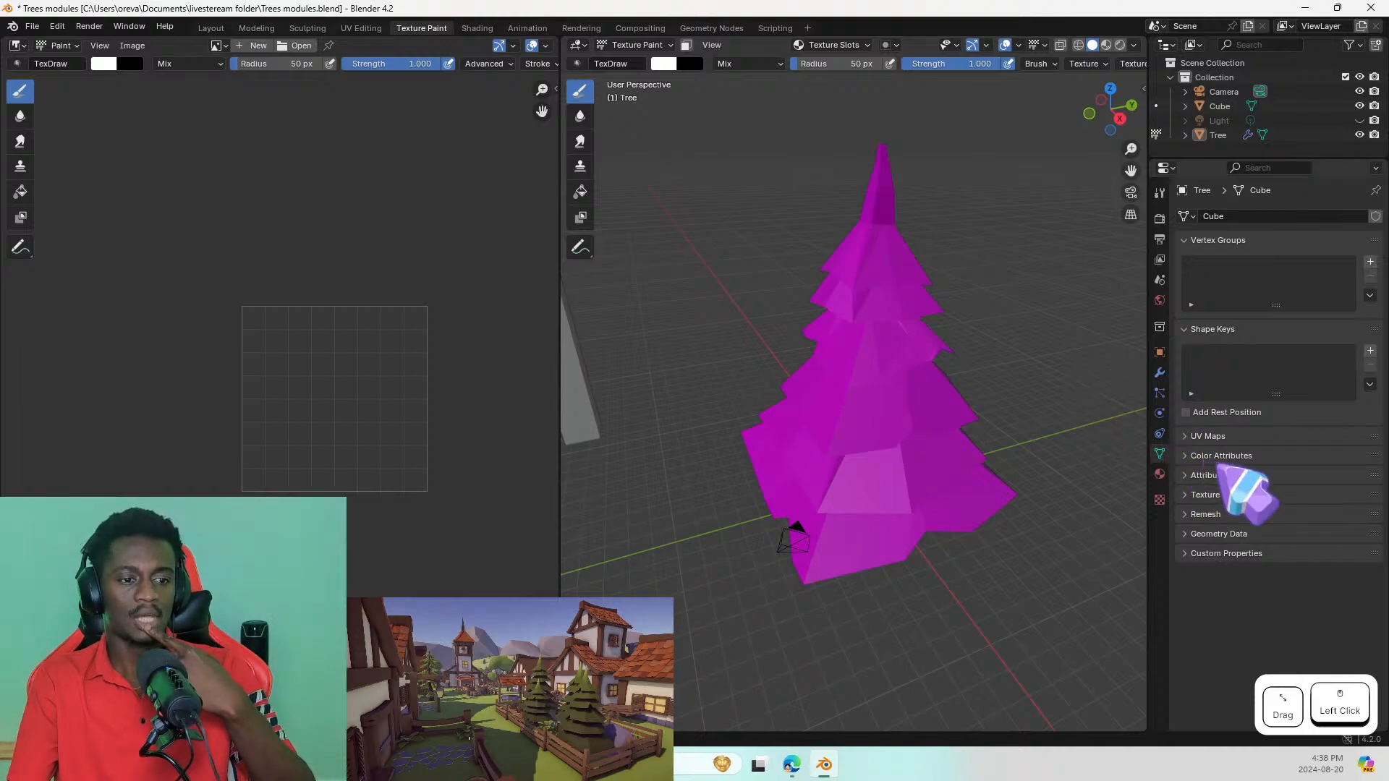
left_click(1190, 439)
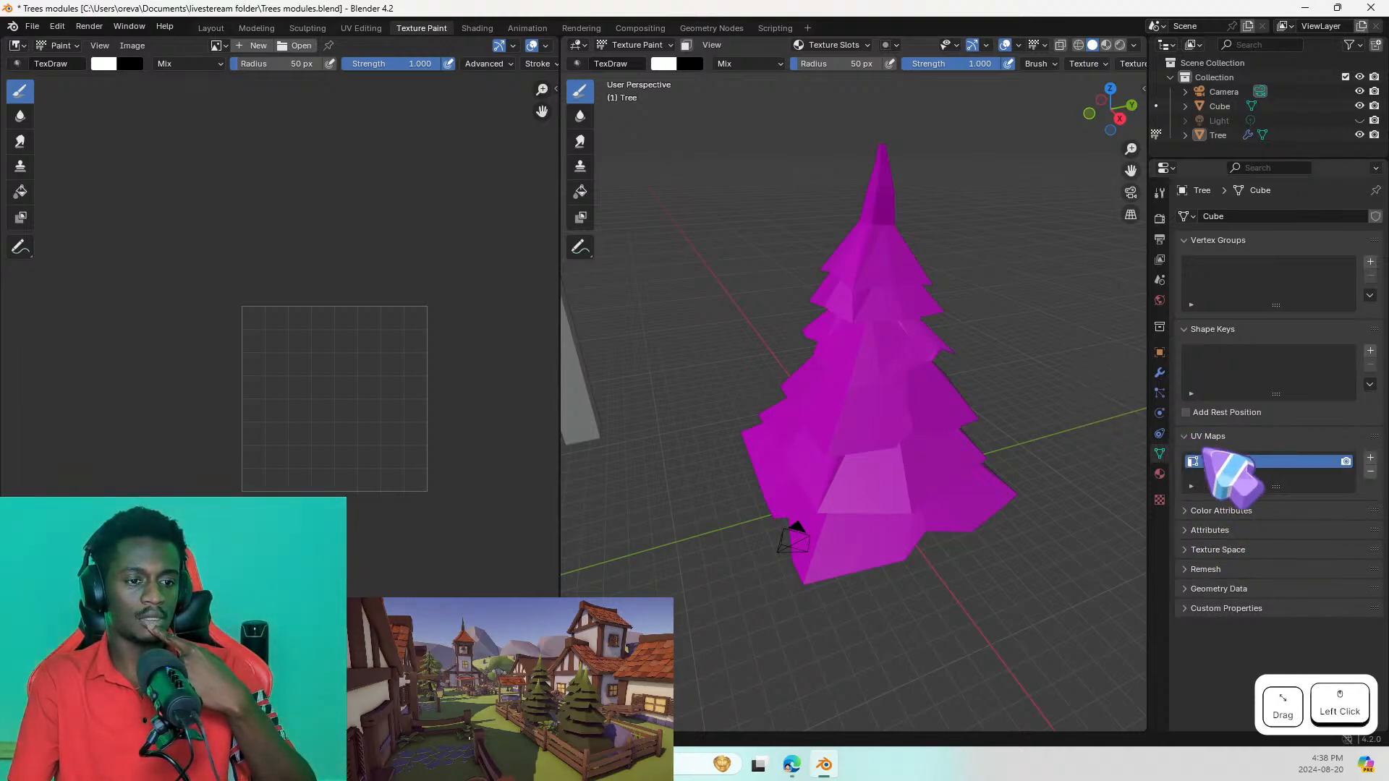
left_click(1370, 472)
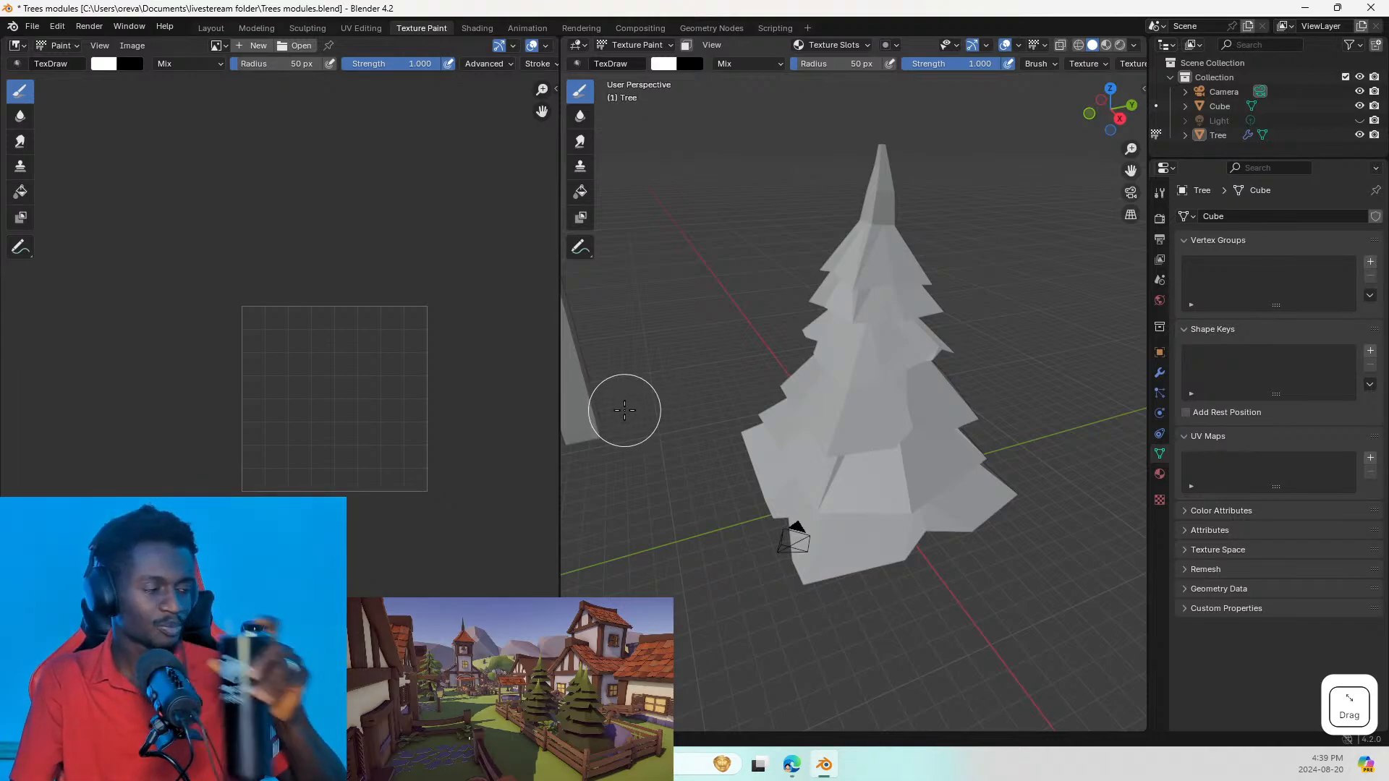
Step: Switch to the Edge browser and open a new tab with an empty address field
key("alt+Tab")
key("alt+Tab")
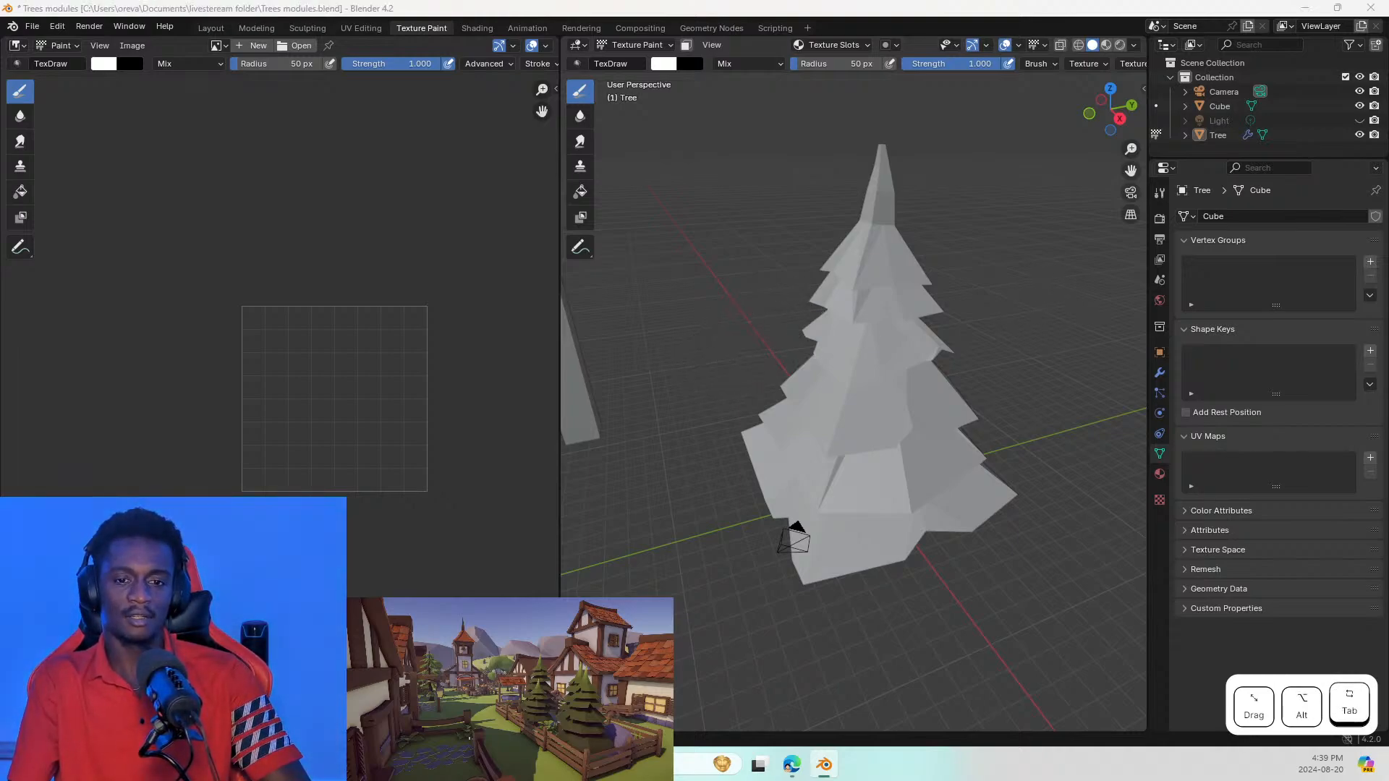
left_click(871, 339)
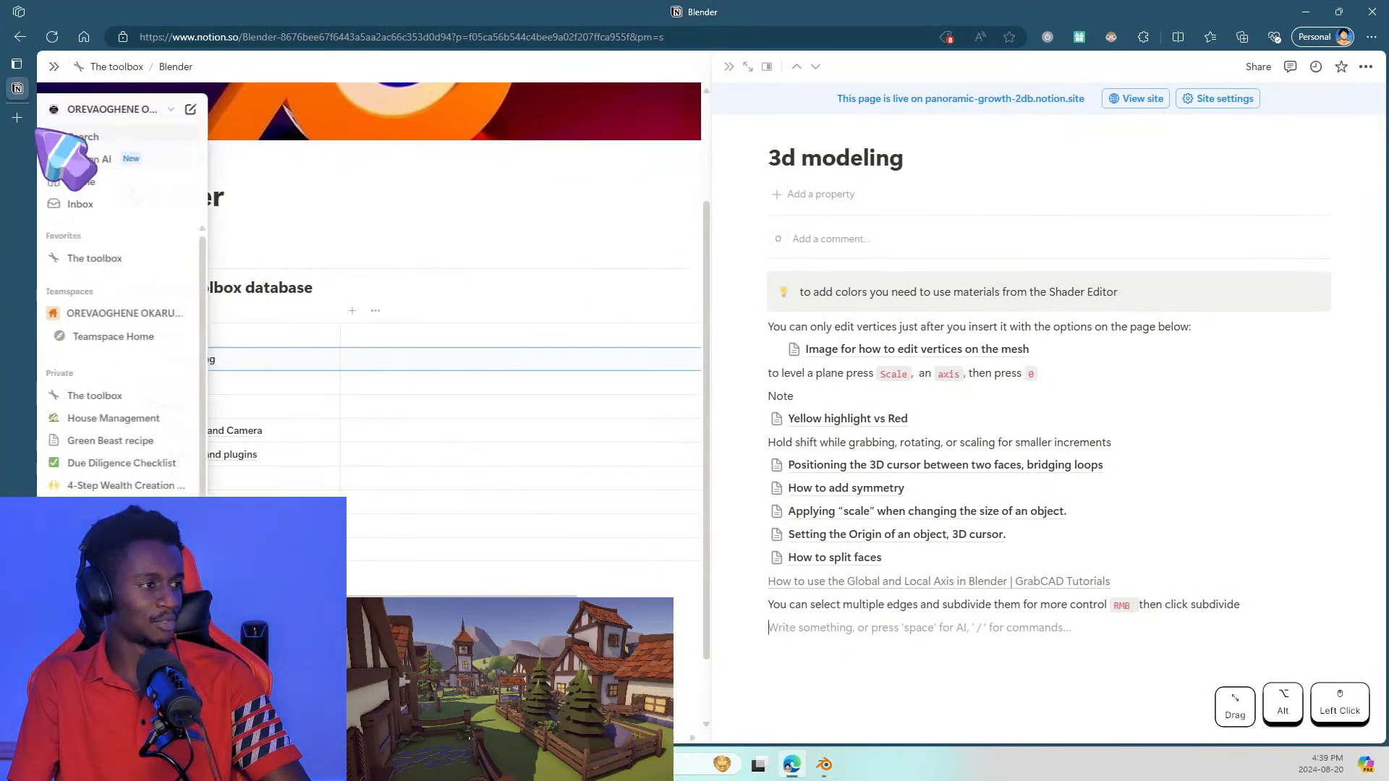
left_click(21, 118)
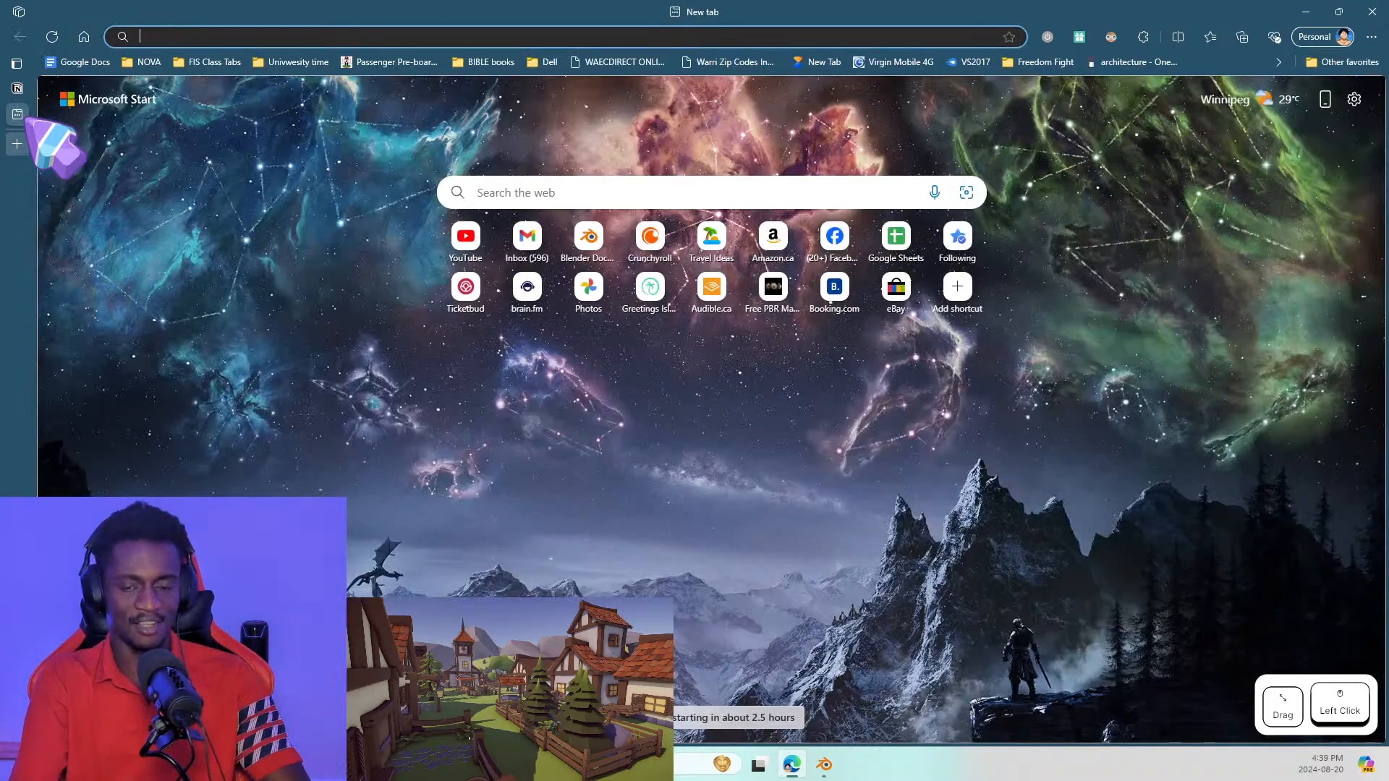
type("ejhs")
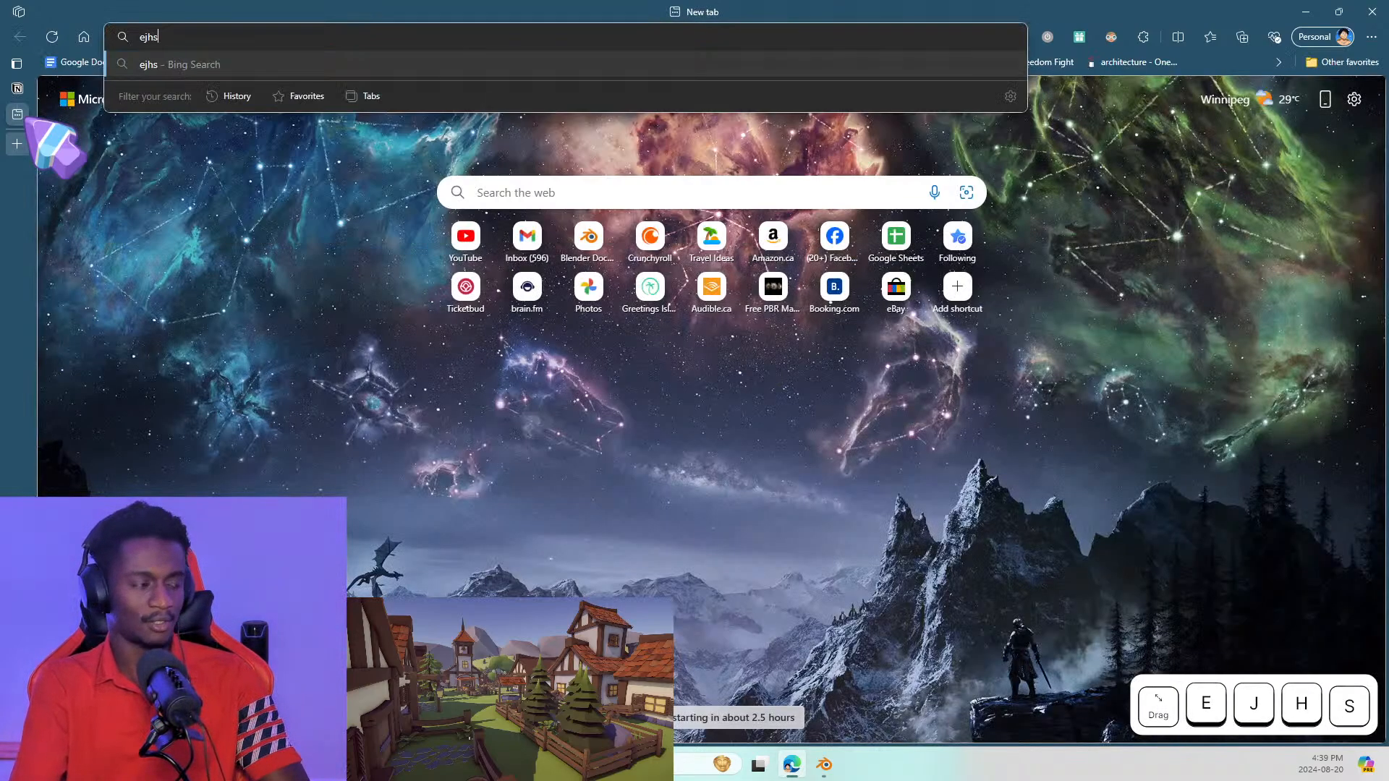
key("BackSpace")
key("BackSpace")
key("BackSpace")
key("BackSpace")
Step: Search the web for "what are UV MApes"
type("what are I")
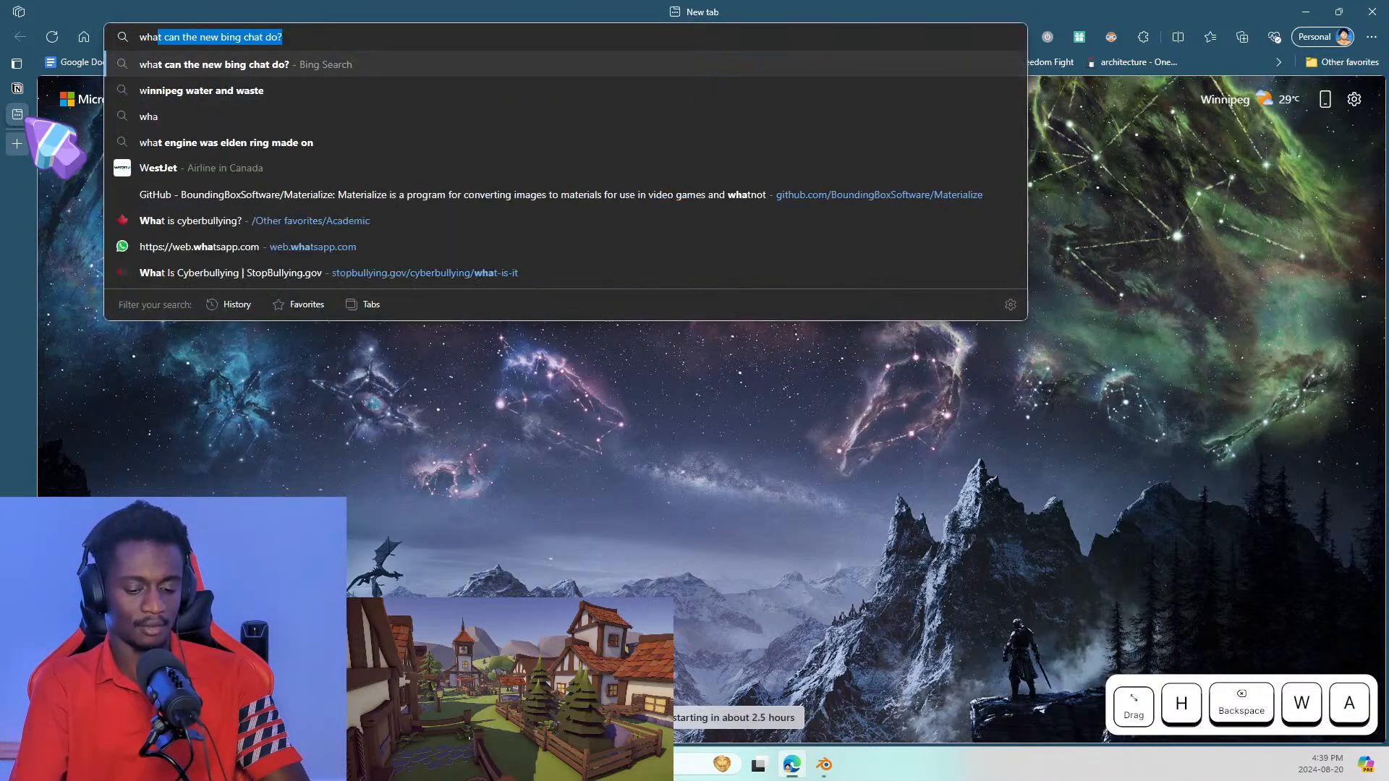
type("v")
key("BackSpace")
key("BackSpace")
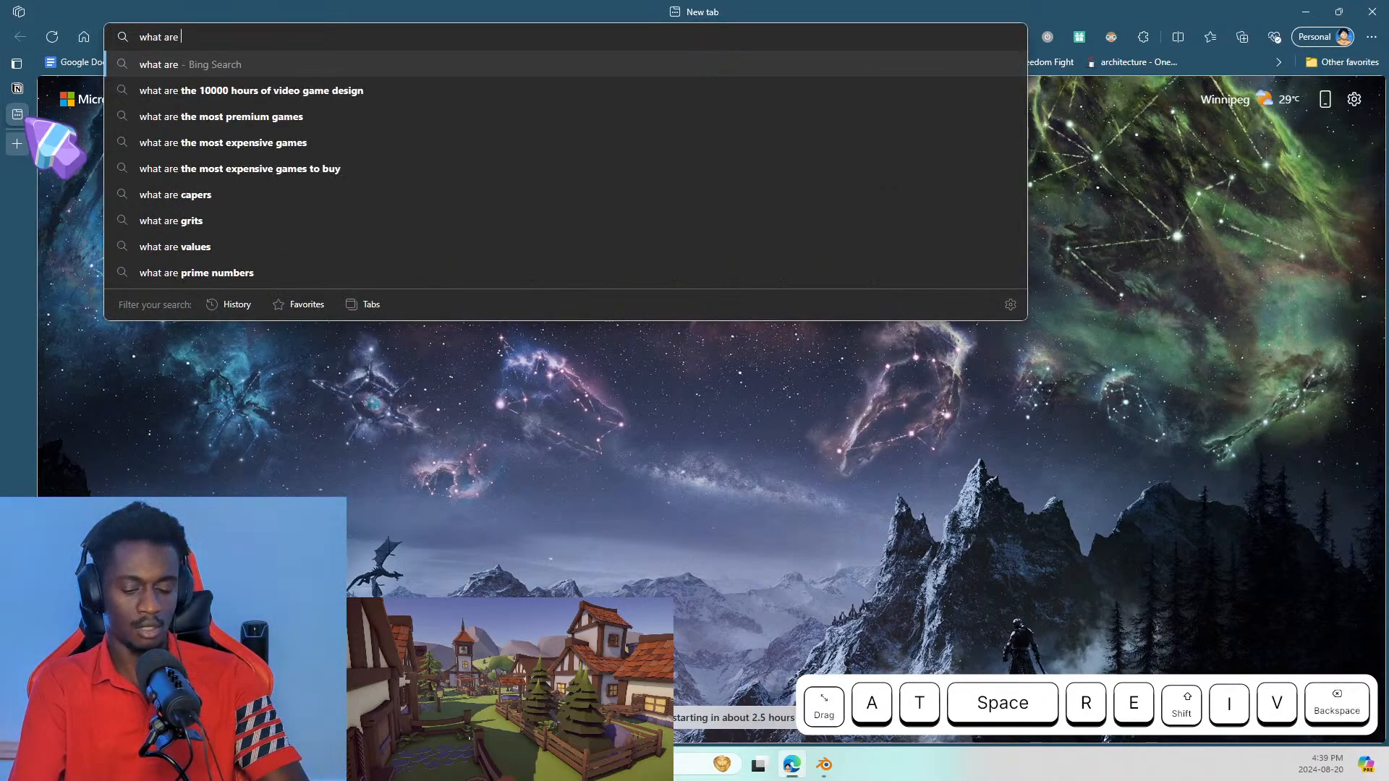
type("UV MApes")
key("Return")
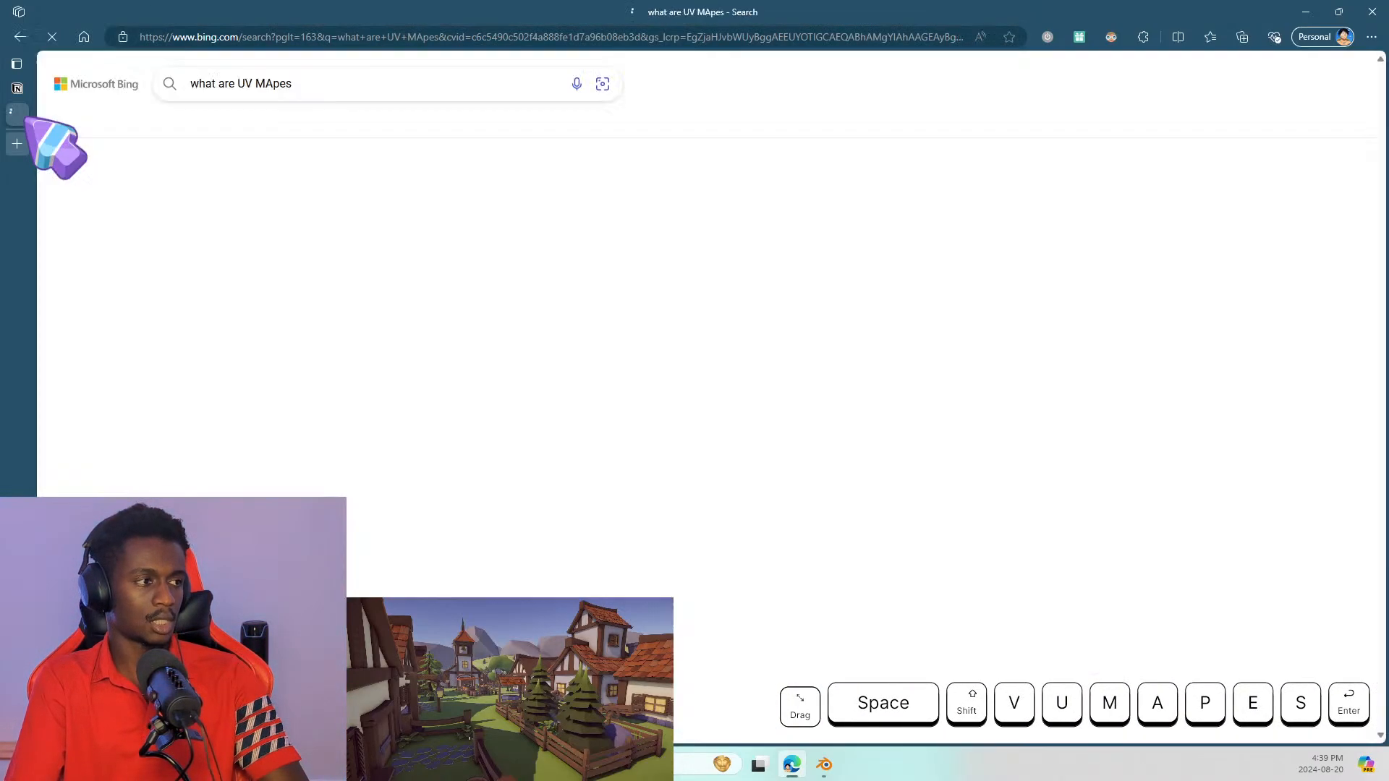
Step: Correct the web search to "what are UV MAps" and skim the results for an explanation of UV mapping
left_click(312, 84)
key("BackSpace")
key("BackSpace")
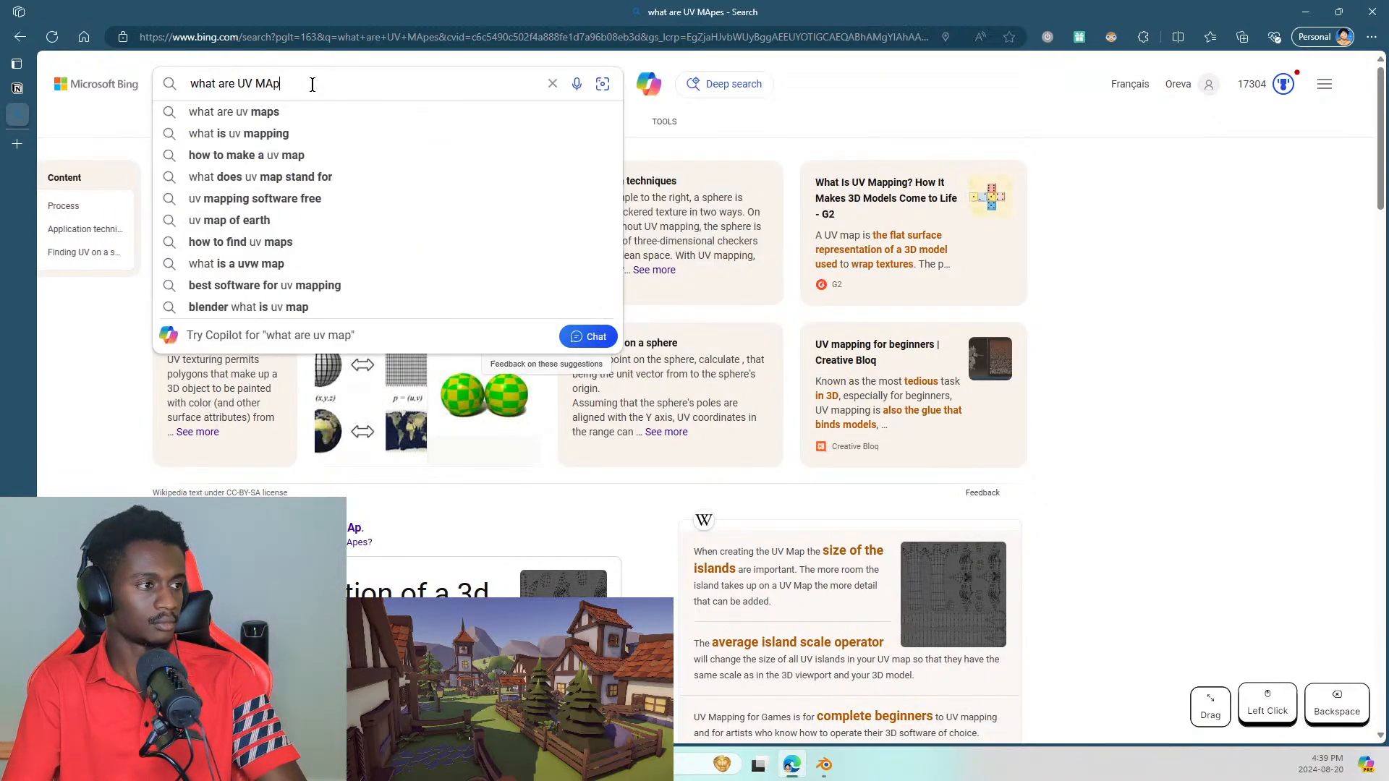
type("s")
key("Return")
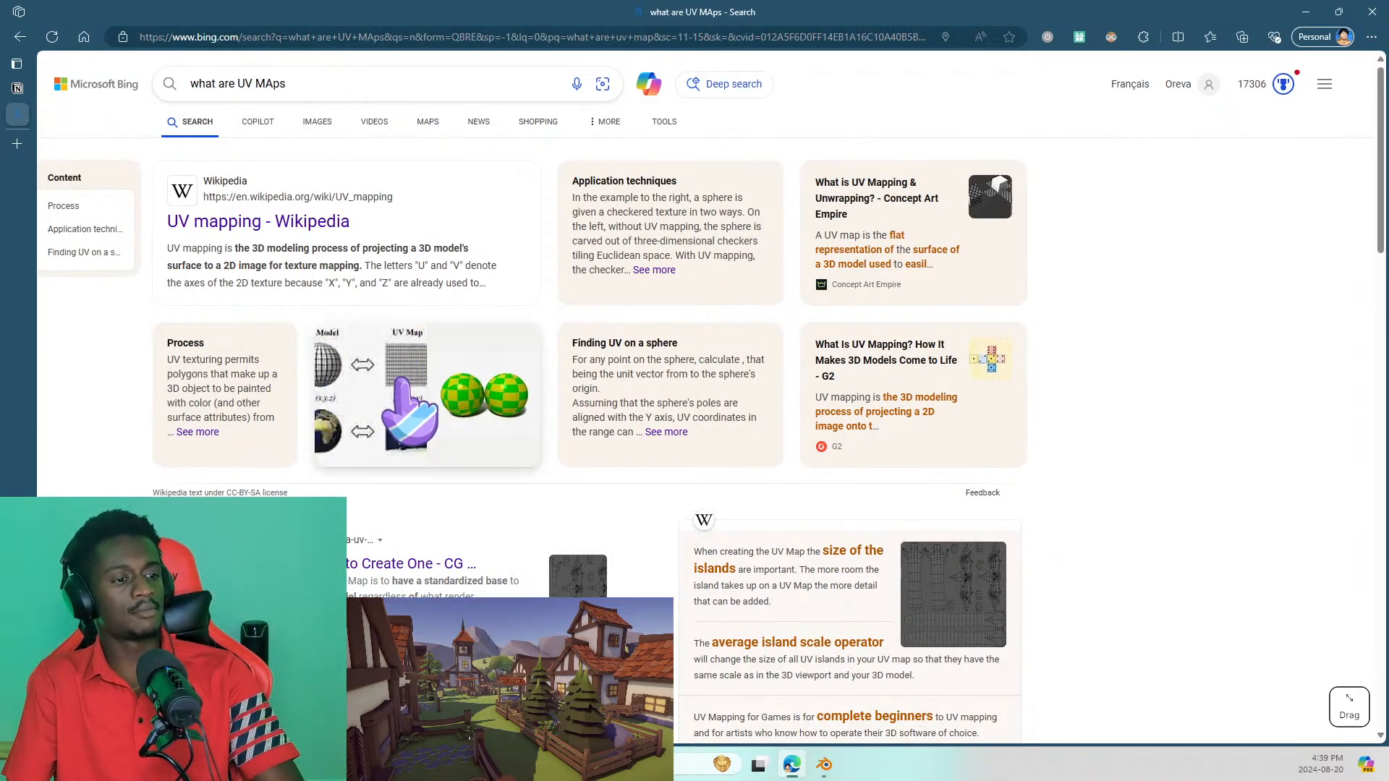
scroll(456, 420, "down", 5)
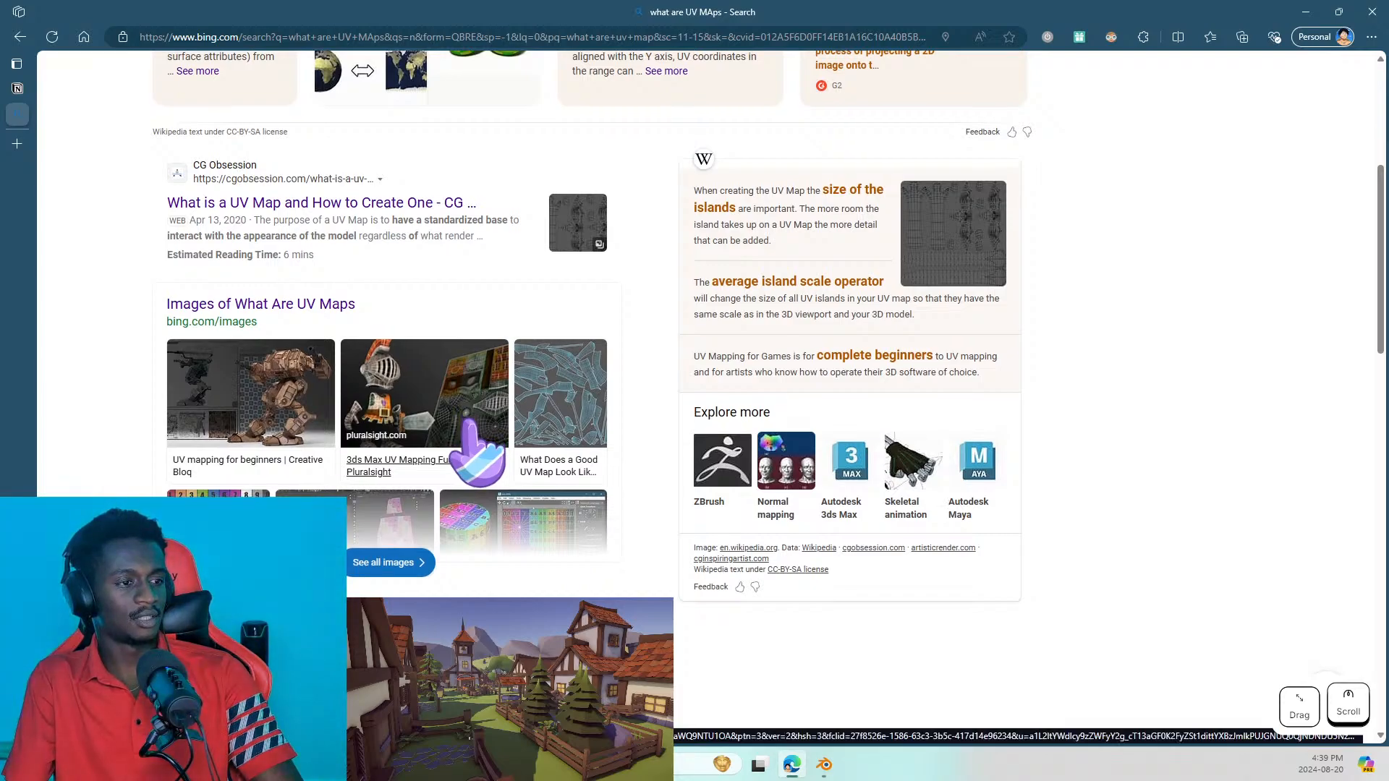
scroll(477, 434, "up", 5)
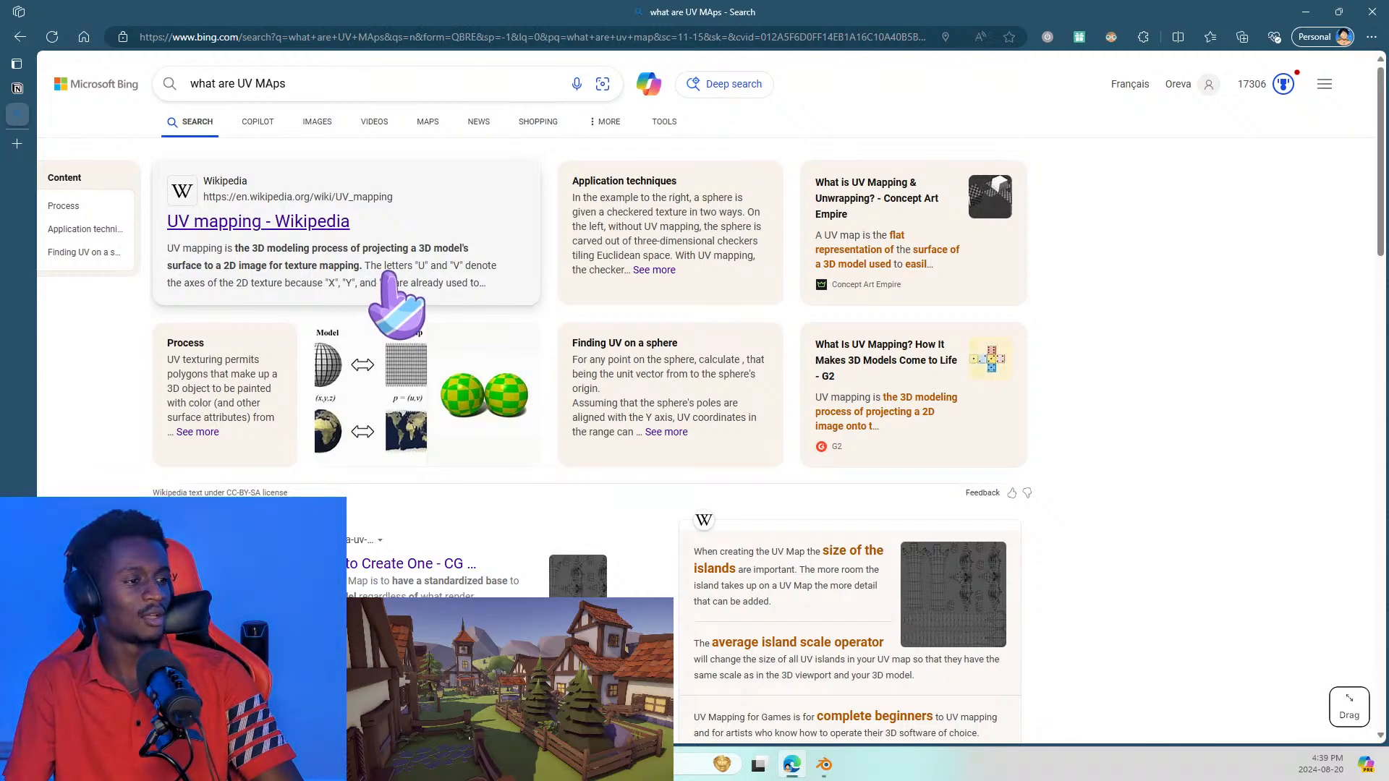
Step: Open the Wikipedia article on UV mapping from the results and read its introduction and process explanation
left_click(363, 246)
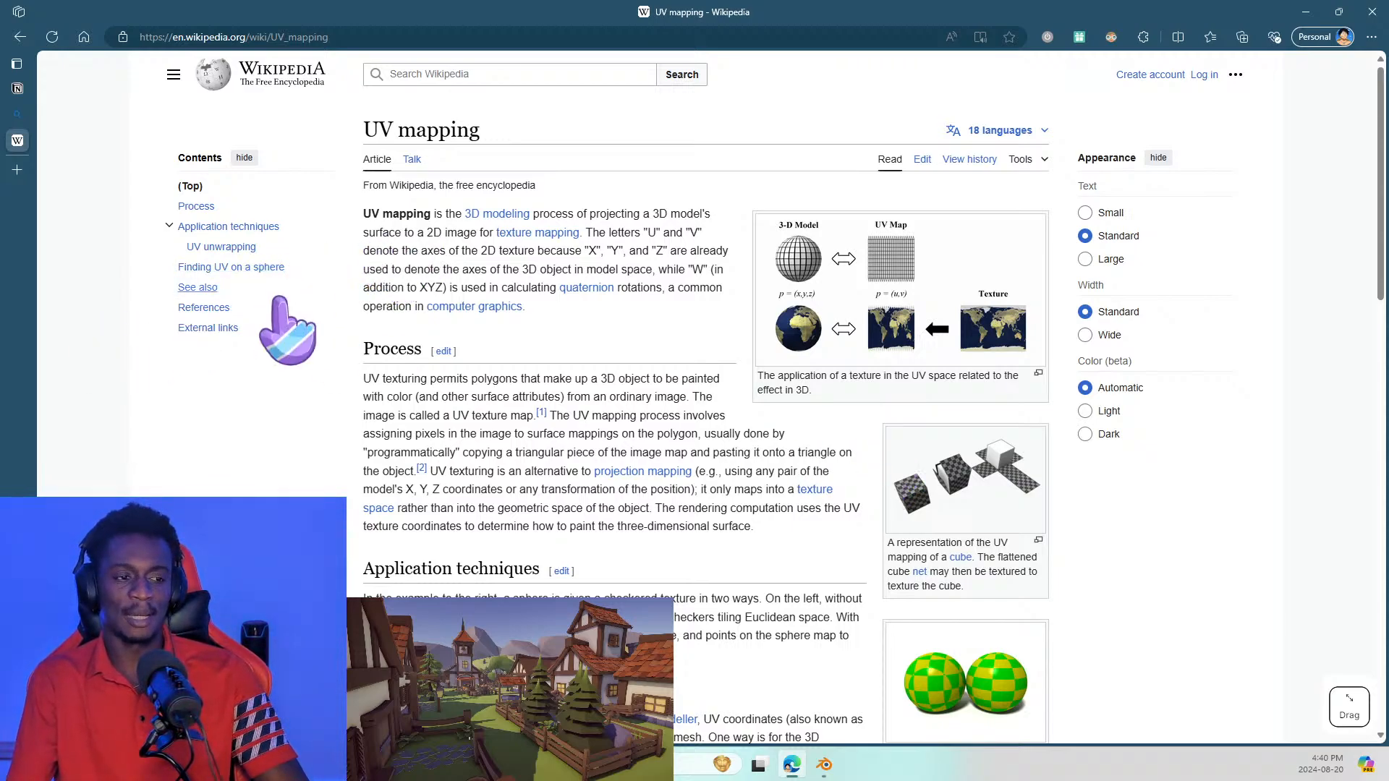
left_click(17, 114)
left_click(18, 88)
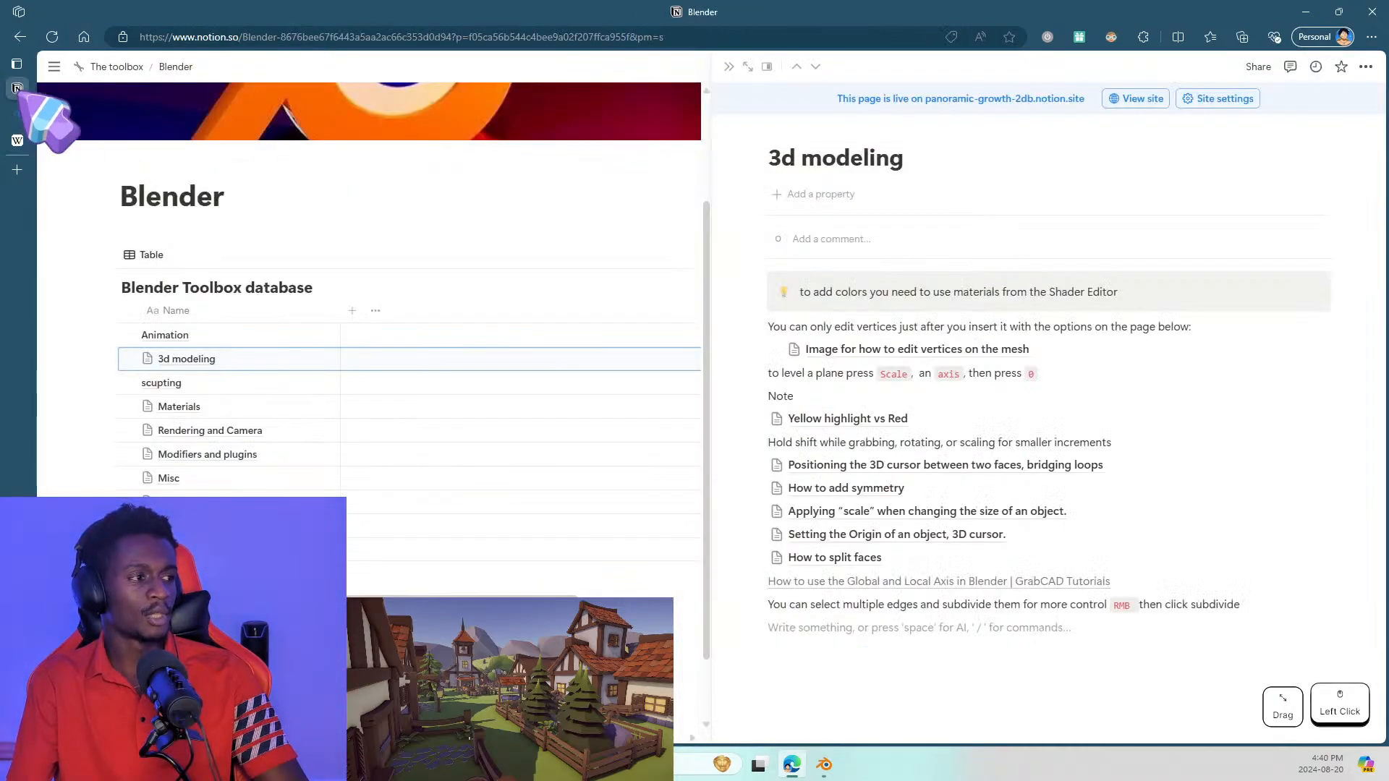
left_click(17, 137)
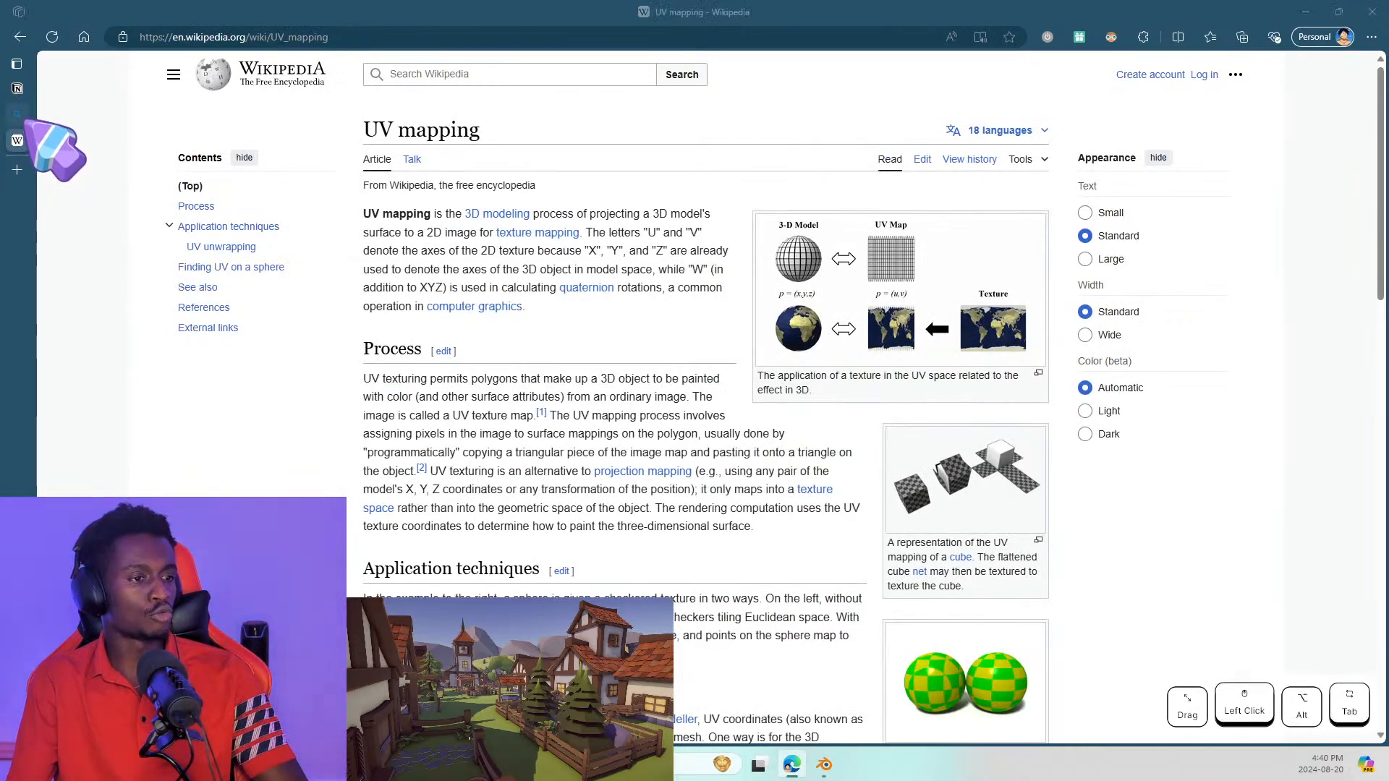
Step: Switch to Blender and unwrap all faces of the tree mesh in Edit Mode with the standard Unwrap method
key("alt+Tab")
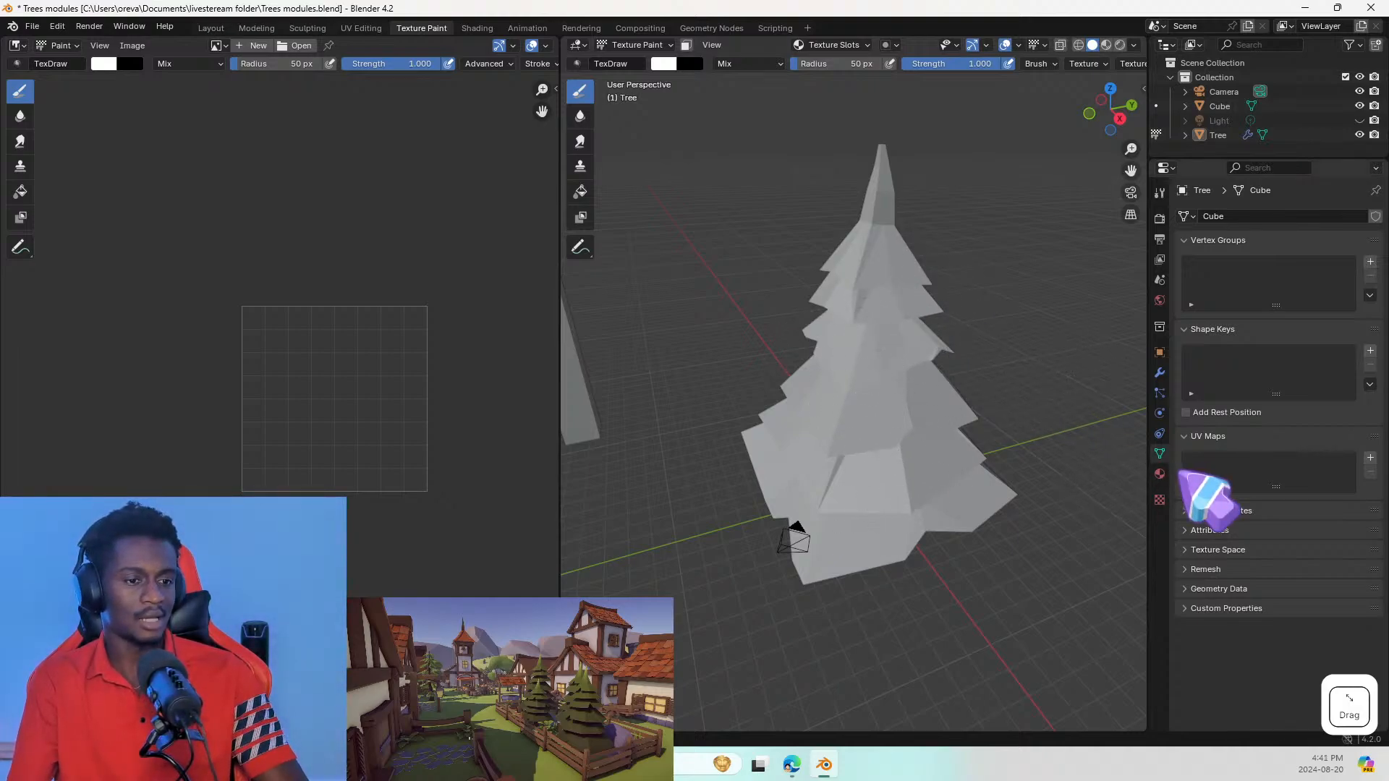
left_click(918, 380)
key("Tab")
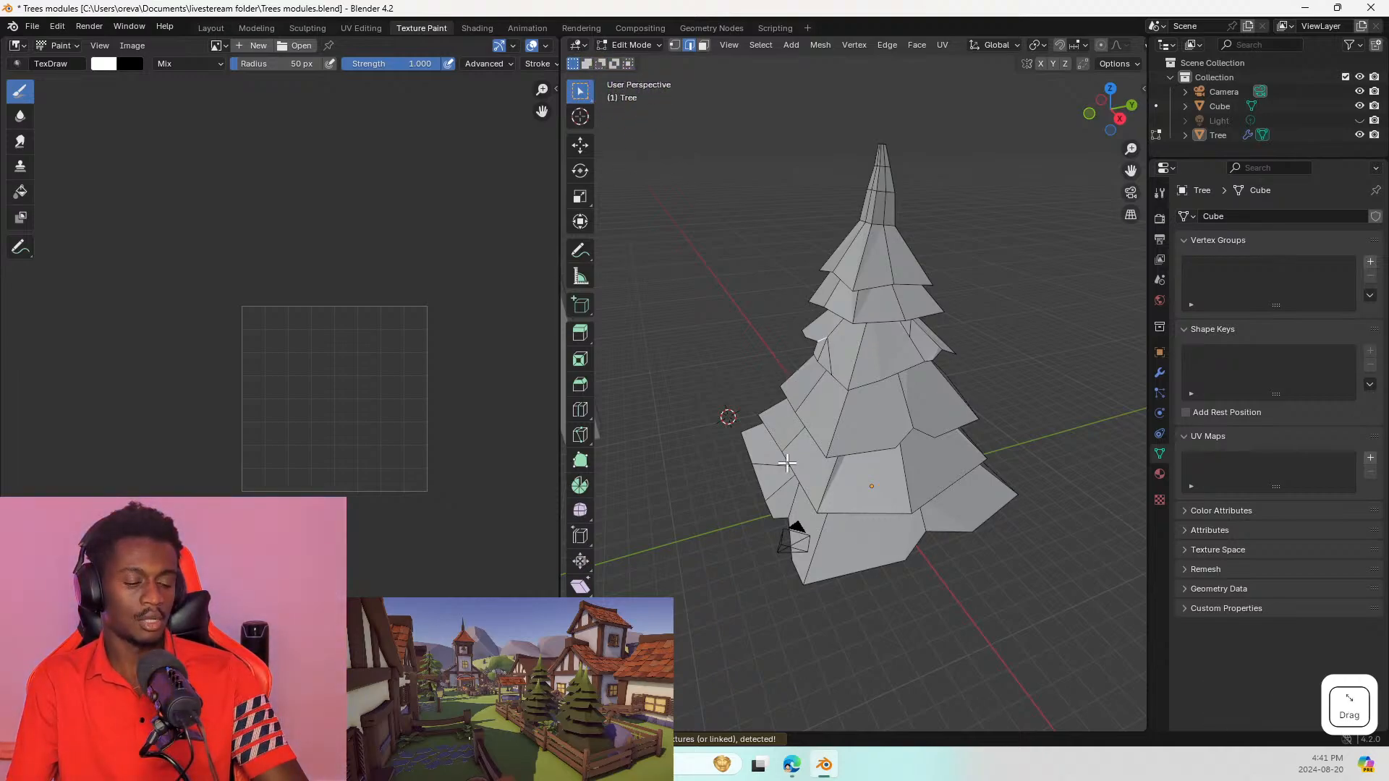
key("a")
middle_click_drag(945, 431, 918, 394)
key("u")
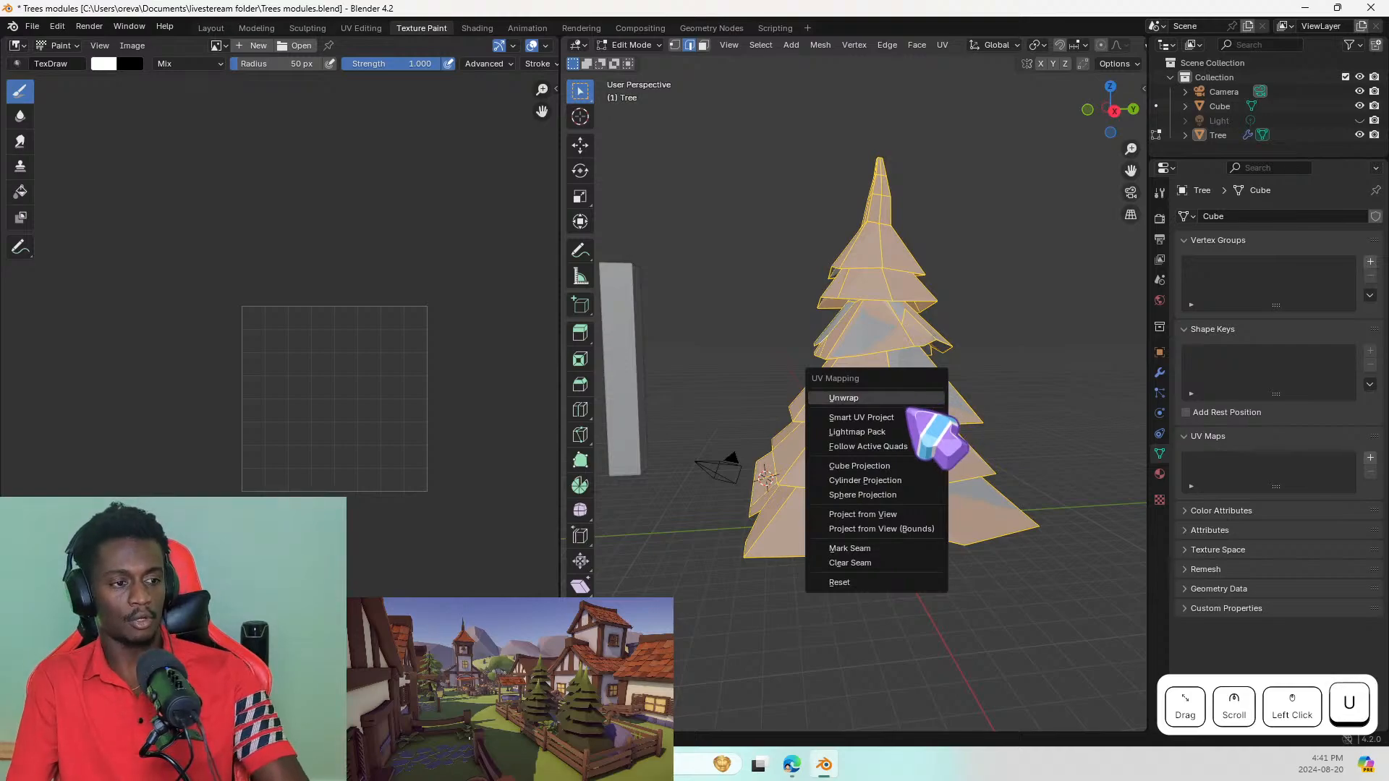
left_click(910, 400)
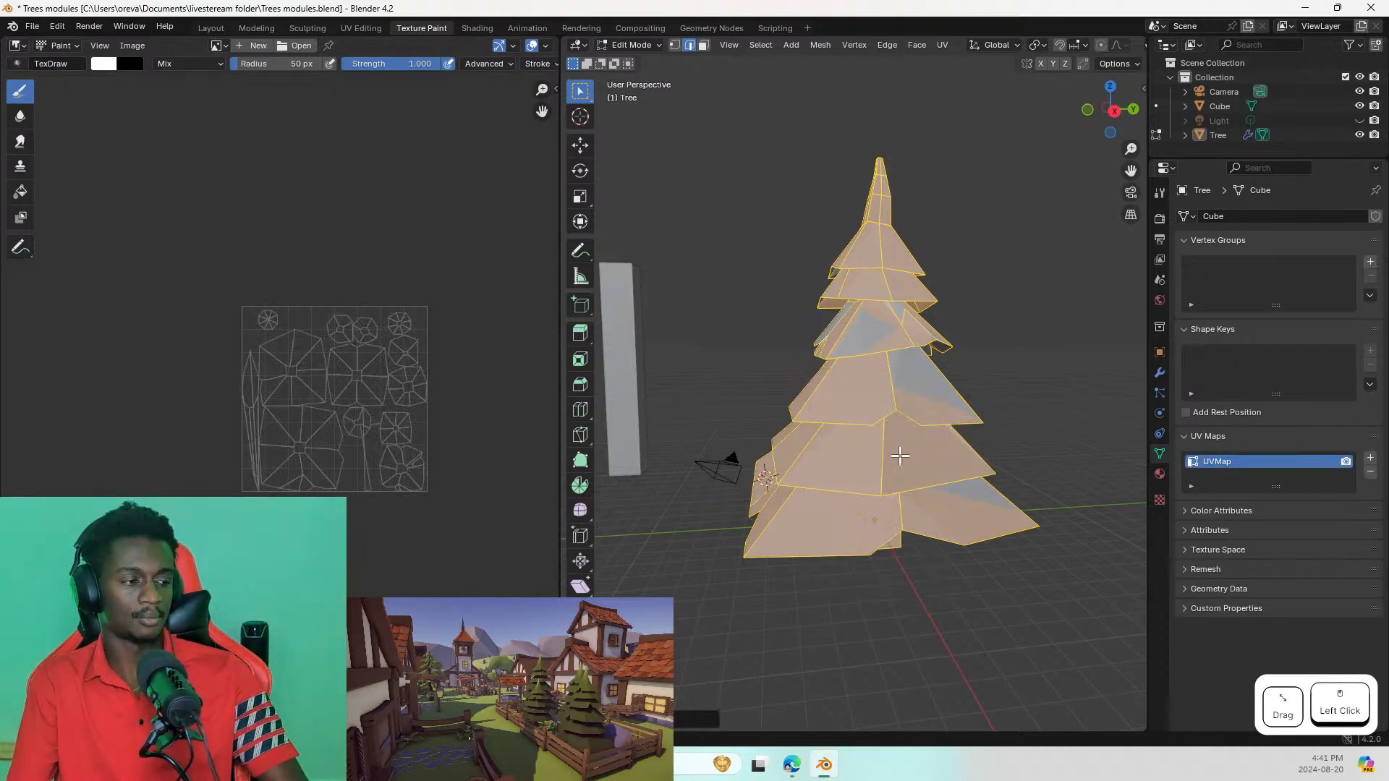
Step: Examine the unwrapped UV layout in the image editor, comparing its View mode with Paint mode
scroll(217, 422, "up", 4)
scroll(217, 422, "down", 4)
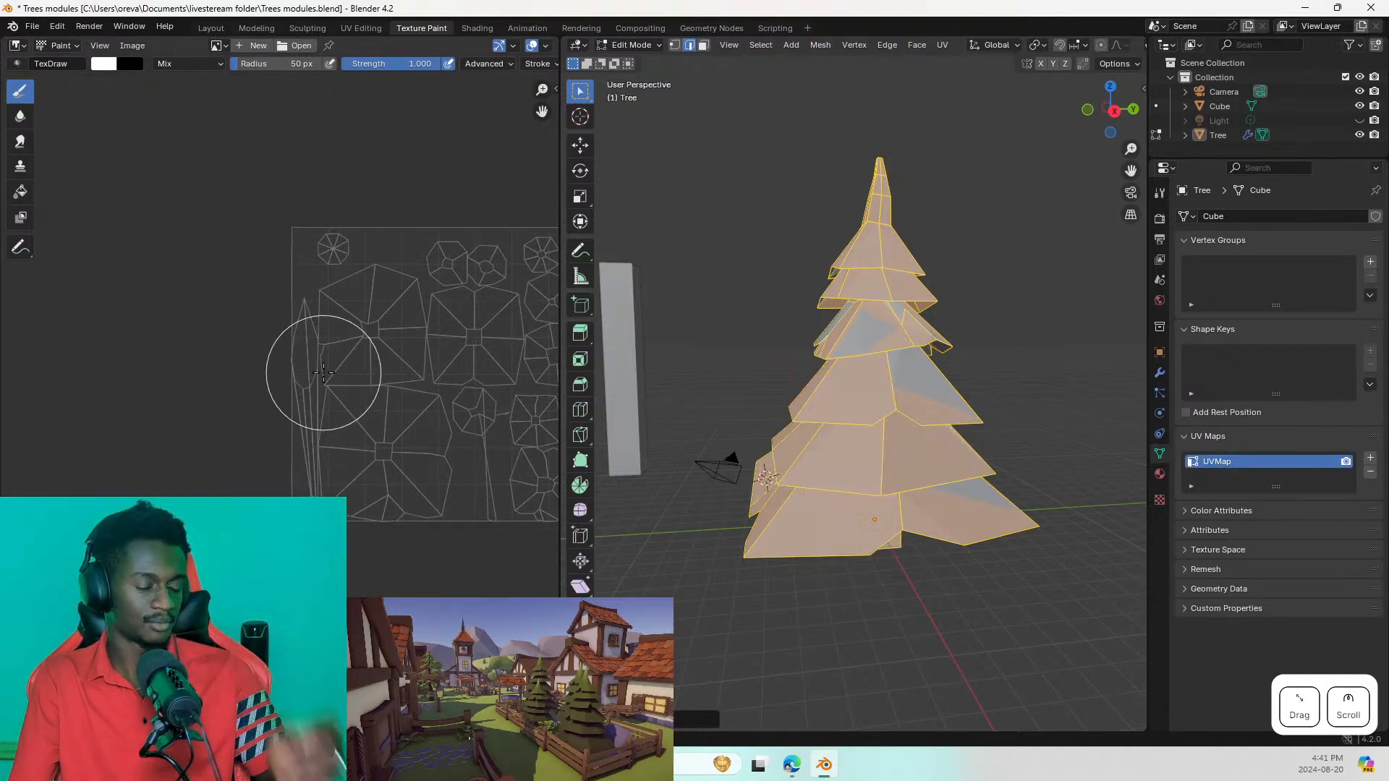
middle_click_drag(325, 371, 205, 370, "shift")
scroll(231, 387, "up", 2)
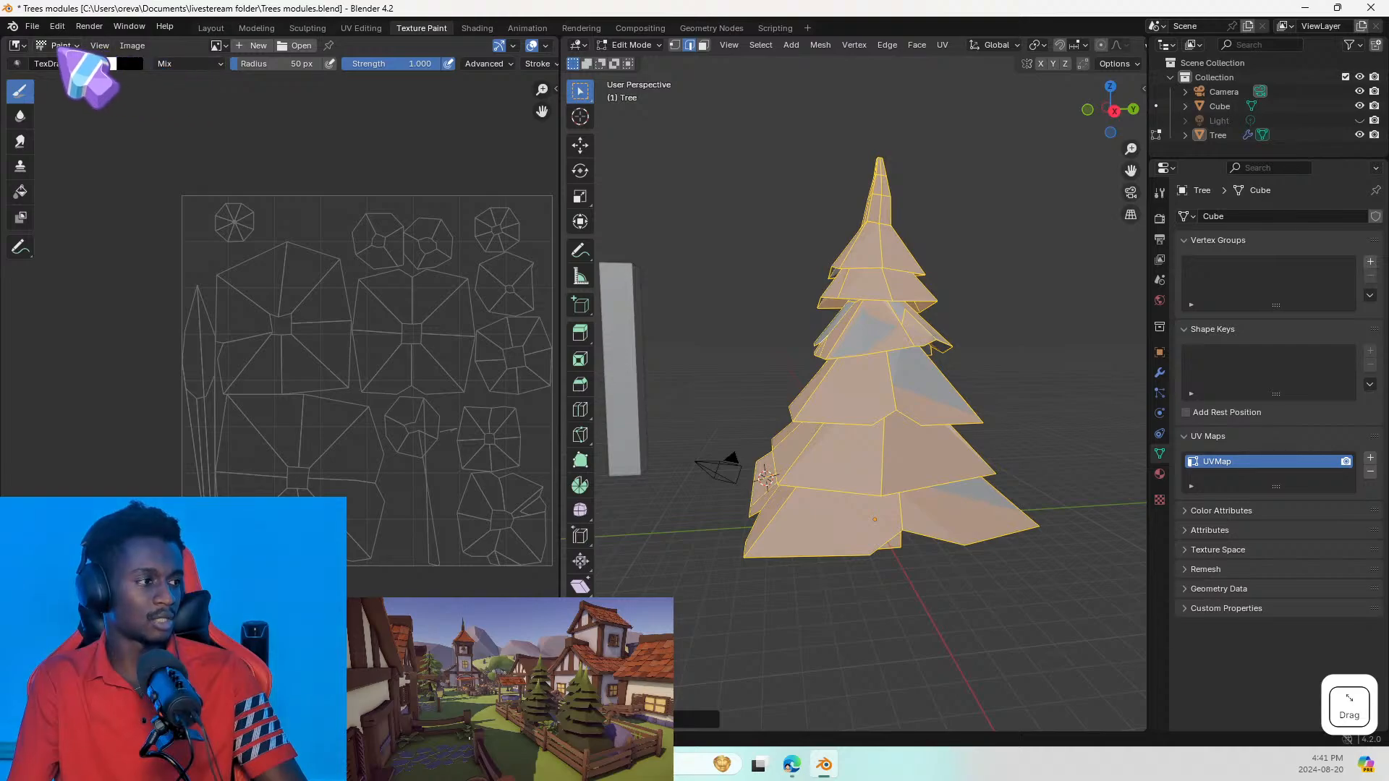
left_click(59, 46)
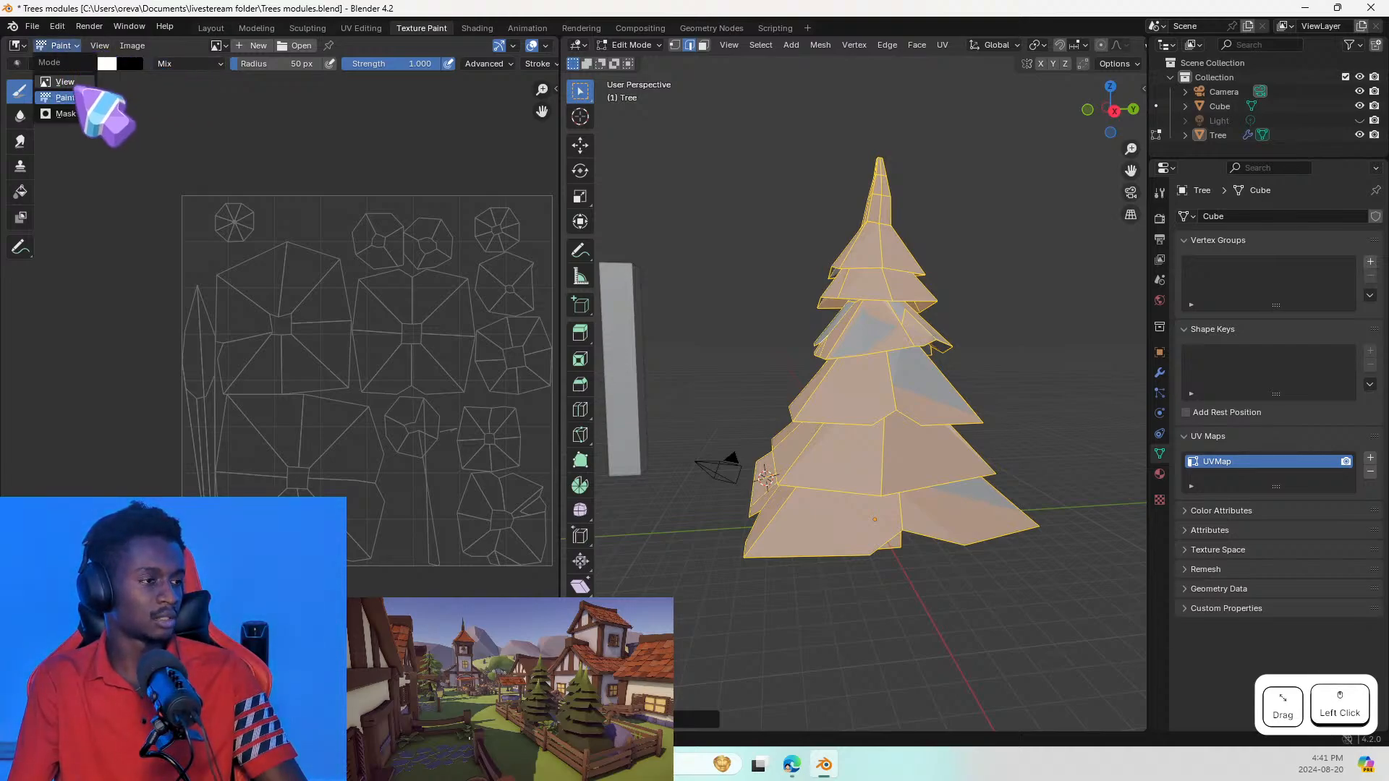
left_click(65, 82)
left_click(58, 45)
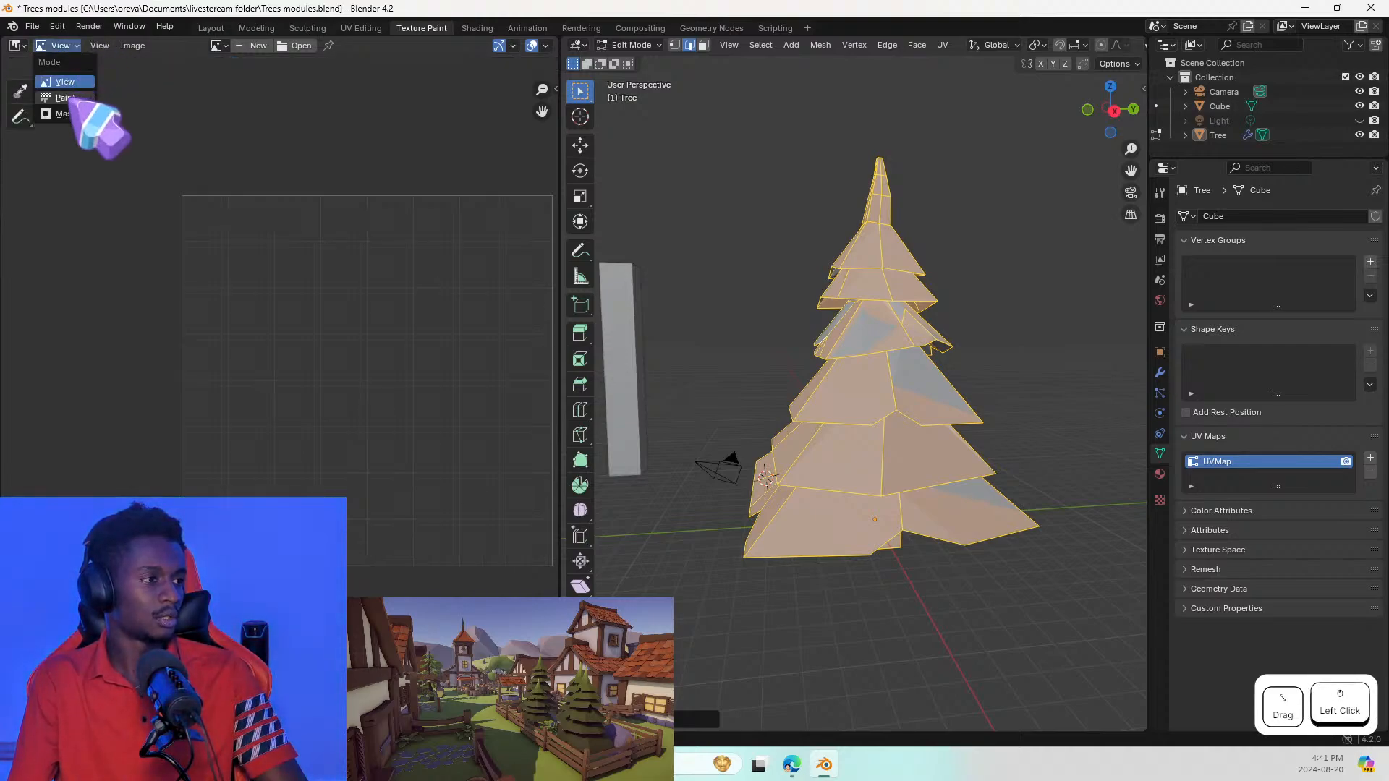
left_click(66, 98)
Step: Switch to the UV Editing workspace with the whole tree shown beside its UV layout
left_click(361, 28)
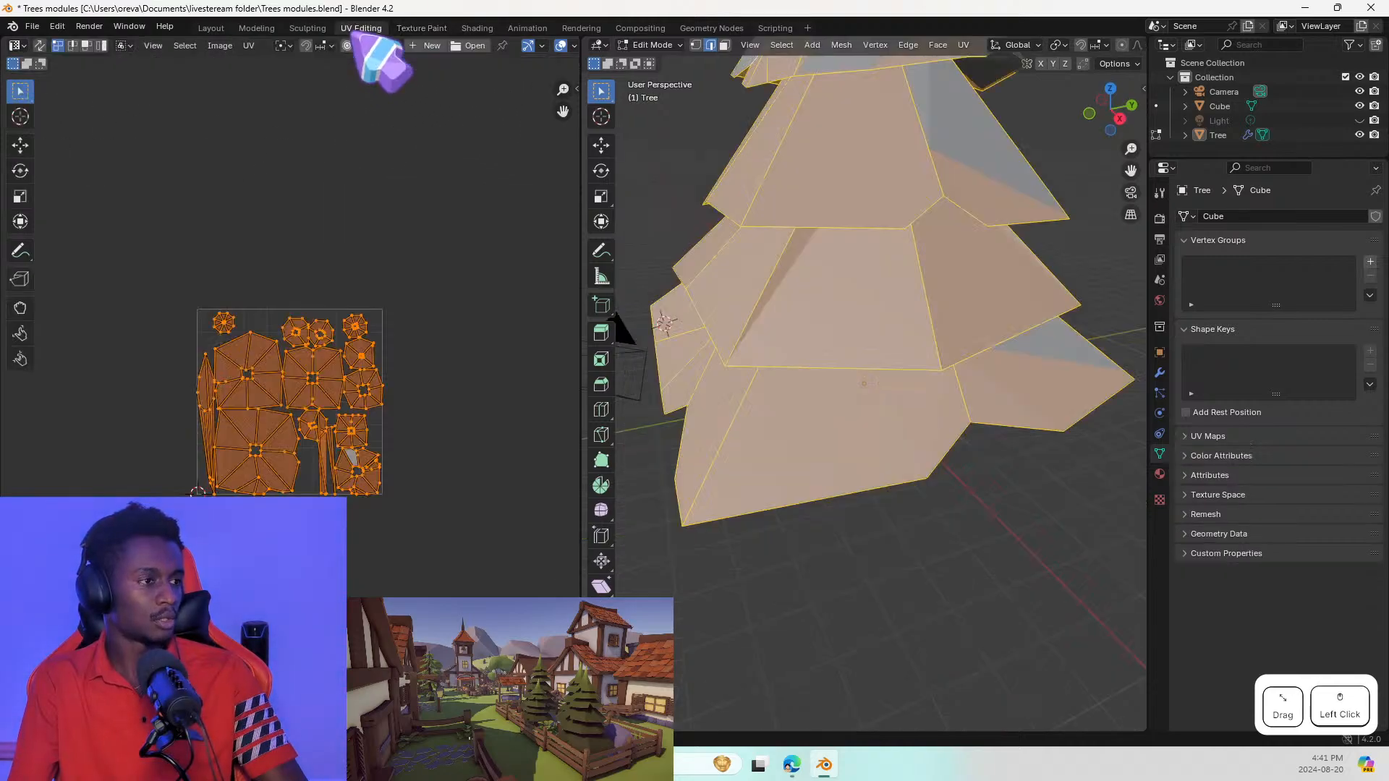
scroll(322, 390, "up", 2)
scroll(344, 408, "down", 1)
scroll(1053, 302, "down", 3)
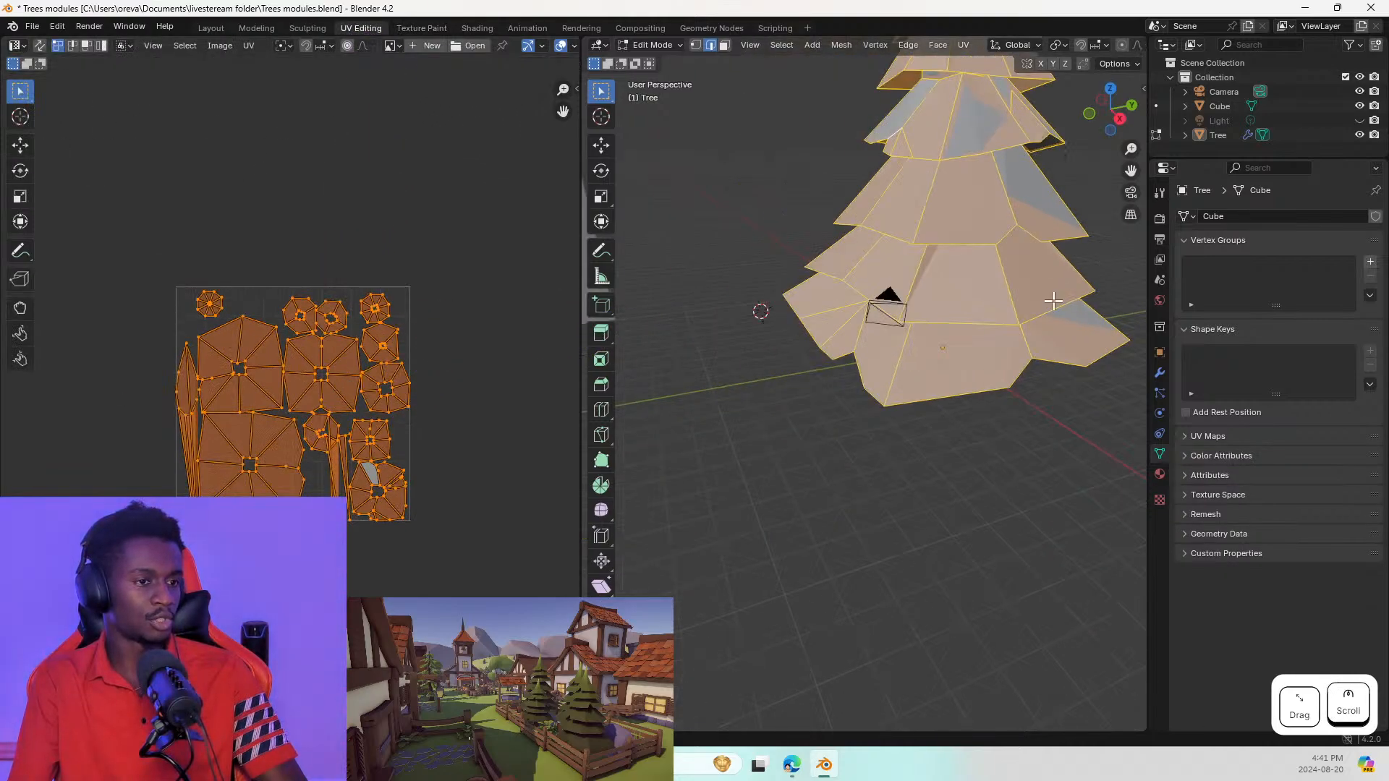
middle_click_drag(1062, 285, 1027, 512, "shift")
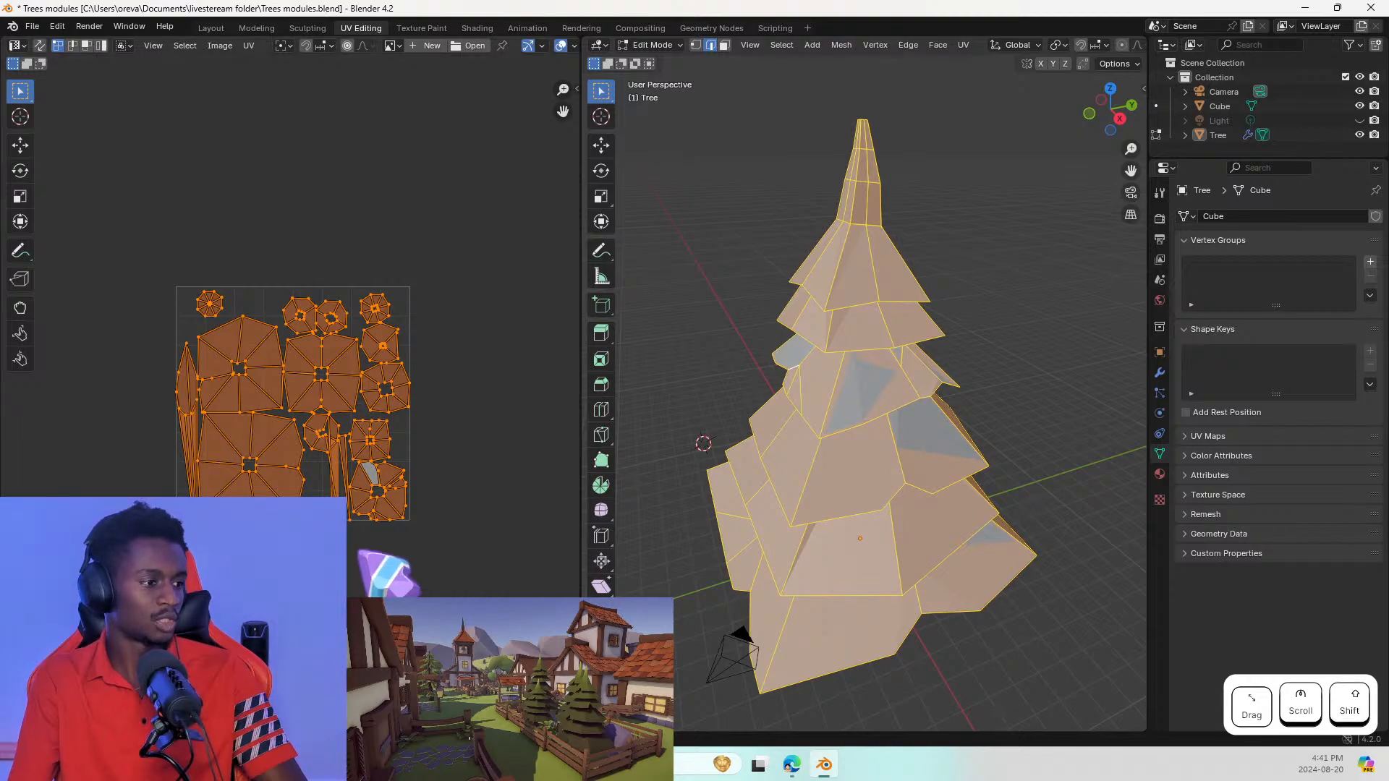
Step: Turn on UV sync selection and set the selection mode to faces
left_click(369, 477)
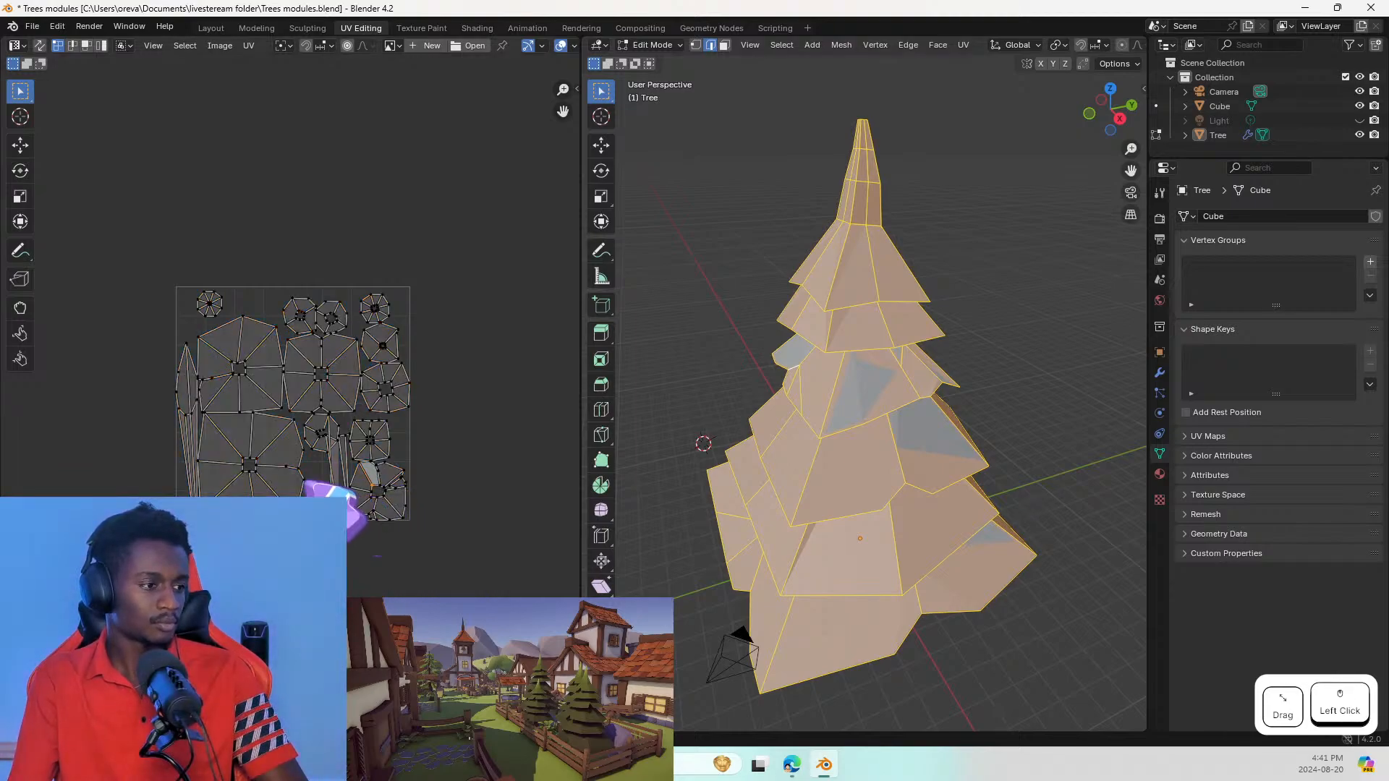
left_click(40, 44)
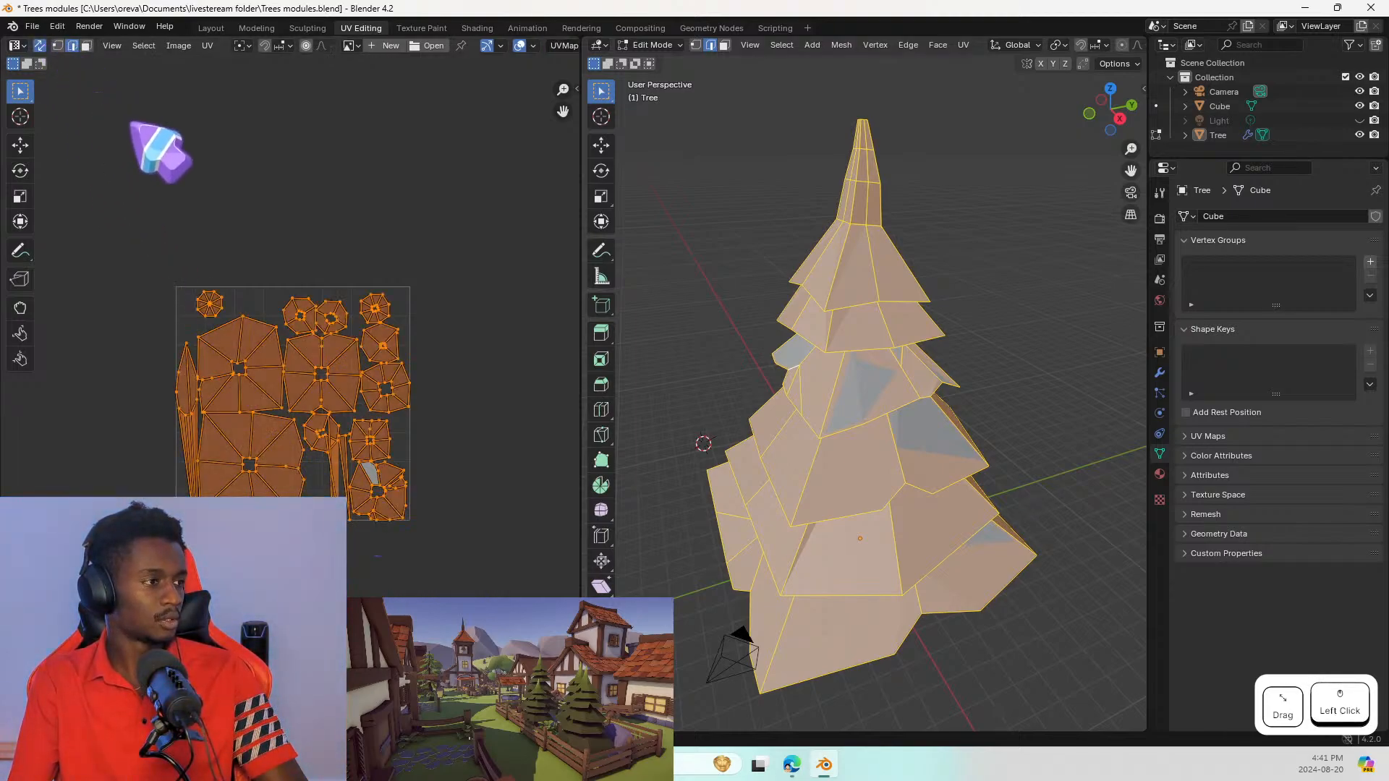
key("3")
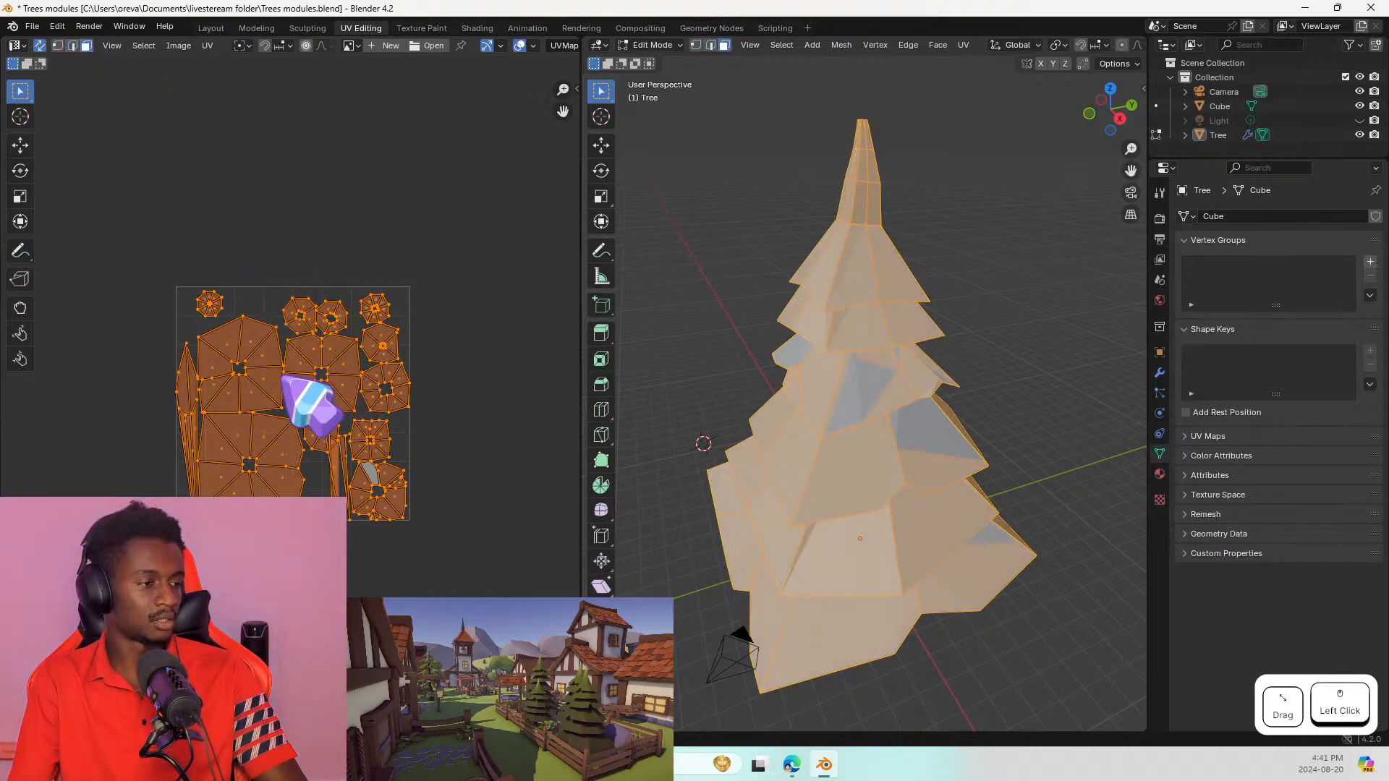
Step: Select a face in a large UV island and one near the treetop, and examine the treetop's island up close
left_click(282, 370)
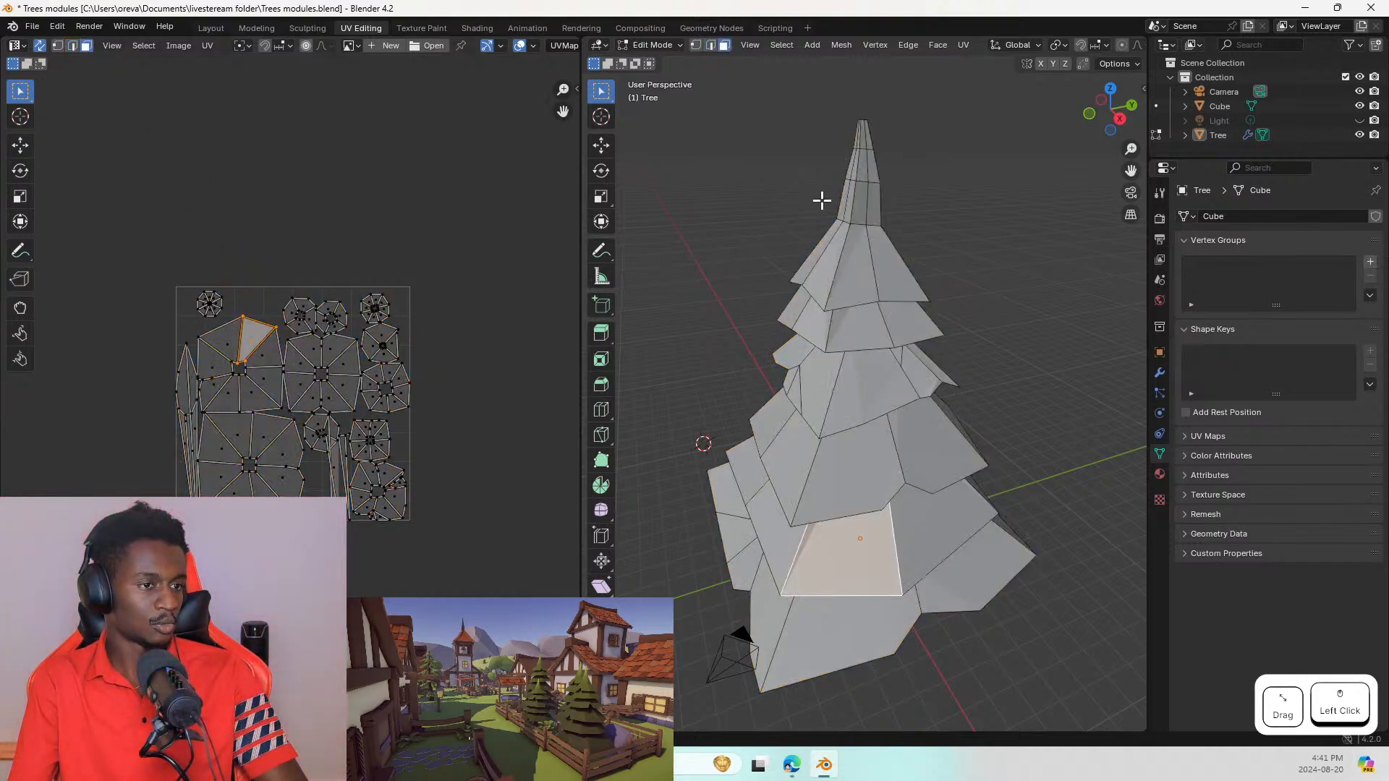
left_click(862, 204)
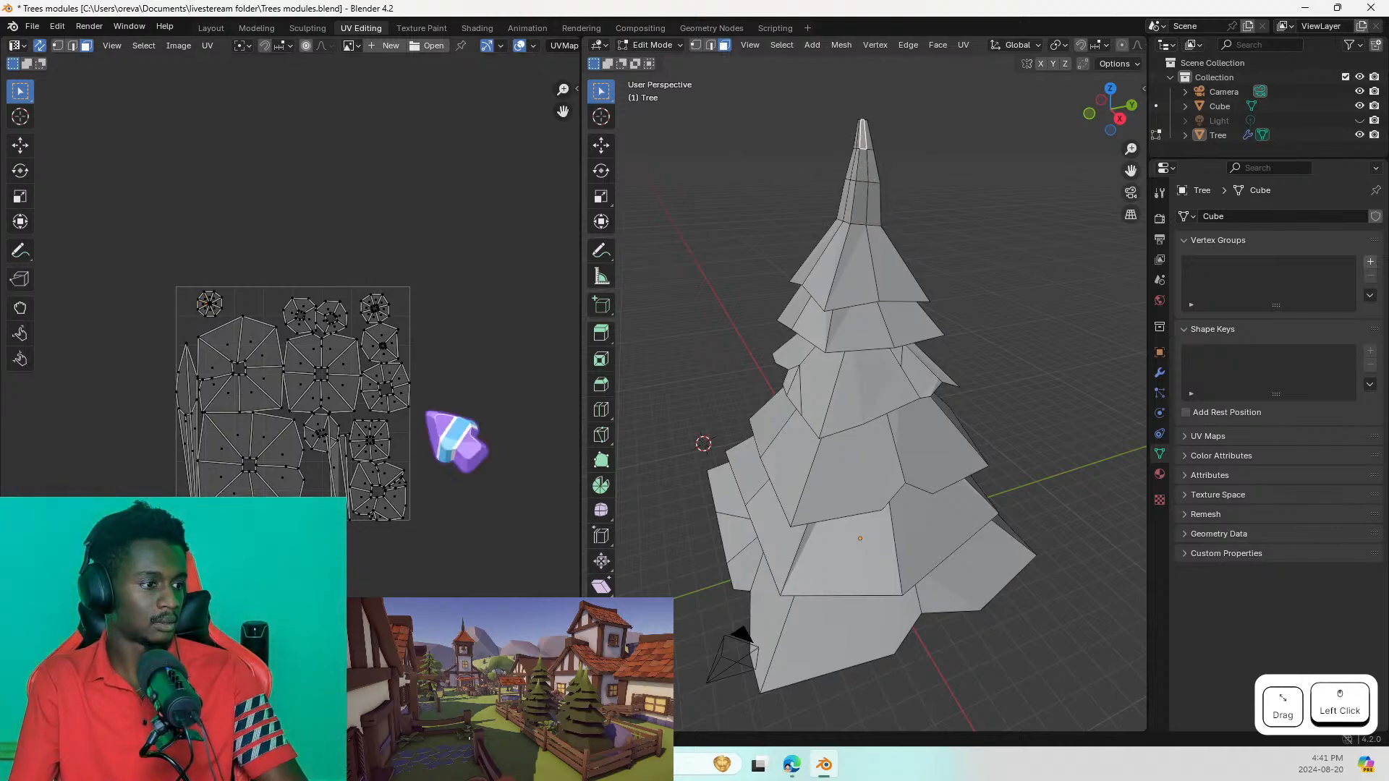
scroll(206, 311, "up", 5)
scroll(205, 298, "up", 5)
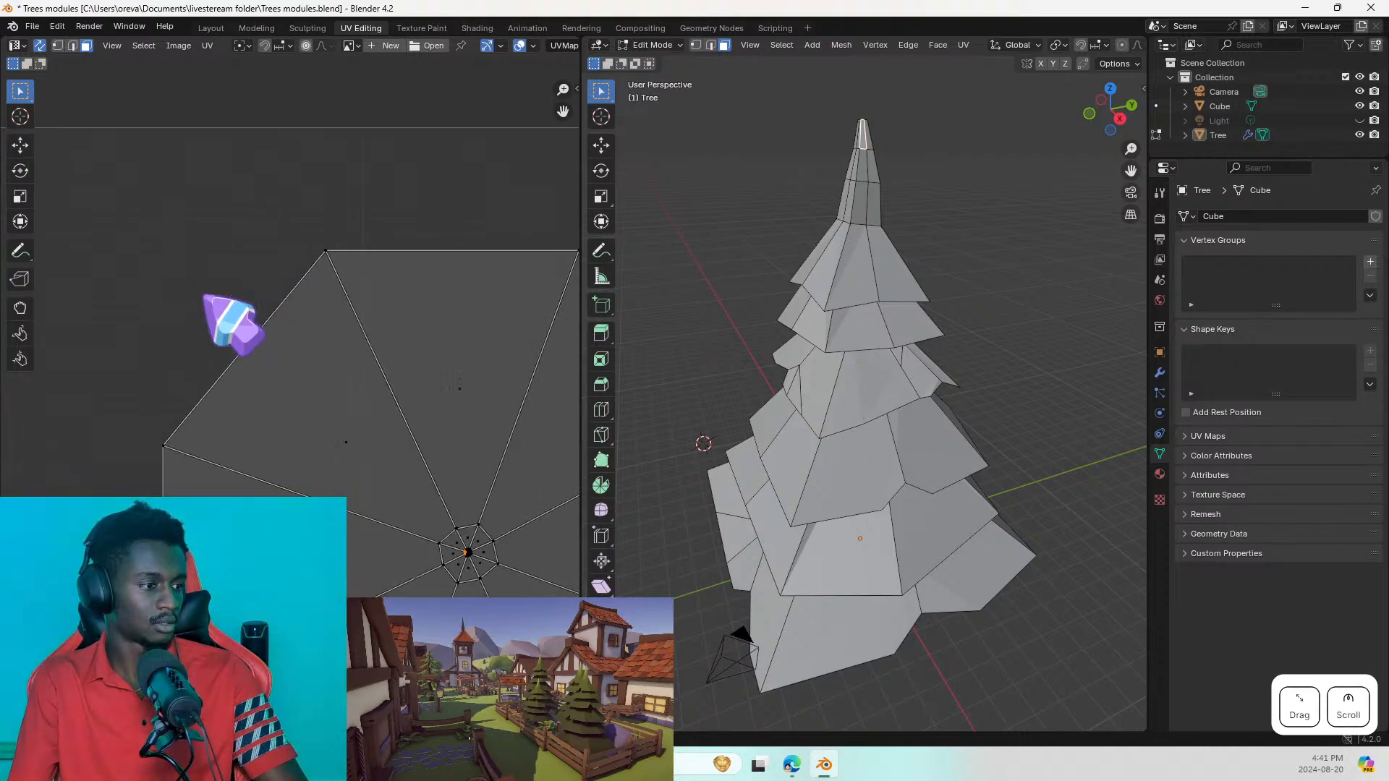
scroll(205, 298, "down", 4)
scroll(232, 323, "down", 8)
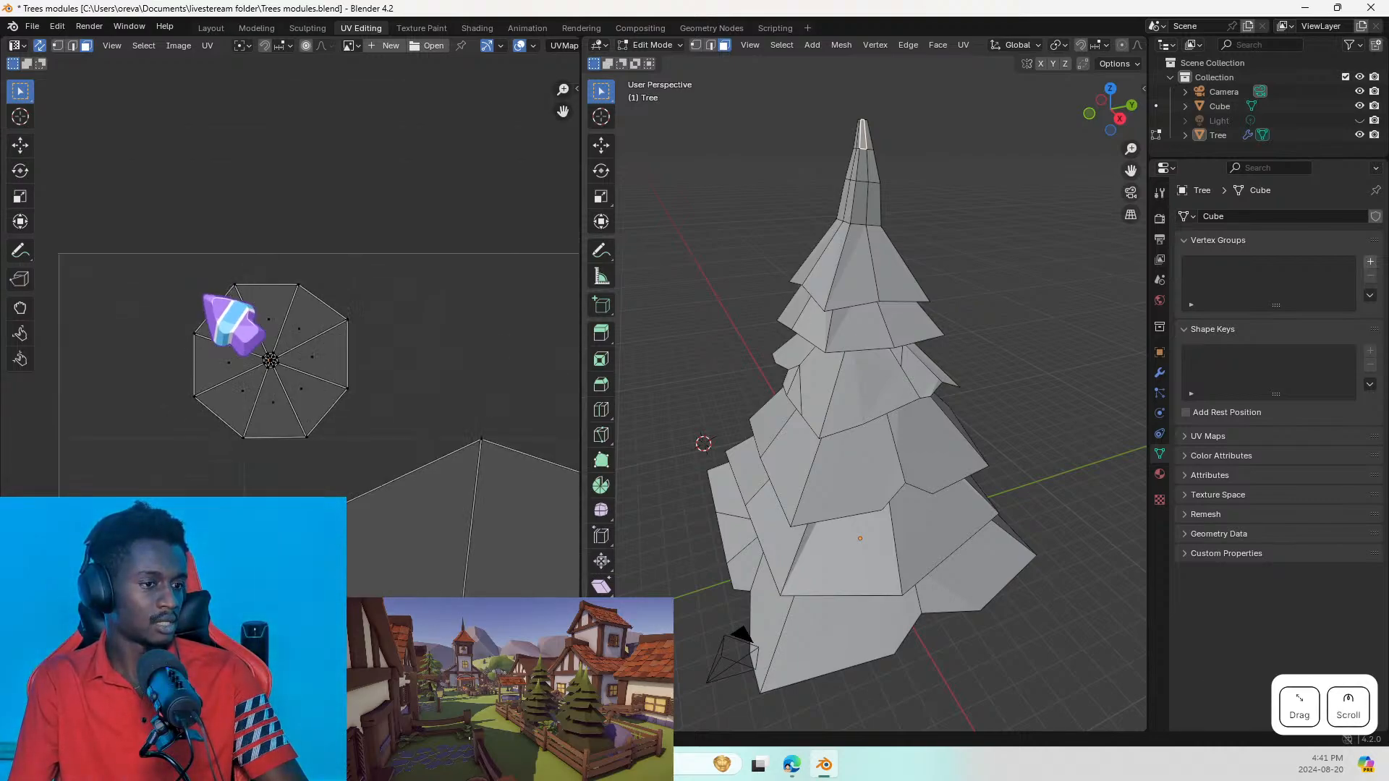
middle_click_drag(418, 382, 391, 347)
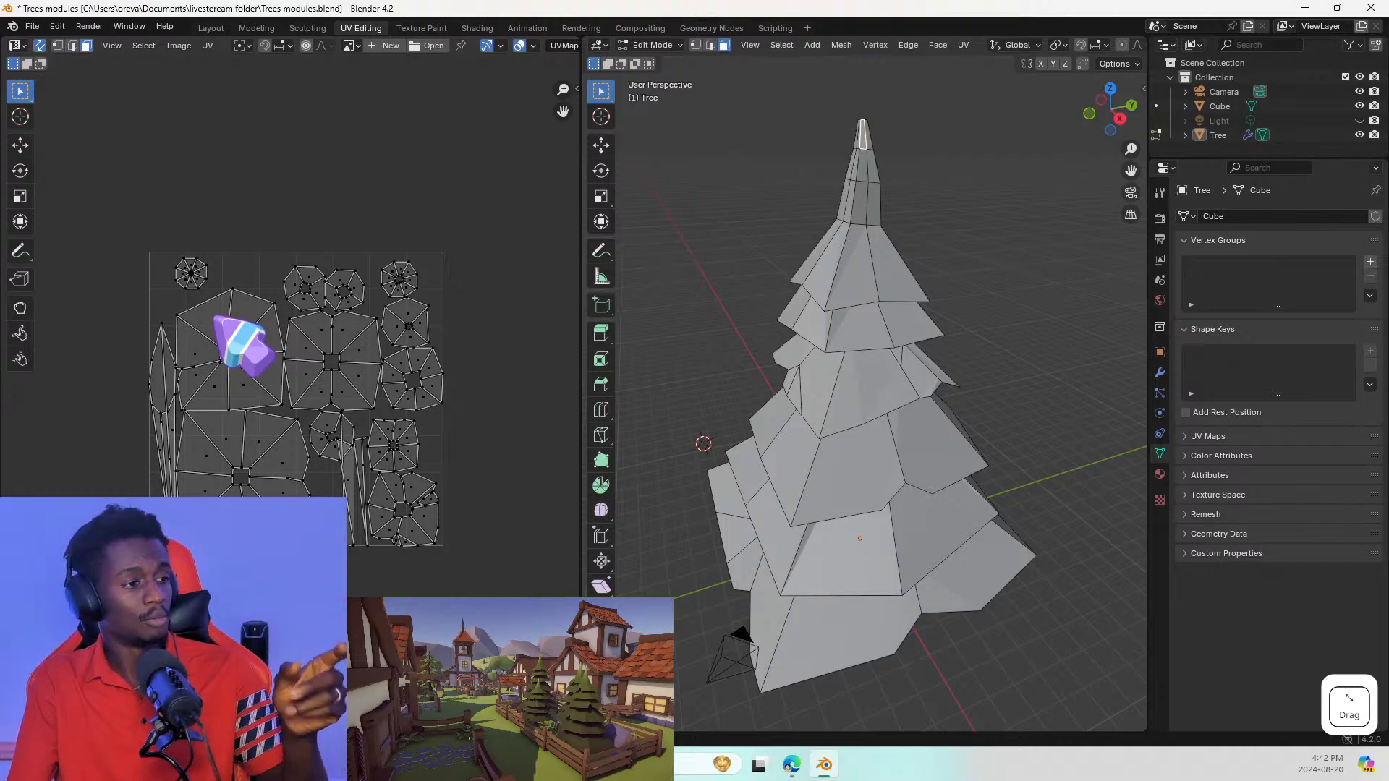
Step: Match the UV layout to the tree by selecting a large-island face, an upper-tier face and a treetop-island face
left_click(250, 329)
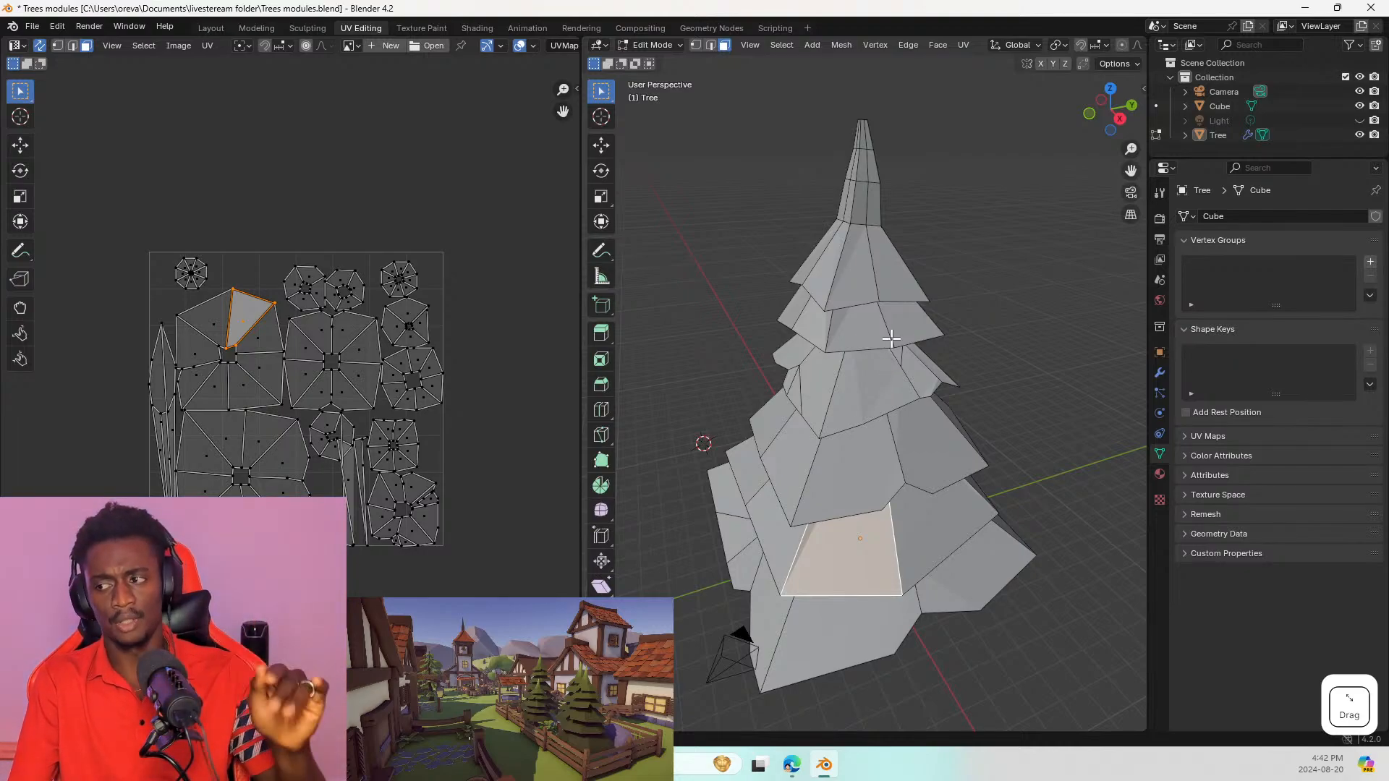
left_click(880, 304)
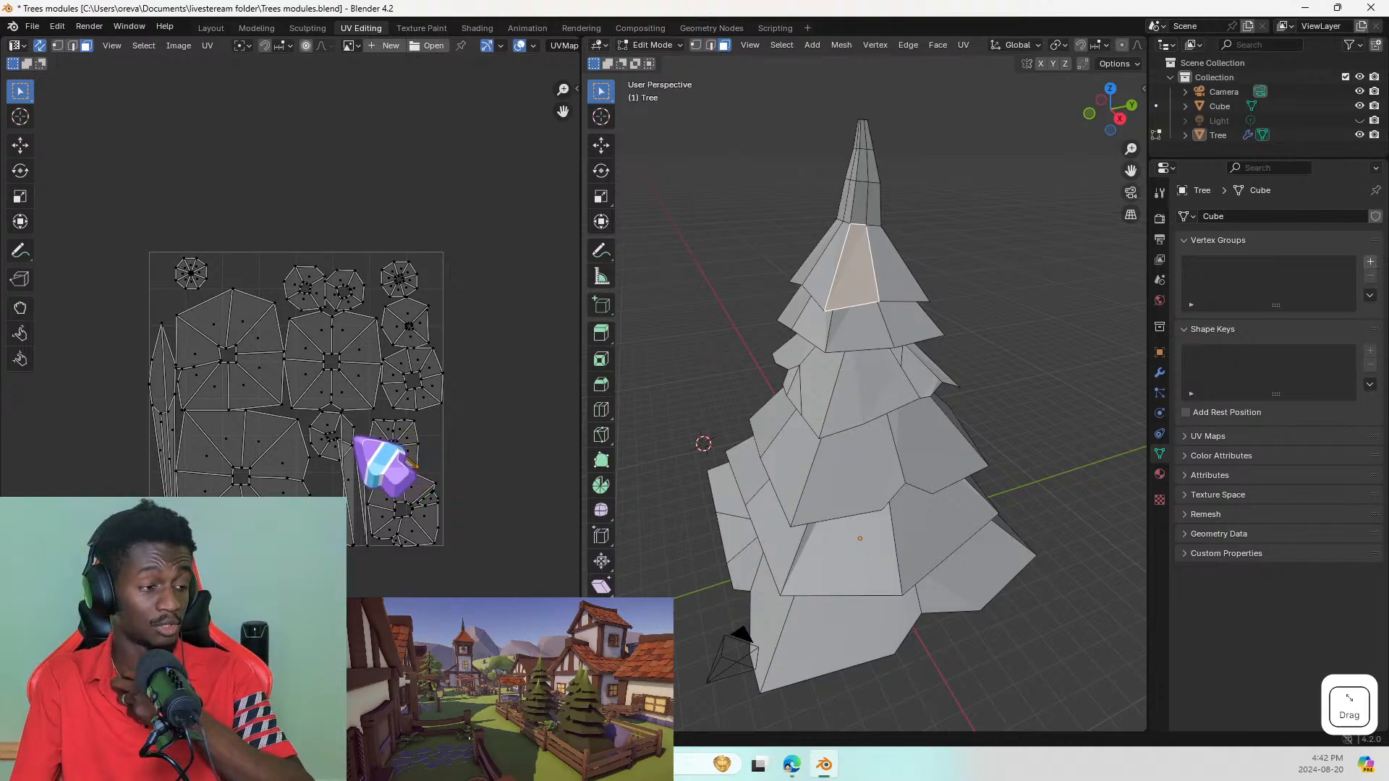
left_click(190, 277)
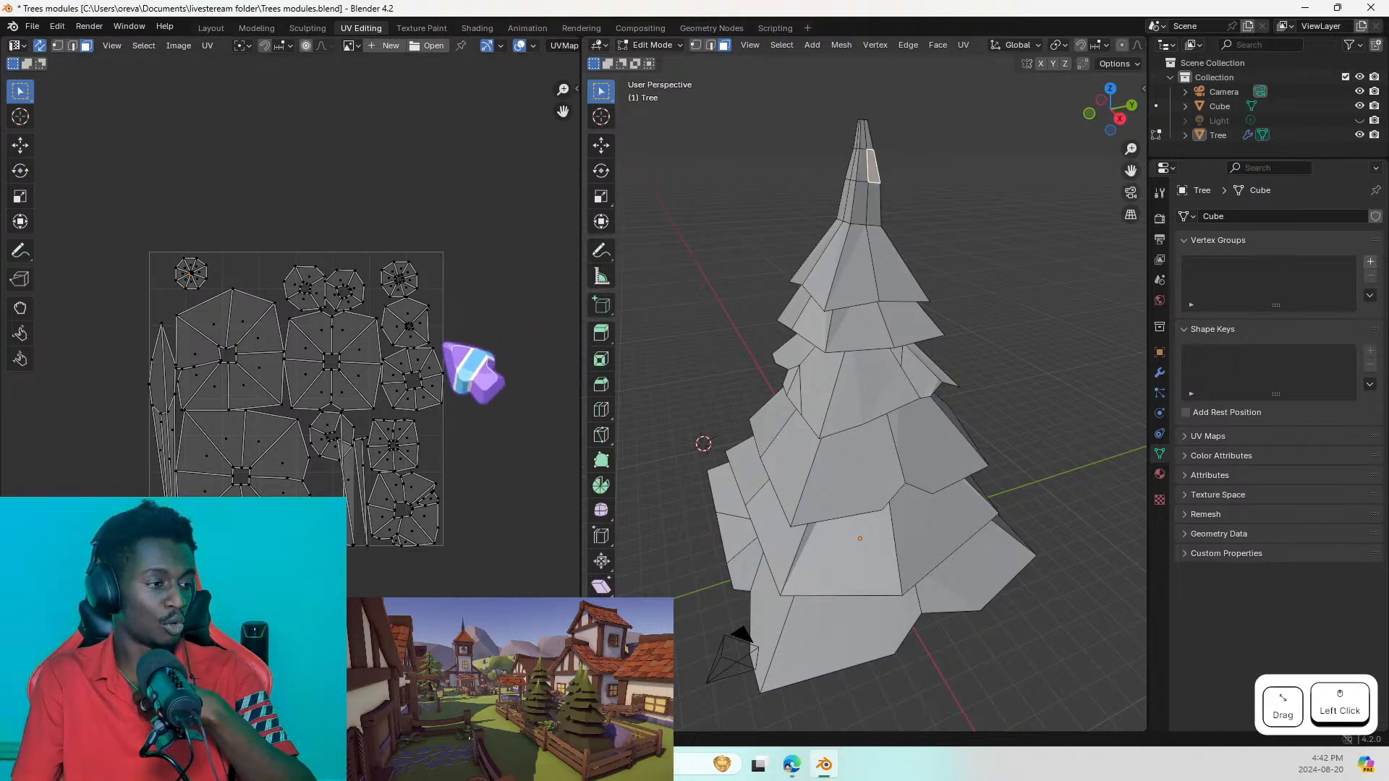
Step: Select the long narrow UV face and a trunk face to examine how the elongated islands correspond to the tree's underside and trunk
scroll(292, 355, "up", 5)
scroll(262, 326, "down", 1)
middle_click_drag(261, 293, 73, 0)
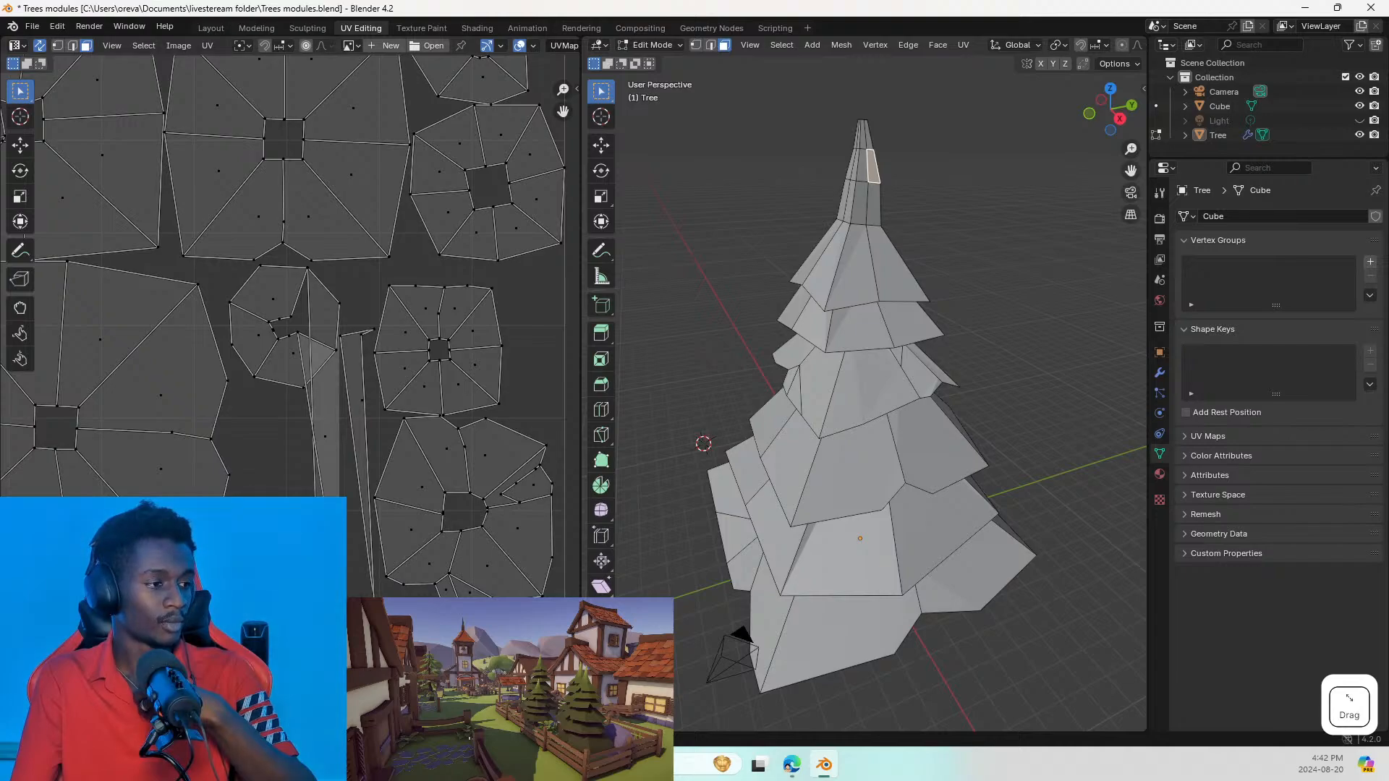
left_click(330, 410)
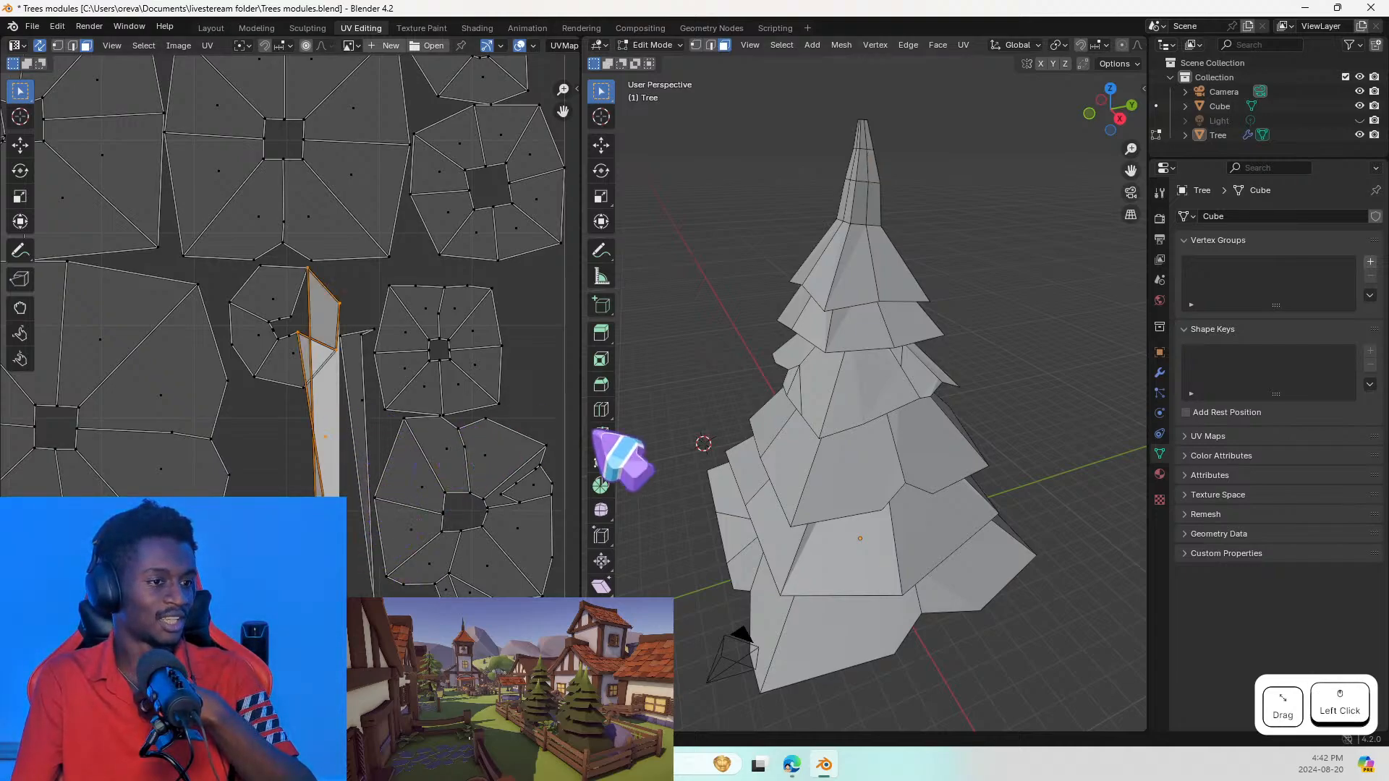
middle_click_drag(774, 499, 797, 378)
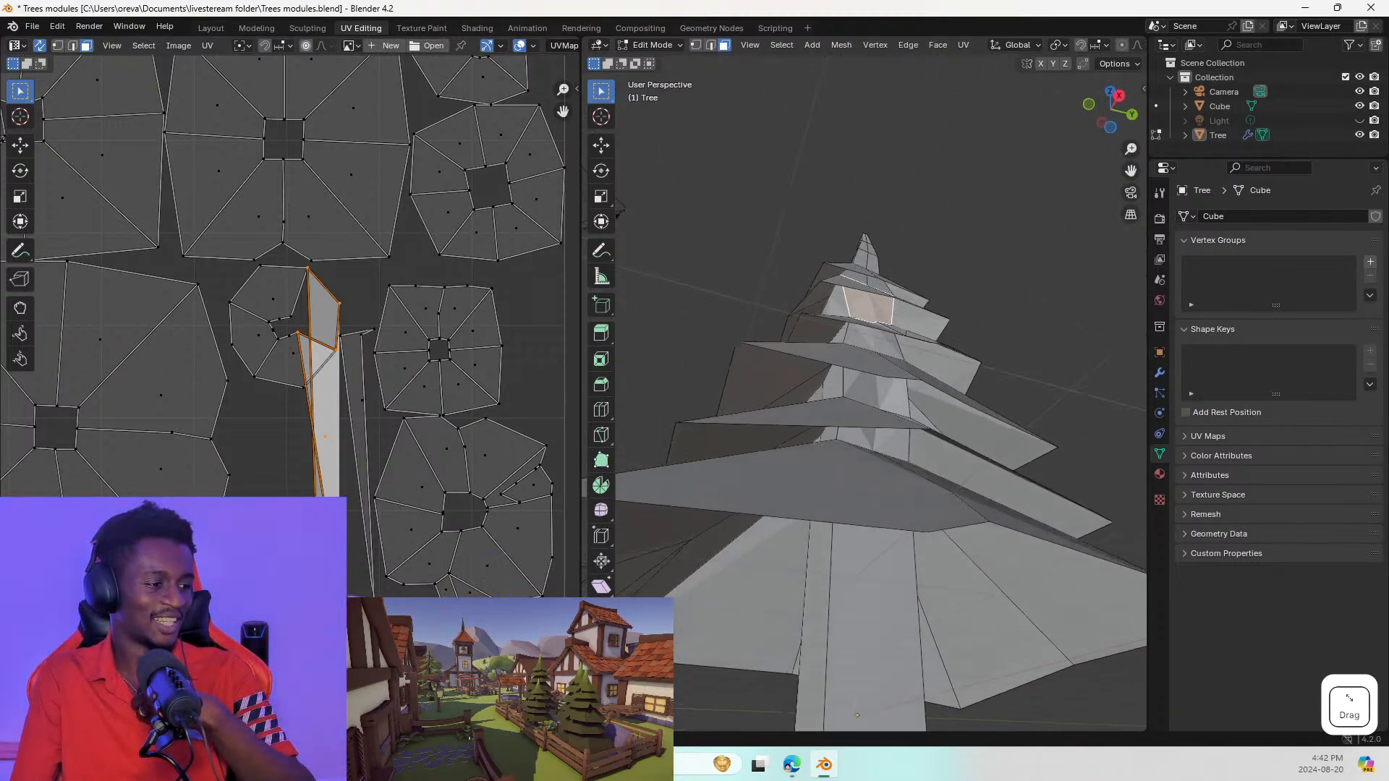
left_click(341, 490)
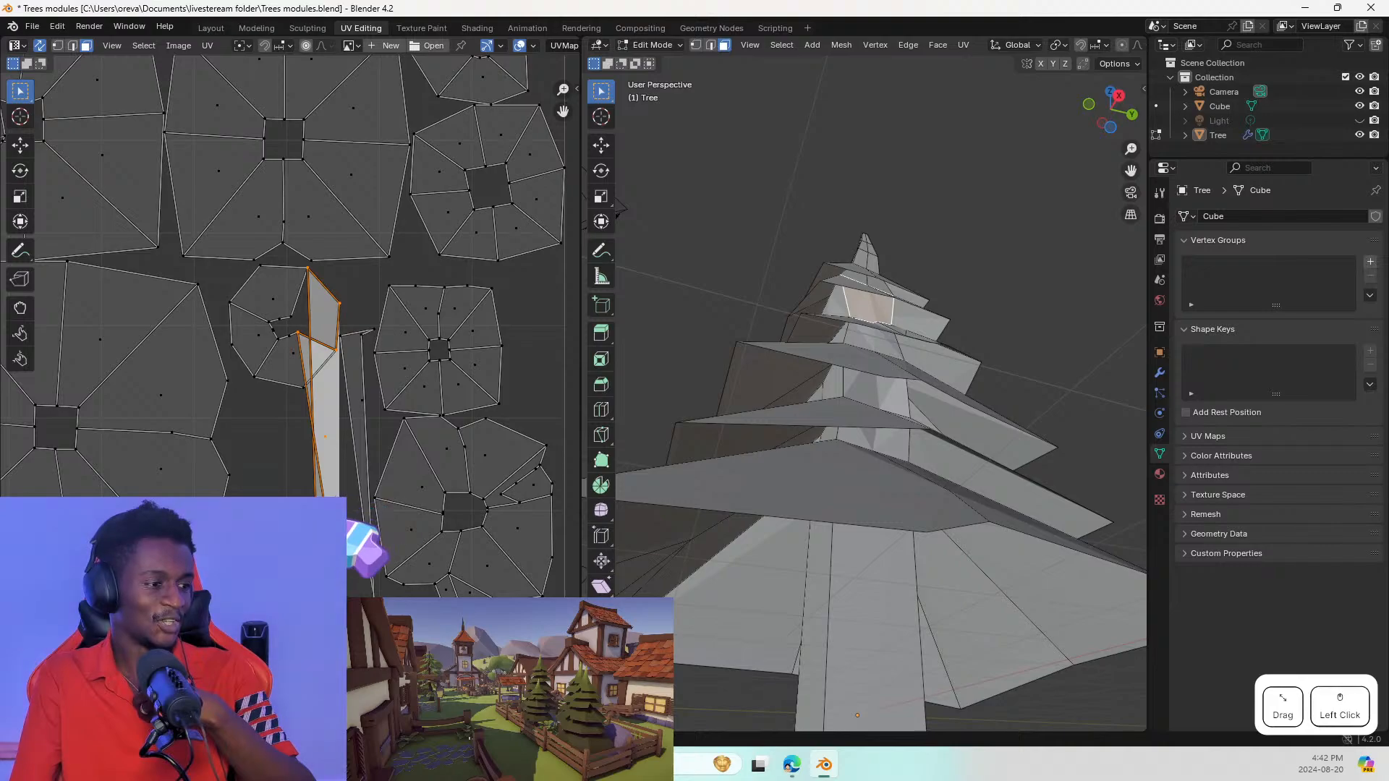
left_click(330, 519)
left_click(875, 628)
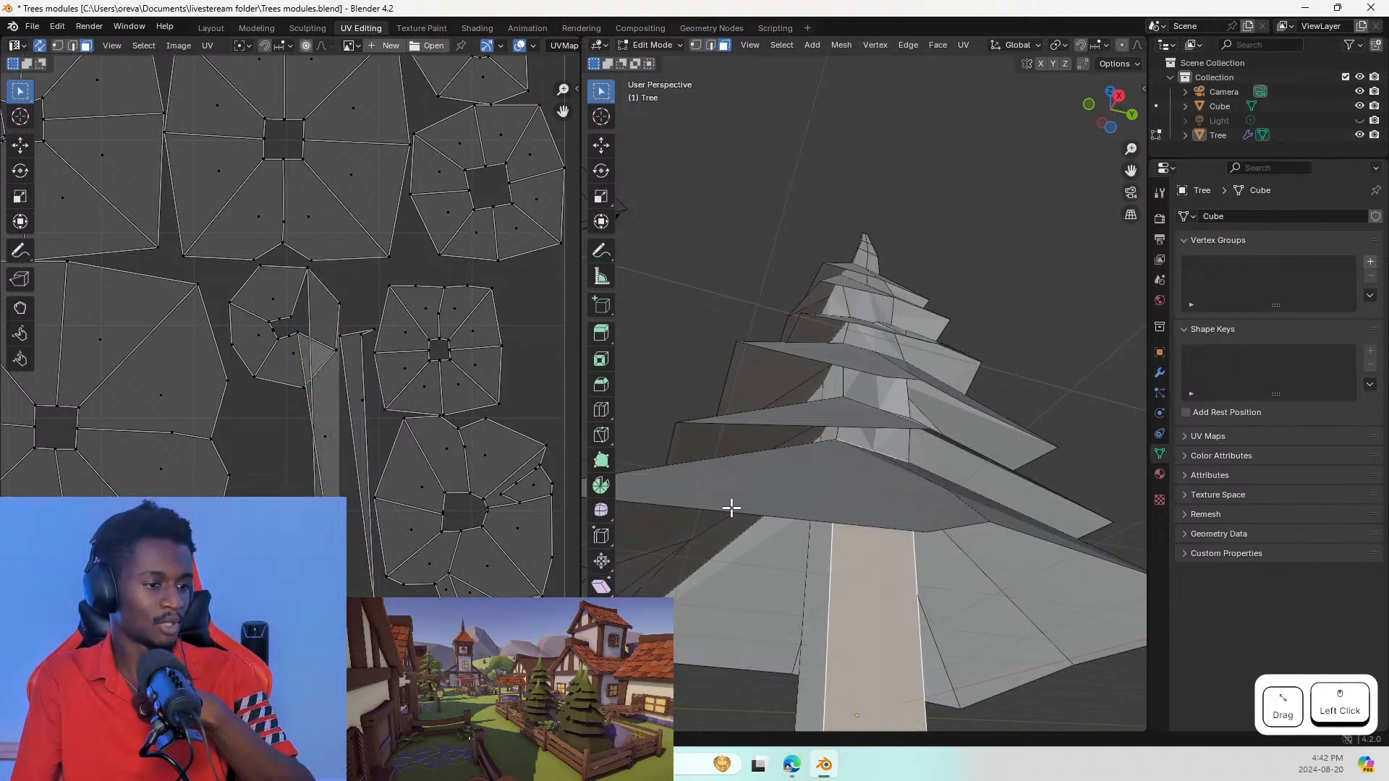
scroll(355, 293, "down", 5)
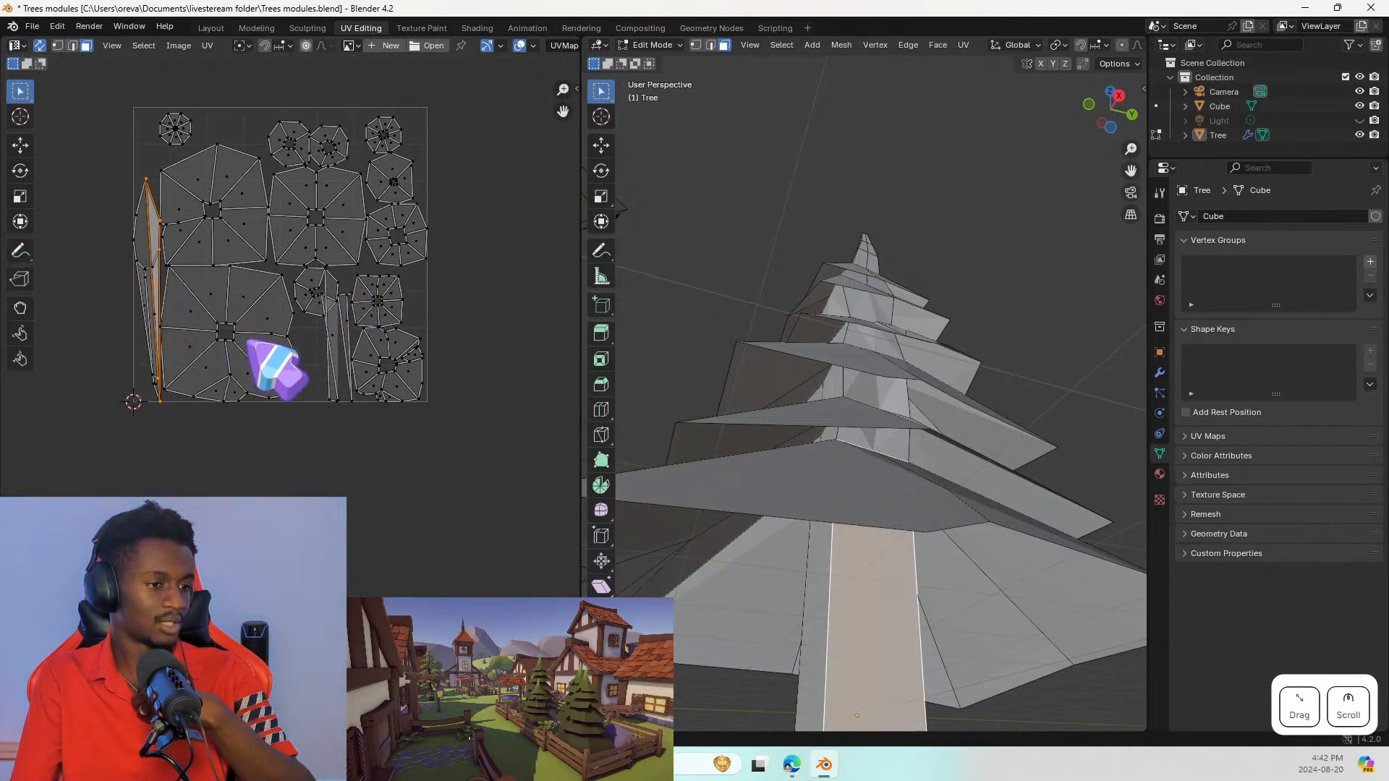
scroll(249, 340, "up", 3)
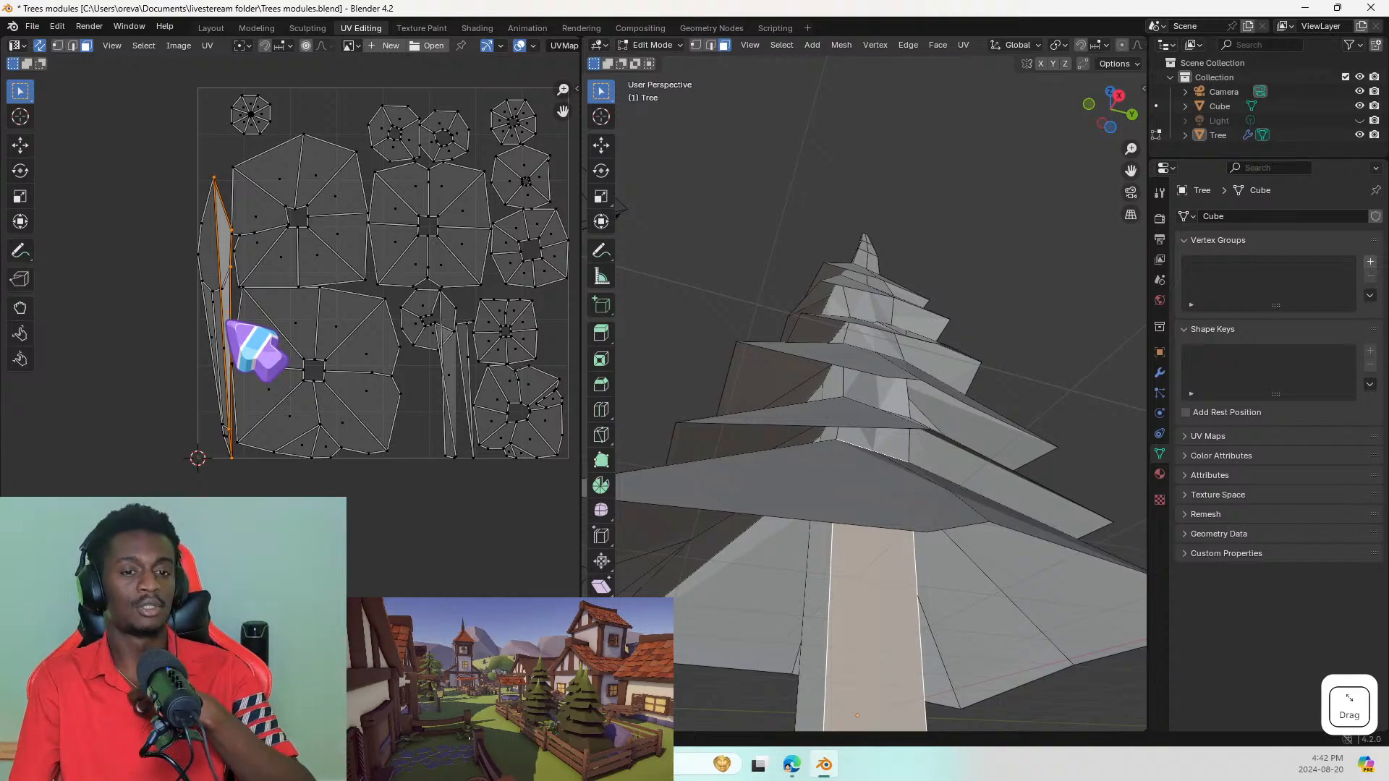
middle_click_drag(709, 364, 734, 434)
scroll(735, 435, "down", 2)
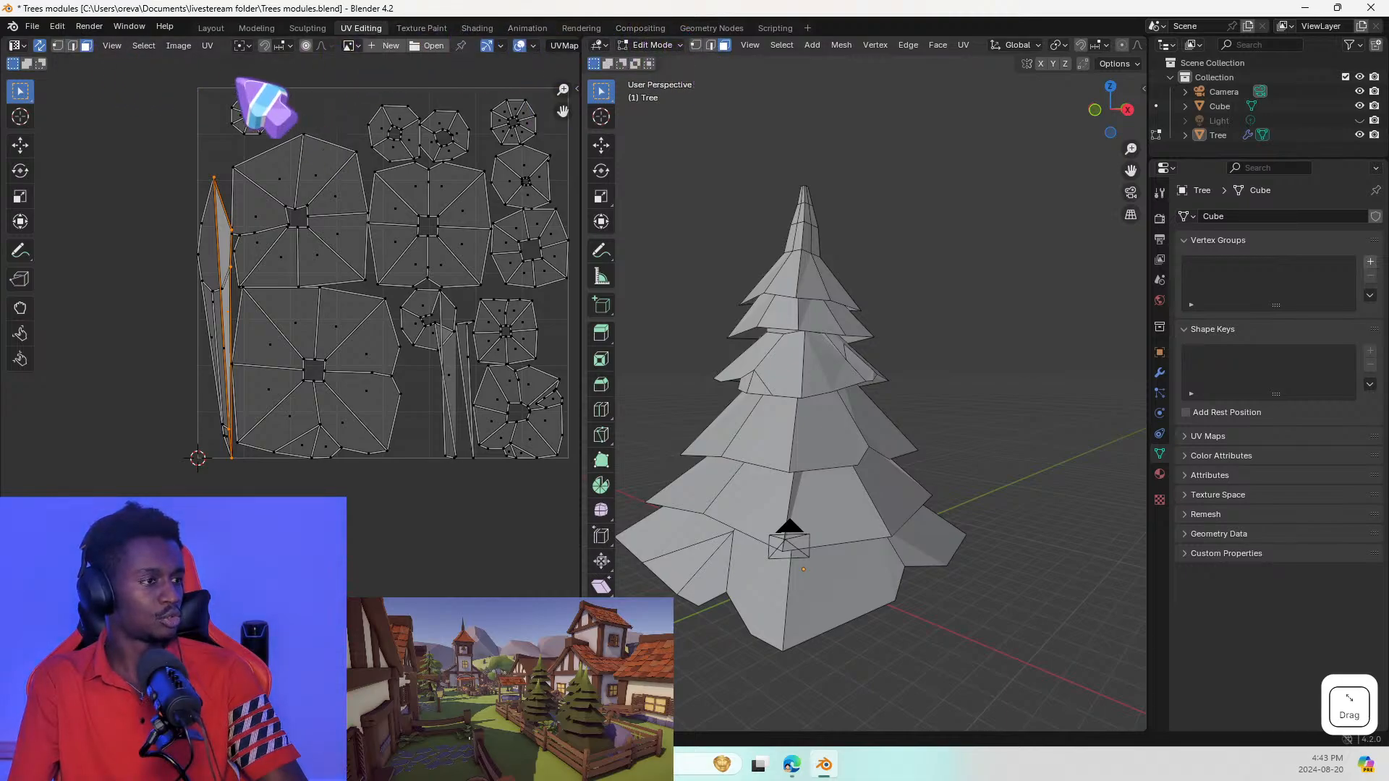
Step: Return to the Layout workspace and view the tree from another side
left_click(217, 30)
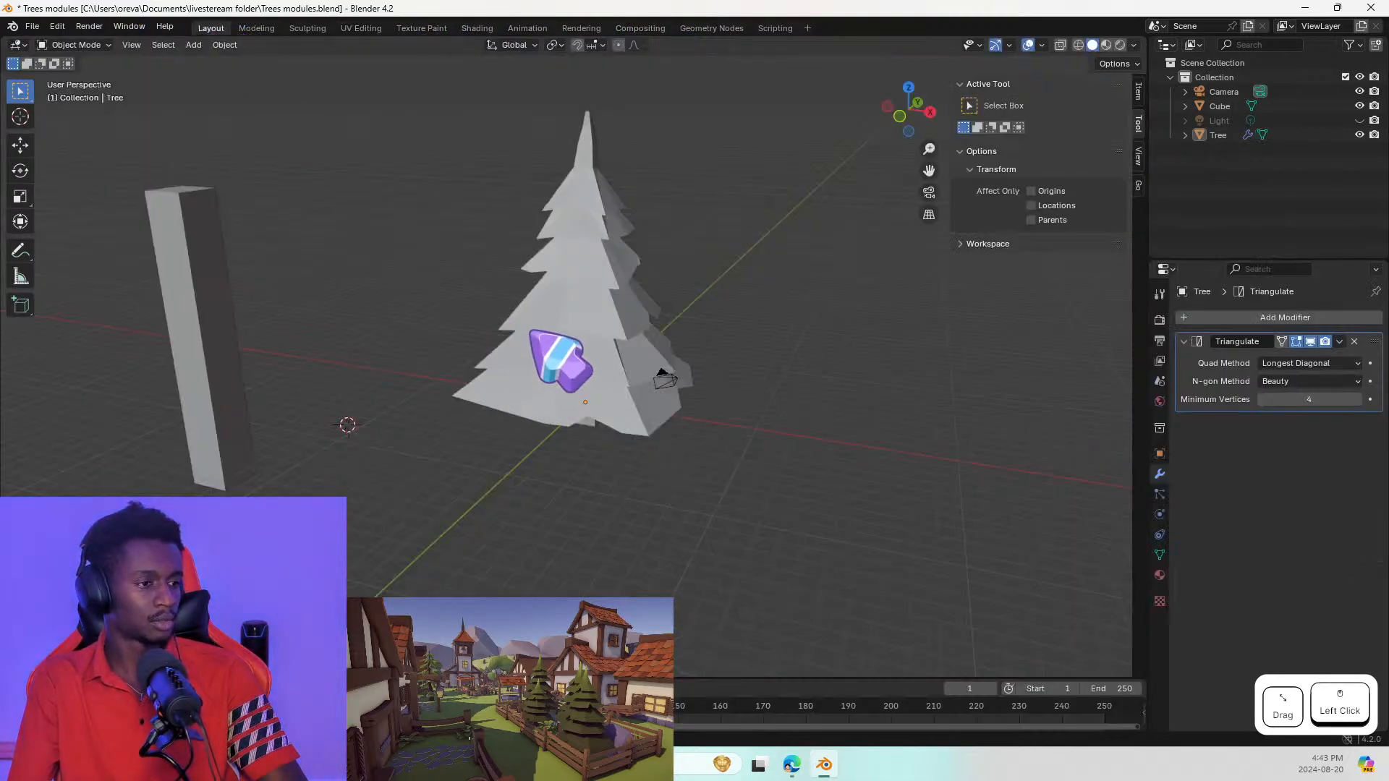
middle_click_drag(558, 341, 517, 313)
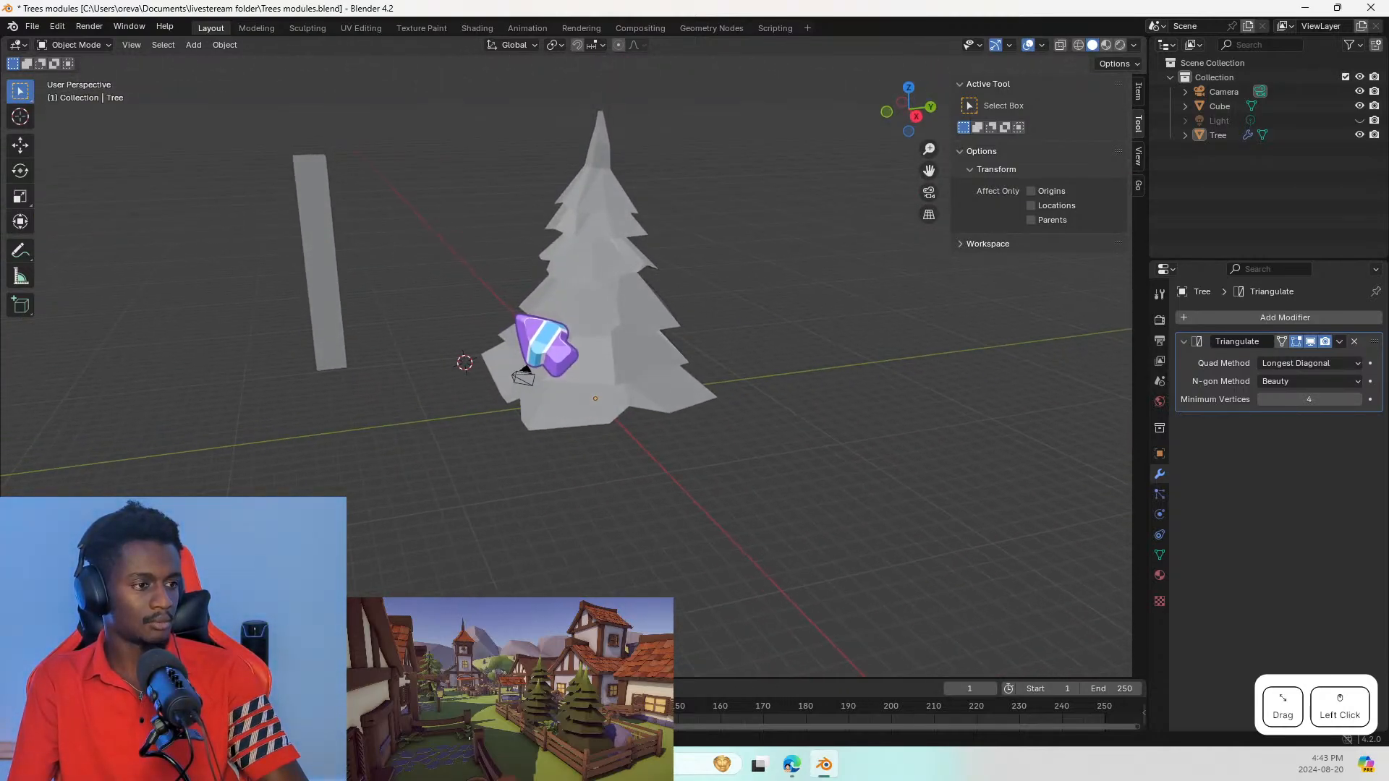
Step: Select the tree and enter Edit Mode to work on its branch tiers
left_click(571, 319)
key("Tab")
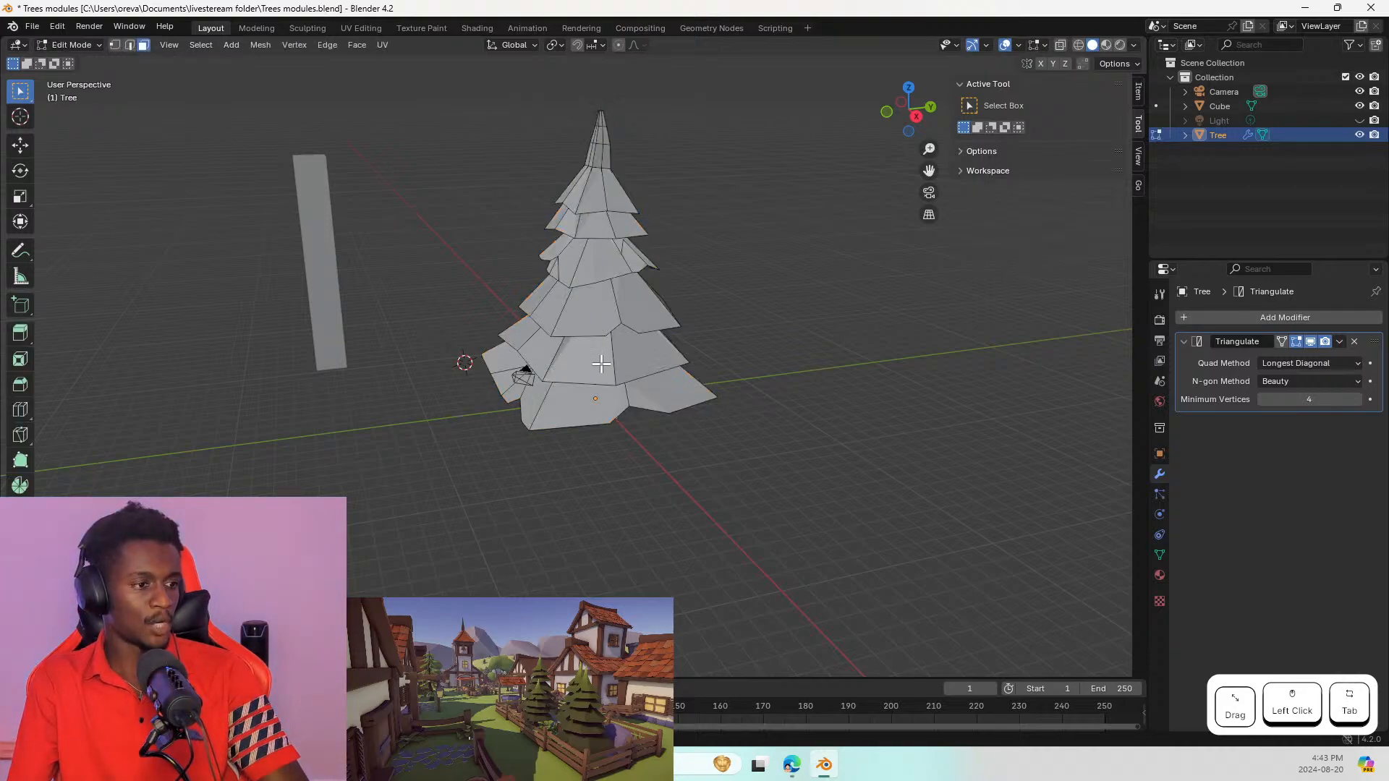
scroll(657, 268, "up", 1)
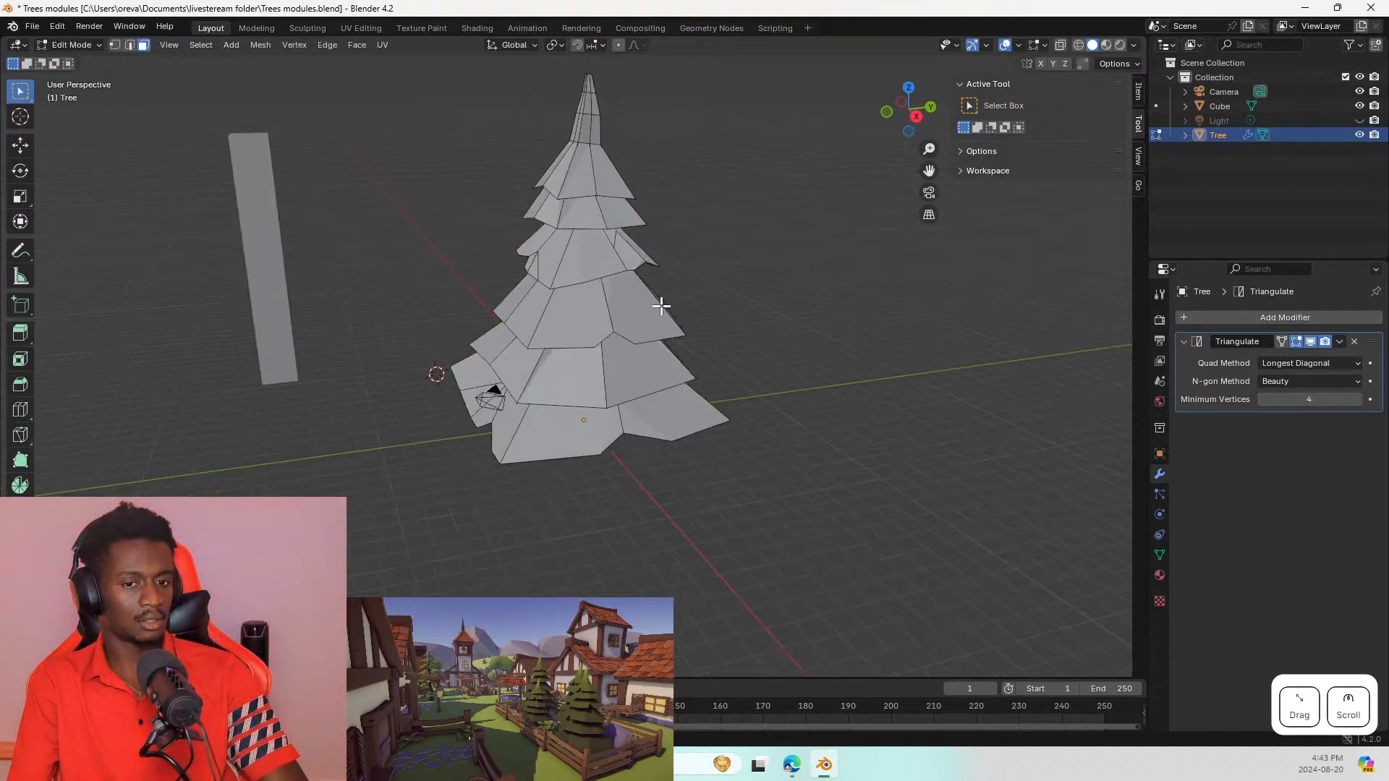
middle_click_drag(688, 294, 600, 292)
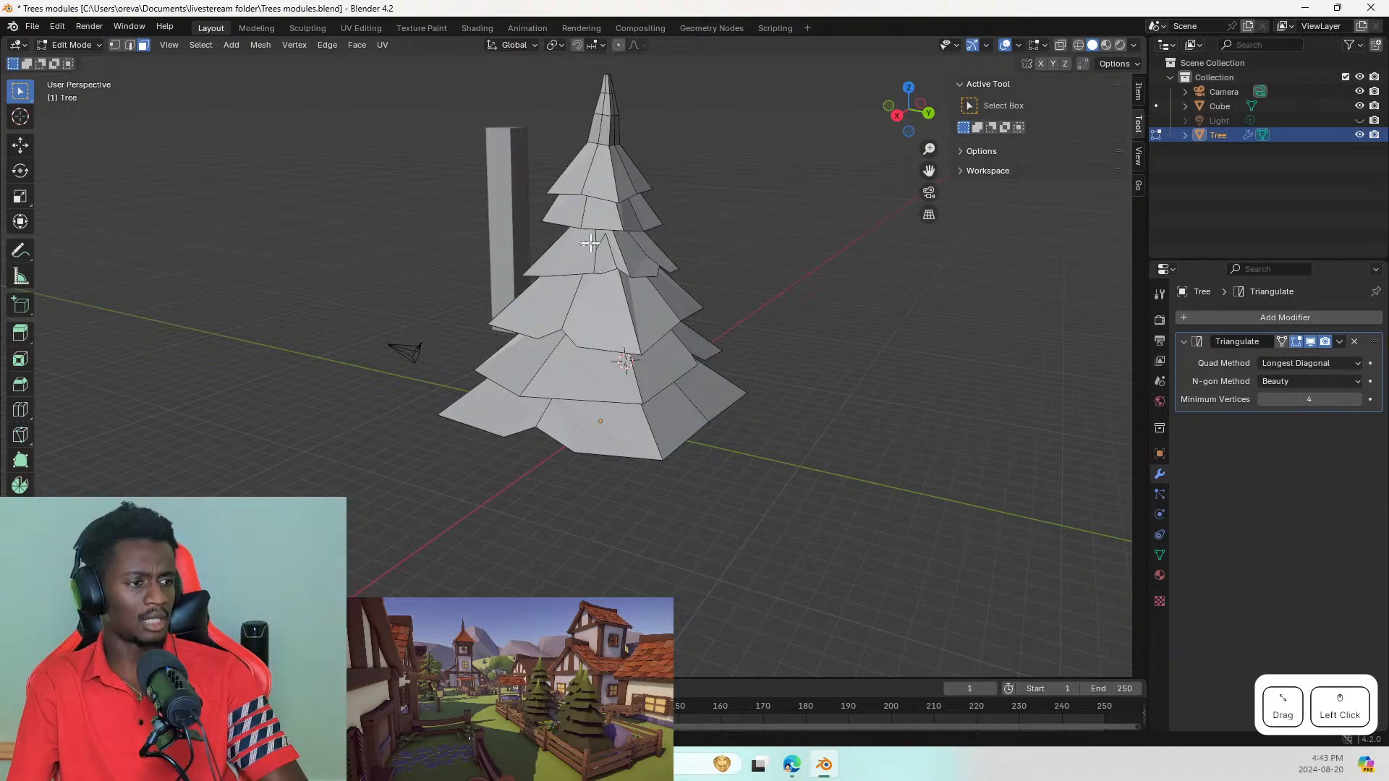
Step: Try to merge the faces around the notch in the third and fourth branch tiers at their center
left_click_drag(579, 242, 619, 270)
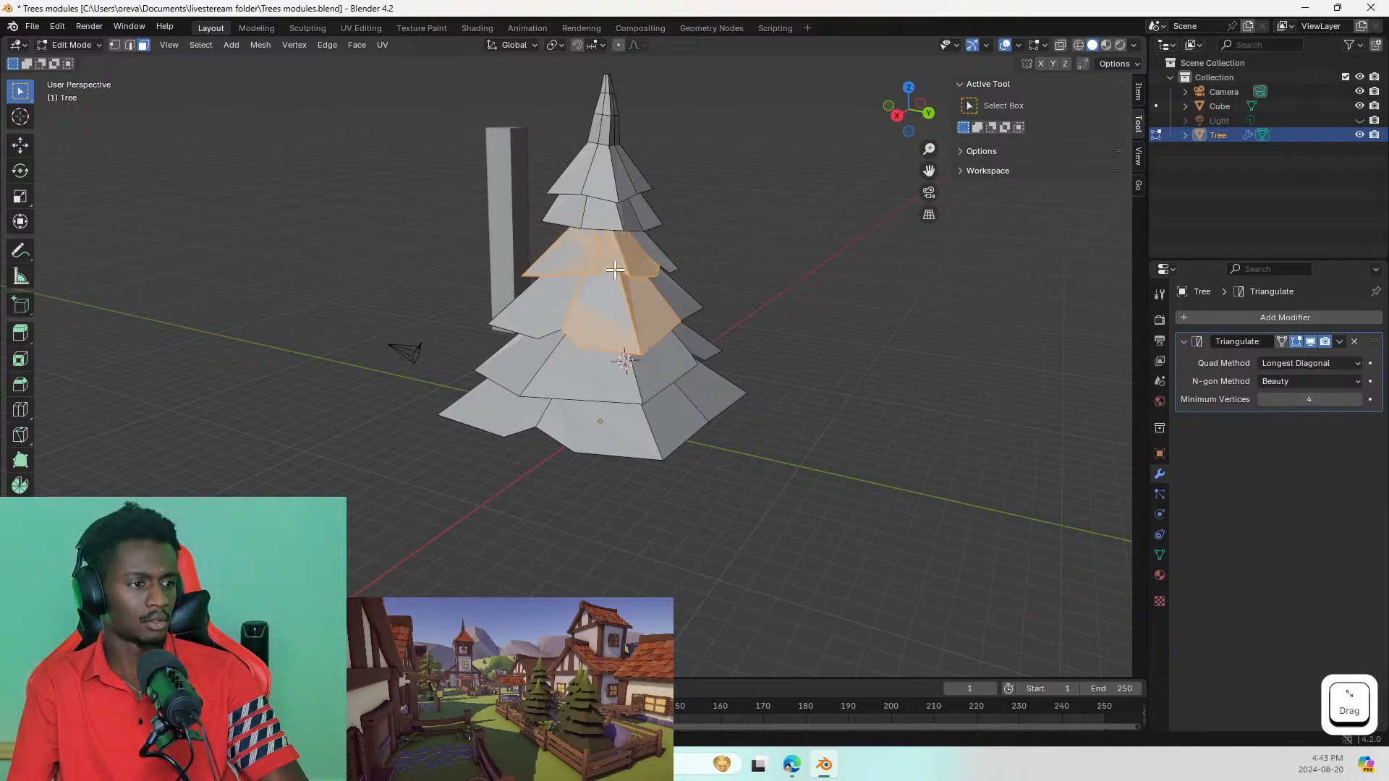
key("m")
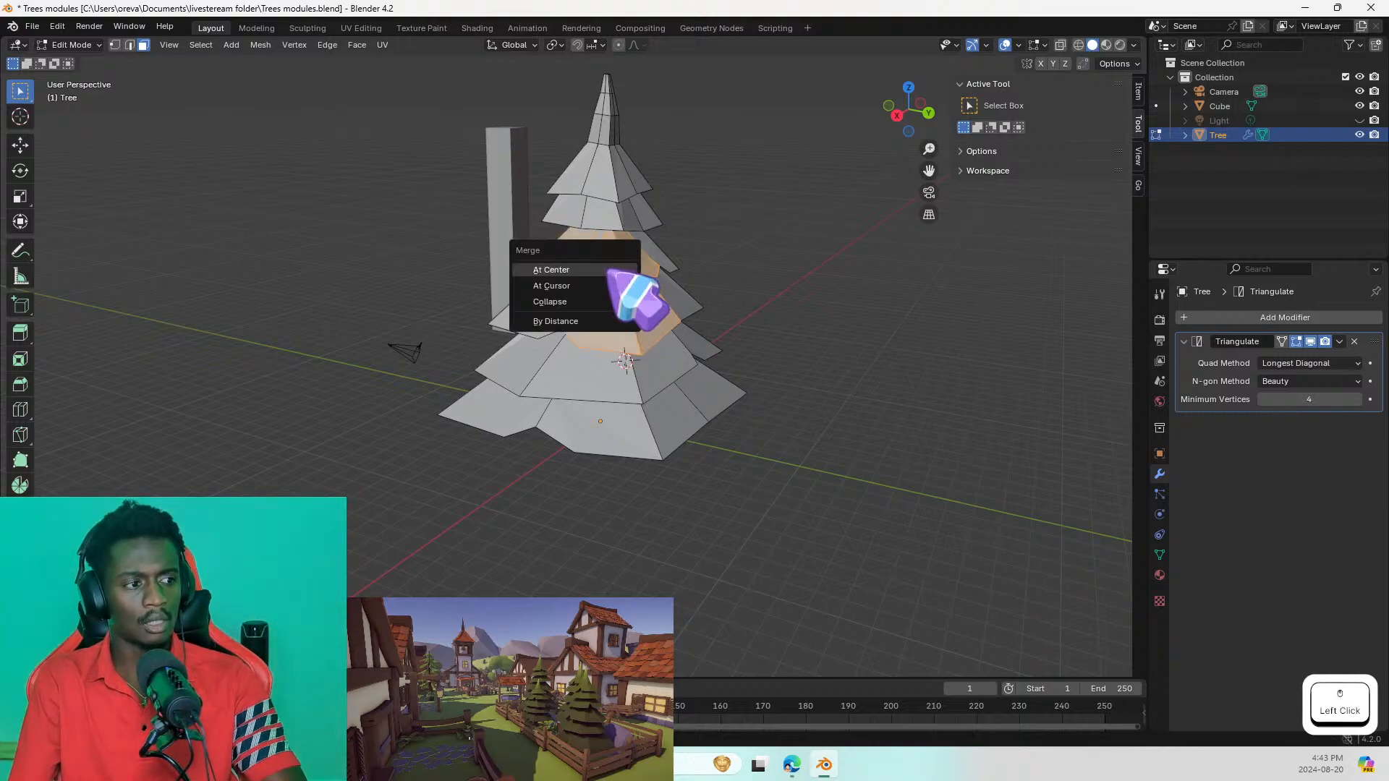
left_click(611, 271)
key("ctrl+z")
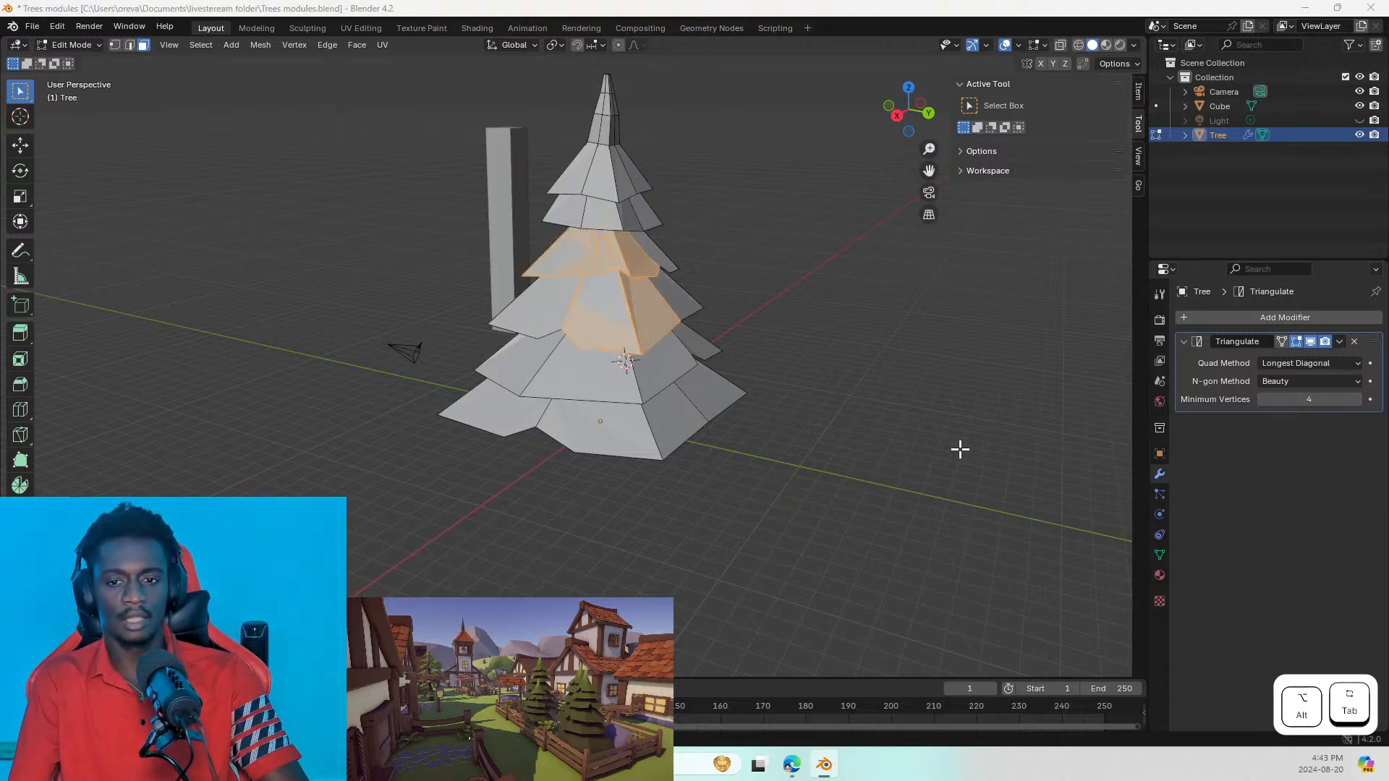
Step: Switch to the Notion notes in the browser, search for "join" and open the favourite shortcuts page
key("alt+Tab")
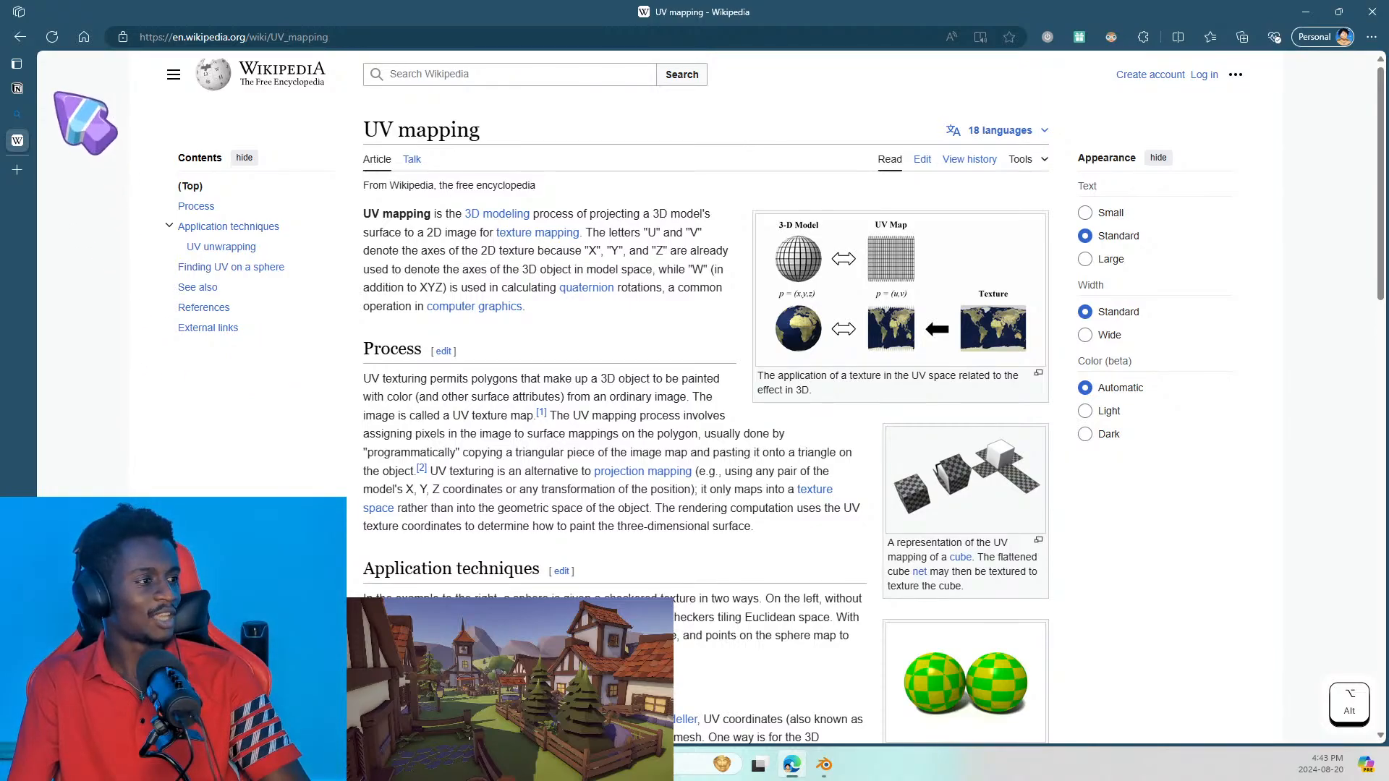
left_click(18, 88)
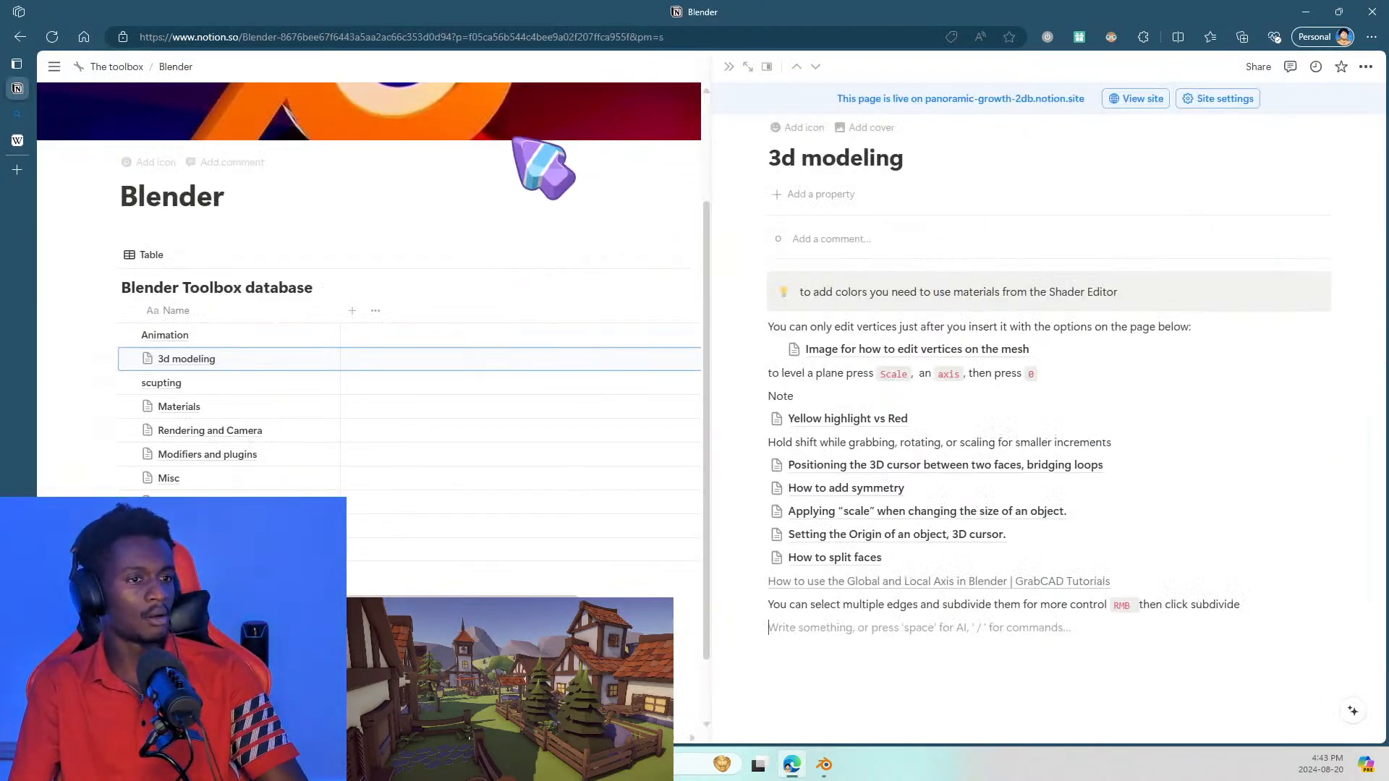
left_click(729, 66)
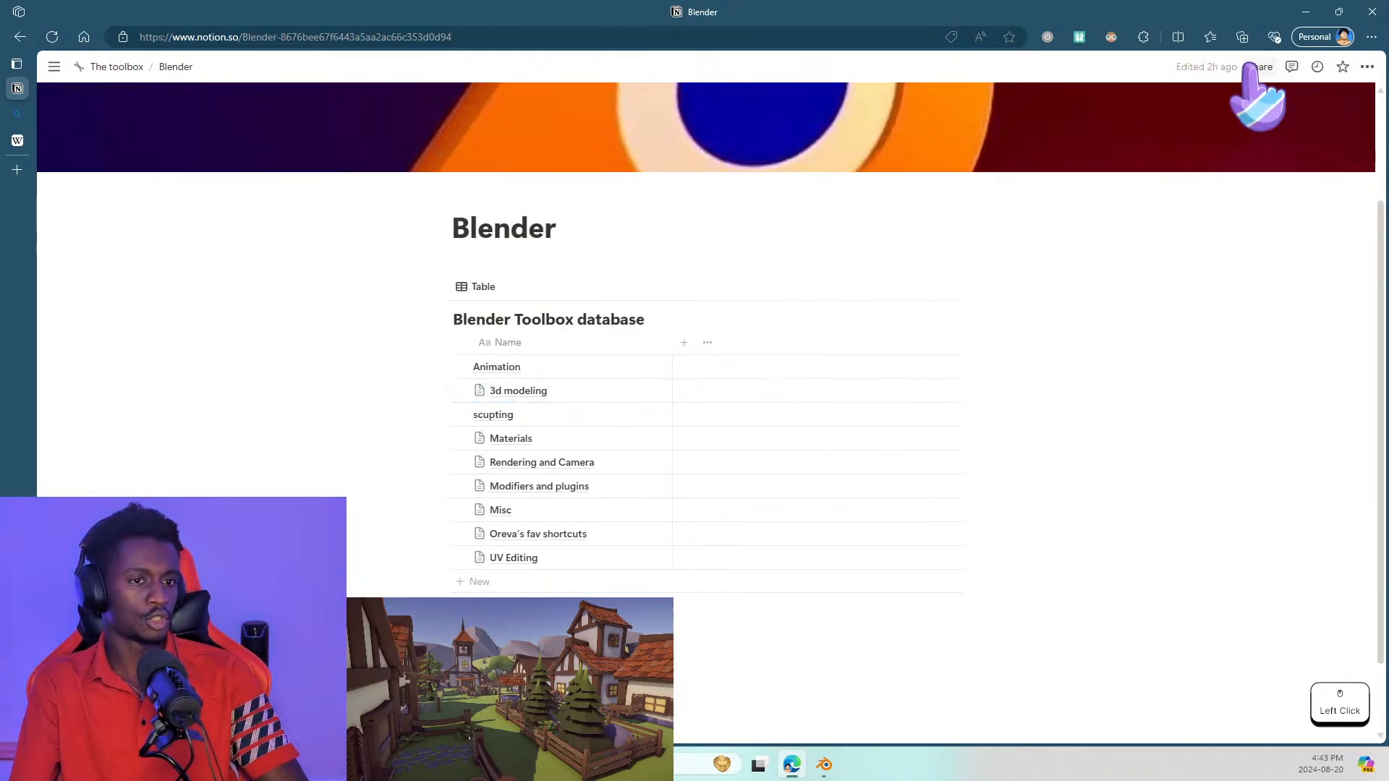
mouse_move(56, 66)
left_click(107, 137)
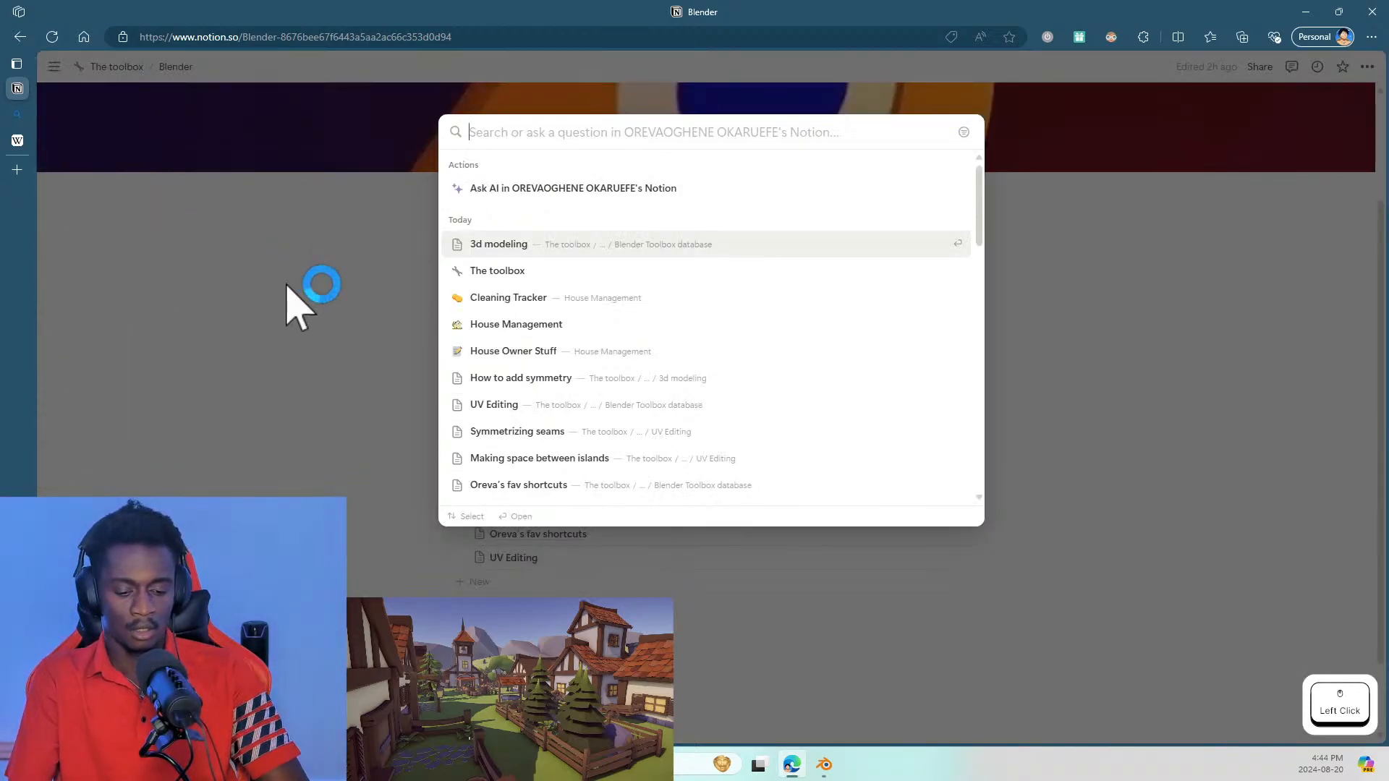
type("join")
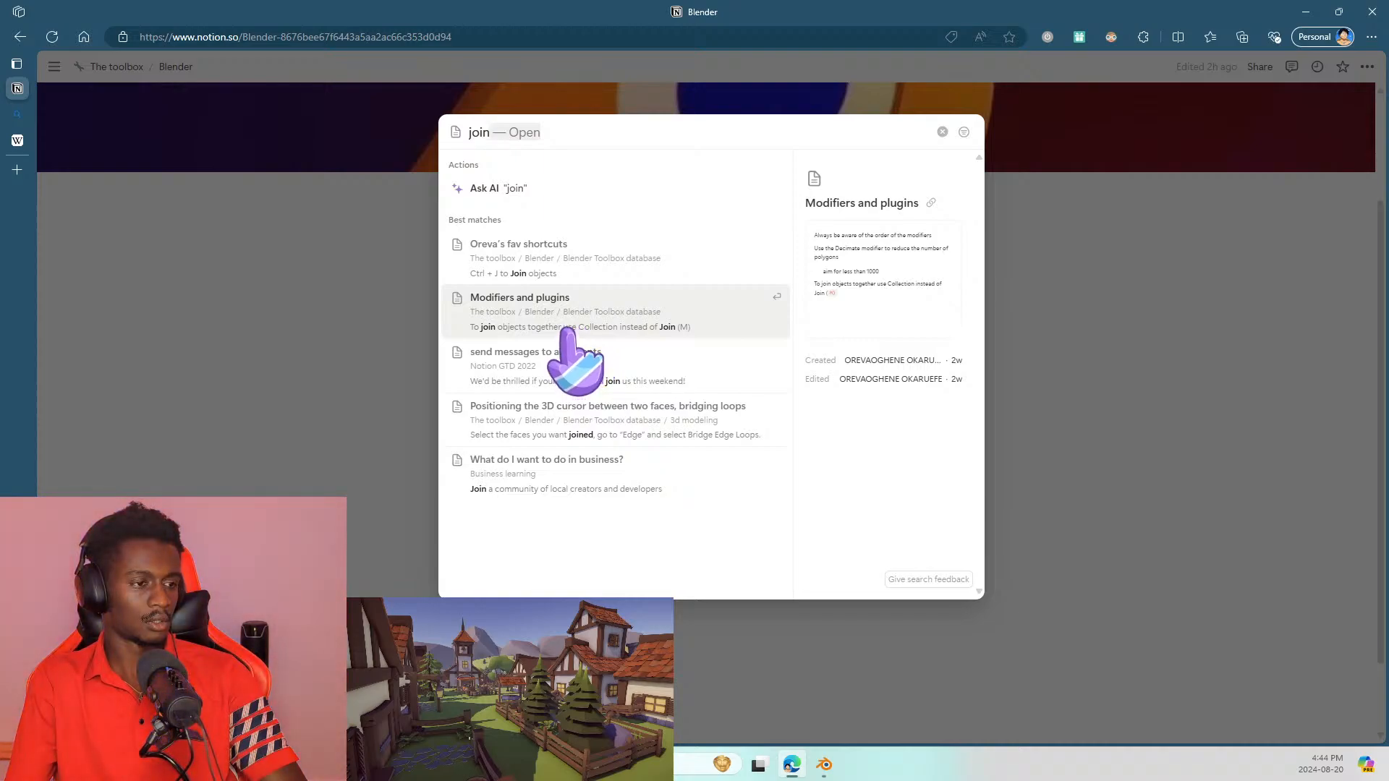
left_click(524, 273)
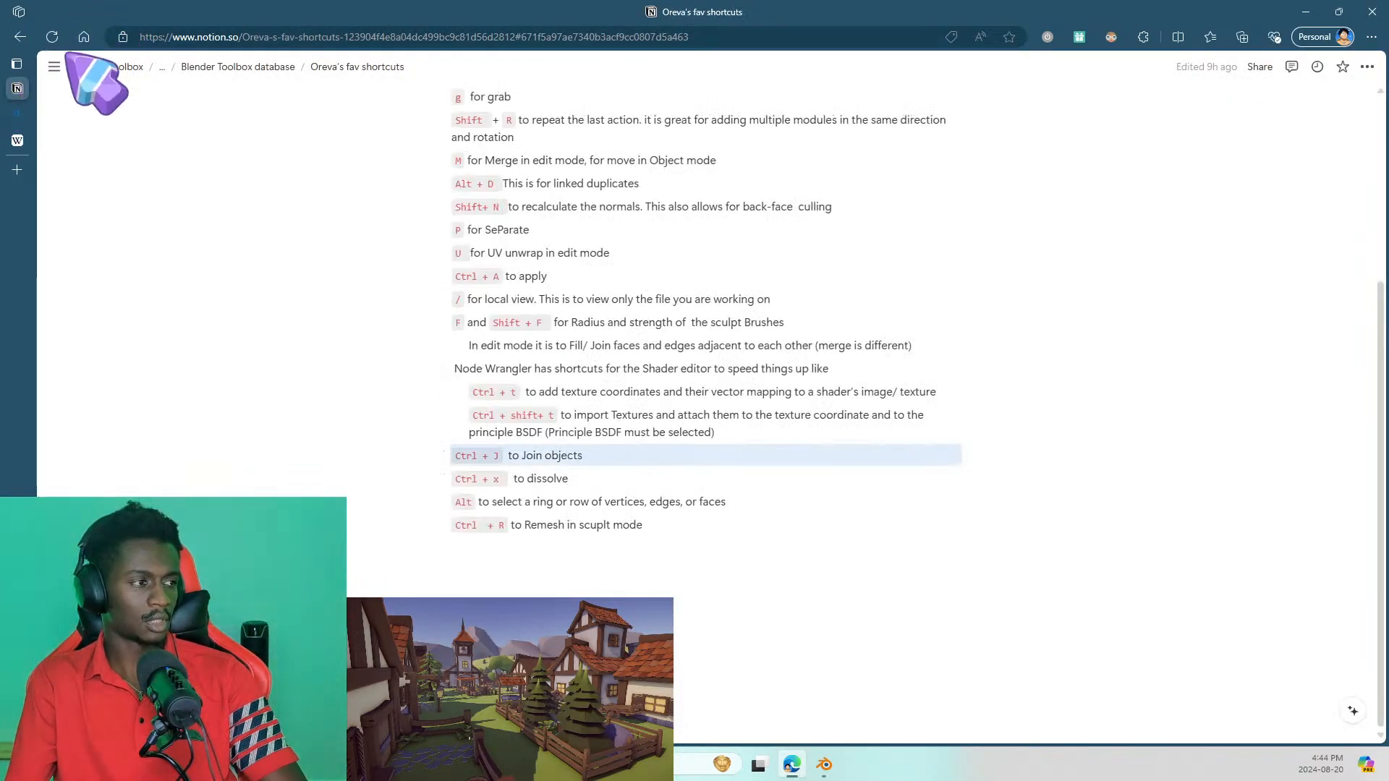
Step: Switch back to Blender and select the small wedge-shaped face in the third branch tier from the top
key("alt+Tab")
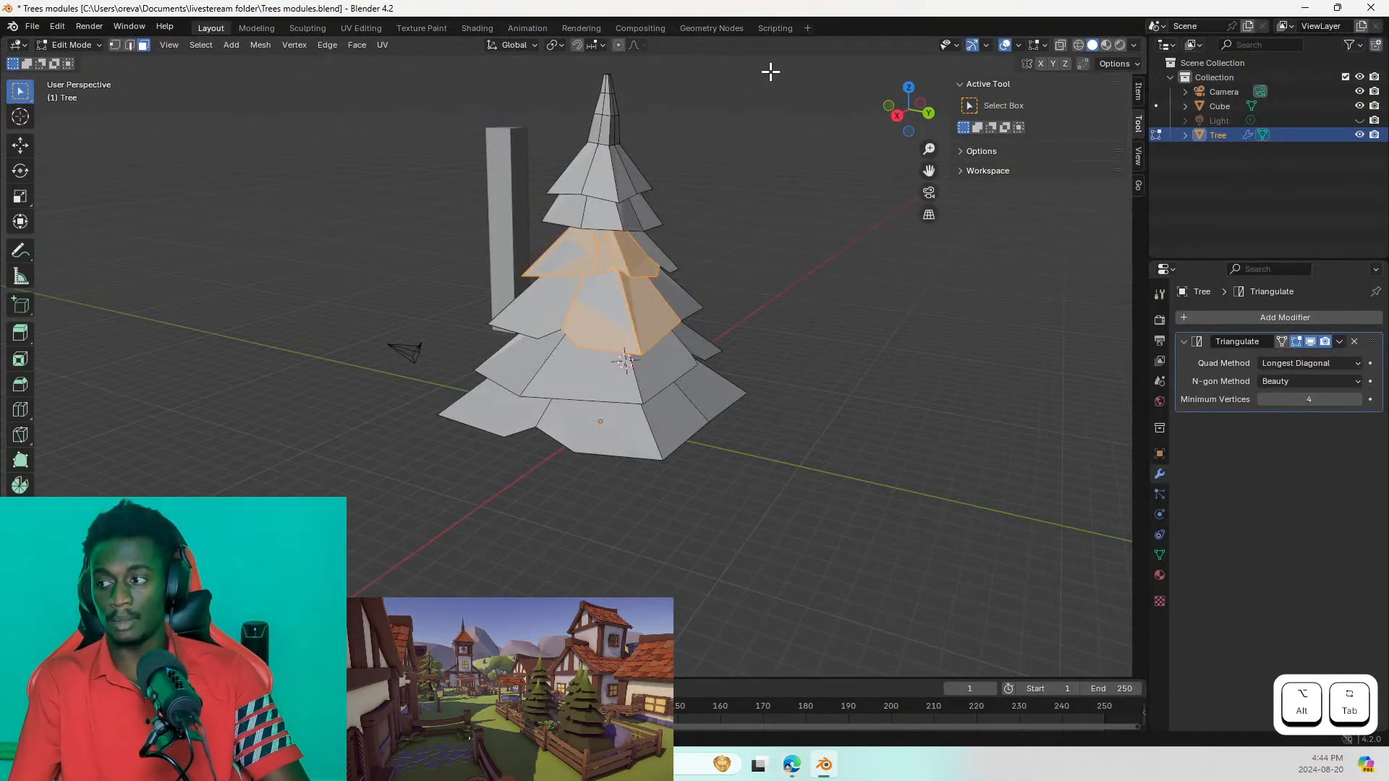
left_click(580, 322)
left_click(601, 308)
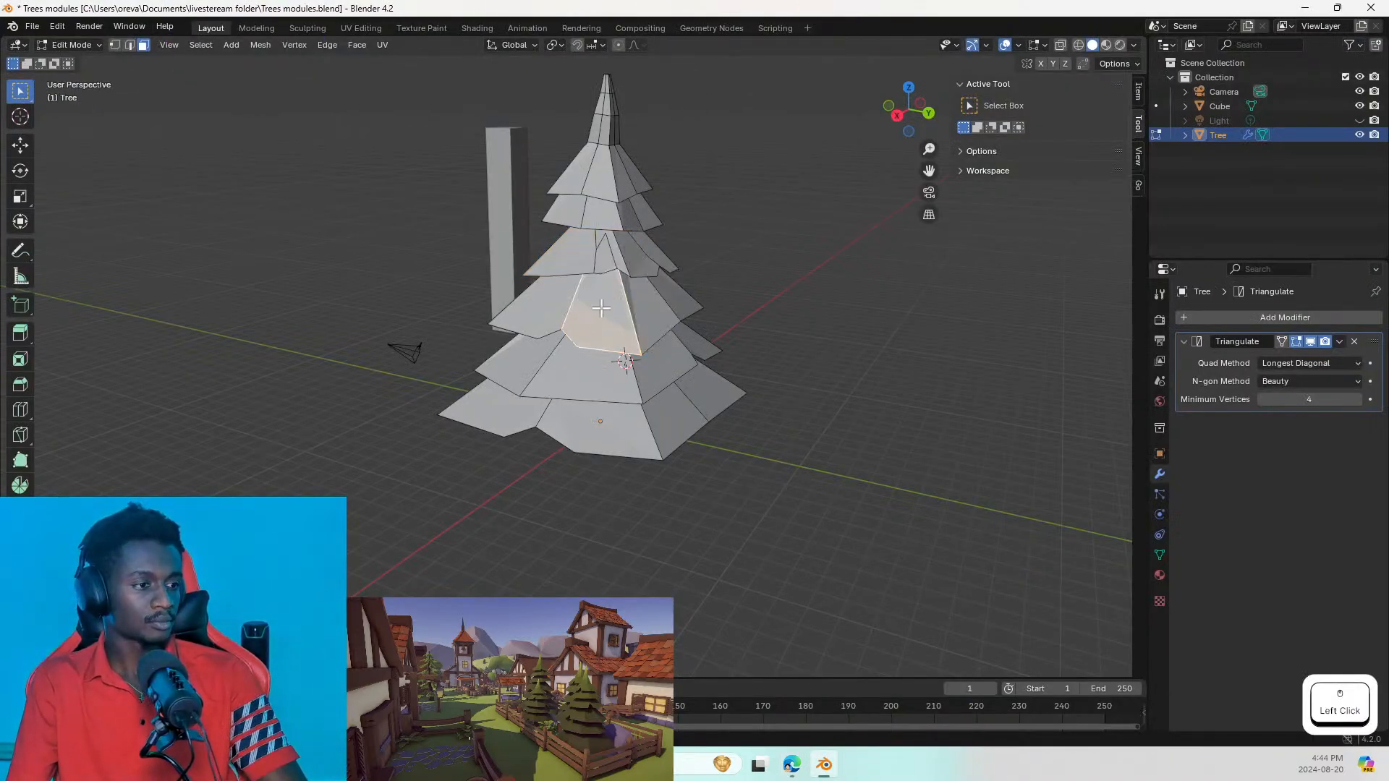
scroll(581, 354, "up", 2)
middle_click_drag(594, 257, 555, 412, "shift")
scroll(555, 421, "up", 4)
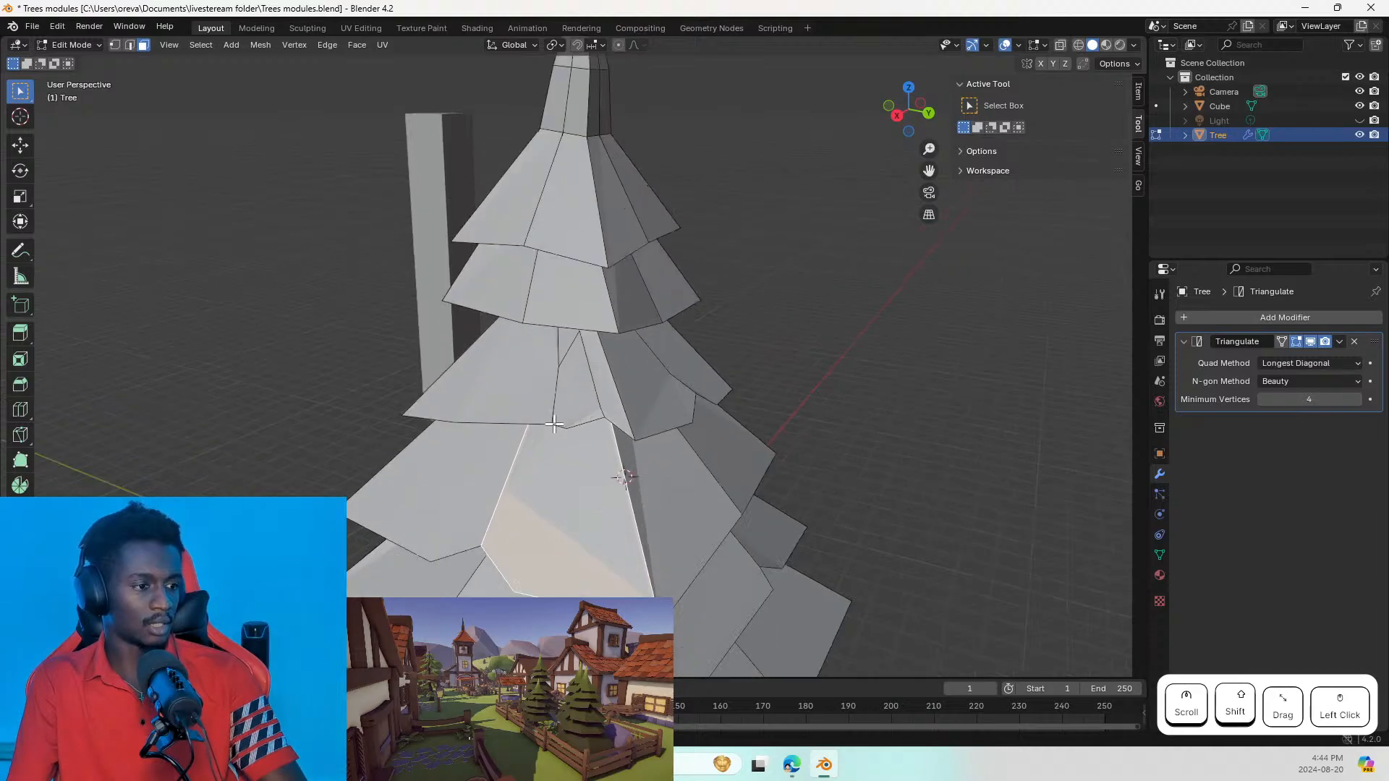
scroll(576, 413, "down", 3)
key("ctrl+z")
key("ctrl+z")
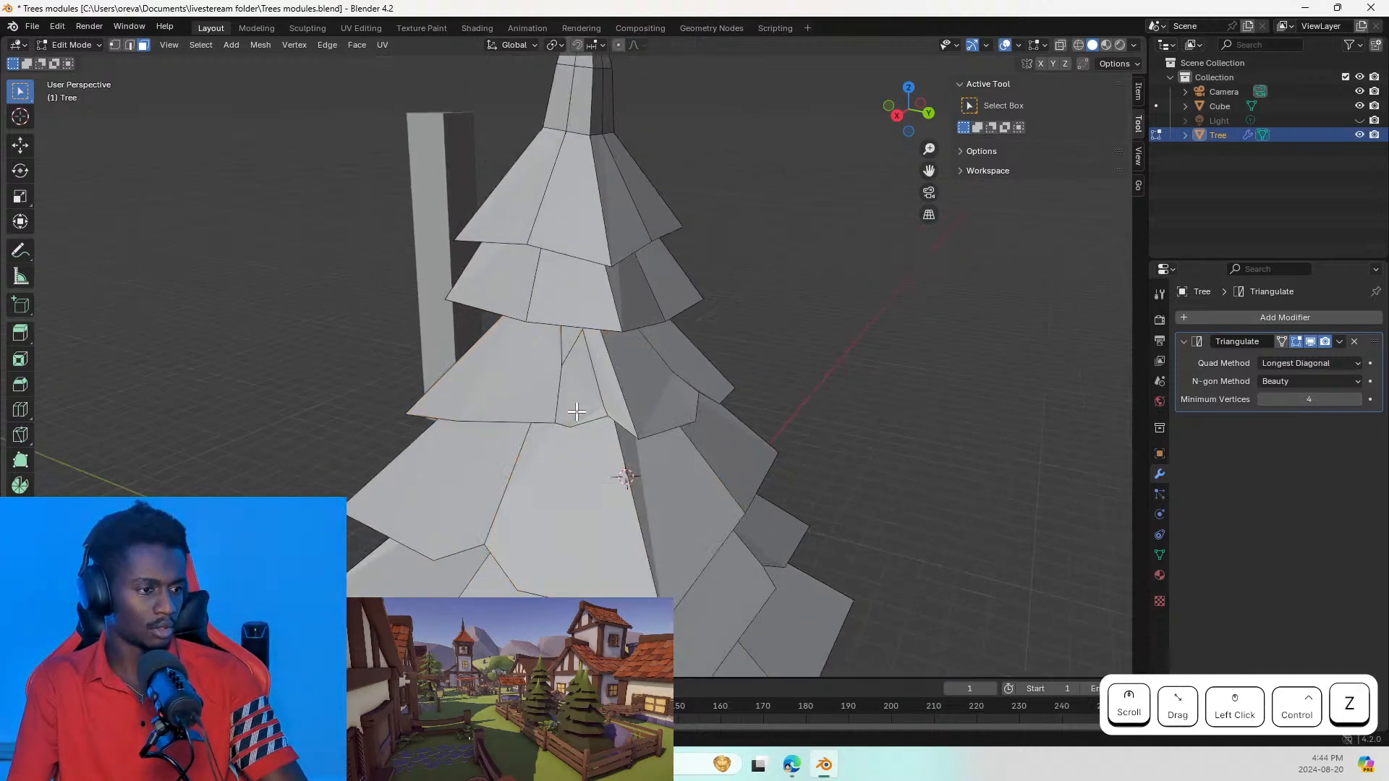
left_click(577, 422)
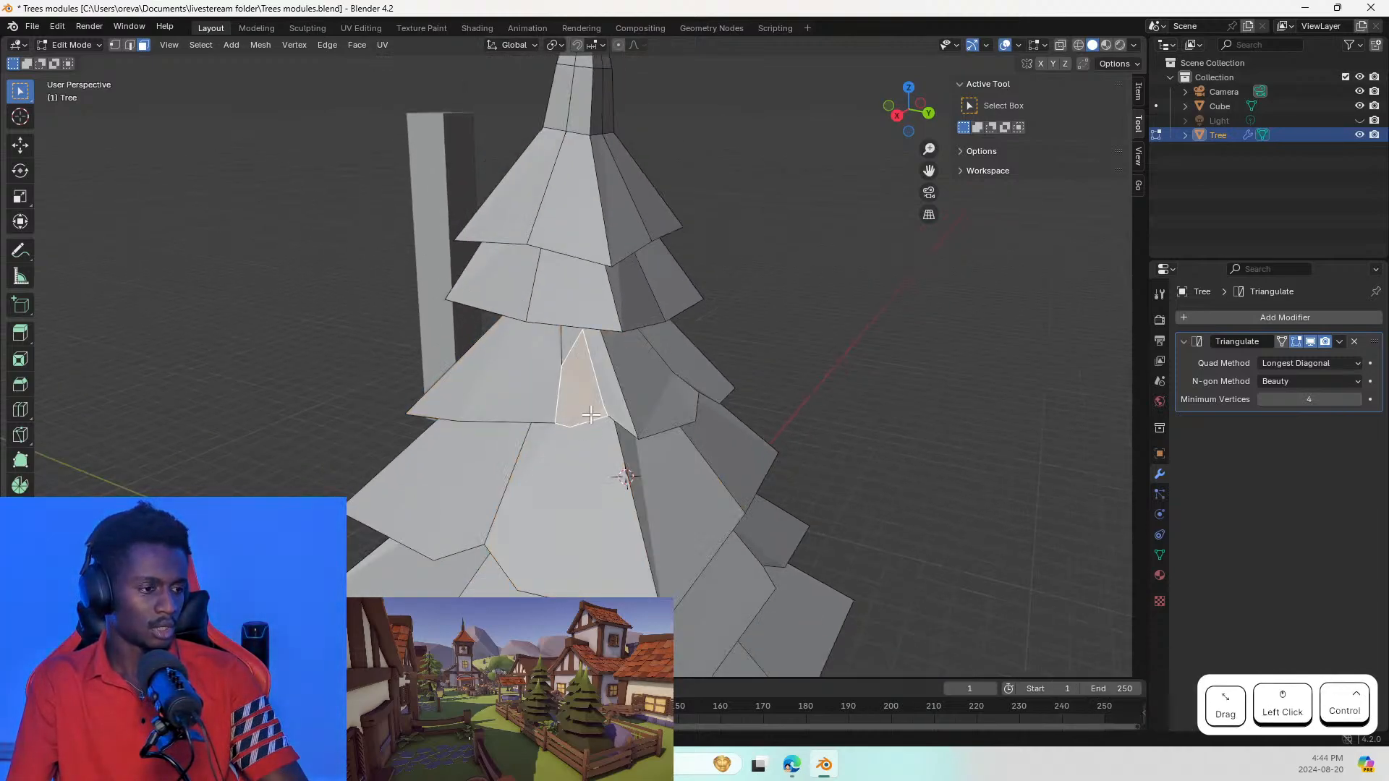
Step: In edge selection mode, select the wedge face's slanted side and the neighbouring lower edges, and try to join them
key("2")
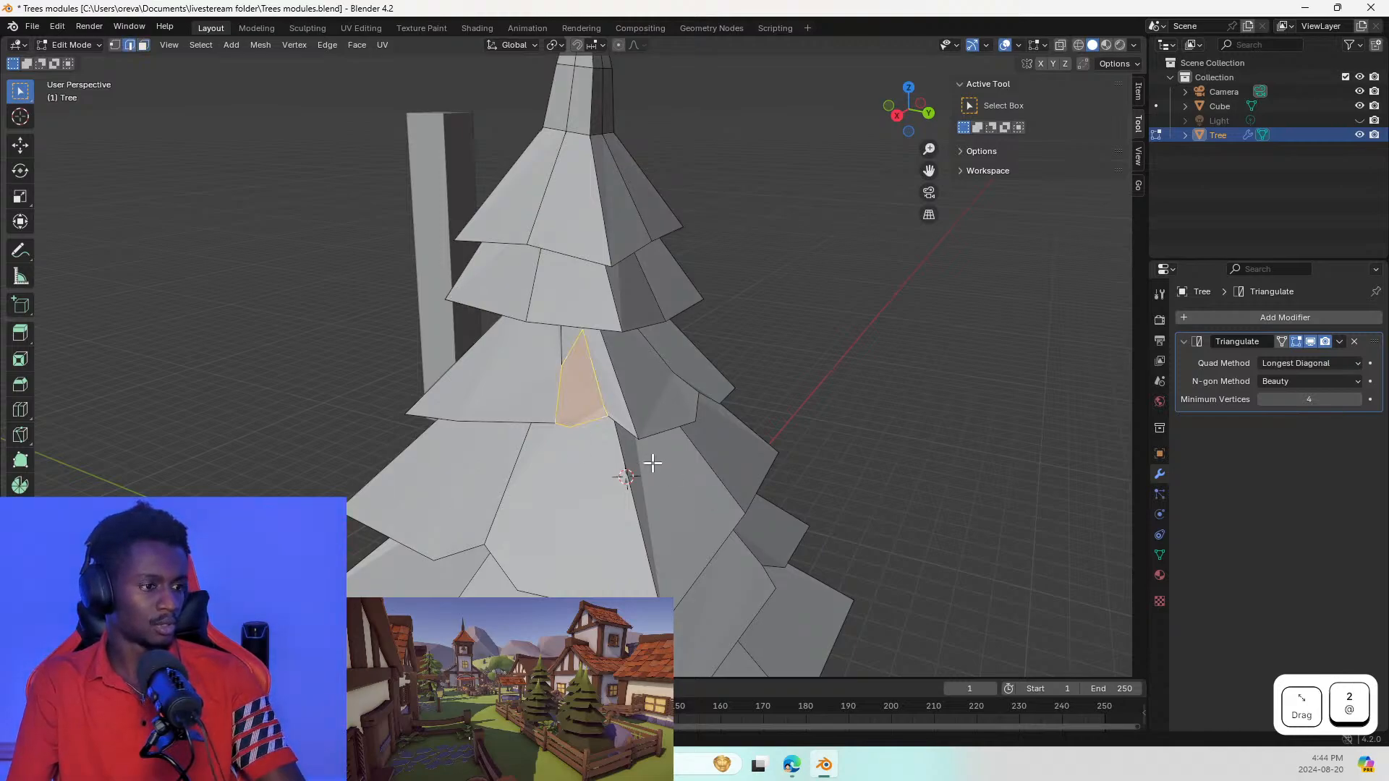
left_click(610, 427)
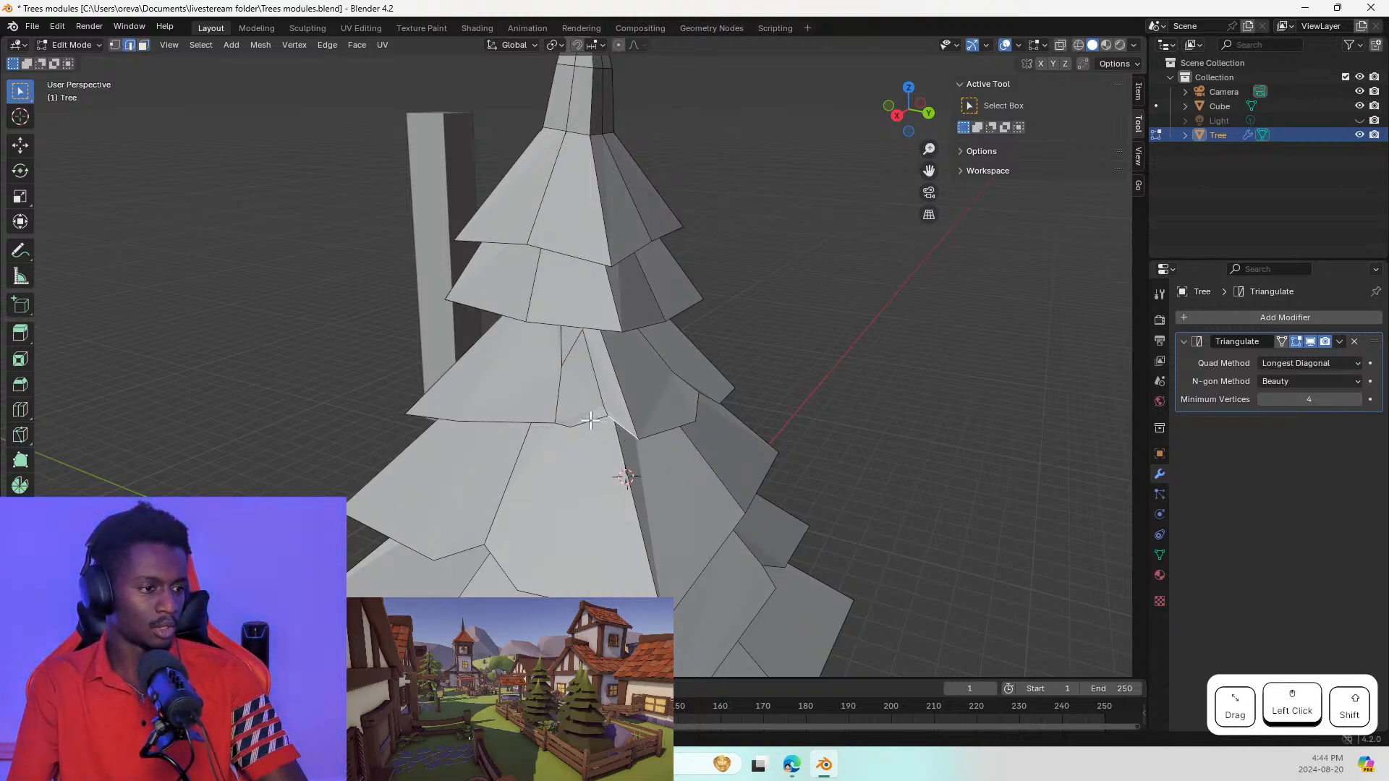
left_click(599, 394, "shift")
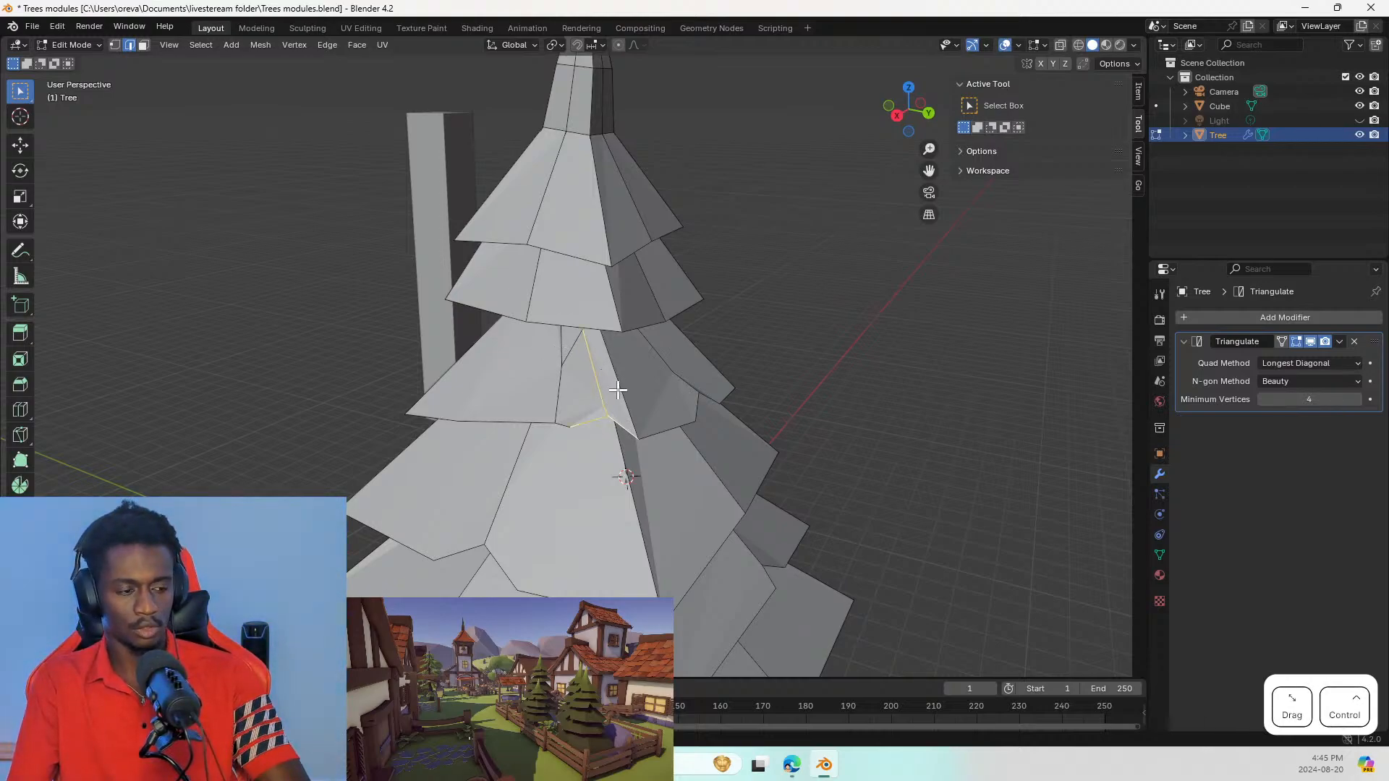
key("j")
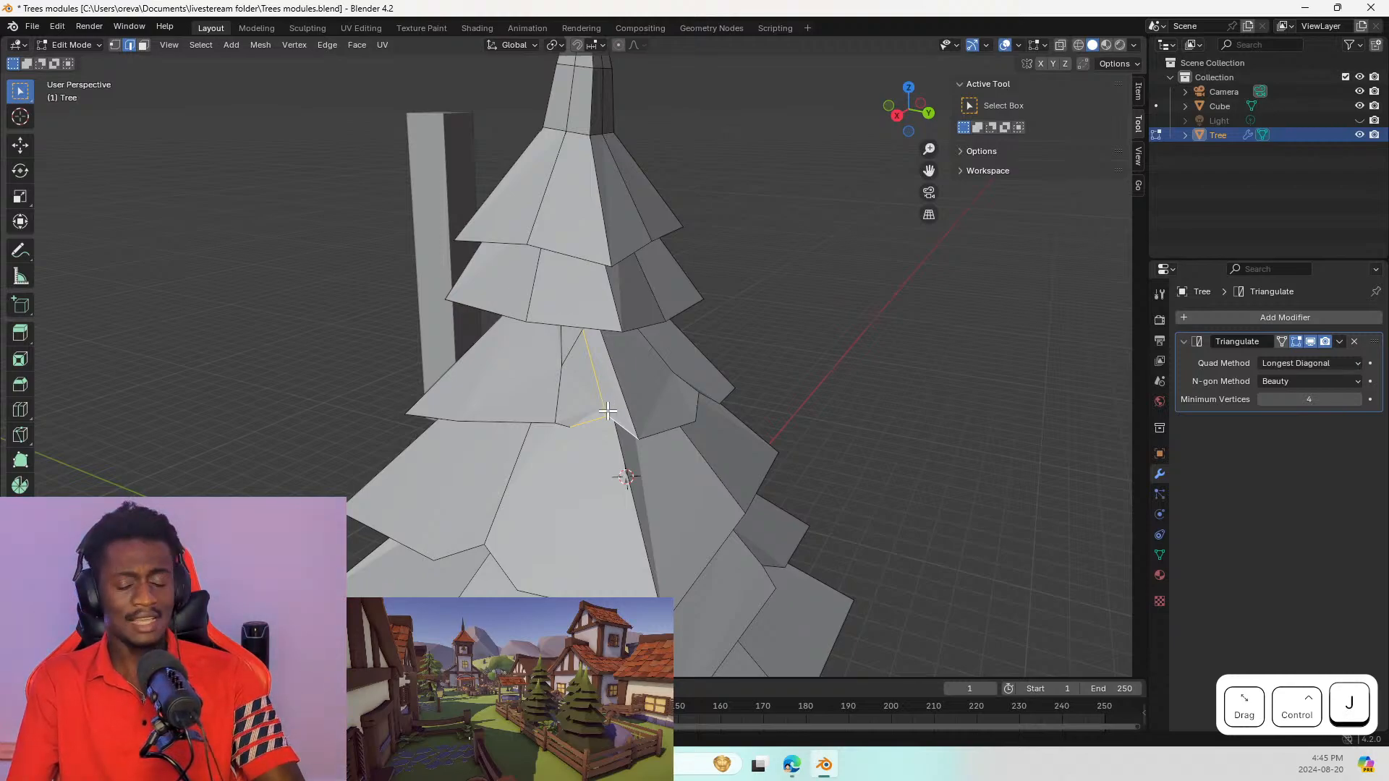
key("j")
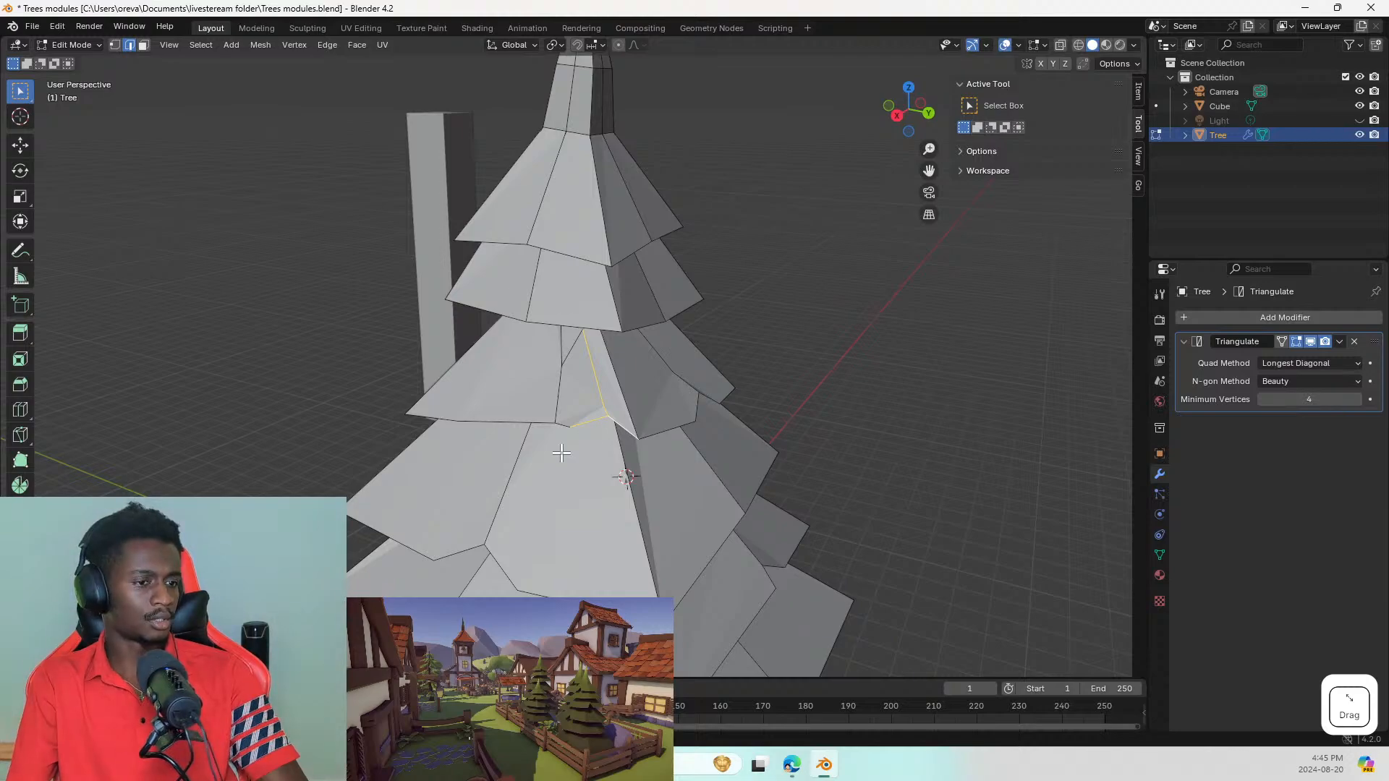
middle_click_drag(561, 453, 577, 416)
Step: Switch to the browser, open a new tab and start a web search for "how to join"
key("alt+Tab")
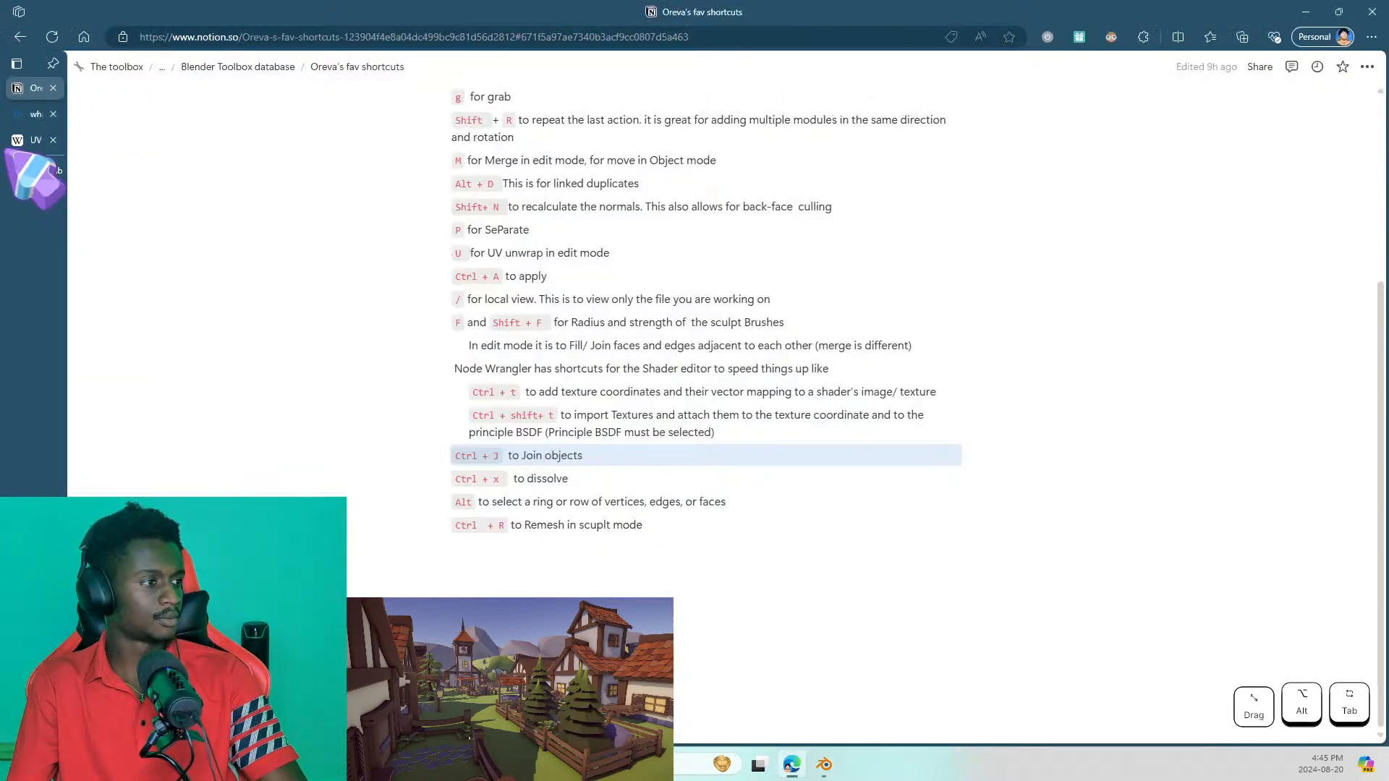
left_click(31, 170)
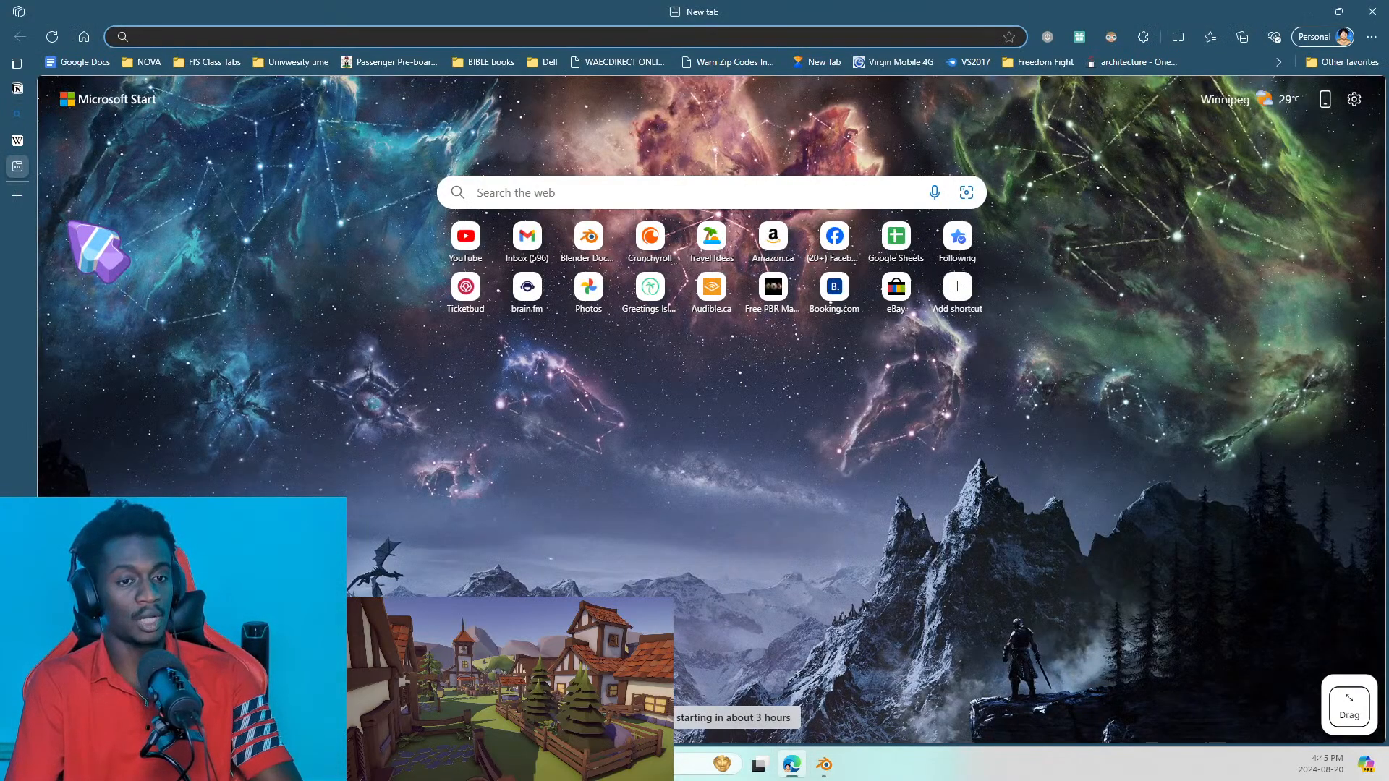
type("h")
key("BackSpace")
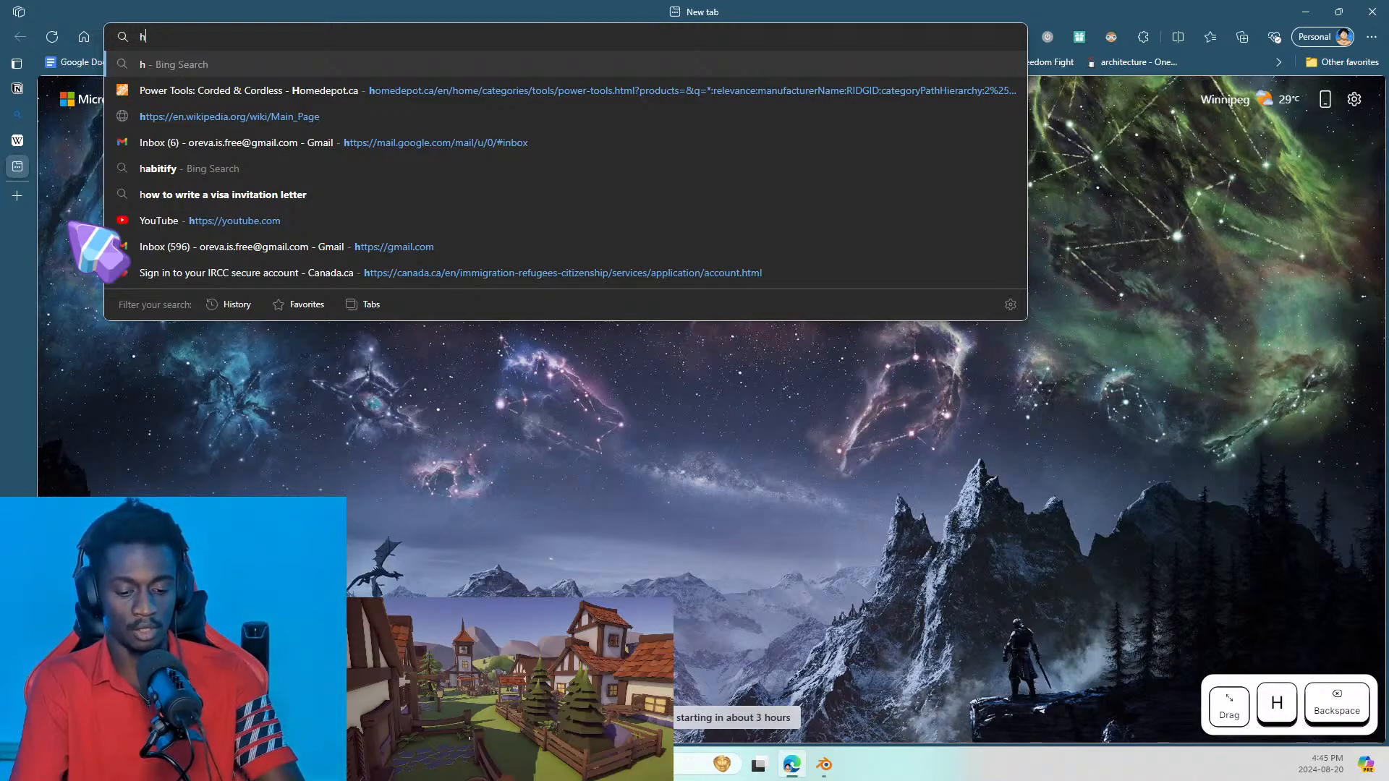
key("BackSpace")
type("how to join ")
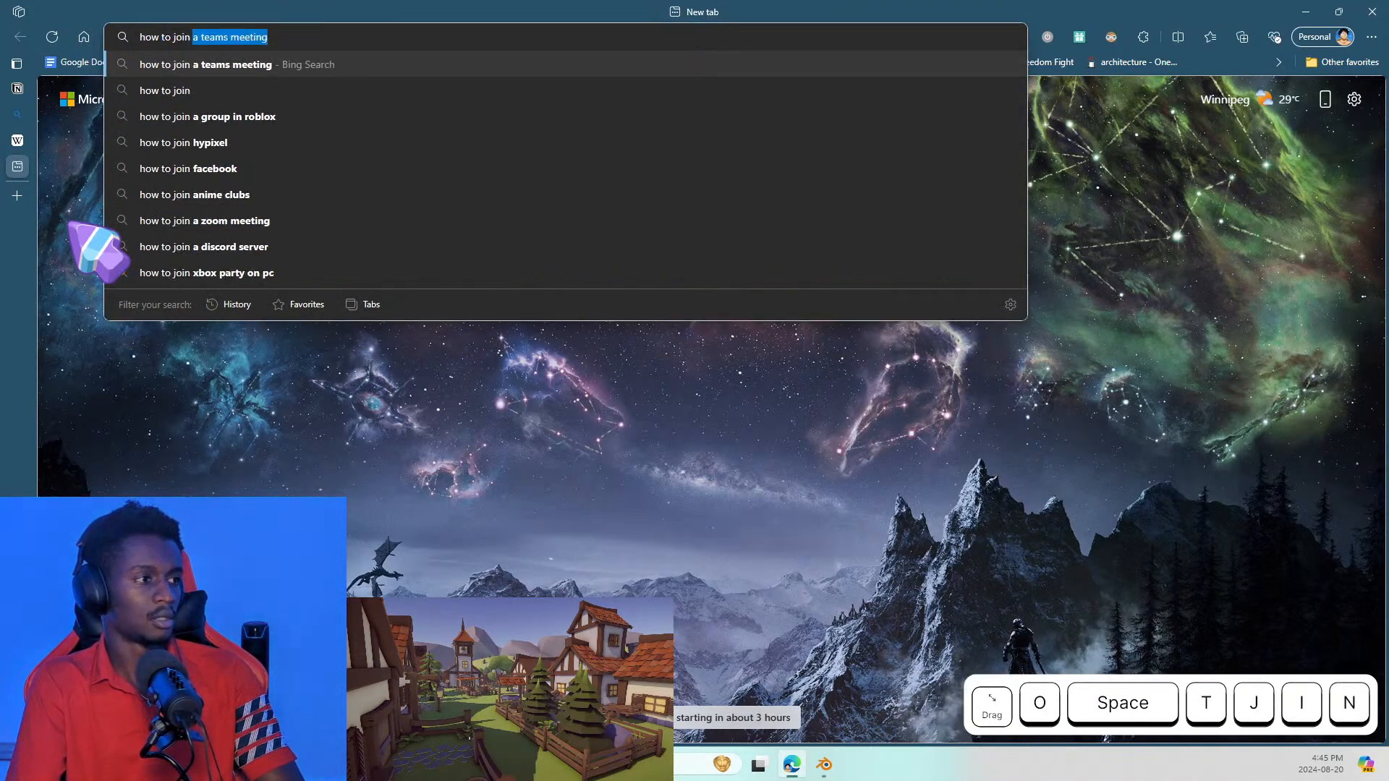
type("m")
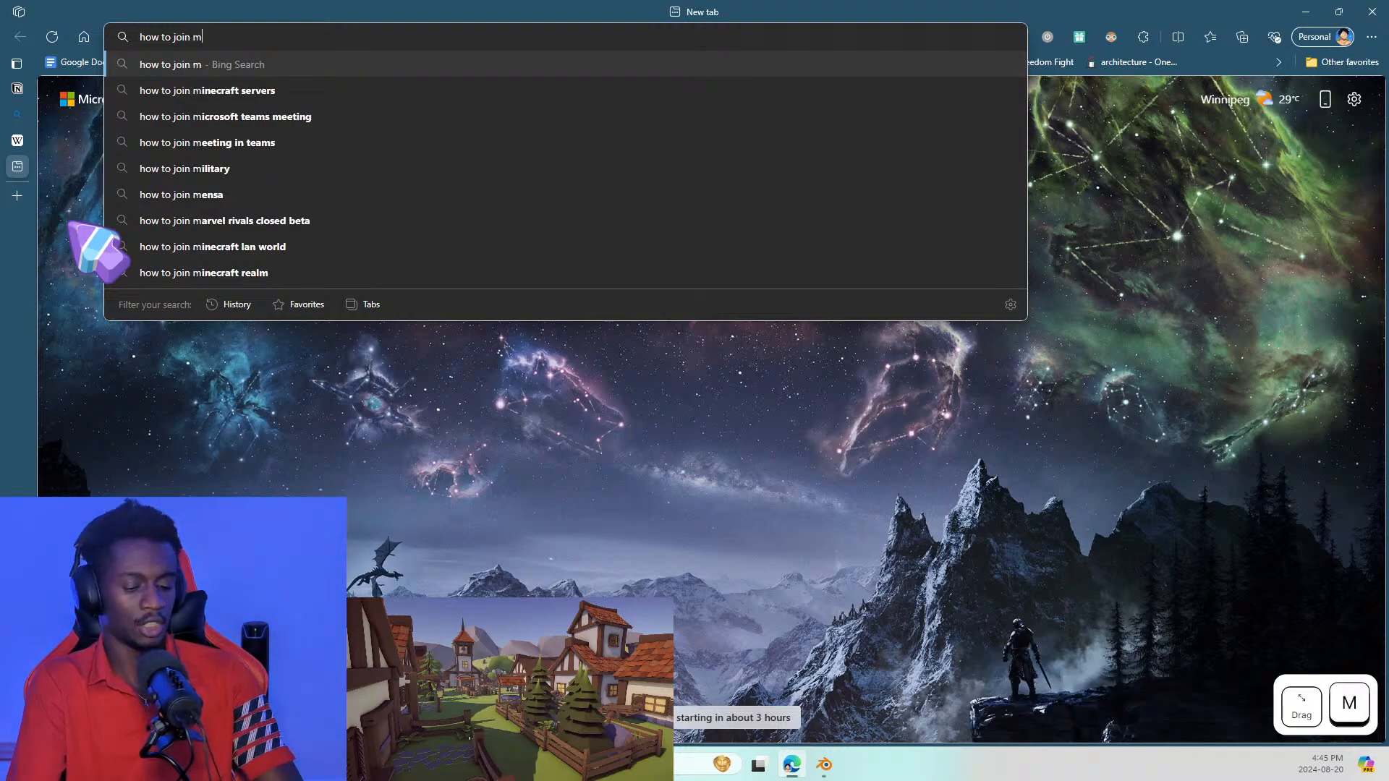
key("ctrl+BackSpace")
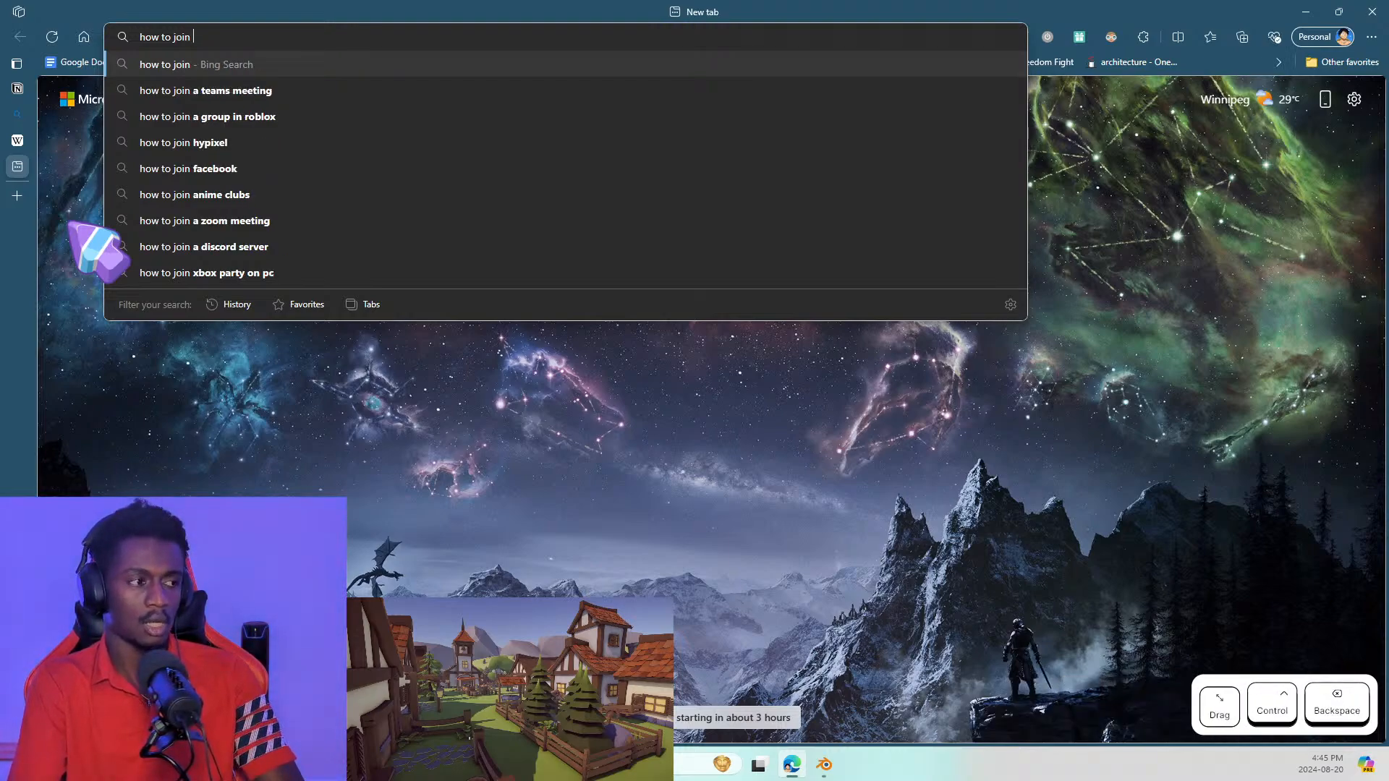
Step: Switch back to Blender and try dissolving the selected edges of the third branch tier
key("alt+Tab")
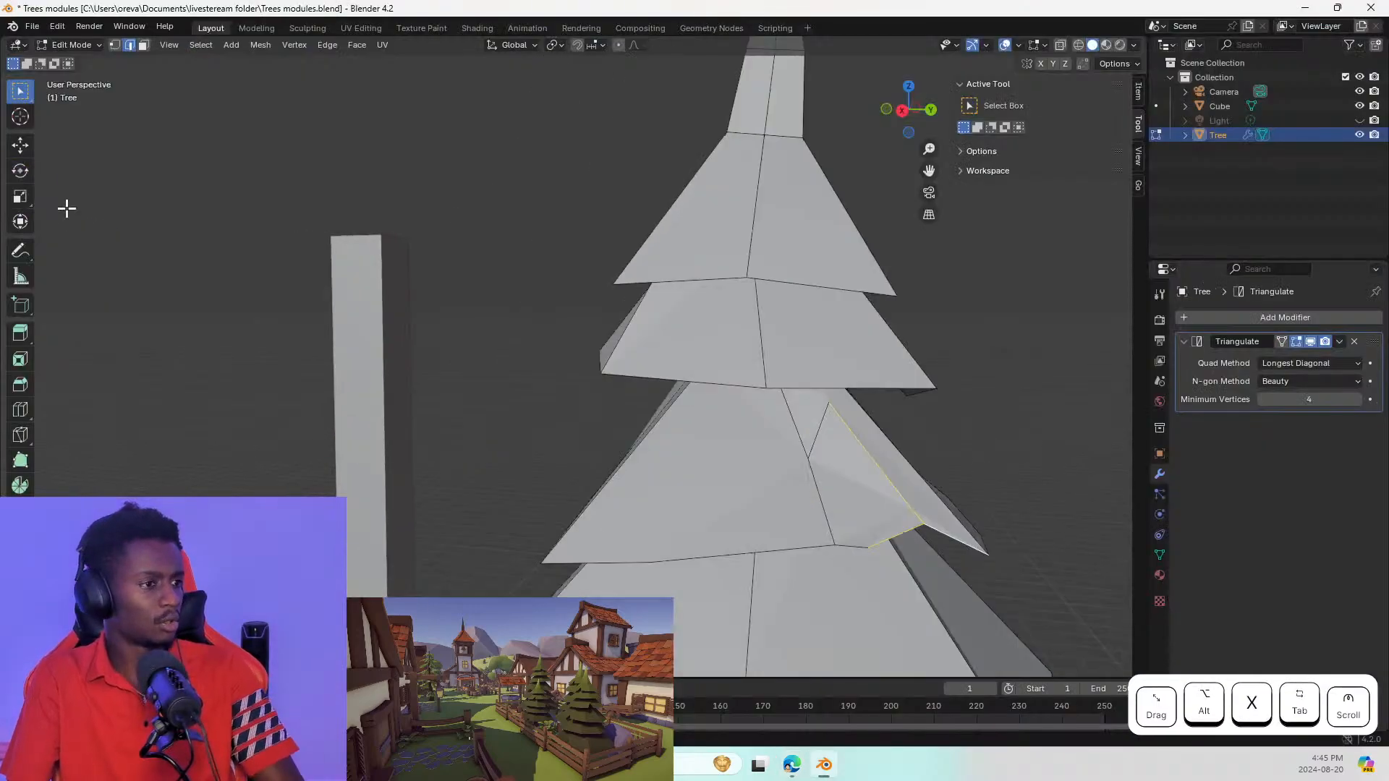
right_click(923, 541)
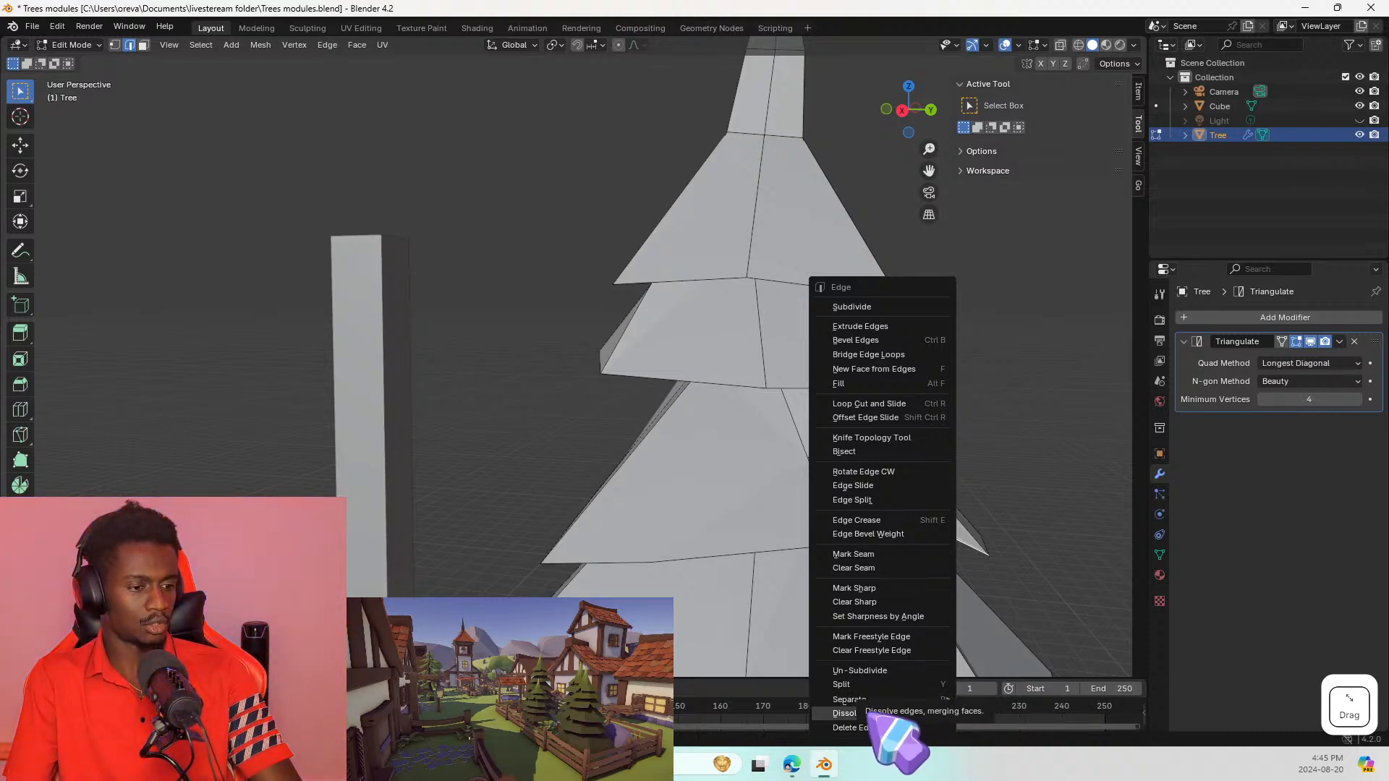
left_click(864, 713)
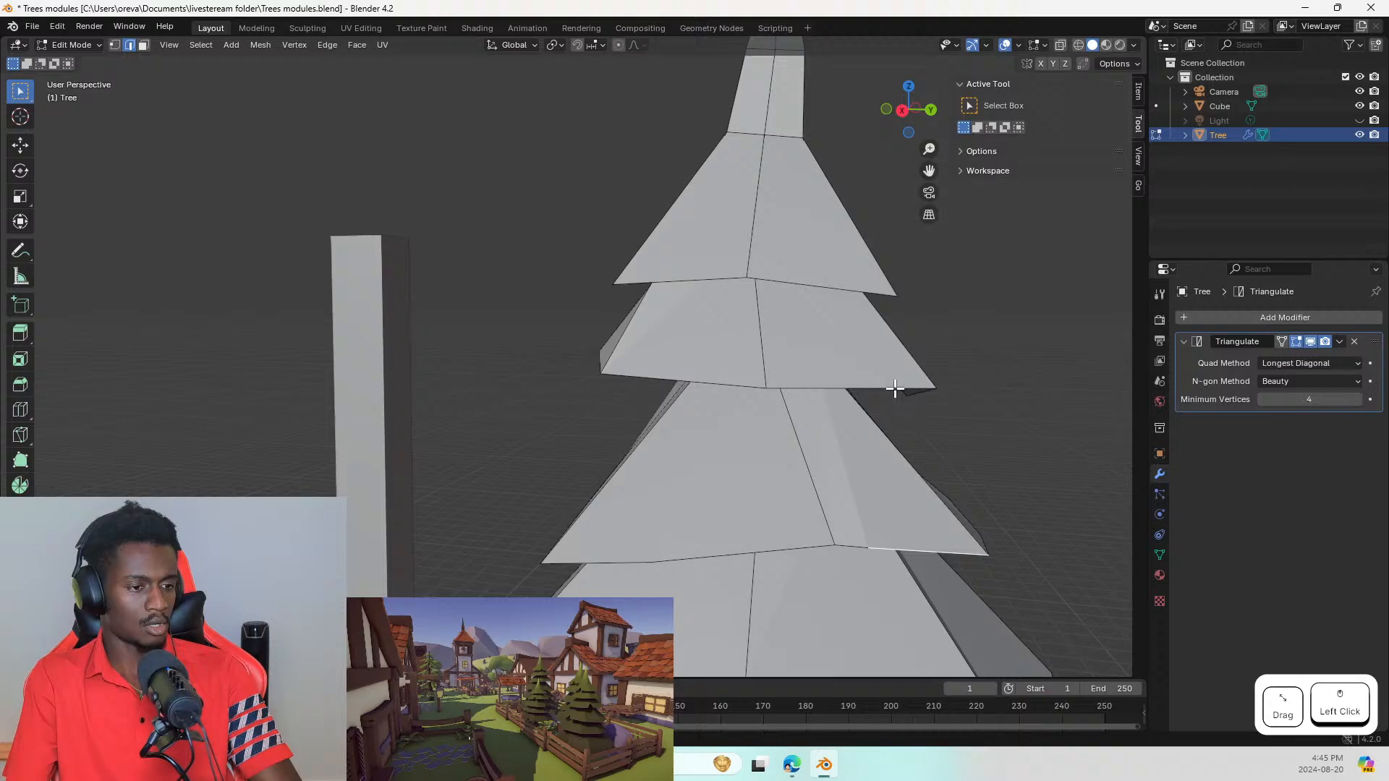
middle_click_drag(895, 388, 948, 431)
scroll(907, 425, "down", 3)
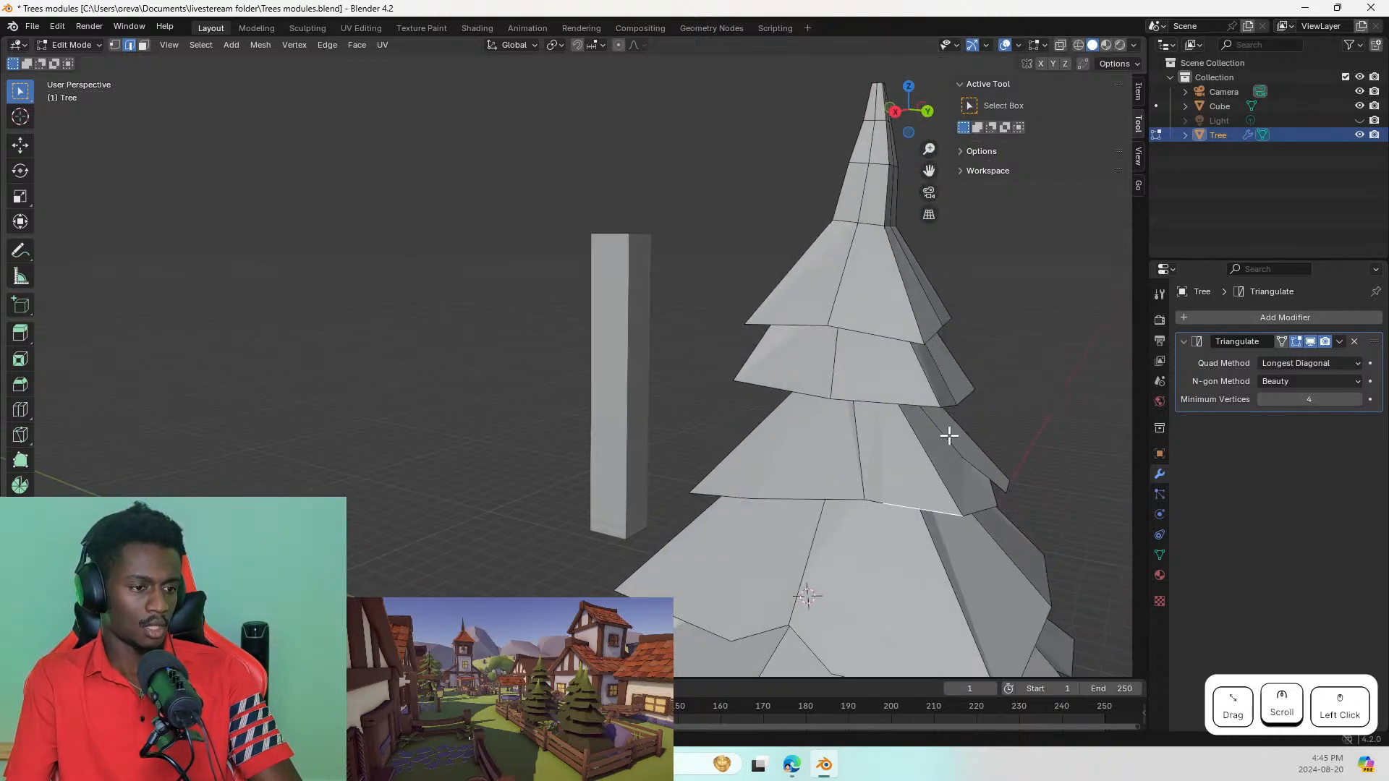
key("ctrl+z")
Step: Try to un-subdivide the selected edges beside the wedge face
right_click(923, 480)
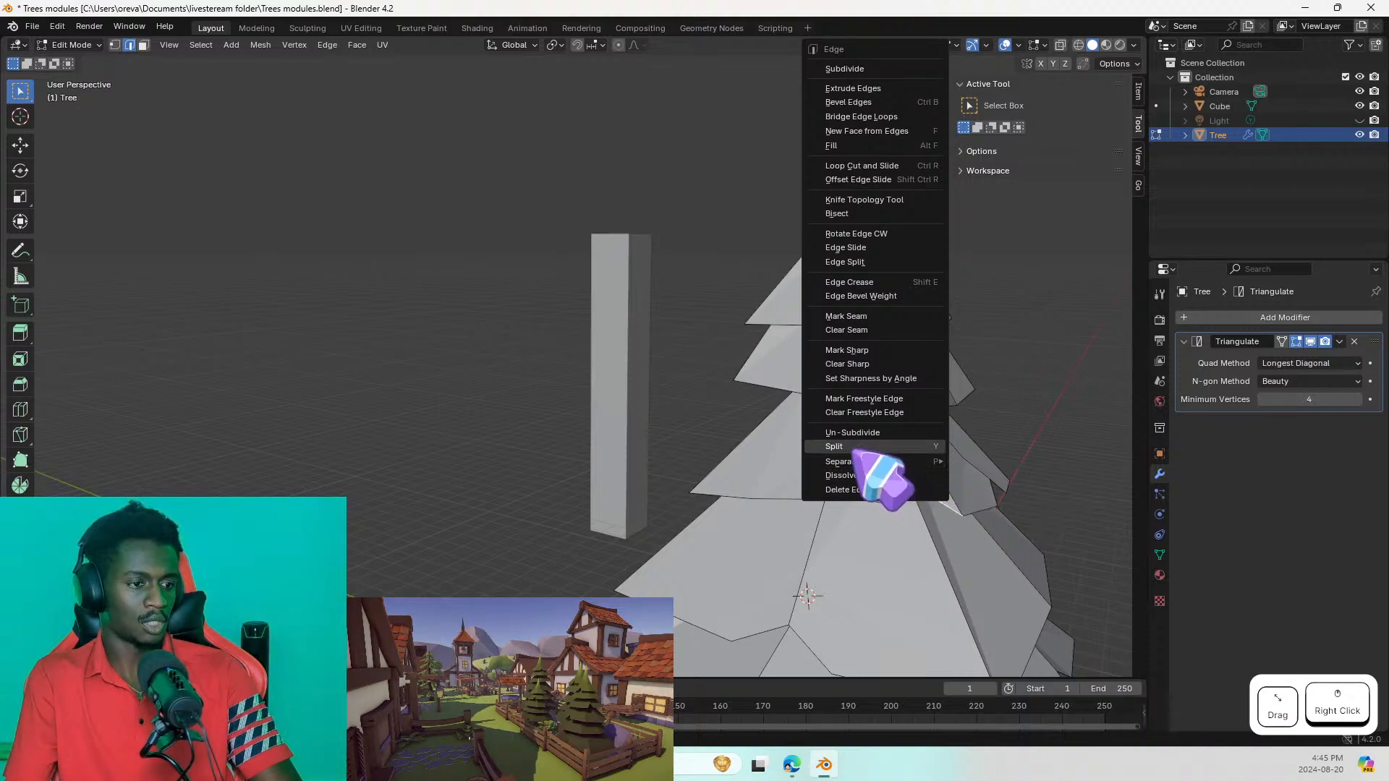
left_click(852, 432)
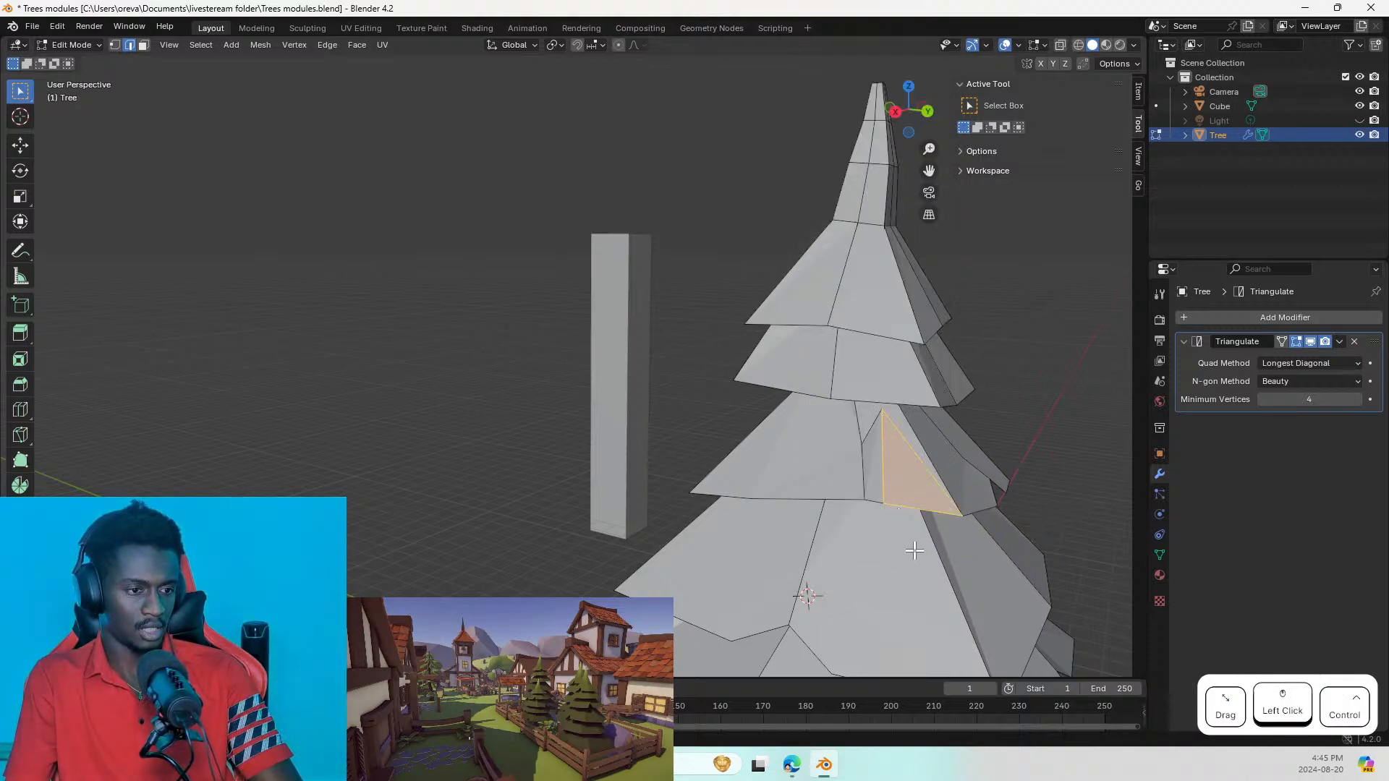
key("ctrl+z")
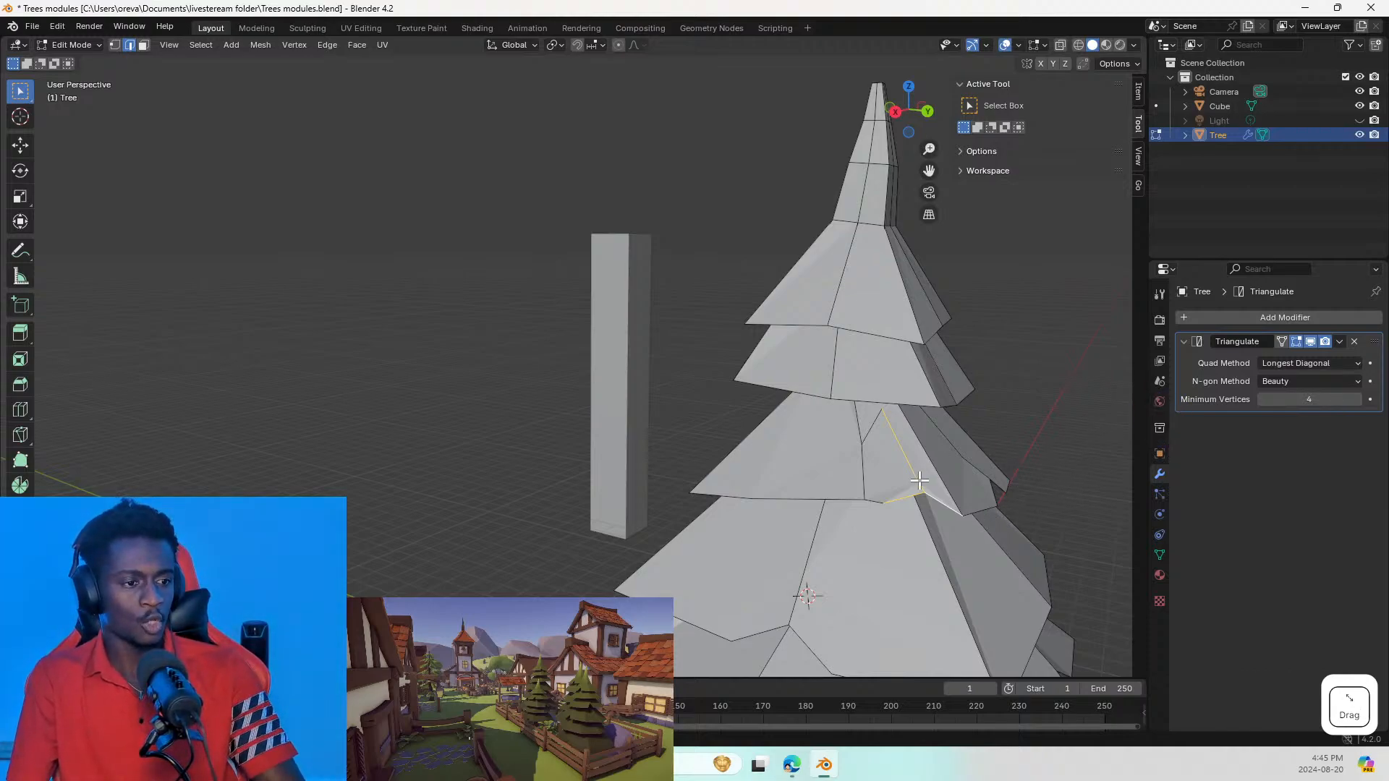
Step: Remove the Triangulate modifier from the tree and clear the edge selection on the third branch tier
middle_click_drag(906, 473, 895, 323)
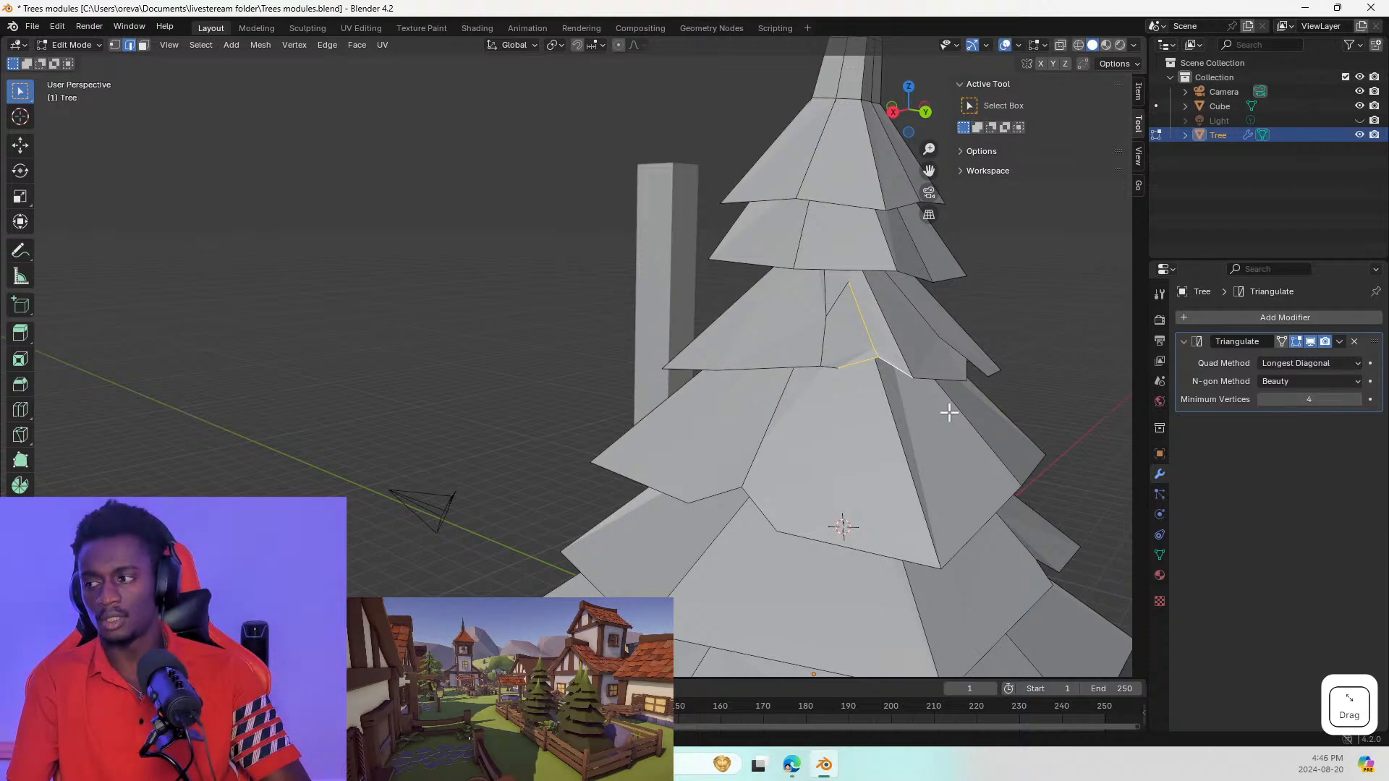
scroll(875, 356, "up", 7)
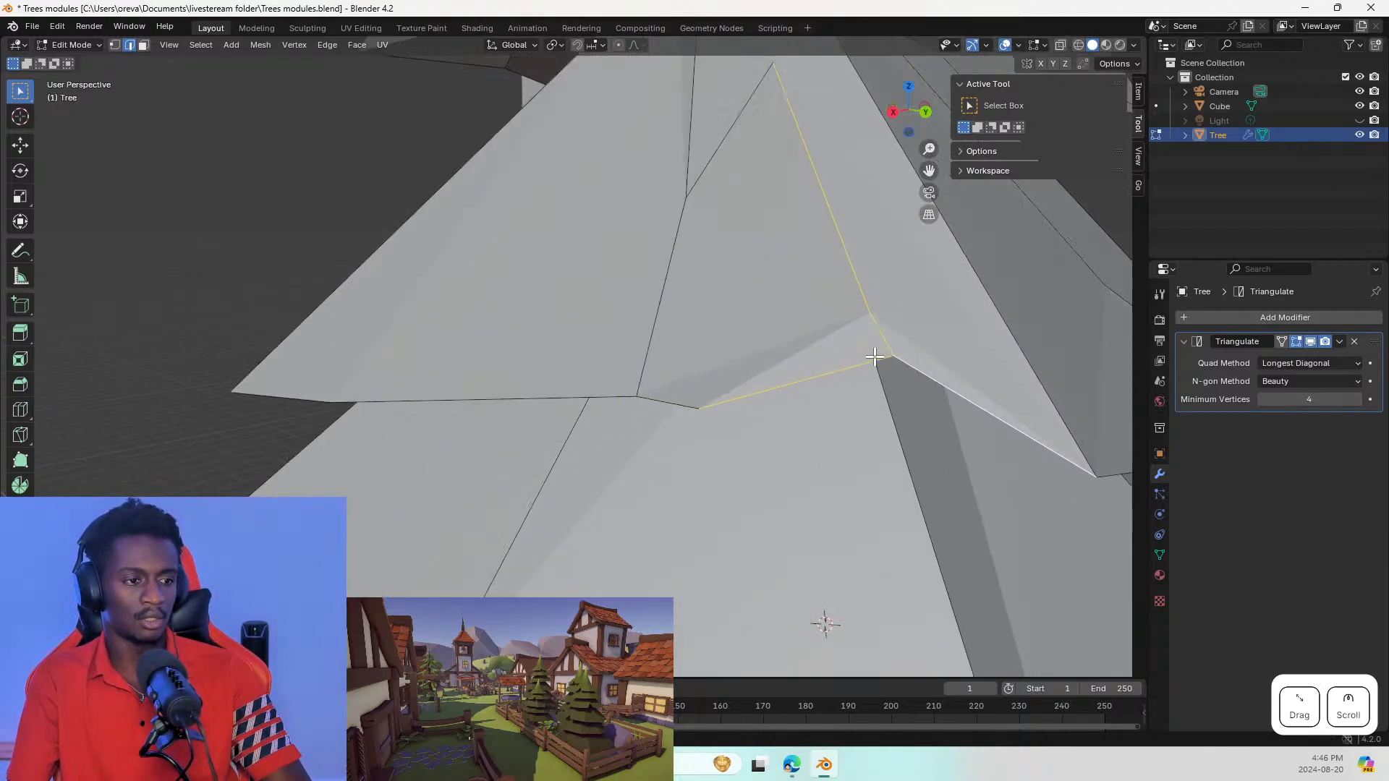
scroll(874, 356, "down", 6)
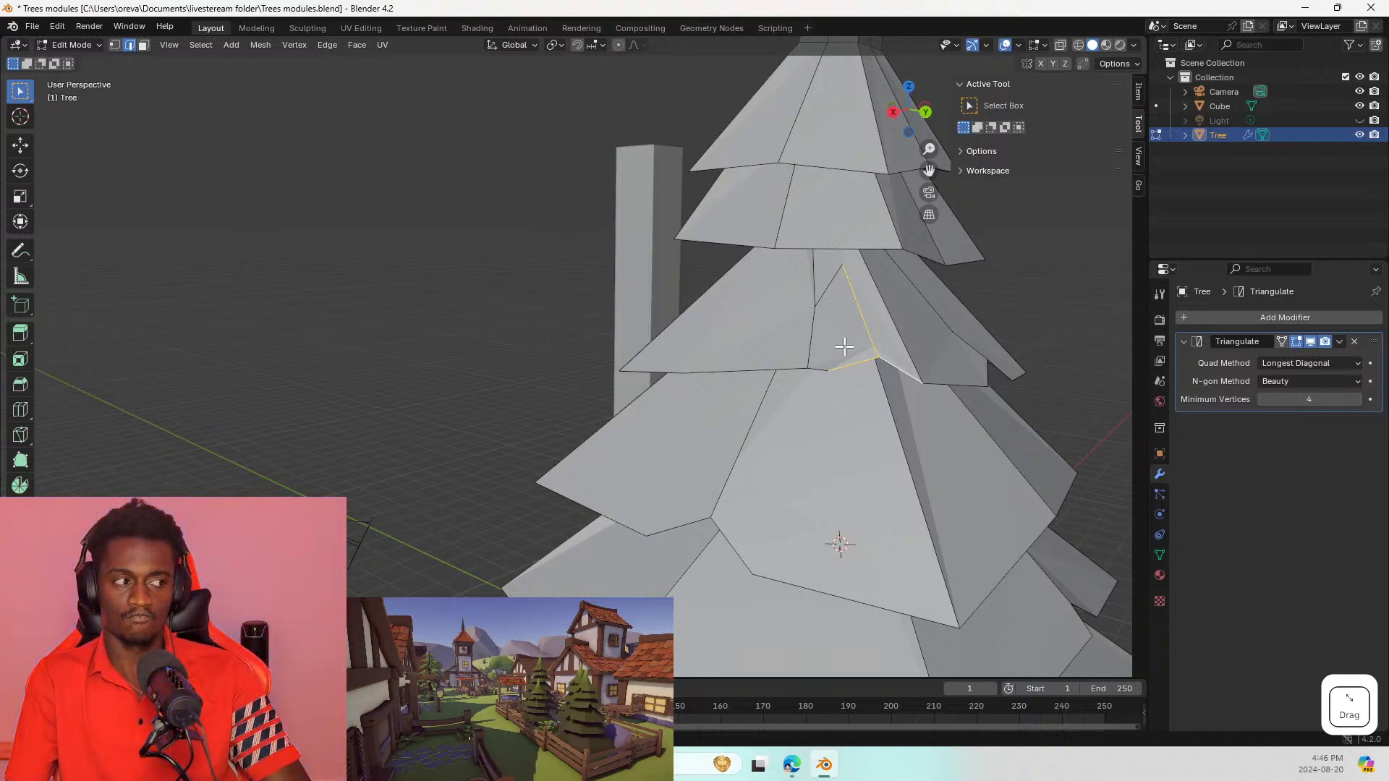
scroll(743, 354, "up", 2)
middle_click_drag(743, 353, 775, 340)
scroll(775, 340, "up", 1)
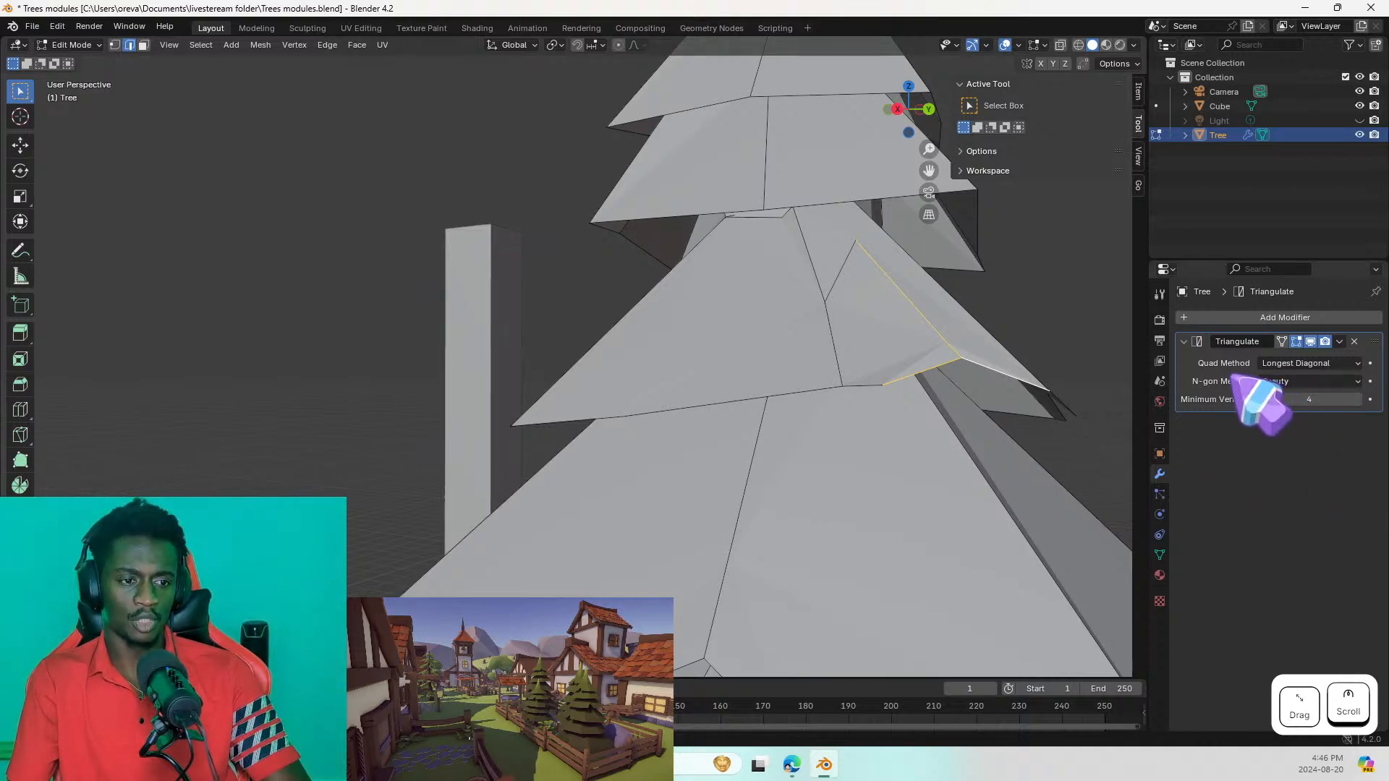
left_click(1352, 342)
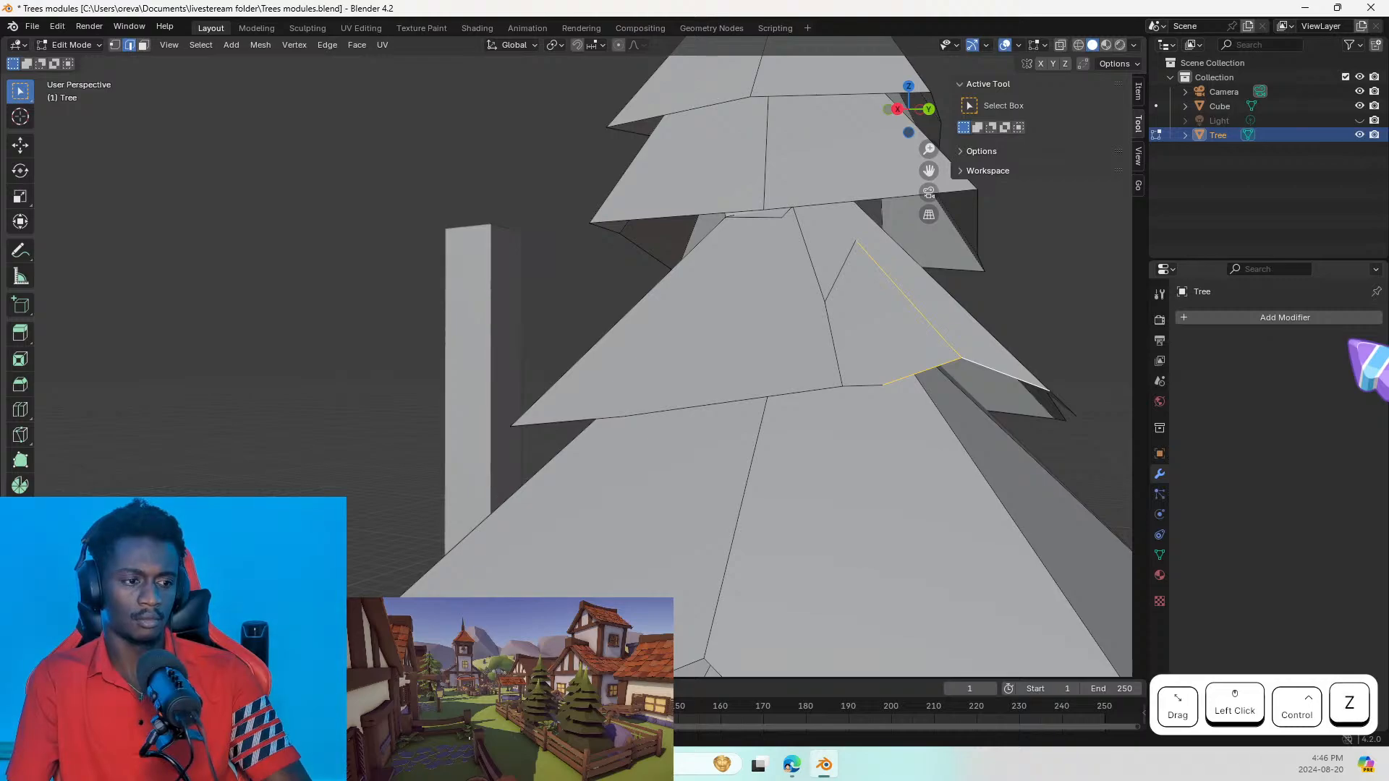
key("ctrl+z")
key("ctrl+z")
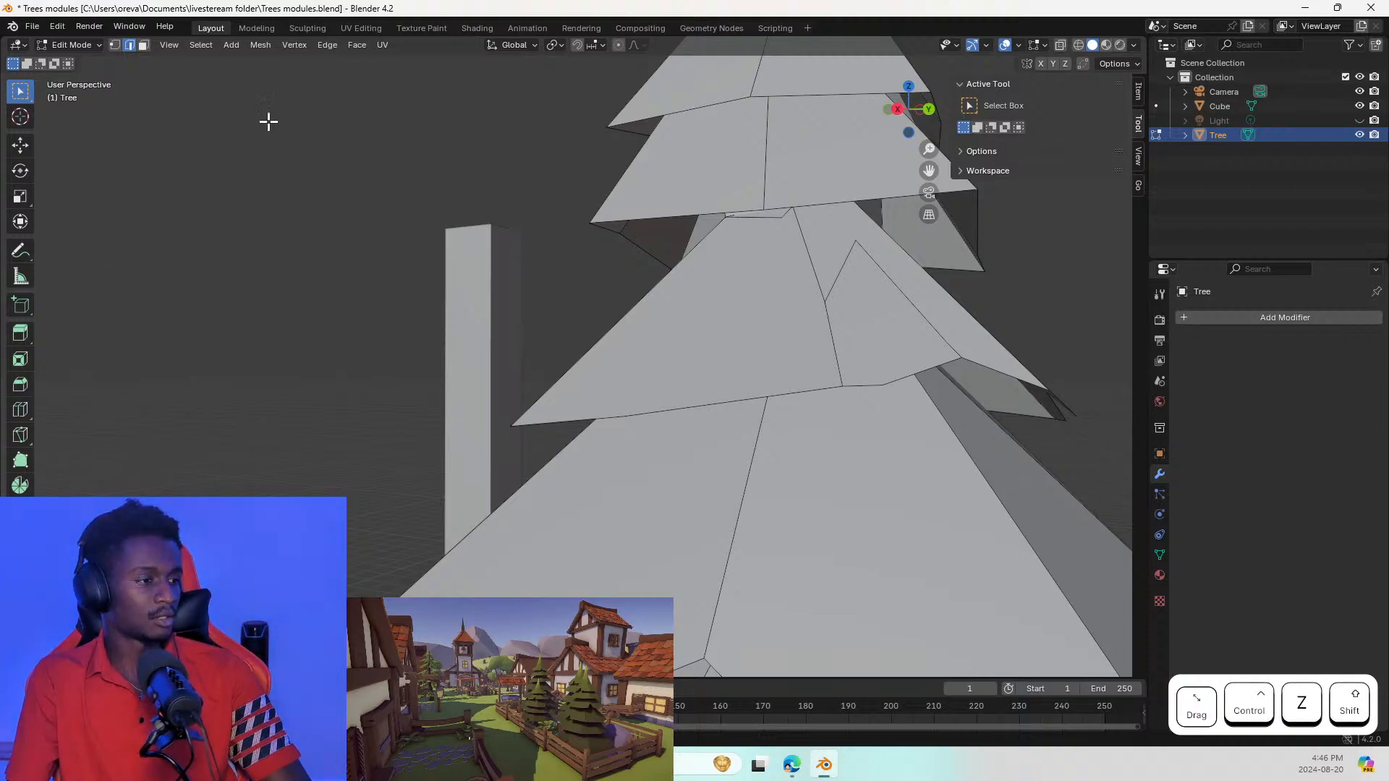
Step: Switch to the Texture Paint workspace and try brush strokes on the tree and on its UV layout
left_click(361, 28)
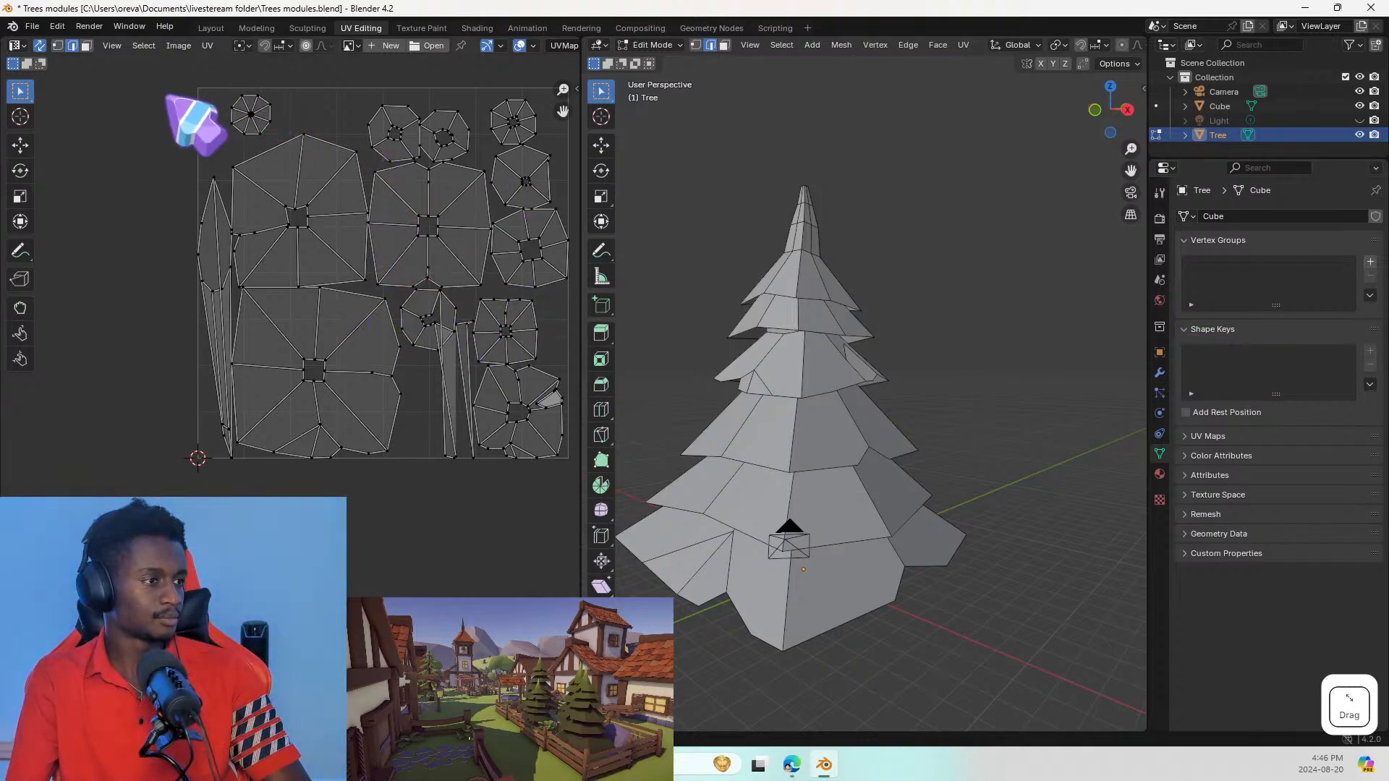
left_click(421, 28)
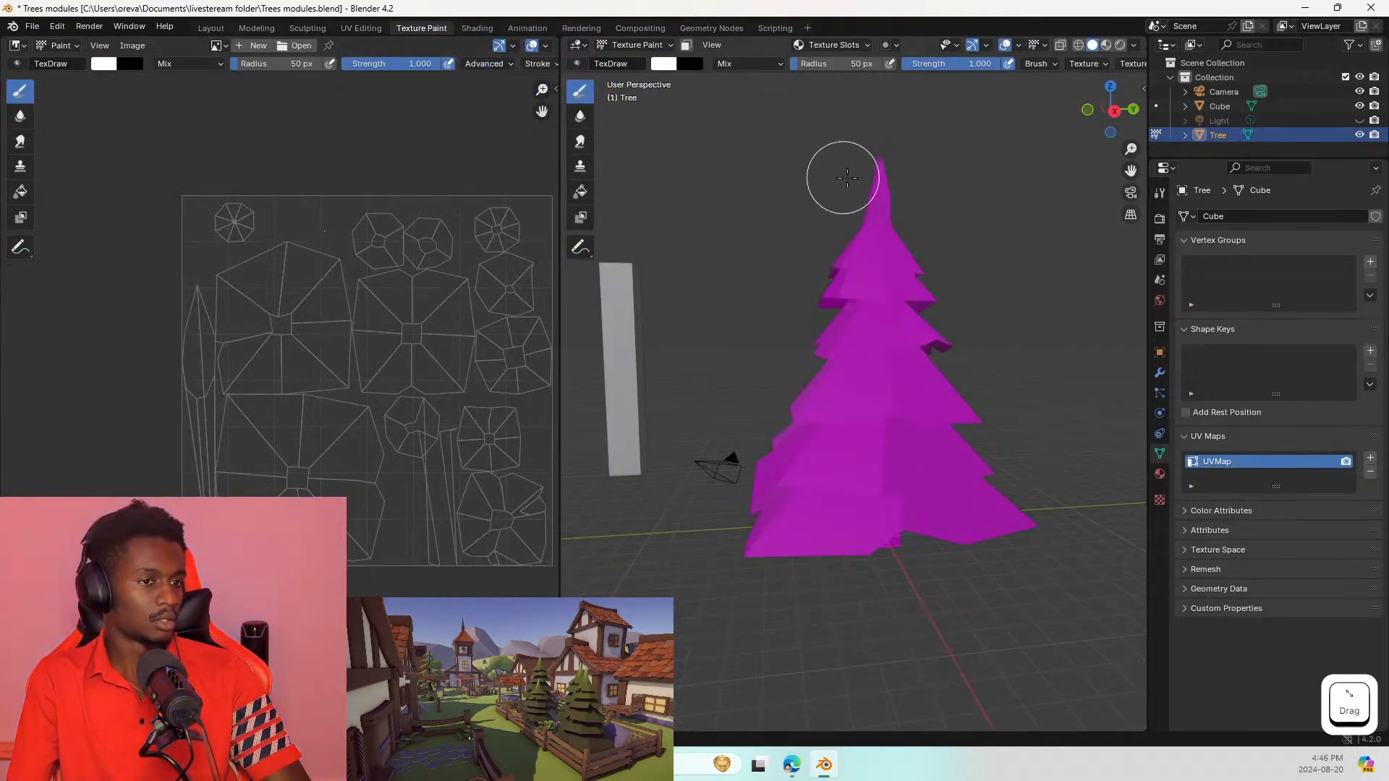
left_click_drag(884, 296, 875, 338)
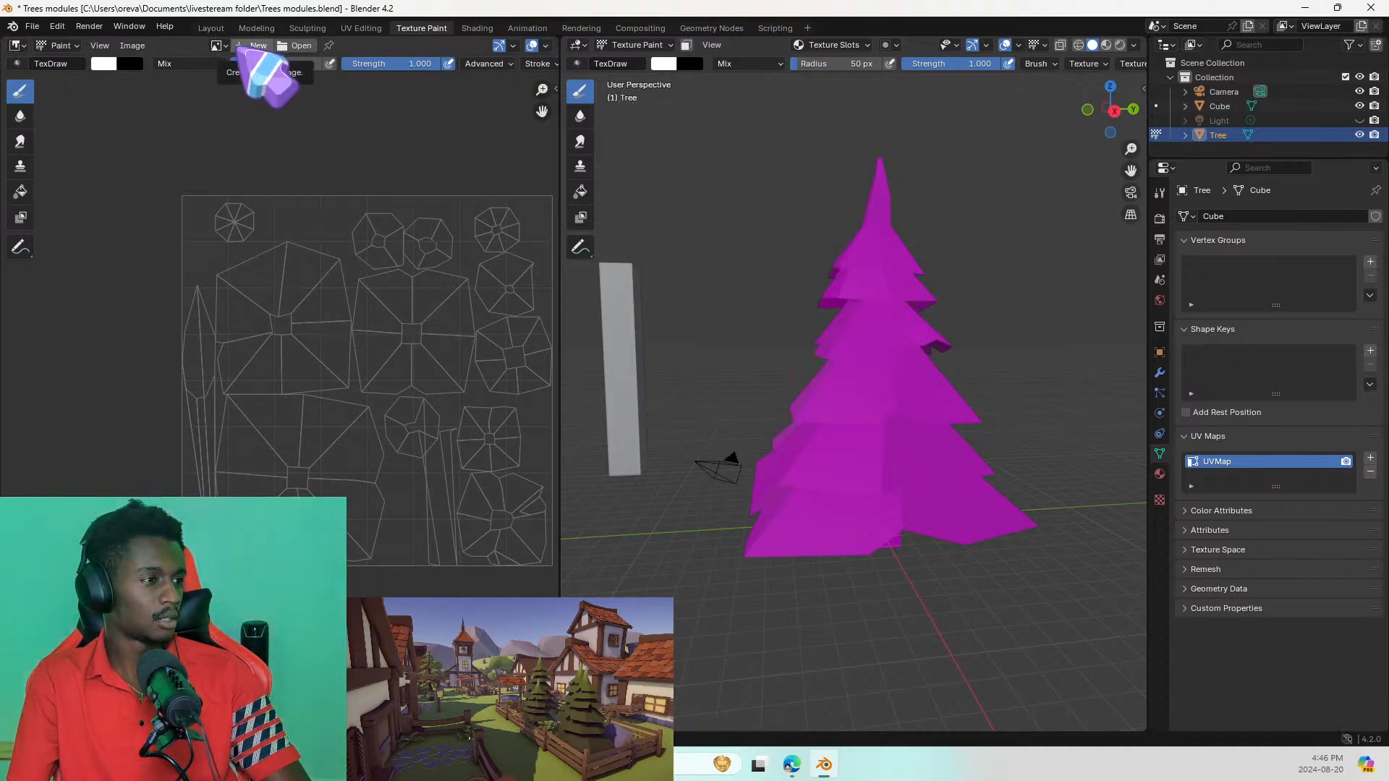
mouse_move(245, 245)
left_mouse_down()
mouse_move(315, 342)
mouse_move(340, 350)
mouse_move(148, 249)
left_mouse_up()
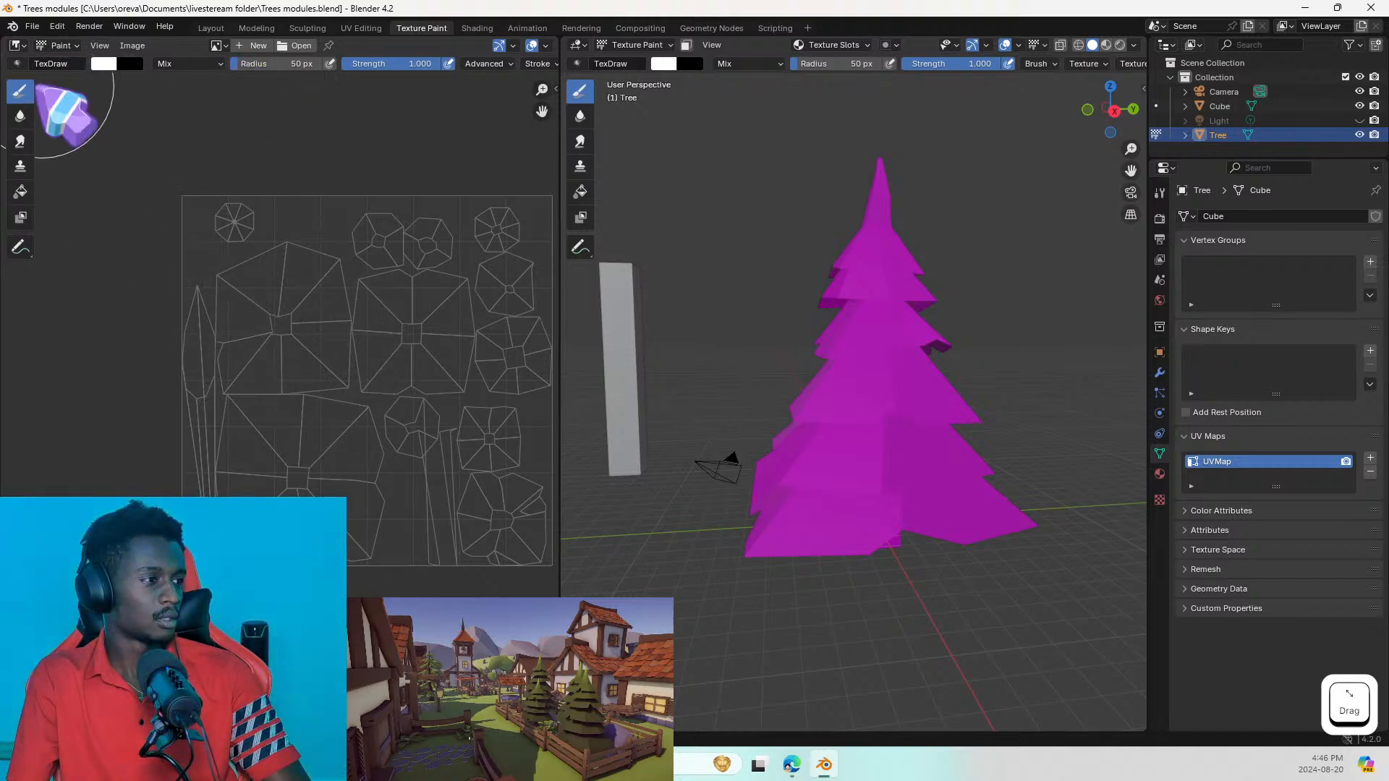
Step: Create a new blank black image named Tree, 1024 x 1024 px with alpha, for painting the tree's texture
left_click(257, 46)
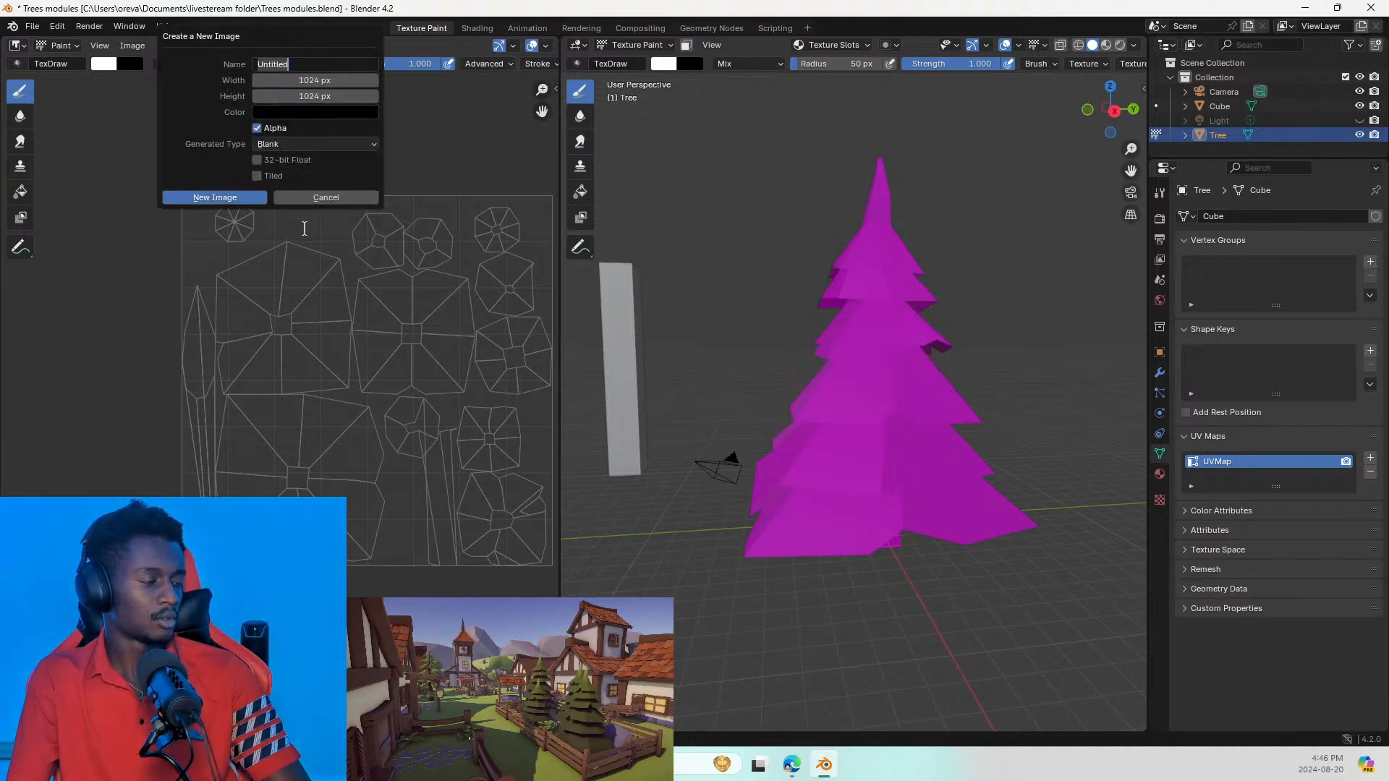
type("TRe")
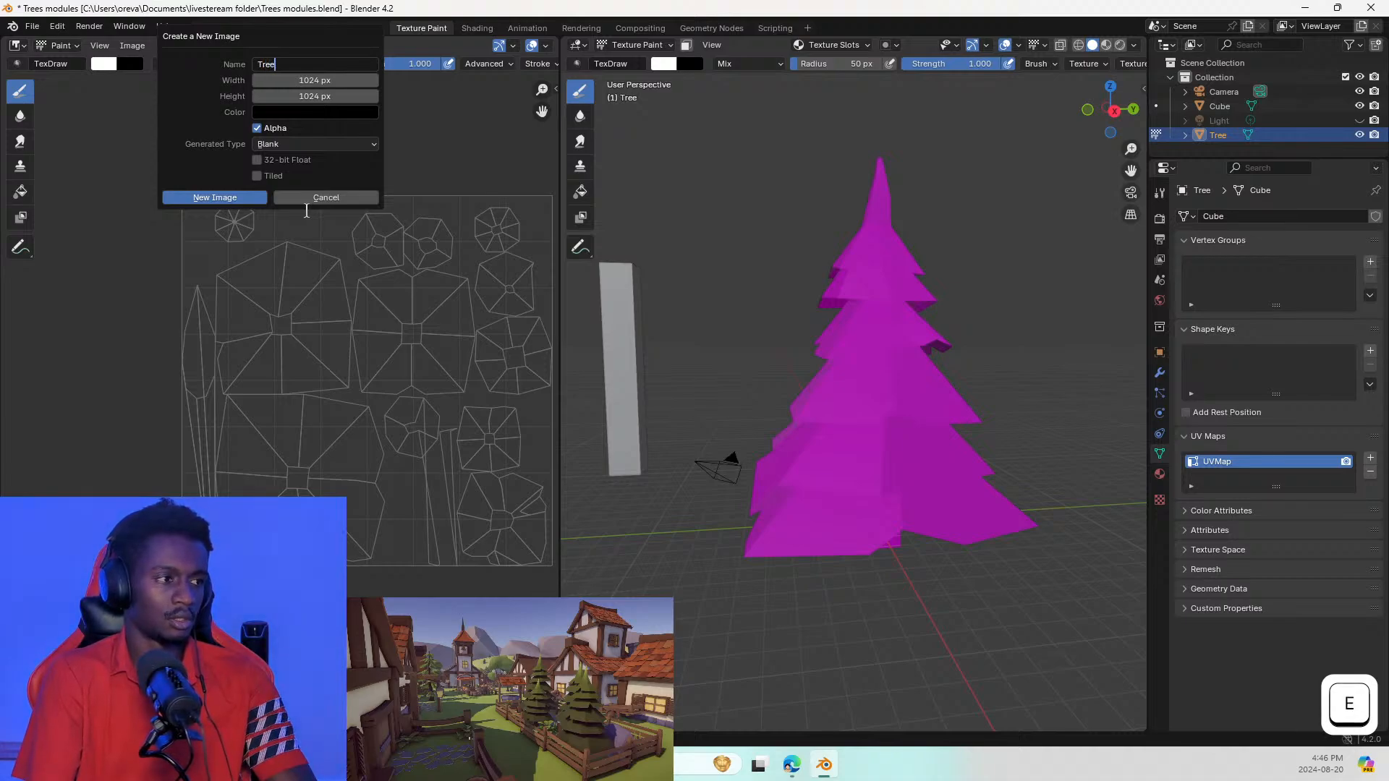
type("e")
key("Return")
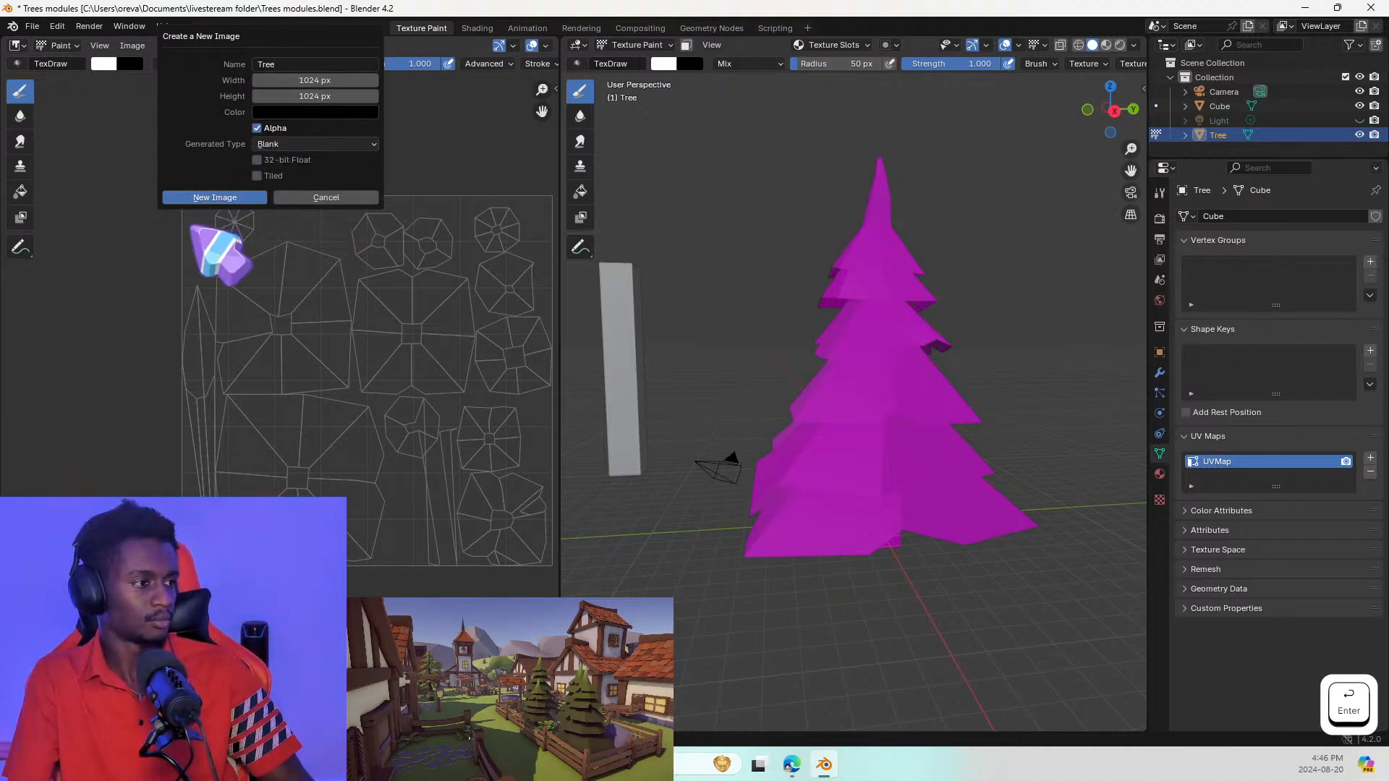
left_click(217, 197)
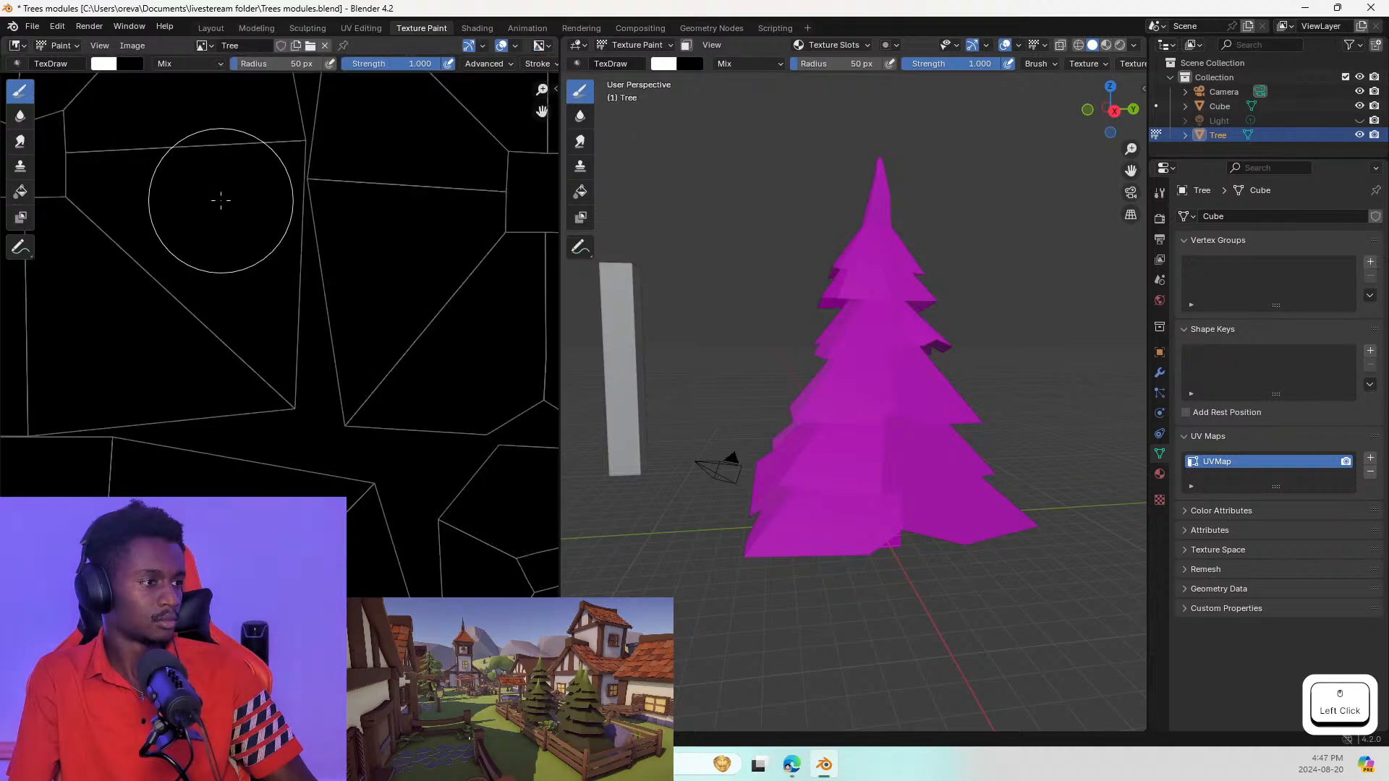
Step: Paint white test strokes across the UV islands on the Tree image, check the model, and undo the strokes
scroll(253, 246, "down", 4)
middle_click_drag(251, 259, 306, 332, "shift")
left_click_drag(298, 305, 284, 246)
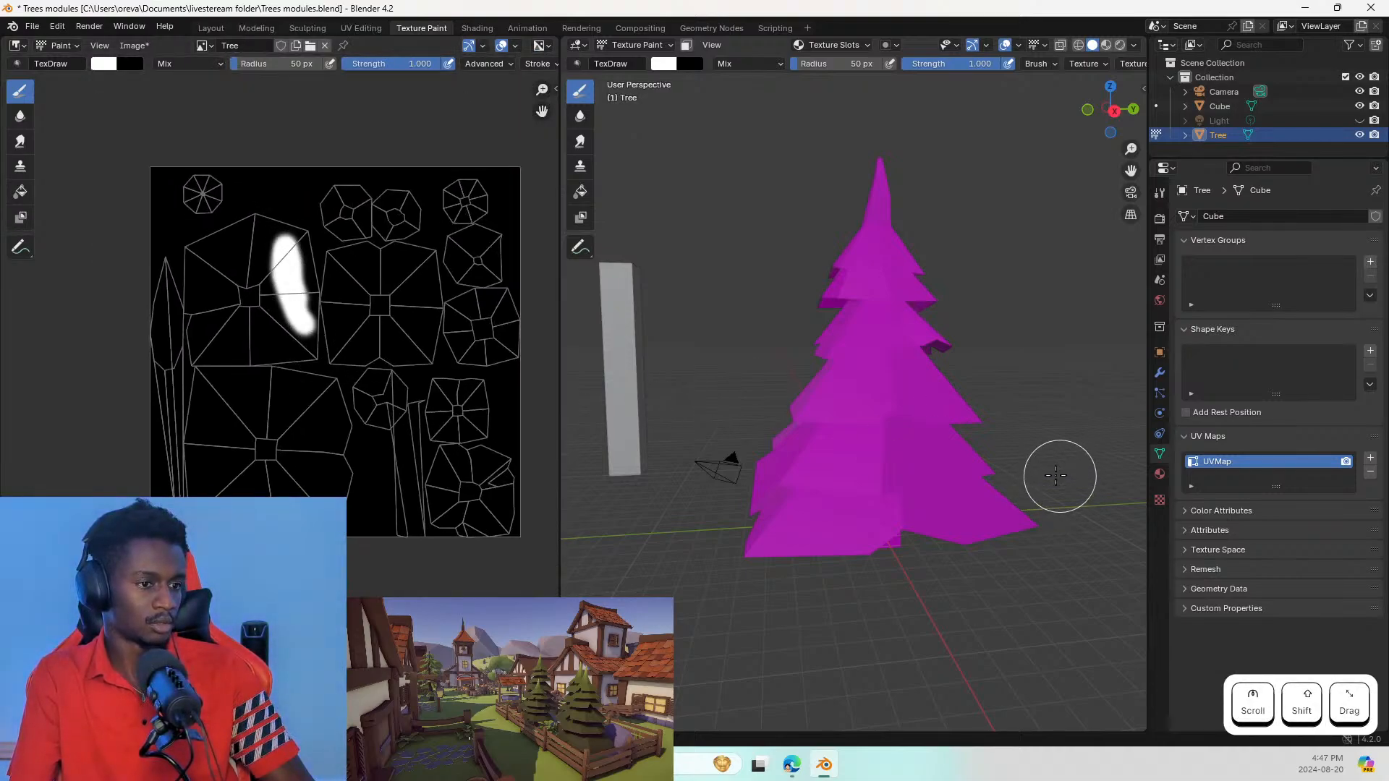
middle_click_drag(1055, 475, 570, 421)
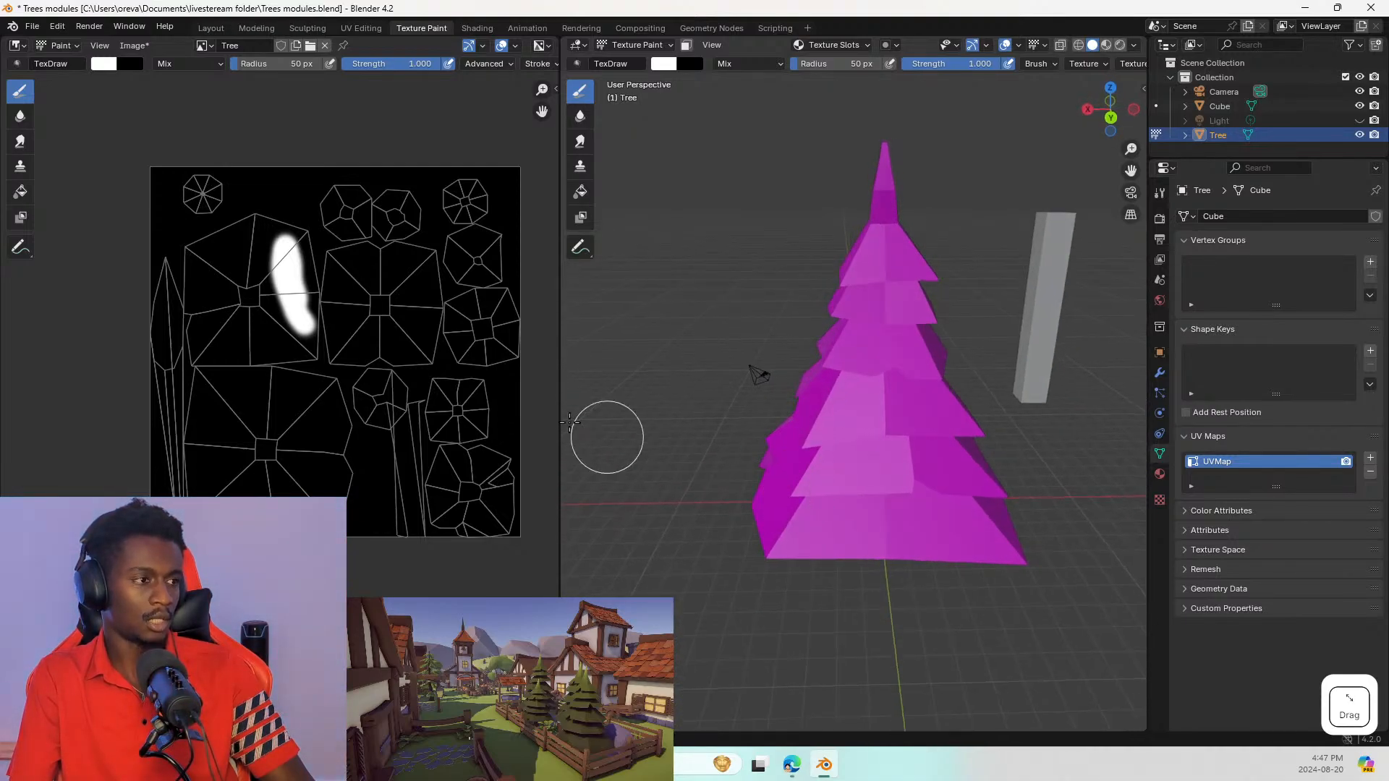
mouse_move(289, 318)
left_mouse_down()
mouse_move(260, 318)
mouse_move(348, 267)
mouse_move(492, 296)
mouse_move(359, 331)
mouse_move(368, 316)
left_mouse_up()
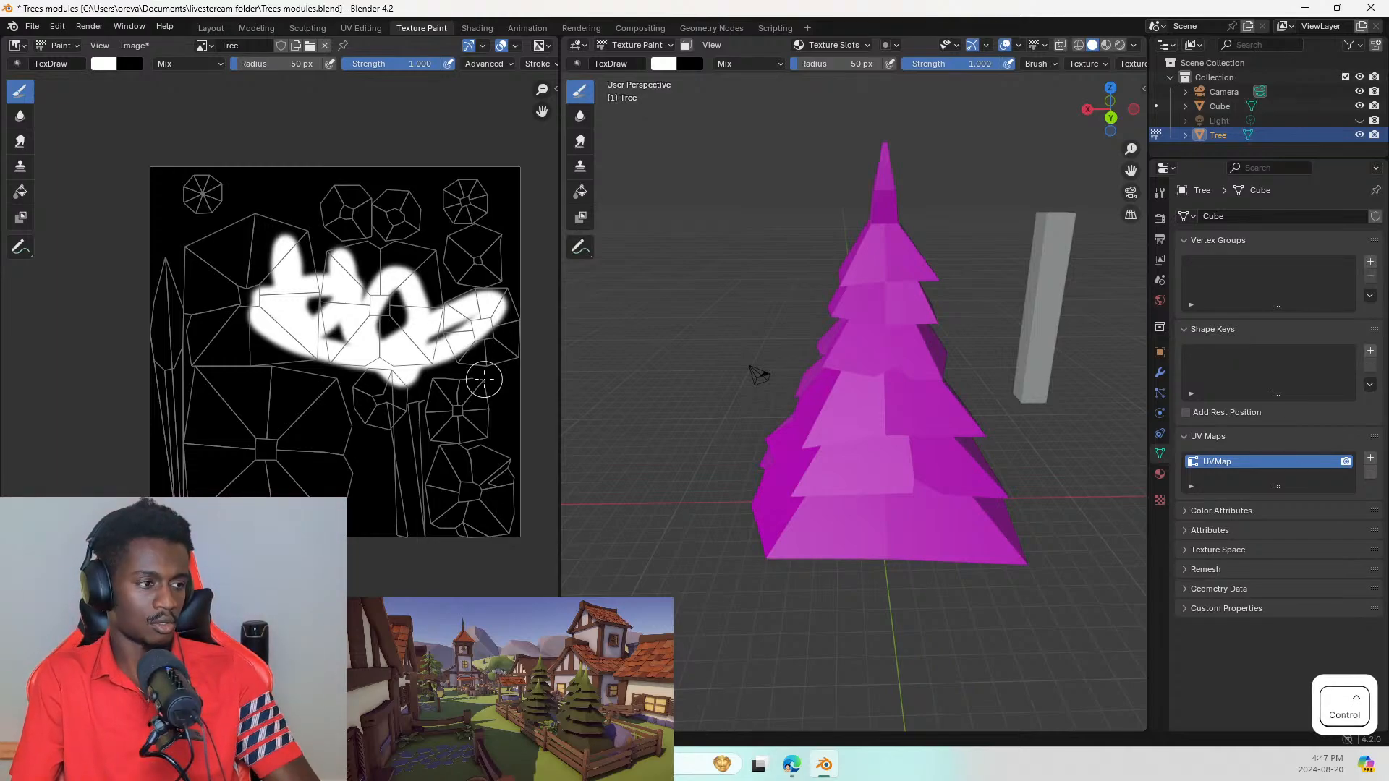
key("ctrl+z")
key("ctrl+z")
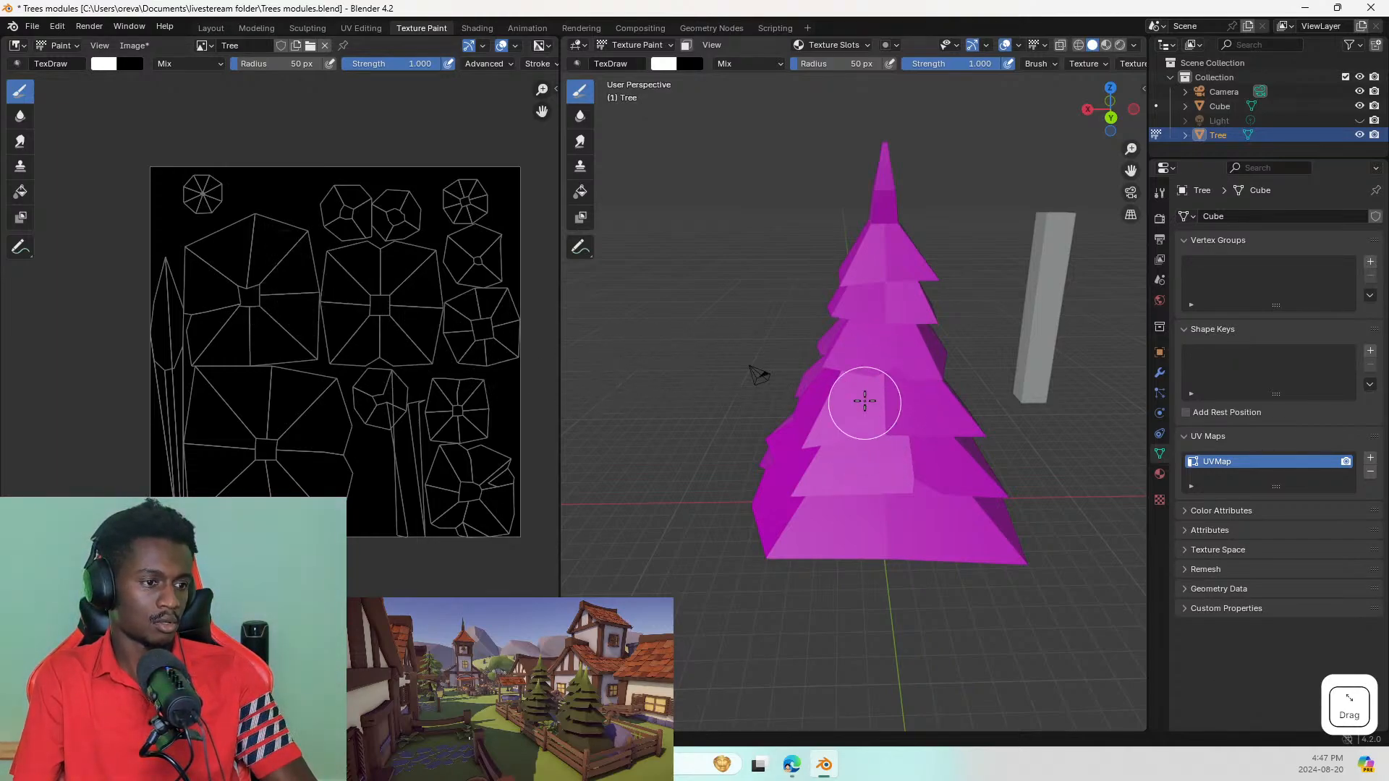
Step: Check the tree in Material Preview shading, then return the viewport to Solid shading
key("z")
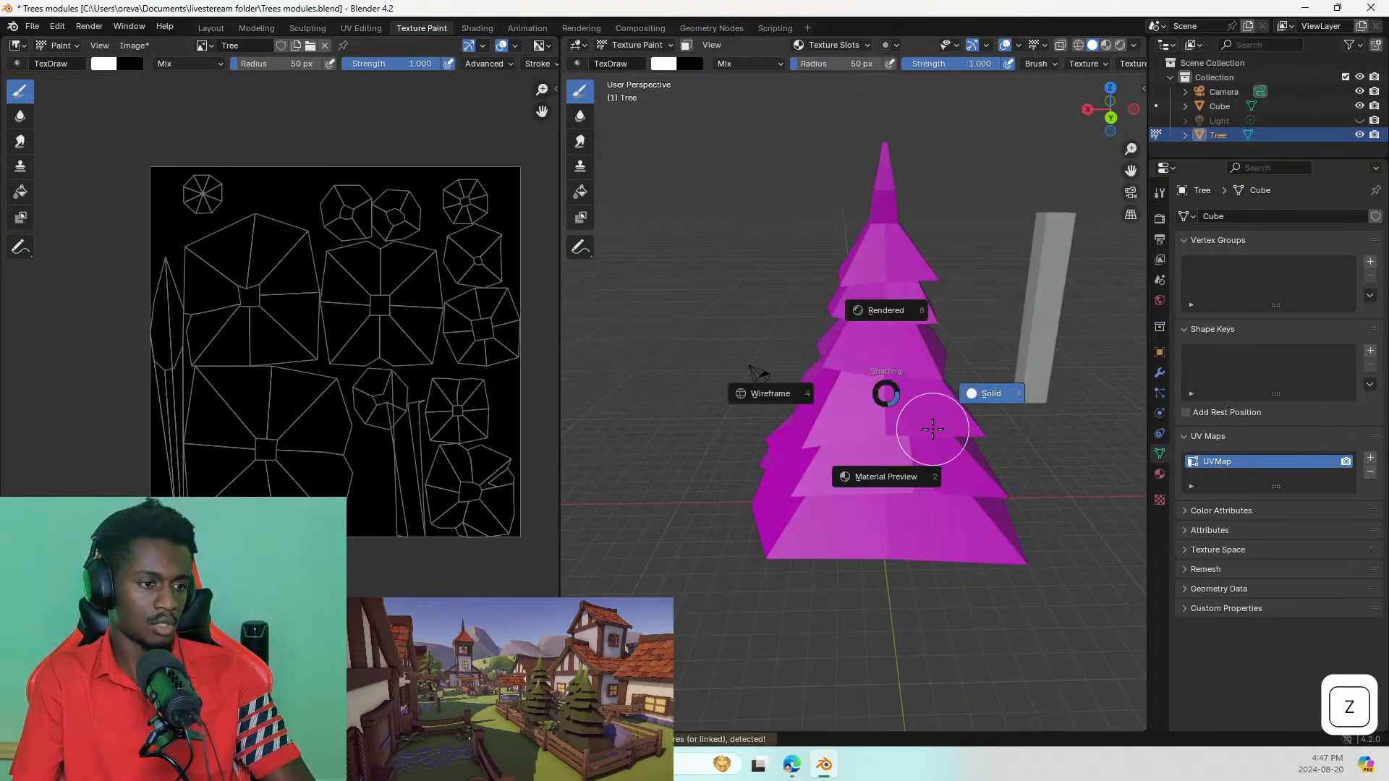
left_click(908, 480)
key("z")
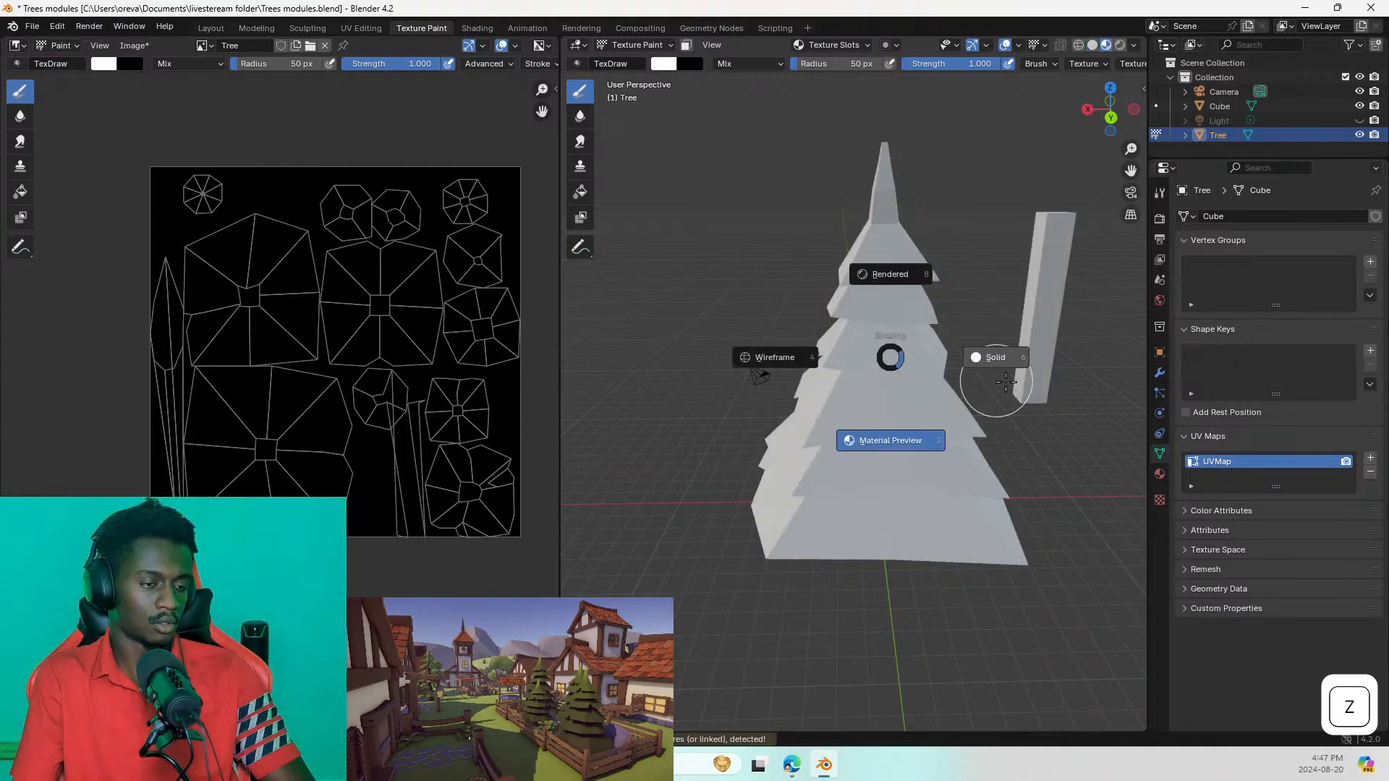
left_click(992, 373)
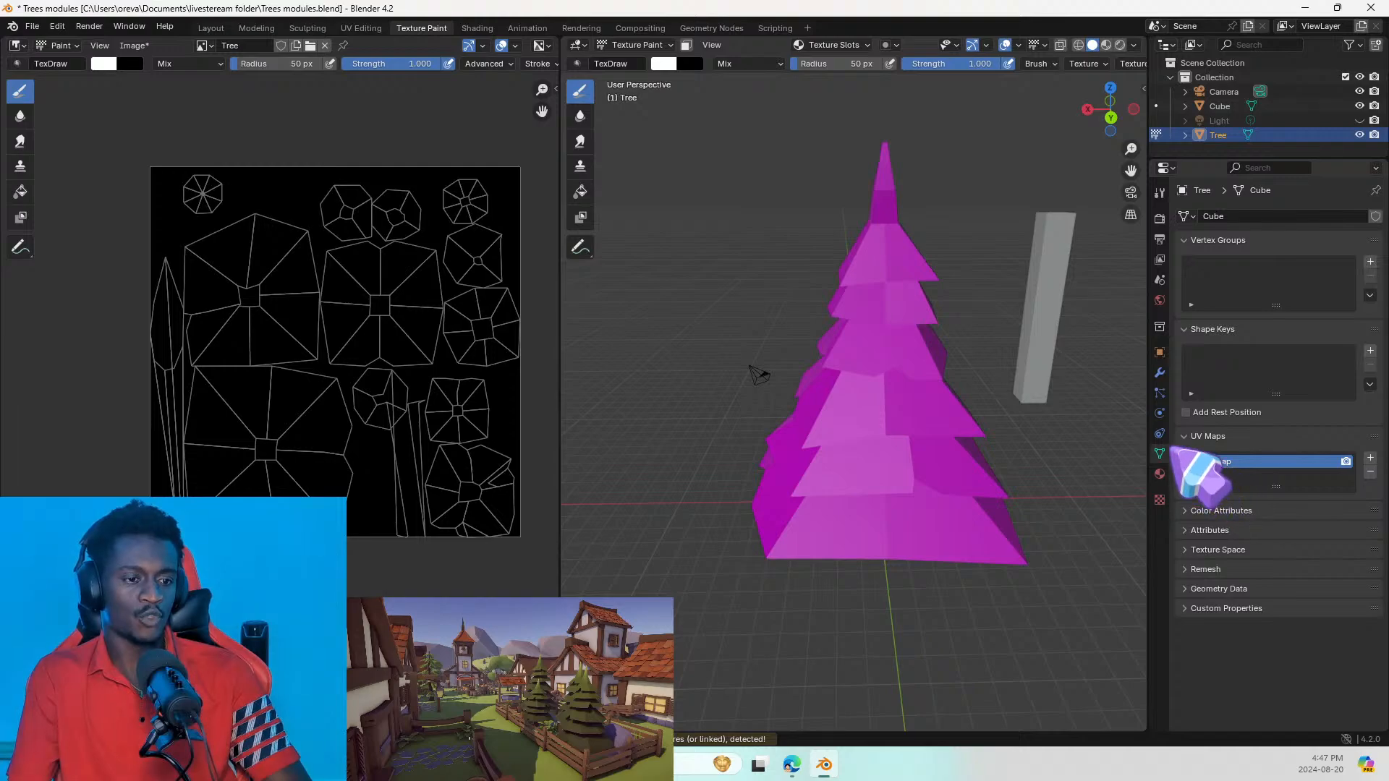
Step: Look through the tree's texture, particle, physics and mesh data properties and open its material properties
left_click(1159, 499)
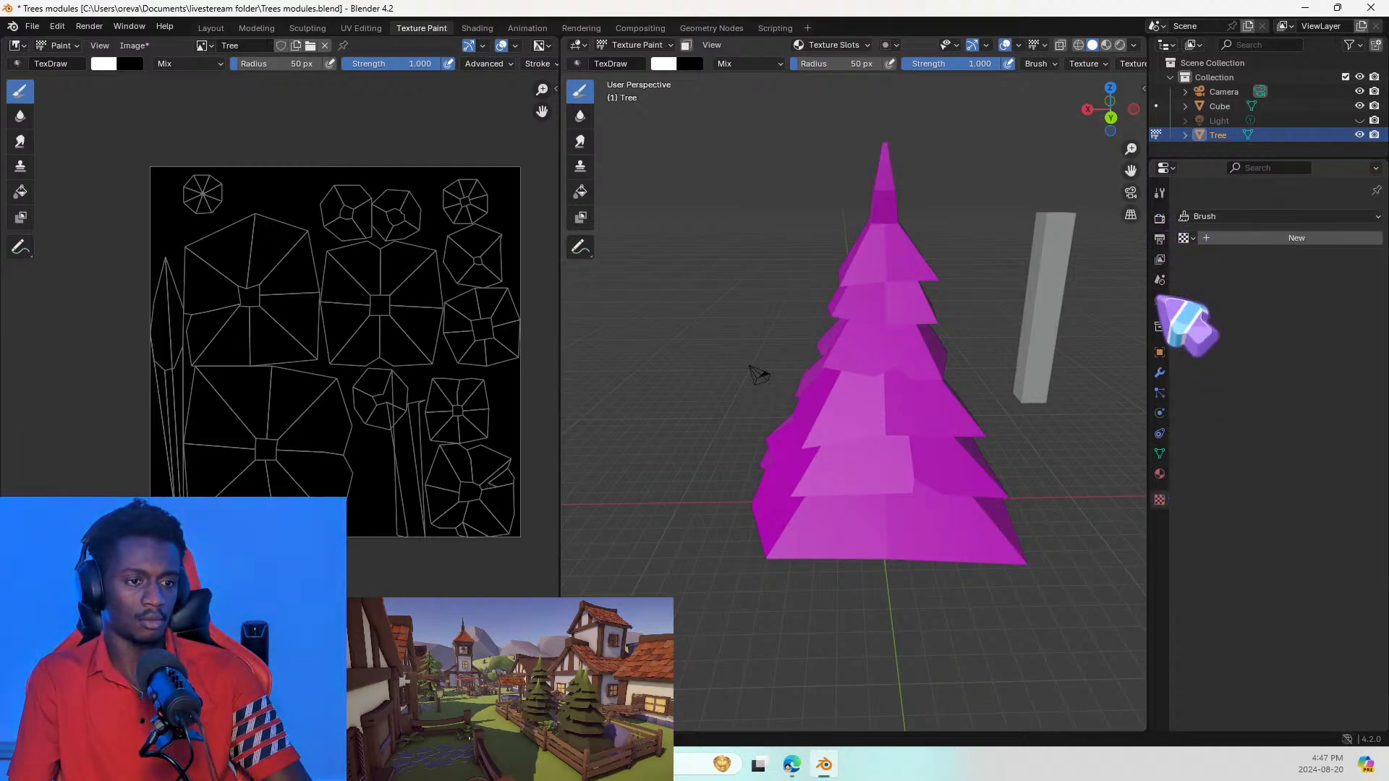
left_click(1159, 326)
left_click(1159, 393)
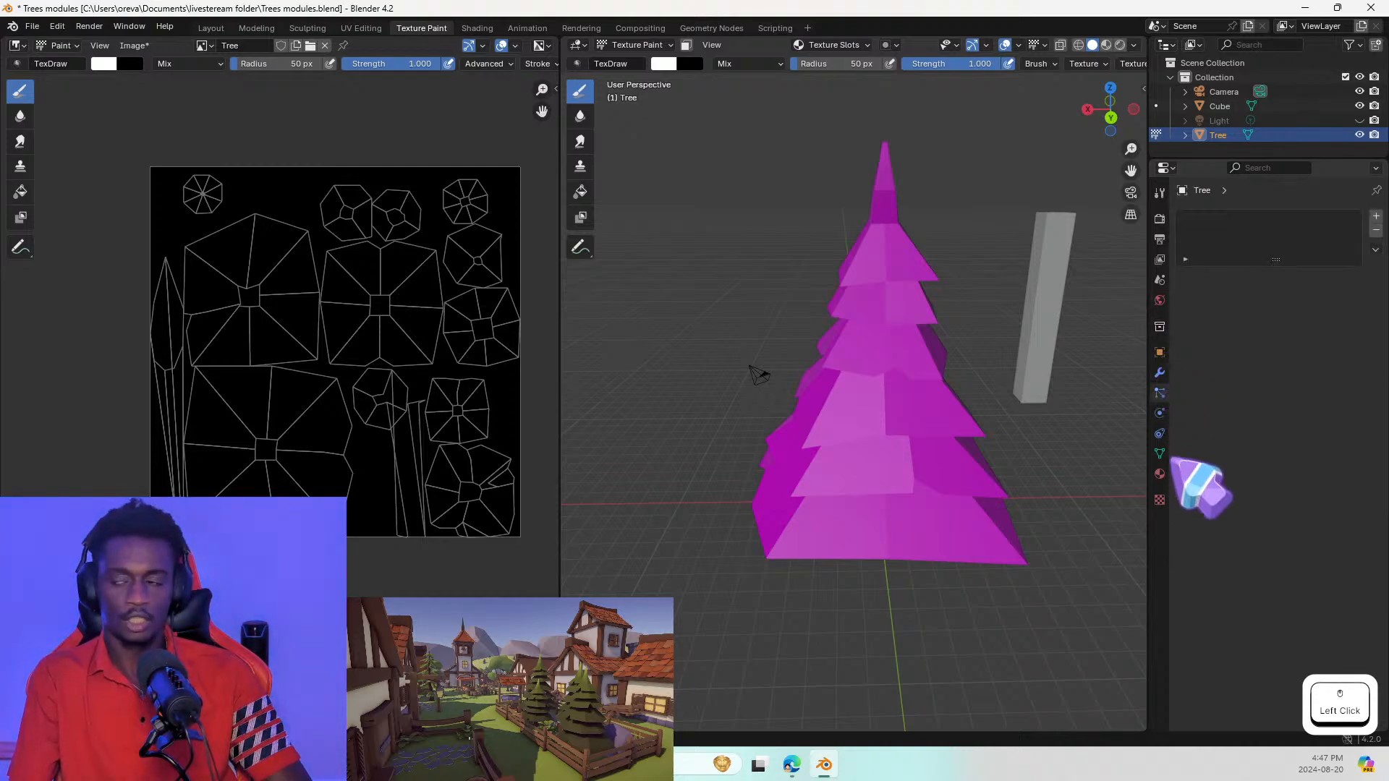
left_click(1159, 413)
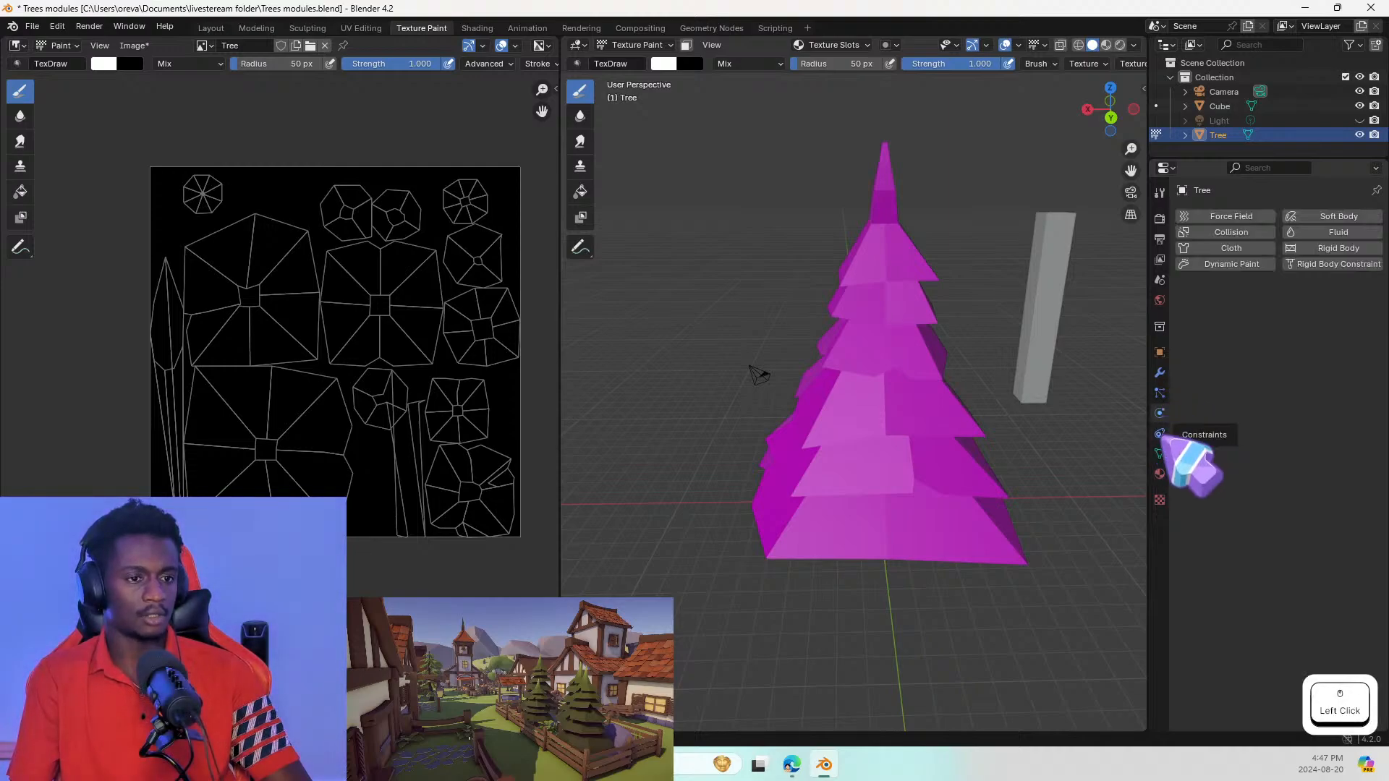
left_click(1159, 454)
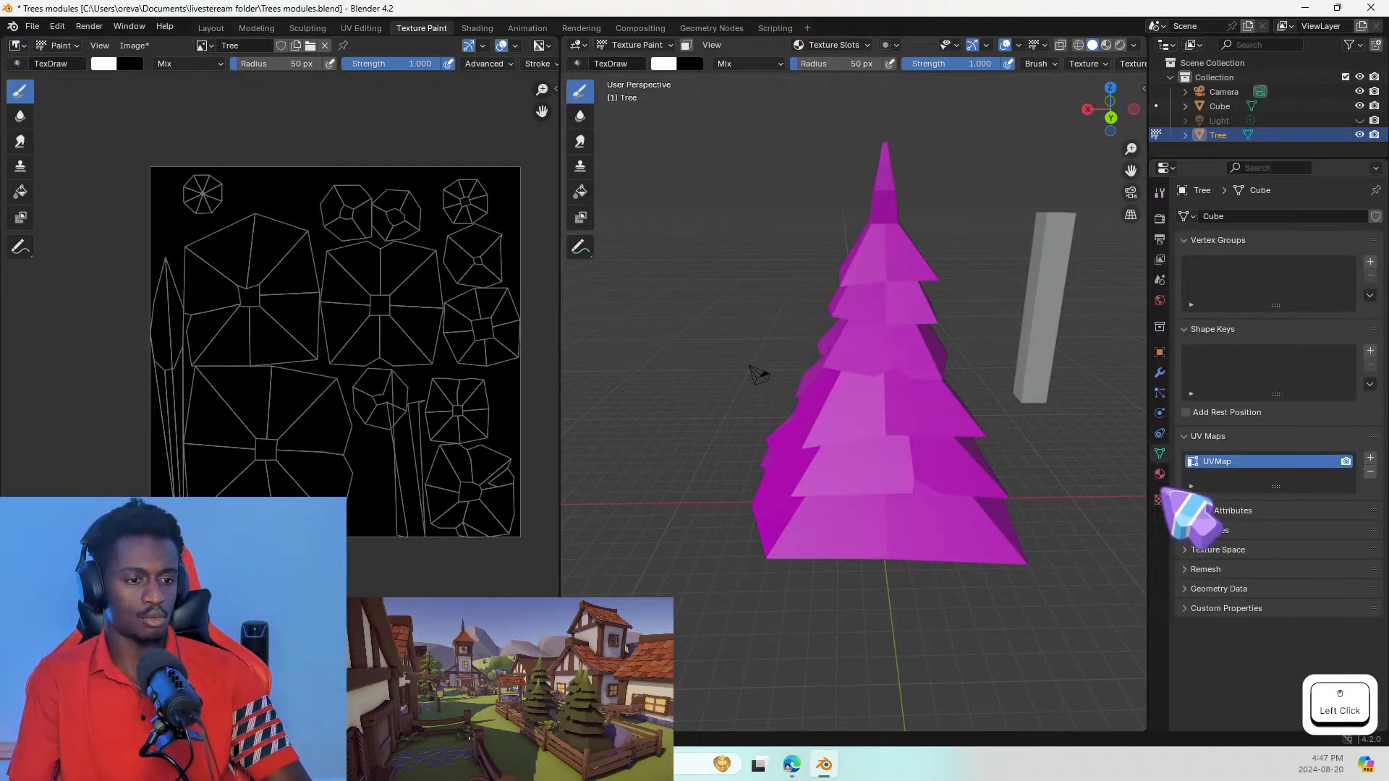
left_click(1161, 474)
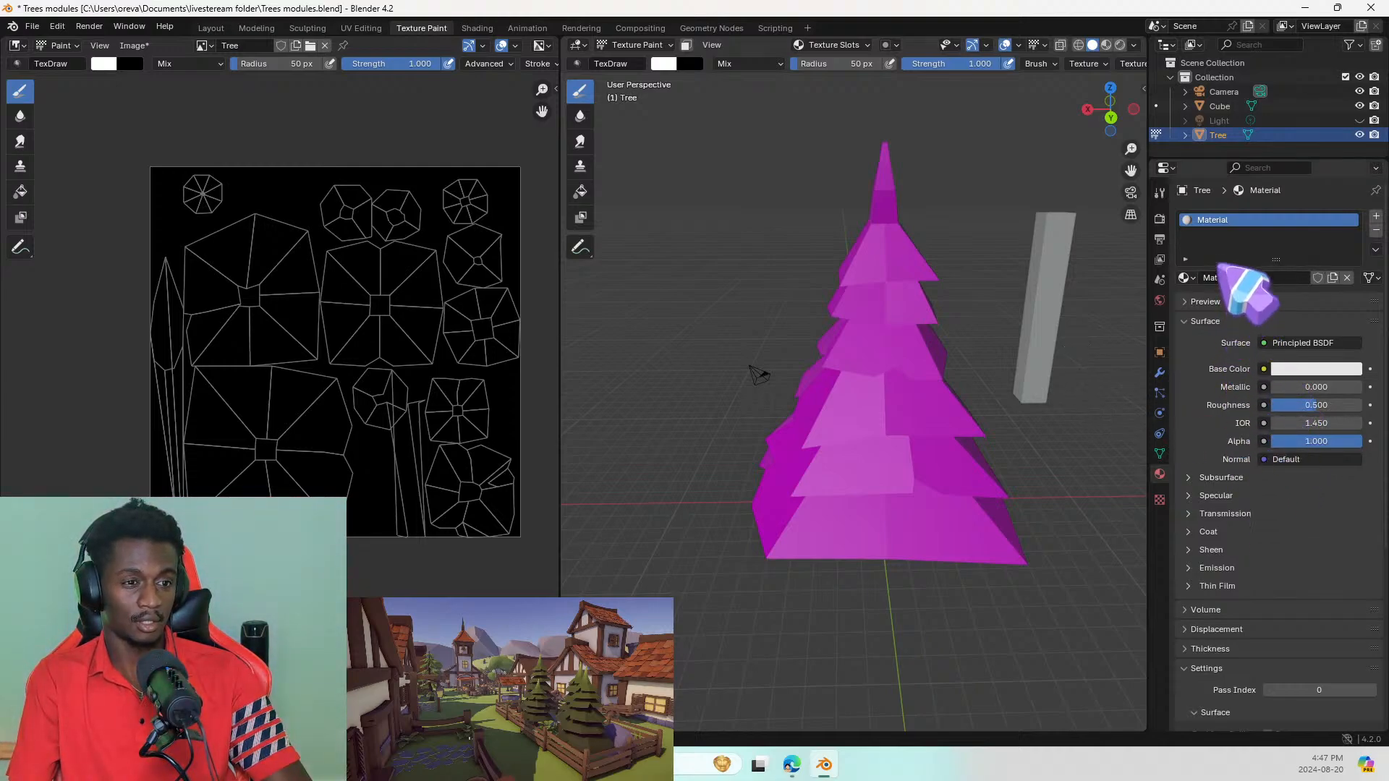
Step: Check which materials are available for the tree, keeping Material assigned
left_click(1243, 286)
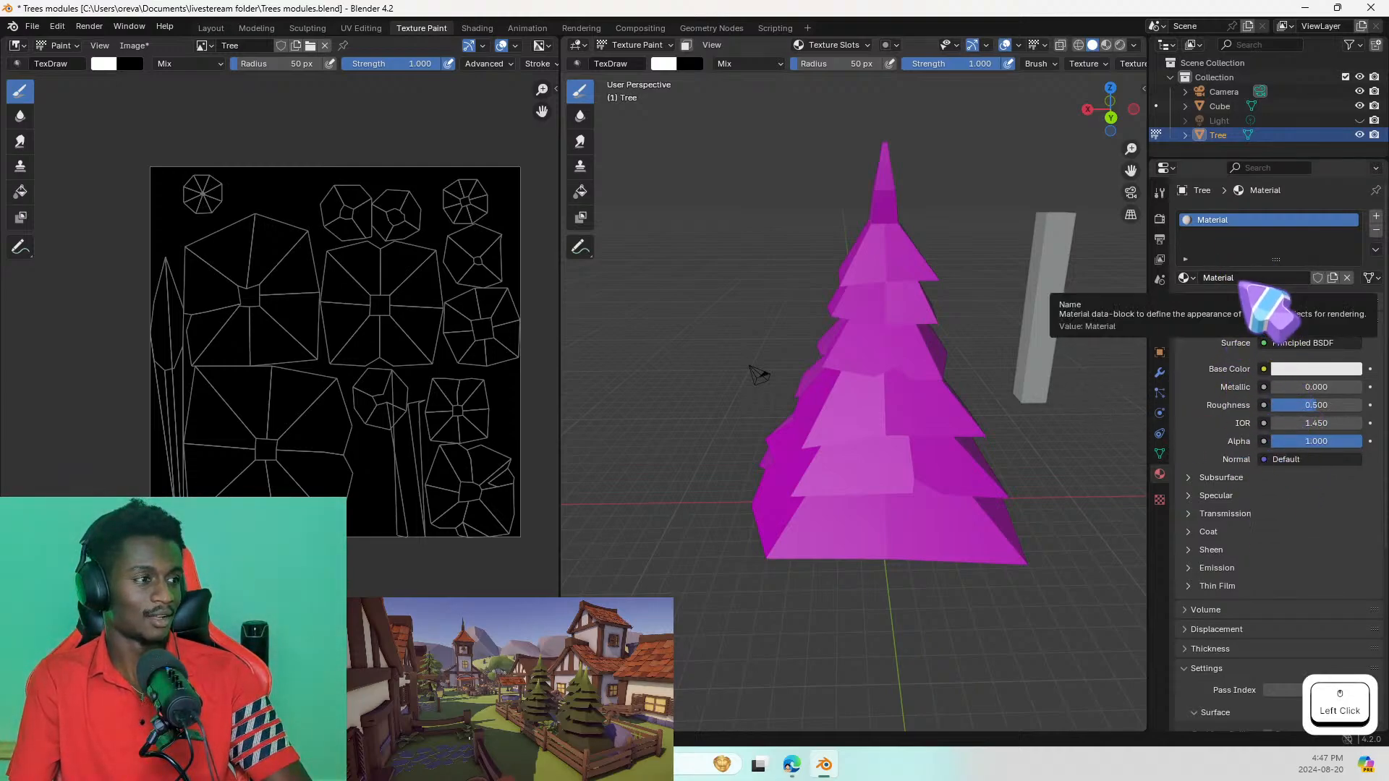
left_click(1247, 278)
left_click(1185, 278)
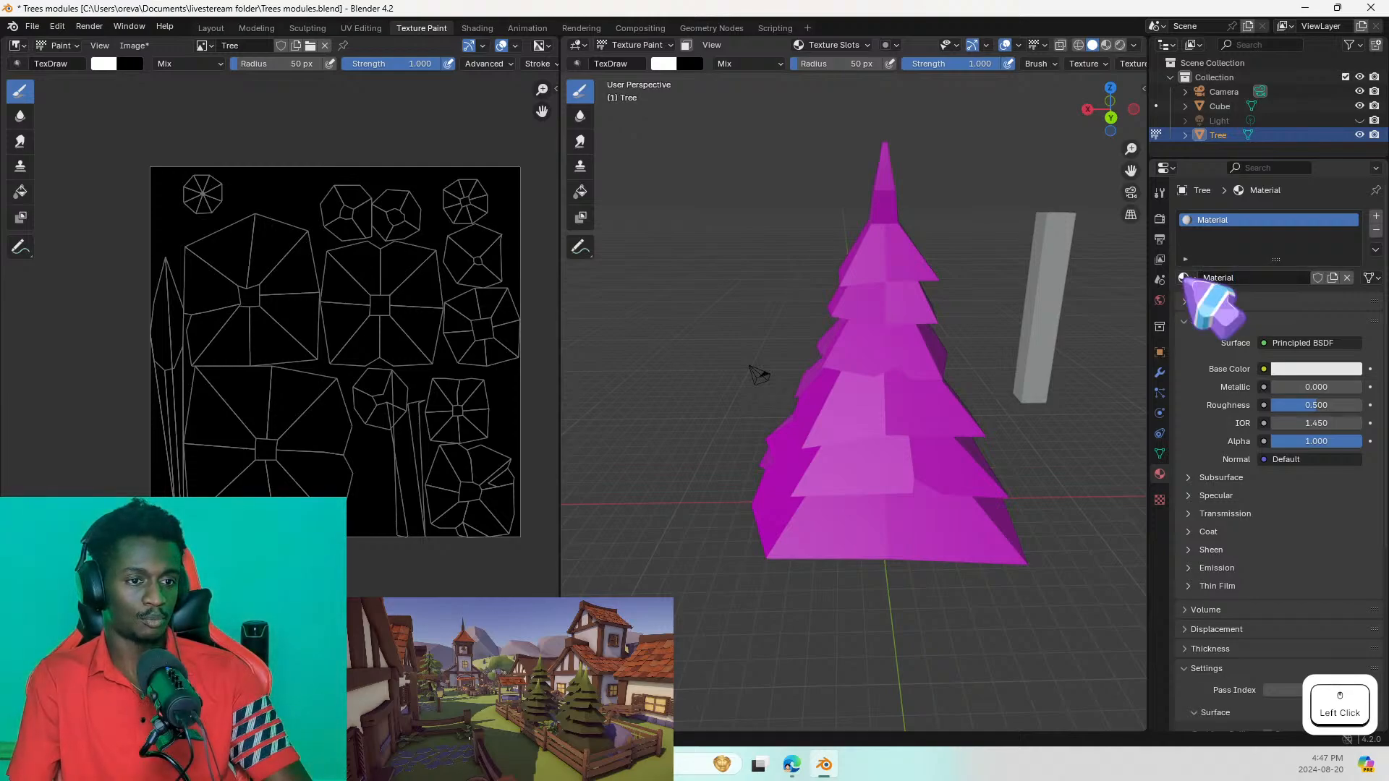
left_click(1186, 277)
left_click(1220, 299)
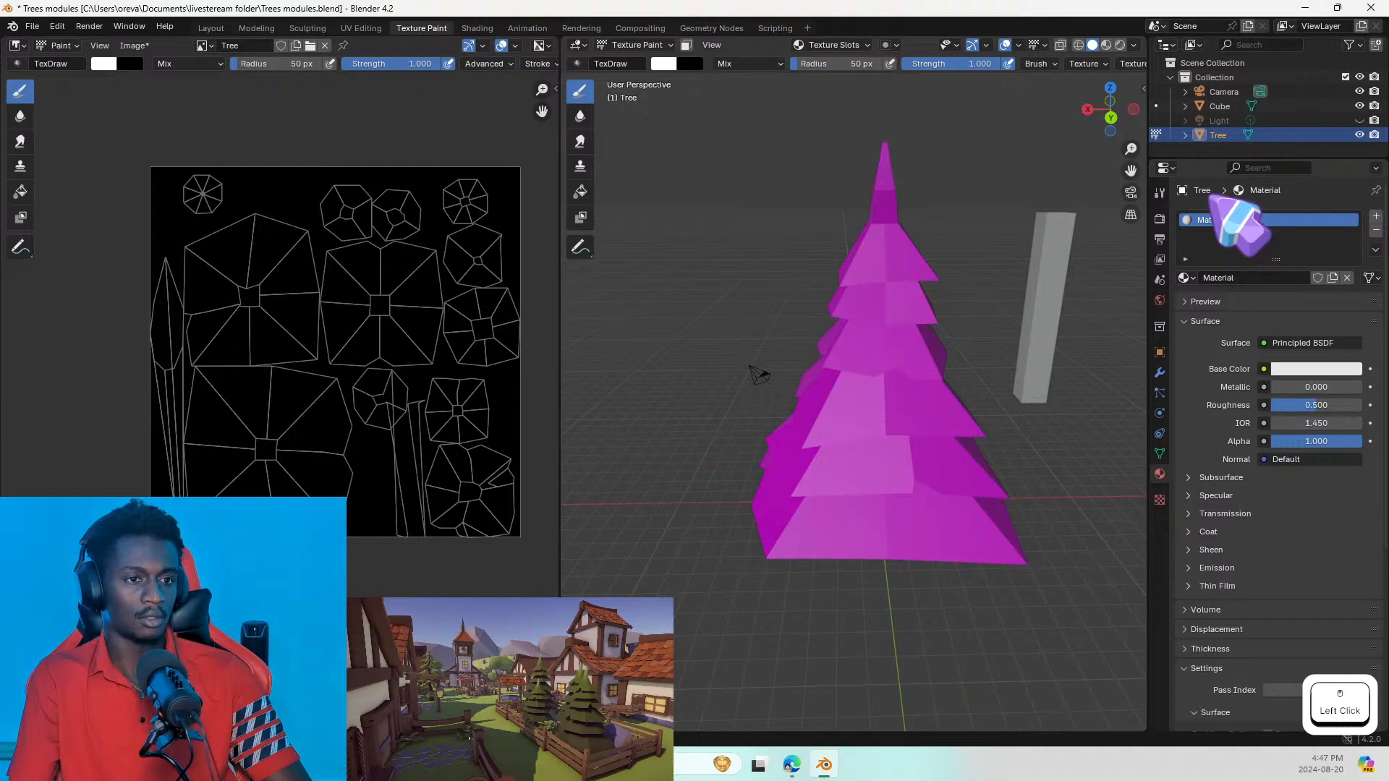
Step: Reselect the Tree image for painting, make a white test stroke on its UV layout, and undo it
left_click(206, 46)
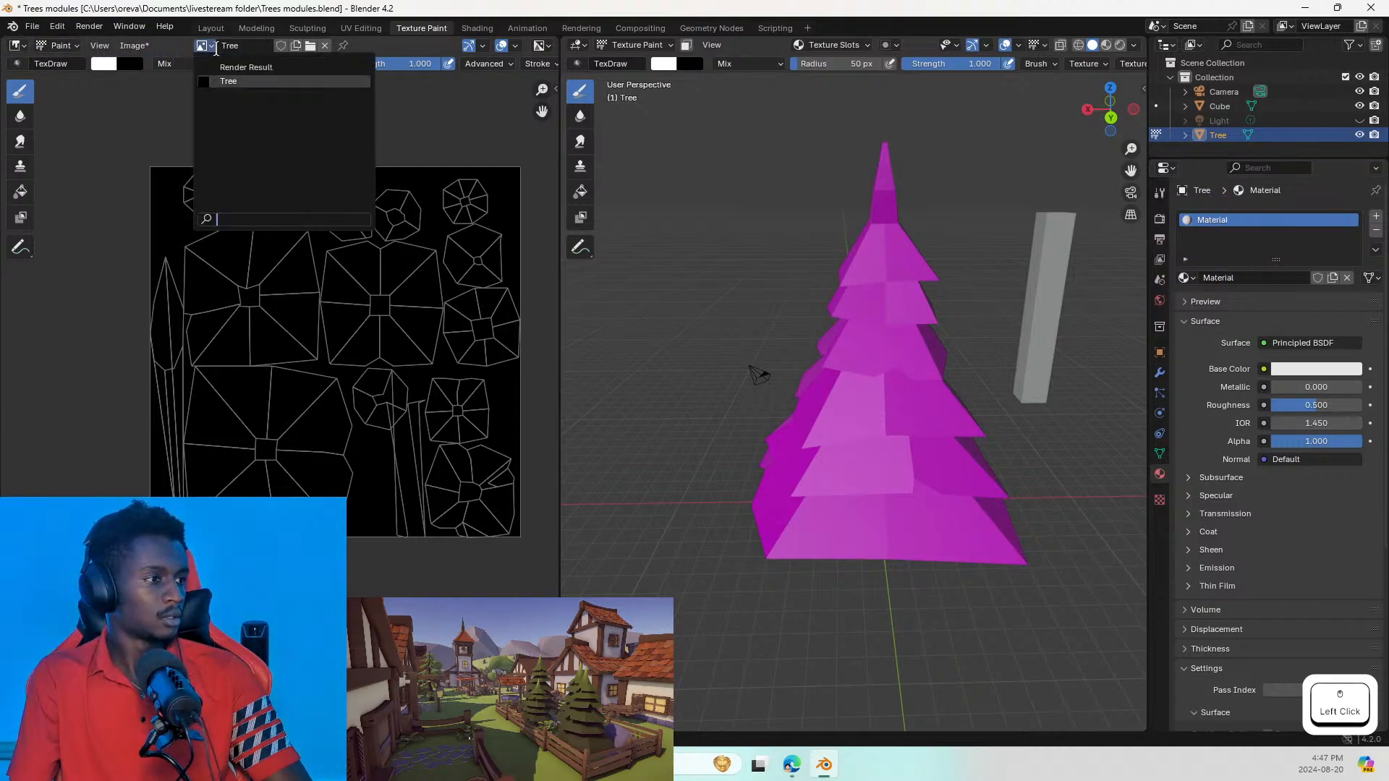
left_click(218, 81)
left_click_drag(235, 214, 264, 262)
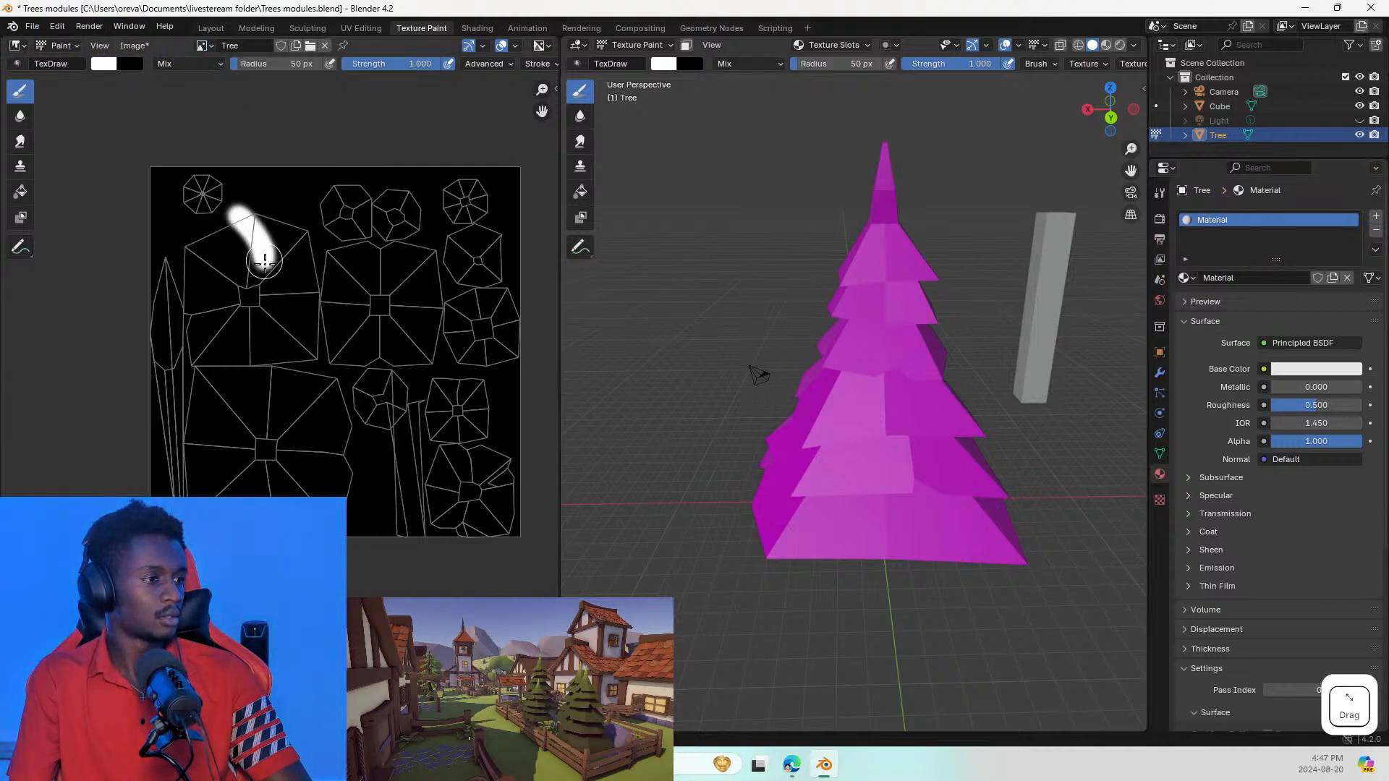
key("ctrl+z")
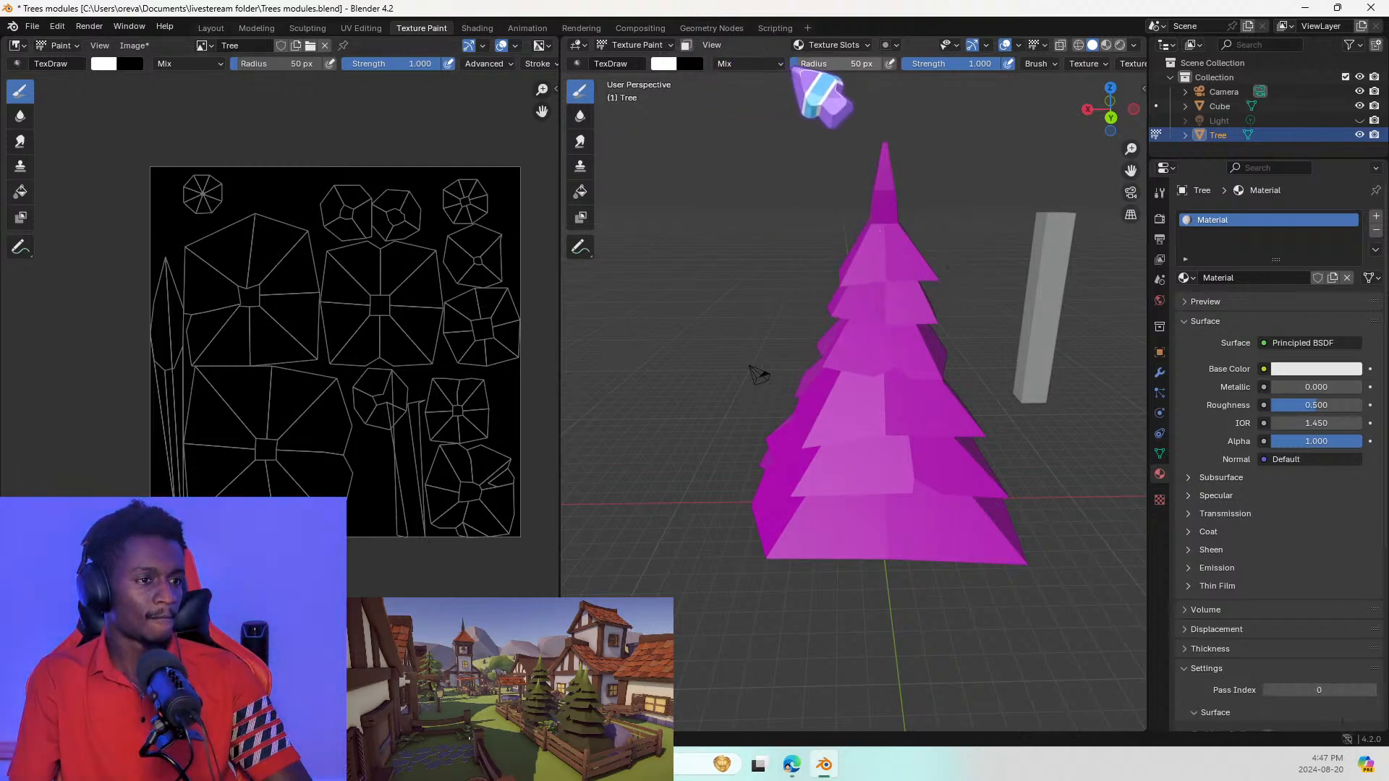
Step: Set the tree's texture slot mode to Single Image
left_click(771, 65)
left_click(839, 47)
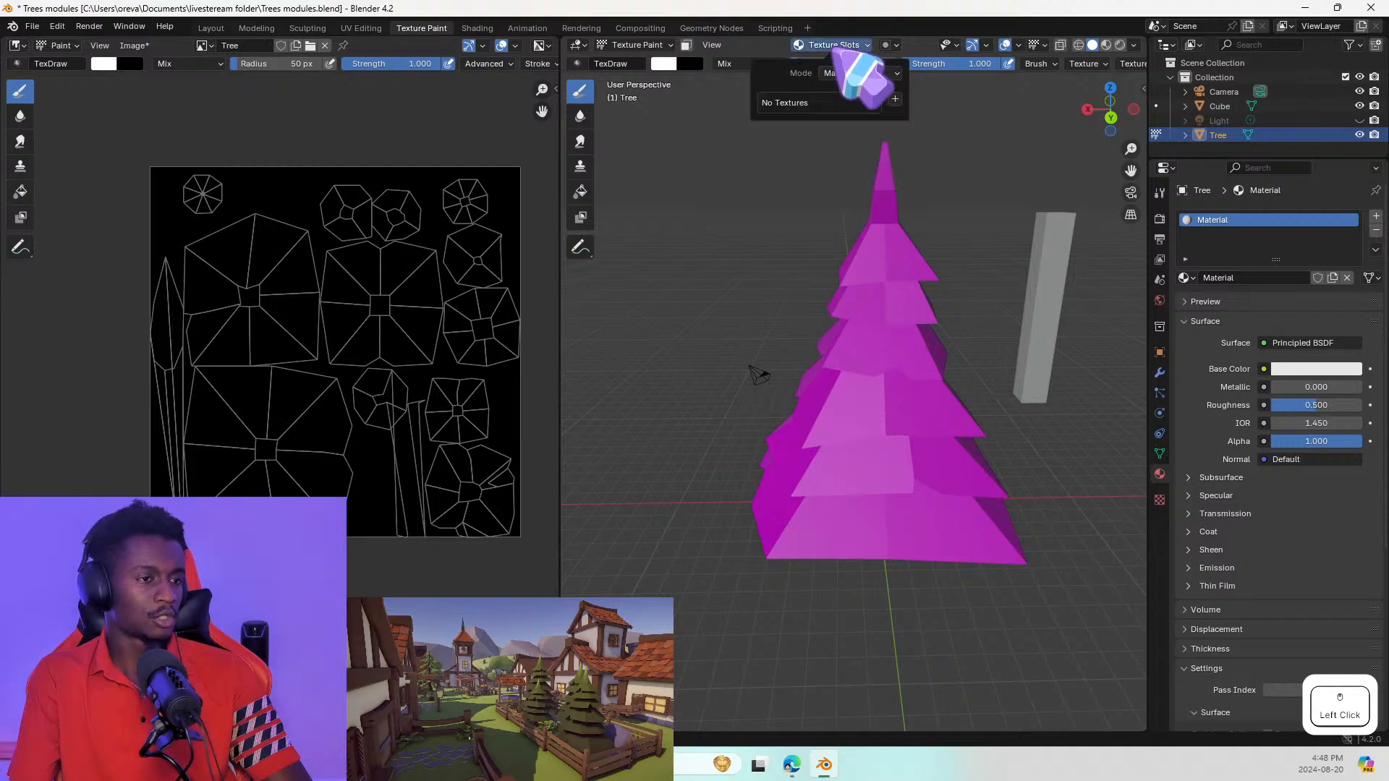
left_click(888, 75)
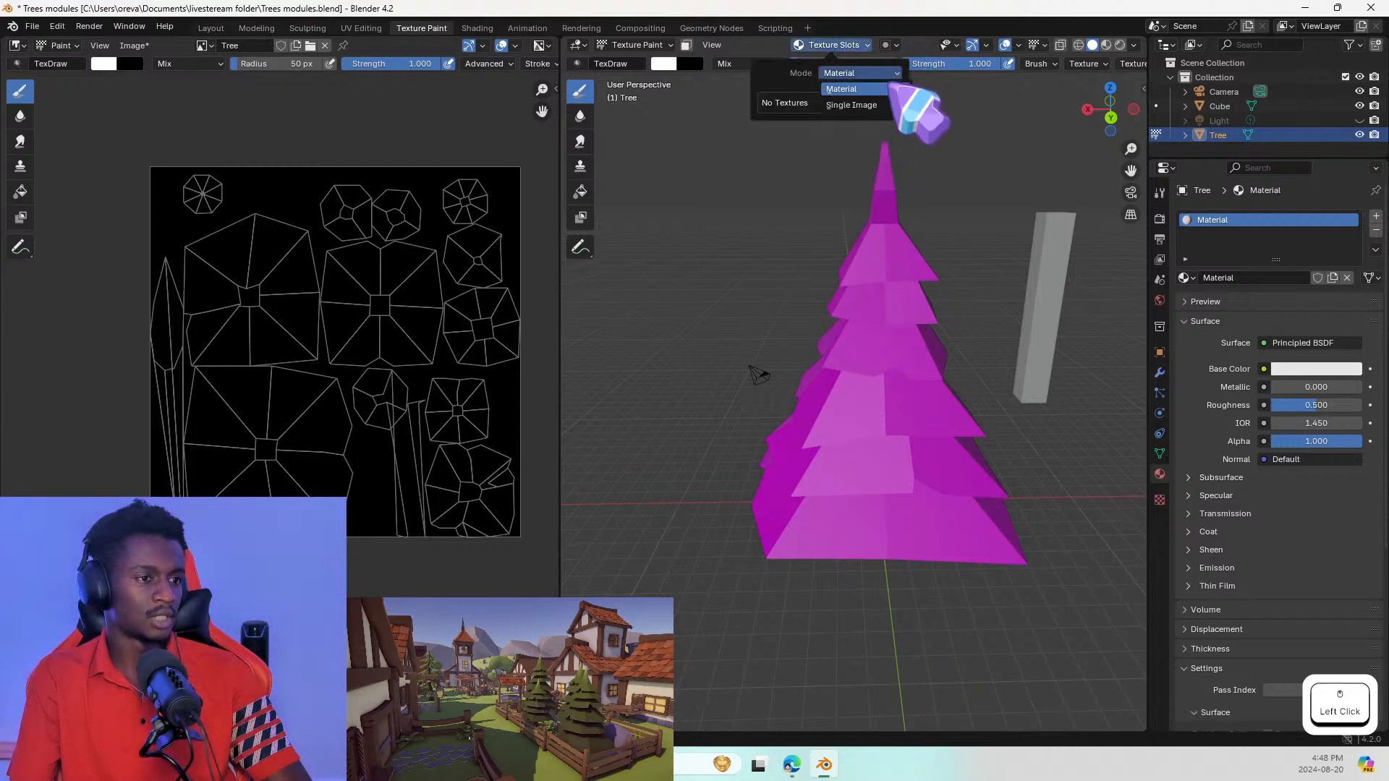
left_click(890, 106)
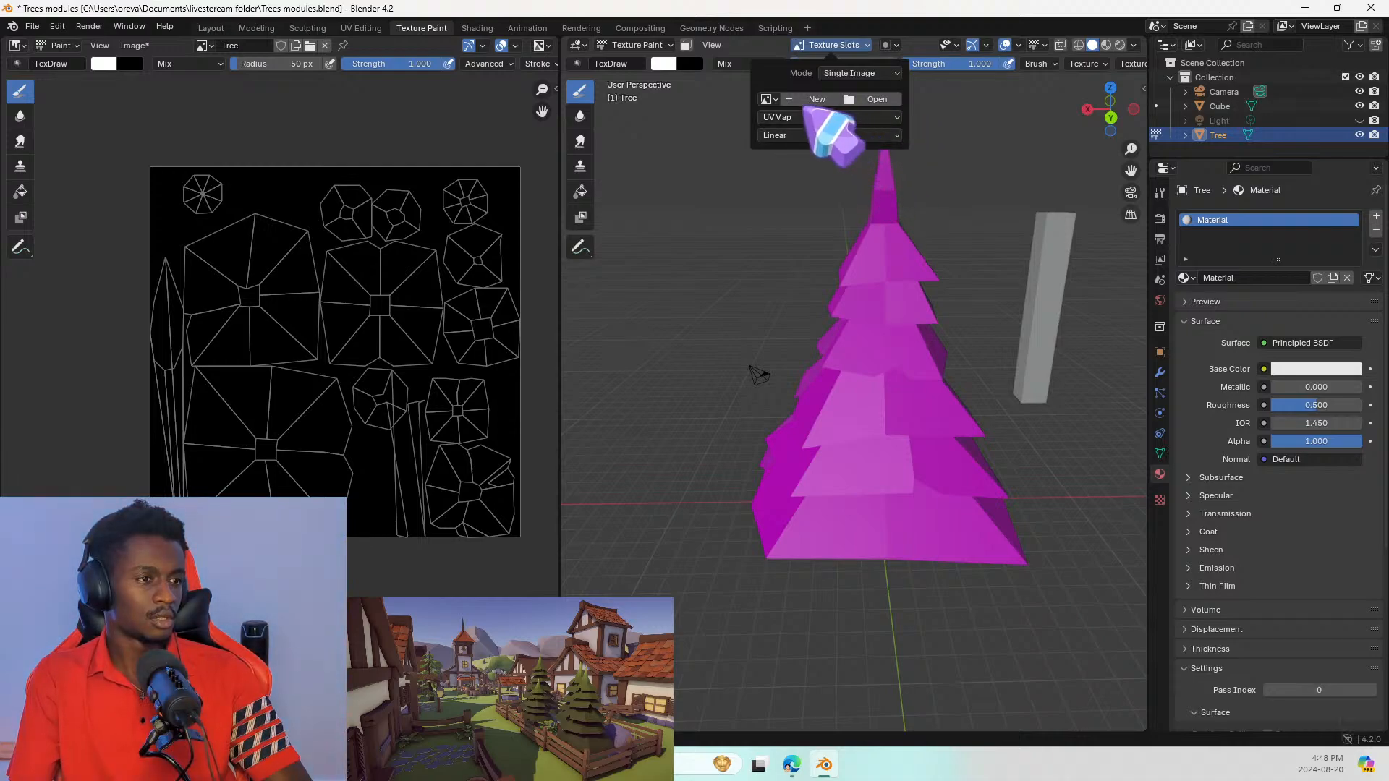
Step: Assign the existing Tree image to the tree's single-image texture slot
left_click(777, 102)
left_click(802, 120)
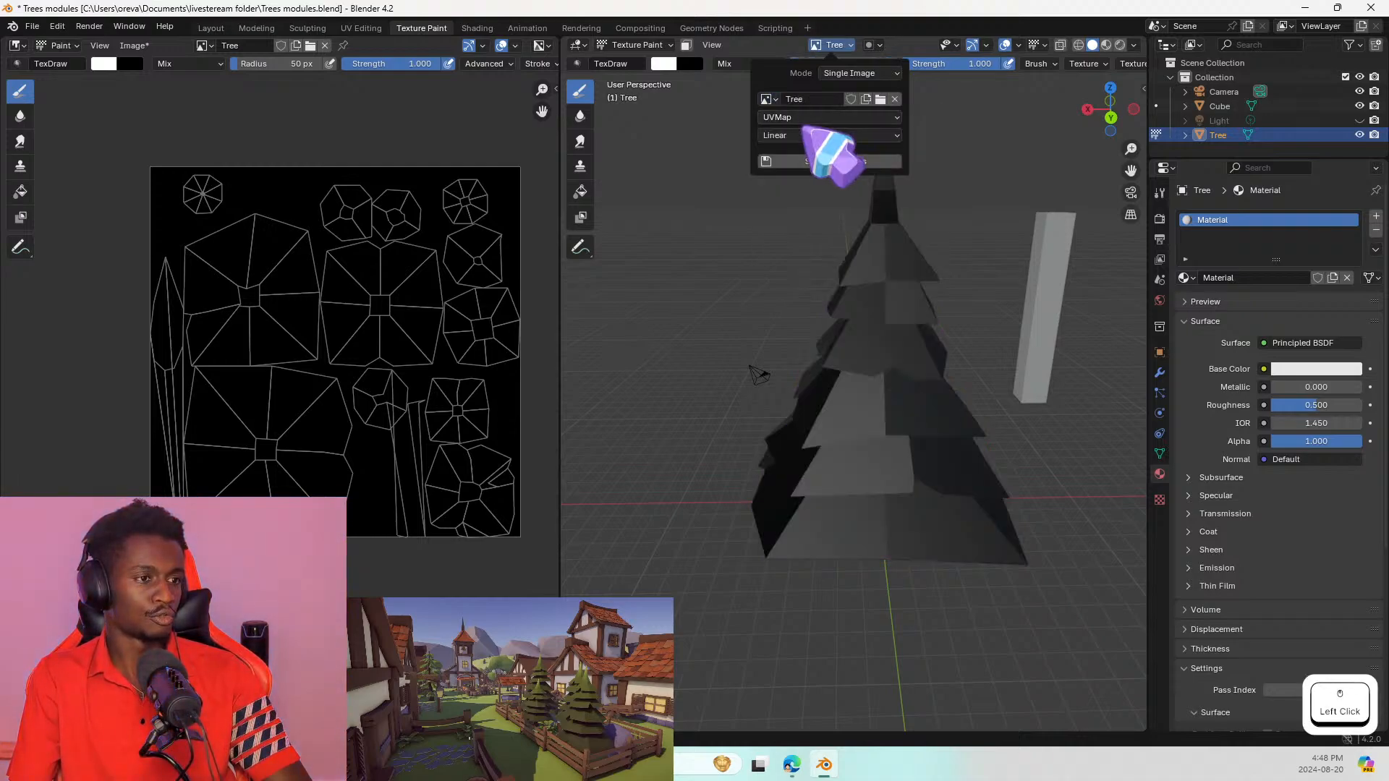
middle_click_drag(828, 325, 868, 305)
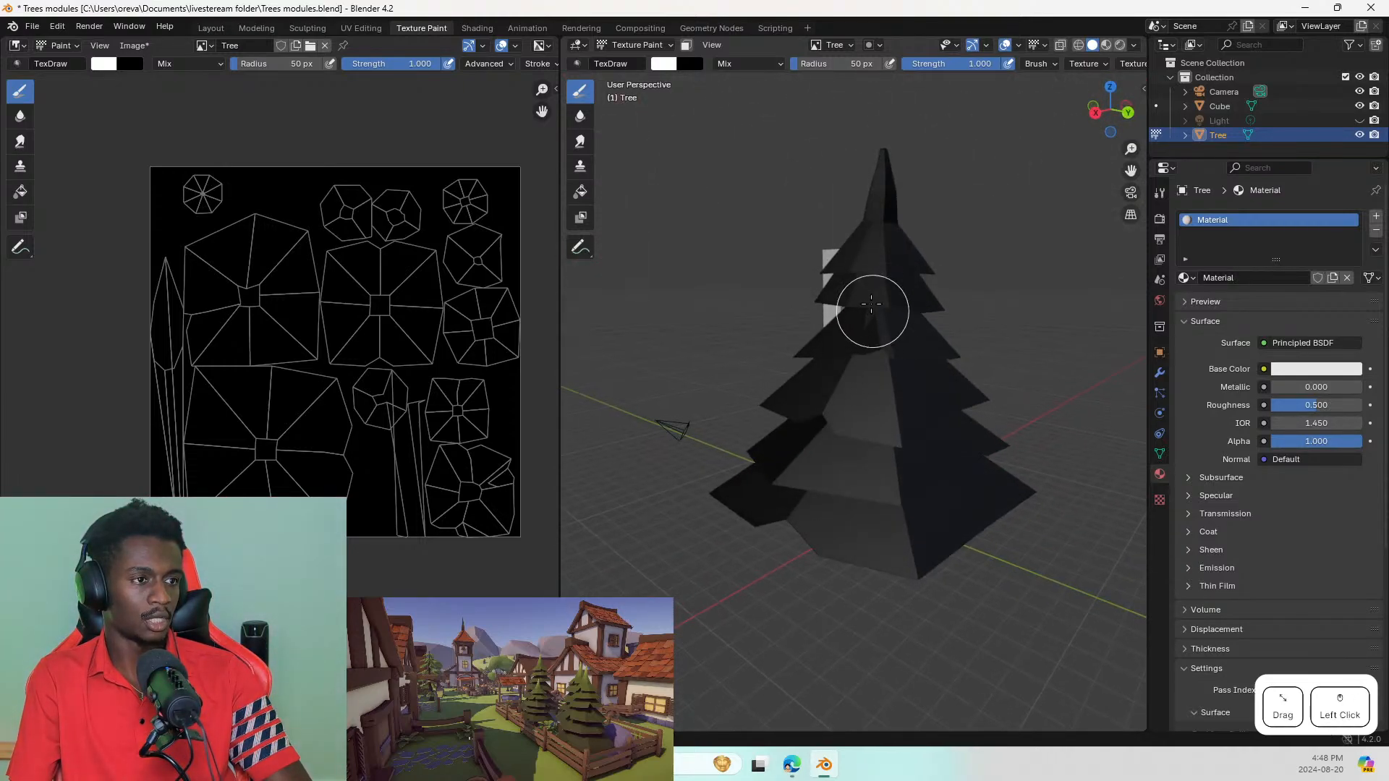
left_click(850, 44)
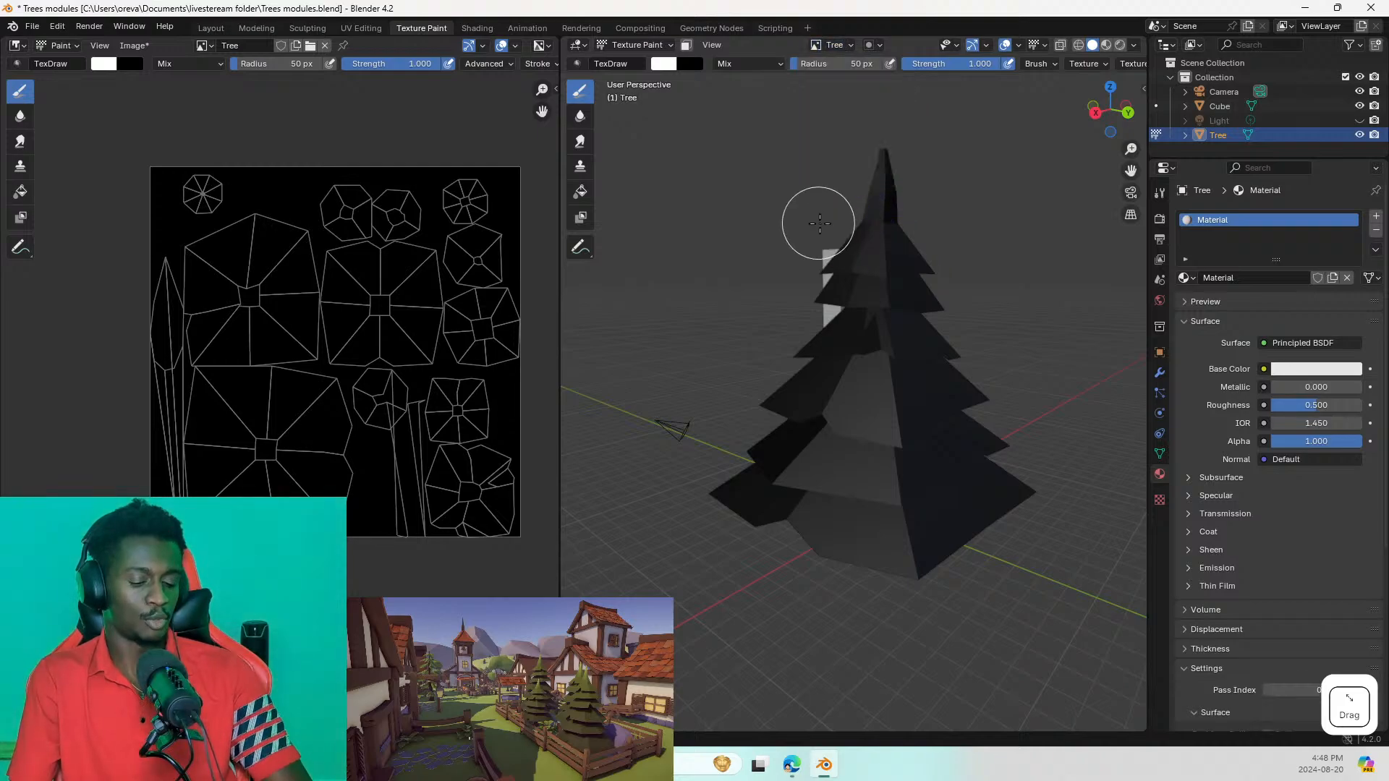
key("super+shift+s")
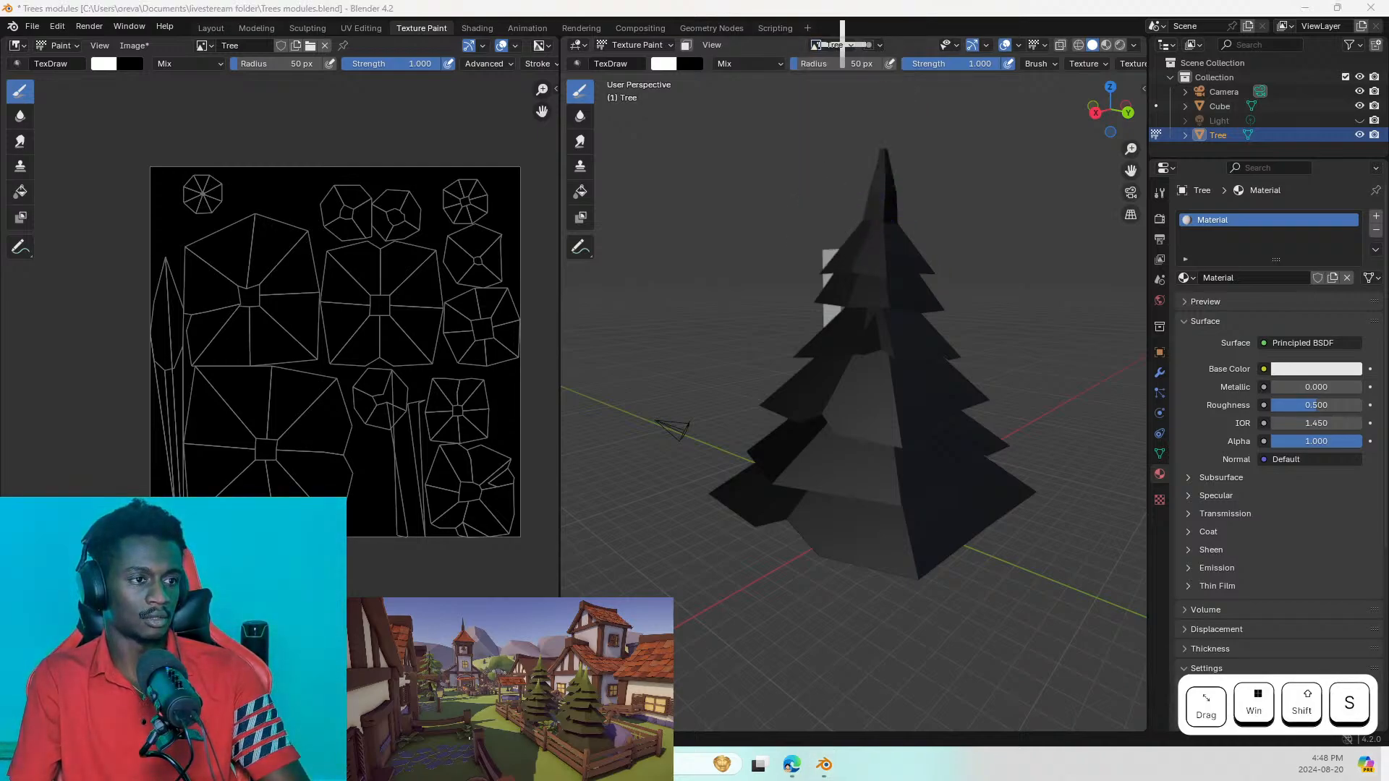
key("Escape")
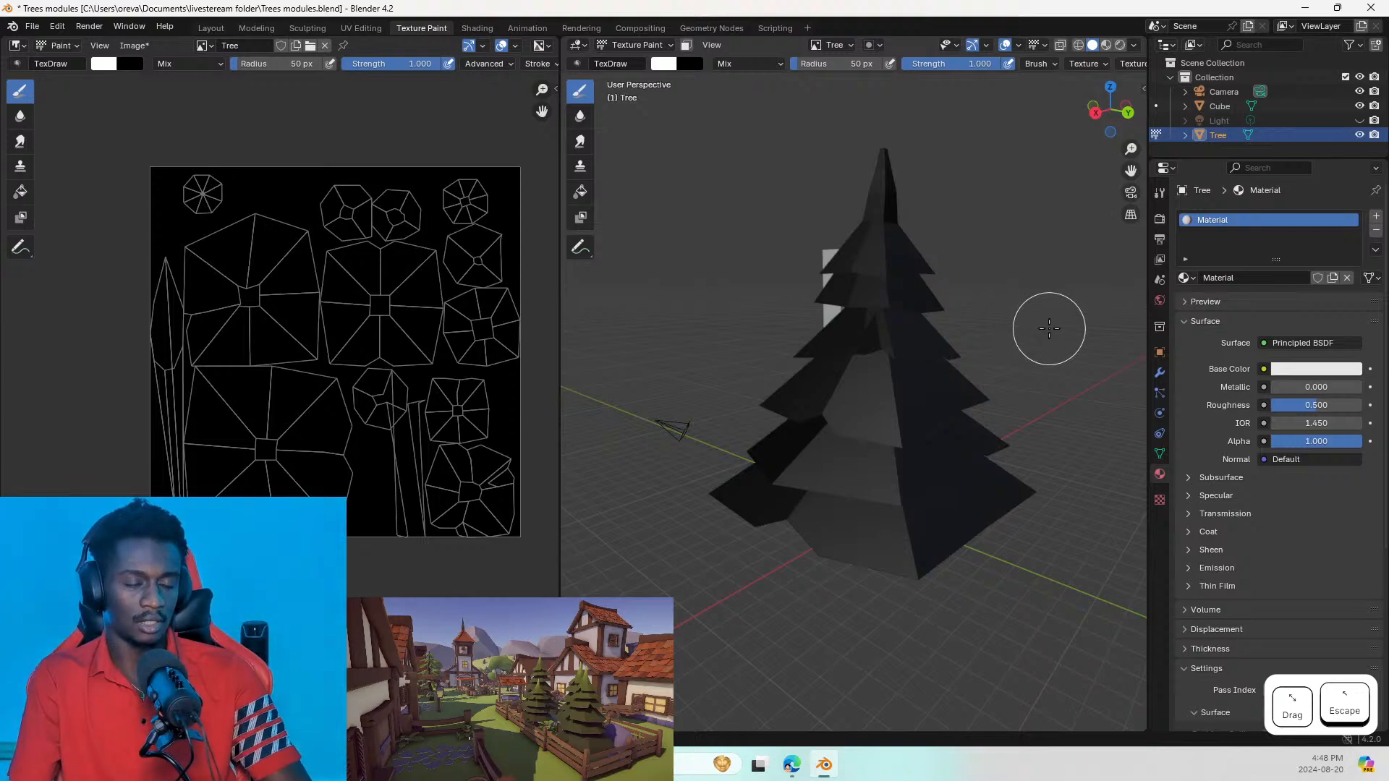
key("super+shift+s")
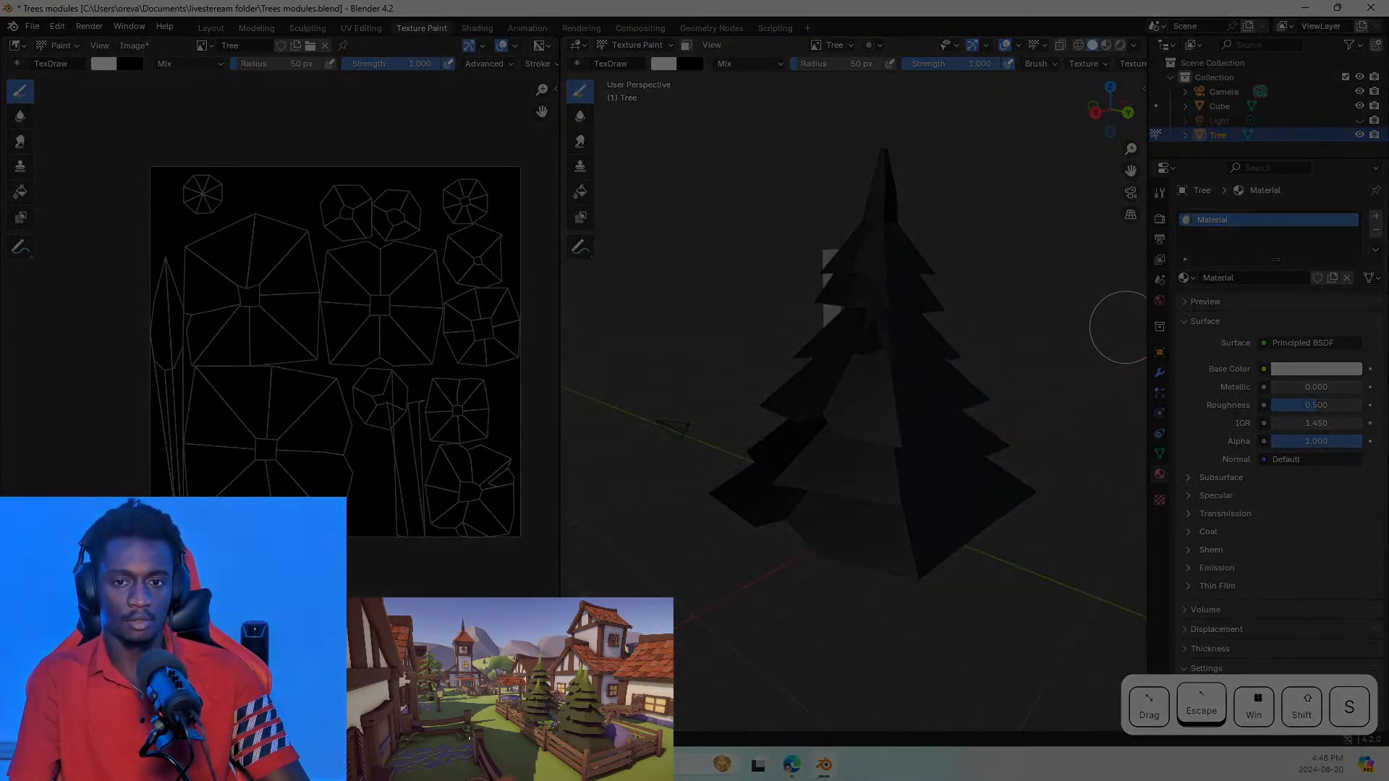
key("Escape")
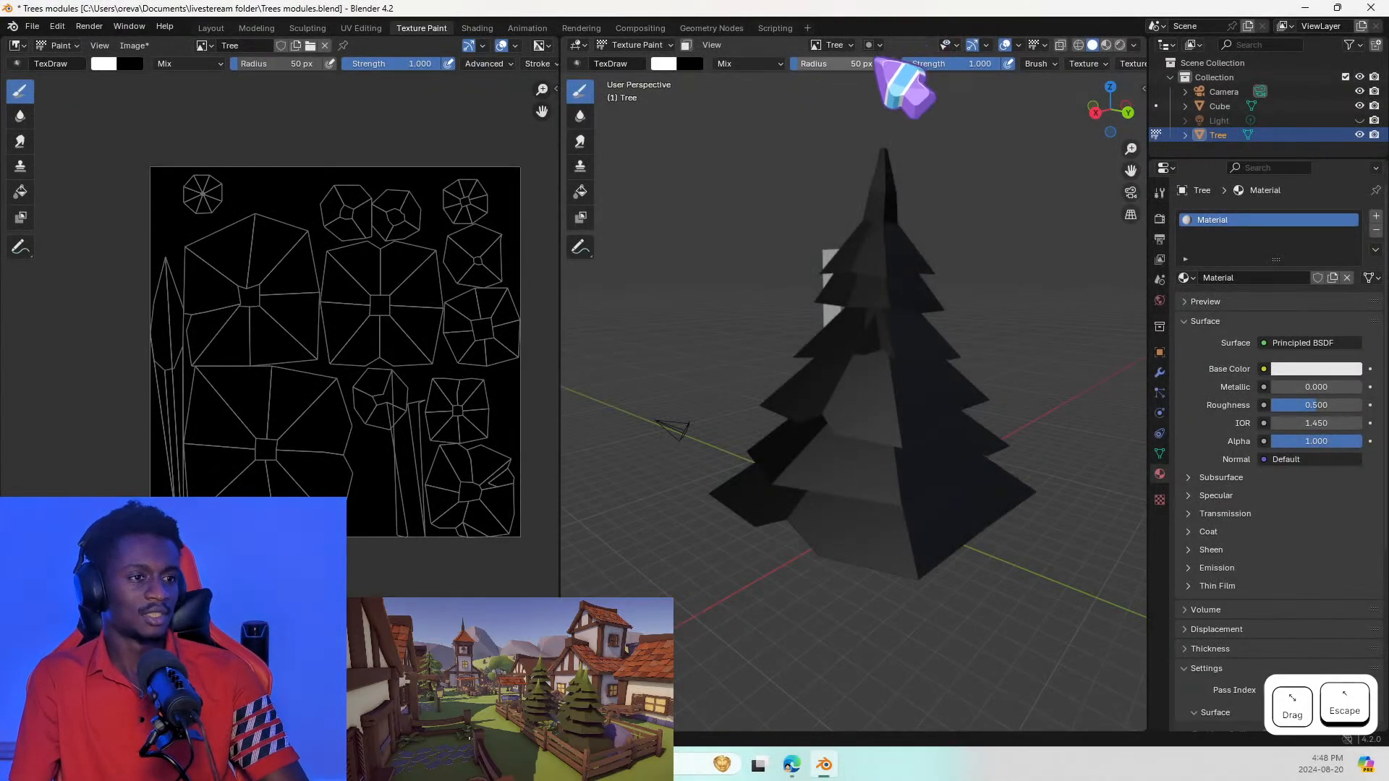
Step: Capture a screenshot of the 3D viewport area showing the texture slot settings with Single Image mode and the Tree image
left_click(844, 45)
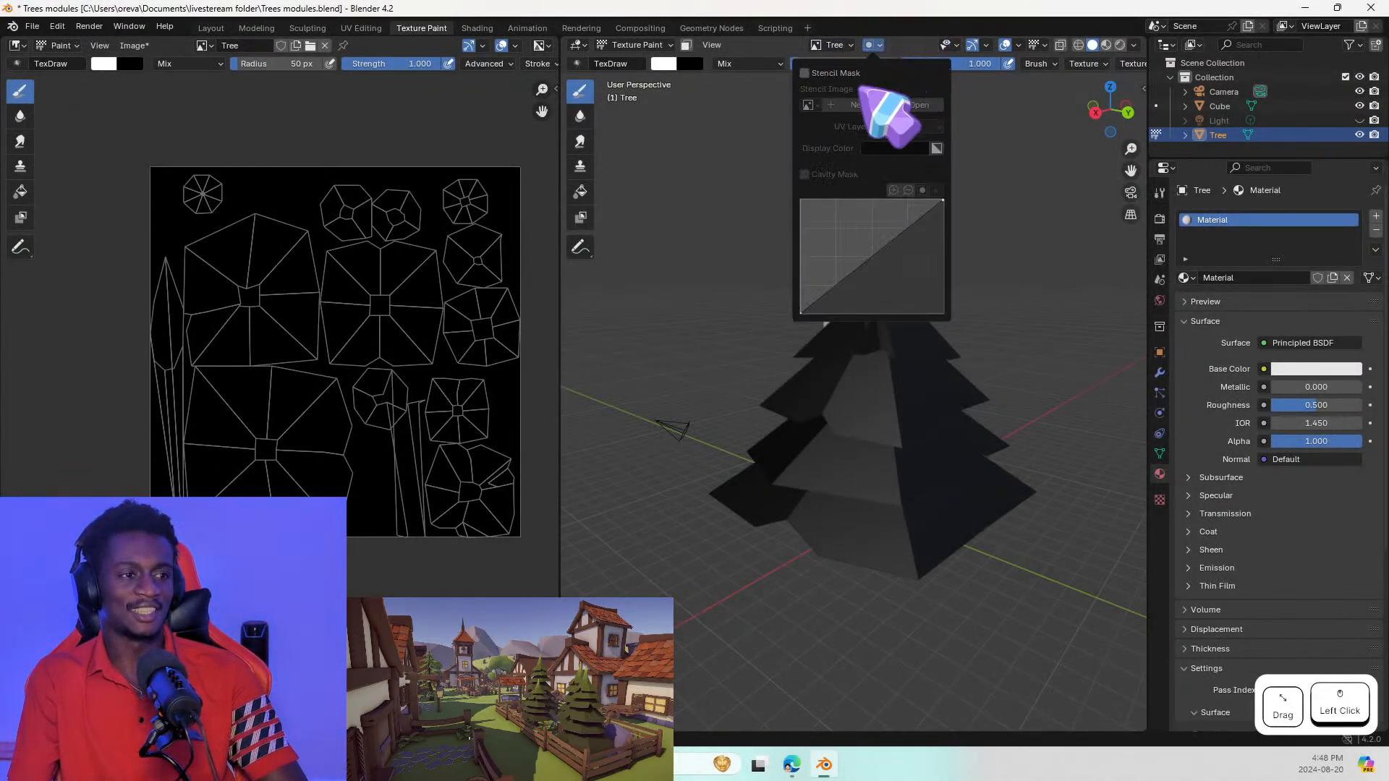
key("Escape")
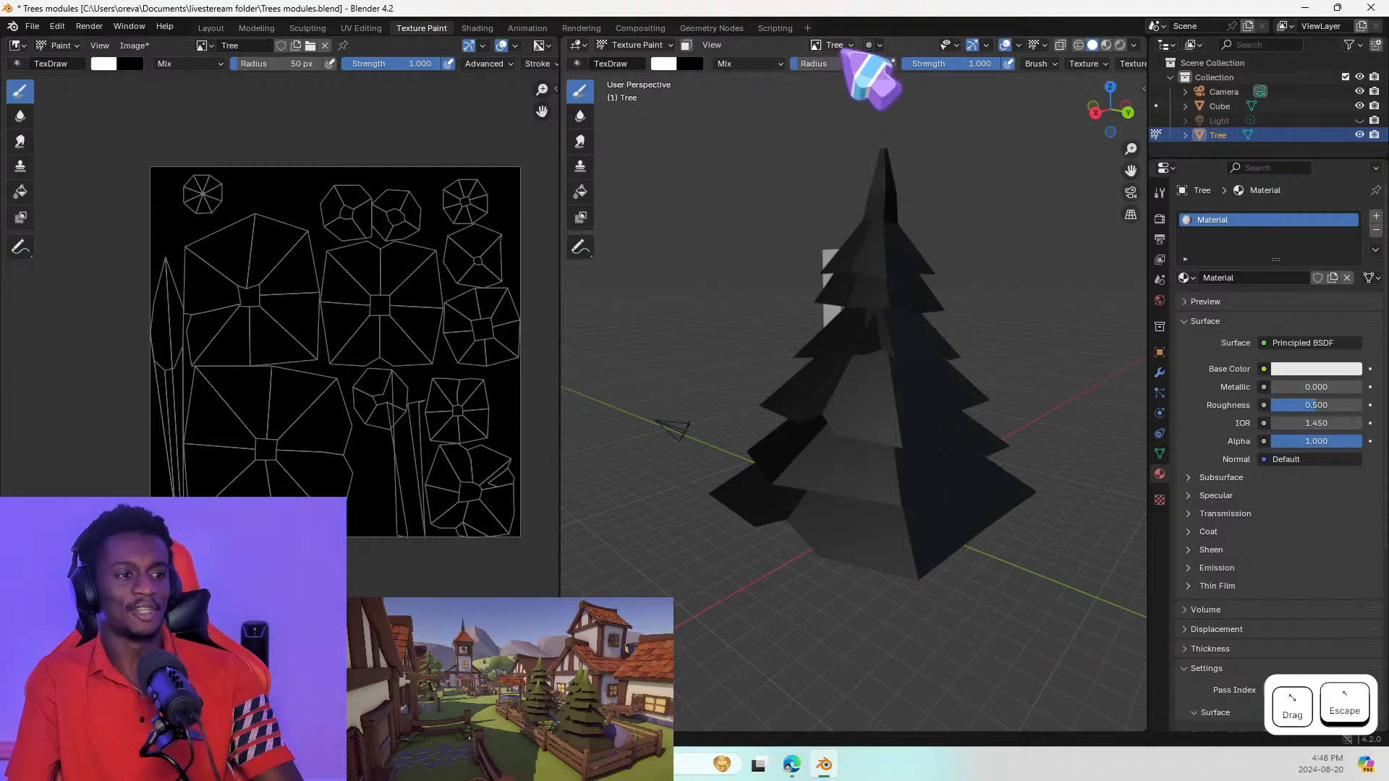
left_click(846, 46)
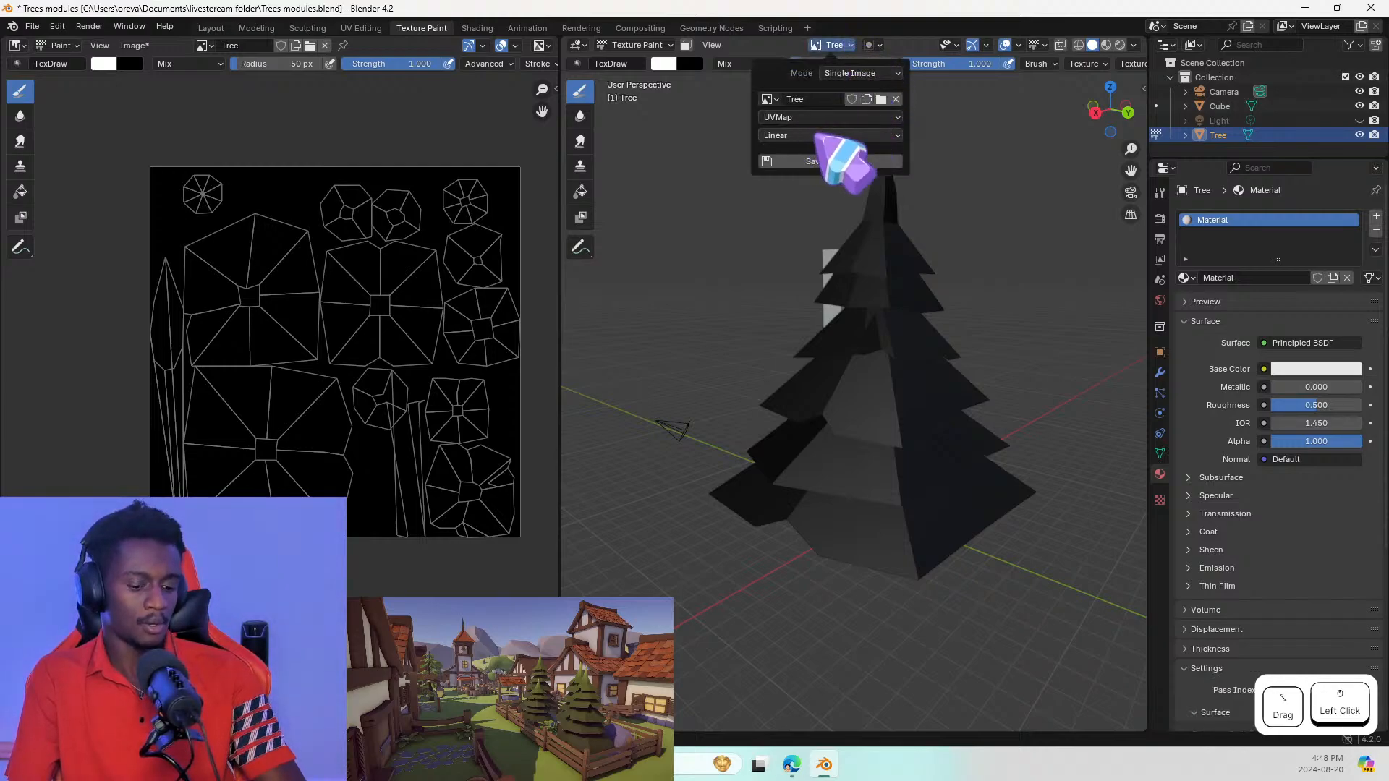
key("shift+super+s")
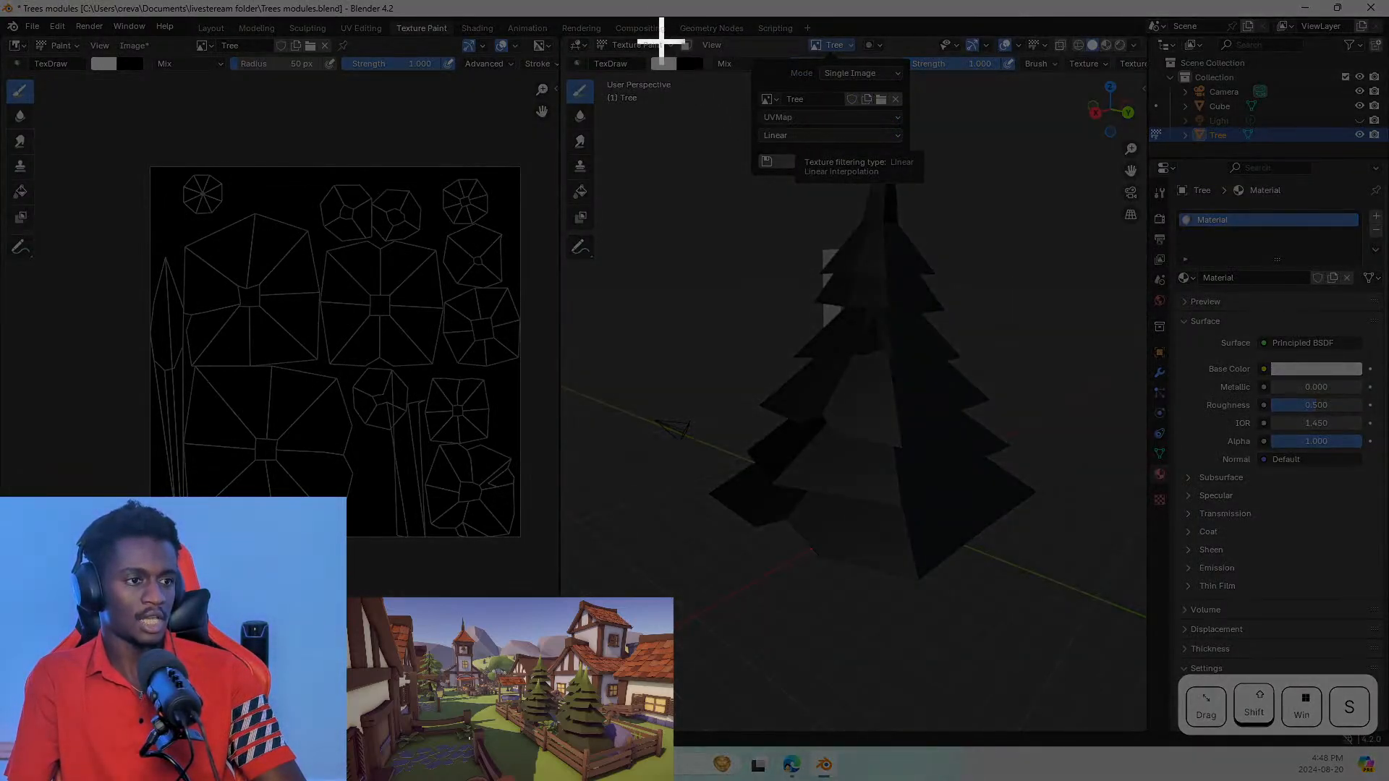
left_click_drag(632, 4, 1003, 290)
Step: Switch to the Notion notes in the browser and open the Materials page of the Blender Toolbox database in side peek
key("alt+Tab")
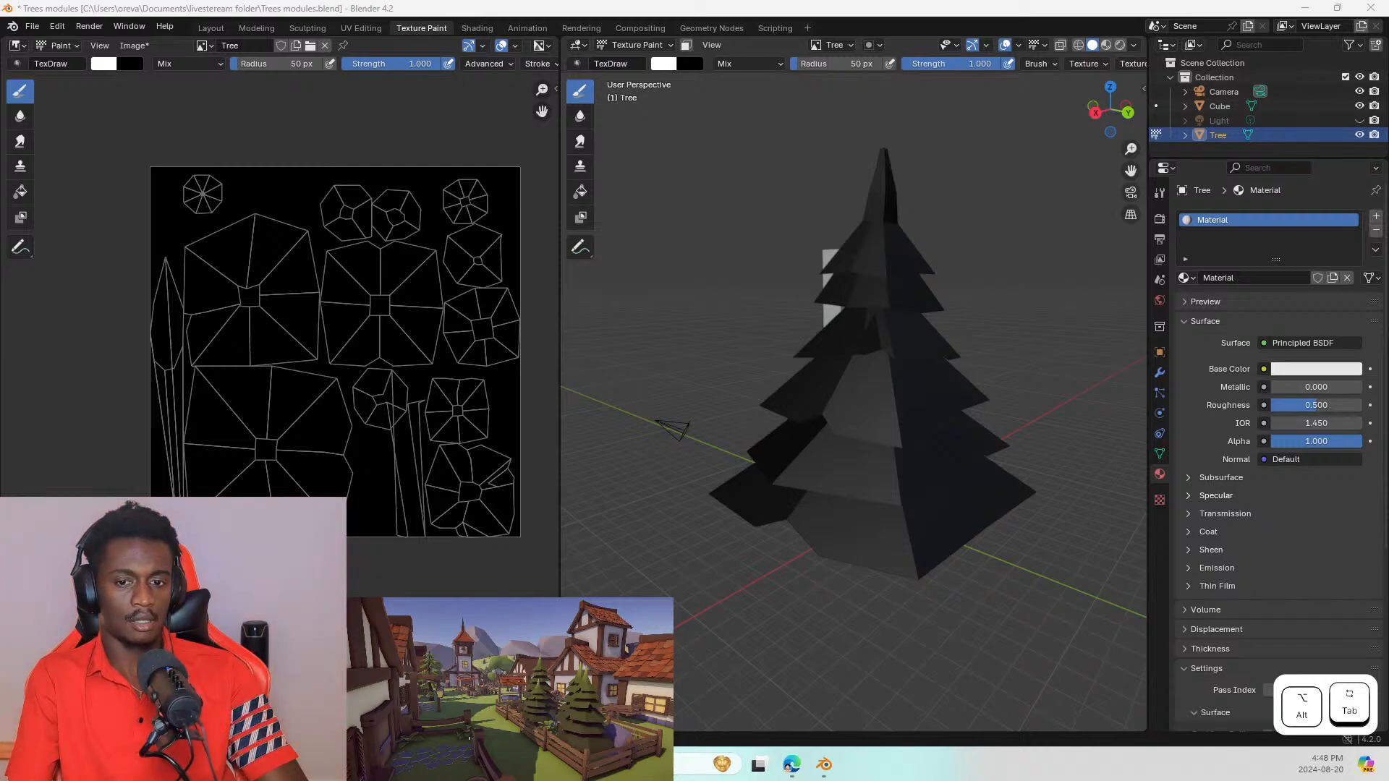
key("alt+Tab")
left_click(17, 63)
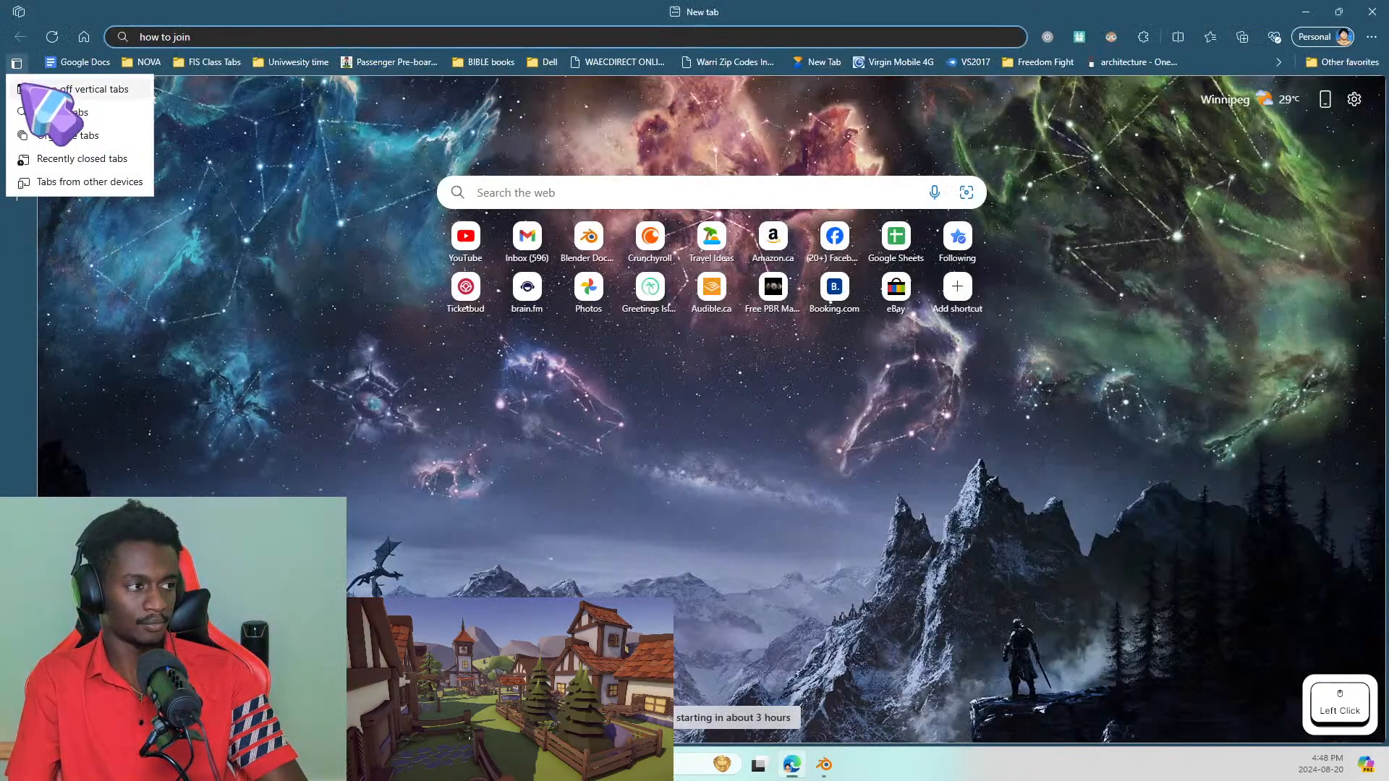
left_click(18, 89)
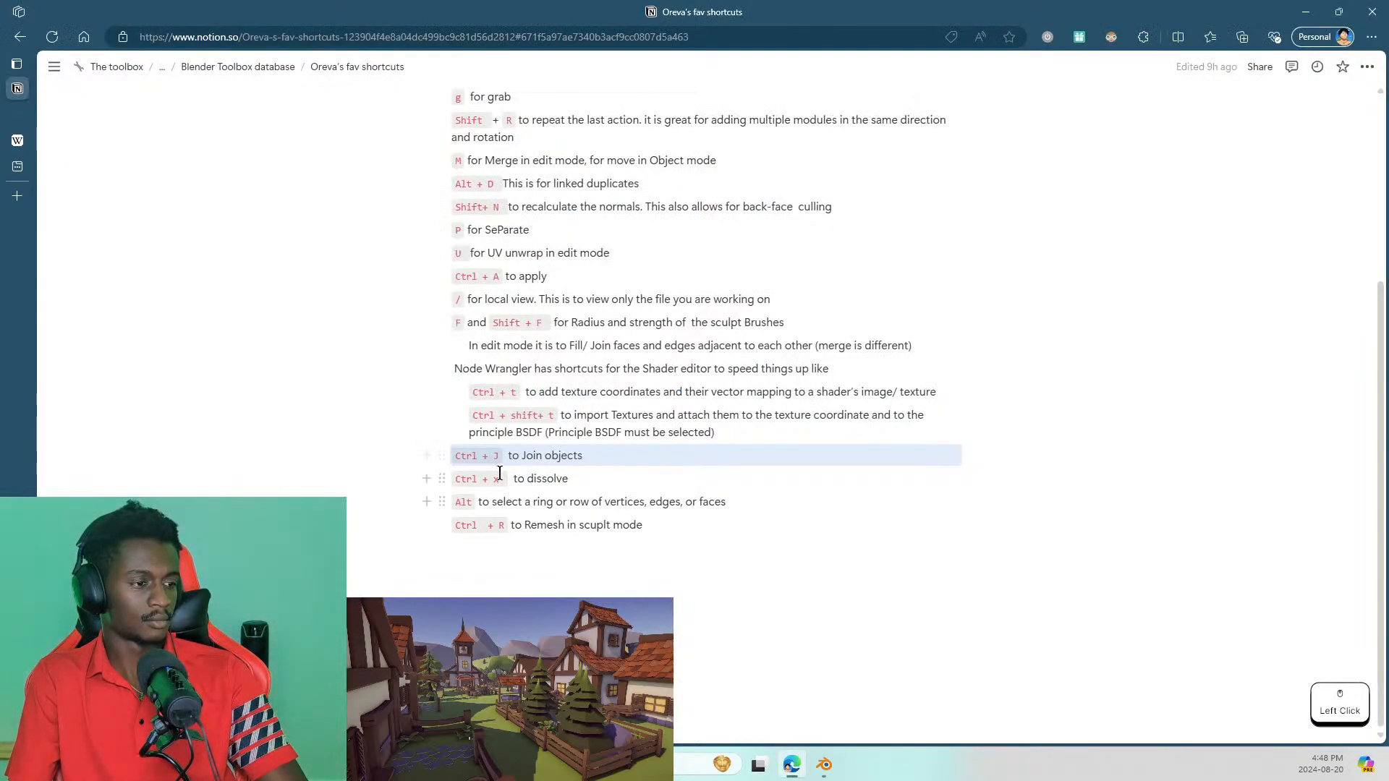
left_click(239, 67)
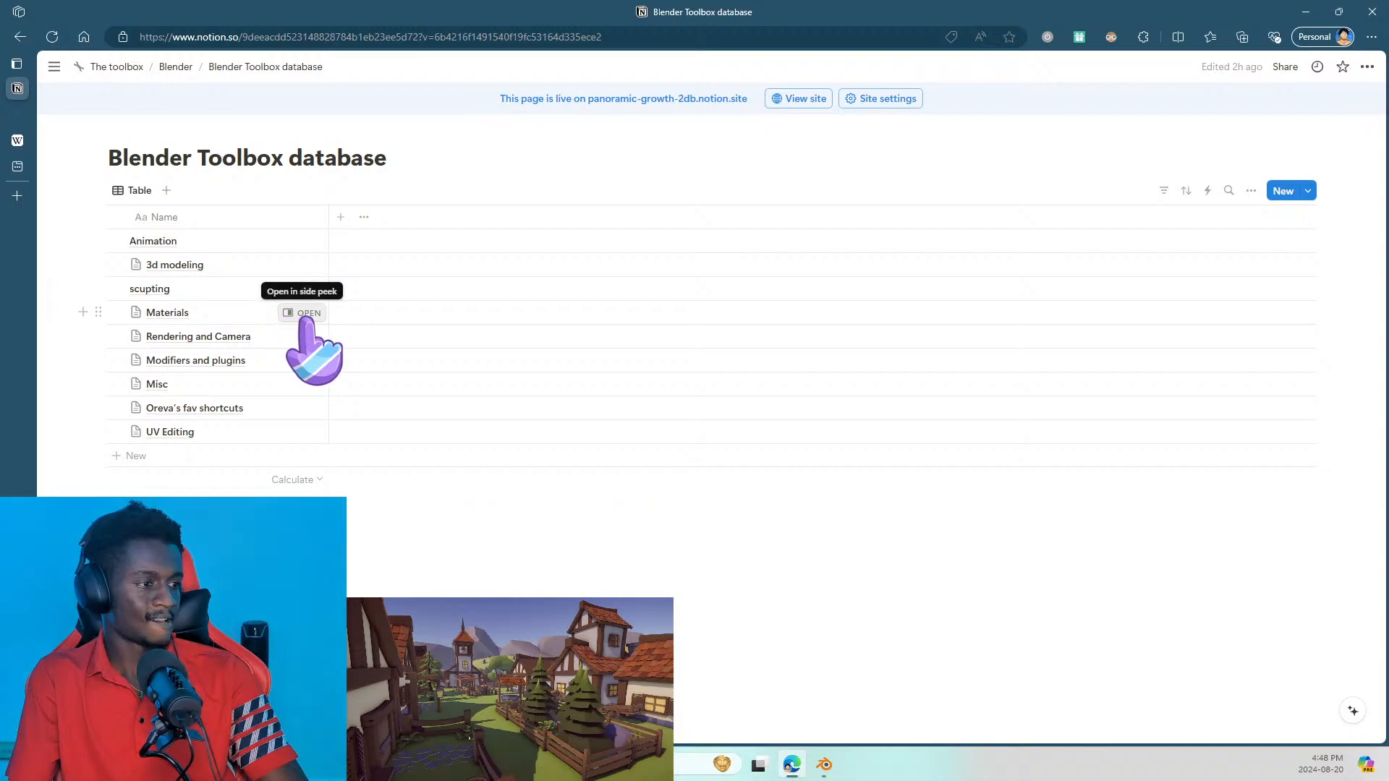
left_click(304, 313)
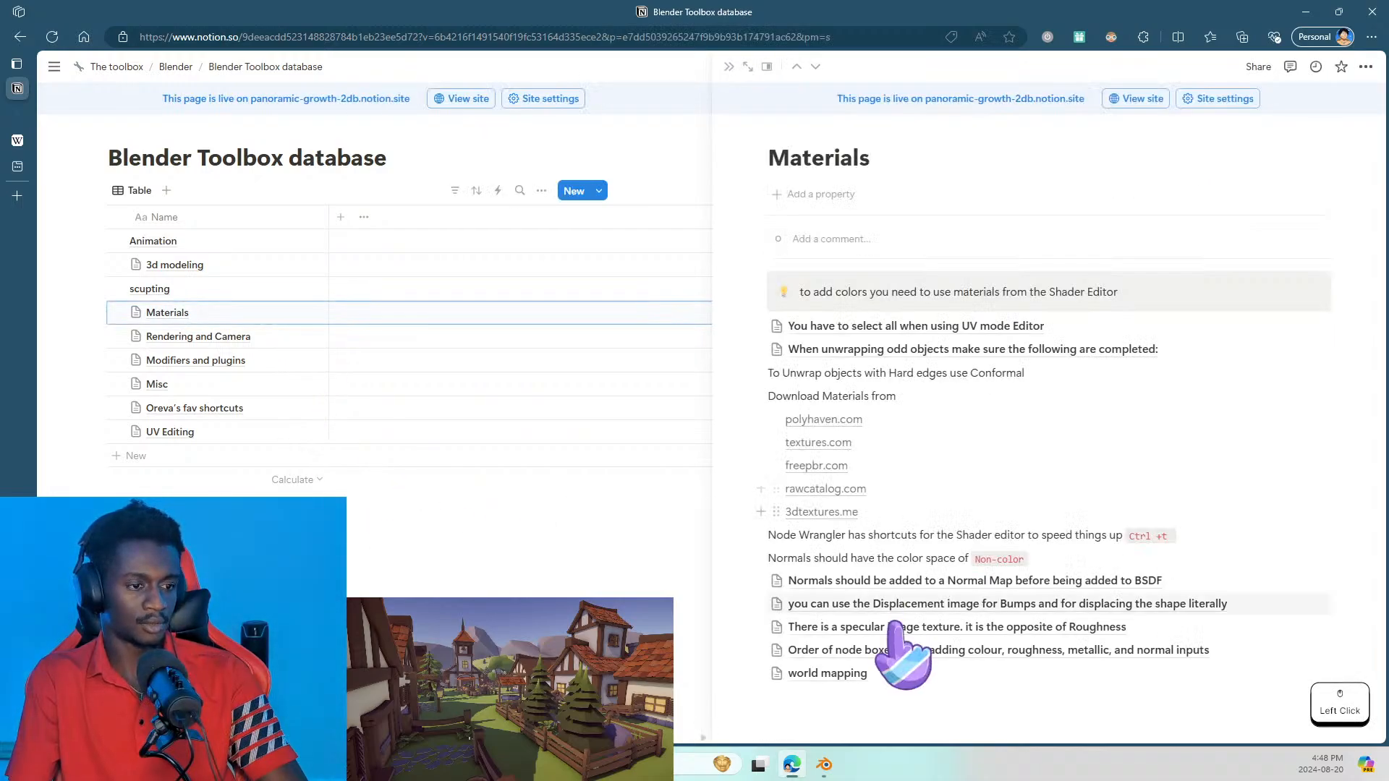
Step: Add a sub-page at the end of the Materials page and title it "How to Texture paint"
left_click(855, 703)
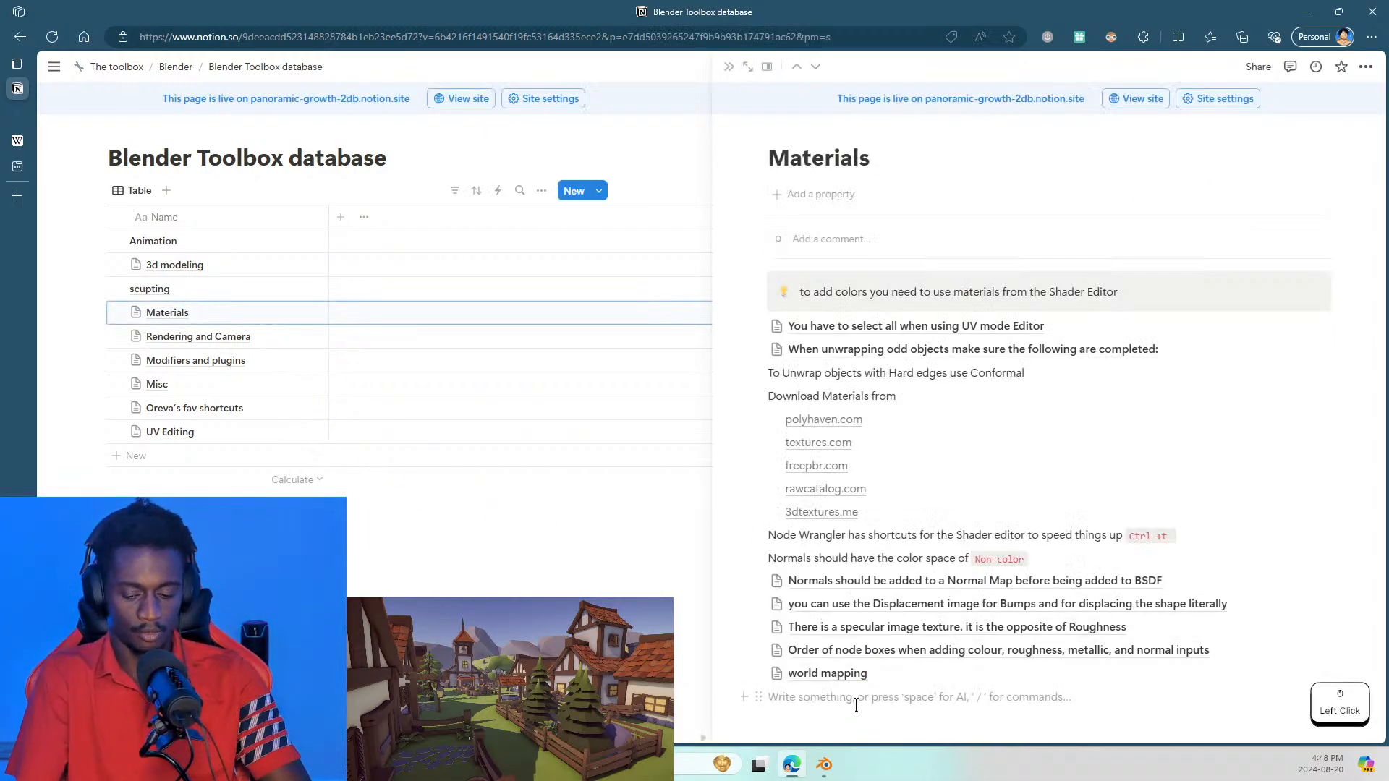
type("/pag")
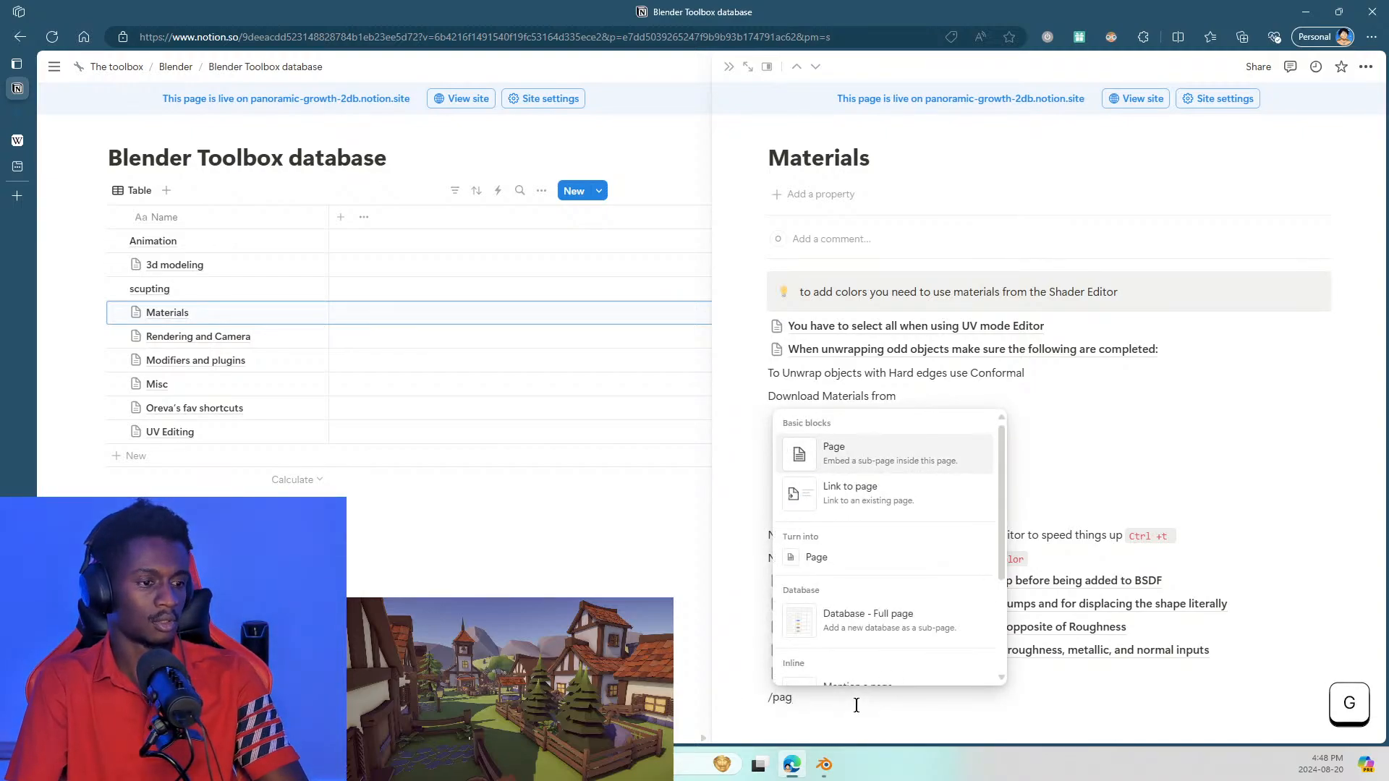
key("Return")
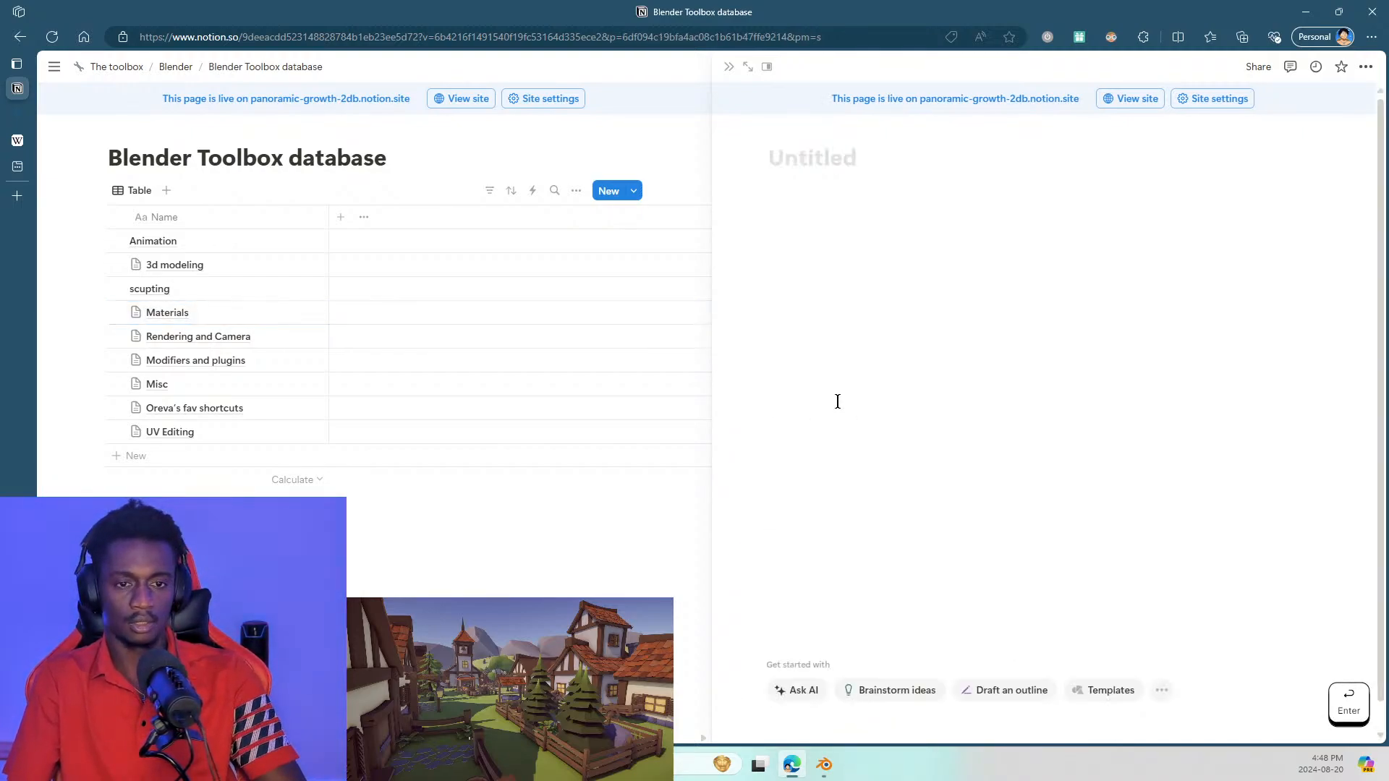
type("How t")
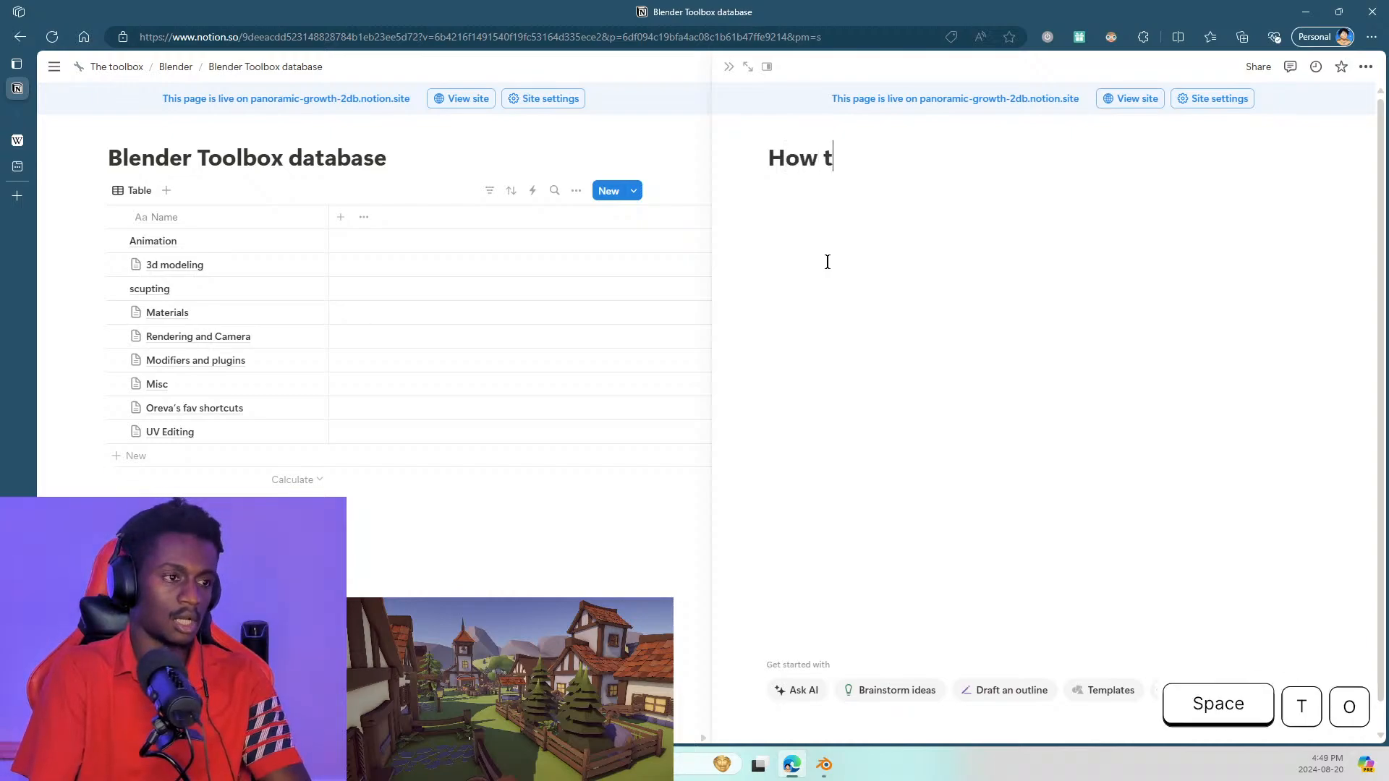
type("o Texture")
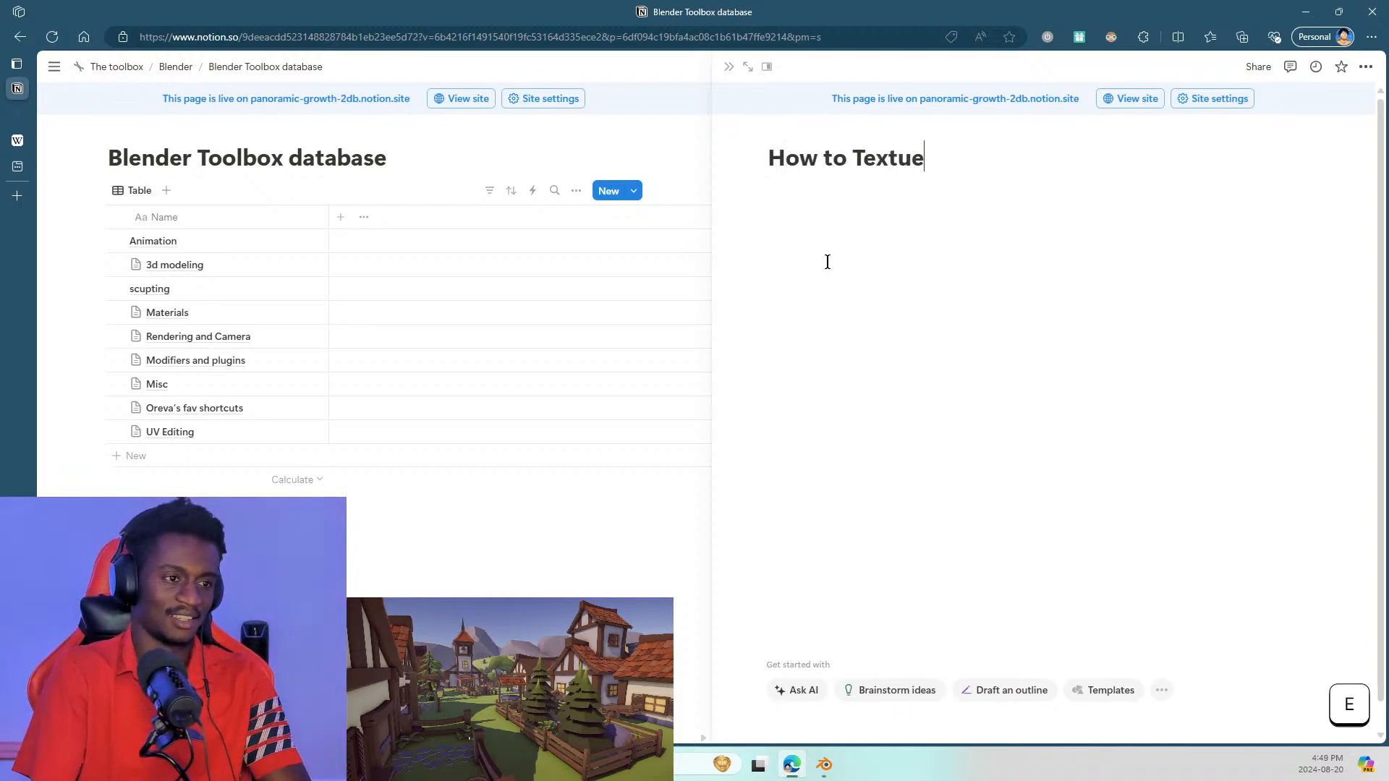
key("BackSpace")
type("re paint")
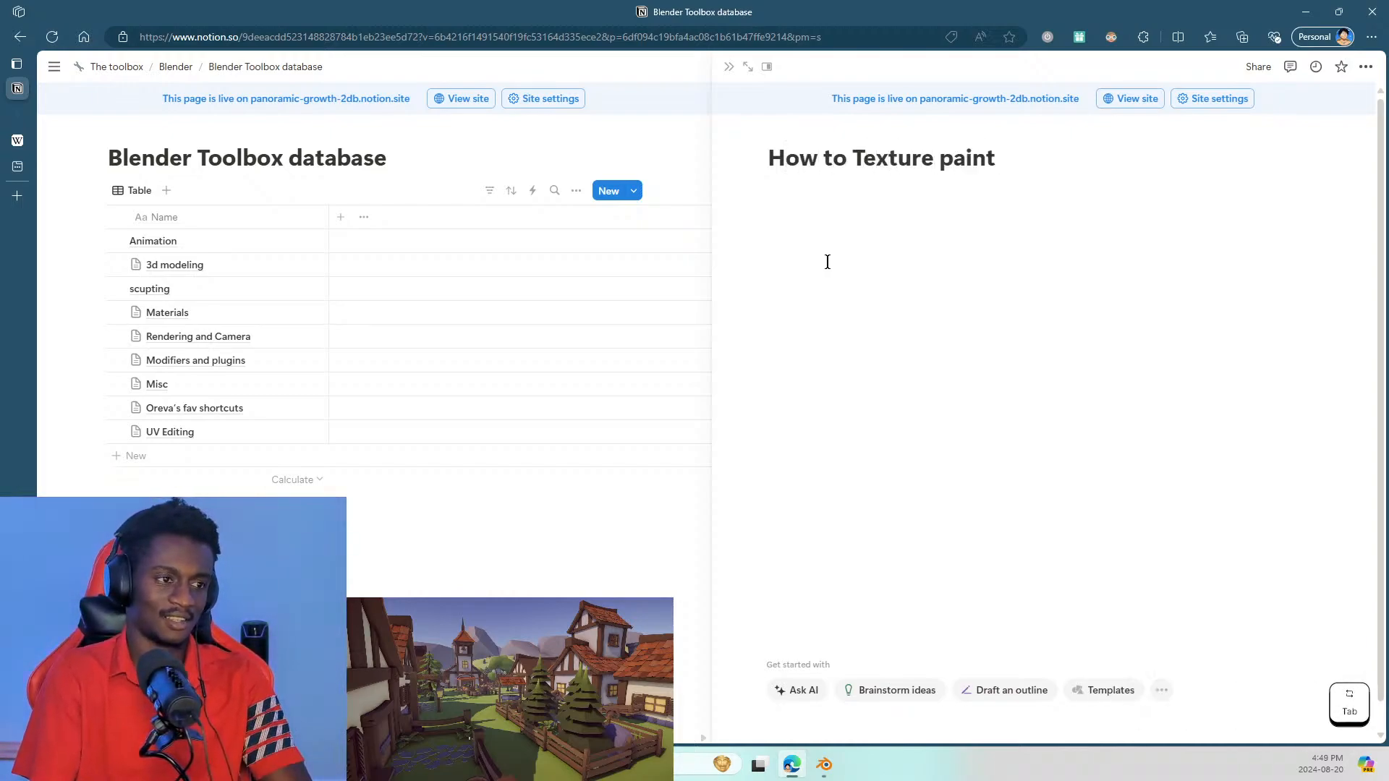
Step: Paste the texture slot screenshot into the new page and write "make sure image is selected" above it
key("ctrl+v")
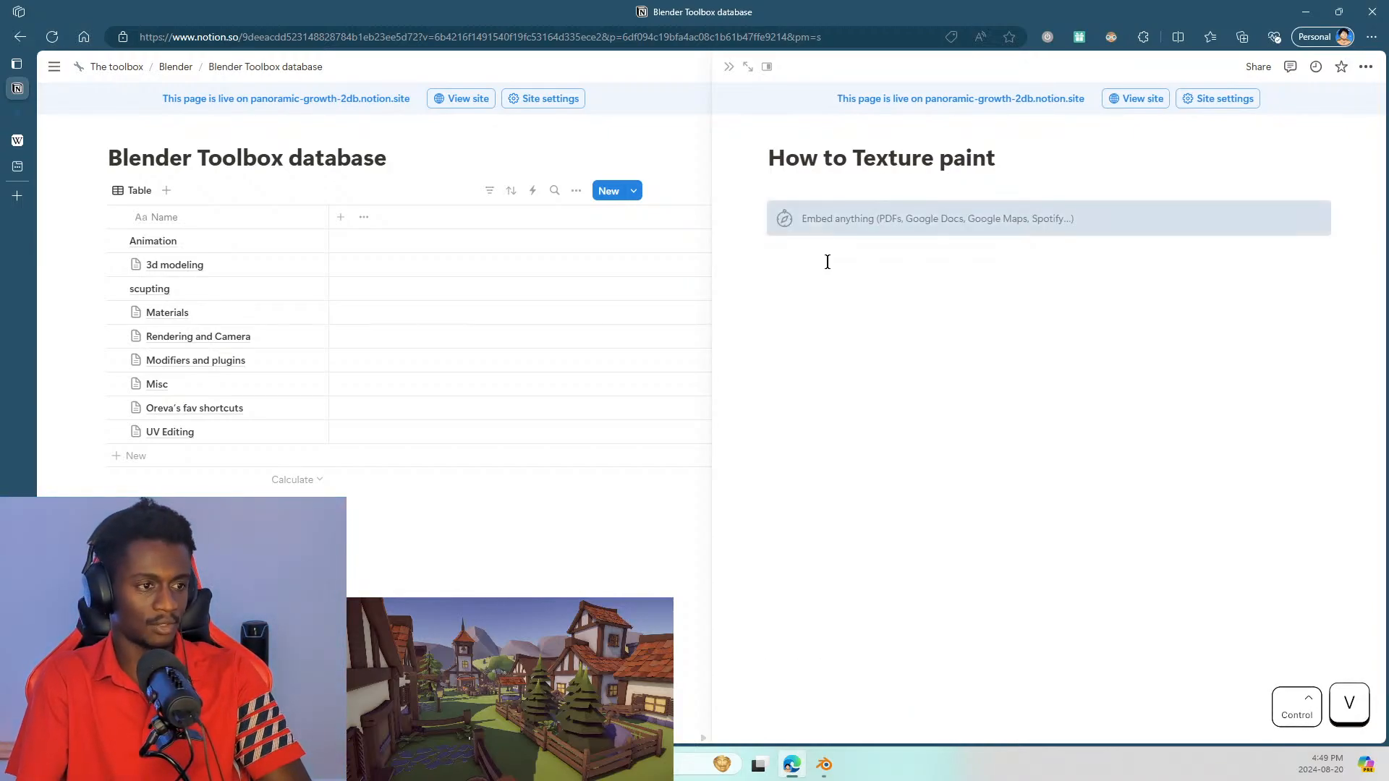
left_click(824, 315)
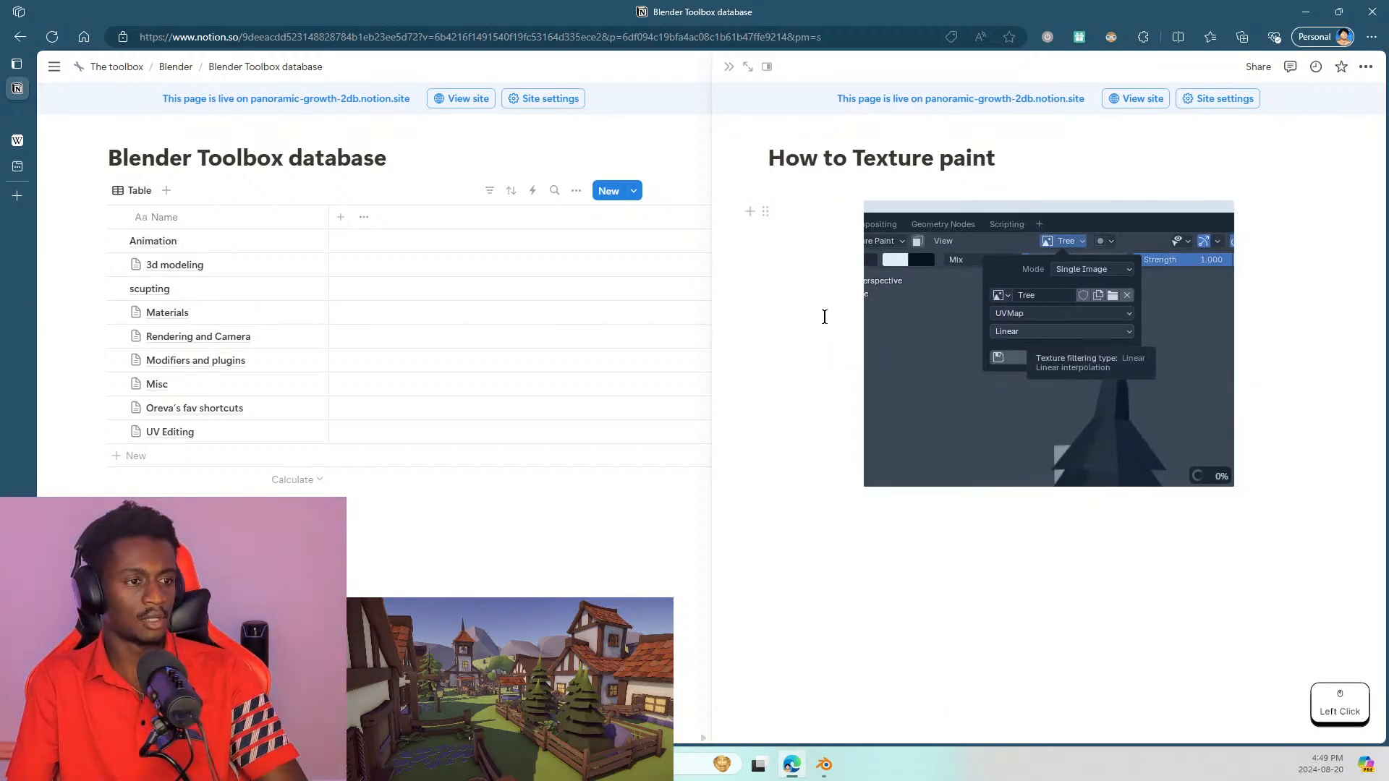
type("make")
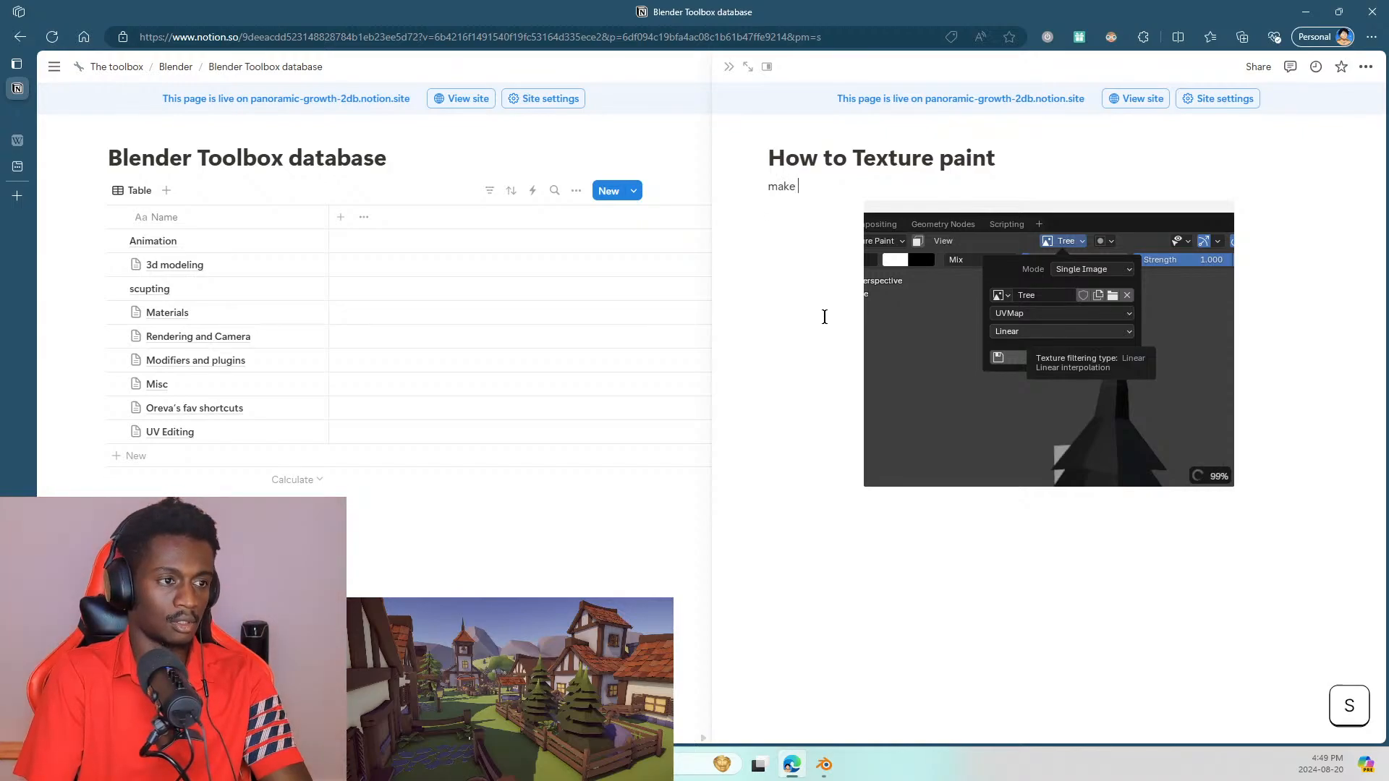
type(" sure")
key("ctrl+BackSpace")
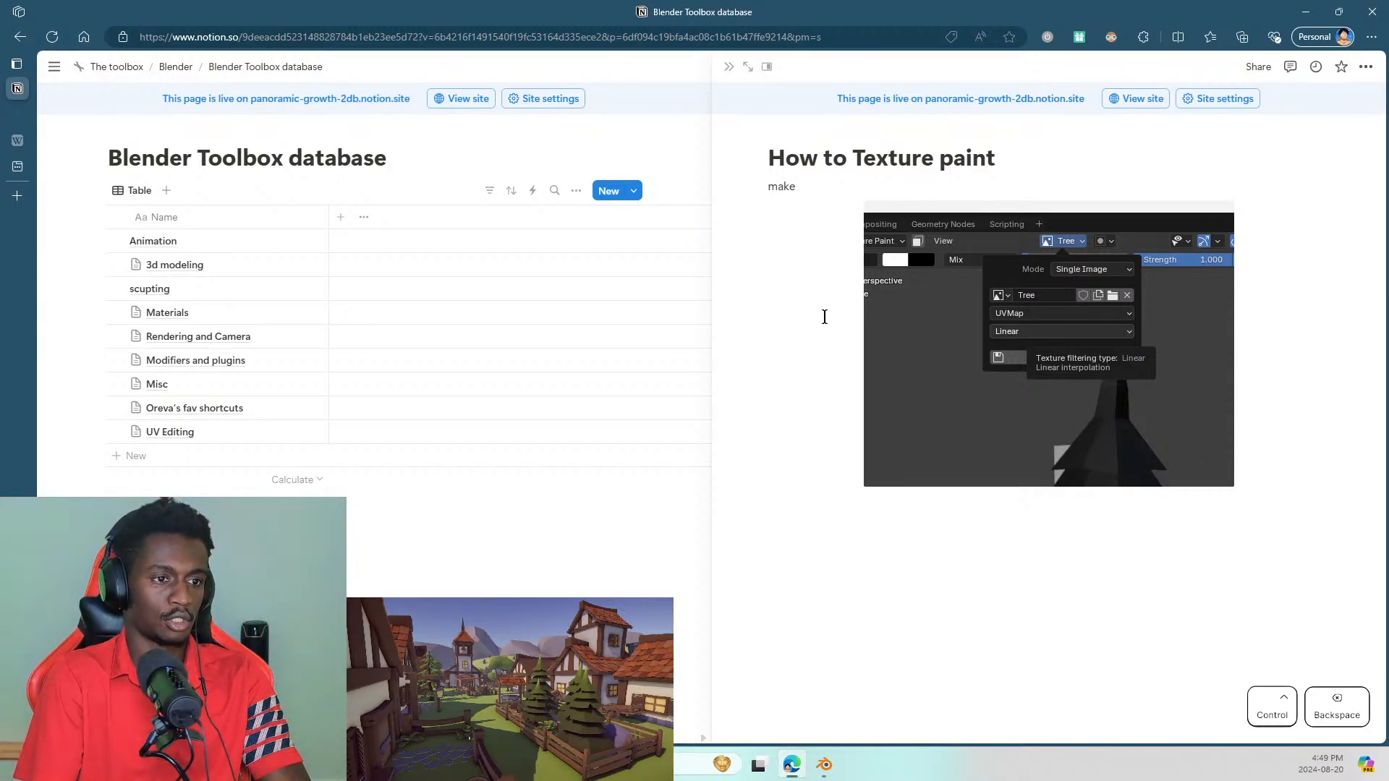
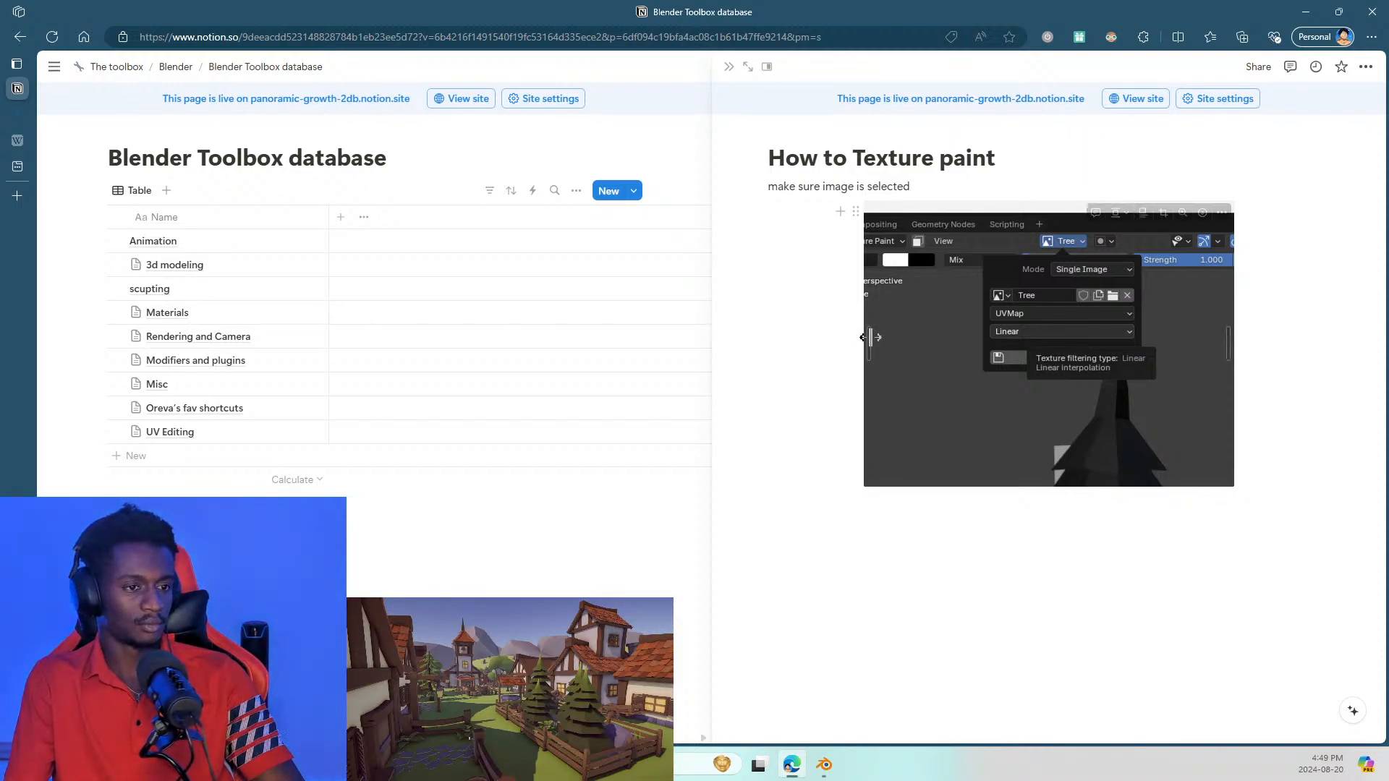
Step: Switch back to Blender, paint a white test stroke over the tree's middle tiers in the 3D view, and undo it
key("alt+Tab")
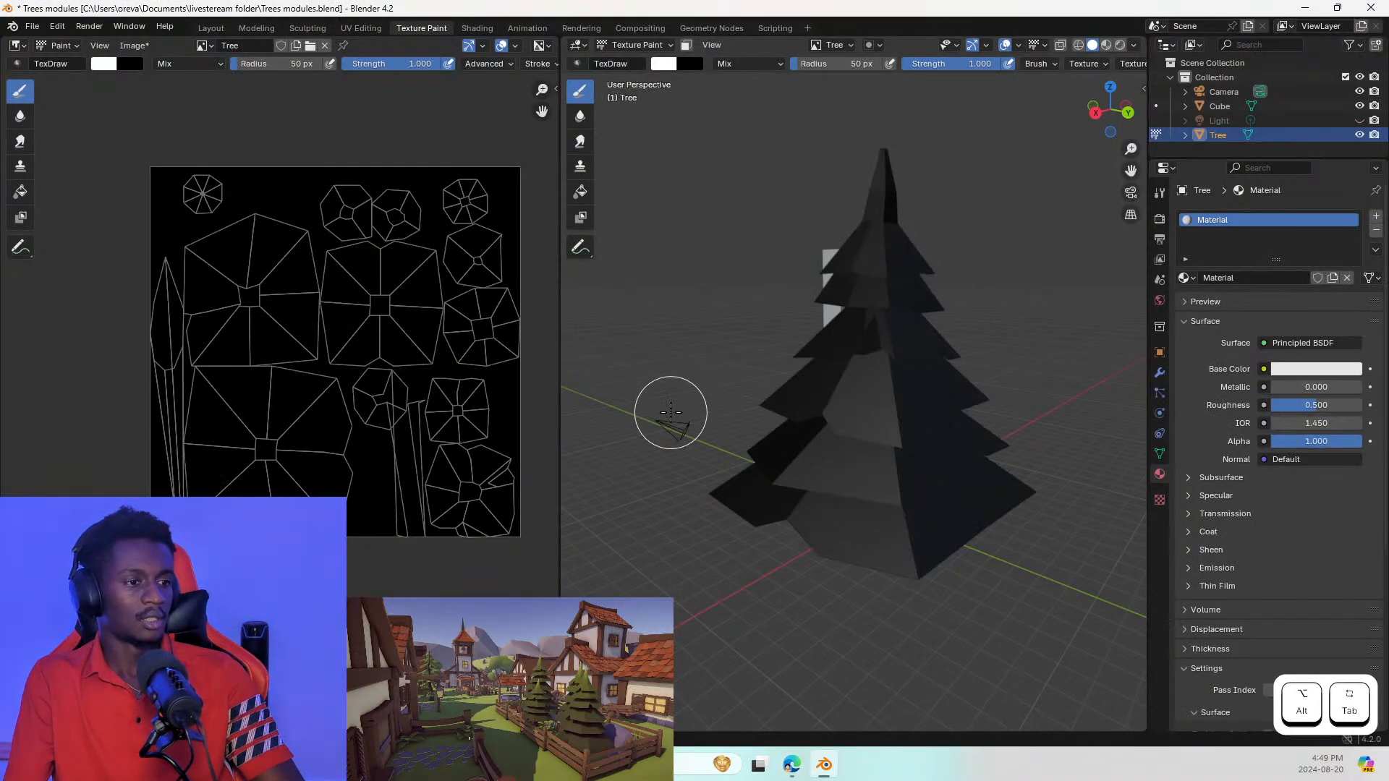
mouse_move(826, 347)
left_mouse_down()
mouse_move(862, 434)
mouse_move(906, 294)
mouse_move(894, 278)
left_mouse_up()
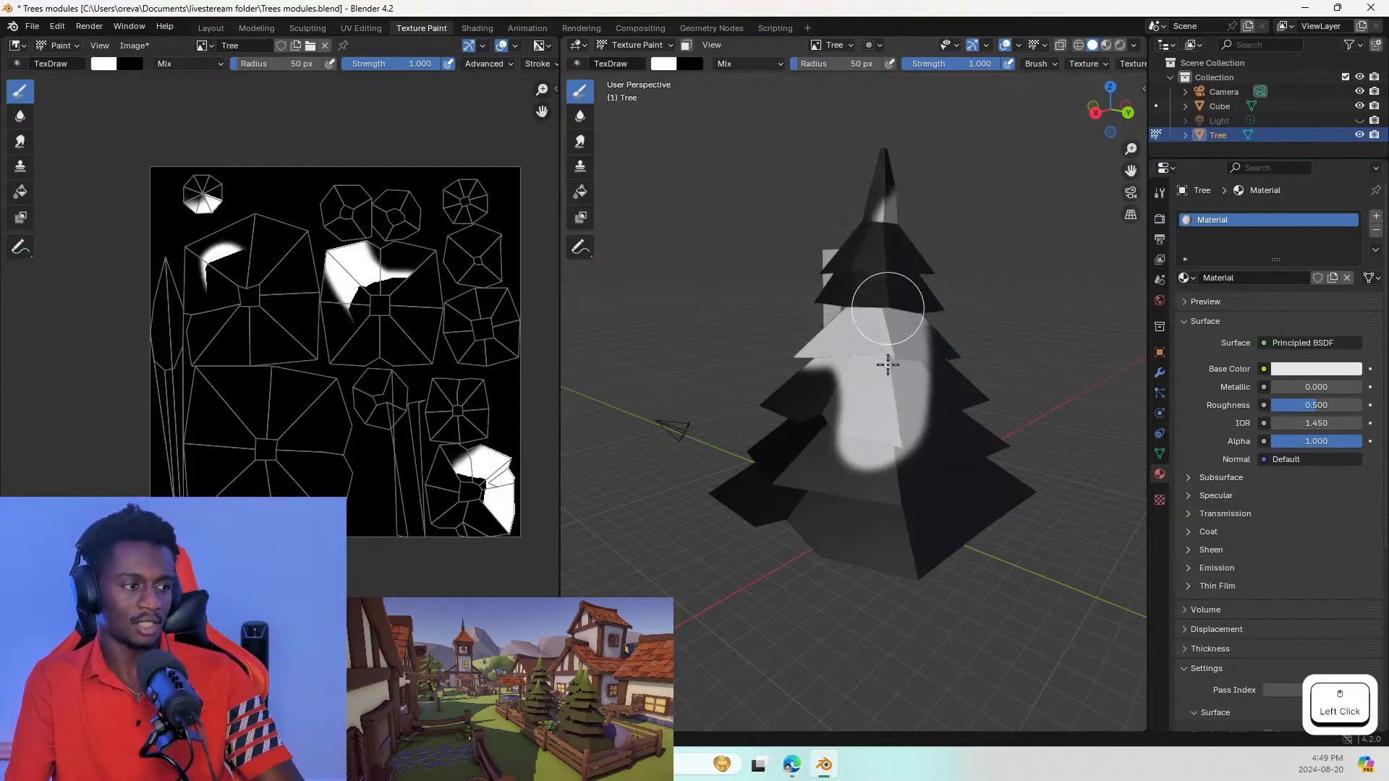
key("ctrl+z")
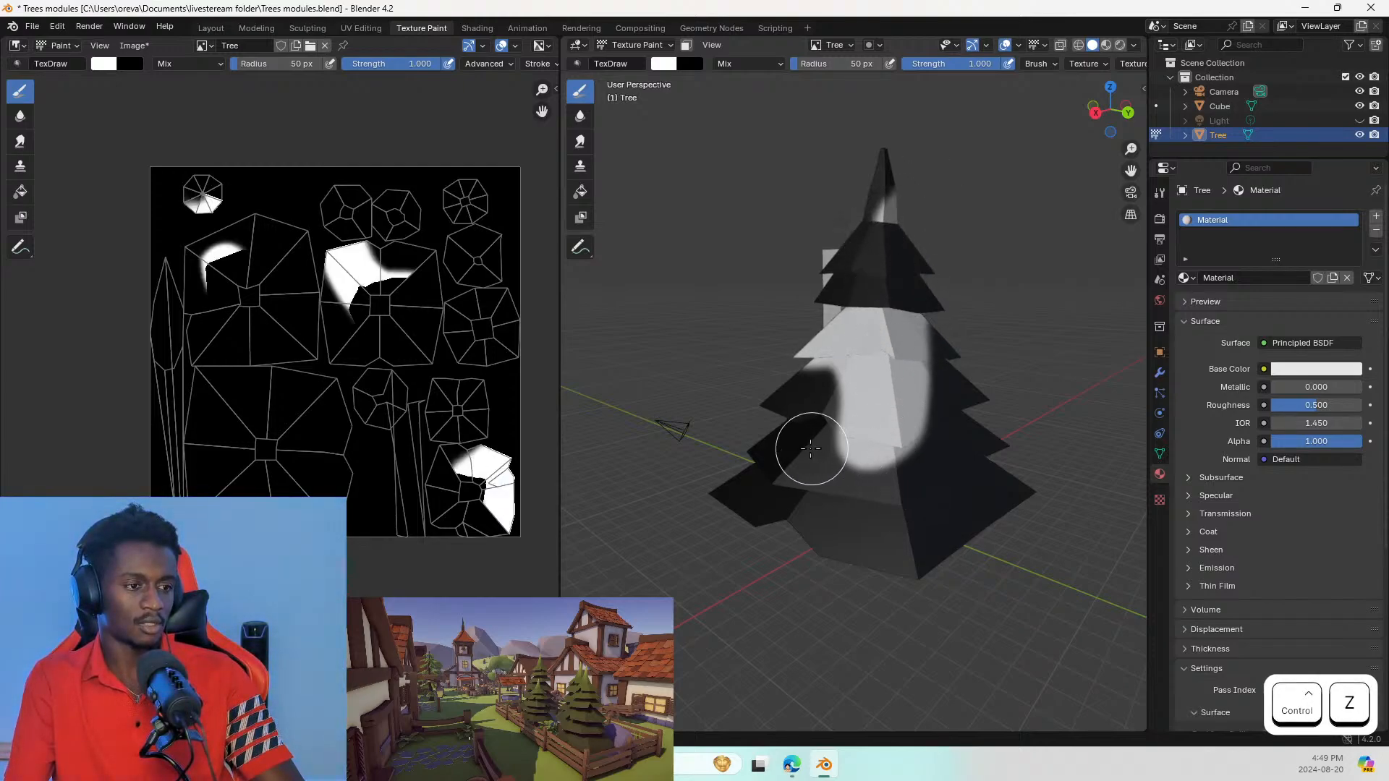
key("ctrl+z")
key("ctrl+z")
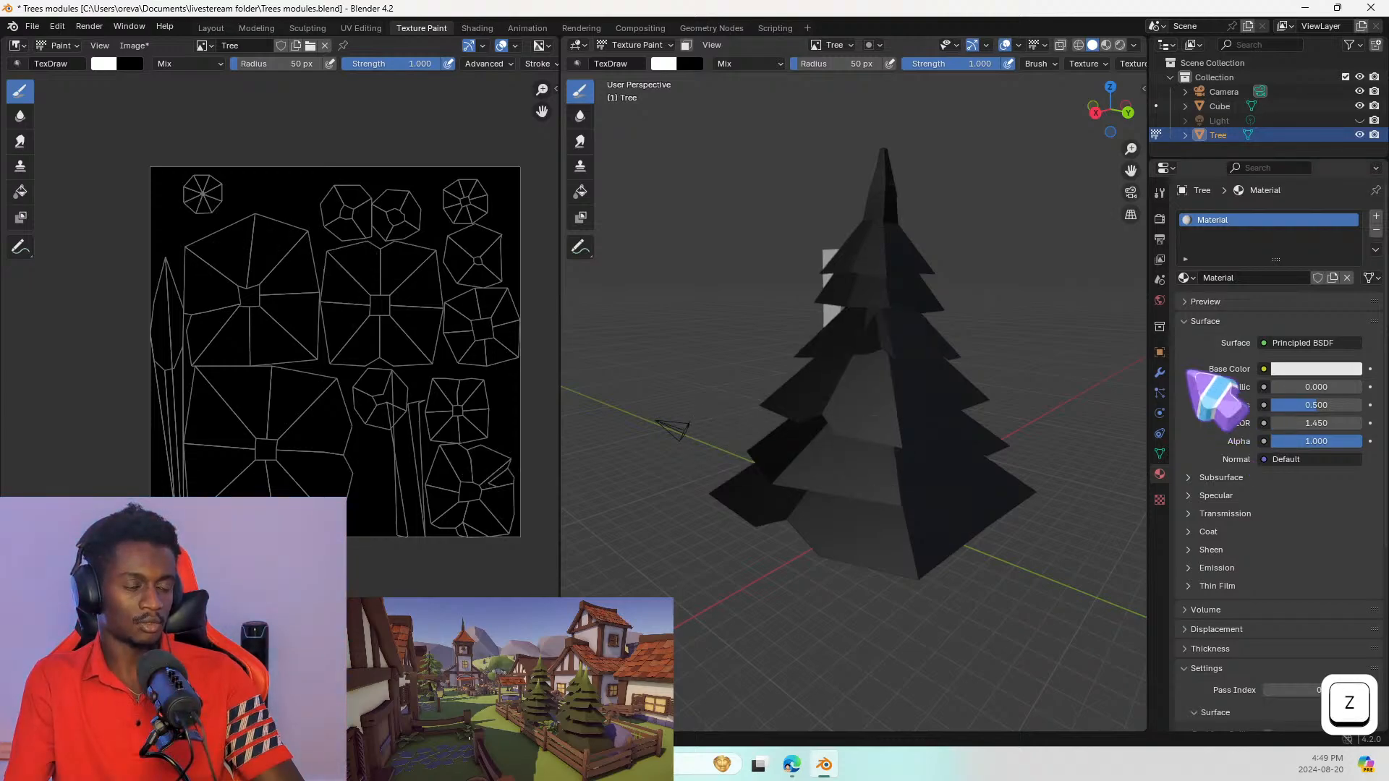
Step: Set the draw brush's primary colour to bright green with hue 0.307, saturation 1.000 and value 1.000
middle_click_drag(967, 356, 822, 382)
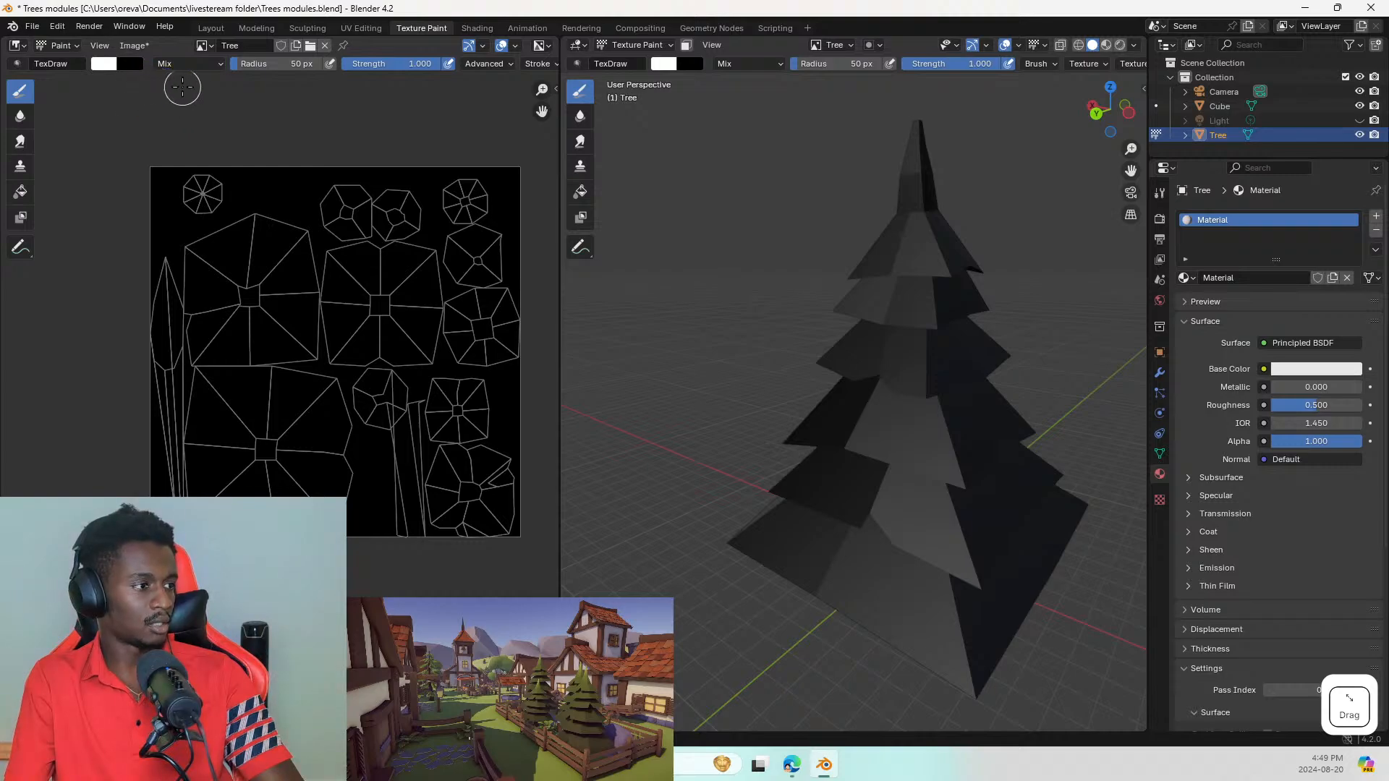
left_click(130, 64)
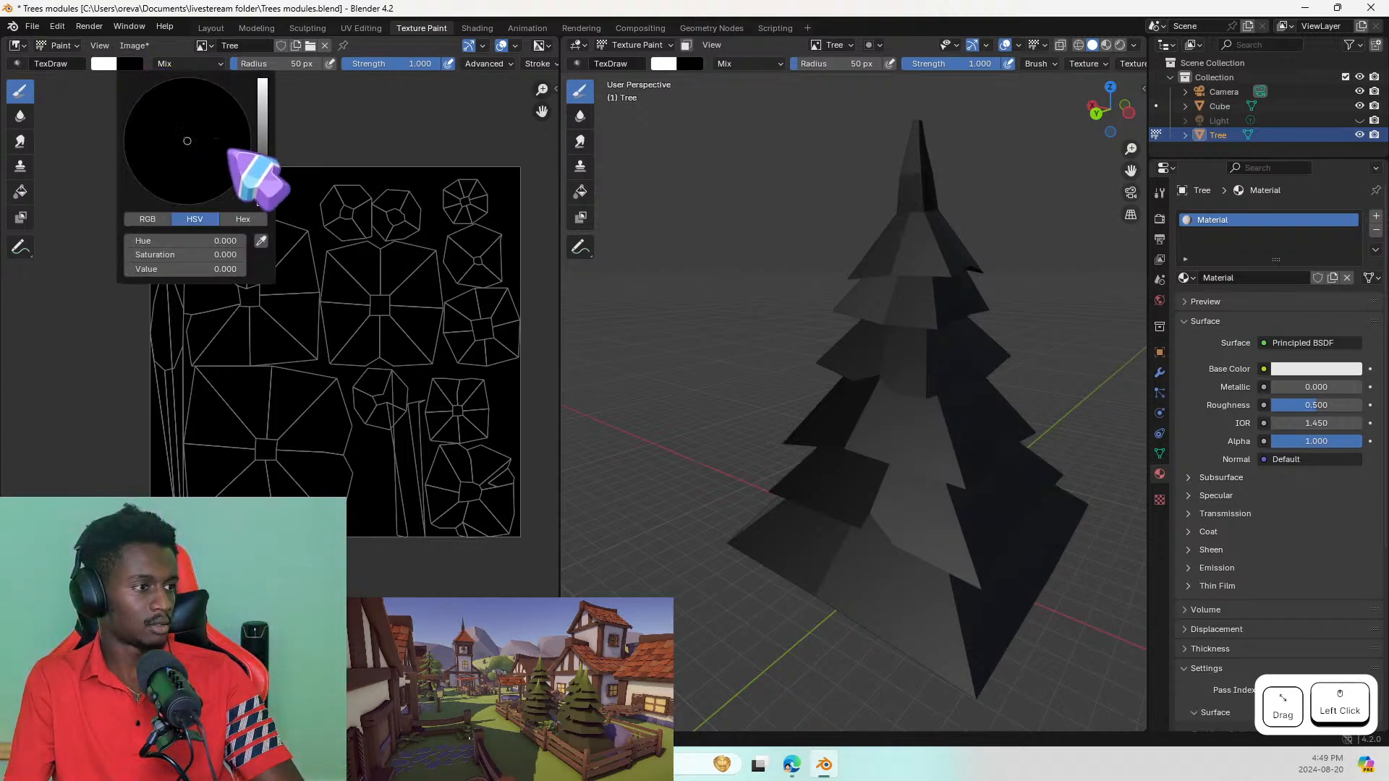
left_click(105, 64)
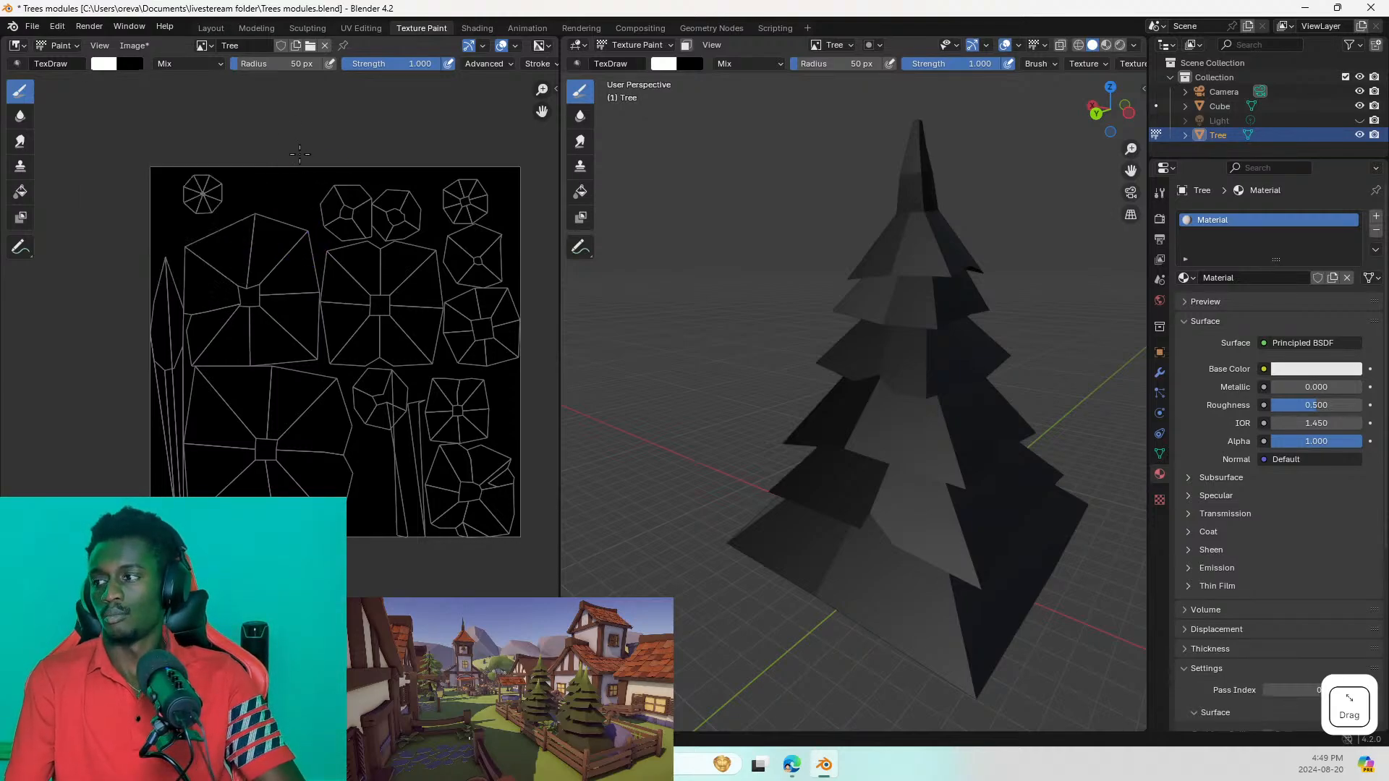
left_click(103, 64)
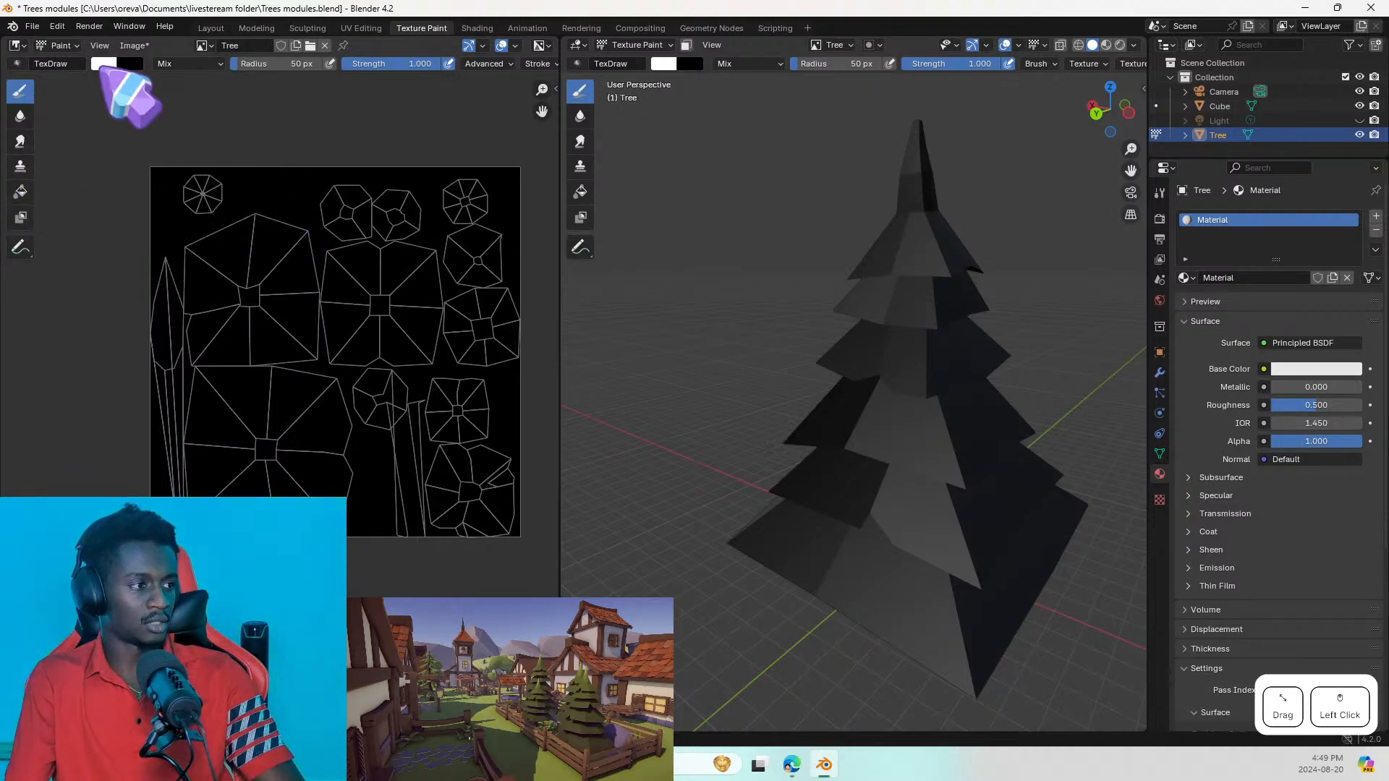
left_click(142, 142)
left_click_drag(110, 118, 101, 118)
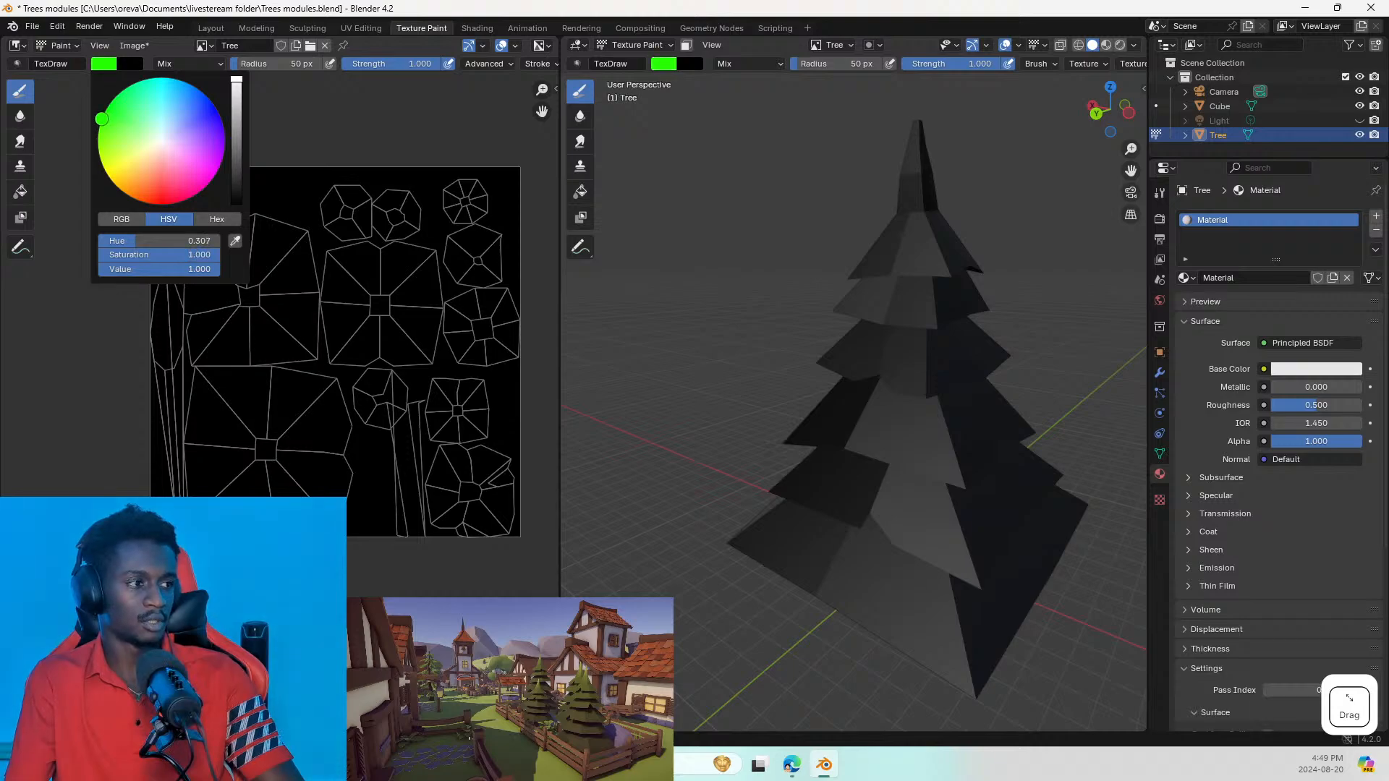
left_click(56, 137)
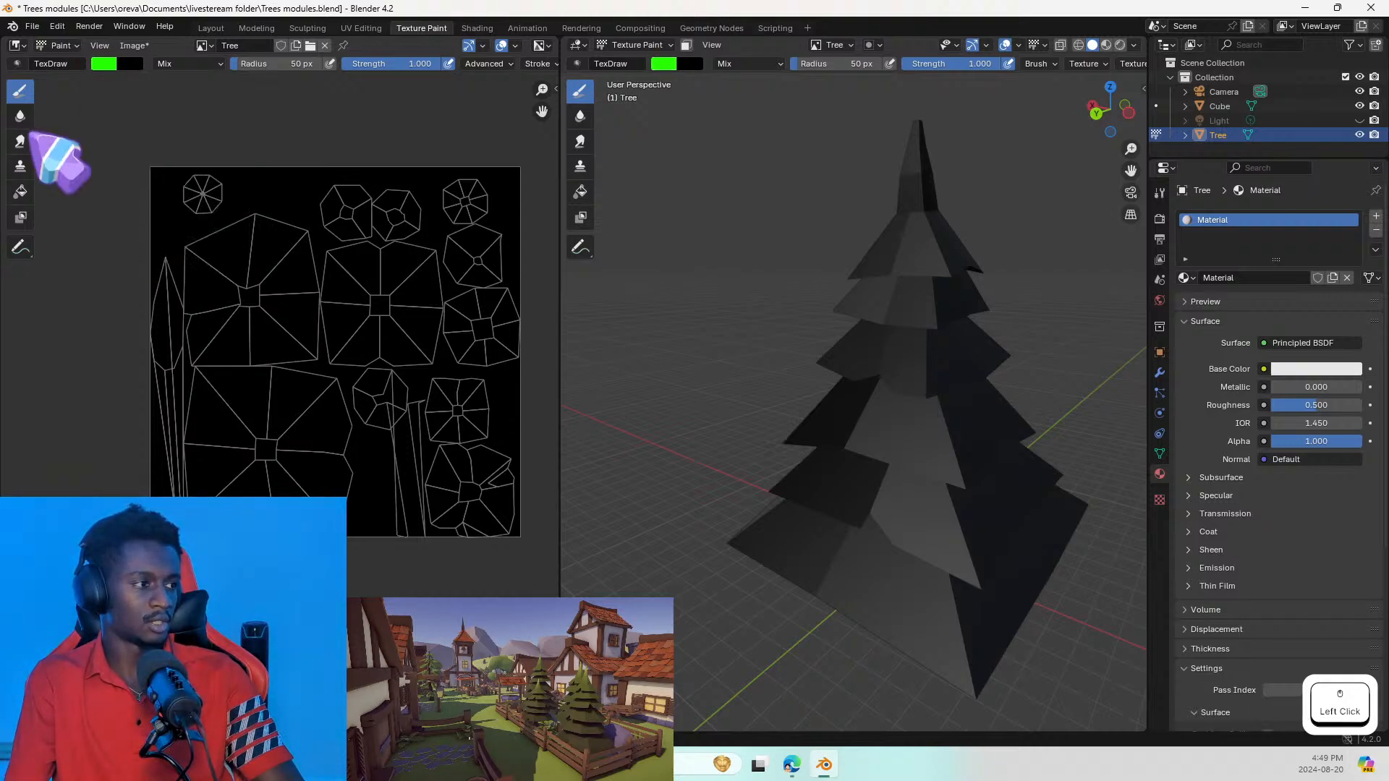
Step: Switch to the Fill tool, flood the Tree image with white, and undo the fill
left_click(9, 118)
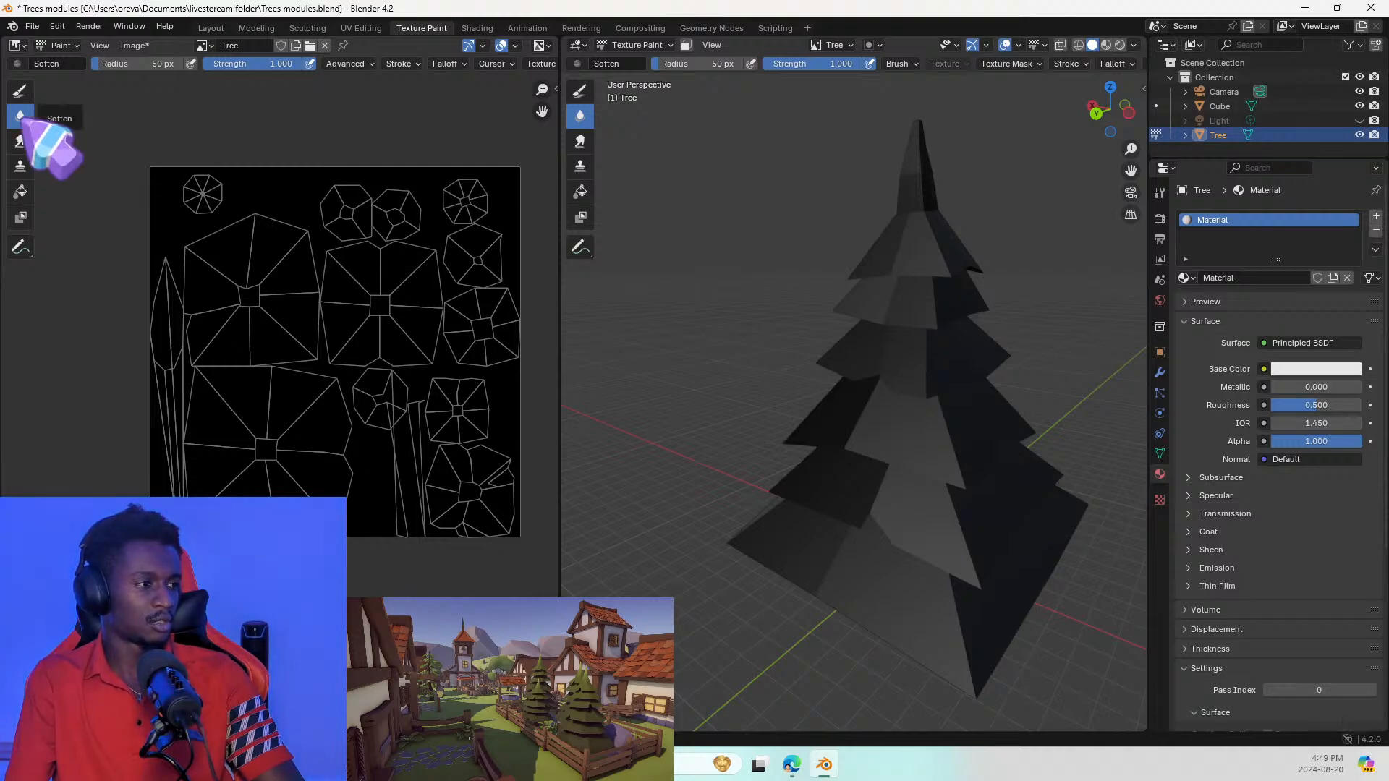
left_click(20, 191)
left_click(267, 253)
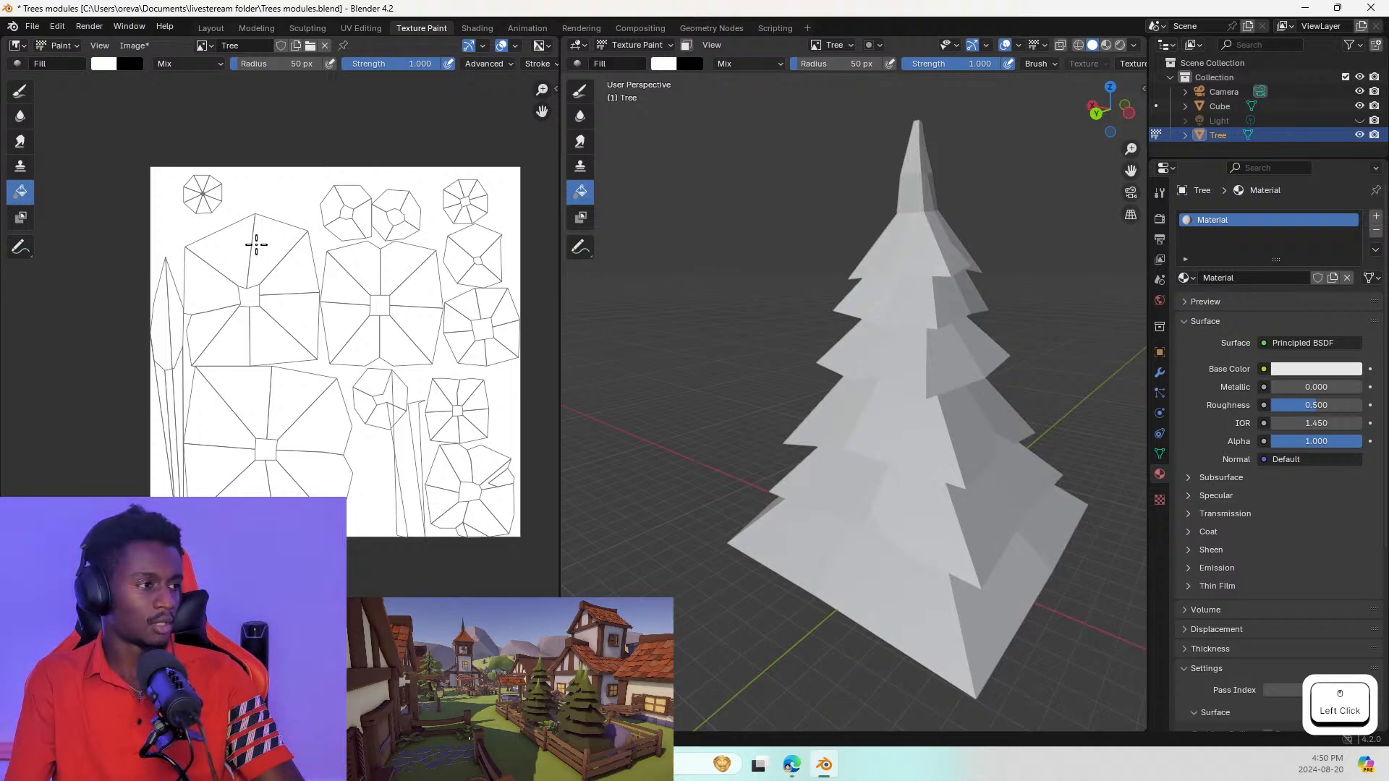
key("ctrl+z")
Step: Choose a bright green as the fill colour and flood the whole Tree image with it
left_click(104, 64)
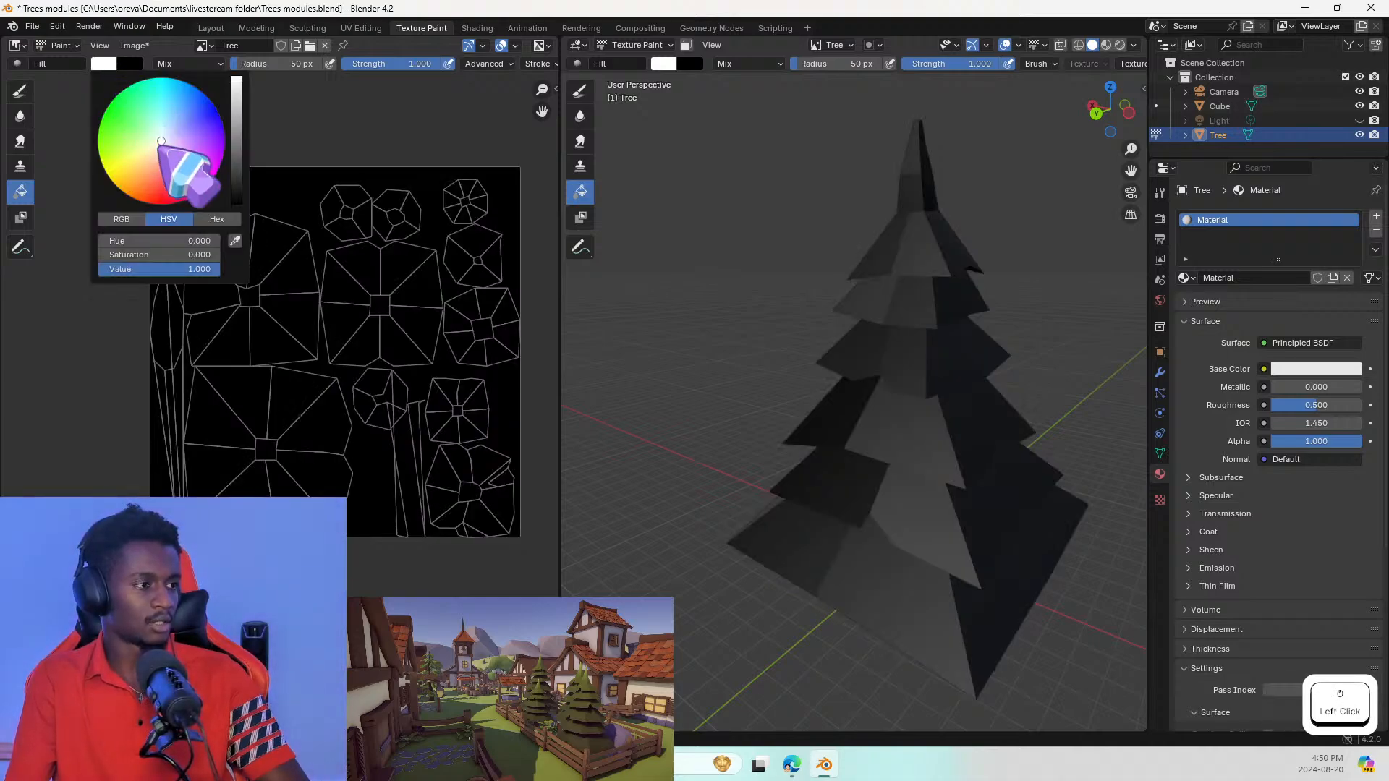
left_click(124, 145)
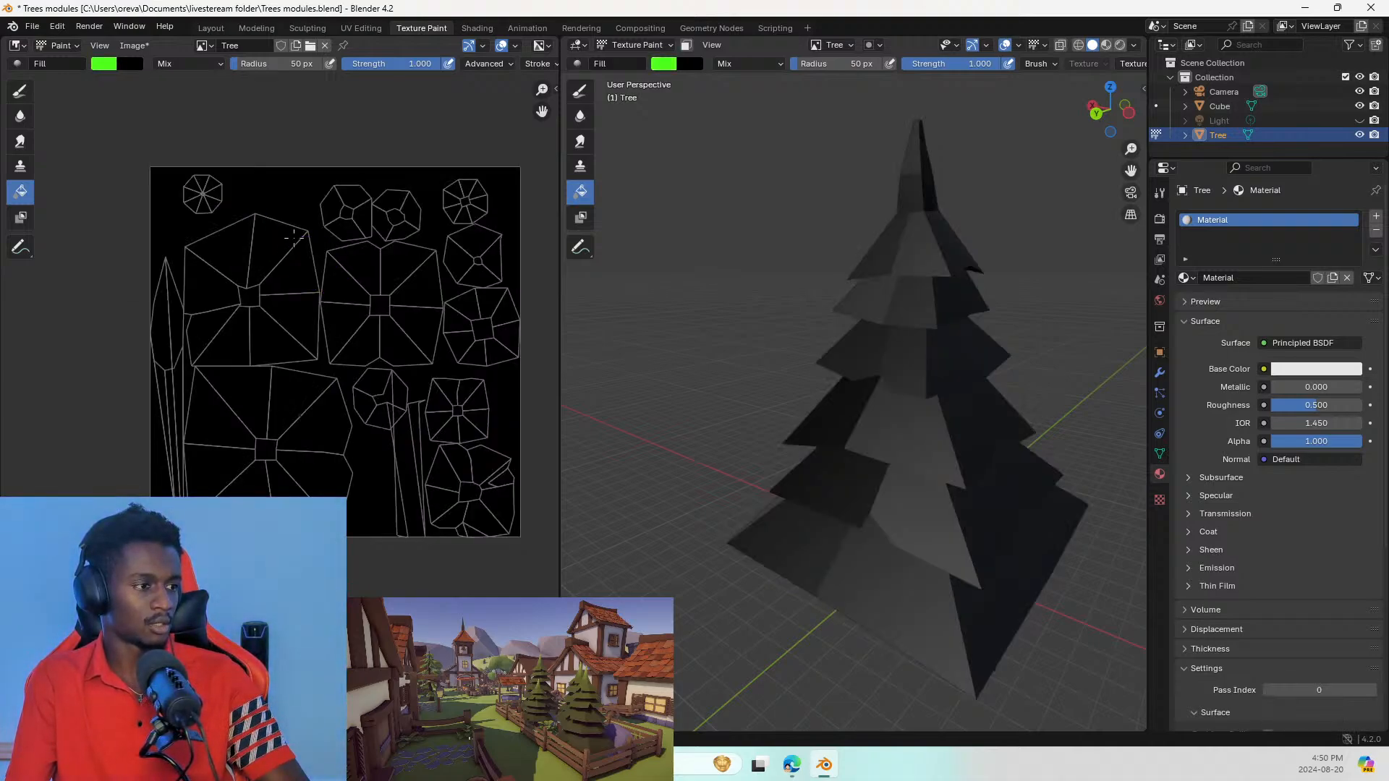
left_click(299, 214)
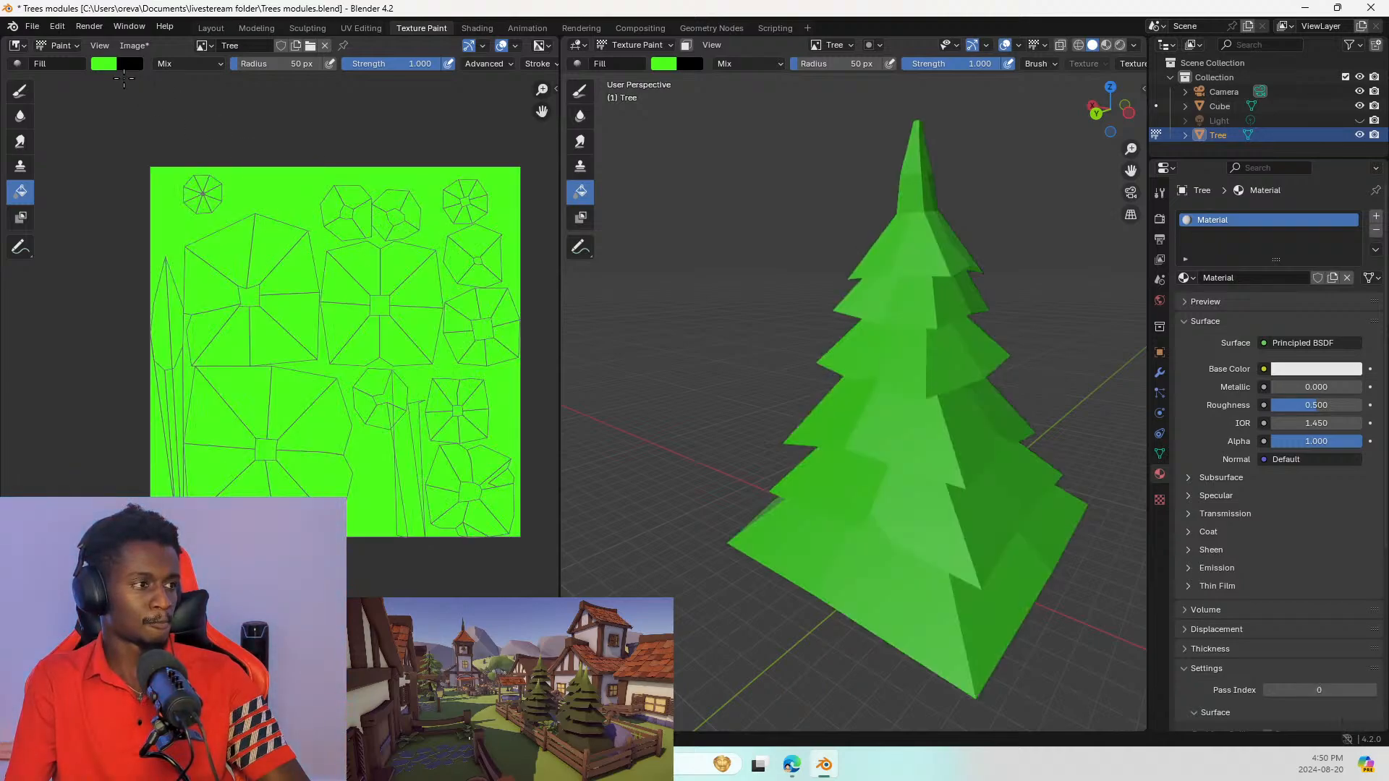
Step: Lower the fill colour's value to a dark green and refill the whole Tree image
left_click(99, 69)
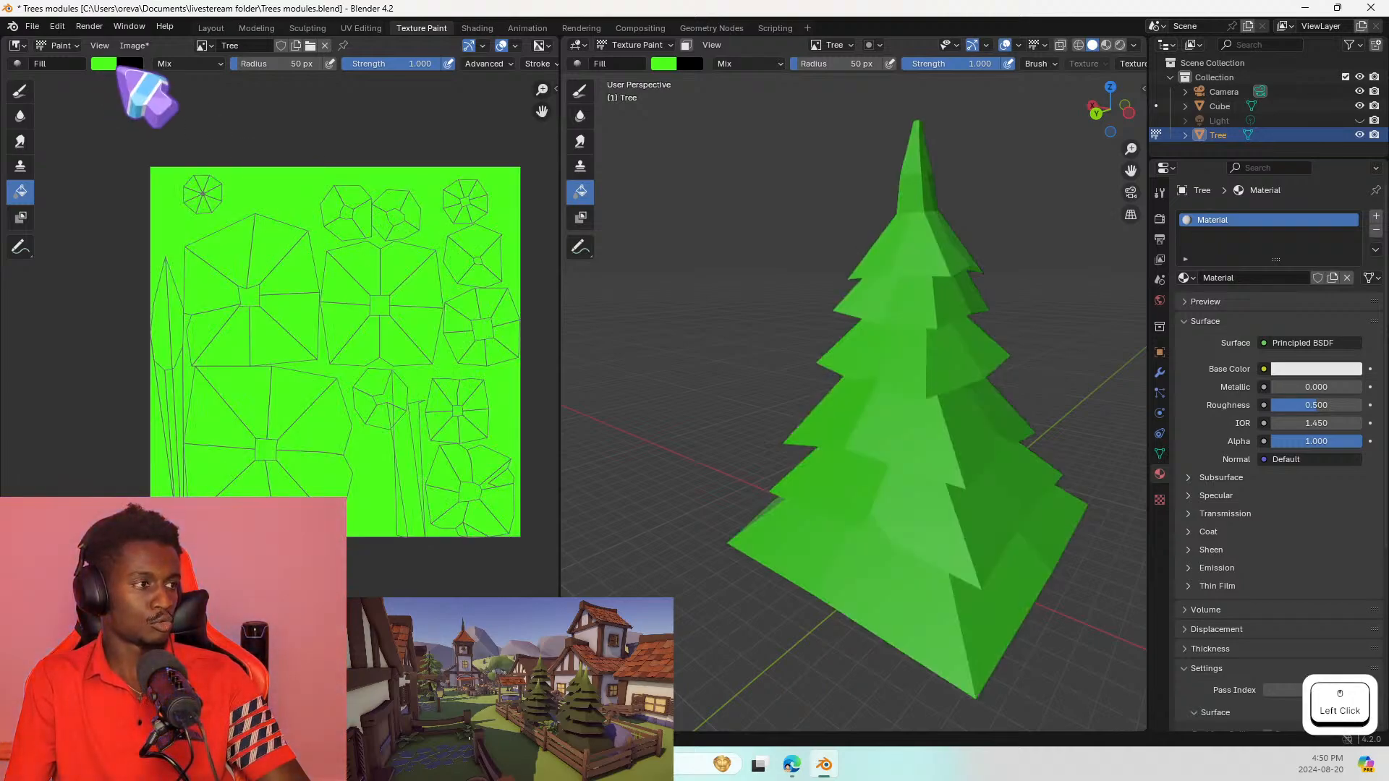
left_click(116, 65)
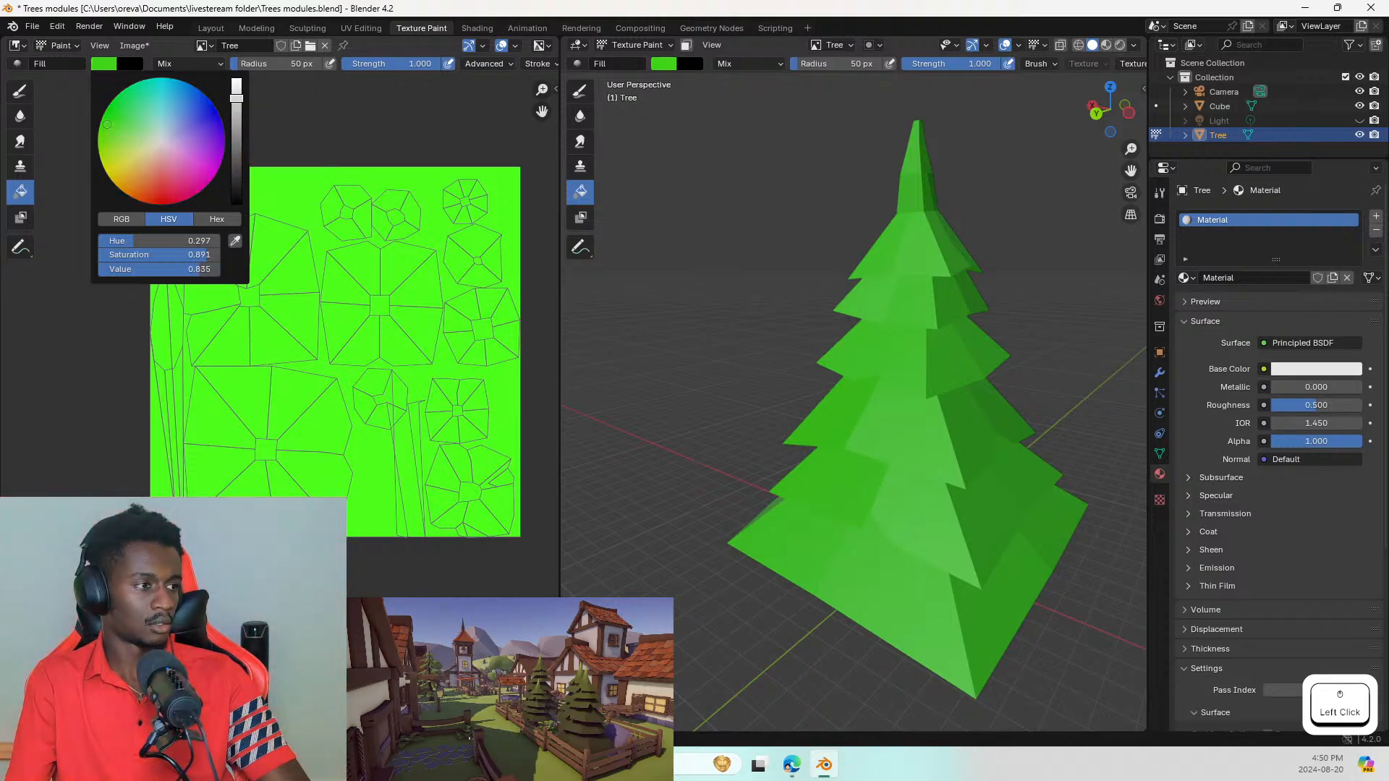
left_click_drag(236, 98, 236, 146)
left_click(309, 207)
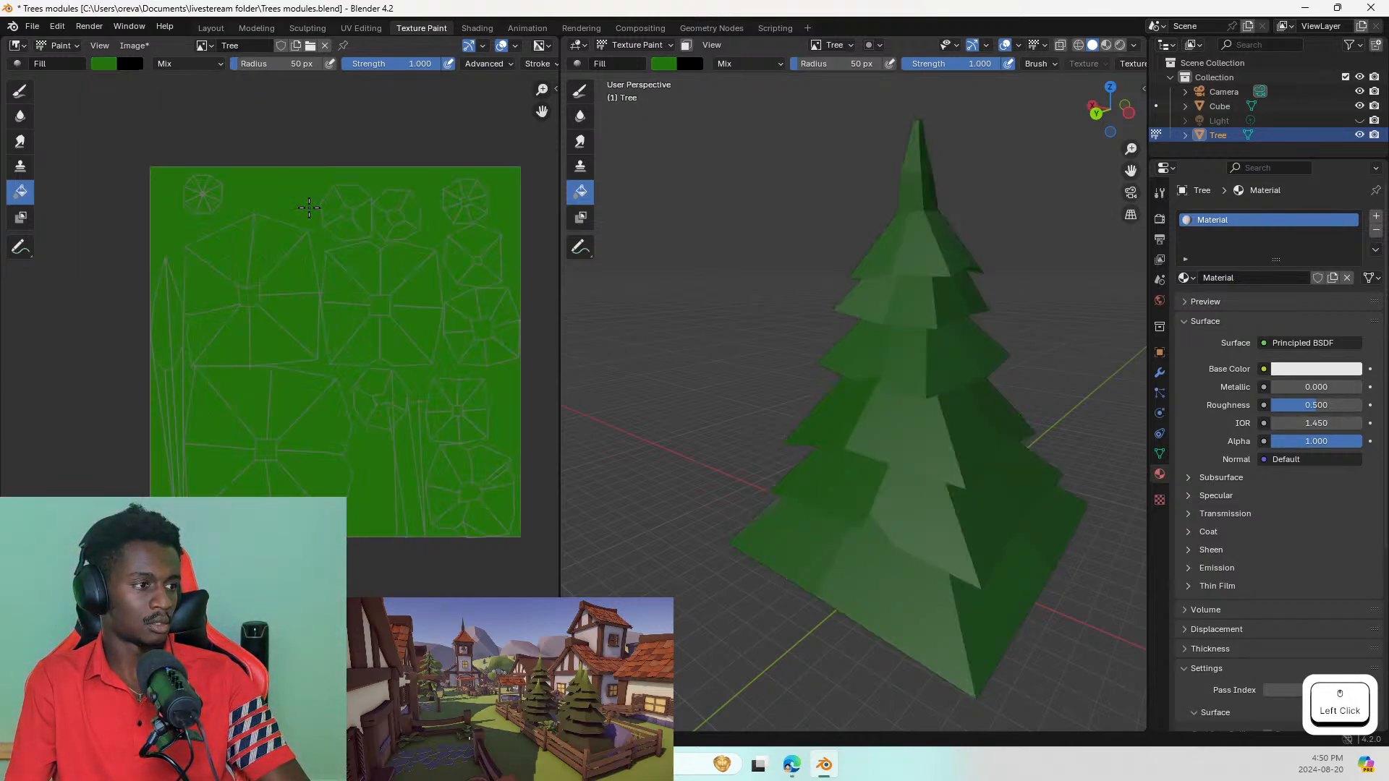
Step: Switch the 3D view to Rendered shading, unhide the Light object, and inspect the lit tree
middle_click_drag(781, 450, 723, 467)
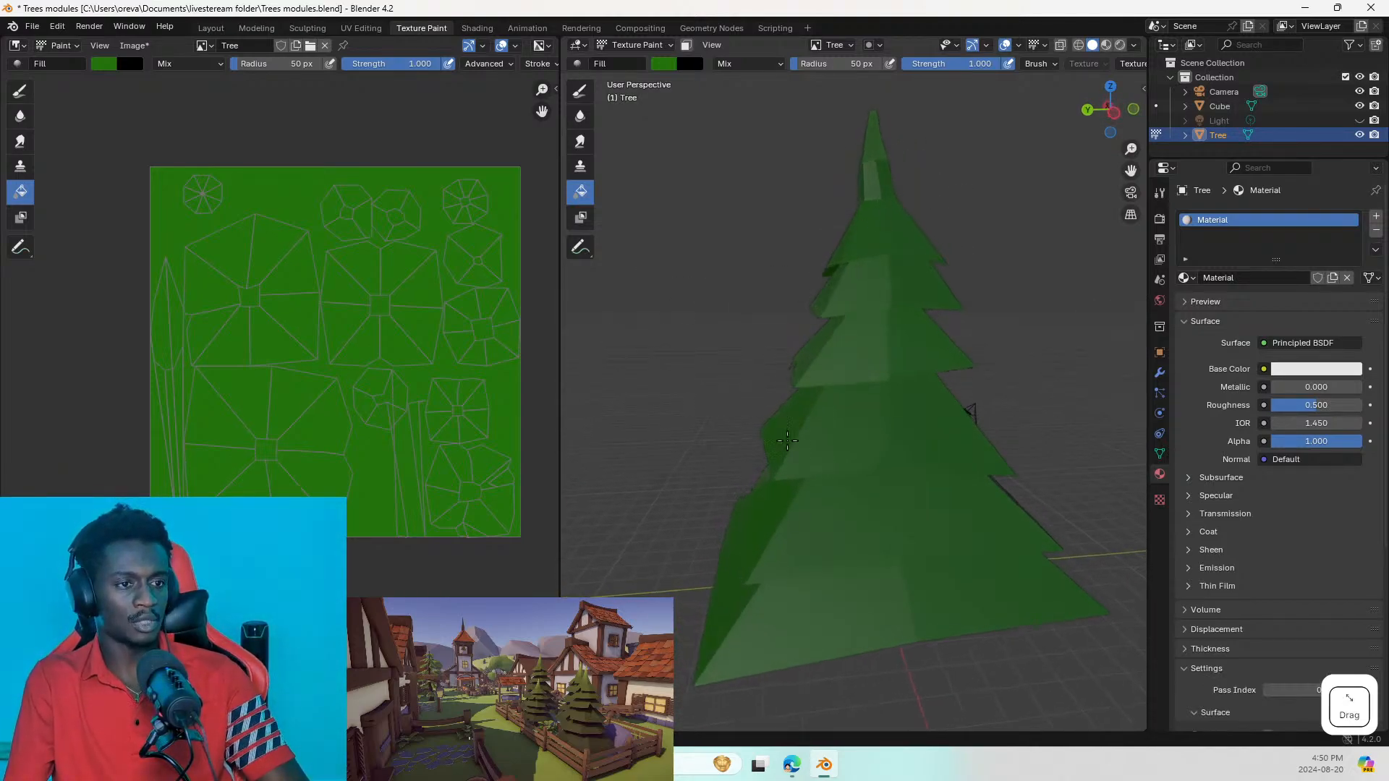
key("z")
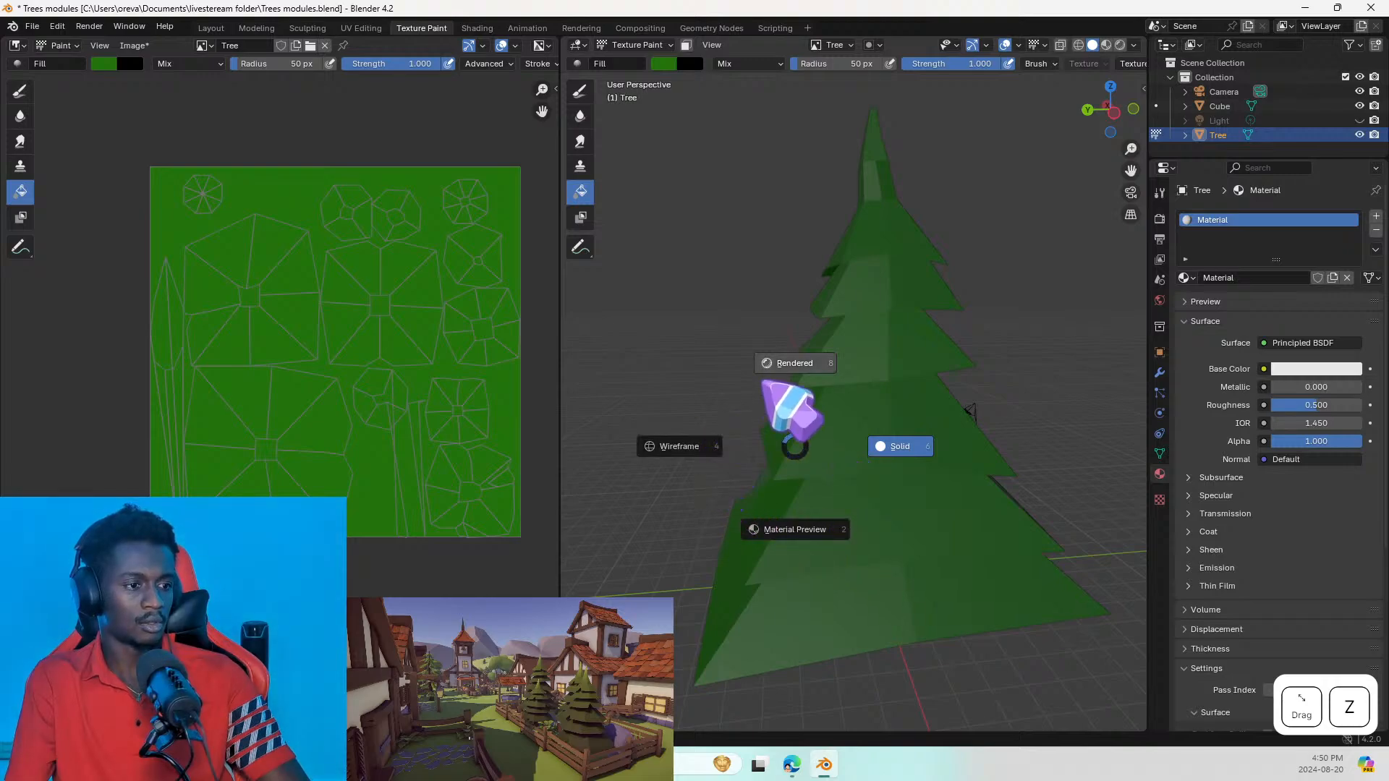
left_click(816, 367)
middle_click_drag(724, 365, 839, 358)
left_click(1359, 120)
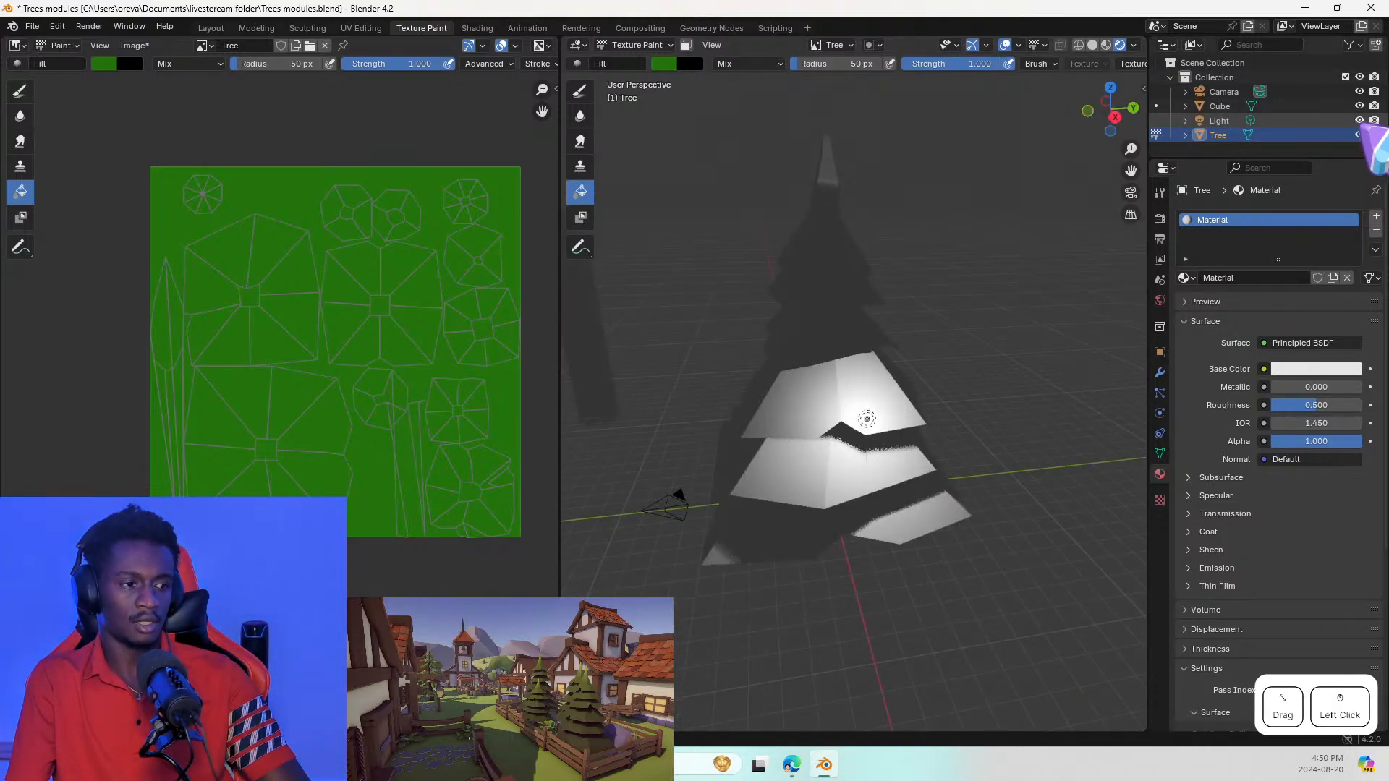
middle_click_drag(862, 402, 844, 360)
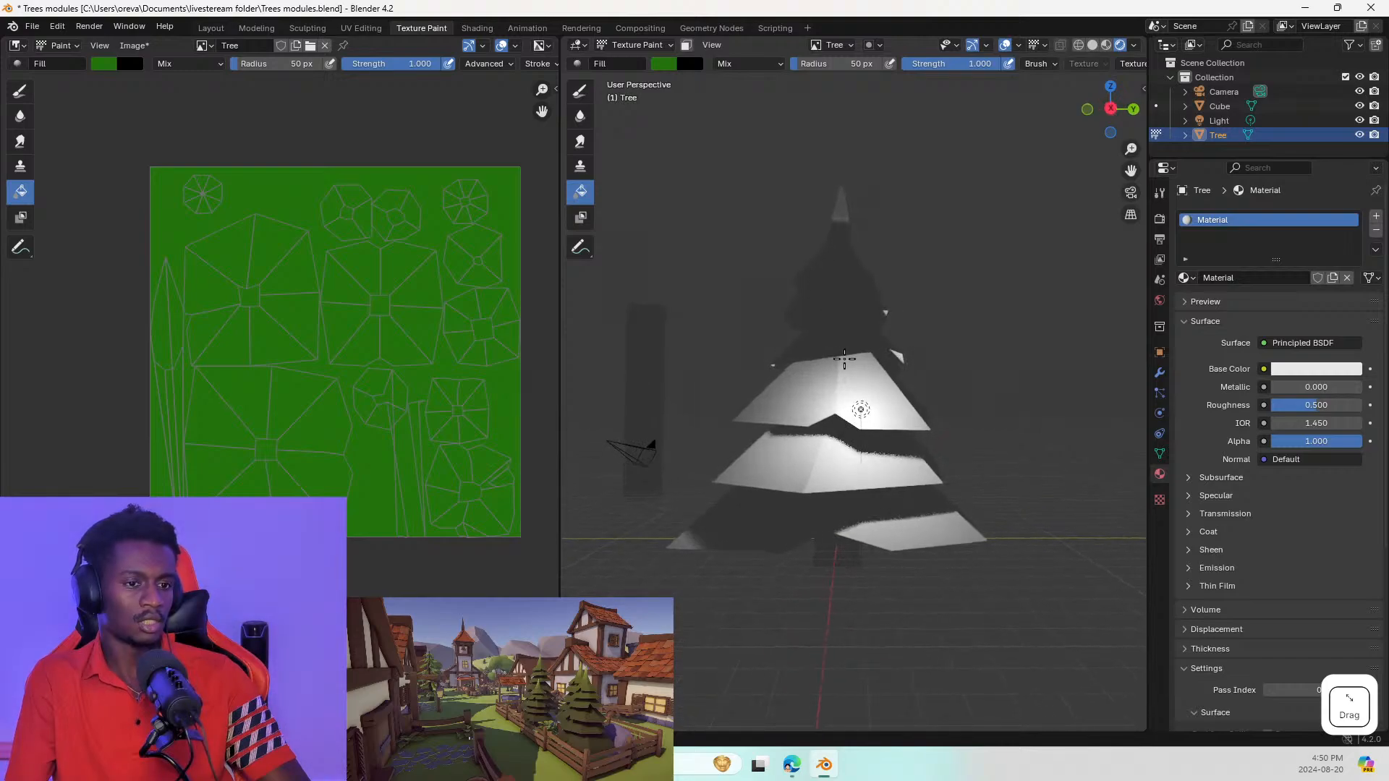
left_click(845, 363)
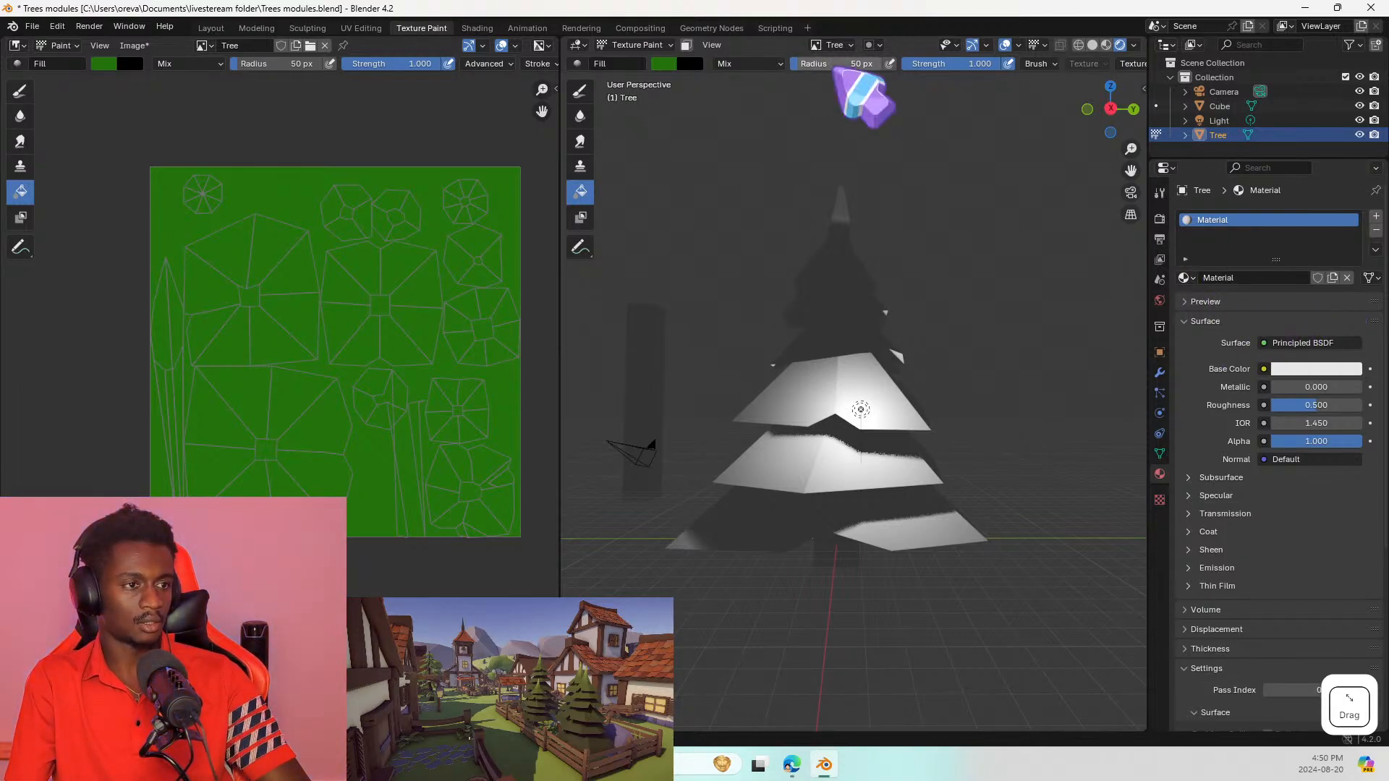
Step: Set the texture slot mode to Material and add a Base Color paint slot named "Tree"
left_click(837, 46)
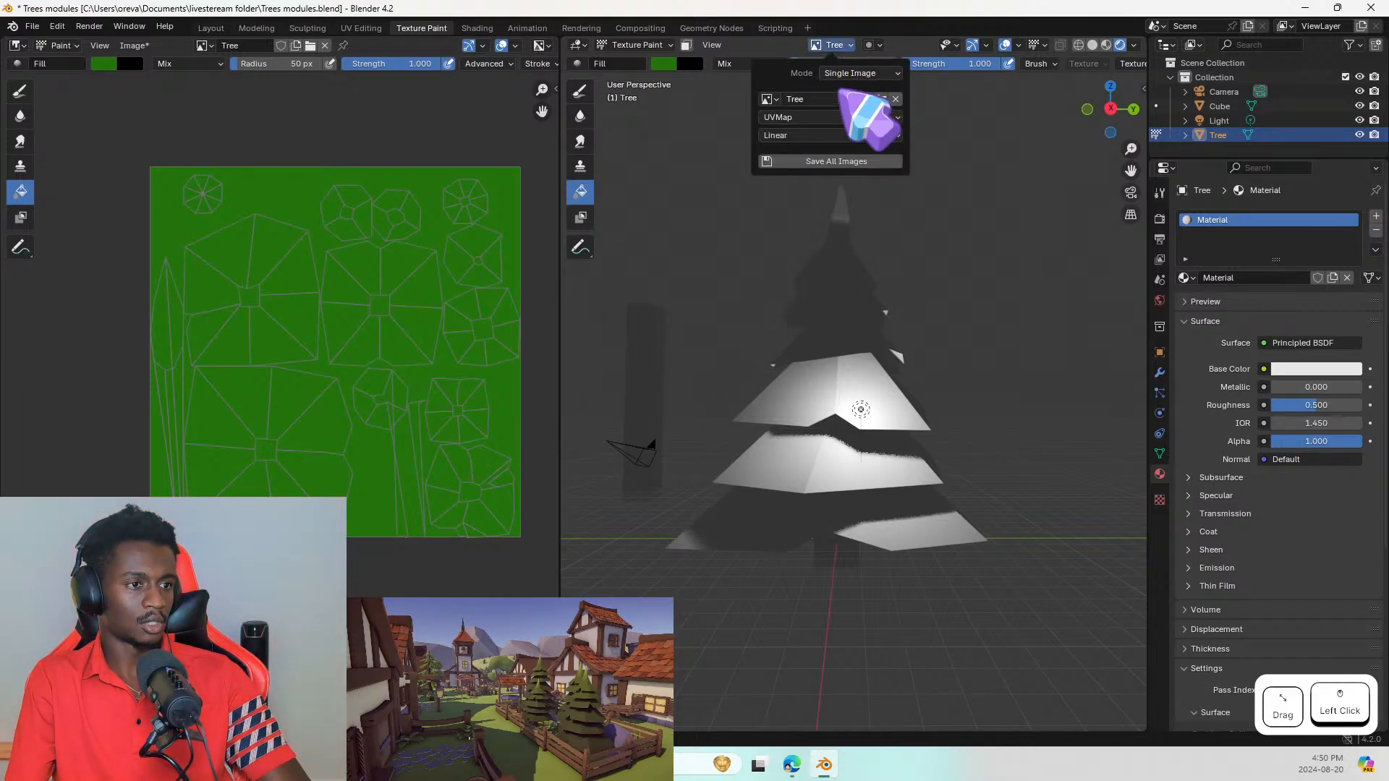
left_click(861, 73)
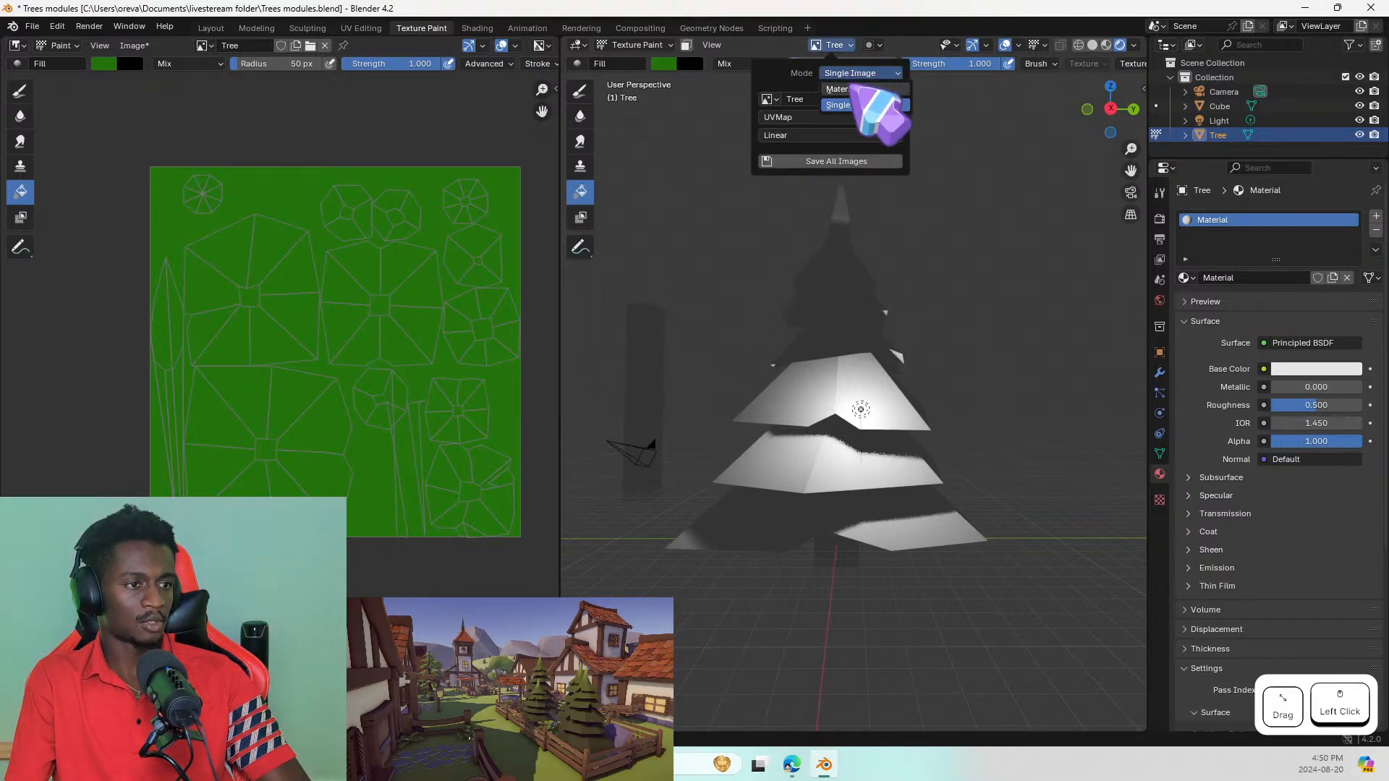
left_click(853, 89)
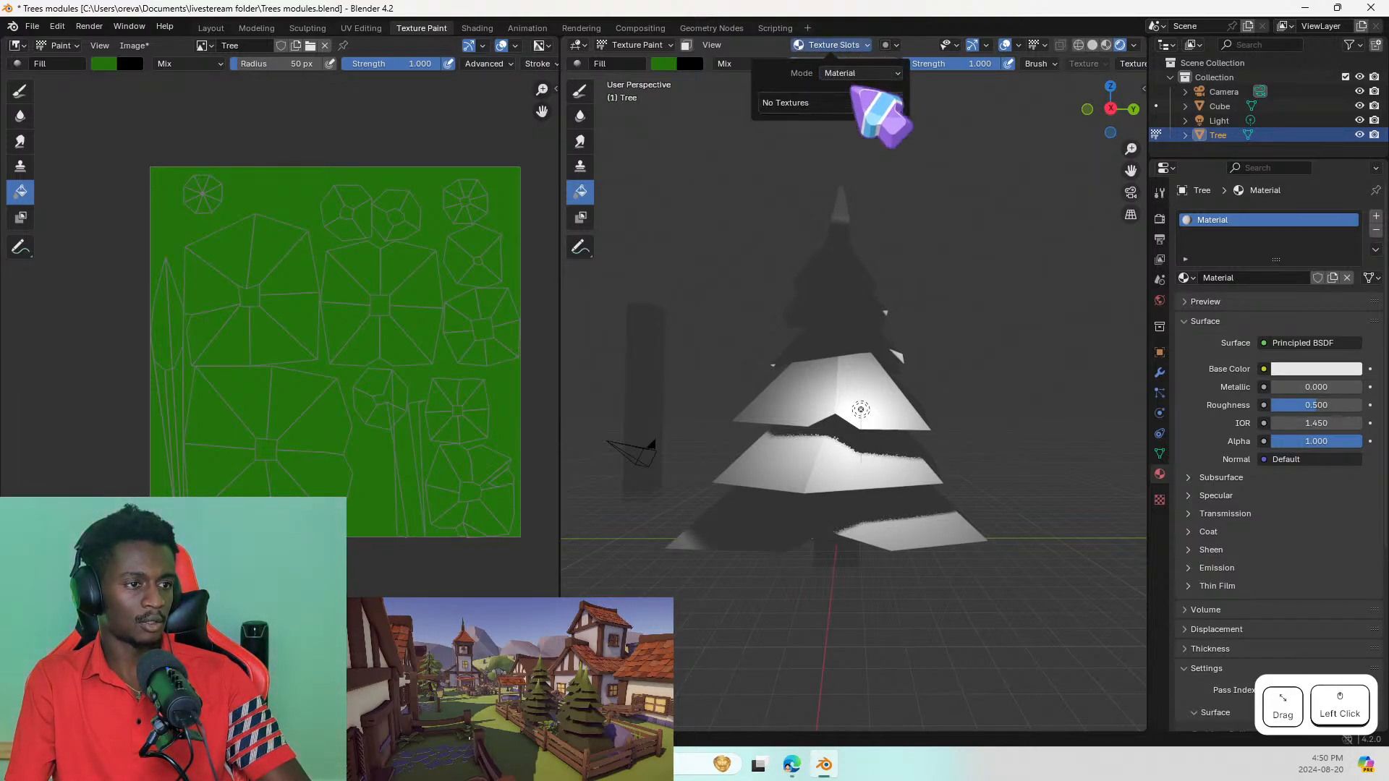
left_click(895, 98)
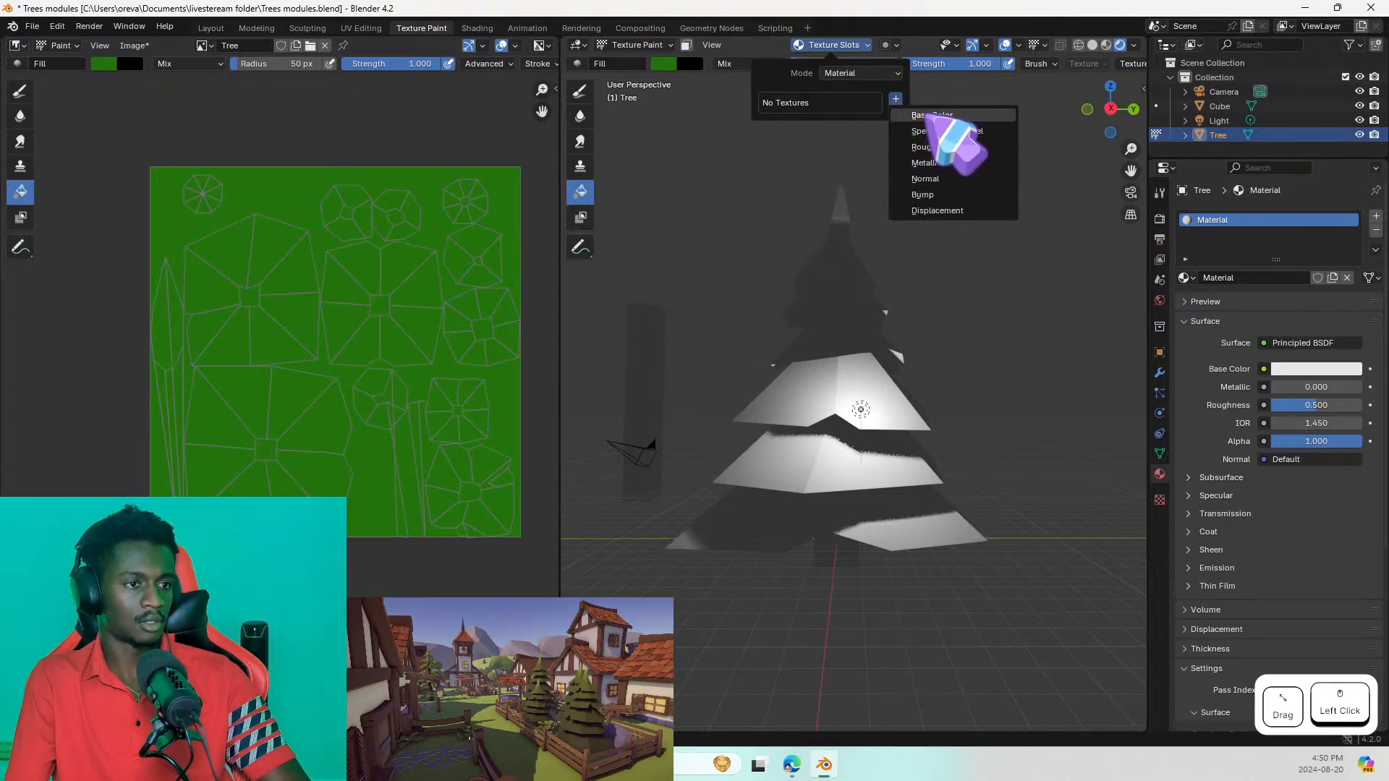
left_click(922, 115)
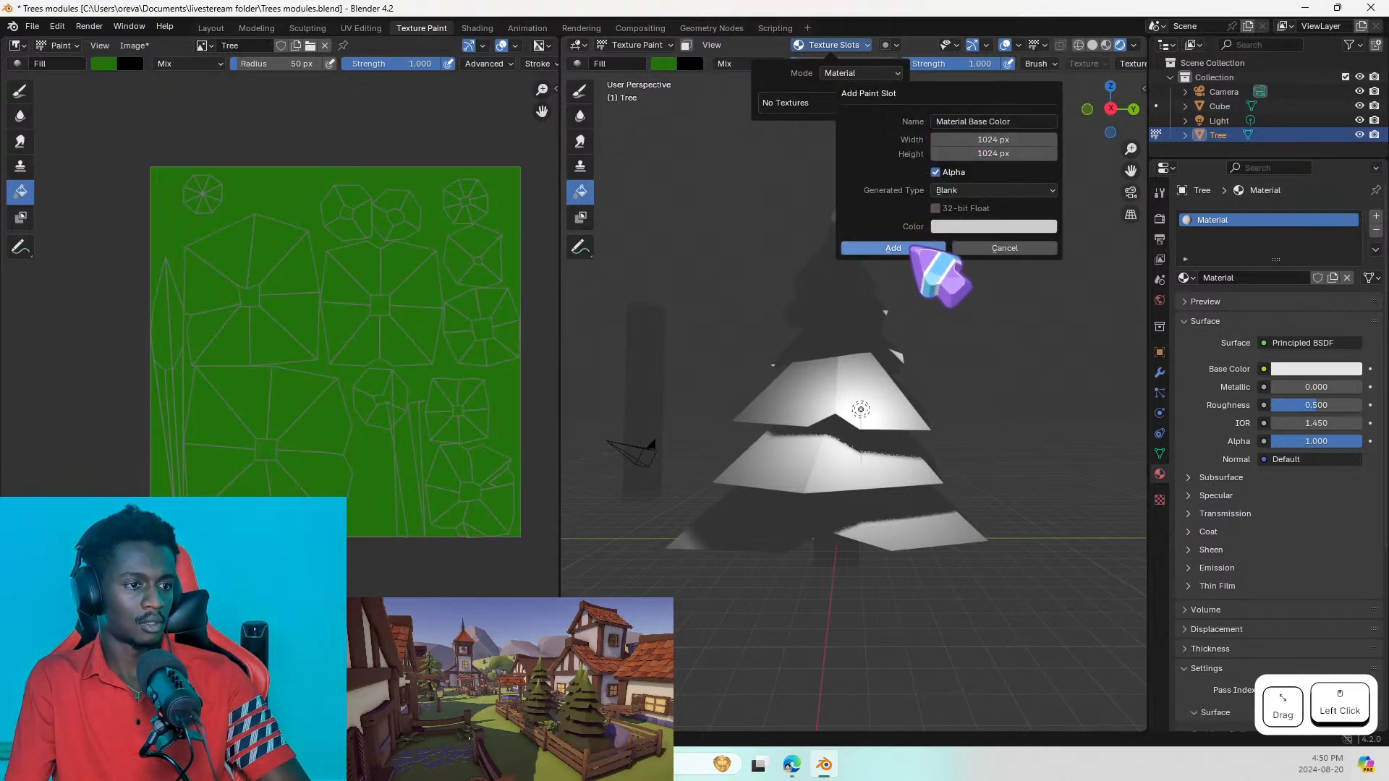
left_click(1009, 118)
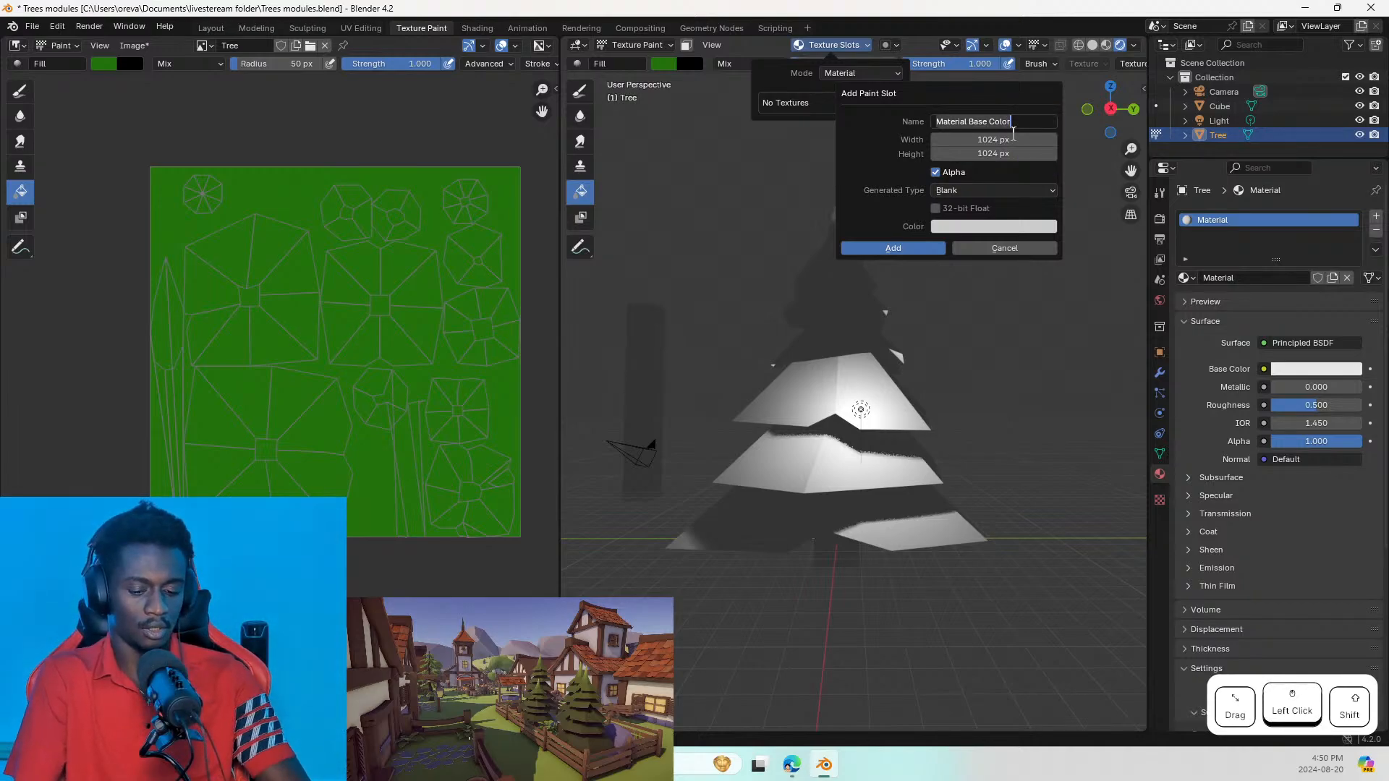
type("Tree")
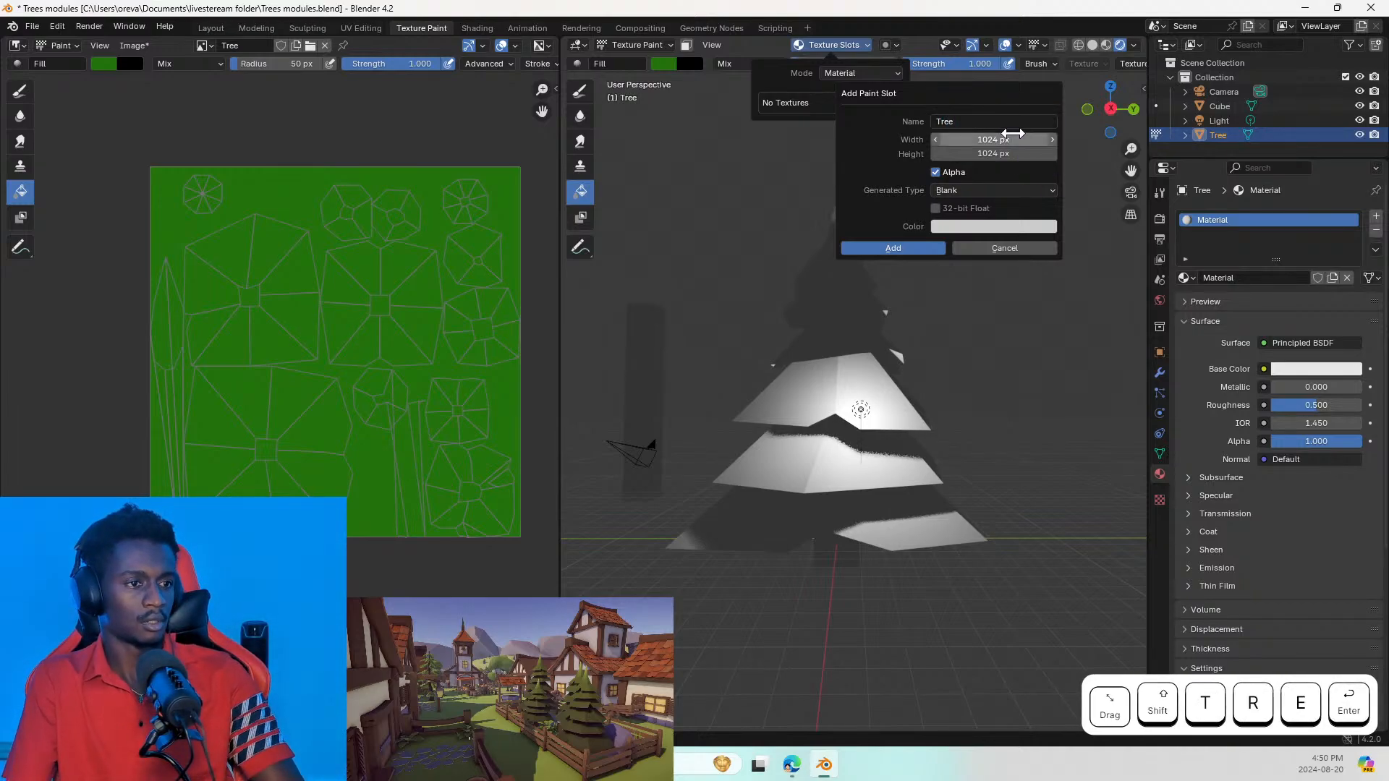
key("Return")
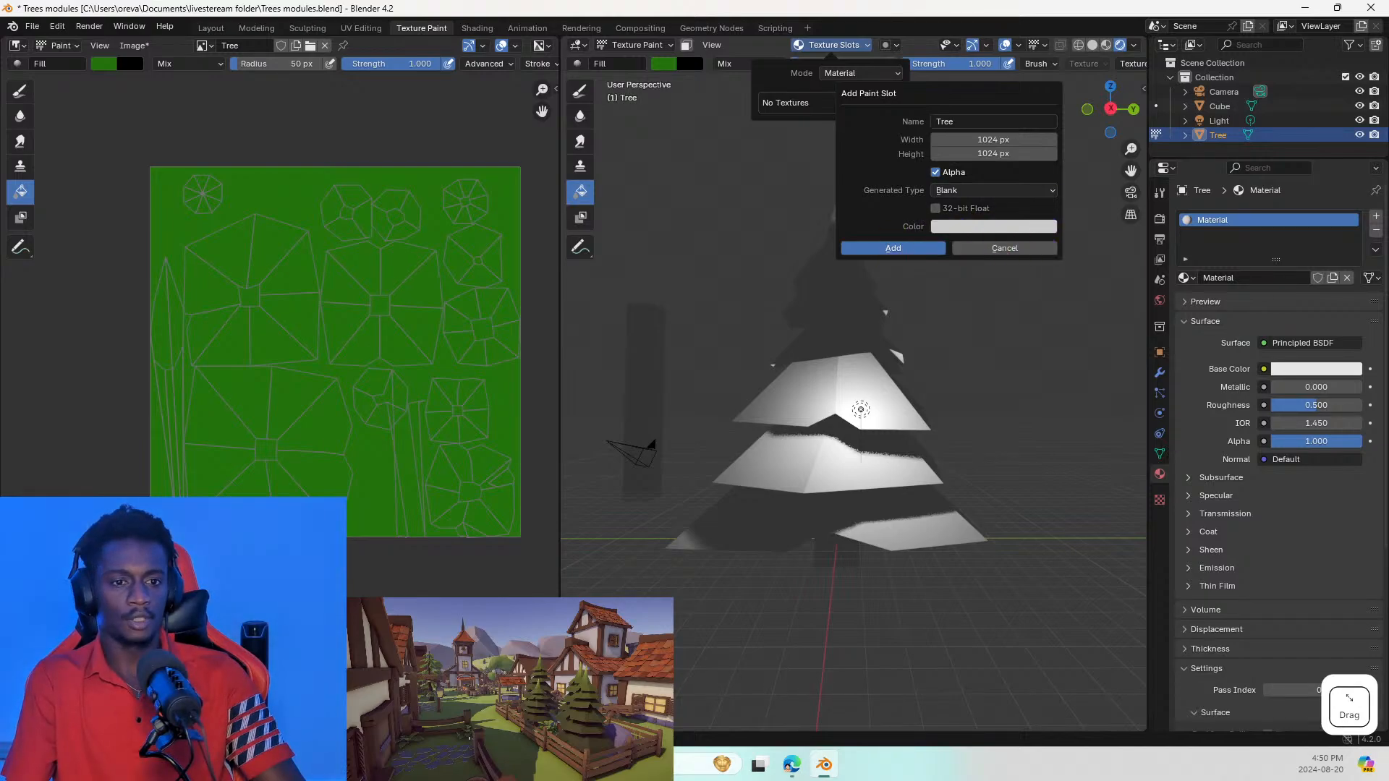
left_click(897, 248)
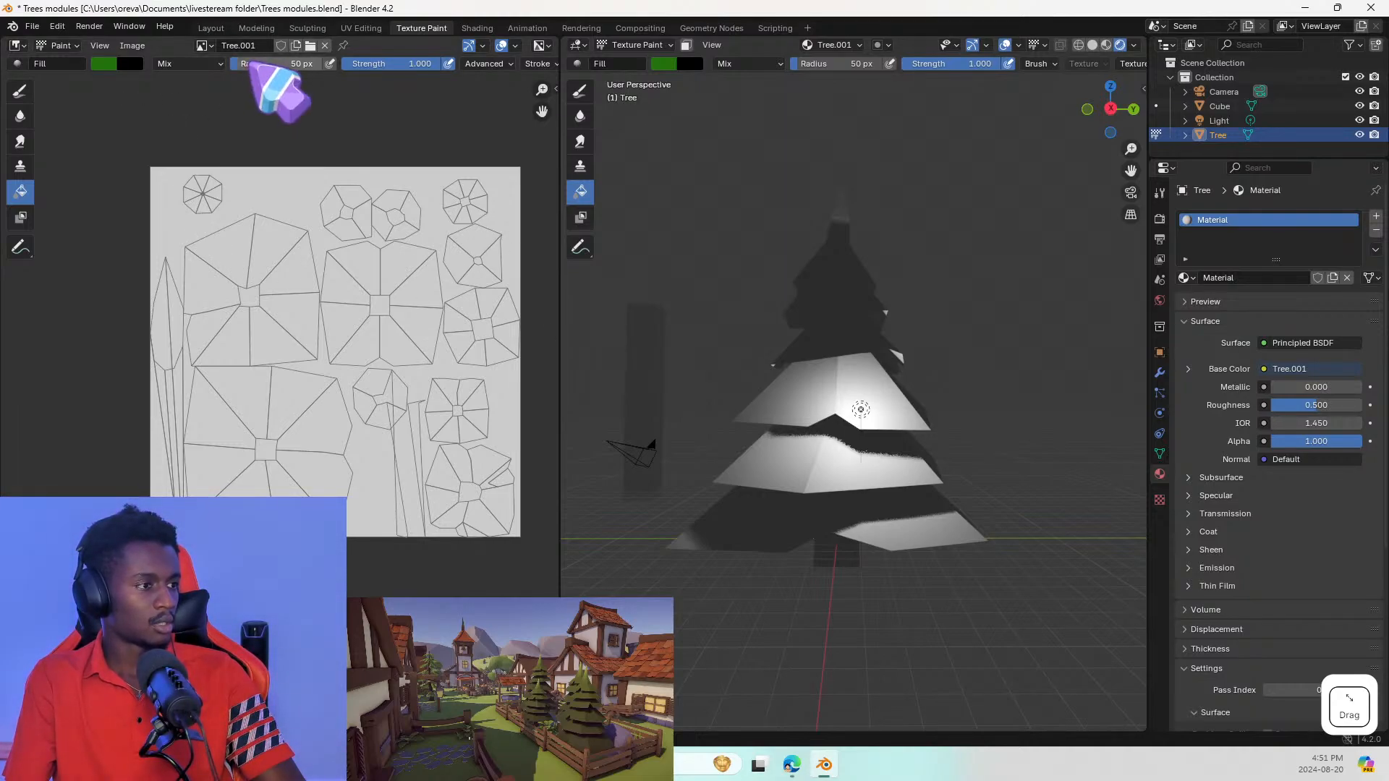
Step: Show the original Tree image in the image editor
left_click(204, 45)
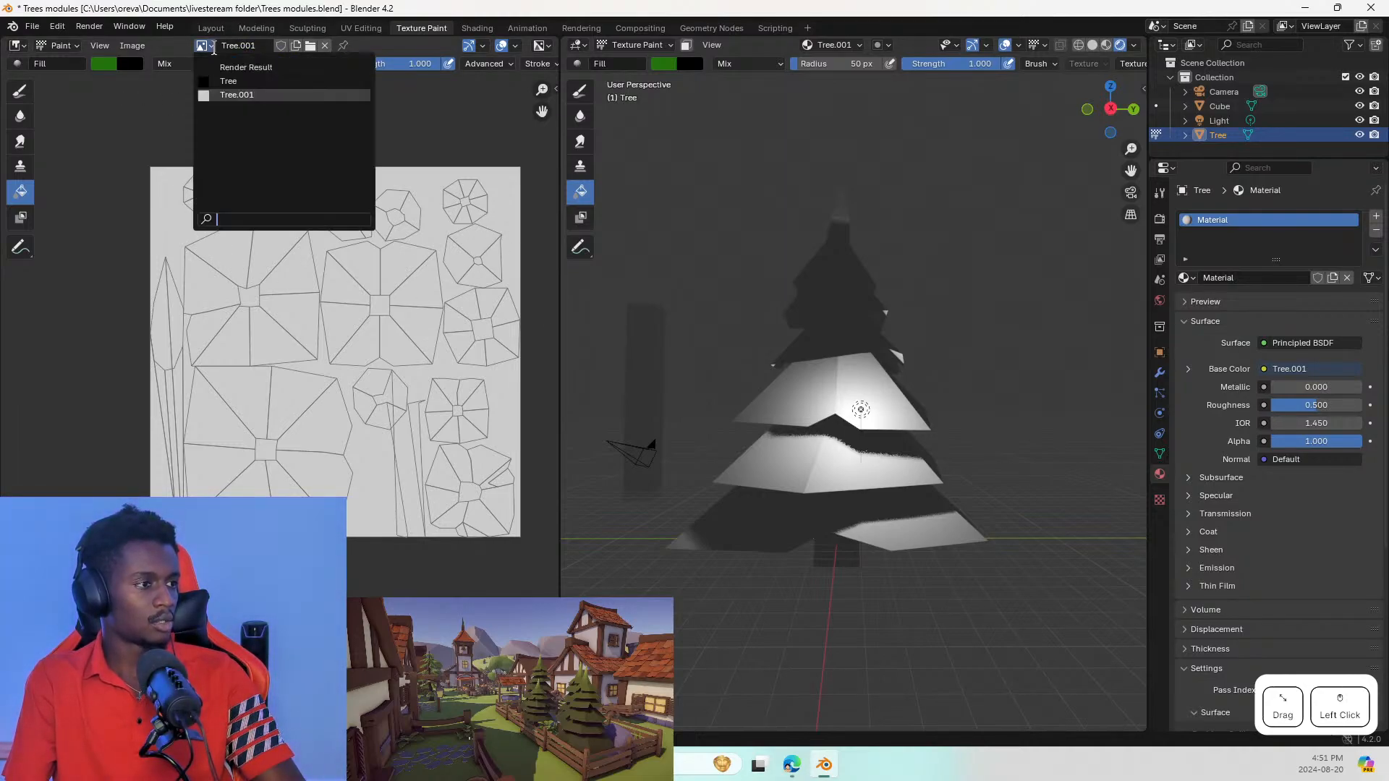
left_click(230, 81)
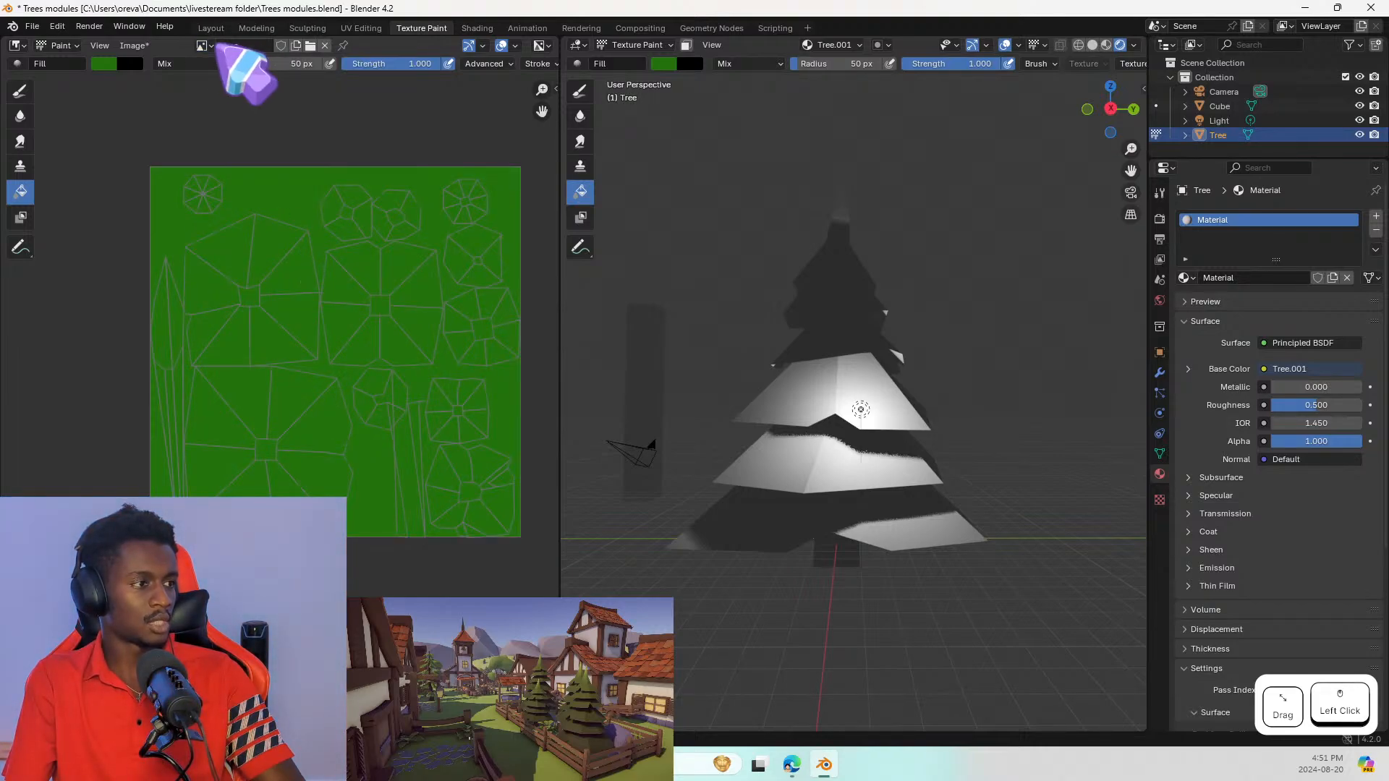
left_click(203, 46)
Step: Activate the new Base Color texture slot and fill its image with the dark green
left_click(834, 45)
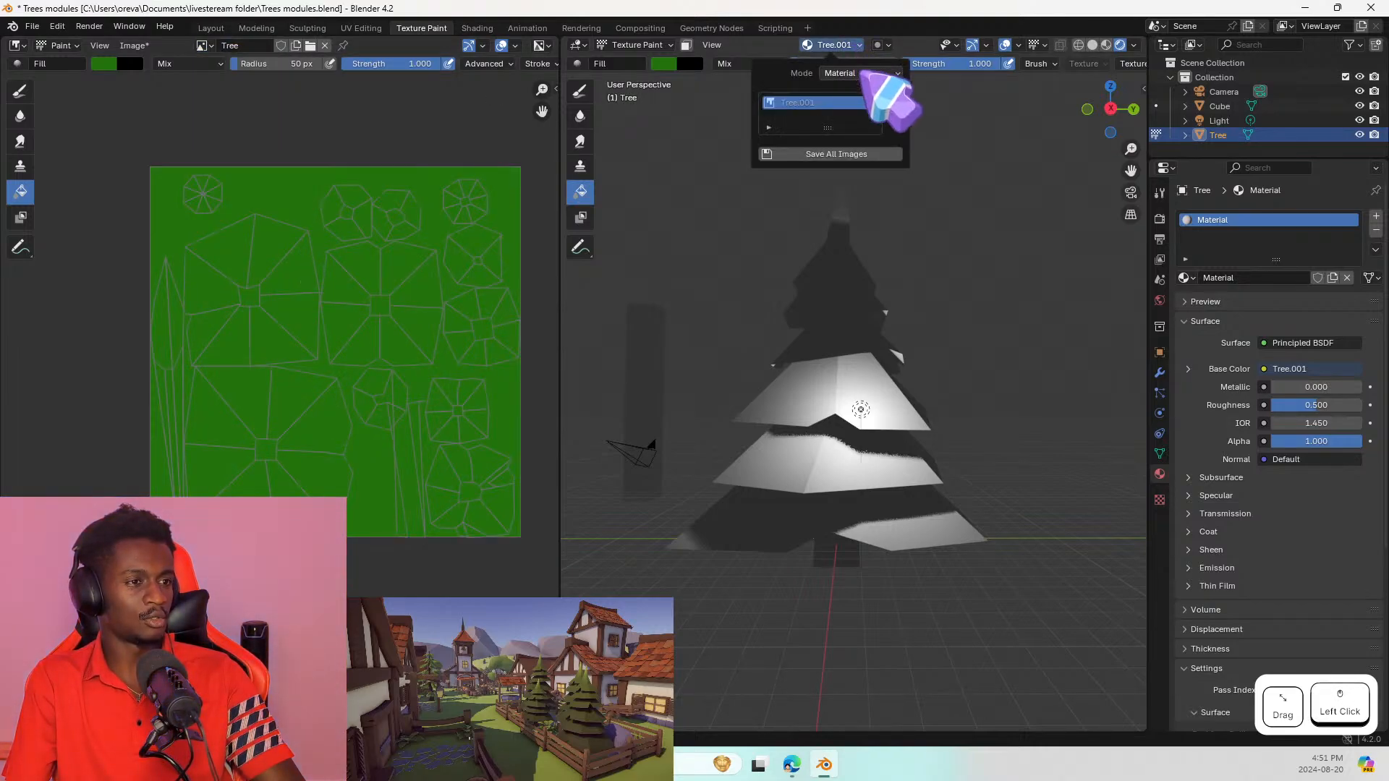
left_click(817, 103)
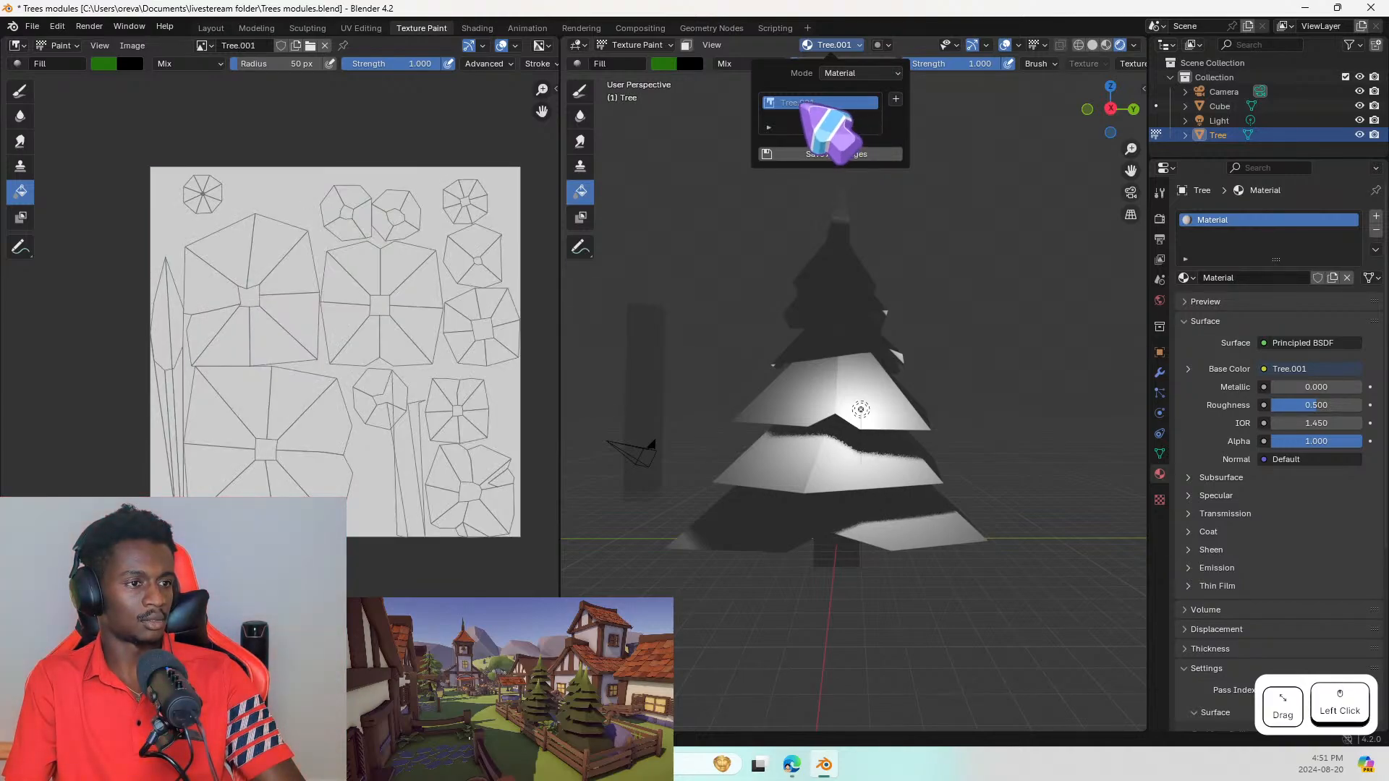
left_click(269, 243)
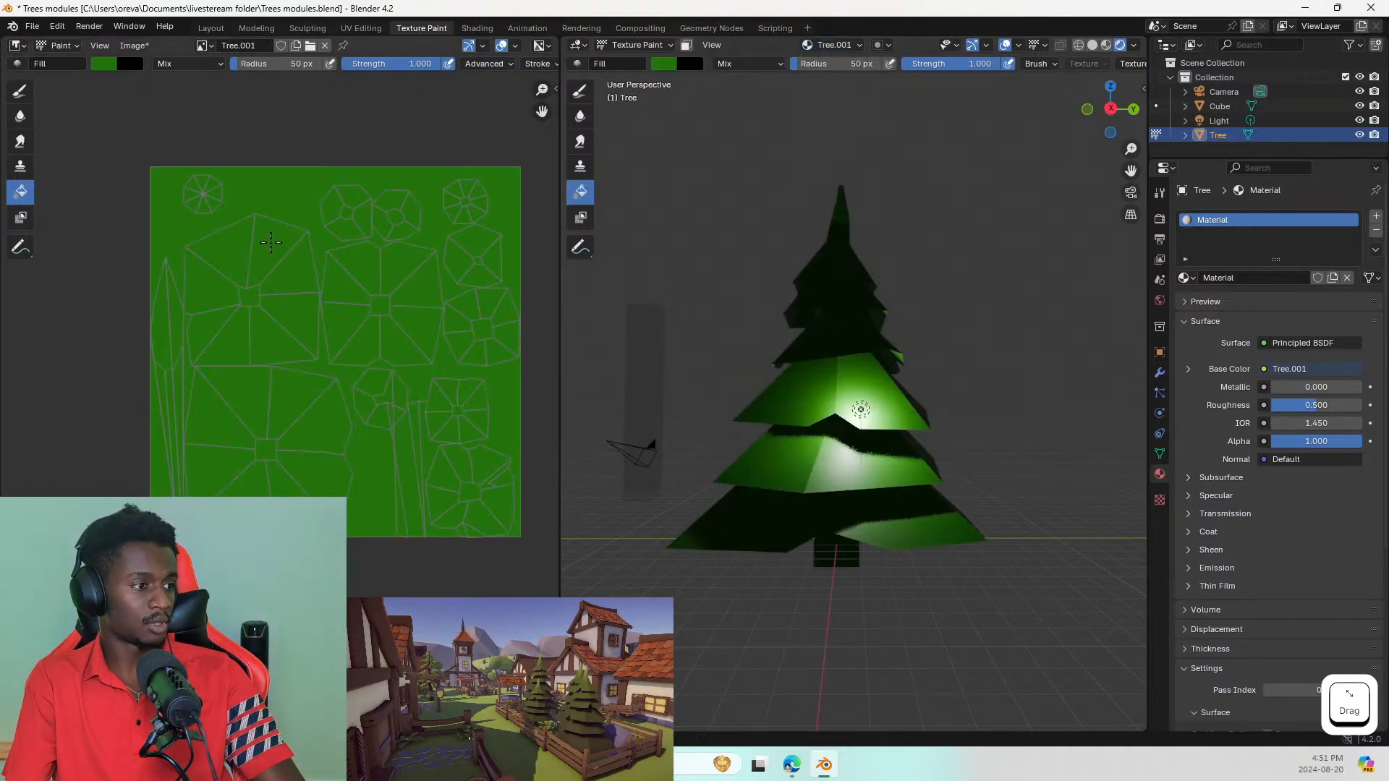
Step: Move the Light object out of the tree to a spot above the tall block, and inspect the relit tree in Texture Paint
left_click(865, 422)
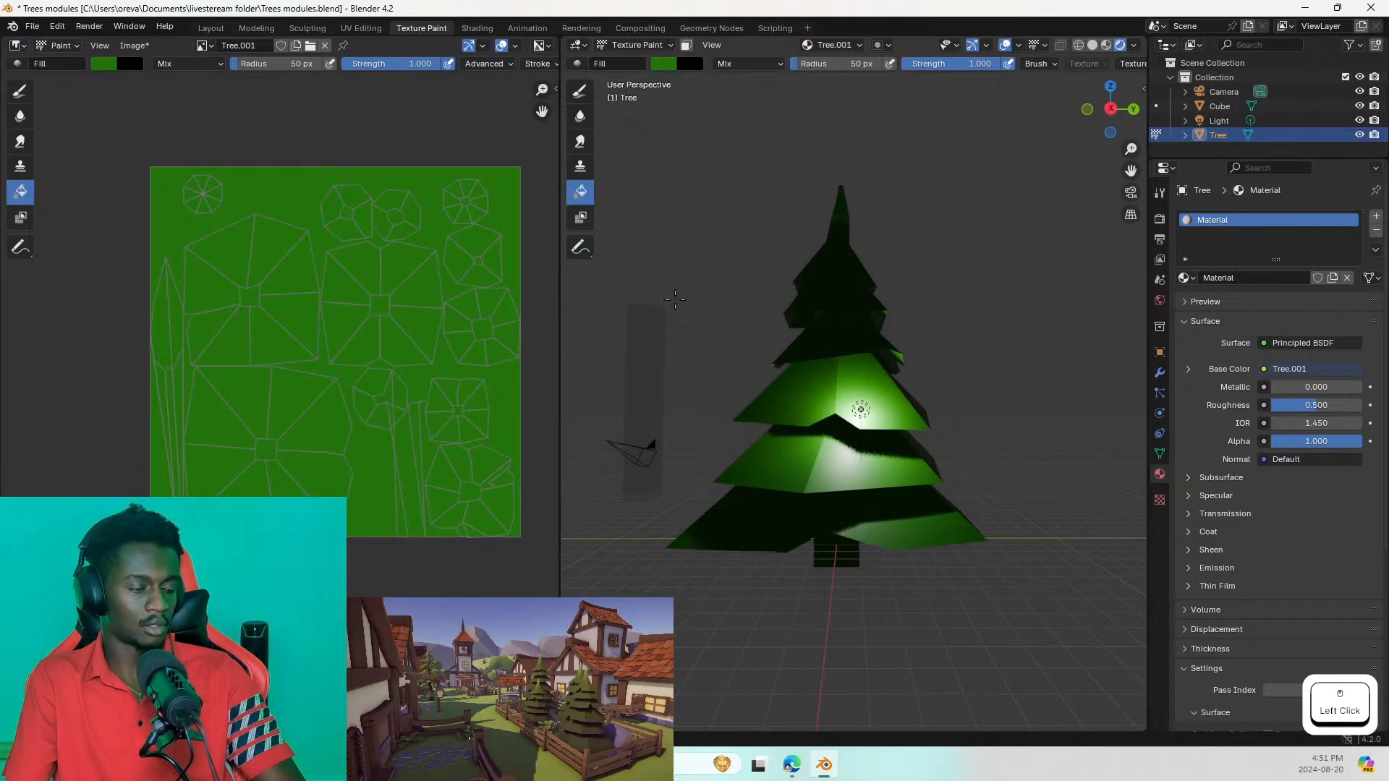
left_click(1222, 120)
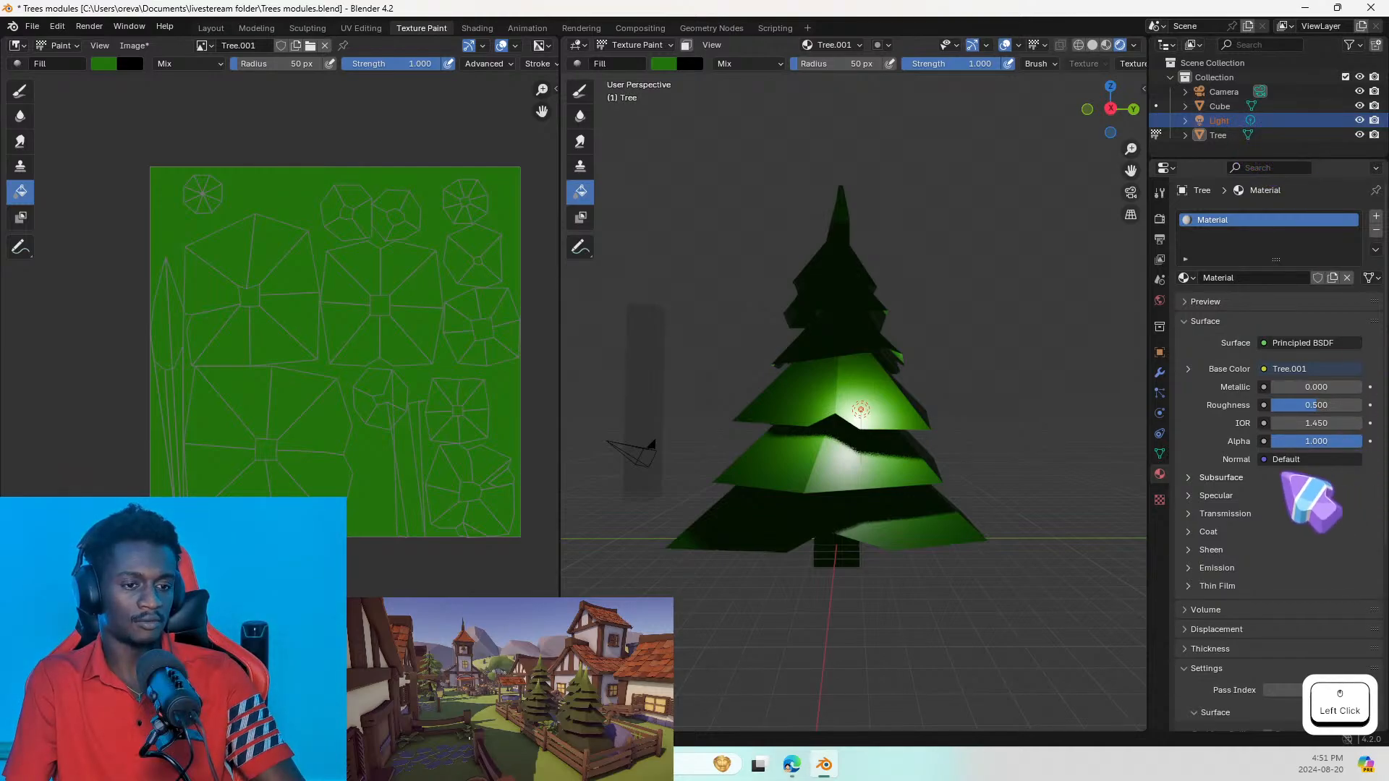
left_click(211, 27)
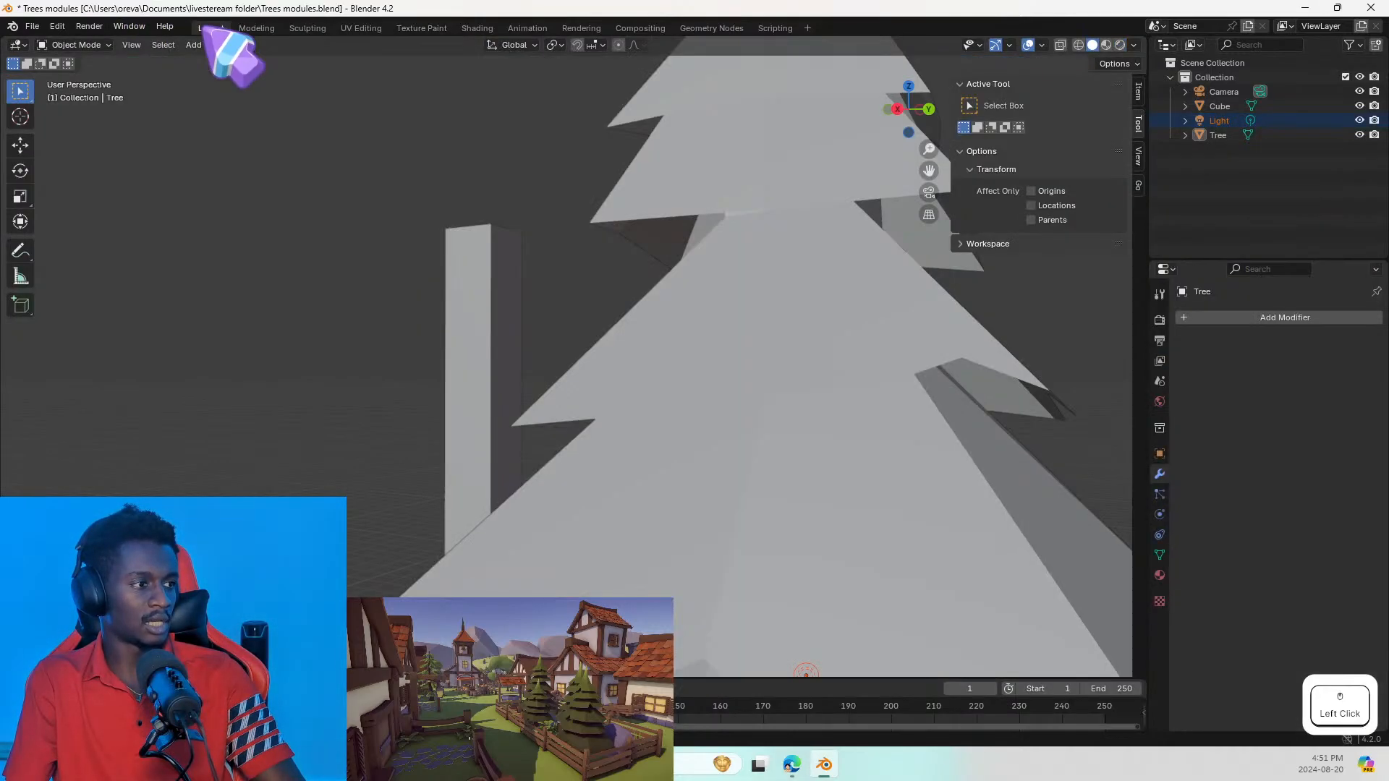
scroll(879, 496, "down", 3)
scroll(886, 485, "down", 1)
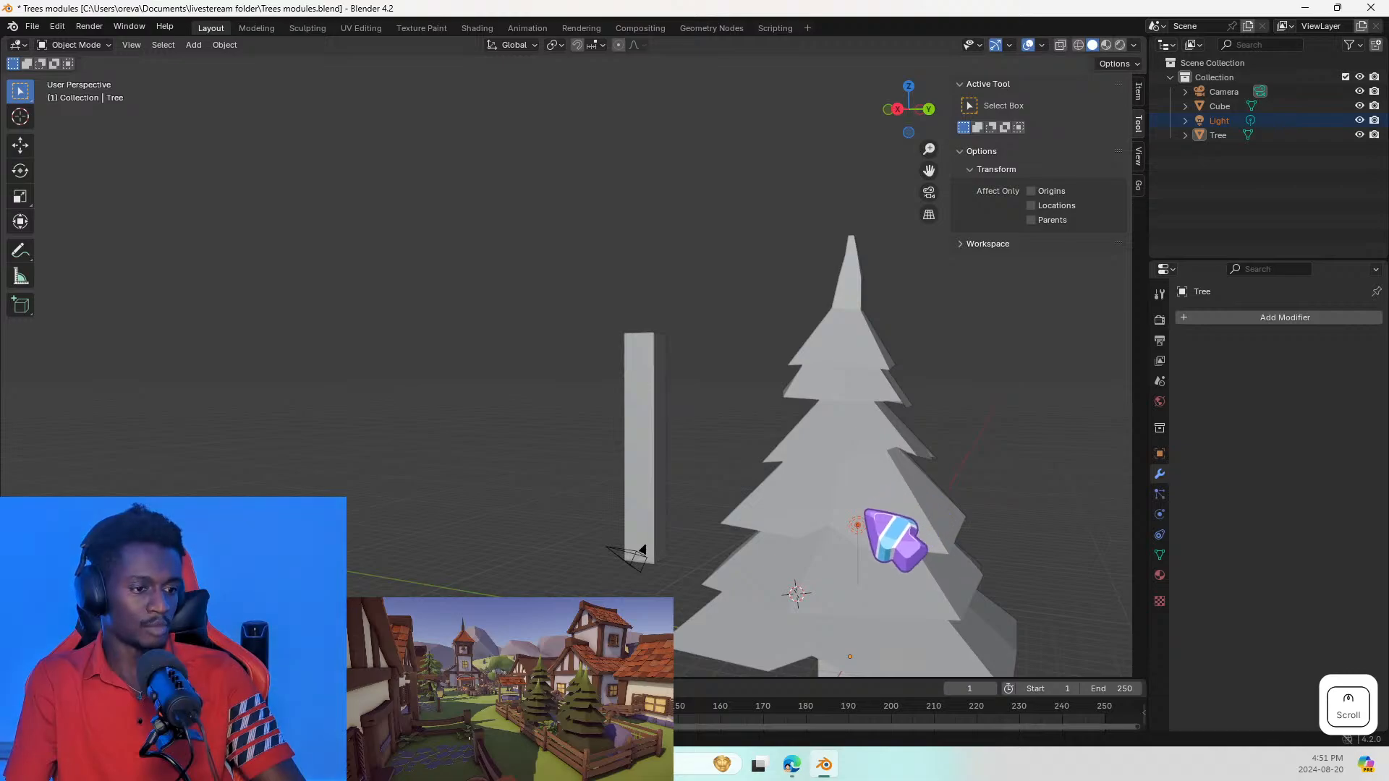
key("g")
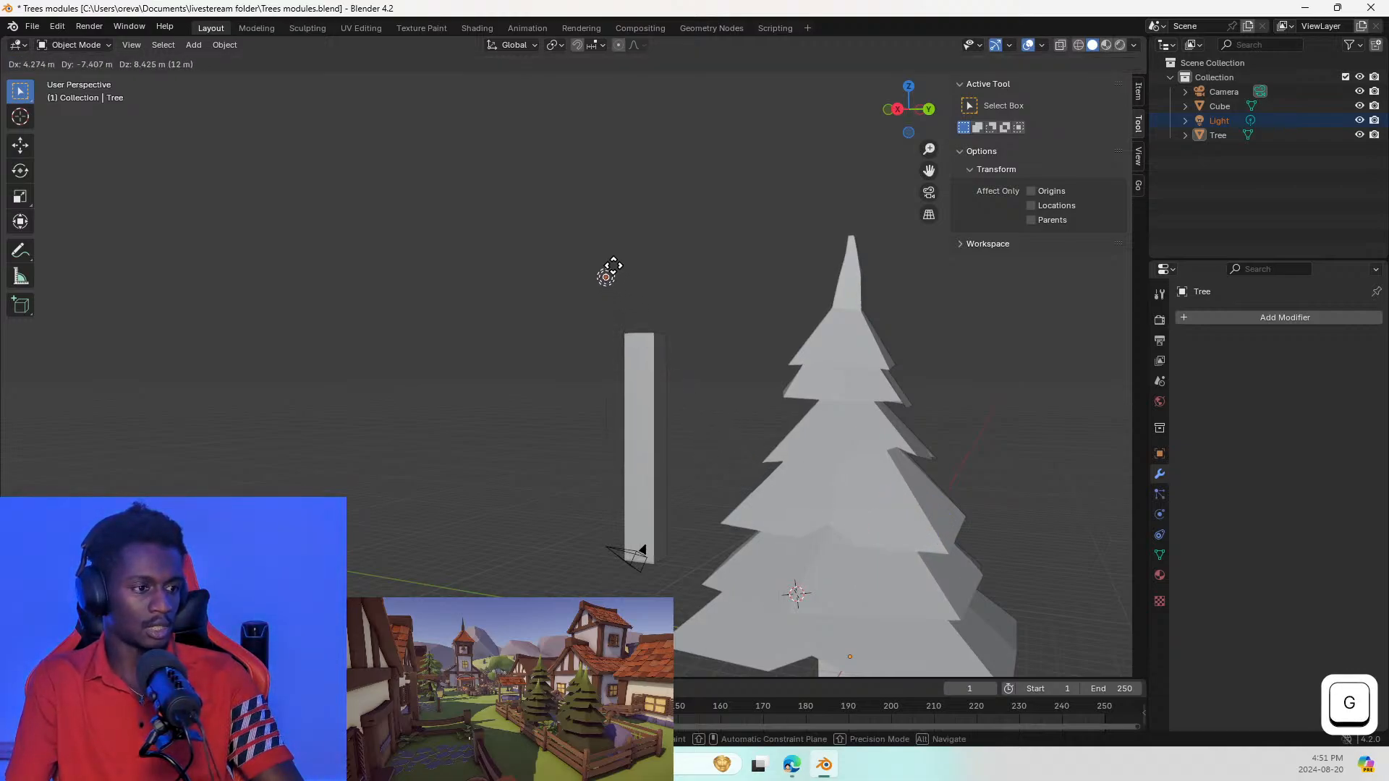
left_click(598, 230)
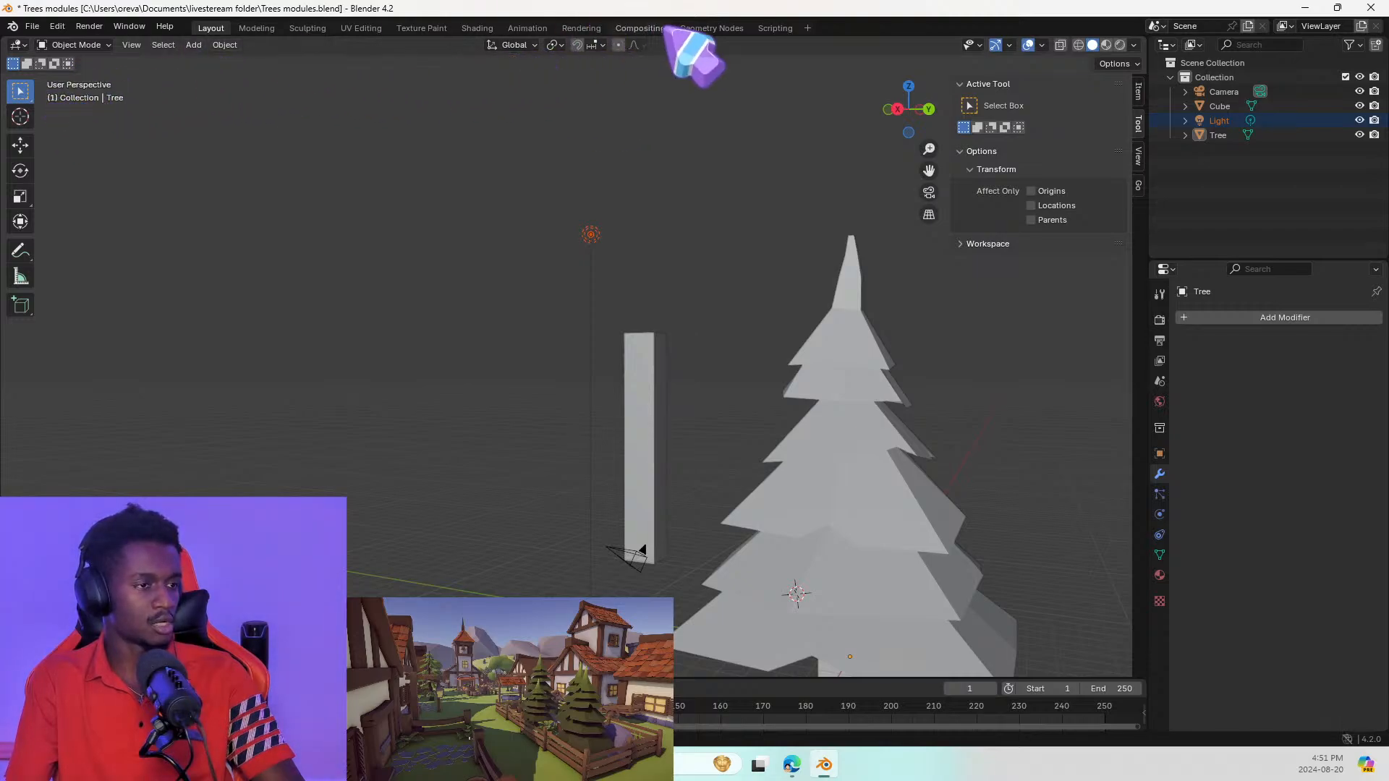
left_click(421, 28)
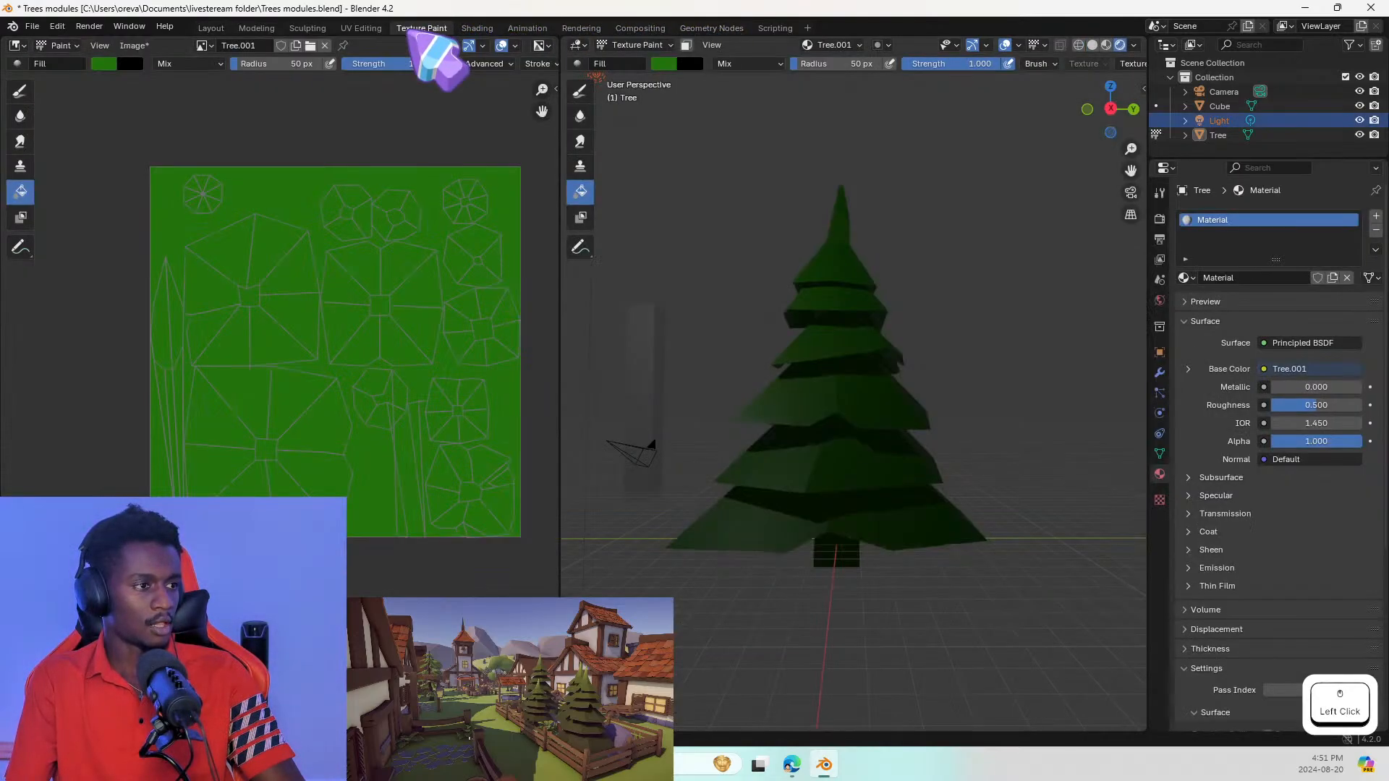
middle_click_drag(872, 454, 942, 505)
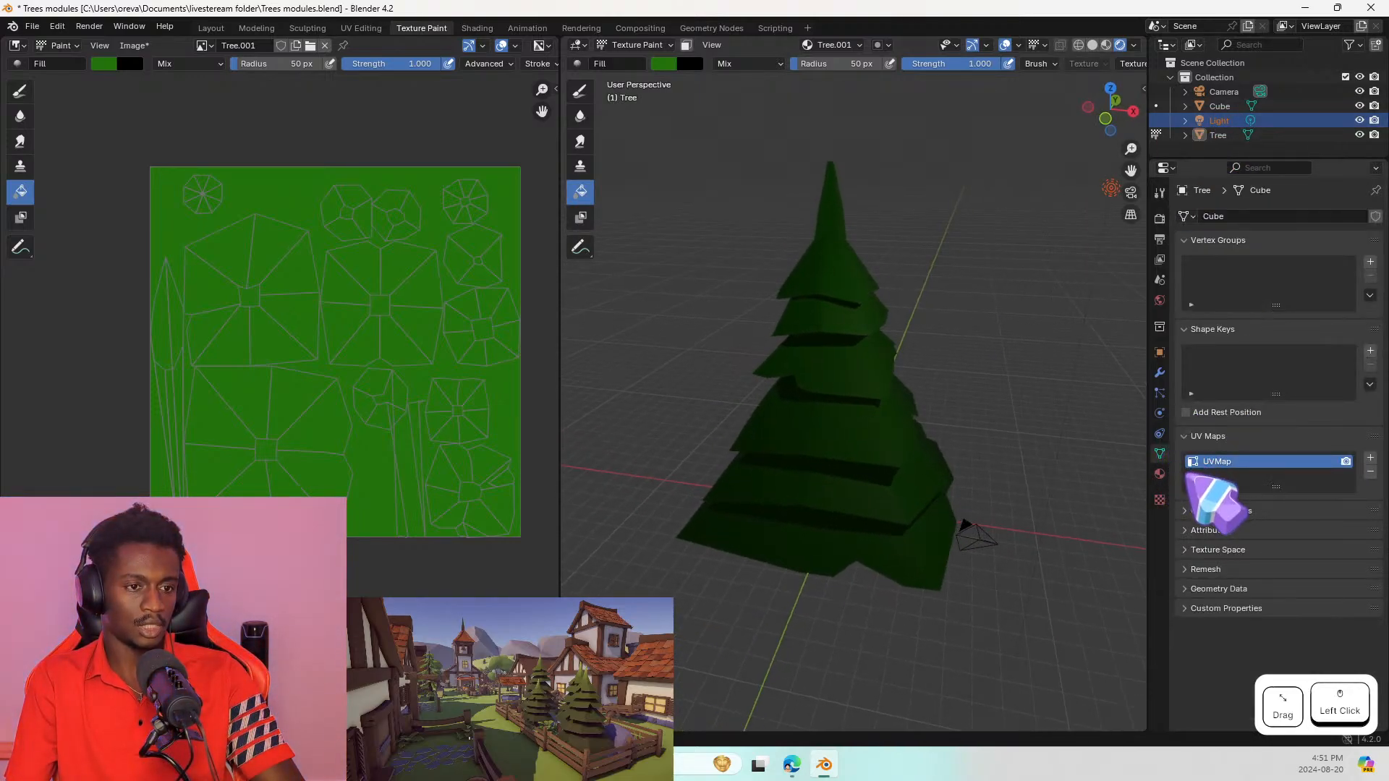
Step: Look through the tool, render, constraint, physics, particle, modifier and object properties, and start a property search
left_click(1159, 194)
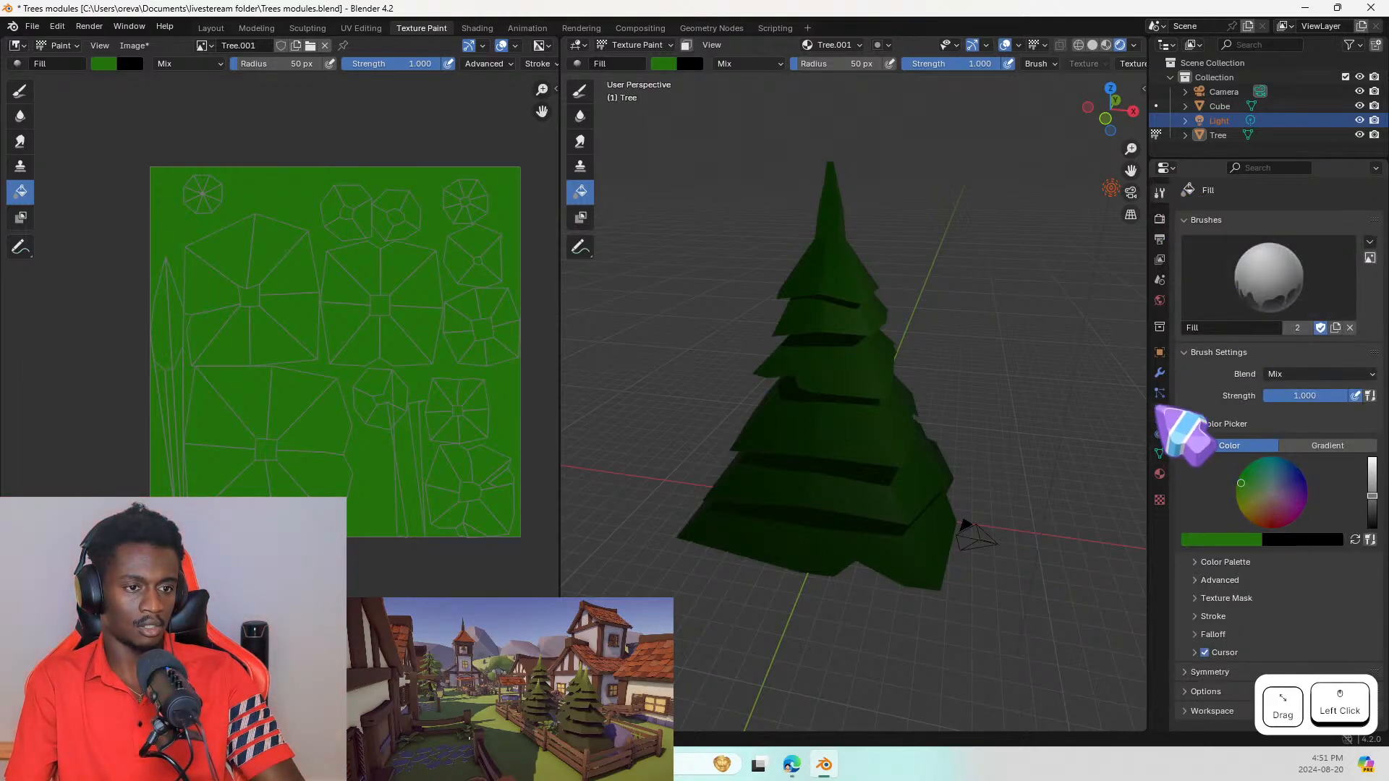
left_click(1160, 220)
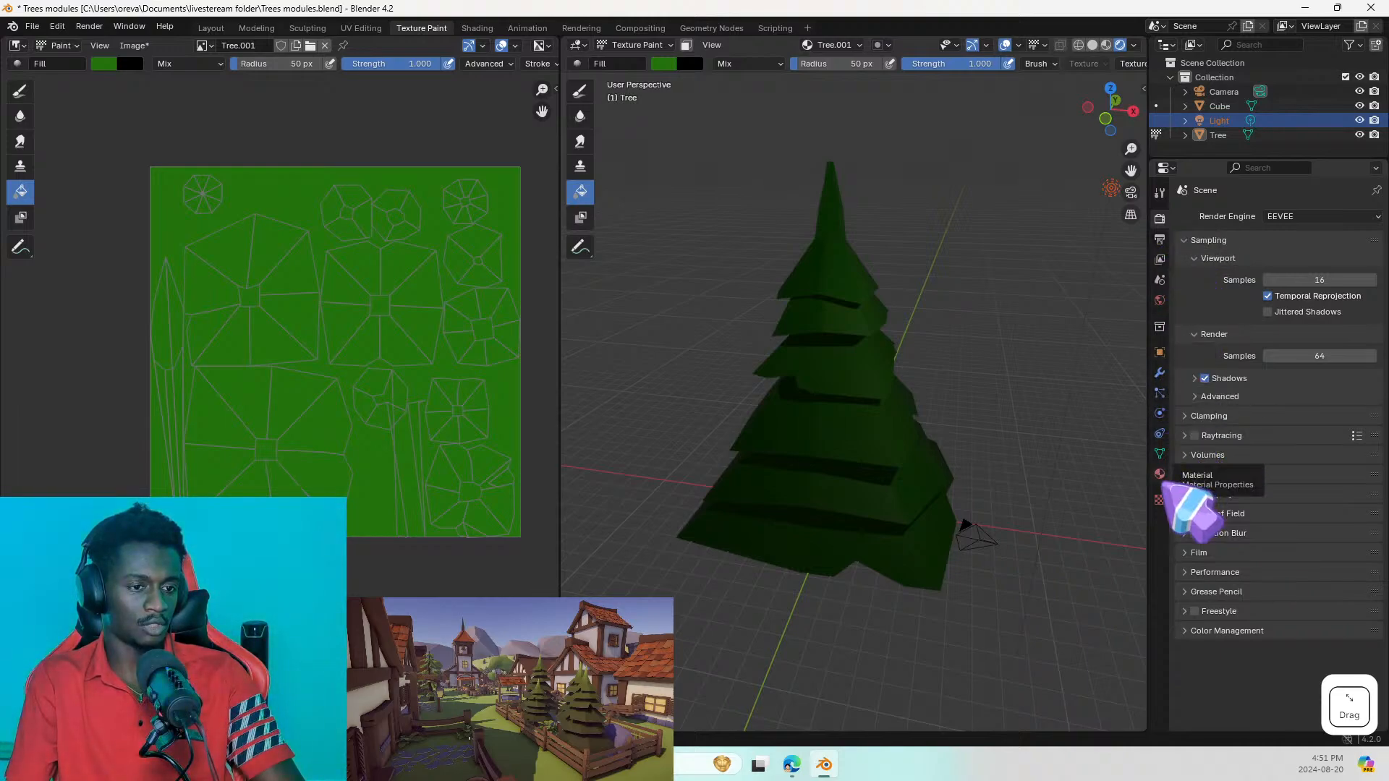
left_click(1158, 434)
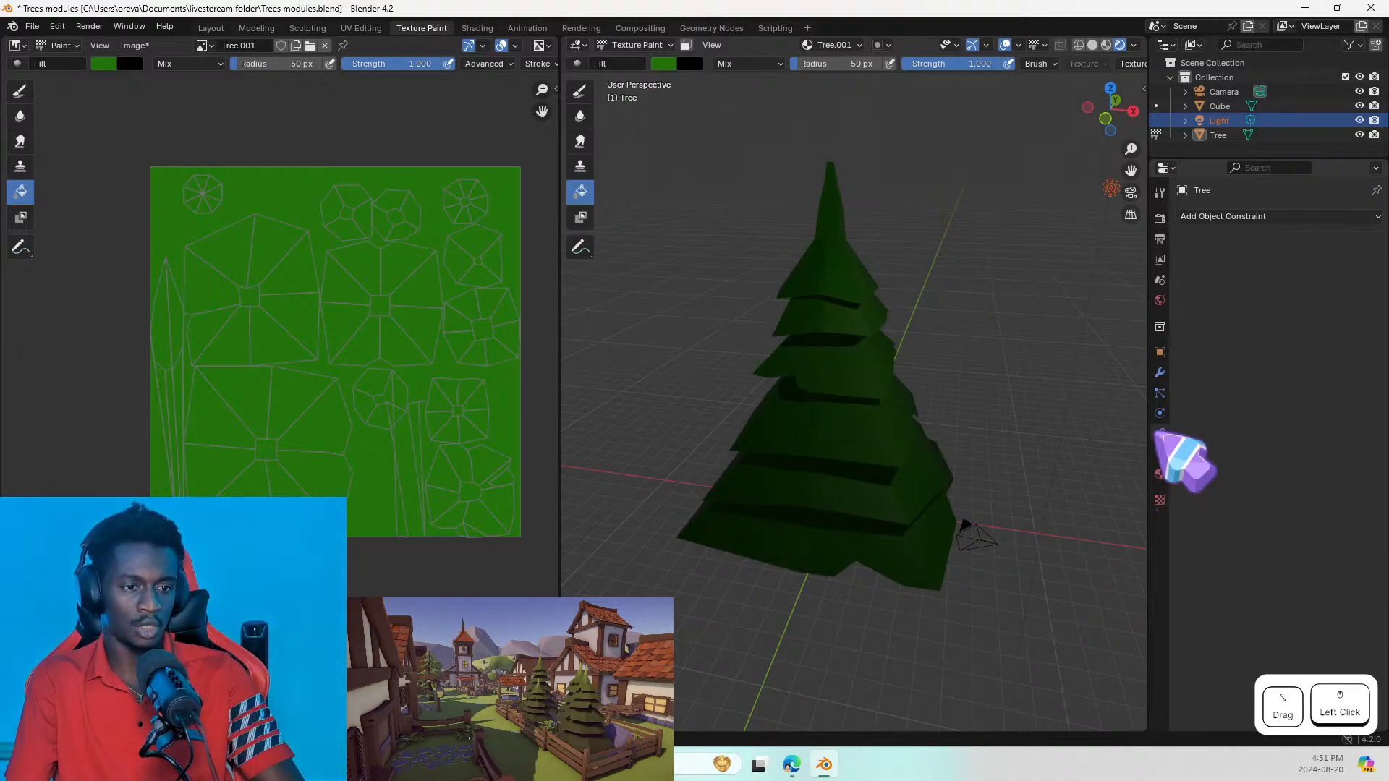
left_click(1156, 415)
left_click(1158, 393)
left_click(1160, 371)
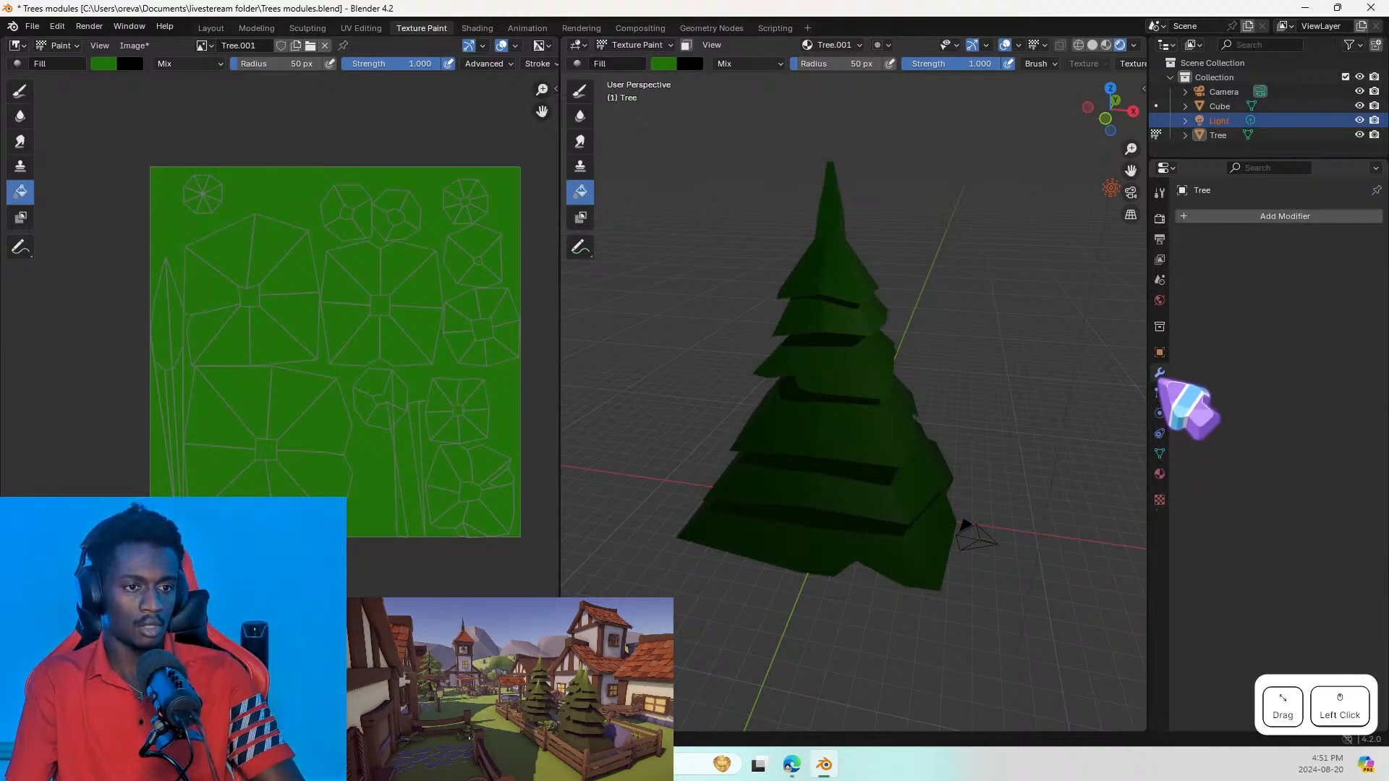
left_click(1159, 353)
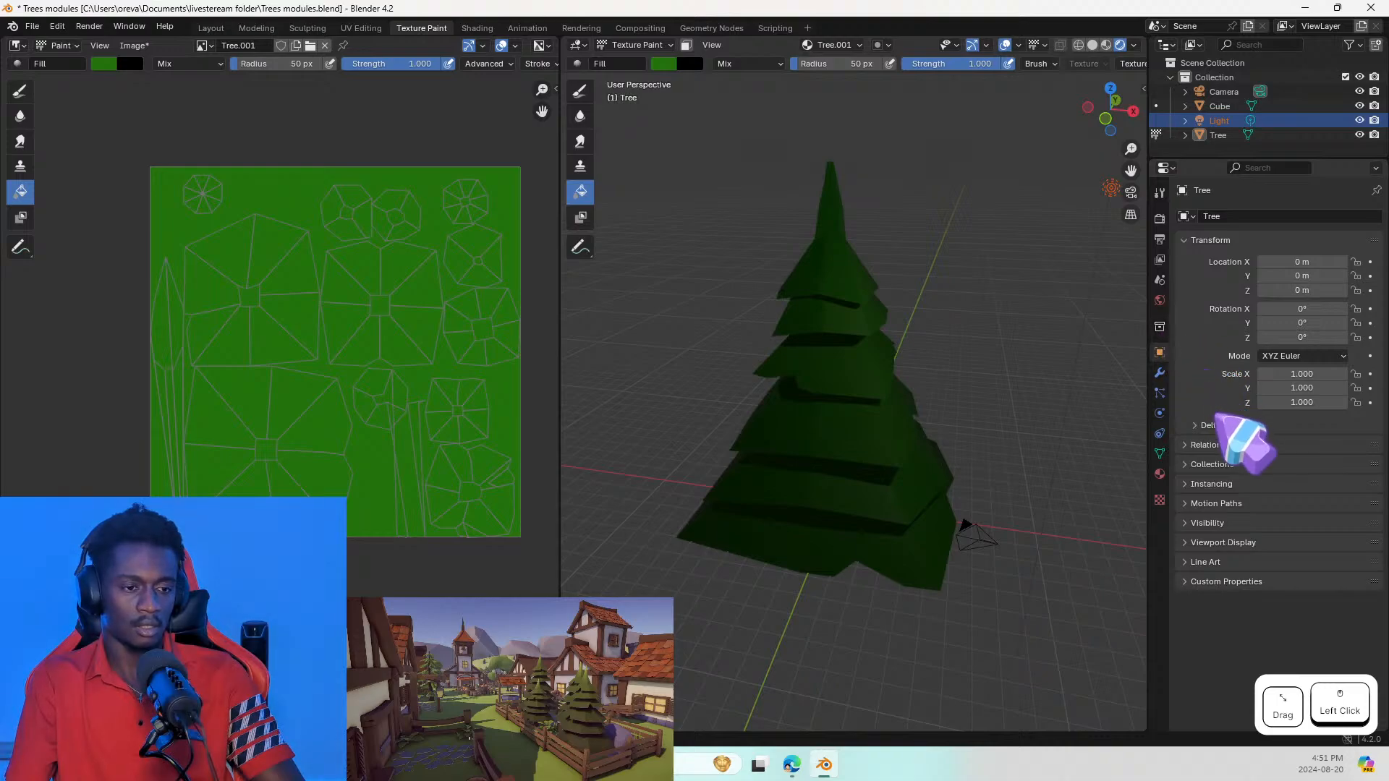
left_click(1267, 170)
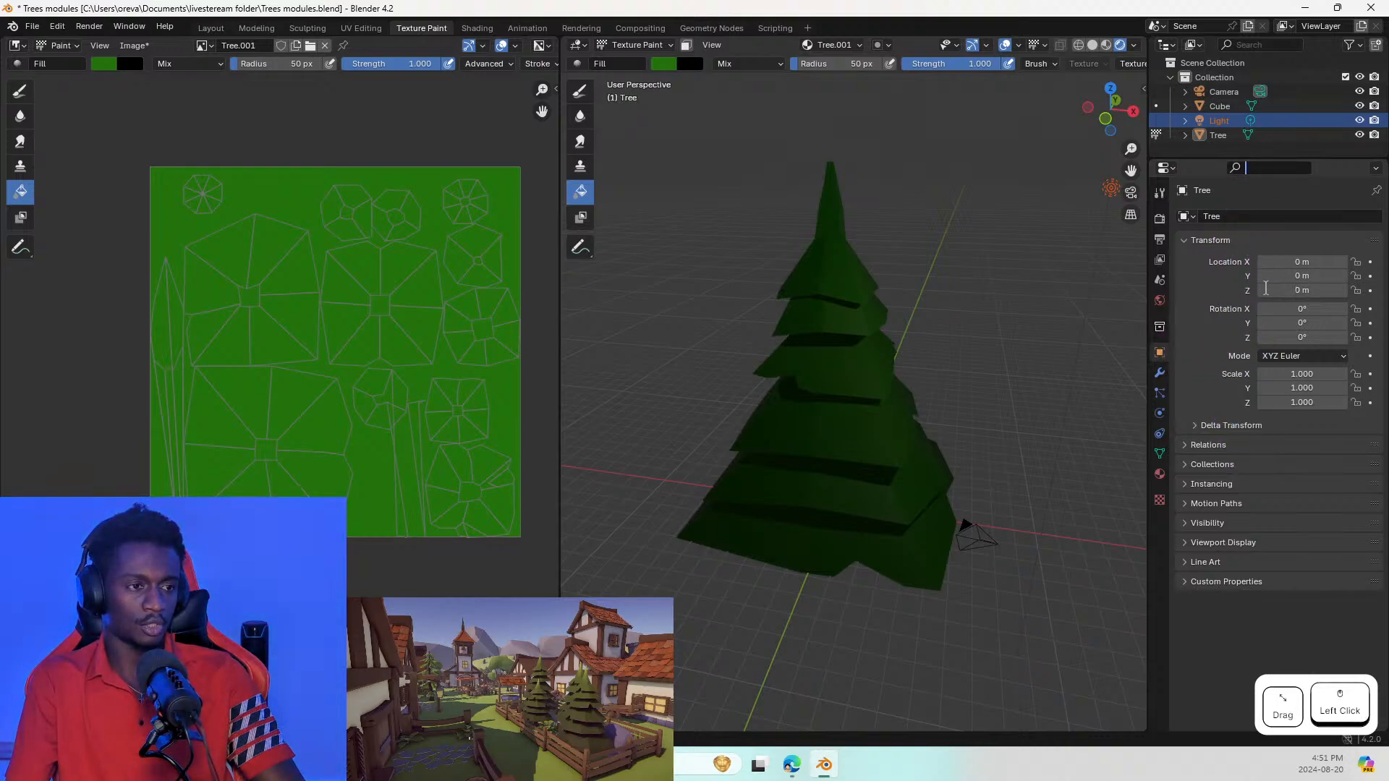
Step: Search the scene and tree properties for "str", moving from texture painting to the Layout workspace
type("str")
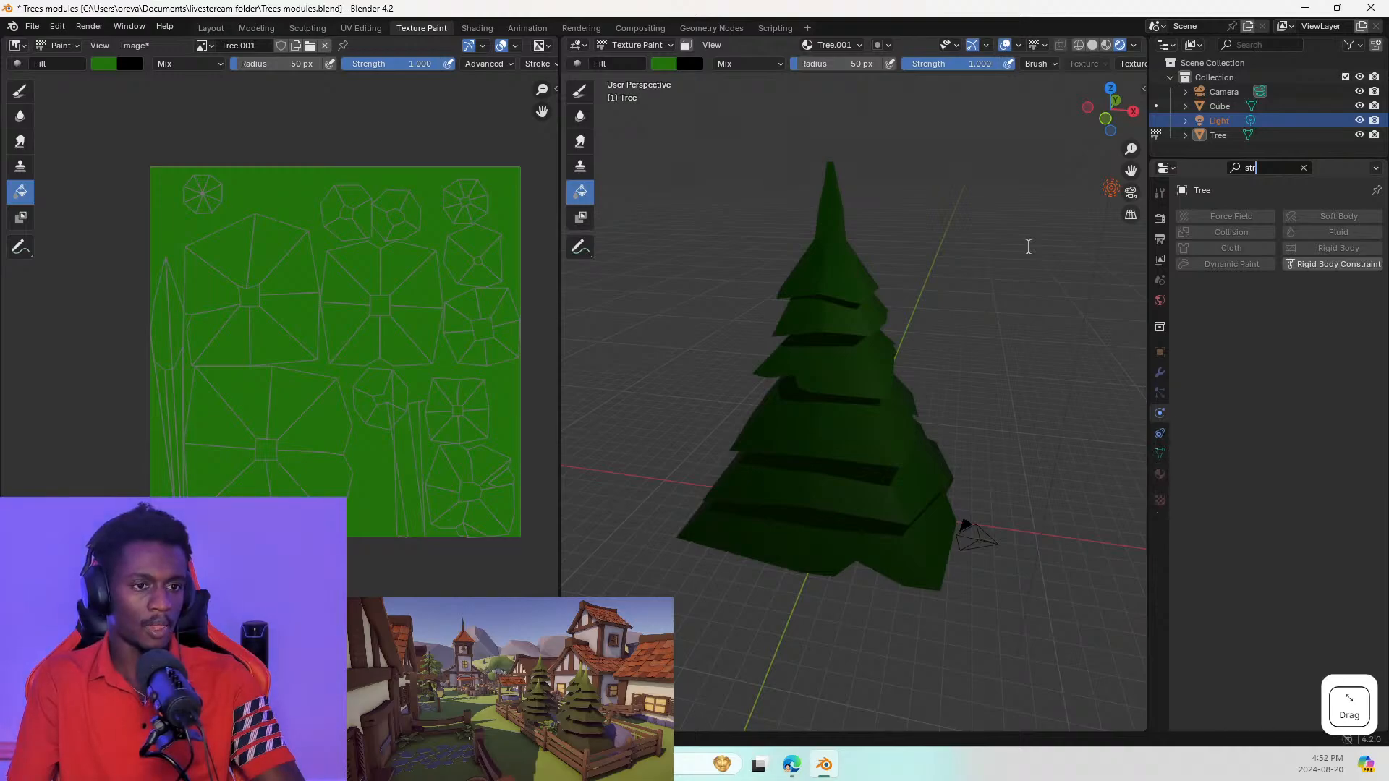
left_click(221, 28)
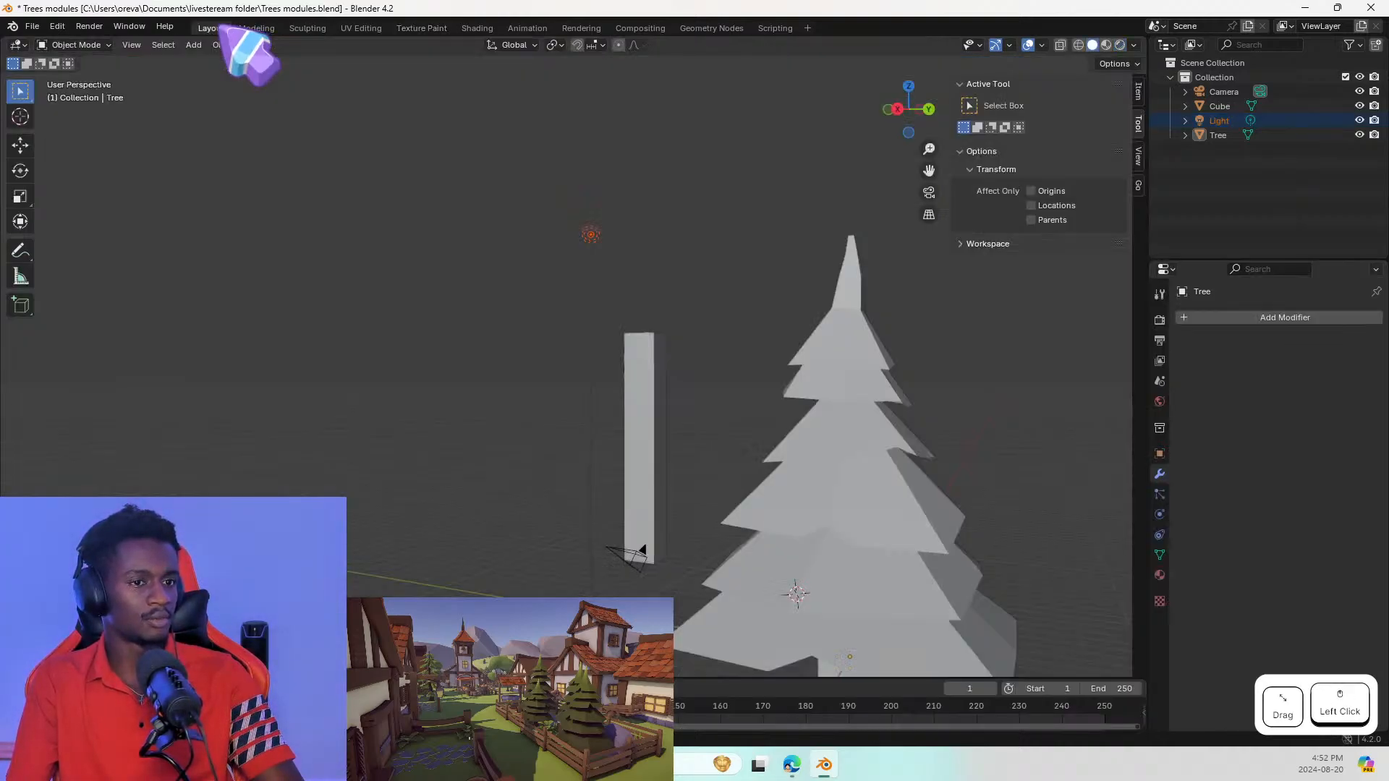
left_click(1159, 319)
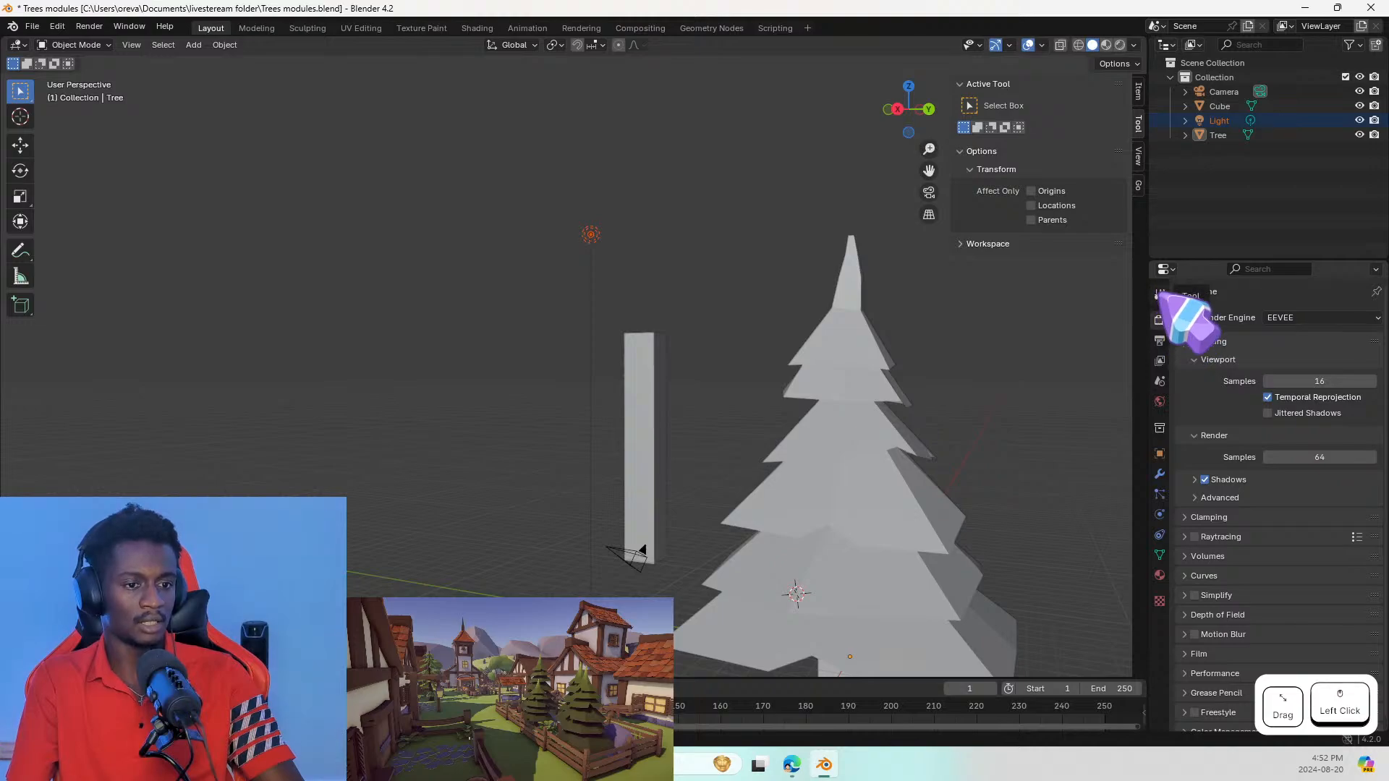
left_click(1159, 295)
left_click(1160, 359)
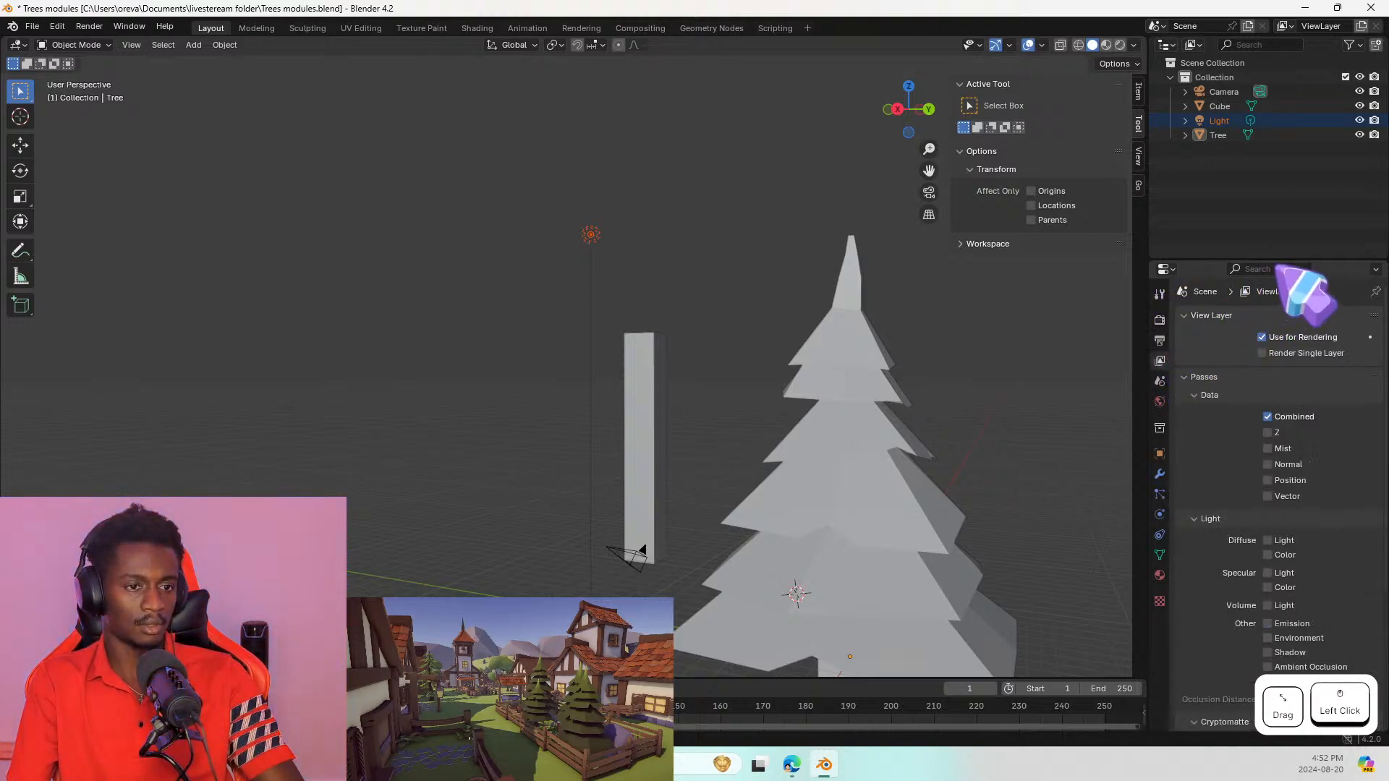
type("str")
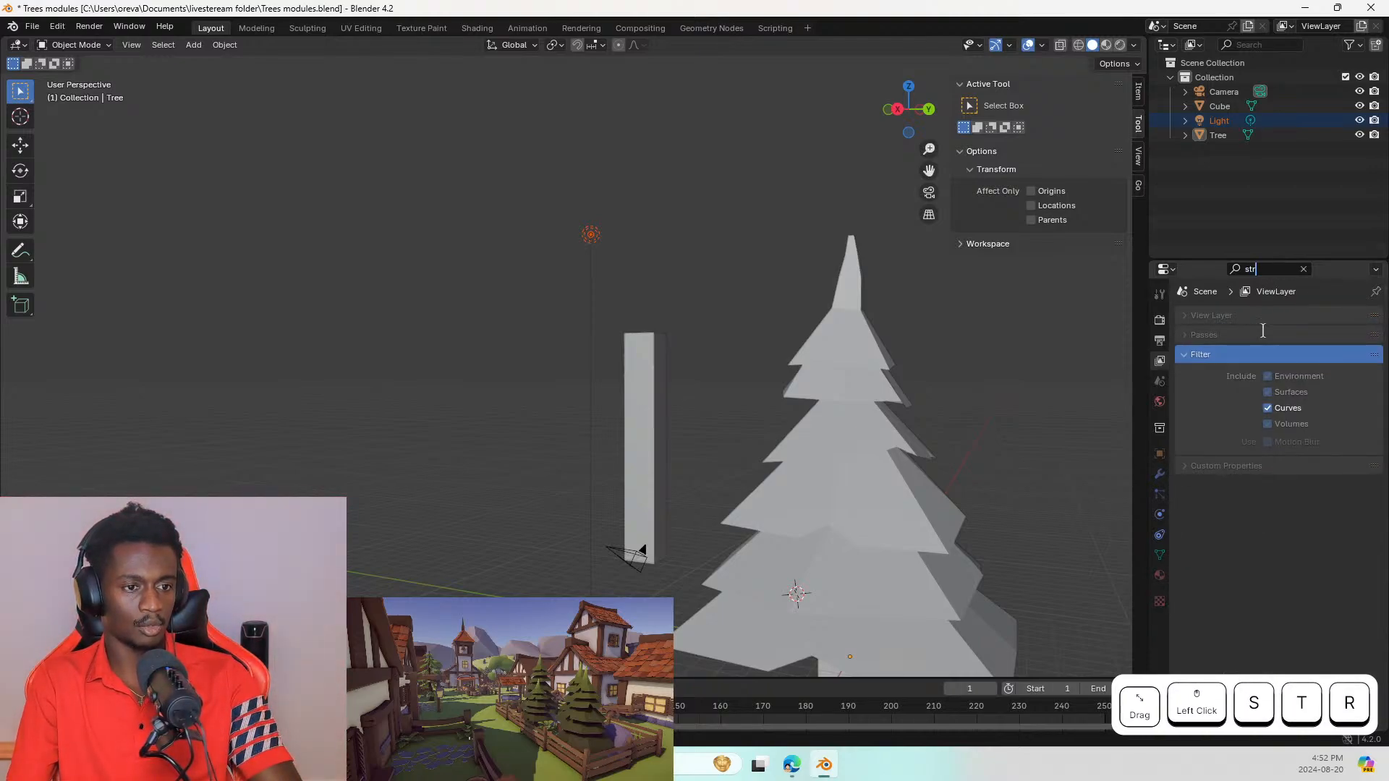
left_click(1159, 381)
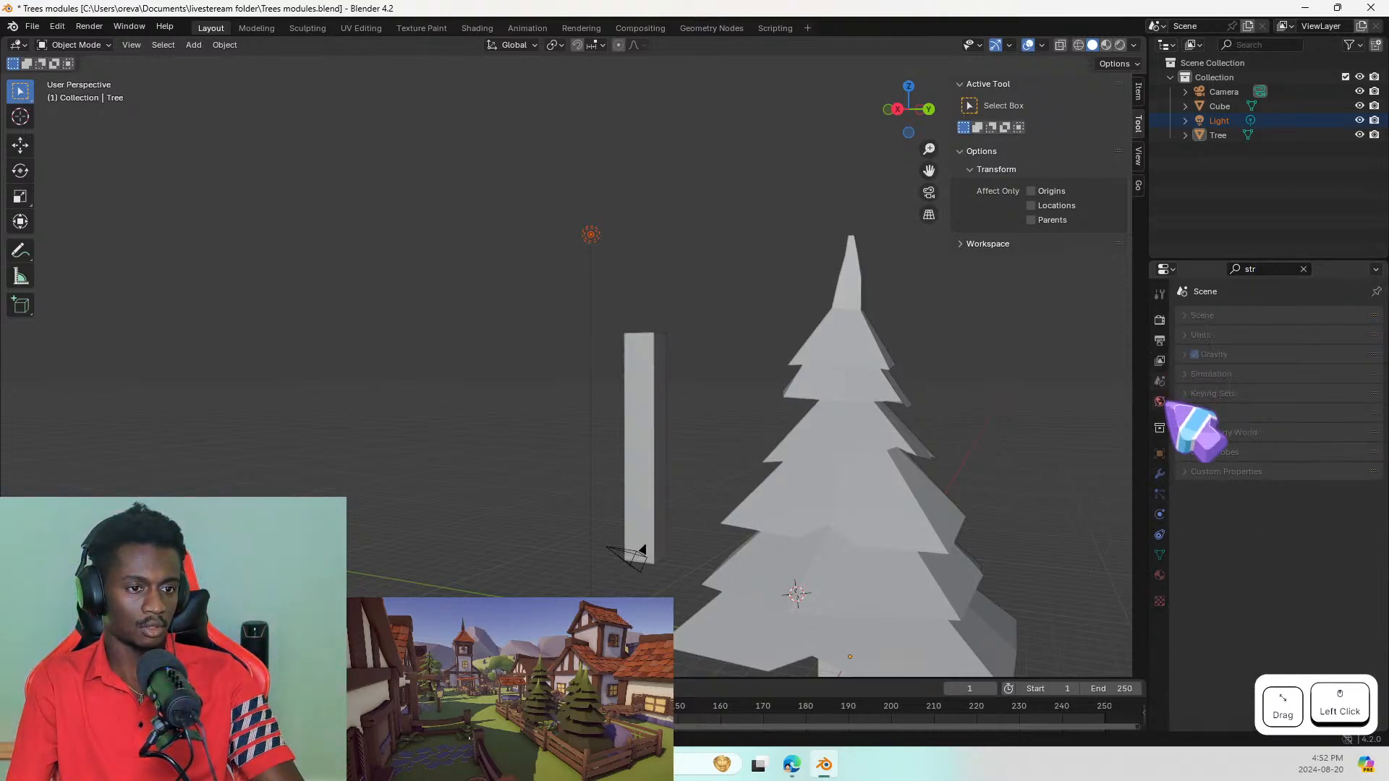
left_click(1160, 402)
left_click(1160, 428)
left_click(1160, 453)
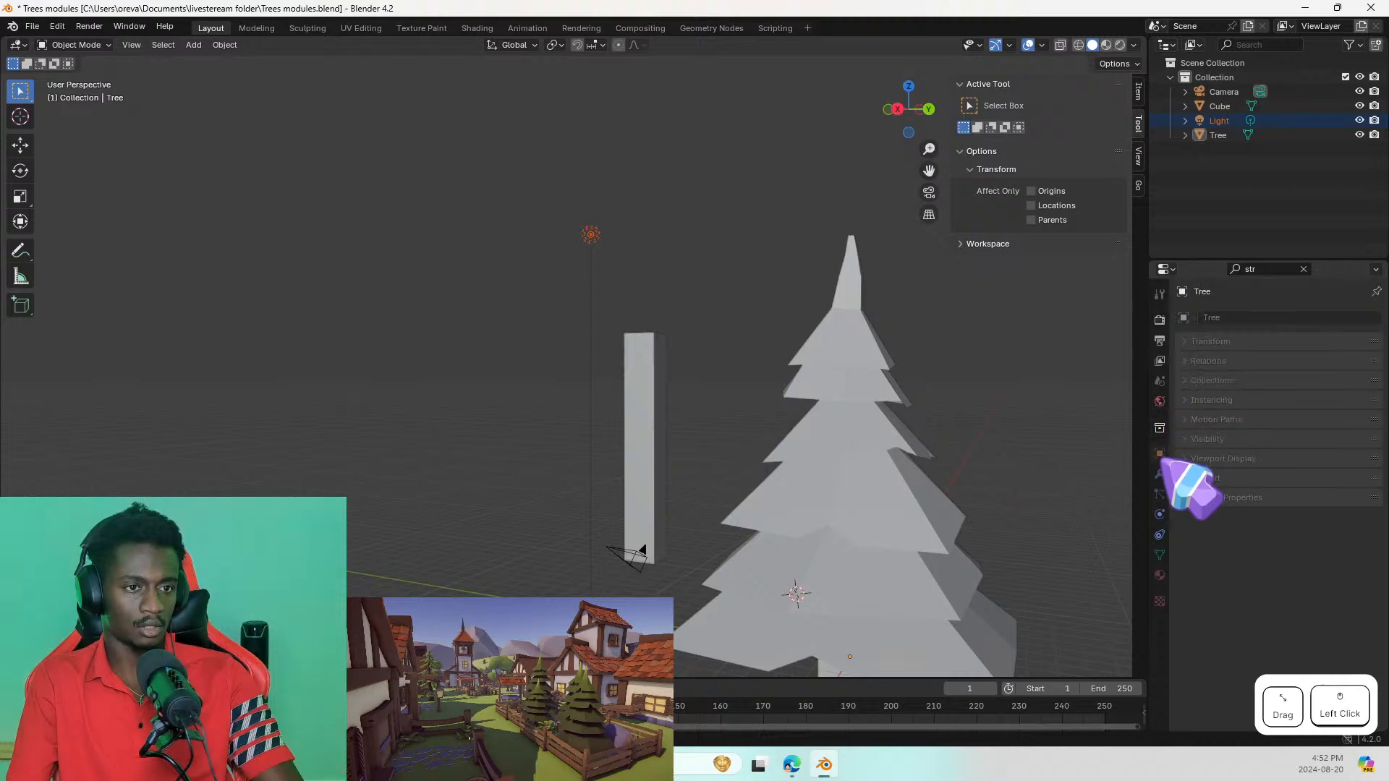
left_click(1160, 474)
left_click(1159, 514)
left_click(1159, 555)
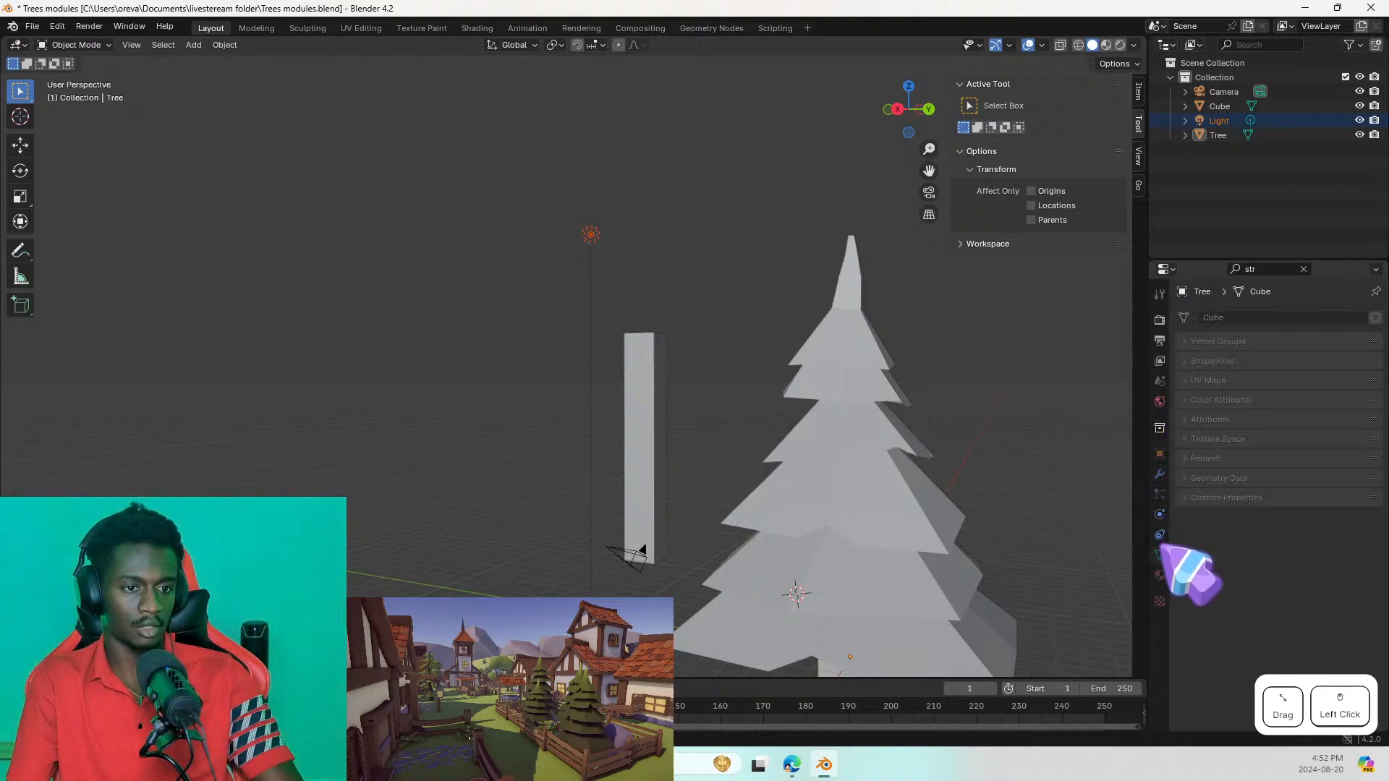
Step: Select the scene's light and raise its power to 1002.8 W
left_click(1229, 118)
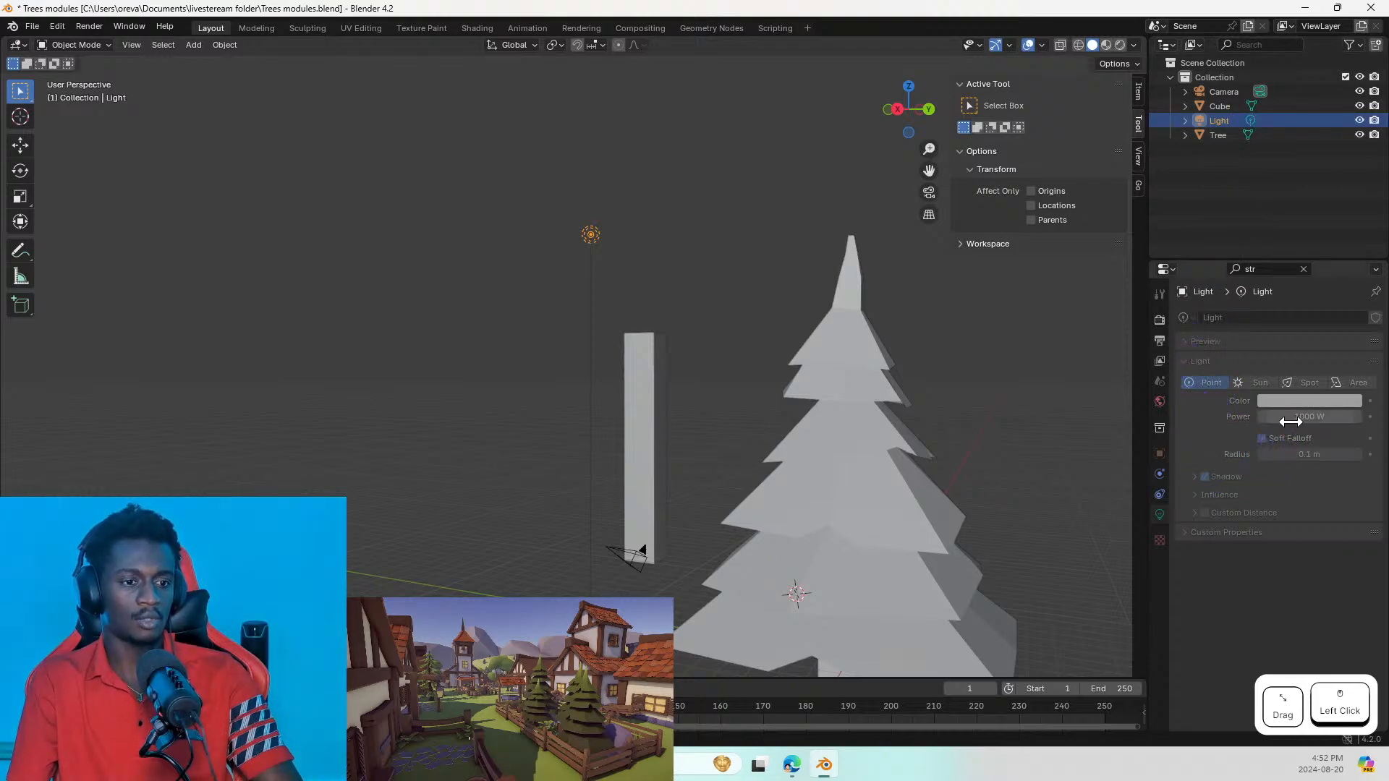
left_click(1226, 563)
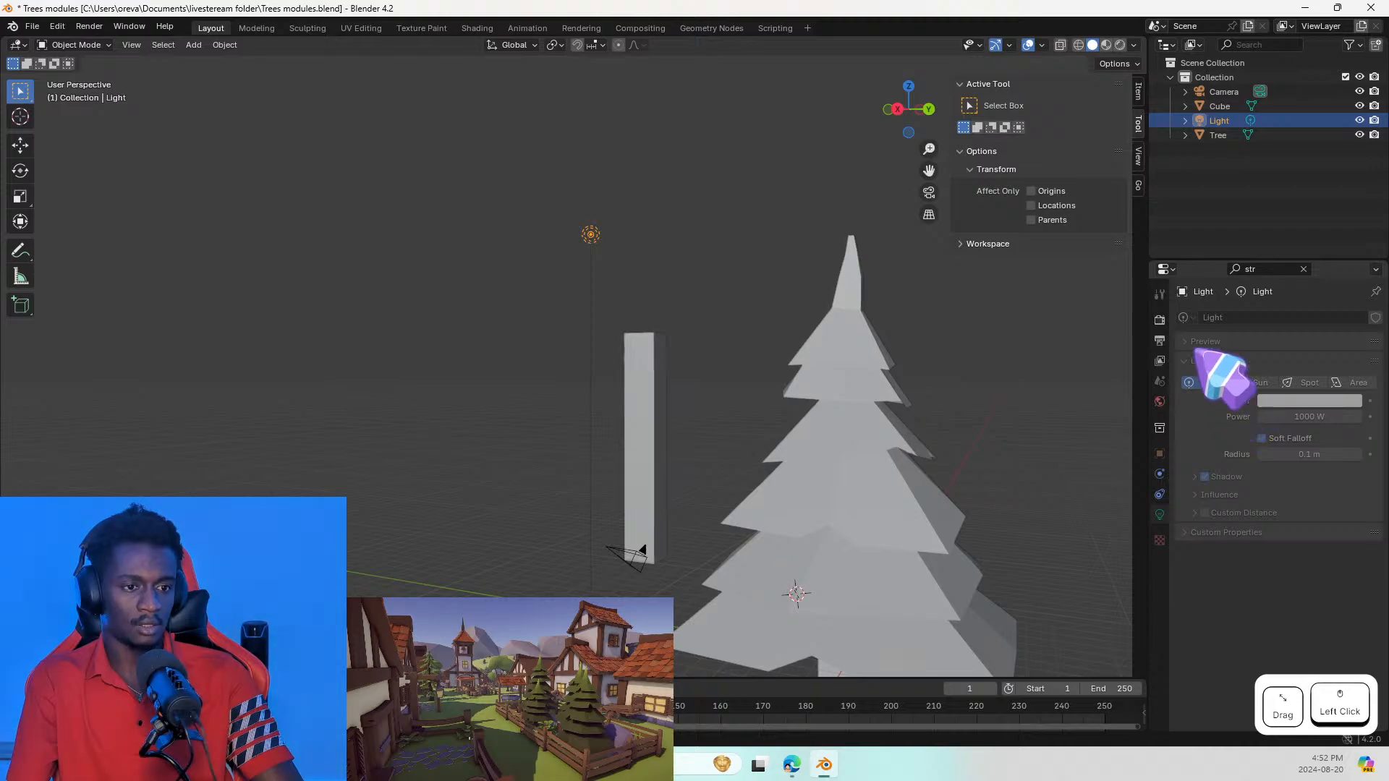
left_click(1184, 318)
left_click(1215, 339)
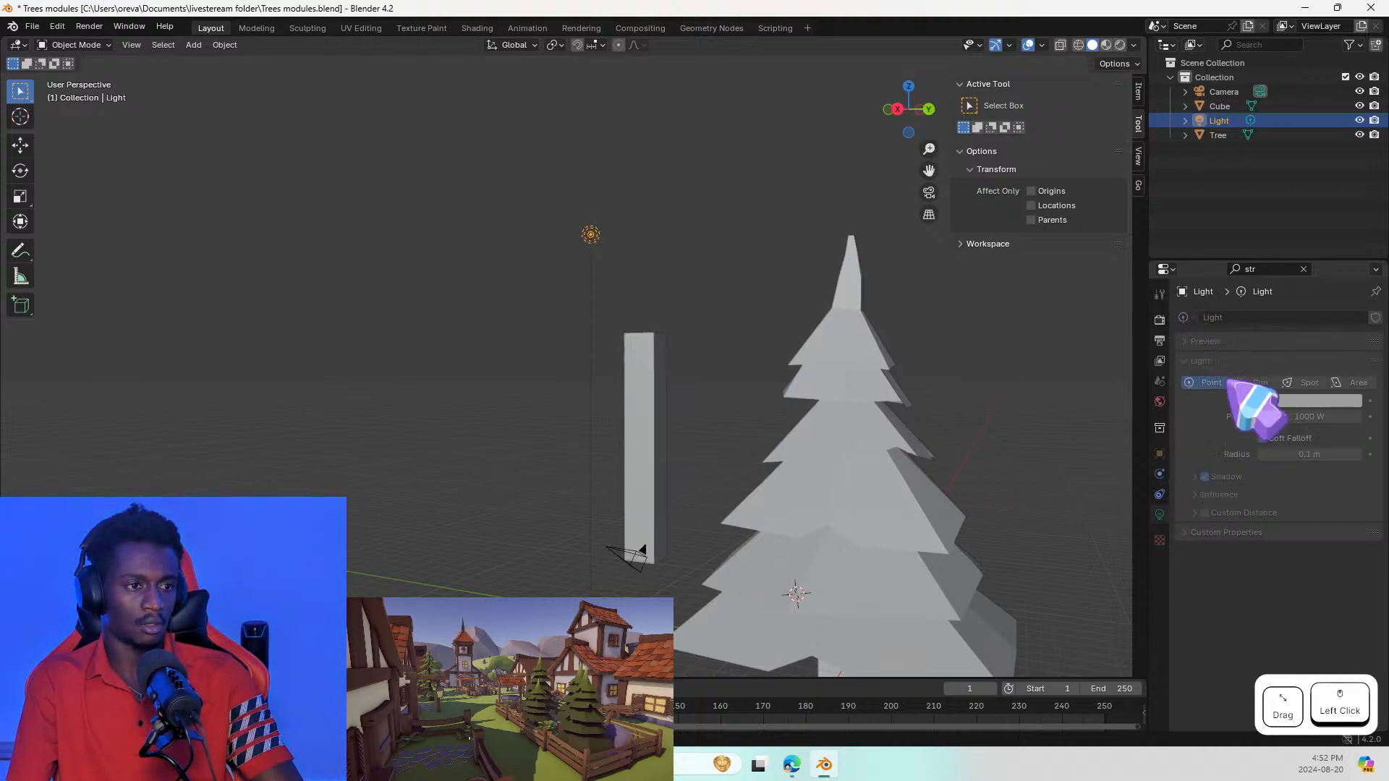
left_click(1258, 383)
left_click(1204, 381)
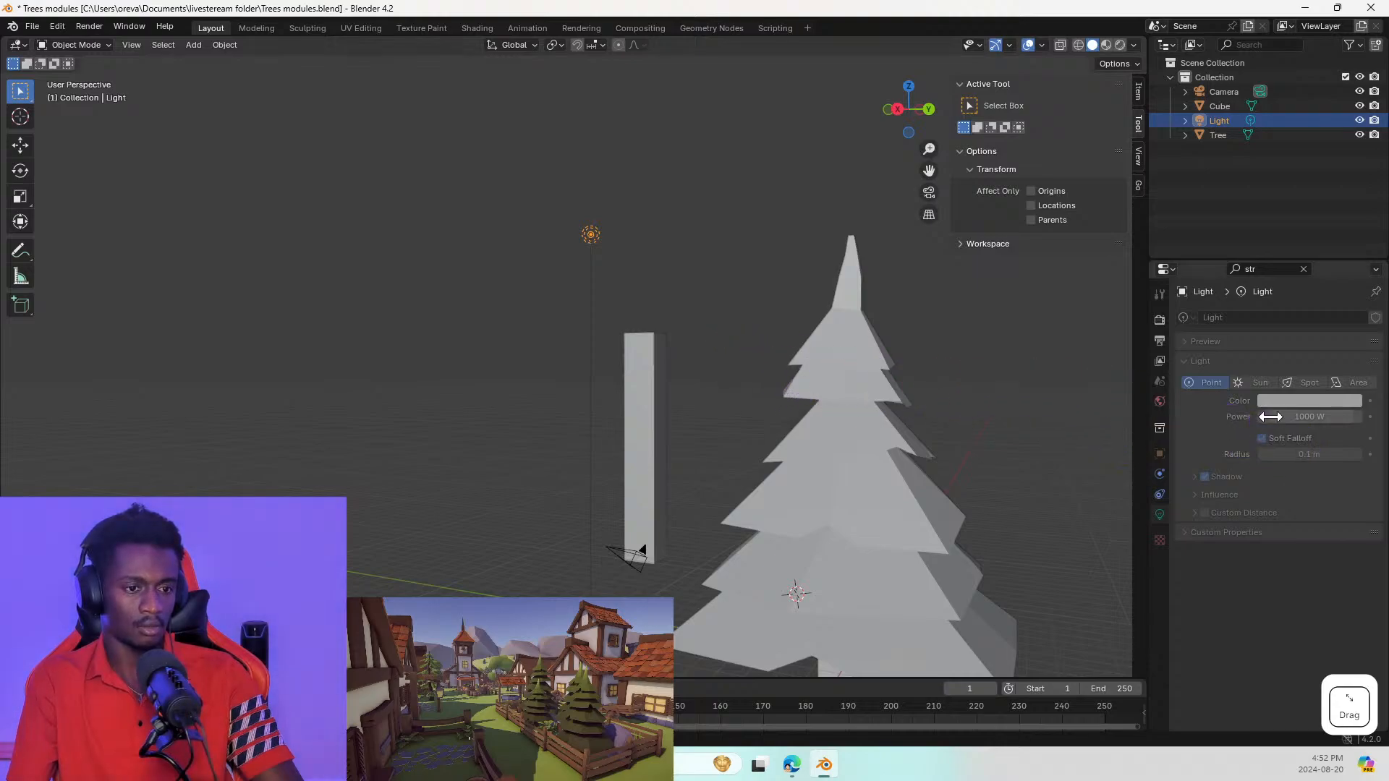
left_click_drag(1305, 416, 1313, 417)
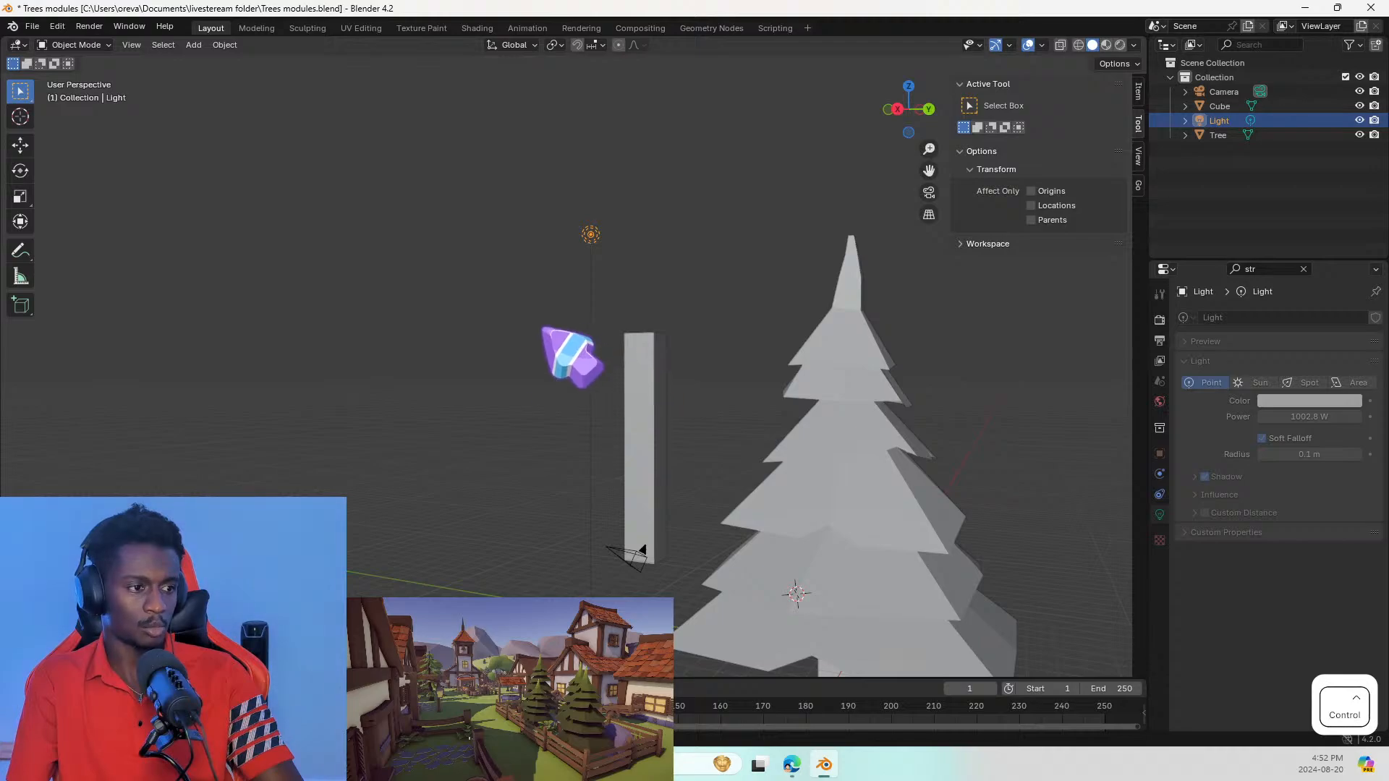
Step: Show the viewport in Rendered shading, clear the property search filter, and set the light's power to 1005.7 W
key("z")
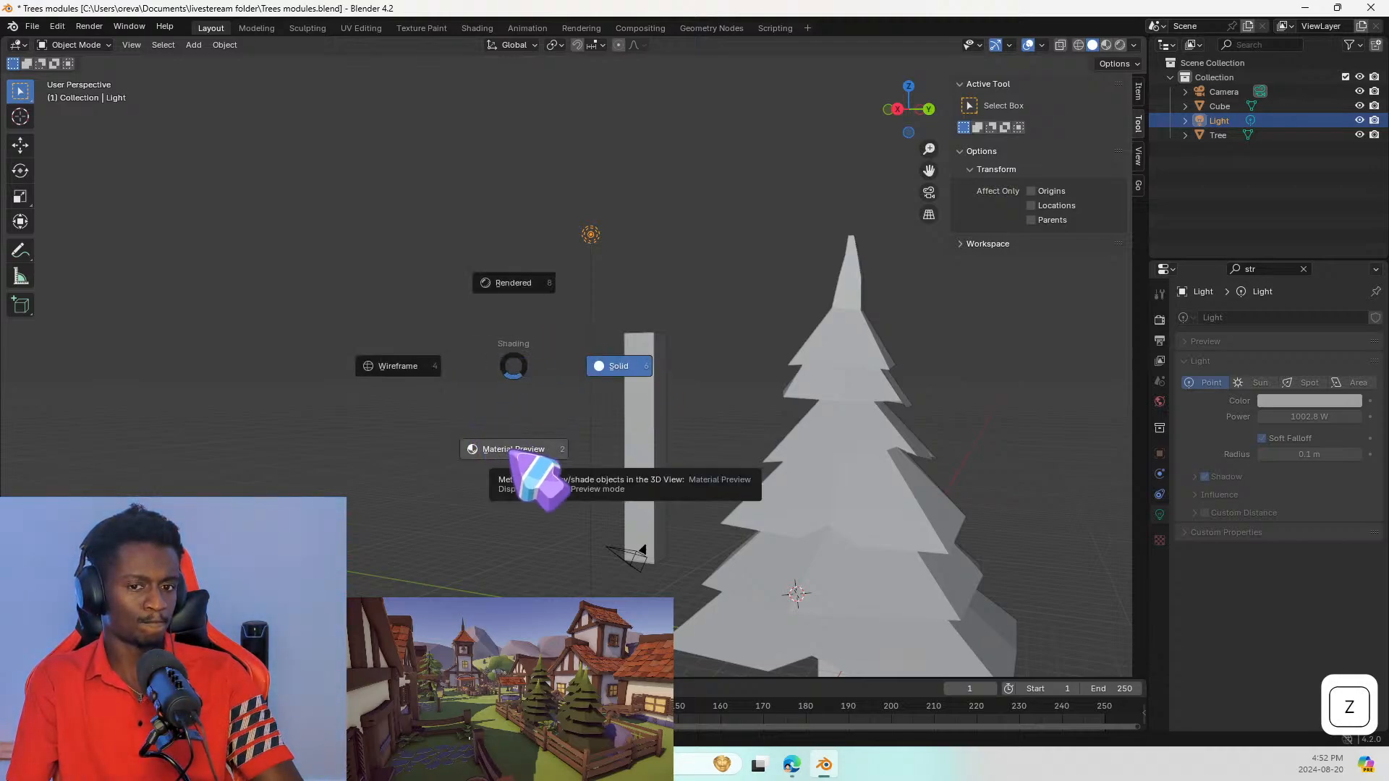
left_click(525, 283)
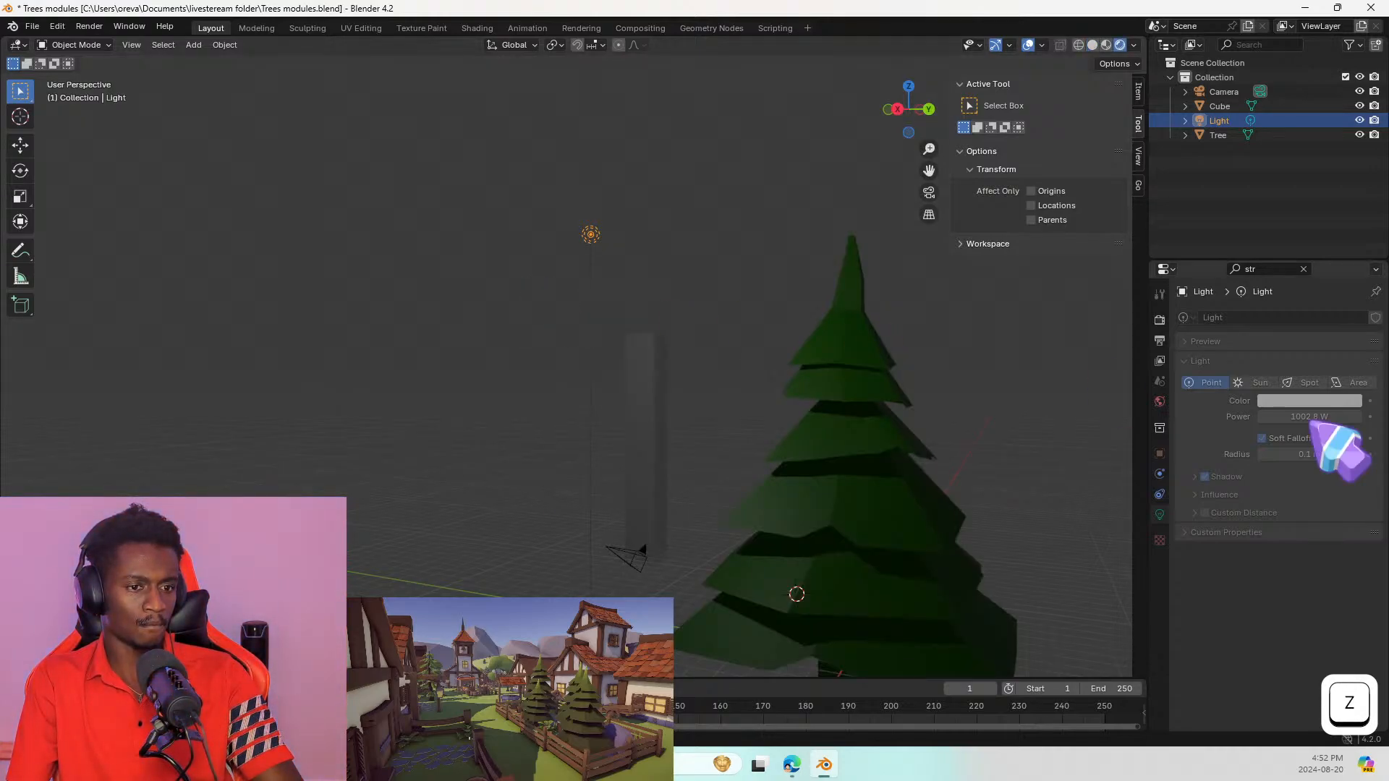
left_click_drag(1308, 400, 1311, 402)
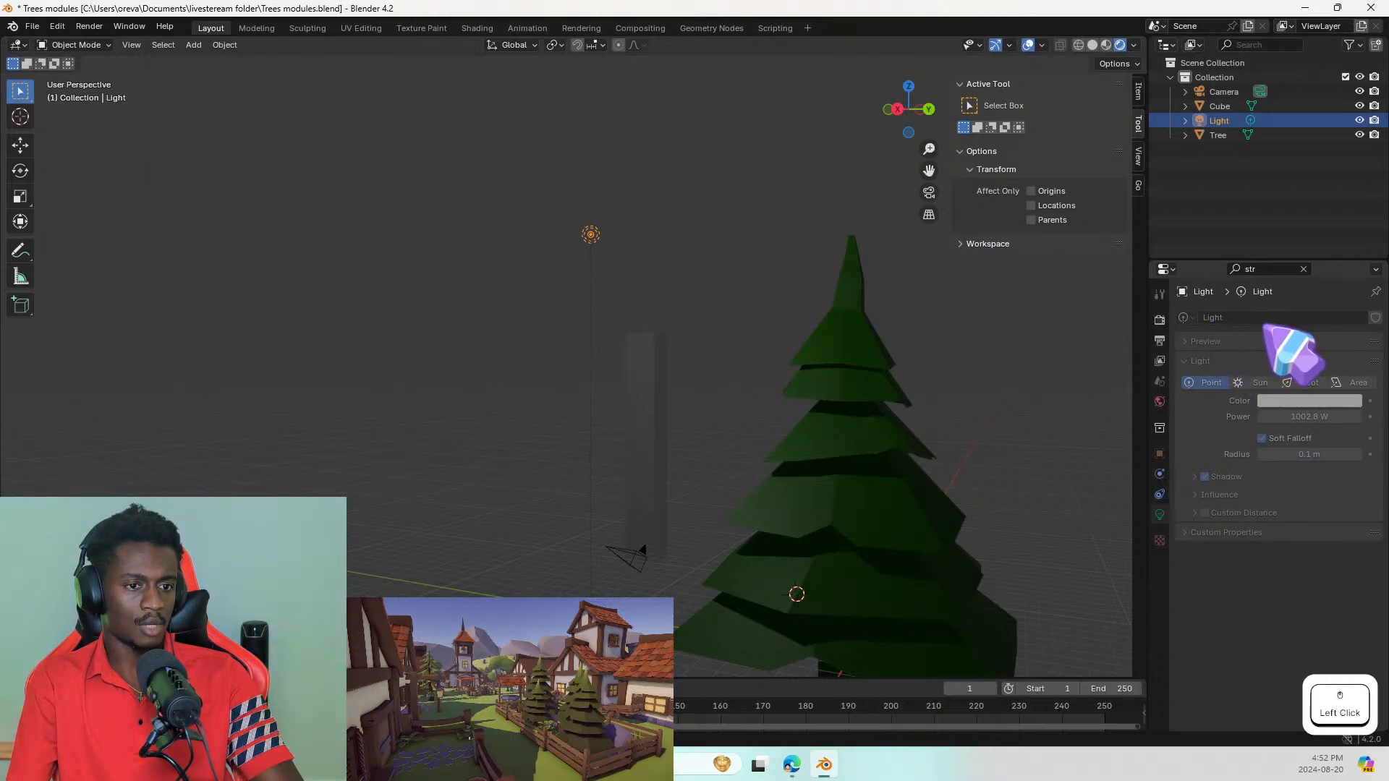
left_click(1303, 268)
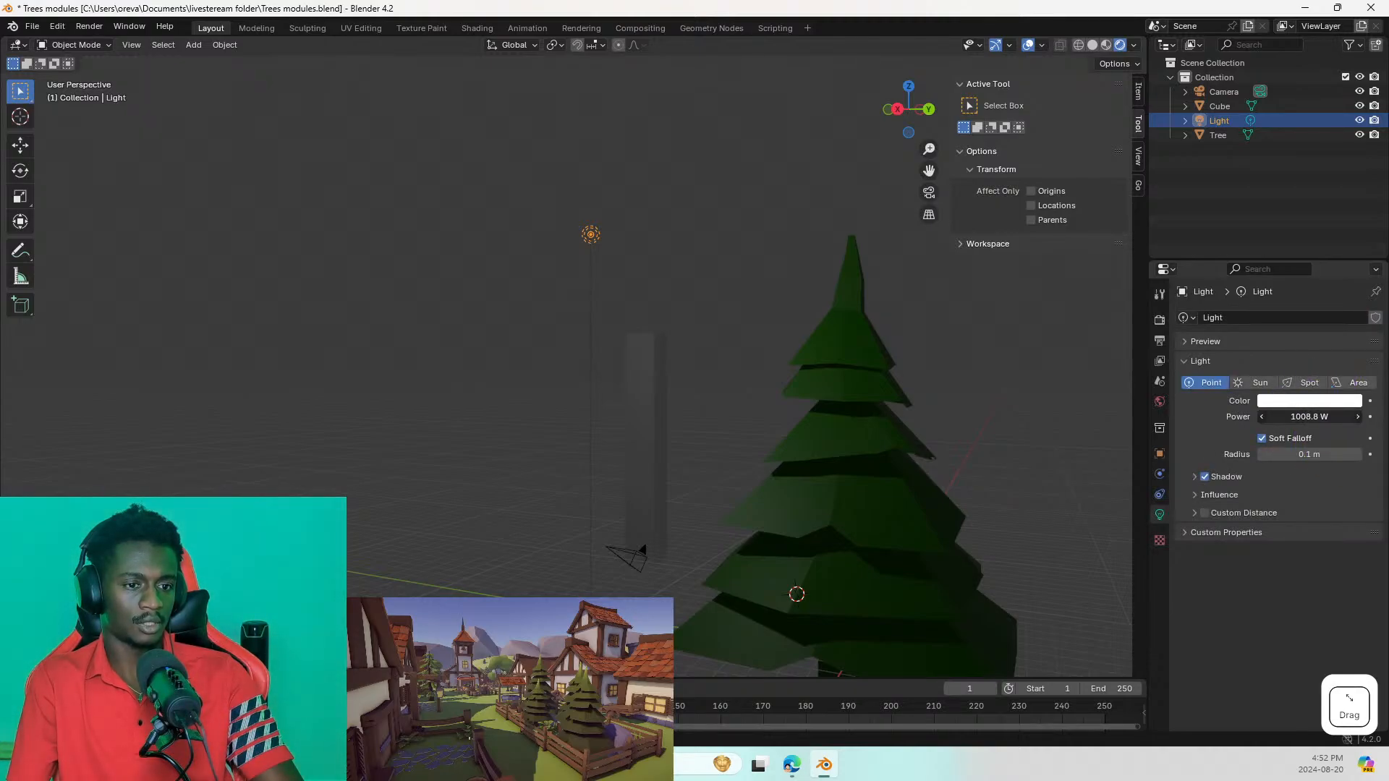
left_click_drag(1302, 416, 1286, 417)
Step: Try the Sun, Point and Spot light types, then make the light an Area light with 1013.9 W power
left_click(1244, 380)
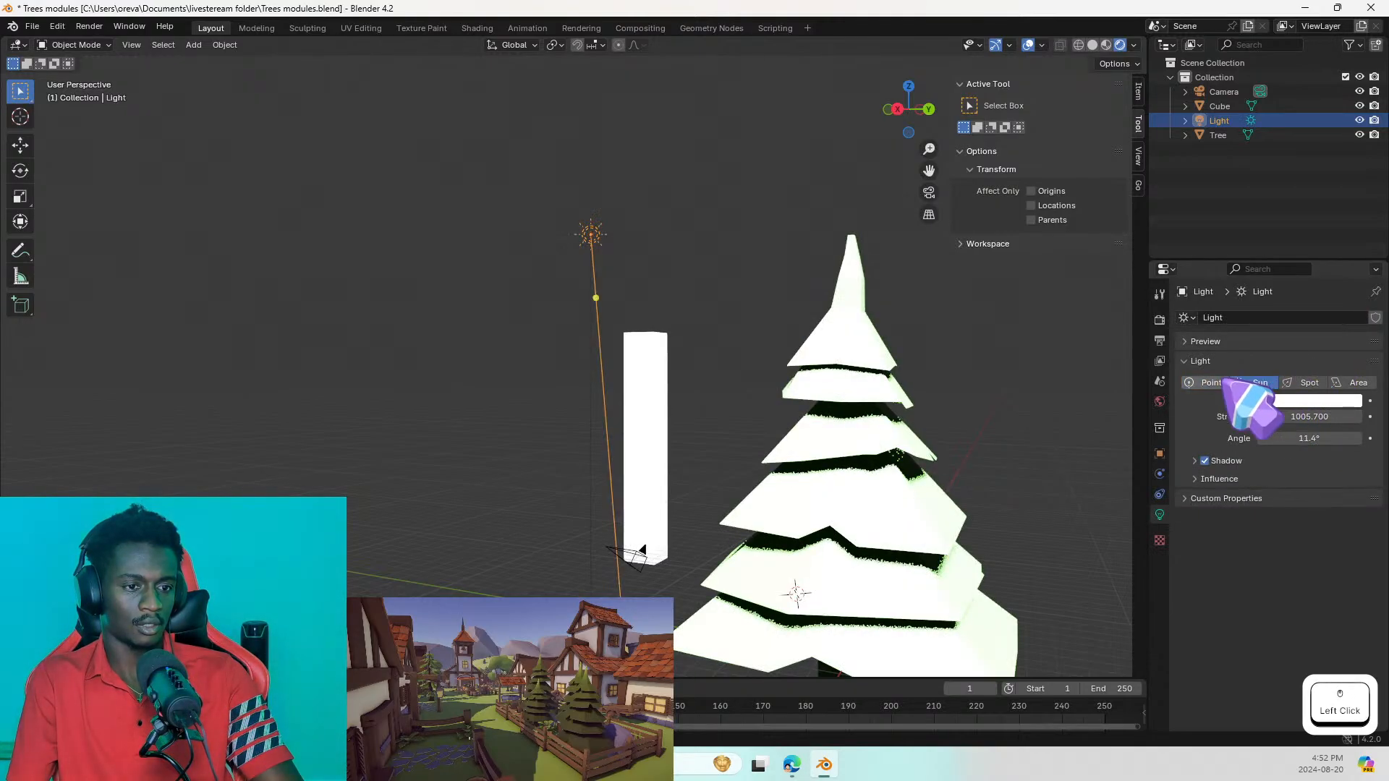
left_click(1221, 381)
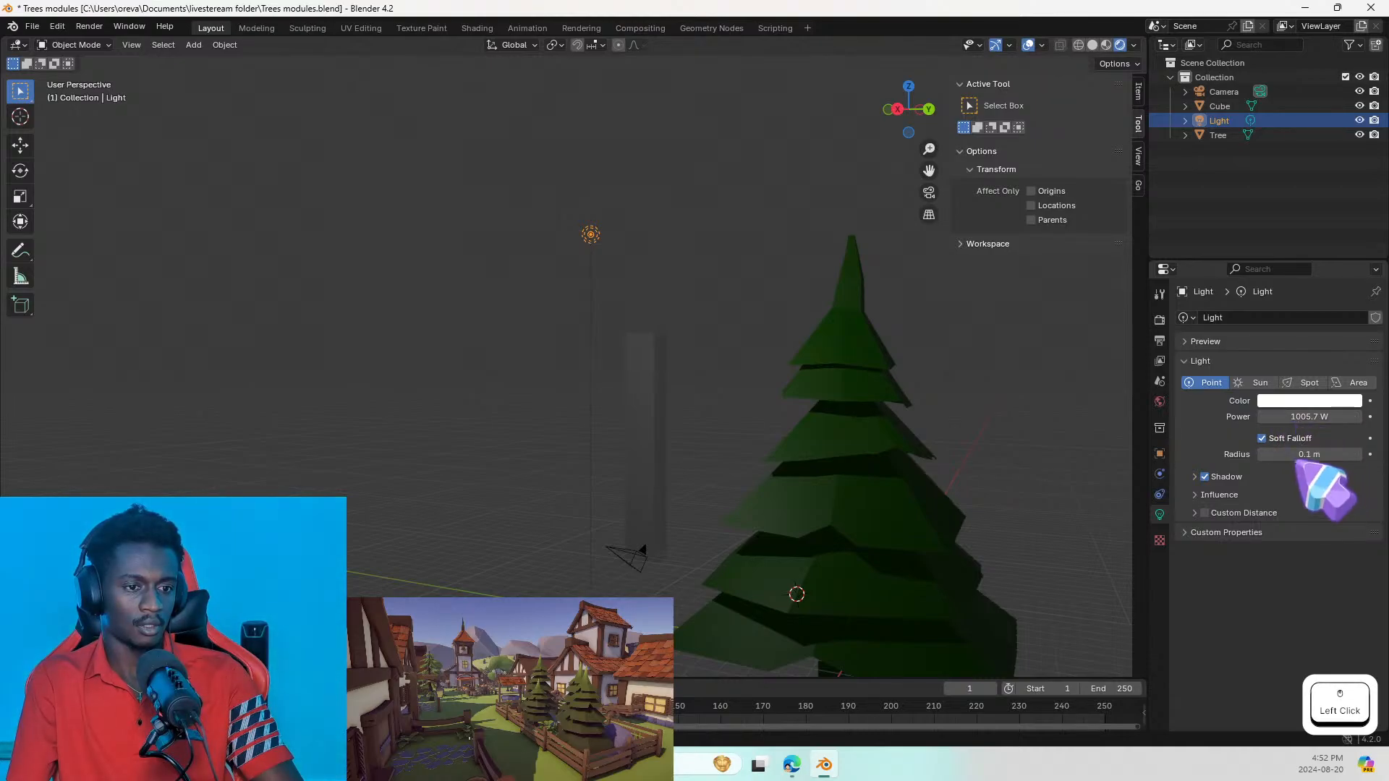
left_click(1262, 382)
left_click(1301, 382)
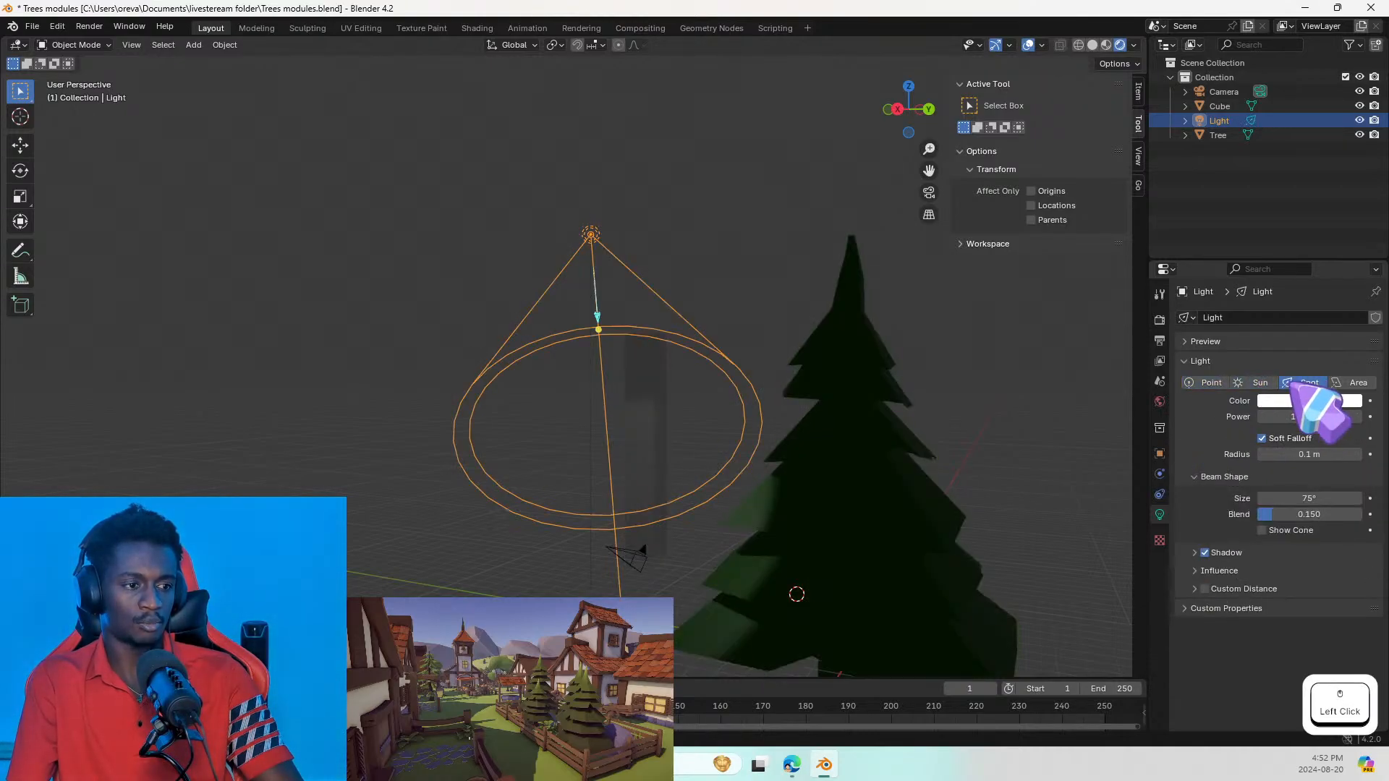
left_click(1351, 382)
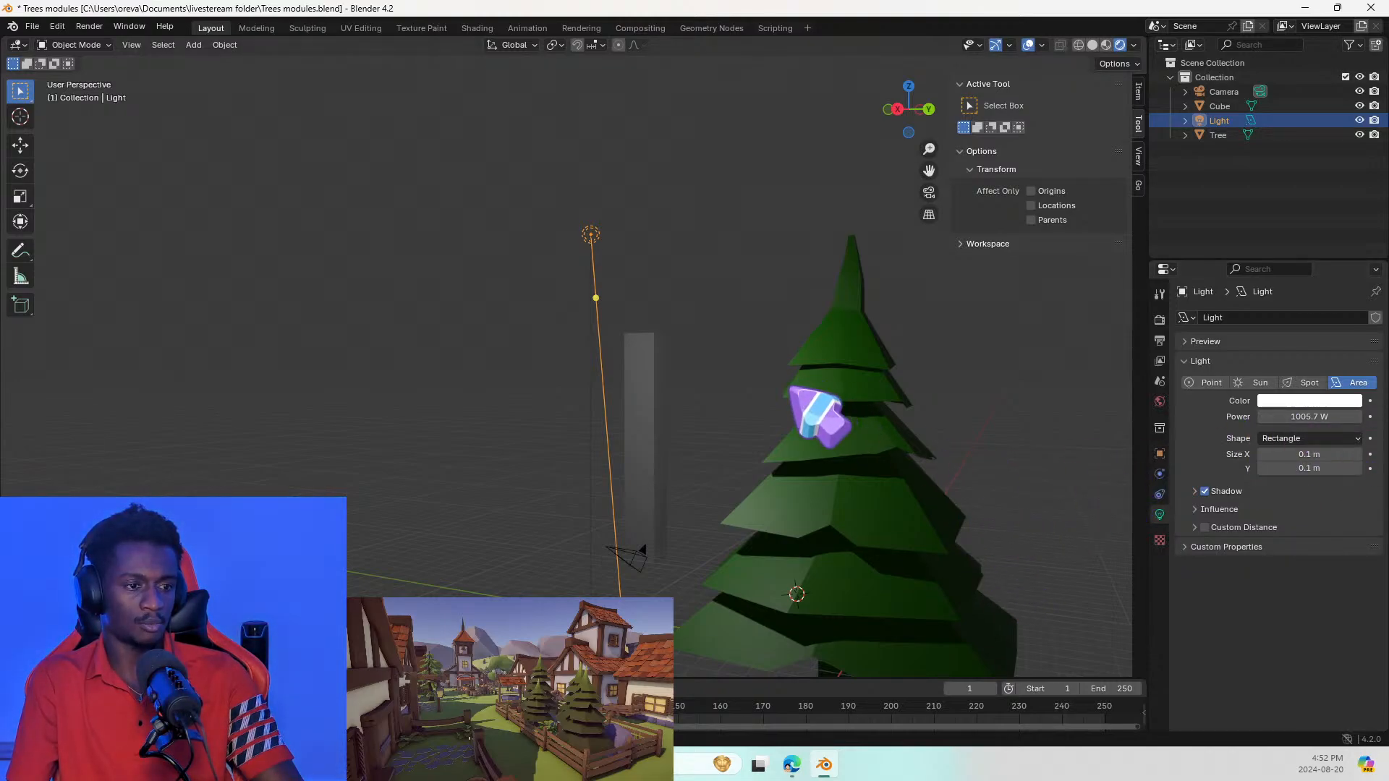
left_click_drag(1313, 417, 1323, 417)
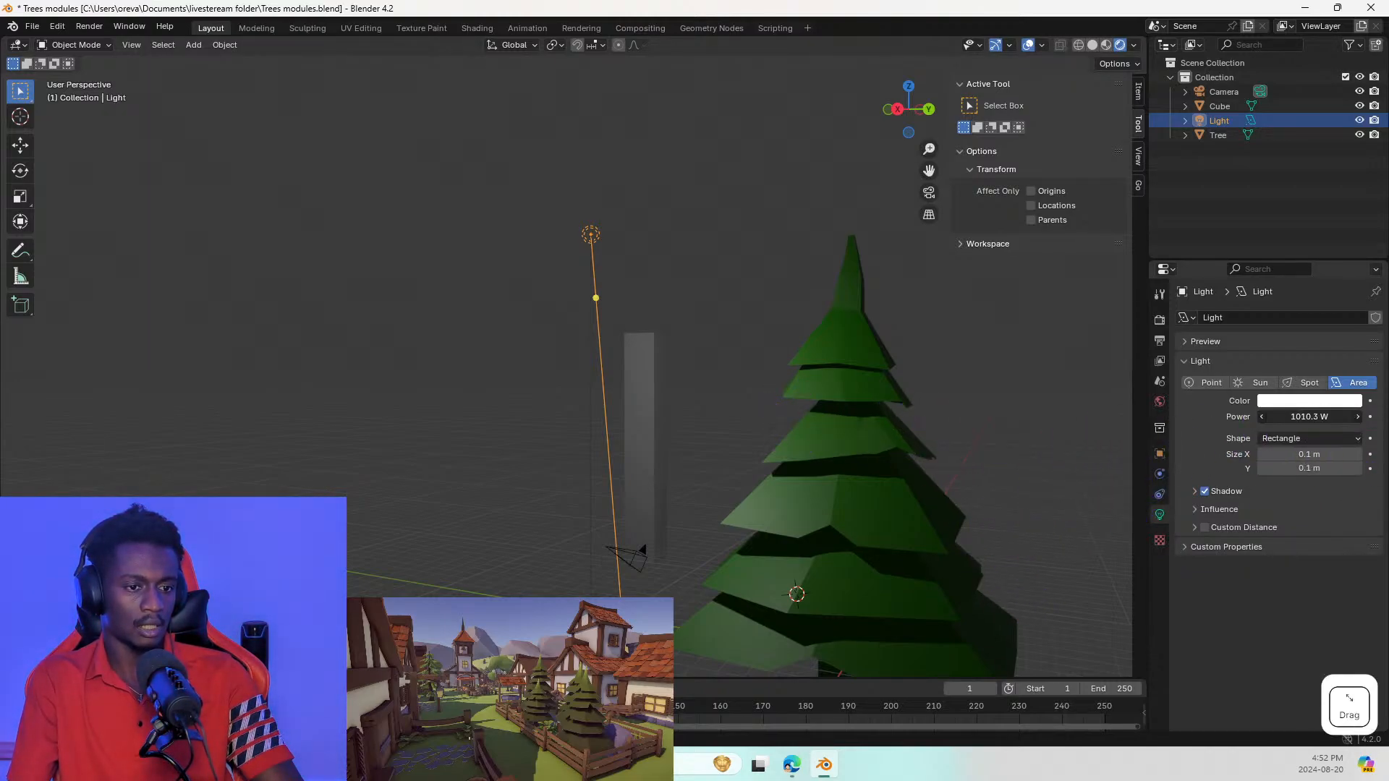
Step: Rotate the area light freehand so that its beam points toward the tree
scroll(441, 354, "down", 2)
middle_click_drag(521, 463, 608, 445)
key("r")
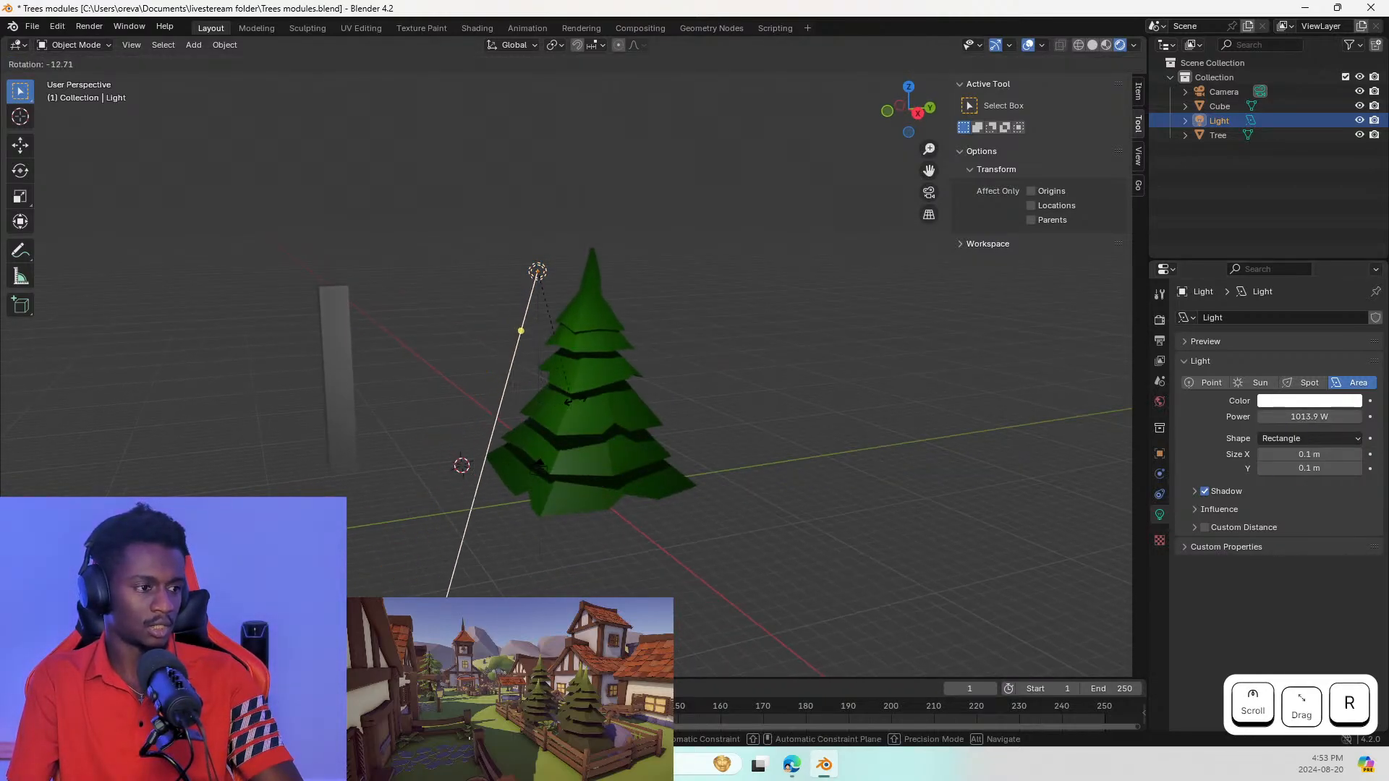
left_click(633, 359)
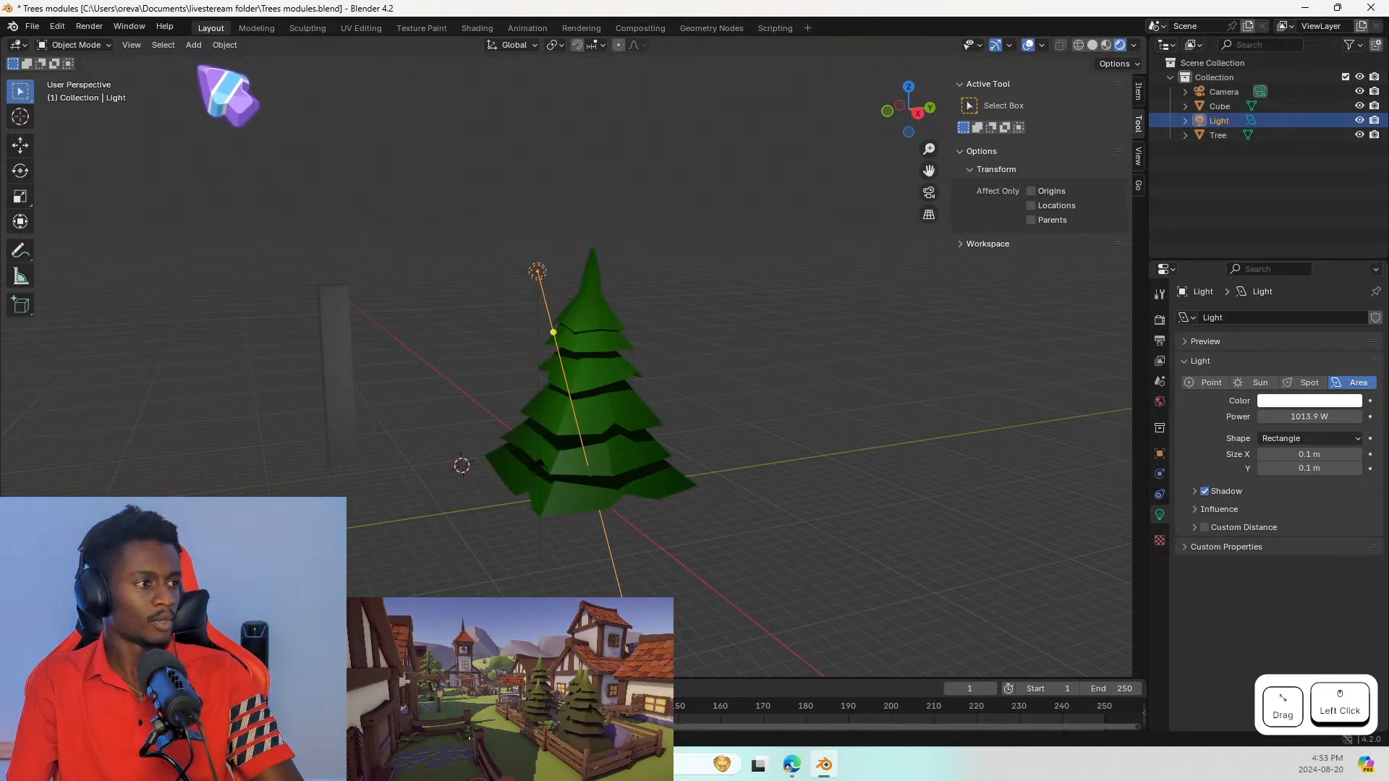
Step: Return the Layout viewport to Solid shading and switch to the Texture Paint workspace
key("z")
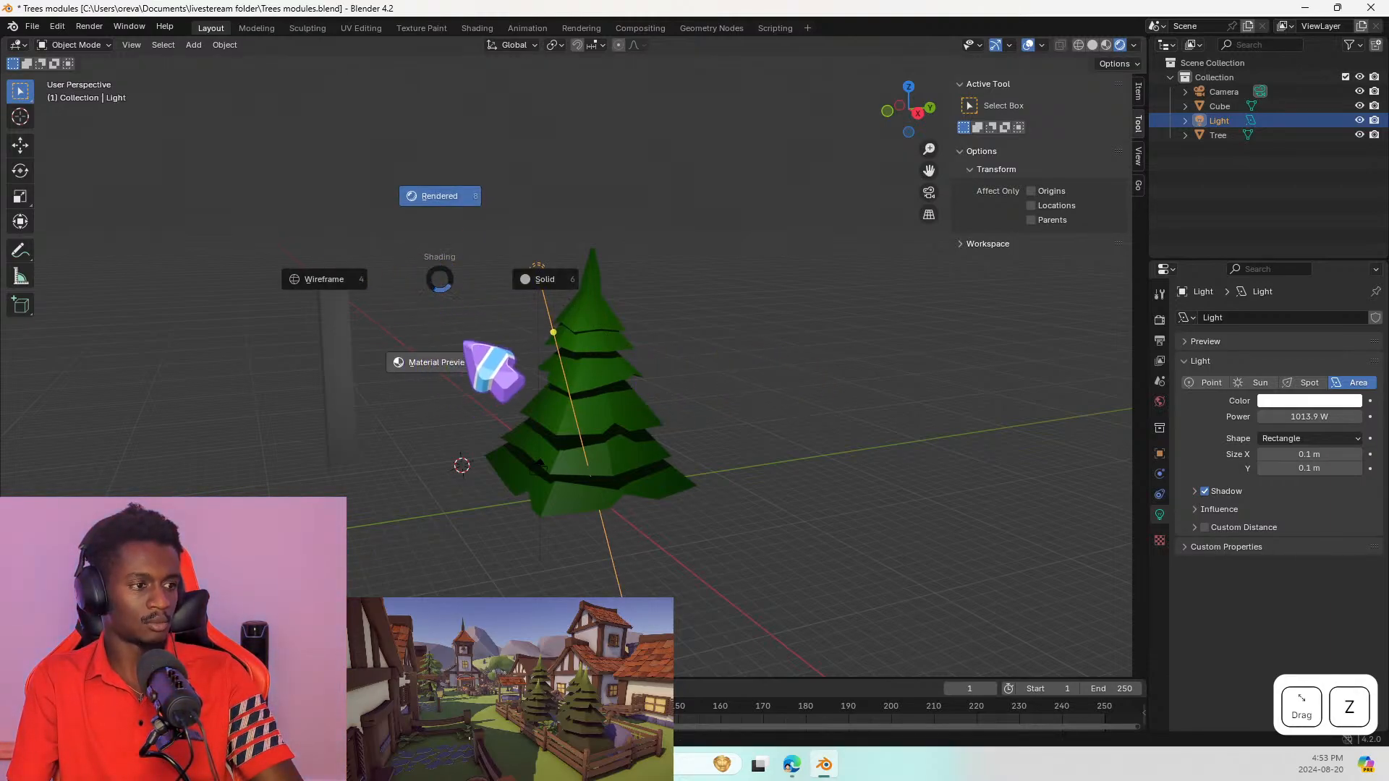
left_click(563, 279)
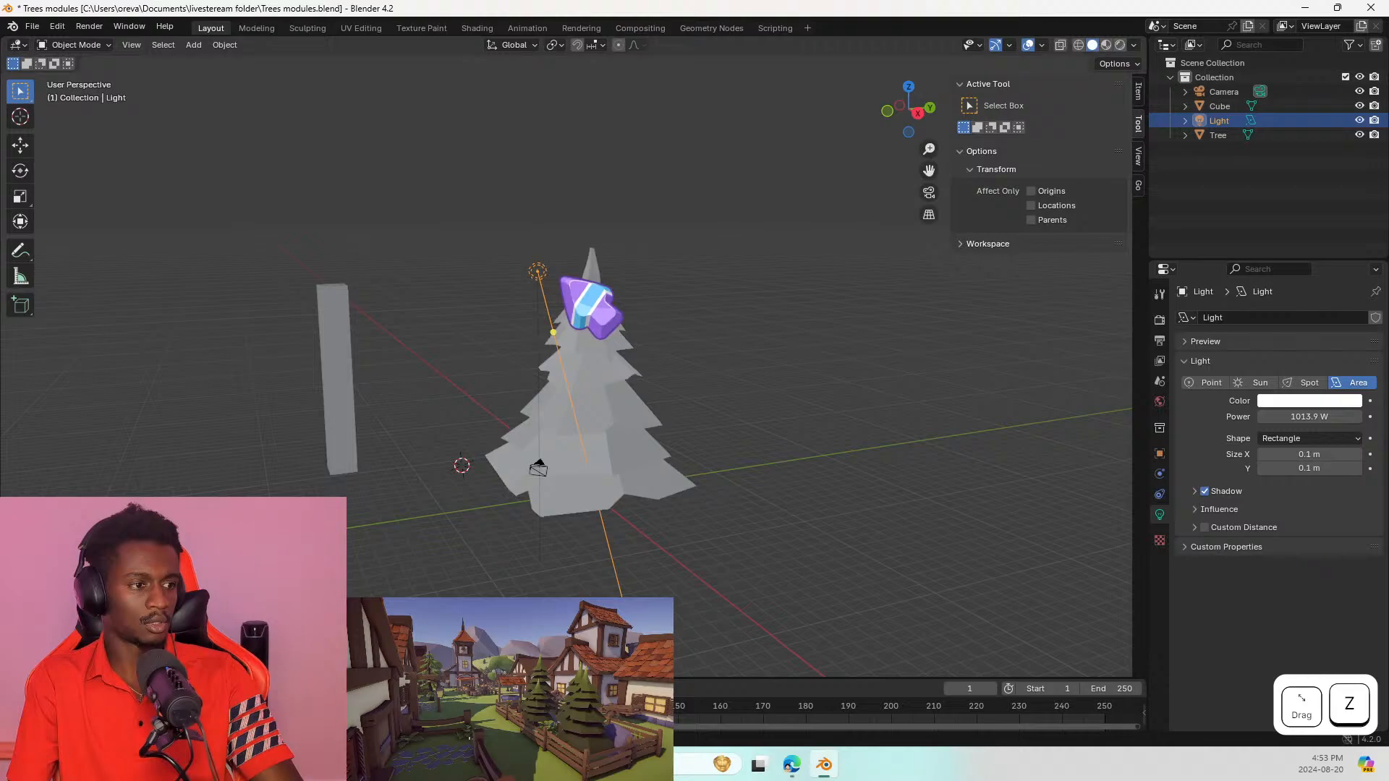
left_click(587, 29)
left_click(524, 28)
left_click(423, 27)
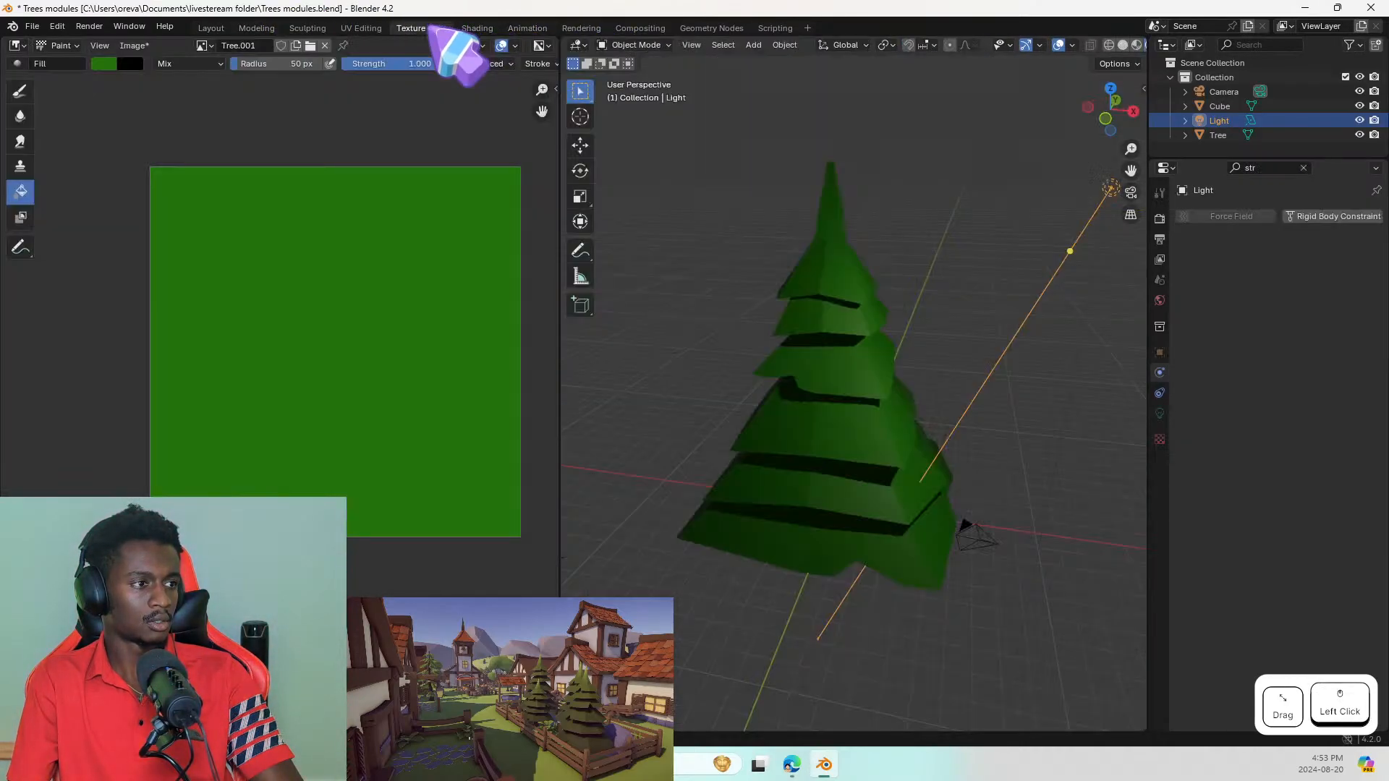
Step: Select the Tree object and examine its underside up close around the trunk
middle_click_drag(661, 304, 915, 233)
key("Tab")
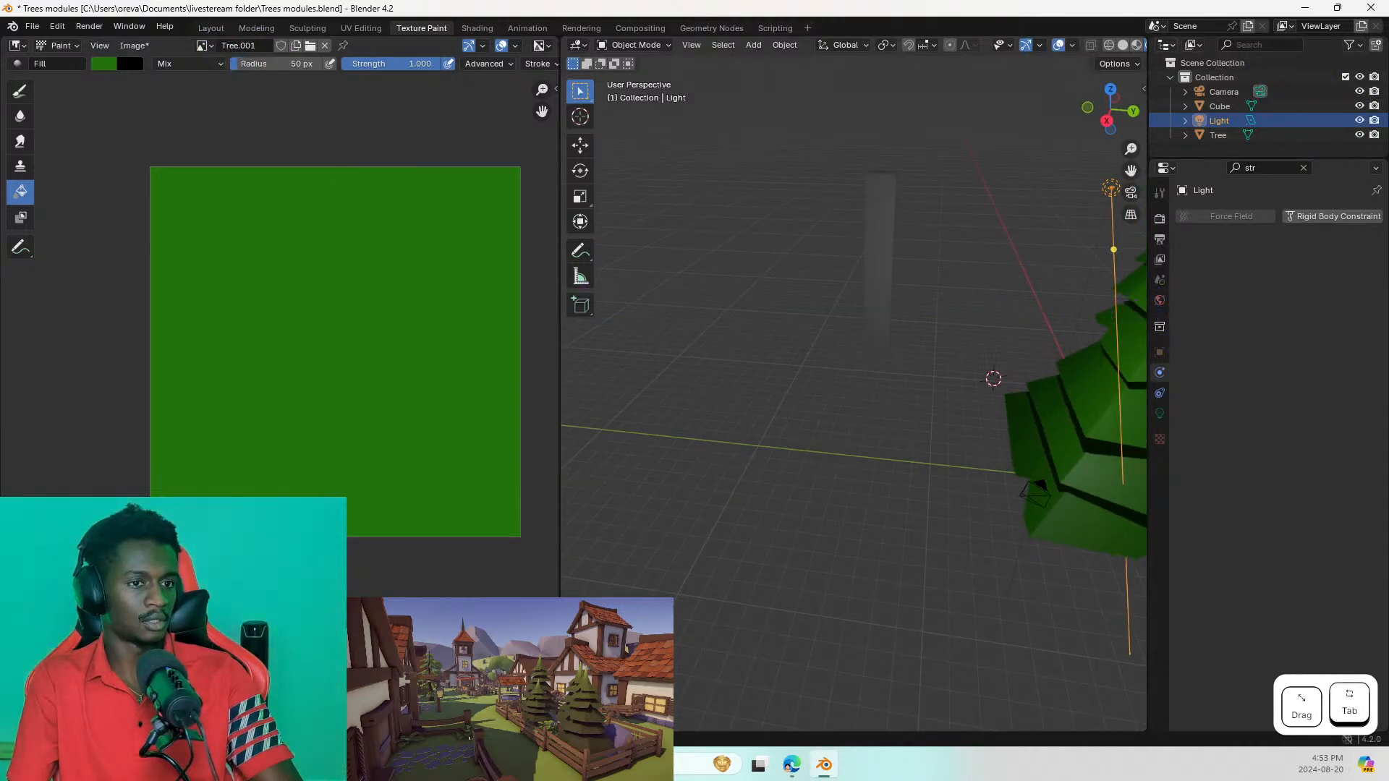
left_click(1230, 134)
middle_click_drag(998, 350, 969, 297)
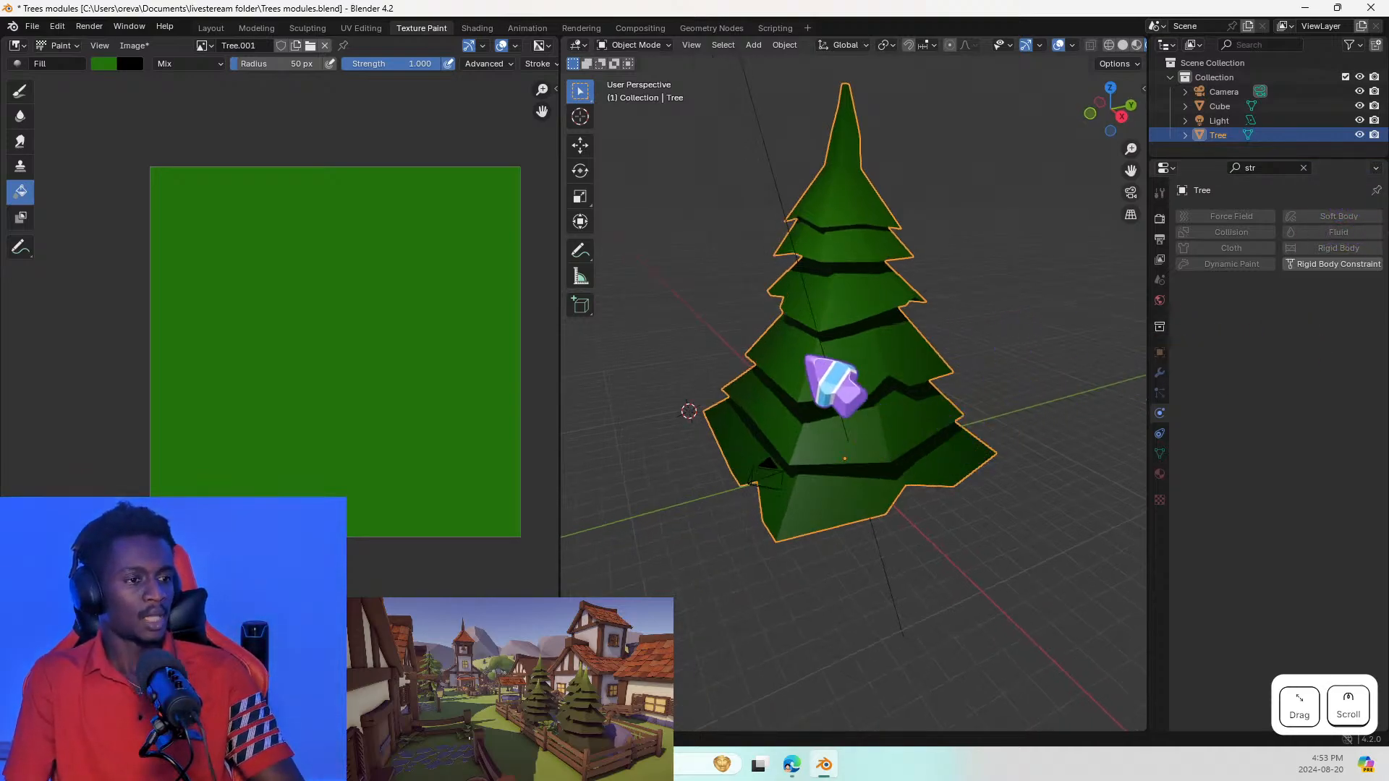
middle_click_drag(766, 394, 745, 271)
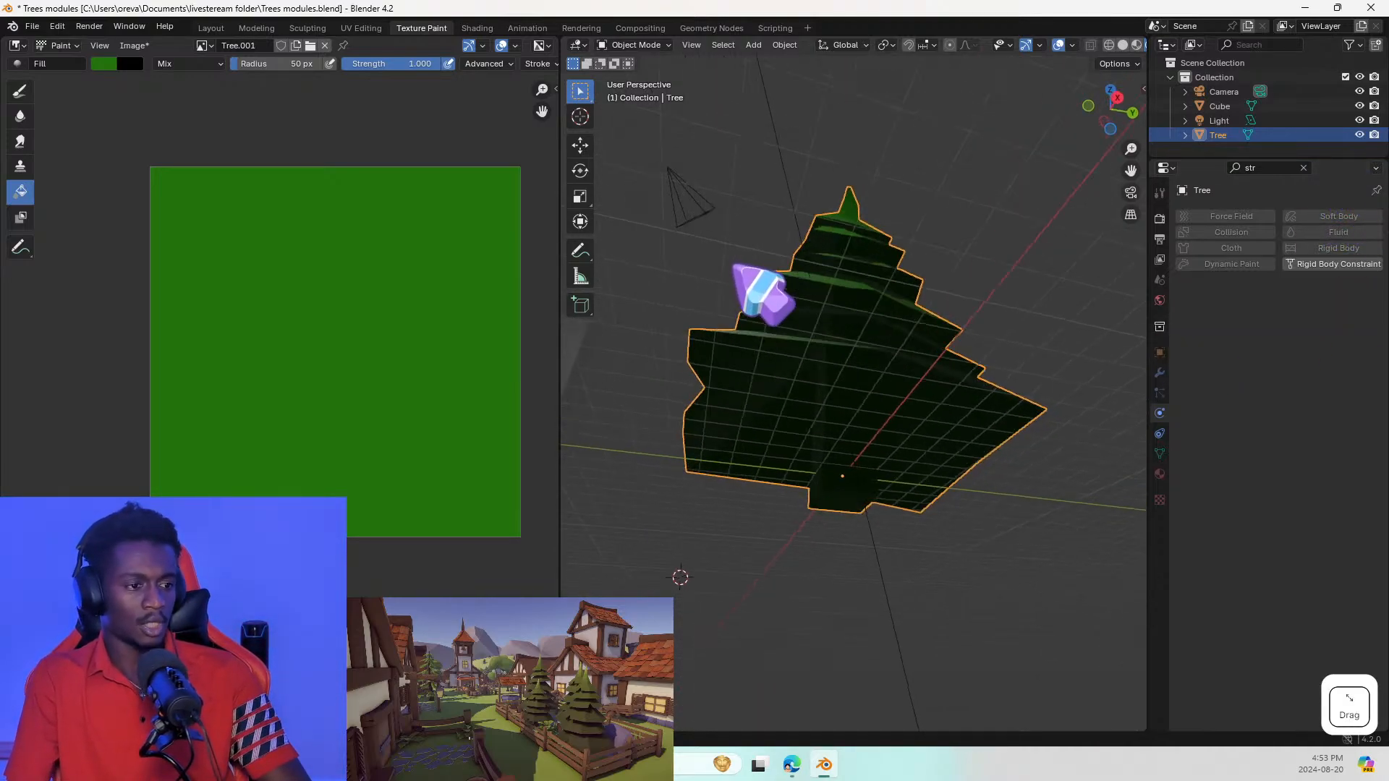
left_click(832, 436)
scroll(833, 437, "up", 6)
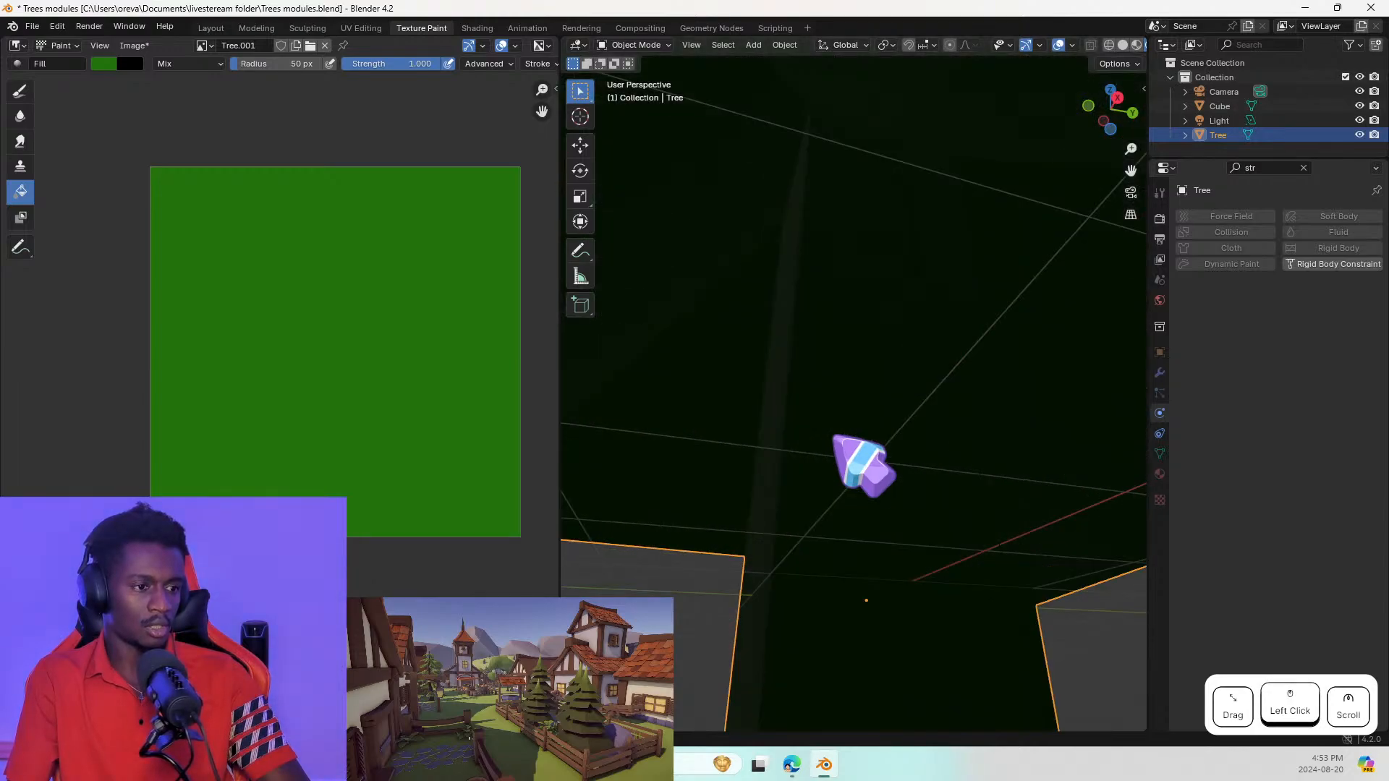
left_click(881, 539)
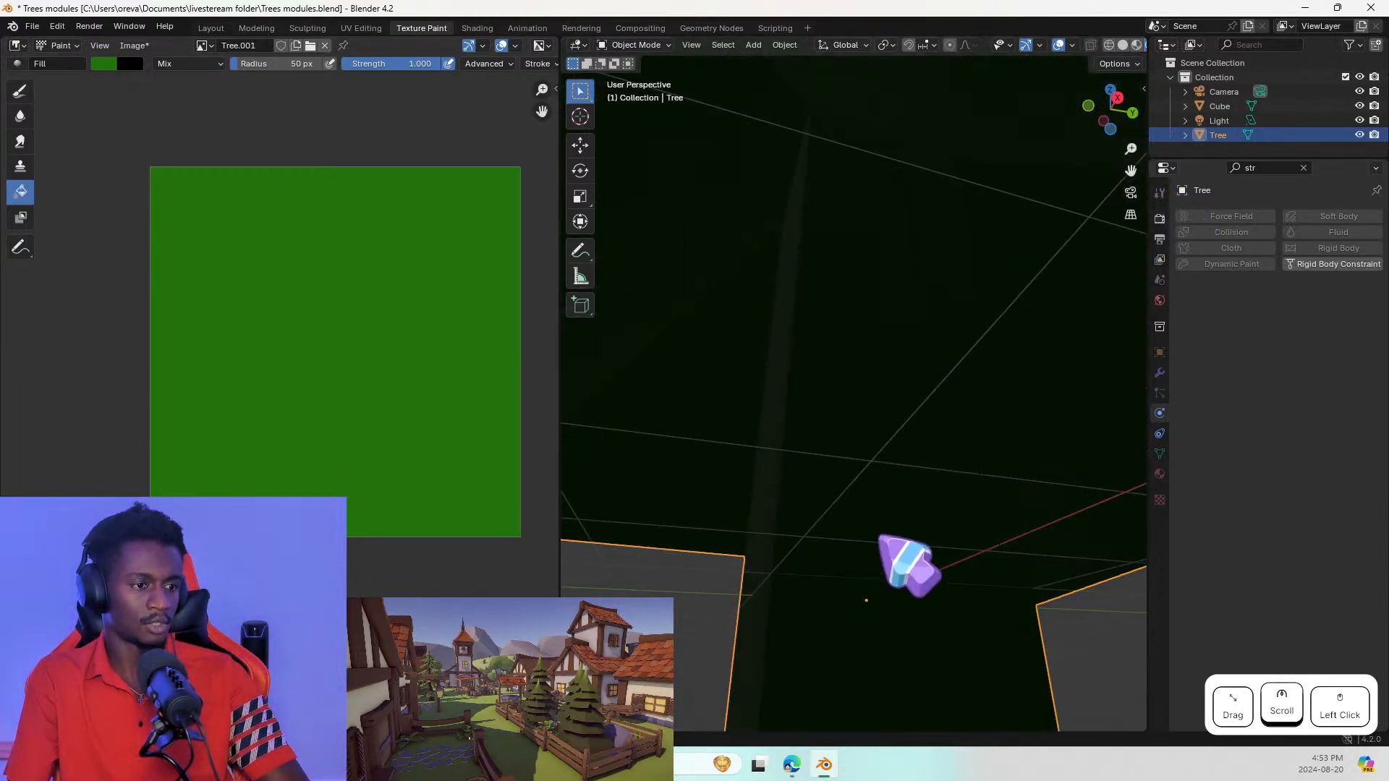
Step: View the Tree image in the image editor, then switch back to Tree.001
left_click(212, 45)
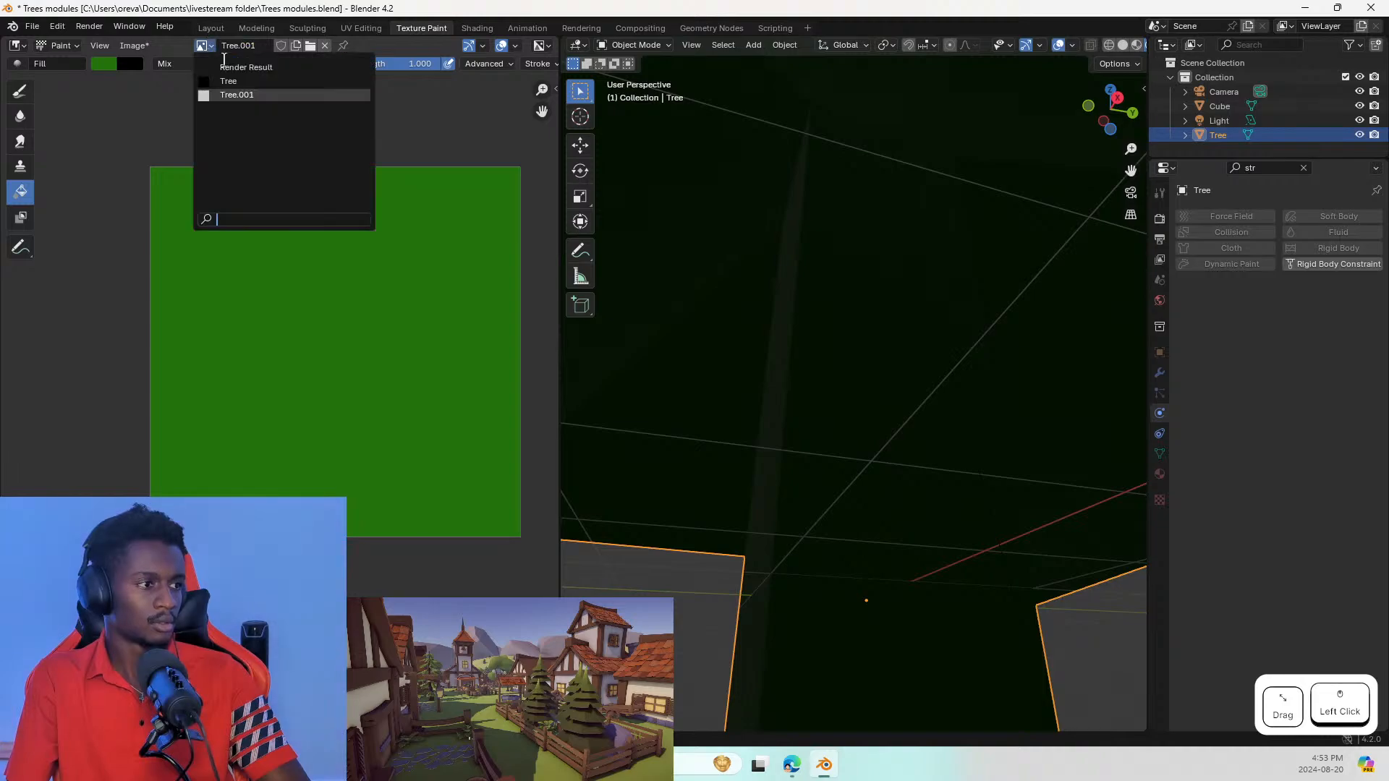
left_click(221, 81)
left_click(205, 46)
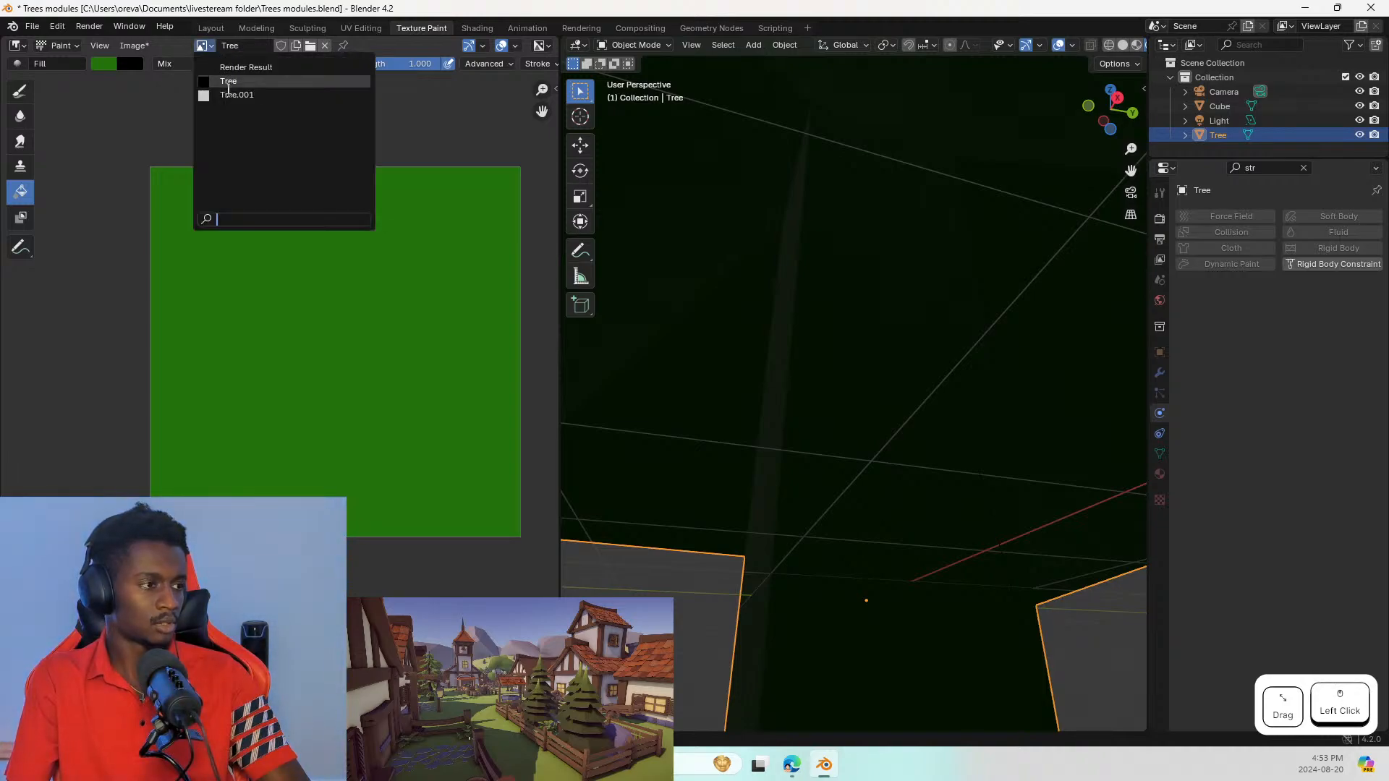
left_click(221, 94)
Step: Clear the properties search filter and test adding and removing an extra UV map on the Tree mesh
left_click(1160, 219)
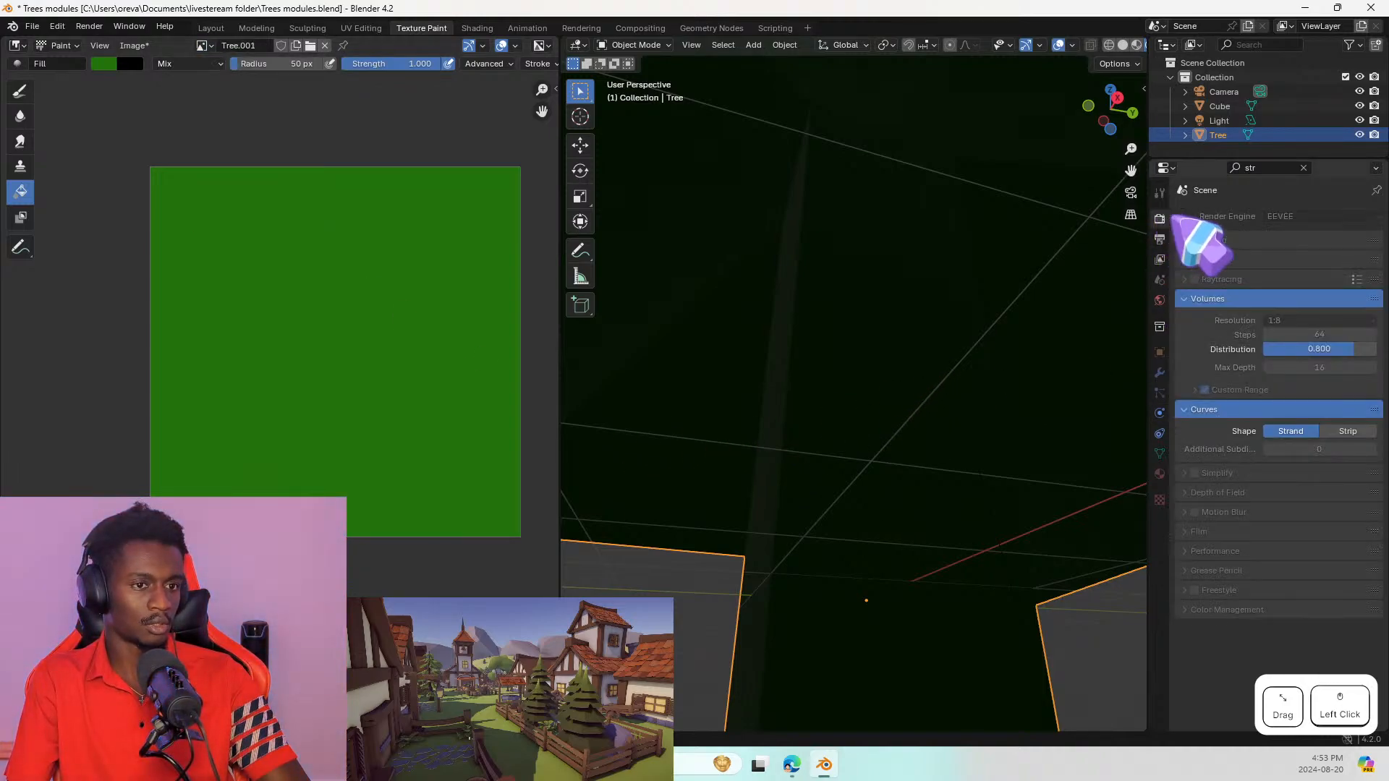
left_click(1306, 167)
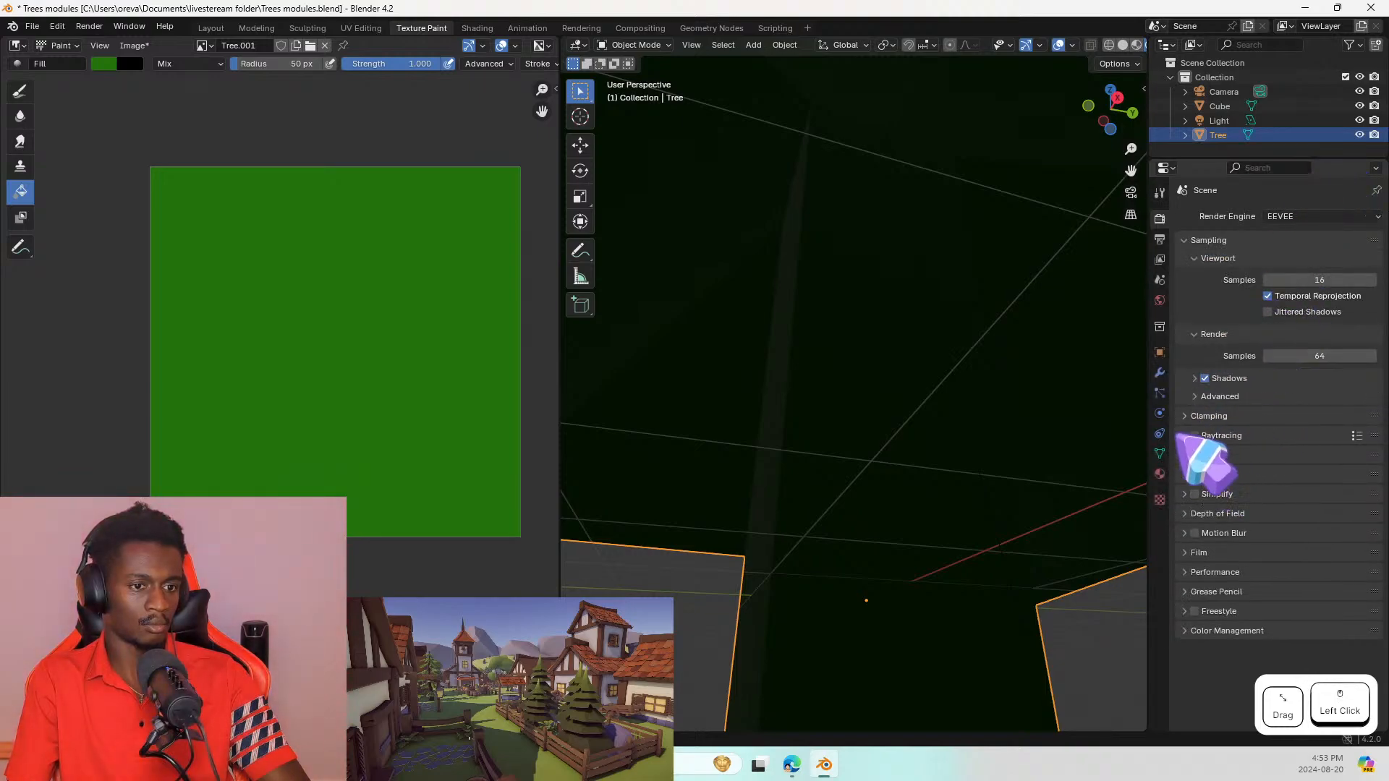
left_click(1159, 454)
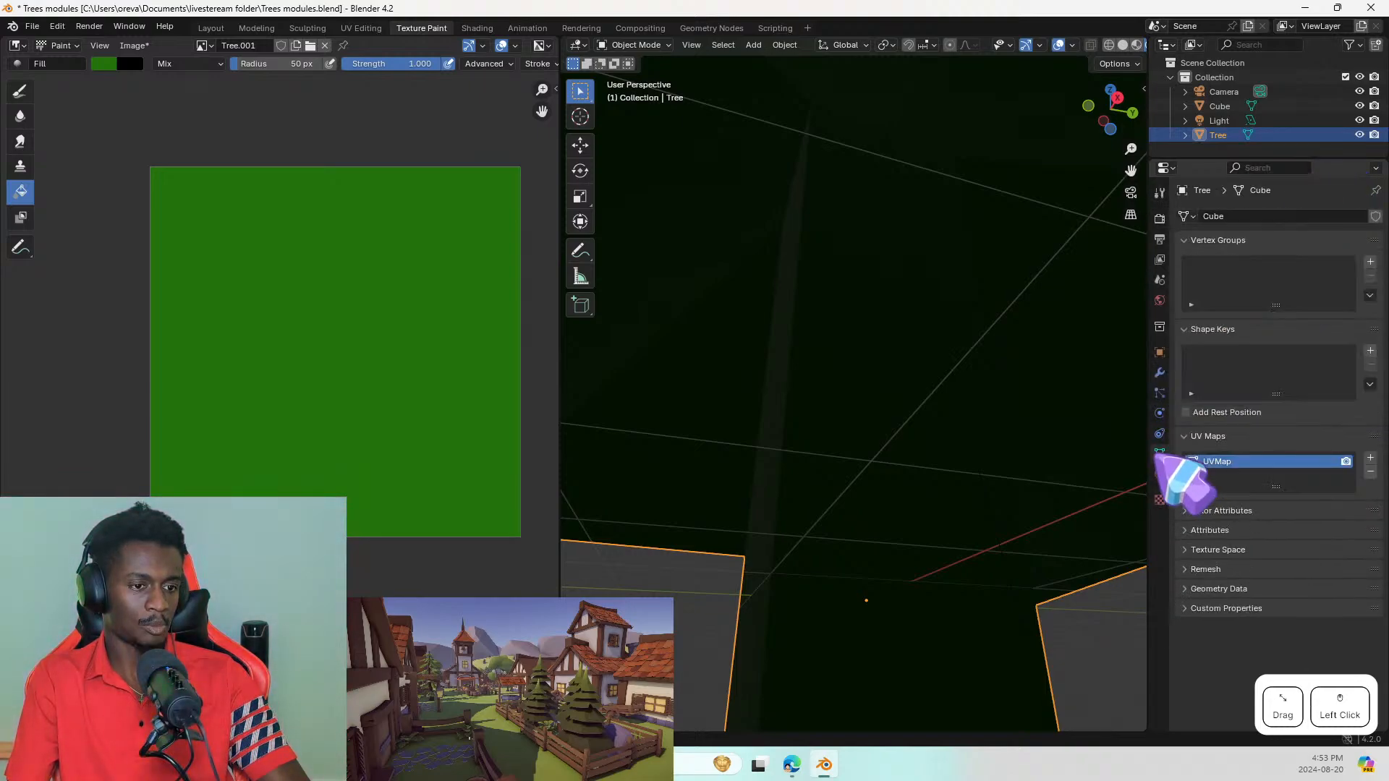
left_click(1370, 459)
left_click(1370, 471)
Step: Set the 3D viewport to Material Preview shading and examine the tree's underside around the trunk
scroll(977, 512, "down", 8)
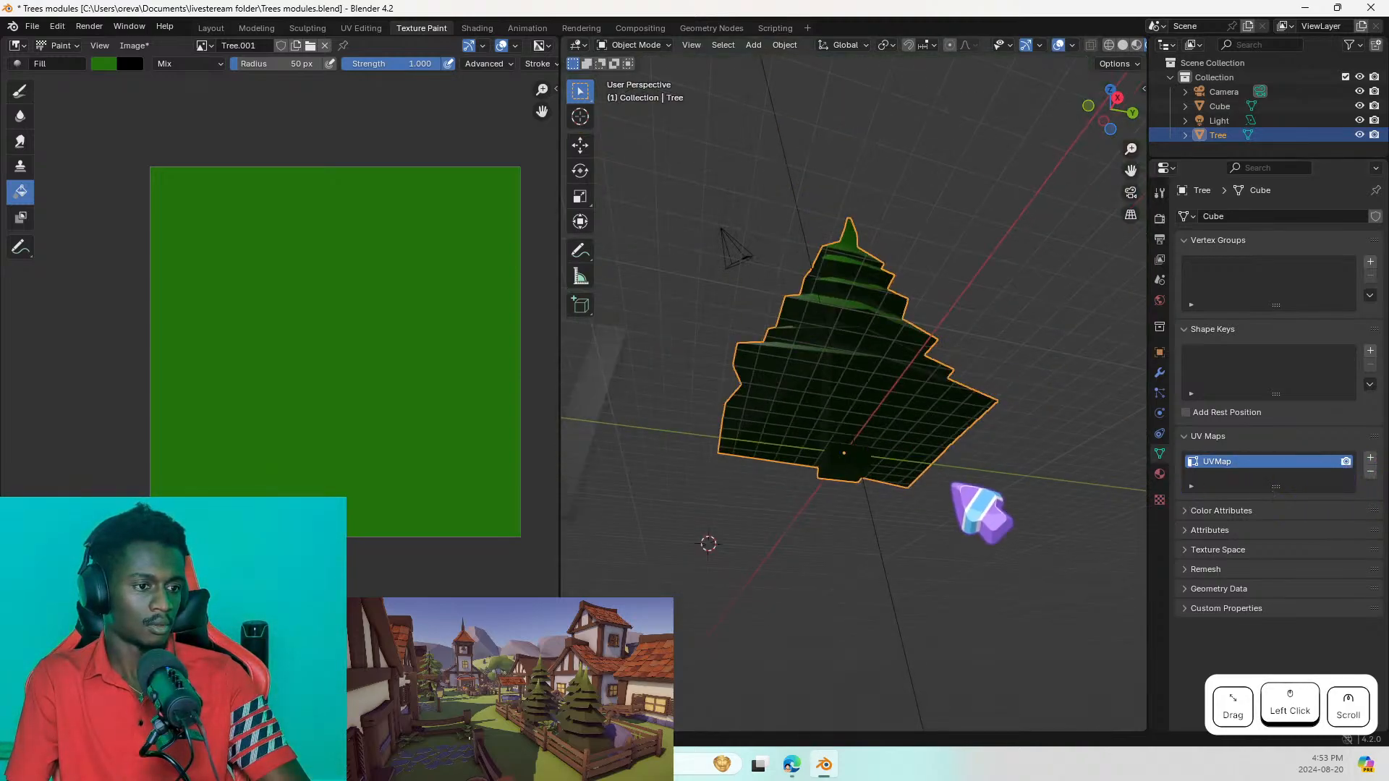
key("z")
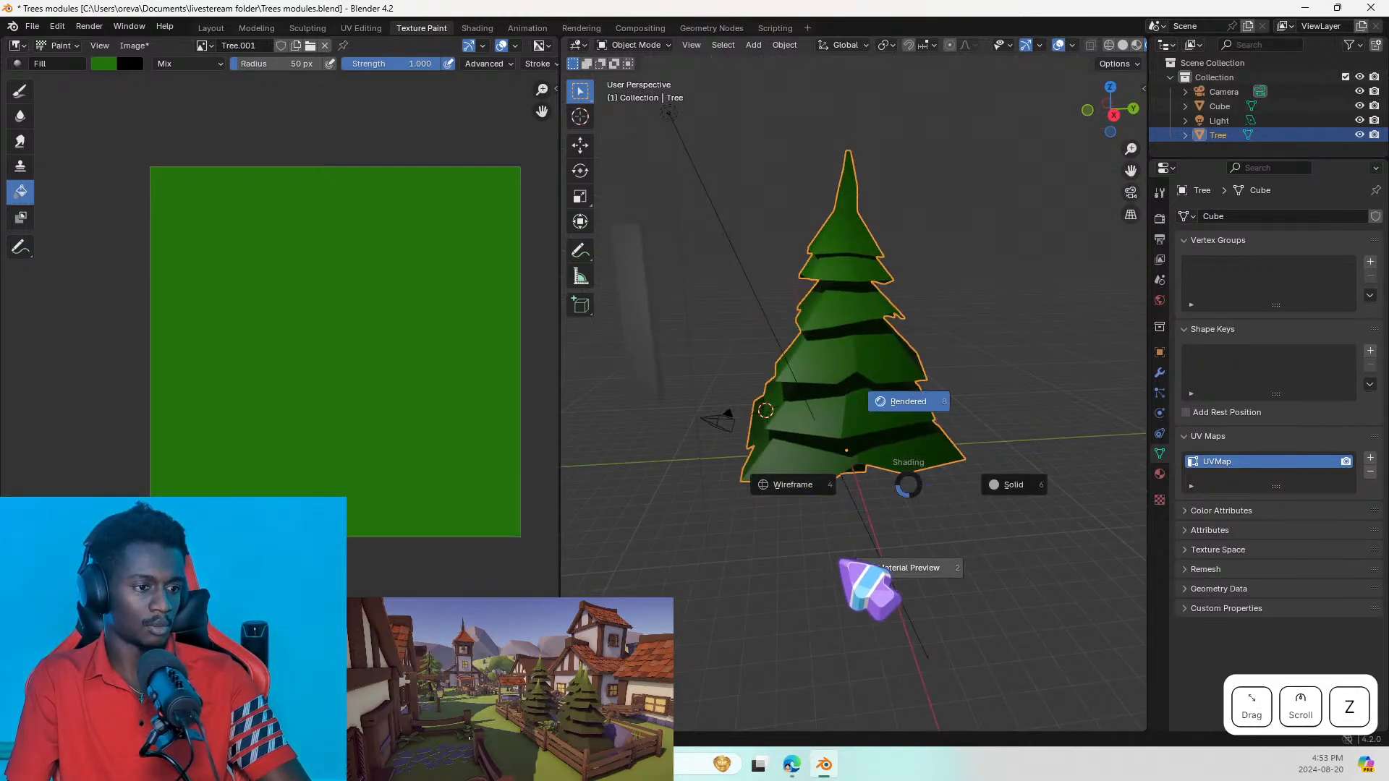
middle_click_drag(870, 535, 933, 410)
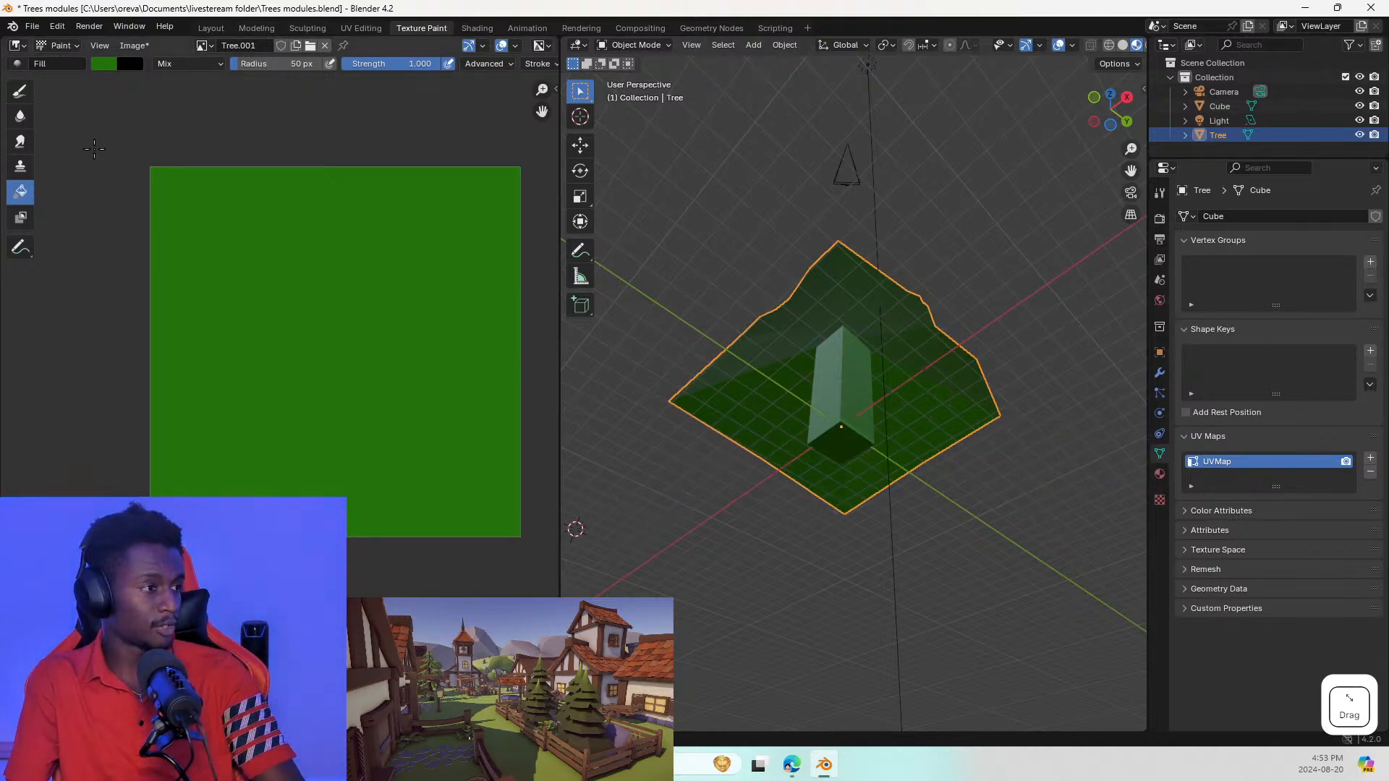
Step: Try a stroke with the bright green Draw brush on the Tree.001 image and undo it
left_click(20, 91)
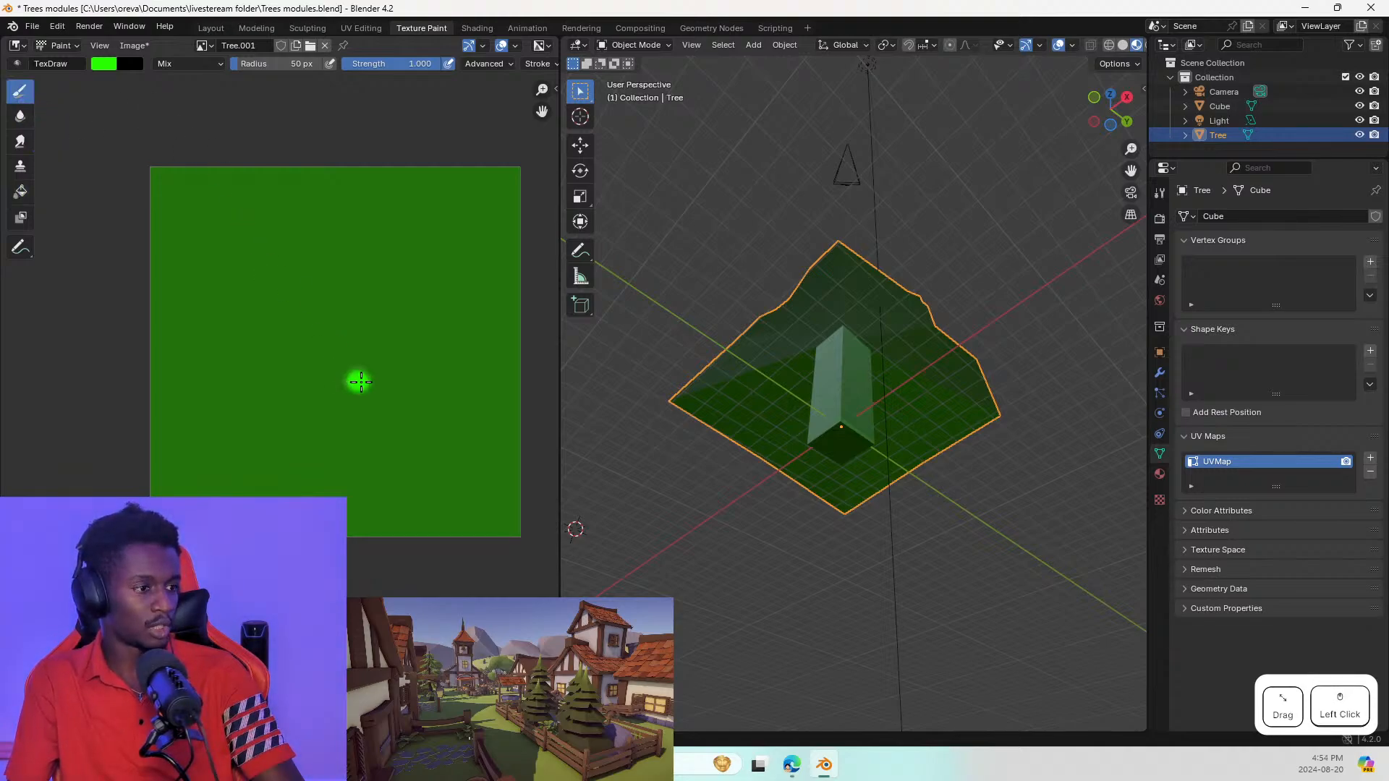
mouse_move(360, 381)
left_mouse_down()
mouse_move(376, 405)
mouse_move(311, 347)
left_mouse_up()
key("ctrl+z")
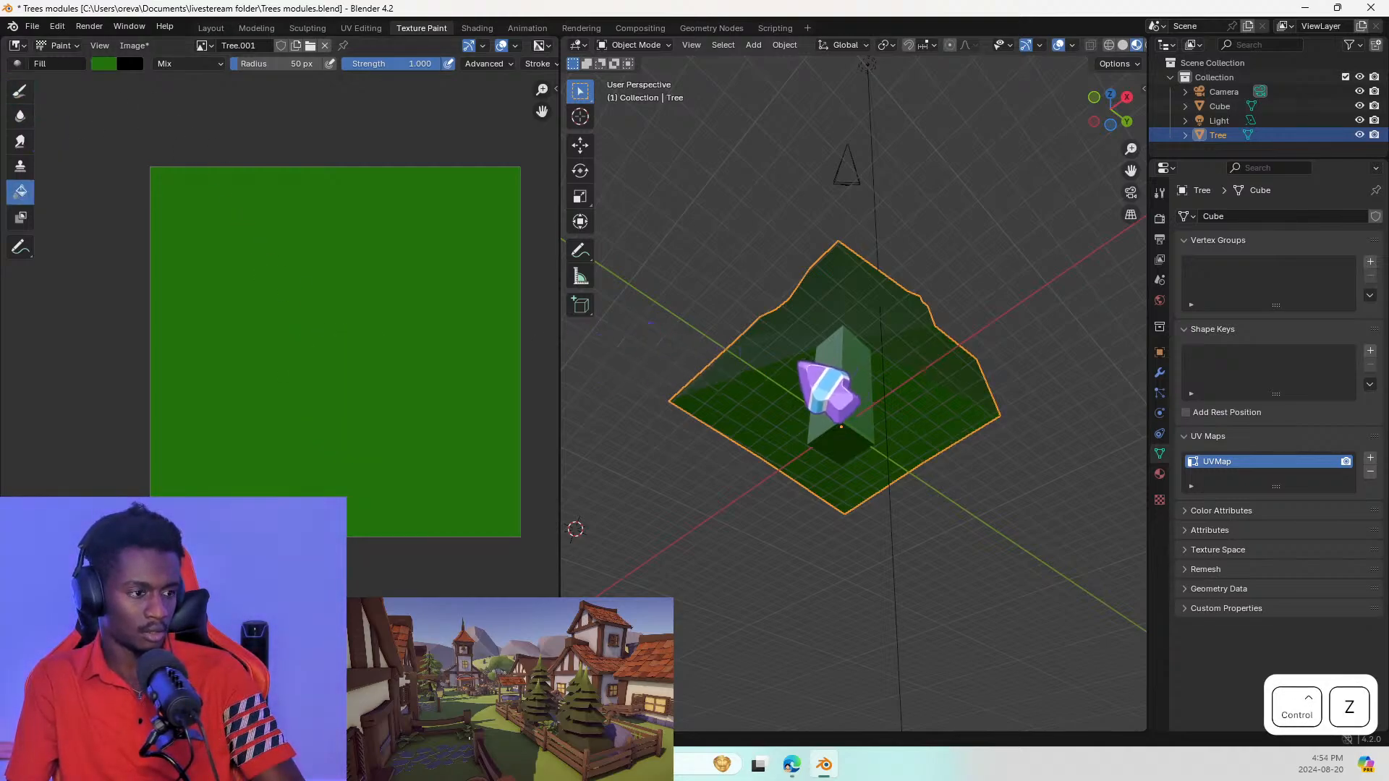
Step: Switch the image editor to Mask mode and return it to Paint mode
left_click(60, 46)
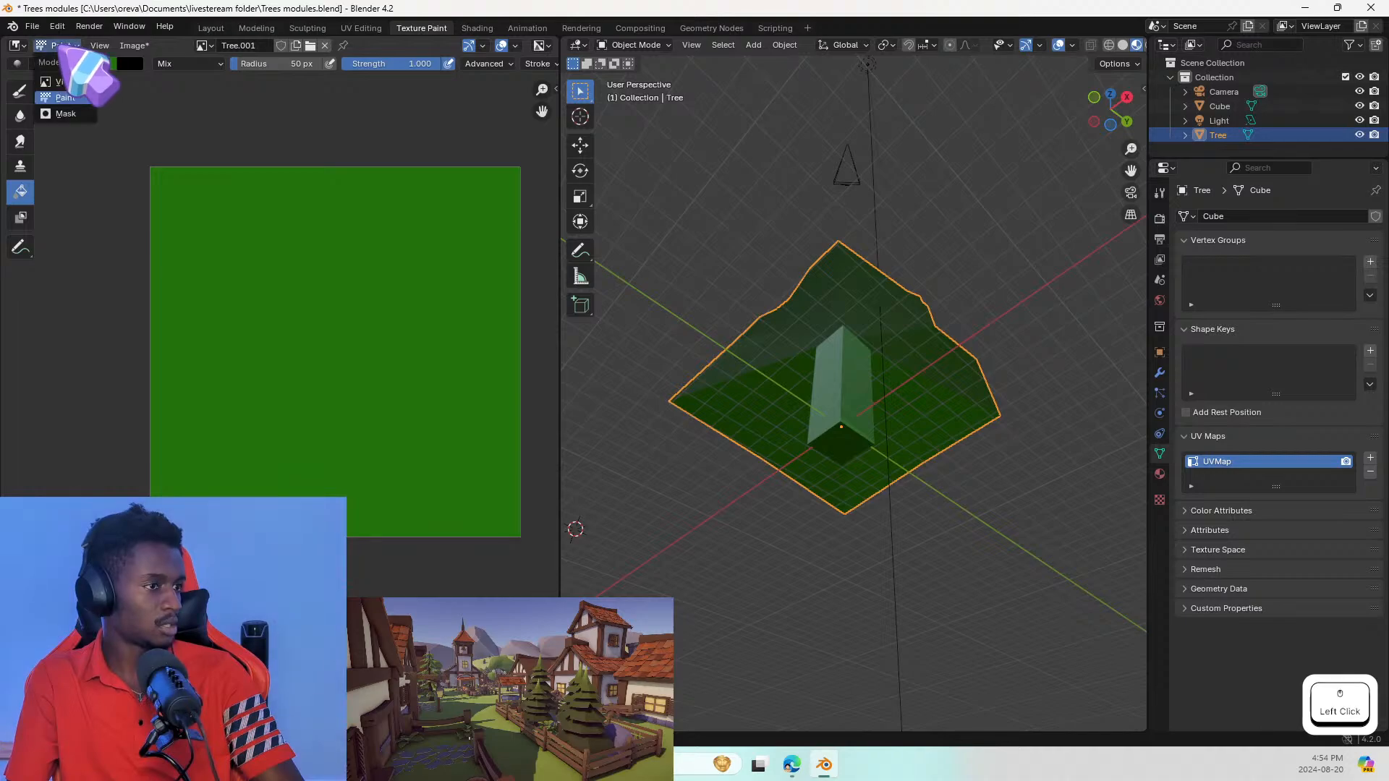
left_click(66, 114)
left_click(61, 46)
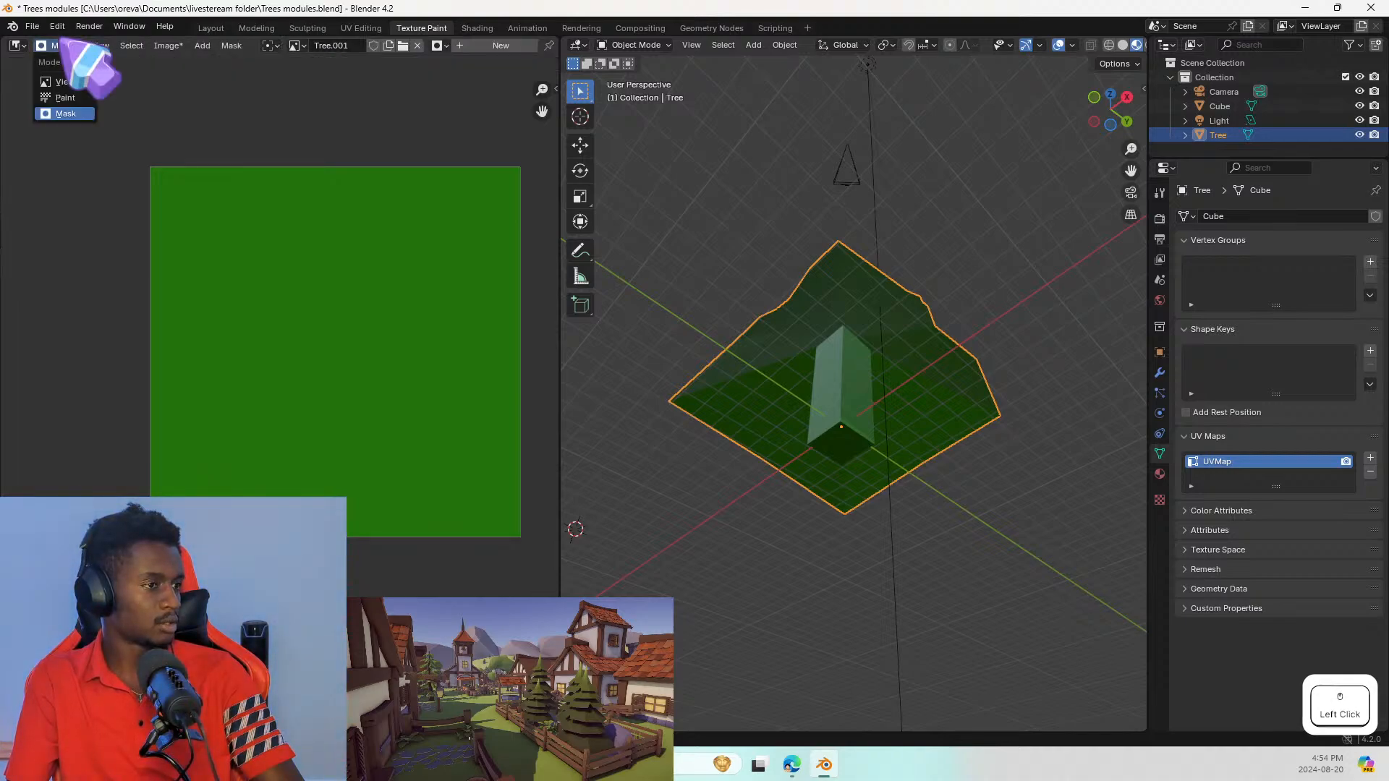
left_click(65, 97)
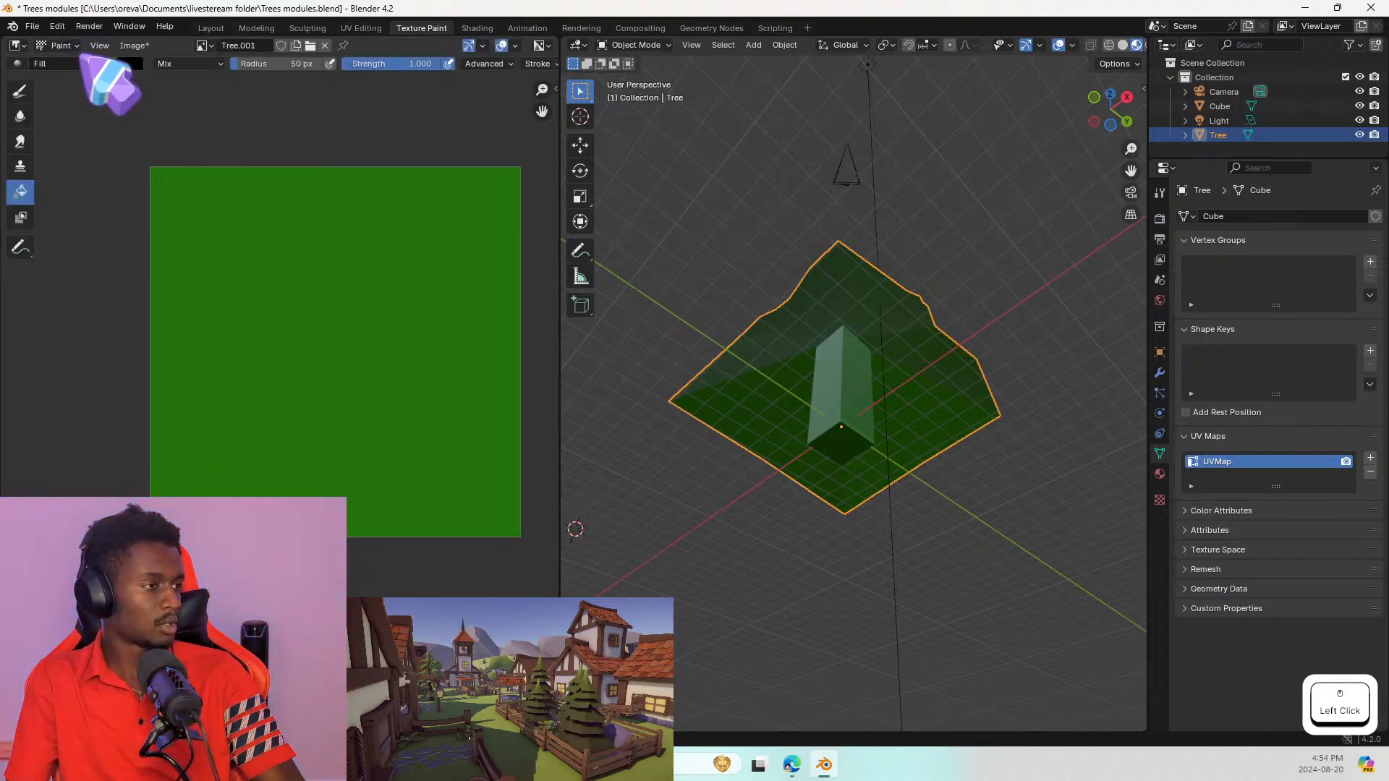
Step: Check the image editor's overlay, navigation gizmo and display channel options
left_click(514, 48)
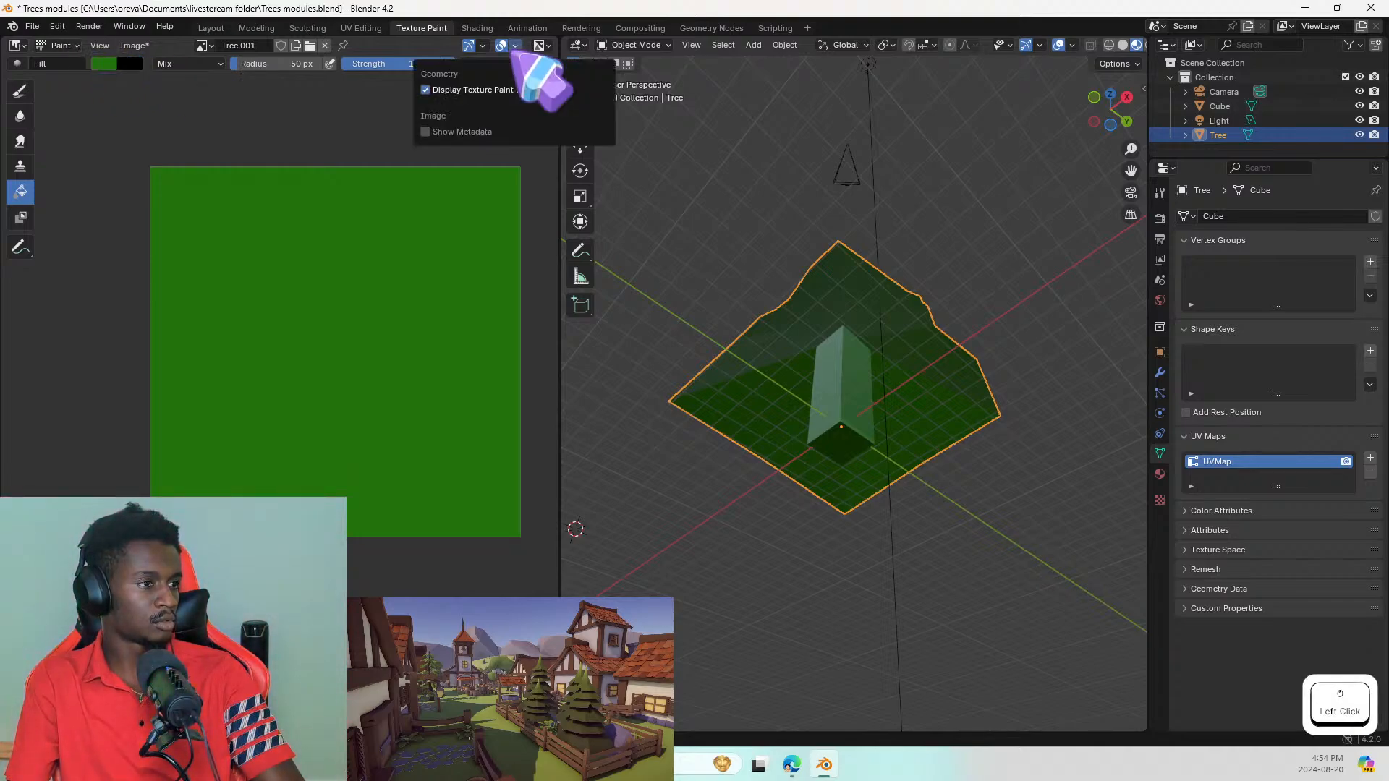
left_click(482, 47)
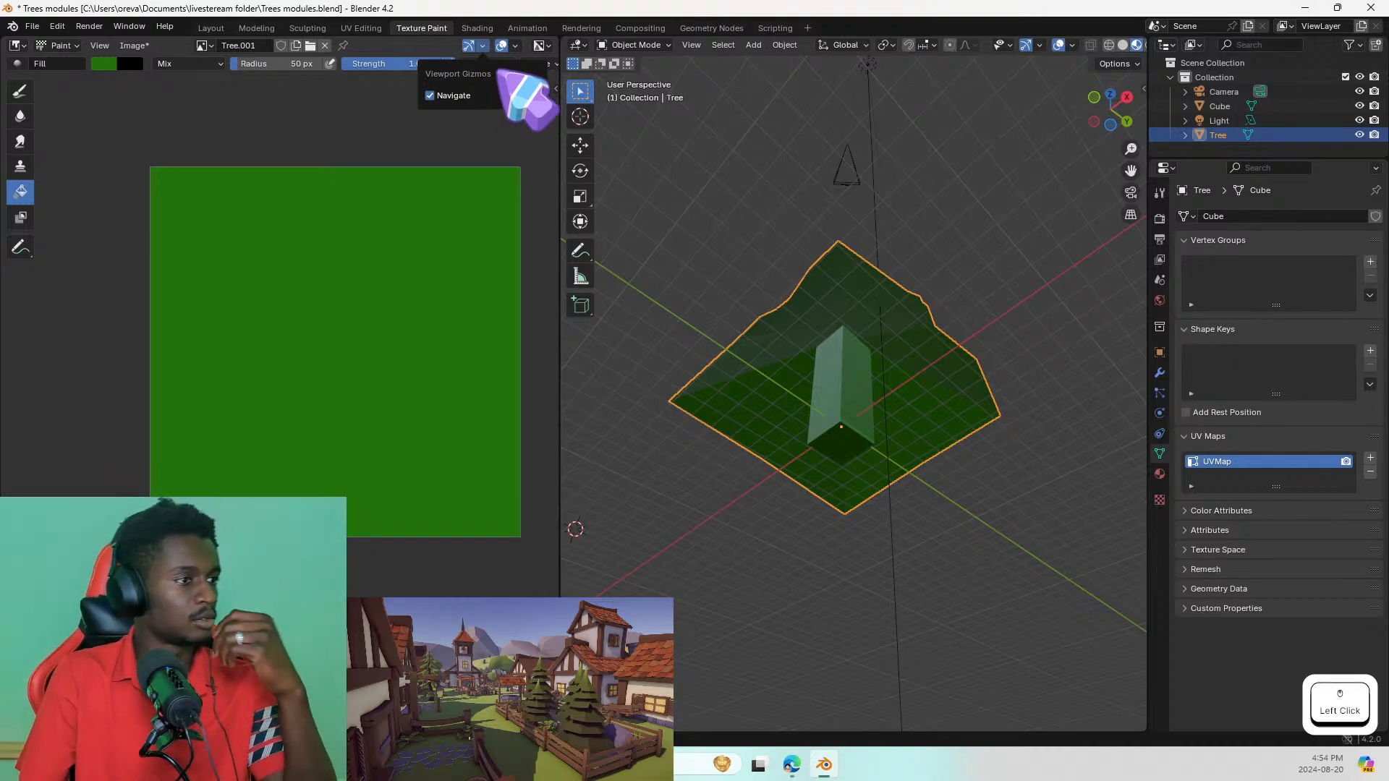
left_click(430, 95)
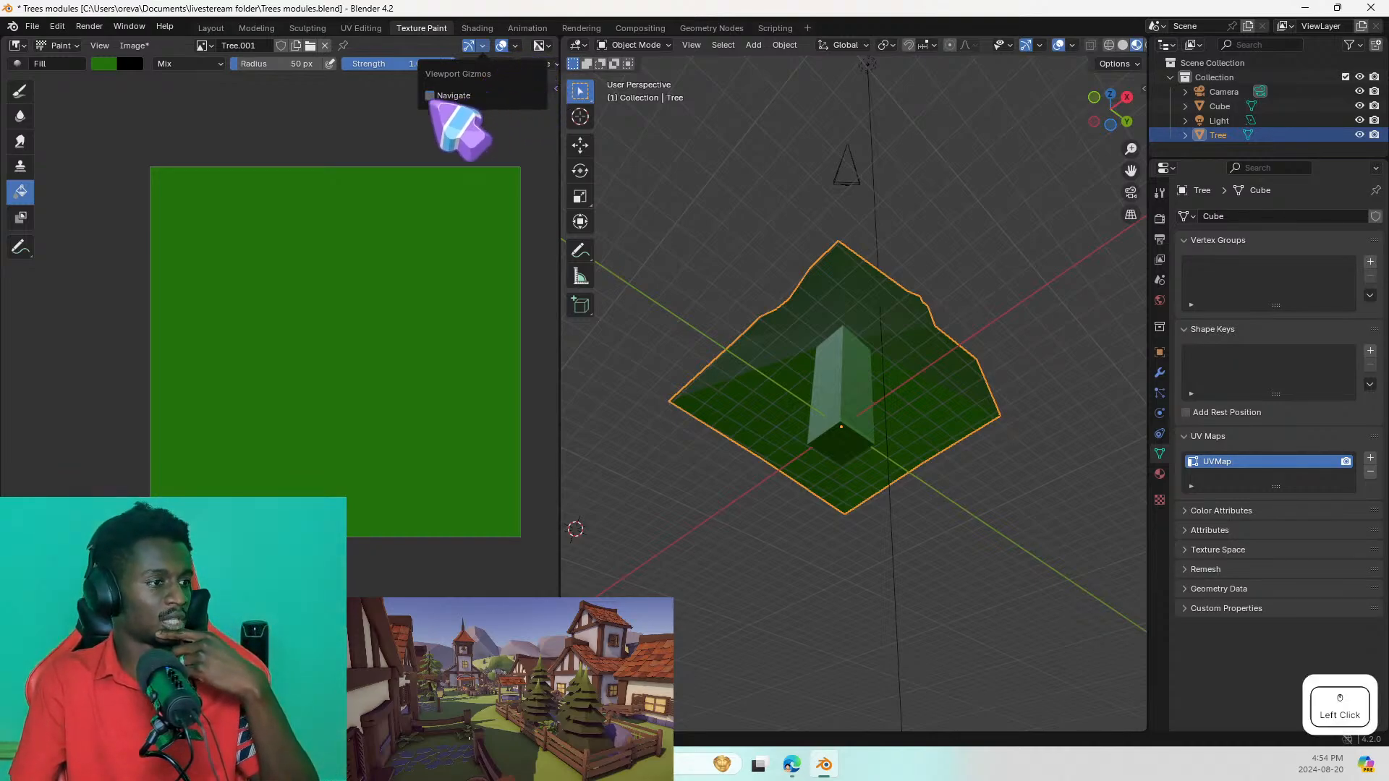
left_click(430, 95)
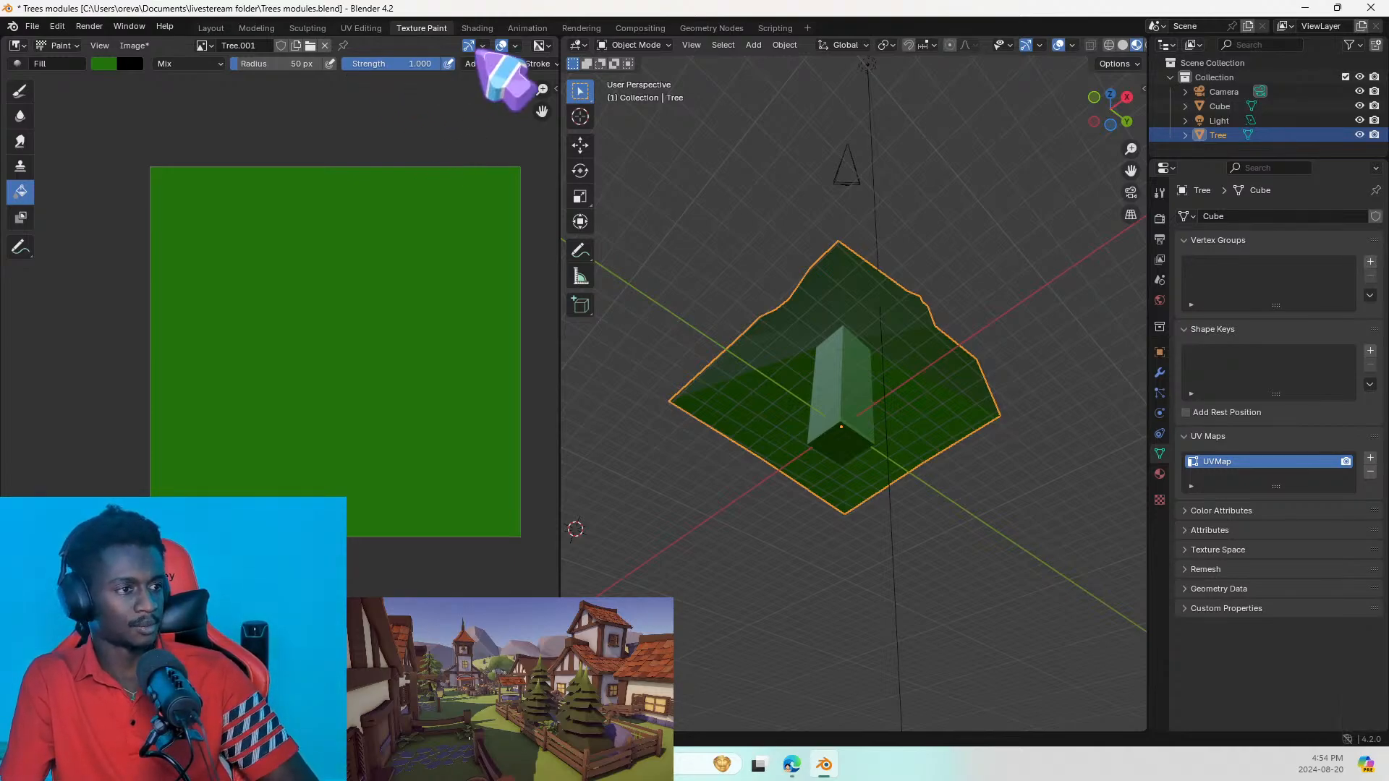
left_click(539, 45)
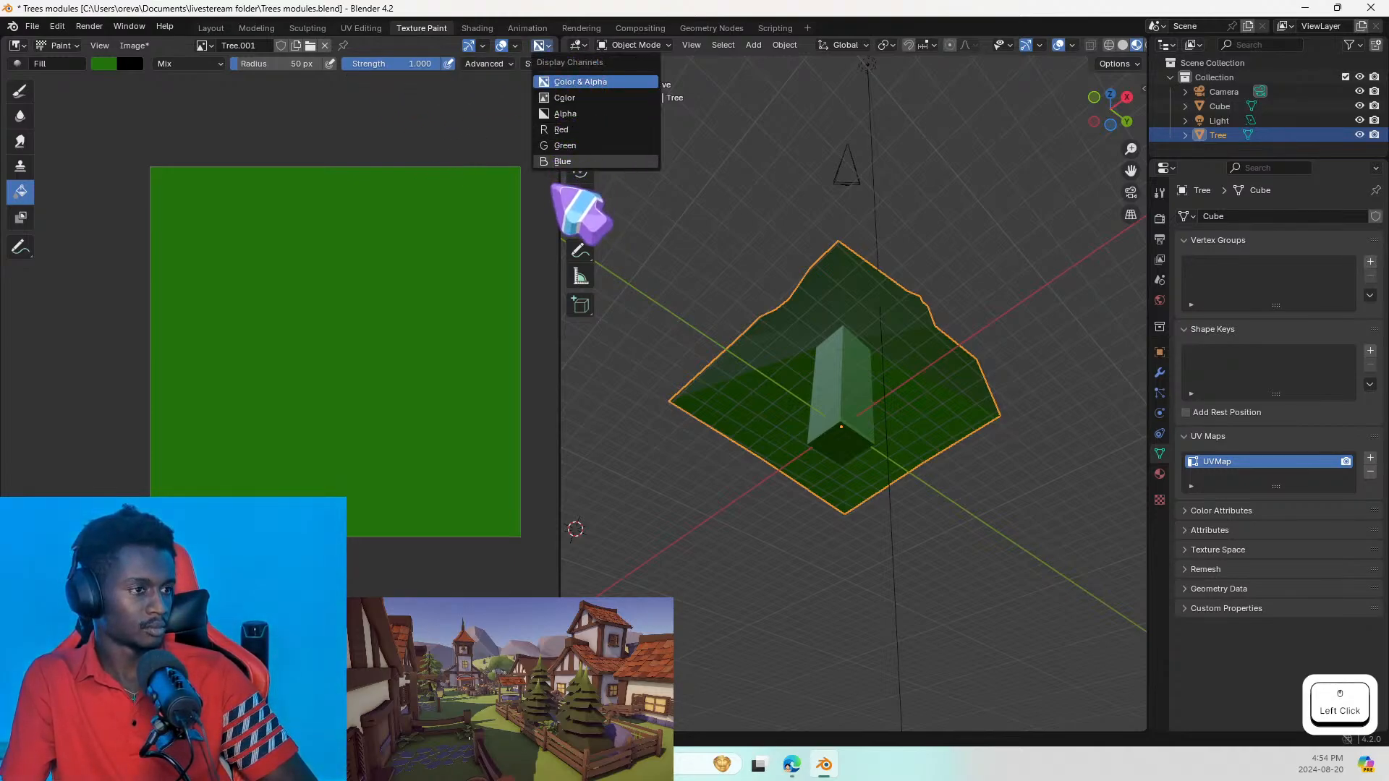
Step: Look through the tool, scene, object and mesh properties, finishing at the Tree's material settings
left_click(1157, 193)
left_click(1156, 218)
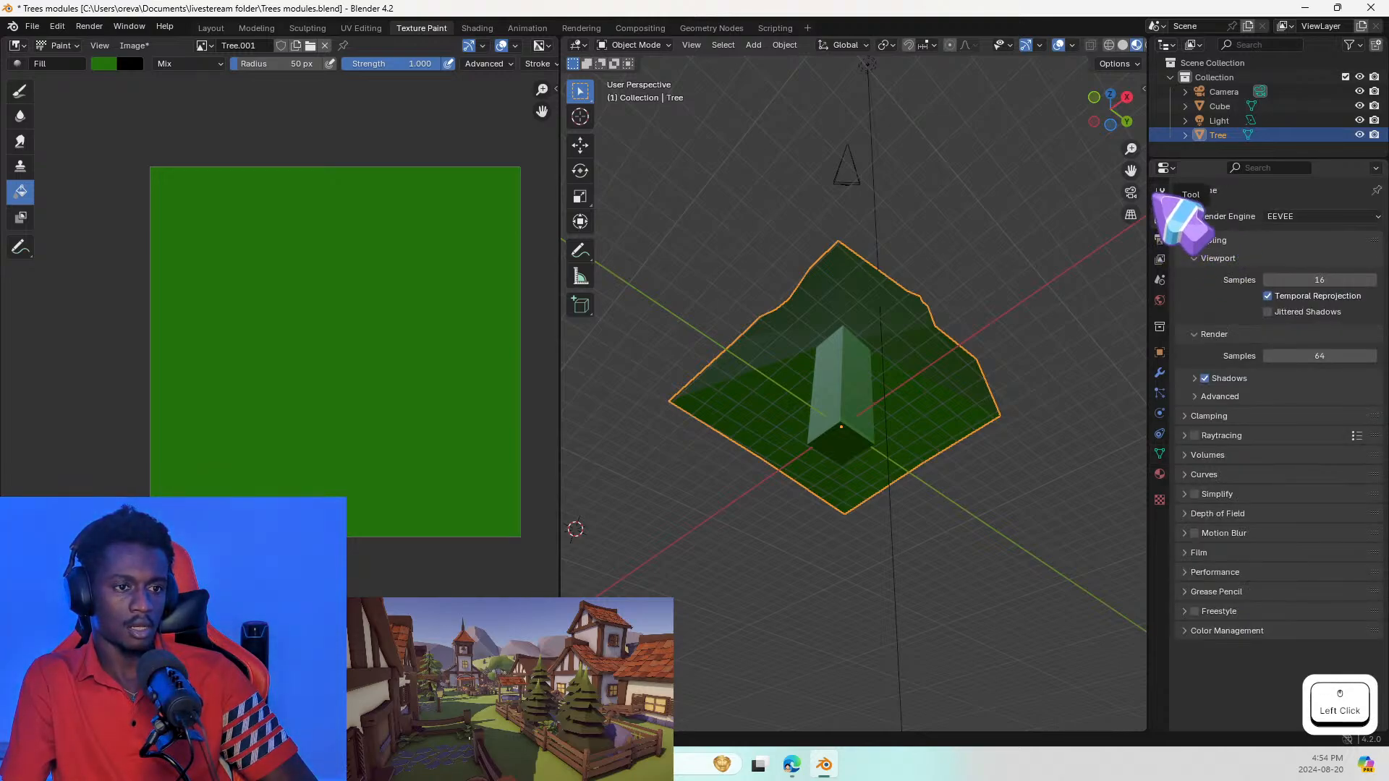
left_click(1159, 194)
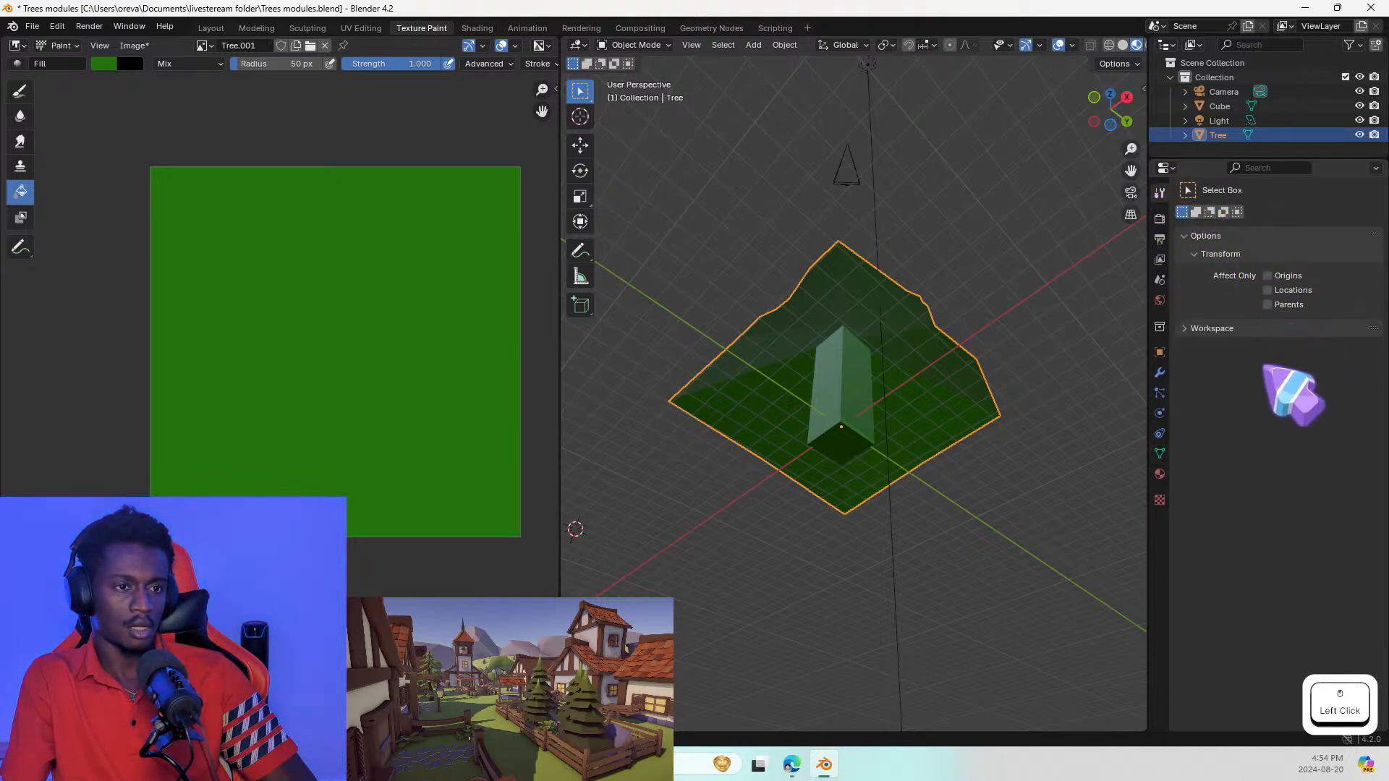
left_click(1160, 217)
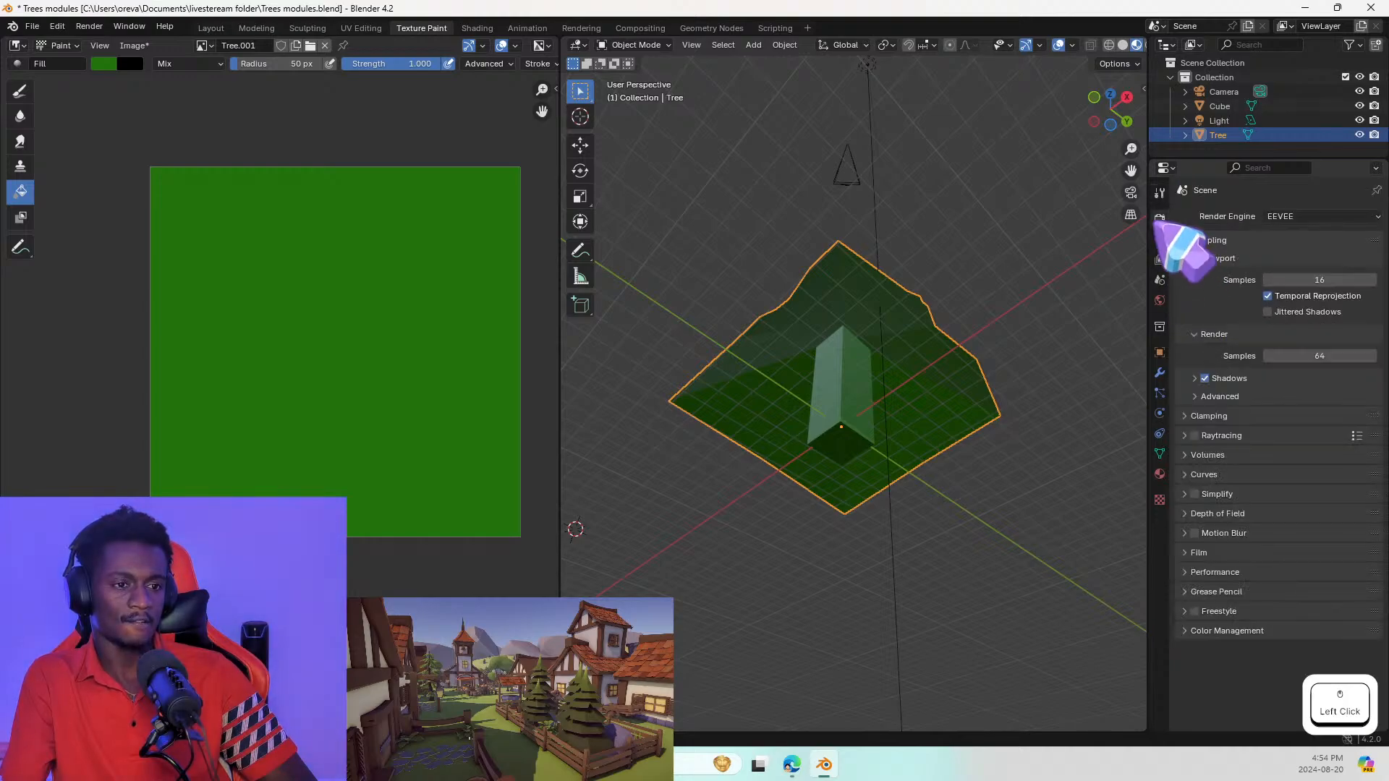
left_click(1159, 238)
left_click(1160, 259)
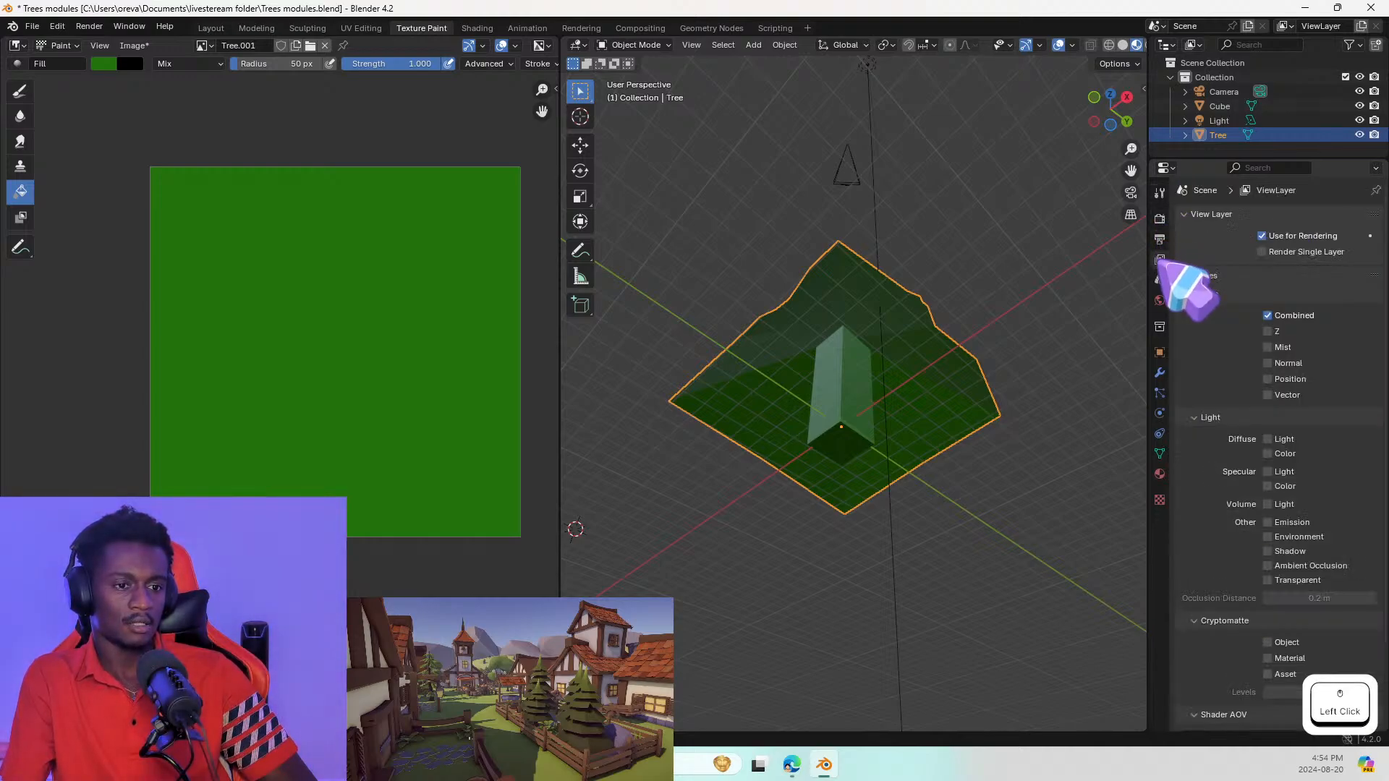
left_click(1159, 301)
left_click(1159, 352)
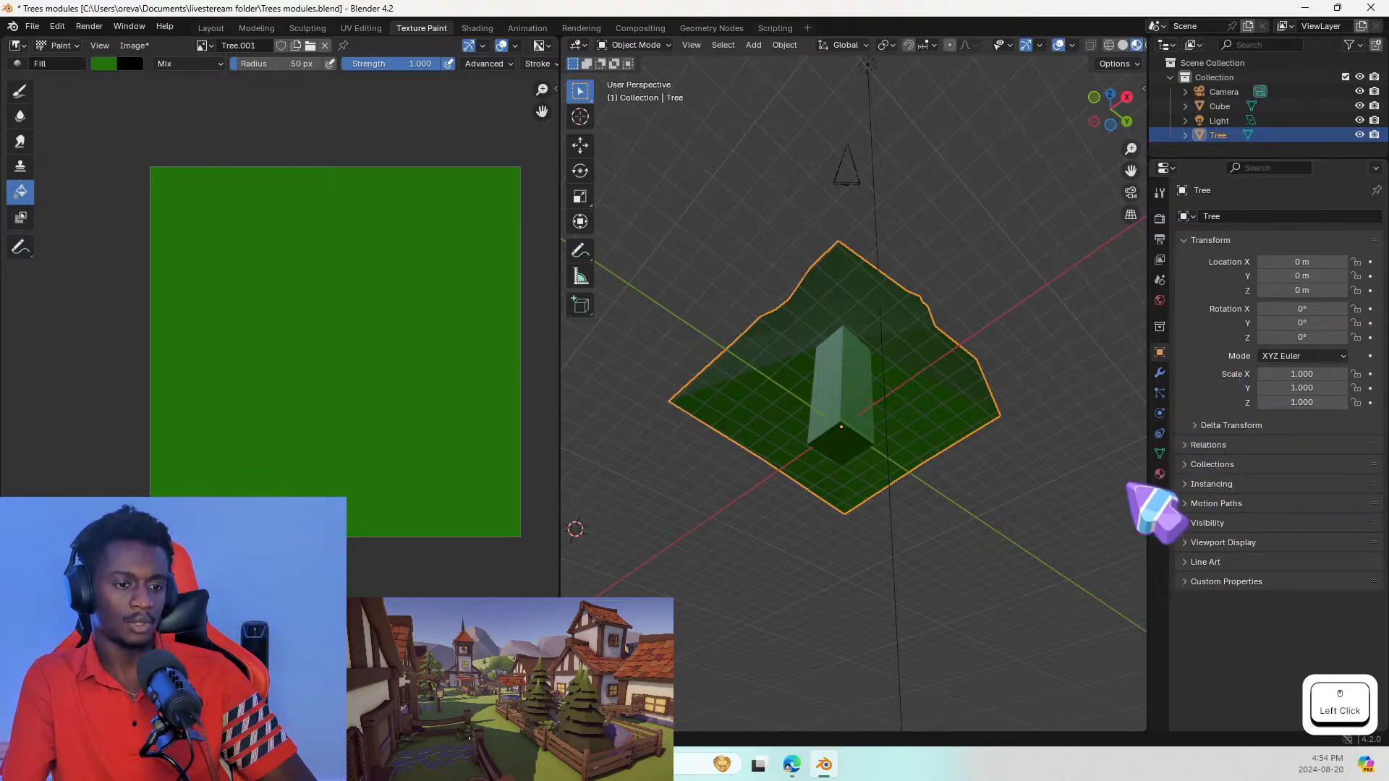
left_click(1160, 473)
left_click(1159, 454)
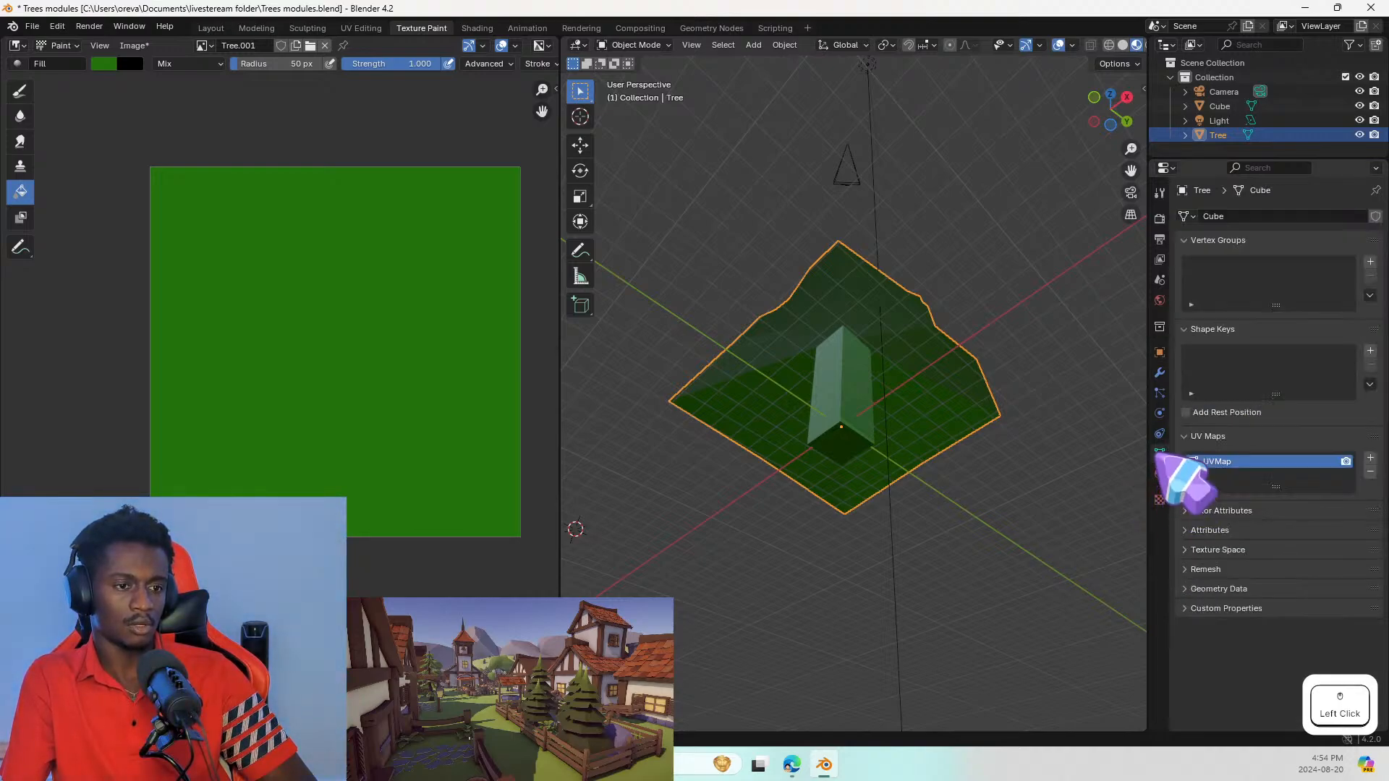
left_click(1159, 474)
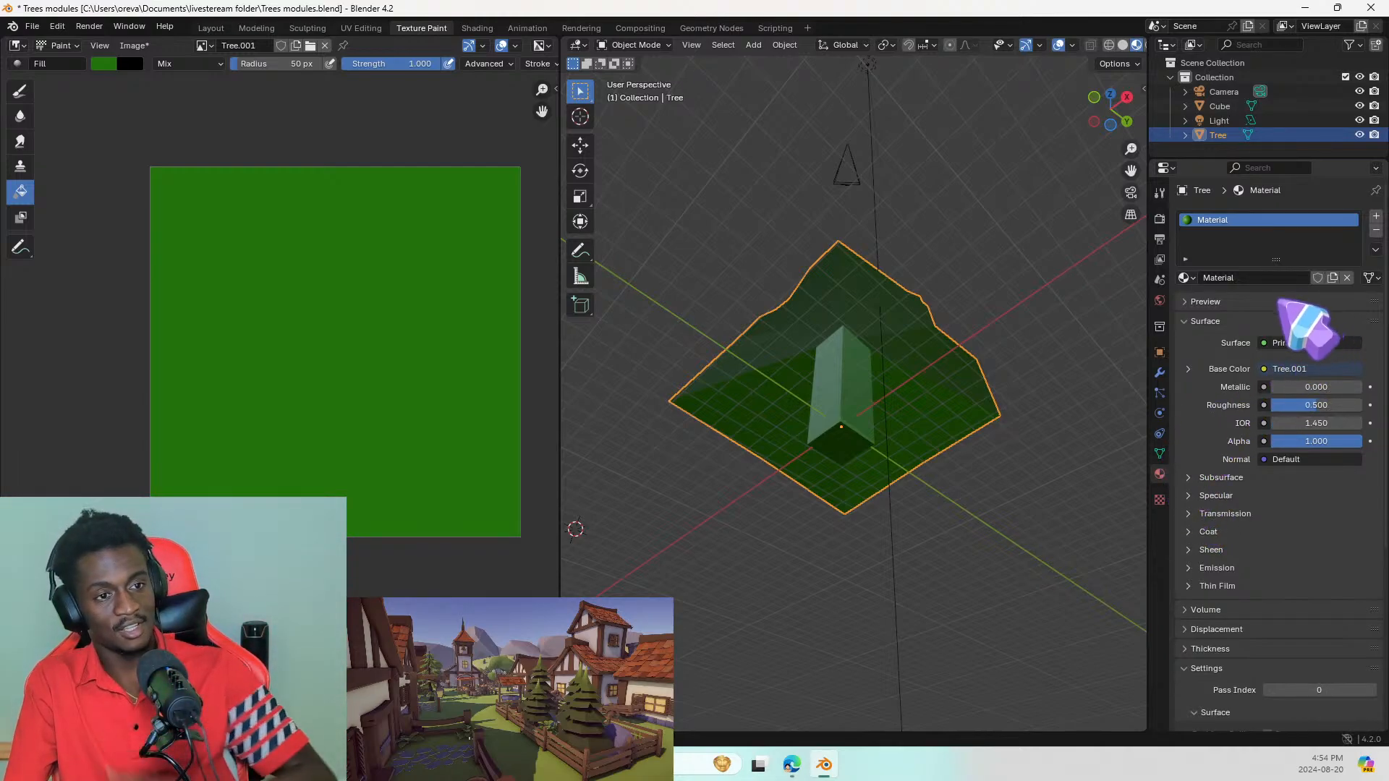
left_click(1386, 278)
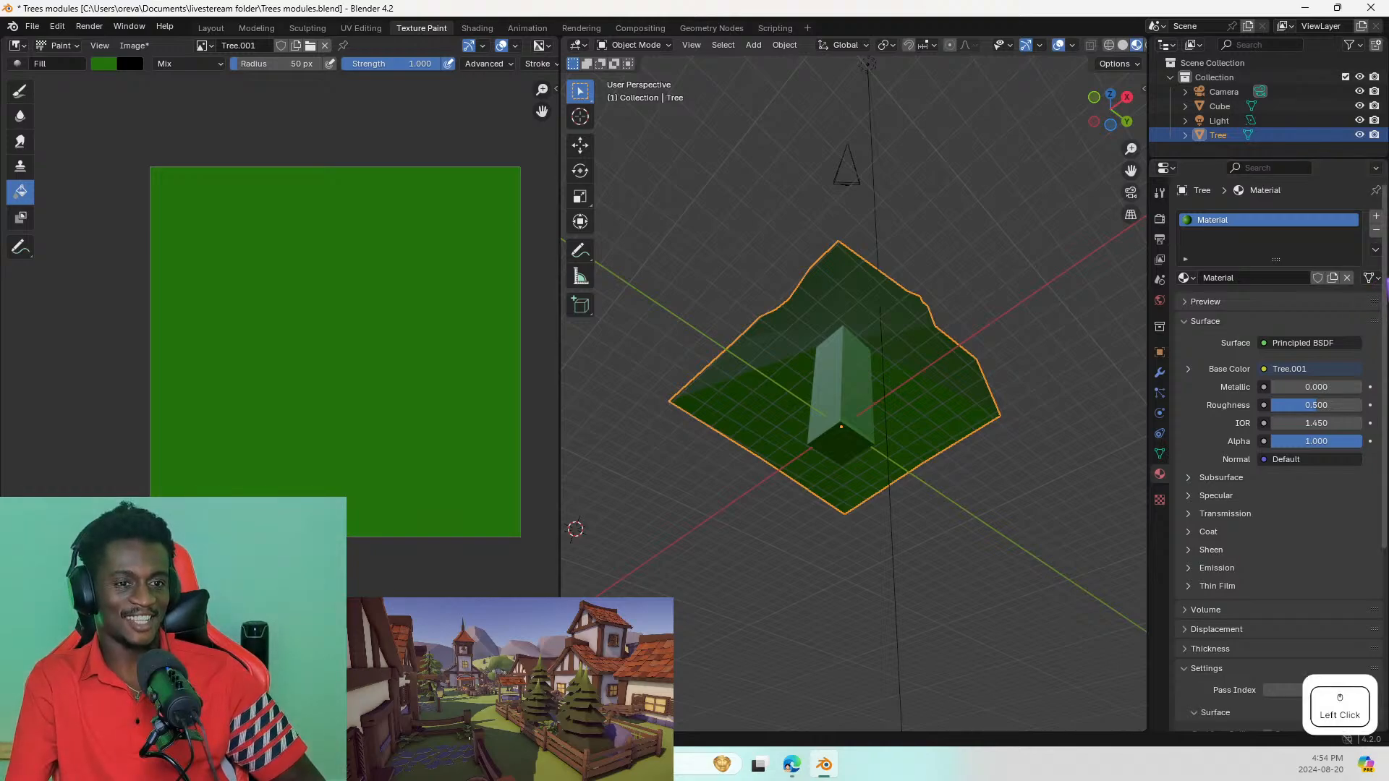
left_click(1369, 278)
left_click(1375, 281)
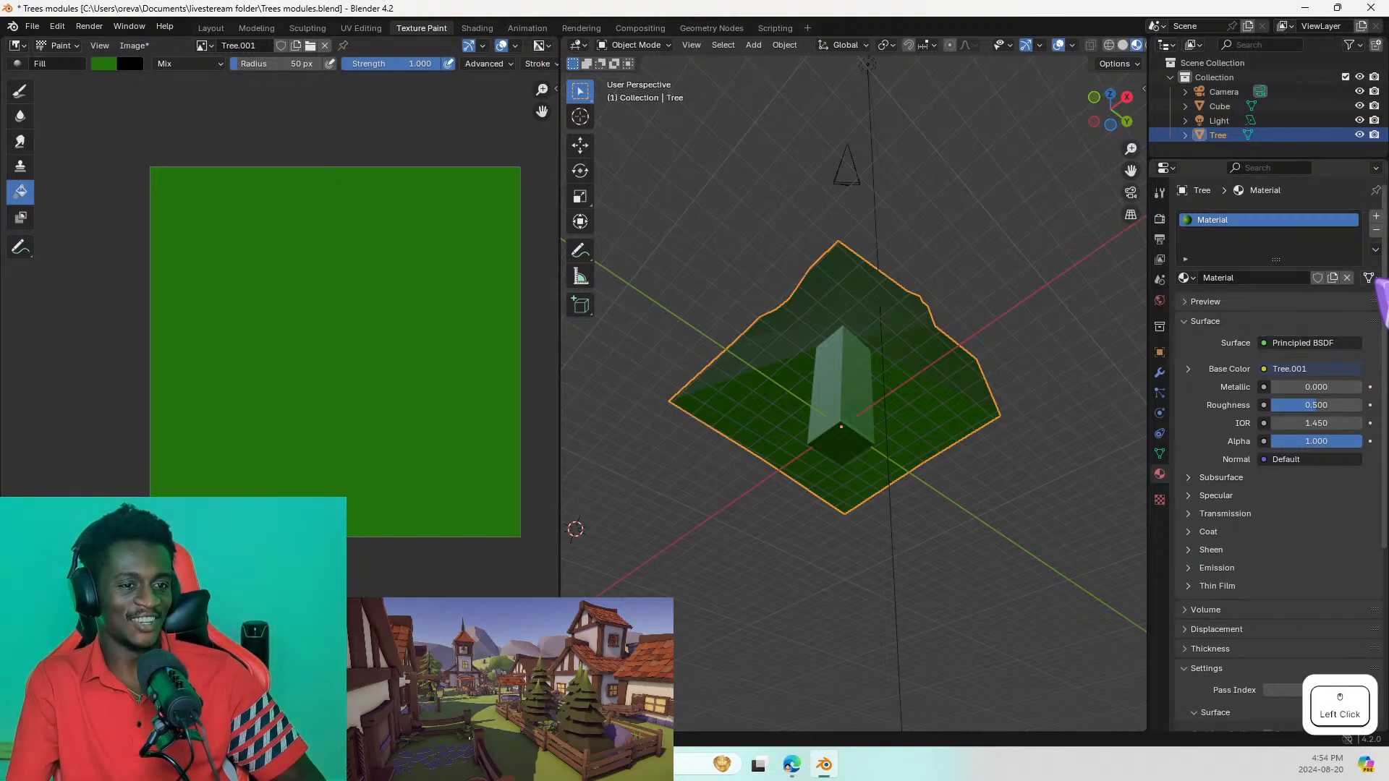
scroll(226, 320, "up", 2)
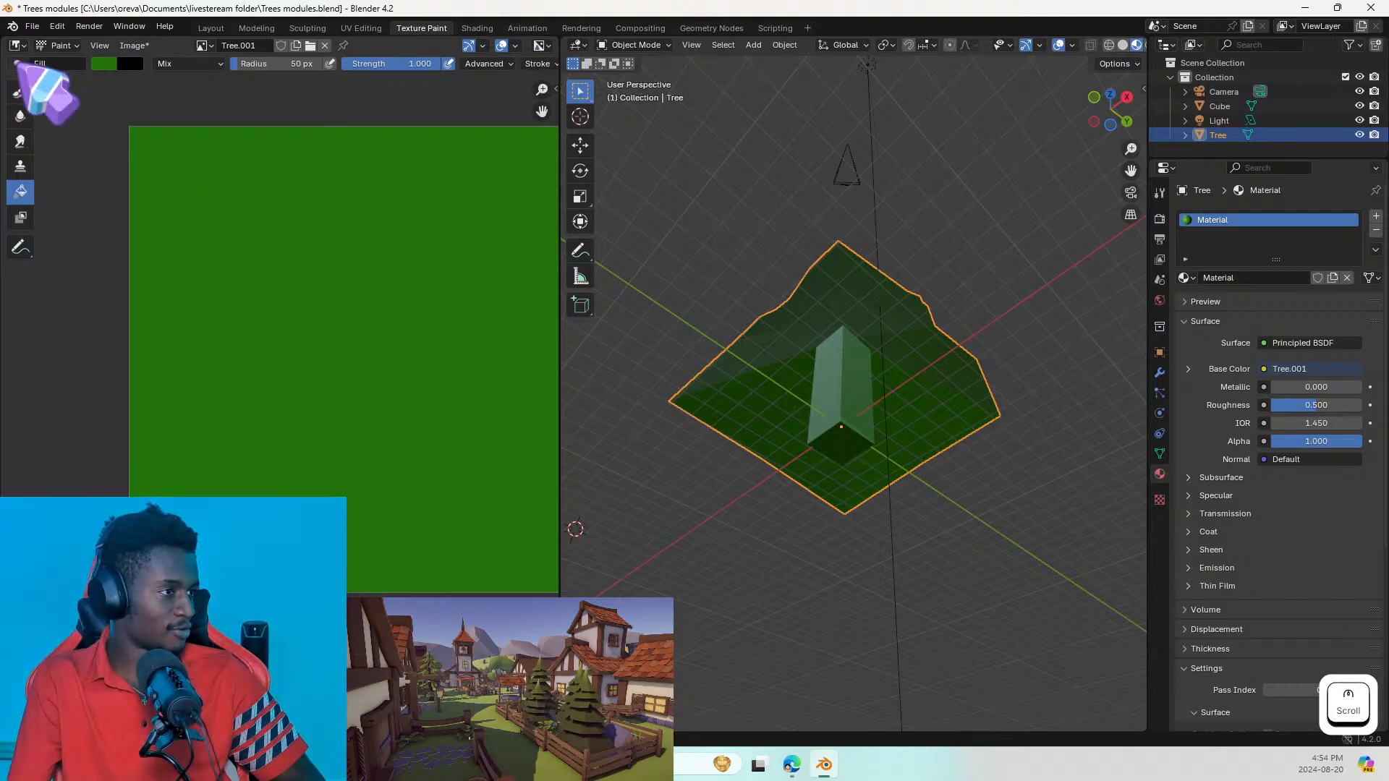
left_click(42, 63)
left_click(17, 64)
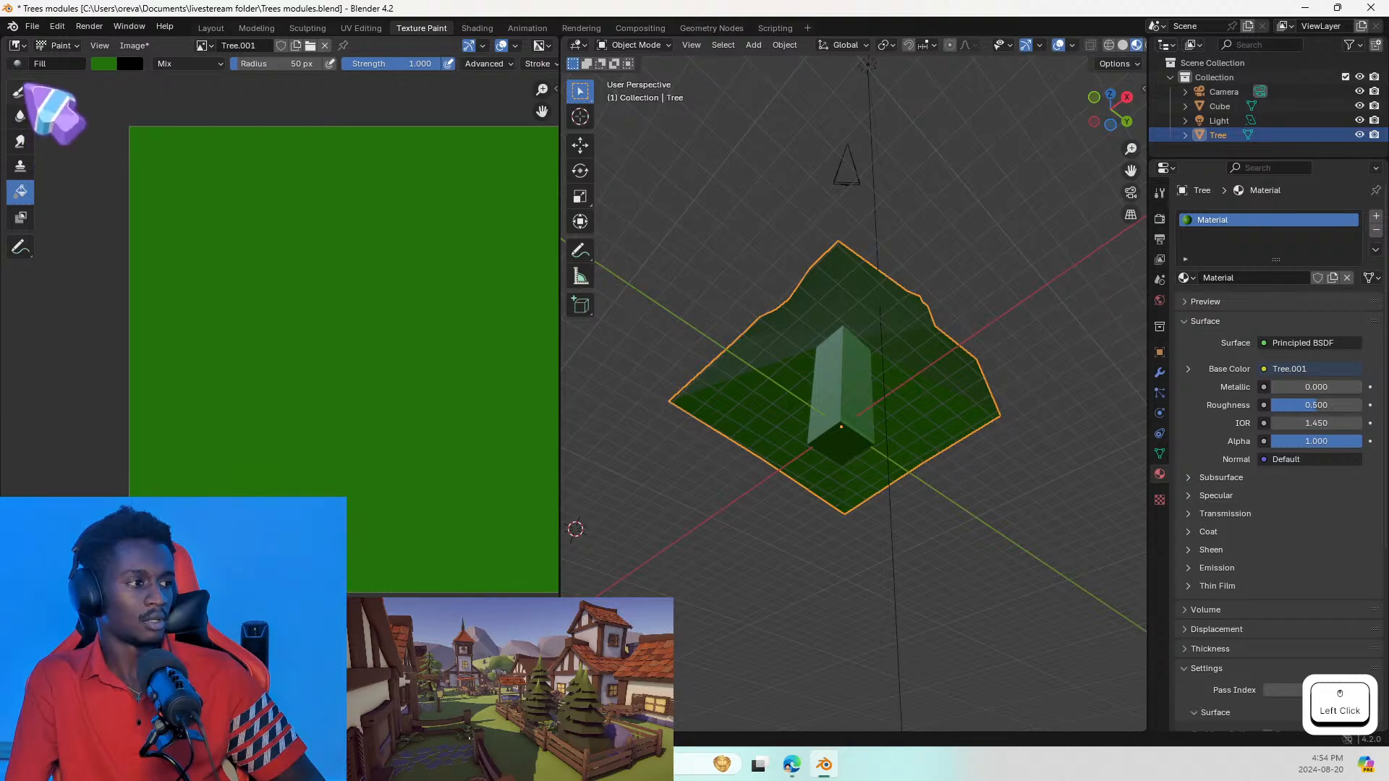
left_click(20, 48)
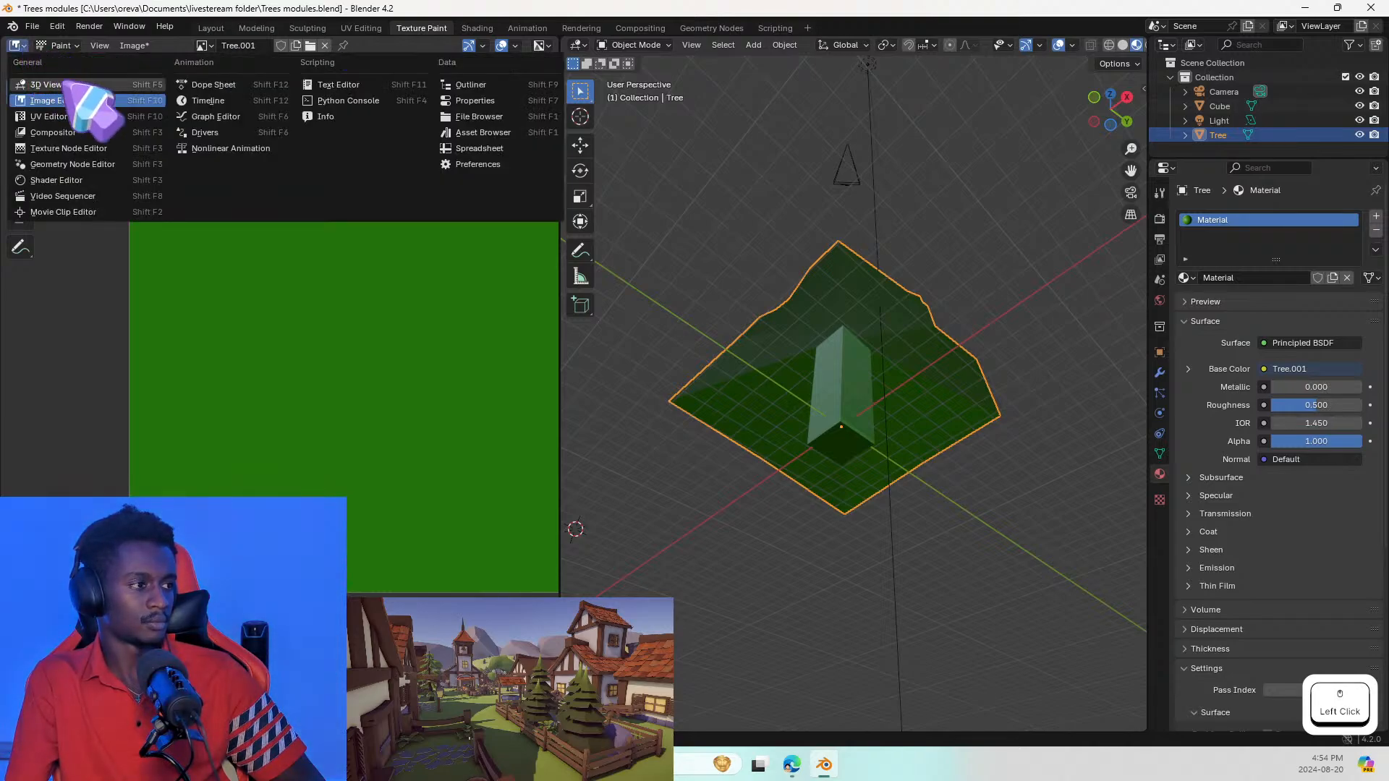
Step: Switch the image editor to View mode and back to Paint mode, keeping the whole Tree.001 image in view
left_click(59, 46)
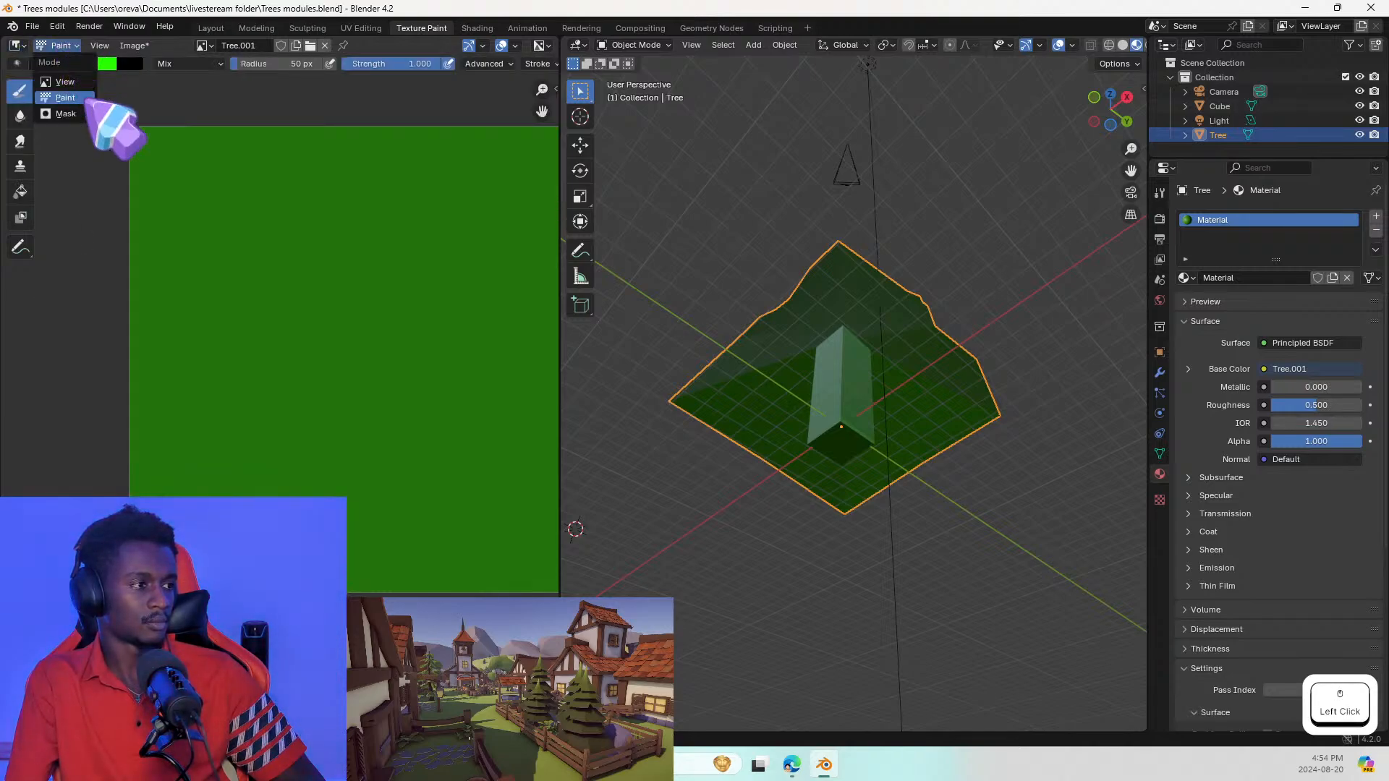
left_click(64, 84)
left_click(54, 47)
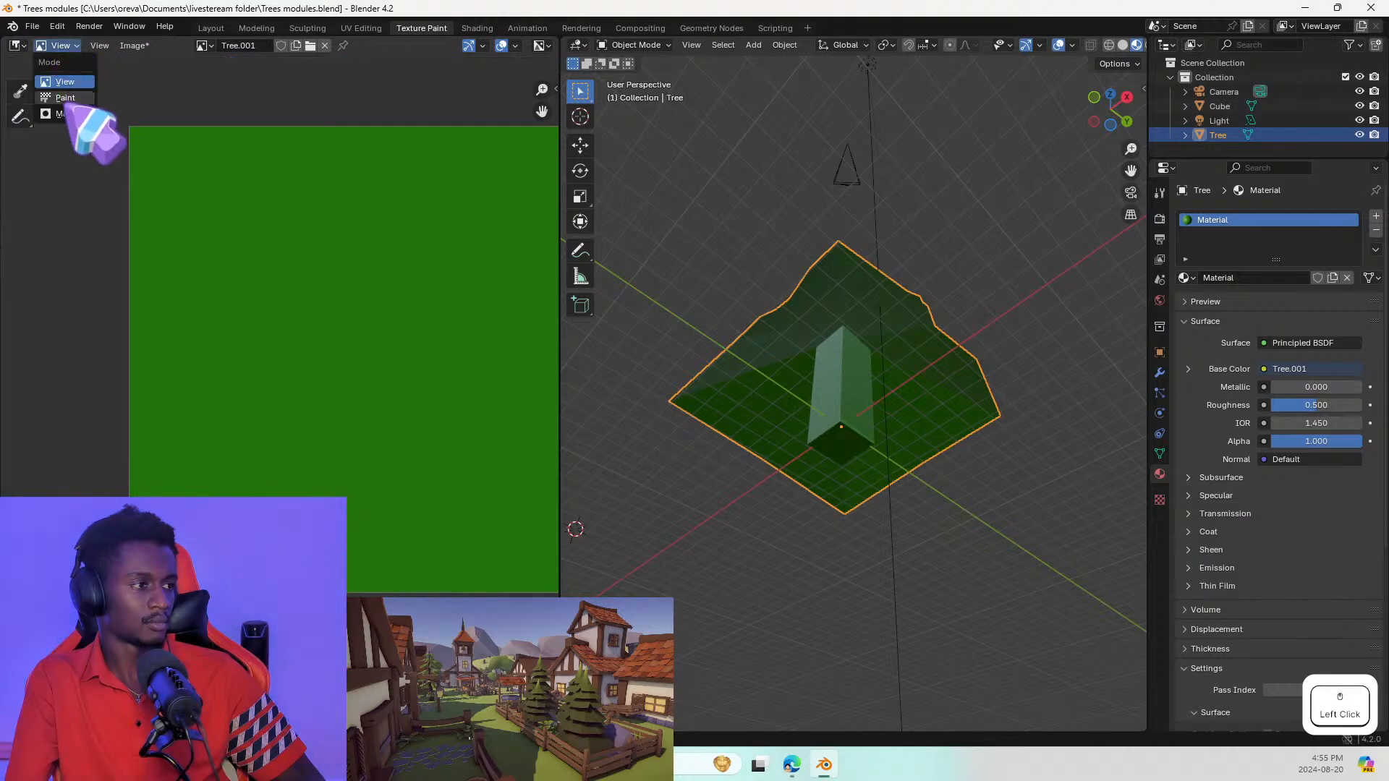
left_click(68, 100)
middle_click_drag(185, 152, 83, 201)
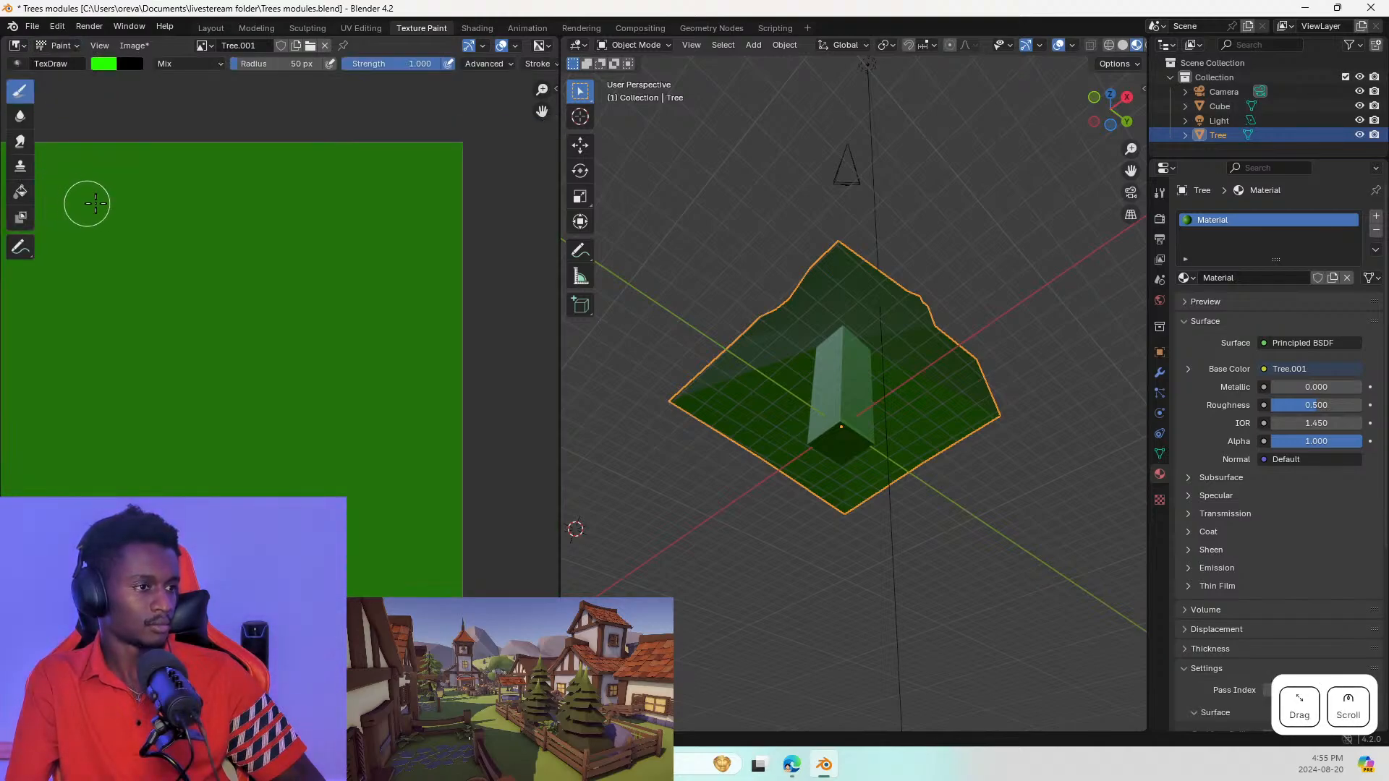
scroll(152, 201, "down", 3)
middle_click_drag(245, 191, 275, 186)
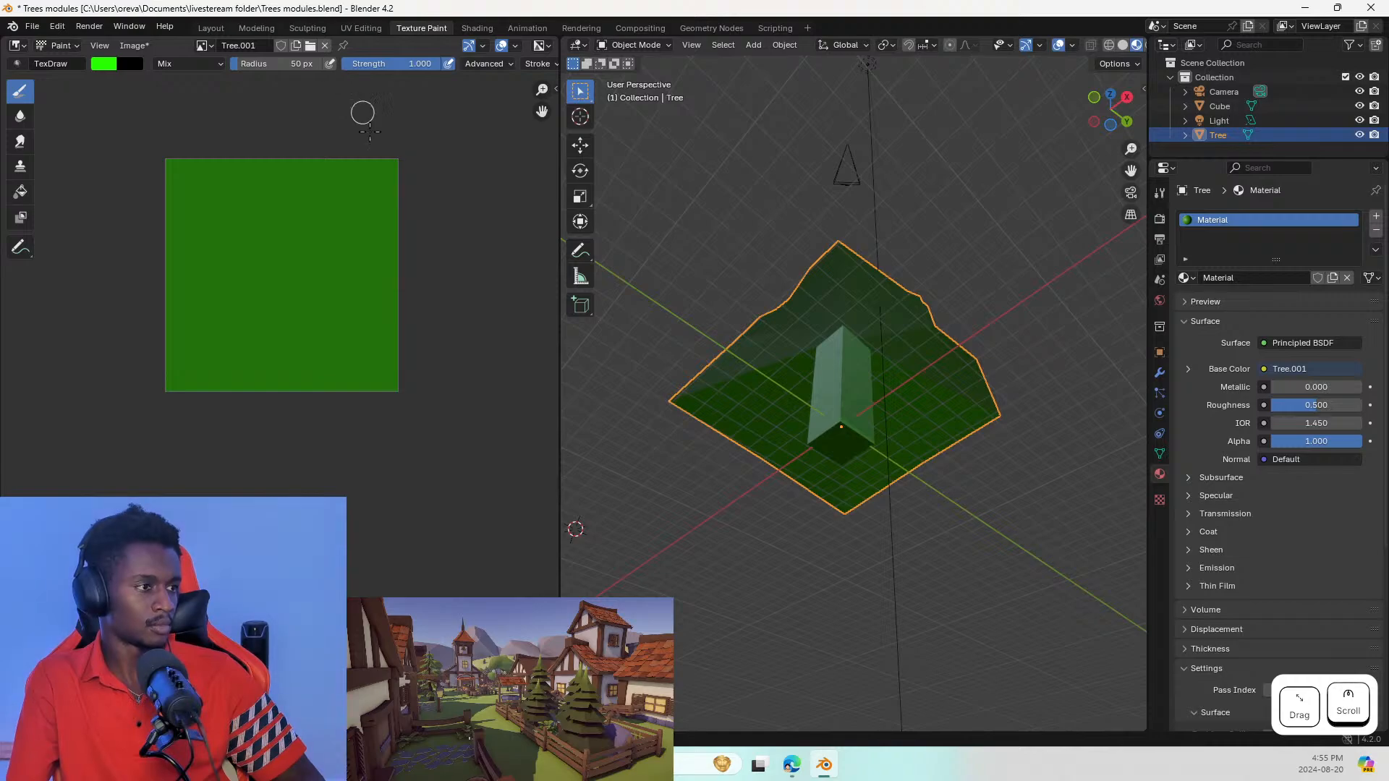
Step: Switch to the web browser and search for "why is my UV not showing in Paint editor blender"
key("alt+Tab")
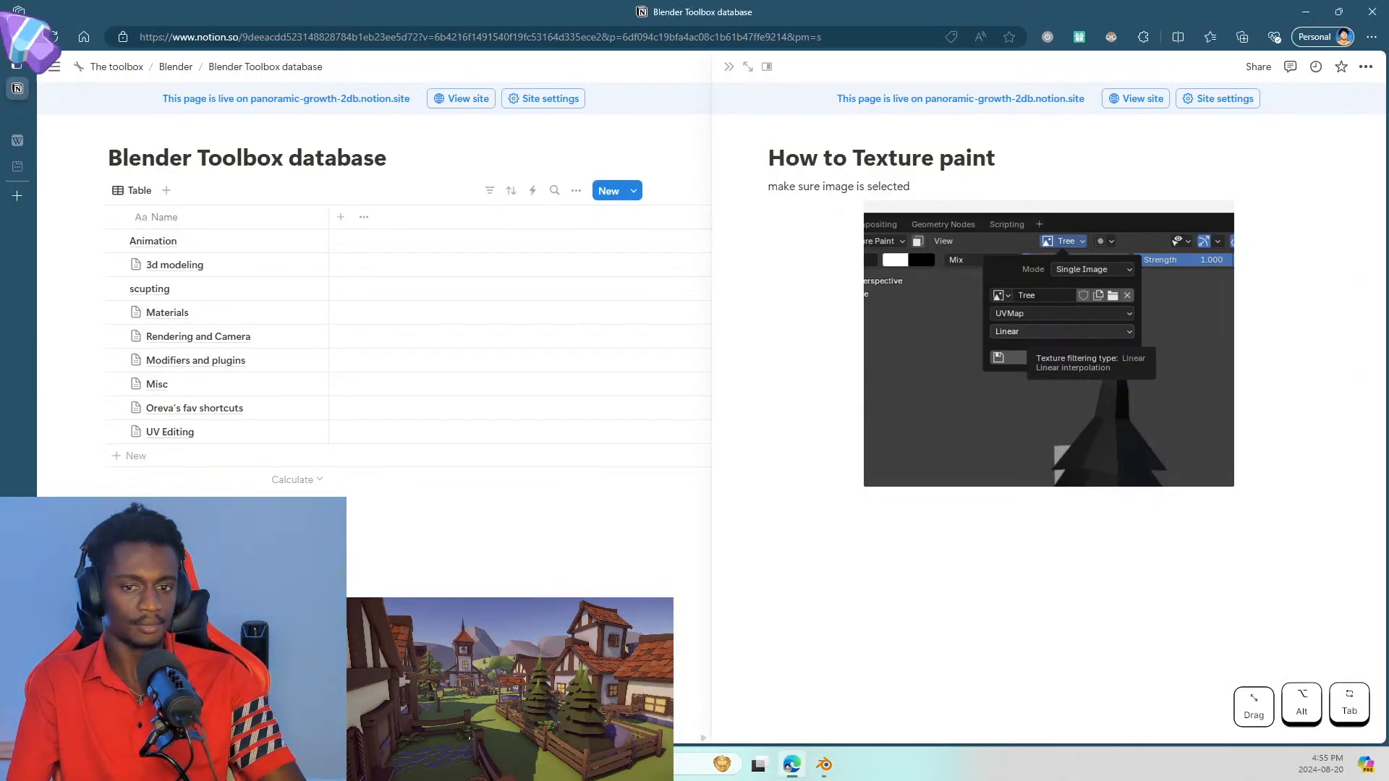
left_click(153, 38)
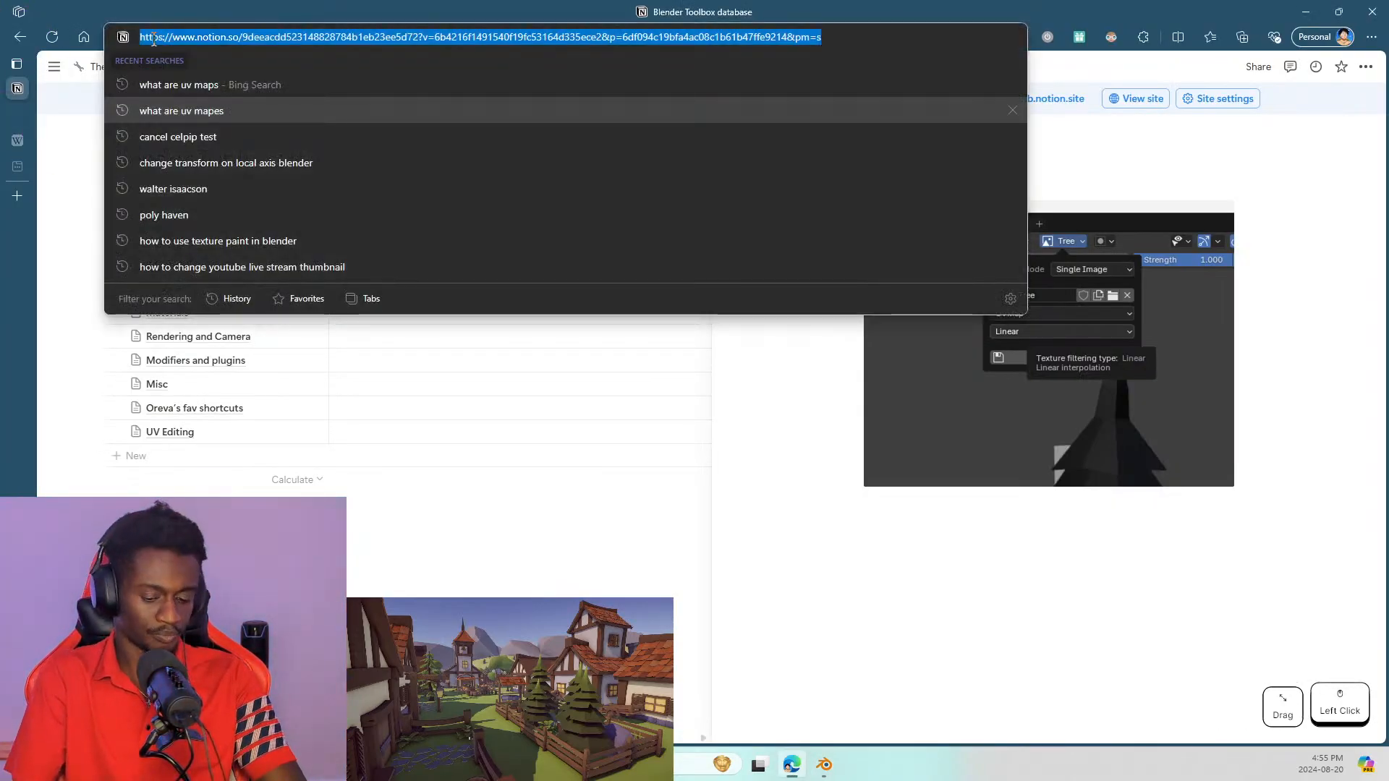
type("wh")
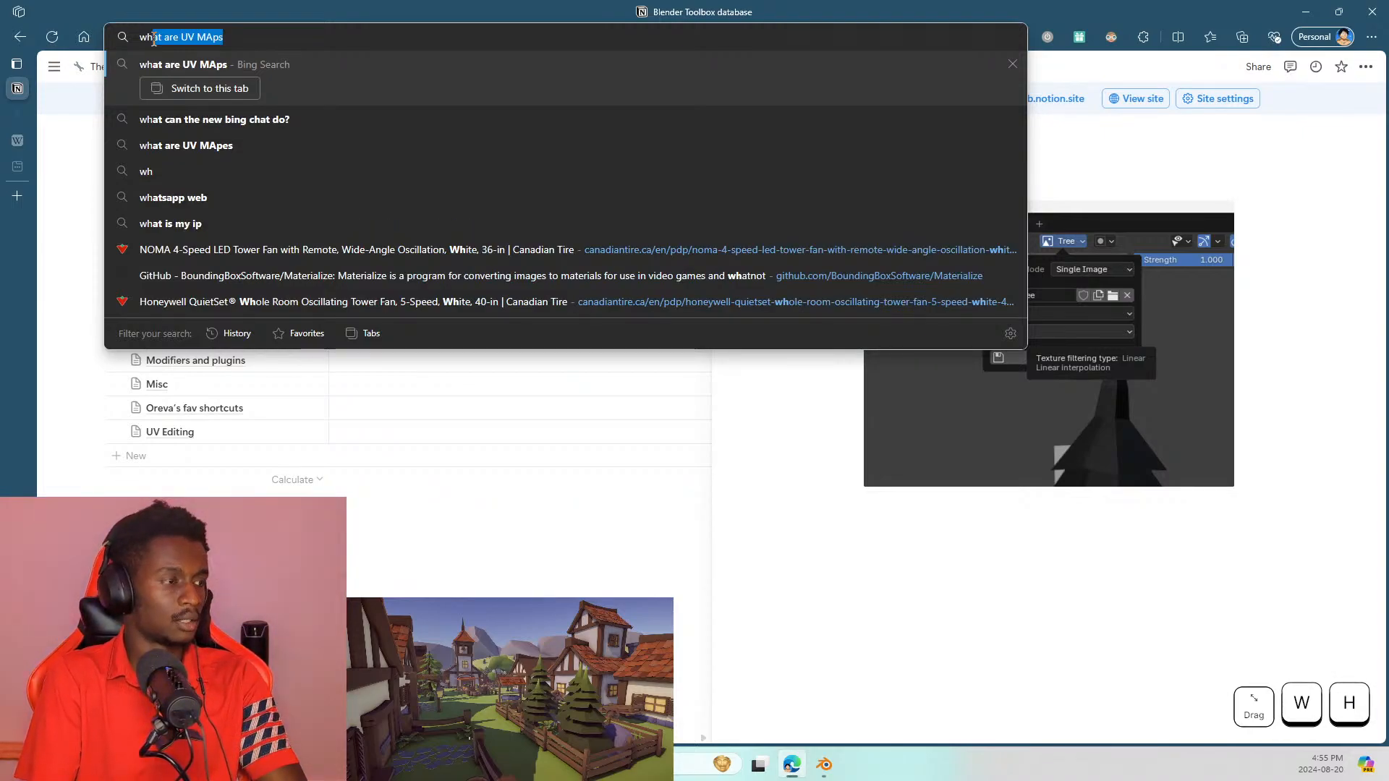
key("Escape")
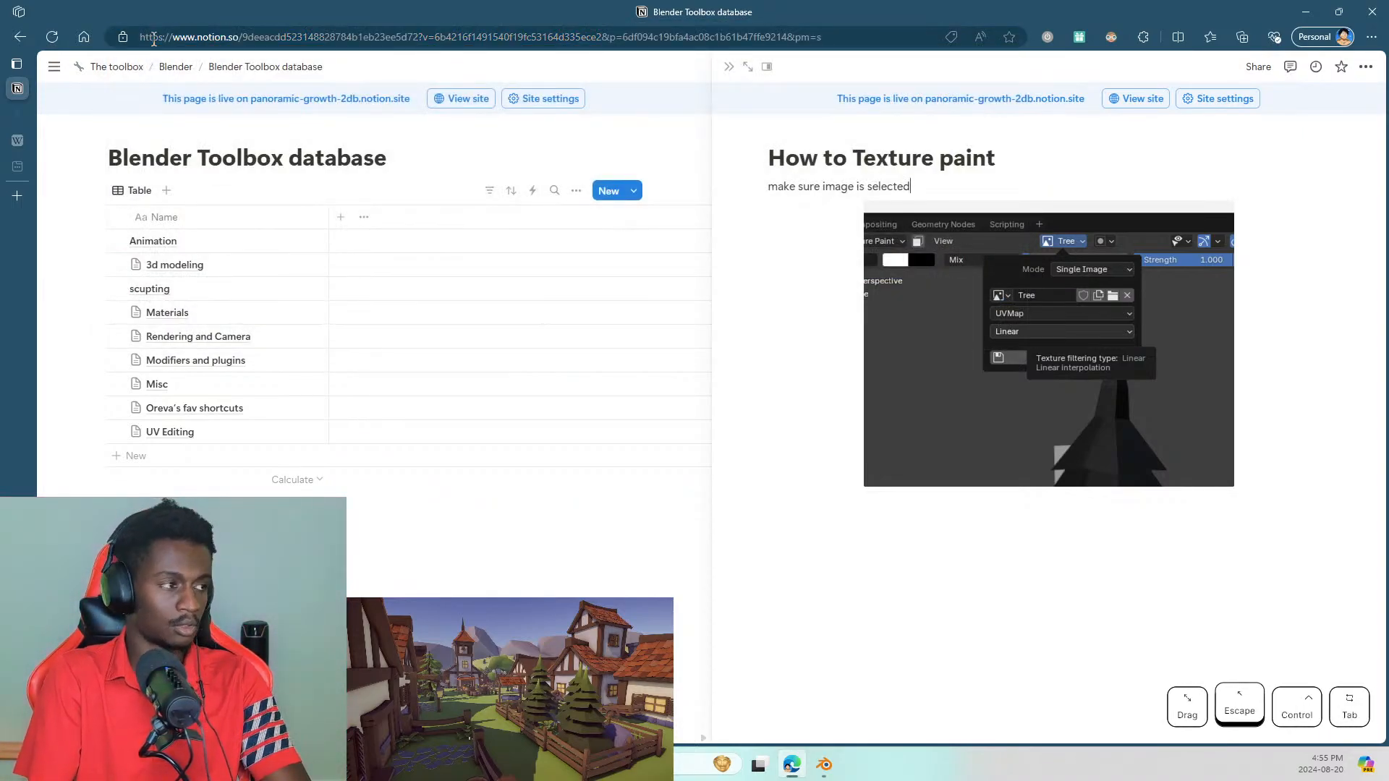
key("ctrl+Tab")
key("ctrl+l")
type("whu")
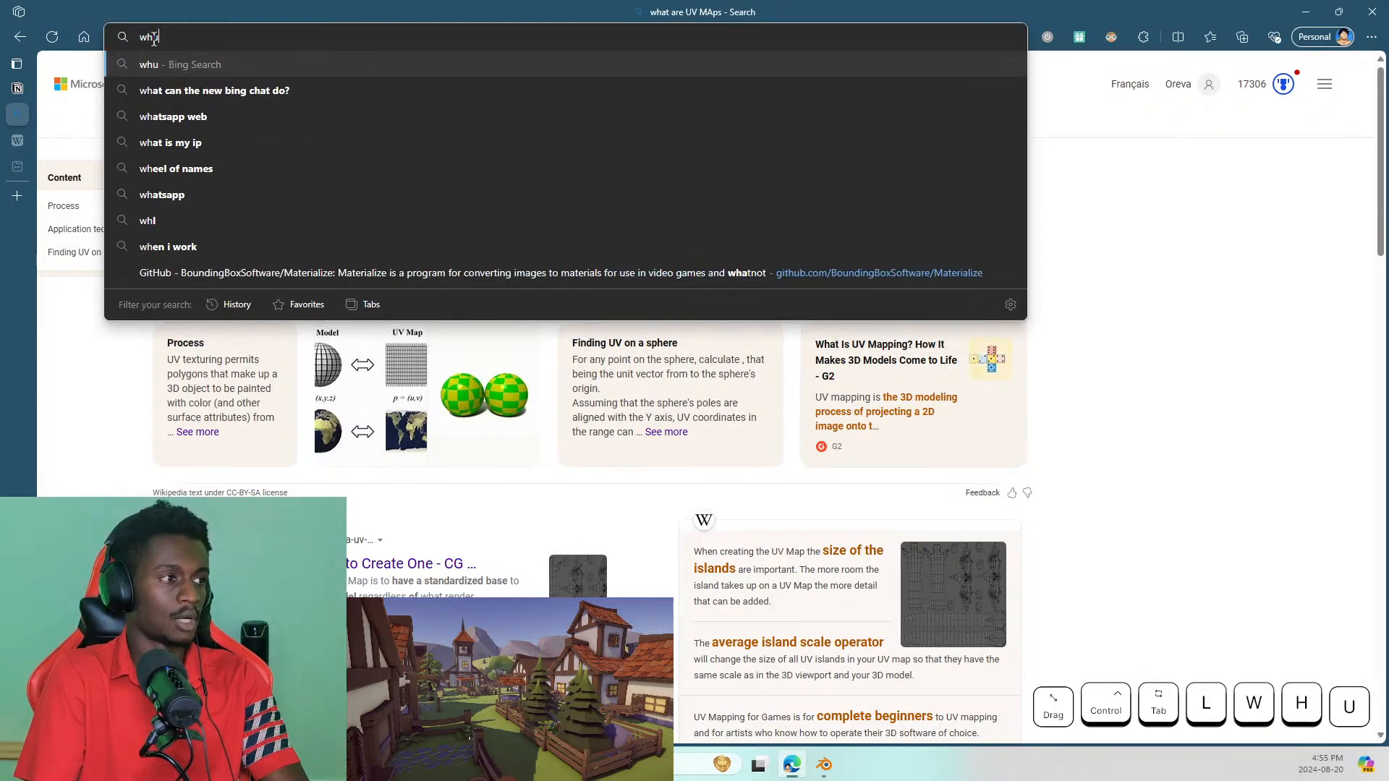
type(" i")
key("BackSpace")
key("BackSpace")
key("BackSpace")
type("y is mu")
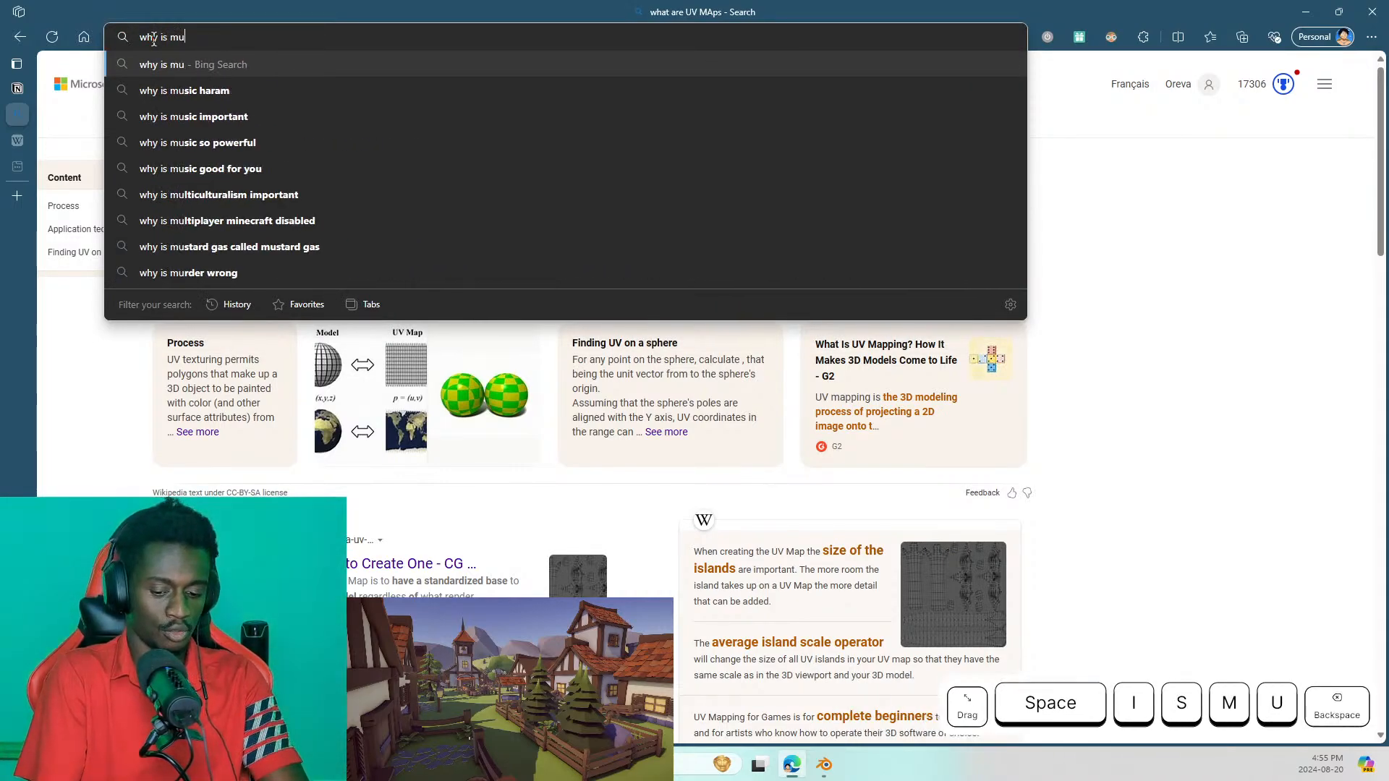
key("BackSpace")
type("y UV no")
type("t ")
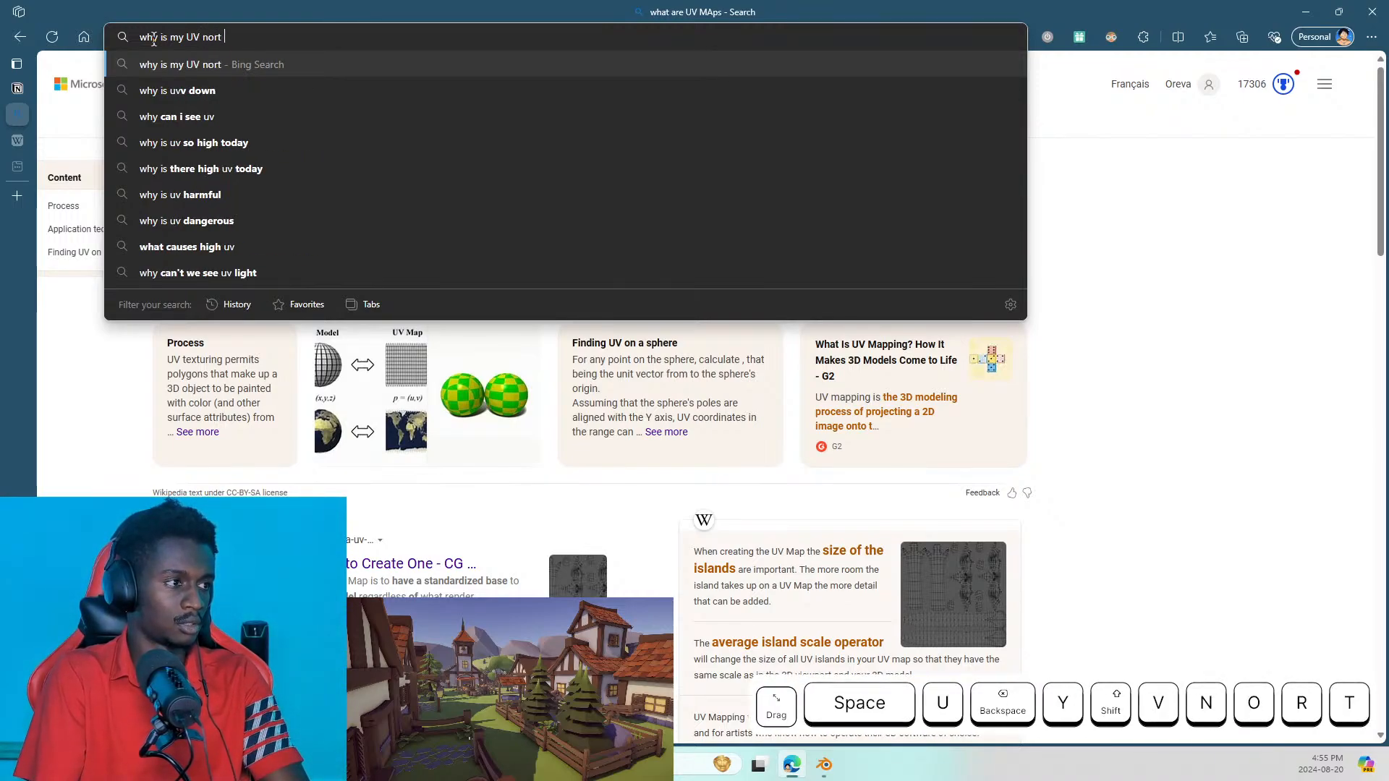
type("sgi=")
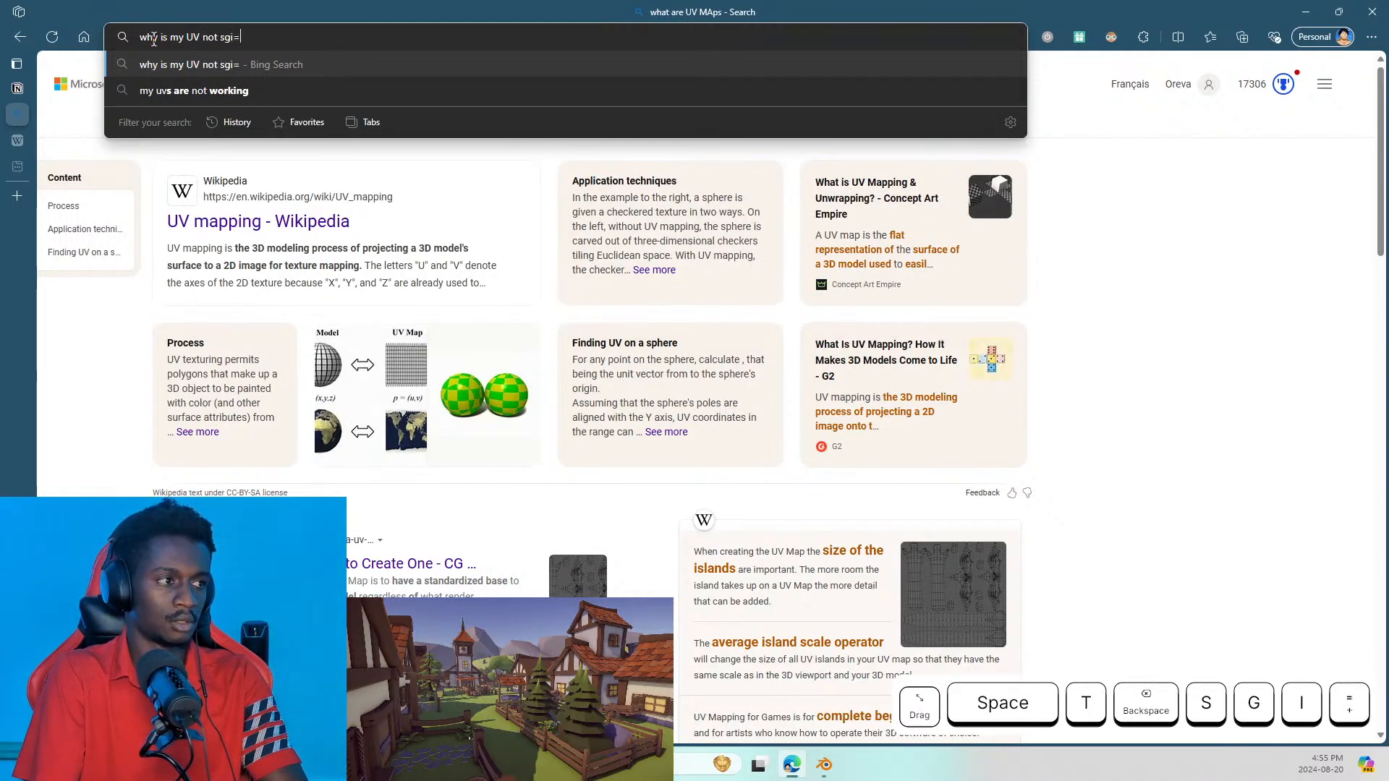
key("BackSpace")
key("BackSpace")
key("BackSpace")
type("ho")
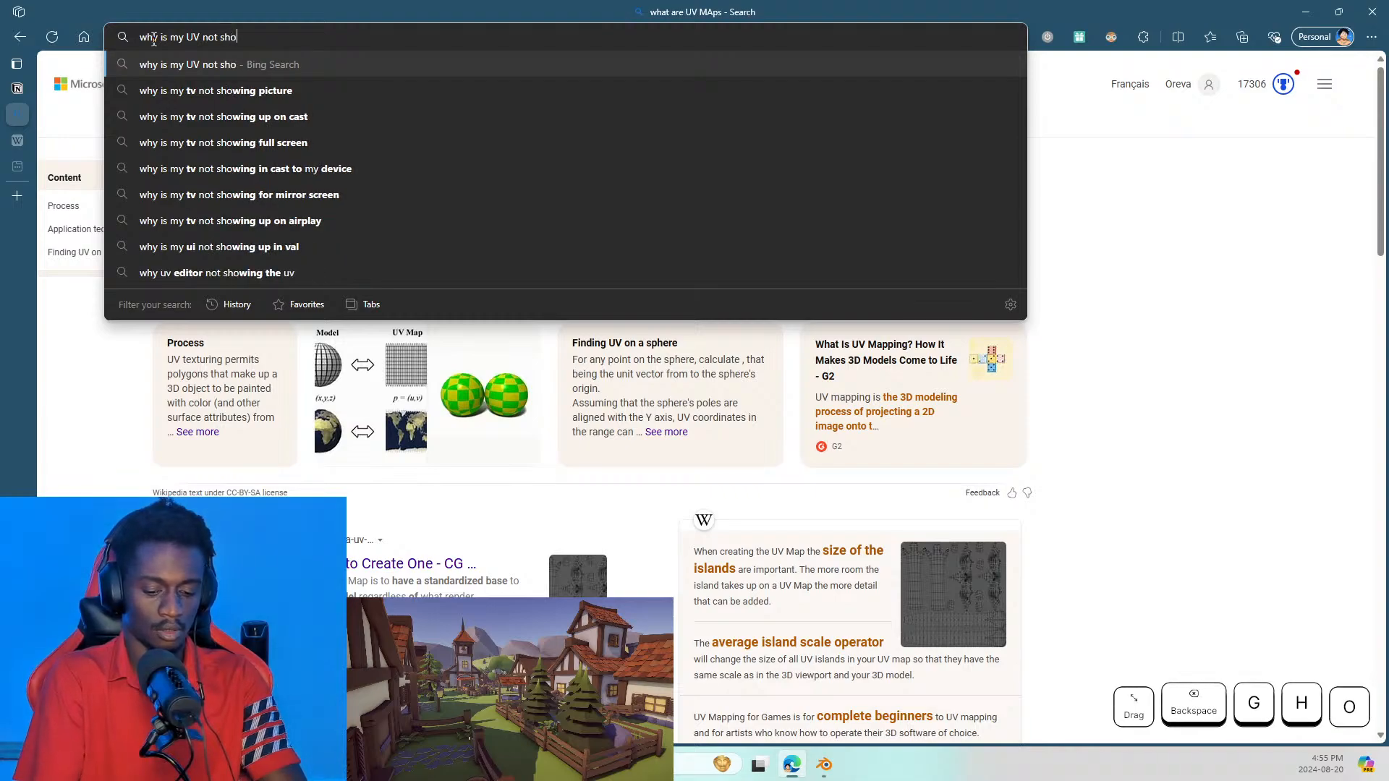
type("wing in Paint")
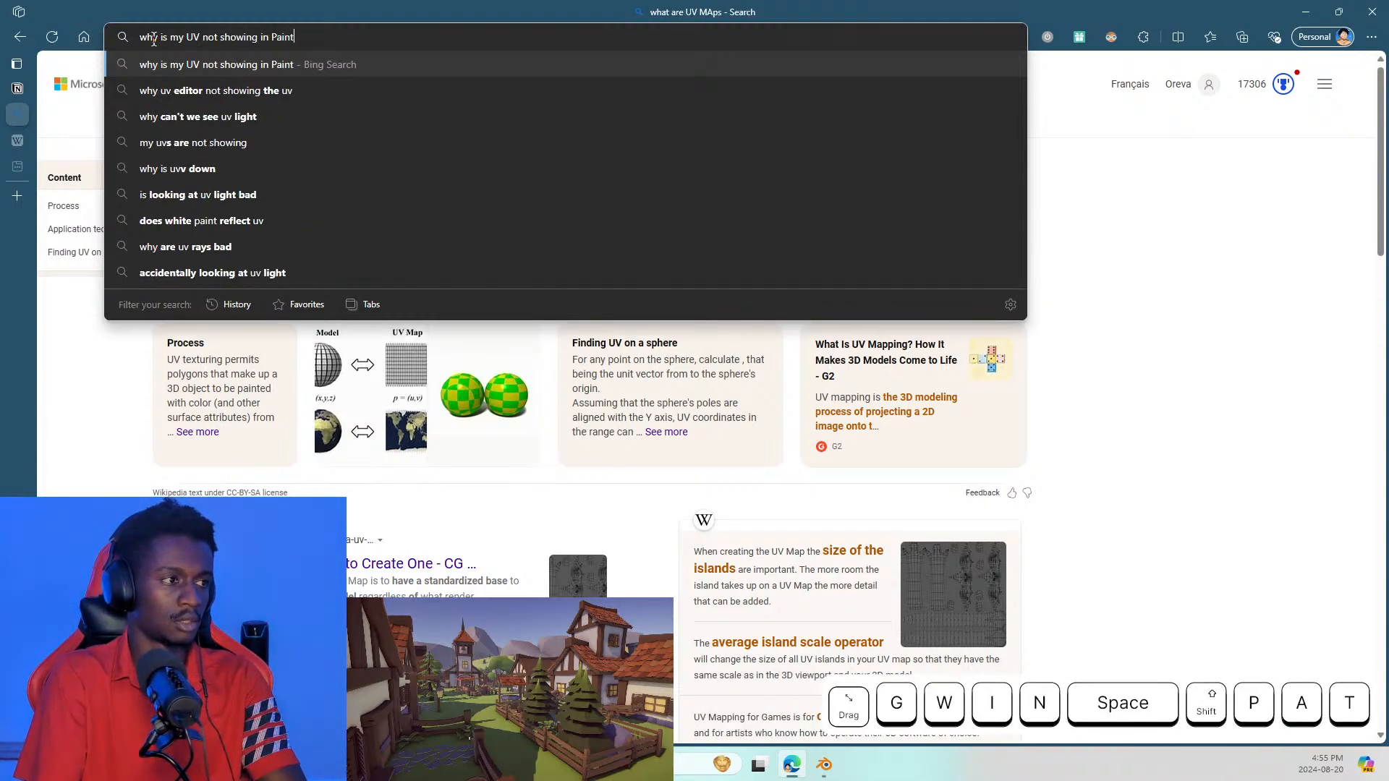
type(" editor ")
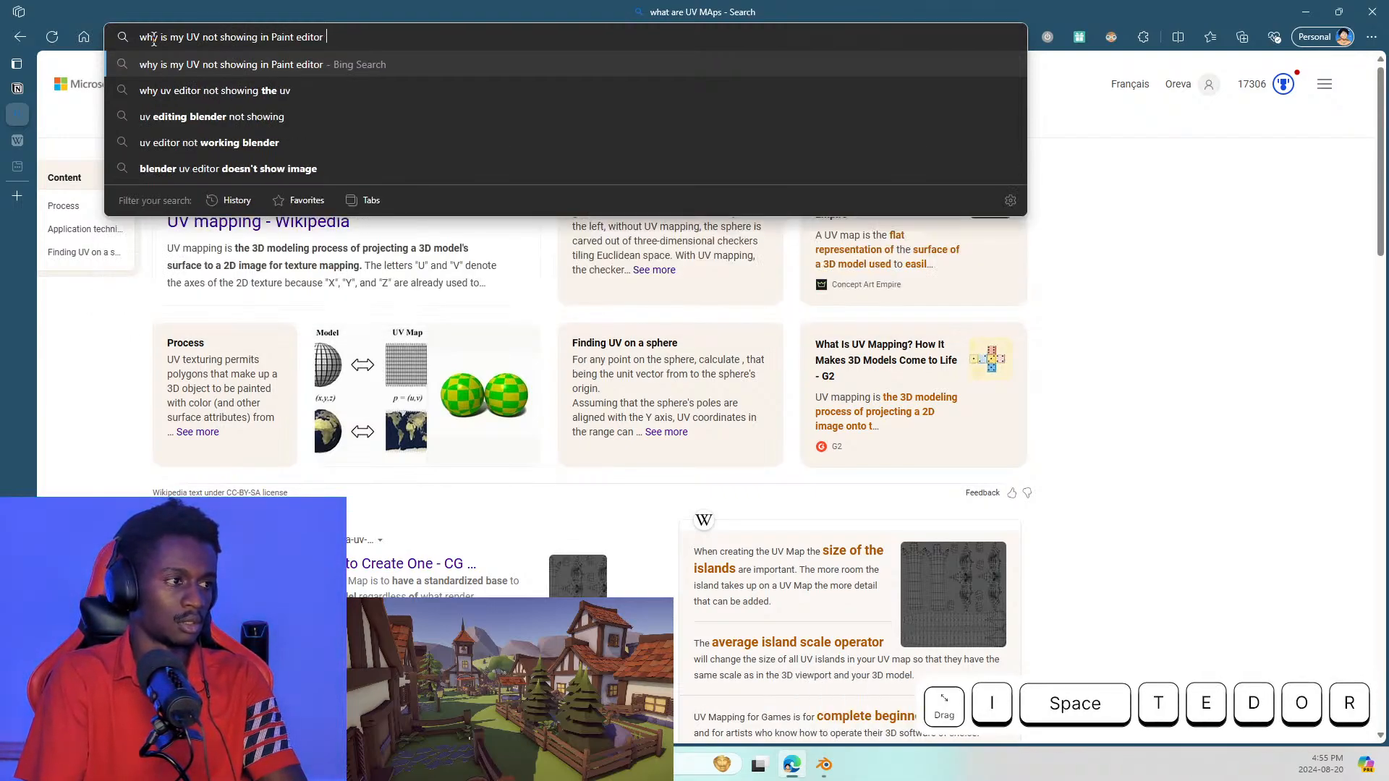
type("blender")
key("Return")
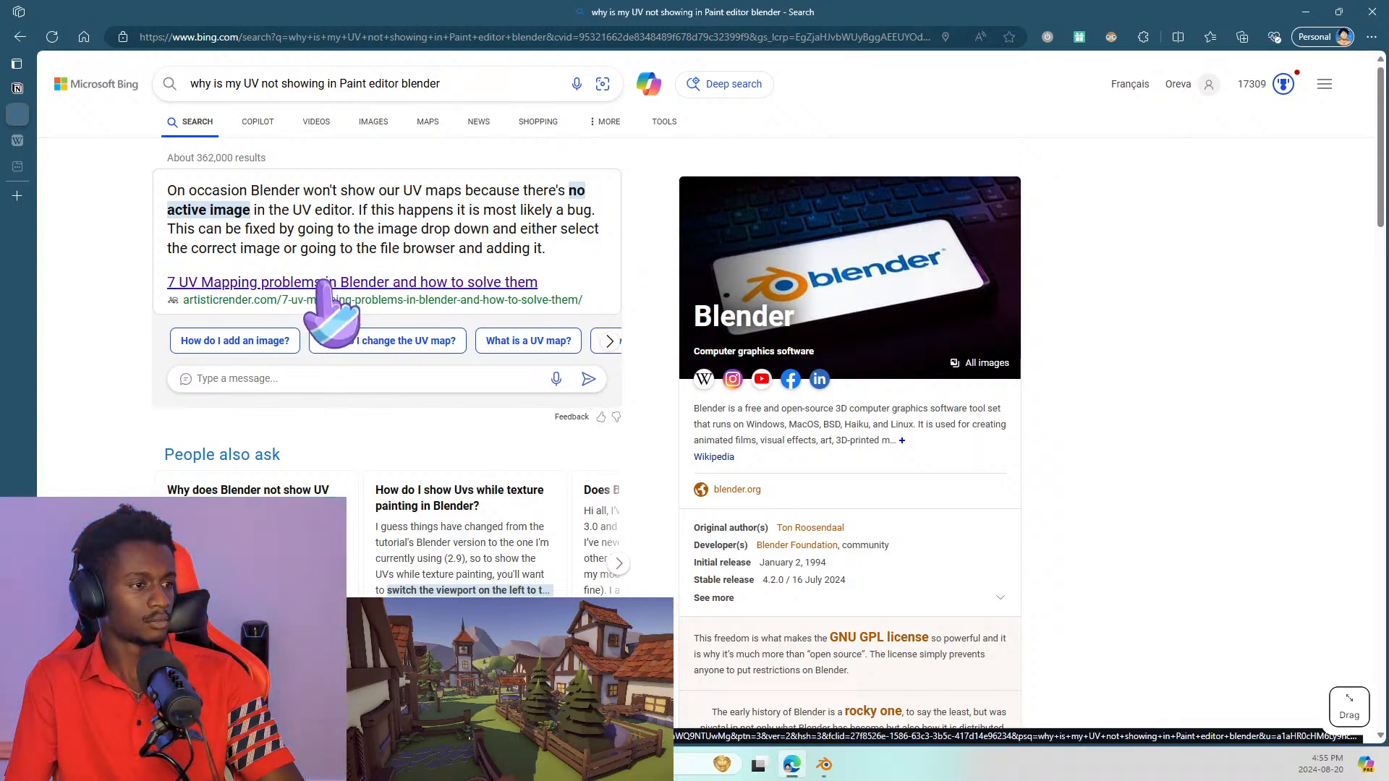
Step: Return to Blender and save the Trees modules file
key("alt+Tab")
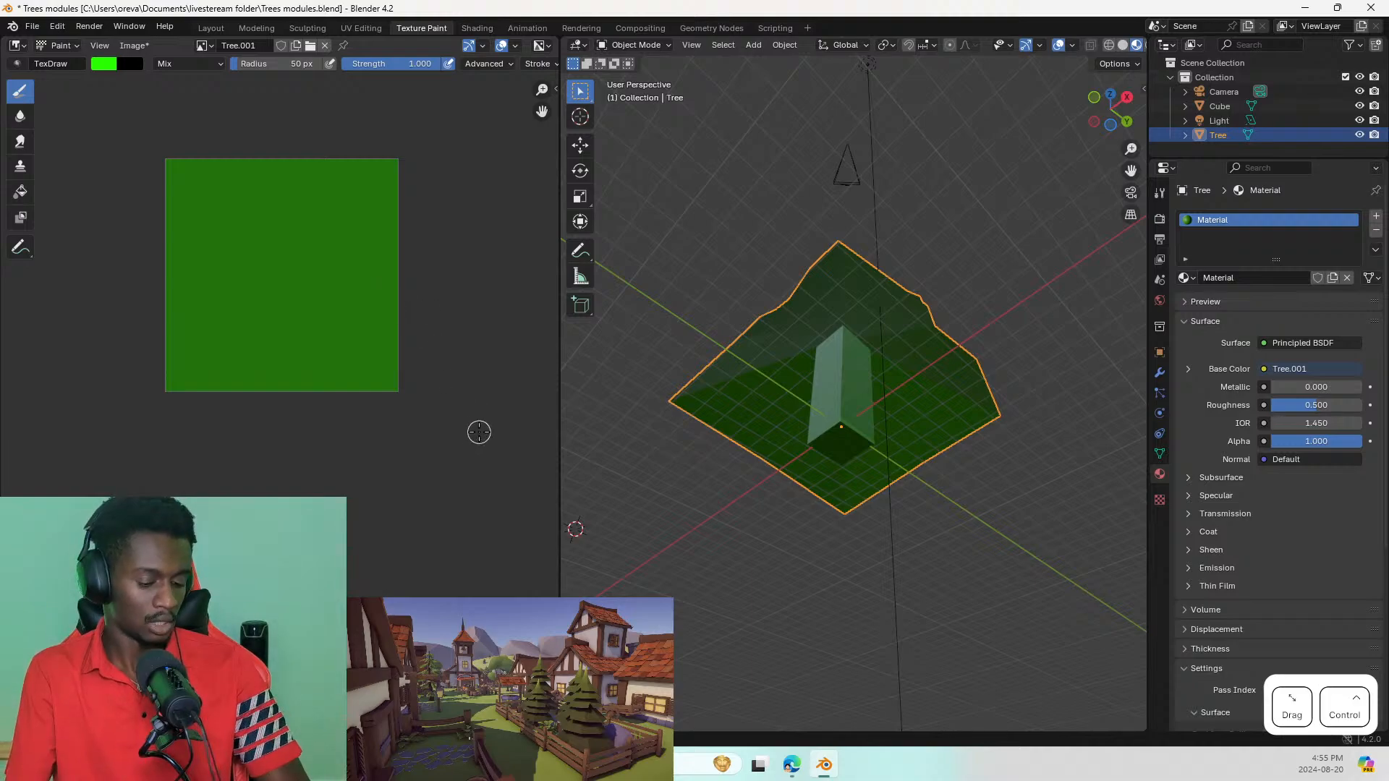
key("ctrl+s")
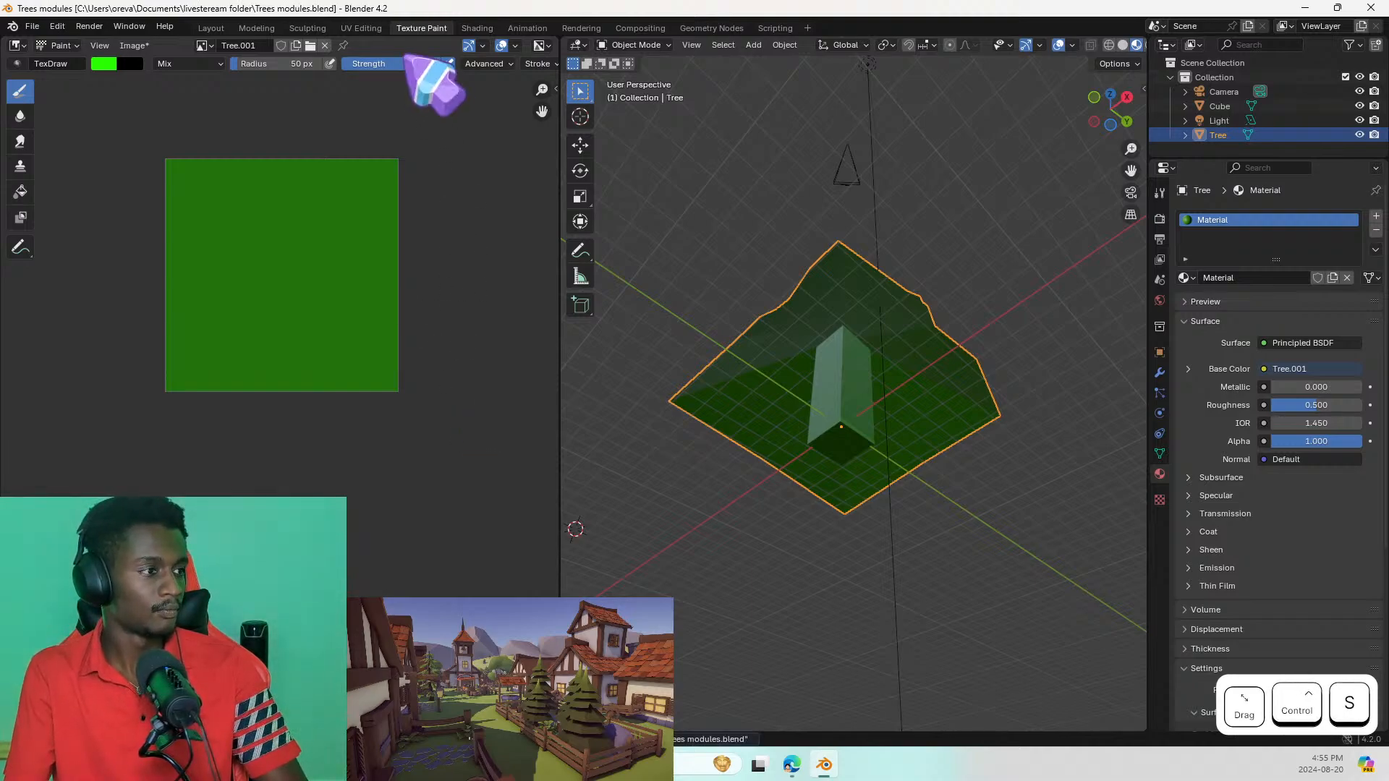
Step: Switch to the UV Editing workspace and back to Texture Paint so the tree's UV layout overlays the Tree.001 image
left_click(364, 28)
scroll(391, 237, "up", 2)
scroll(394, 237, "down", 4)
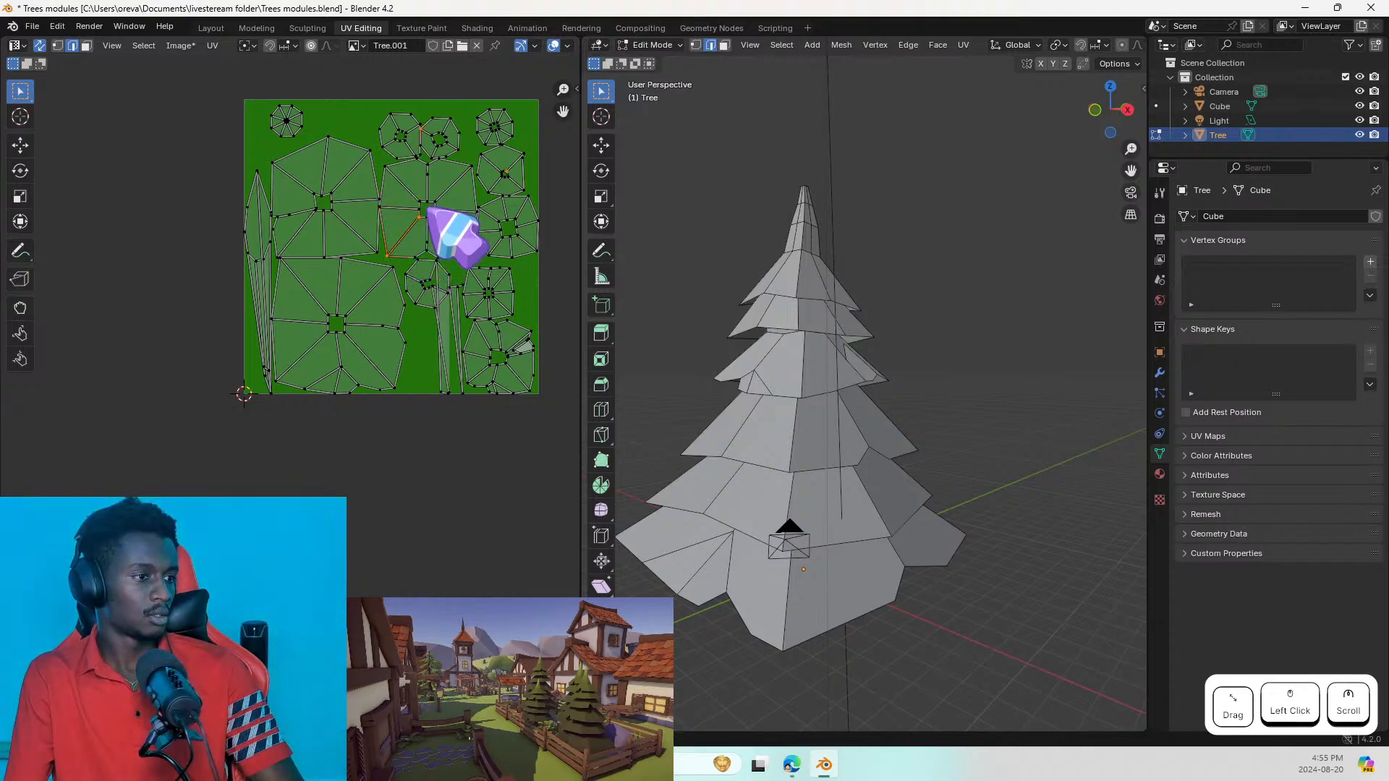
left_click(421, 28)
middle_click_drag(816, 287, 788, 379)
scroll(771, 309, "up", 5)
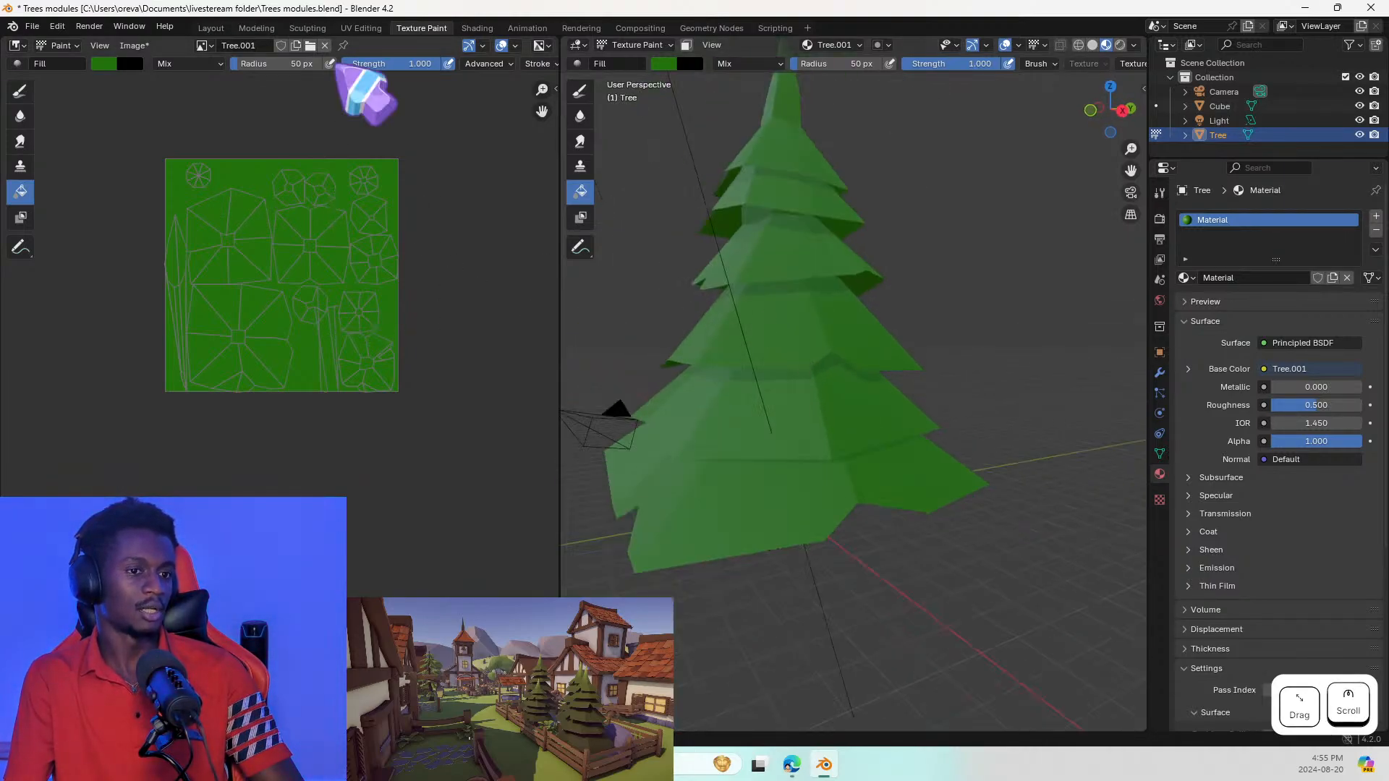
left_click(361, 29)
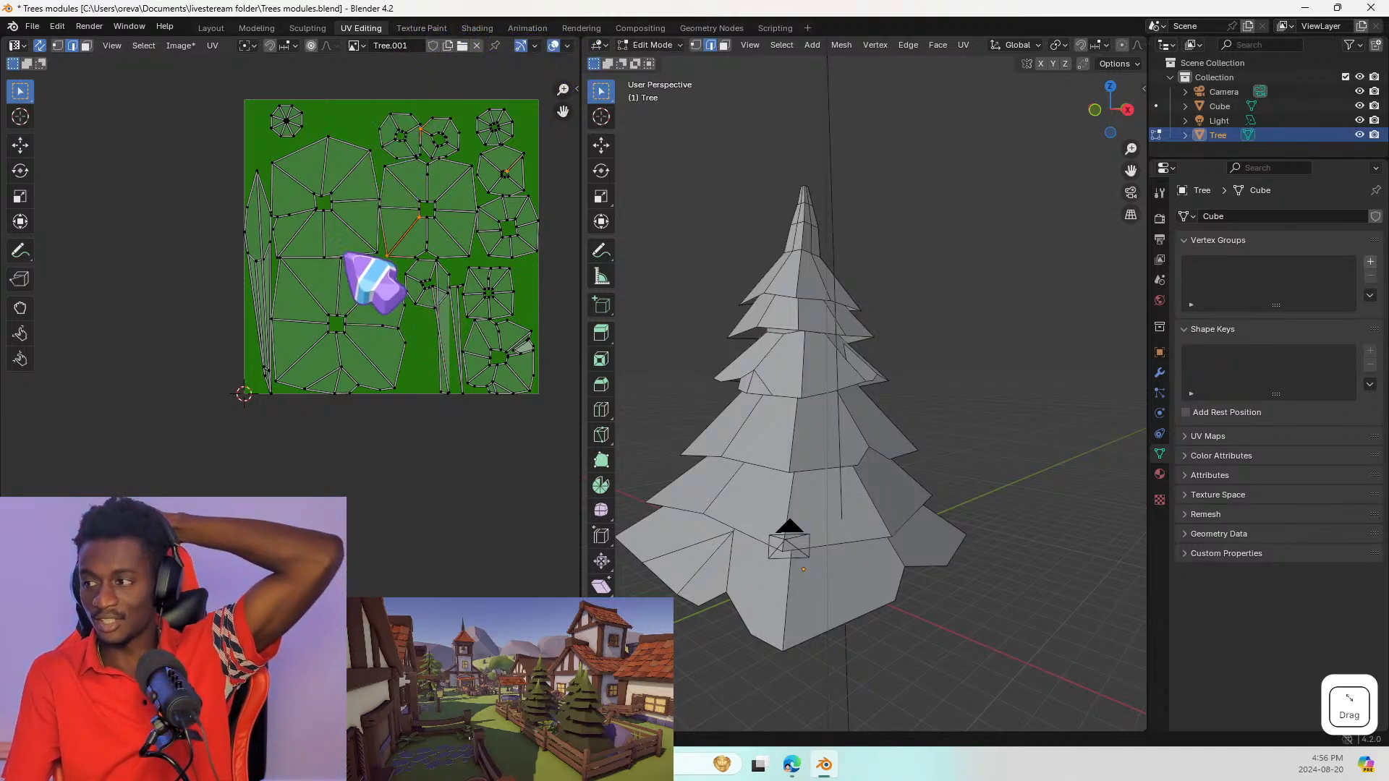
left_click(421, 28)
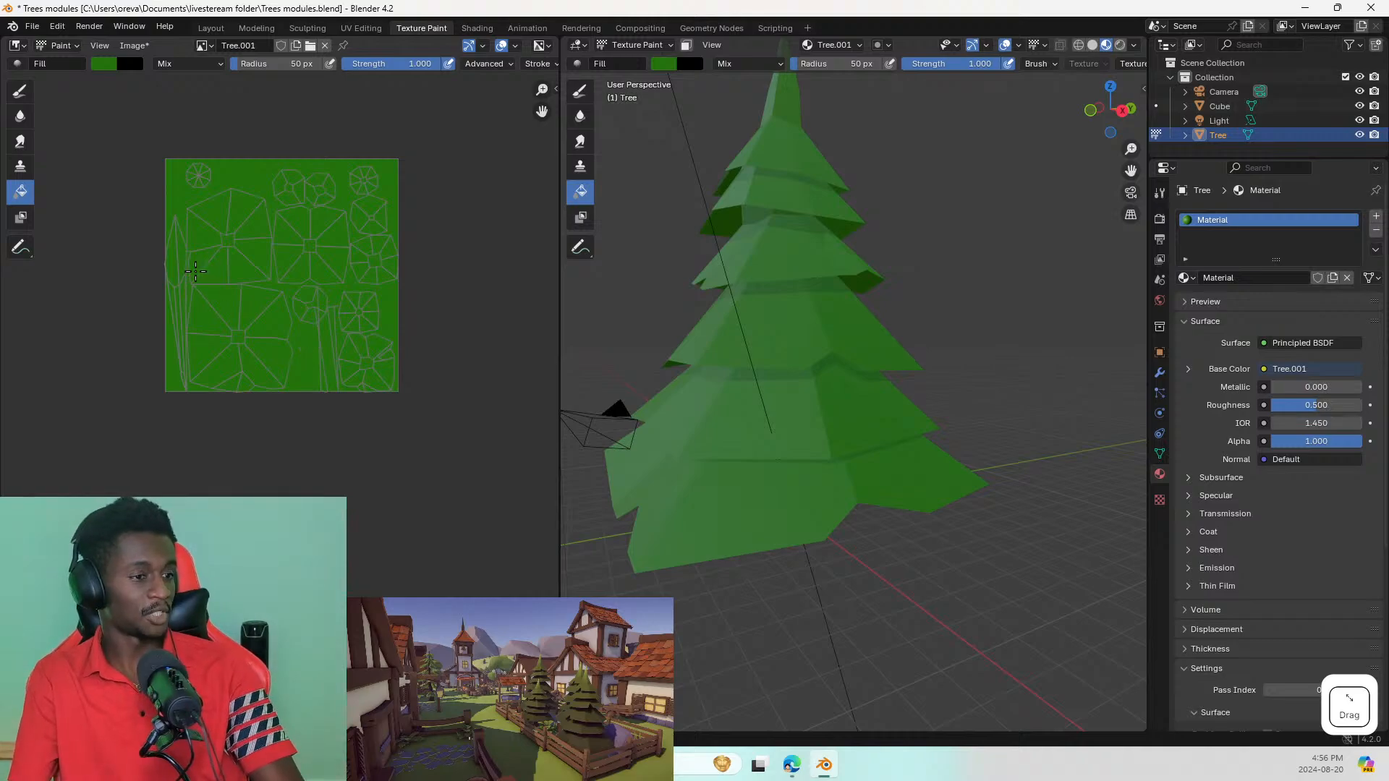
Step: Choose the Draw brush and set its colour to a dark orange-brown with a value of 0.494 for the trunk
middle_click_drag(802, 431, 694, 416)
middle_click_drag(776, 447, 794, 432)
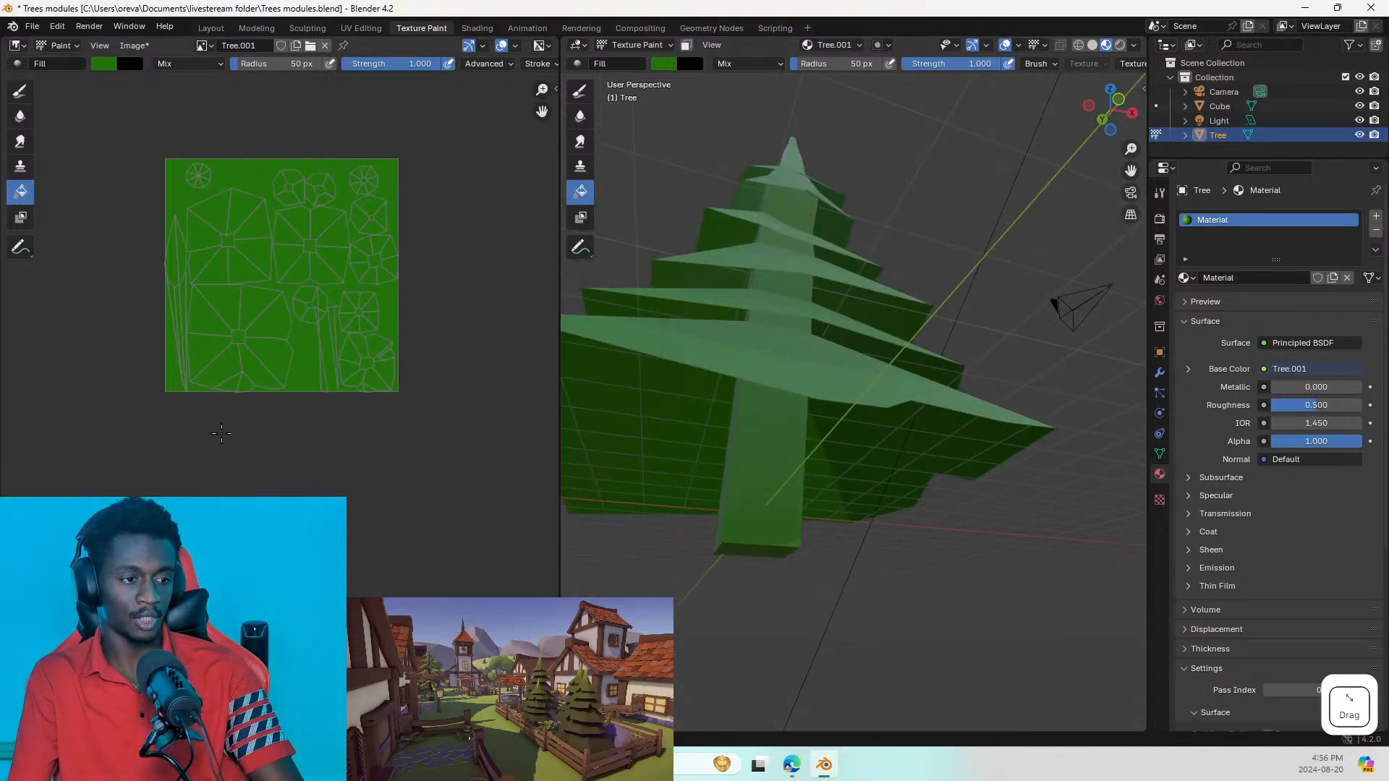
scroll(152, 268, "up", 5)
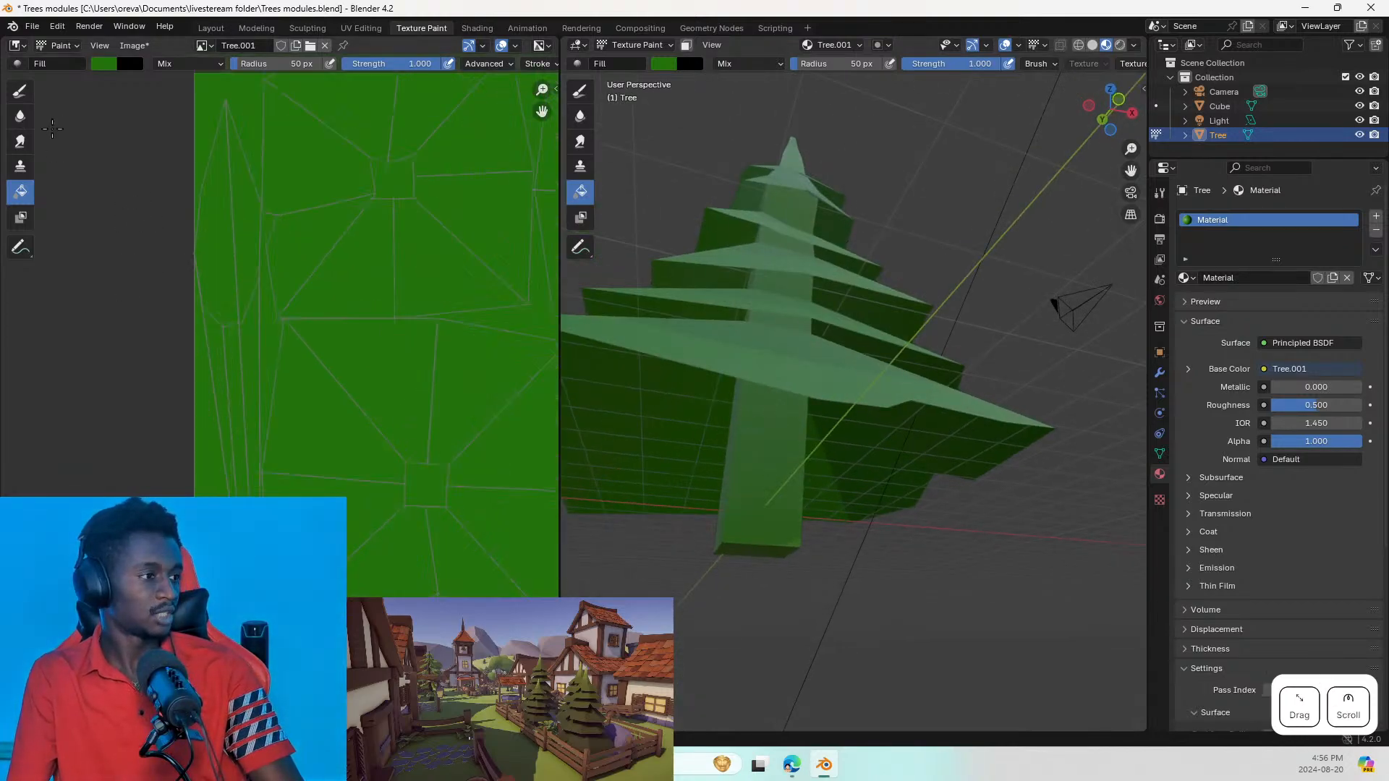
left_click(21, 92)
left_click(104, 64)
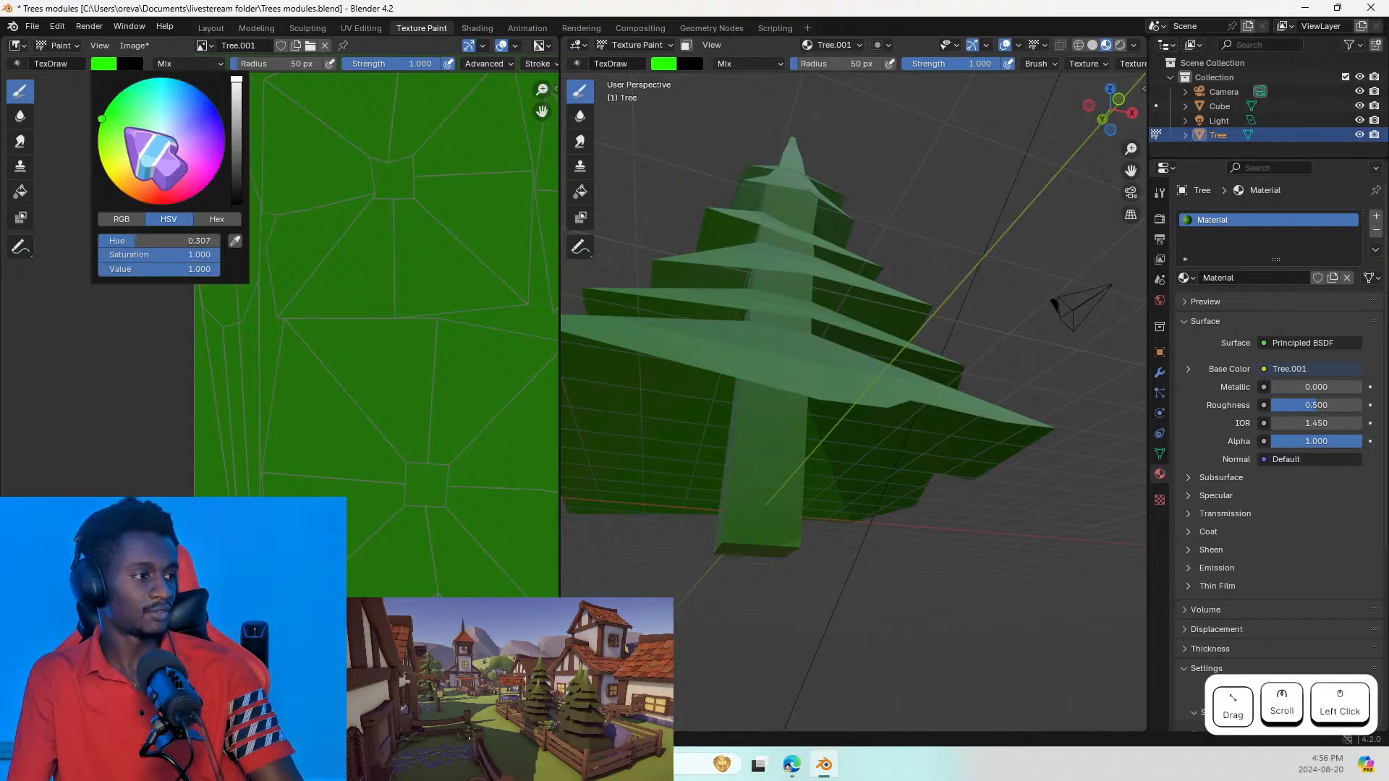
left_click_drag(155, 152, 142, 196)
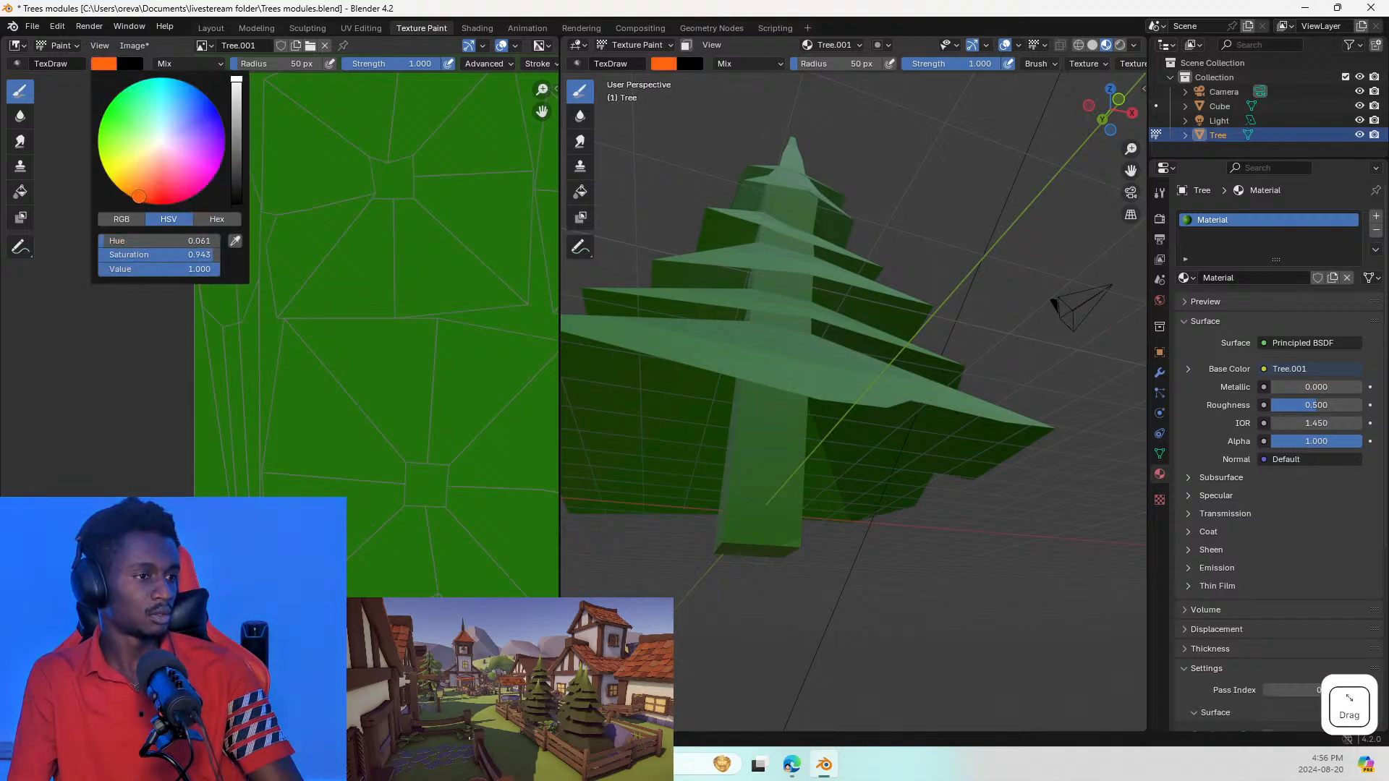
left_click(237, 135)
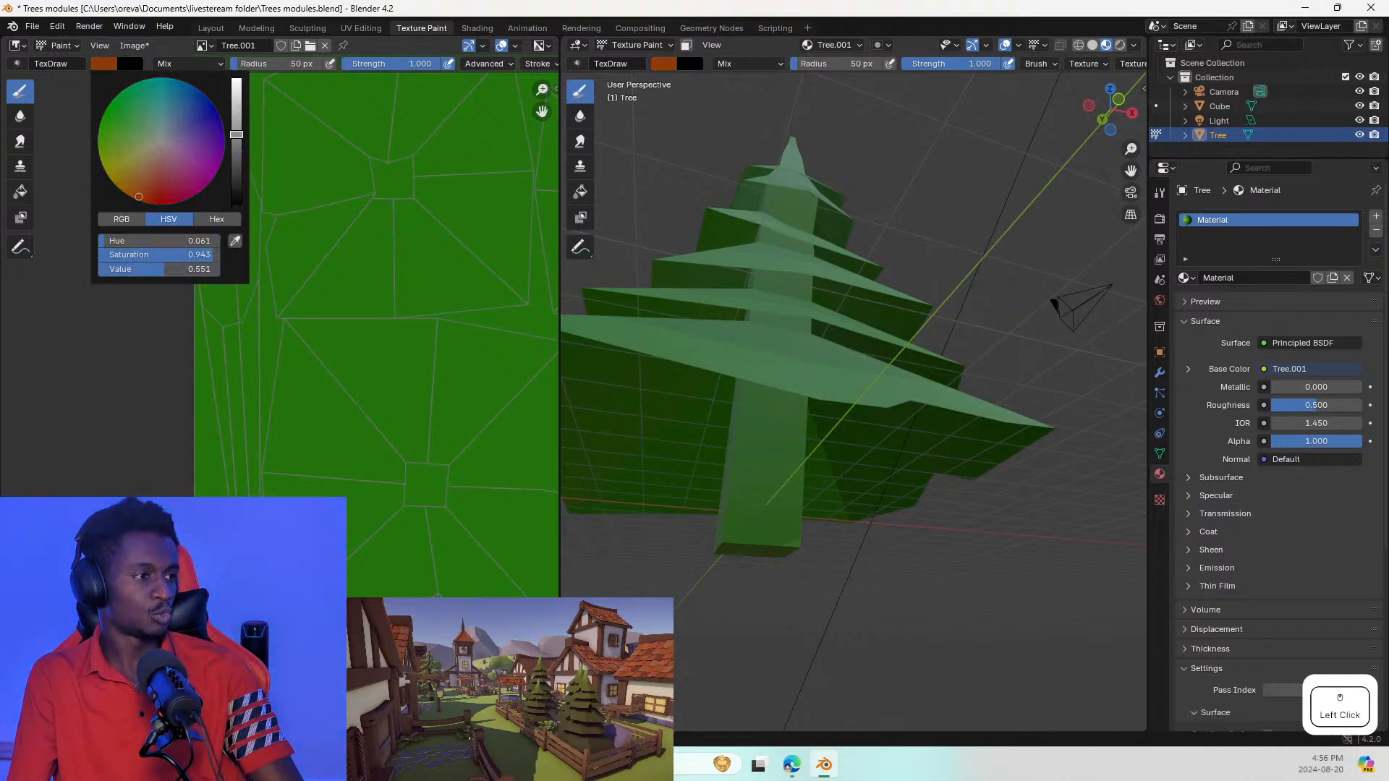
left_click_drag(237, 135, 237, 142)
left_click(128, 191)
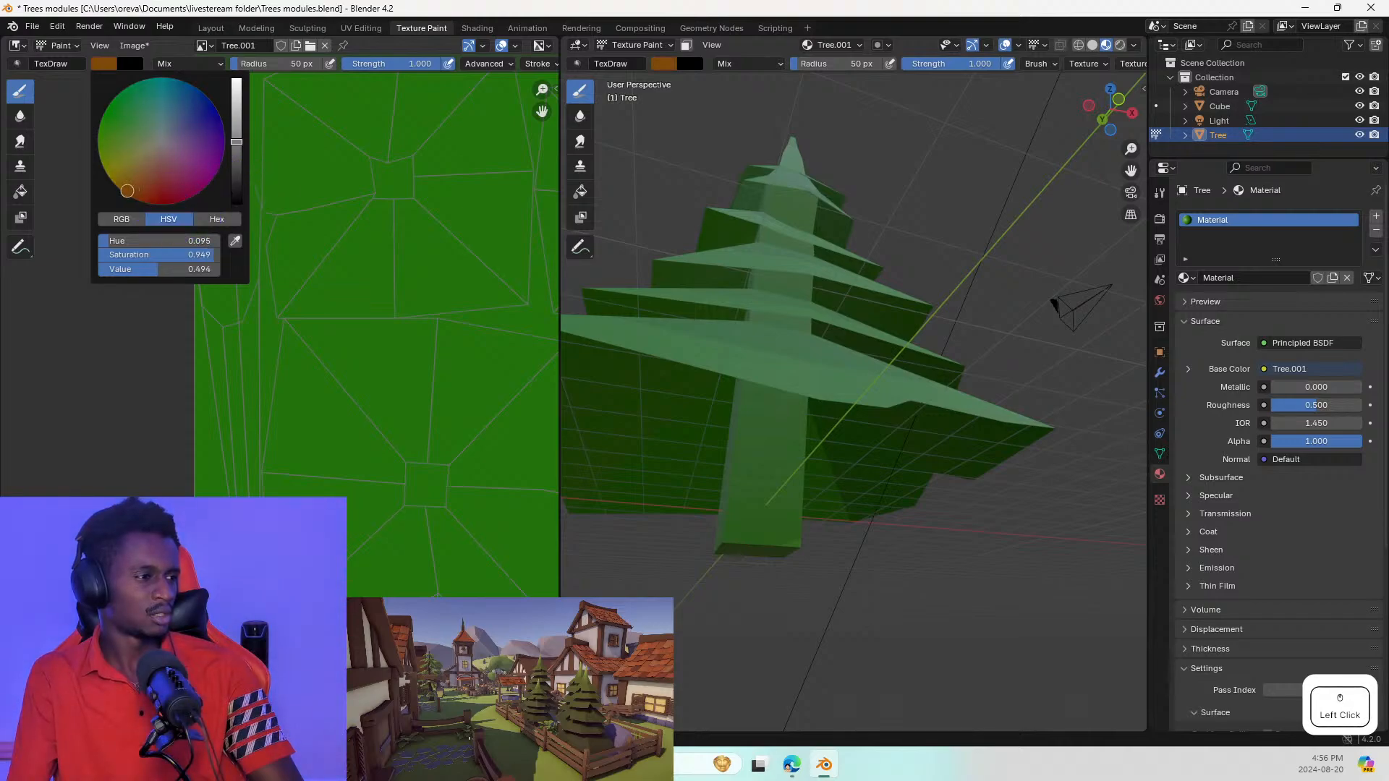
left_click_drag(129, 191, 124, 192)
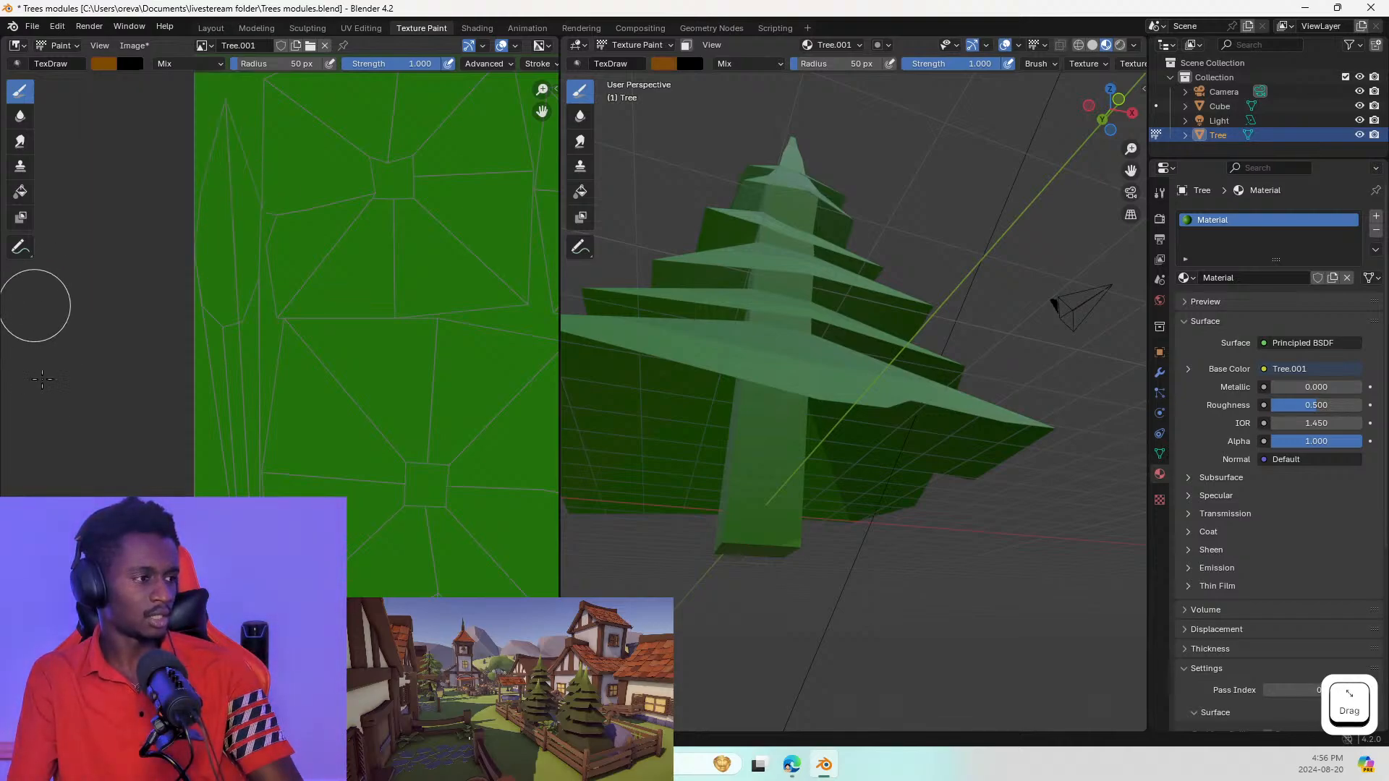
Step: Paint the upper and middle parts of the trunk's UV island brown, up to the left edge of the Tree.001 image
mouse_move(223, 334)
left_mouse_down()
mouse_move(223, 443)
mouse_move(232, 182)
mouse_move(220, 268)
left_mouse_up()
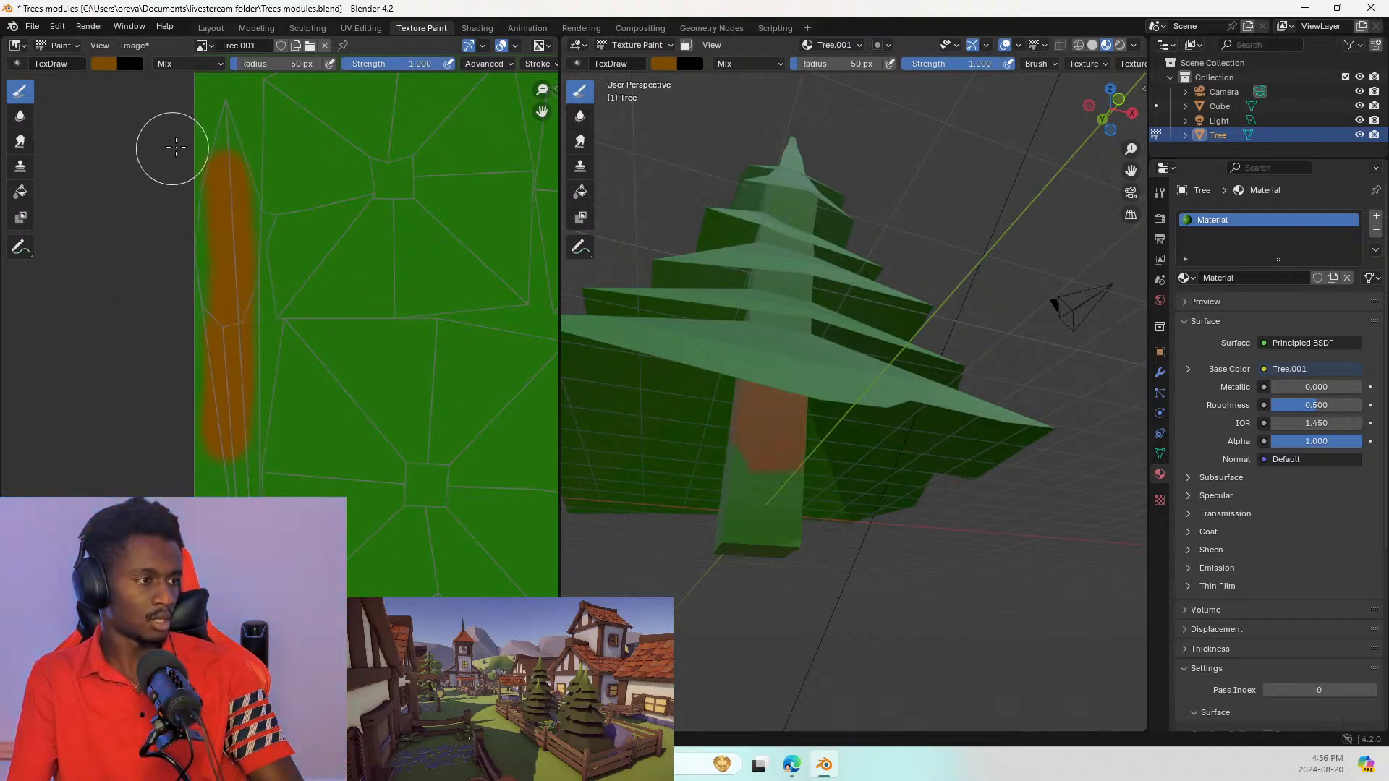
mouse_move(205, 125)
left_mouse_down()
mouse_move(202, 145)
mouse_move(227, 122)
mouse_move(198, 325)
mouse_move(209, 180)
left_mouse_up()
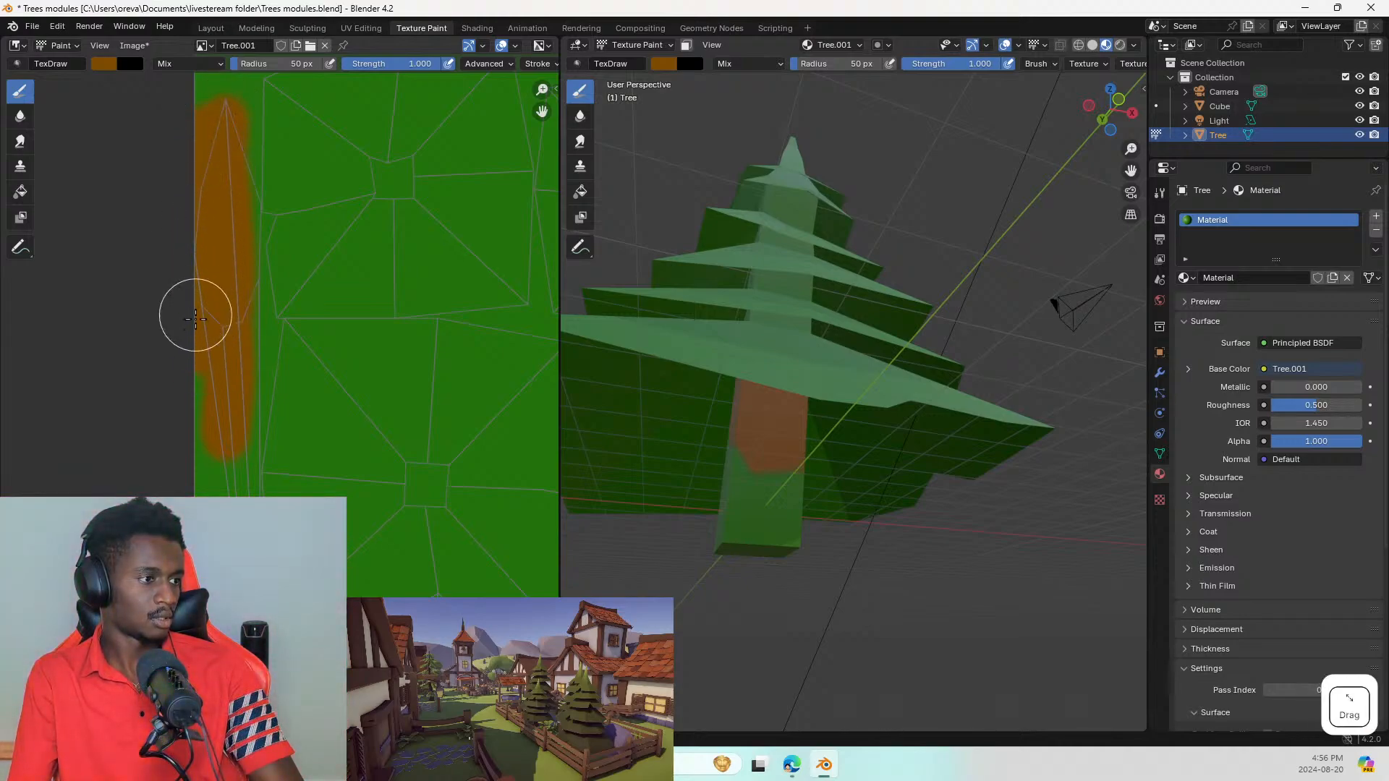
left_click_drag(196, 318, 210, 439)
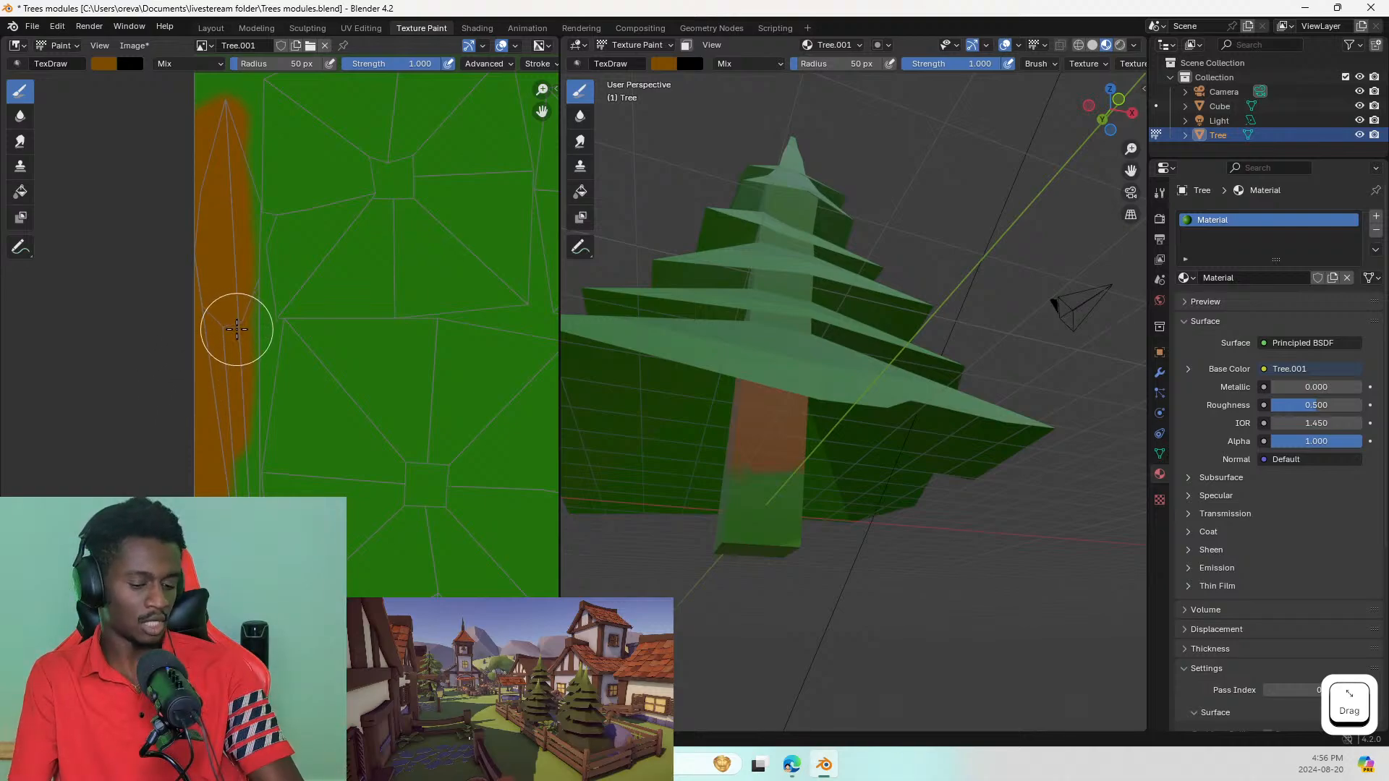
Step: Reduce the brush radius to 23 px and extend the brown over the trunk island's right edge, undoing the last stroke
scroll(236, 331, "up", 5)
mouse_move(239, 301)
left_mouse_down()
mouse_move(254, 303)
mouse_move(263, 272)
mouse_move(283, 266)
left_mouse_up()
key("f")
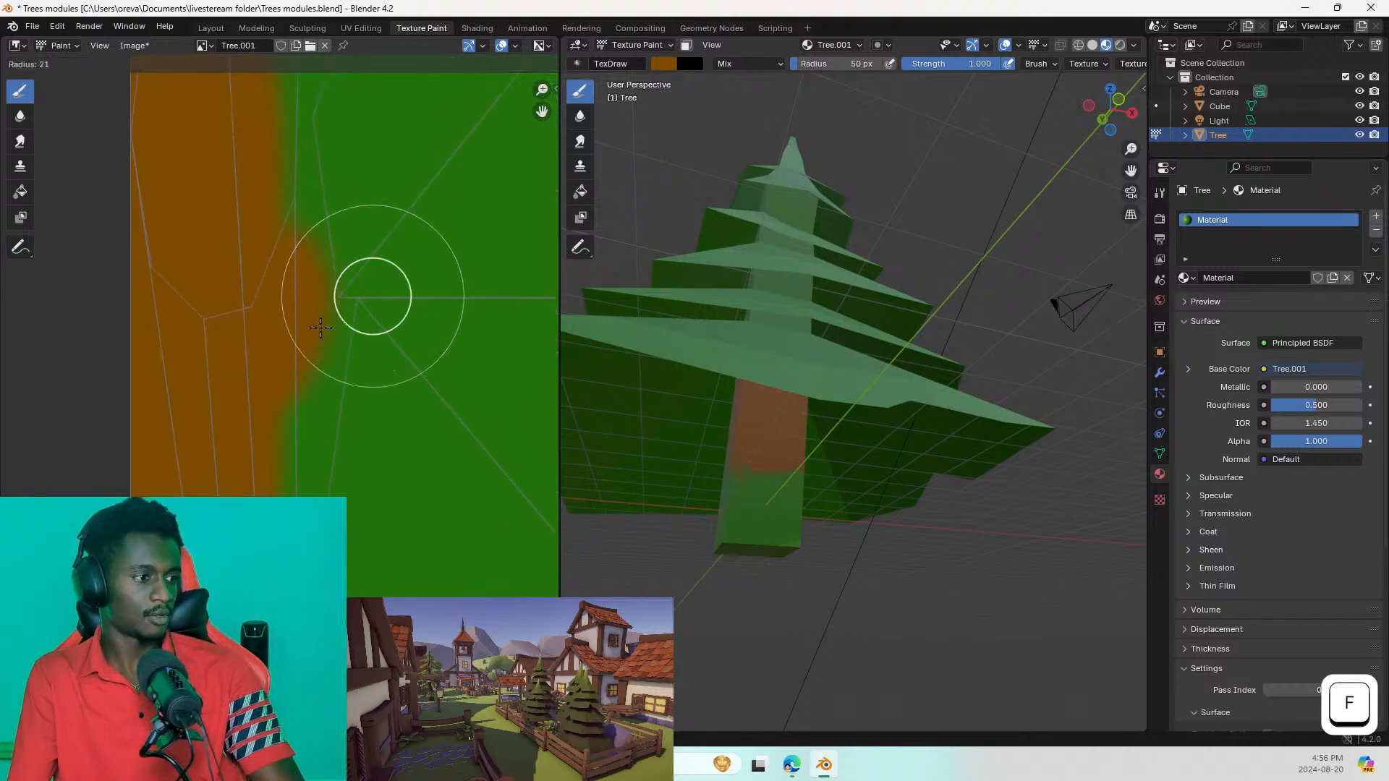
left_click(329, 311)
mouse_move(291, 207)
left_mouse_down()
mouse_move(270, 226)
mouse_move(291, 196)
mouse_move(295, 118)
mouse_move(324, 160)
left_mouse_up()
key("ctrl+z")
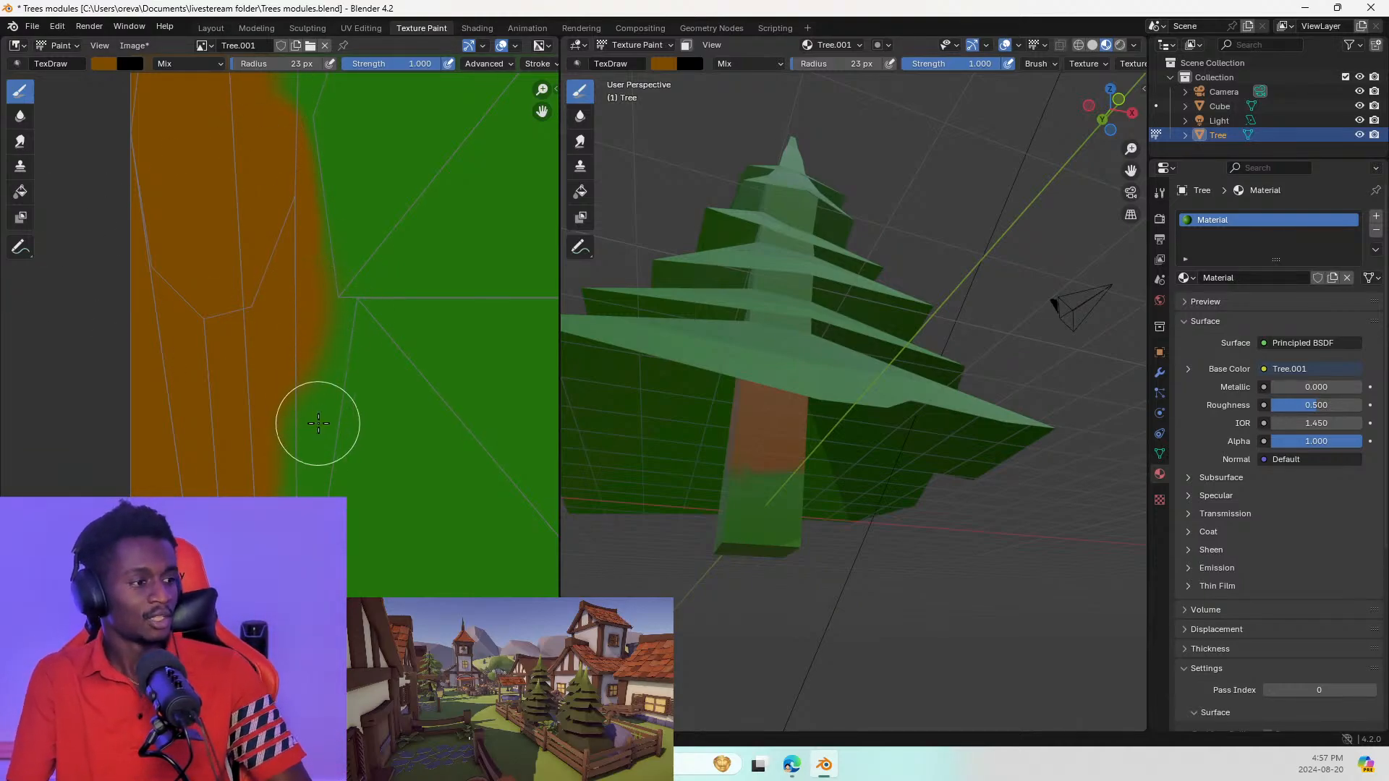
Step: Paint the lower part of the trunk's UV island brown, working down from the middle towards the narrow bottom section
left_click_drag(301, 393, 274, 480)
scroll(278, 524, "down", 1)
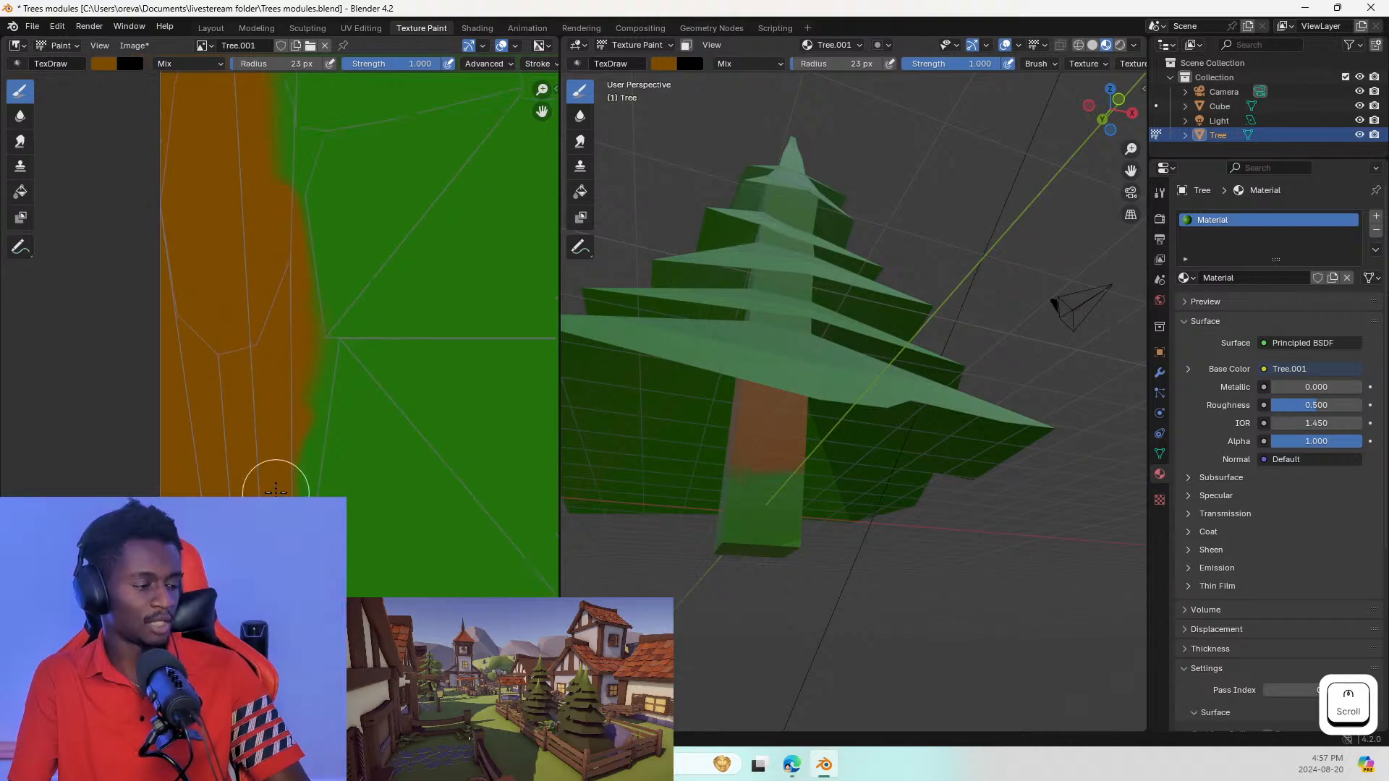
middle_click_drag(275, 484, 326, 201)
mouse_move(316, 236)
left_mouse_down()
mouse_move(325, 326)
mouse_move(278, 406)
left_mouse_up()
left_click_drag(287, 330, 279, 507)
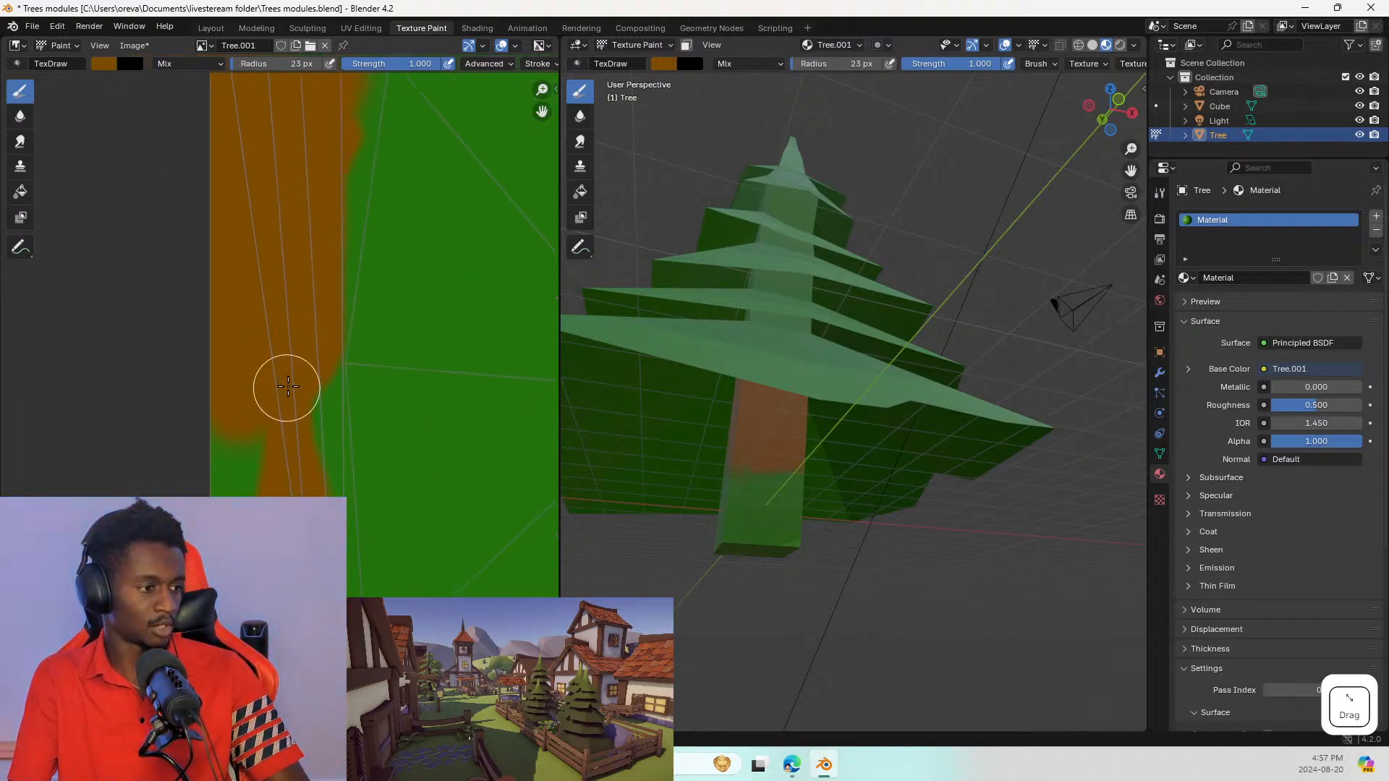
left_click_drag(288, 387, 318, 503)
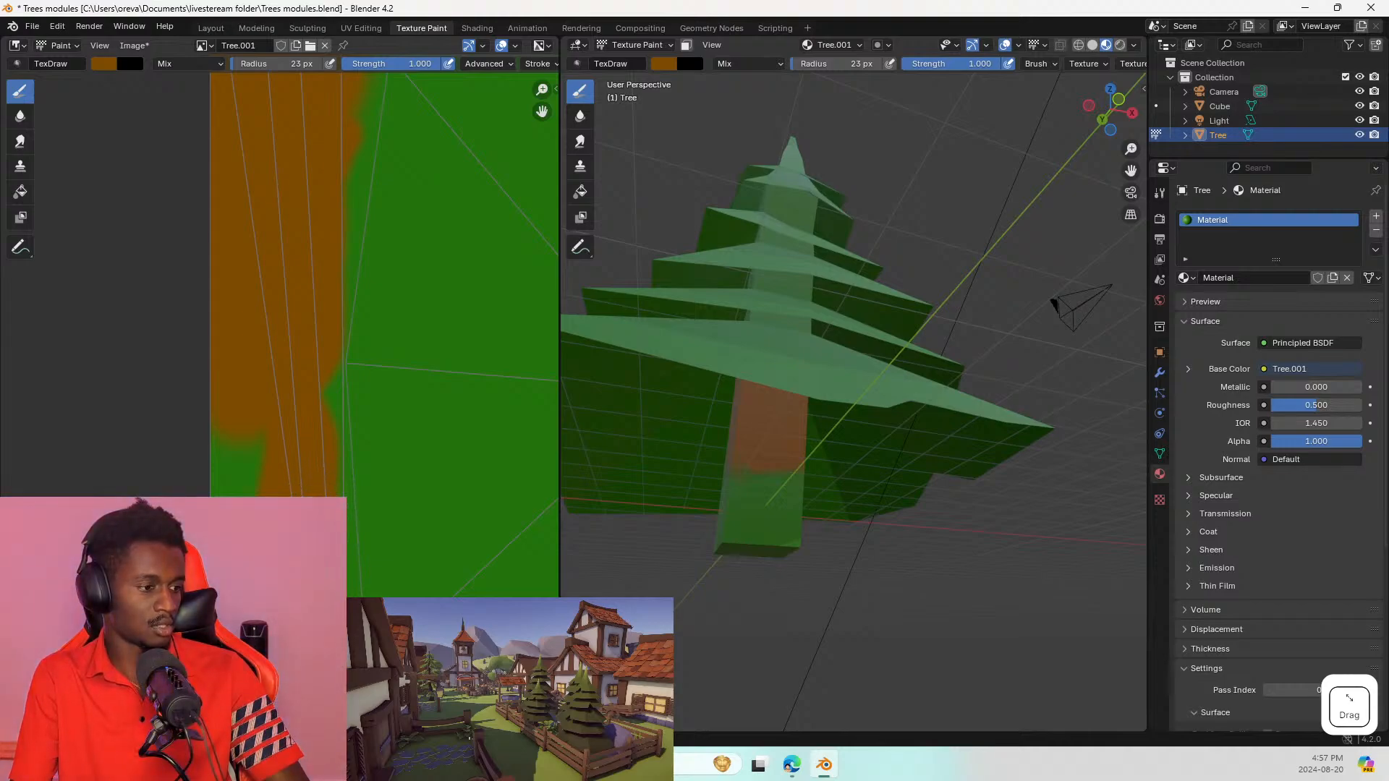
left_click_drag(307, 572, 308, 593)
Step: Extend the brown over the right edge of the trunk island's narrow lower section, filling the remaining green notch
middle_click_drag(332, 569, 330, 475)
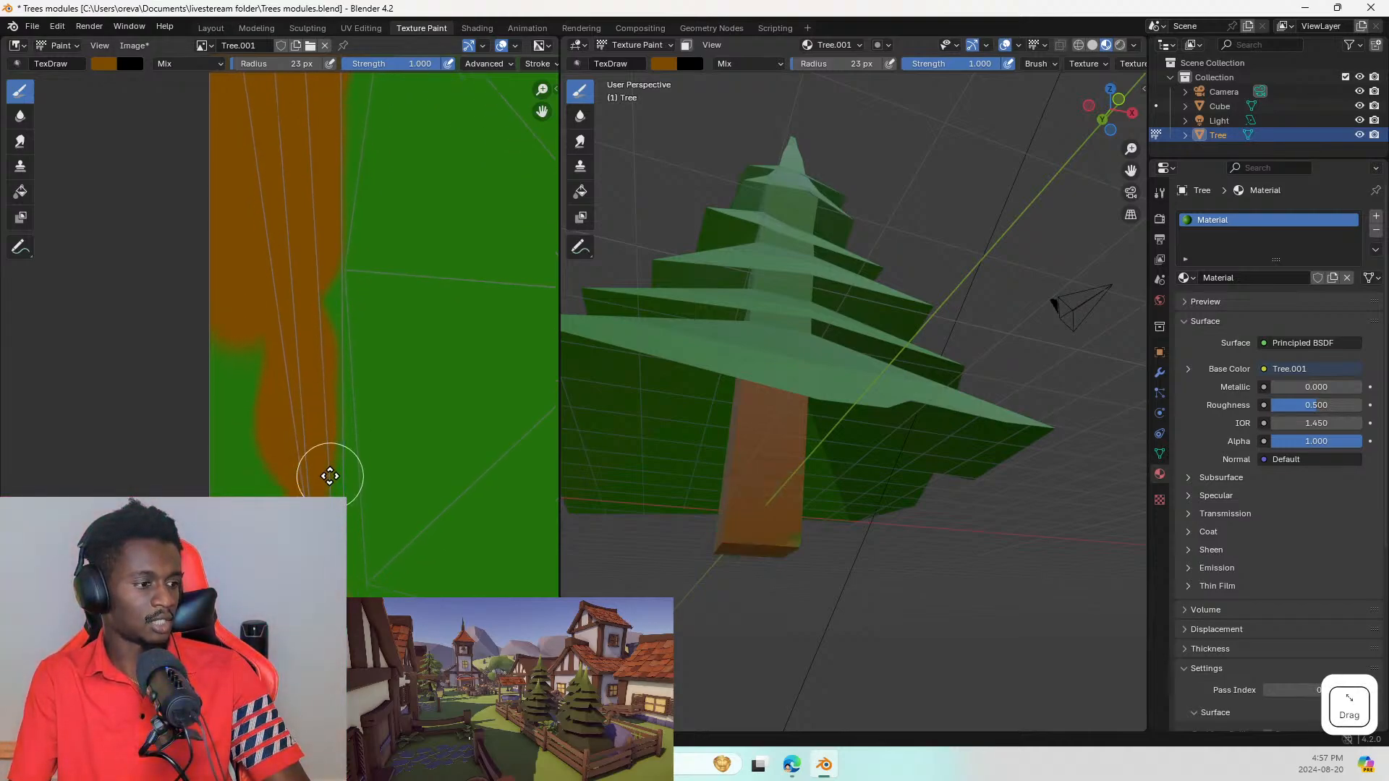
scroll(330, 475, "up", 1)
left_click_drag(344, 589, 344, 553)
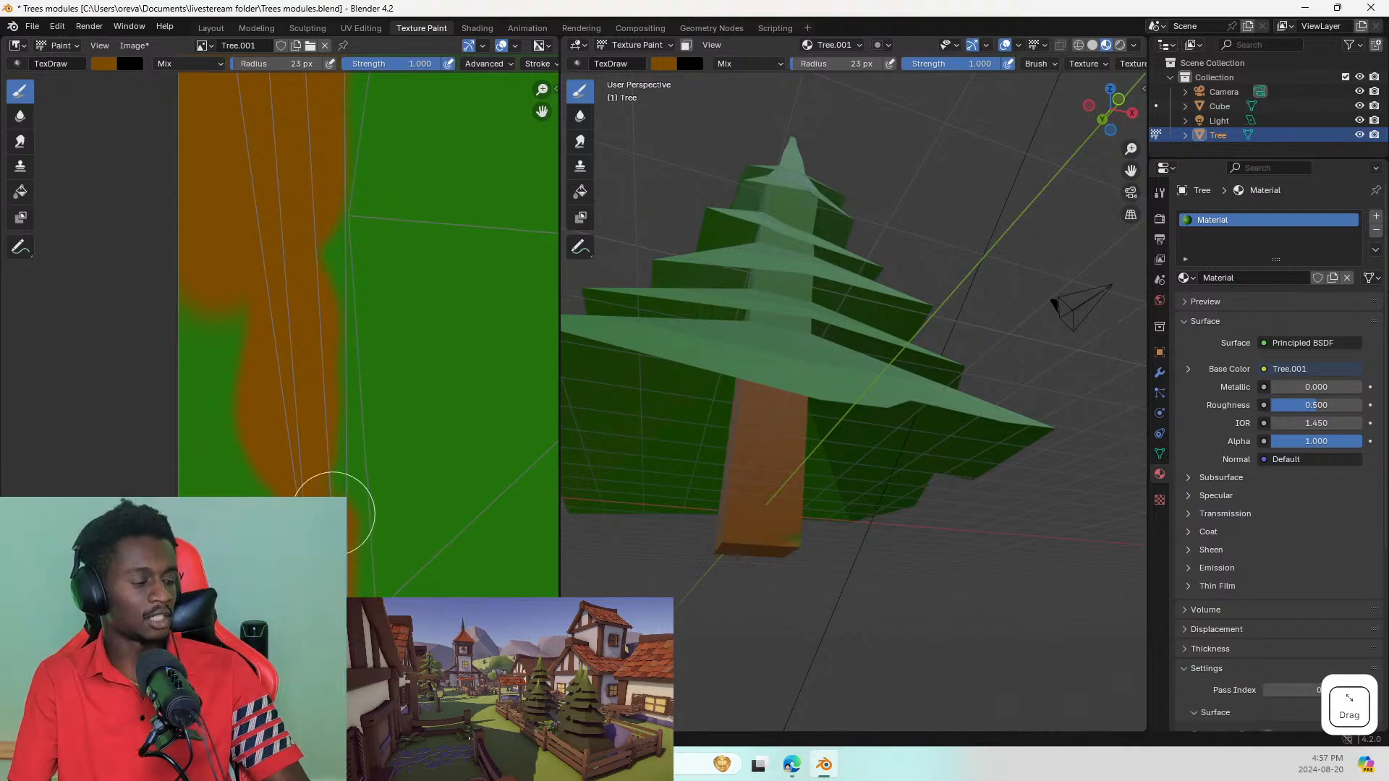
left_click_drag(327, 434, 317, 312)
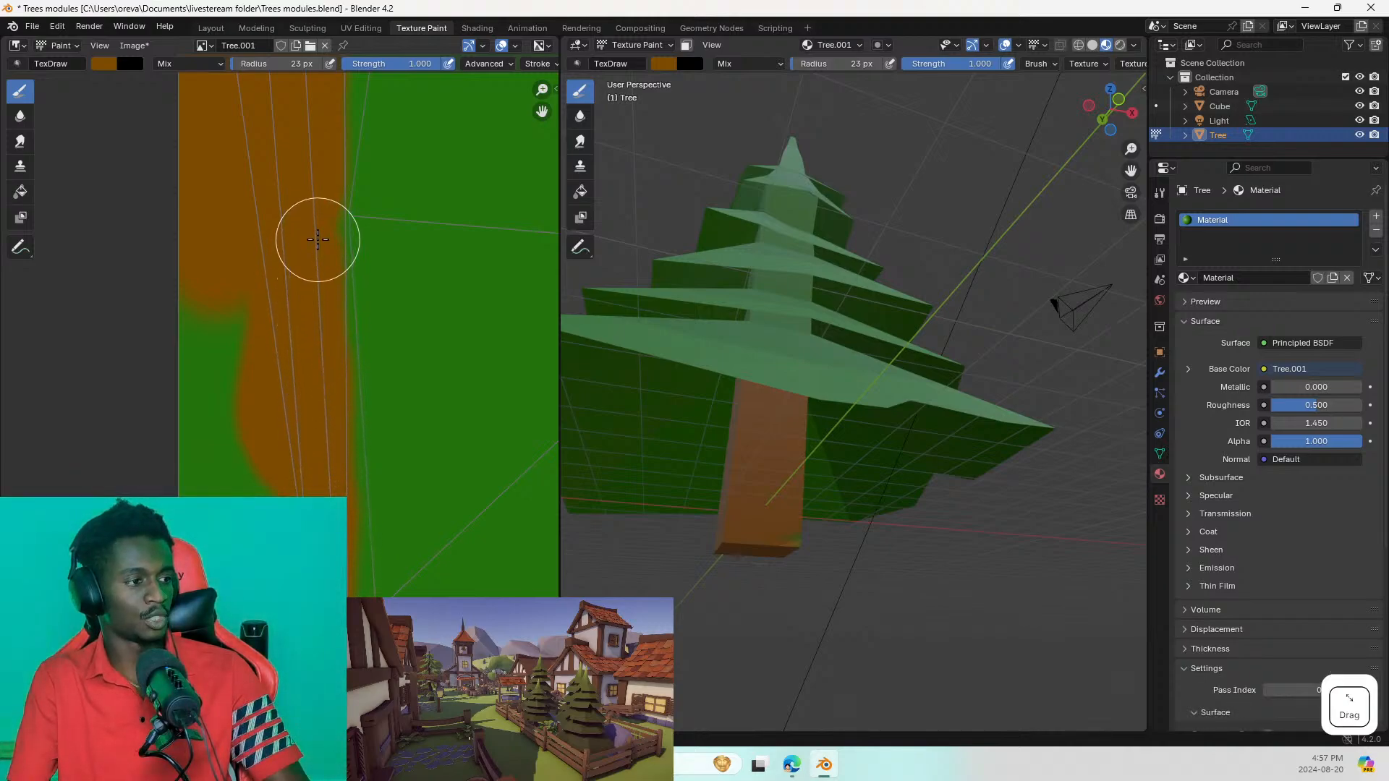
left_click_drag(318, 240, 318, 217)
Step: Reduce the brush radius to 12 px, touch up the lower trunk island's right edge with brown, and check the tree from the side
scroll(314, 273, "up", 2)
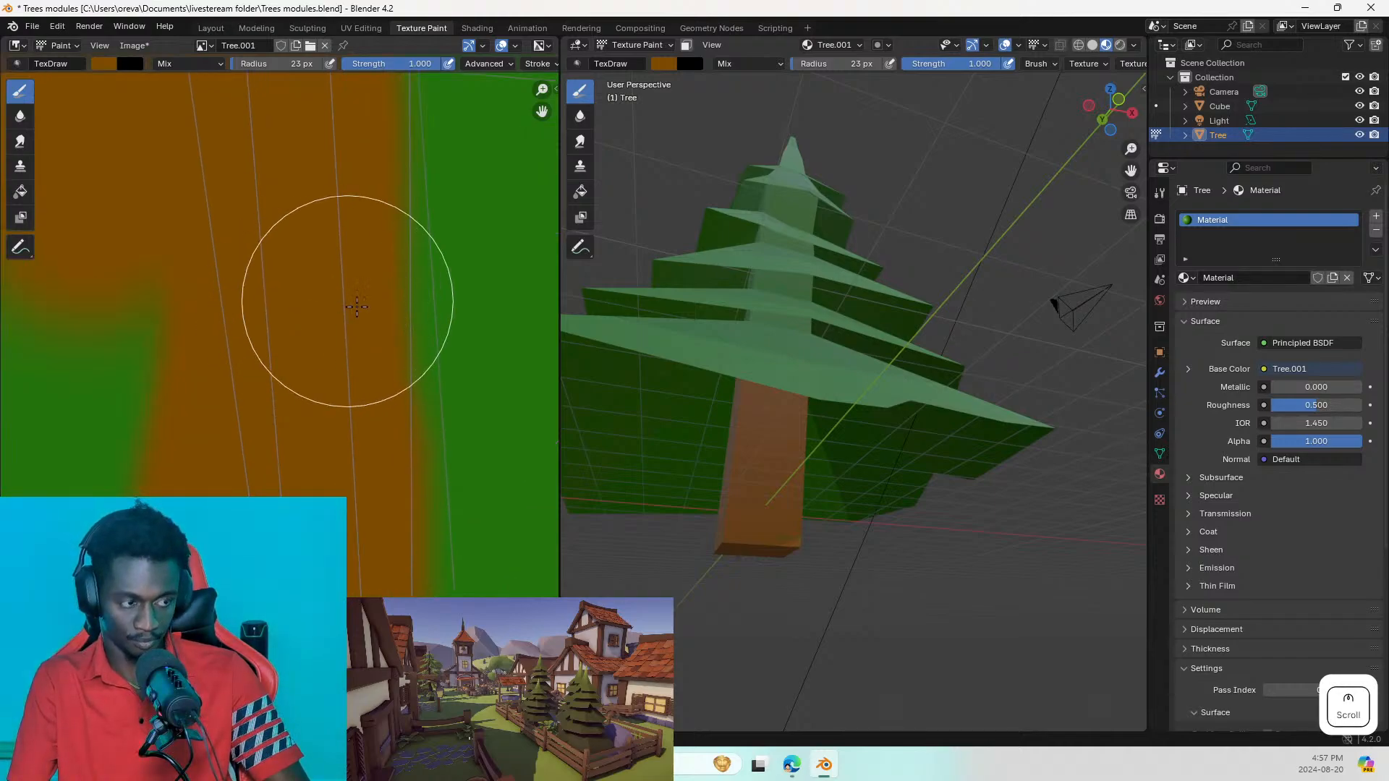
key("f")
left_click(403, 393)
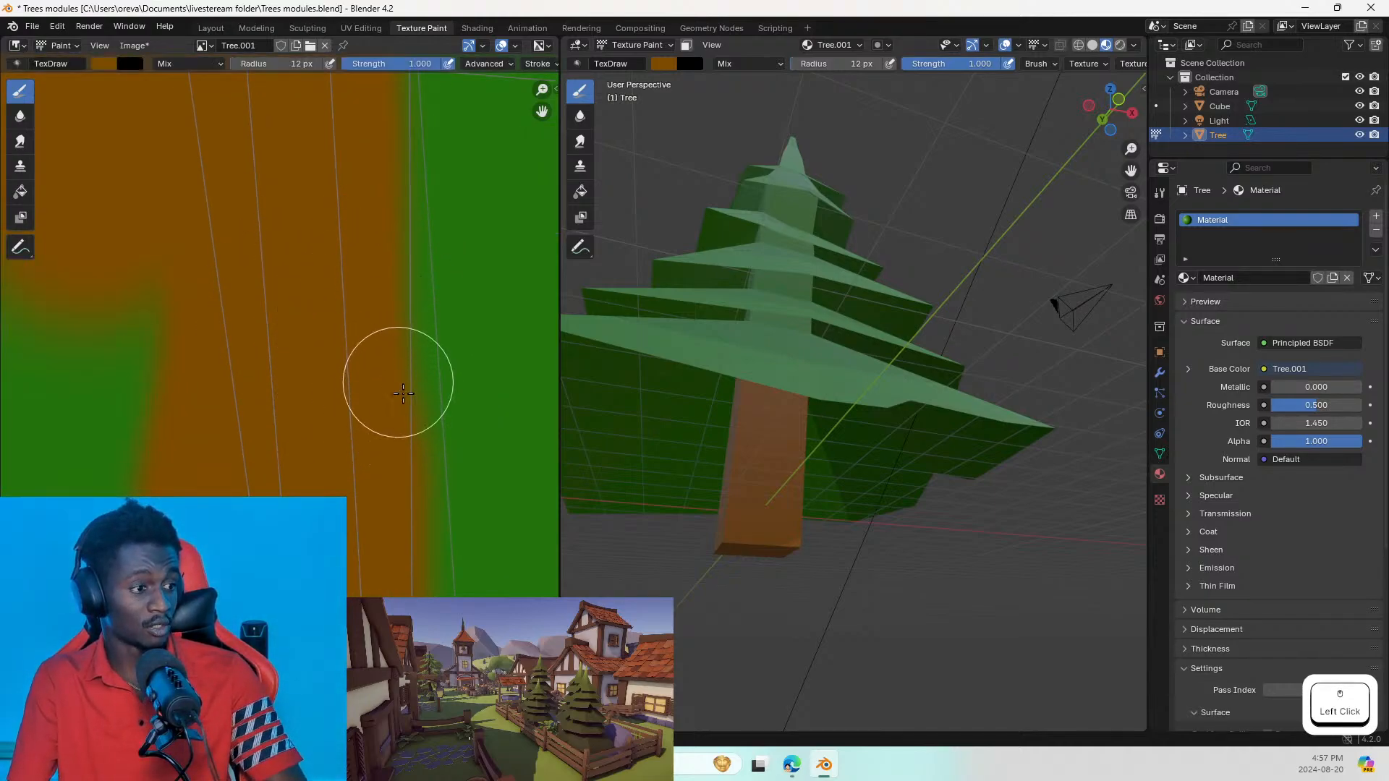
mouse_move(403, 393)
left_mouse_down()
mouse_move(384, 394)
mouse_move(366, 319)
mouse_move(381, 214)
mouse_move(383, 347)
left_mouse_up()
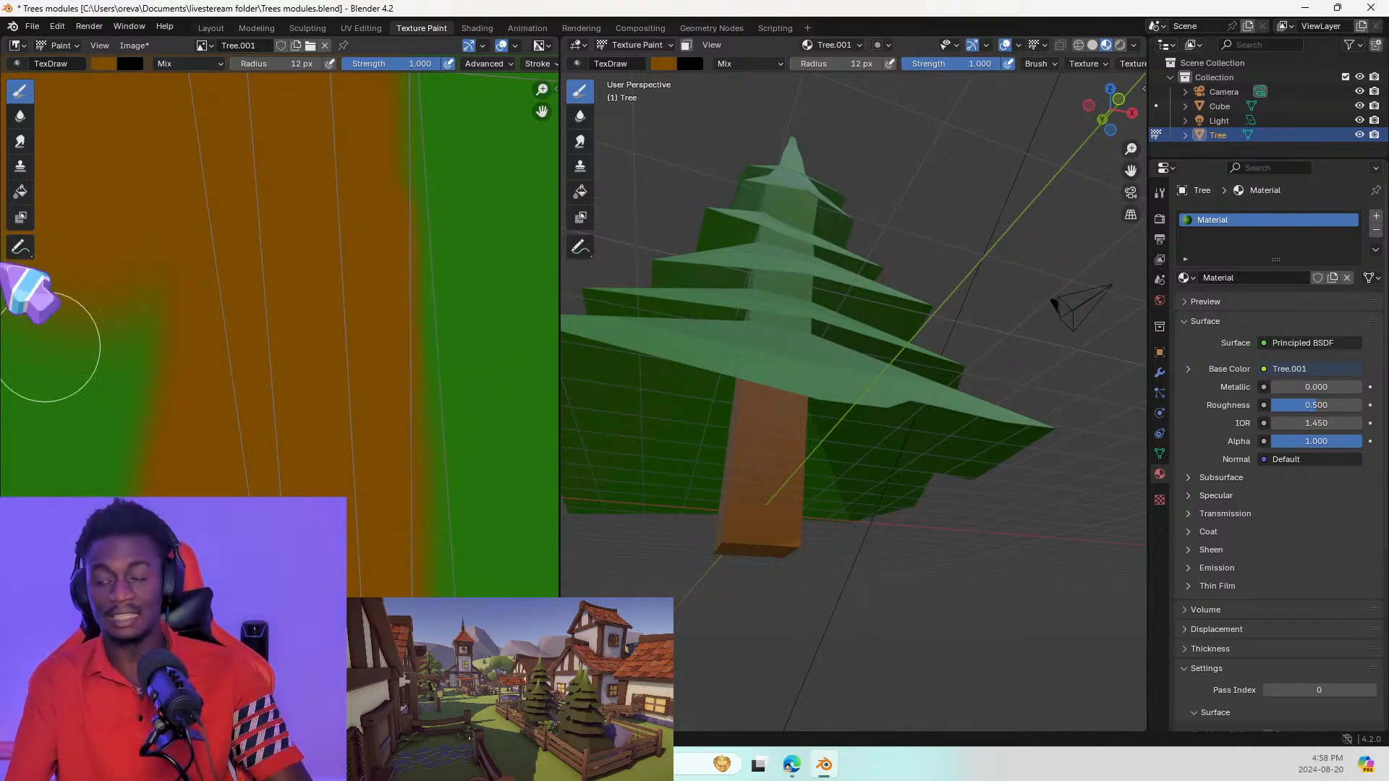
scroll(350, 434, "down", 4)
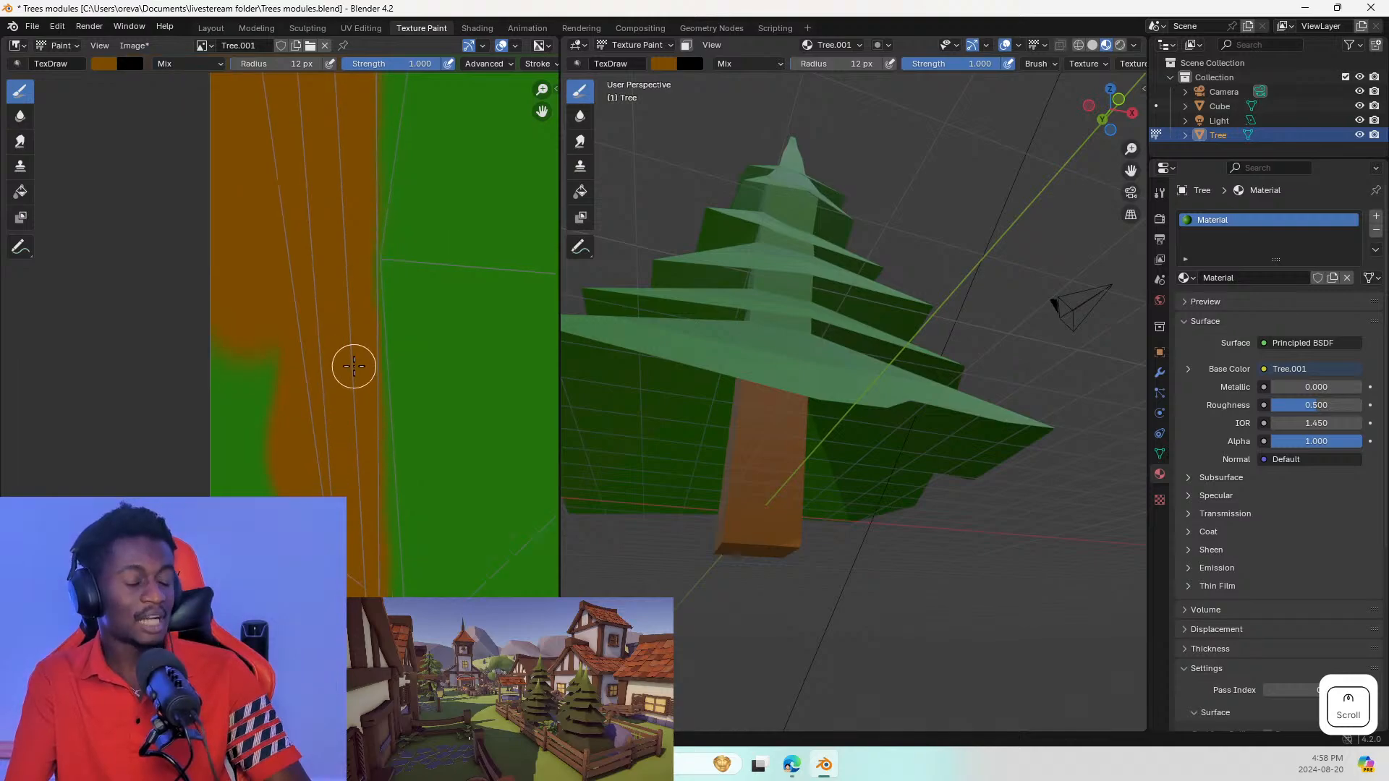
middle_click_drag(350, 334, 356, 418)
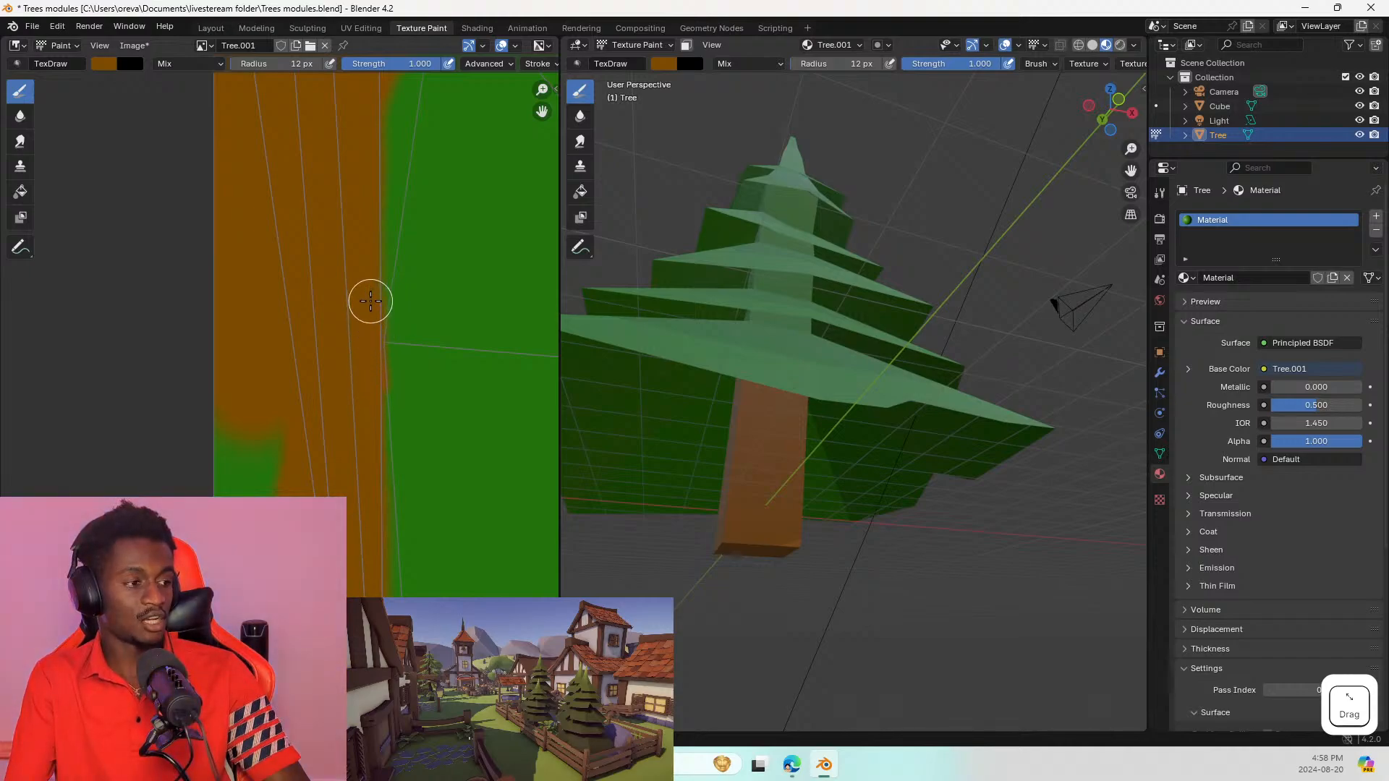
middle_click_drag(636, 304, 656, 527)
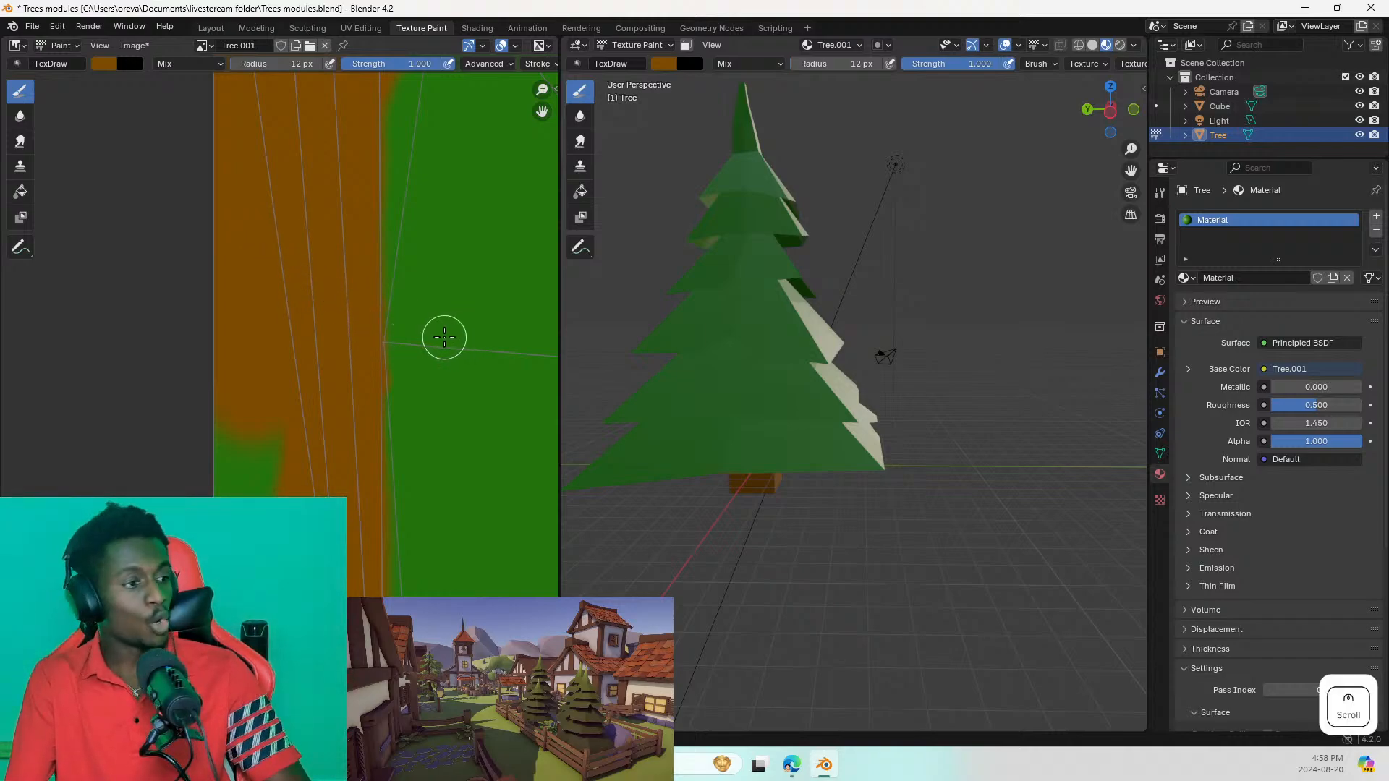
Step: Try a brown stroke along the right edge of the trunk island's upper part and undo it
scroll(443, 337, "down", 2)
mouse_move(449, 322)
middle_mouse_down()
mouse_move(428, 480)
mouse_move(475, 604)
mouse_move(433, 682)
middle_mouse_up()
left_click(432, 682)
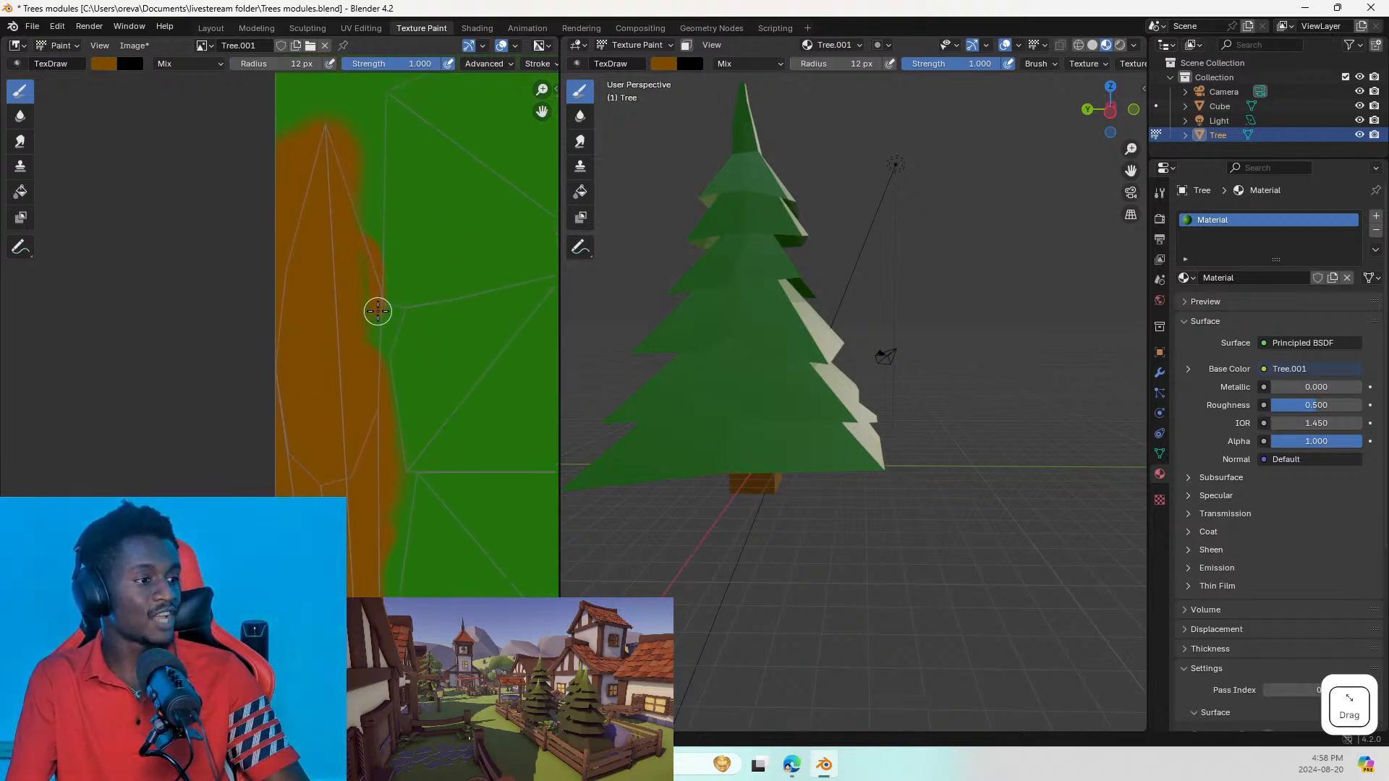
key("ctrl+z")
Step: Frame the upper right edge of the trunk island and save the Trees modules.blend file
scroll(415, 377, "up", 5)
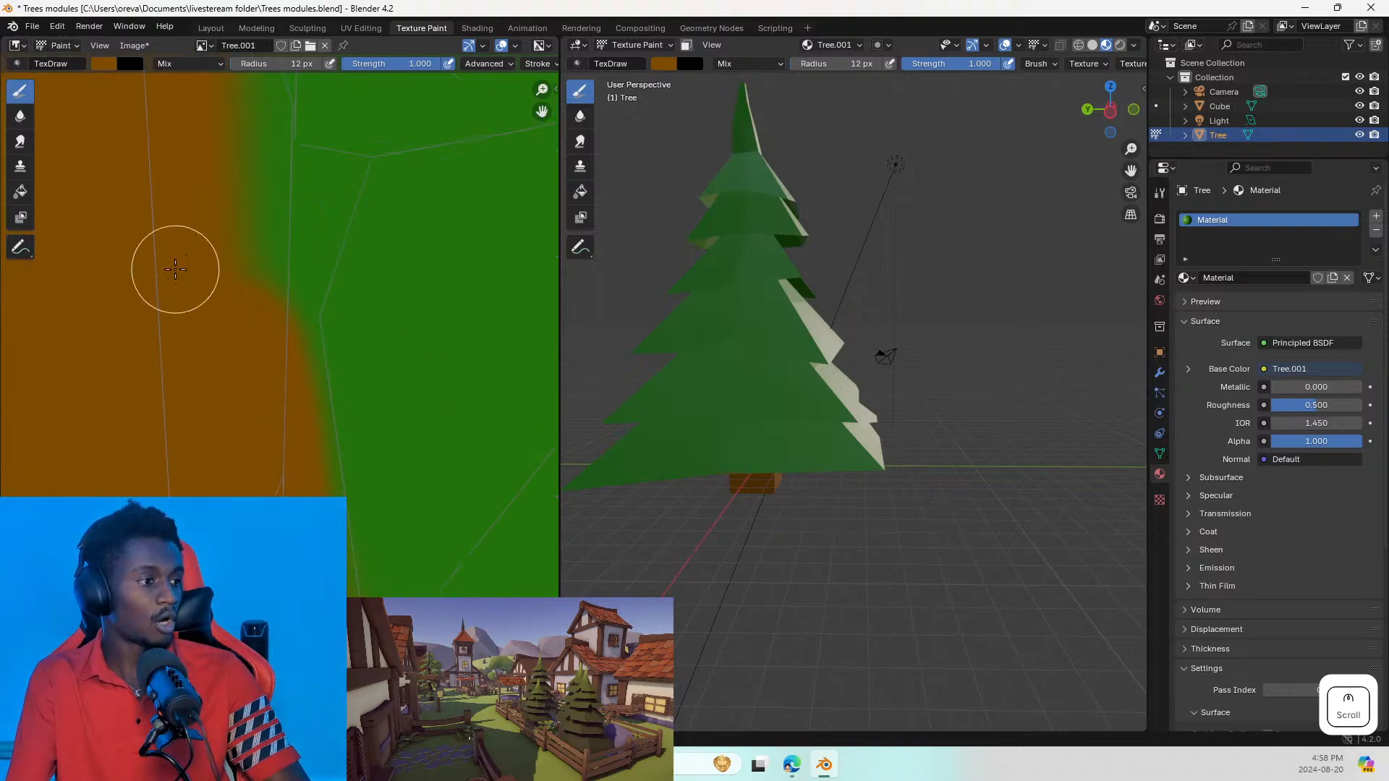
middle_click_drag(204, 253, 313, 350)
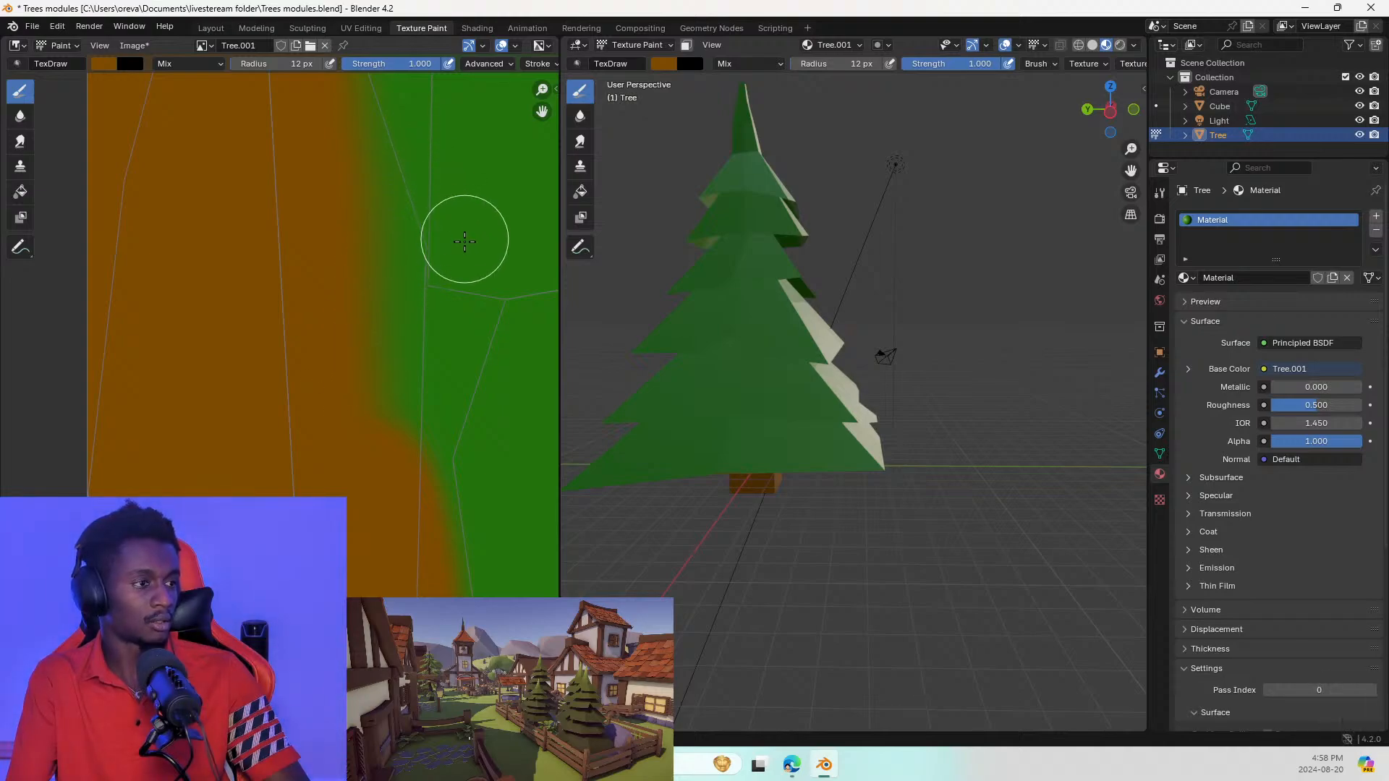
left_click(104, 63)
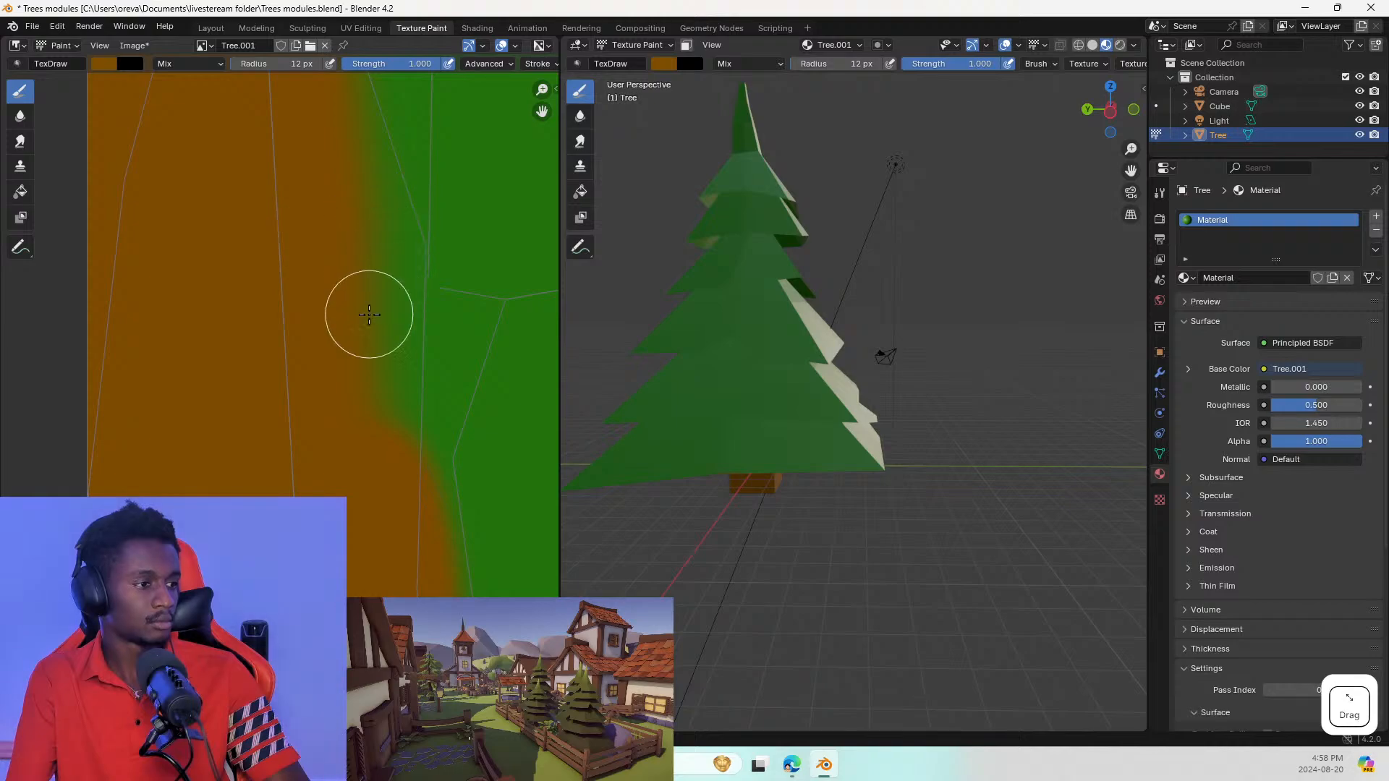
key("ctrl+s")
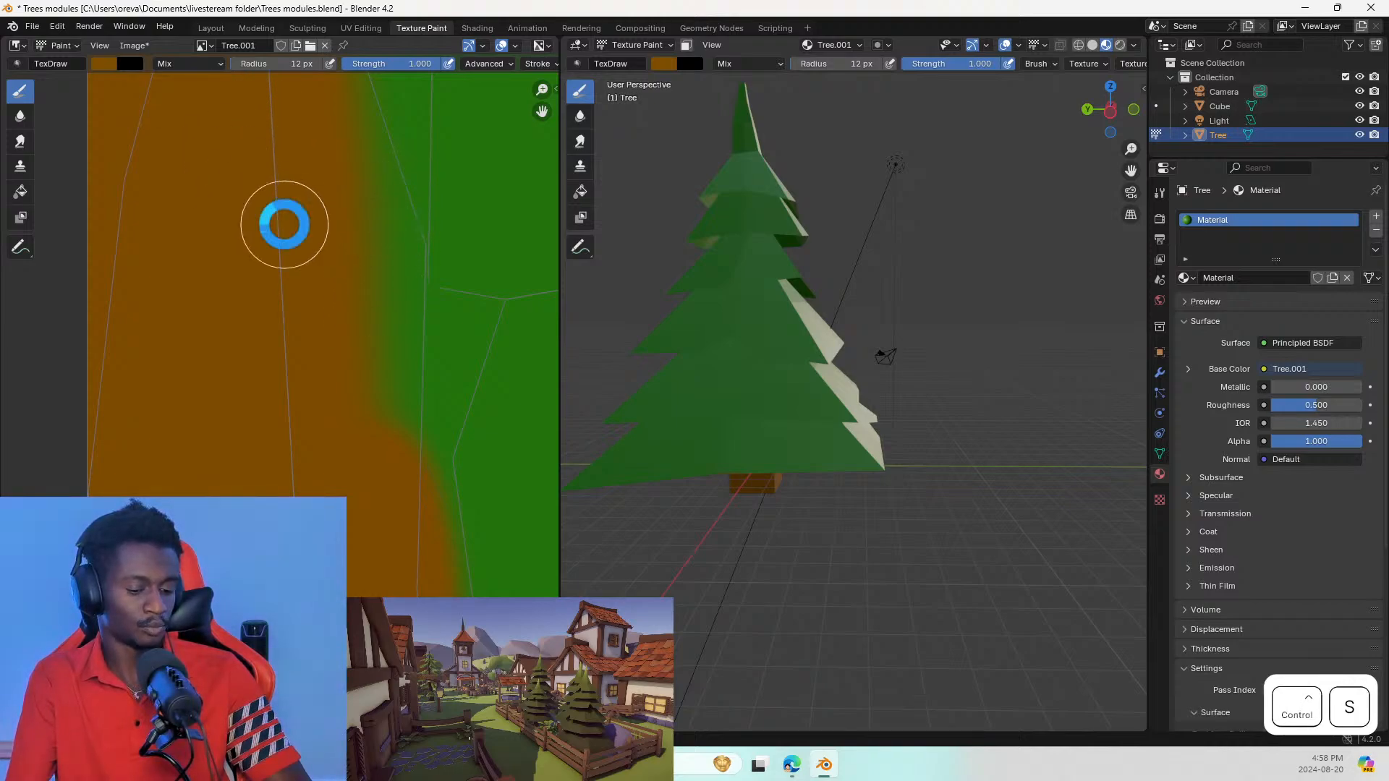
Step: Paint the trunk island's upper right edge brown up to its pointed tip, undoing unwanted strokes along the way
left_click_drag(781, 338, 768, 258)
key("ctrl+z")
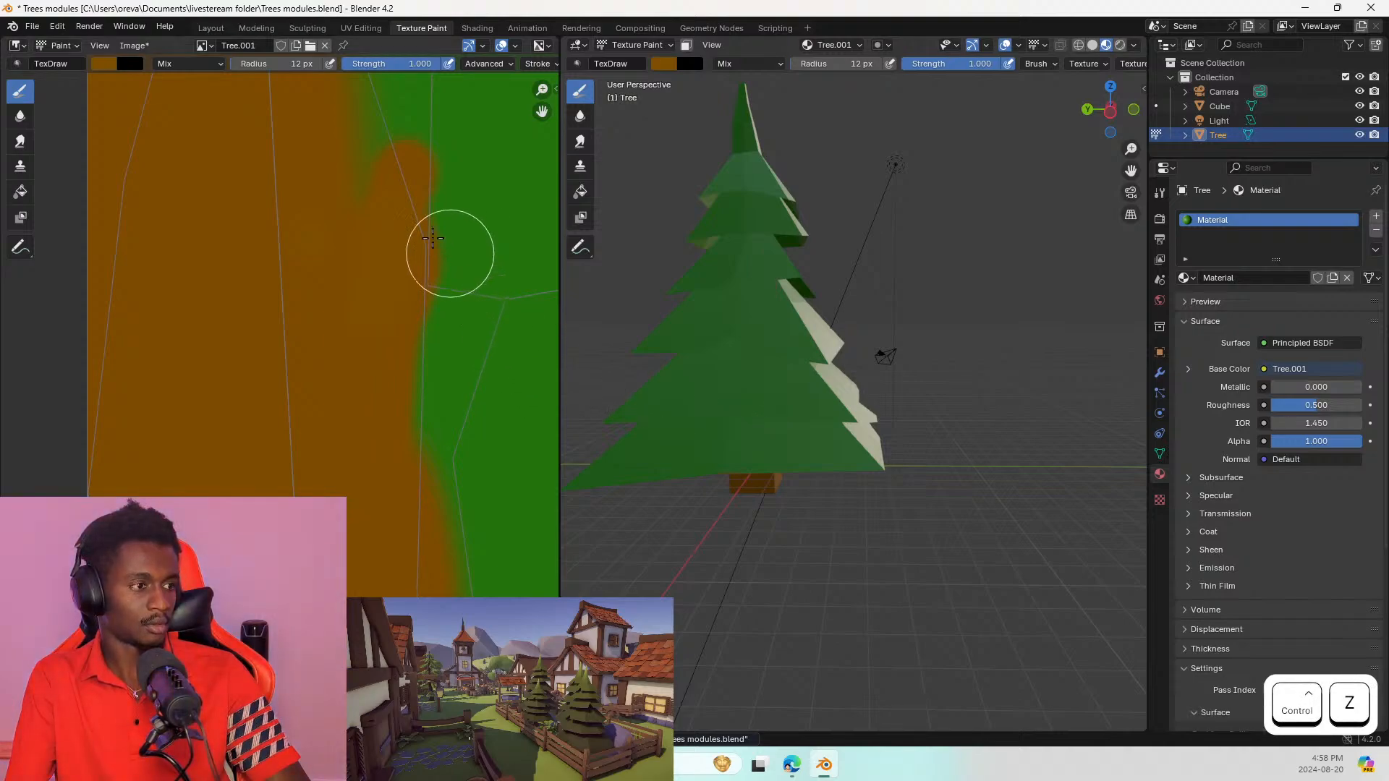
key("ctrl+z")
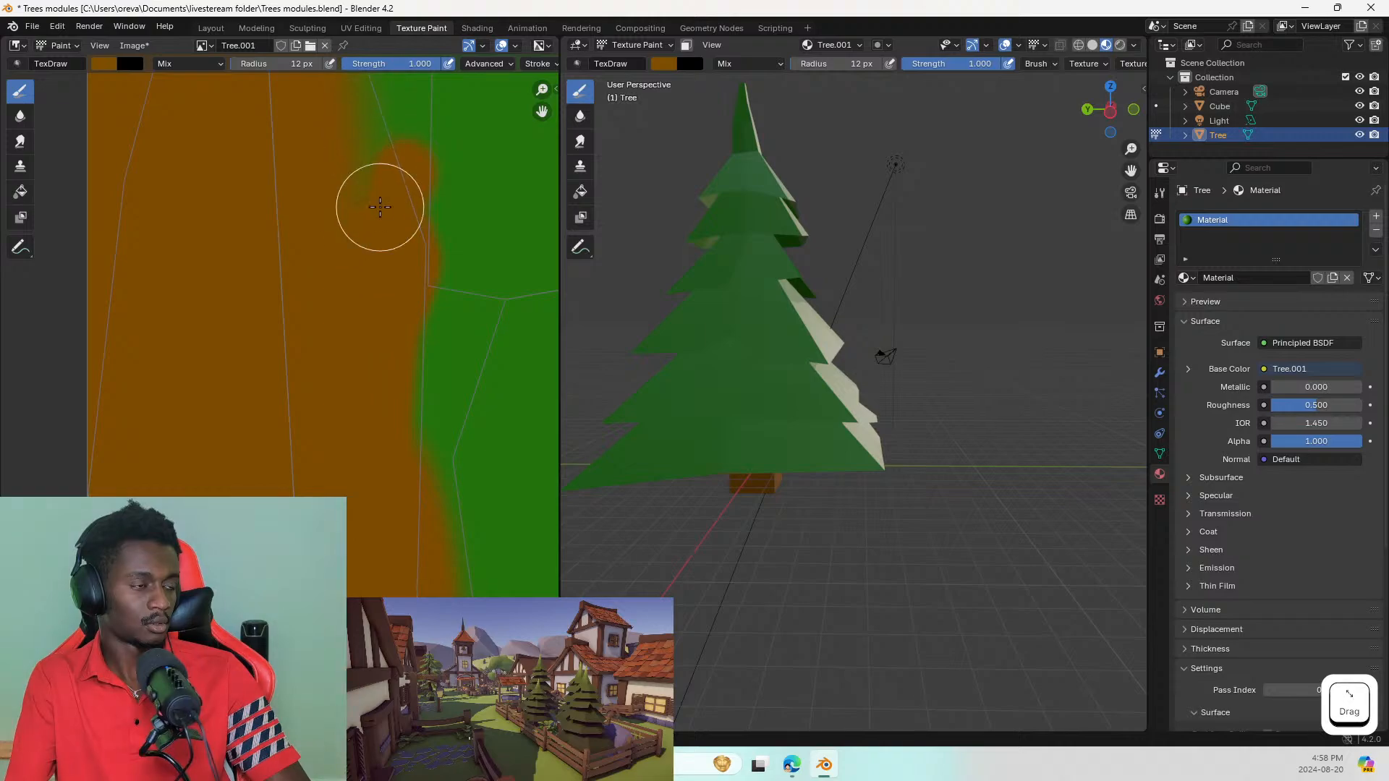
scroll(383, 213, "down", 2)
middle_click_drag(383, 213, 257, 412)
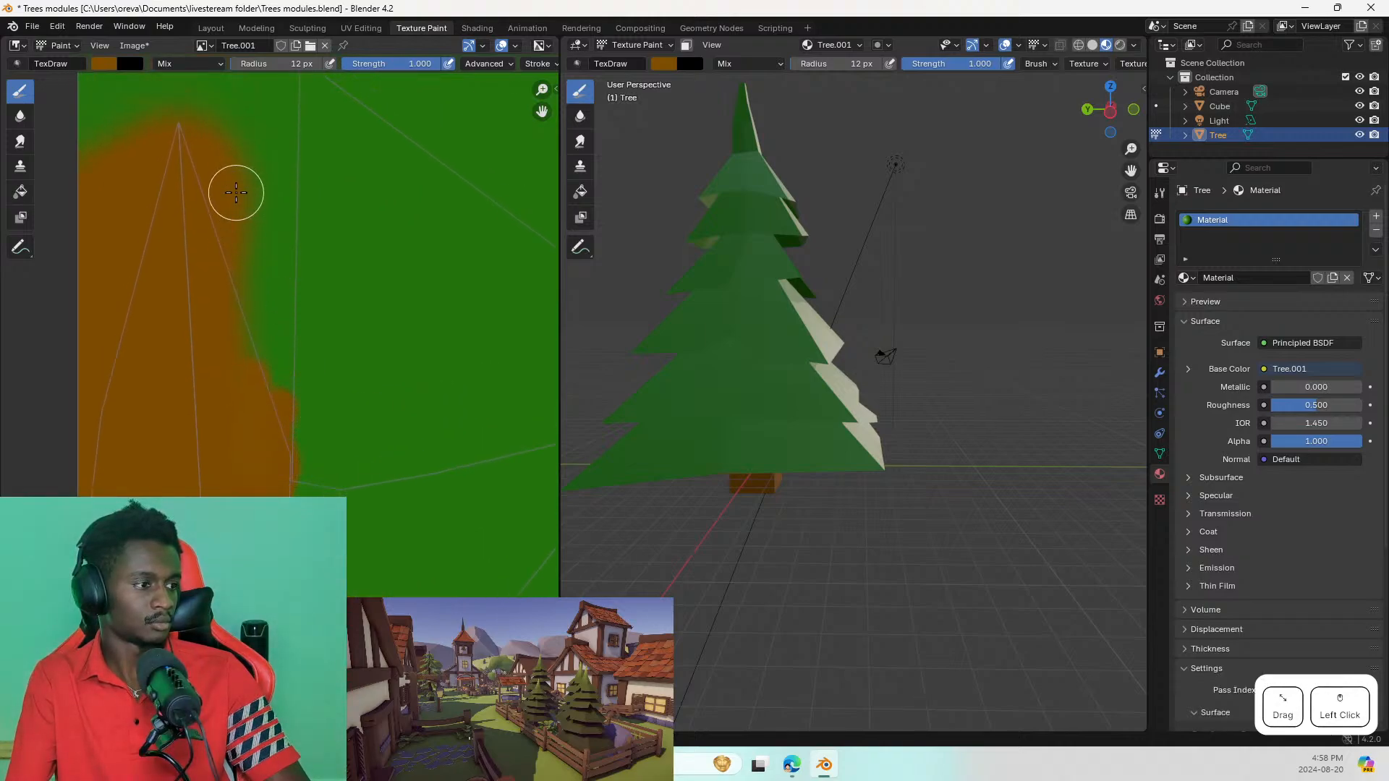
key("ctrl+z")
key("ctrl+z")
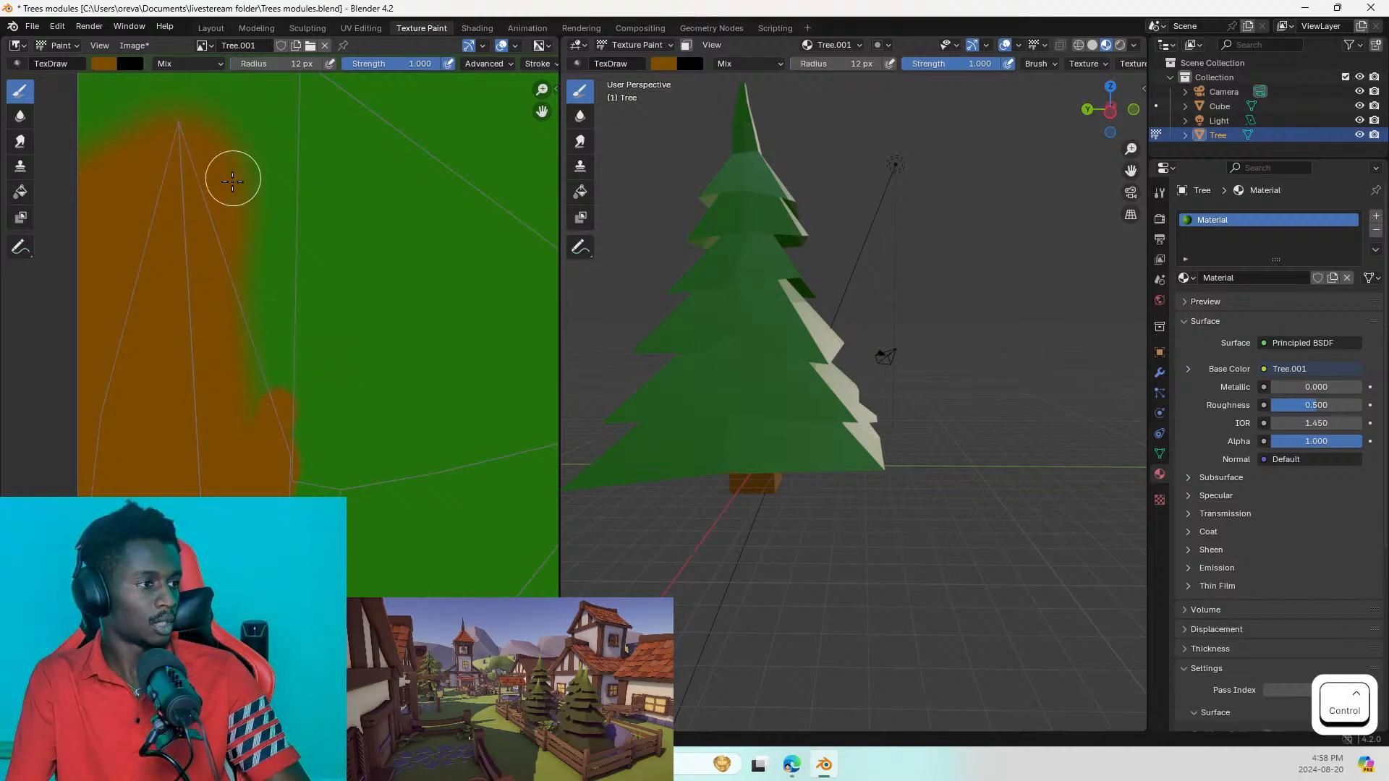
left_click_drag(232, 178, 231, 316)
Step: Paint a short brown mark on the green trunk section between two branch tiers of the 3D tree to locate its UV area
scroll(372, 275, "down", 7)
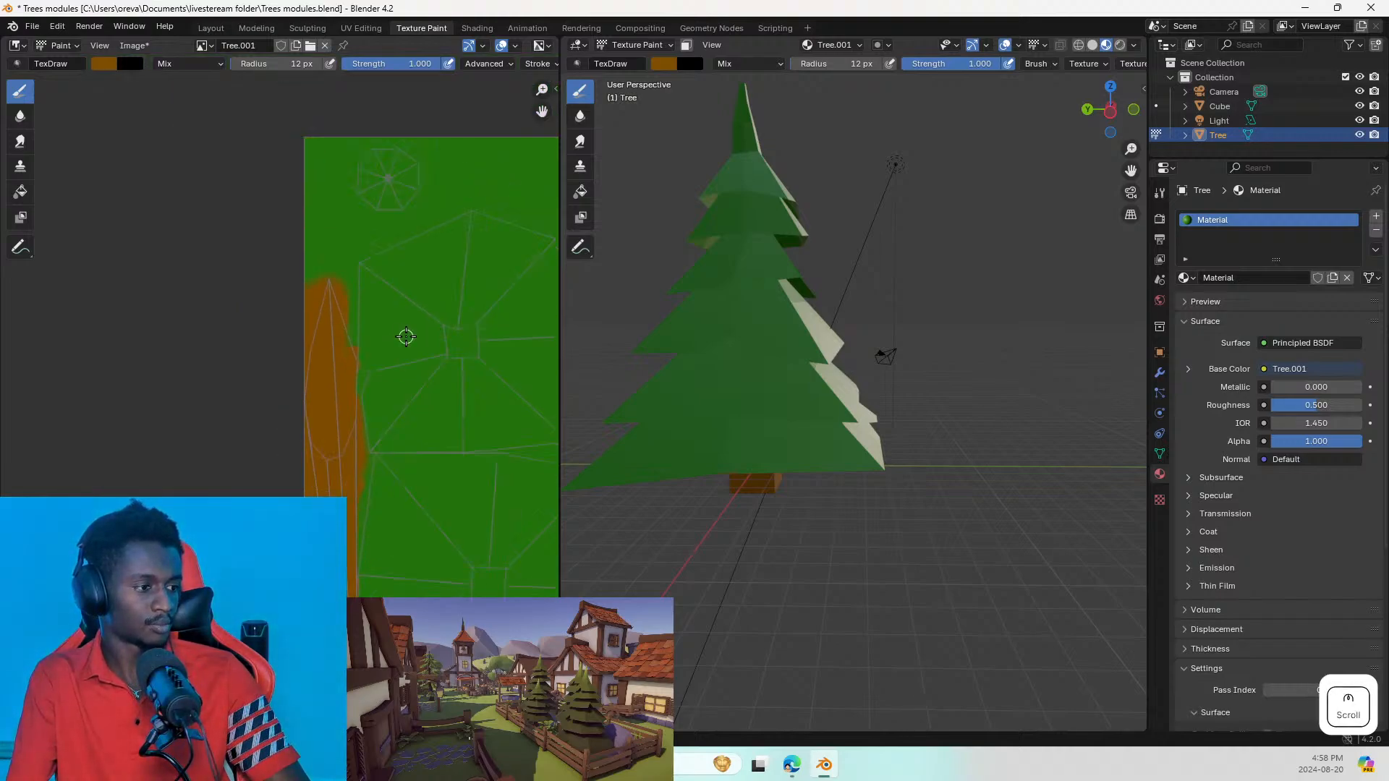
middle_click_drag(403, 360, 134, 318)
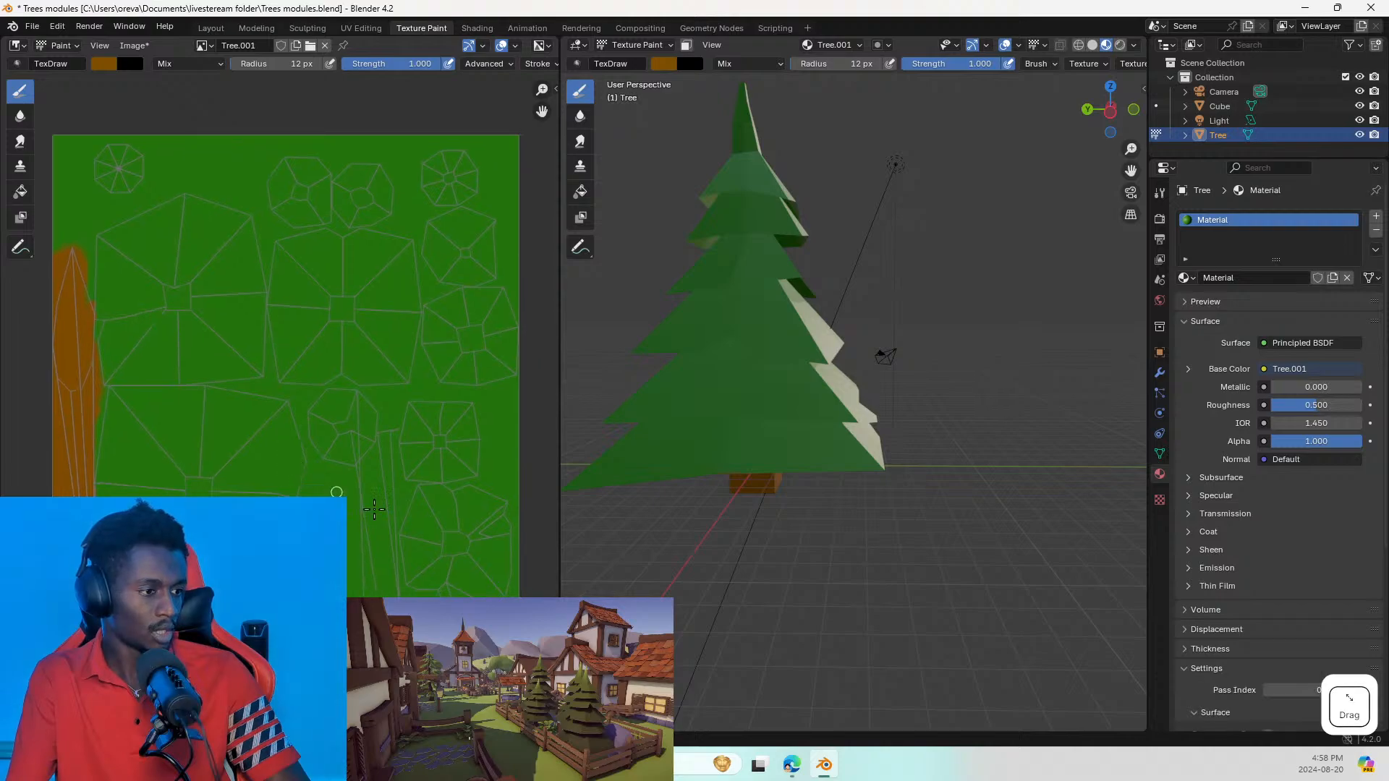
middle_click_drag(777, 324, 666, 354)
scroll(664, 354, "up", 6)
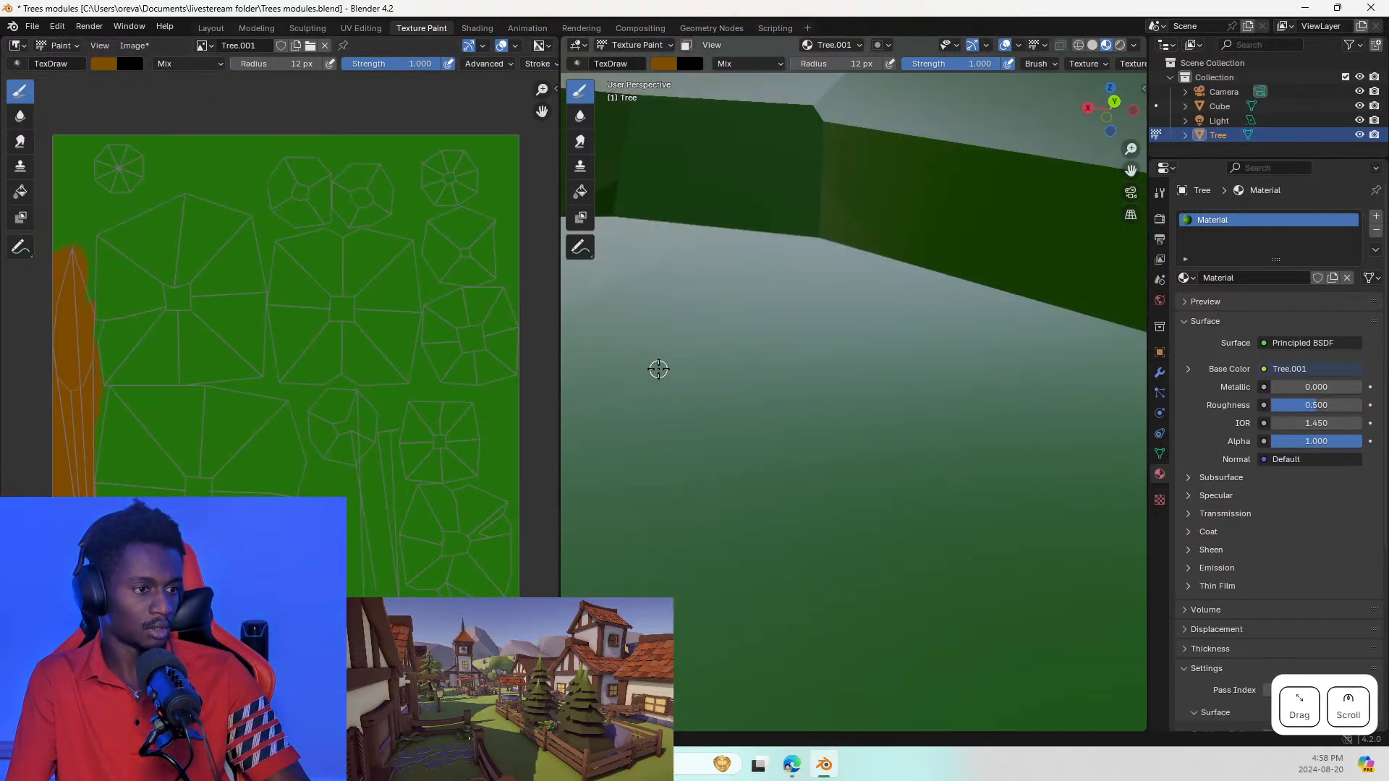
scroll(665, 369, "down", 5)
left_click(743, 267)
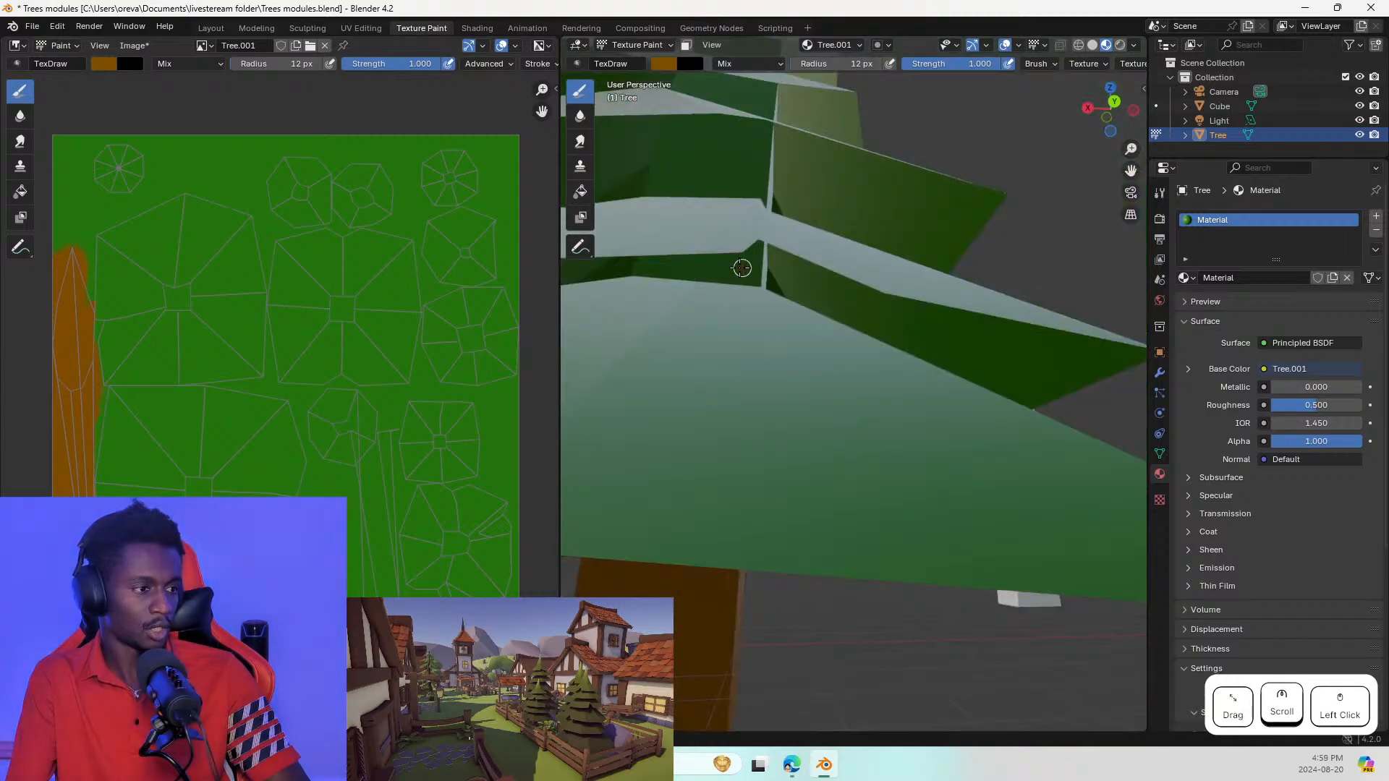
left_click_drag(701, 271, 689, 272)
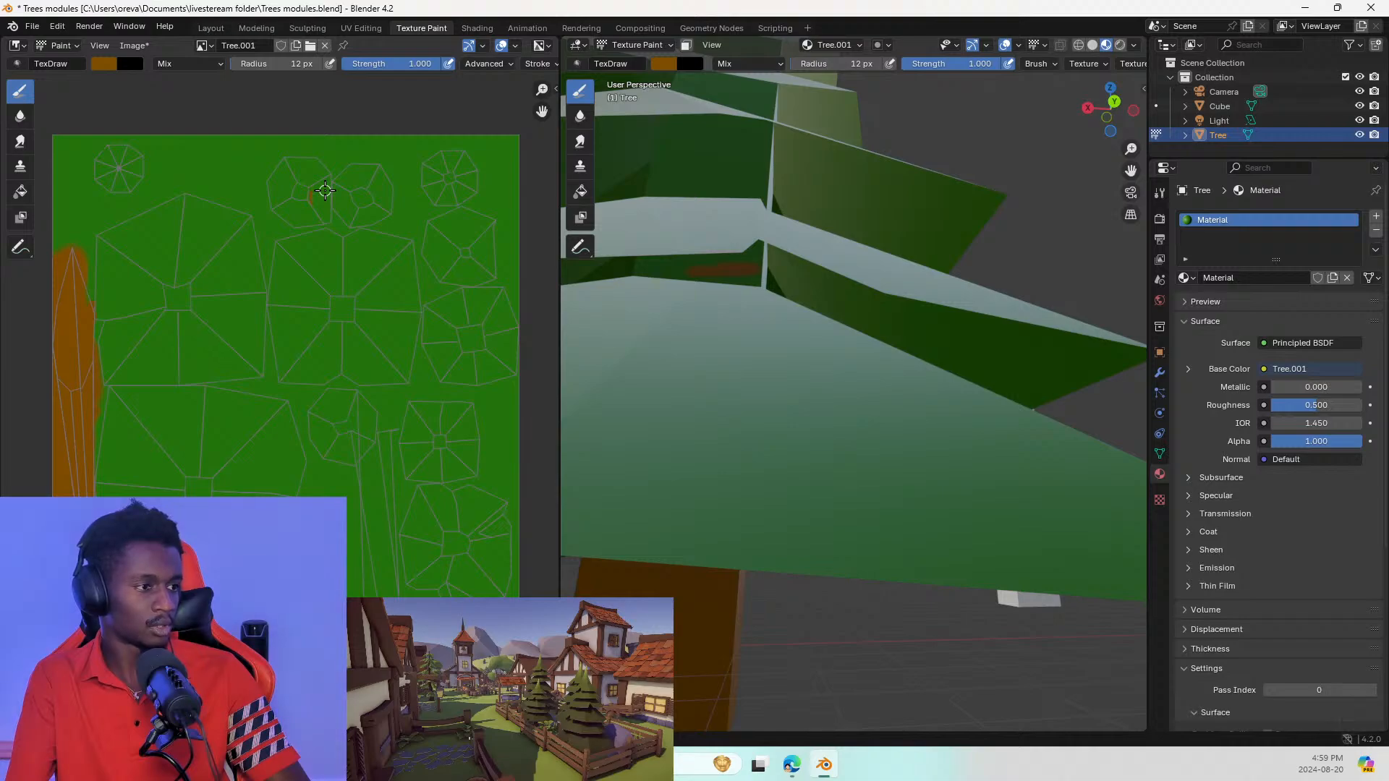
Step: Try painting a brown loop around the centre of the marked octagonal UV island and undo it
scroll(322, 189, "up", 6)
scroll(291, 193, "down", 5)
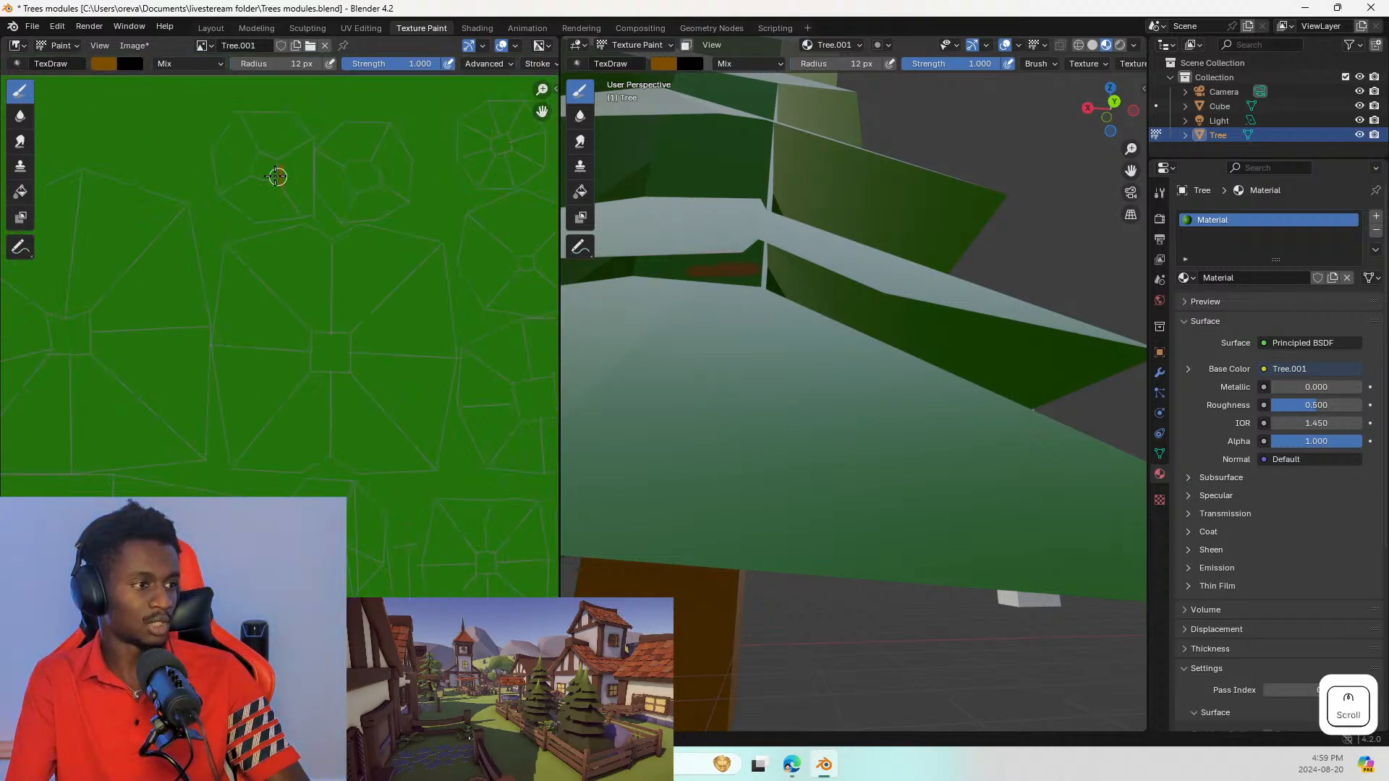
left_click_drag(259, 194, 313, 141)
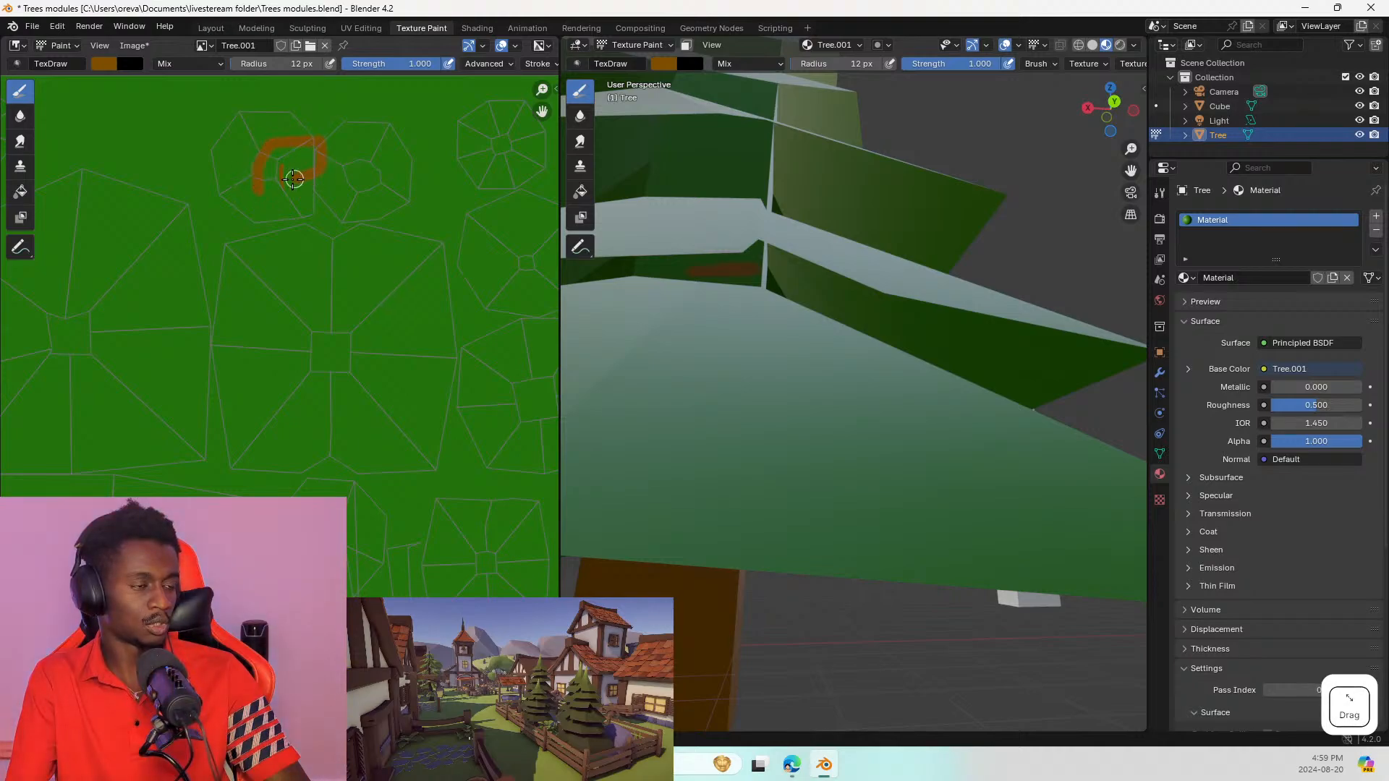
key("ctrl+z")
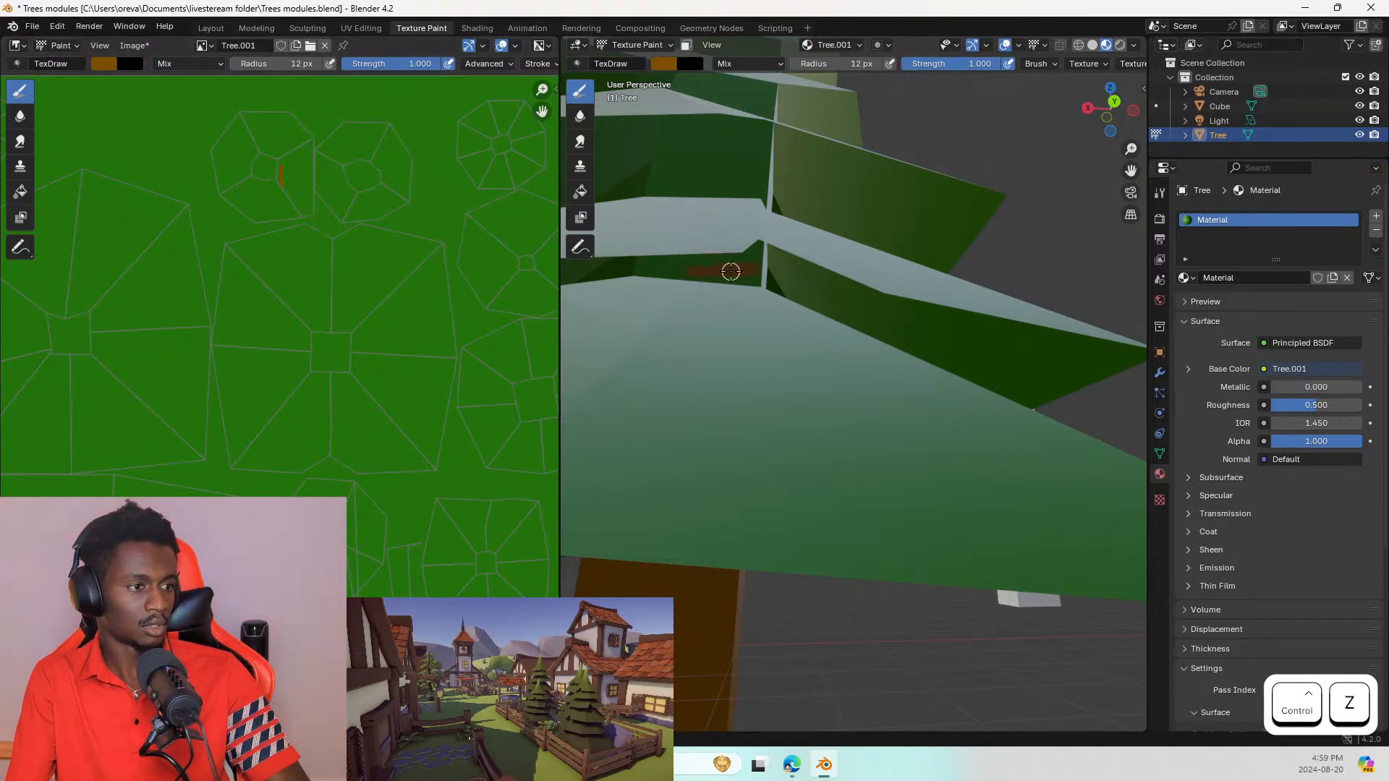
Step: Paint more brown marks on the green trunk sections between the branch tiers, working around to another side of the 3D tree
left_click(706, 265)
middle_click_drag(688, 263, 628, 256)
scroll(721, 245, "up", 2)
left_click_drag(773, 245, 804, 263)
scroll(803, 263, "up", 2)
mouse_move(804, 263)
middle_mouse_down()
mouse_move(638, 267)
mouse_move(694, 266)
middle_mouse_up()
left_click_drag(886, 118, 830, 146)
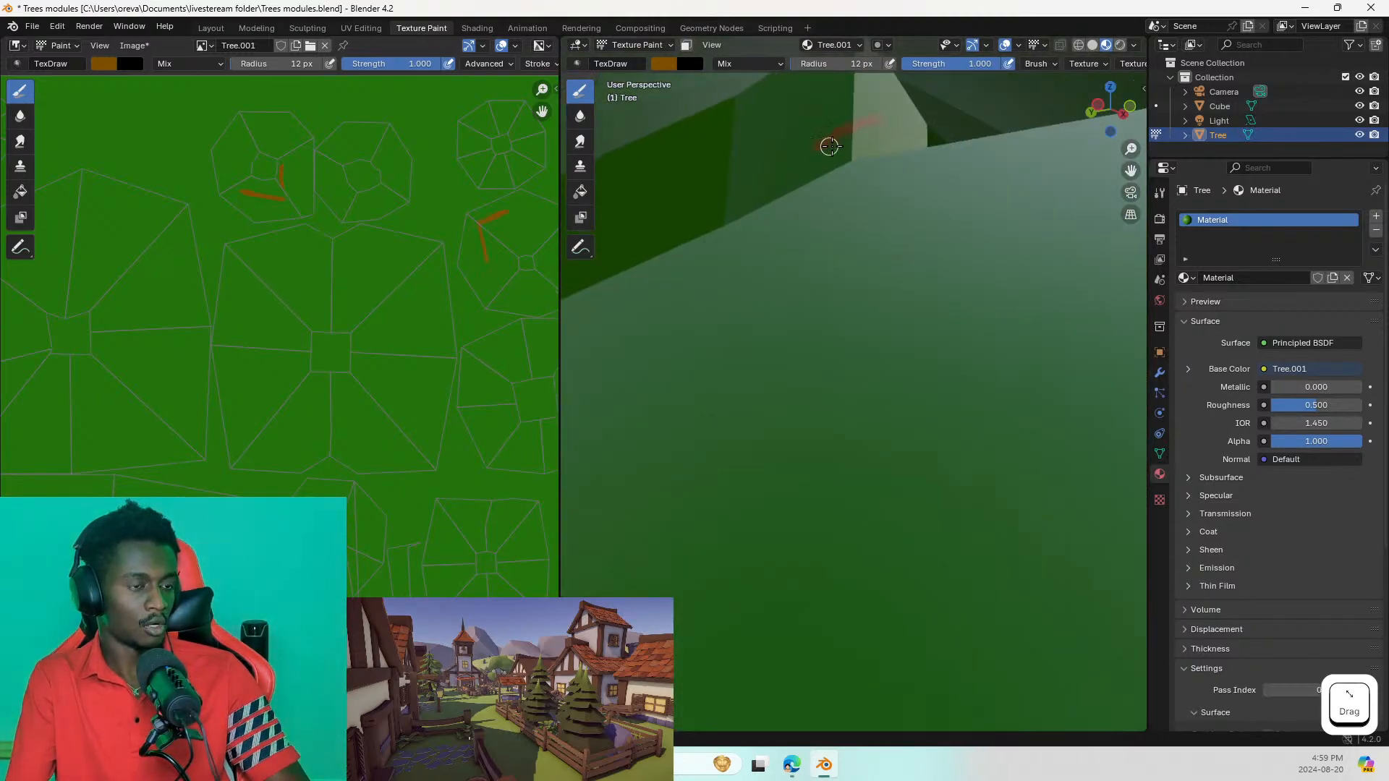
Step: Add small brown marks to the still-green trunk faces between the tiers on the adjacent side of the 3D tree
scroll(829, 146, "down", 3)
scroll(831, 141, "up", 4)
scroll(902, 217, "down", 2)
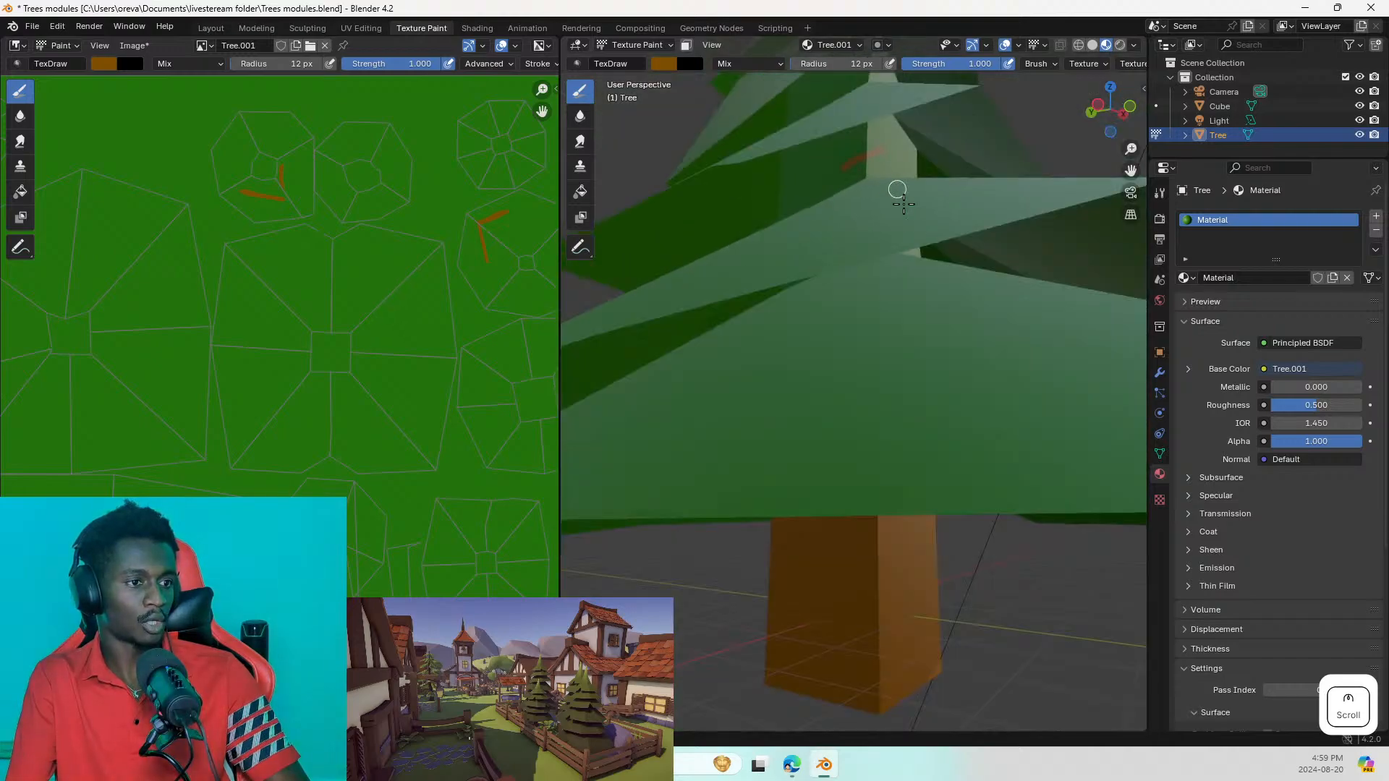
middle_click_drag(933, 221, 831, 217, "shift")
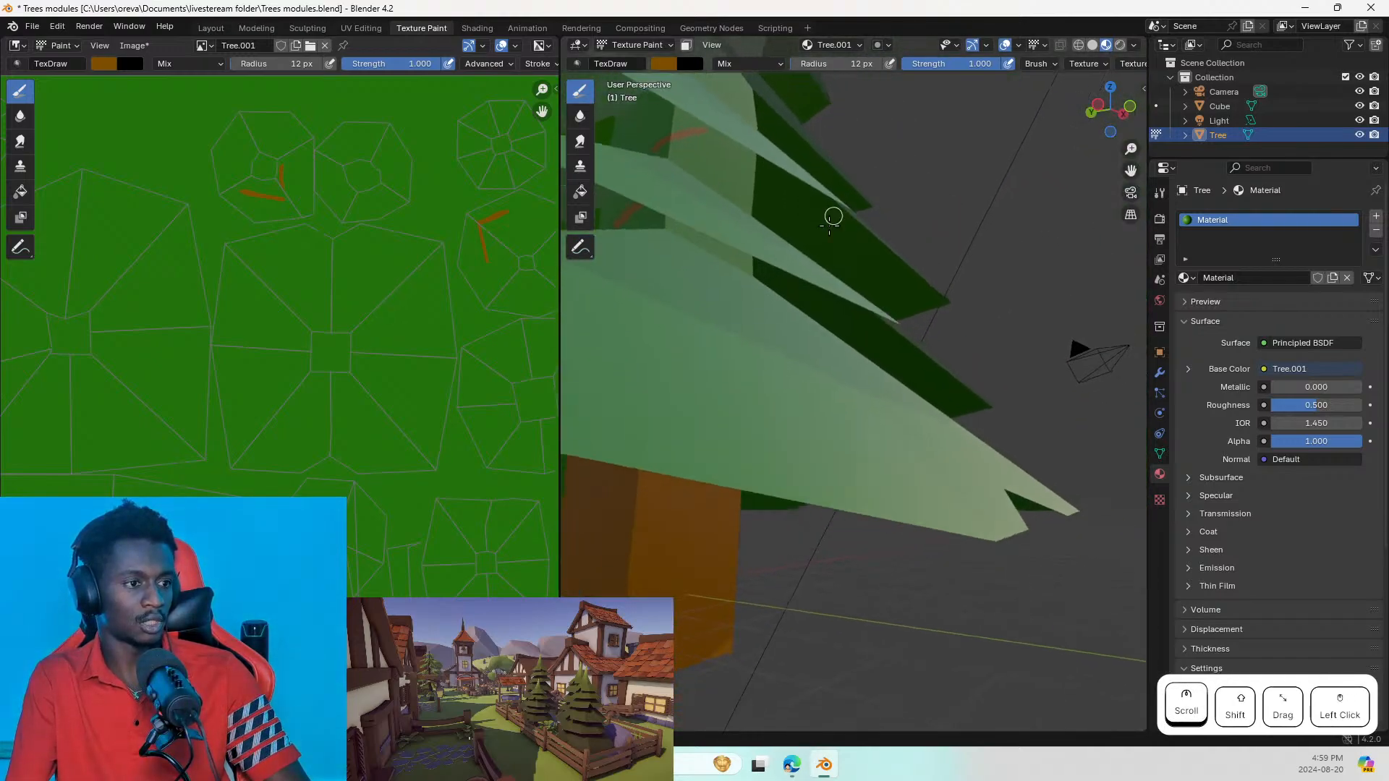
left_click(699, 246)
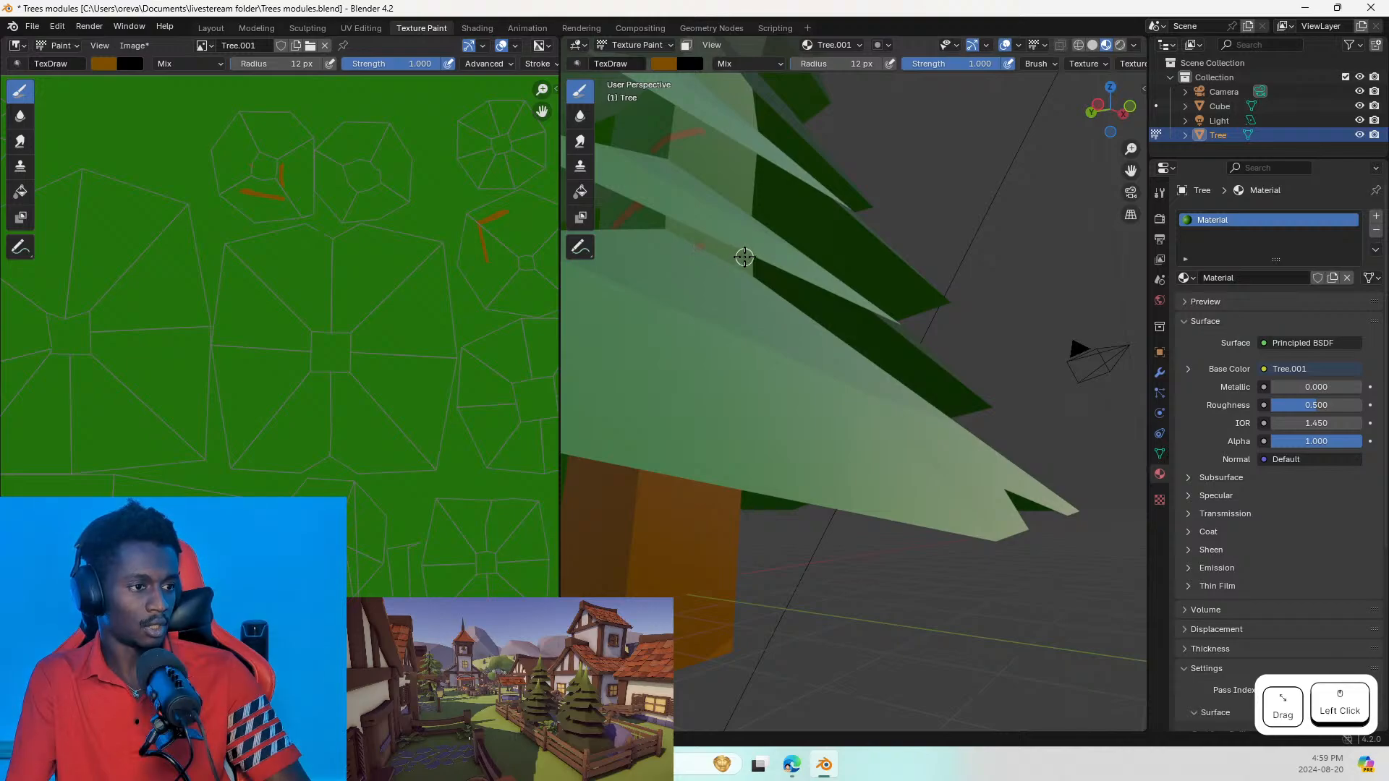
scroll(696, 310, "up", 2)
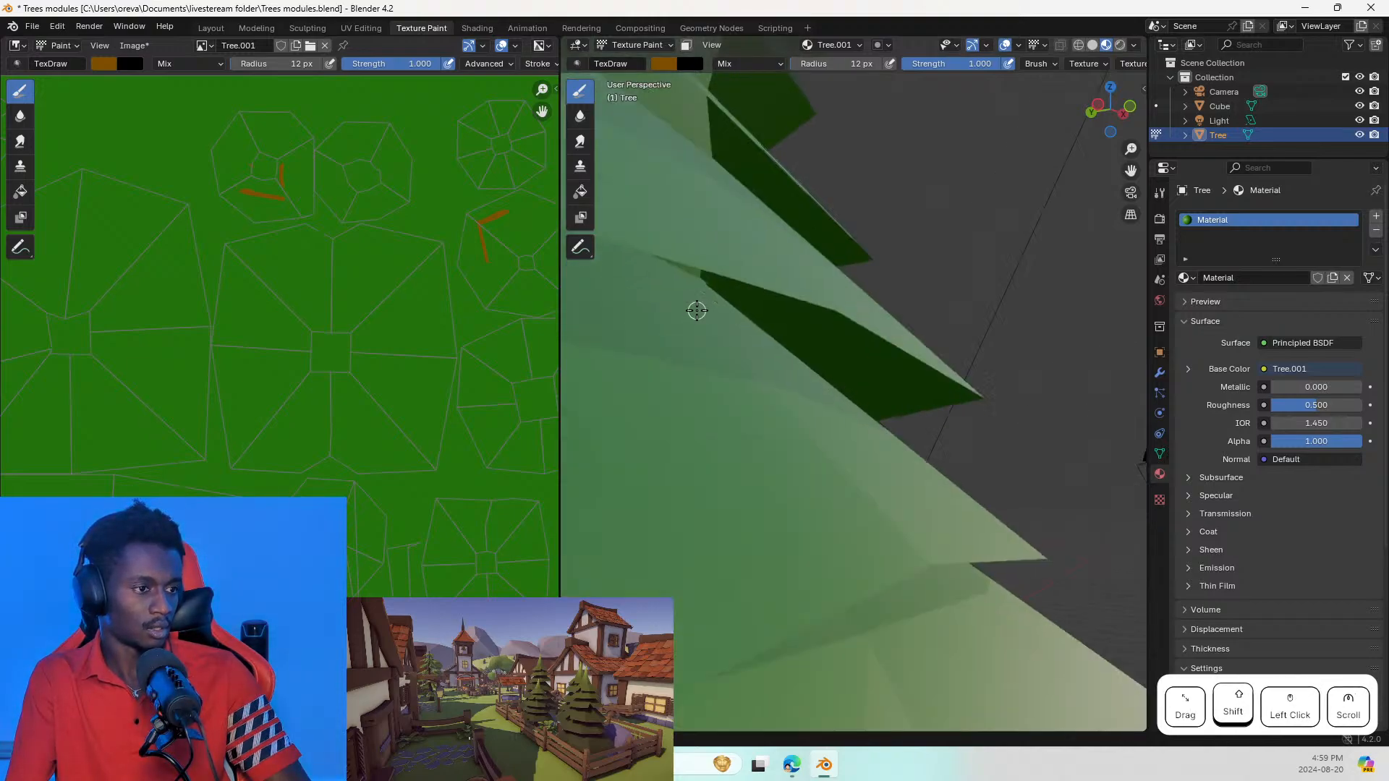
scroll(696, 311, "down", 4)
middle_click_drag(685, 297, 674, 246)
scroll(677, 247, "up", 2)
left_click(705, 183)
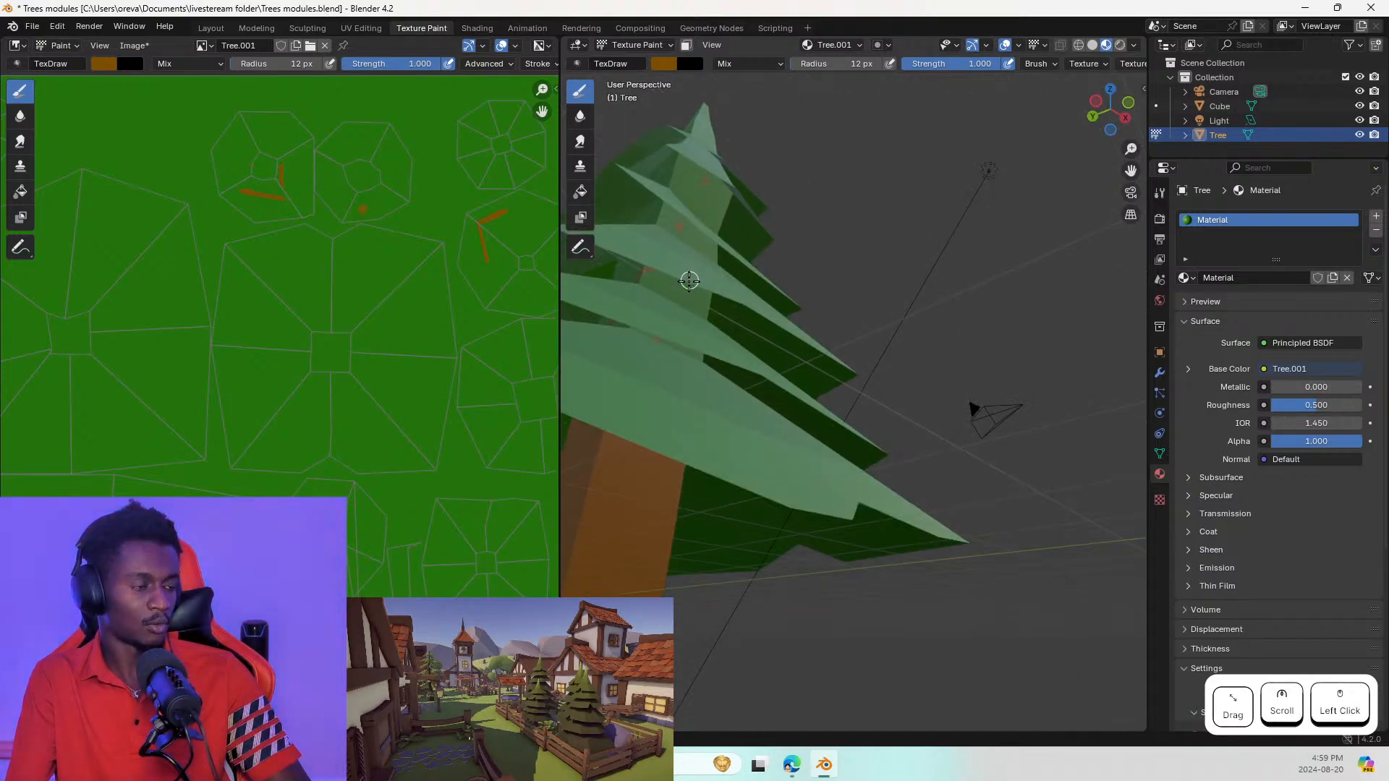
Step: Enlarge the brush radius to 60 px and paint the two adjoining marked octagonal islands near the image's upper edge brown
middle_click_drag(682, 294, 660, 314)
scroll(442, 334, "down", 2)
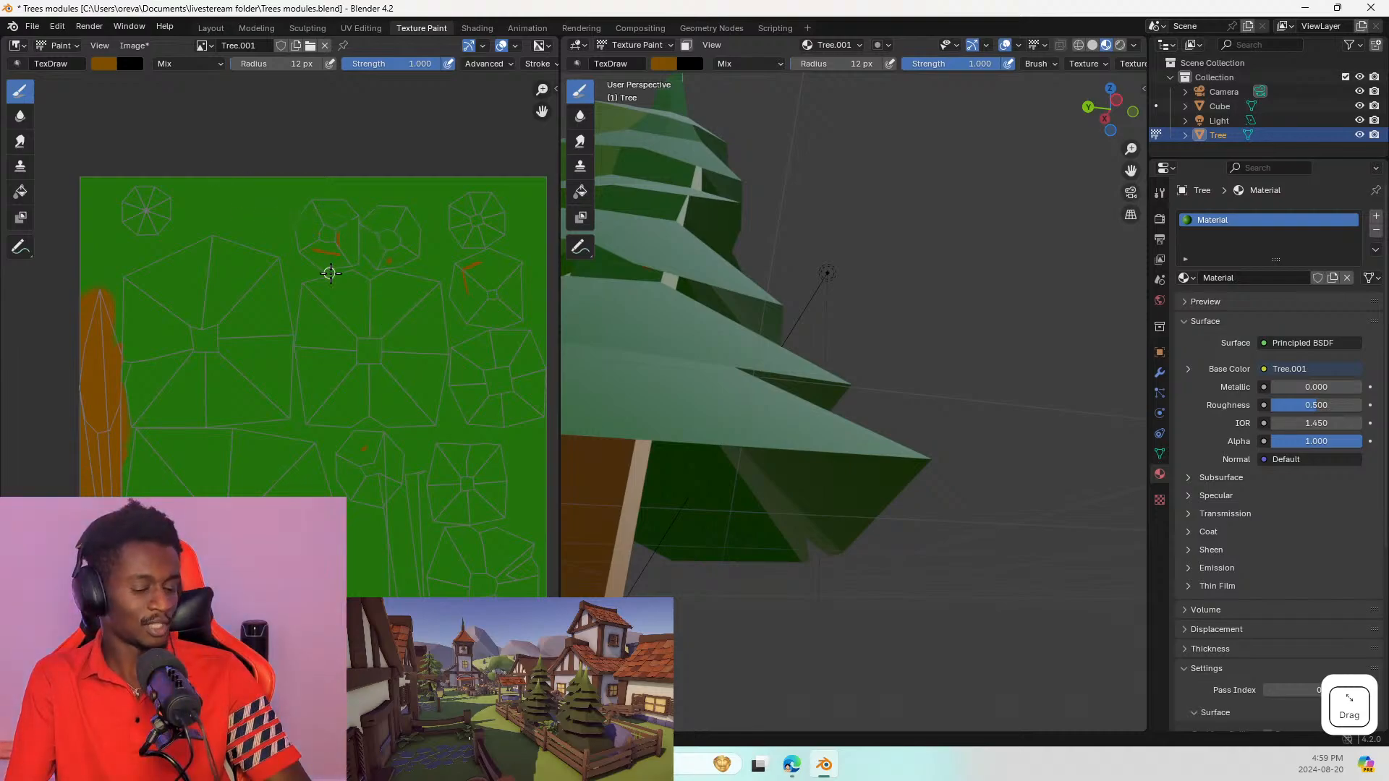
key("f")
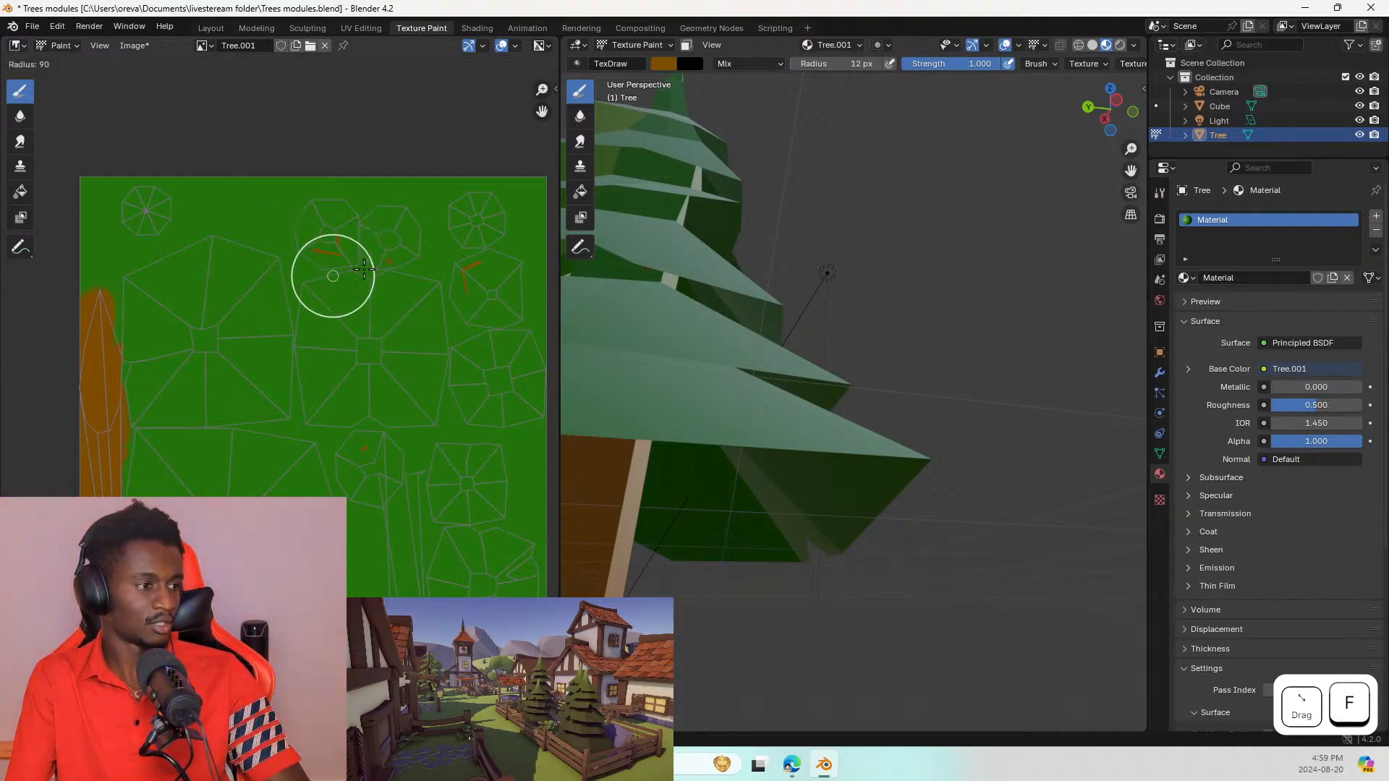
left_click(354, 279)
left_click_drag(318, 226, 395, 222)
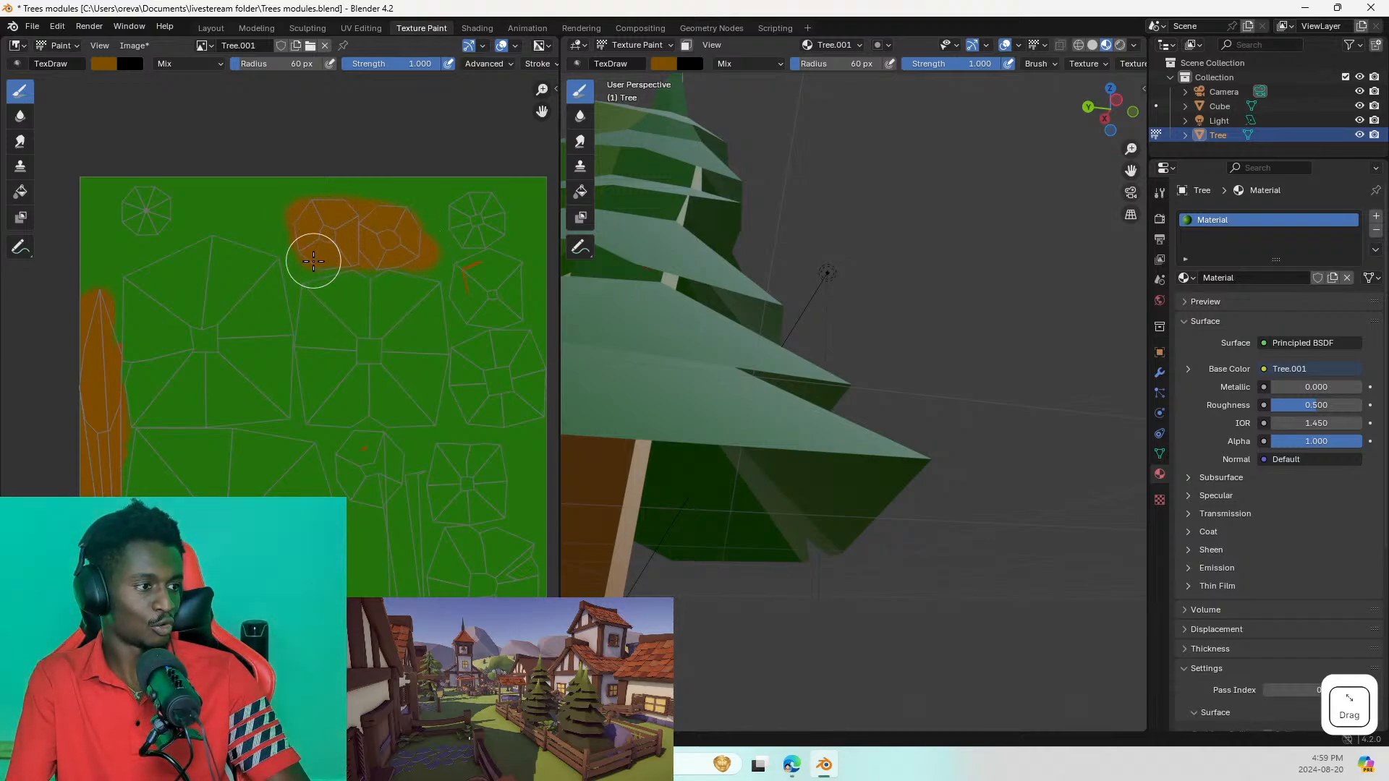
scroll(339, 303, "up", 3)
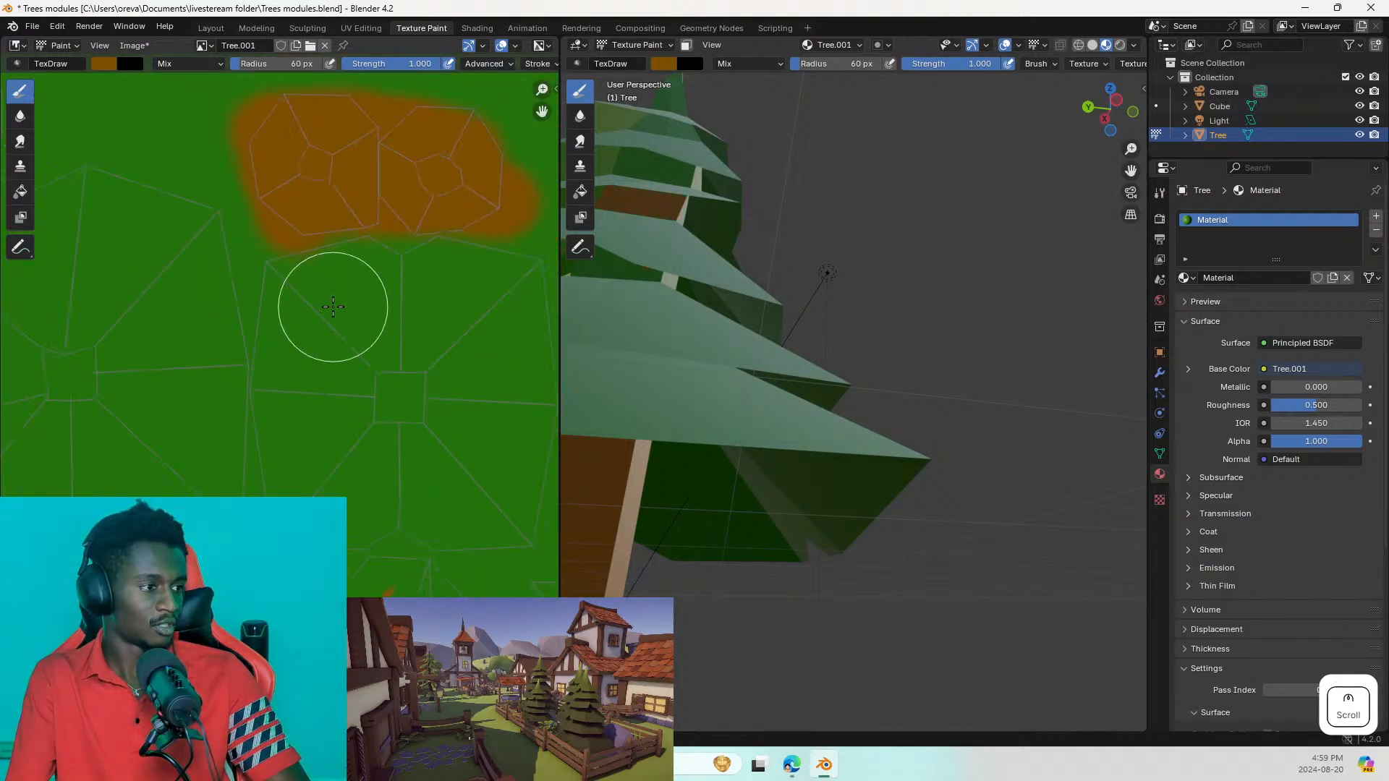
middle_click_drag(388, 263, 245, 277)
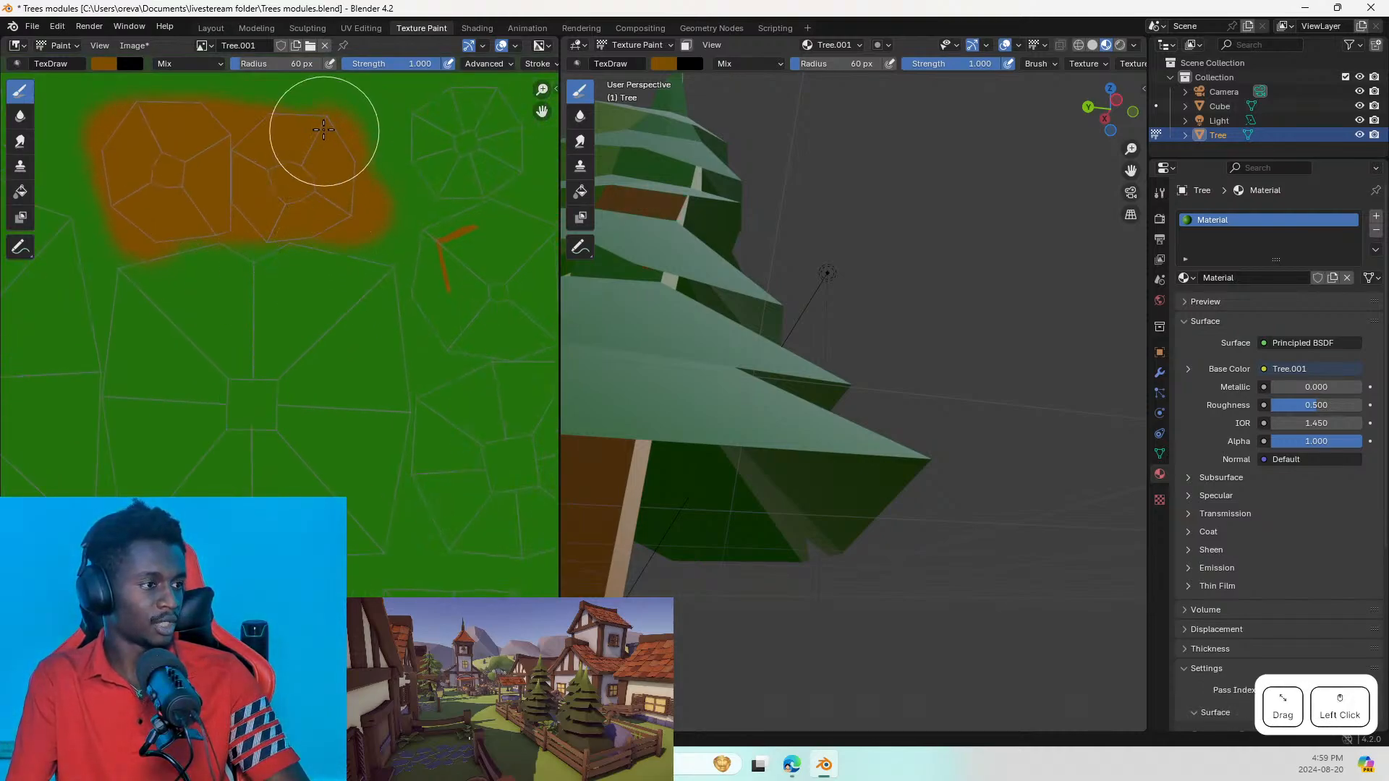
Step: Paint the small octagonal island near the image's upper-right corner and the marked island directly below it fully brown
scroll(405, 264, "down", 2)
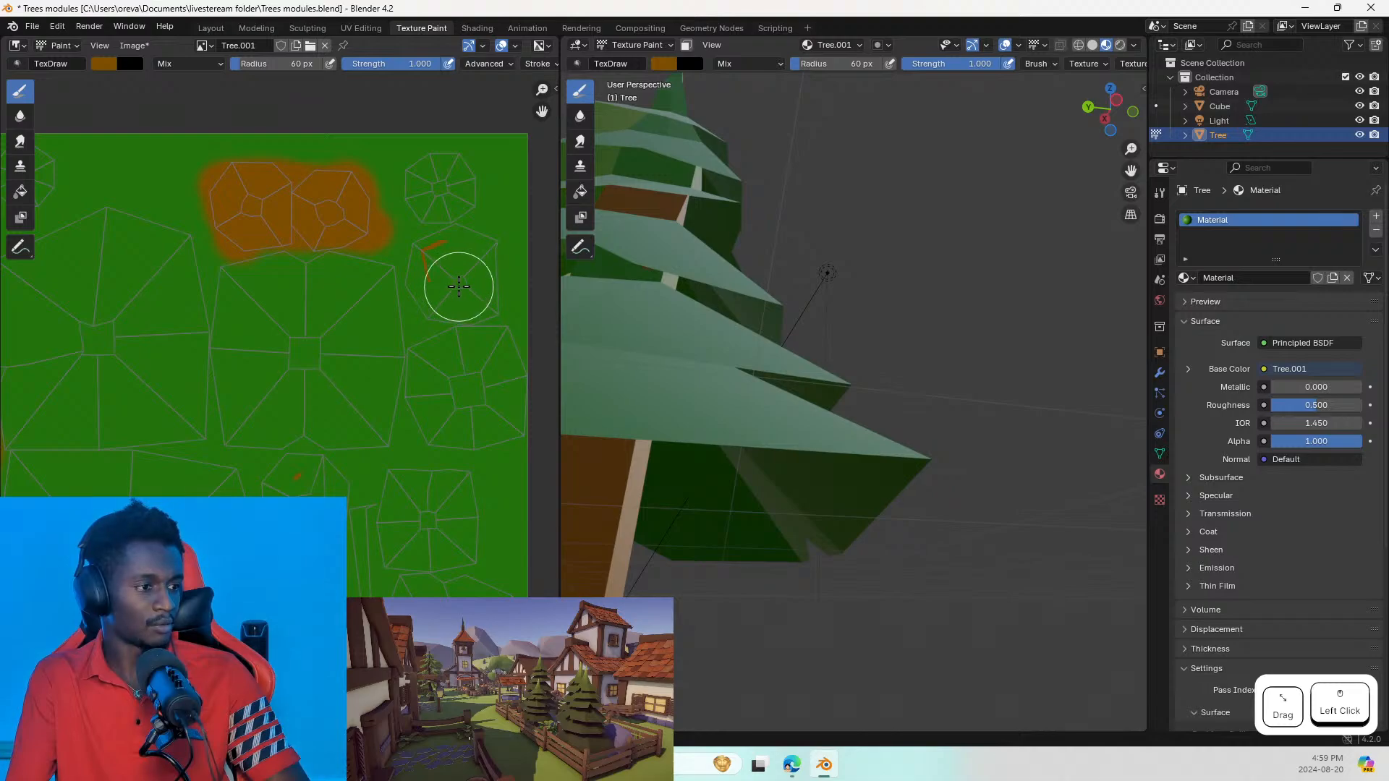
mouse_move(458, 286)
left_mouse_down()
mouse_move(450, 279)
mouse_move(479, 235)
mouse_move(469, 221)
left_mouse_up()
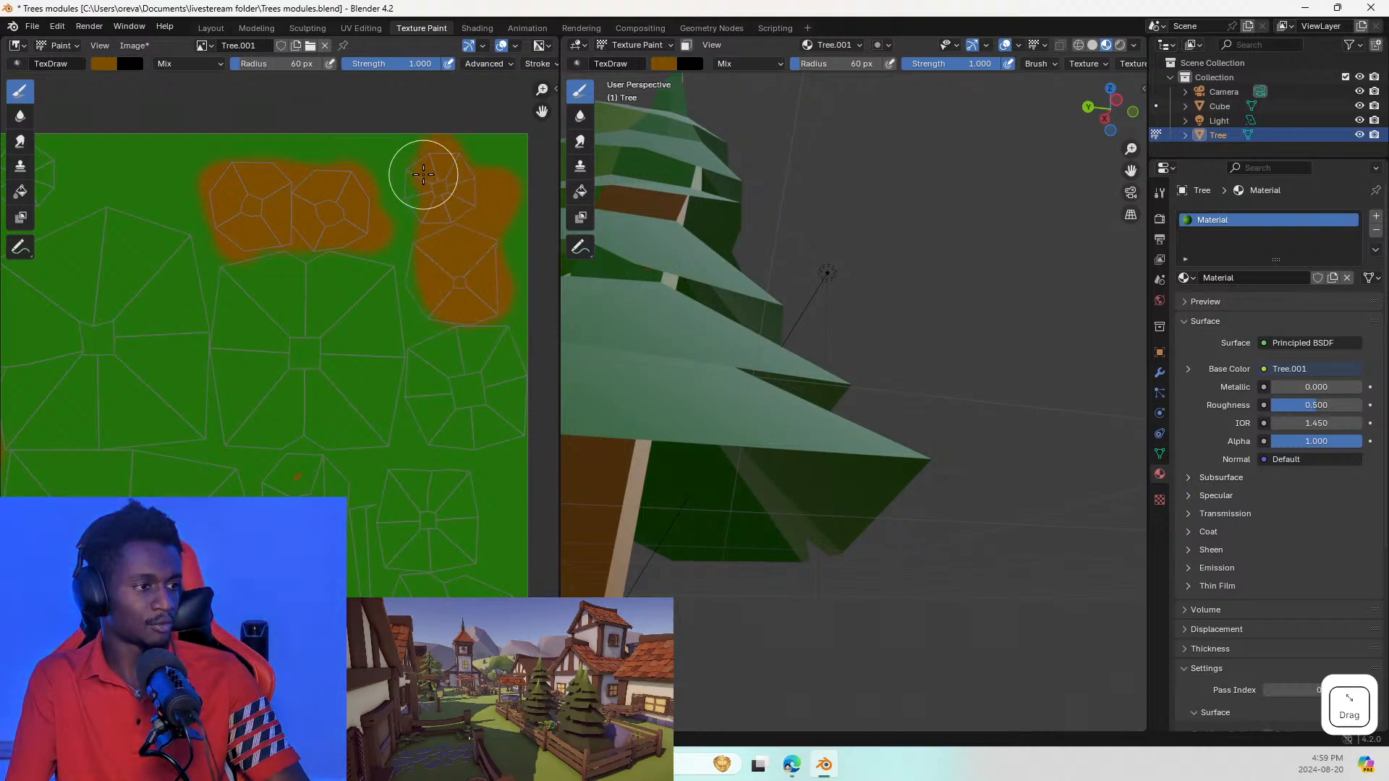
left_click_drag(416, 174, 424, 199)
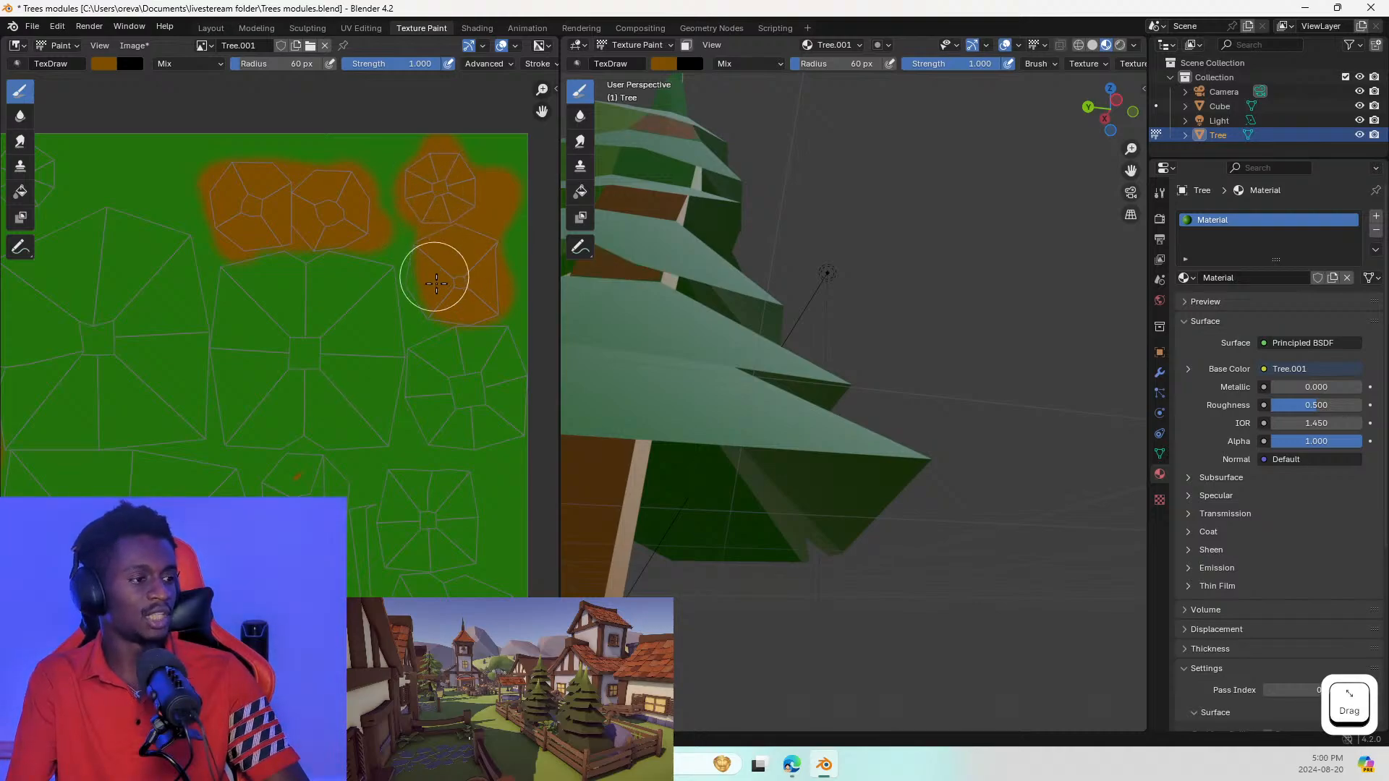
left_click_drag(430, 311, 429, 253)
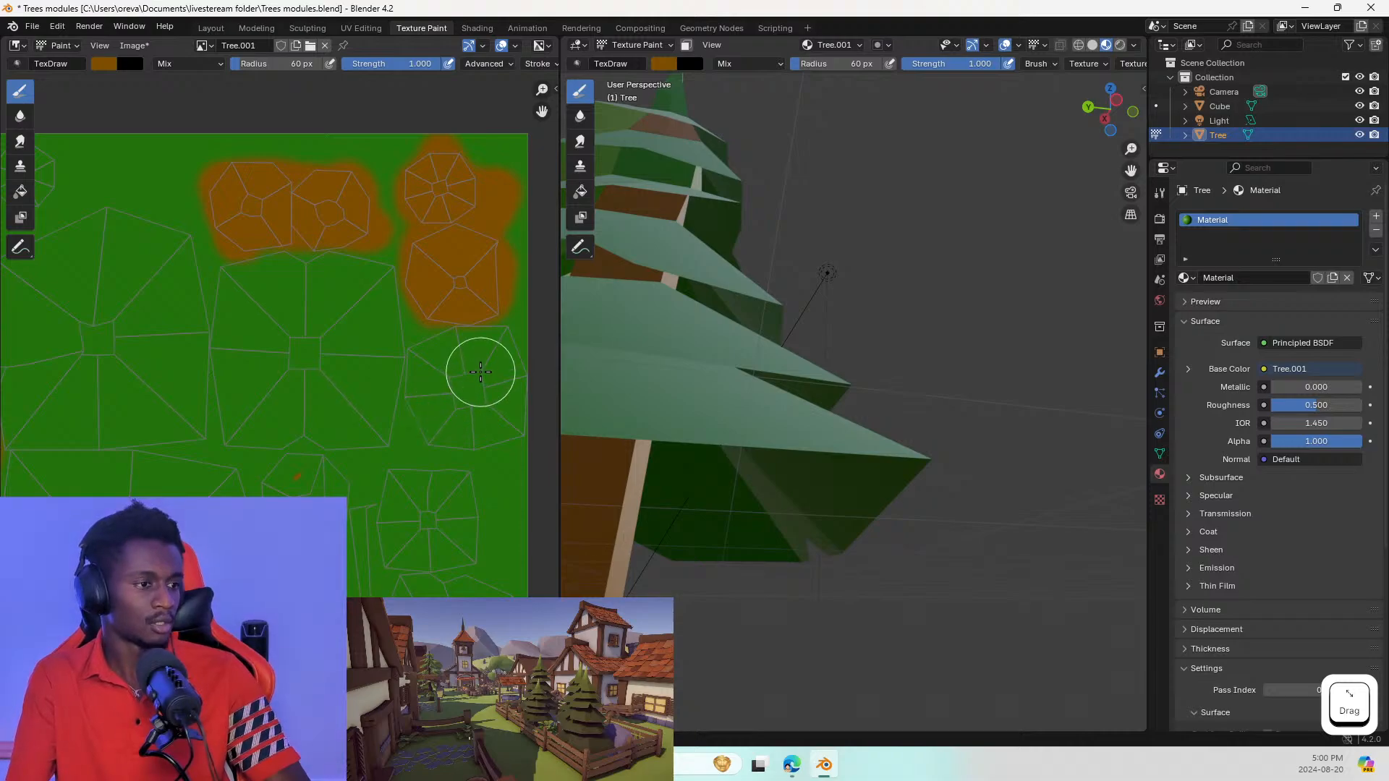
Step: Try painting the unmarked octagonal island below the brown upper-right pair, and undo the stroke
scroll(496, 390, "down", 1)
mouse_move(731, 317)
middle_mouse_down()
mouse_move(995, 327)
mouse_move(605, 318)
mouse_move(651, 335)
middle_mouse_up()
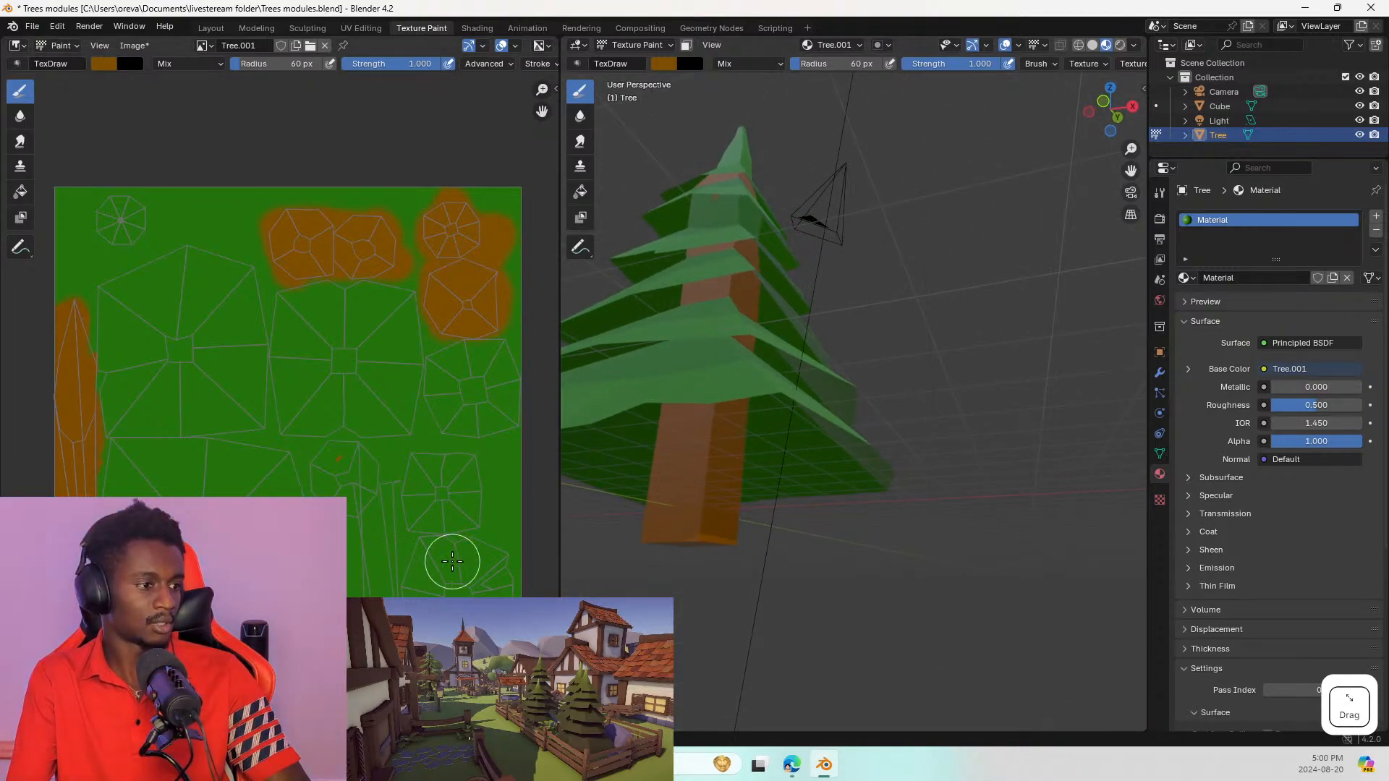
left_click(469, 372)
left_click_drag(469, 372, 500, 417)
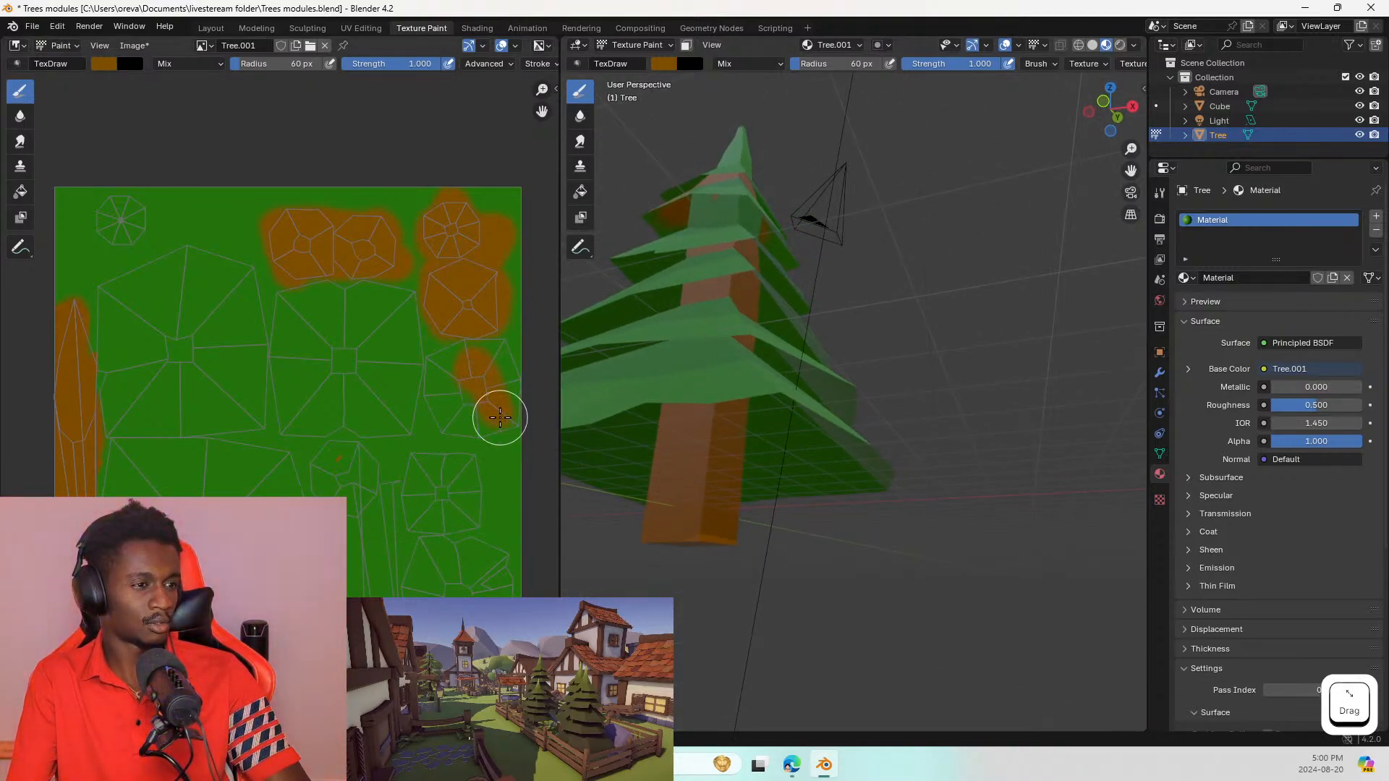
key("ctrl+z")
Step: Try painting the squarish octagonal island in the image's lower right brown, check the 3D tree, and undo the strokes
left_click(441, 497)
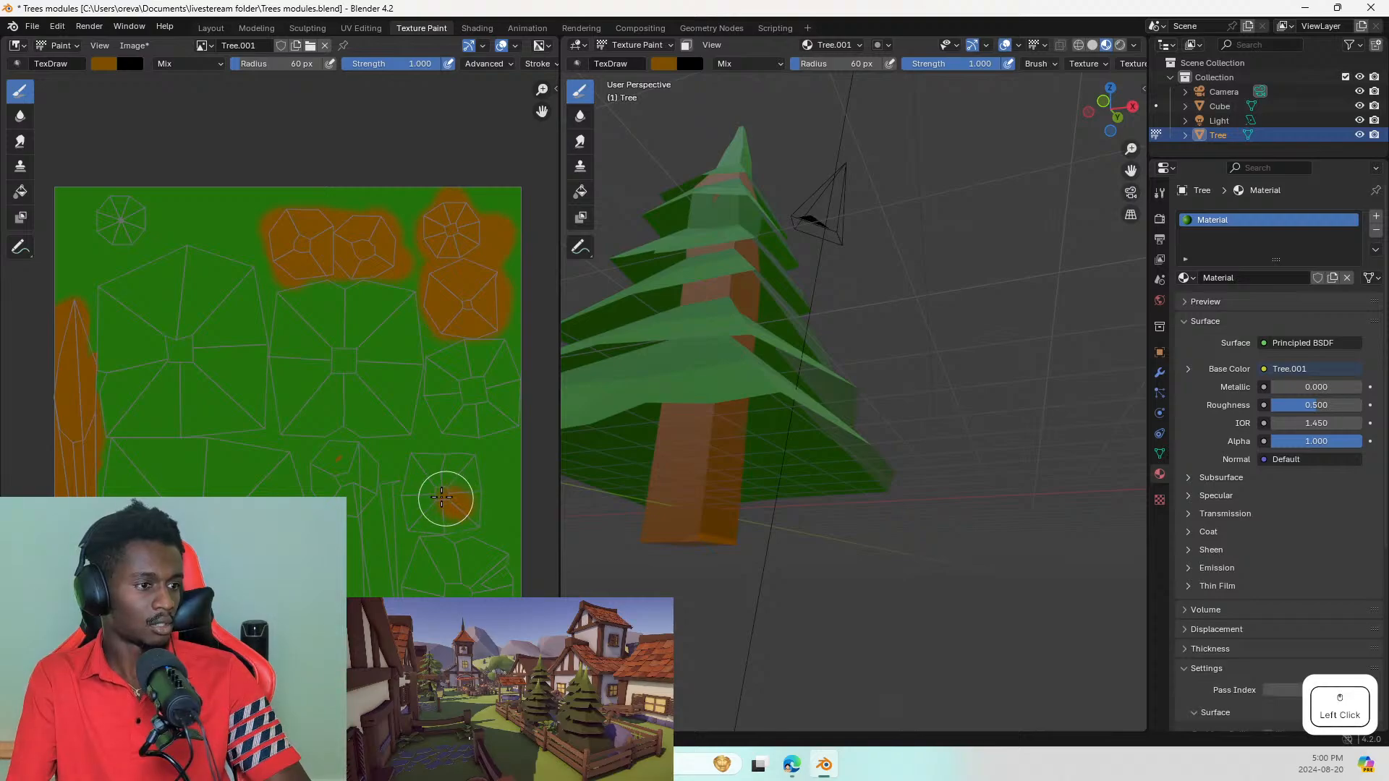
mouse_move(440, 498)
left_mouse_down()
mouse_move(496, 485)
mouse_move(413, 533)
mouse_move(405, 454)
left_mouse_up()
scroll(442, 466, "up", 2)
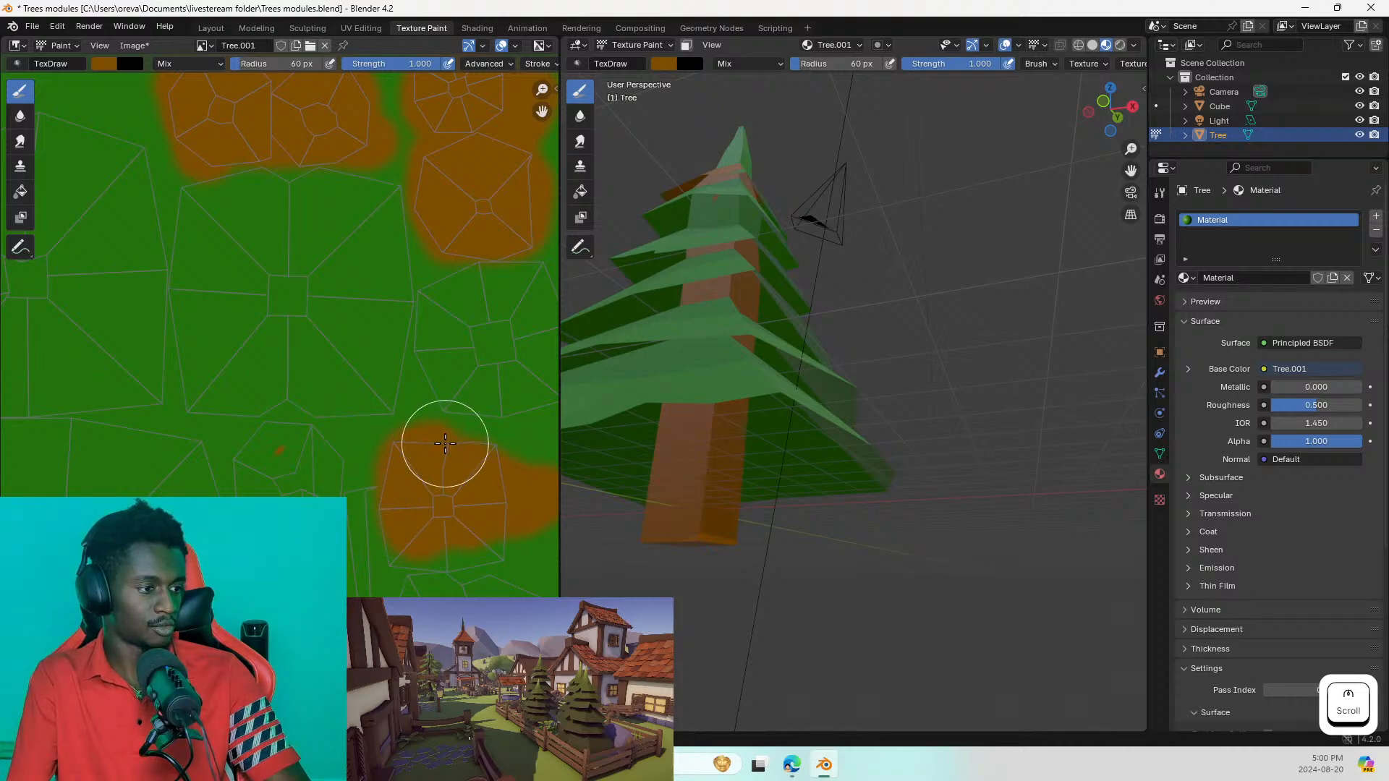
left_click(500, 527)
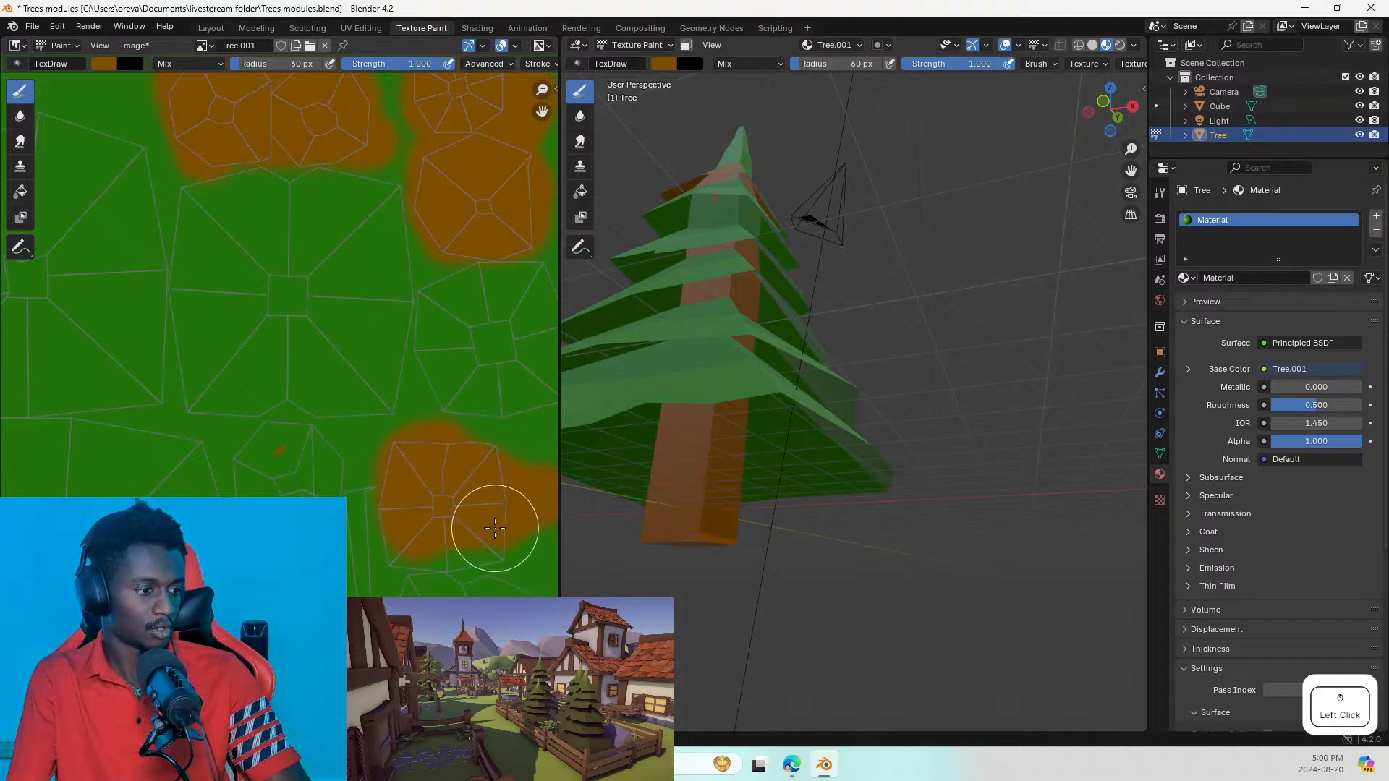
mouse_move(492, 551)
left_mouse_down()
mouse_move(387, 522)
mouse_move(407, 553)
left_mouse_up()
scroll(477, 533, "down", 1)
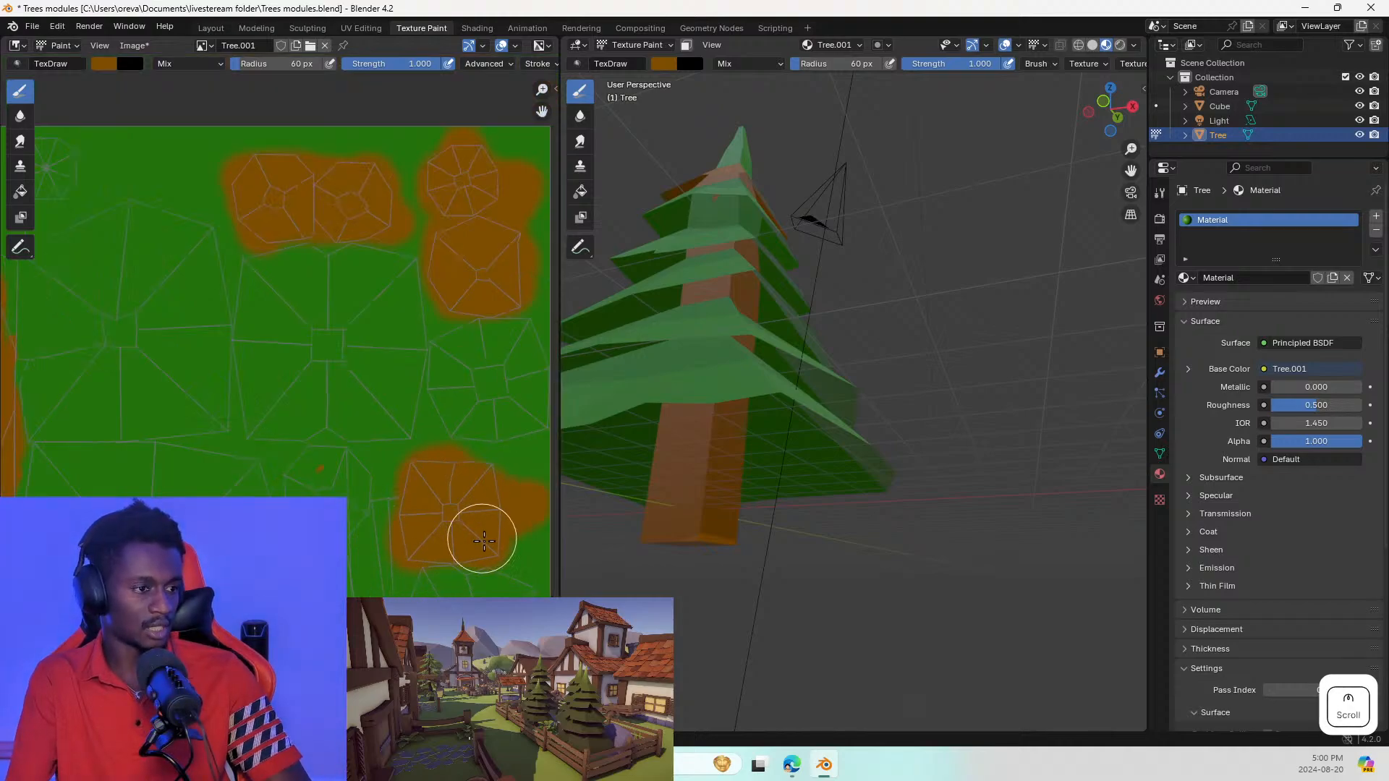
middle_click_drag(651, 359, 744, 412)
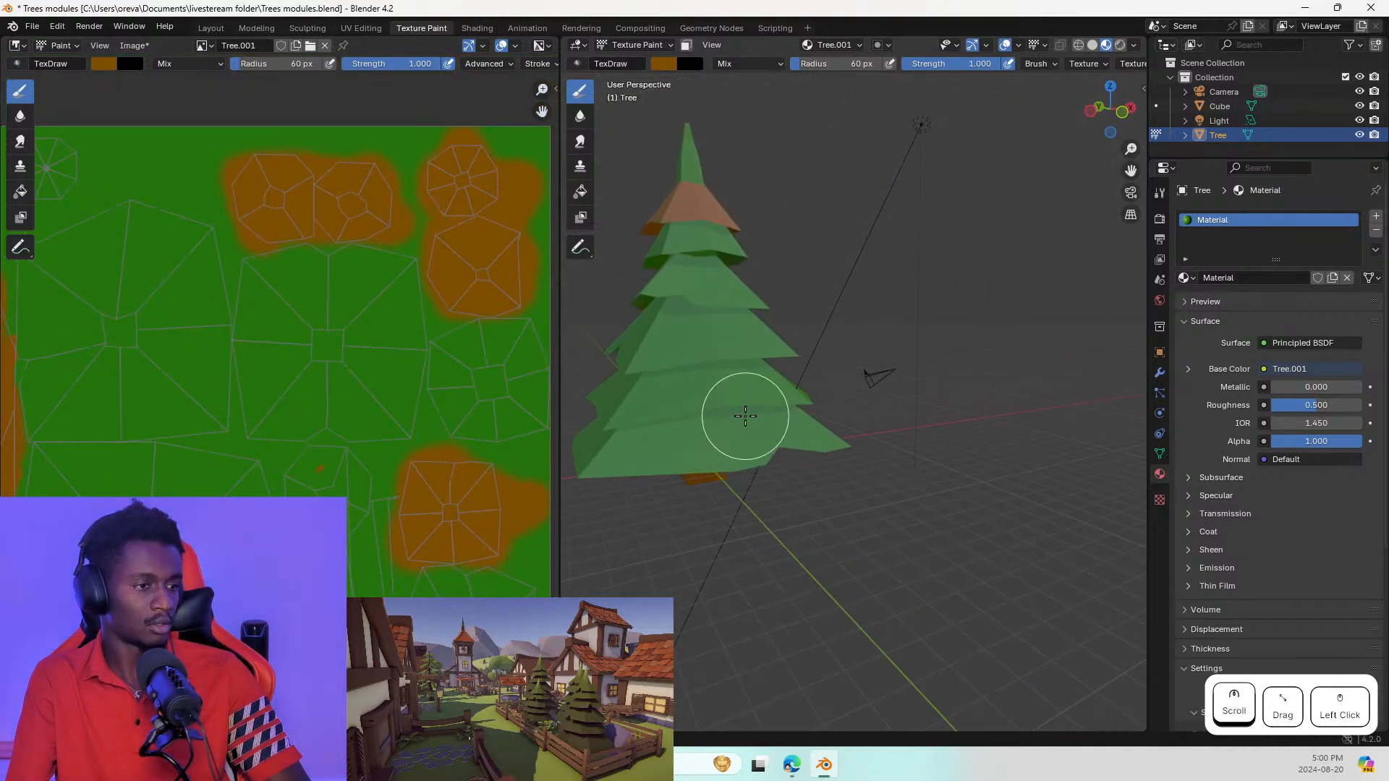
key("ctrl+z")
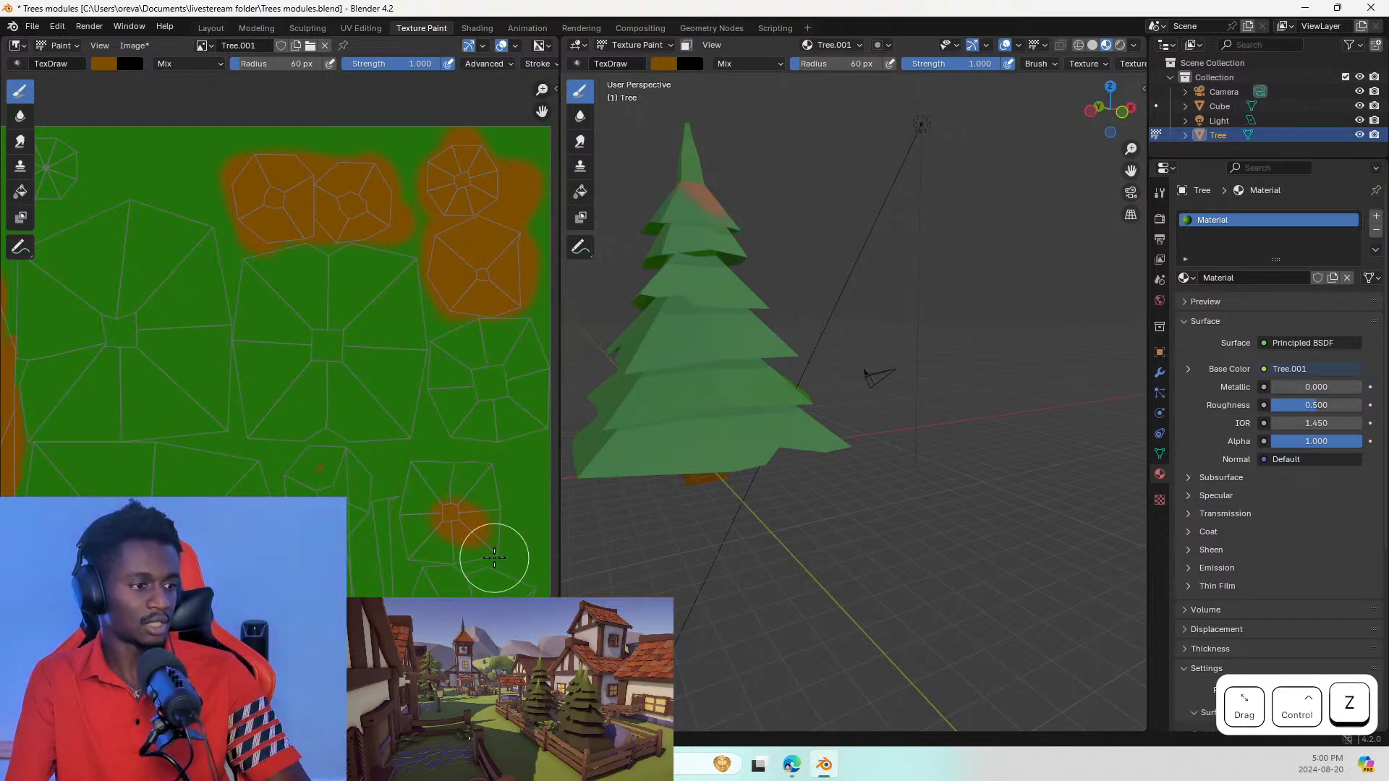
Step: Try a brown stroke on the notched island in the image's lower-right corner and undo it
mouse_move(520, 530)
middle_mouse_down()
mouse_move(497, 335)
mouse_move(517, 411)
middle_mouse_up()
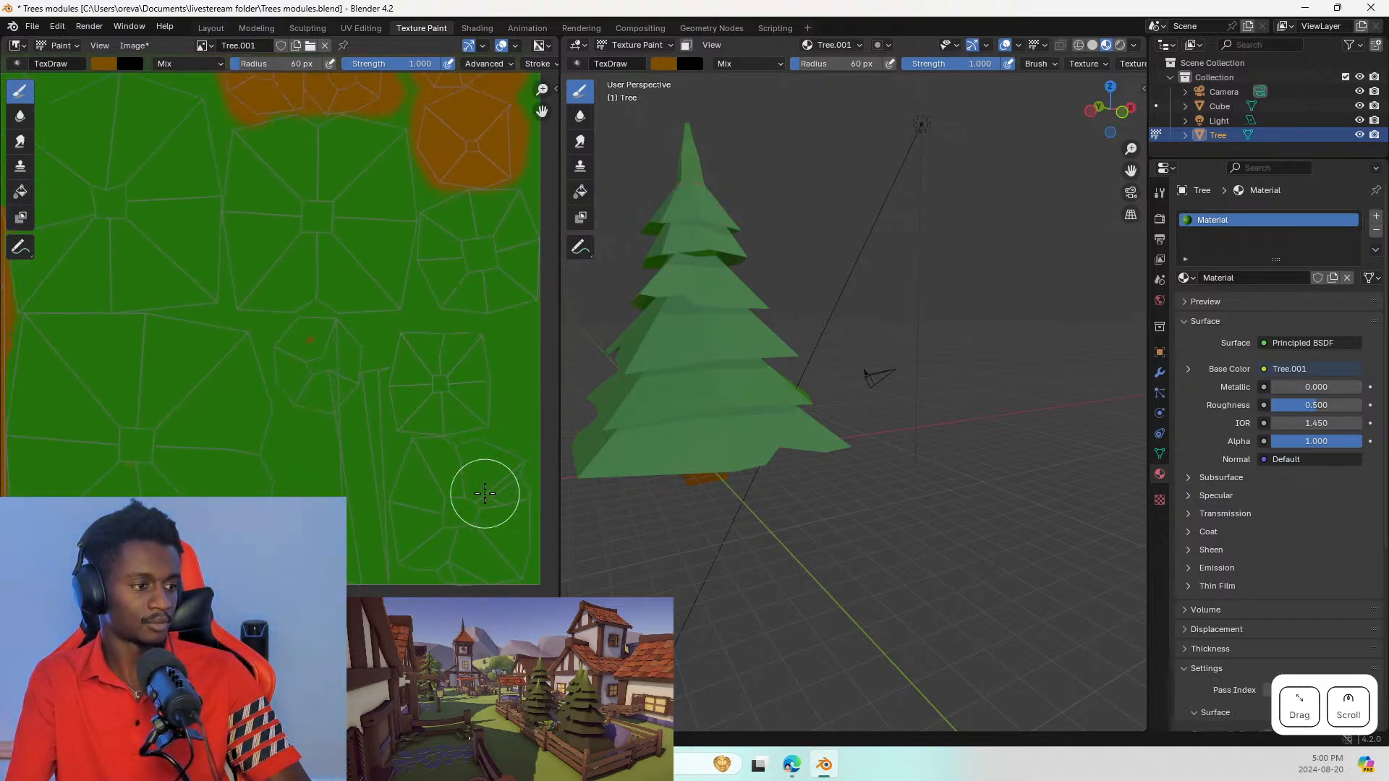
left_click_drag(486, 504, 510, 560)
key("ctrl+z")
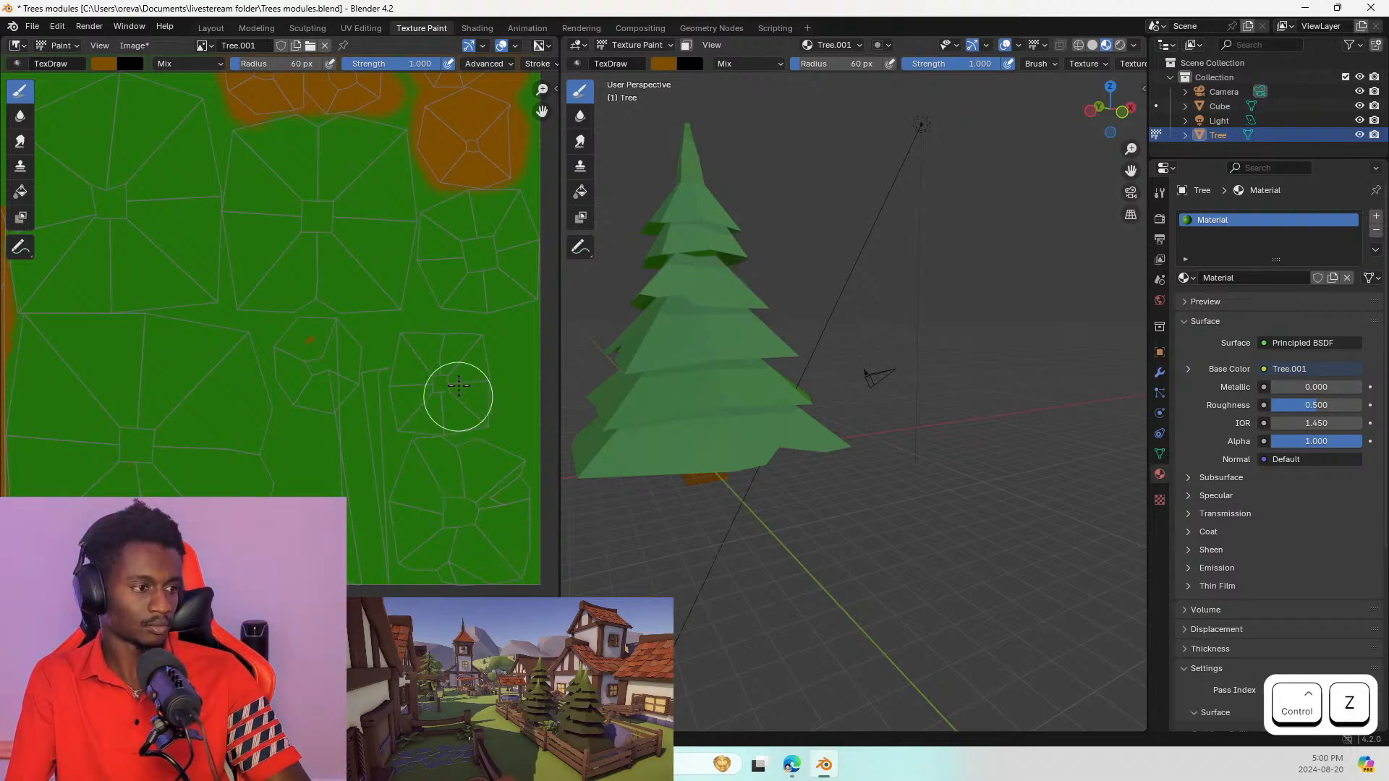
Step: Paint the remaining marked octagonal island in the lower middle of the image and the narrow strips beside it brown
left_click(663, 302)
mouse_move(663, 302)
middle_mouse_down()
mouse_move(827, 406)
mouse_move(868, 360)
mouse_move(681, 229)
middle_mouse_up()
left_click_drag(316, 377, 319, 403)
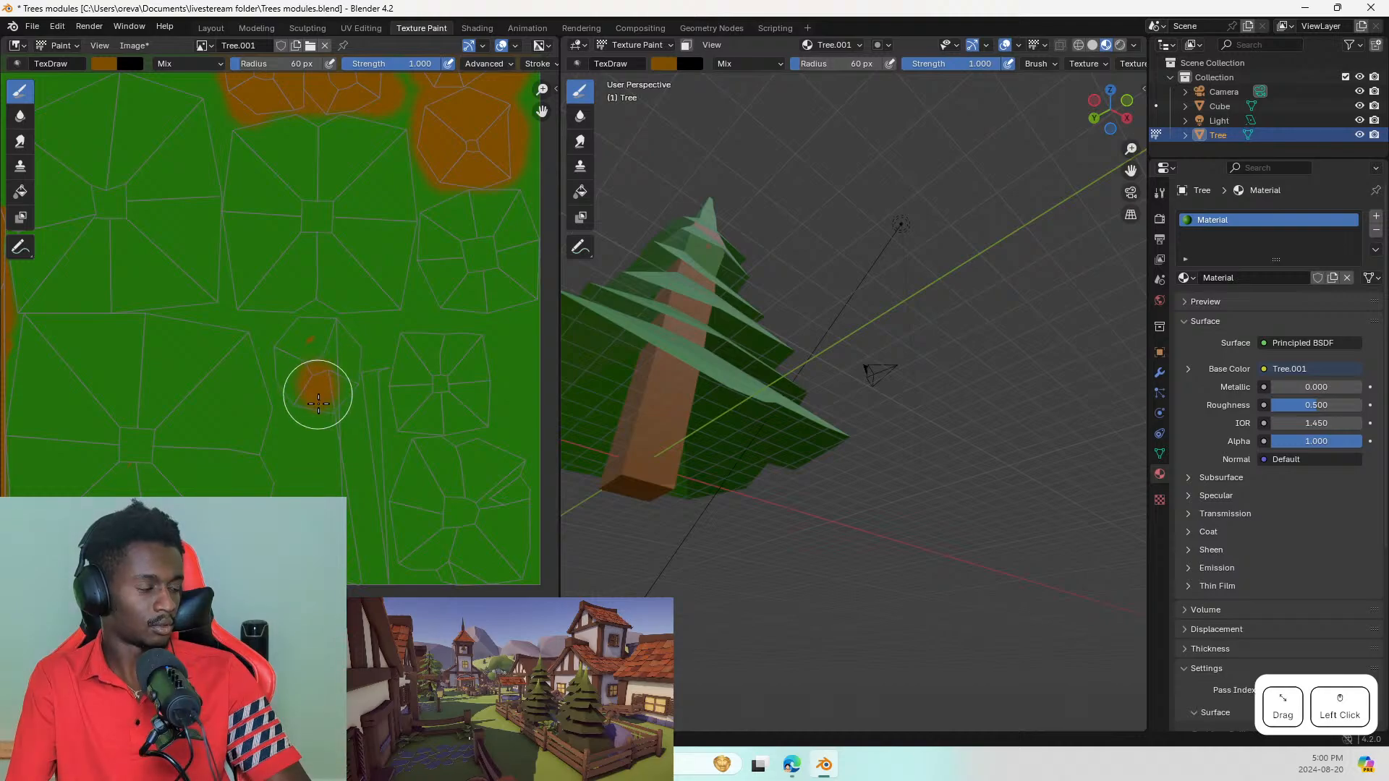
left_click_drag(346, 351, 333, 427)
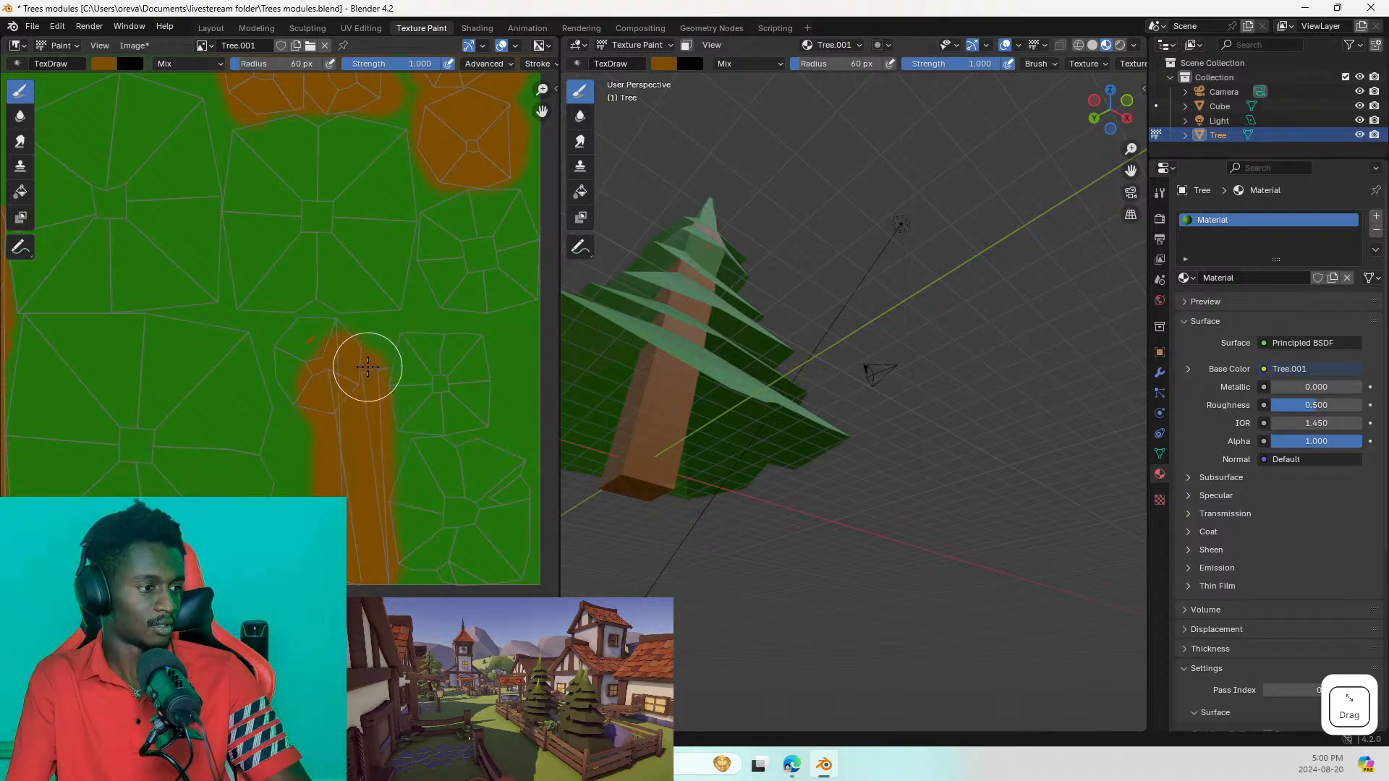
left_click_drag(326, 371, 290, 379)
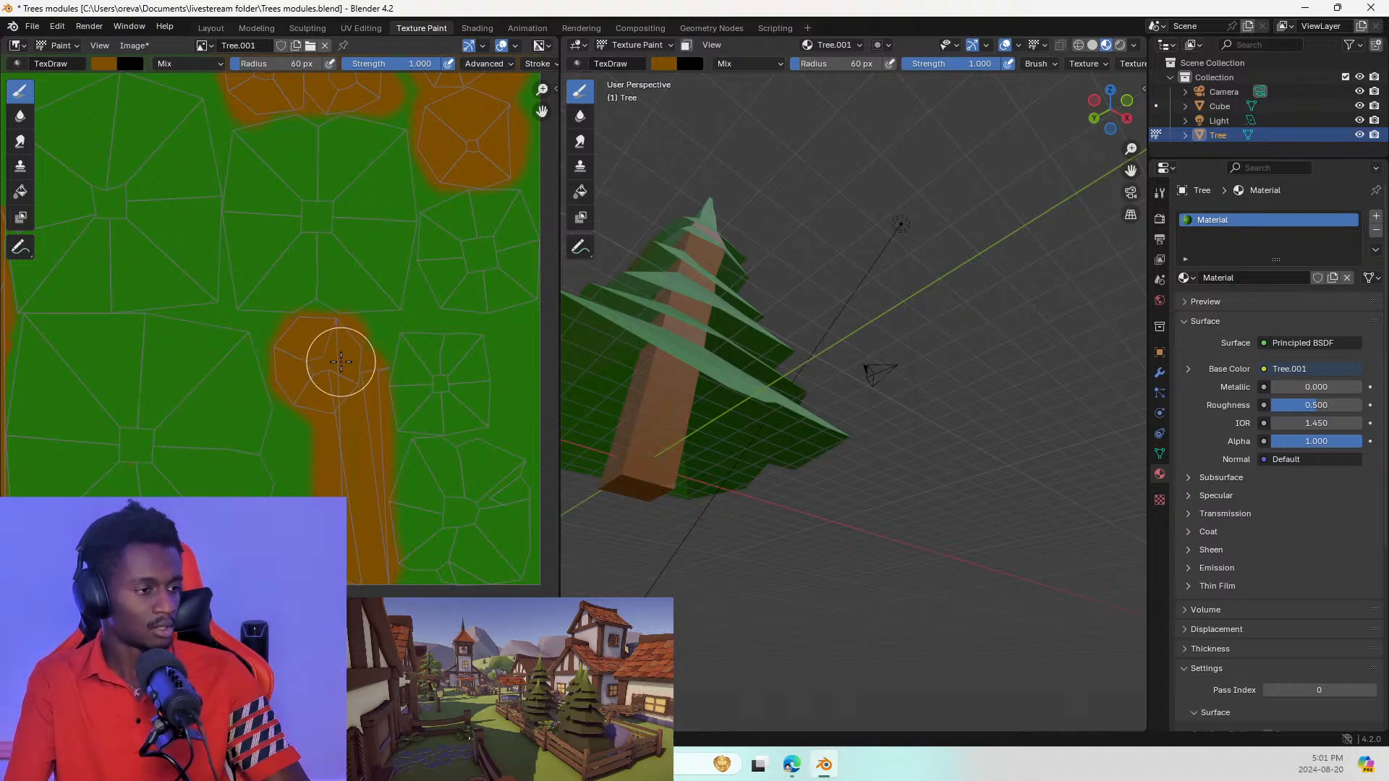
middle_click_drag(340, 362, 406, 432)
left_click_drag(410, 427, 416, 418)
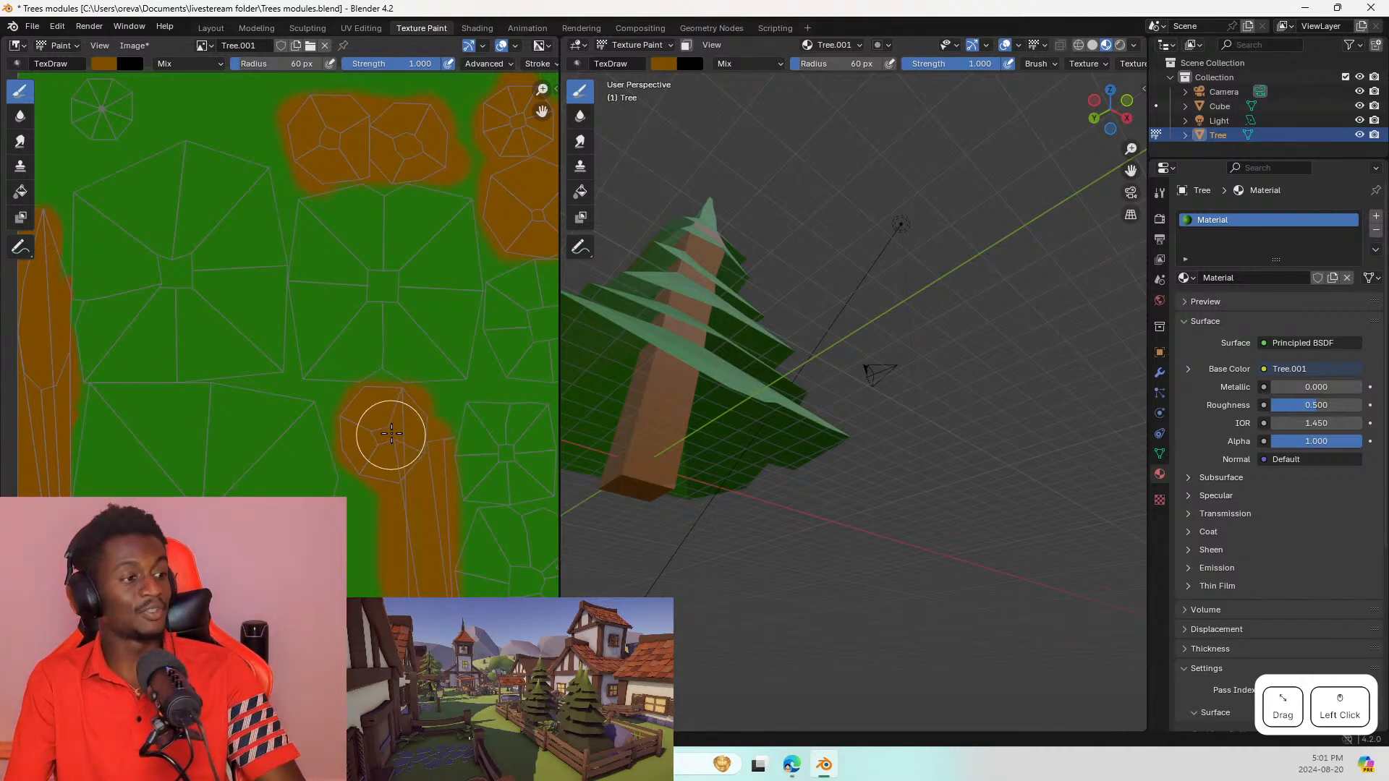
scroll(387, 435, "down", 1)
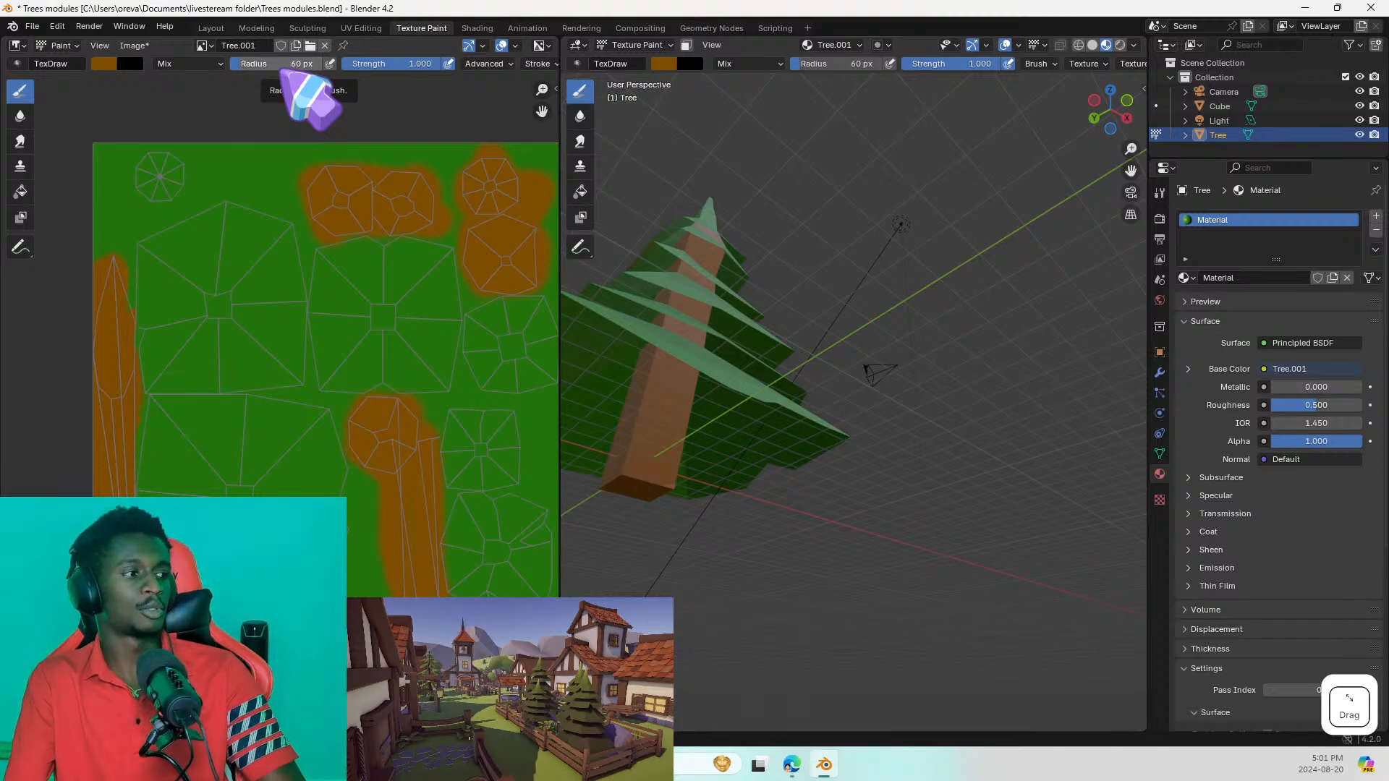
scroll(285, 75, "down", 5)
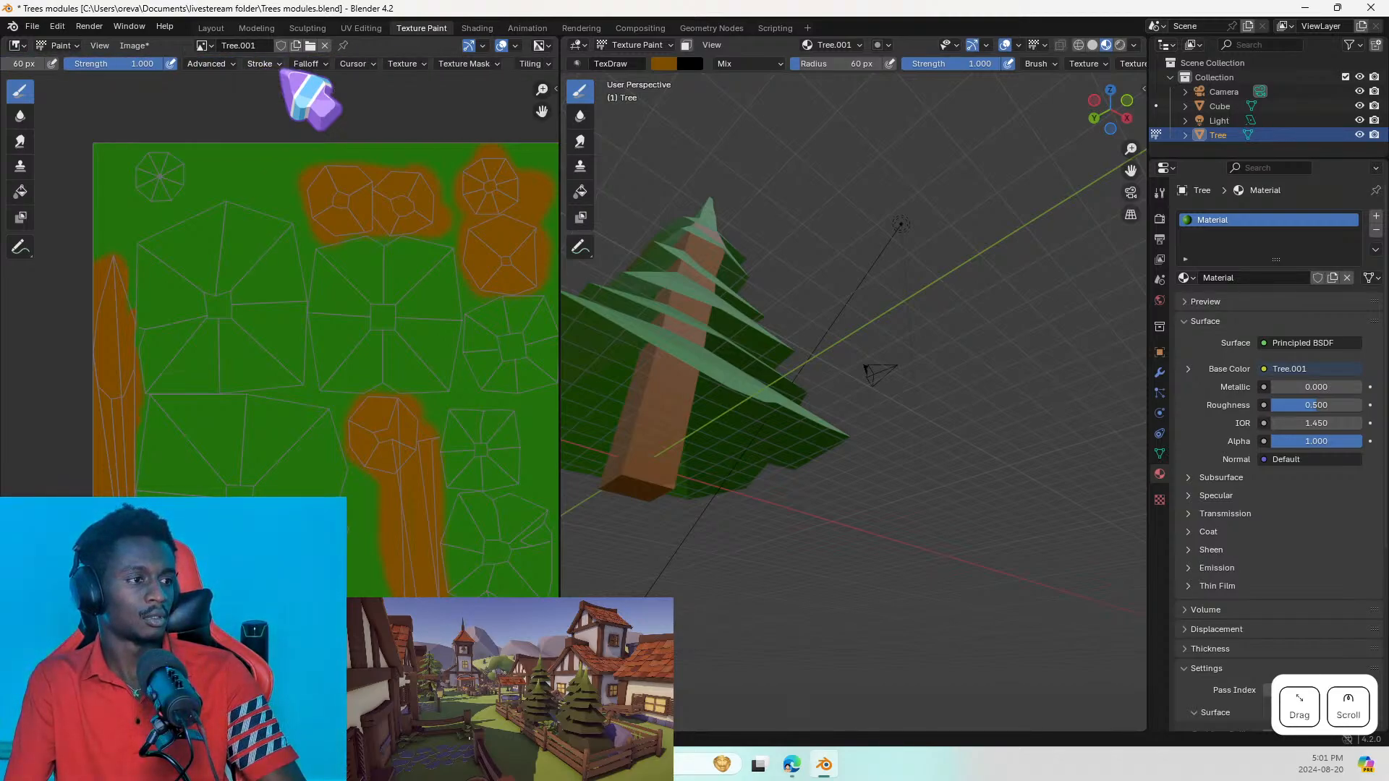
scroll(281, 70, "up", 5)
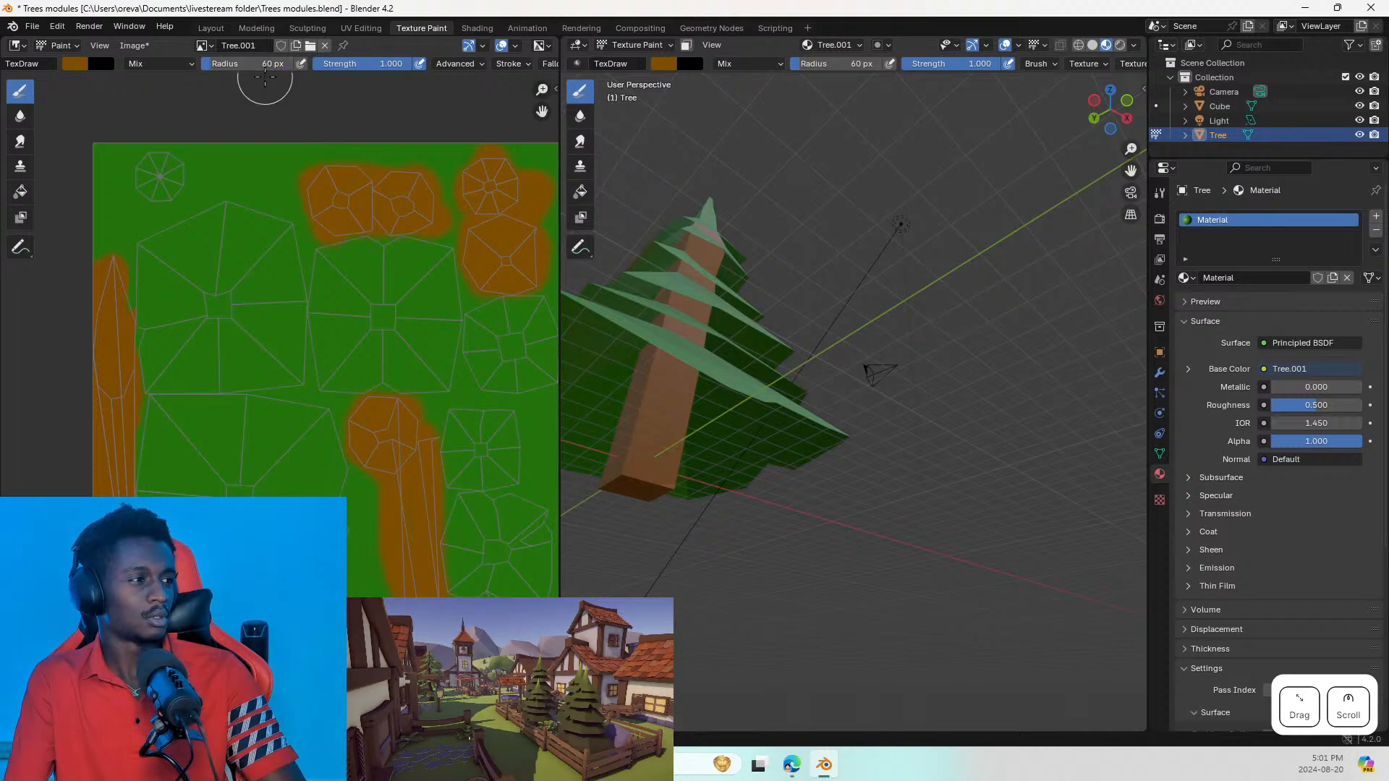
scroll(264, 76, "up", 3)
scroll(265, 76, "down", 2)
scroll(297, 67, "up", 1)
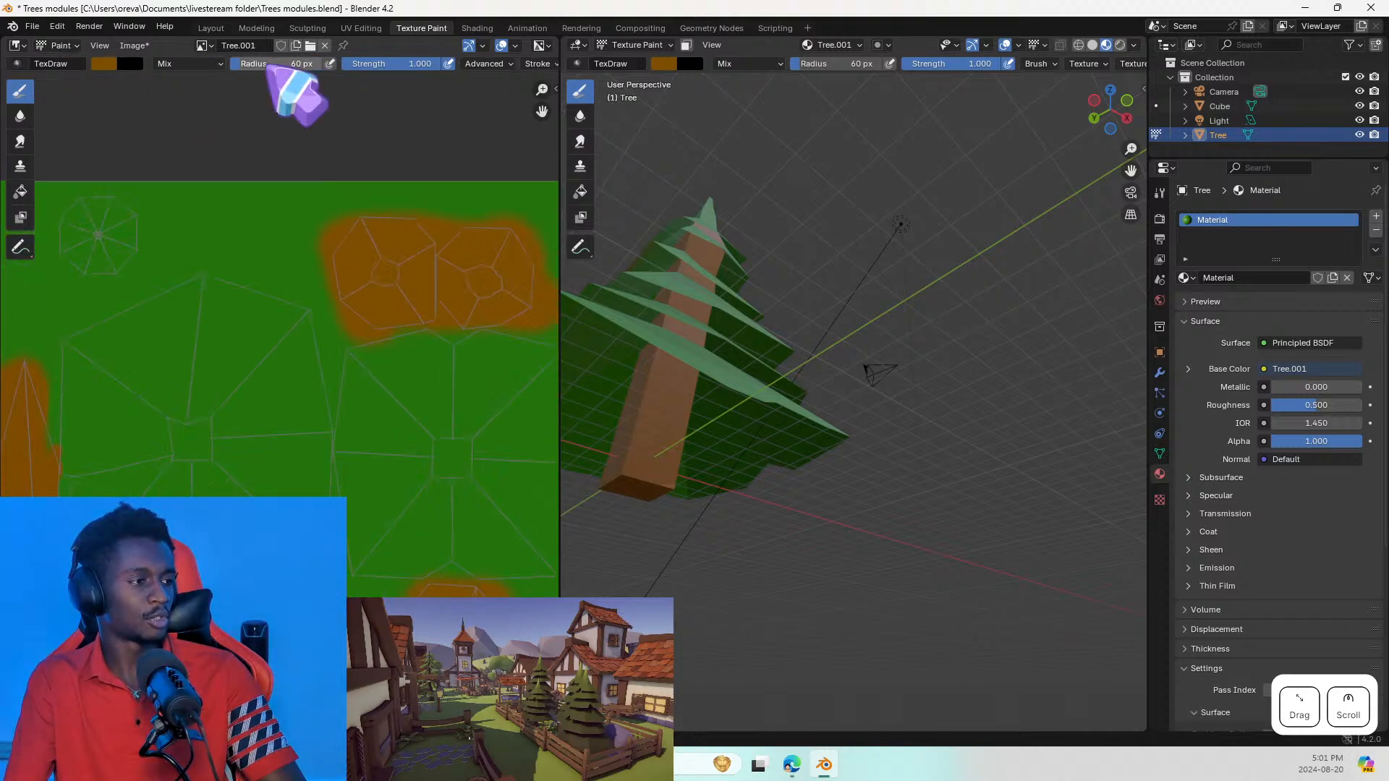
scroll(220, 297, "down", 2)
middle_click_drag(242, 439, 218, 338)
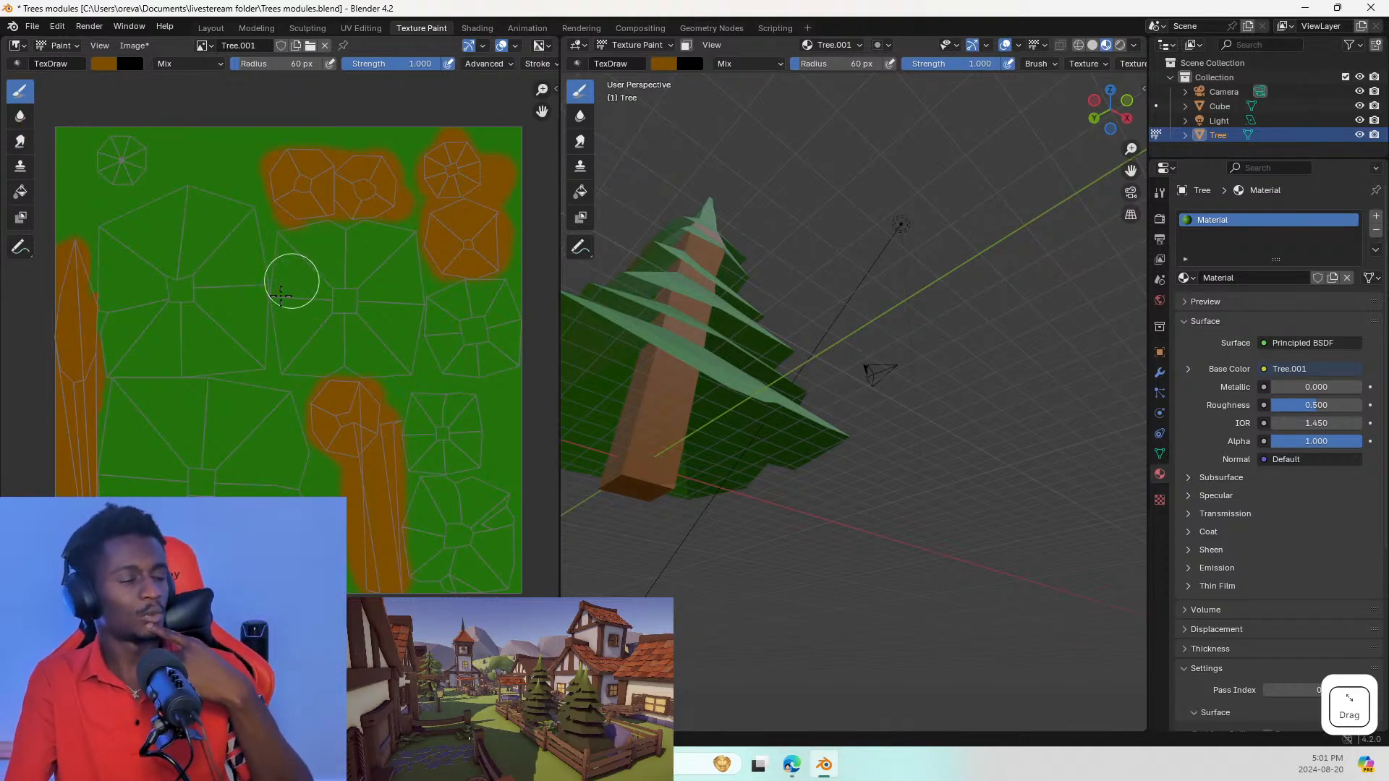
Step: Change the brush colour to the green of the image background
left_click(104, 63)
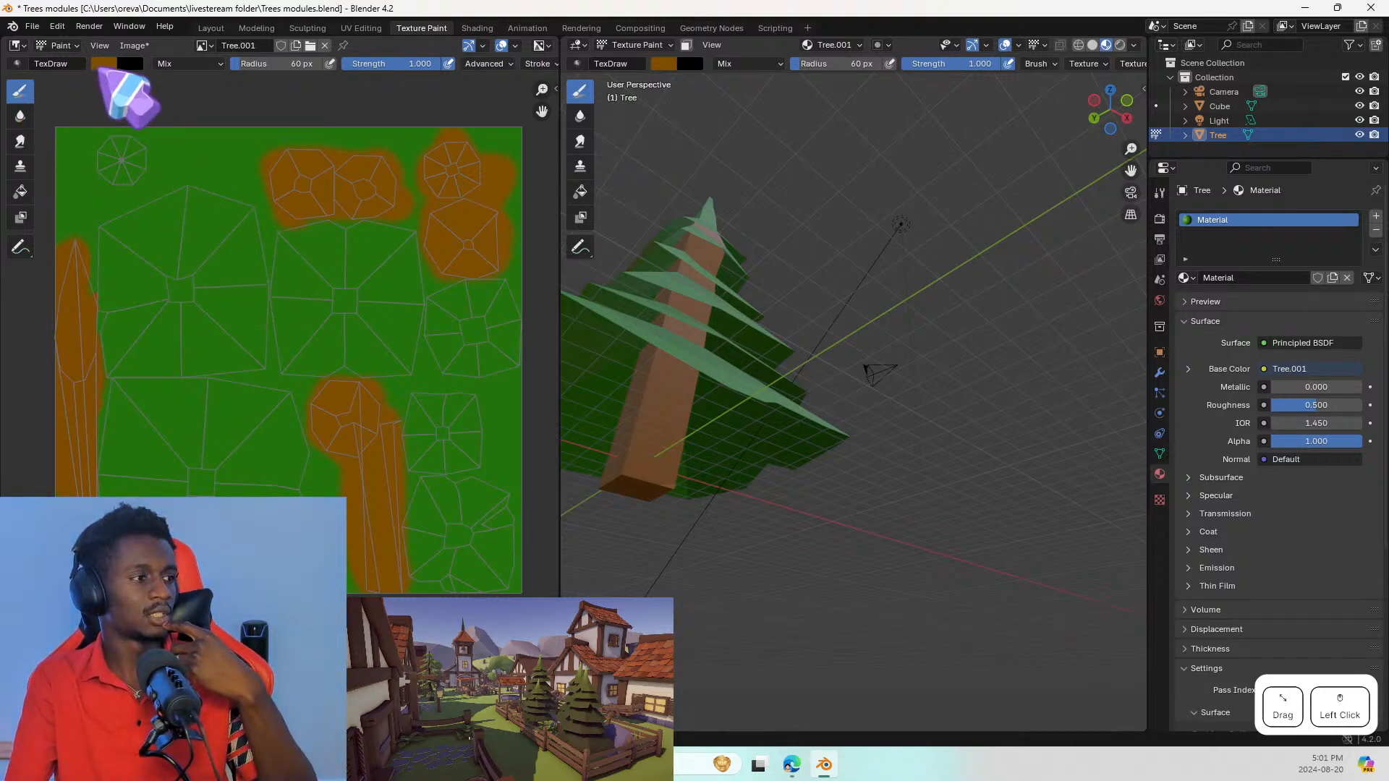
left_click(103, 64)
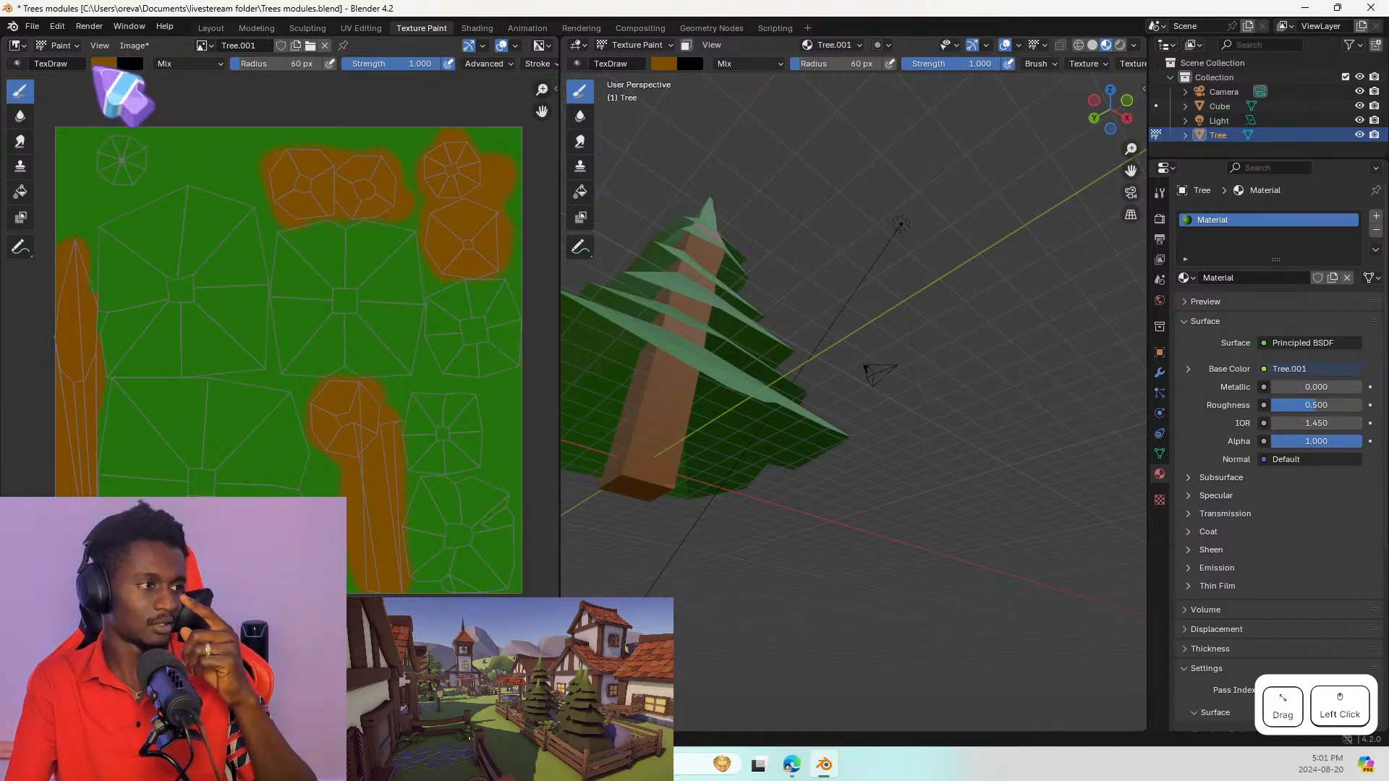
left_click(235, 240)
left_click(235, 244)
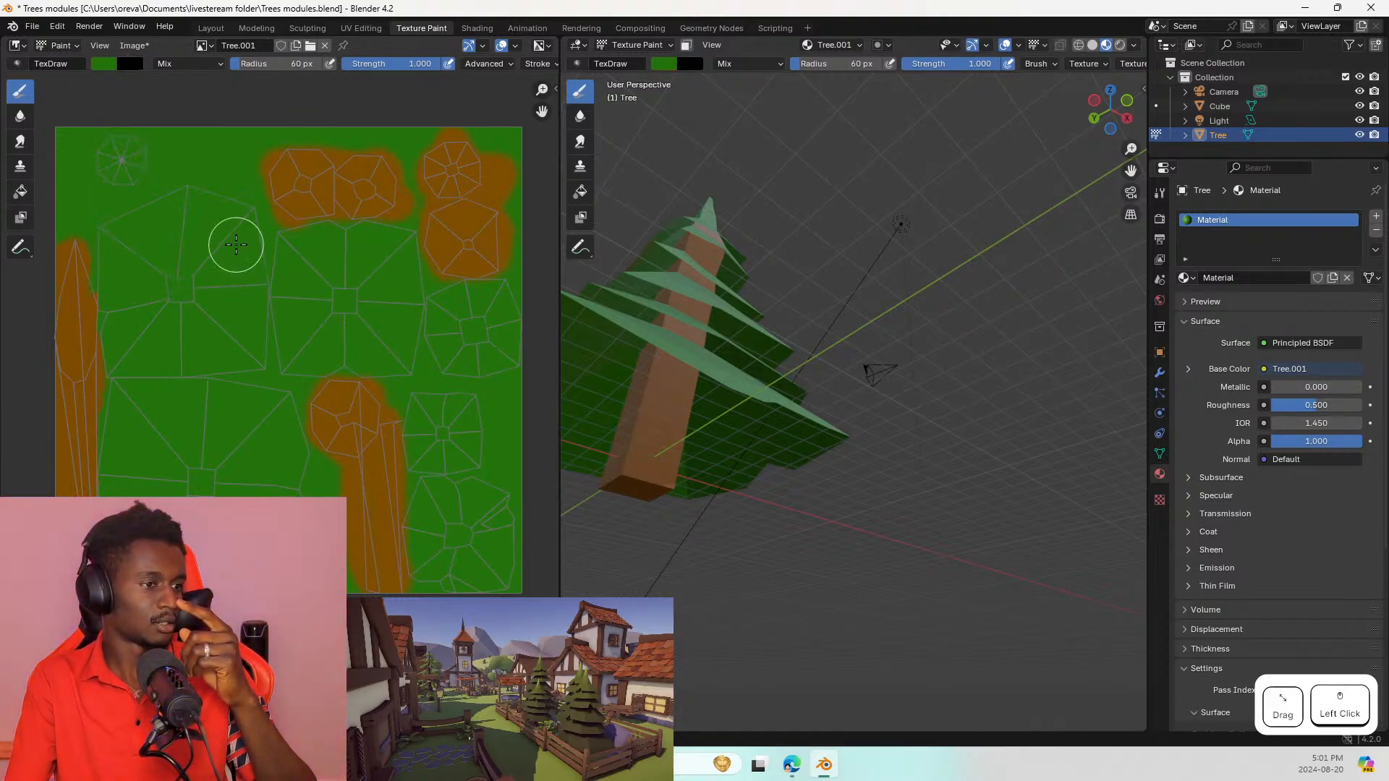
Step: Paint green over the brown spill at the upper corner of the large octagonal island in the upper middle of the image
scroll(298, 262, "up", 5)
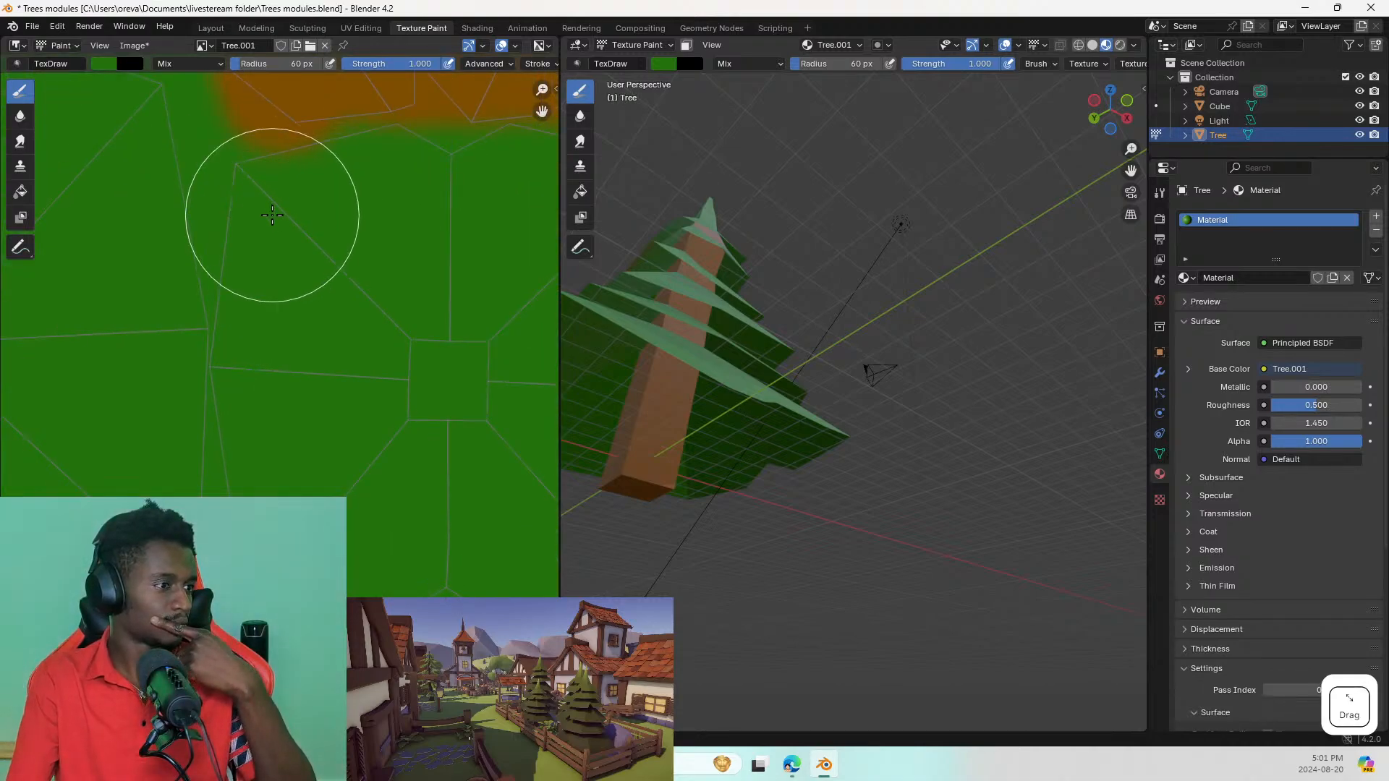
left_click(311, 197)
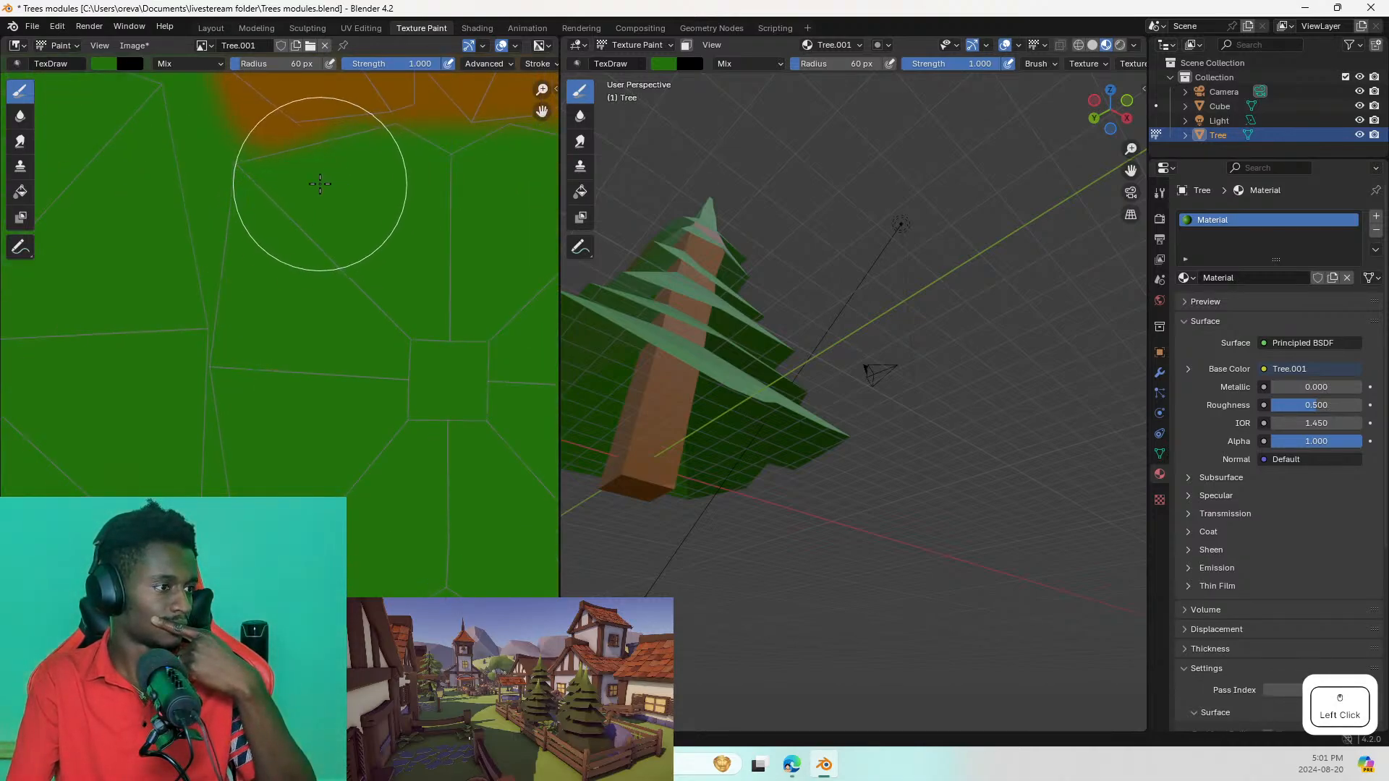
middle_click_drag(415, 308, 167, 334)
scroll(167, 334, "up", 1)
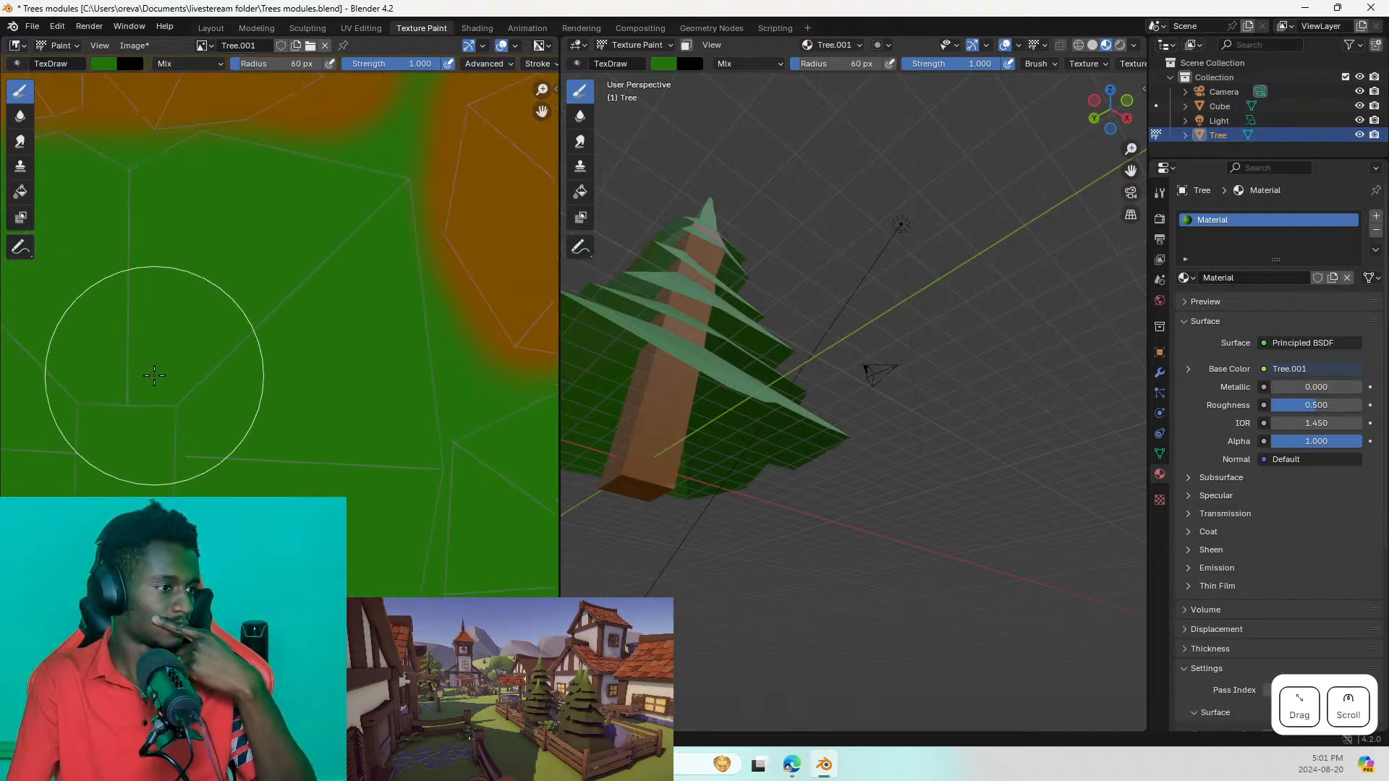
scroll(250, 360, "down", 2)
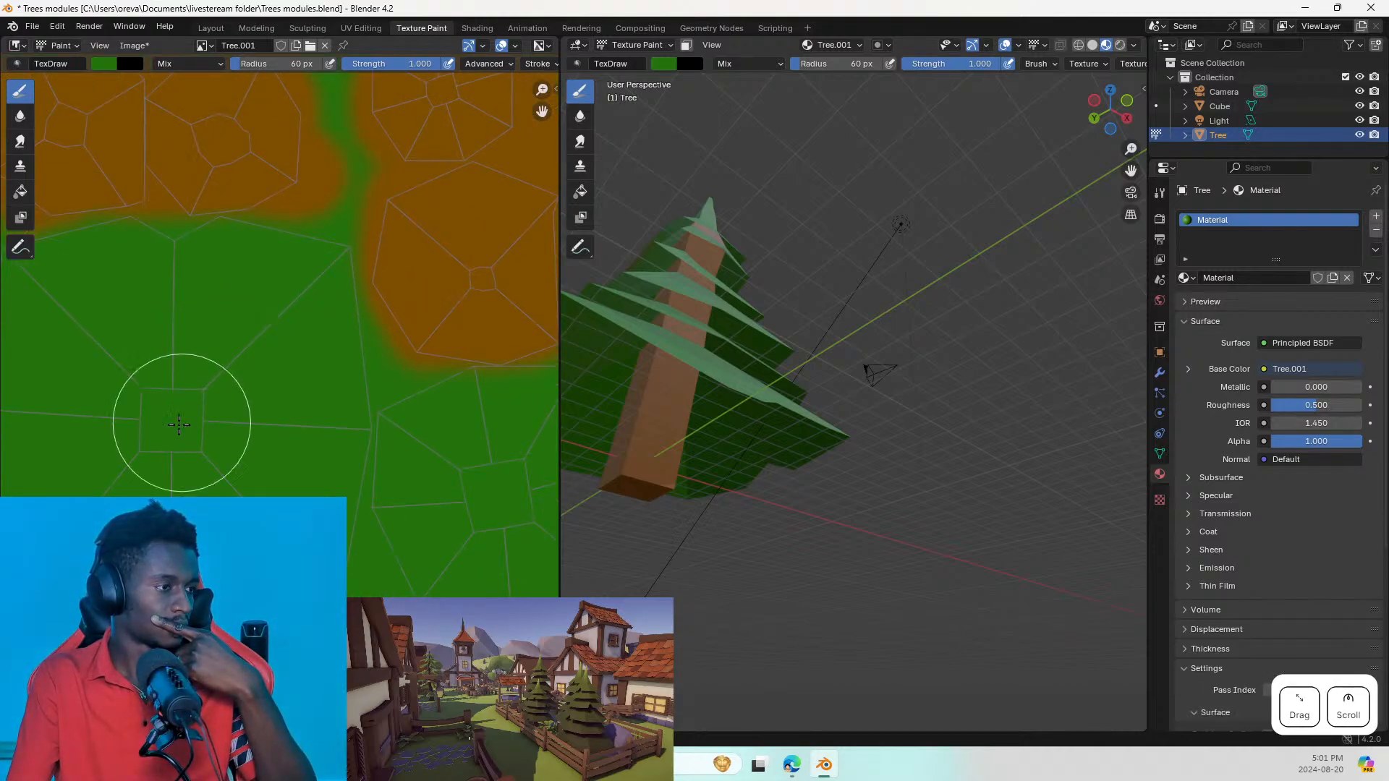
scroll(180, 419, "down", 1)
middle_click_drag(180, 419, 279, 307)
scroll(282, 321, "up", 1)
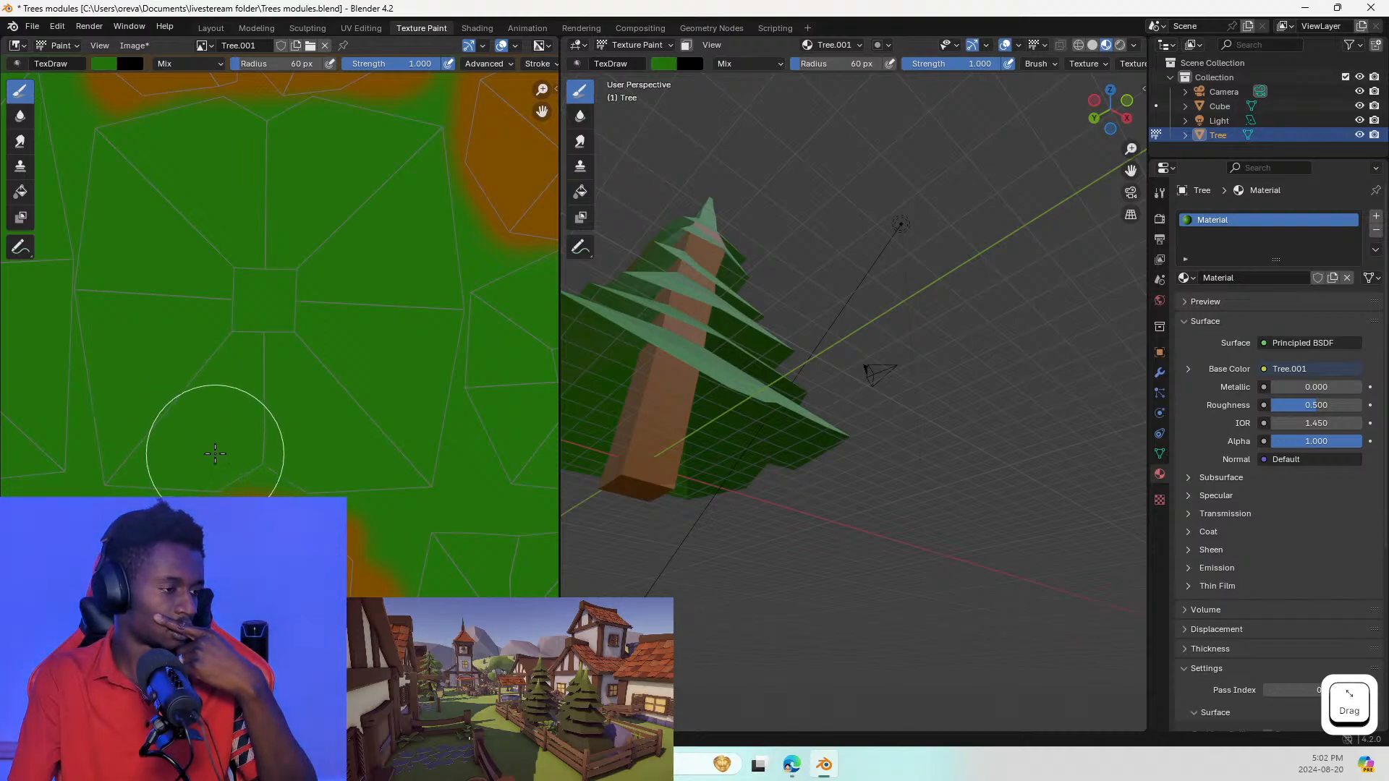
mouse_move(156, 429)
middle_mouse_down()
mouse_move(550, 318)
mouse_move(92, 309)
mouse_move(171, 301)
middle_mouse_up()
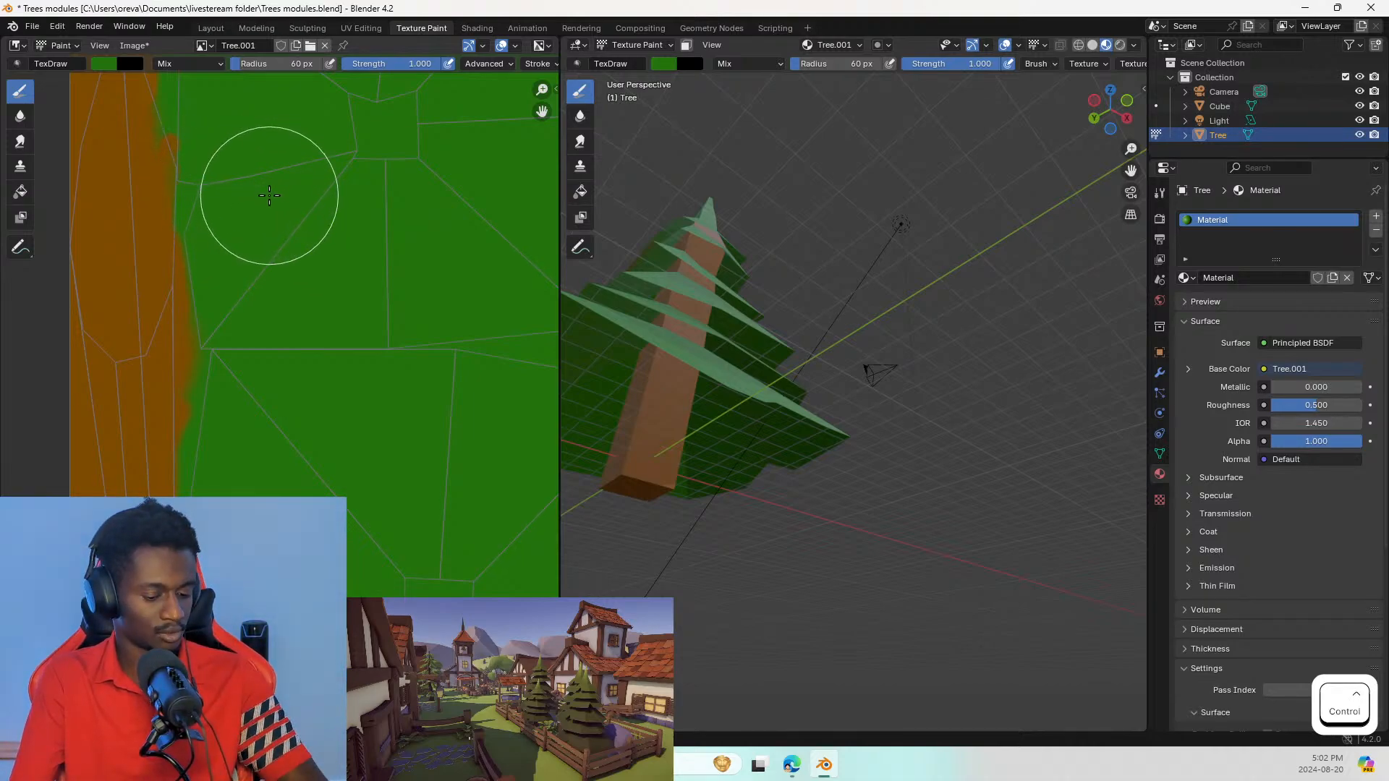
Step: Reduce the brush radius to 34 px and undo the green touch-up beside the trunk strips along the image's outer edge
key("f")
left_click(242, 173)
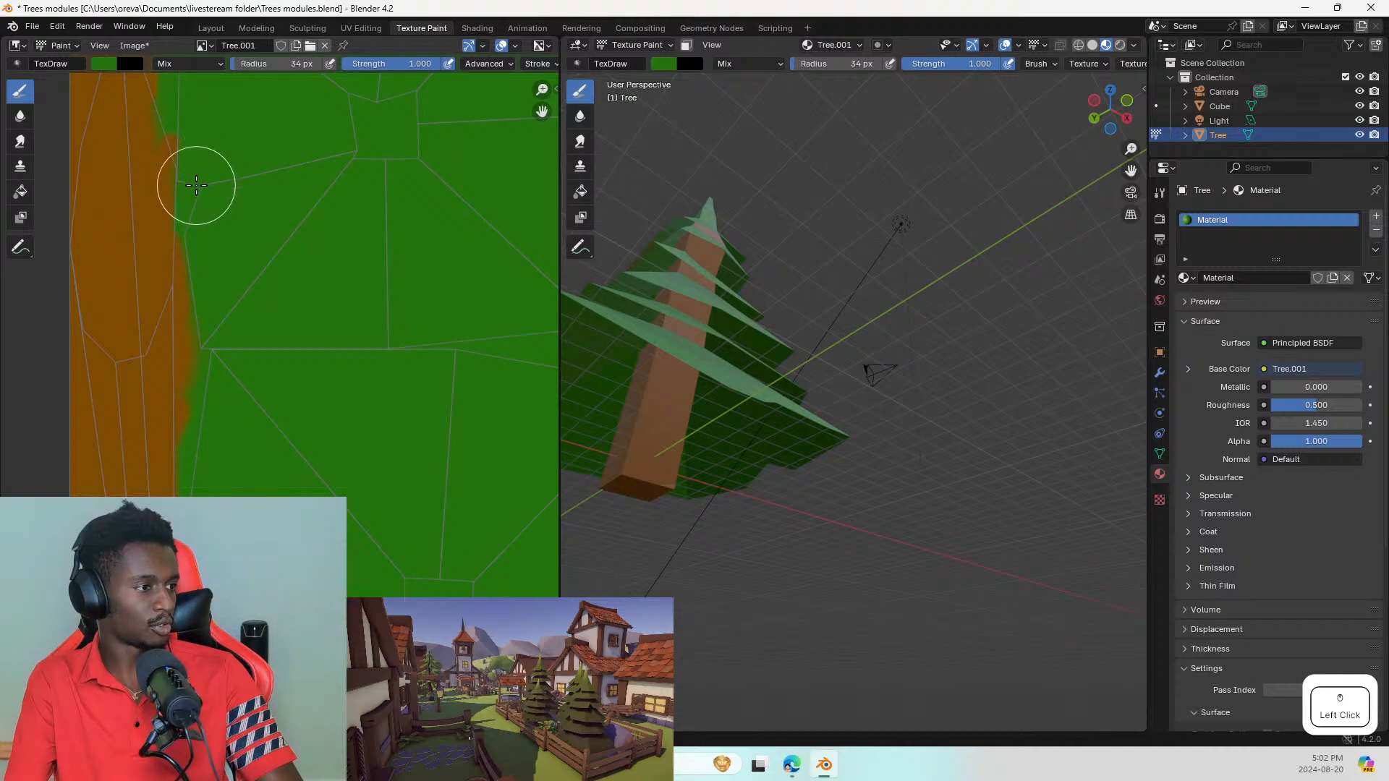
key("ctrl+z")
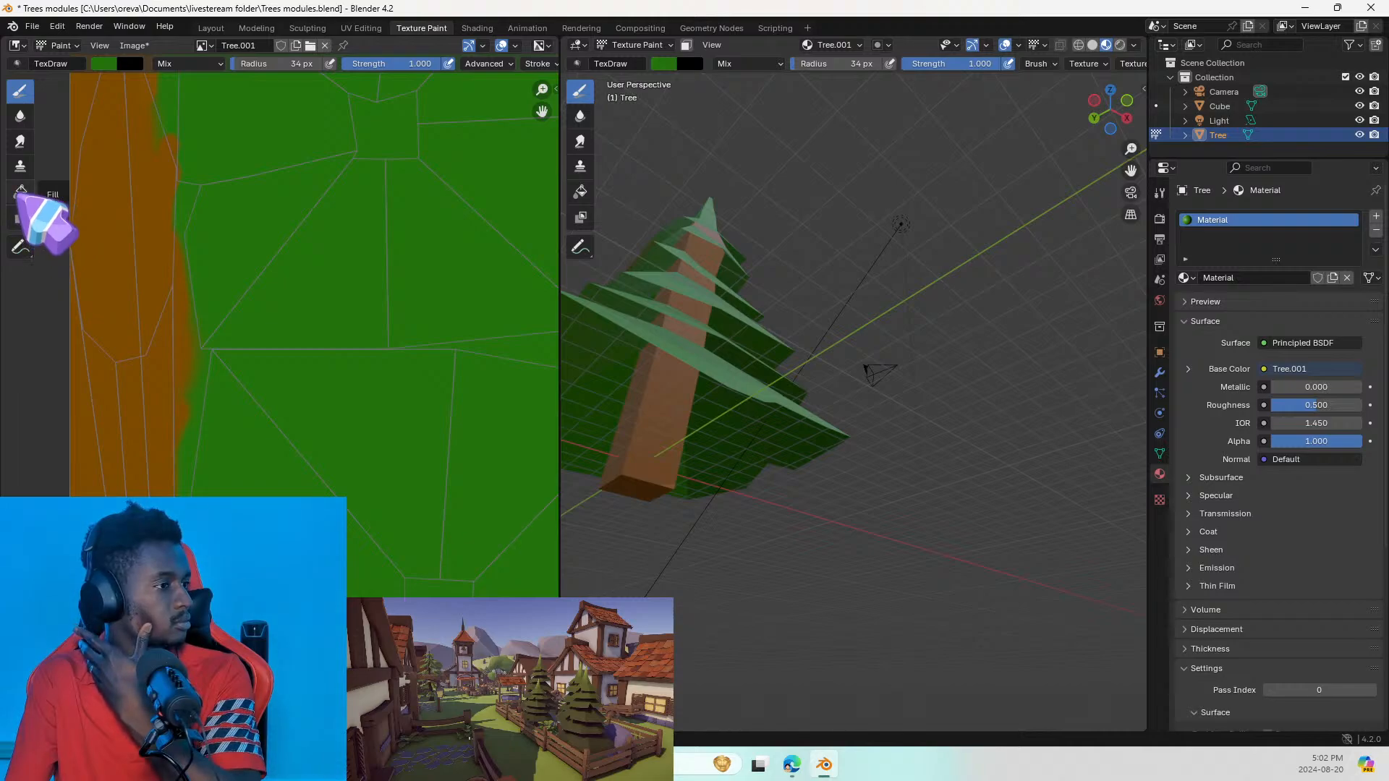
Step: Paint green over the brown spill on the foliage islands bordering the narrow trunk strips in the lower middle of the image
scroll(342, 358, "down", 1)
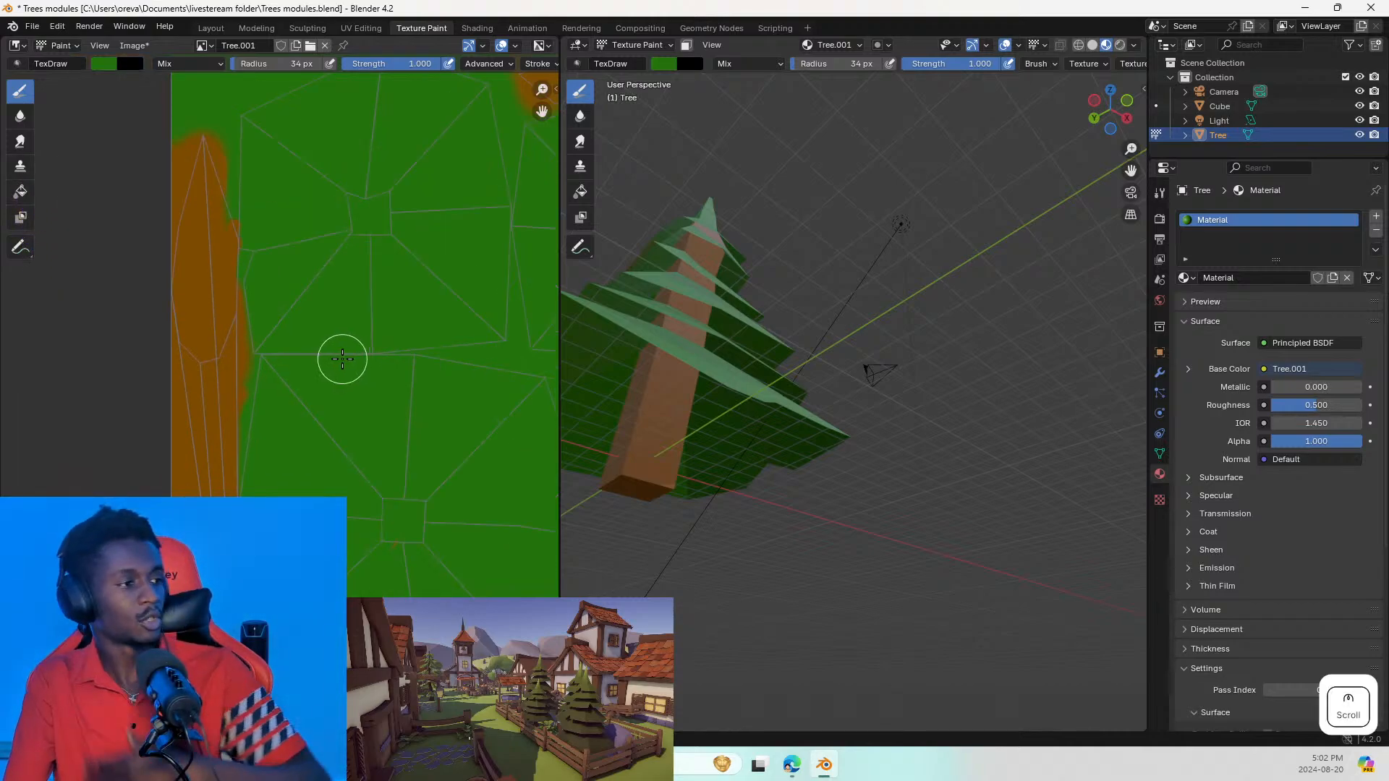
scroll(342, 359, "down", 1)
middle_click_drag(427, 381, 316, 298)
scroll(449, 473, "up", 4)
left_click_drag(388, 351, 388, 317)
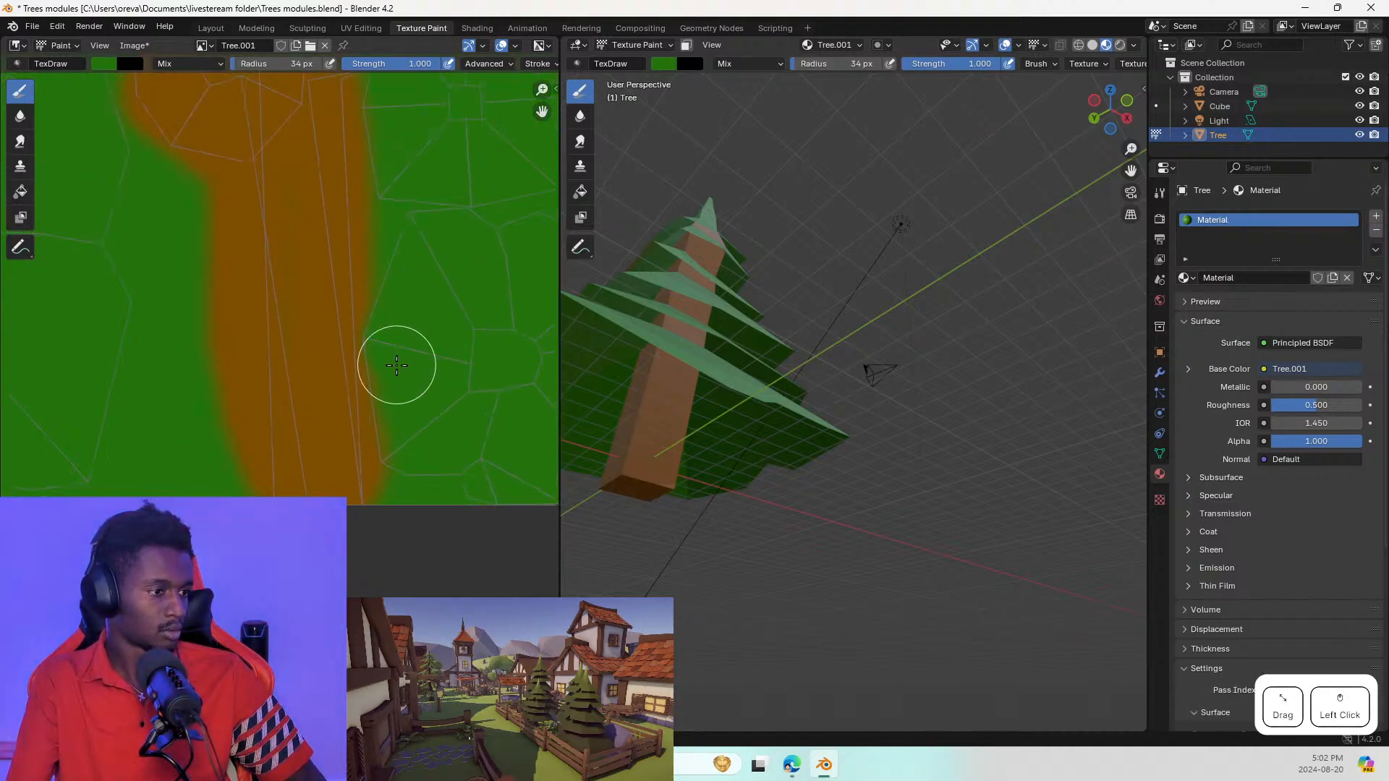
left_click_drag(396, 366, 402, 403)
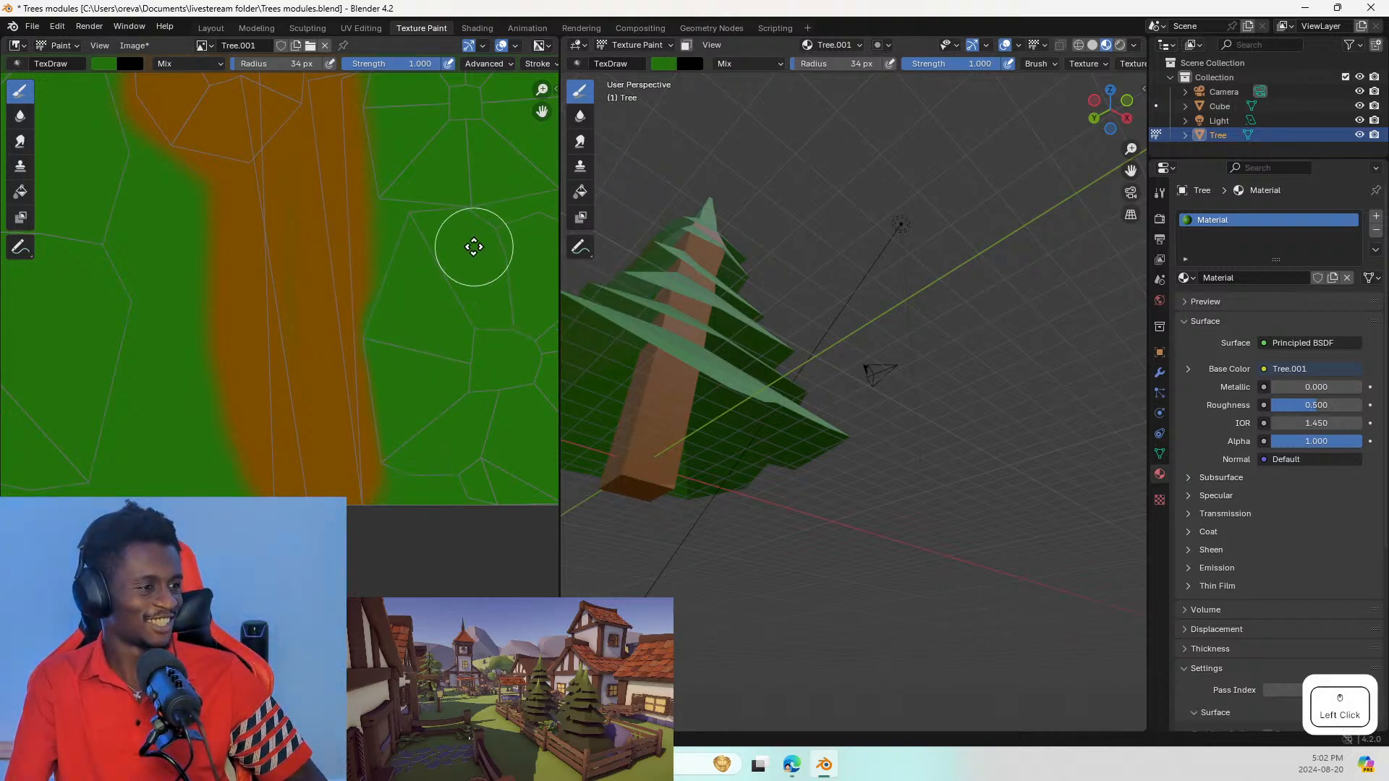
Step: Inspect the painted pine tree's foliage and trunk from several sides in the 3D view
middle_click_drag(468, 246, 294, 297)
middle_click_drag(729, 198, 969, 278)
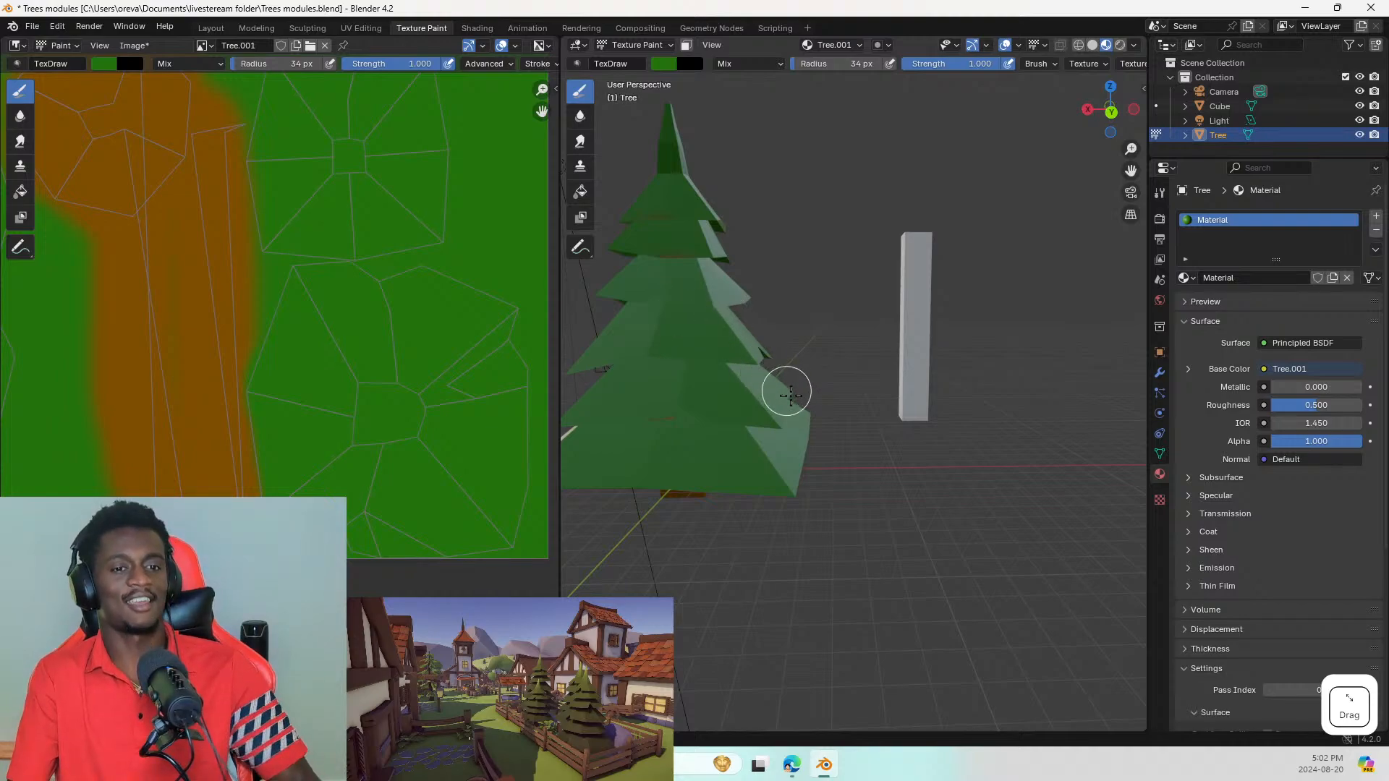
scroll(1317, 389, "up", 1)
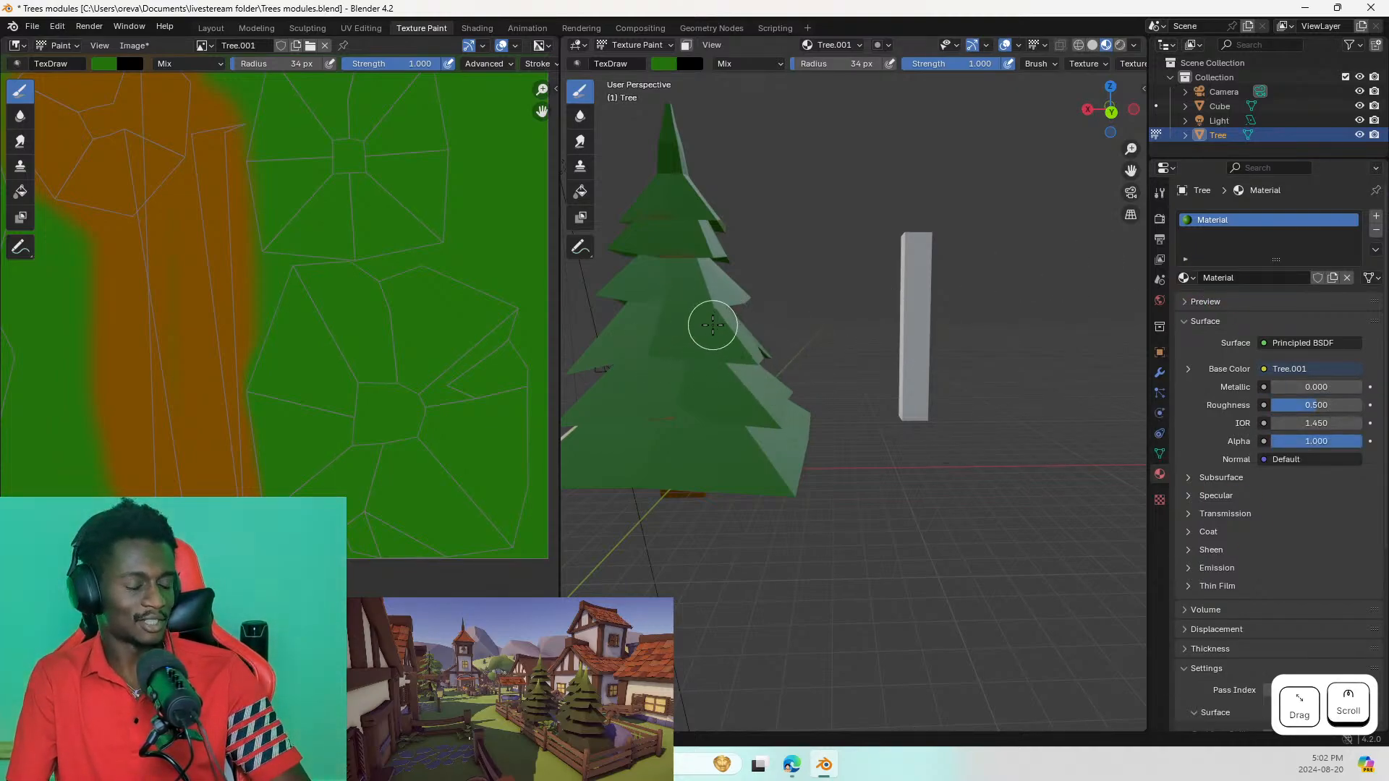
middle_click_drag(707, 319, 1103, 317)
left_click(1104, 317)
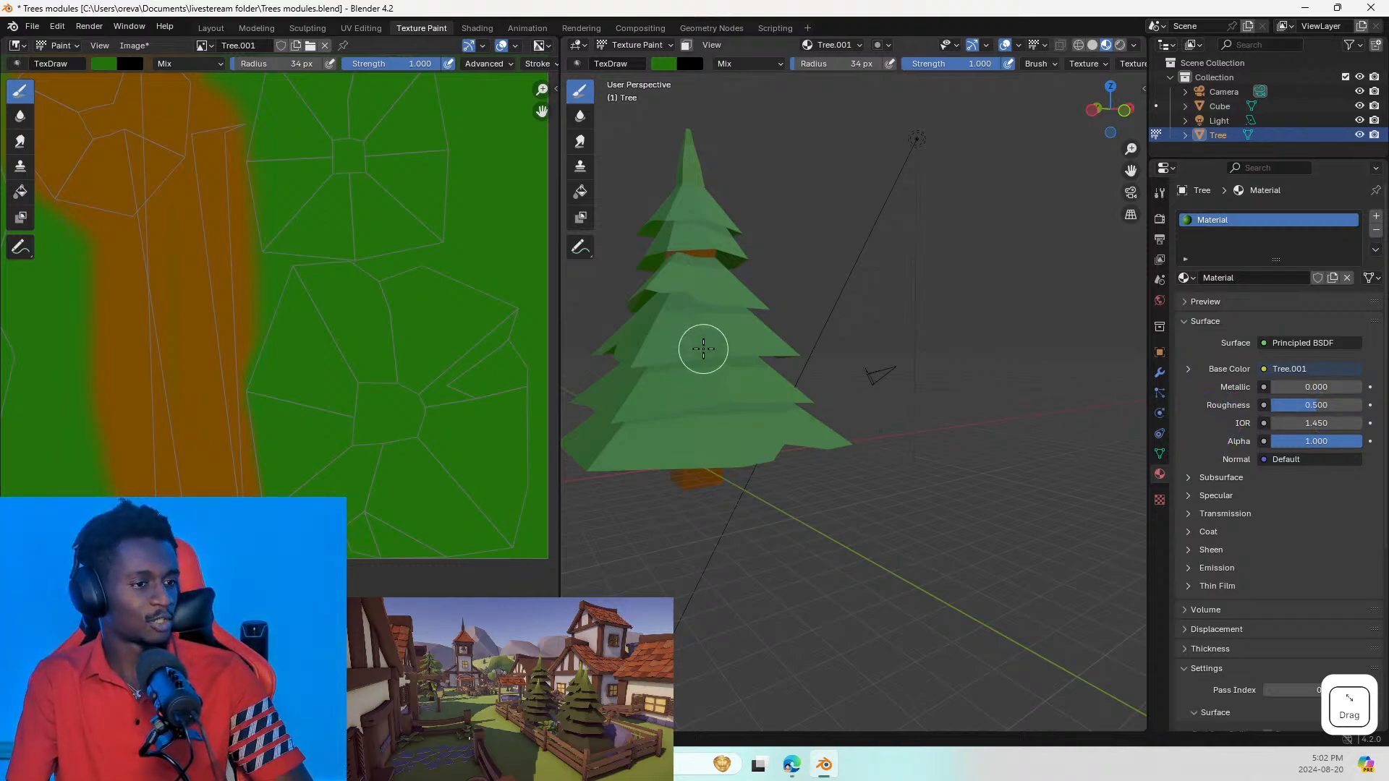
middle_click_drag(703, 349, 967, 343)
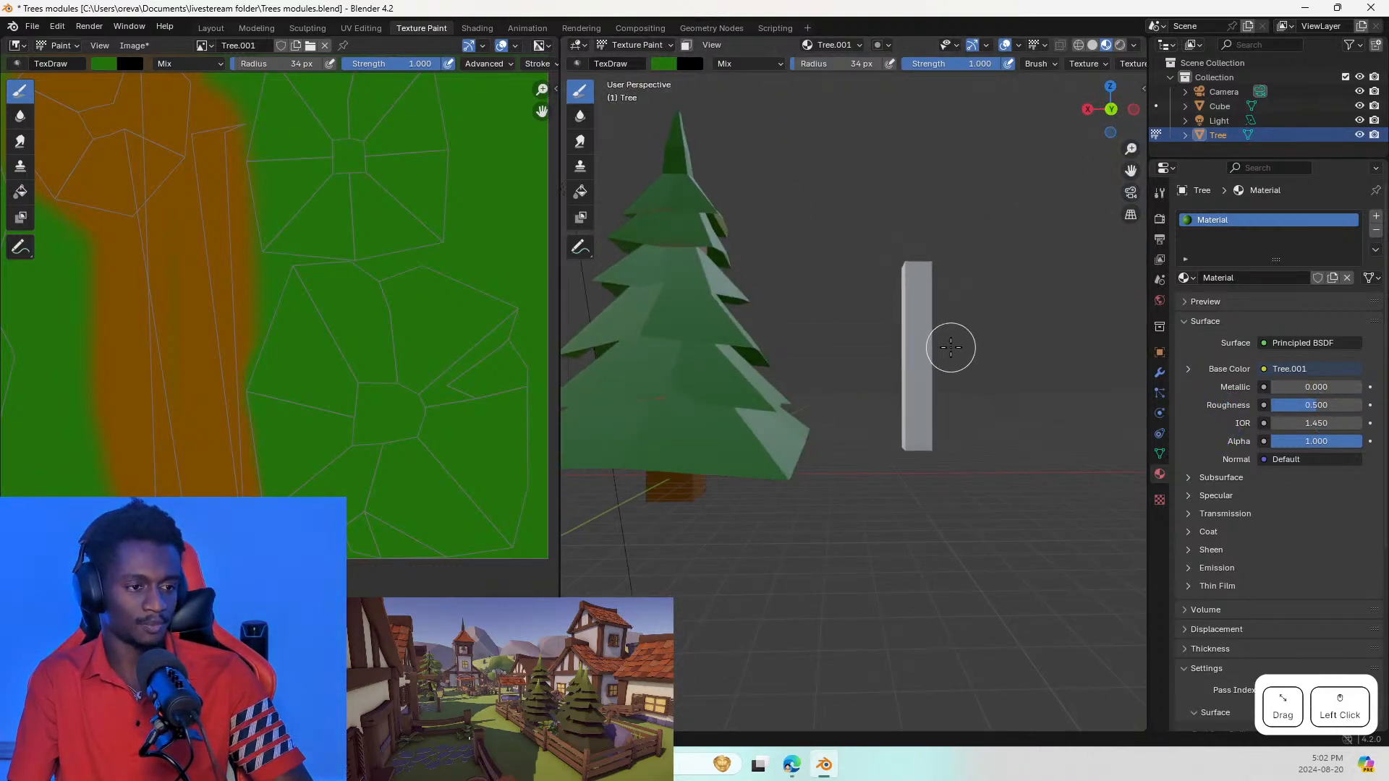
Step: Switch to the Layout workspace and open the tall box beside the tree in Edit Mode
key("Tab")
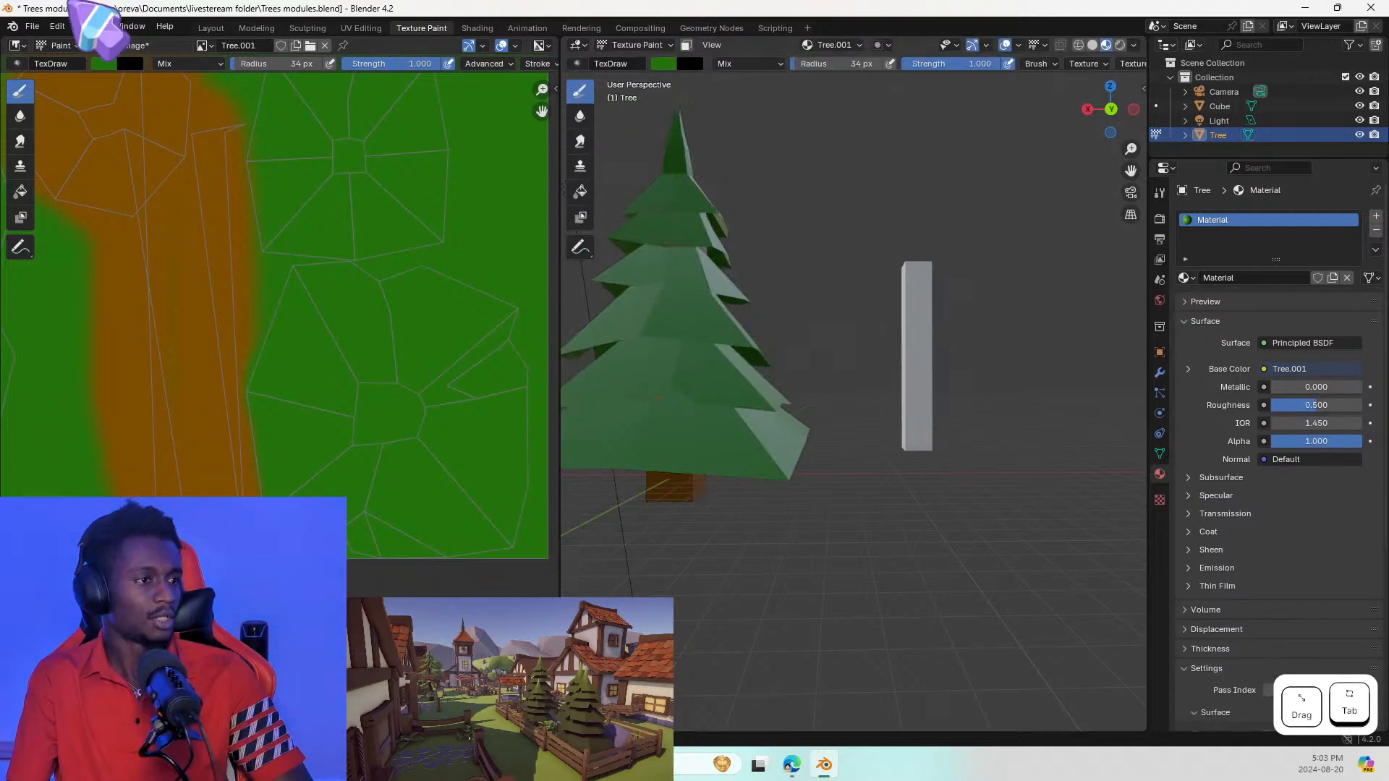
left_click(58, 26)
left_click(67, 26)
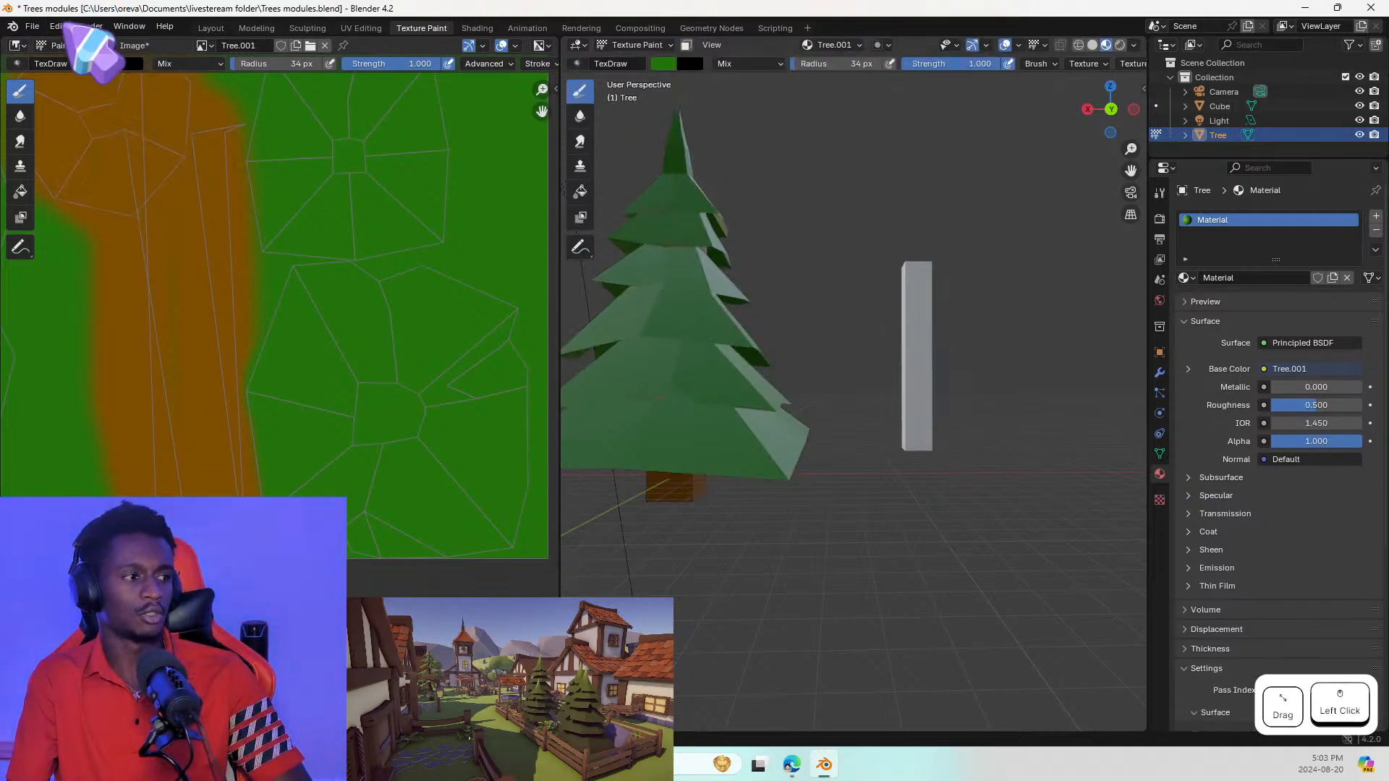
left_click(206, 28)
middle_click_drag(346, 433, 651, 424)
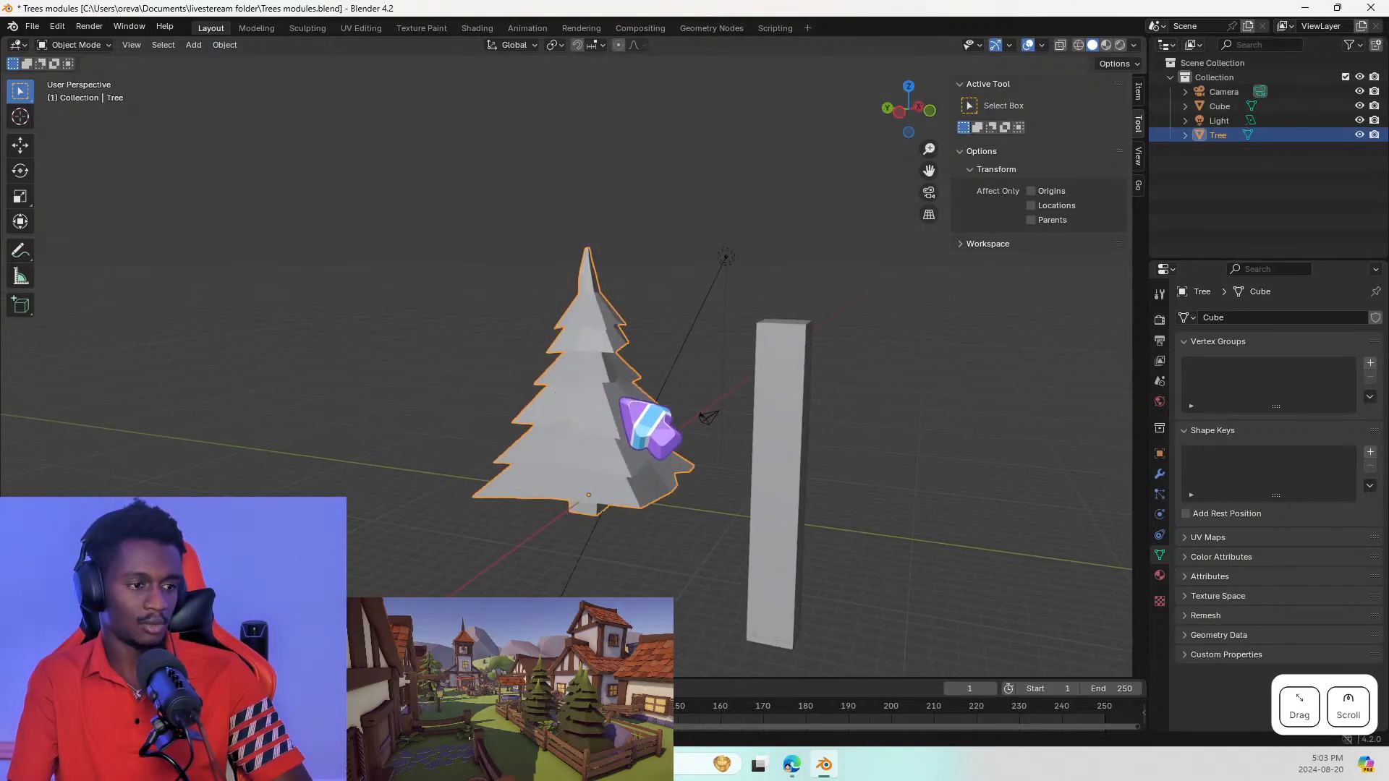
left_click(780, 412)
middle_click_drag(780, 412, 653, 427)
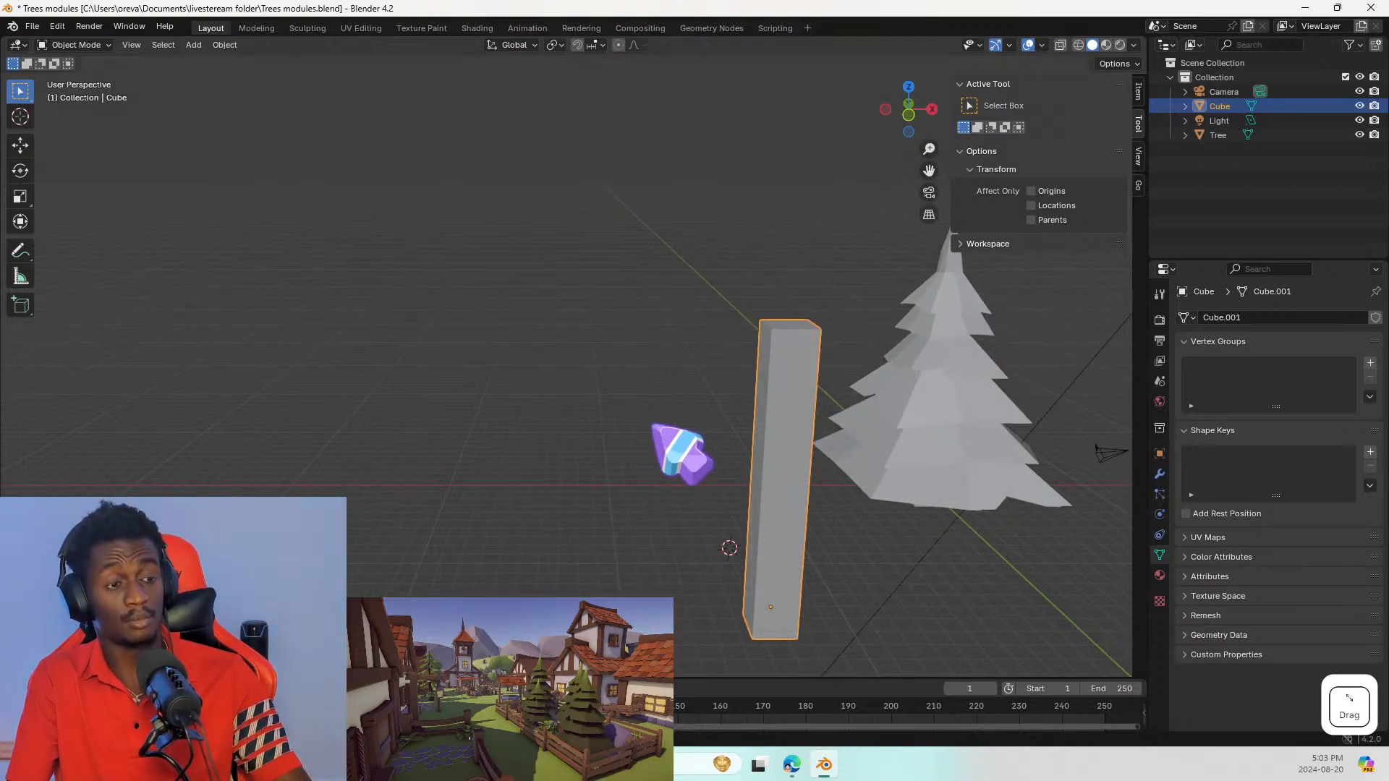
left_click(653, 427)
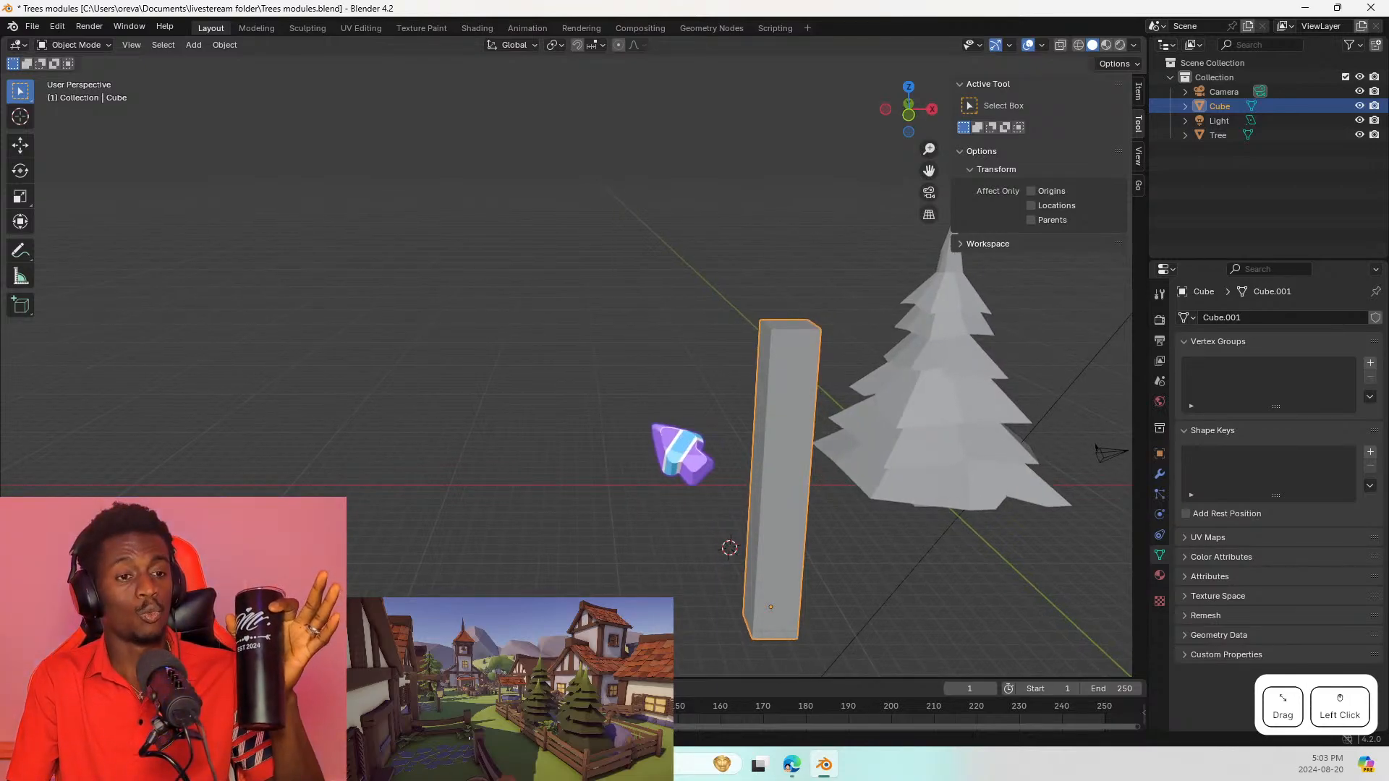
key("Tab")
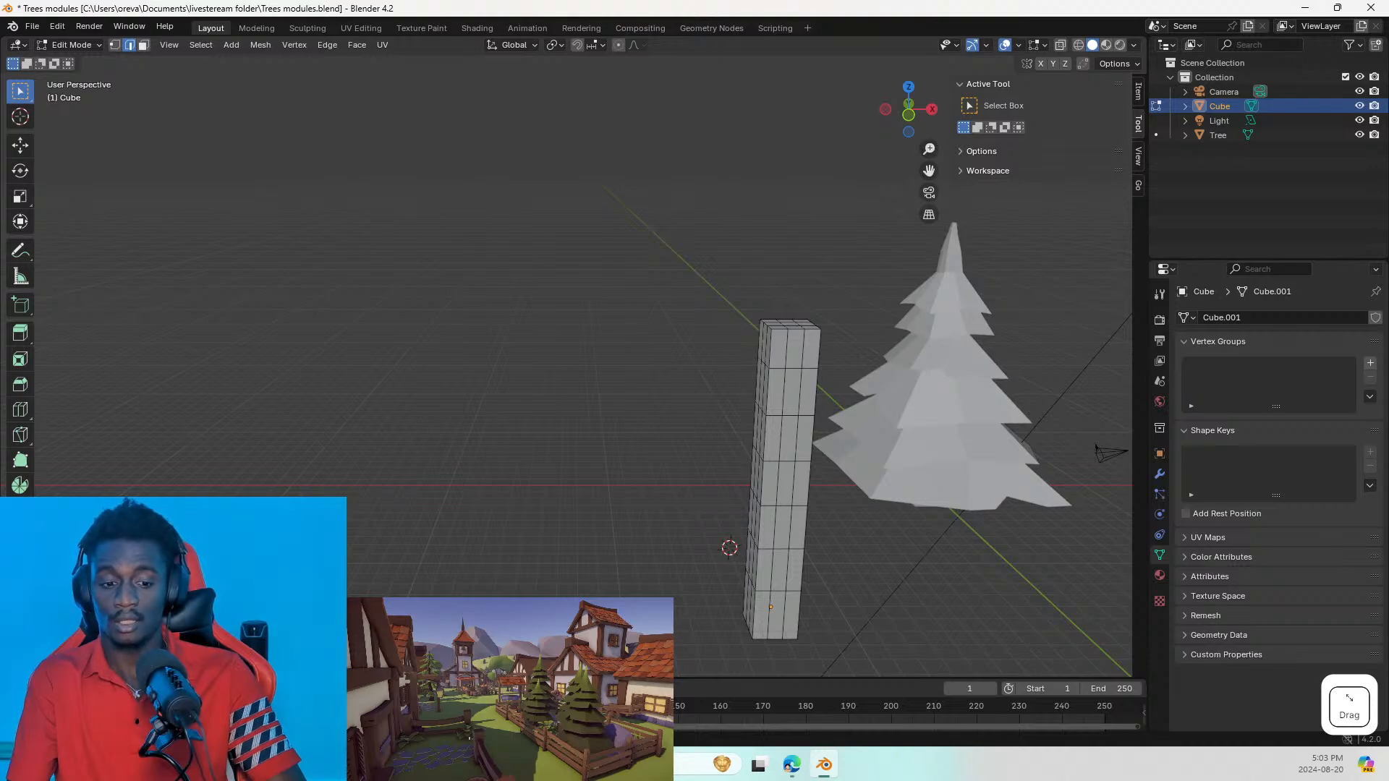
key("alt+Tab")
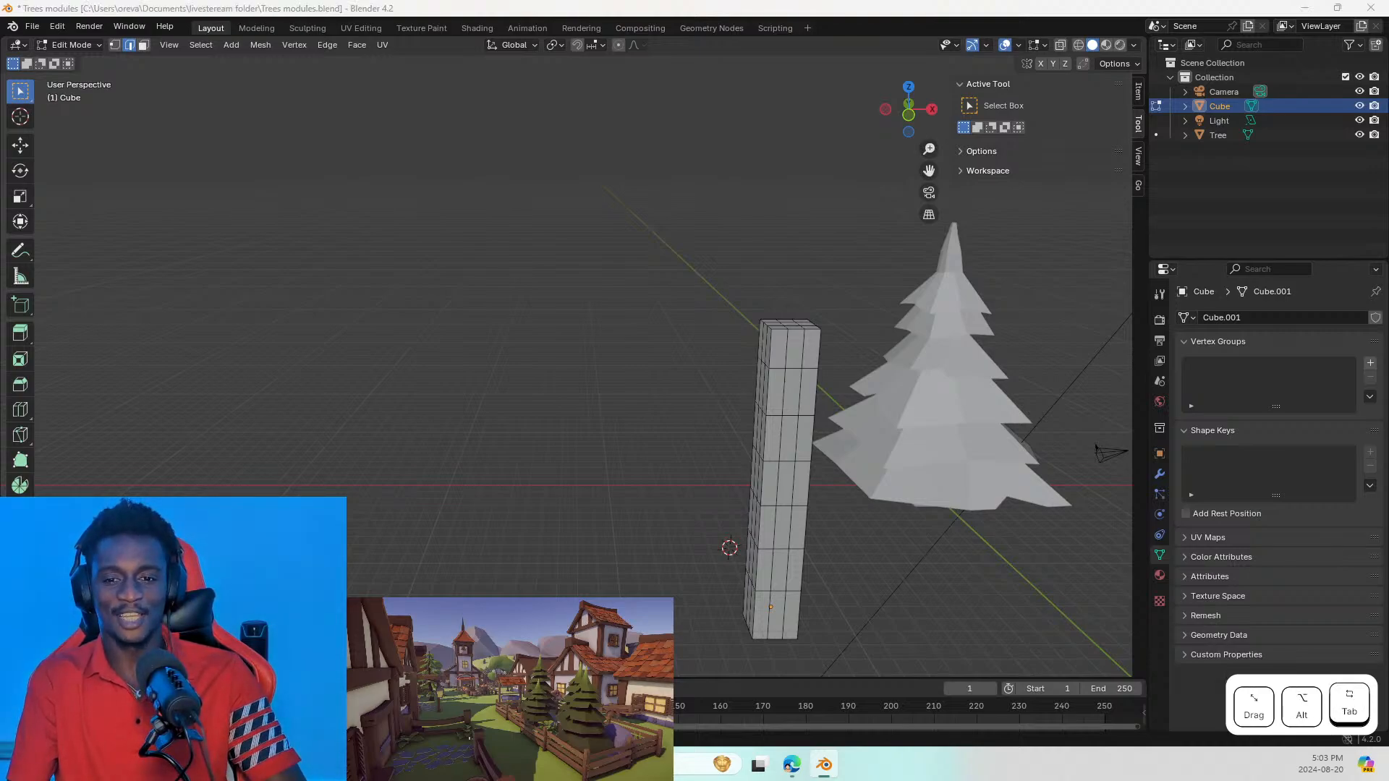
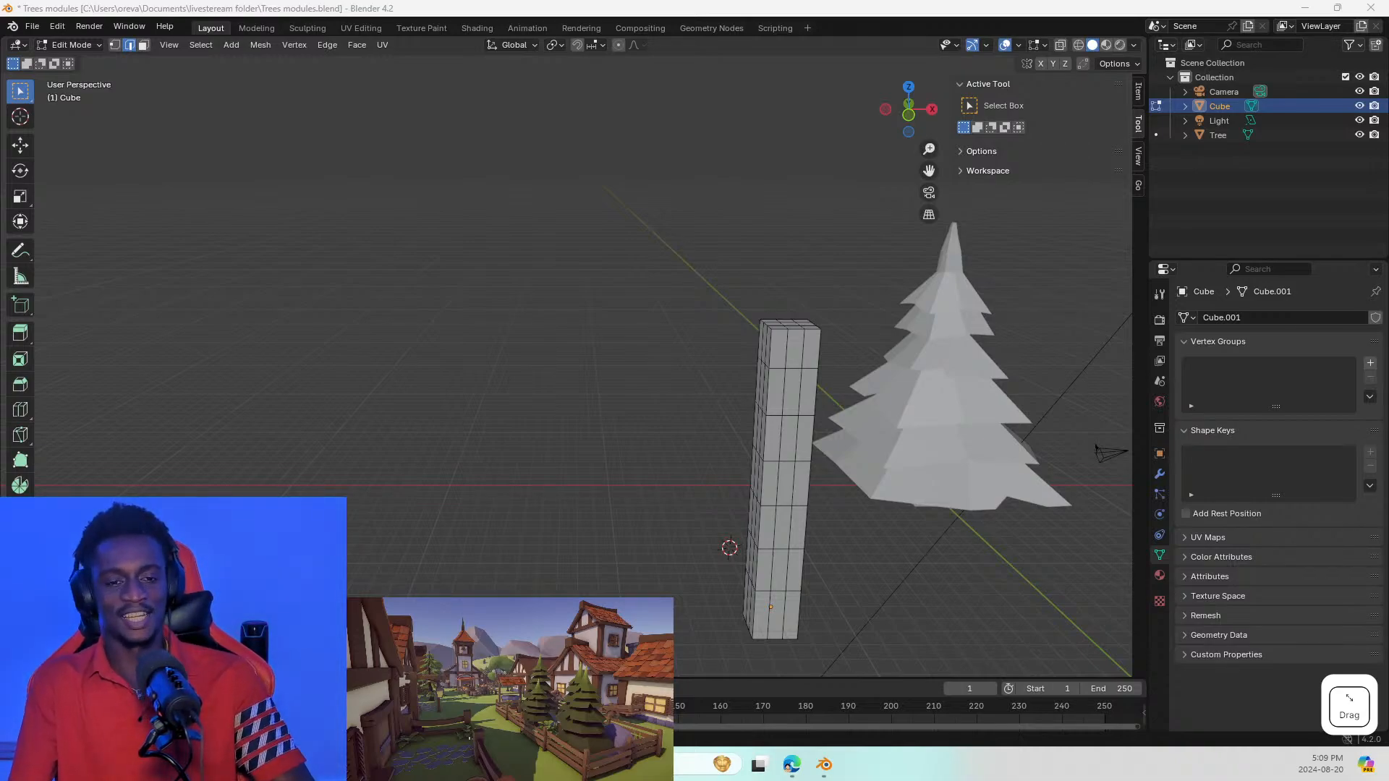
Step: Extrude the second horizontal edge loop below the tall box's top and scale it outward into a wide flat skirt
middle_click_drag(859, 543, 735, 422, "shift")
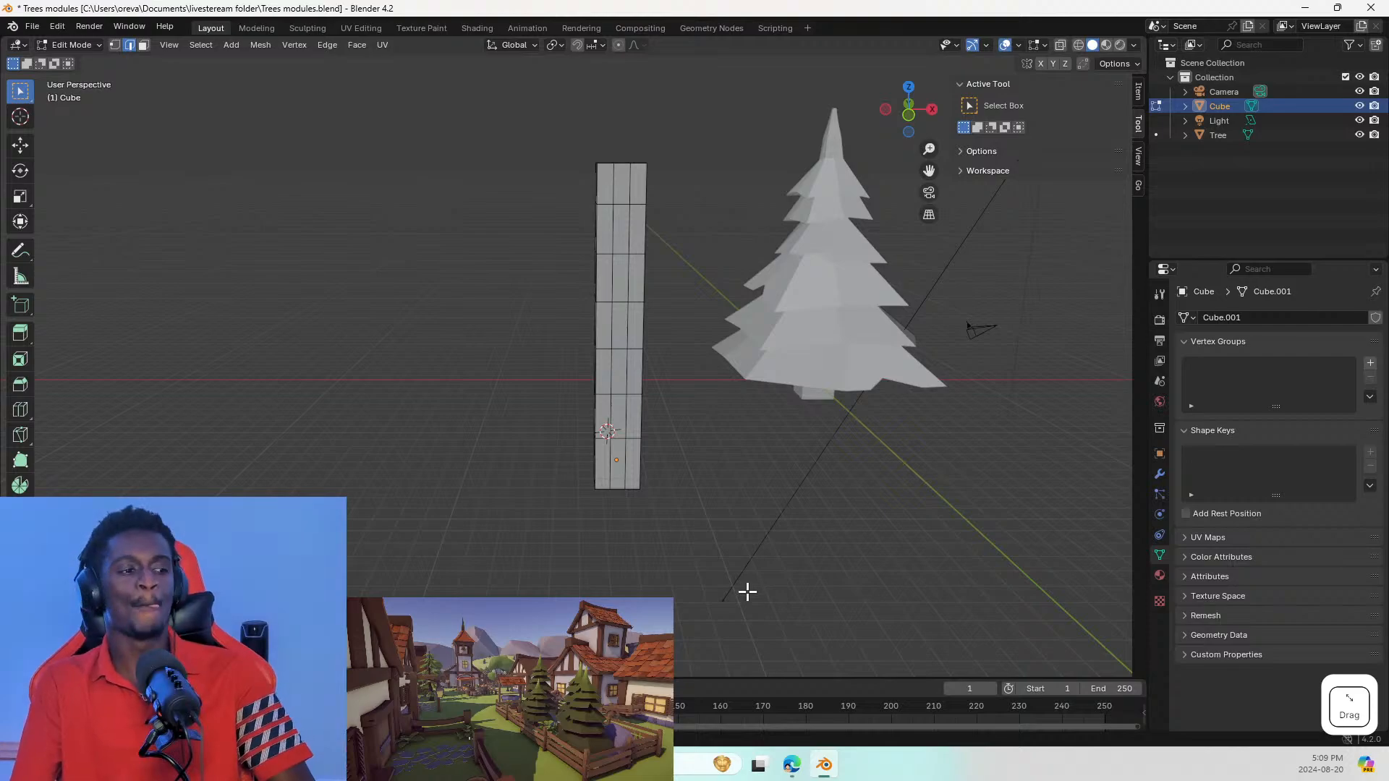
middle_click_drag(738, 422, 788, 409)
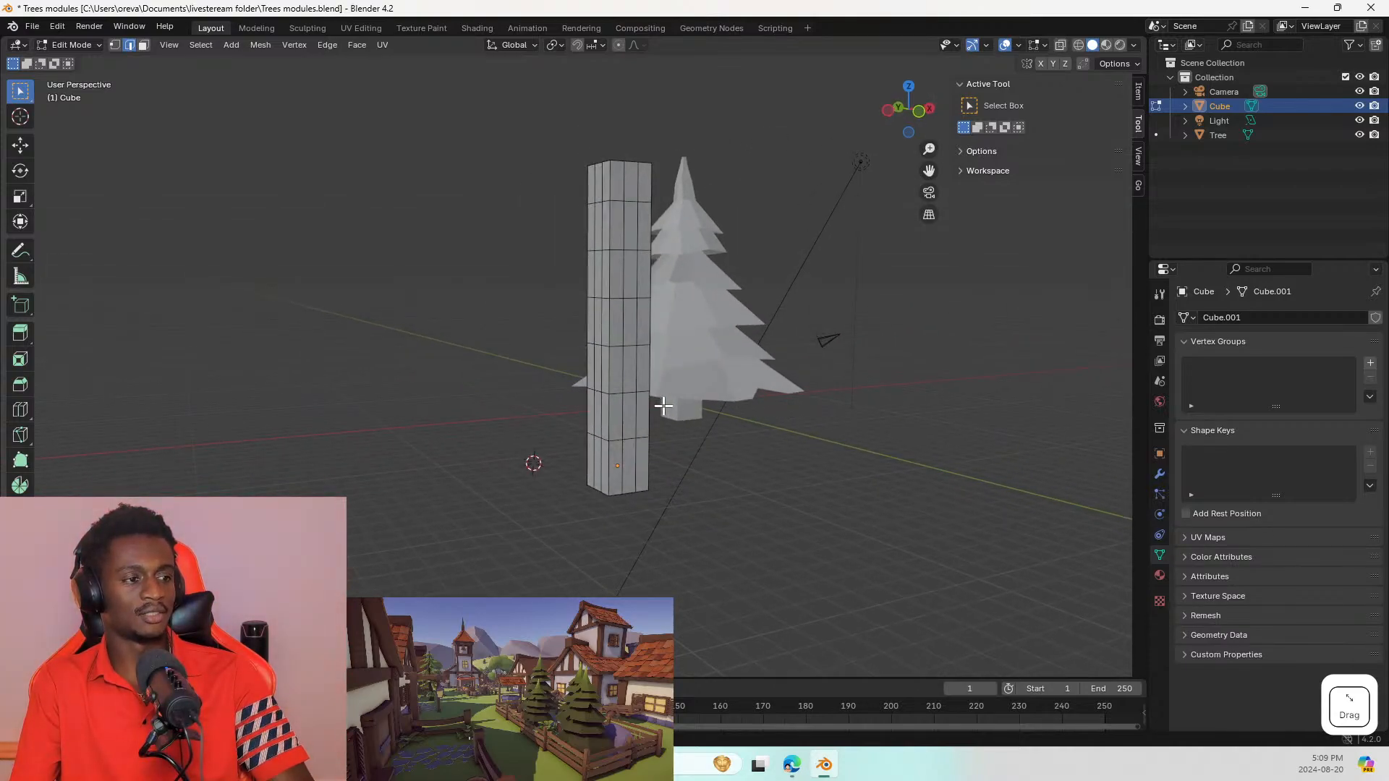
middle_click_drag(668, 405, 695, 319)
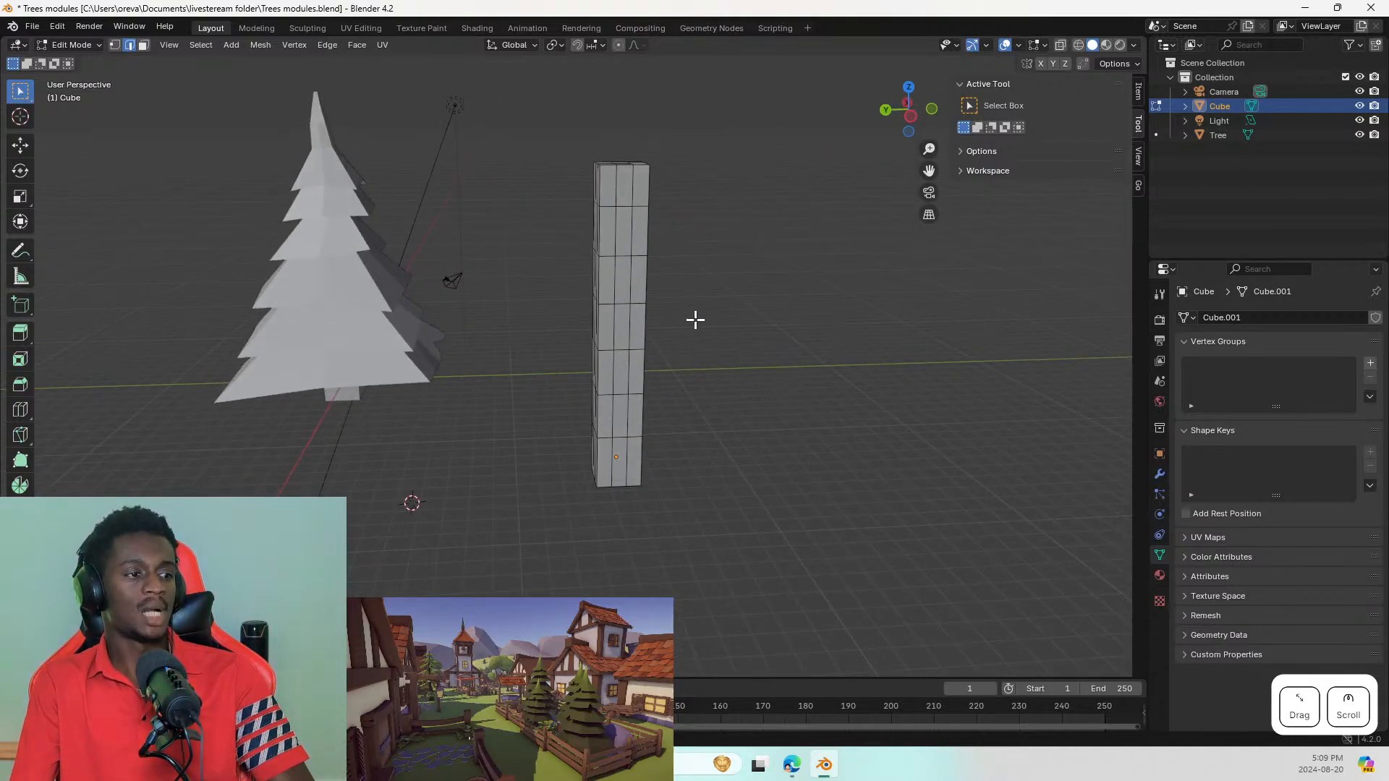
key("Tab")
key("Tab")
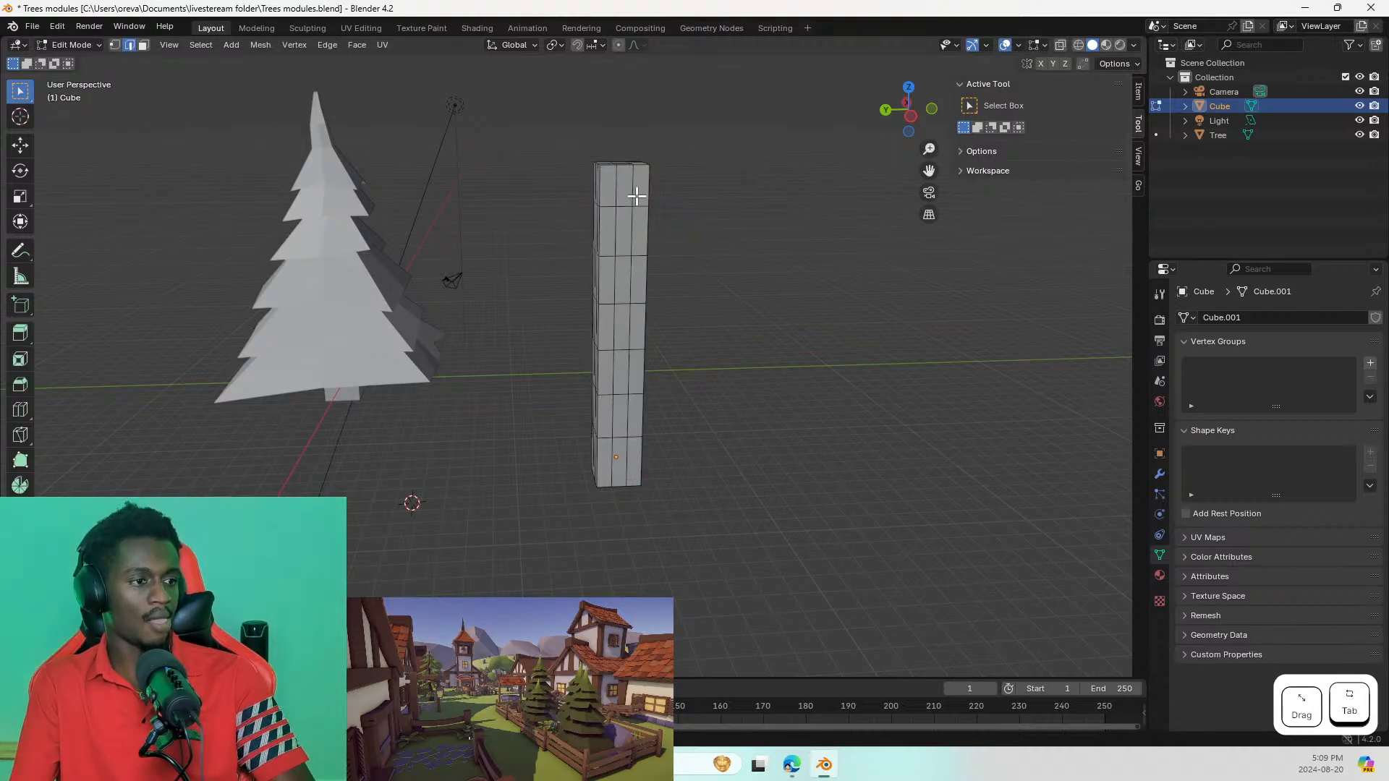
left_click(626, 256)
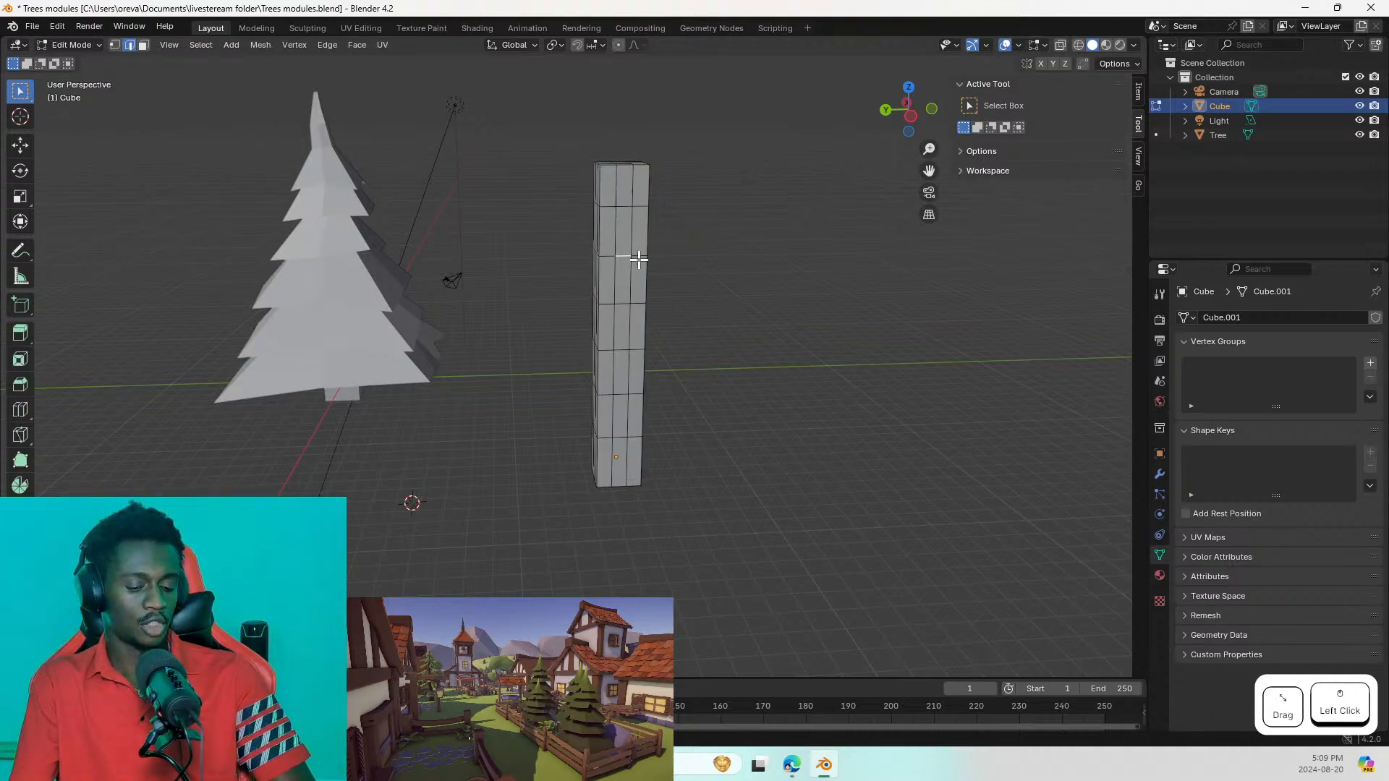
left_click(624, 256, "alt")
key("e")
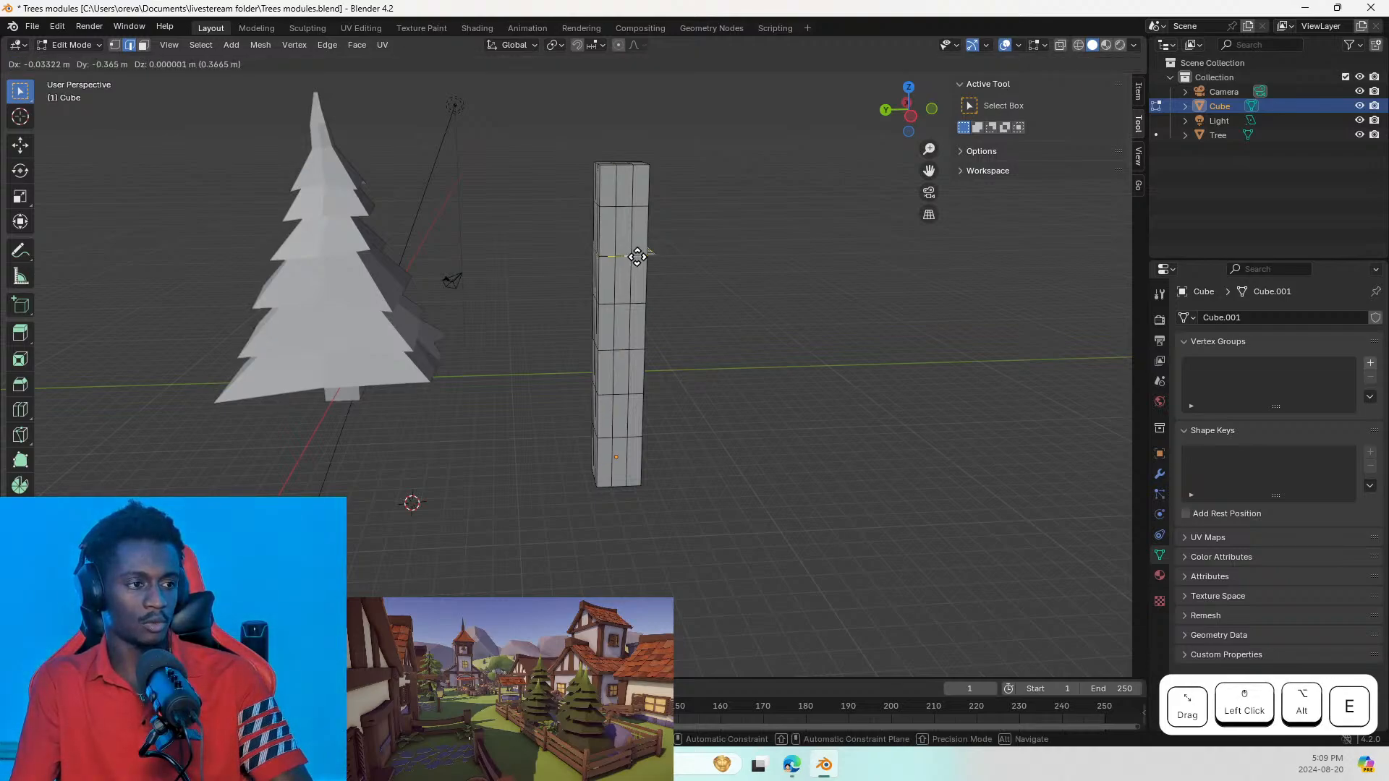
key("Escape")
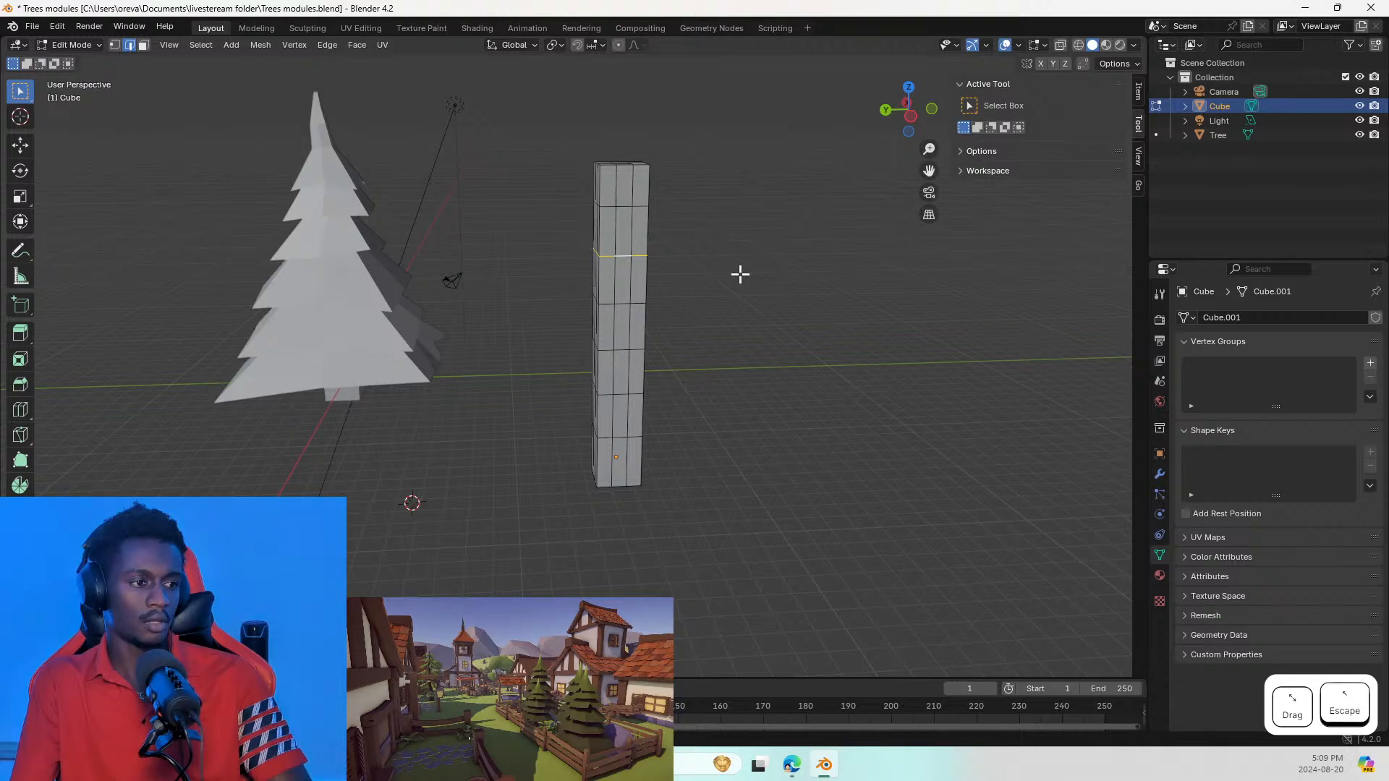
key("s")
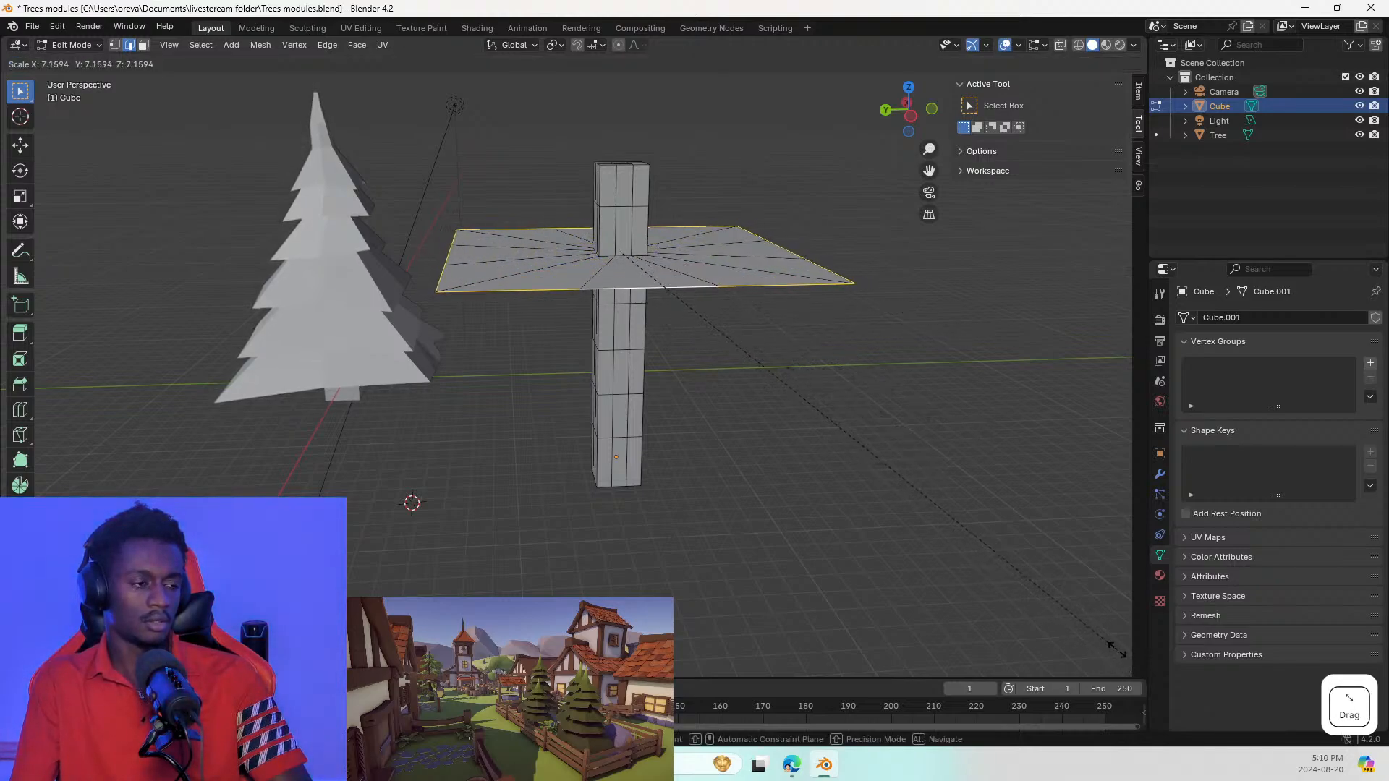
left_click(891, 534)
Step: Move the skirt's outer edge loop down about 2.1 m to form a sloping foliage tier
middle_click_drag(559, 292, 738, 232)
key("g")
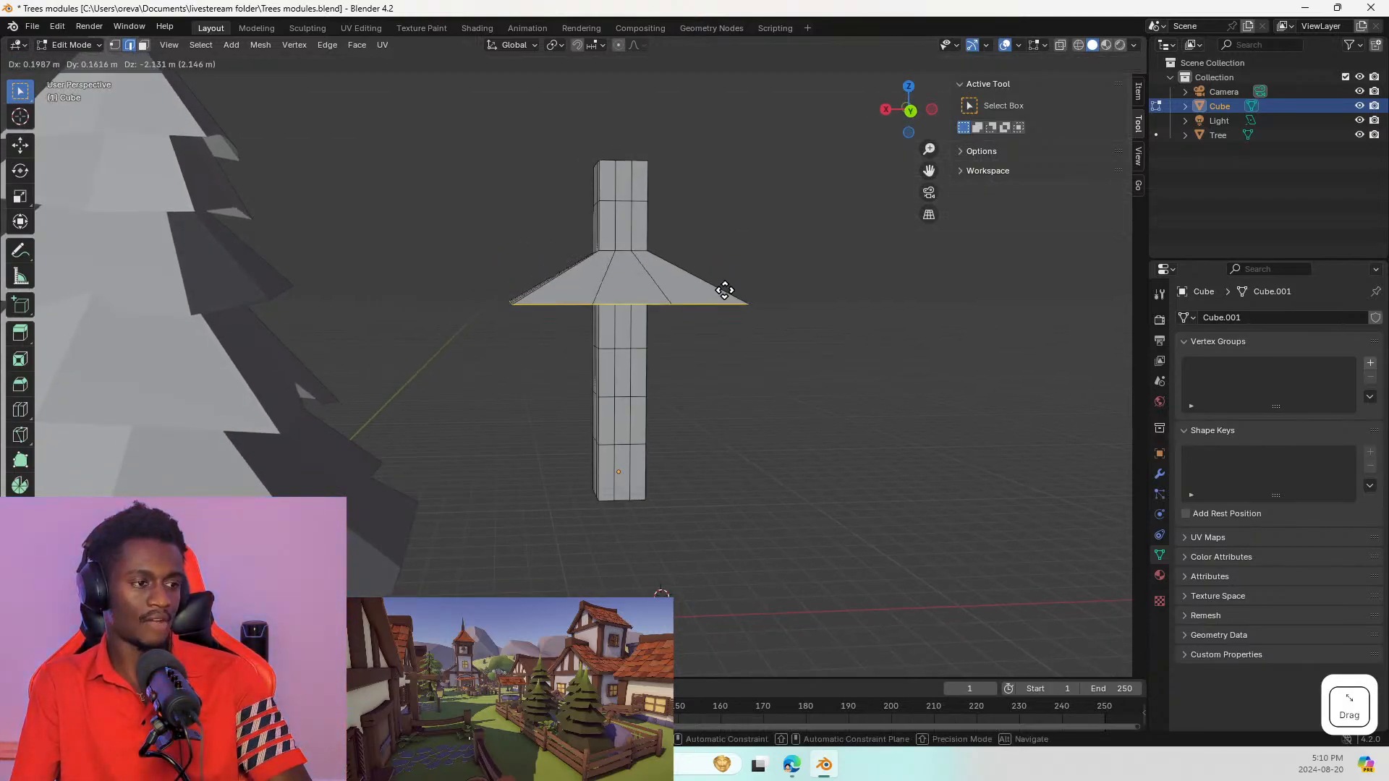
left_click(723, 289)
middle_click_drag(490, 270, 775, 335)
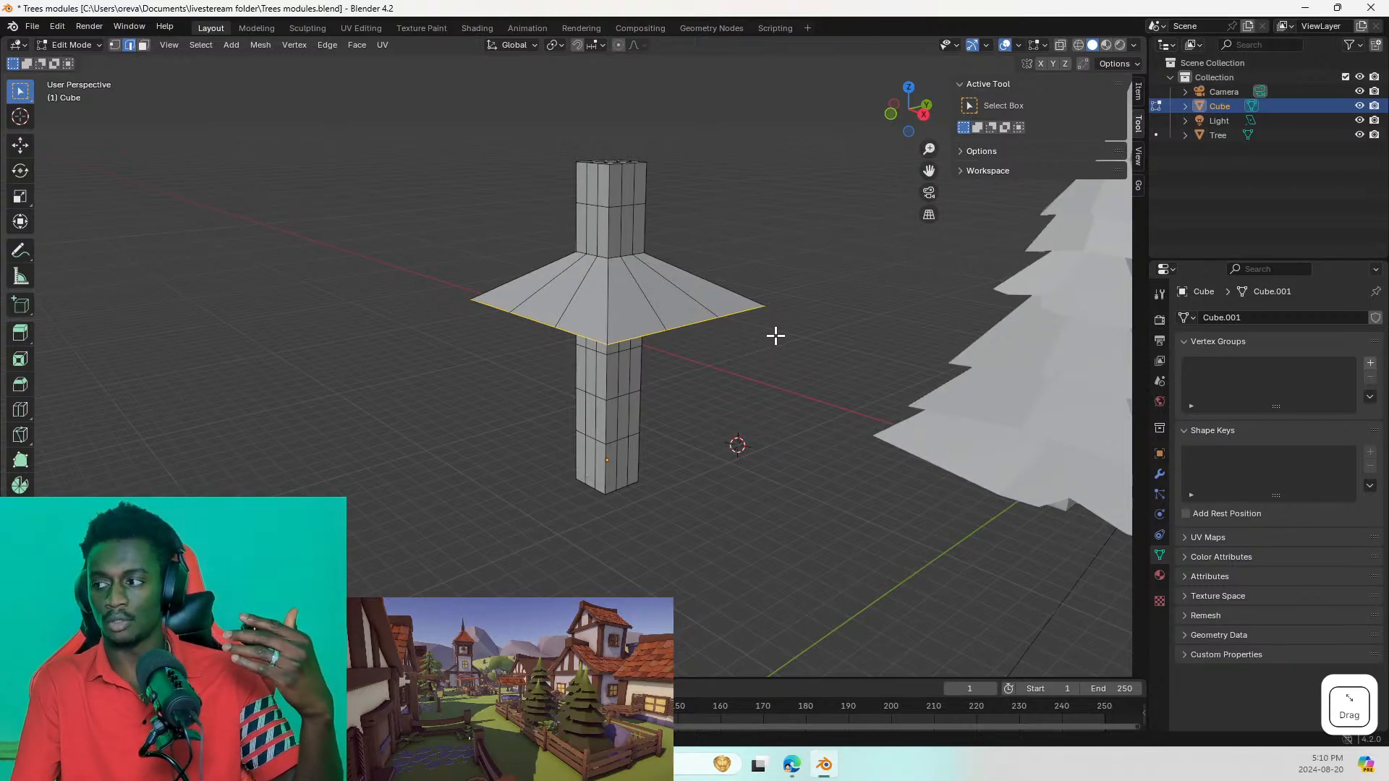
scroll(530, 418, "up", 5)
middle_click_drag(638, 310, 752, 319)
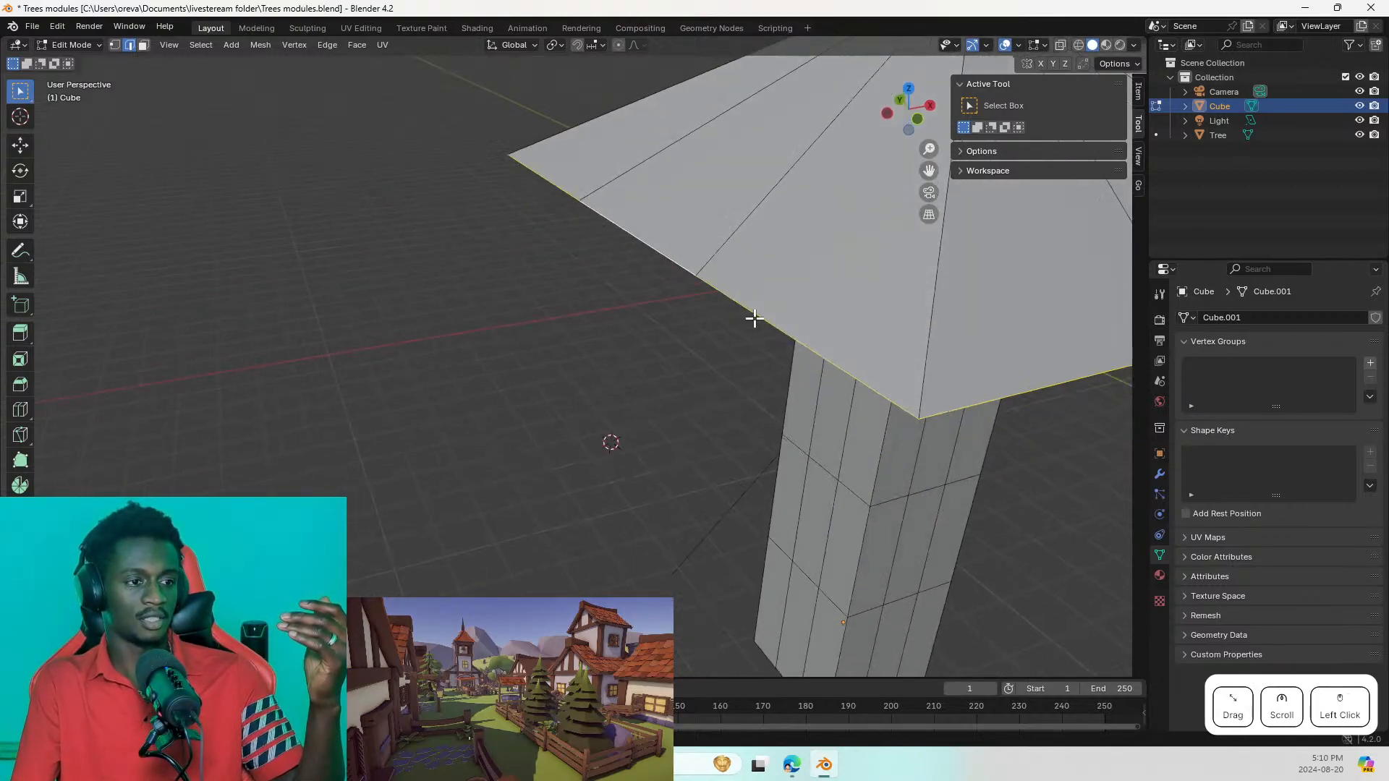
scroll(734, 279, "down", 2)
middle_click_drag(843, 282, 774, 258)
left_click(777, 264)
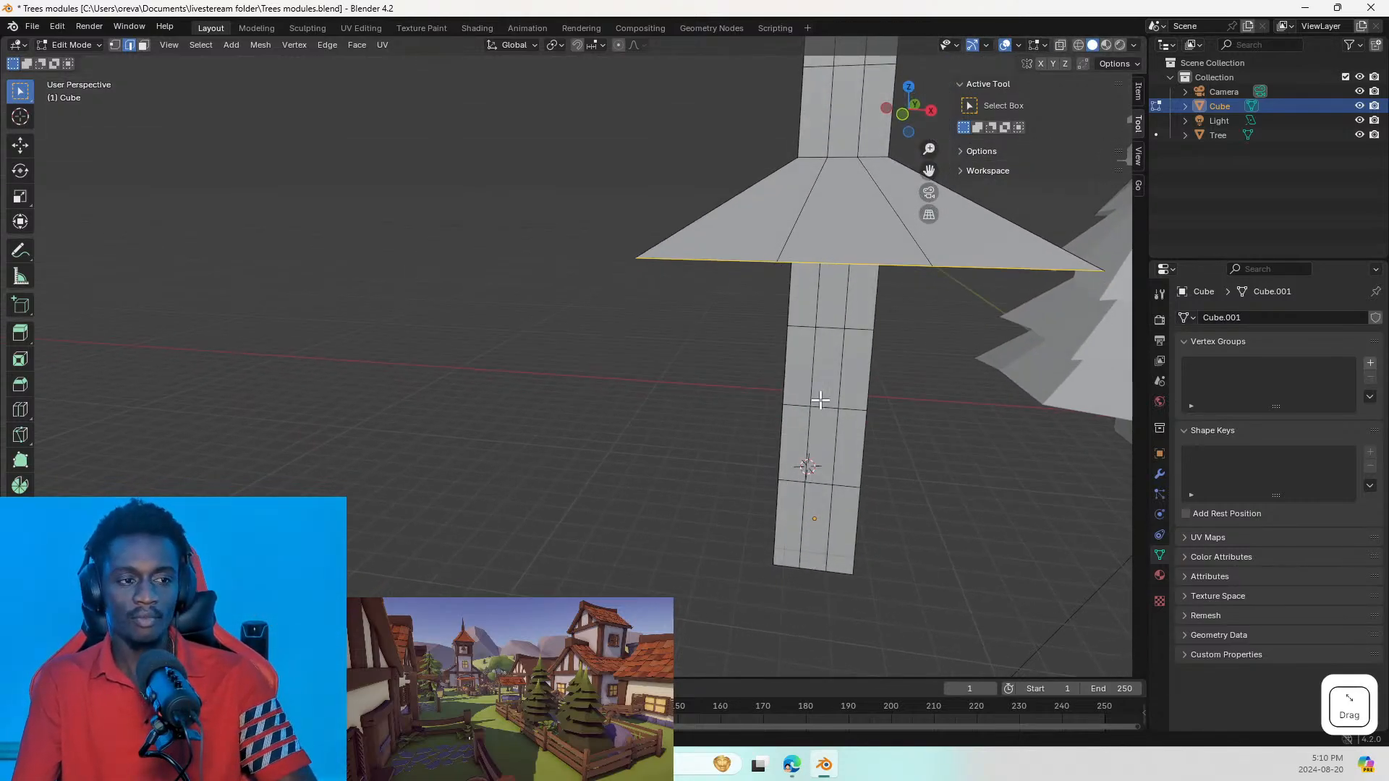
Step: Undo the foliage skirt and the edge cuts on the tall box, and delete the whole box
key("ctrl+z")
key("ctrl+z")
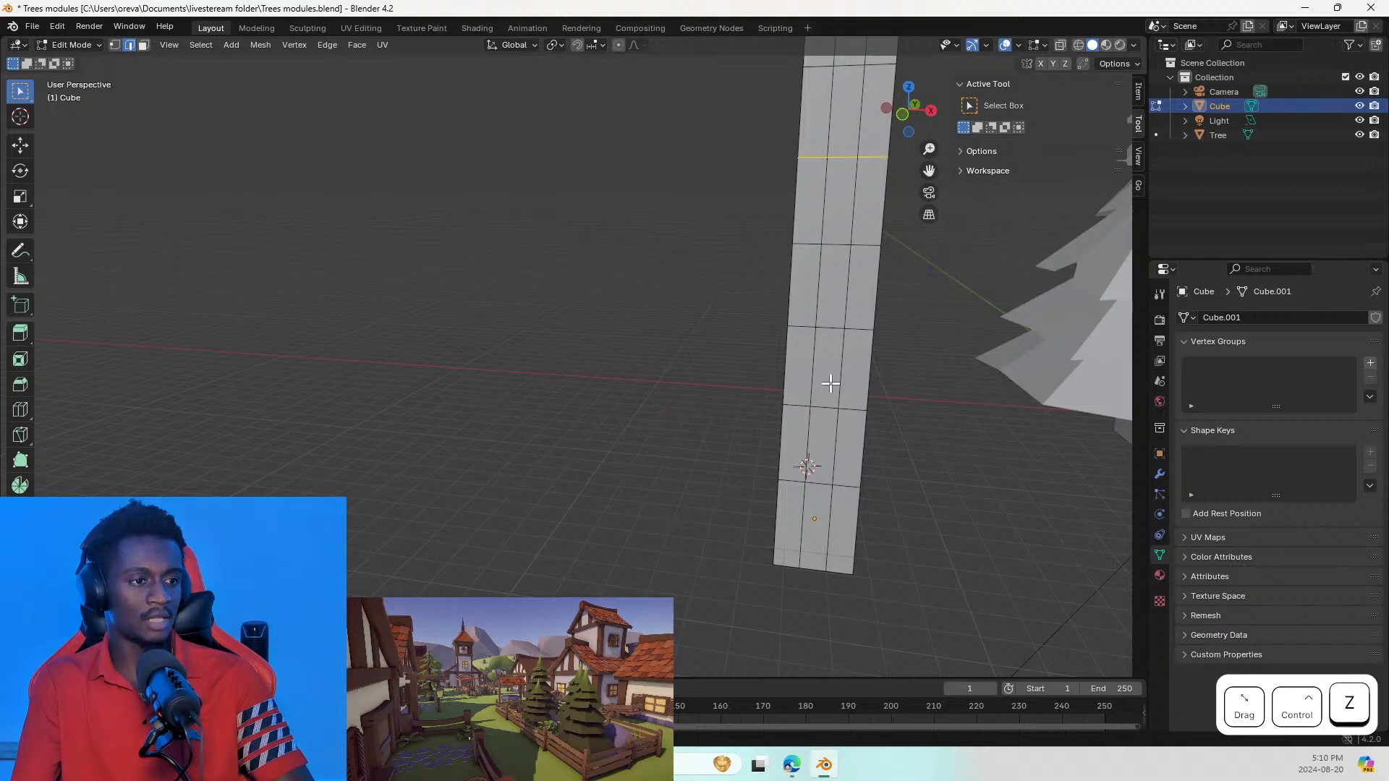
middle_click_drag(831, 332, 930, 236)
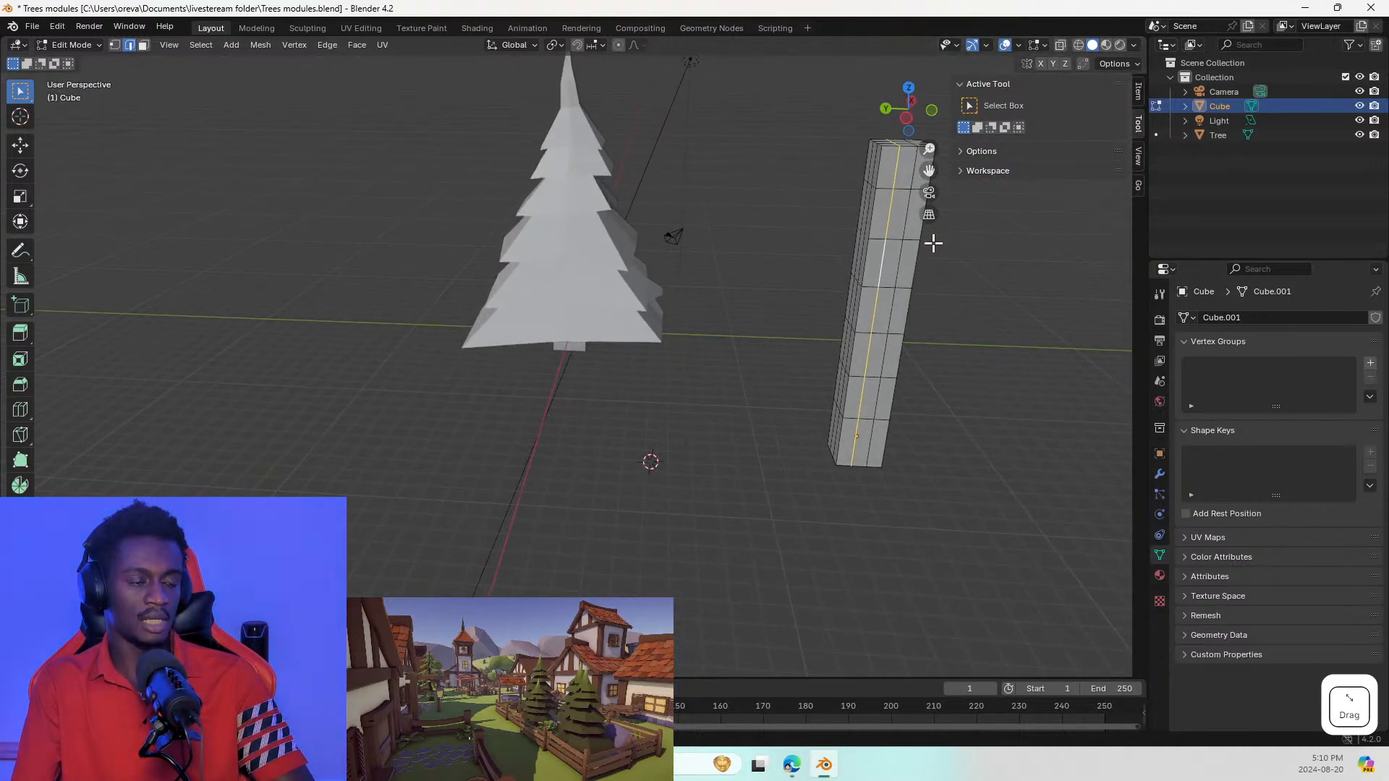
key("ctrl+z")
left_click(856, 321)
scroll(848, 252, "down", 1)
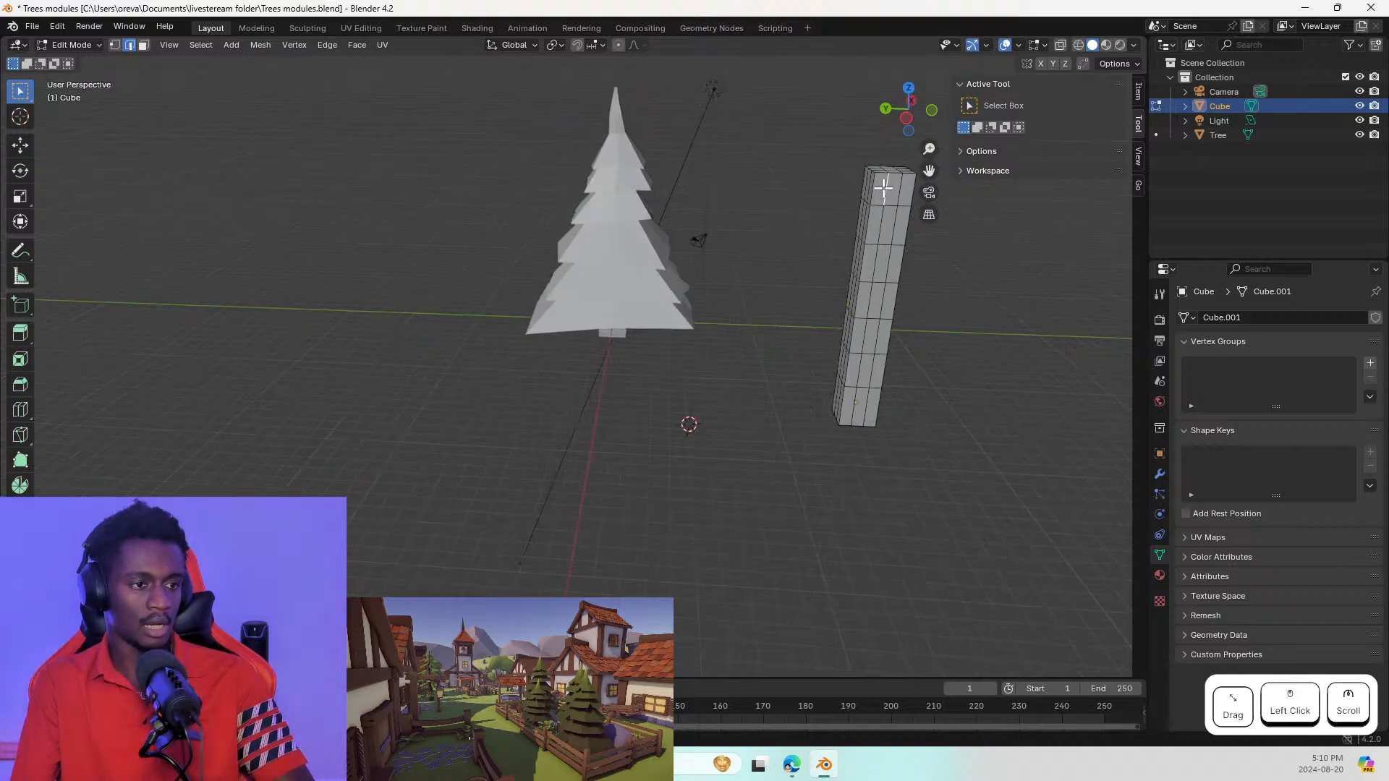
left_click(874, 243, "ctrl")
key("ctrl+z")
key("ctrl+z")
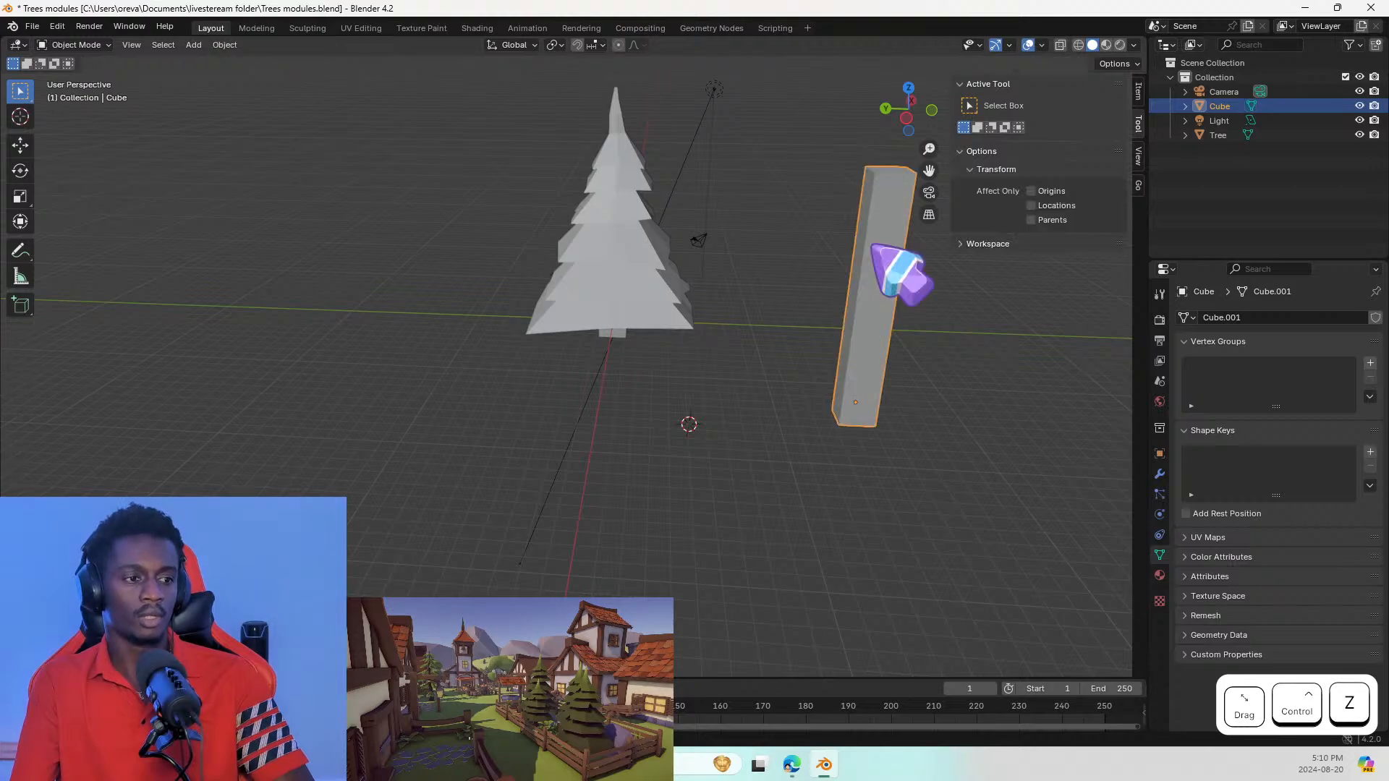
left_click(874, 246)
key("Delete")
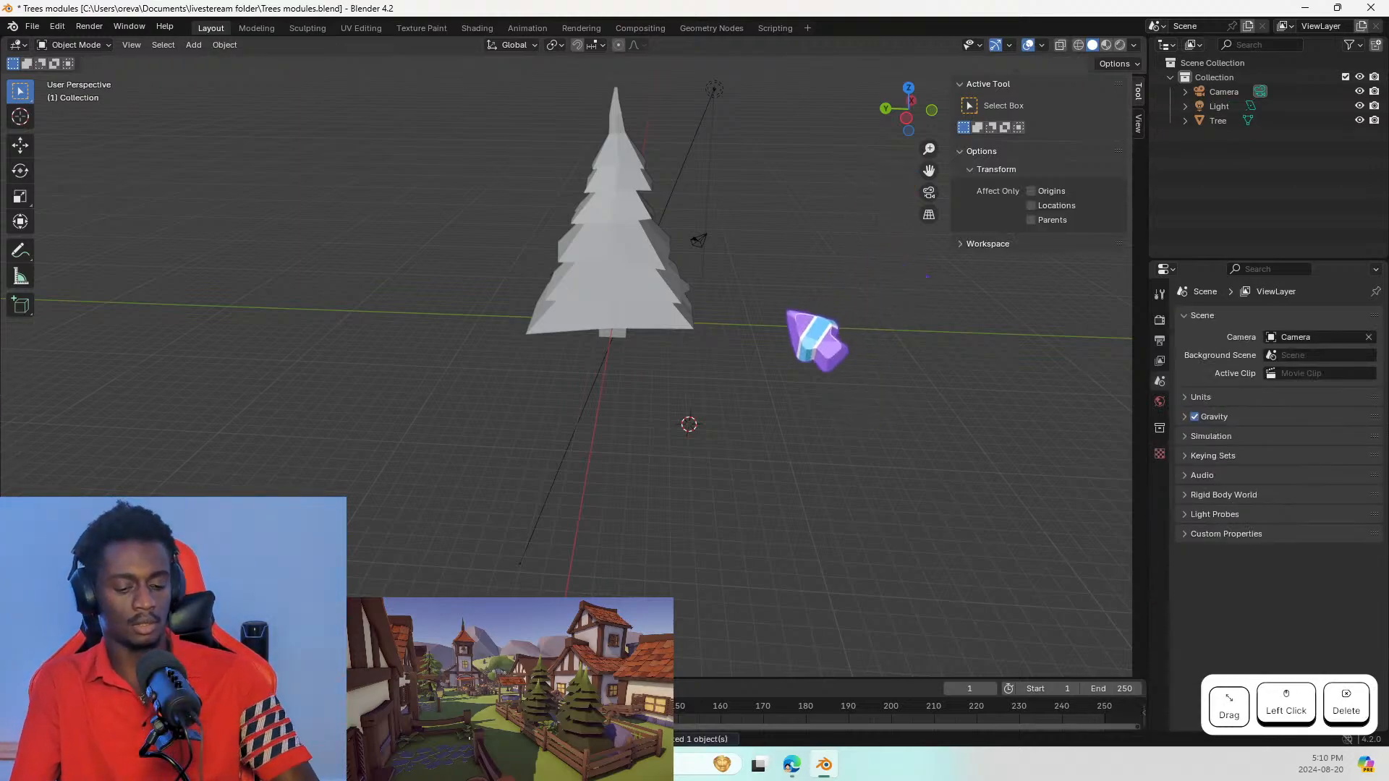
Step: Add a new cube mesh beside the pine tree
key("shift+a")
mouse_move(748, 325)
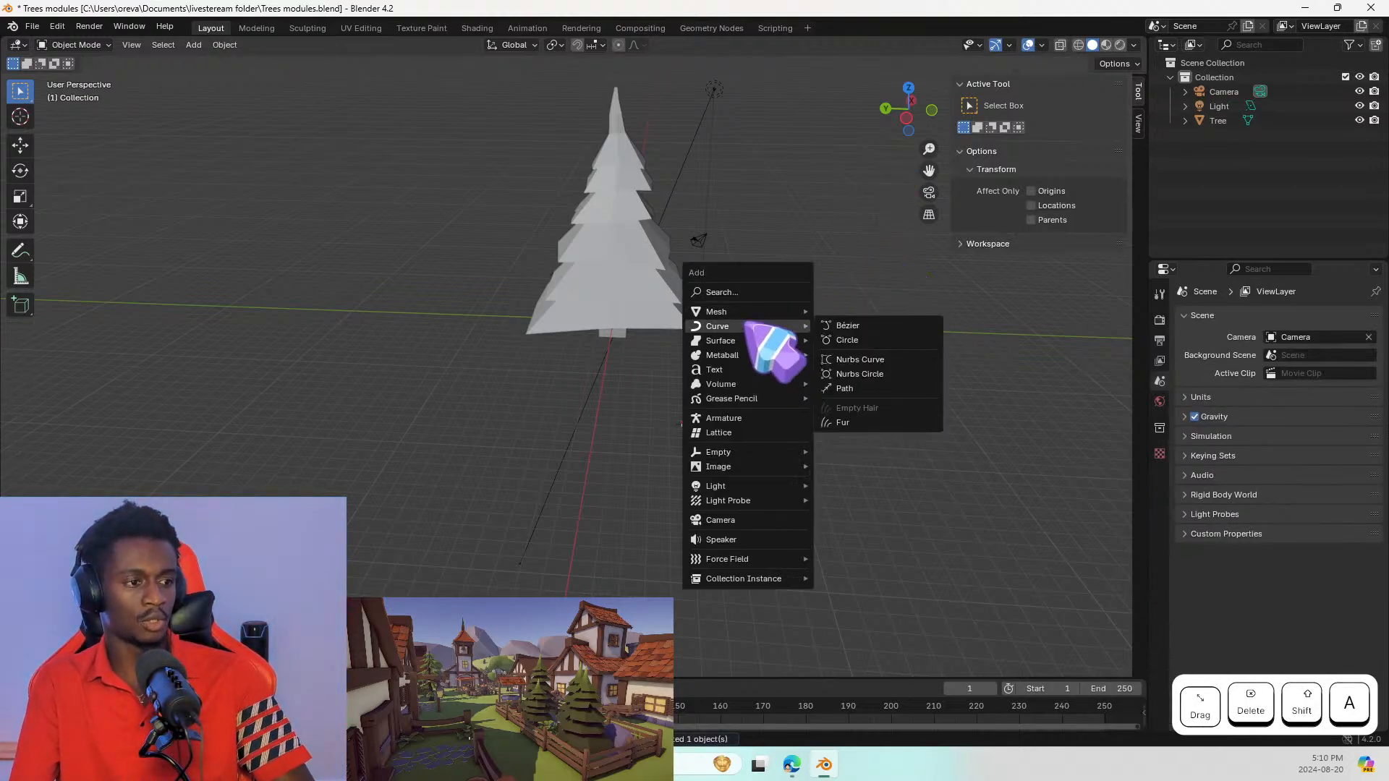
left_click(796, 313)
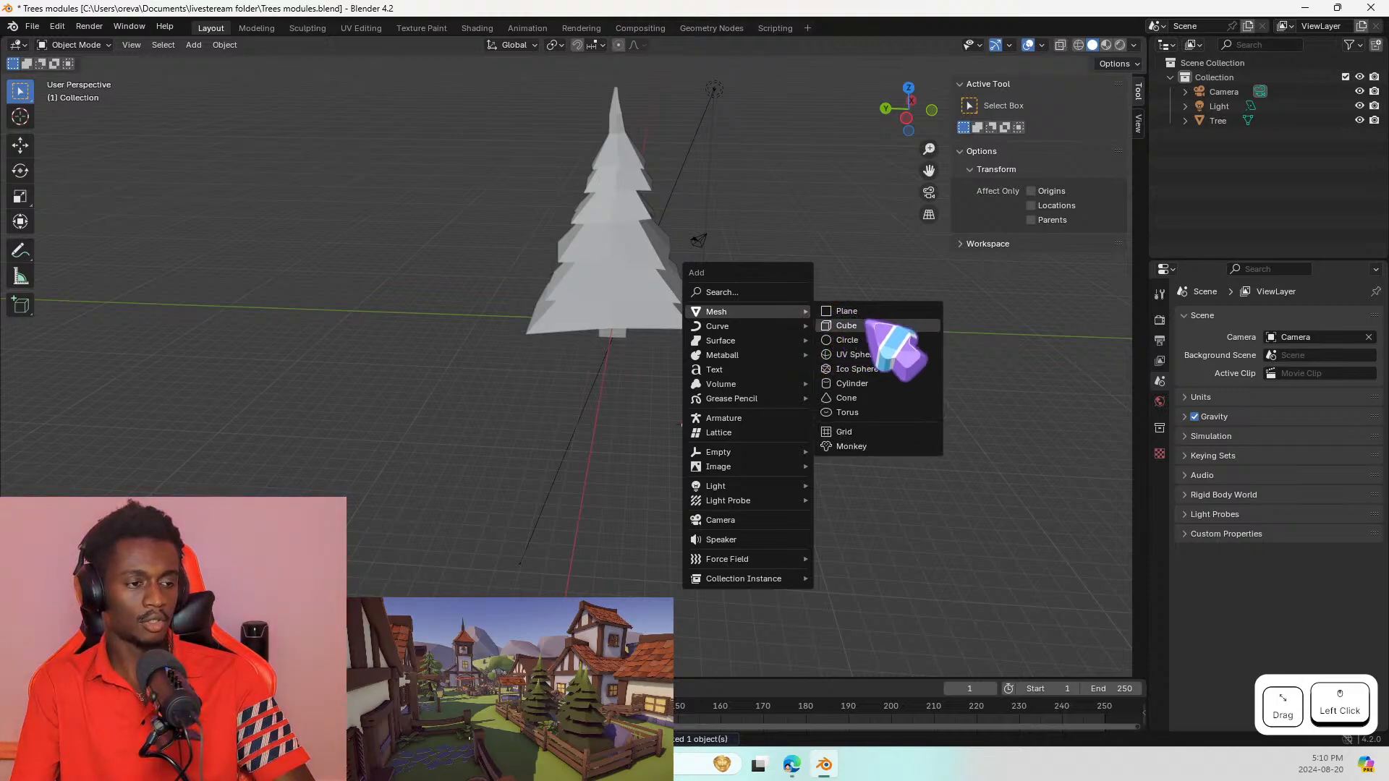
left_click(866, 325)
Step: Open the new cube in Edit Mode and move its top face up about 13.6 m along Z
middle_click_drag(710, 406, 859, 361)
key("Tab")
middle_click_drag(753, 414, 713, 468)
scroll(721, 465, "up", 4)
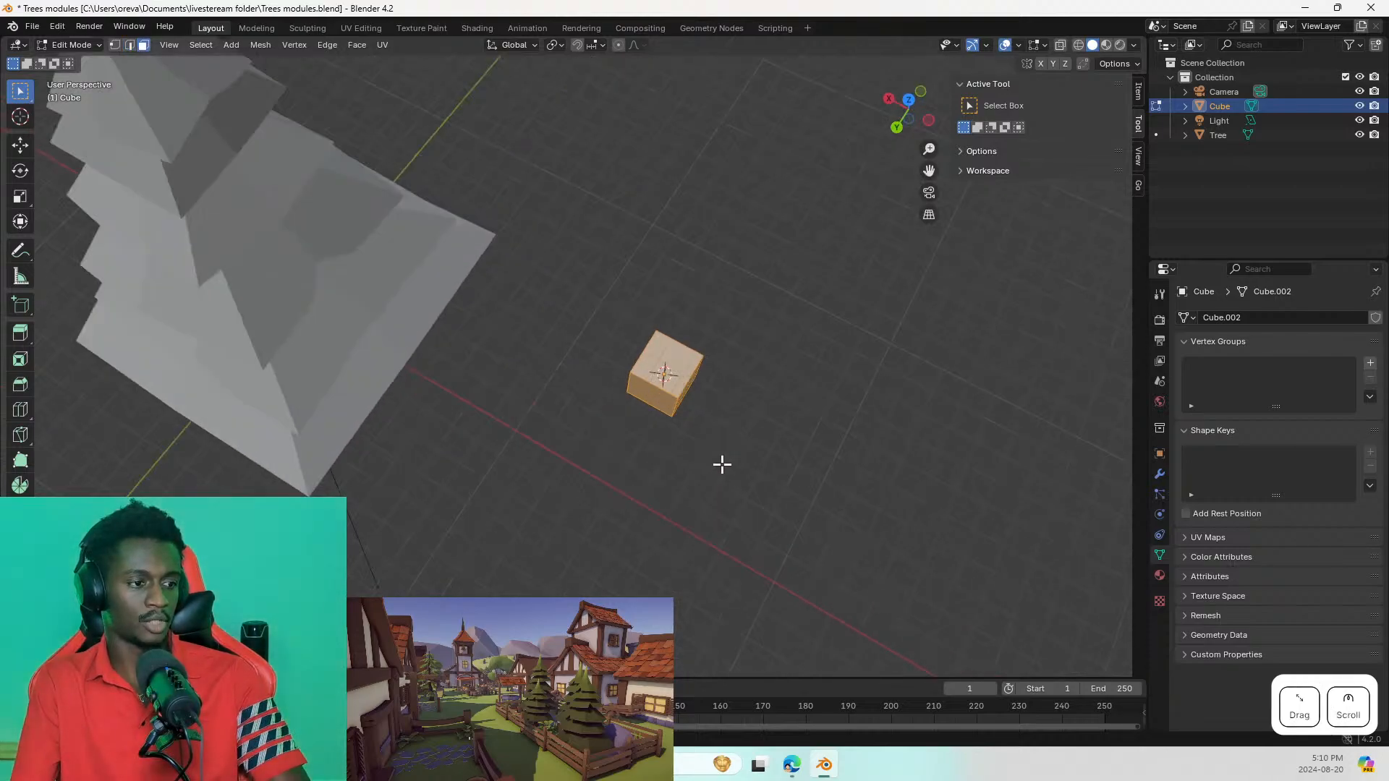
left_click(682, 369)
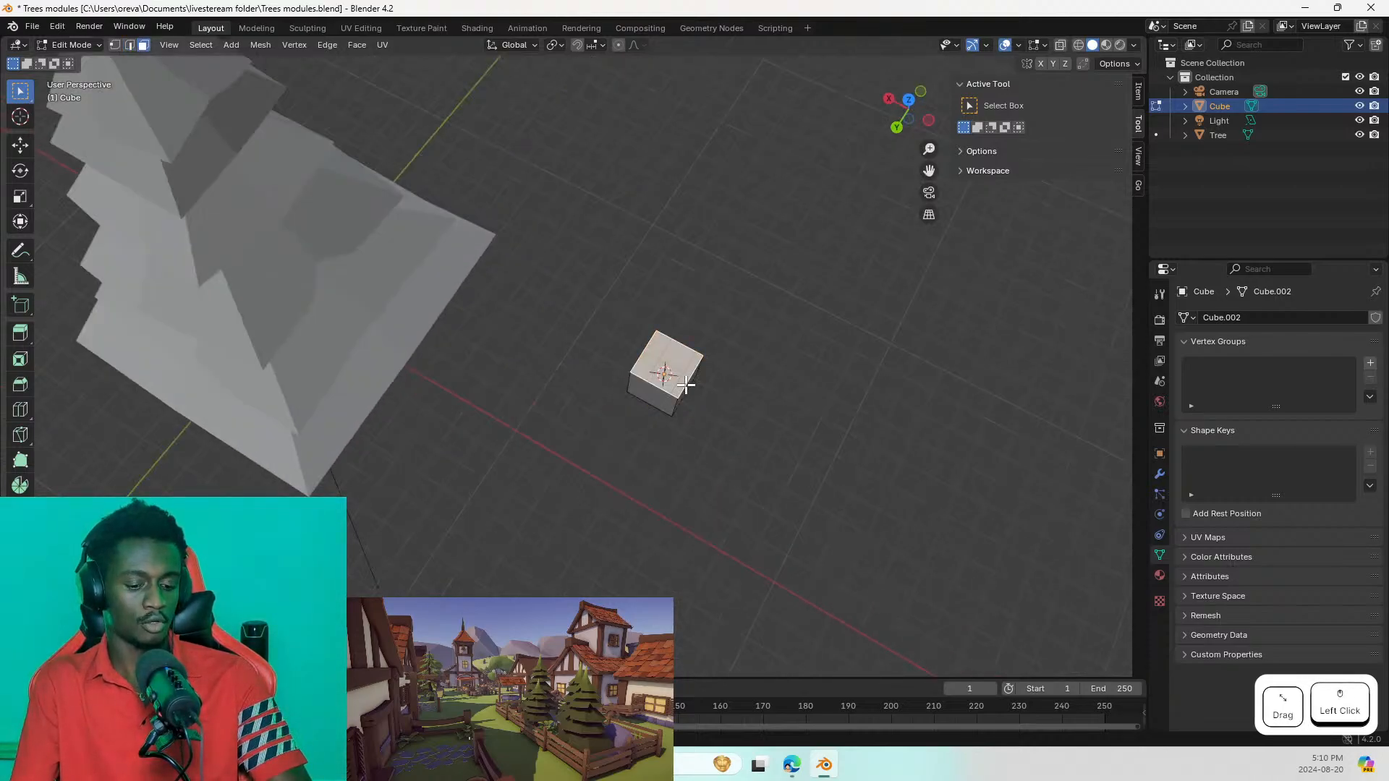
key("g")
key("z")
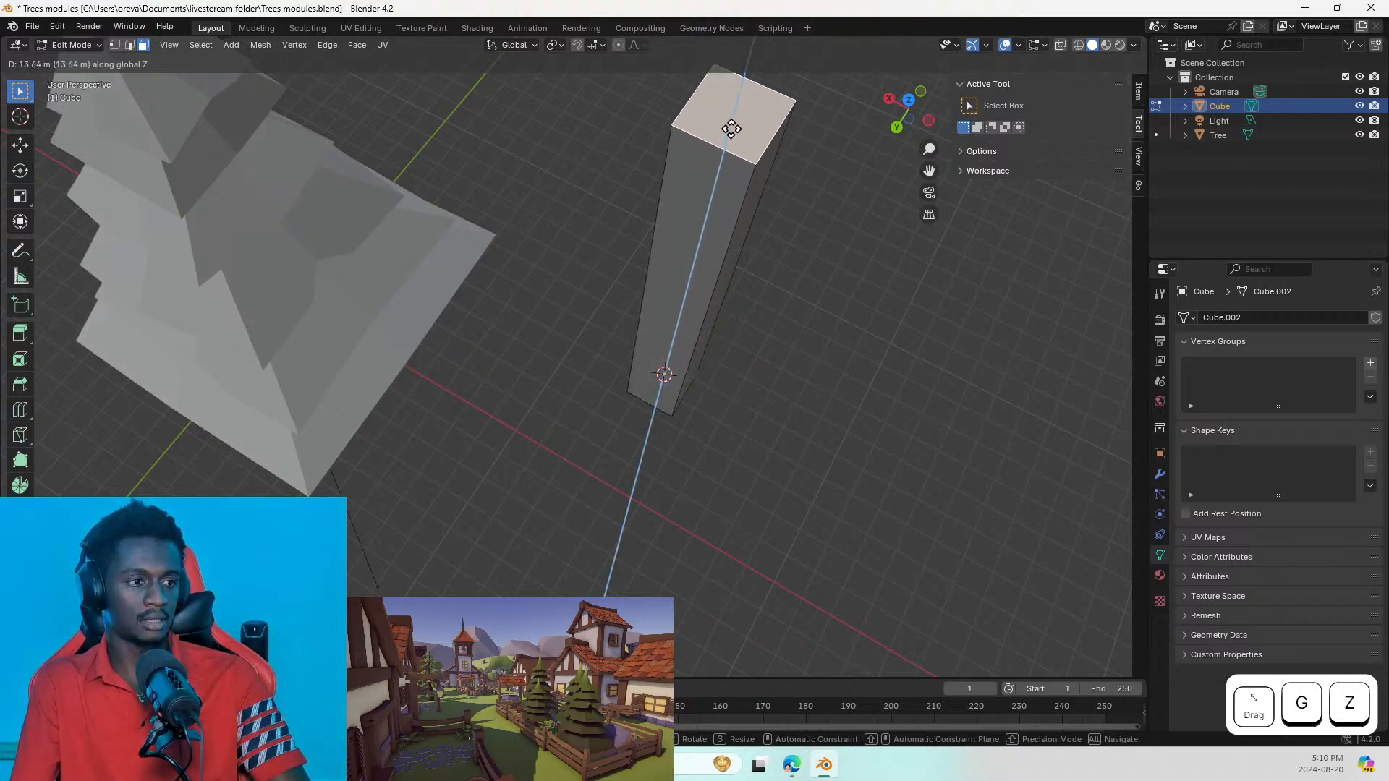
left_click(730, 129)
Step: Raise the box's top face further along Z until it roughly matches the pine tree's height
middle_click_drag(710, 183, 787, 68)
scroll(744, 118, "down", 4)
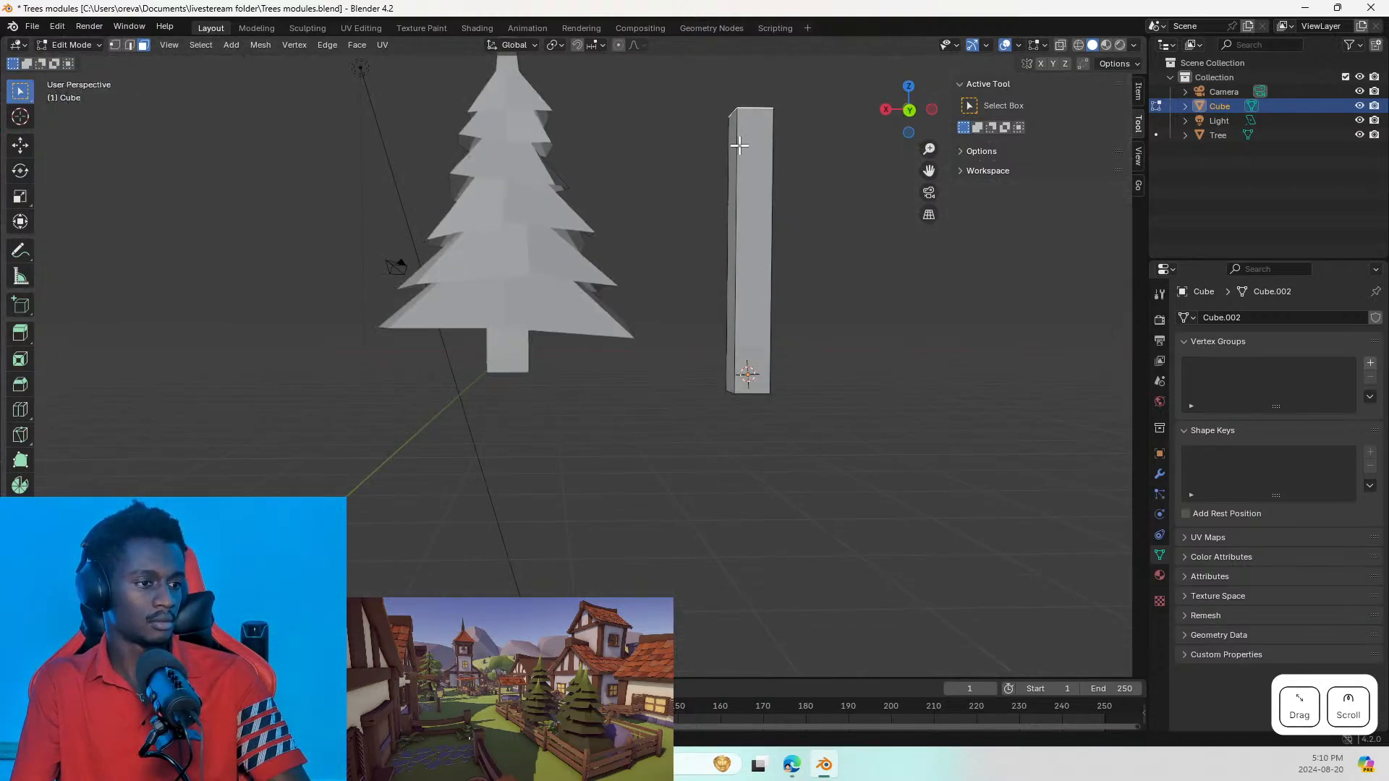
middle_click_drag(739, 146, 737, 161)
key("g")
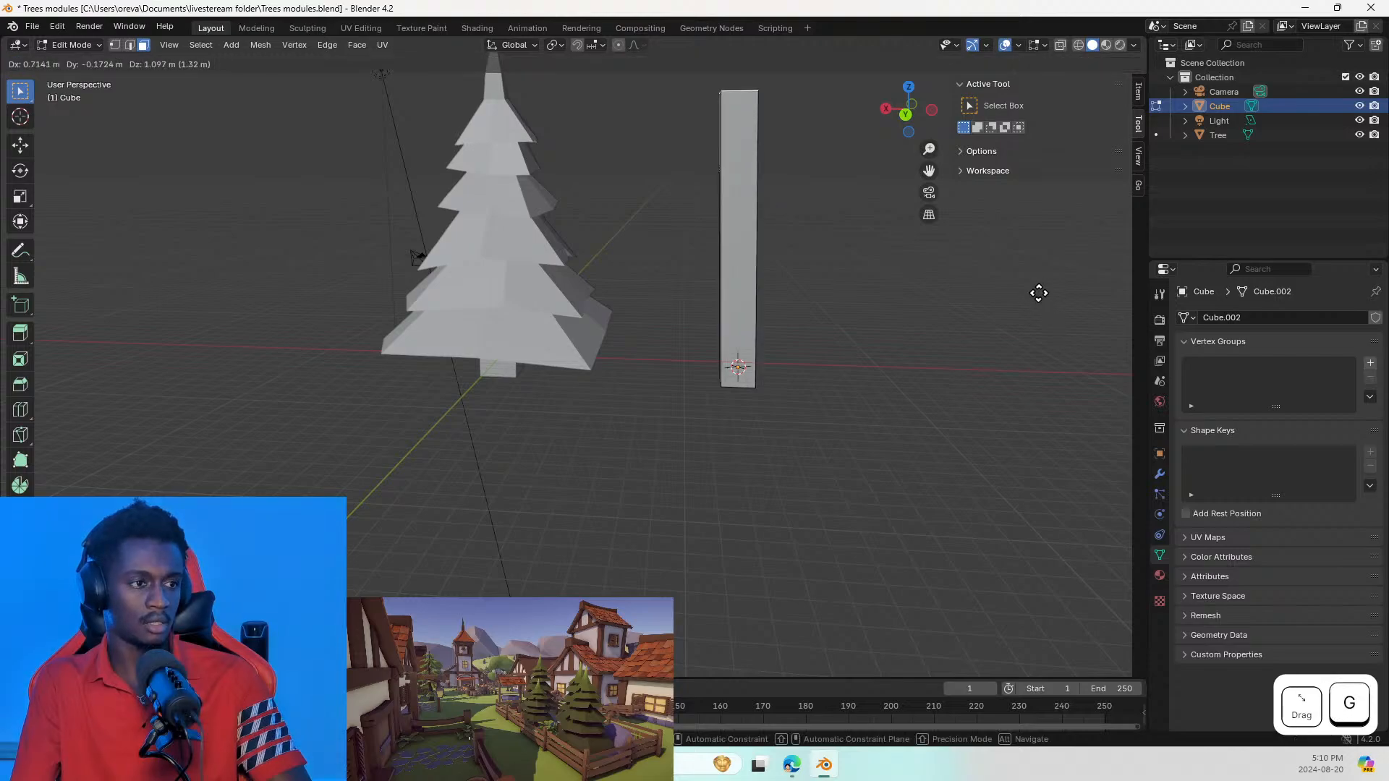
key("z")
left_click(1055, 250)
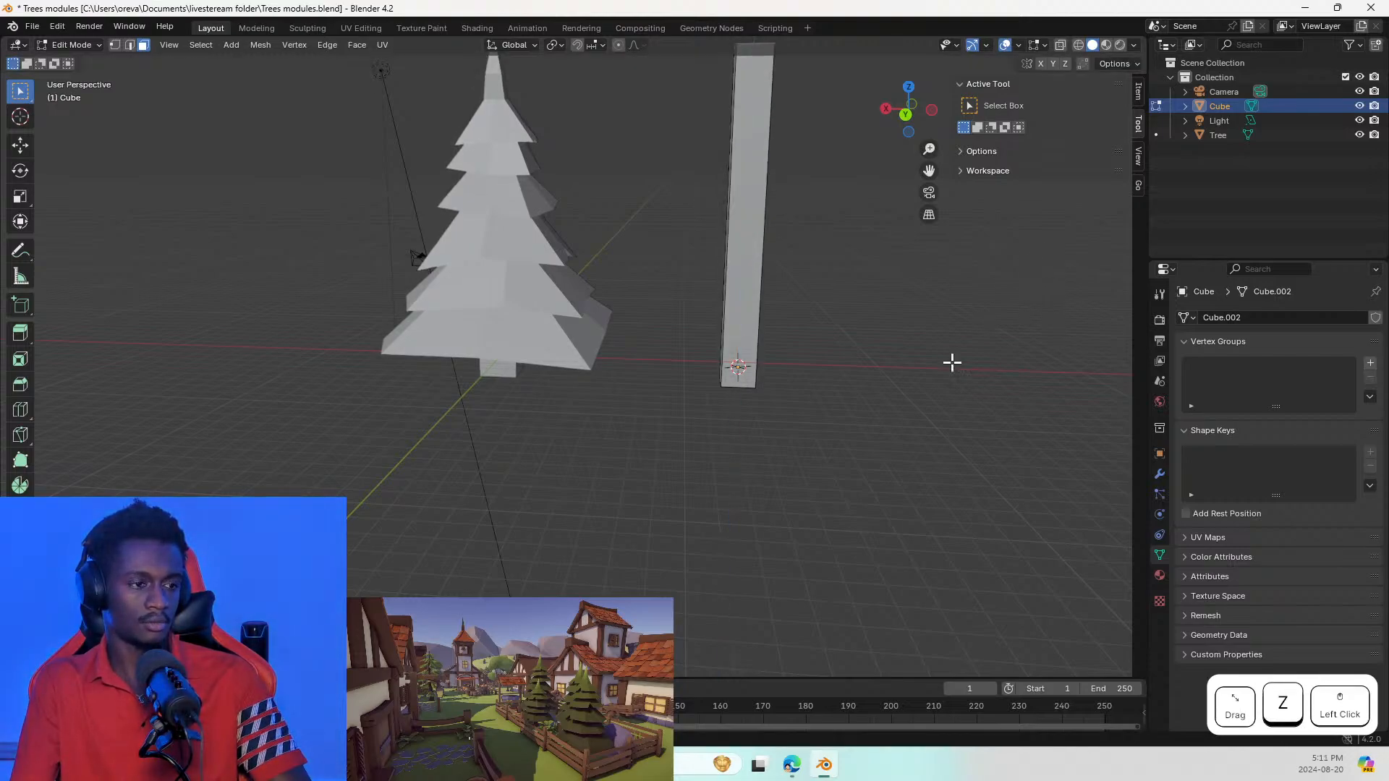
middle_click_drag(734, 384, 787, 298)
scroll(760, 338, "down", 1)
key("s")
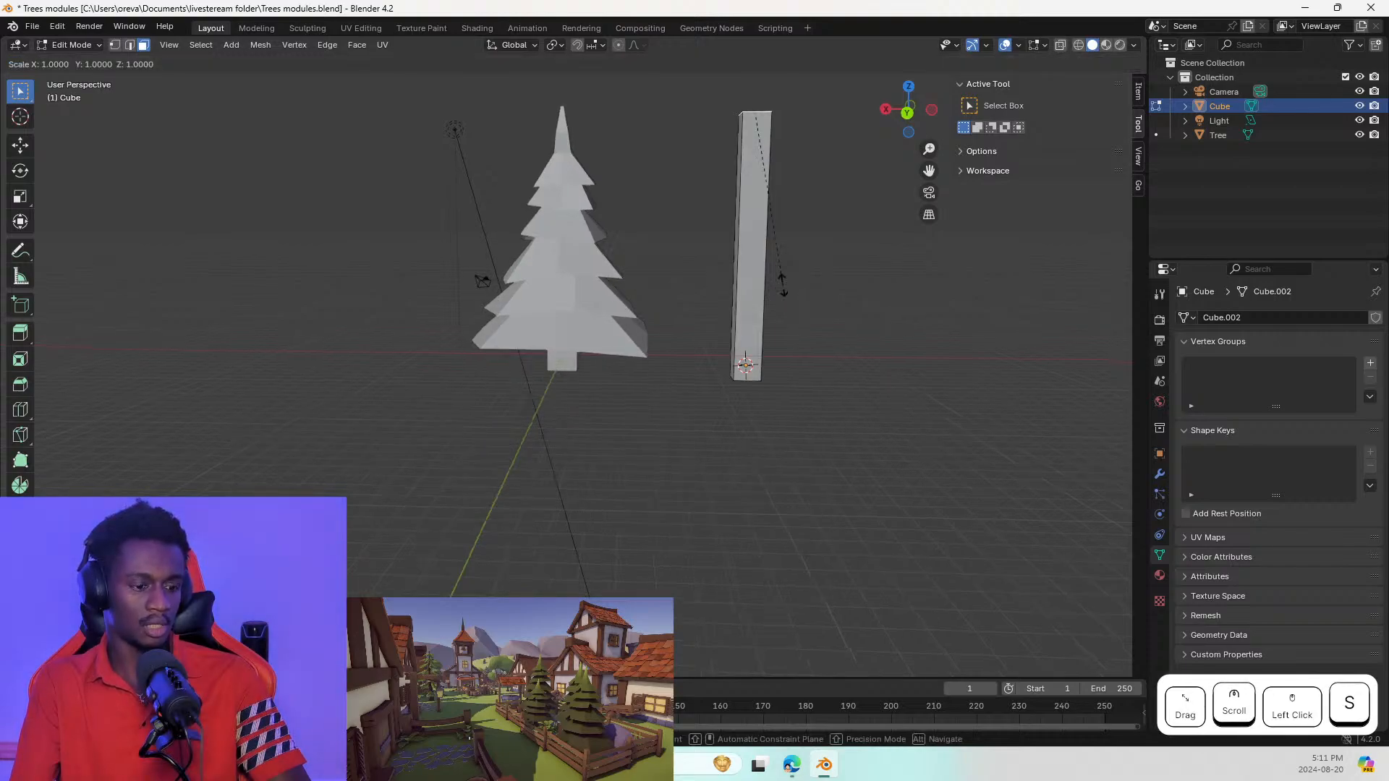
key("shift+z")
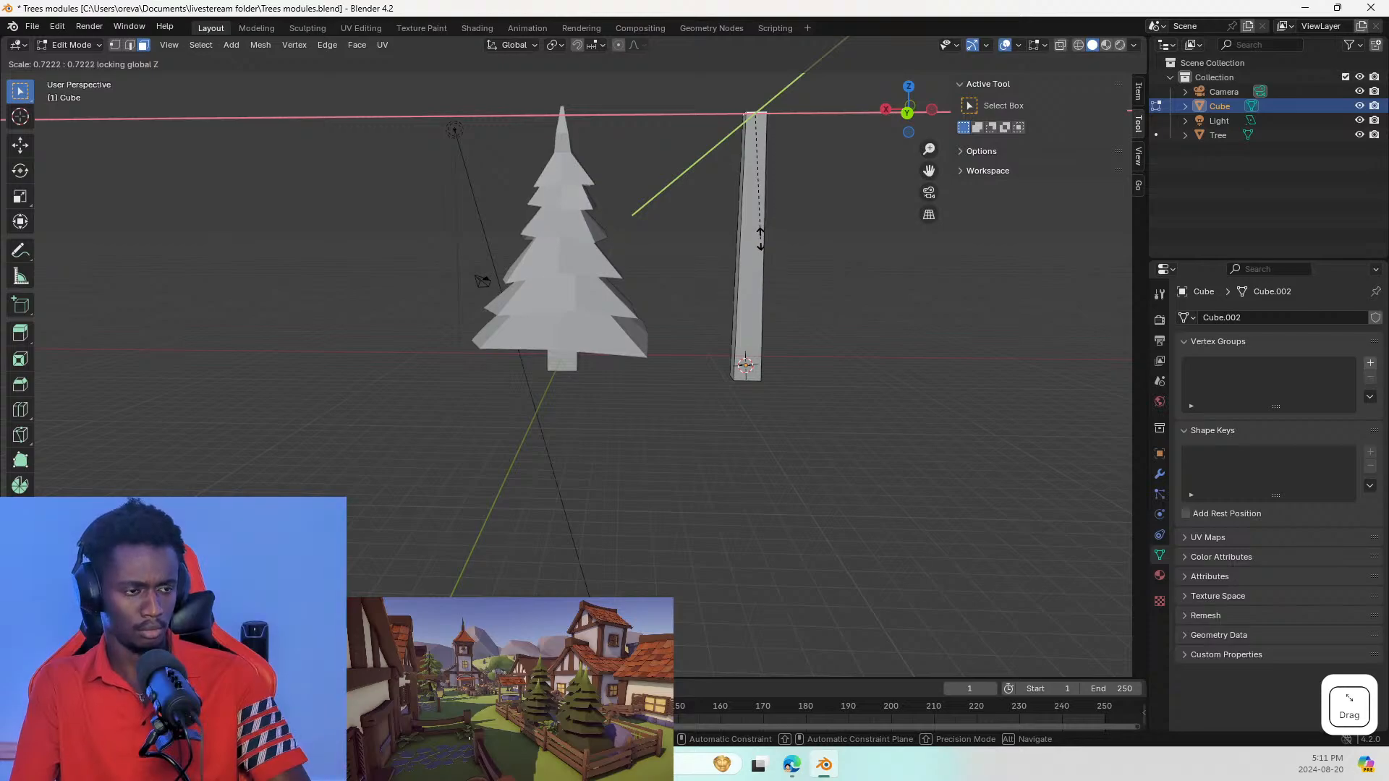
key("Escape")
Step: Scale the whole box in Object Mode to about half its thickness in X and Y, keeping its height
key("Tab")
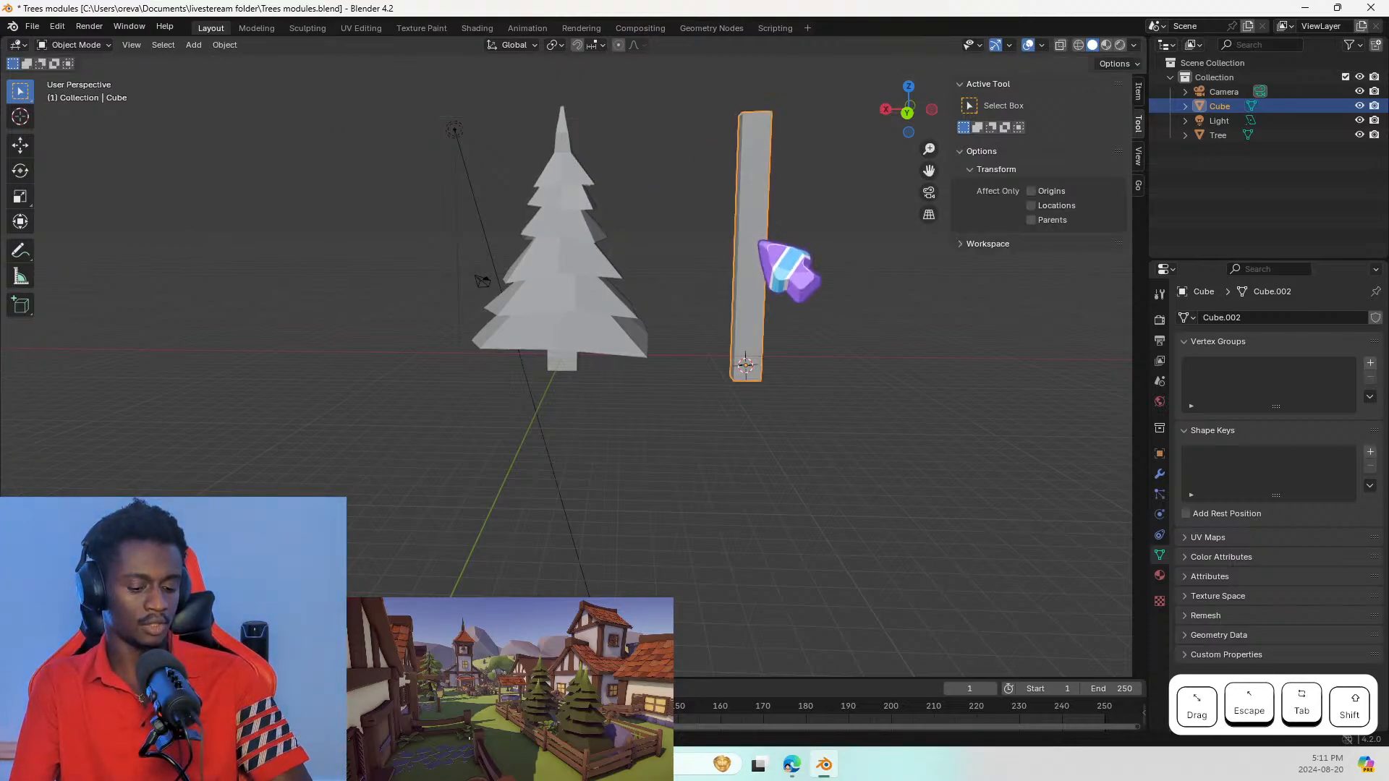
key("s")
key("shift+z")
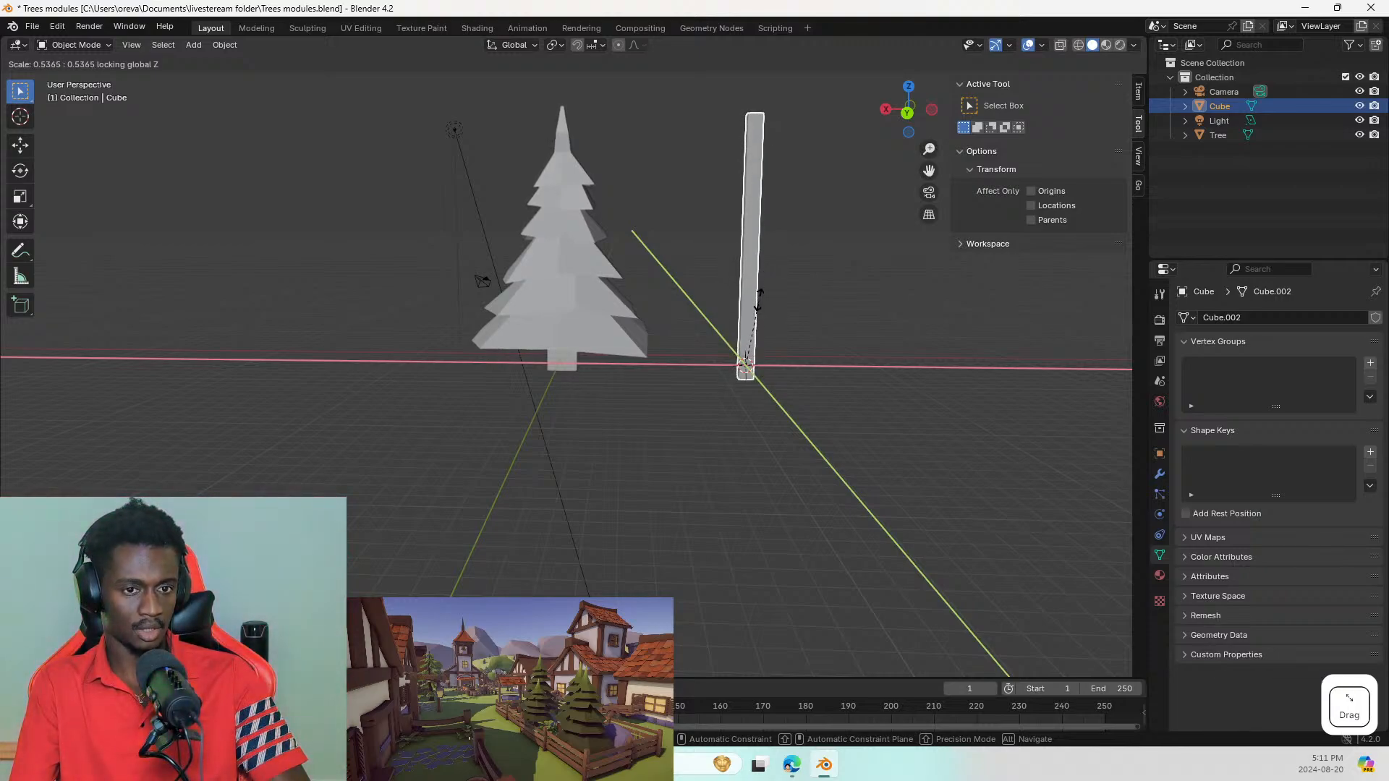
left_click(792, 322)
Step: Cut seven evenly spaced horizontal edge loops into the thin box in Edit Mode
key("Tab")
scroll(746, 352, "up", 3)
middle_click_drag(746, 352, 692, 437, "shift")
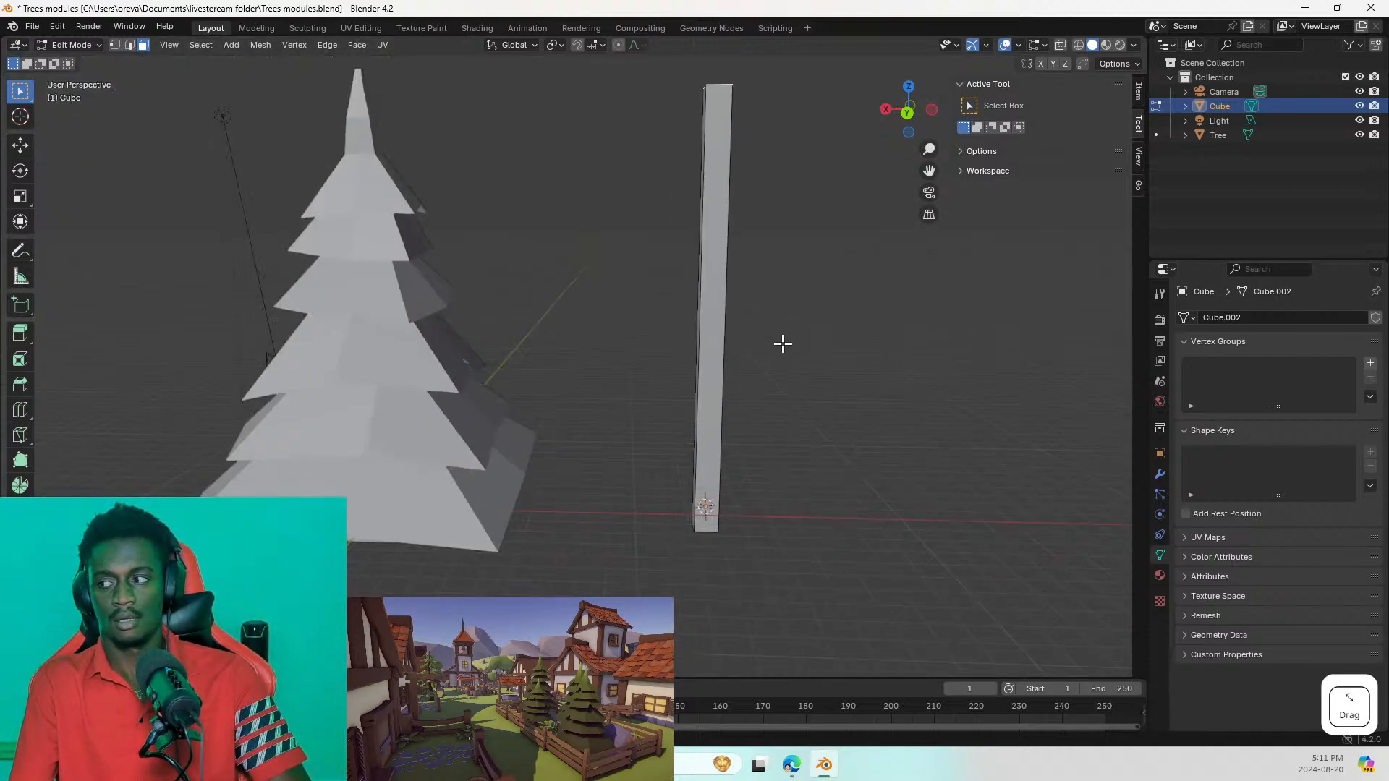
key("ctrl+r")
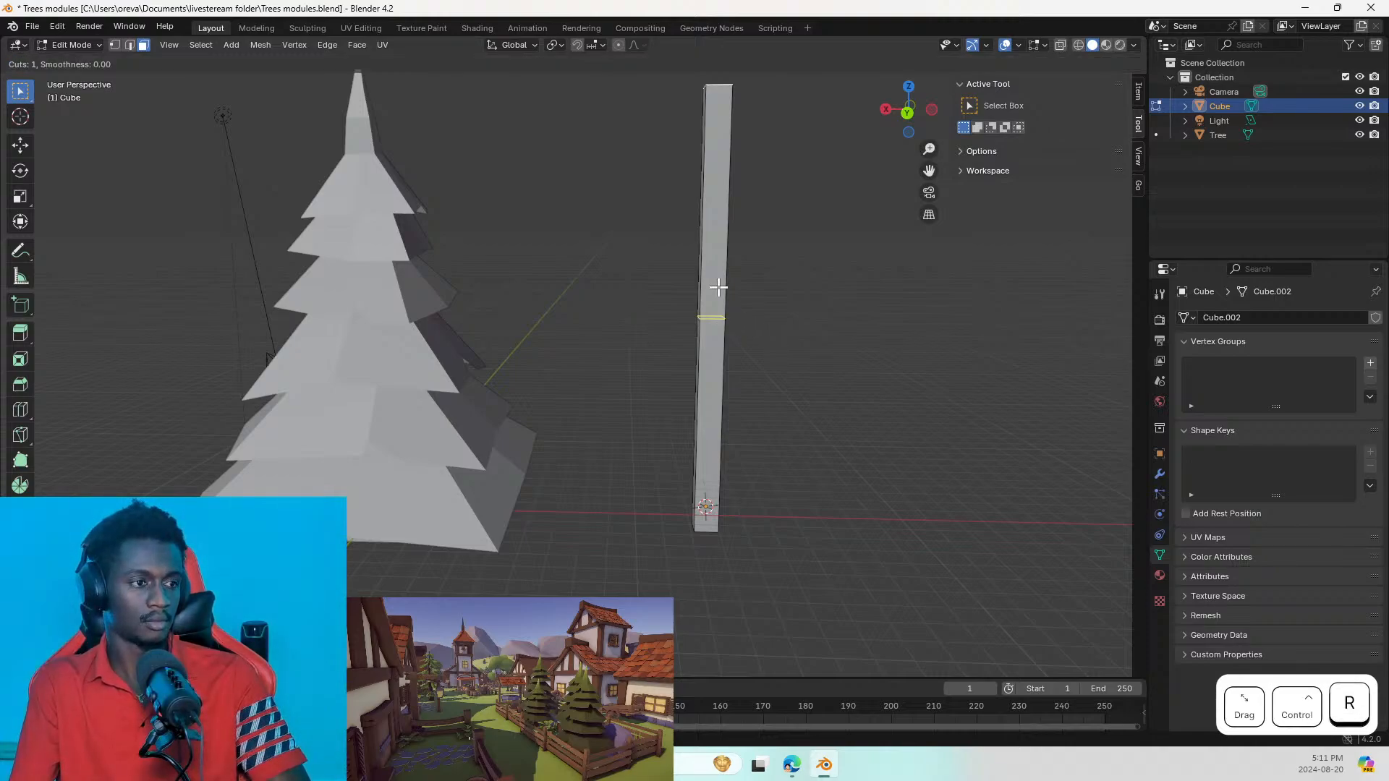
scroll(713, 267, "up", 3)
scroll(713, 267, "up", 3)
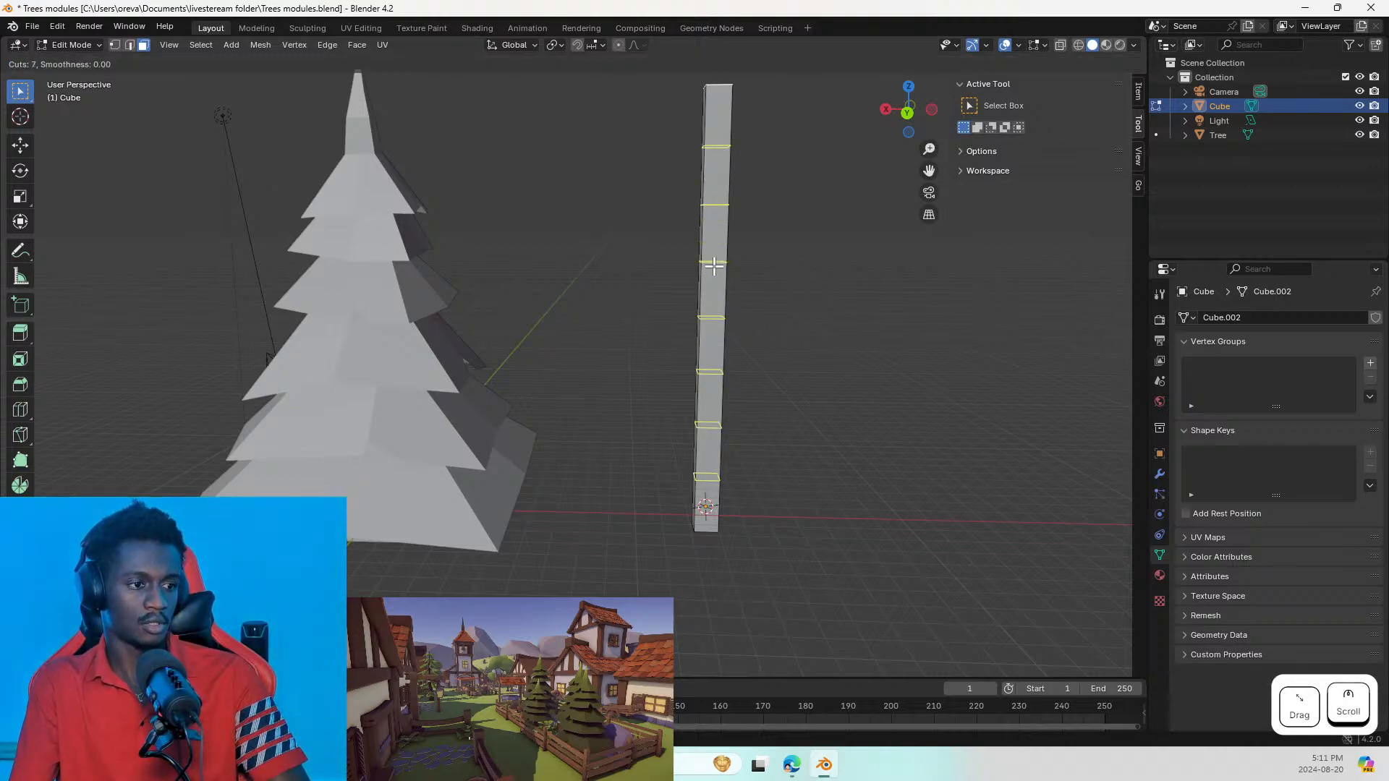
left_click(713, 266)
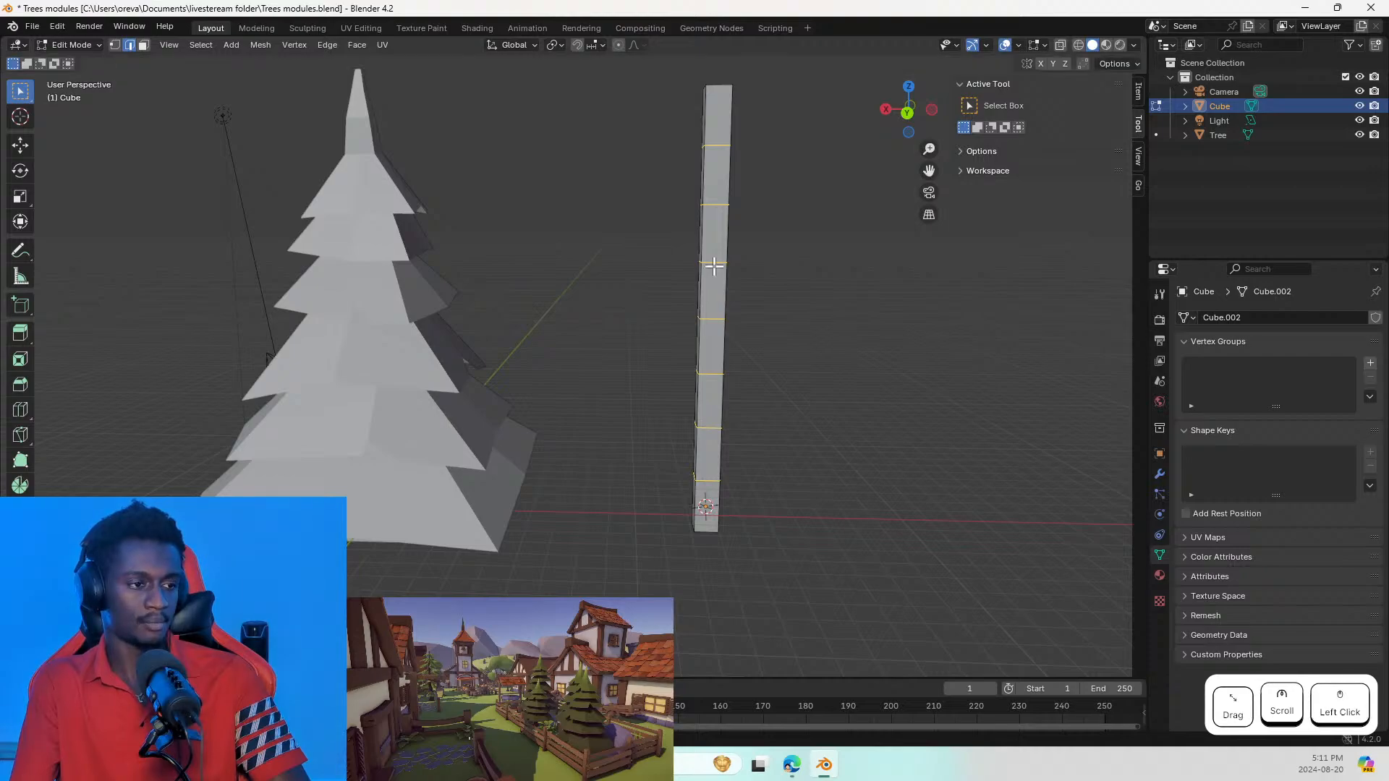
Step: Try to cut lengthwise edge loops into the thin box, and undo them
key("ctrl+r")
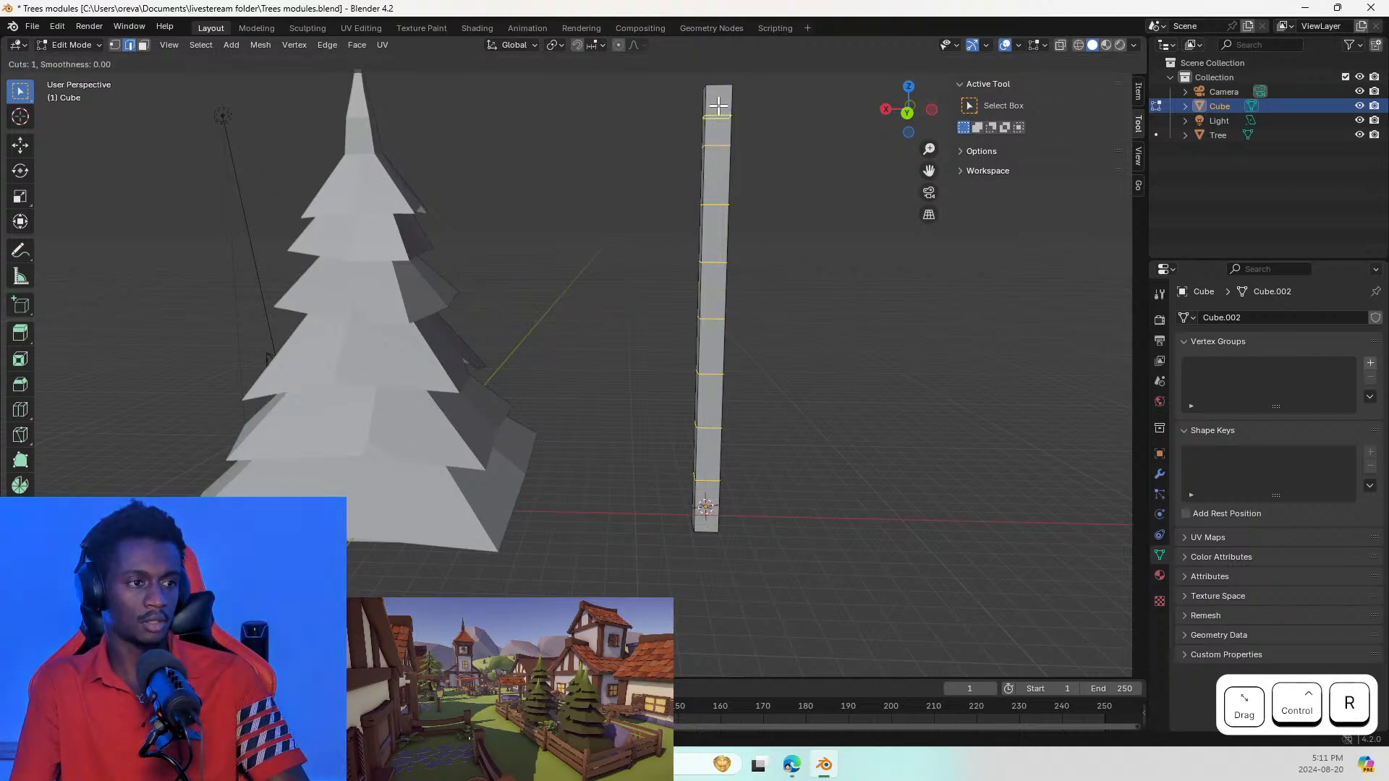
scroll(719, 105, "up", 1)
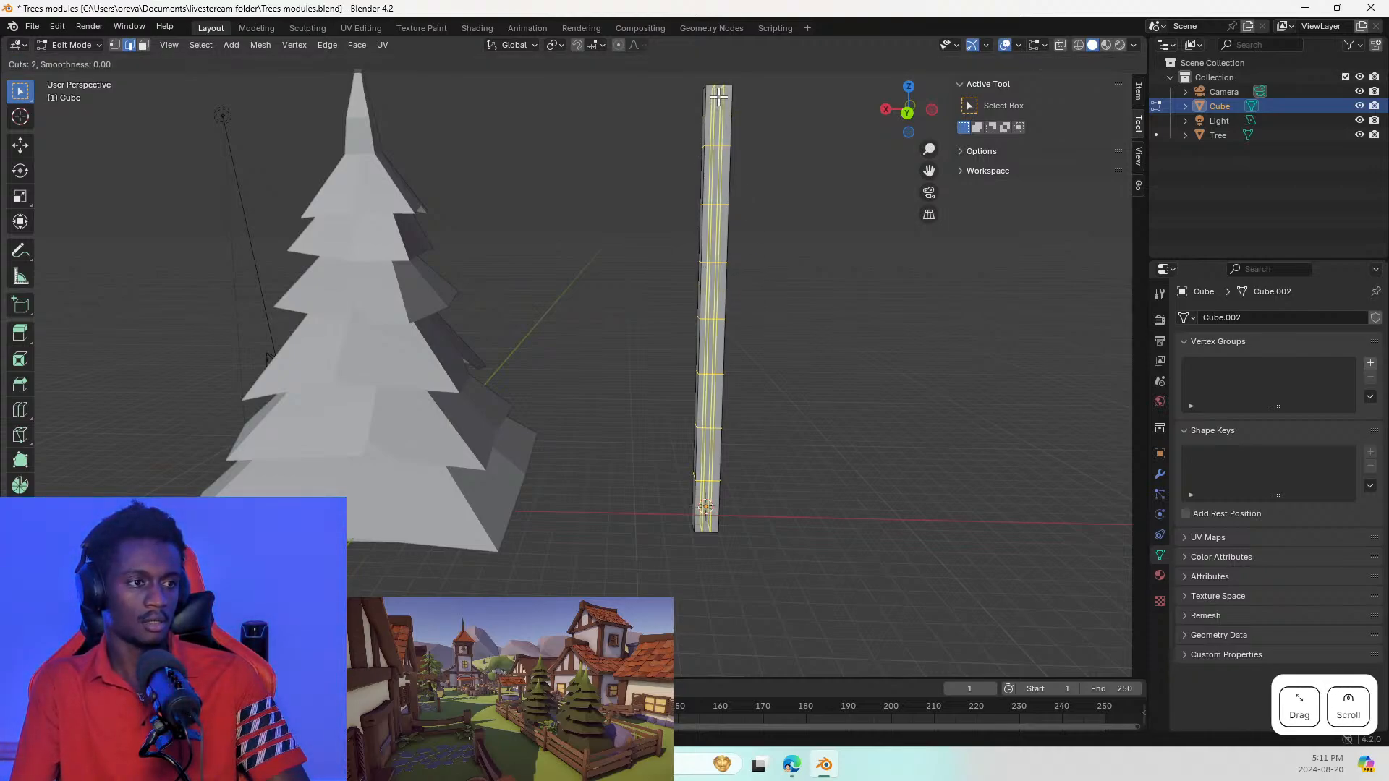
left_click(718, 97)
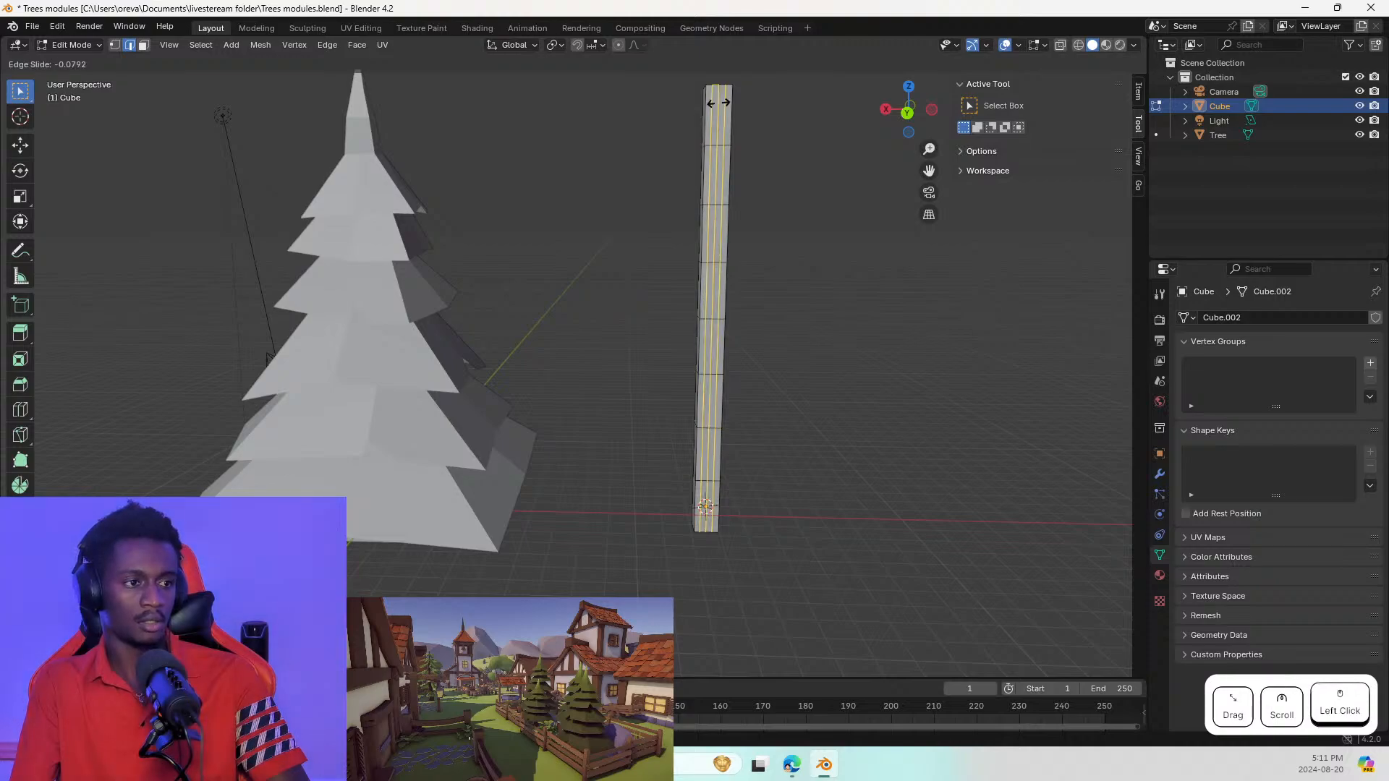
scroll(726, 217, "up", 5)
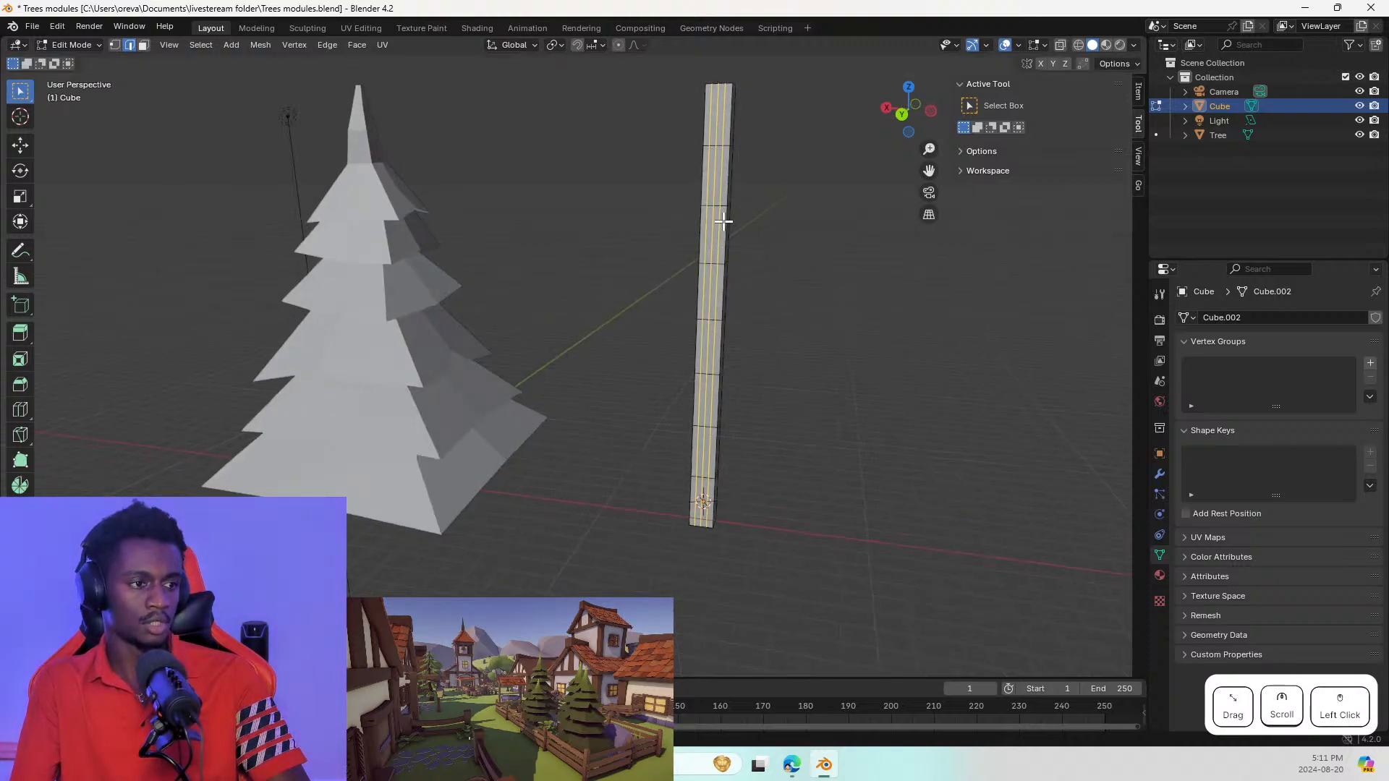
scroll(723, 220, "down", 3)
key("ctrl+z")
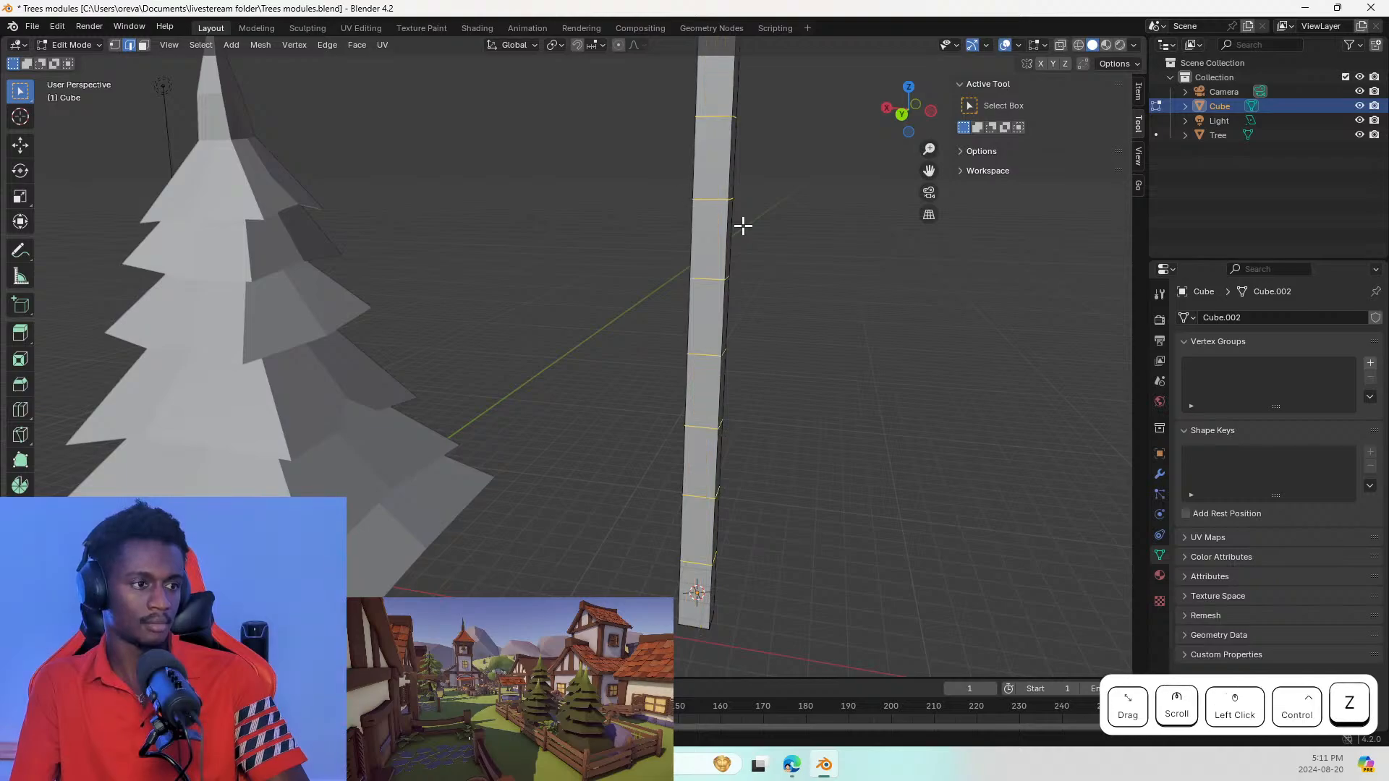
Step: Cut evenly spaced lengthwise edge loops along one pair of the thin box's sides
key("ctrl+r")
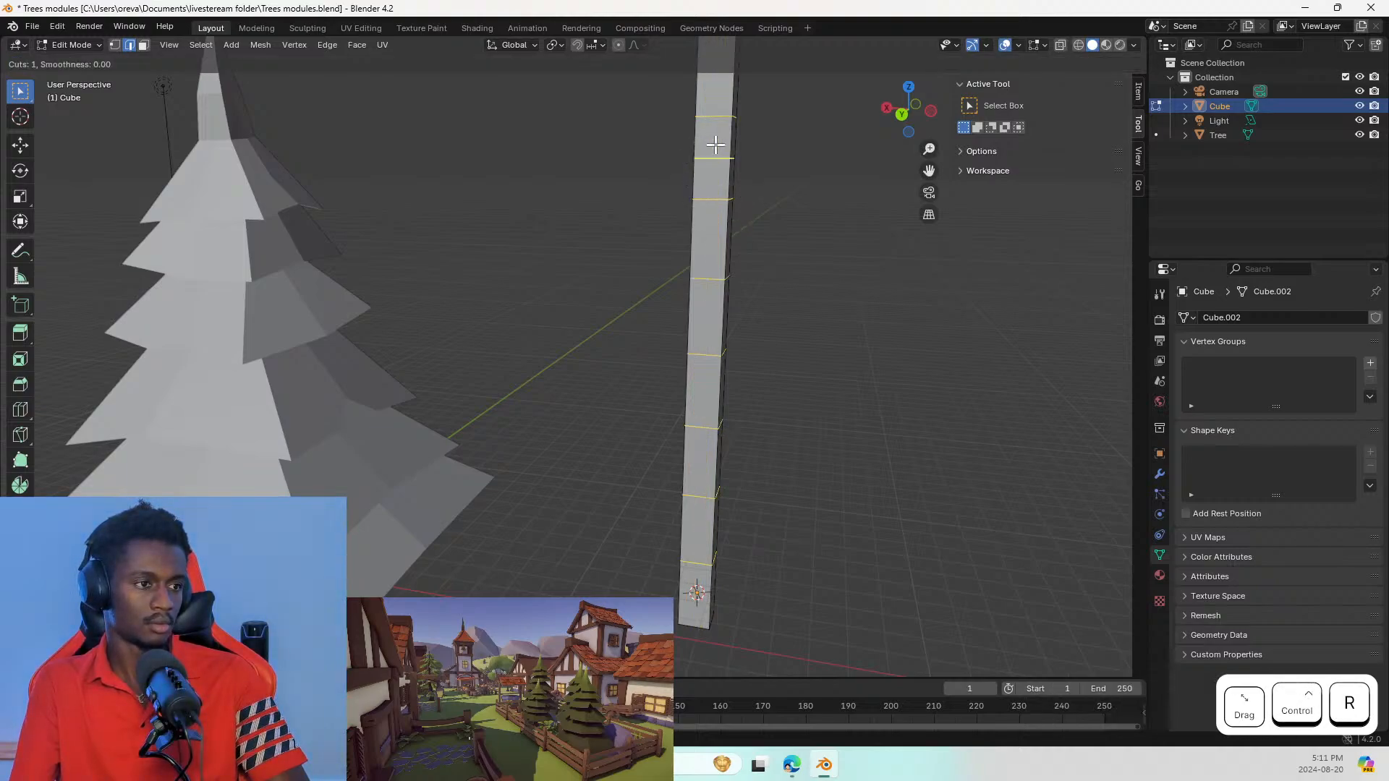
scroll(716, 117, "up", 2)
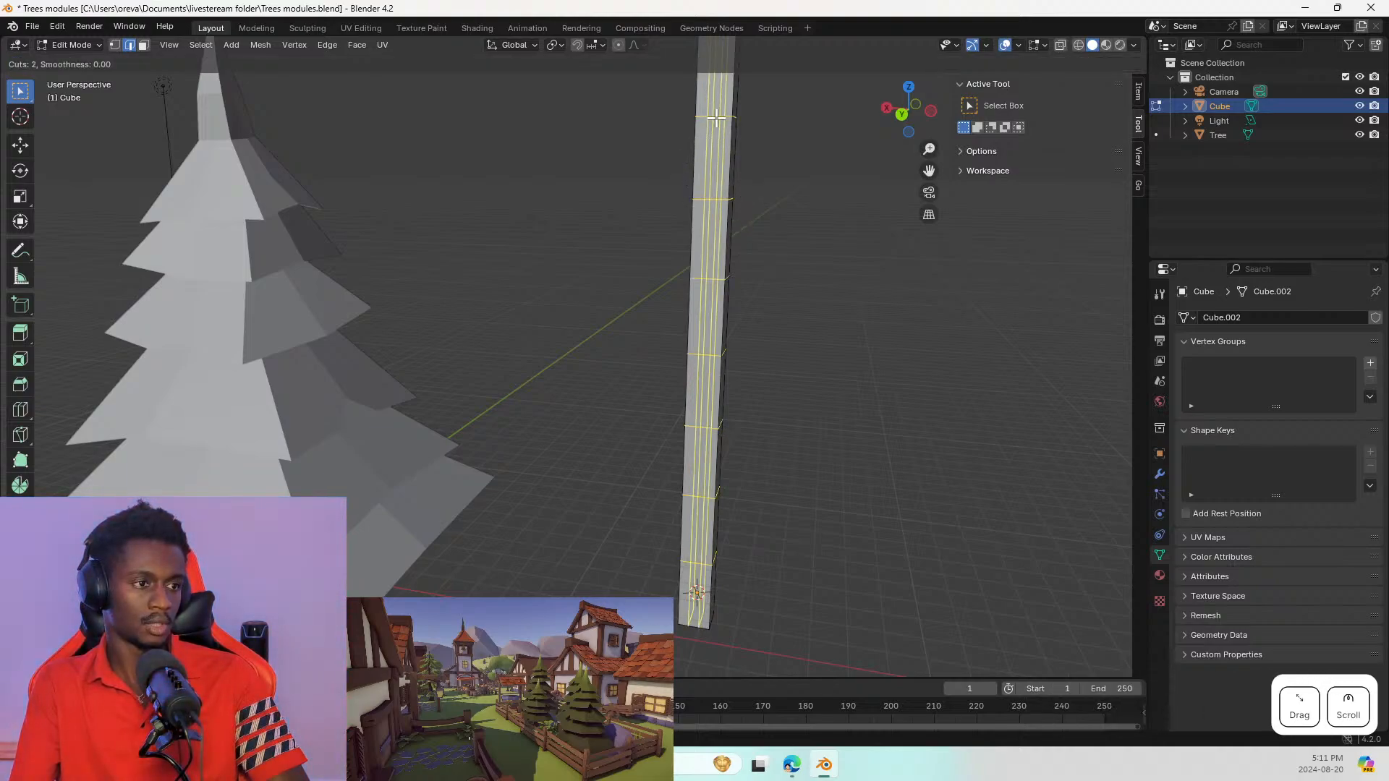
left_click(716, 117)
left_click(719, 118)
middle_click_drag(718, 118, 40, 274)
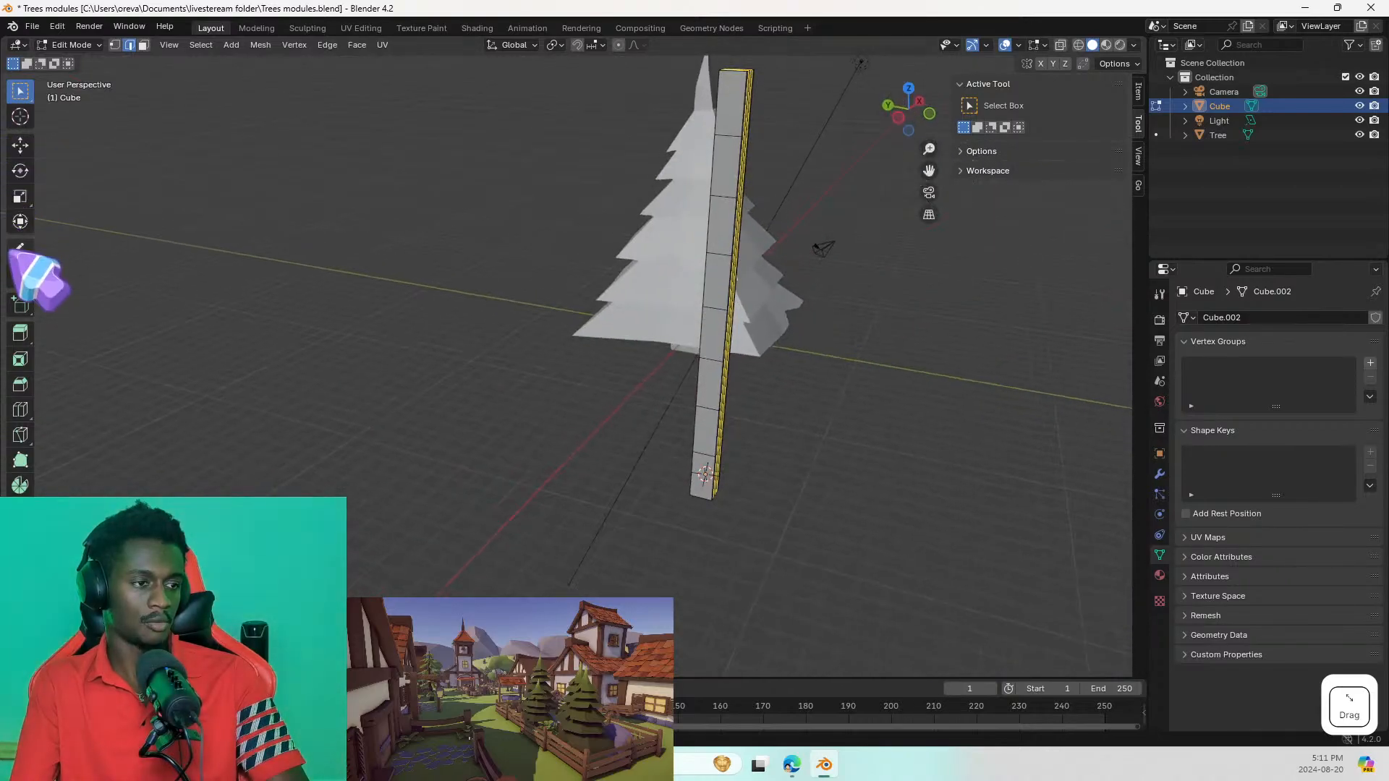
Step: Try to cut three lengthwise edge loops into the thin box's adjacent sides, and undo them
key("ctrl+r")
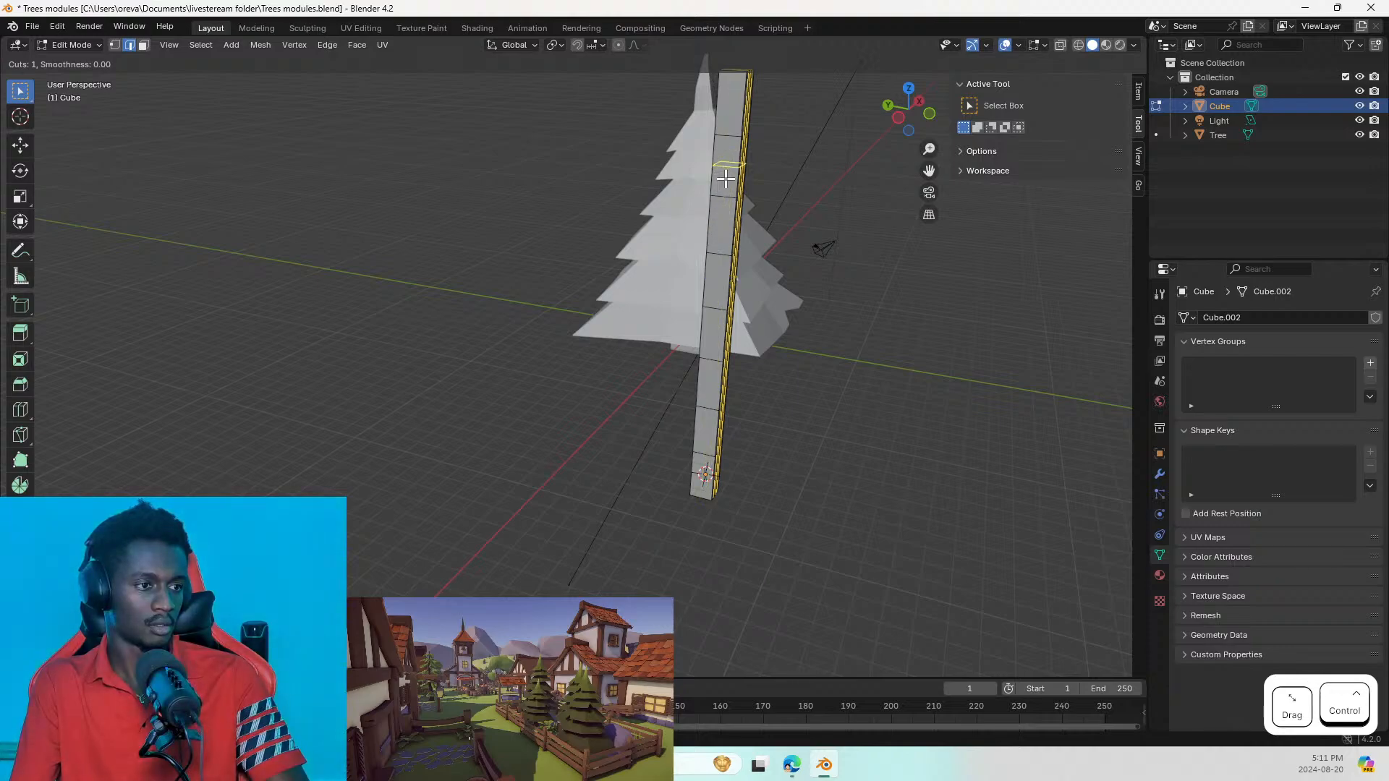
scroll(720, 193, "up", 2)
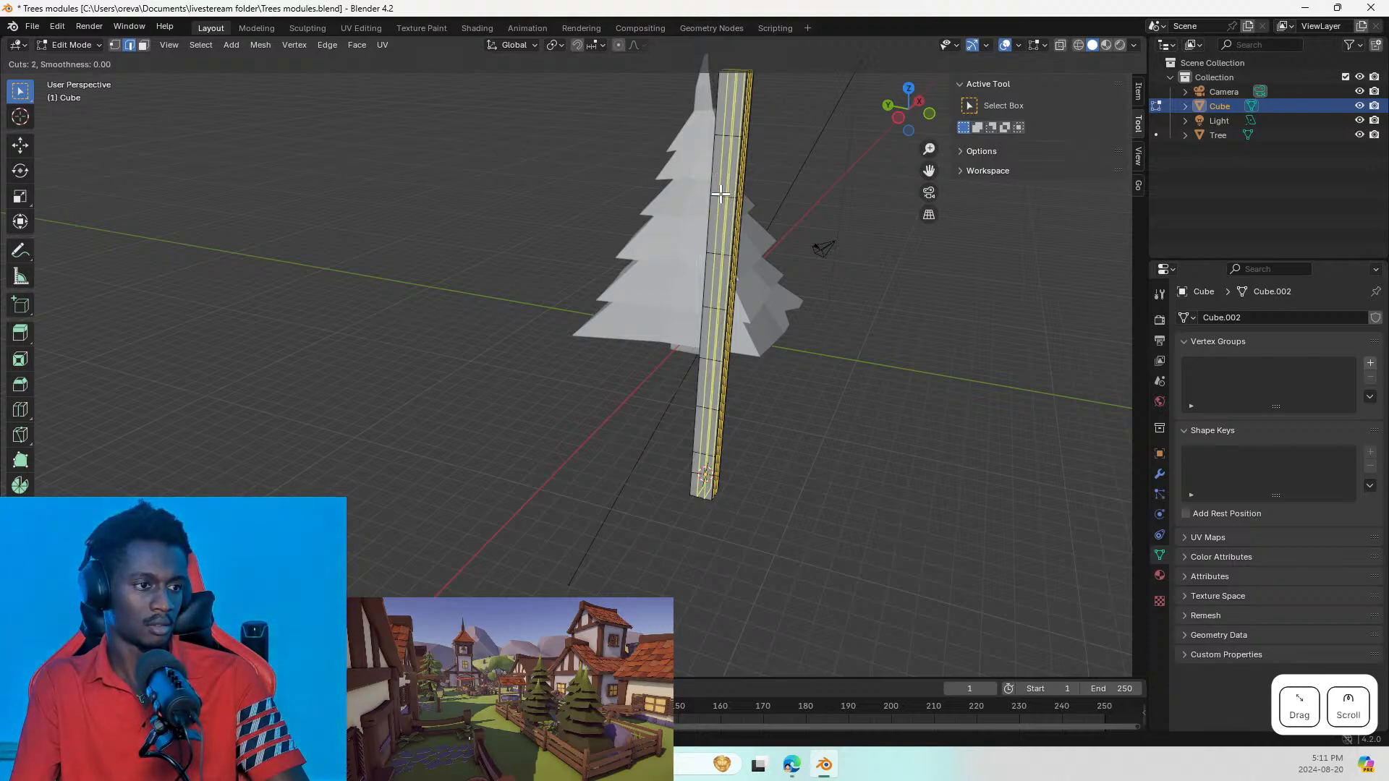
scroll(719, 217, "up", 1)
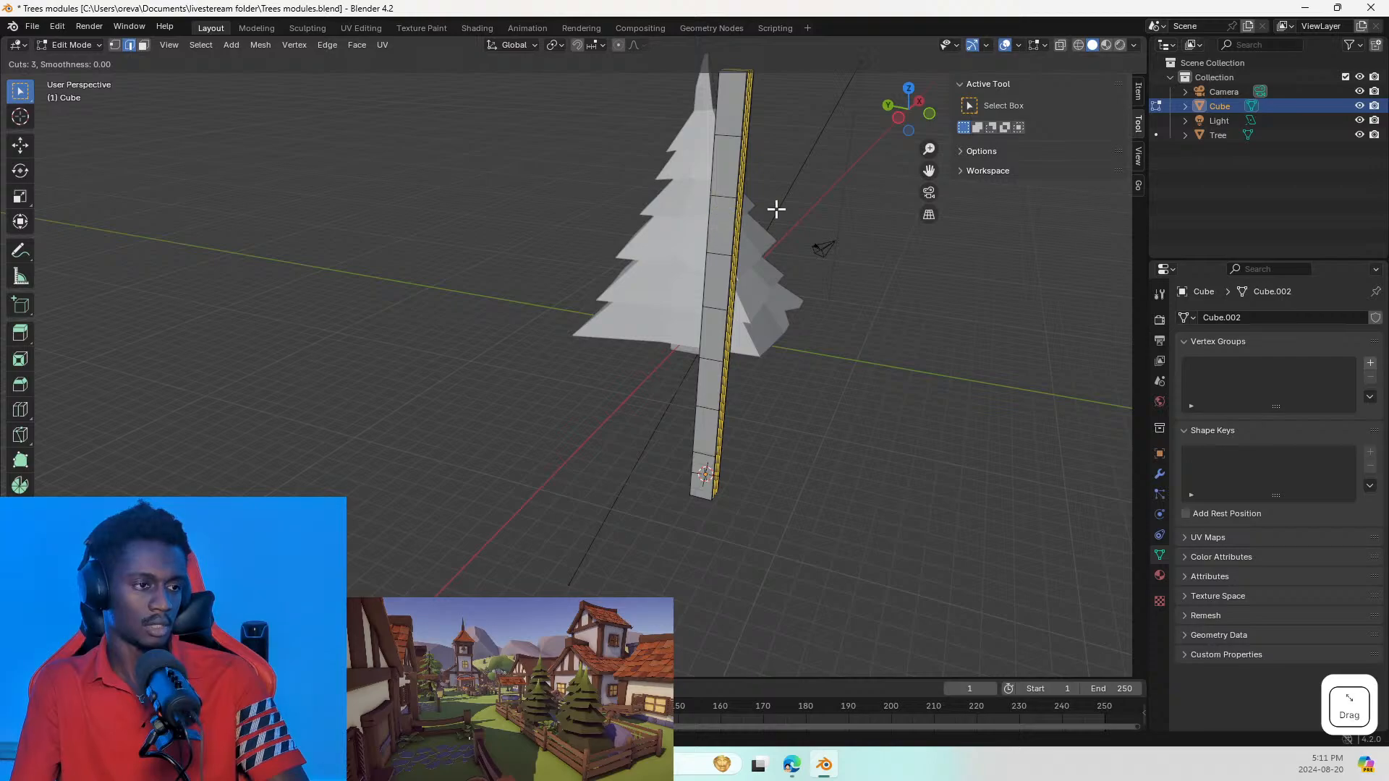
left_click(732, 126)
left_click(731, 126)
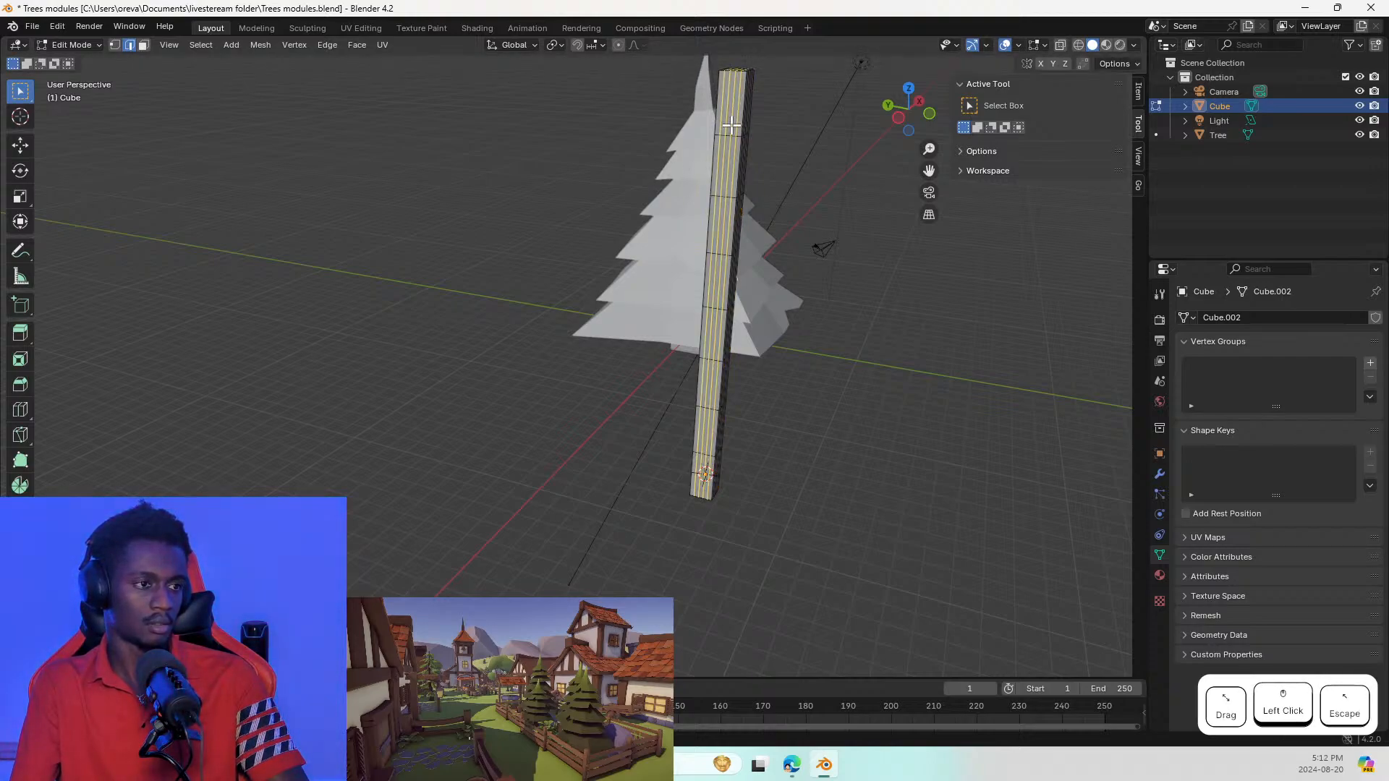
middle_click_drag(619, 192, 719, 247)
scroll(696, 230, "up", 4)
scroll(720, 253, "down", 2)
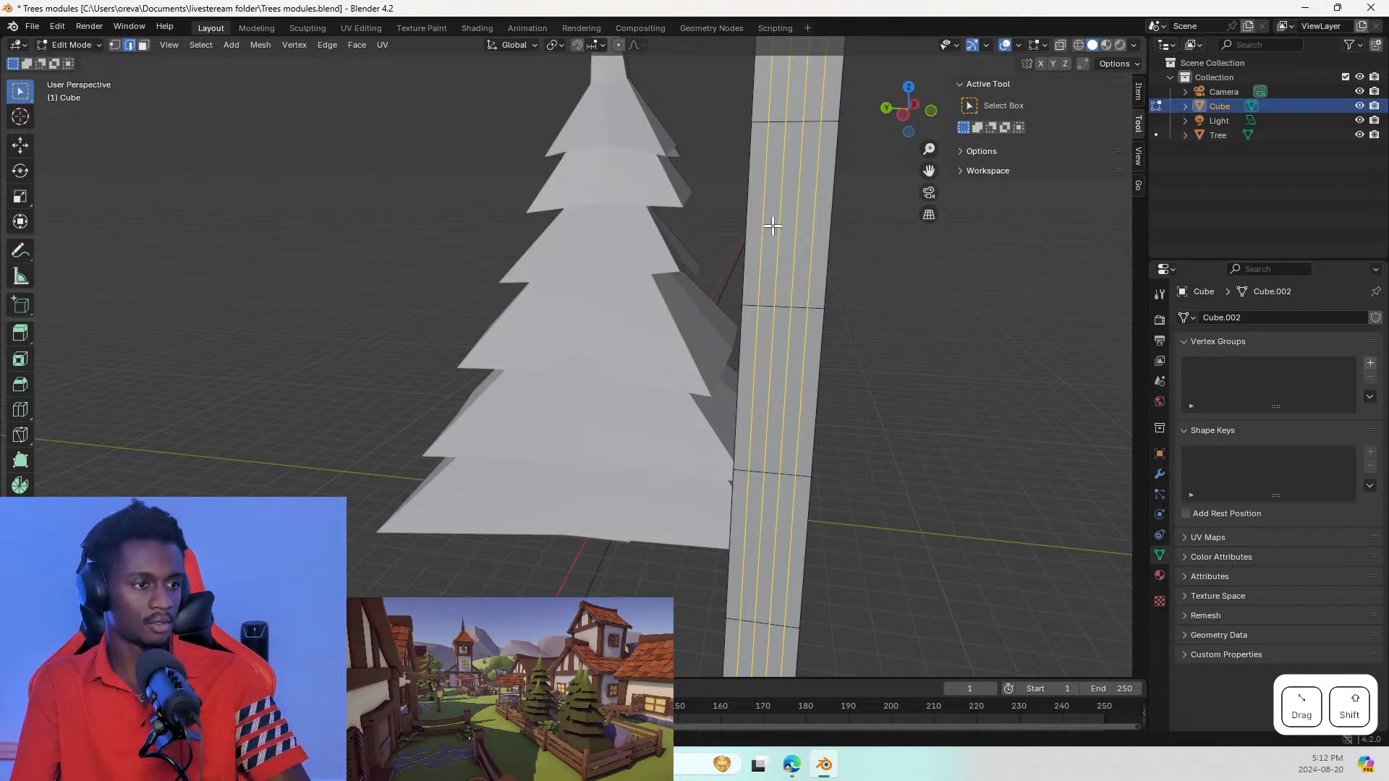
key("ctrl+z")
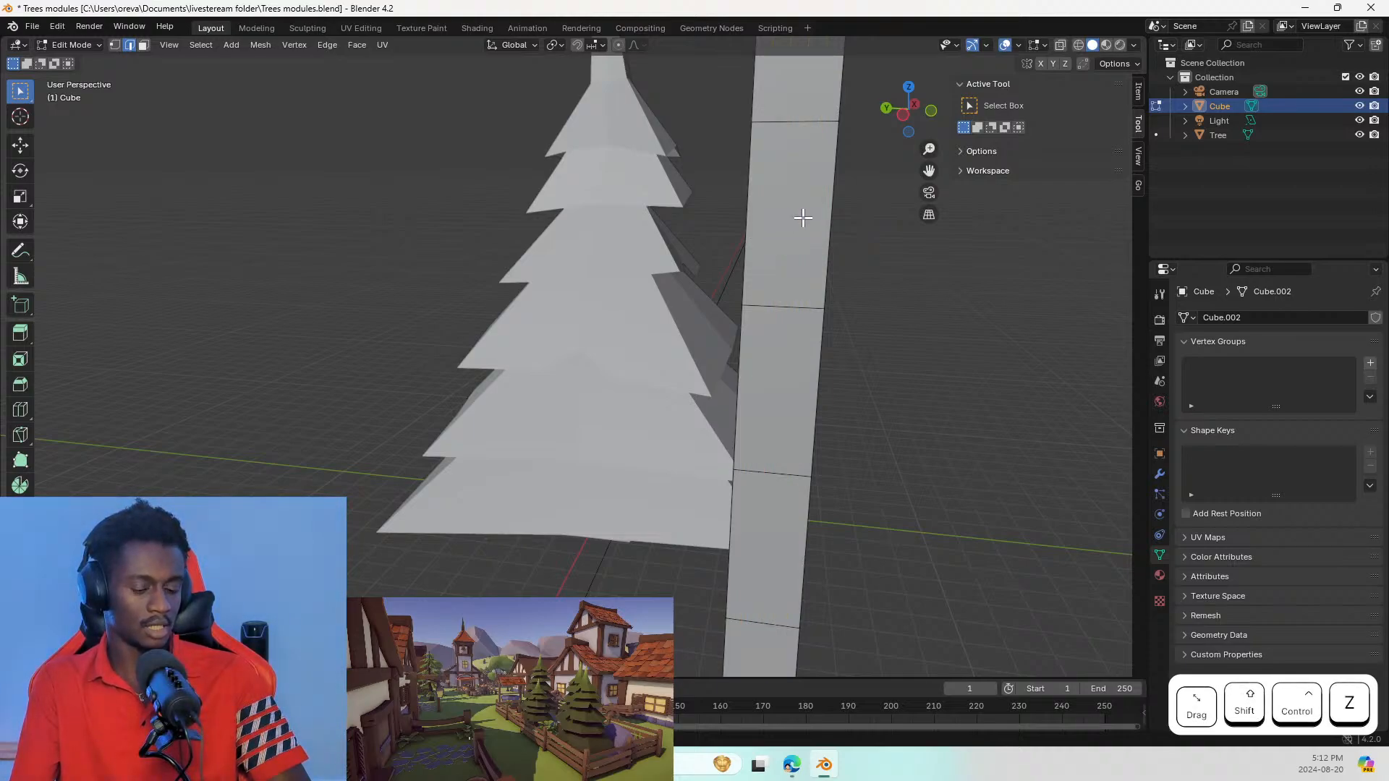
Step: Cut three evenly spaced lengthwise edge loops into the remaining pair of the thin box's sides
key("ctrl+r")
scroll(805, 195, "up", 1)
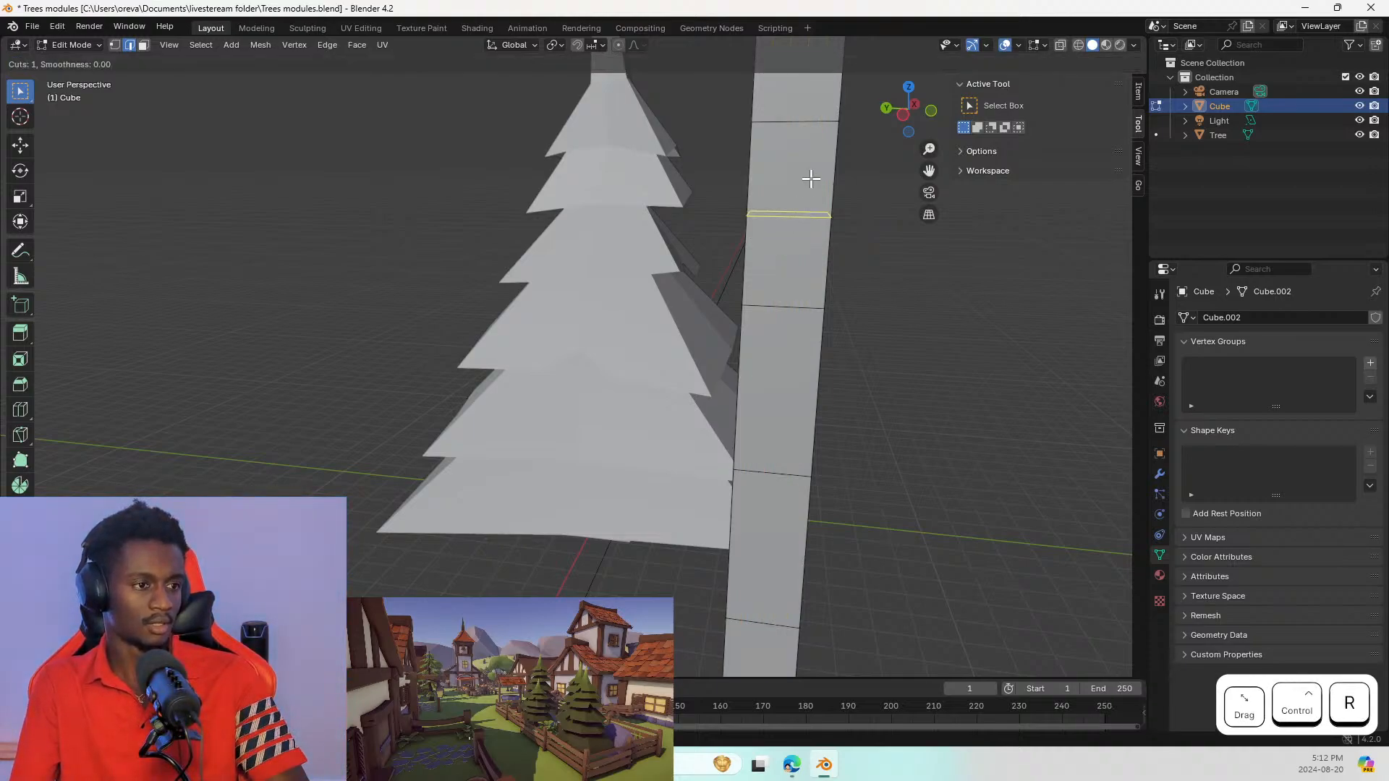
left_click(796, 126)
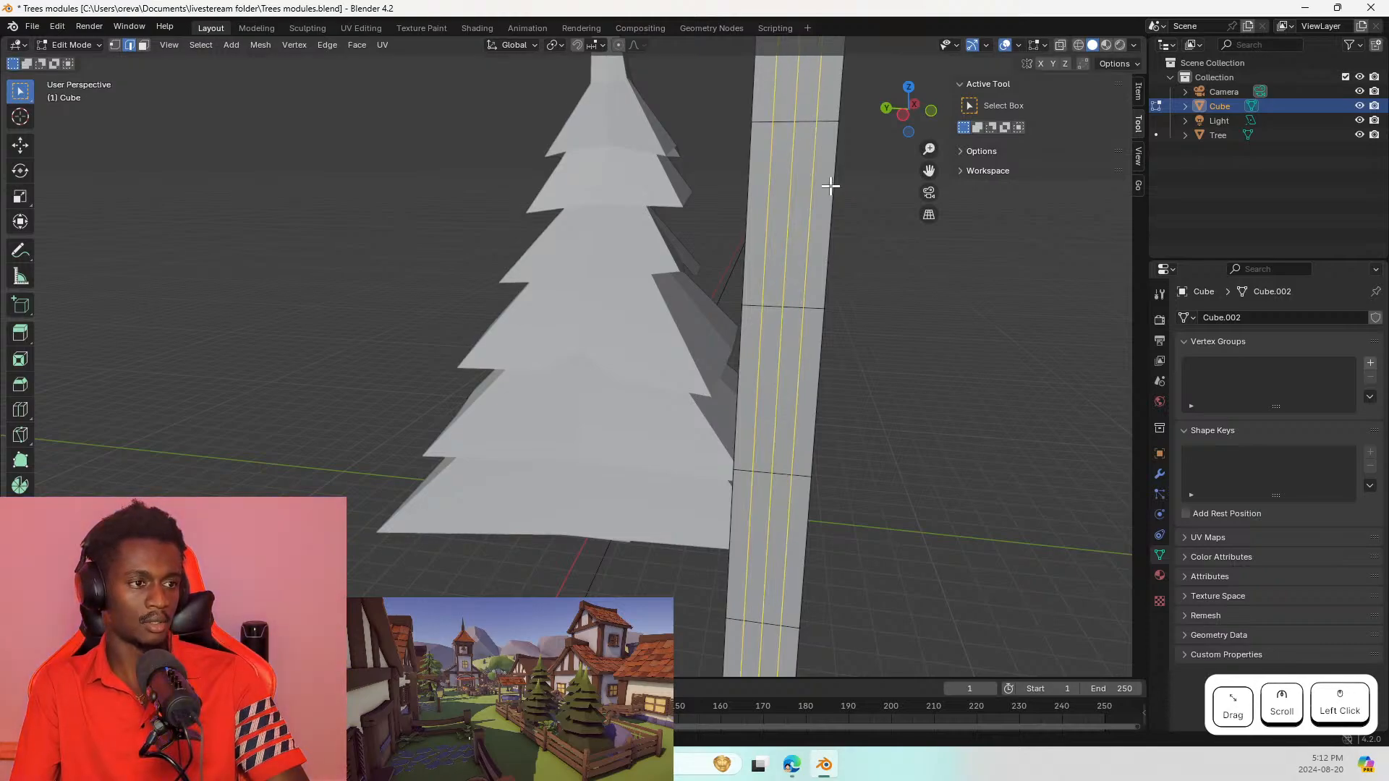
mouse_move(807, 229)
middle_mouse_down()
mouse_move(936, 241)
mouse_move(832, 232)
mouse_move(890, 251)
mouse_move(859, 201)
mouse_move(806, 227)
mouse_move(858, 205)
mouse_move(822, 232)
middle_mouse_up()
key("Tab")
key("Tab")
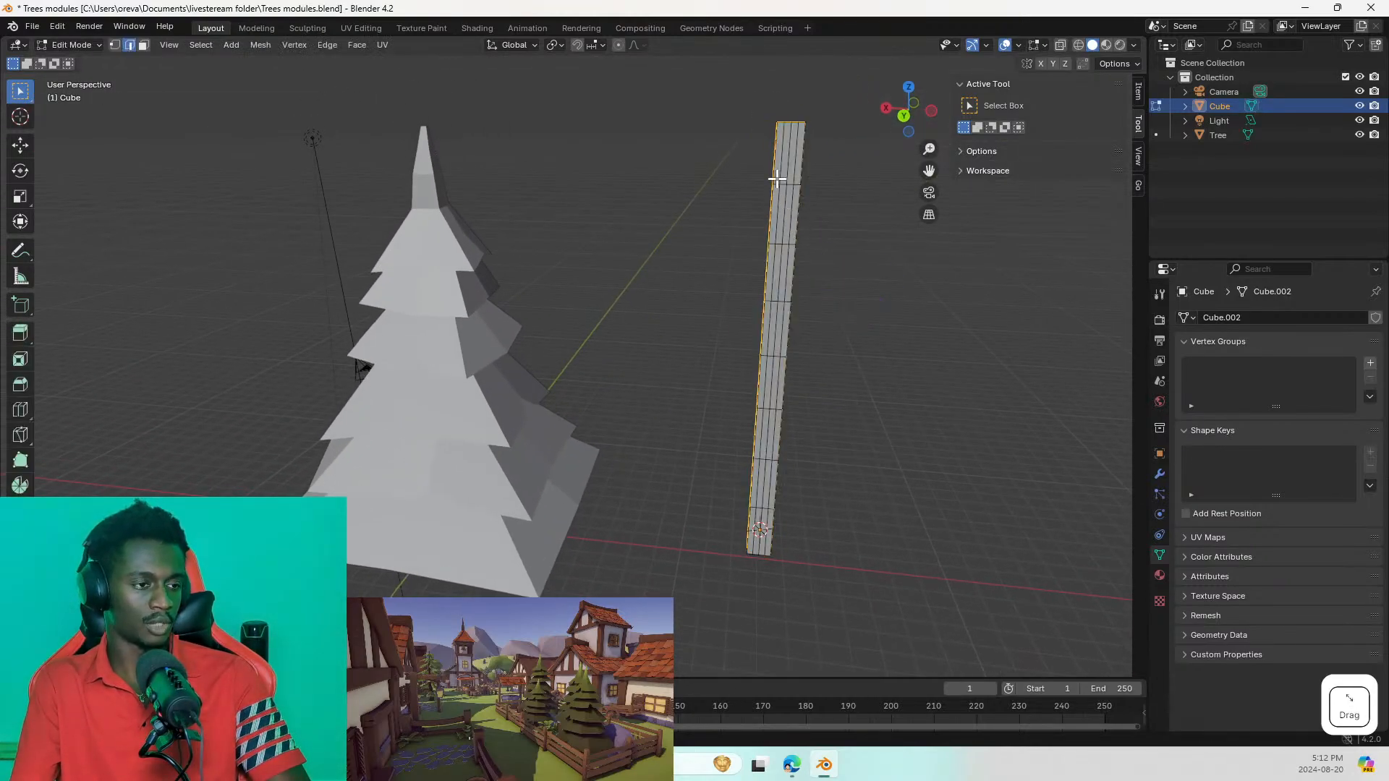
Step: Extrude the uppermost horizontal edge loop of the thin box in place and scale it outward into a flat square ring
left_click(798, 189)
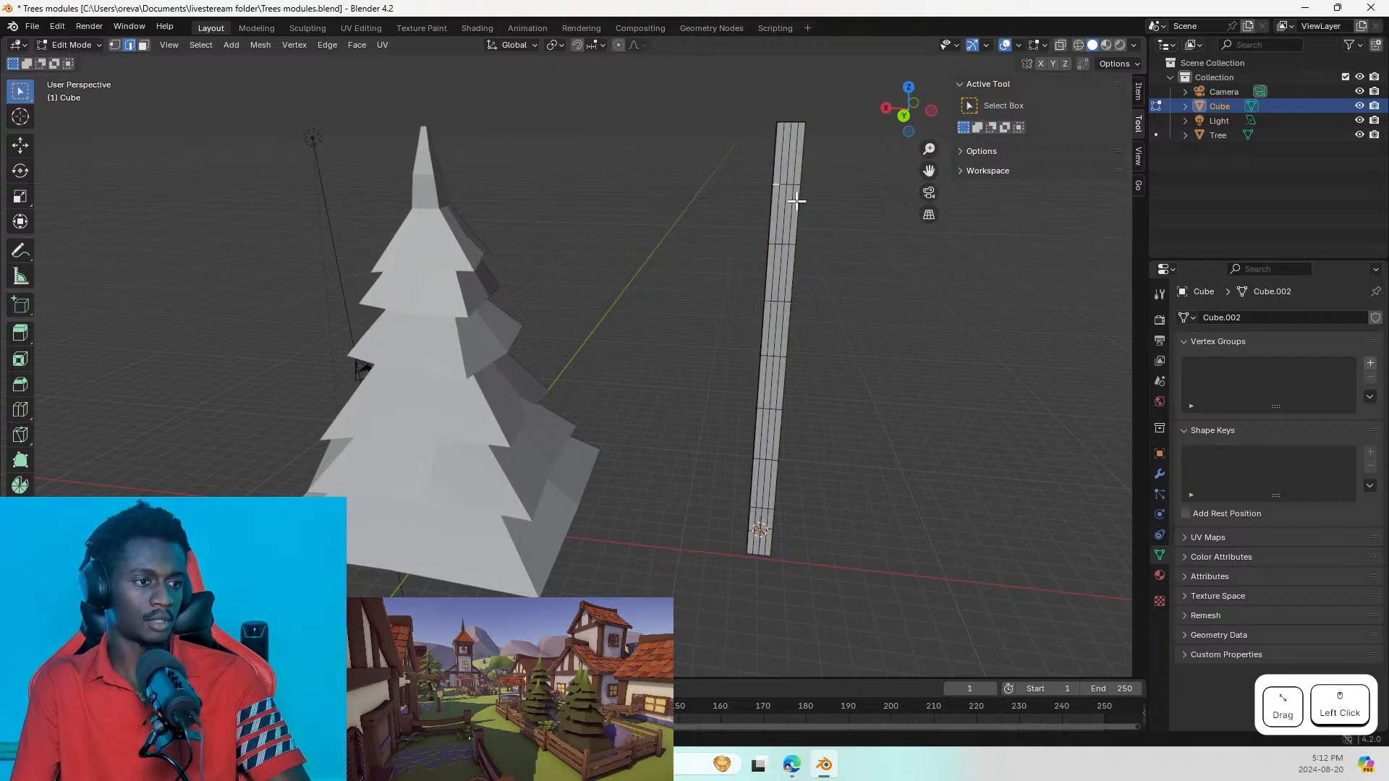
scroll(812, 180, "up", 5)
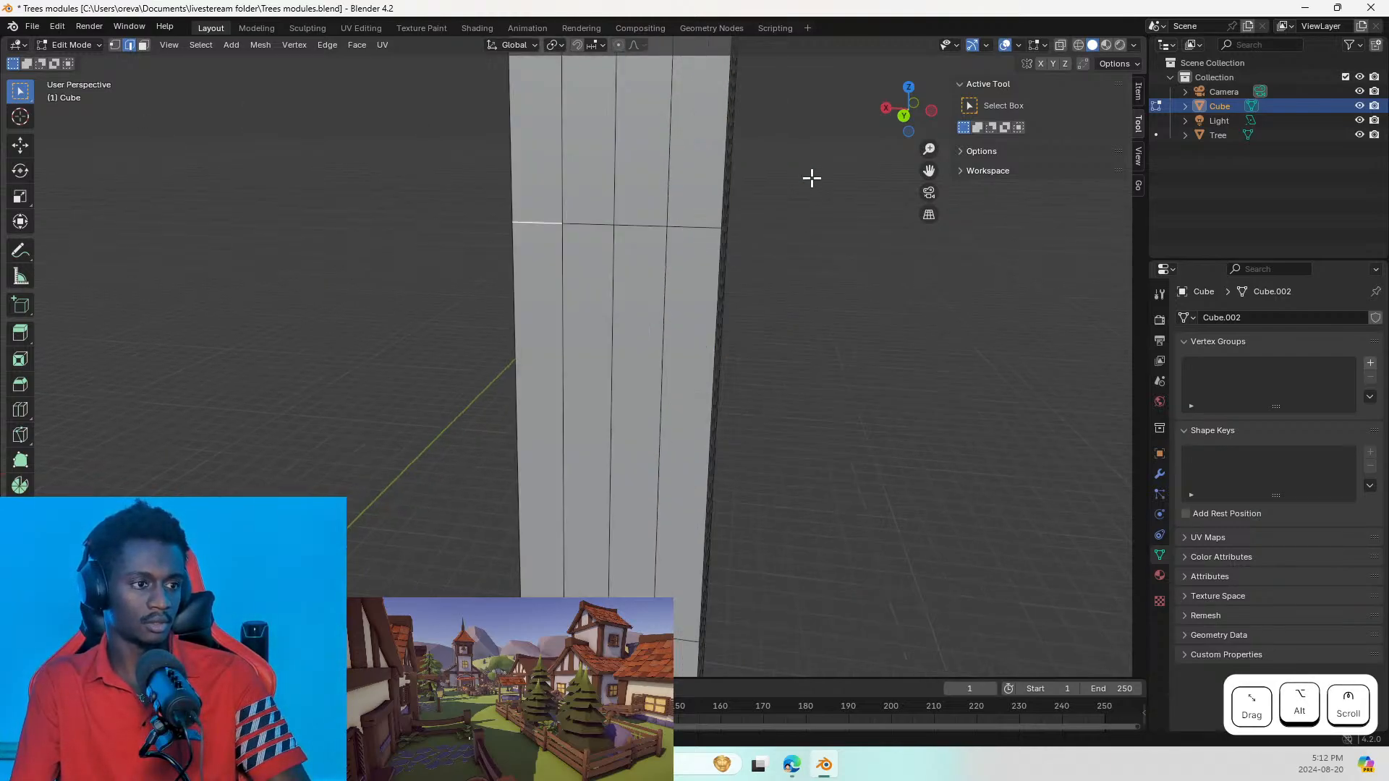
left_click(638, 225, "alt")
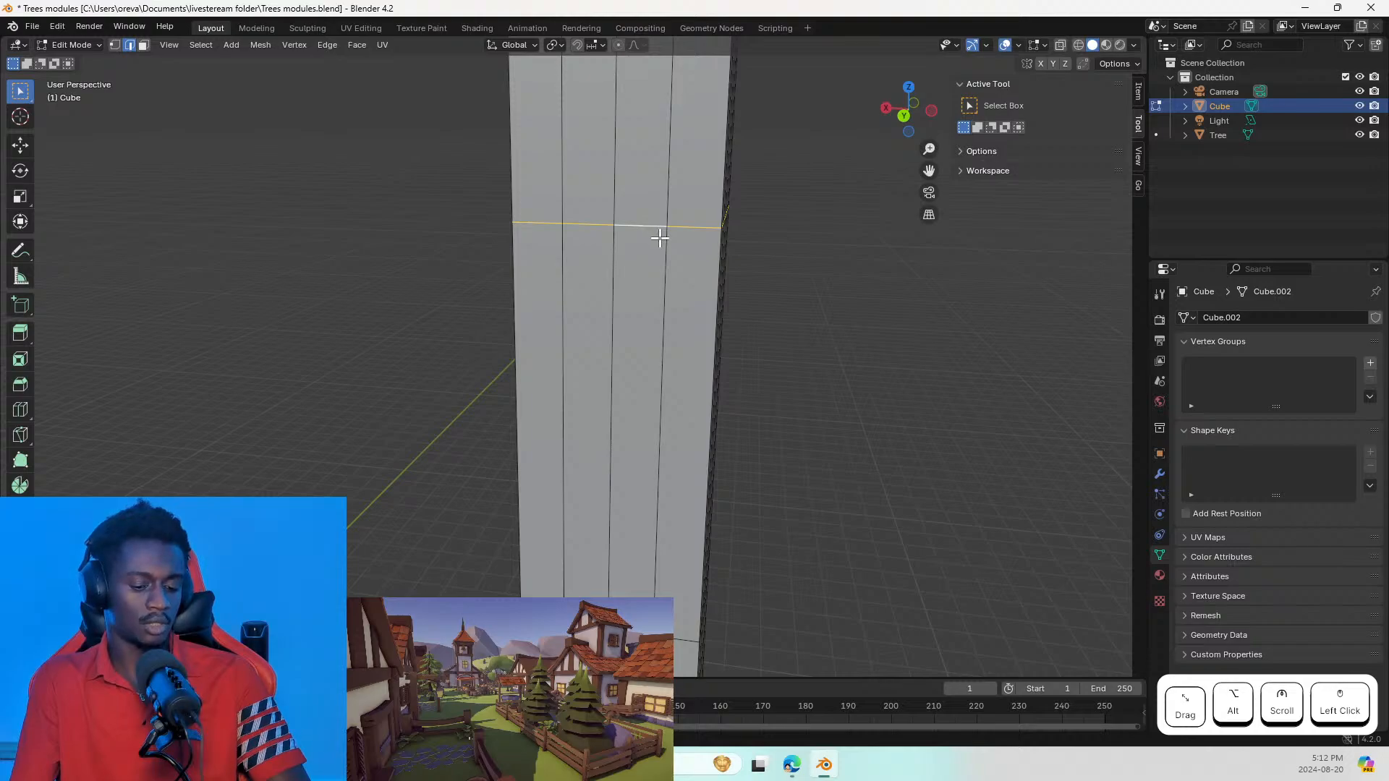
key("e")
key("Escape")
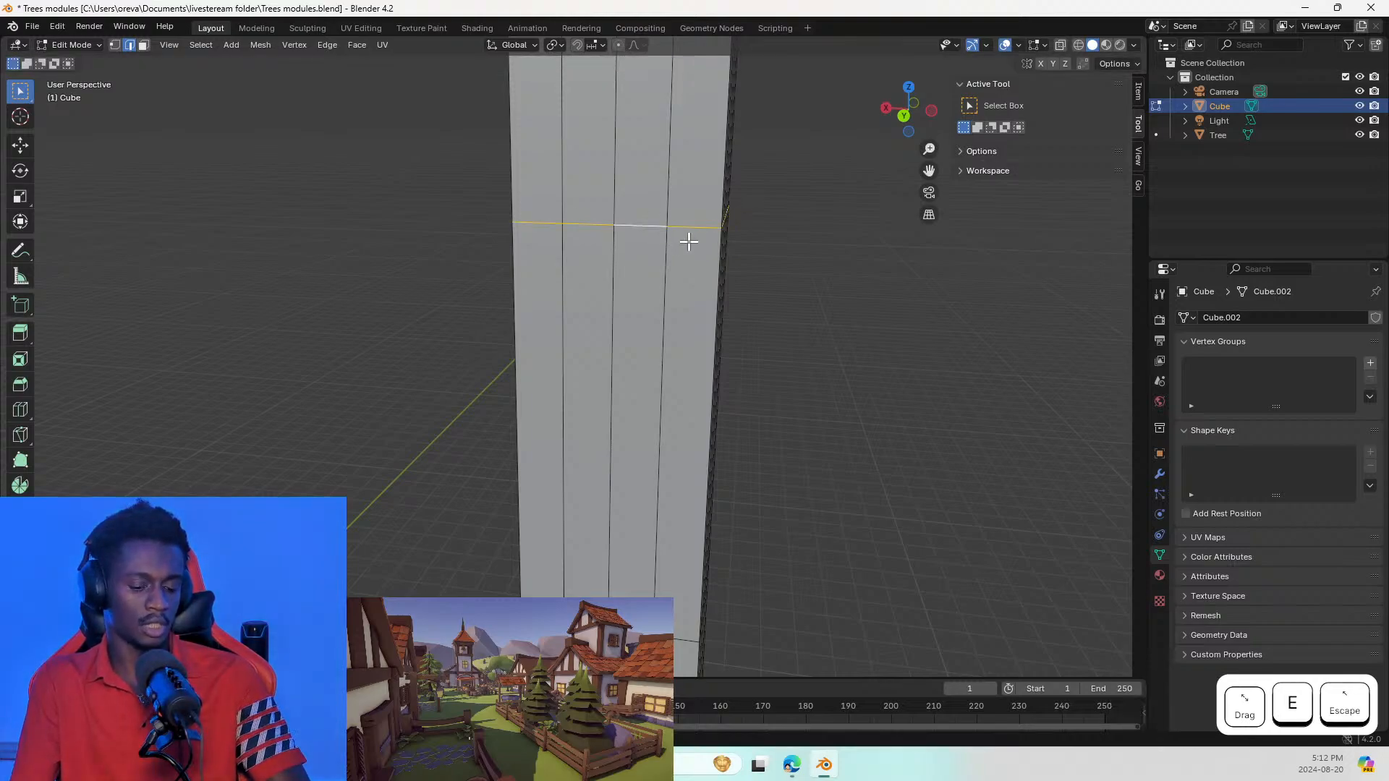
key("s")
left_click(844, 310)
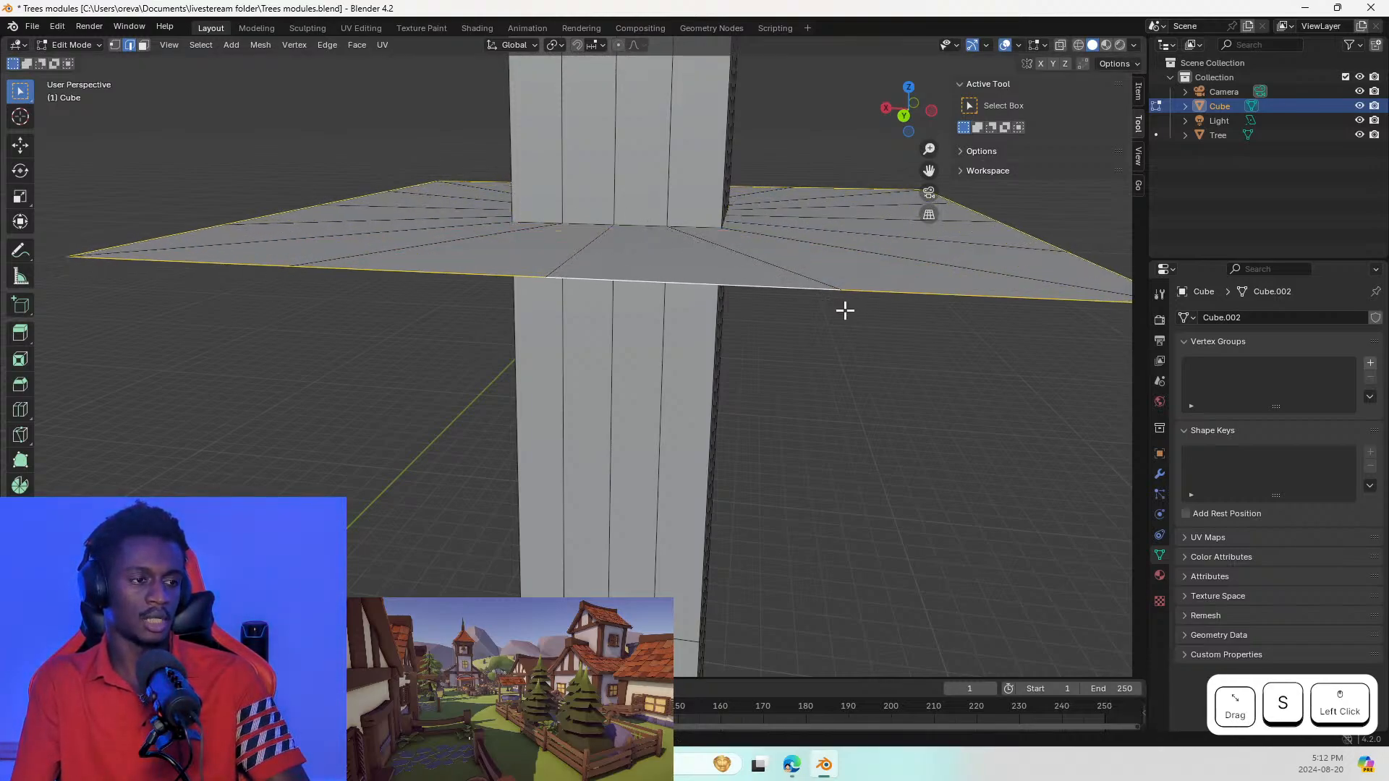
Step: Hide the finished first tree in the viewport to leave the new trunk in clear view
scroll(845, 310, "down", 6)
middle_click_drag(682, 297, 731, 275)
left_click(740, 470)
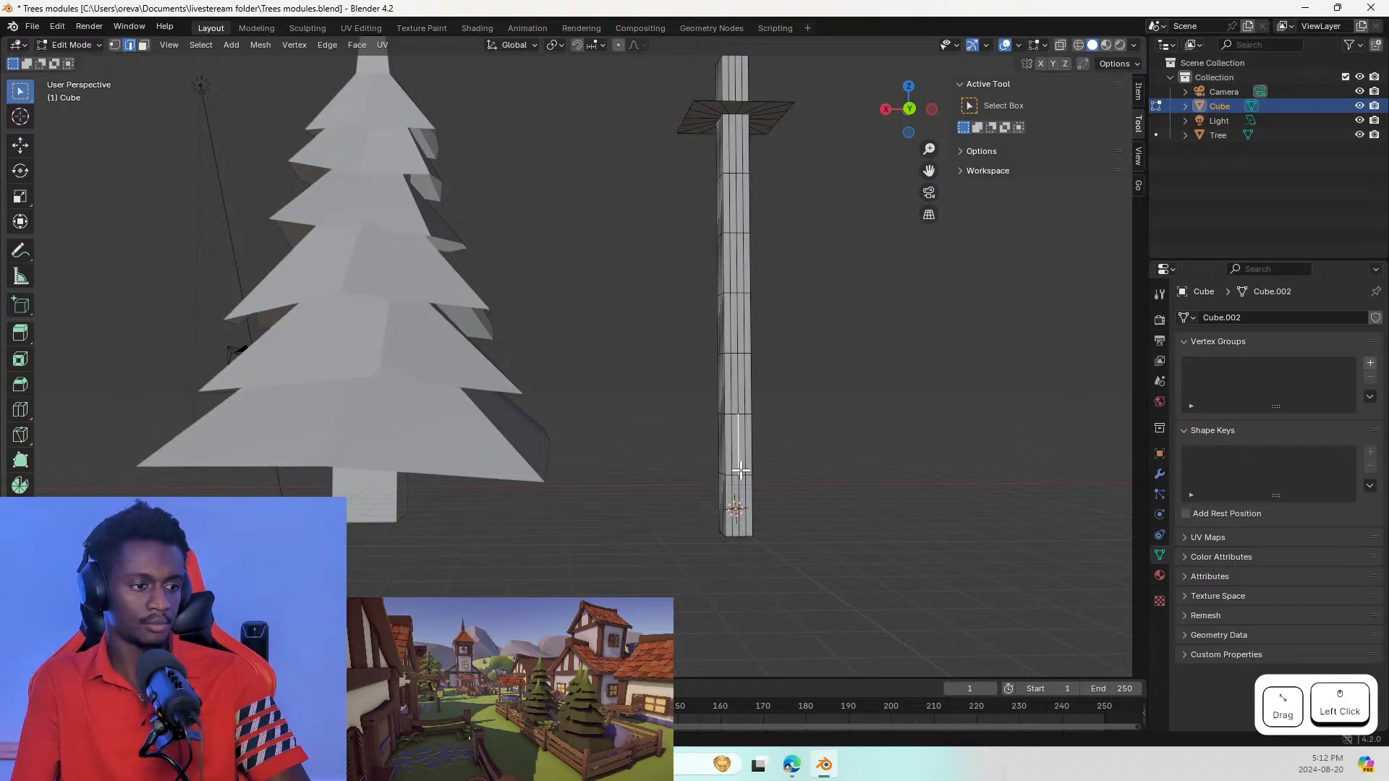
left_click(1359, 135)
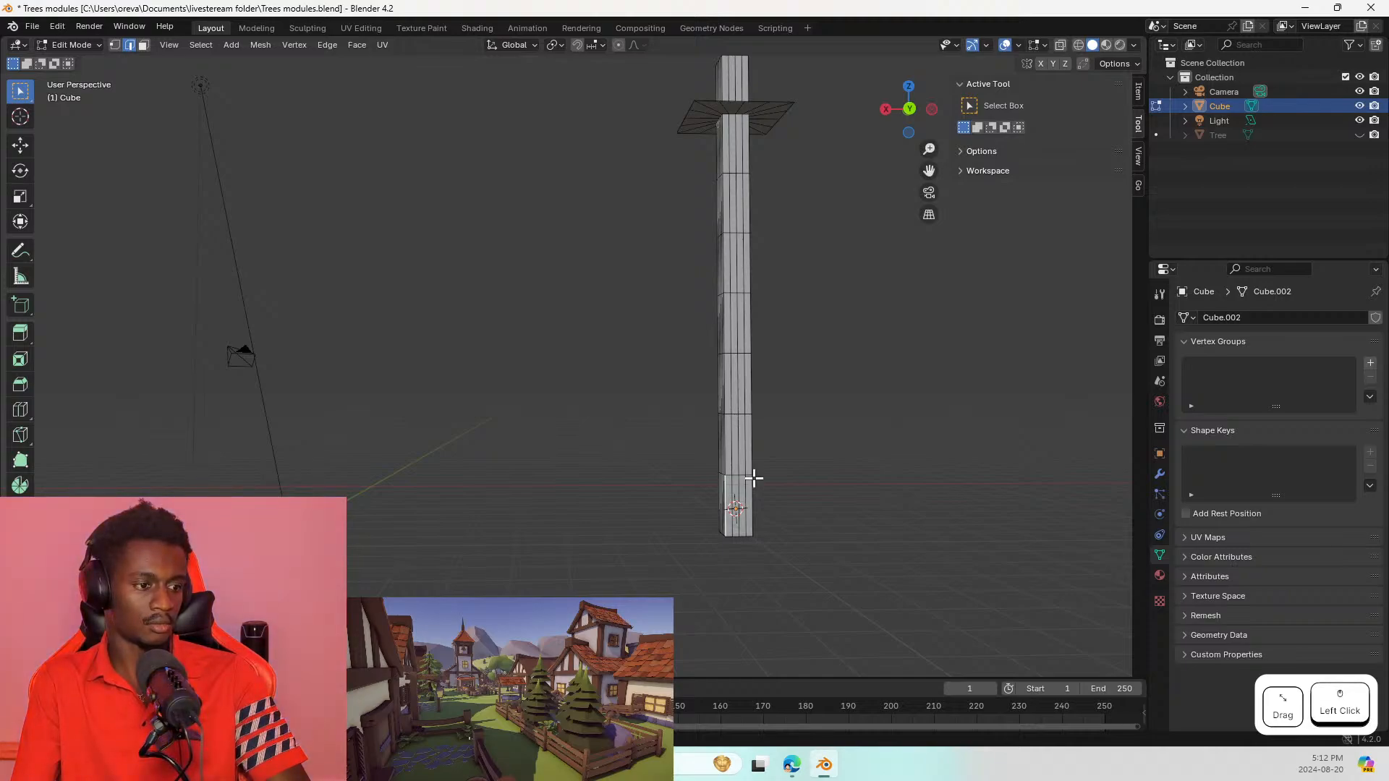
Step: Try to extrude the lowest horizontal edge loop and scale it outward into a flat ring, and undo it
scroll(754, 478, "up", 5)
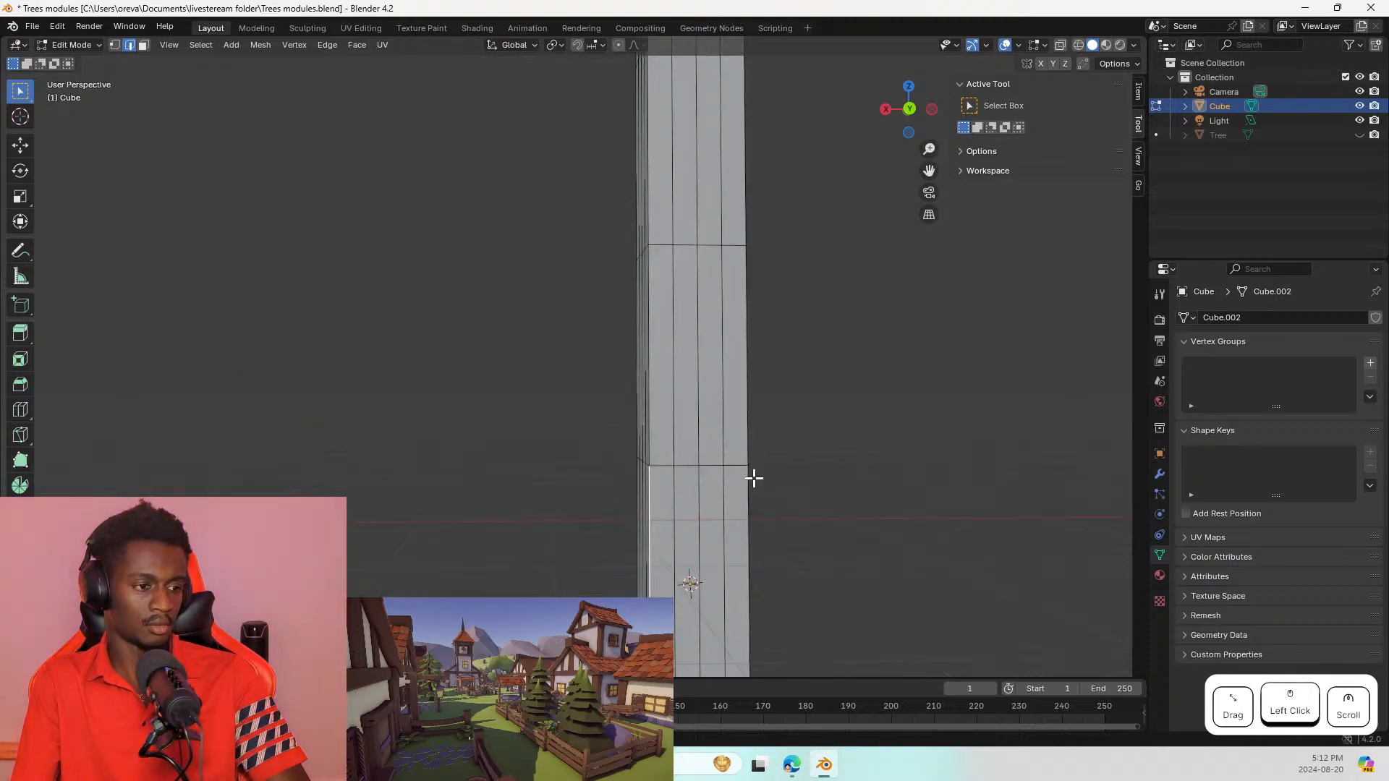
left_click(718, 464, "alt")
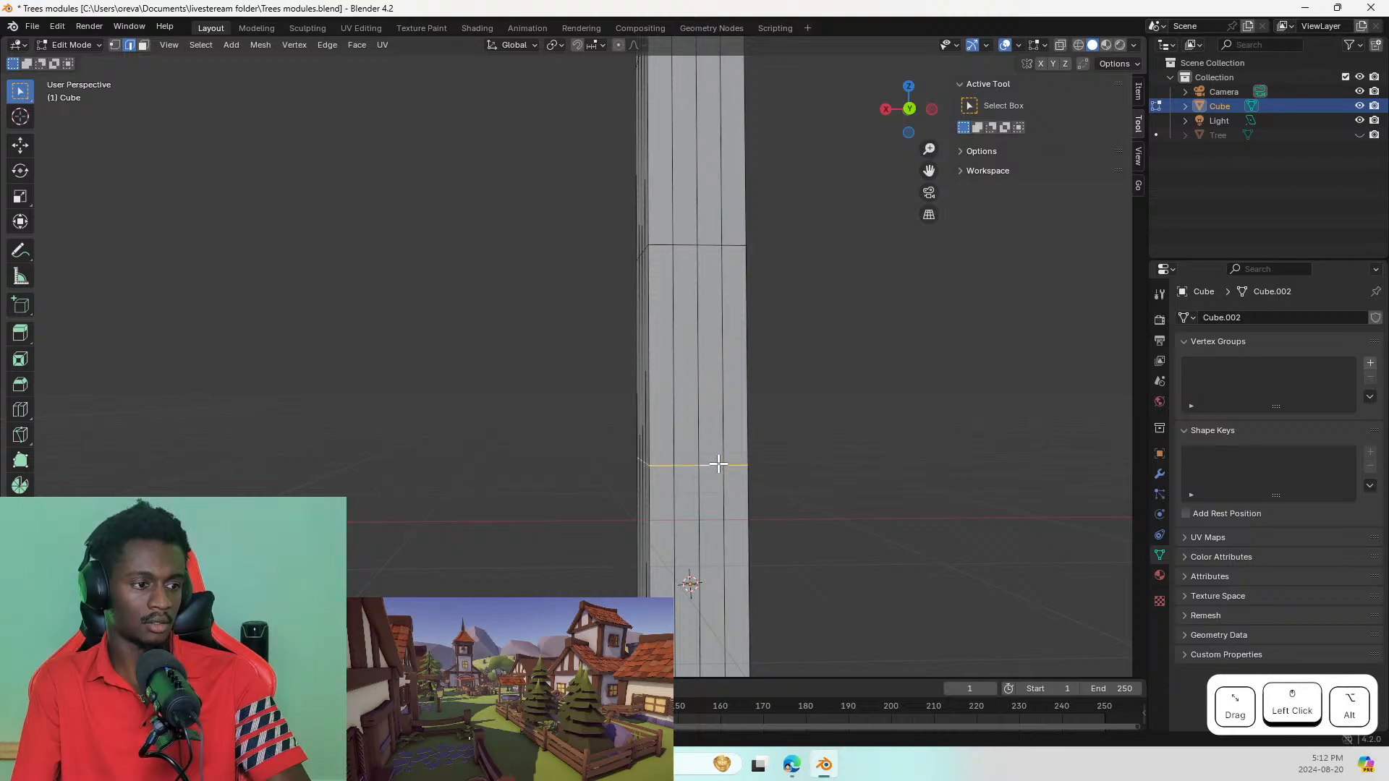
key("e")
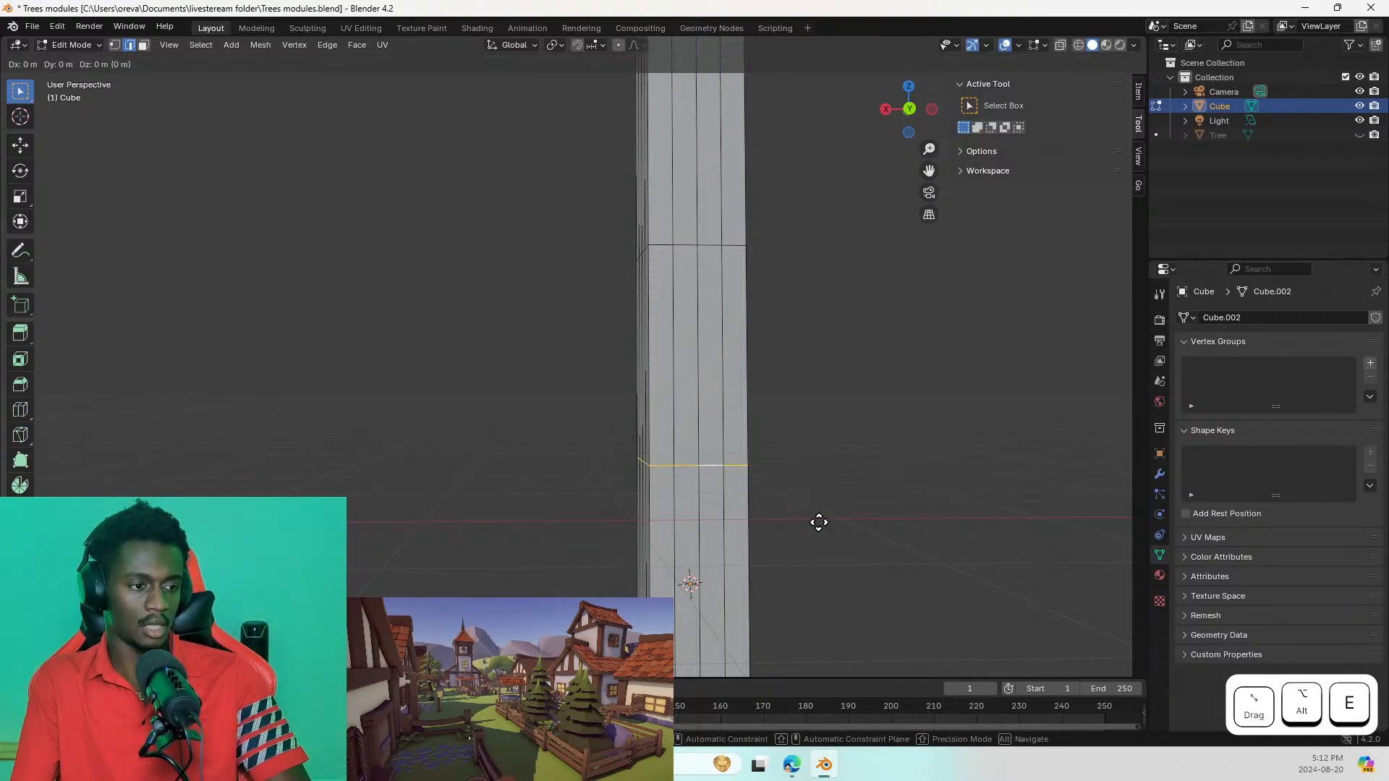
key("Escape")
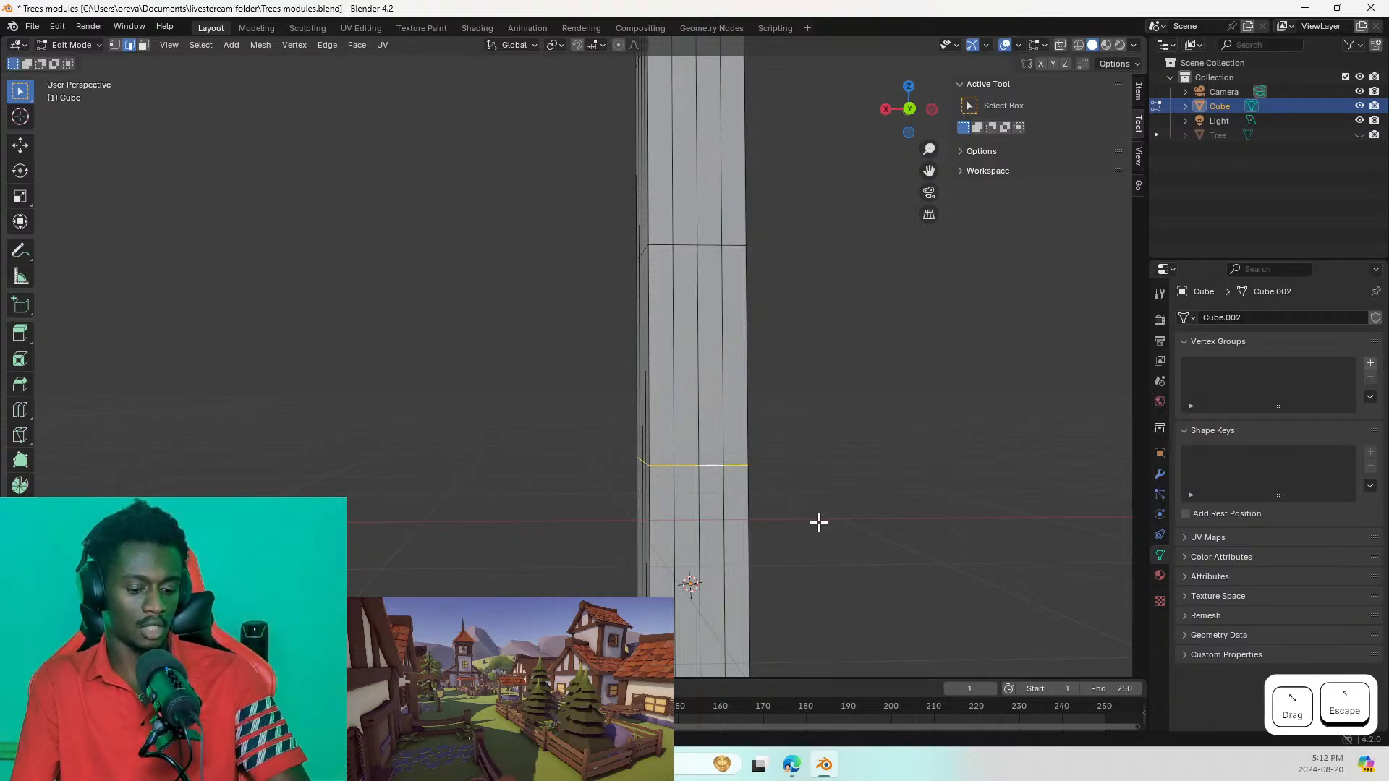
key("s")
left_click(690, 584)
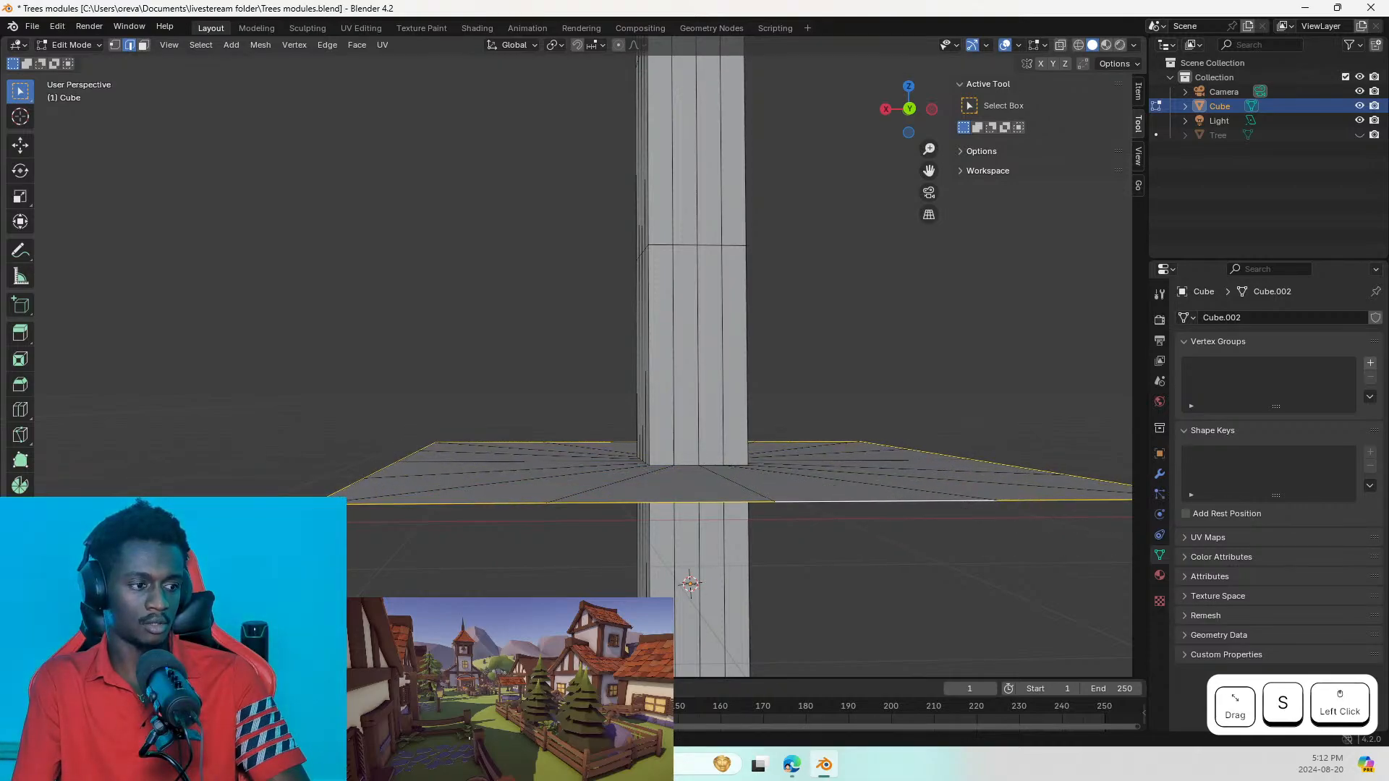
scroll(356, 542, "down", 5)
mouse_move(359, 566)
middle_mouse_down()
mouse_move(424, 533)
mouse_move(402, 567)
mouse_move(384, 559)
middle_mouse_up()
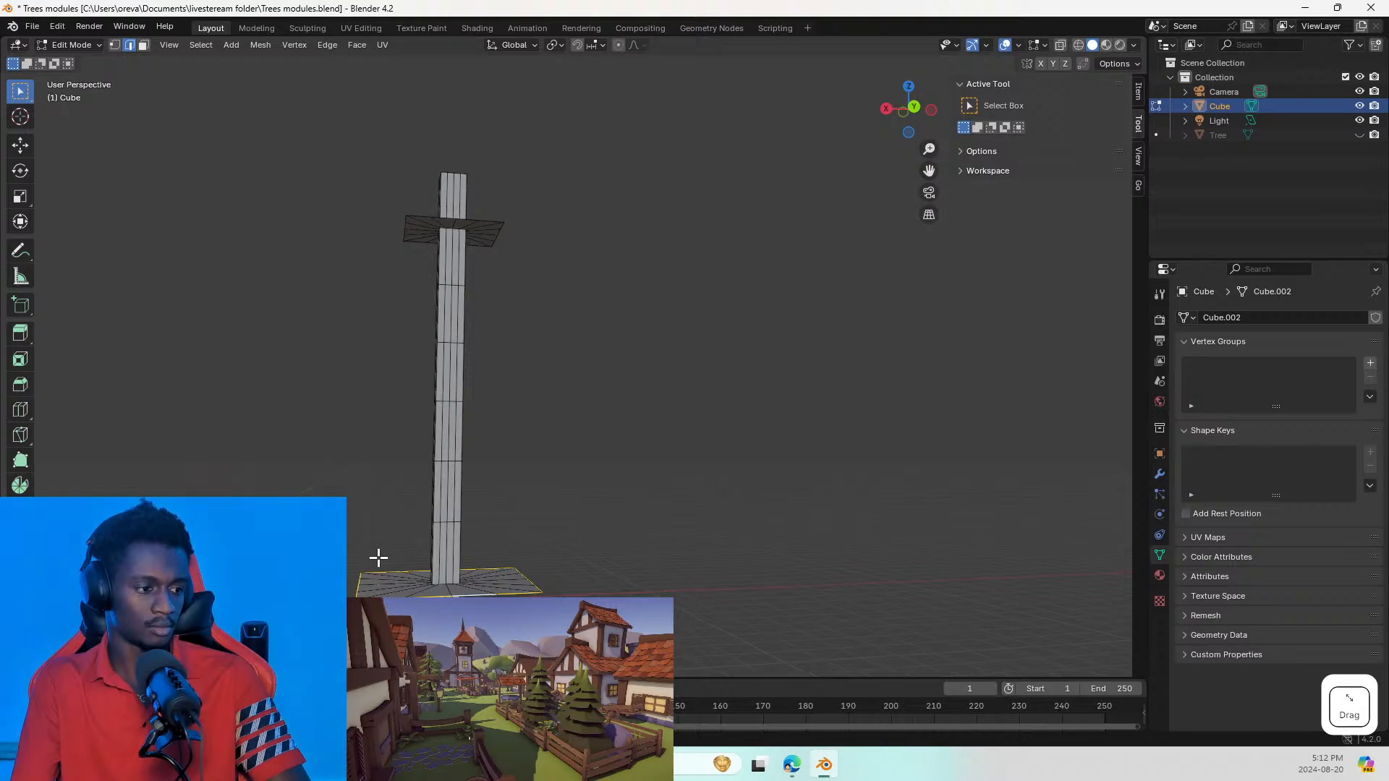
key("ctrl+z")
Step: Extrude the second-lowest horizontal edge loop in place and scale it outward into a wide flat square ring
left_click(458, 519)
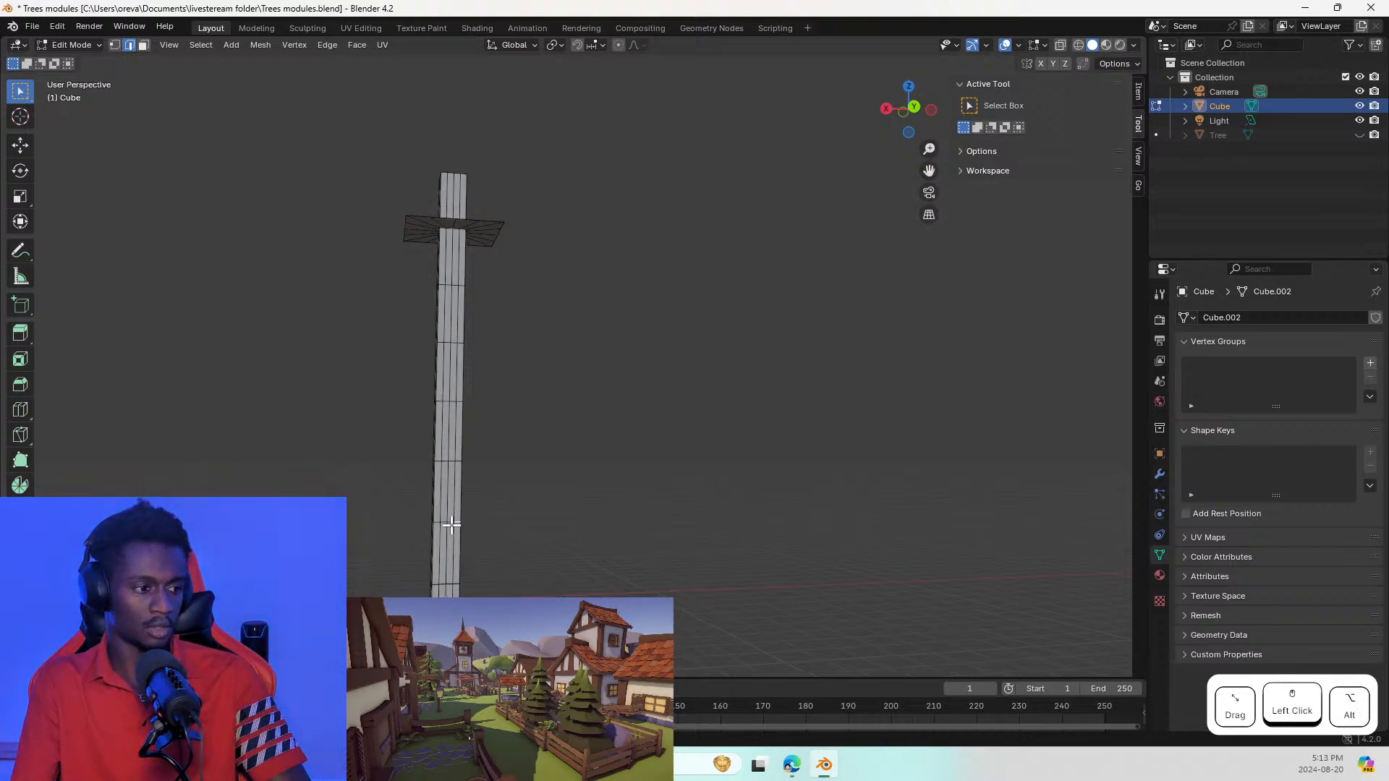
left_click(459, 521, "alt")
key("e")
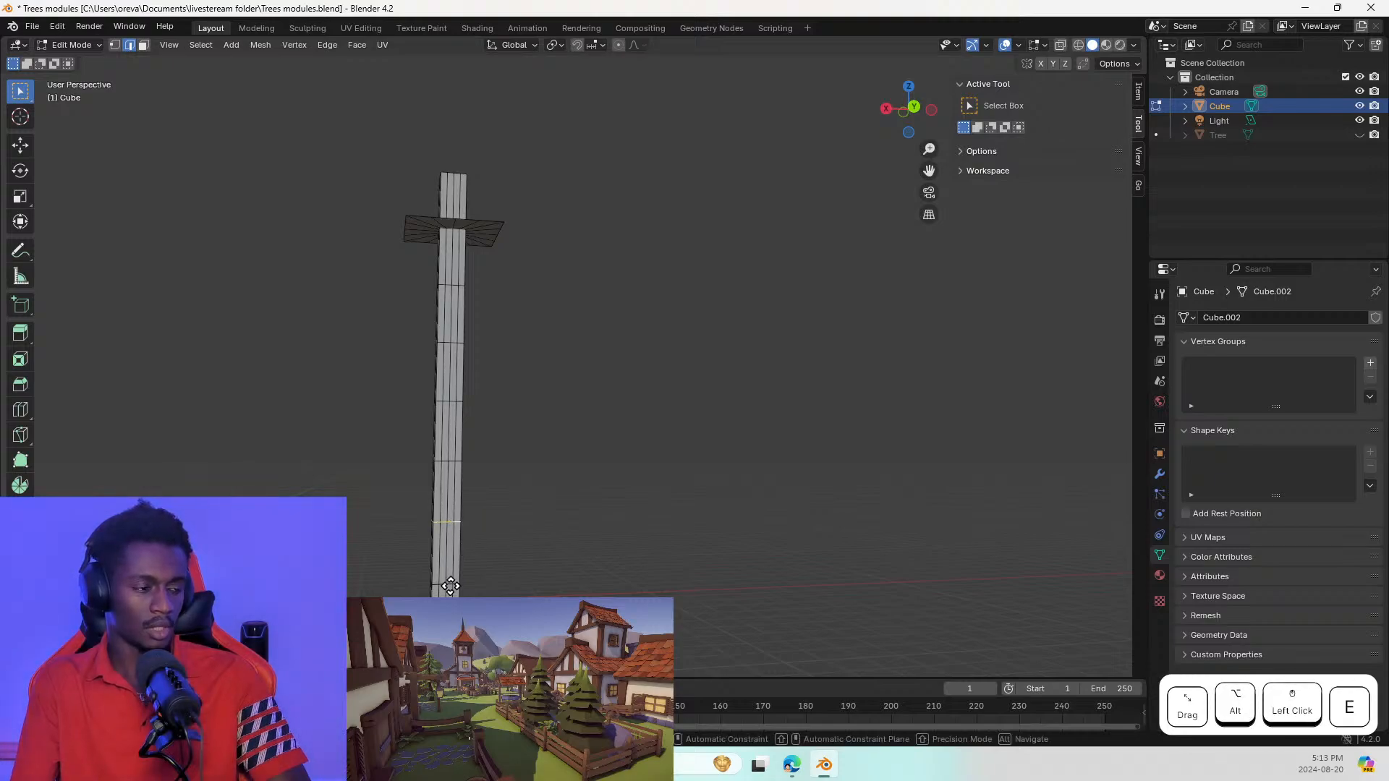
key("Return")
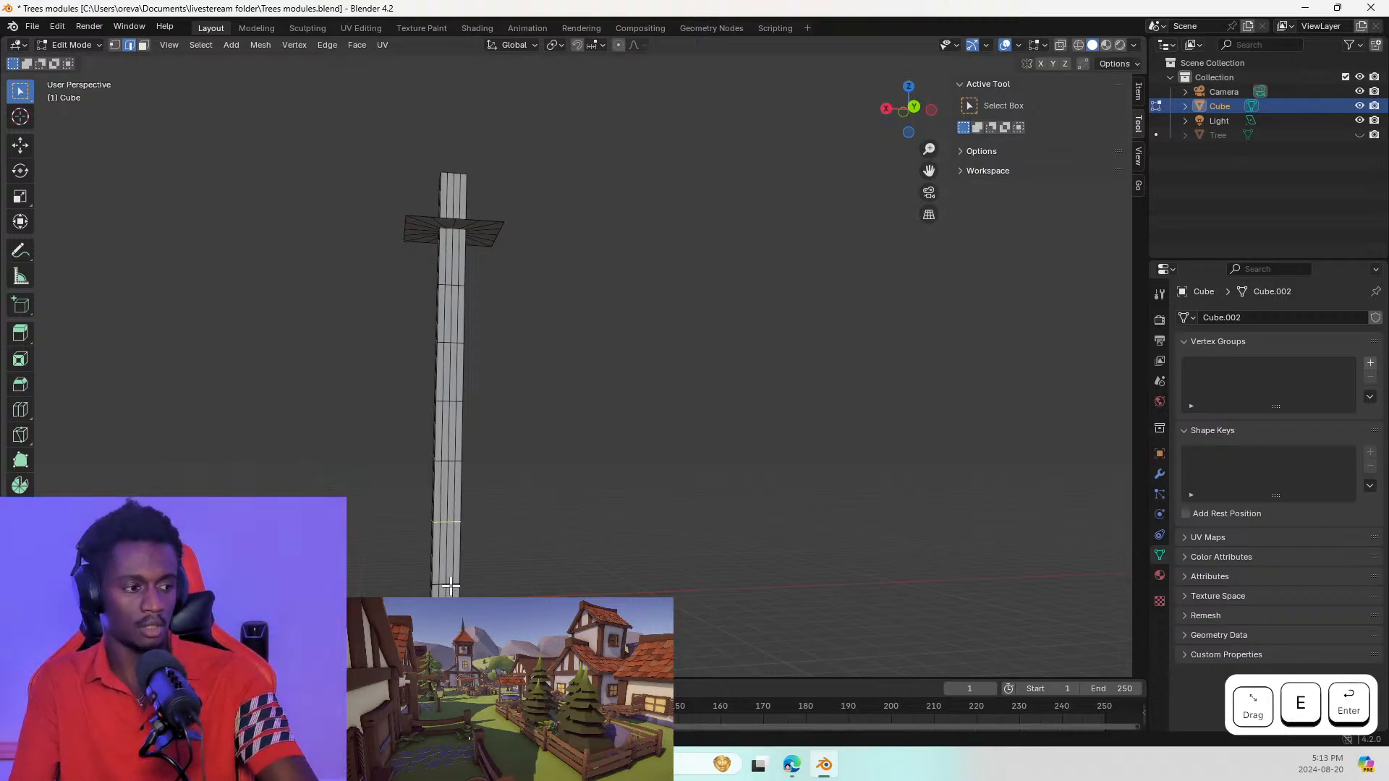
key("s")
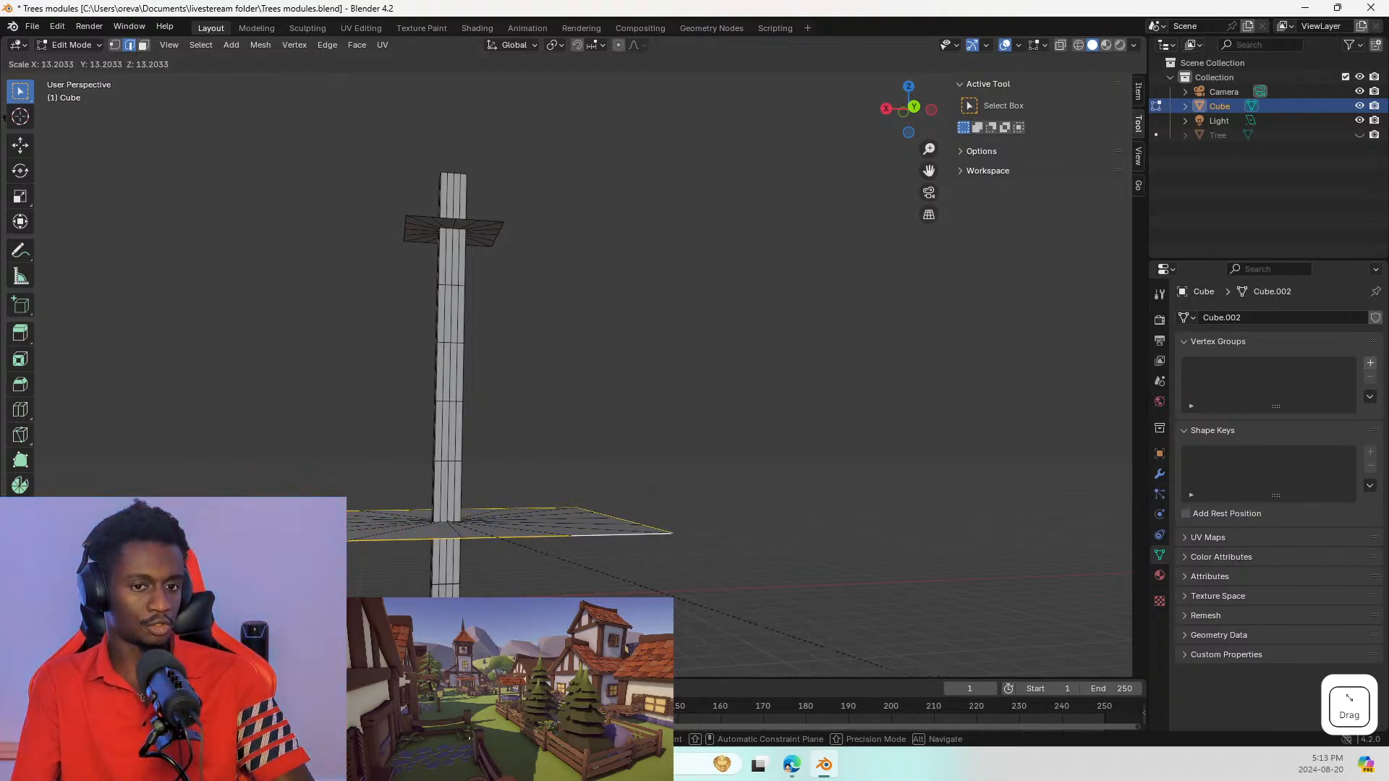
left_click(533, 338)
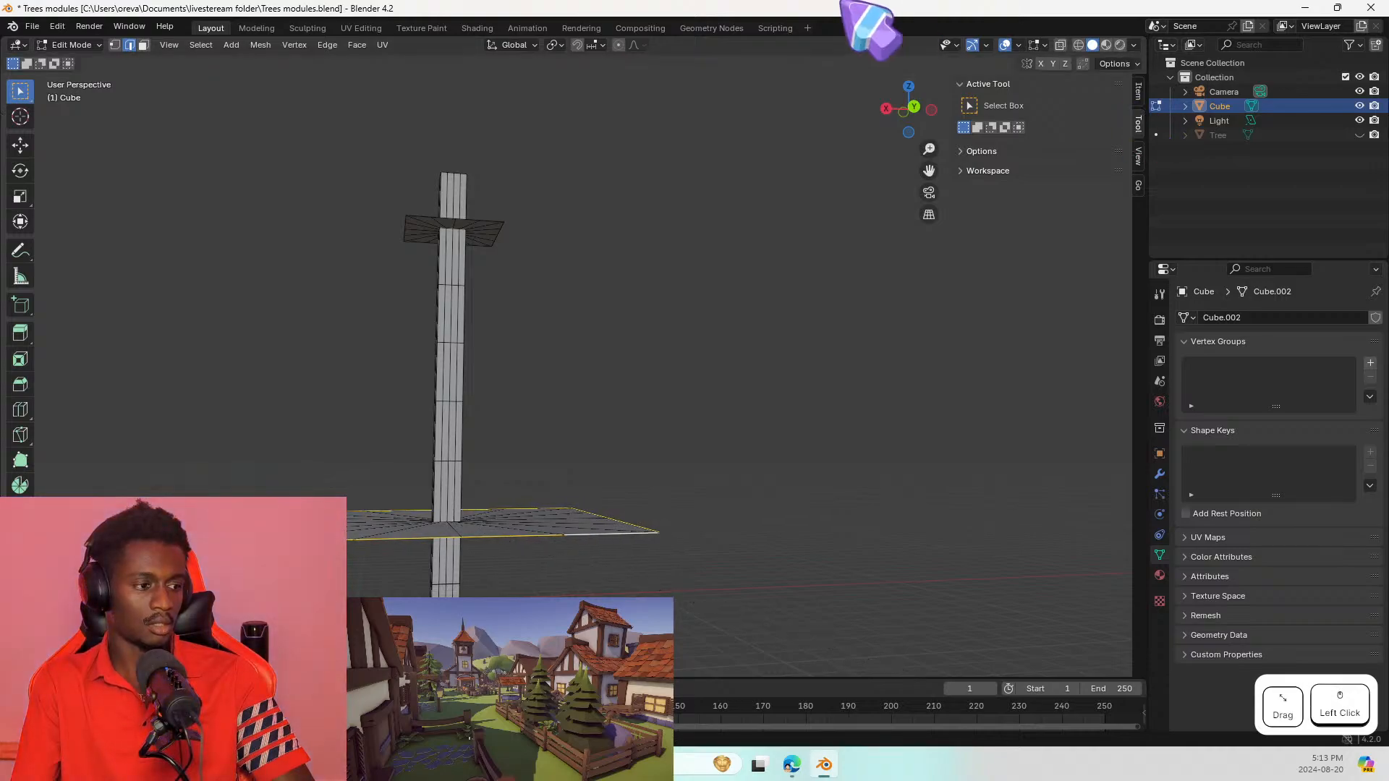
Step: Move the wide ring's outer edge down a little over 1 m along Z to form the lowest sloping branch layer
mouse_move(533, 337)
middle_mouse_down()
mouse_move(499, 325)
mouse_move(515, 345)
middle_mouse_up()
key("g")
key("z")
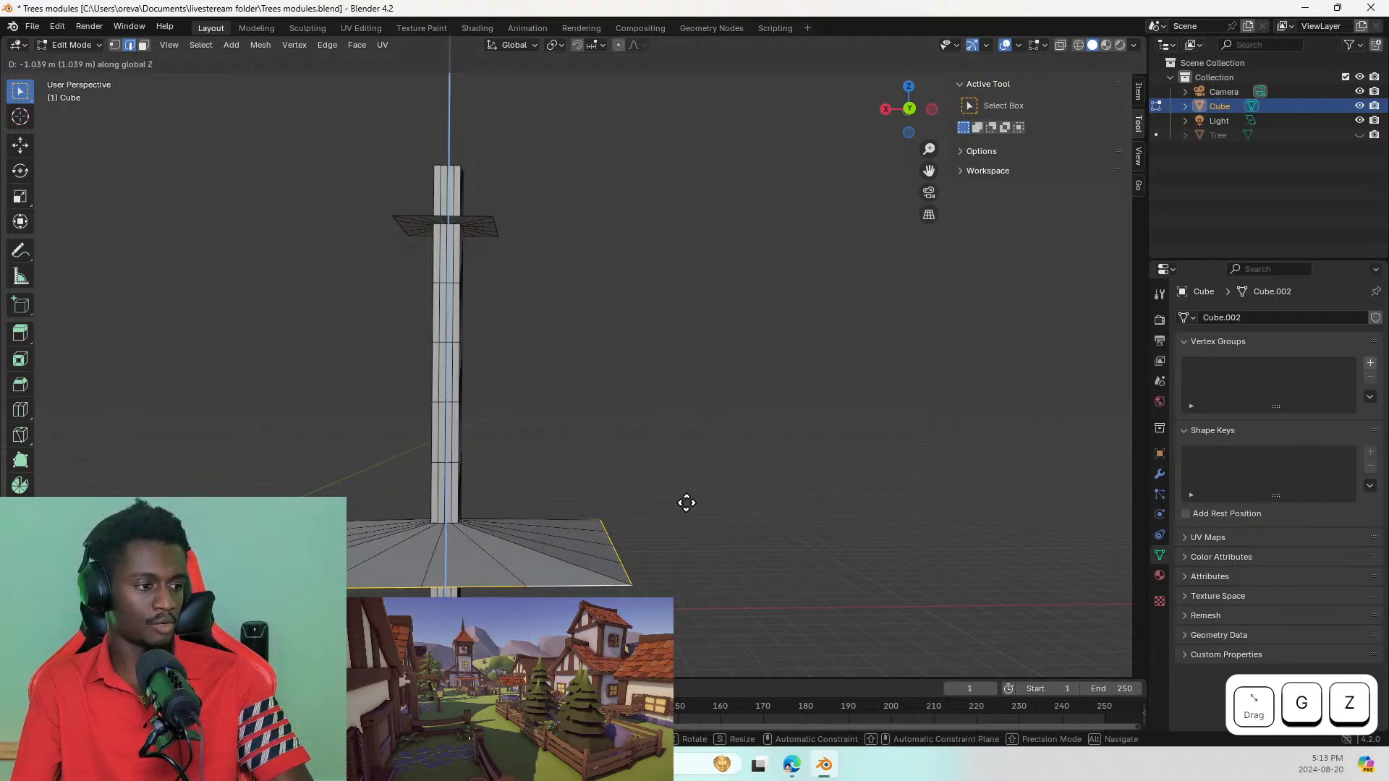
left_click(684, 518)
middle_click_drag(441, 586, 941, 549)
left_click(941, 549)
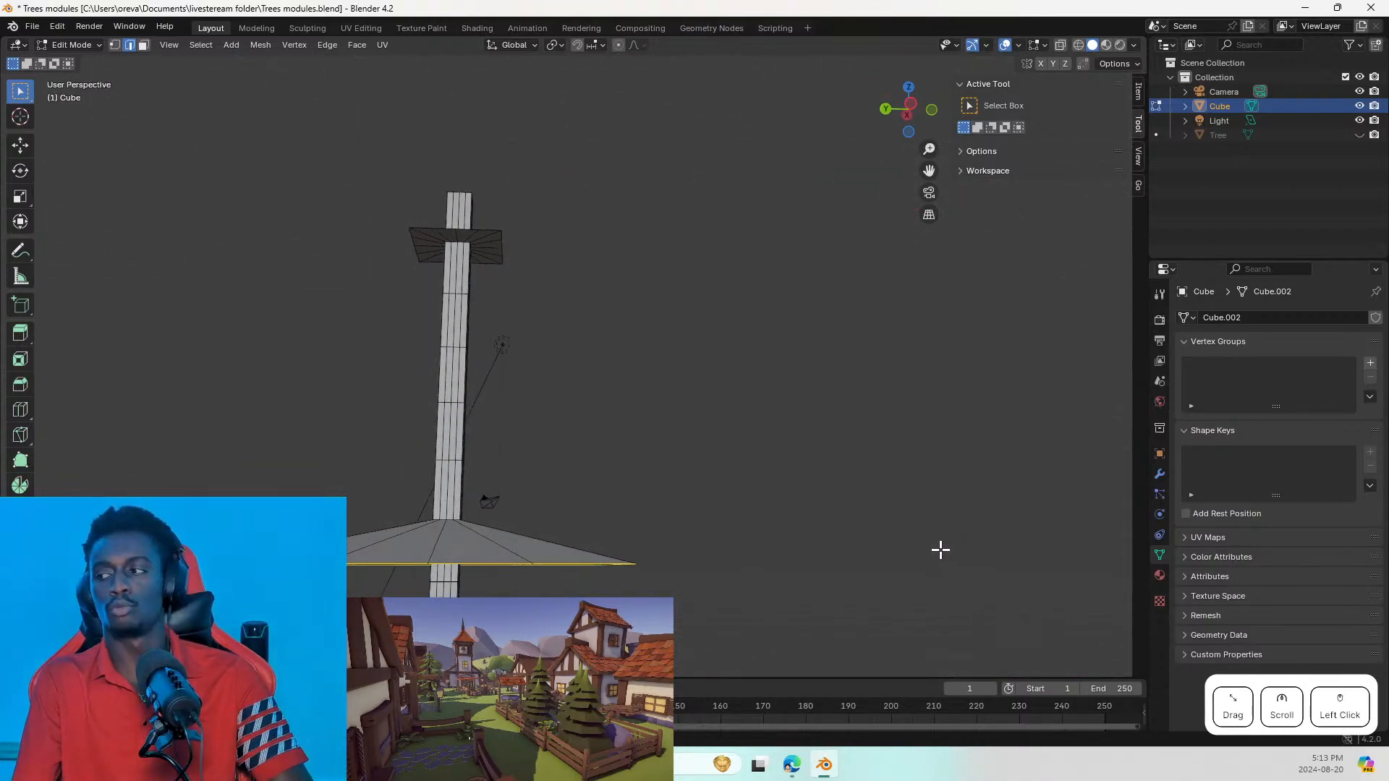
Step: Extrude the third-lowest horizontal edge loop in place and scale it outward, slightly narrower than the branch layer below
middle_click_drag(481, 527, 434, 474)
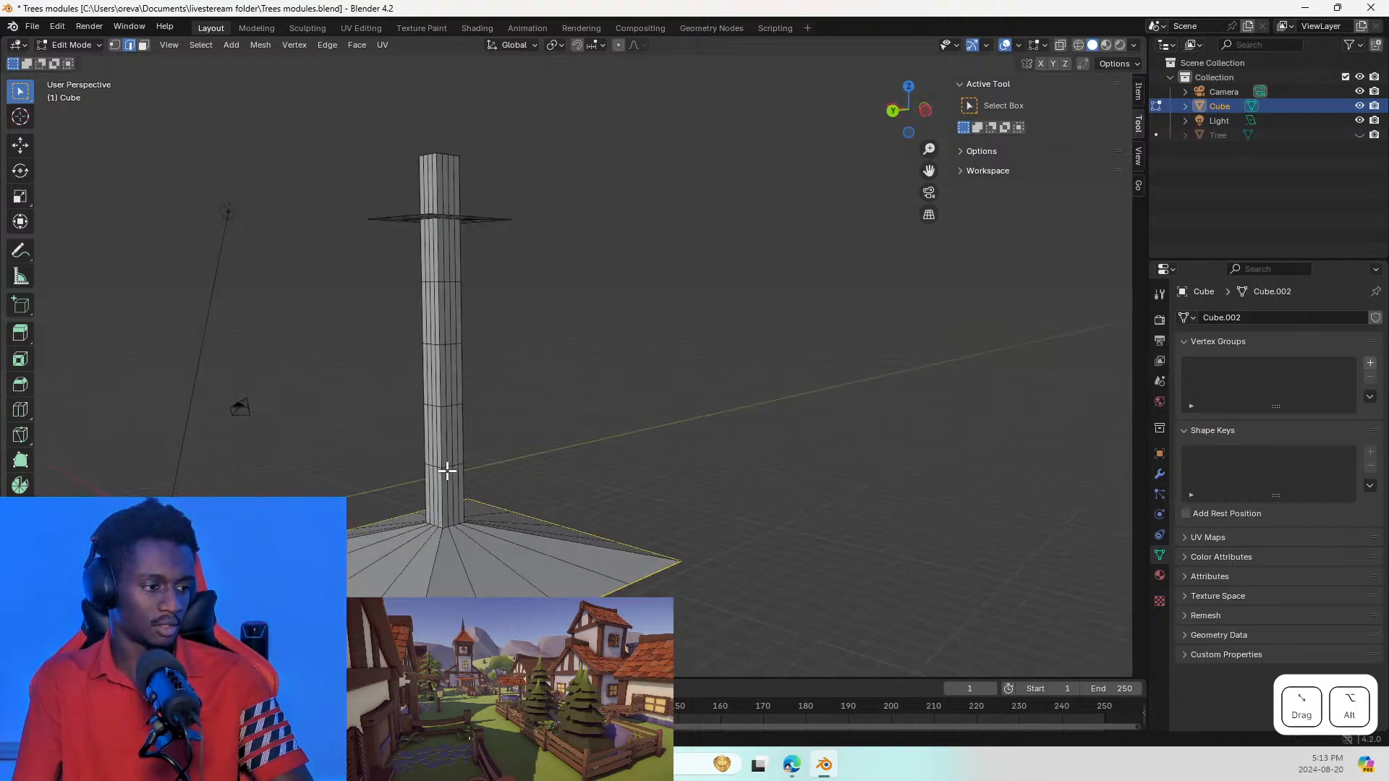
left_click(448, 471, "alt")
key("s")
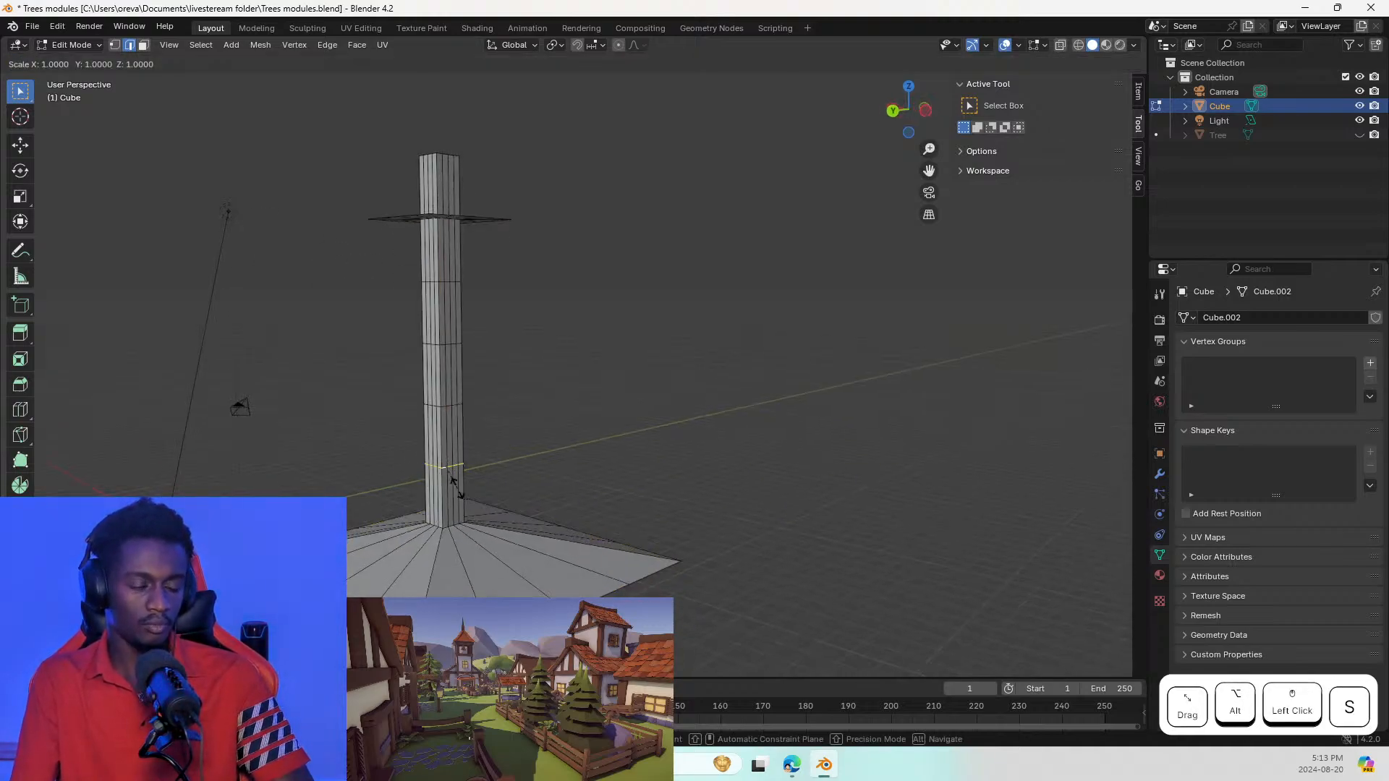
key("Escape")
key("e")
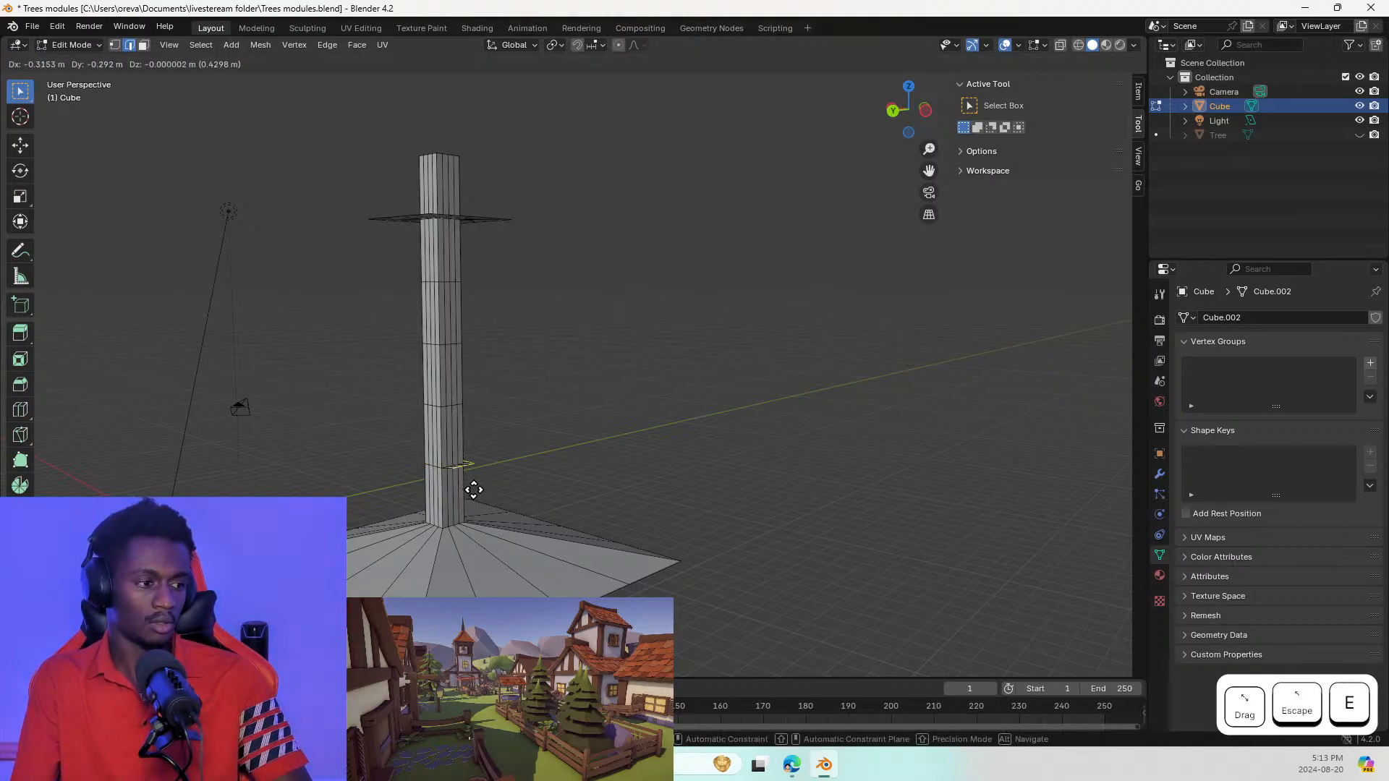
key("Escape")
key("s")
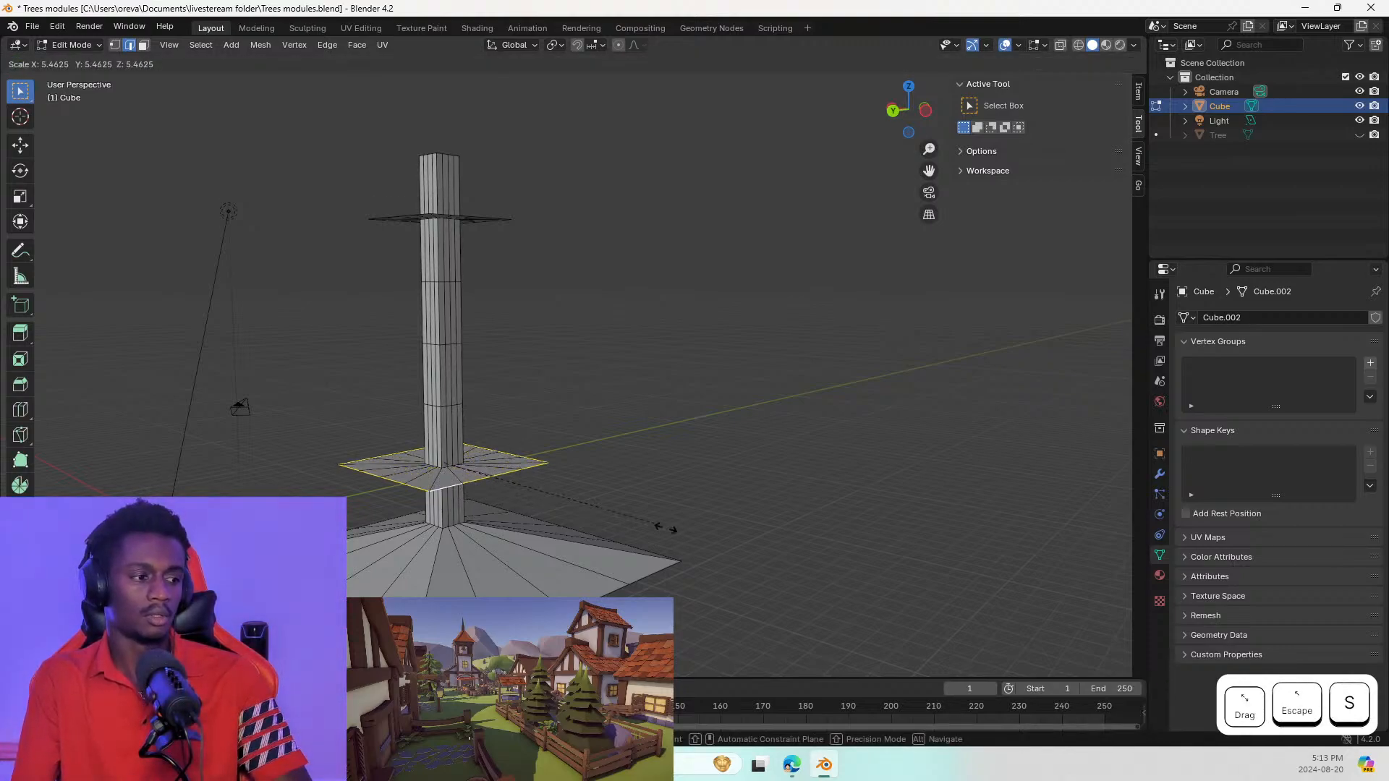
left_click(865, 585)
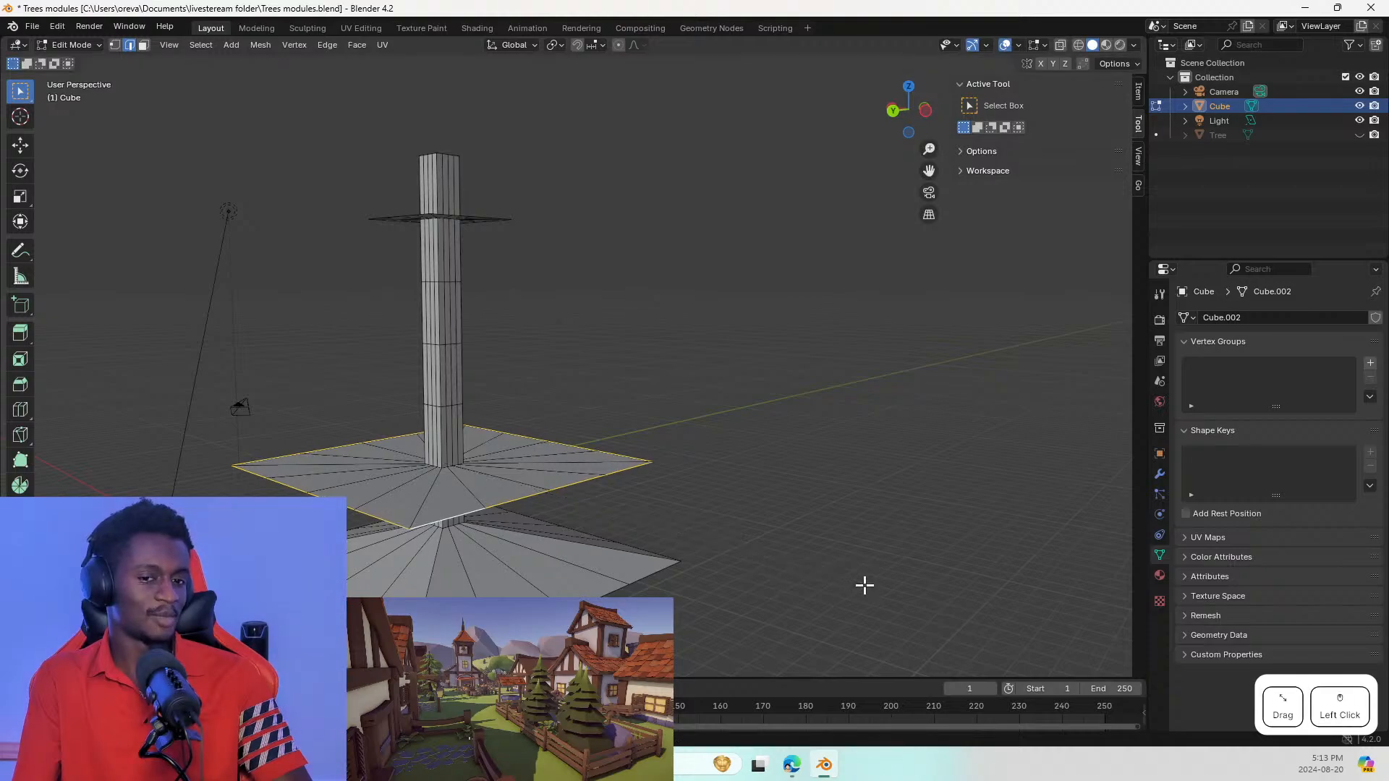
Step: Lower the new ring's outer edge along Z to form the second sloping branch layer just above the first
middle_click_drag(464, 255, 450, 308)
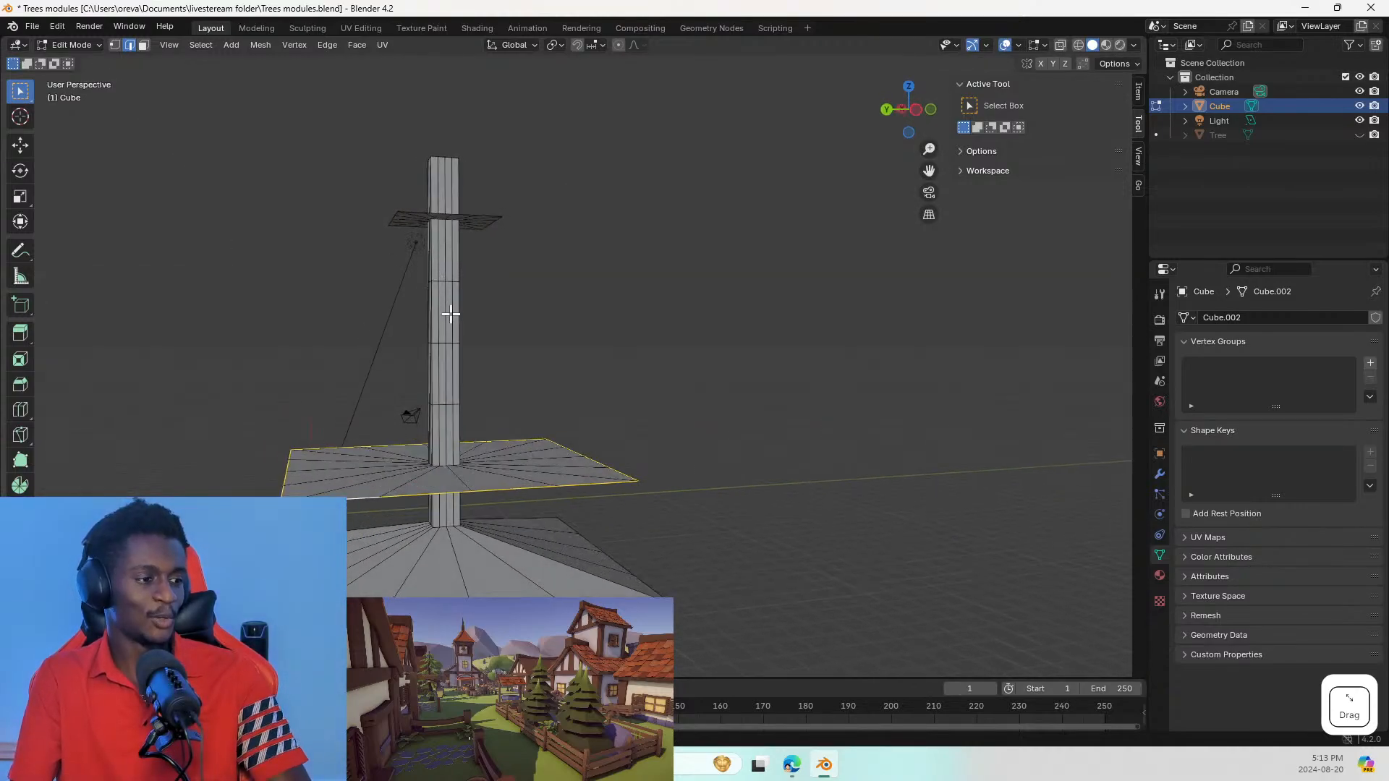
key("g")
key("z")
left_click(455, 563)
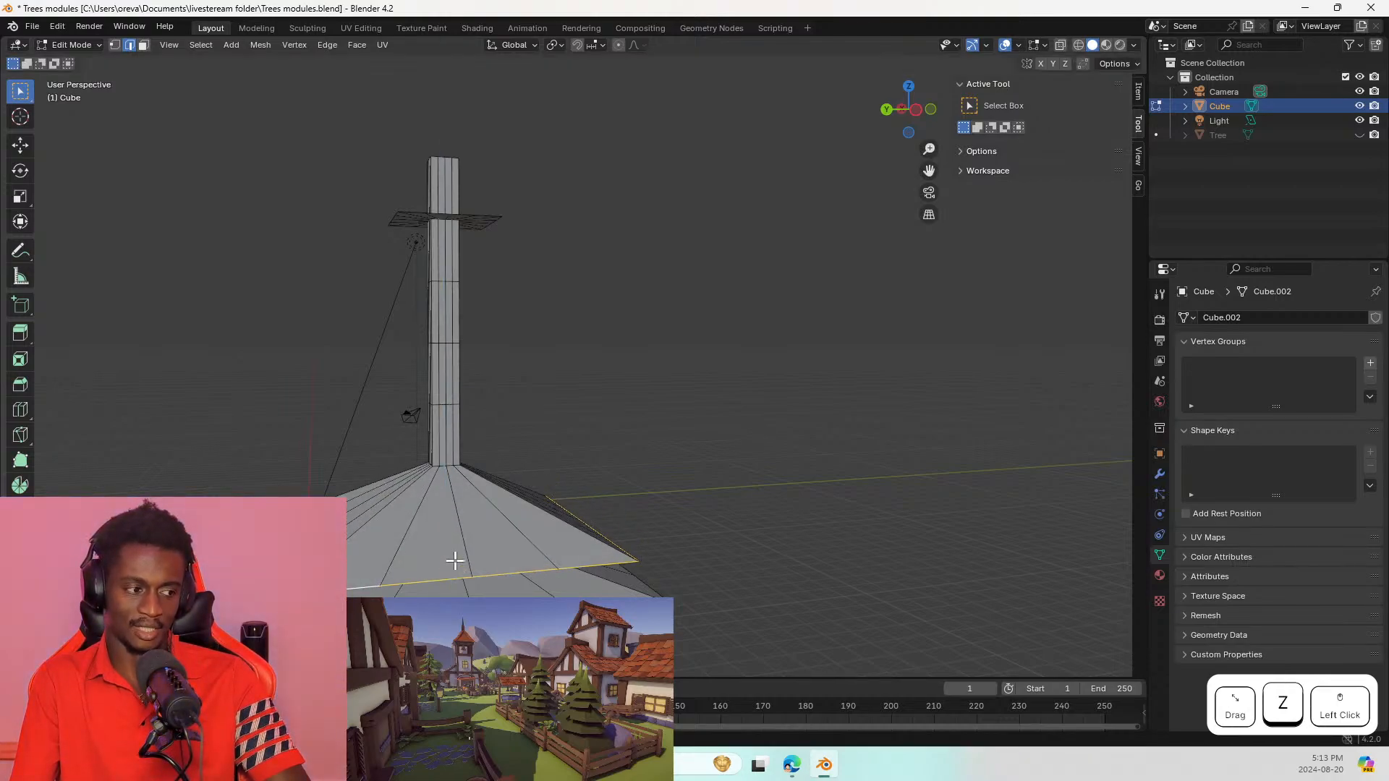
Step: Extrude the fourth-lowest horizontal edge loop in place and scale it outward into a flat ring narrower than the second branch layer
middle_click_drag(457, 493, 448, 458)
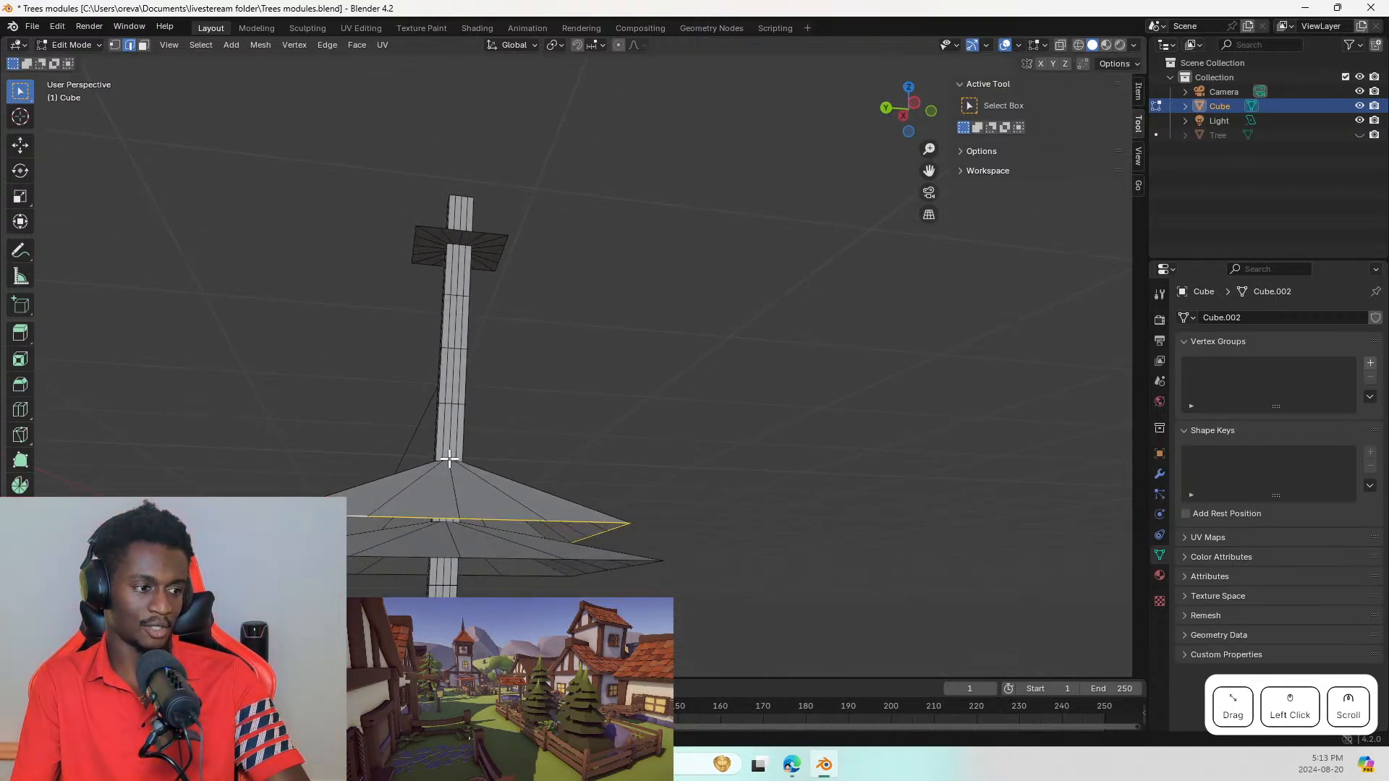
left_click(448, 407, "alt")
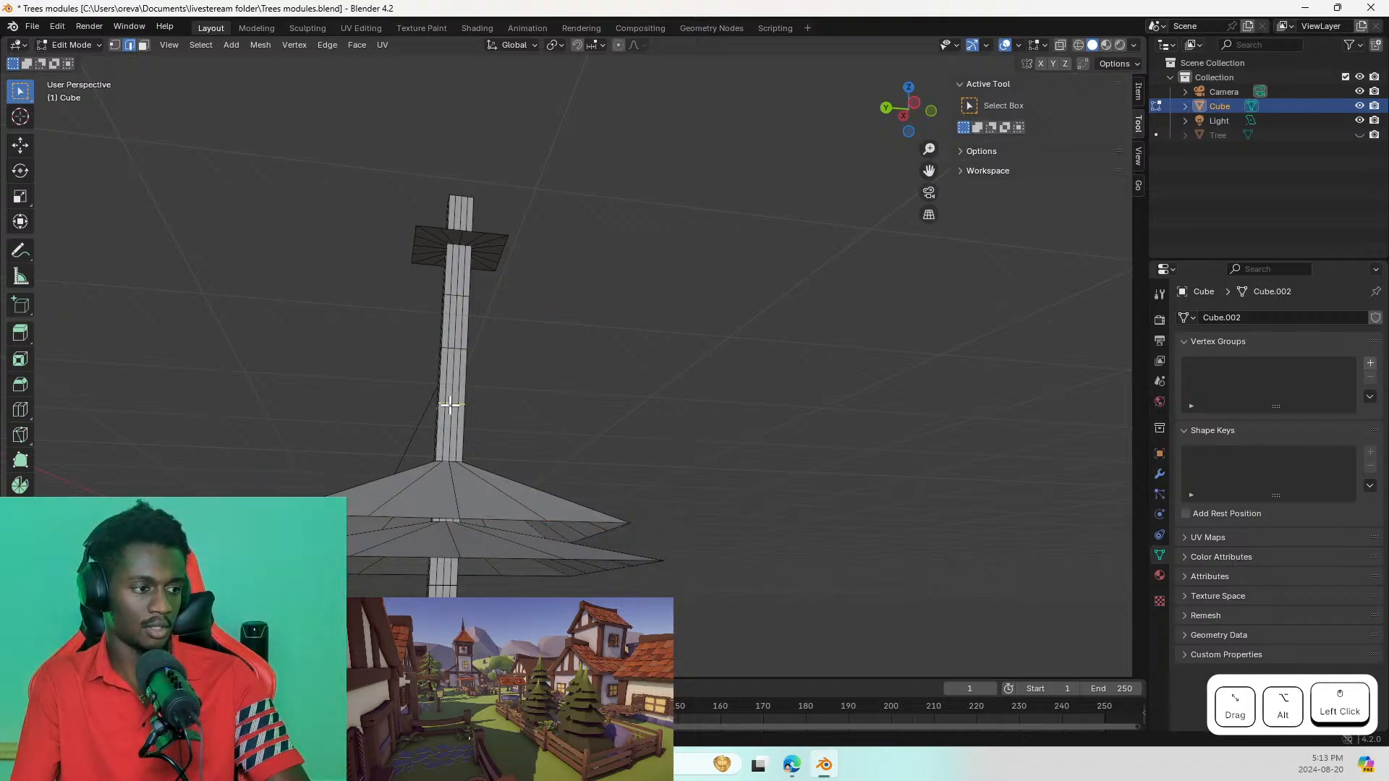
key("e")
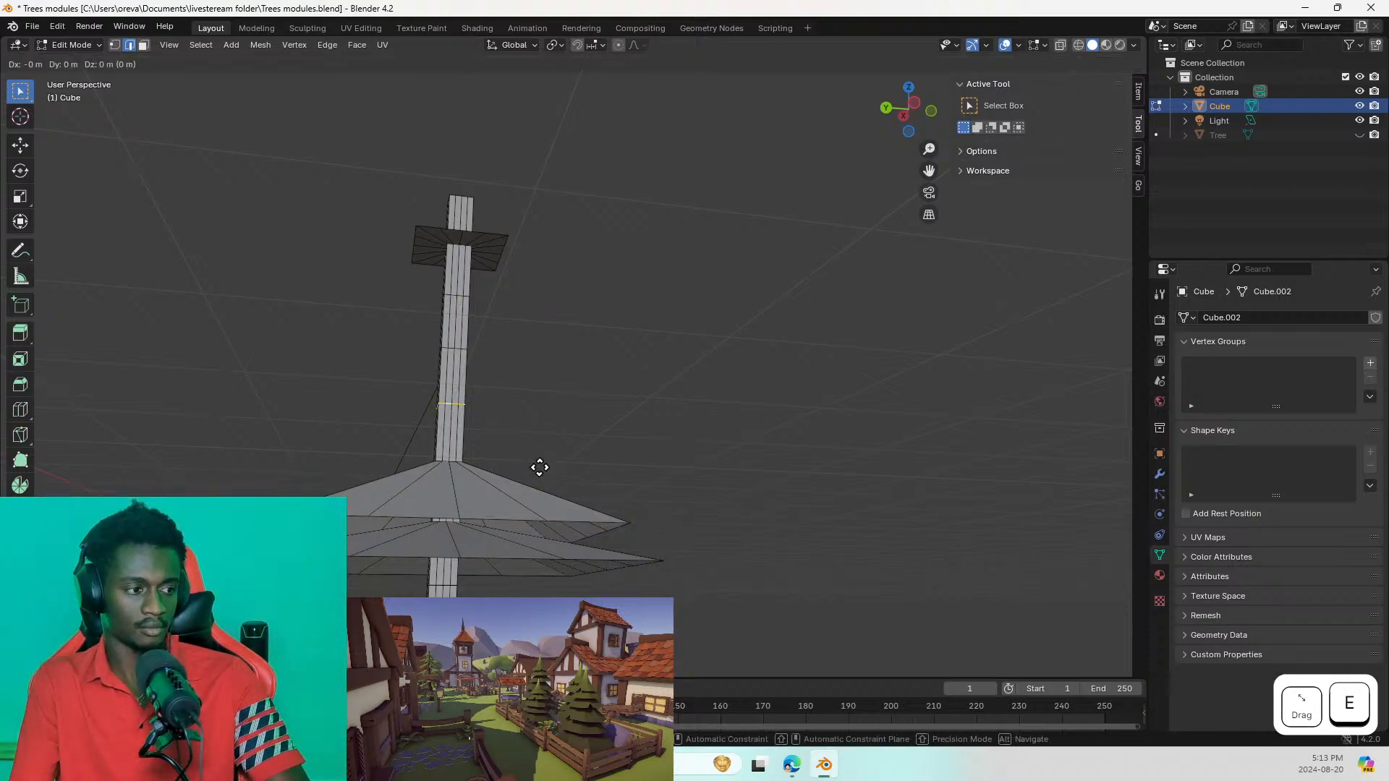
key("Escape")
key("s")
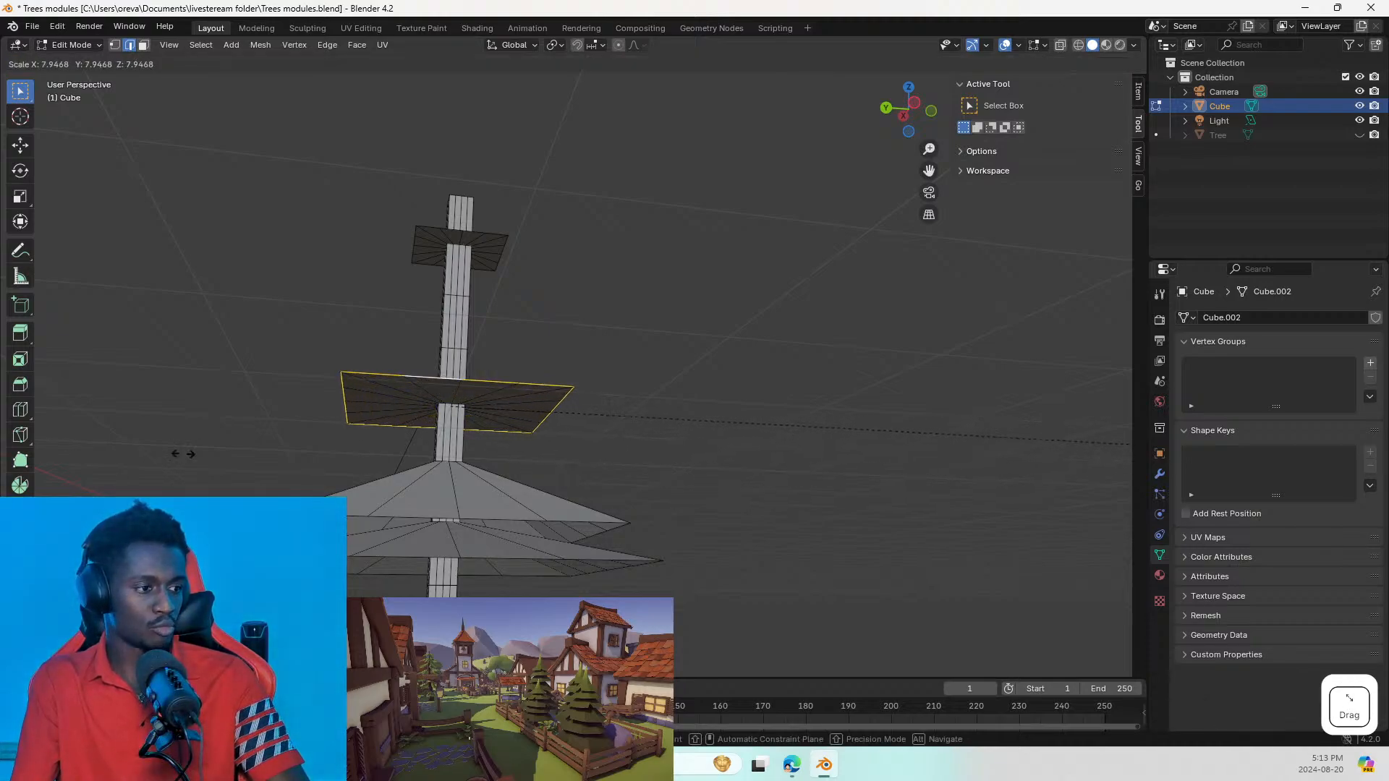
left_click(329, 447)
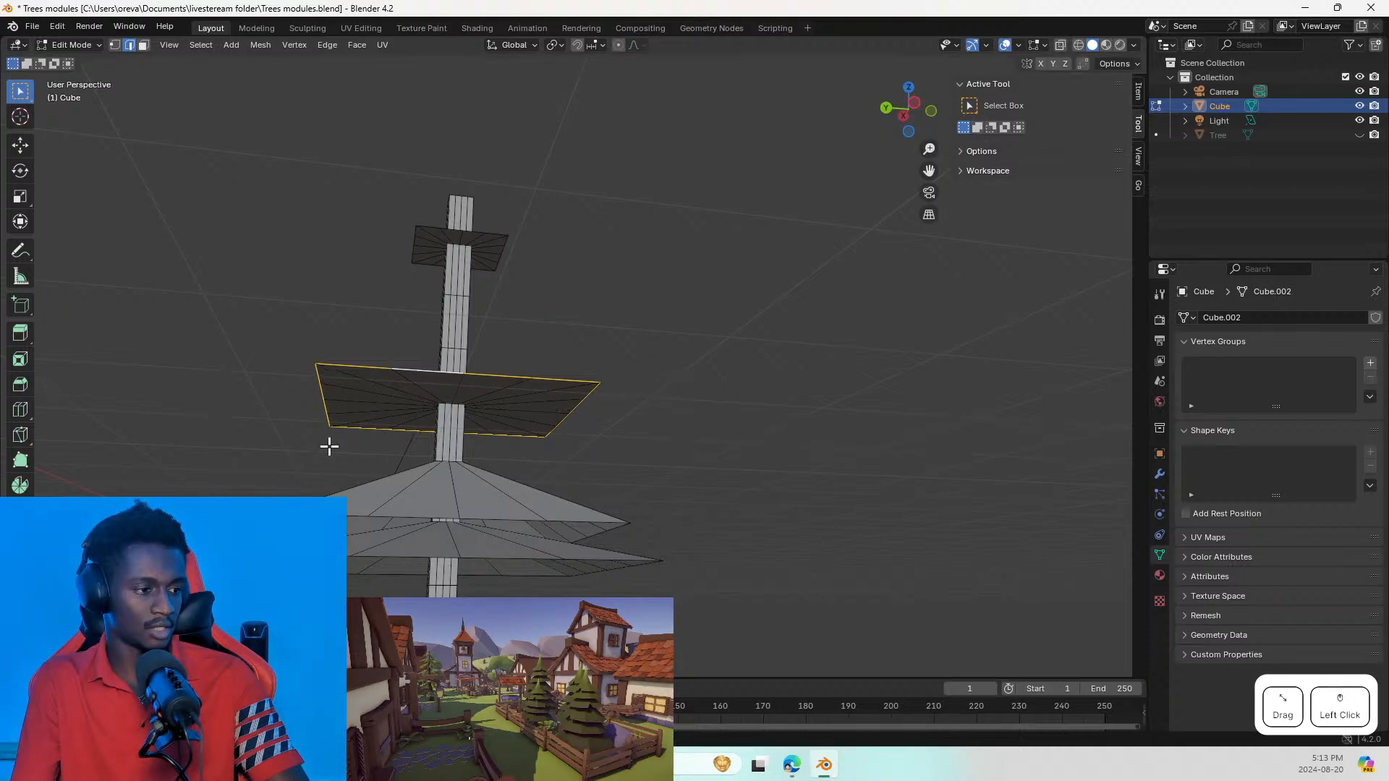
Step: Shrink the flat ring's outer edge slightly and lower it a little over 3 m along Z to form the third branch layer
middle_click_drag(217, 513, 221, 550)
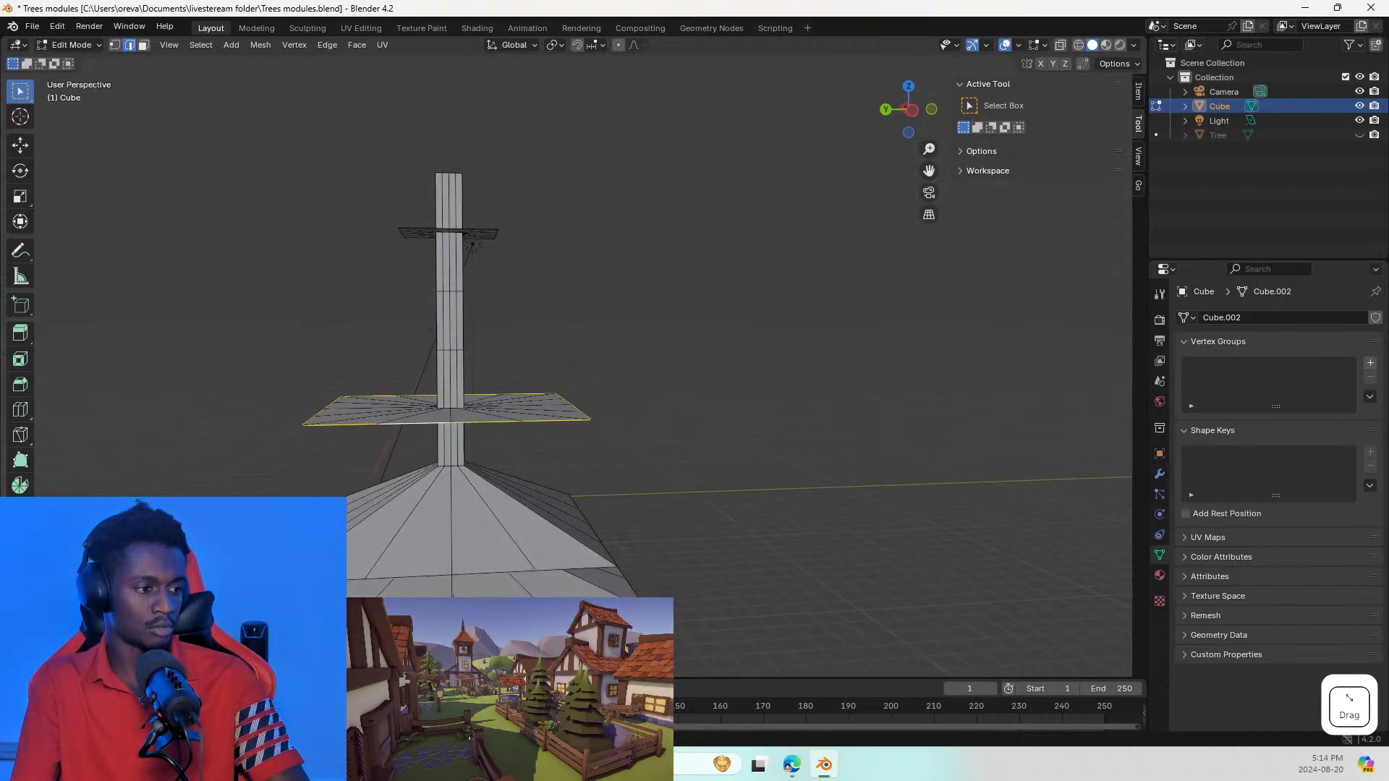
key("s")
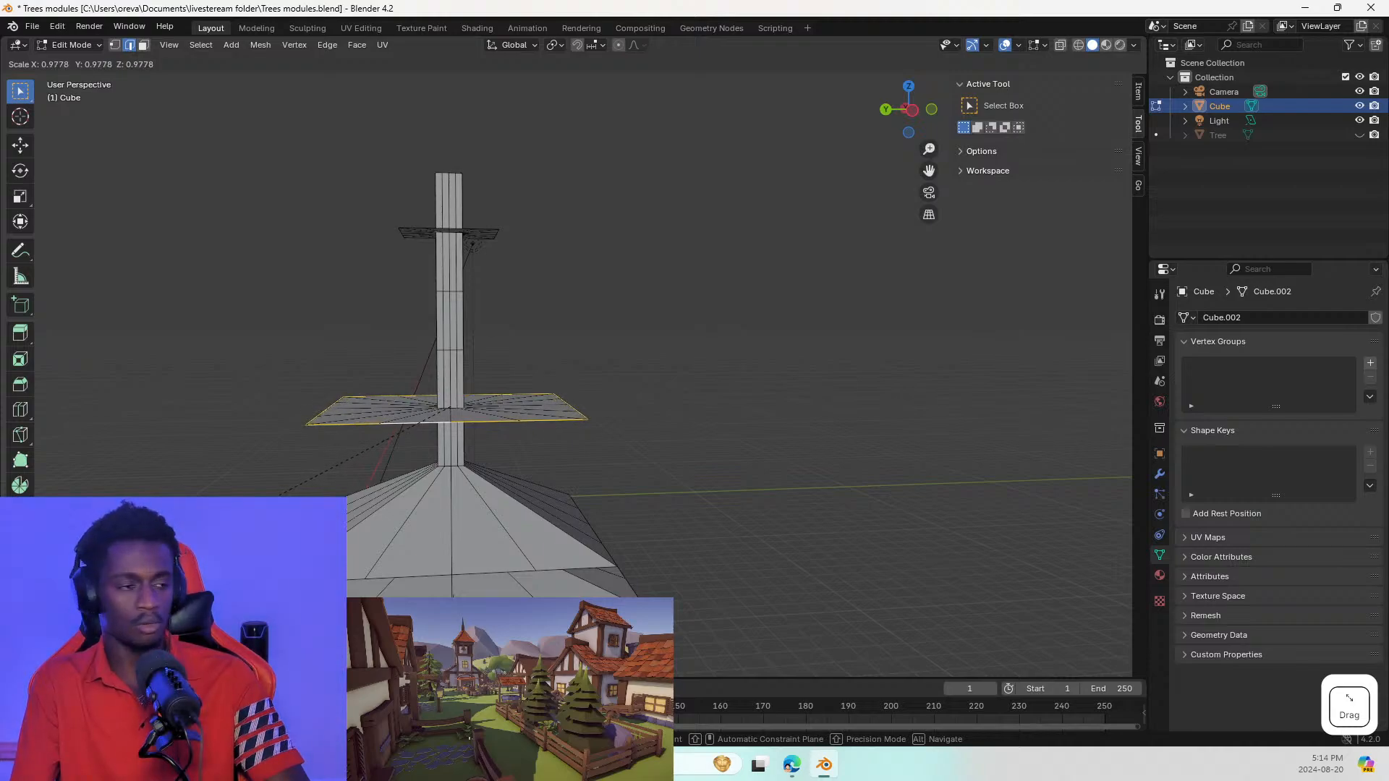
left_click(216, 528)
key("g")
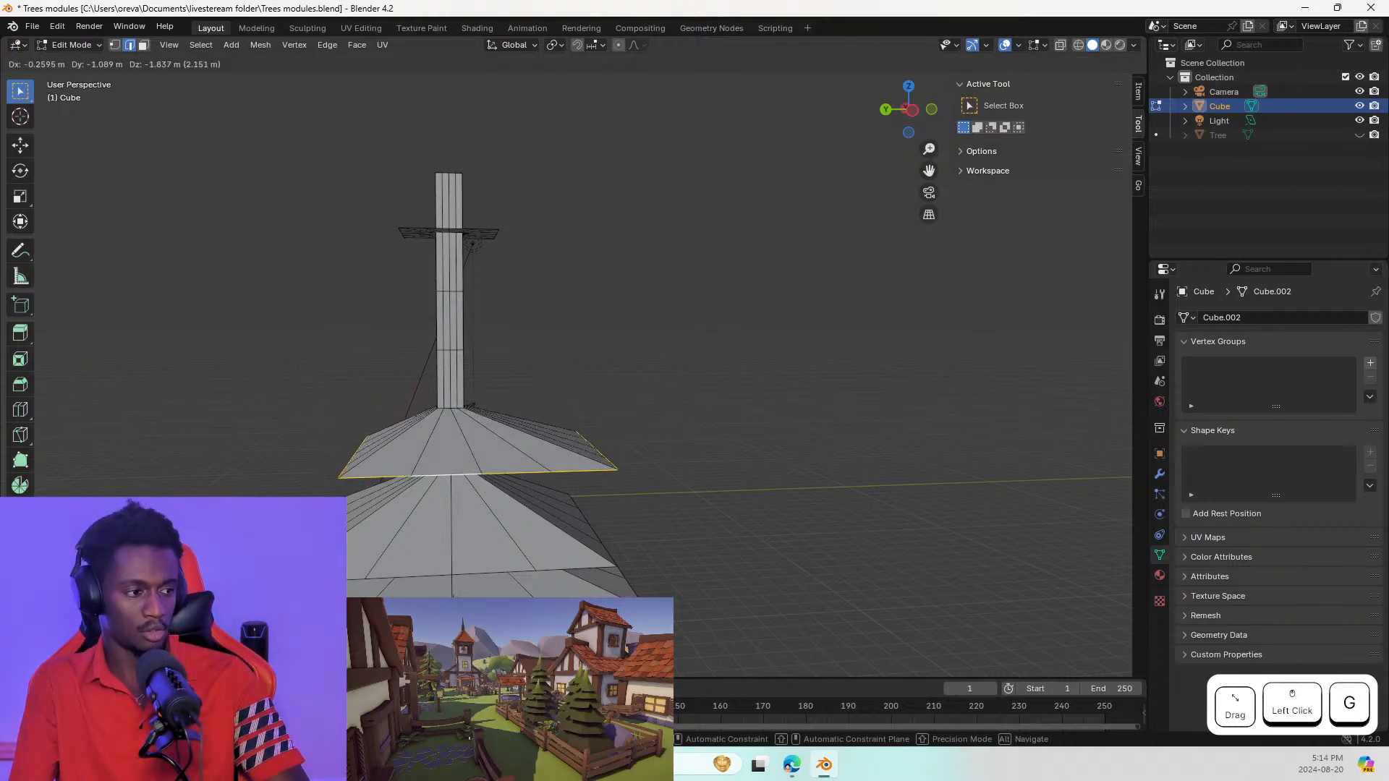
key("z")
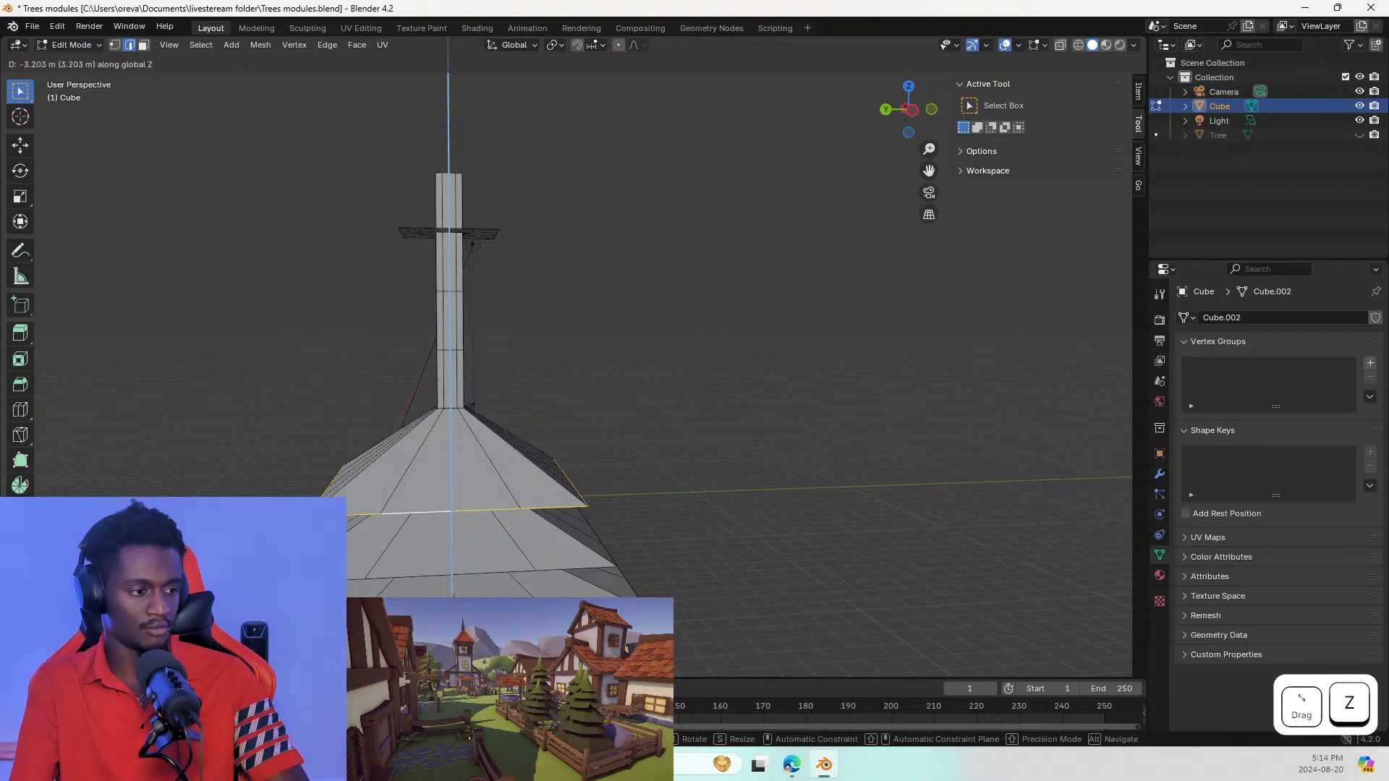
left_click(217, 622)
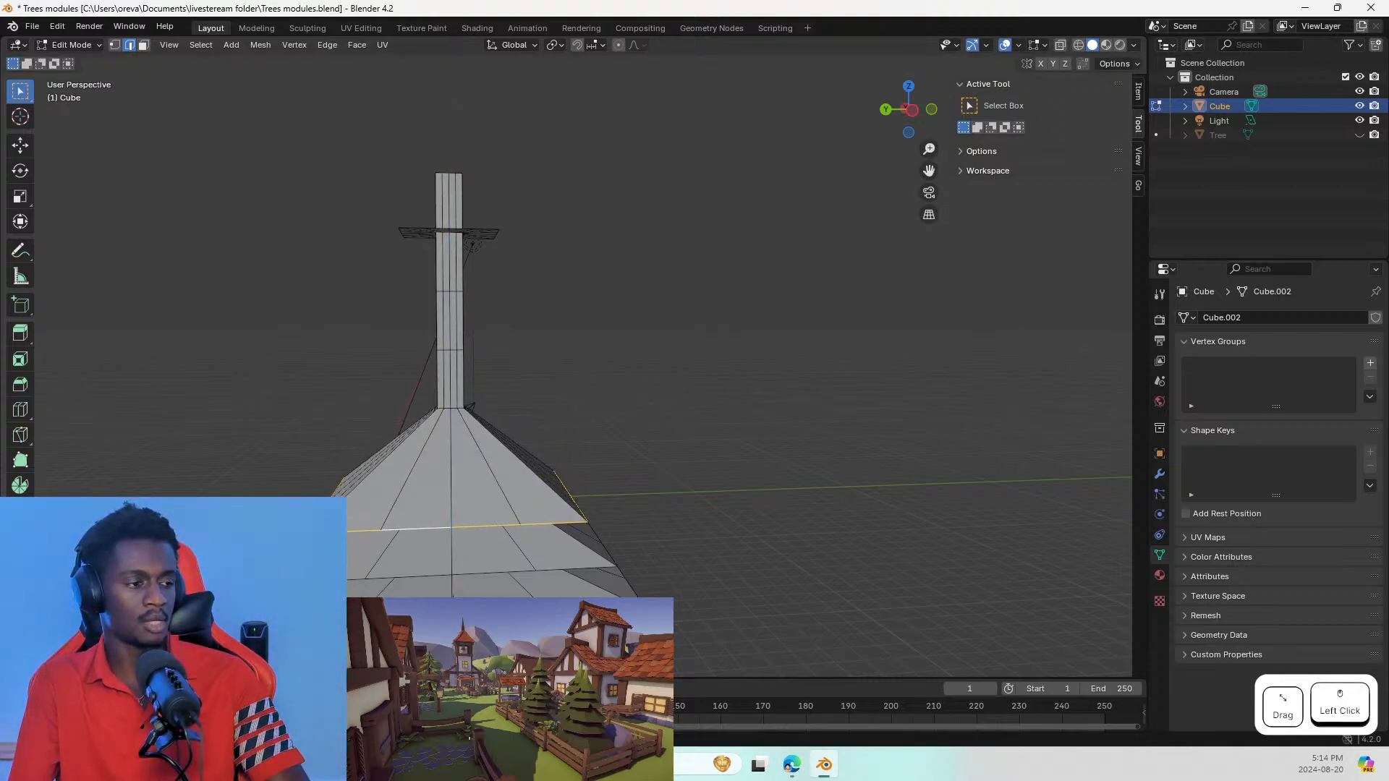
Step: Extrude the fifth-lowest horizontal edge loop in place and scale it outward into a flat ring above the third branch layer
middle_click_drag(381, 420, 430, 392)
left_click(461, 353)
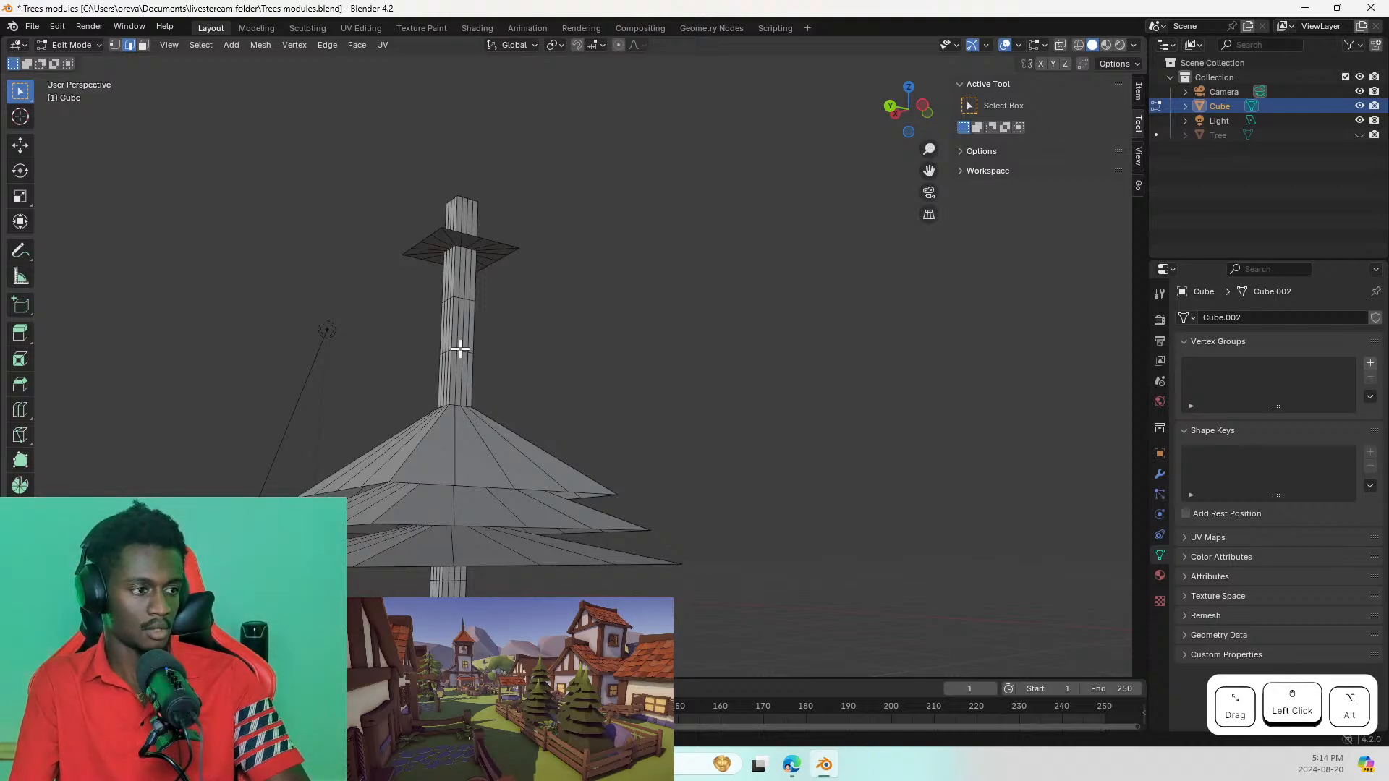
left_click_drag(468, 373, 543, 403, "alt")
key("s")
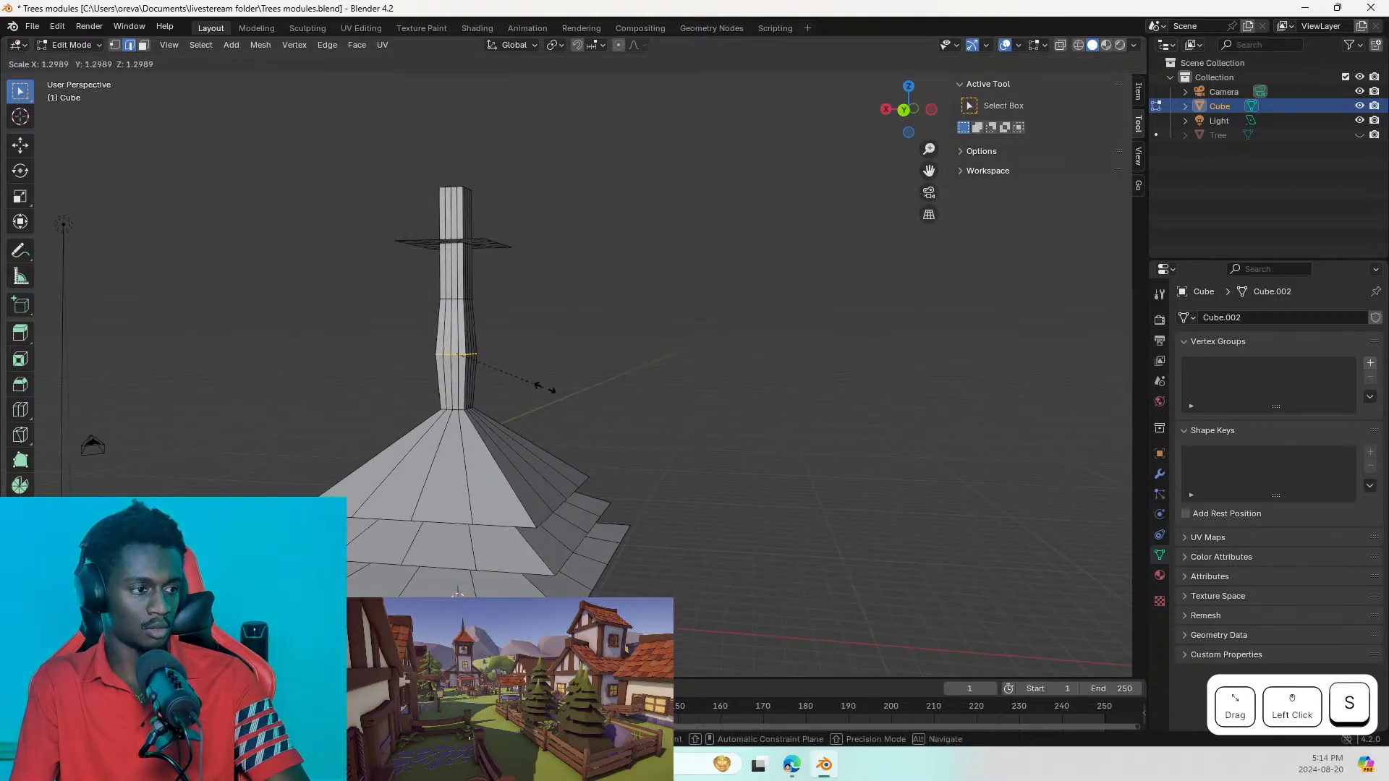
key("Escape")
key("e")
key("s")
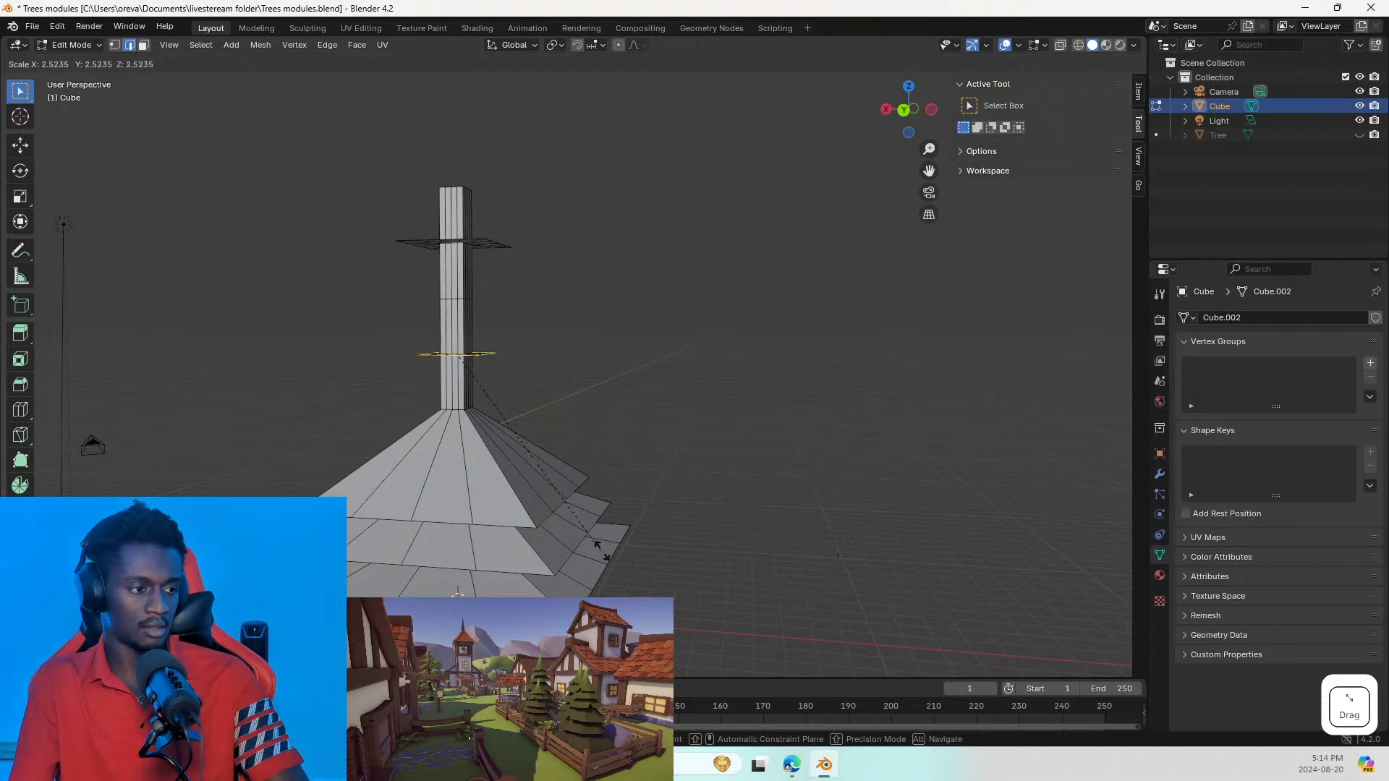
left_click(1012, 511)
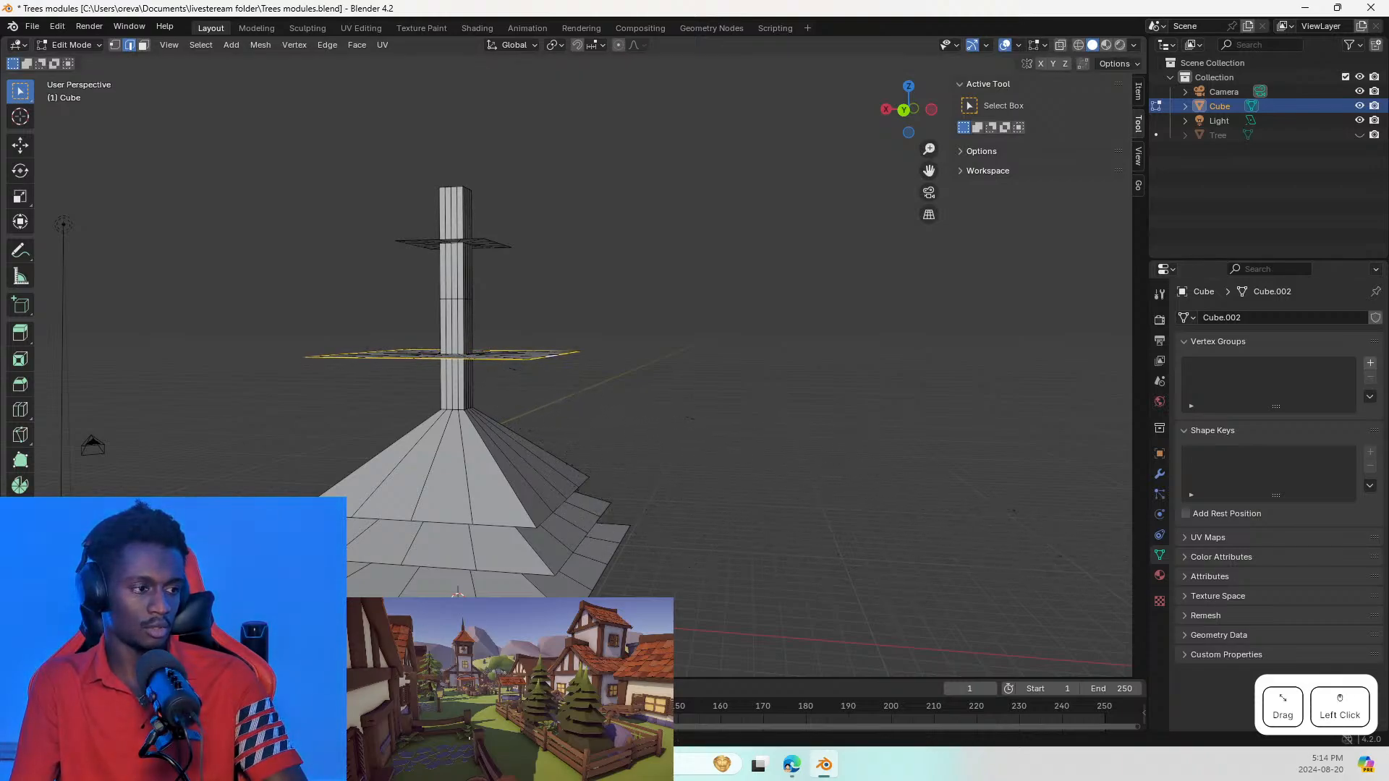
Step: Lower the new ring's outer edge along Z to form the fourth sloping branch layer just above the third
scroll(434, 493, "up", 2)
middle_click_drag(468, 456, 485, 512)
scroll(487, 496, "up", 2)
key("s")
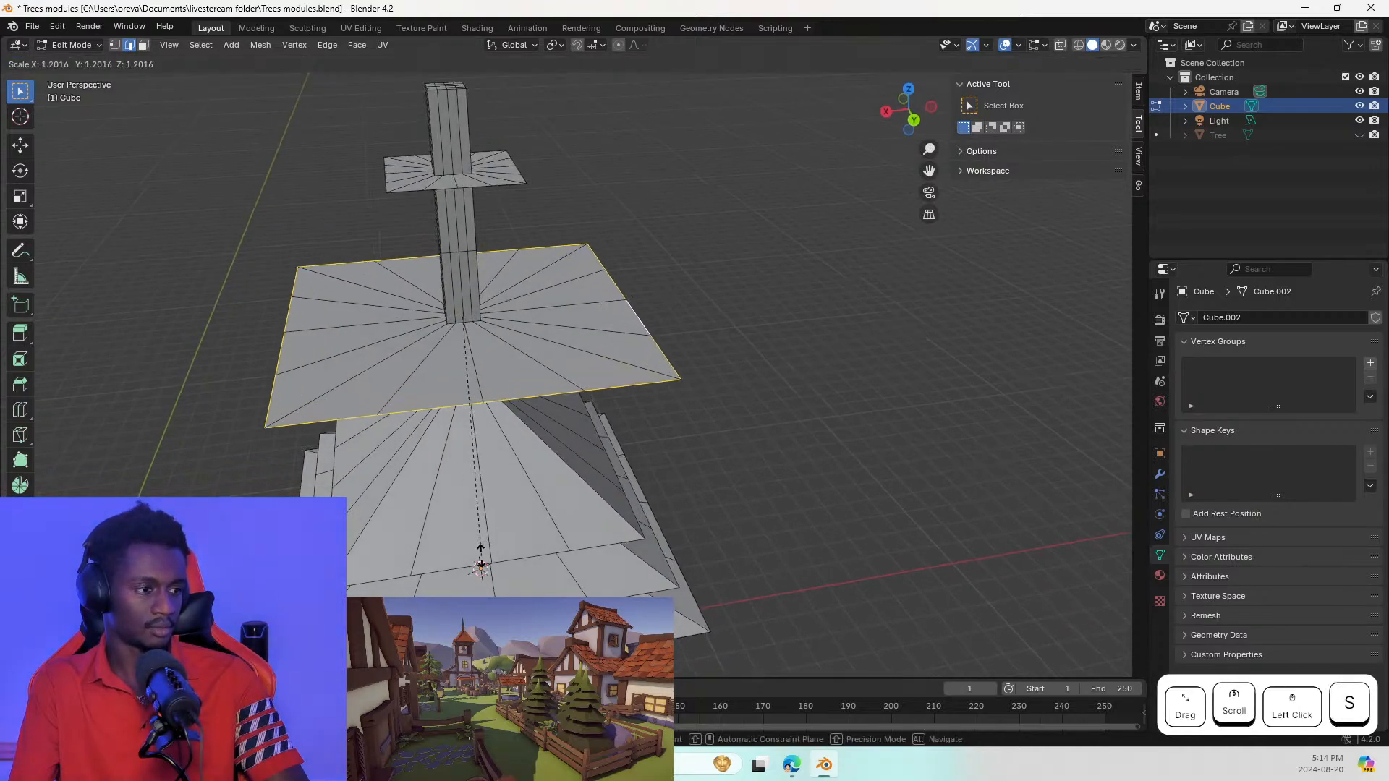
key("Escape")
key("g")
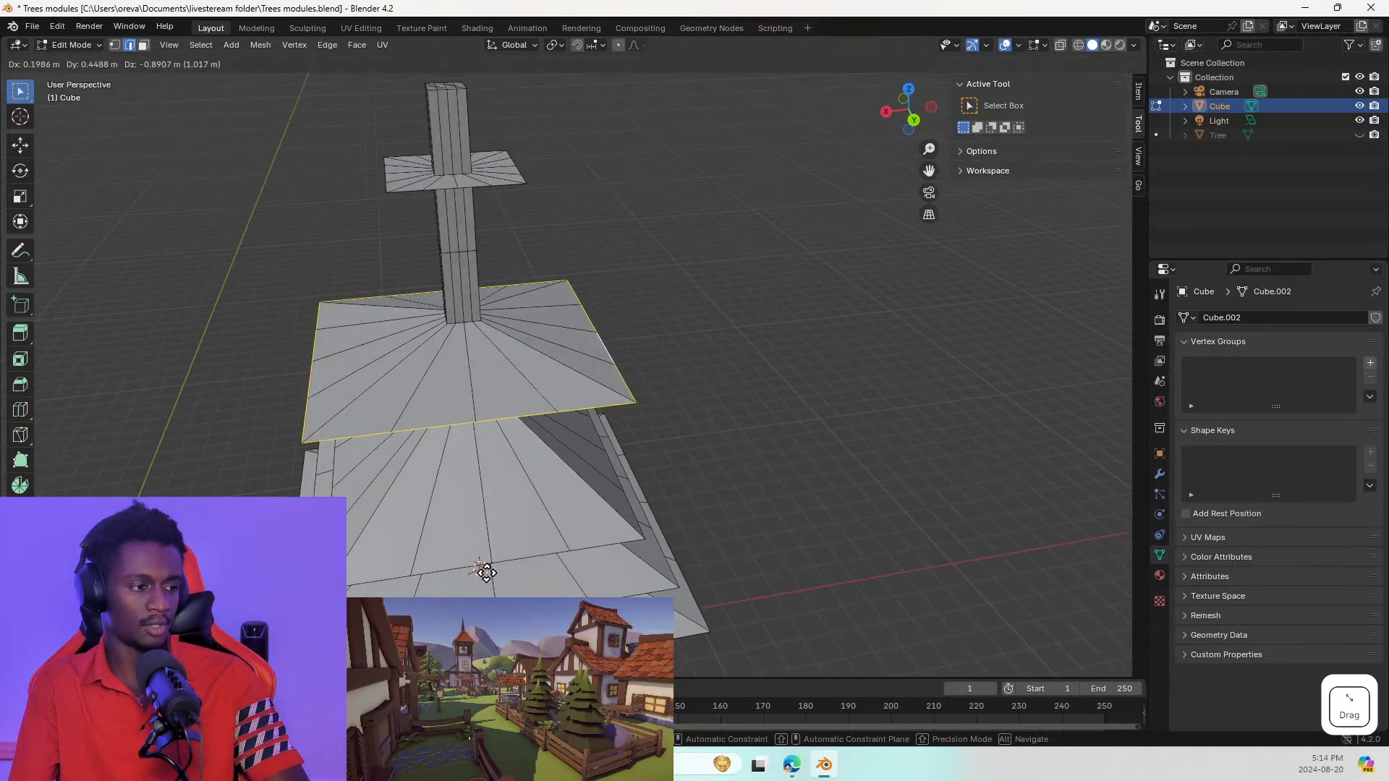
key("z")
left_click(481, 567)
middle_click_drag(558, 512, 564, 439)
key("z")
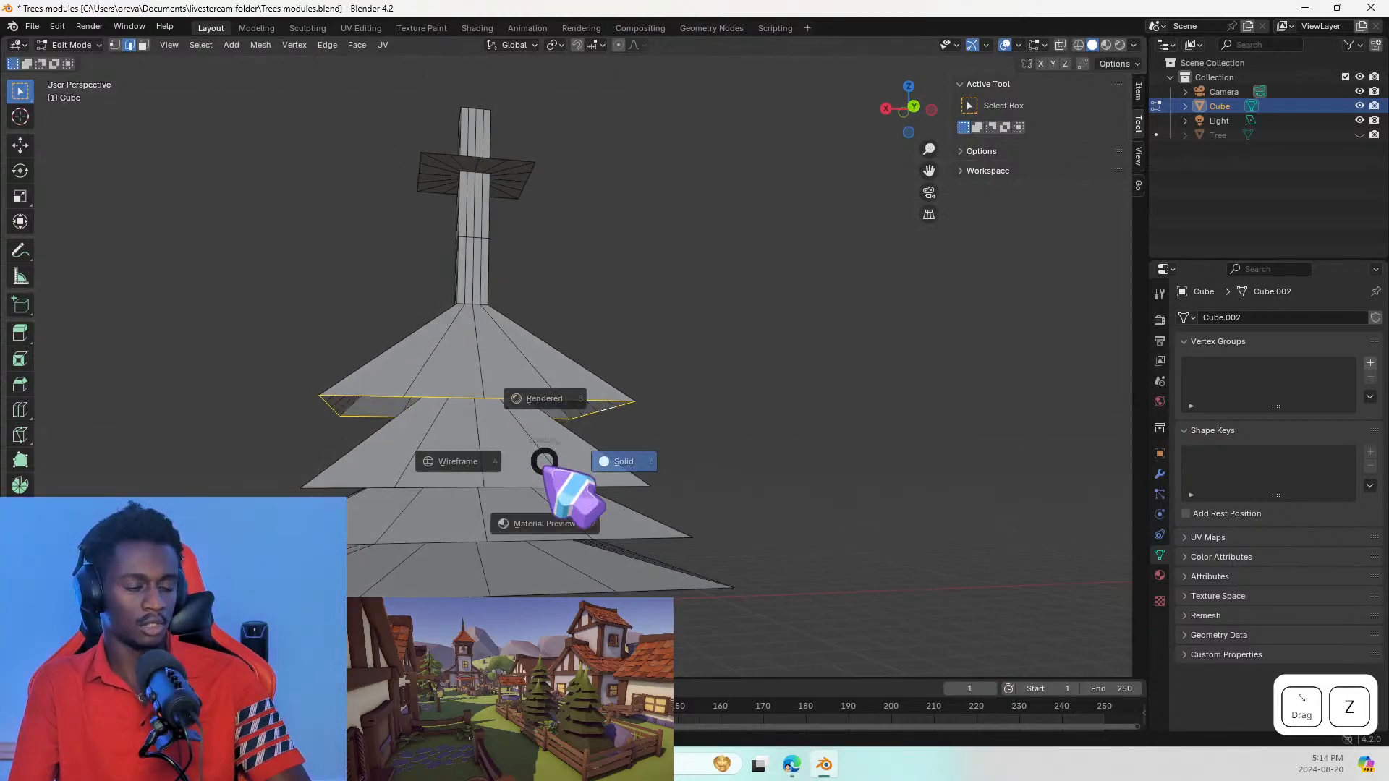
key("z")
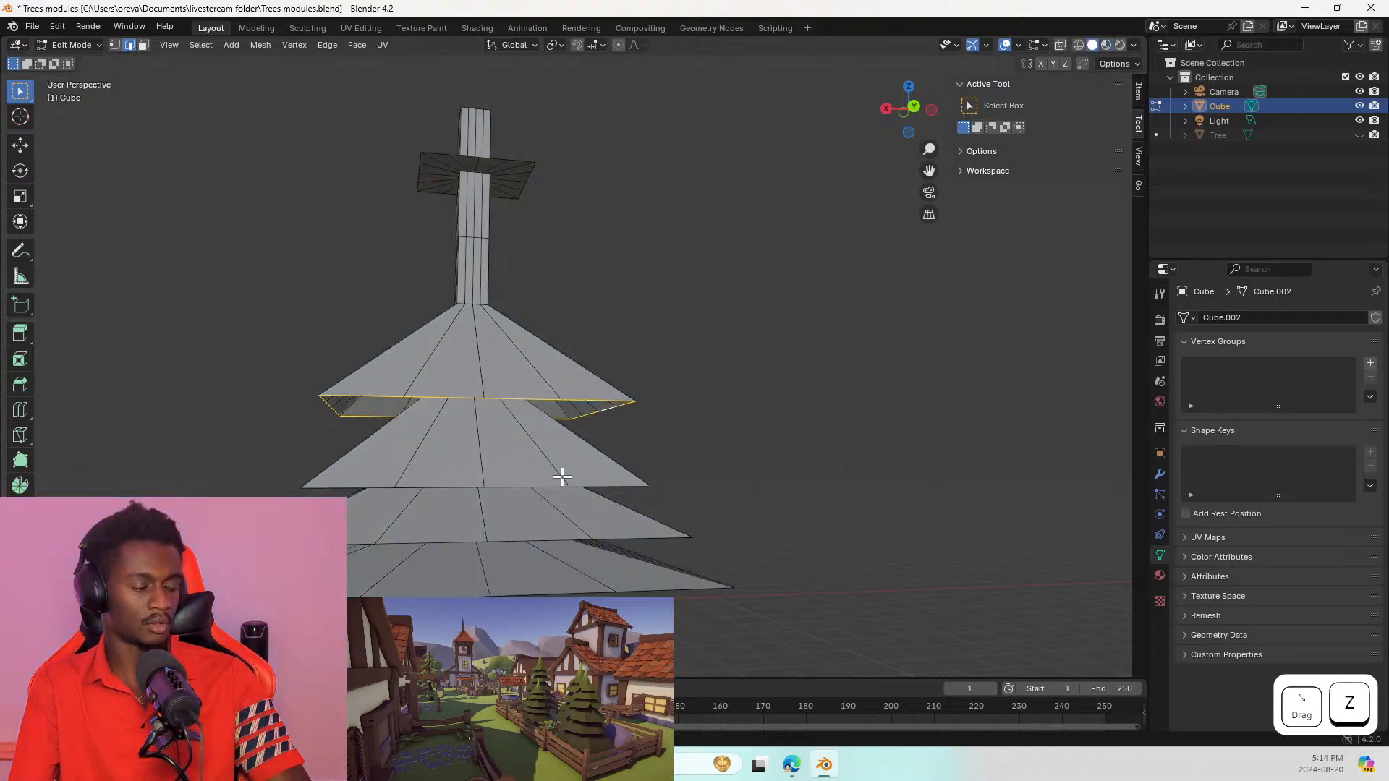
Step: Extrude the trunk's edge loop midway between the fourth branch layer and the small top ring in place, scaling it into a medium flat ring
middle_click_drag(511, 341, 626, 406, "shift")
left_click(632, 367)
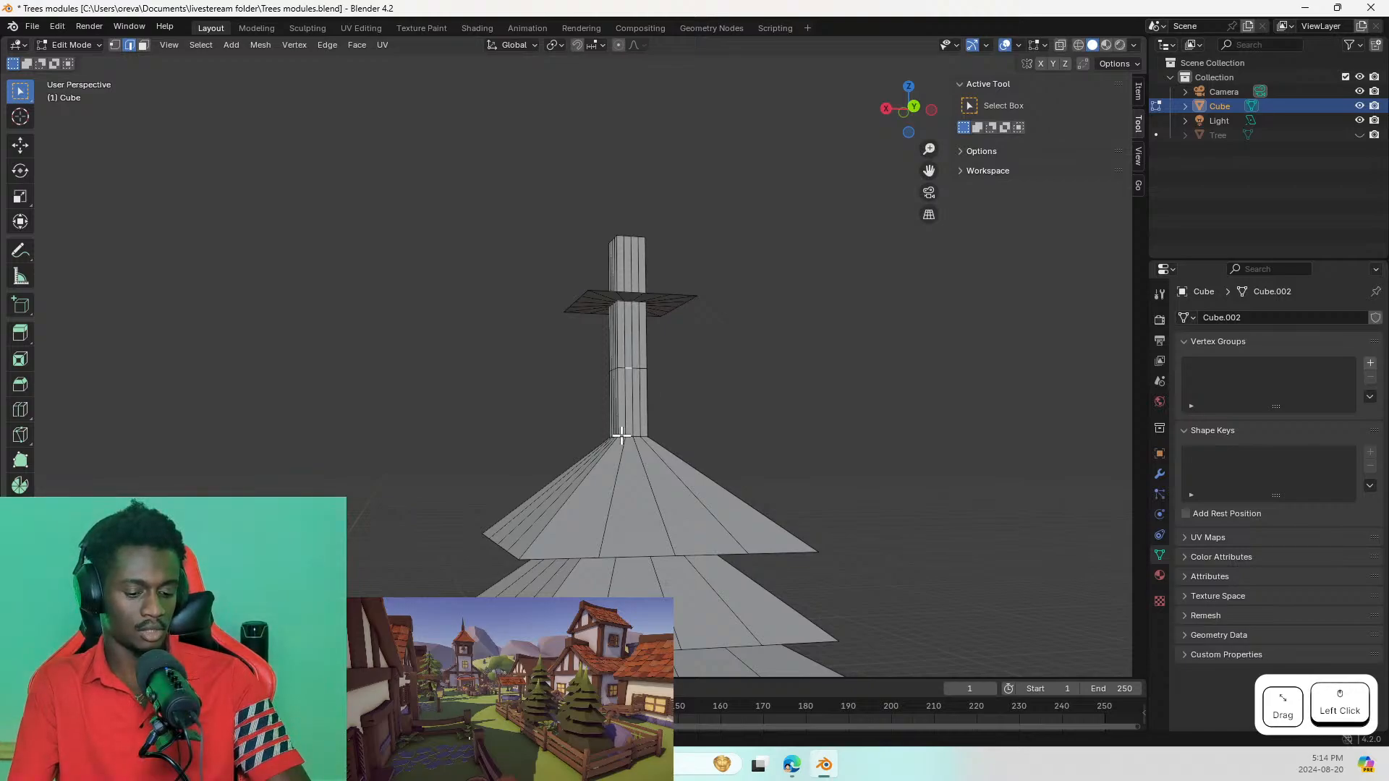
left_click(629, 369, "alt")
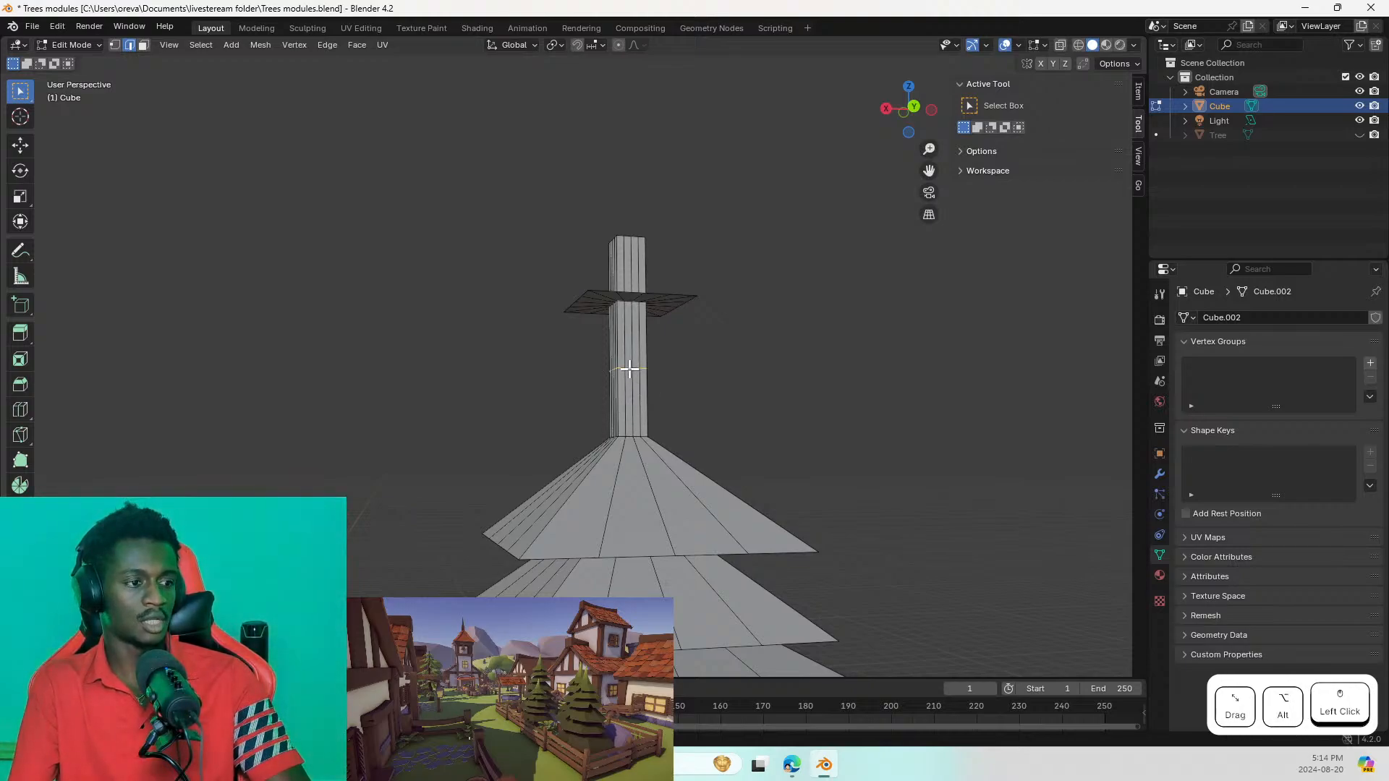
key("s")
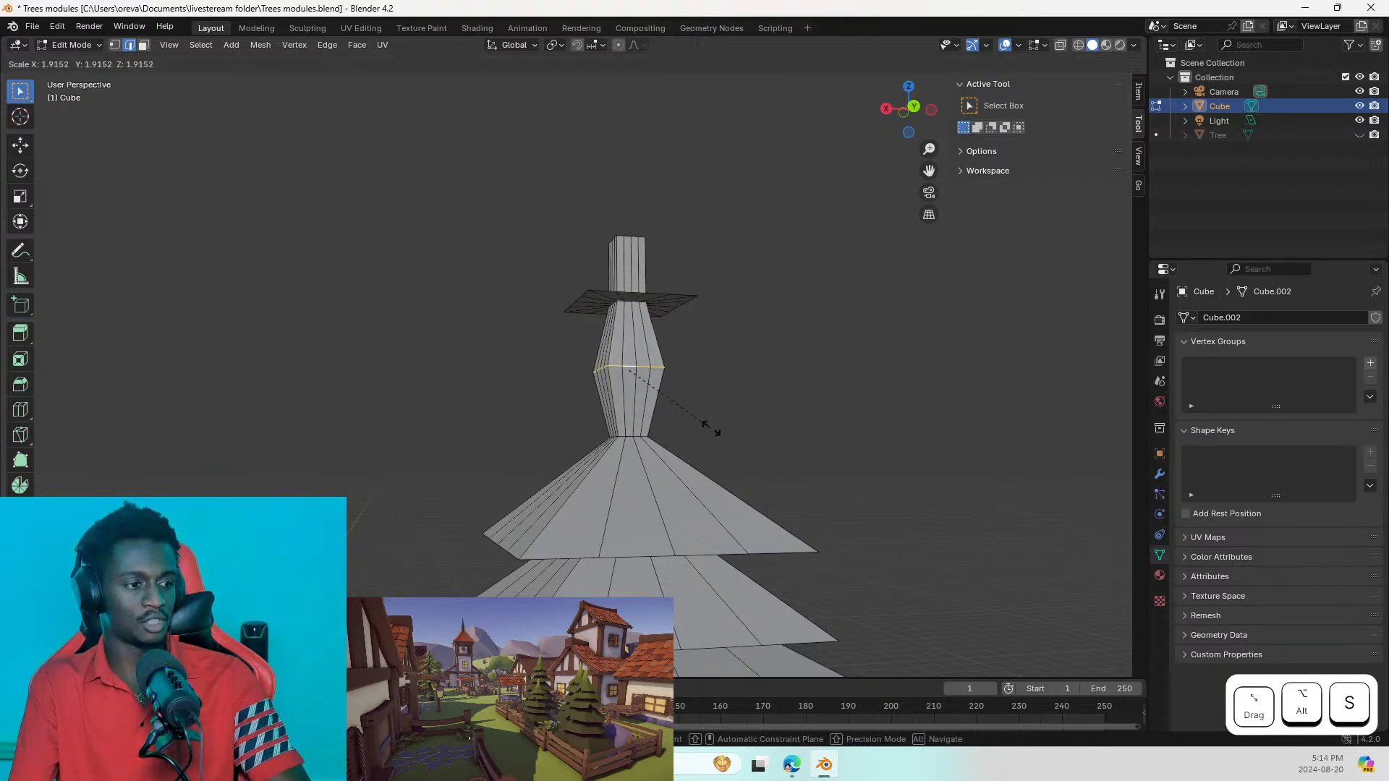
key("Escape")
key("s")
key("Escape")
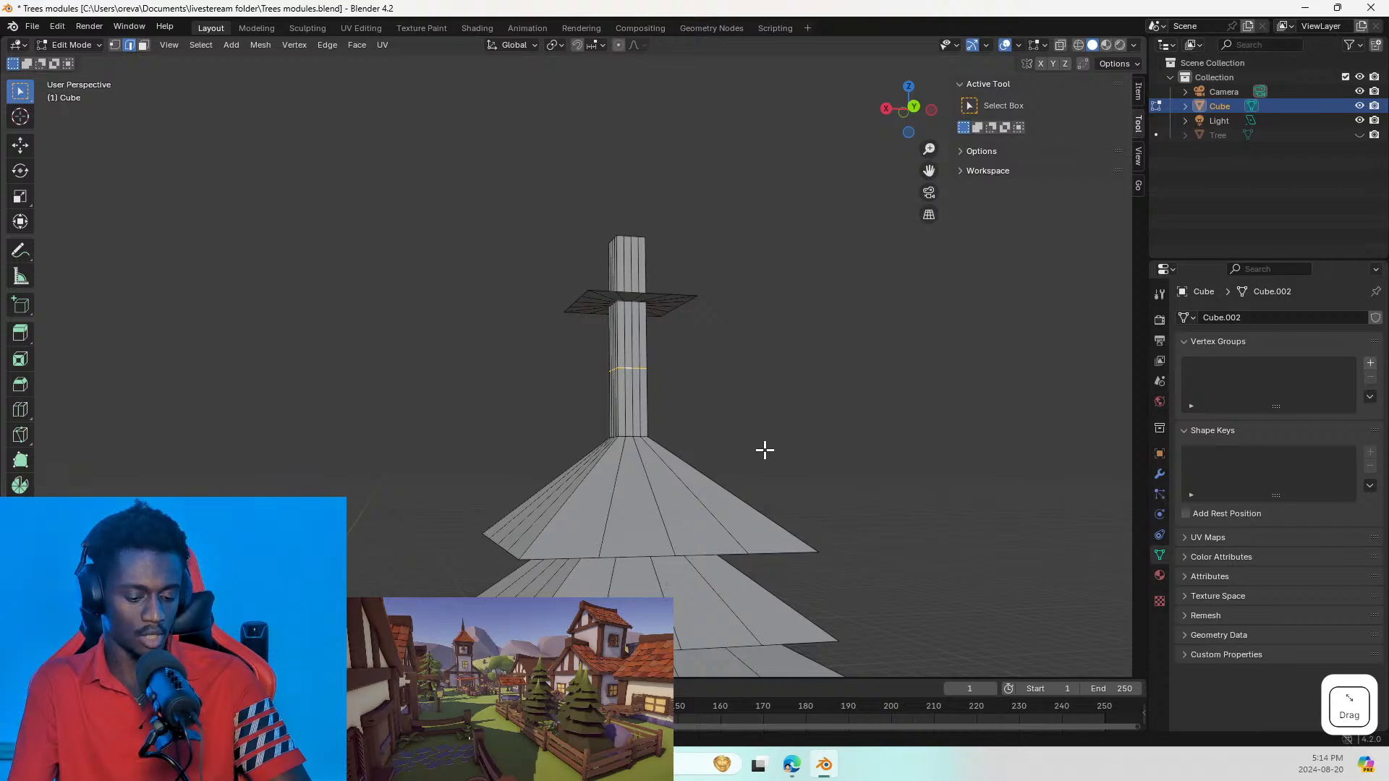
key("e")
key("Escape")
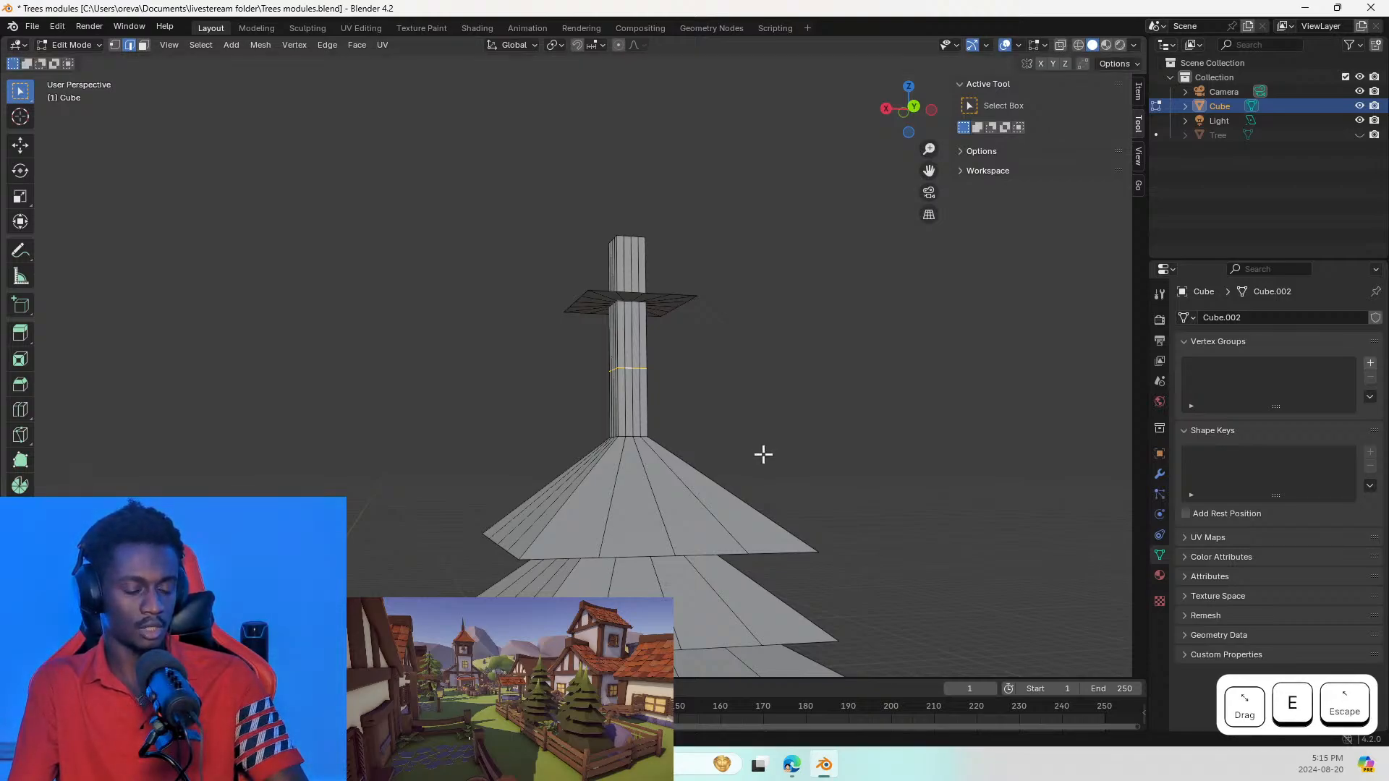
key("s")
left_click(552, 431)
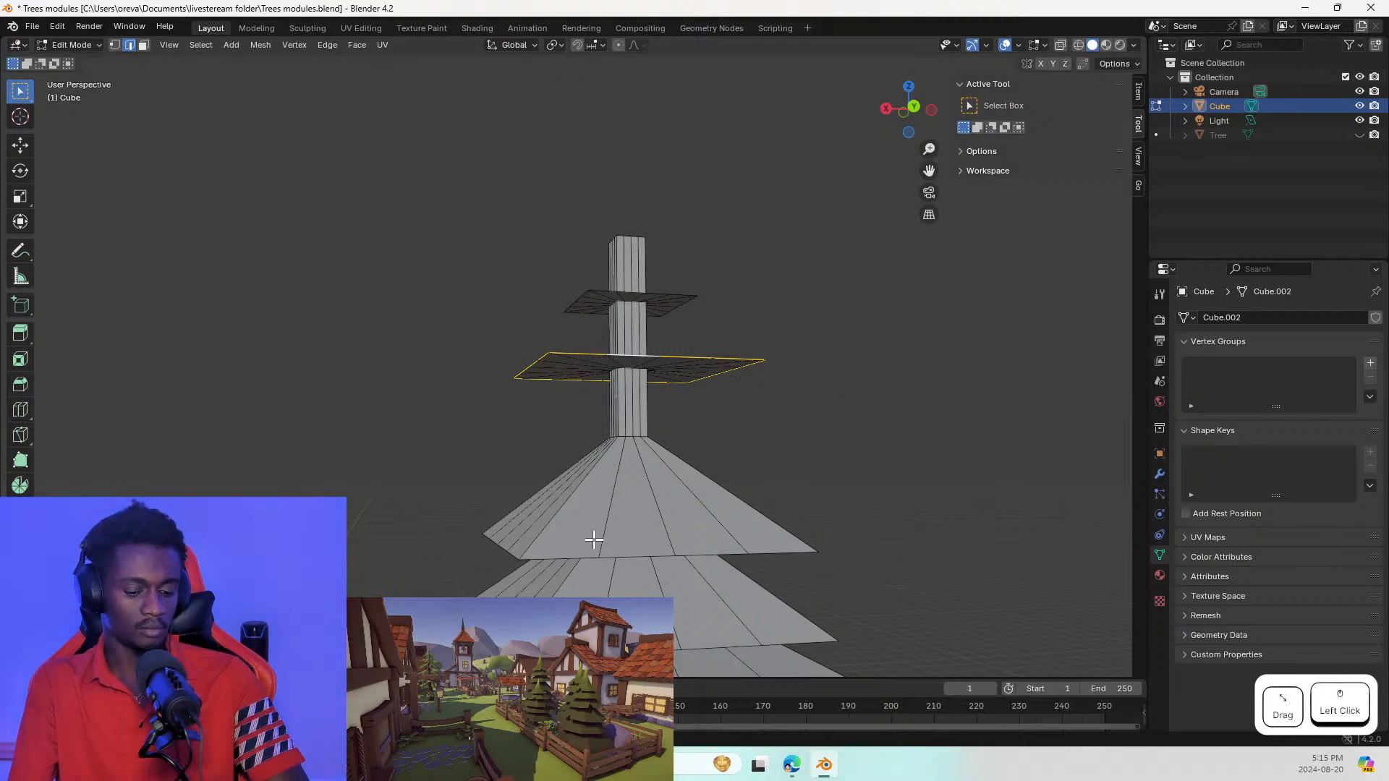
Step: Lower the medium ring's outer edge about 3.5 m along Z to form the fifth sloping branch layer
key("g")
key("z")
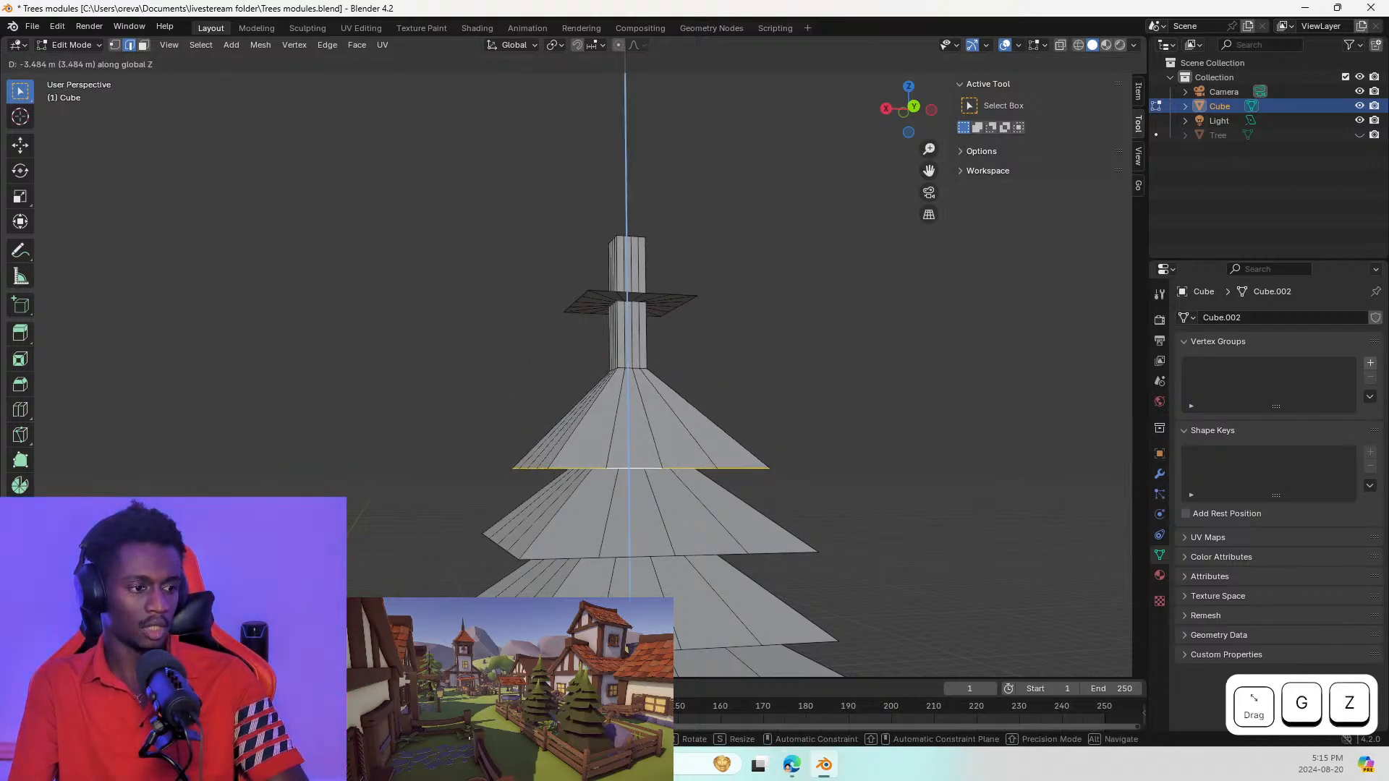
left_click(554, 527)
scroll(595, 539, "down", 4)
middle_click_drag(601, 541, 639, 541)
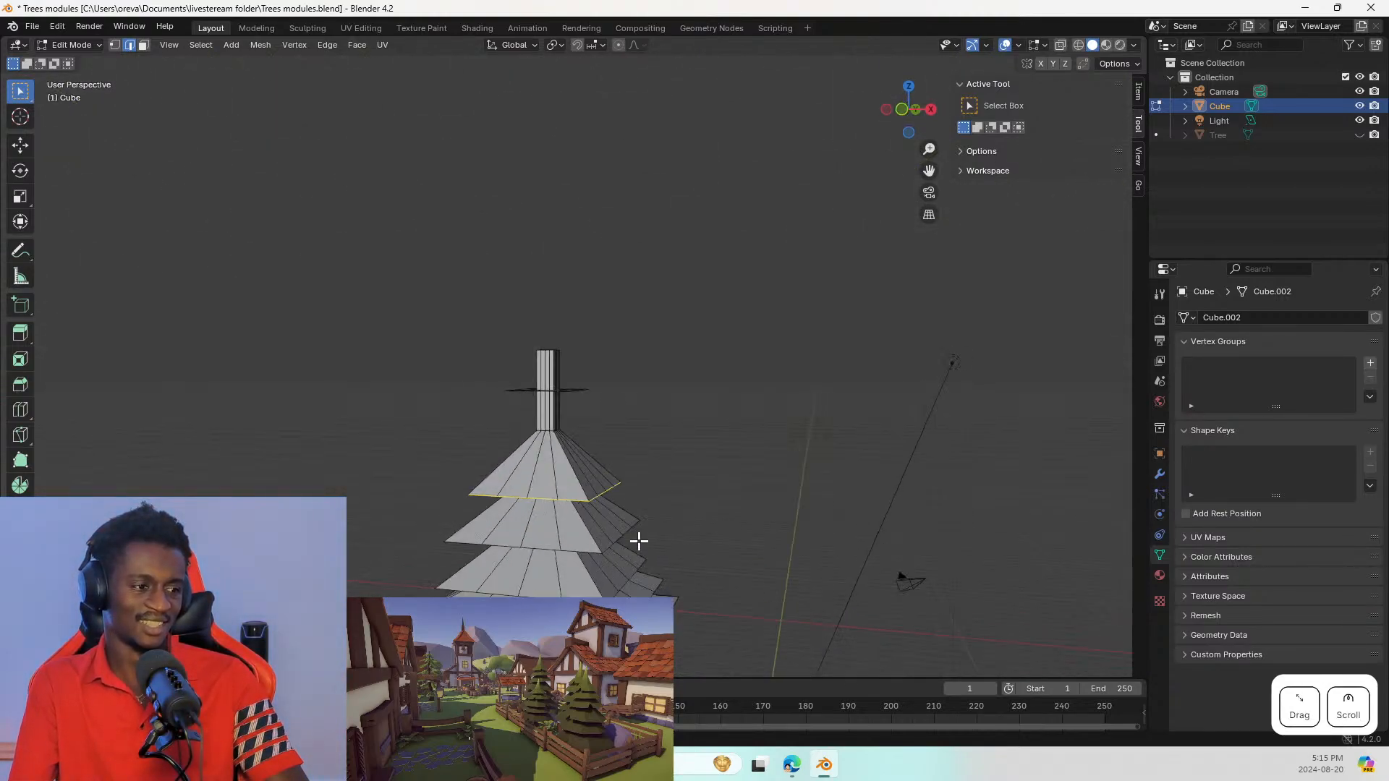
Step: Lower the small top ring's outer edge about 2.3 m along Z to form the topmost branch layer
middle_click_drag(554, 548, 589, 426)
left_click(566, 391)
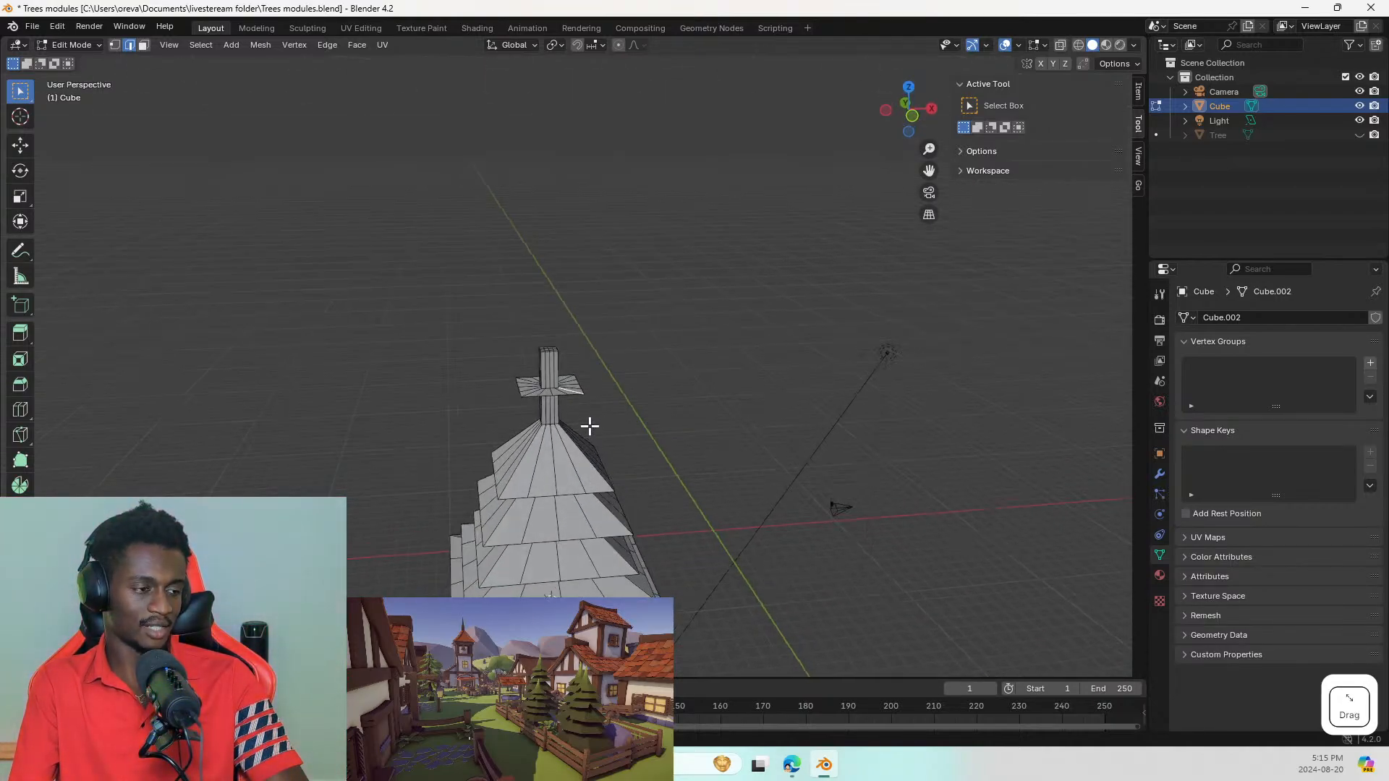
left_click(566, 392, "alt")
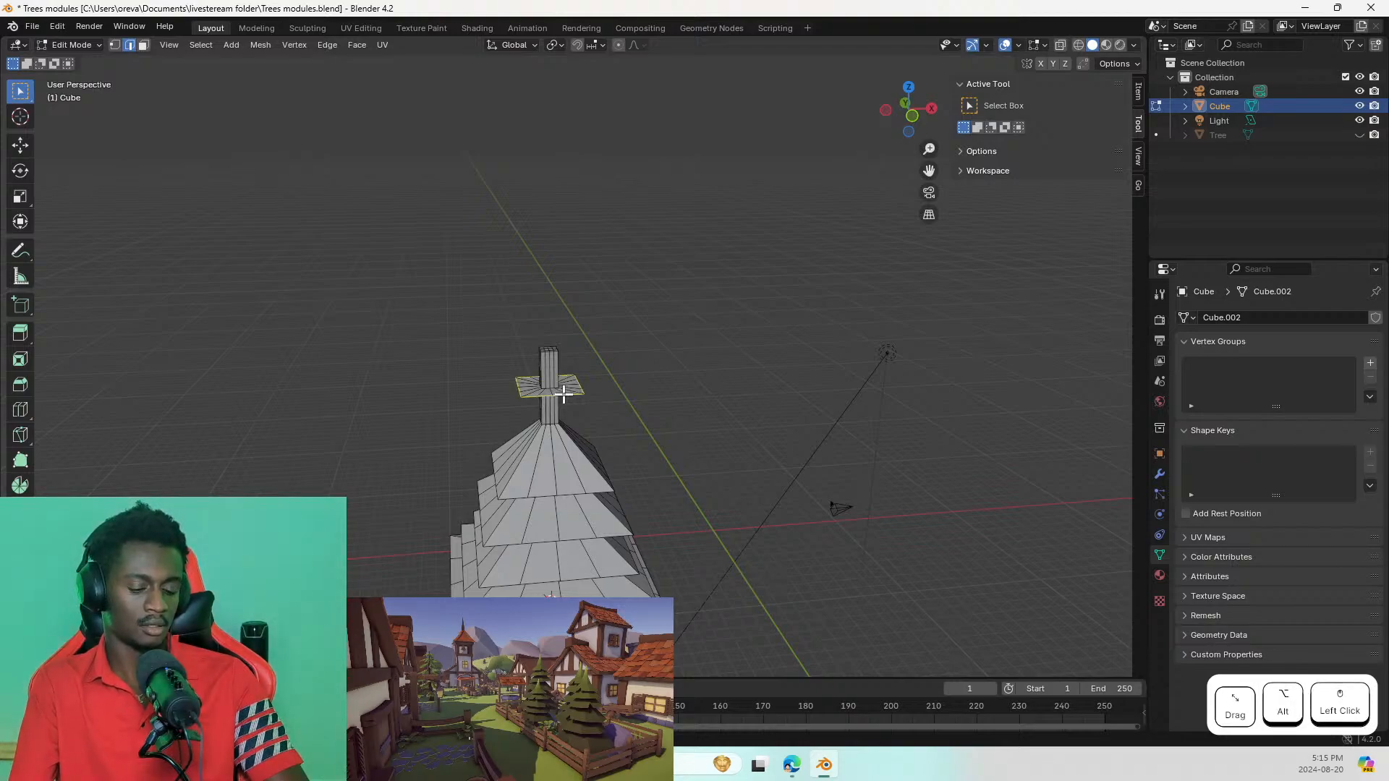
key("s")
key("Escape")
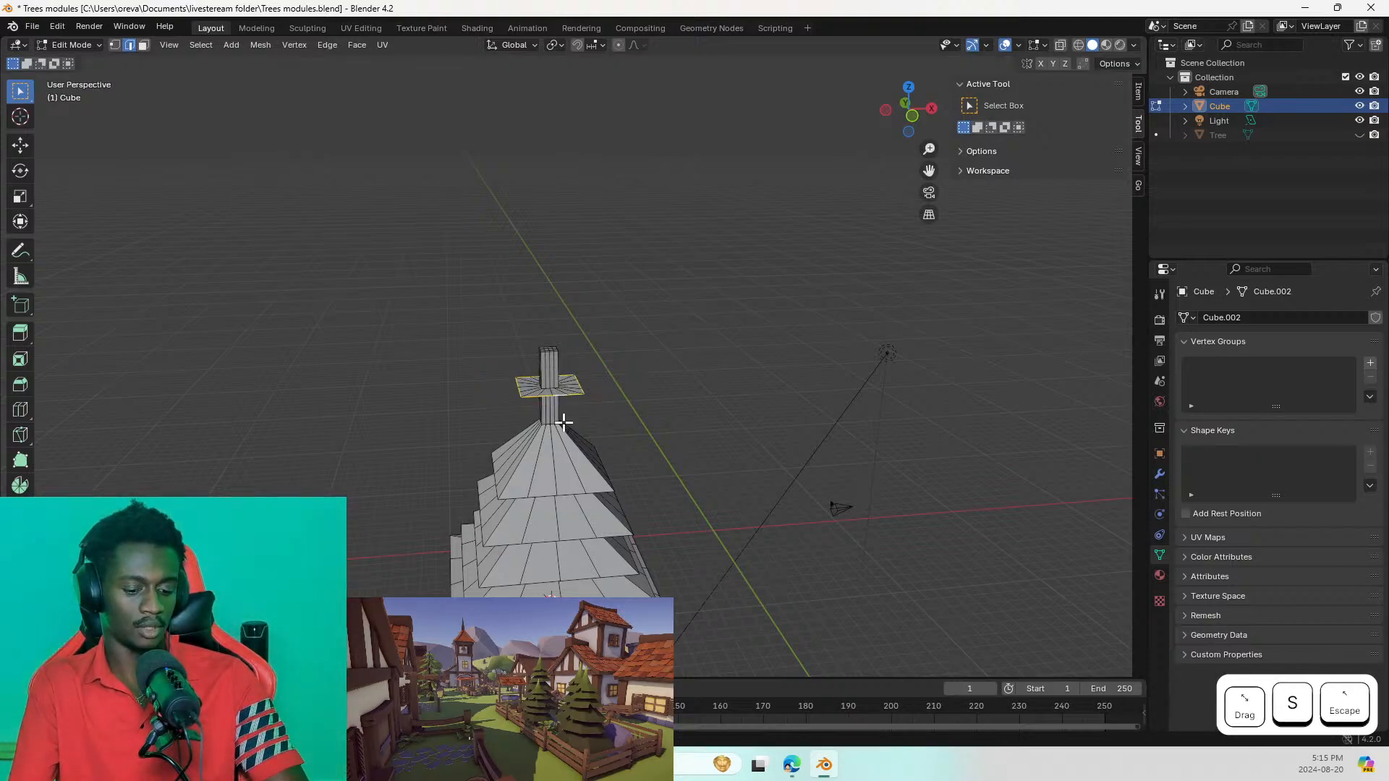
key("g")
key("z")
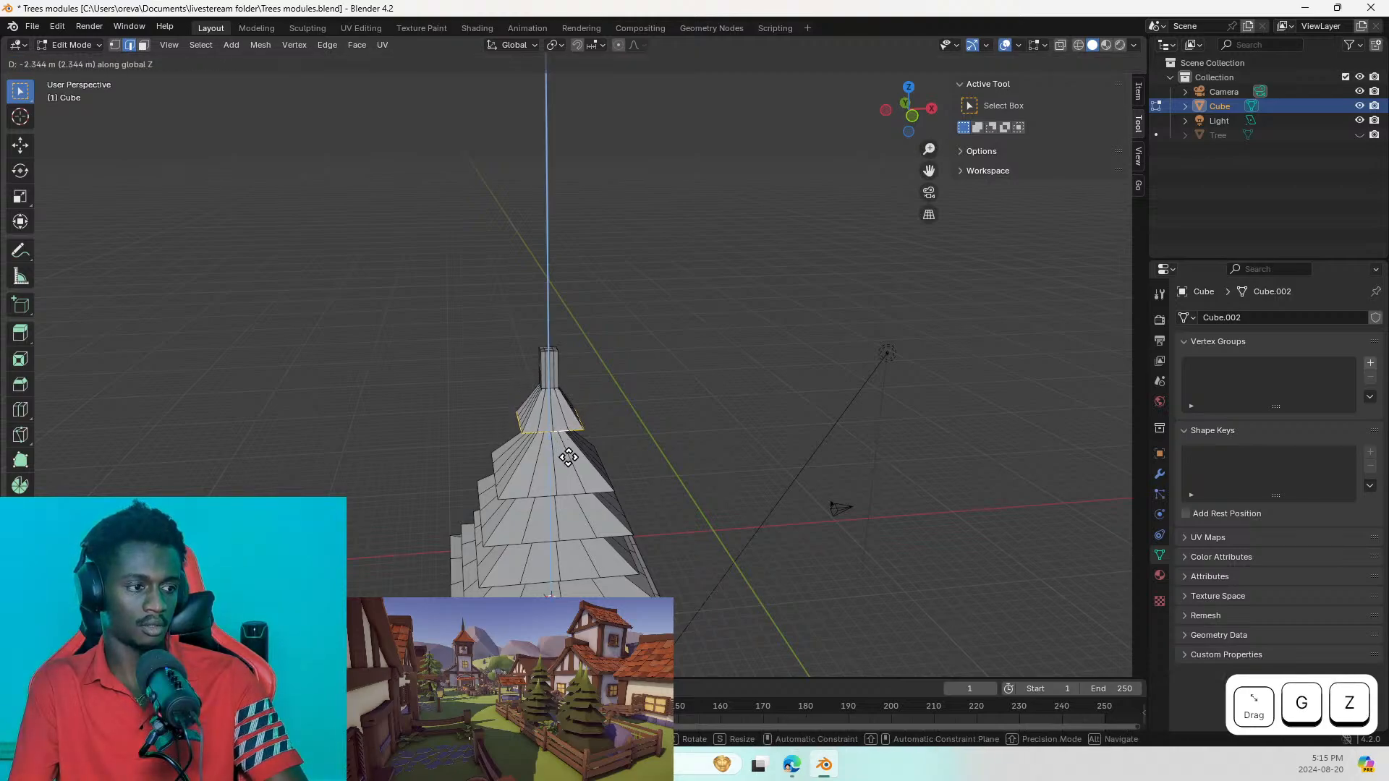
left_click(569, 458)
Step: Turn on X-ray display to show the trunk loops hidden behind the branch layers
middle_click_drag(570, 457, 685, 424)
scroll(529, 551, "down", 2)
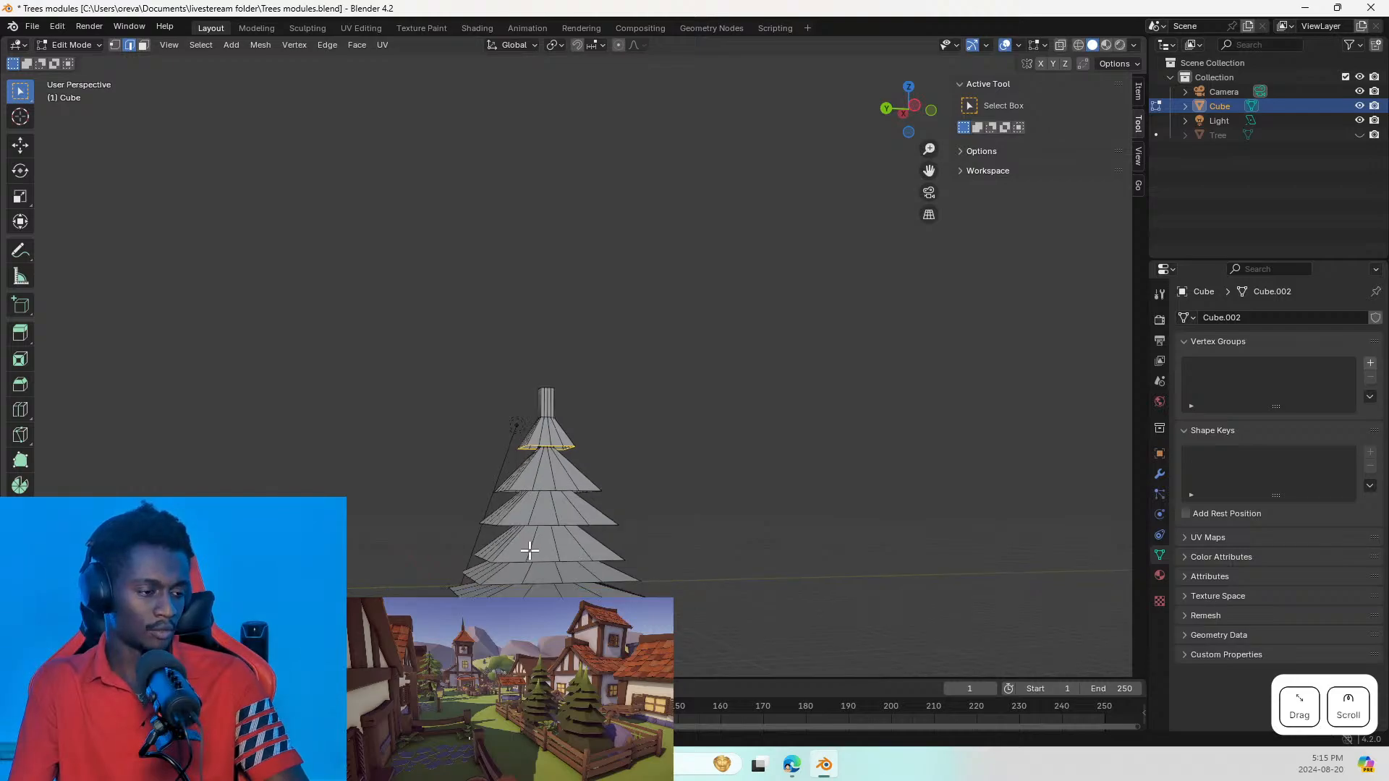
scroll(560, 505, "up", 4)
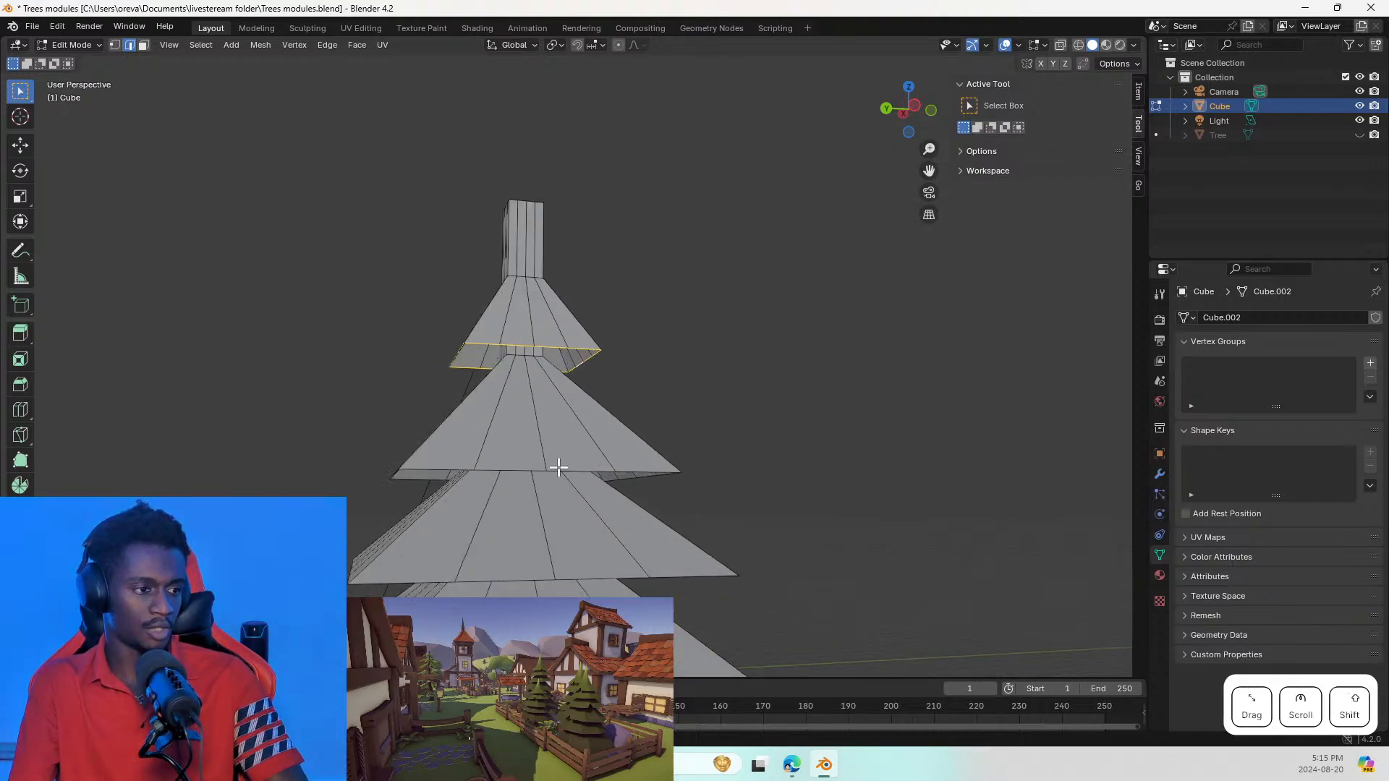
middle_click_drag(530, 471, 579, 437, "shift")
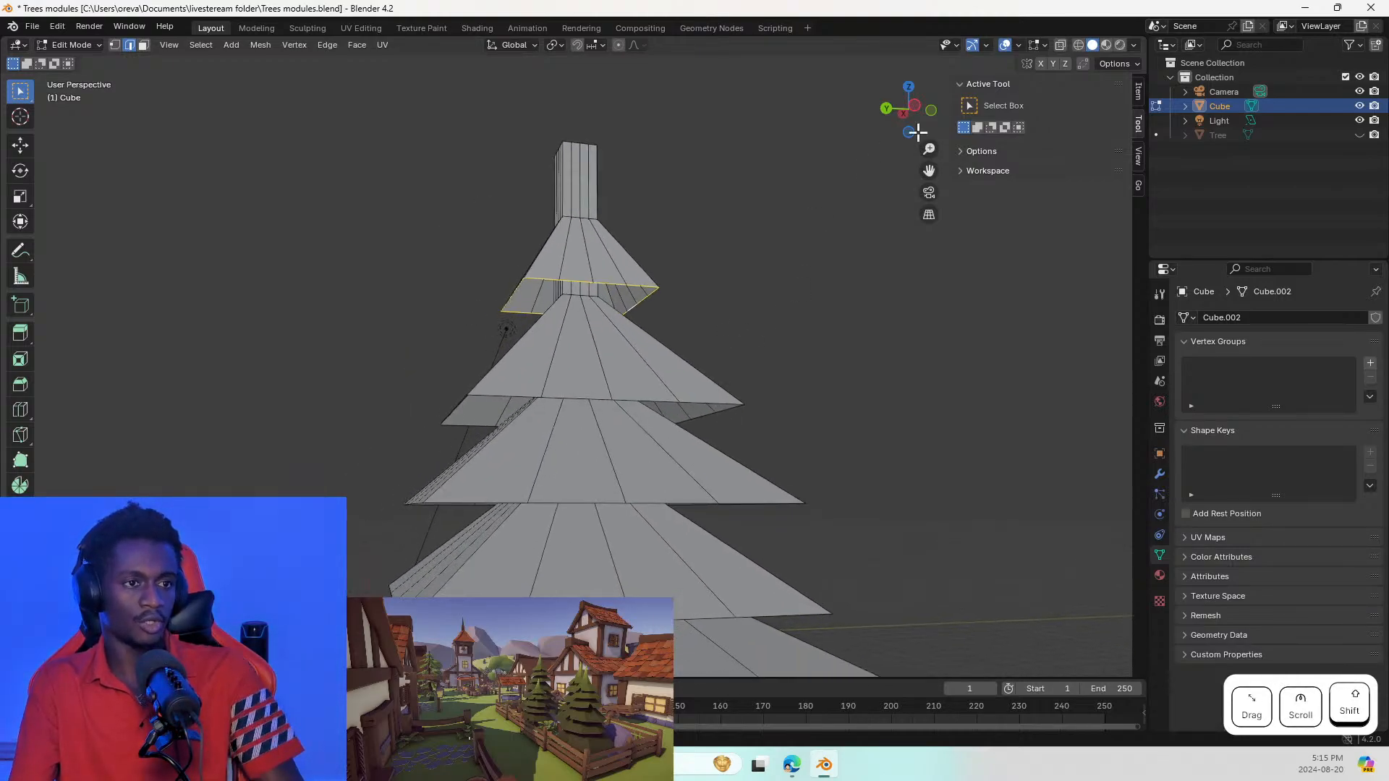
left_click(1060, 51)
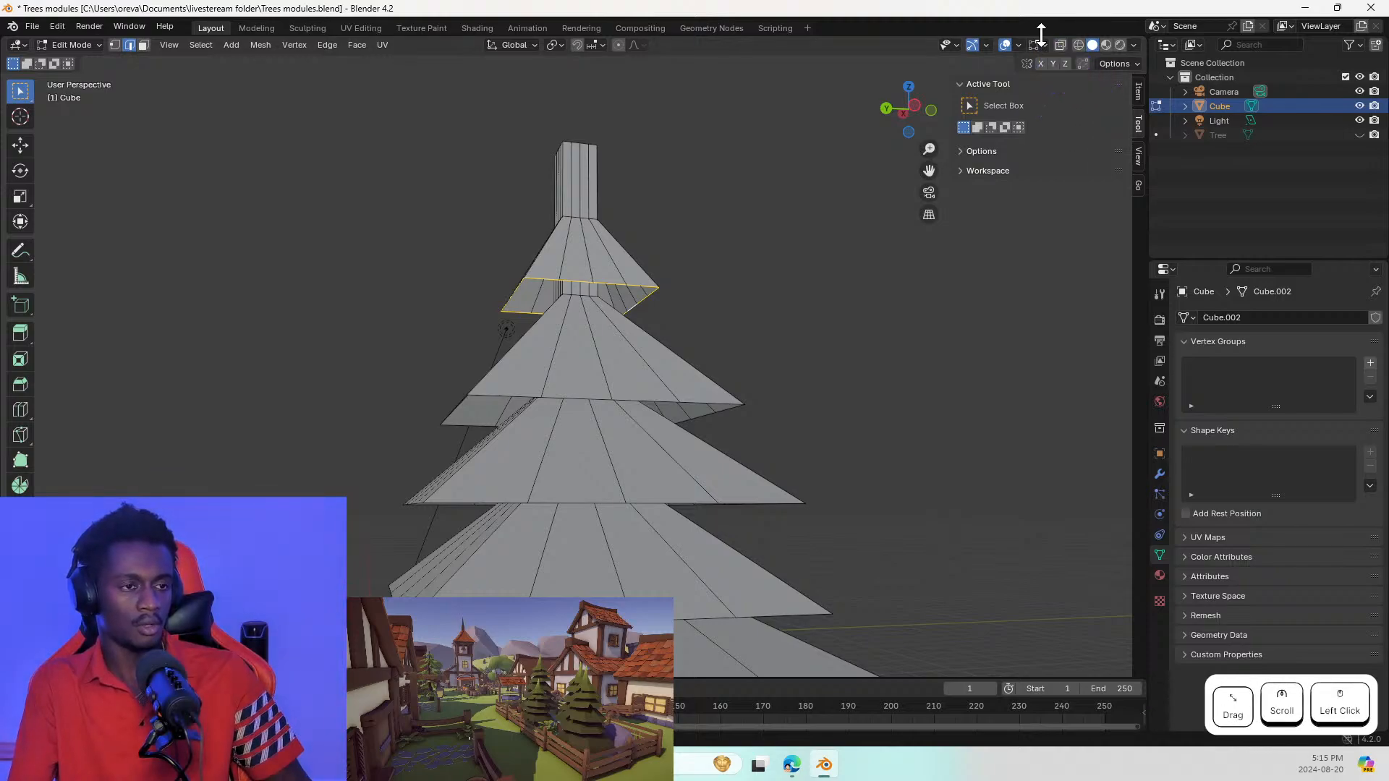
left_click(1059, 45)
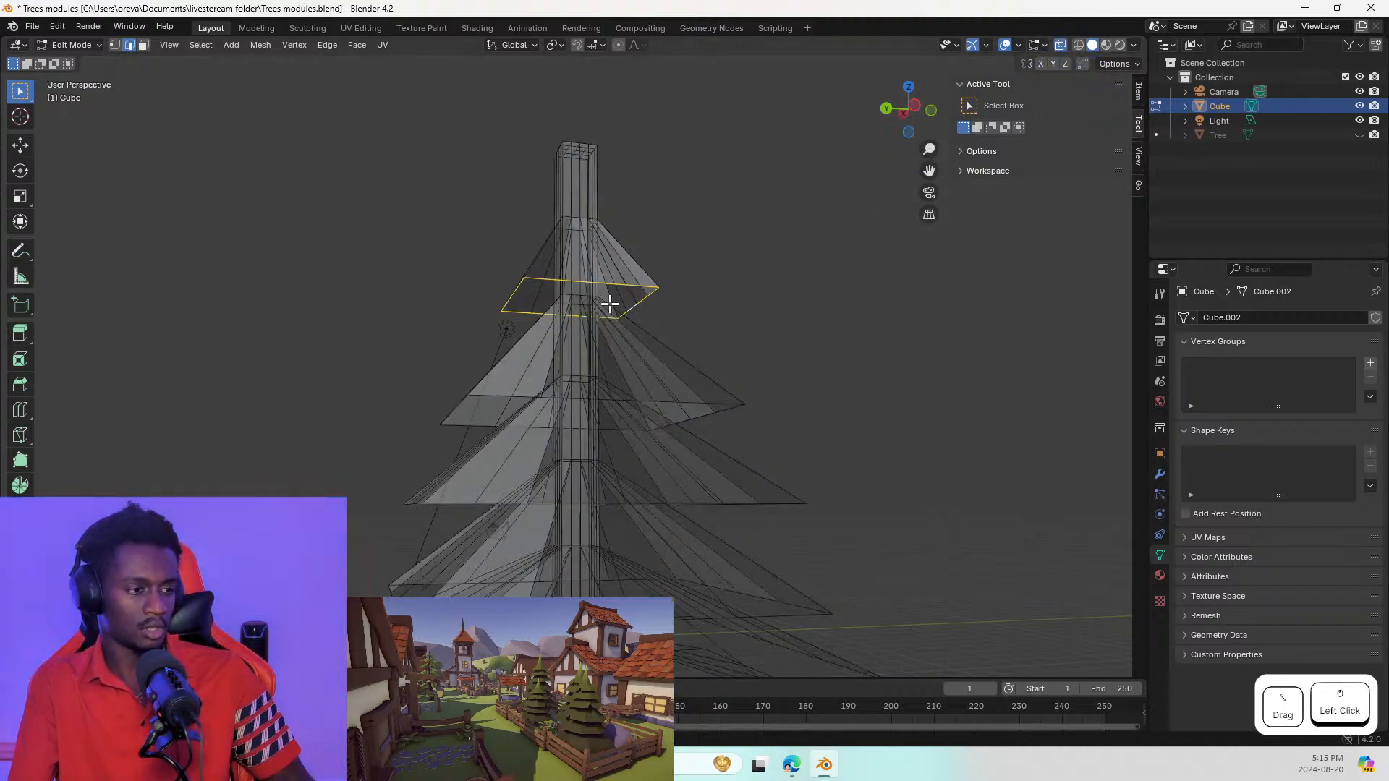
Step: Move the trunk edge loop just beneath the topmost branch layer down by about 0.9 m
middle_click_drag(623, 285, 652, 289)
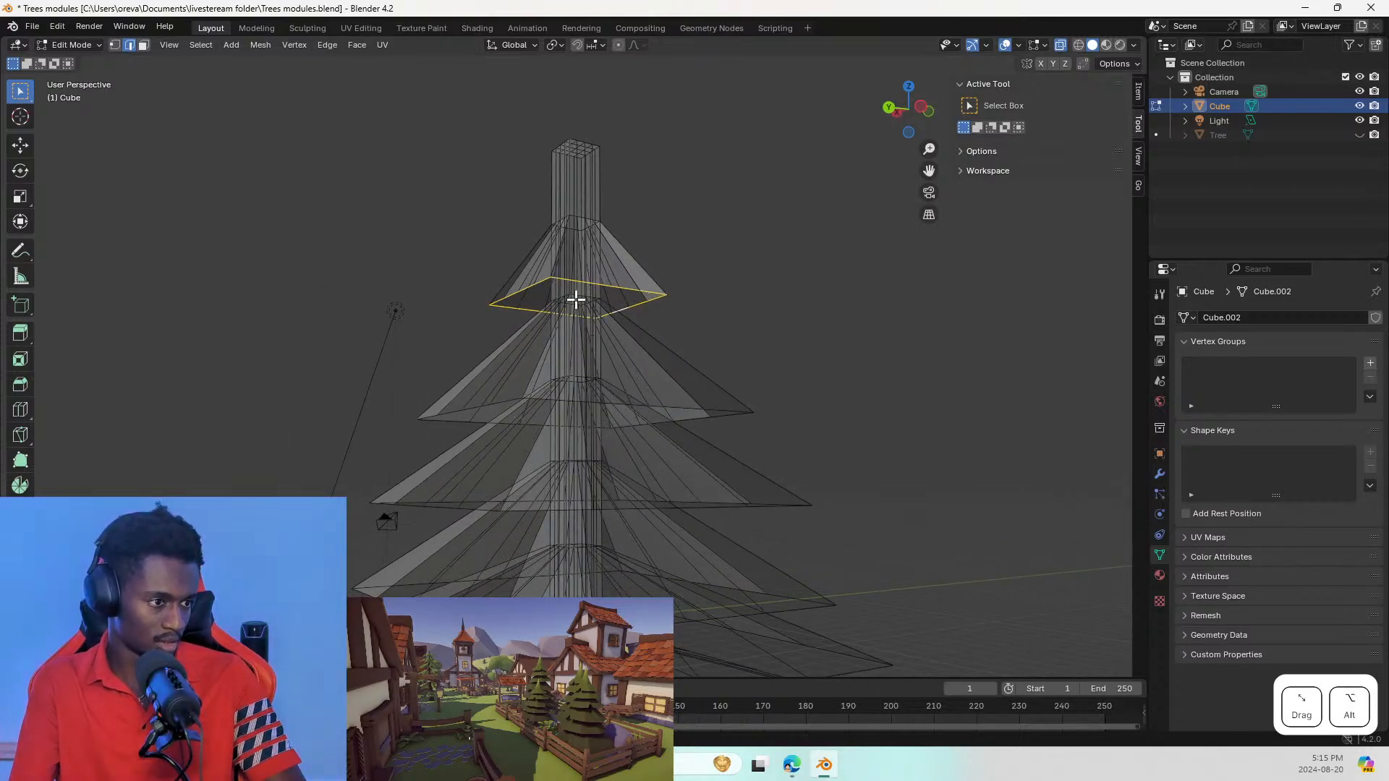
left_click(579, 295, "alt")
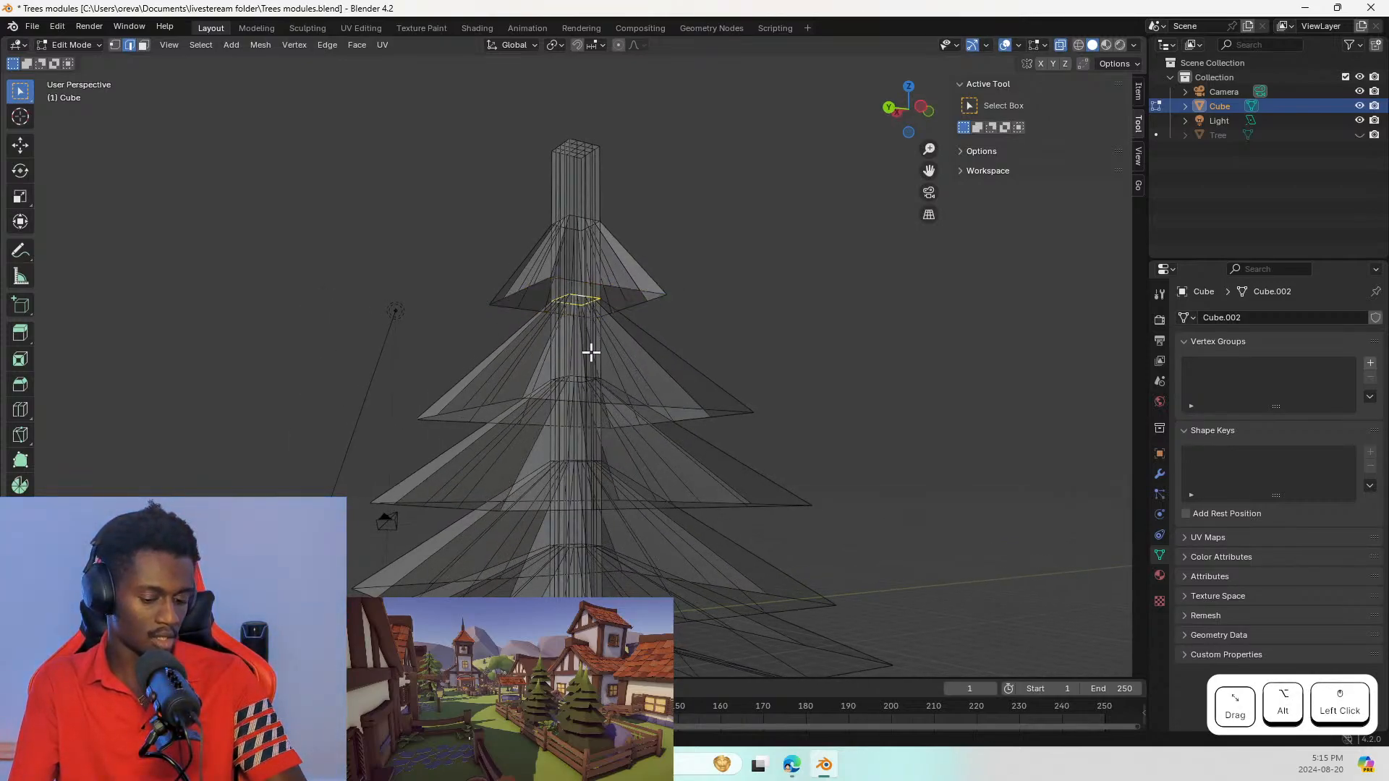
key("g")
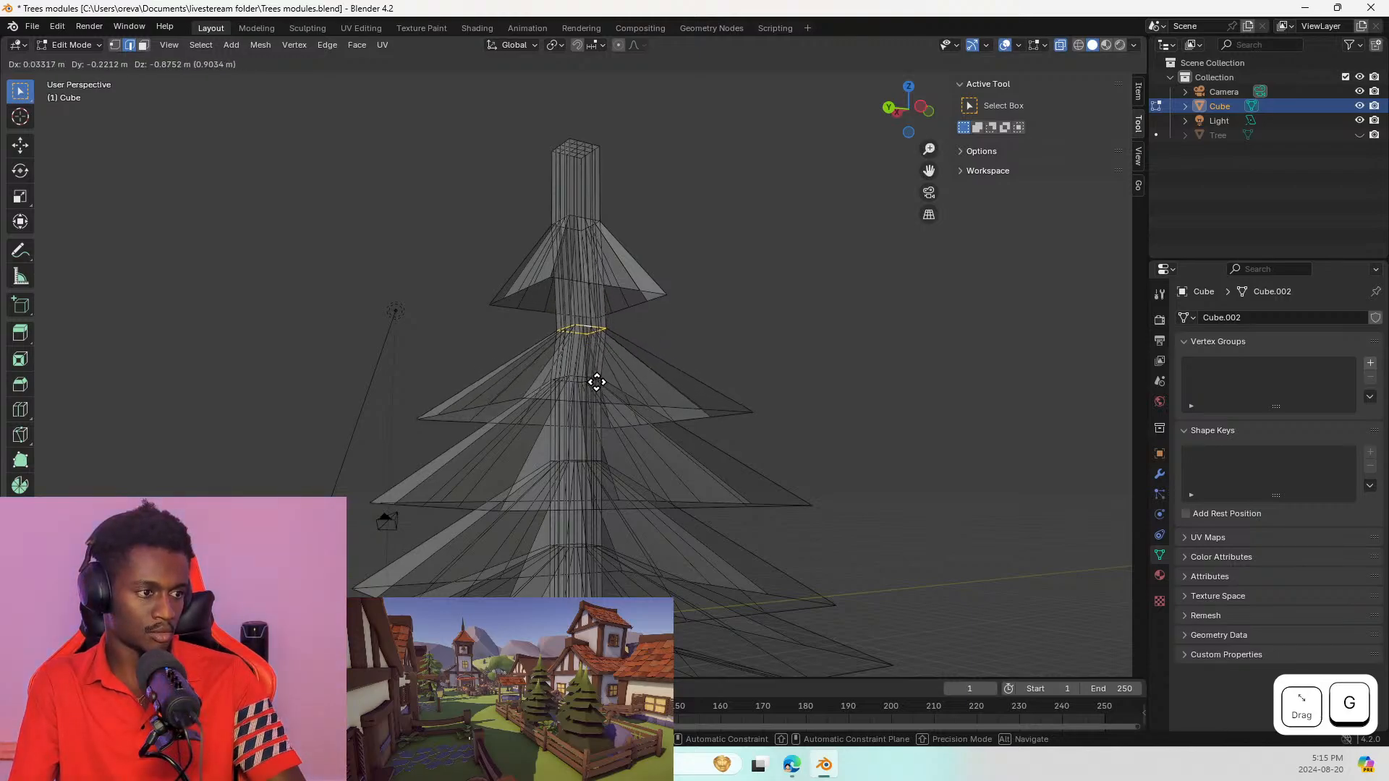
left_click(593, 381)
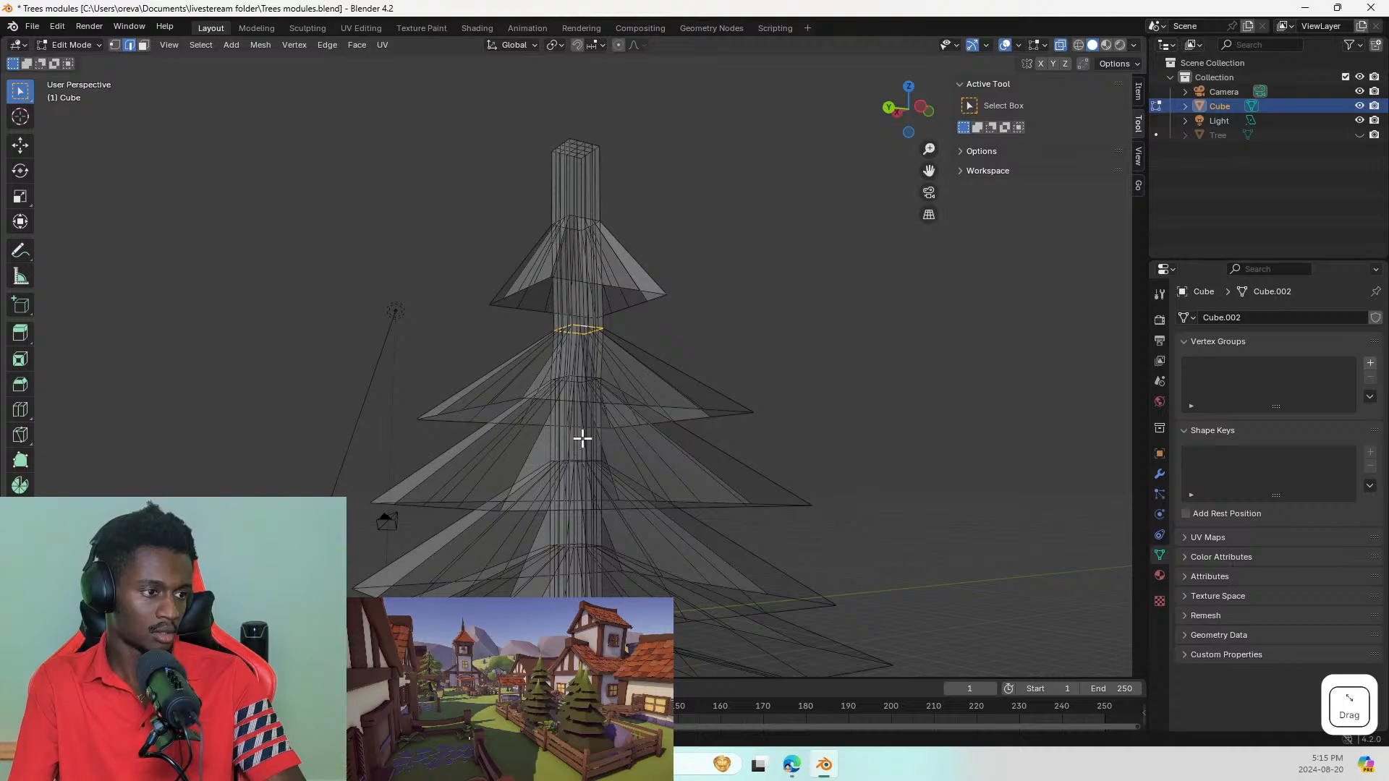
Step: Lower the trunk edge loop from which the topmost branch layer starts, flattening that layer's slope
left_click(575, 217, "alt")
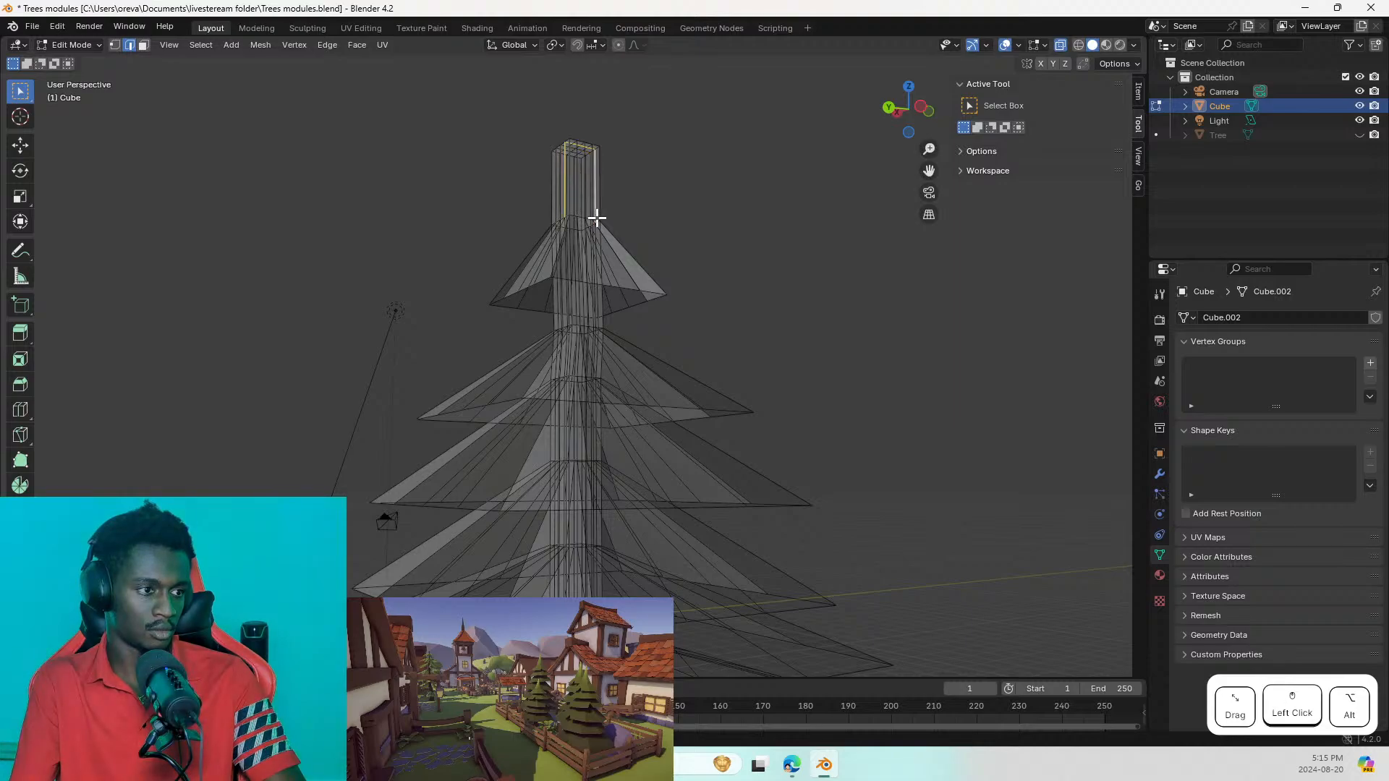
scroll(590, 221, "up", 6)
left_click(576, 187, "alt")
scroll(697, 356, "down", 8)
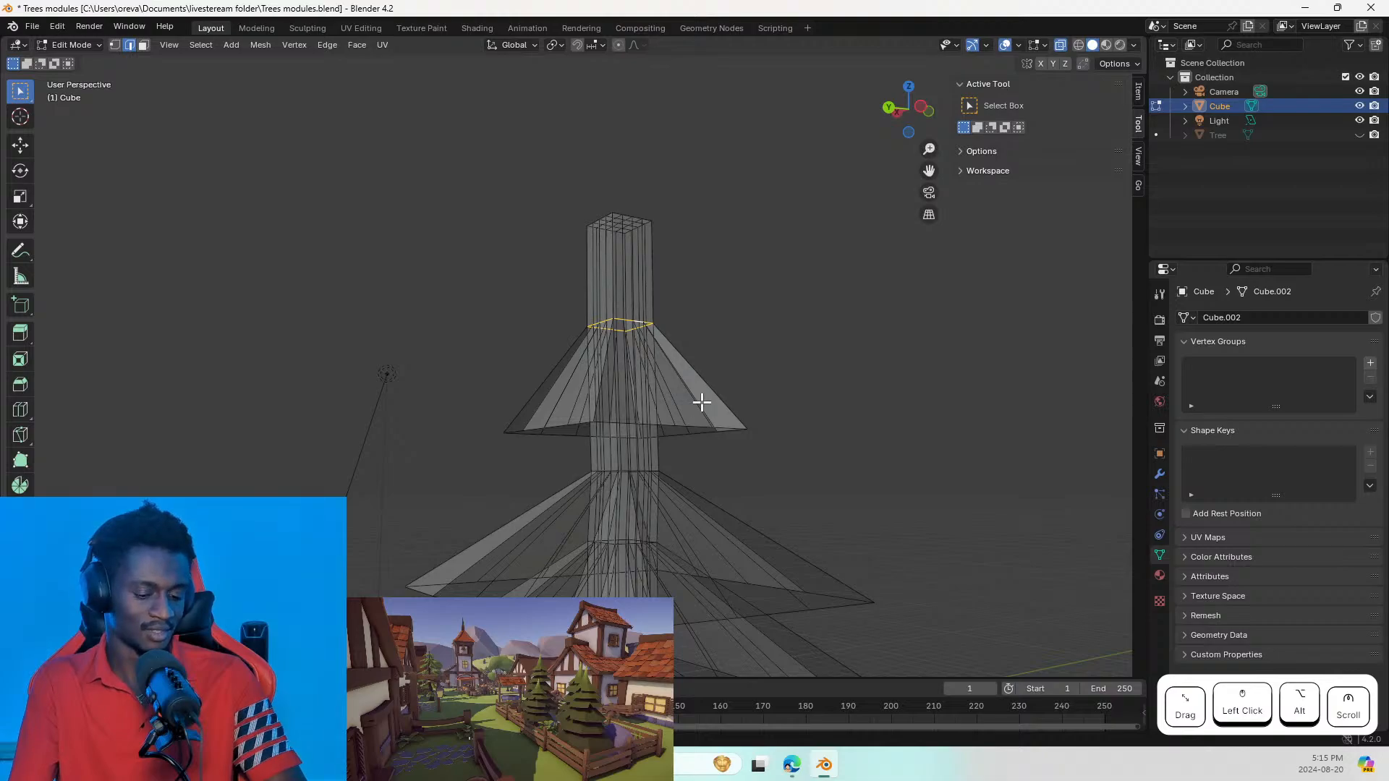
key("g")
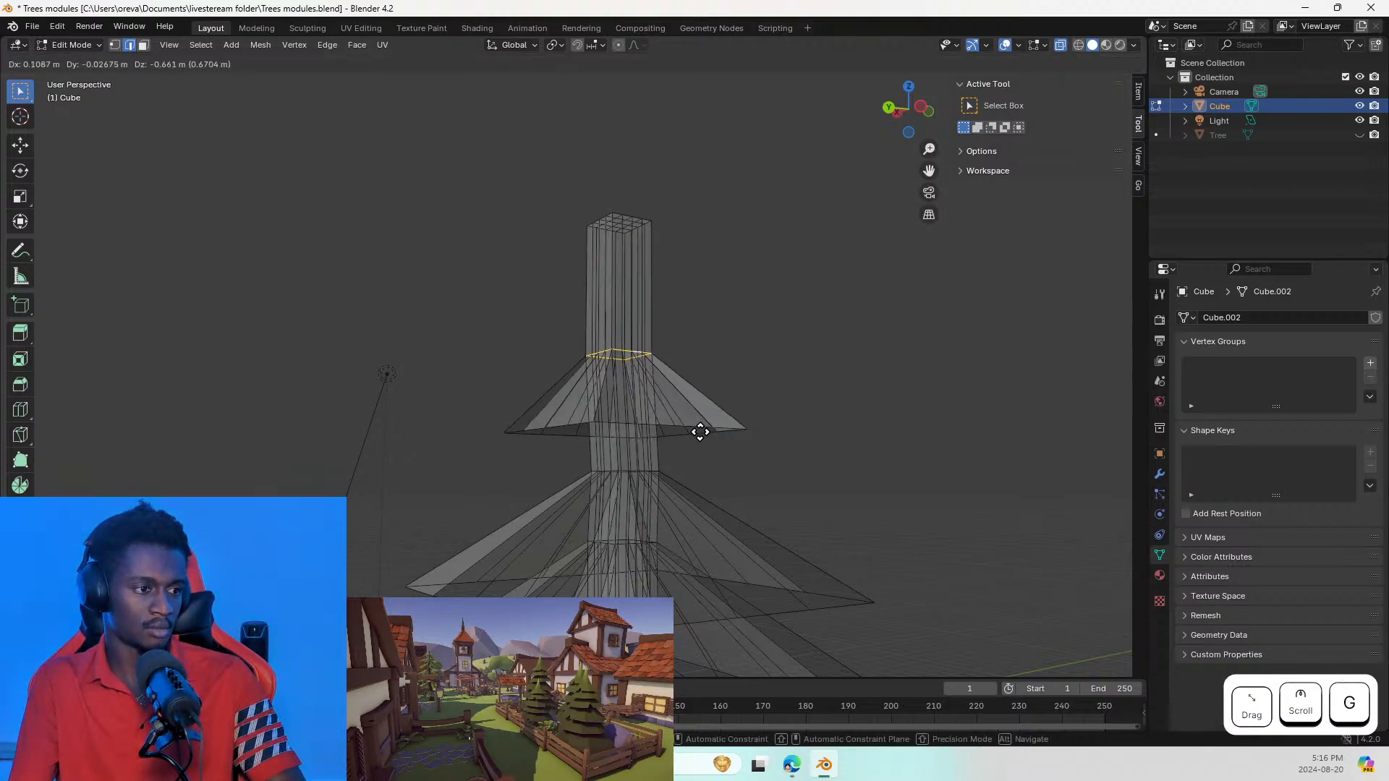
left_click(703, 444)
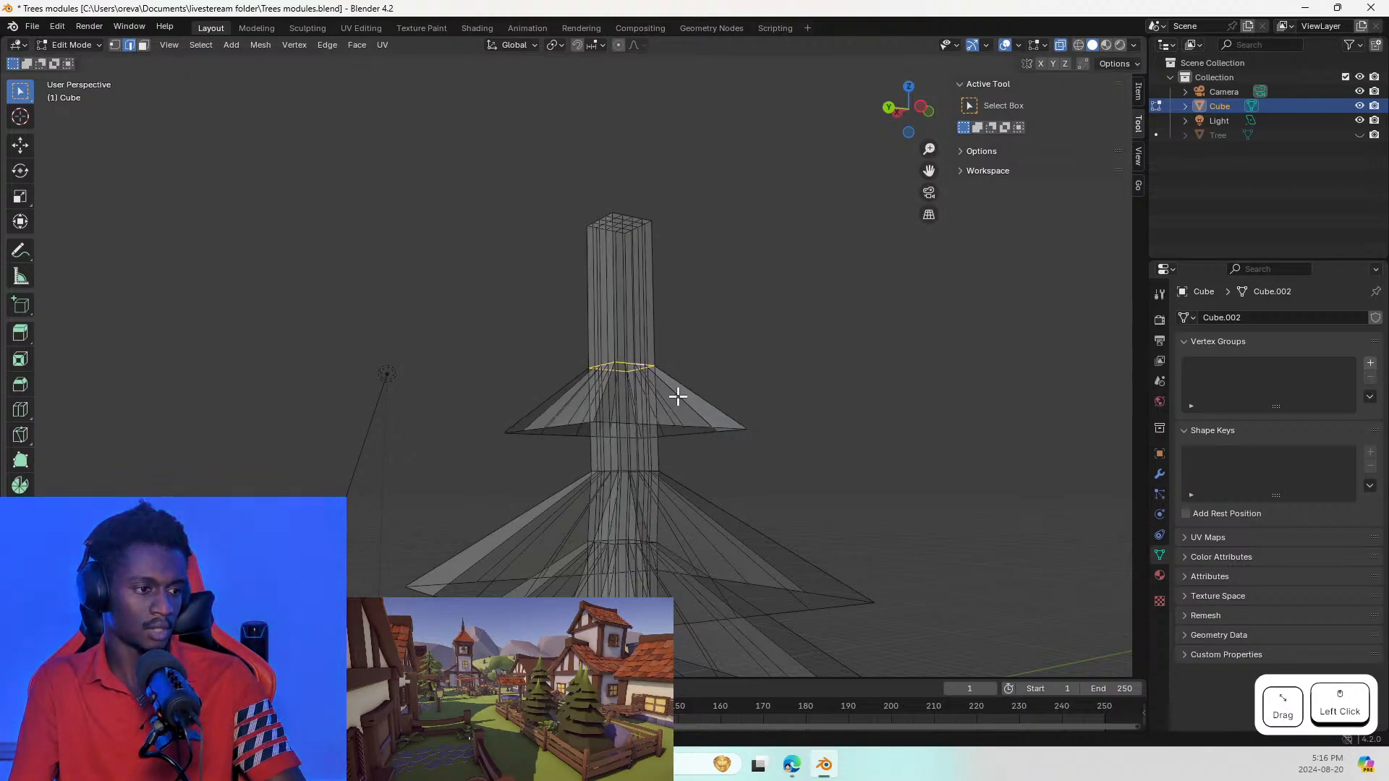
Step: Move the trunk edge loop at the start of the third branch layer from the bottom down by about 0.6 m
middle_click_drag(688, 437, 691, 478)
scroll(651, 499, "down", 3)
scroll(688, 471, "up", 8)
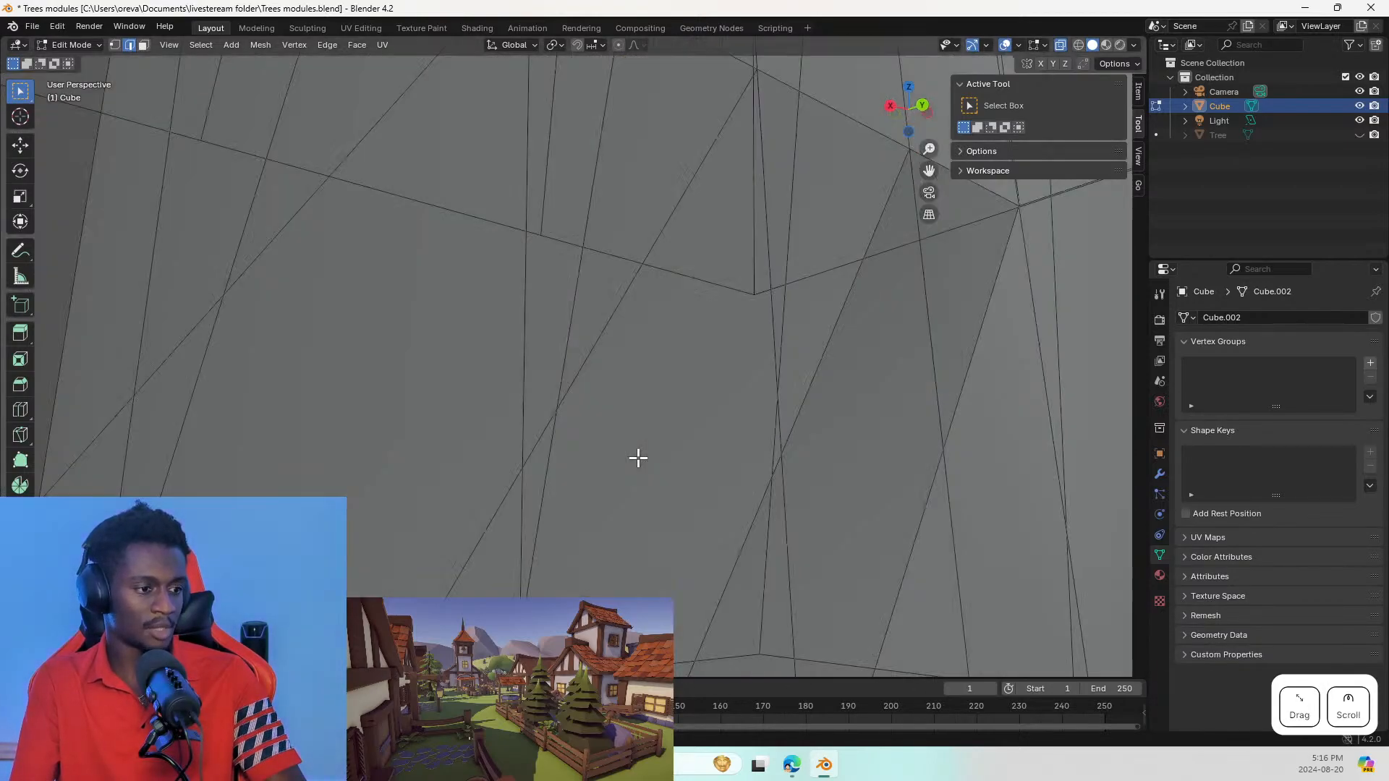
scroll(716, 305, "down", 3)
left_click(827, 145)
left_click(817, 143, "alt")
scroll(868, 179, "down", 4)
scroll(856, 301, "down", 3)
middle_click_drag(856, 301, 800, 351)
scroll(803, 346, "down", 3)
key("g")
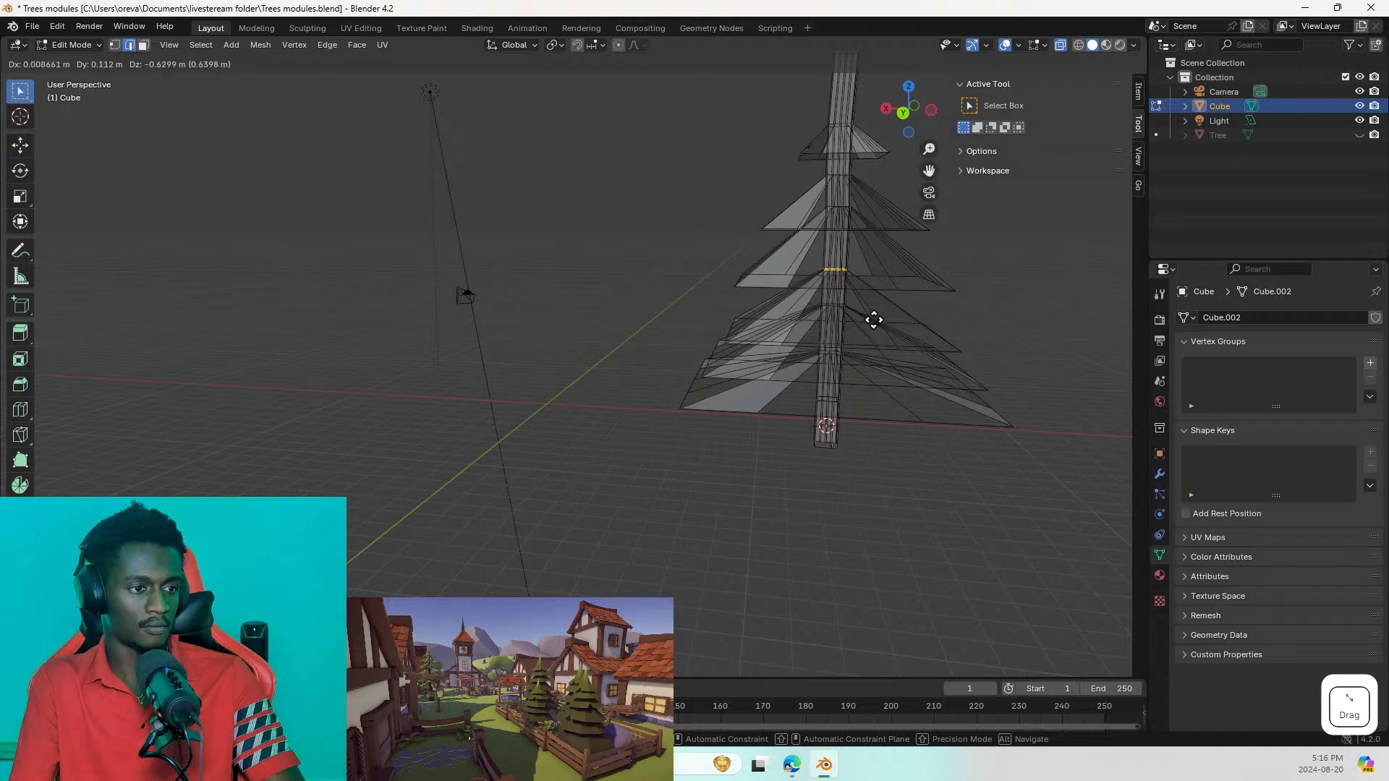
left_click(872, 315)
Step: Select the trunk edge loop from which the lowest branch layer starts
middle_click_drag(734, 409, 564, 403)
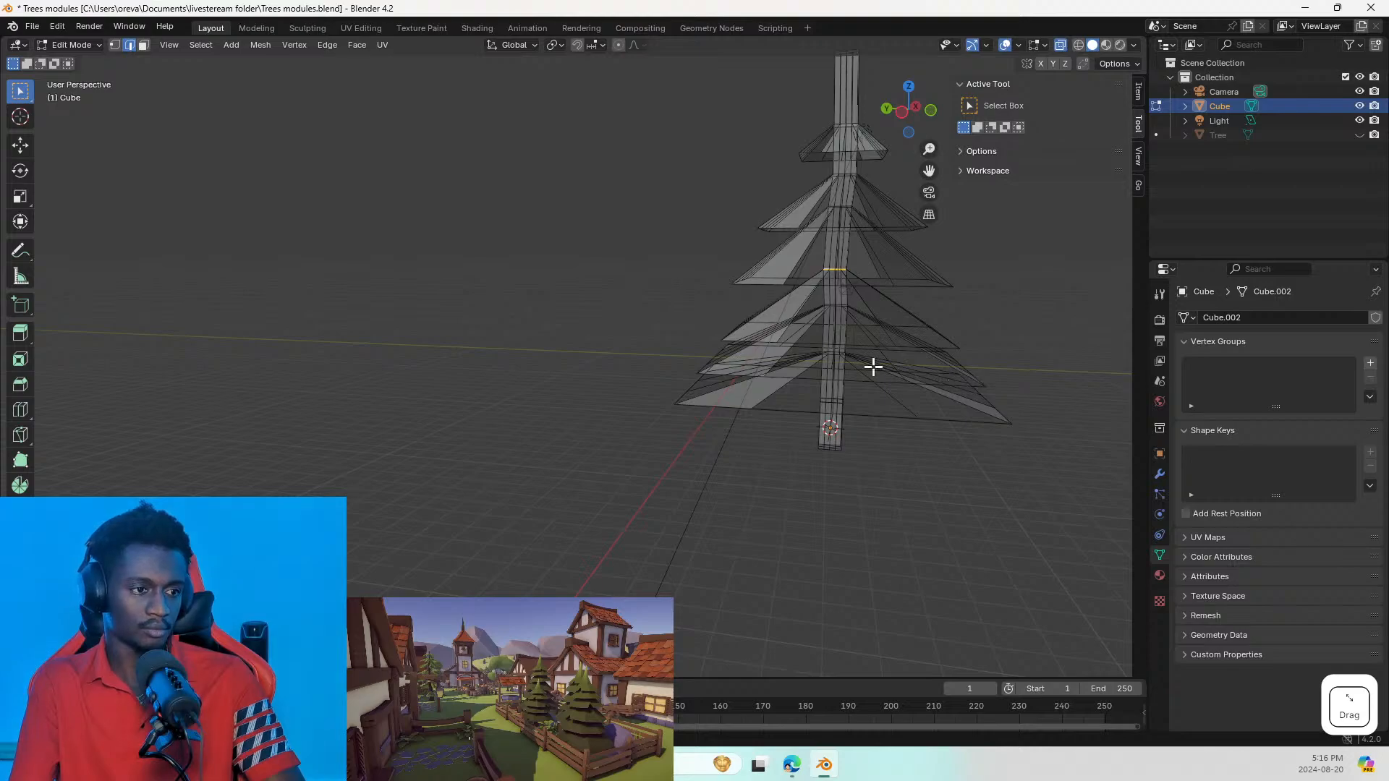
scroll(873, 366, "up", 5)
left_click(772, 296)
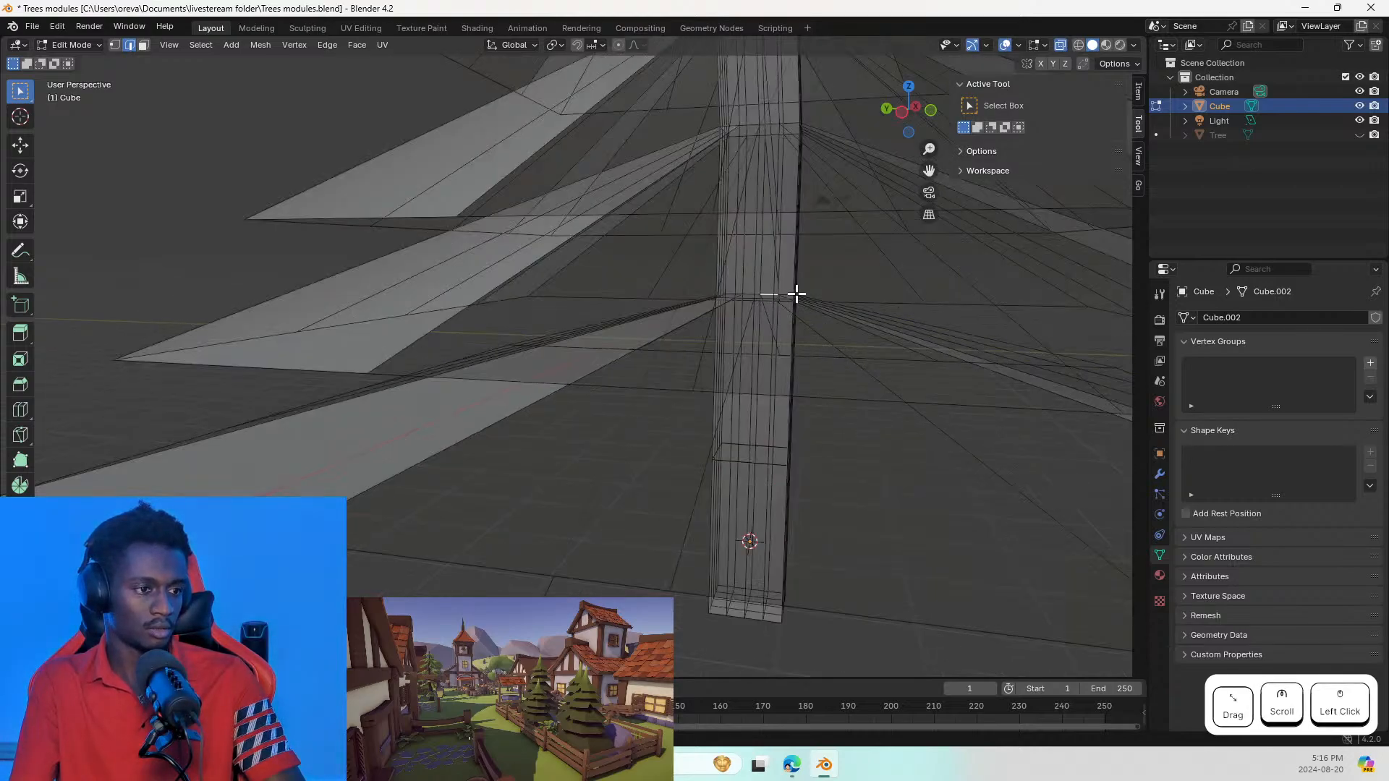
scroll(767, 293, "up", 6)
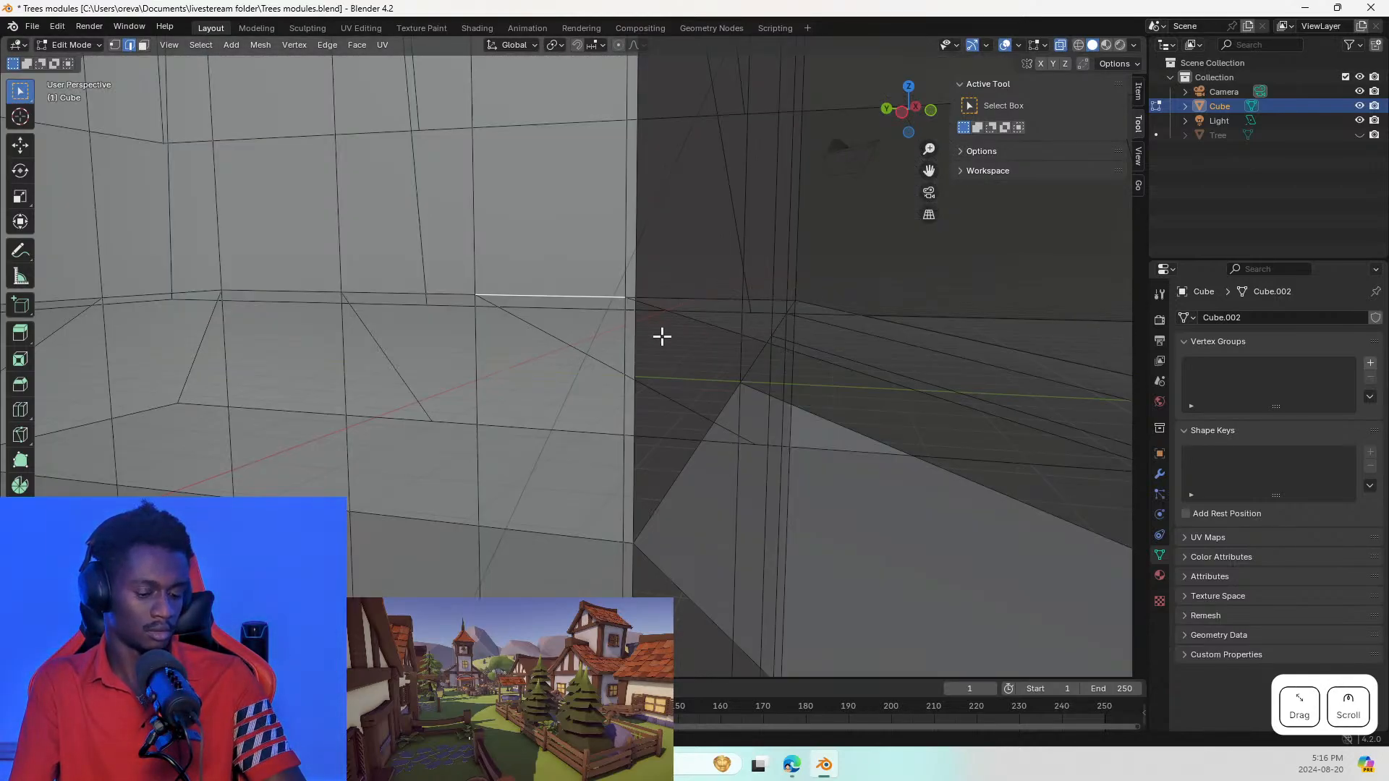
left_click(582, 297, "alt")
scroll(582, 297, "down", 6)
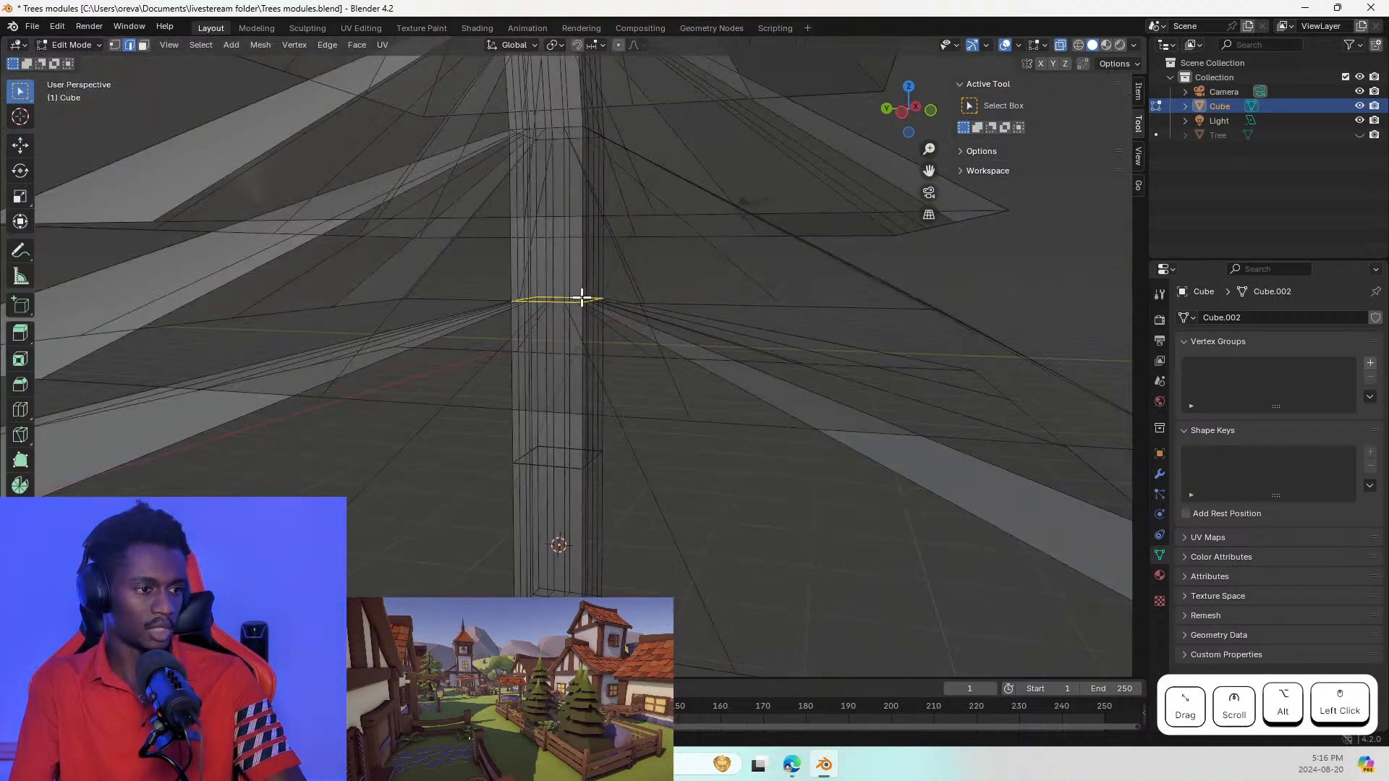
middle_click_drag(627, 290, 666, 291)
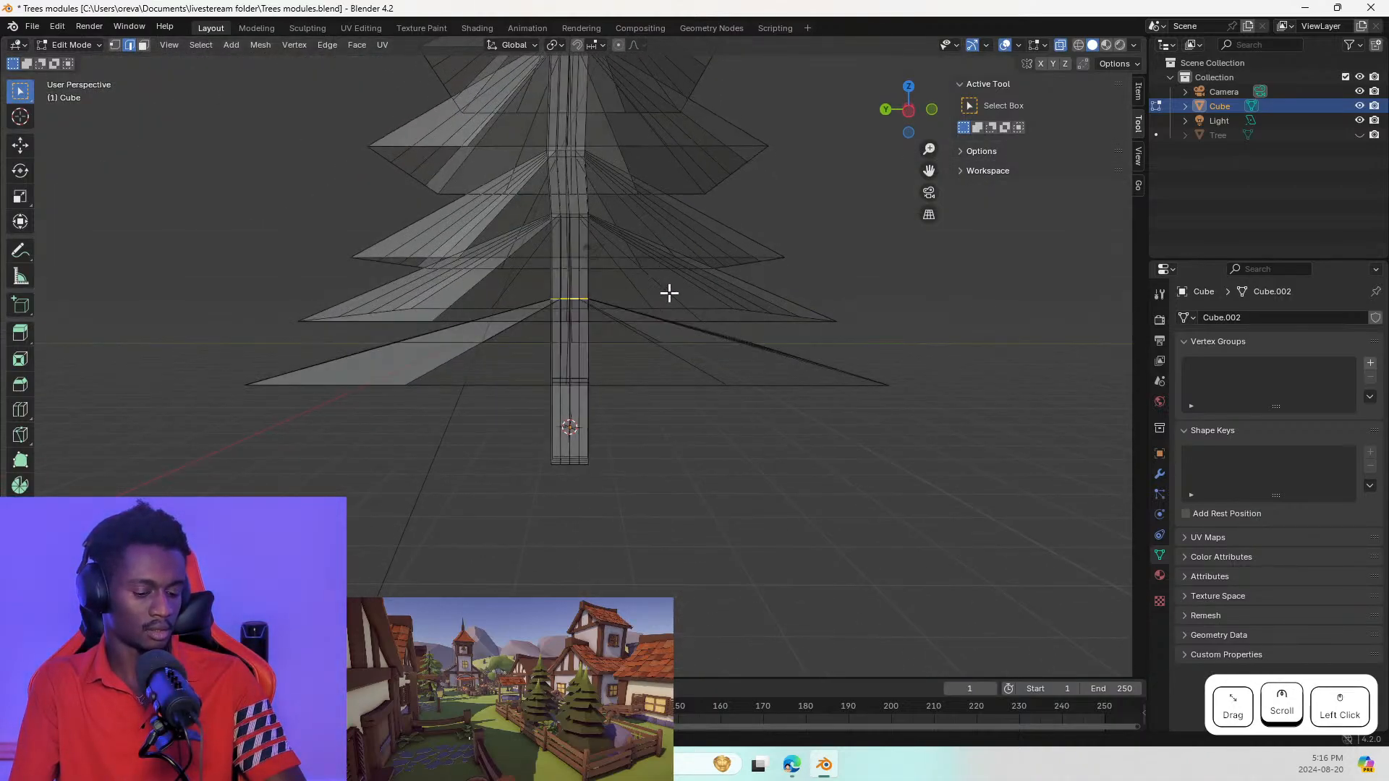
key("s")
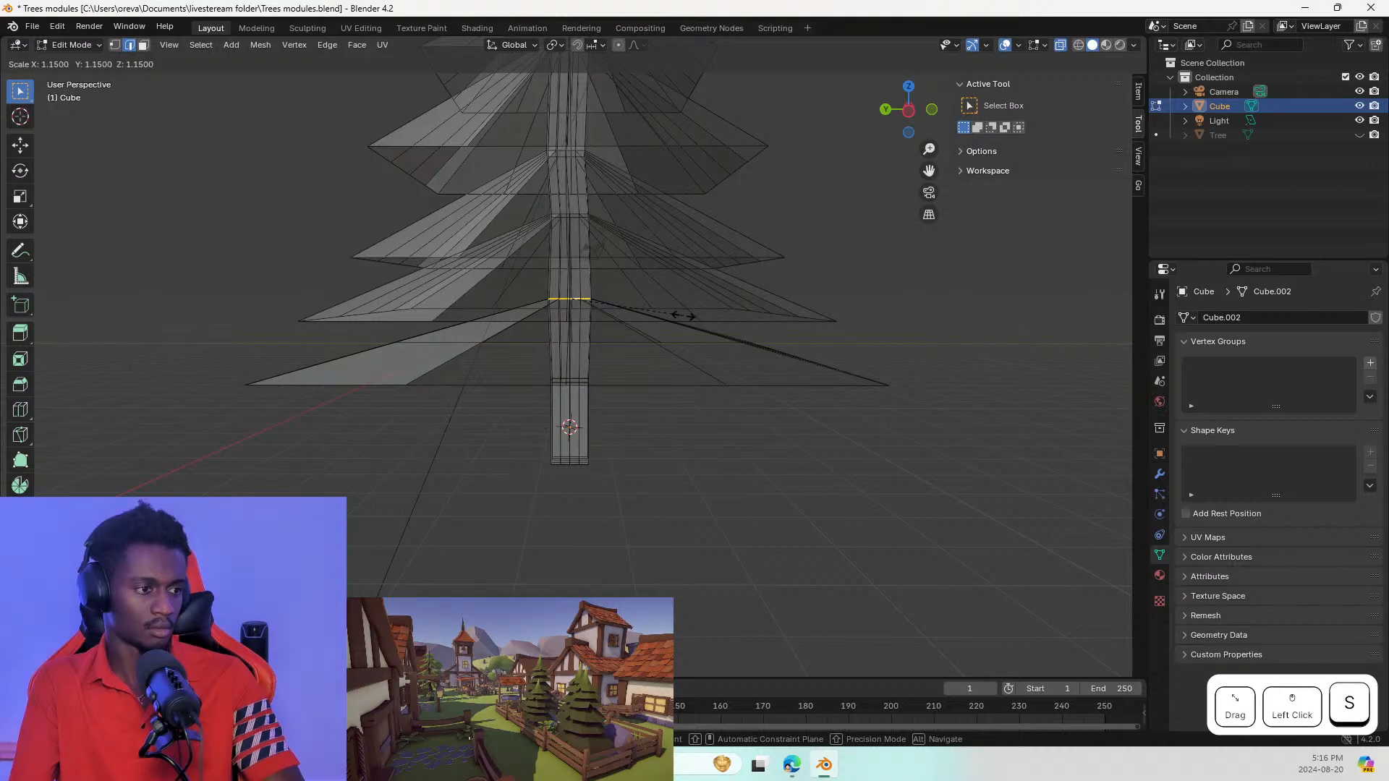
left_click(683, 316)
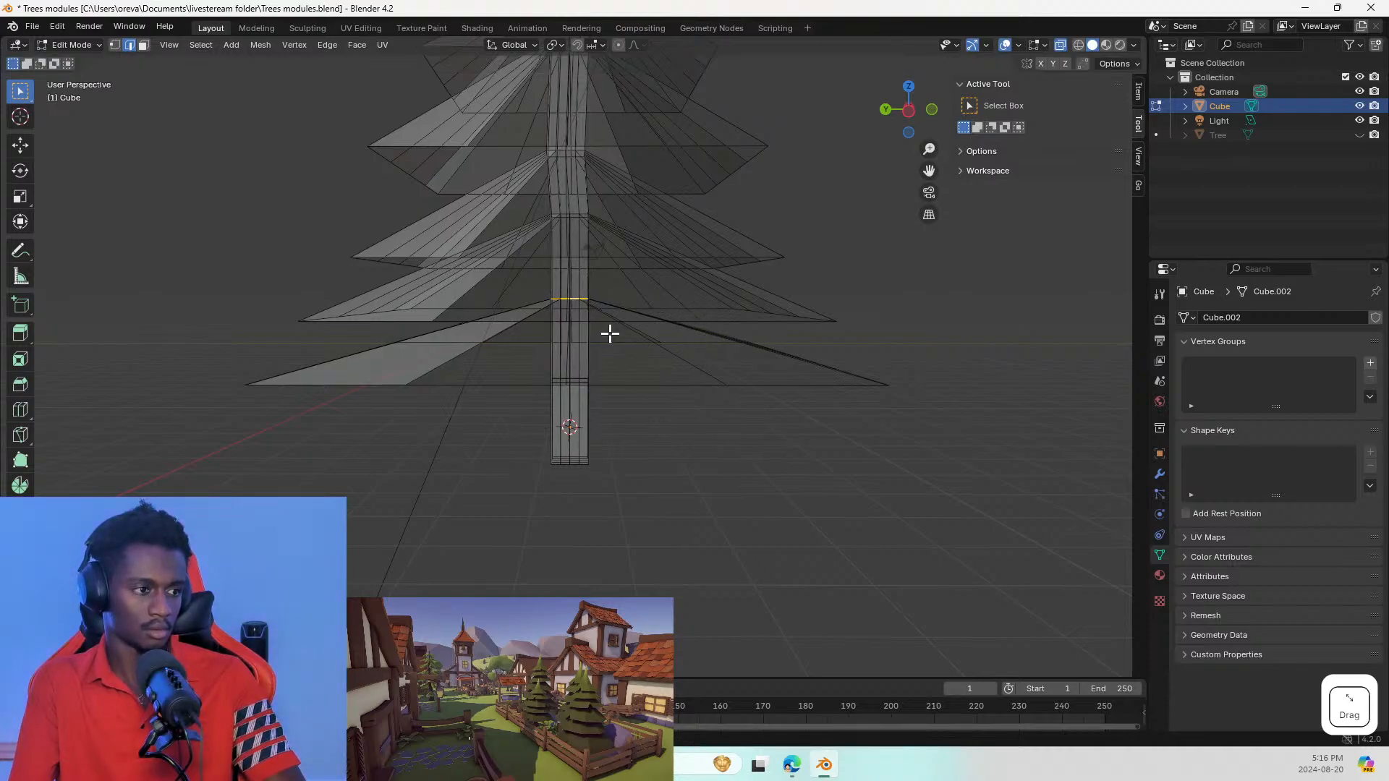
key("g")
key("Escape")
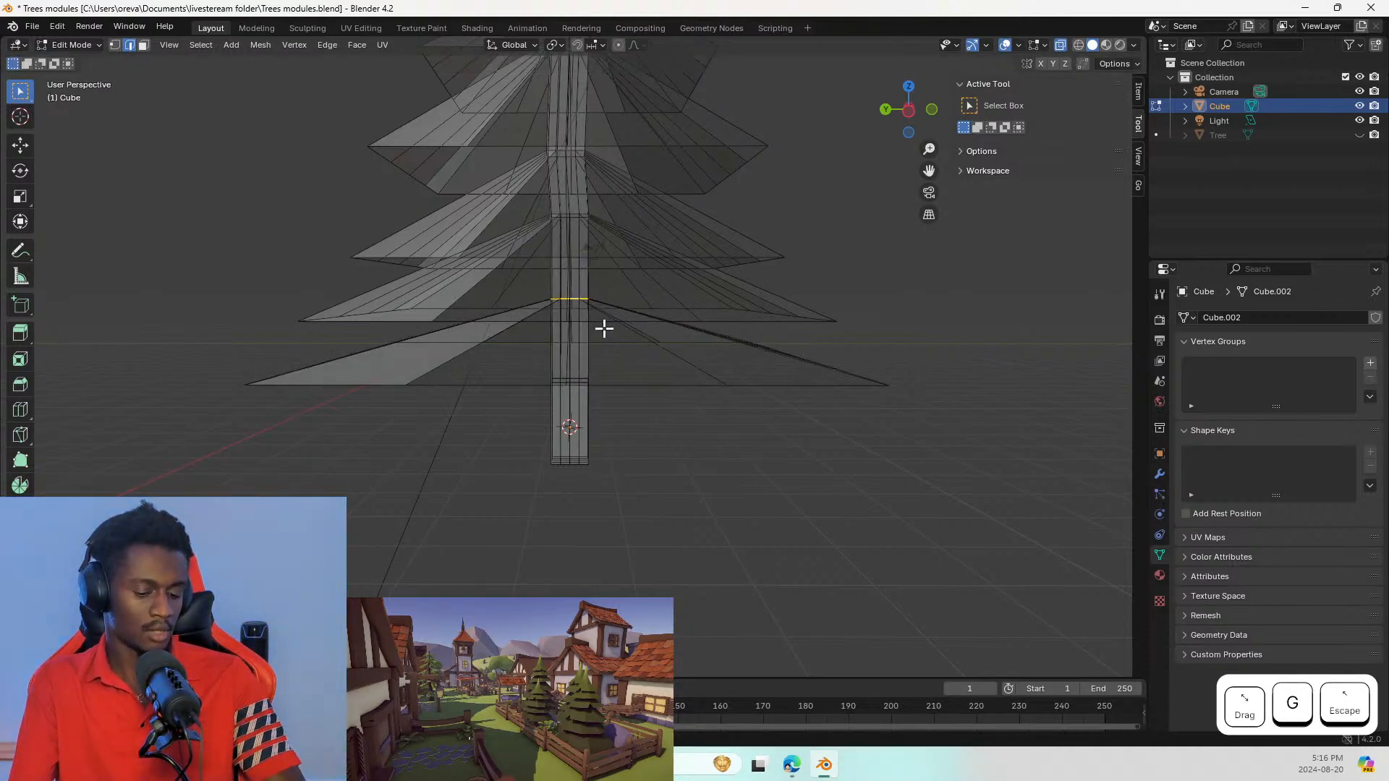
Step: Widen the trunk loop of the lowest branch layer slightly and raise it along the trunk to steepen that layer
key("s")
left_click(614, 331)
key("g")
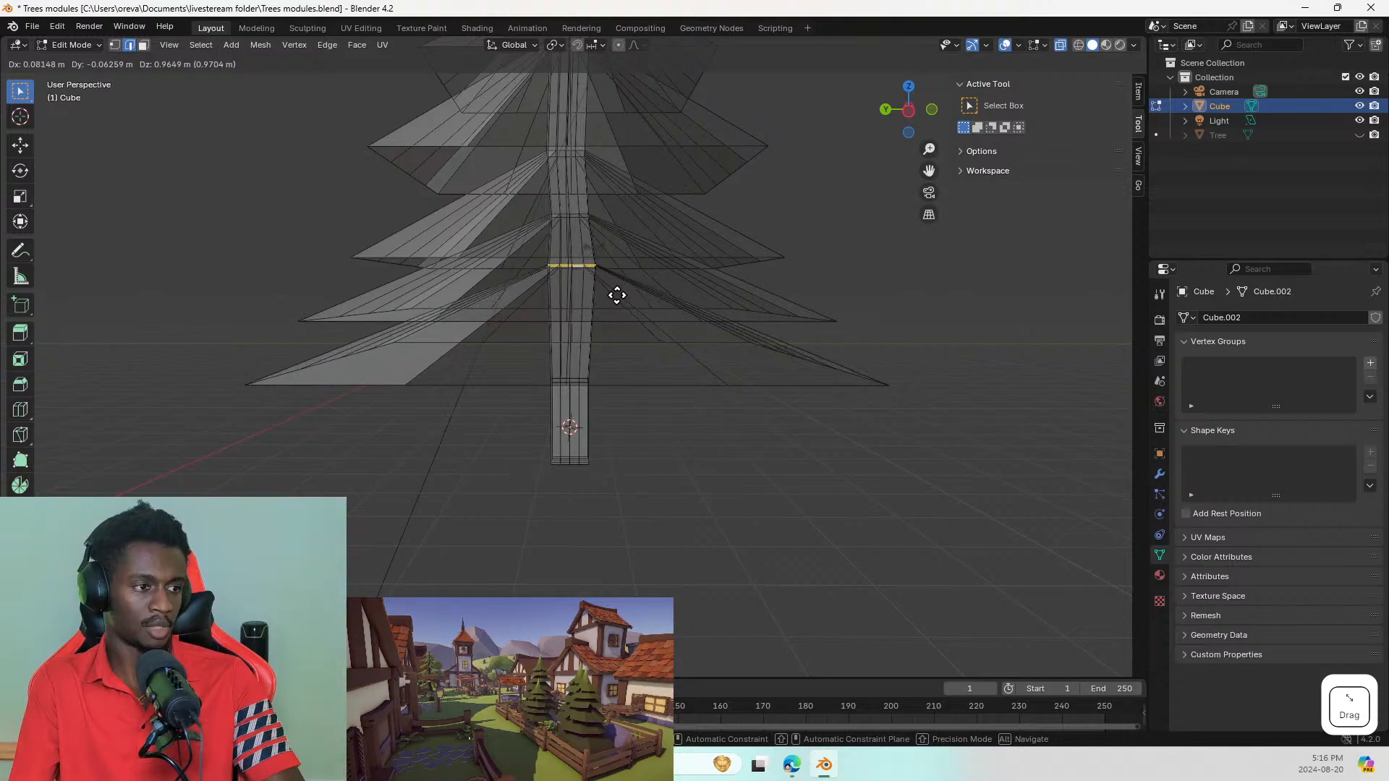
middle_click_drag(614, 304, 774, 301)
left_click(774, 300)
Step: Turn off X-ray display to show the branch layers as solid surfaces
scroll(761, 262, "down", 3)
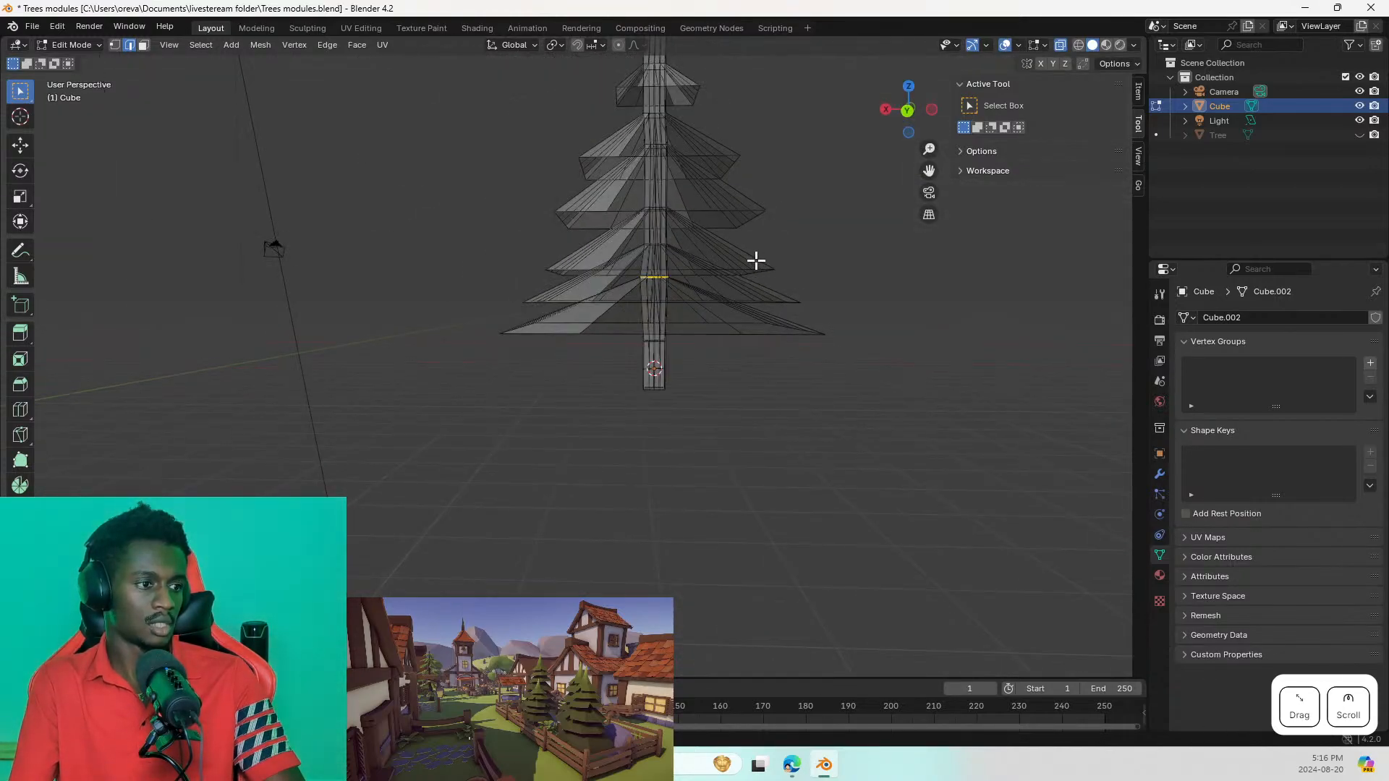
scroll(698, 346, "down", 2)
scroll(698, 346, "down", 3)
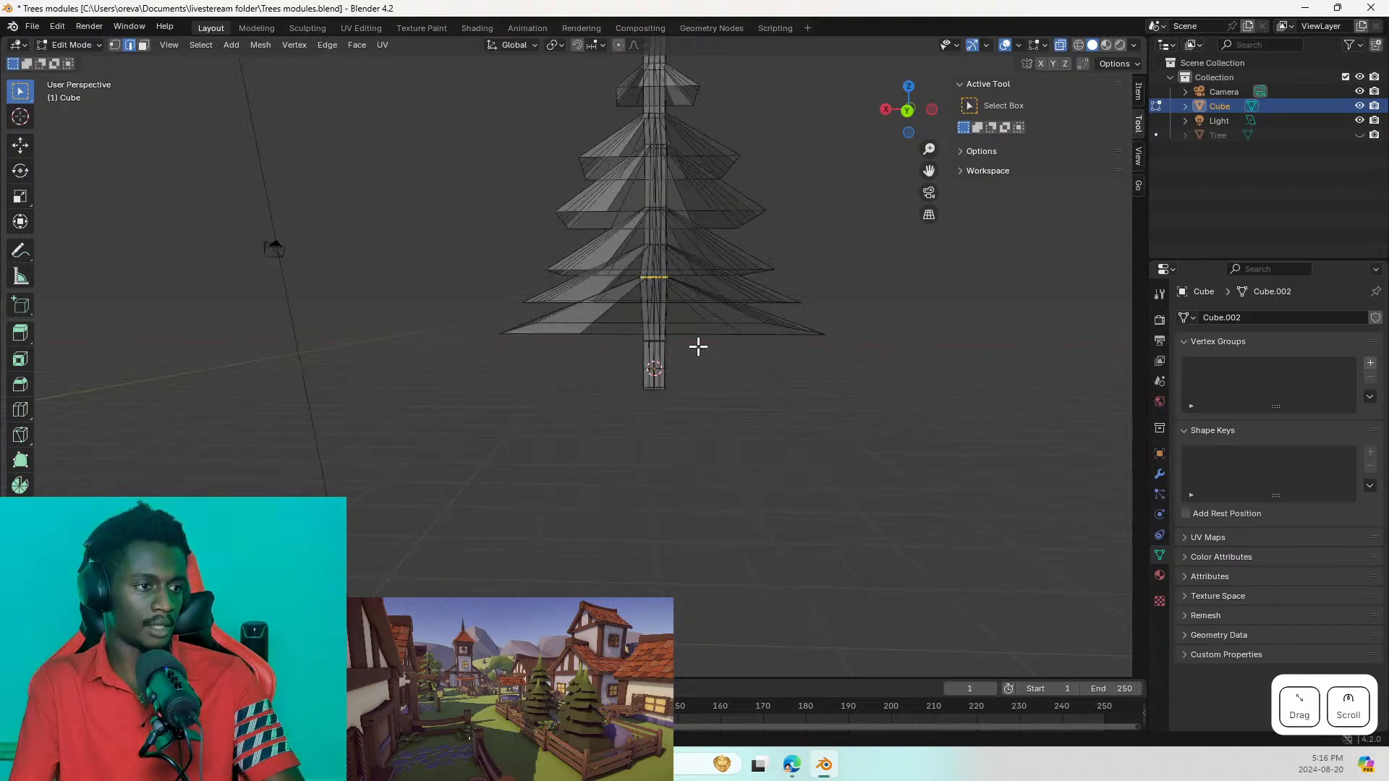
middle_click_drag(713, 279, 600, 297)
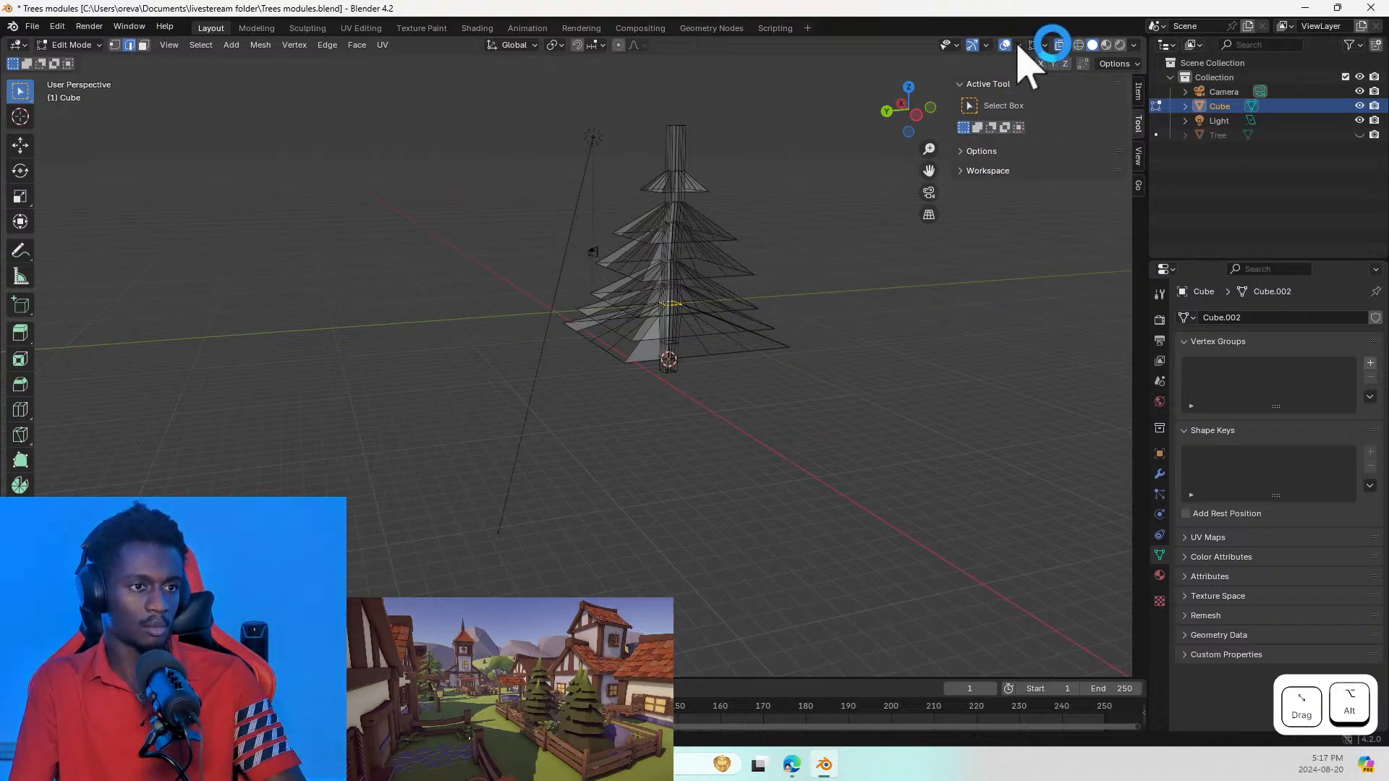
left_click(1060, 45)
scroll(881, 263, "up", 6)
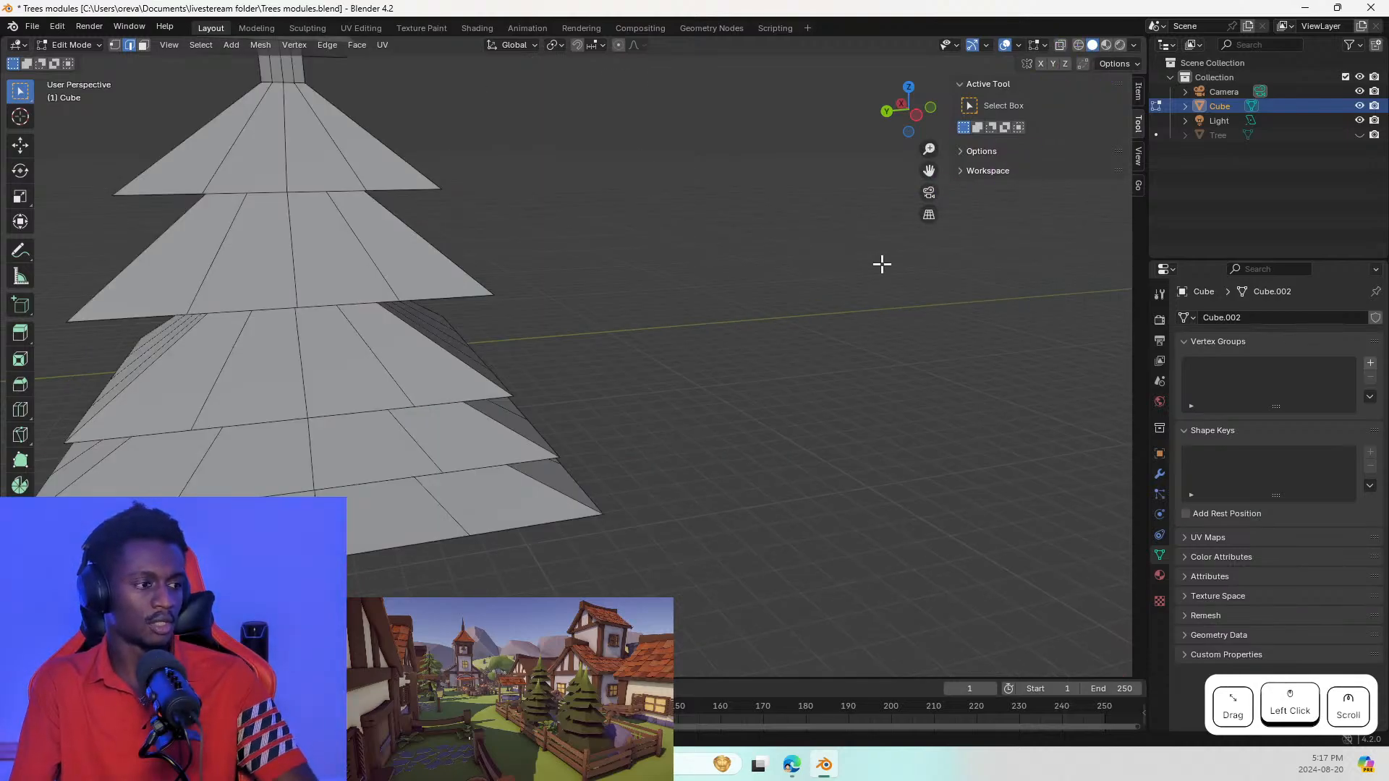
middle_click_drag(423, 302, 666, 248)
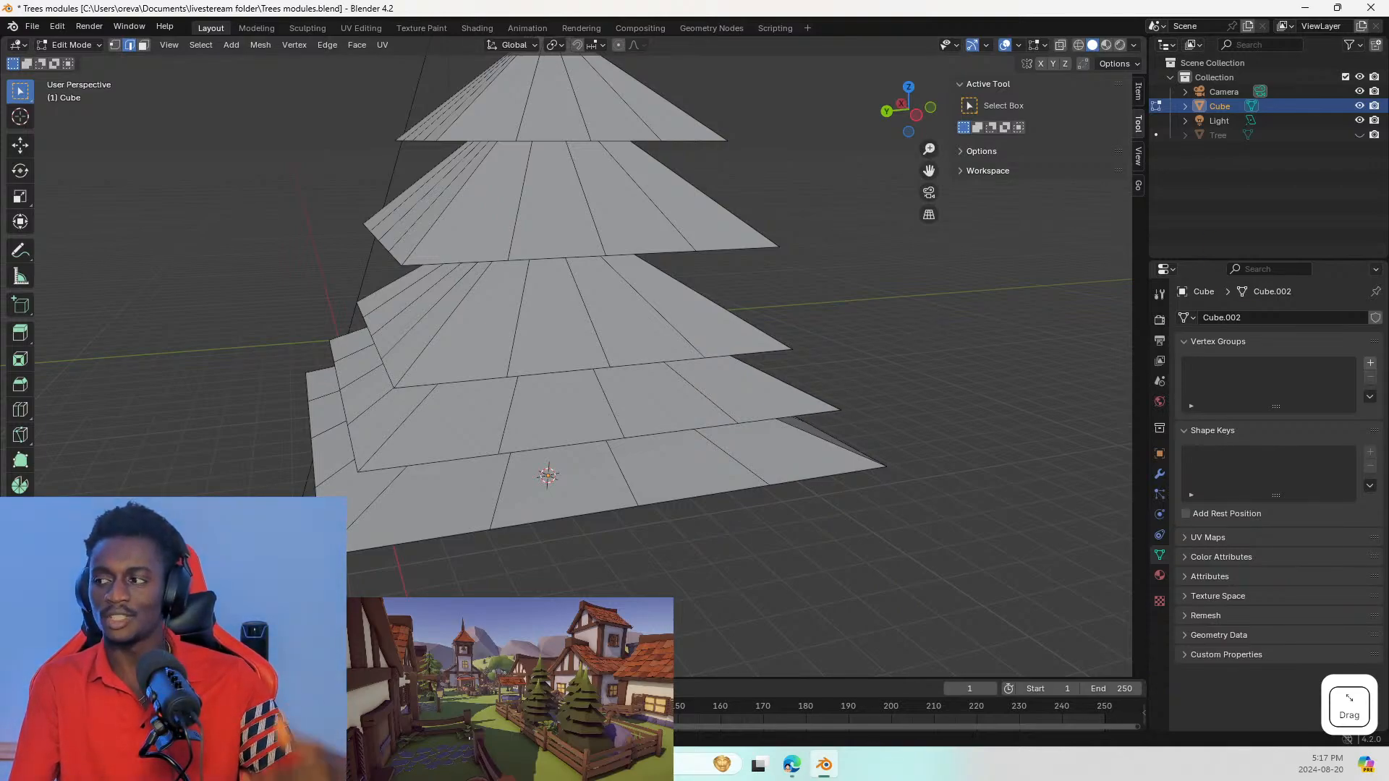
middle_click_drag(382, 326, 554, 352)
left_click(555, 351)
left_click(486, 373)
left_click(514, 373)
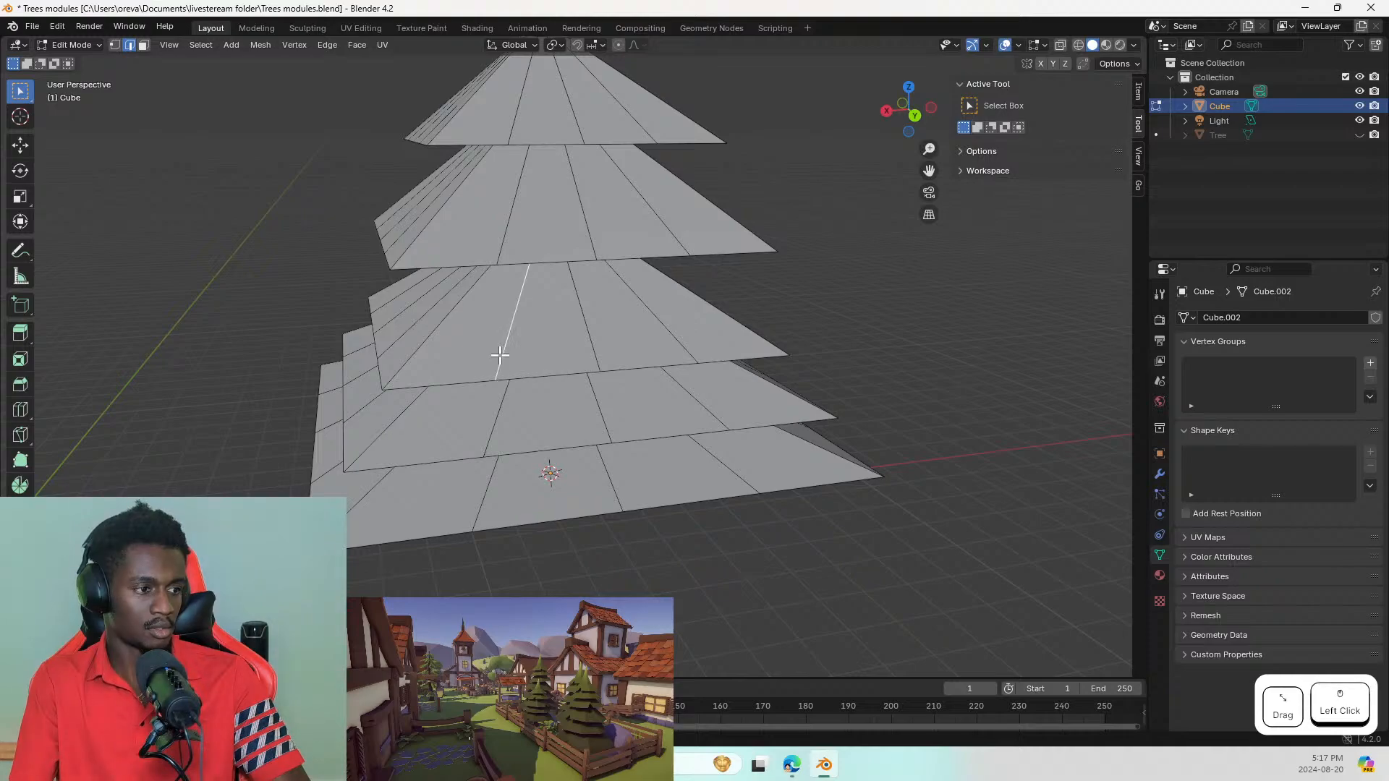
key("s")
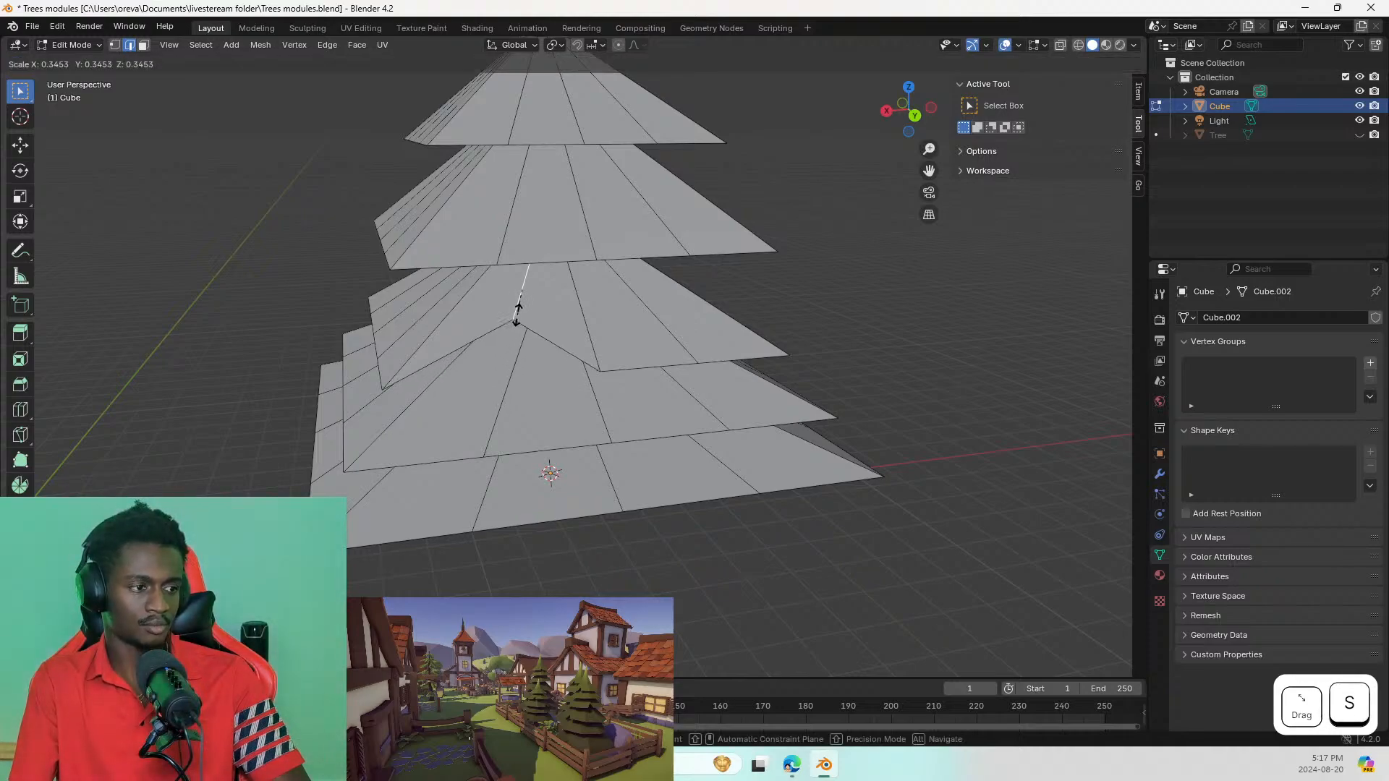
key("Escape")
Step: Shrink a sloping edge near the middle of the third branch layer from the bottom to form a notch in its rim
left_click(590, 337)
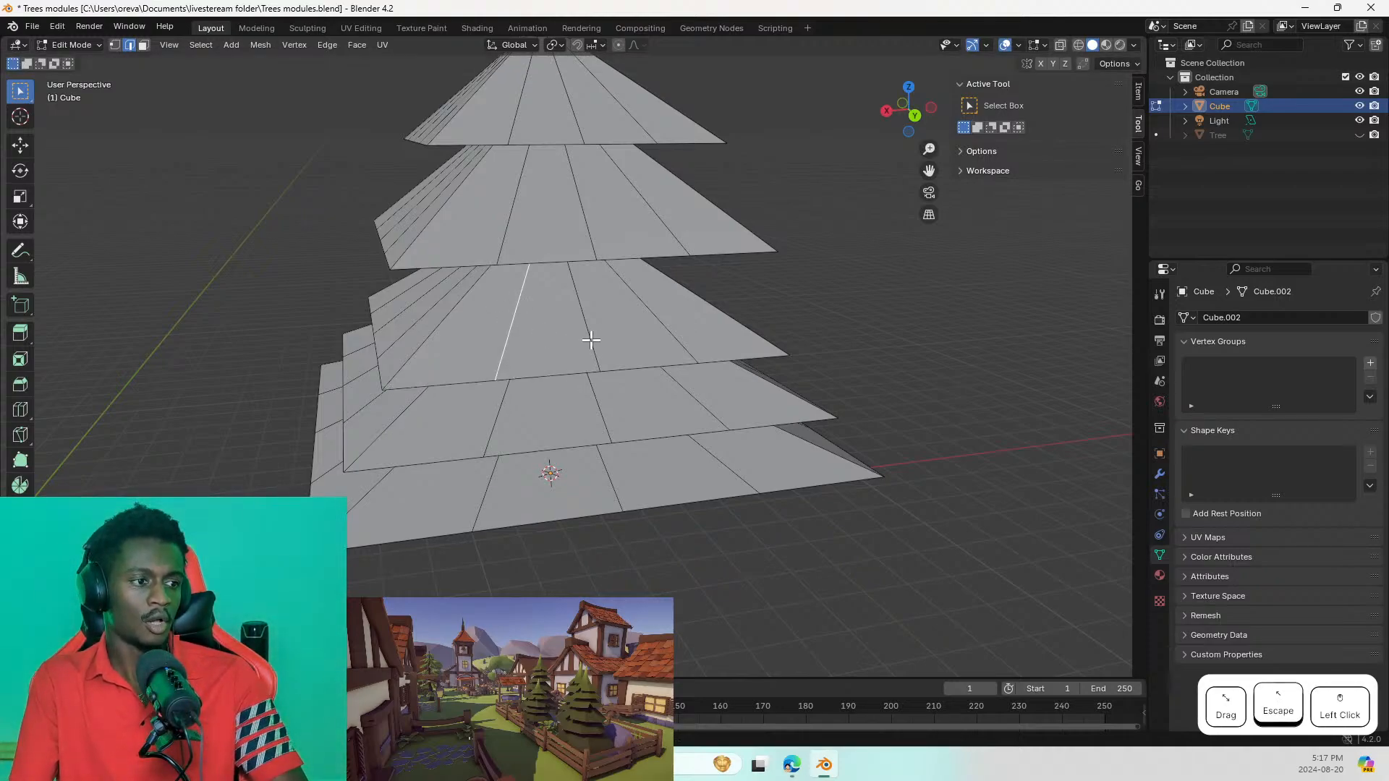
key("s")
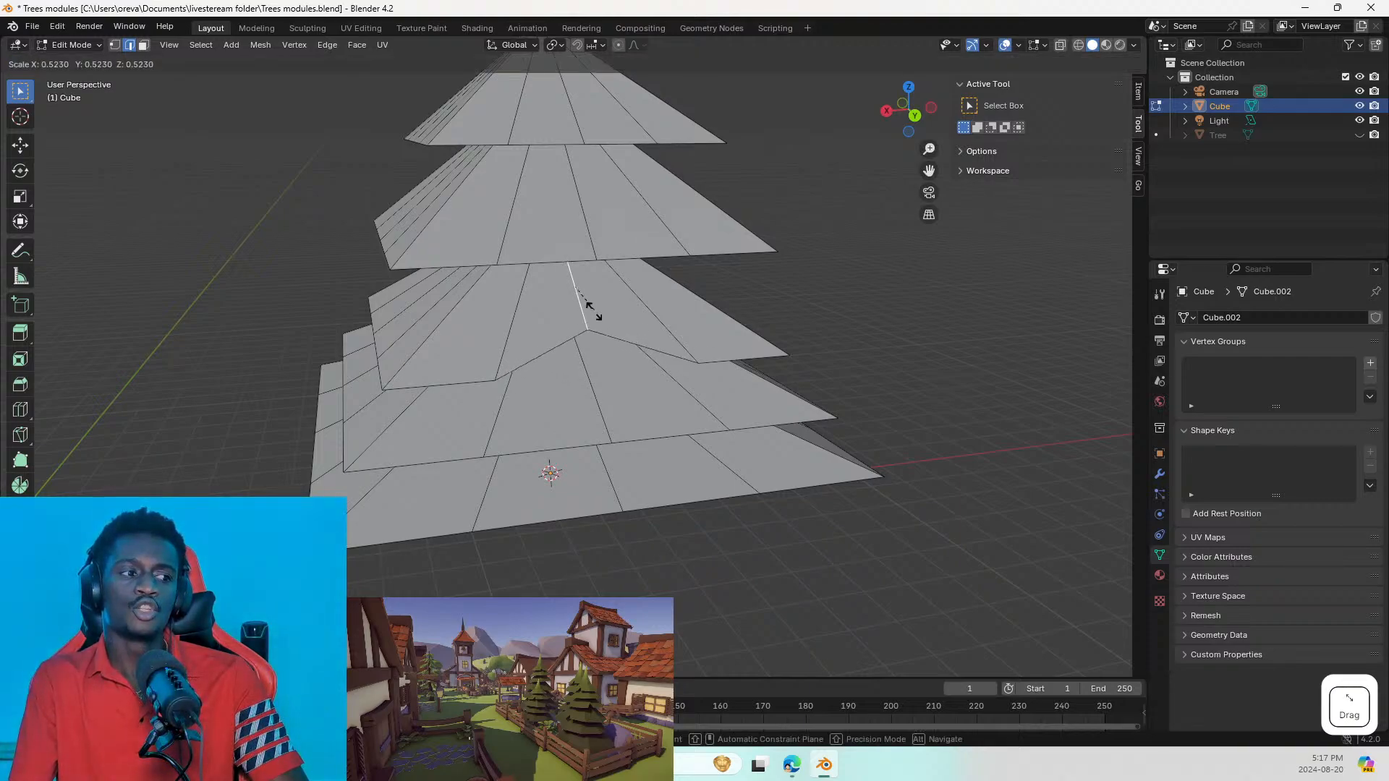
left_click(592, 314)
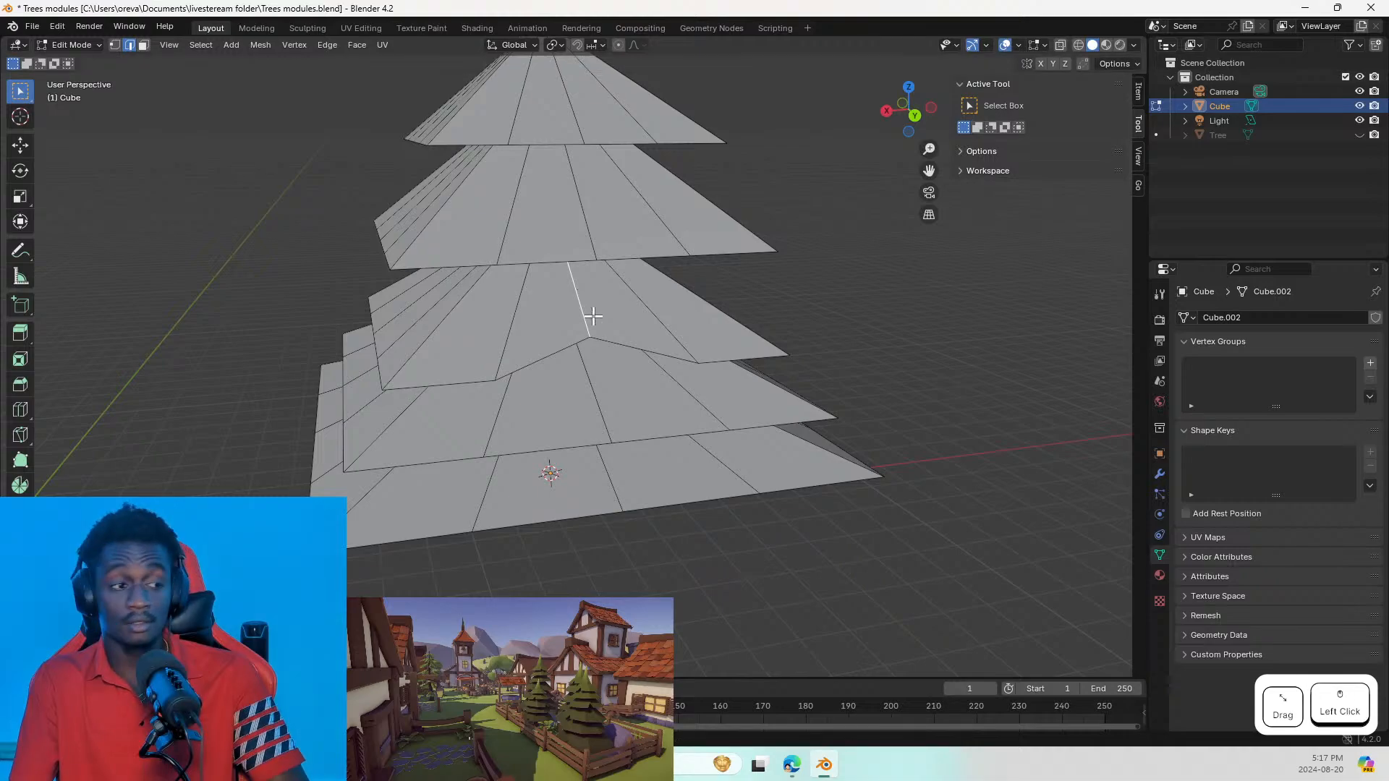
Step: Try shrinking the individual rim edges beside the notch in the third branch layer
key("s")
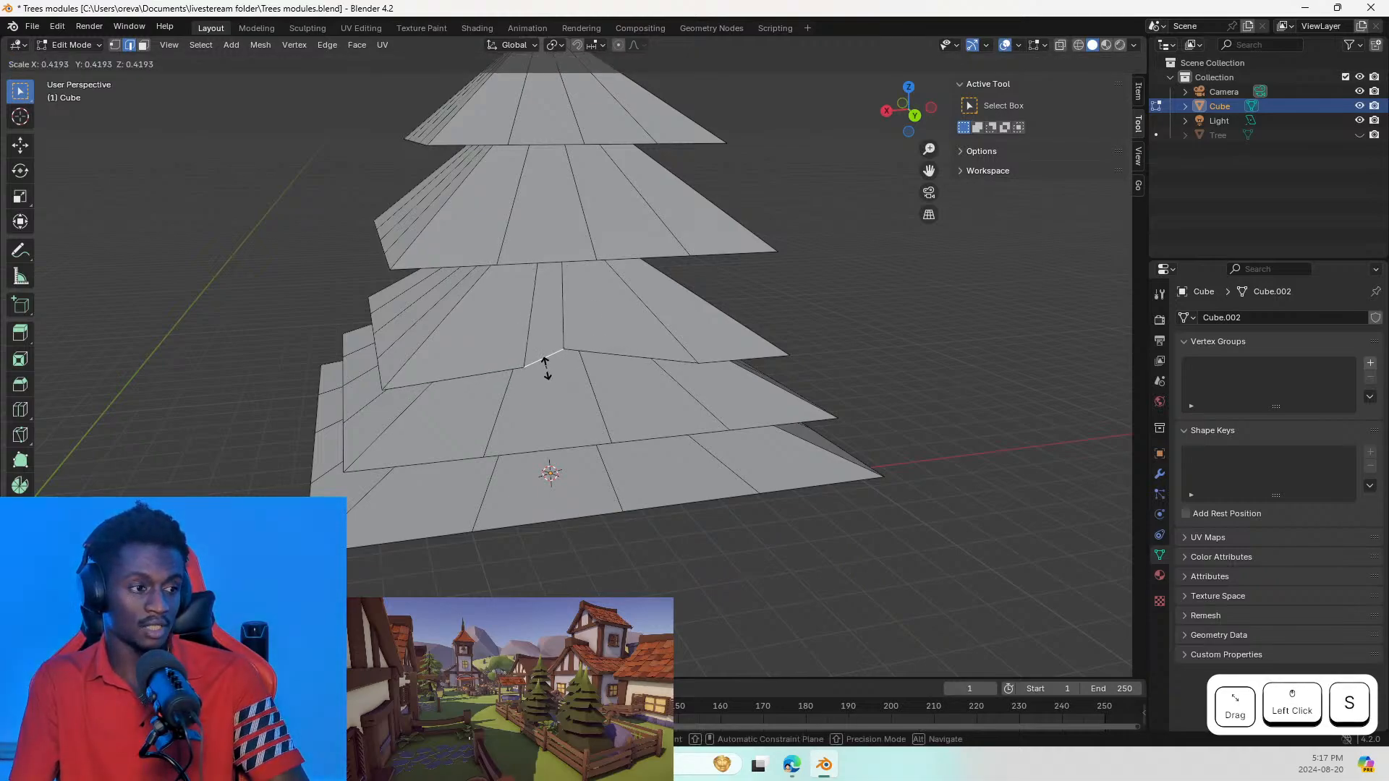
left_click(548, 368)
key("s")
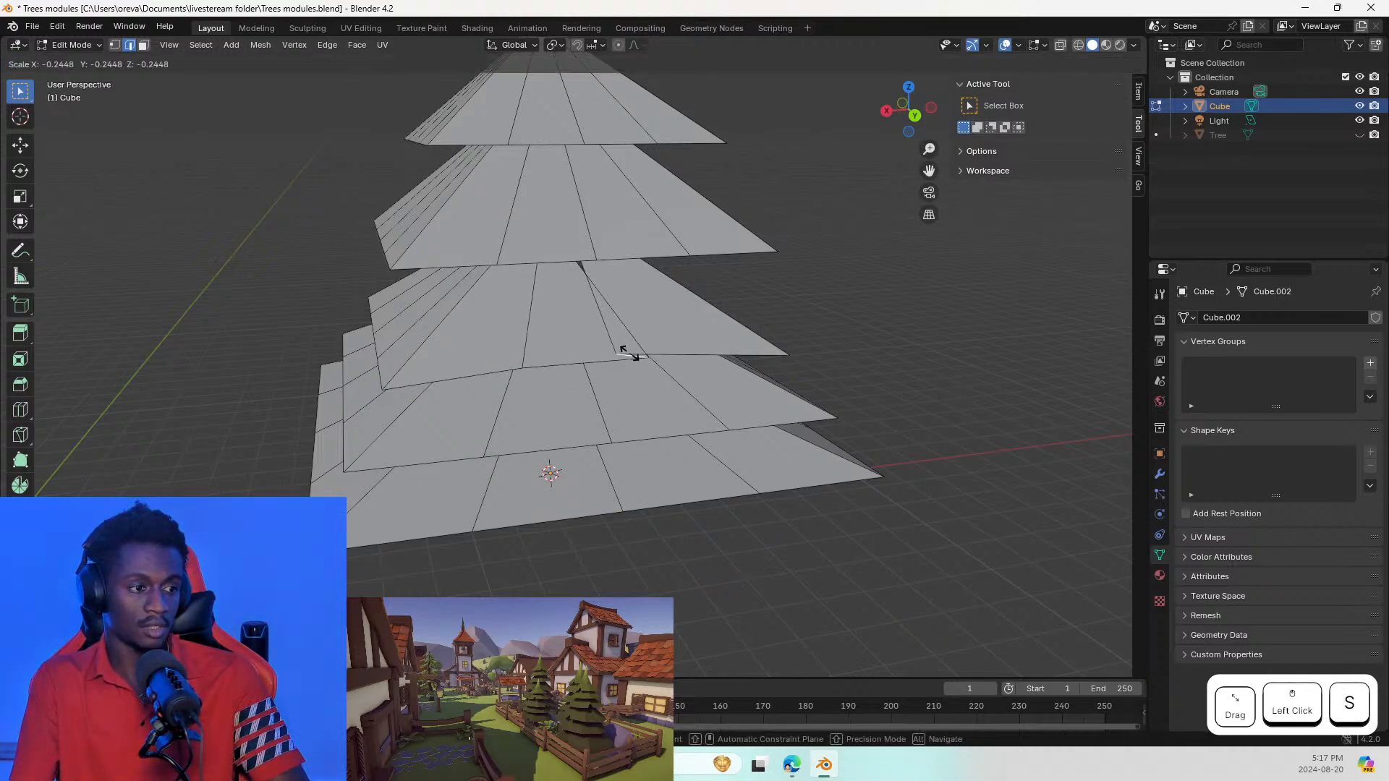
key("Escape")
key("s")
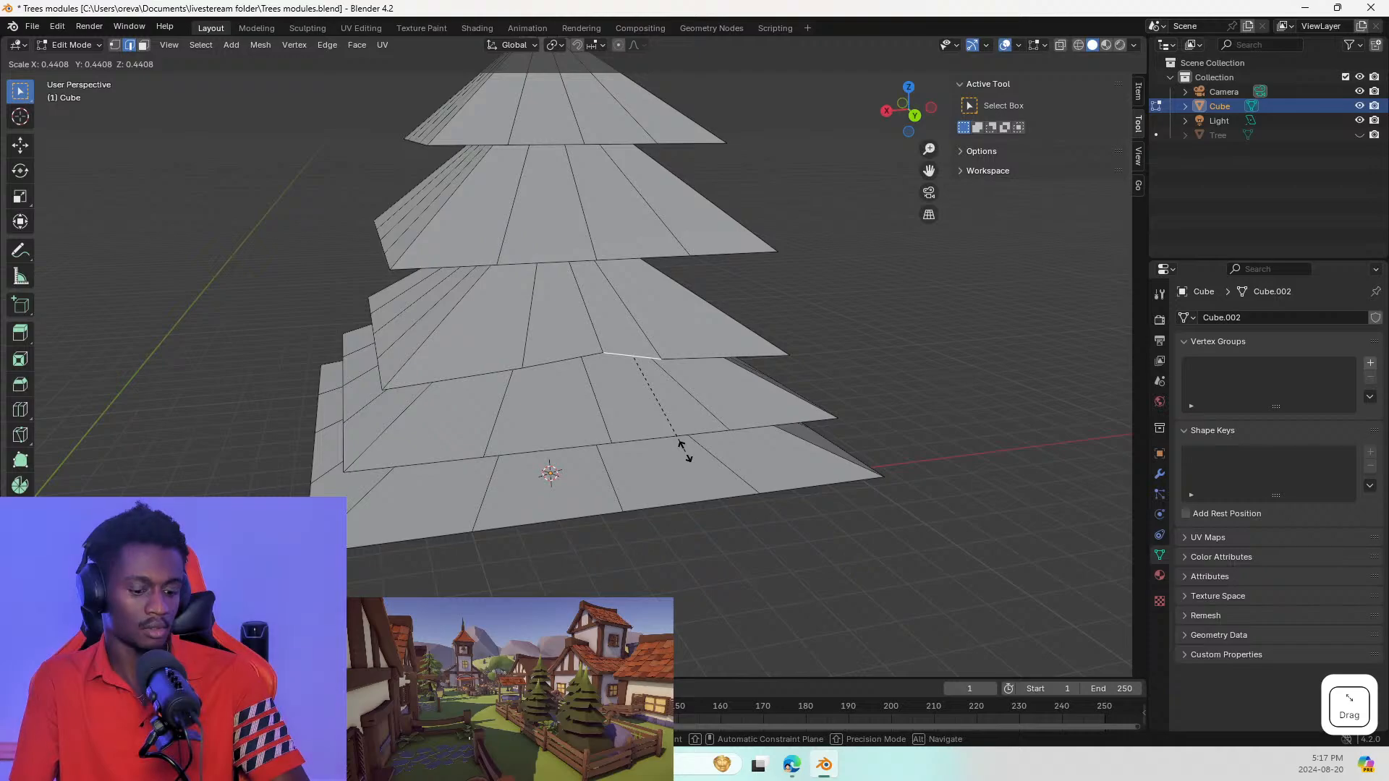
key("Escape")
key("ctrl+z")
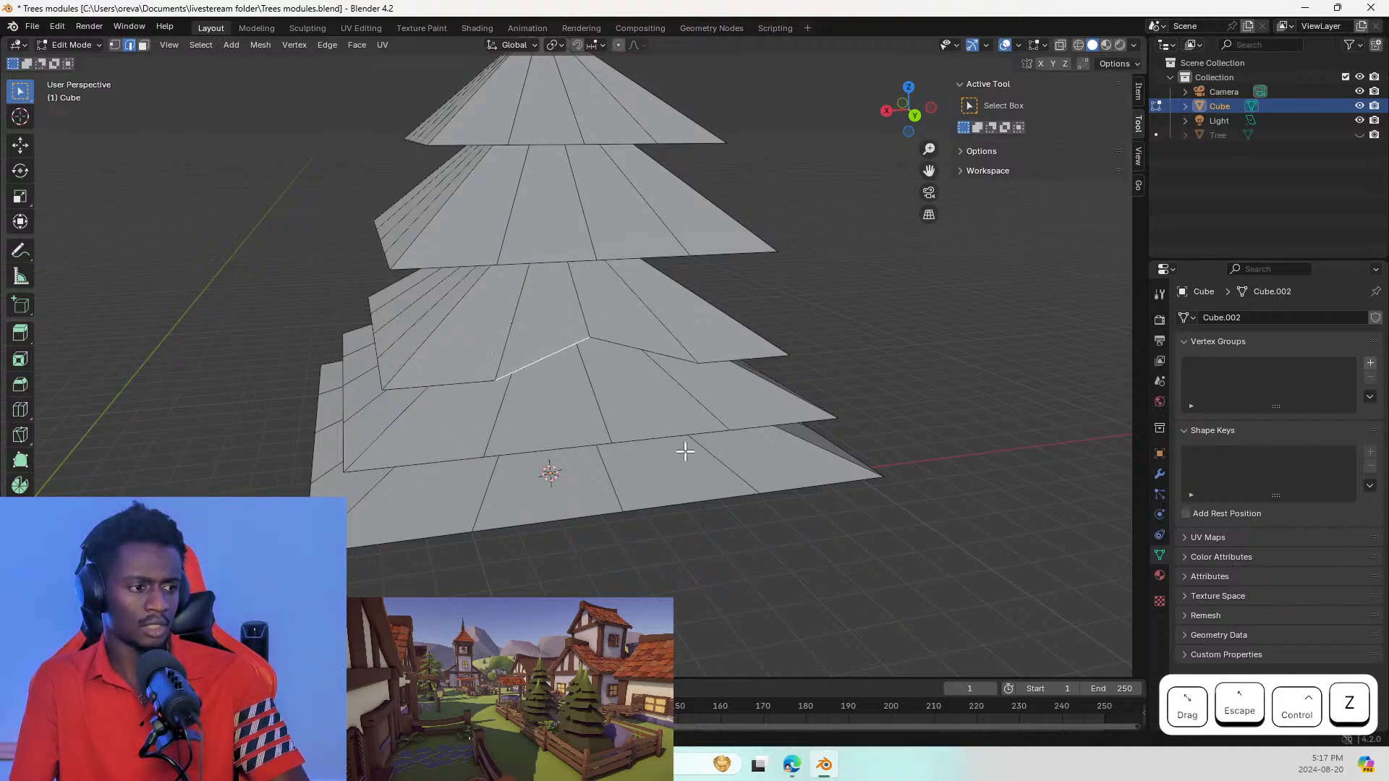
Step: Select the two rim edges on either side of the notch and scale them together to about half size
left_click(623, 346)
left_click(553, 358, "shift")
key("s")
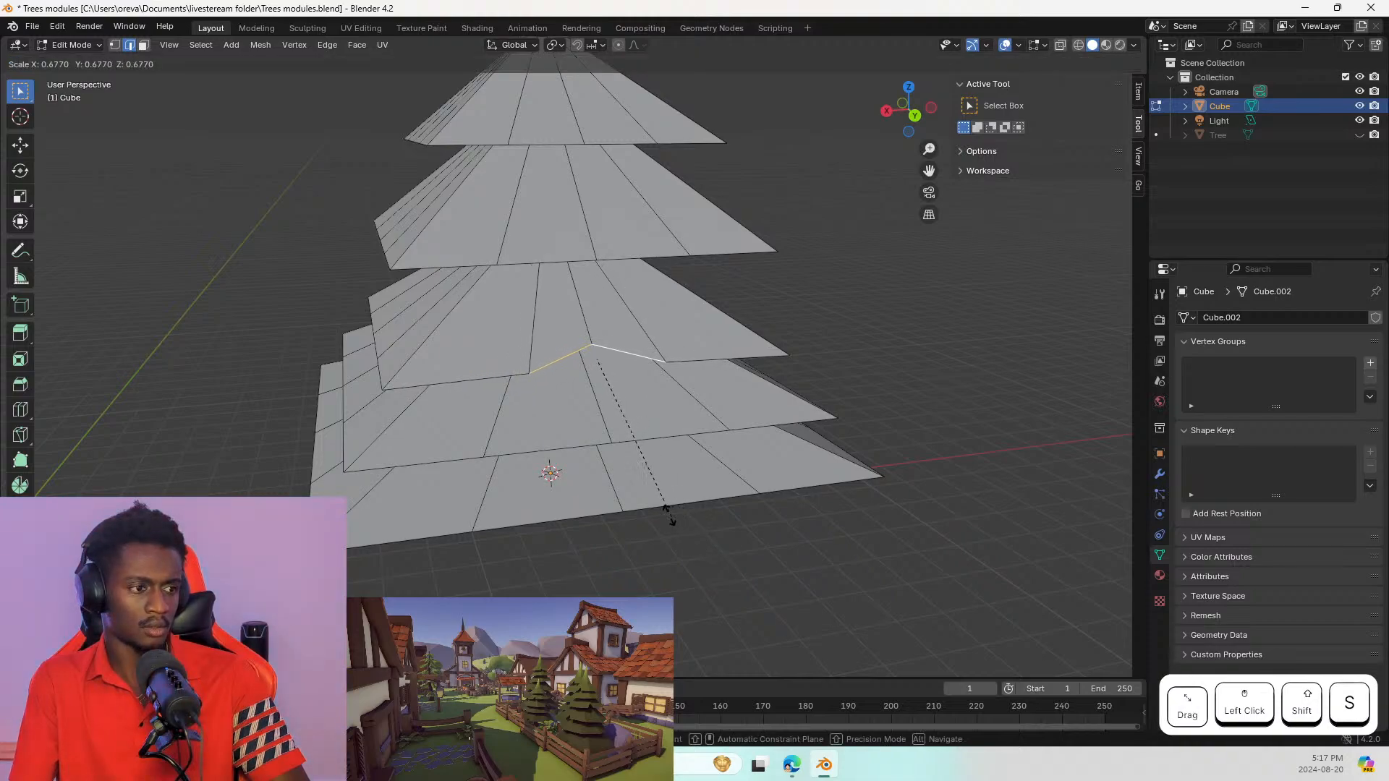
left_click(635, 477)
key("r")
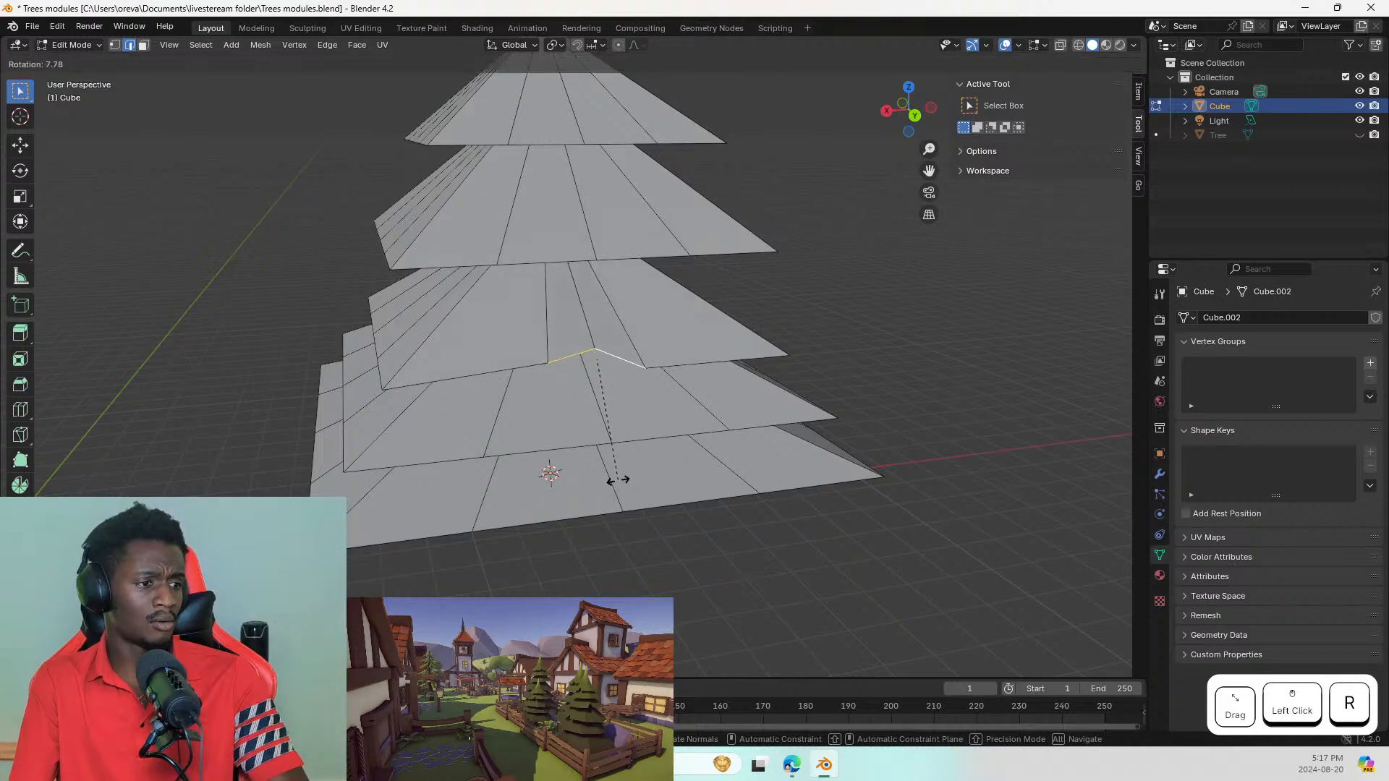
key("Escape")
middle_click_drag(569, 318, 639, 296)
scroll(510, 331, "down", 3)
left_click(499, 372)
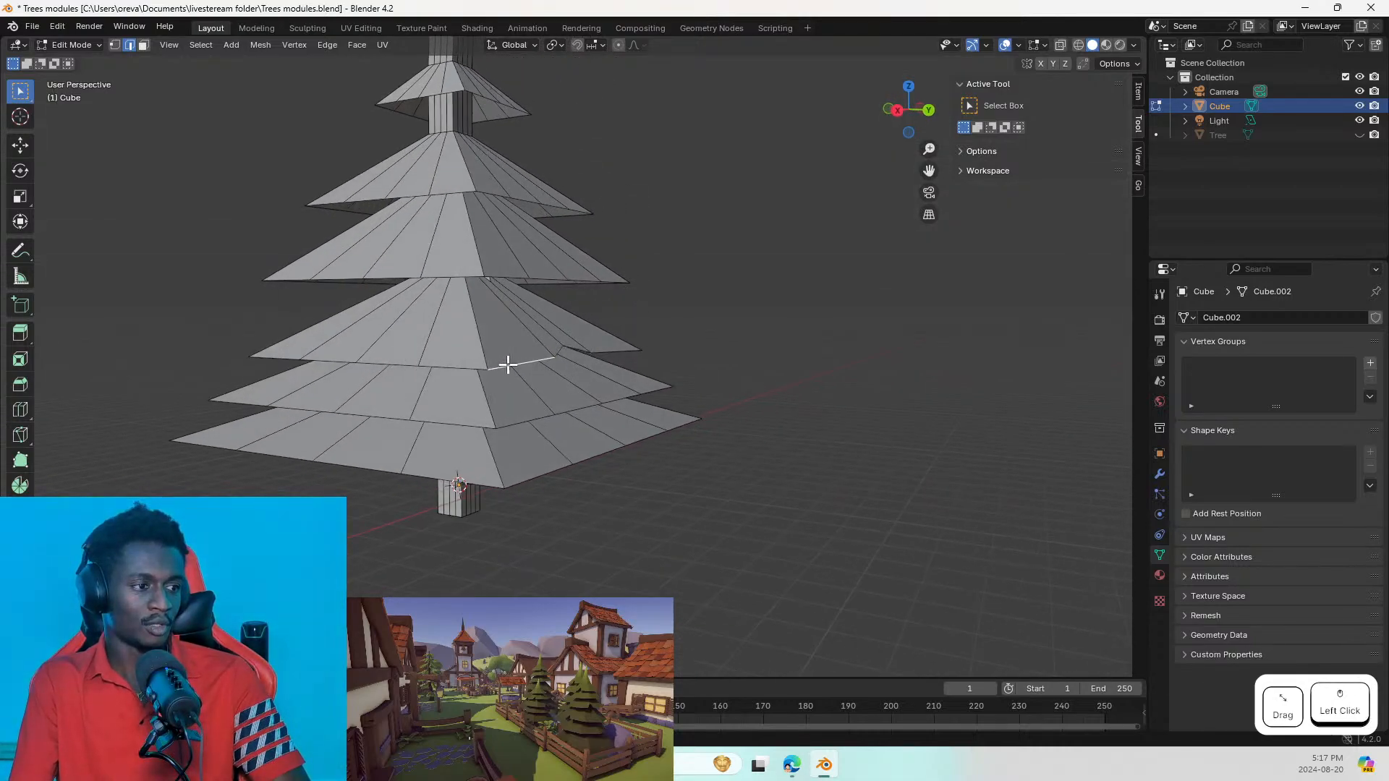
mouse_move(473, 396)
middle_mouse_down()
mouse_move(521, 409)
mouse_move(449, 397)
mouse_move(483, 397)
middle_mouse_up()
middle_click_drag(486, 265, 723, 397, "shift")
scroll(757, 424, "up", 2)
left_click(705, 367, "shift")
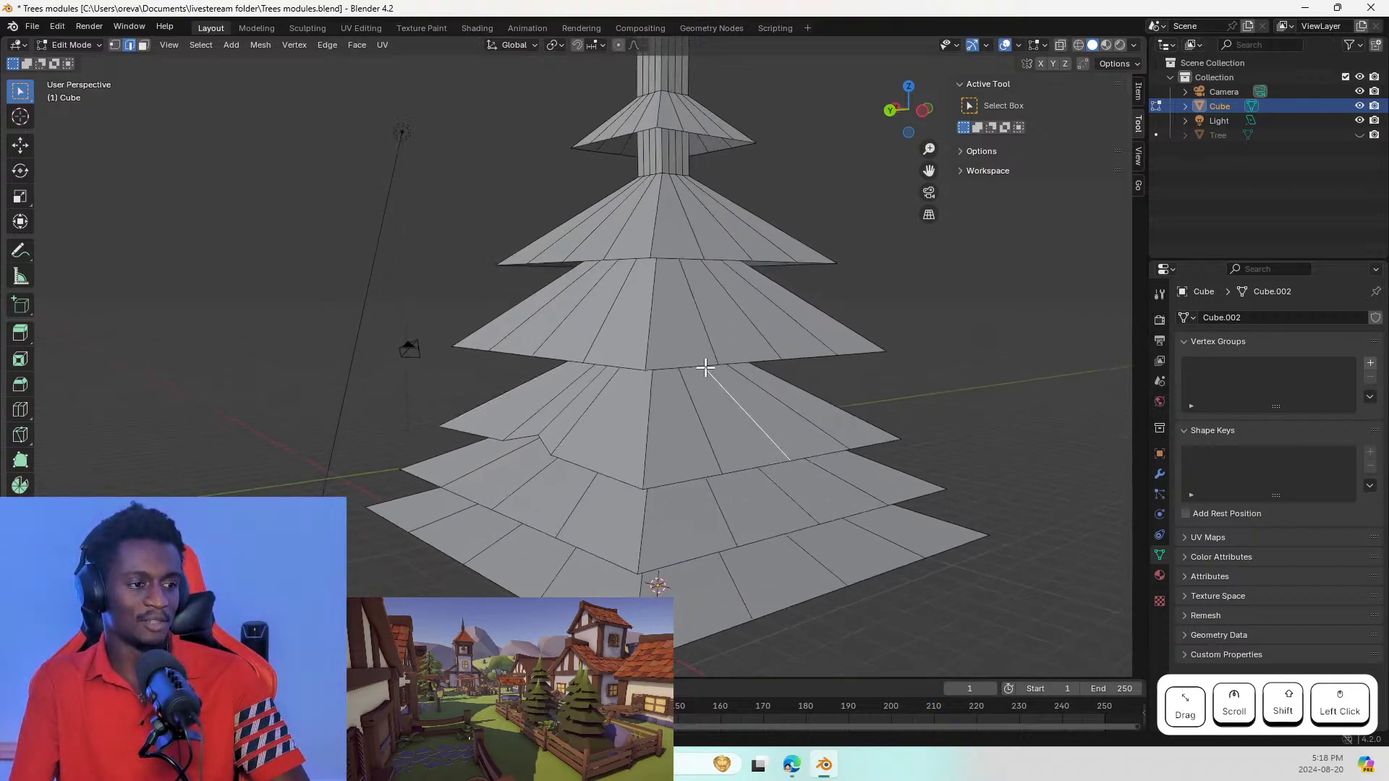
left_click(702, 364)
right_click(701, 363)
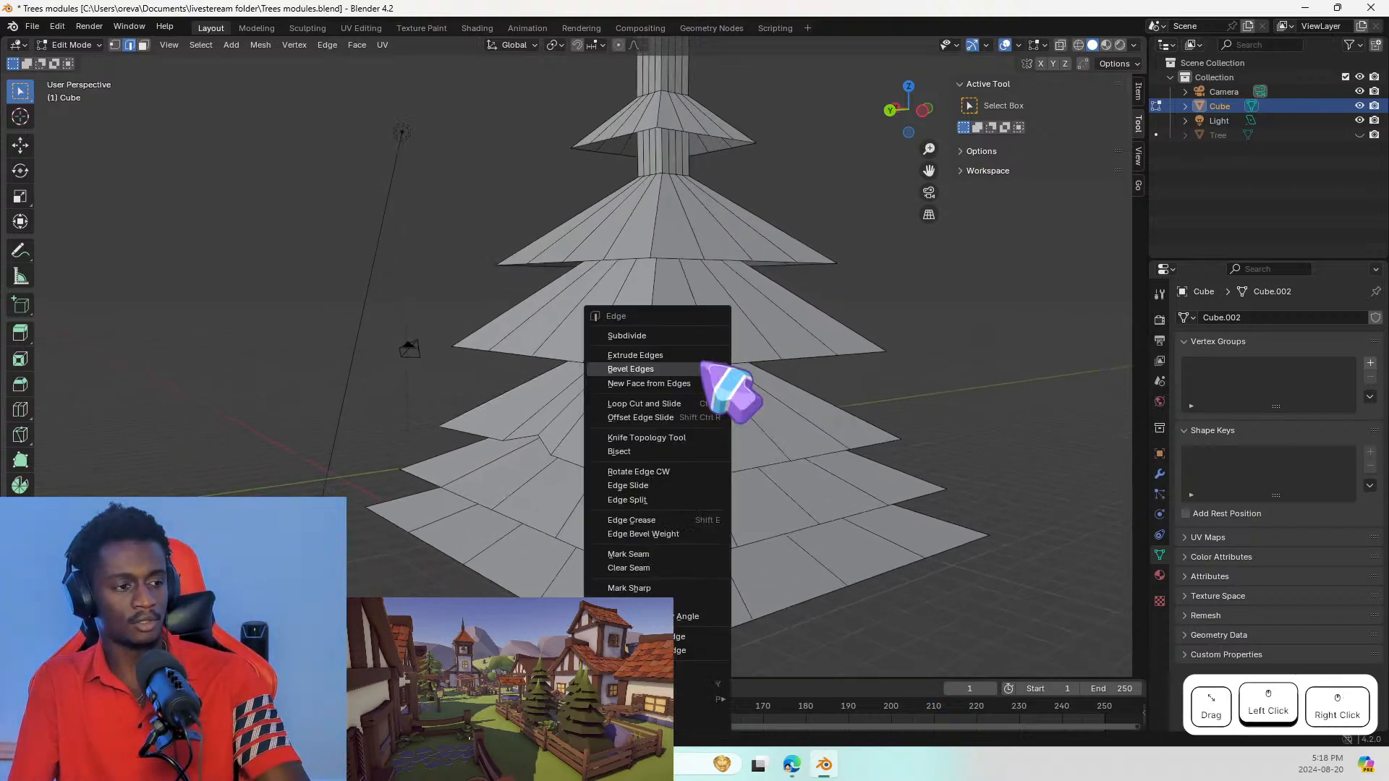
key("s")
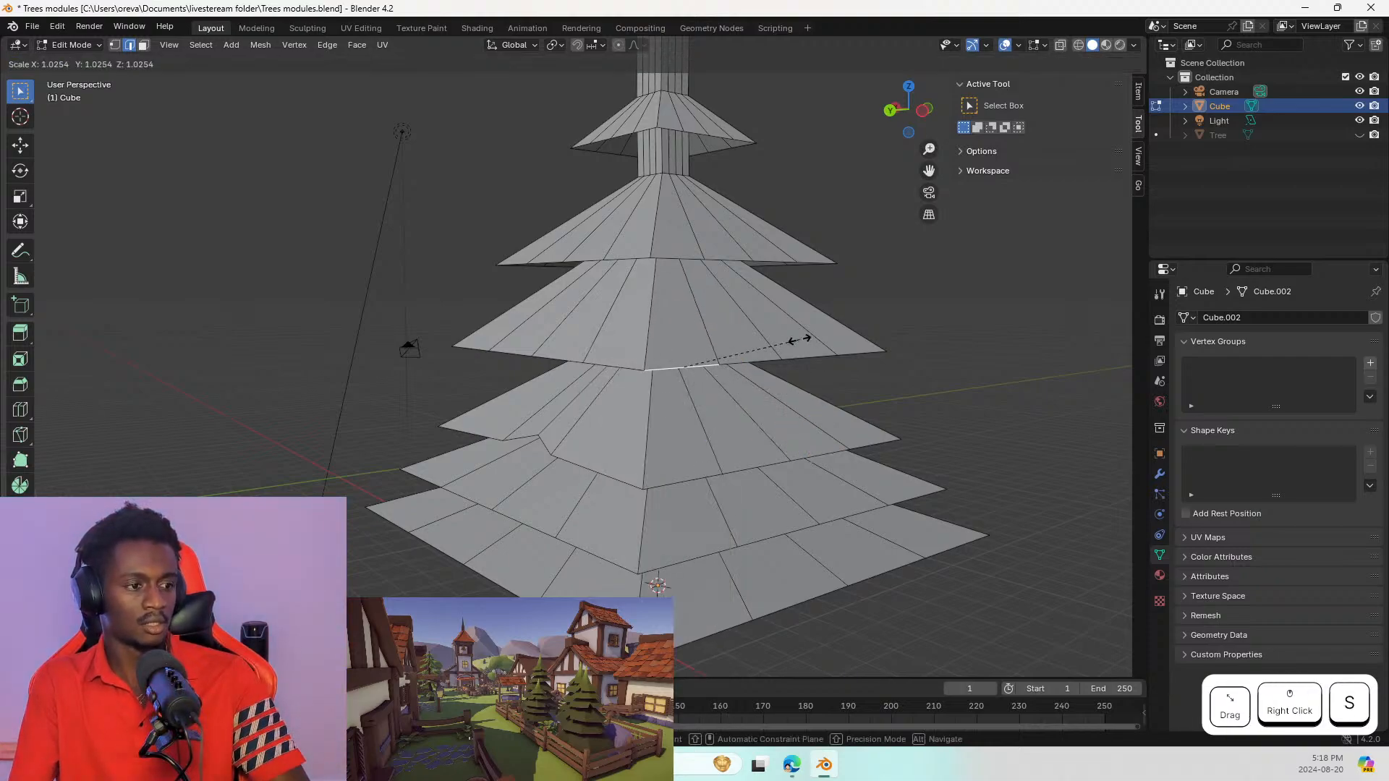
key("Escape")
right_click(713, 369)
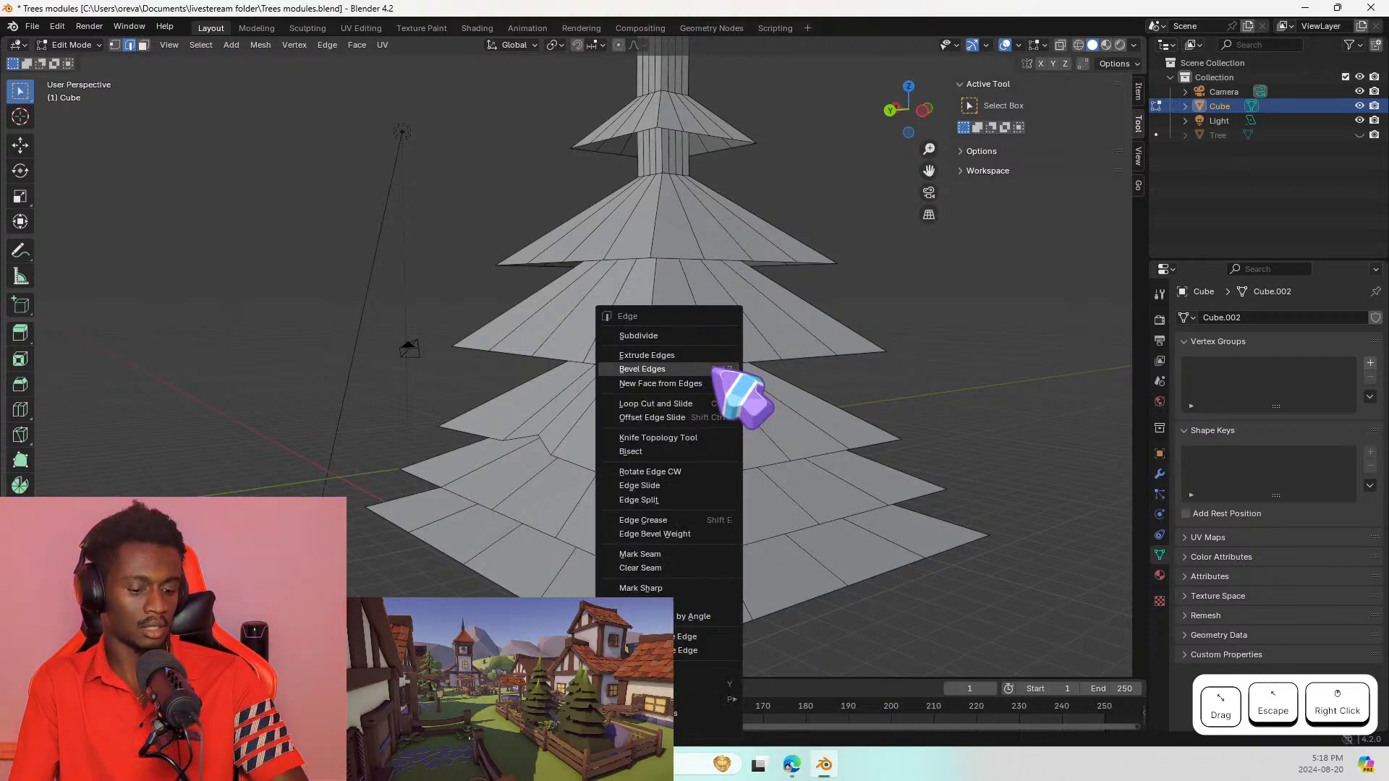
key("s")
left_click(768, 362)
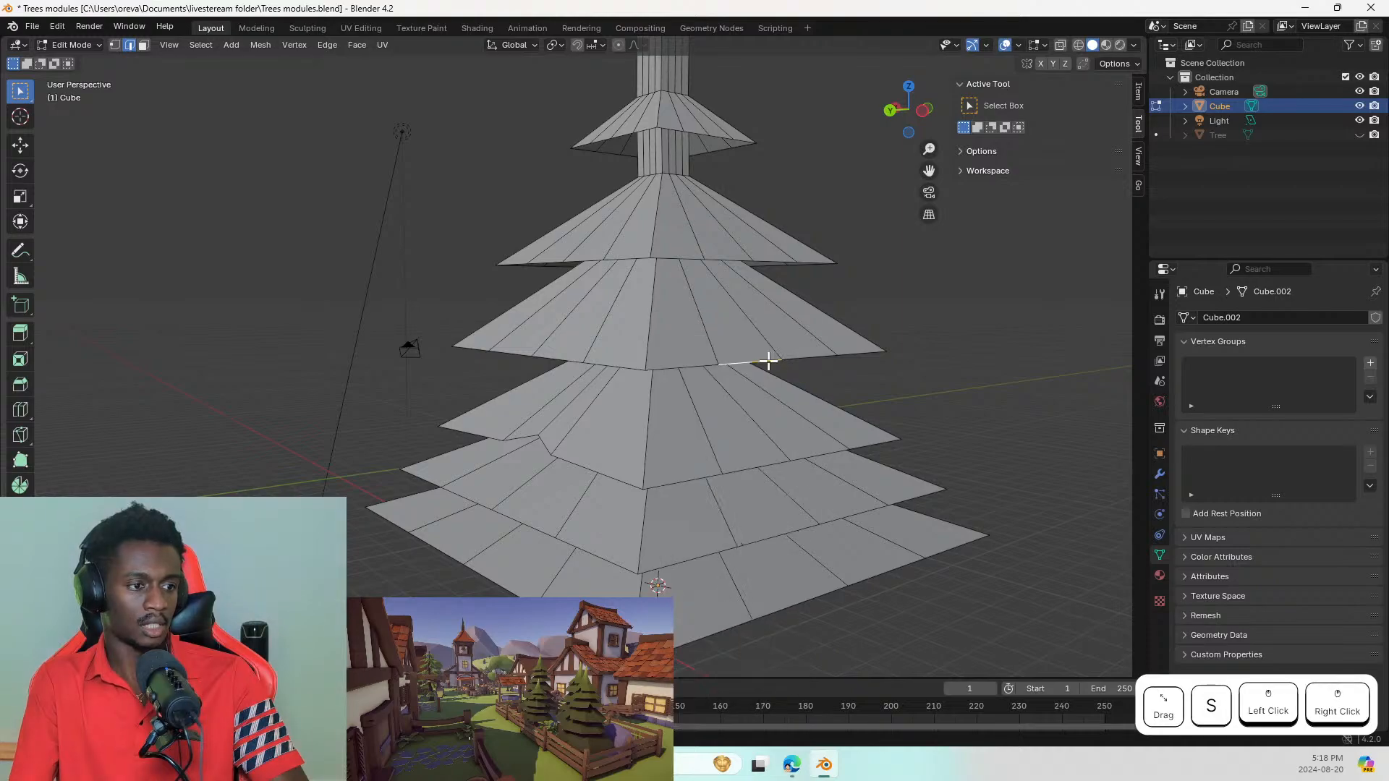
Step: Shrink the first sloping edge beside the front corner of the fourth branch layer from the bottom to notch its rim
left_click(713, 344)
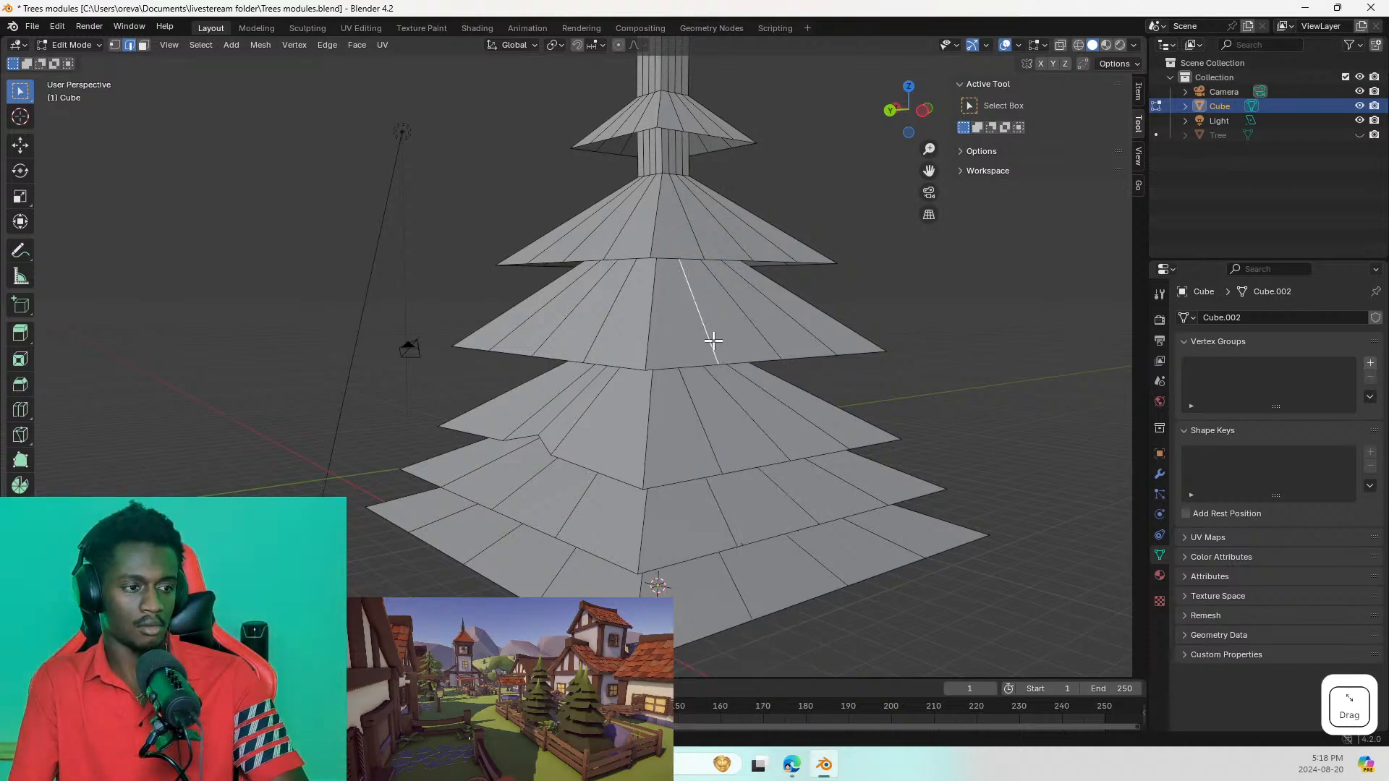
key("g")
key("Escape")
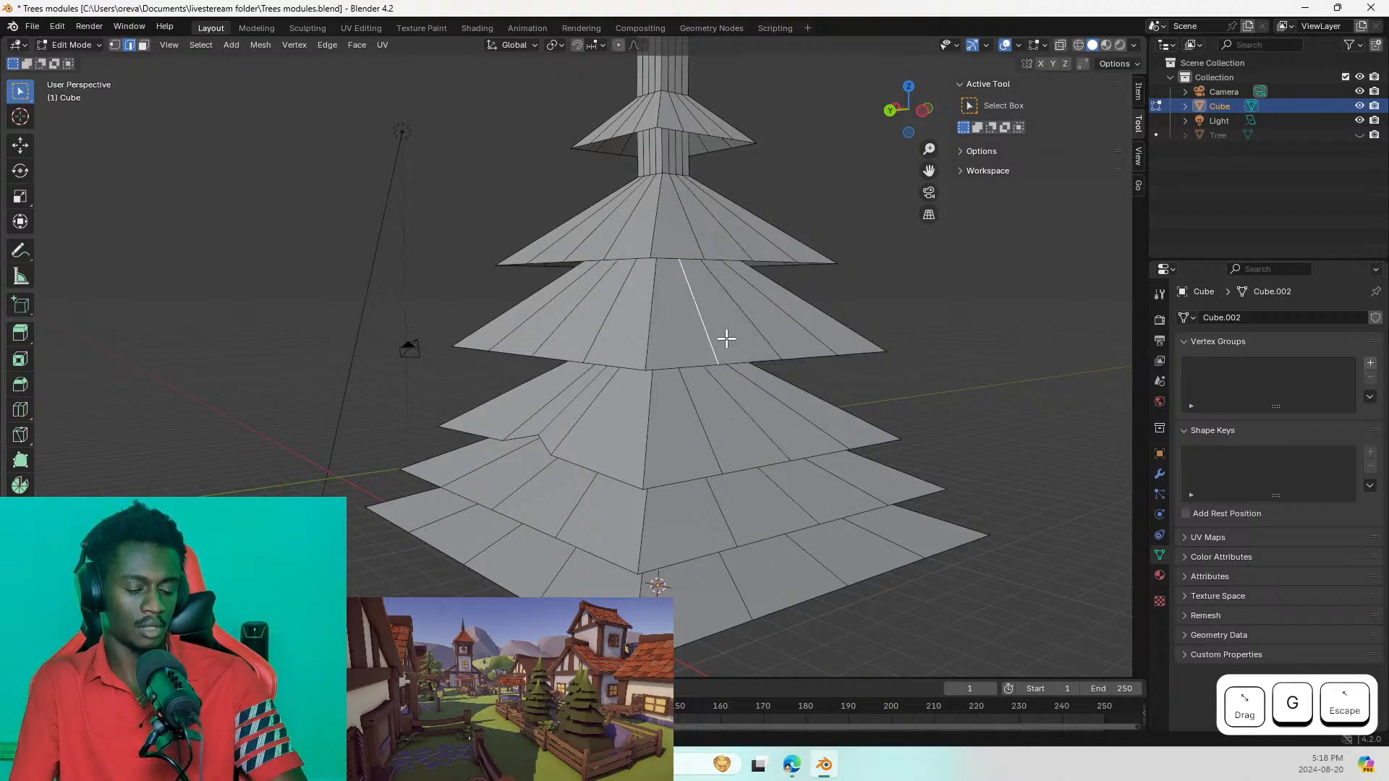
key("g")
key("s")
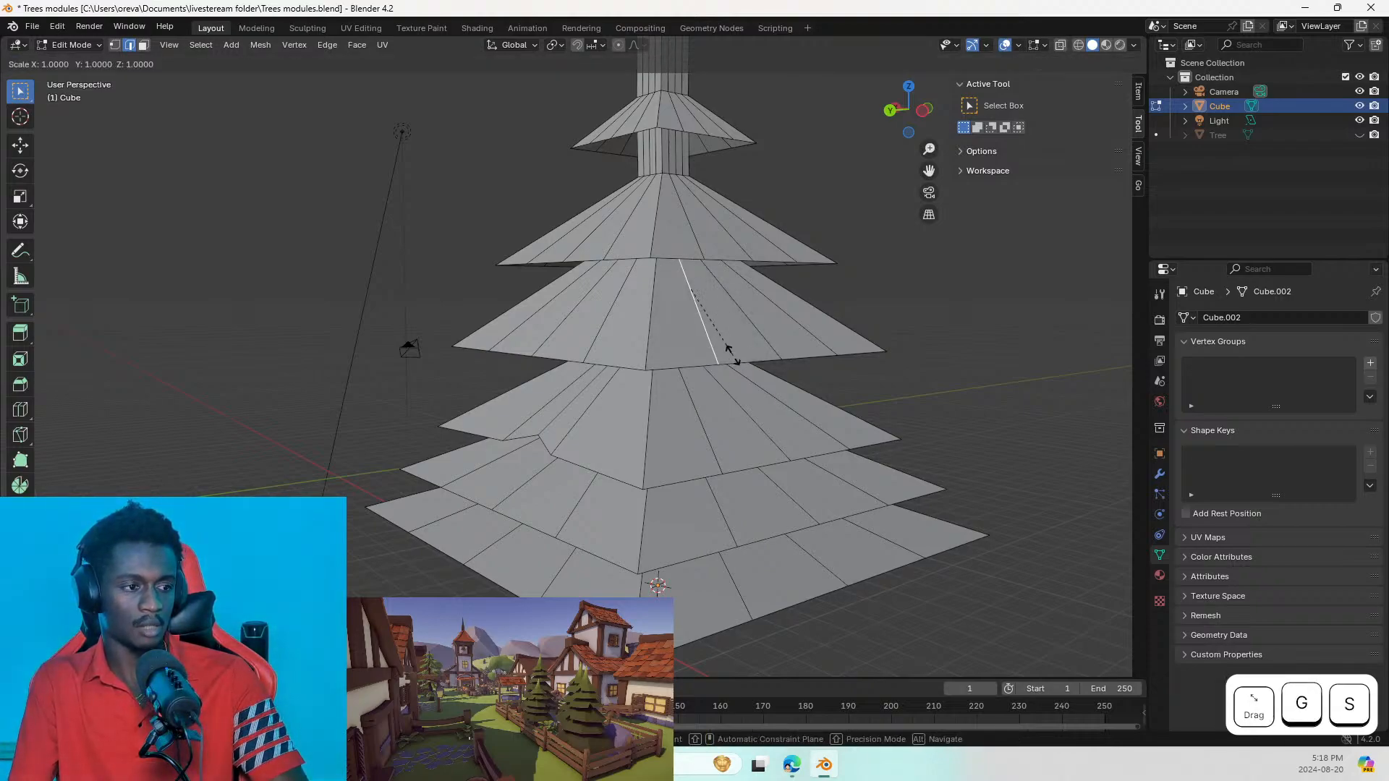
left_click(719, 327)
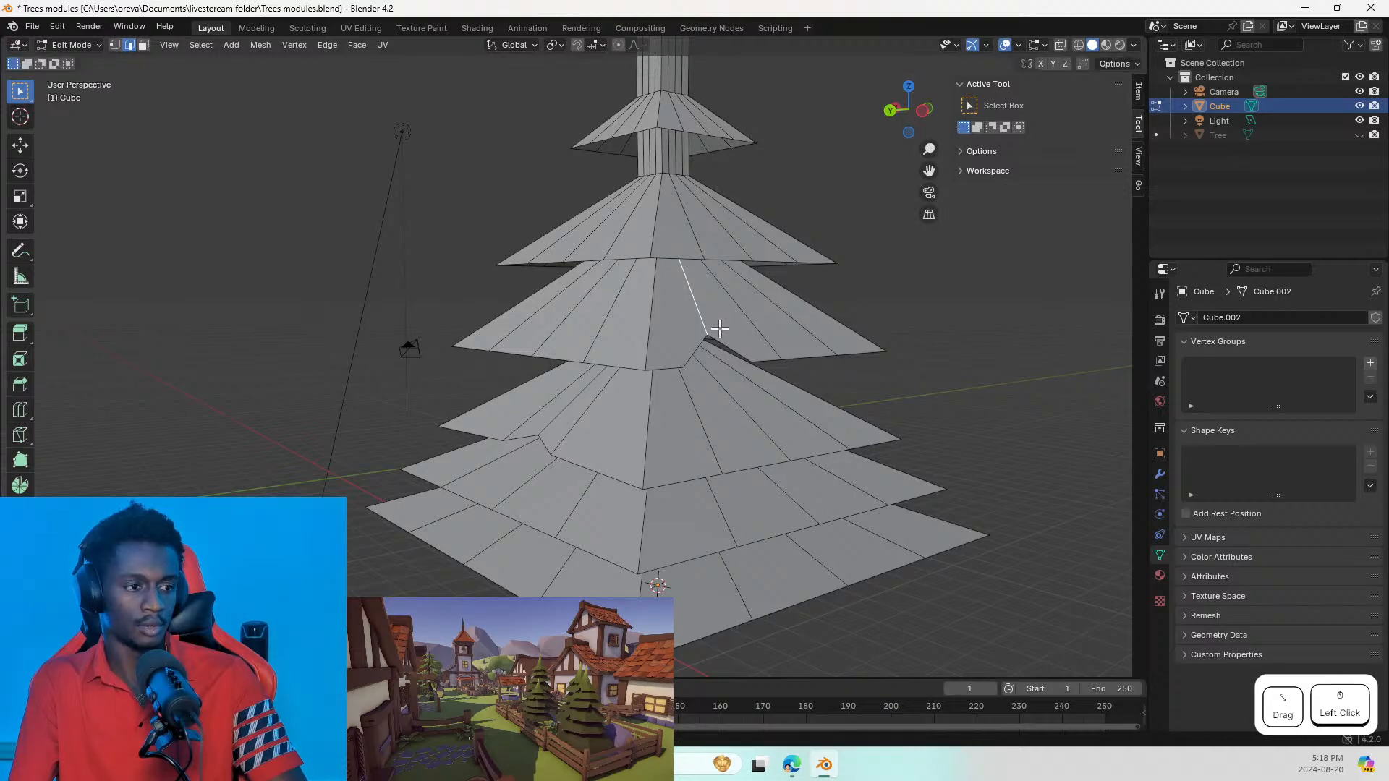
middle_click_drag(718, 463, 604, 427)
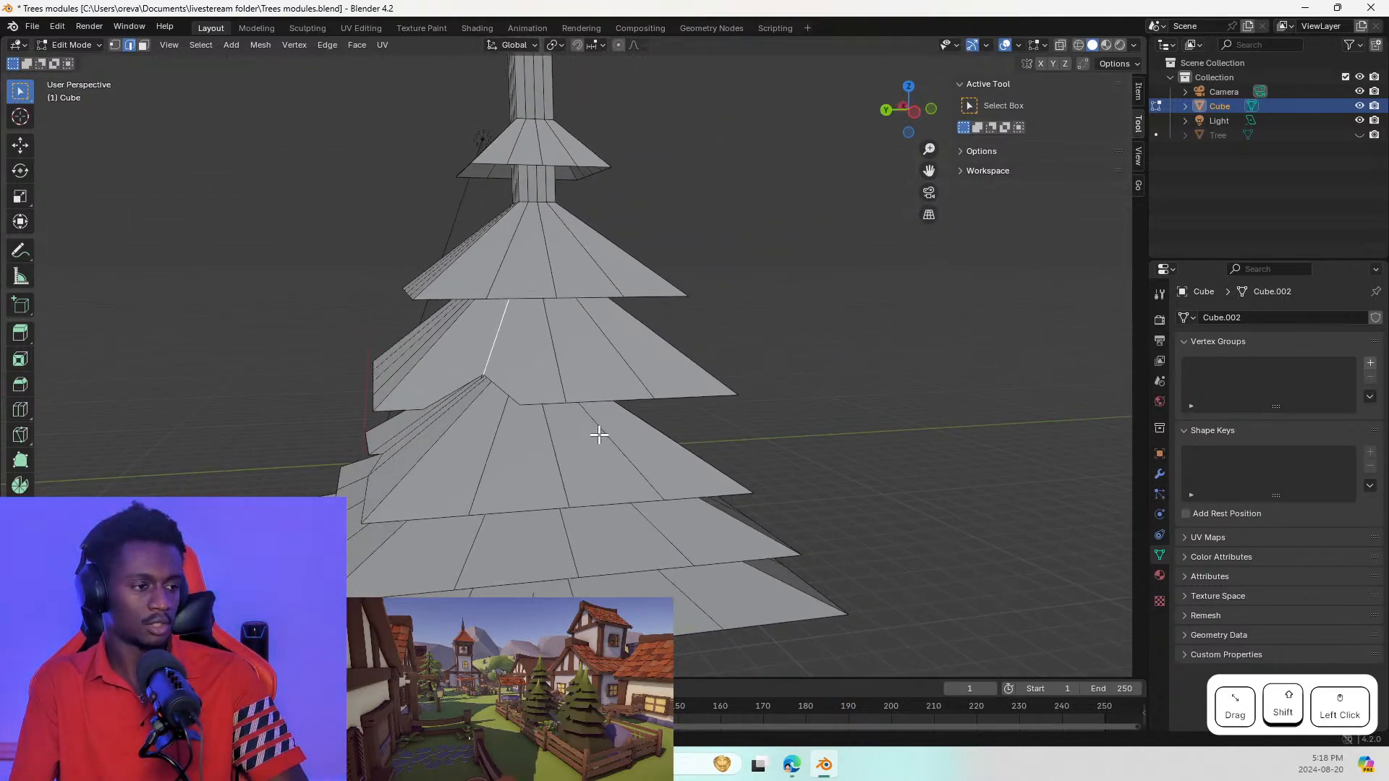
left_click(610, 285)
left_click(647, 291)
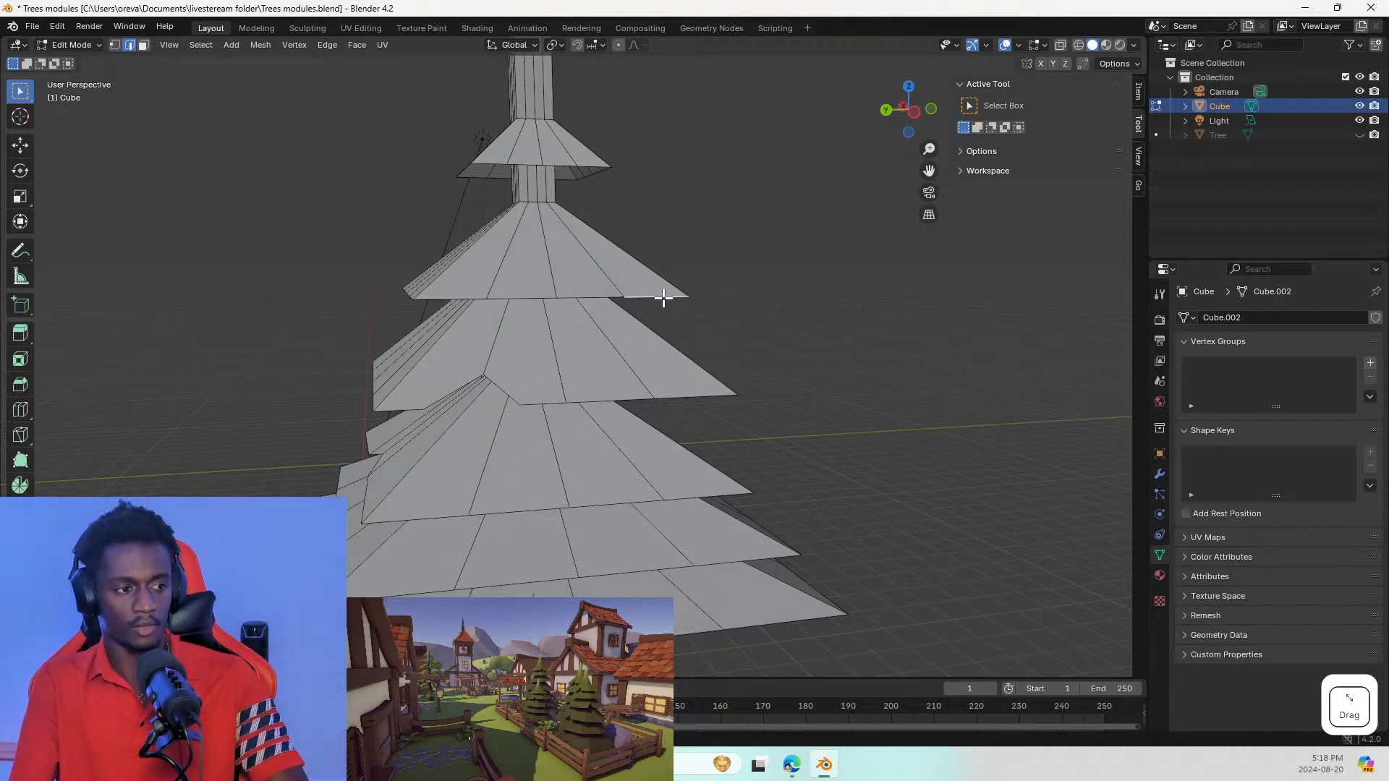
right_click(661, 303)
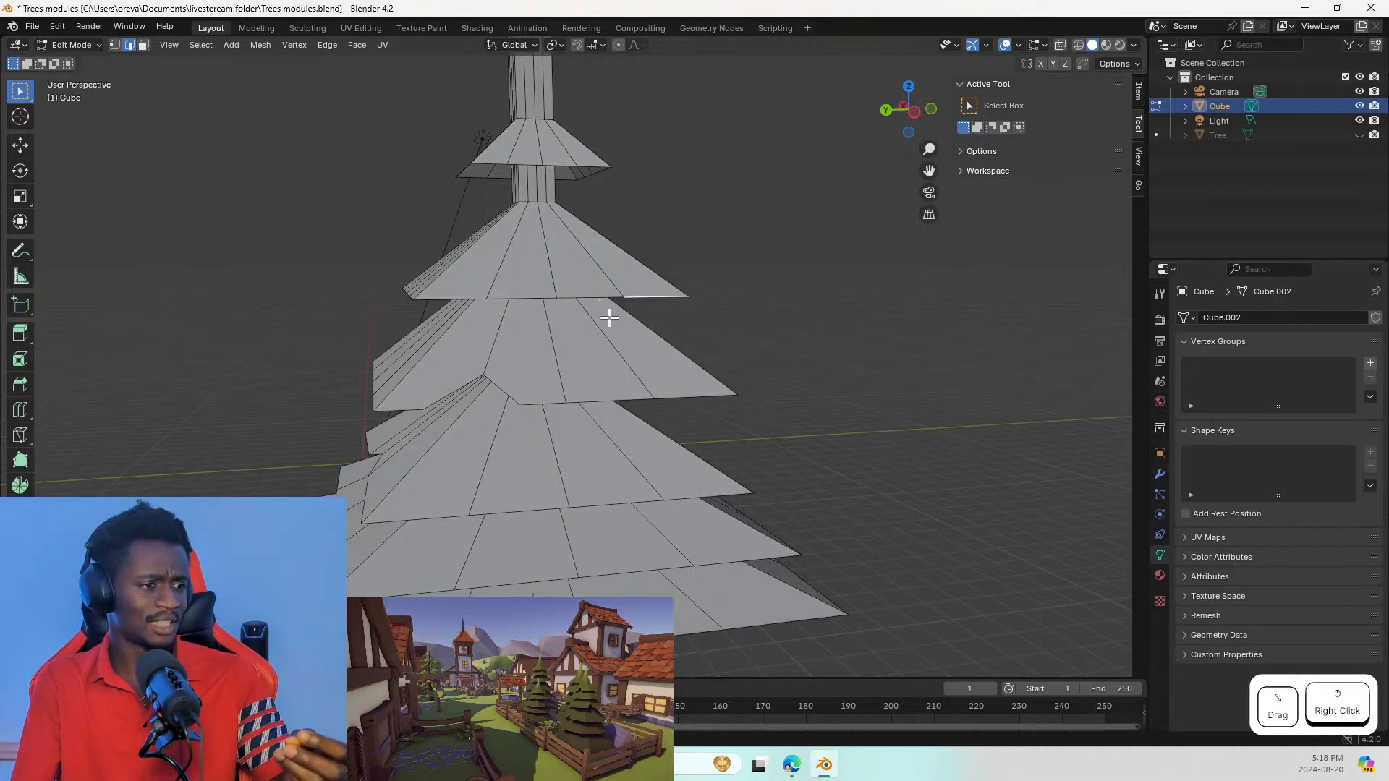
right_click(673, 316)
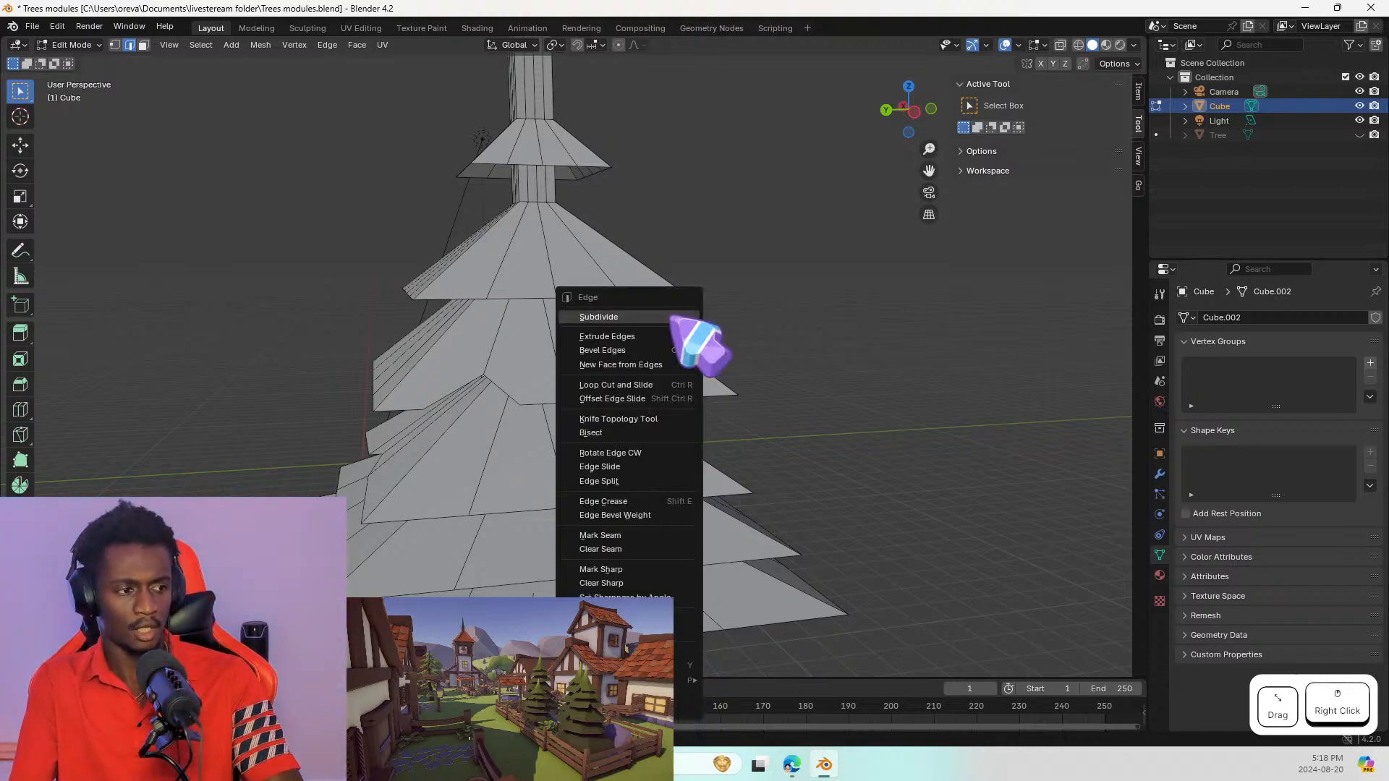
key("u")
middle_click_drag(609, 288, 574, 295)
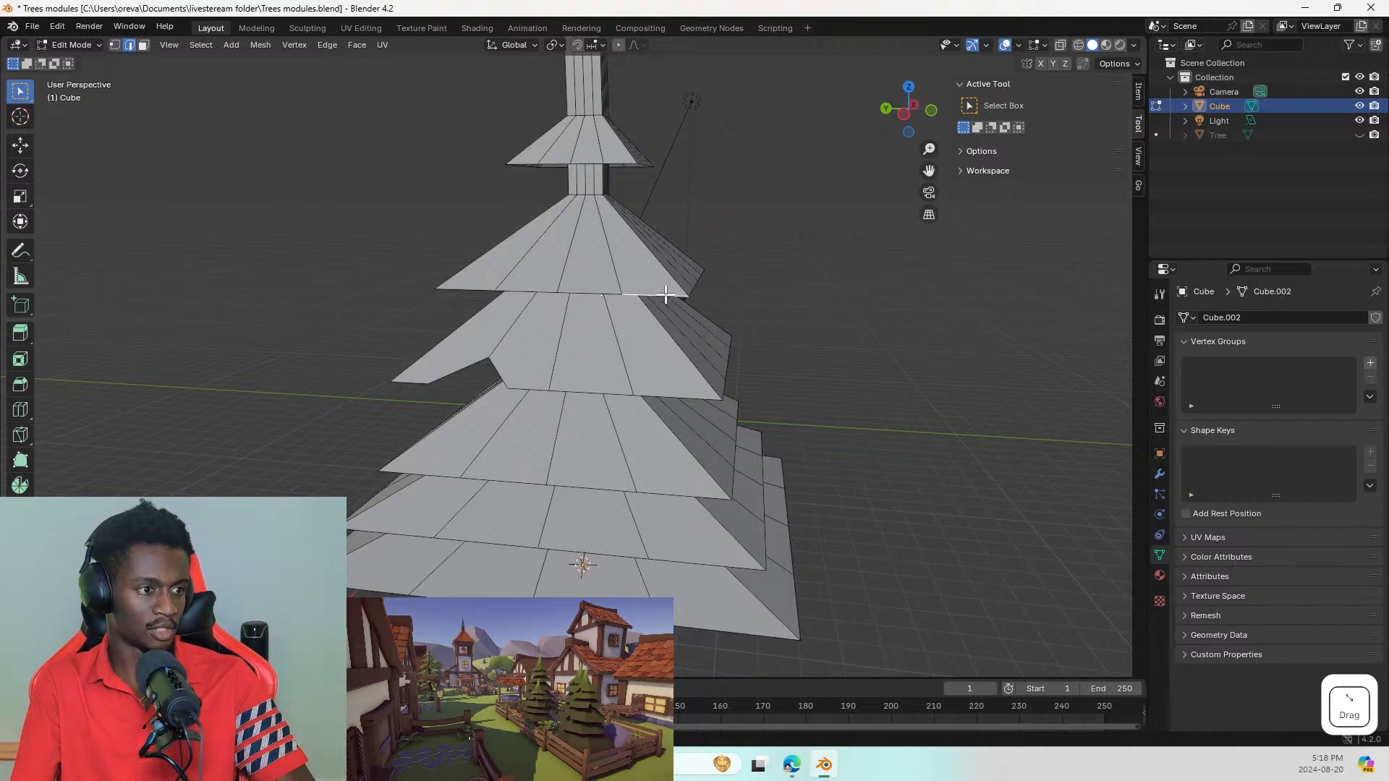
key("u")
key("Escape")
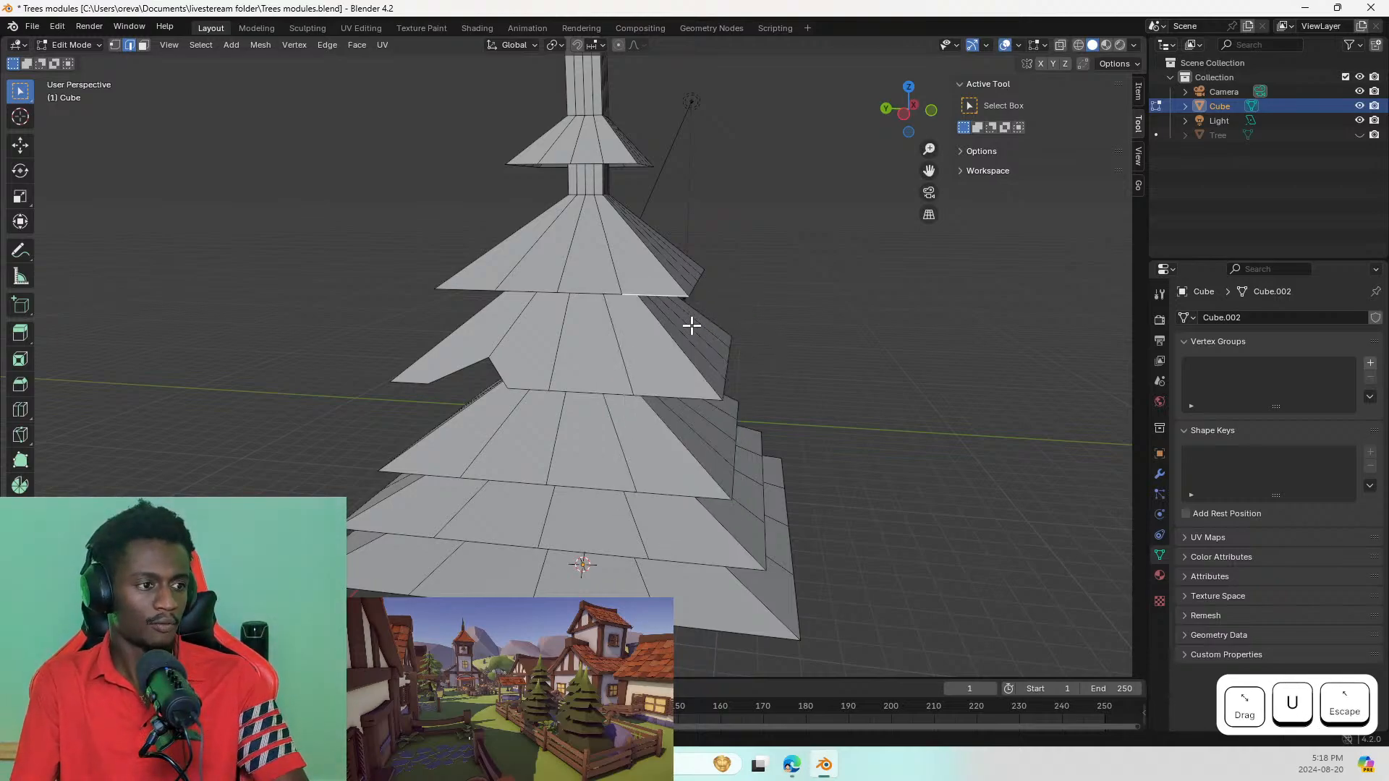
left_click(644, 296)
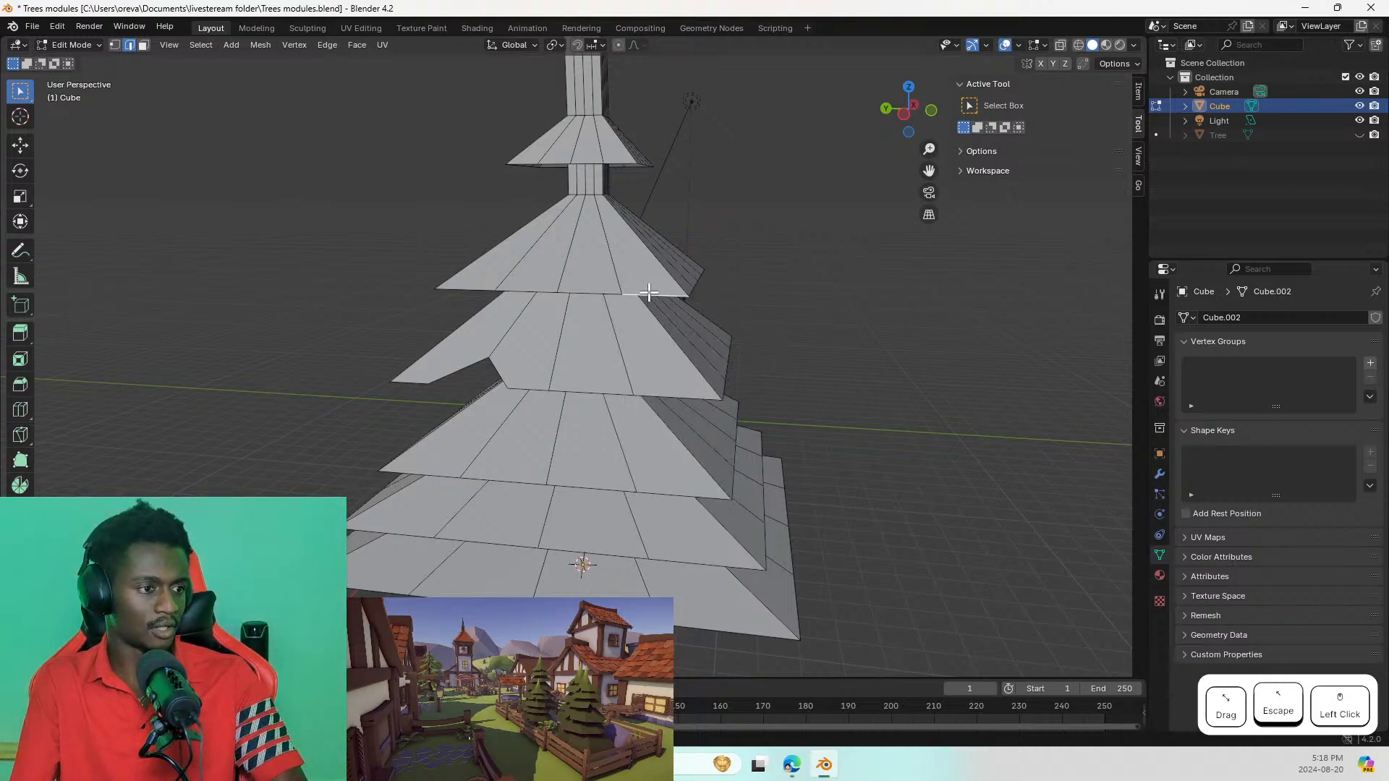
right_click(678, 319)
left_click(678, 318)
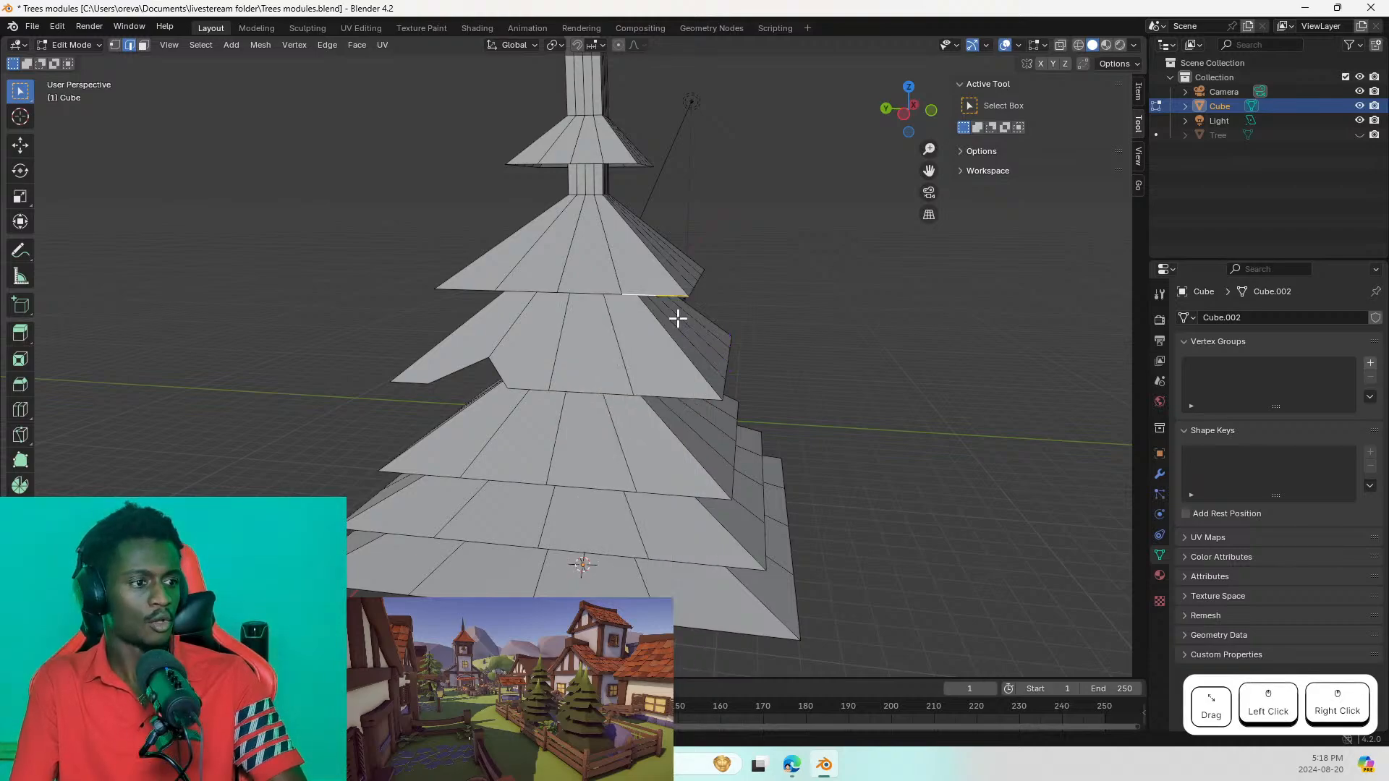
right_click(604, 296)
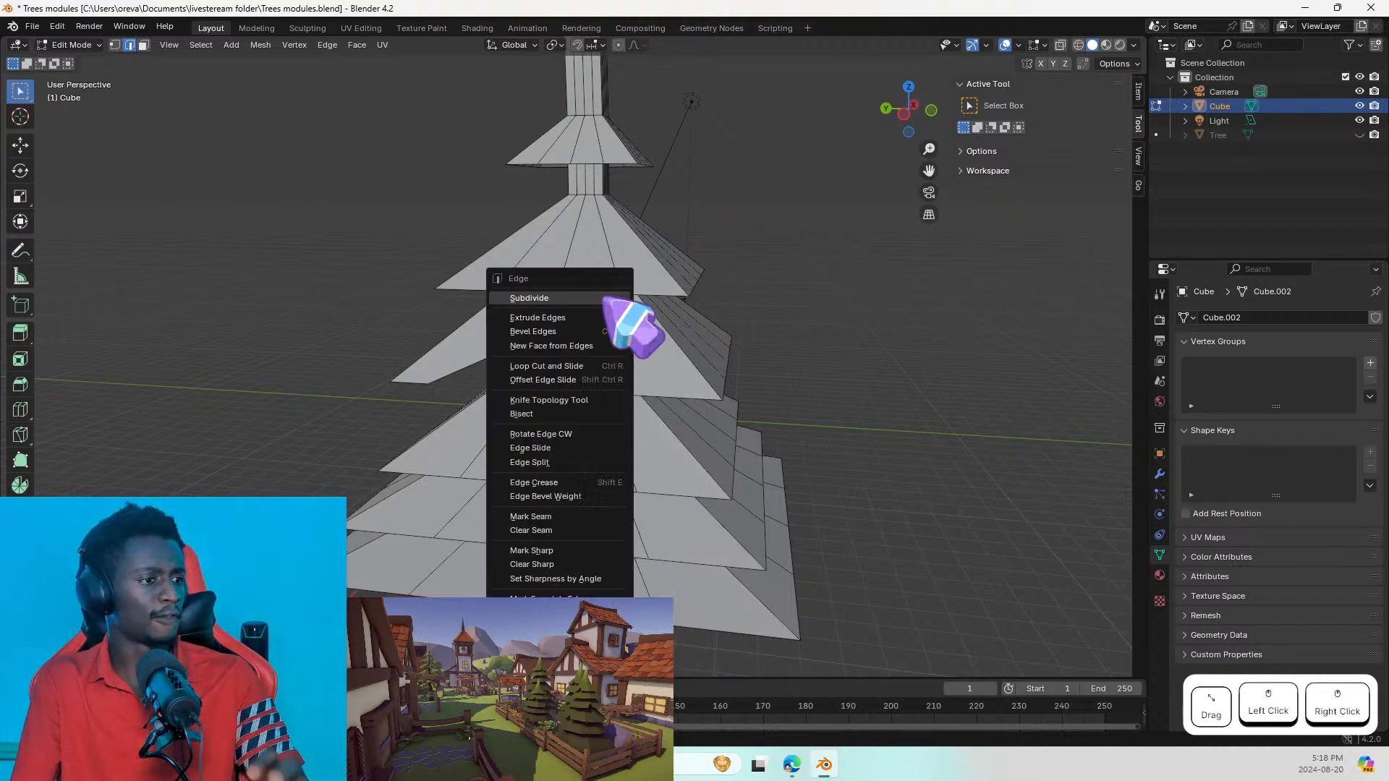
left_click(605, 297)
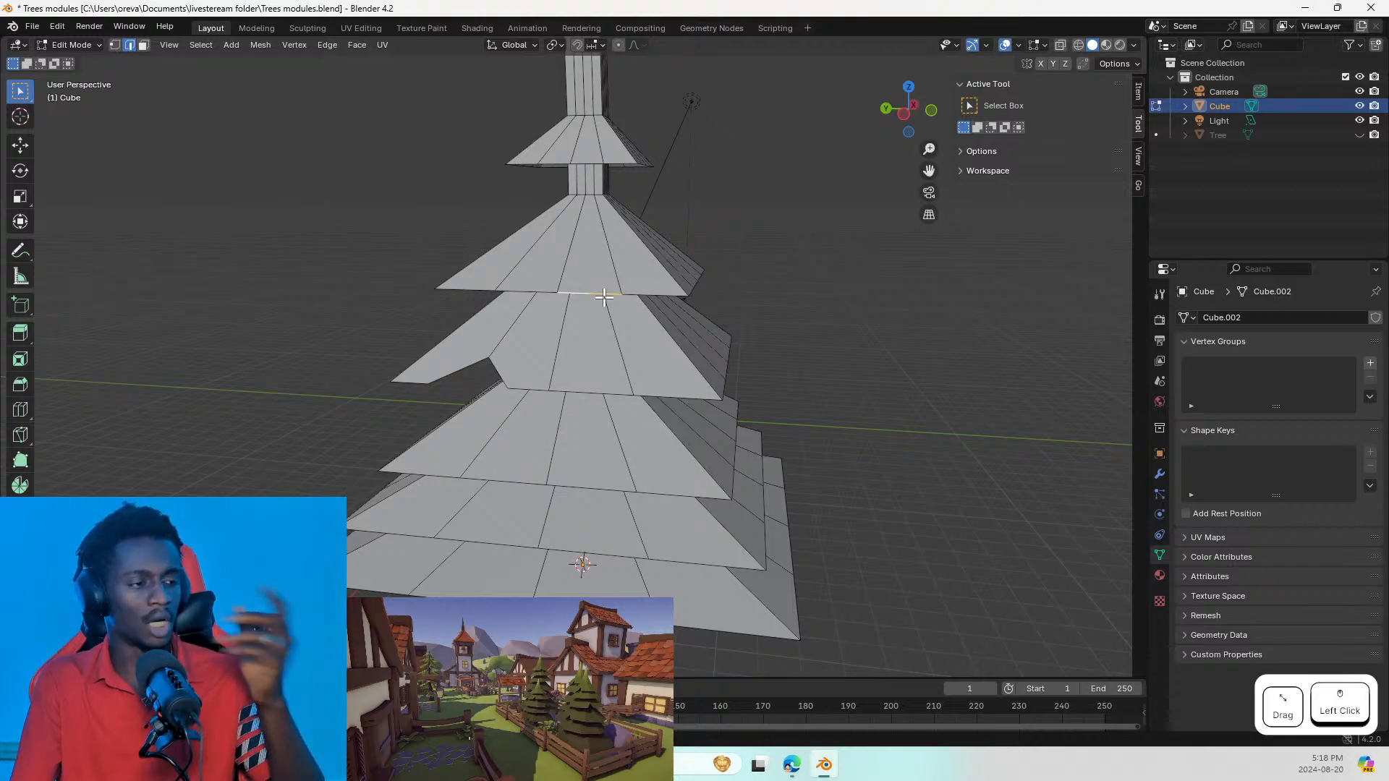
Step: Select the sloping edge next to the corner on the front face of the fifth branch layer from the bottom
left_click(619, 282)
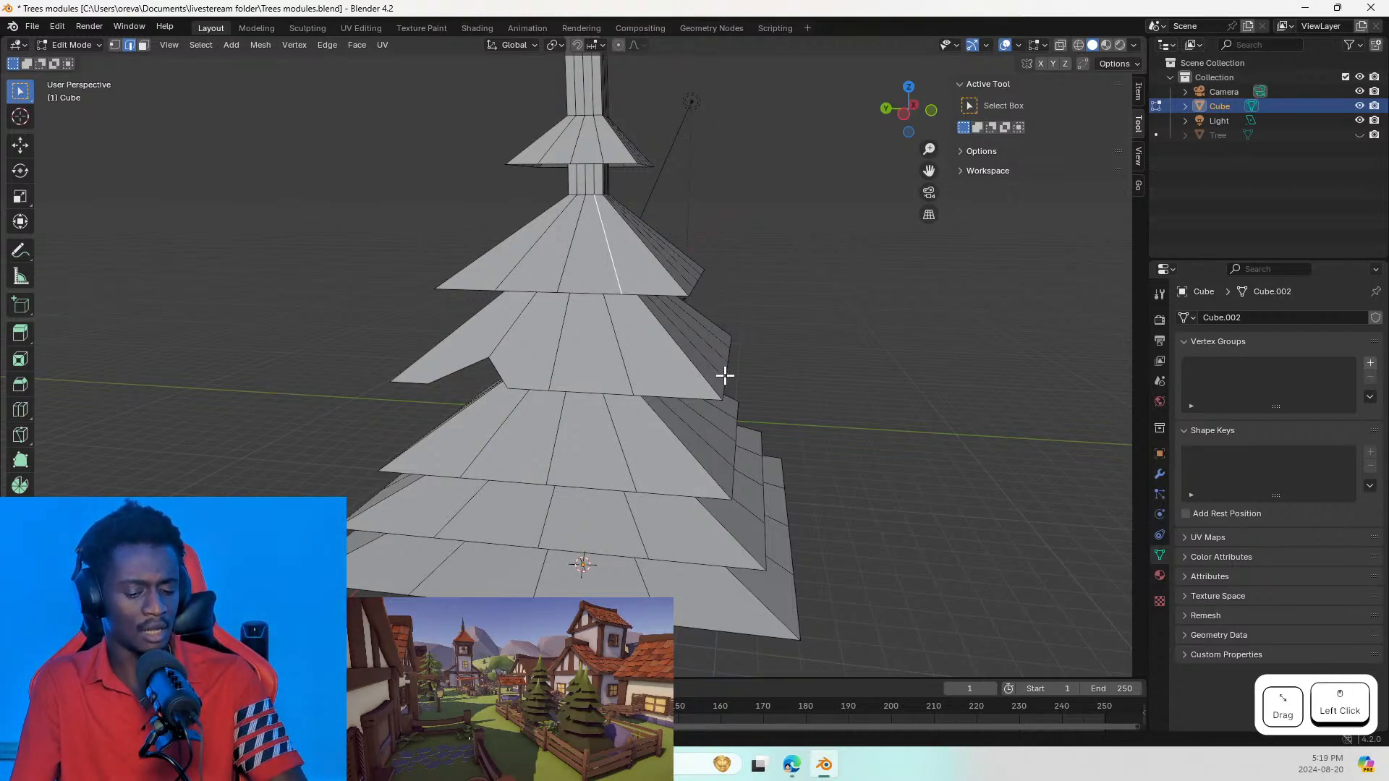
Step: Scale the selected slanted edge on the second tier from the top to about 0.6 to start a notch in the rim
key("g")
key("Escape")
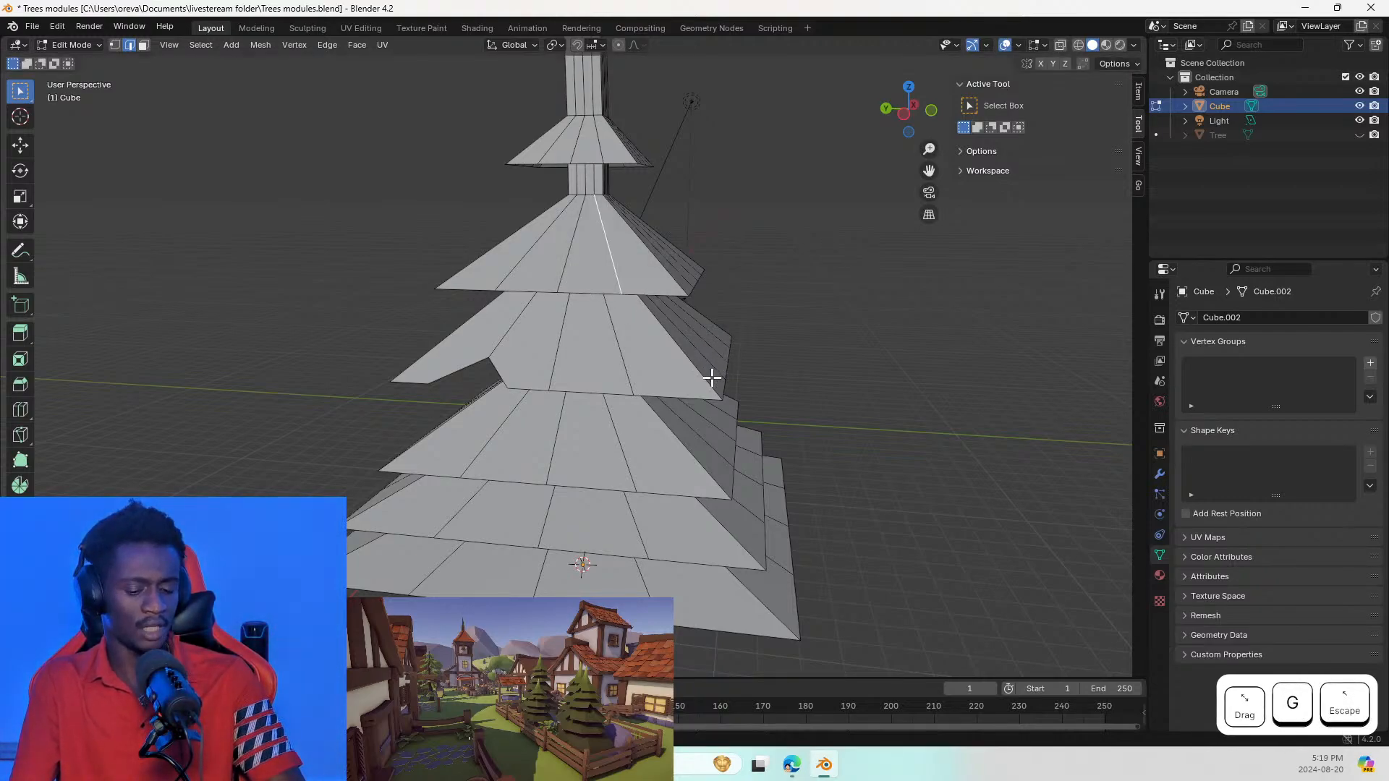
key("s")
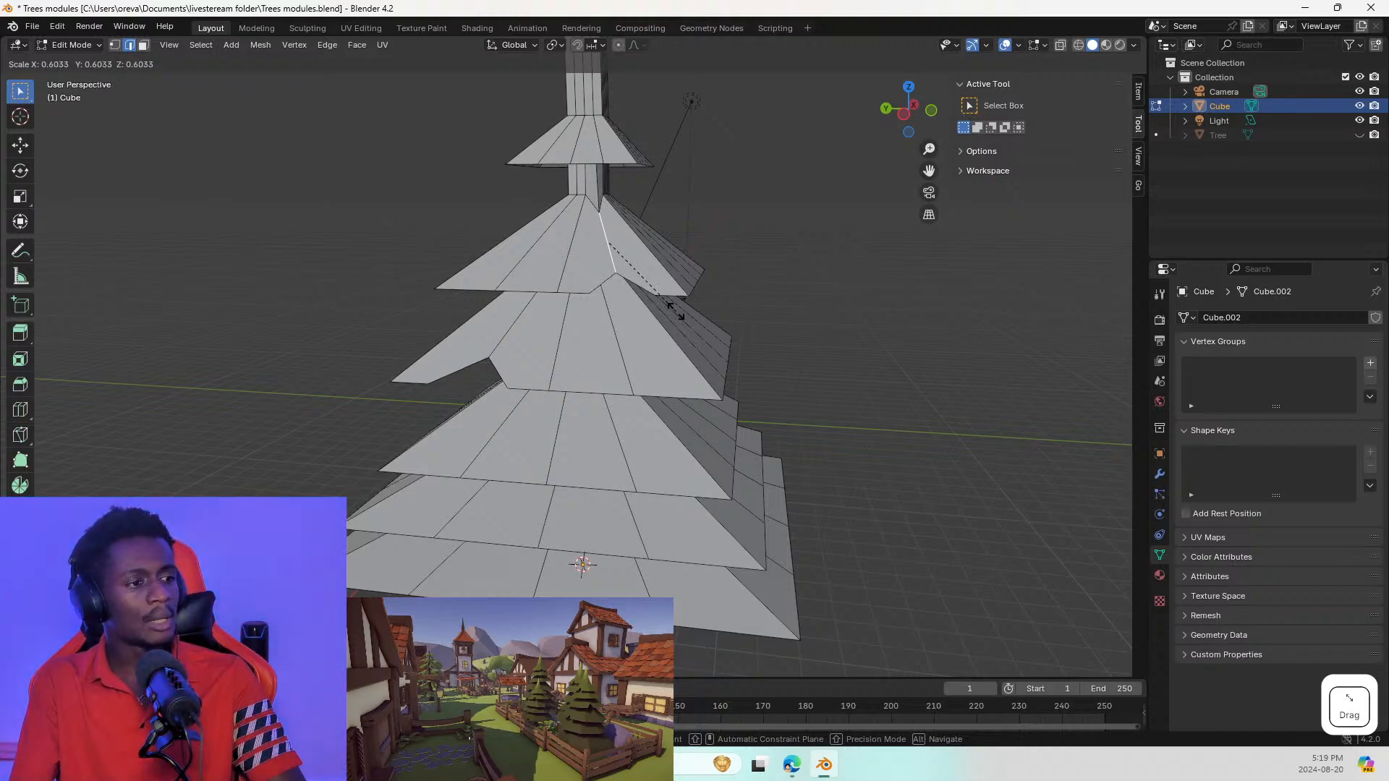
Step: Move the shortened edge of the second tier inward so that the notch sits against the tier's sloping surface
middle_click_drag(631, 361, 598, 387)
key("g")
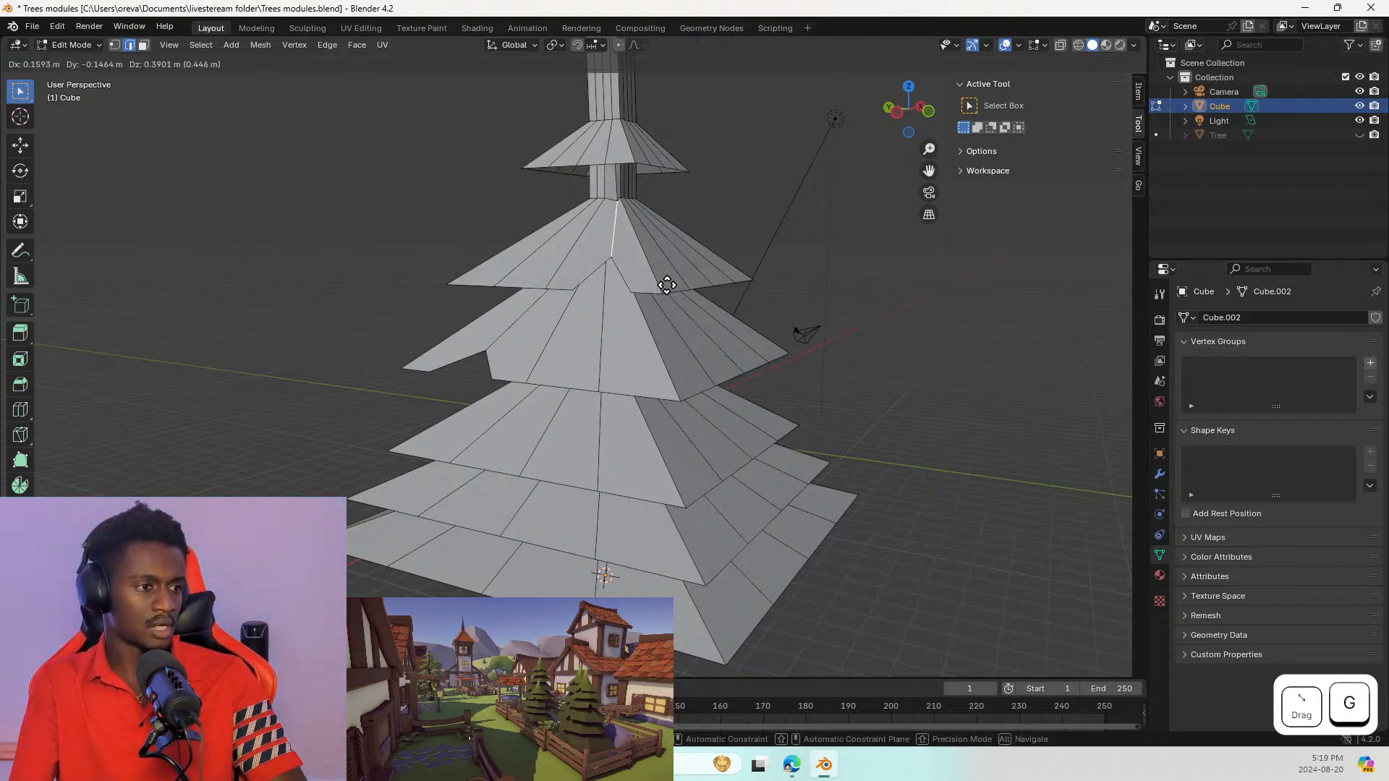
left_click(660, 282)
mouse_move(656, 285)
middle_mouse_down()
mouse_move(610, 307)
mouse_move(756, 303)
mouse_move(781, 319)
mouse_move(676, 294)
middle_mouse_up()
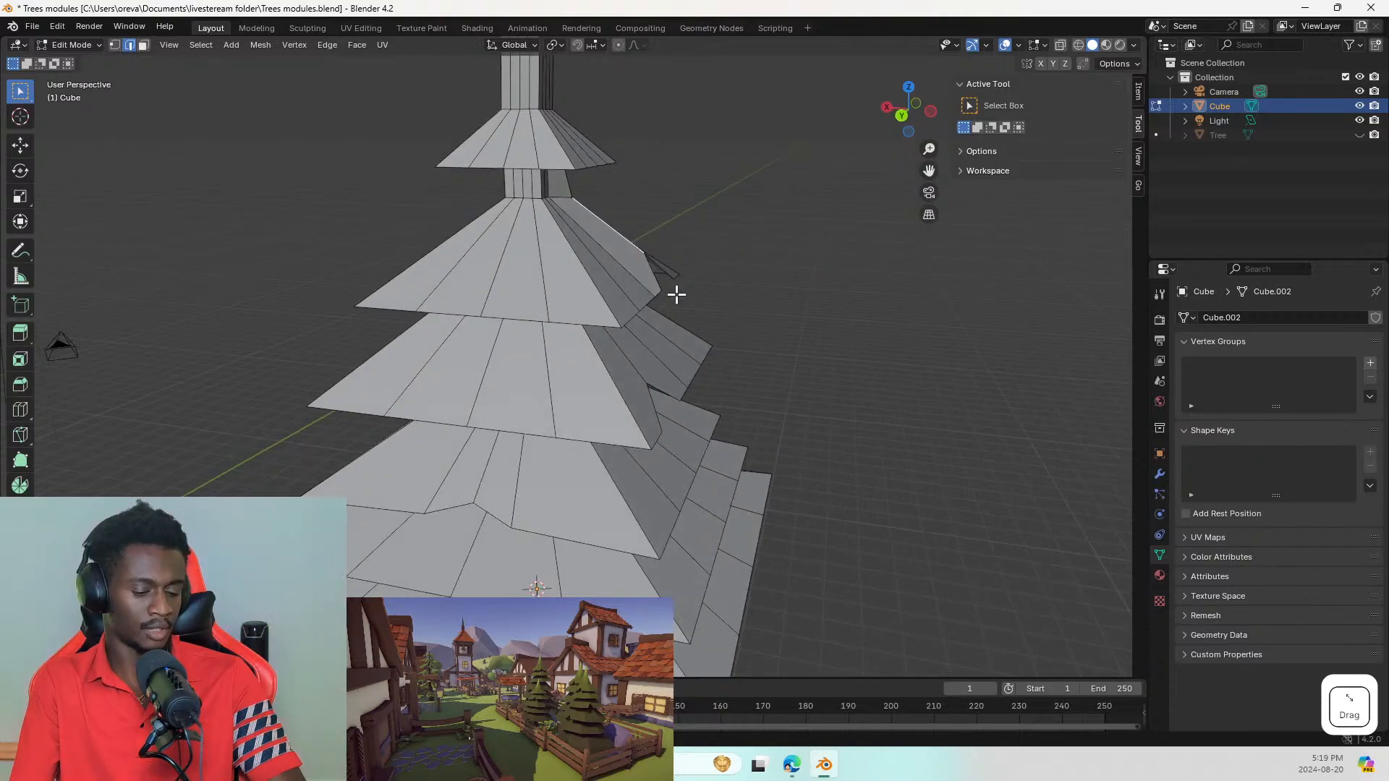
key("g")
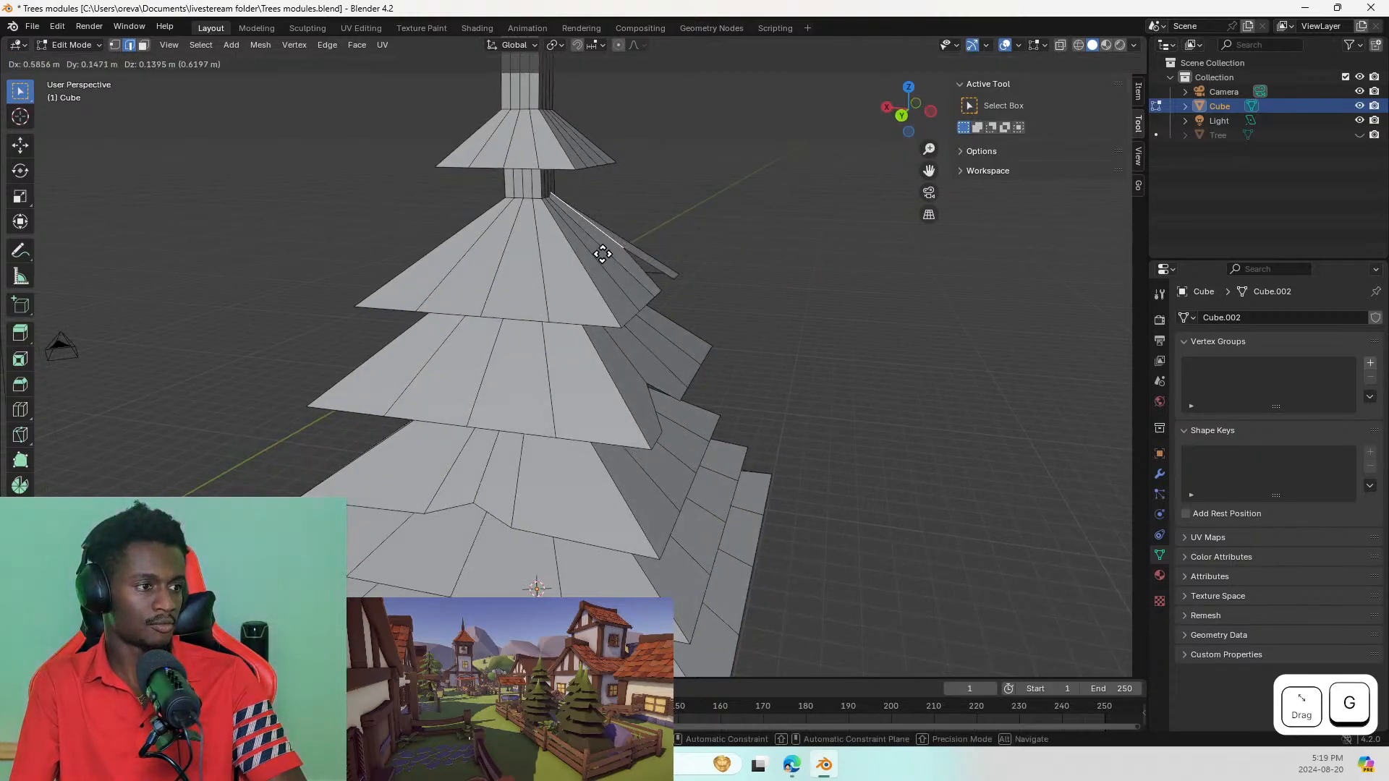
left_click(604, 254)
Step: Try to notch the bottom tier by scaling one of its front slanted edges to about 0.37
middle_click_drag(620, 241, 549, 282)
scroll(546, 319, "down", 4)
scroll(538, 413, "up", 3)
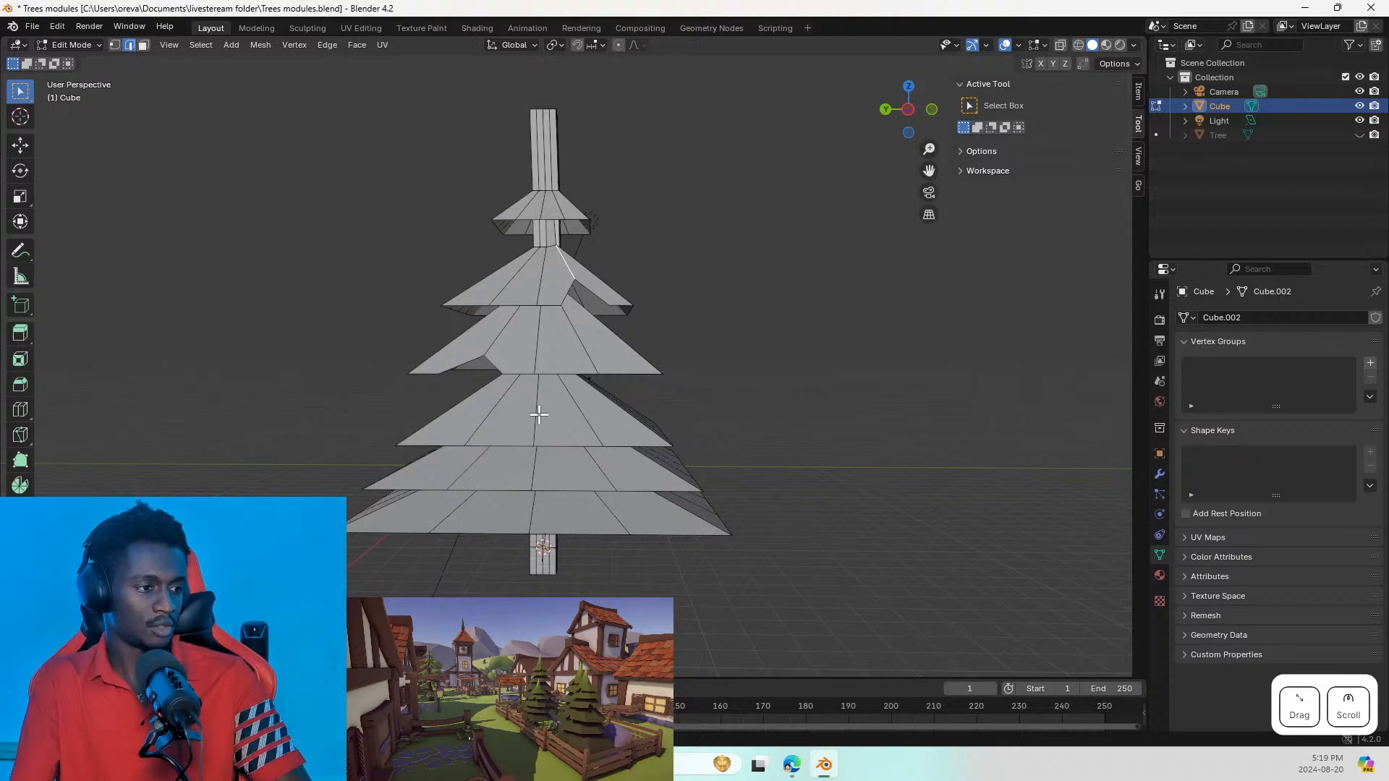
middle_click_drag(564, 419, 689, 534)
left_click(681, 519)
key("s")
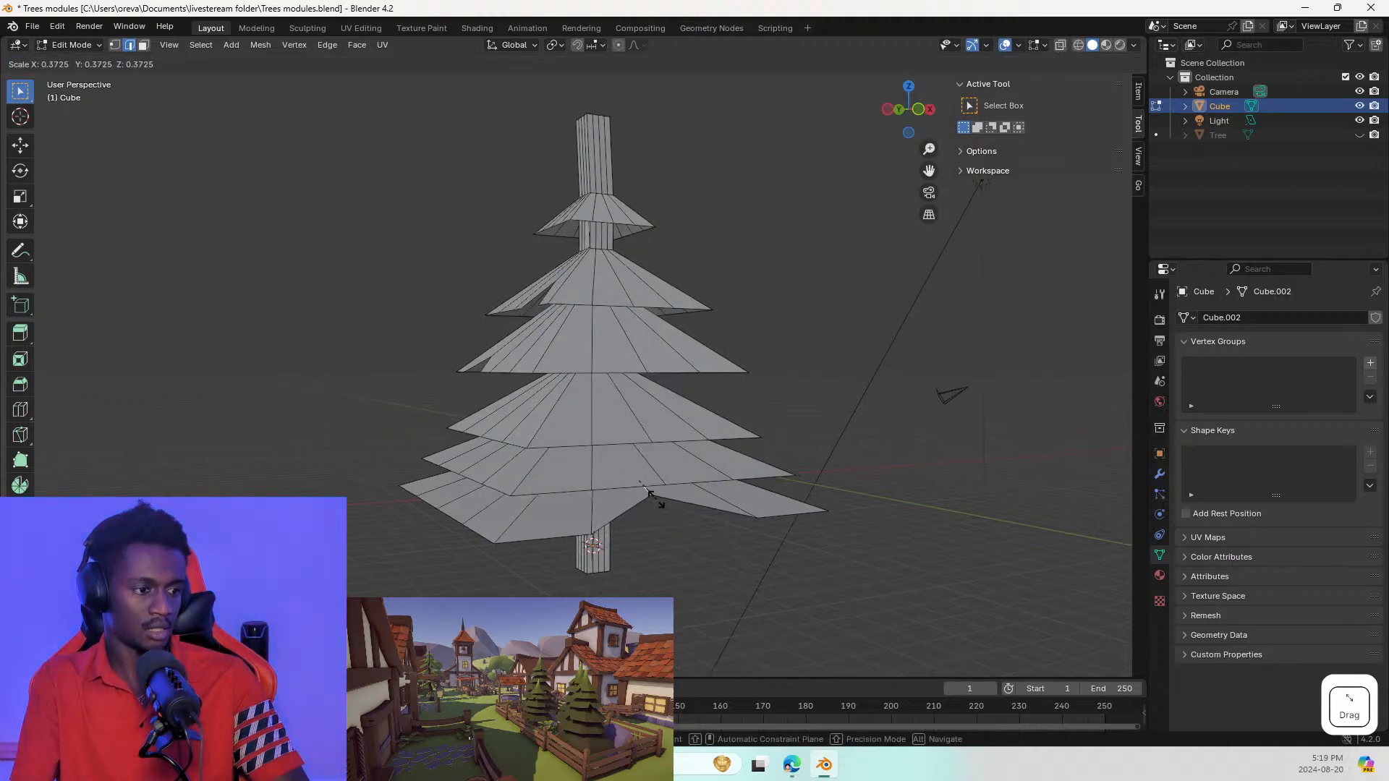
left_click(651, 497)
Step: Try to shrink the two rim edges beside the bottom tier's notch to about 0.4, and undo back to the unnotched tier
left_click(672, 500, "shift")
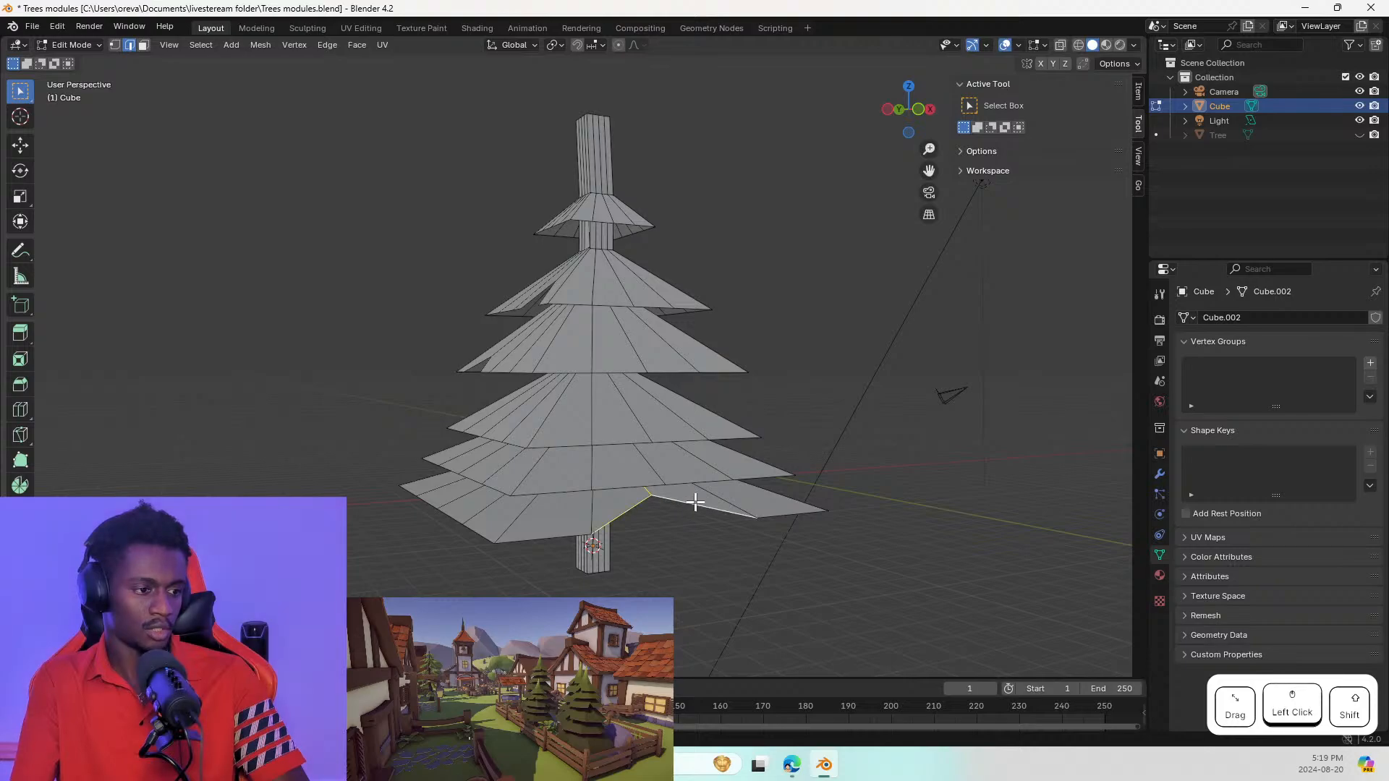
left_click(642, 528, "shift")
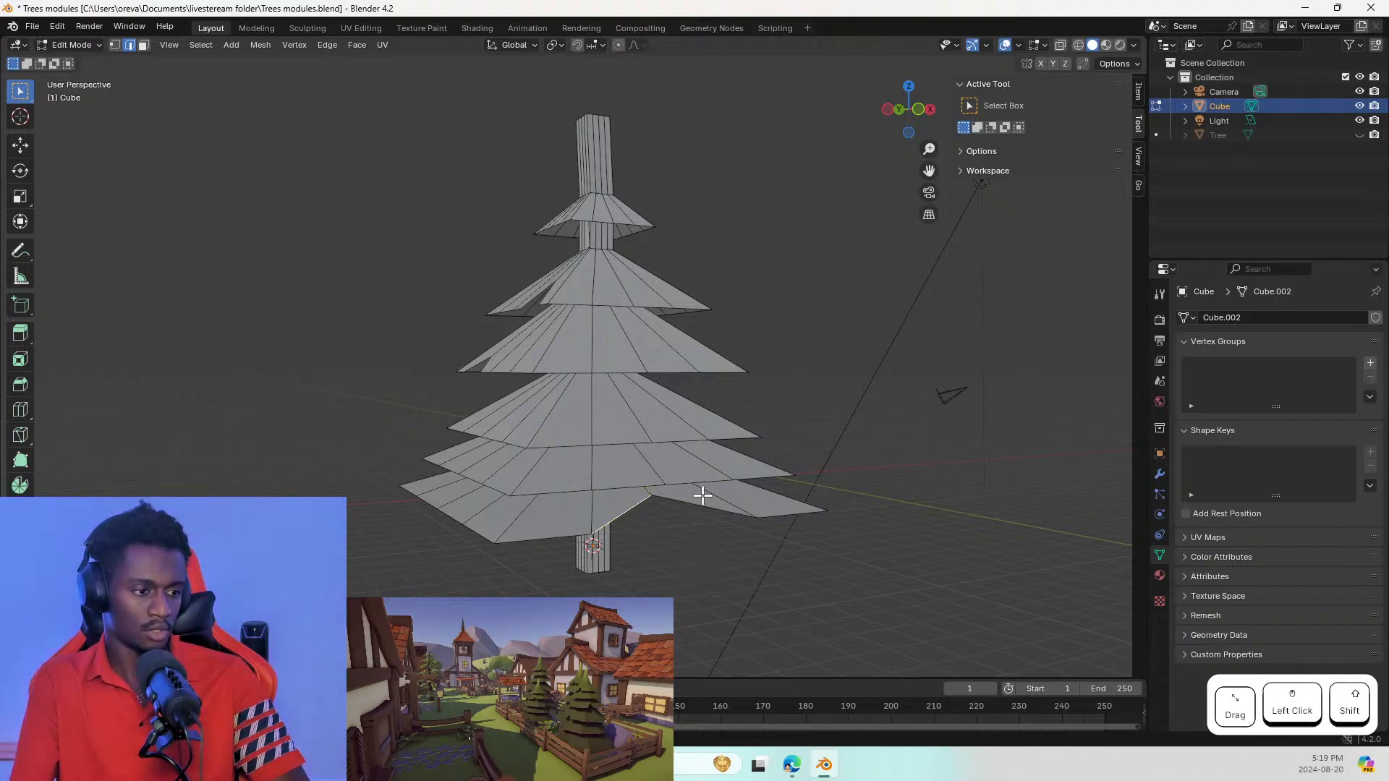
key("s")
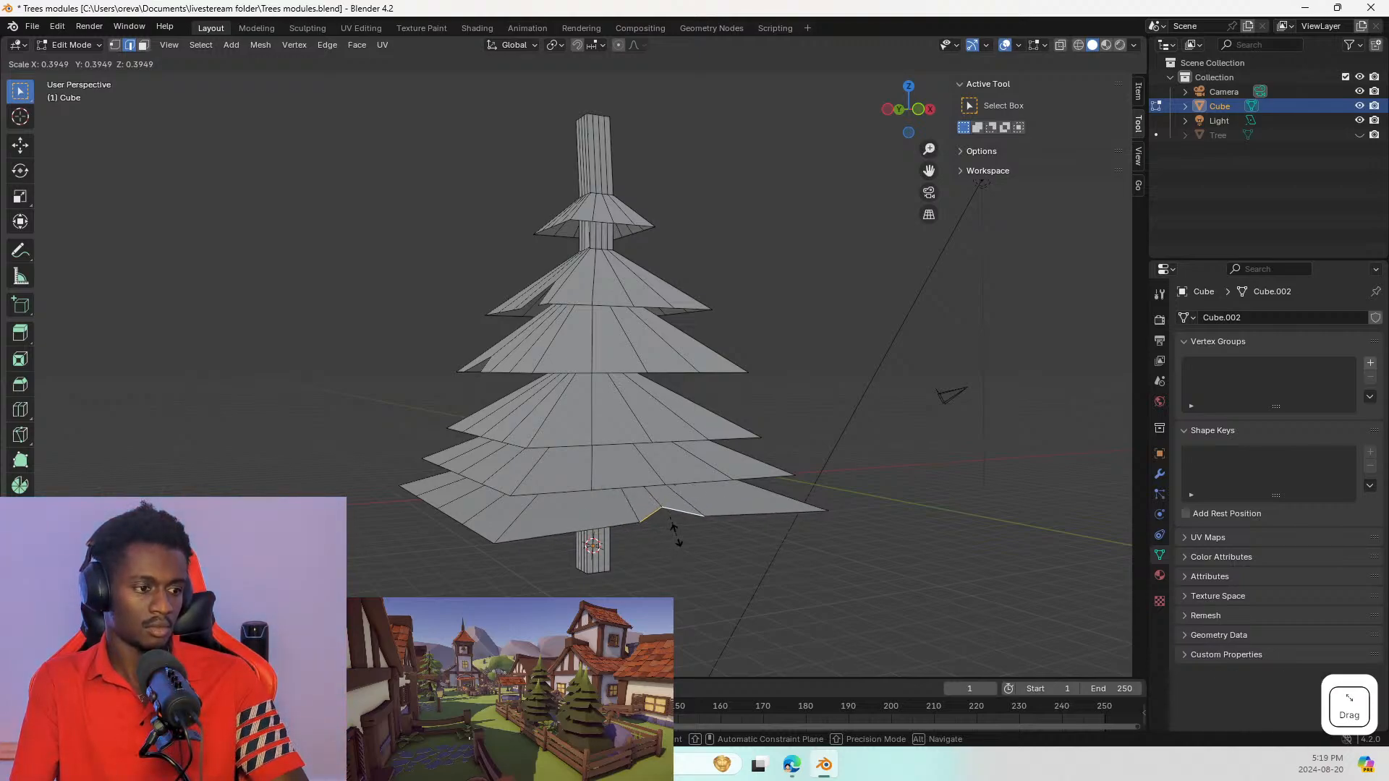
left_click(676, 532)
key("ctrl+z")
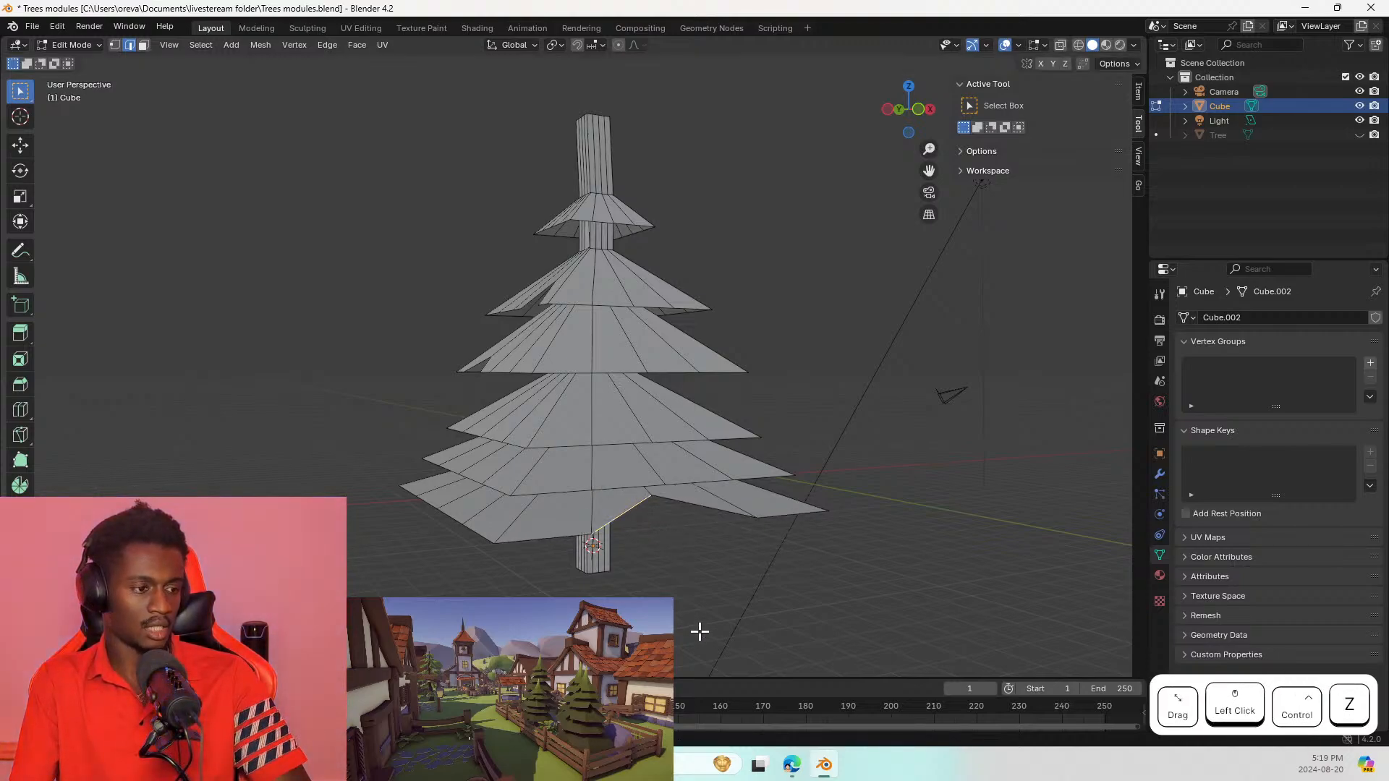
key("ctrl+z")
key("ctrl+z")
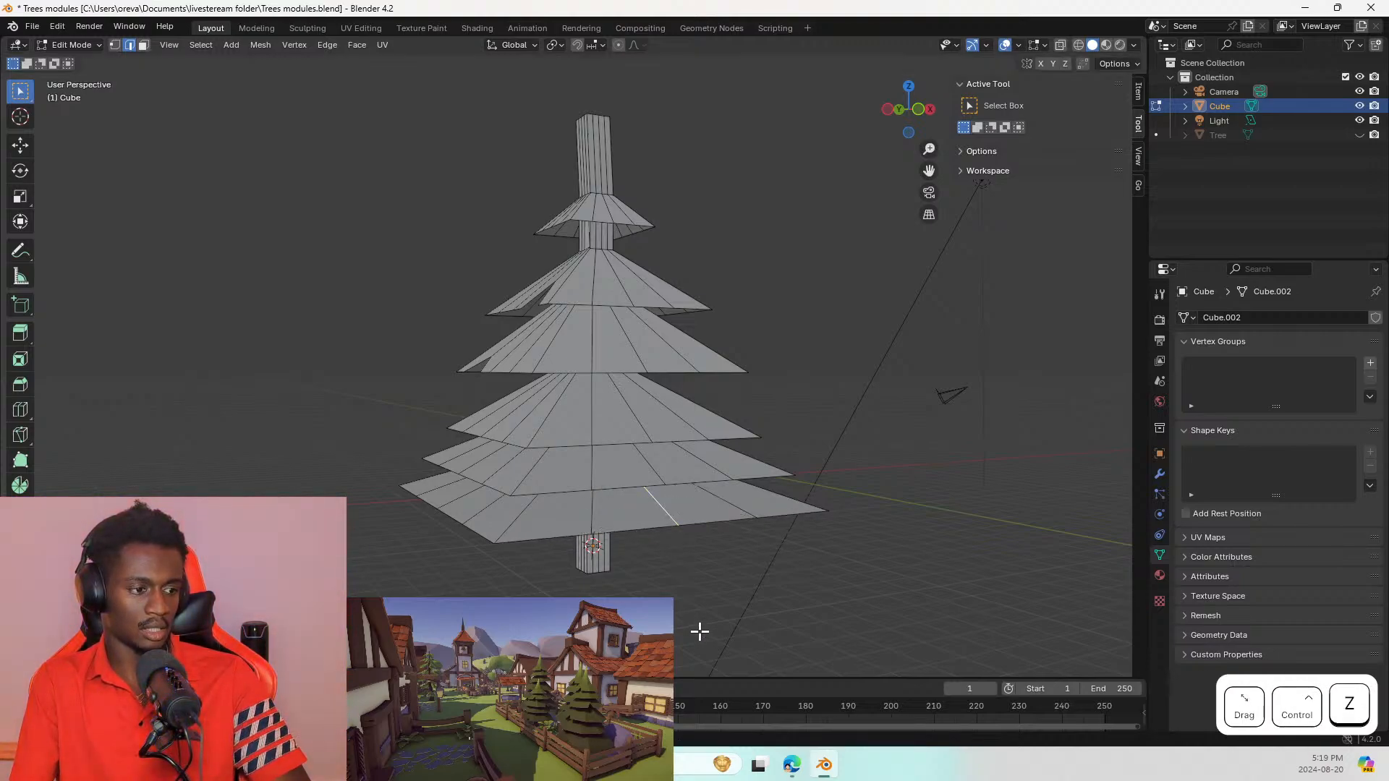
left_click(580, 529)
right_click(580, 530)
key("Escape")
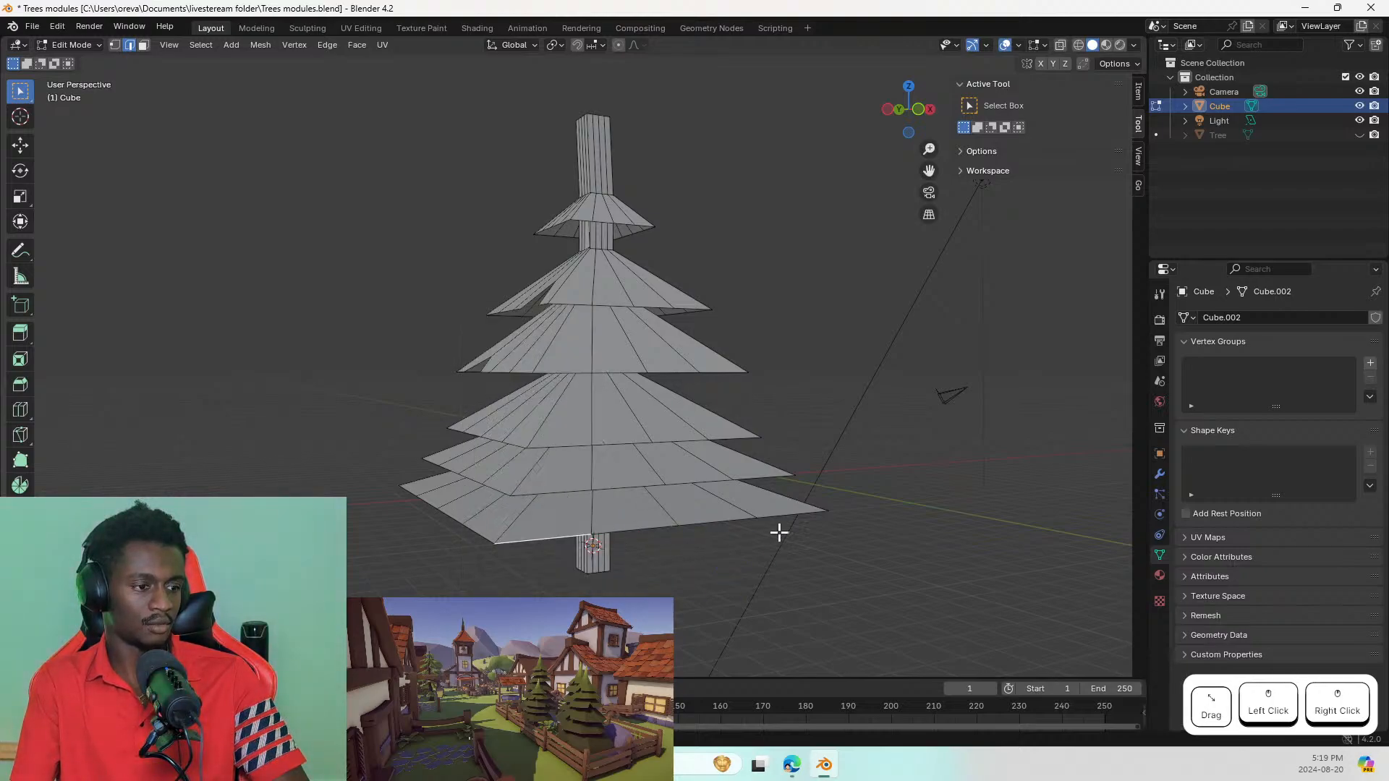
right_click(782, 514)
key("Escape")
right_click(781, 514)
key("Escape")
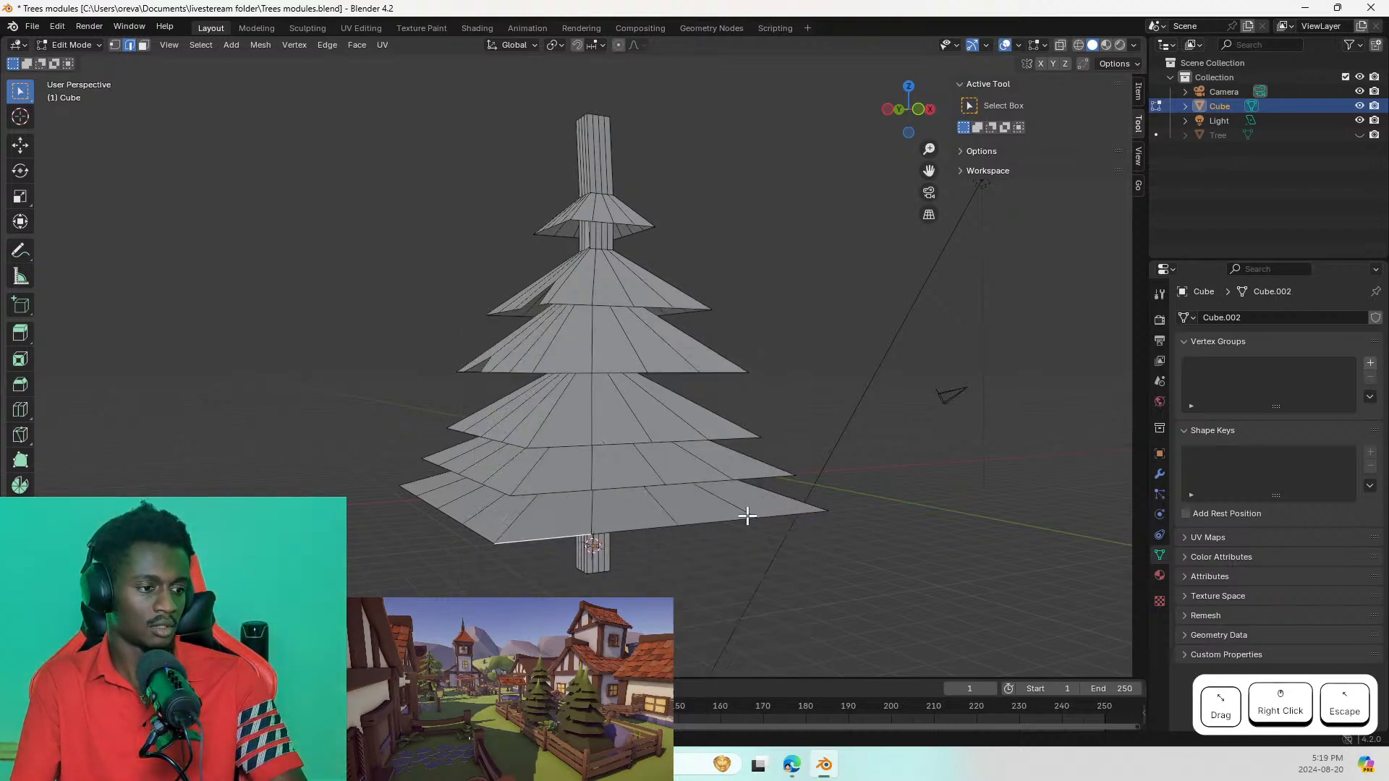
Step: Subdivide the two neighbouring rim edges near the front corner of the bottom tier
left_click(766, 517)
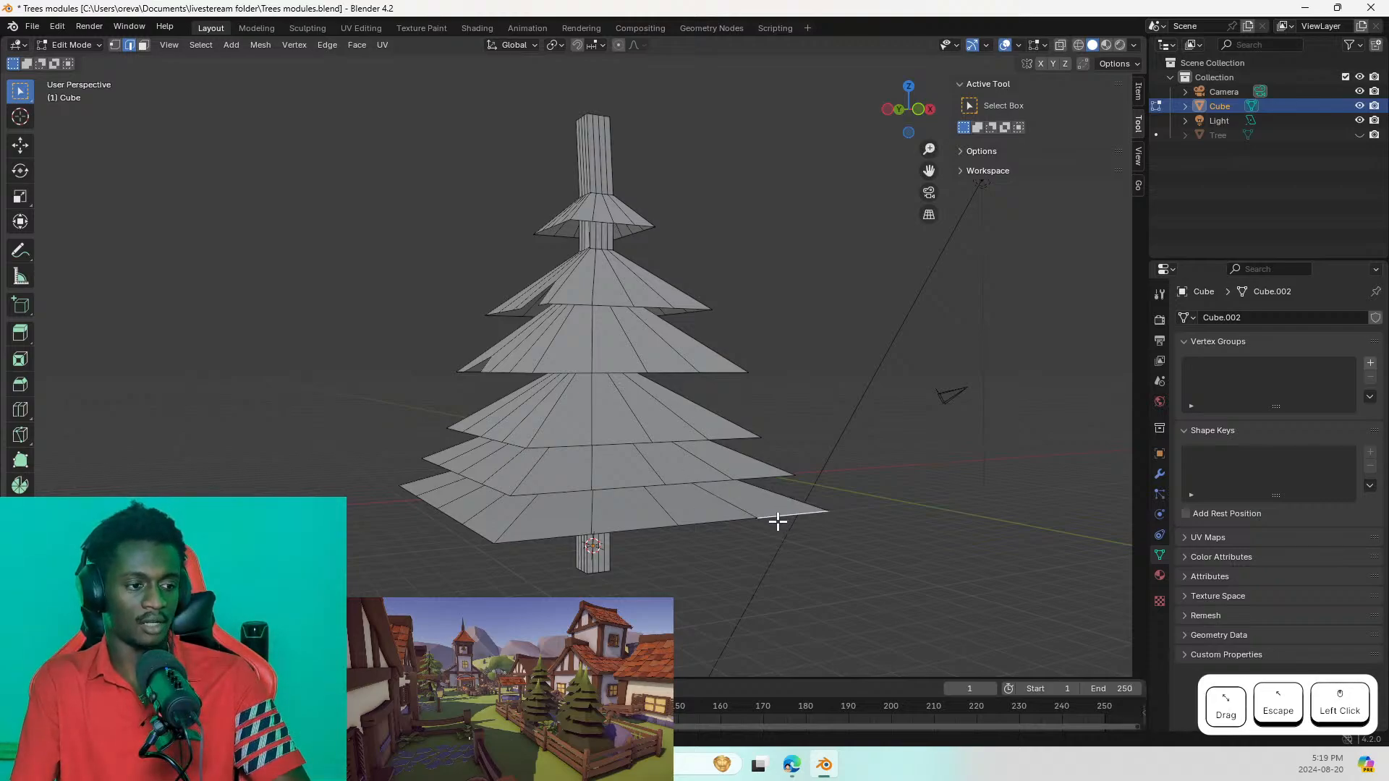
right_click(776, 521)
key("s")
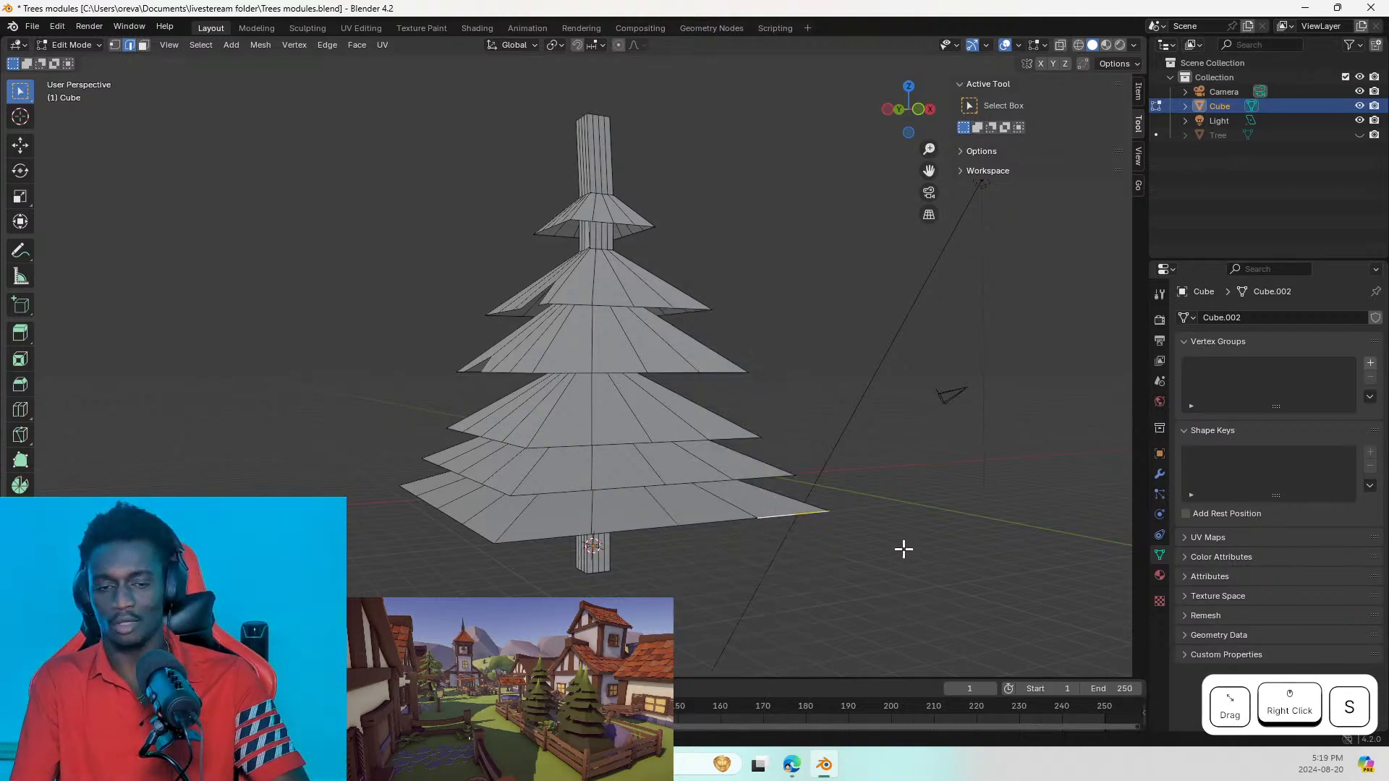
left_click(729, 526)
right_click(729, 526)
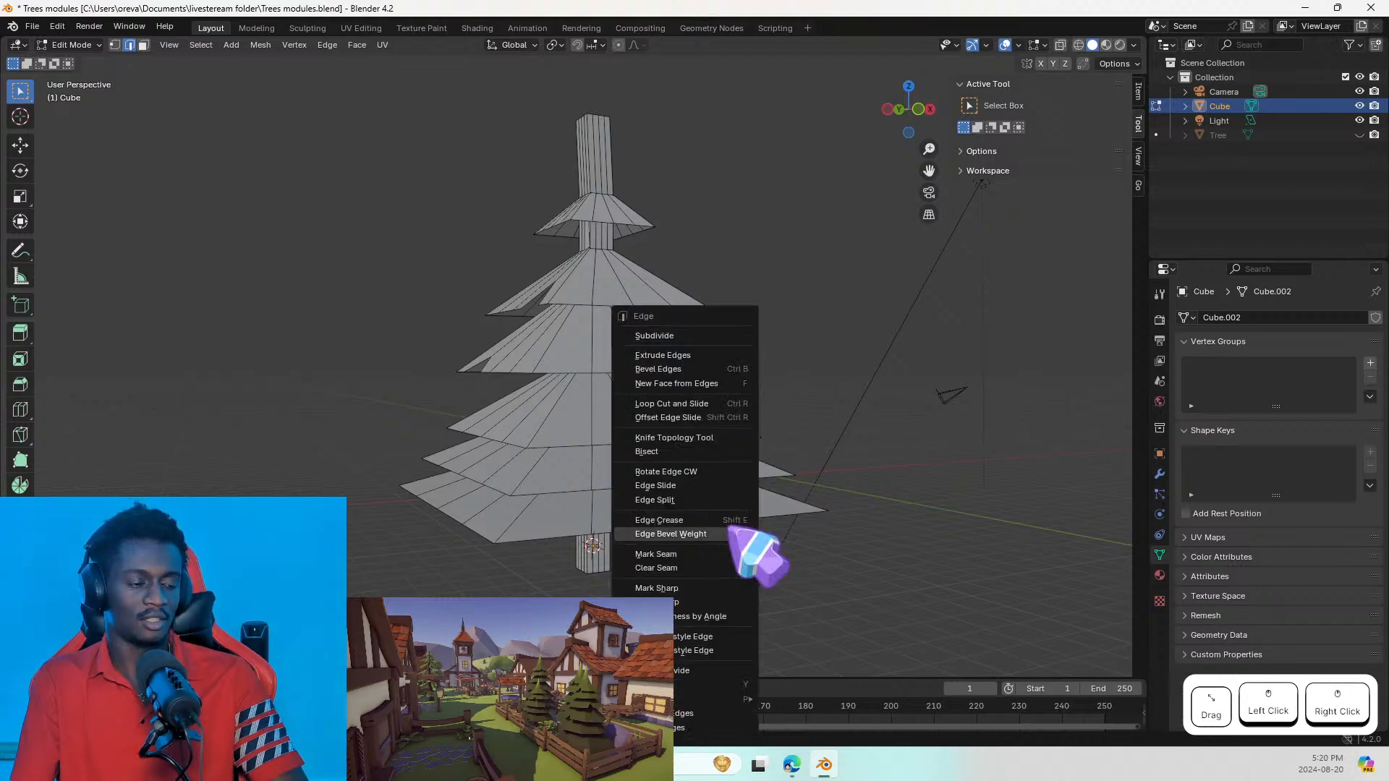
left_click(740, 335)
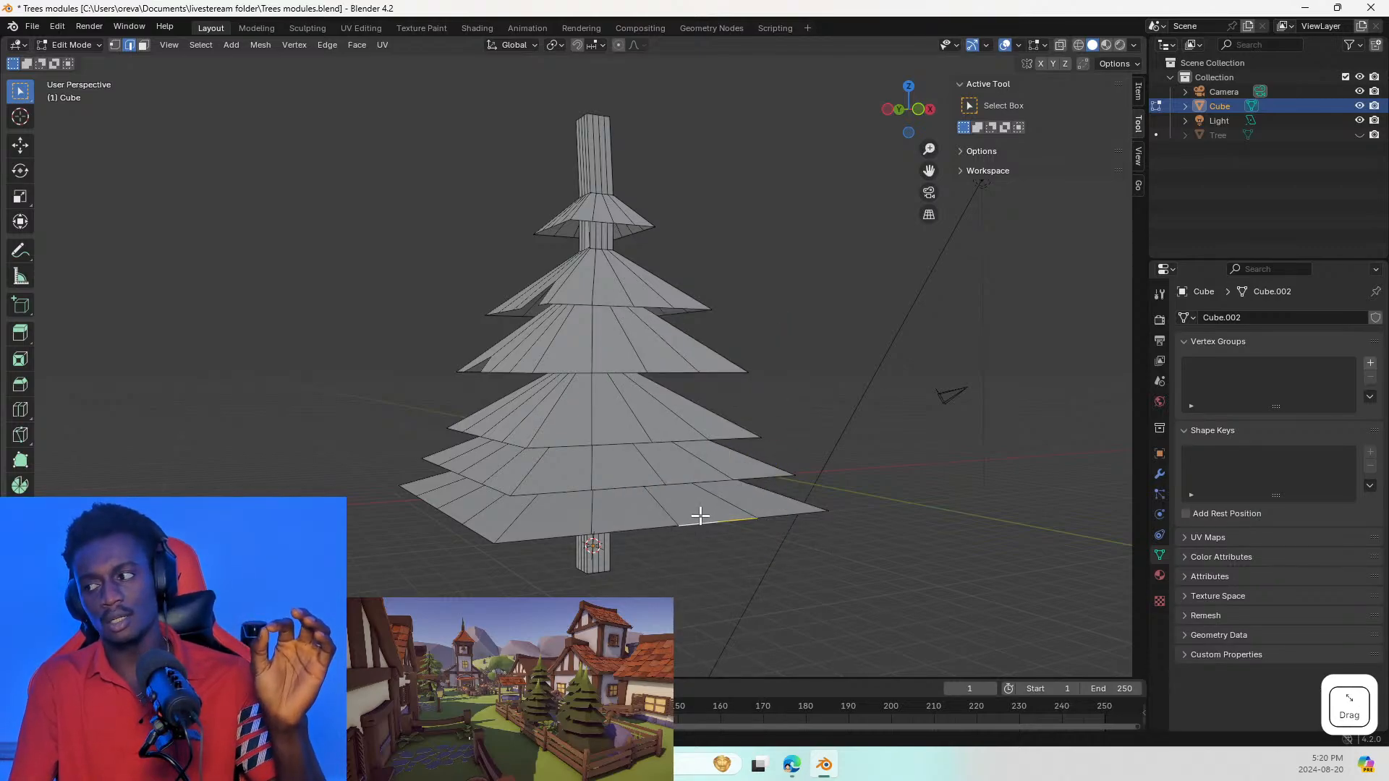
Step: Scale the slanted edge between the two subdivided rim edges of the bottom tier to about 0.6 to form a notch
left_click(745, 510)
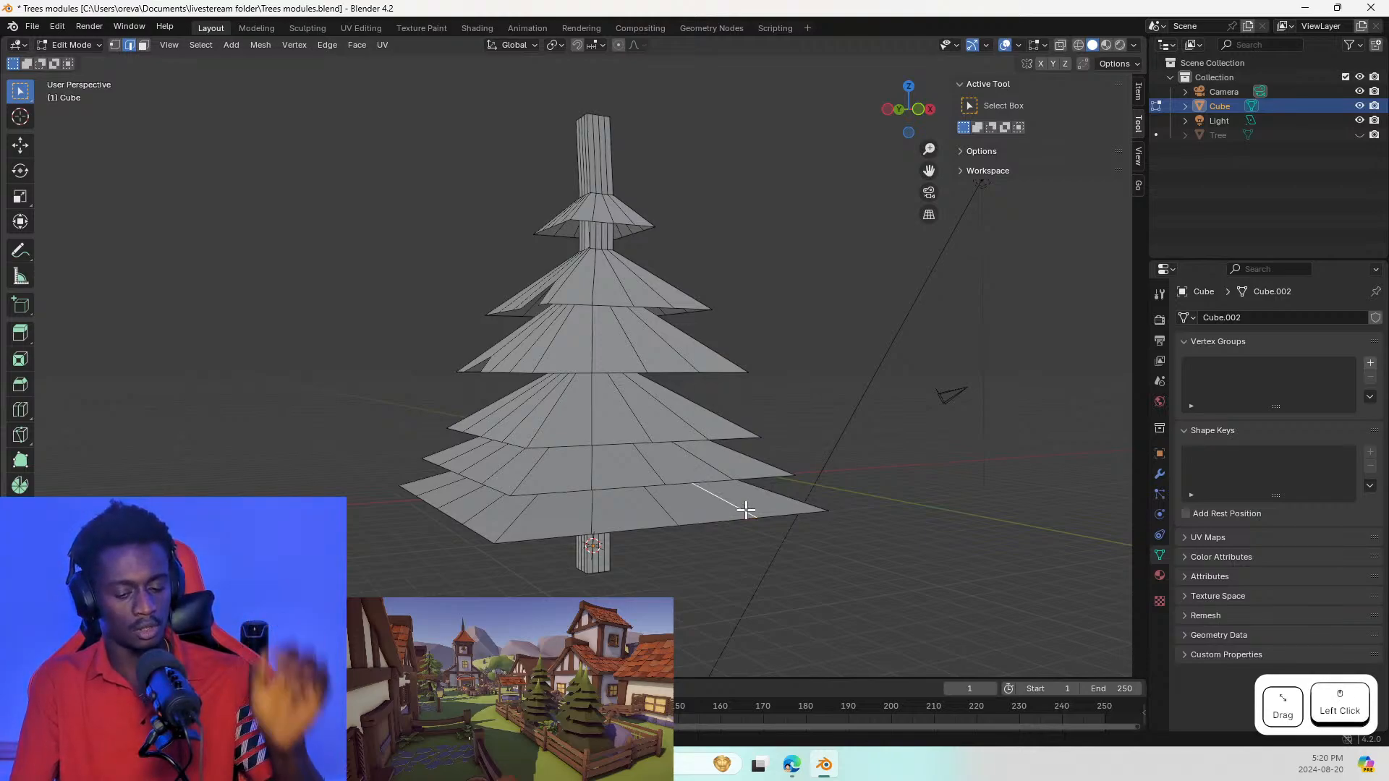
key("s")
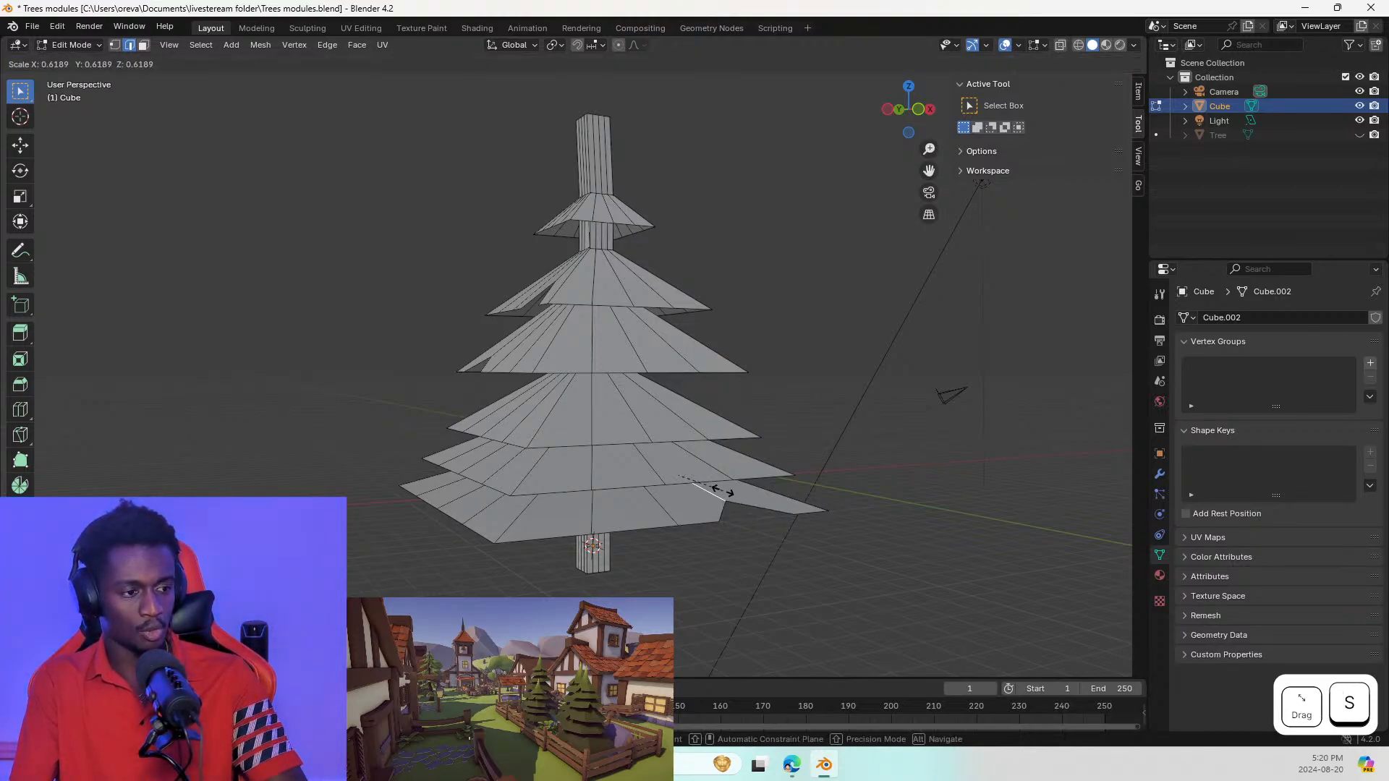
left_click(723, 492)
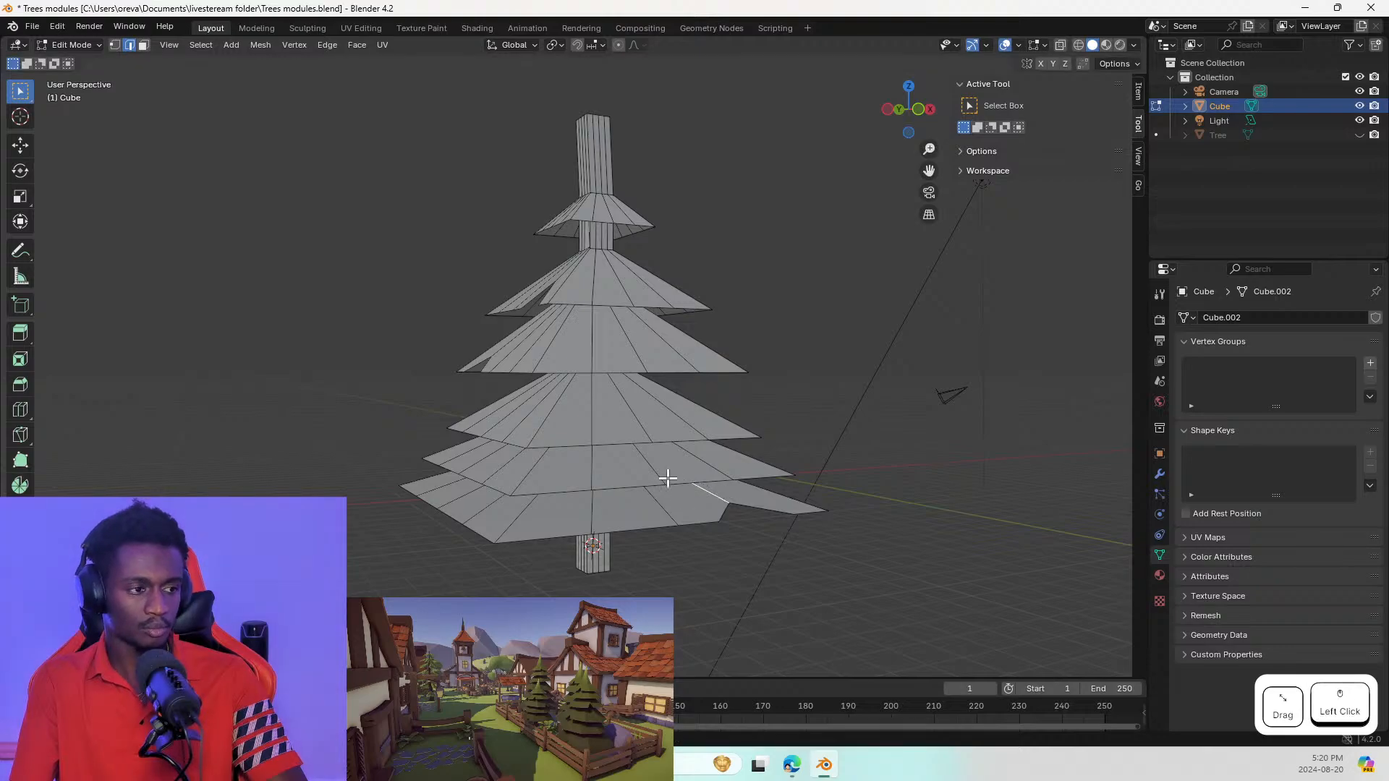
Step: Subdivide a front rim edge of the third tier from the top, keeping only a single subdivision
middle_click_drag(607, 442, 697, 434)
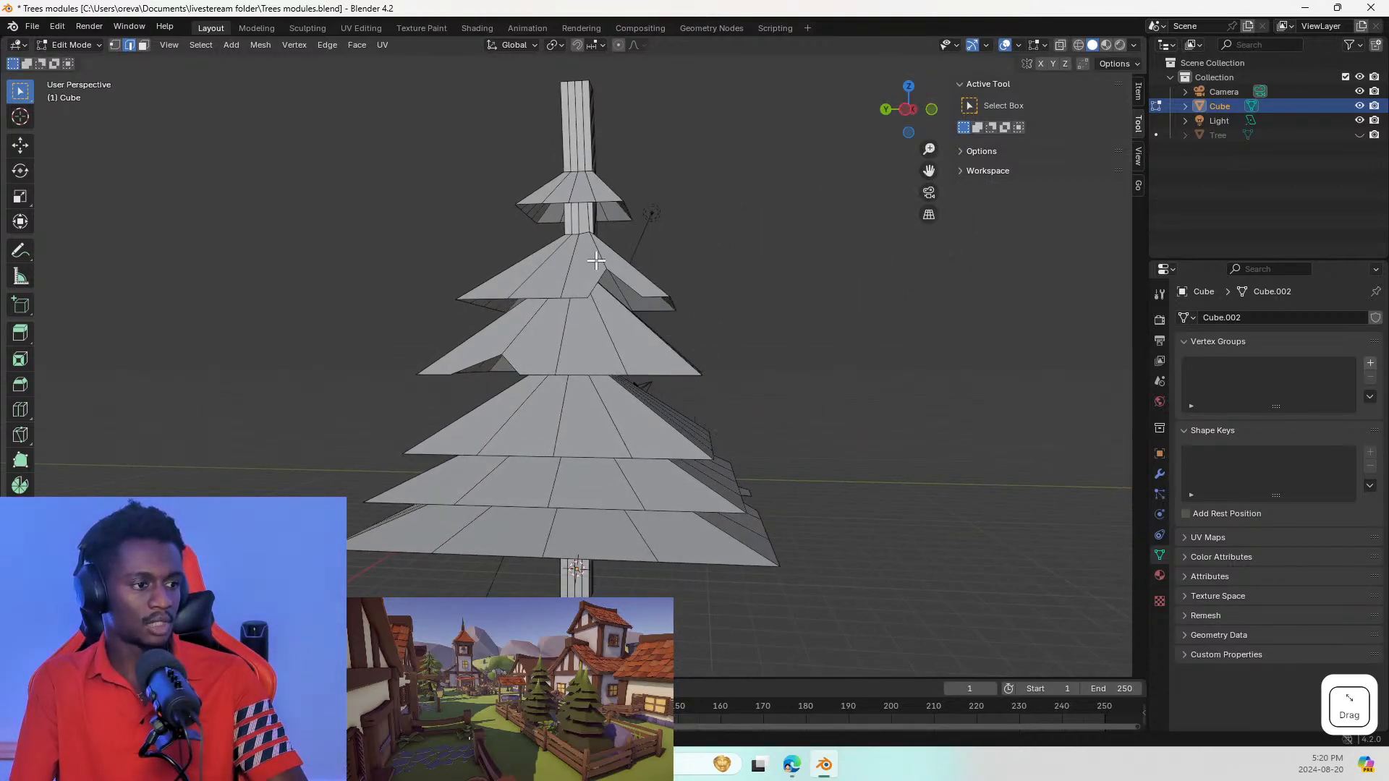
left_click(592, 233)
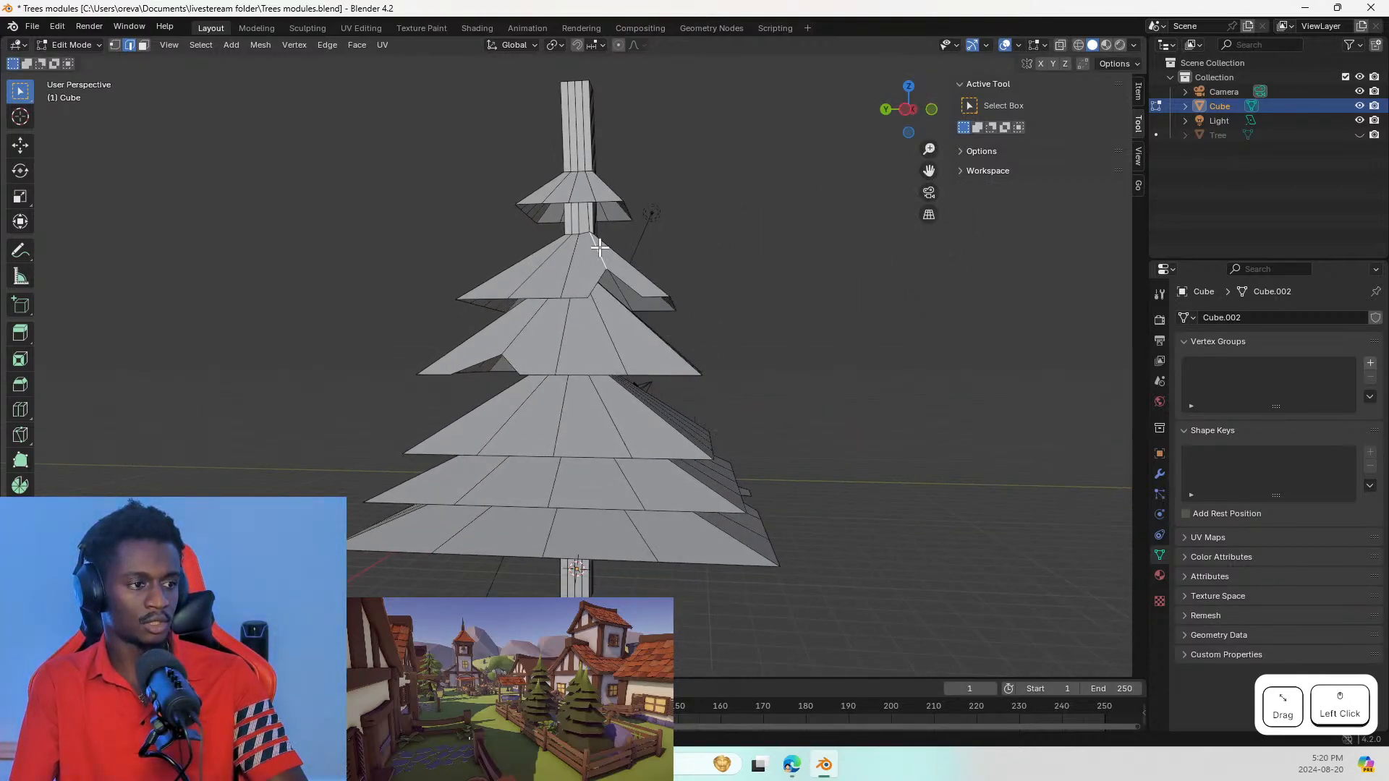
middle_click_drag(599, 352, 490, 381)
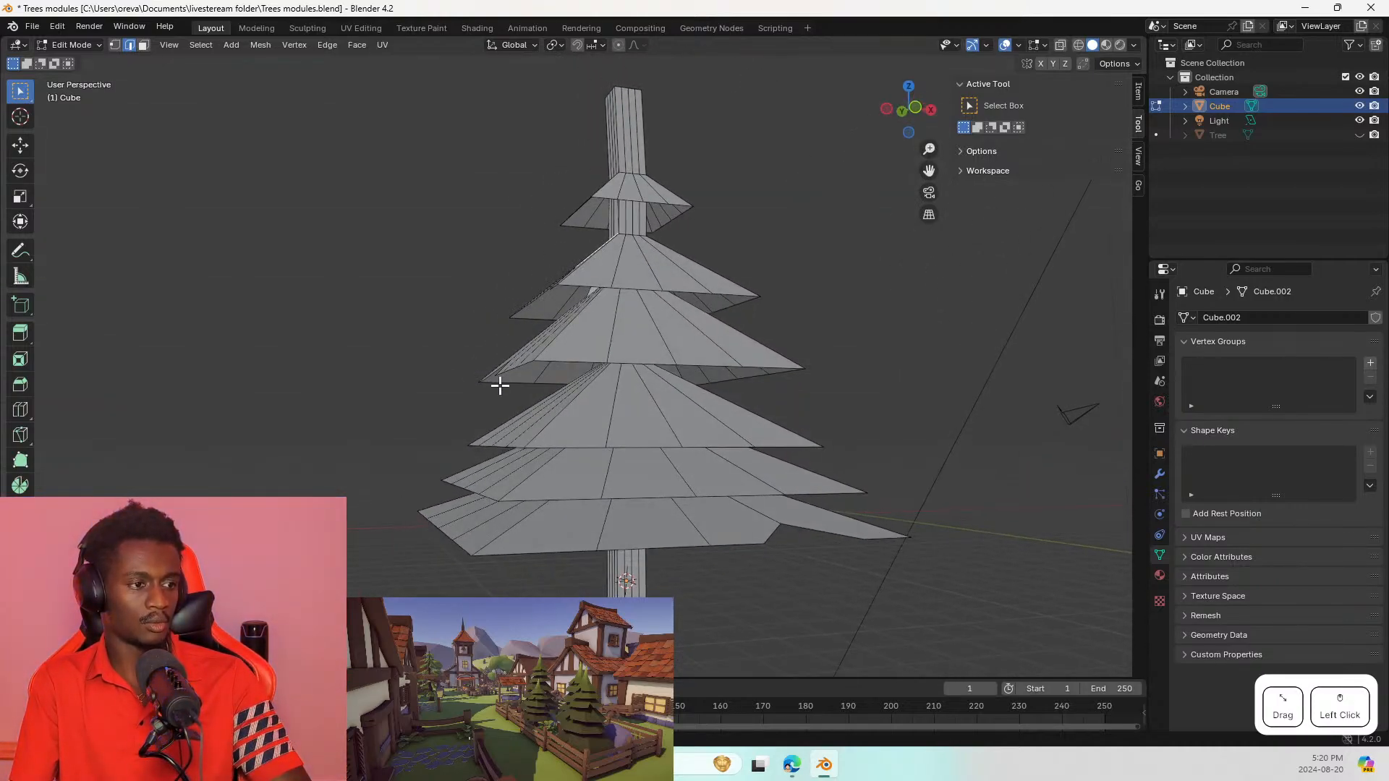
left_click(649, 351)
left_click(649, 352)
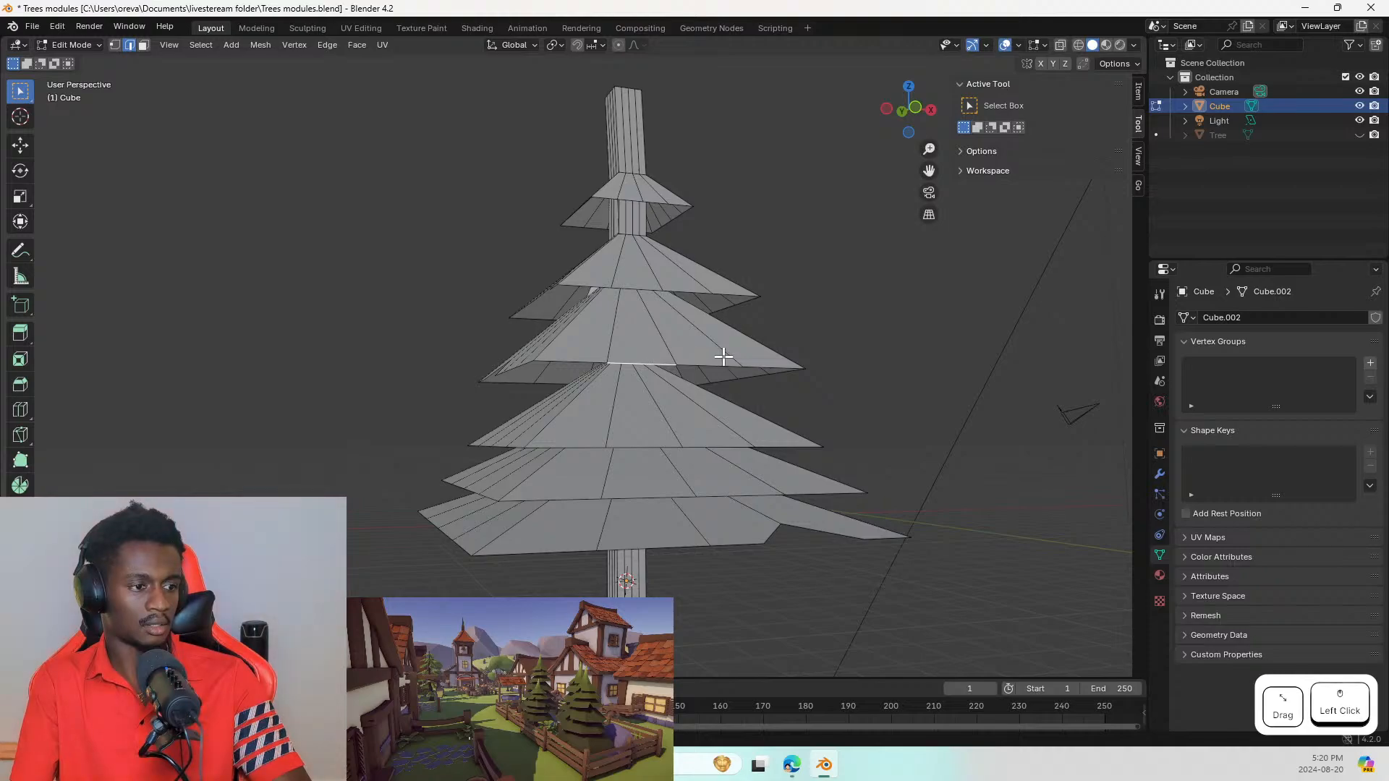
right_click(621, 365)
key("s")
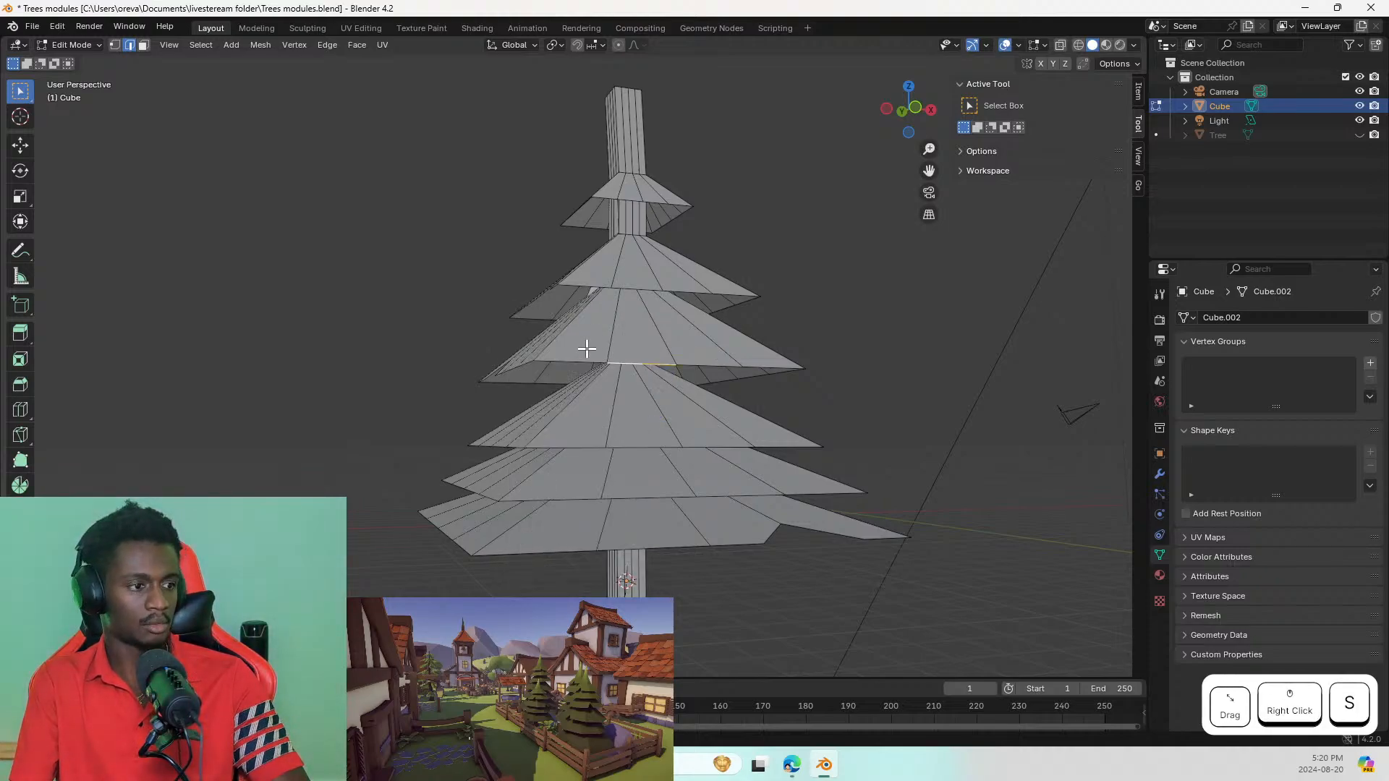
right_click(587, 352)
key("s")
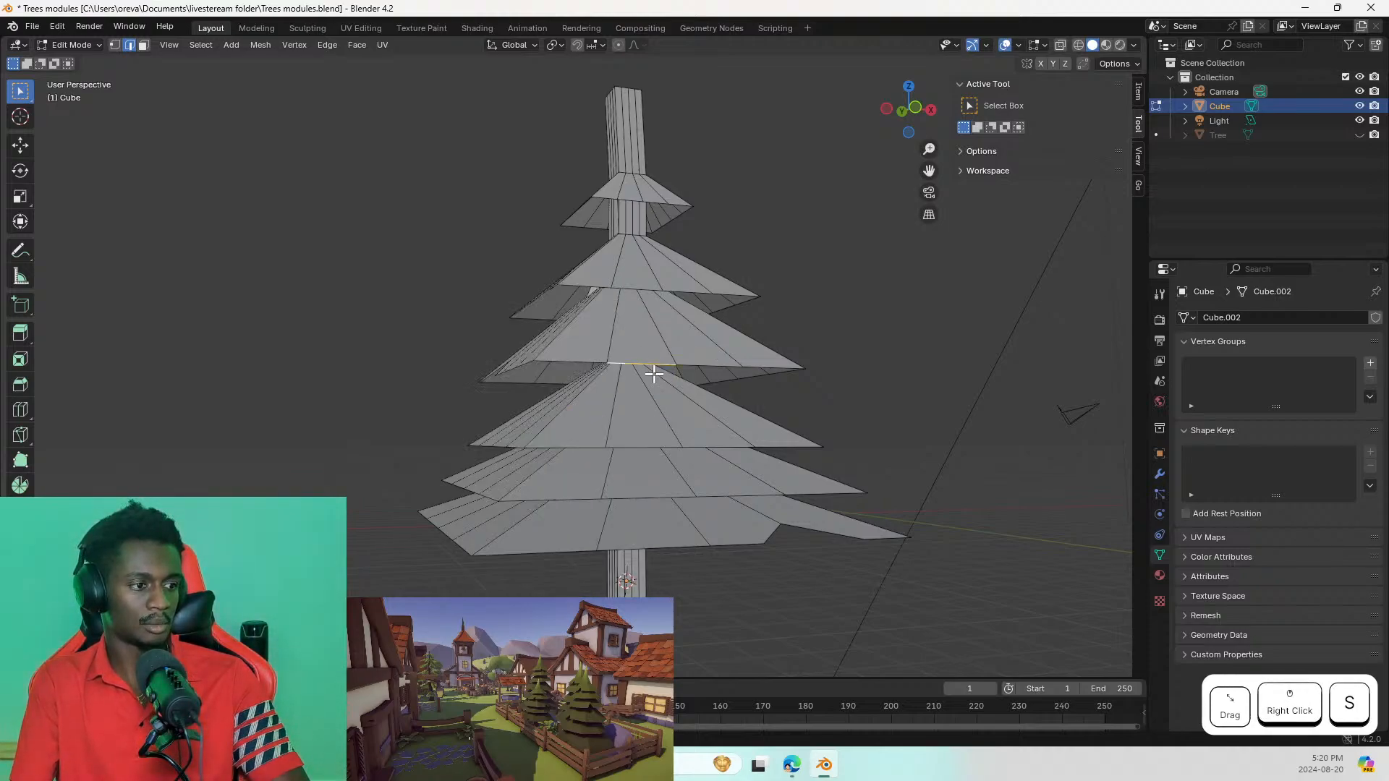
key("ctrl+z")
Step: Subdivide the adjoining front rim edge of the third tier, on the other side of the shared slanted edge
right_click(599, 363)
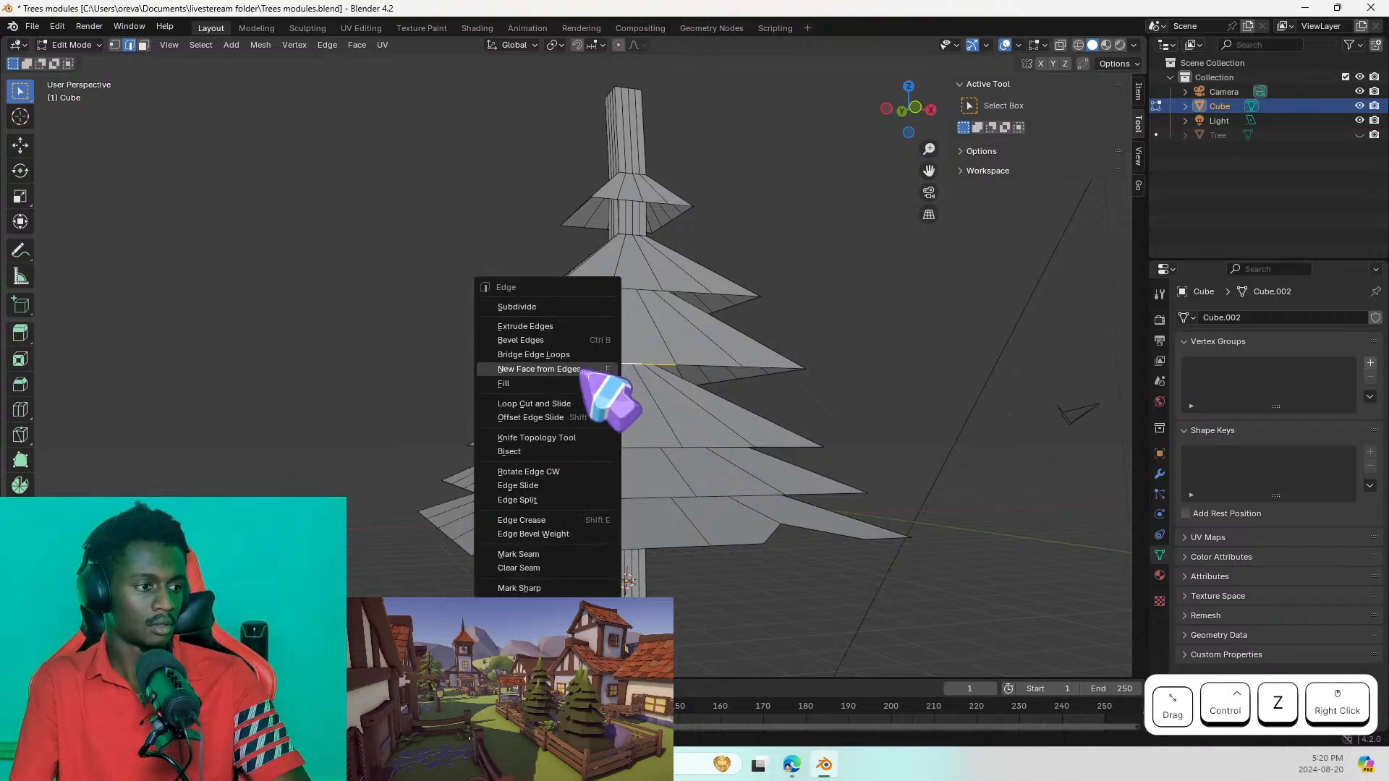
key("Escape")
right_click(560, 357)
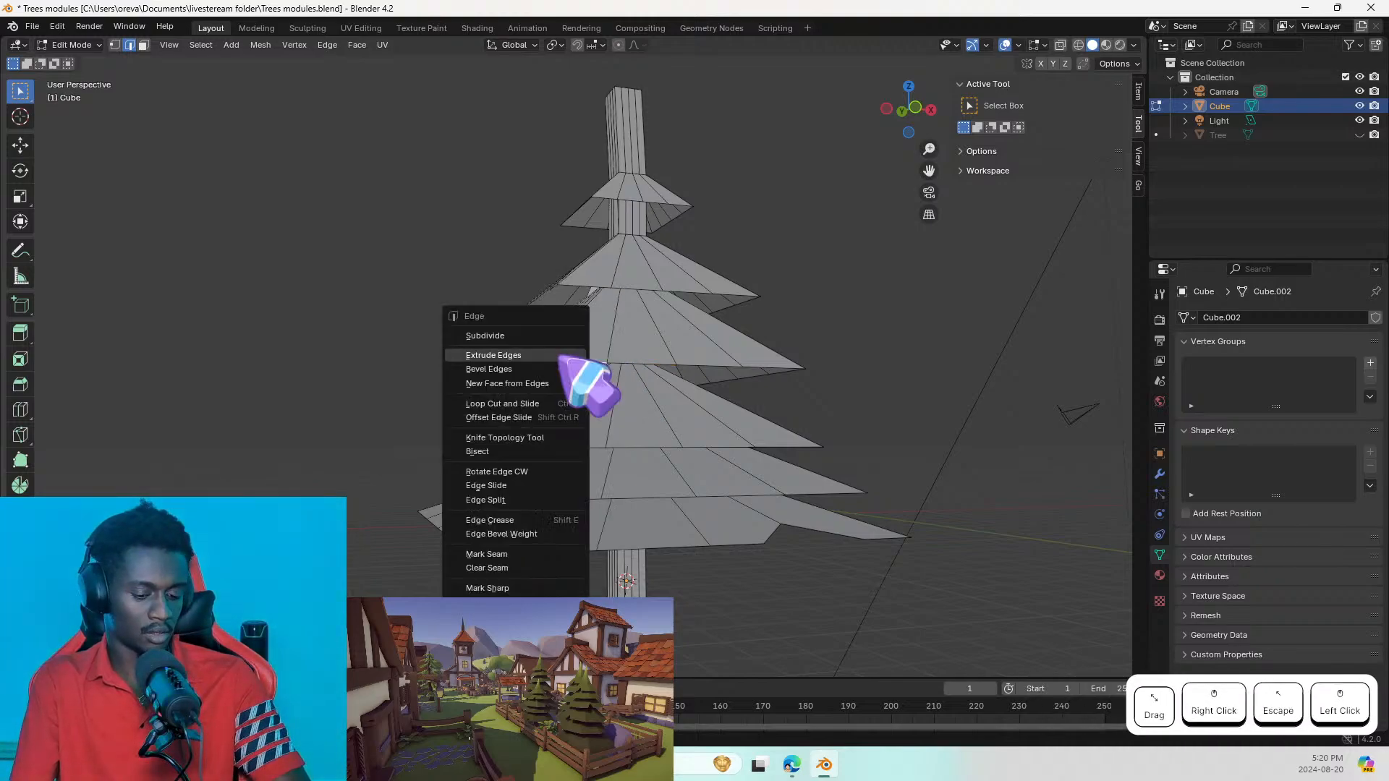
key("s")
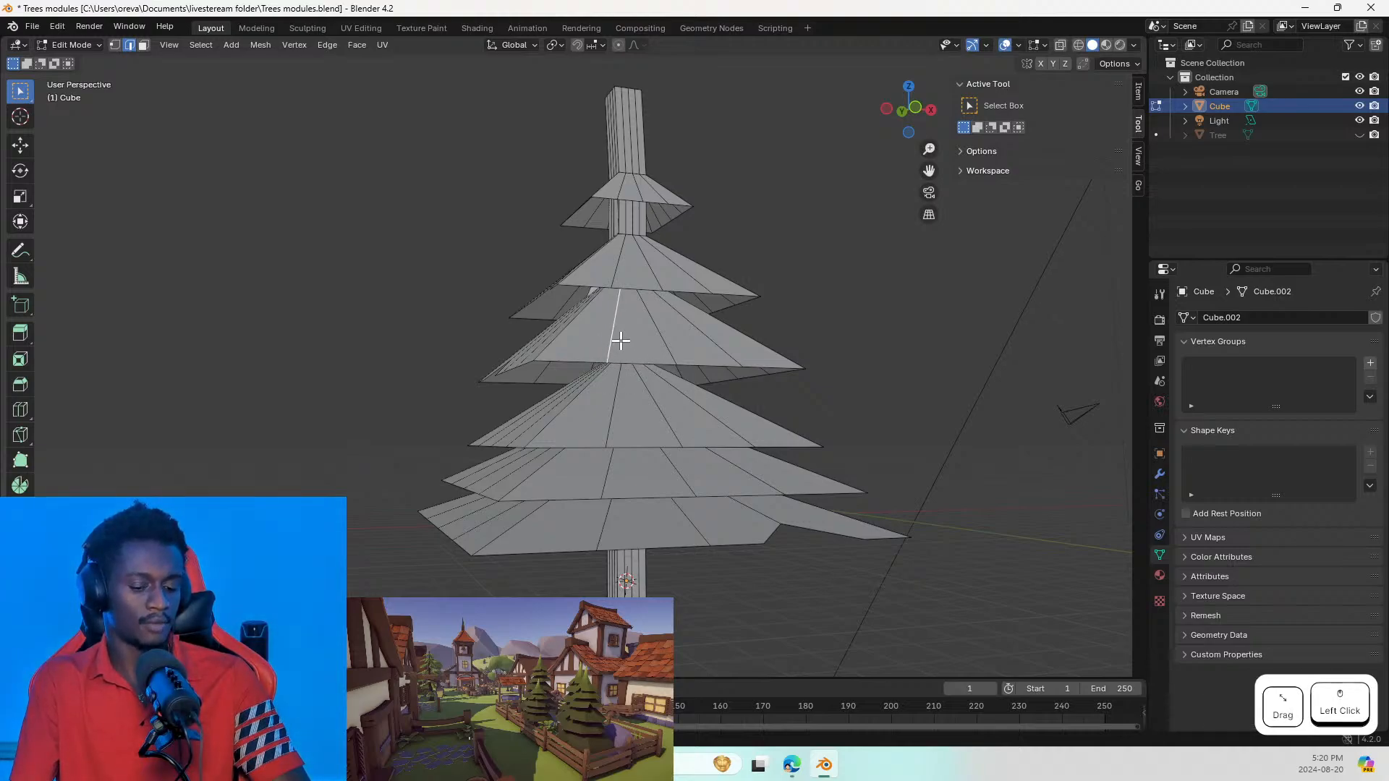
key("s")
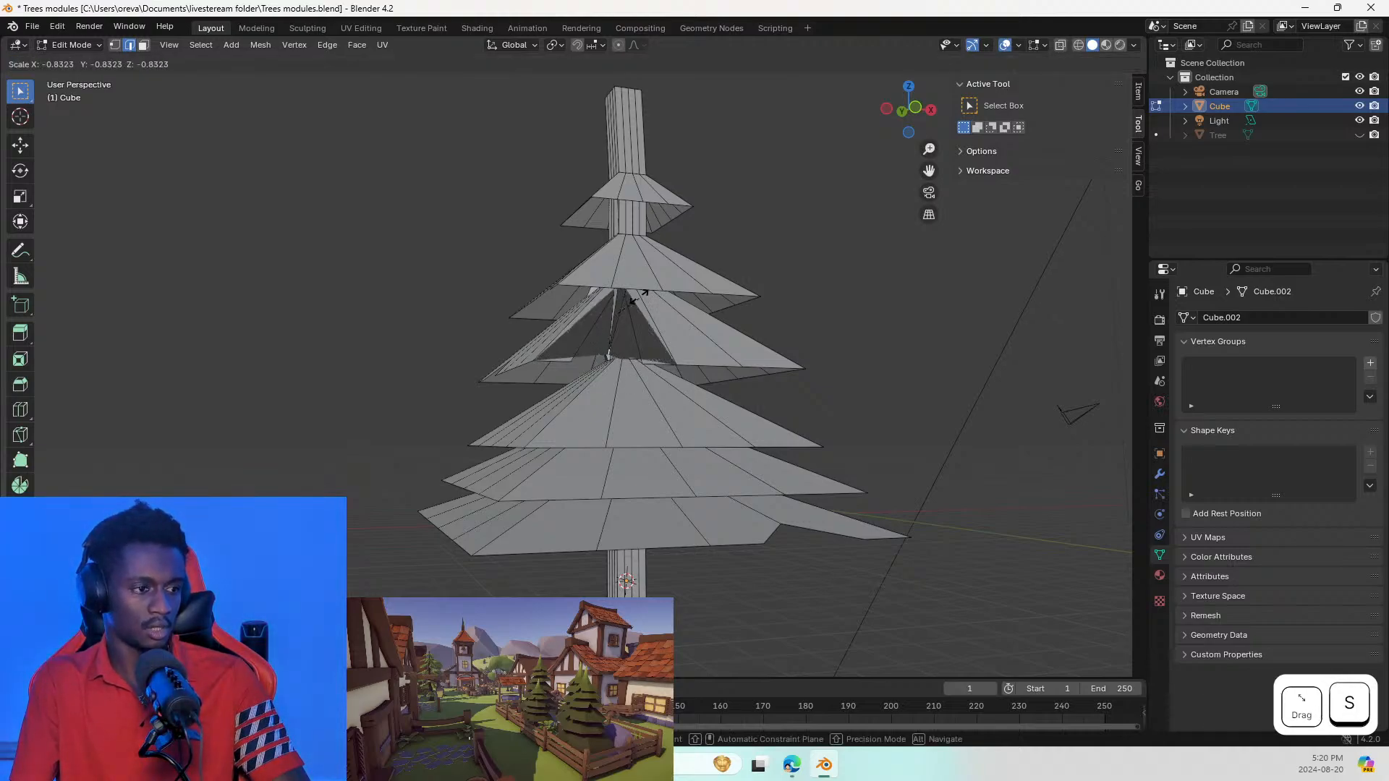
key("Escape")
key("s")
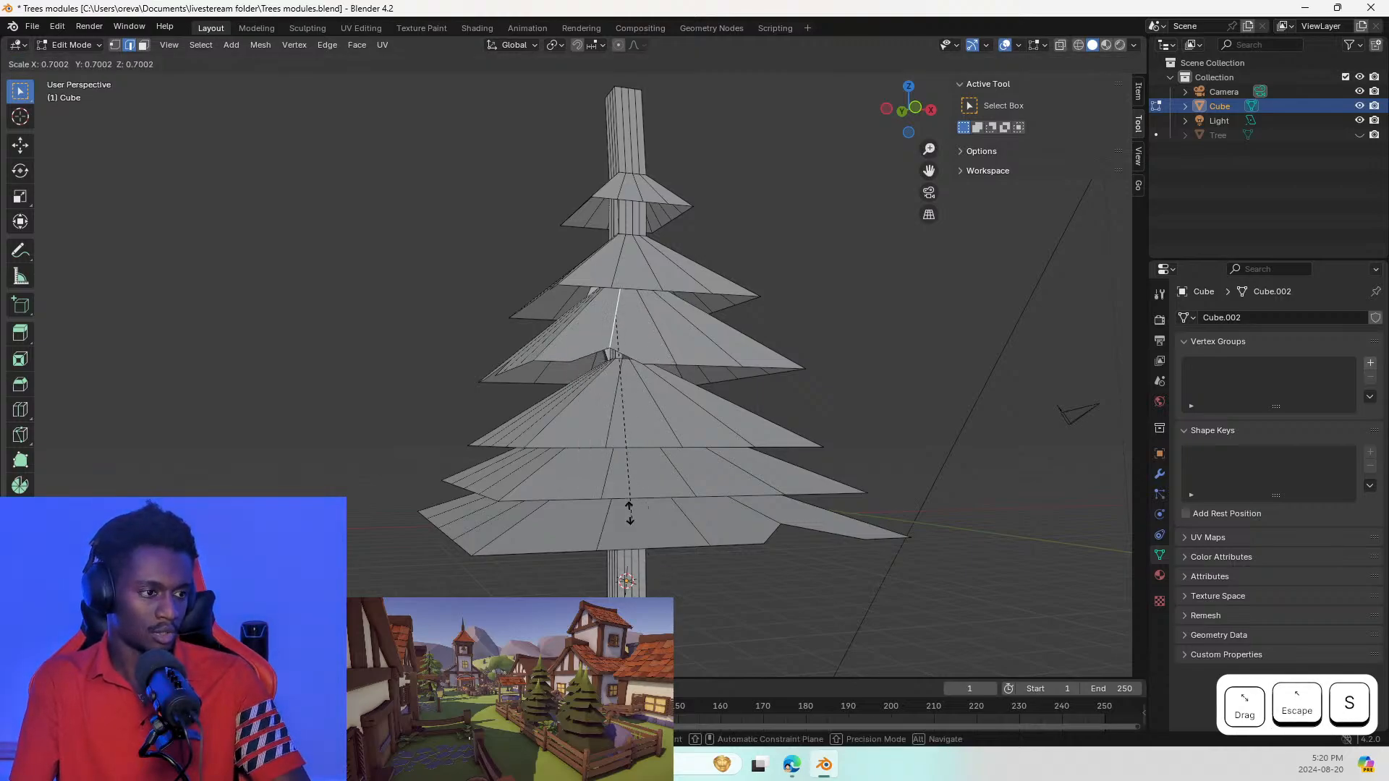
key("Escape")
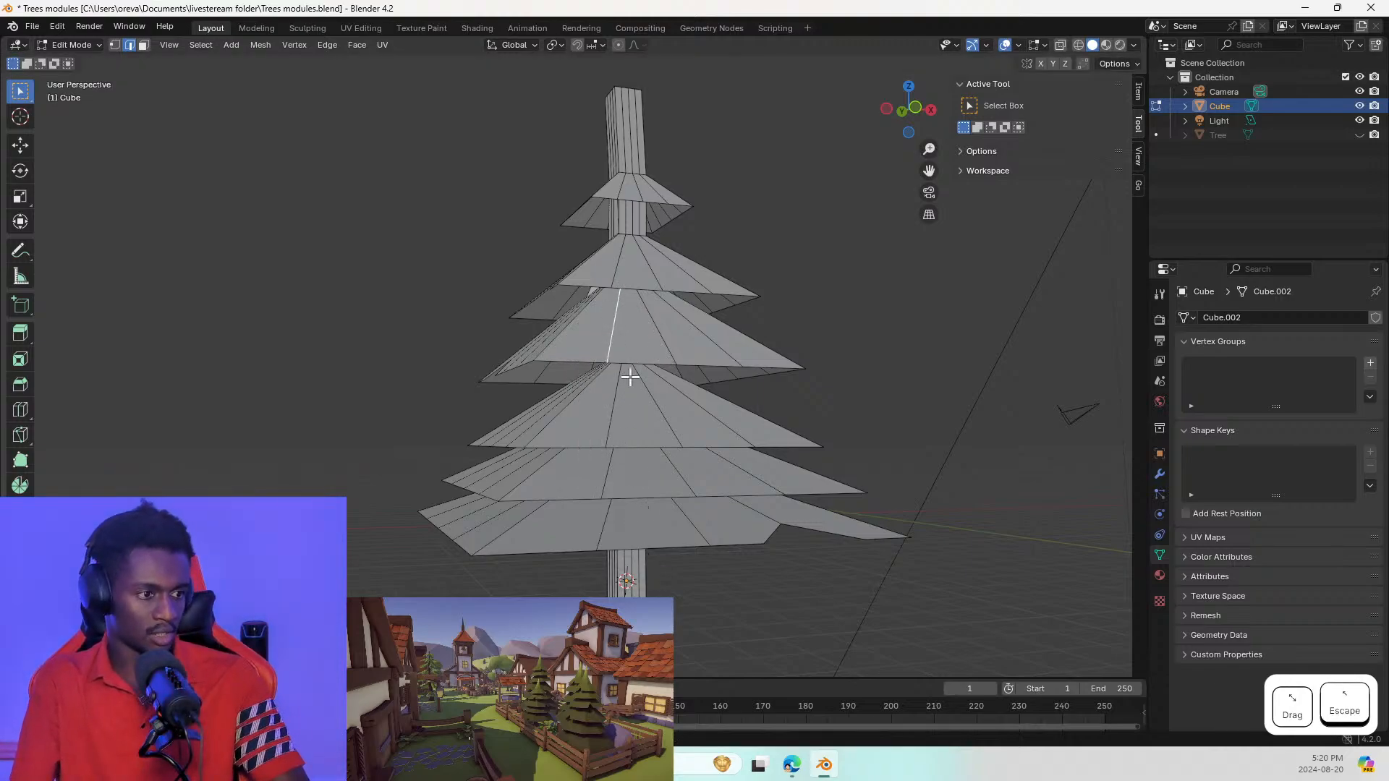
Step: Subdivide the slanted edge between the two rim edges of the third tier and select its lower segment
right_click(613, 339)
left_click(623, 347)
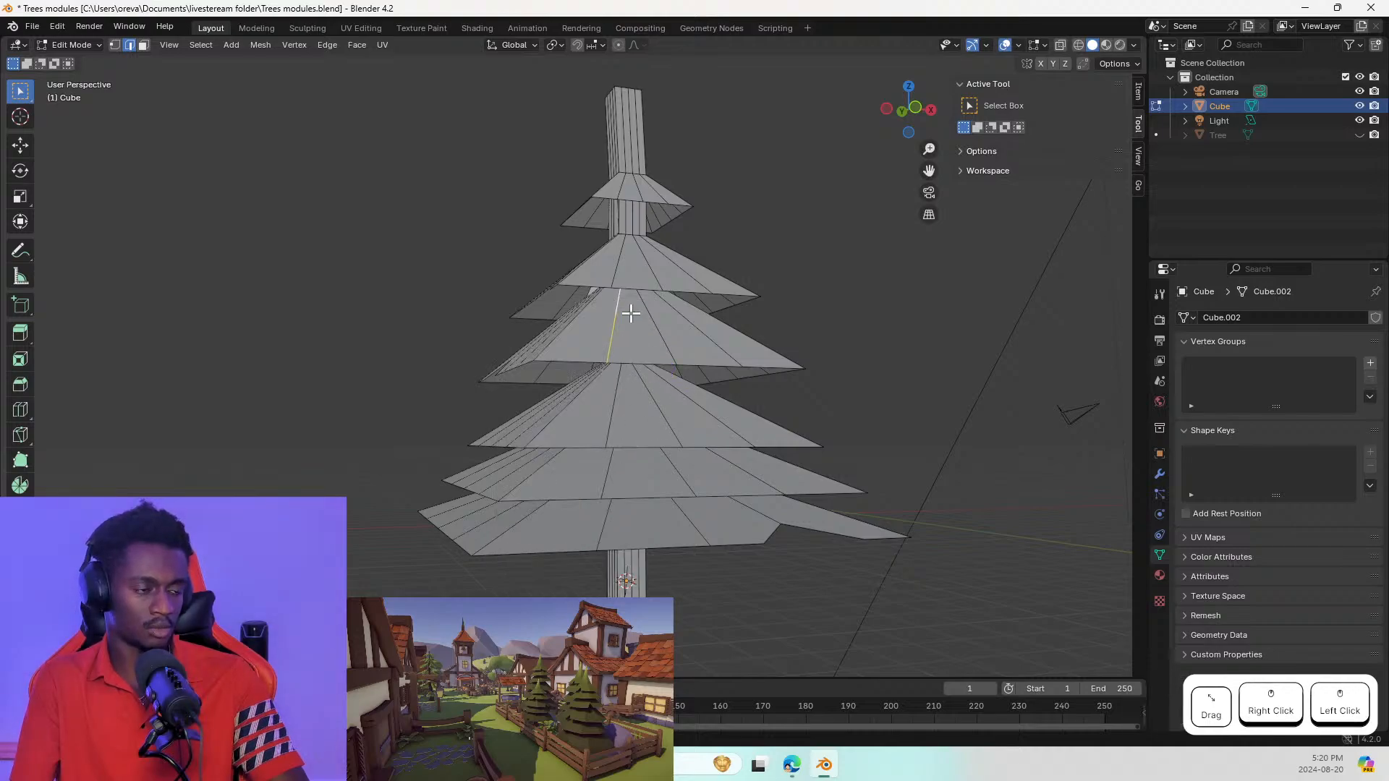
left_click(611, 341)
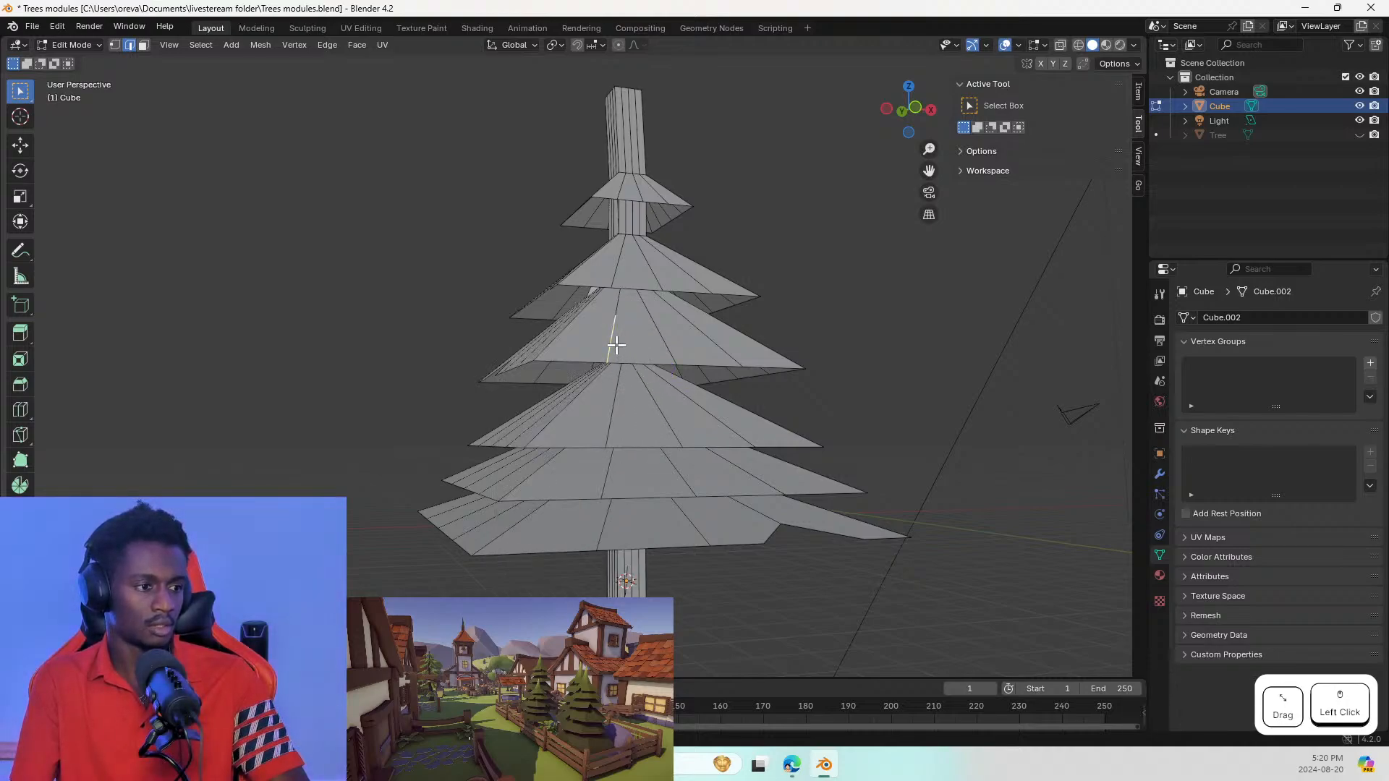
Step: Scale the lower segment of the third tier's subdivided slanted edge to about 0.39 and shrink it slightly further, forming a rim notch
key("s")
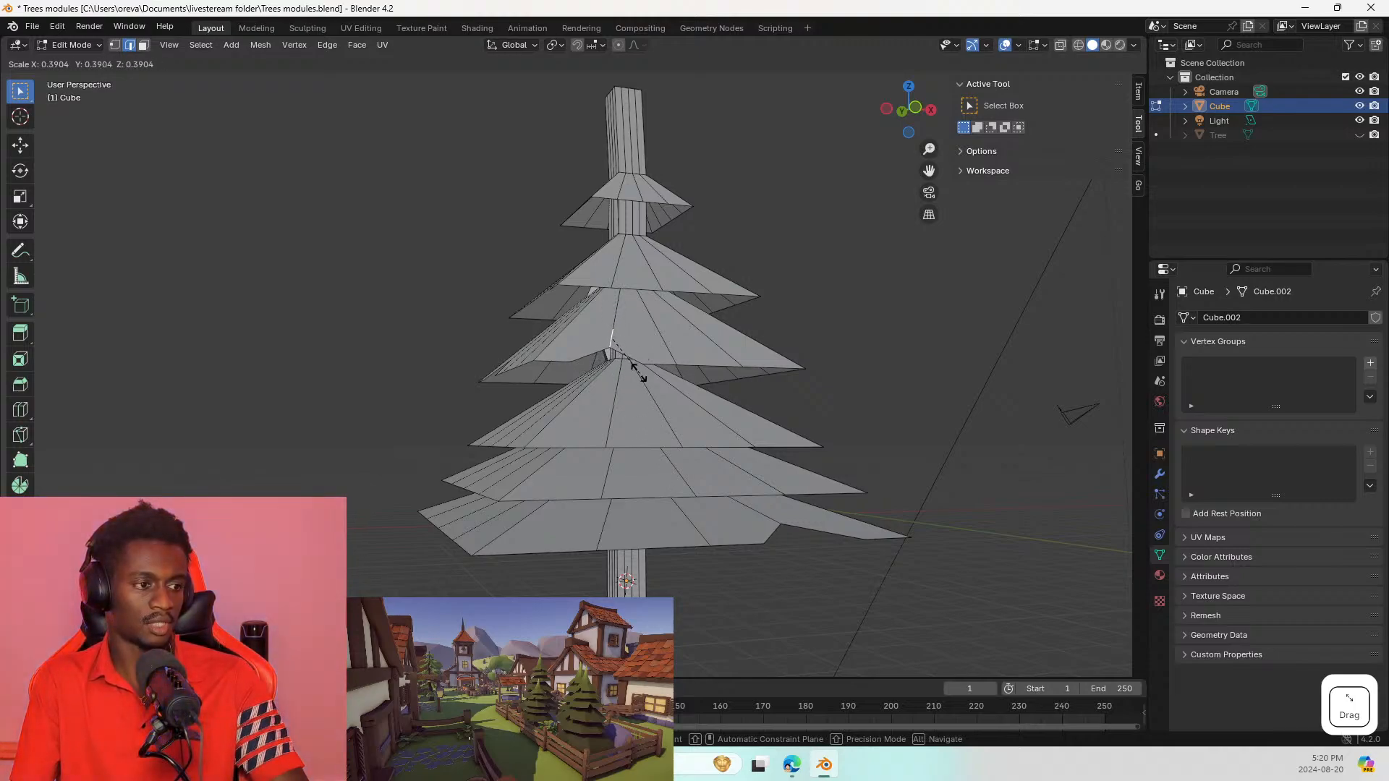
left_click(657, 438)
middle_click_drag(660, 449, 657, 483)
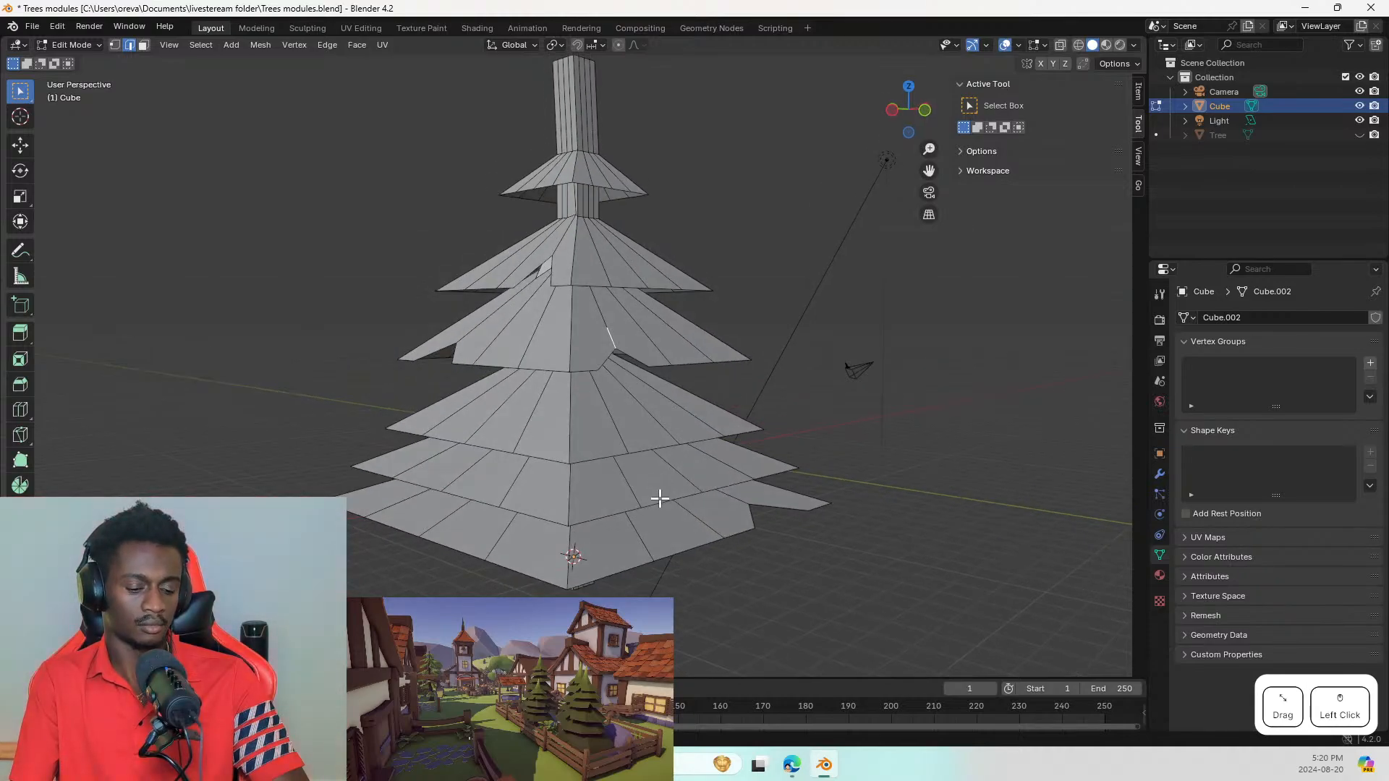
key("s")
left_click(630, 414)
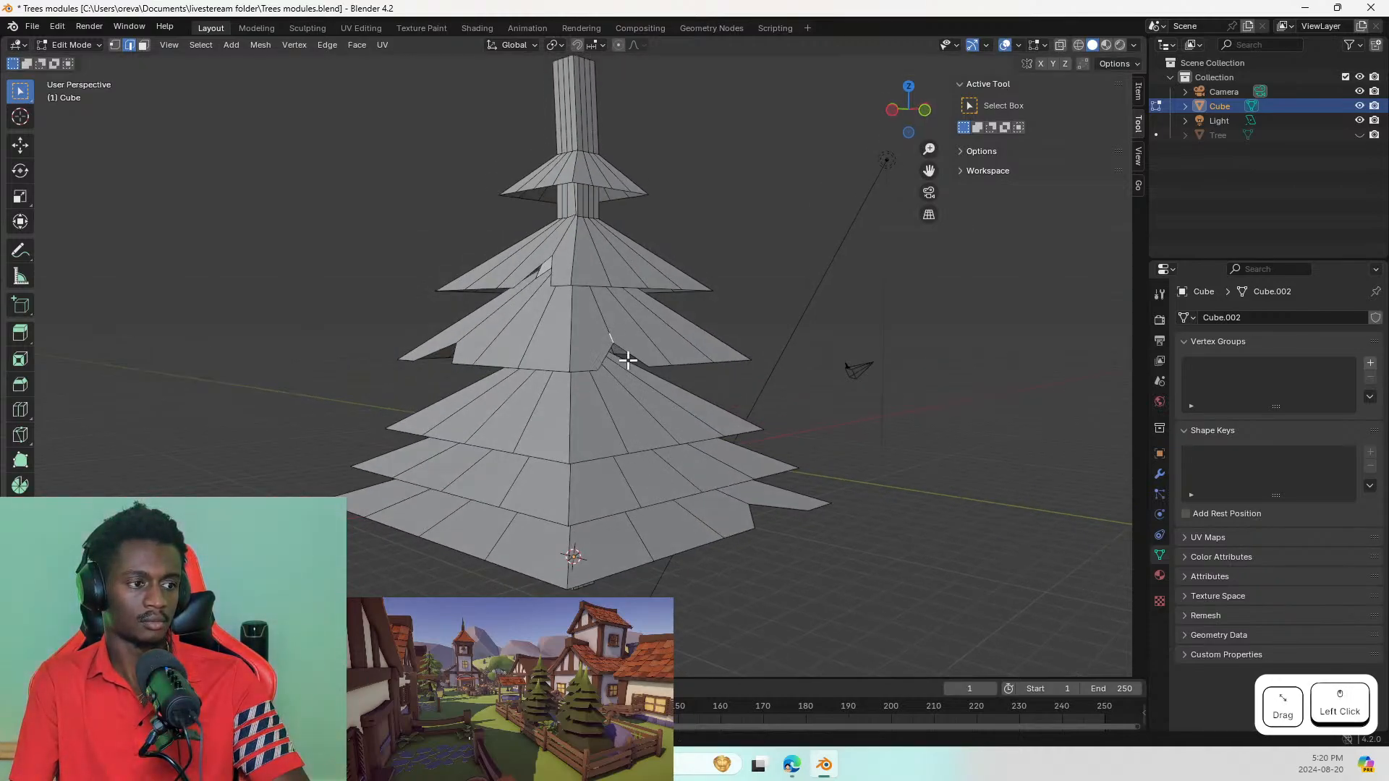
left_click(597, 310)
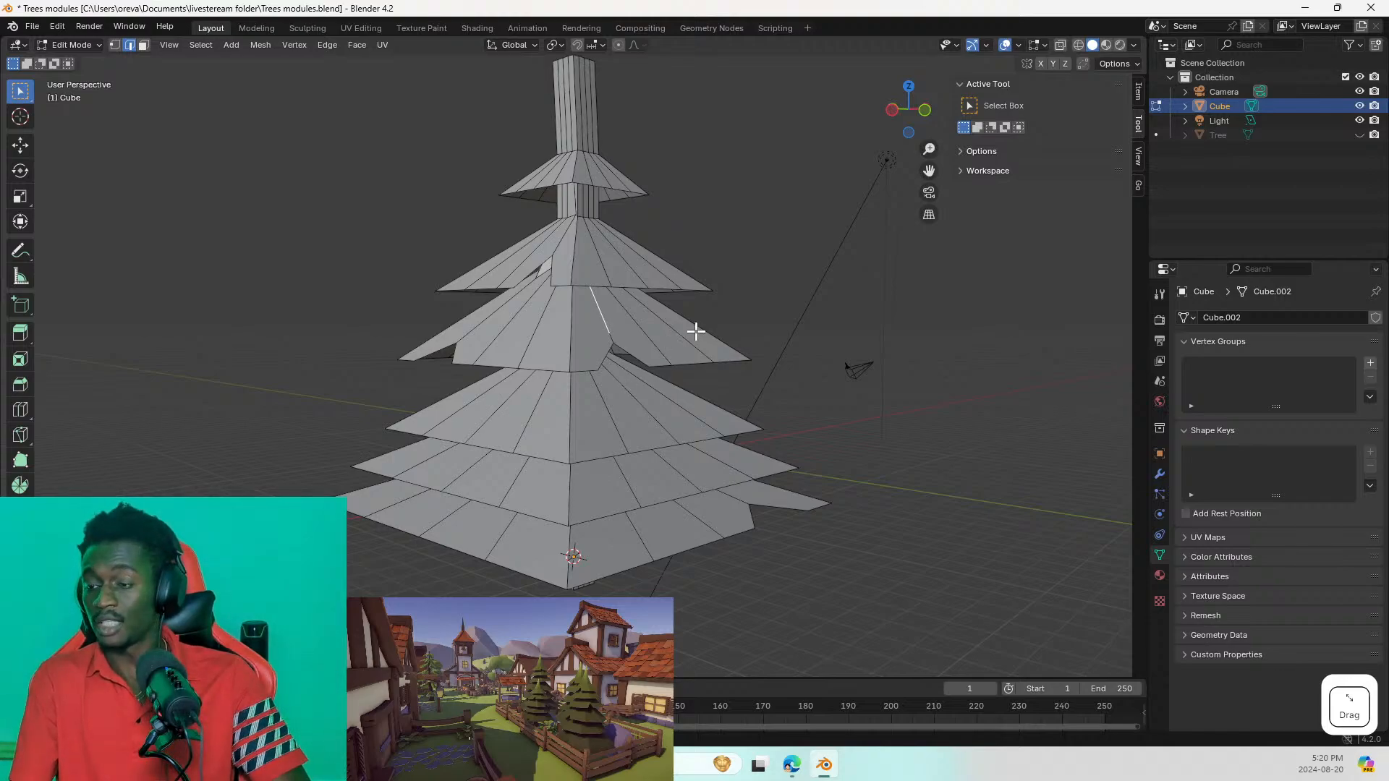
middle_click_drag(647, 368, 685, 378)
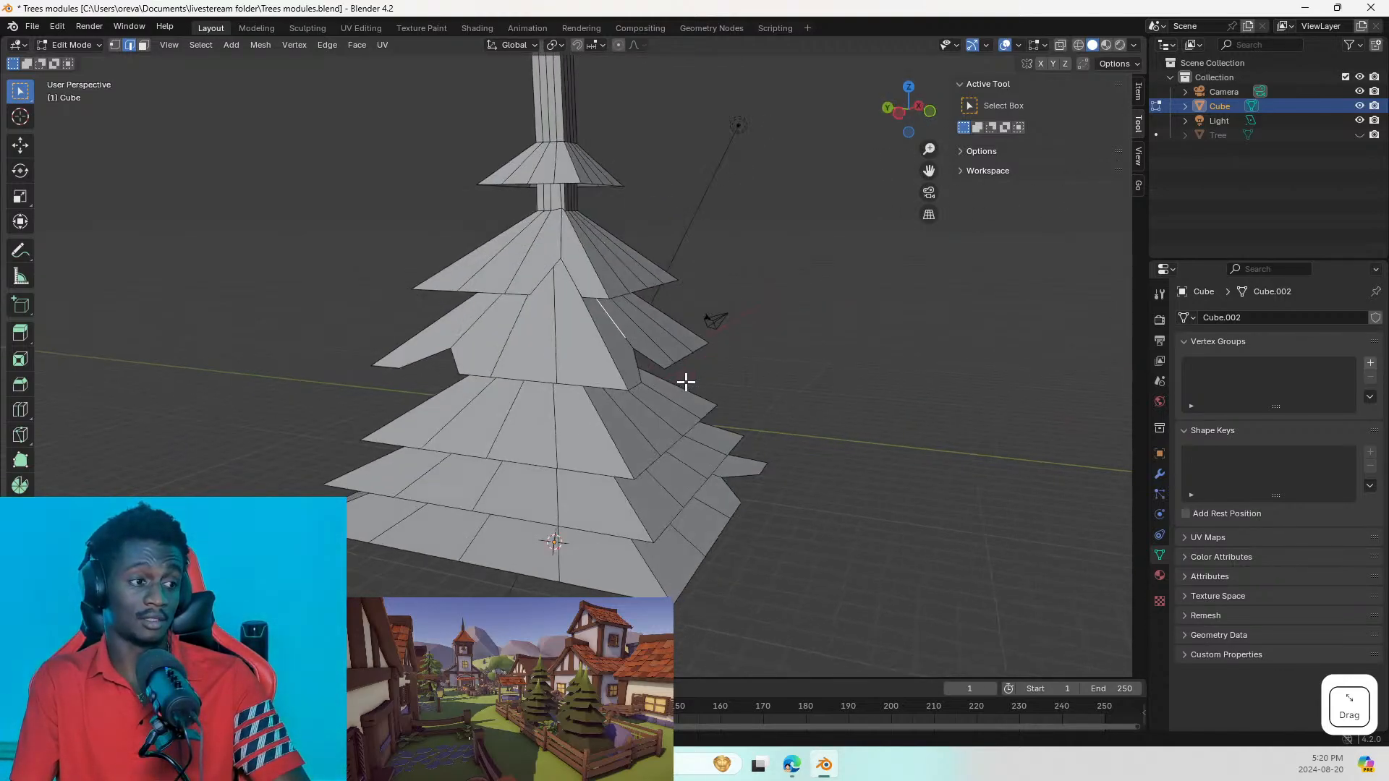
Step: Subdivide the slanted edge that runs down to the notch in the second tier's rim
left_click(562, 257)
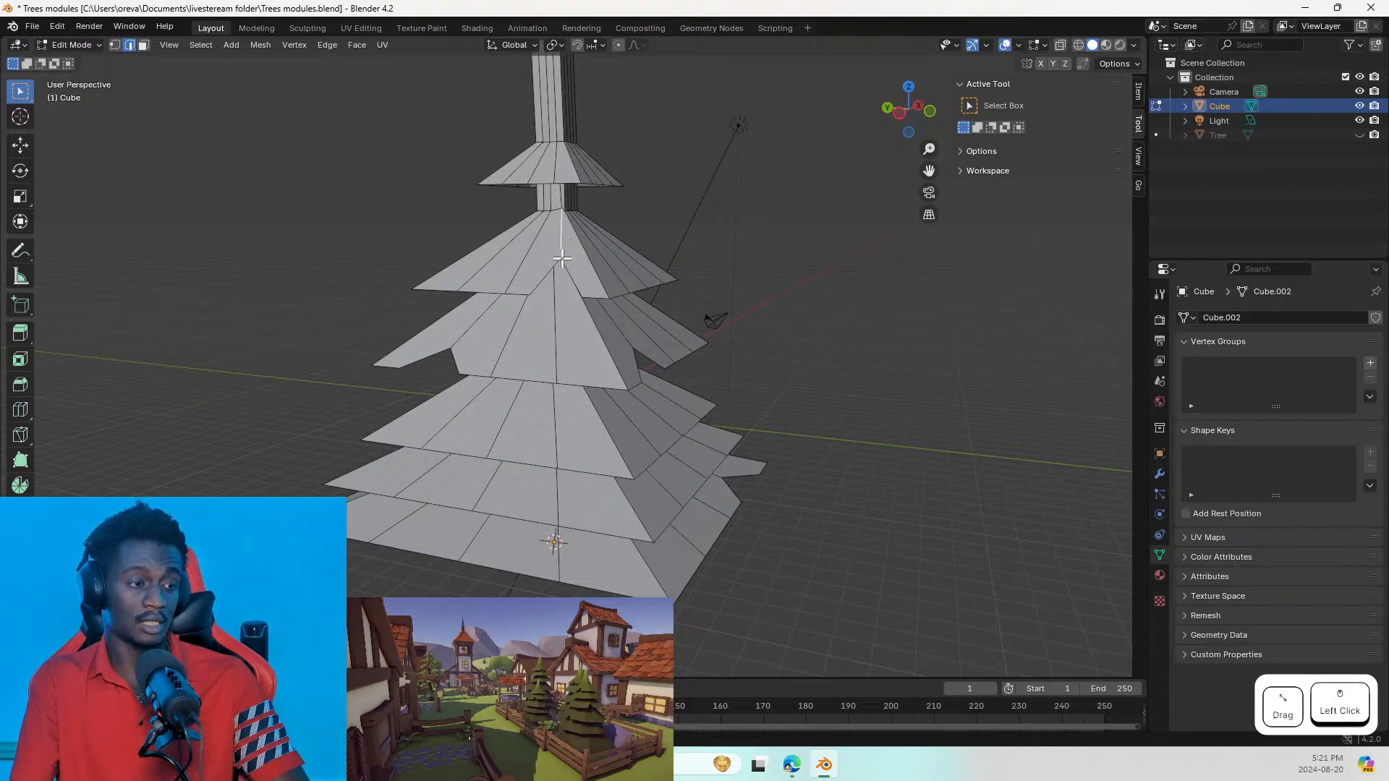
key("s")
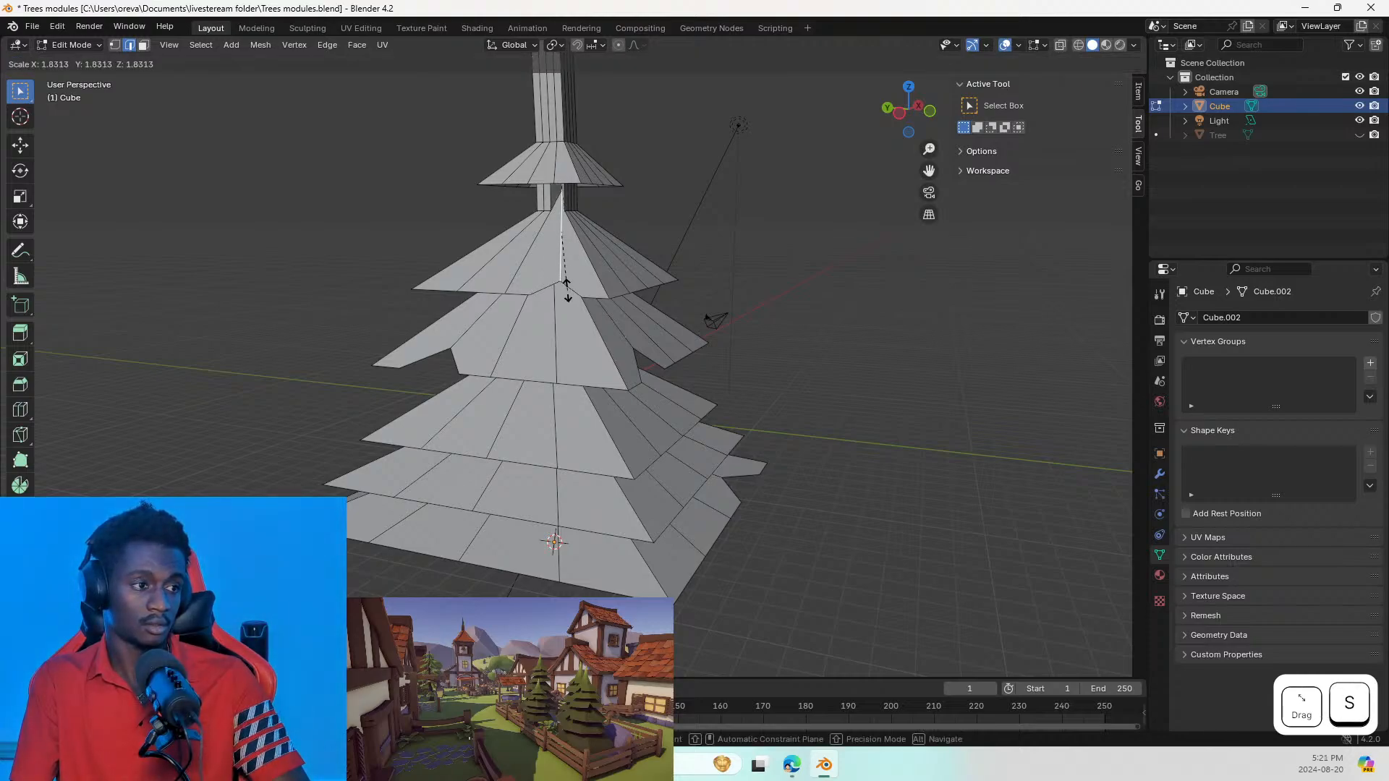
key("Escape")
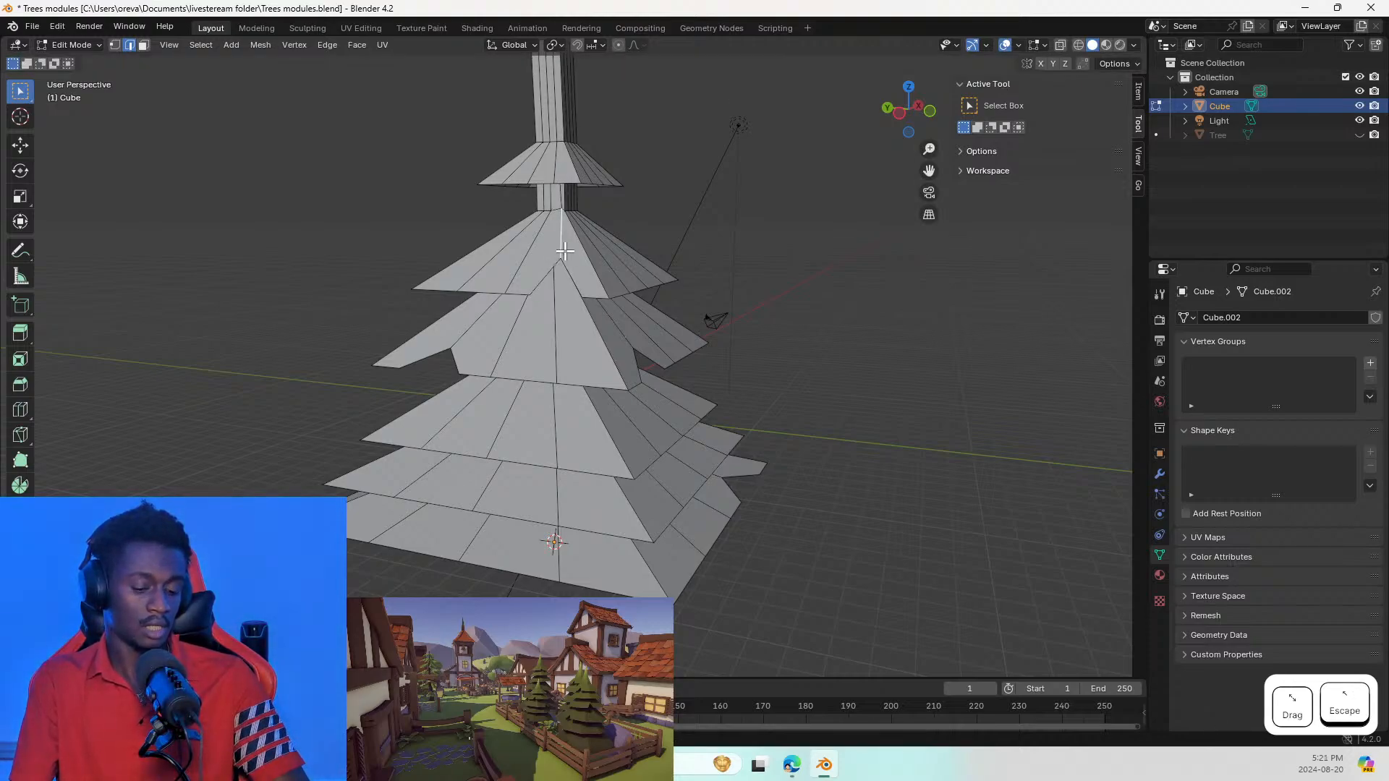
right_click(564, 242)
left_click(564, 274)
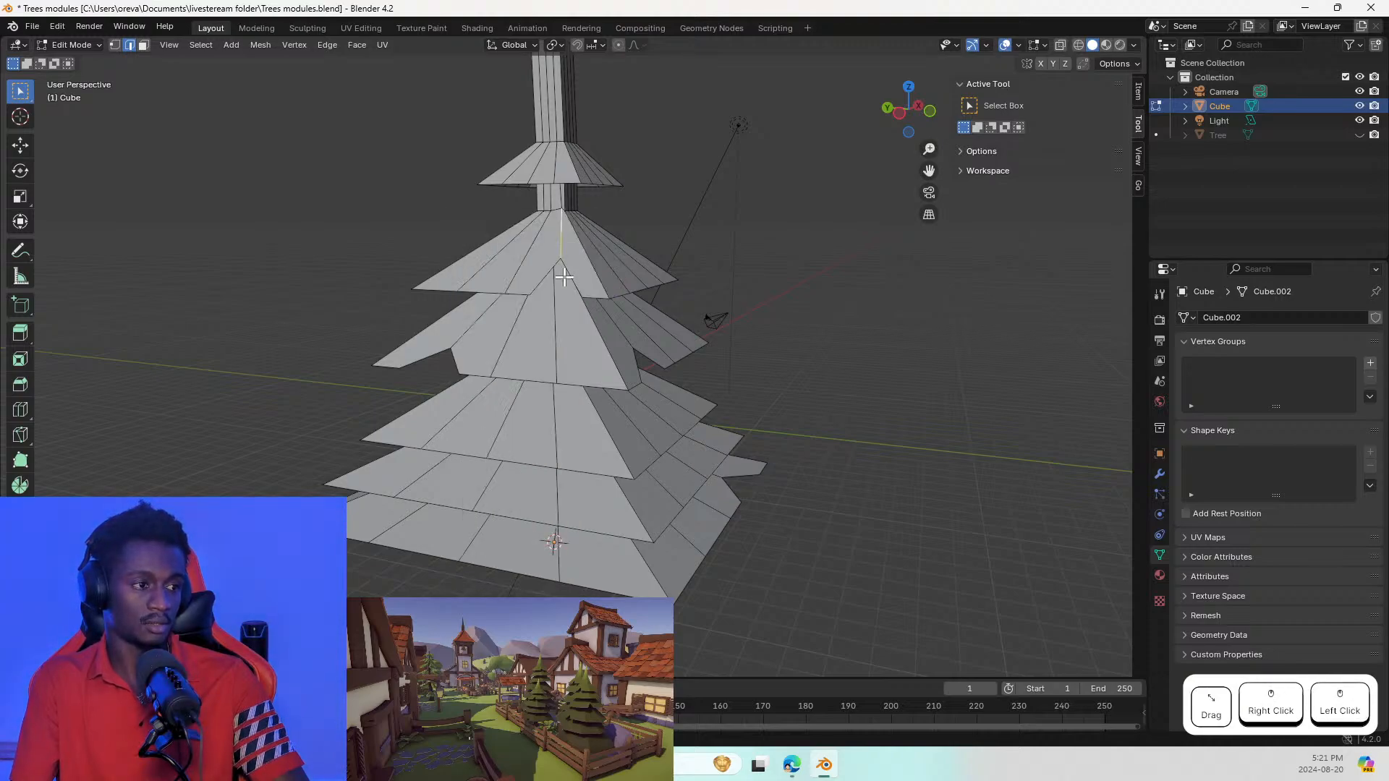
Step: Move the second tier's subdivided slanted edge down about 0.53 m and move its upper segment back up to the tier's top
key("g")
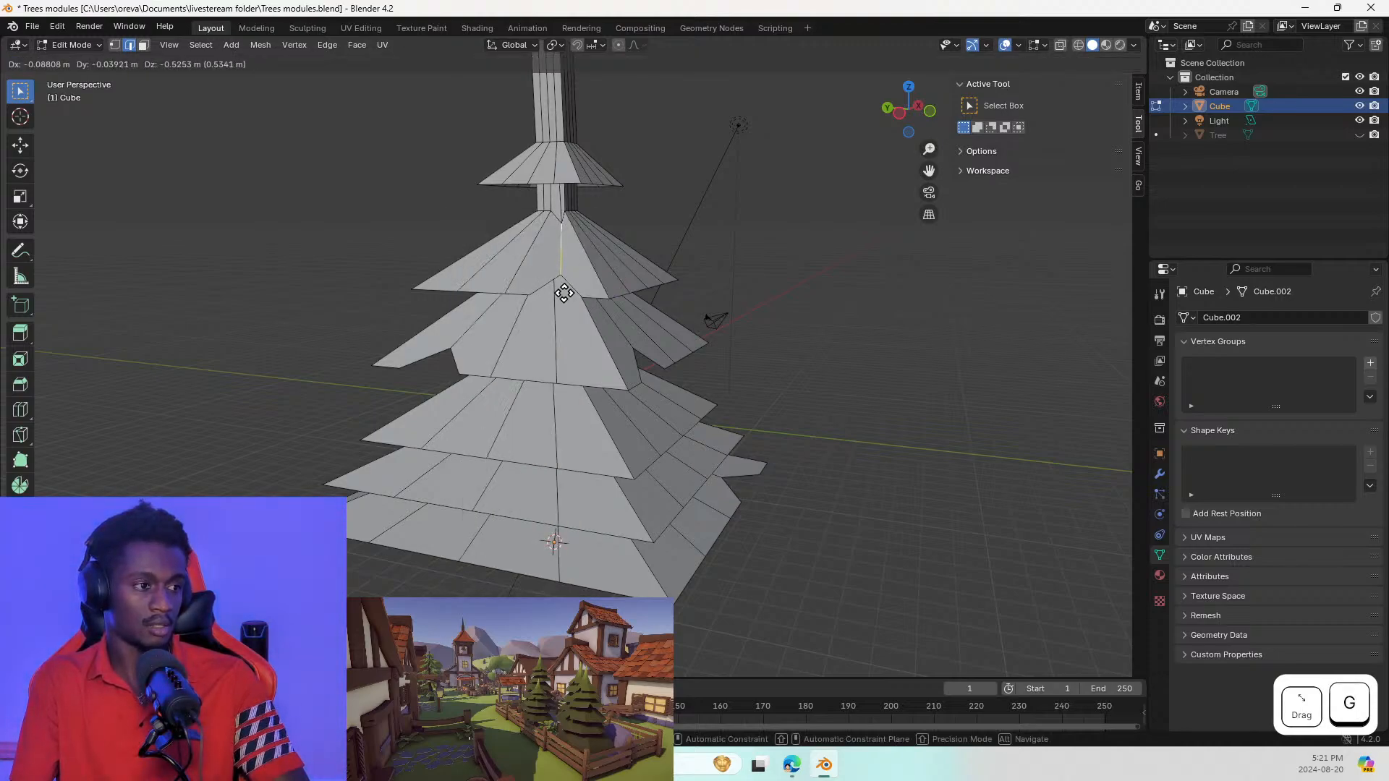
left_click(562, 293)
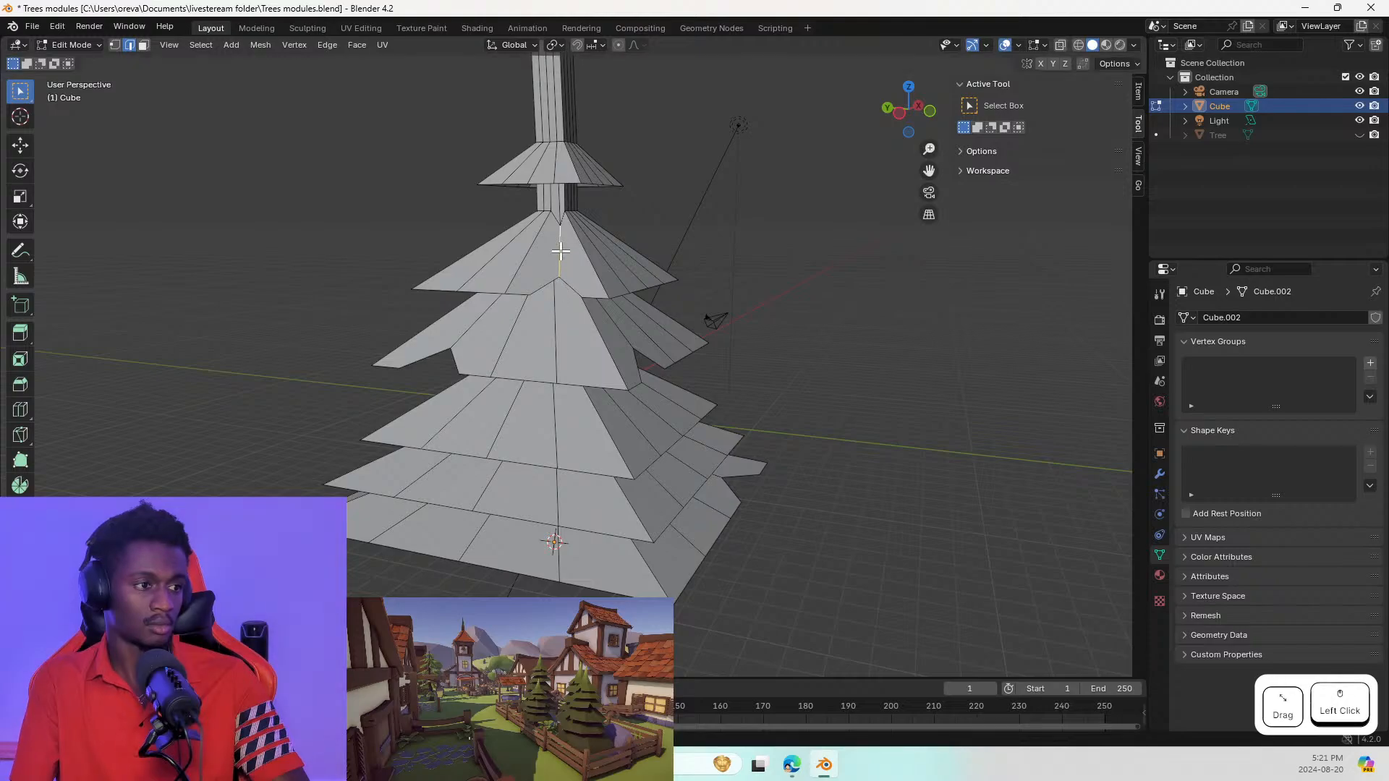
key("g")
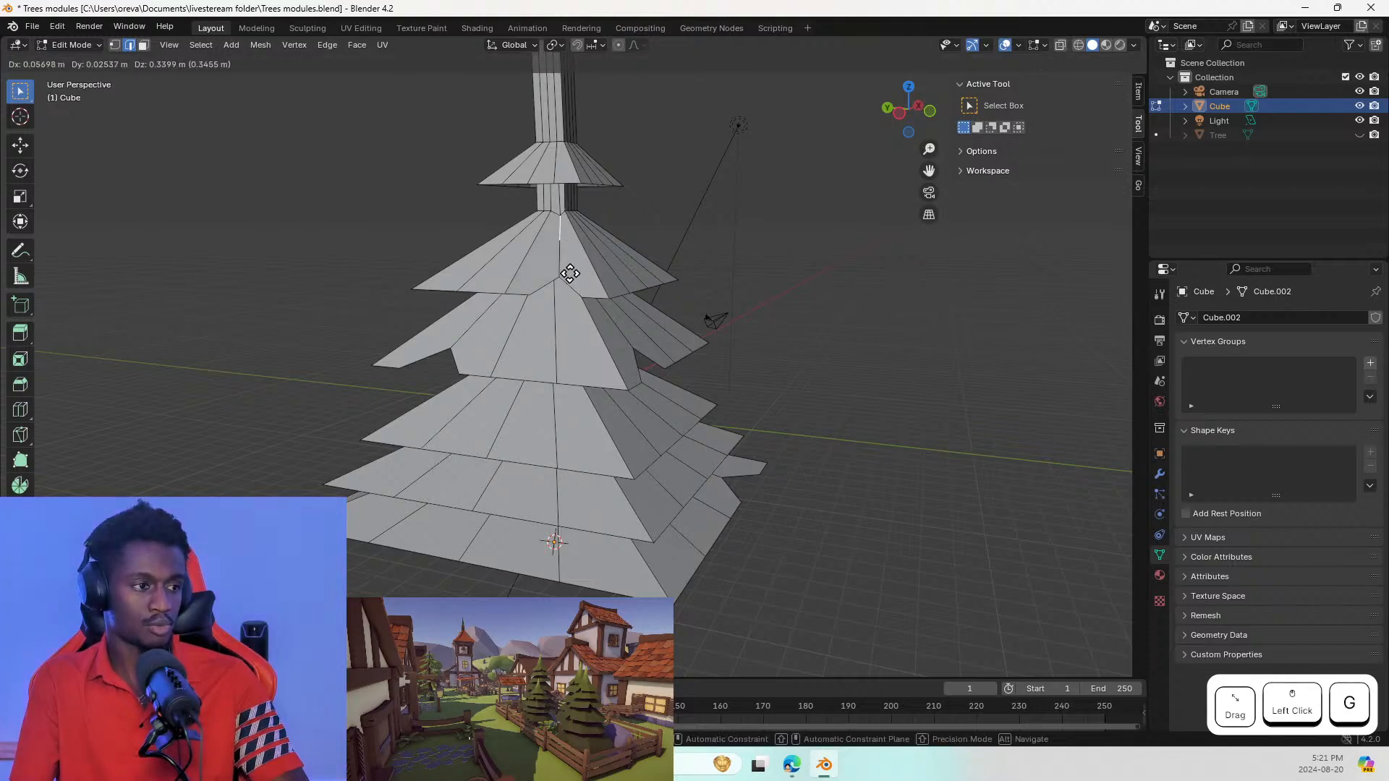
left_click(570, 268)
Step: Subdivide a rim edge of the fourth tier from the top, on an uncut side of the tree
middle_click_drag(548, 272, 593, 381)
left_click(508, 271)
scroll(498, 365, "down", 1)
middle_click_drag(703, 435, 589, 487)
left_click(588, 486)
right_click(585, 485)
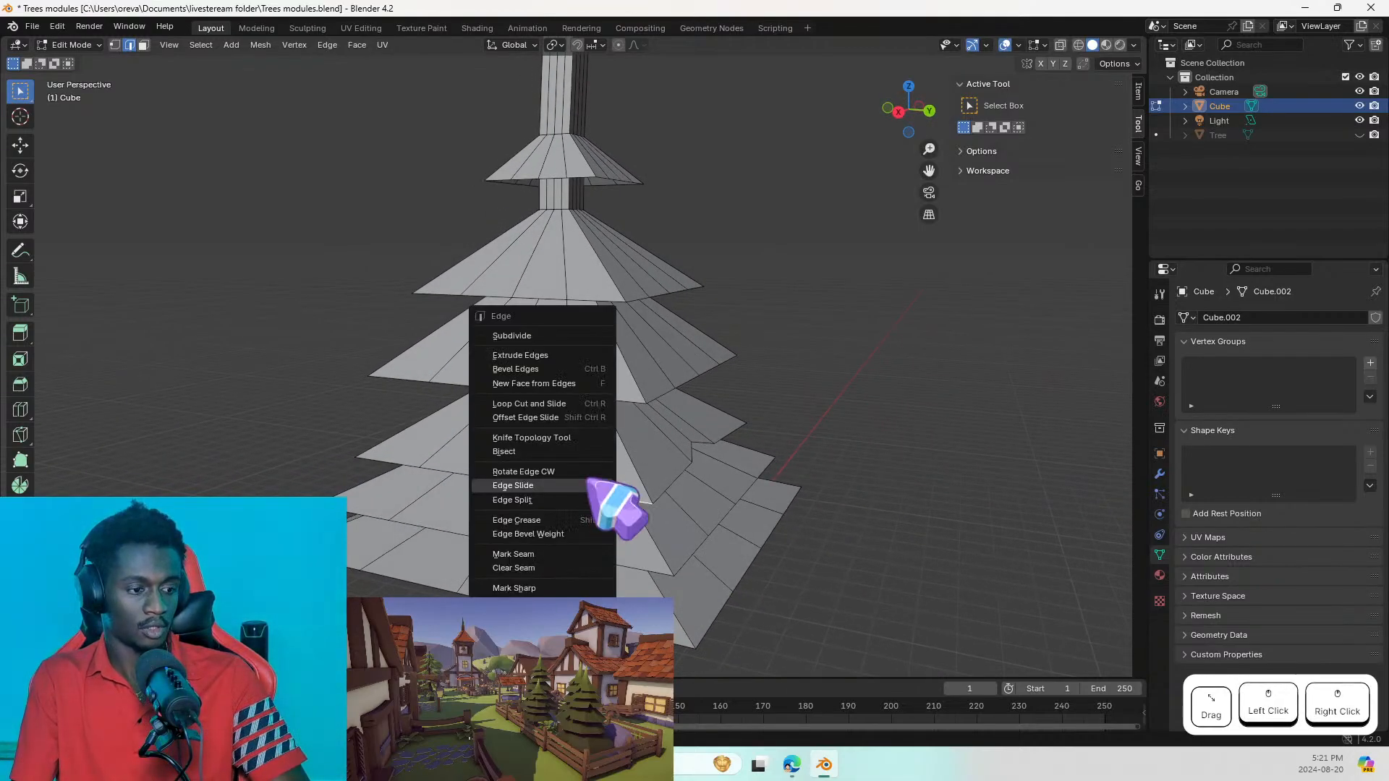
key("s")
right_click(538, 479)
key("s")
key("ctrl+z")
right_click(533, 483)
key("Escape")
Step: Subdivide the adjoining rim edge of the fourth tier and the slanted edge between the two rim edges
left_click(533, 486)
right_click(535, 473)
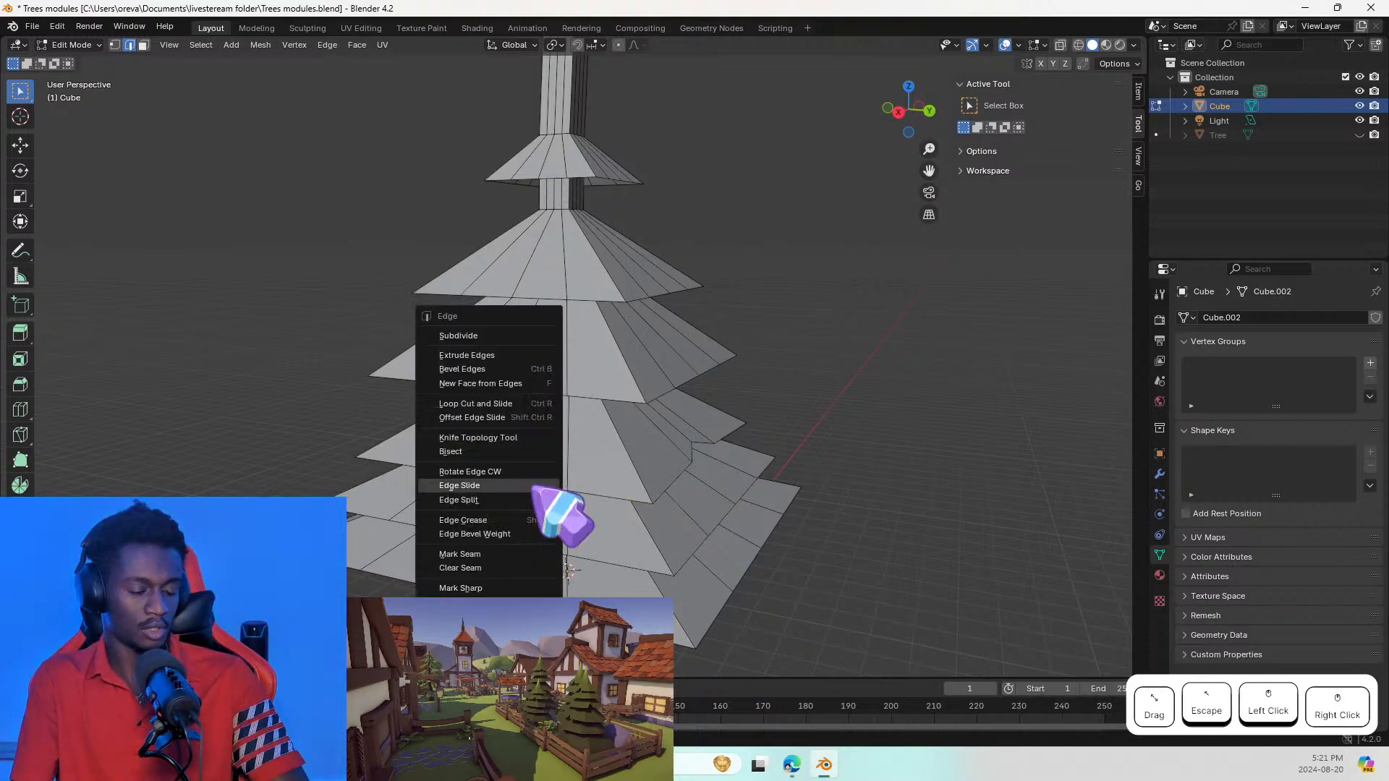
key("s")
left_click(570, 451)
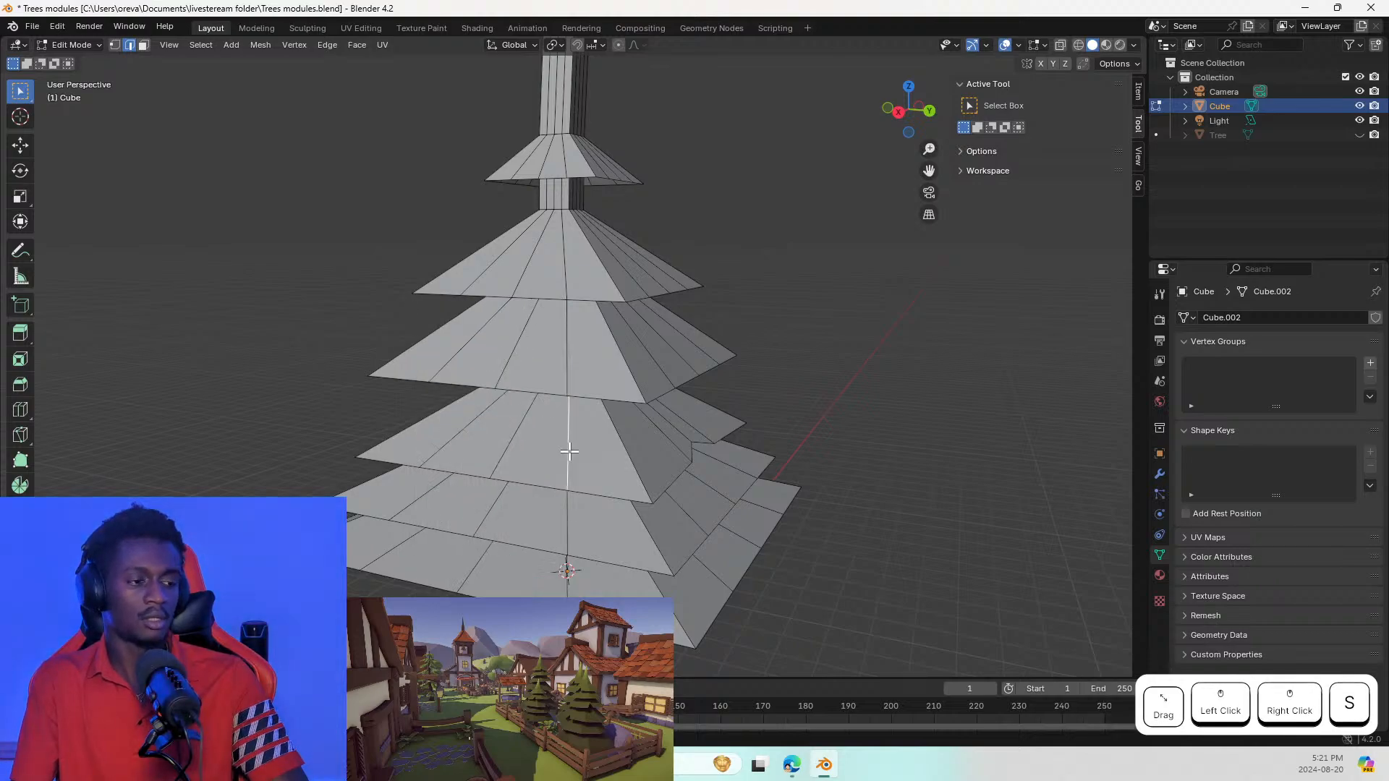
right_click(569, 451)
key("s")
Step: Scale the lower segment of the fourth tier's subdivided slanted edge to about 0.2 to form a notch
left_click(571, 473)
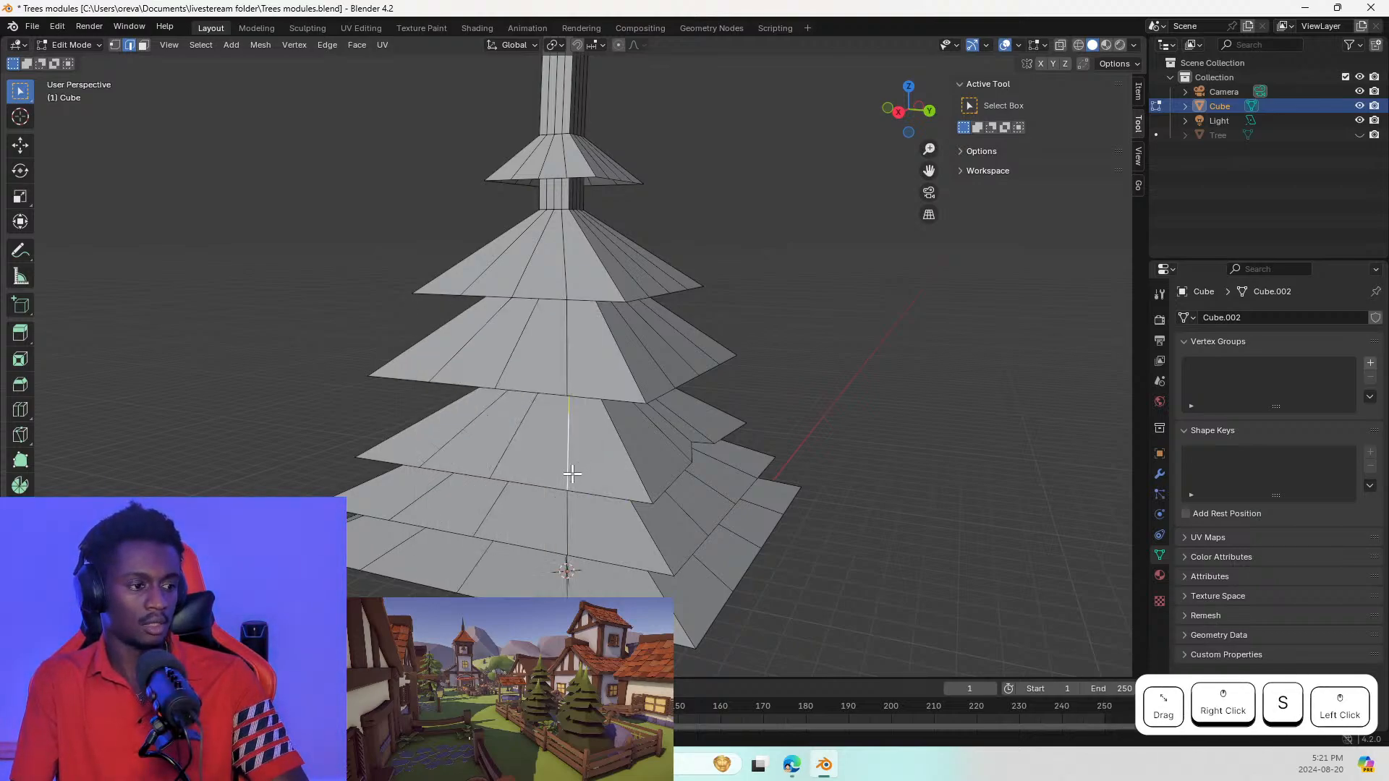
key("s")
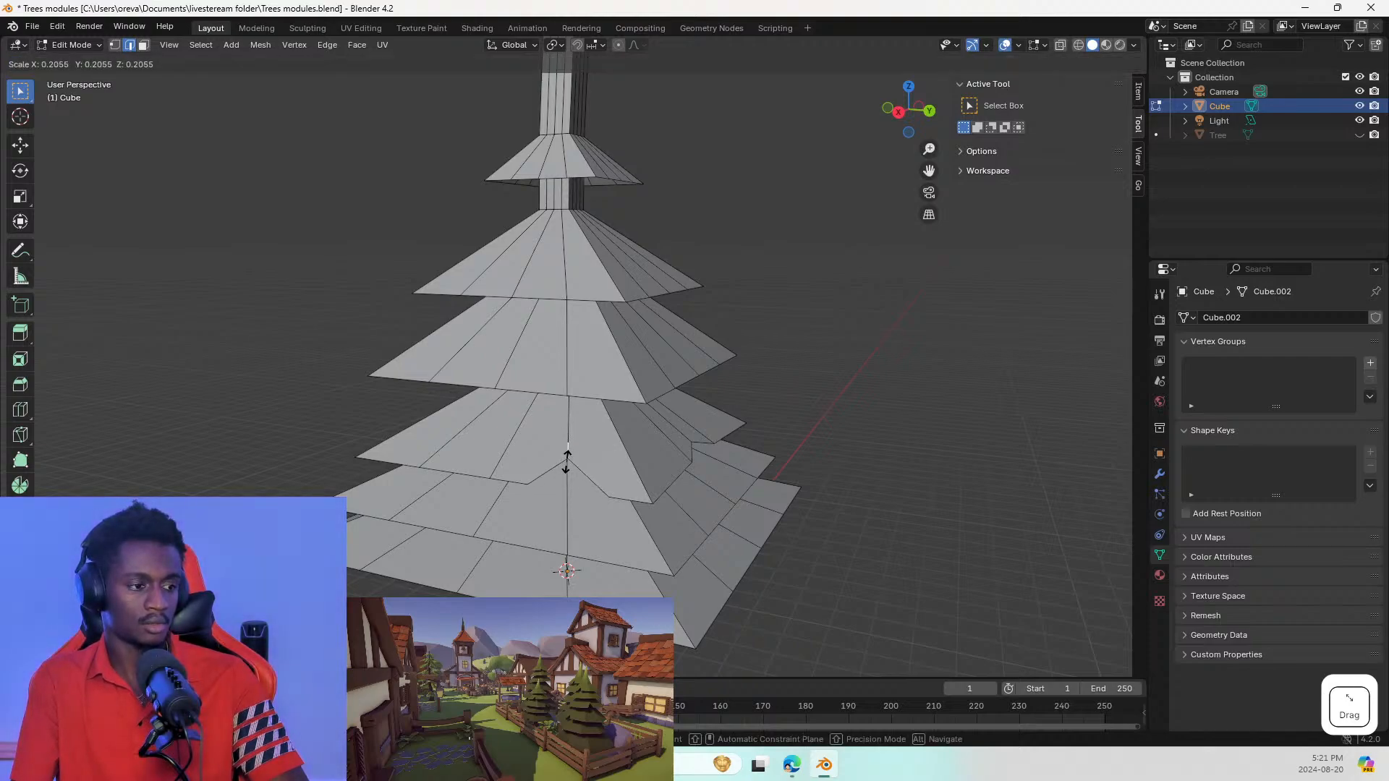
left_click(569, 466)
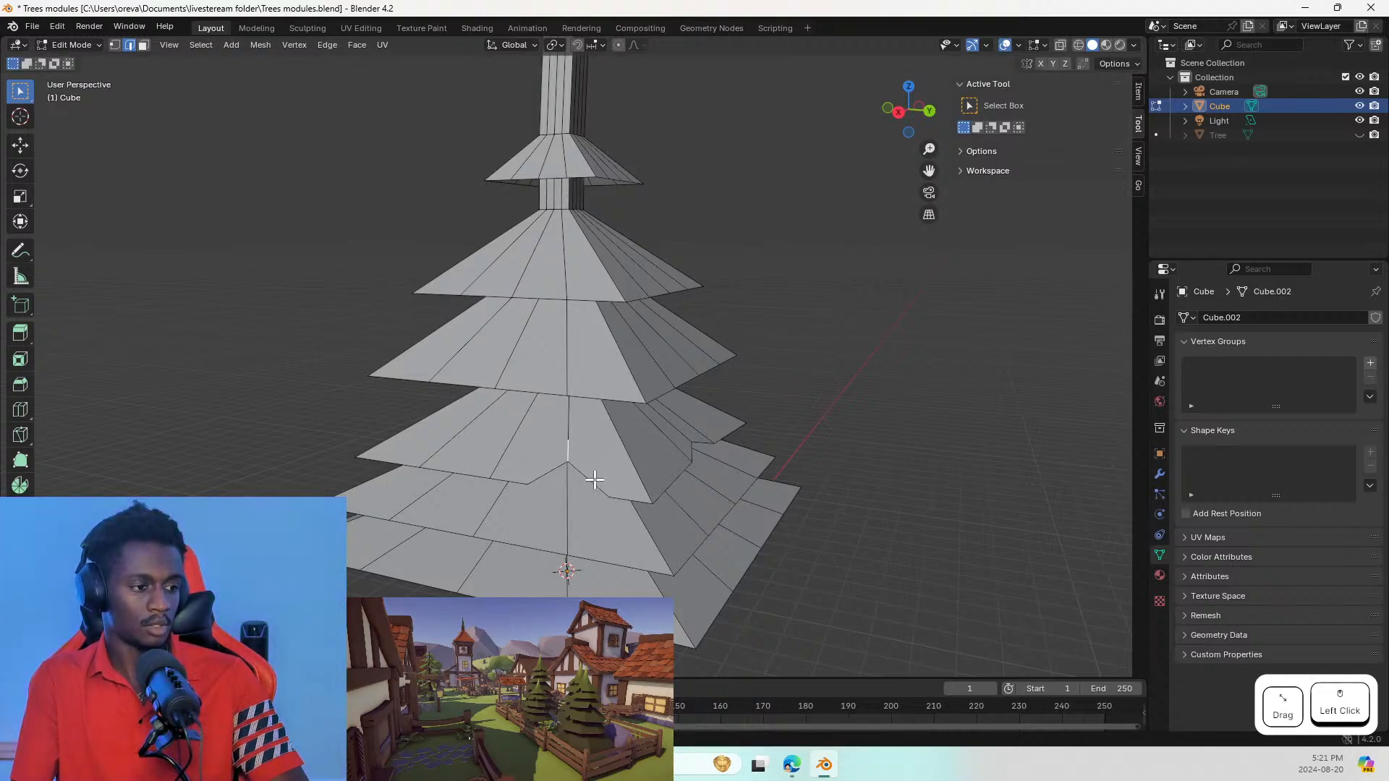
key("r")
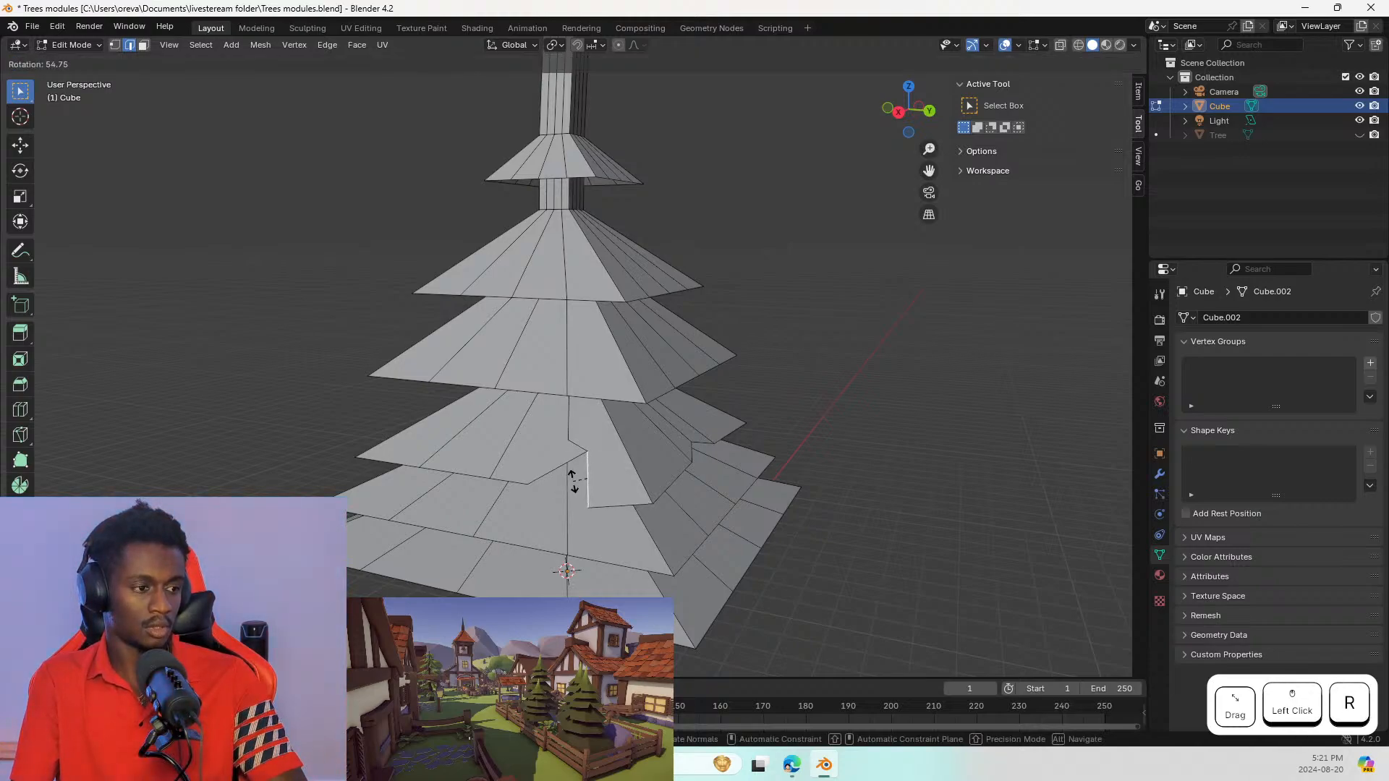
key("Escape")
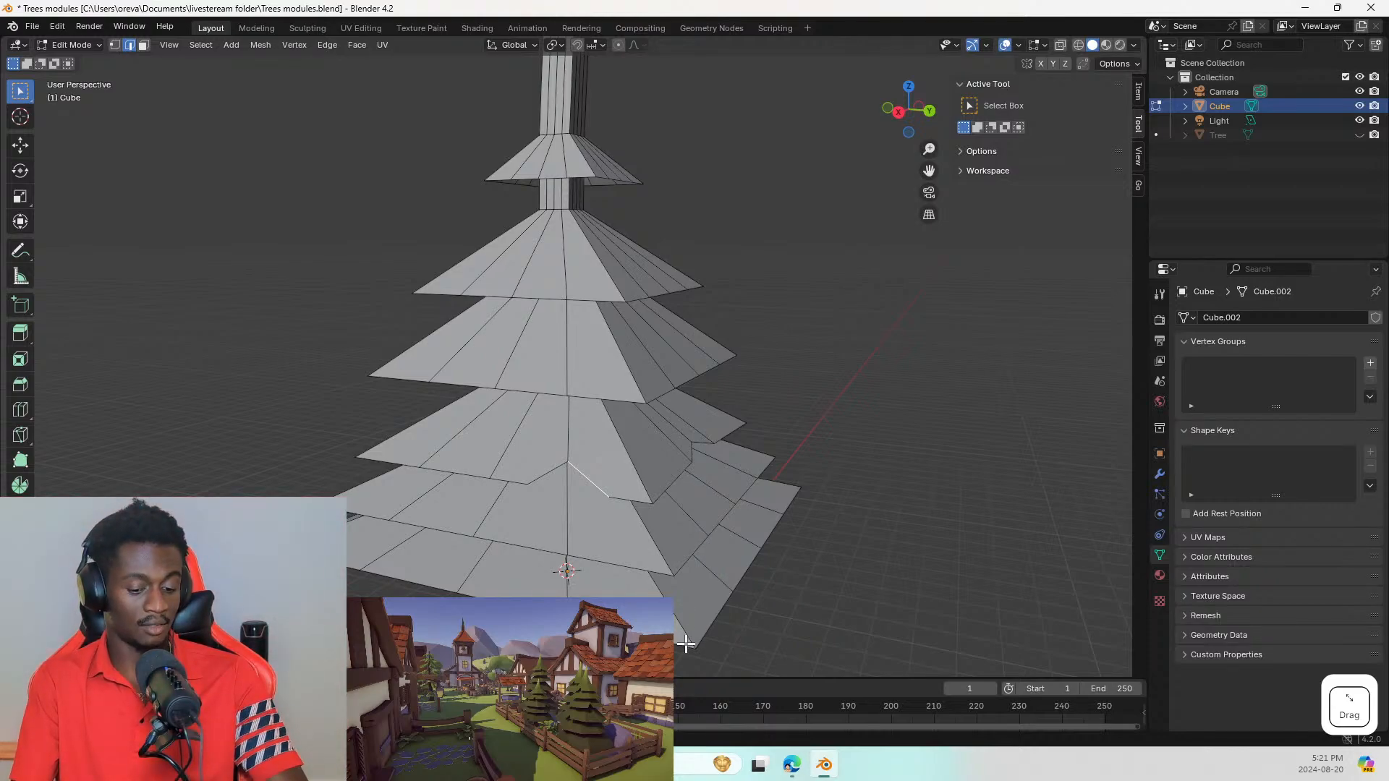
key("r")
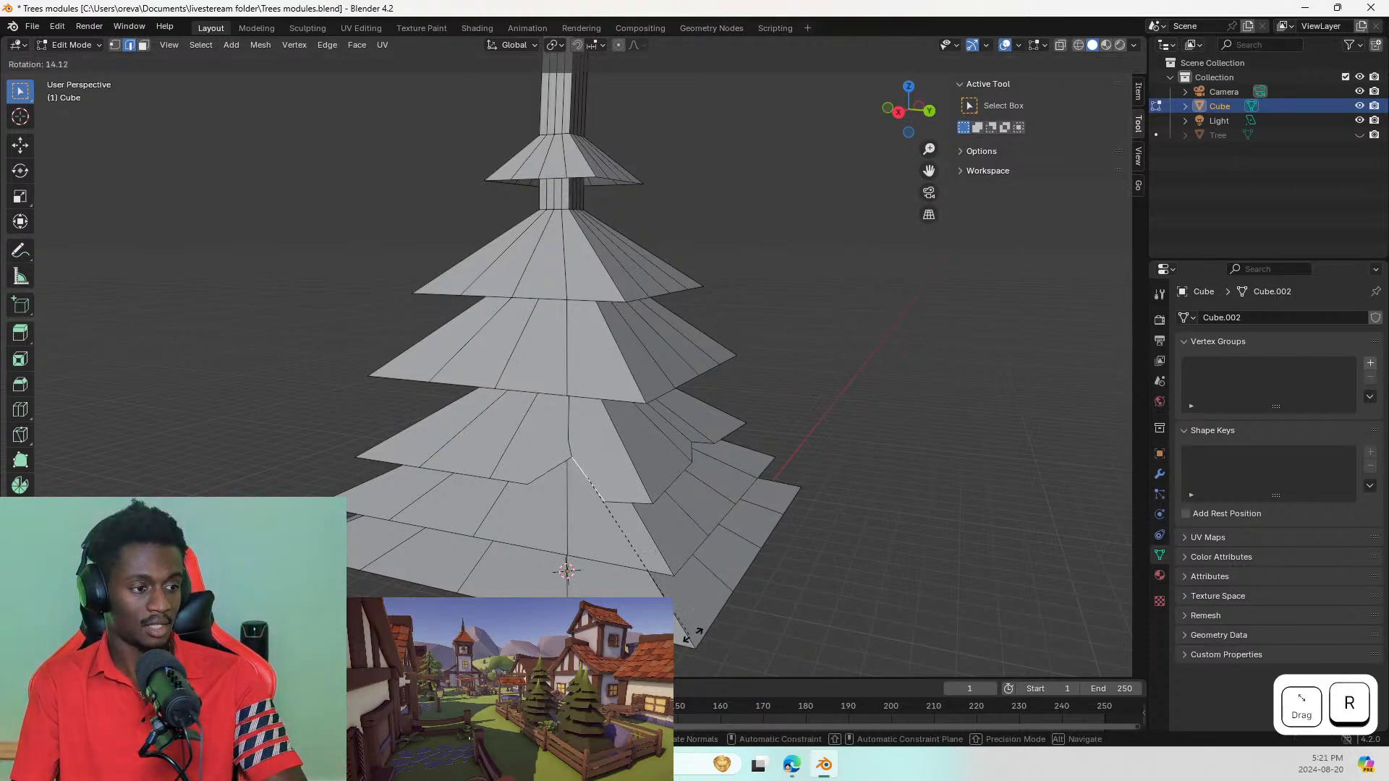
key("Escape")
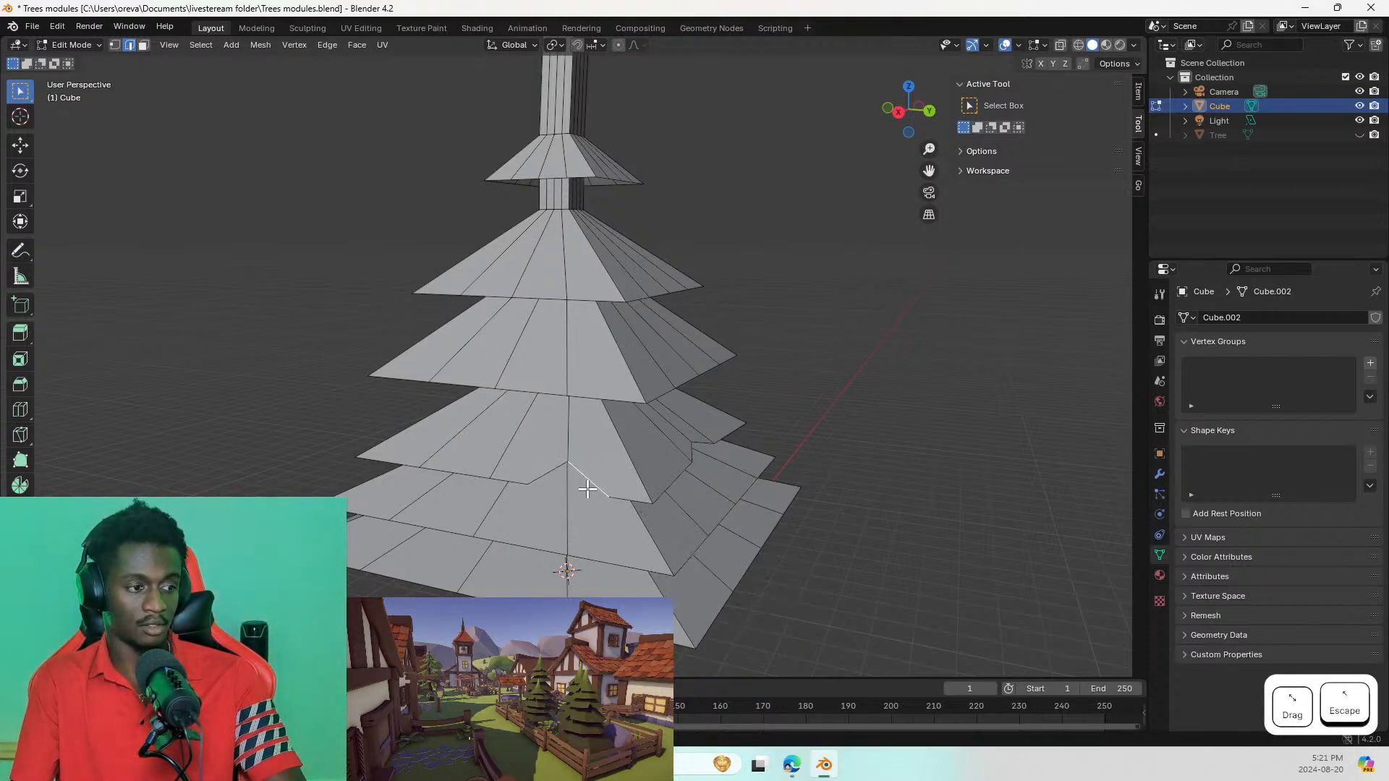
Step: Select the edges meeting at the fourth tier's notch, including both slanted segments, and move them sideways about 0.5 m
left_click(567, 439, "shift")
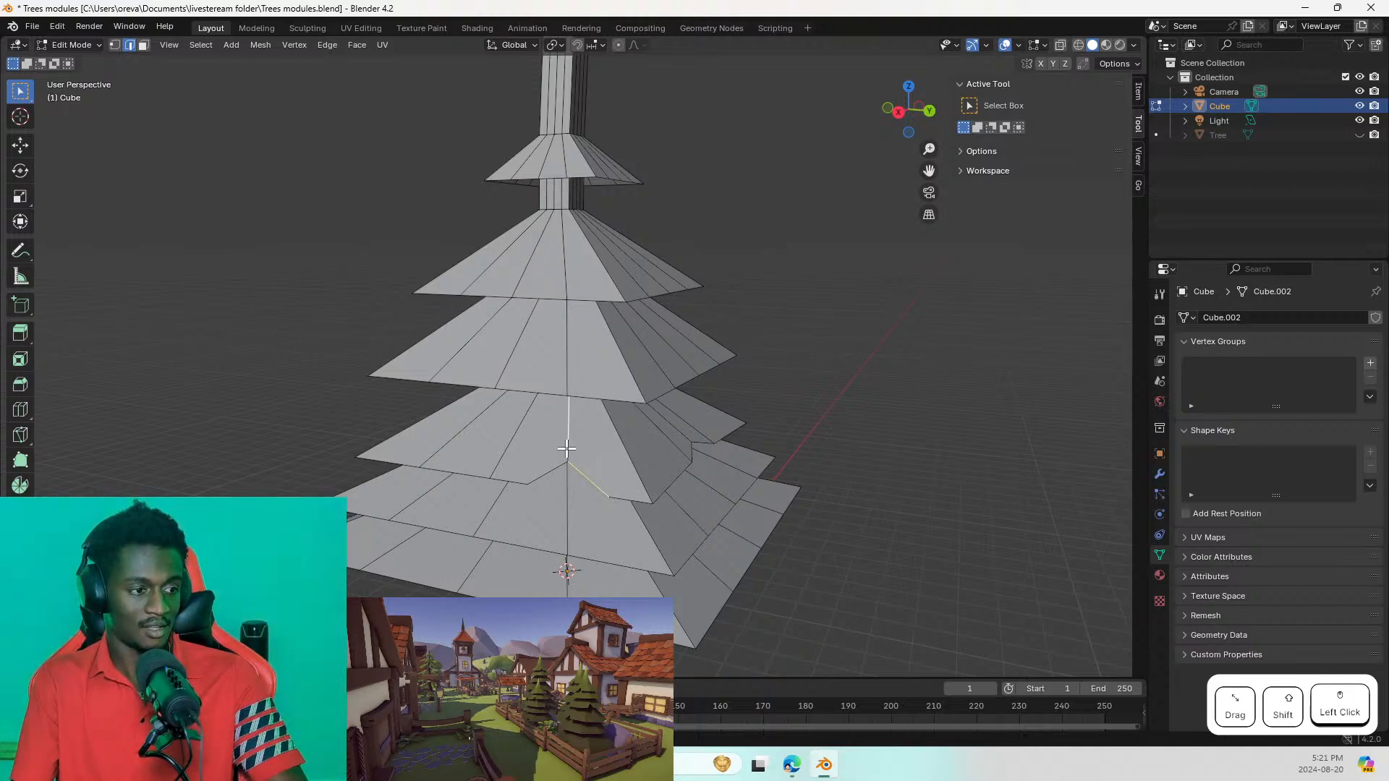
key("g")
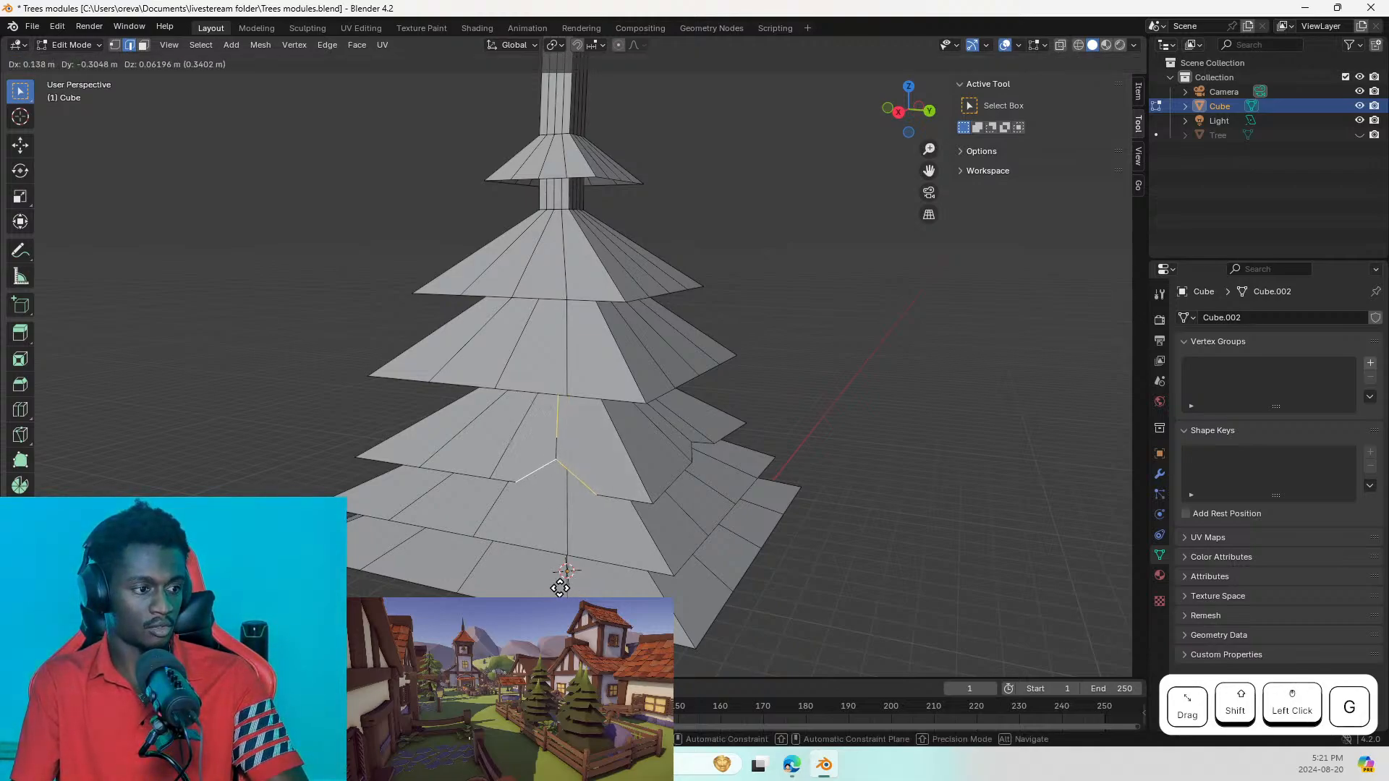
left_click(557, 585)
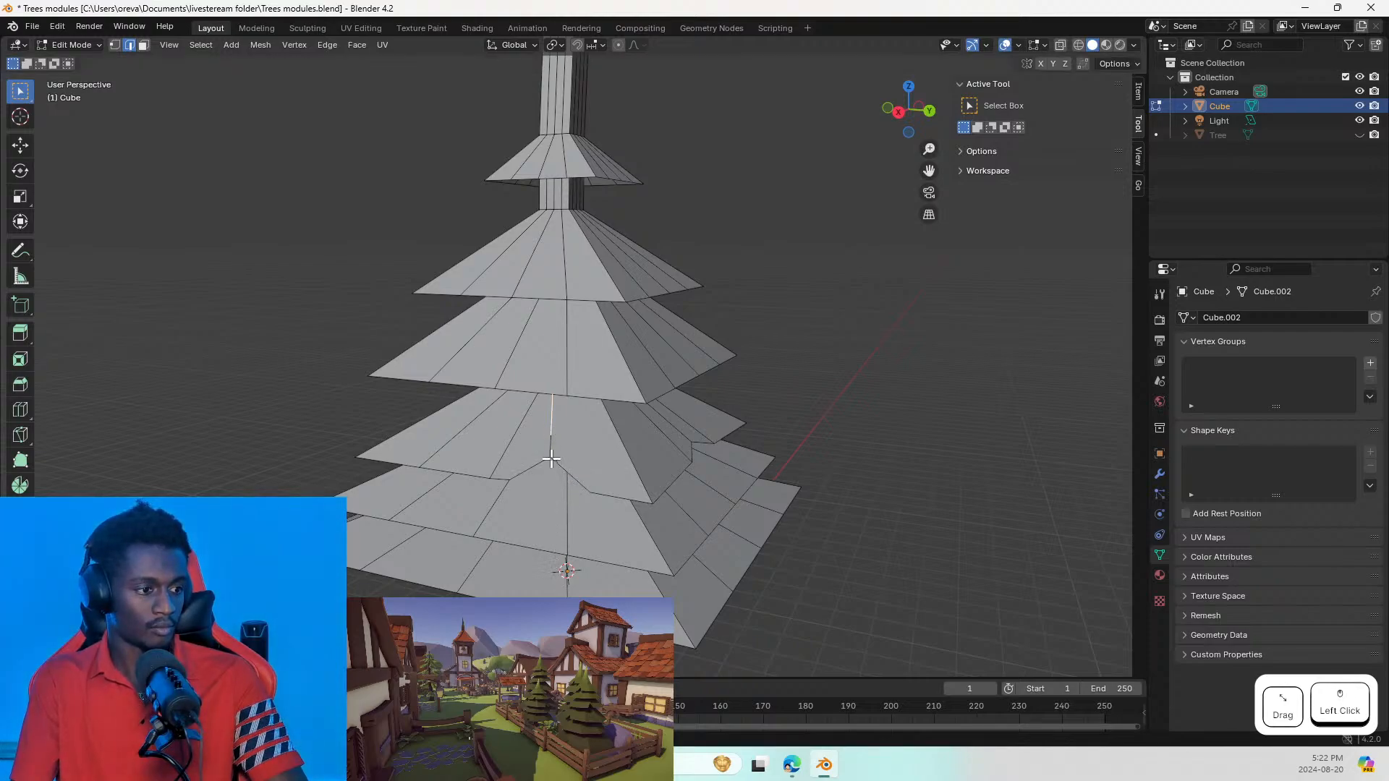
key("ctrl+z")
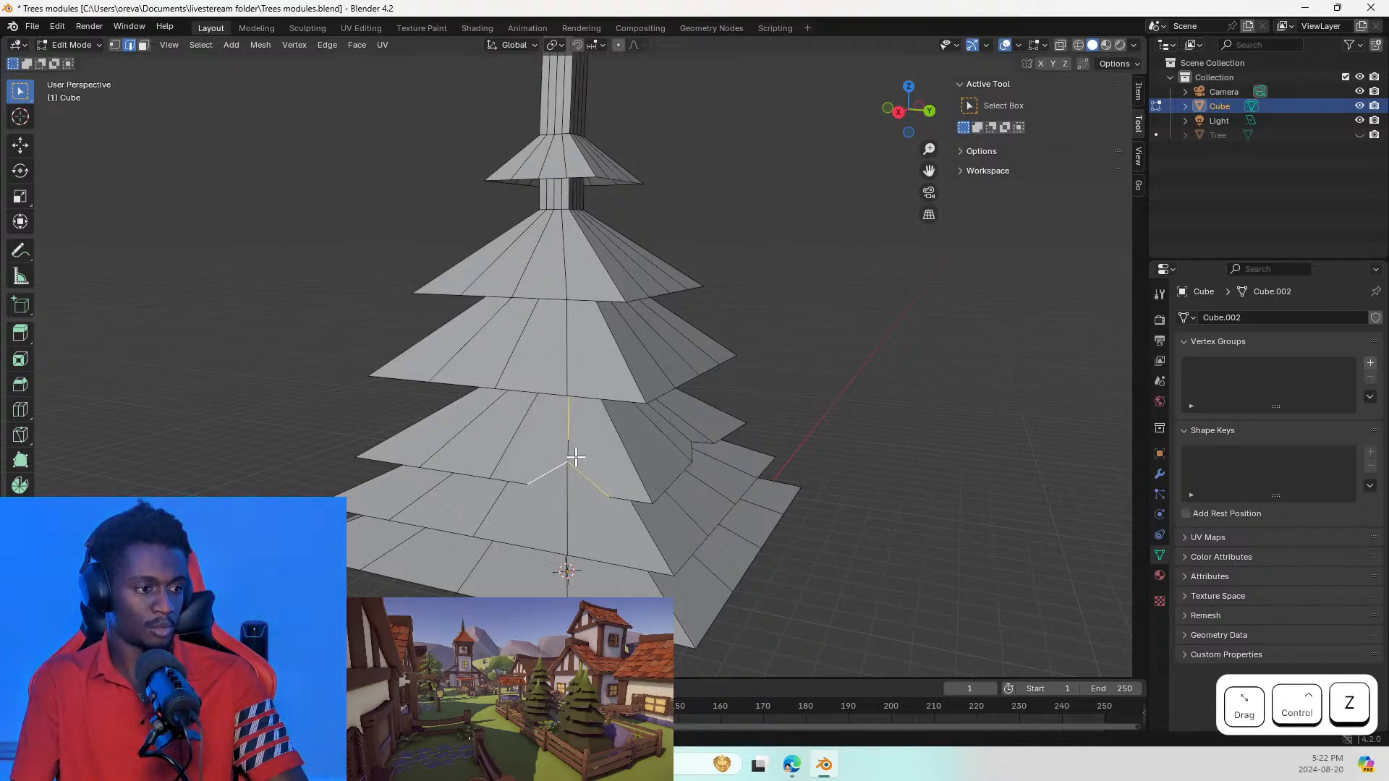
left_click(568, 454, "shift")
key("g")
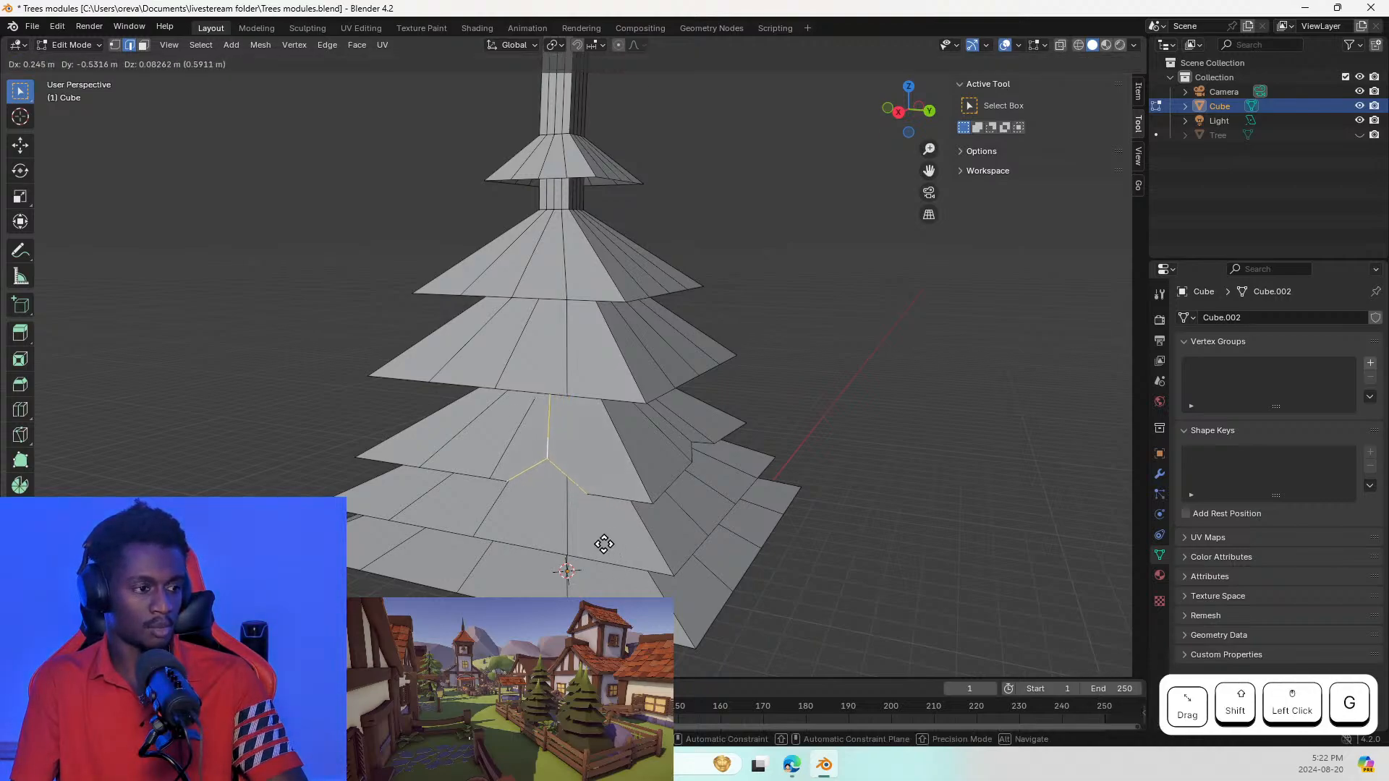
left_click(608, 545)
Step: Rotate the two slanted segments above the fourth tier's notch by about 20 degrees to make the notch asymmetric
left_click(560, 456)
left_click(551, 431, "shift")
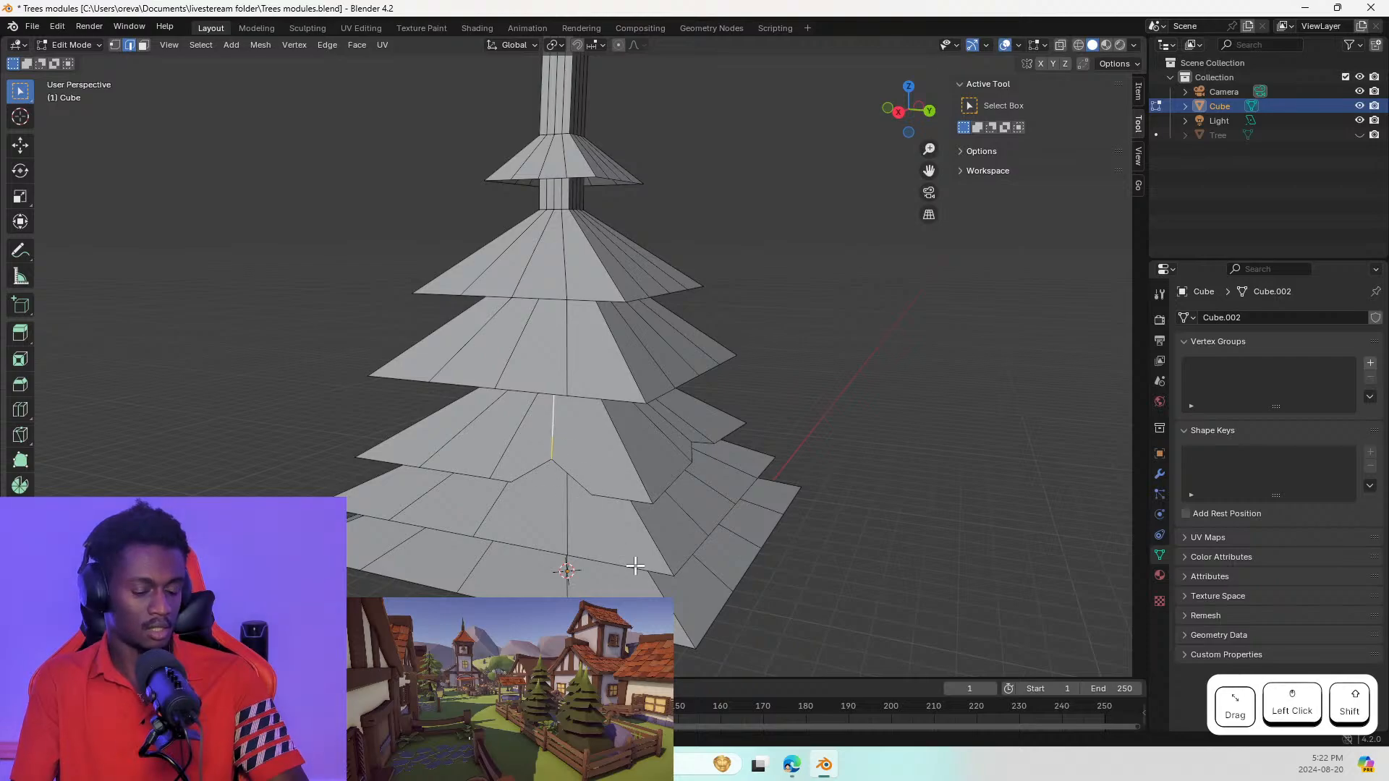
key("r")
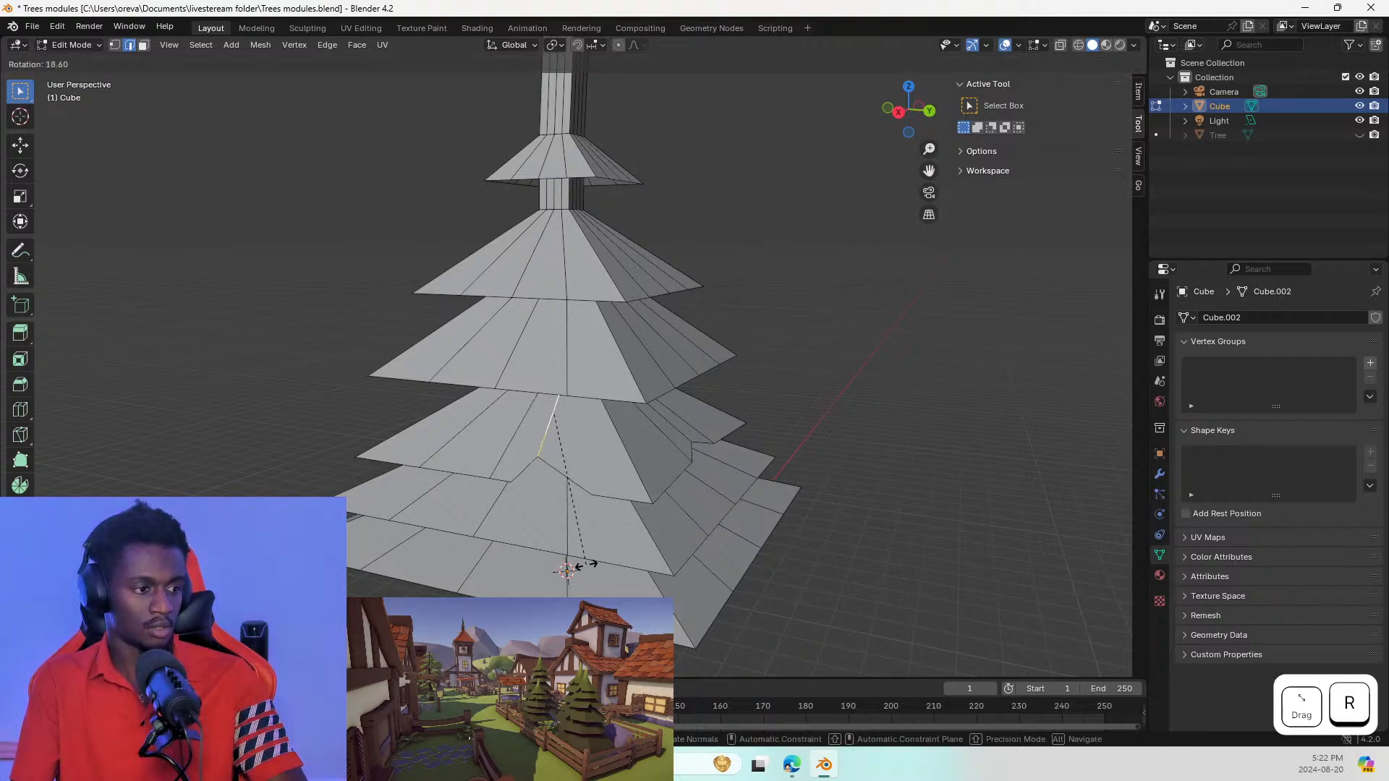
left_click(571, 562)
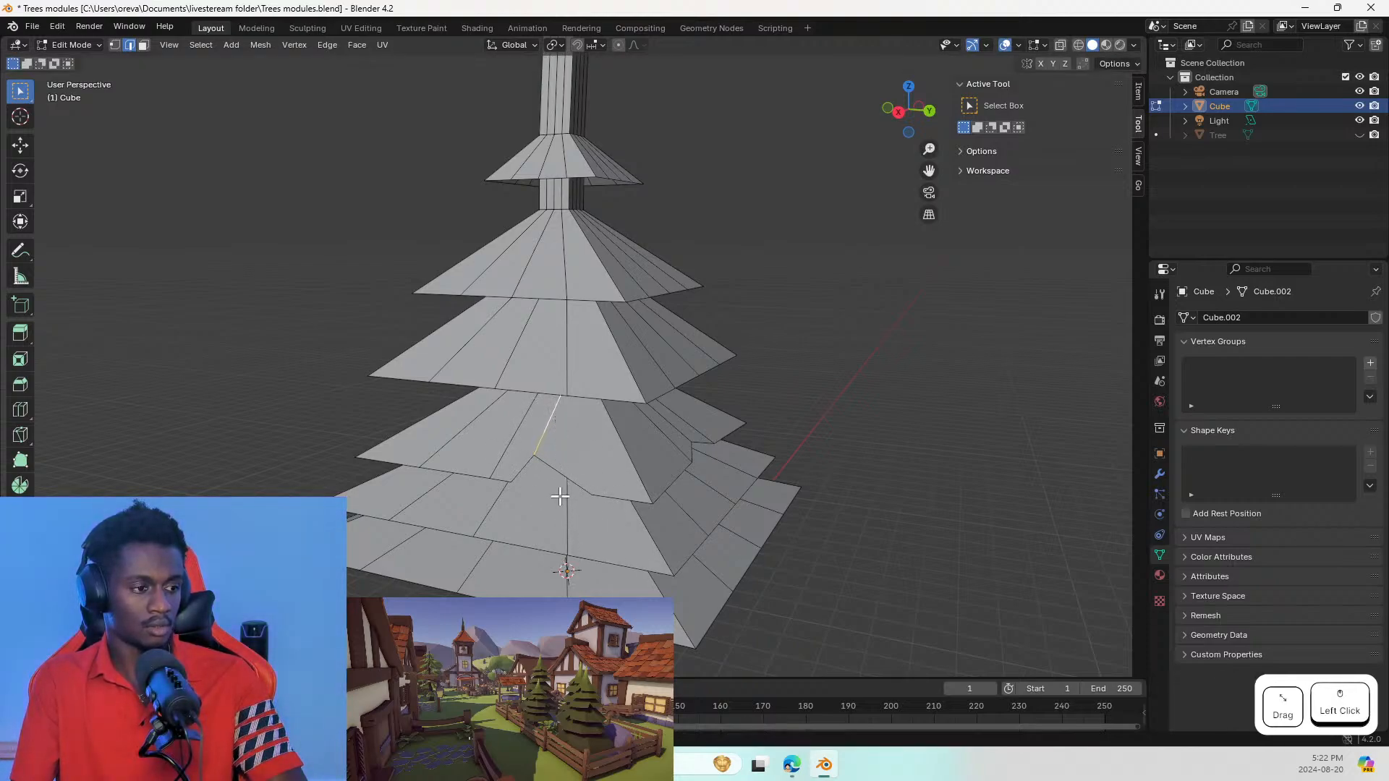
Step: Subdivide the longer rim edge of the fourth tier's notch and try to rotate its lower half
right_click(560, 473)
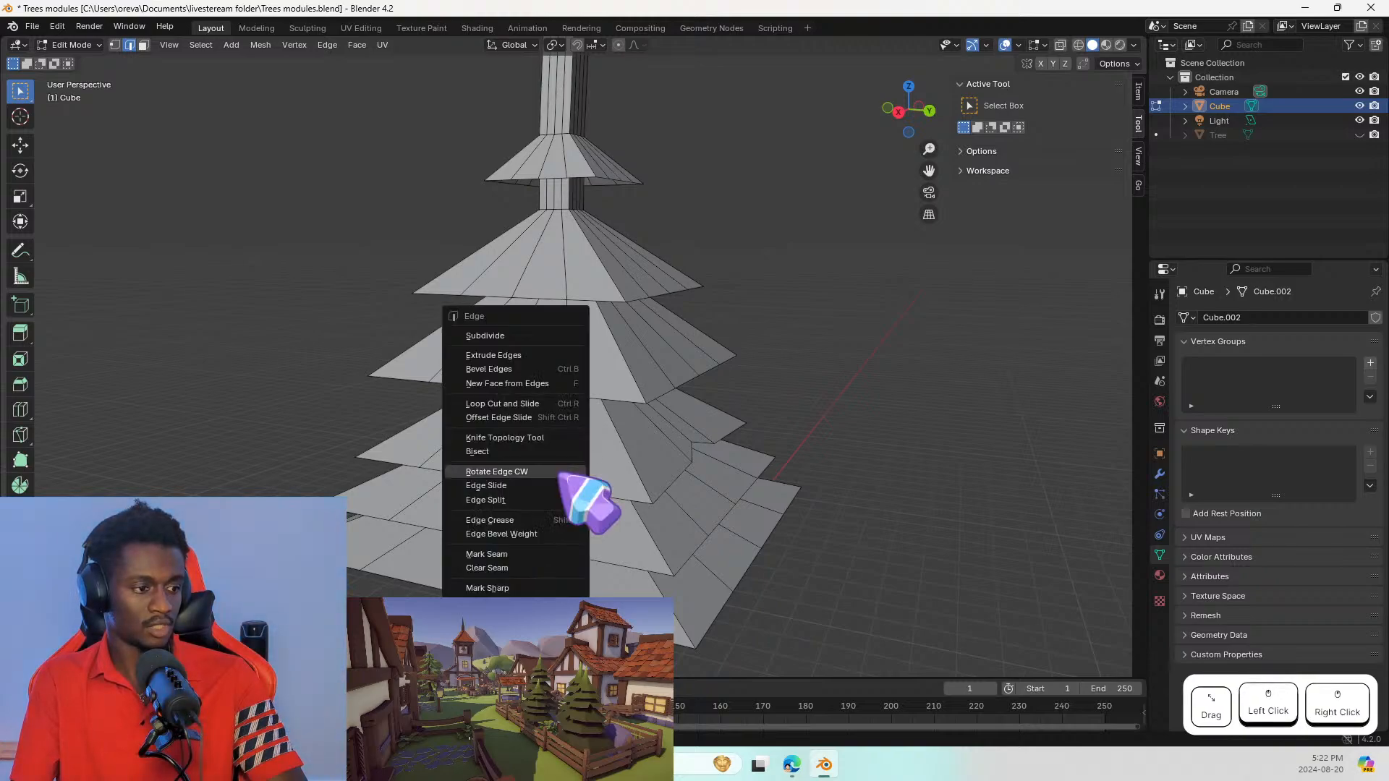
left_click(539, 336)
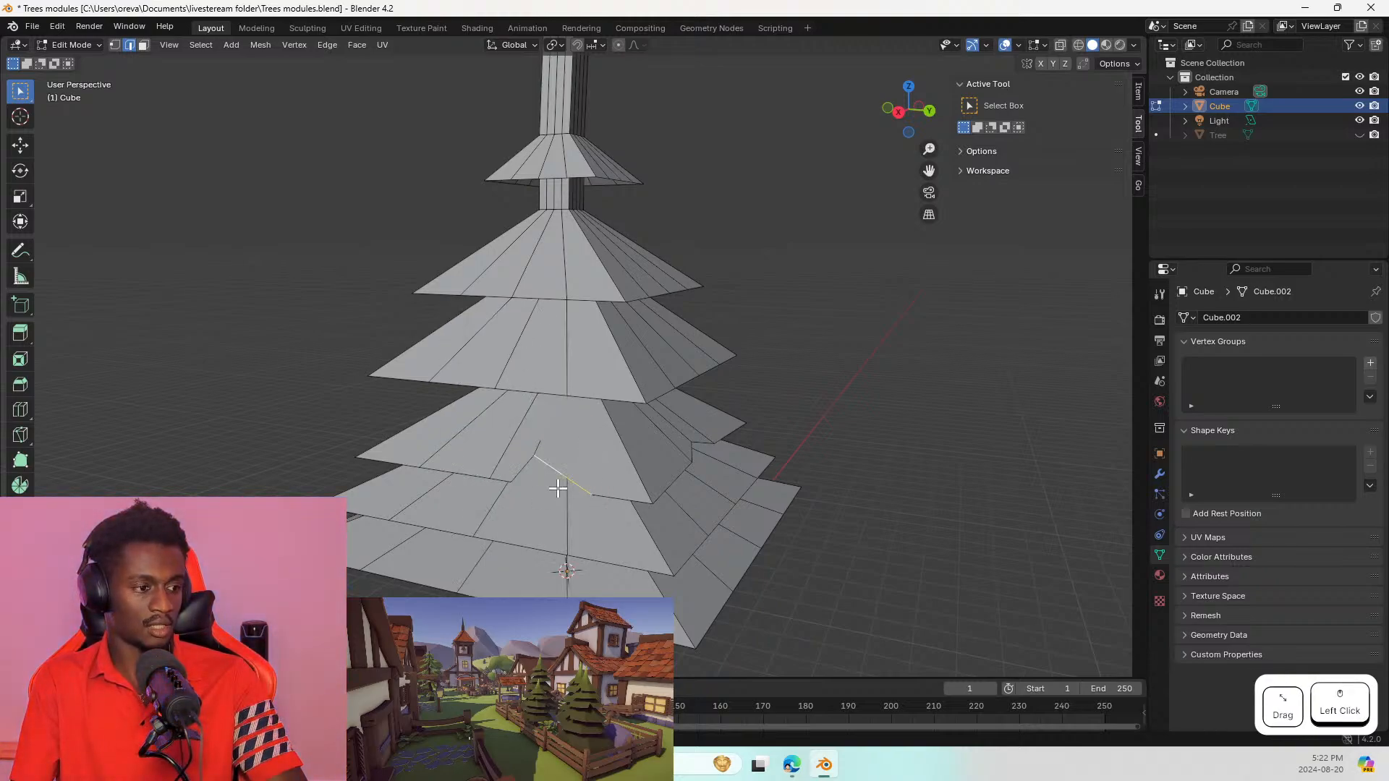
key("r")
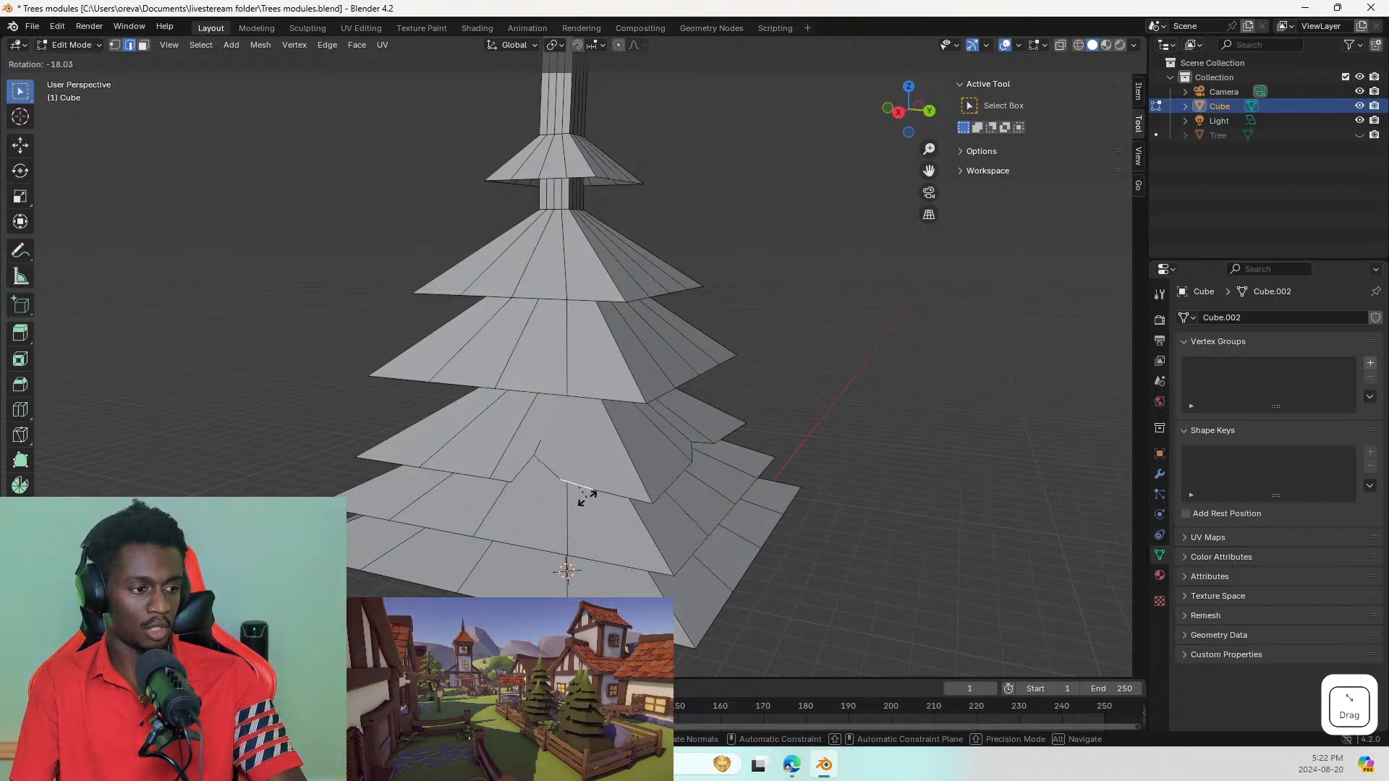
key("Escape")
key("ctrl+z")
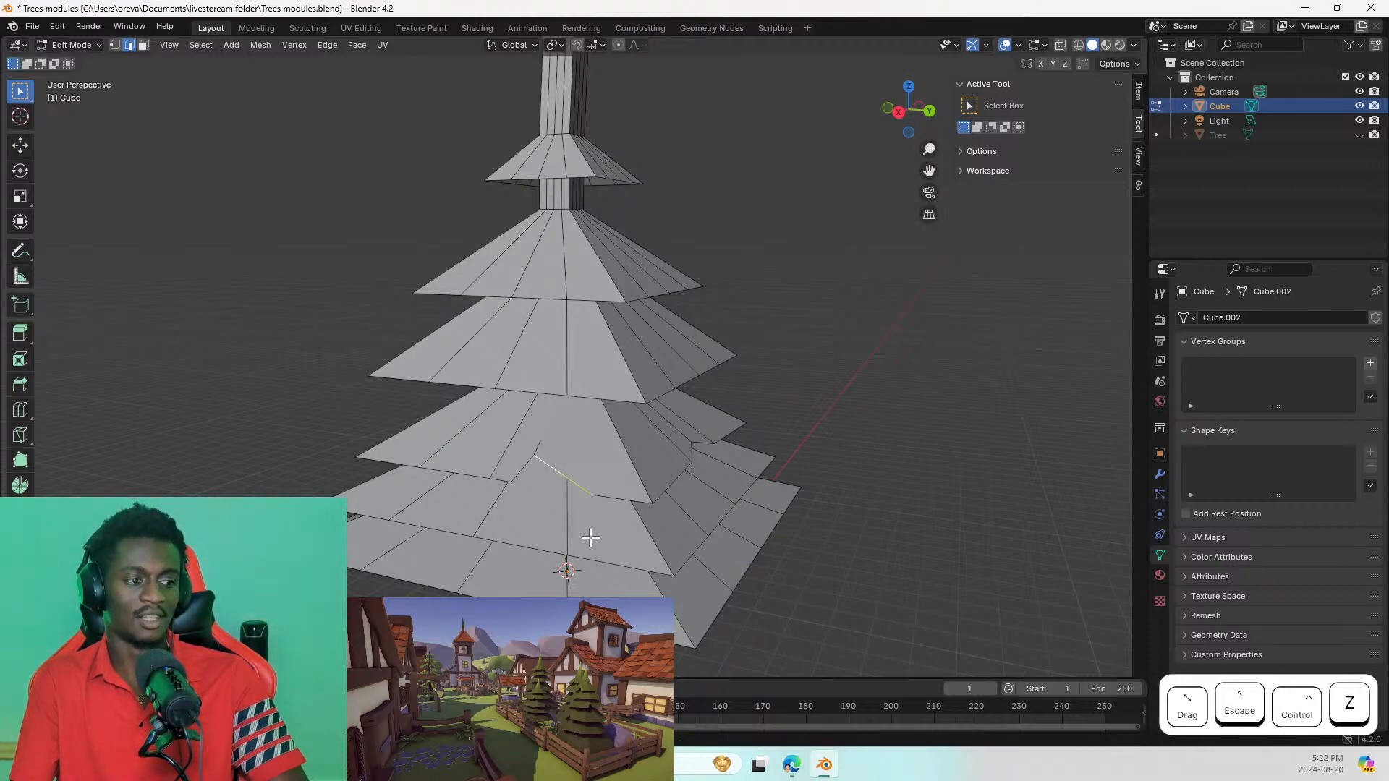
middle_click_drag(620, 468, 666, 471)
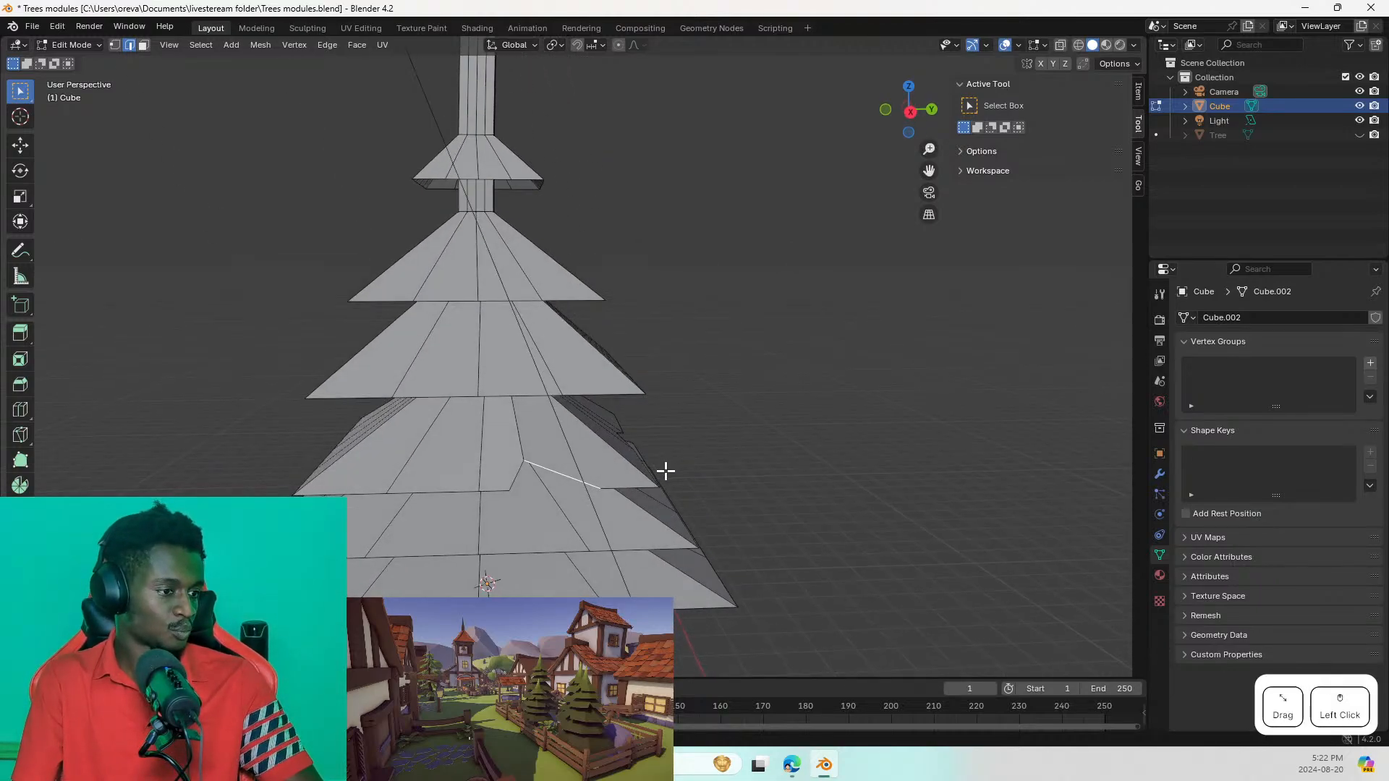
Step: Subdivide the fifth tier's rim edge on one side of a slanted edge
right_click(397, 555)
right_click(430, 552)
key("Escape")
right_click(442, 554)
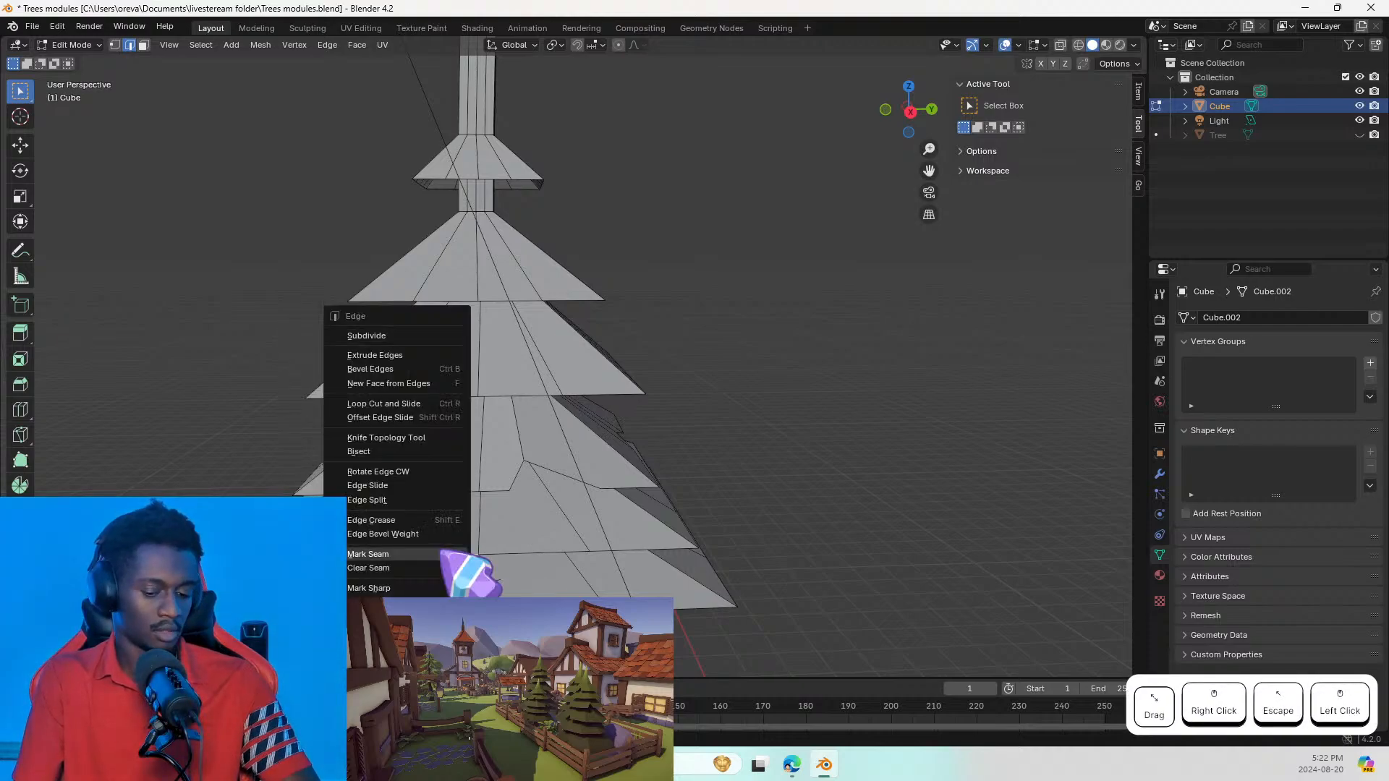
key("s")
right_click(330, 554)
Step: Subdivide the adjoining rim edge on the other side of the fifth tier's slanted edge
left_click(398, 528)
key("s")
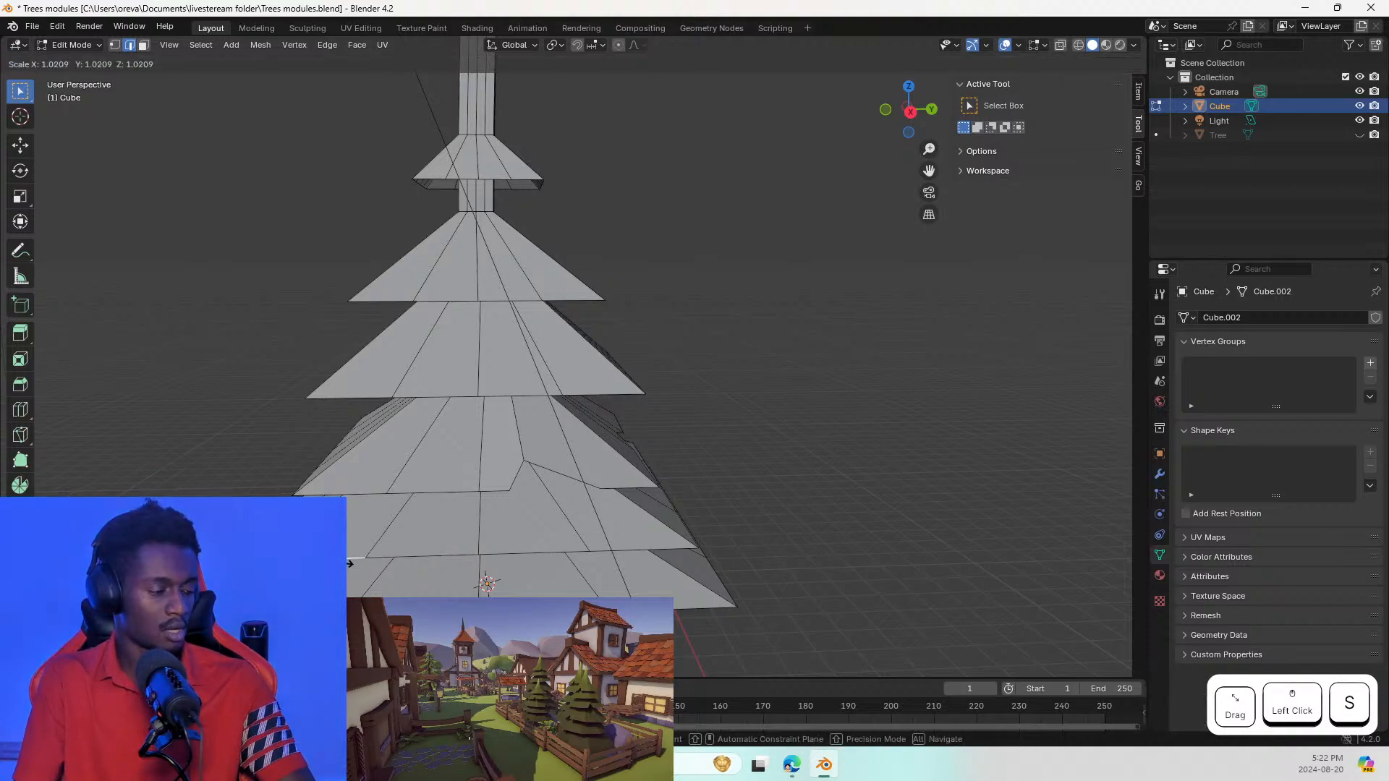
key("Escape")
right_click(350, 564)
key("s")
key("a")
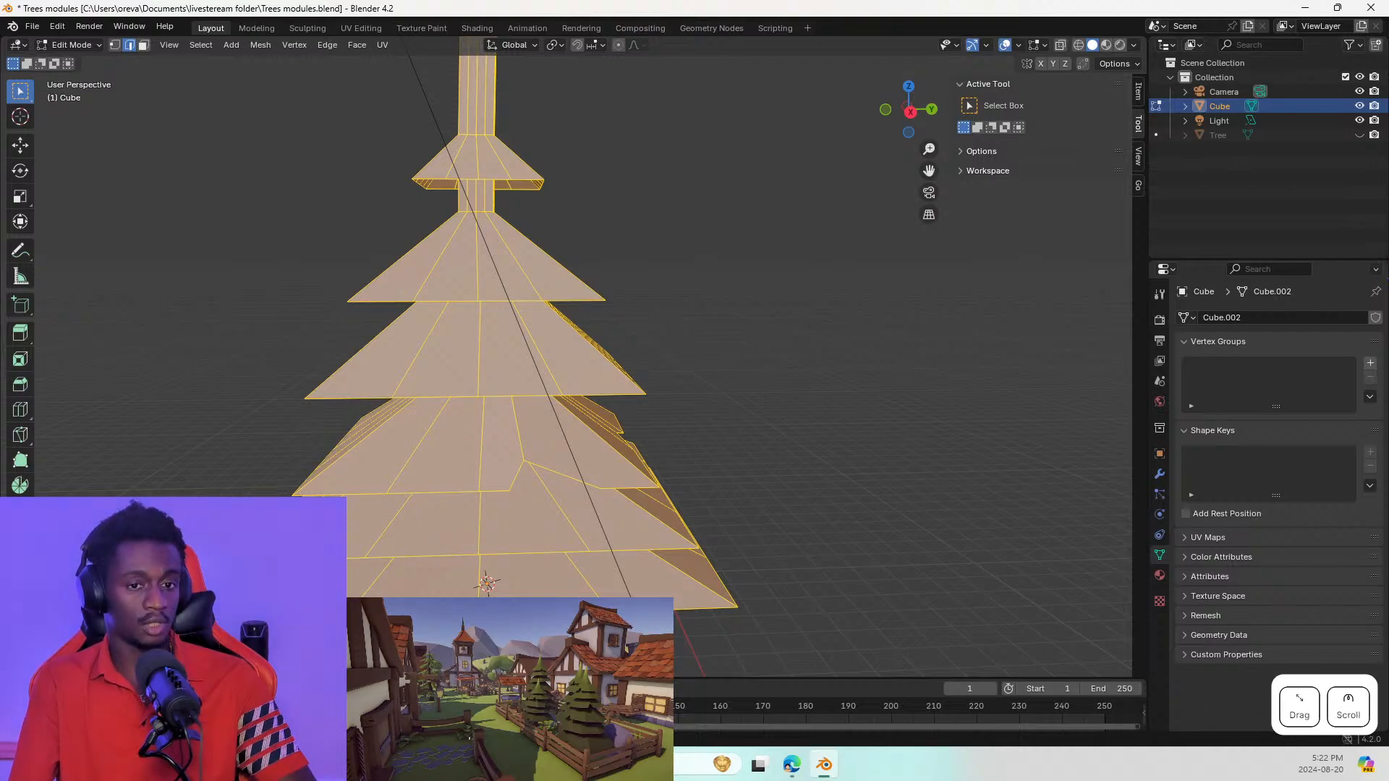
key("Escape")
Step: Subdivide the slanted edge between the fifth tier's two subdivided rim edges
left_click(379, 542)
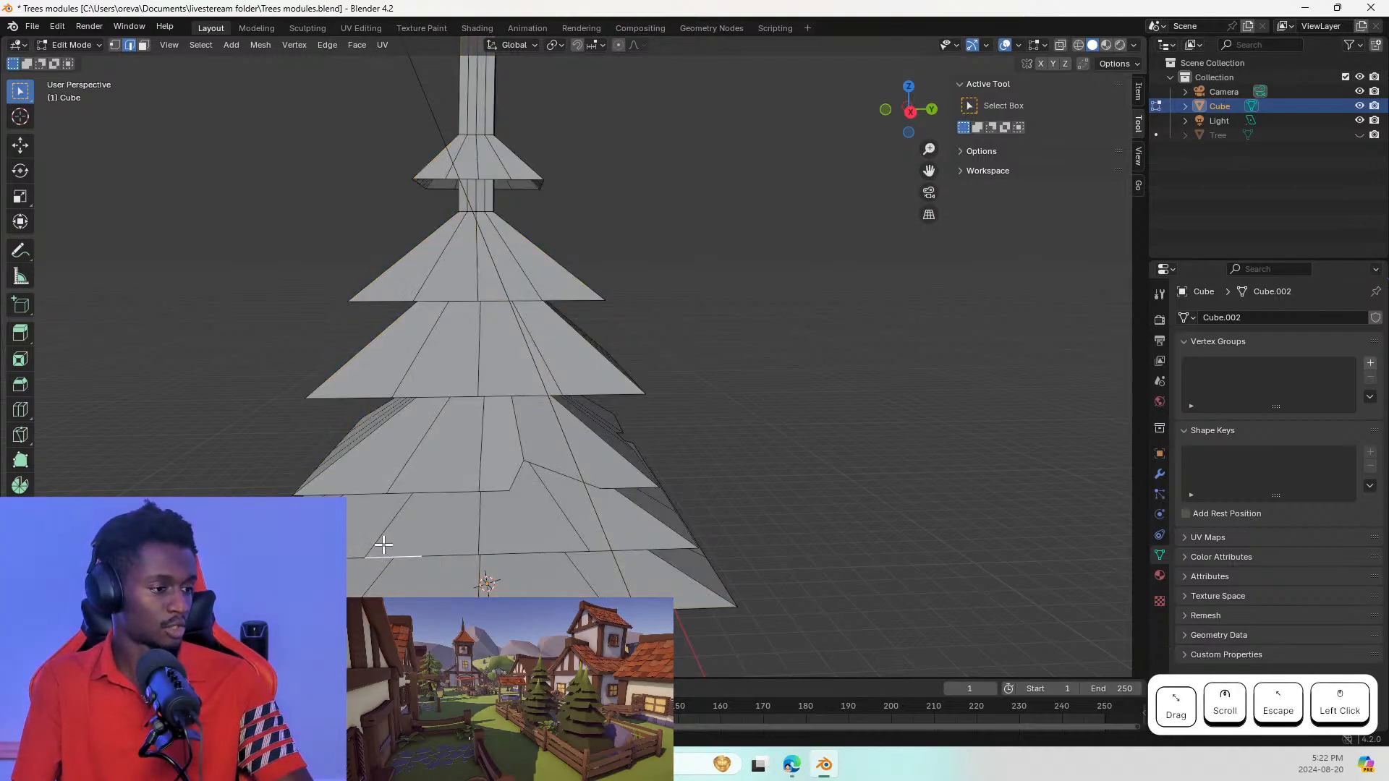
right_click(379, 542)
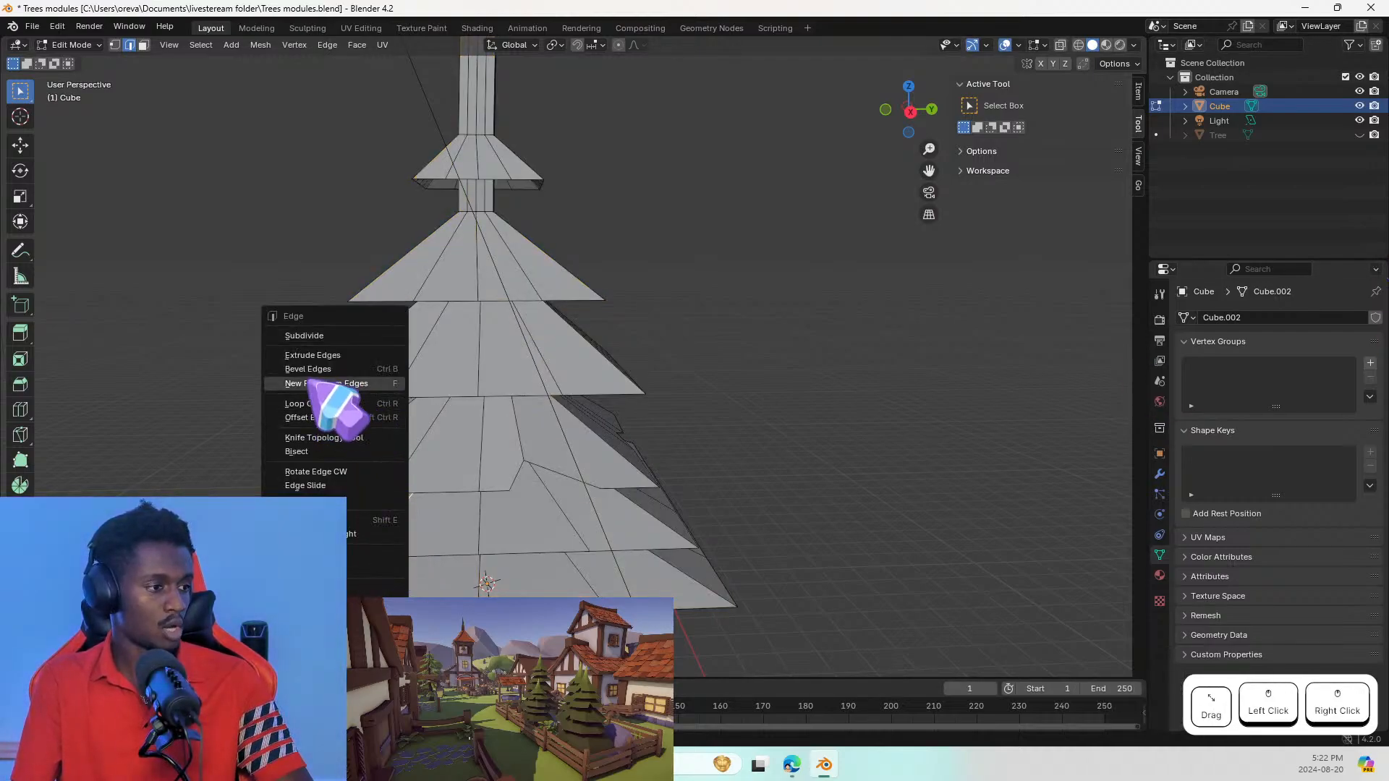
left_click(307, 337)
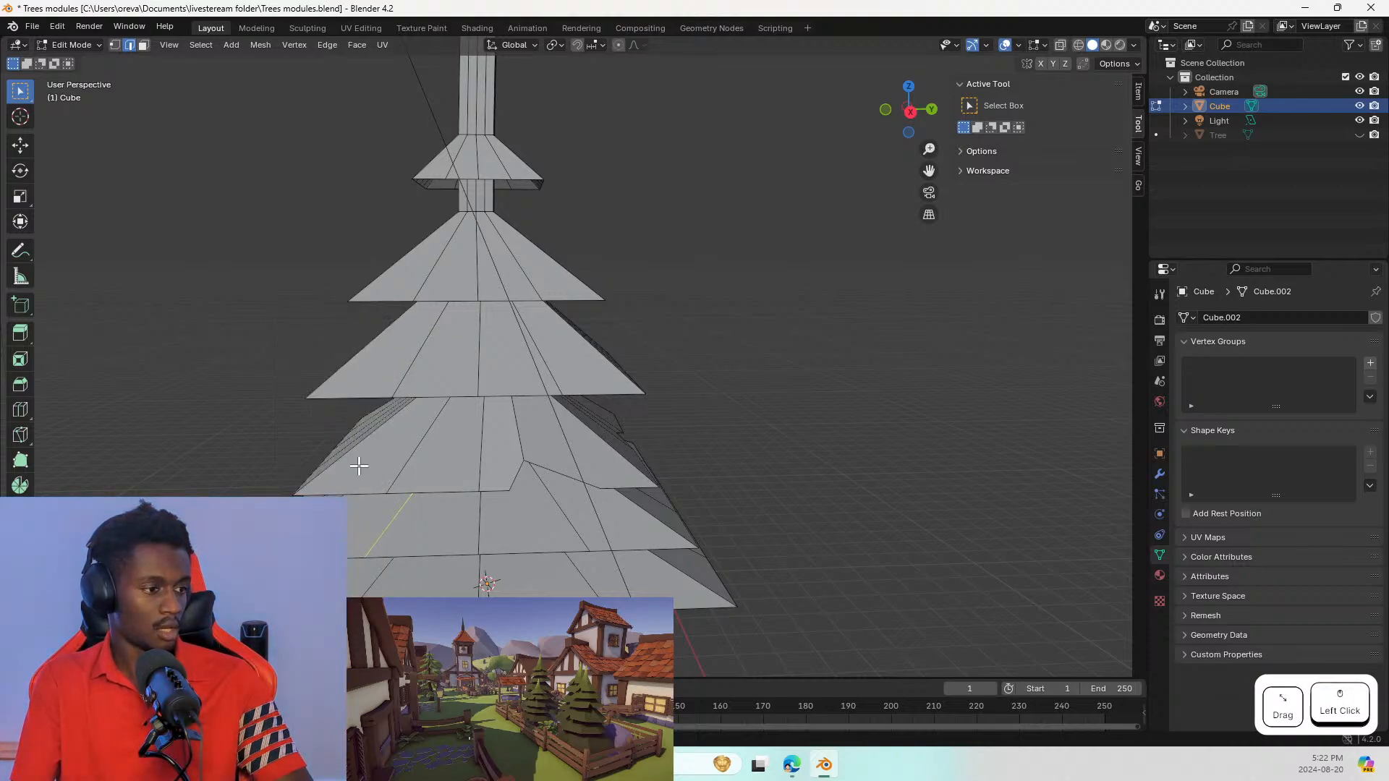
Step: Scale down the lower segment of the fifth tier's slanted edge to pull a notch into the rim
left_click(397, 529)
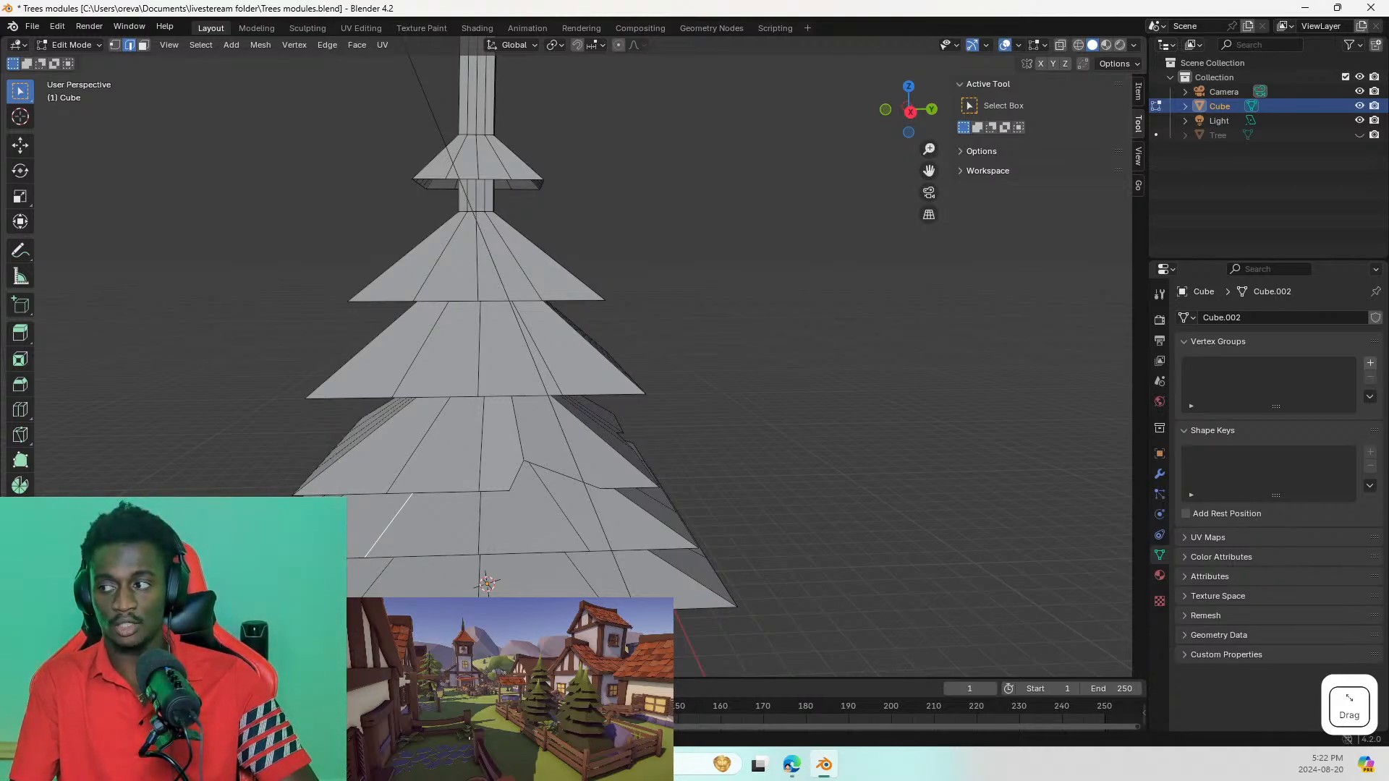
left_click(356, 557)
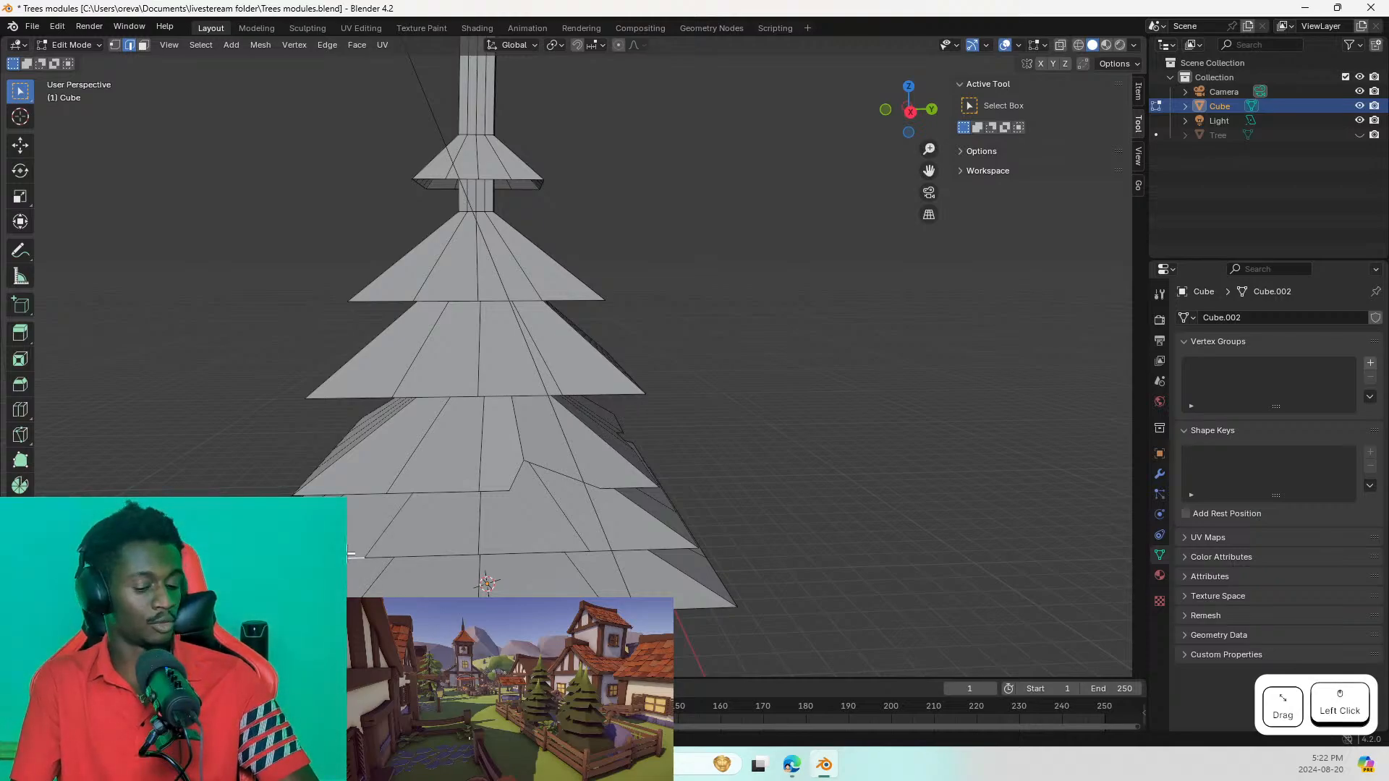
left_click(379, 544)
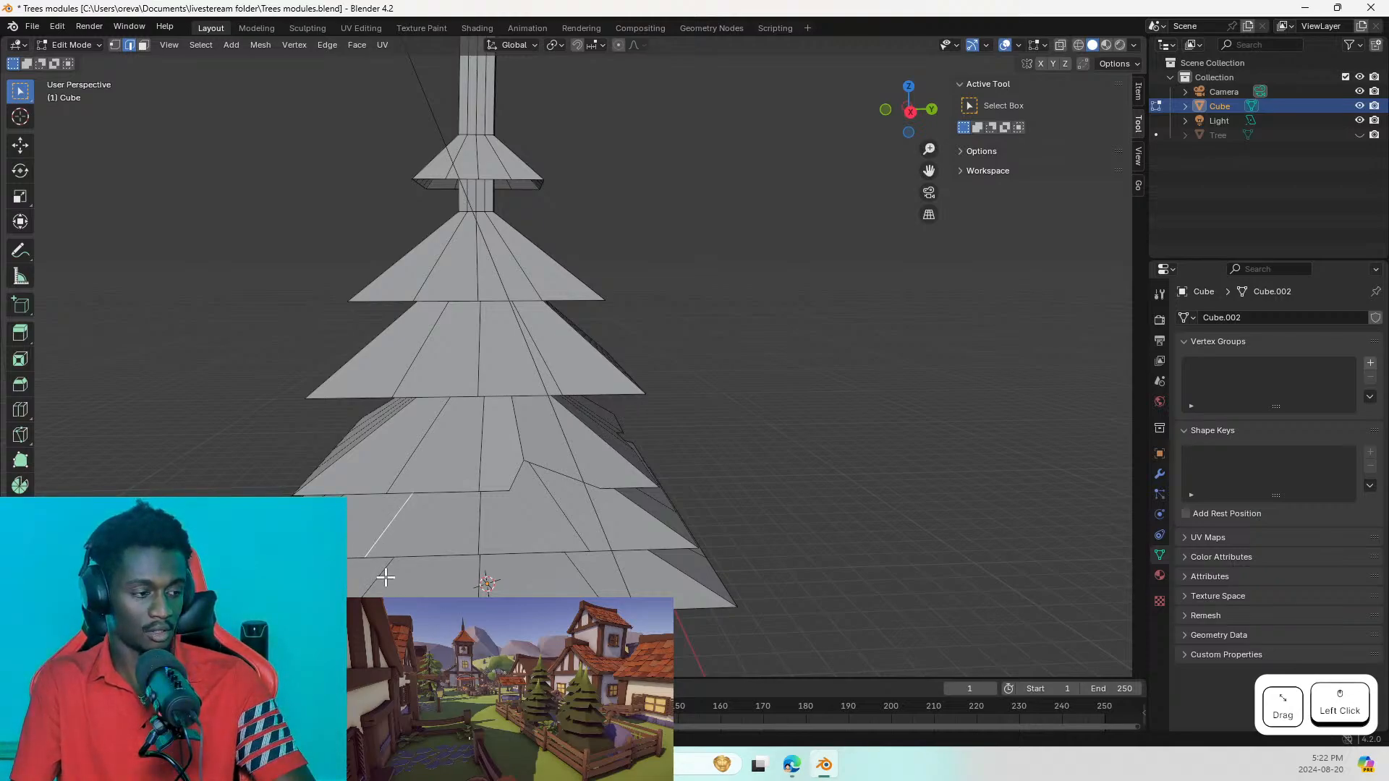
key("s")
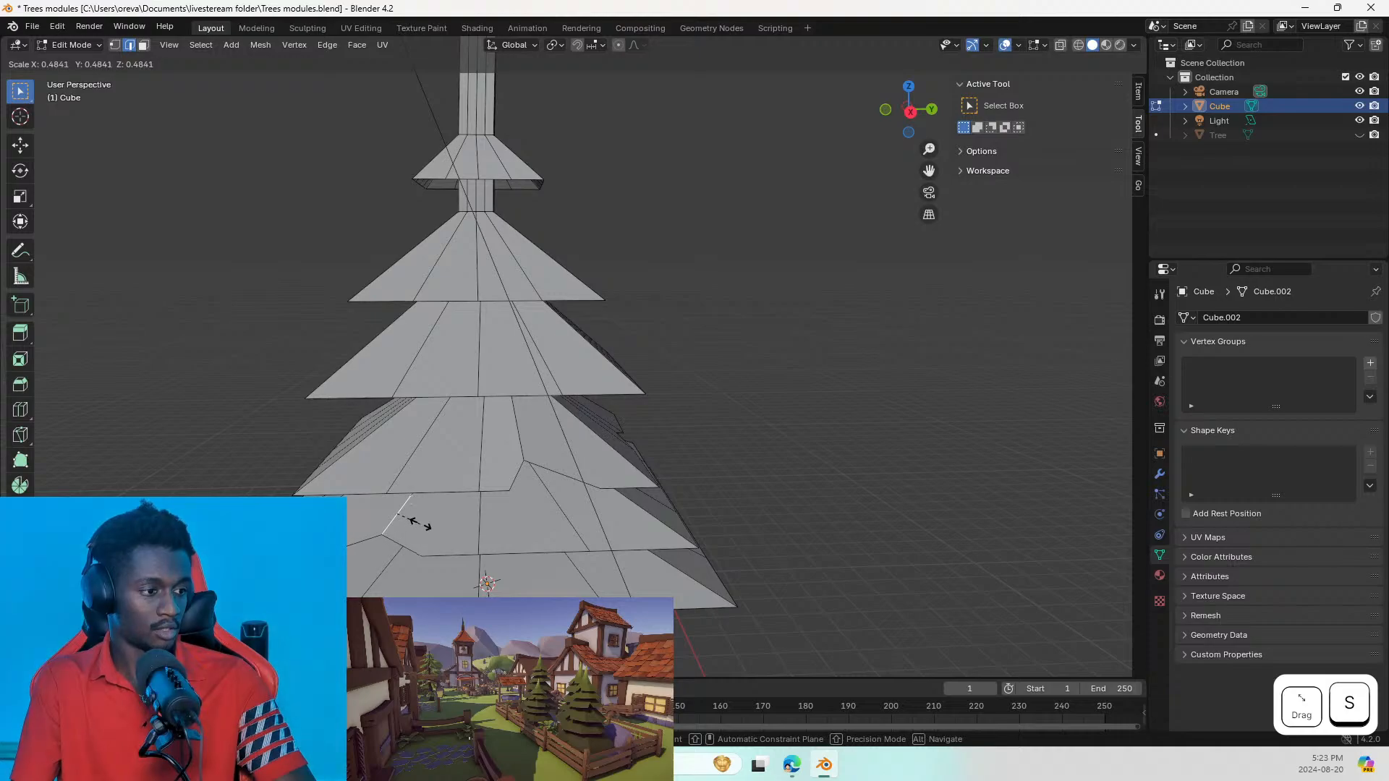
left_click(409, 527)
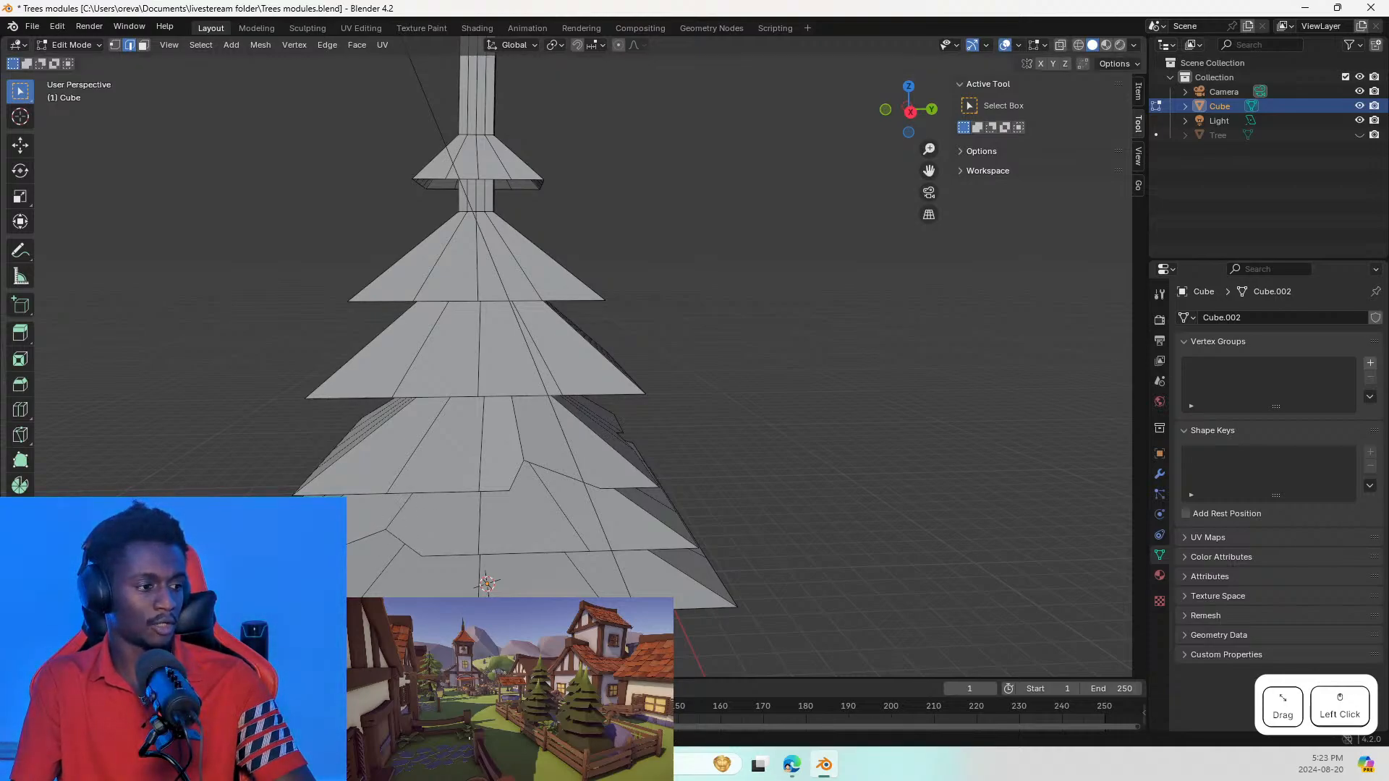
left_click(347, 548)
key("r")
key("Escape")
left_click(408, 551)
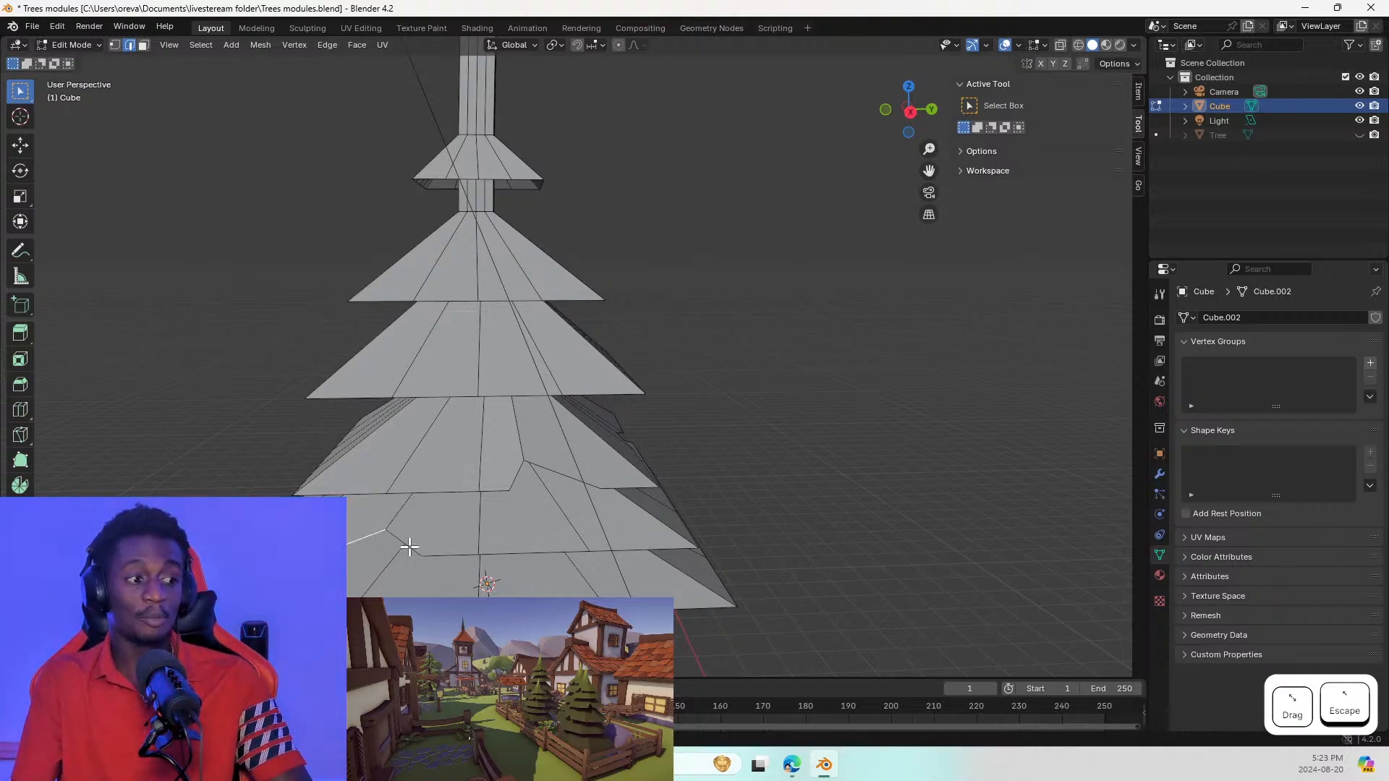
Step: Subdivide the bottom tier's two adjacent rim edges nearest its corner
middle_click_drag(373, 521, 356, 456, "shift")
left_click(400, 499)
left_click(400, 501)
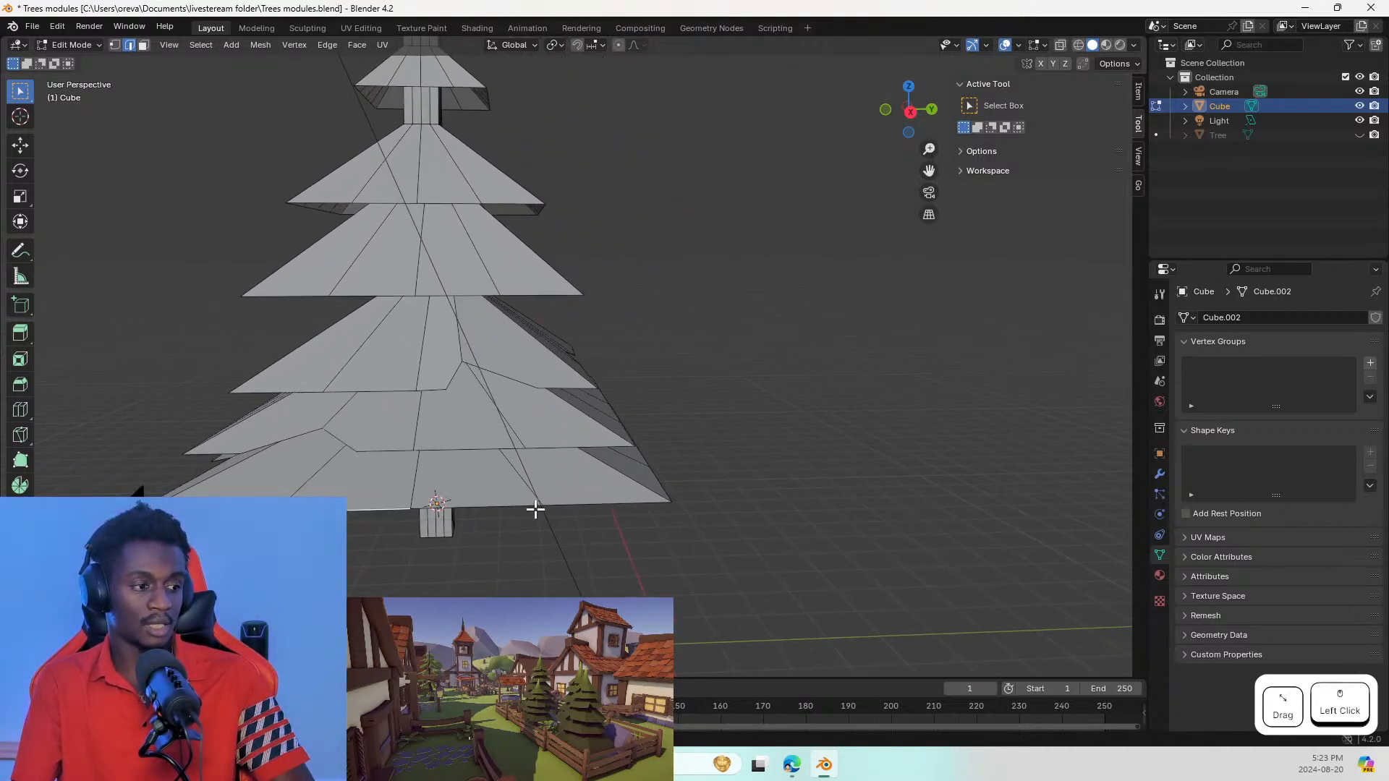
left_click(577, 499)
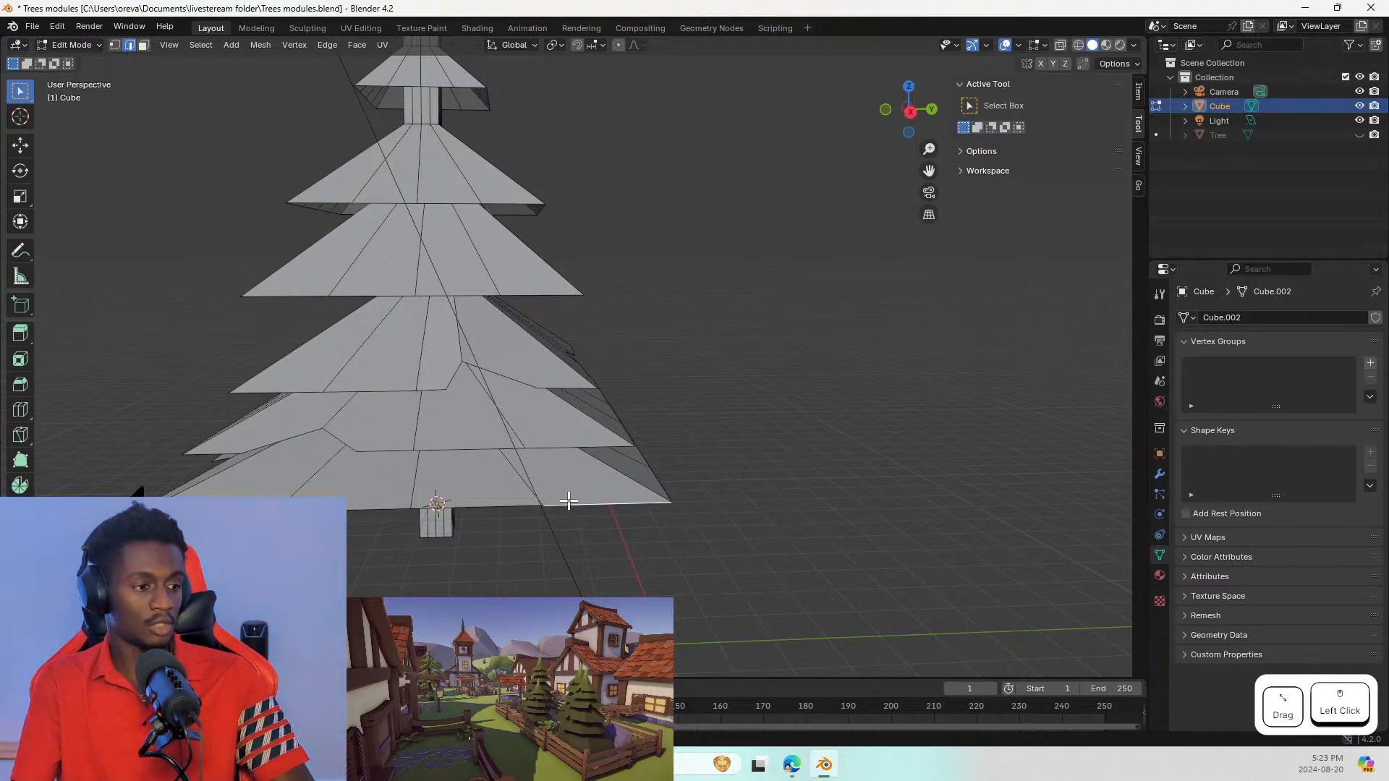
left_click(518, 504, "shift")
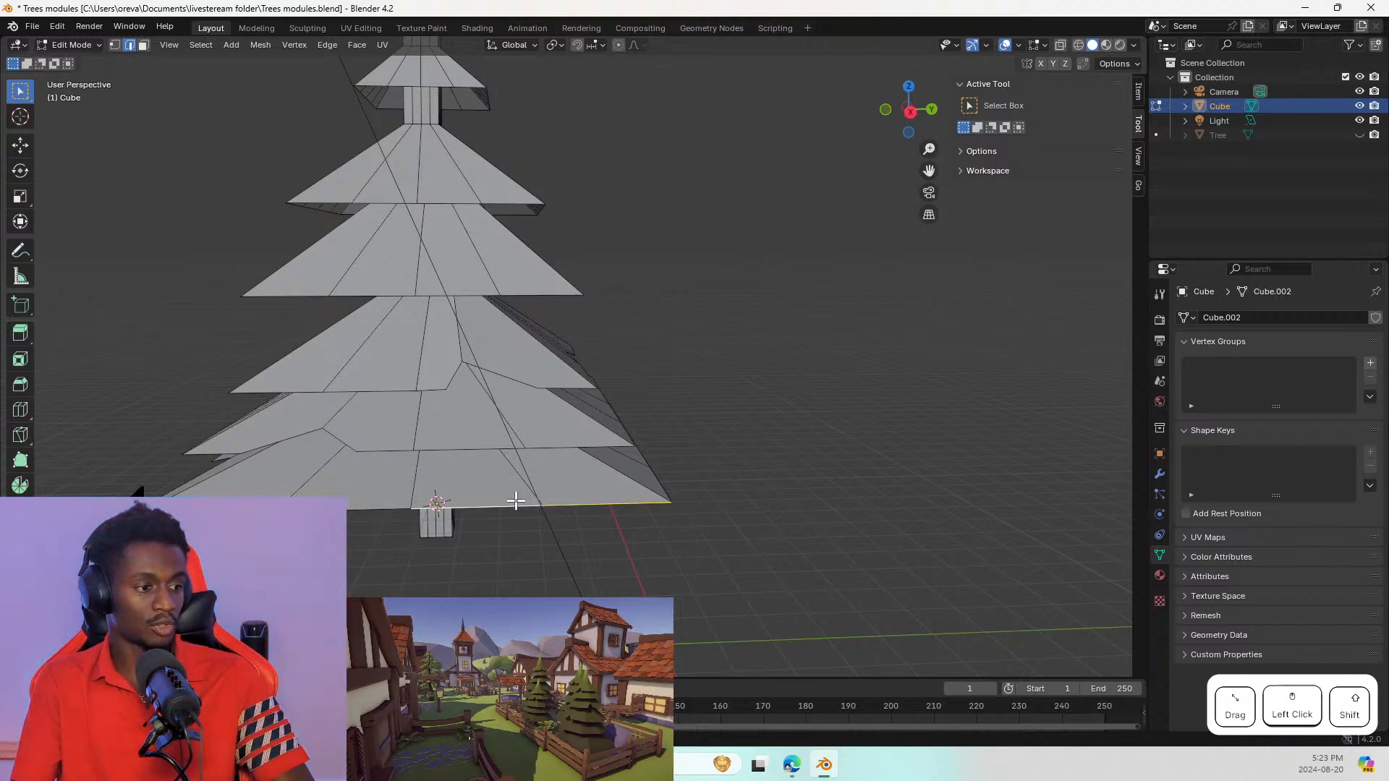
key("u")
key("Escape")
right_click(568, 506)
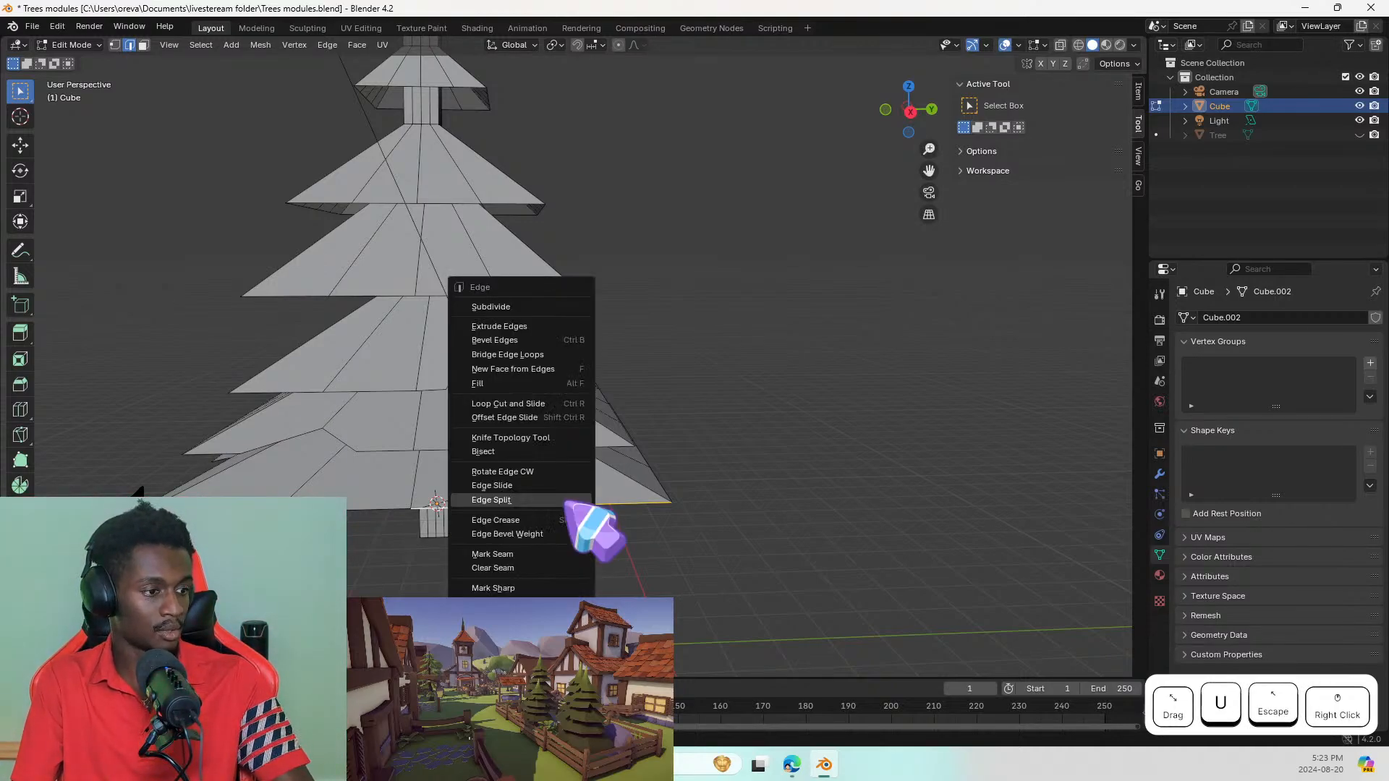
left_click(538, 308)
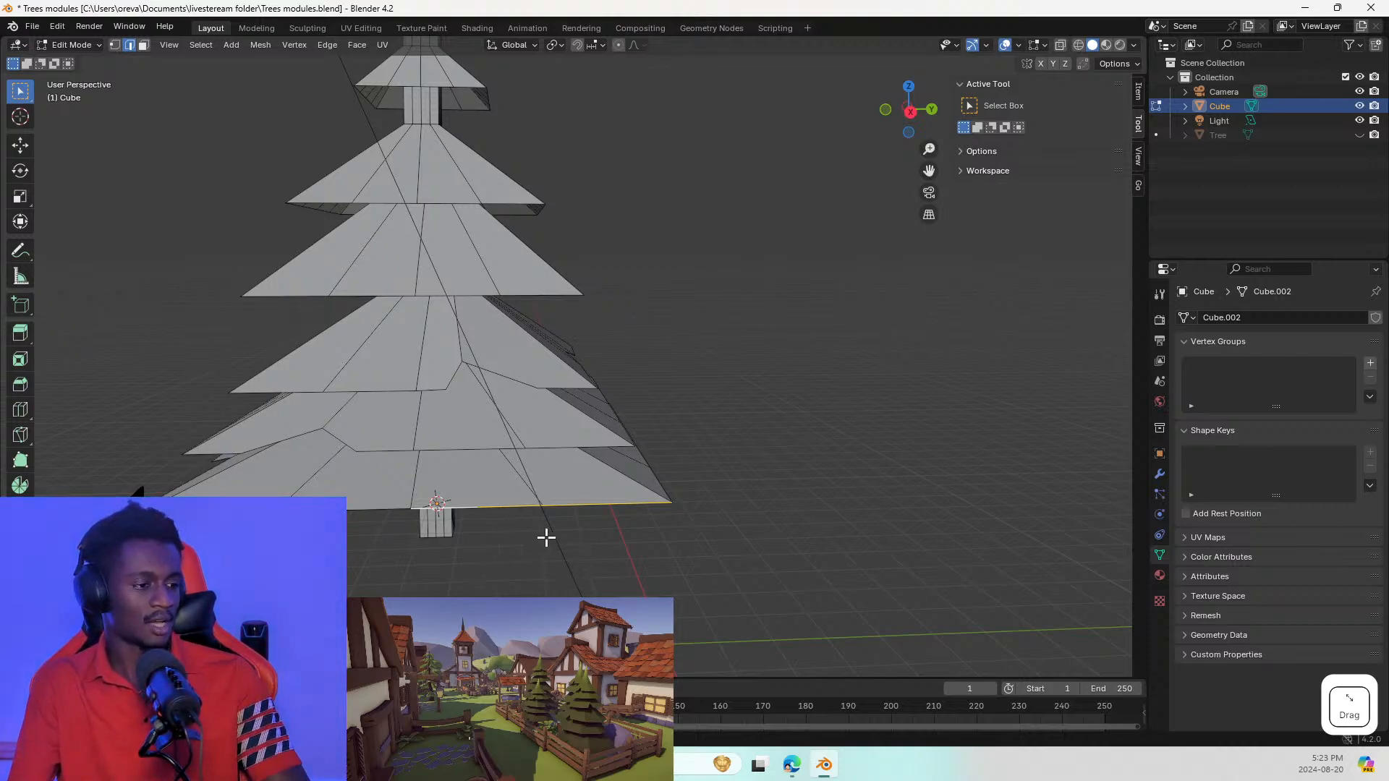
Step: Rotate one subdivided rim segment of the bottom tier near the corner by about 35 degrees to make the rim jagged
left_click(598, 508)
left_click(511, 506)
left_click(564, 506)
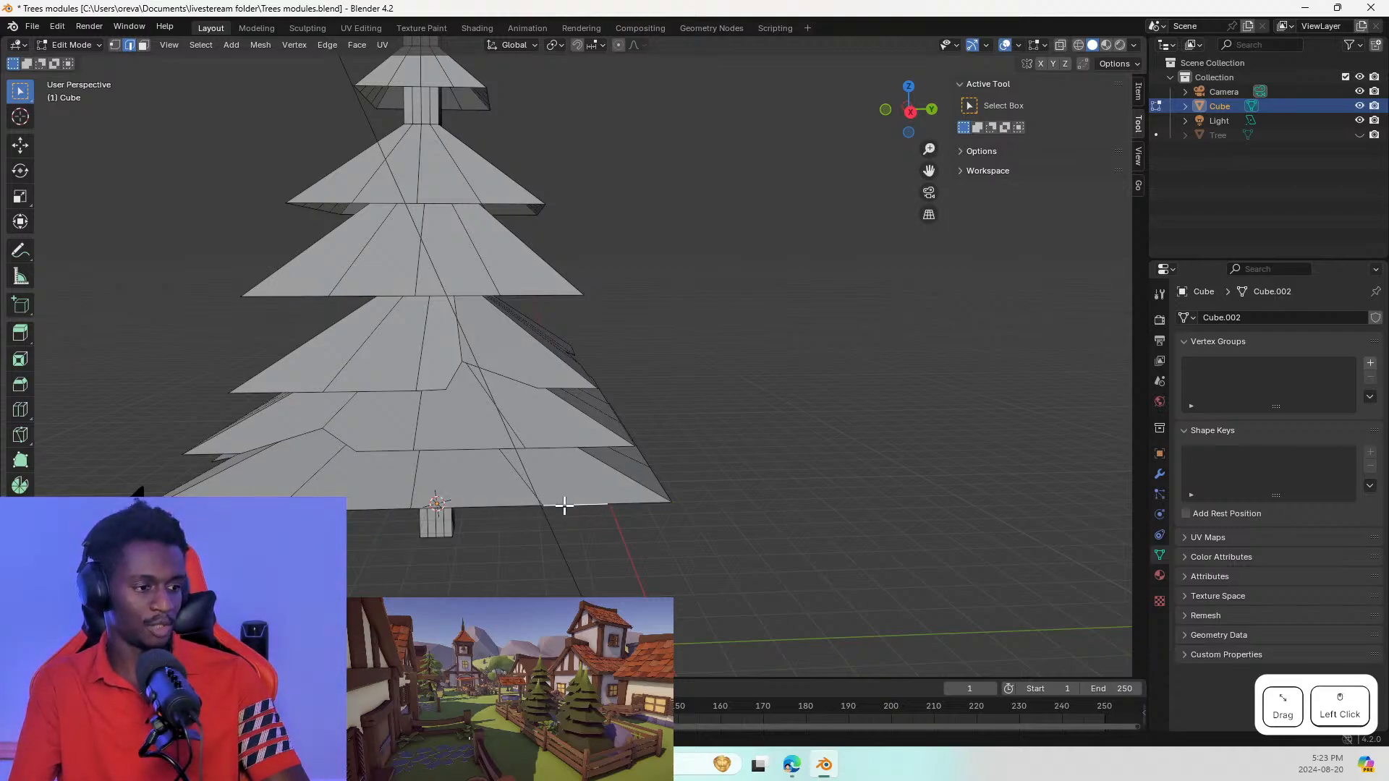
key("r")
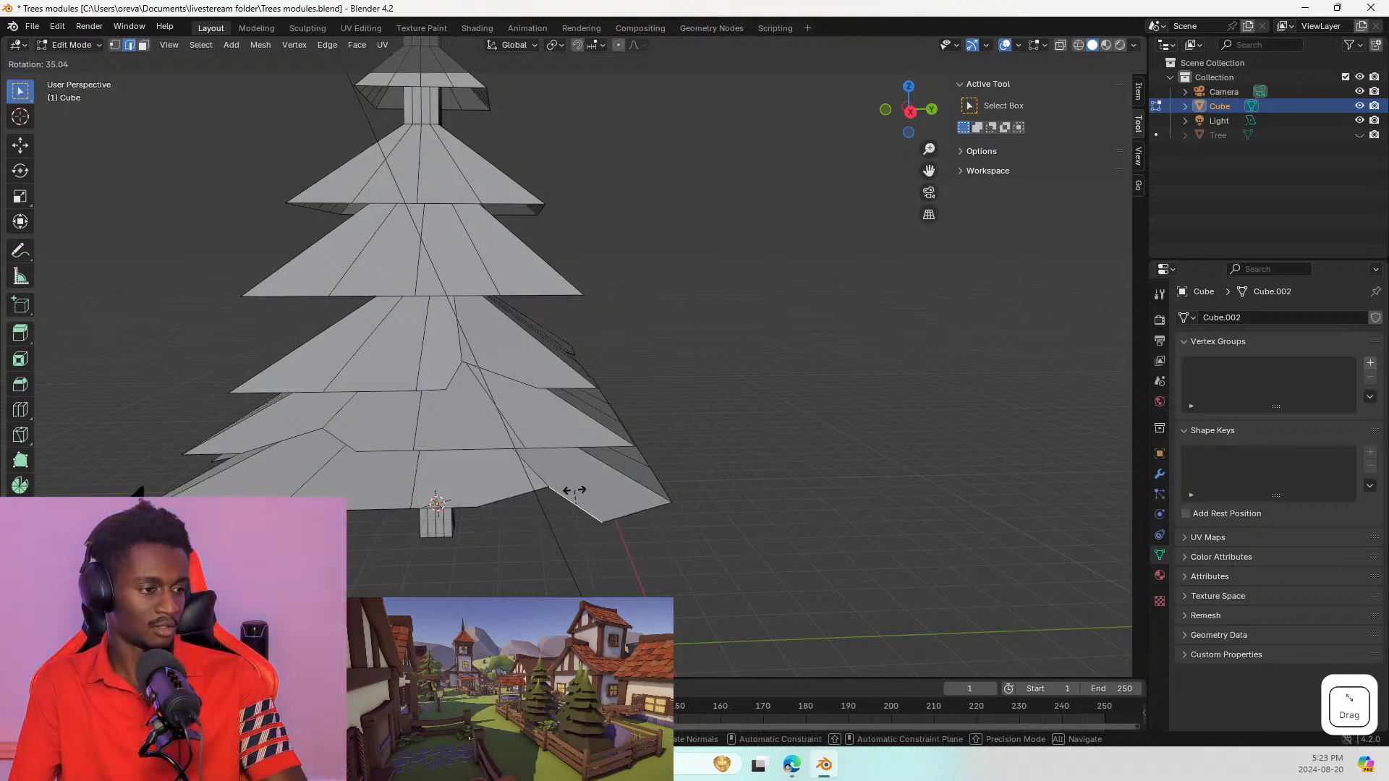
left_click(574, 490)
Step: Move the rim segment at the bottom tier's corner upward to soften the drooping tip
left_click(523, 499)
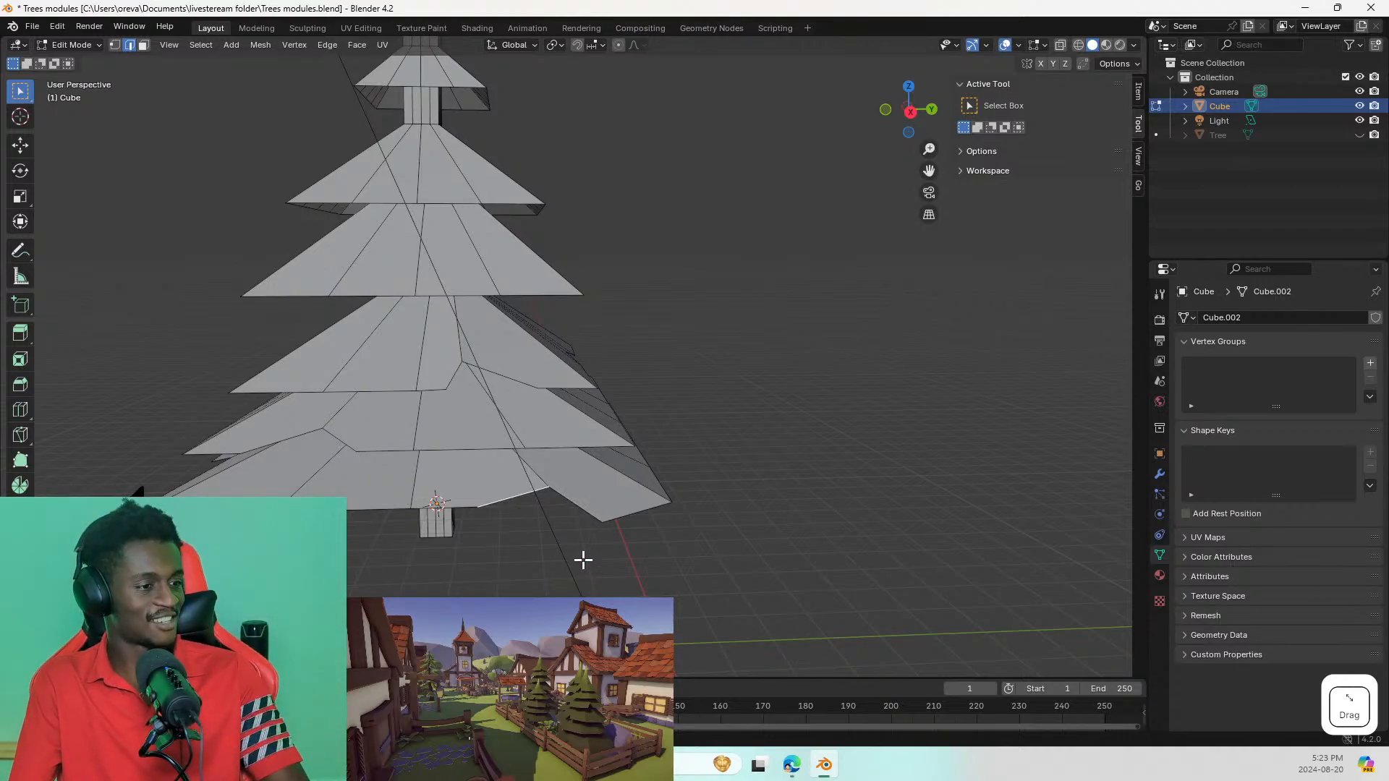
middle_click_drag(567, 549, 491, 541)
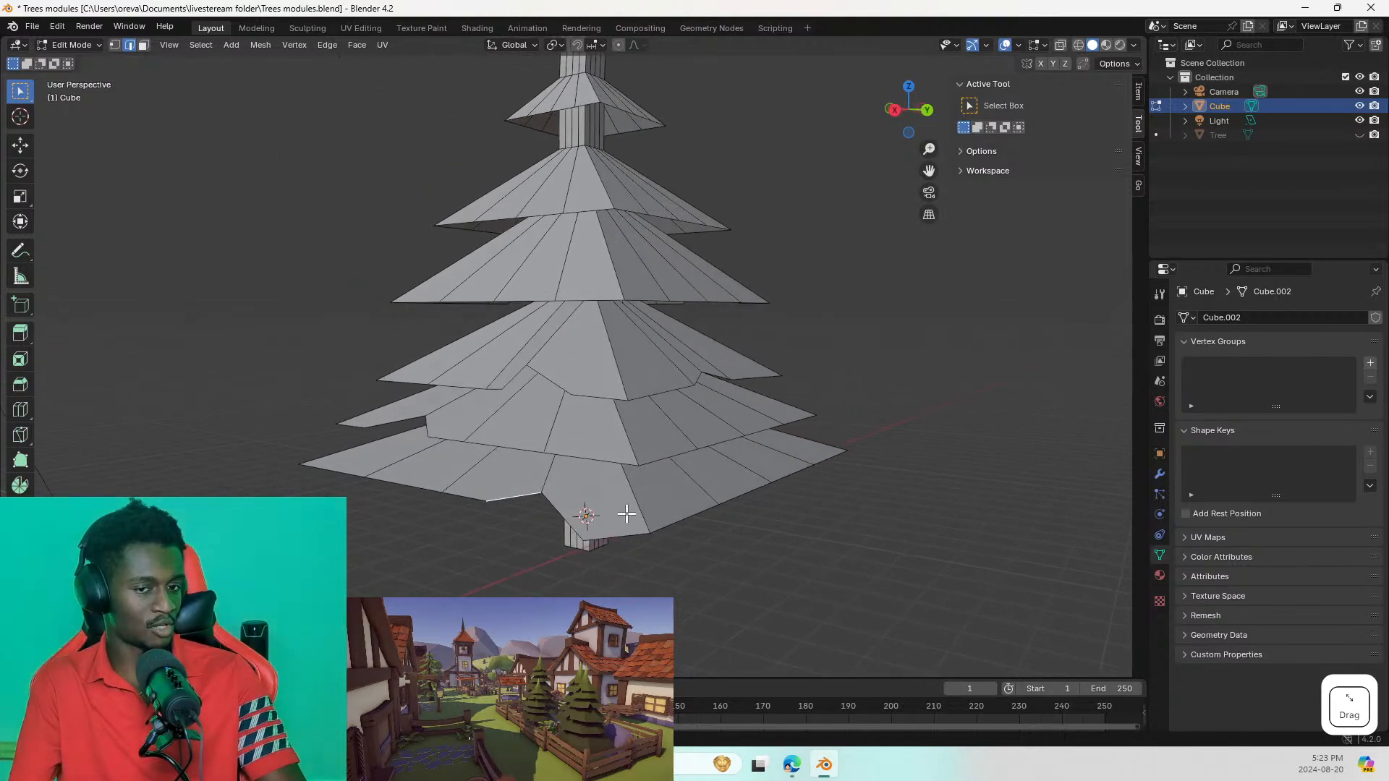
left_click(627, 535)
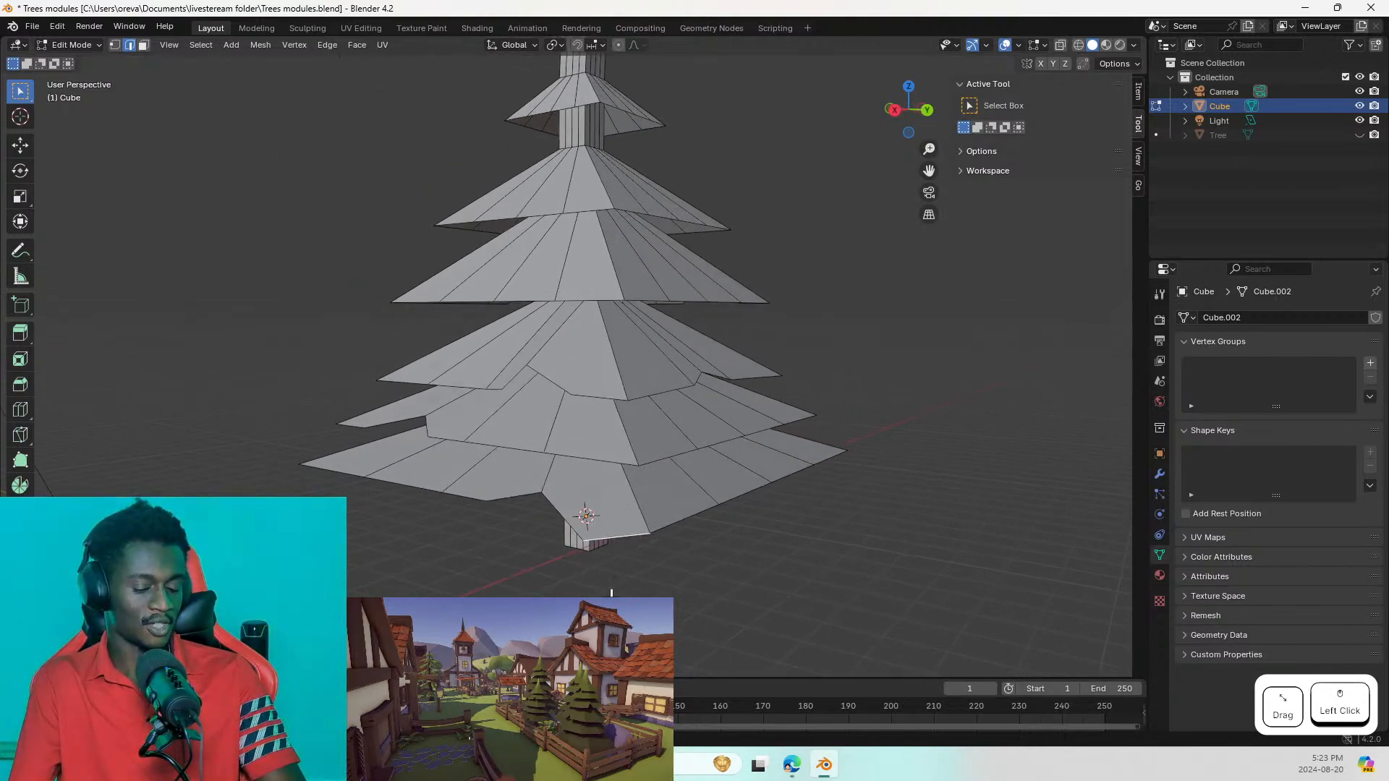
key("g")
left_click(611, 561)
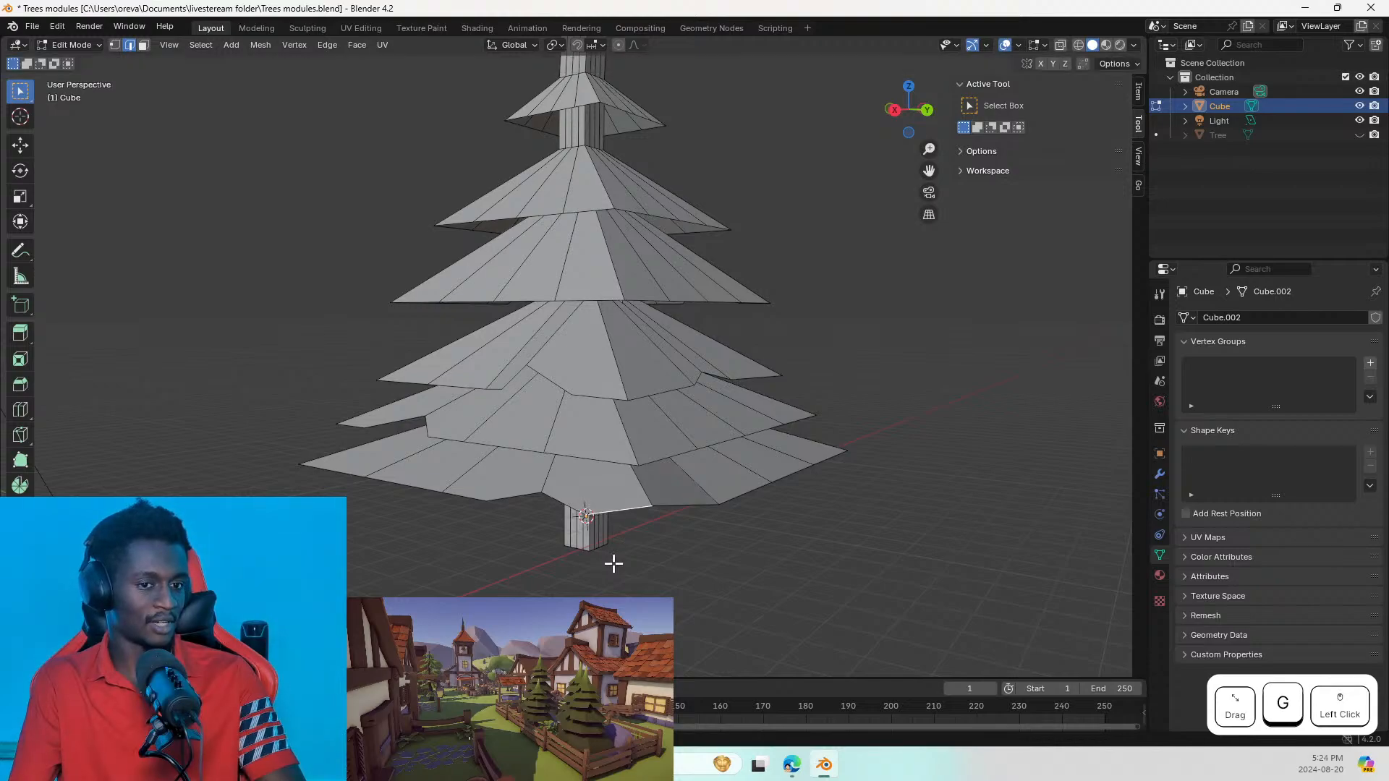
Step: Subdivide the third tier's rim edge on one side of its central slanted edge
mouse_move(585, 507)
middle_mouse_down()
mouse_move(645, 524)
mouse_move(567, 496)
middle_mouse_up()
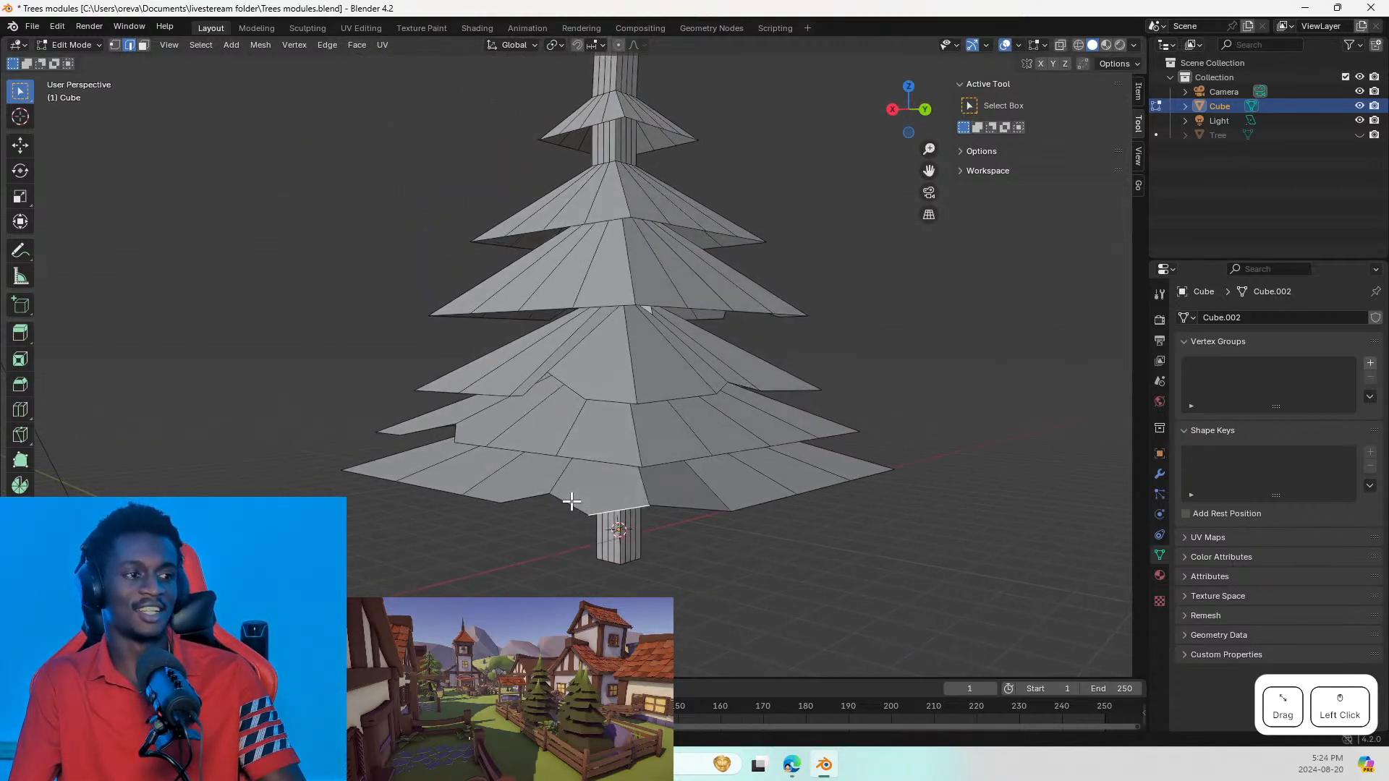
scroll(641, 335, "up", 5)
middle_click_drag(641, 335, 601, 295)
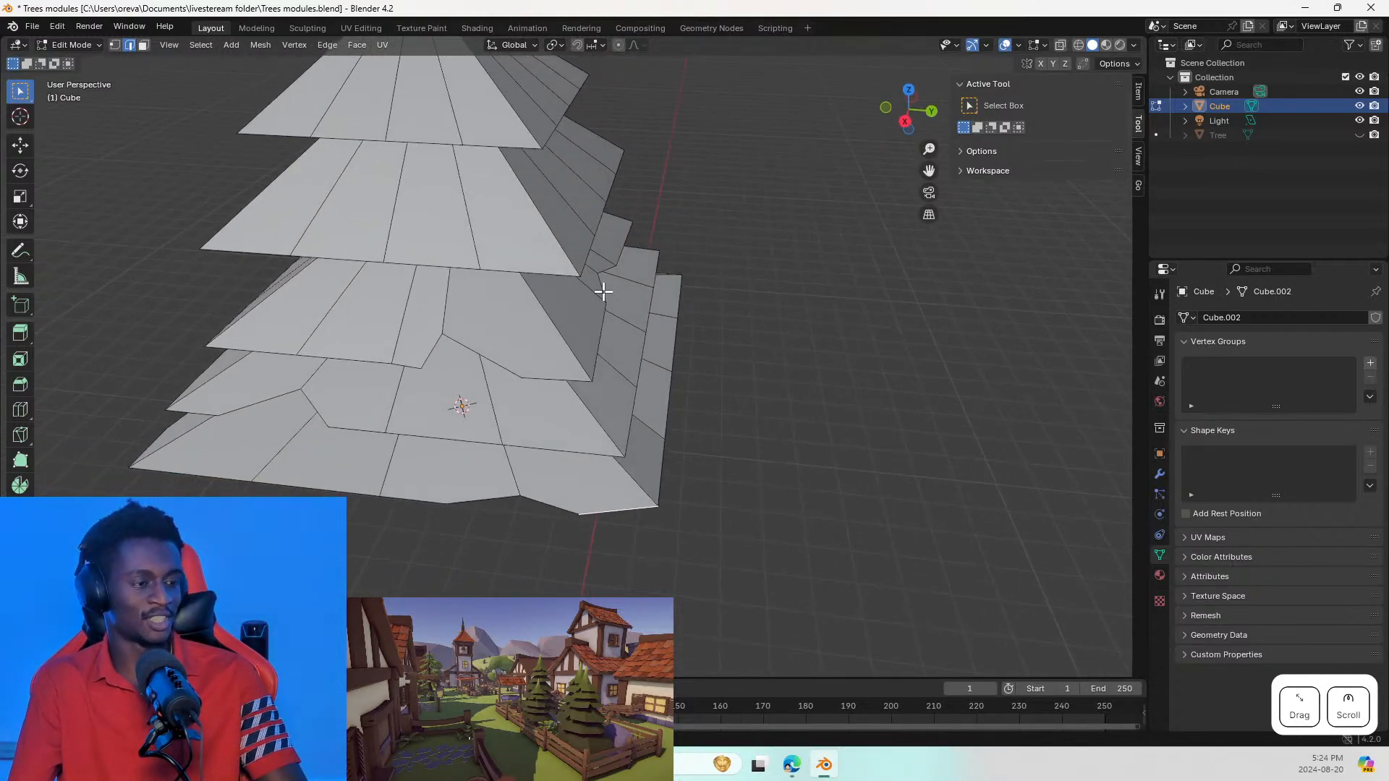
left_click(557, 274, "shift")
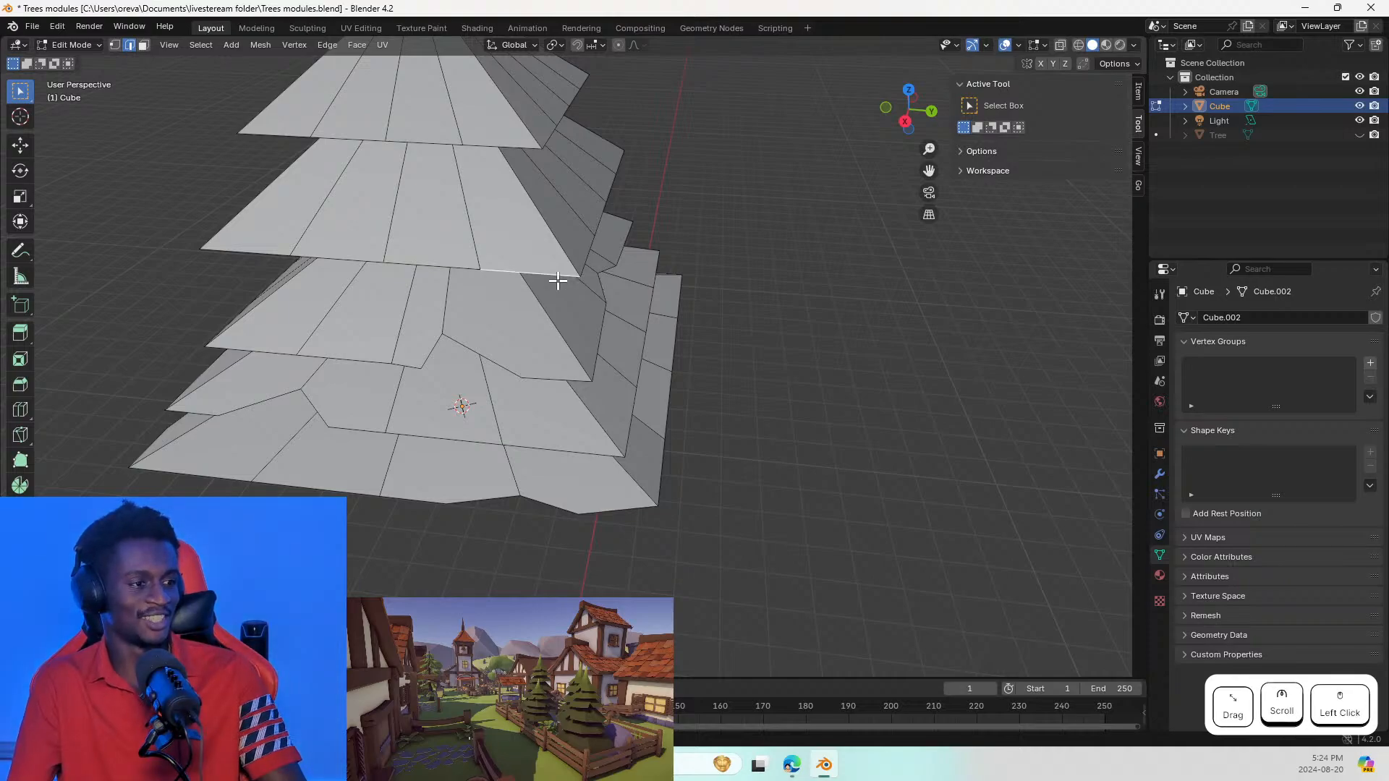
left_click(439, 269, "shift")
middle_click_drag(439, 269, 448, 238)
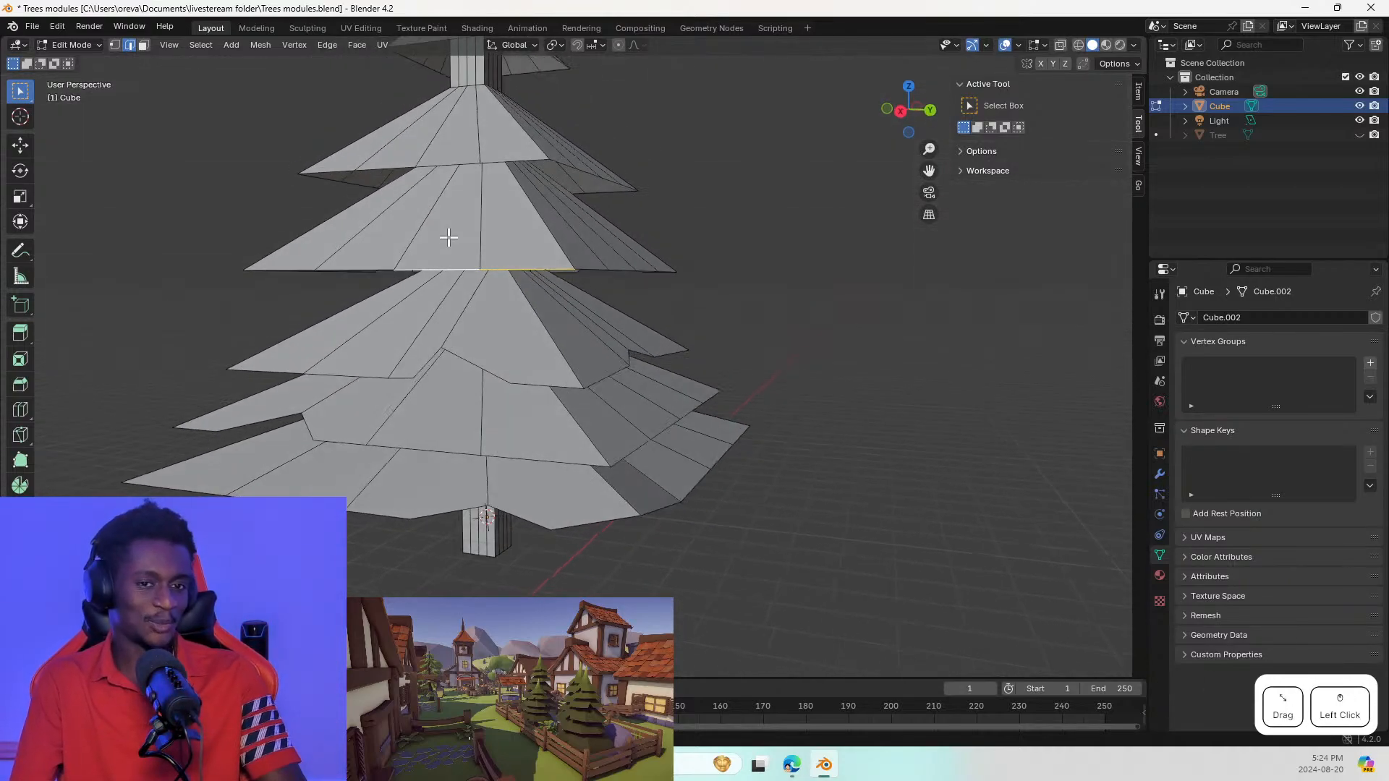
left_click(507, 287)
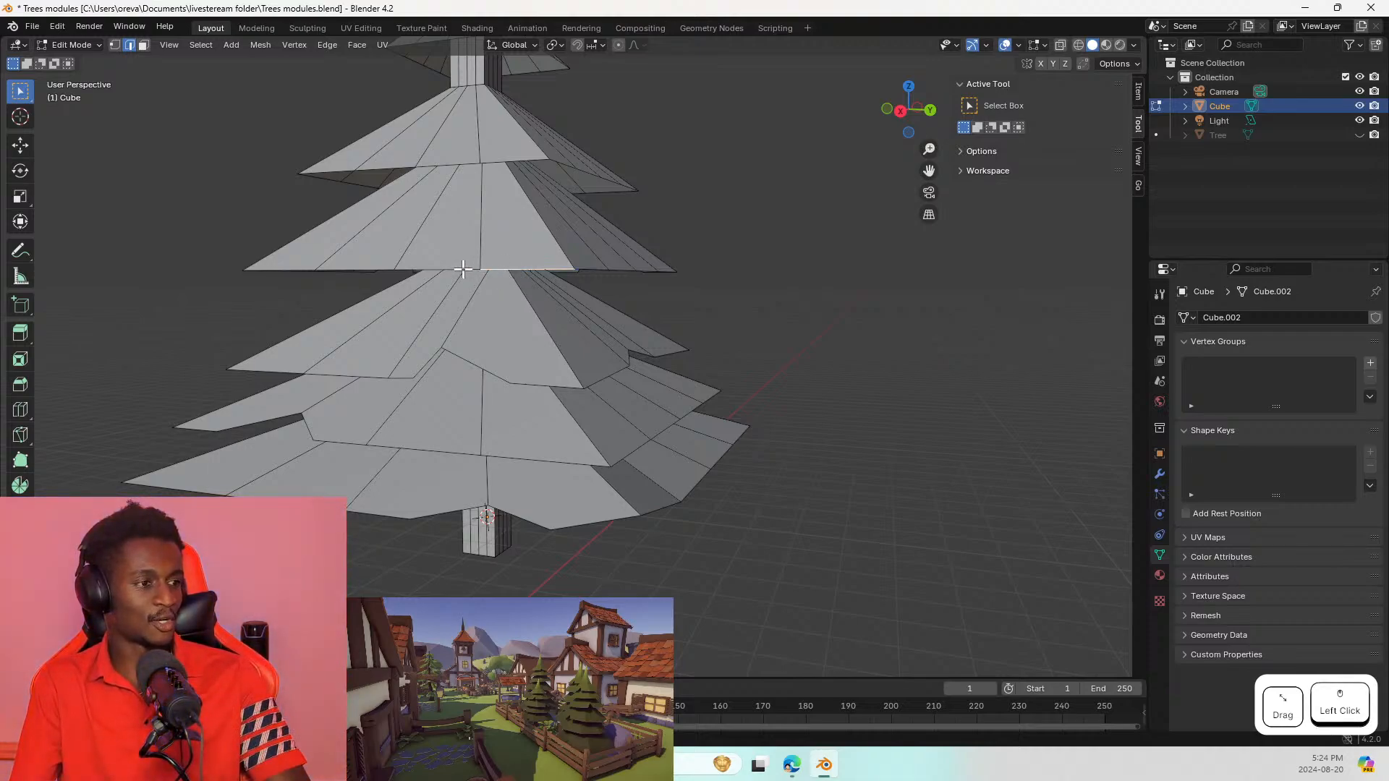
right_click(505, 270)
left_click(452, 269)
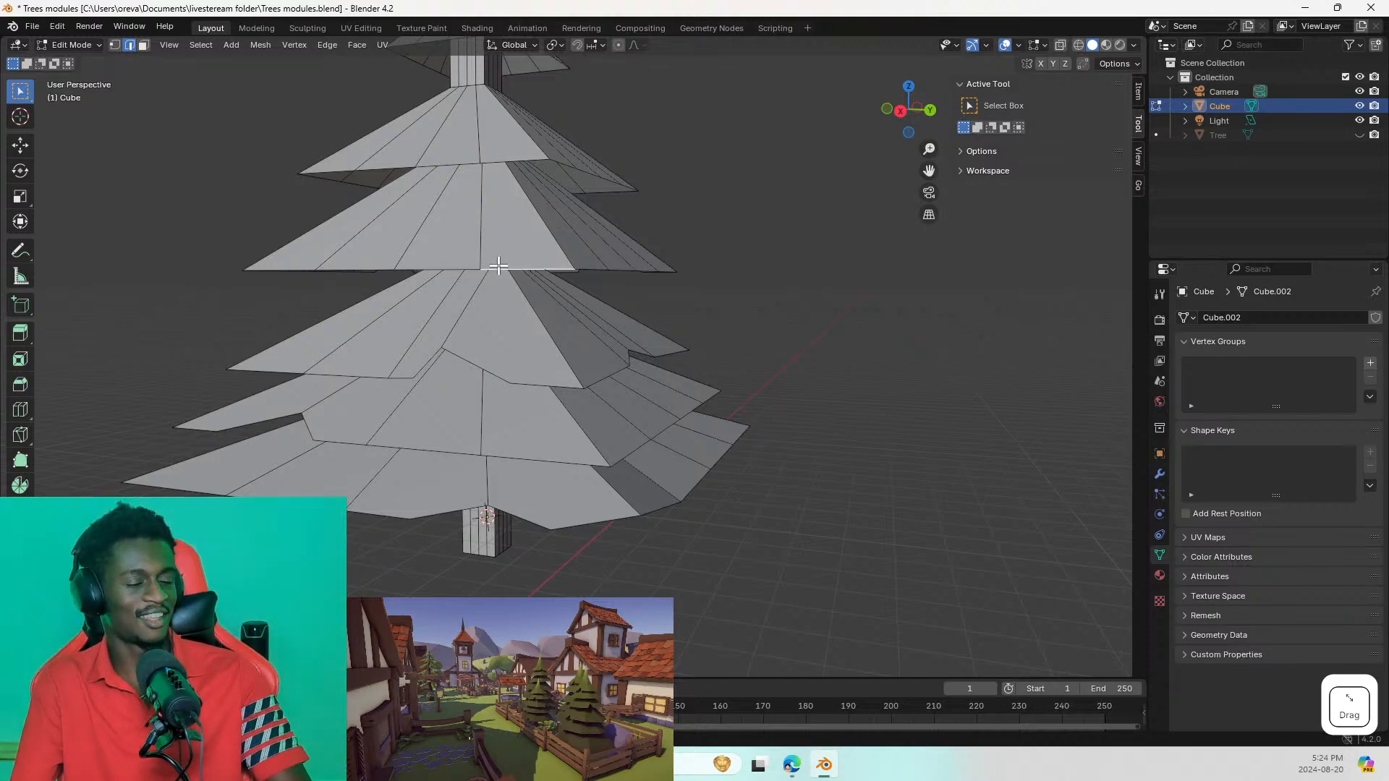
left_click(461, 270)
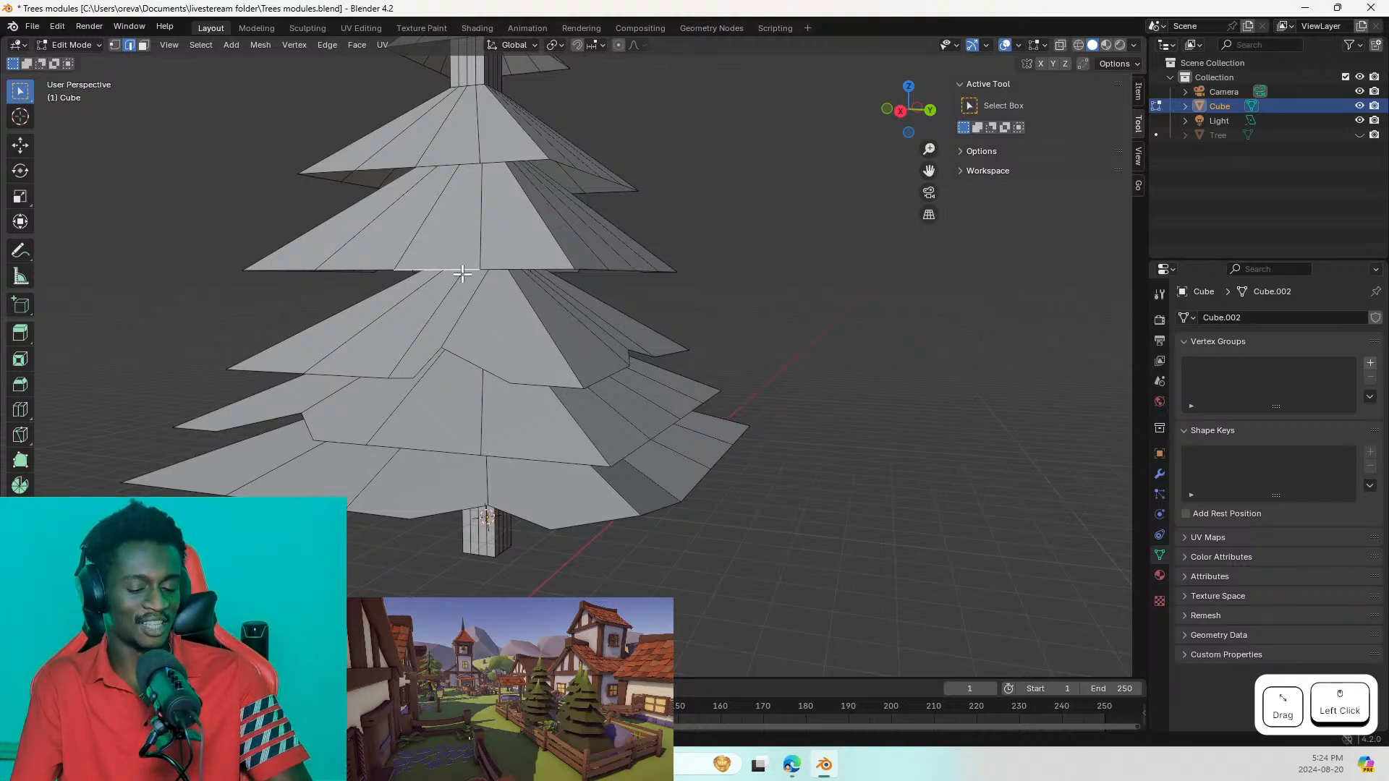
right_click(461, 271)
left_click(463, 272)
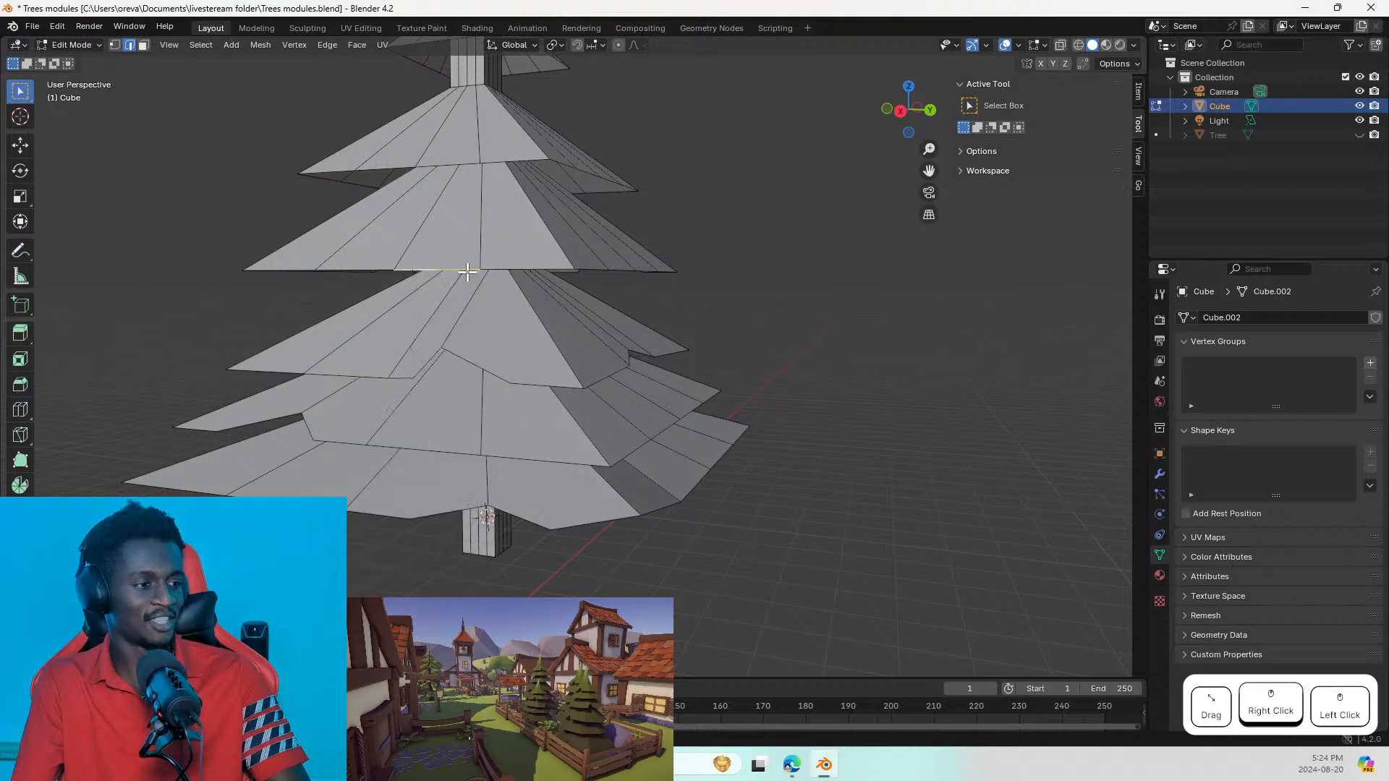
Step: Subdivide the third tier's rim edge between the central slanted edge and the tier's corner
left_click(519, 269)
right_click(511, 265)
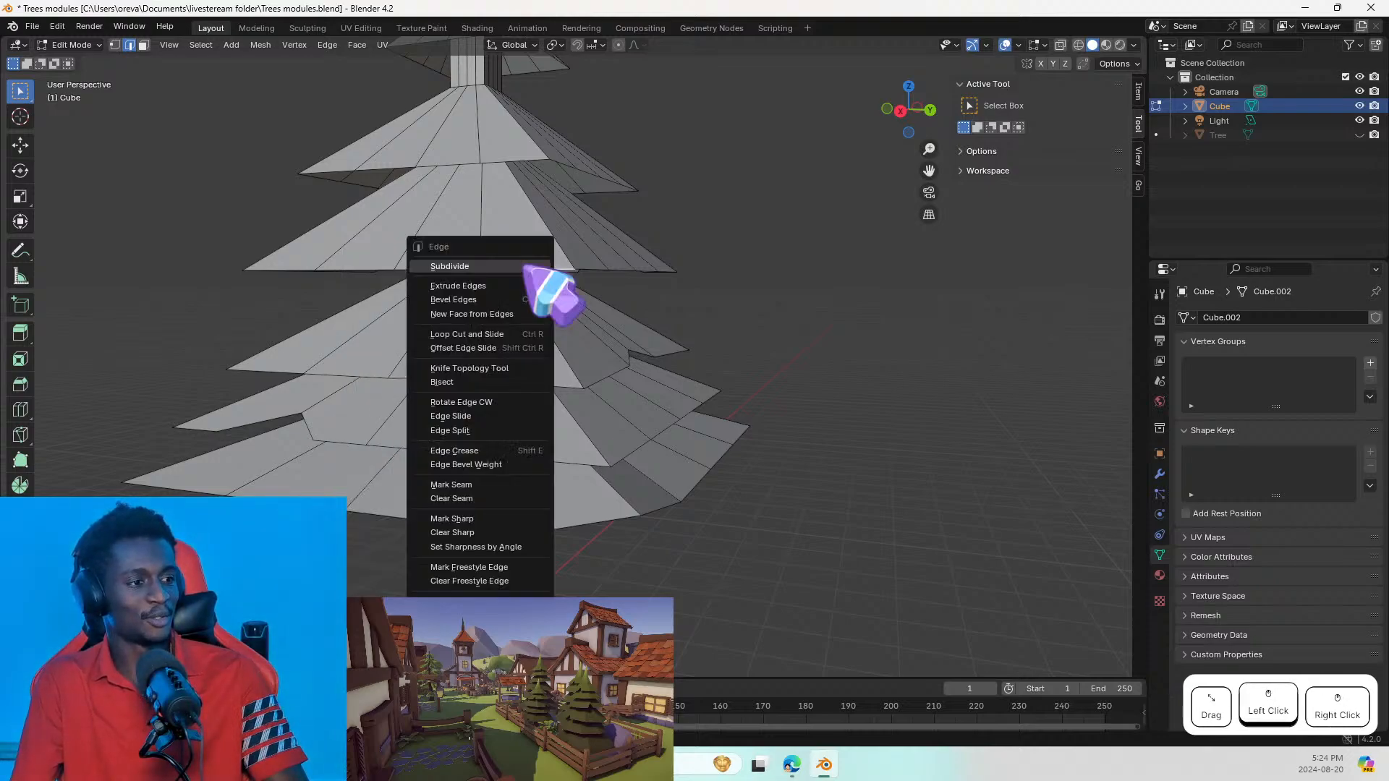
left_click(511, 265)
Step: Subdivide the third tier's central slanted edge and select its lower segment
left_click(481, 249)
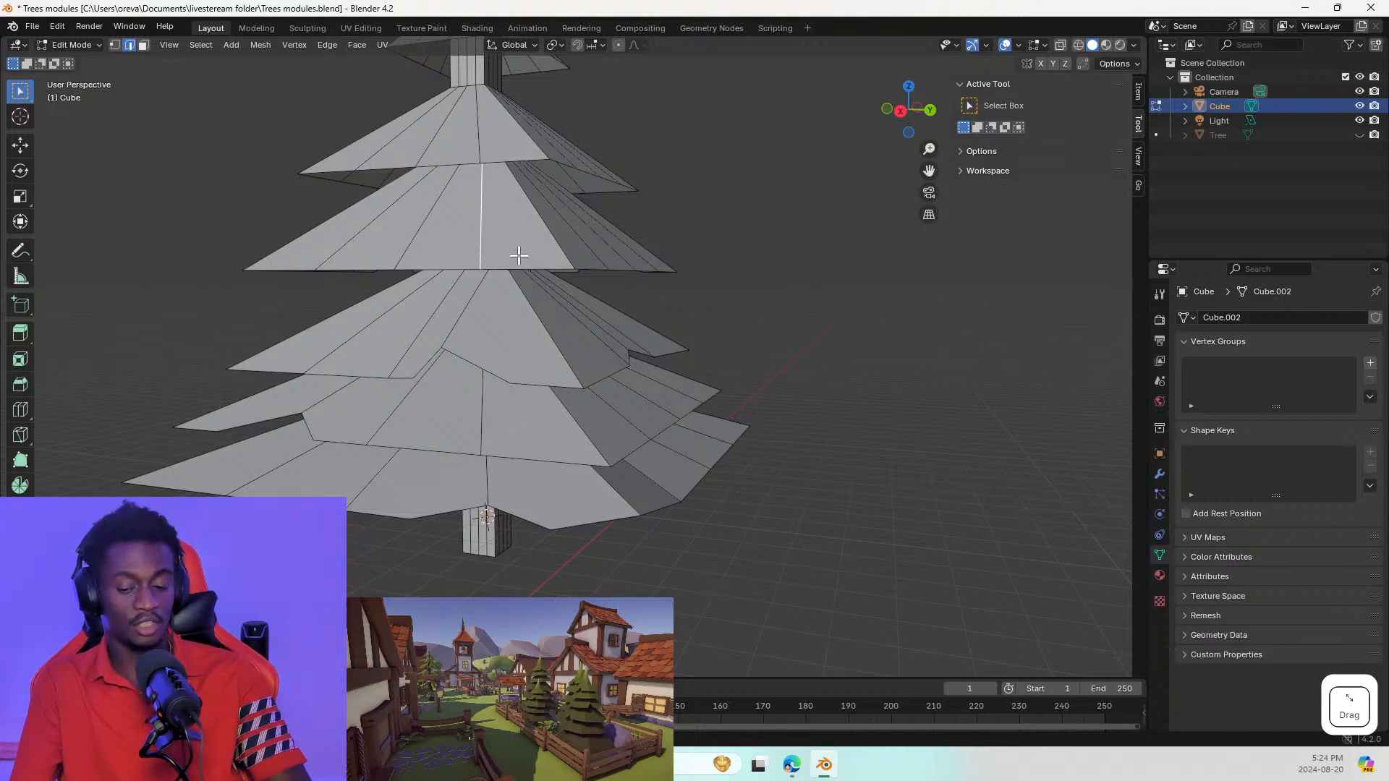
right_click(483, 217)
left_click(452, 232)
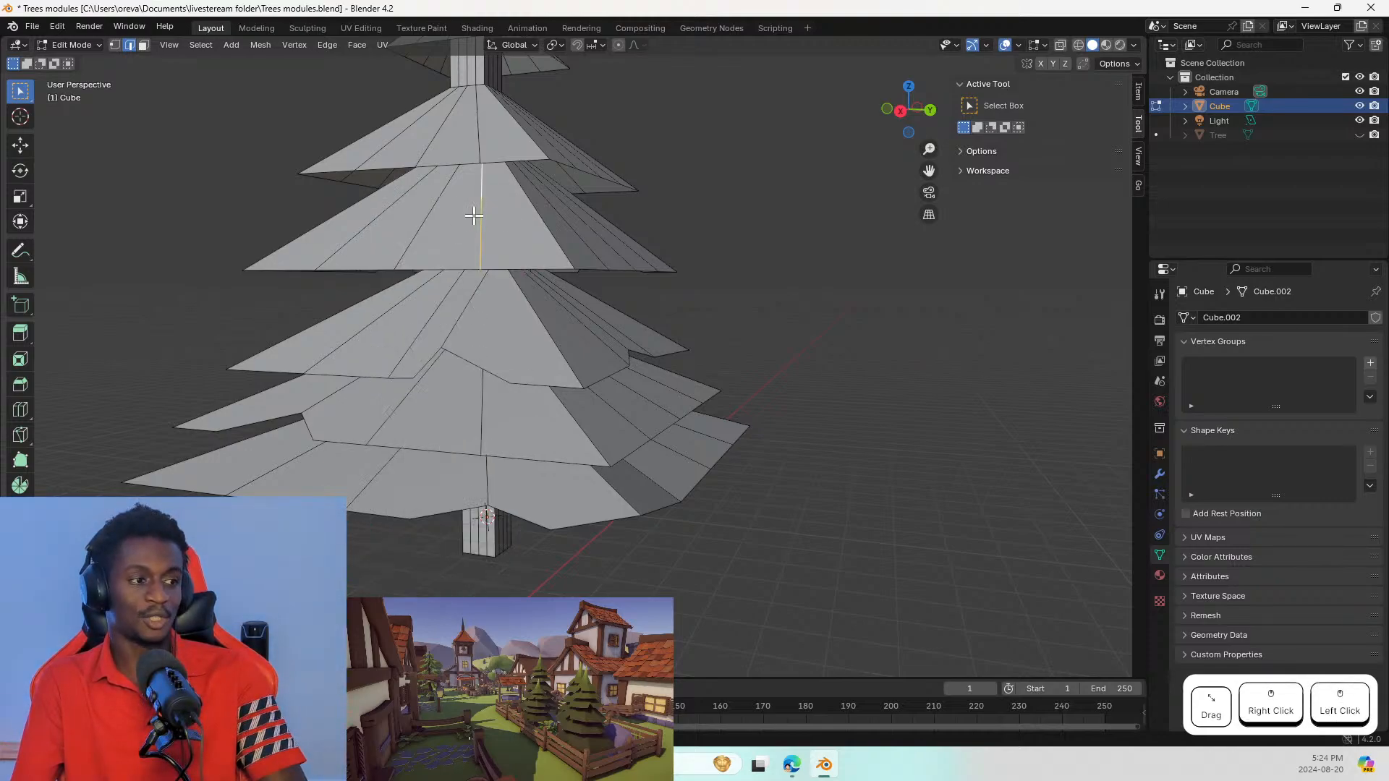
left_click(483, 266)
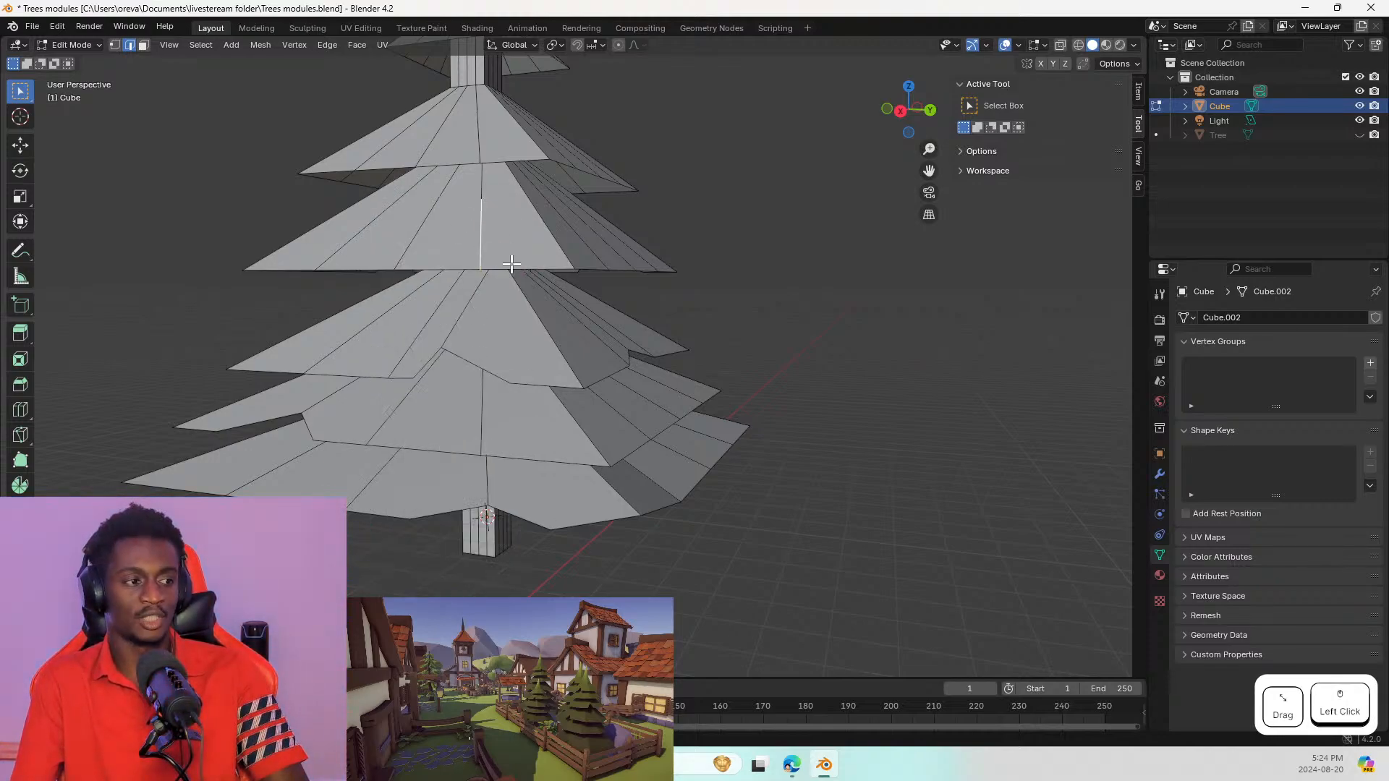
Step: Scale down the lower segment of the third tier's central slanted edge to raise a notch in the rim
left_click(480, 252)
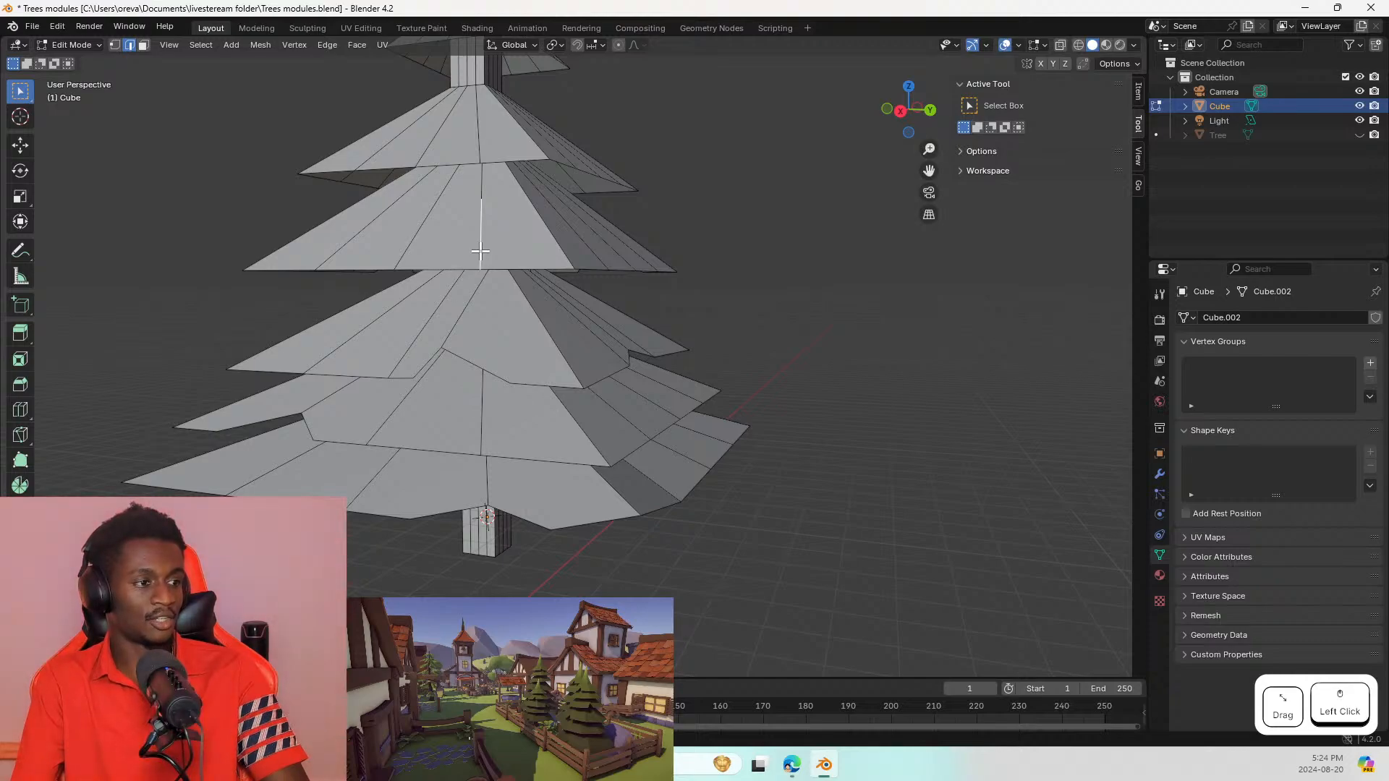
key("s")
key("Escape")
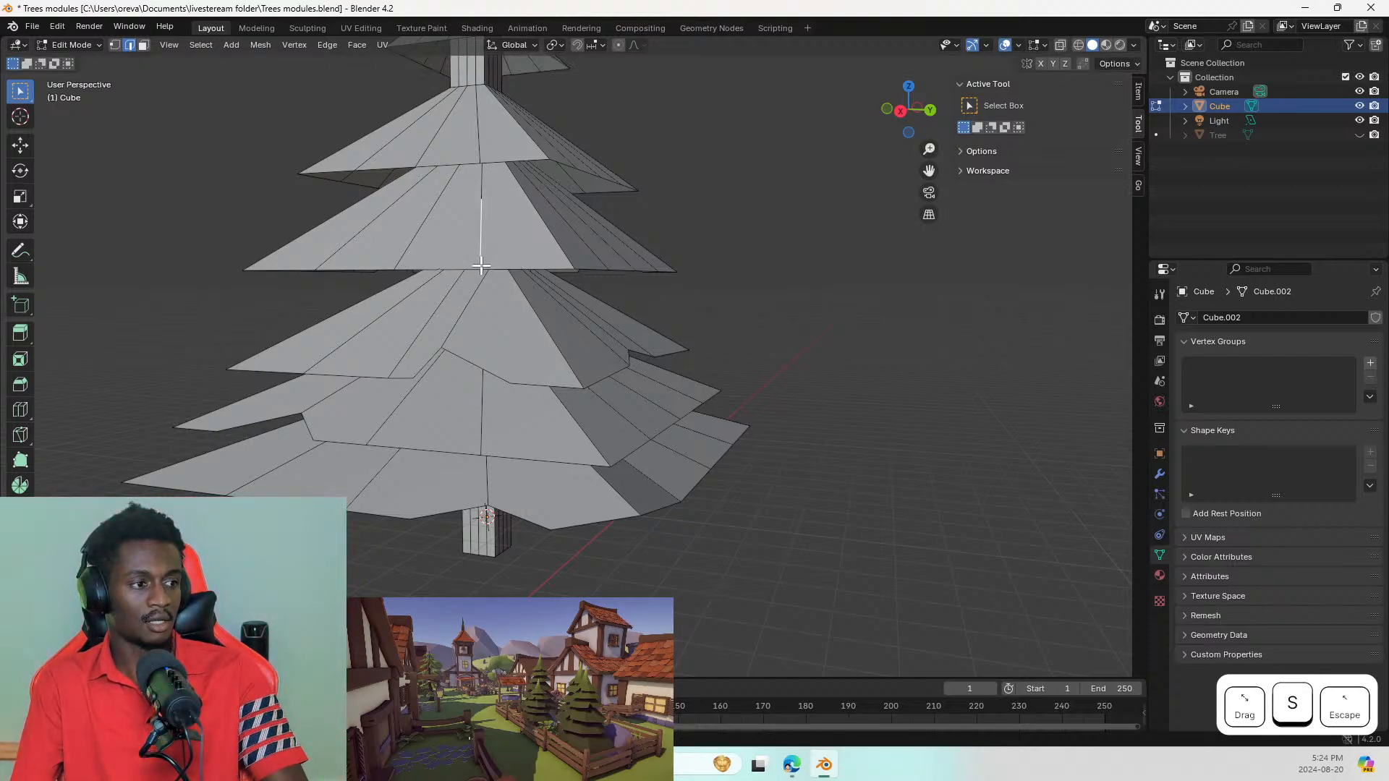
key("s")
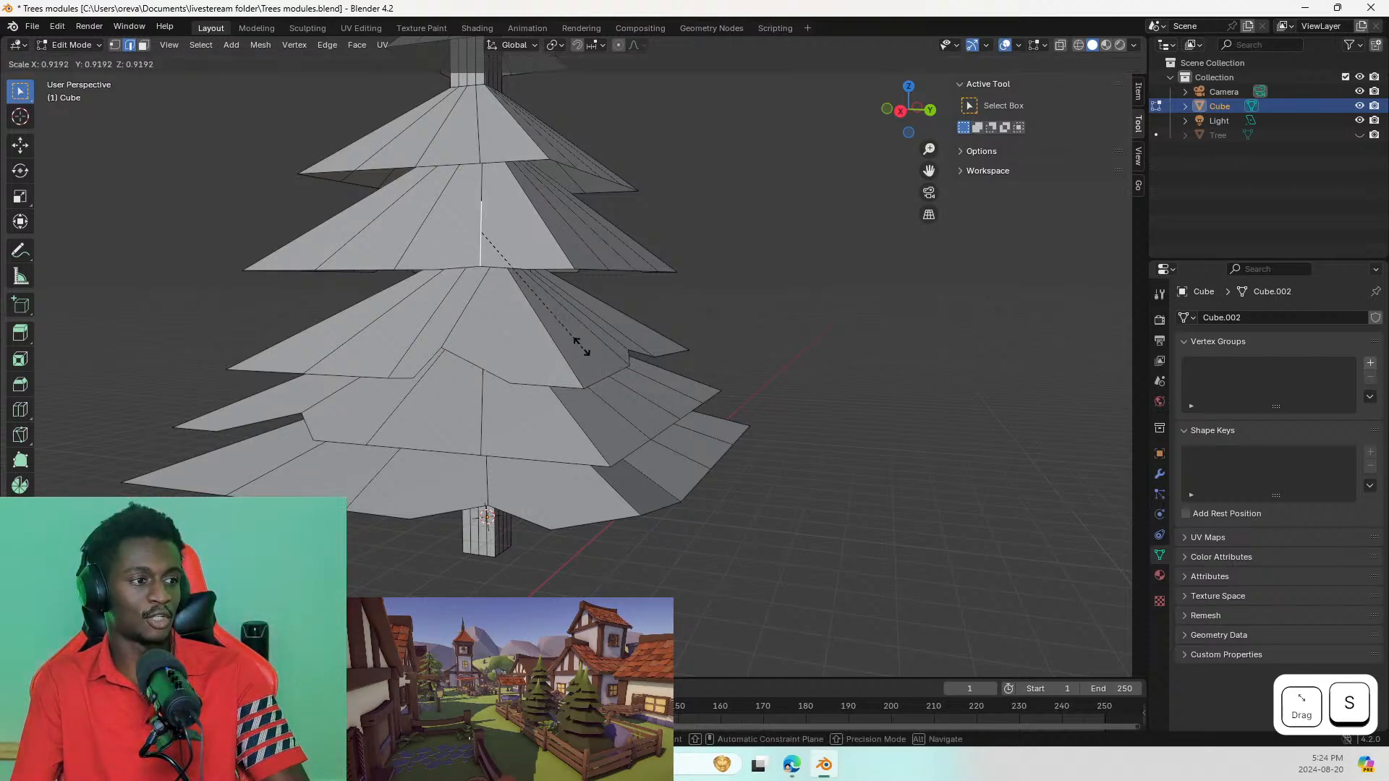
left_click(524, 283)
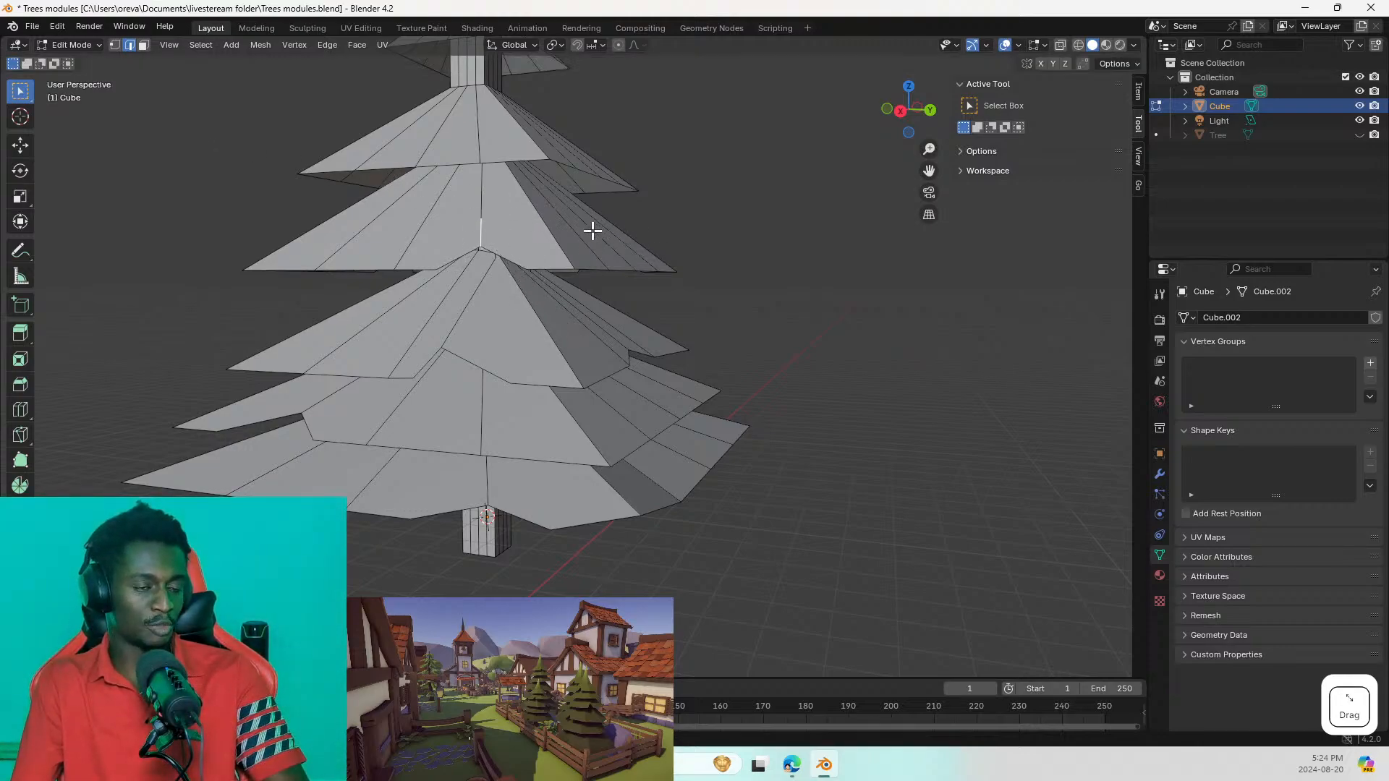
middle_click_drag(592, 256, 668, 291)
scroll(698, 296, "up", 2)
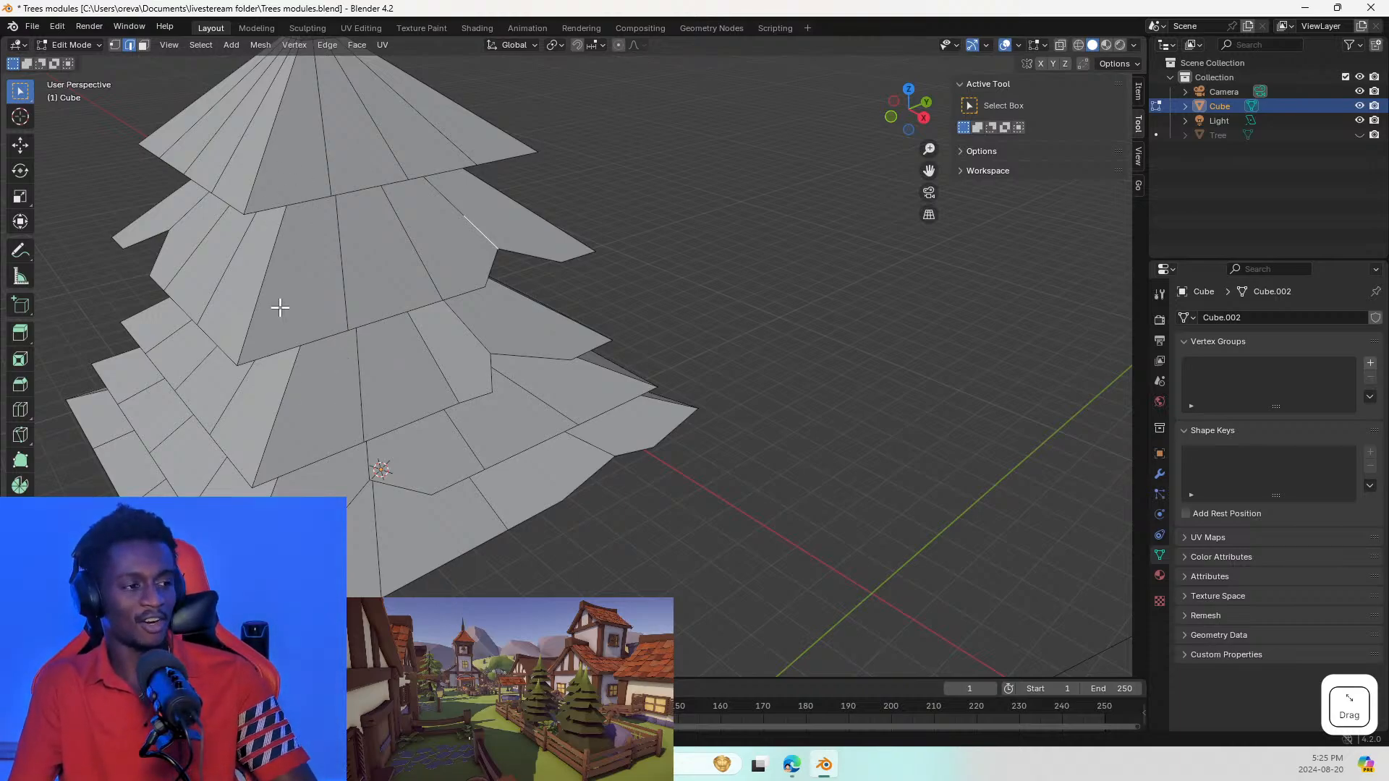
middle_click_drag(342, 307, 357, 263)
Step: Switch to the Edge browser and view the 3d modeling and Materials notes in the Notion Blender Toolbox database
key("alt+Tab")
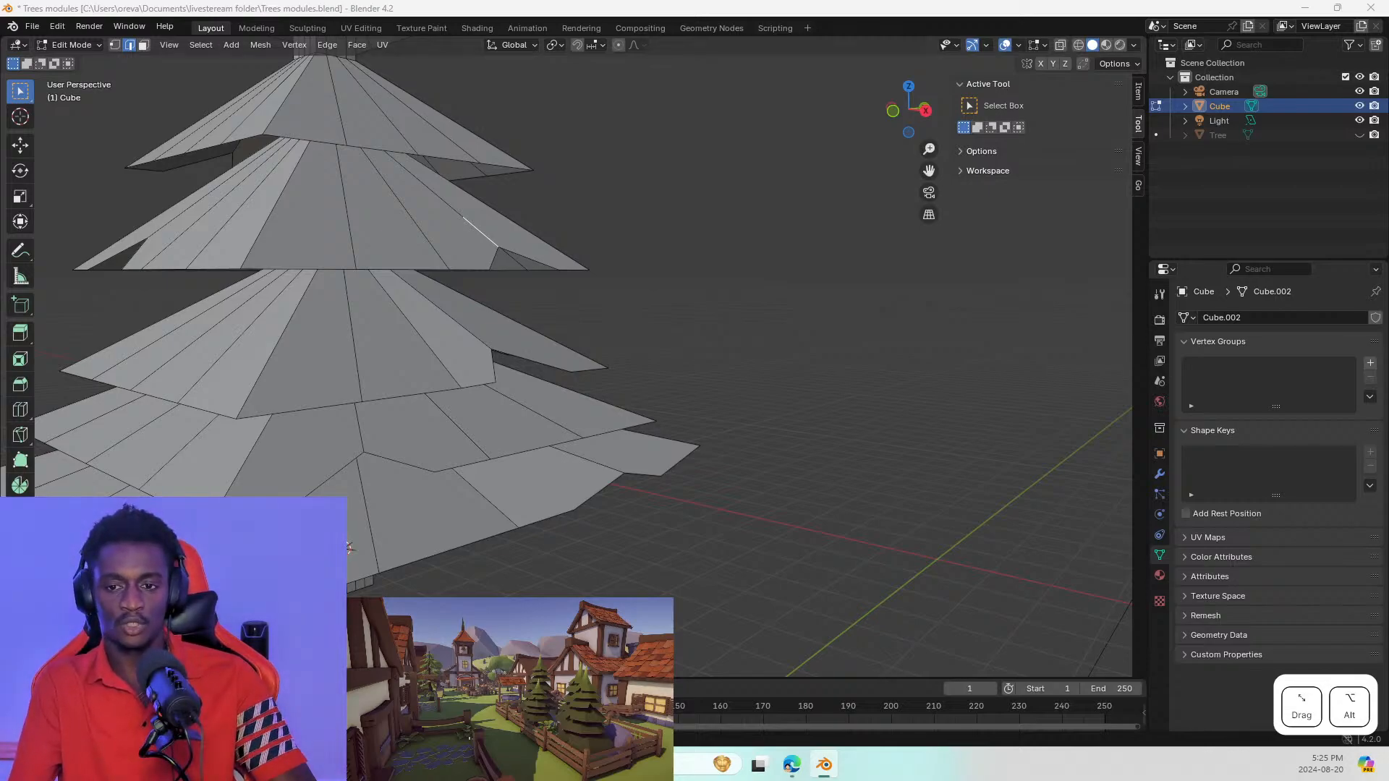
key("alt+Tab")
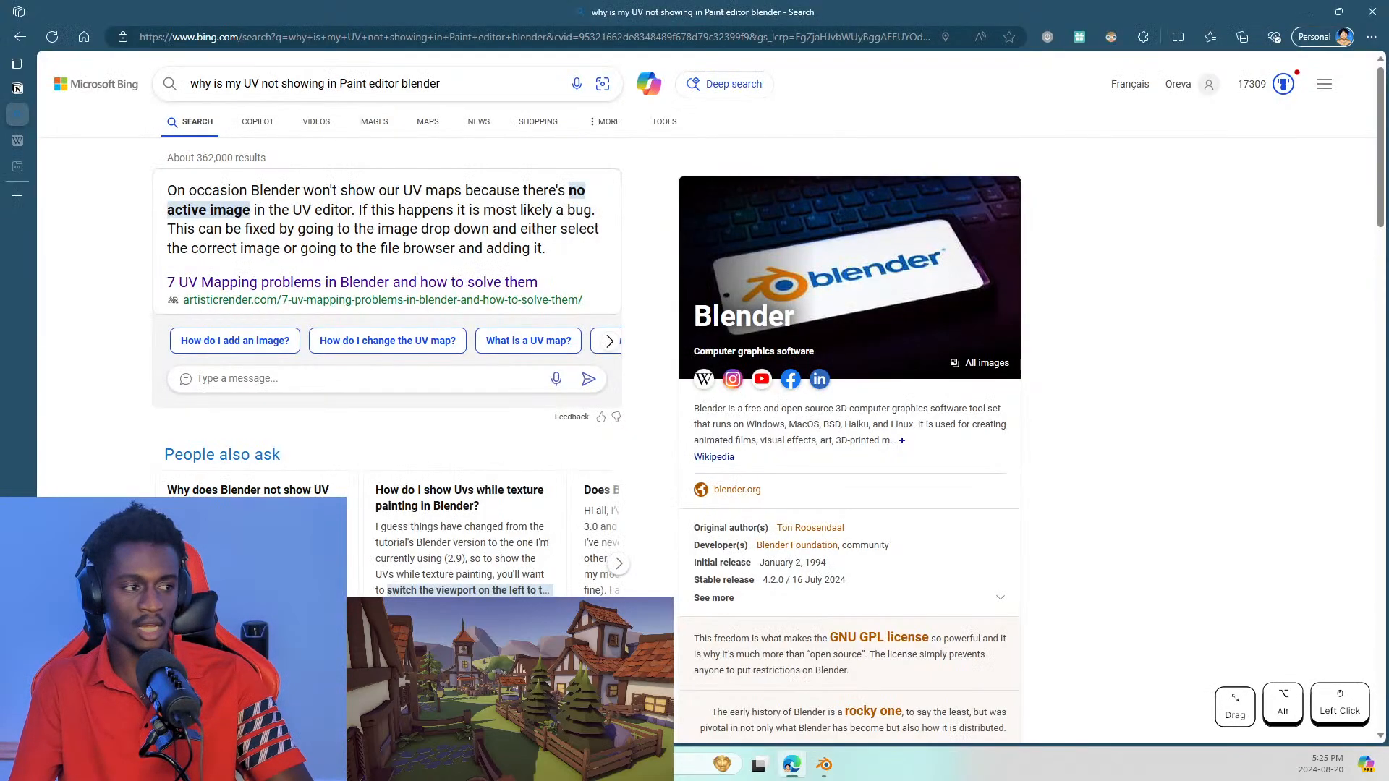
left_click(18, 89)
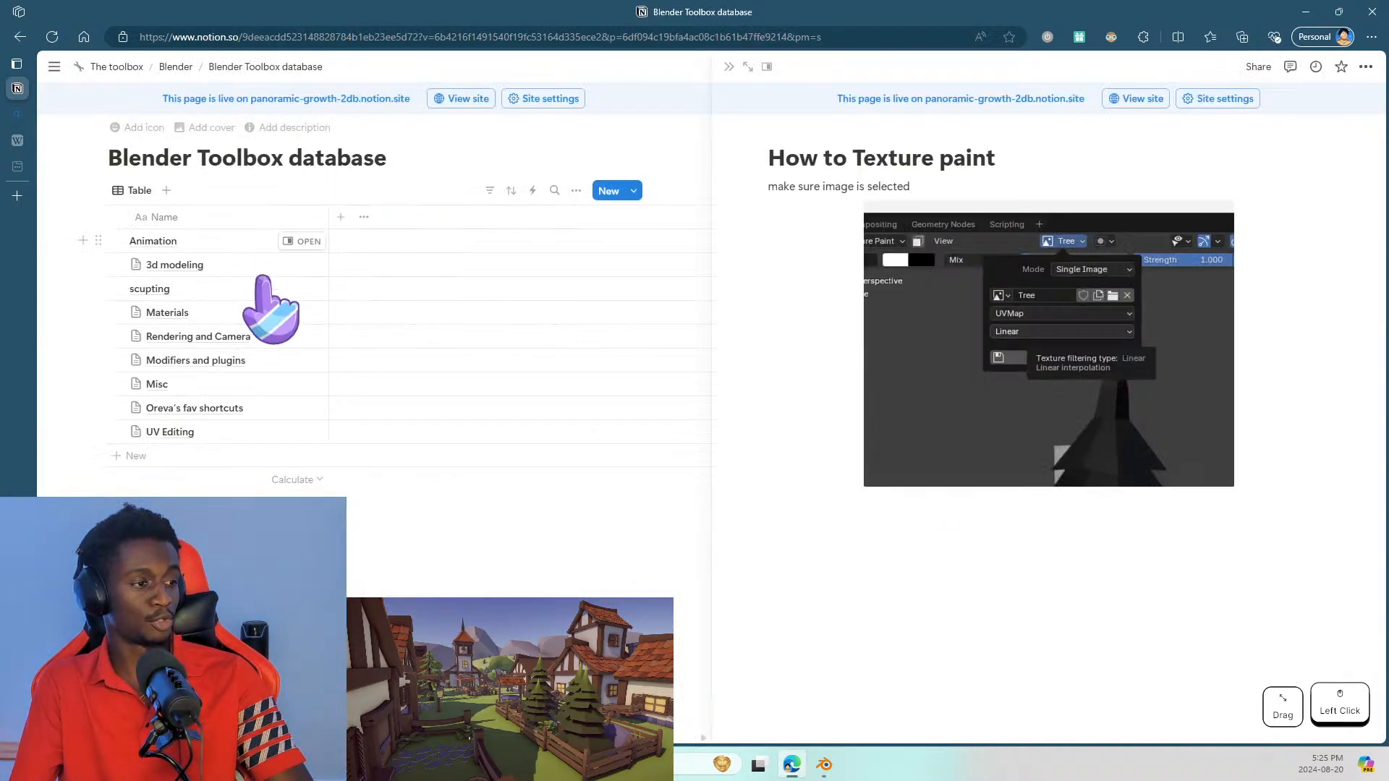
left_click(728, 67)
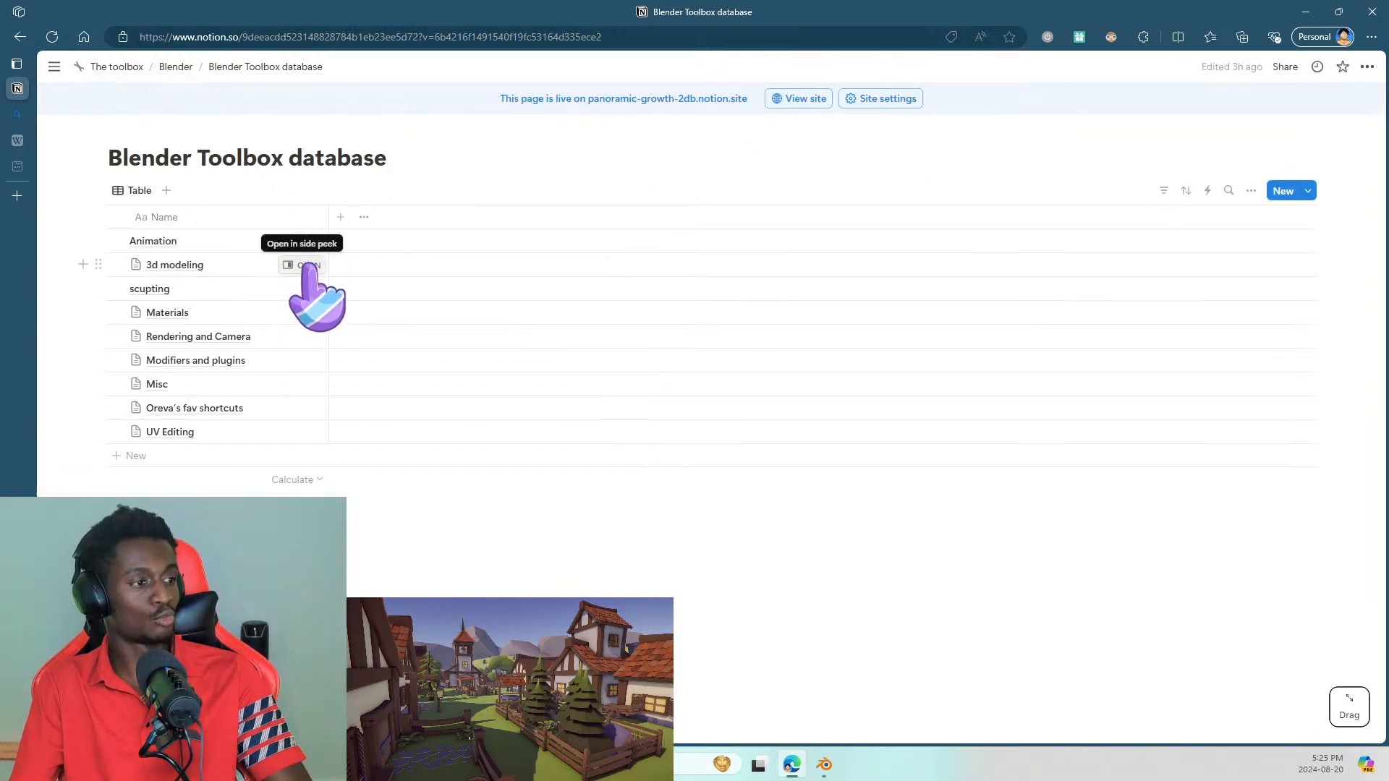
left_click(302, 264)
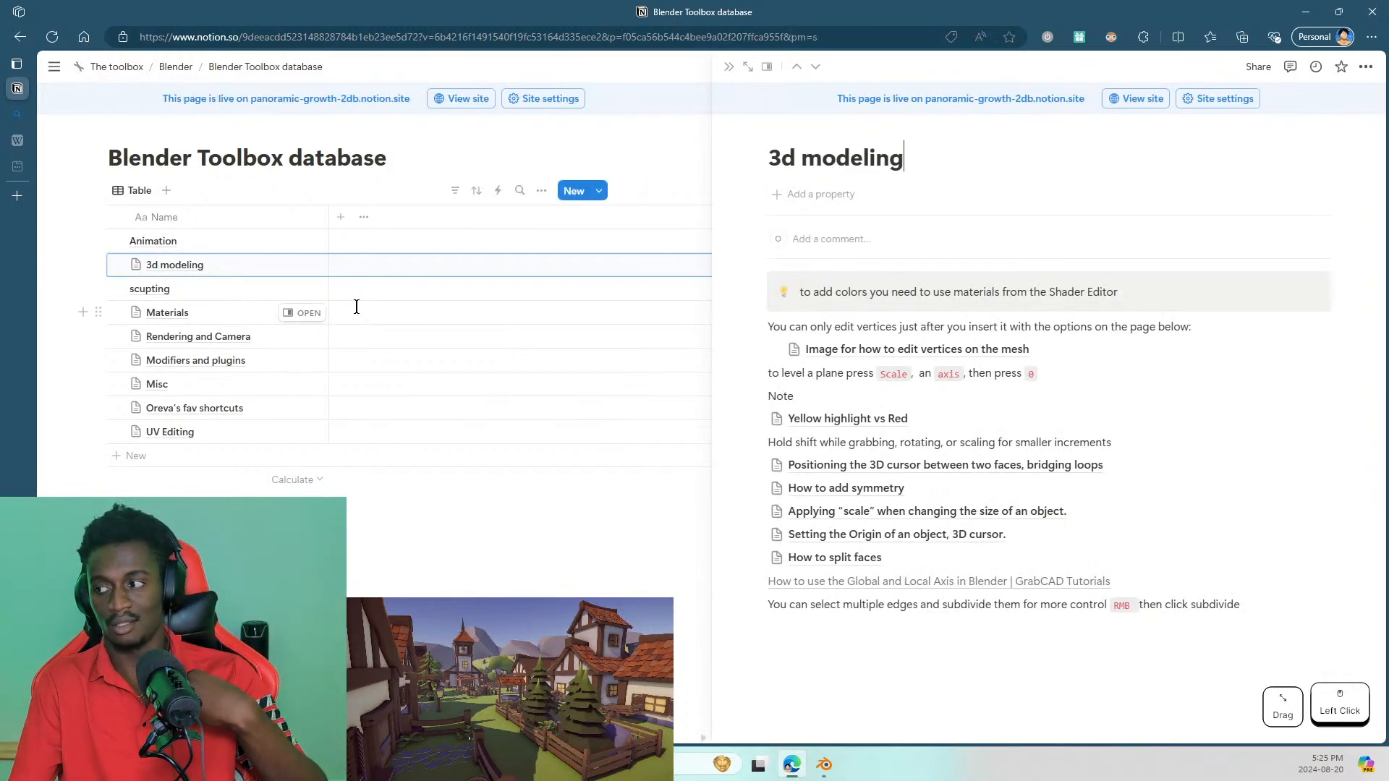
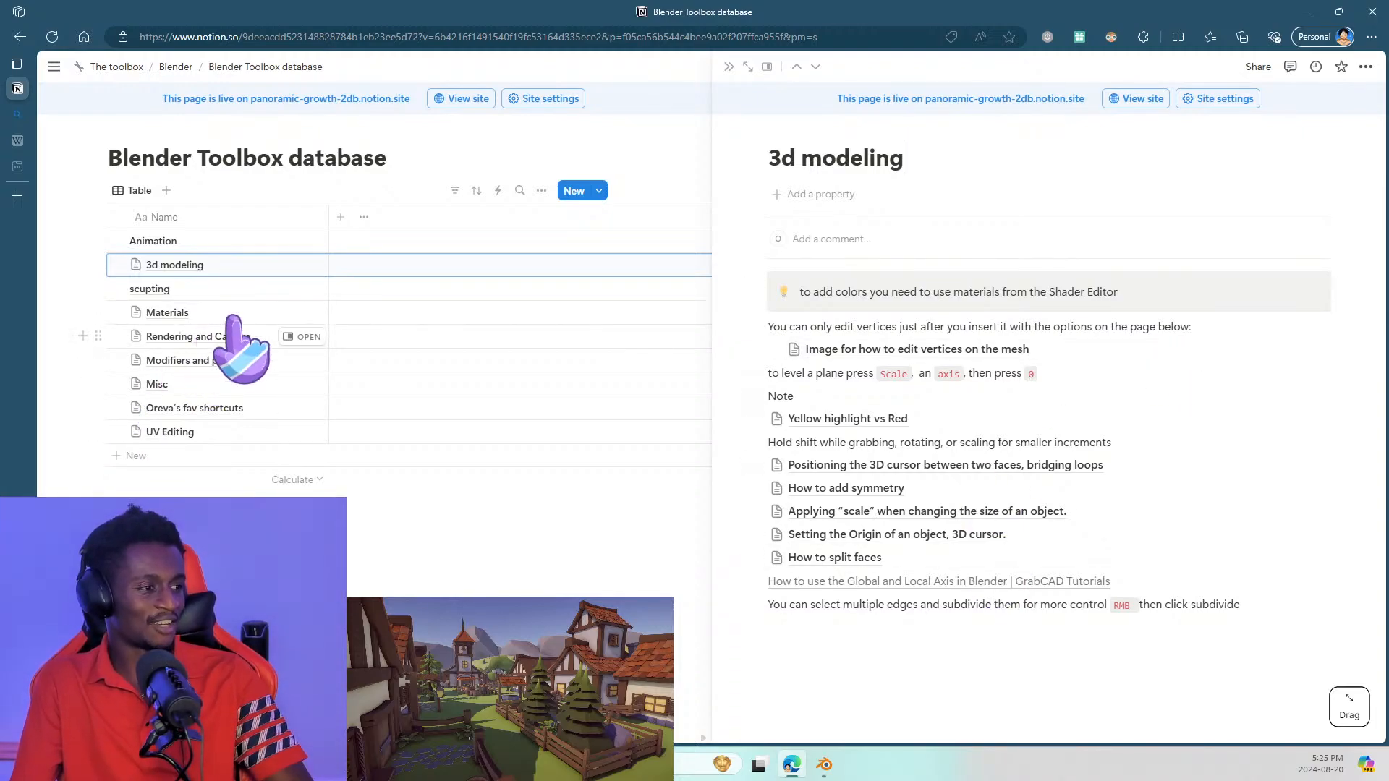
left_click(302, 313)
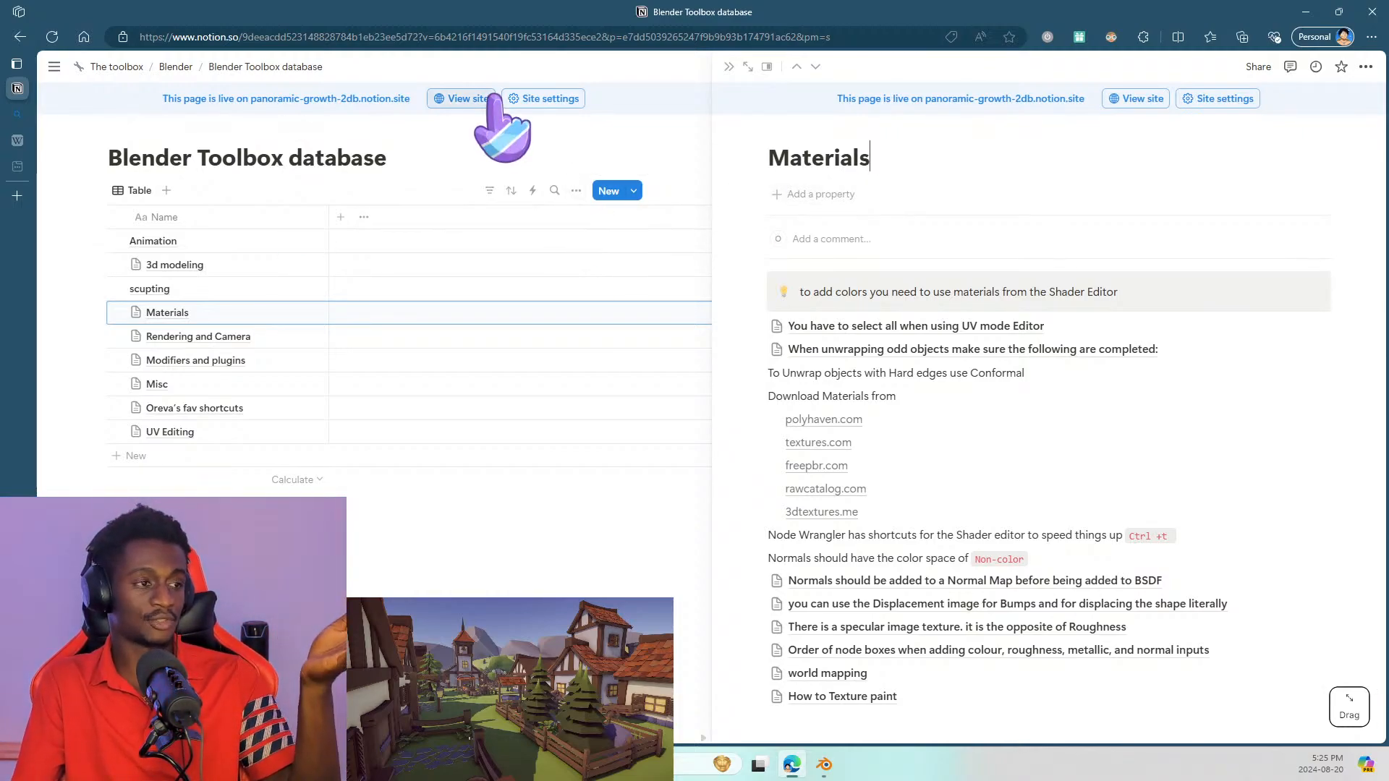
Step: Open the database's published site, go up to The toolbox page, and return to Blender
left_click(479, 98)
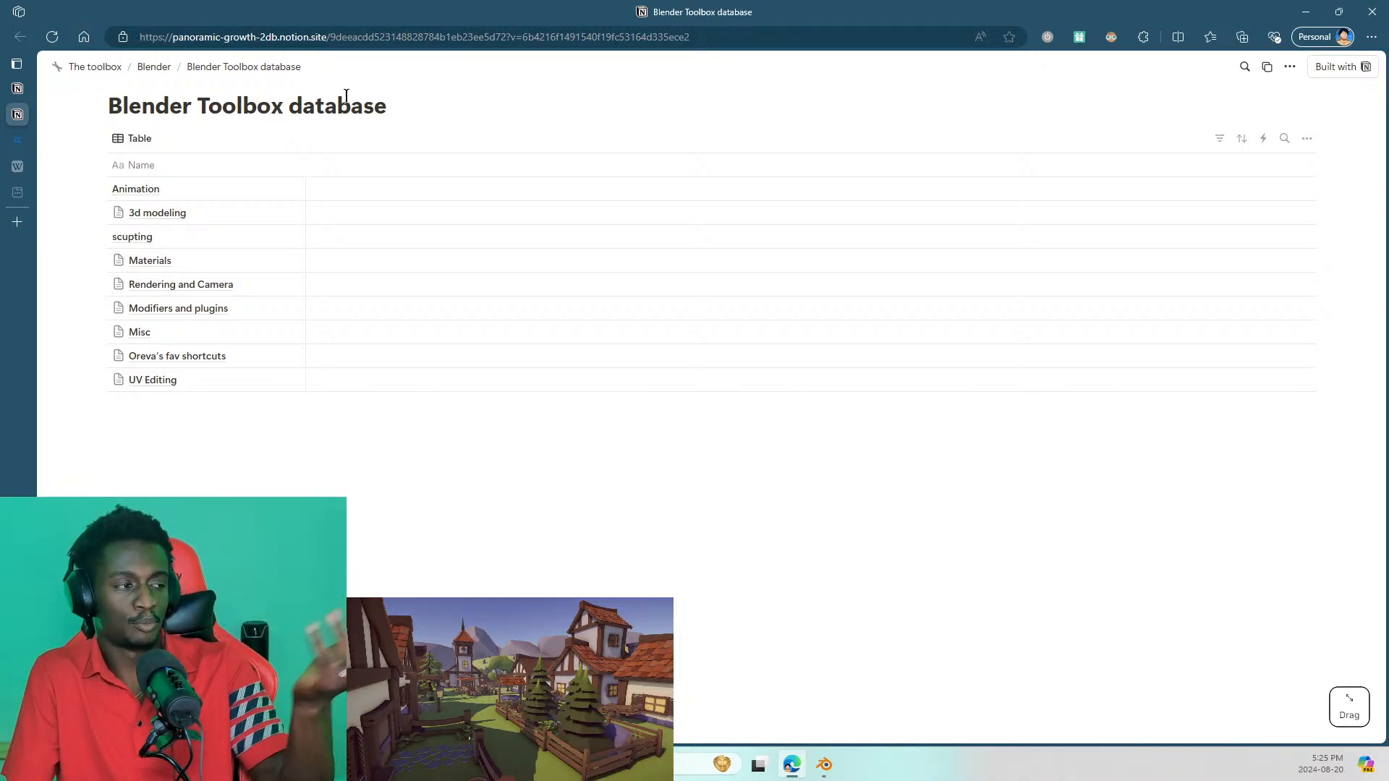
left_click(154, 66)
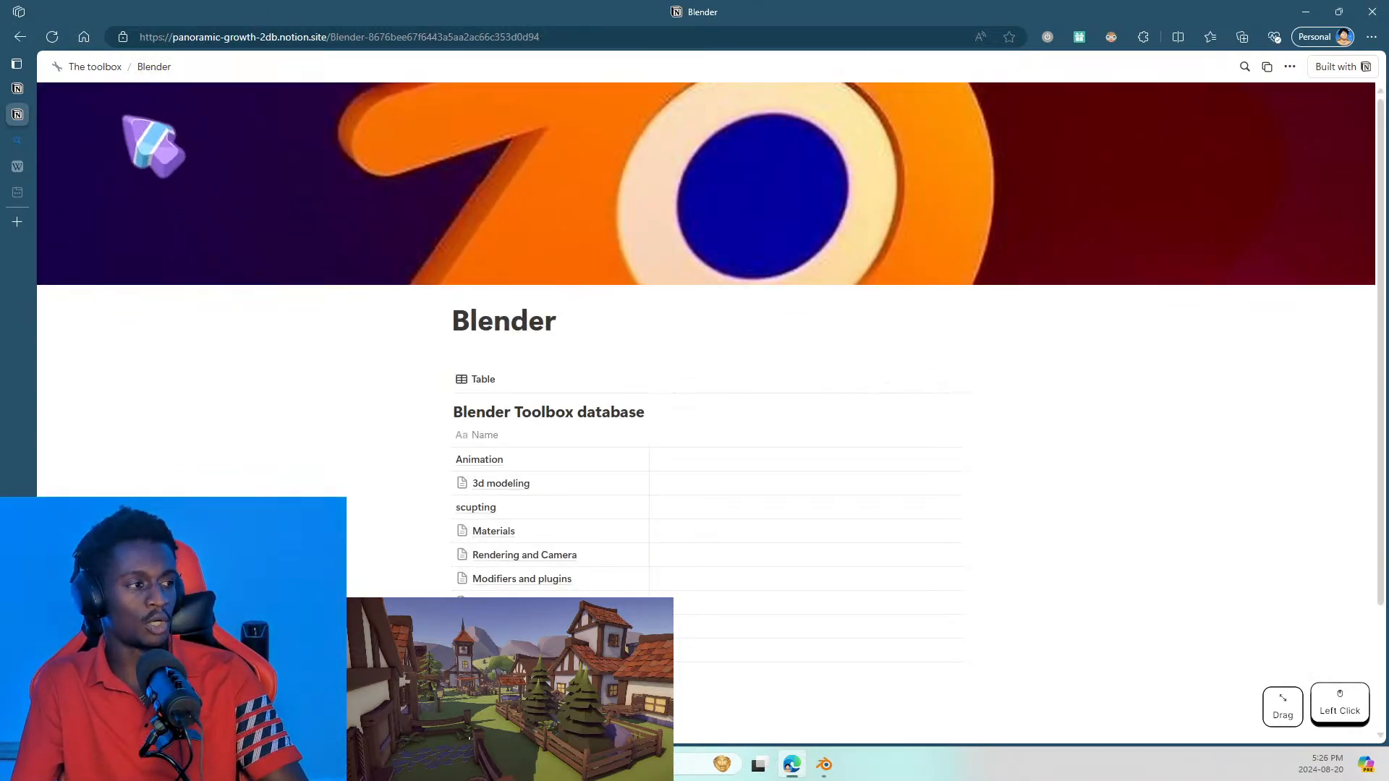
left_click(108, 67)
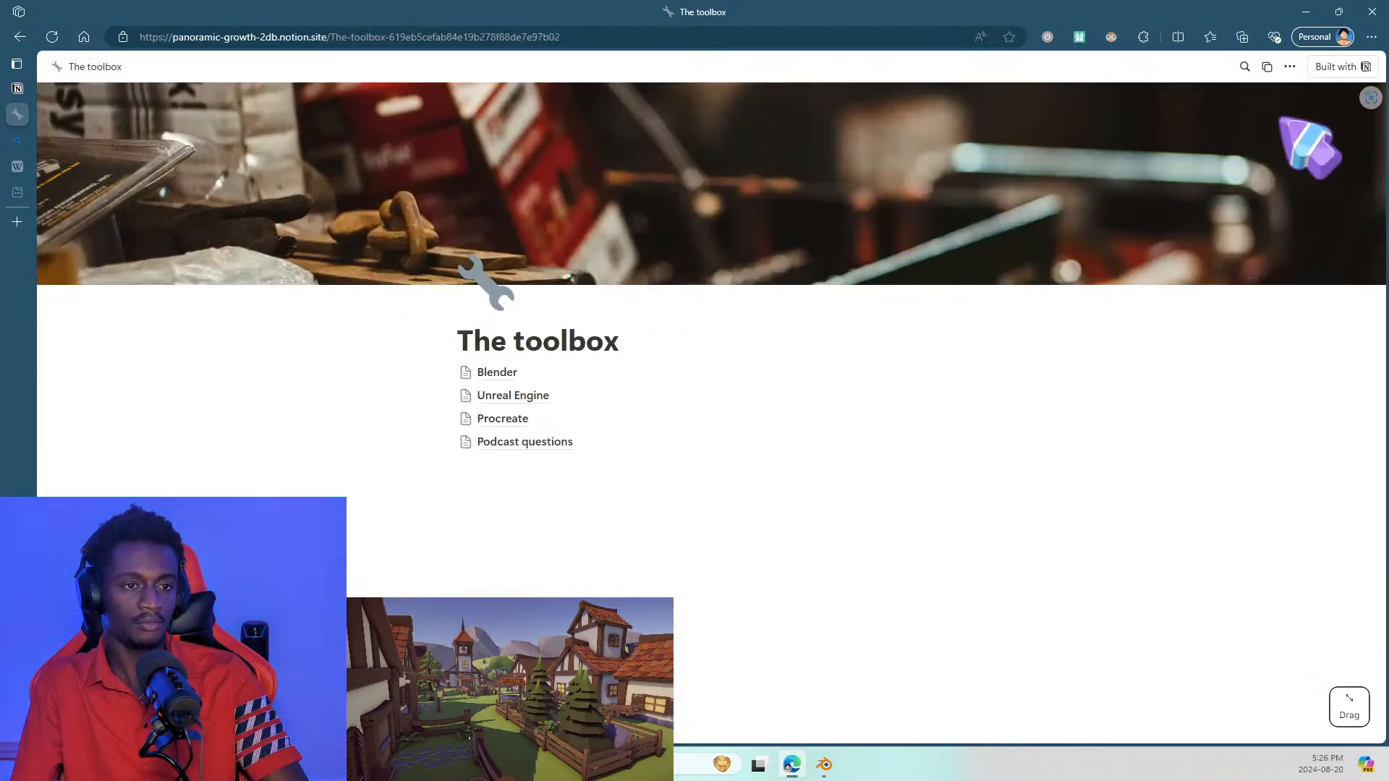
left_click(1305, 12)
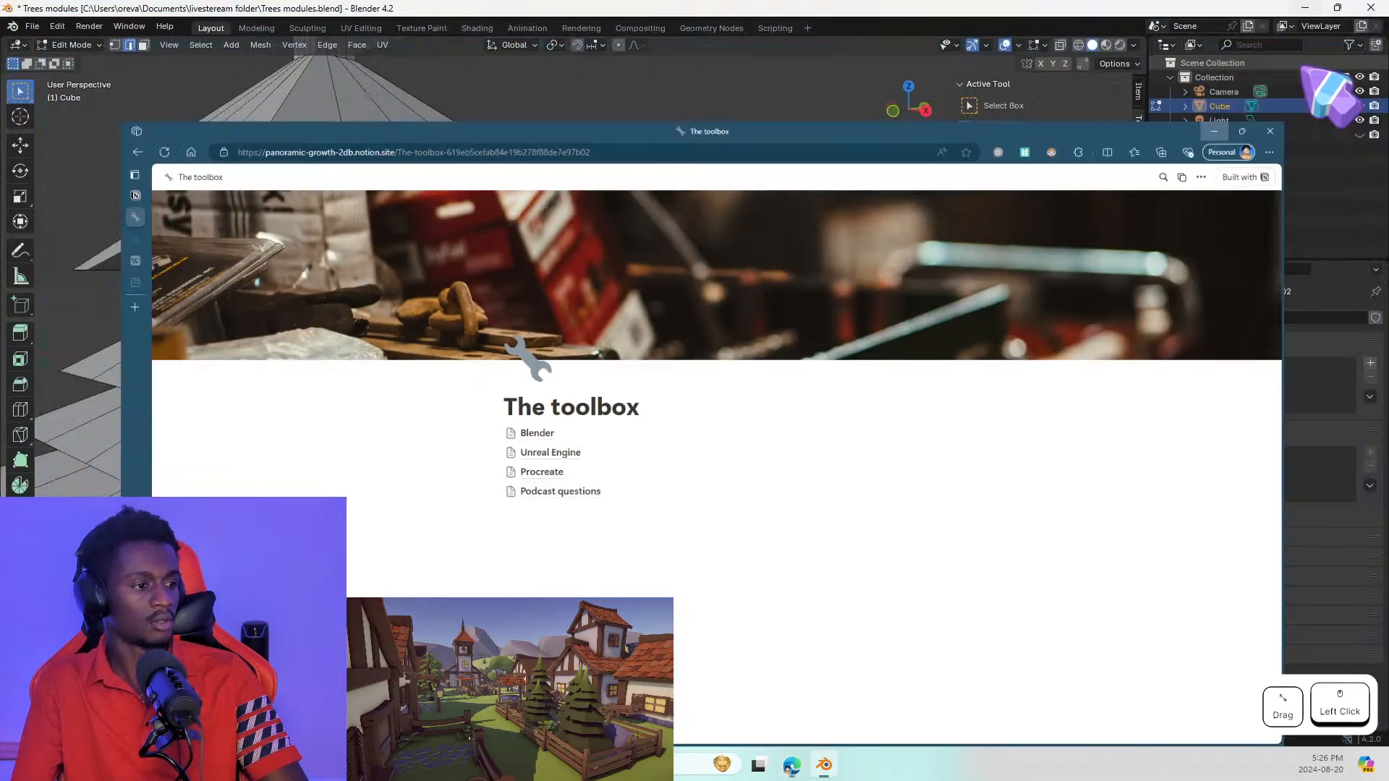
Step: Show the hidden Tree object beside the new tree and compare their shapes from several sides
scroll(450, 398, "up", 4)
middle_click_drag(450, 397, 536, 378, "shift")
scroll(543, 374, "down", 7)
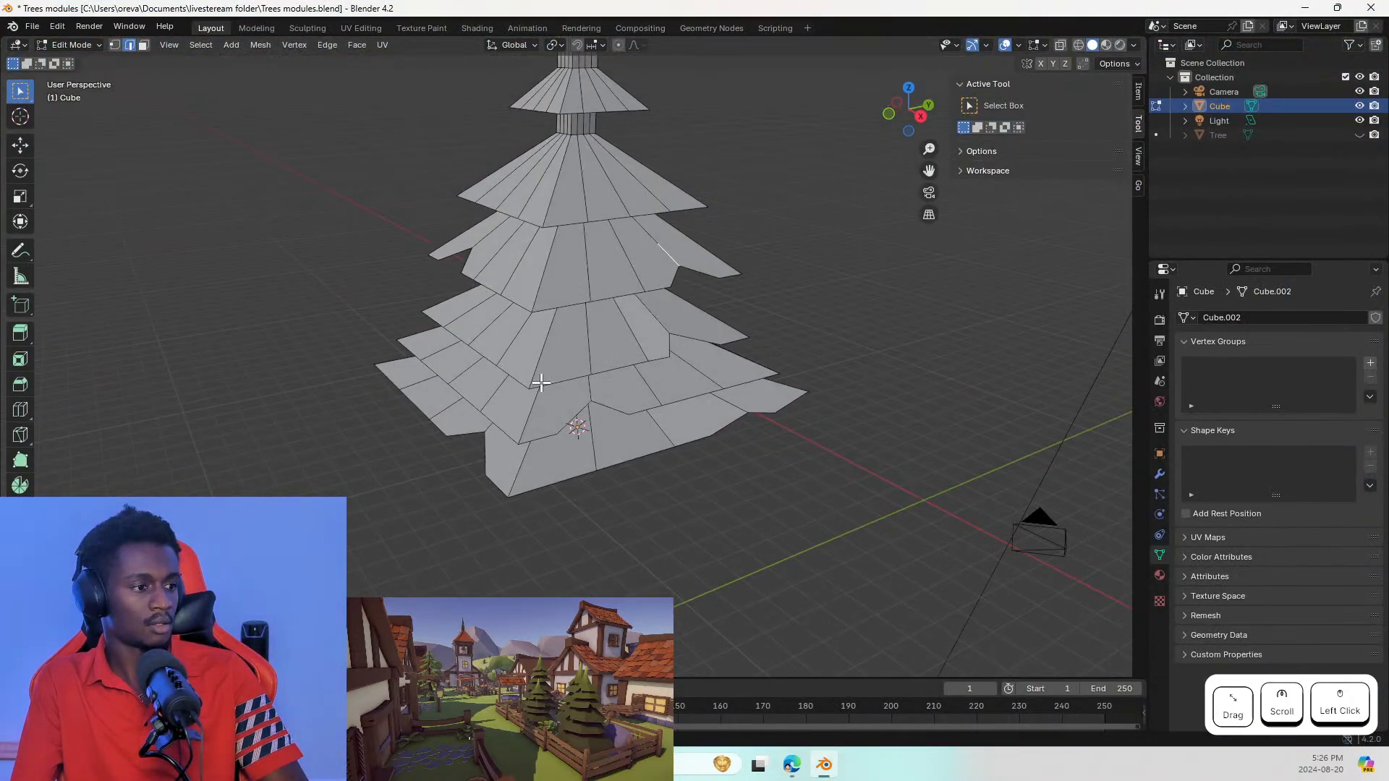
middle_click_drag(576, 302, 946, 272)
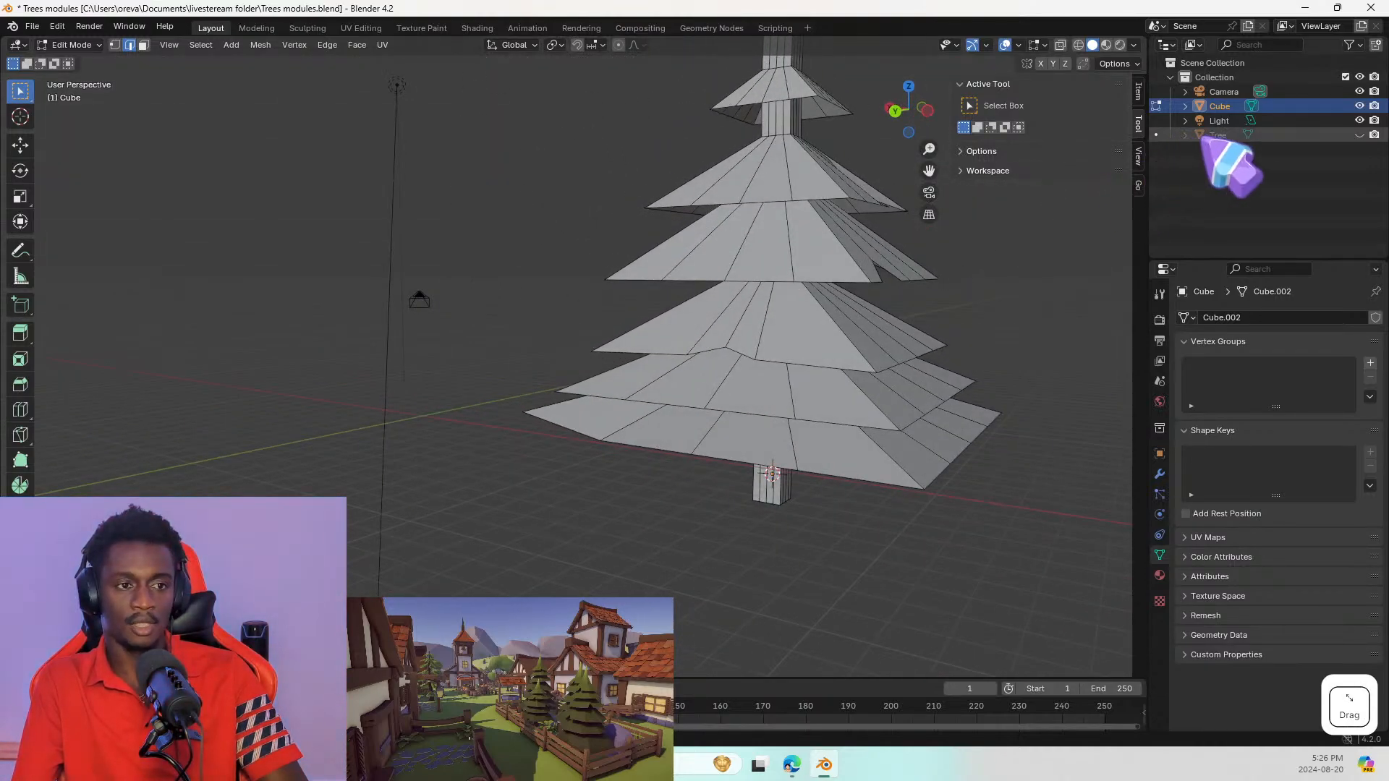
left_click(1373, 136)
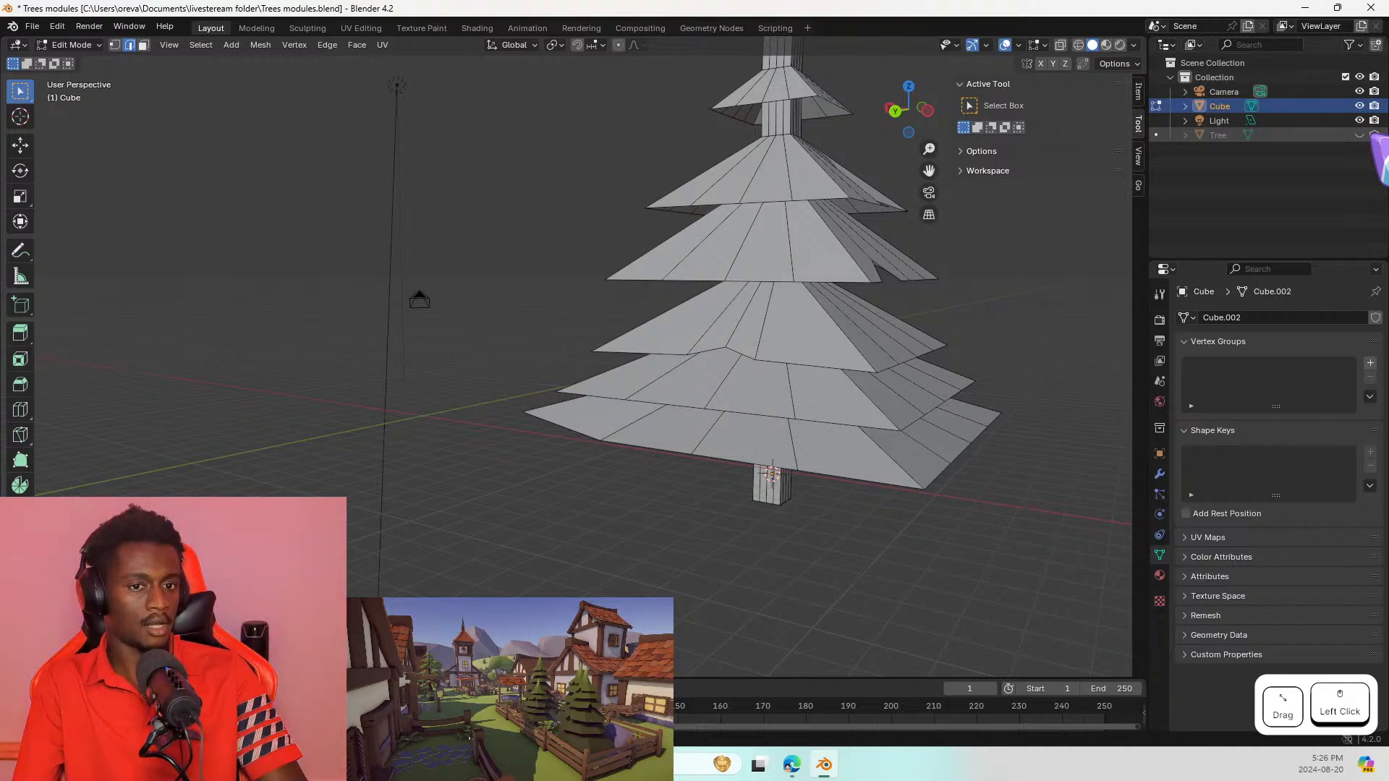
left_click(1359, 135)
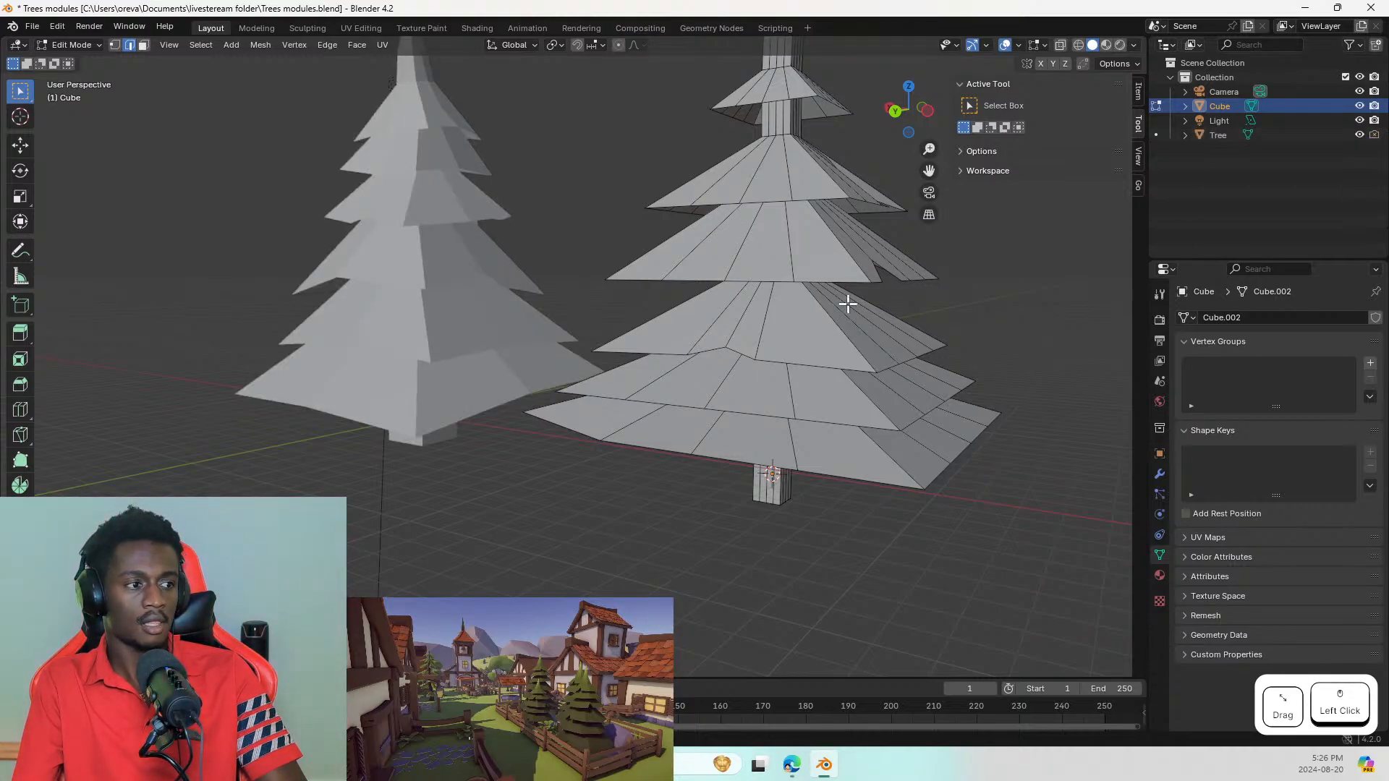
middle_click_drag(210, 214, 393, 214)
scroll(311, 226, "down", 2)
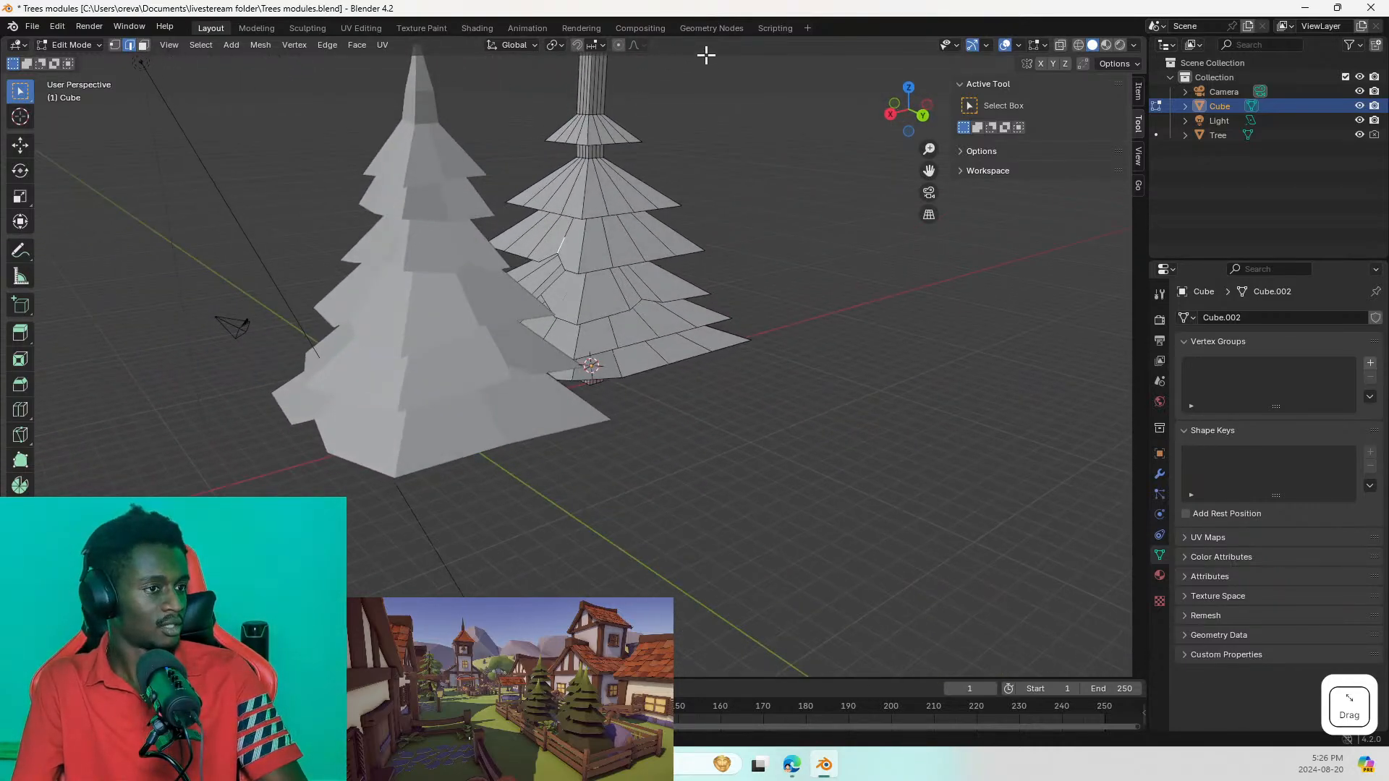
middle_click_drag(404, 348, 693, 314)
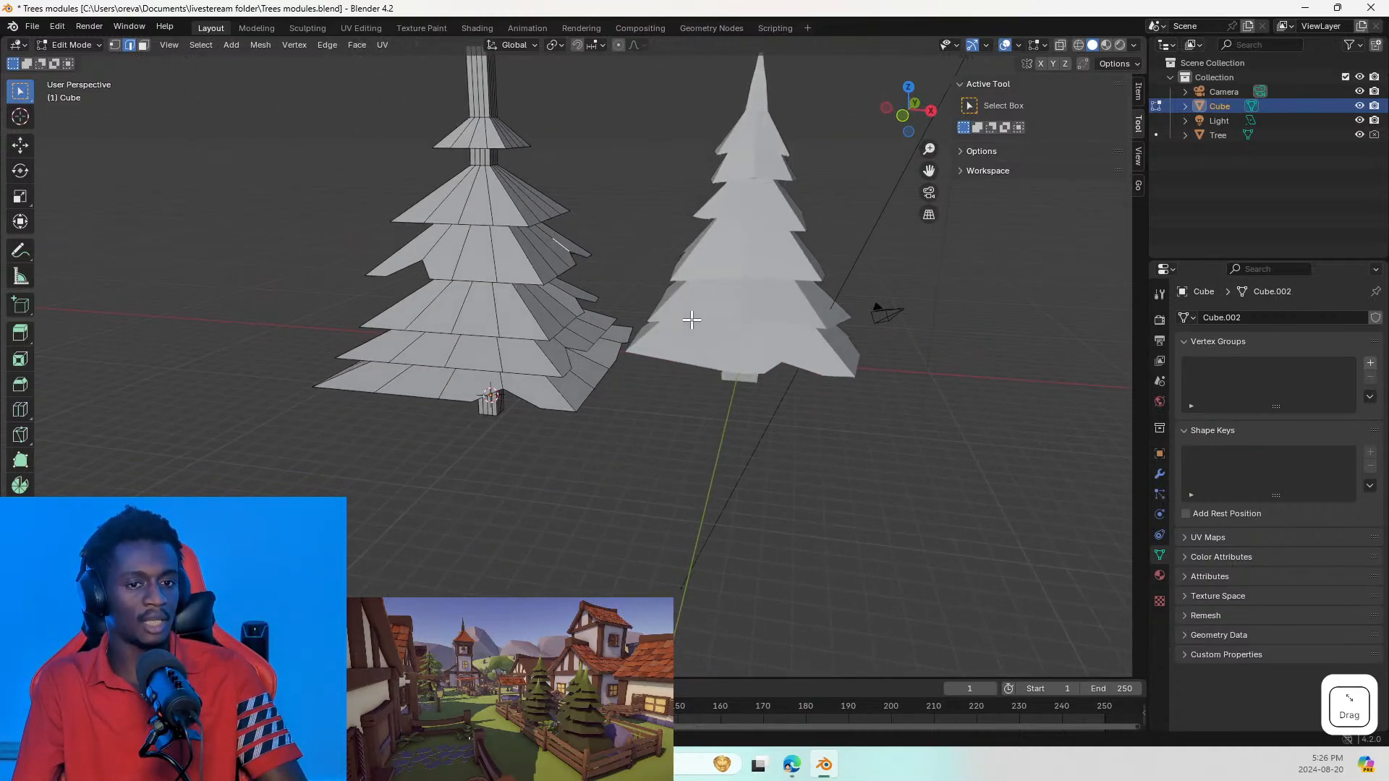
left_click(687, 316)
middle_click_drag(674, 265, 614, 180)
Step: Compare the two trees in Rendered and Material Preview shading, leaving the viewport in Rendered shading
key("z")
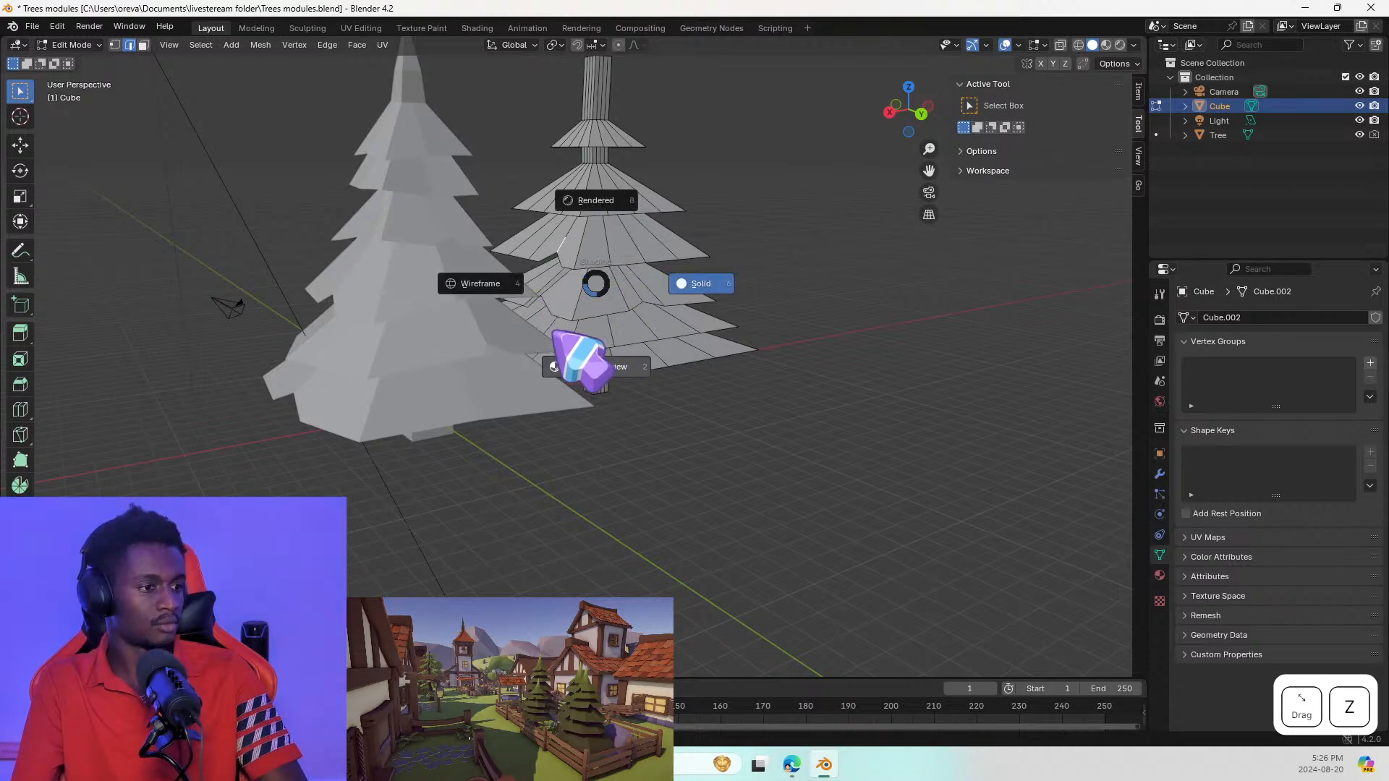
middle_click_drag(480, 264, 590, 251)
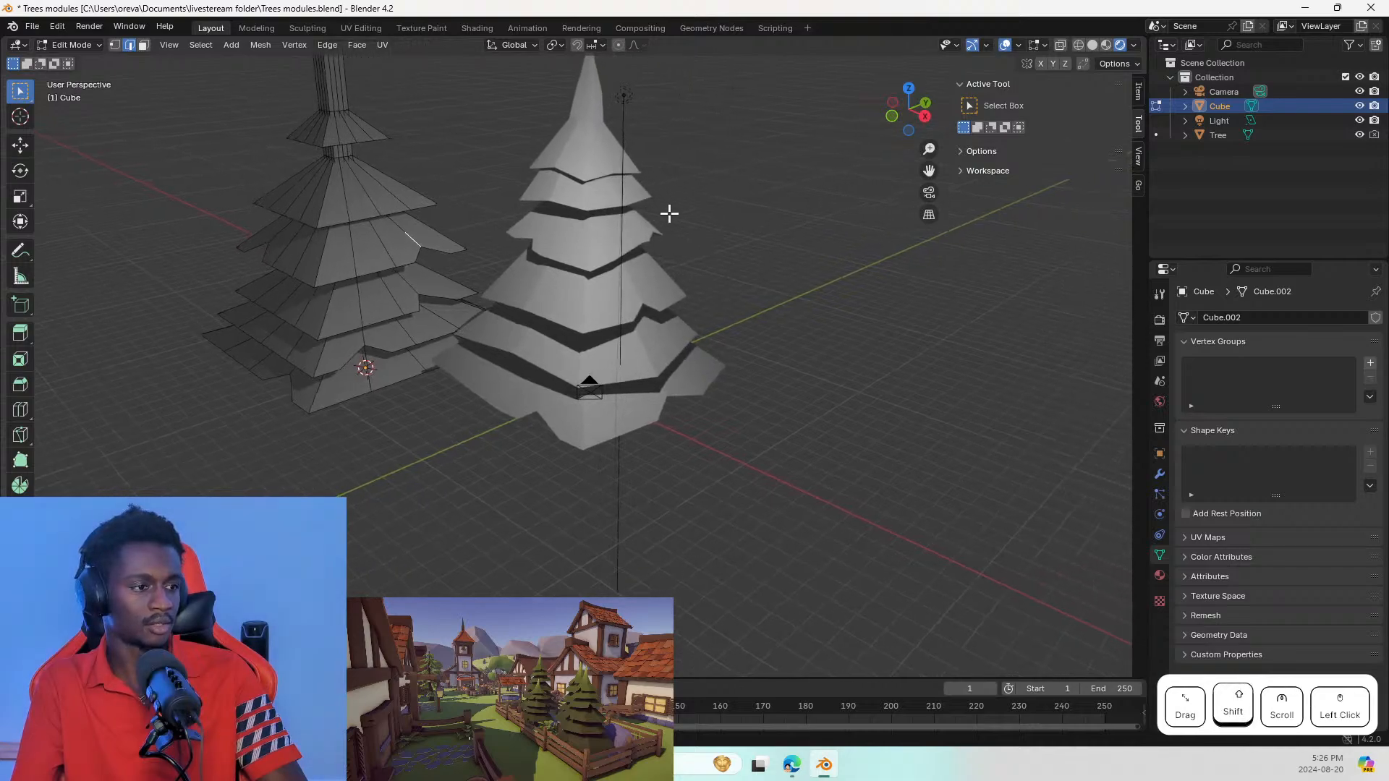
left_click(590, 257)
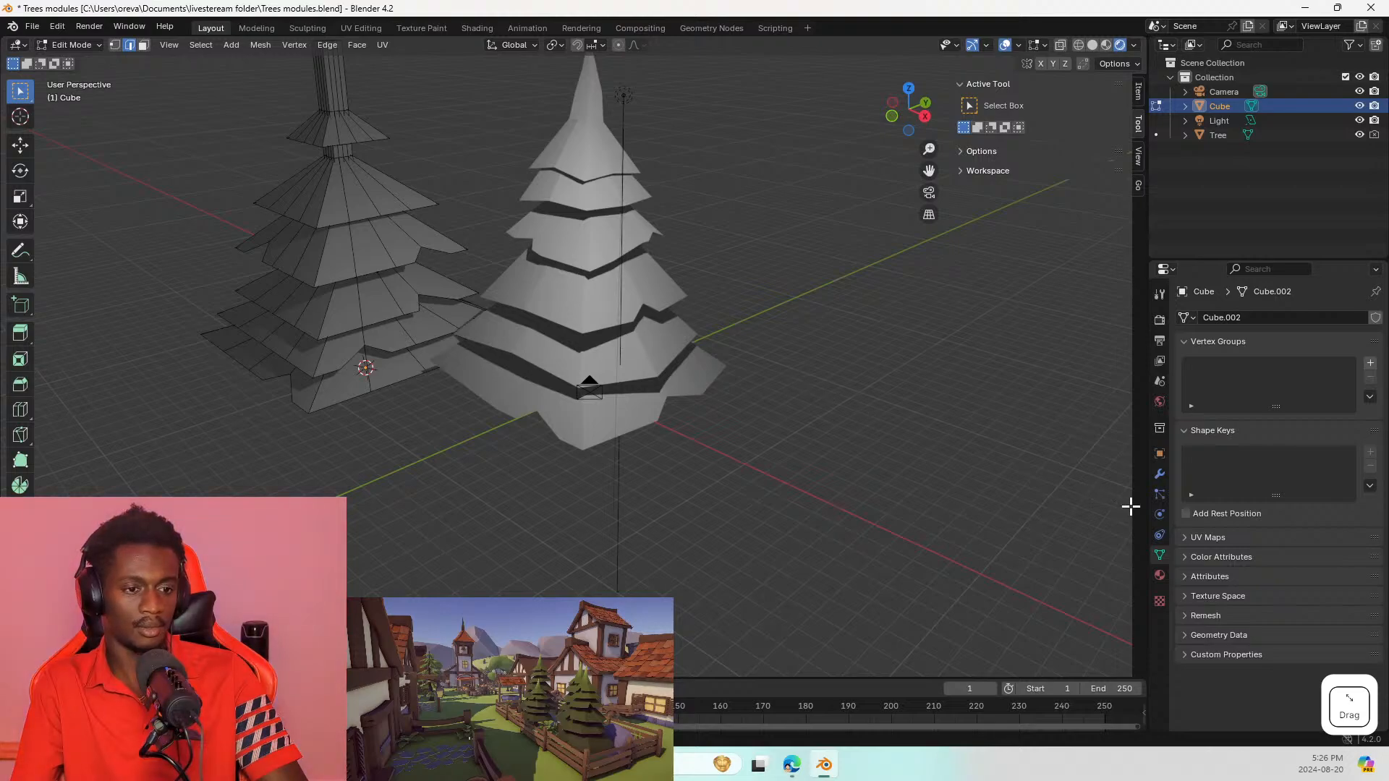
key("z")
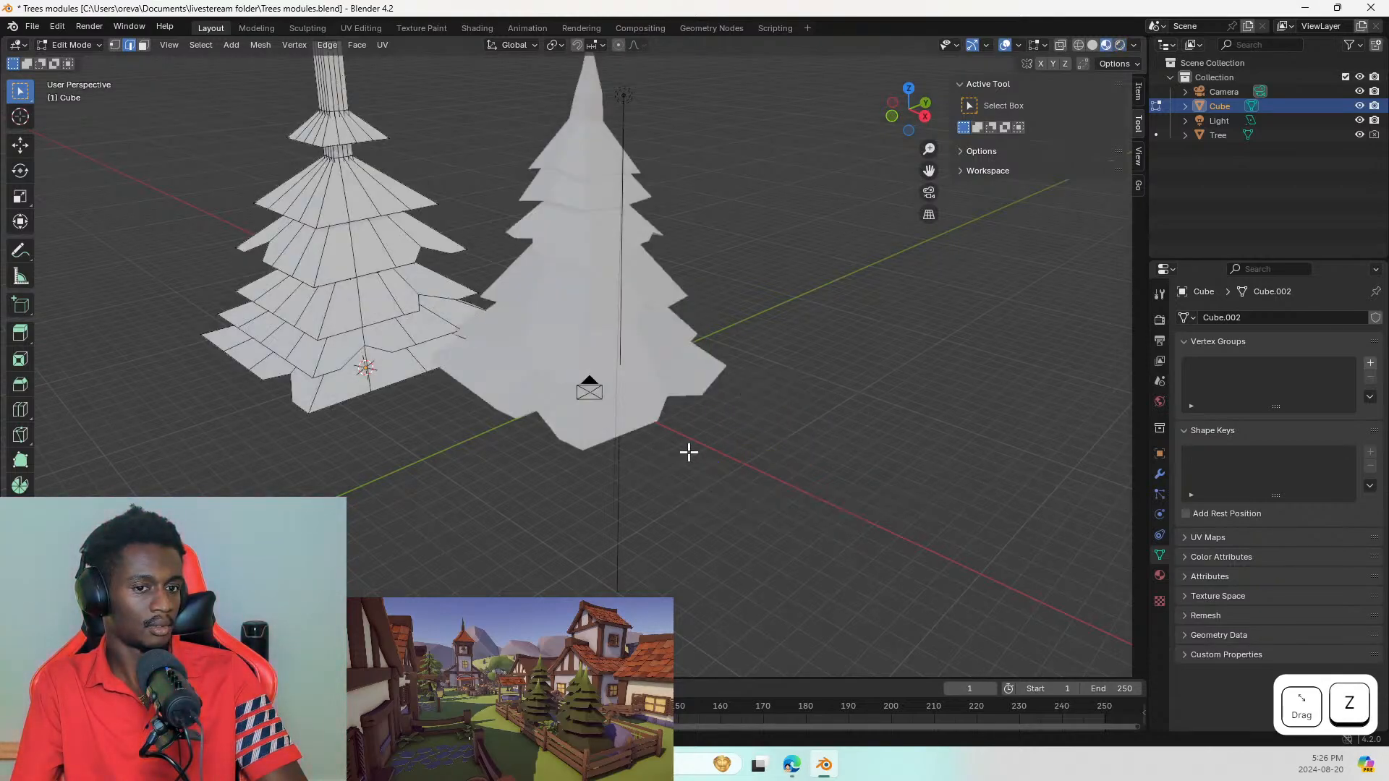
key("z")
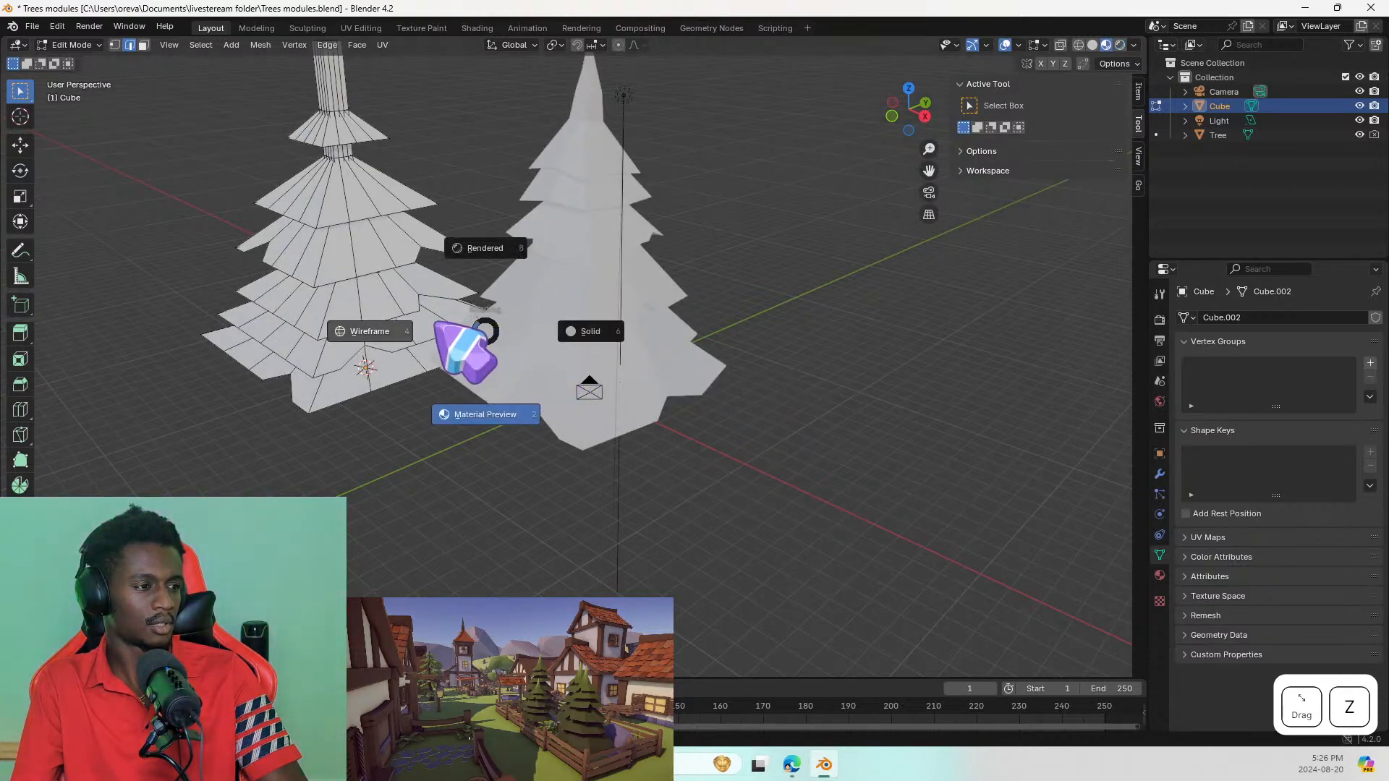
left_click(465, 265)
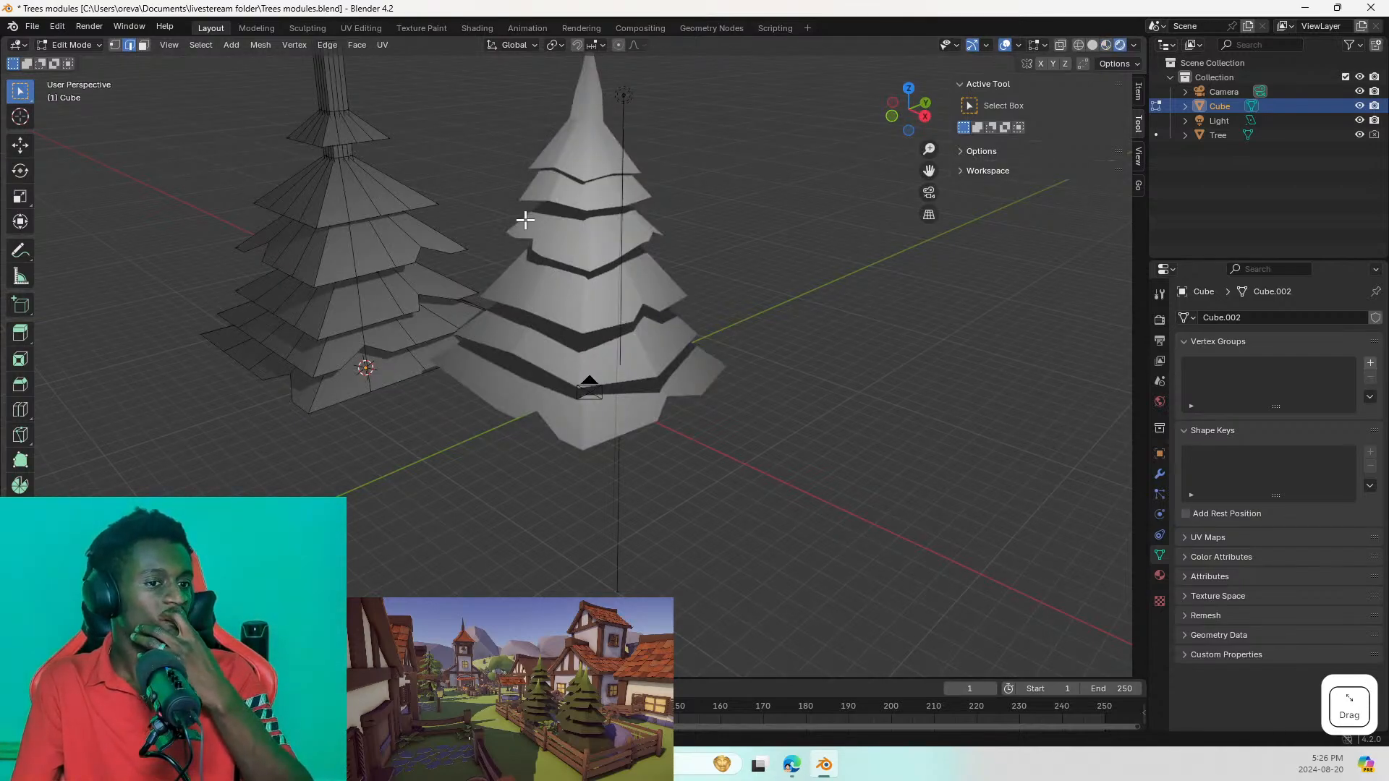
left_click(1160, 474)
left_click(1160, 494)
left_click(1160, 514)
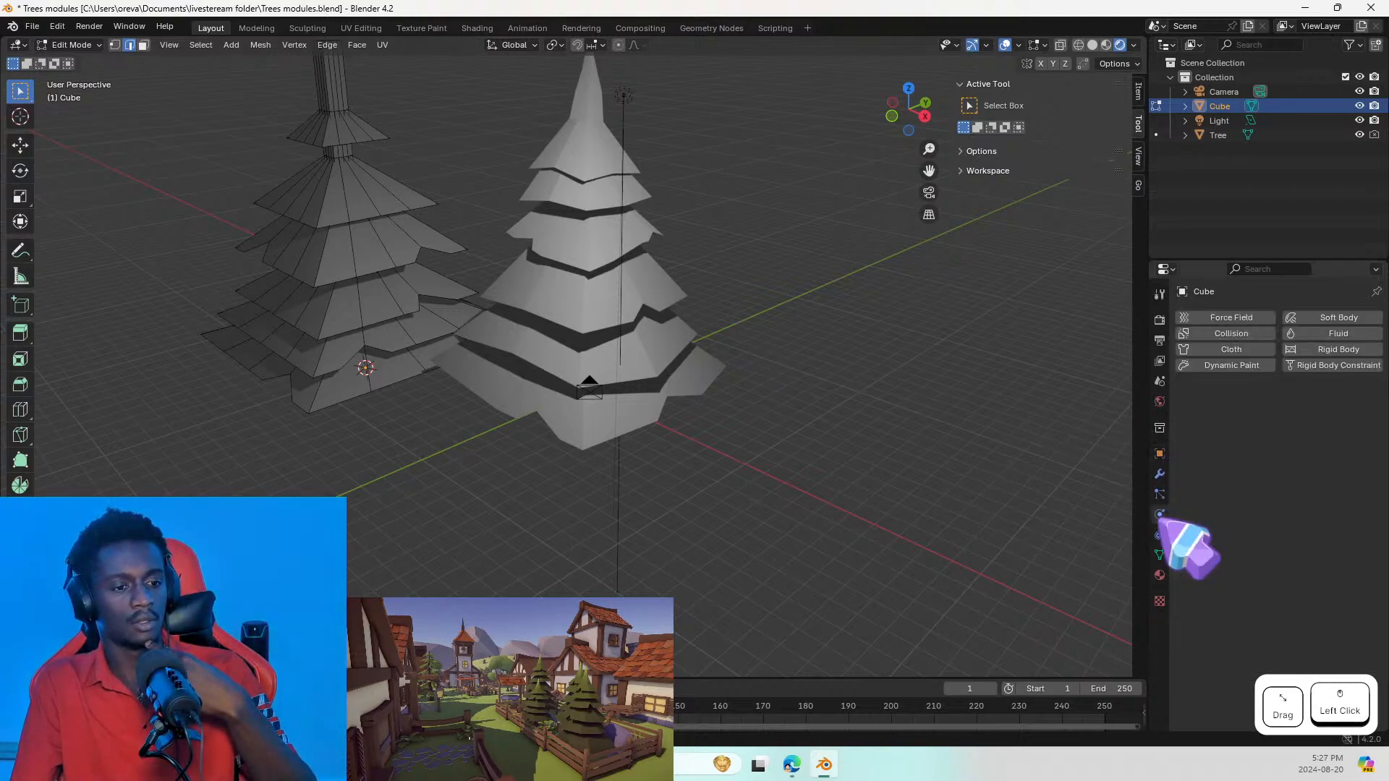
left_click(1159, 534)
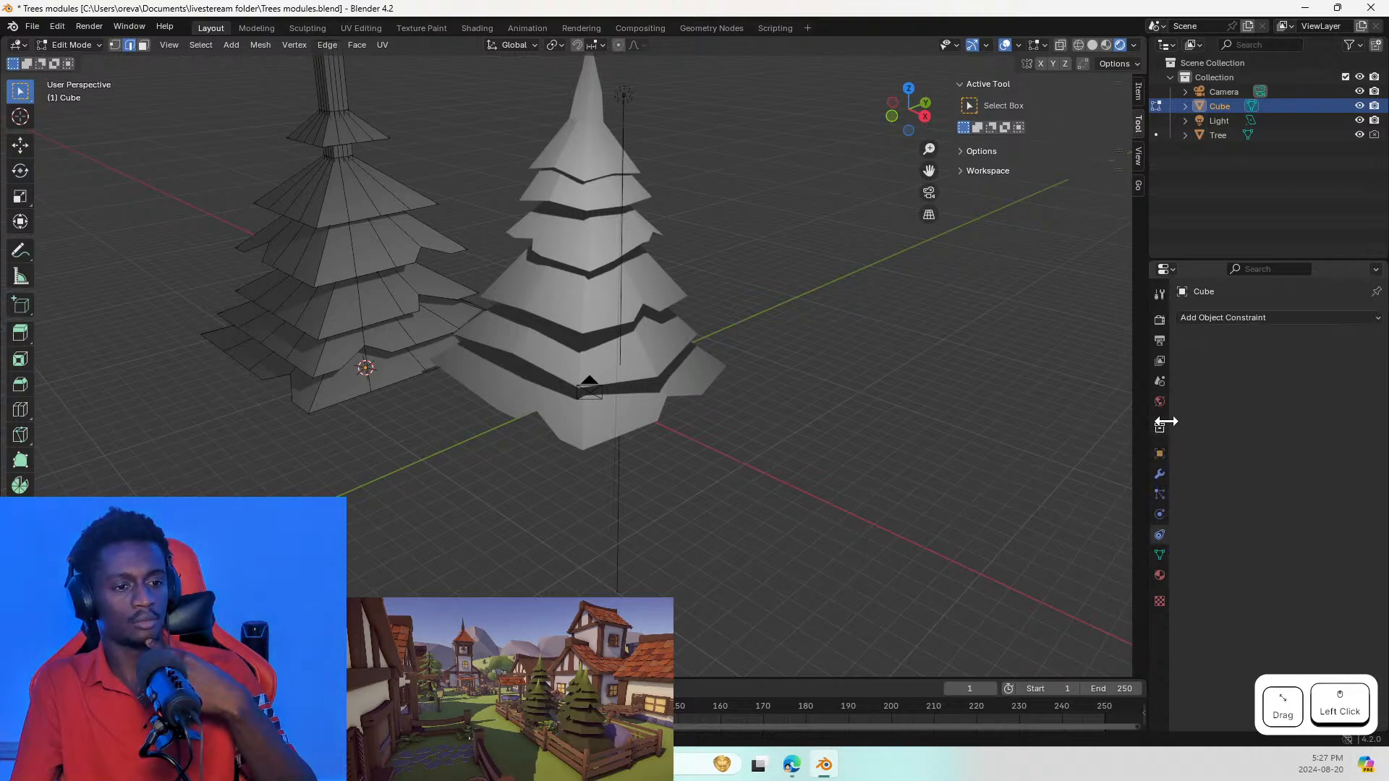
Step: Leave Edit Mode, select the Tree object and open its material settings
key("Tab")
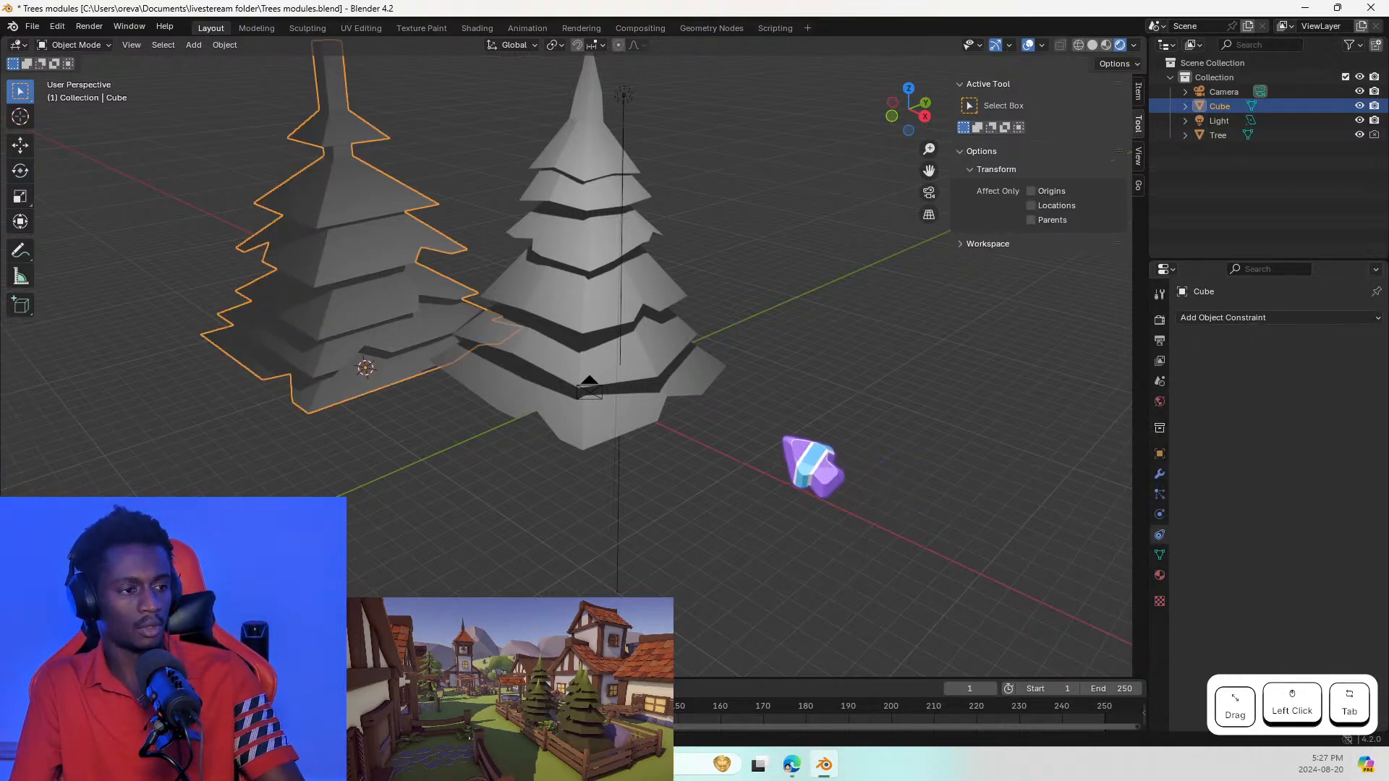
left_click(630, 334)
left_click(1159, 319)
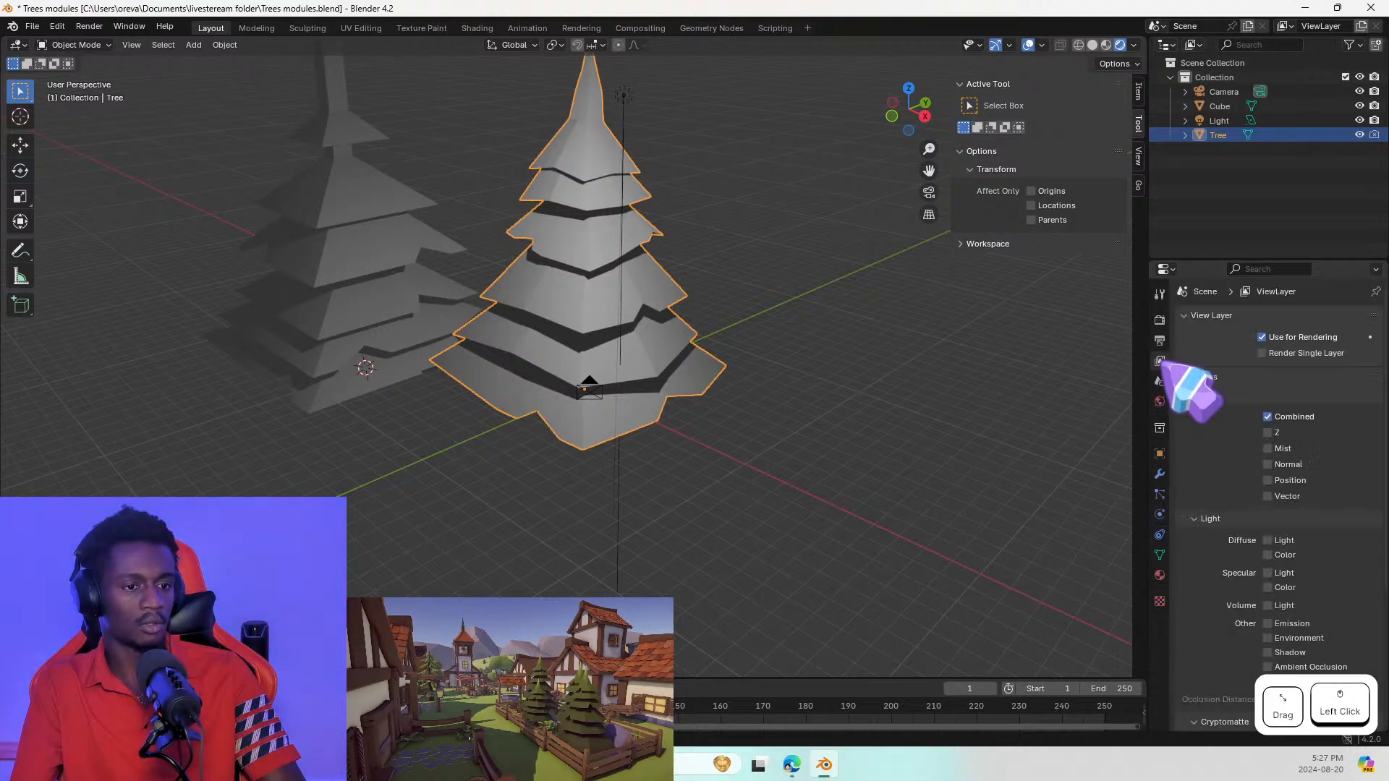
left_click(1159, 340)
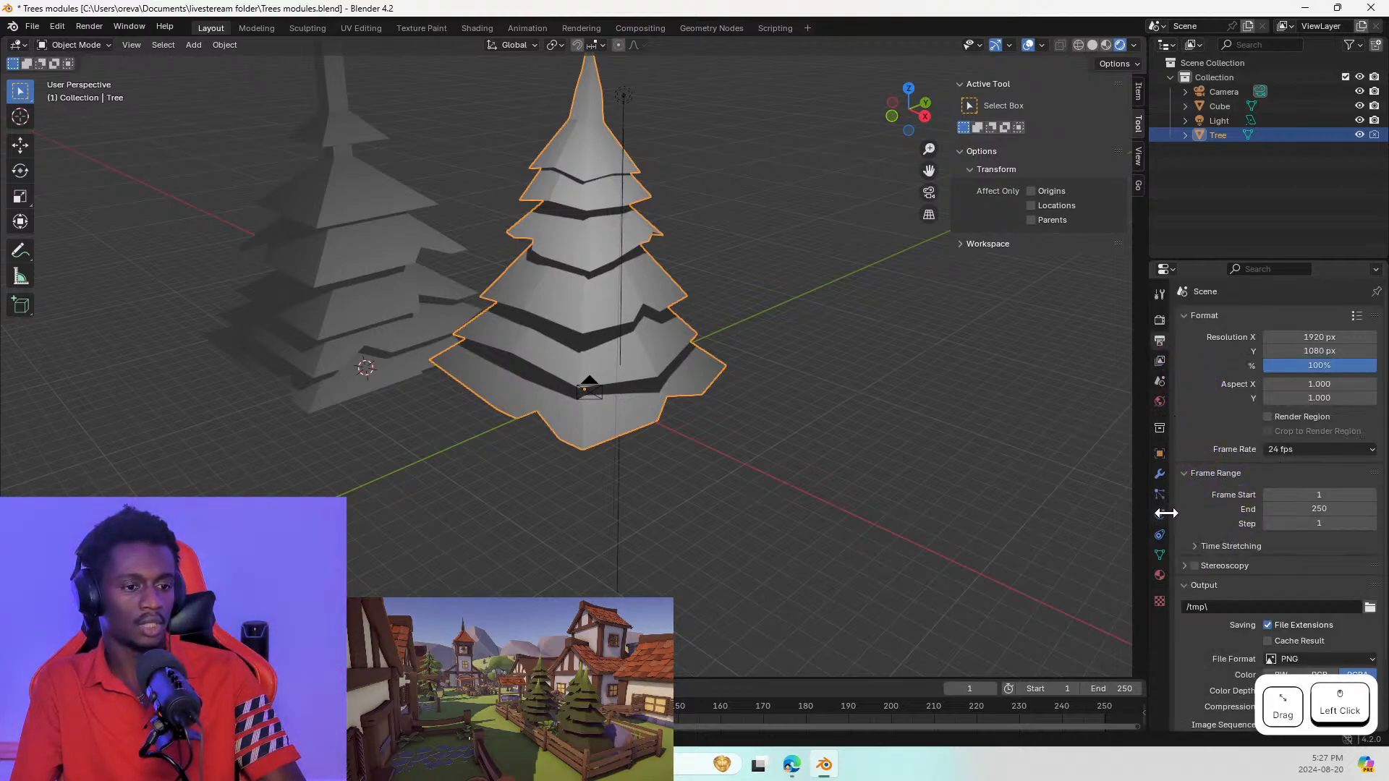
left_click(1160, 601)
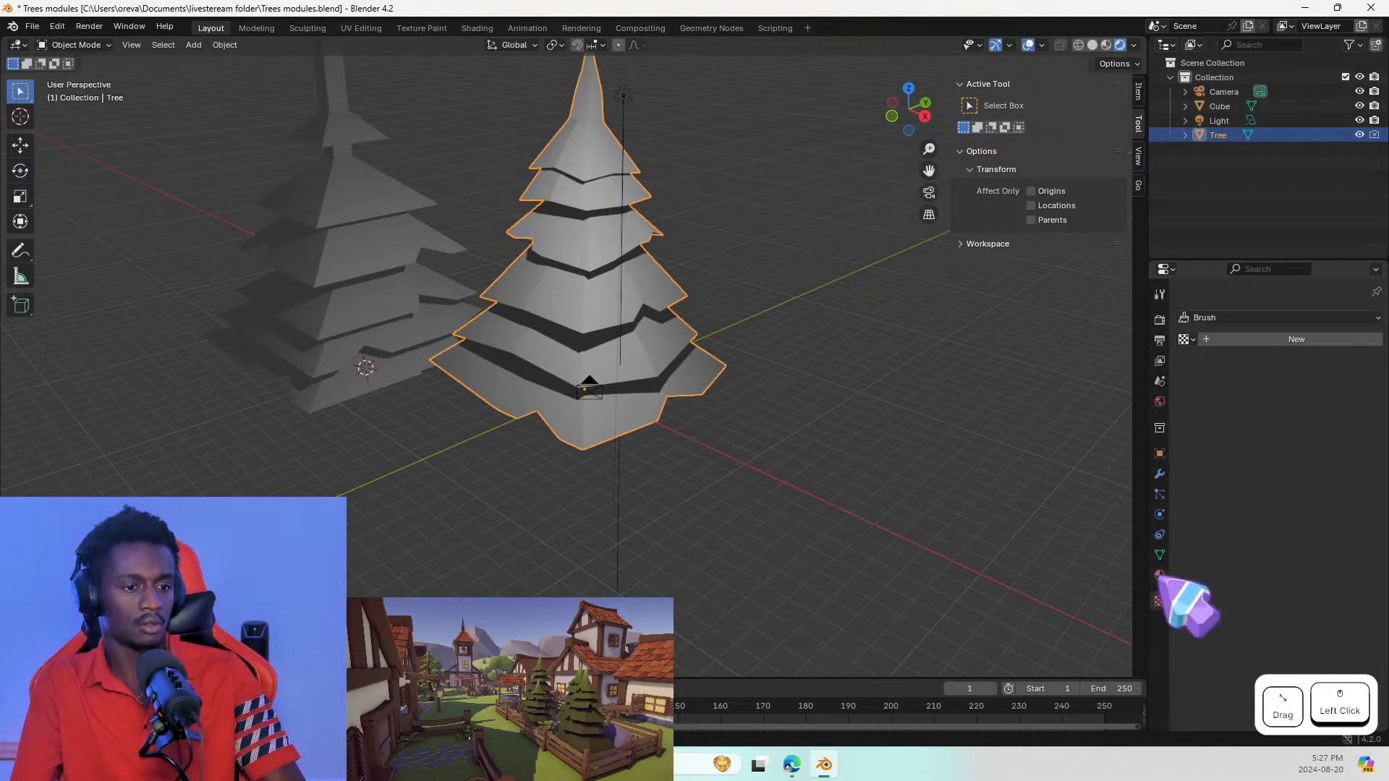
left_click(1159, 575)
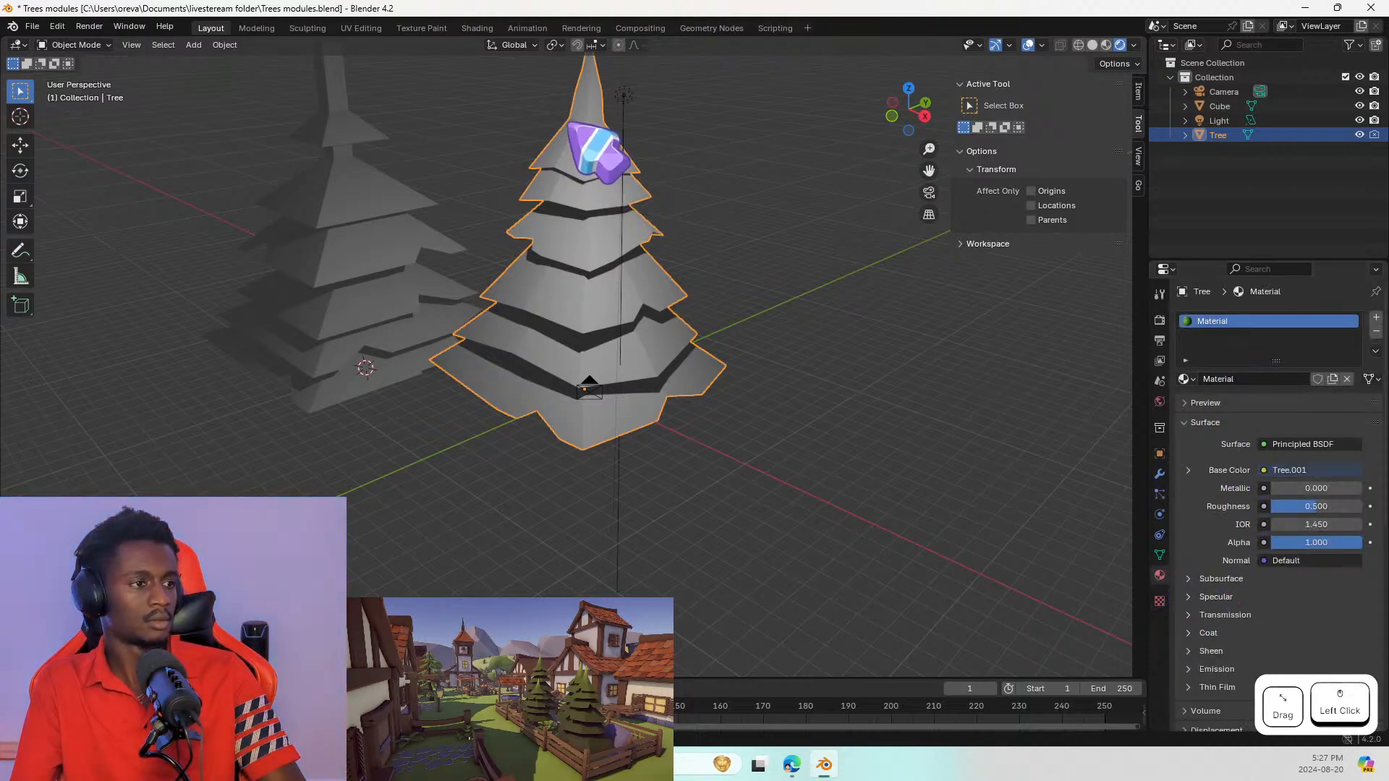
Step: Open the Texture Paint workspace for the Tree object and choose Tree.001 as the image to paint
left_click(581, 29)
left_click(641, 29)
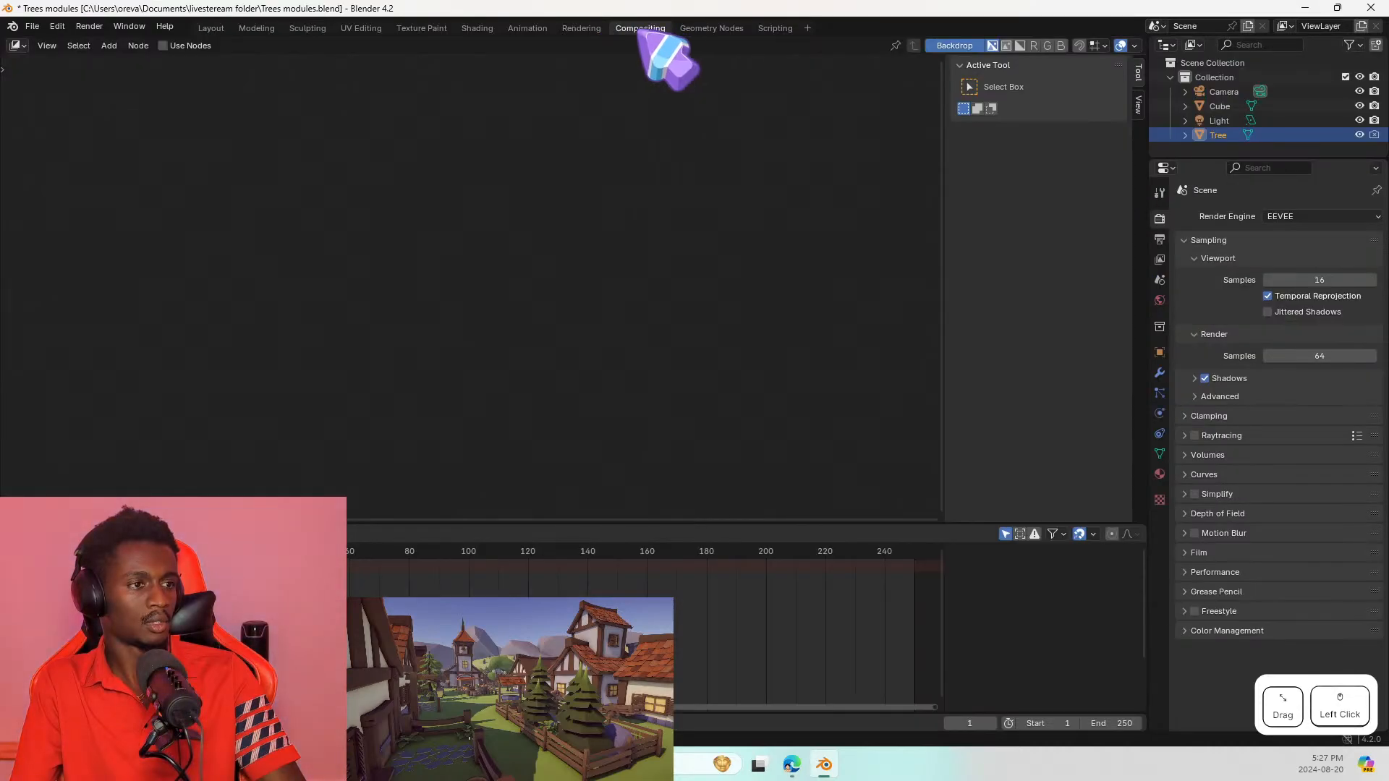
left_click(474, 29)
left_click(421, 29)
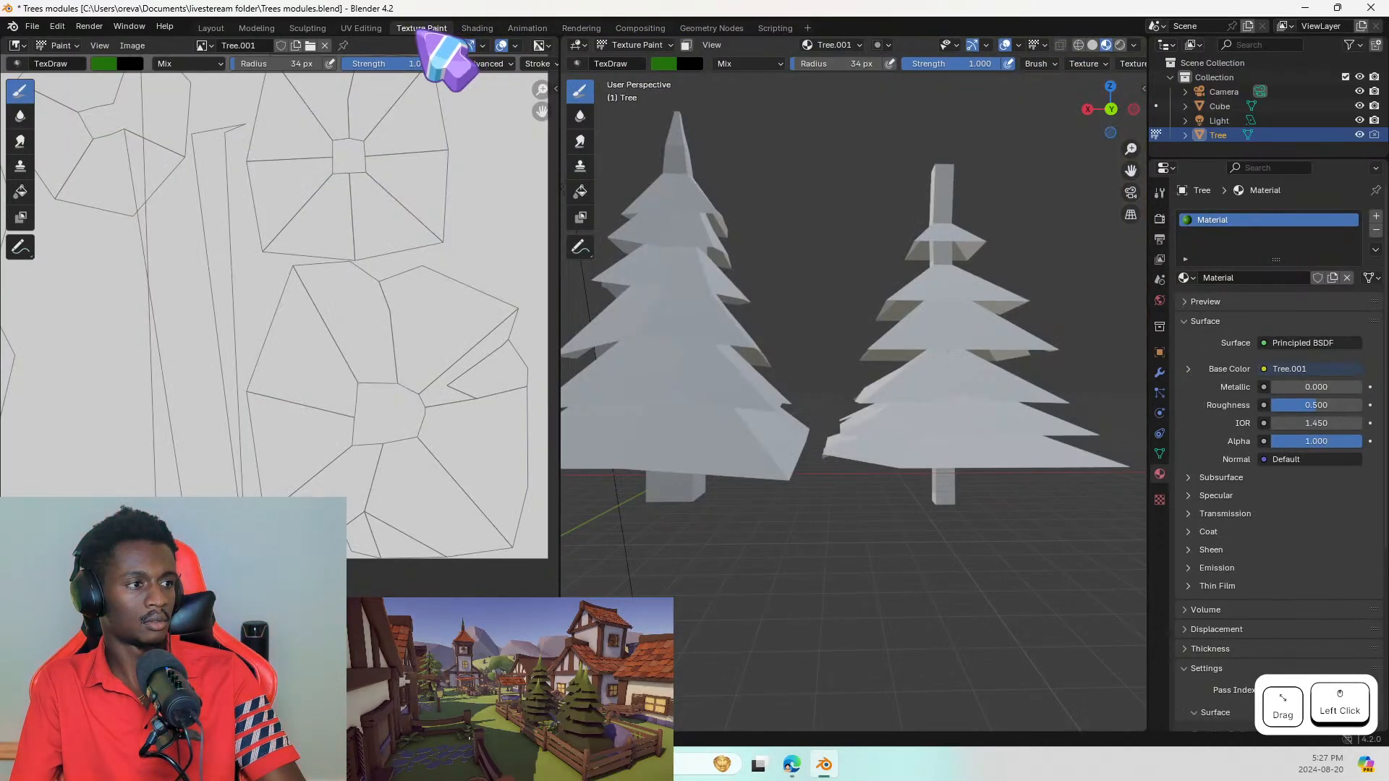
middle_click_drag(705, 215, 995, 261)
scroll(272, 236, "down", 3)
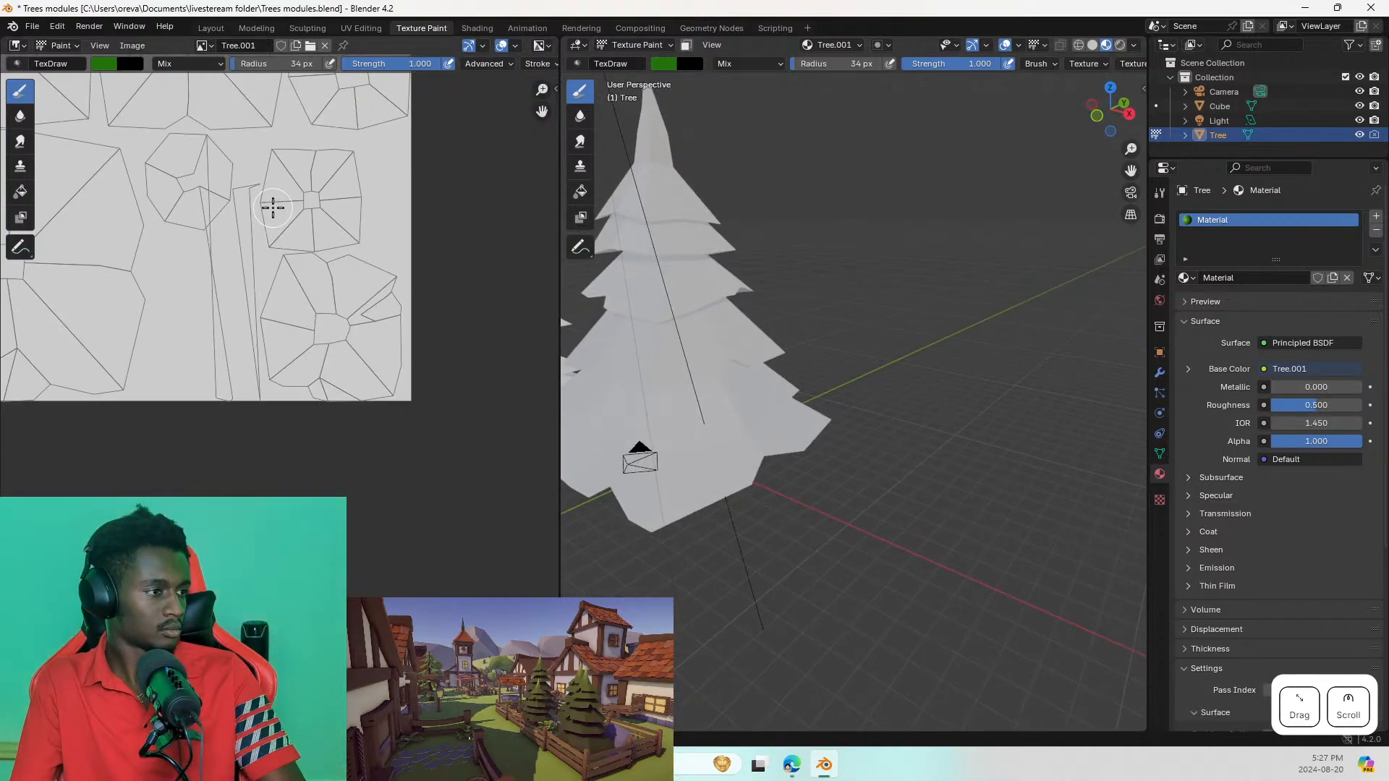
scroll(379, 288, "down", 4)
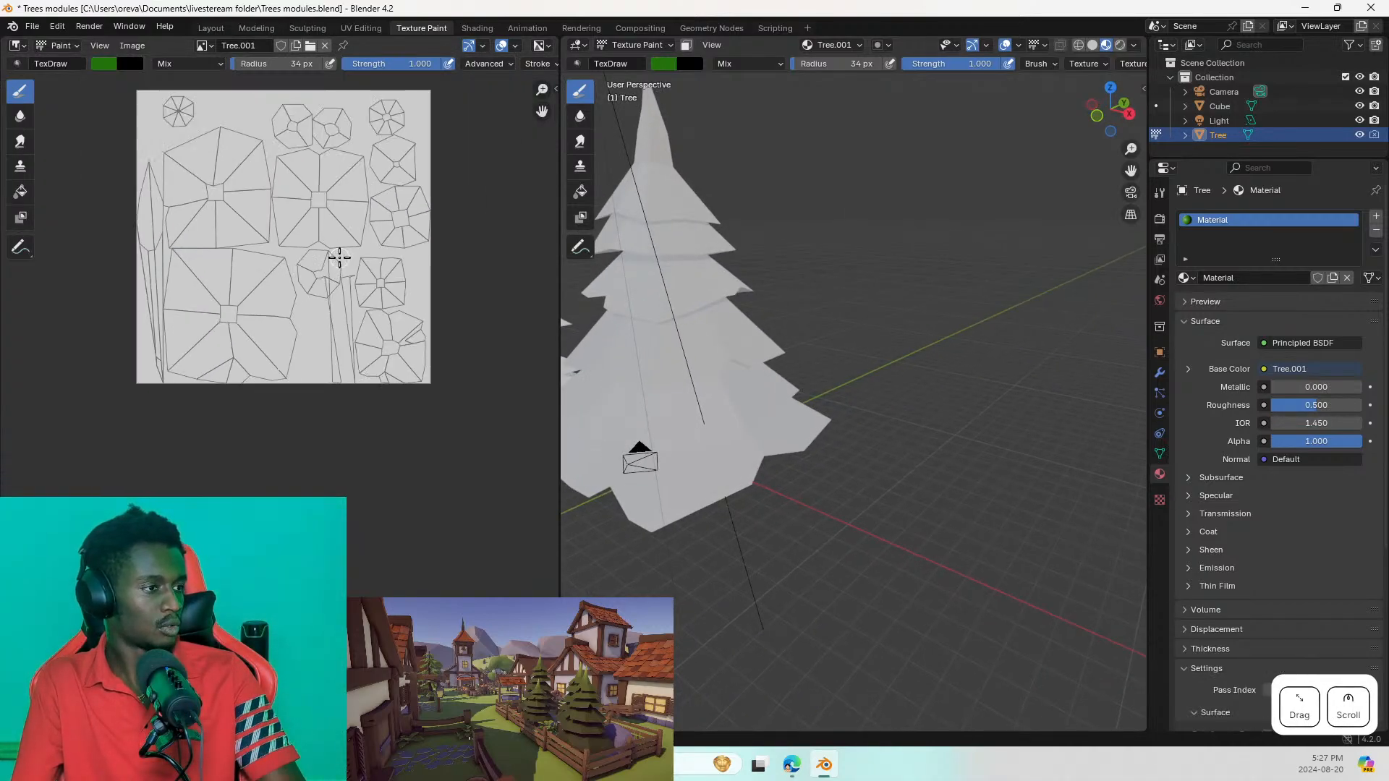
left_click(204, 45)
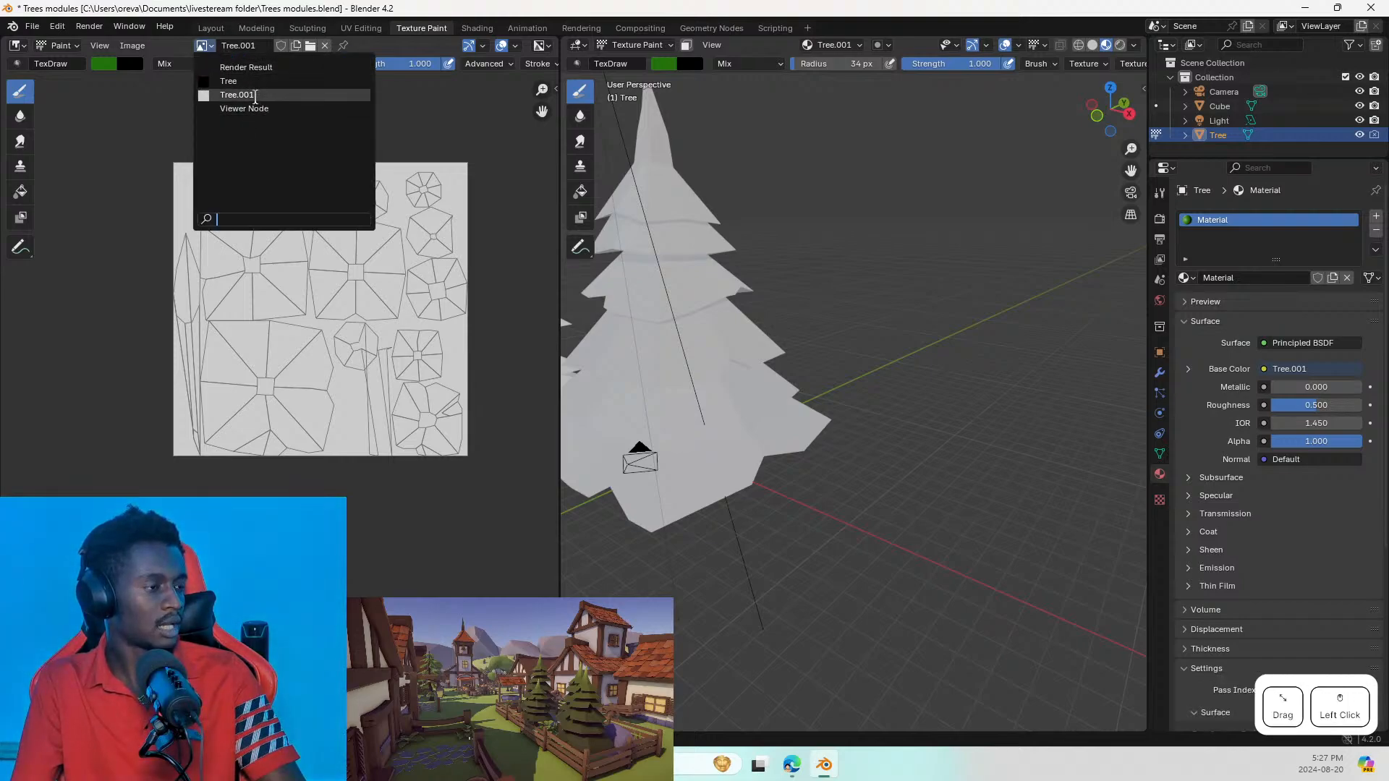
left_click(255, 95)
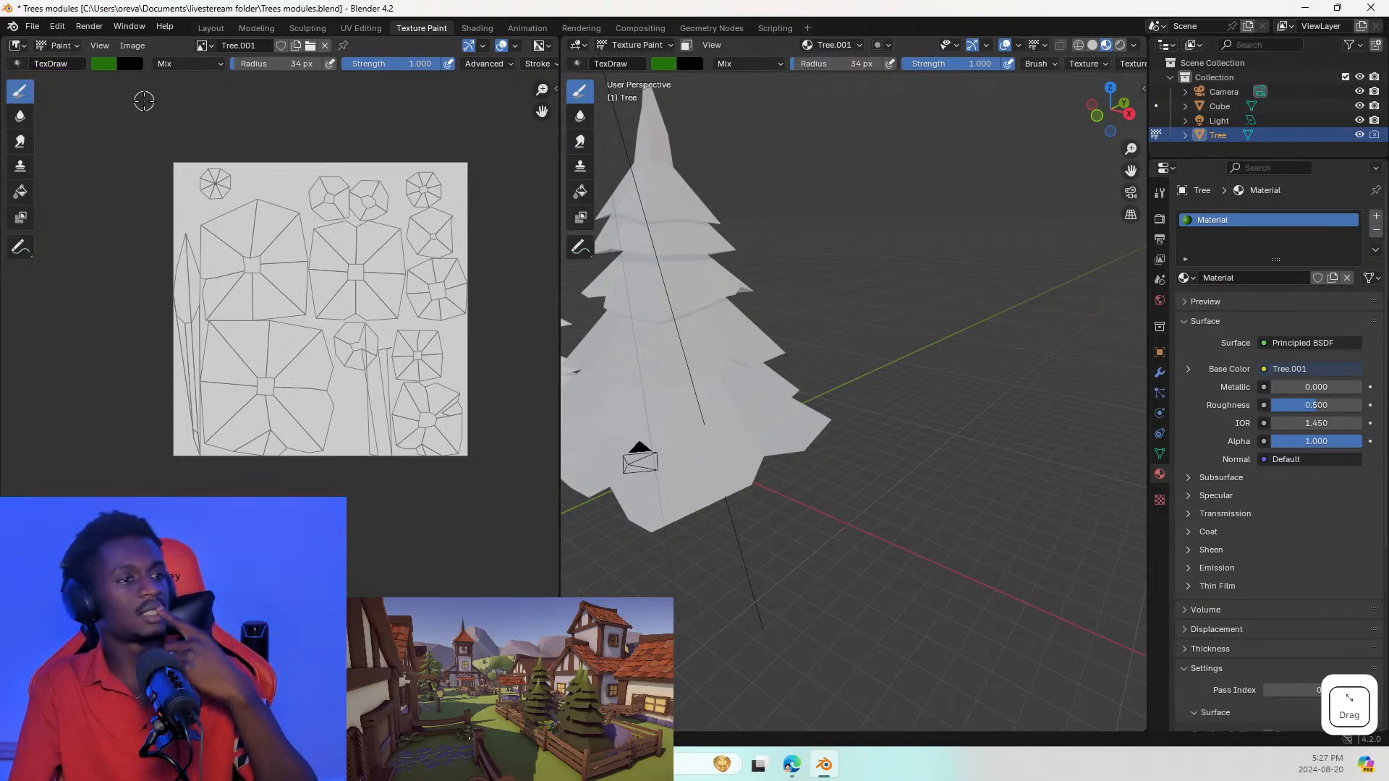
left_click(134, 45)
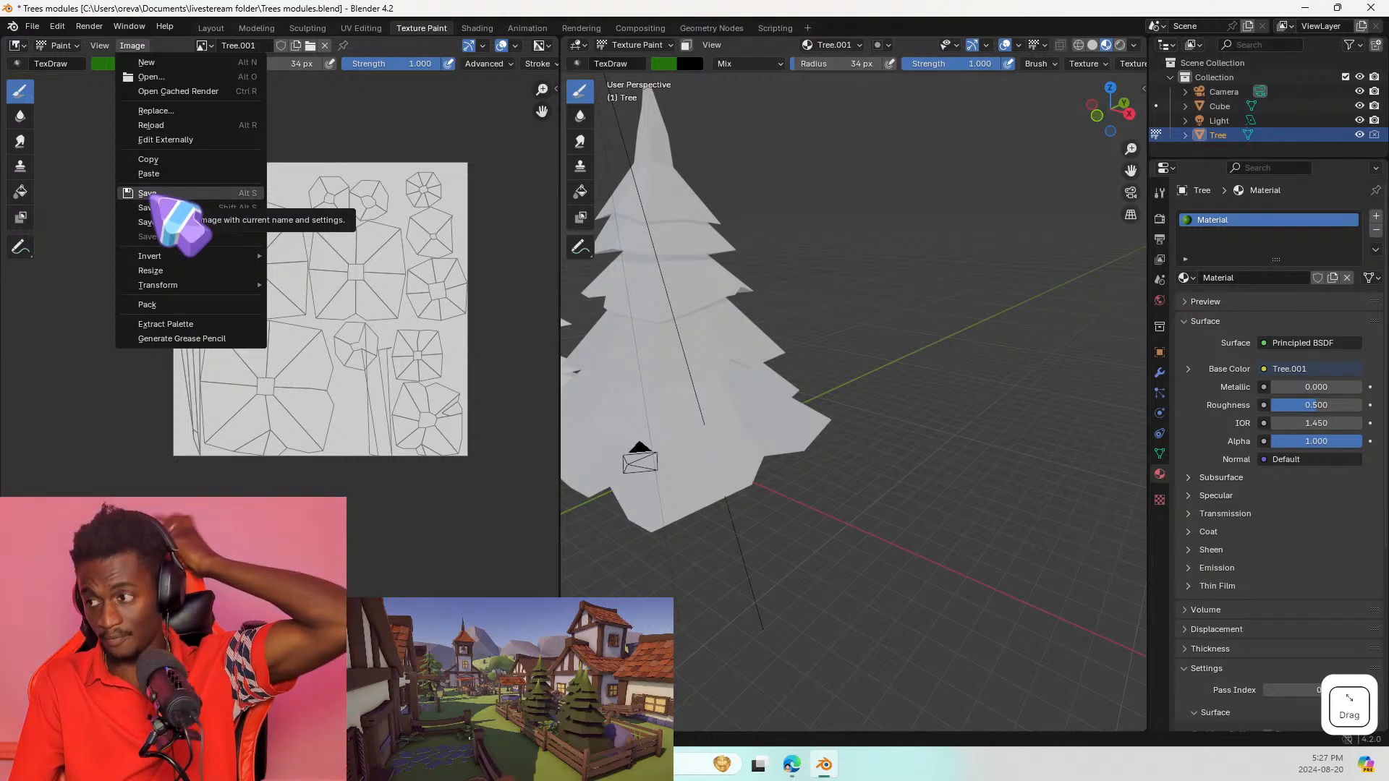
left_click(123, 371)
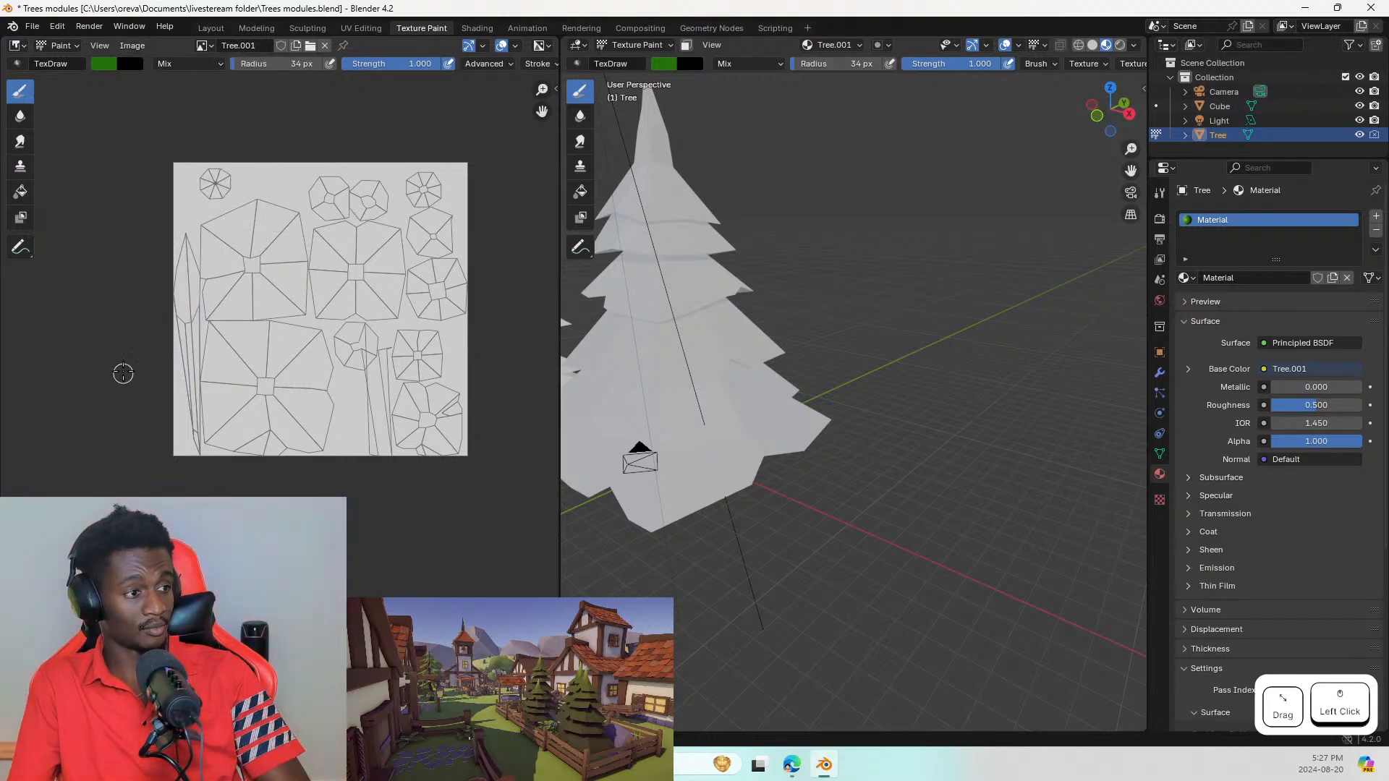
Step: Paint a green test stroke on the Tree.001 texture, fill the whole texture with green and reselect the Draw brush
left_click_drag(188, 281, 188, 323)
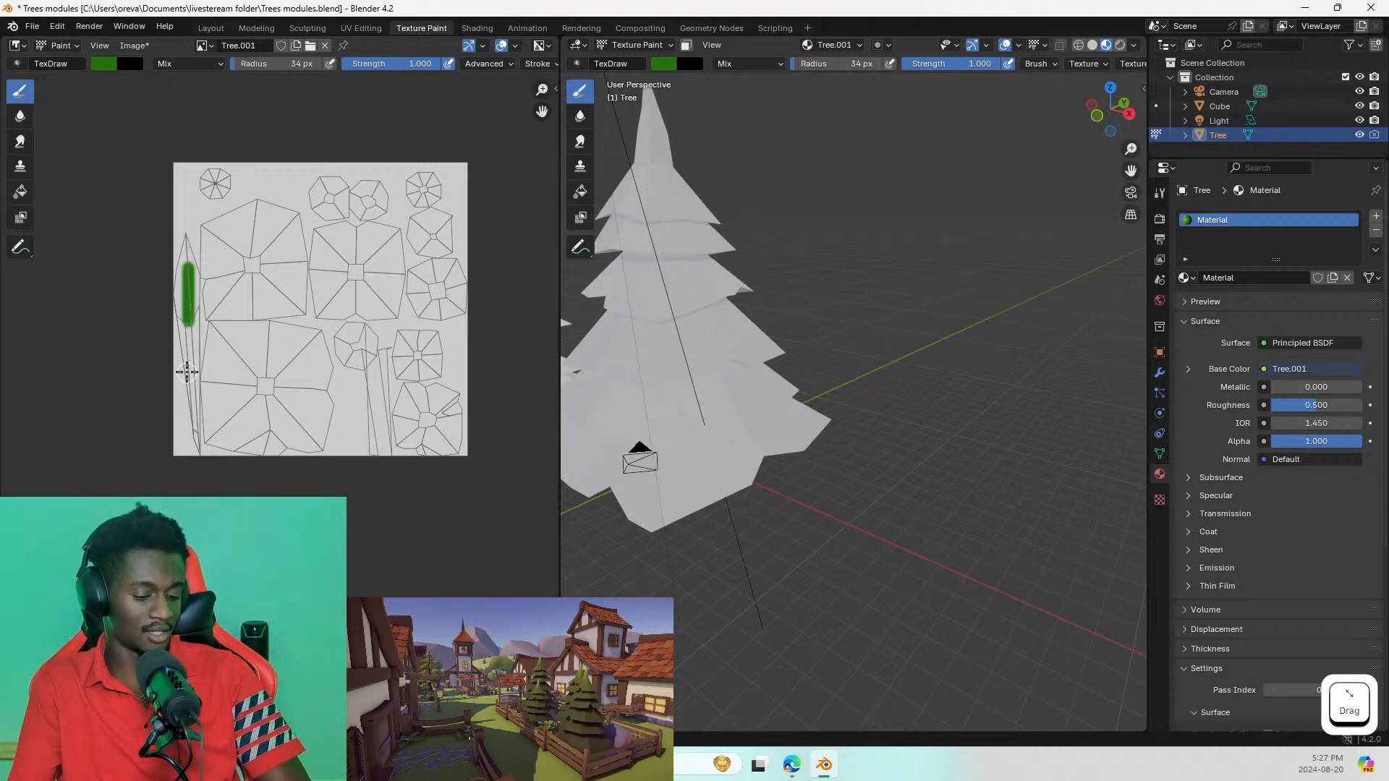
left_click(20, 191)
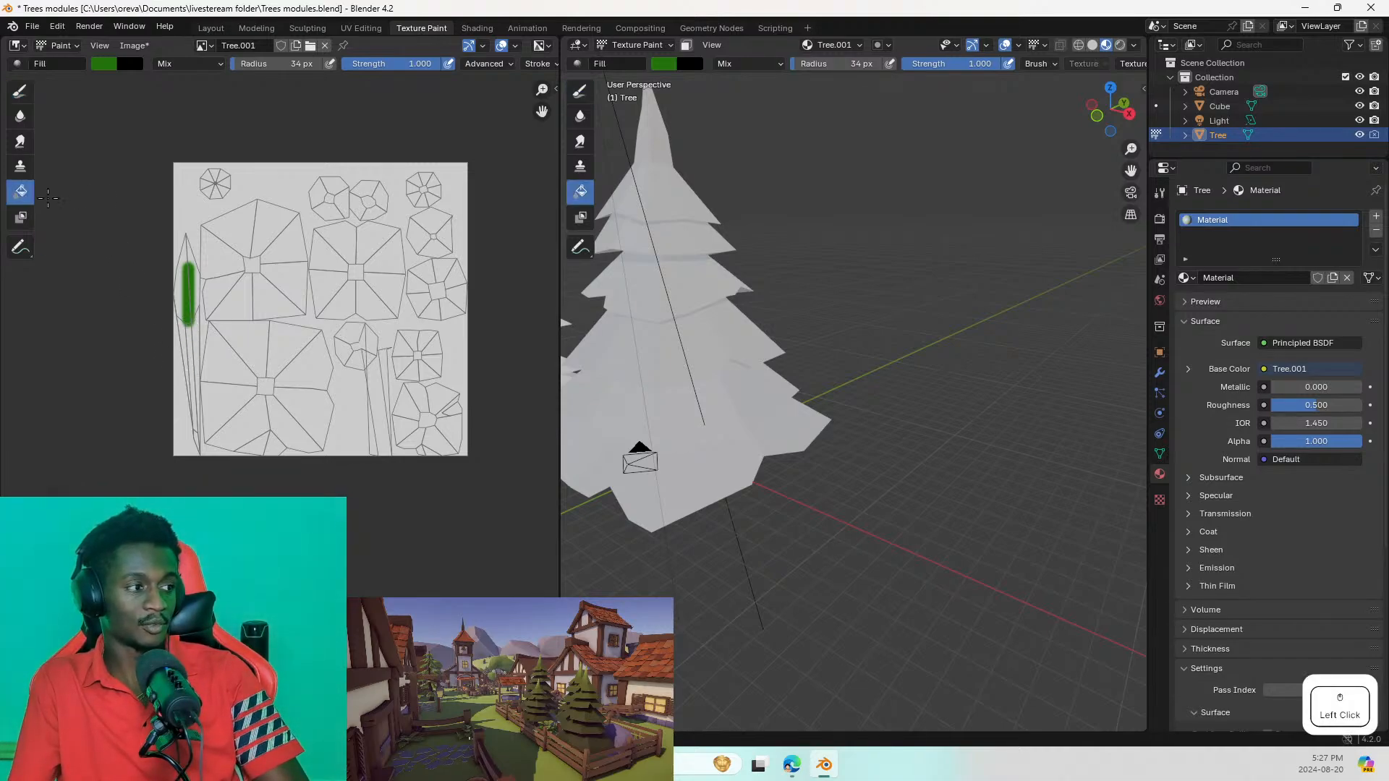
left_click(293, 240)
middle_click_drag(632, 341, 969, 213, "shift")
left_click(991, 277)
left_click(171, 288)
left_click_drag(171, 288, 162, 245)
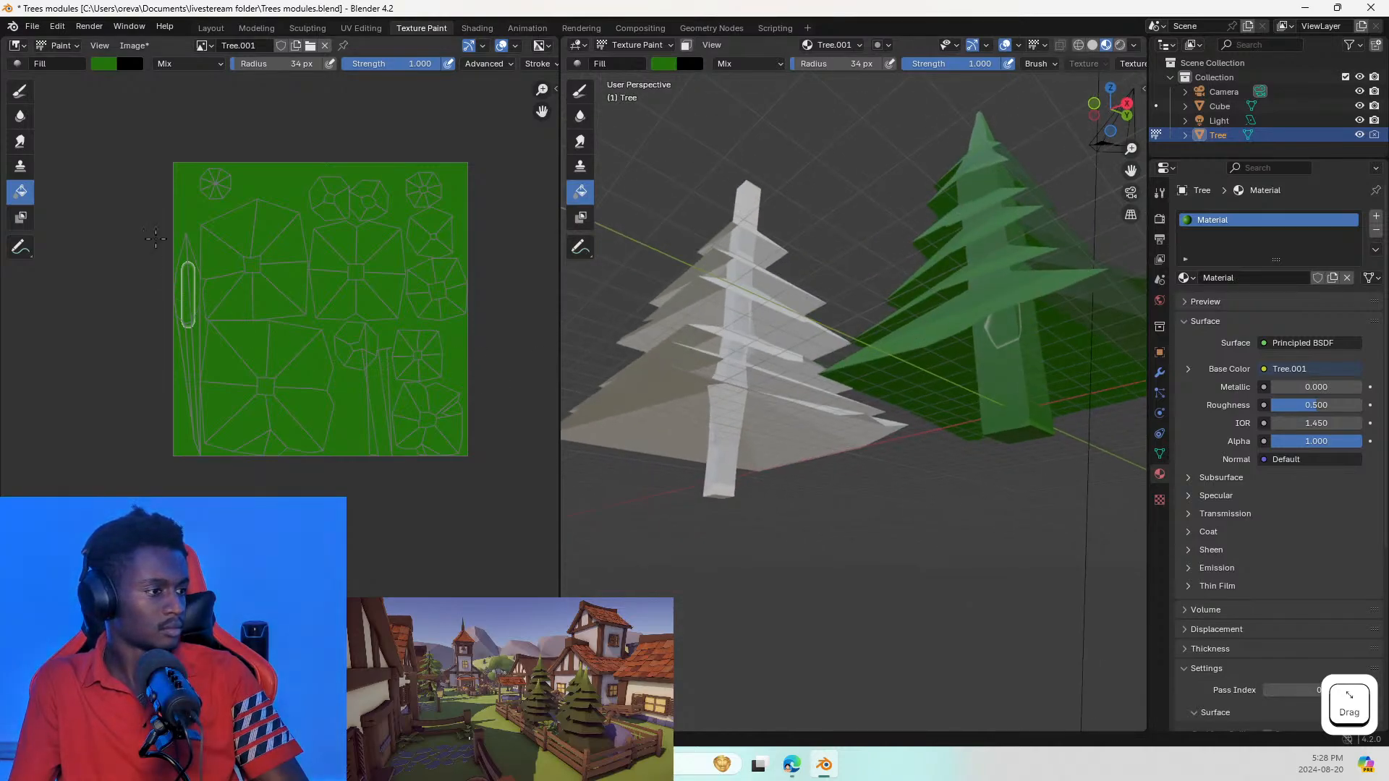
left_click(20, 90)
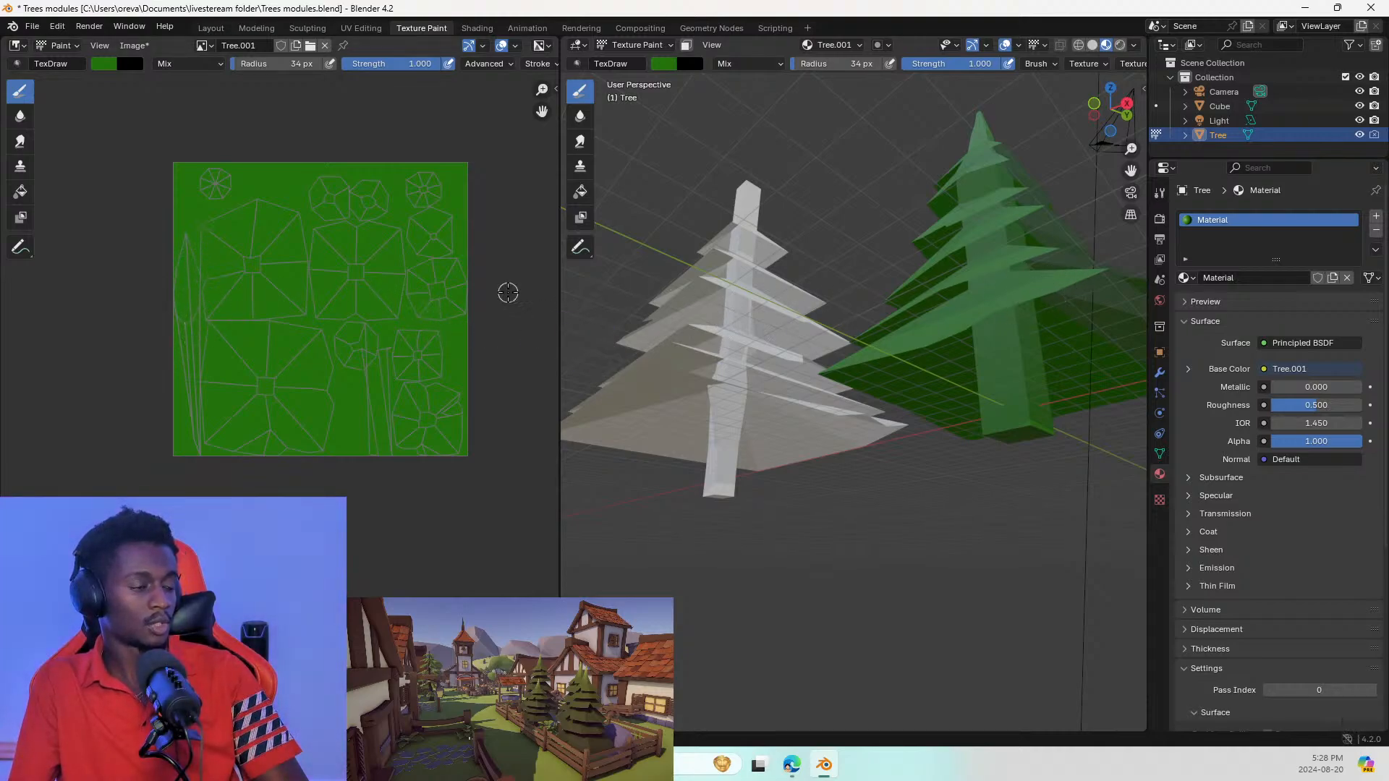
Step: Return to the Layout workspace and set the viewport to Solid shading
key("z")
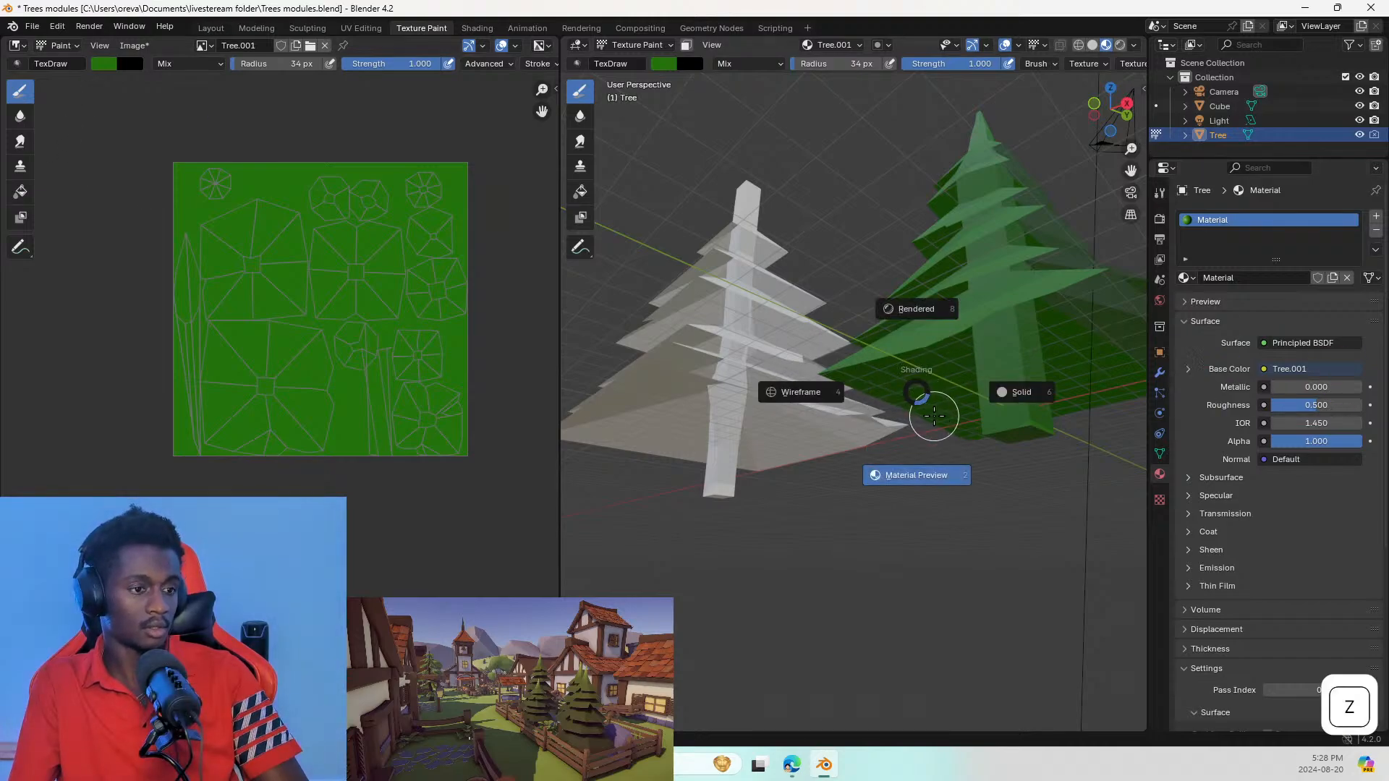
left_click(212, 28)
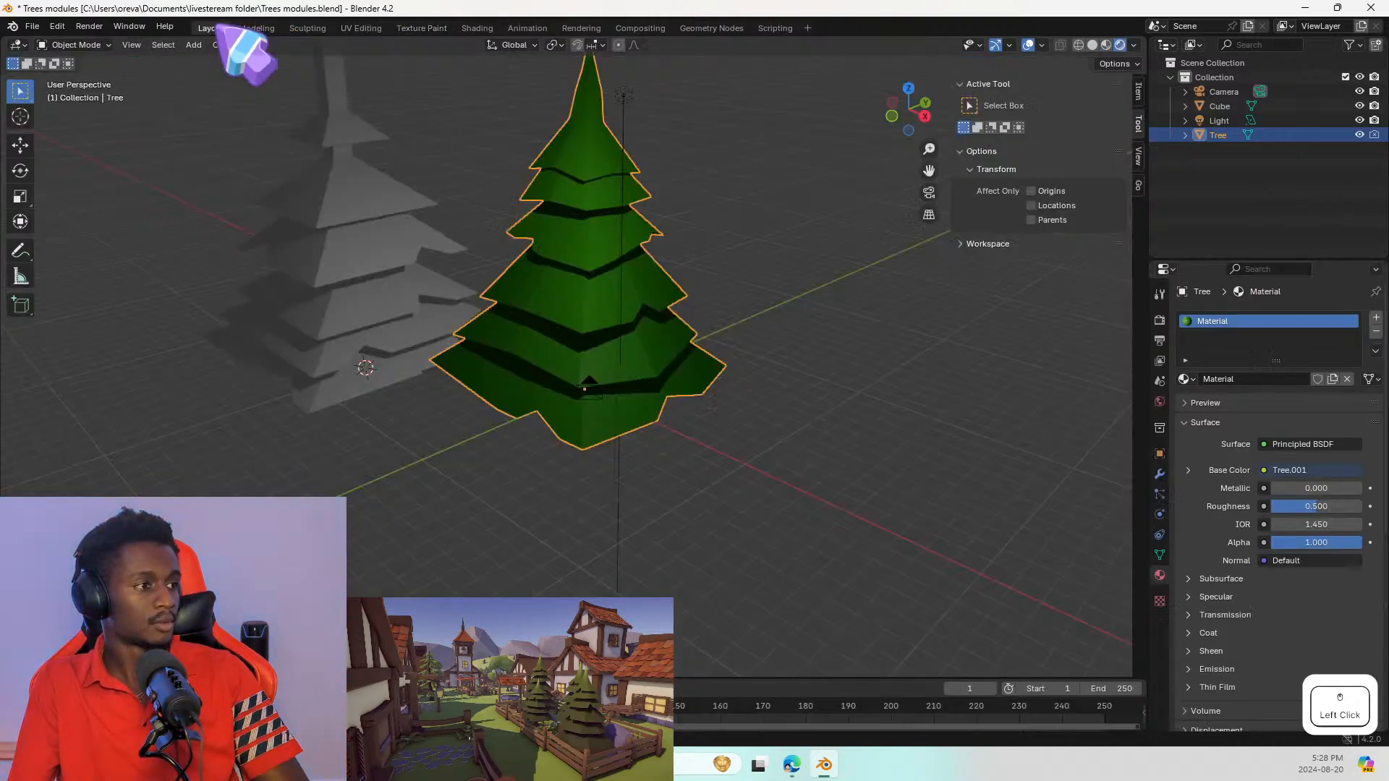
key("z")
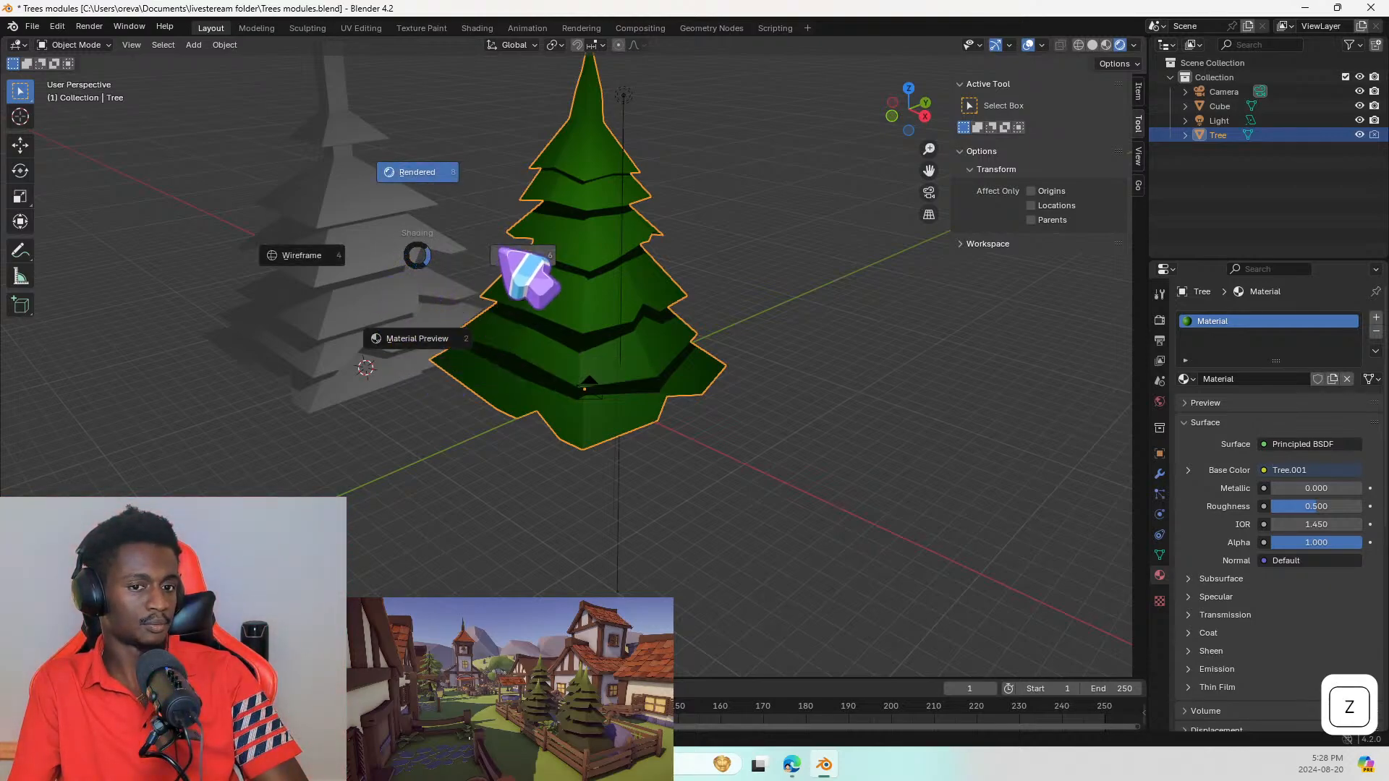
left_click(497, 307)
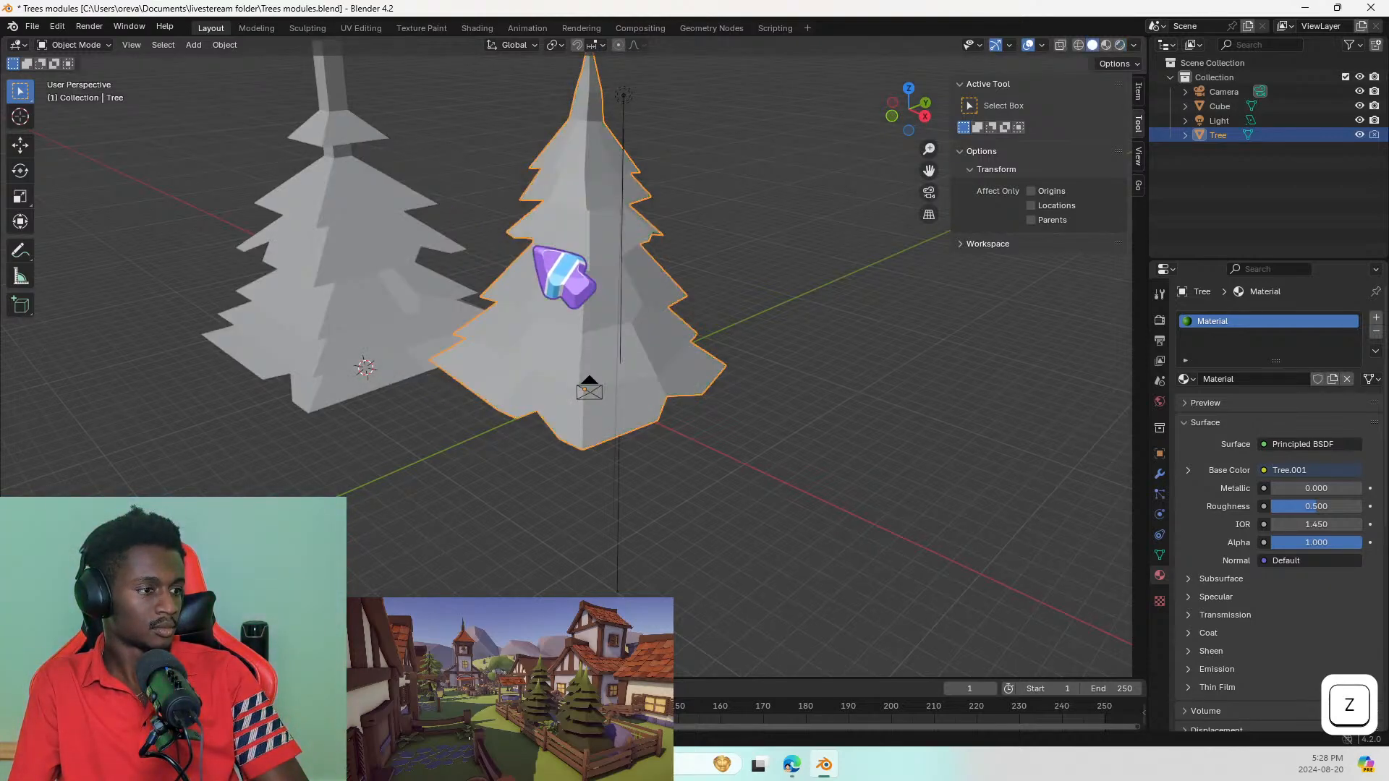
Step: Hide the Tree object, select the Cube tree and enter Edit Mode on it
middle_click_drag(459, 259, 685, 285, "shift")
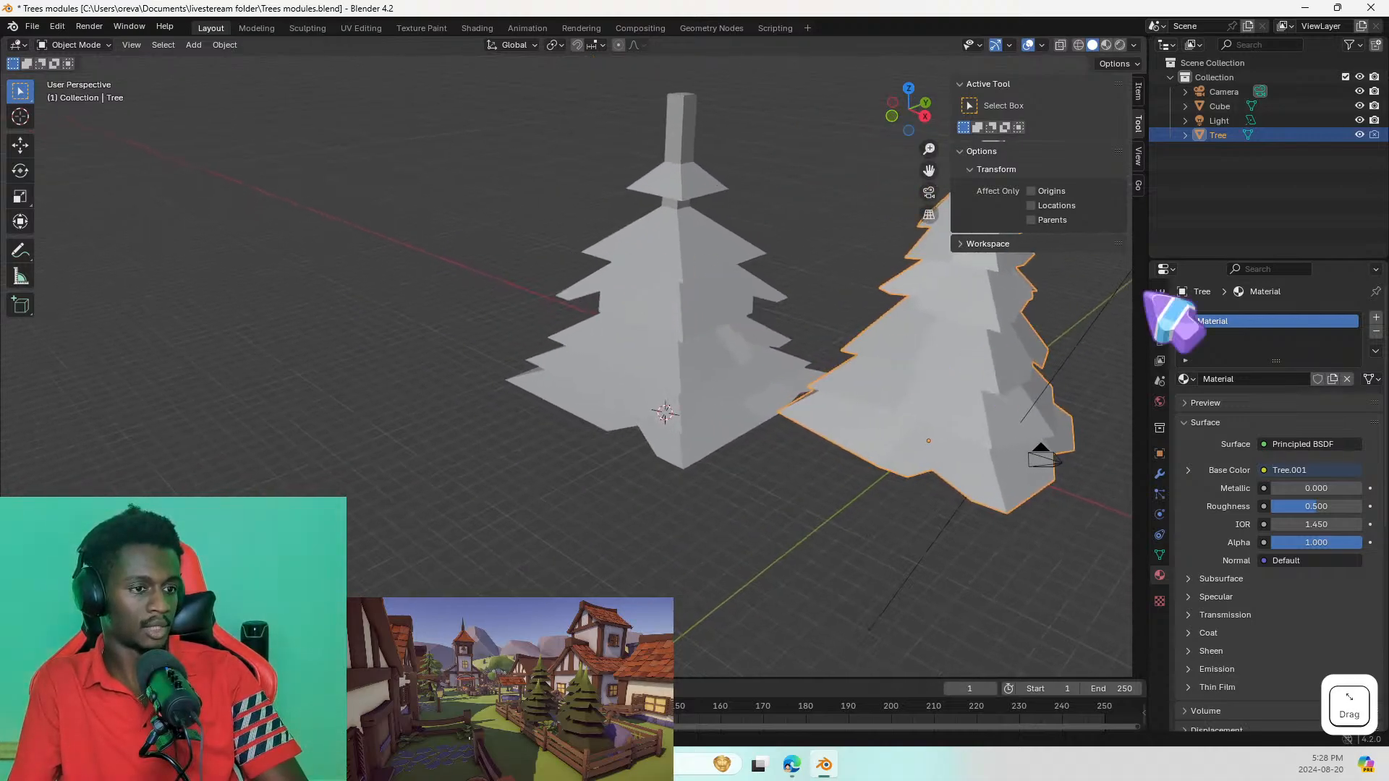
left_click(1380, 134)
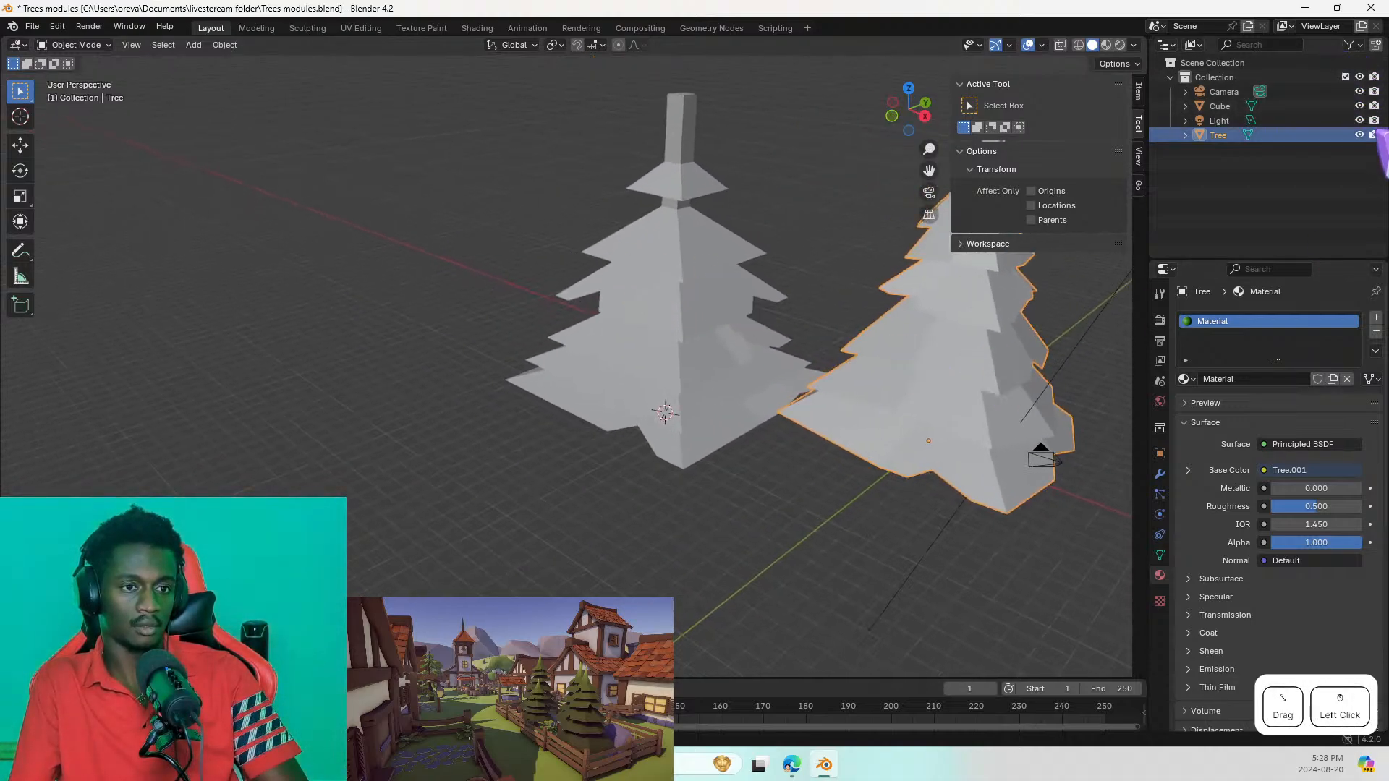
left_click(1360, 134)
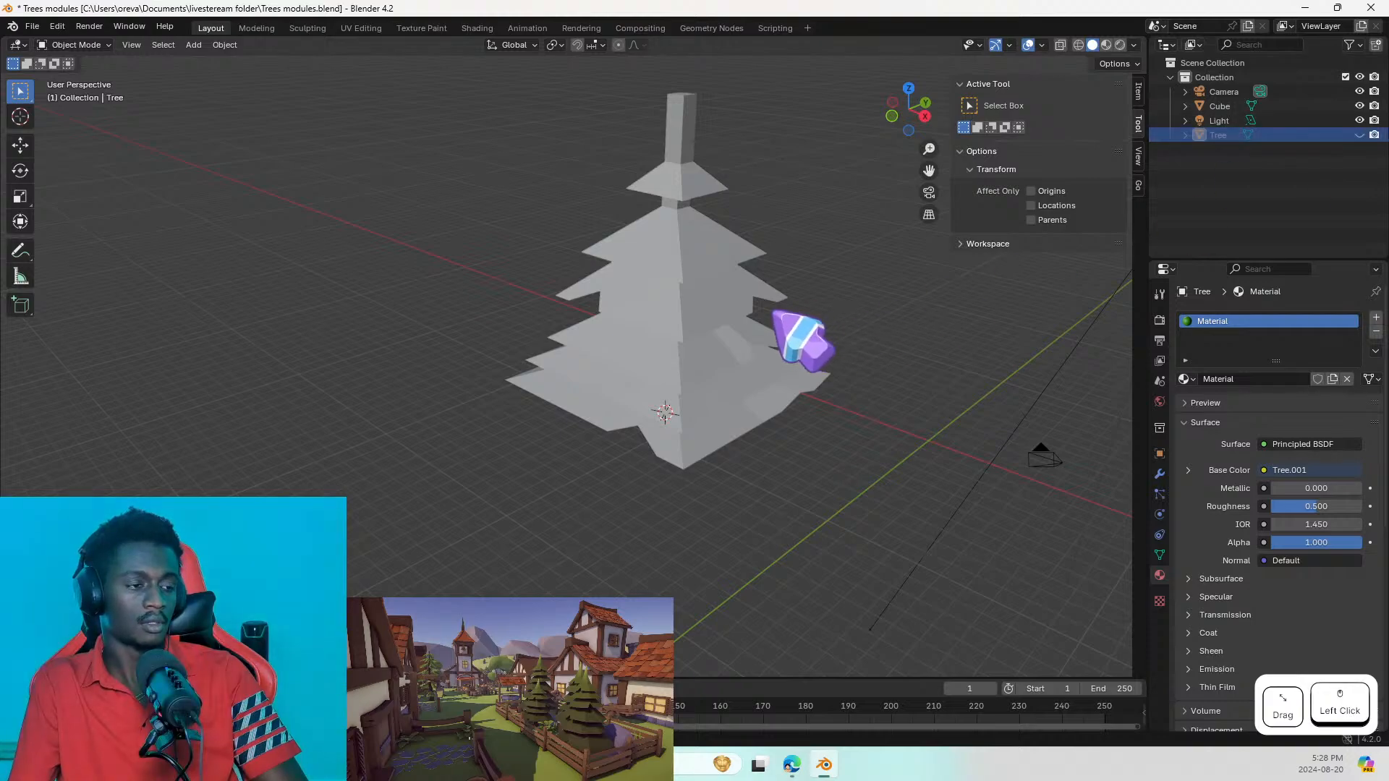
left_click(689, 311)
key("Tab")
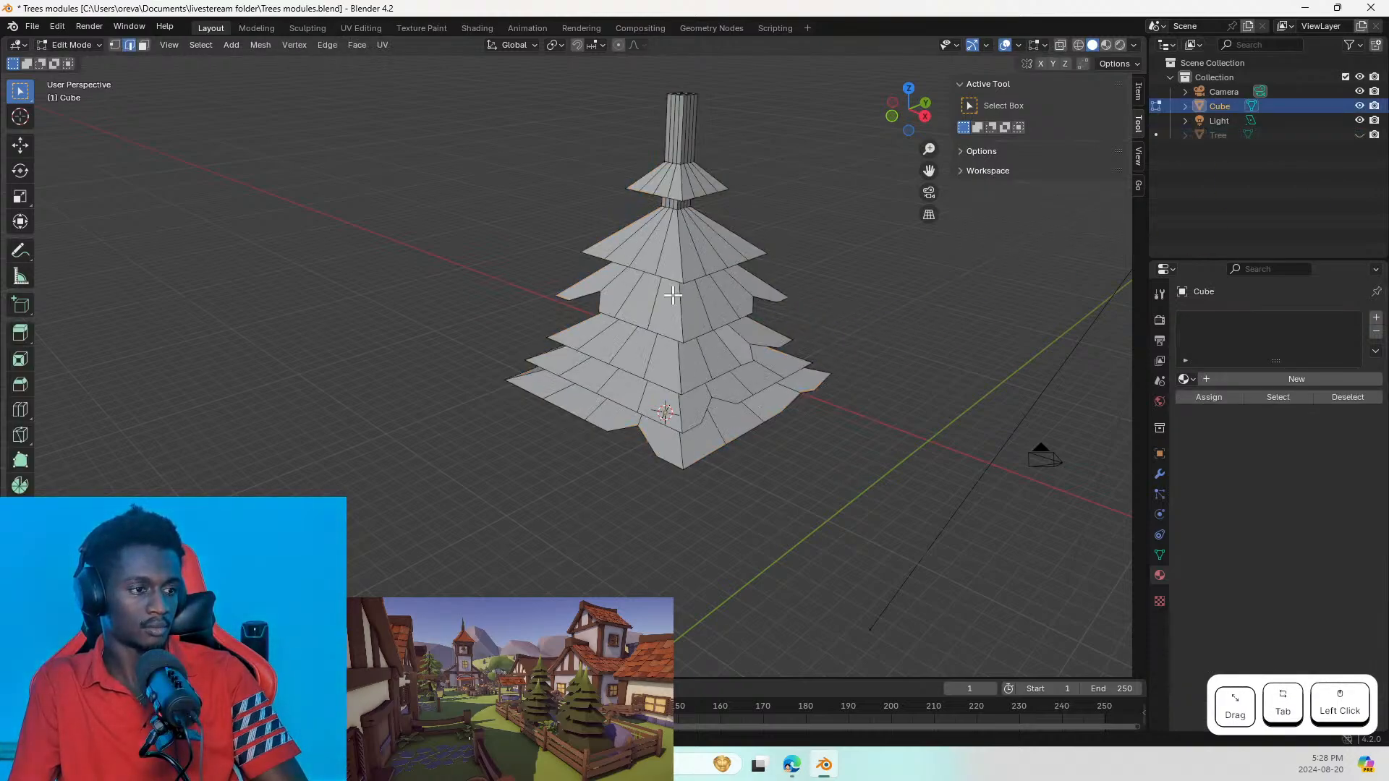
Step: Notch the second foliage tier from the top by subdividing two lower-rim edges and their shared rib, scaling the rib's lower segment to about 0.39
scroll(729, 272, "up", 4)
middle_click_drag(729, 272, 762, 282)
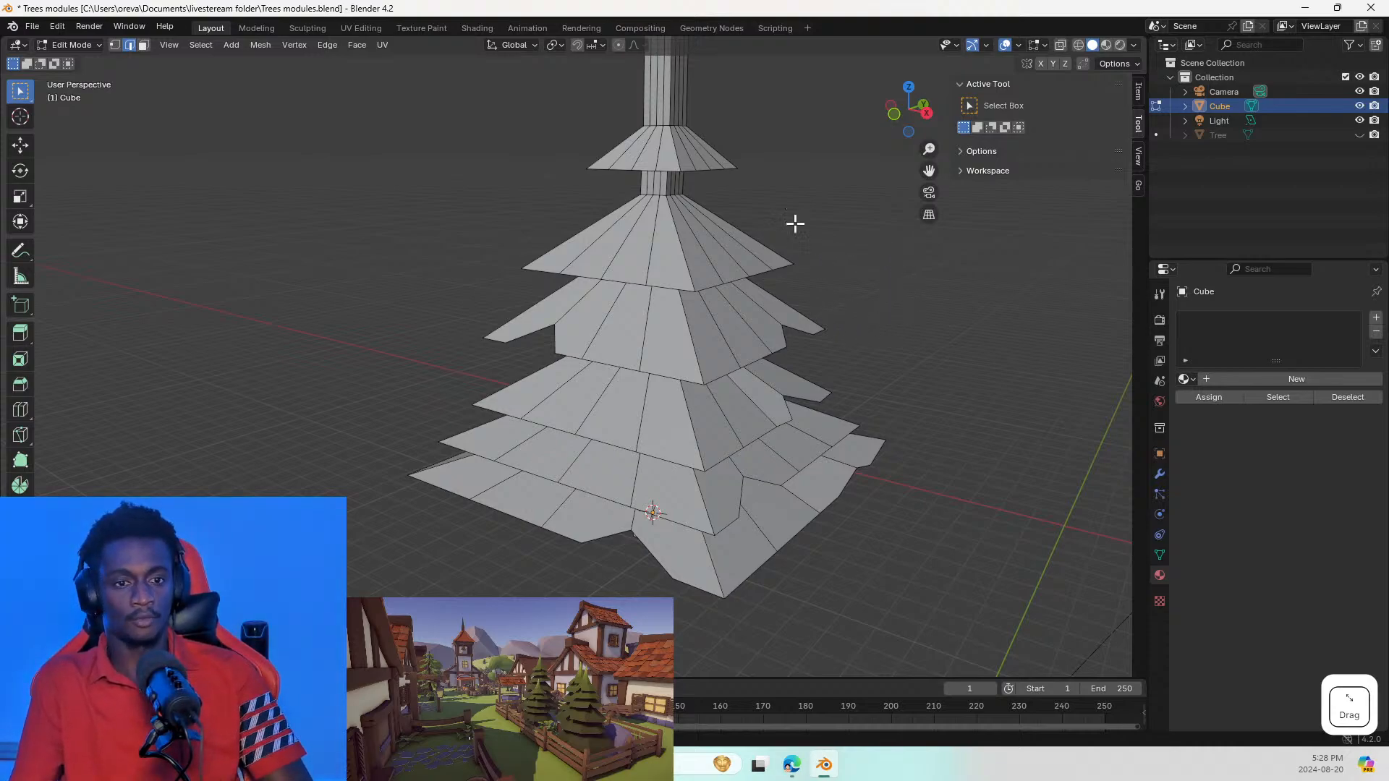
left_click(678, 286)
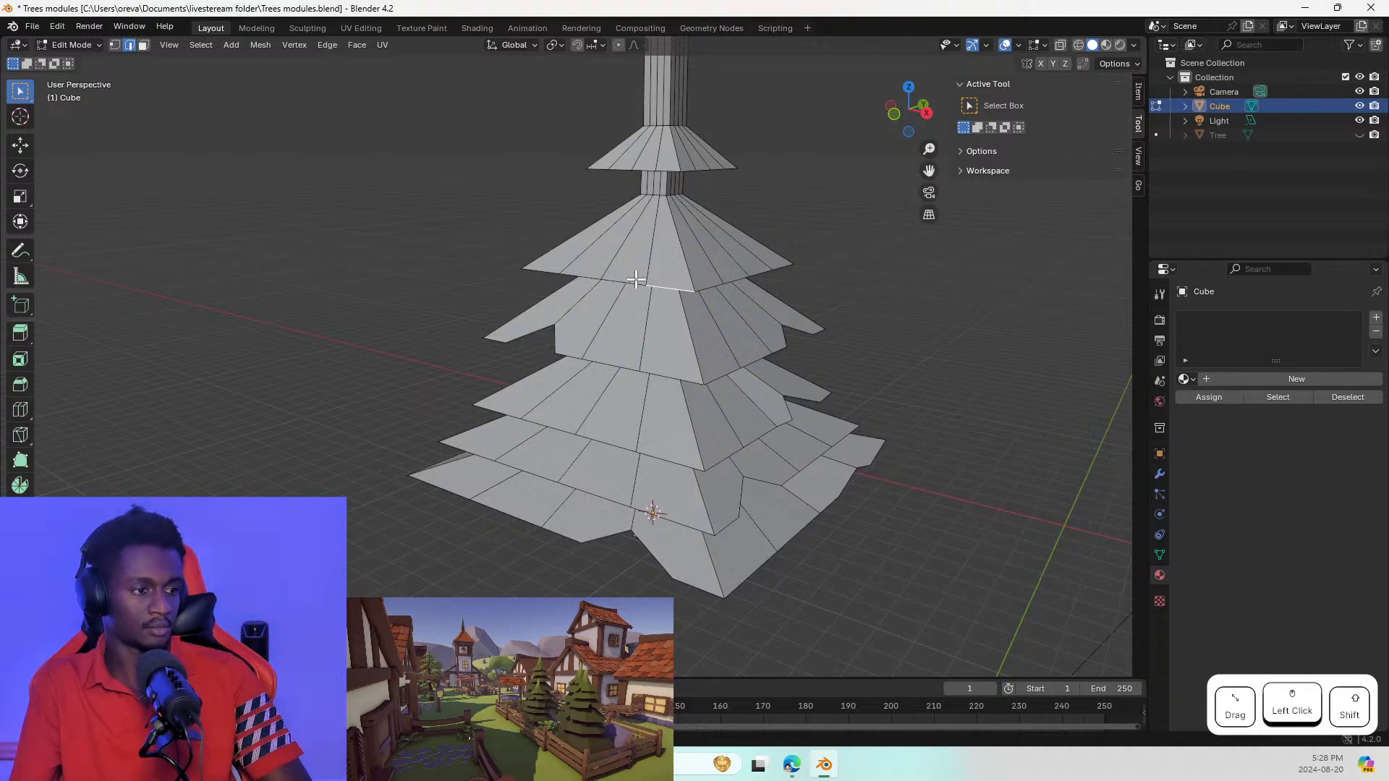
right_click(670, 287)
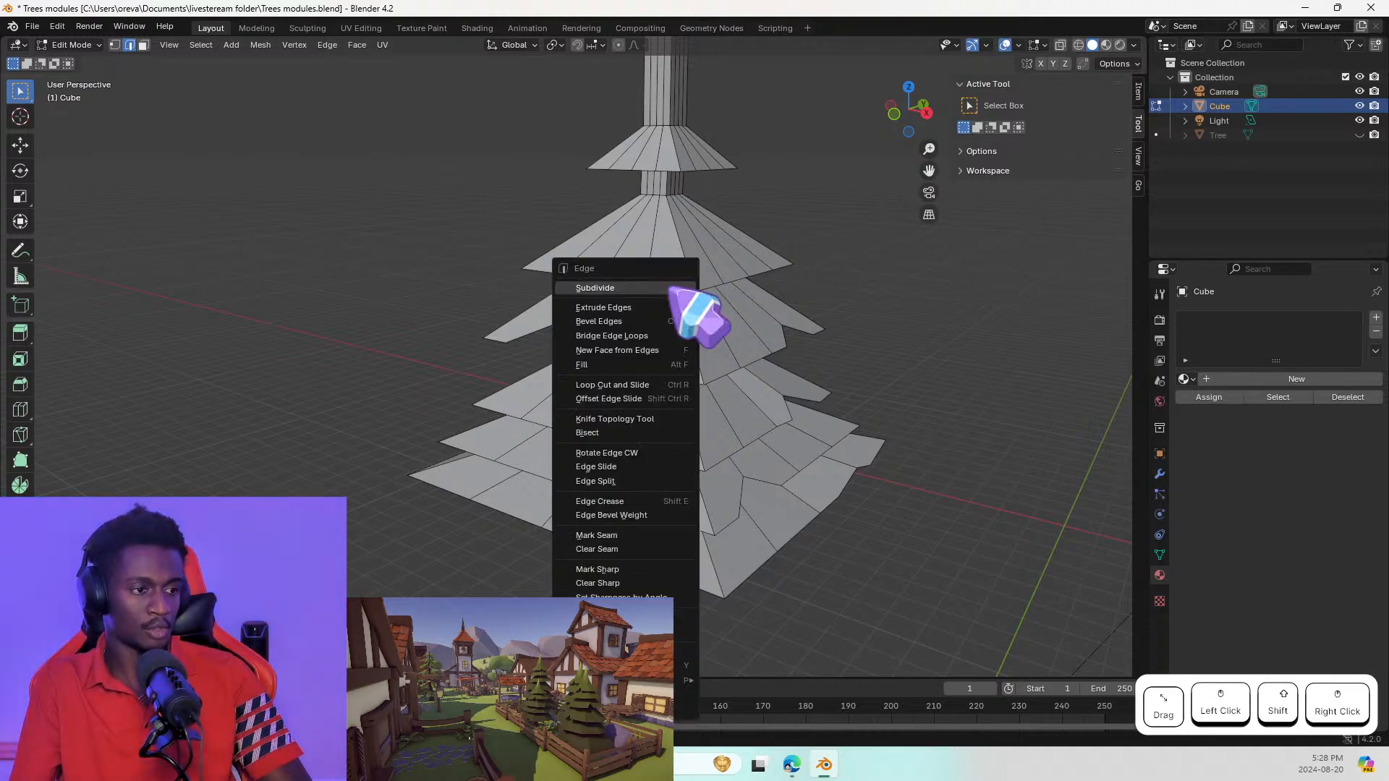
left_click(652, 252)
right_click(651, 251)
left_click(652, 252)
left_click(650, 276)
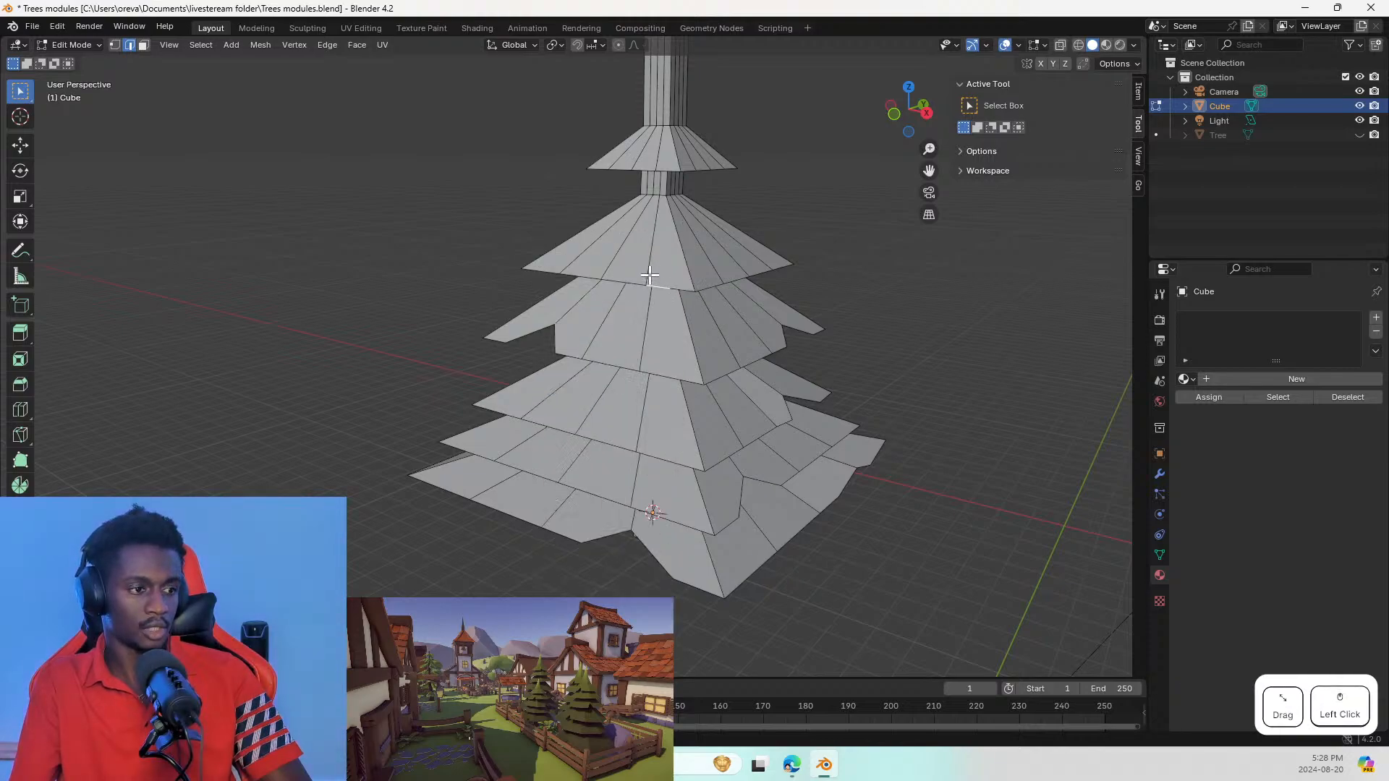
key("s")
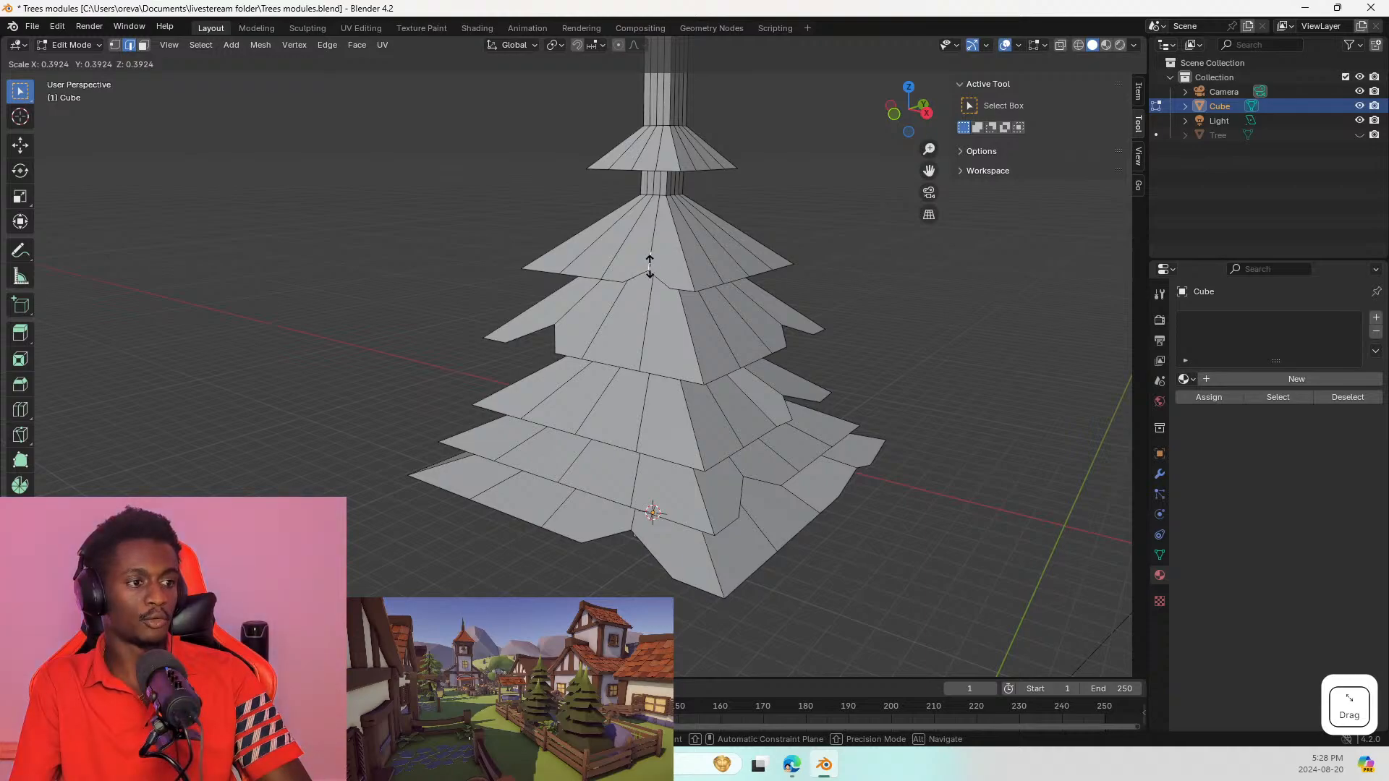
left_click(649, 267)
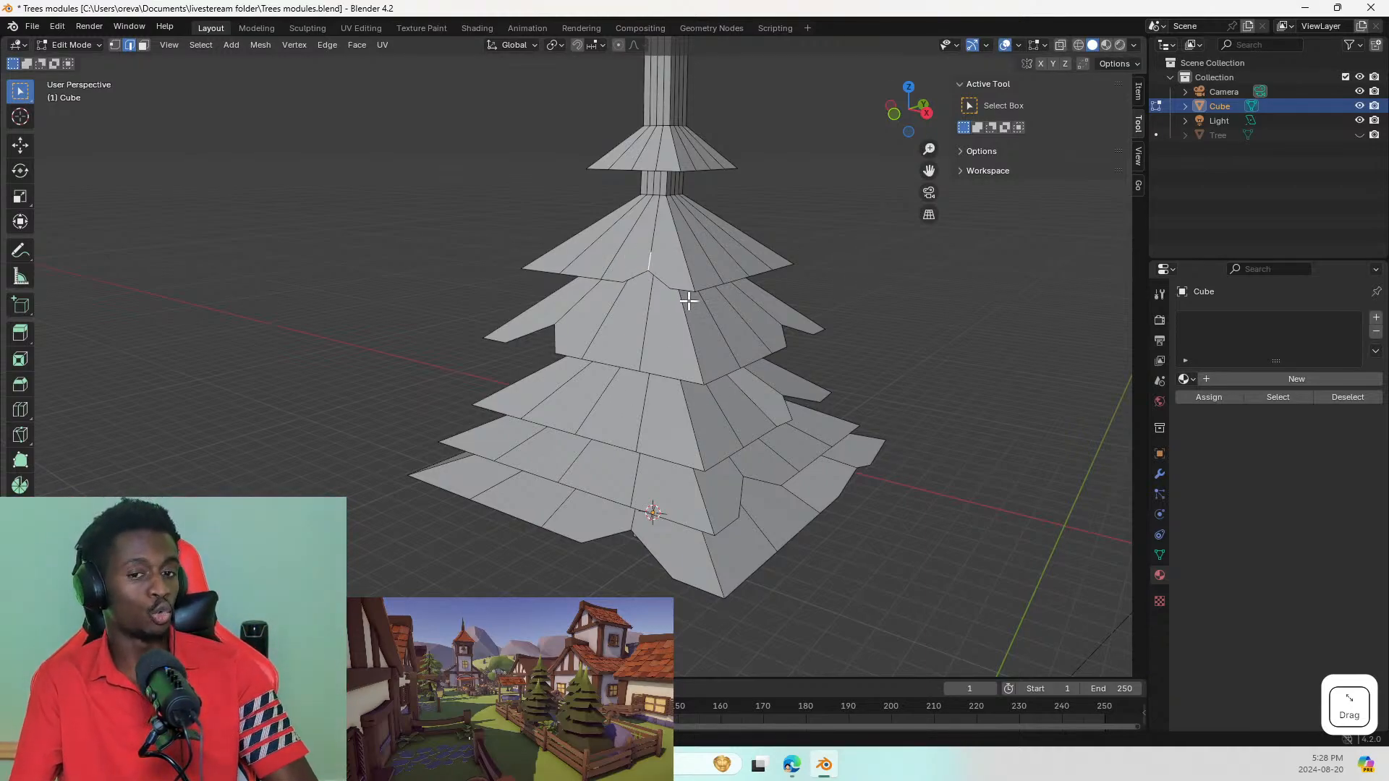
Step: Subdivide two neighbouring lower-rim edges on another side of the second foliage tier from the top
middle_click_drag(756, 332, 694, 319)
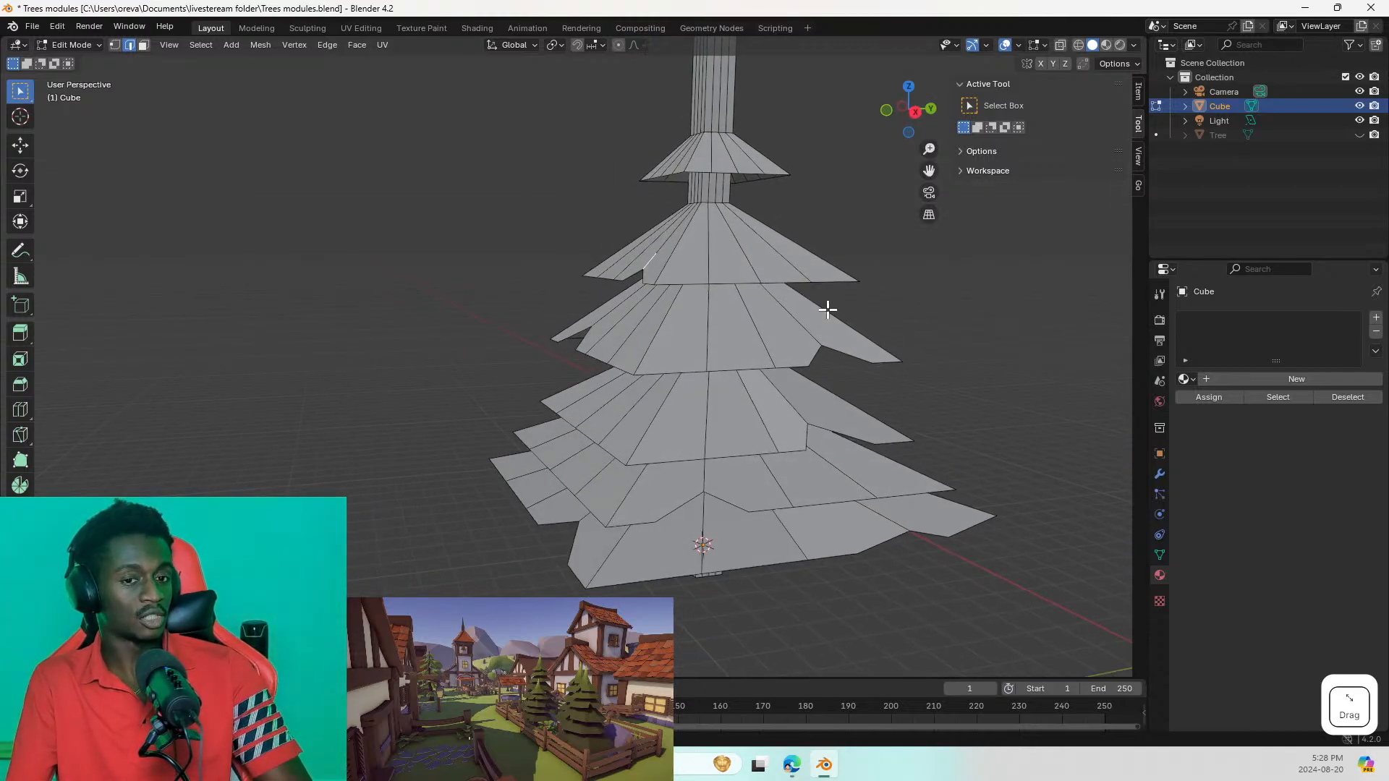
left_click(779, 282)
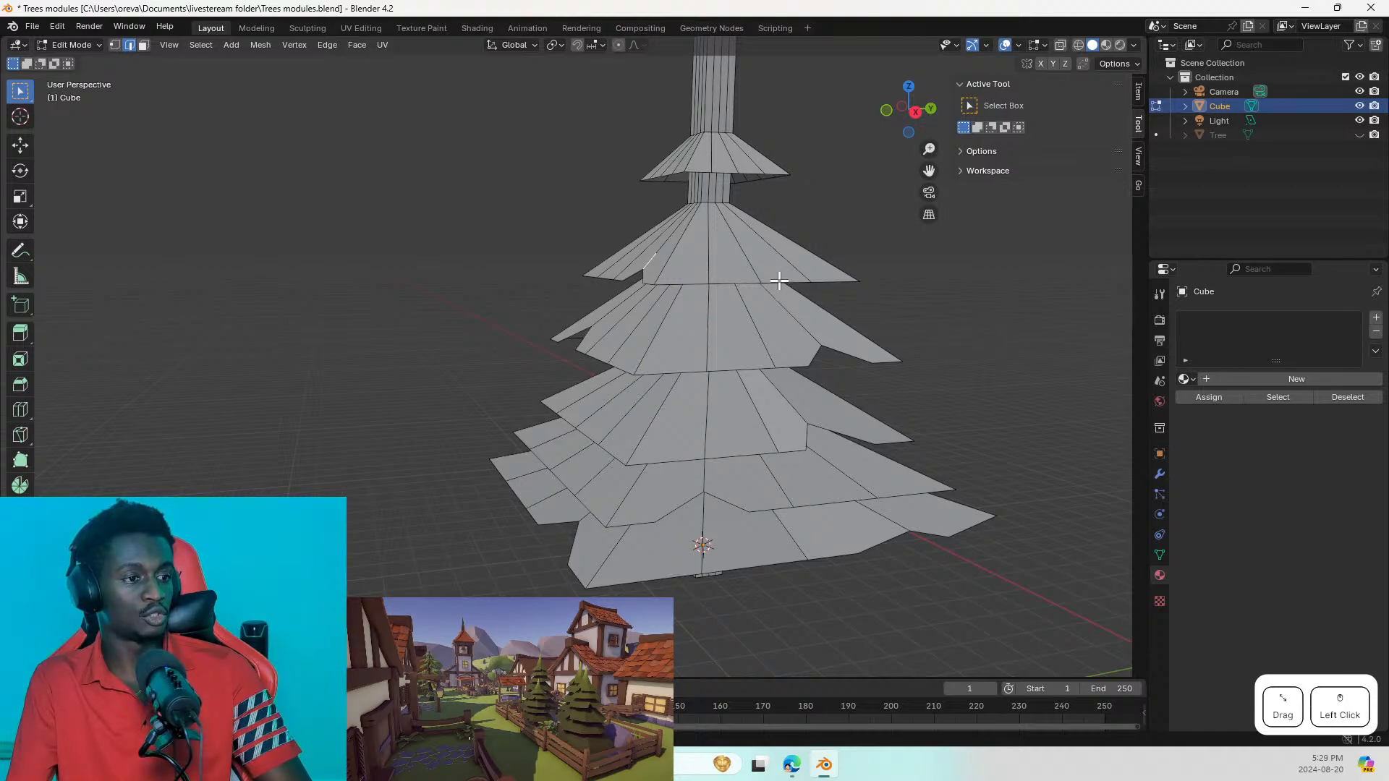
left_click(828, 283, "shift")
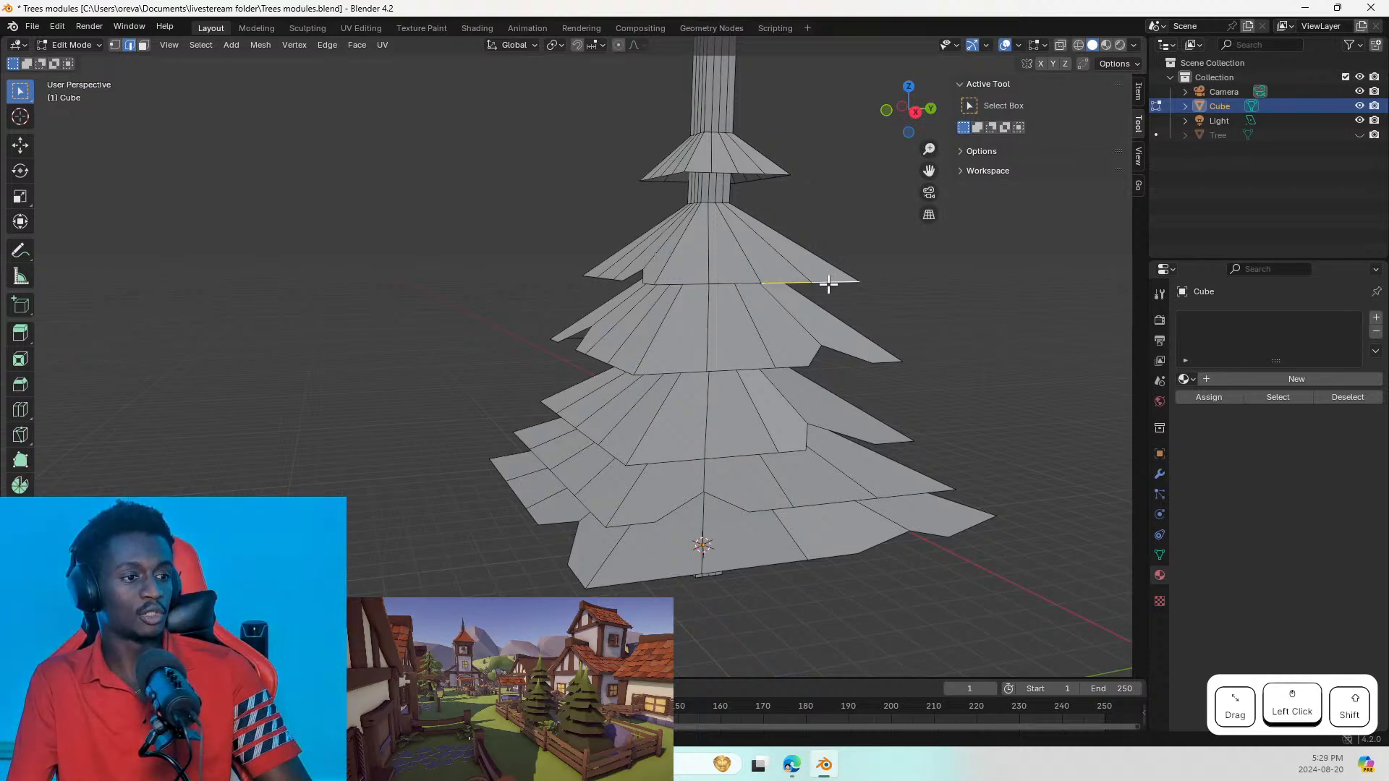
right_click(806, 269)
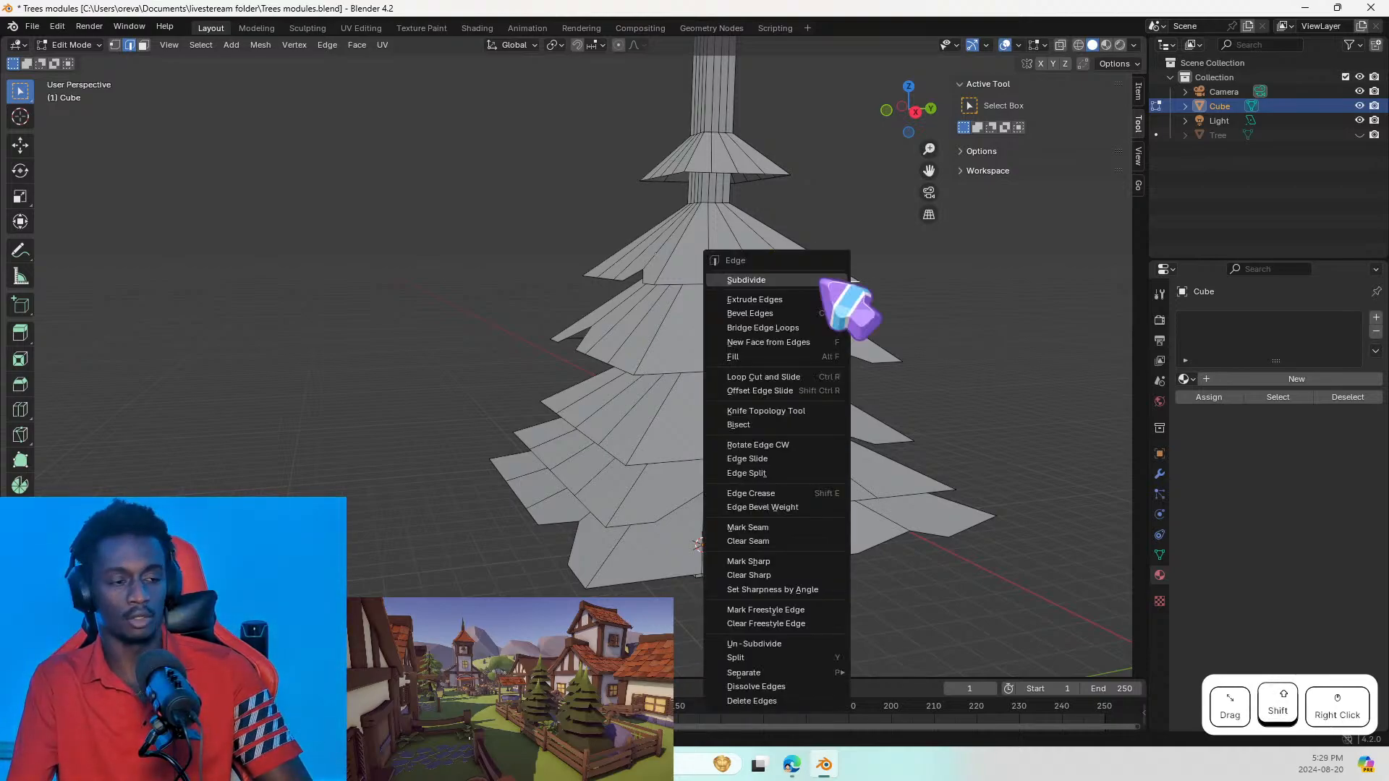
left_click(843, 295)
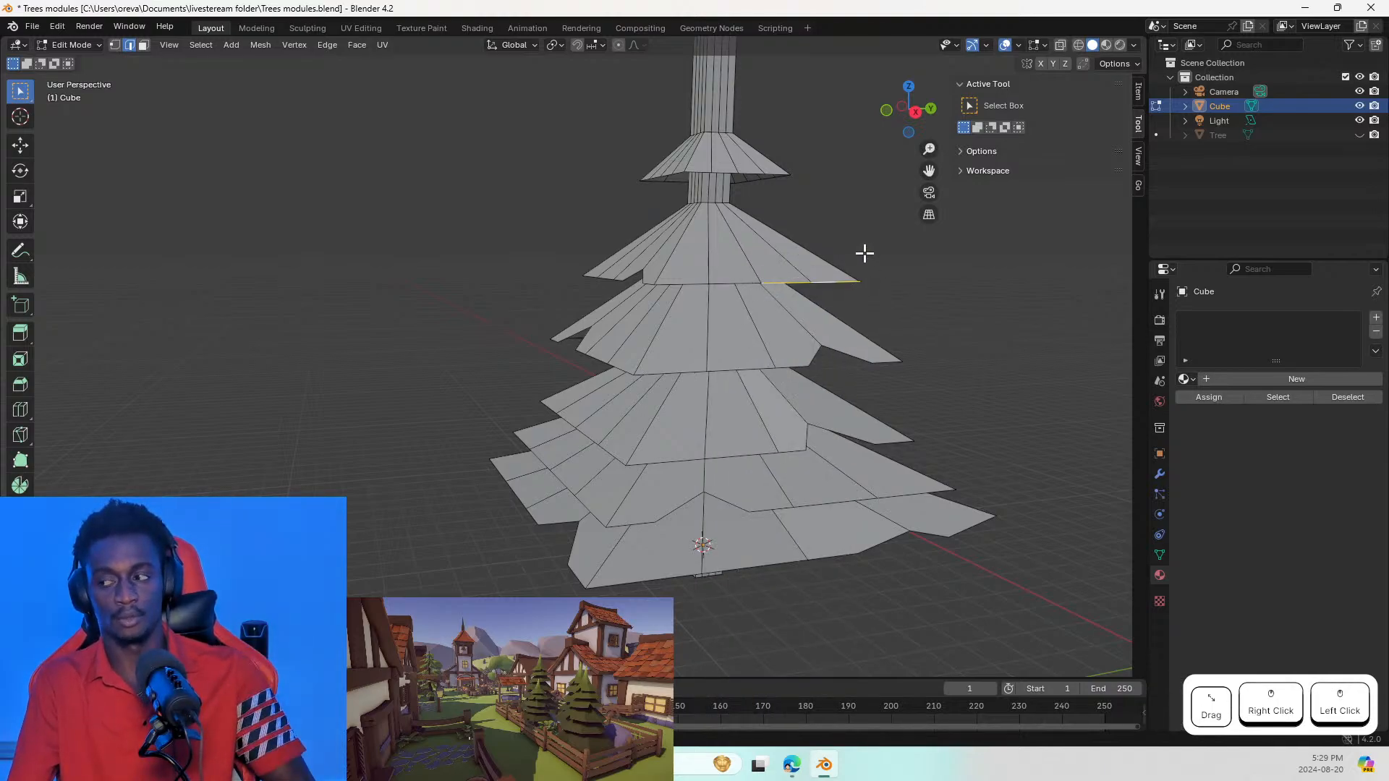
Step: Subdivide the rib between the two subdivided lower-rim edges of the second foliage tier from the top and select its lower segment
middle_click_drag(750, 304, 684, 325)
left_click(830, 286)
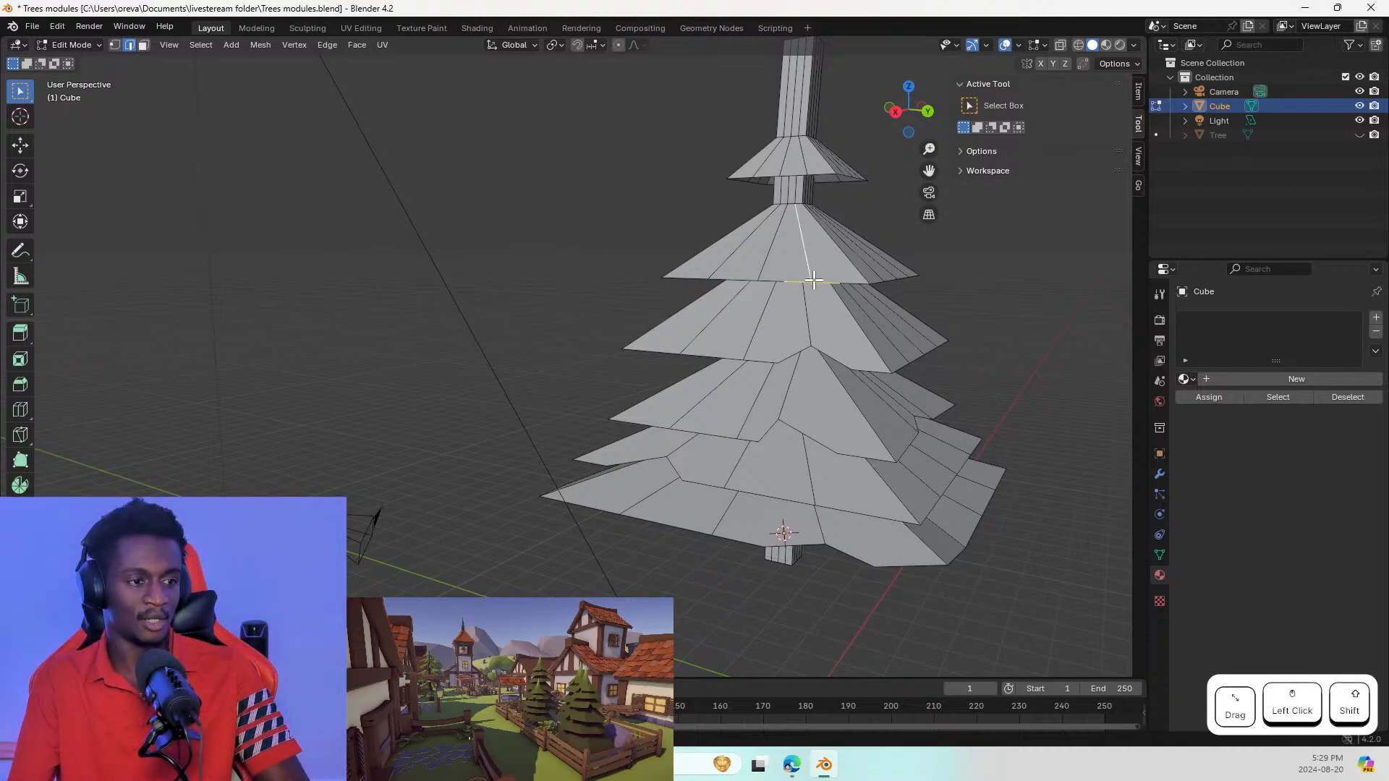
left_click(814, 276)
right_click(812, 274)
left_click(811, 273)
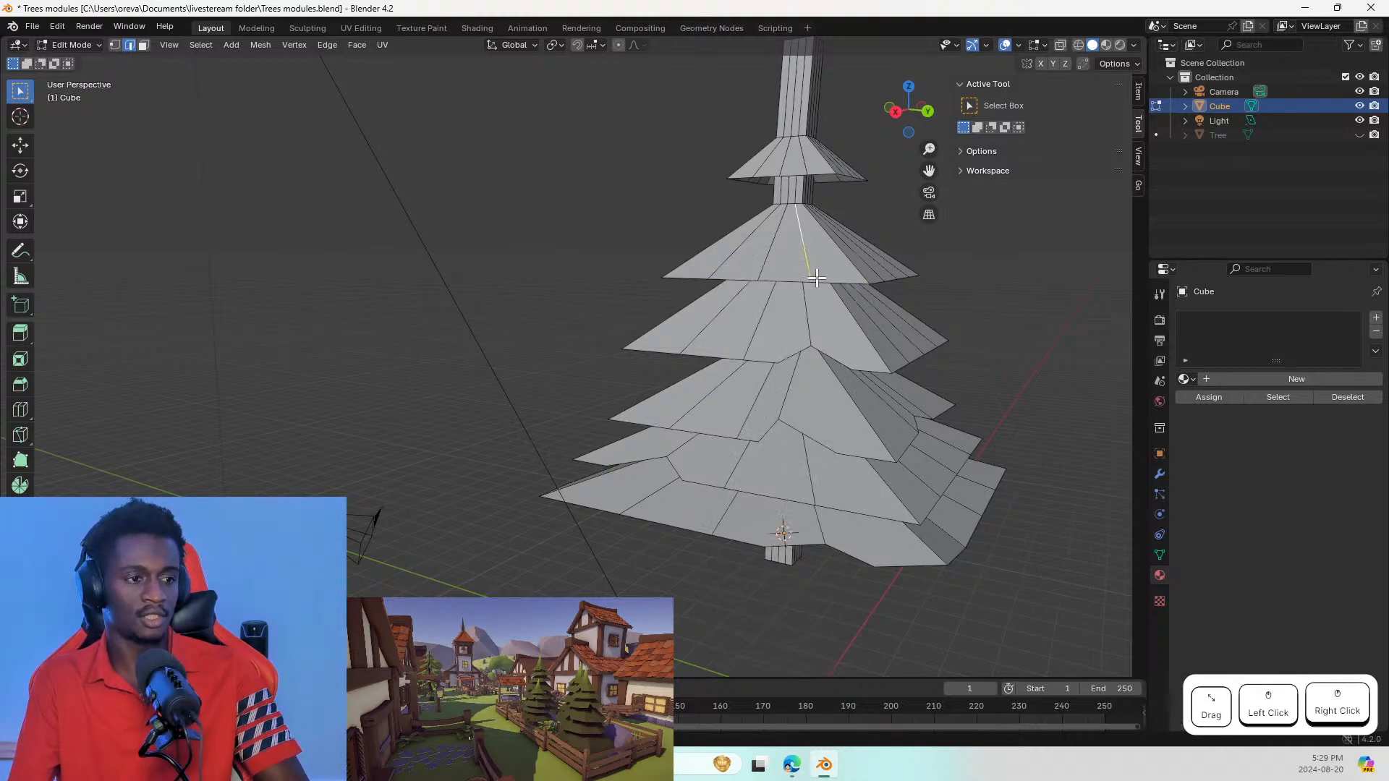
left_click(804, 265)
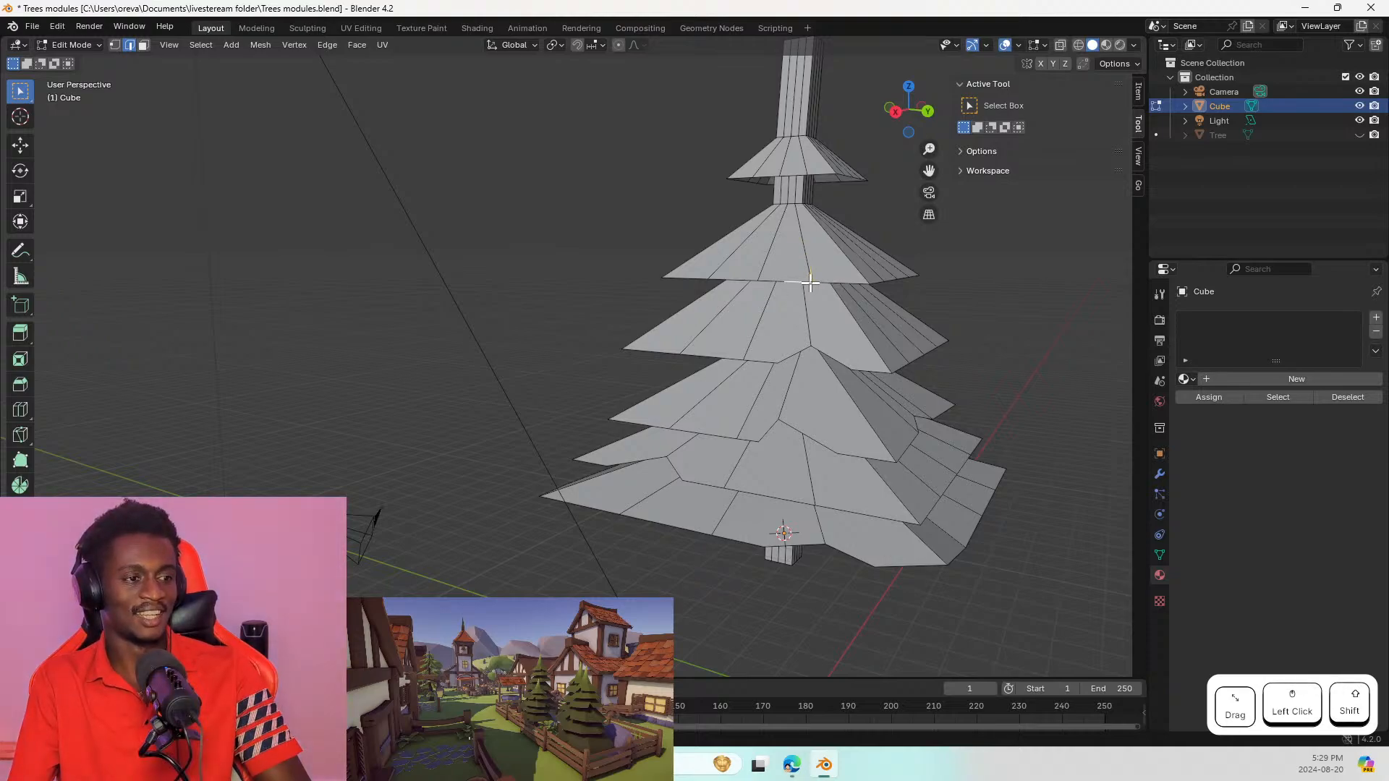
left_click(814, 271, "shift")
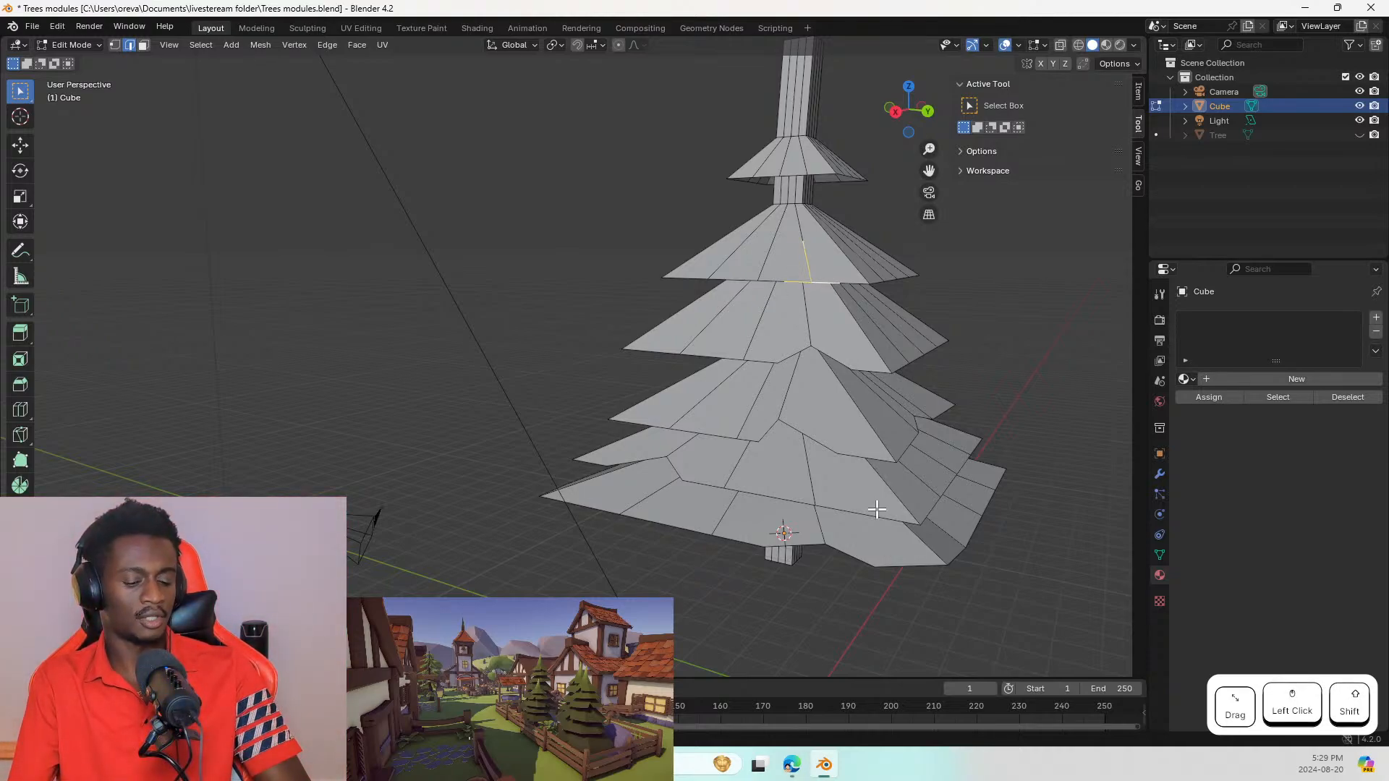
Step: Try to notch the second tier by scaling down the rib's lower segment, and undo the scaling and the rib's subdivision
key("s")
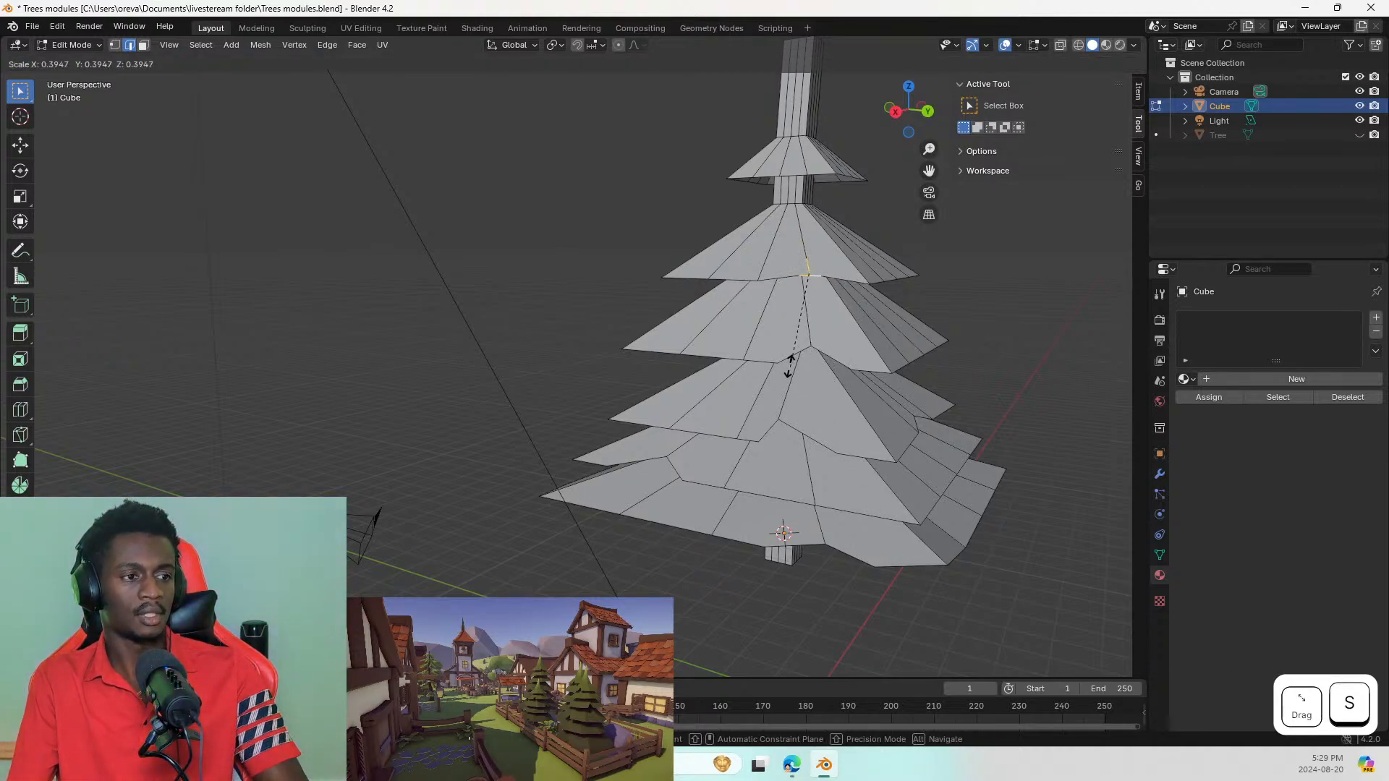
key("Escape")
left_click(828, 266)
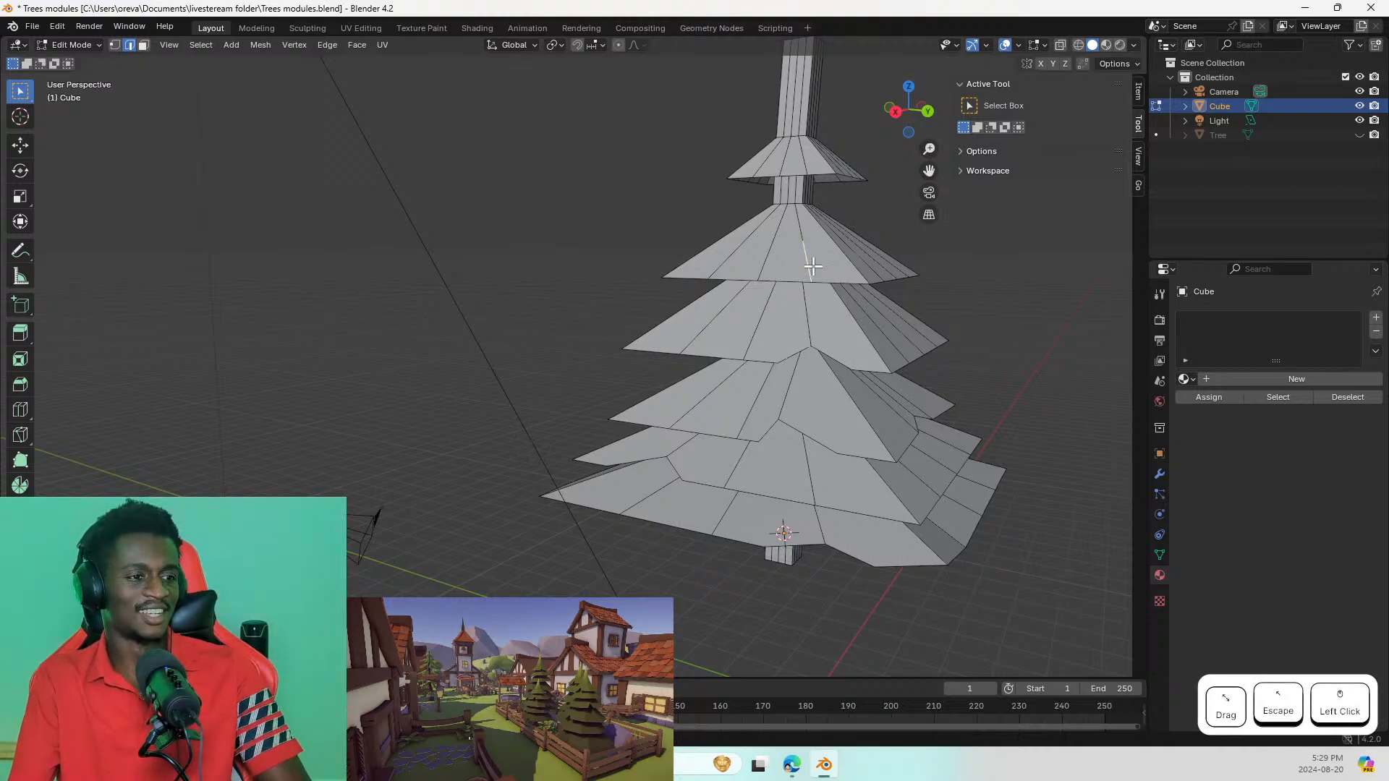
key("s")
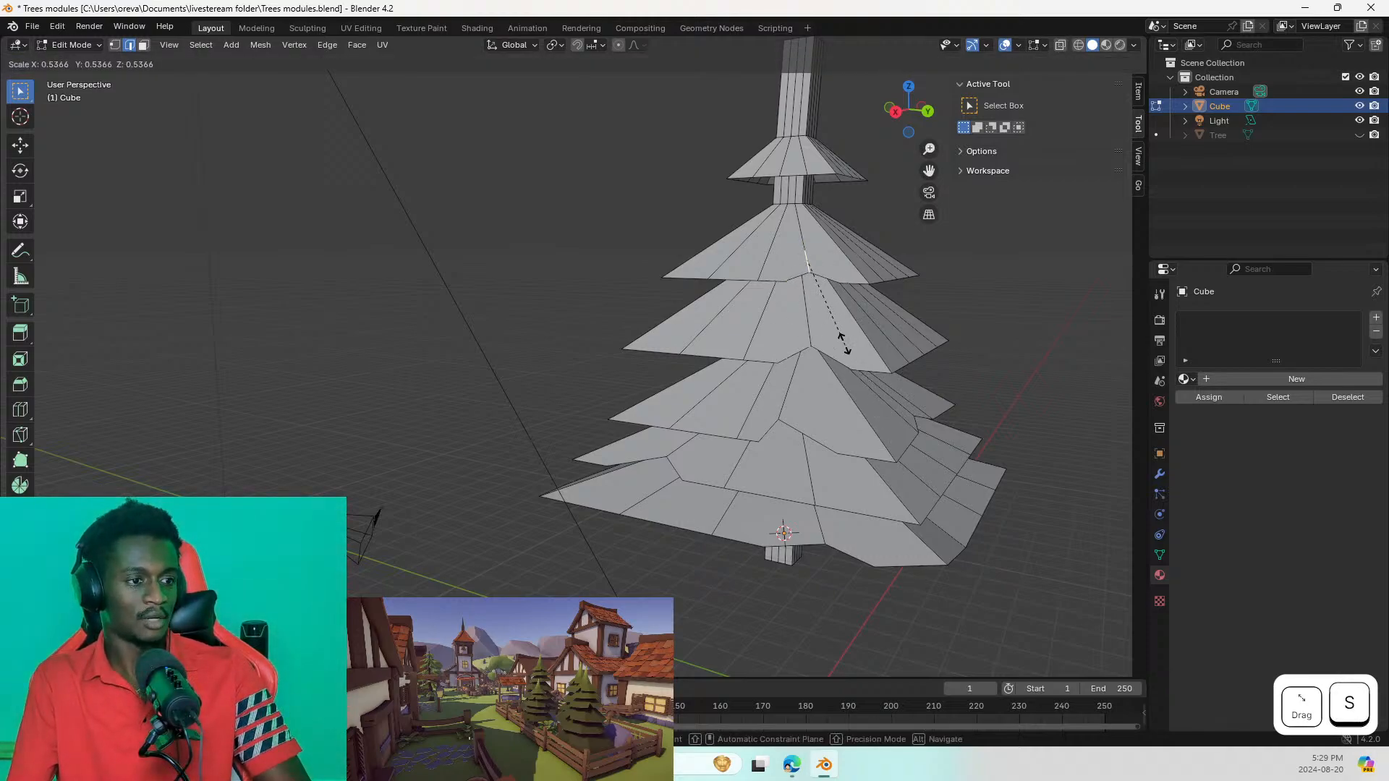
left_click(827, 317)
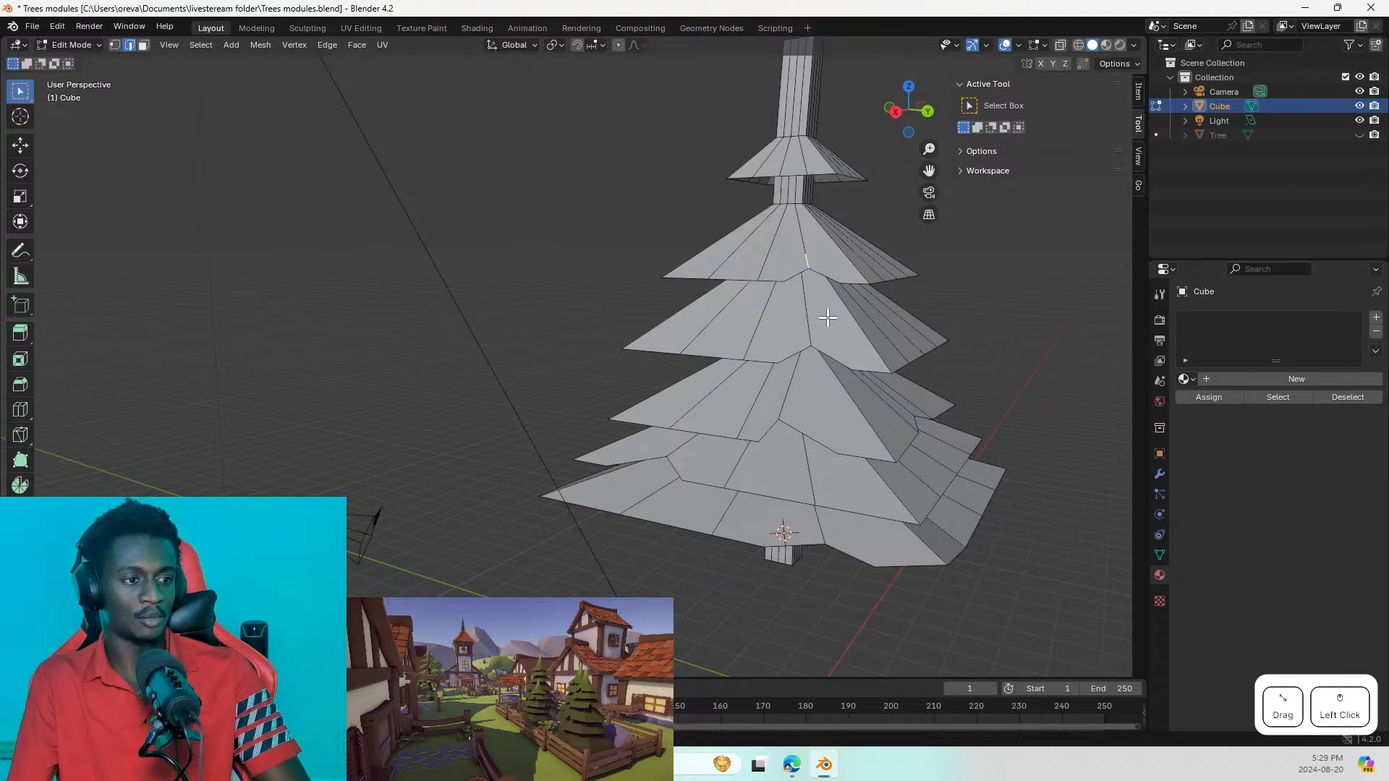
key("ctrl+z")
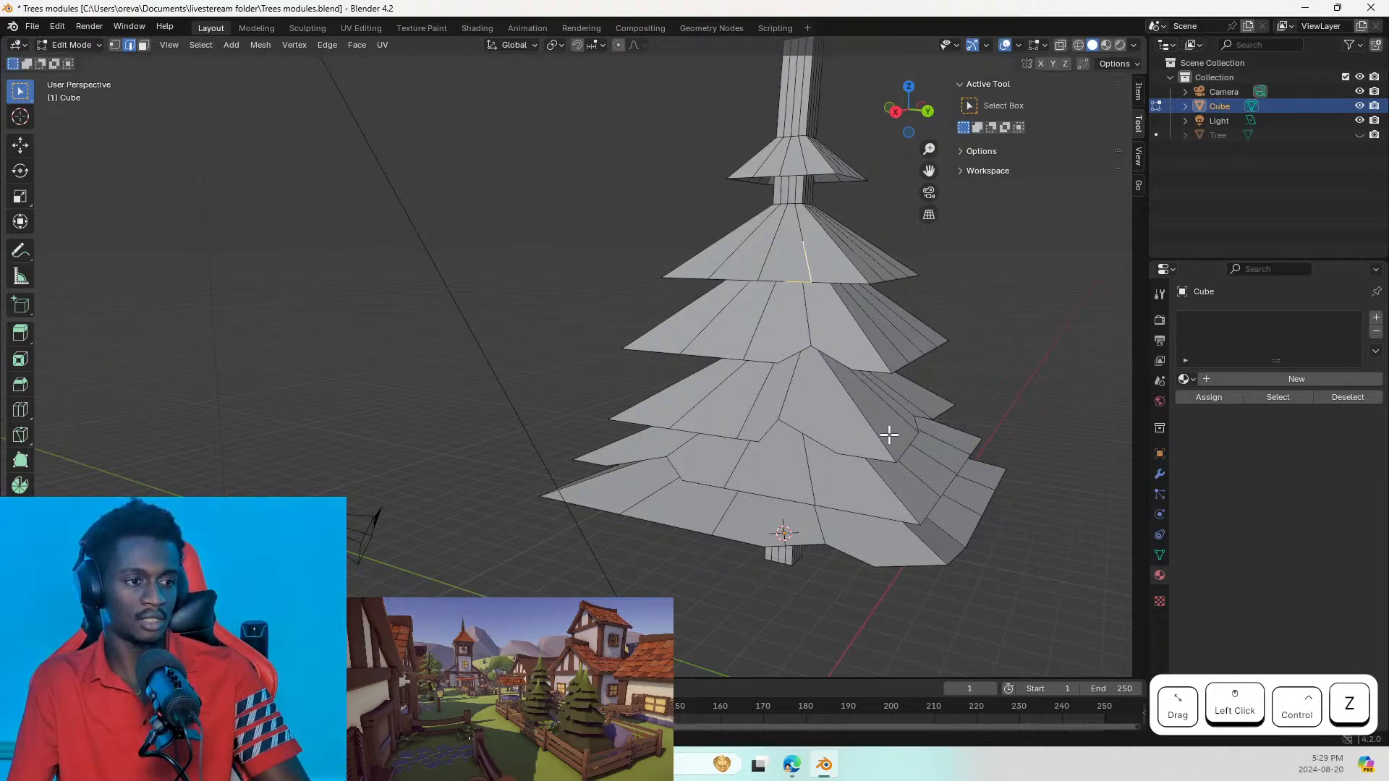
key("ctrl+z")
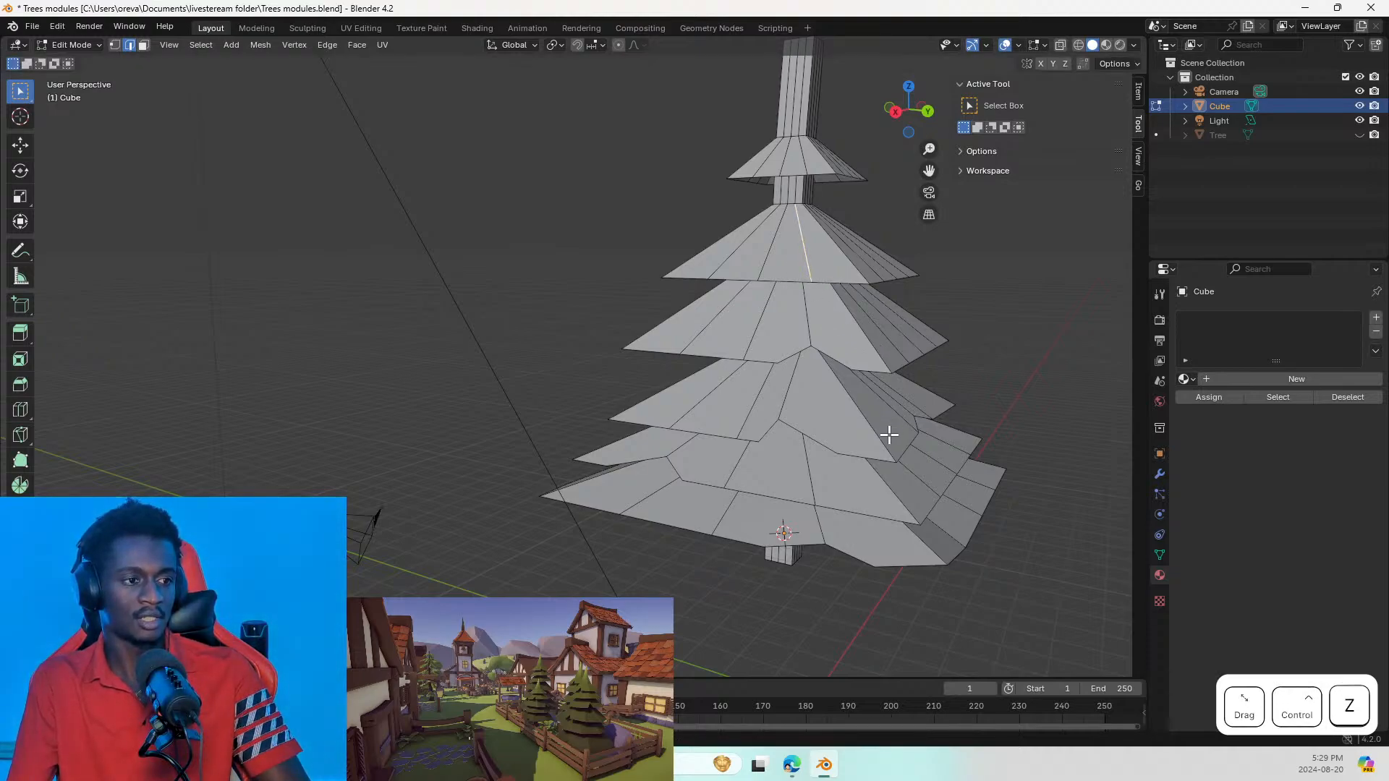
Step: Notch the topmost foliage tier by selecting two neighbouring lower-rim edges with their shared rib and scaling the rib inward
middle_click_drag(784, 409, 770, 449)
middle_click_drag(761, 506, 756, 322)
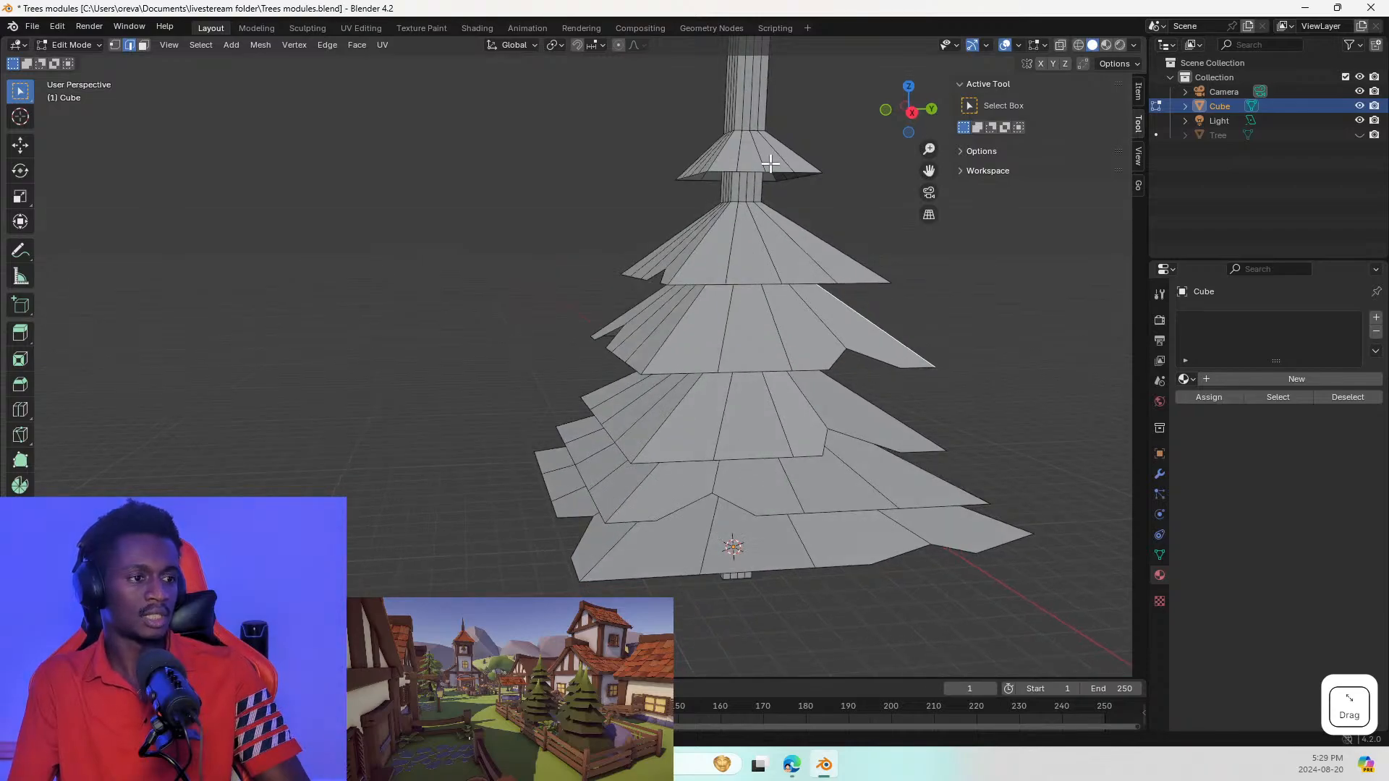
left_click(753, 166)
left_click(726, 158, "shift")
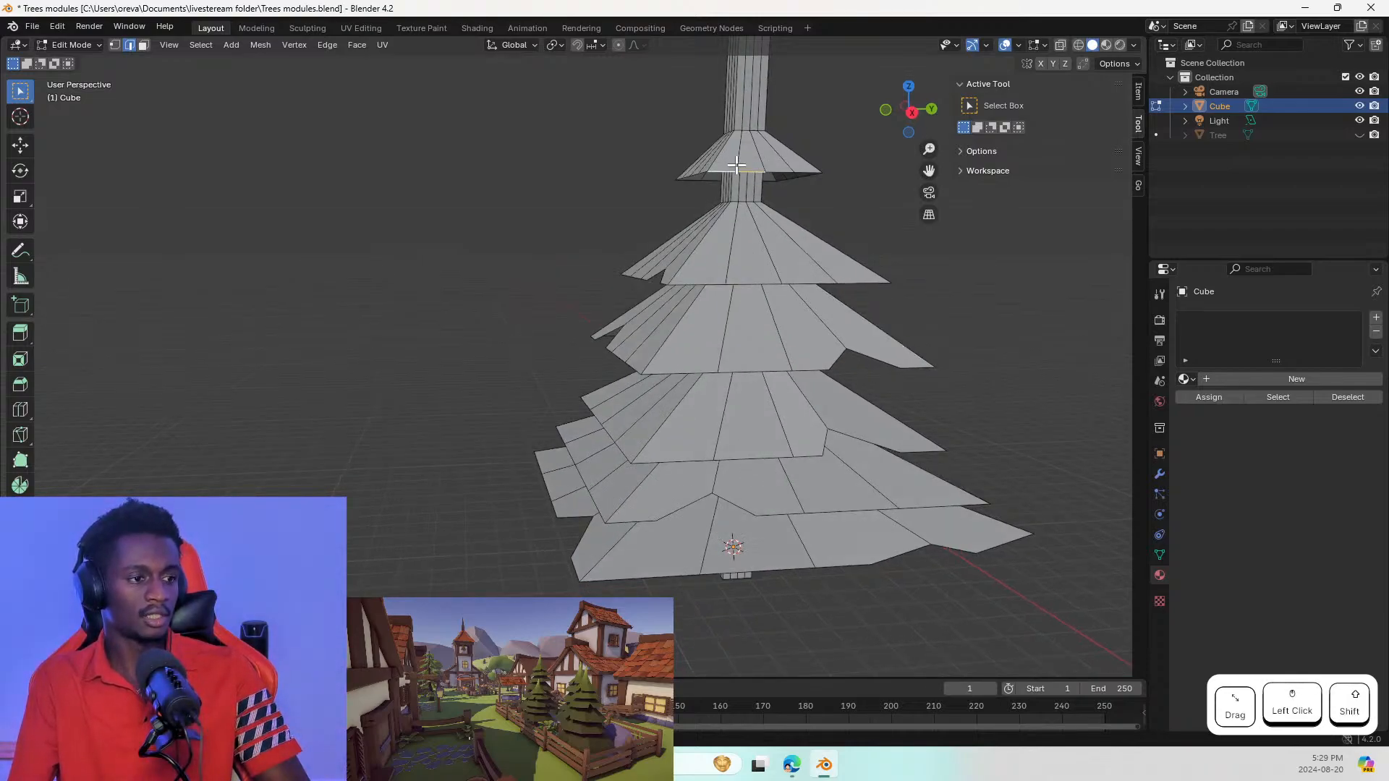
key("s")
left_click(767, 206)
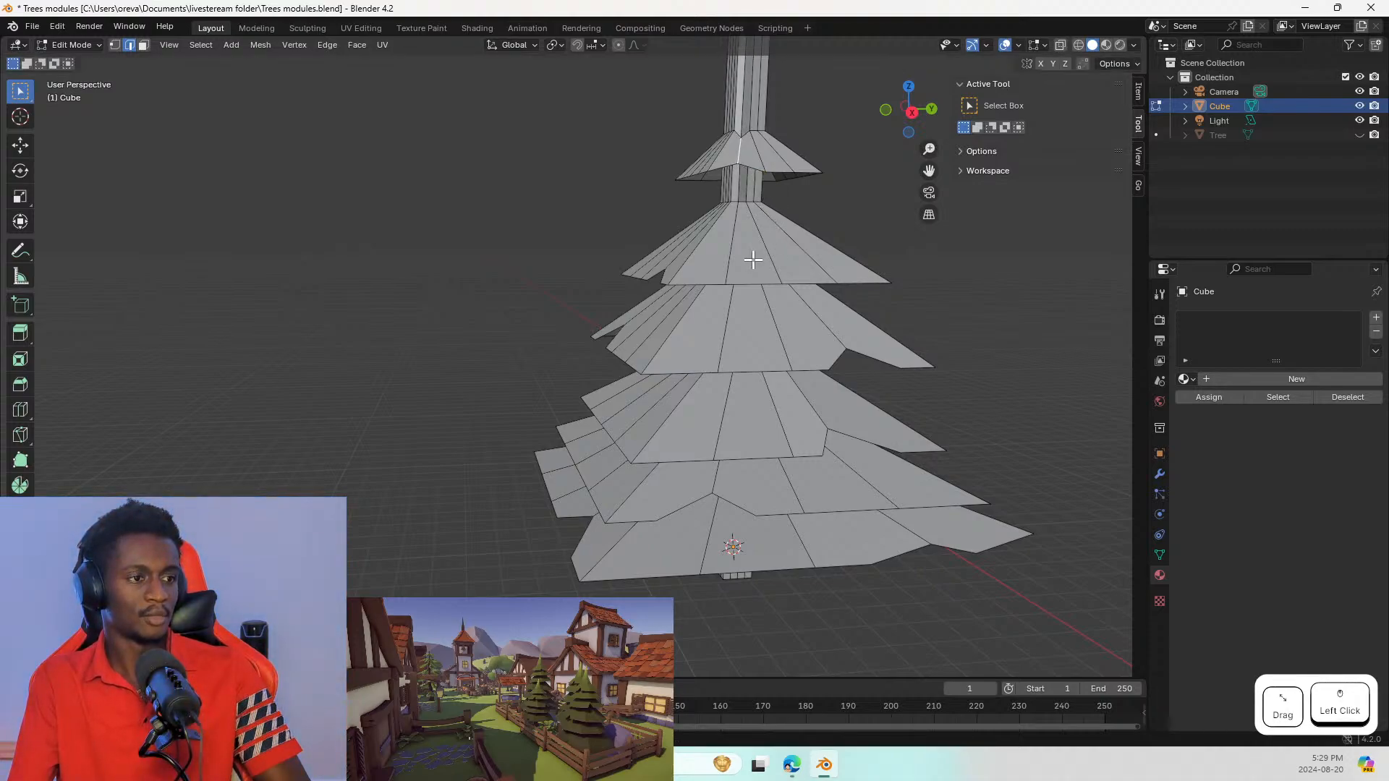
Step: Subdivide the rib near one corner of the second foliage tier from the top and select its lower segment
scroll(785, 269, "up", 5)
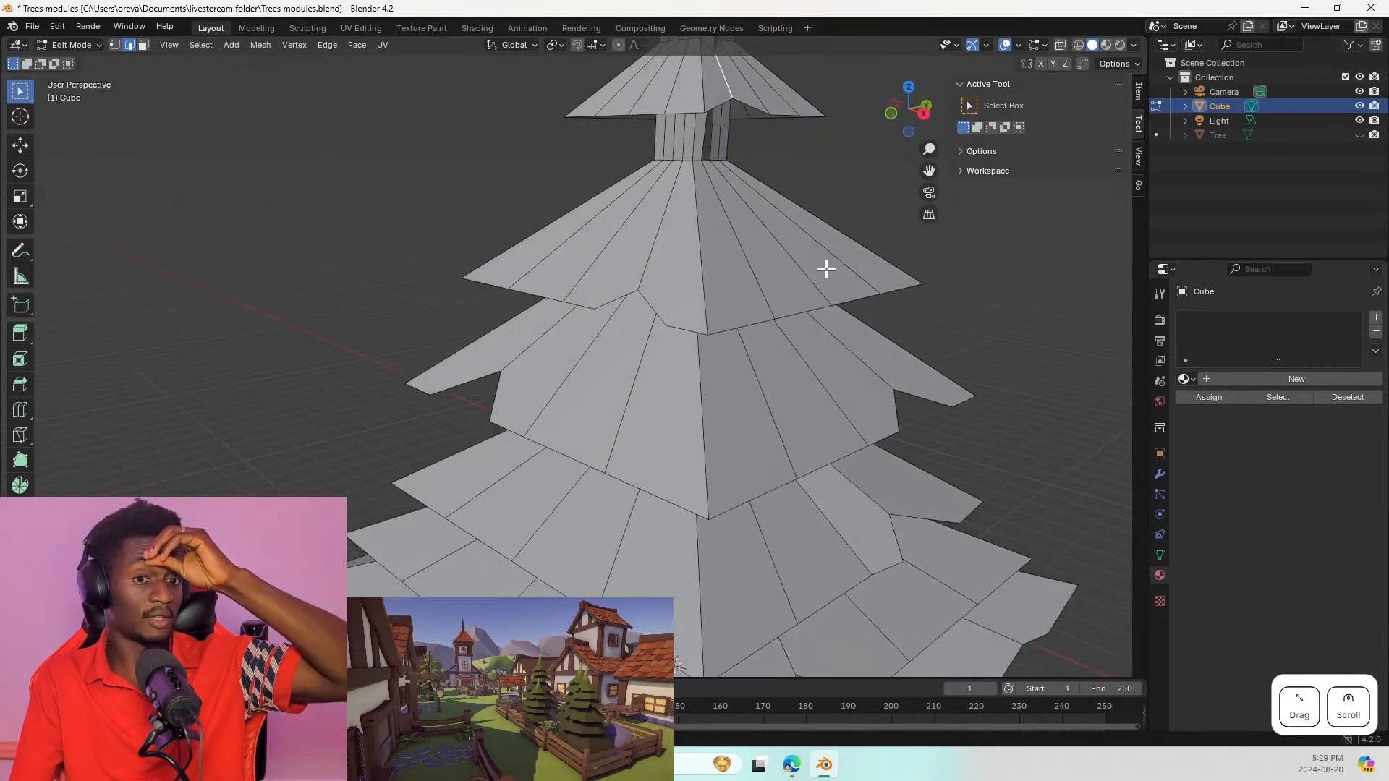
middle_click_drag(836, 276, 742, 344)
scroll(755, 322, "down", 3)
left_click(890, 319)
left_click(862, 314, "shift")
right_click(864, 311)
left_click(862, 310)
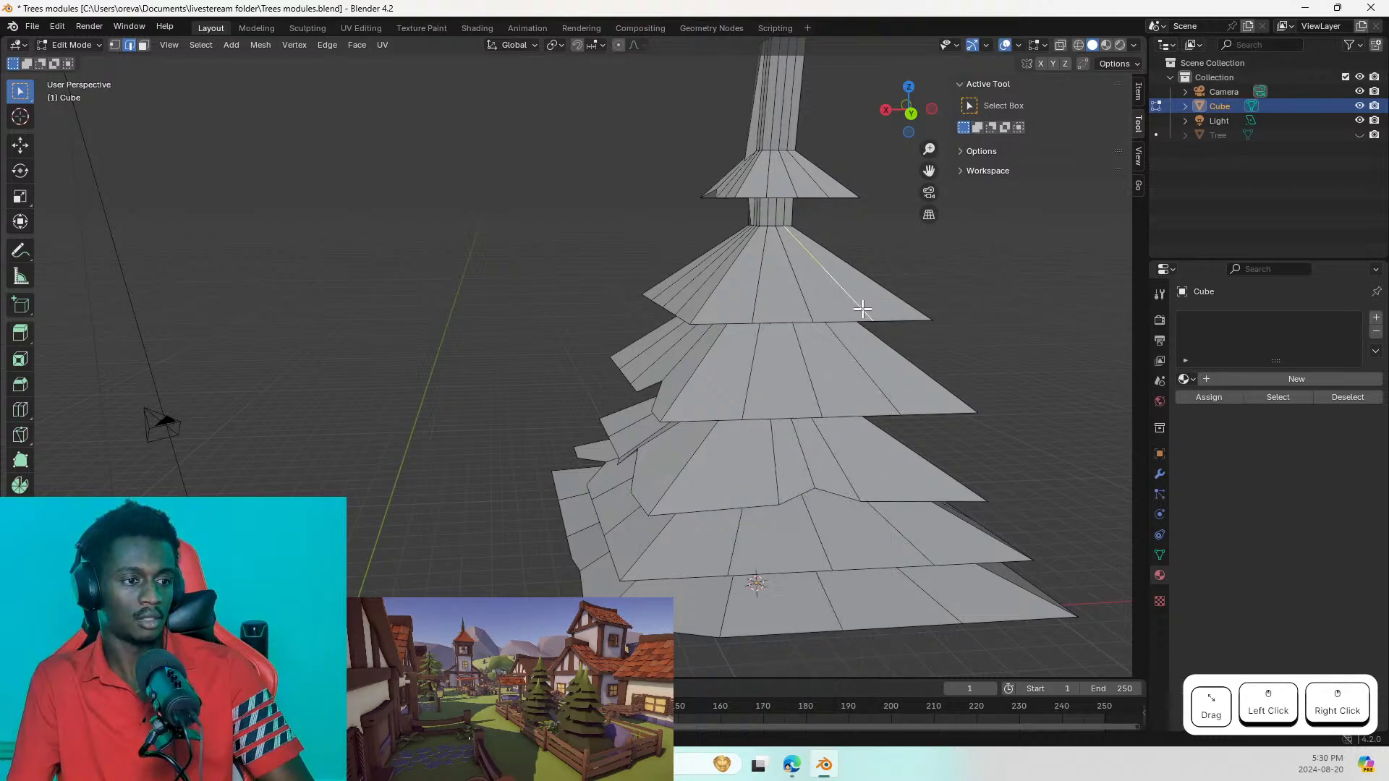
left_click(863, 307)
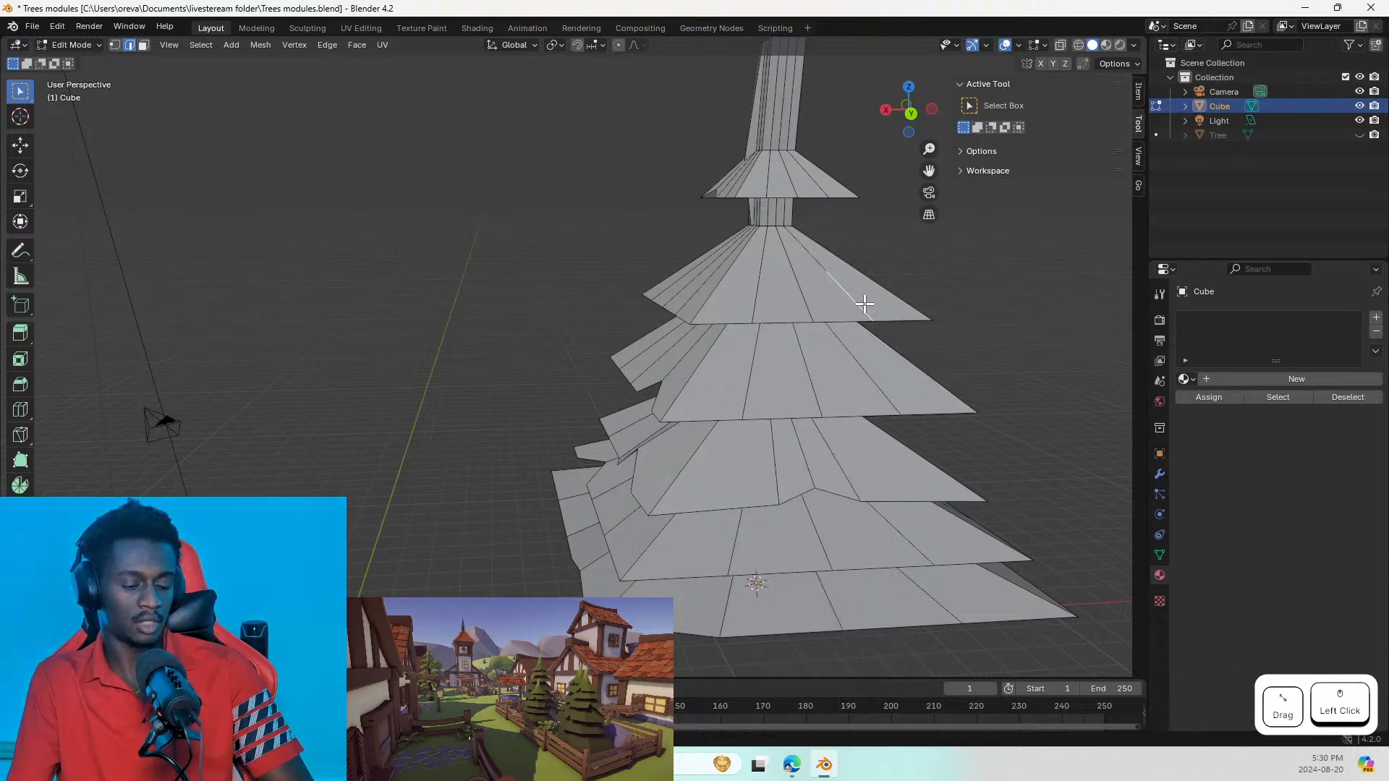
Step: Notch that side of the second tier by subdividing the adjoining lower-rim edges and scaling the rib's lower segment to about 0.36
key("s")
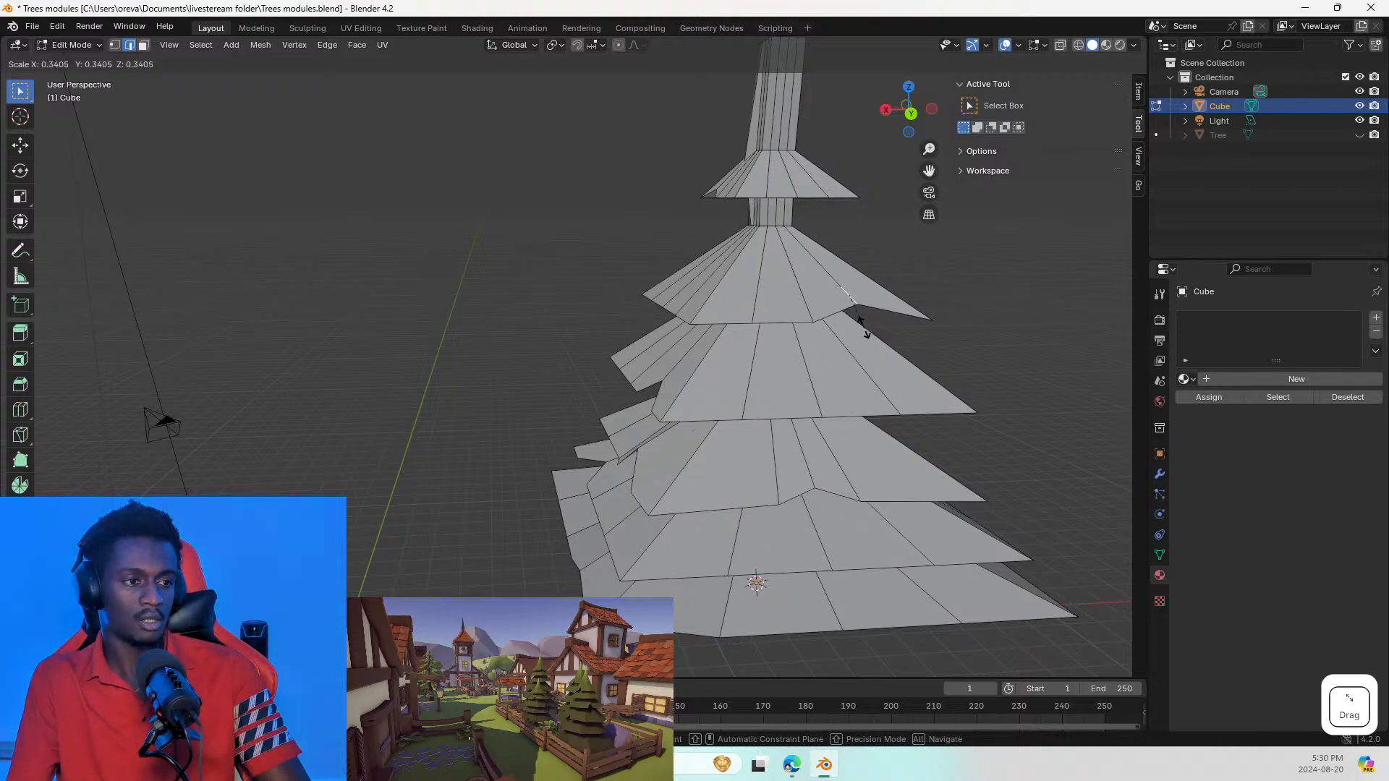
key("Escape")
left_click(908, 320)
right_click(913, 319)
left_click(911, 320)
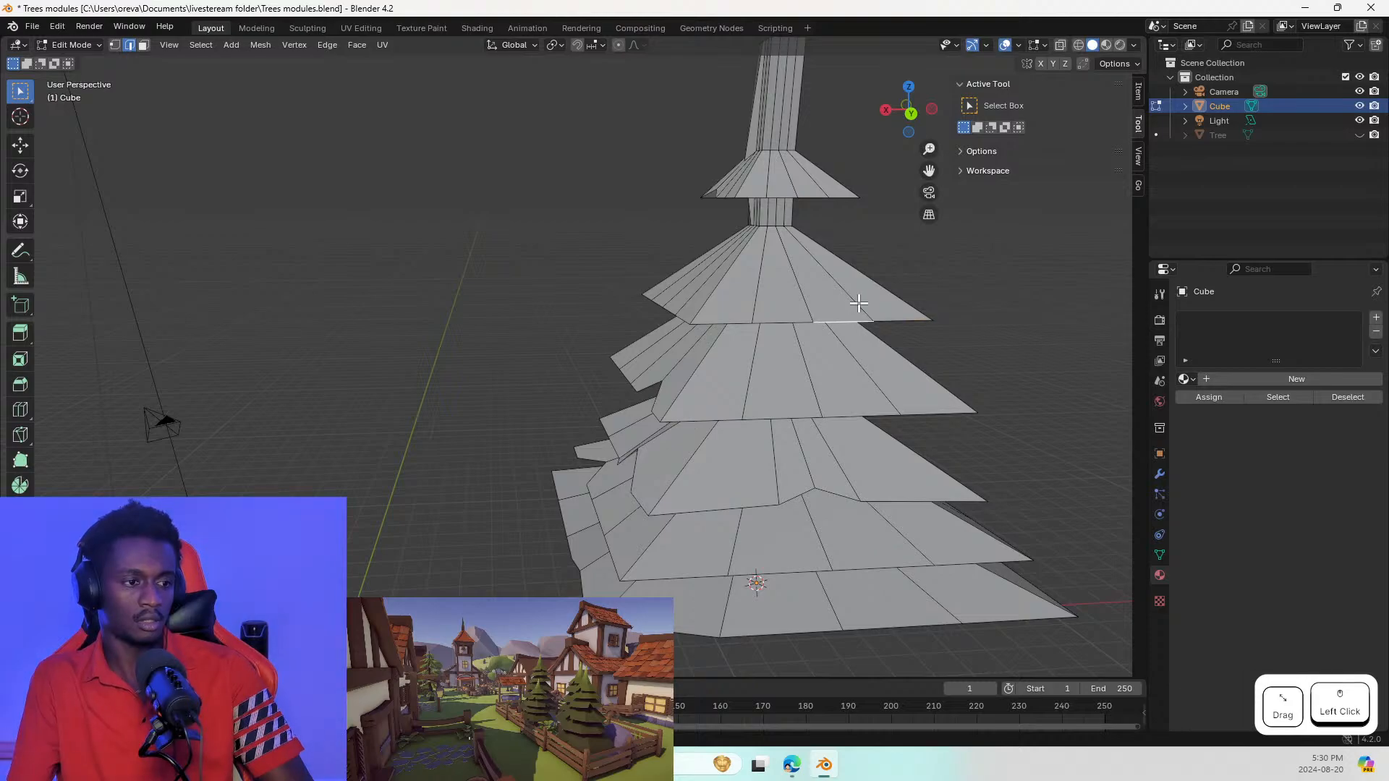
key("s")
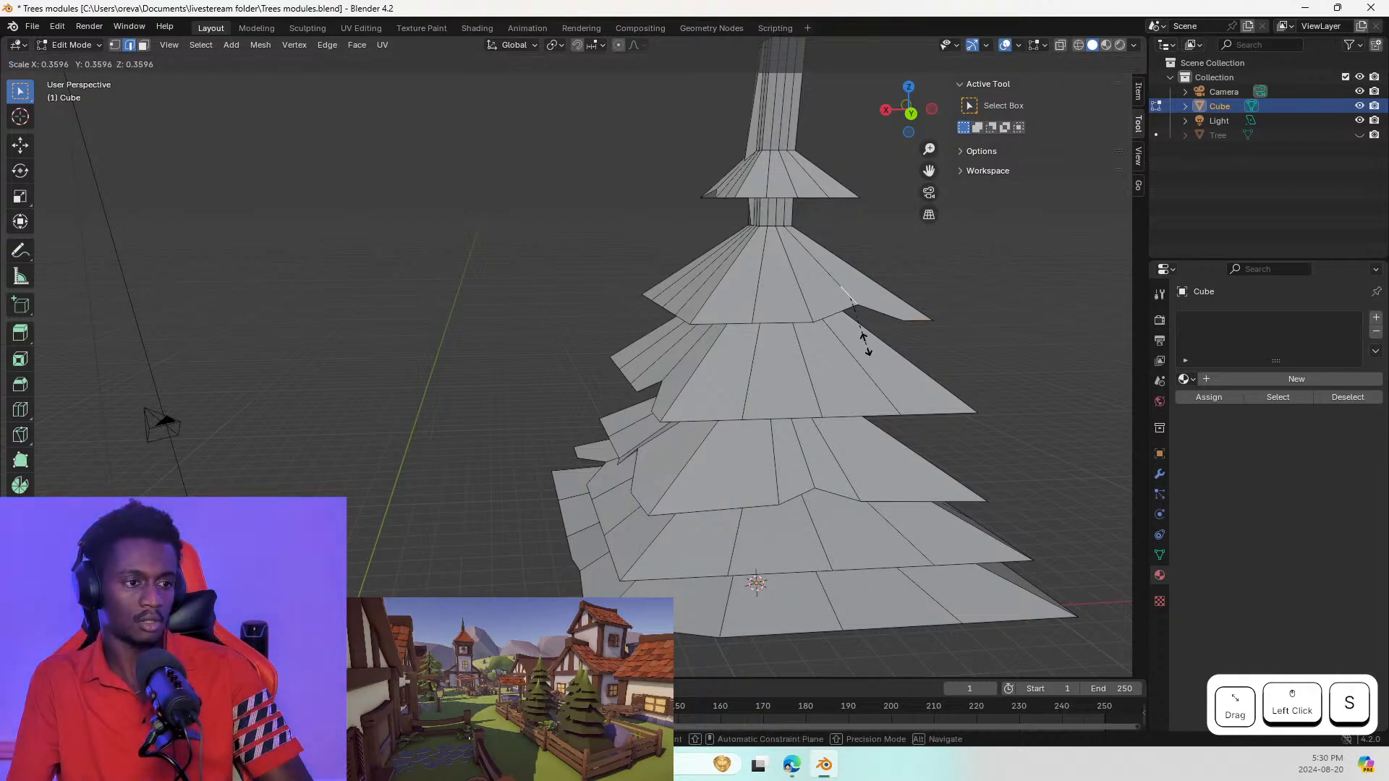
left_click(857, 329)
Step: Subdivide the neighbouring lower-rim edges and their shared rib near a corner of the bottom foliage tier
middle_click_drag(856, 329, 791, 220)
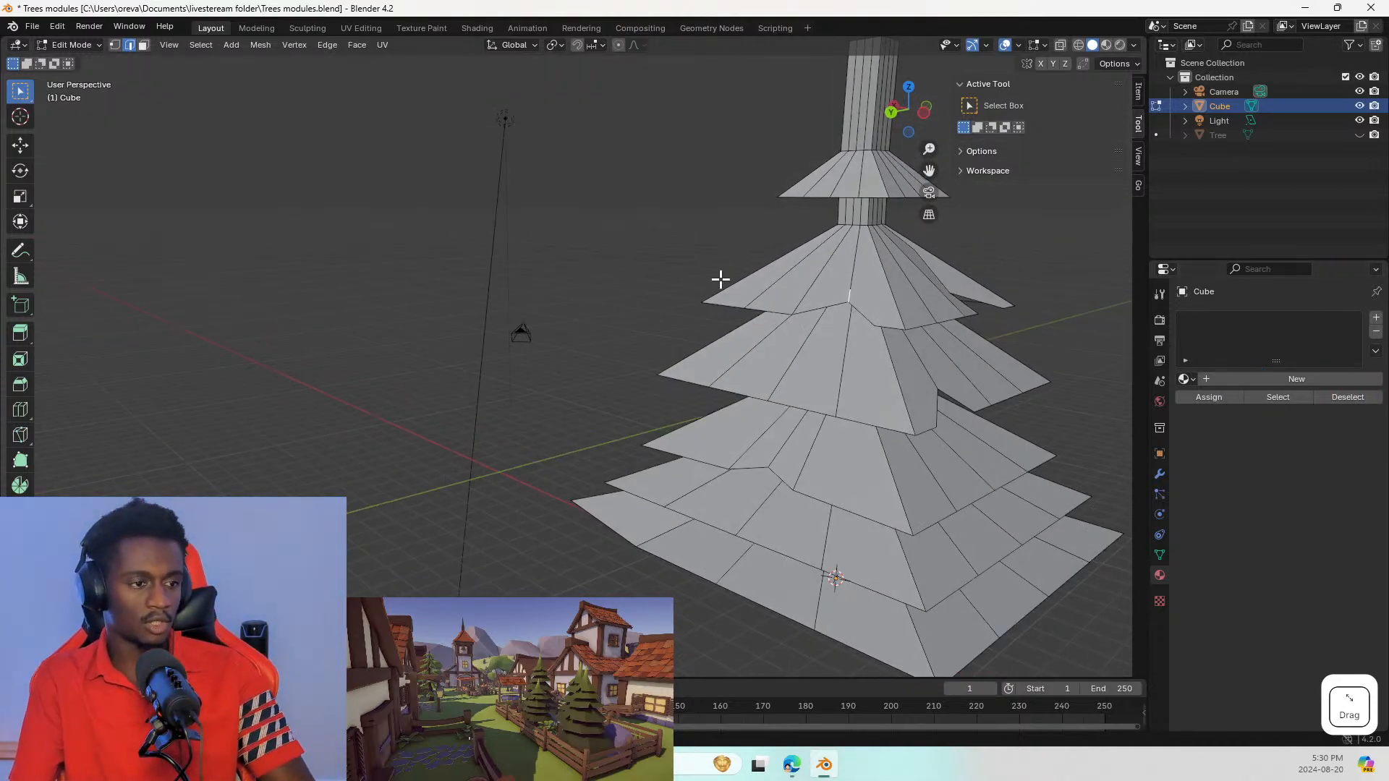
middle_click_drag(722, 480, 665, 457)
scroll(752, 456, "down", 4)
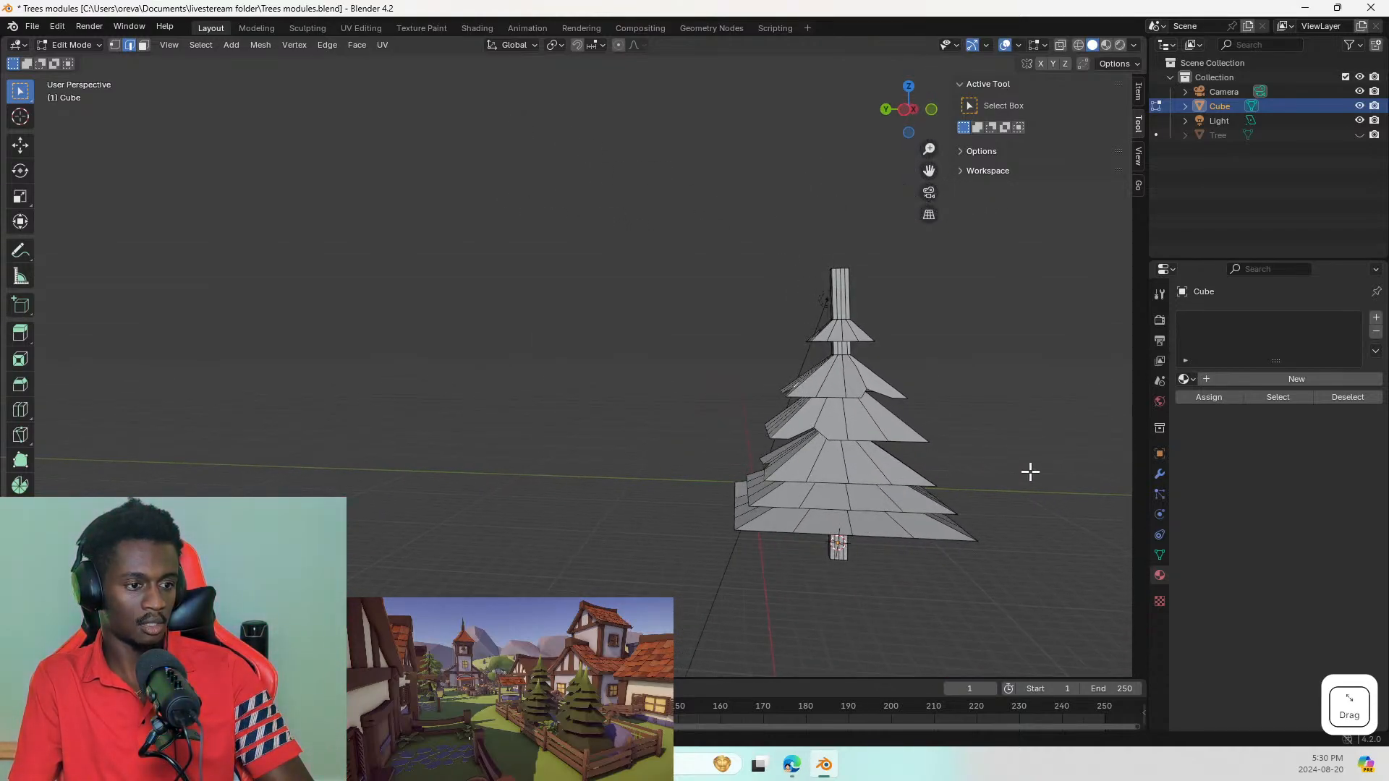
left_click(887, 535)
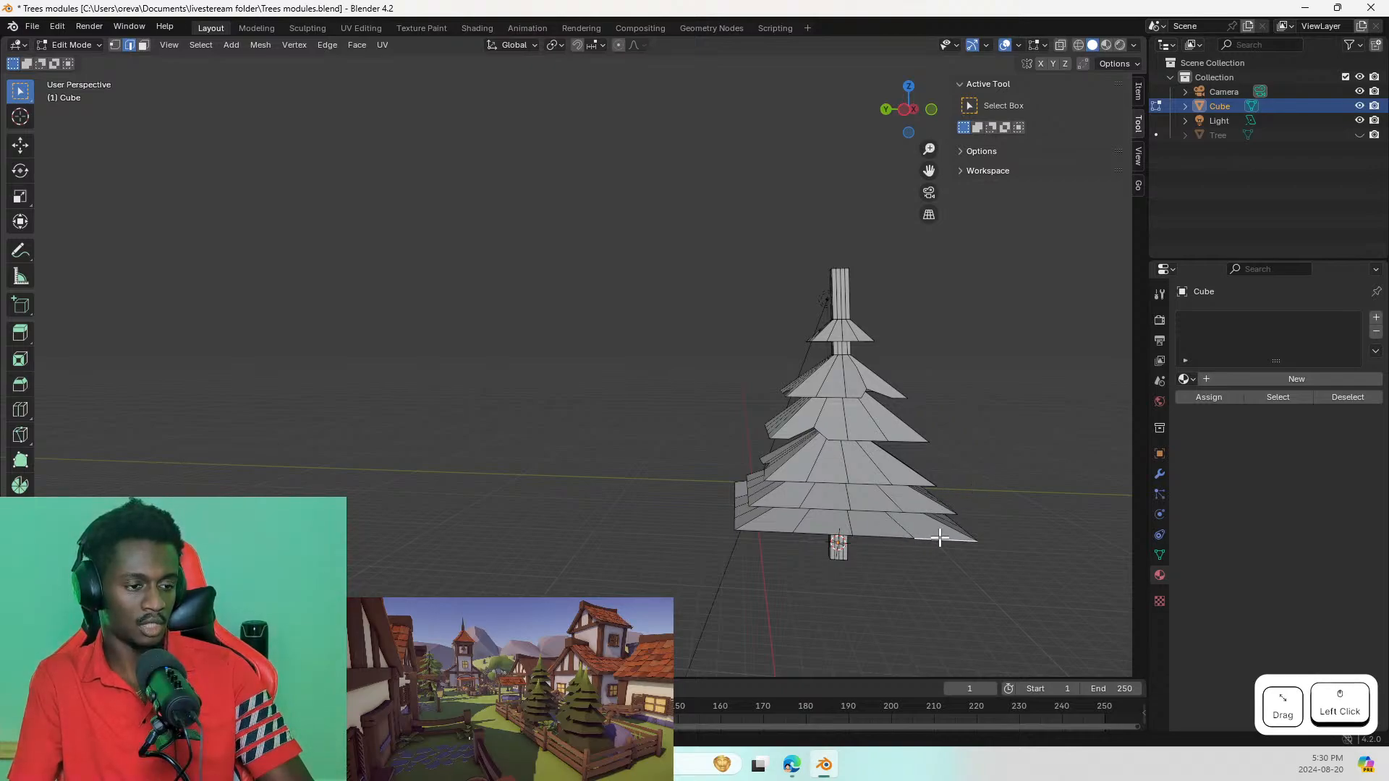
key("s")
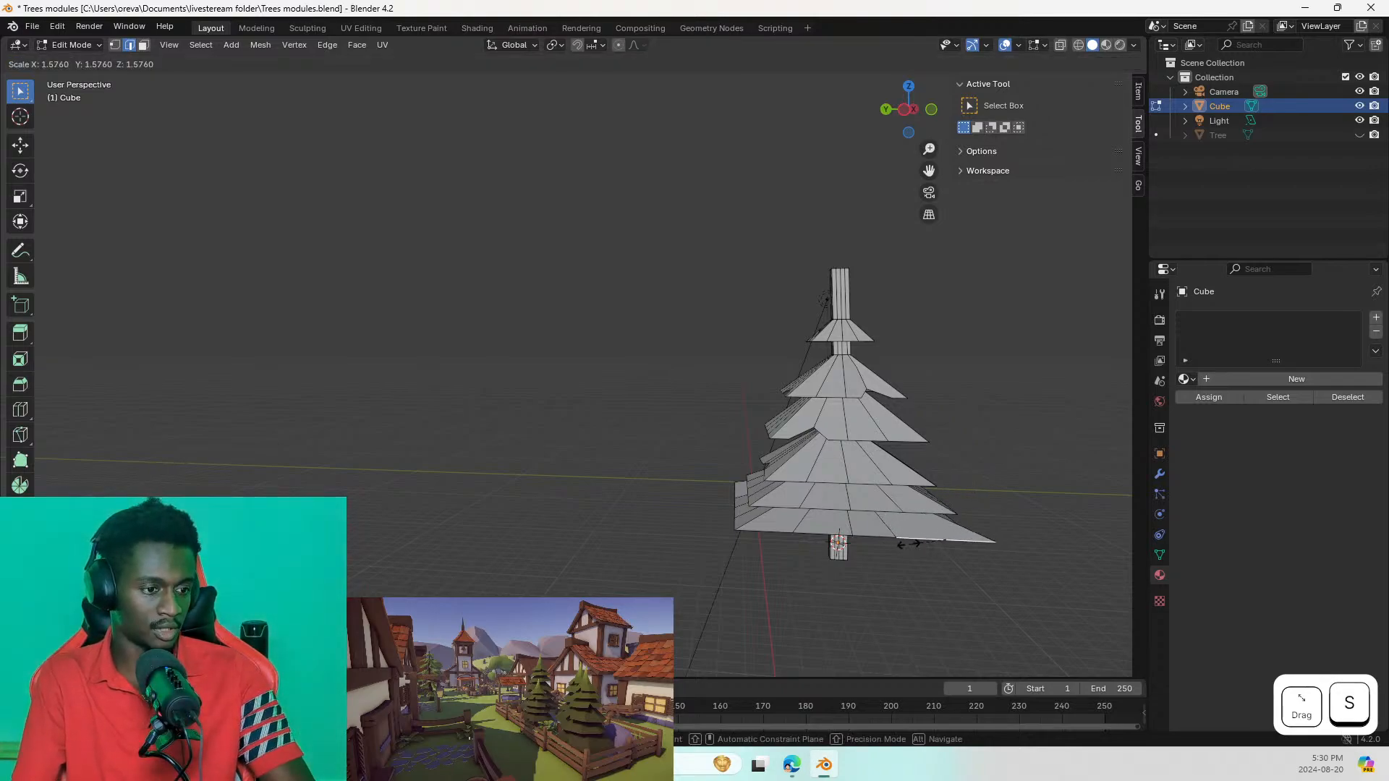
key("Escape")
left_click(890, 541)
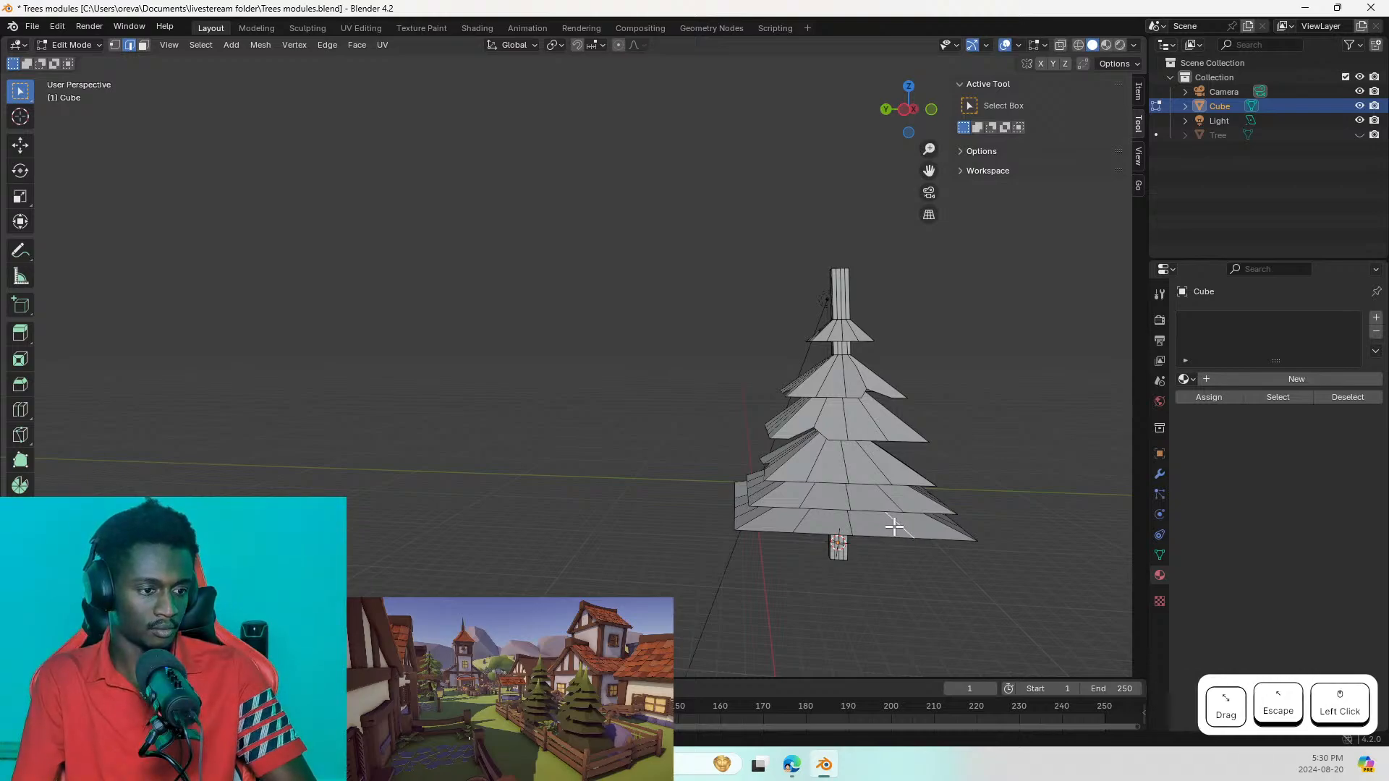
right_click(930, 539)
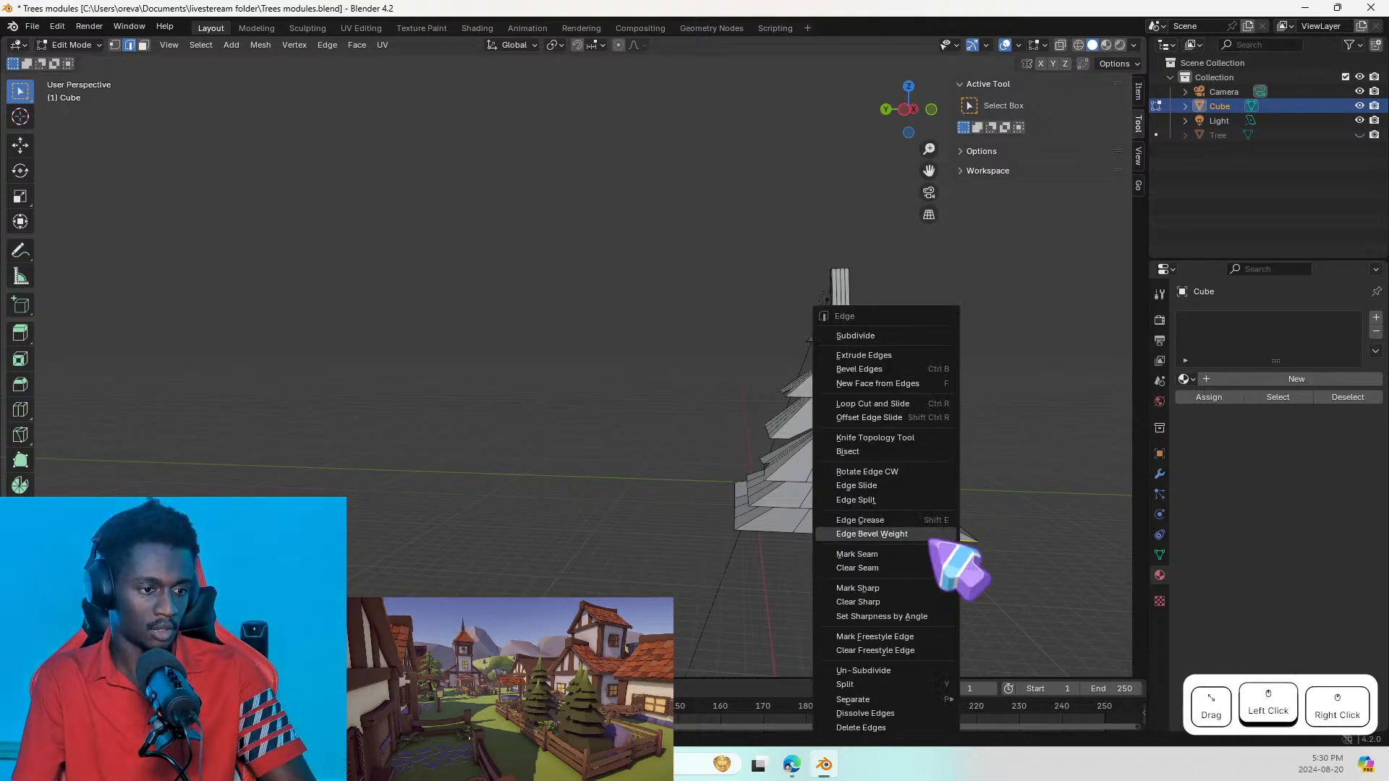
Step: Notch the bottom foliage tier by scaling the lower segment of the subdivided rib to about 0.54
key("s")
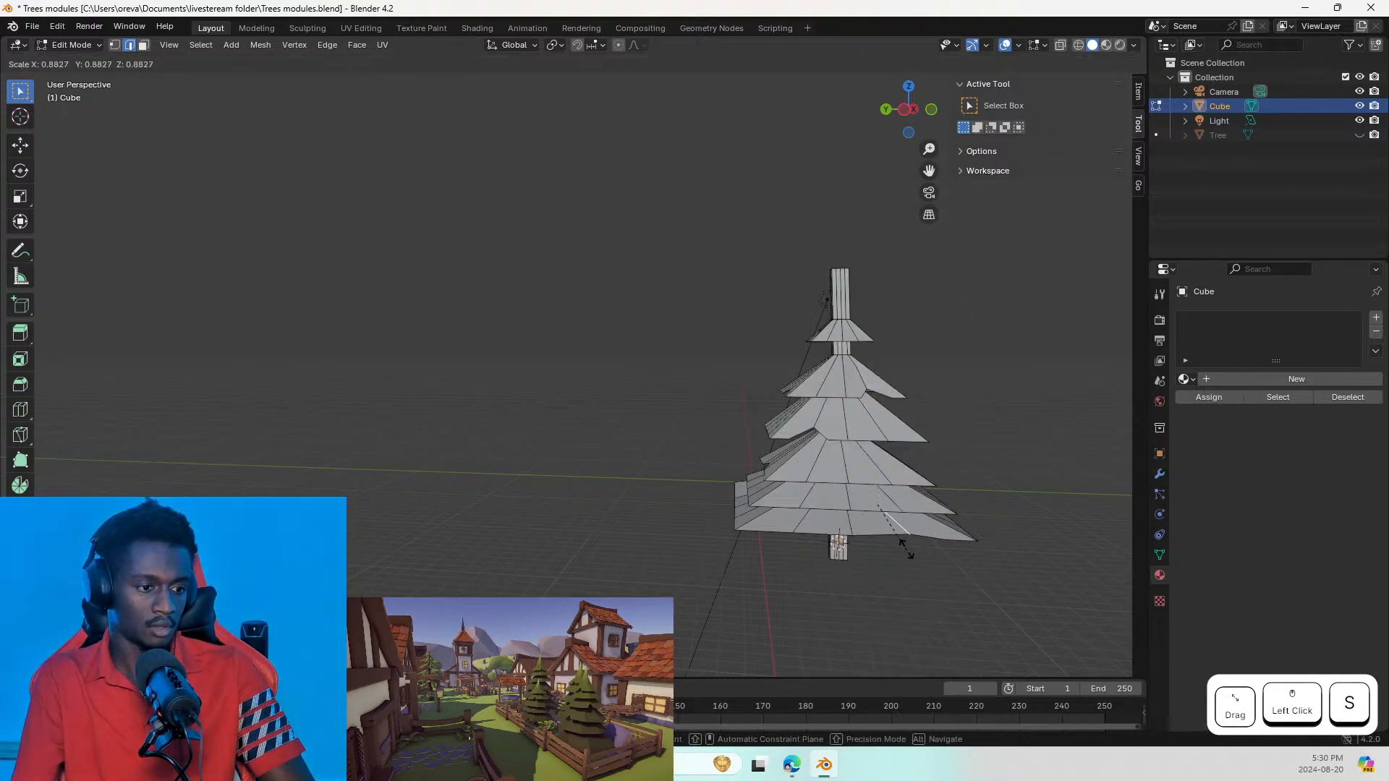
key("Escape")
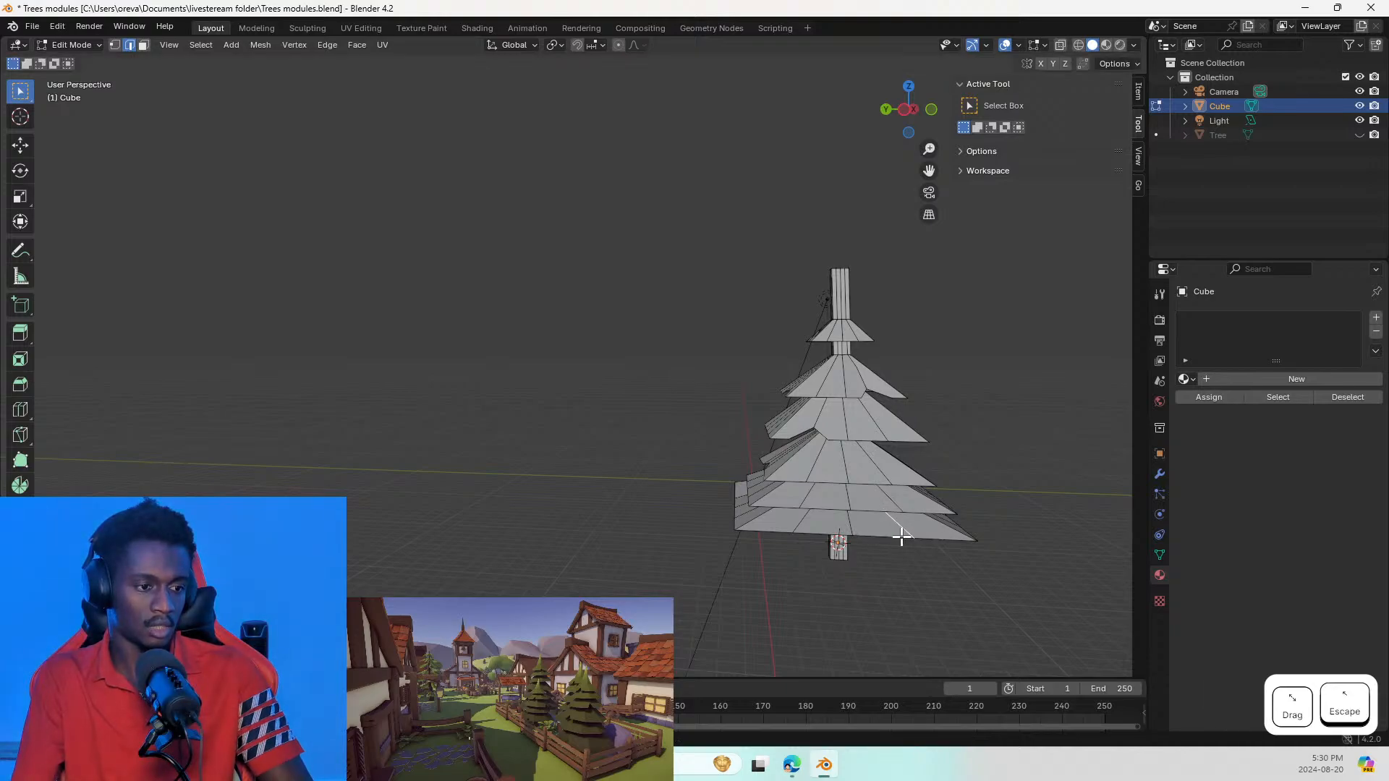
right_click(893, 540)
key("s")
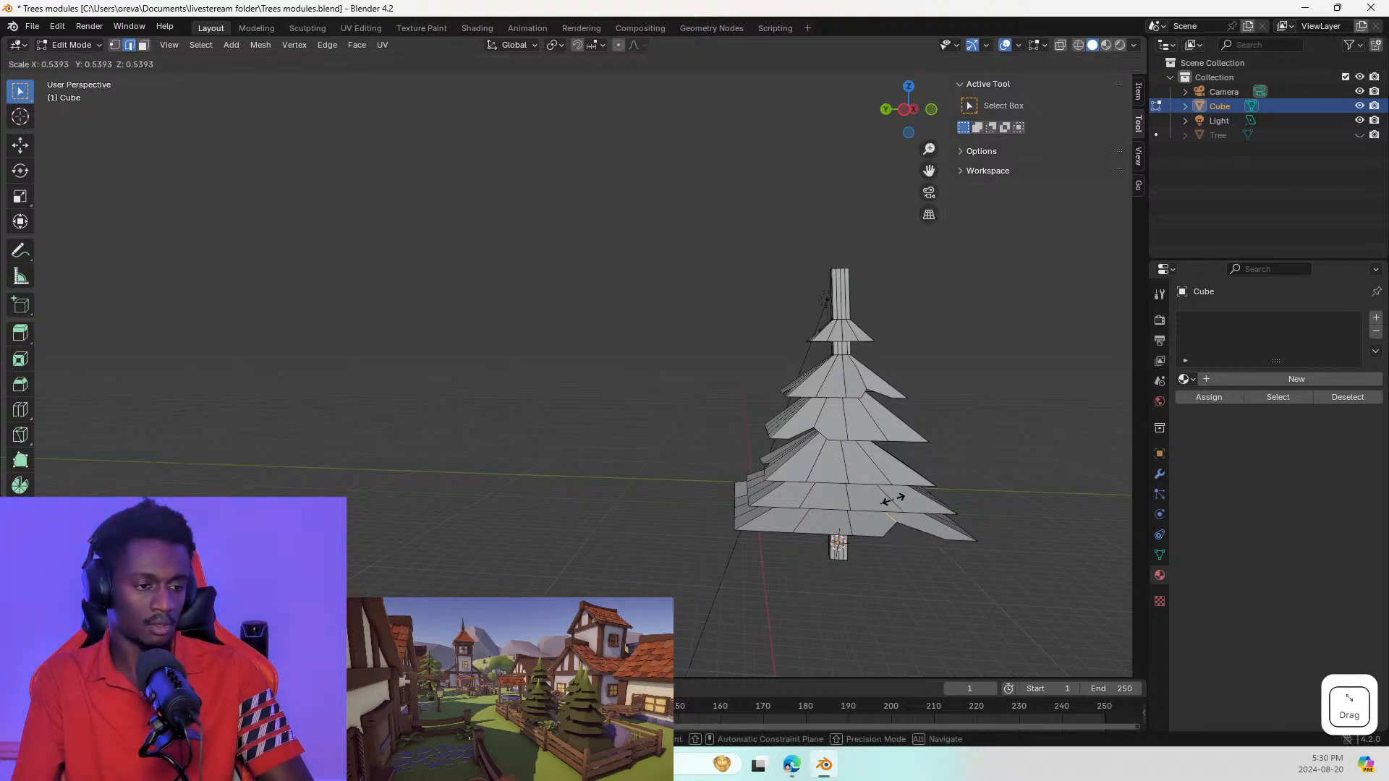
left_click(893, 504)
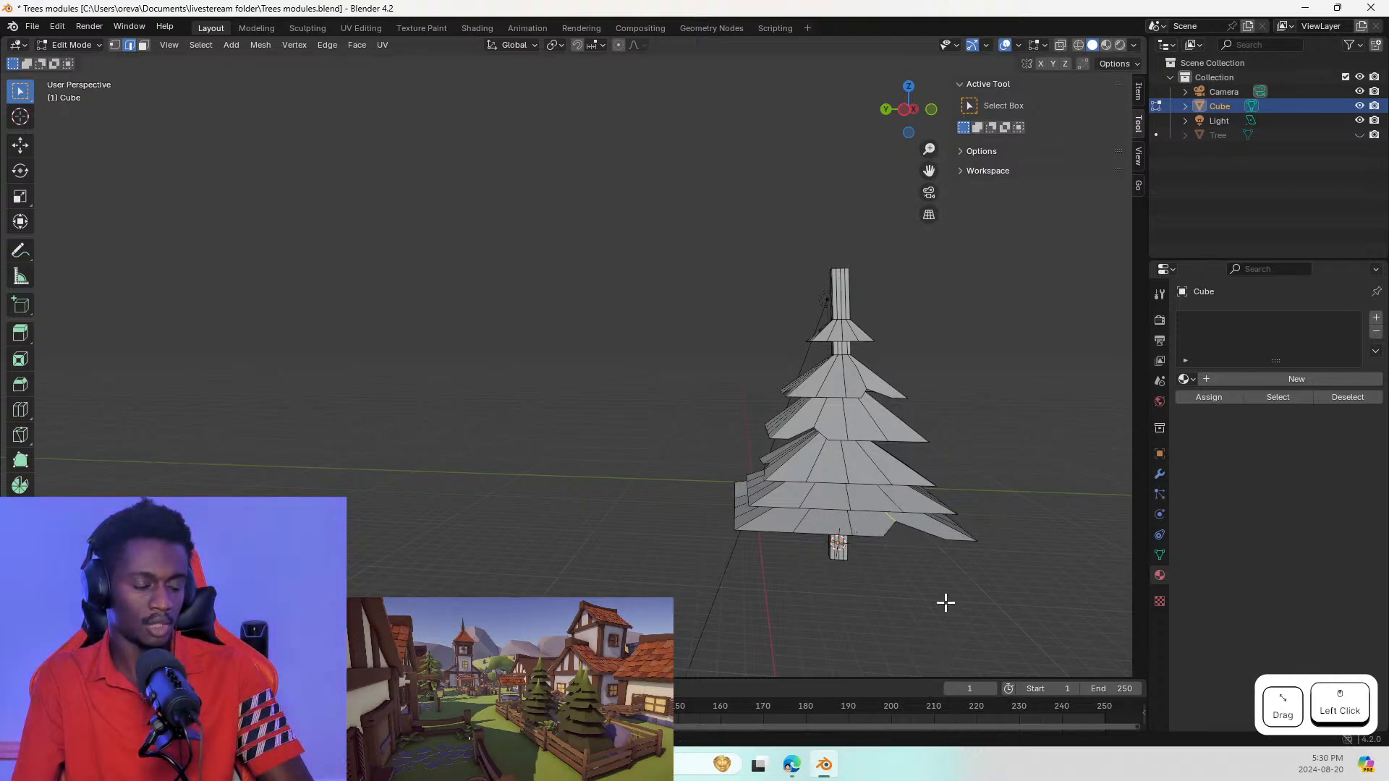
Step: Select a full rib on the second foliage tier from the top and enable proportional editing
scroll(896, 549, "down", 3)
scroll(895, 552, "up", 7)
scroll(832, 495, "down", 3)
mouse_move(832, 496)
middle_mouse_down()
mouse_move(1147, 484)
mouse_move(861, 480)
mouse_move(829, 494)
middle_mouse_up()
left_click(832, 492)
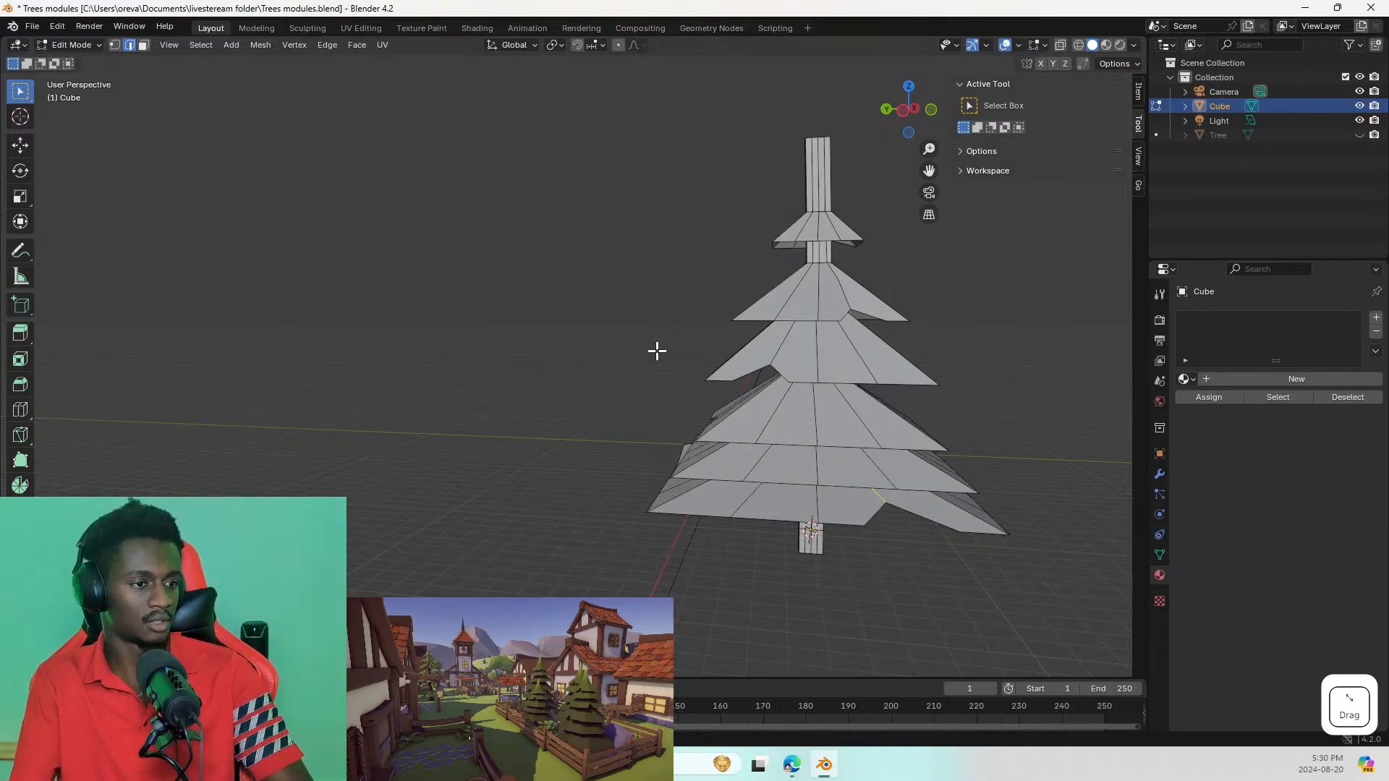
middle_click_drag(799, 341, 864, 283)
scroll(755, 286, "up", 2)
left_click(803, 298)
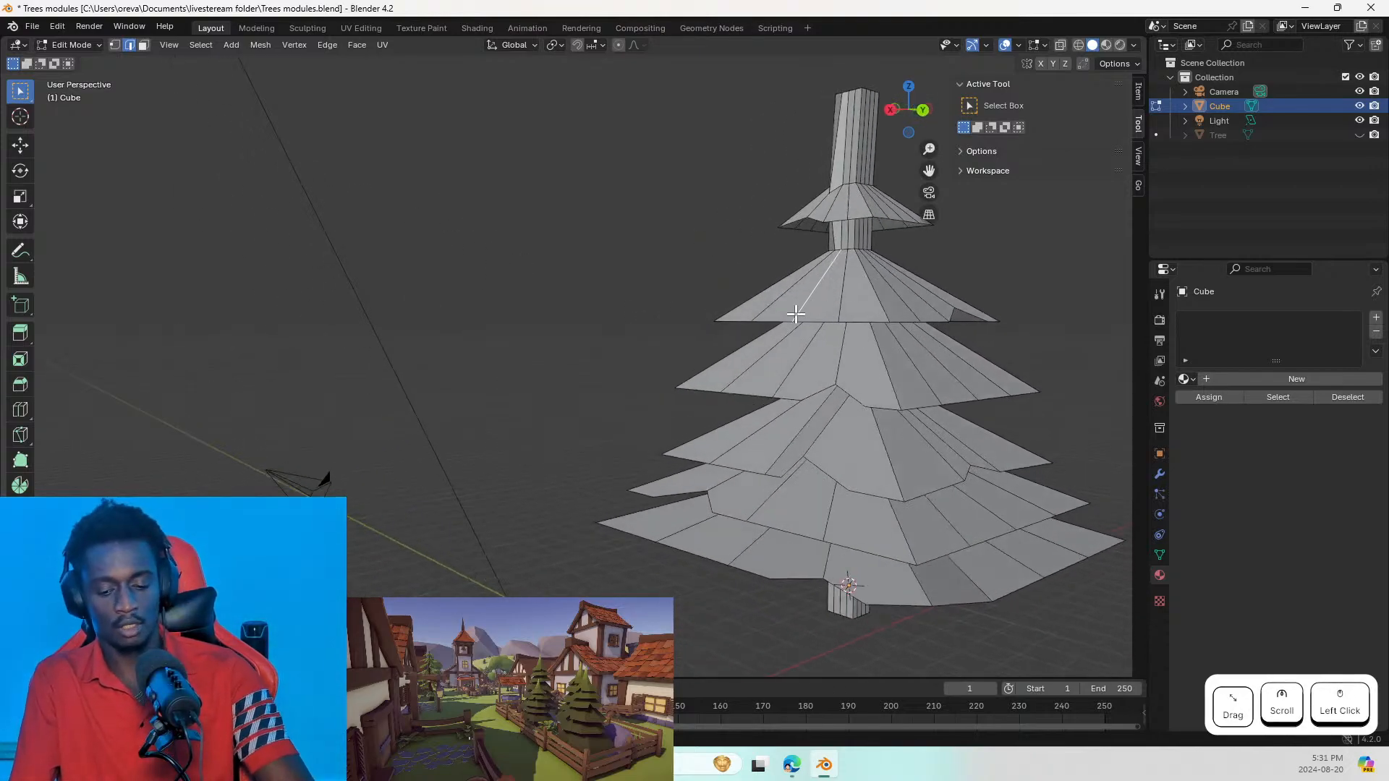
key("o")
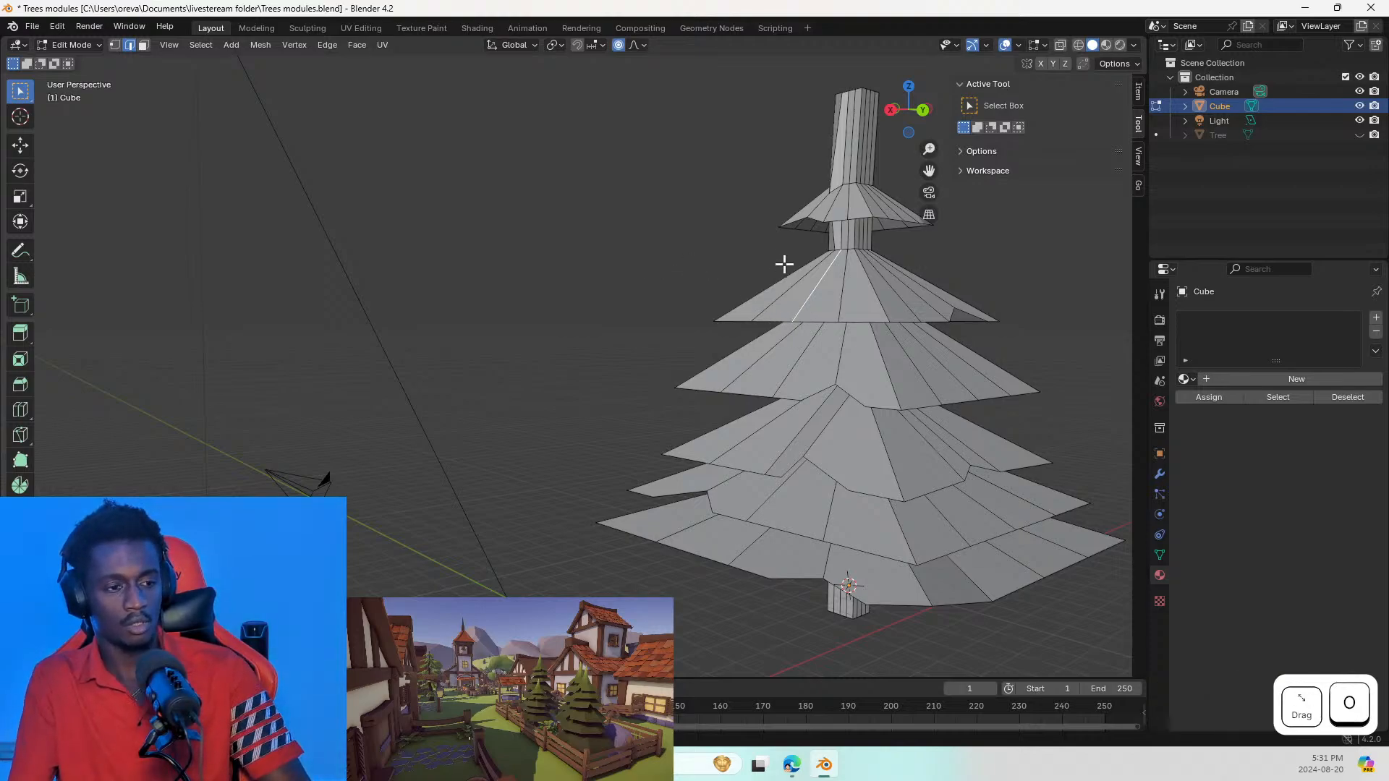
Step: Rotate the selected rib by about 5° with smooth proportional falloff, enlarging the proportional size to about 4.59
key("g")
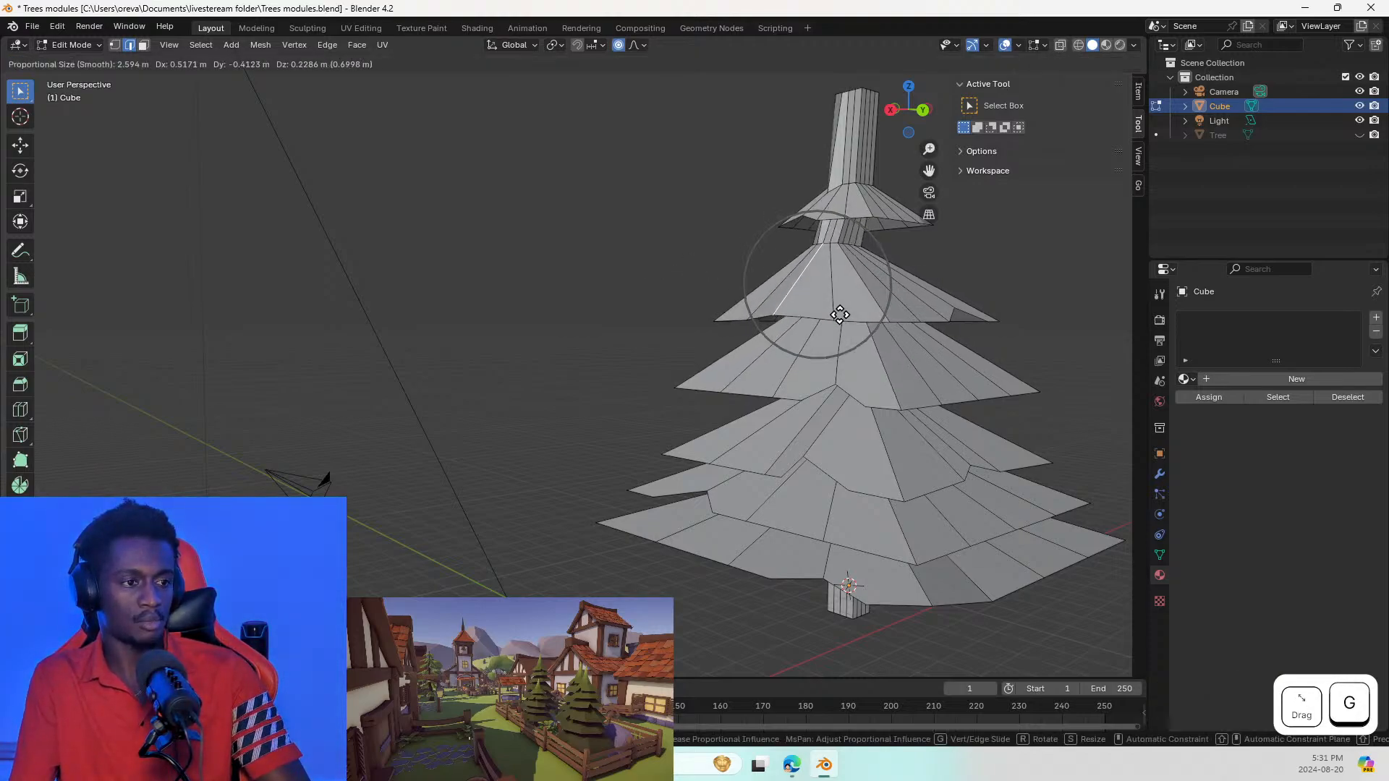
key("Escape")
key("g")
scroll(849, 314, "down", 5)
scroll(849, 314, "down", 2)
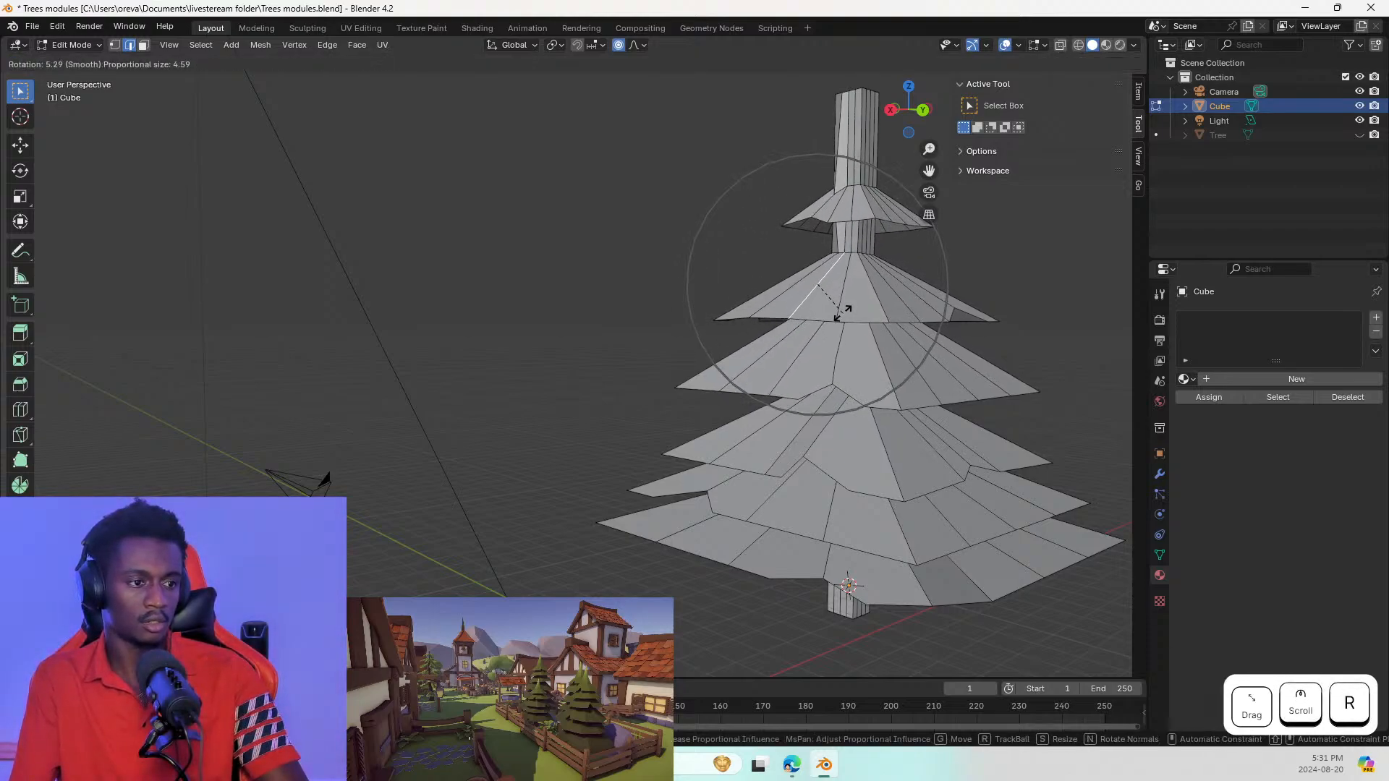
key("r")
left_click(858, 331)
mouse_move(817, 439)
middle_mouse_down()
mouse_move(940, 359)
mouse_move(961, 366)
mouse_move(823, 420)
middle_mouse_up()
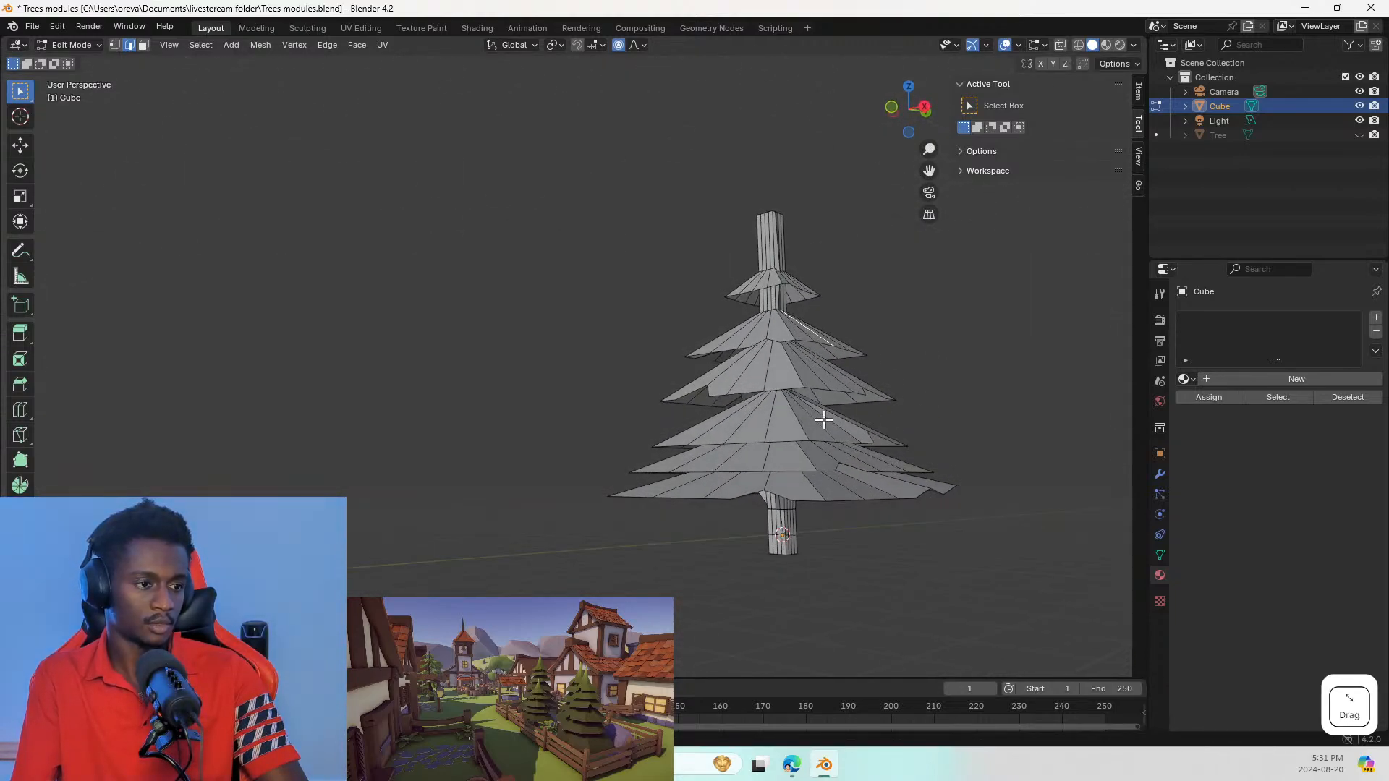
Step: Rotate a rib on the fourth foliage tier from the top by about -9° with smooth proportional falloff
left_click(773, 426)
scroll(781, 485, "up", 10)
scroll(778, 485, "down", 8)
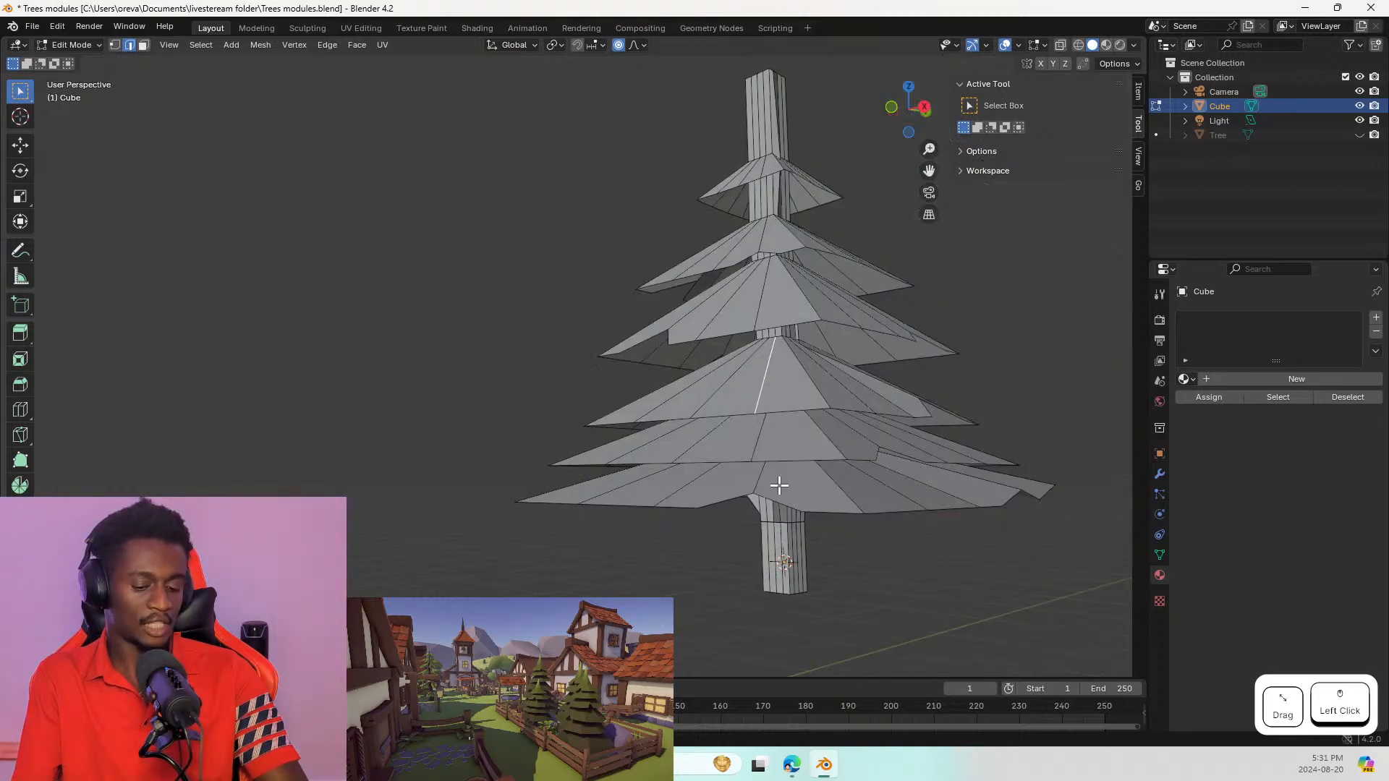
key("r")
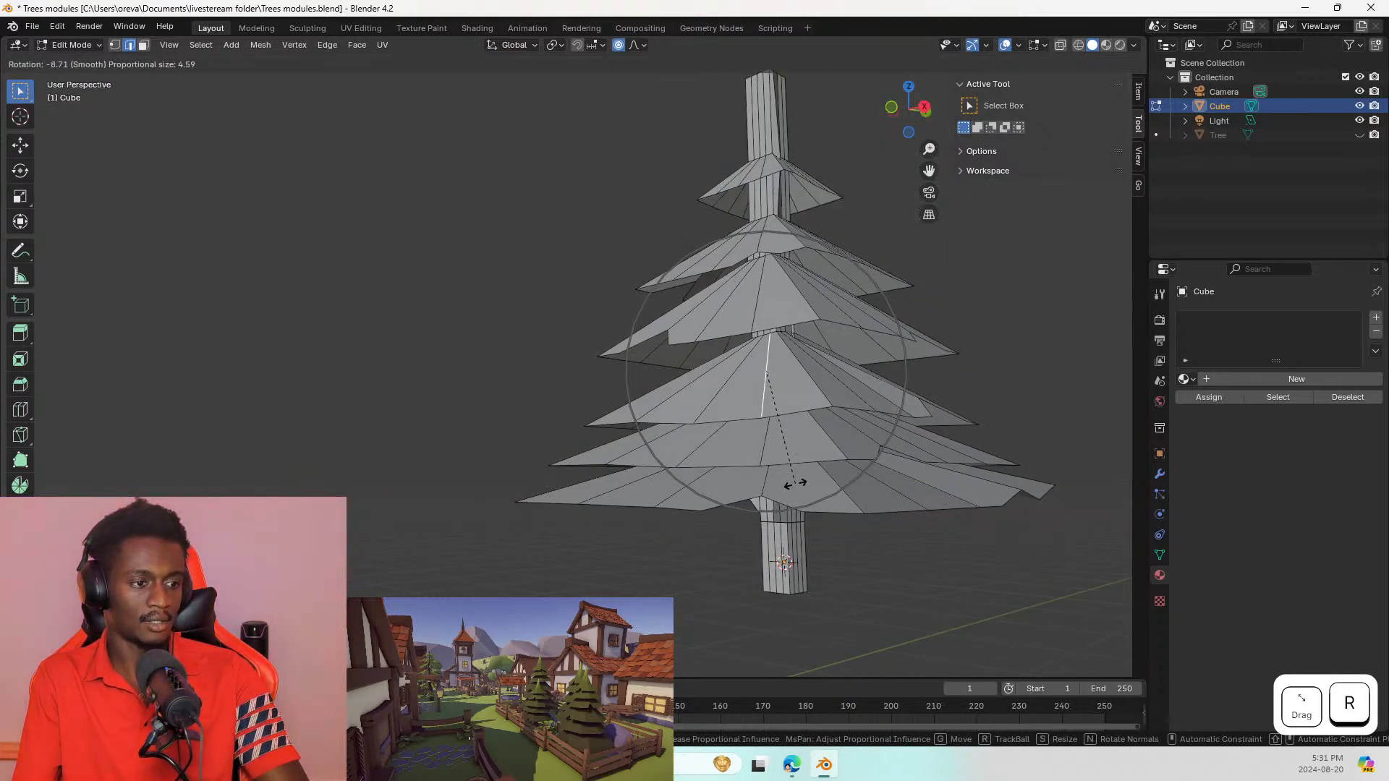
left_click(795, 482)
Step: Rotate a rib on the second foliage tier from the bottom with the same proportional falloff, skewing its rim
middle_click_drag(791, 481, 648, 485)
left_click(556, 453)
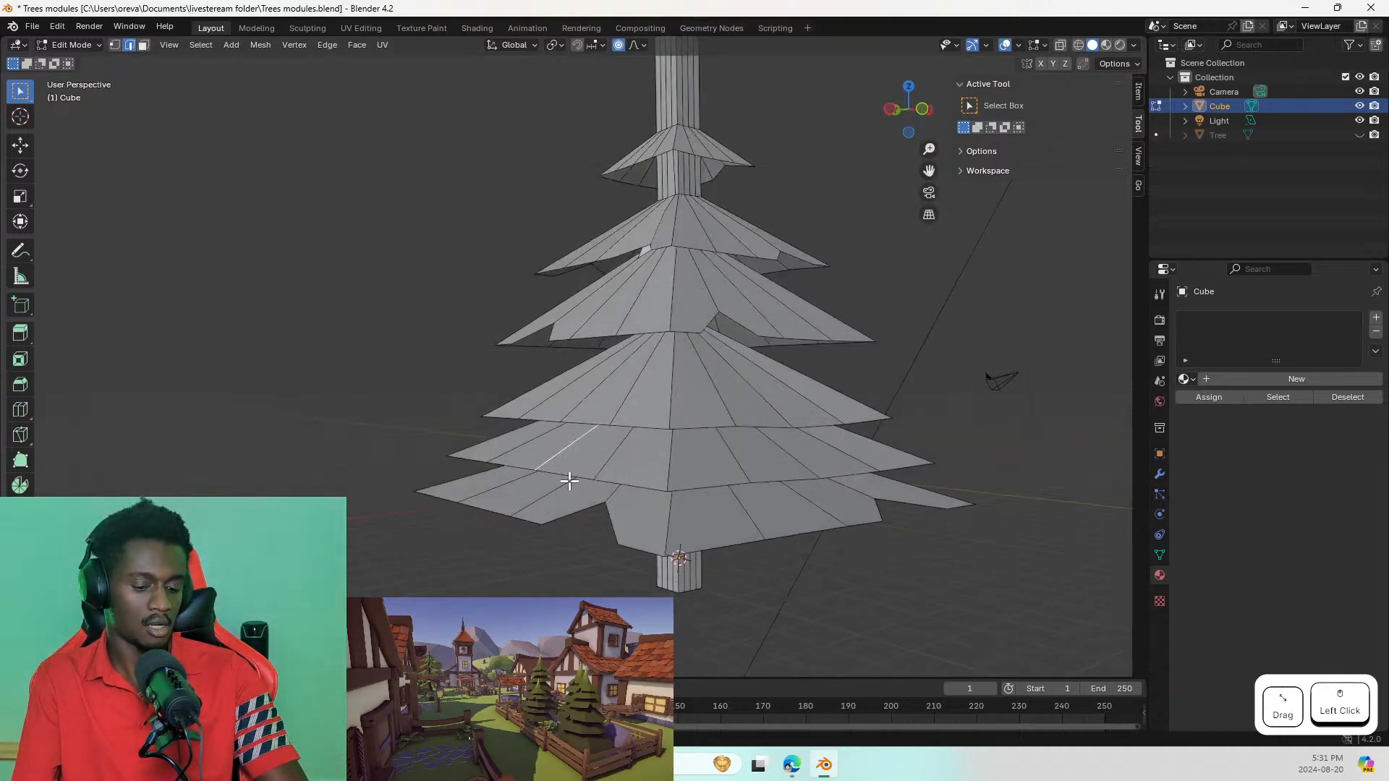
key("r")
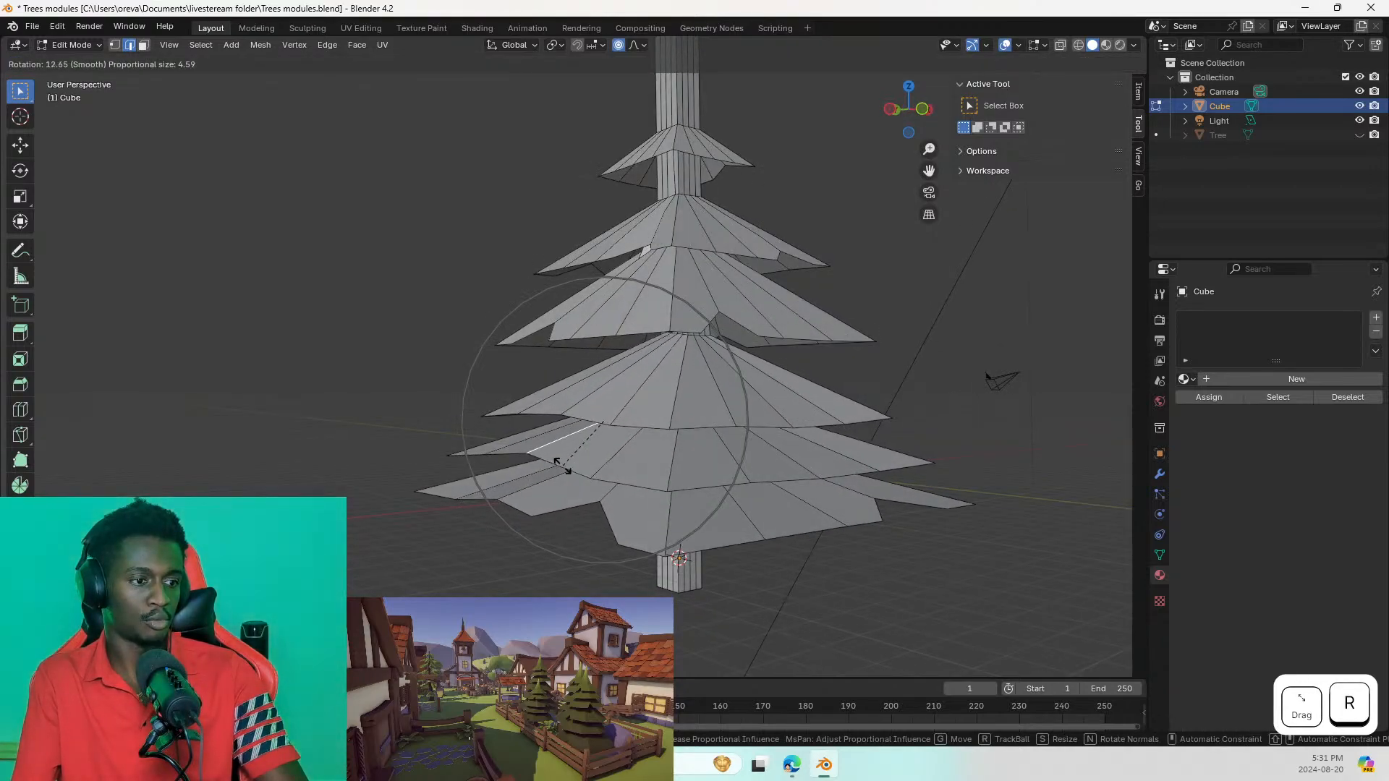
left_click(602, 450)
Step: Rotate a rib on the second foliage tier from the top by about -1.6° with smooth proportional falloff
middle_click_drag(602, 450, 696, 427)
left_click(558, 235)
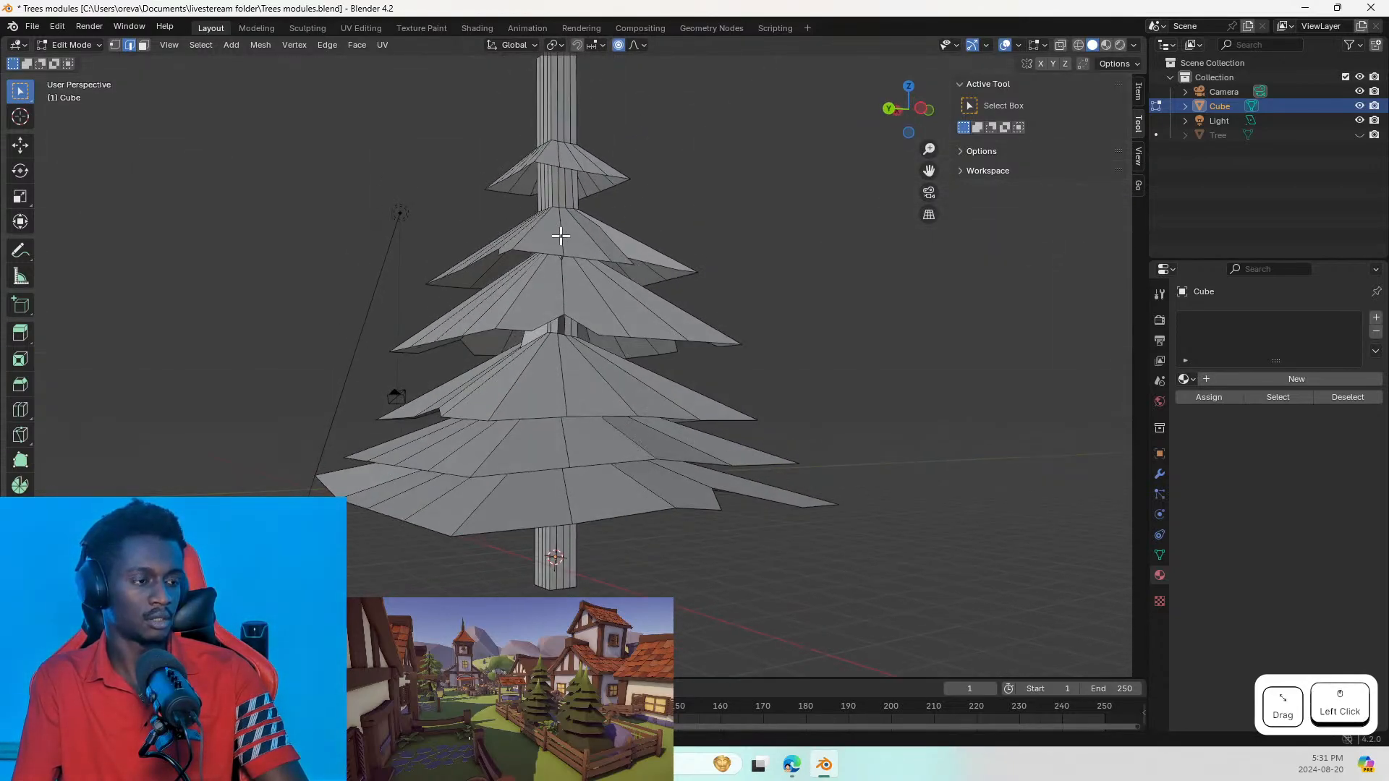
key("r")
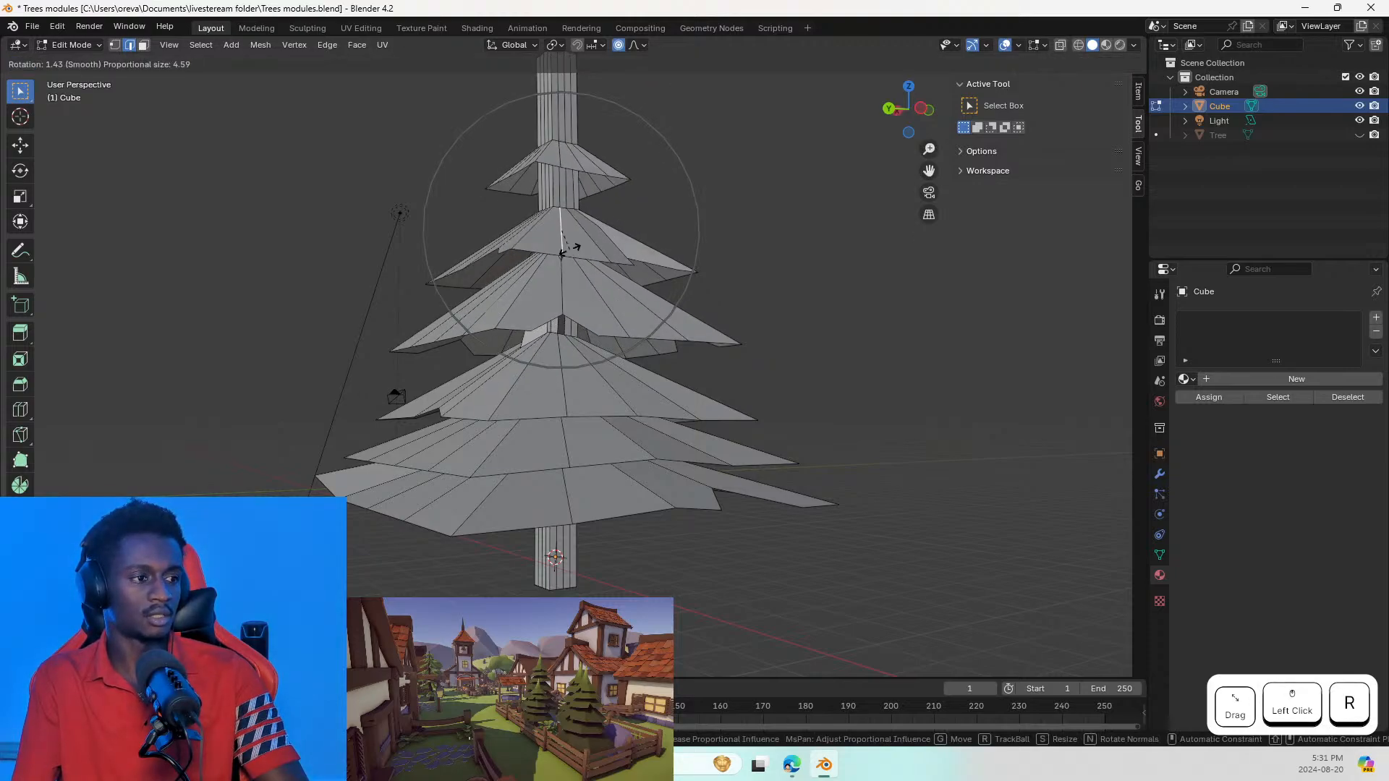
key("Escape")
key("r")
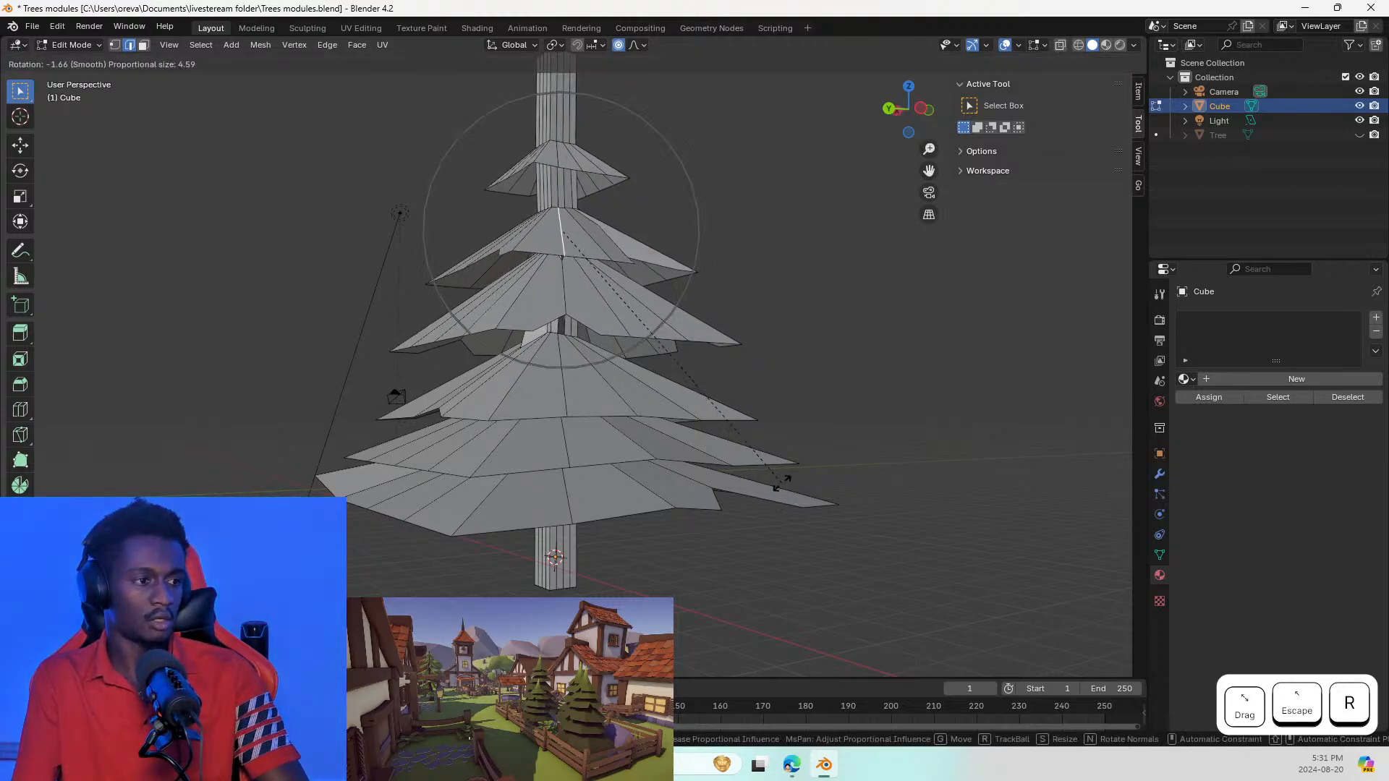
key("shift")
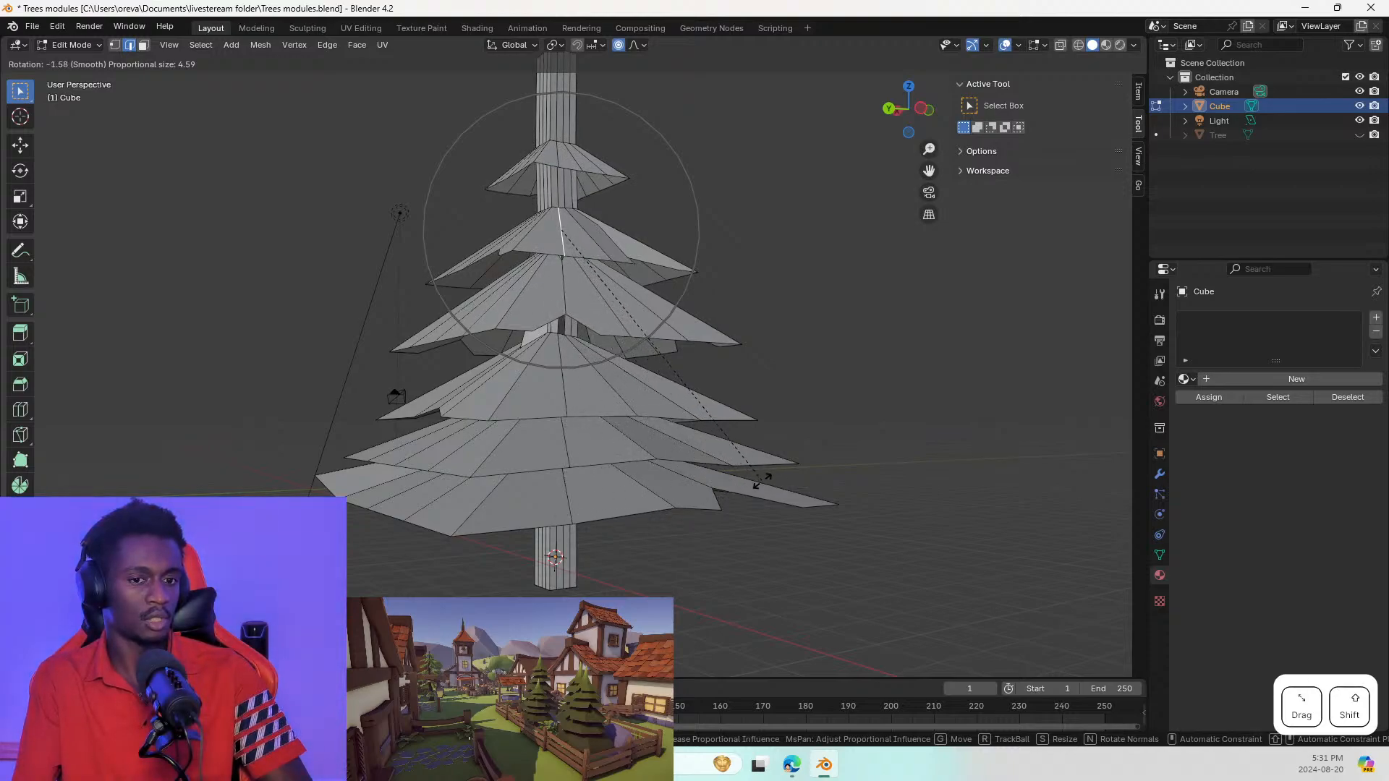
left_click(785, 473)
Step: Rotate the corner rib of the fourth foliage tier from the top by about 14° with smooth proportional falloff
middle_click_drag(595, 465, 964, 421)
scroll(741, 447, "down", 3)
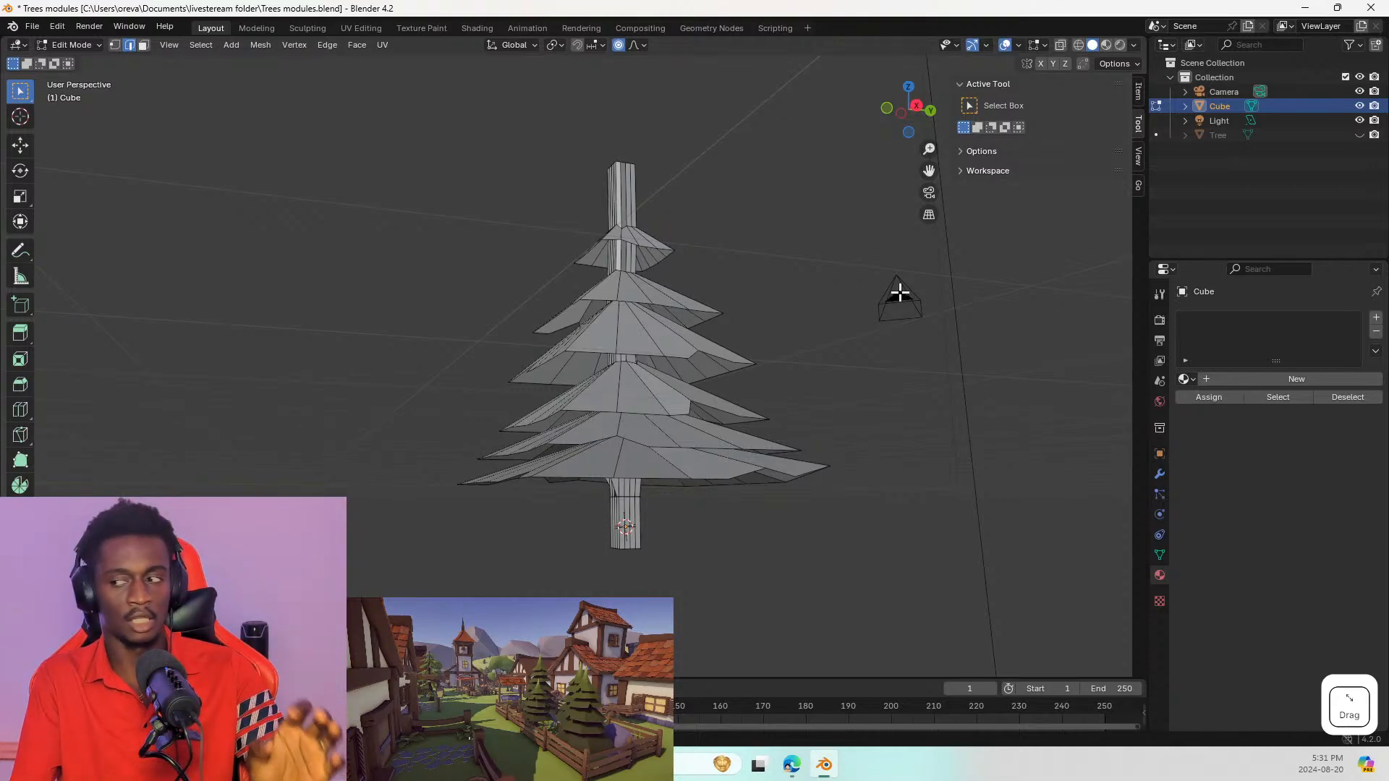
middle_click_drag(765, 303, 739, 418)
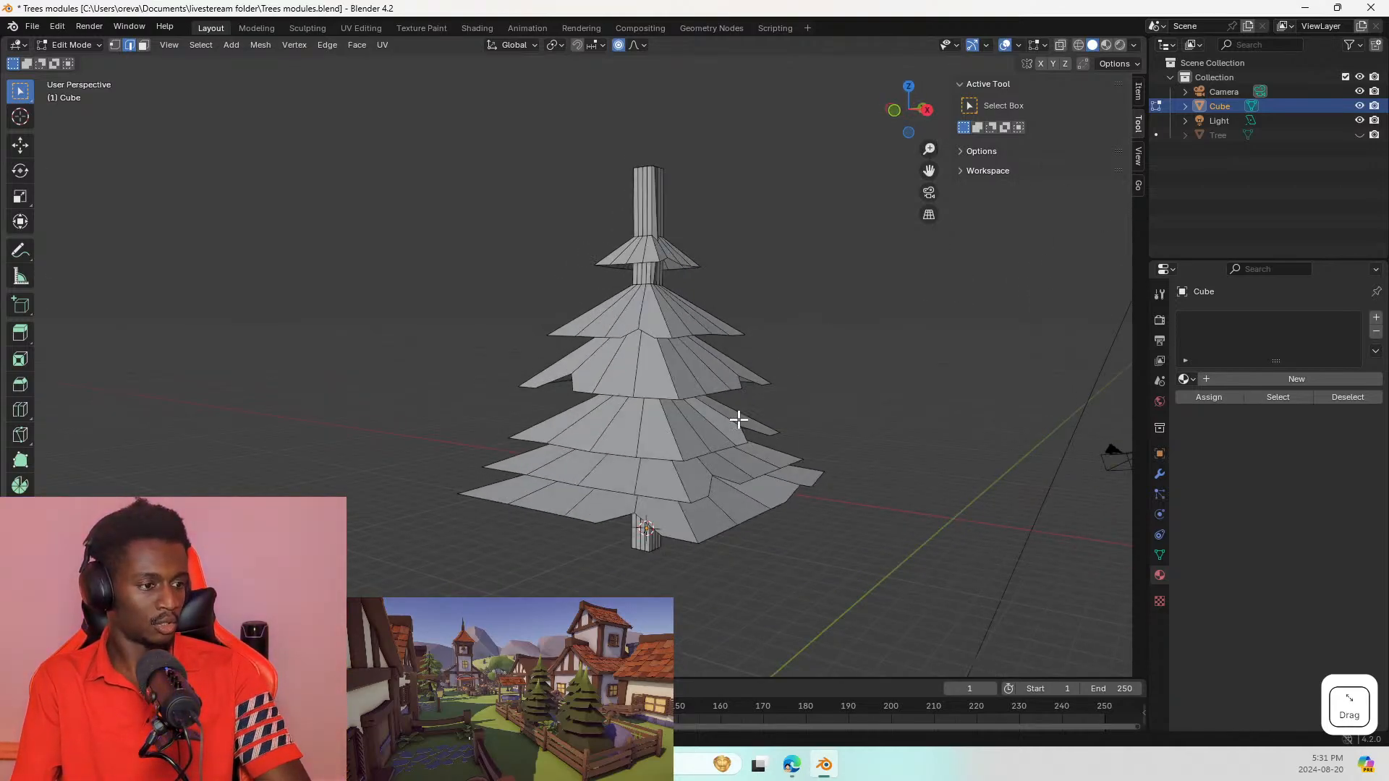
left_click(680, 432)
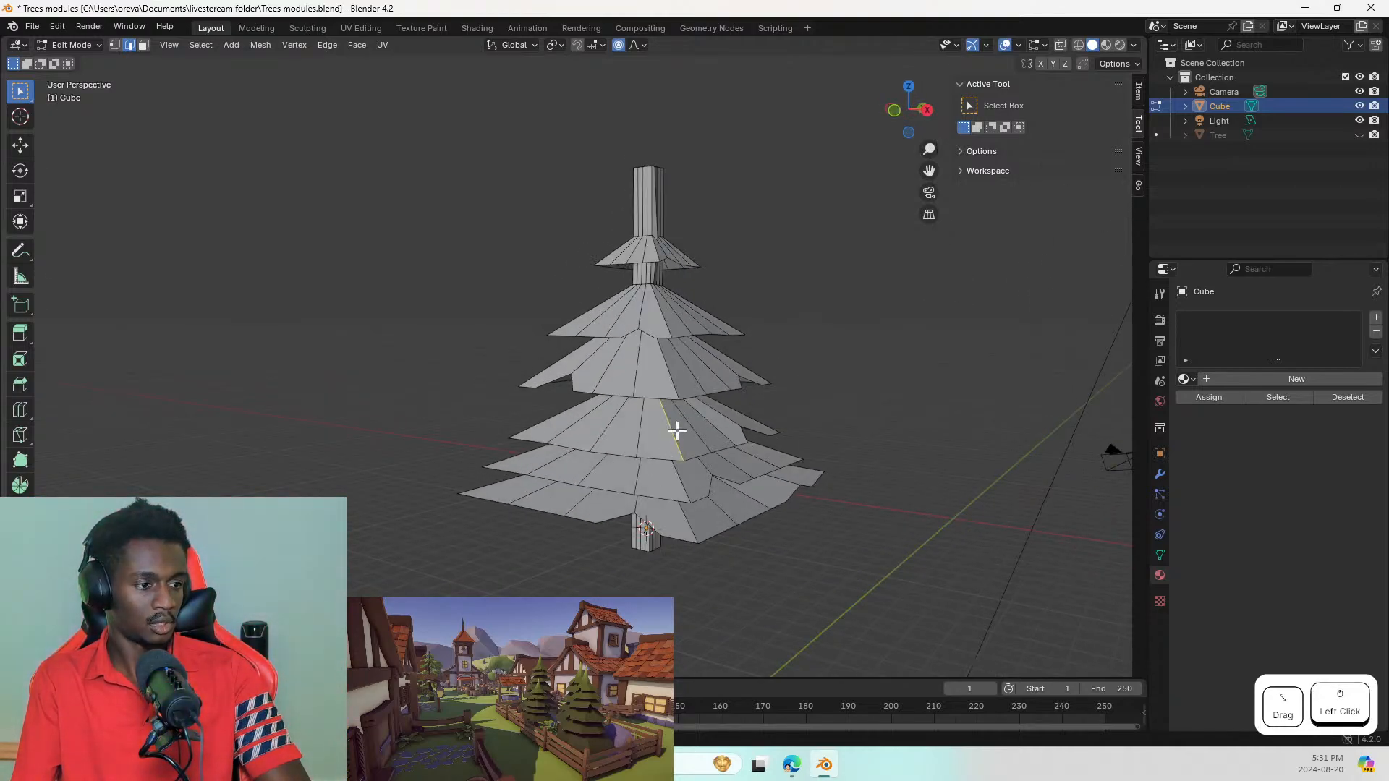
key("r")
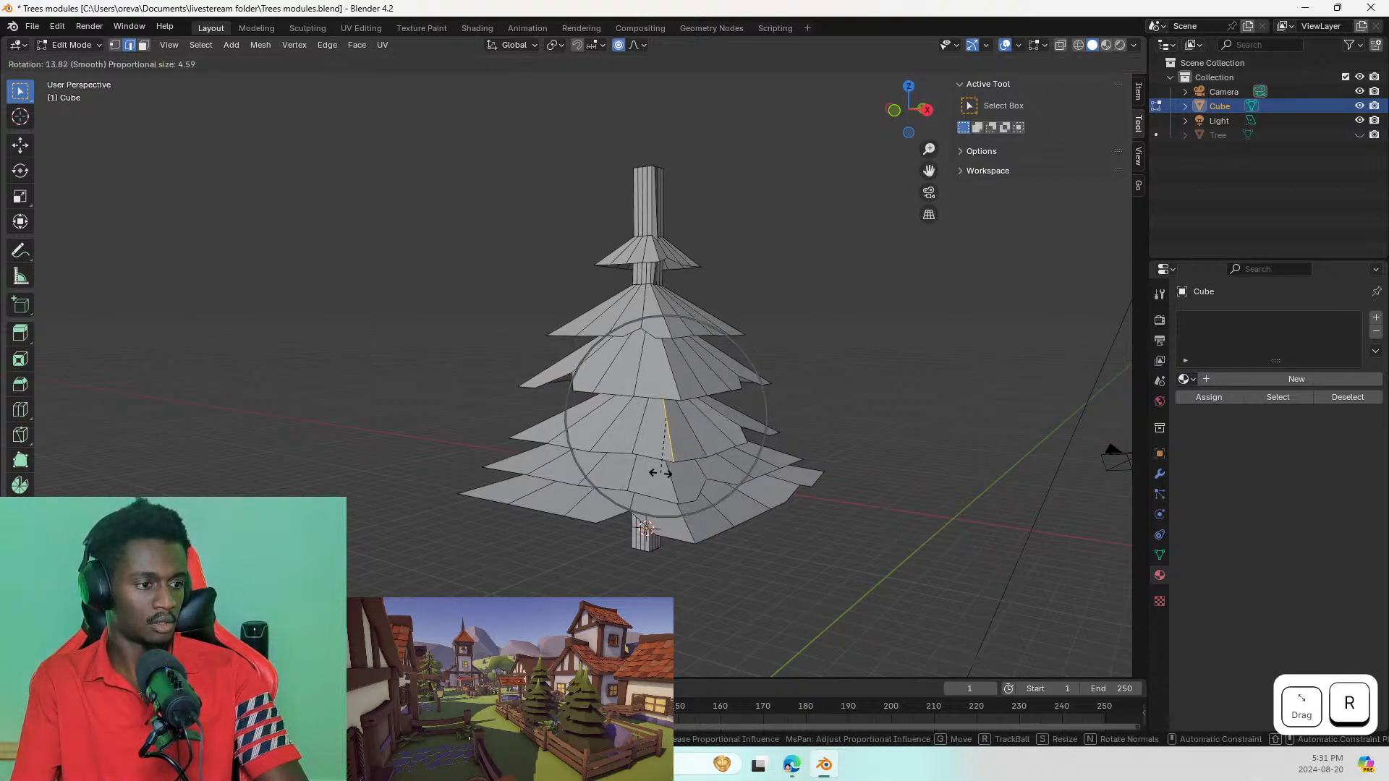
left_click(660, 472)
Step: Reduce the proportional size to 1.77 during a trial rotation of a rib on the second tier from the top, cancelling the rotation
scroll(666, 366, "up", 4)
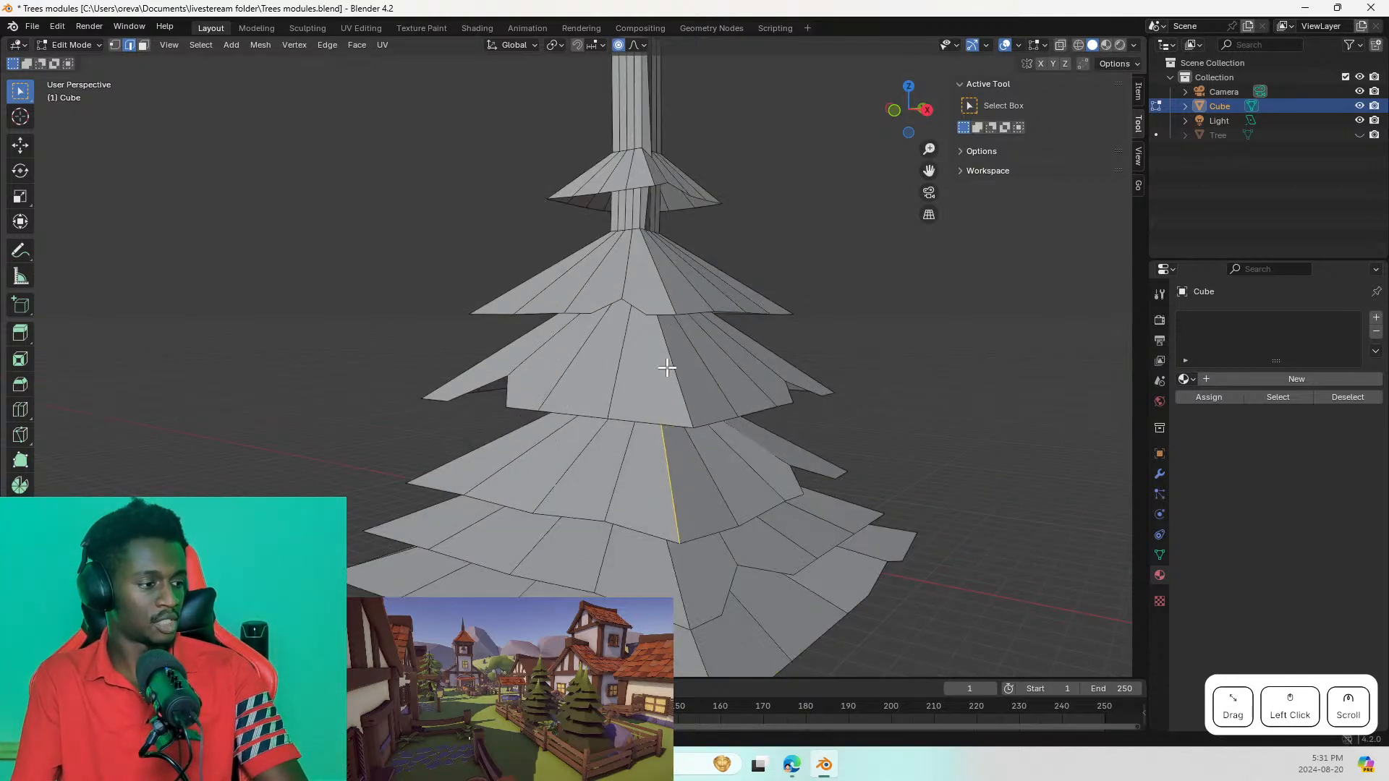
middle_click_drag(682, 366, 673, 360)
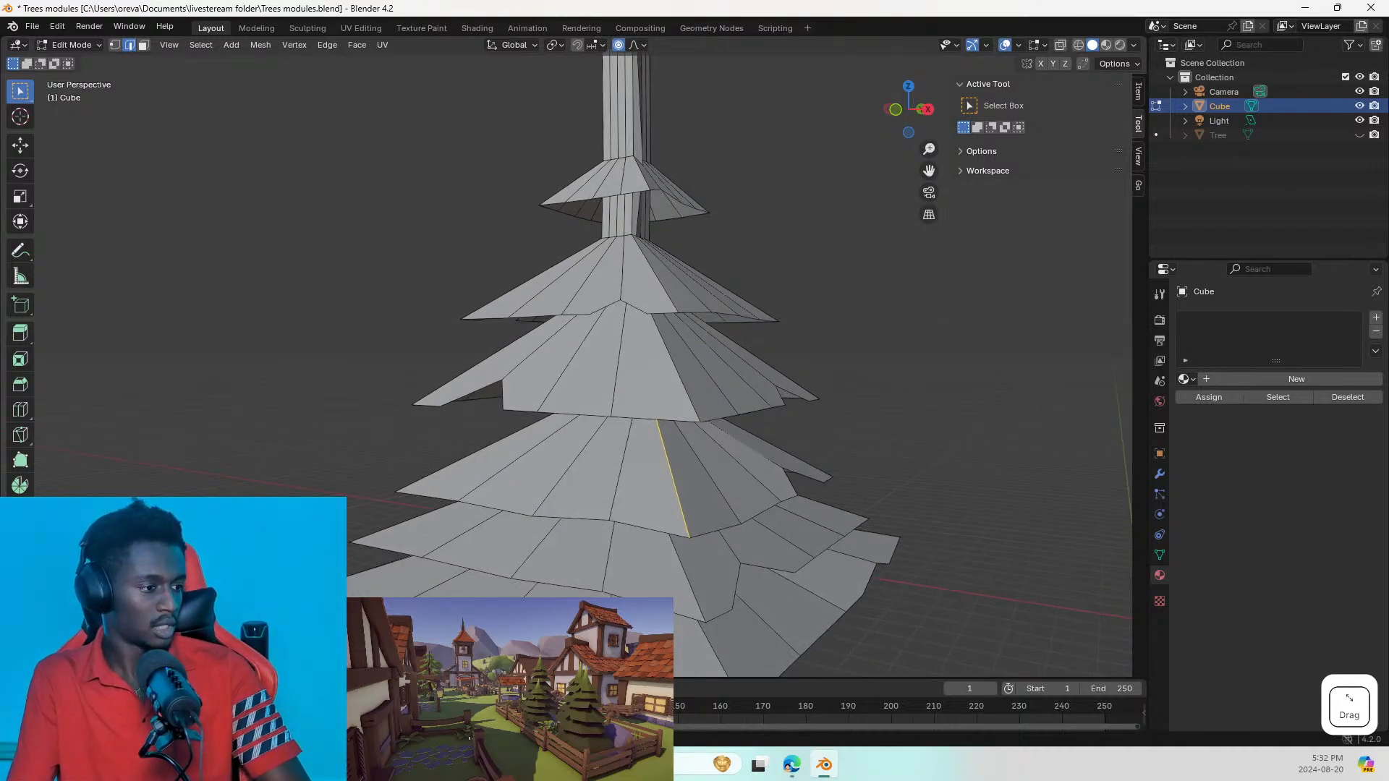
left_click(672, 362)
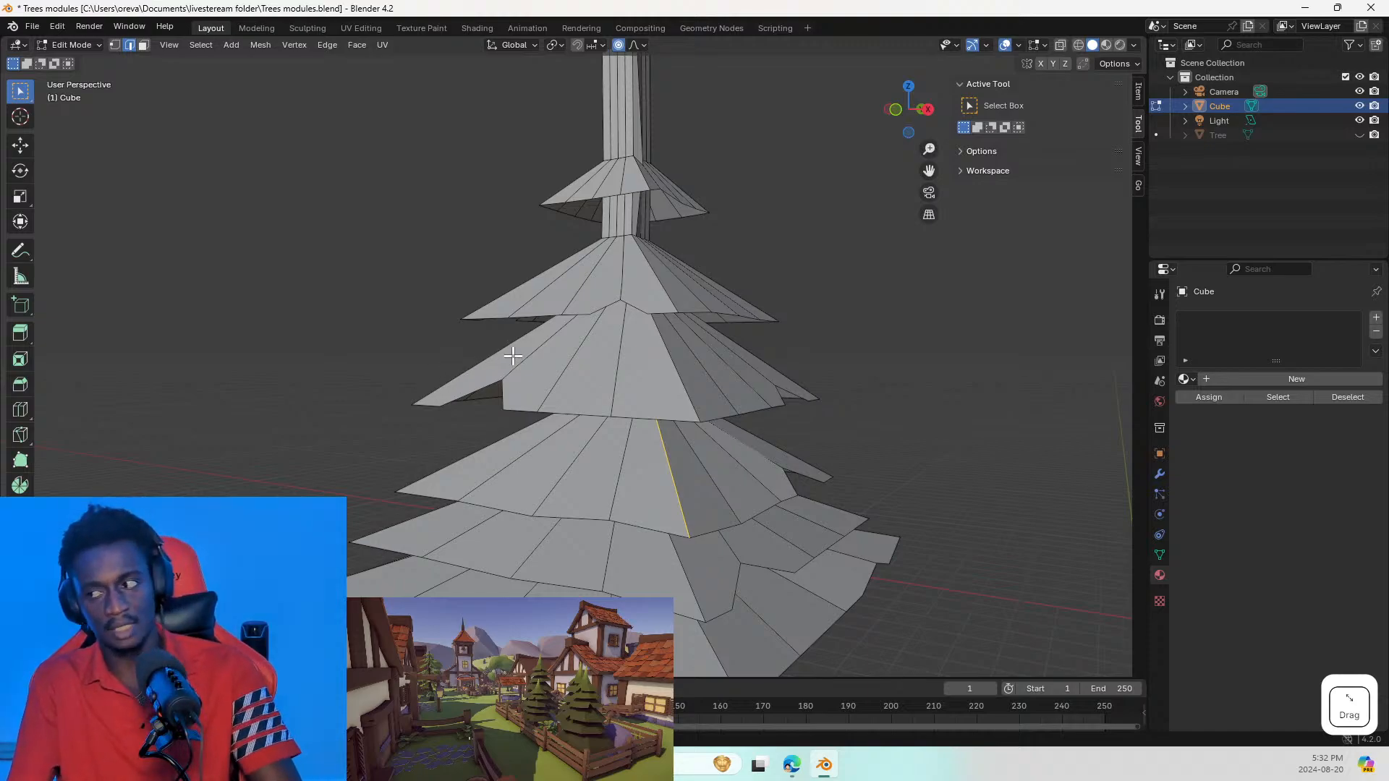
middle_click_drag(584, 254, 633, 248)
scroll(605, 255, "down", 3)
left_click(554, 269)
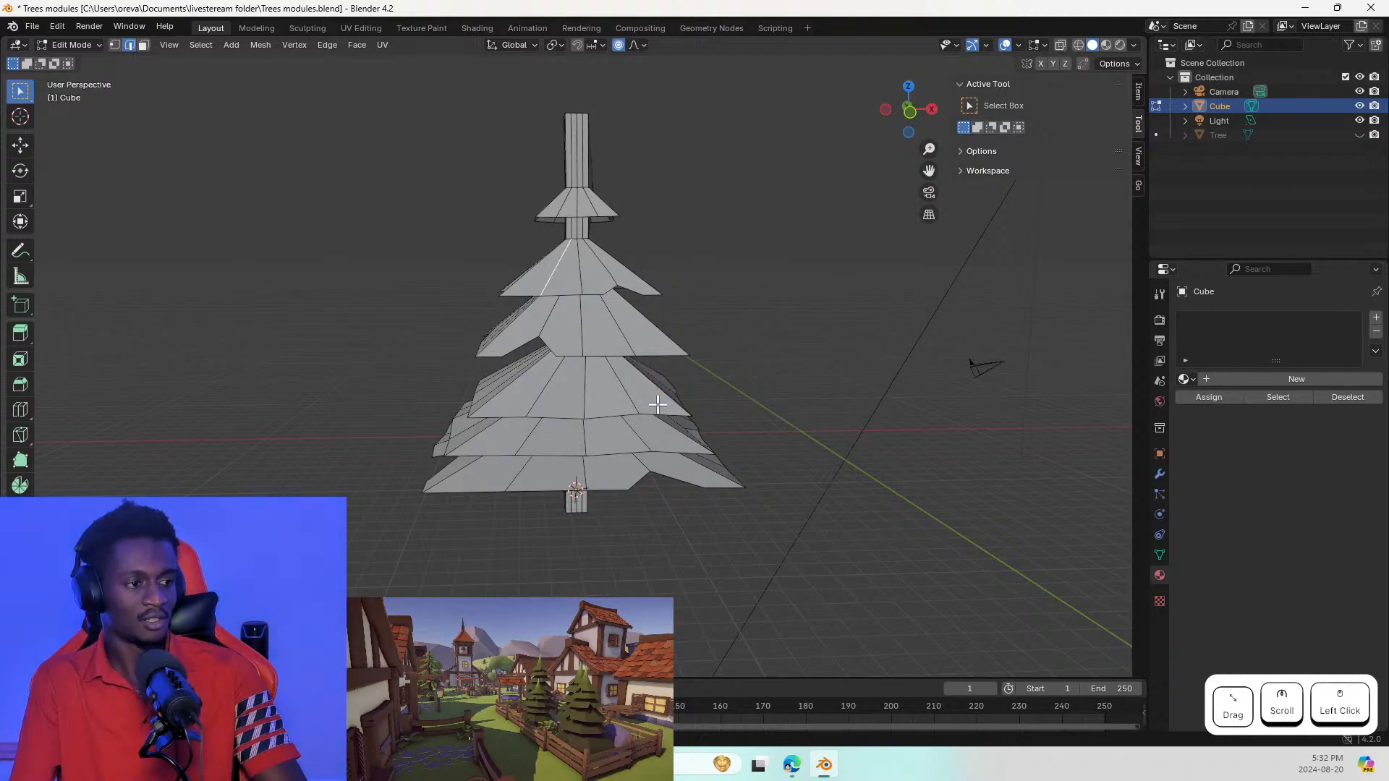
key("r")
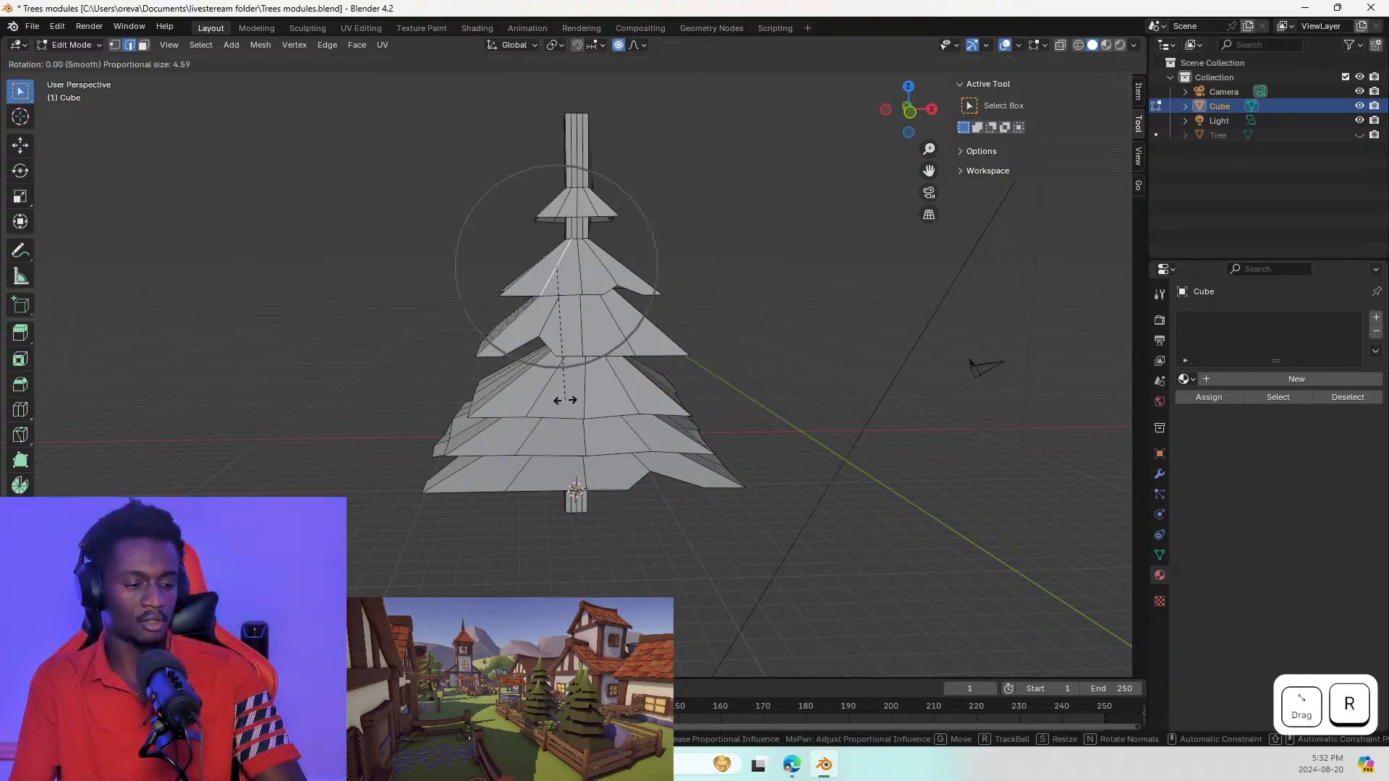
scroll(577, 401, "up", 8)
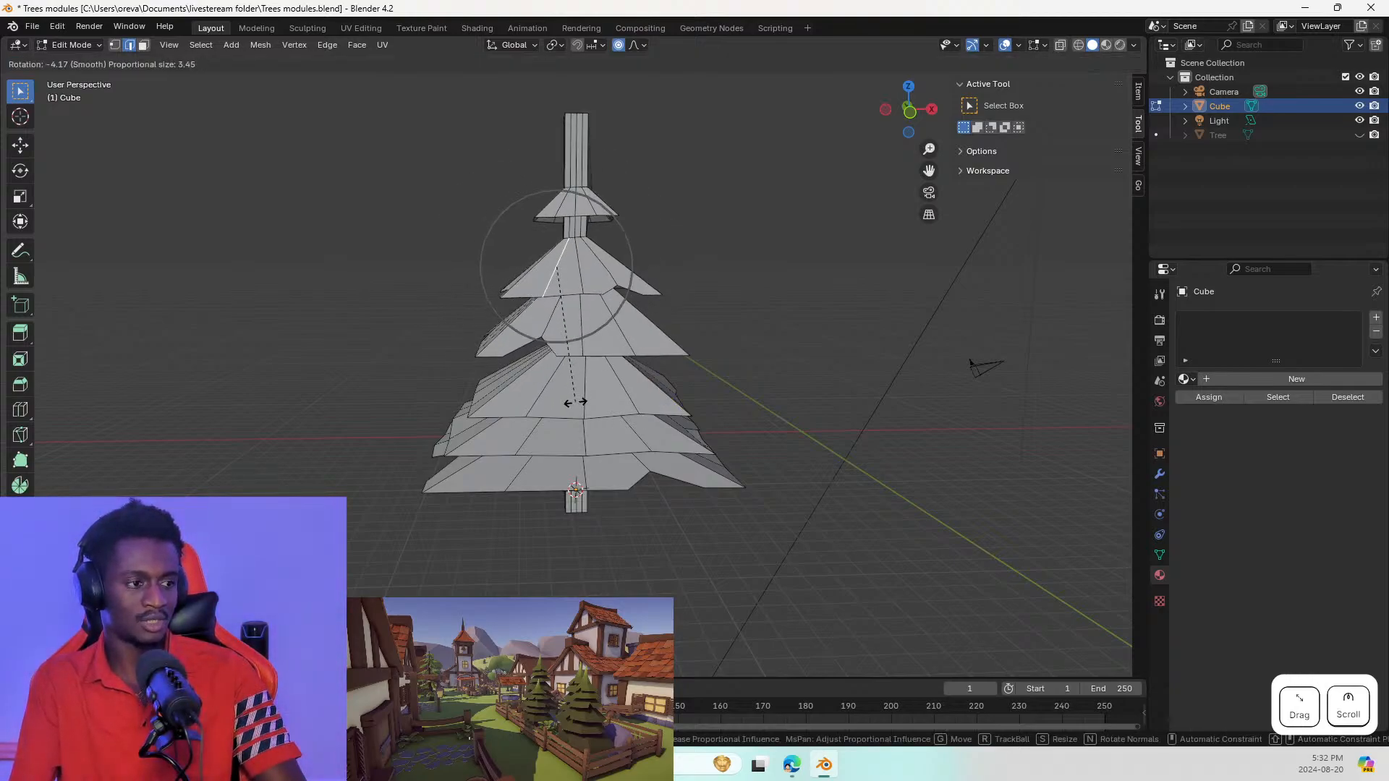
scroll(577, 402, "up", 2)
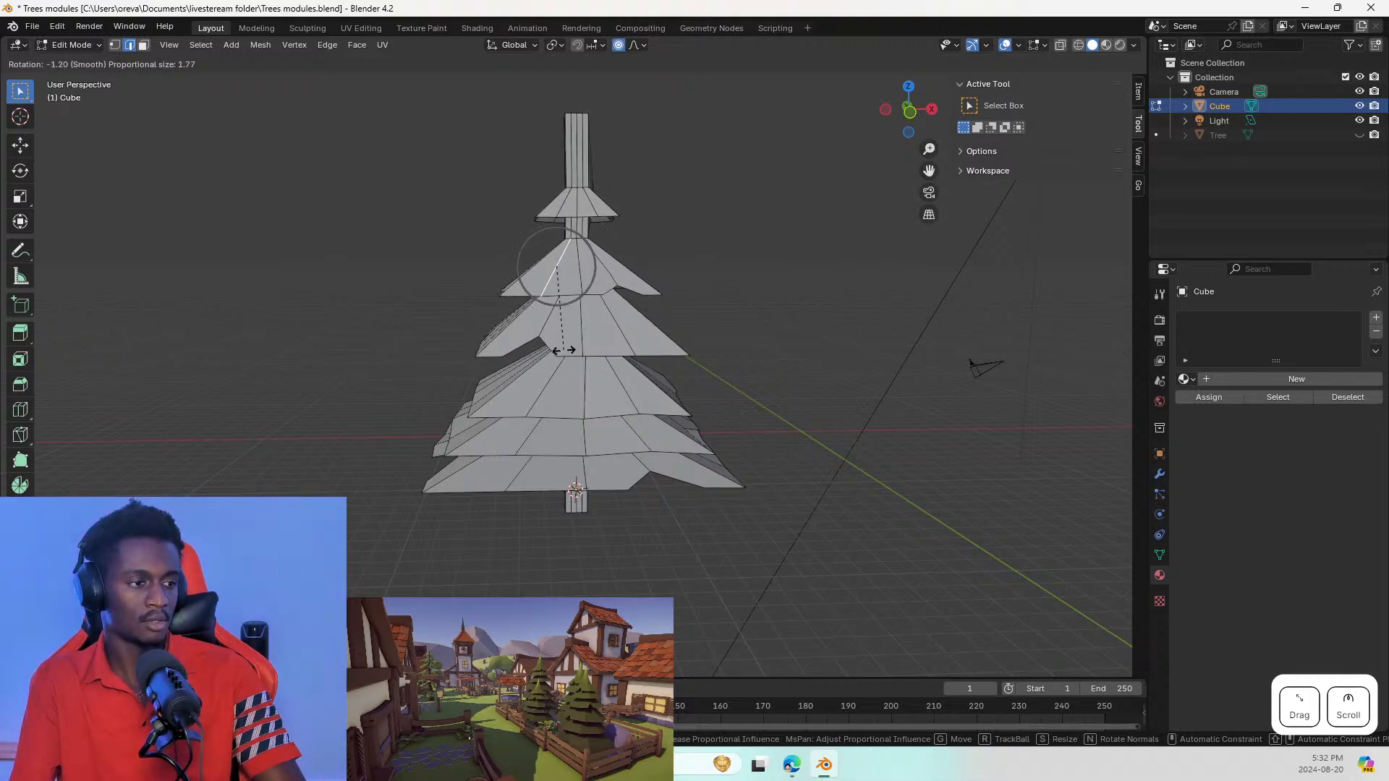
key("Escape")
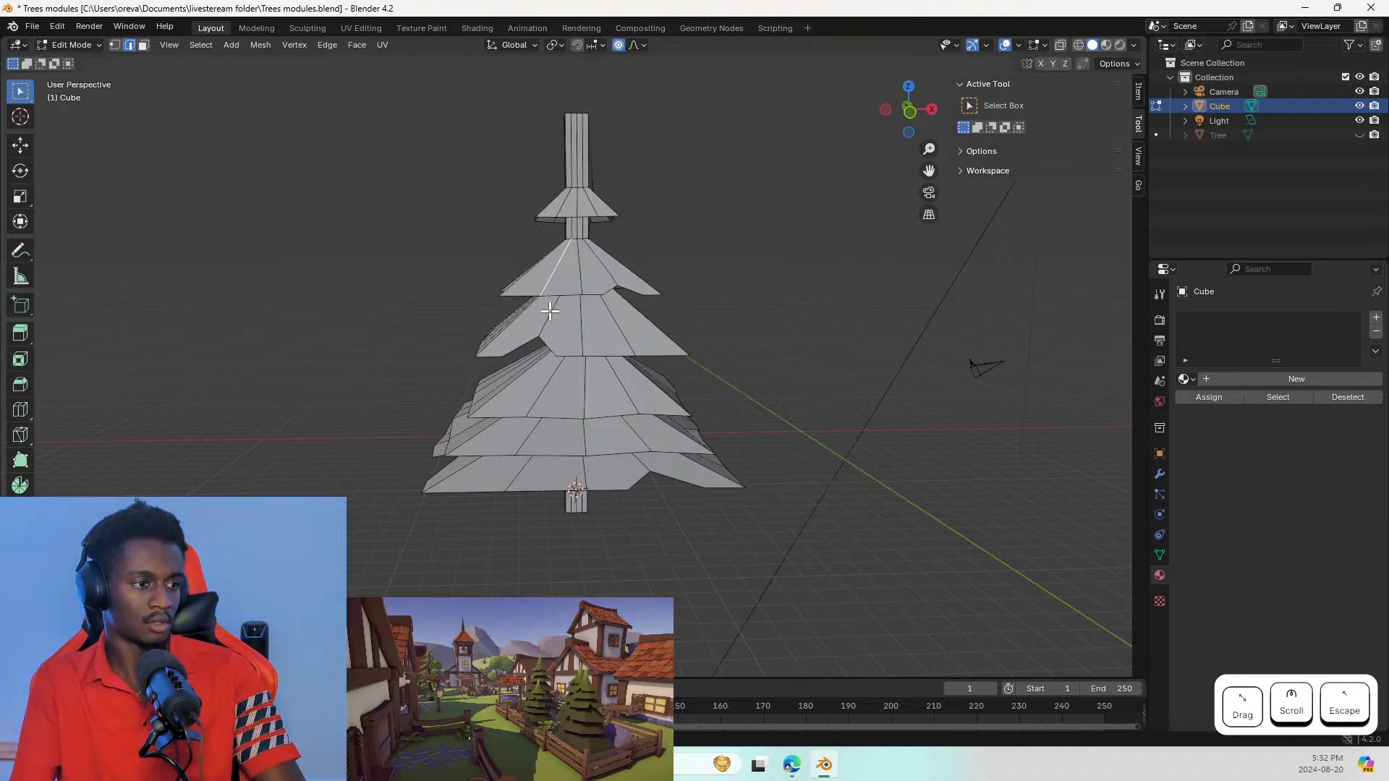
Step: Rotate a side rib of the second foliage tier from the top by about -5° with the smaller proportional falloff
scroll(549, 313, "up", 10)
scroll(551, 306, "down", 8)
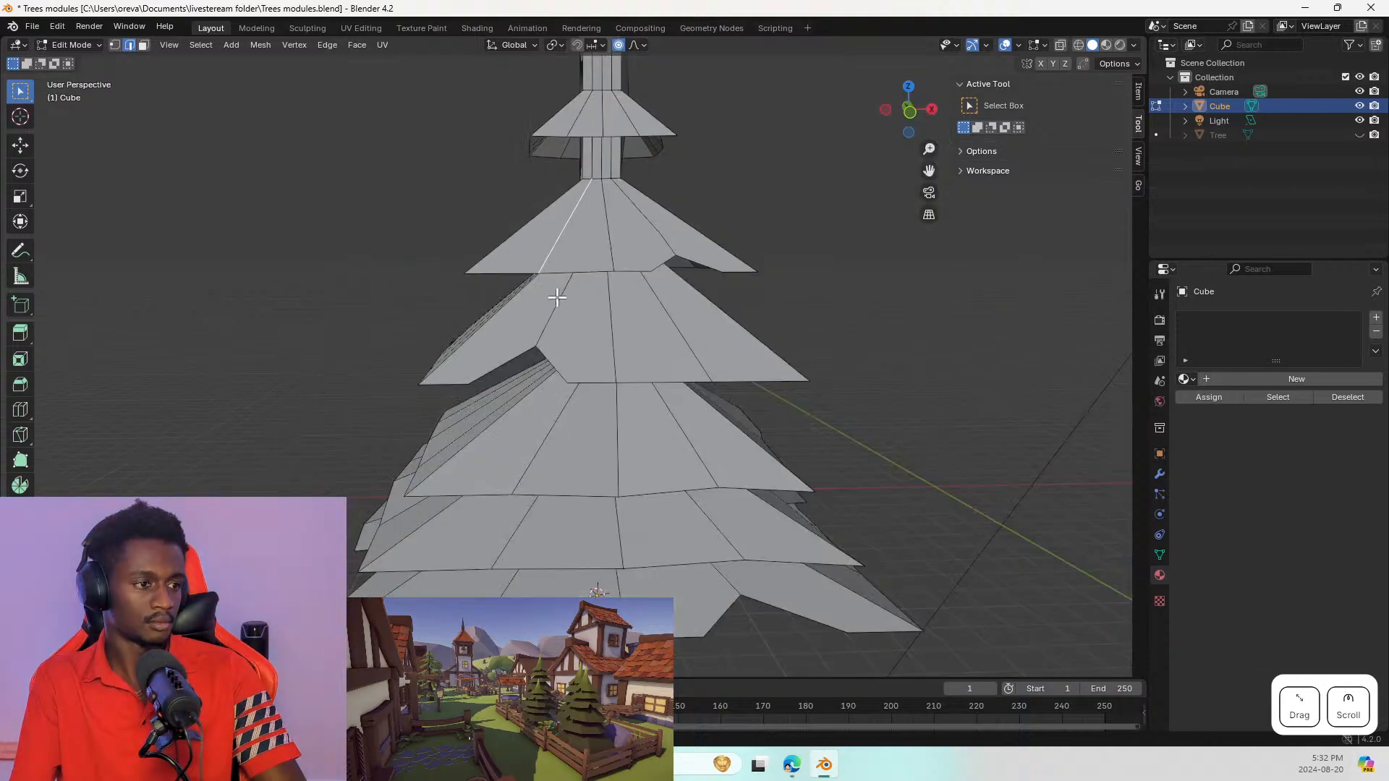
middle_click_drag(570, 304, 718, 319)
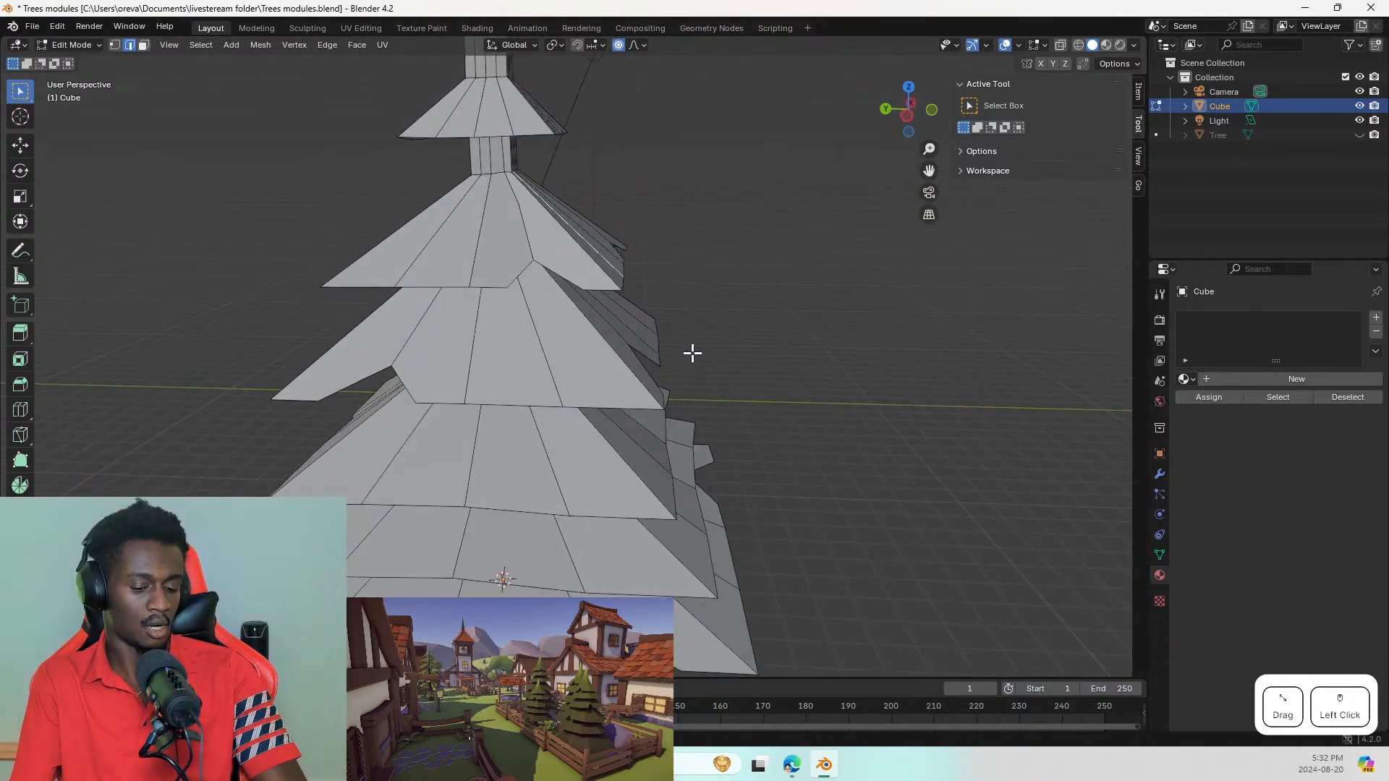
key("r")
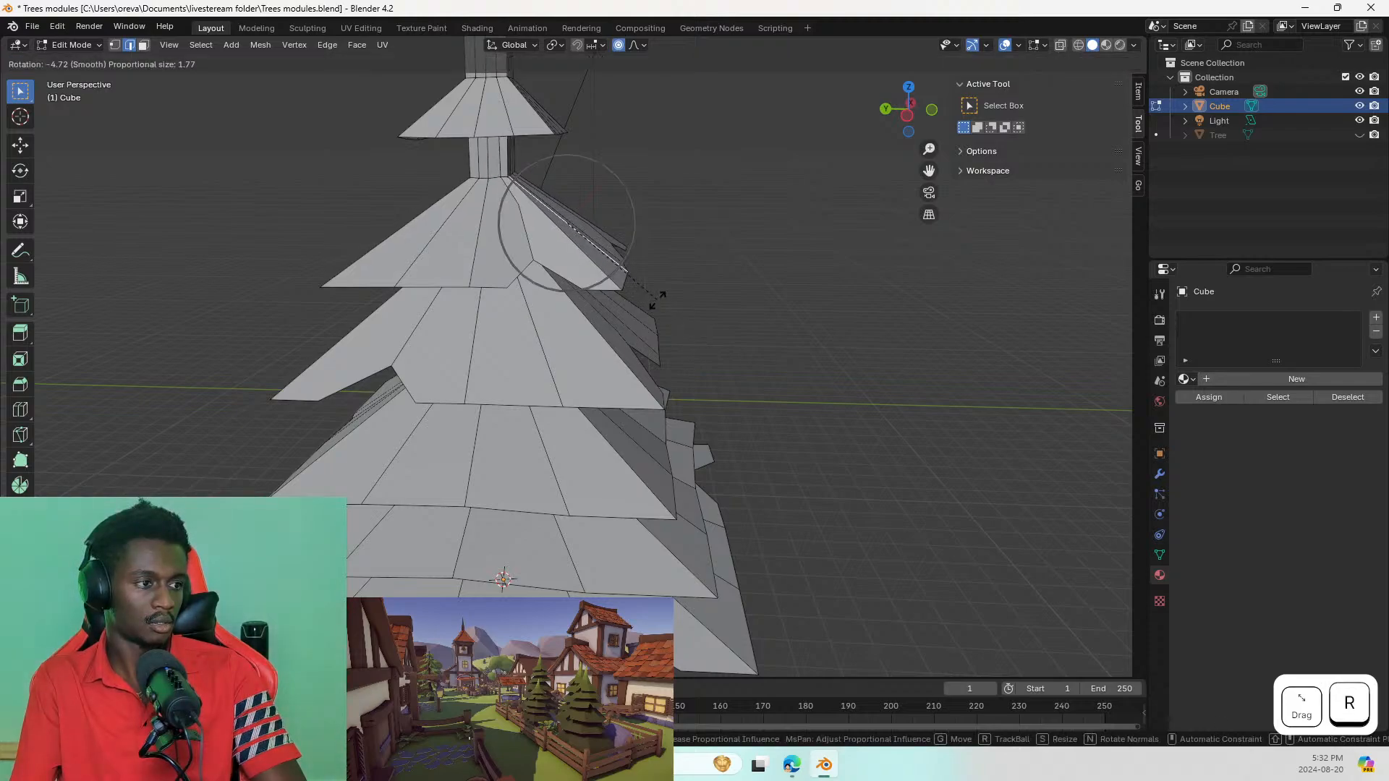
left_click(633, 299)
Step: Rotate the rib on the opposite side of the second foliage tier by about -11.5° with proportional falloff
left_click(408, 262)
left_click(382, 246)
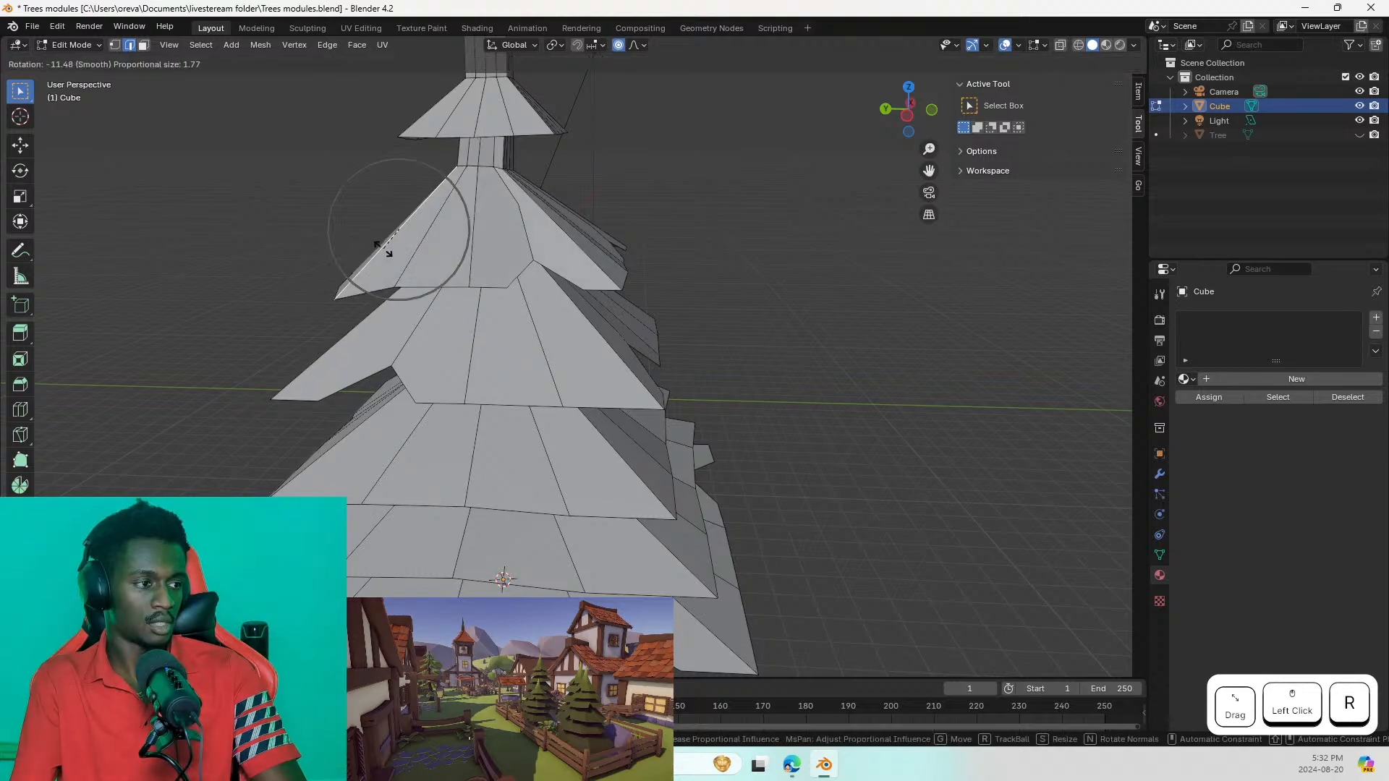
left_click(384, 248)
Step: Select a rib on the third foliage tier from the top and rotate it by about -11° in the right orthographic view
middle_click_drag(285, 210, 417, 164)
middle_click_drag(359, 306, 397, 284)
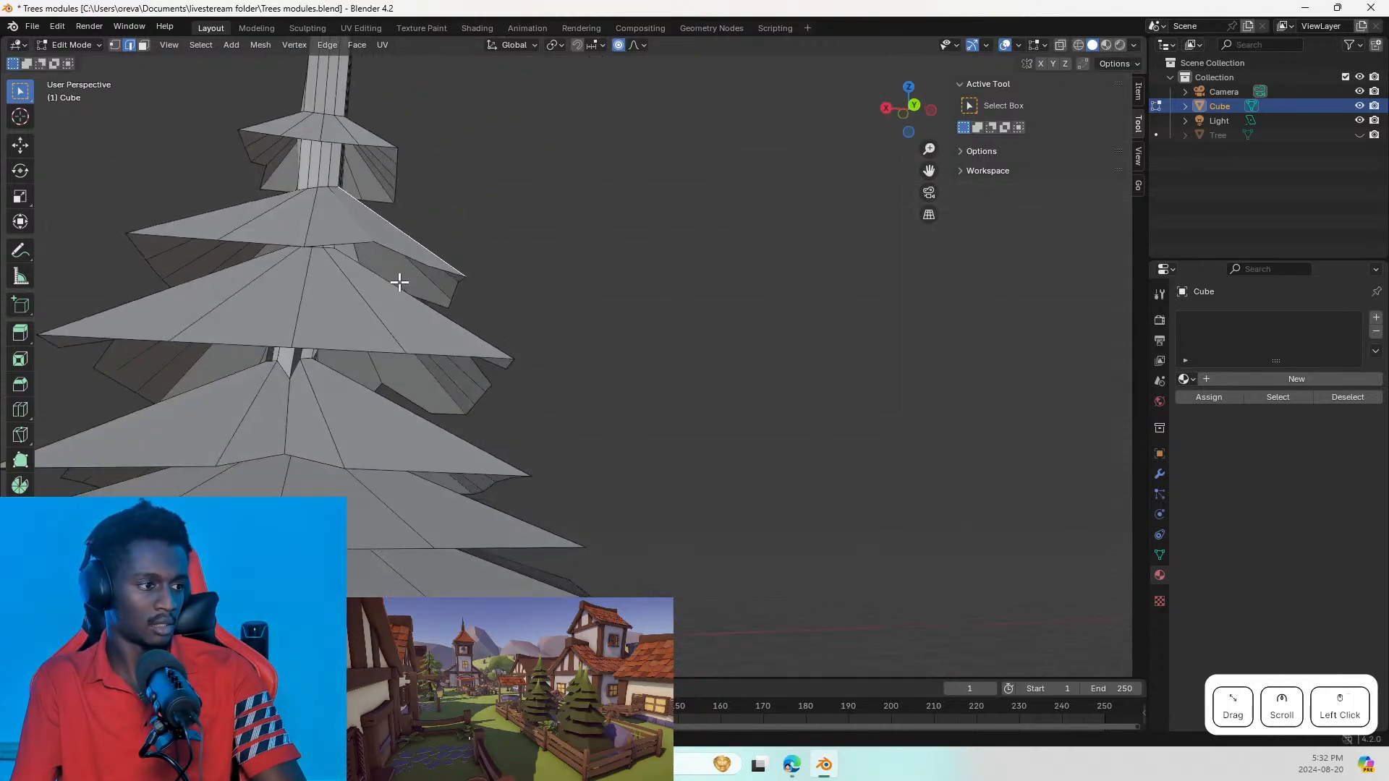
left_click(308, 308)
key("r")
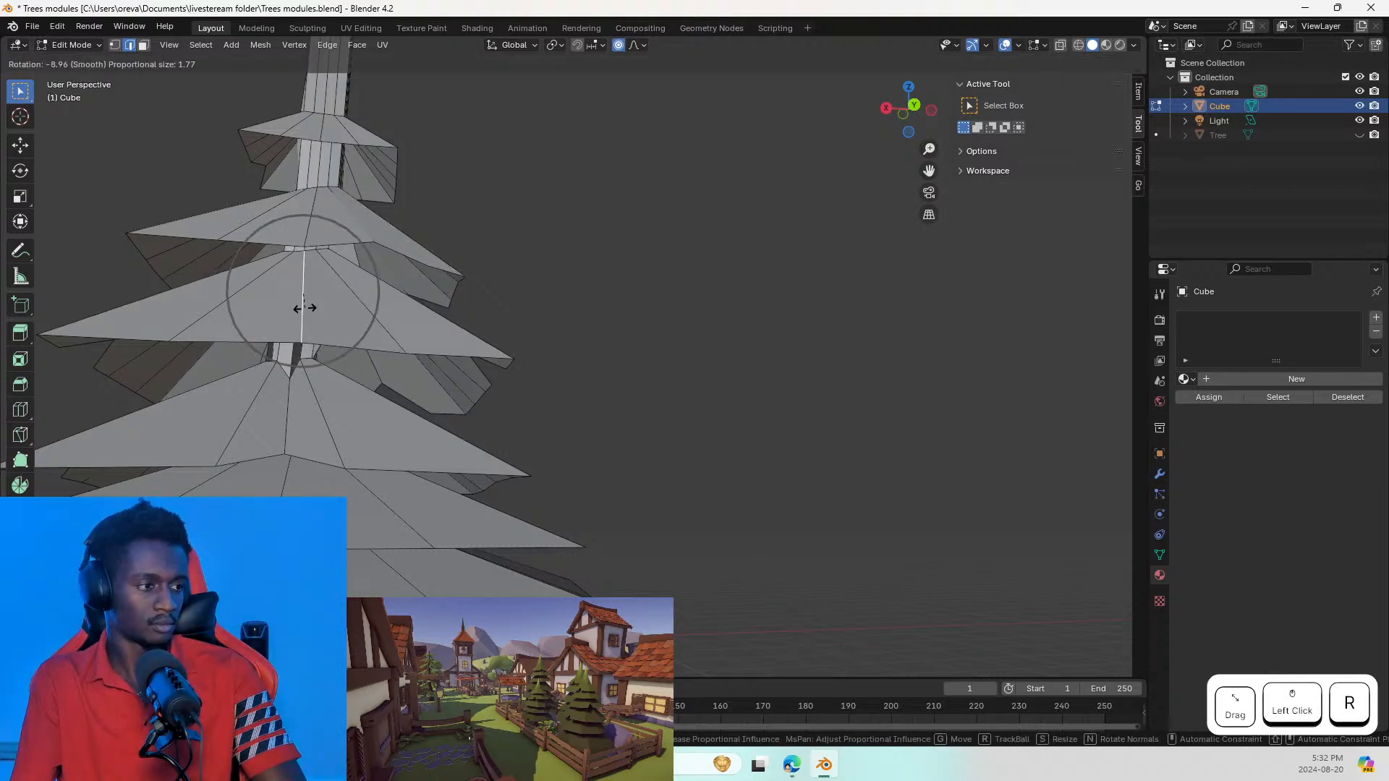
key("Escape")
key("Page_Down")
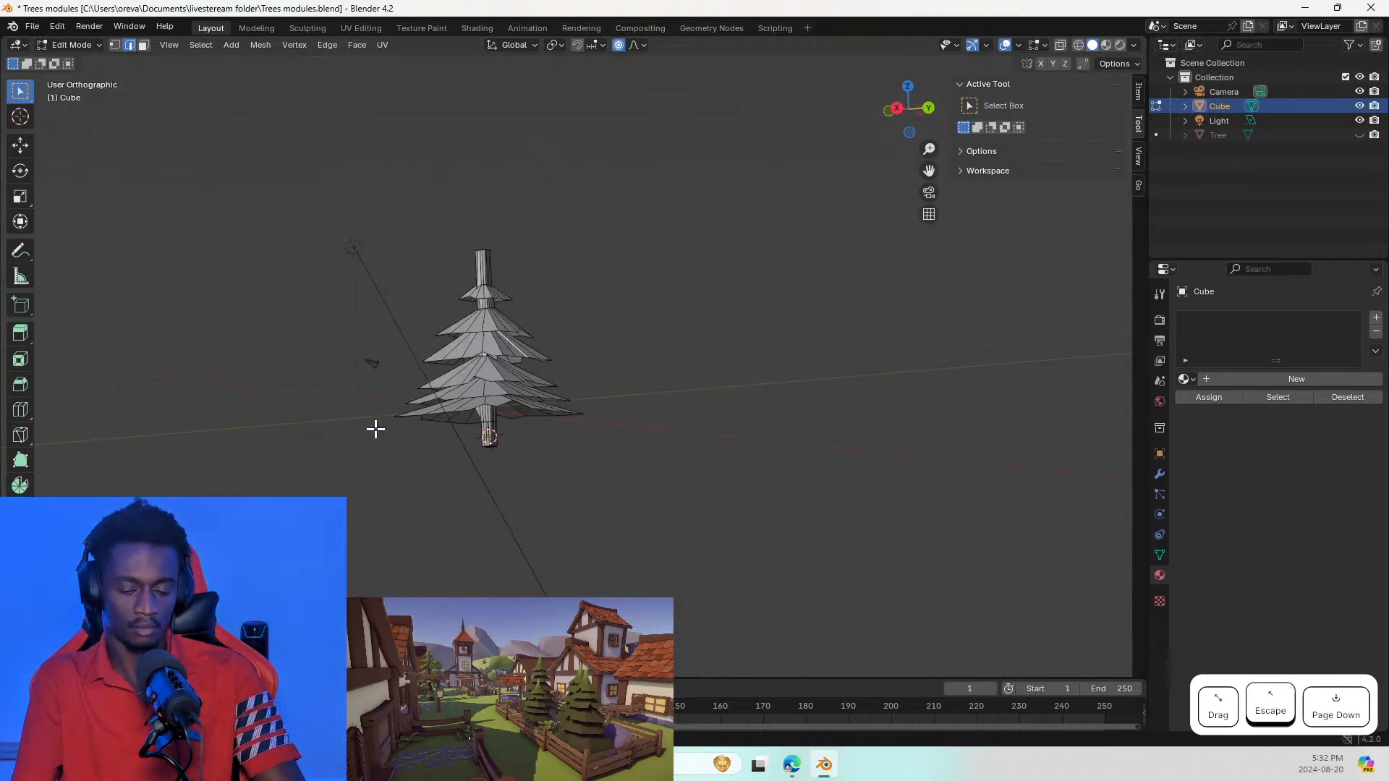
scroll(375, 428, "up", 5)
scroll(489, 379, "up", 3)
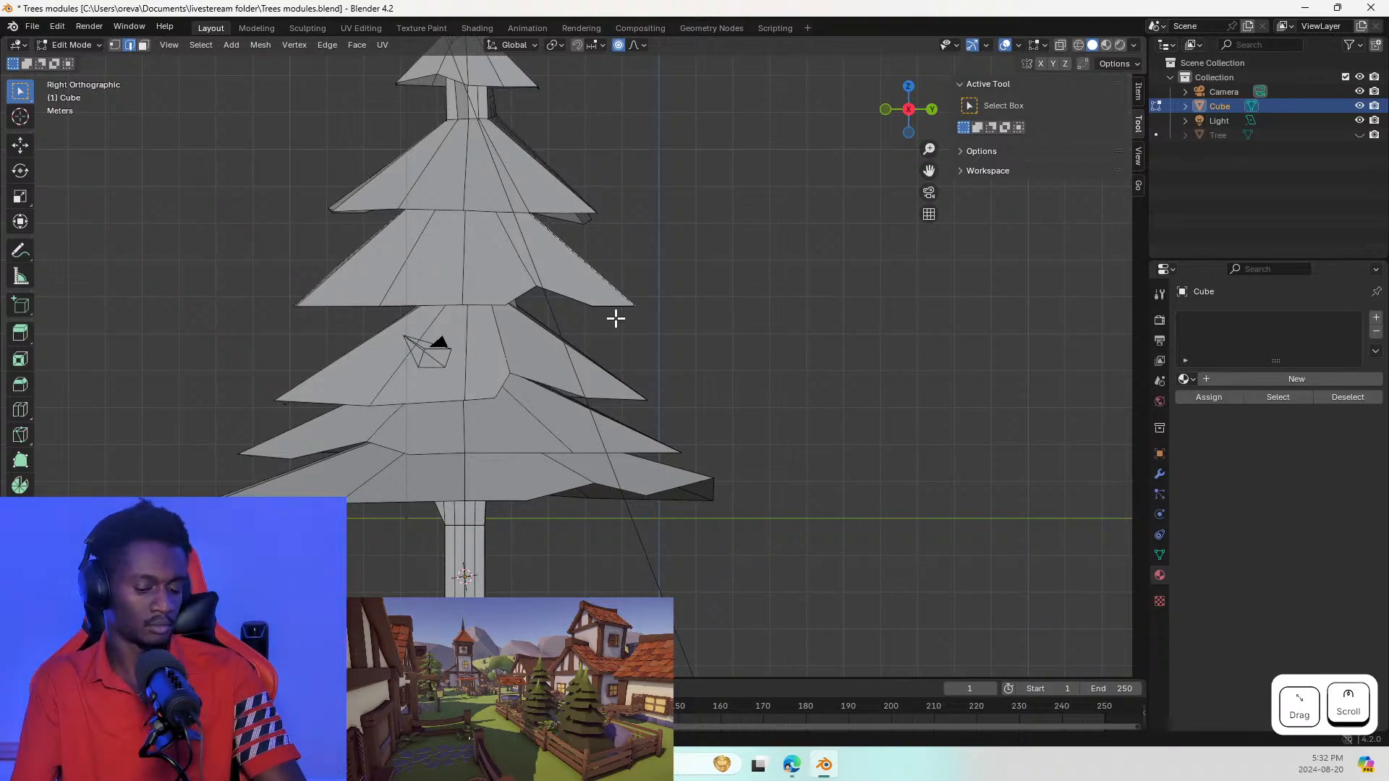
key("r")
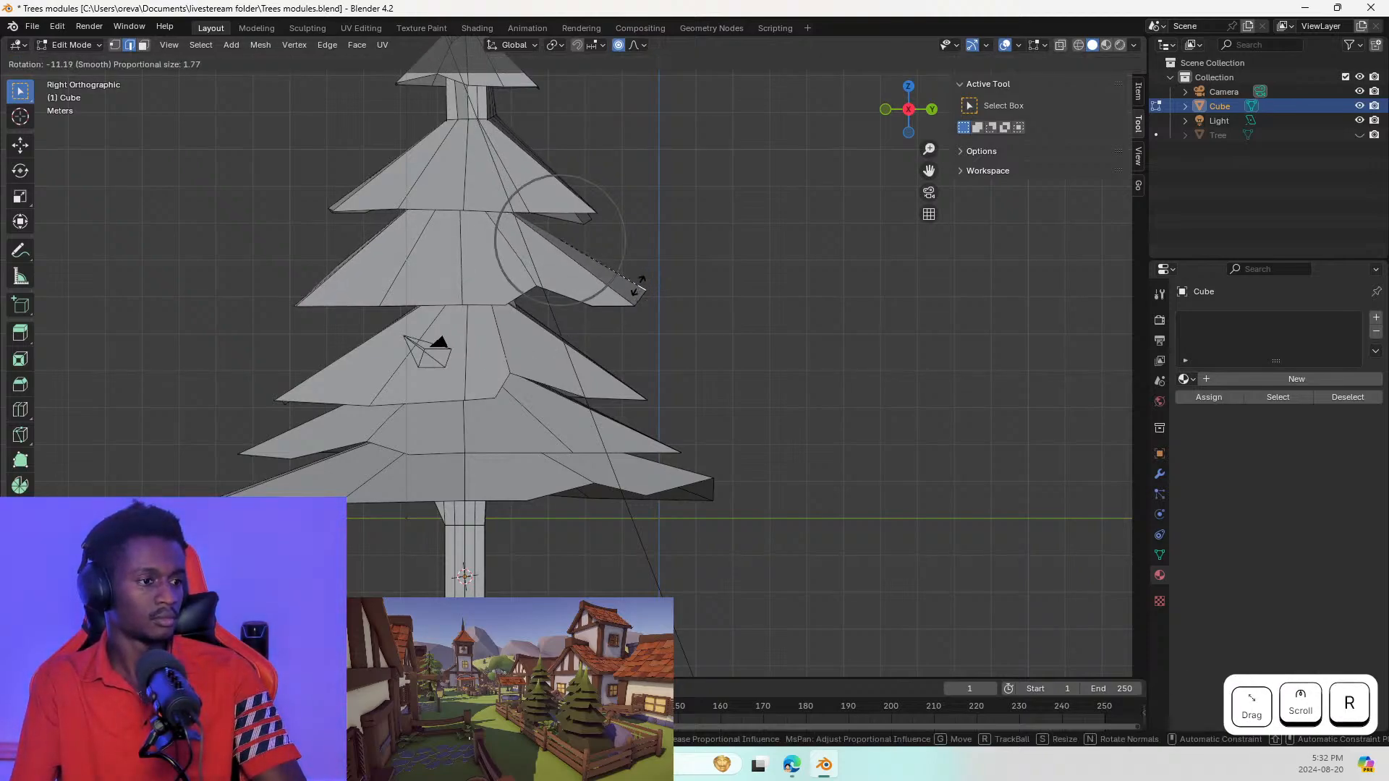
left_click(640, 284)
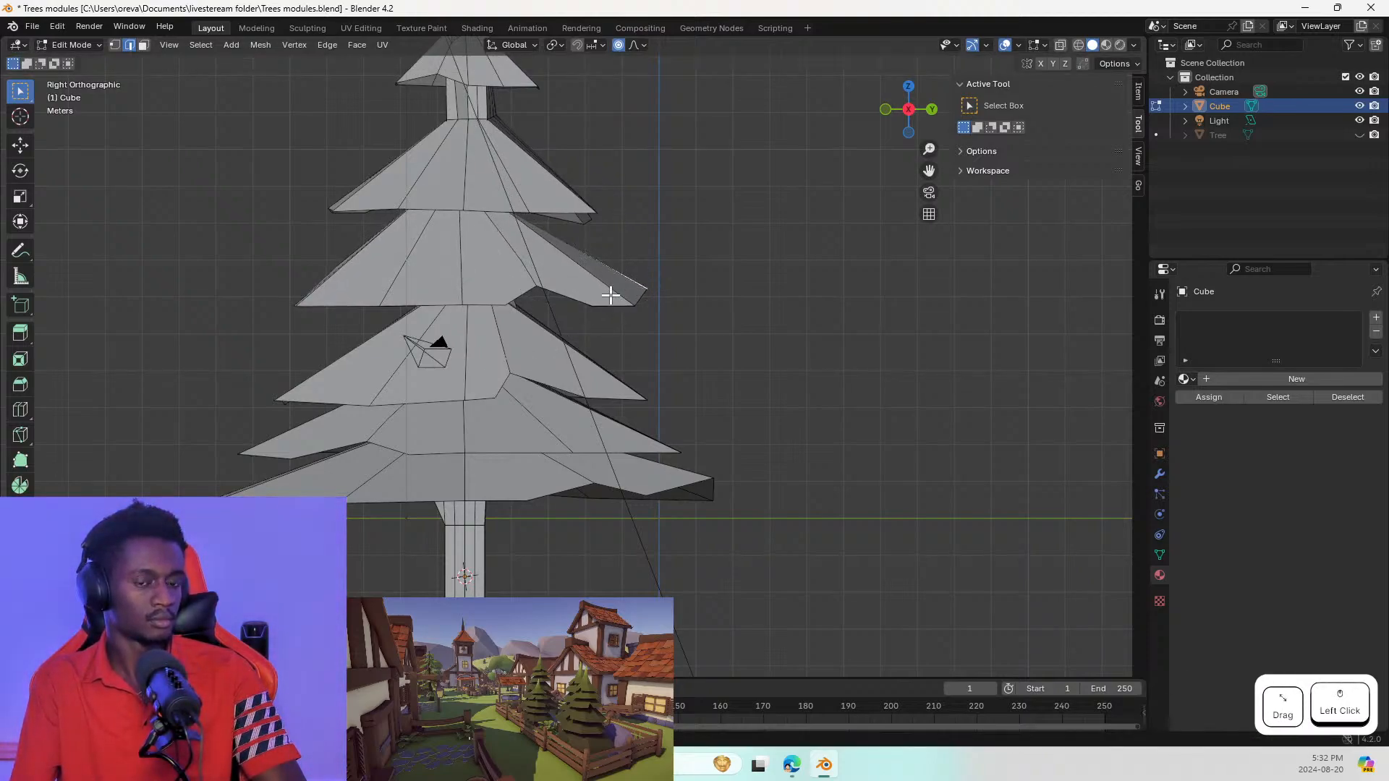
Step: Turn off proportional editing and move the rotated third-tier rib inward toward the trunk and slightly upward
key("g")
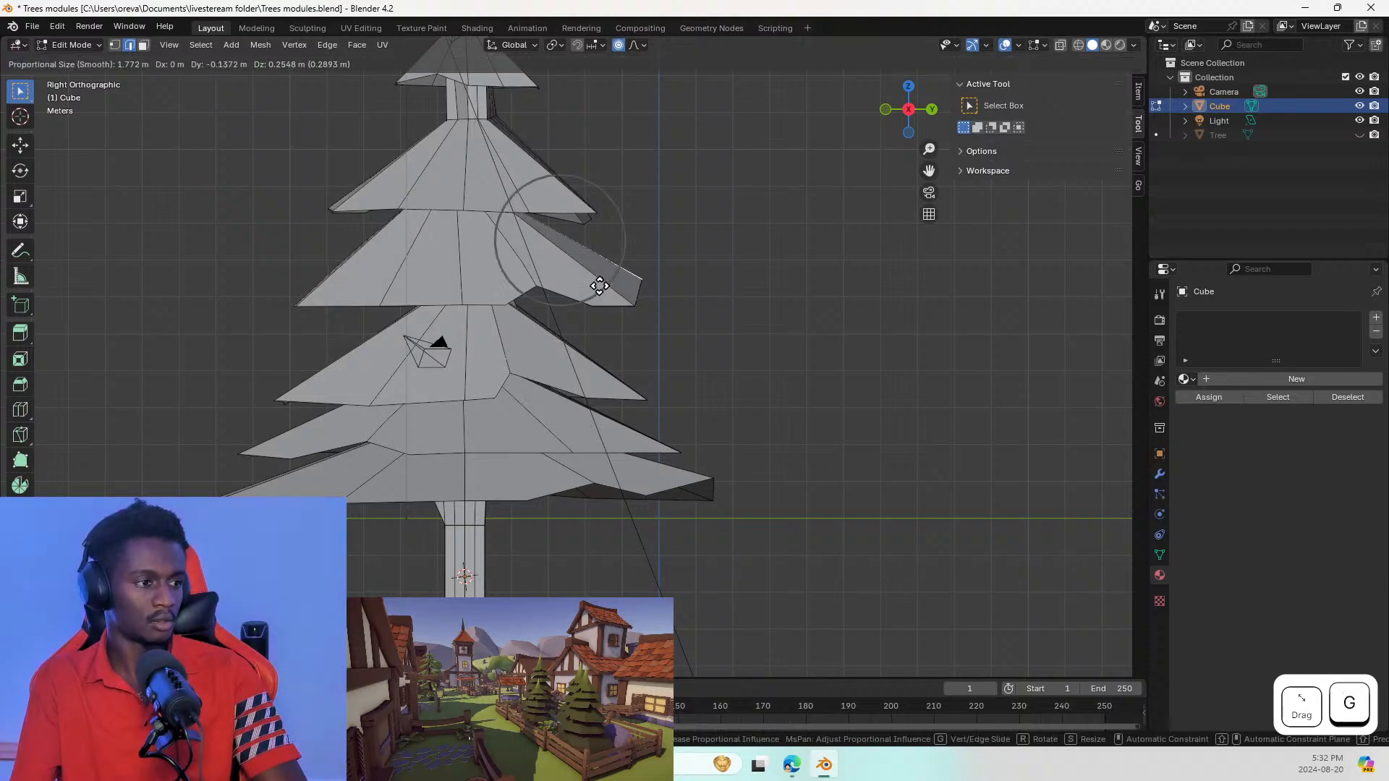
key("Escape")
key("o")
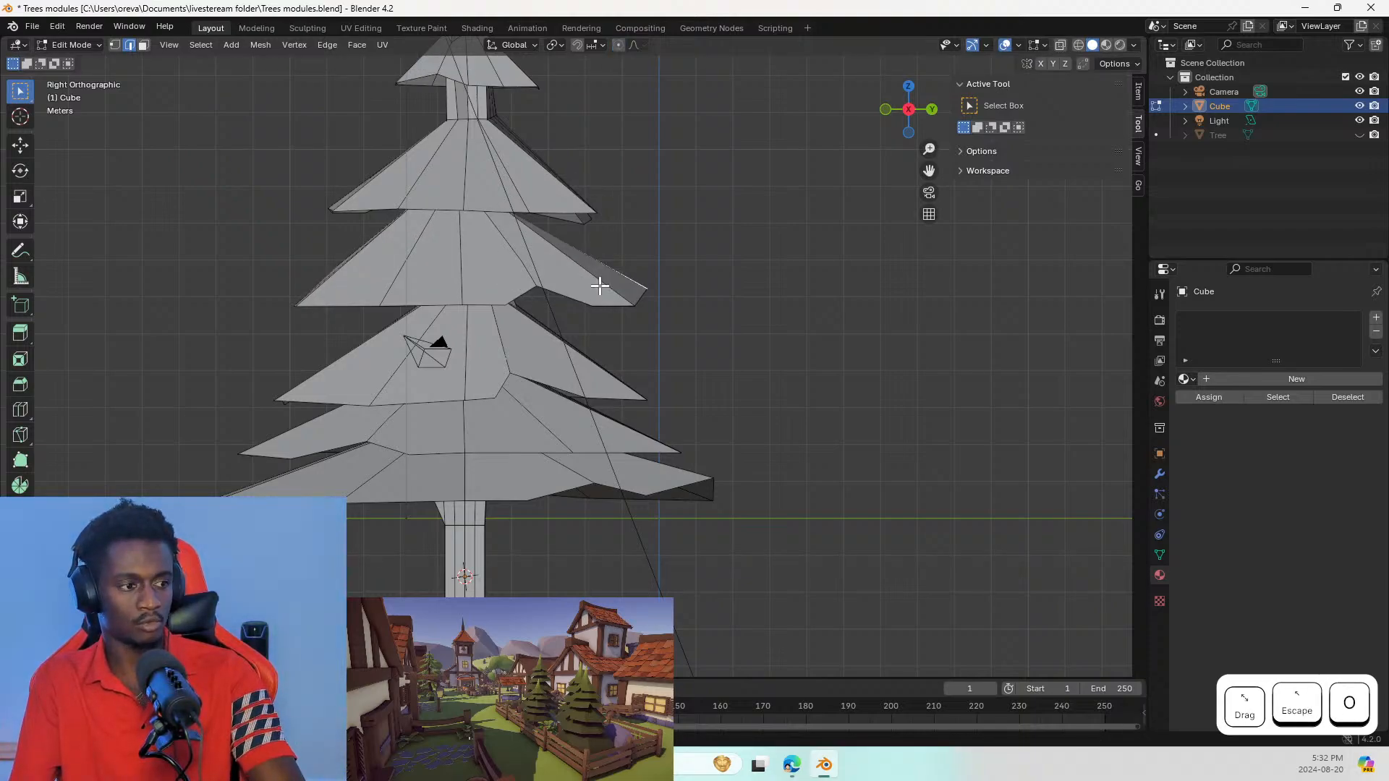
key("g")
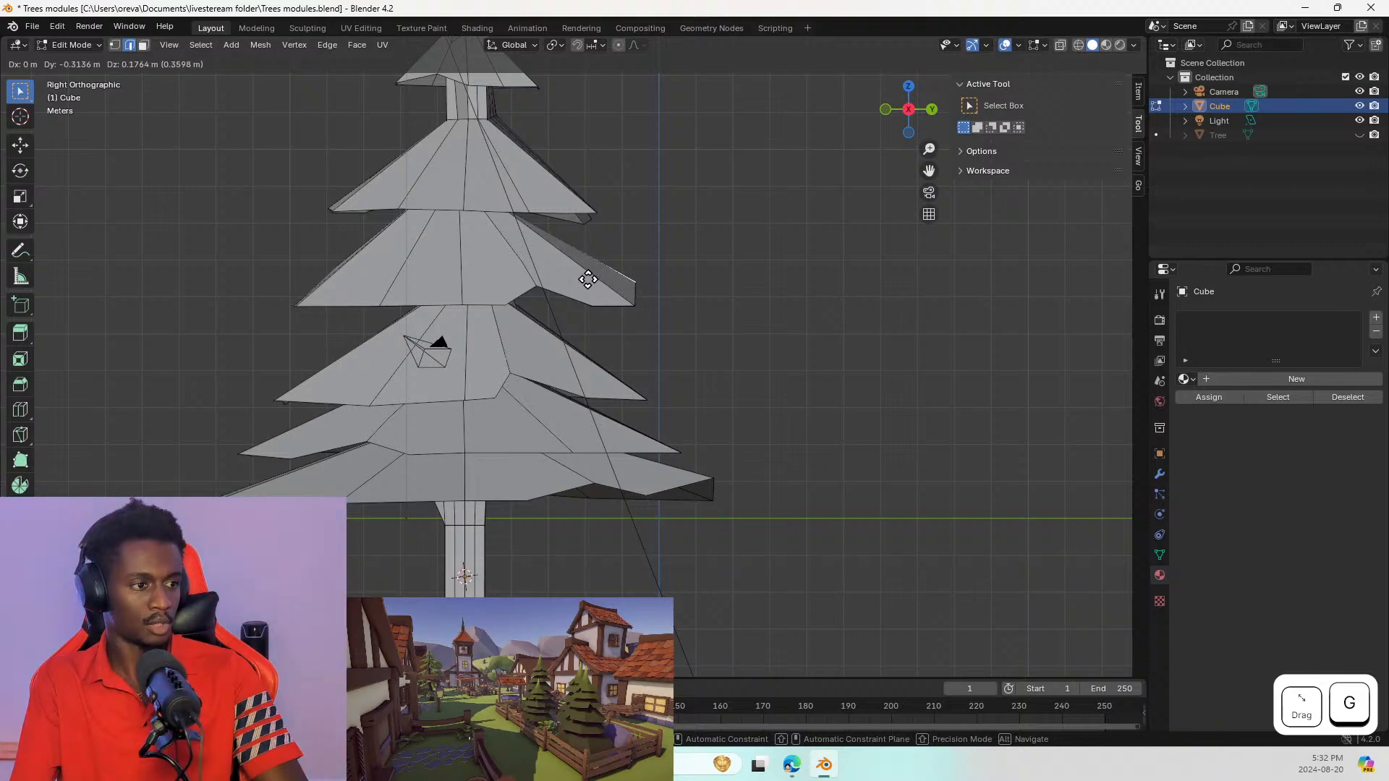
left_click(571, 270)
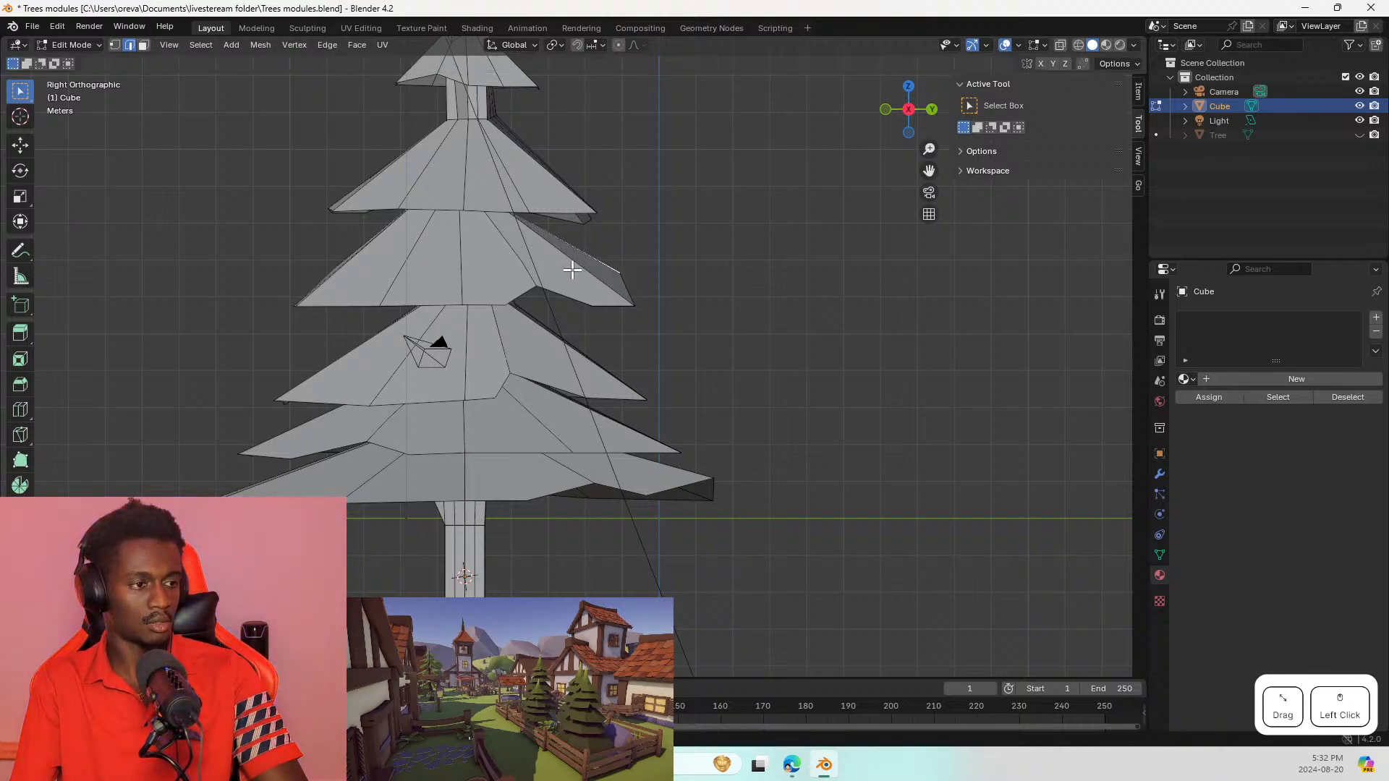
middle_click_drag(634, 281, 555, 270)
scroll(610, 261, "down", 4)
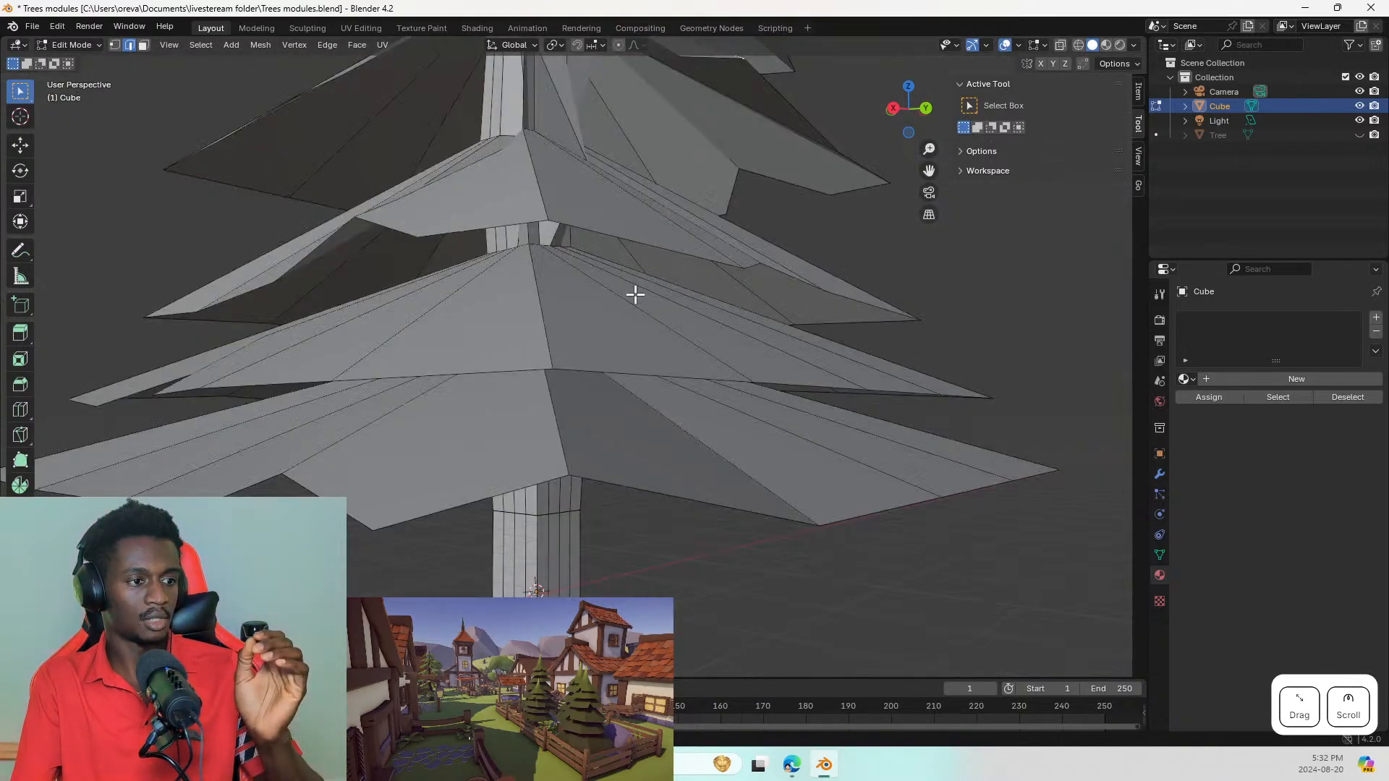
Step: Unhide the Tree object to compare it with the new tree, and isolate the Cube tree in local view
middle_click_drag(636, 294, 635, 325)
scroll(626, 308, "down", 7)
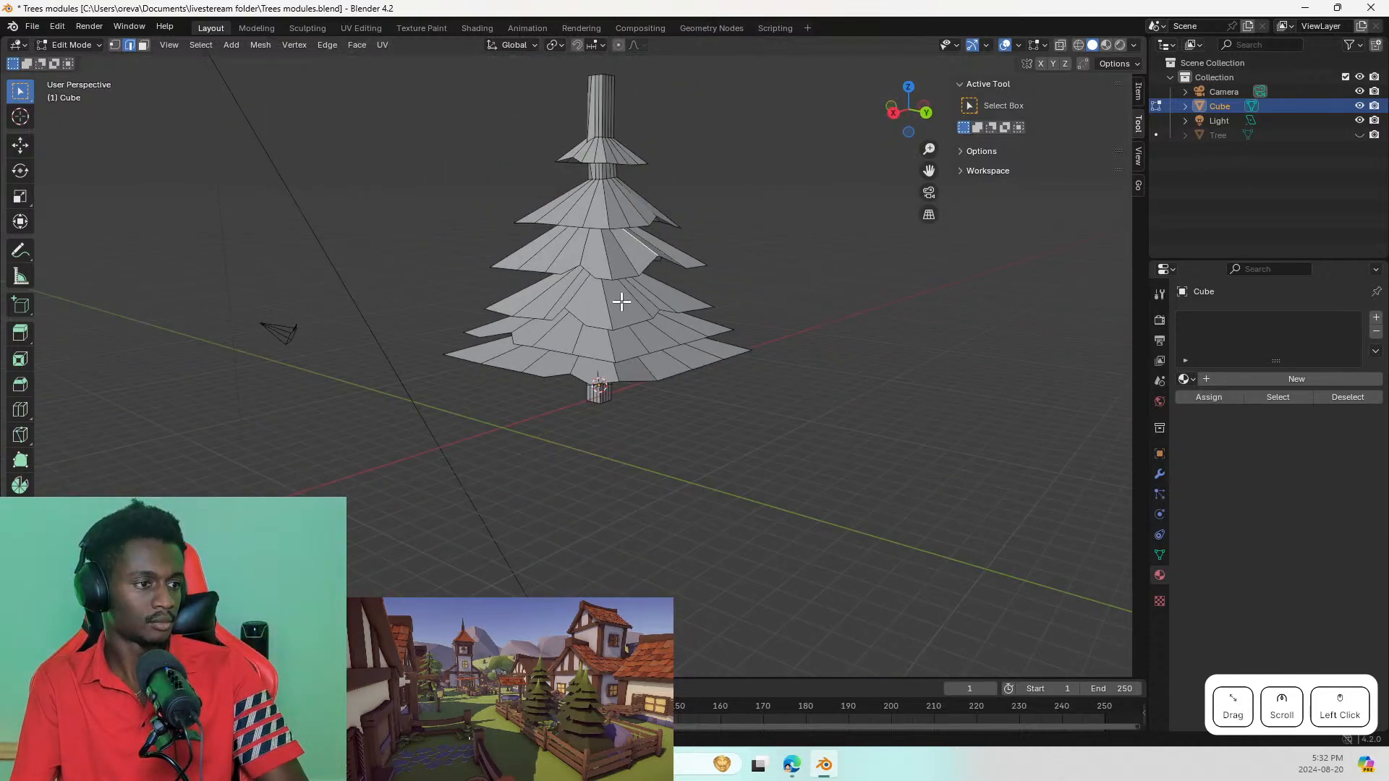
scroll(624, 302, "up", 2)
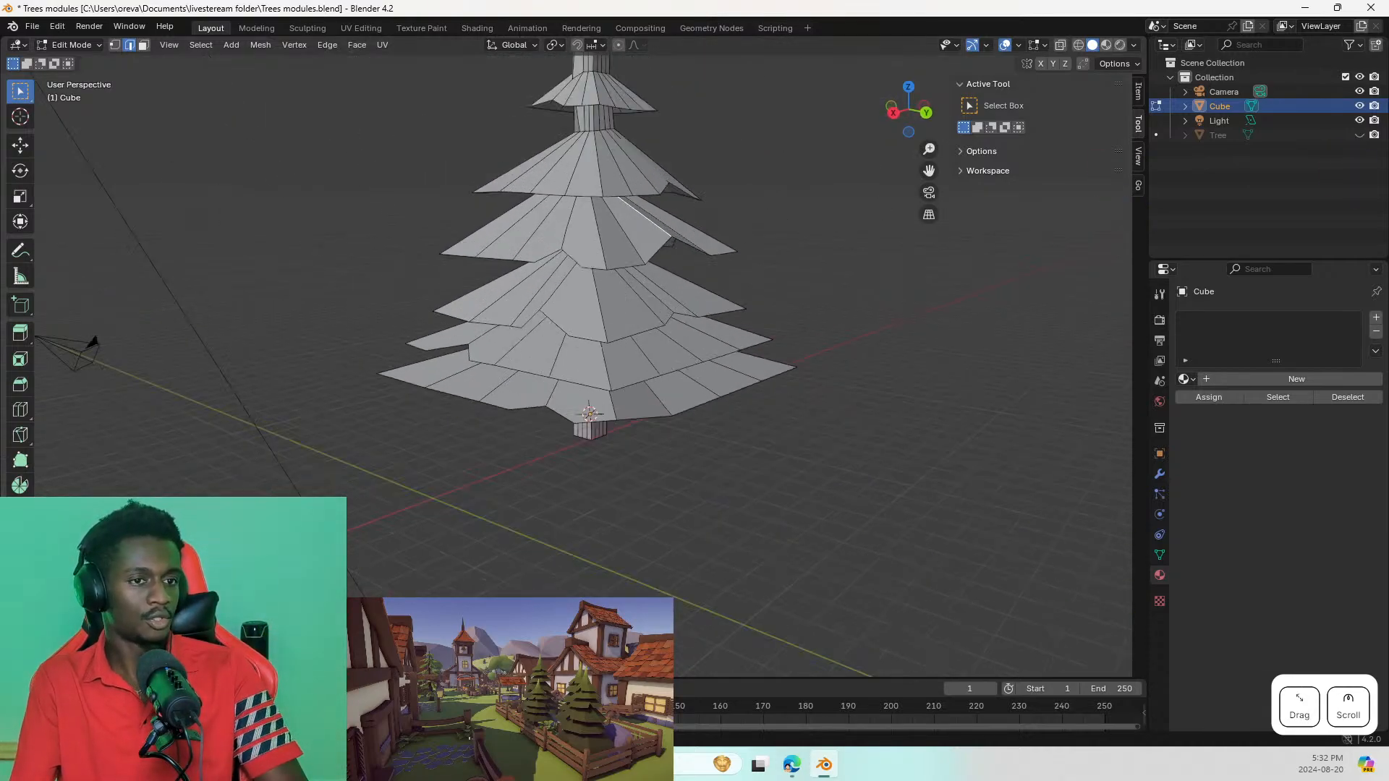
left_click(1359, 135)
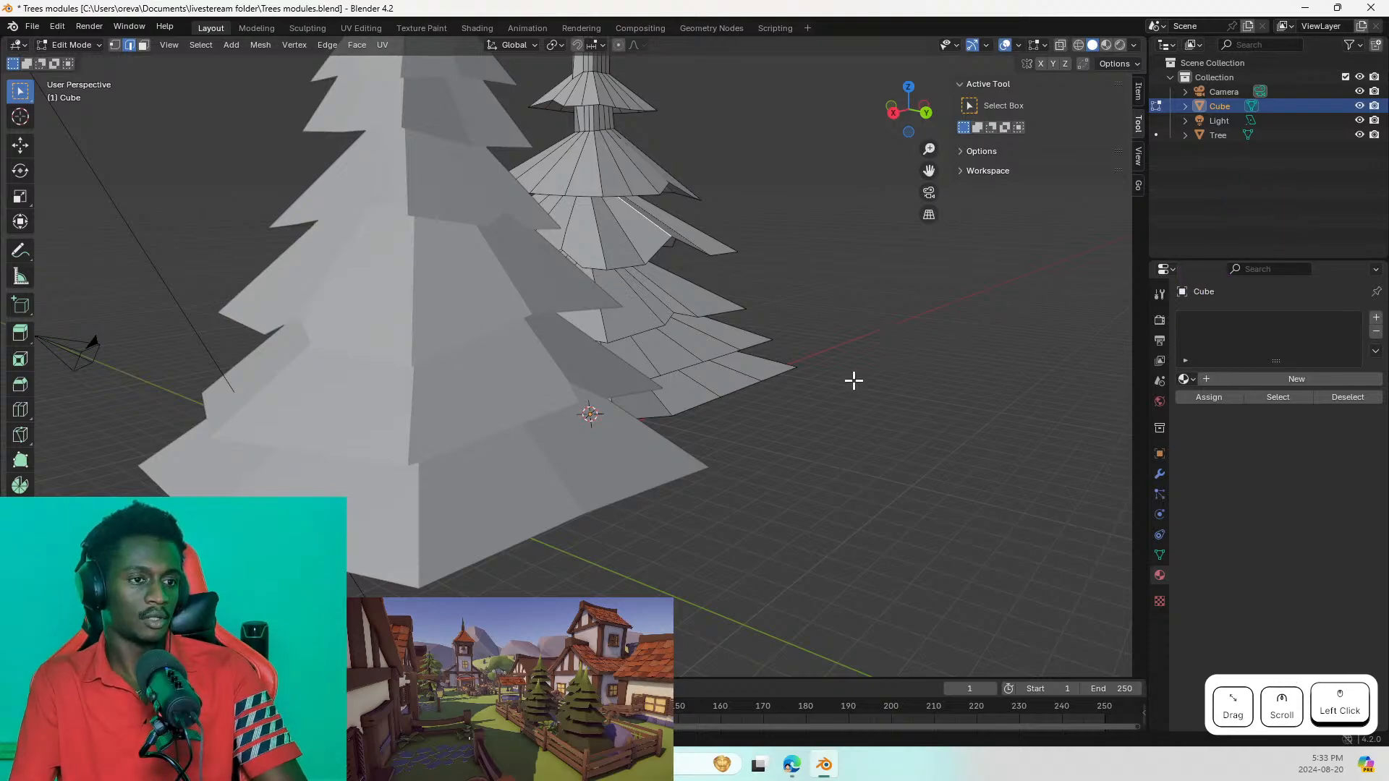
scroll(547, 356, "down", 4)
mouse_move(597, 346)
middle_mouse_down()
mouse_move(527, 342)
mouse_move(526, 364)
mouse_move(376, 363)
mouse_move(241, 332)
mouse_move(574, 289)
mouse_move(496, 272)
mouse_move(350, 297)
mouse_move(304, 283)
mouse_move(286, 252)
mouse_move(412, 304)
mouse_move(418, 356)
mouse_move(423, 344)
middle_mouse_up()
key("KP_Divide")
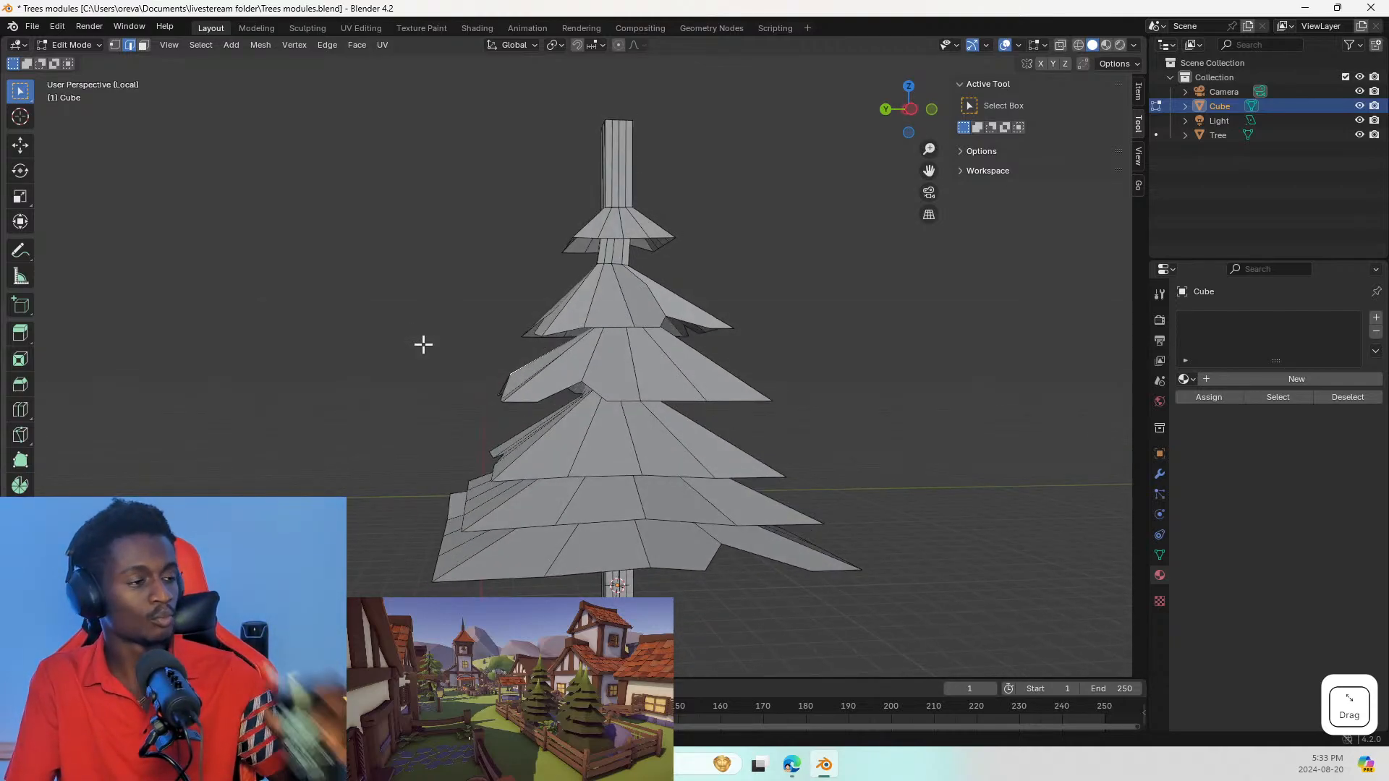
Step: Turn on proportional editing and move a rib of the third foliage tier up and inward by about 0.5 m
middle_click_drag(437, 335, 661, 370)
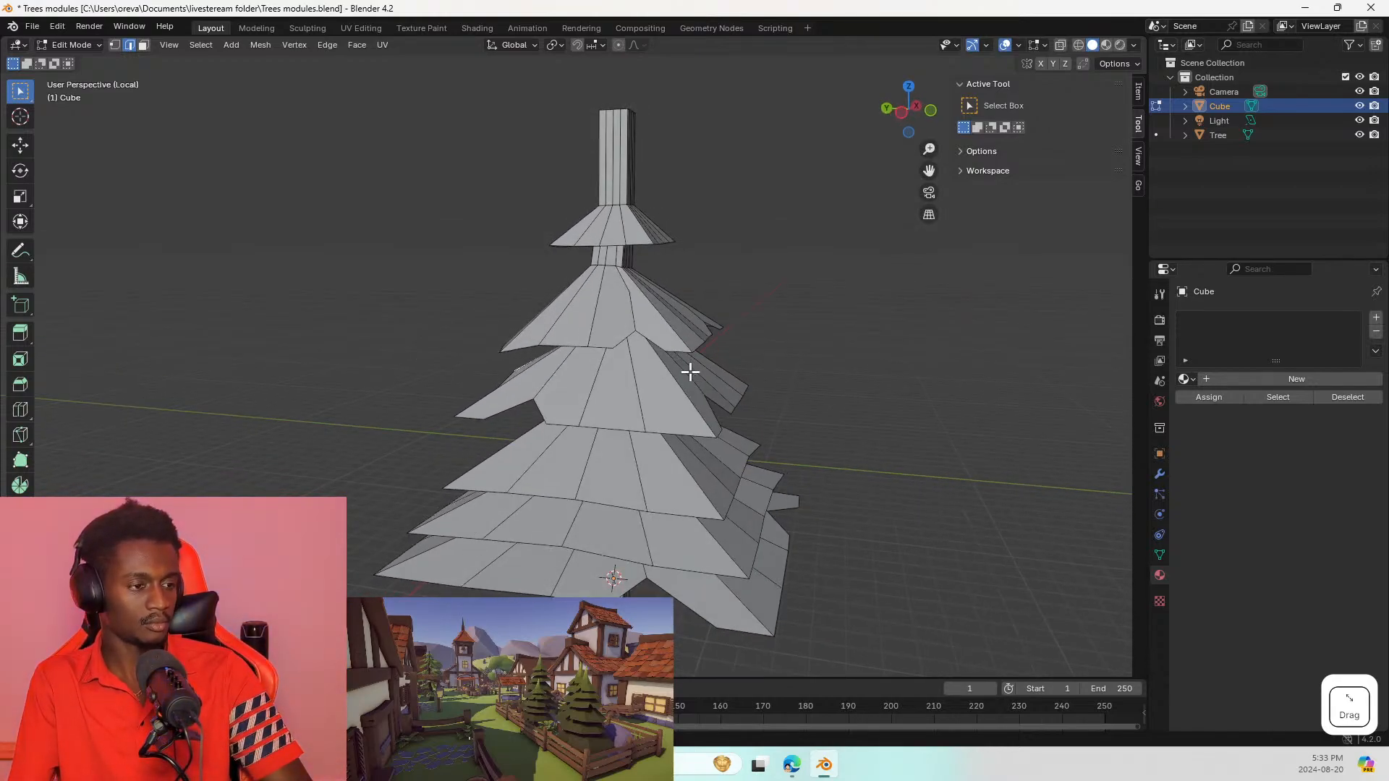
left_click(577, 420)
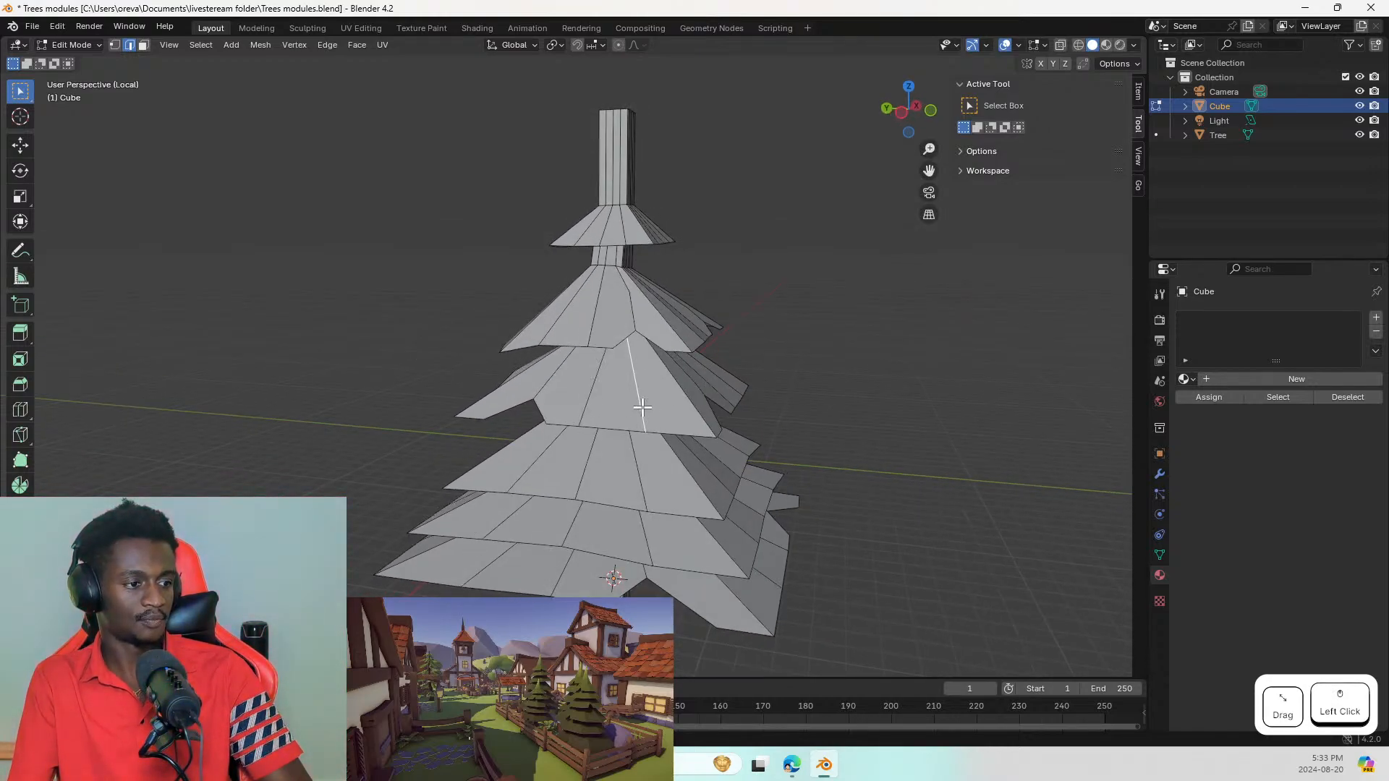
middle_click_drag(620, 421, 654, 372)
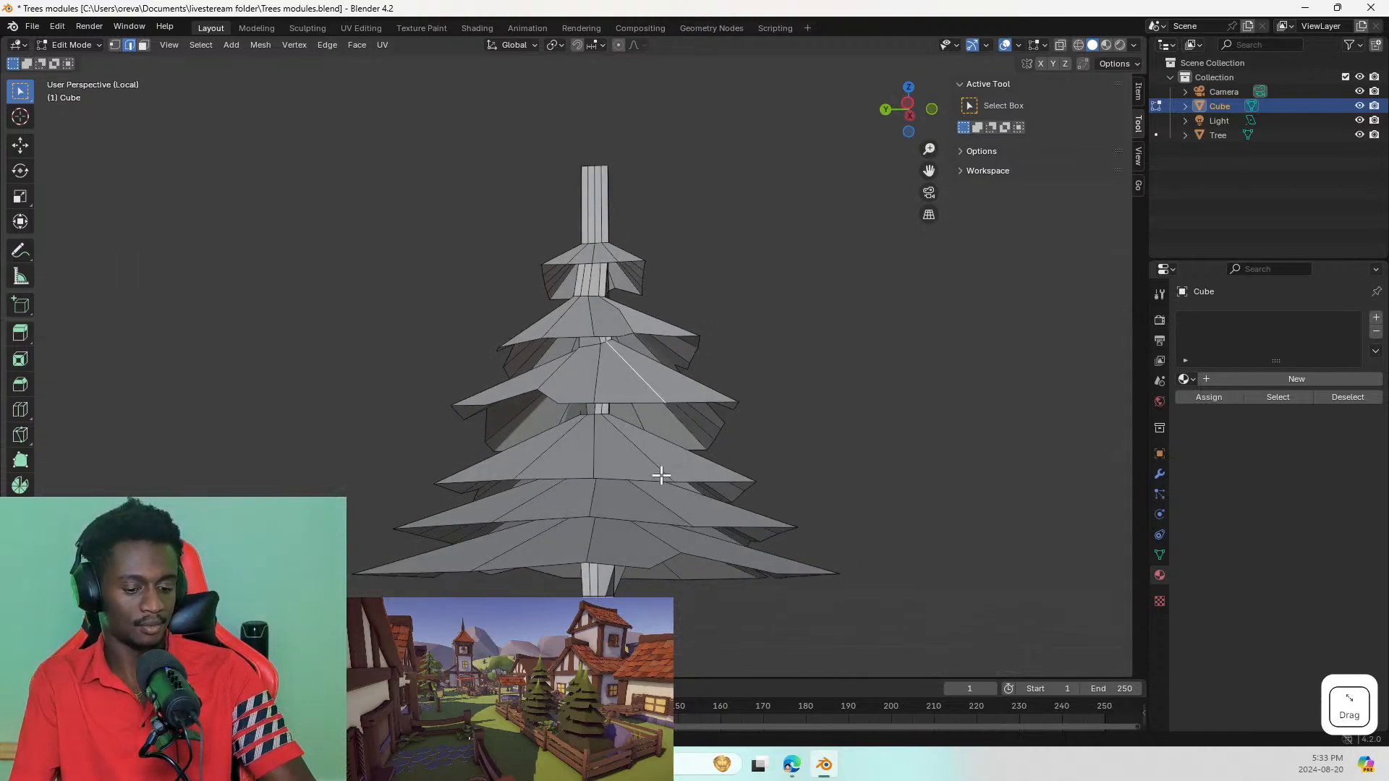
key("r")
key("Escape")
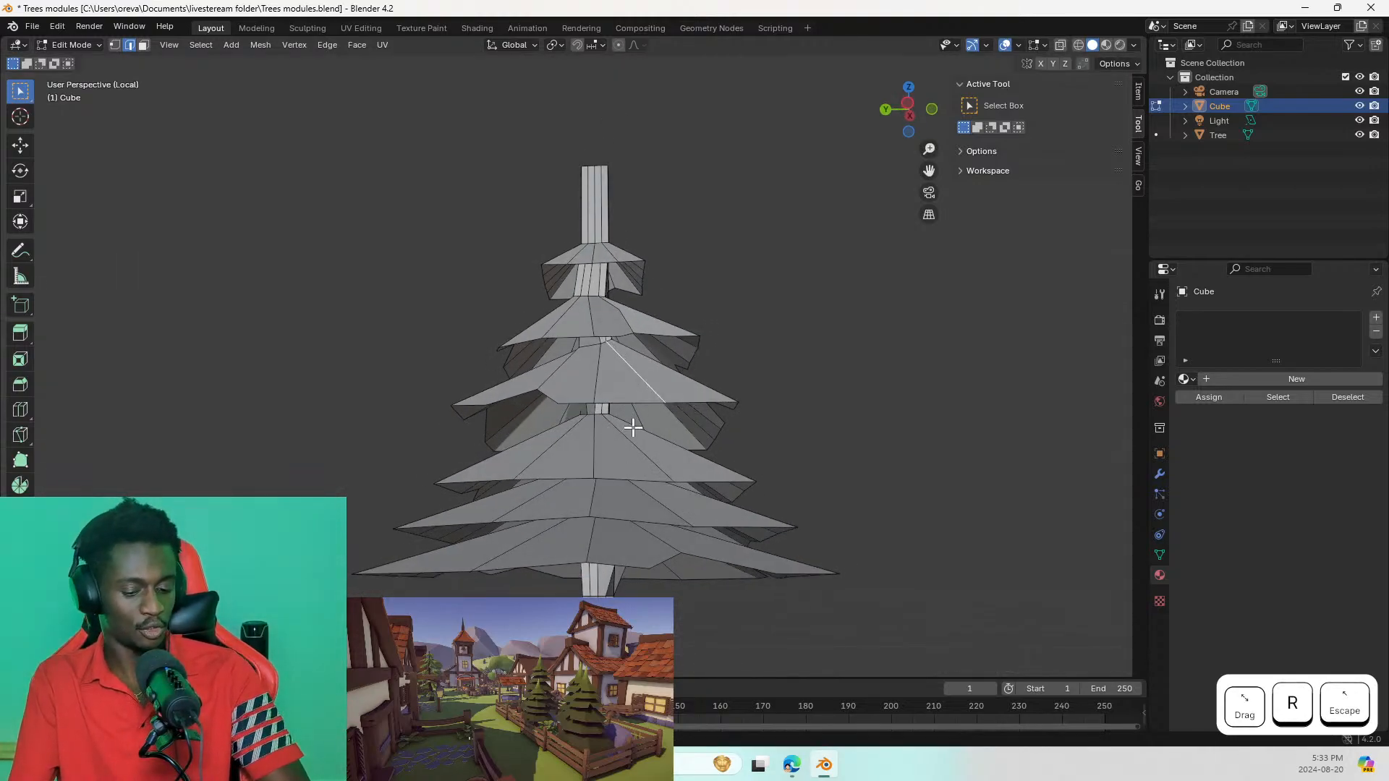
key("g")
left_click(643, 423)
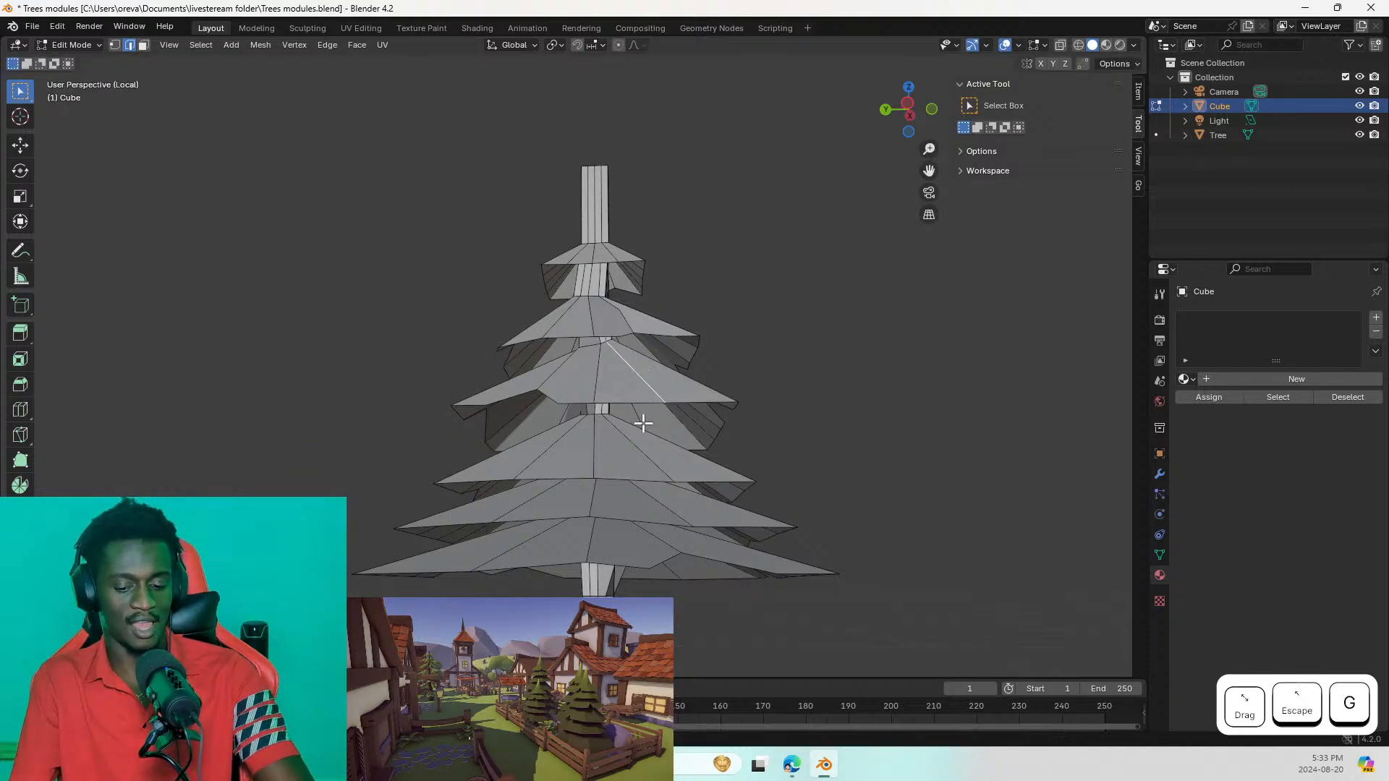
key("g")
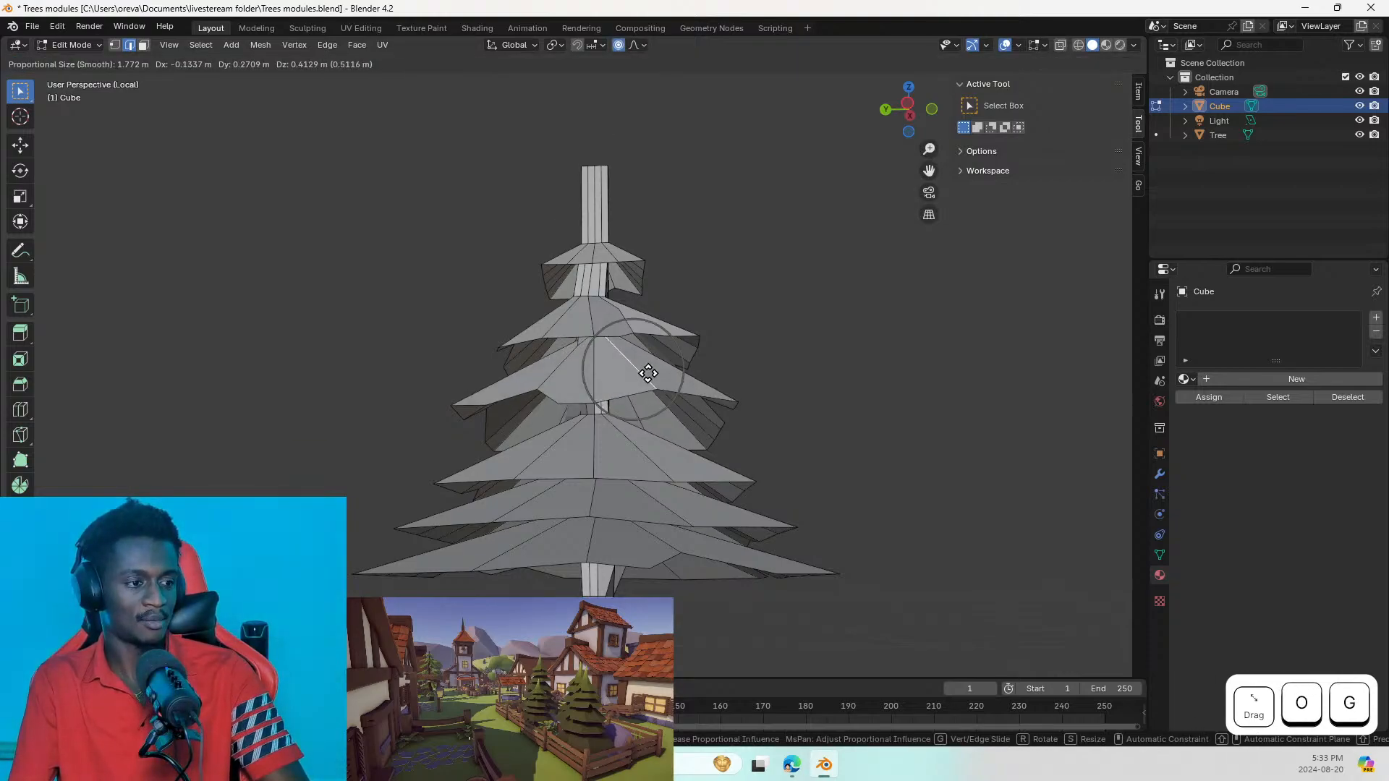
left_click(645, 378)
Step: Try to rotate a side rib of the fourth foliage tier and an edge near the trunk above it with proportional falloff
middle_click_drag(613, 402, 612, 556)
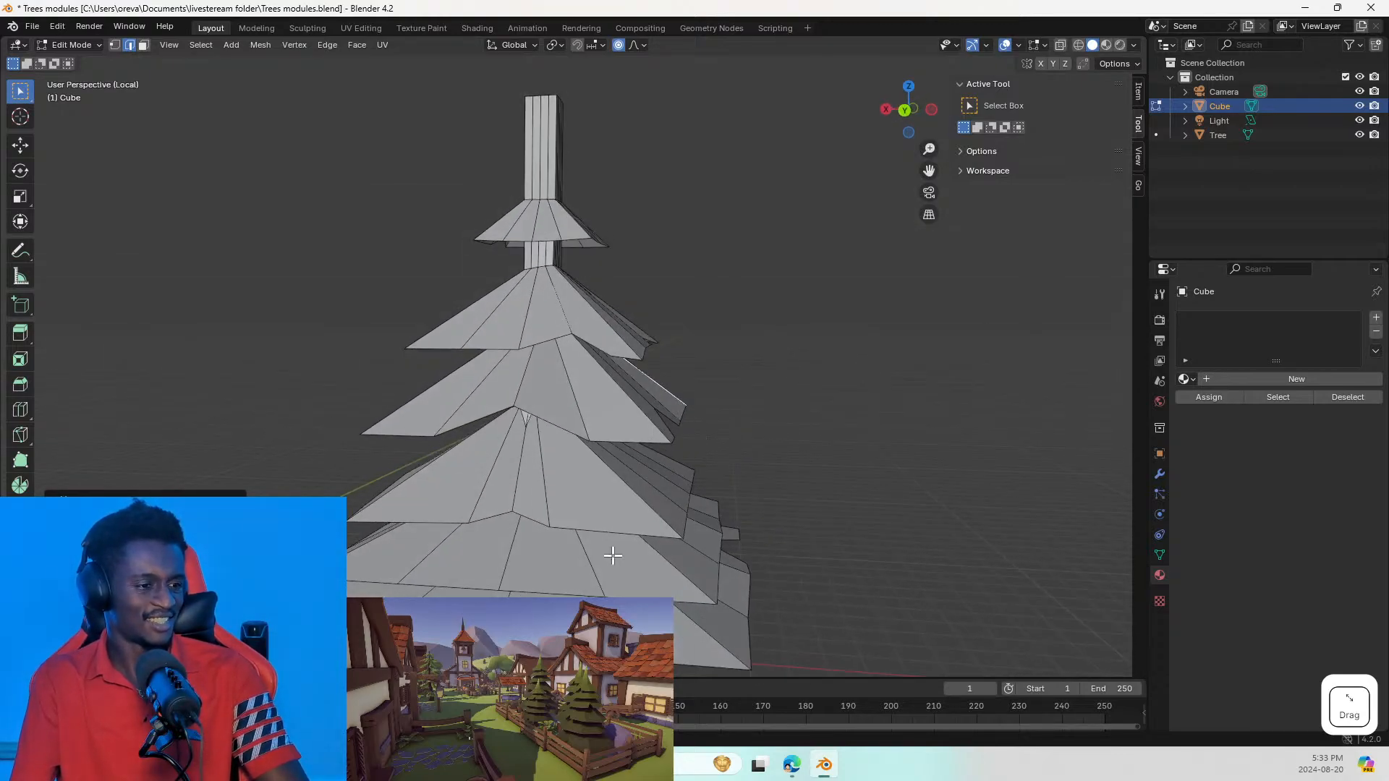
left_click(642, 504)
key("r")
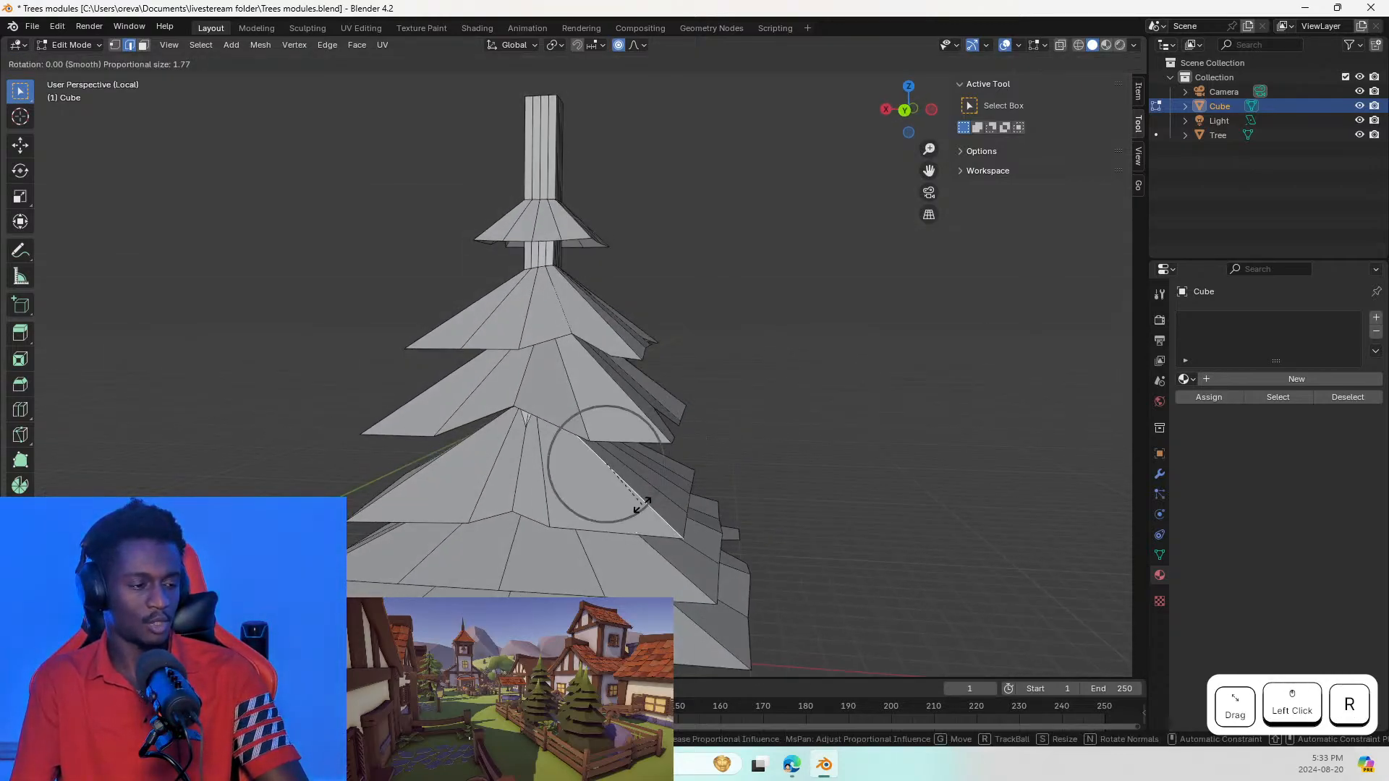
left_click(636, 503)
middle_click_drag(611, 503, 622, 446)
scroll(622, 446, "up", 2)
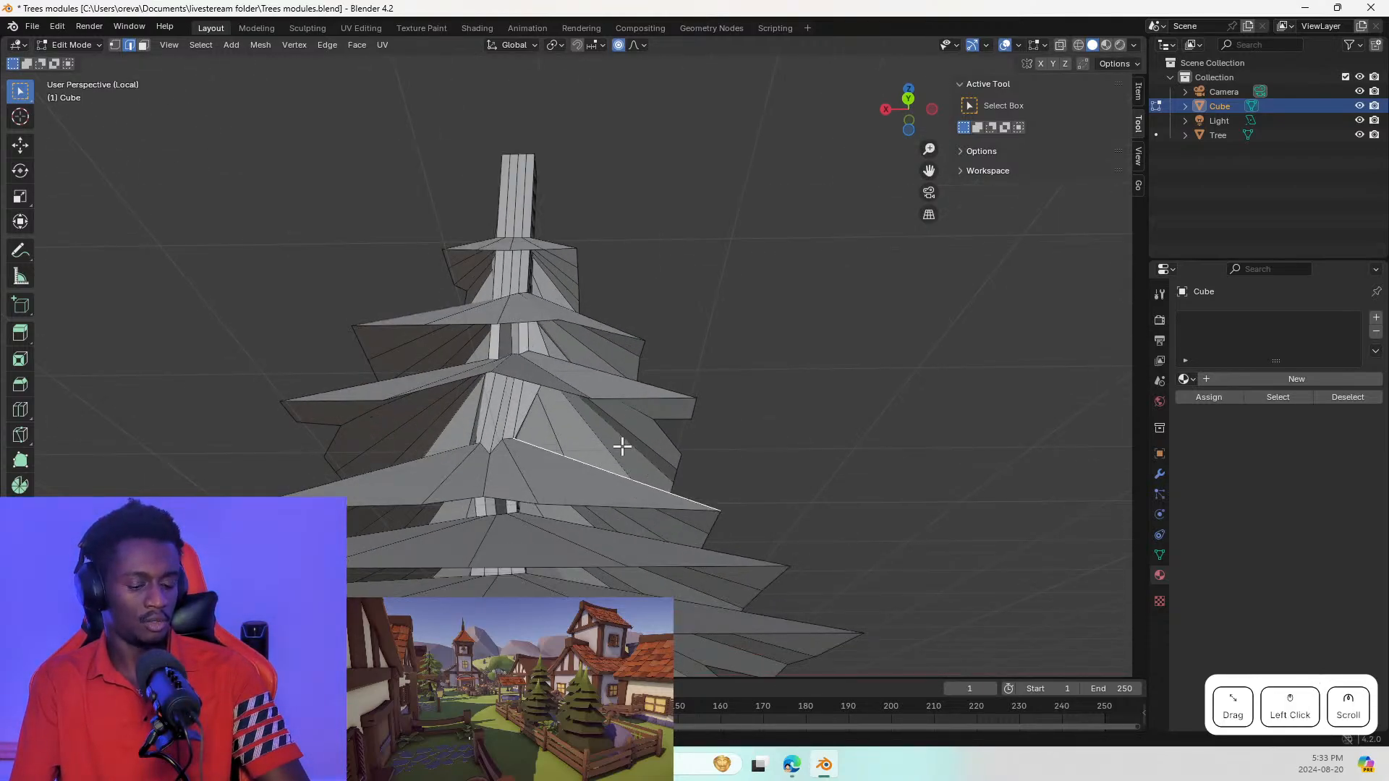
key("ctrl+z")
left_click(534, 409)
key("r")
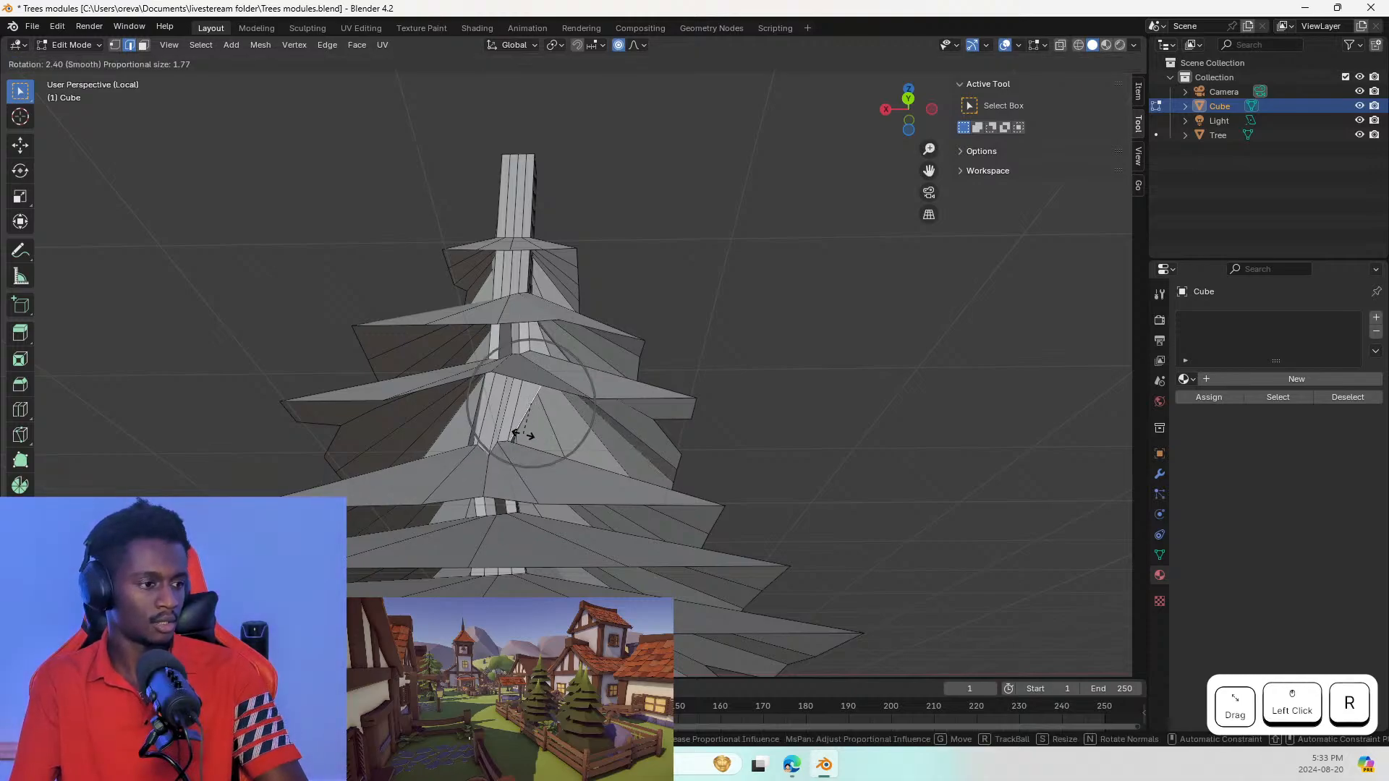
left_click(540, 438)
Step: Turn off proportional editing and rotate the side rib of the fourth foliage tier so its outer tip drops slightly
middle_click_drag(561, 432, 562, 471)
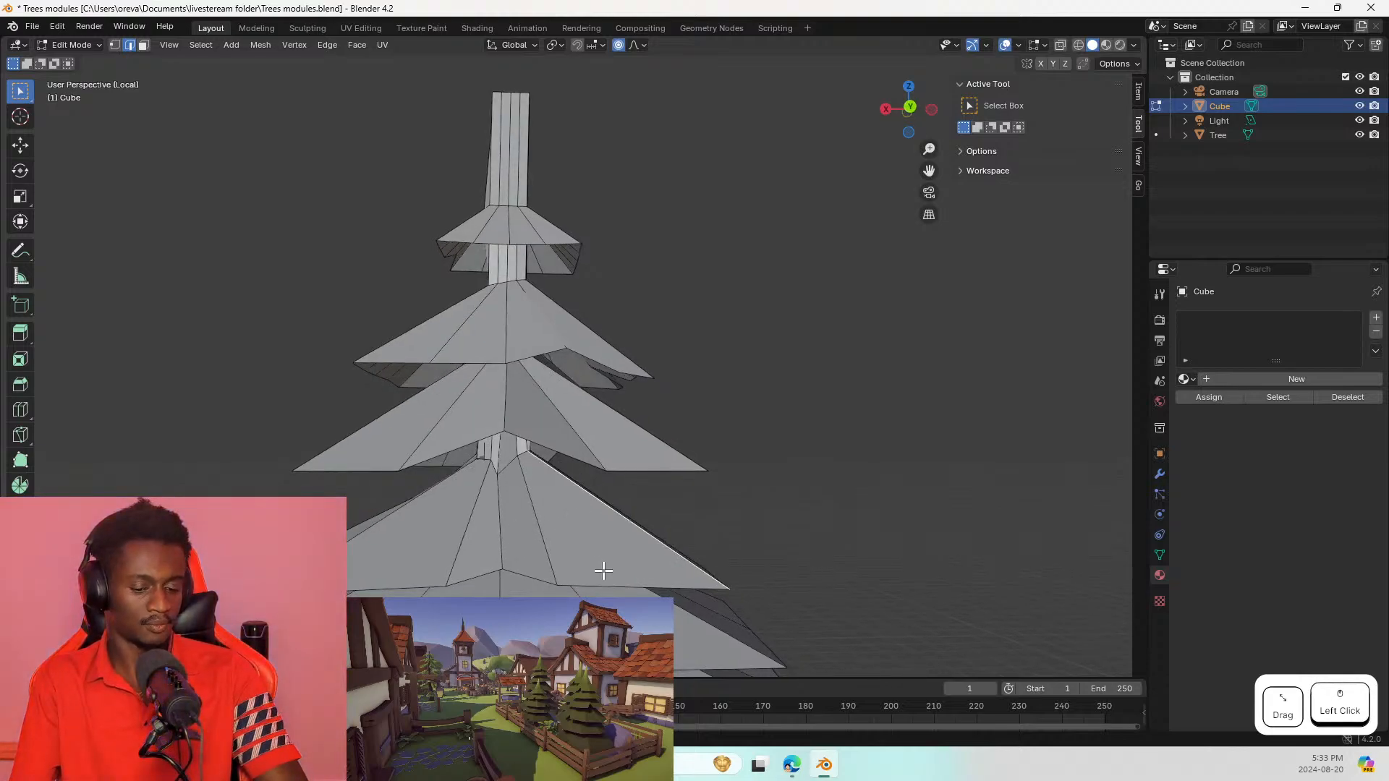
key("r")
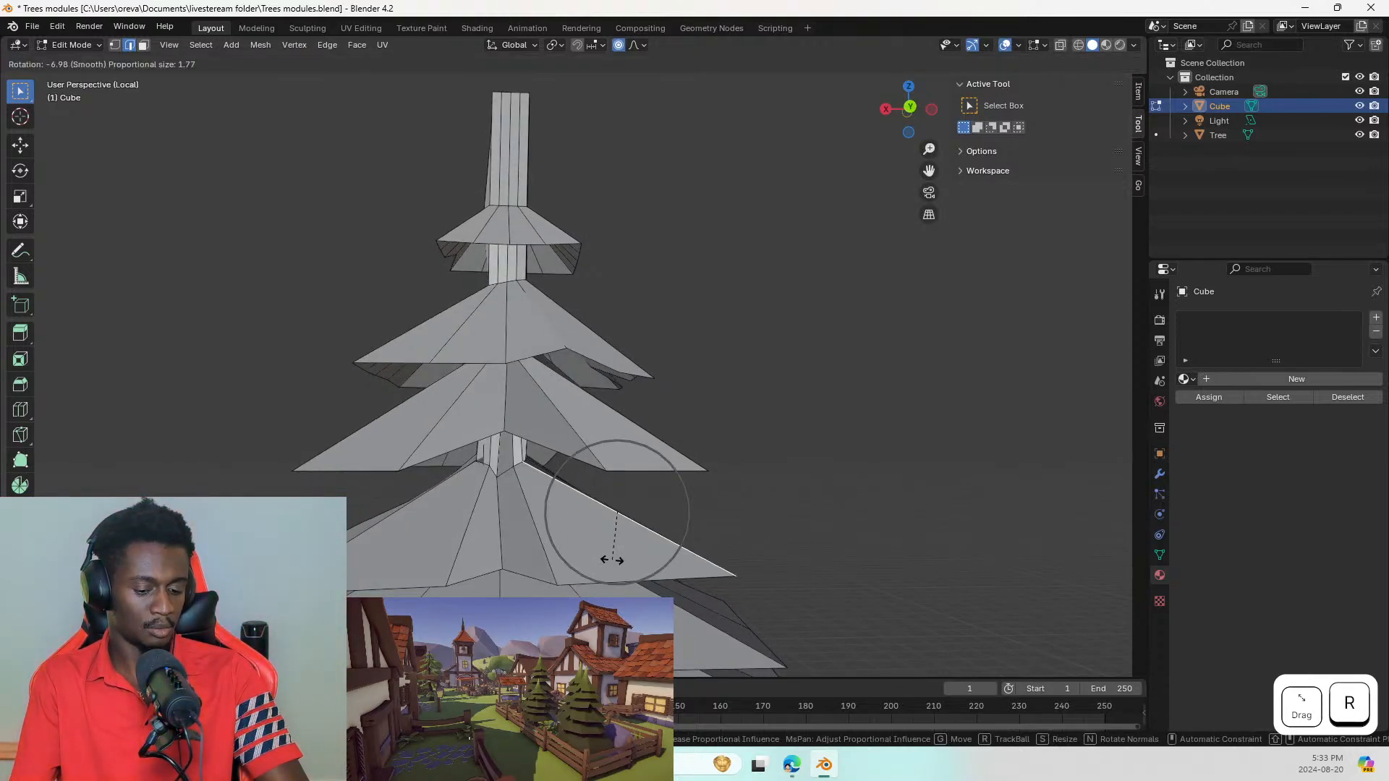
key("o")
key("Escape")
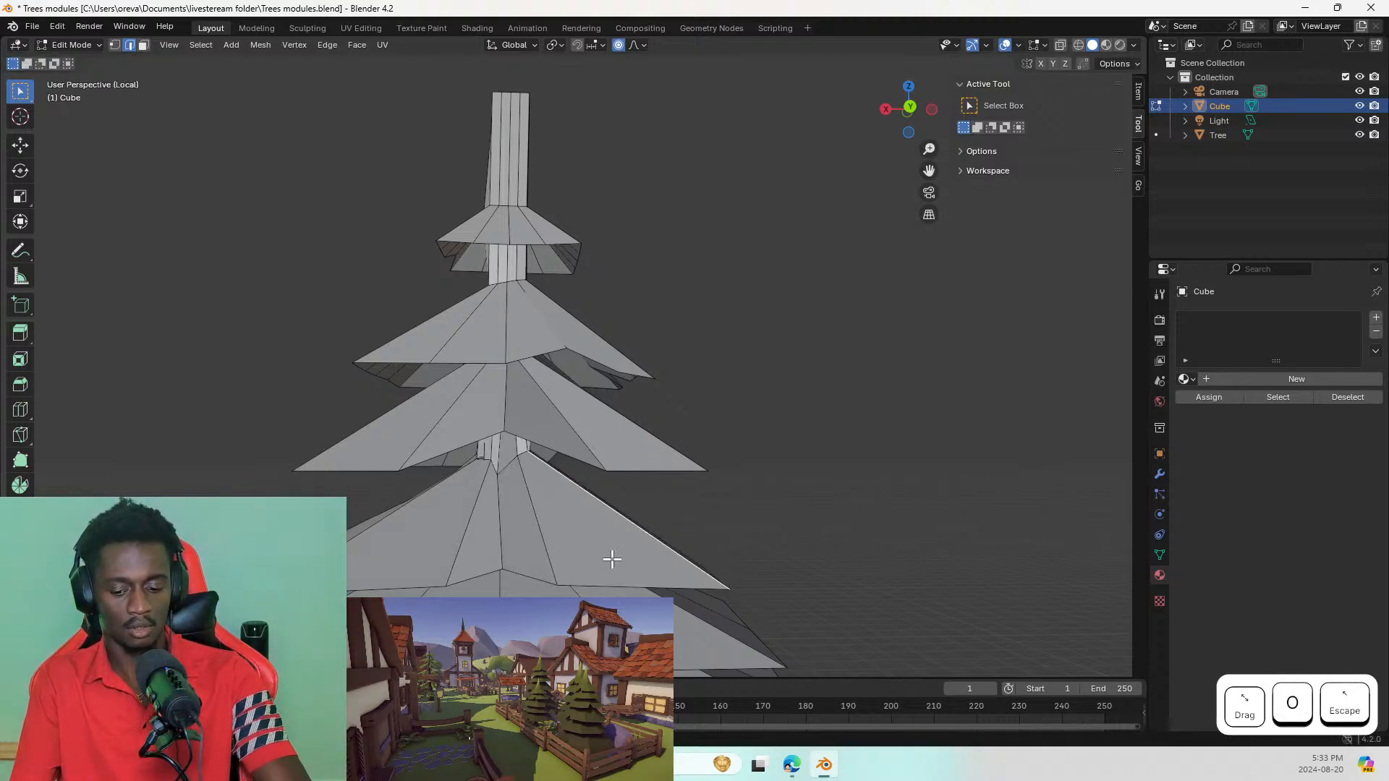
key("r")
left_click(628, 525)
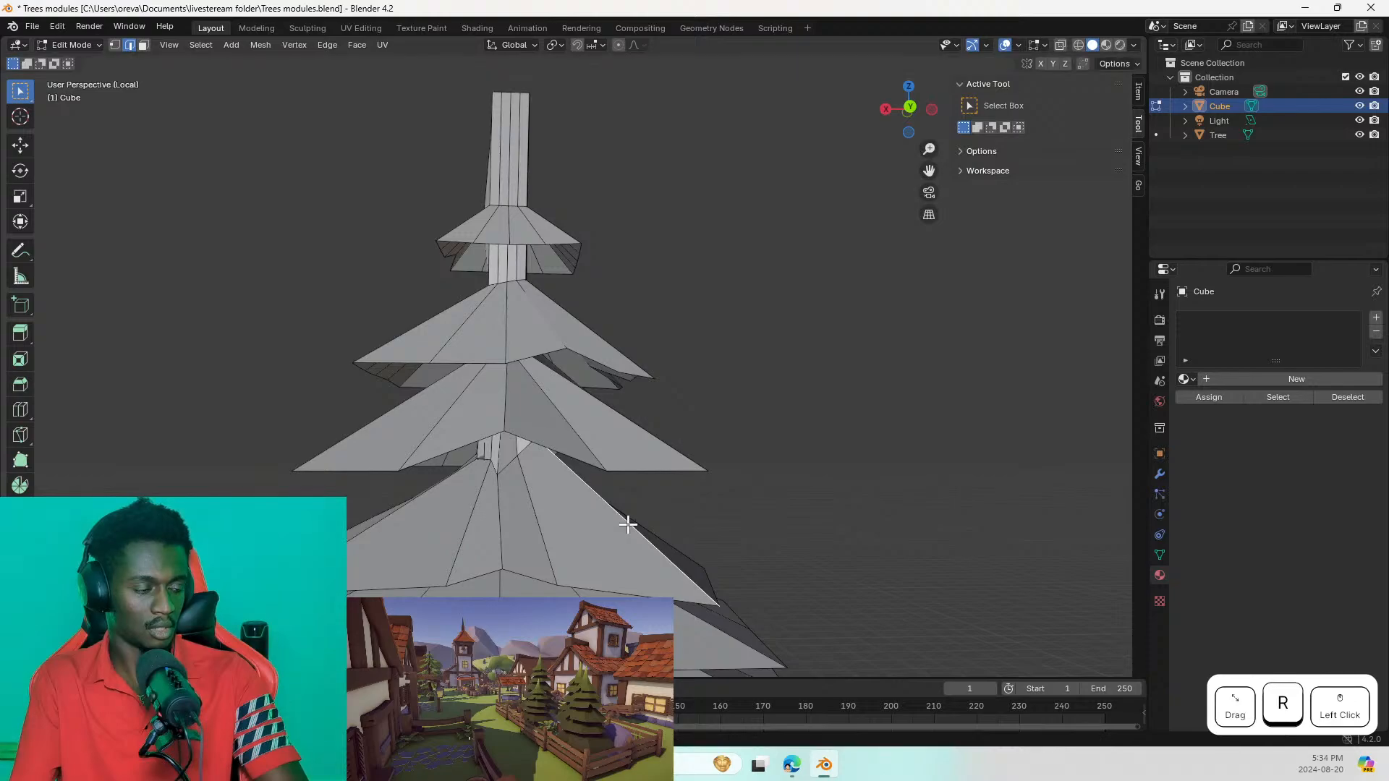
Step: Move a flared trunk edge beneath the lowest foliage tier by about 0.2 m
scroll(570, 514, "down", 2)
middle_click_drag(571, 514, 751, 388)
left_click(536, 438)
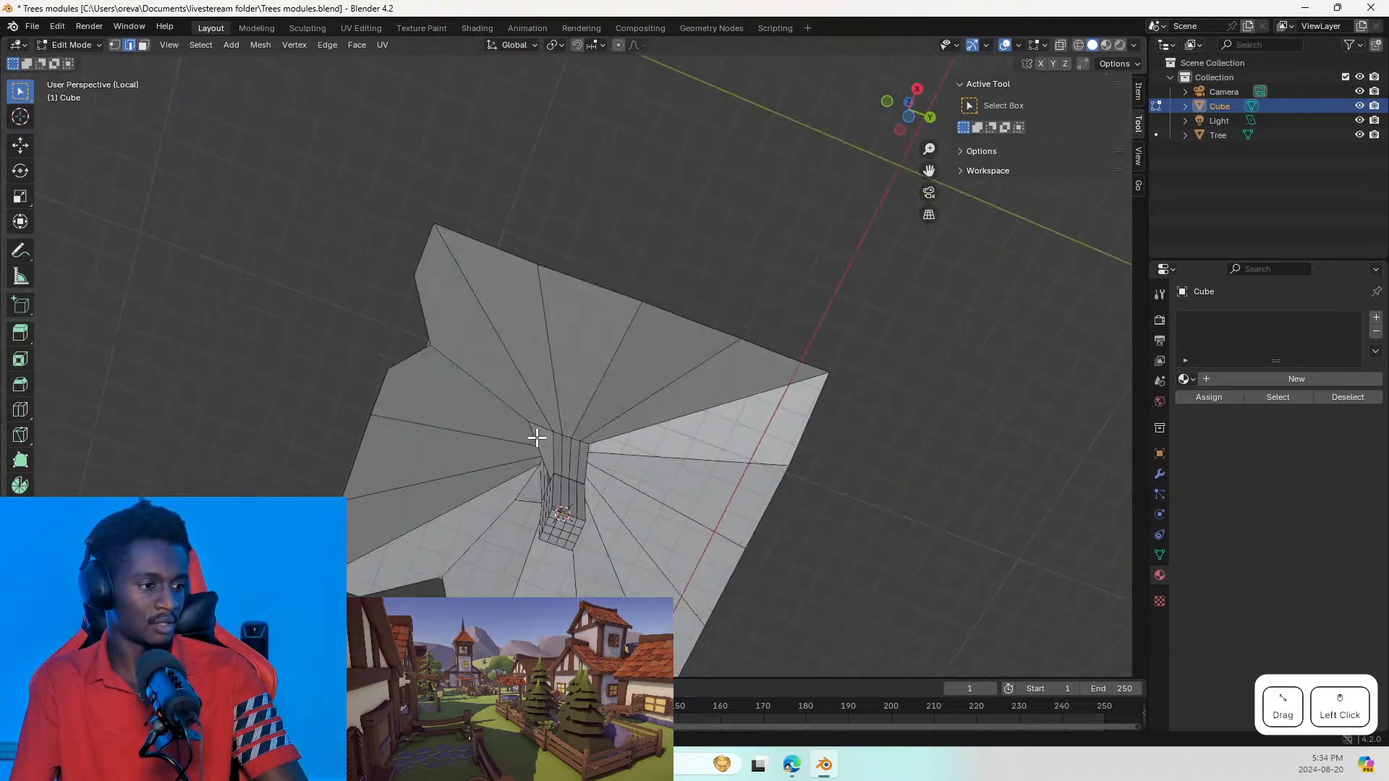
key("g")
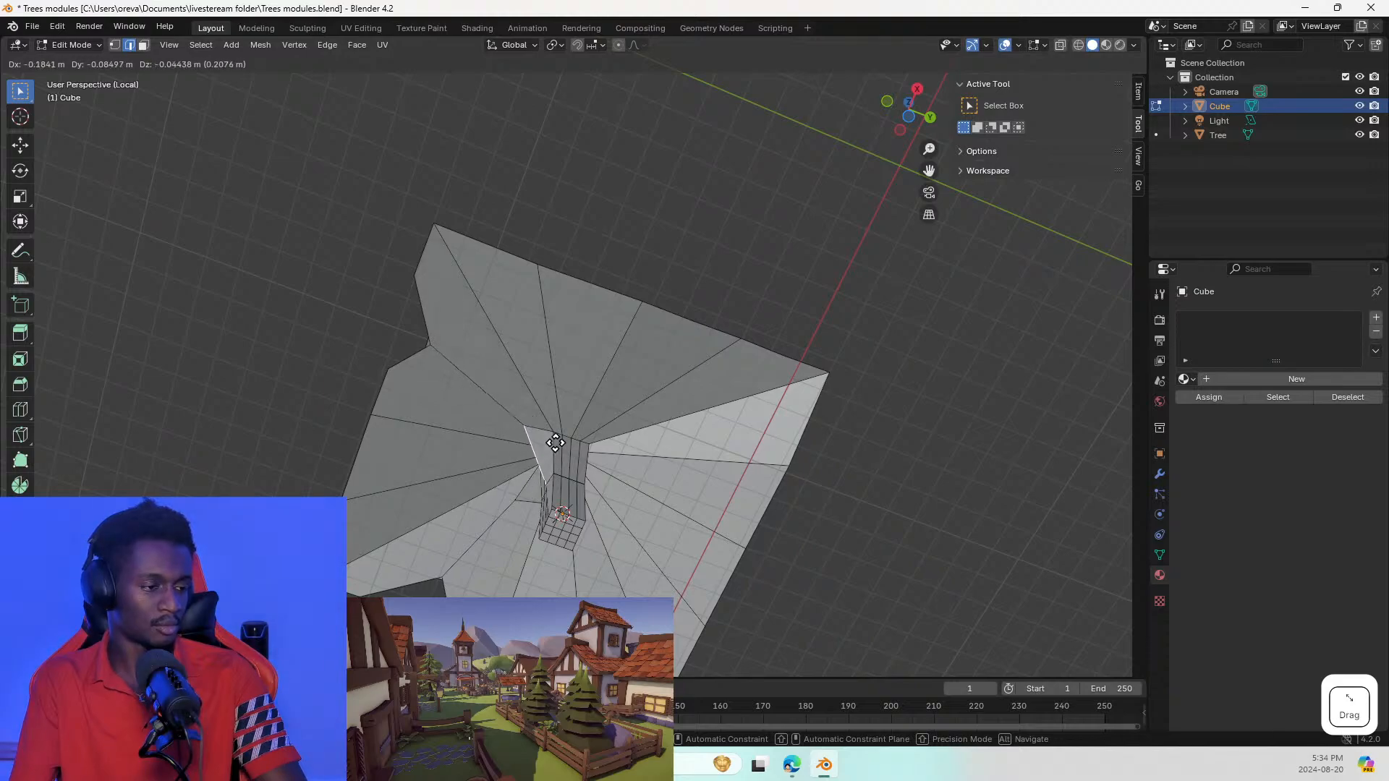
left_click(556, 442)
Step: Rotate the flared corner edge of the trunk beneath the lowest tier and move it slightly inward
middle_click_drag(558, 441, 627, 475)
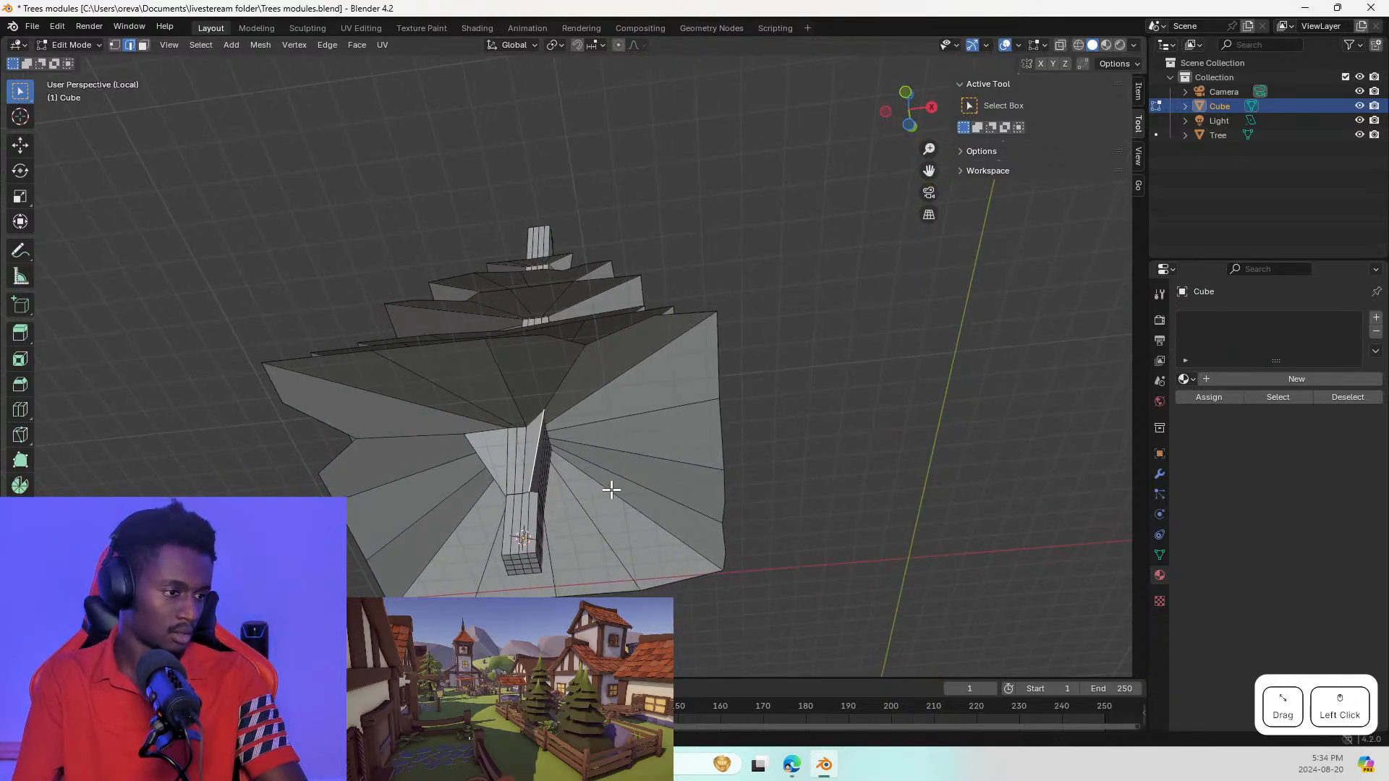
scroll(607, 491, "up", 3)
left_click(497, 353)
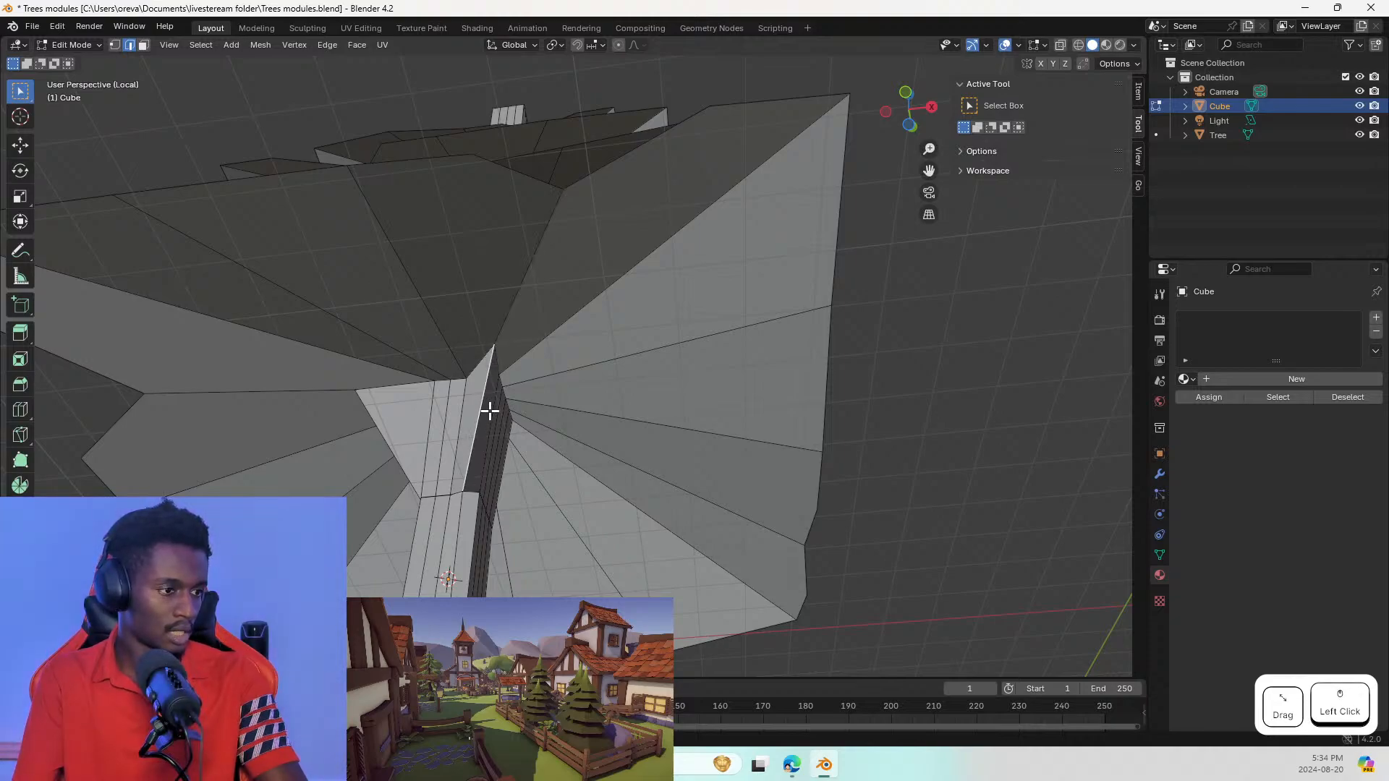
middle_click_drag(497, 417, 521, 502)
key("r")
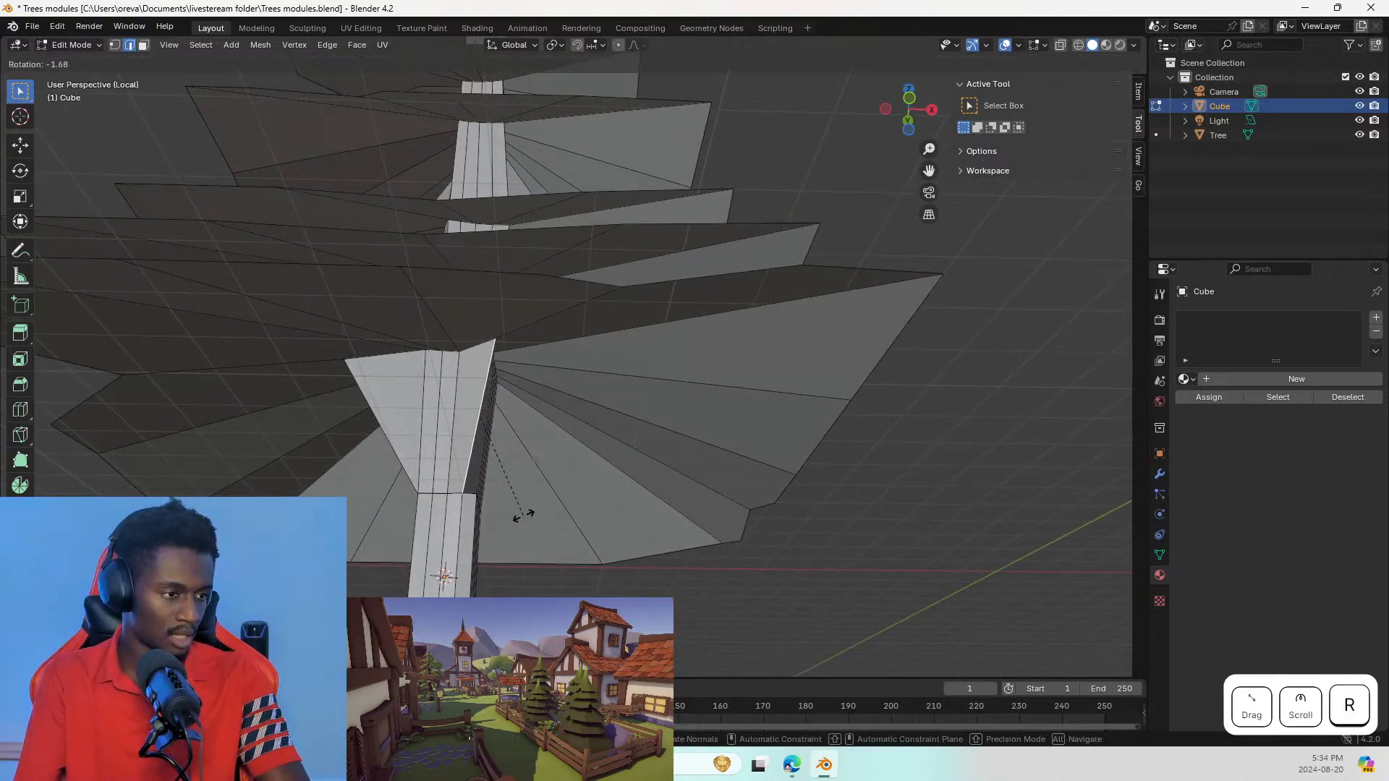
left_click(522, 488)
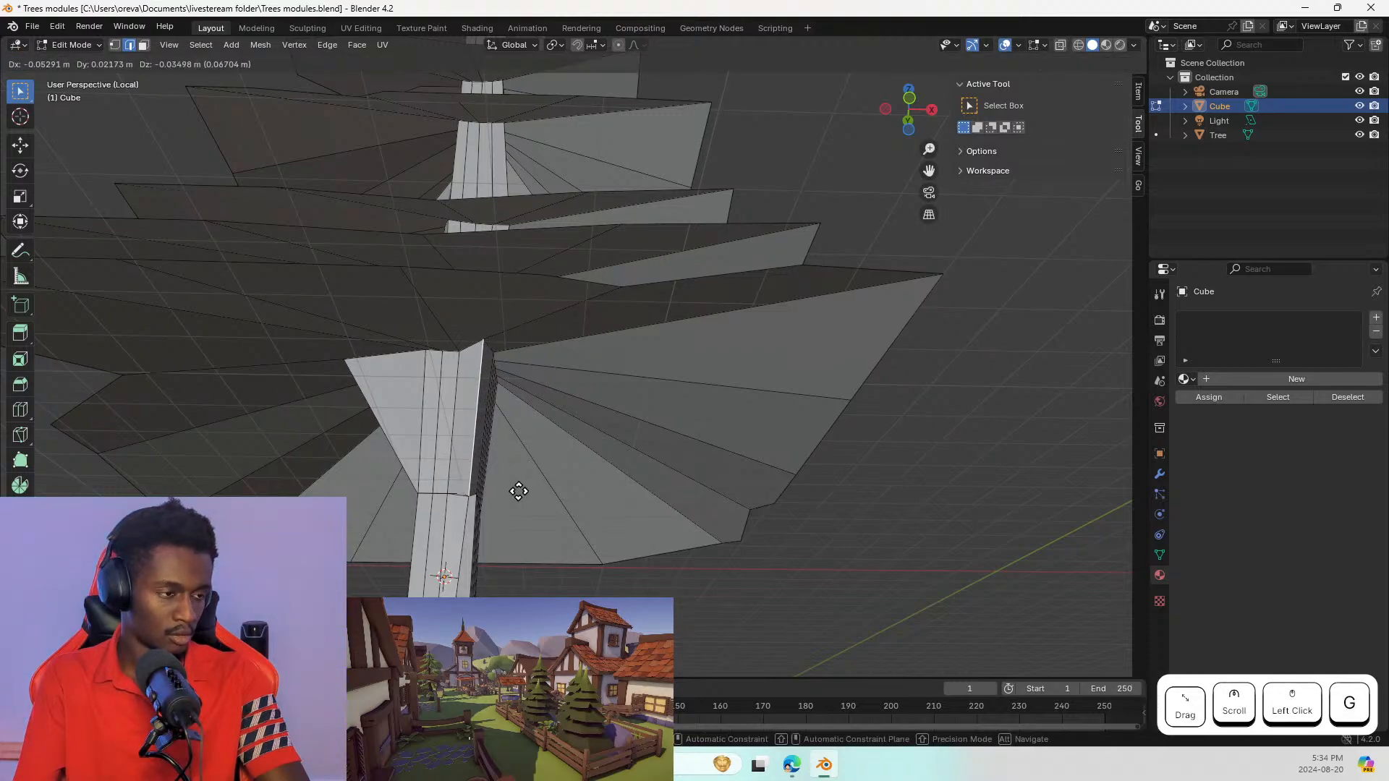
key("g")
left_click(511, 490)
Step: Move the same trunk edge from two side views to bring it back in line with the trunk surface
middle_click_drag(511, 490, 319, 443)
key("g")
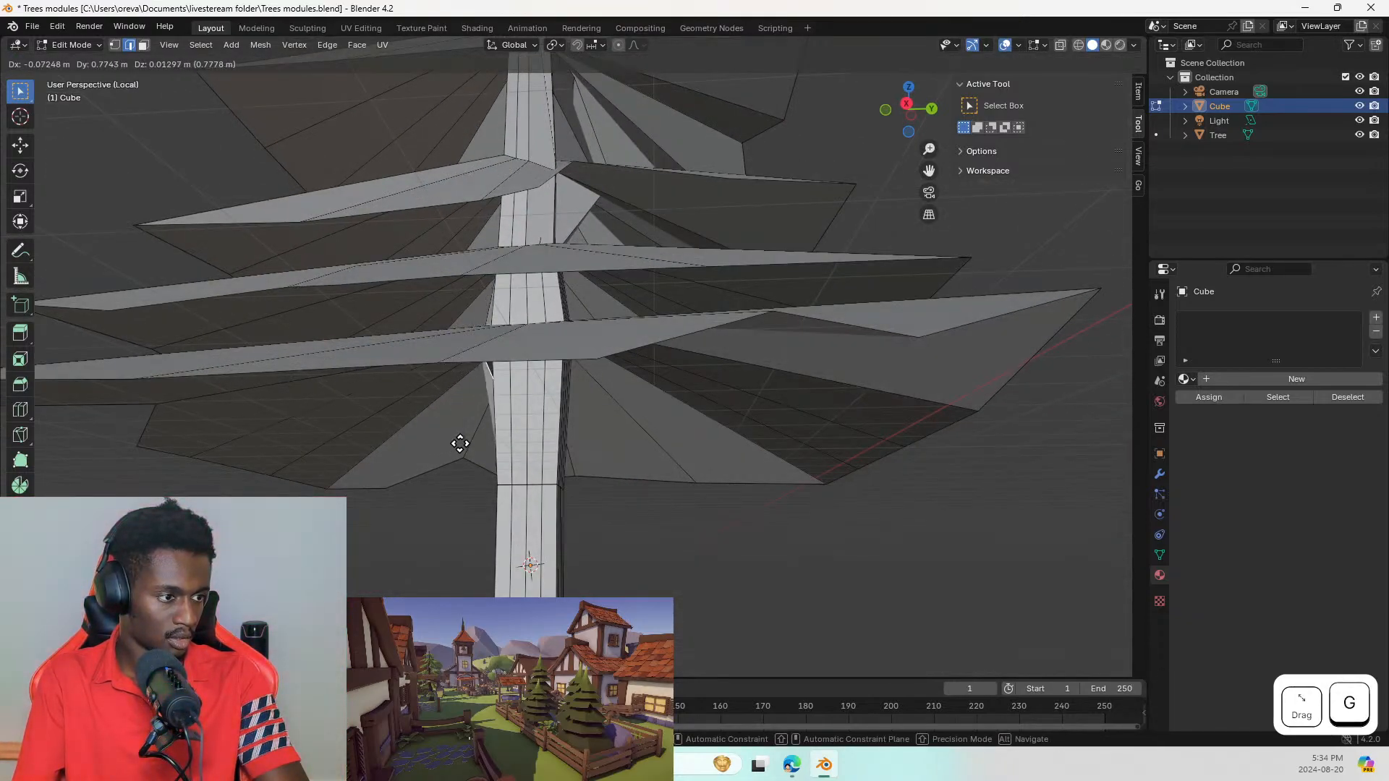
left_click(477, 441)
middle_click_drag(486, 437, 630, 416)
key("g")
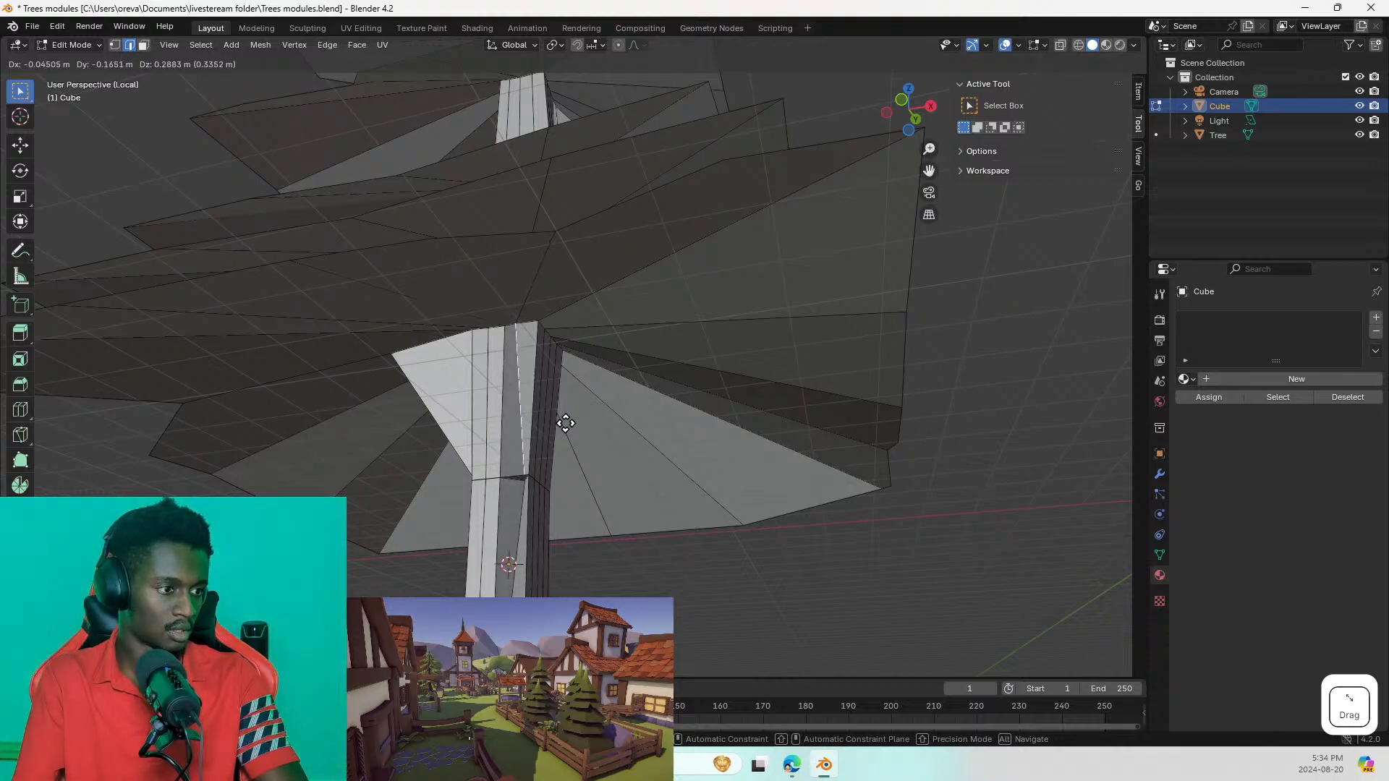
left_click(560, 429)
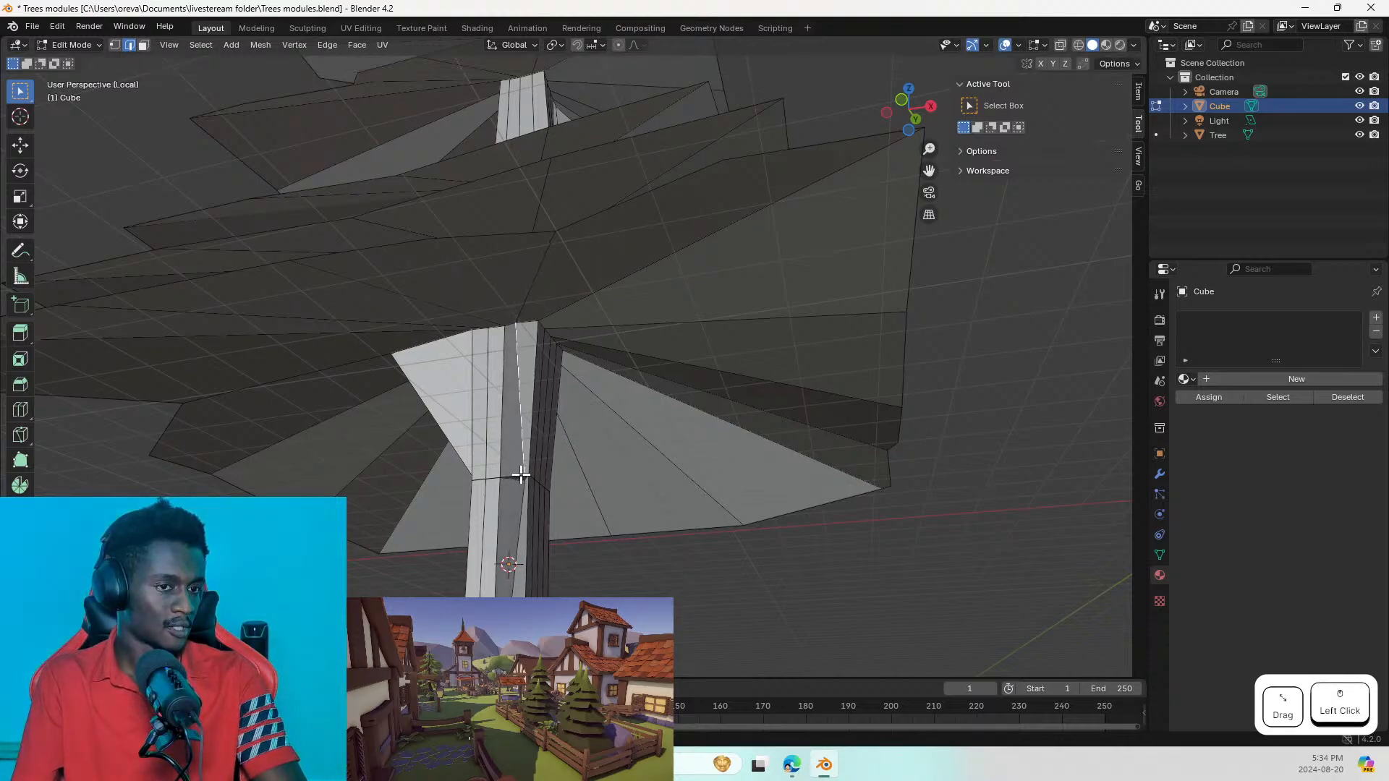
Step: Try deleting the distorted trunk edge beneath the lowest tier and the trunk edge below it
left_click(517, 387)
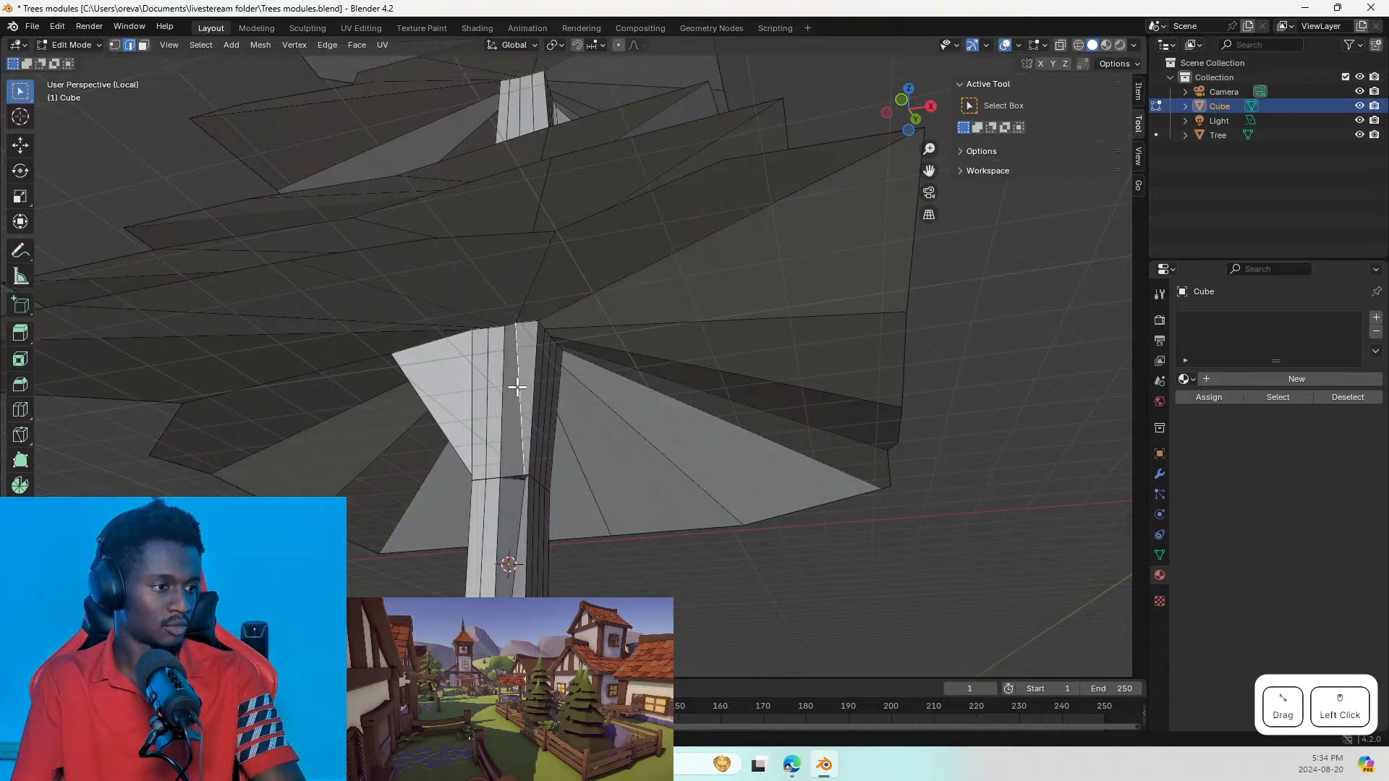
right_click(516, 386)
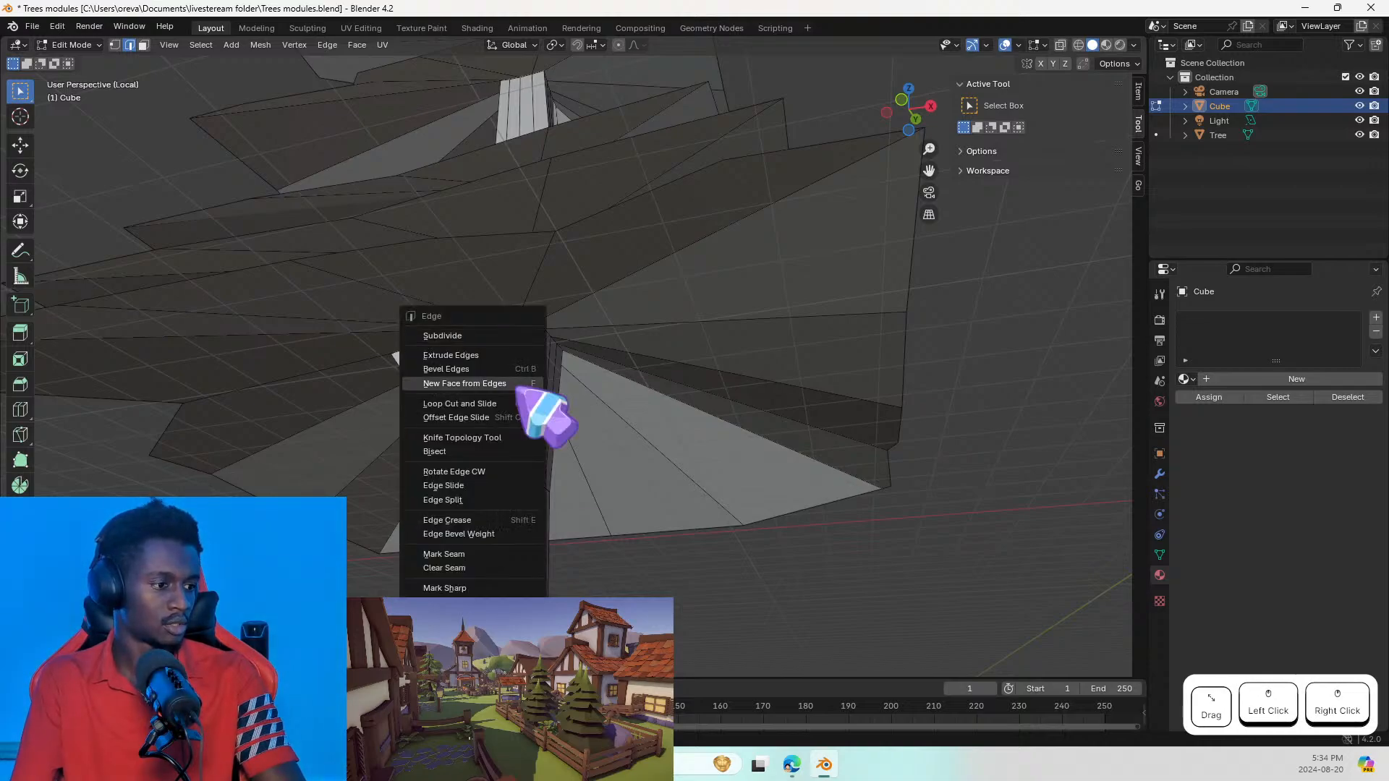
key("Escape")
key("Delete")
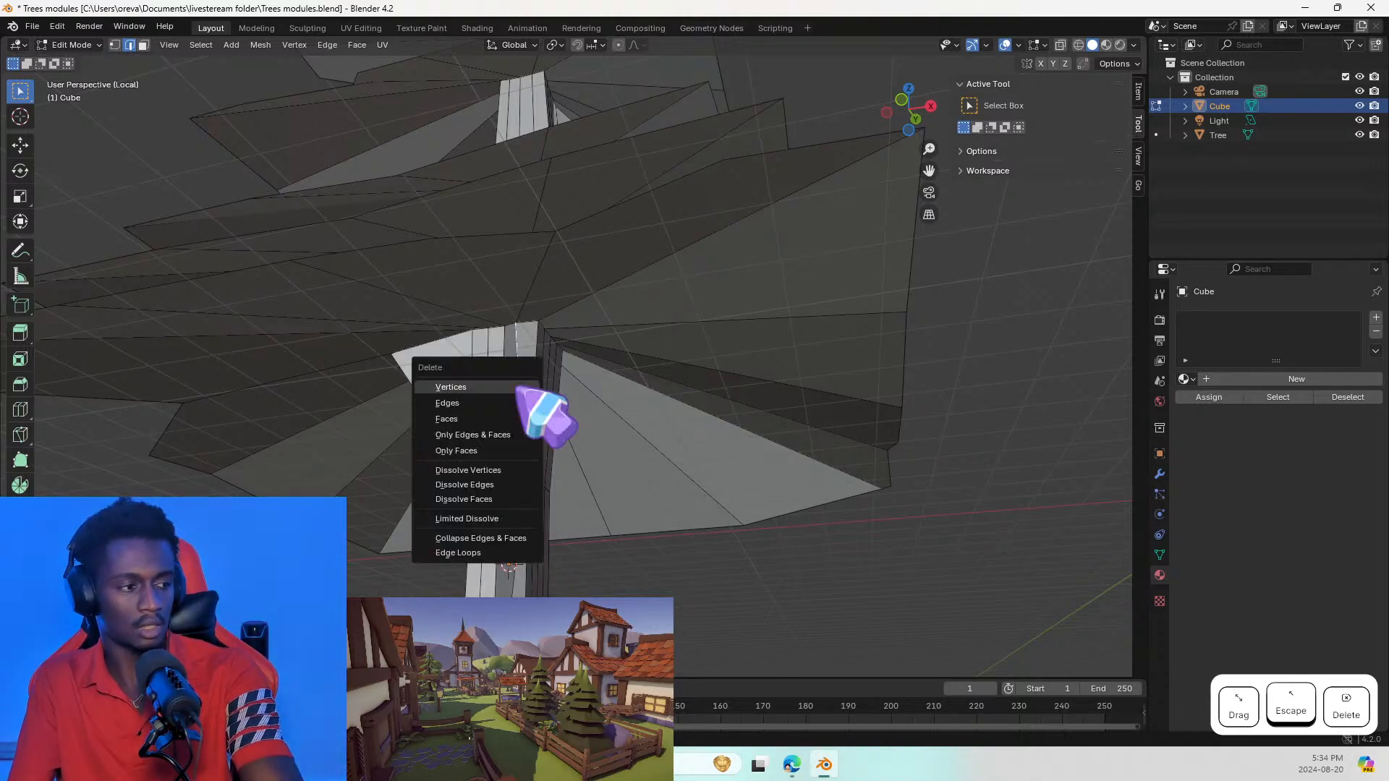
left_click(499, 419)
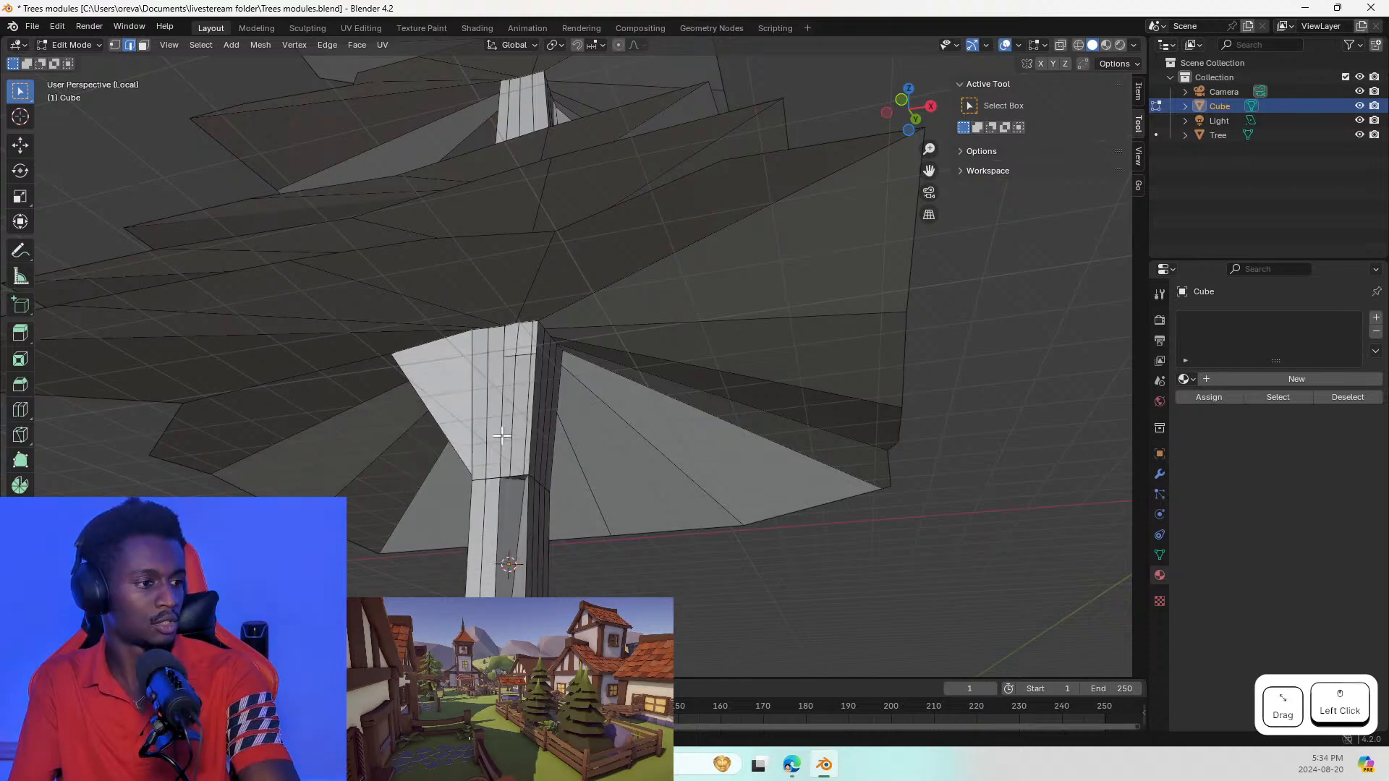
key("Delete")
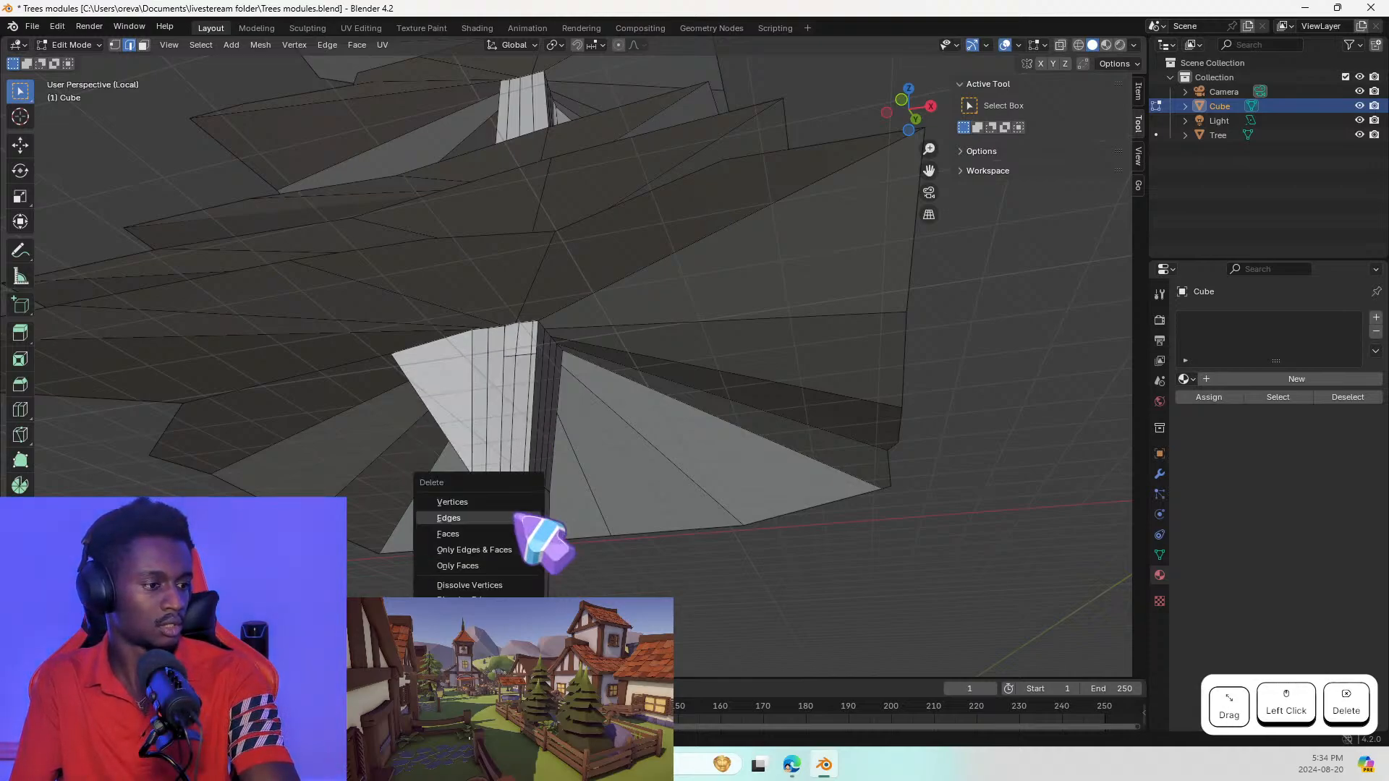
left_click(503, 512)
Step: Inspect the gap left in the trunk and undo the edge deletions
middle_click_drag(504, 511, 534, 517)
scroll(531, 533, "up", 5)
scroll(530, 534, "down", 5)
left_click(535, 496)
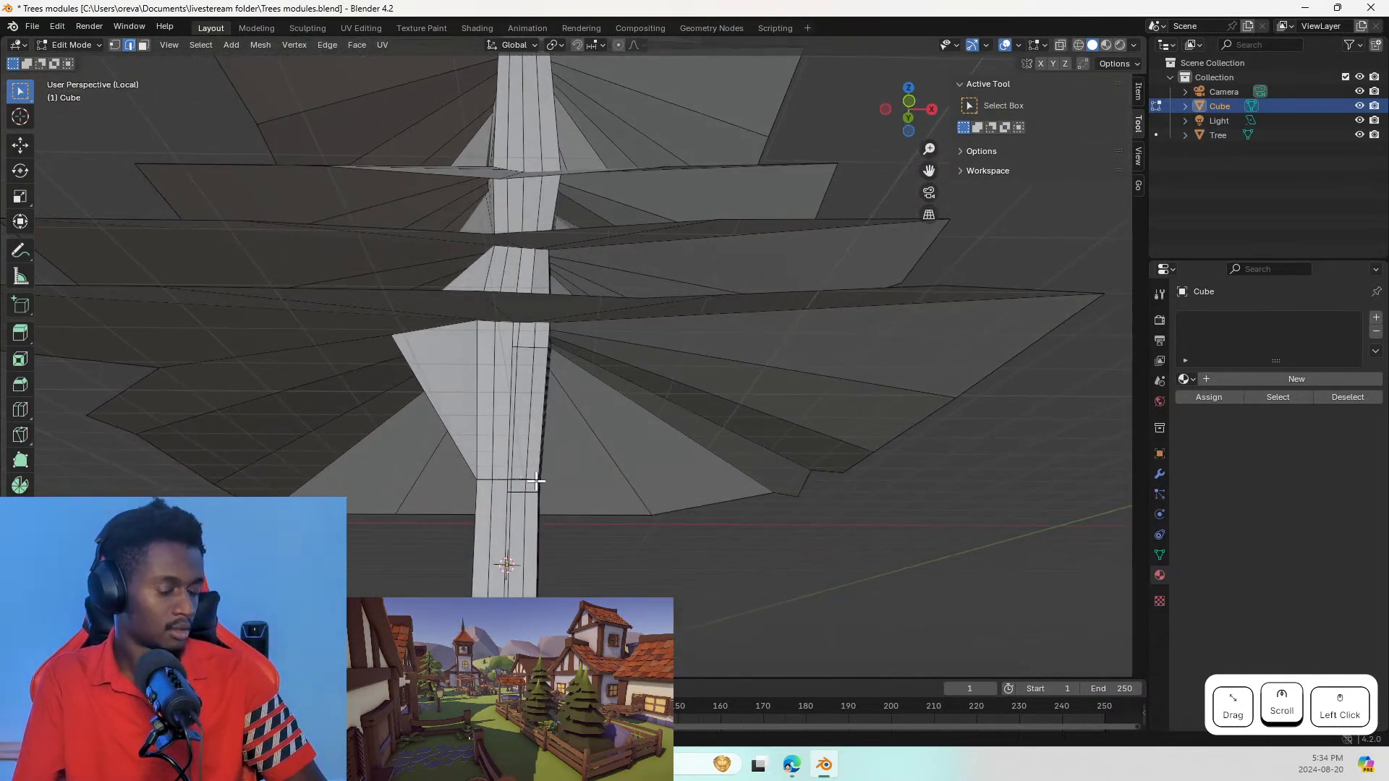
key("ctrl+z")
key("ctrl+z")
middle_click_drag(529, 454, 858, 446)
left_click(575, 460)
key("ctrl+z")
key("ctrl+z")
scroll(690, 323, "down", 3)
middle_click_drag(688, 319, 725, 349)
left_click(724, 349)
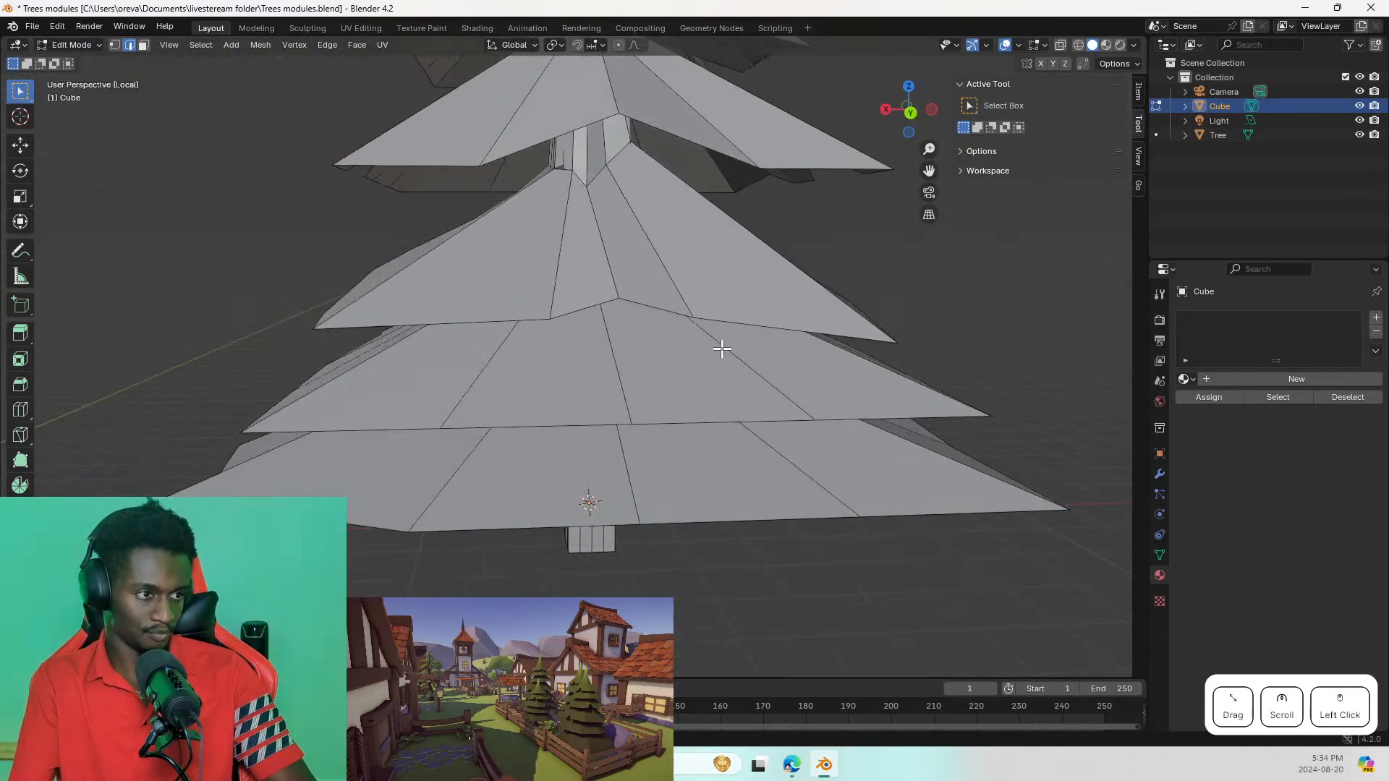
scroll(725, 349, "down", 5)
middle_click_drag(675, 294, 762, 254)
left_click(762, 255)
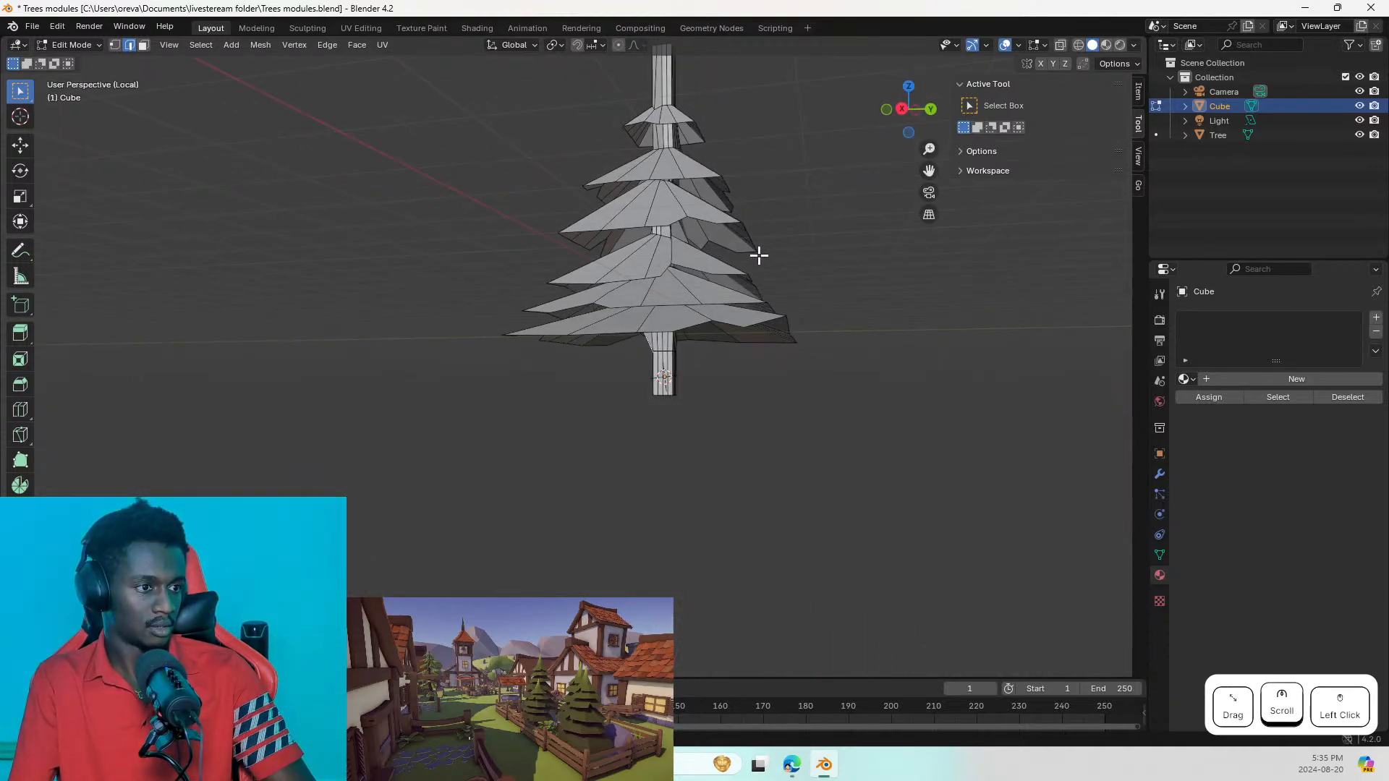
Step: Rotate a rib on the second foliage tier from the top by about -16 degrees
scroll(763, 254, "up", 3)
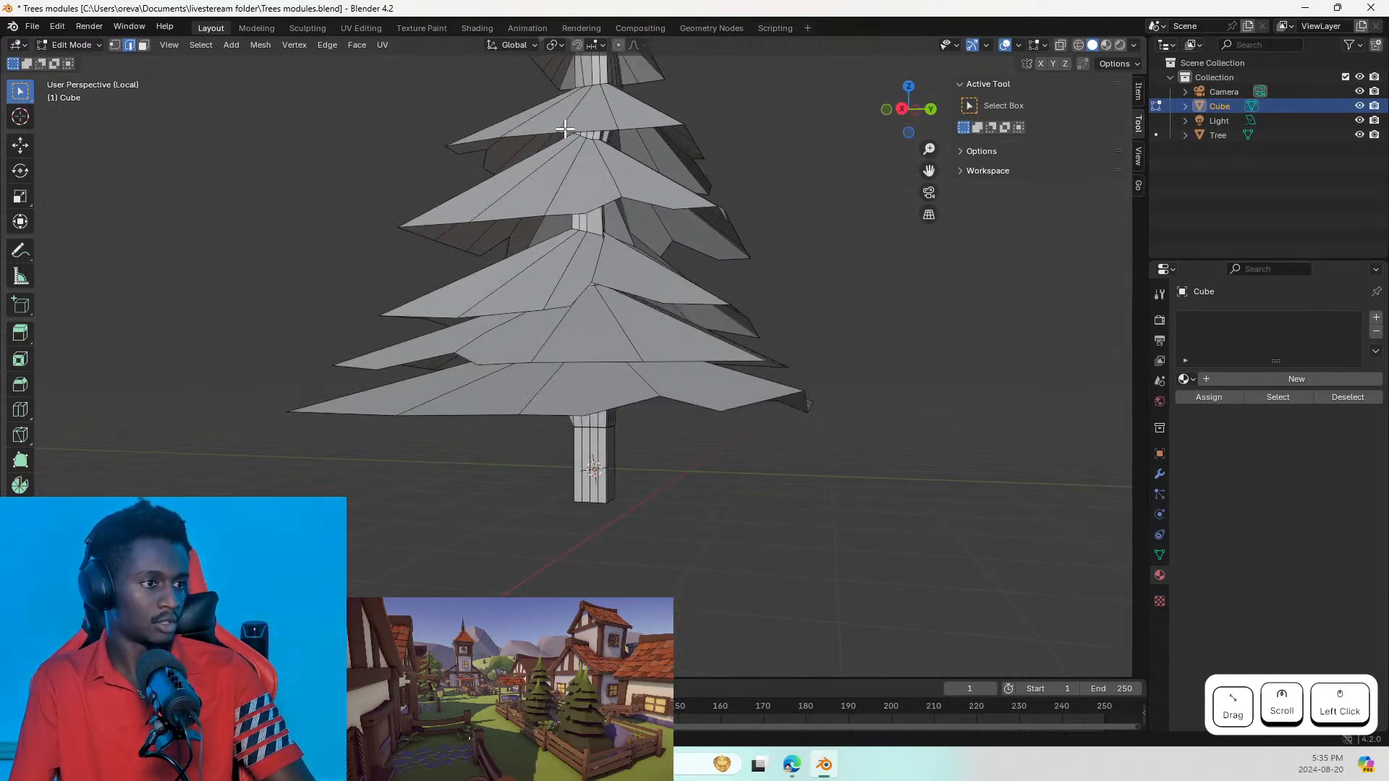
key("r")
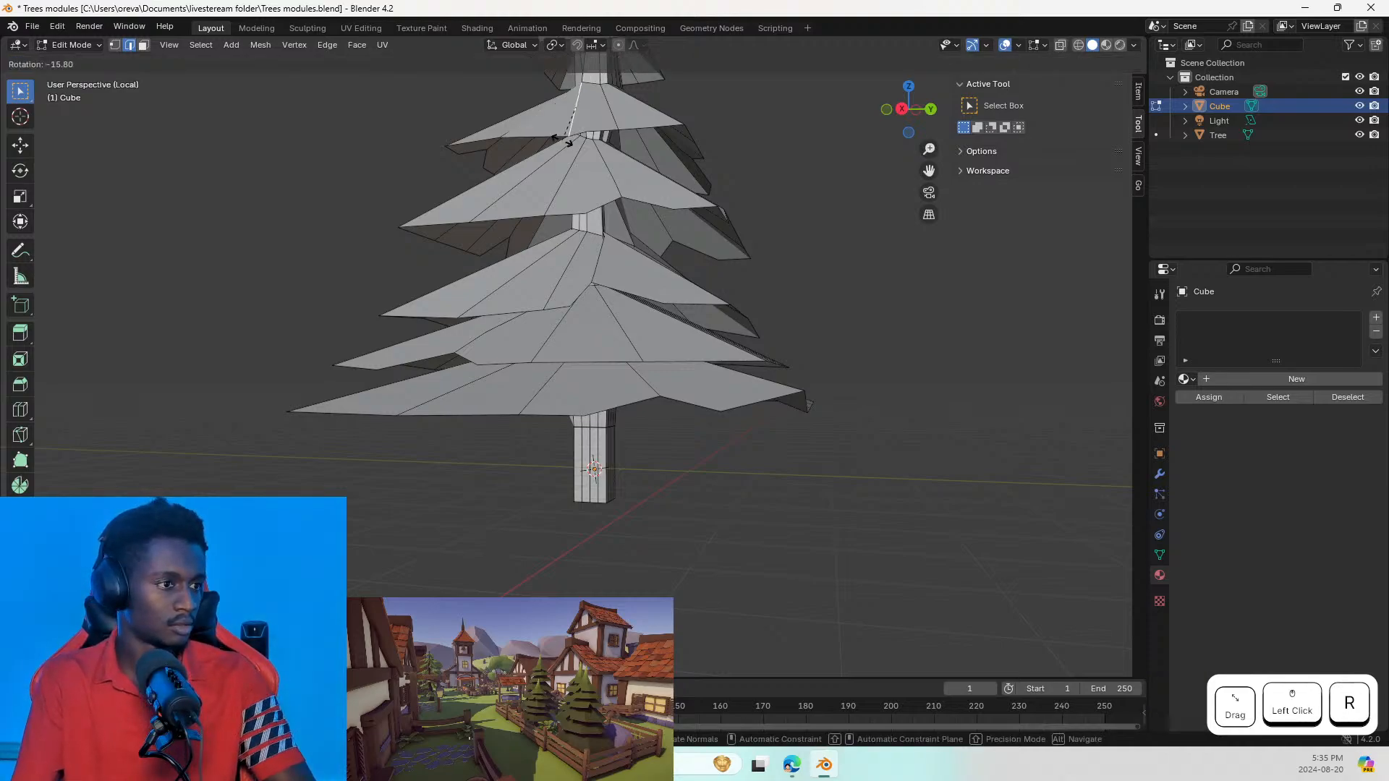
left_click(560, 137)
Step: Rotate a rib on another side of the second tier by about -12 degrees and move it slightly to form a notch
middle_click_drag(571, 135, 657, 141)
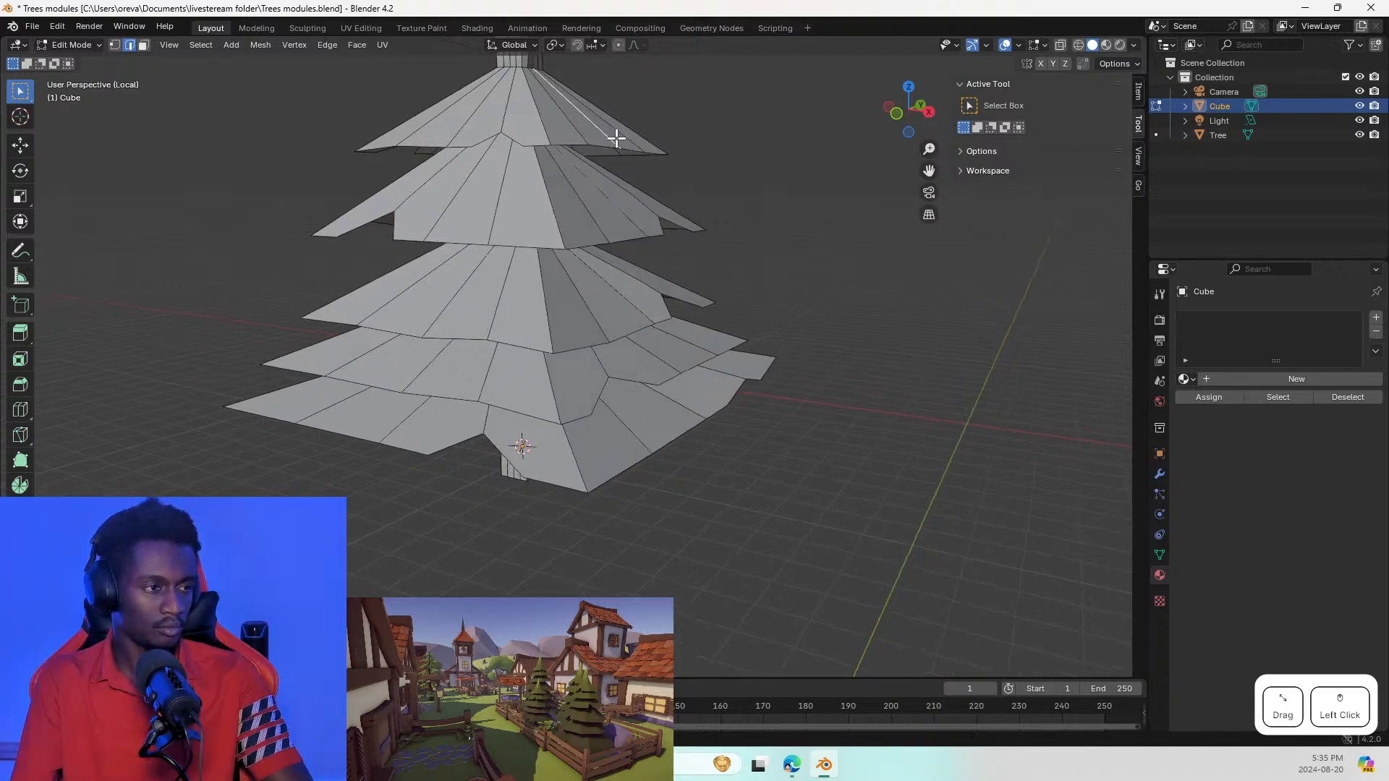
key("r")
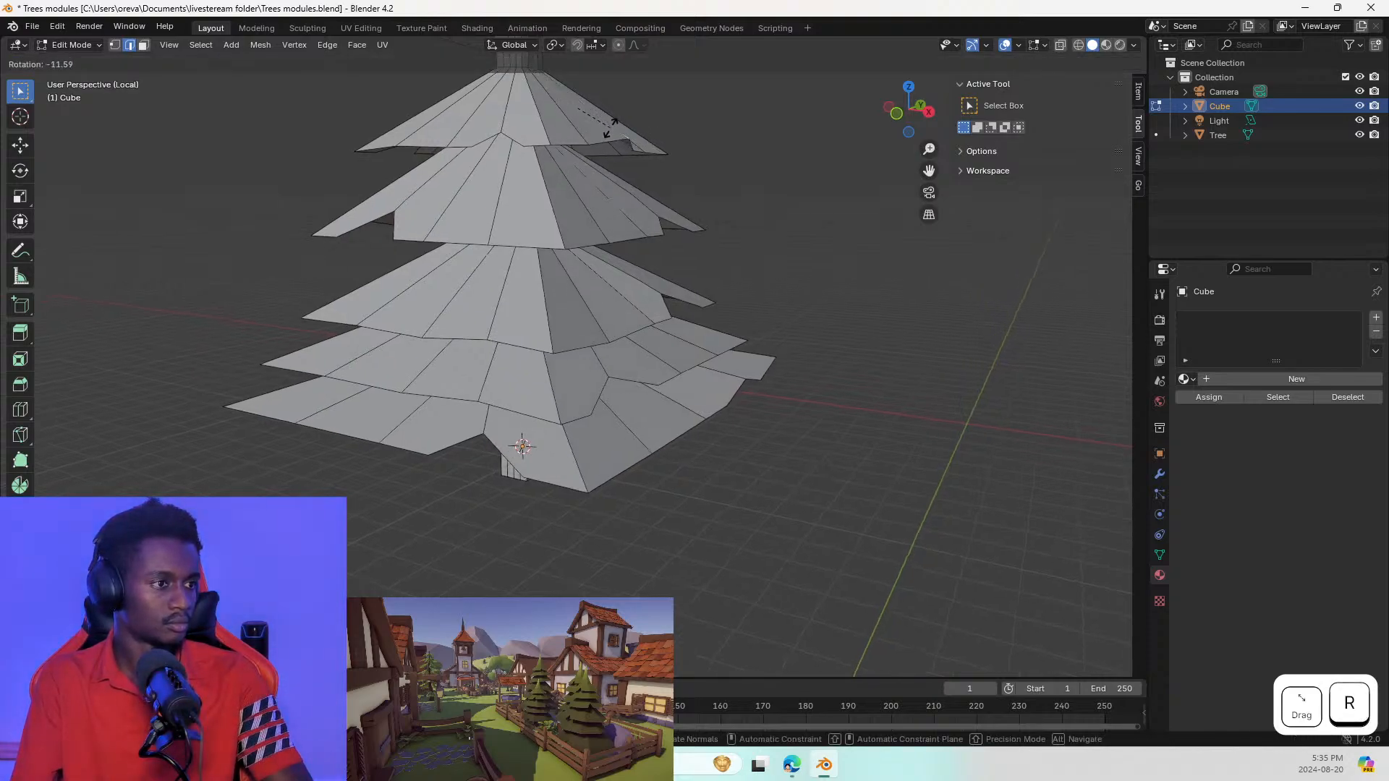
left_click(610, 126)
key("g")
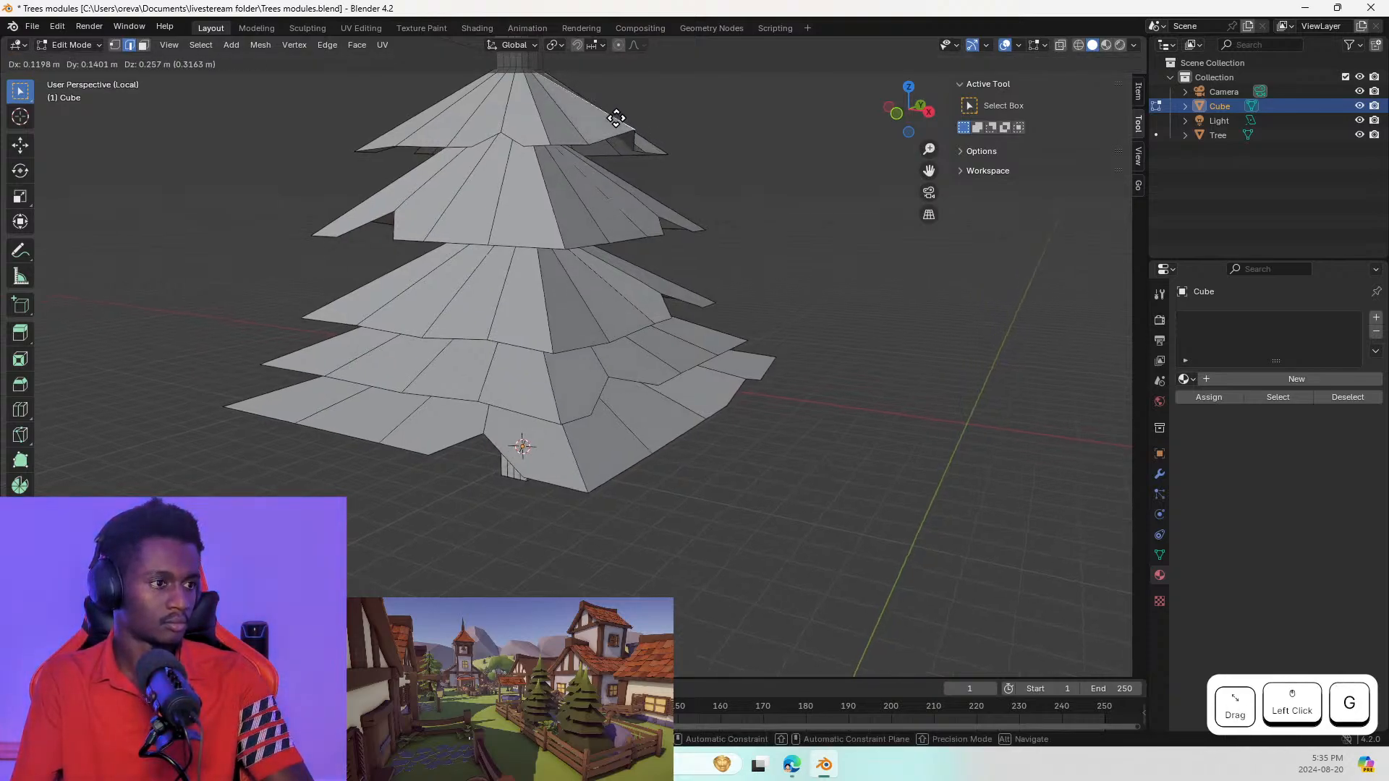
left_click(607, 115)
Step: Rotate and move a middle rib on a further side of the second tier to open a narrow fold in the foliage
middle_click_drag(502, 123, 648, 141)
middle_click_drag(558, 102, 757, 107)
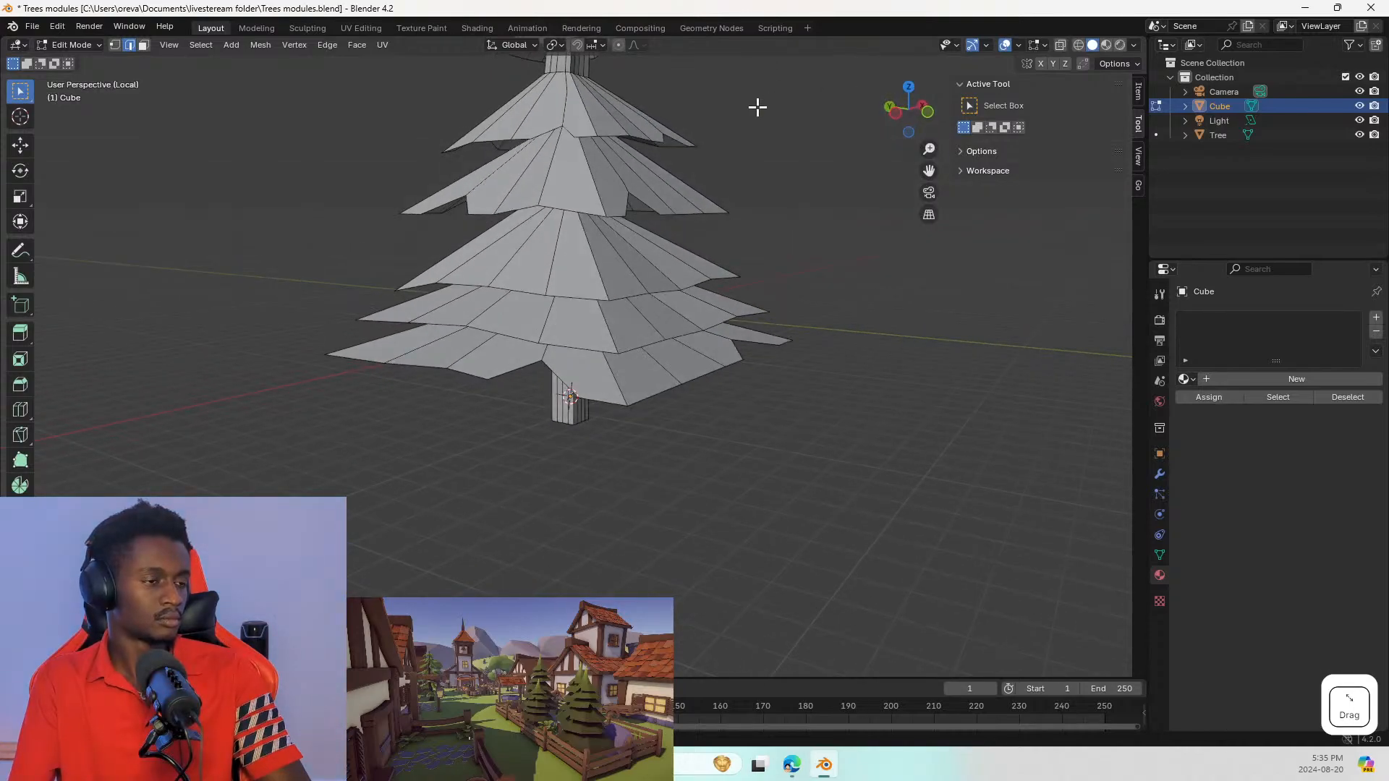
scroll(670, 136, "down", 3)
middle_click_drag(651, 142, 620, 342)
scroll(616, 348, "up", 3)
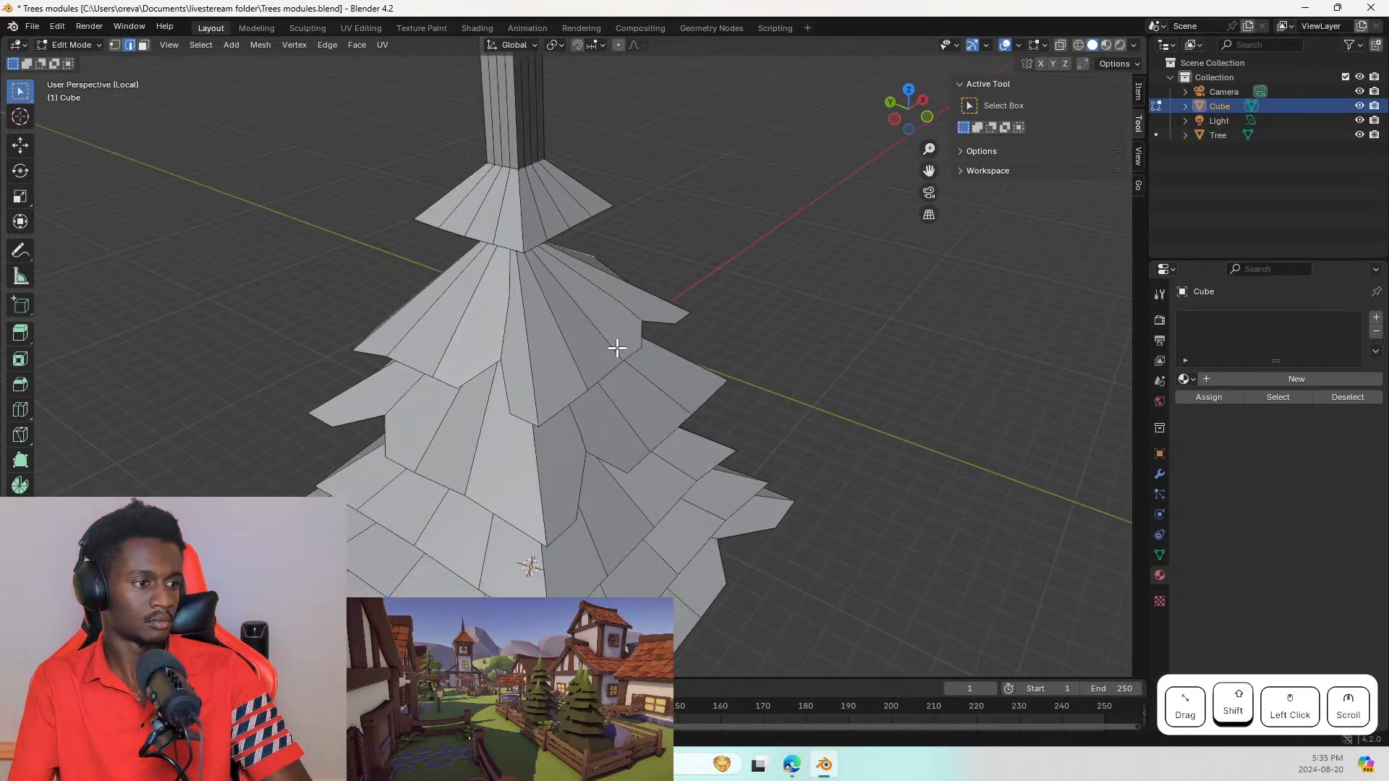
scroll(617, 348, "up", 2)
middle_click_drag(510, 438, 648, 313, "shift")
left_click(708, 264)
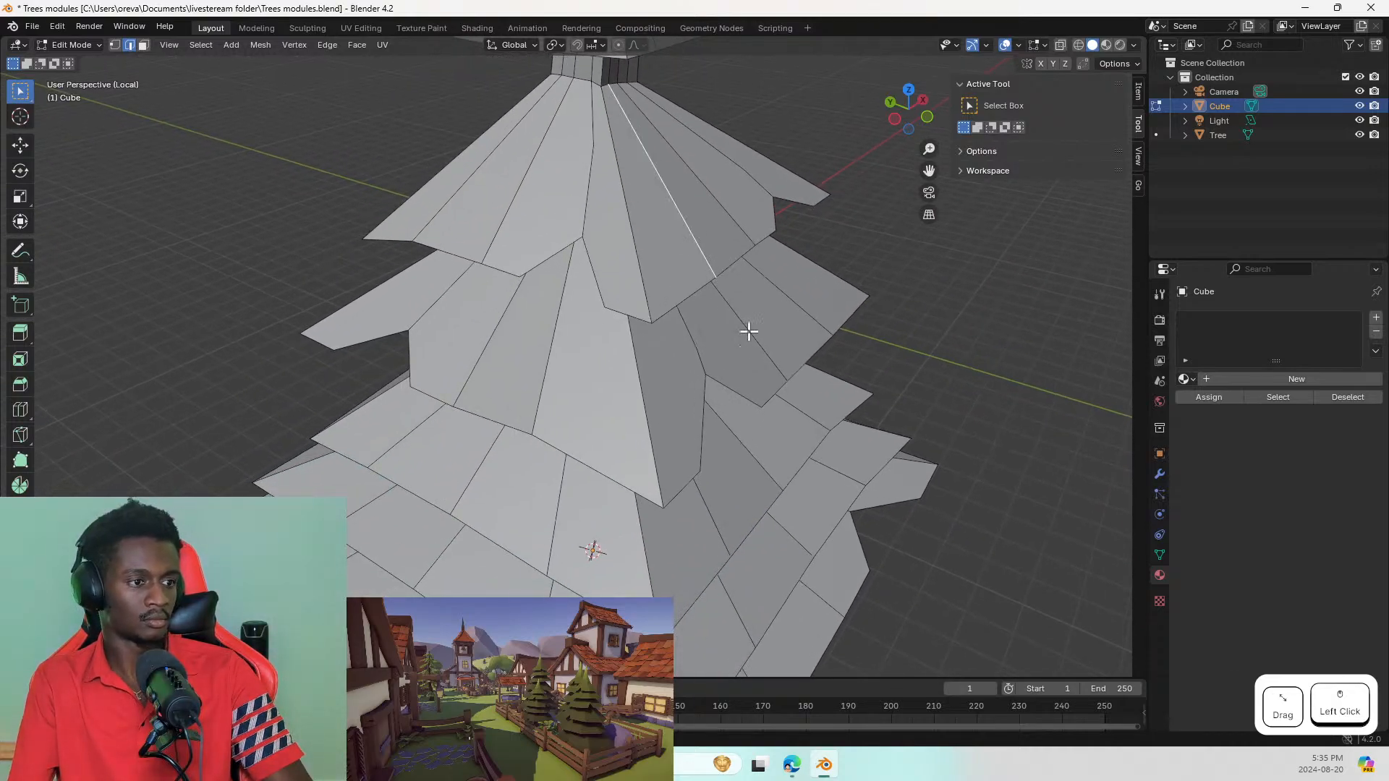
key("r")
left_click(706, 302)
key("g")
left_click(719, 290)
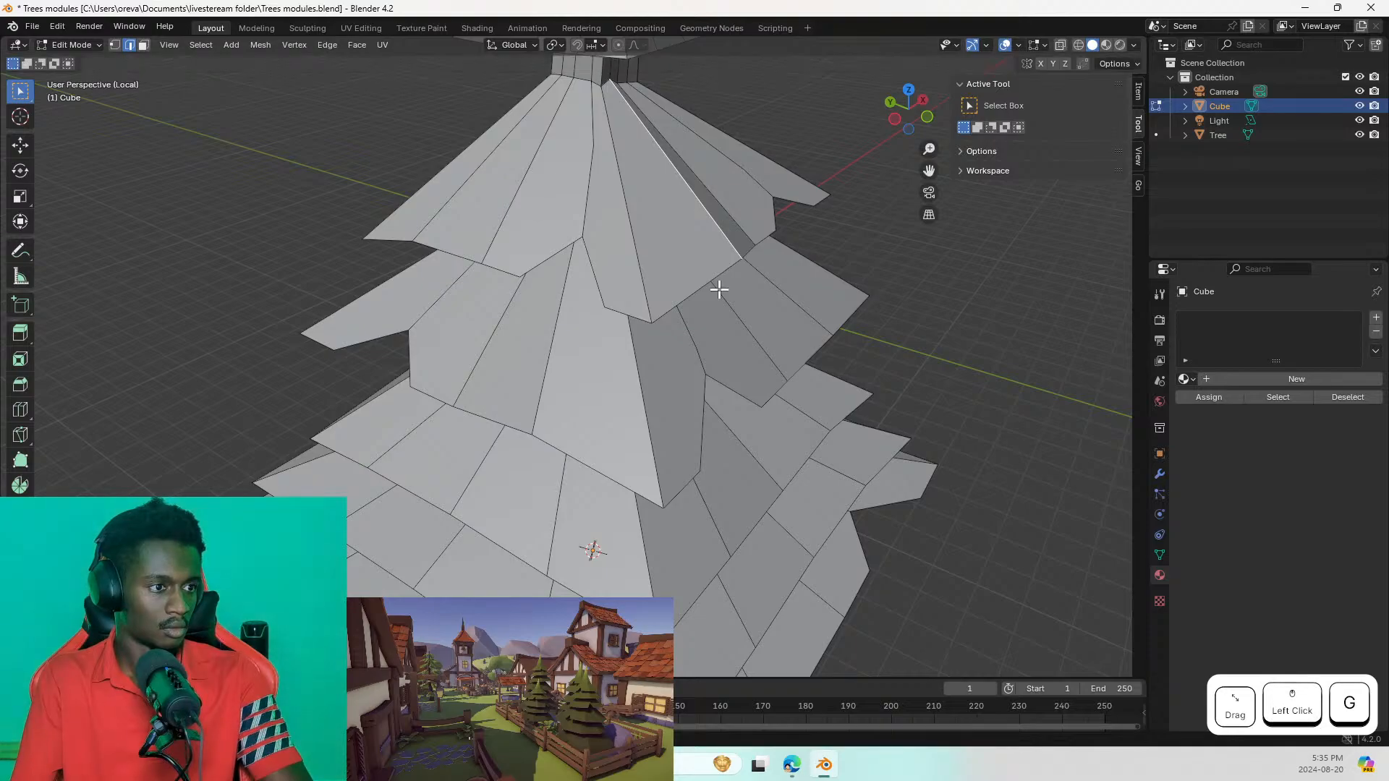
Step: Rotate the corner rib of the third foliage tier from the top slightly sideways
middle_click_drag(707, 282, 806, 372)
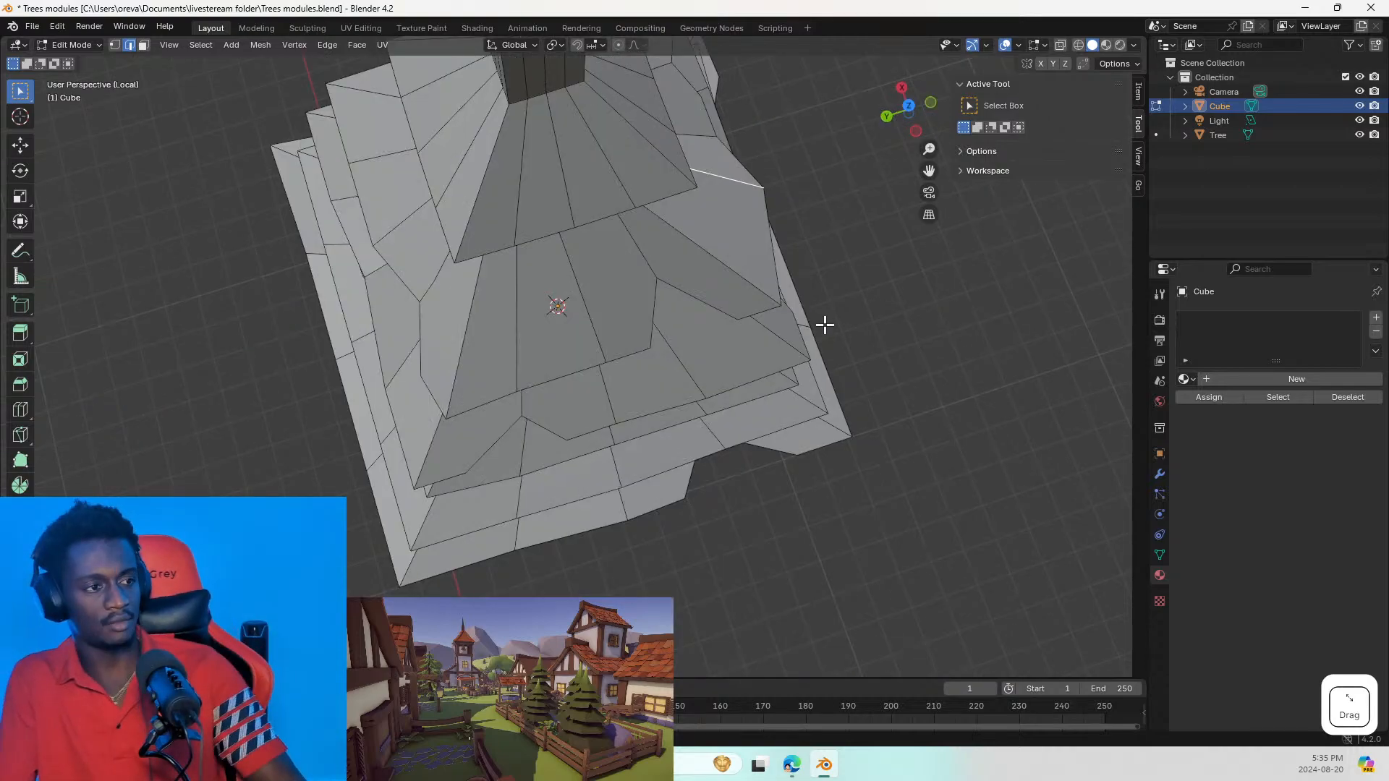
middle_click_drag(607, 328, 681, 338)
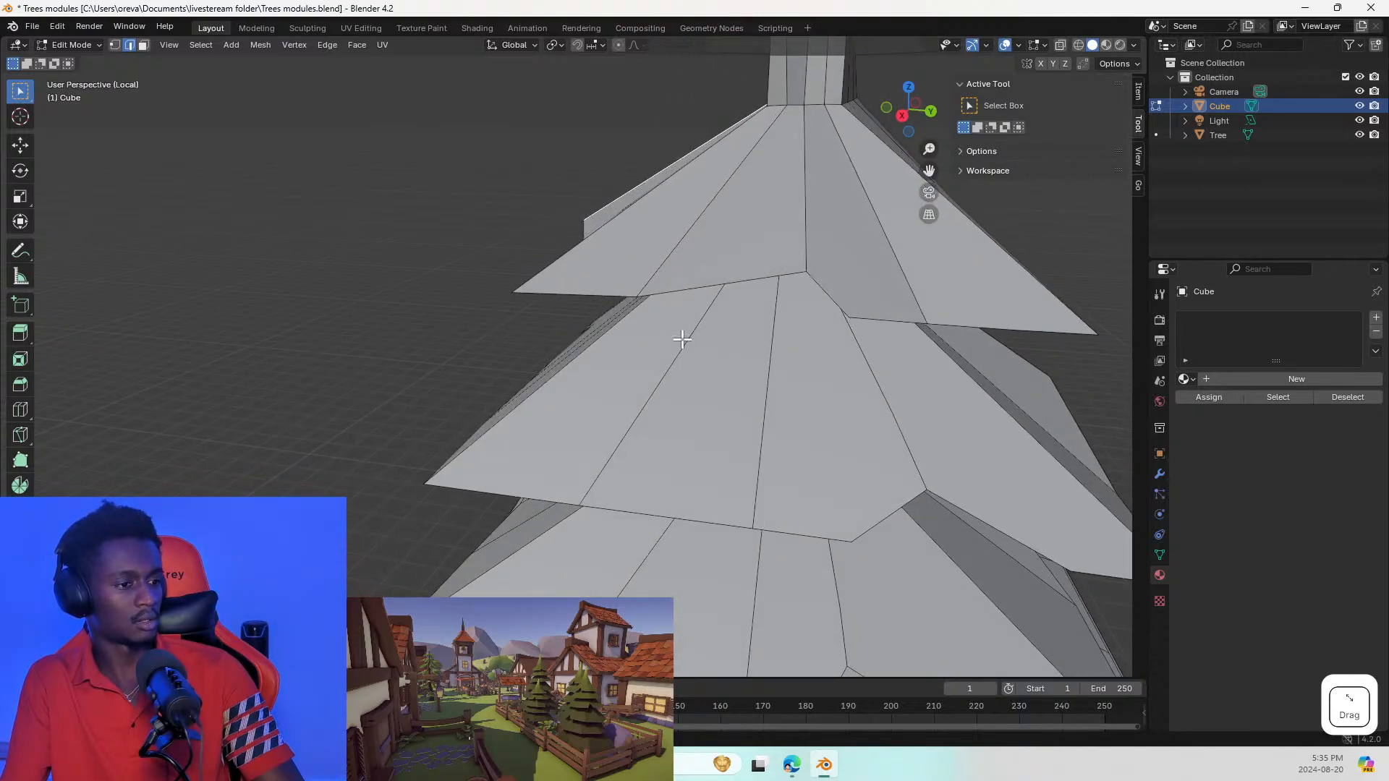
scroll(681, 337, "down", 6)
left_click(752, 362)
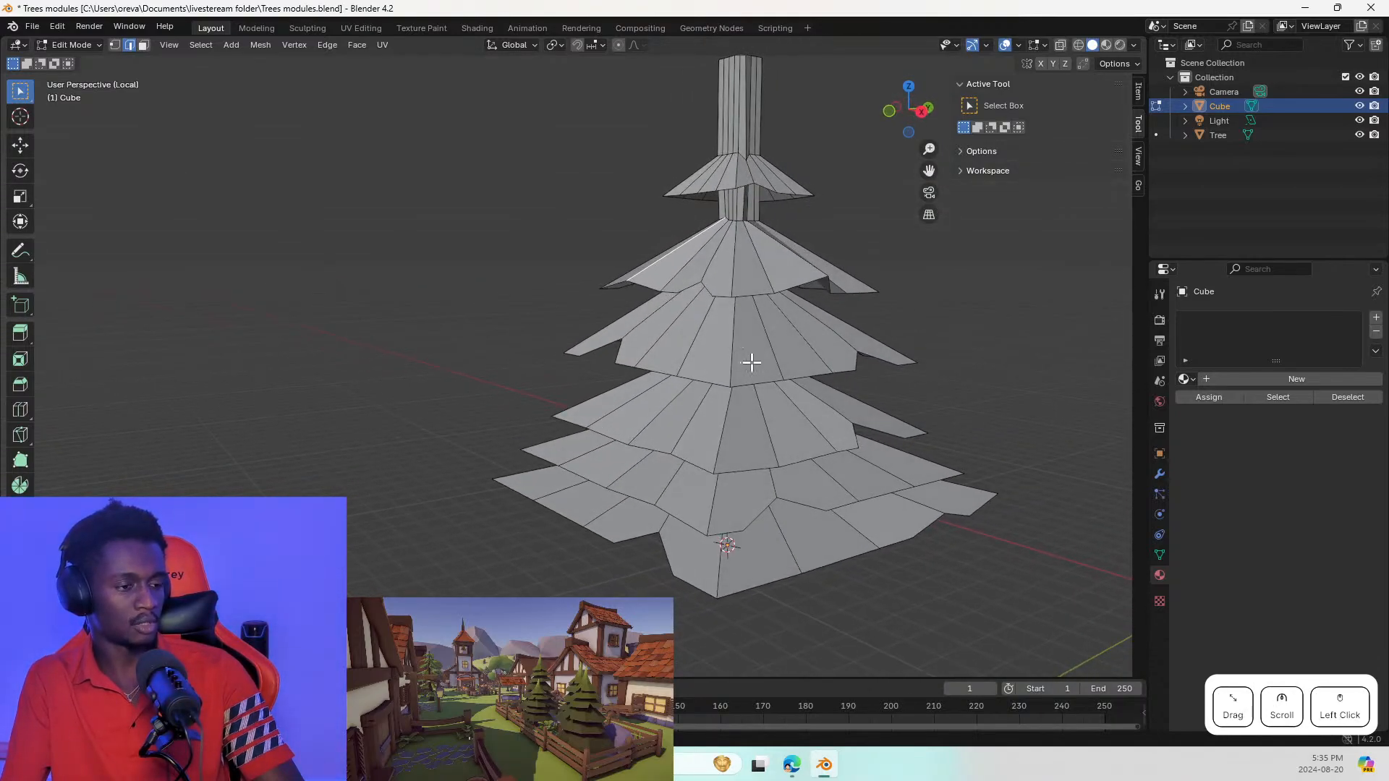
key("r")
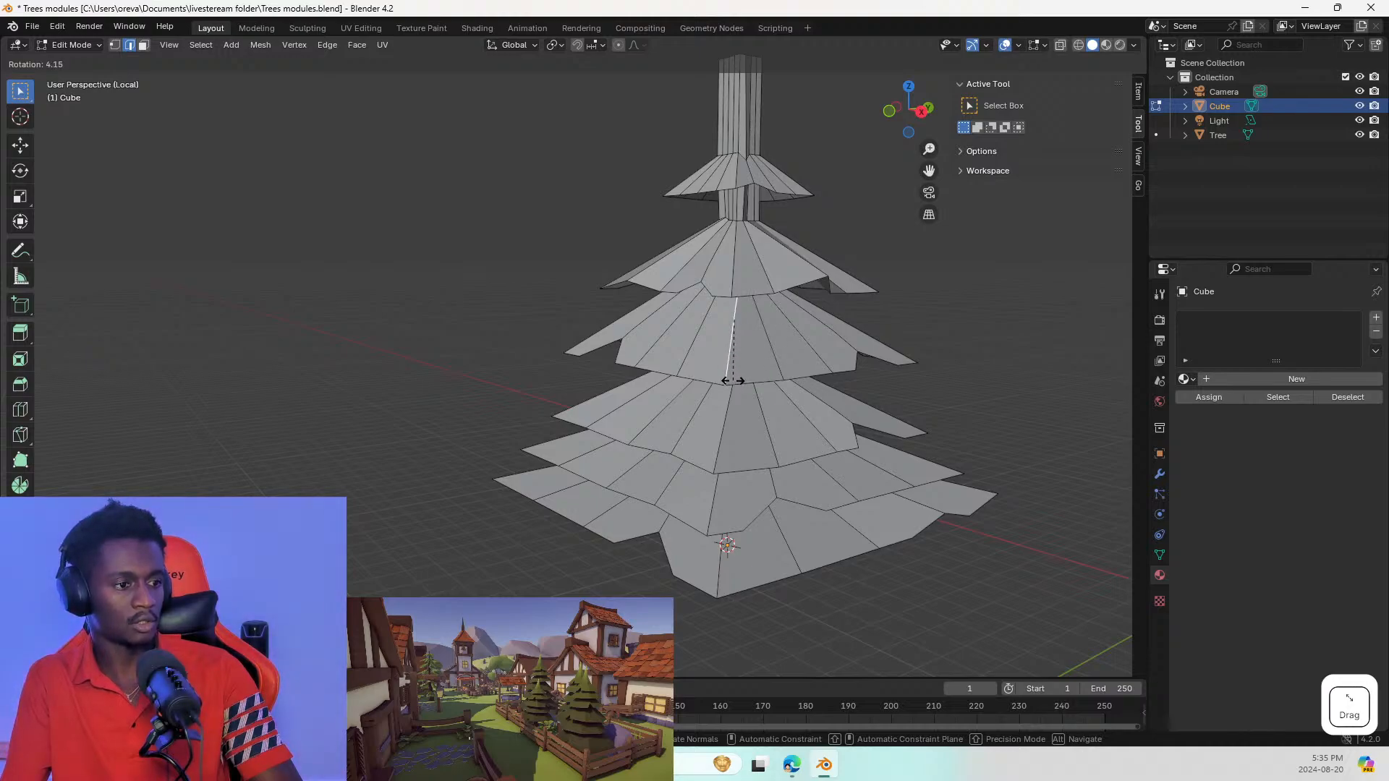
left_click(719, 383)
Step: Examine the reshaped tiers from several sides and the bare trunk tip above the top tier
middle_click_drag(759, 371, 737, 351)
middle_click_drag(752, 352, 616, 431)
middle_click_drag(439, 404, 536, 415)
scroll(536, 415, "down", 5)
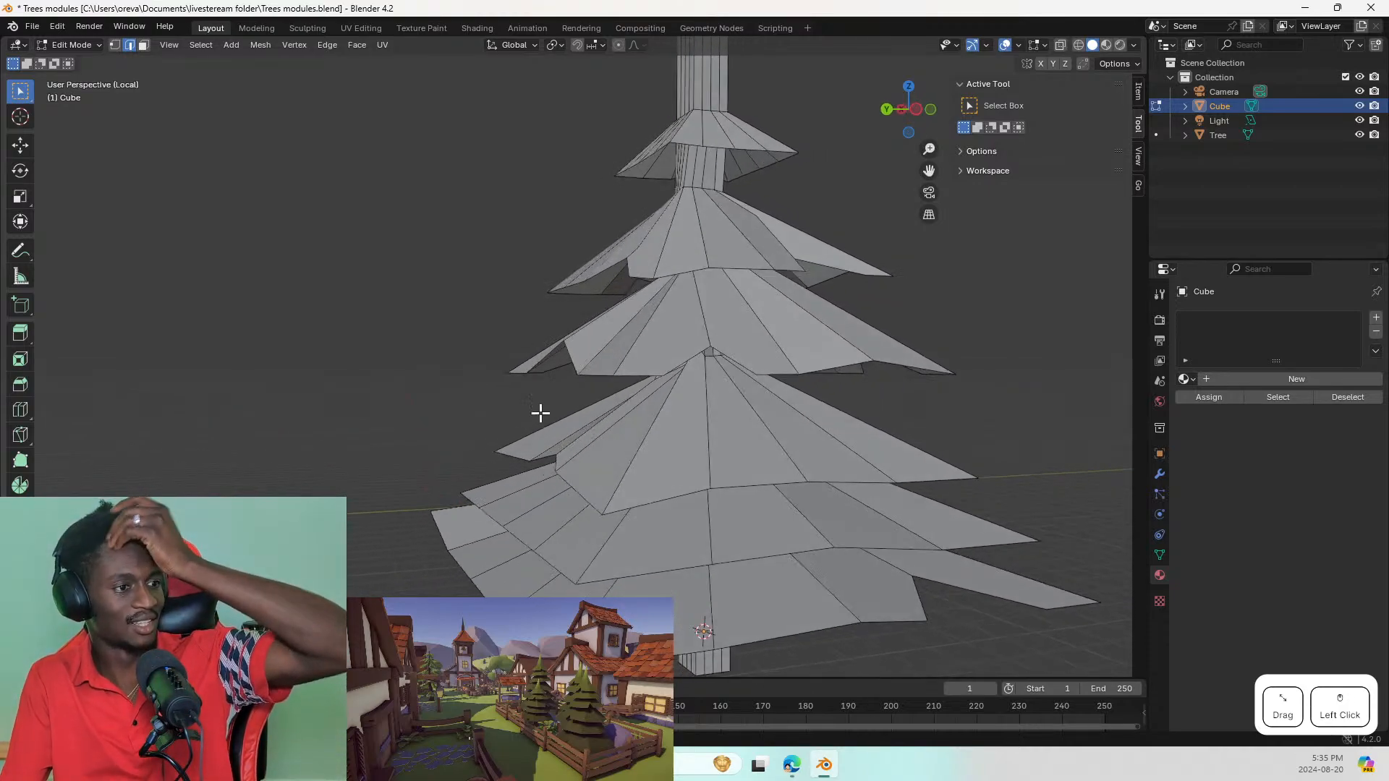
scroll(586, 384, "up", 4)
scroll(583, 378, "down", 3)
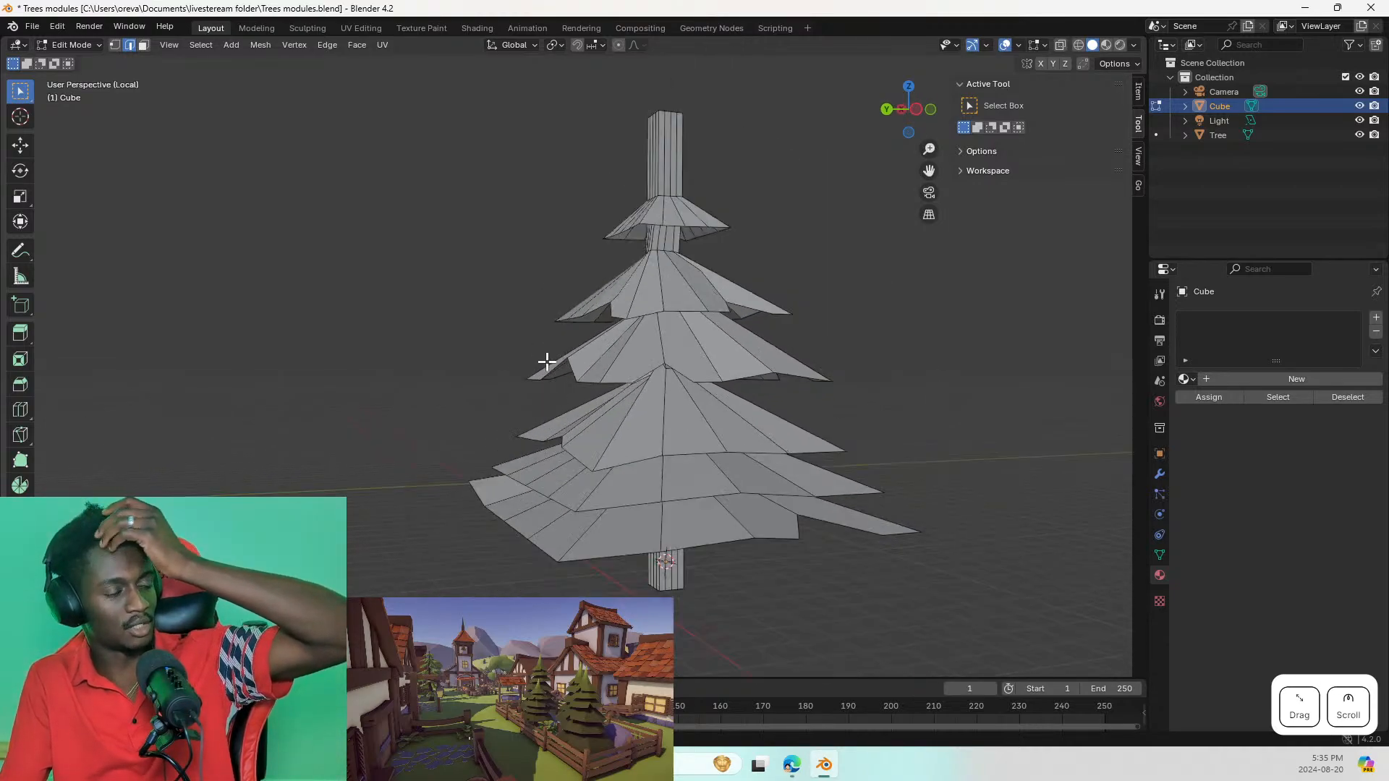
left_click(668, 139)
middle_click_drag(702, 106, 832, 116)
left_click_drag(653, 172, 685, 179)
middle_click_drag(636, 137, 642, 174)
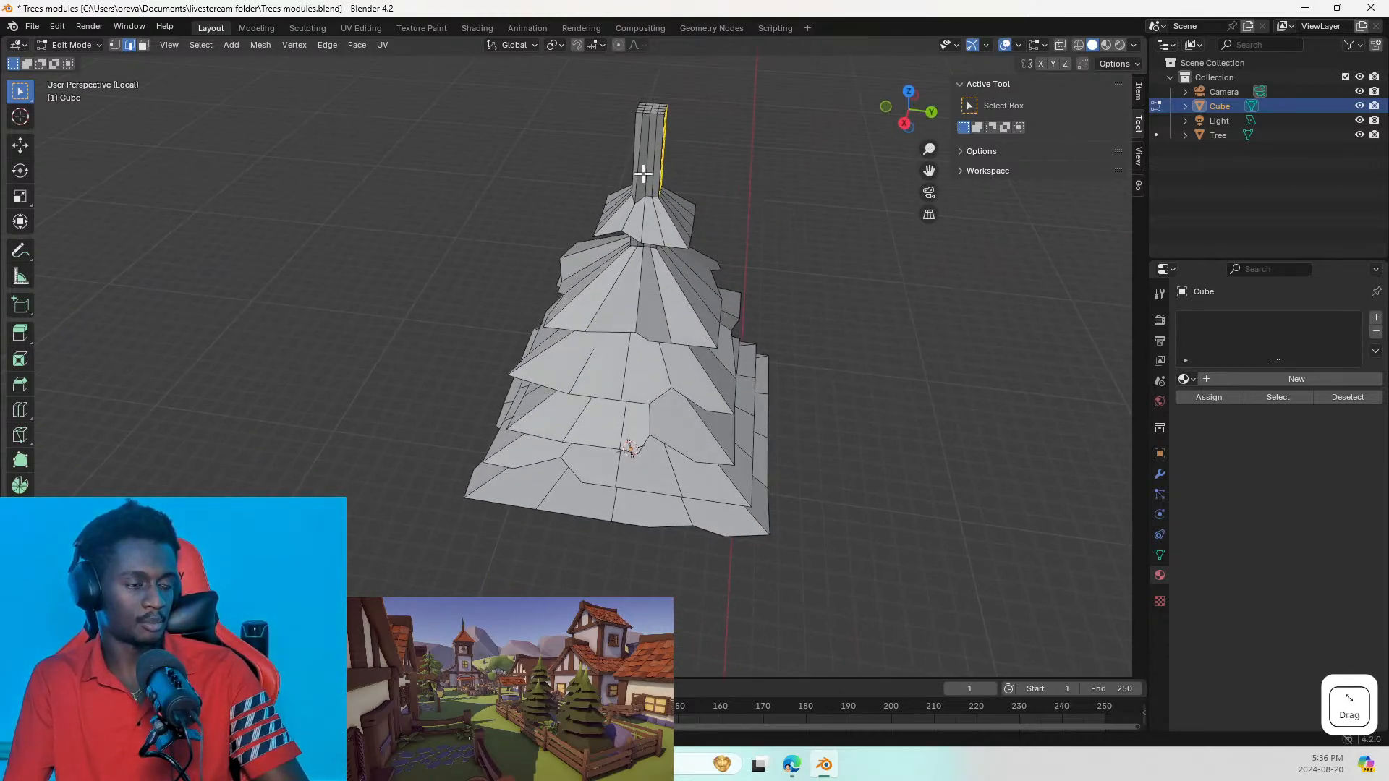
left_click(633, 142)
key("ctrl+r")
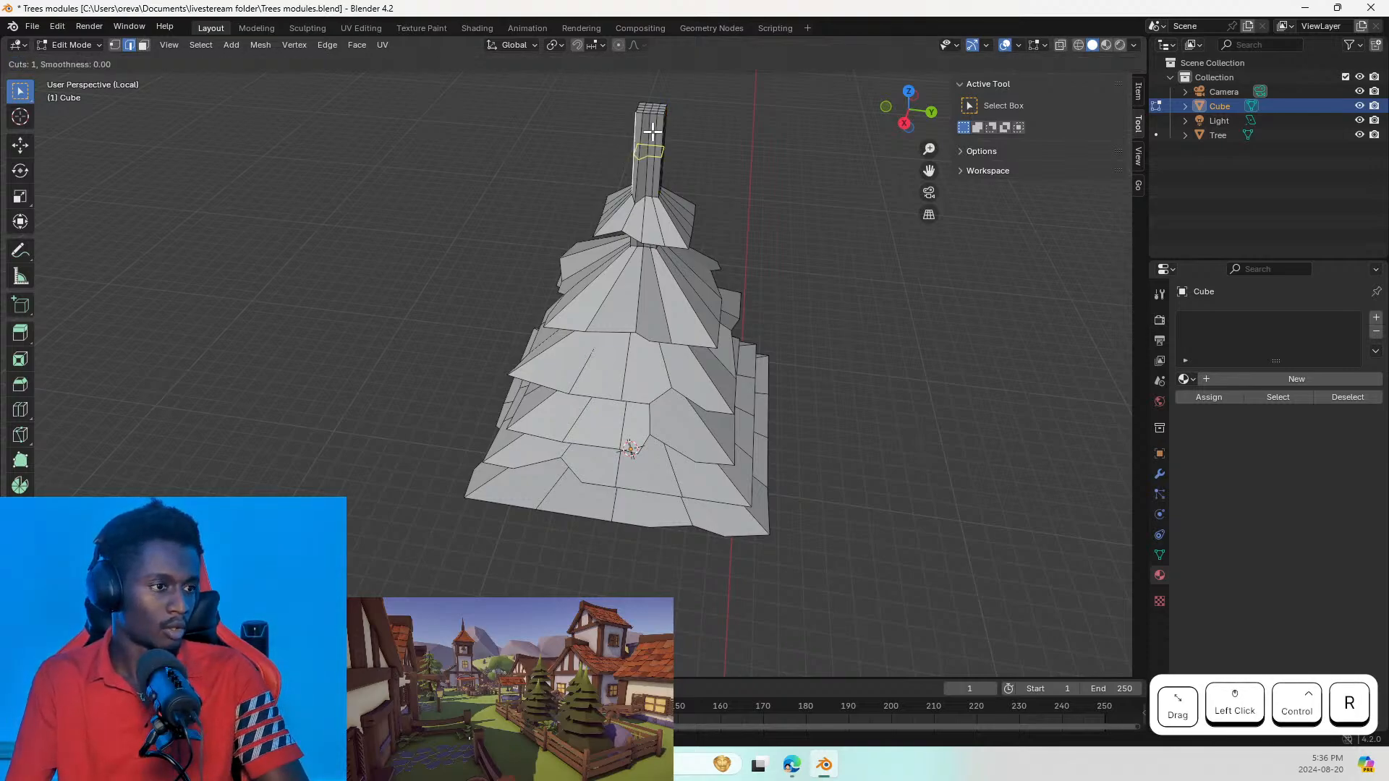
left_click(653, 149)
left_click_drag(653, 148, 653, 154)
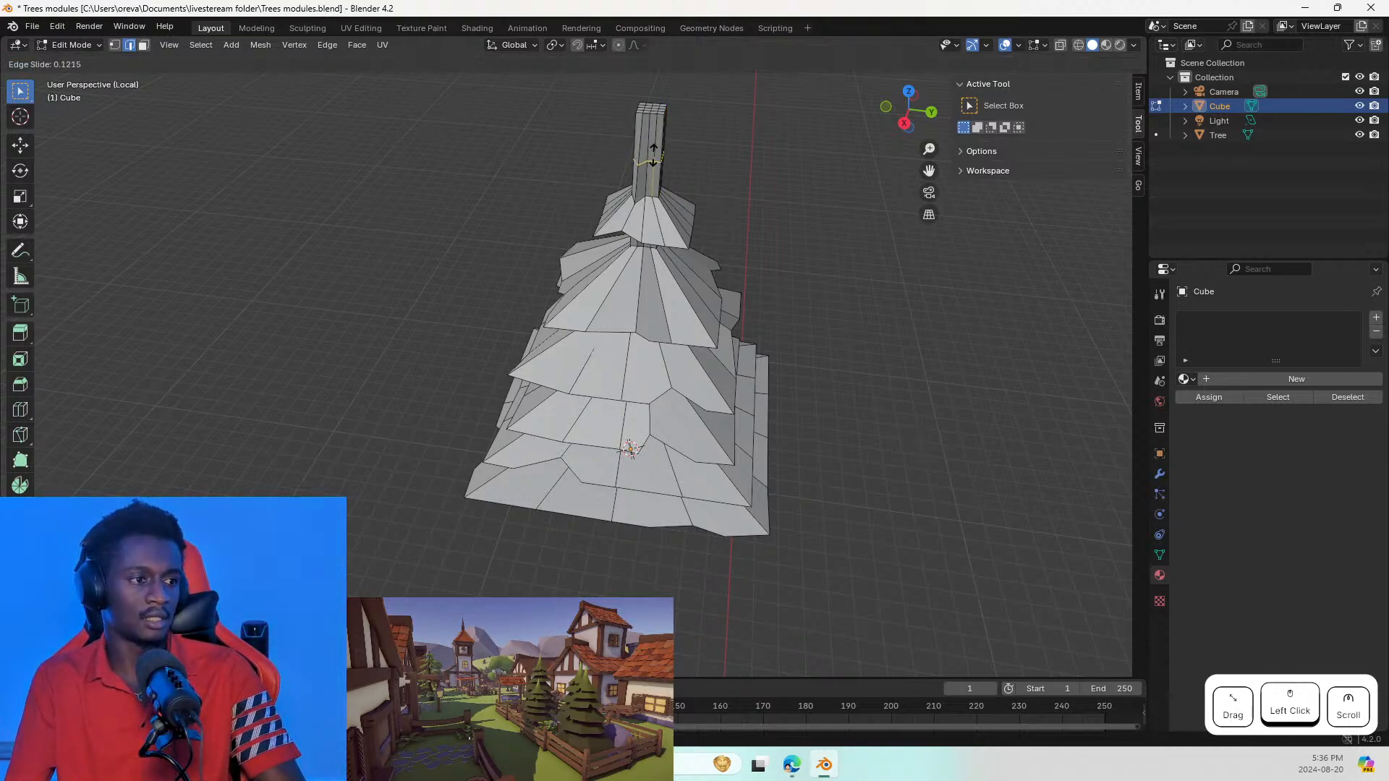
key("Escape")
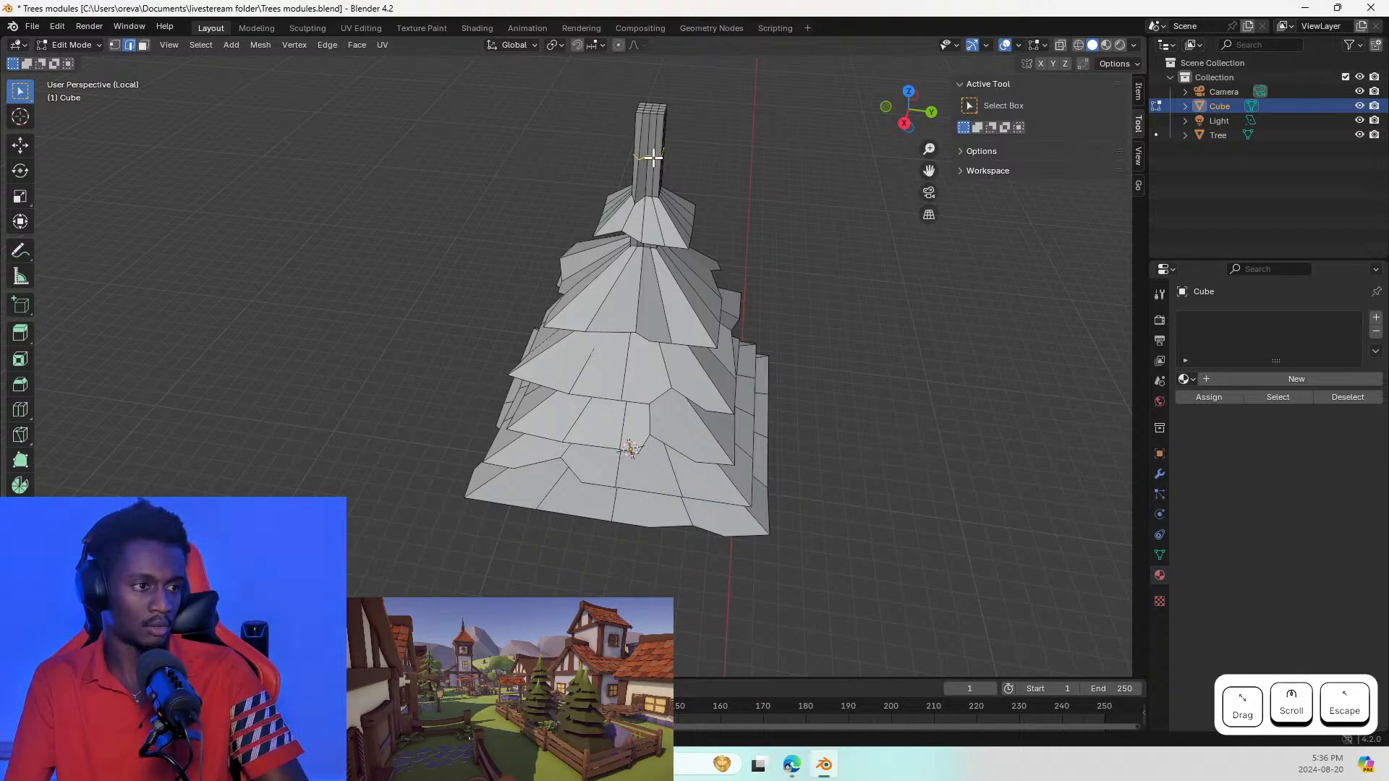
key("ctrl+z")
Step: Add two loop cuts around the bare trunk tip above the top tier and slide them slightly upward
key("ctrl+r")
scroll(653, 160, "up", 1)
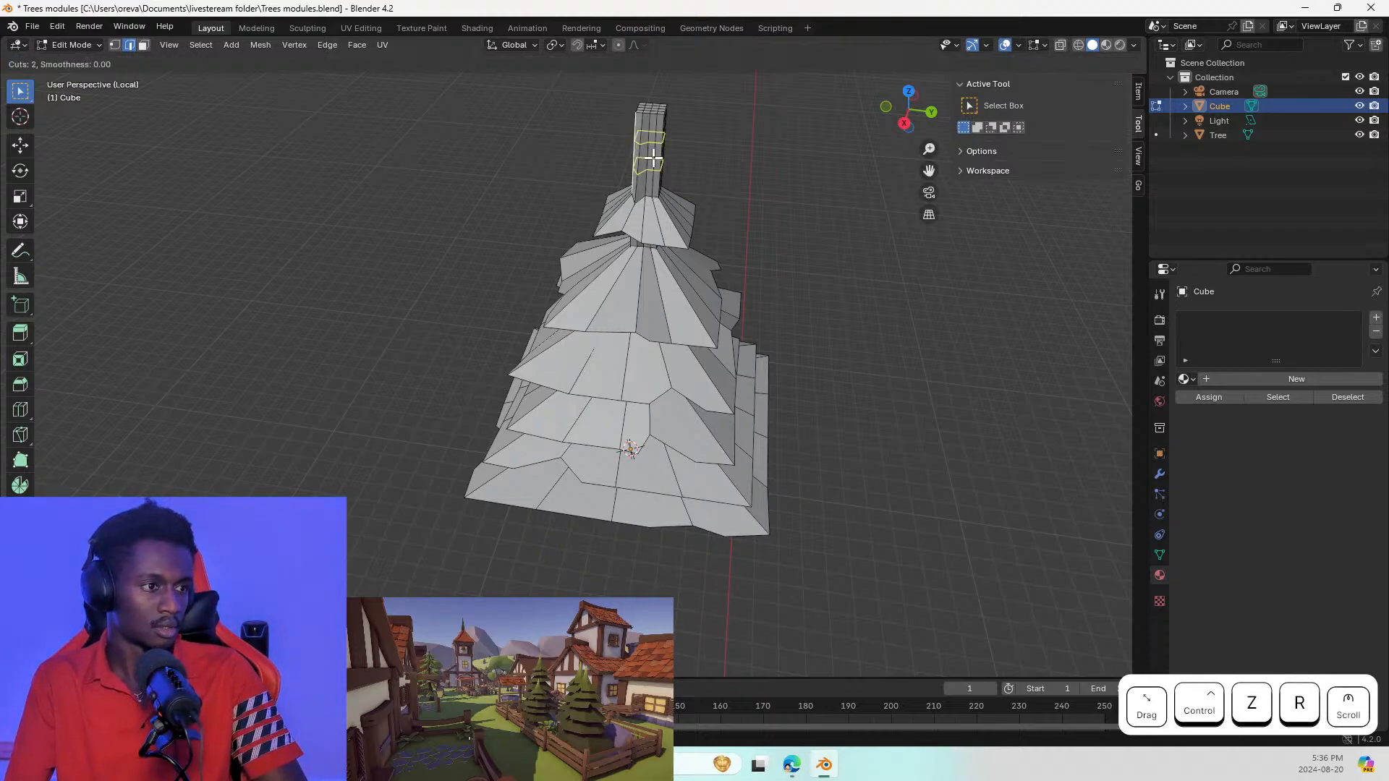
left_click_drag(653, 157, 653, 156)
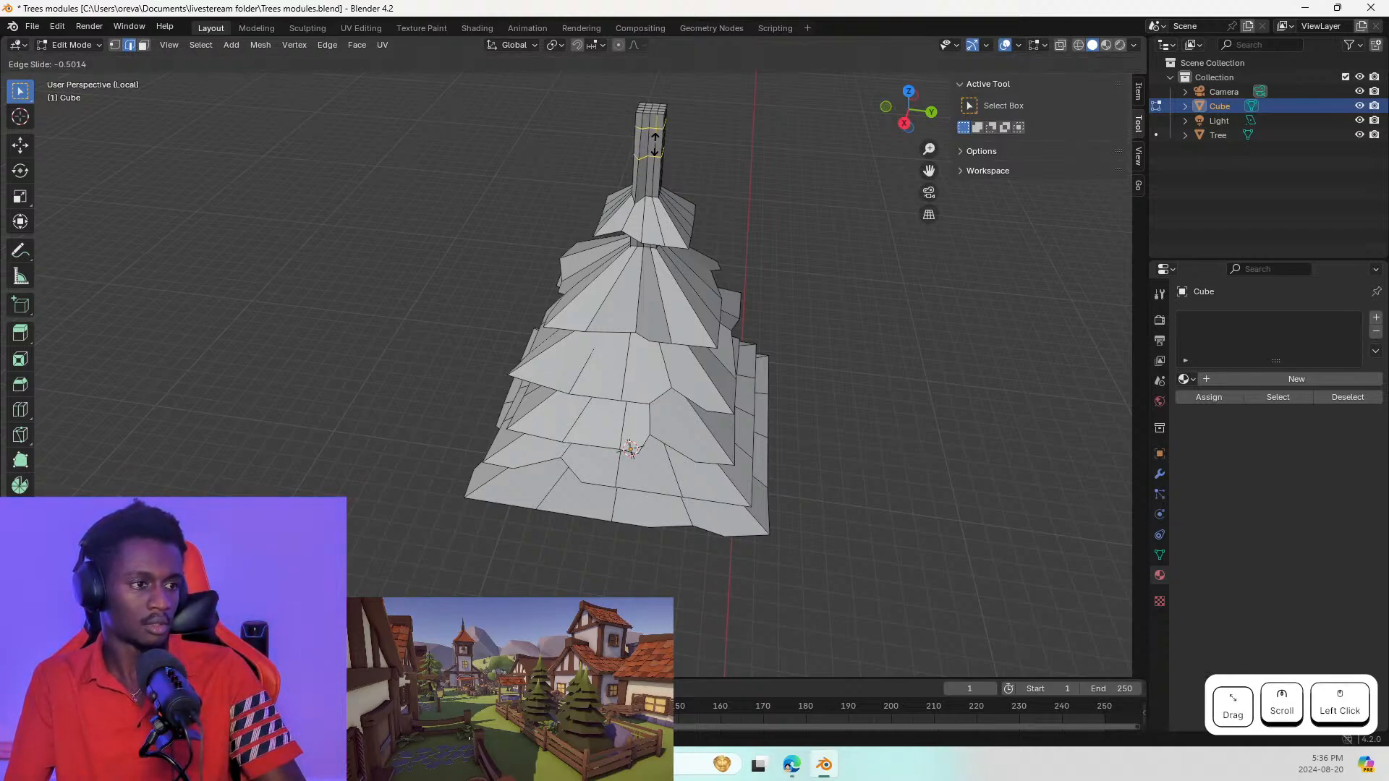
left_click(655, 146)
middle_click_drag(655, 151, 652, 107)
scroll(652, 107, "up", 2)
scroll(616, 126, "up", 2)
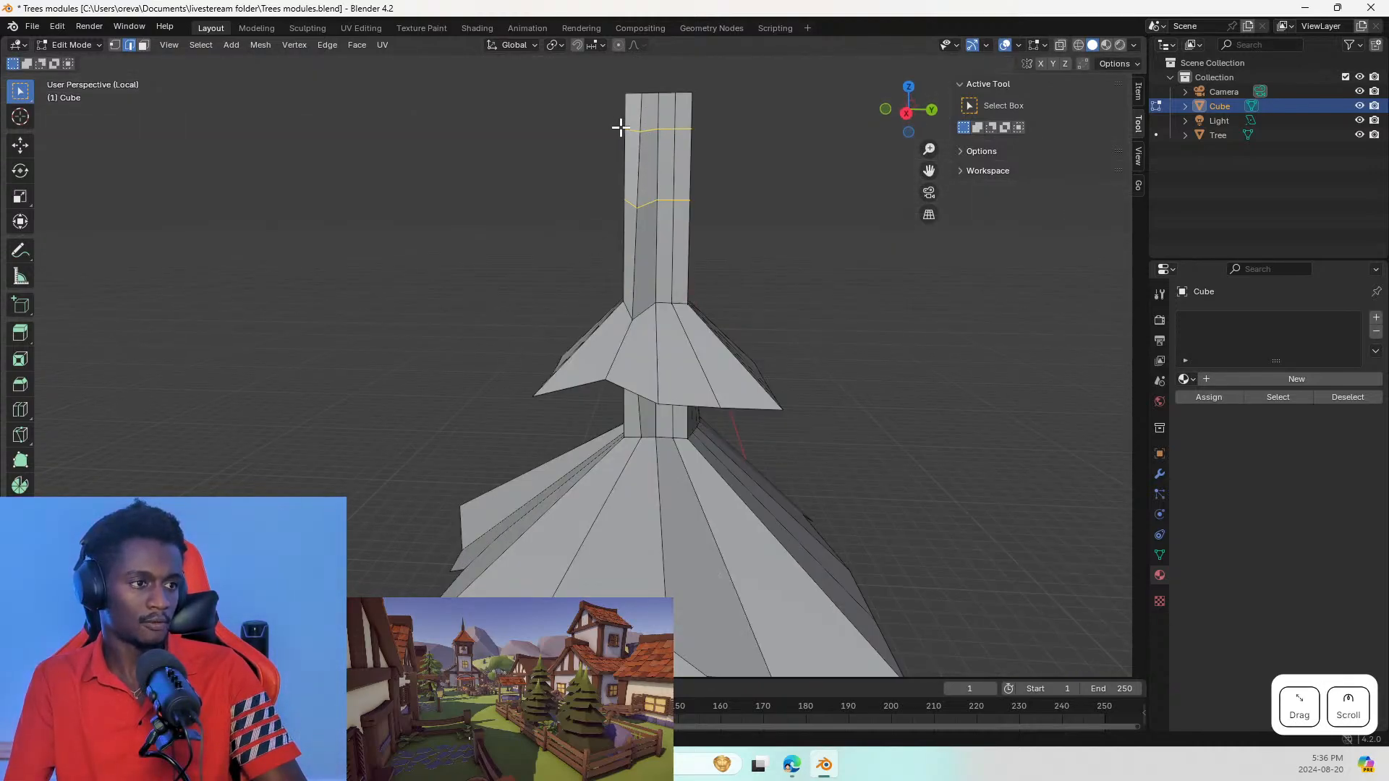
Step: Try selecting the edge loop around the trunk's flat top cap
left_click(633, 95)
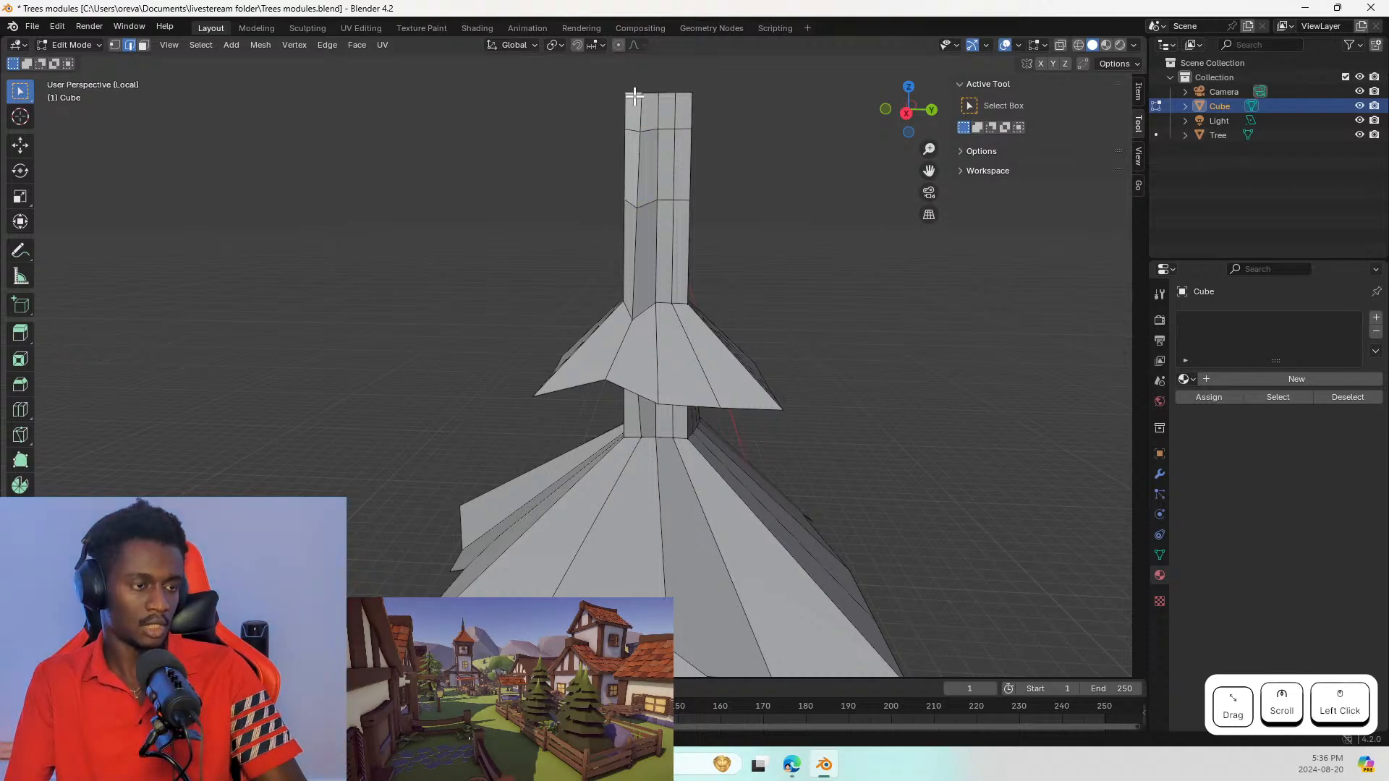
scroll(633, 96, "down", 3)
middle_click_drag(634, 96, 637, 149)
left_click(643, 105)
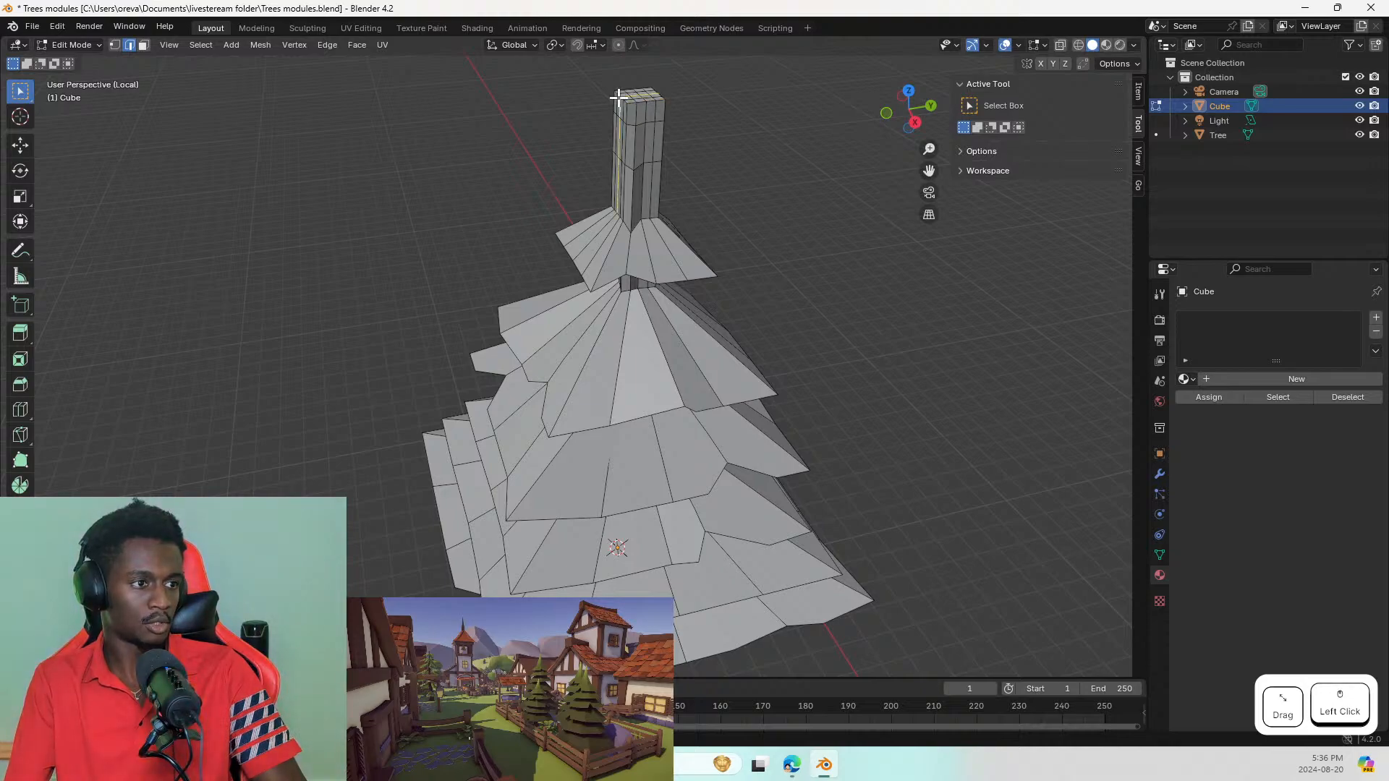
left_click(642, 103, "alt")
scroll(672, 176, "up", 2)
scroll(670, 177, "down", 2)
middle_click_drag(471, 109, 599, 61)
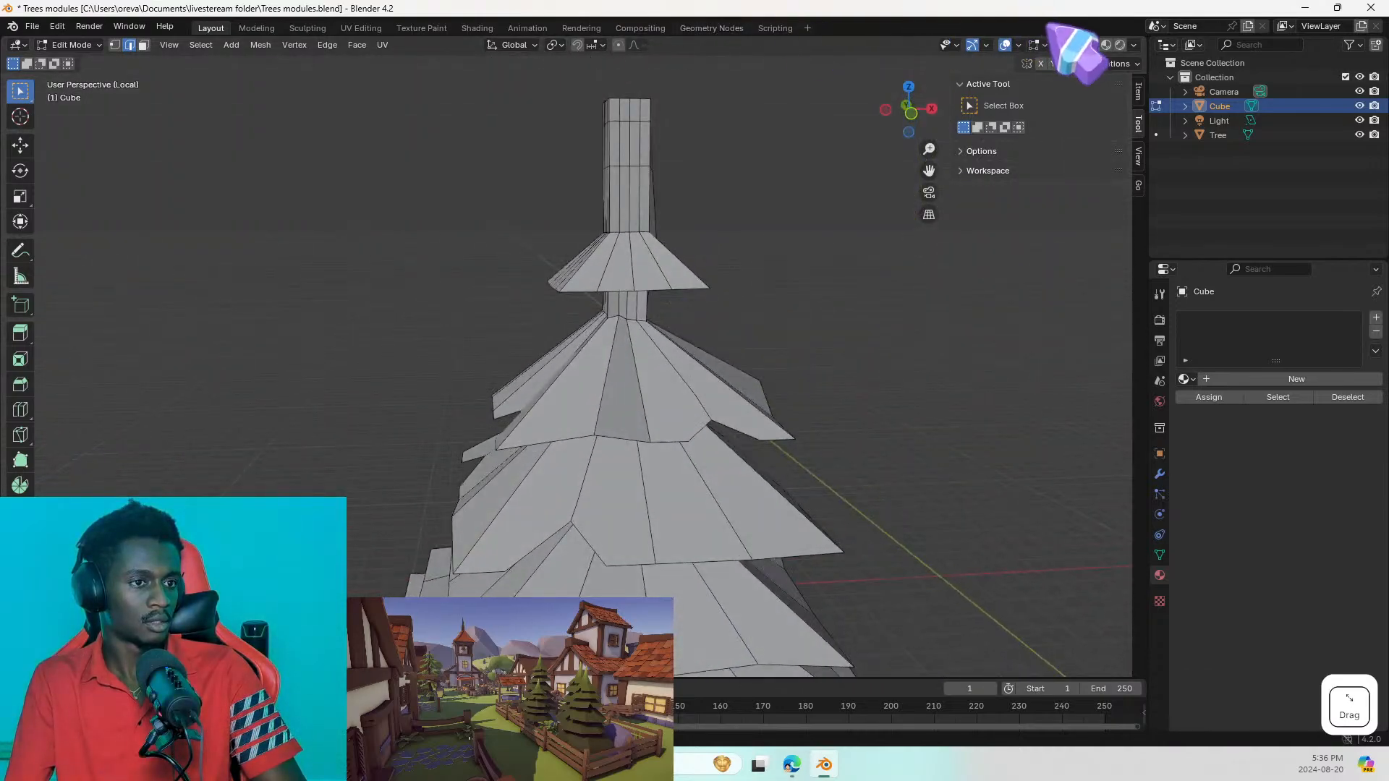
Step: Turn on X-ray, select the trunk's entire top cap and merge its vertices by distance
left_click(1061, 45)
middle_click_drag(570, 135, 545, 139)
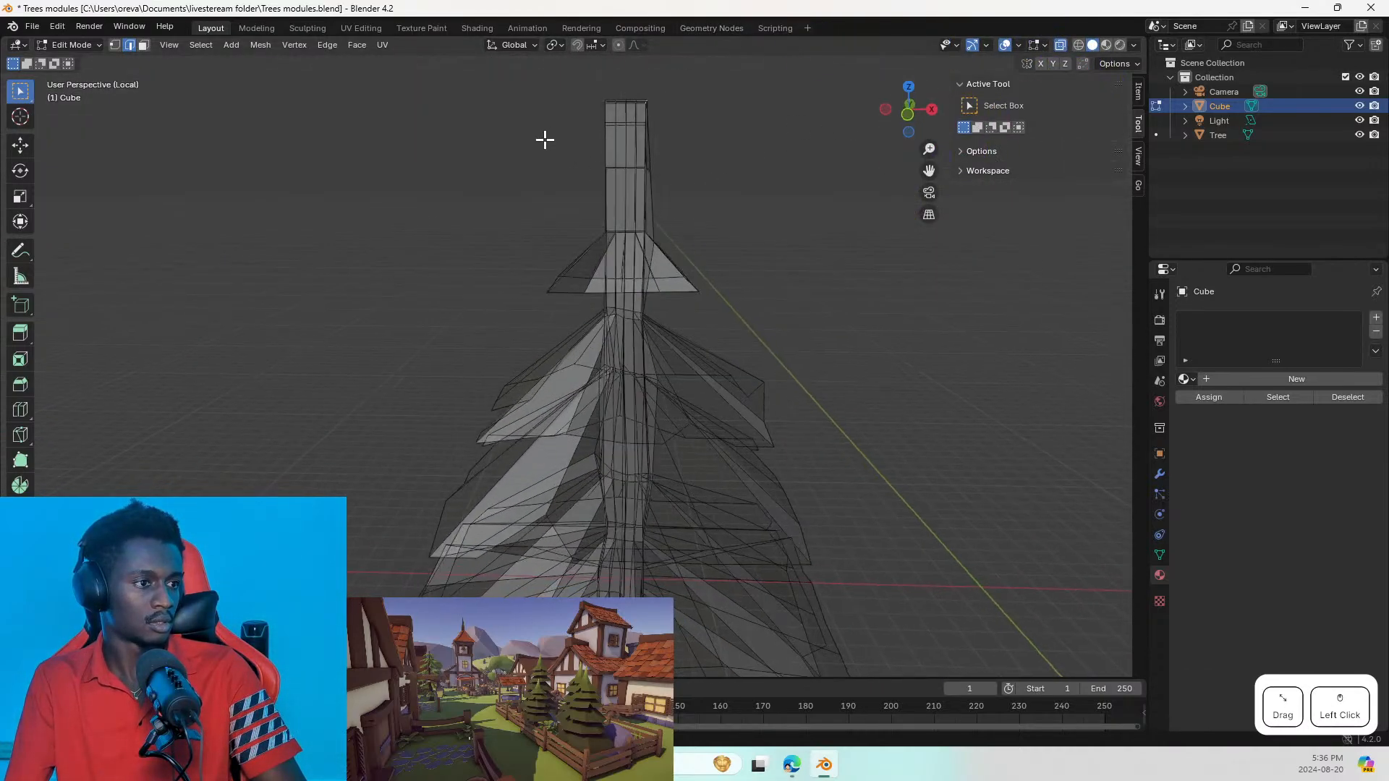
left_click_drag(580, 78, 683, 108)
middle_click_drag(621, 137, 625, 230)
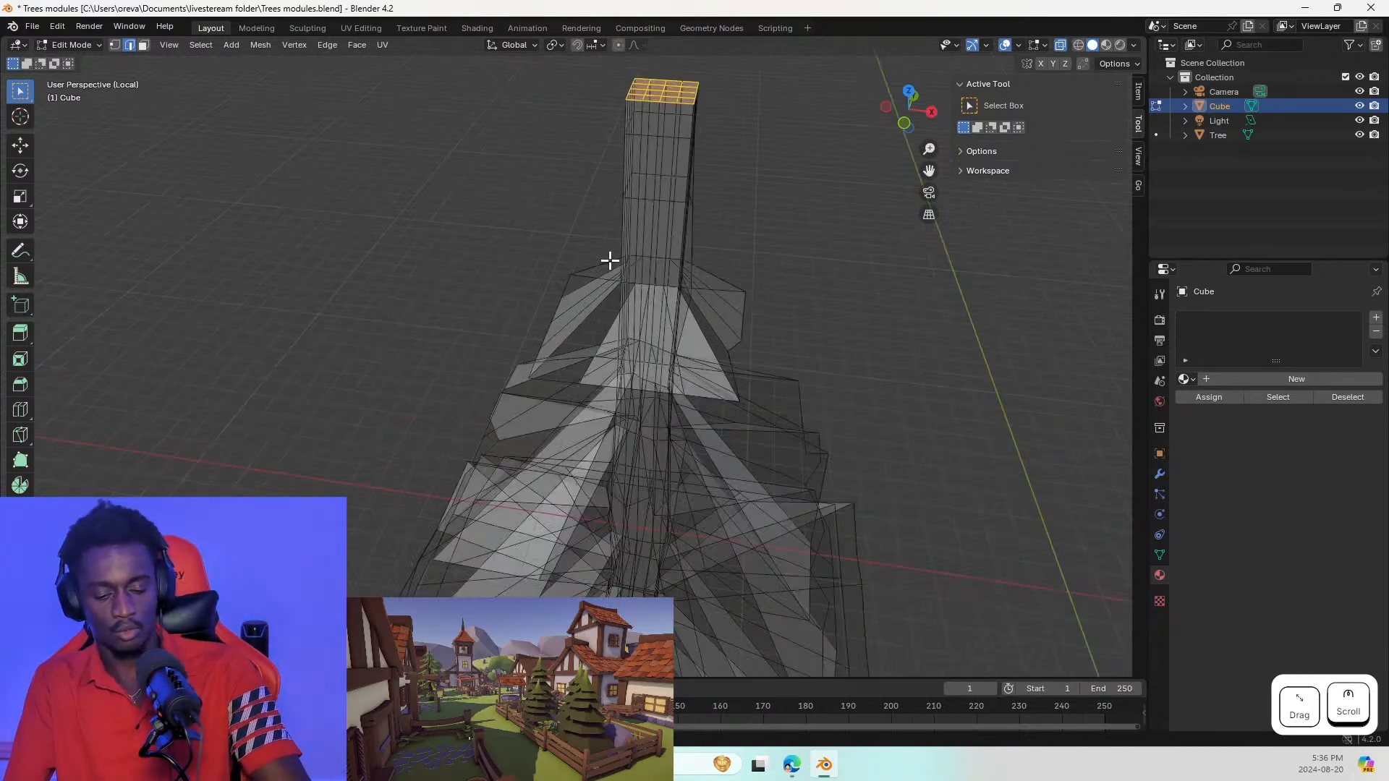
key("m")
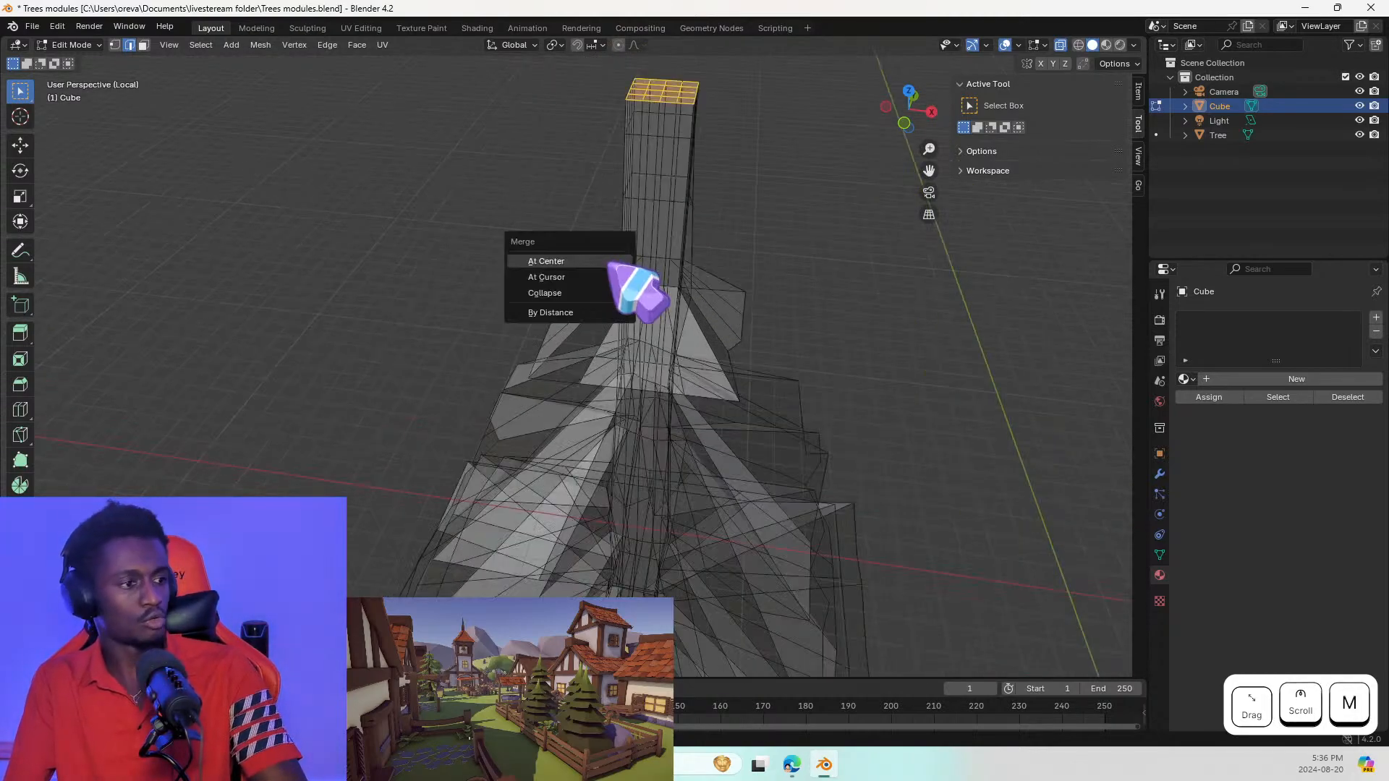
left_click(573, 311)
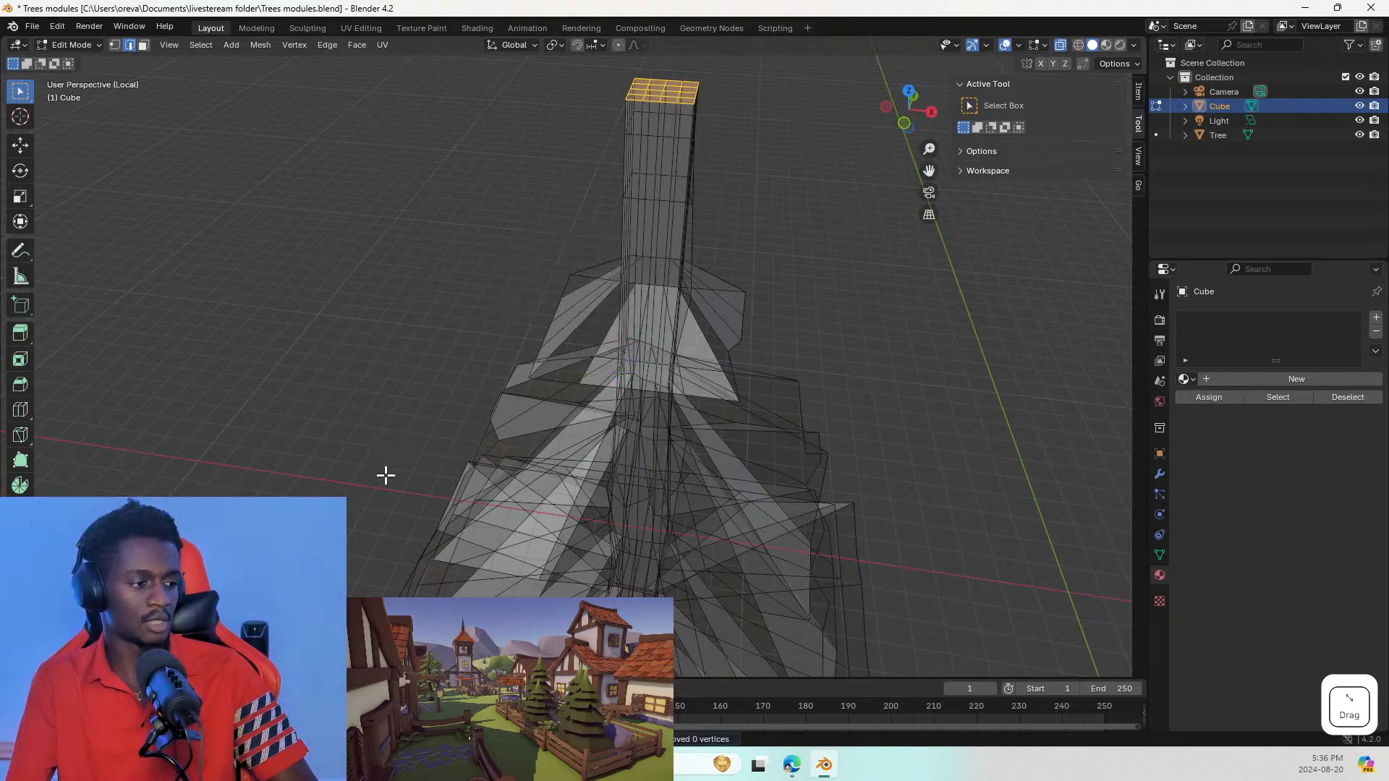
key("Return")
Step: Try loop-selecting the top cap's rim in X-ray view, switching proportional editing on and back off
left_click(537, 261)
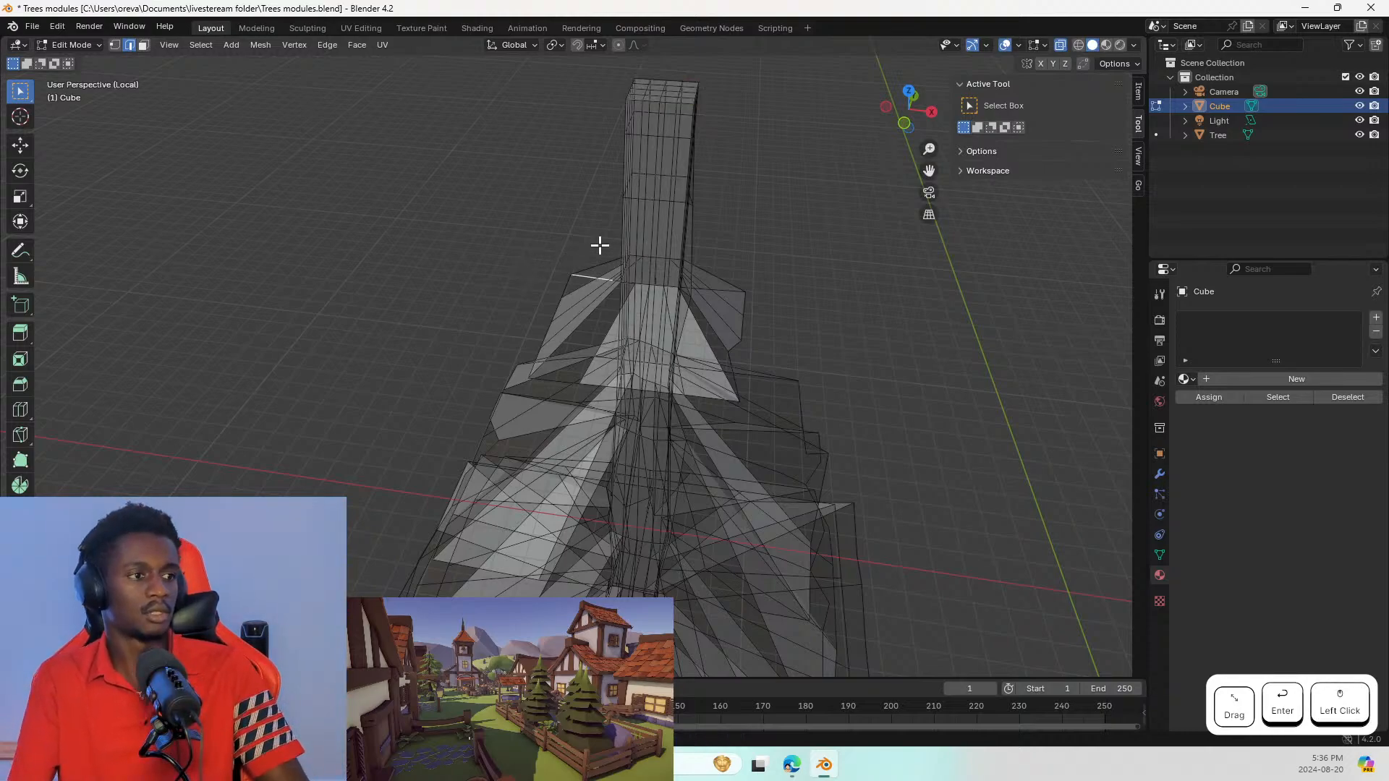
left_click(637, 90, "alt")
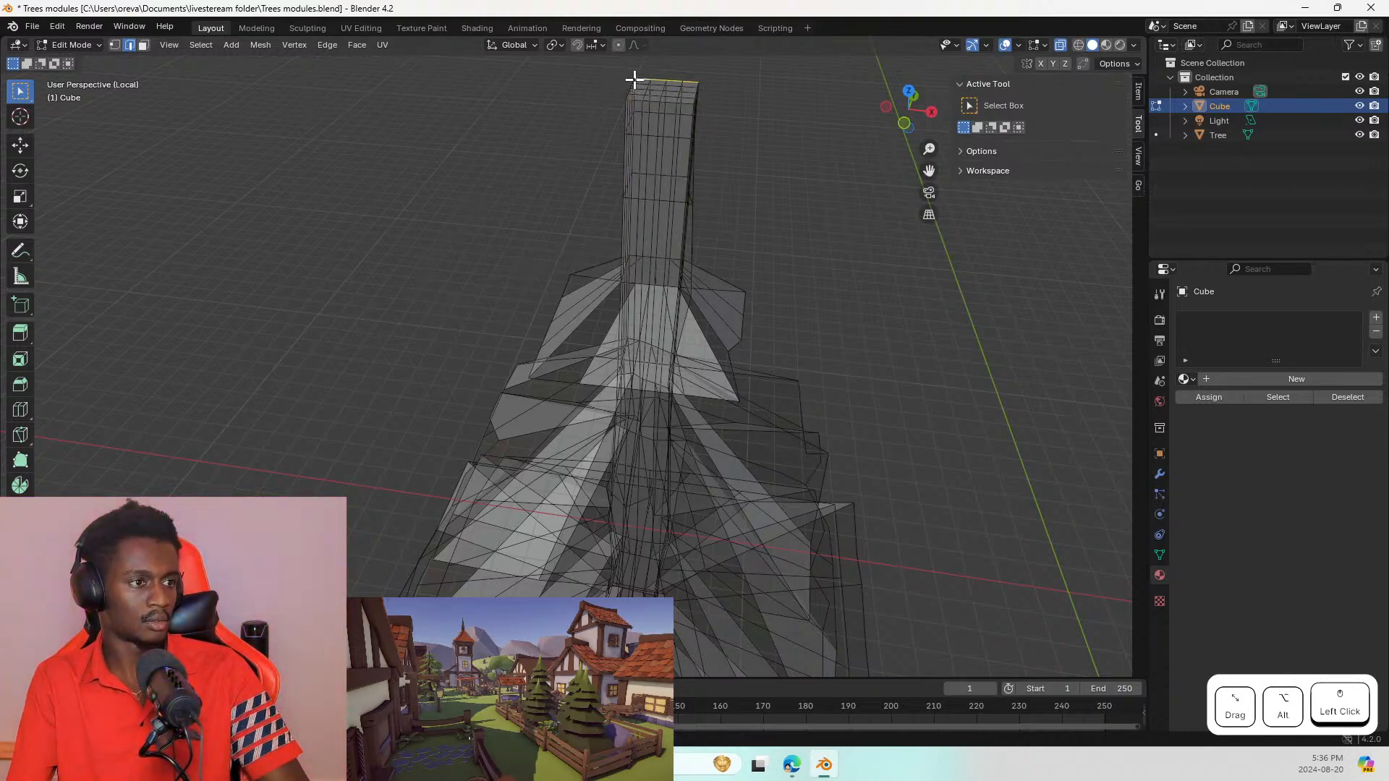
left_click(653, 102, "alt")
left_click(619, 45)
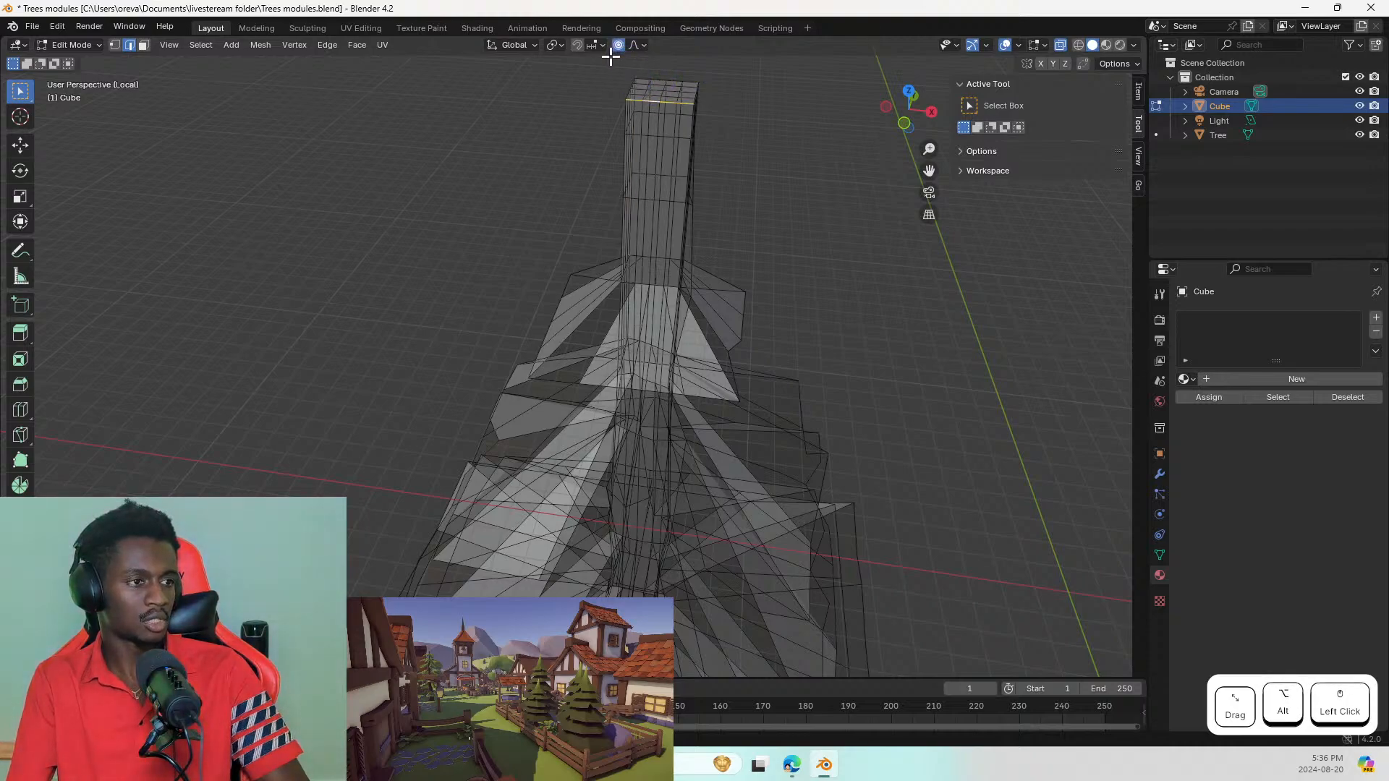
left_click(618, 46)
Step: Select the trunk's whole top cap and scale it to about 0.2 with proportional editing, tapering the tip
left_click_drag(604, 62, 731, 128)
middle_click_drag(579, 155, 561, 129)
left_click_drag(562, 129, 634, 149)
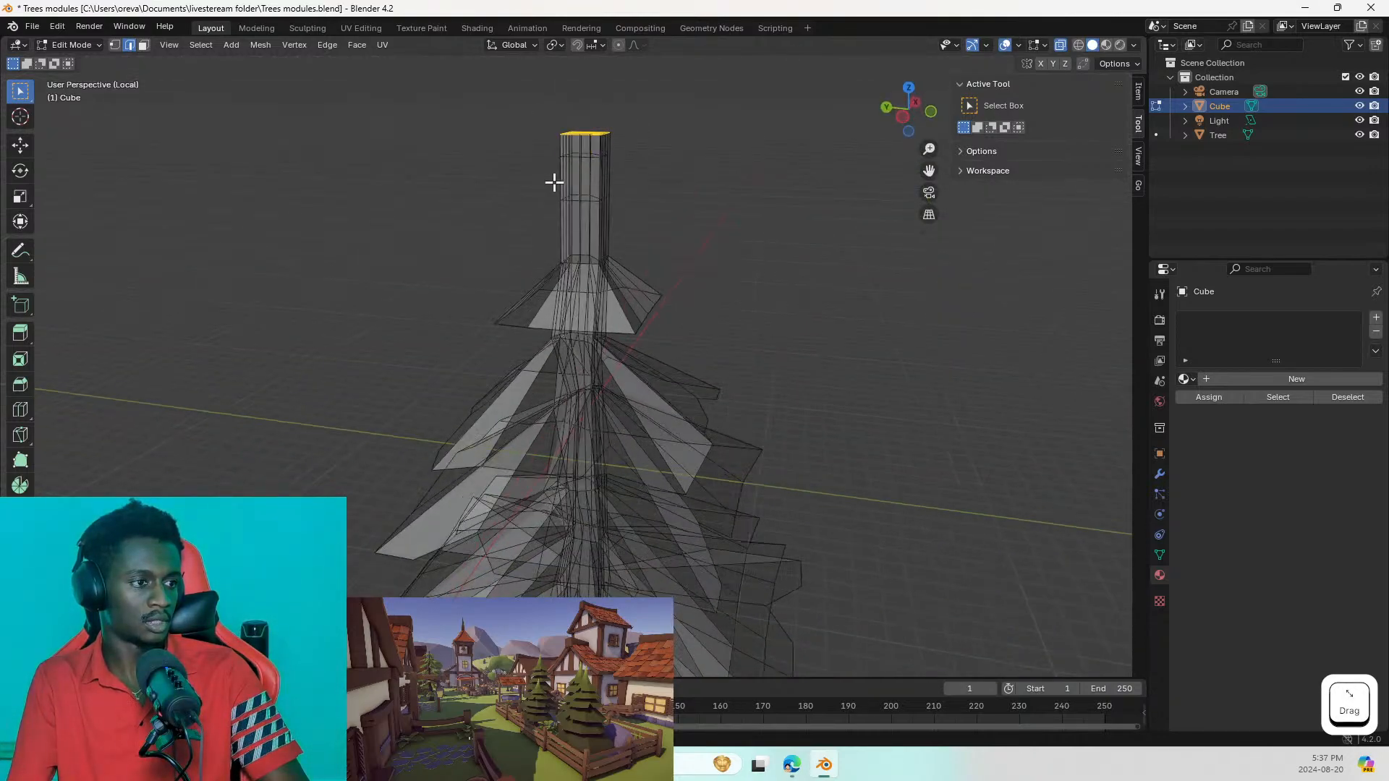
middle_click_drag(590, 267, 603, 191)
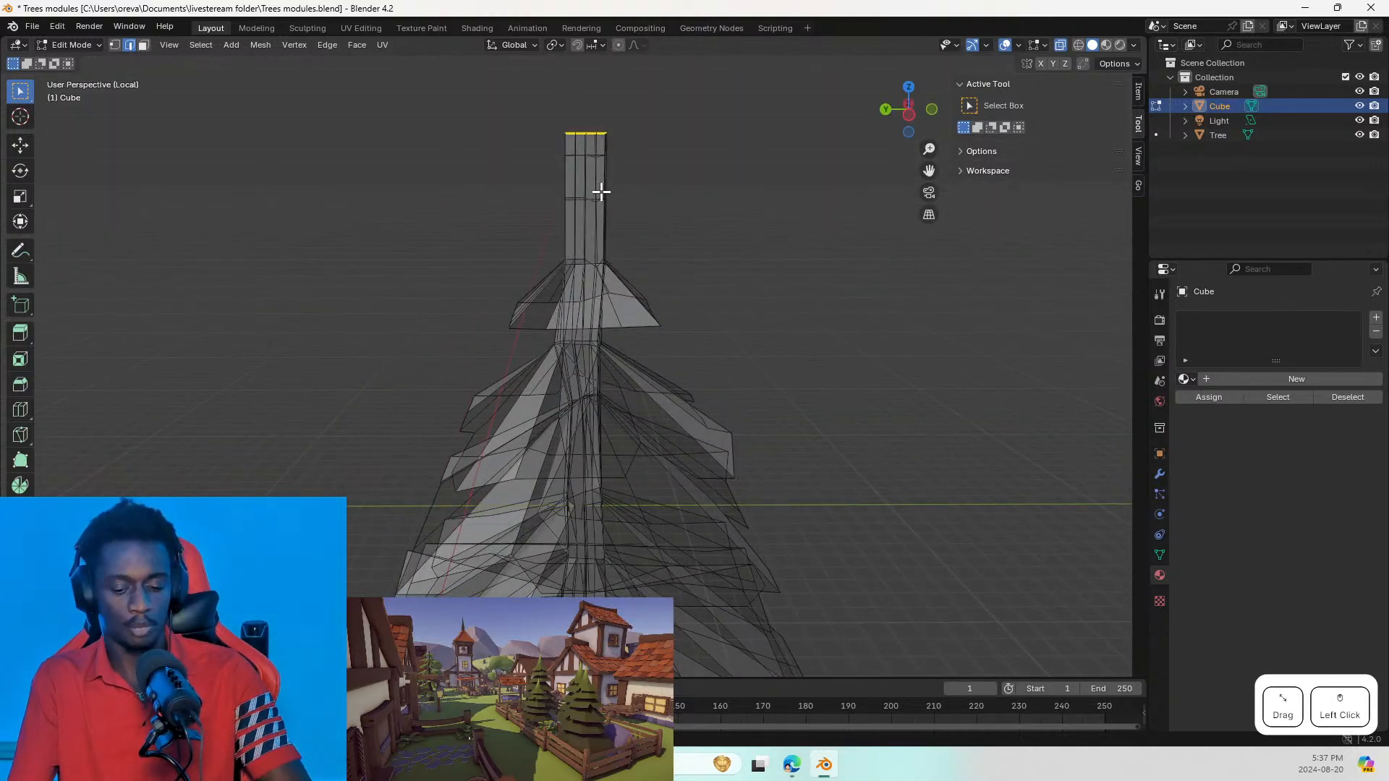
key("o")
key("s")
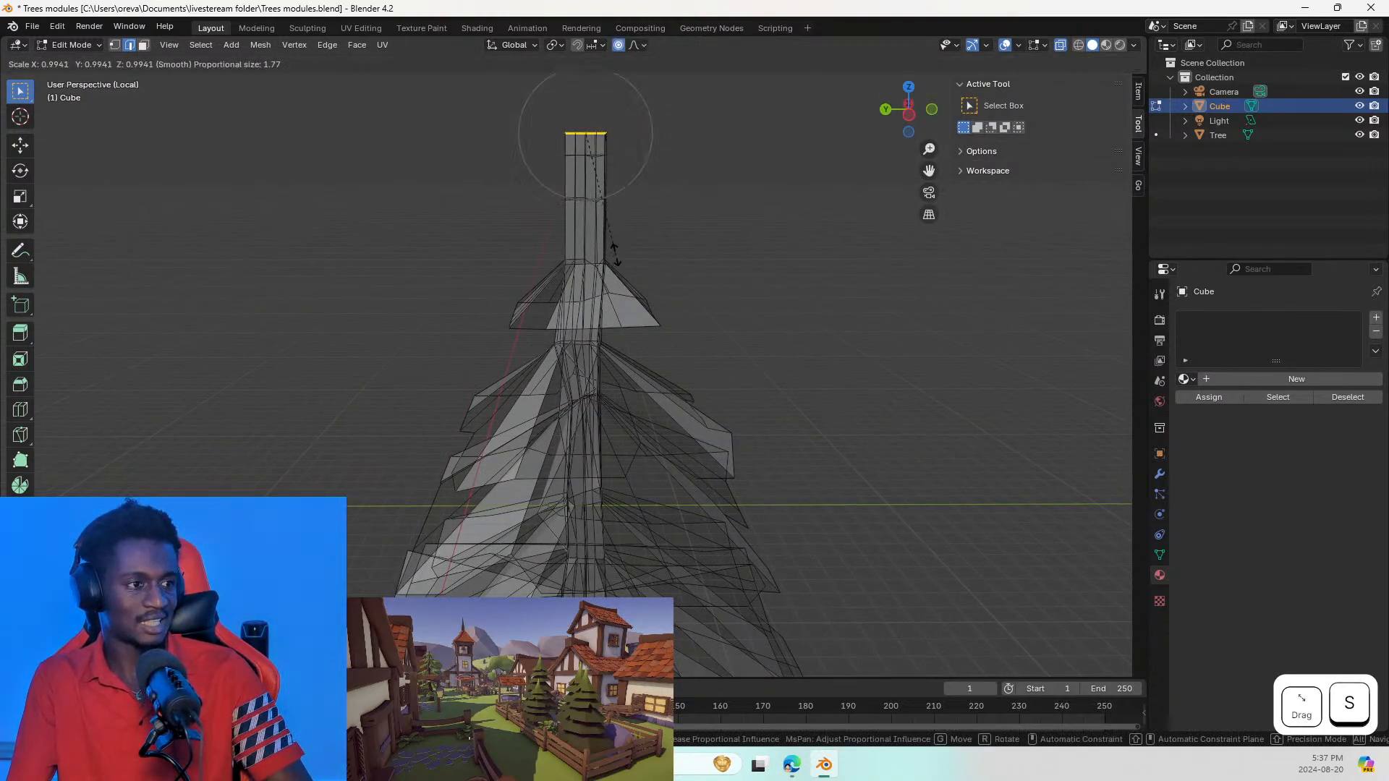
scroll(579, 219, "up", 3)
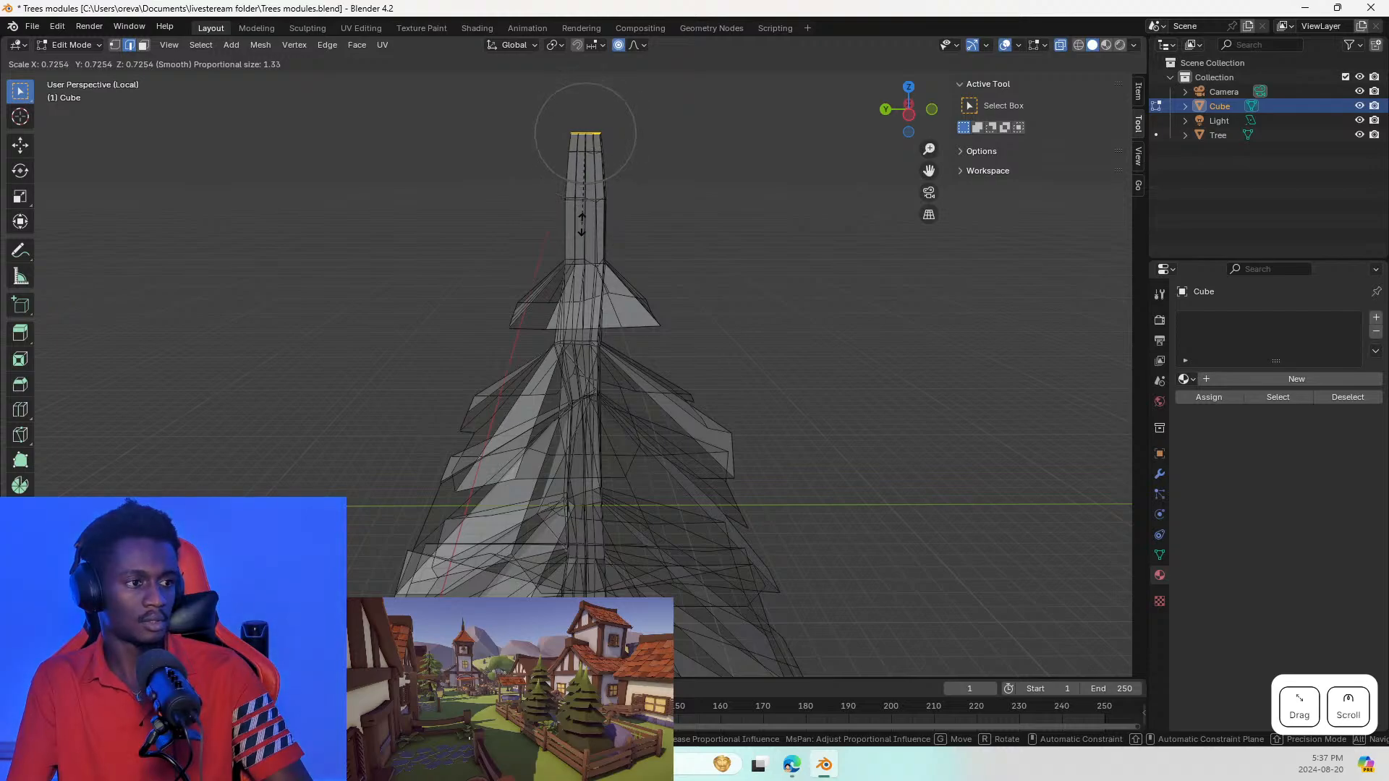
scroll(581, 225, "down", 4)
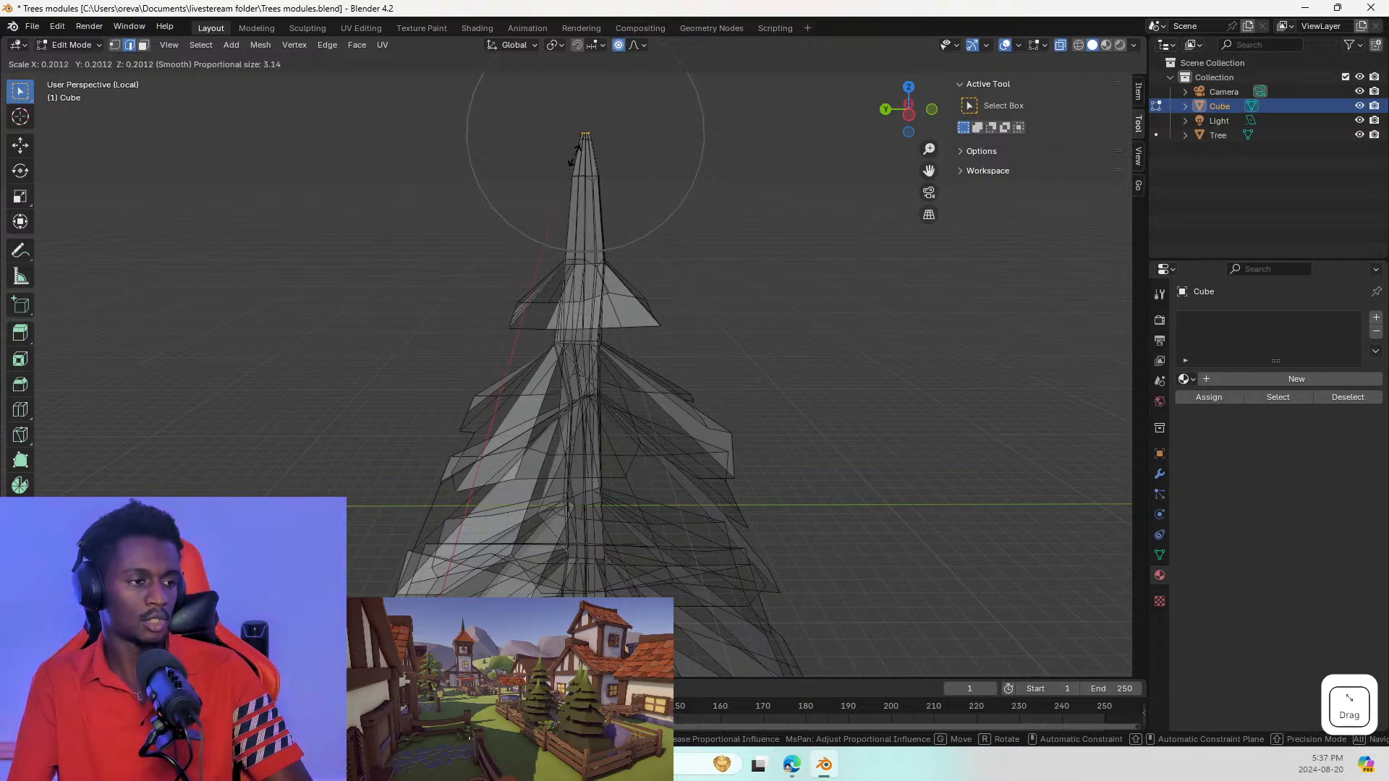
left_click(575, 156)
Step: Turn off X-ray and proportional editing, and rotate one edge on the top tier's lower rim
middle_click_drag(561, 288, 601, 266)
left_click(602, 266)
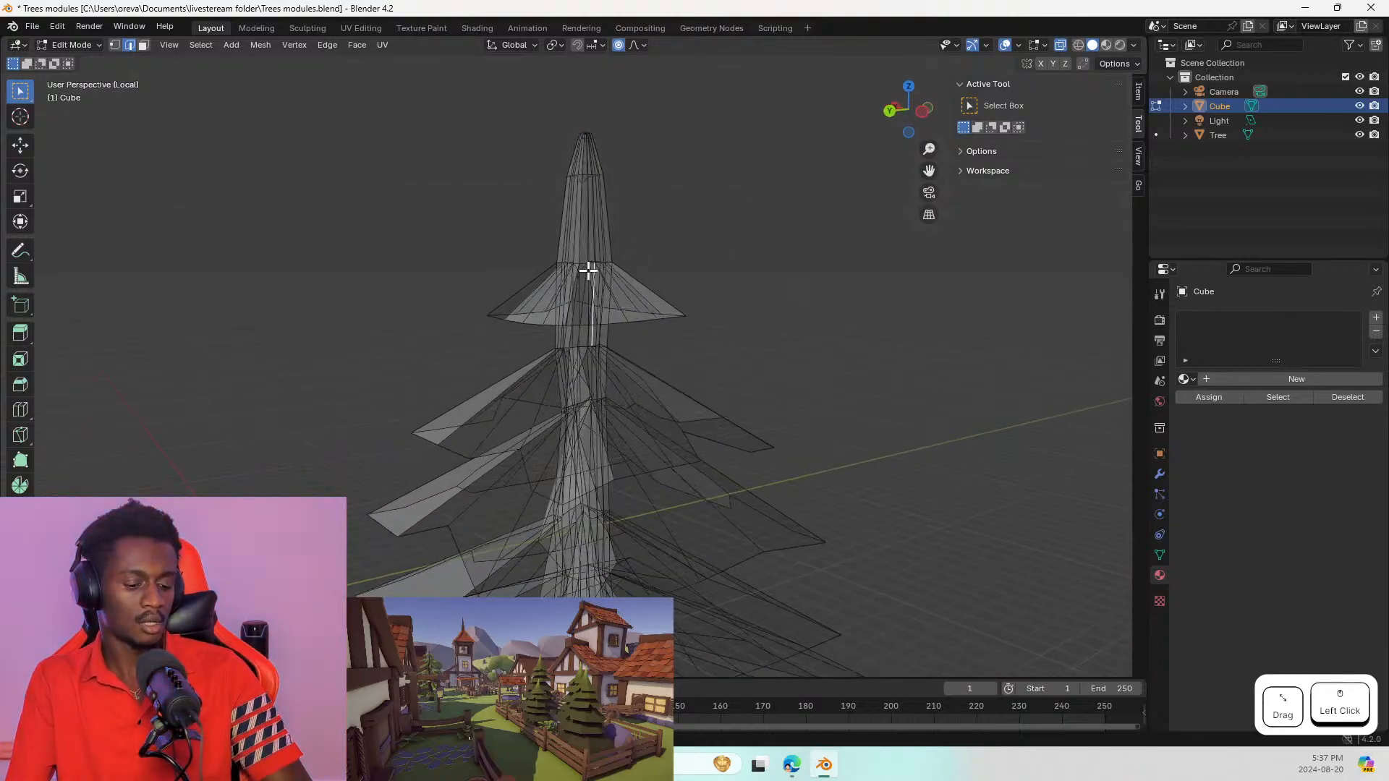
left_click(1060, 45)
middle_click_drag(700, 214, 524, 269)
left_click(597, 293)
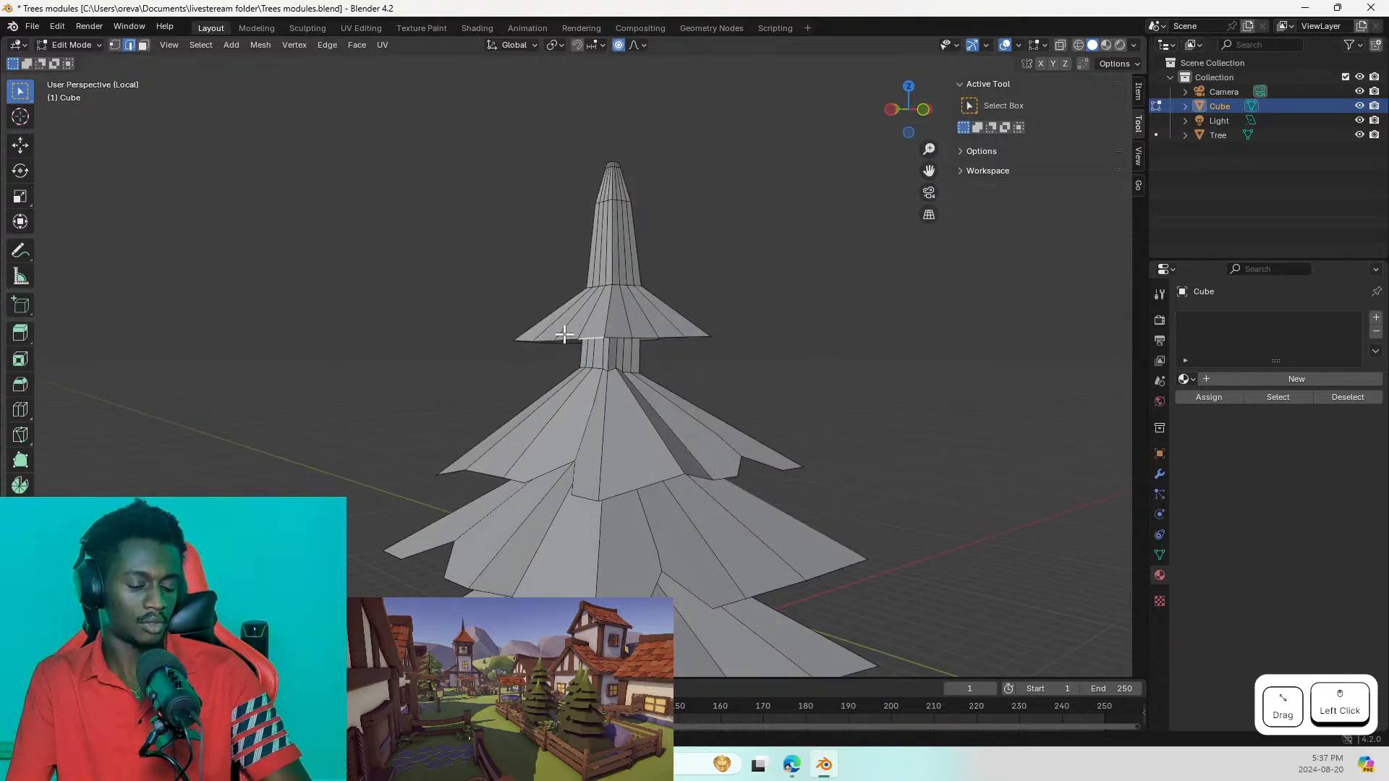
key("r")
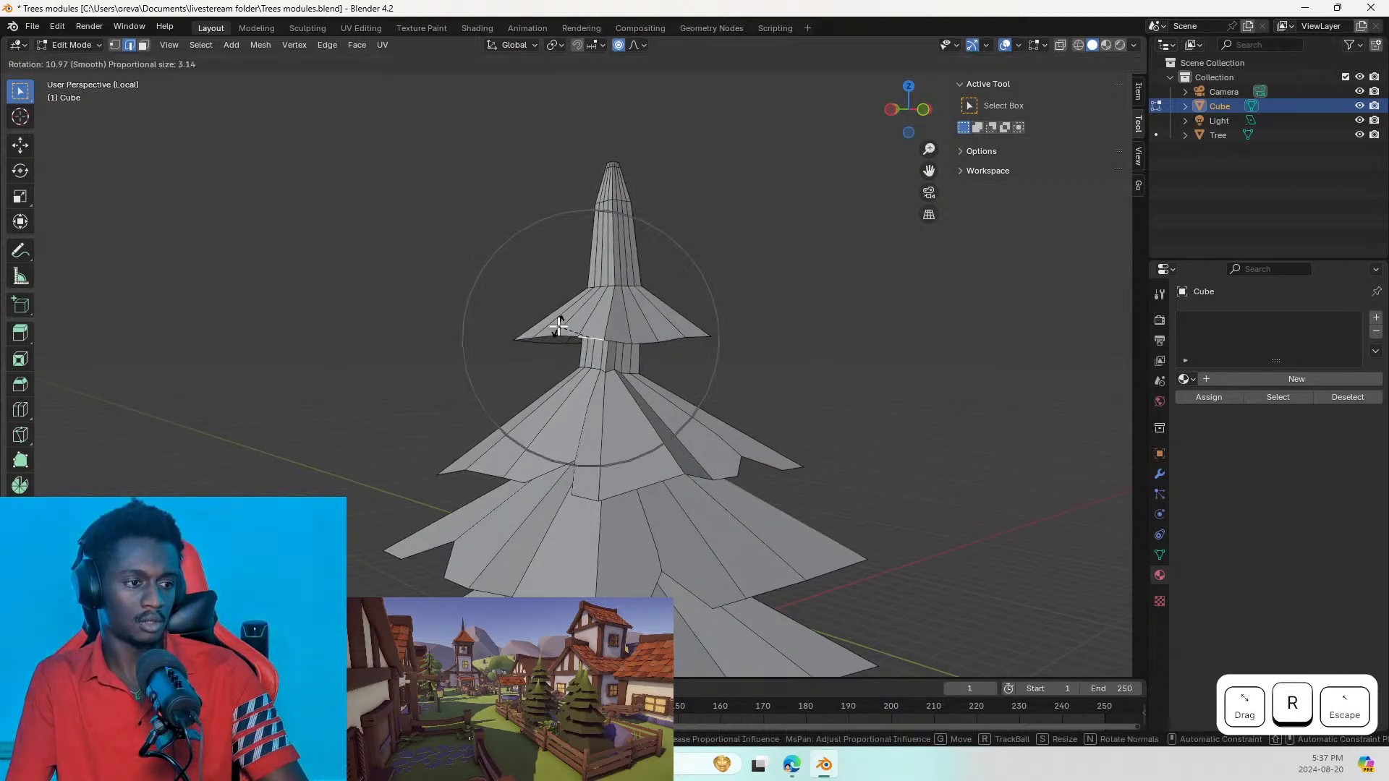
key("Escape")
key("o")
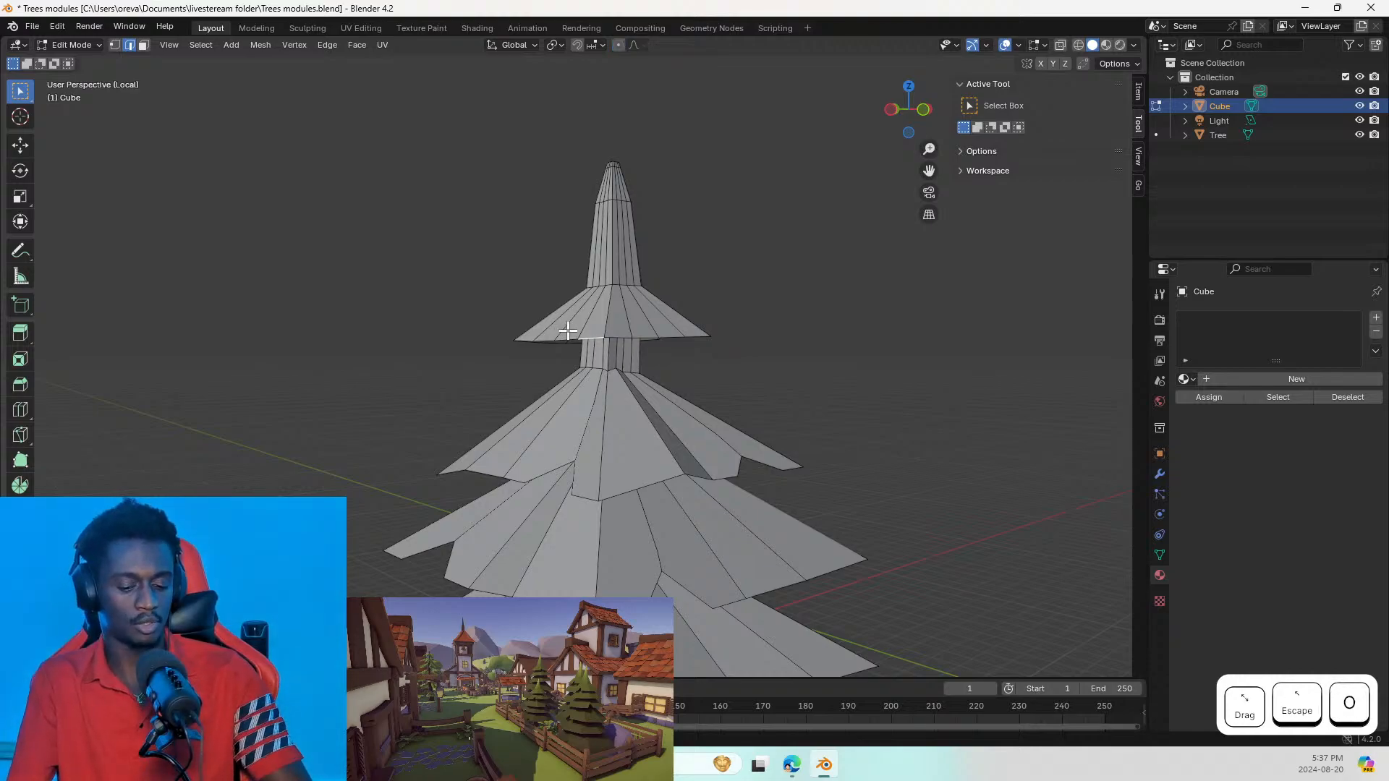
key("r")
left_click(578, 328)
Step: Rotate an edge on another side of the top tier's lower rim to form a shallow notch
scroll(584, 331, "up", 6)
middle_click_drag(586, 332, 652, 395)
scroll(675, 345, "down", 5)
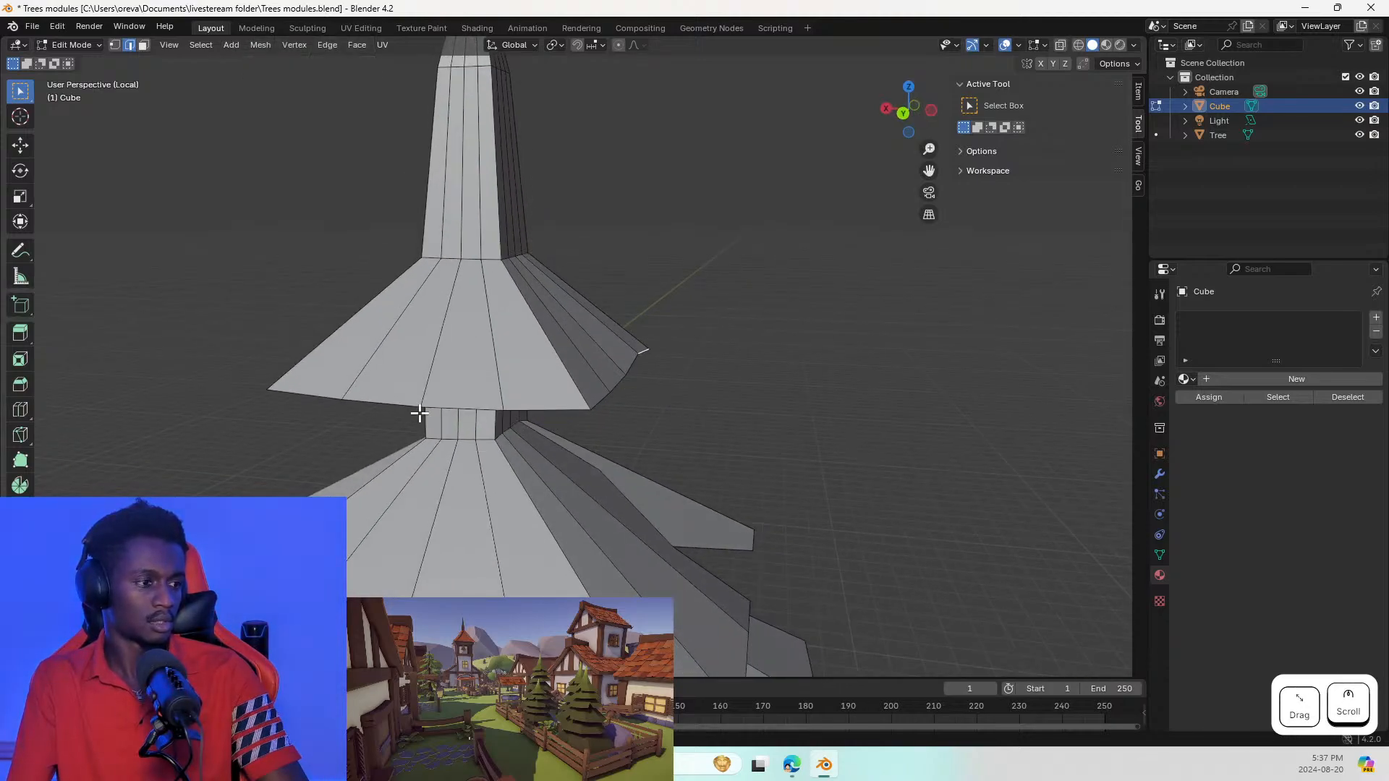
left_click(383, 403)
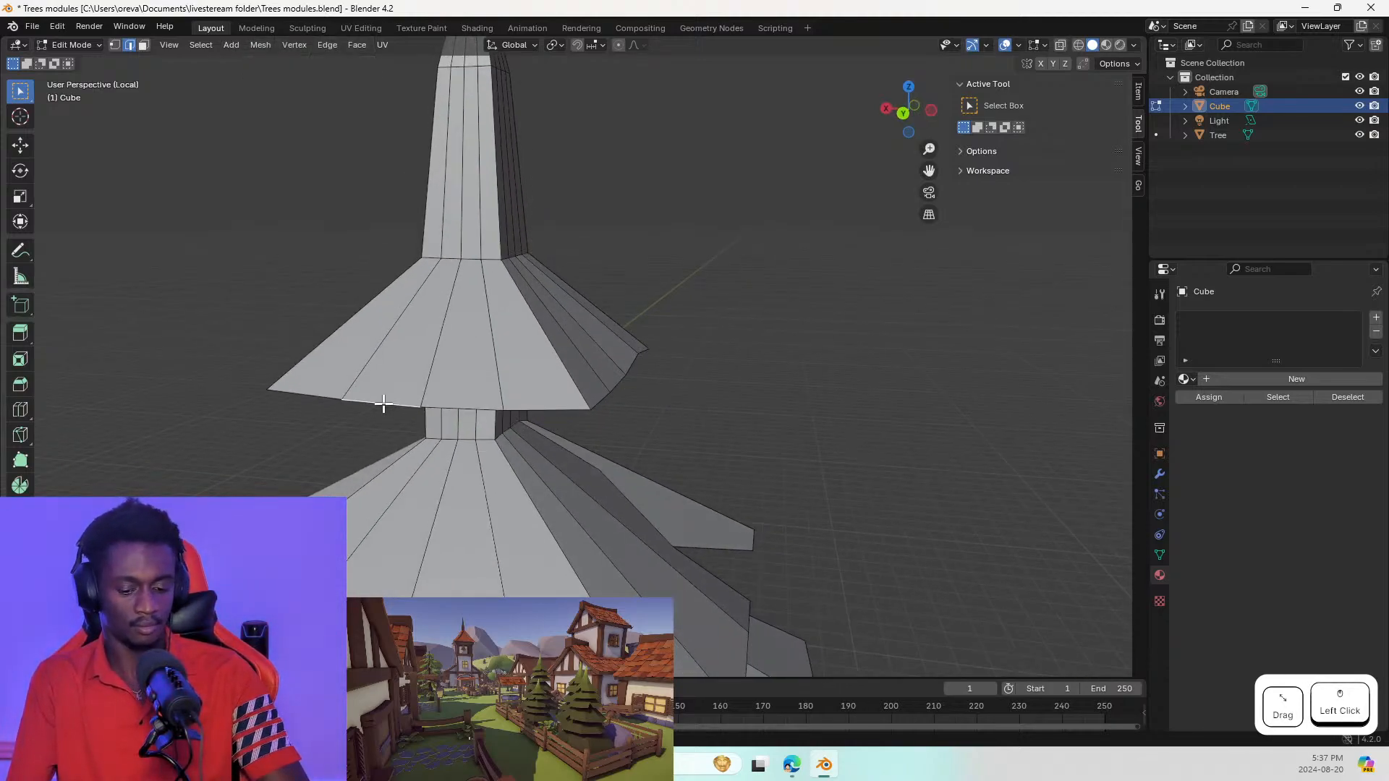
key("r")
left_click(409, 405)
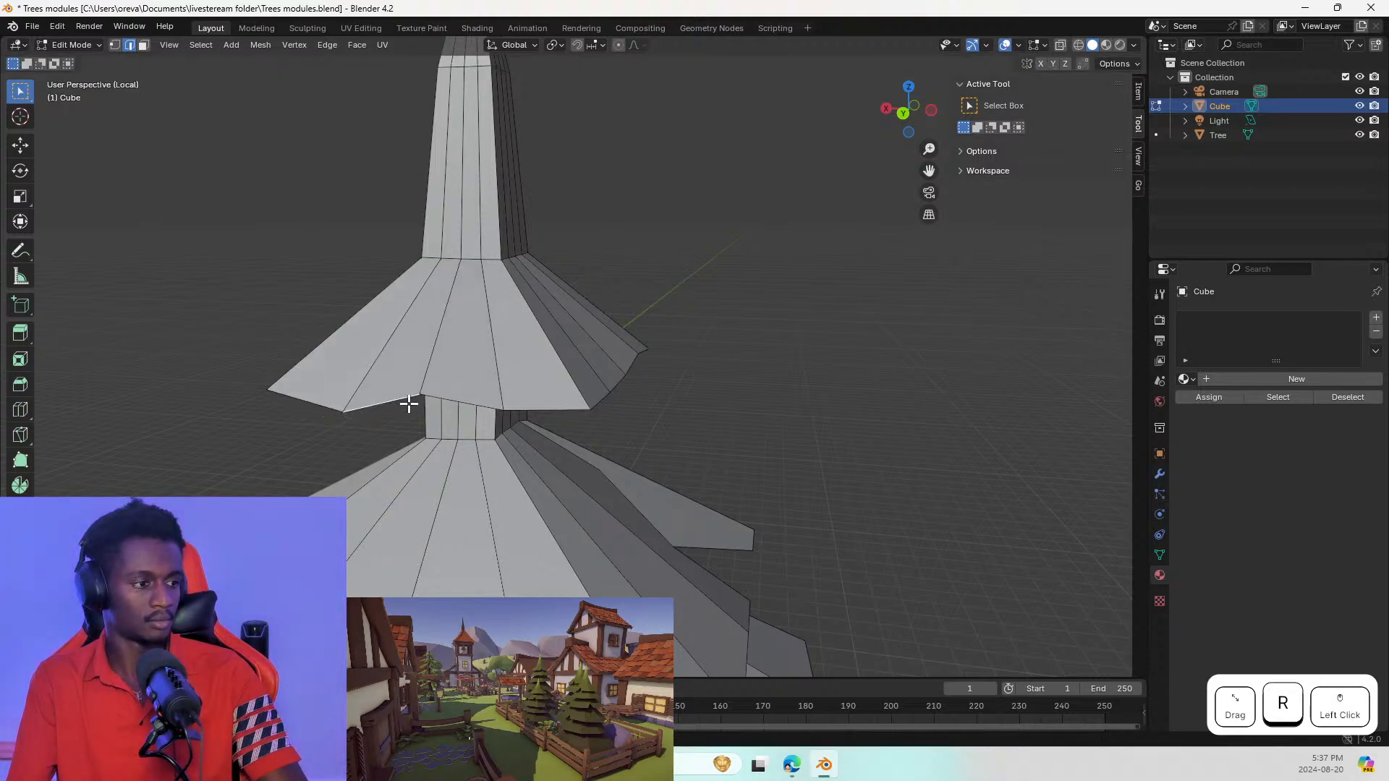
Step: Rotate a lower rim edge on the top tier's adjacent side by about -15°
middle_click_drag(403, 388, 301, 394)
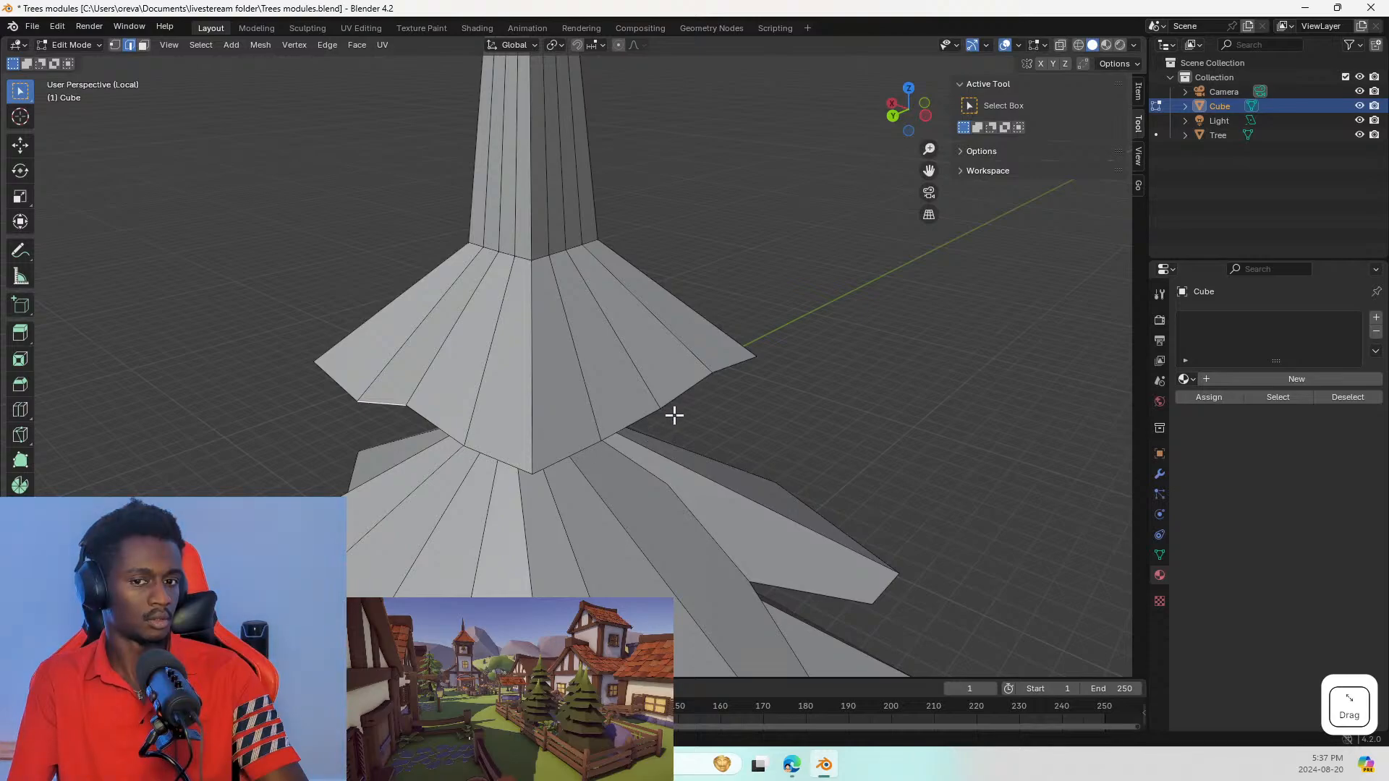
left_click(629, 400)
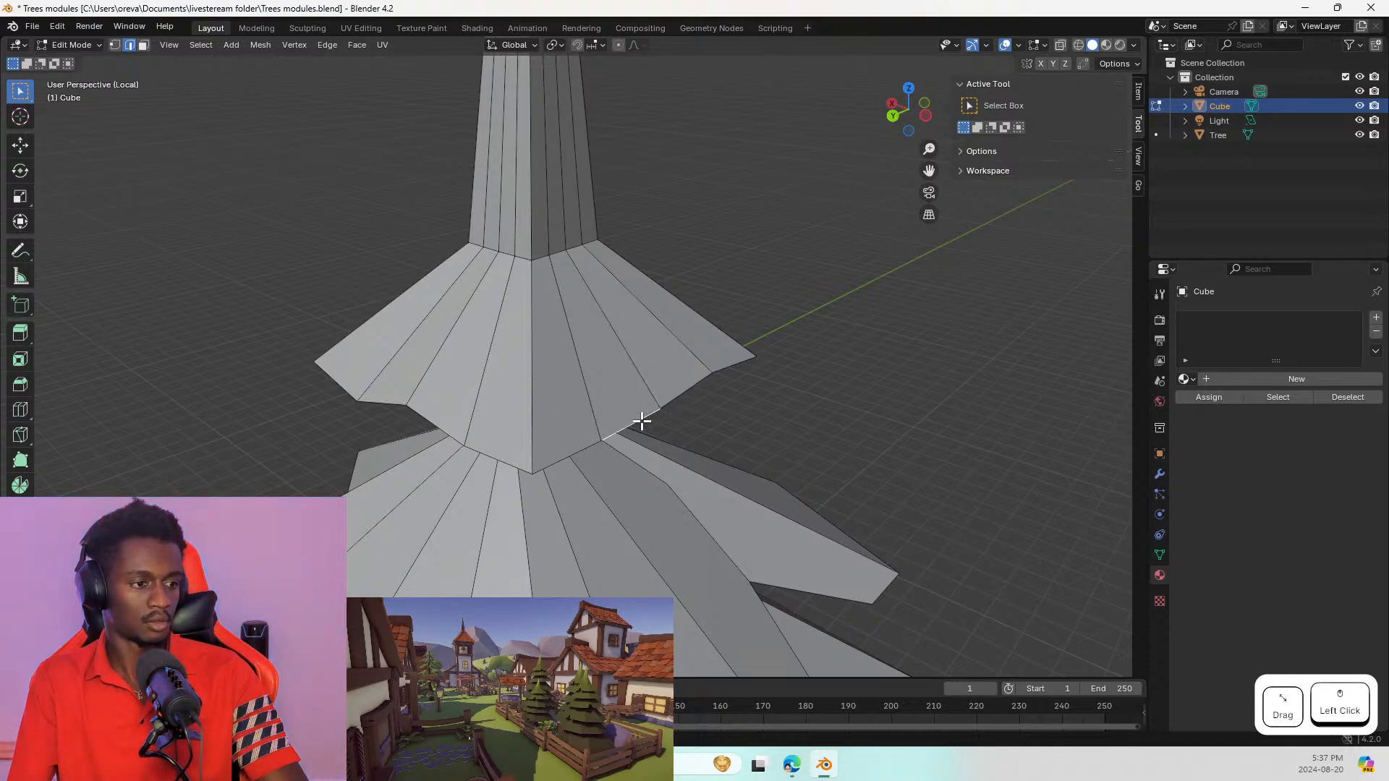
key("r")
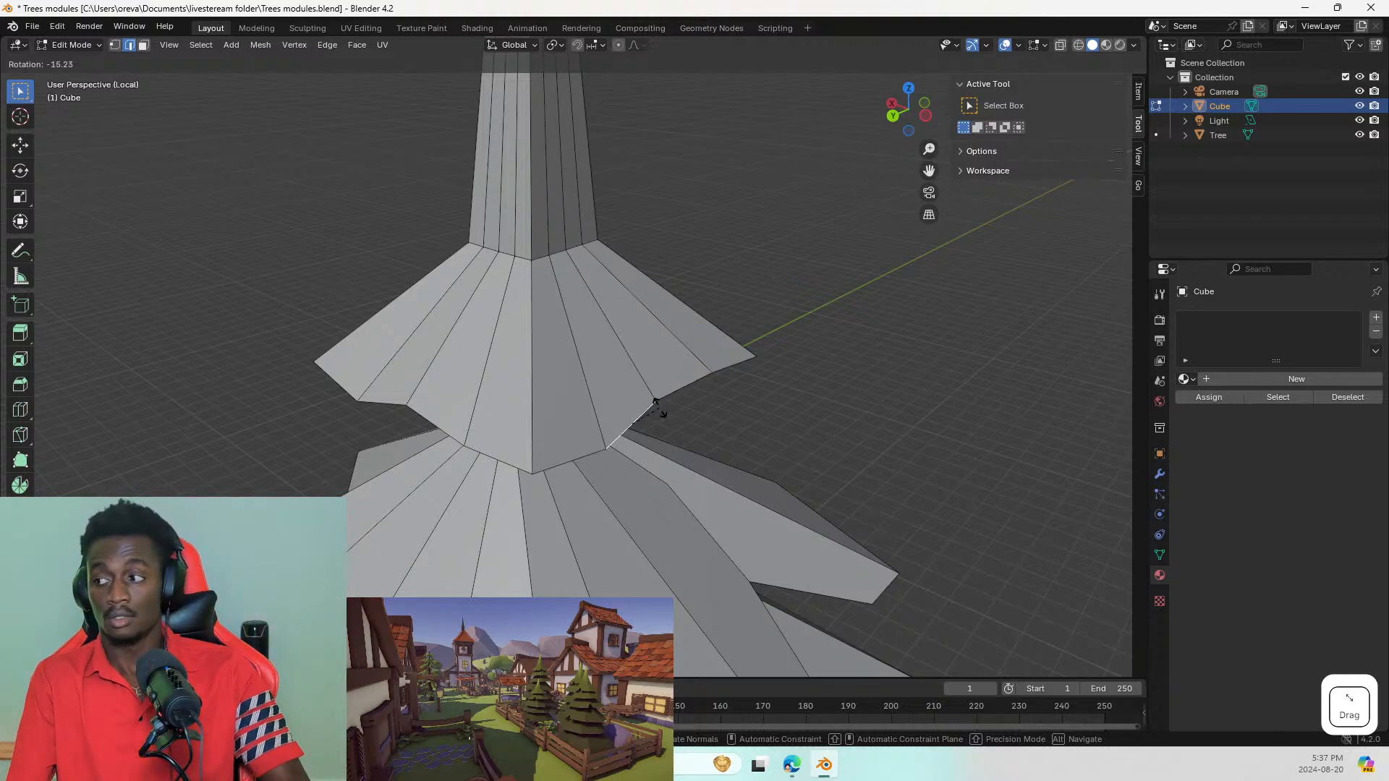
left_click(658, 408)
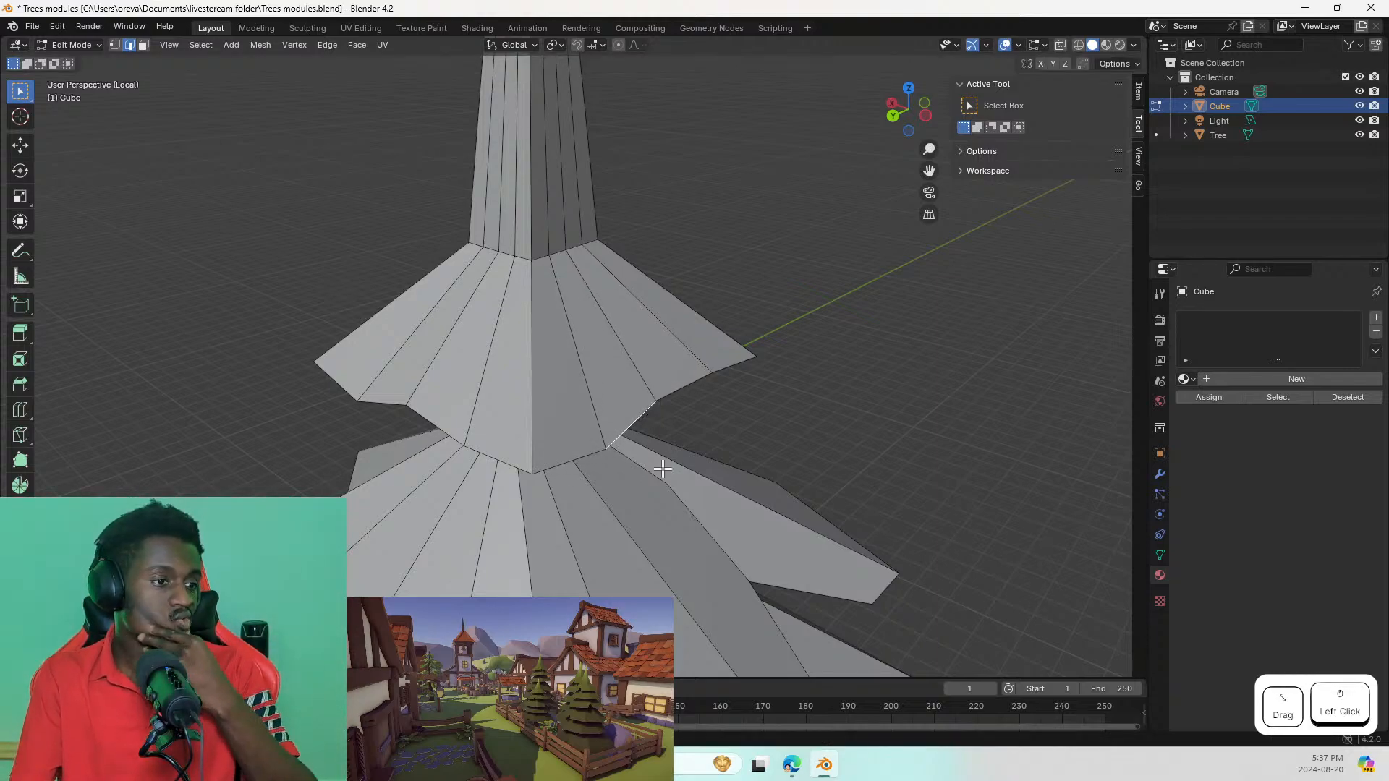
Step: Rotate an edge on the top tier's remaining smooth rim side by about 12.5°
middle_click_drag(787, 363, 732, 390)
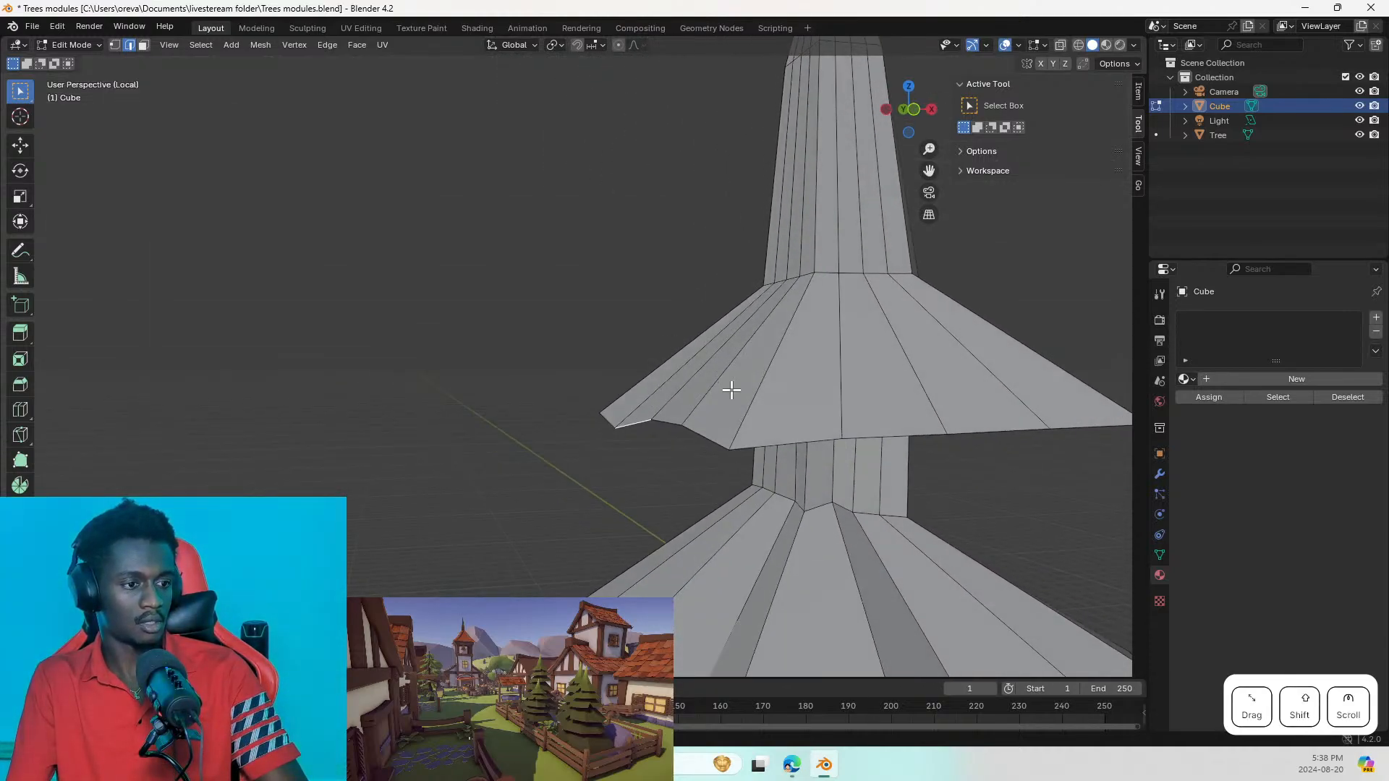
left_click(967, 434)
key("r")
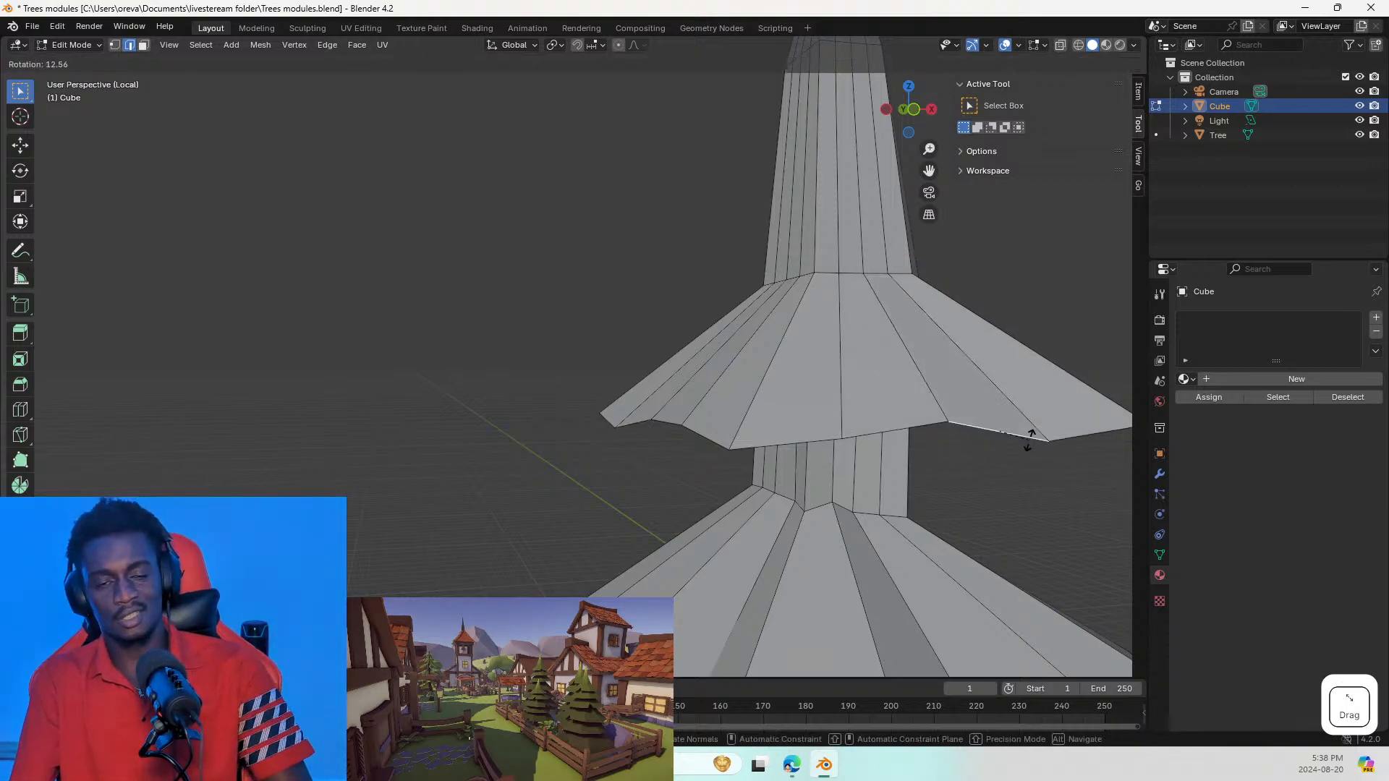
left_click(1023, 441)
Step: Clear the selection and examine the top tier's notched rim and tapered tip from several sides
middle_click_drag(970, 483, 900, 481)
left_click(1113, 458, "shift")
middle_click_drag(1069, 460, 961, 456)
mouse_move(921, 406)
middle_mouse_down()
mouse_move(886, 415)
mouse_move(924, 429)
middle_mouse_up()
middle_click_drag(742, 419, 586, 418, "shift")
scroll(782, 410, "down", 1)
left_click(594, 447)
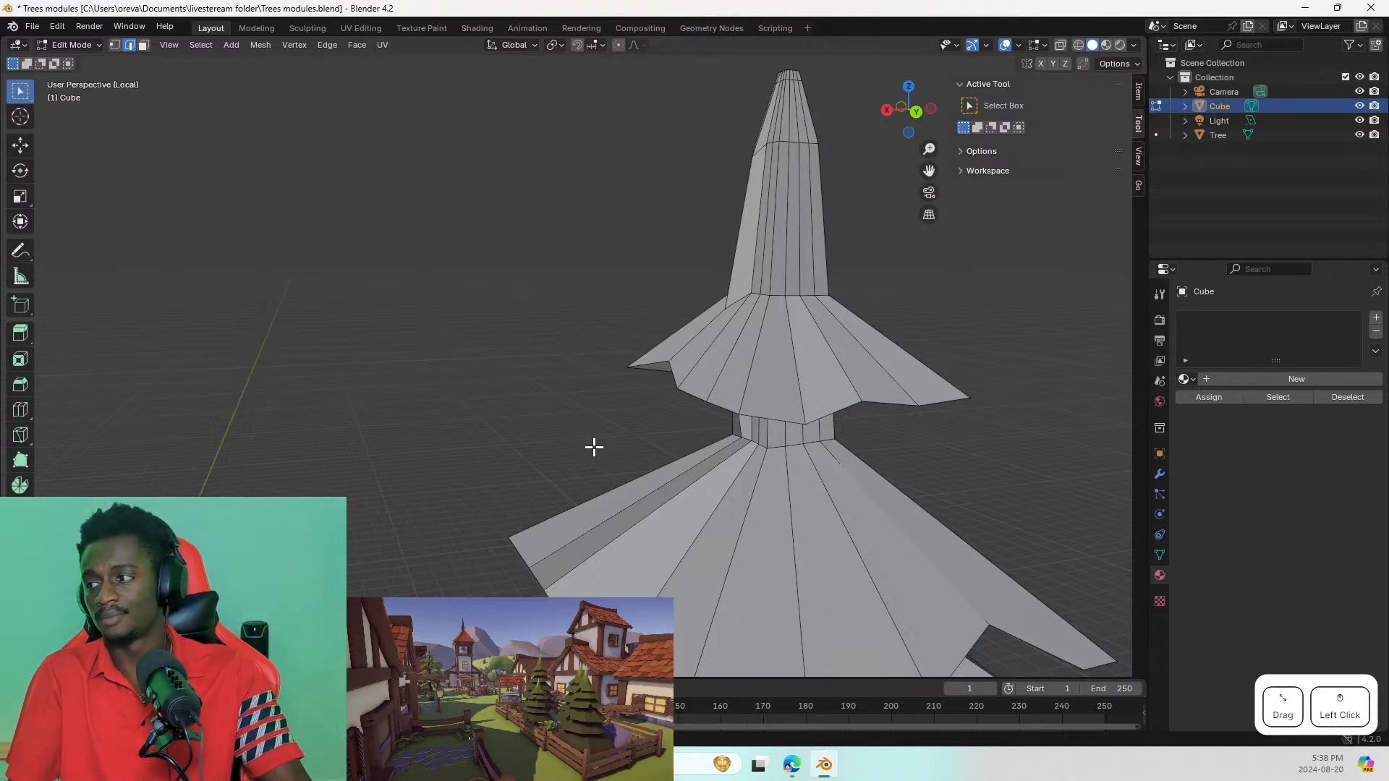
middle_click_drag(789, 444, 701, 455)
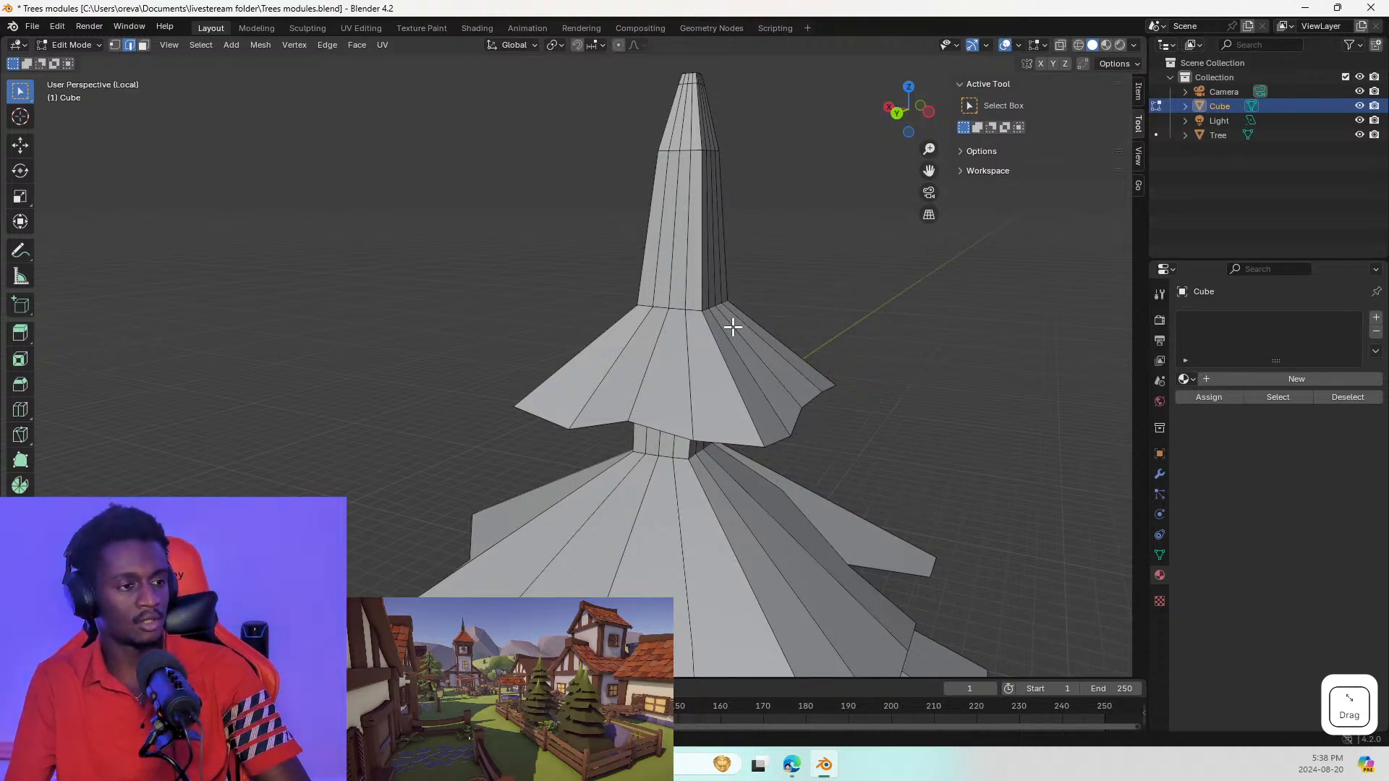
middle_click_drag(706, 241, 807, 252)
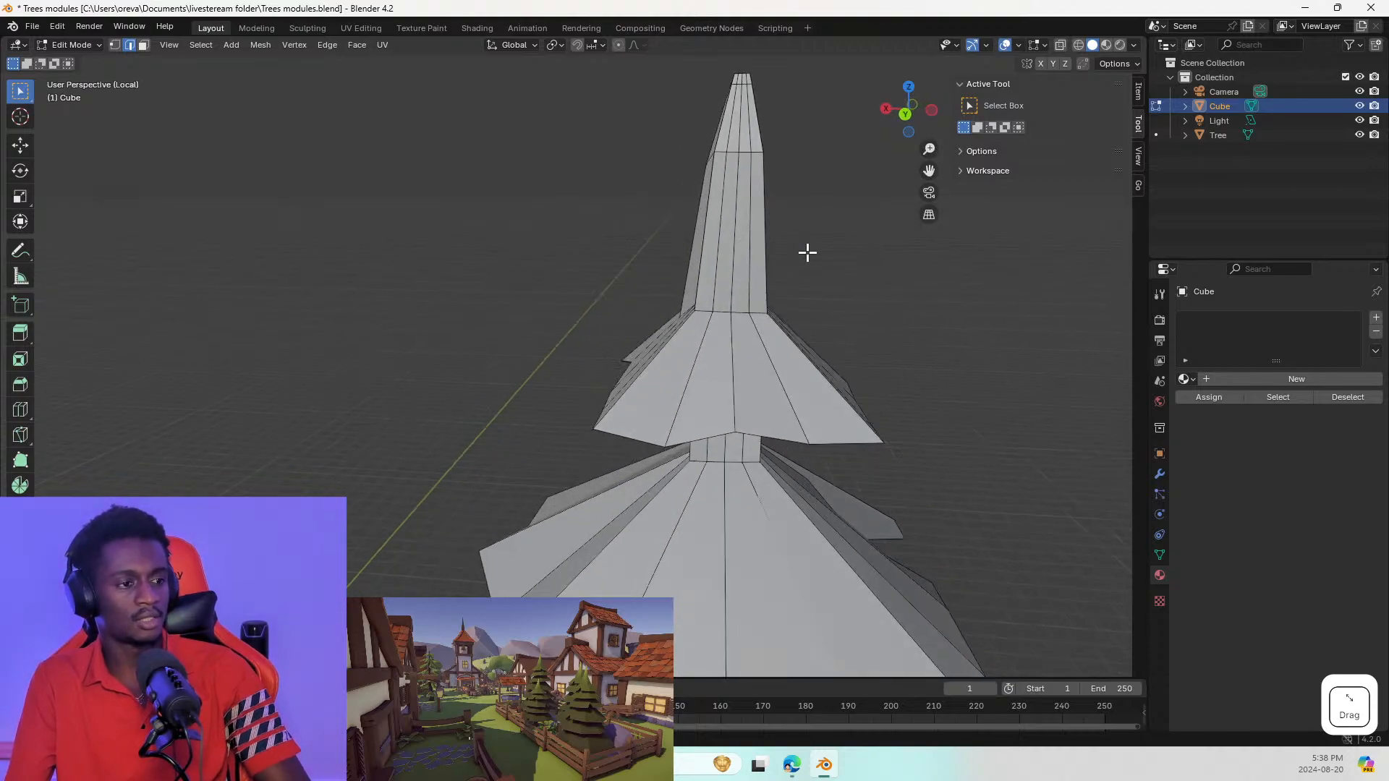
Step: Select an edge on the trunk tip's upper edge loop and try sliding it
left_click(757, 149)
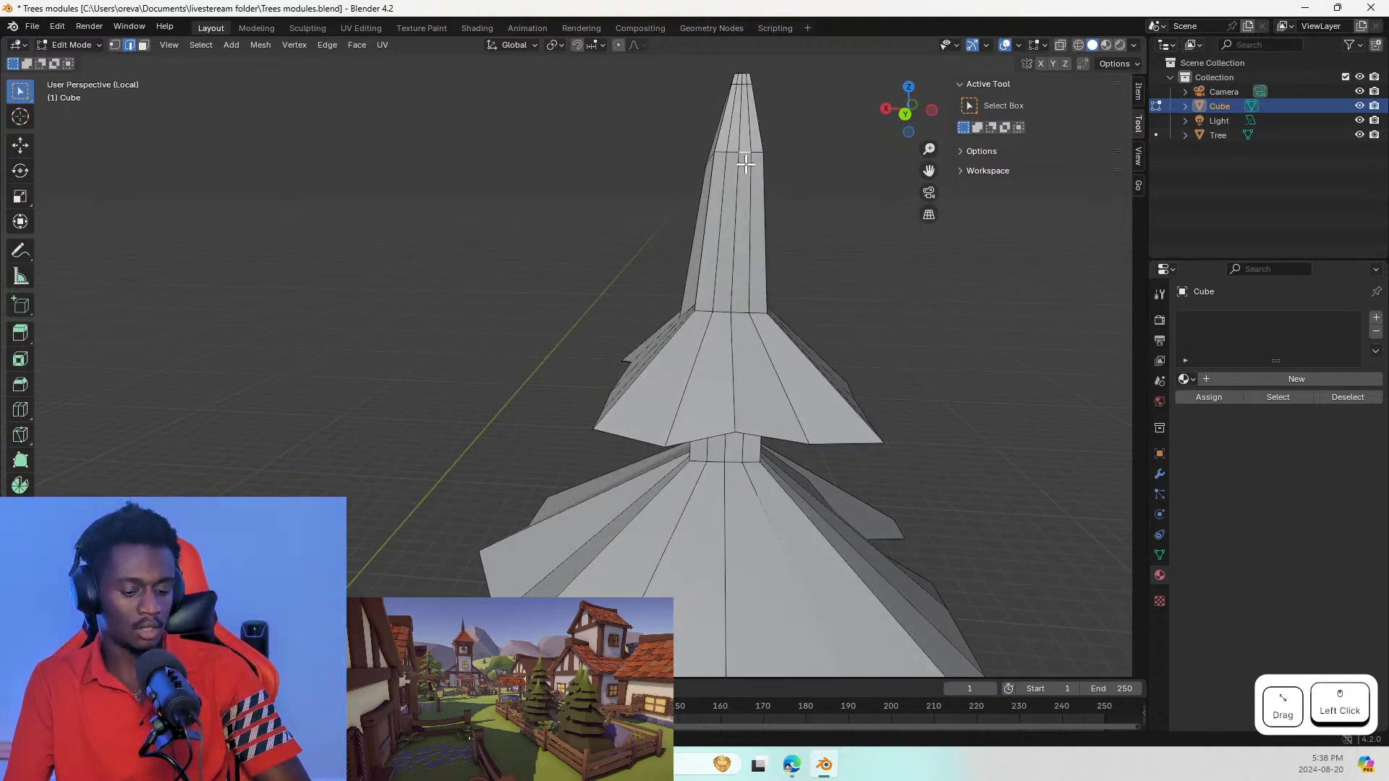
key("g")
key("g")
key("Escape")
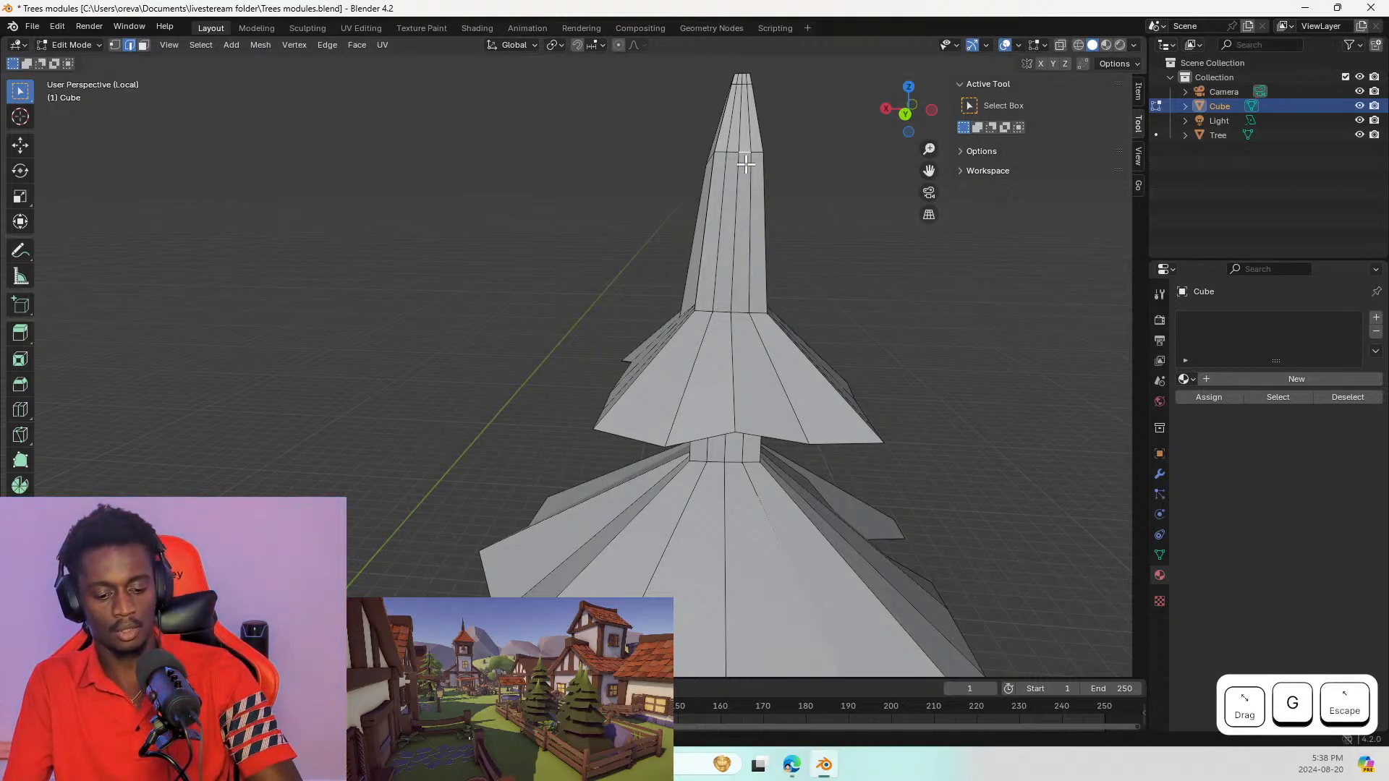
Step: Turn on proportional editing and rotate the selected trunk-tip edge slightly with a proportional size of 1.61
key("o")
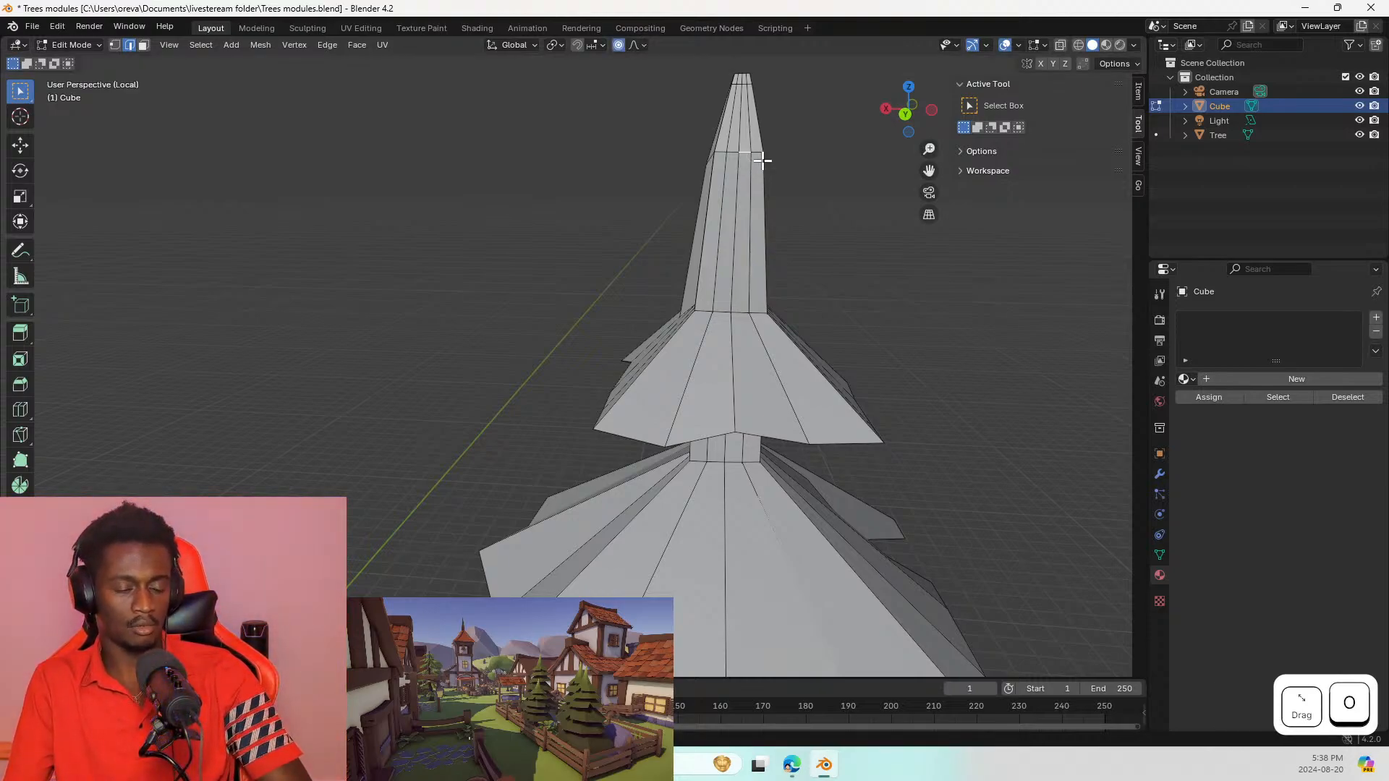
key("r")
scroll(813, 131, "up", 3)
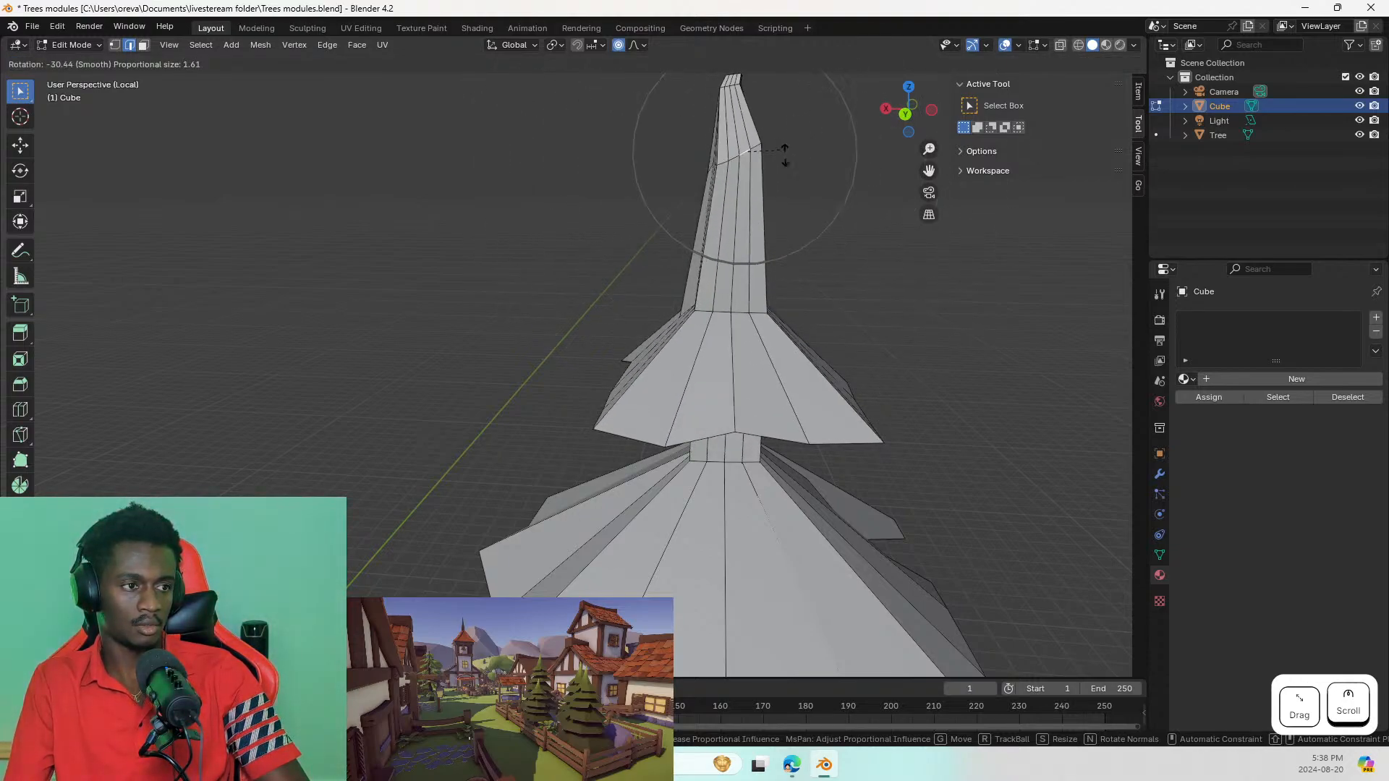
key("Escape")
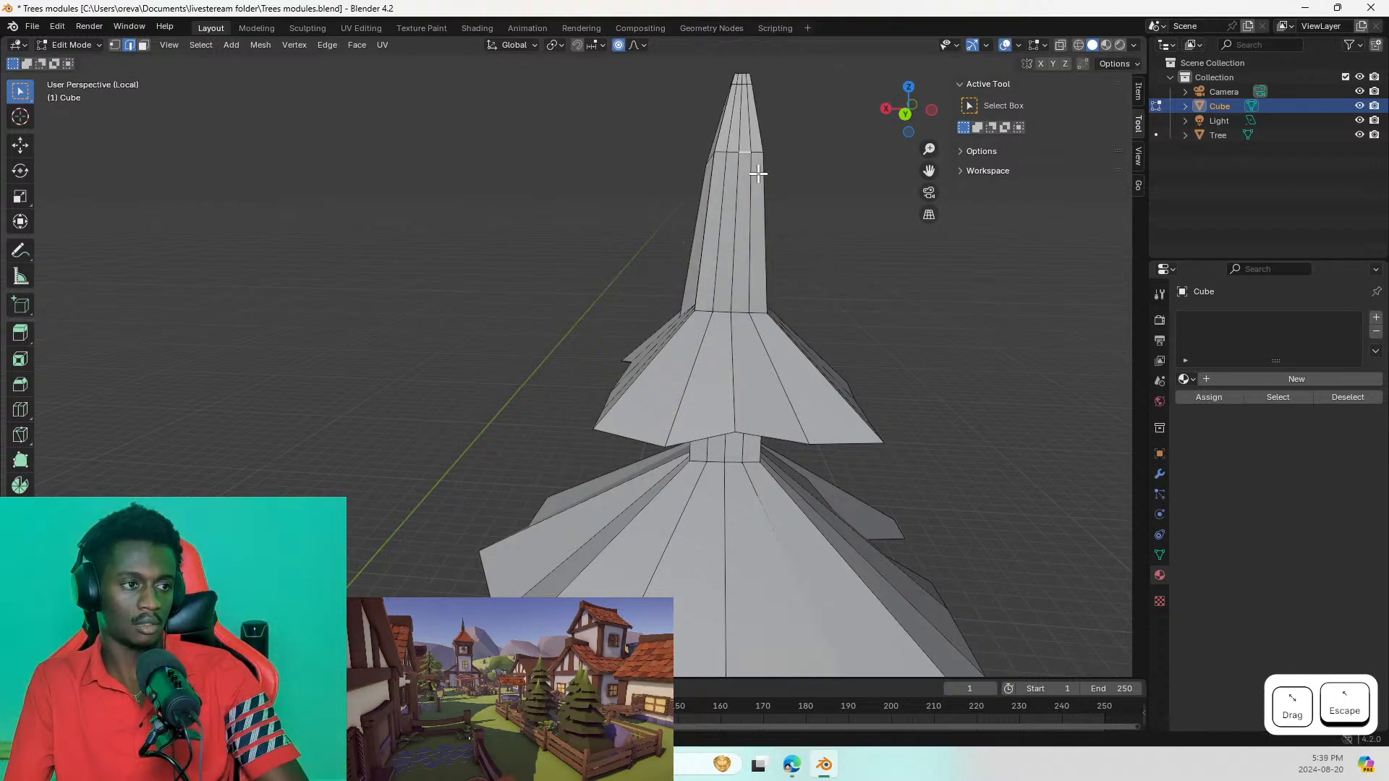
scroll(745, 177, "down", 3)
scroll(742, 178, "up", 3)
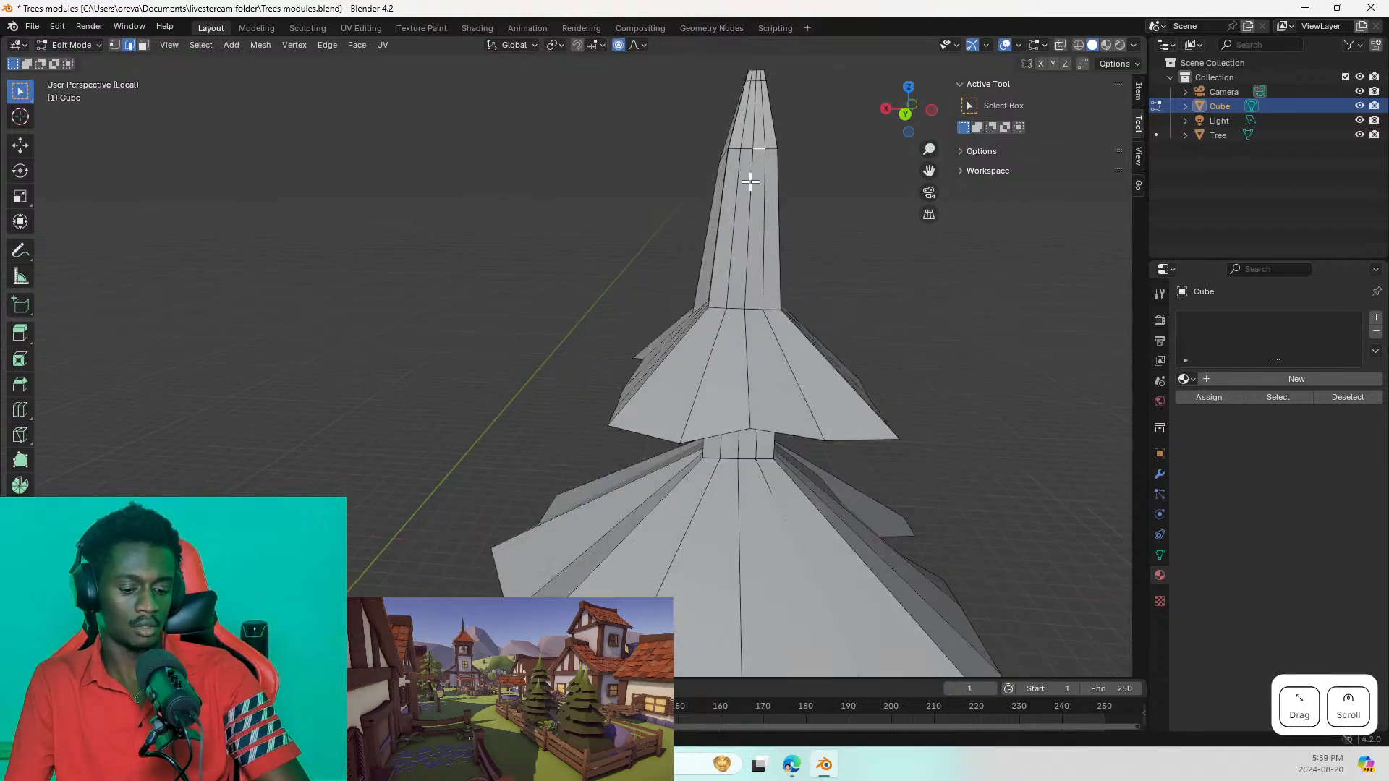
middle_click_drag(745, 179, 734, 233, "shift")
scroll(733, 217, "down", 4, "shift")
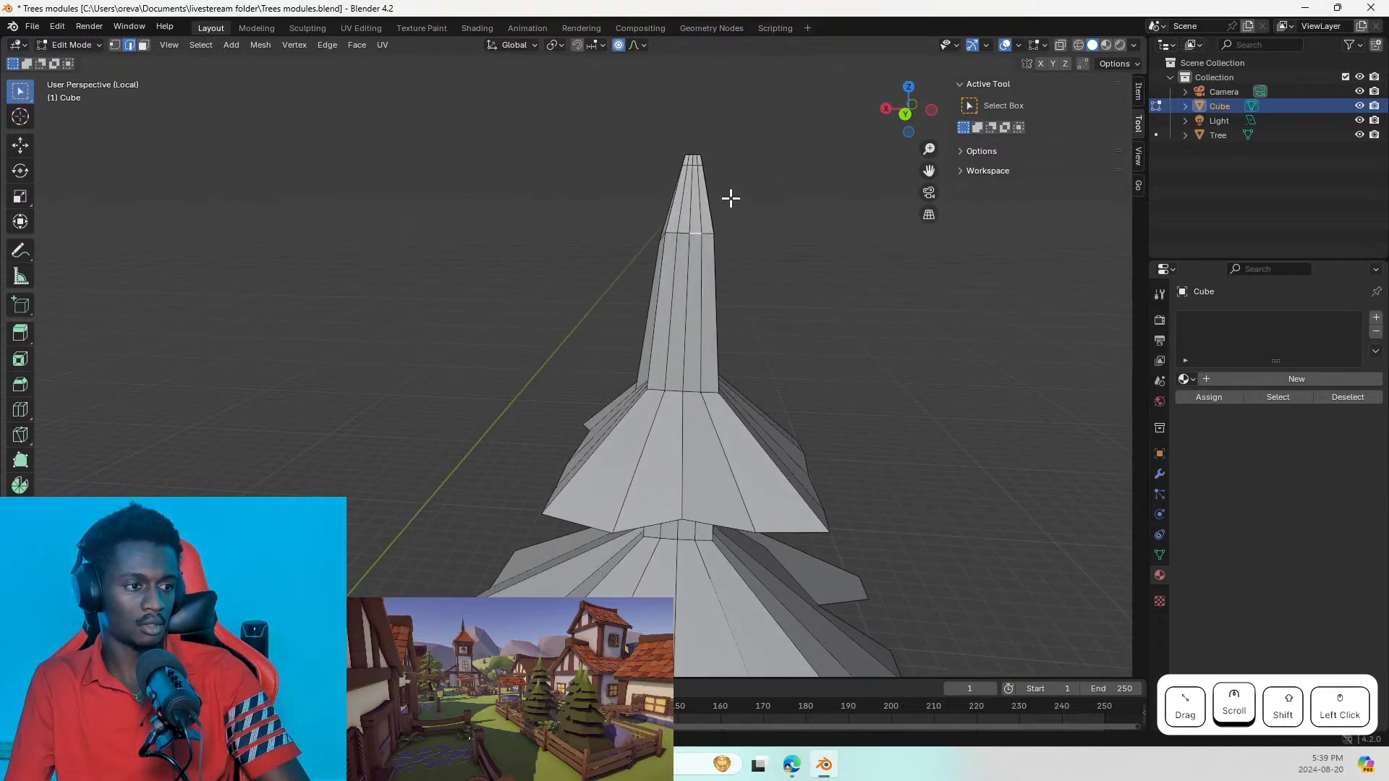
key("r")
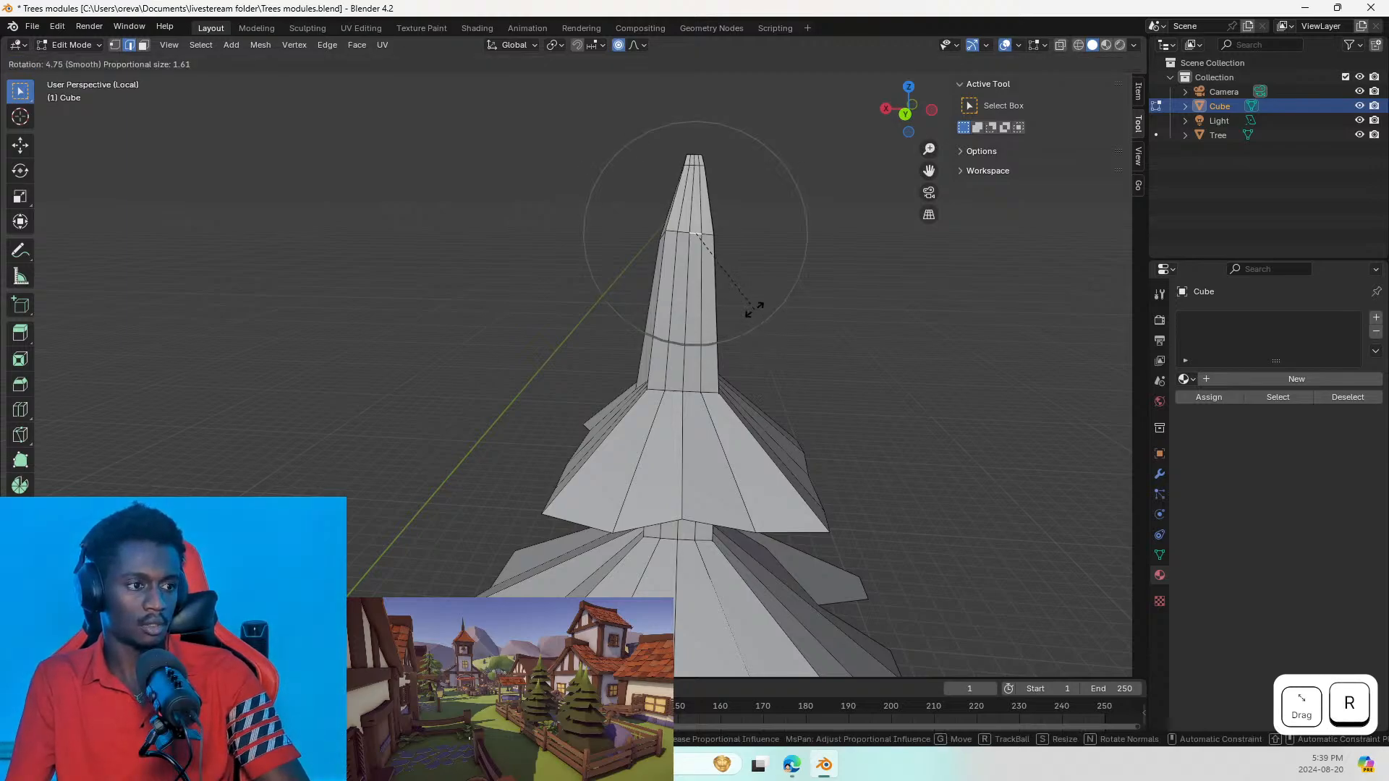
left_click(746, 303)
Step: Select the edge loop around the upper trunk tip and rotate it about 20° with proportional editing, bending the tip
middle_click_drag(827, 301, 816, 334)
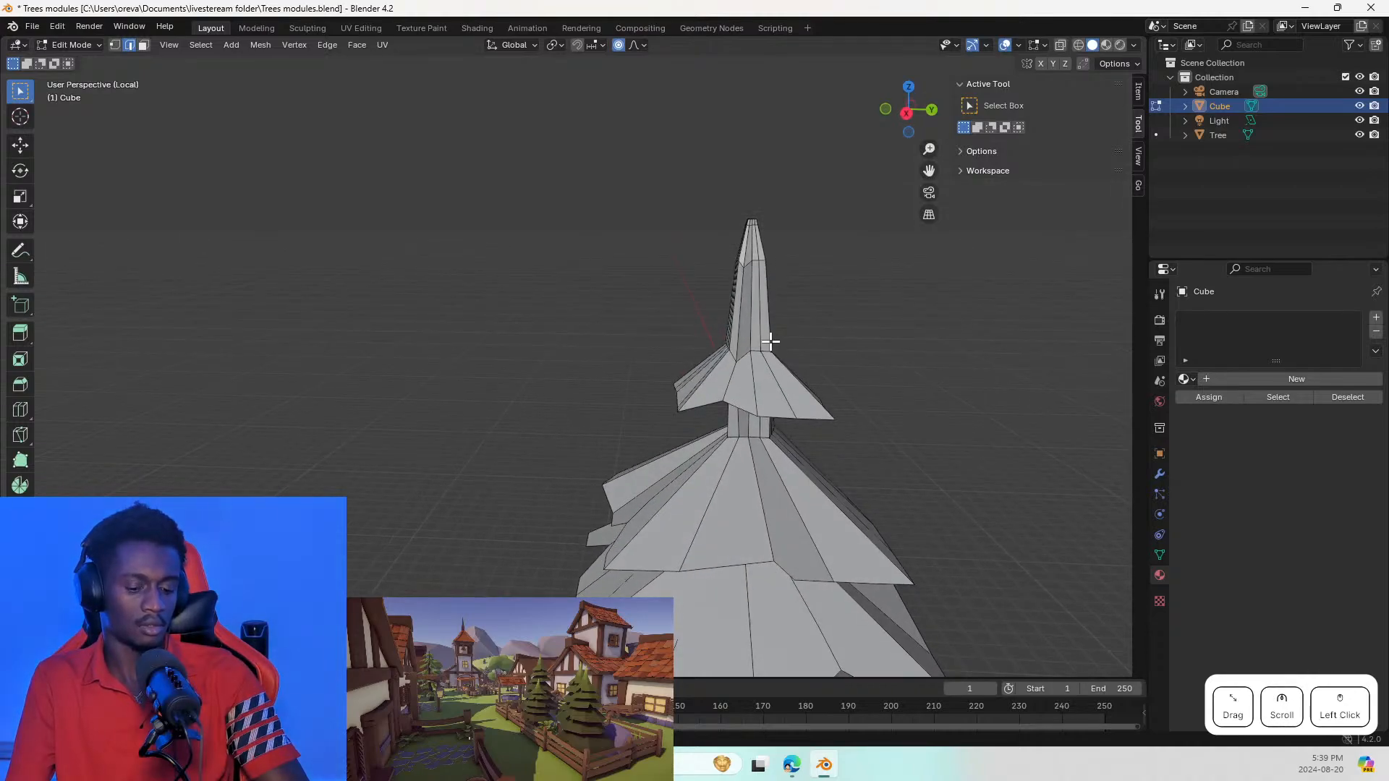
key("r")
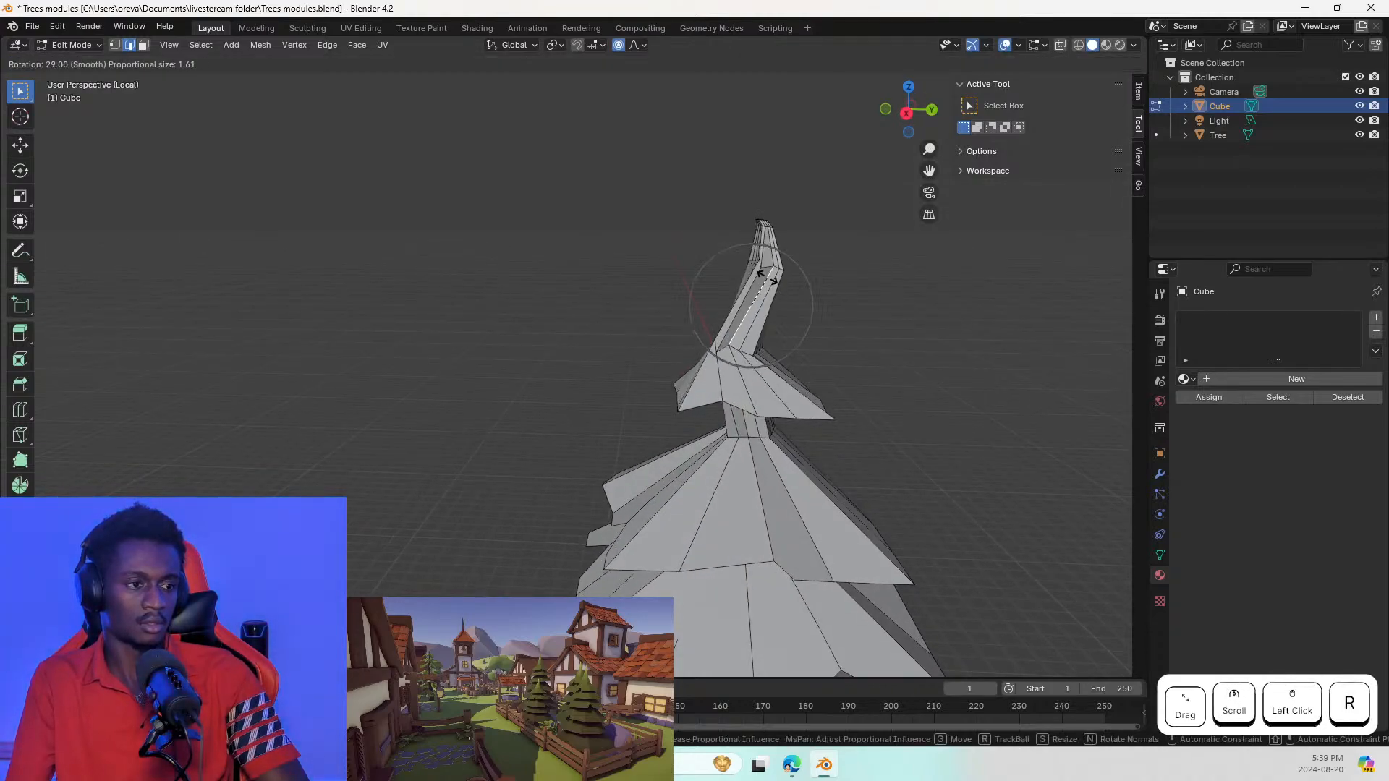
key("Escape")
left_click(751, 263, "alt")
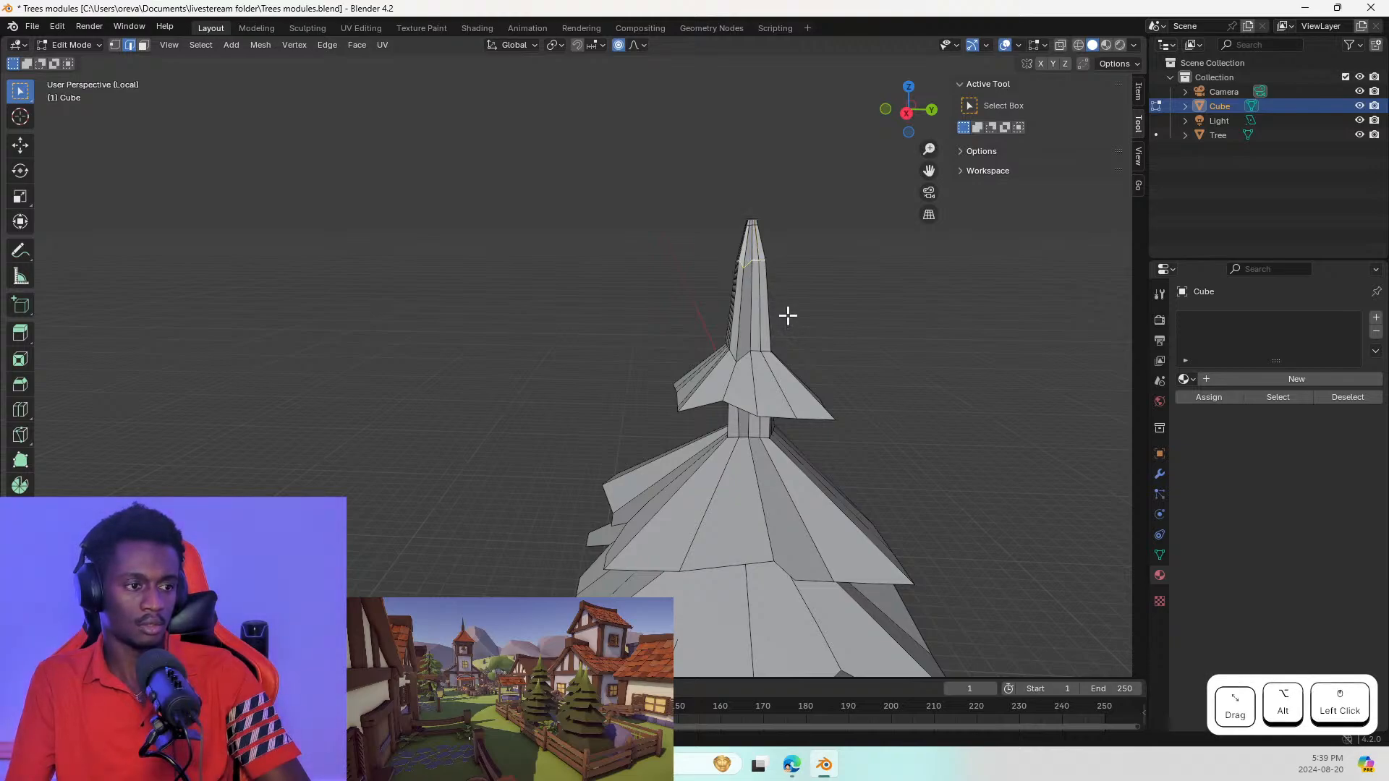
key("r")
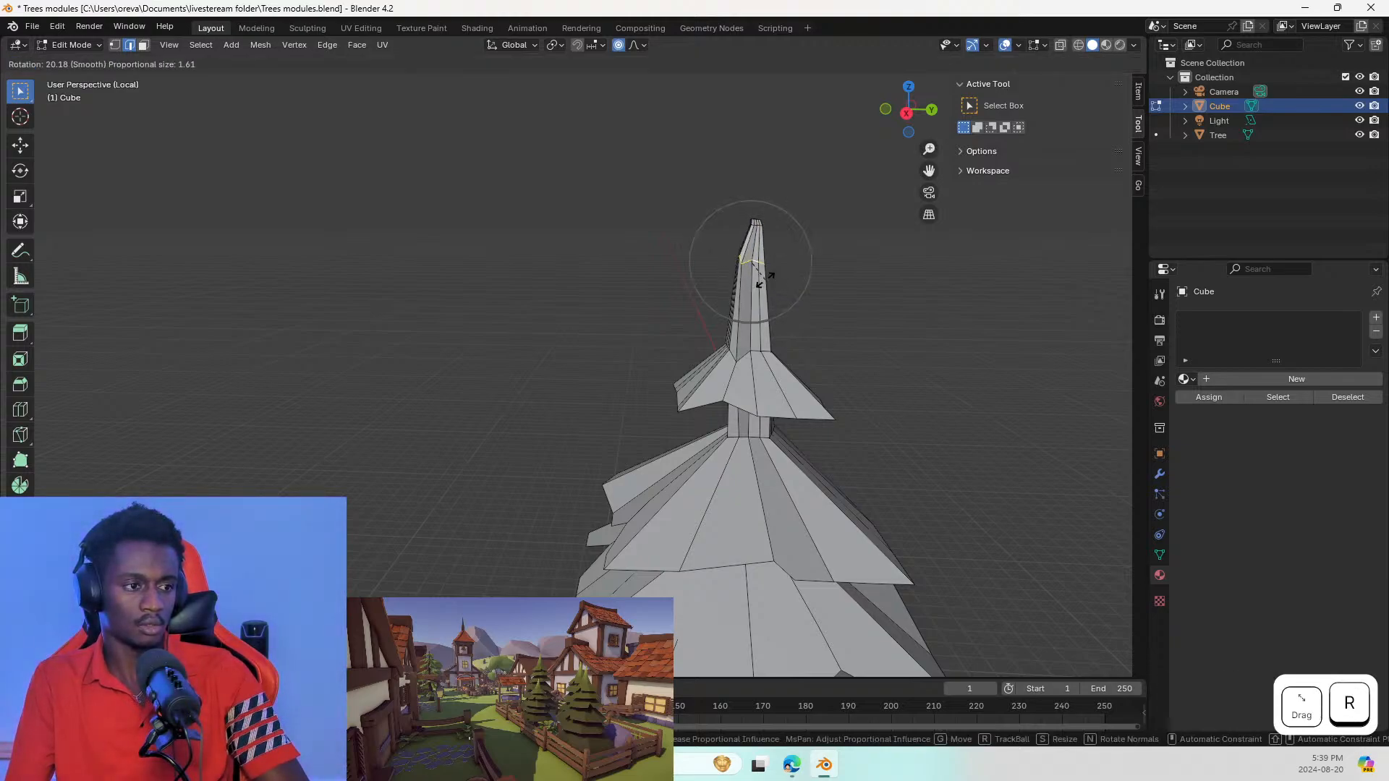
left_click(759, 277)
middle_click_drag(763, 282, 794, 344)
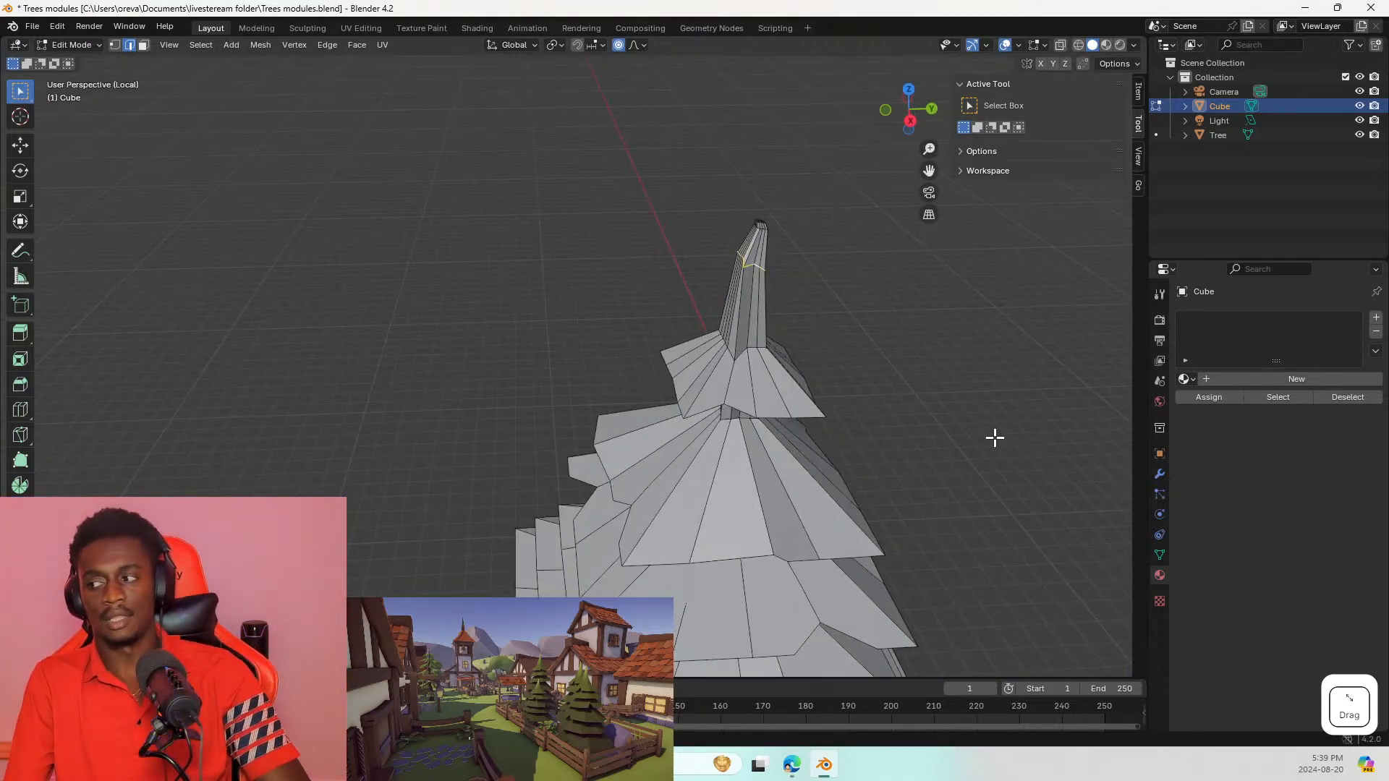
middle_click_drag(658, 332, 751, 362)
scroll(875, 350, "down", 1)
scroll(876, 350, "down", 2)
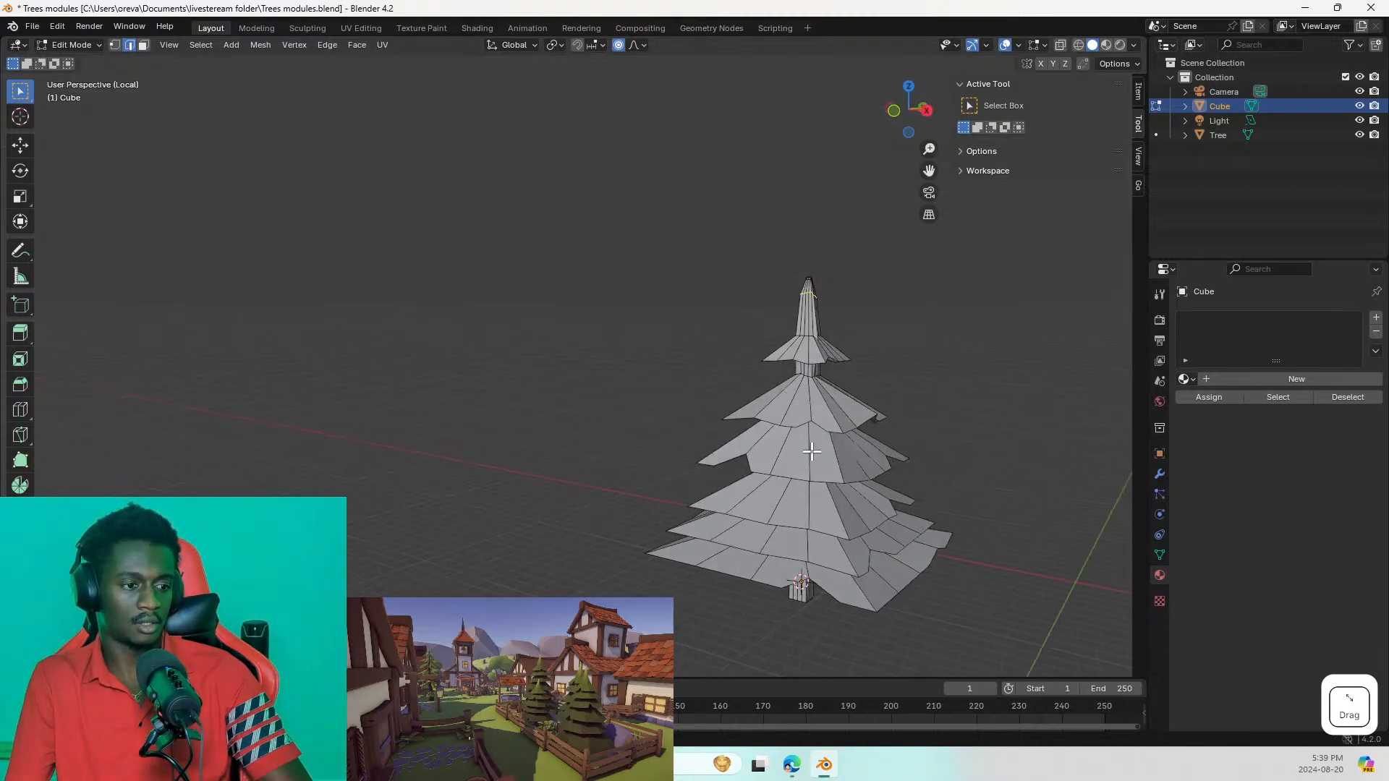
Step: Rotate the sloping edge on the front of the middle foliage tier slightly, using proportional editing with size 1.61
key("r")
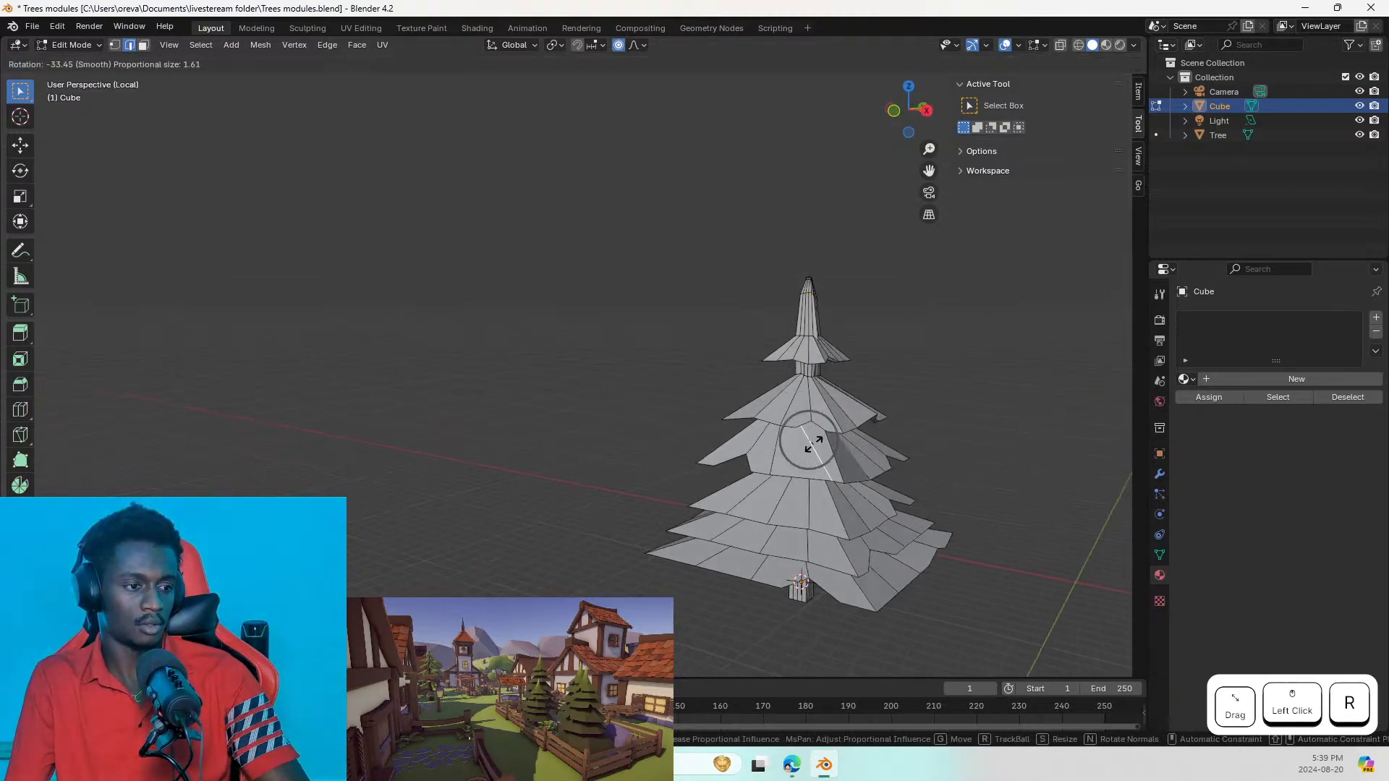
left_click(808, 452)
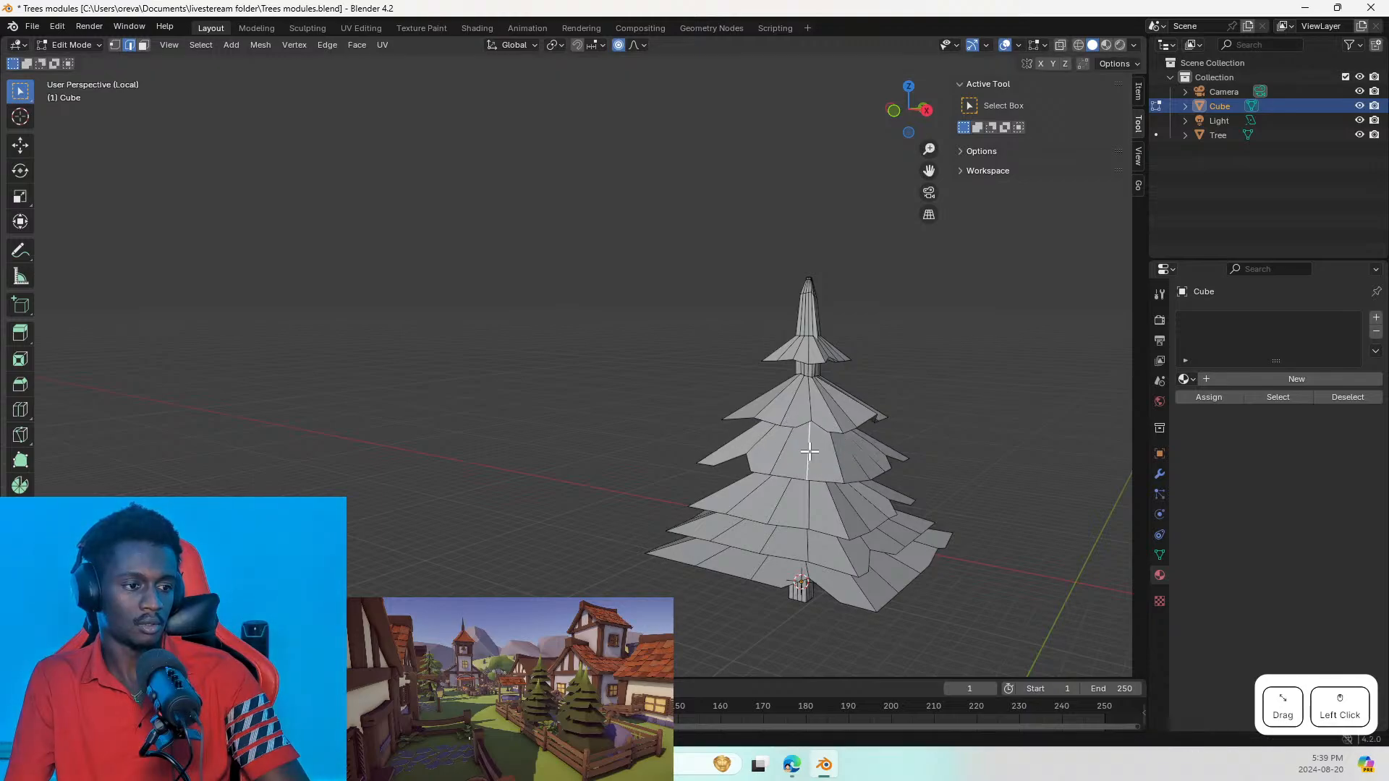
scroll(803, 499, "up", 2)
scroll(805, 490, "down", 2)
scroll(804, 490, "up", 2)
middle_click_drag(810, 481, 957, 480)
key("r")
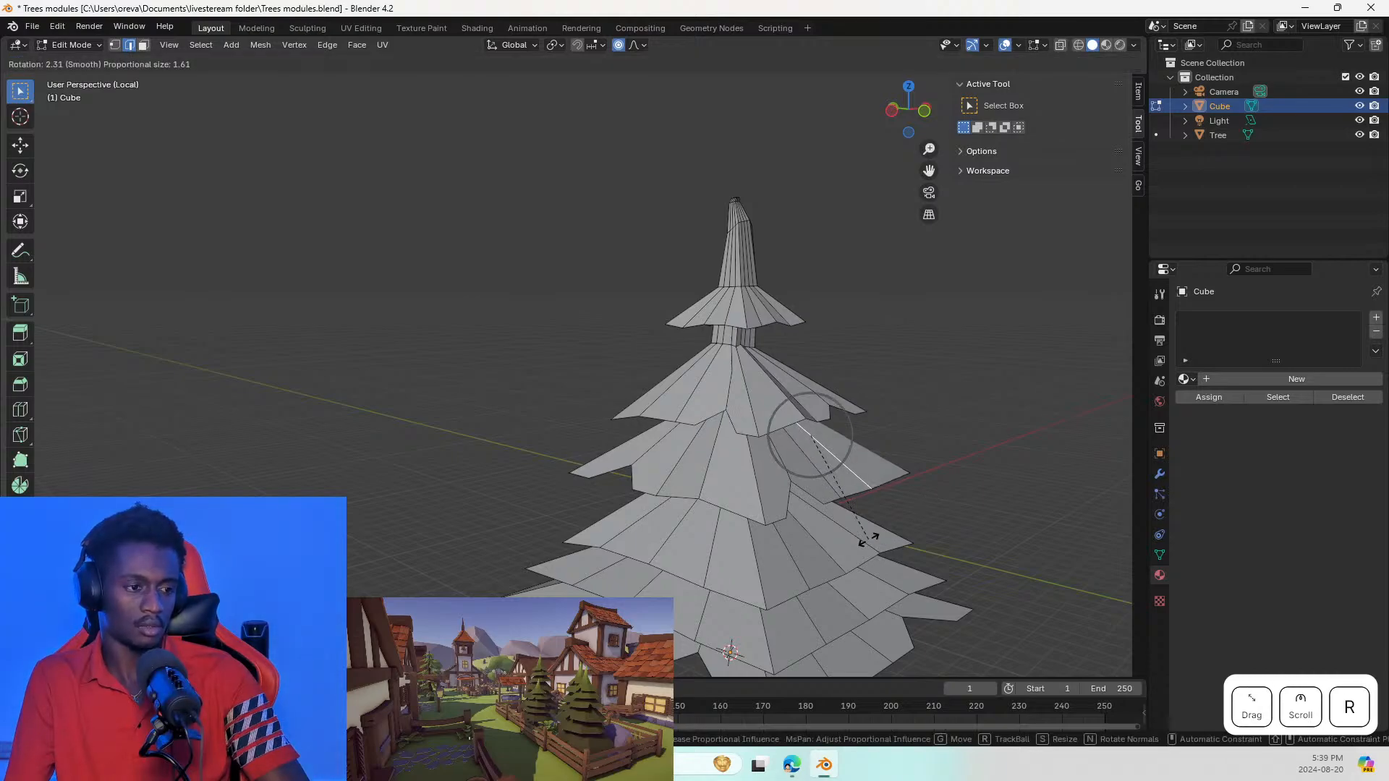
left_click(861, 537)
middle_click_drag(858, 533, 893, 507)
scroll(766, 475, "down", 3)
left_click(892, 507)
Step: Leave mesh editing and switch to the Texture Paint workspace, bringing both trees into view from the side
key("Tab")
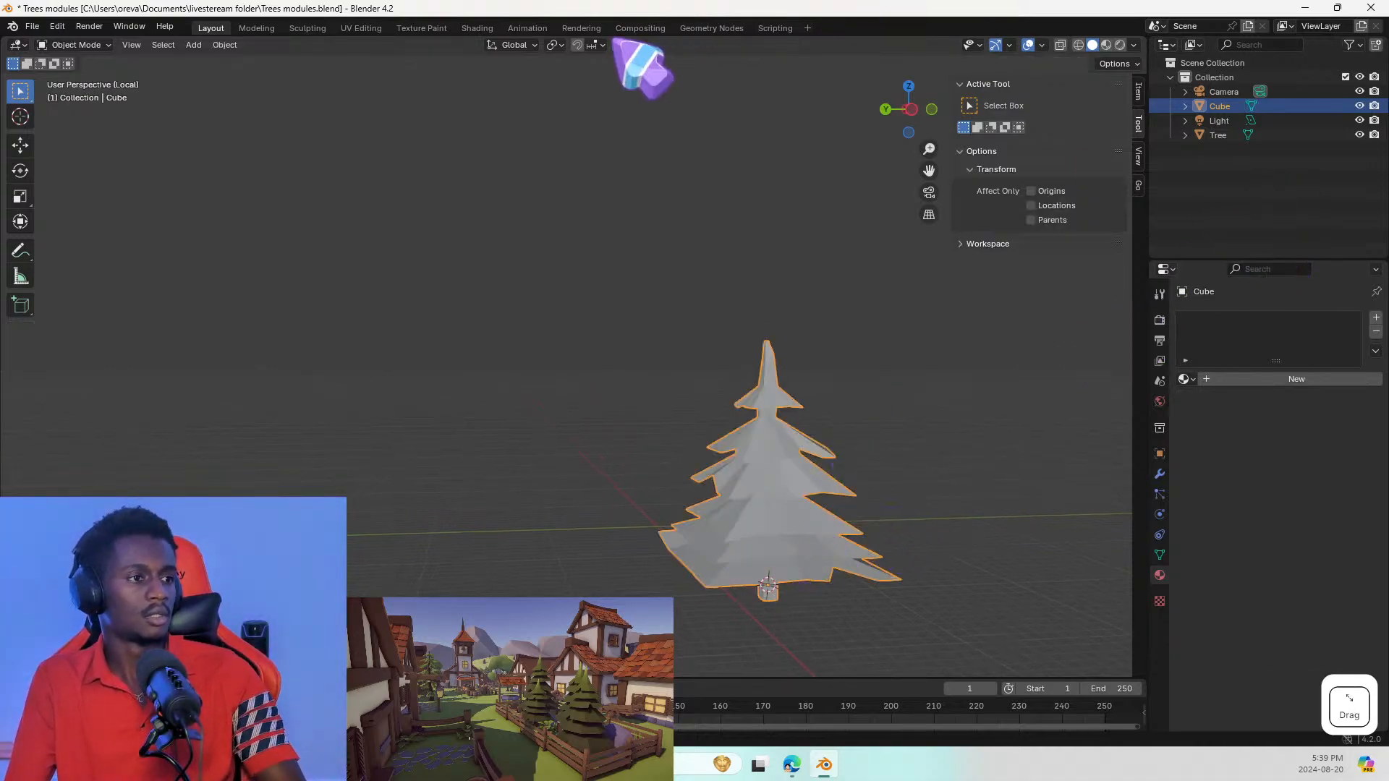
left_click(527, 28)
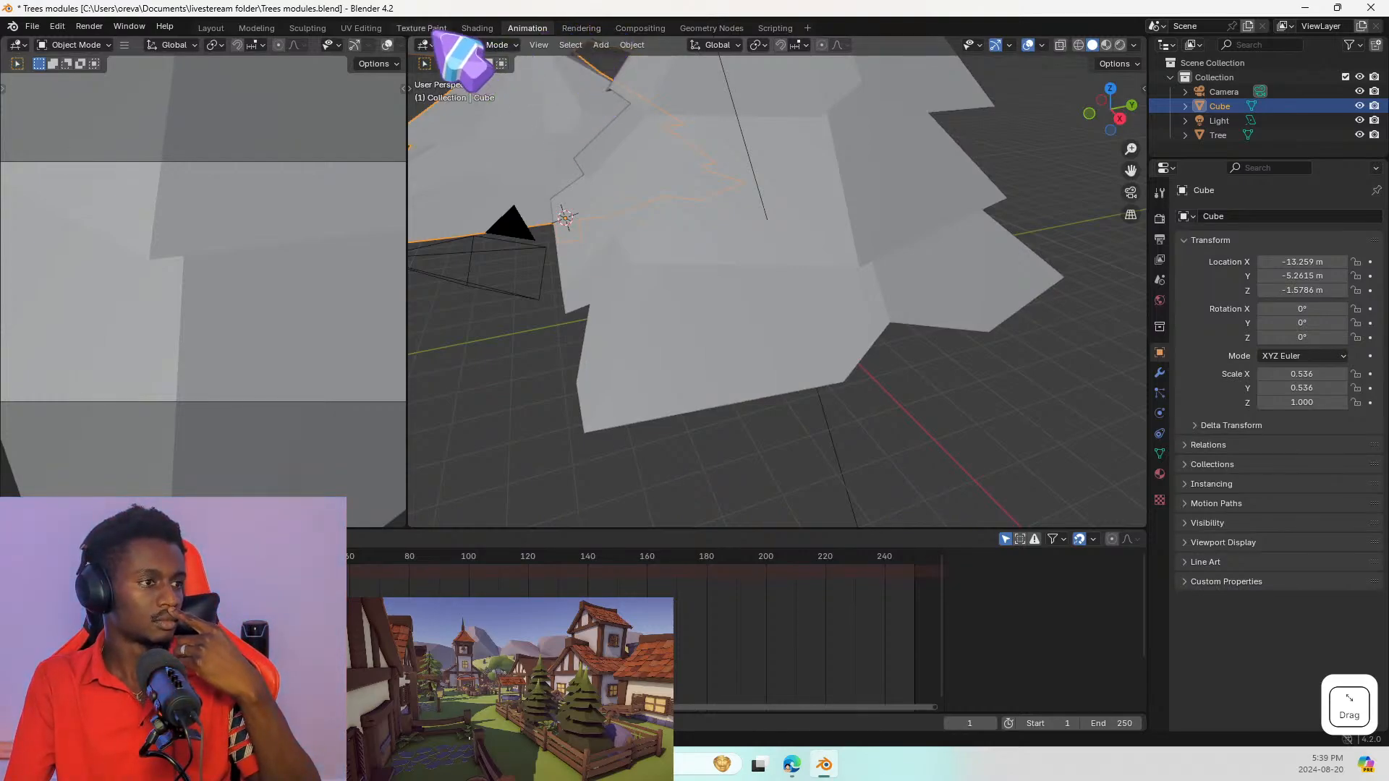
left_click(431, 29)
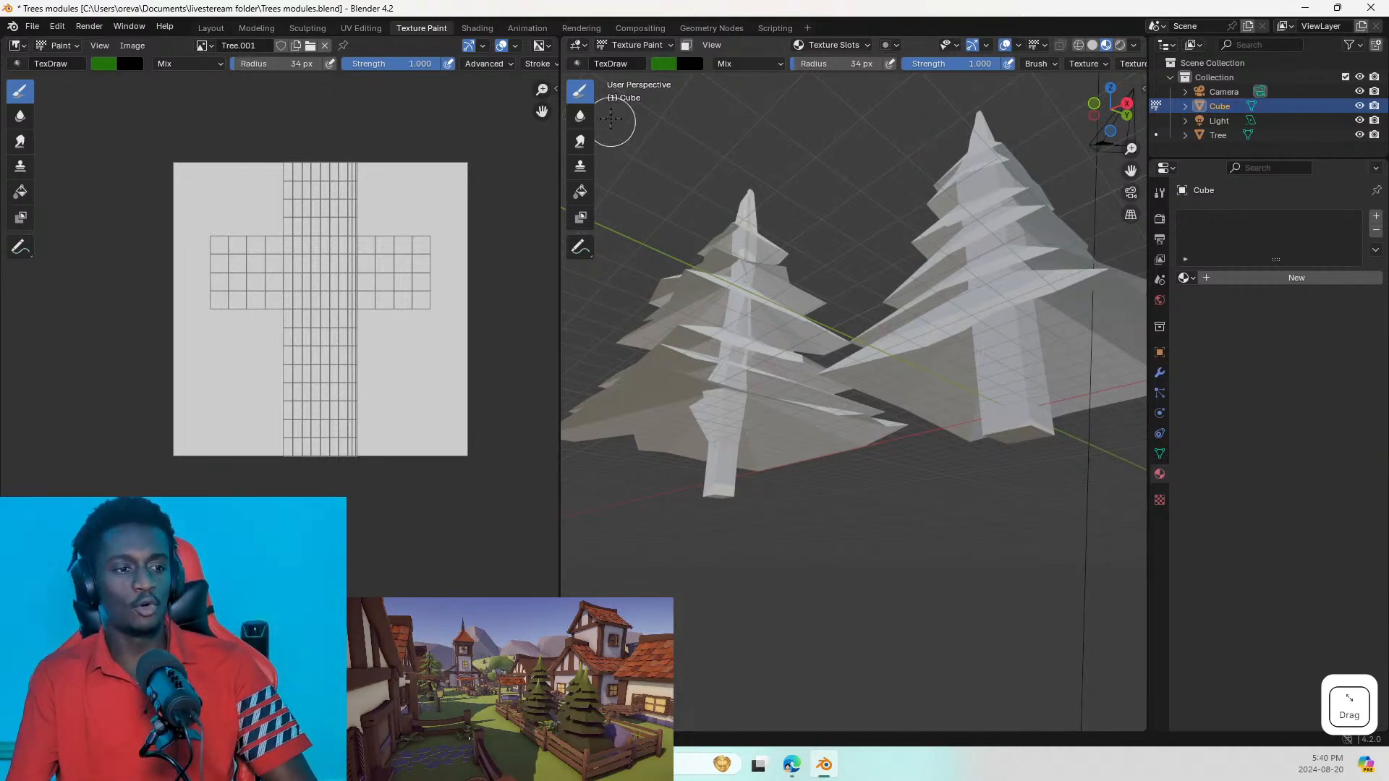
middle_click_drag(768, 219, 837, 254)
scroll(760, 277, "up", 3)
scroll(761, 277, "down", 4)
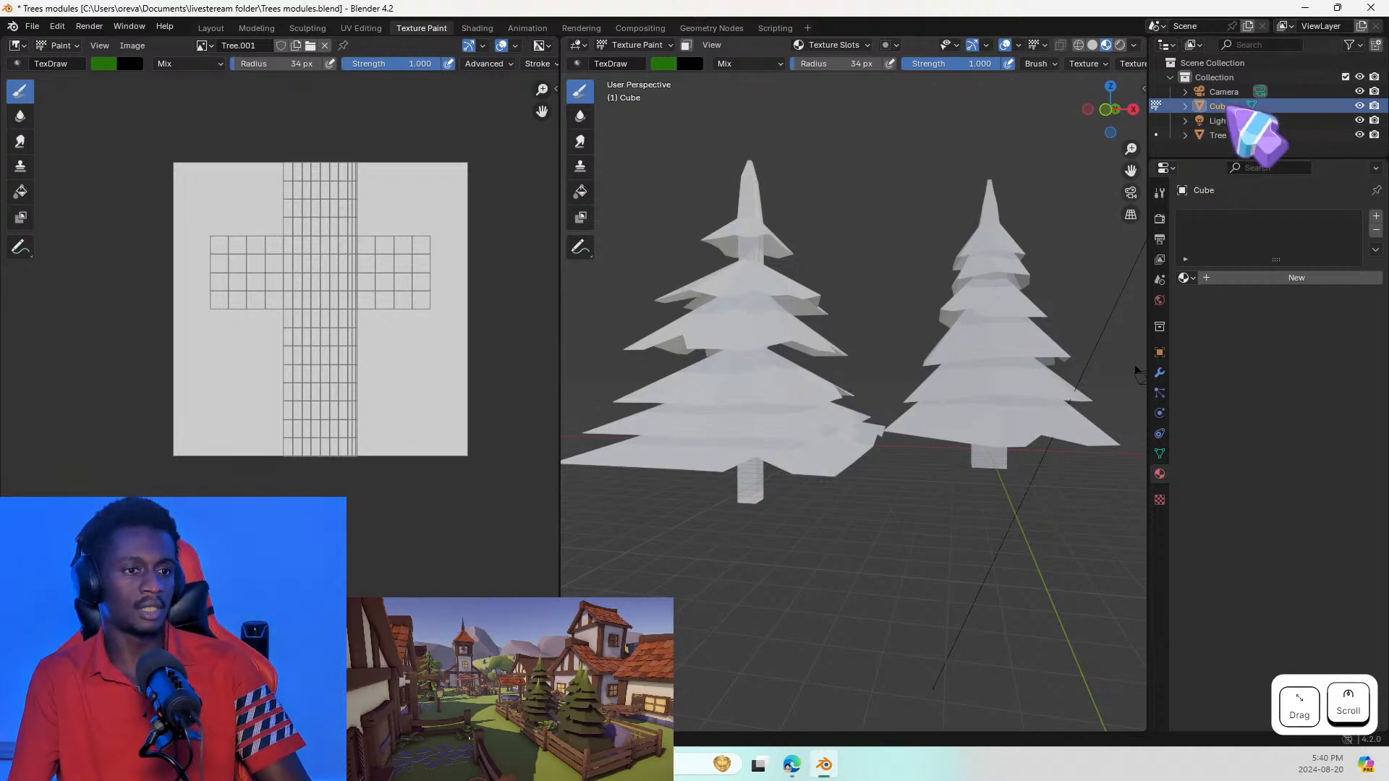
Step: Try a green TexDraw stroke with a 34 px radius over the UV layout on the Tree.001 image, and undo it
left_click(287, 259)
left_click_drag(287, 258, 316, 293)
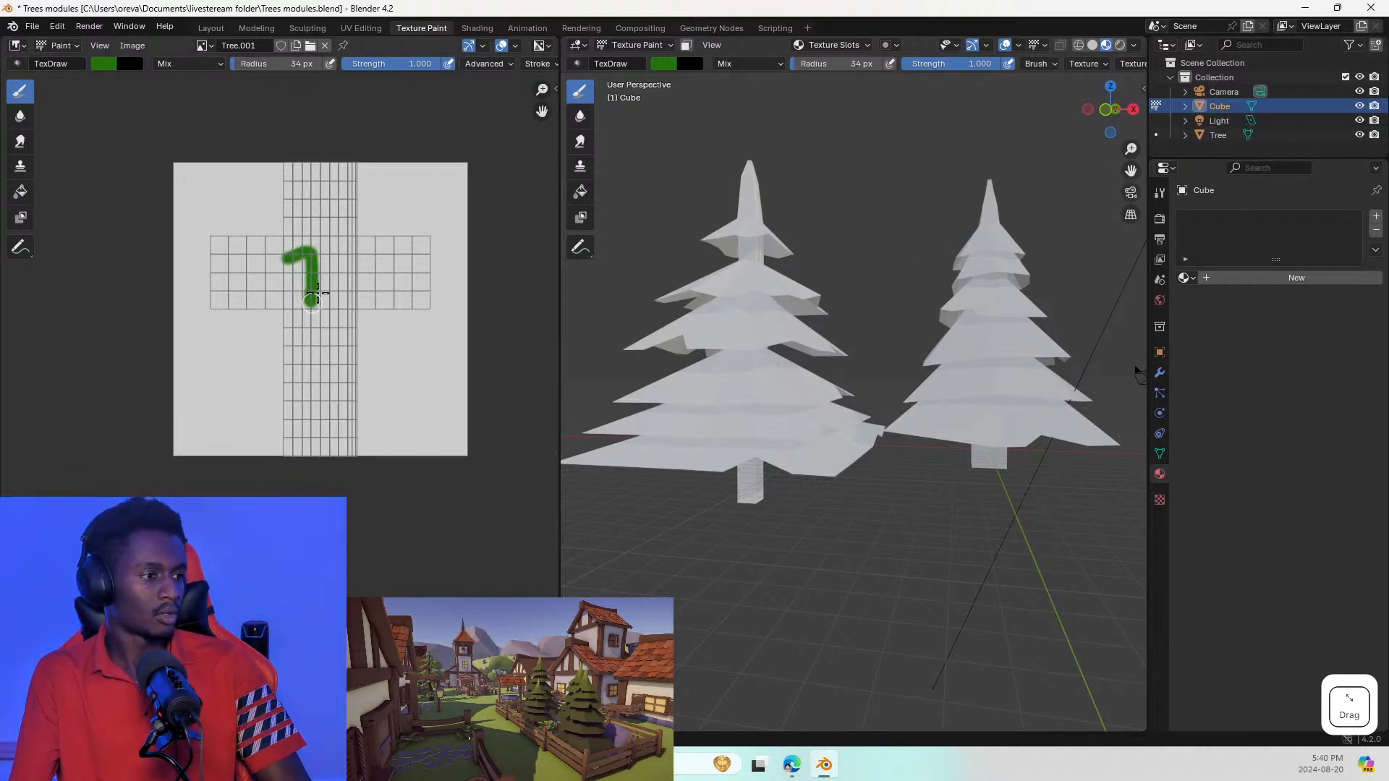
key("ctrl+z")
scroll(329, 353, "down", 2)
scroll(329, 357, "up", 4)
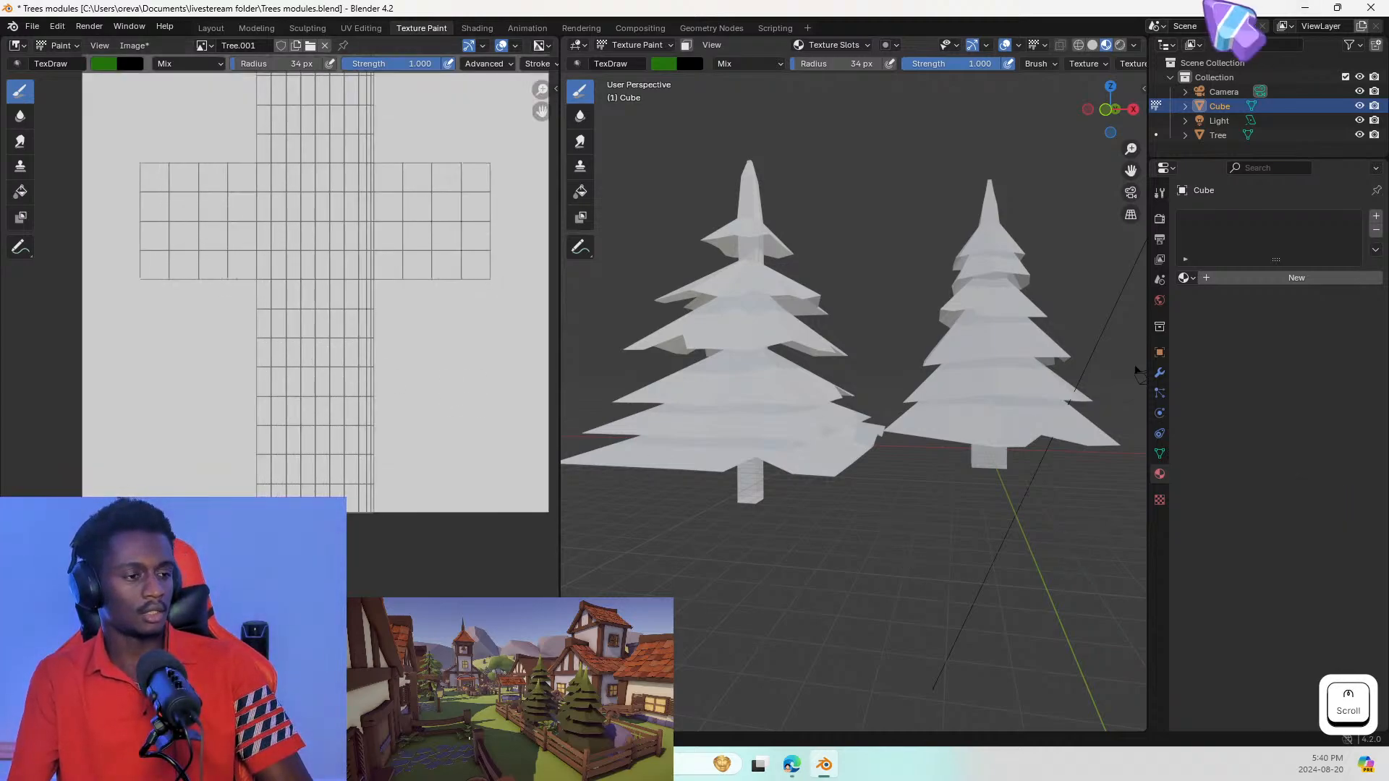
scroll(331, 312, "down", 1)
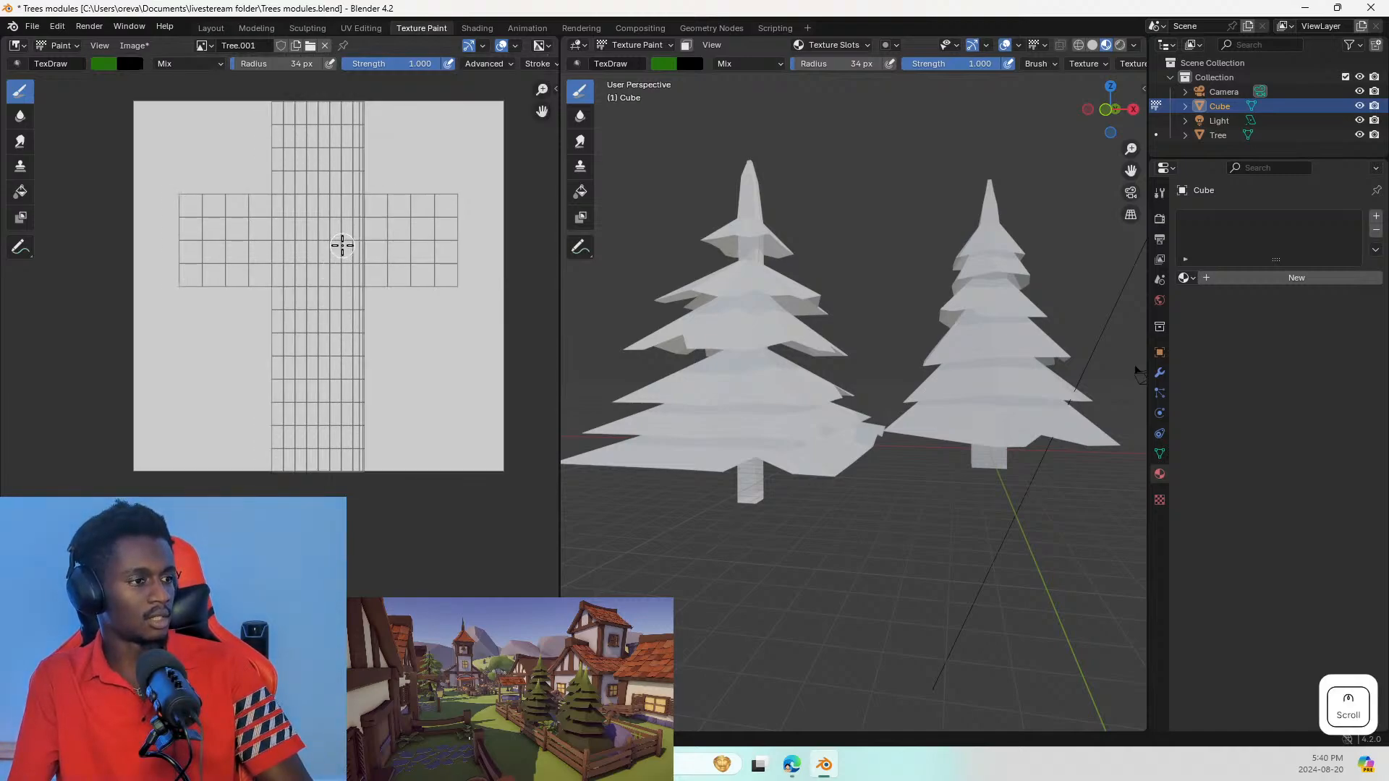
Step: Try green brush strokes down the middle column of the UV layout on the Tree.001 image and undo them
left_click_drag(326, 172, 334, 219)
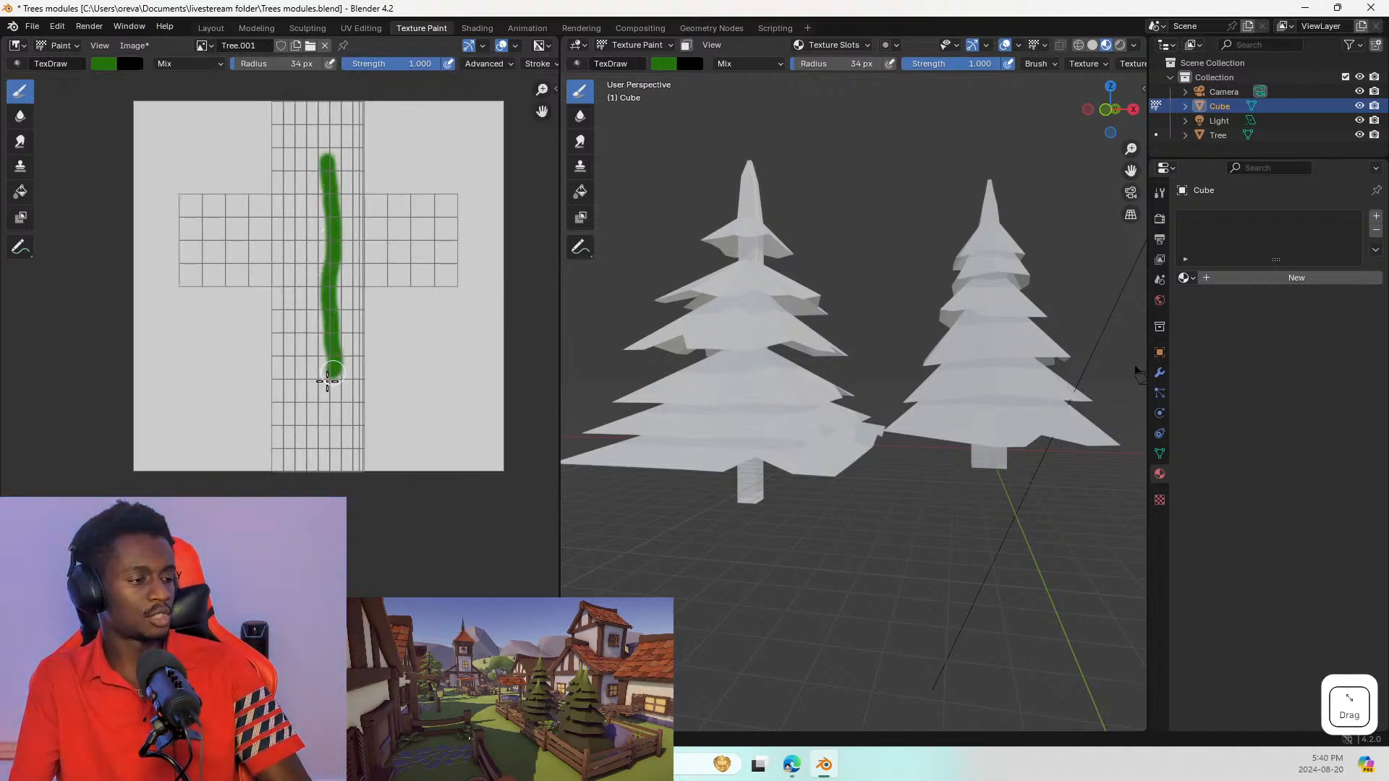
left_click_drag(325, 154, 352, 220)
key("ctrl+z")
key("ctrl+z")
key("ctrl+z")
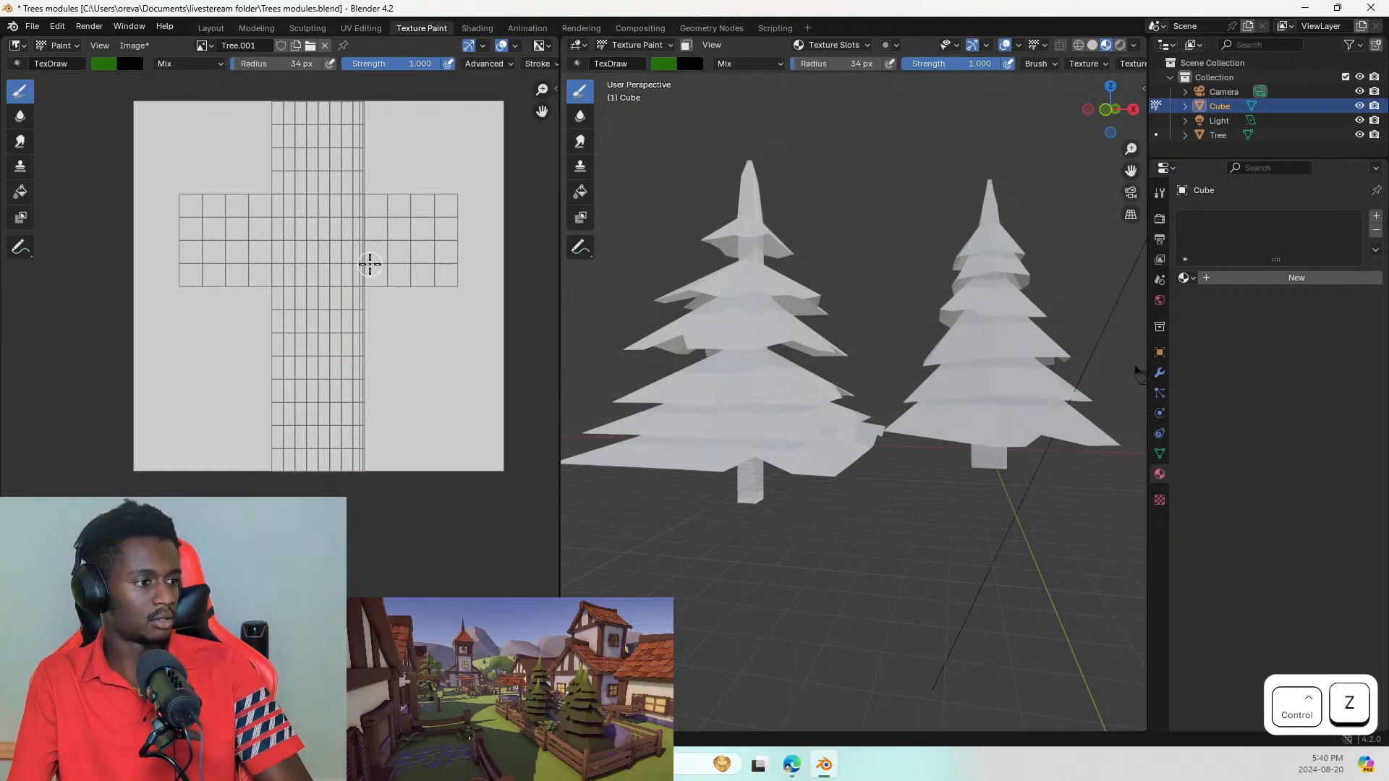
Step: Try to paint green directly on the tree's foliage in the 3D viewport
scroll(946, 390, "up", 6)
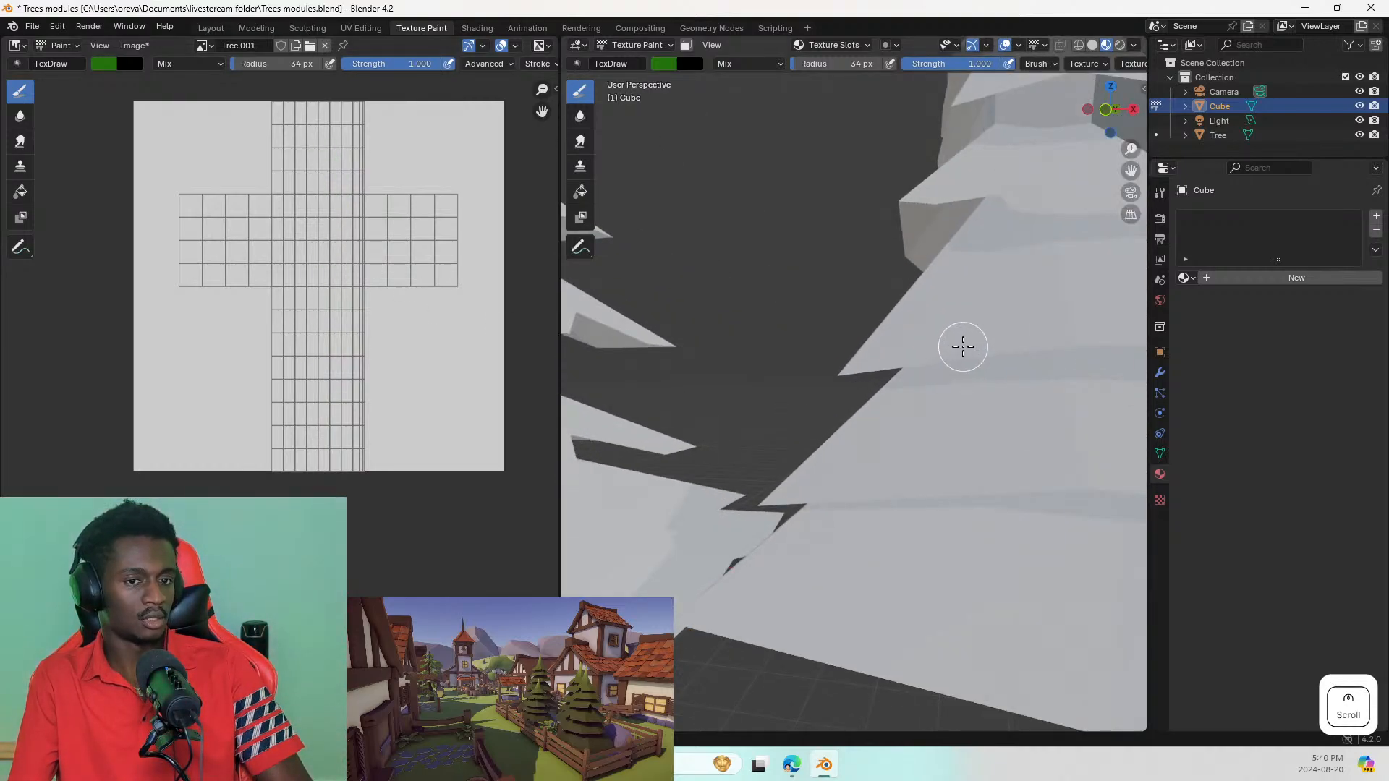
scroll(962, 346, "down", 3)
middle_click_drag(976, 332, 871, 340)
mouse_move(824, 339)
left_mouse_down()
mouse_move(775, 341)
mouse_move(793, 307)
left_mouse_up()
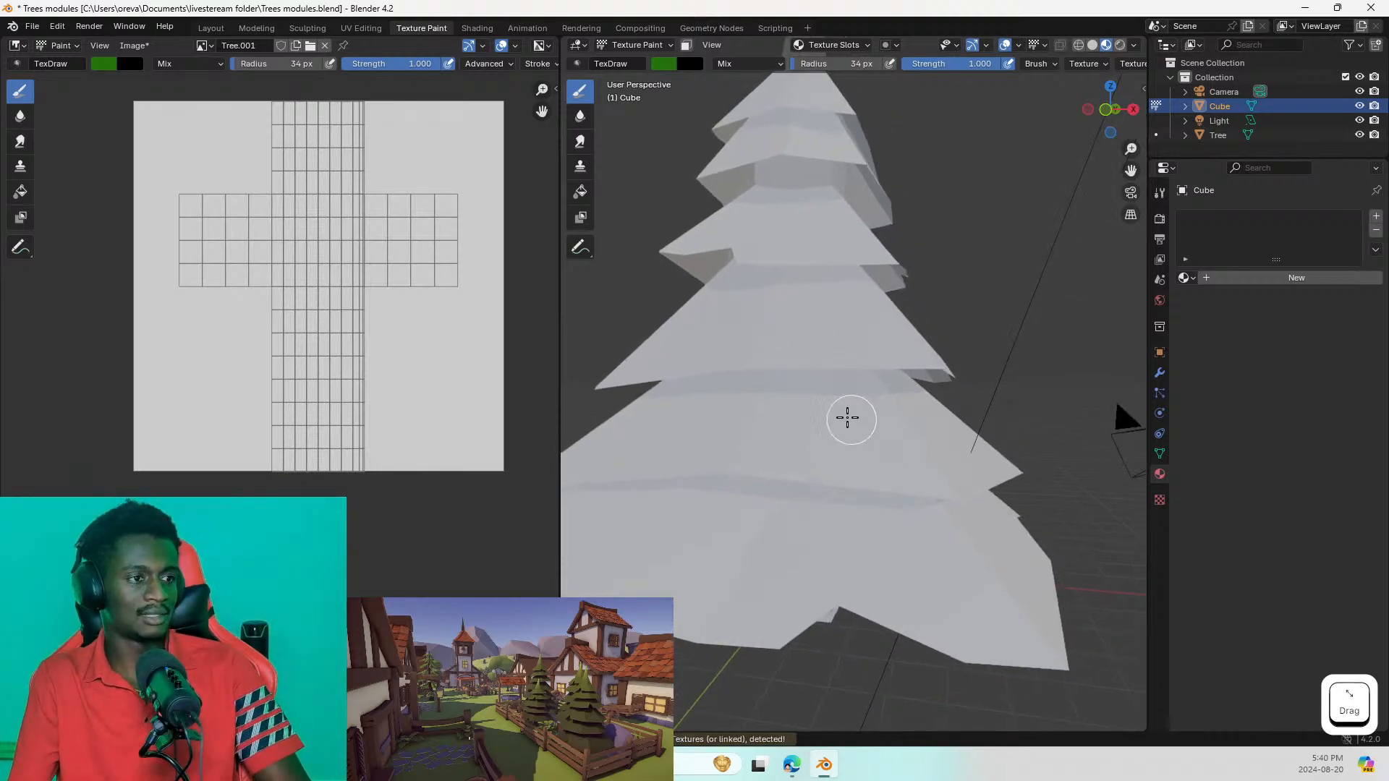
left_click(816, 354)
Step: Examine both tree models from several sides and distances in the 3D viewport
scroll(817, 354, "down", 3)
middle_click_drag(817, 354, 894, 331)
mouse_move(786, 299)
middle_mouse_down()
mouse_move(732, 294)
mouse_move(778, 316)
mouse_move(564, 316)
mouse_move(977, 323)
mouse_move(904, 332)
mouse_move(698, 512)
mouse_move(954, 273)
mouse_move(698, 350)
middle_mouse_up()
scroll(778, 316, "up", 3)
scroll(815, 319, "down", 2)
scroll(843, 320, "up", 3)
scroll(874, 319, "down", 3)
scroll(977, 322, "down", 2)
scroll(970, 335, "up", 3)
left_click(654, 308)
mouse_move(654, 306)
middle_mouse_down()
mouse_move(853, 328)
mouse_move(813, 375)
middle_mouse_up()
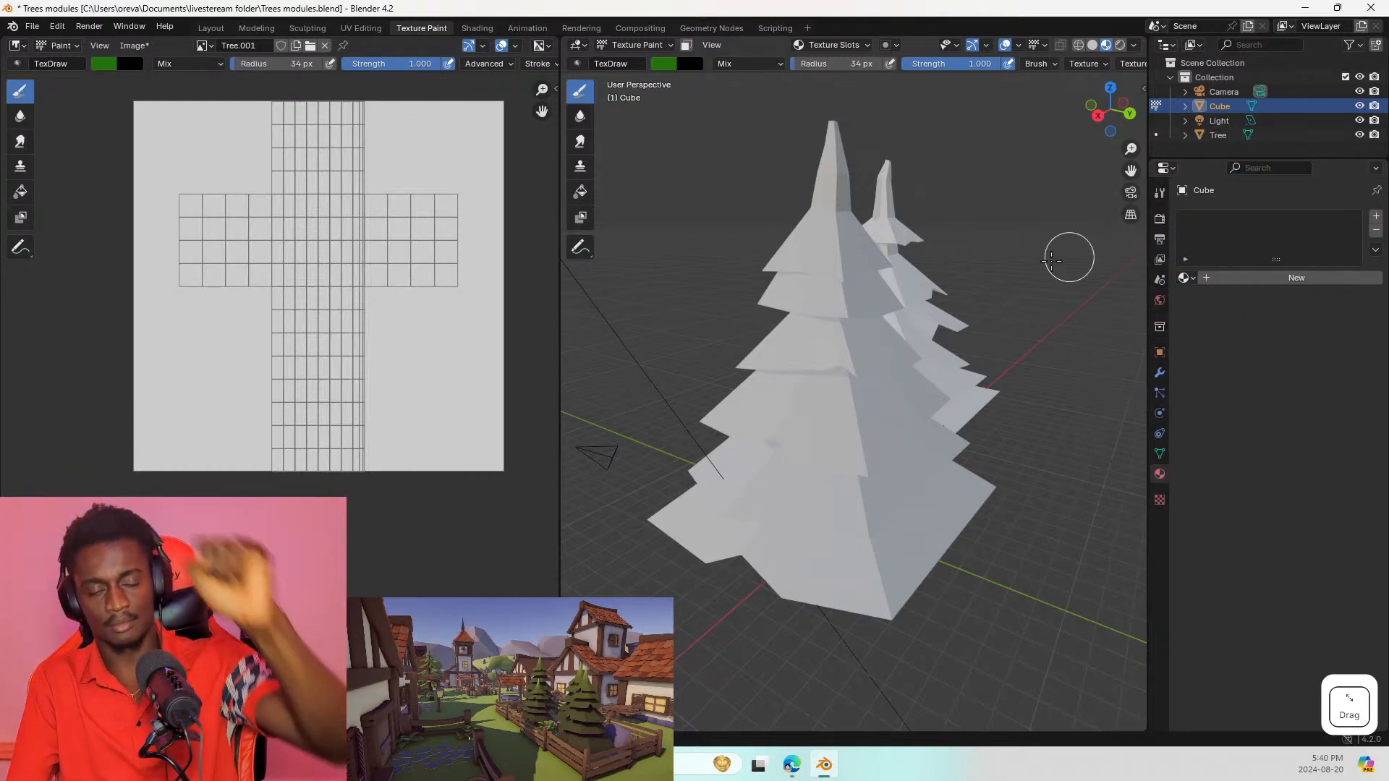
Step: Try a green stroke on the tree model and one across the texture image, and undo the paint
mouse_move(887, 444)
middle_mouse_down()
mouse_move(936, 425)
mouse_move(886, 437)
mouse_move(908, 438)
middle_mouse_up()
mouse_move(907, 437)
left_mouse_down()
mouse_move(827, 395)
mouse_move(823, 256)
left_mouse_up()
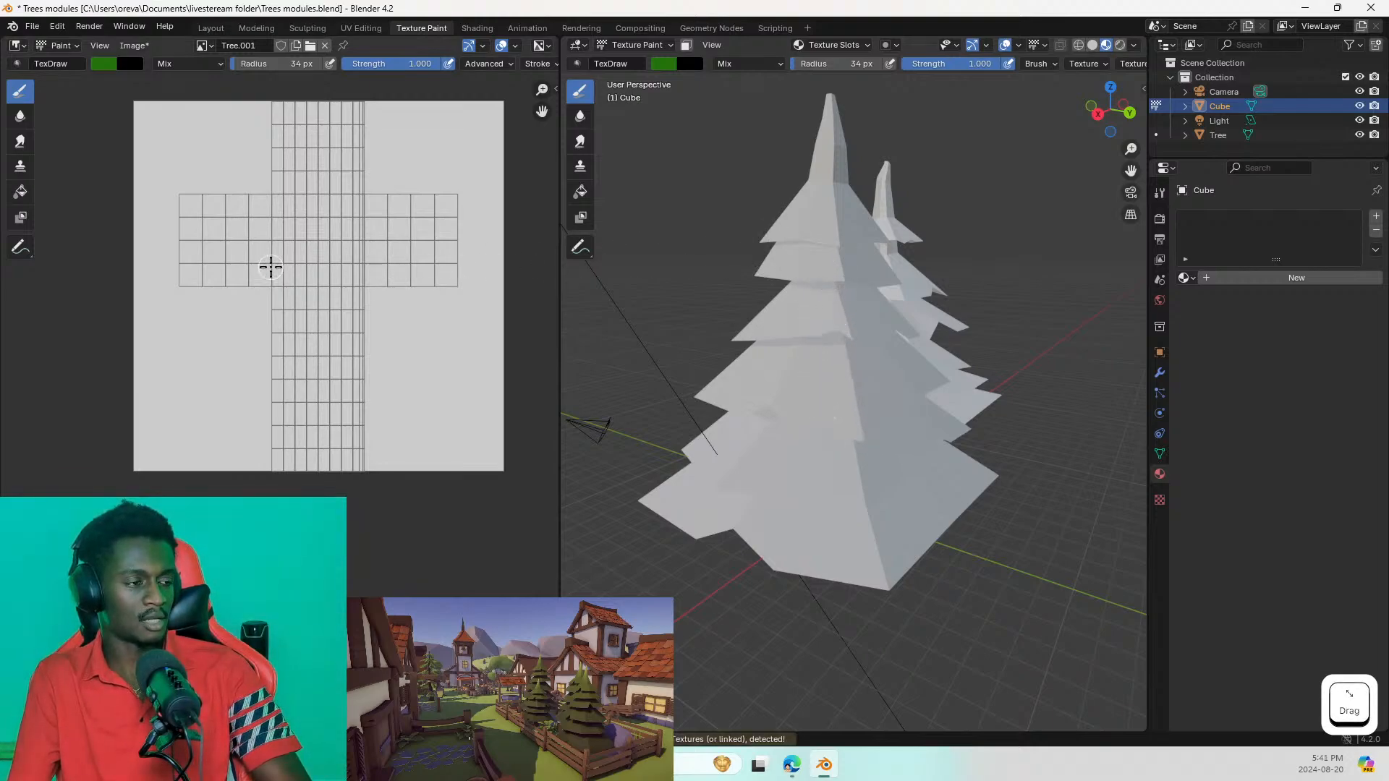
left_click_drag(331, 232, 346, 361)
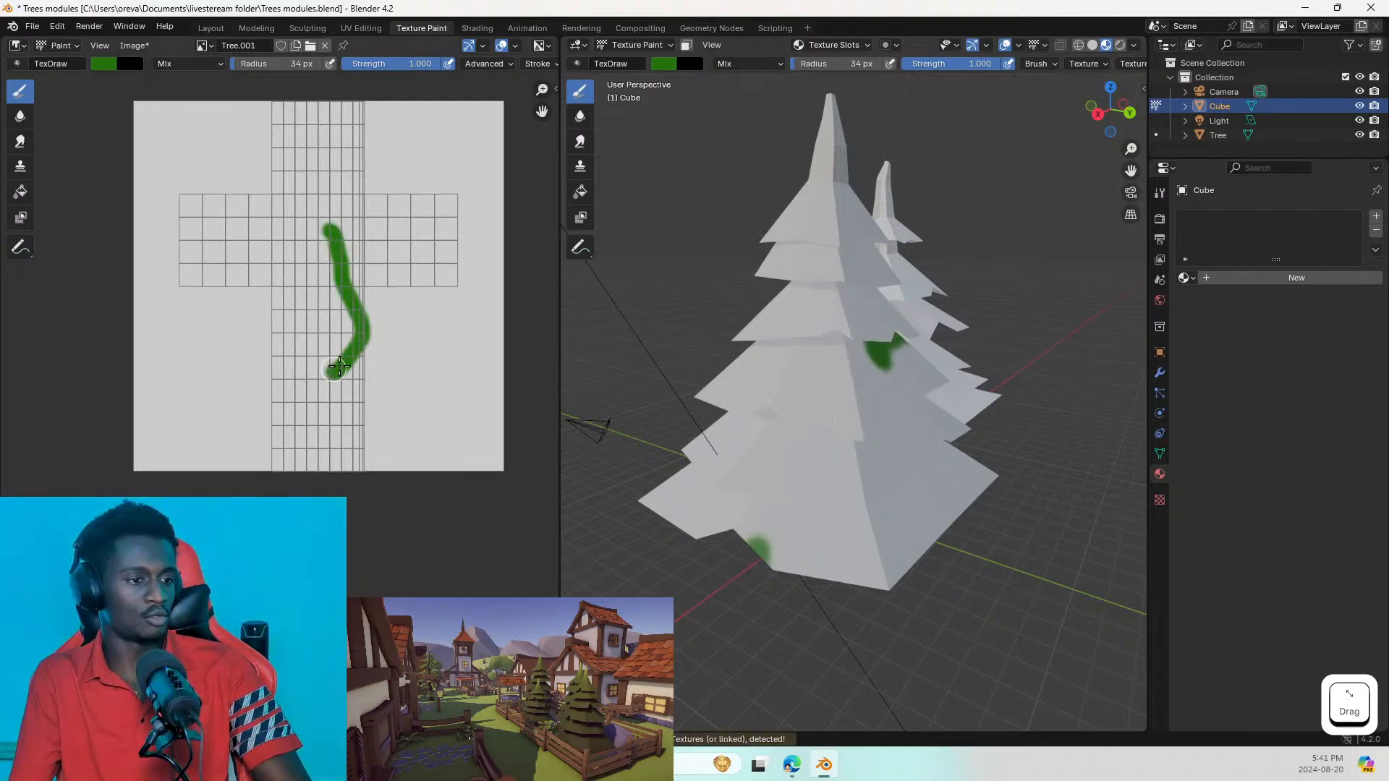
key("ctrl+z")
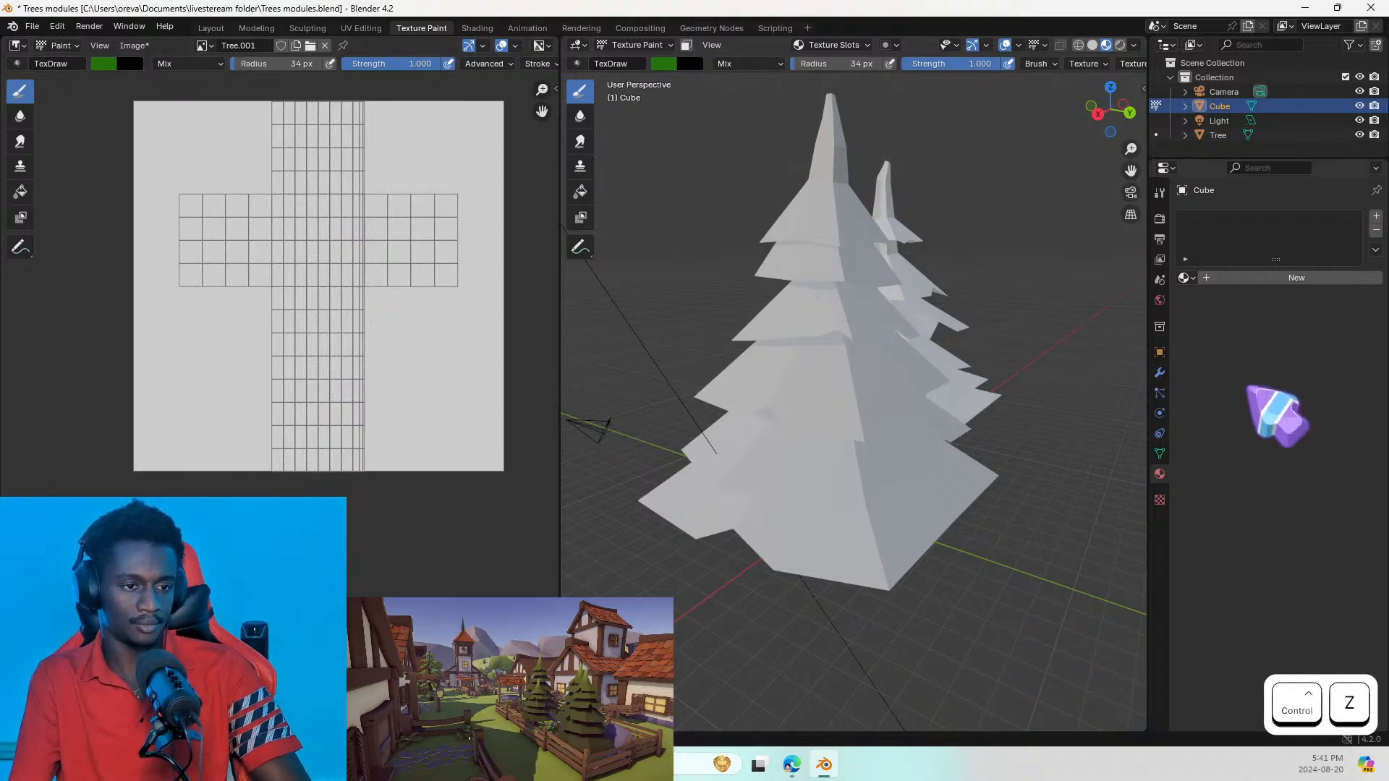
Step: Check the Cube object's texture and material settings, and identify its mesh by briefly viewing it in Edit Mode
key("a")
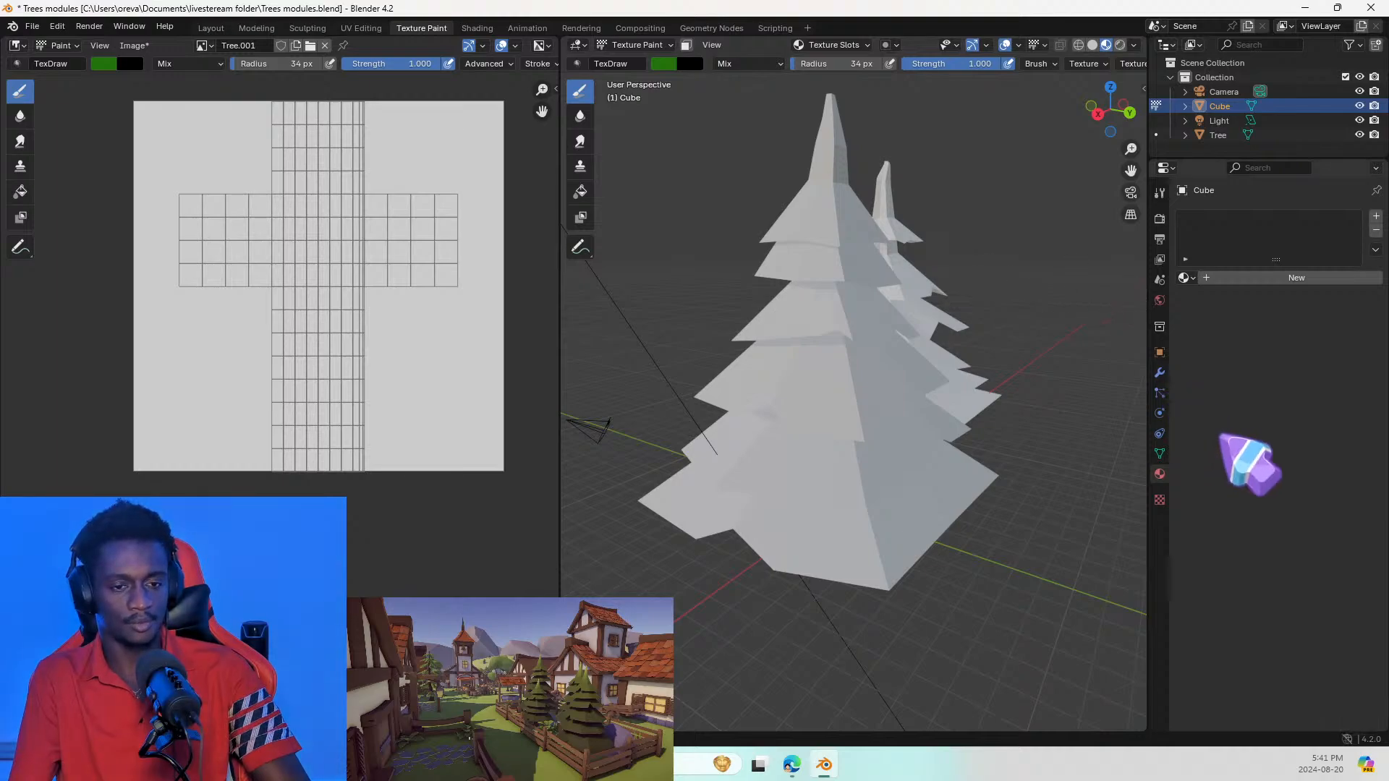
left_click(1161, 499)
left_click(1160, 474)
key("Tab")
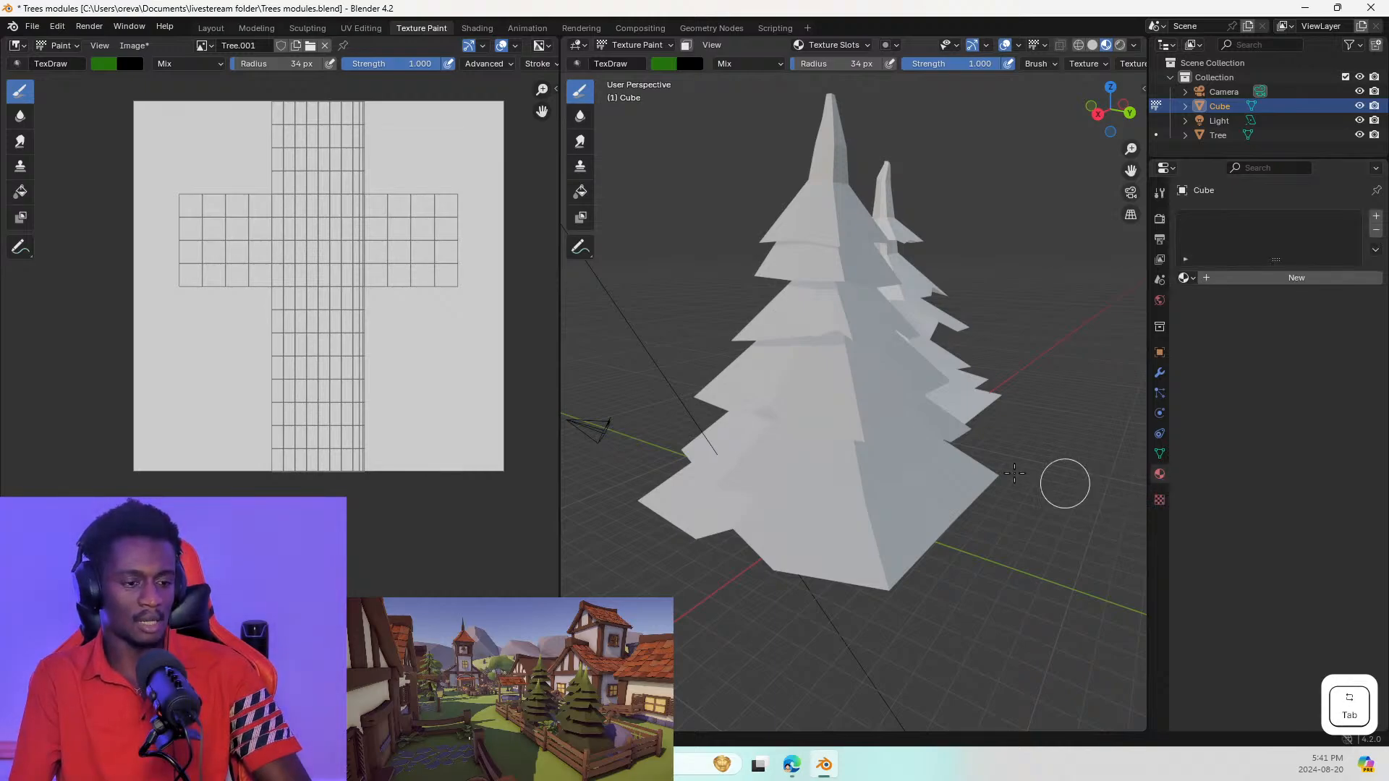
key("Tab")
middle_click_drag(1038, 468, 891, 415)
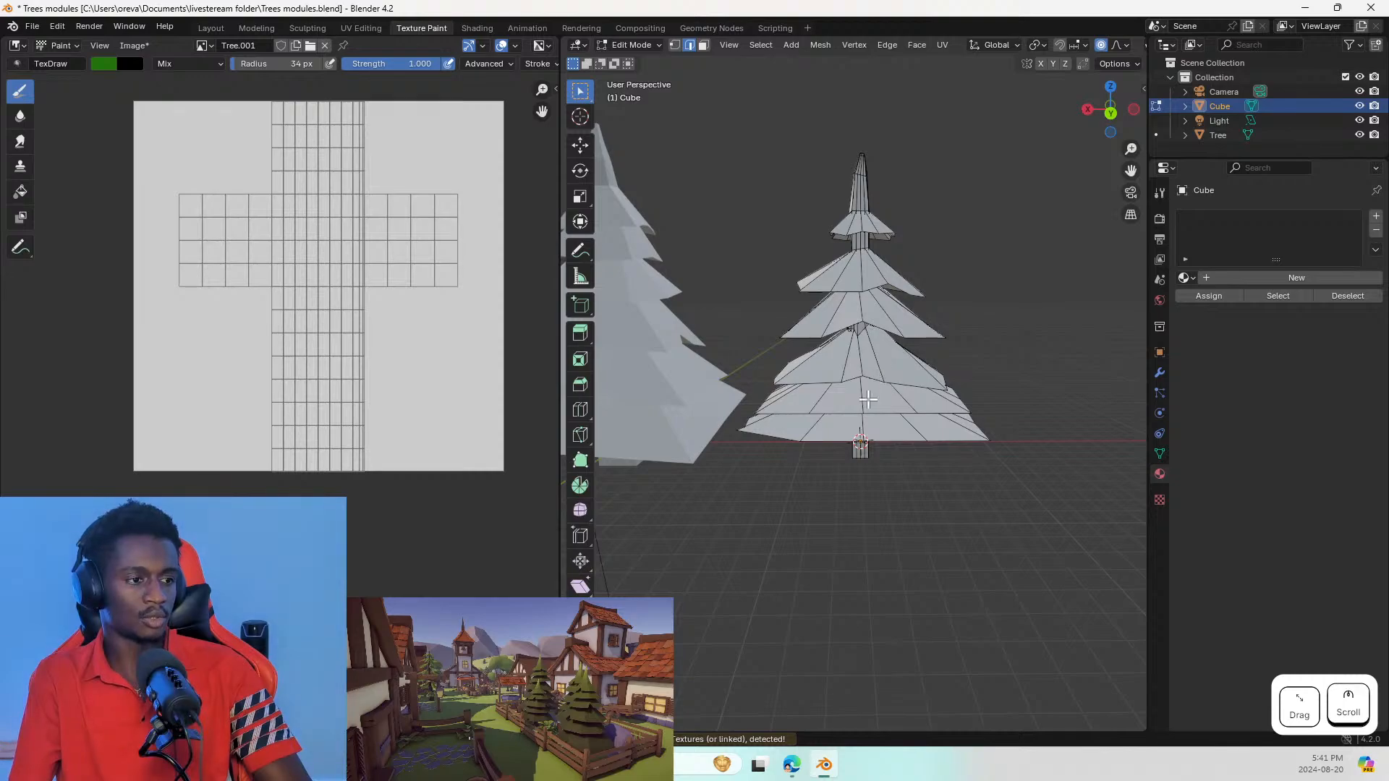
key("Tab")
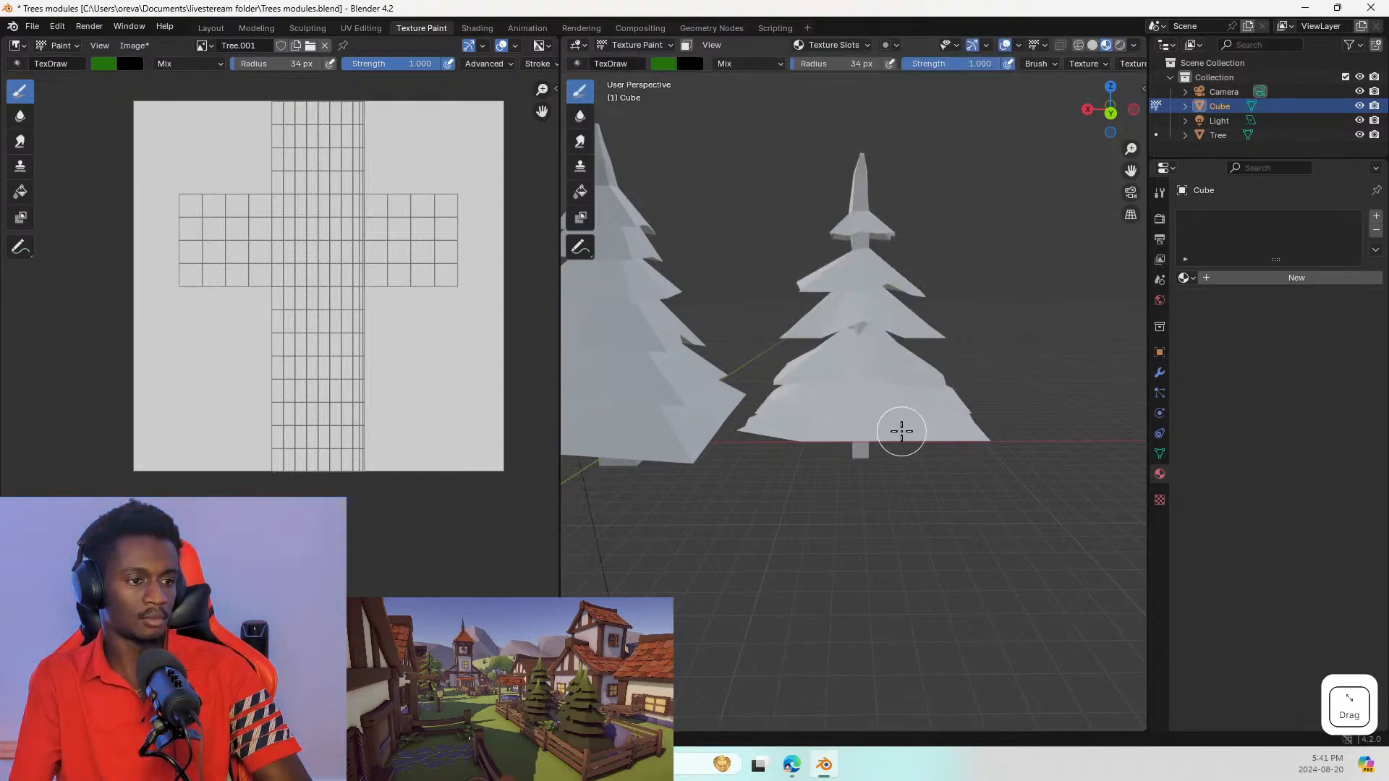
Step: Try a diagonal green stroke over the centre of the UV layout on the texture image and undo it
left_click(659, 370)
left_click_drag(356, 235, 294, 331)
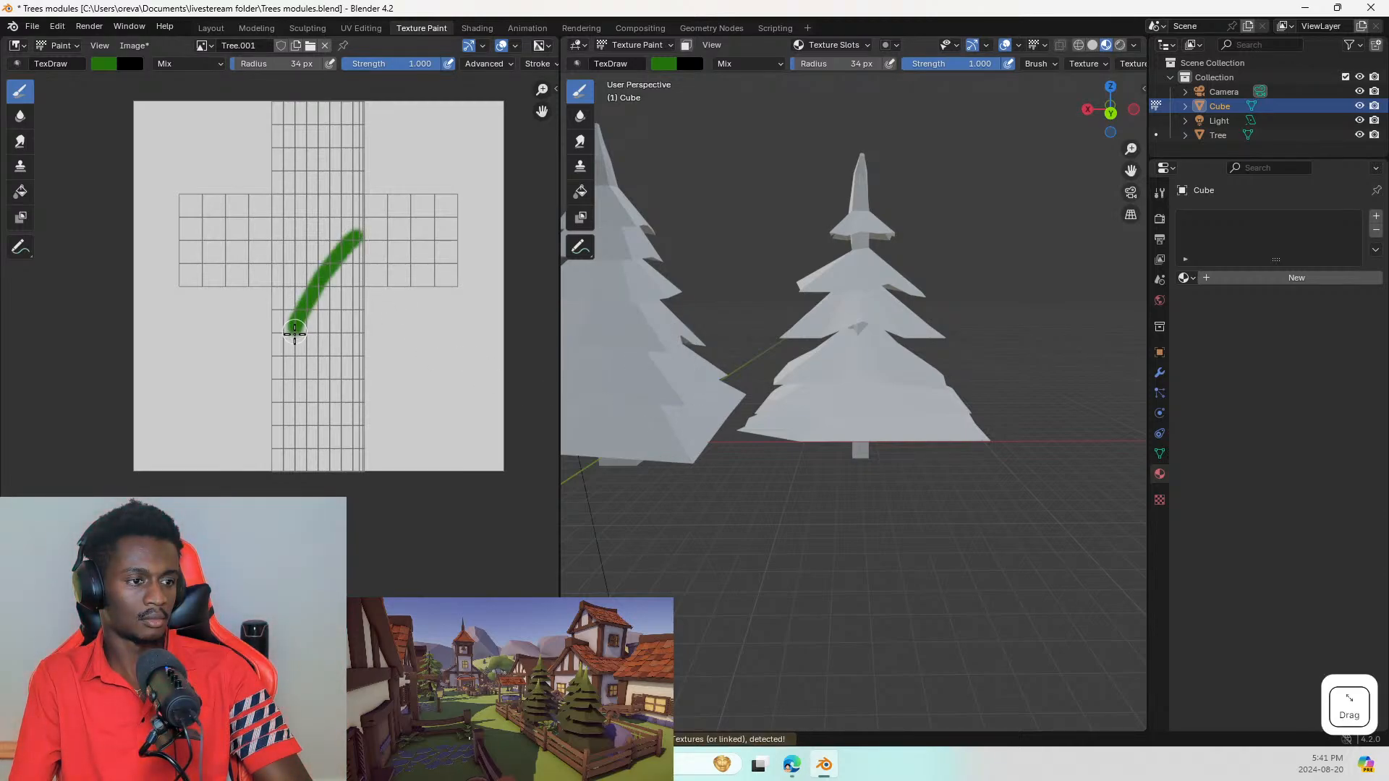
key("ctrl+z")
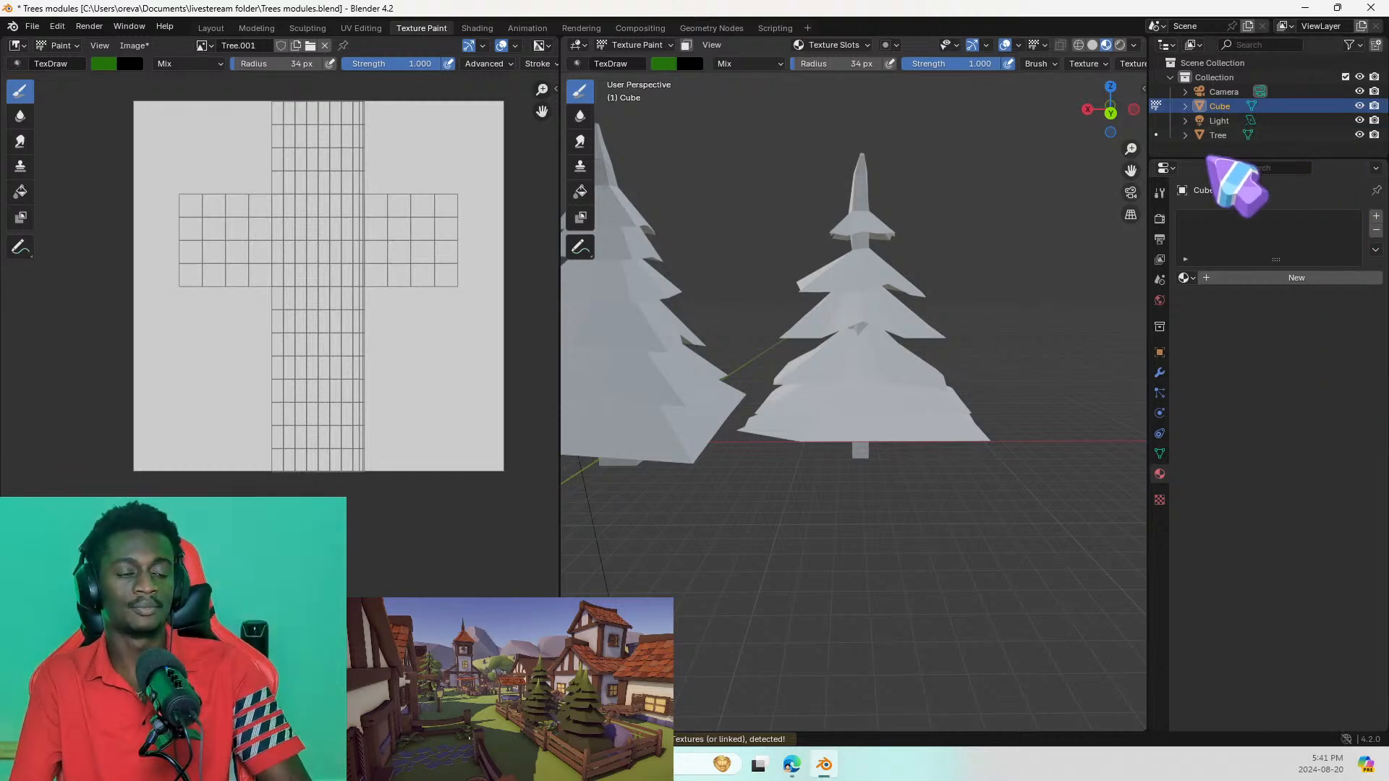
Step: Select the entire Cube tree mesh in Edit Mode, show its UV map data and switch to the UV Editing workspace
key("Tab")
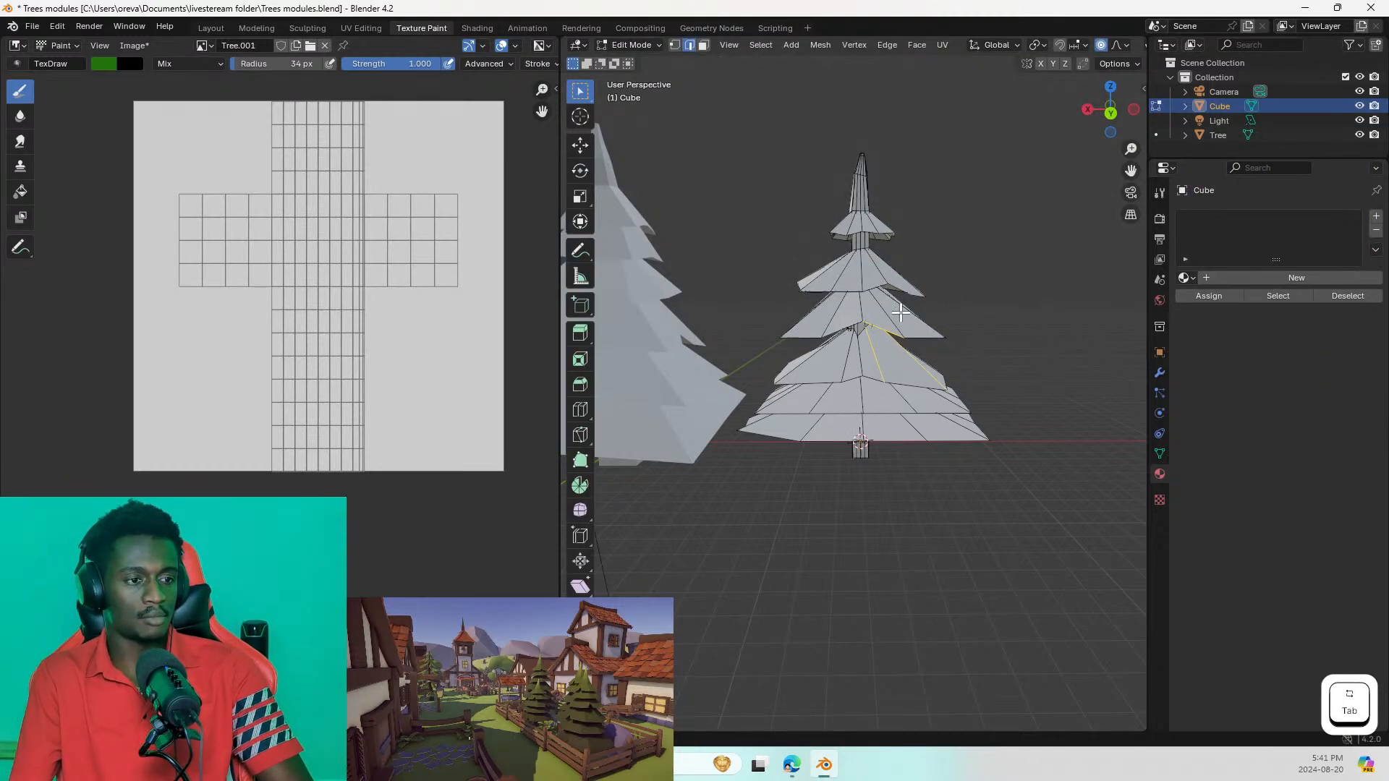
key("a")
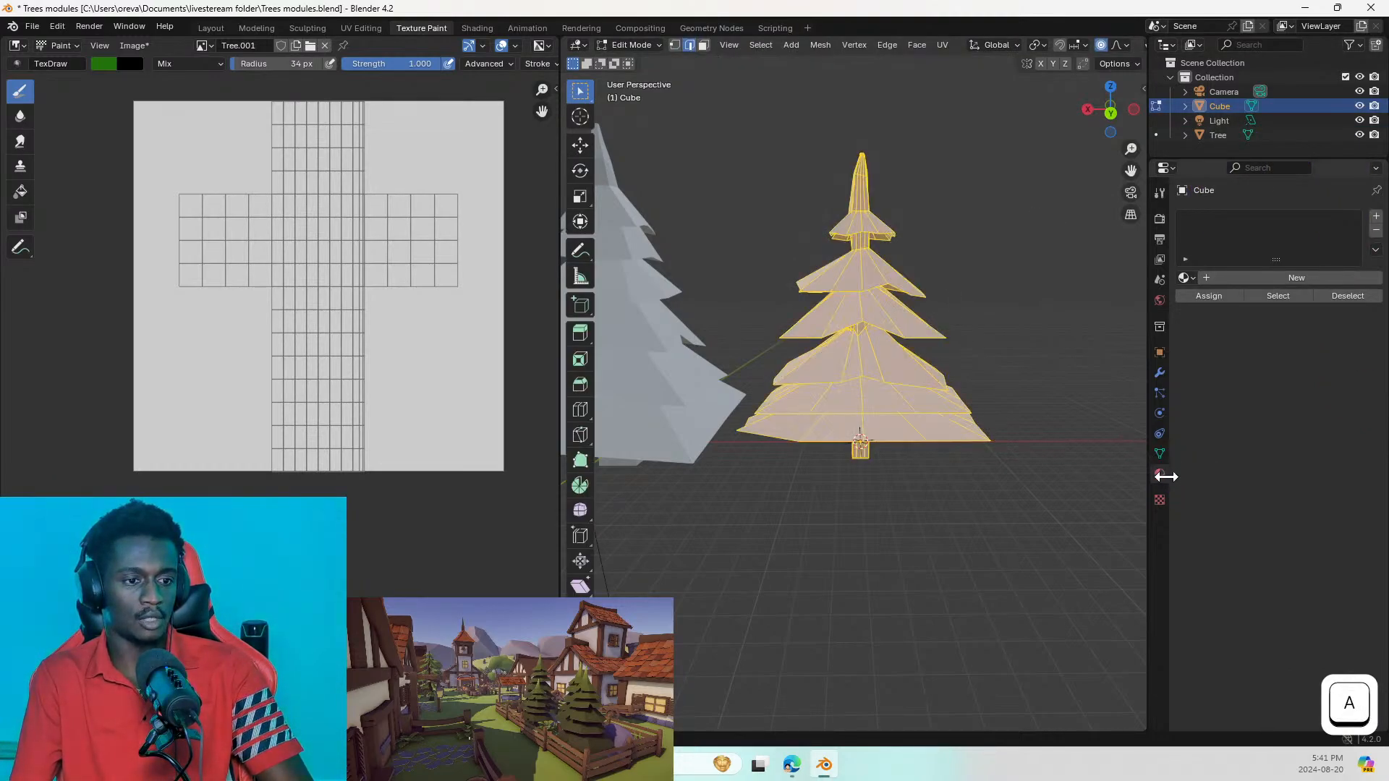
left_click(1159, 454)
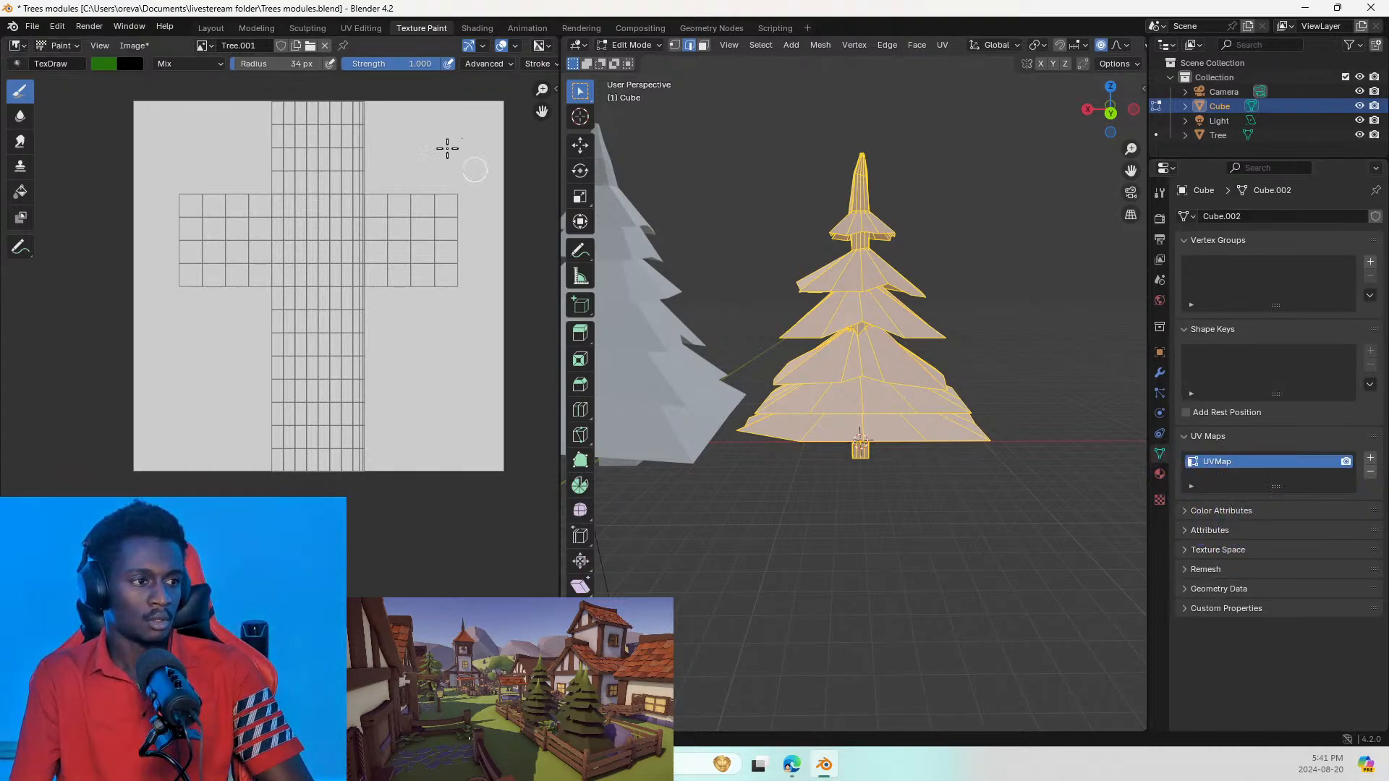
left_click(361, 27)
scroll(388, 331, "up", 7)
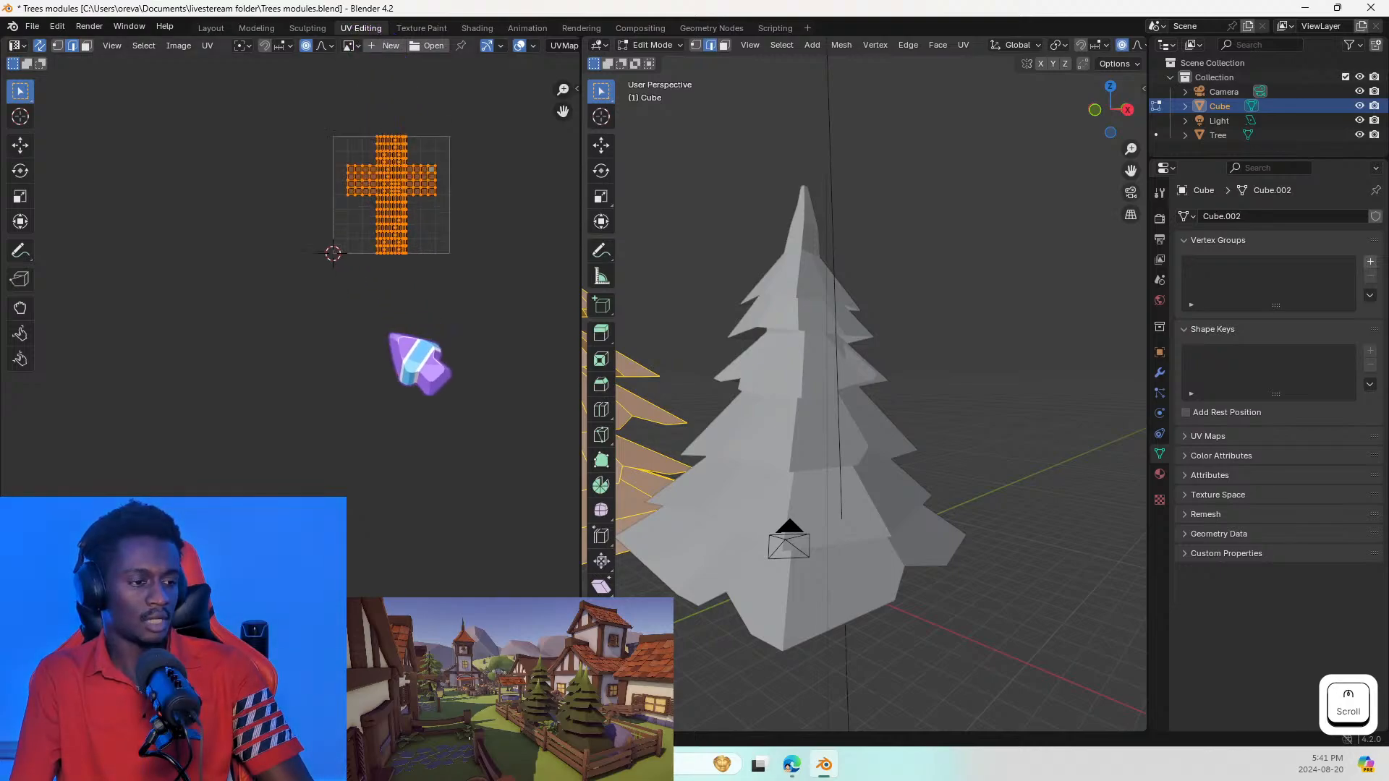
Step: Inspect the Cube tree's cross-shaped UV layout by selecting several of its edges and comparing them with the model
middle_click_drag(654, 340, 914, 408, "shift")
left_click_drag(915, 409, 1003, 420, "shift")
middle_click_drag(1003, 420, 999, 417, "shift")
middle_click_drag(512, 277, 435, 670)
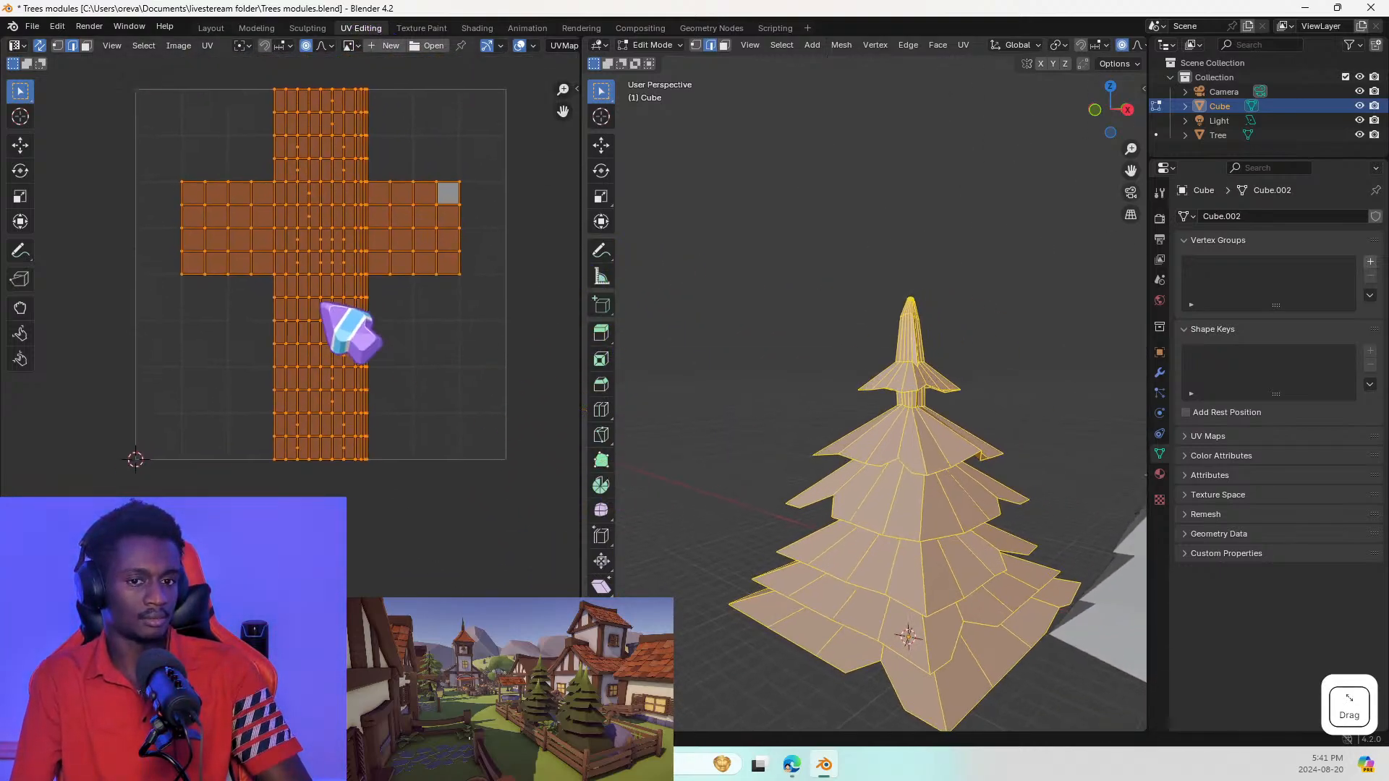
middle_click_drag(307, 303, 311, 419)
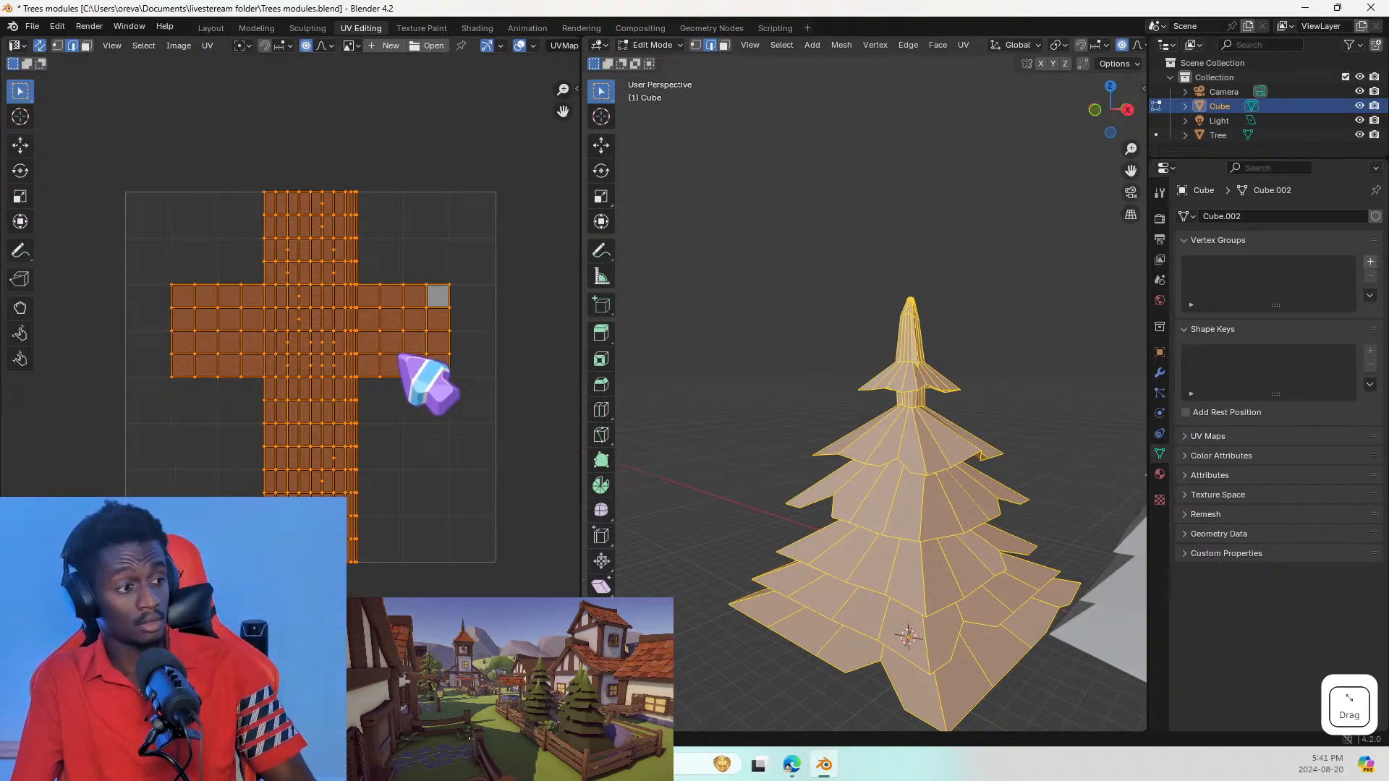
left_click(371, 325)
left_click(351, 305)
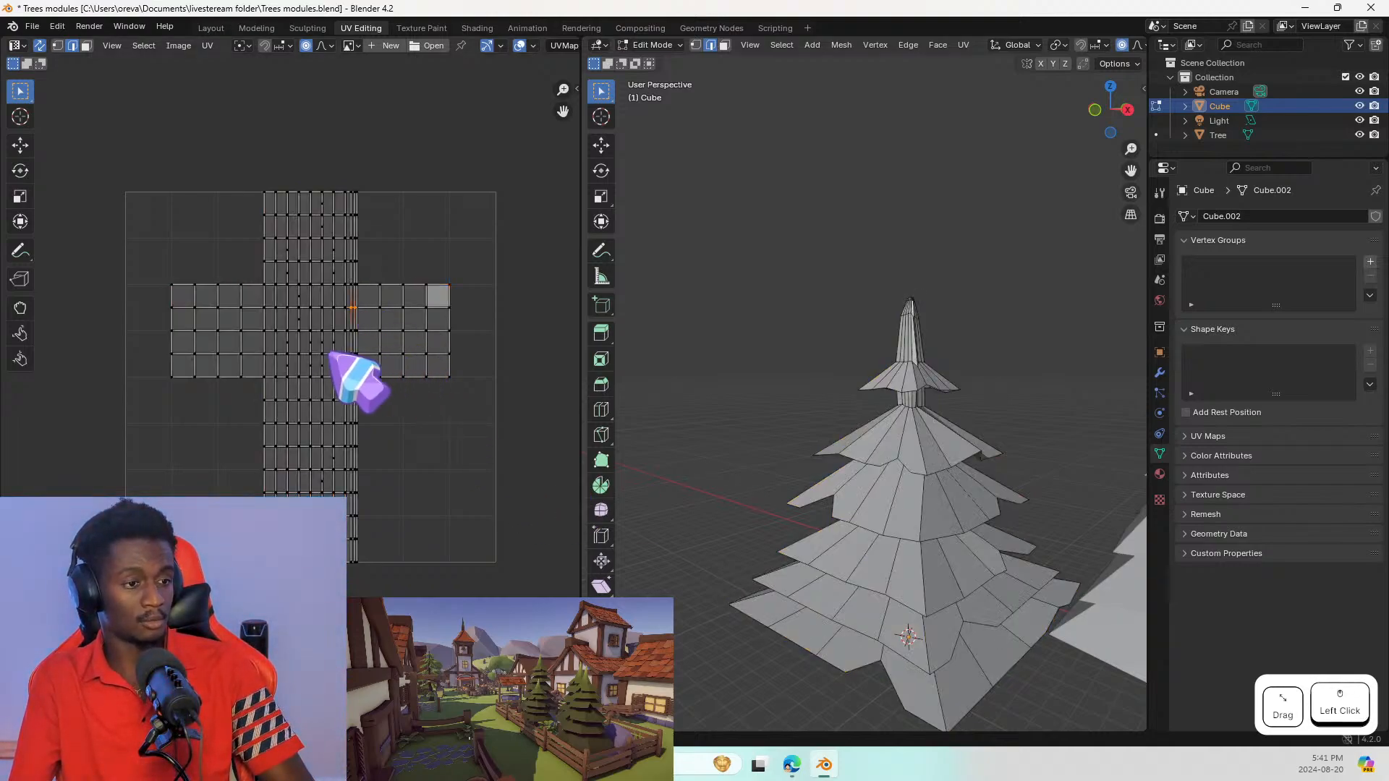
left_click(311, 436)
left_click(333, 435)
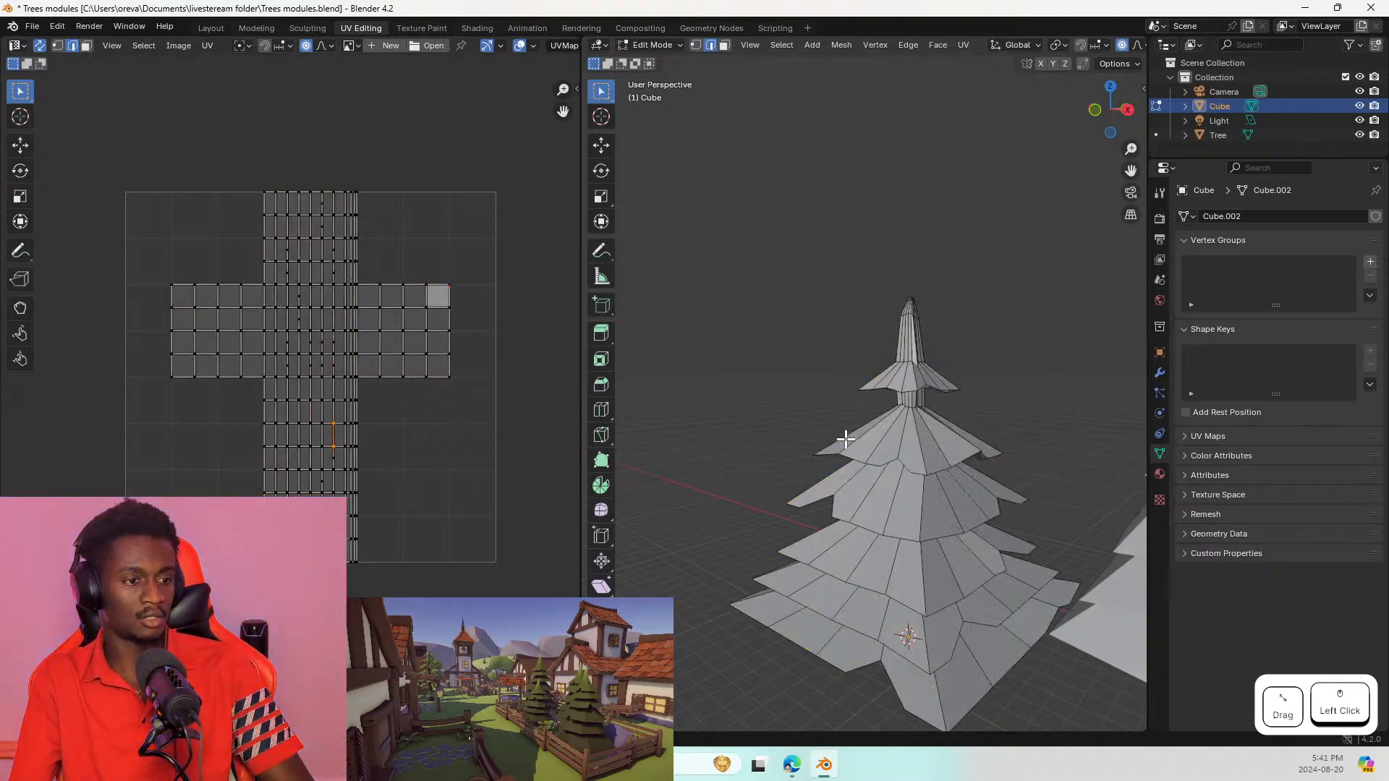
middle_click_drag(412, 288, 449, 304)
middle_click_drag(987, 430, 726, 435)
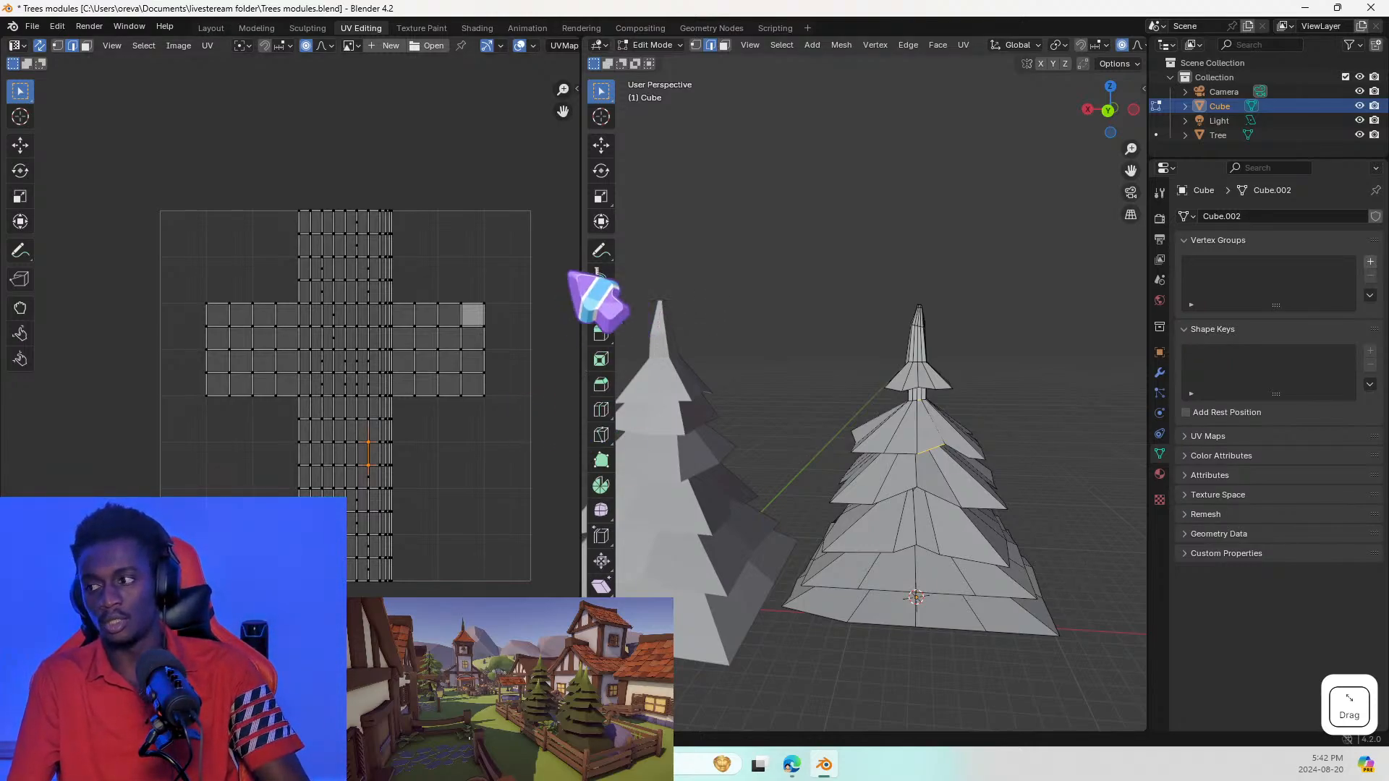
left_click(325, 304)
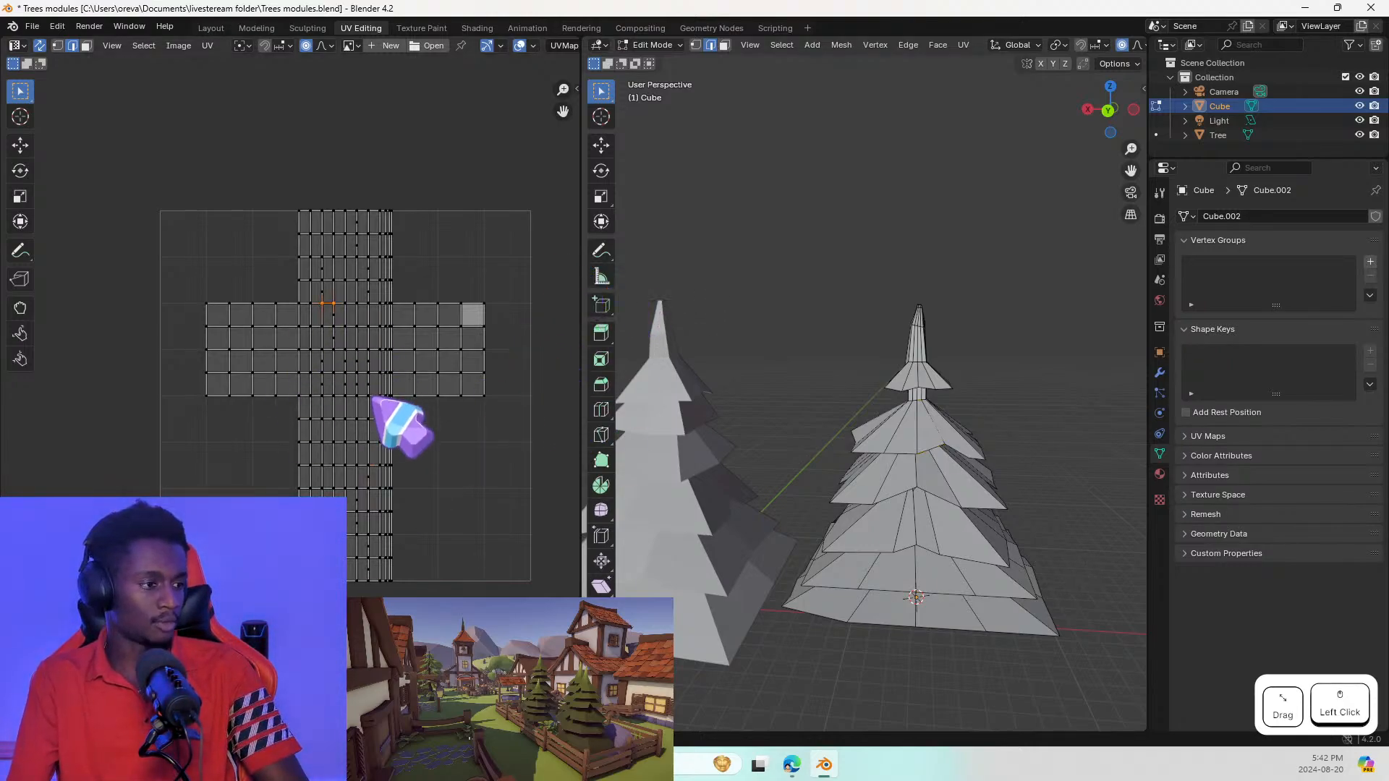
Step: Select the whole Cube tree mesh and remove its existing UVMap from the UV maps
key("a")
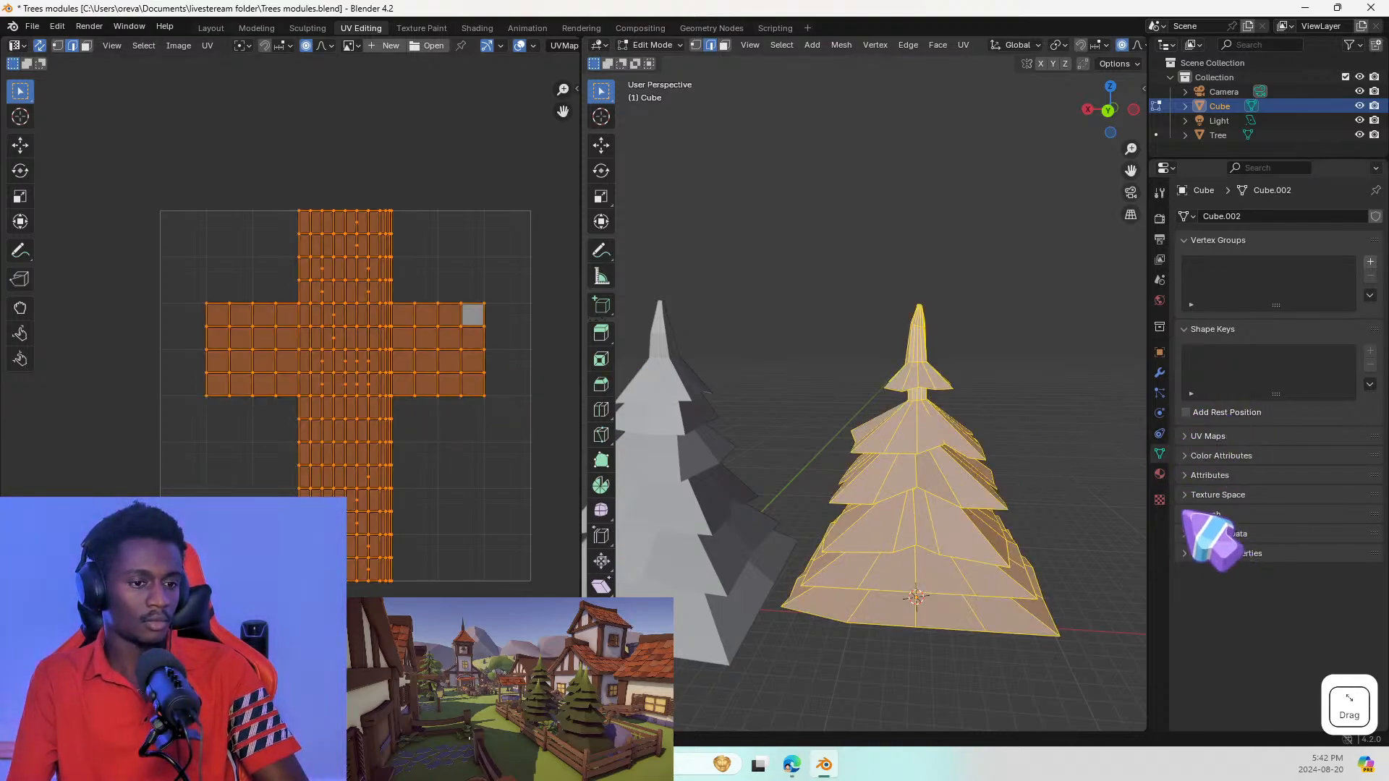
left_click(1195, 436)
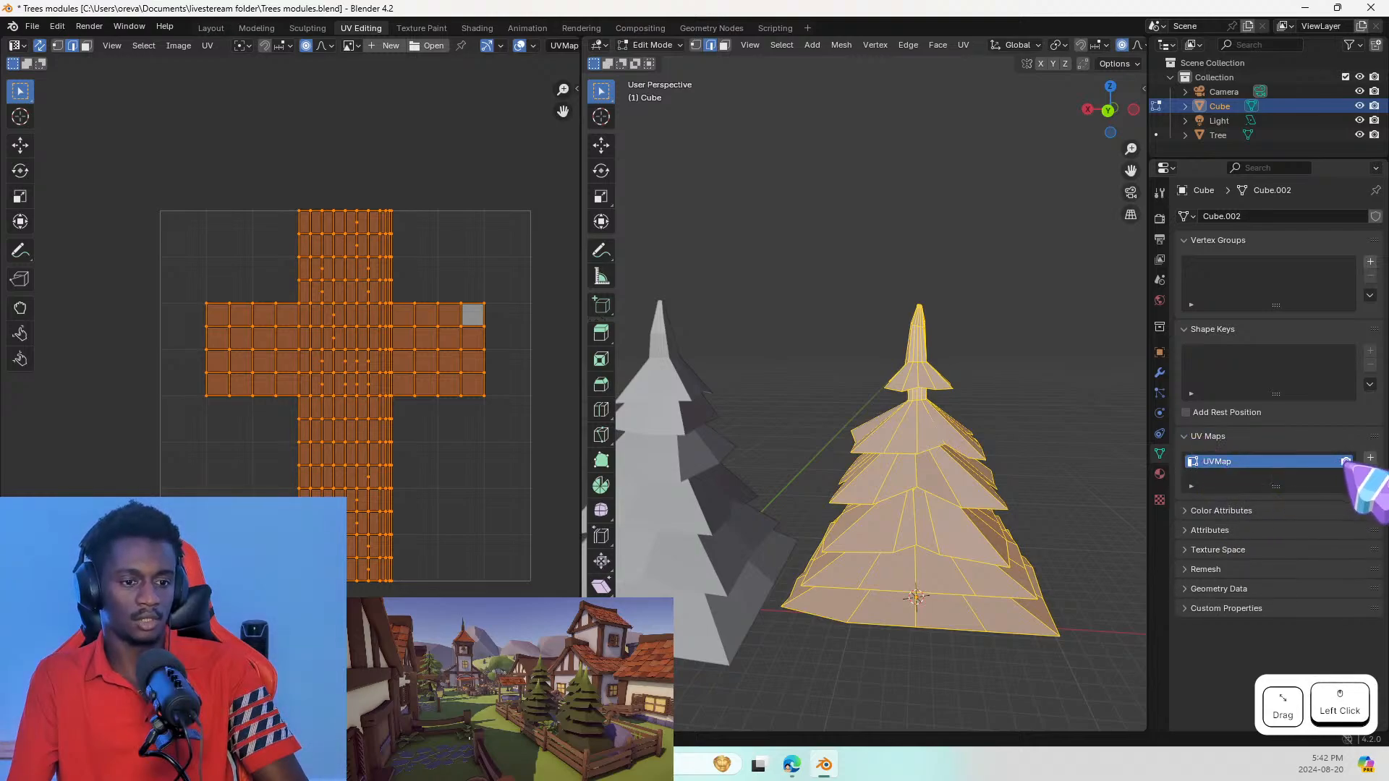
left_click(1370, 471)
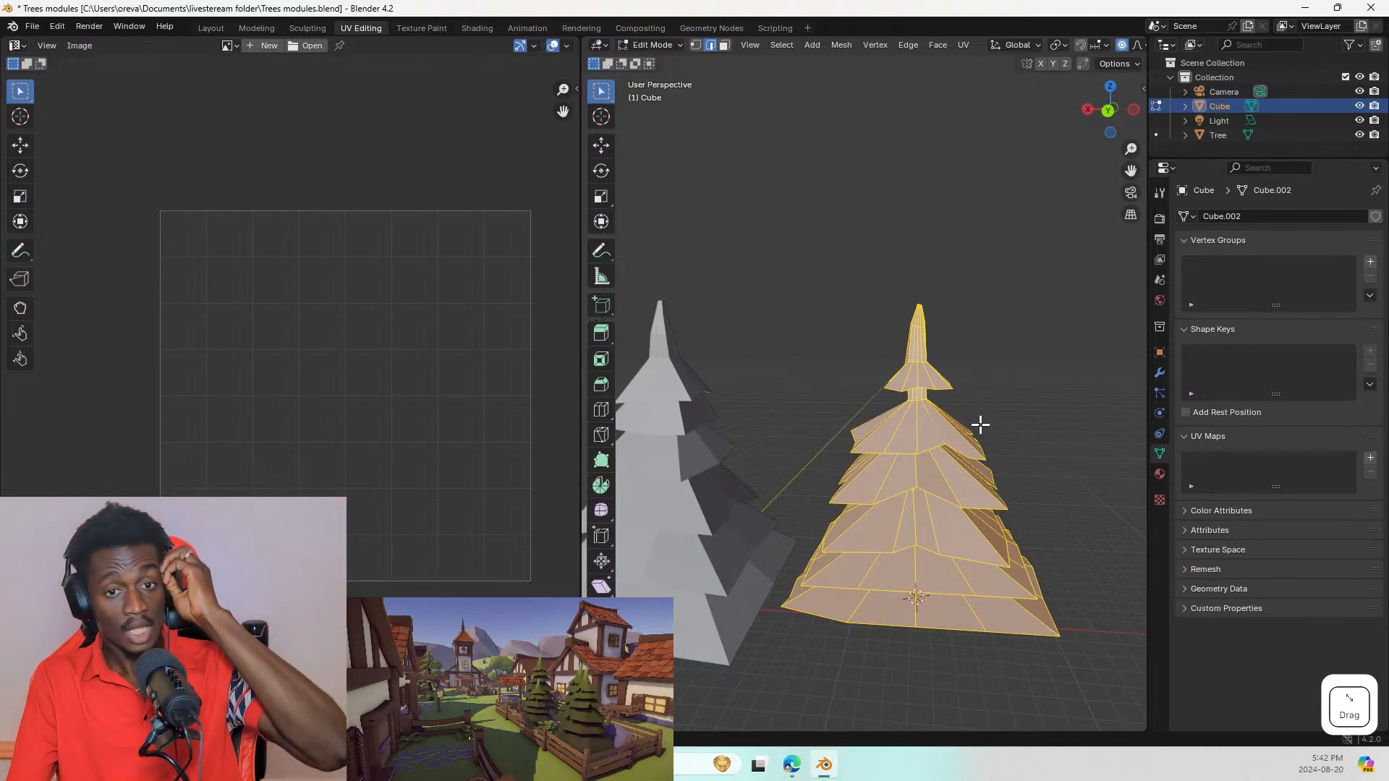
Step: Add a blank UV map to the Cube tree and remove it again
middle_click_drag(932, 516, 919, 414, "shift")
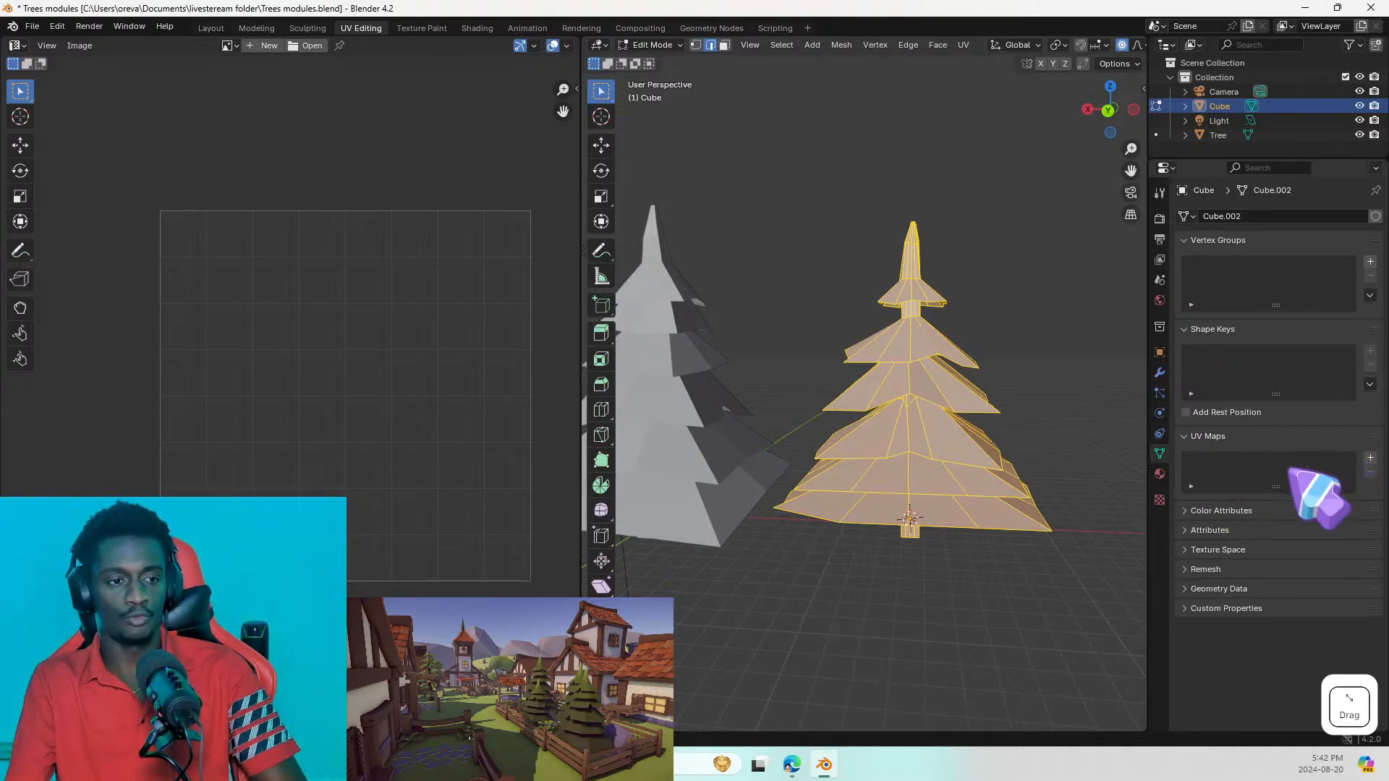
left_click(1369, 457)
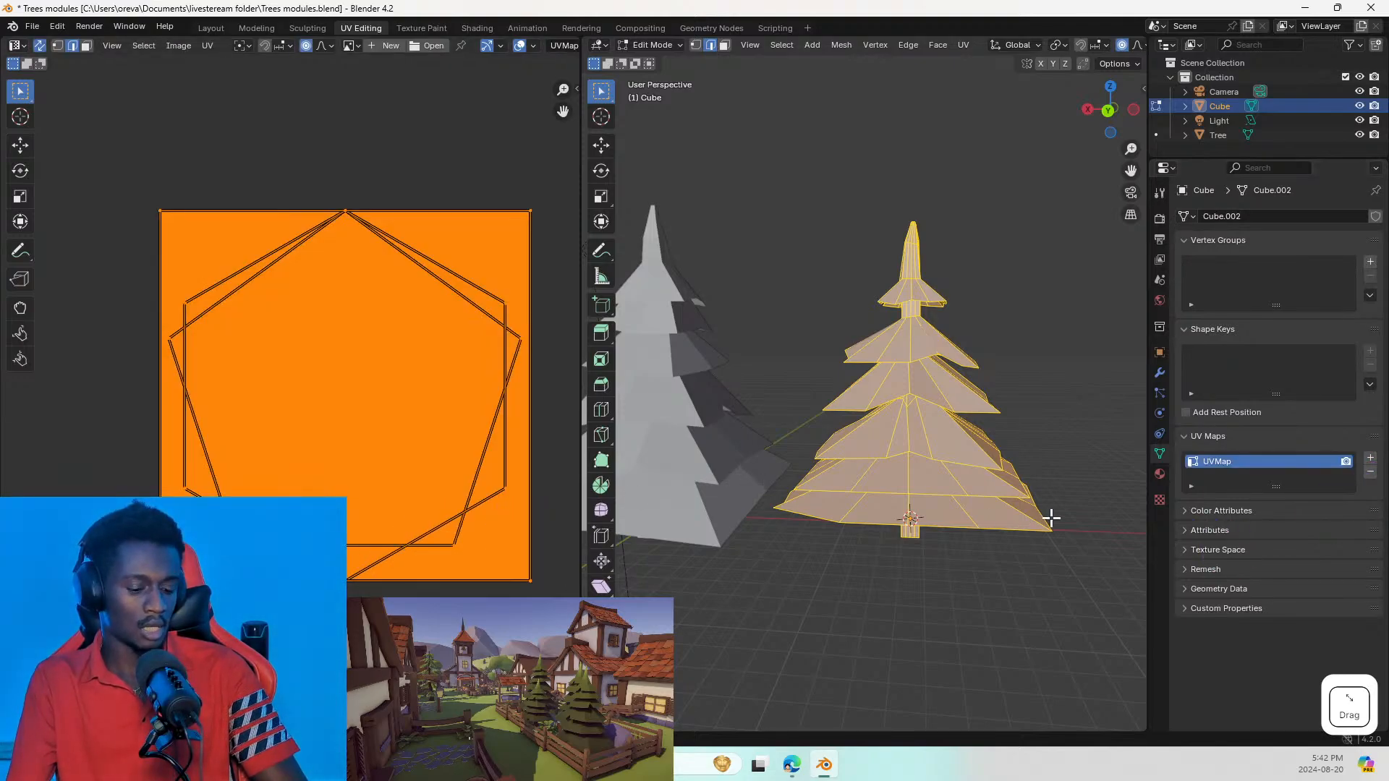
left_click(1369, 471)
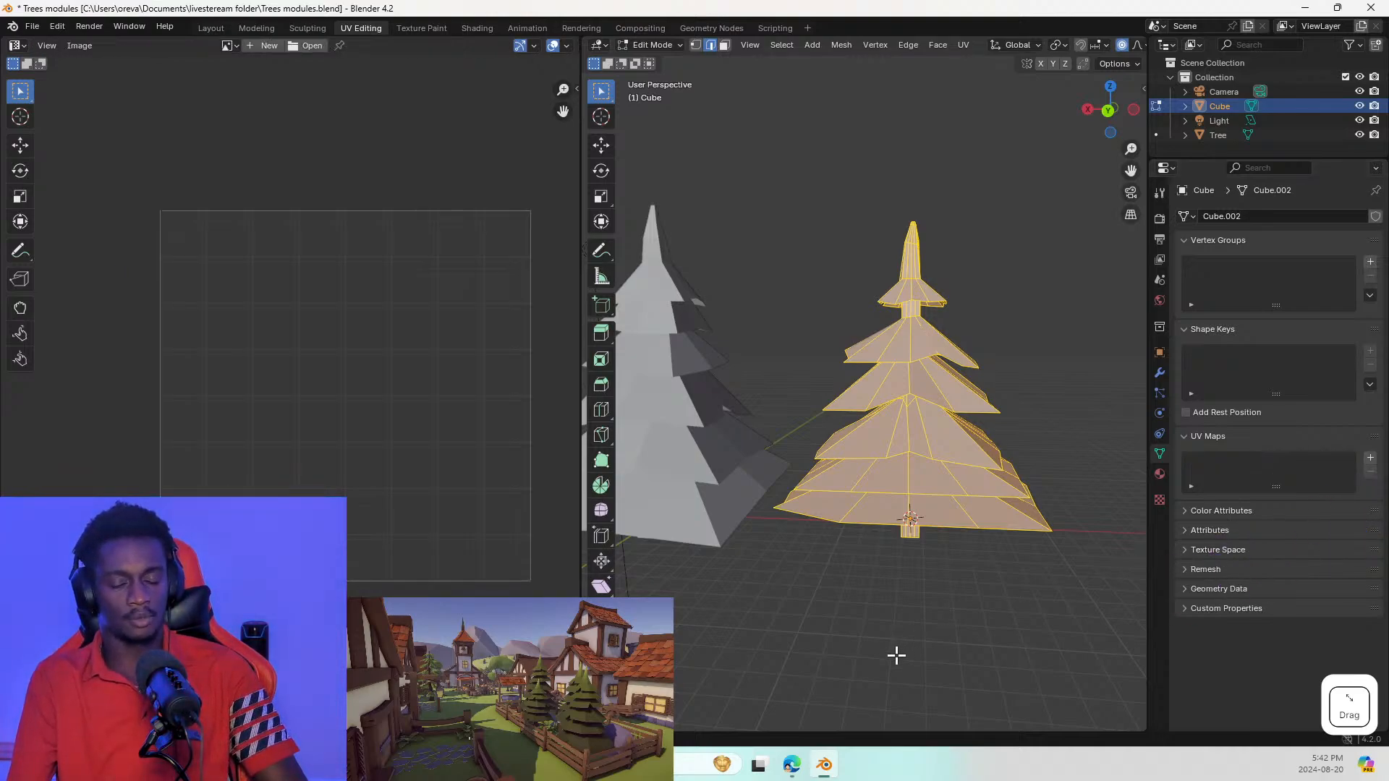
Step: Unwrap the fully selected Cube tree mesh into a new UV layout
middle_click_drag(860, 391, 936, 432)
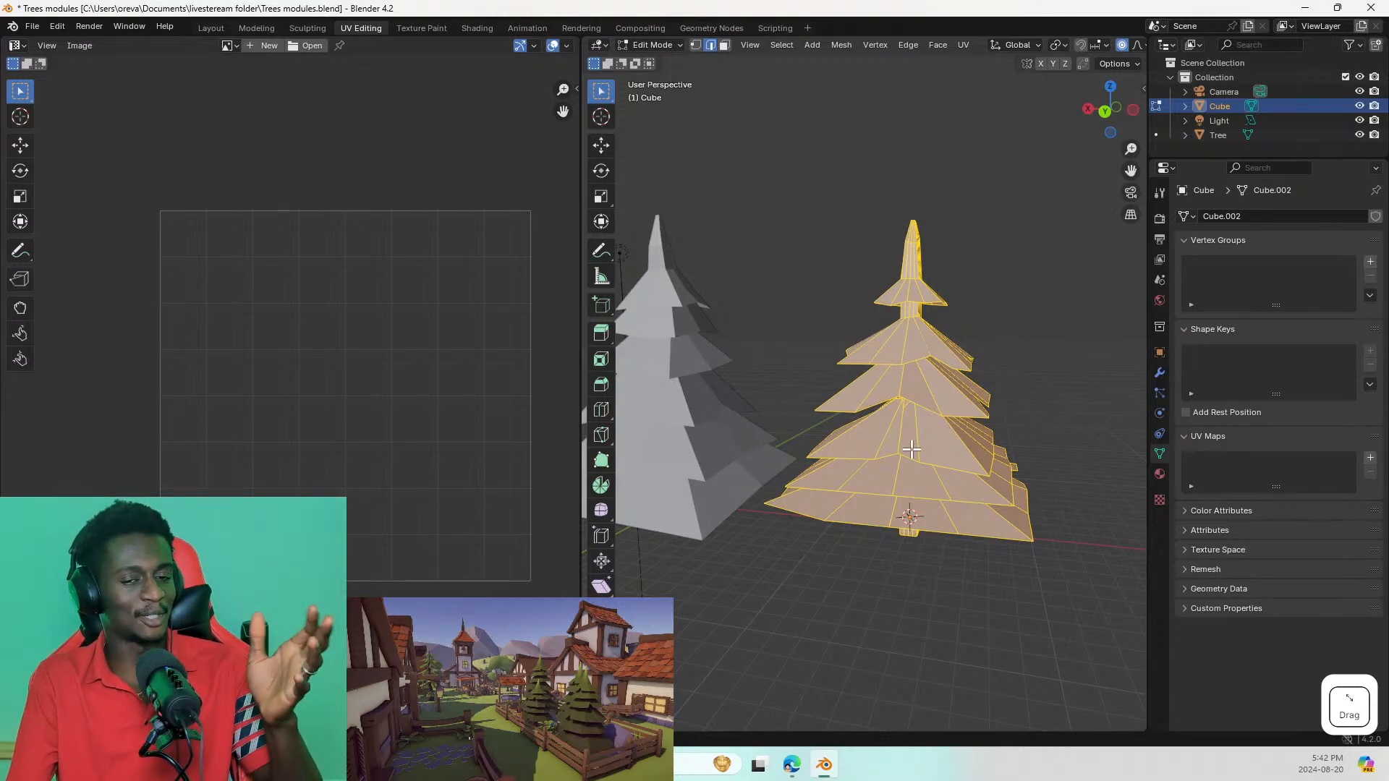
scroll(911, 449, "up", 3)
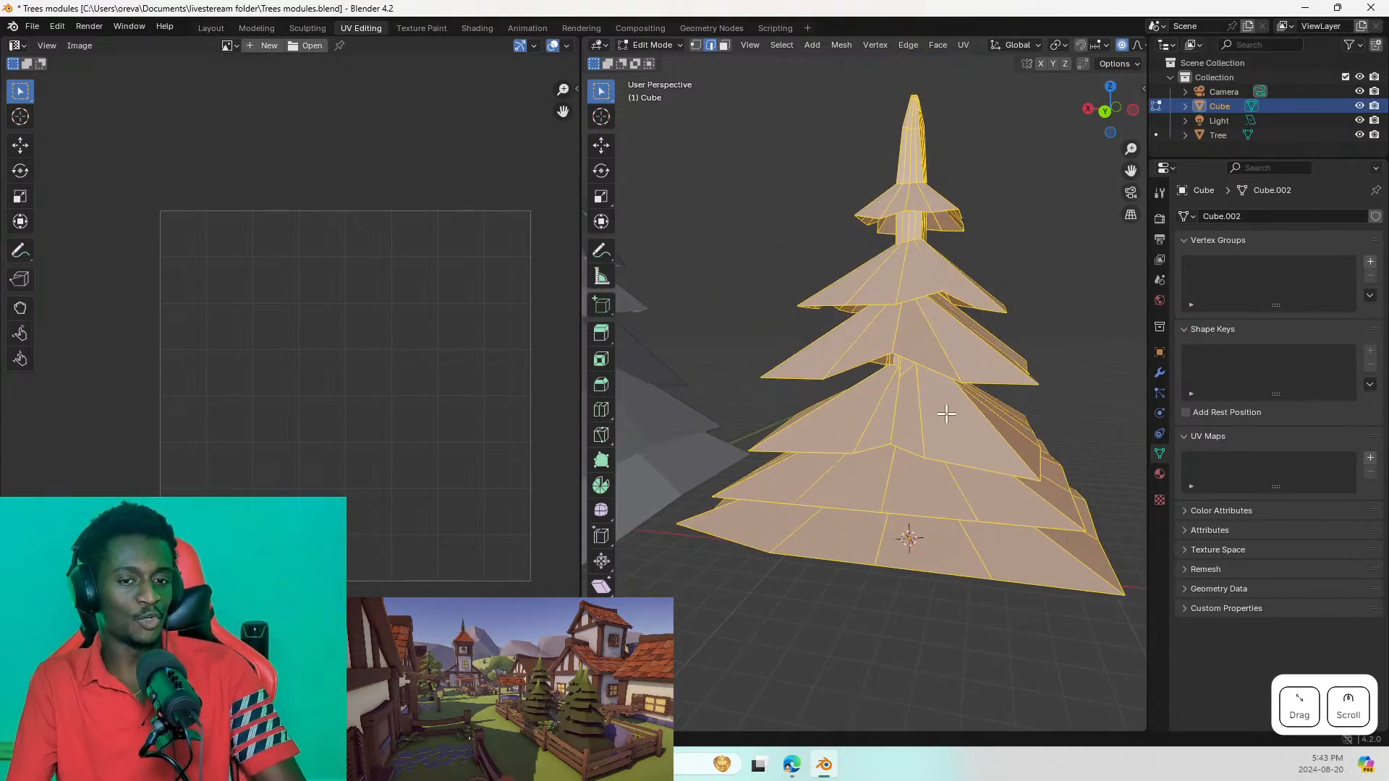
middle_click_drag(951, 390, 865, 346)
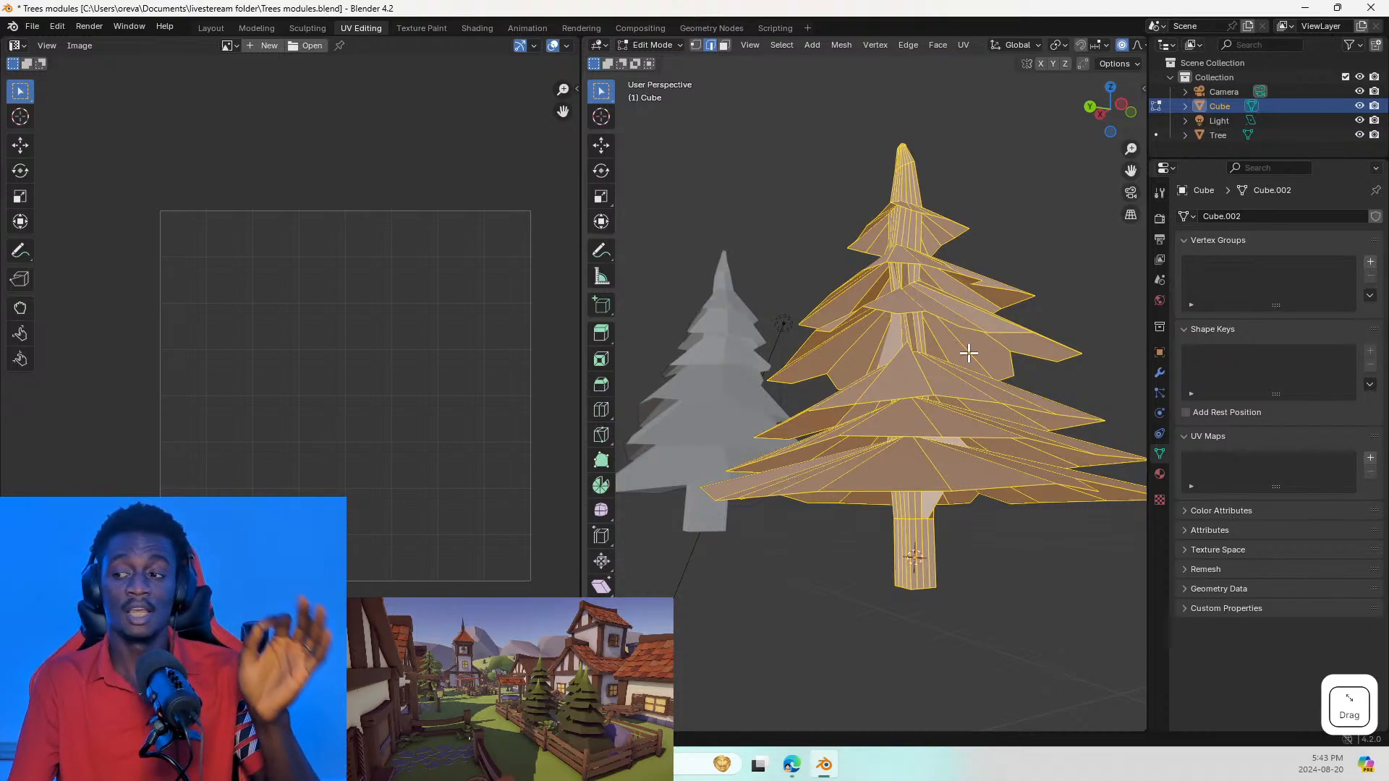
key("u")
left_click(968, 398)
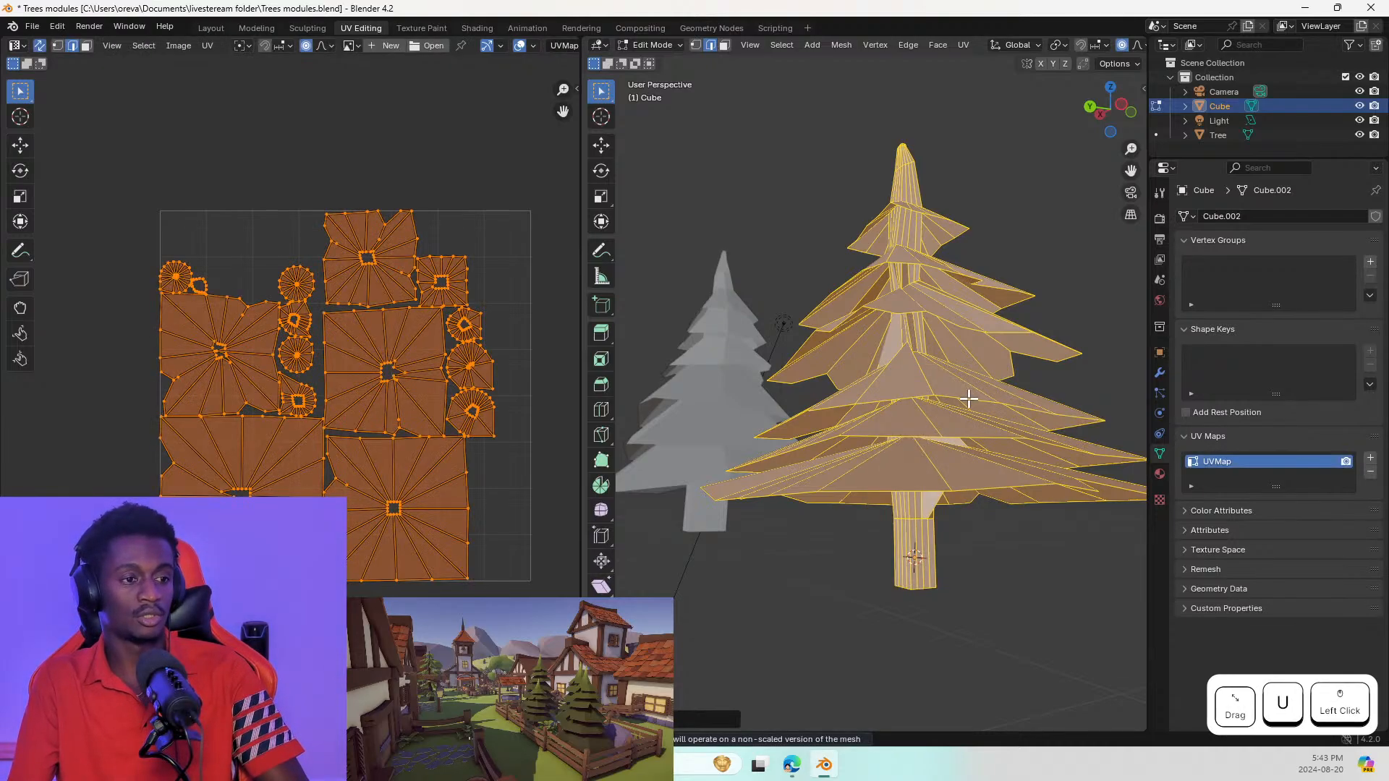
scroll(388, 465, "up", 2)
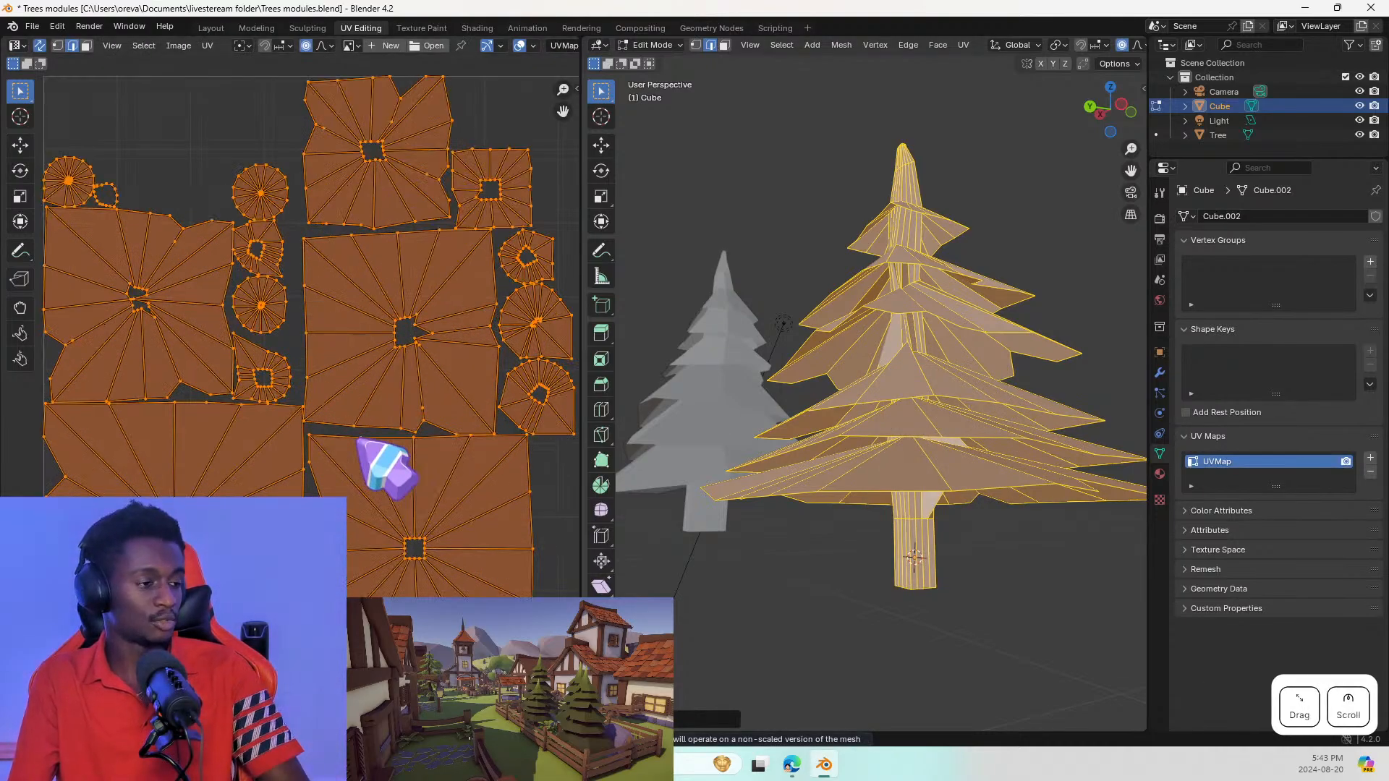
Step: Examine the islands of the Cube tree's new UV layout up close and as a whole
scroll(387, 465, "down", 1)
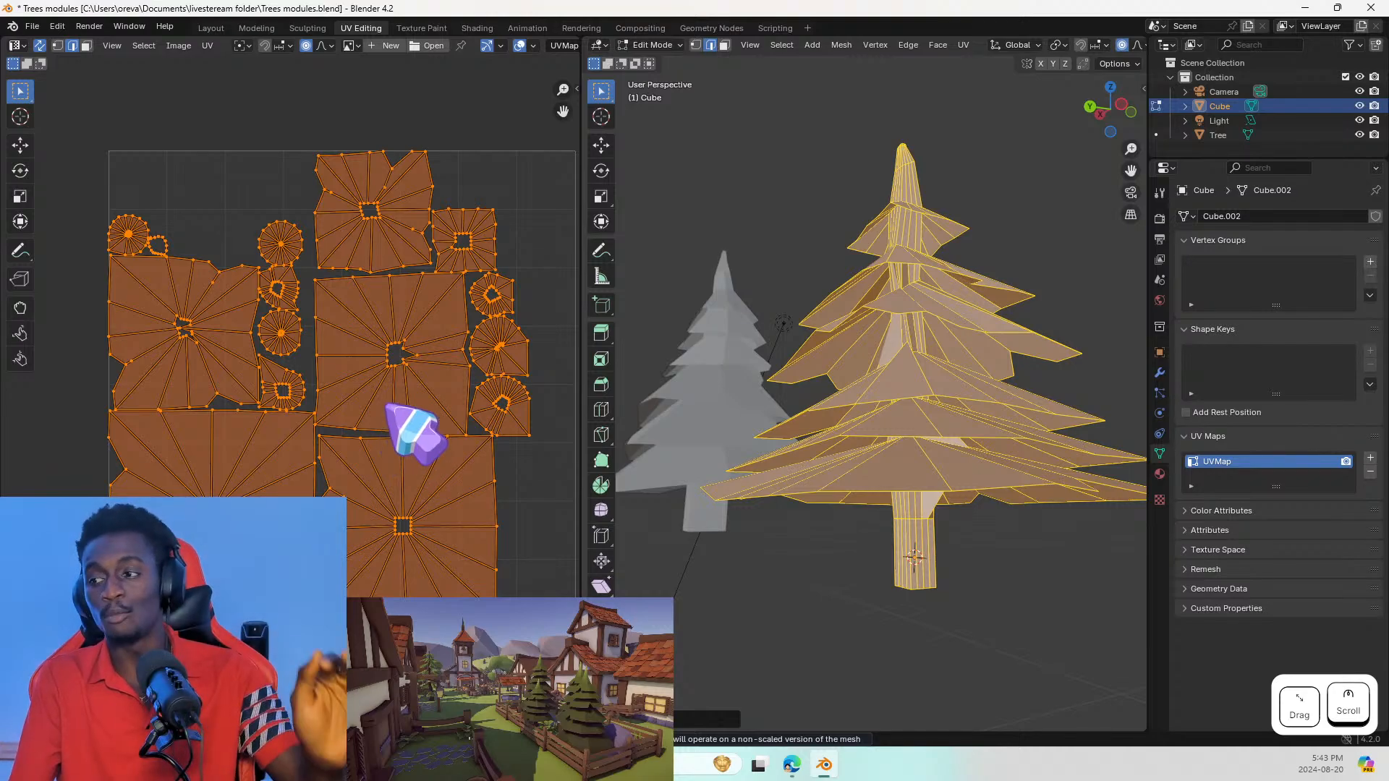
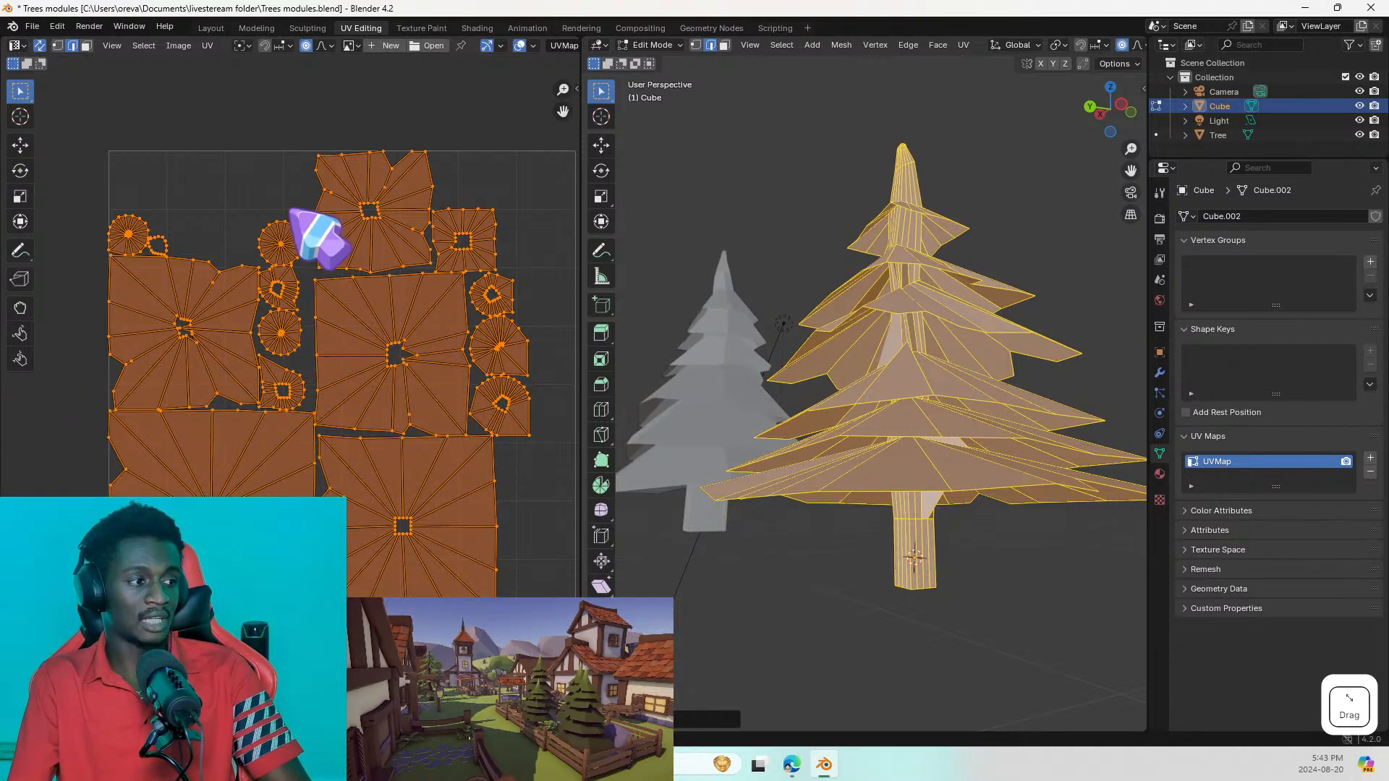
mouse_move(202, 201)
middle_mouse_down()
mouse_move(227, 201)
mouse_move(187, 185)
middle_mouse_up()
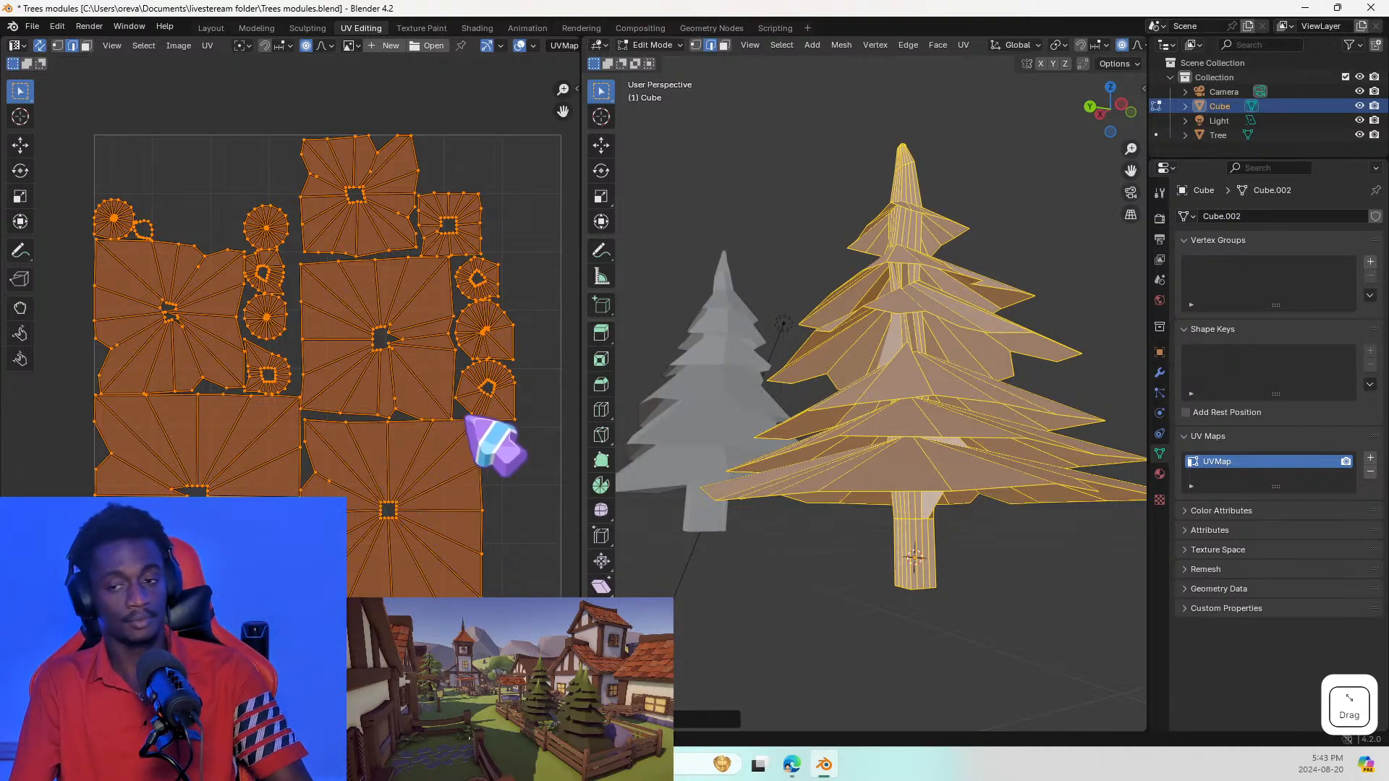
scroll(439, 495, "up", 4)
scroll(466, 522, "down", 4)
middle_click_drag(527, 486, 564, 474)
scroll(564, 484, "up", 3)
scroll(557, 499, "down", 2)
middle_click_drag(459, 474, 433, 514, "shift")
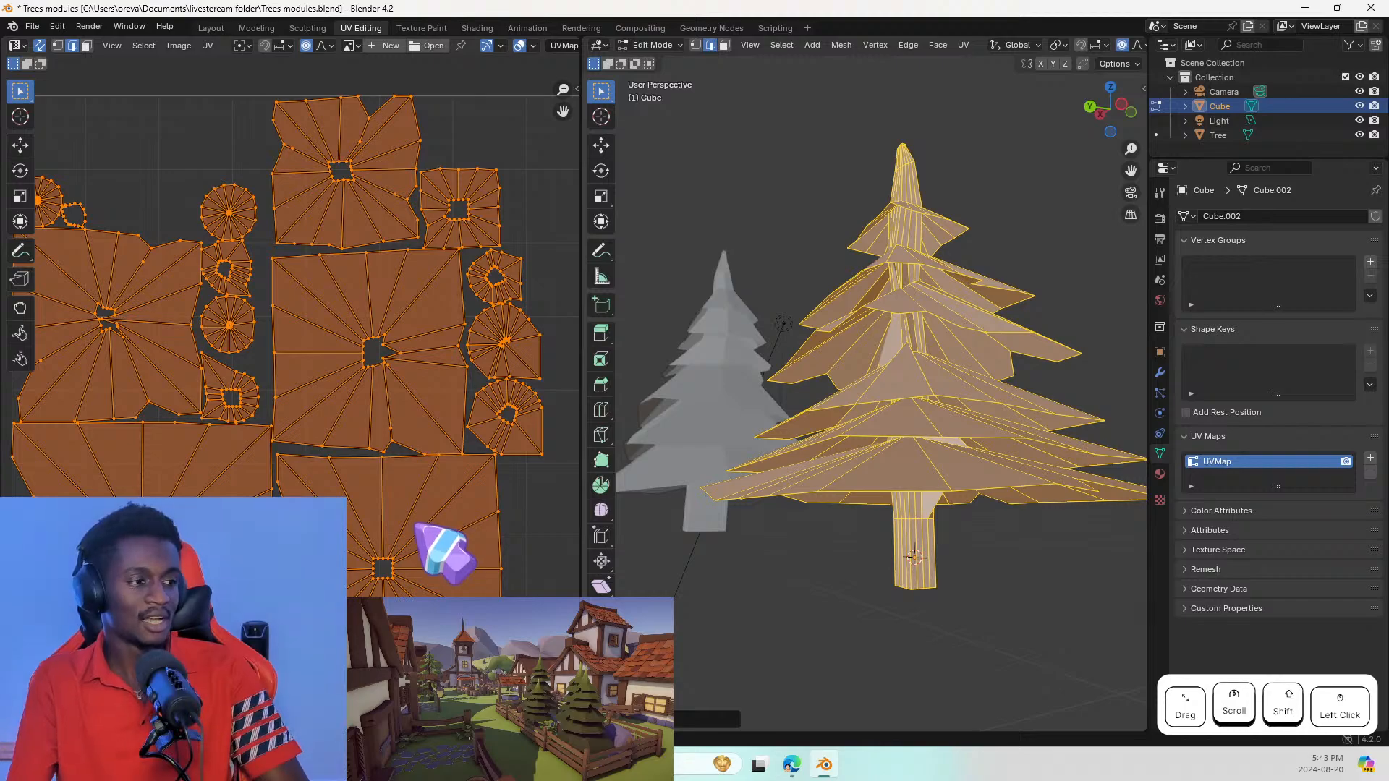
Step: Switch to face selection and select several faces of the large central UV island to locate them on the tree model
left_click(346, 403)
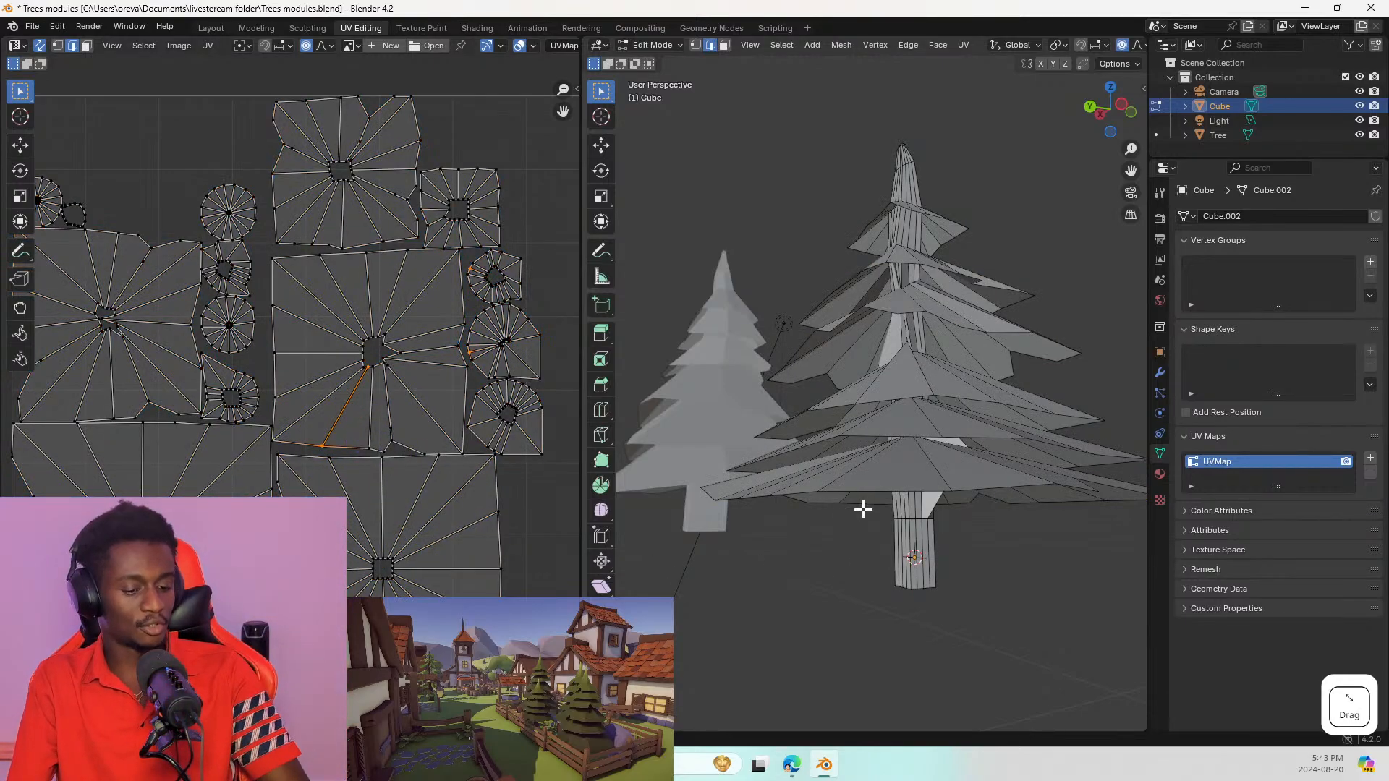
key("2")
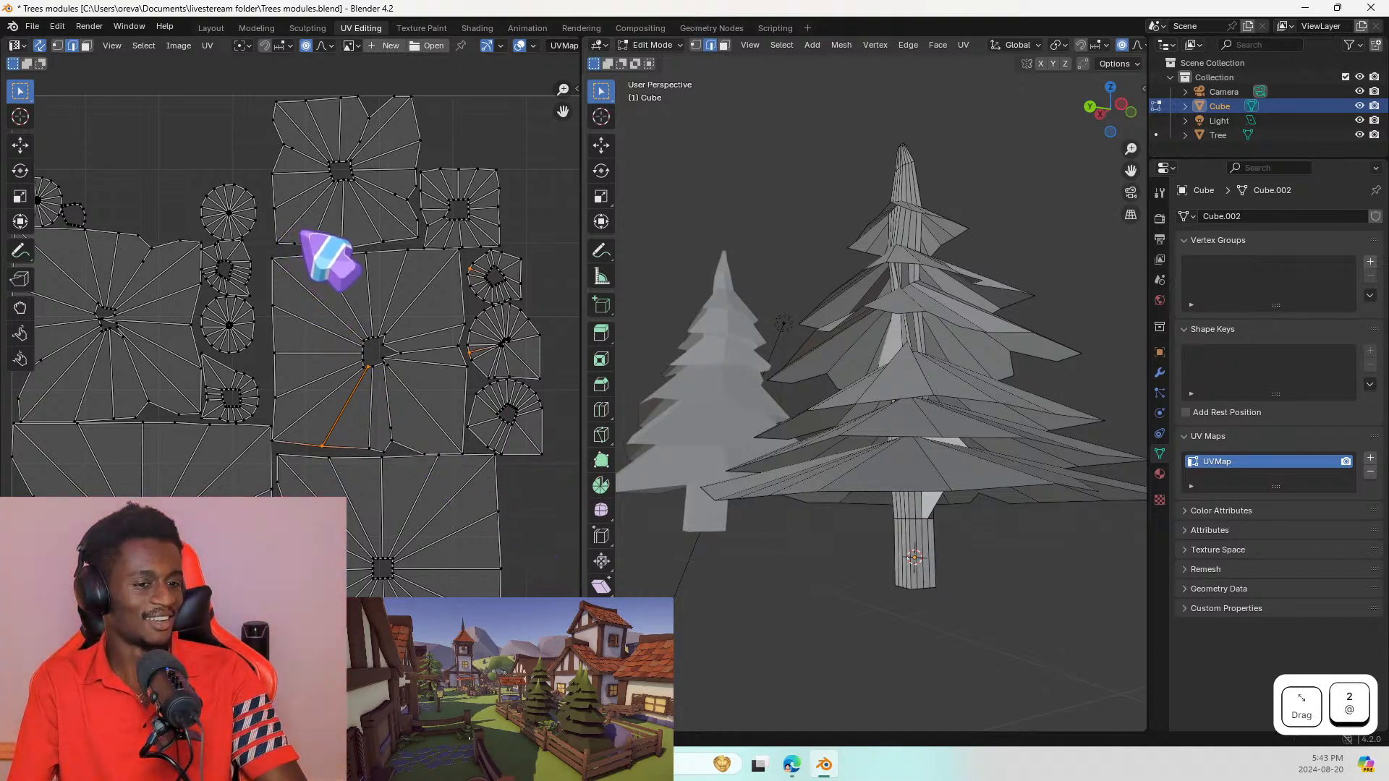
key("3")
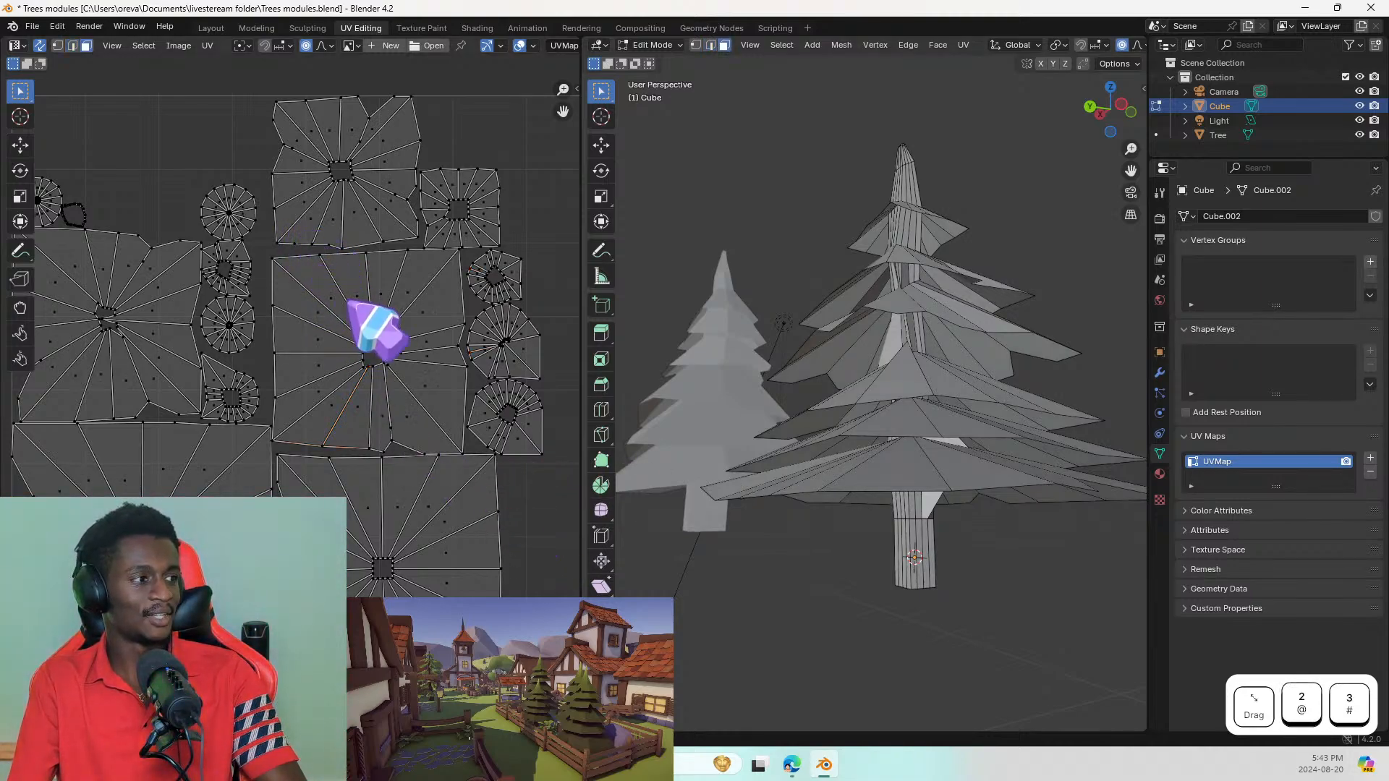
left_click(318, 308)
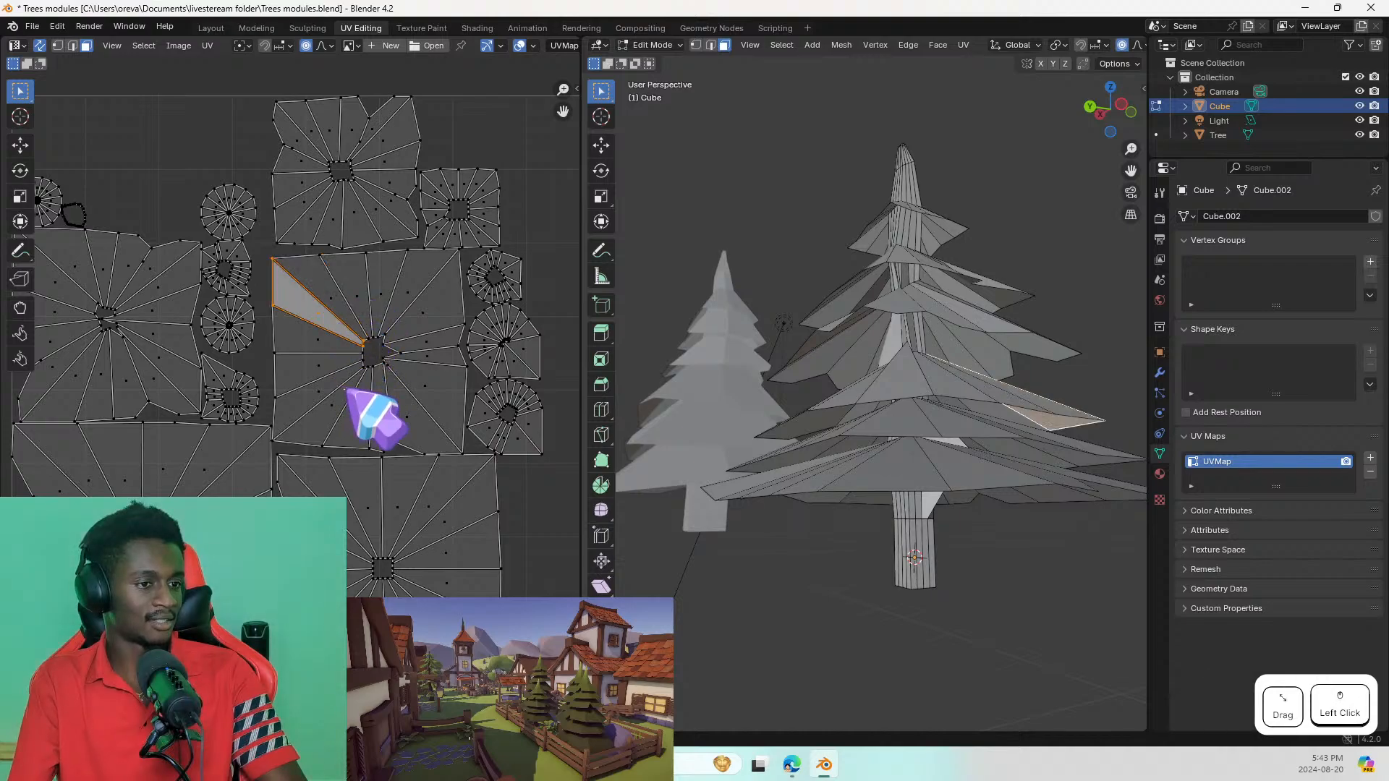
left_click(345, 414)
left_click(418, 422)
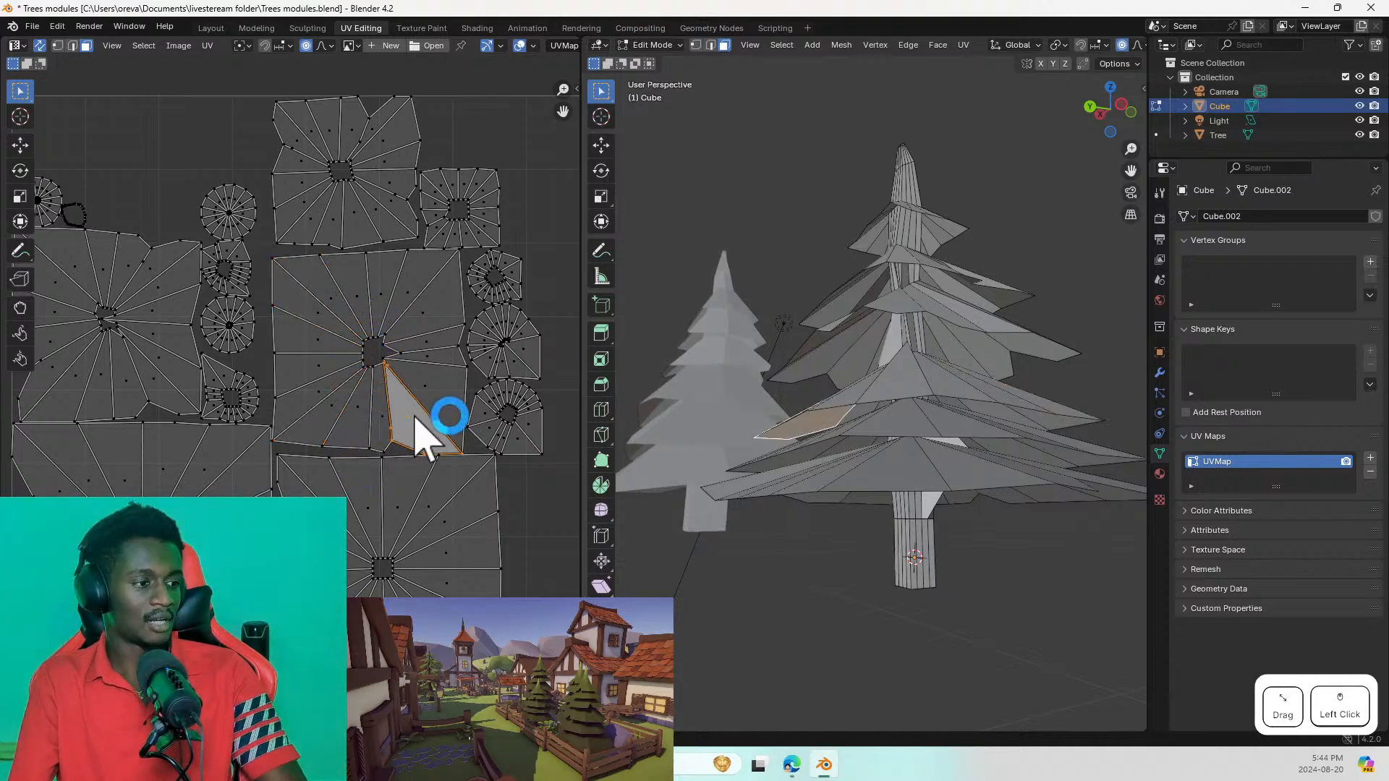
left_click(428, 398)
left_click(425, 376)
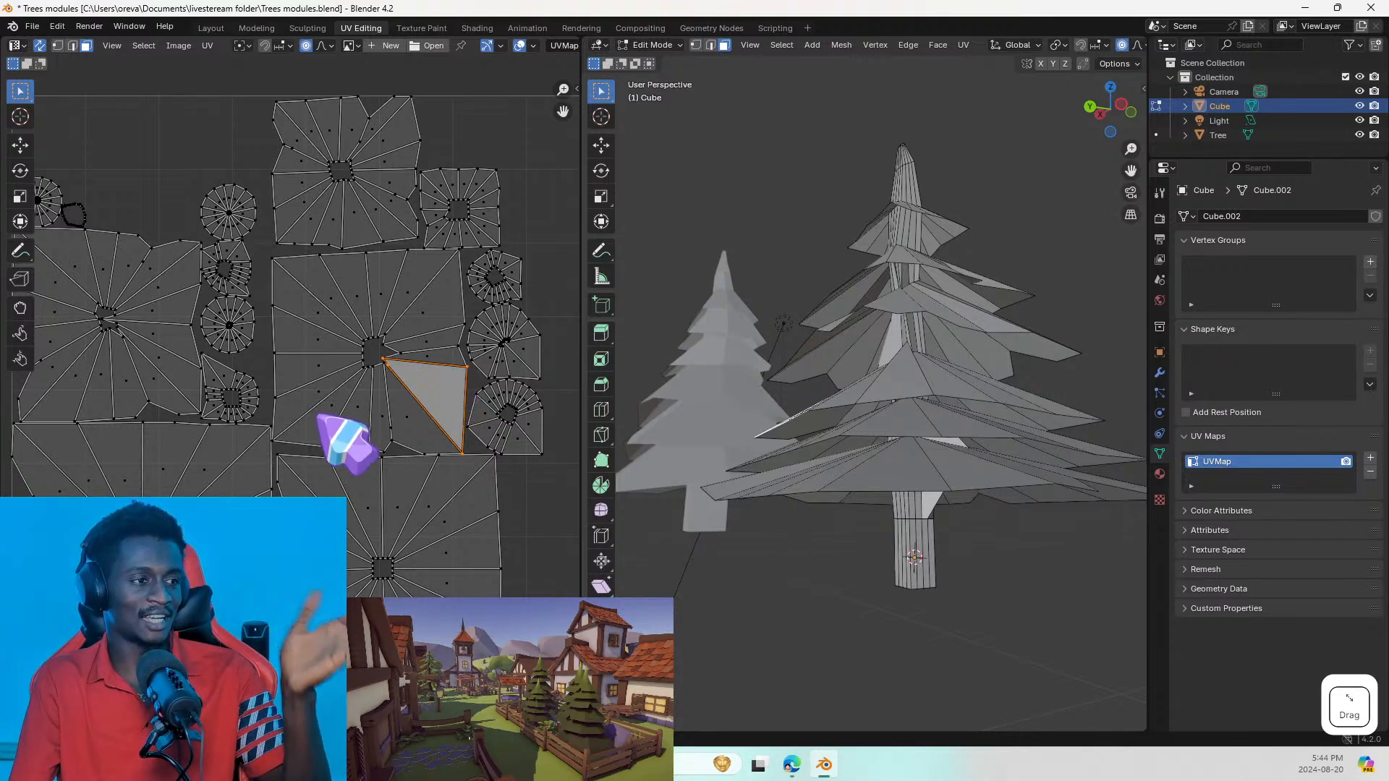
scroll(346, 480, "down", 1)
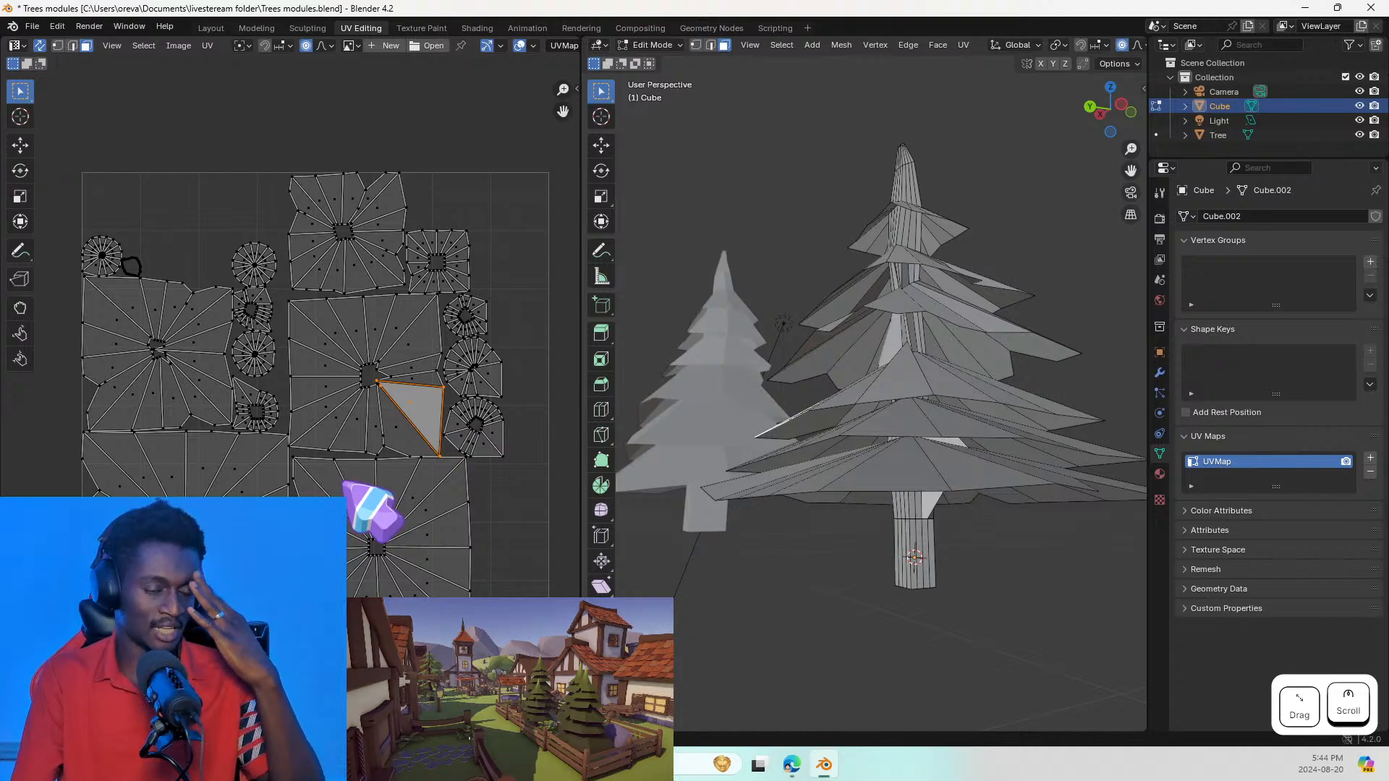
Step: Select faces on the tree model's branch tiers and trunk to find their matching places in the UV layout
left_click(900, 401)
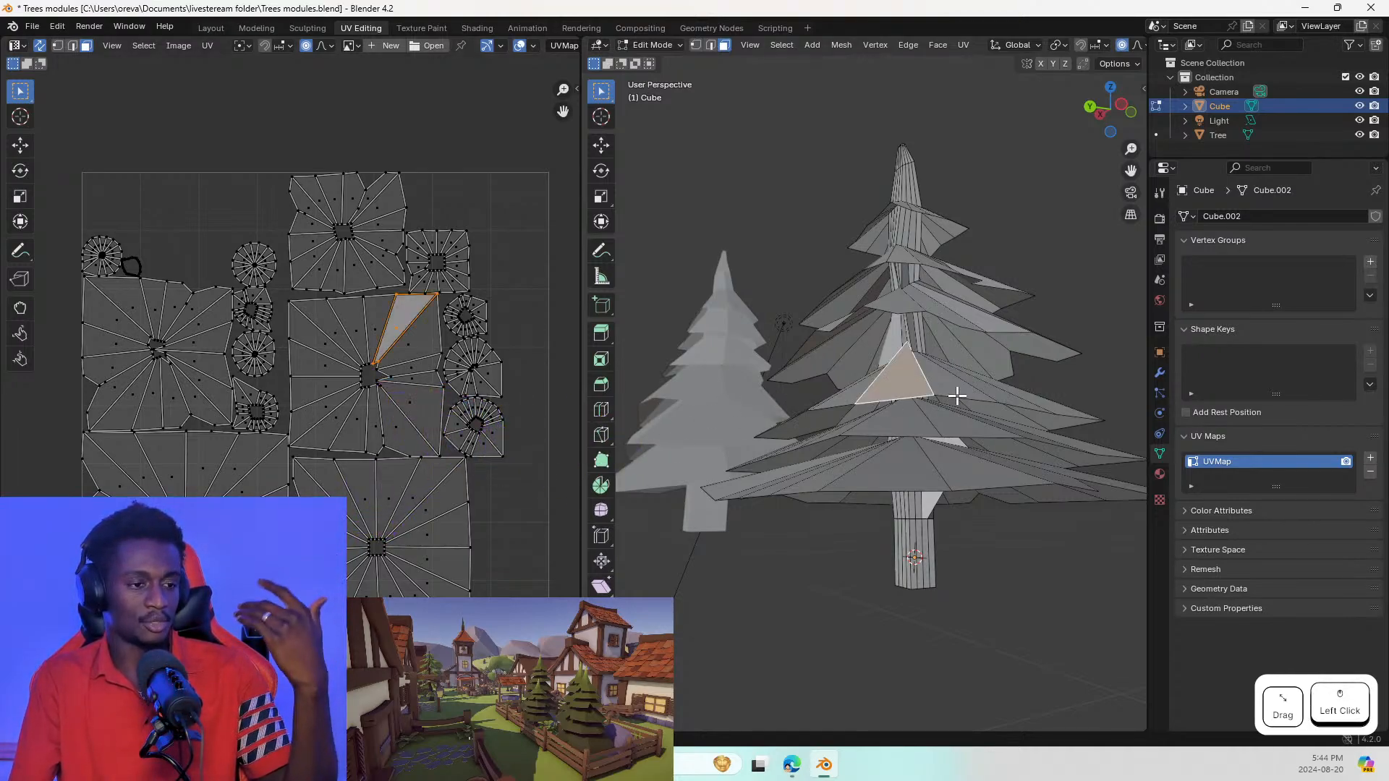
left_click(970, 423)
left_click(930, 461)
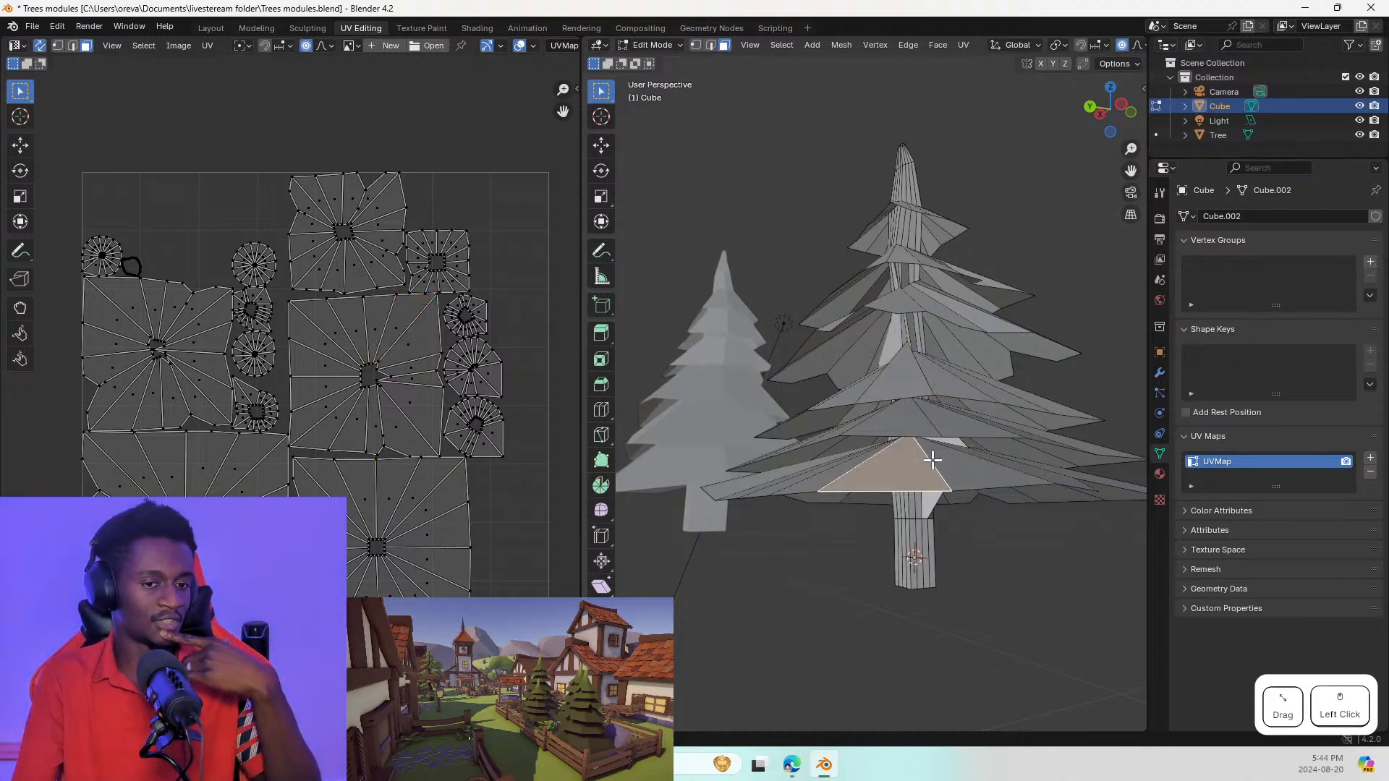
left_click(930, 552)
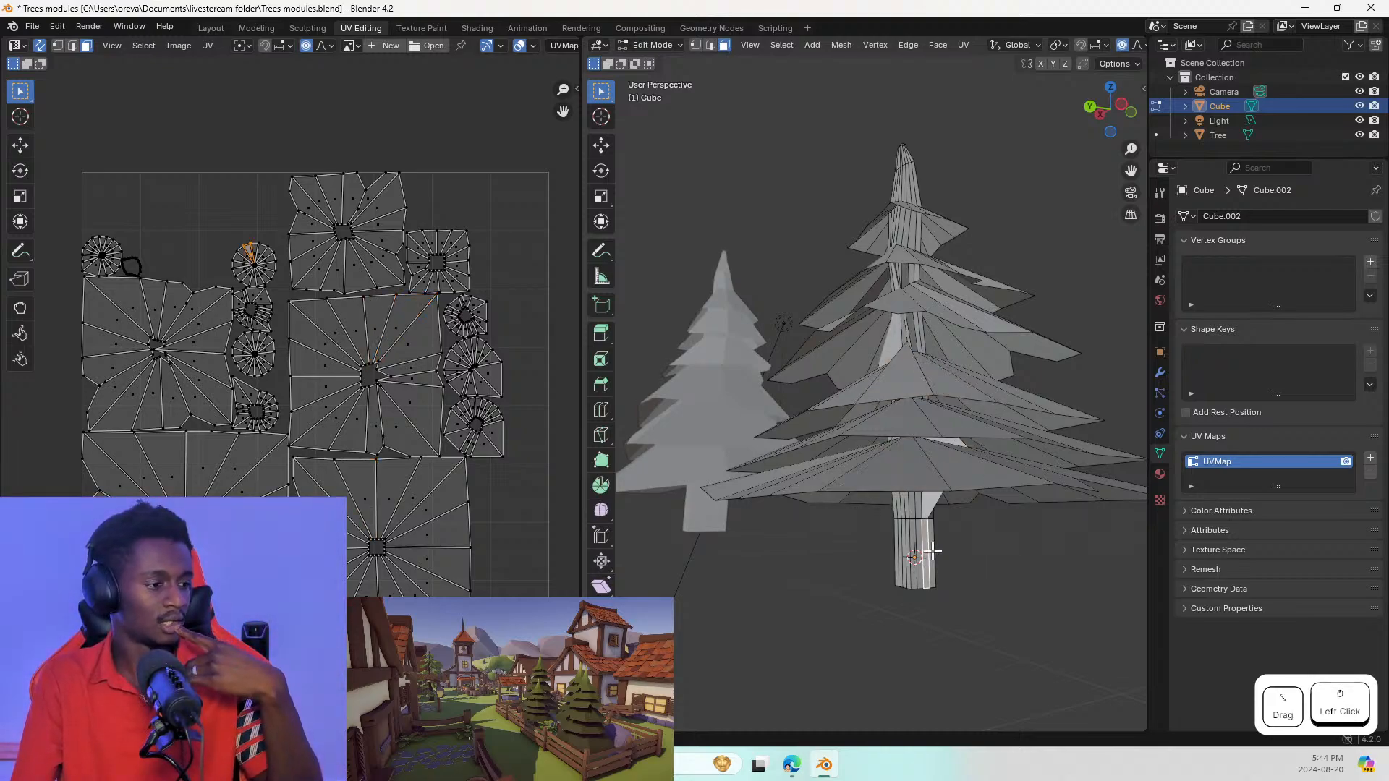
left_click(939, 333)
left_click(917, 345)
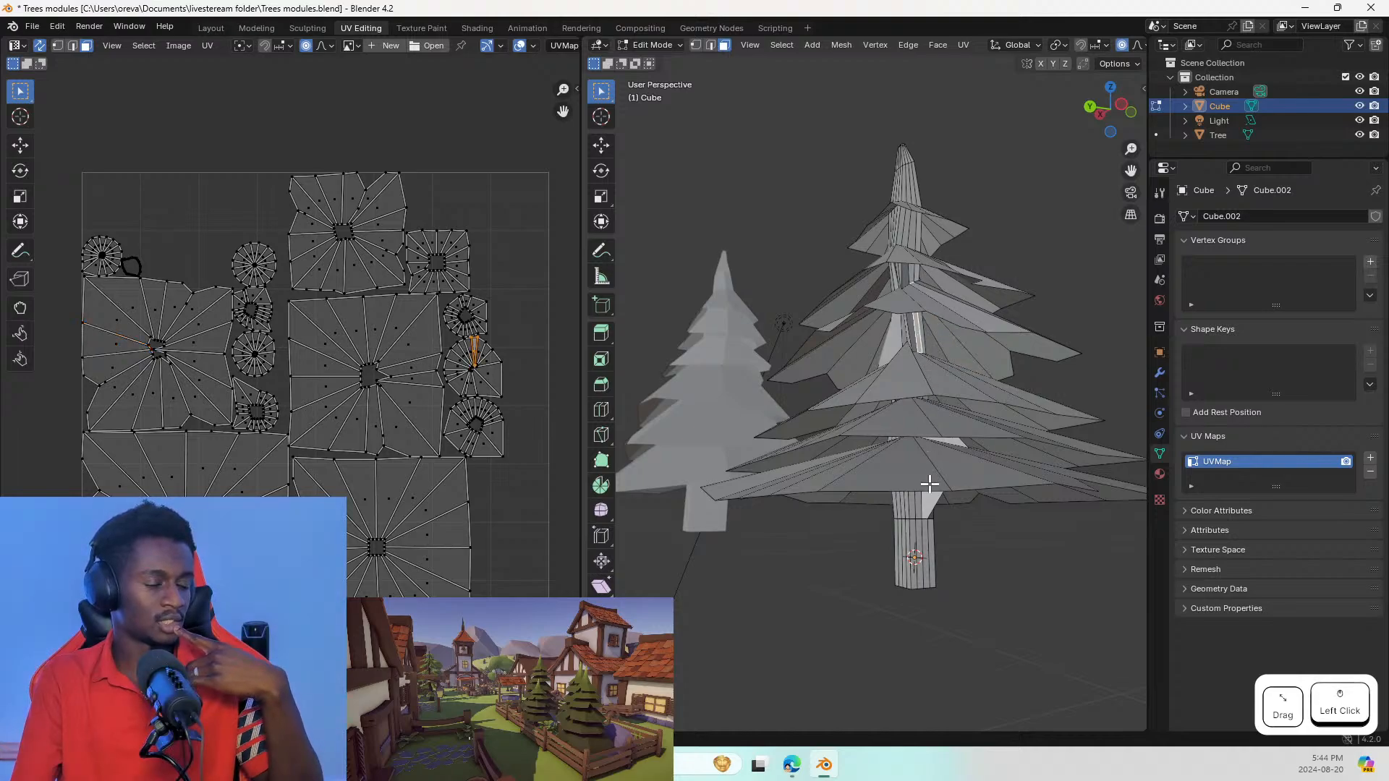
left_click(912, 514)
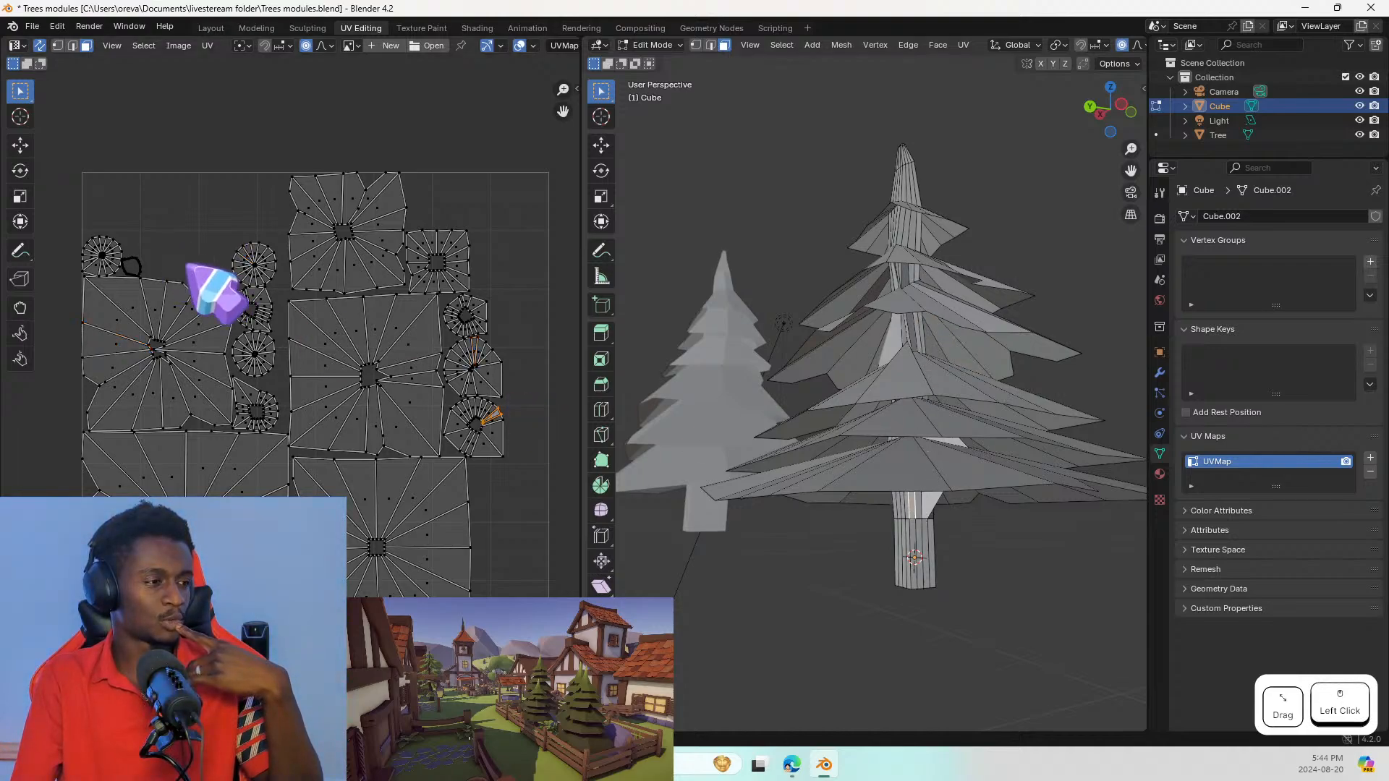
Step: Select faces in the small round UV islands and the neighbouring large island to check which tree parts they cover
left_click(239, 352)
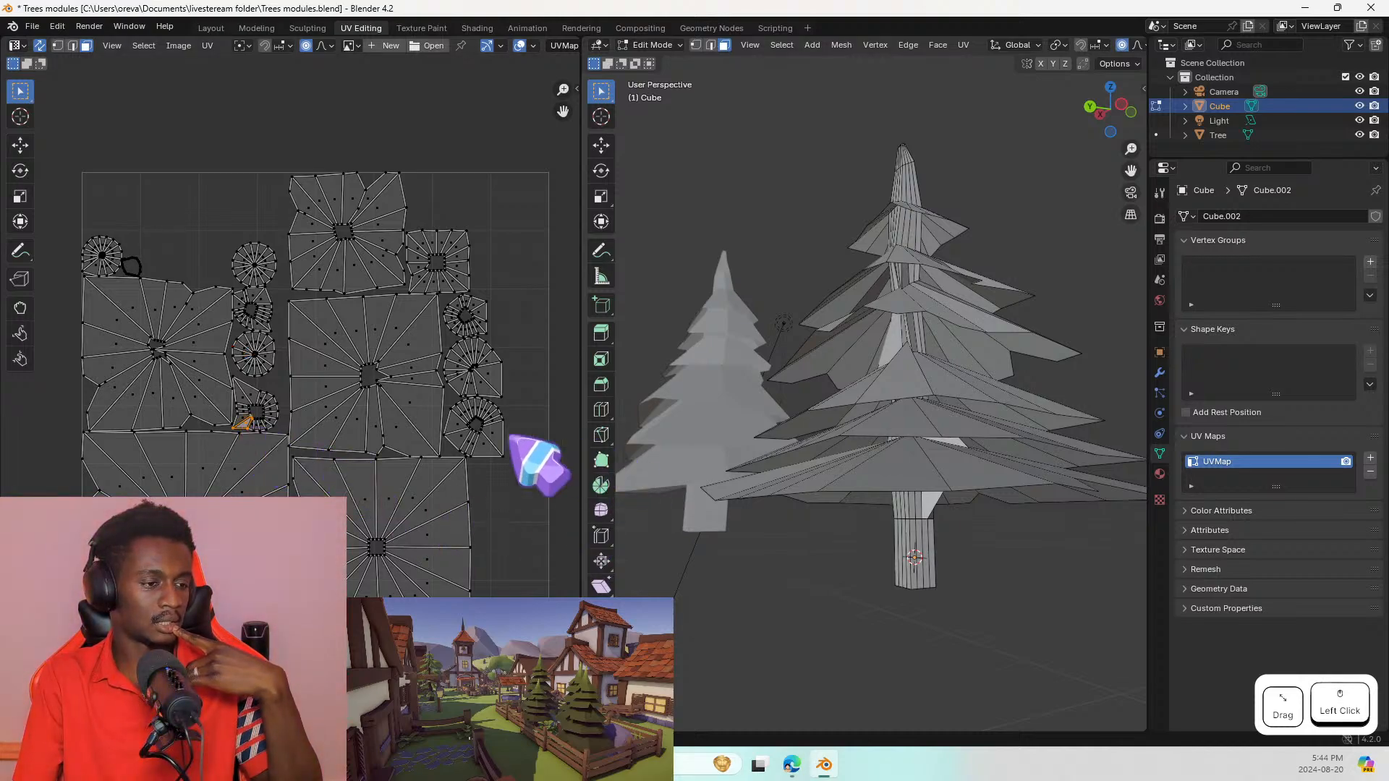
left_click(235, 385)
left_click_drag(235, 386, 260, 397)
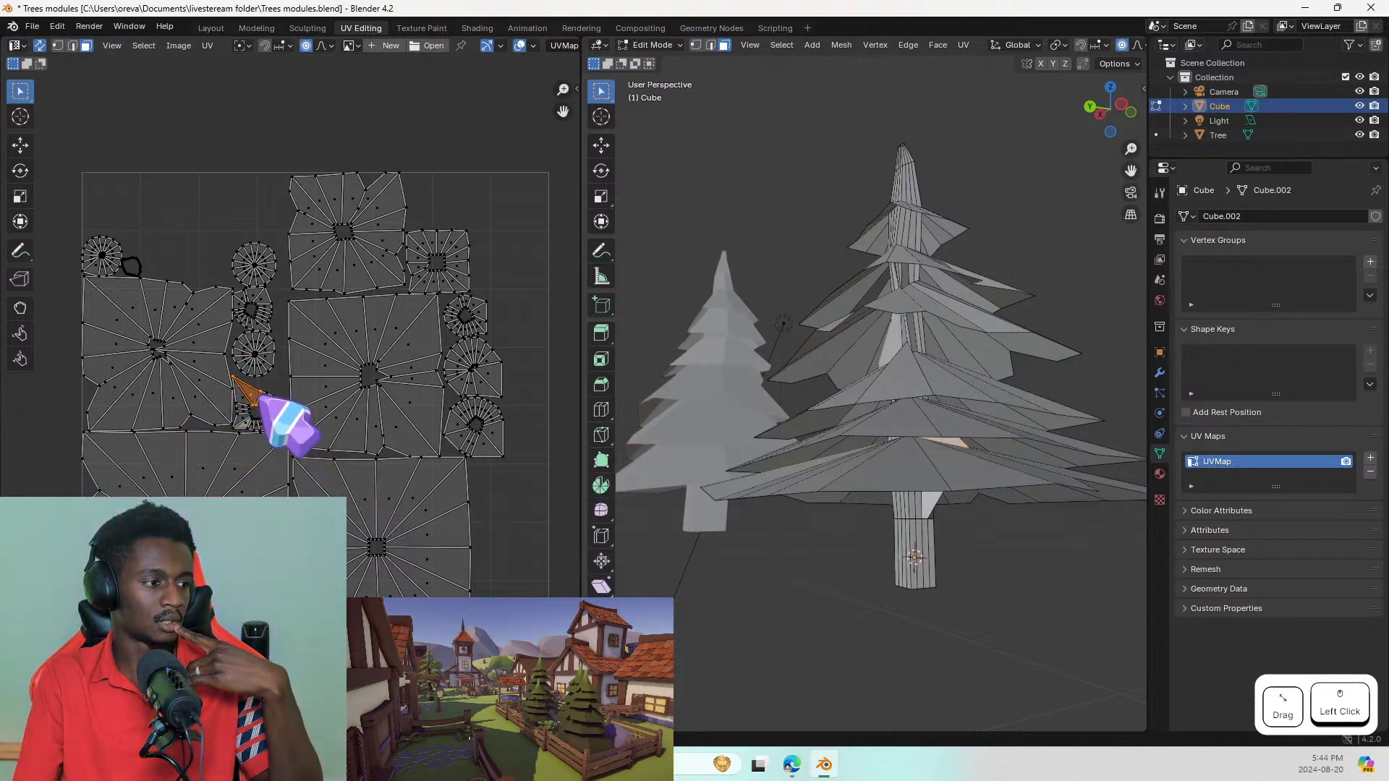
left_click(131, 395)
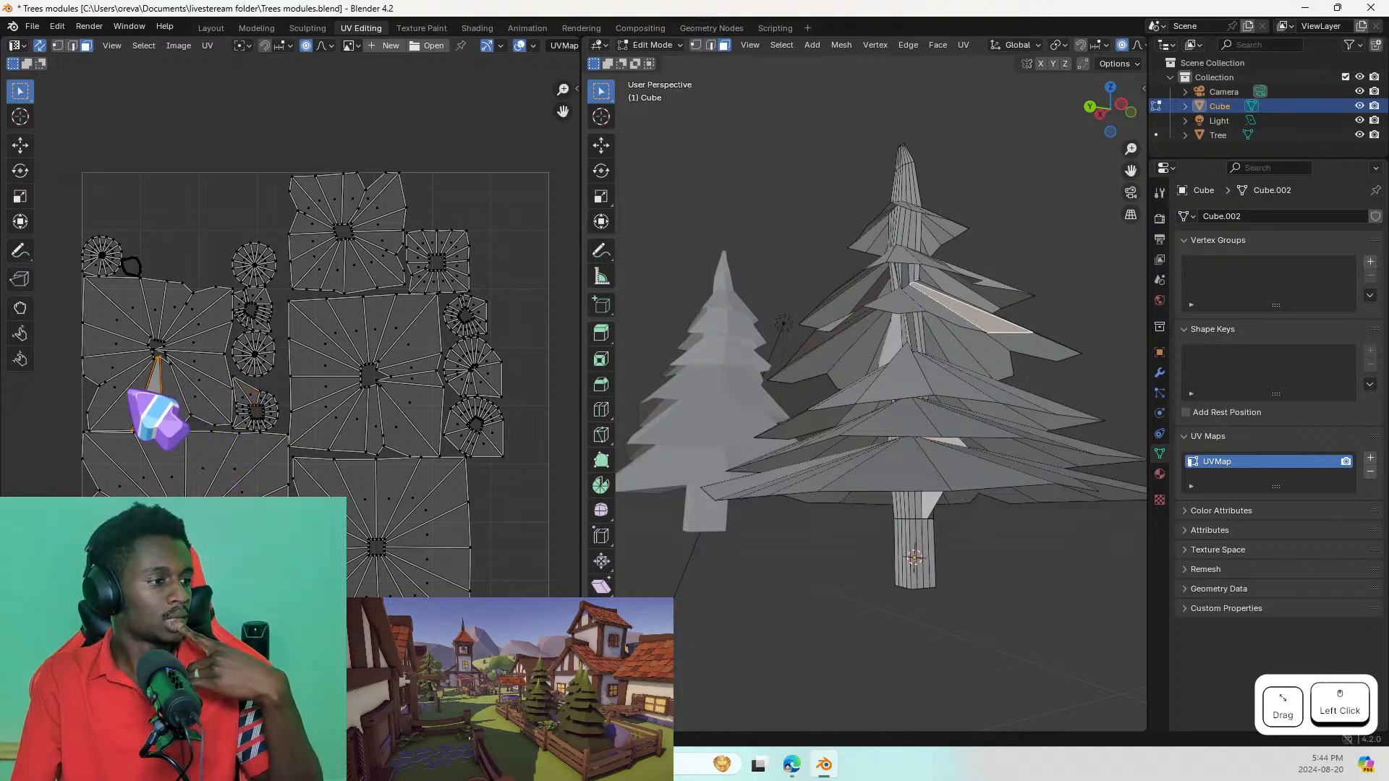
left_click(125, 370)
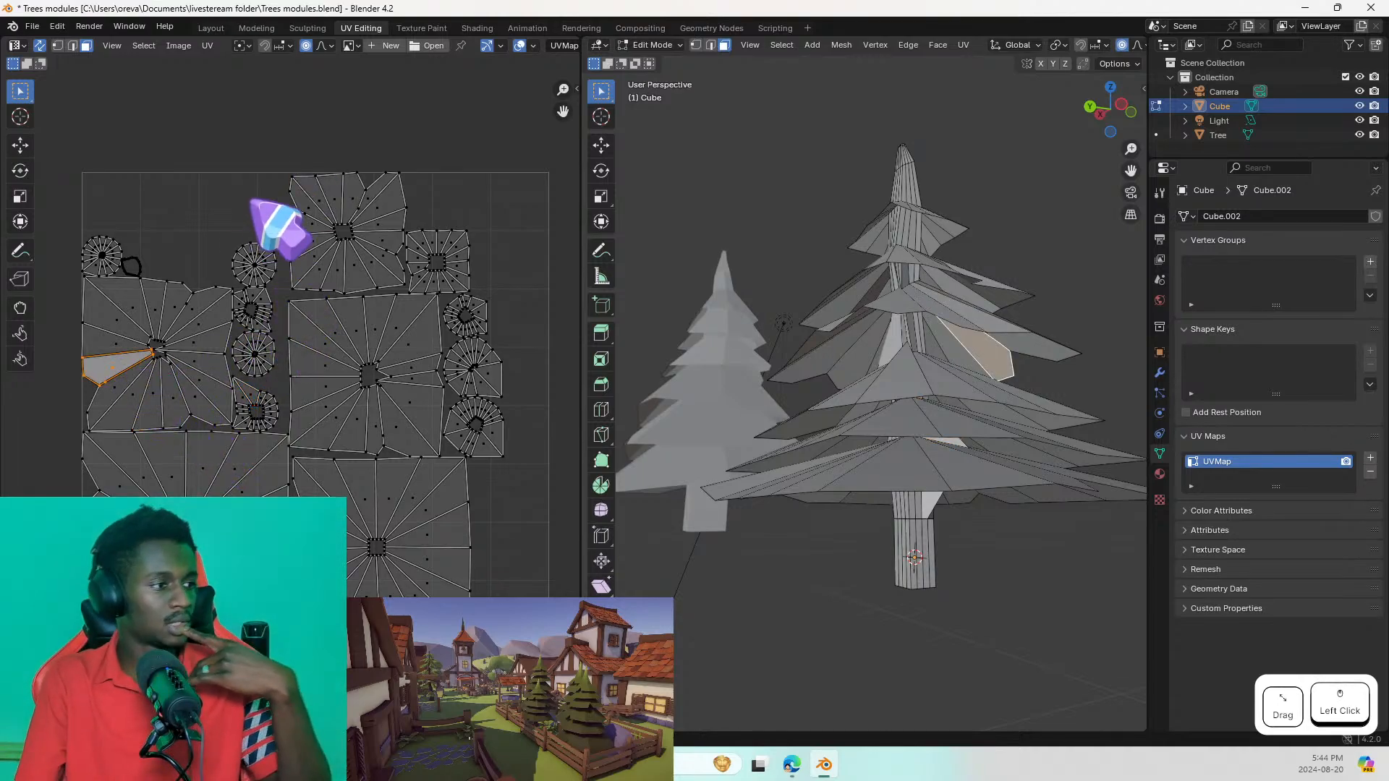
Step: Switch to the Texture Paint workspace and check the new UV layout over the Tree.001 image beside the tree
left_click(443, 28)
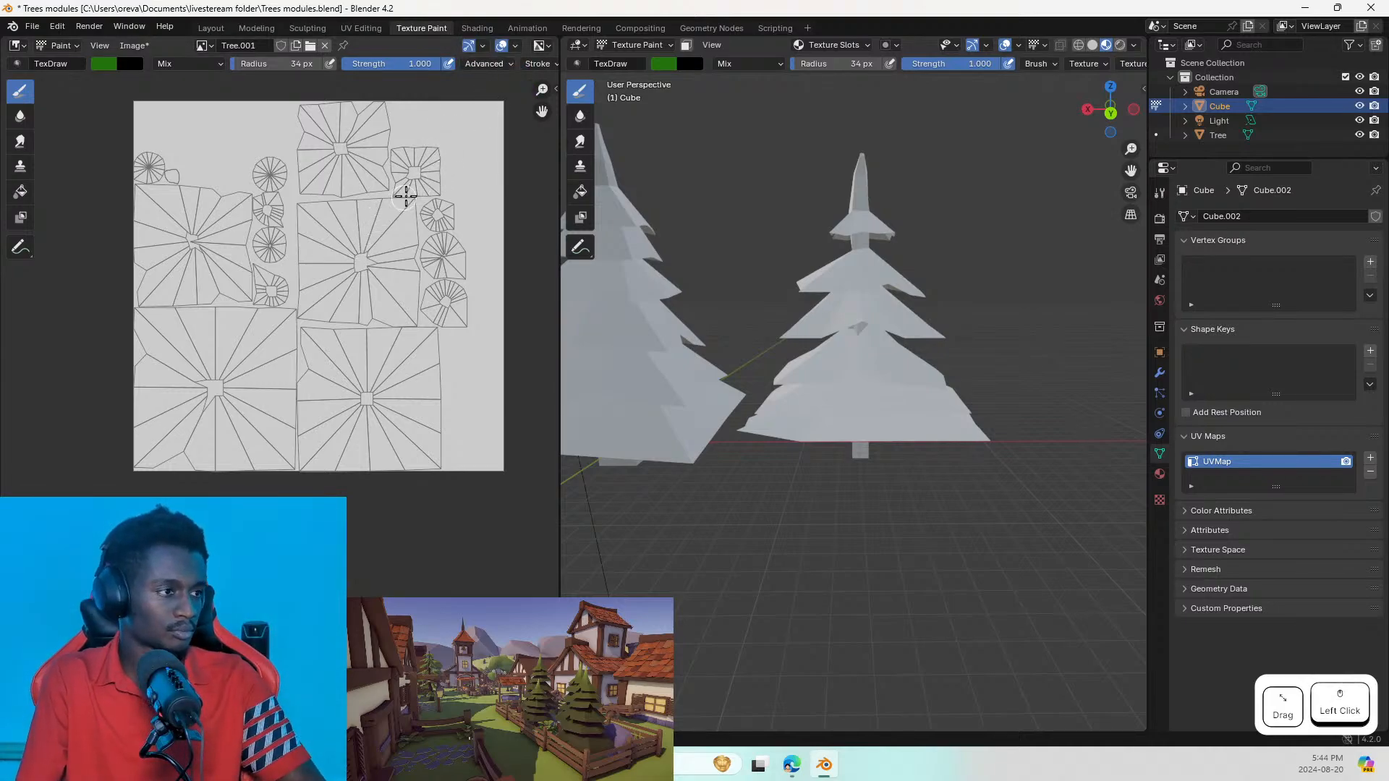
middle_click_drag(475, 177, 474, 246, "shift")
mouse_move(732, 288)
middle_mouse_down()
mouse_move(772, 298)
mouse_move(738, 290)
middle_mouse_up()
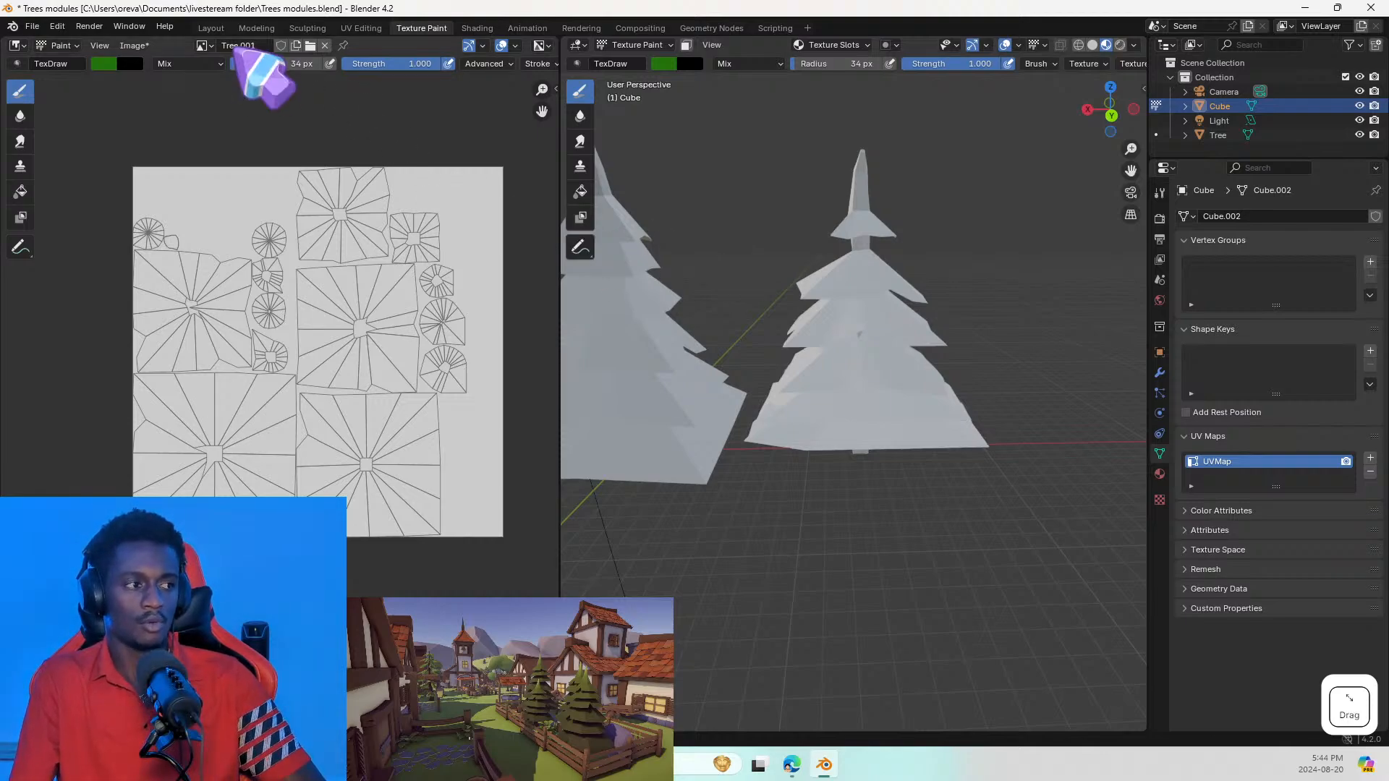
Step: Show the Viewer Node image in the image editor and back out of opening an image file
left_click(211, 47)
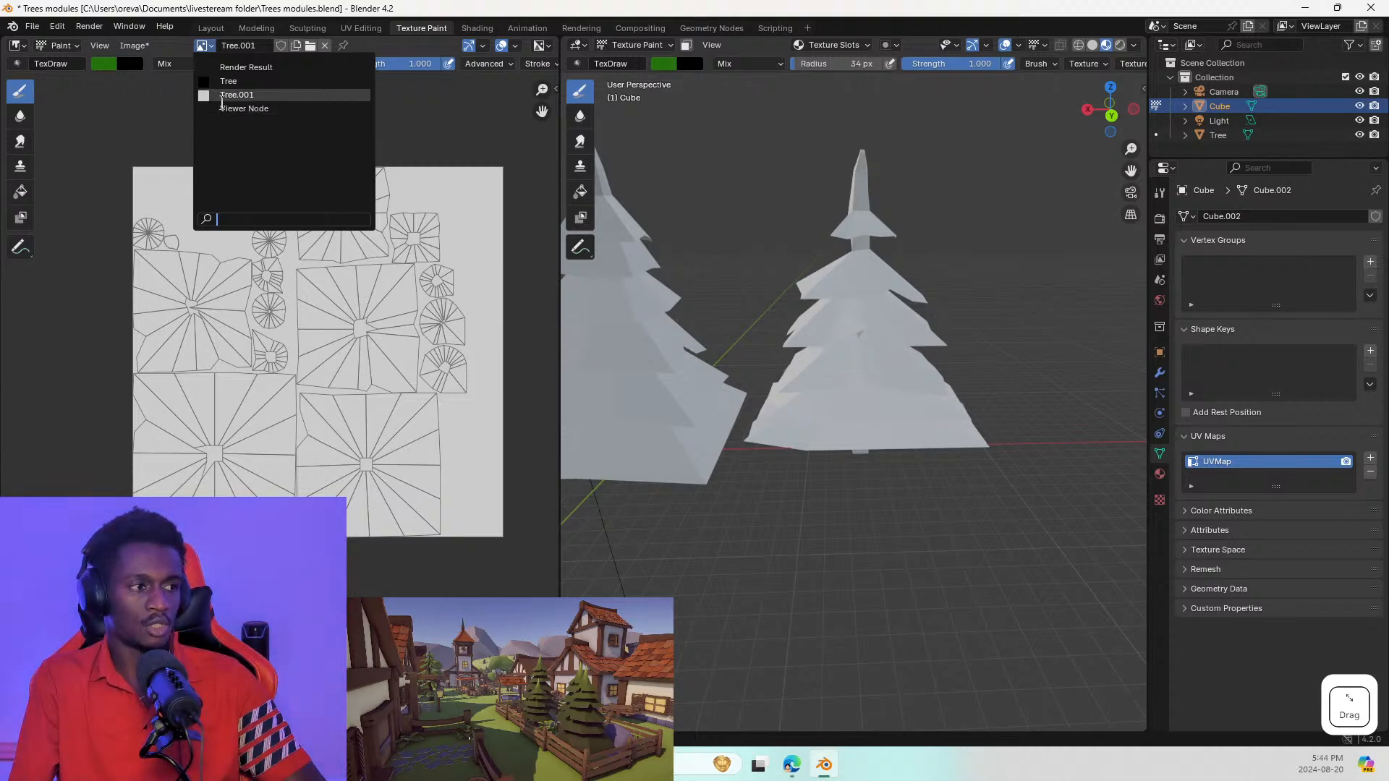
left_click(270, 108)
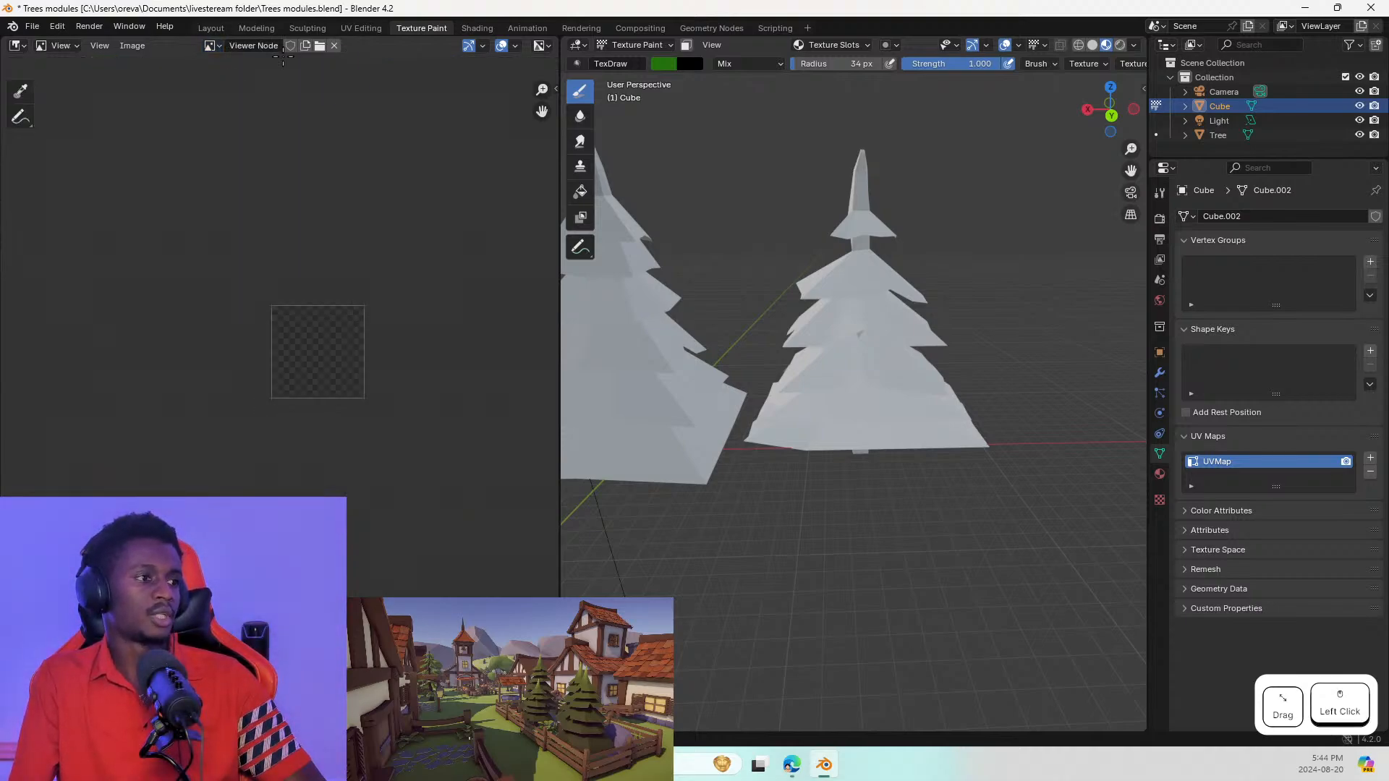
left_click(319, 46)
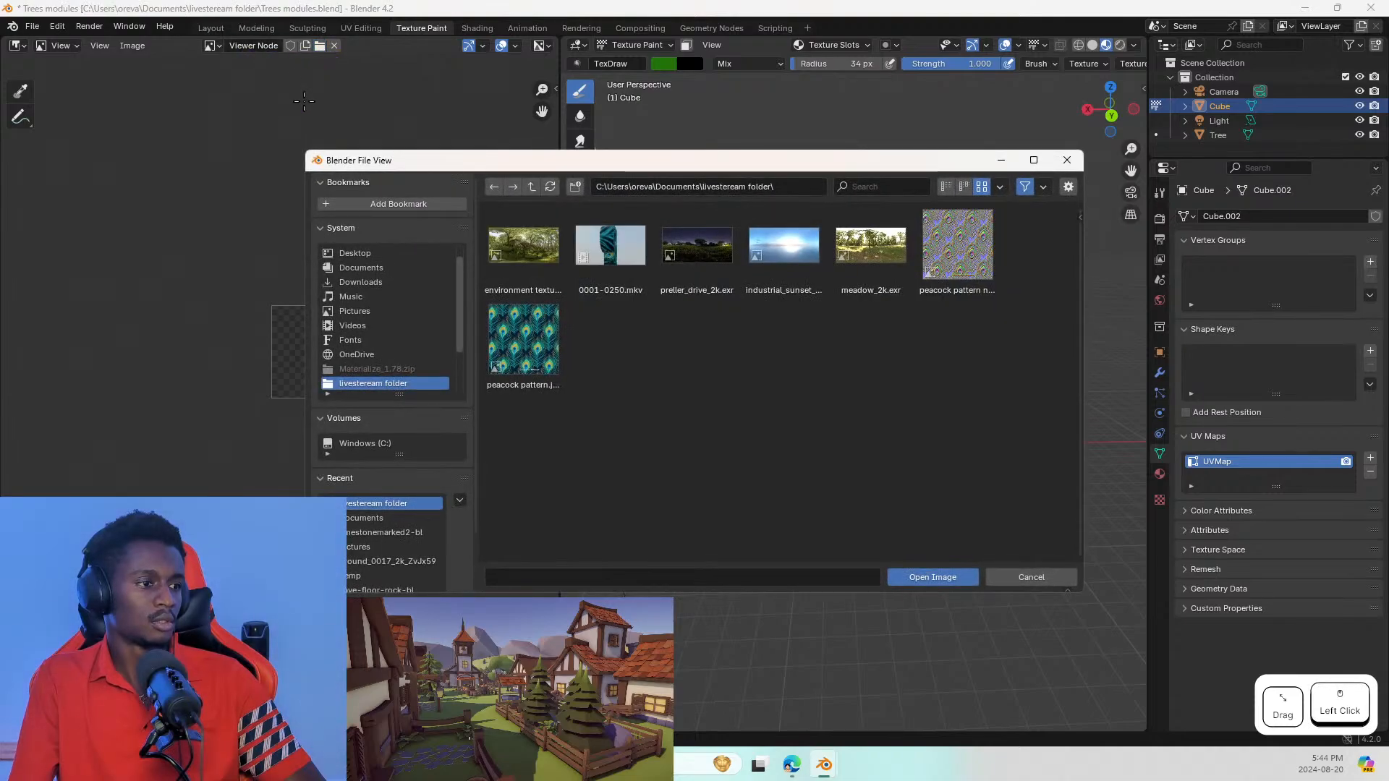
key("Escape")
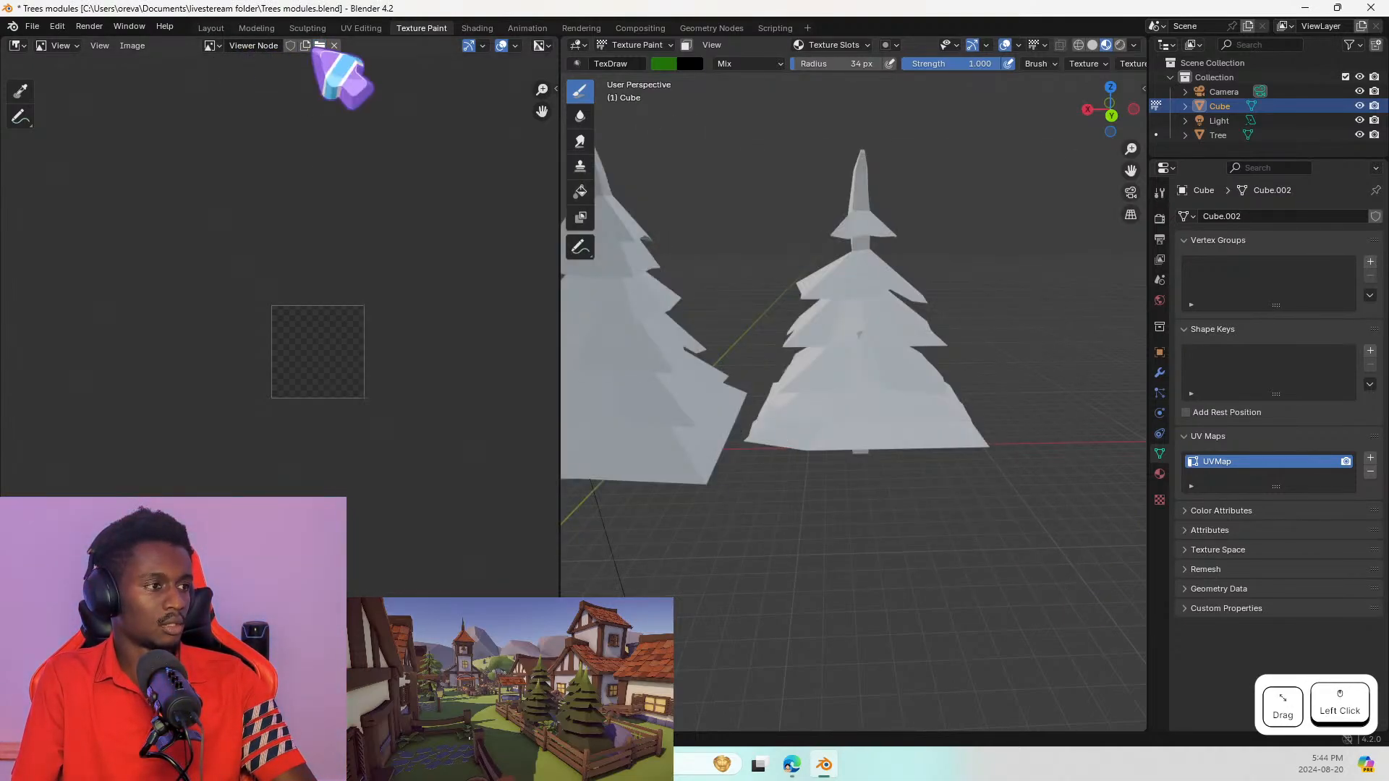
Step: Create a new blank 1024 × 1024 px image named "tree 2" with a black colour and alpha
left_click(304, 44)
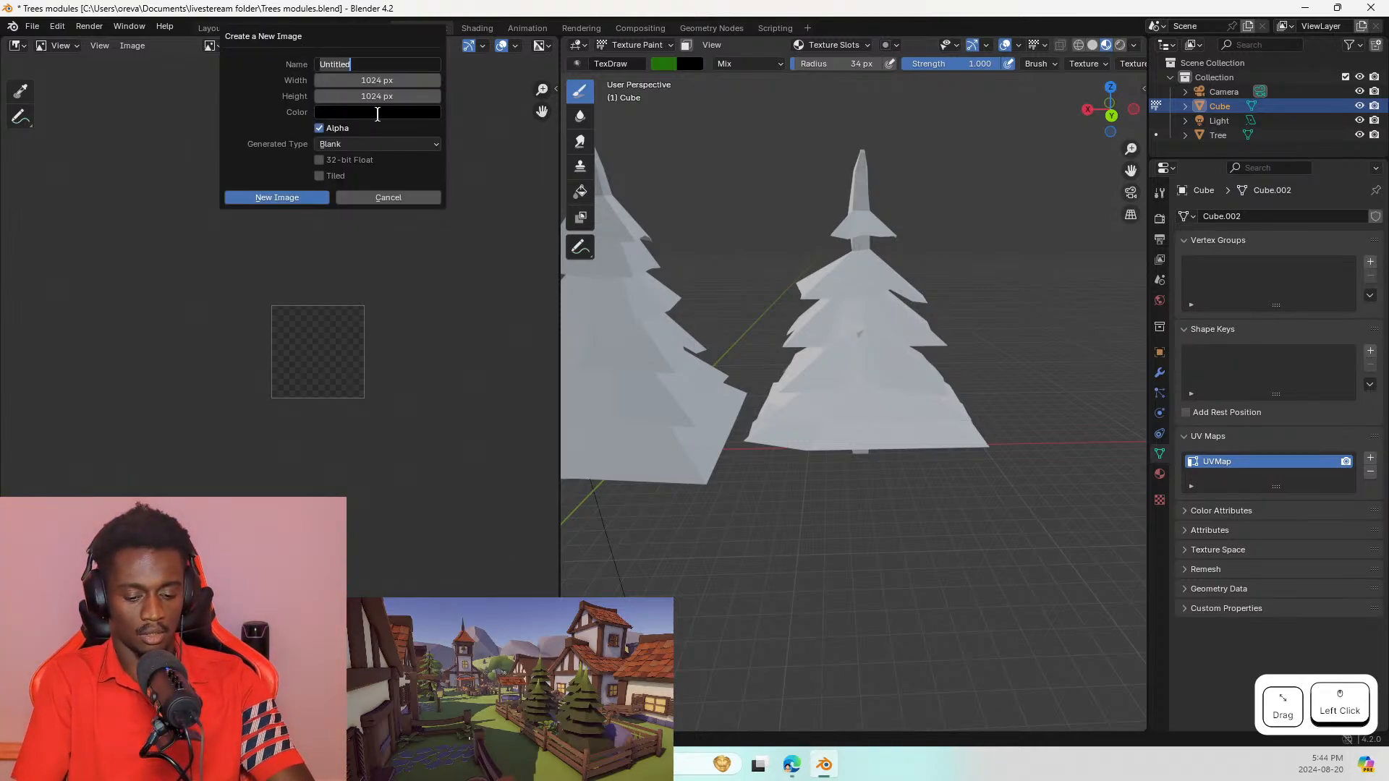
type("tree 2")
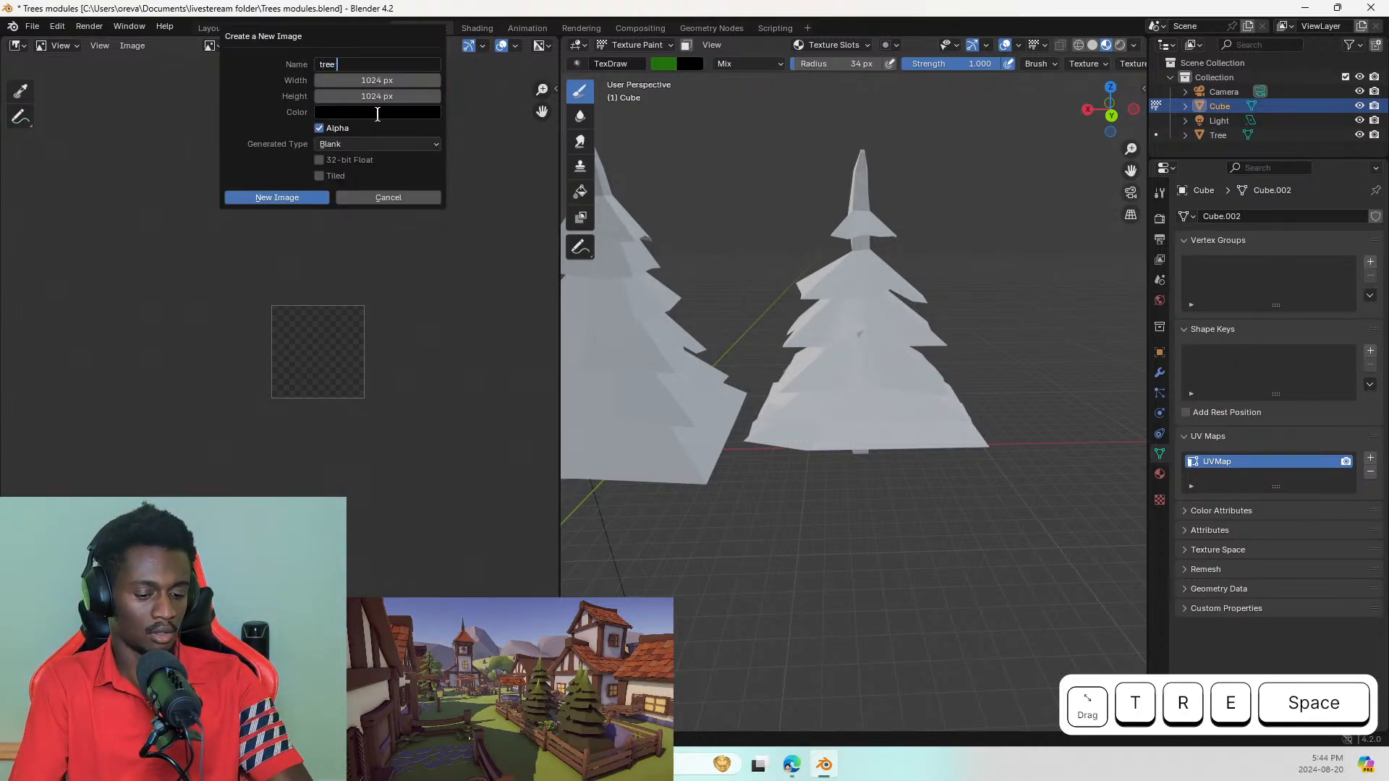
key("Return")
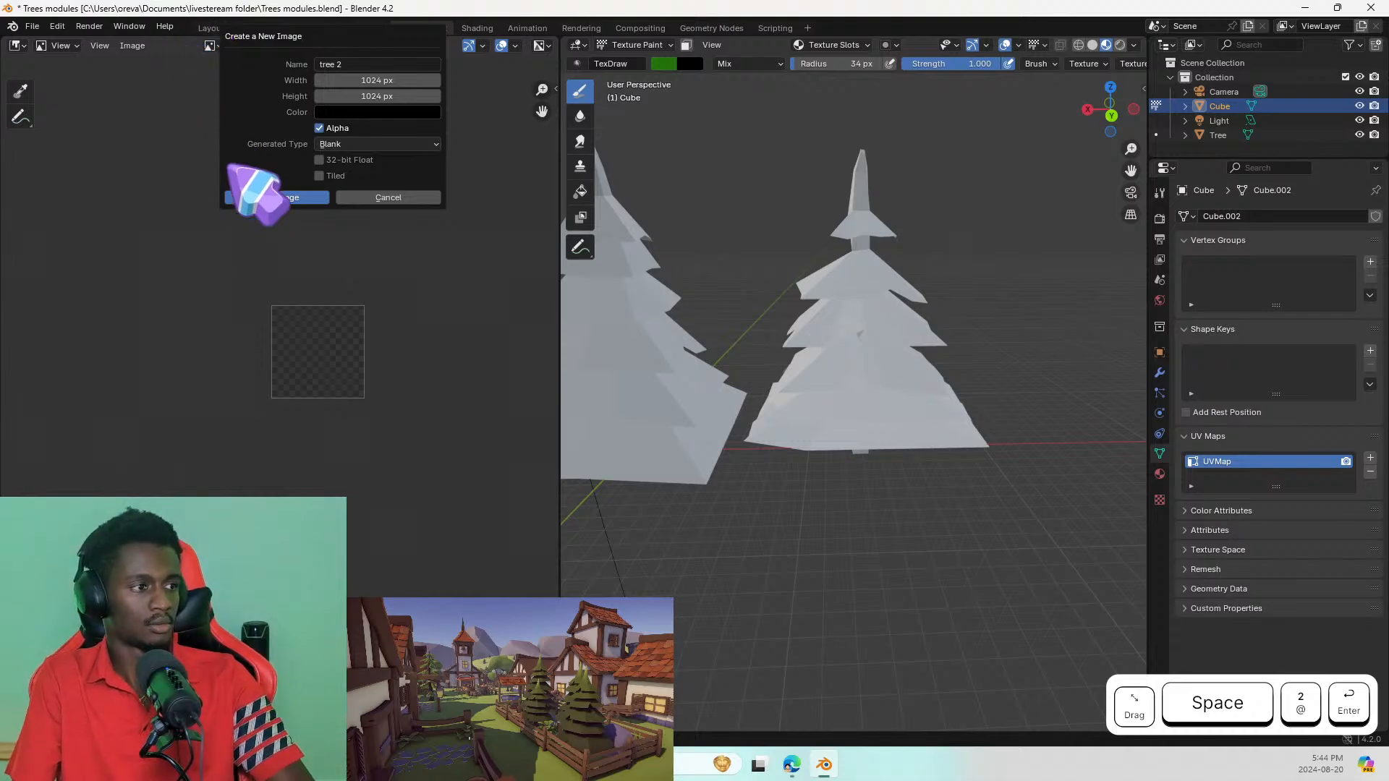
left_click(264, 197)
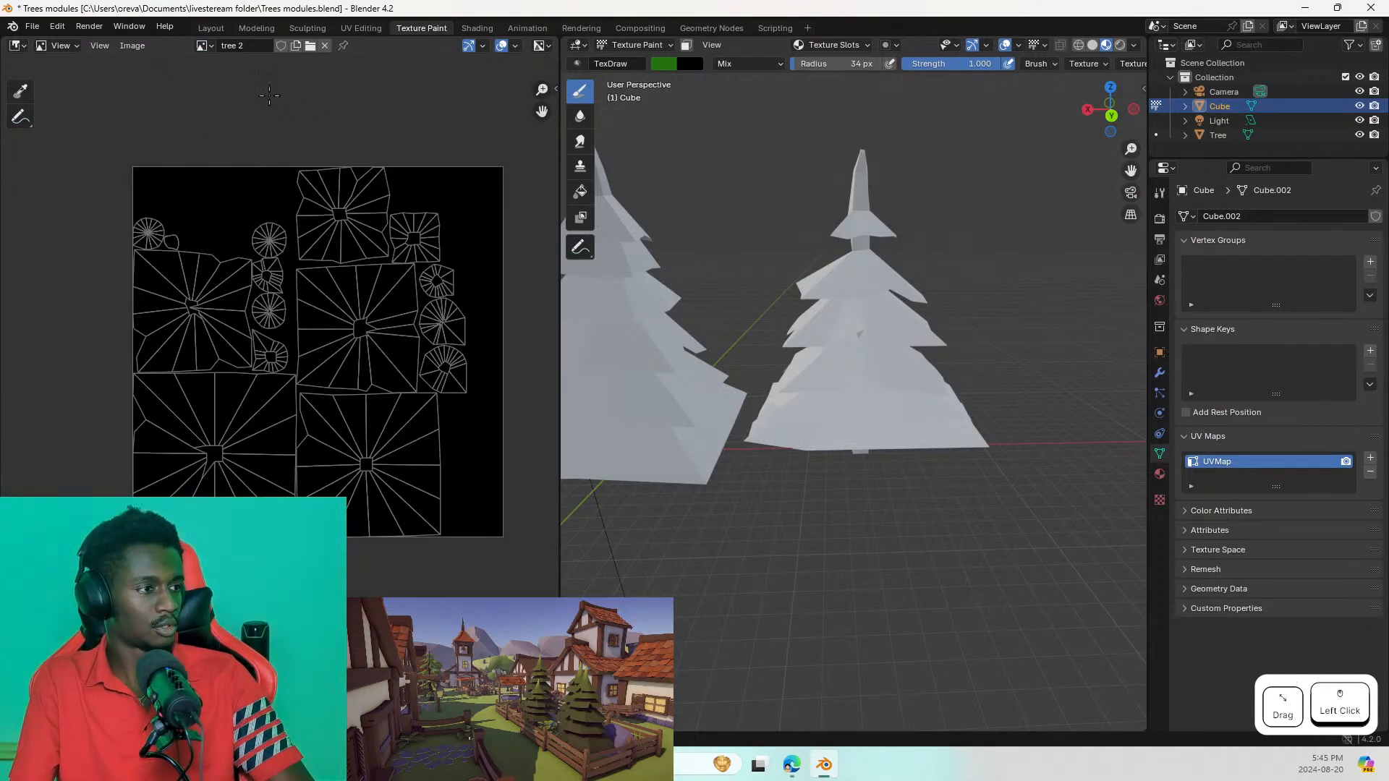
Step: Set the image editor to Paint mode with the tree 2 image displayed
left_click(203, 45)
left_click(233, 80)
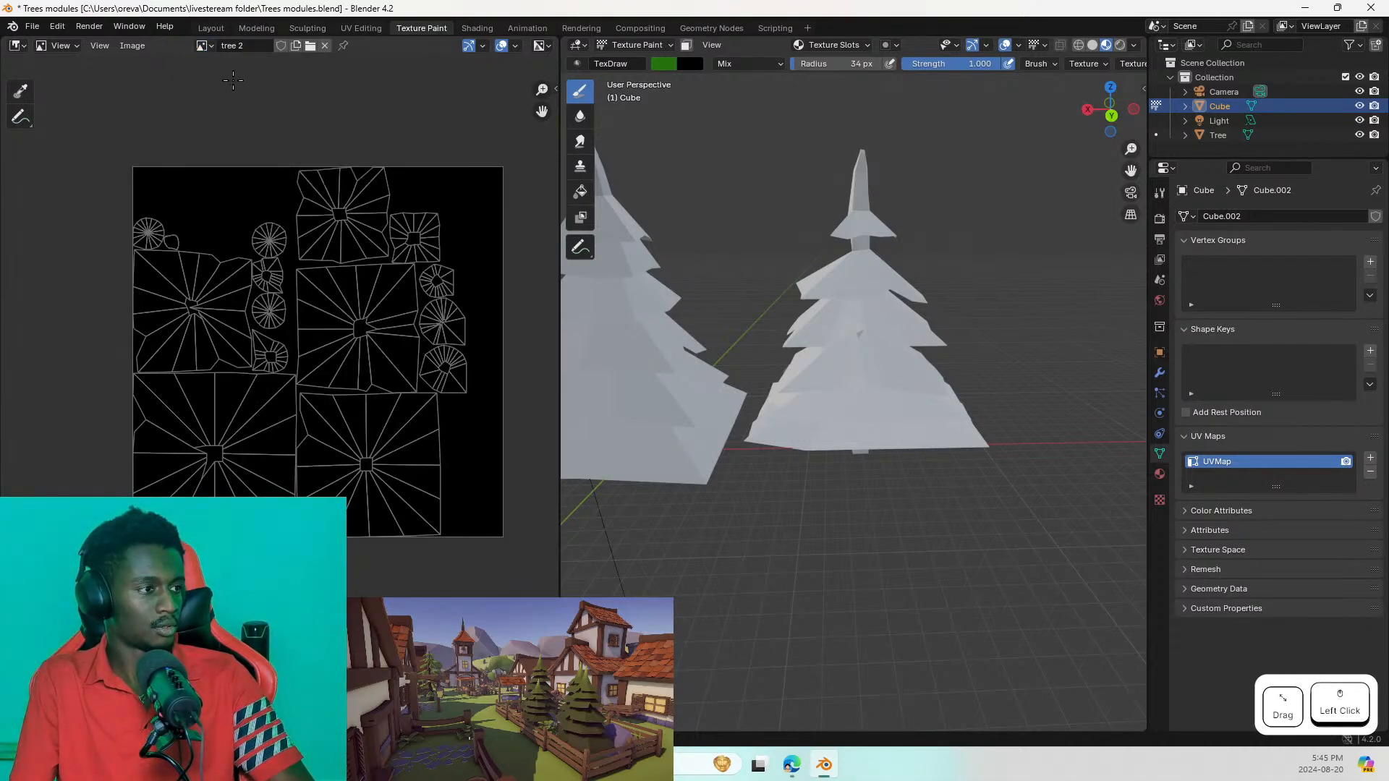
left_click(60, 46)
left_click(54, 78)
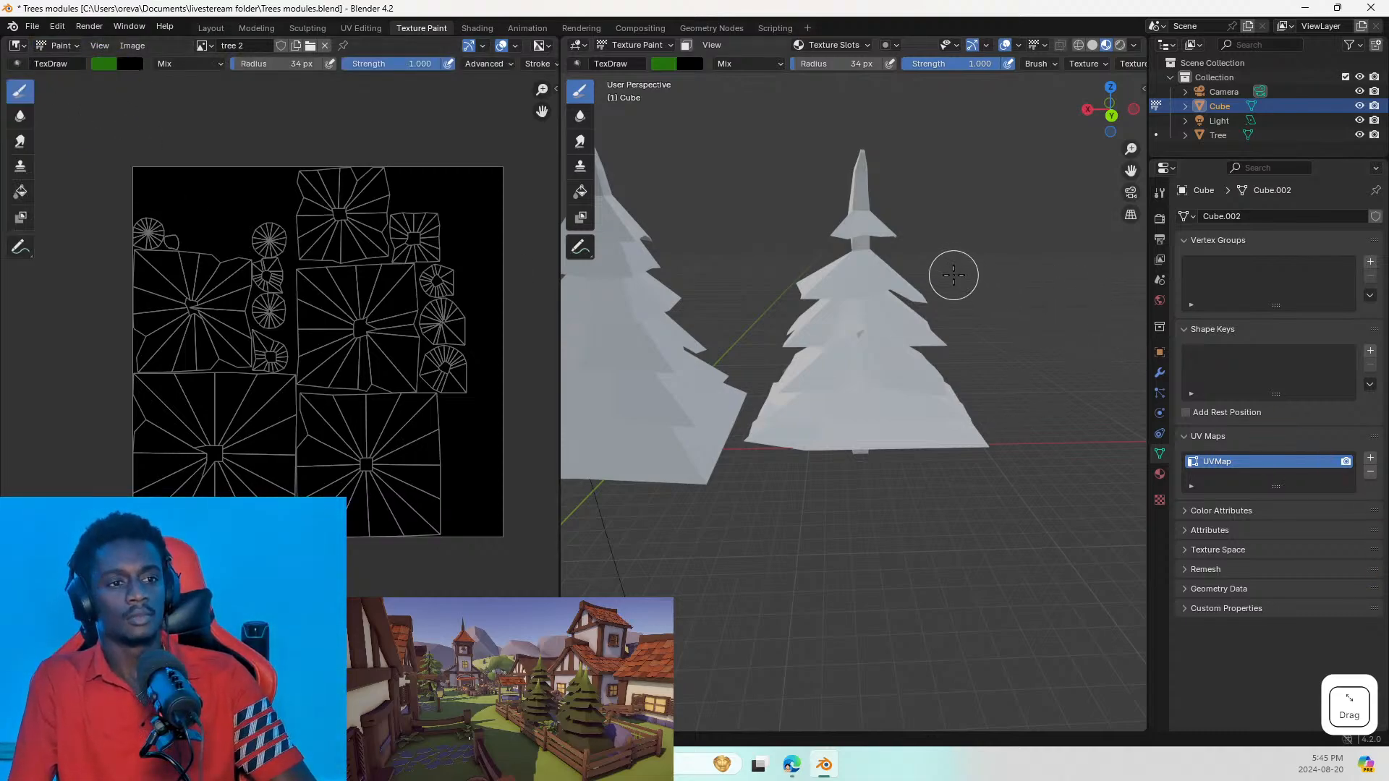
Step: Add a Base Color paint slot named "Tree 2" to the tree's material, as a blank 1024 × 1024 px image with alpha
left_click(831, 44)
left_click(861, 73)
left_click(877, 90)
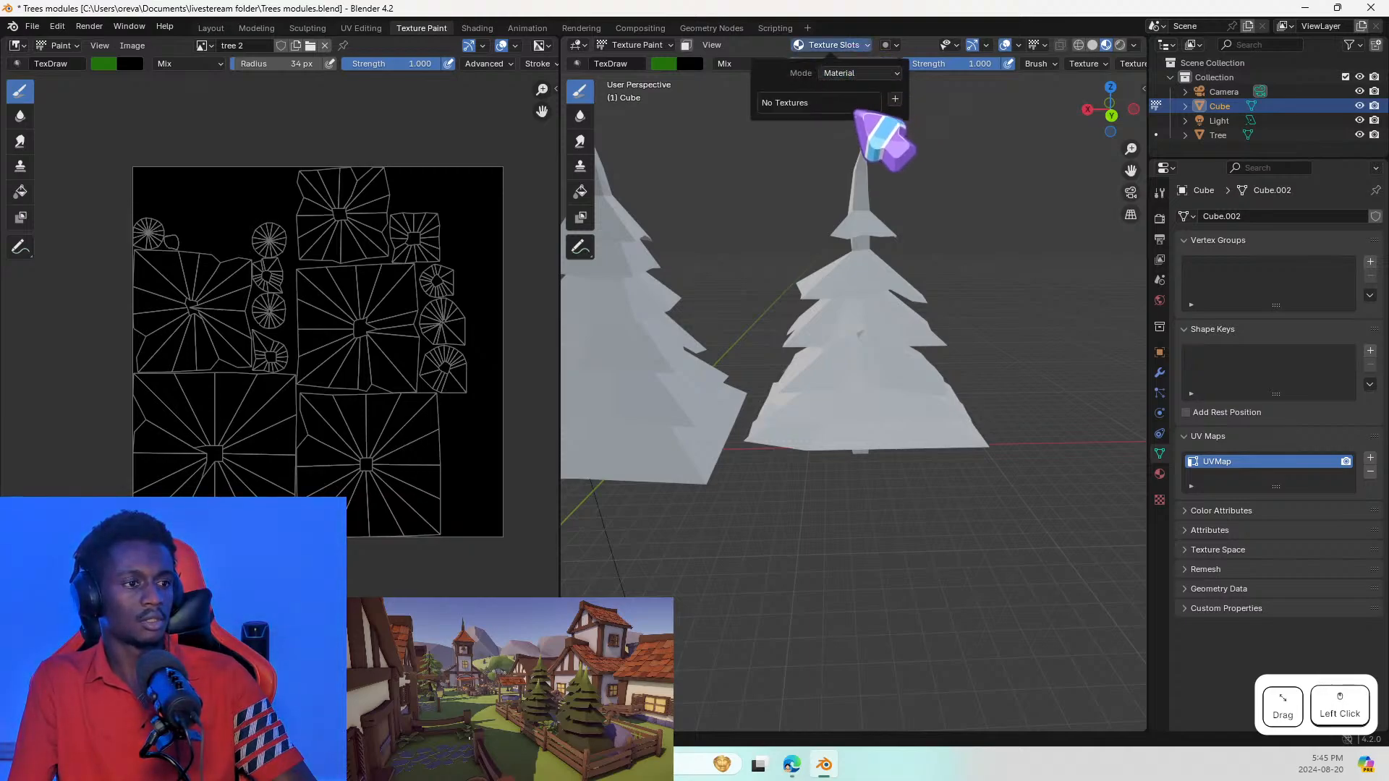
left_click(895, 97)
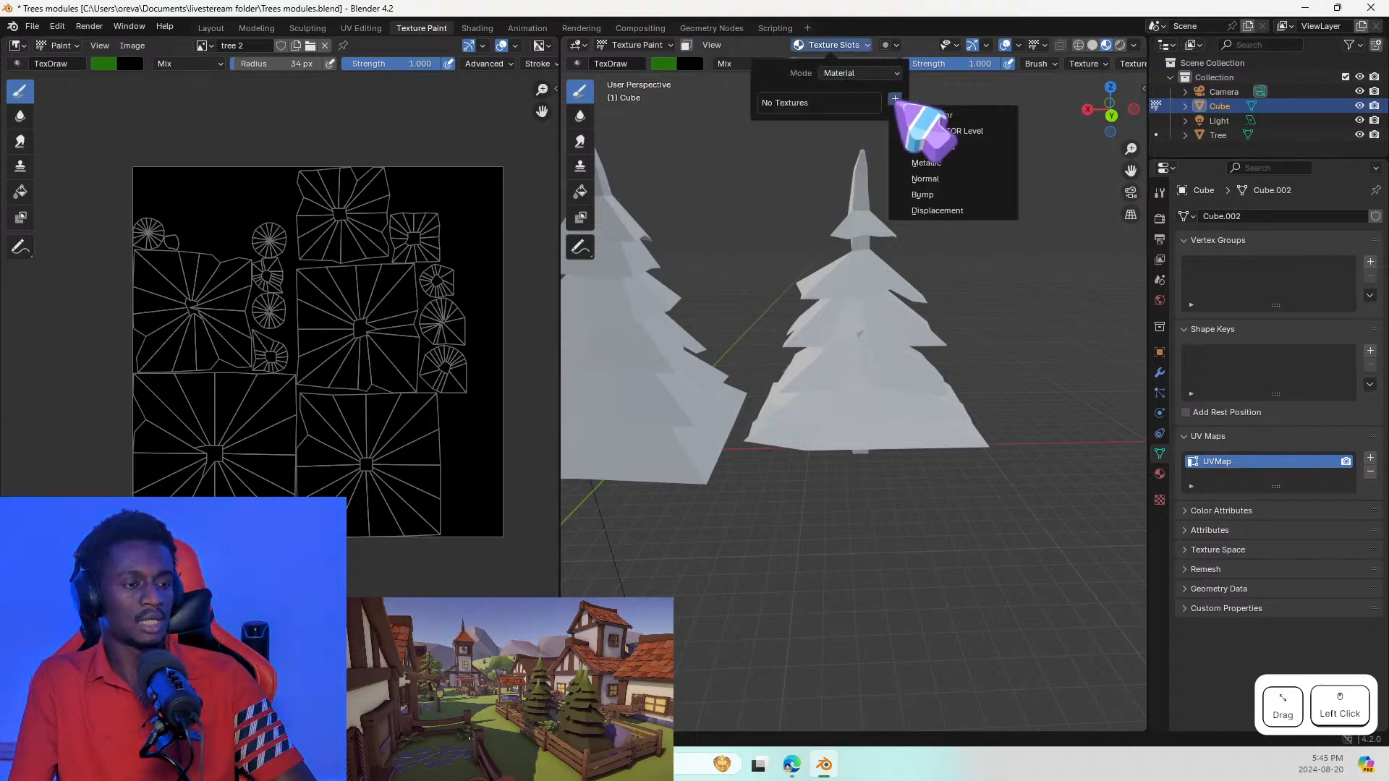
left_click(960, 118)
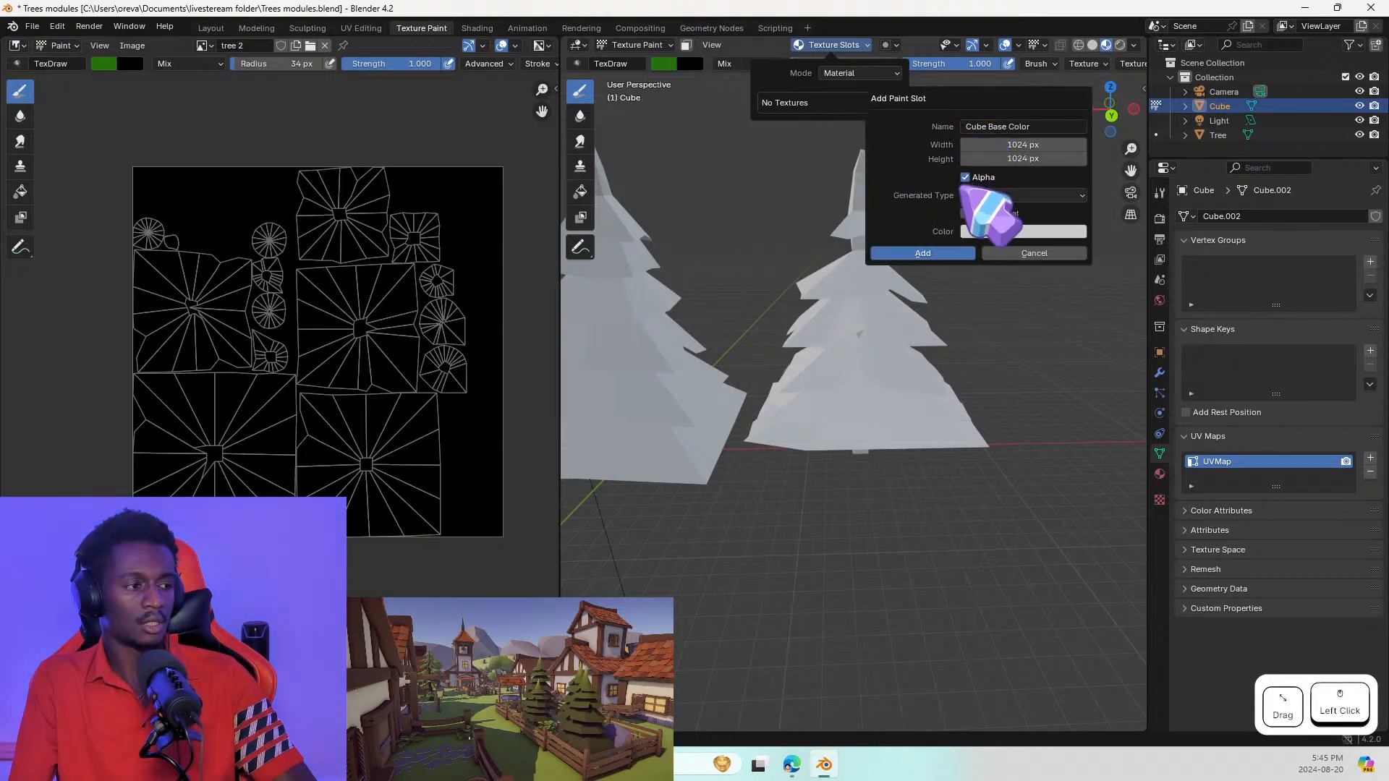
left_click(1035, 127)
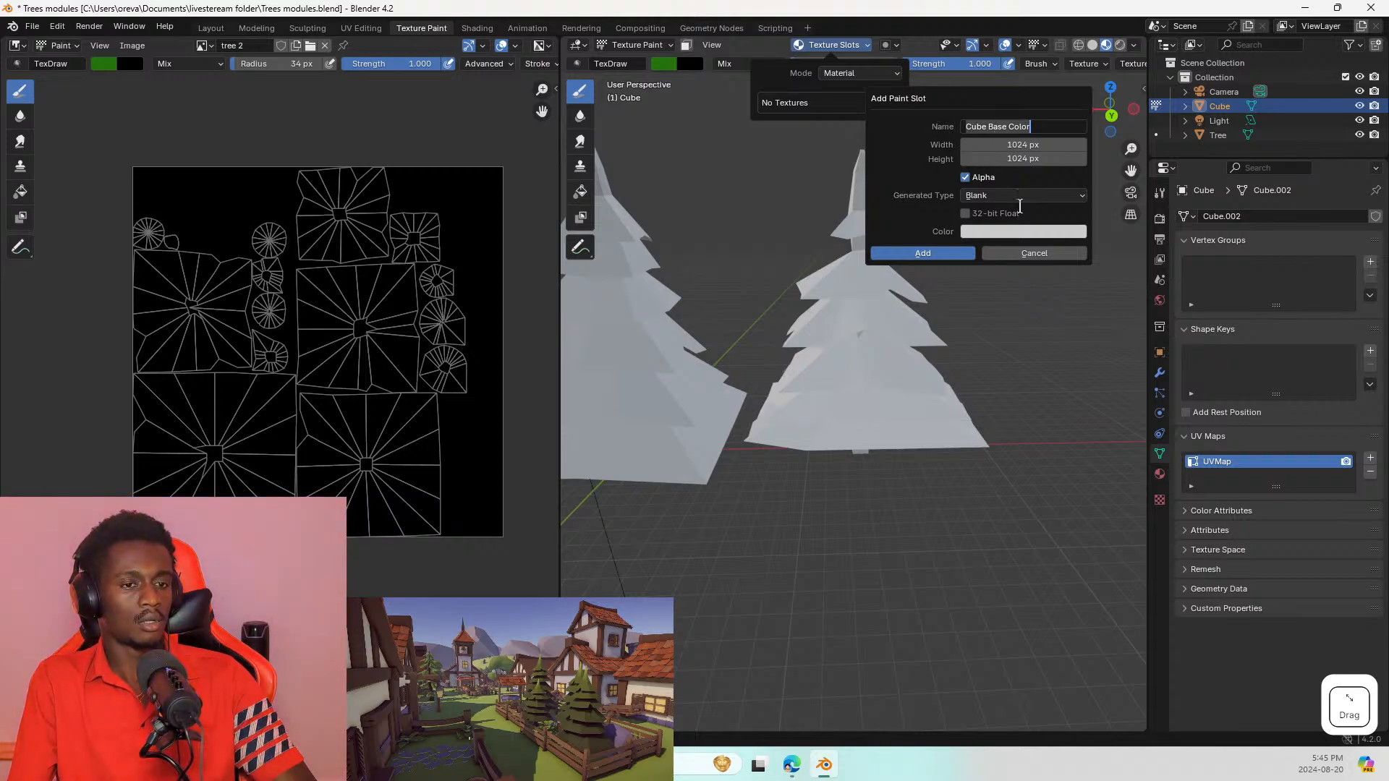
type("Tree")
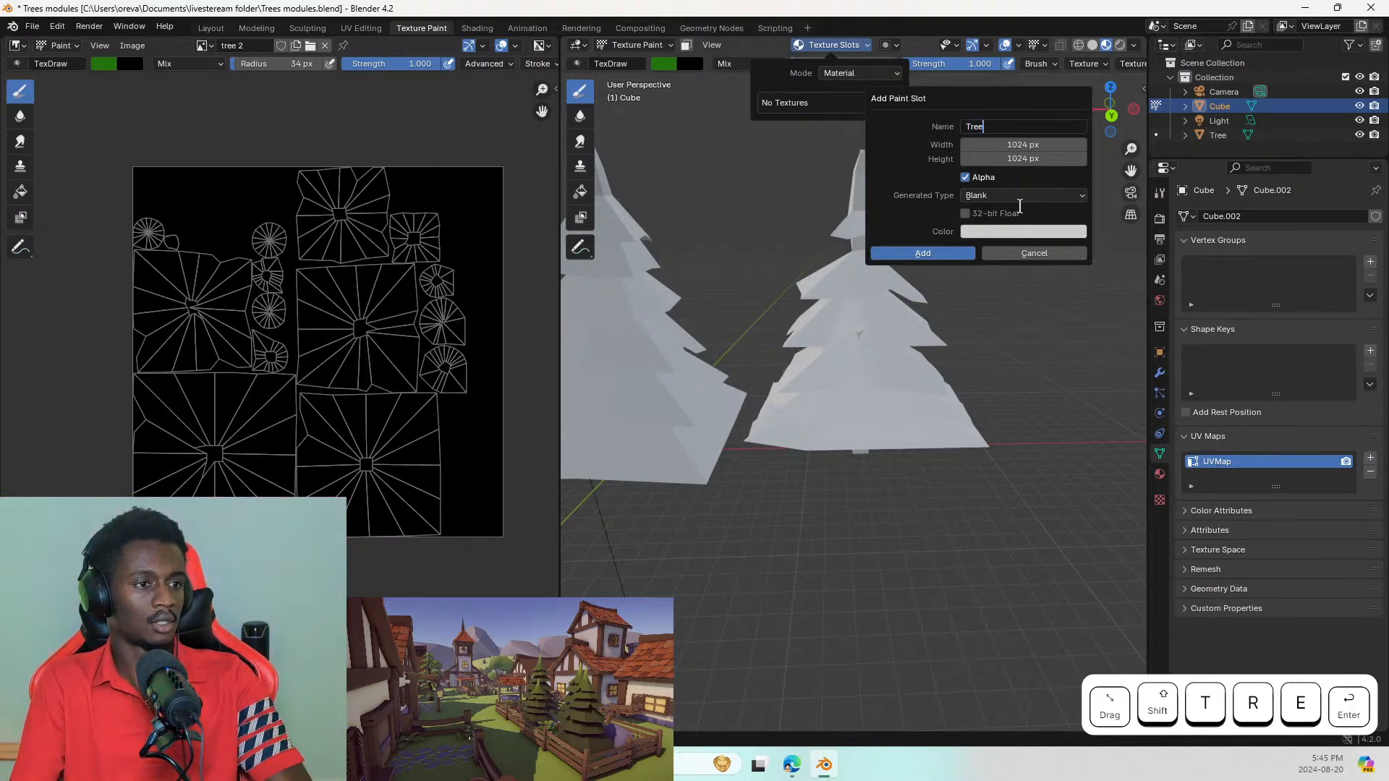
key("Return")
left_click(1019, 128)
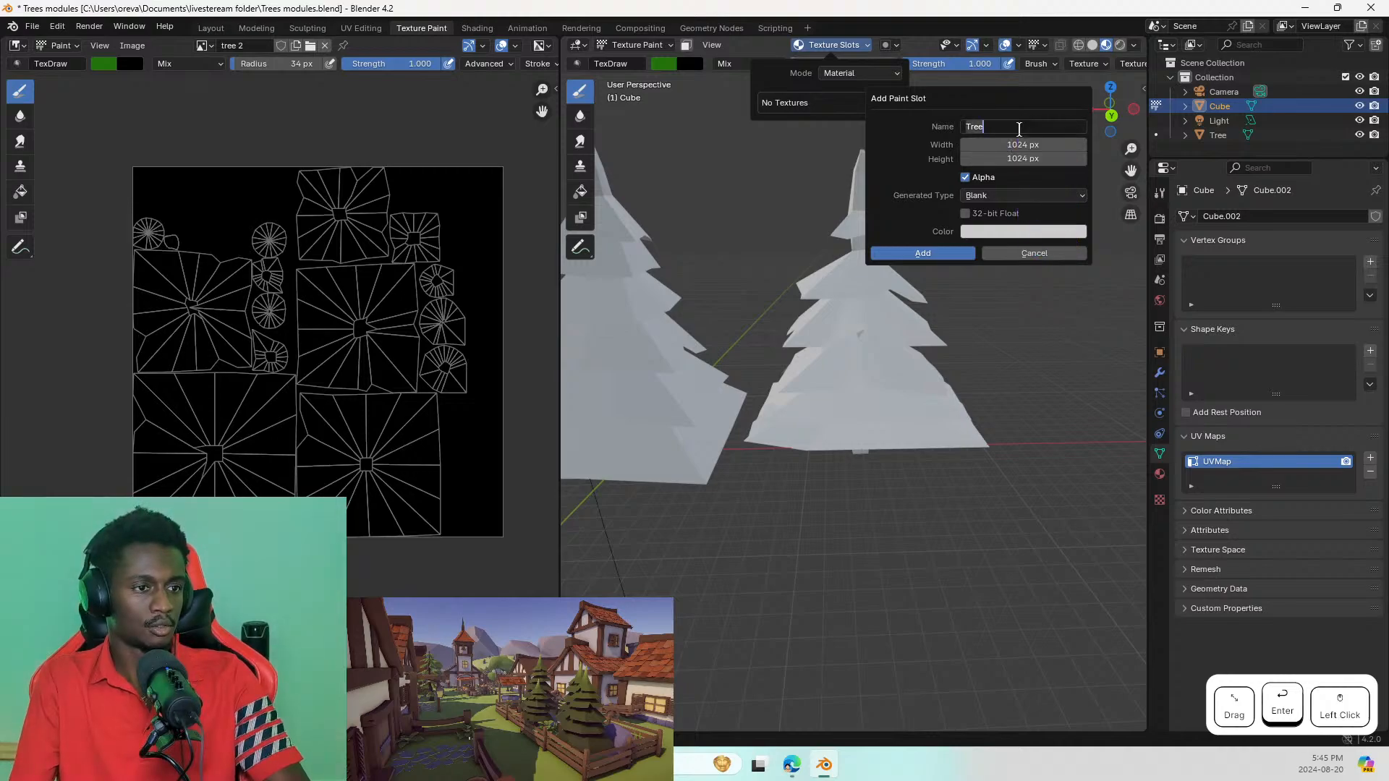
key("ctrl+z")
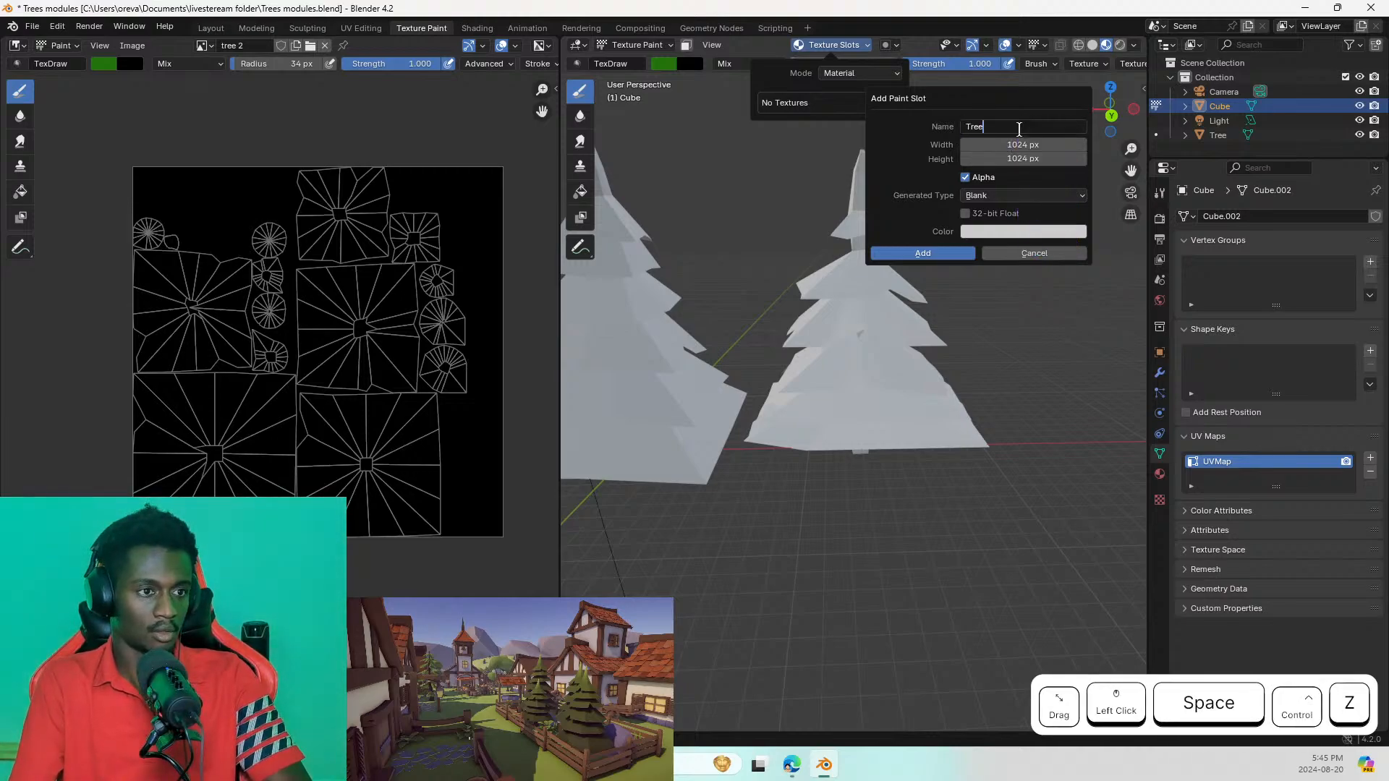
type("2")
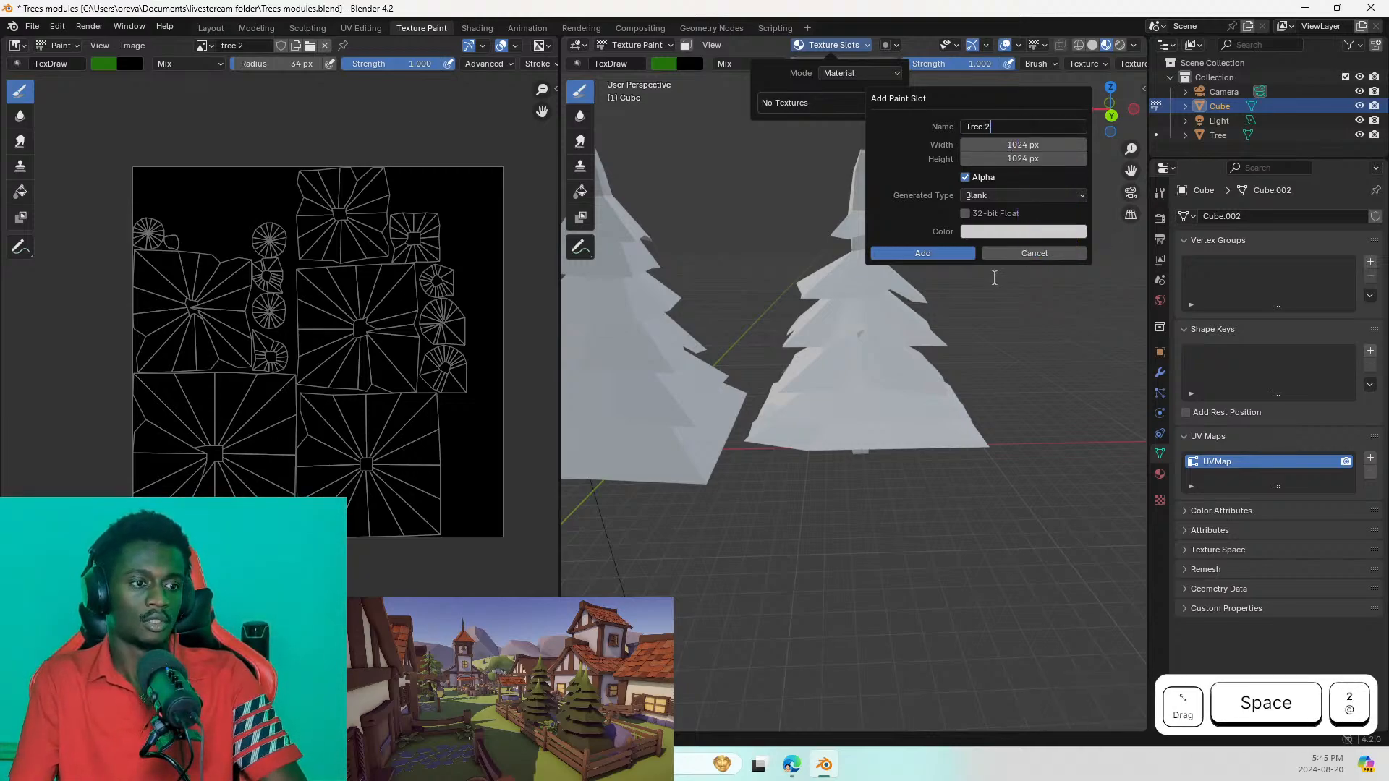
left_click(973, 276)
left_click(922, 253)
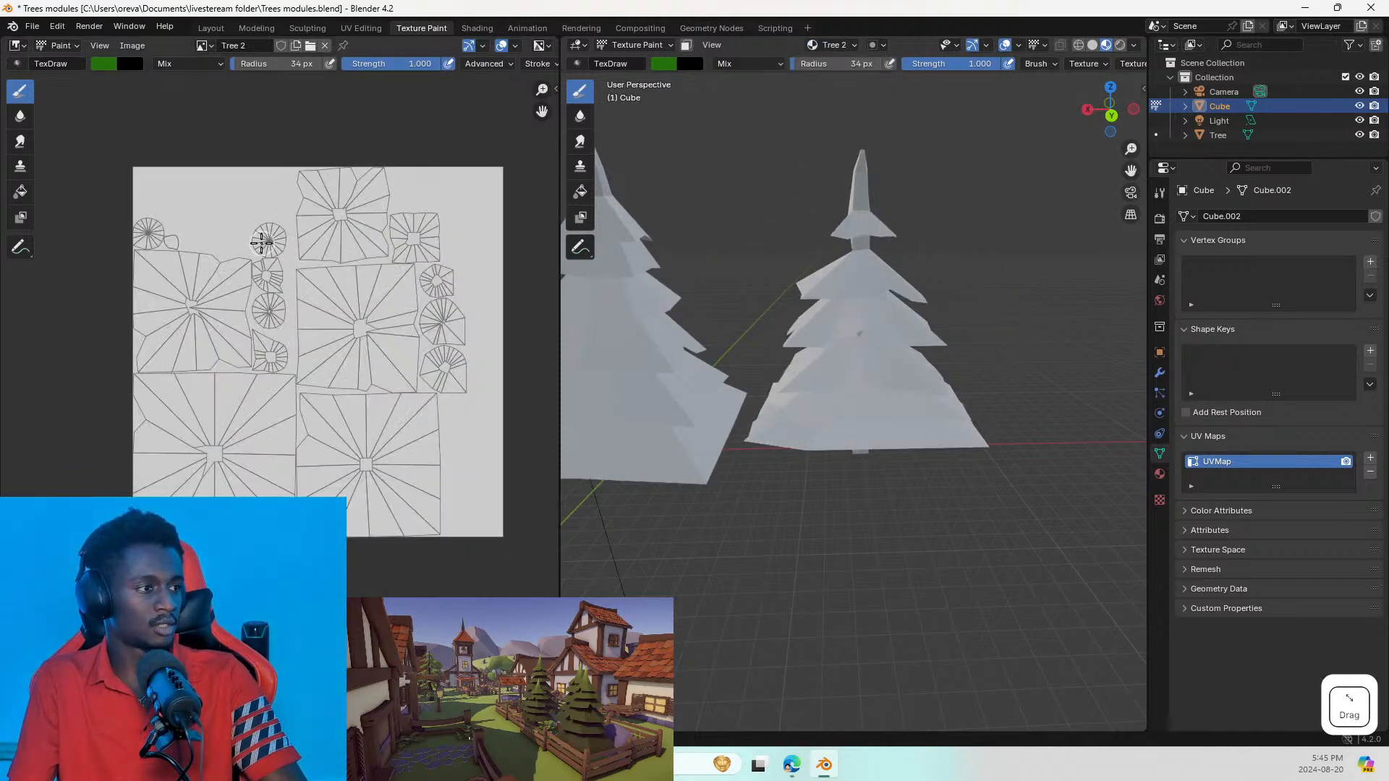
Step: Show the Tree image in the image editor, unlink it there, and display the light Tree 2 image again
left_click(203, 46)
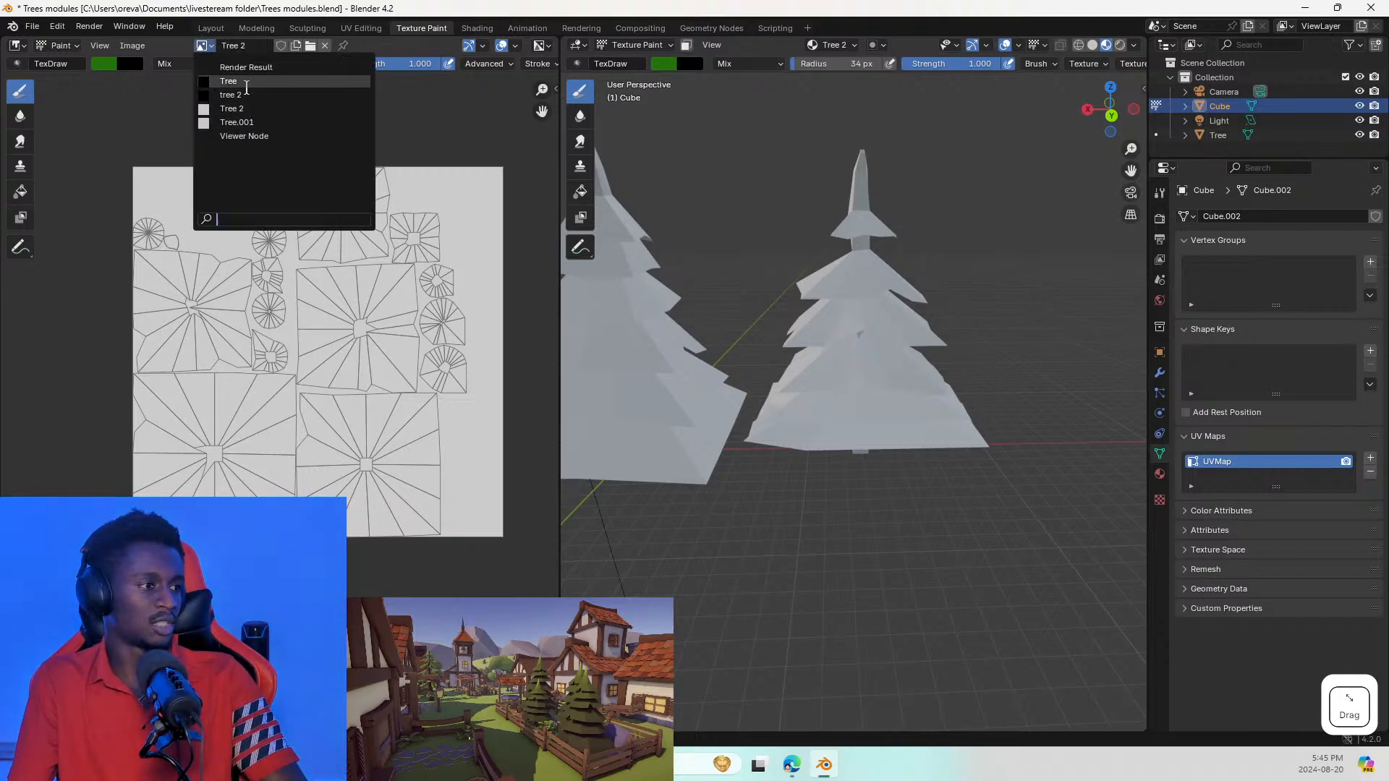
left_click(245, 82)
double_click(225, 46)
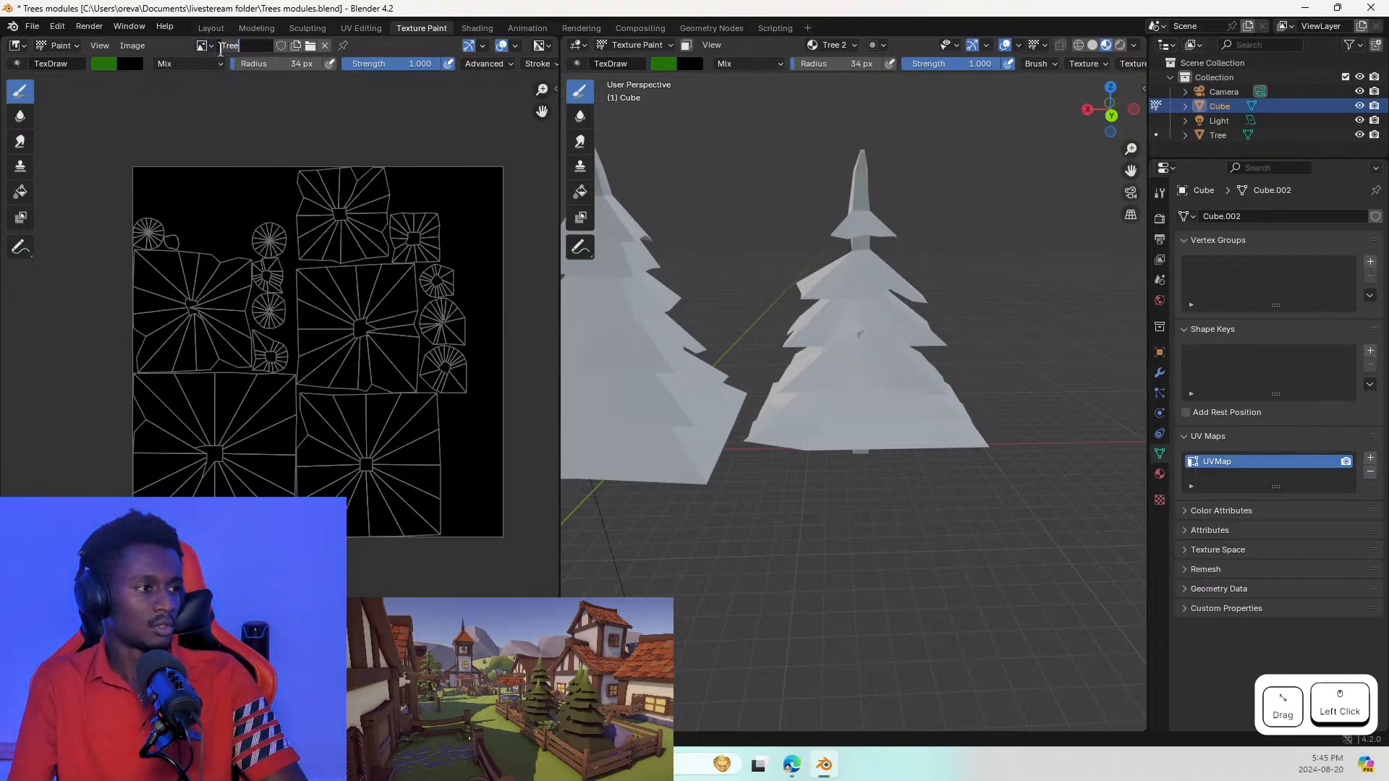
left_click(205, 45)
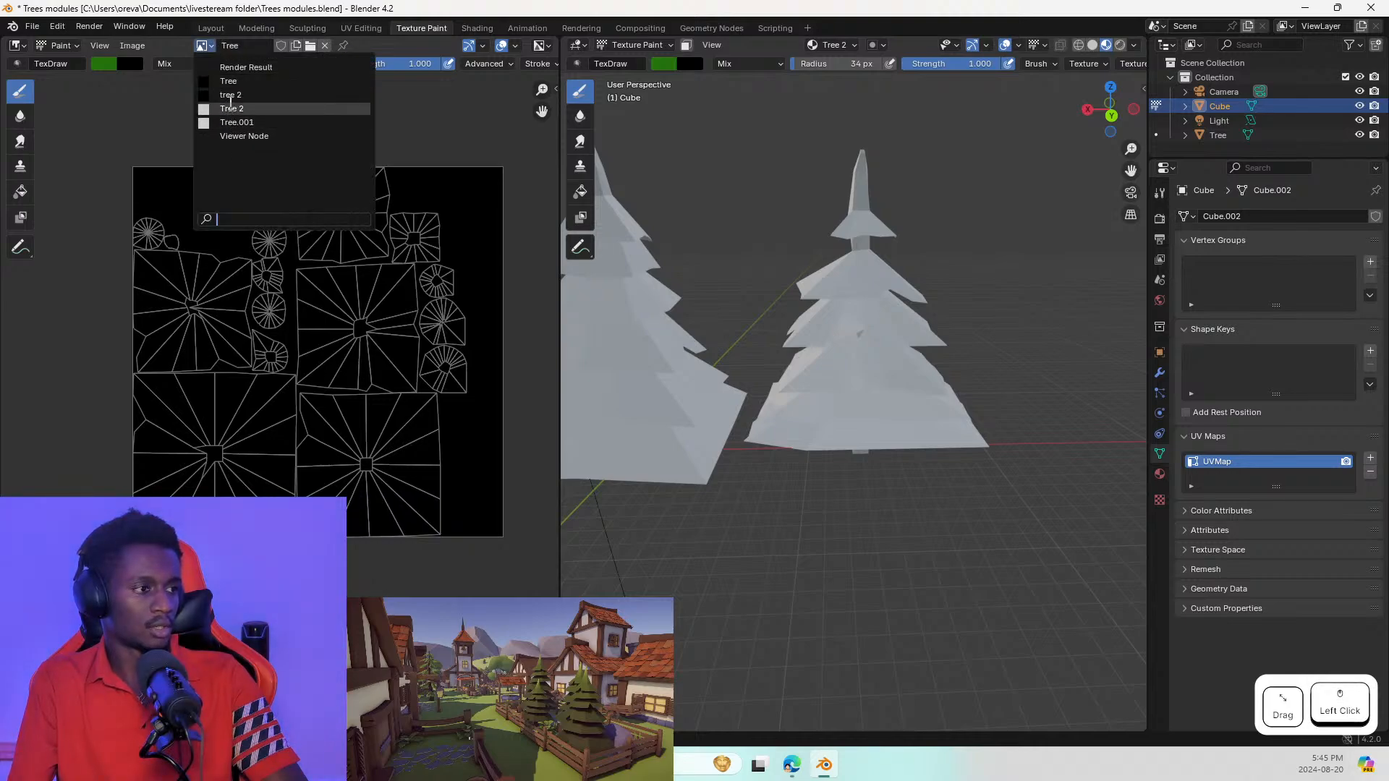
left_click(326, 45)
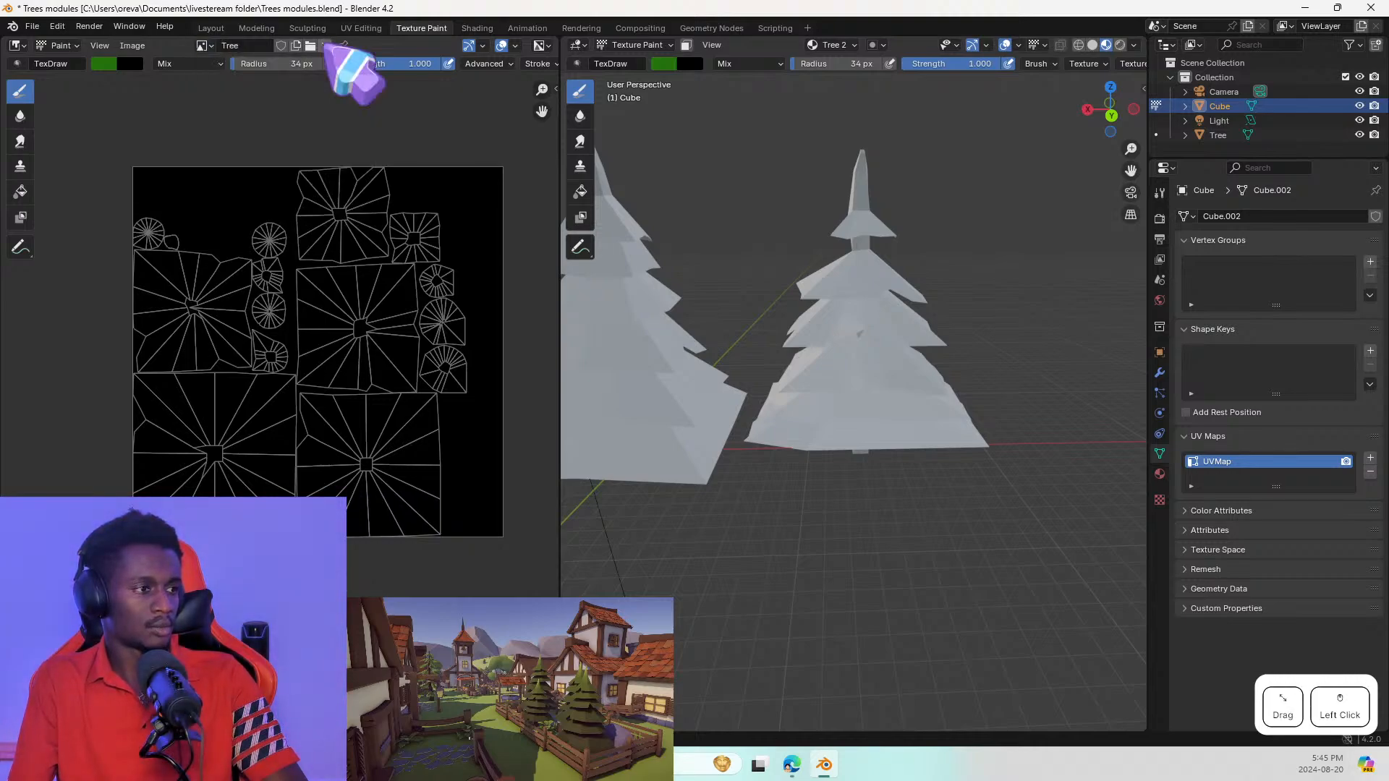
left_click(326, 45)
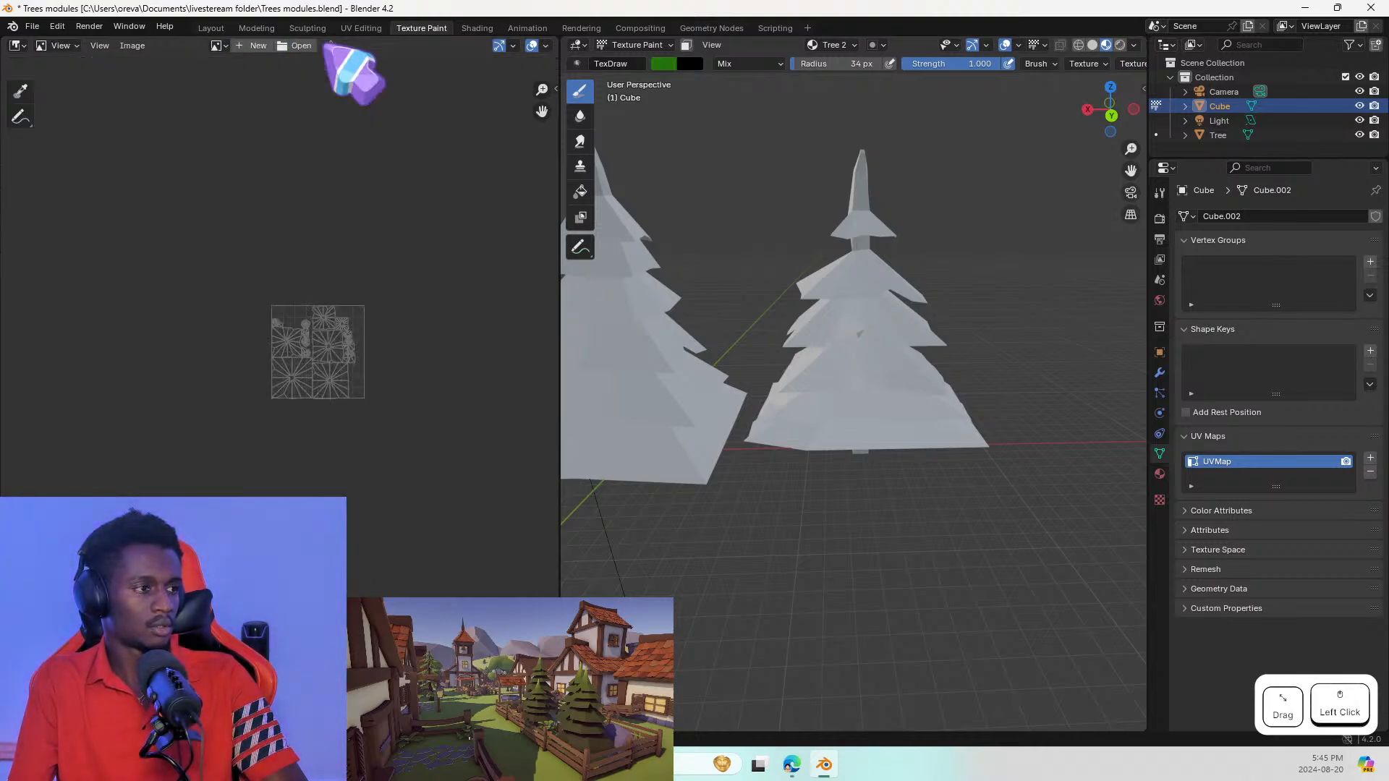
left_click(217, 45)
left_click(248, 108)
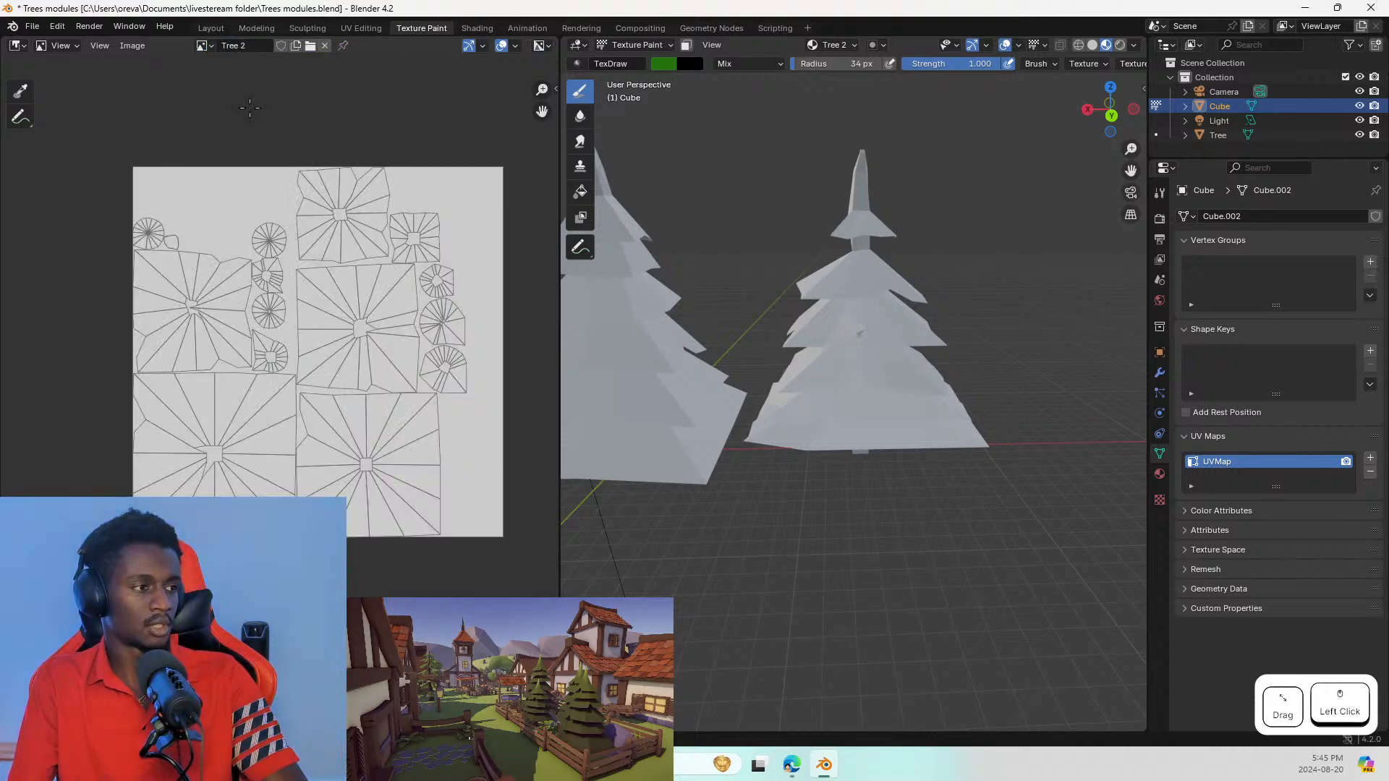
Step: Save the Tree 2 image as the PNG file "Tree 2.png" in the livesteream folder
scroll(914, 356, "up", 3)
middle_click_drag(914, 357, 995, 390, "shift")
scroll(325, 347, "down", 1)
scroll(330, 357, "up", 1)
key("alt+s")
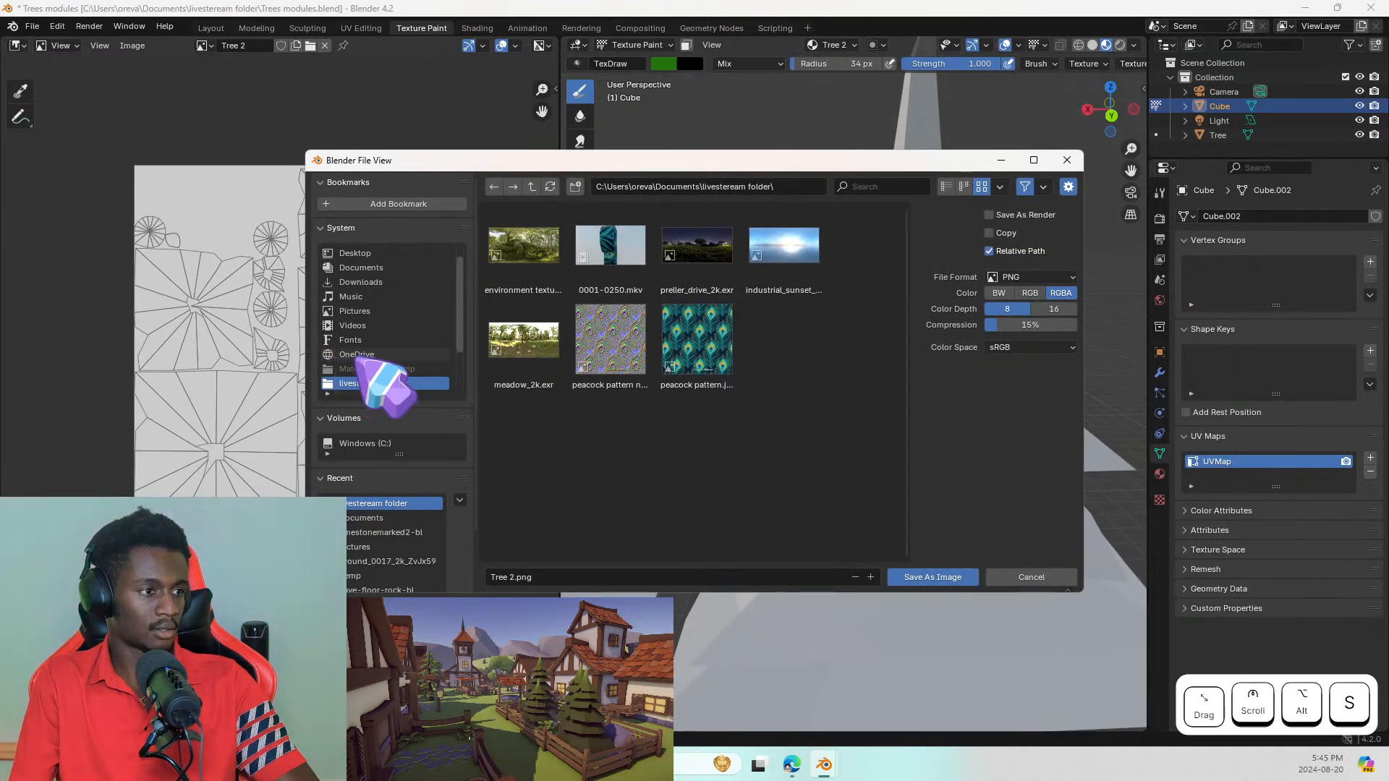
left_click(914, 578)
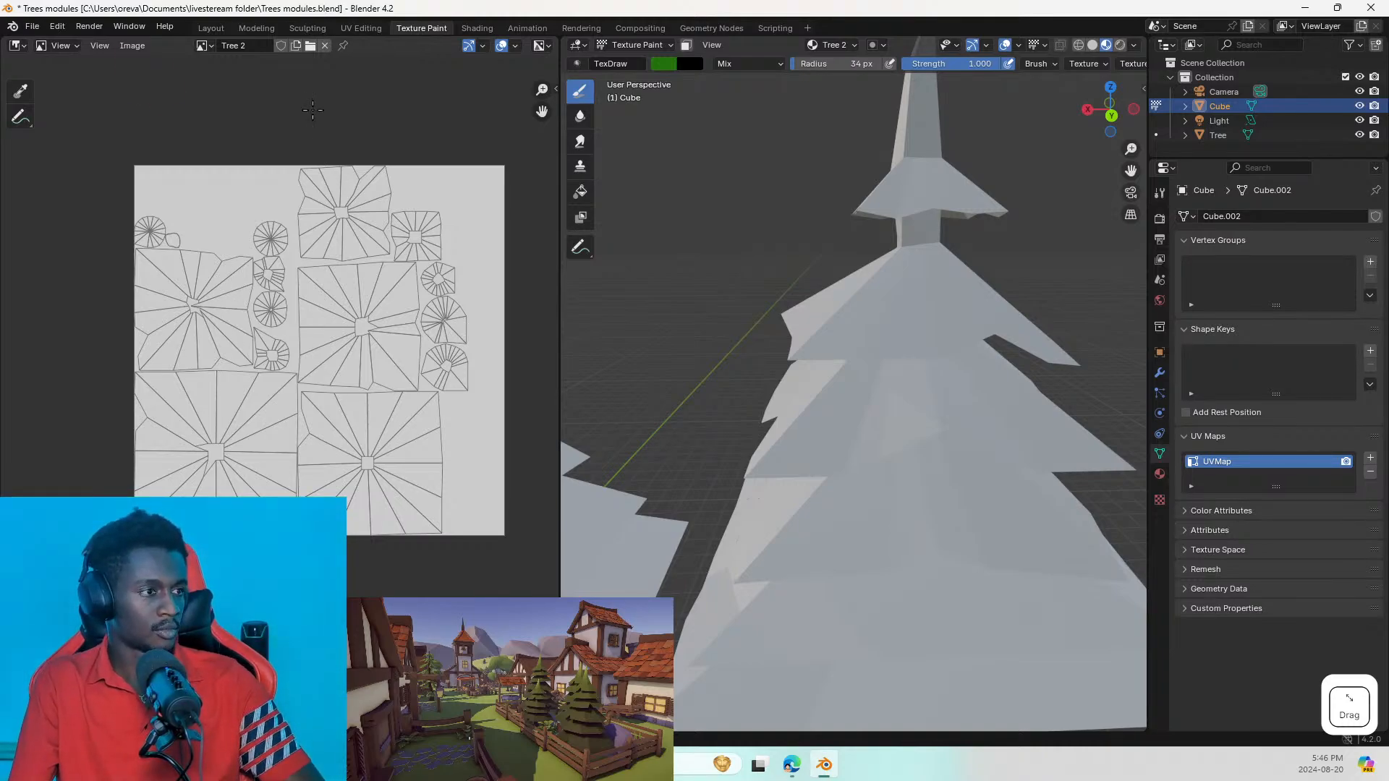
Step: Set the image editor to Paint mode and fill the whole Tree 2 image with green using the Fill tool
left_click(60, 44)
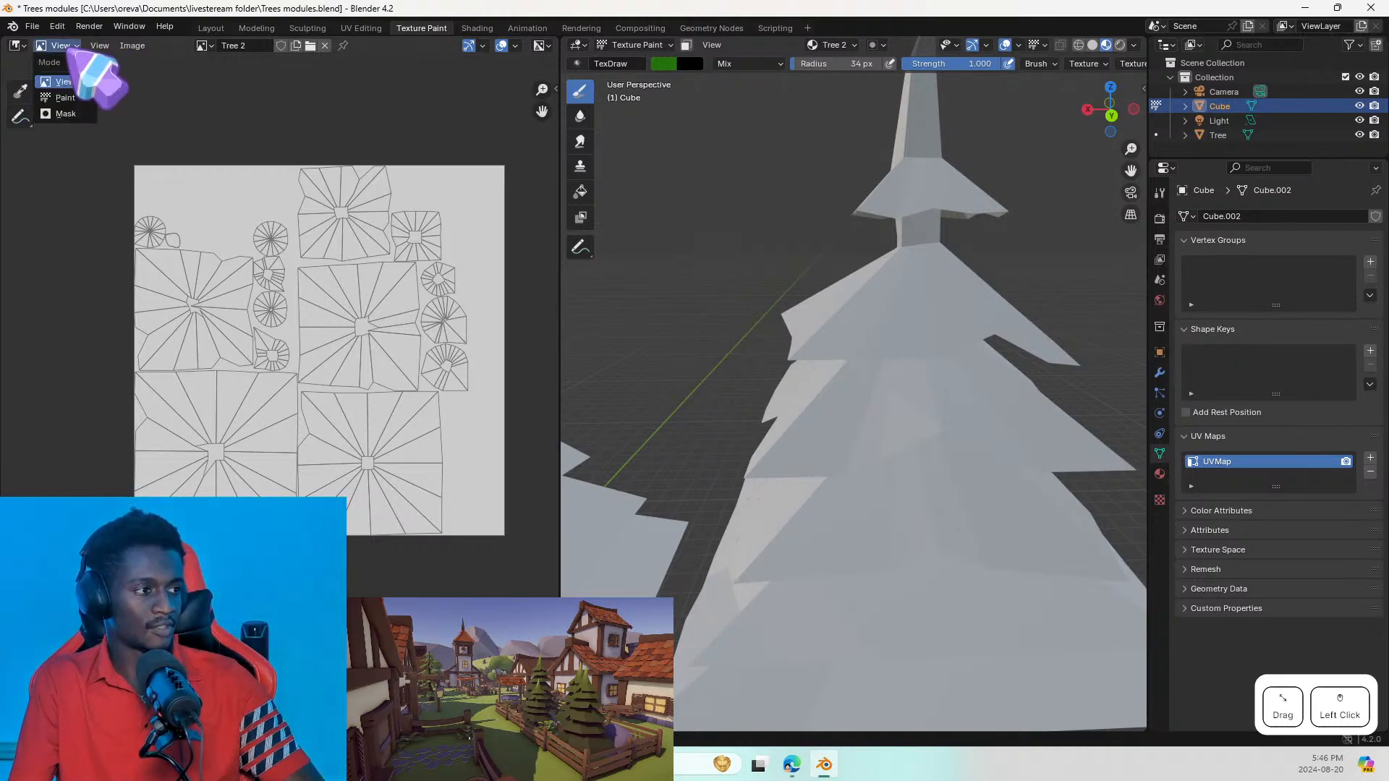
left_click(64, 98)
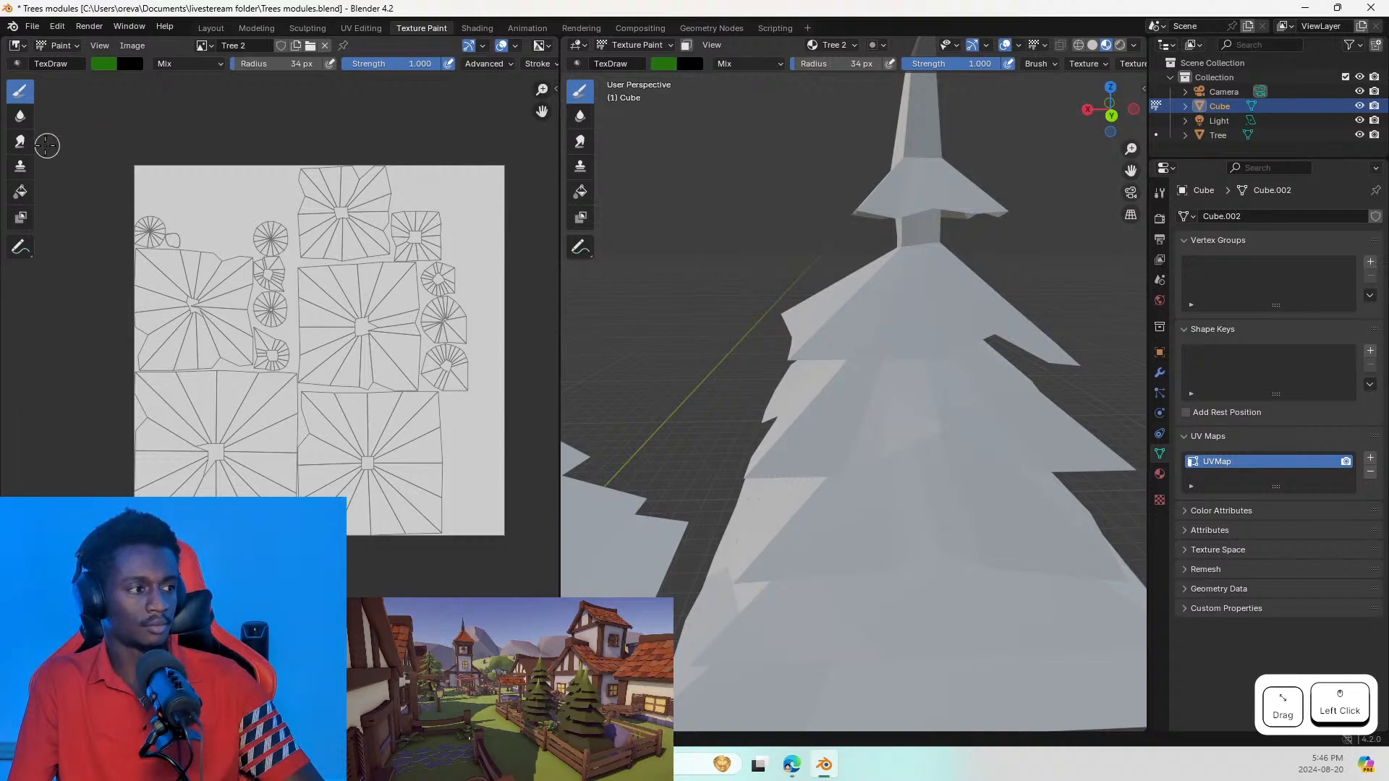
left_click(21, 192)
left_click(241, 212)
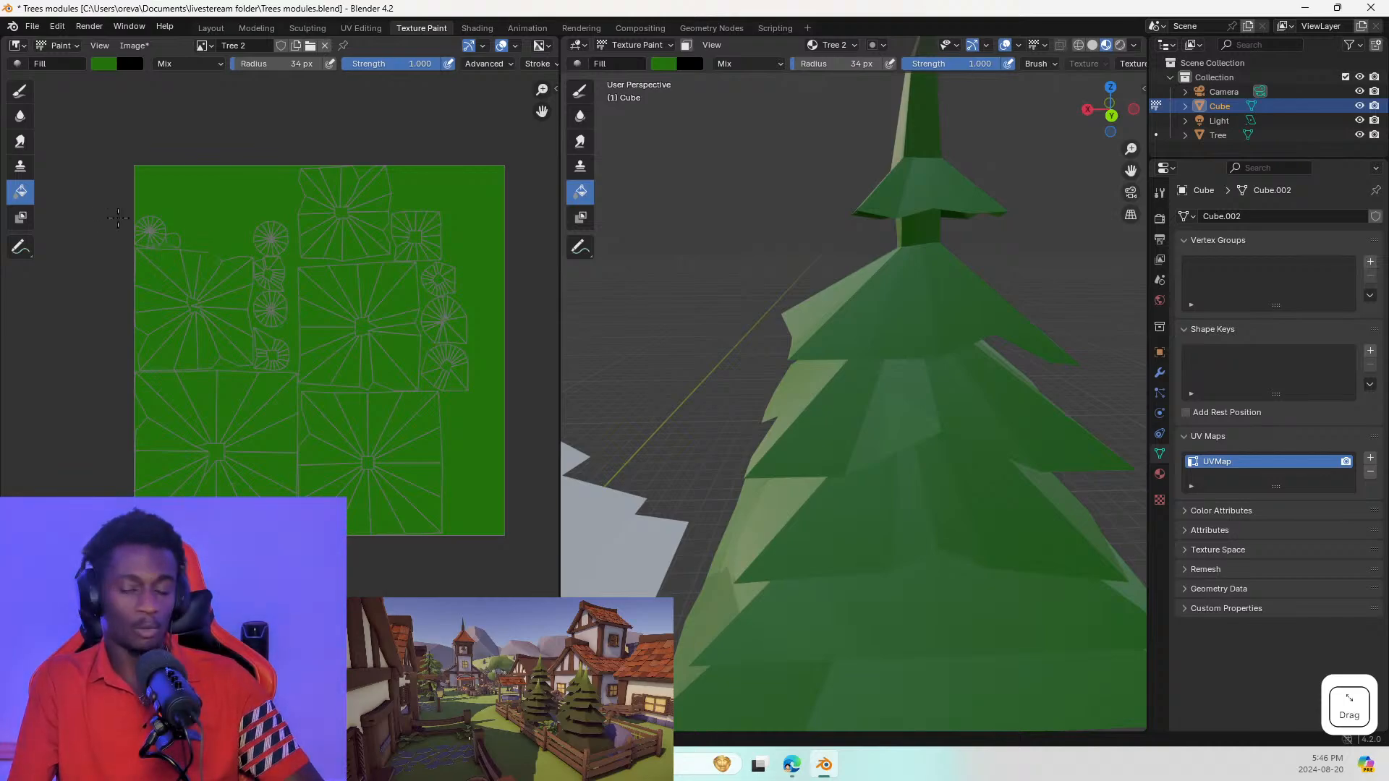
Step: Try to fill a single UV island of the Tree 2 image with brown using the Fill tool
scroll(117, 217, "up", 2)
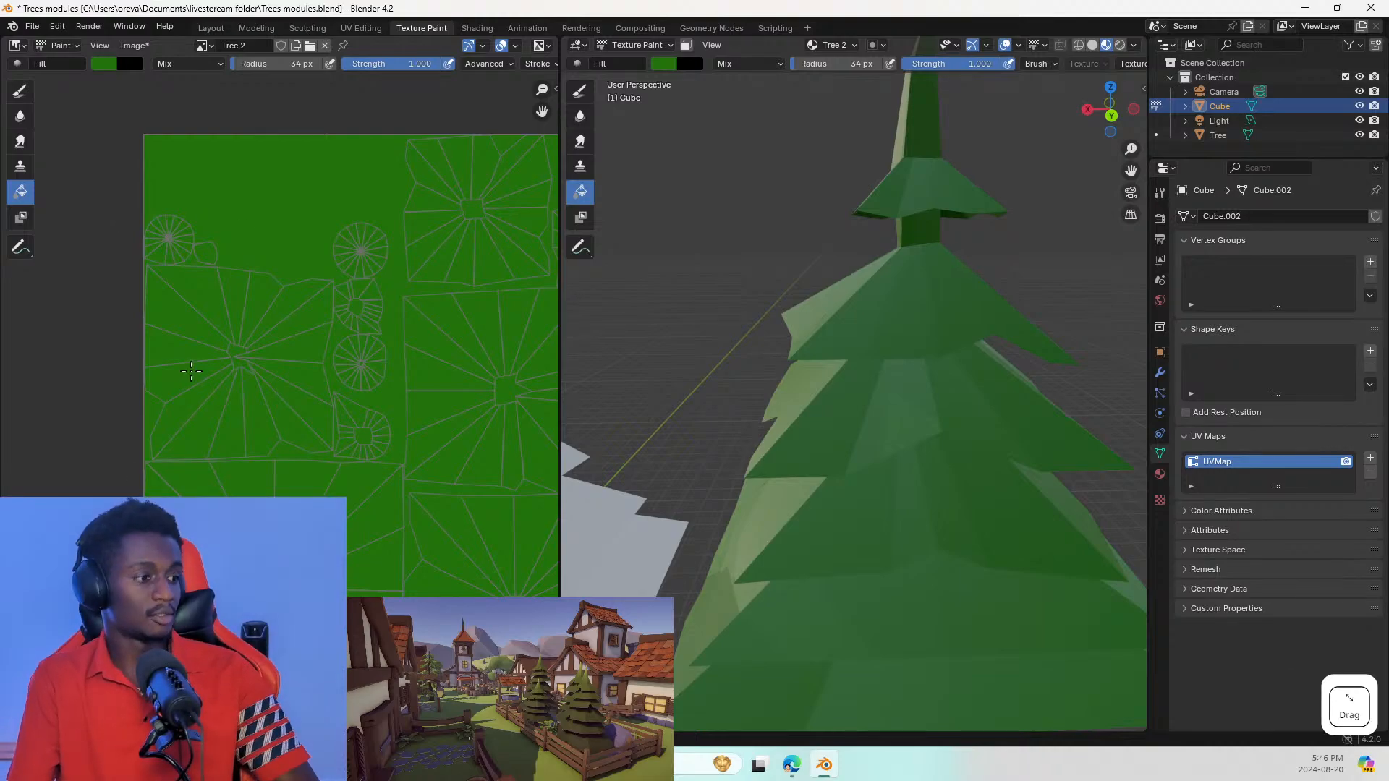
middle_click_drag(226, 415, 131, 365)
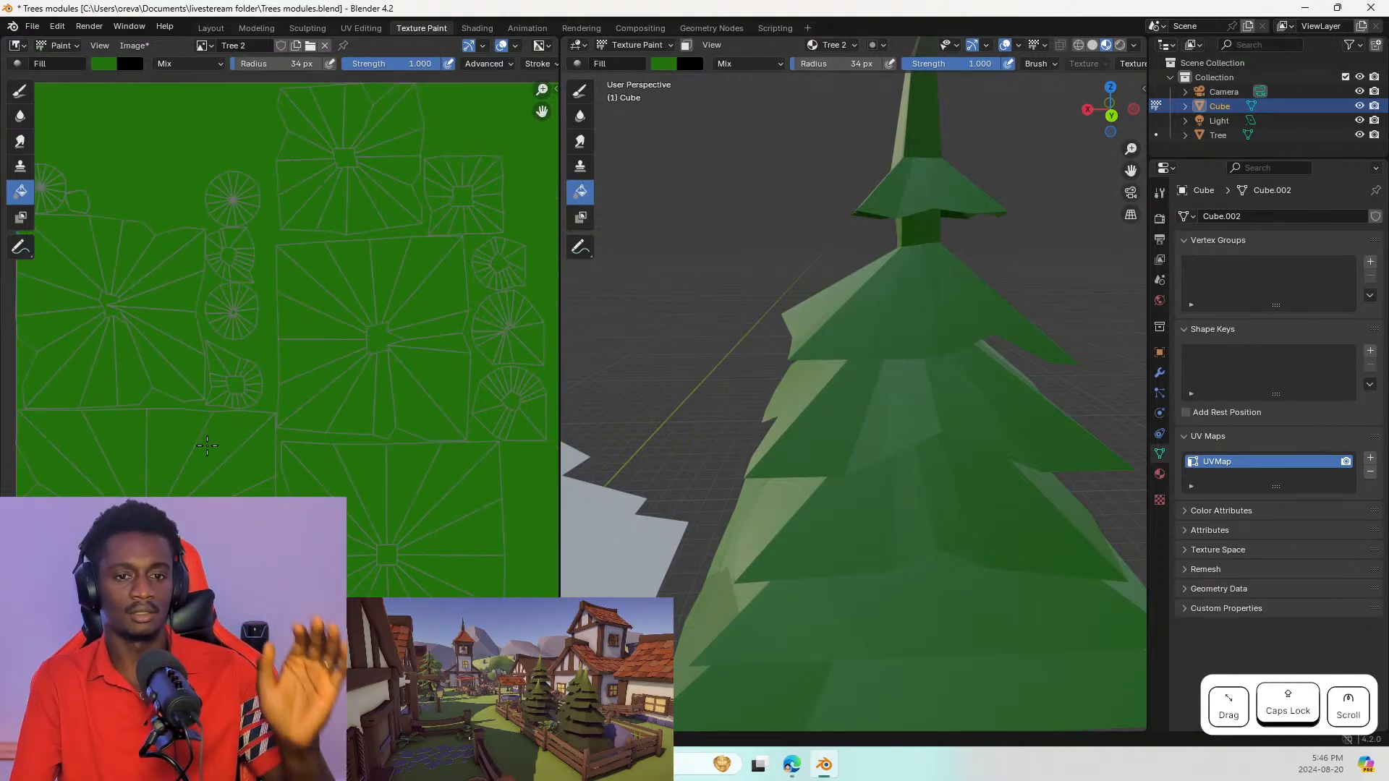
scroll(220, 454, "down", 1)
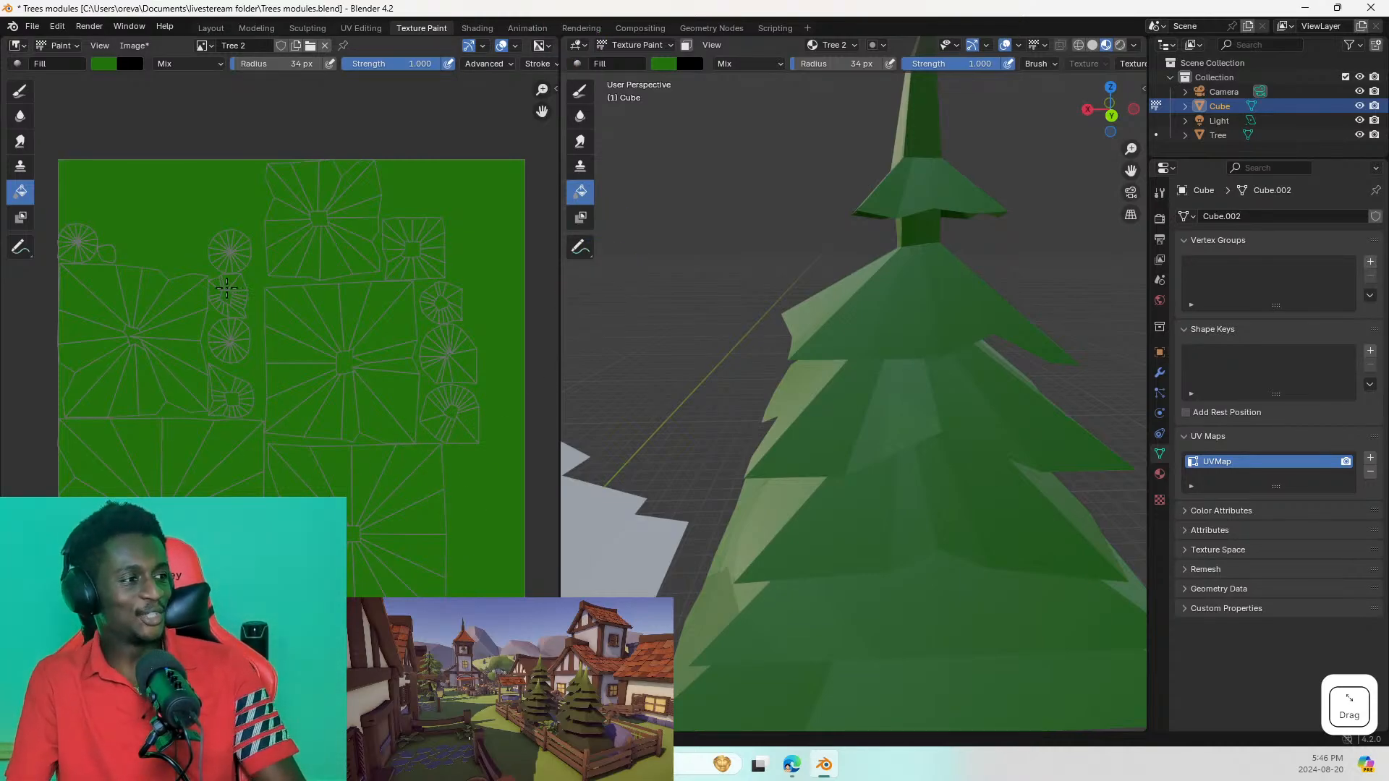
left_click(111, 67)
left_click(129, 181)
left_click_drag(129, 182, 135, 196)
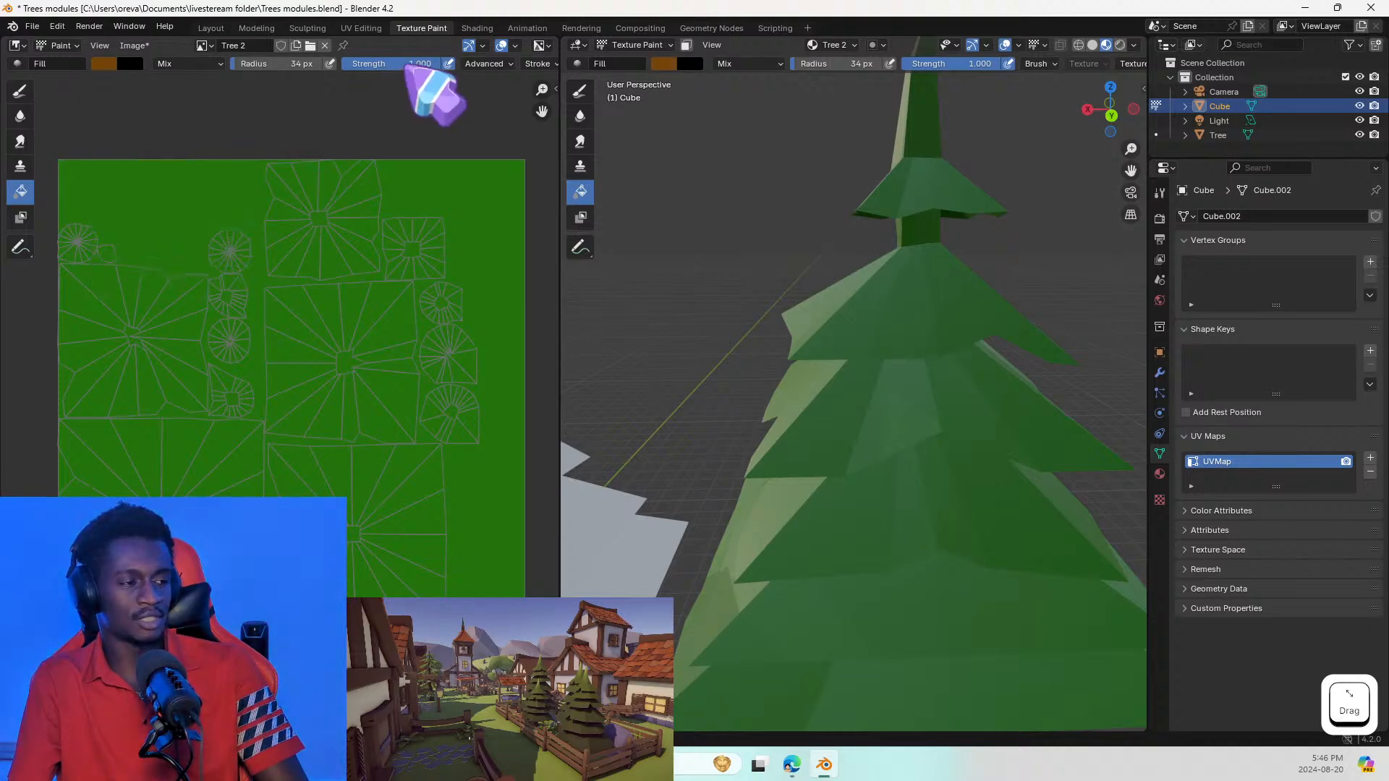
scroll(475, 315, "up", 2)
scroll(391, 370, "up", 1)
middle_click_drag(391, 370, 196, 201)
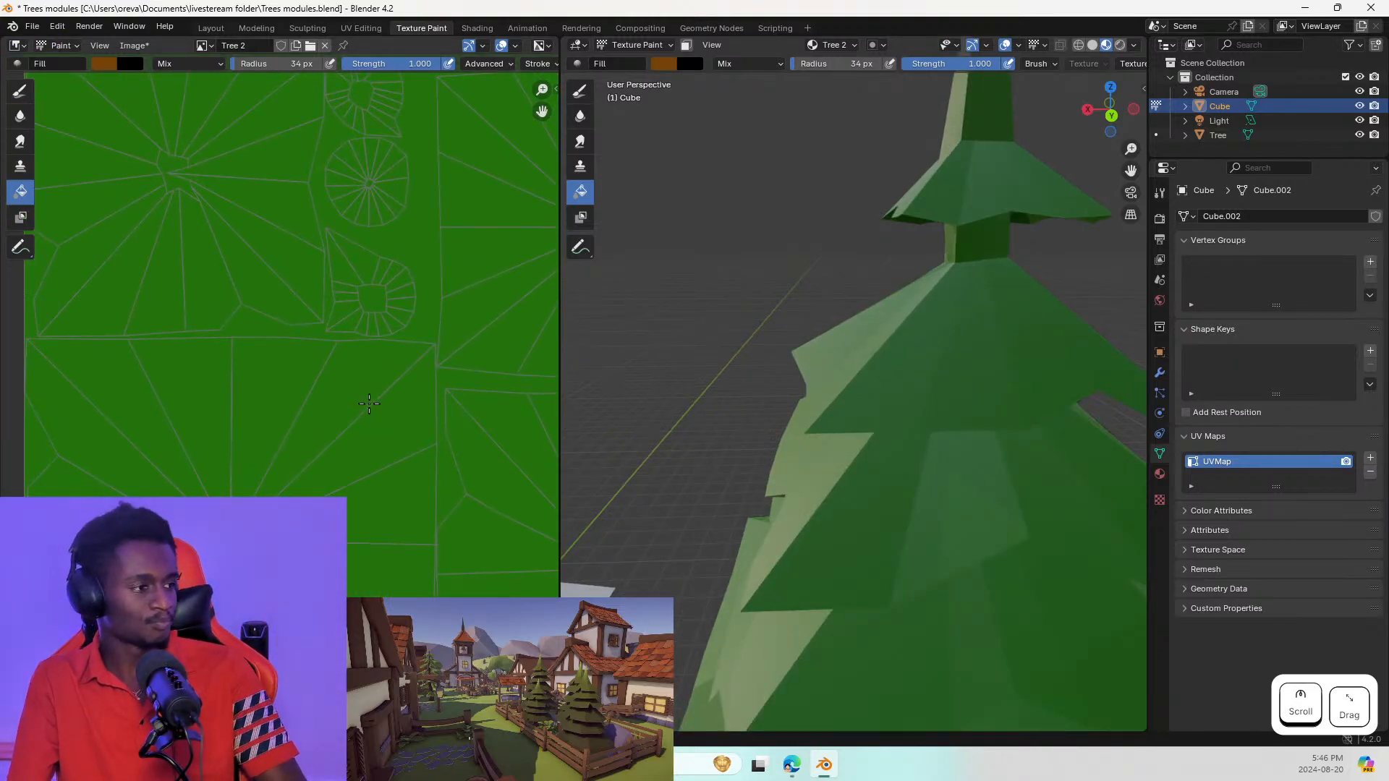
middle_click_drag(366, 489, 385, 378)
left_click(137, 255)
key("ctrl+z")
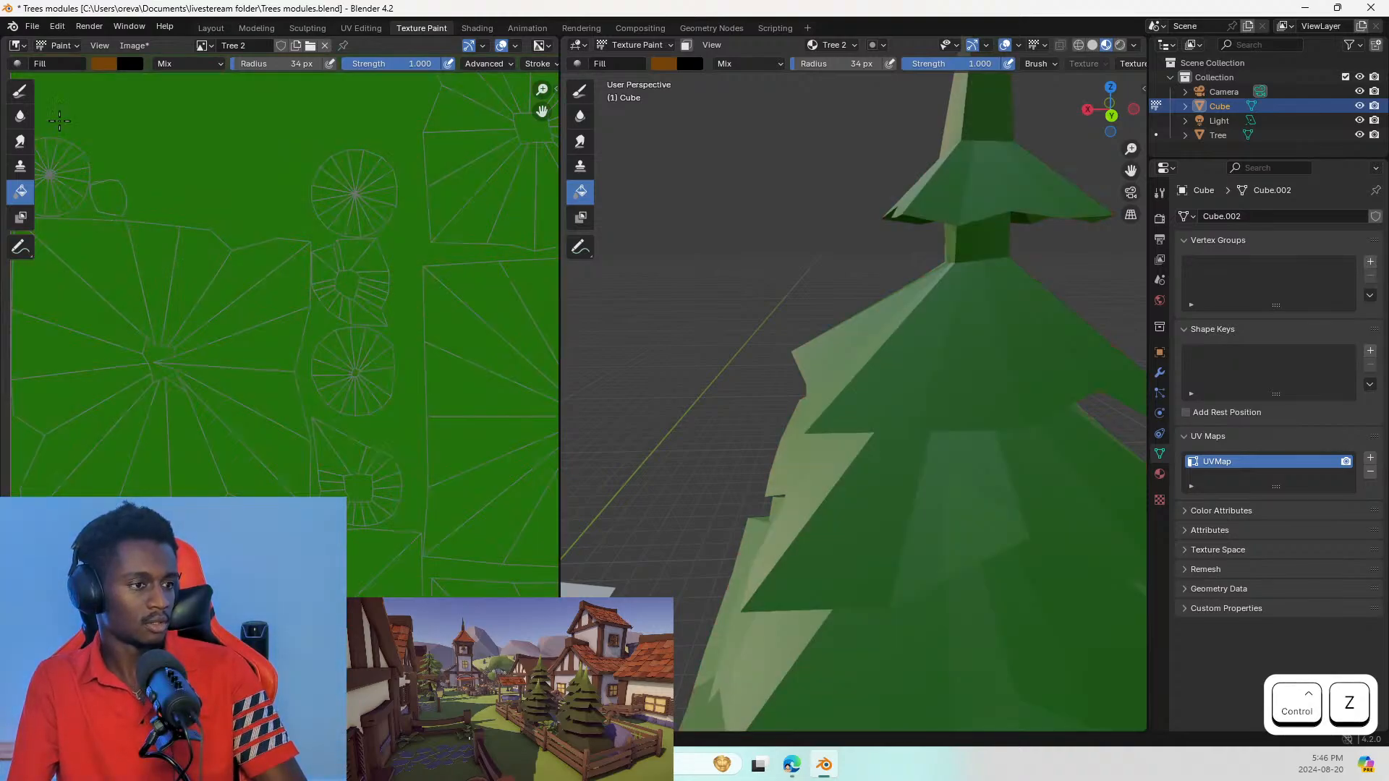
Step: Paint the column of four small trunk UV islands with the Draw brush in a dark brown
left_click(20, 90)
mouse_move(351, 159)
left_mouse_down()
mouse_move(379, 260)
mouse_move(369, 198)
left_mouse_up()
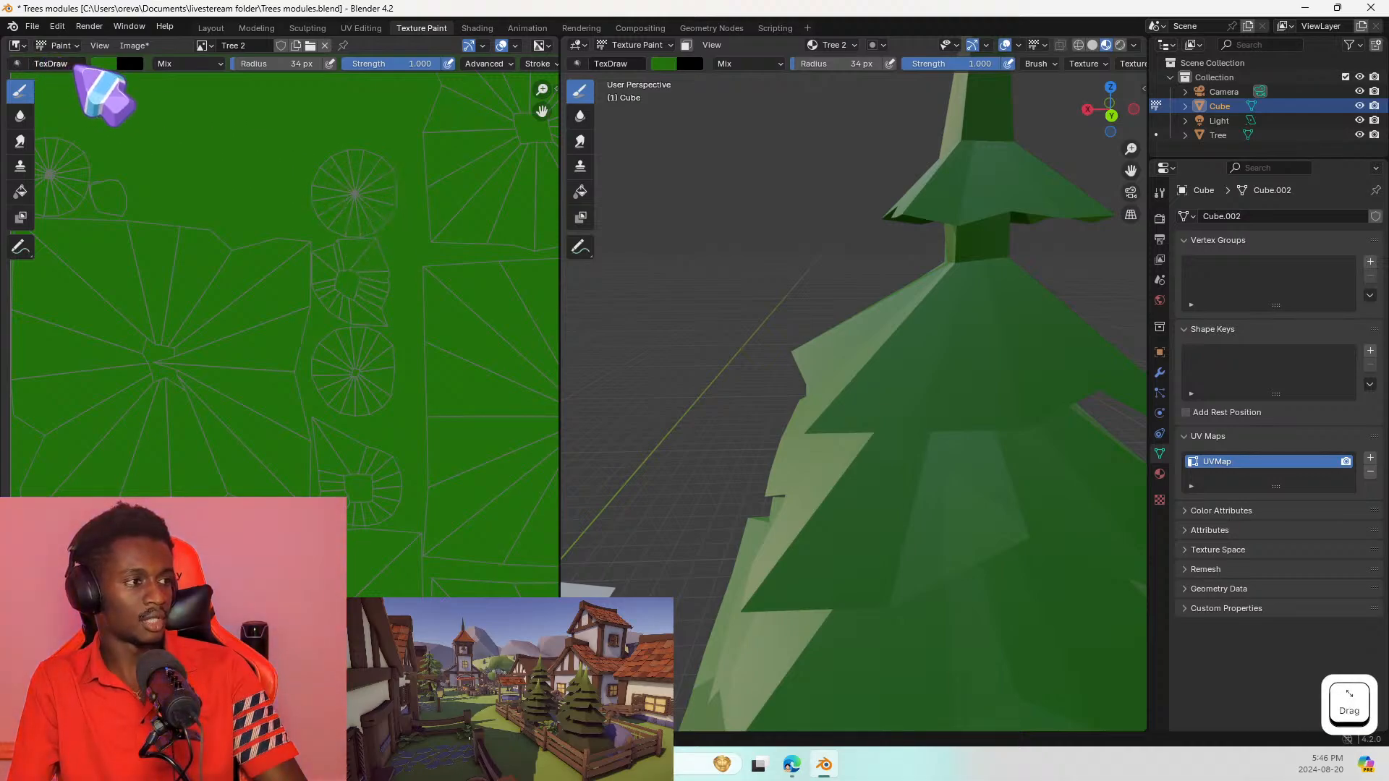
left_click(104, 63)
left_click_drag(111, 165, 137, 197)
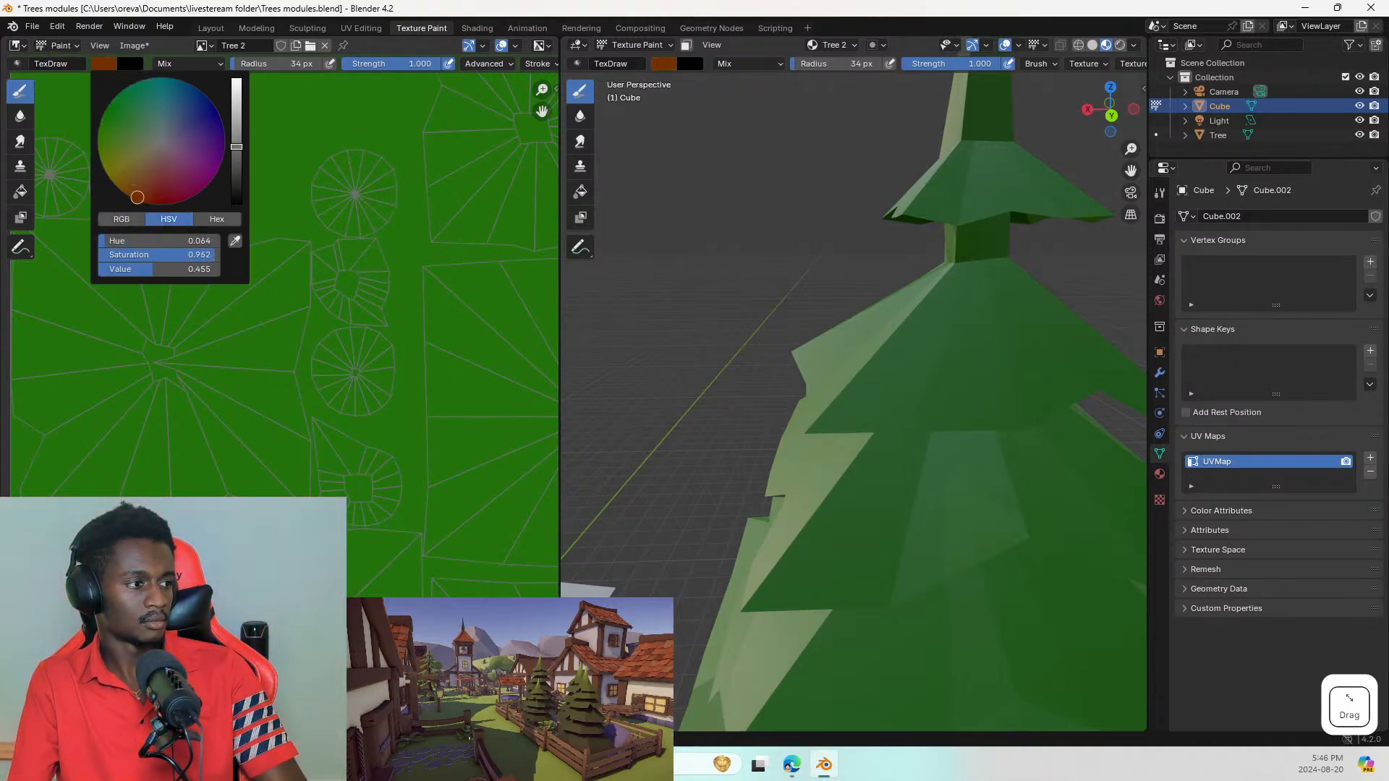
mouse_move(335, 155)
left_mouse_down()
mouse_move(372, 294)
mouse_move(369, 153)
mouse_move(353, 241)
mouse_move(366, 441)
mouse_move(403, 520)
mouse_move(366, 438)
mouse_move(344, 492)
left_mouse_up()
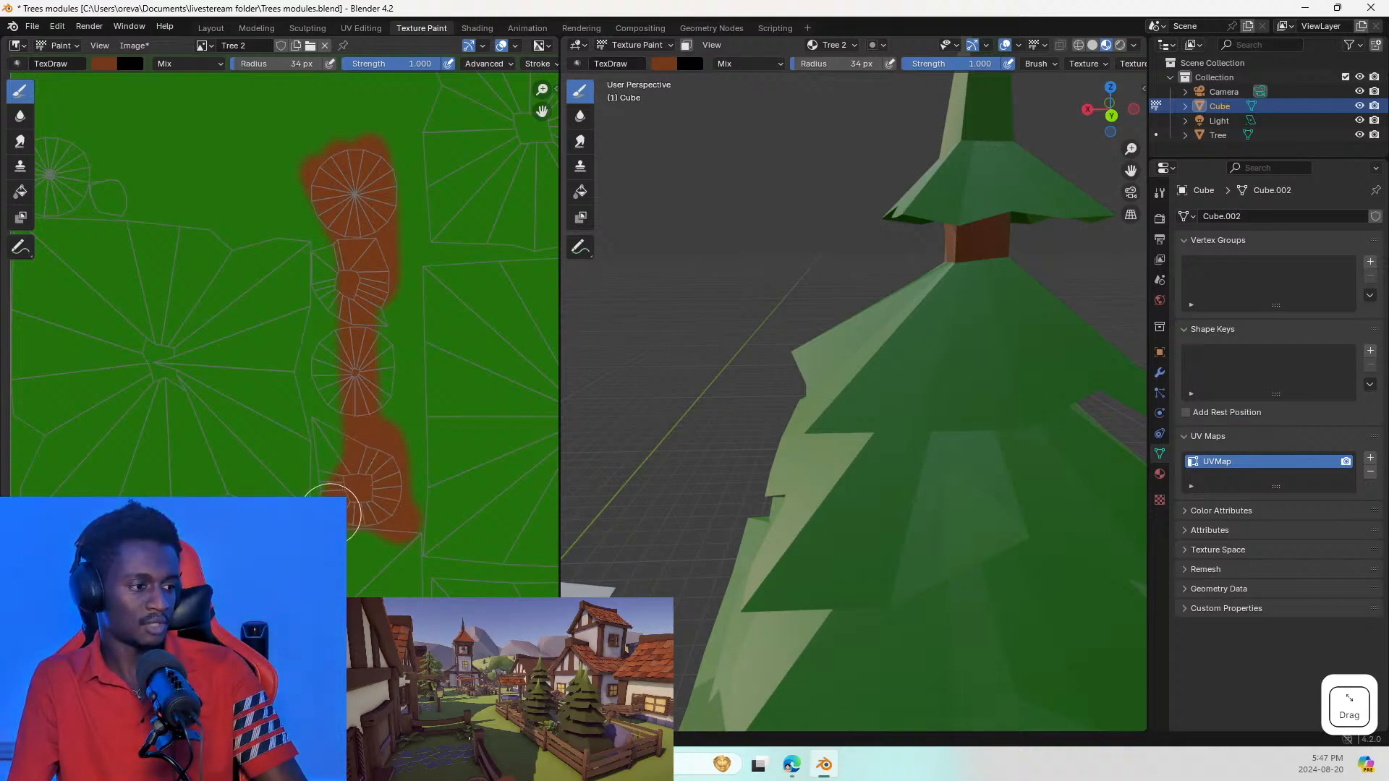
mouse_move(333, 483)
left_mouse_down()
mouse_move(341, 449)
mouse_move(322, 422)
mouse_move(326, 471)
mouse_move(381, 381)
mouse_move(384, 341)
mouse_move(339, 337)
mouse_move(332, 402)
mouse_move(336, 324)
mouse_move(362, 294)
mouse_move(375, 332)
mouse_move(357, 276)
mouse_move(323, 248)
mouse_move(329, 310)
mouse_move(367, 180)
mouse_move(340, 149)
mouse_move(332, 202)
mouse_move(323, 193)
mouse_move(342, 160)
left_mouse_up()
Step: Paint the two small UV islands near the upper-left corner of the Tree 2 texture brown
scroll(332, 480, "down", 2)
mouse_move(331, 474)
middle_mouse_down()
mouse_move(422, 329)
mouse_move(466, 407)
middle_mouse_up()
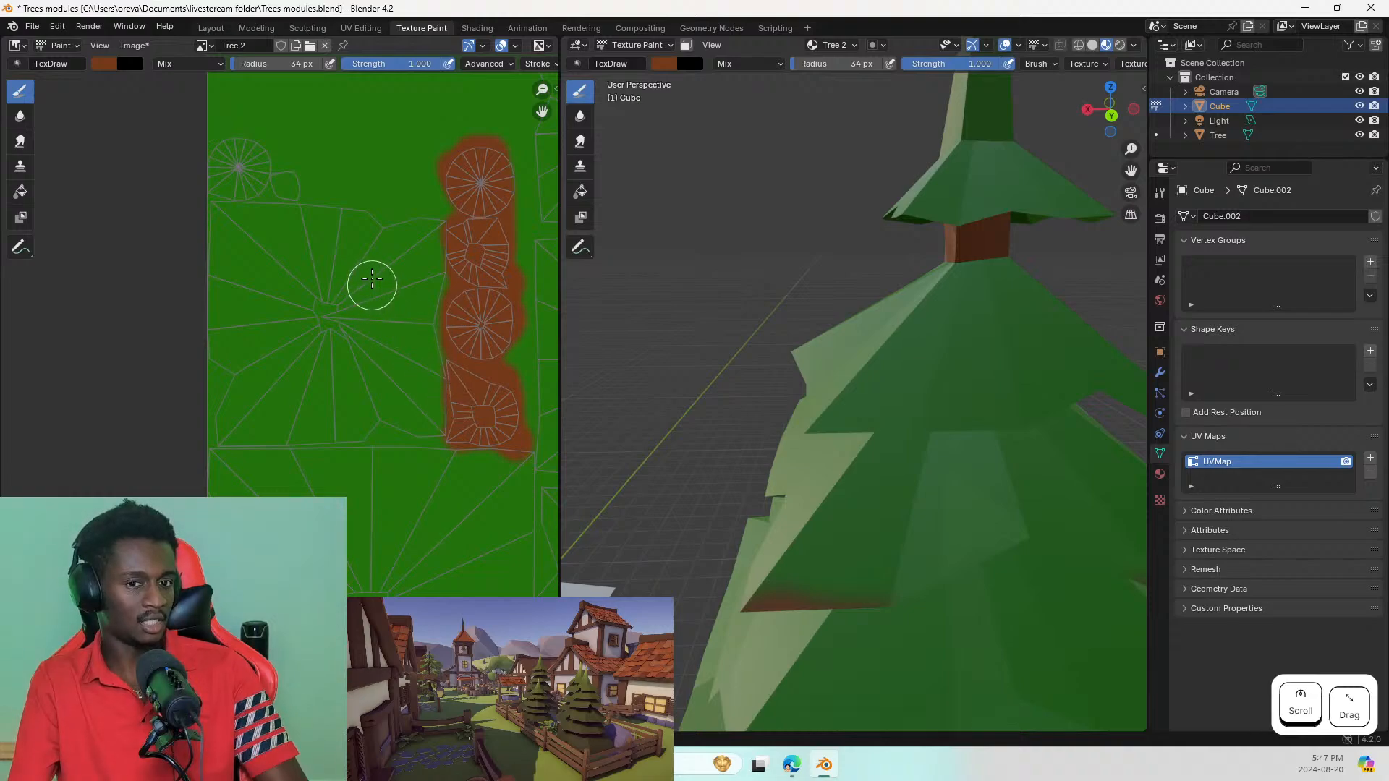
mouse_move(227, 140)
left_mouse_down()
mouse_move(268, 143)
mouse_move(236, 152)
mouse_move(267, 164)
mouse_move(219, 186)
mouse_move(300, 183)
left_mouse_up()
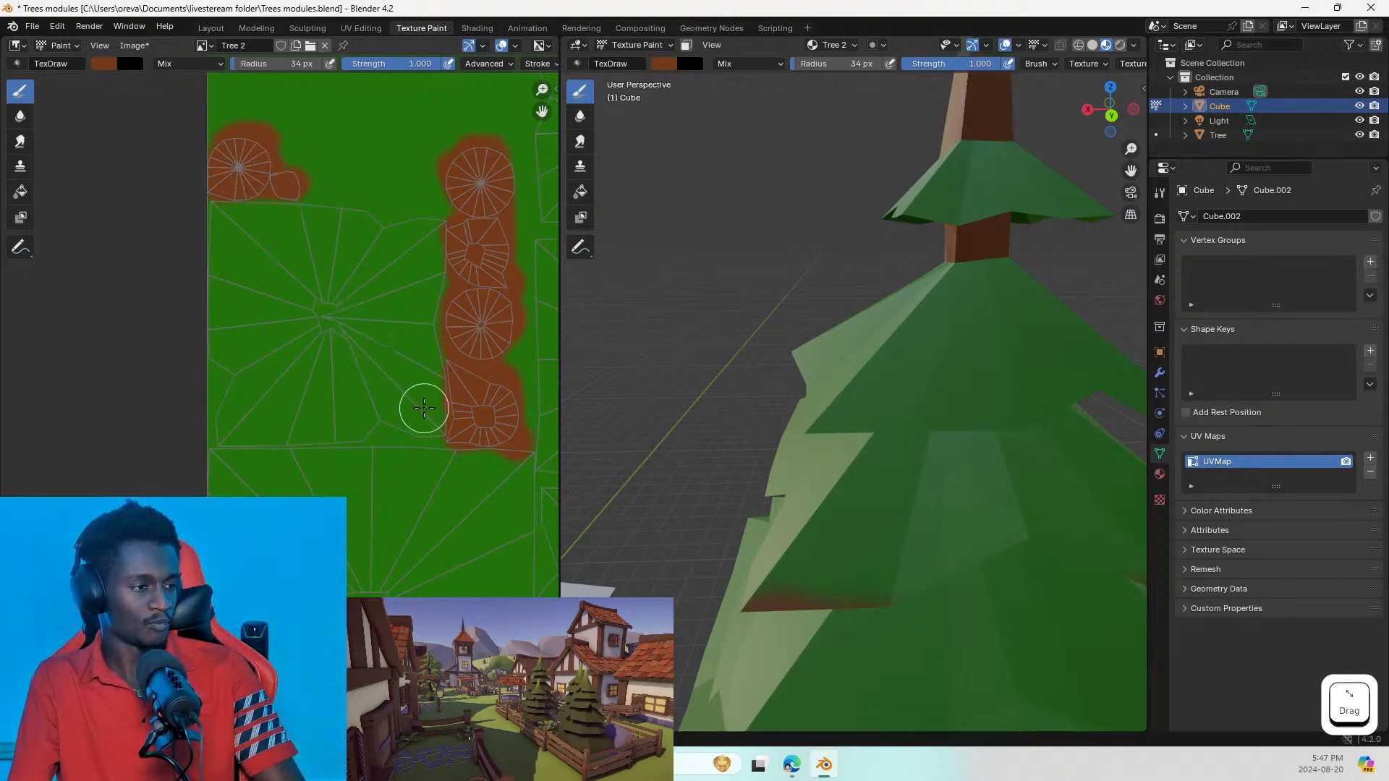
Step: Paint the three small round UV islands along the right side of the UV layout brown
scroll(423, 409, "down", 4)
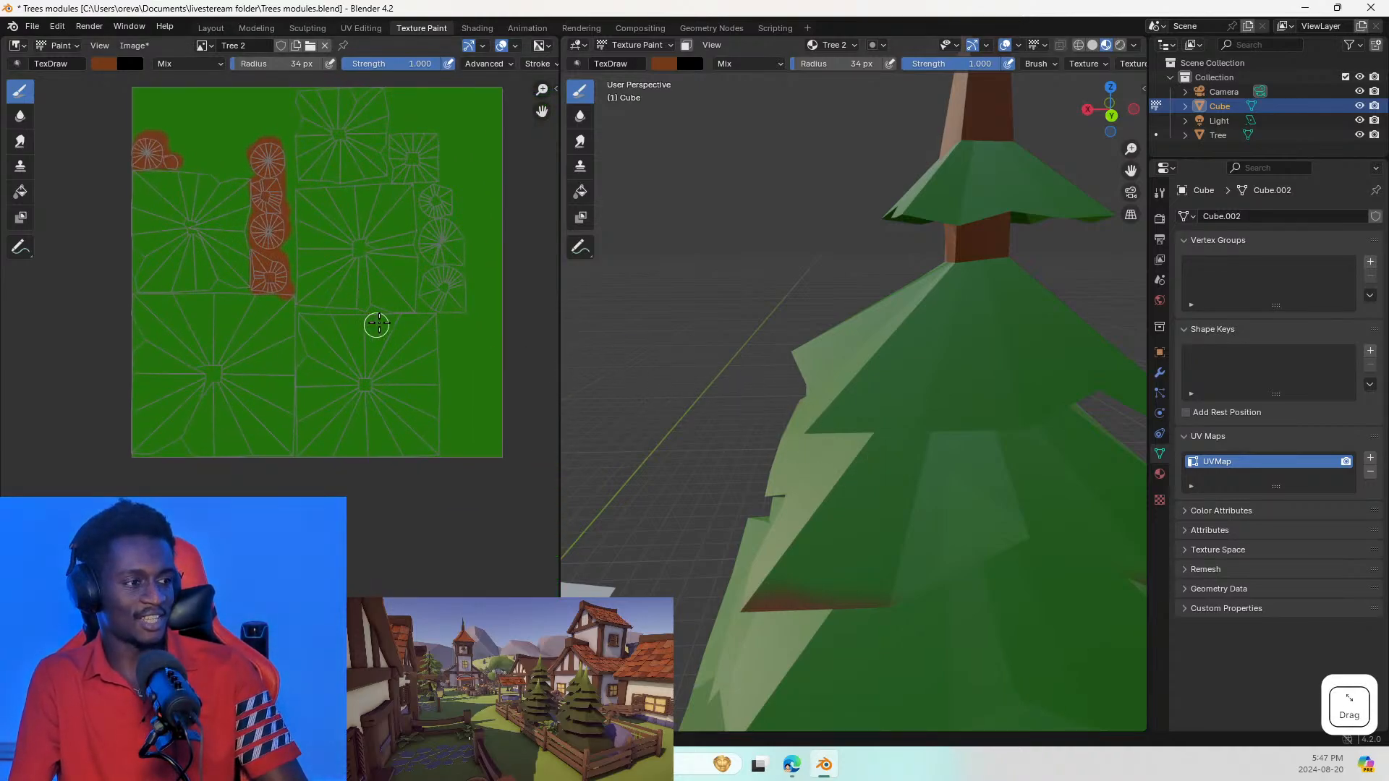
mouse_move(468, 307)
left_mouse_down()
mouse_move(446, 282)
mouse_move(475, 285)
left_mouse_up()
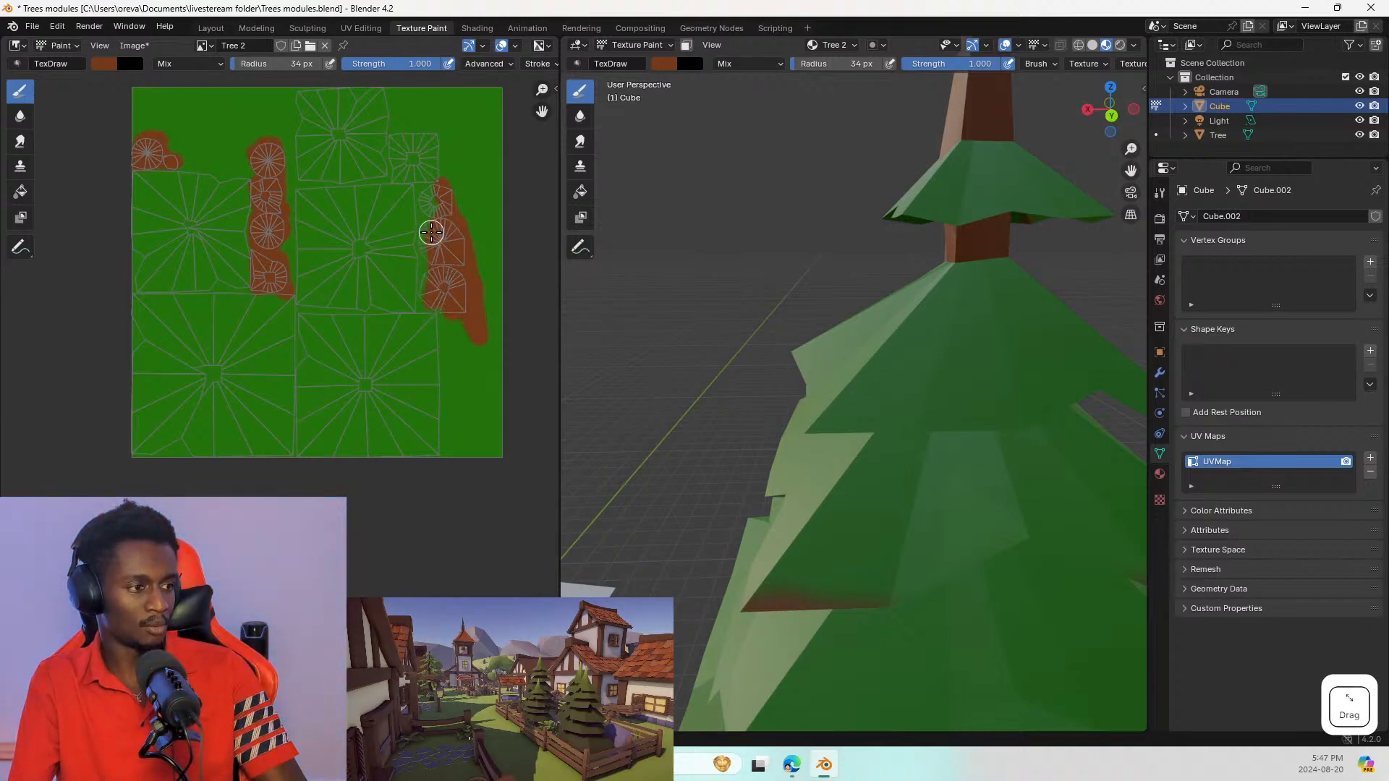
scroll(455, 205, "up", 5)
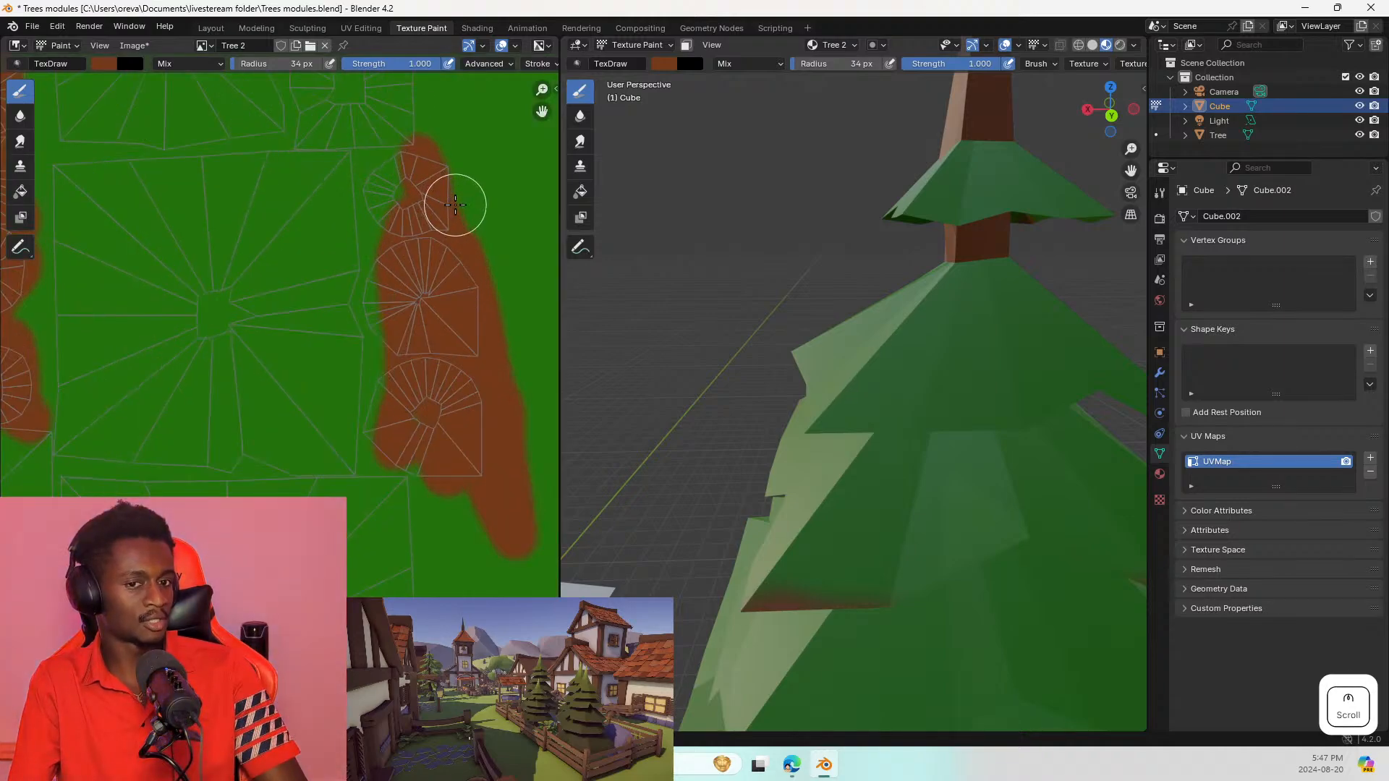
mouse_move(425, 208)
left_mouse_down()
mouse_move(371, 179)
mouse_move(403, 142)
mouse_move(368, 154)
mouse_move(356, 183)
mouse_move(359, 357)
mouse_move(362, 326)
mouse_move(376, 394)
mouse_move(363, 486)
mouse_move(425, 502)
mouse_move(443, 567)
mouse_move(471, 552)
mouse_move(480, 471)
left_mouse_up()
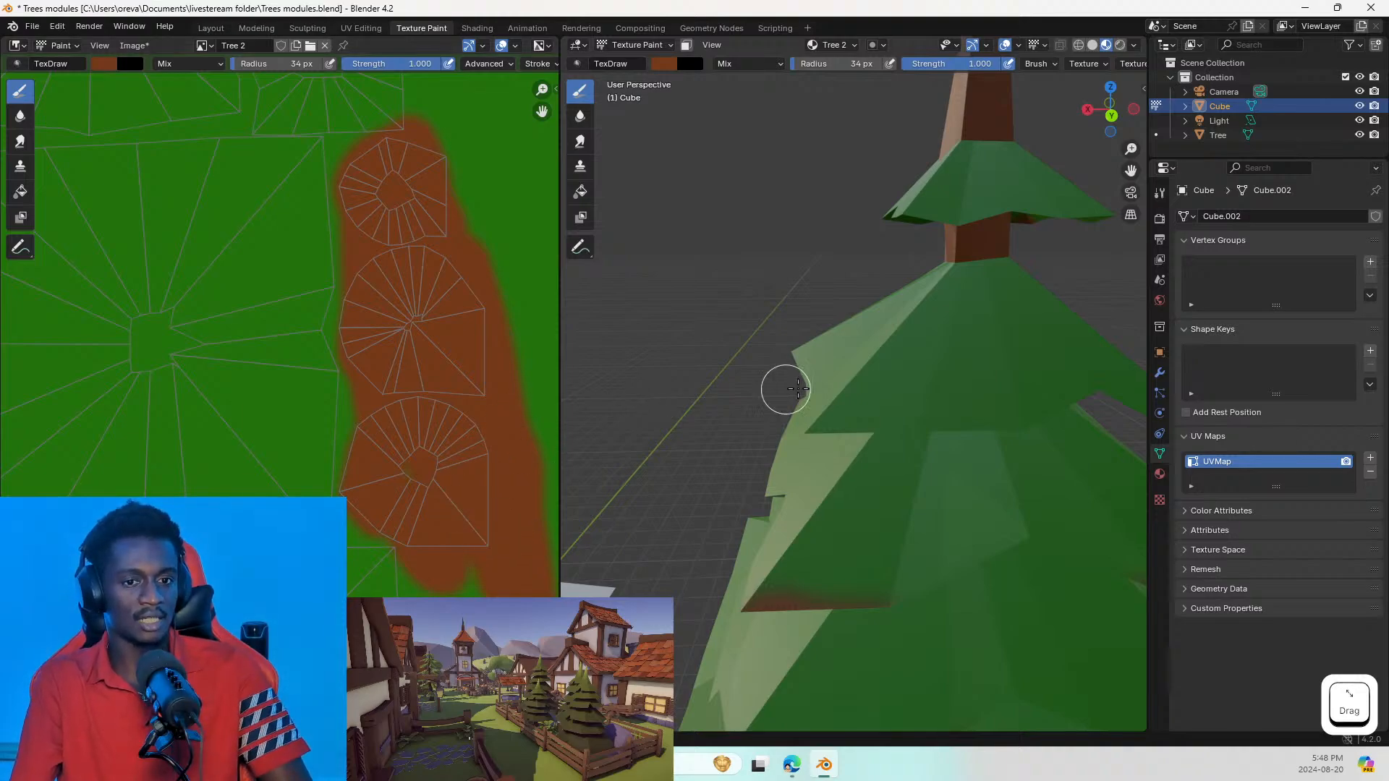
Step: Inspect the painted trunk and the undersides of the foliage tiers for missed or misplaced brown paint
scroll(796, 391, "down", 5)
middle_click_drag(967, 688, 601, 510)
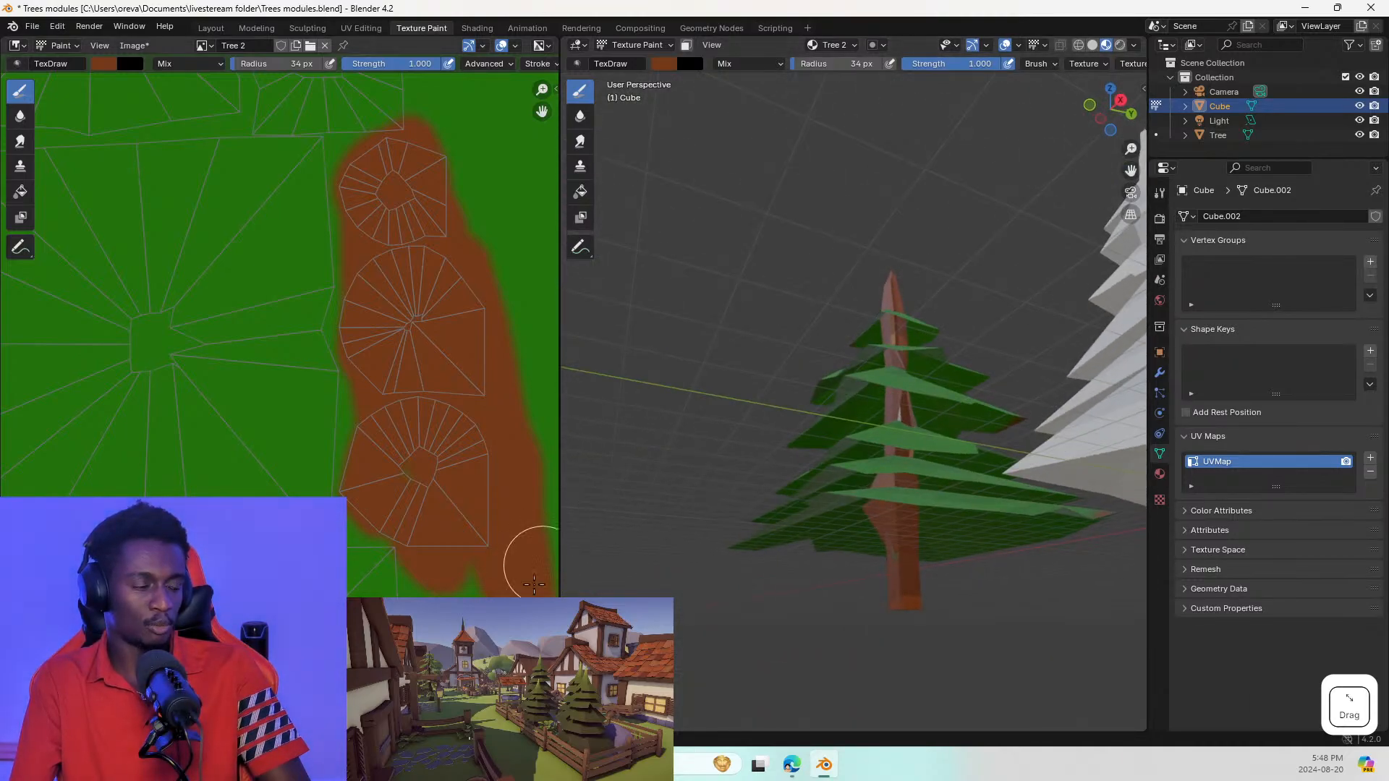
scroll(800, 487, "up", 5)
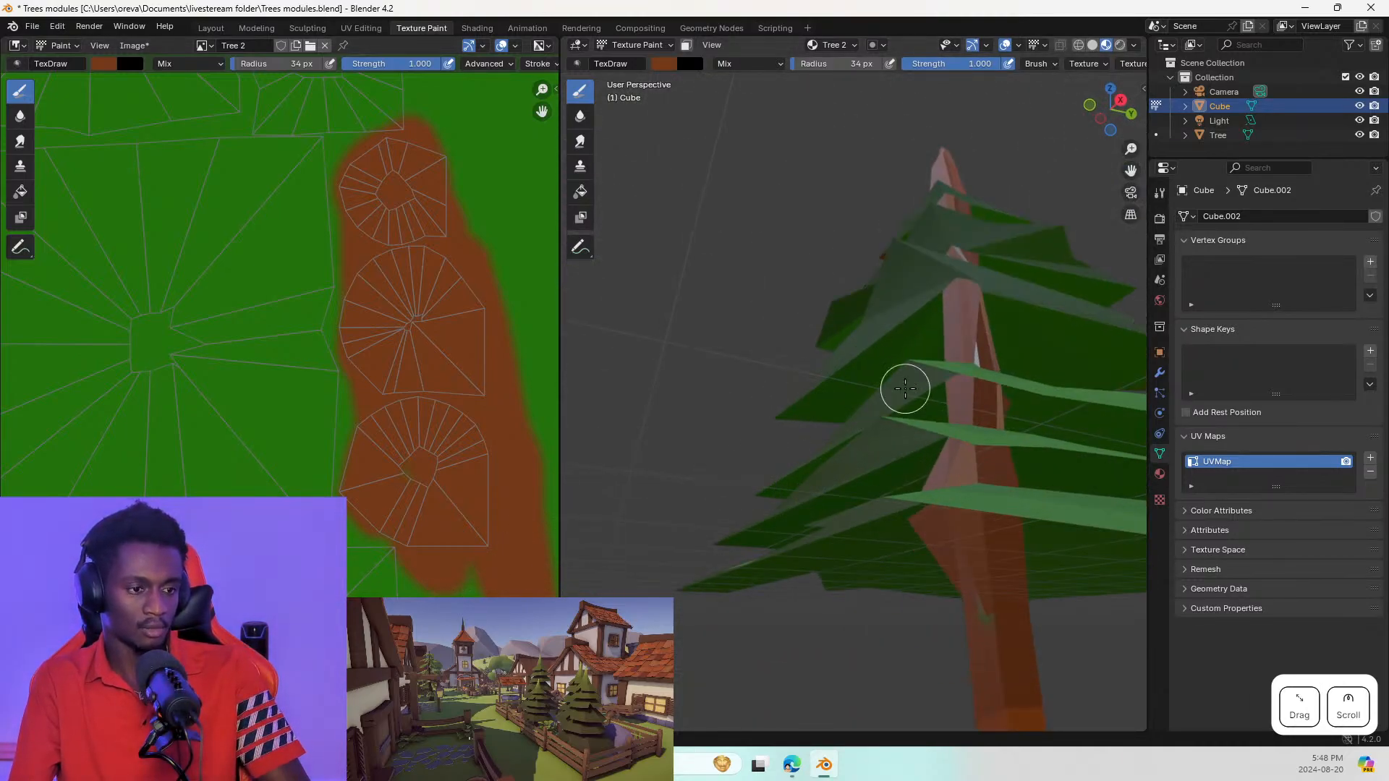
scroll(992, 316, "up", 2)
middle_click_drag(979, 350, 750, 374, "shift")
scroll(772, 381, "up", 3)
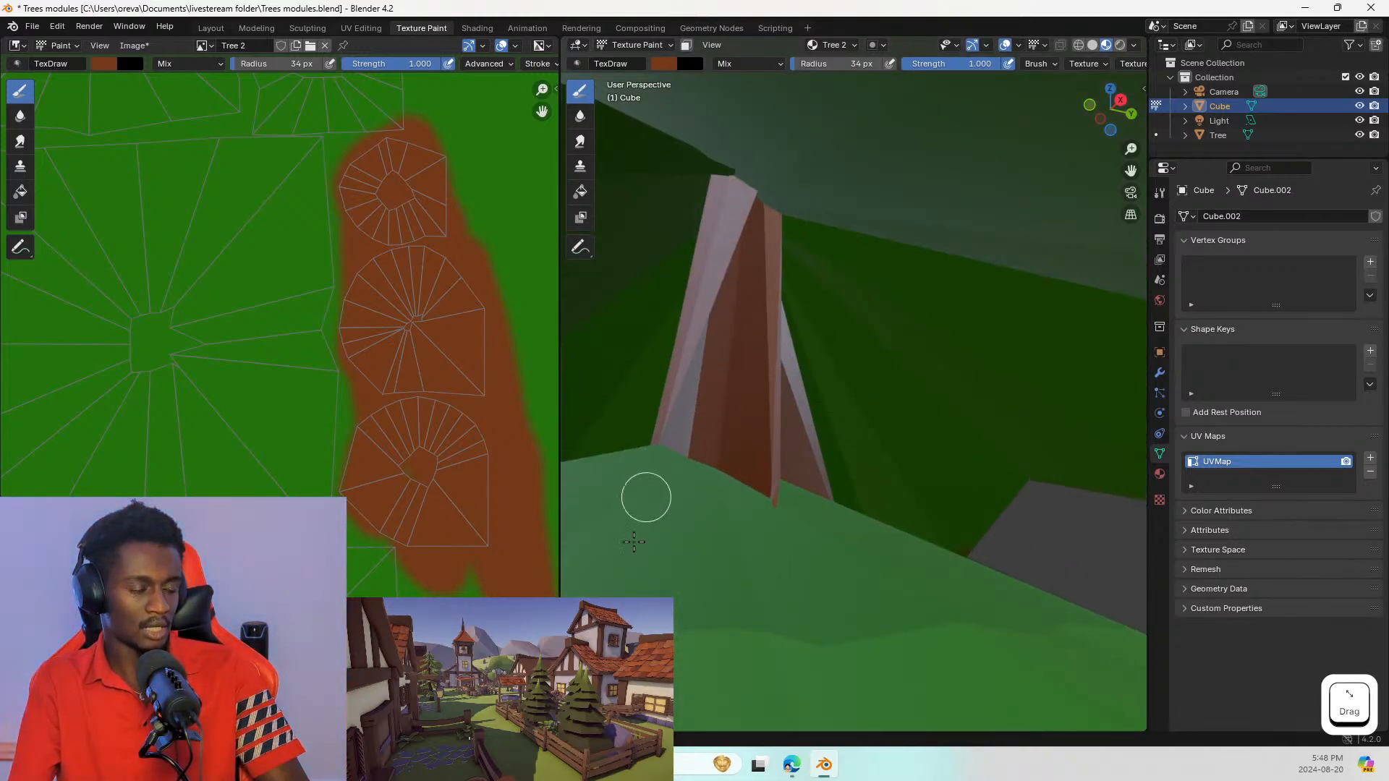
scroll(661, 473, "down", 6)
left_click(674, 448)
middle_click_drag(675, 447, 808, 397)
scroll(808, 397, "down", 4)
scroll(744, 431, "down", 2)
mouse_move(673, 510)
middle_mouse_down()
mouse_move(726, 522)
mouse_move(715, 549)
middle_mouse_up()
left_click_drag(713, 551, 671, 615)
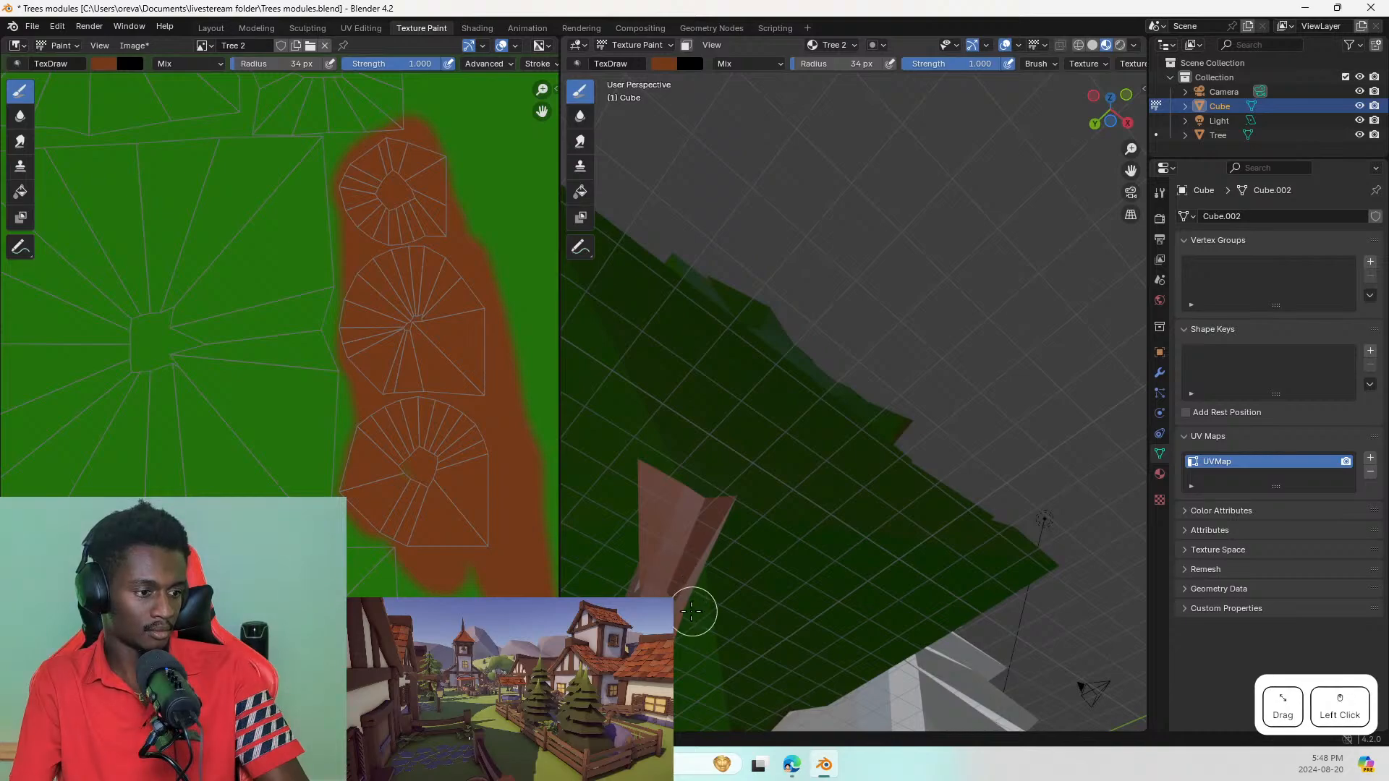
middle_click_drag(646, 587, 696, 669)
scroll(741, 493, "down", 2)
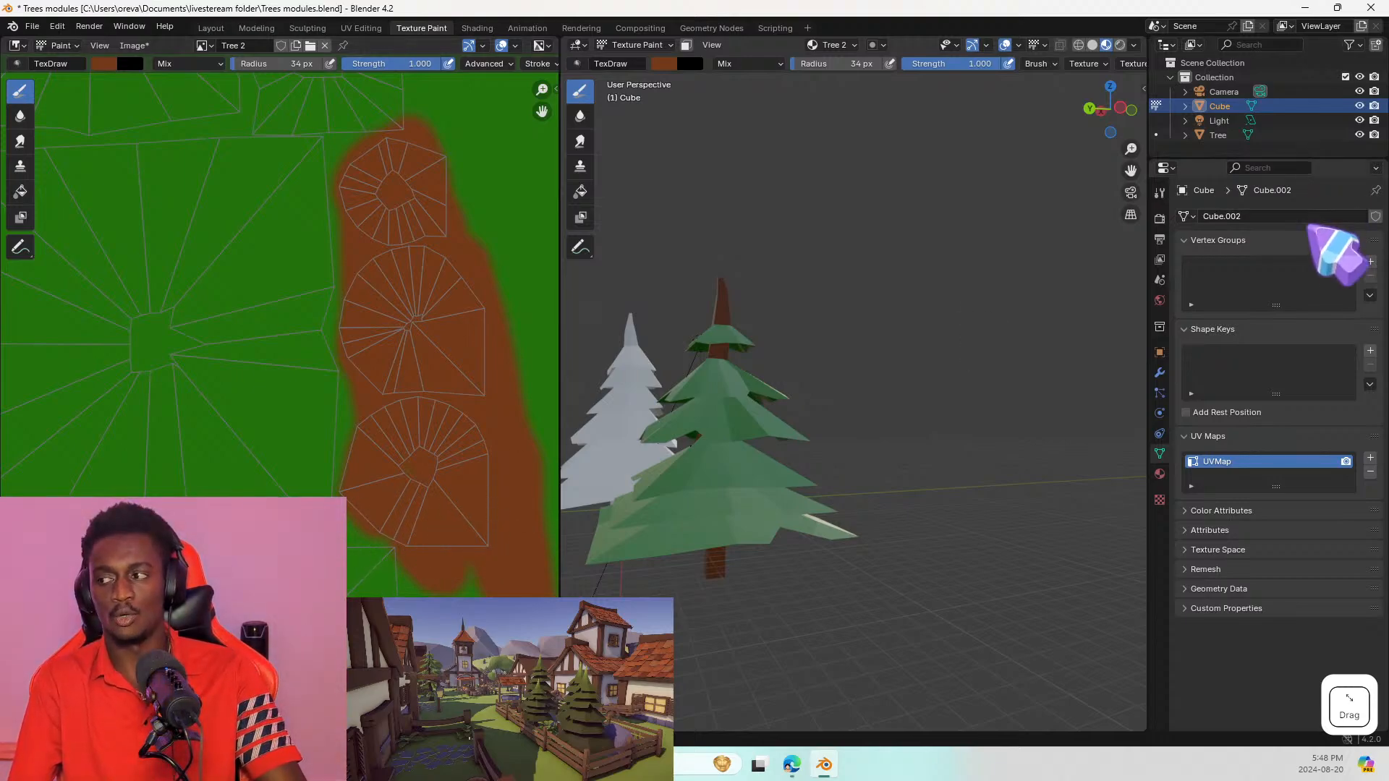
Step: Review the whole Tree 2 UV layout with its painted islands and save the texture image
scroll(437, 511, "down", 2)
scroll(437, 511, "down", 2)
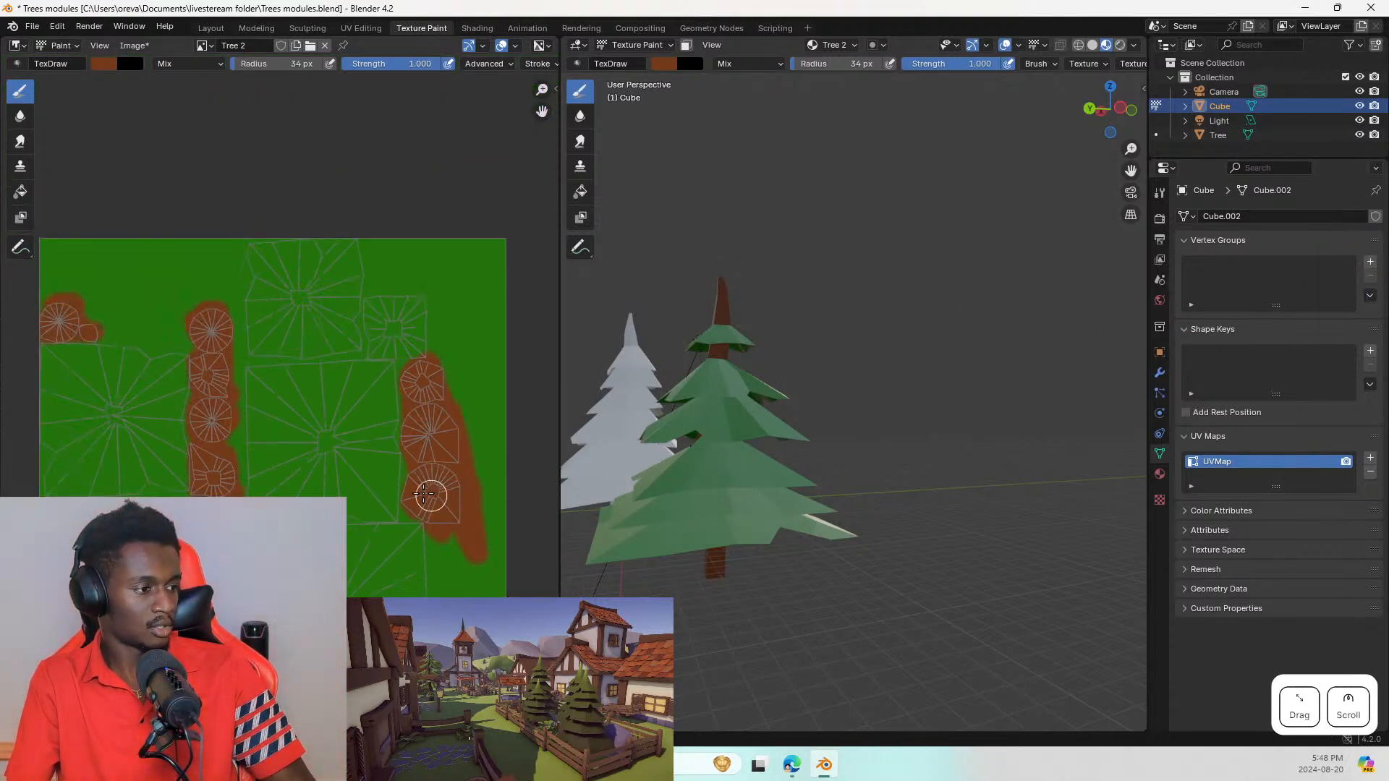
scroll(184, 505, "up", 1)
scroll(185, 508, "down", 1)
mouse_move(185, 507)
middle_mouse_down()
mouse_move(211, 505)
mouse_move(250, 421)
mouse_move(177, 394)
middle_mouse_up()
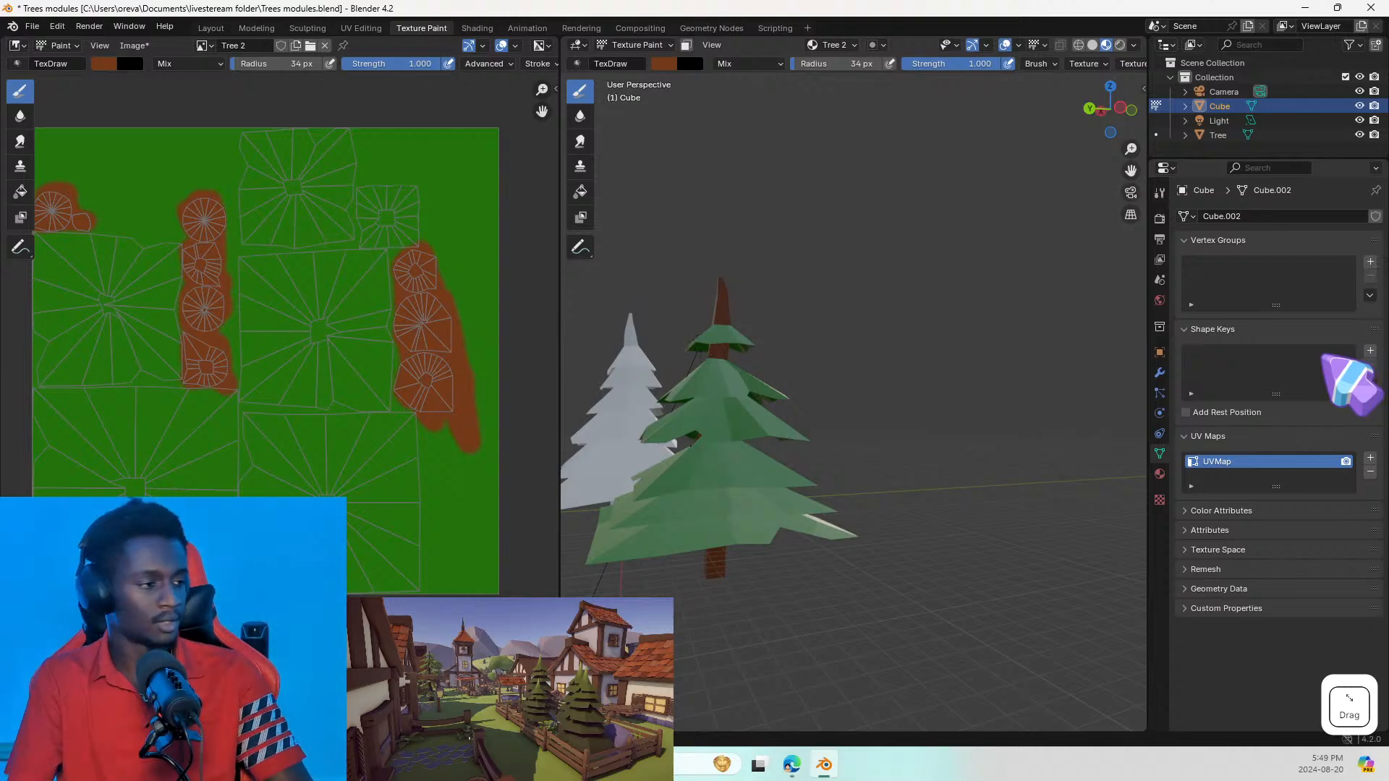
middle_click_drag(861, 541, 969, 542)
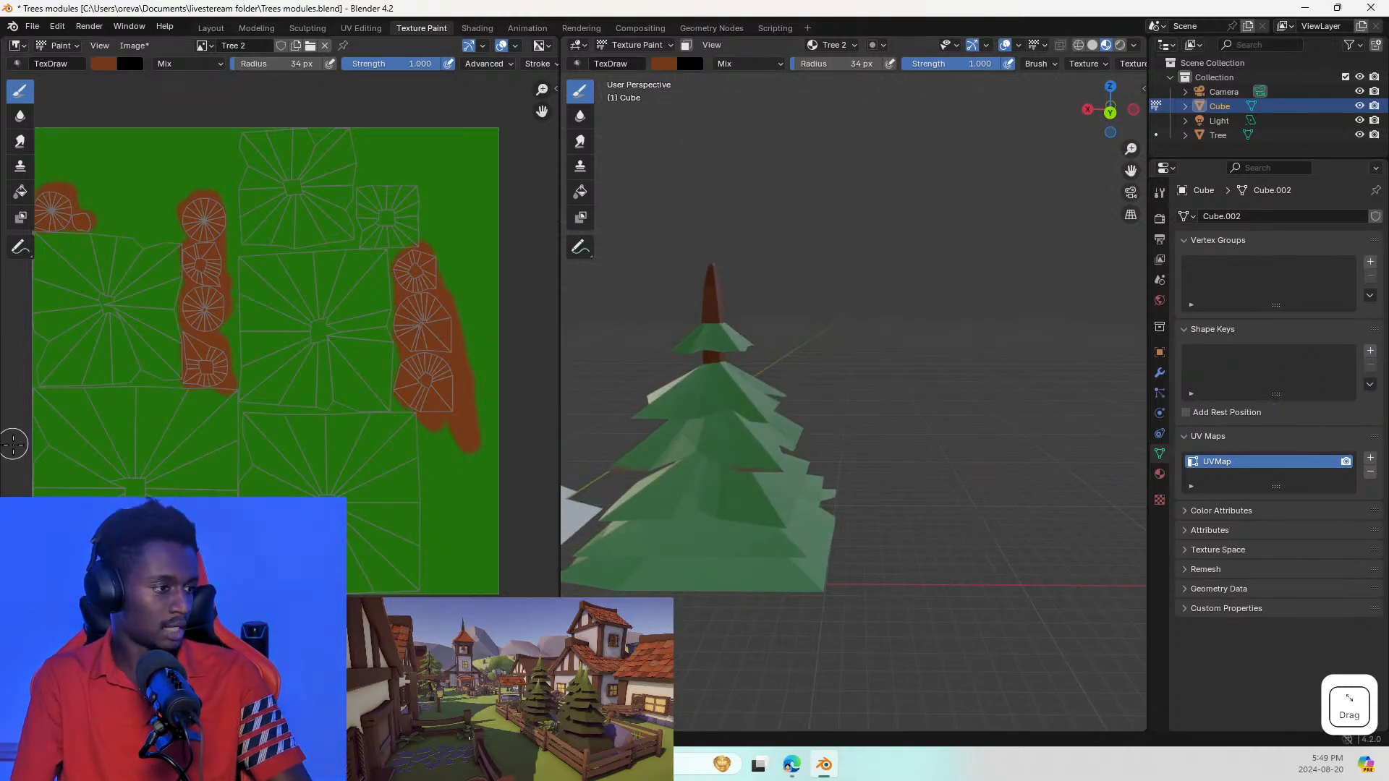
scroll(112, 384, "up", 3)
scroll(116, 382, "down", 1)
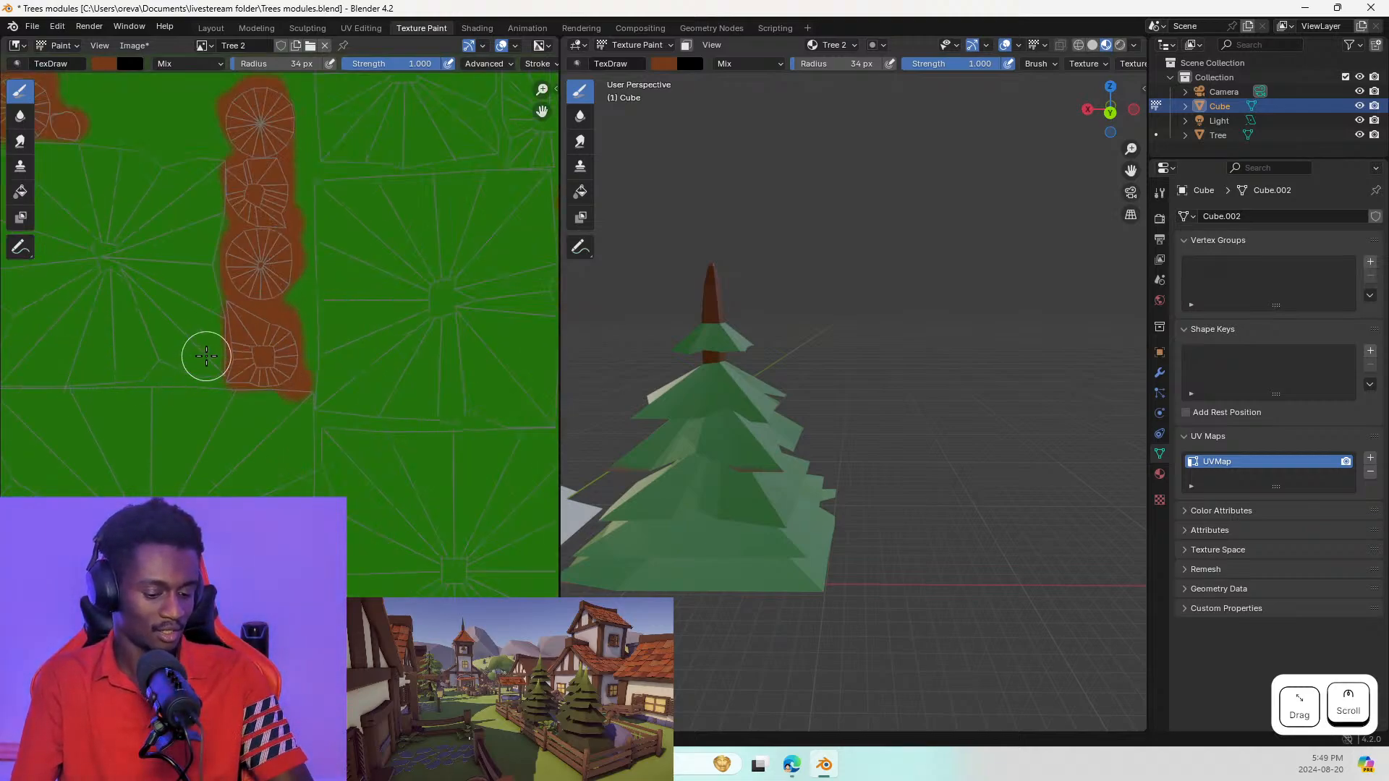
key("alt+s")
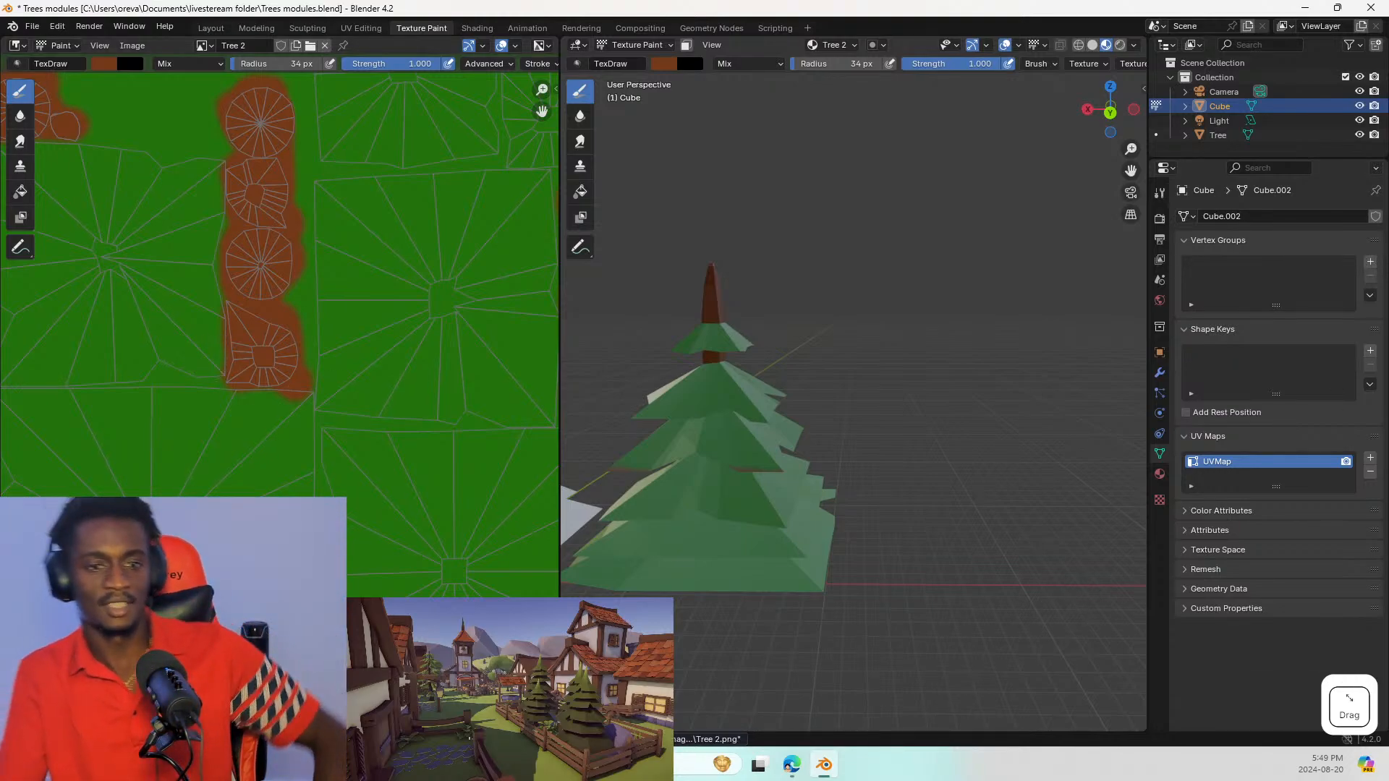
Step: Bring up the blend ref.jpg reference image and examine the colouring of its pine trees
mouse_move(775, 375)
middle_mouse_down()
mouse_move(855, 350)
mouse_move(977, 375)
mouse_move(1065, 332)
middle_mouse_up()
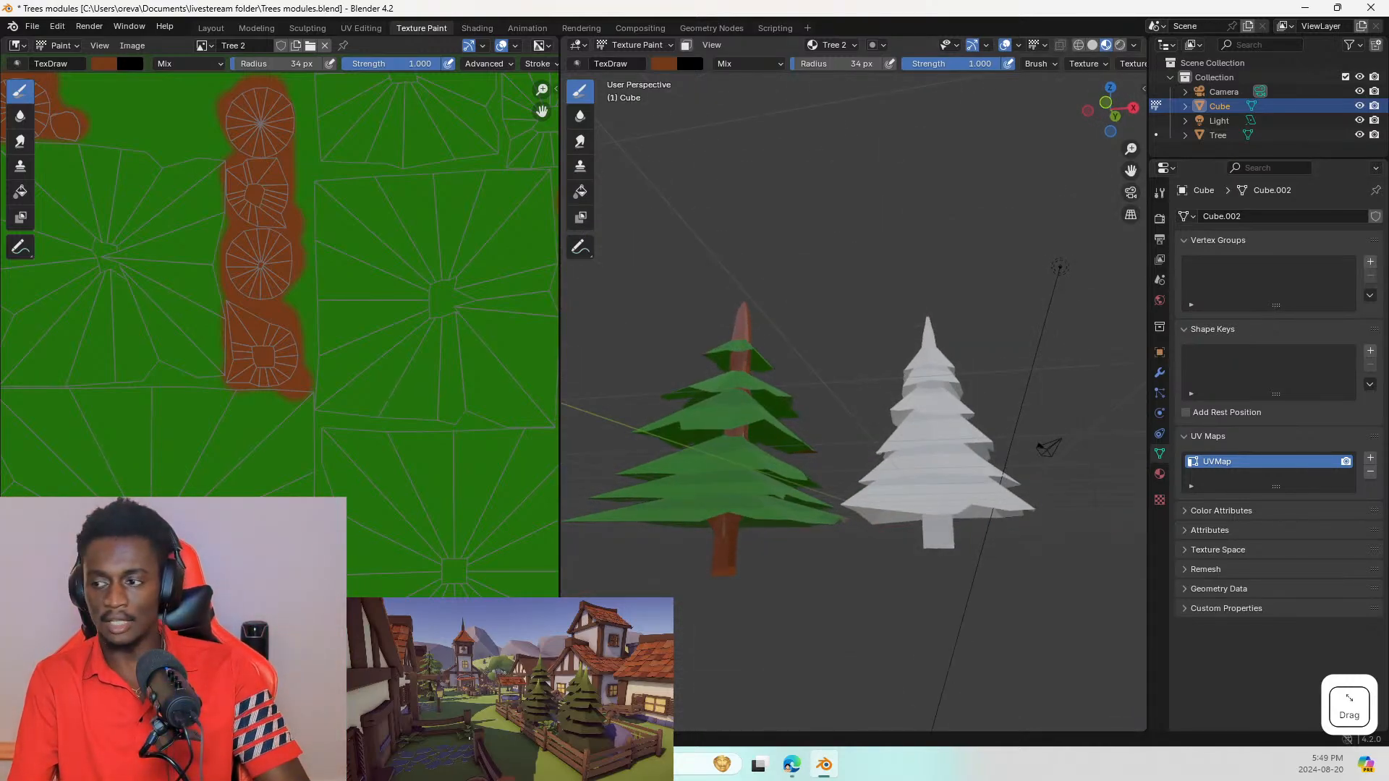
key("alt+Tab")
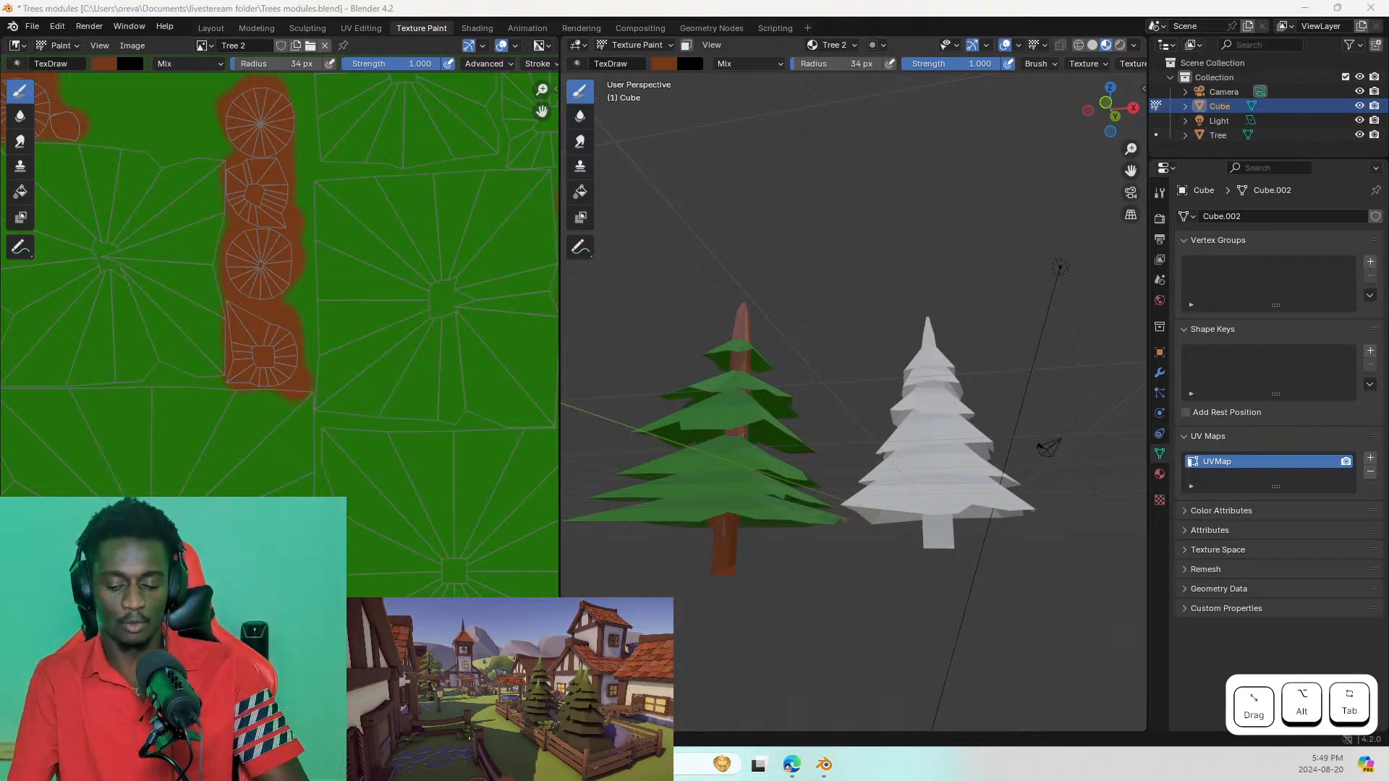
key("shift+super+Left")
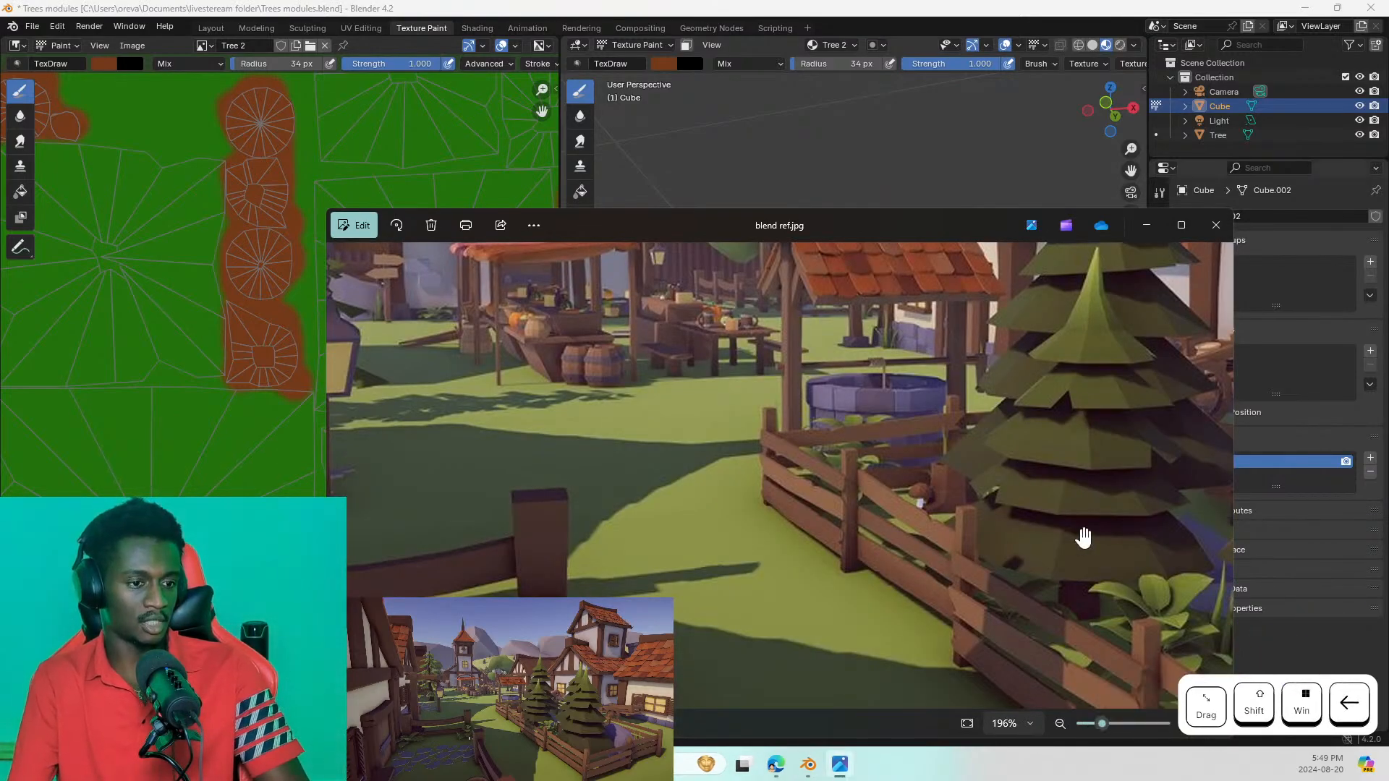
scroll(1083, 537, "down", 8)
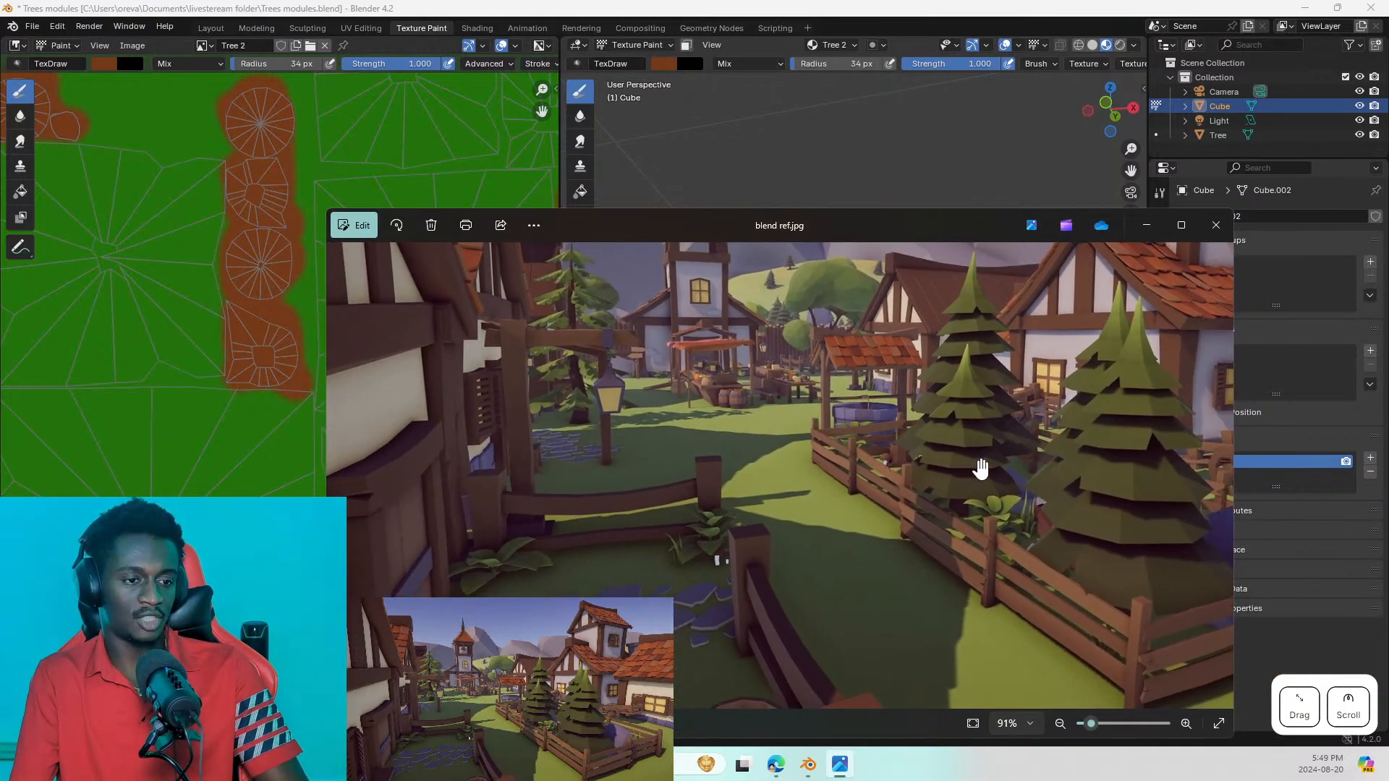
scroll(980, 469, "down", 3)
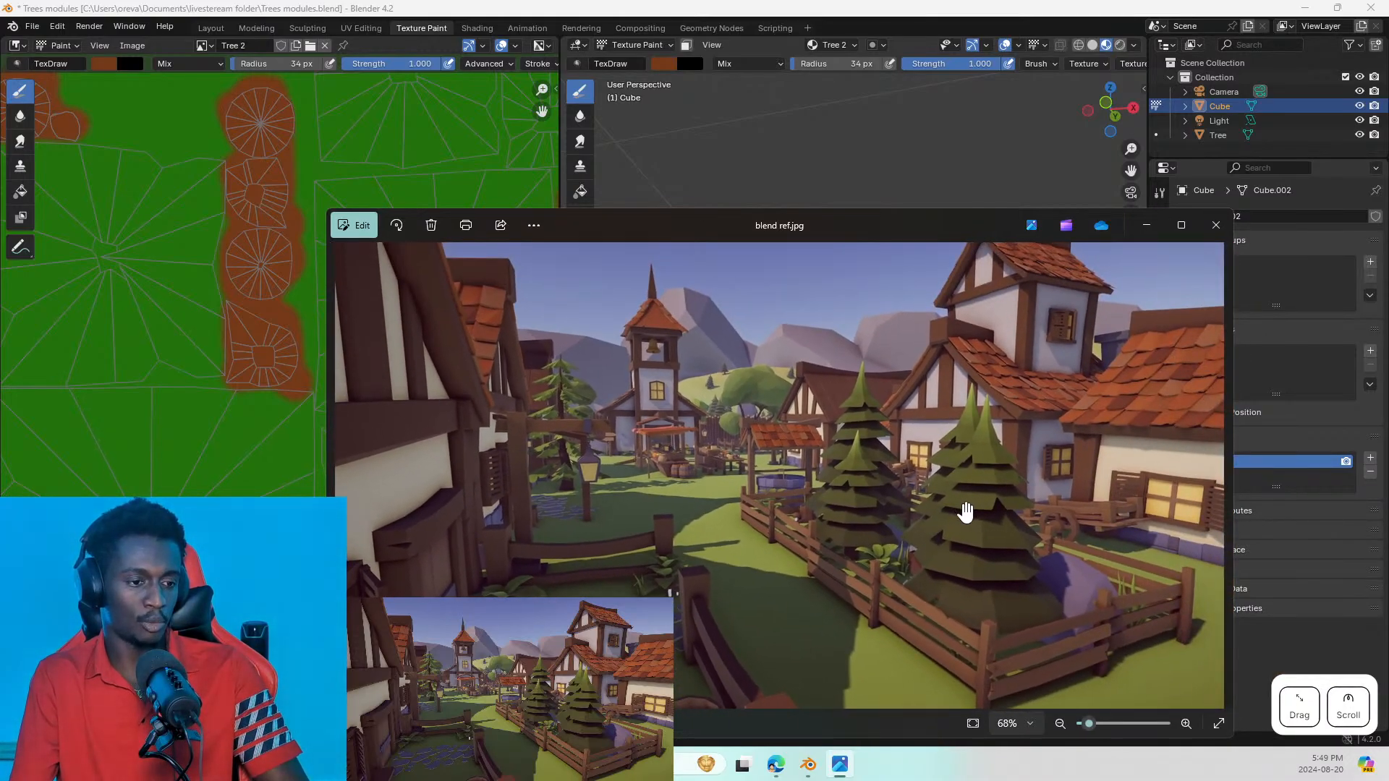
scroll(969, 514, "up", 1)
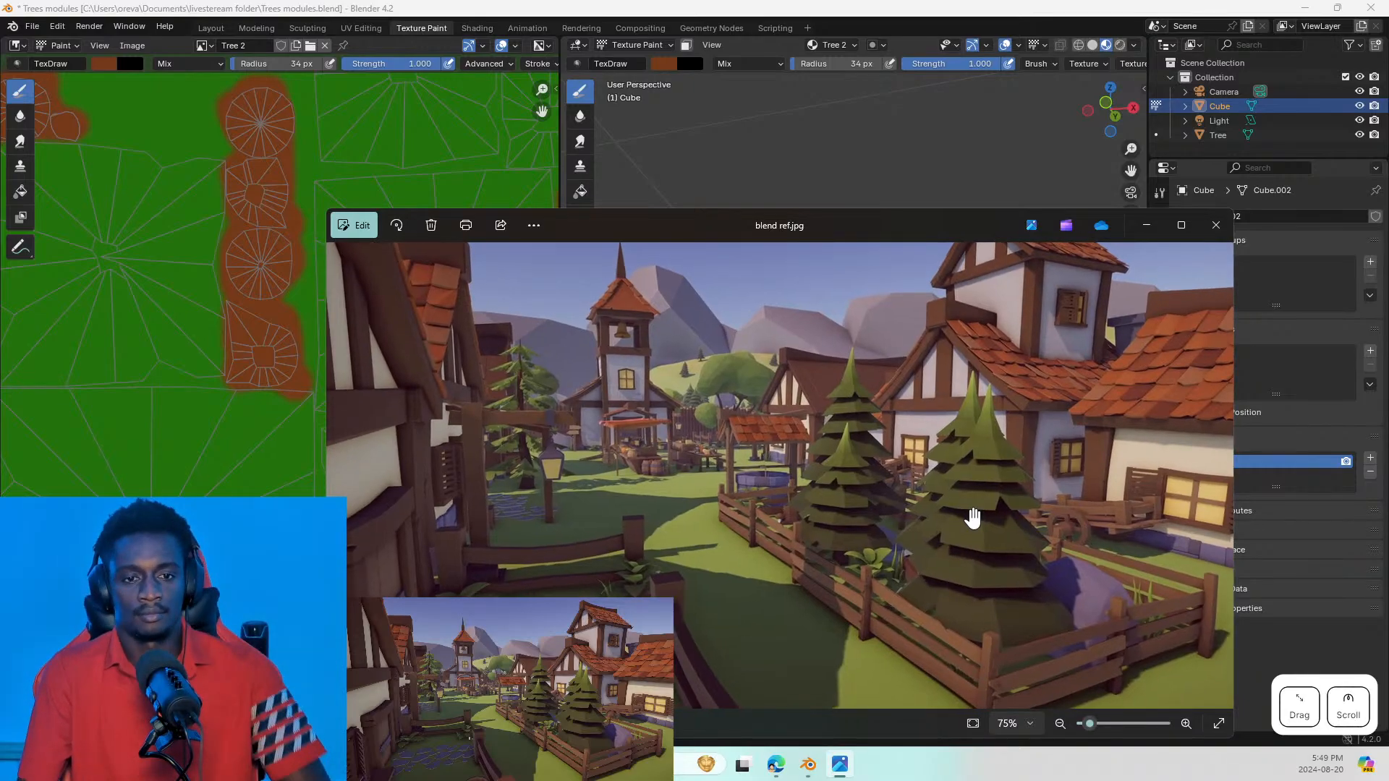
scroll(972, 518, "up", 1)
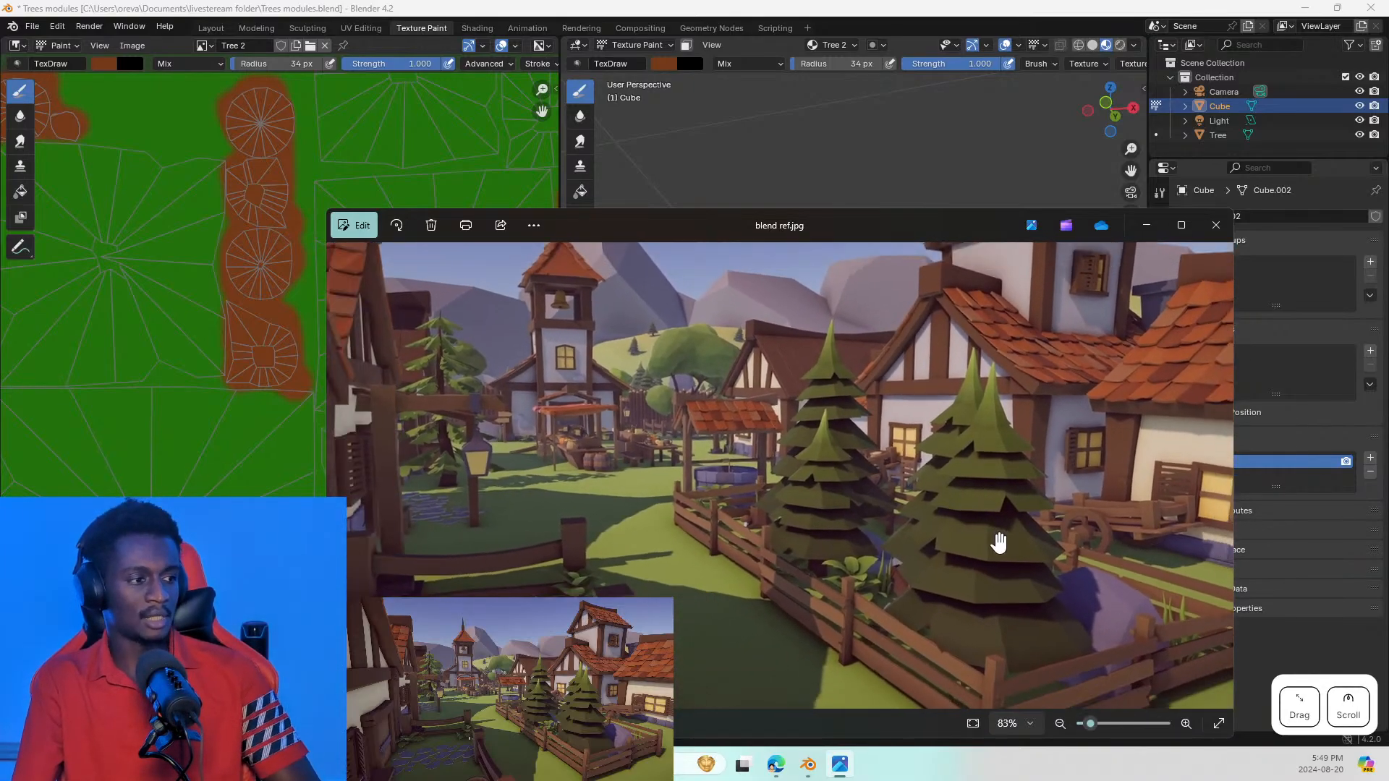
key("super+shift+Right")
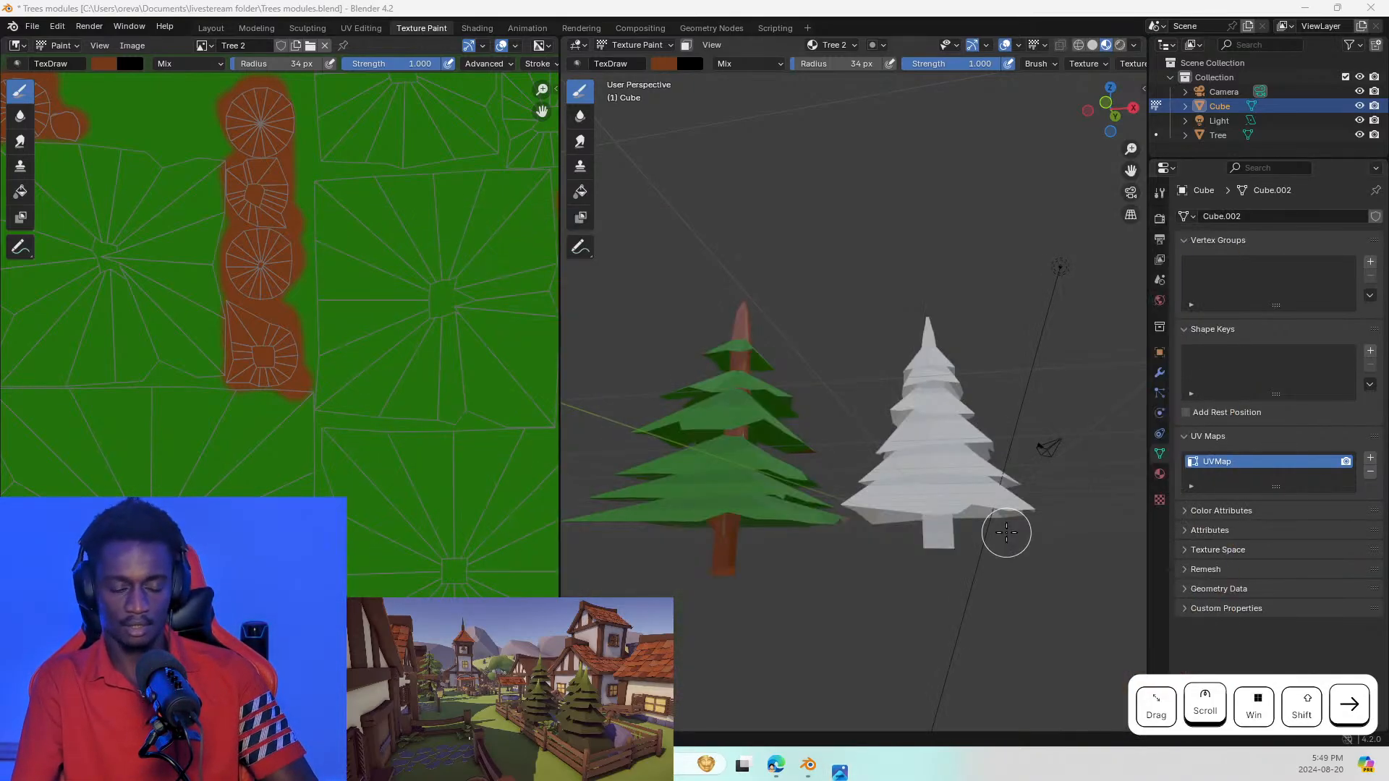
Step: Set the brush colour to the foliage green by sampling it from the Tree 2 texture
middle_click_drag(694, 379, 961, 443)
scroll(677, 397, "up", 6)
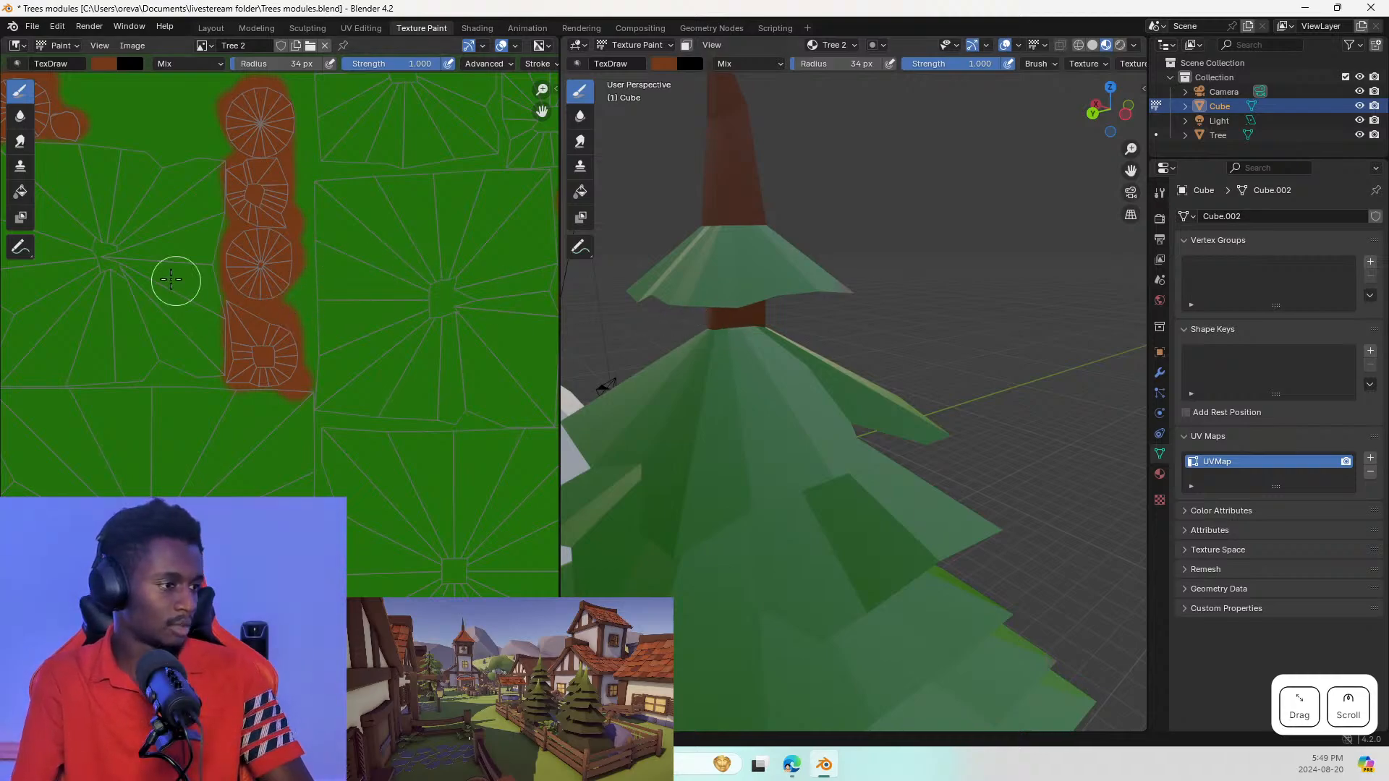
left_click(103, 63)
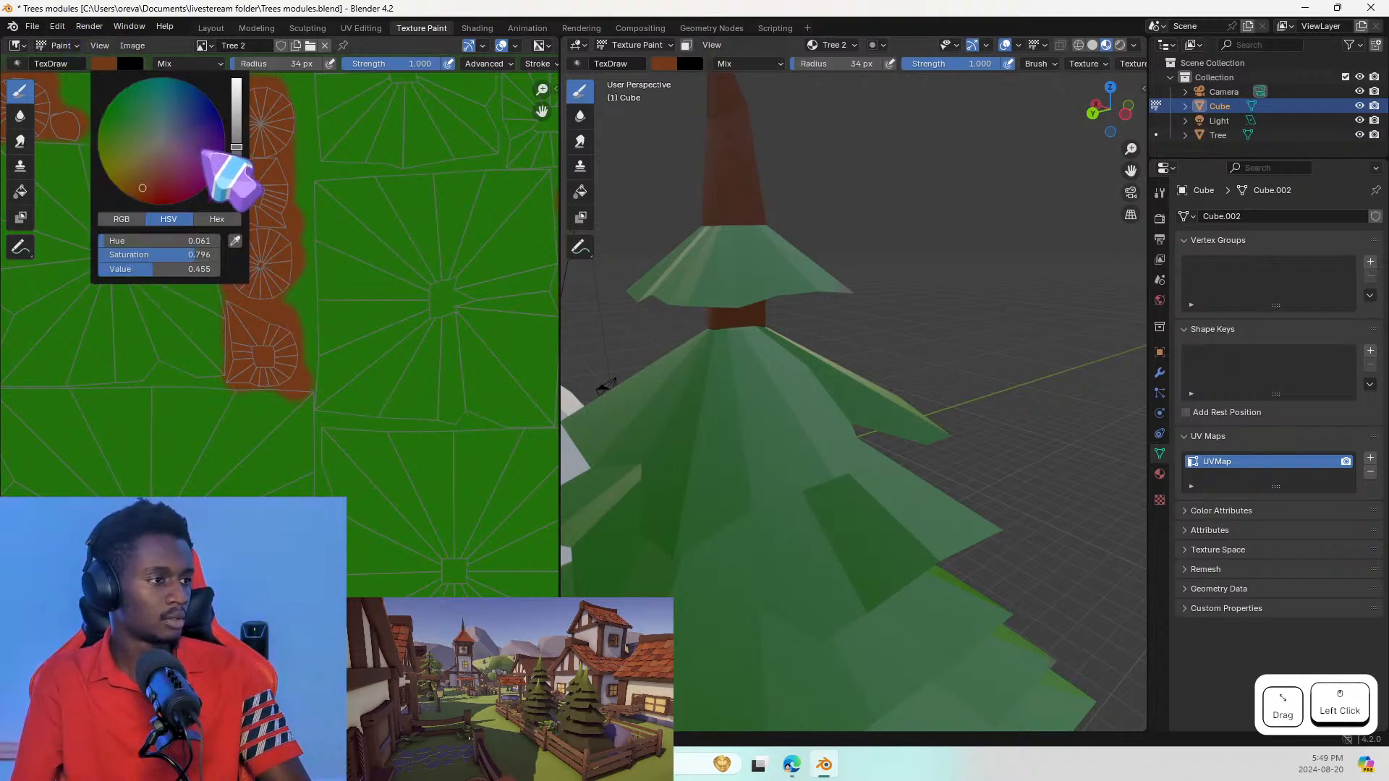
left_click(235, 240)
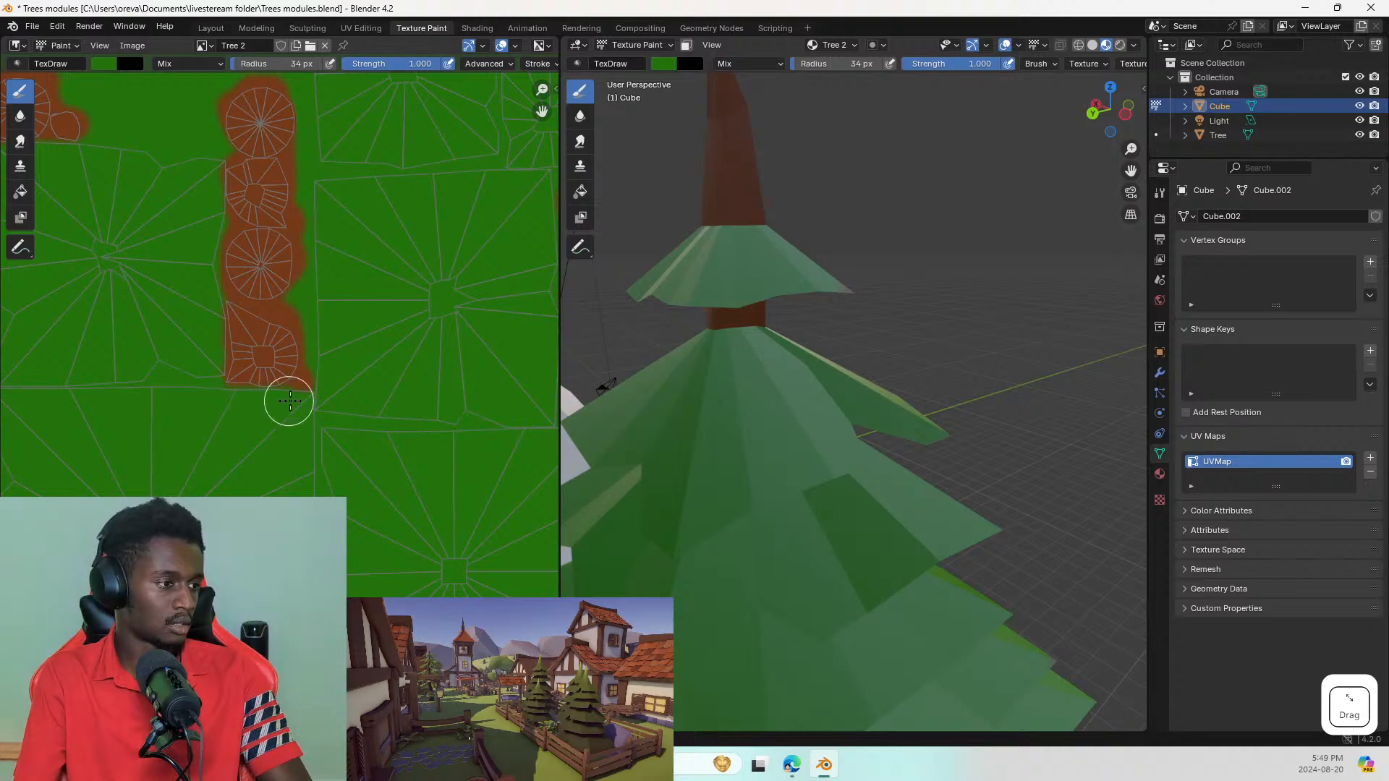
Step: Paint green over the brown spilling onto the foliage islands beside the column of four trunk islands
left_click_drag(313, 401, 313, 410)
scroll(142, 370, "up", 4)
left_click(320, 269)
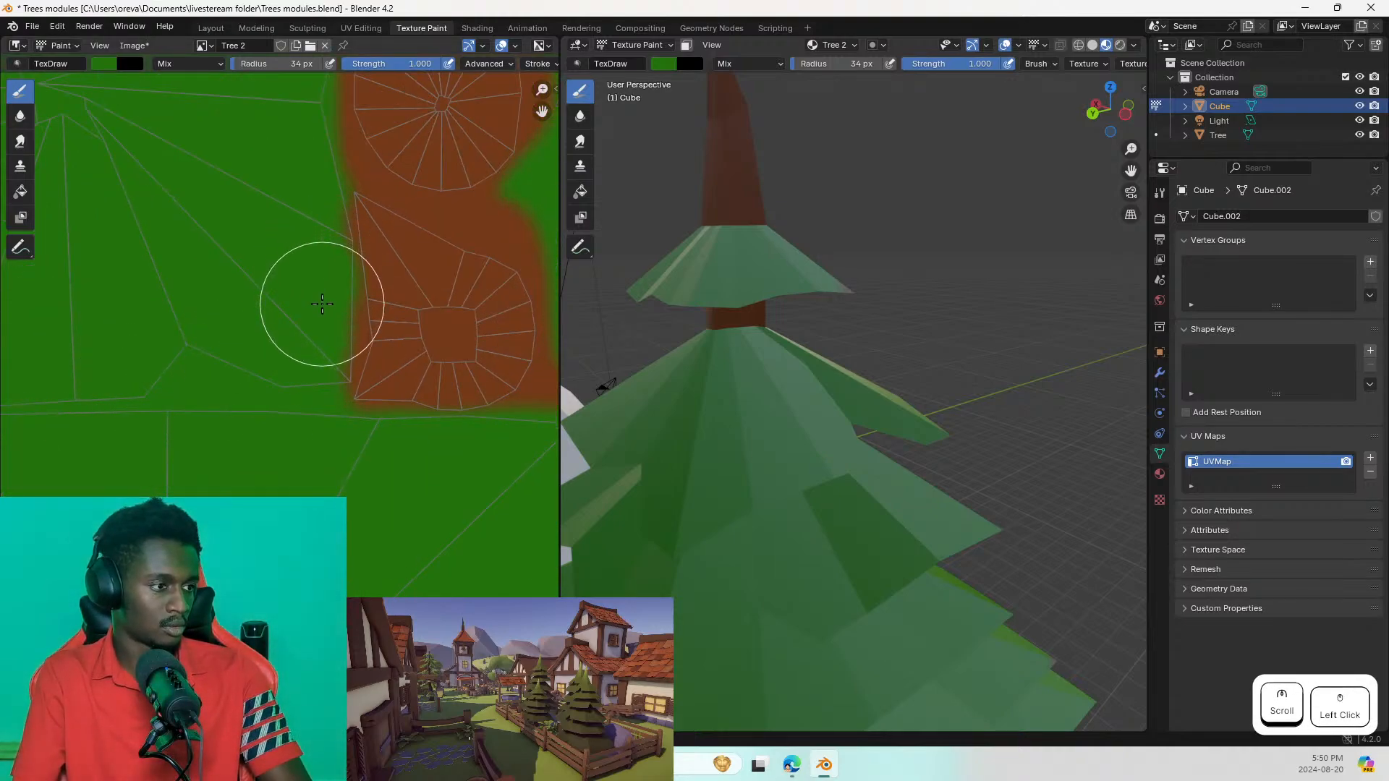
left_click_drag(322, 301, 321, 345)
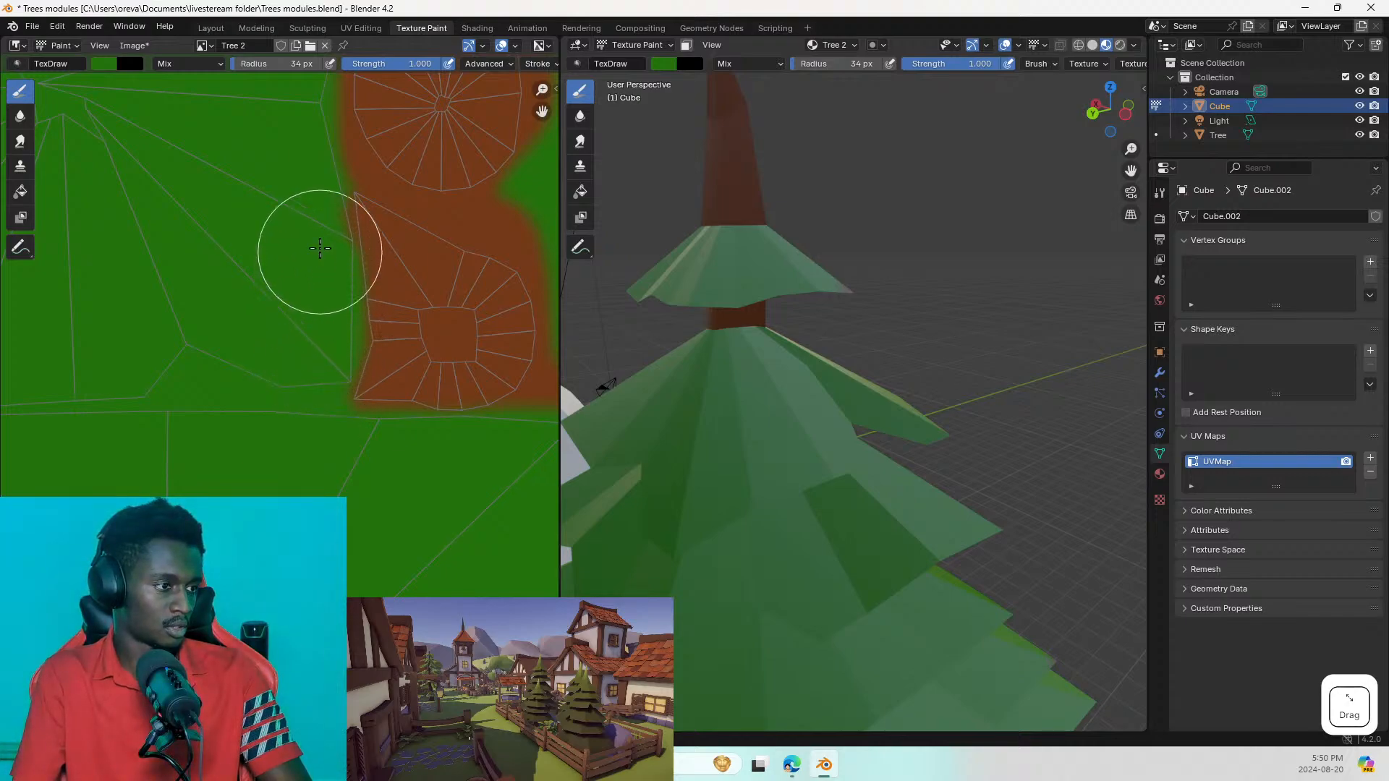
middle_click_drag(338, 257, 342, 664)
left_click_drag(319, 228, 319, 286)
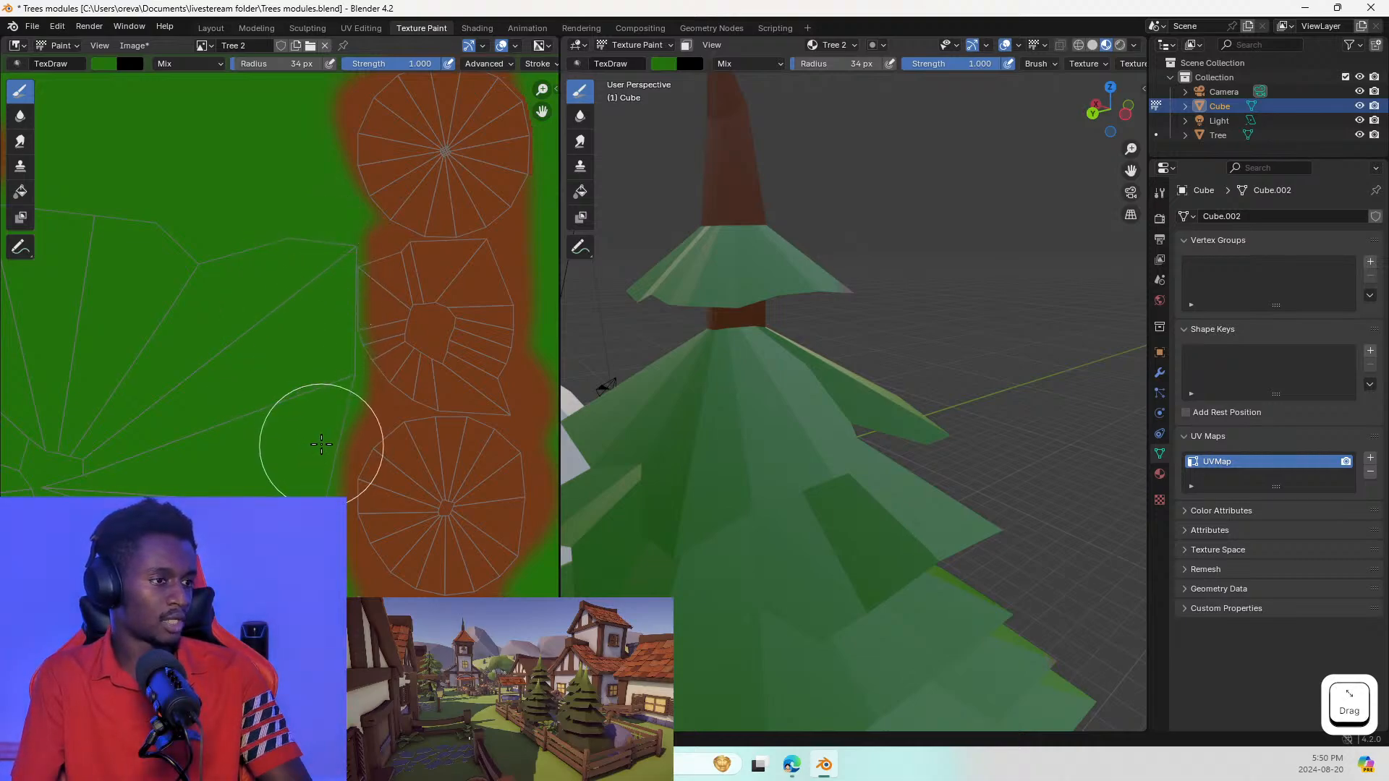
Step: Paint green over the brown spilling onto the foliage island below the two small upper-left trunk islands
middle_click_drag(312, 541, 572, 0)
middle_click_drag(322, 520, 175, 414)
scroll(464, 548, "down", 5)
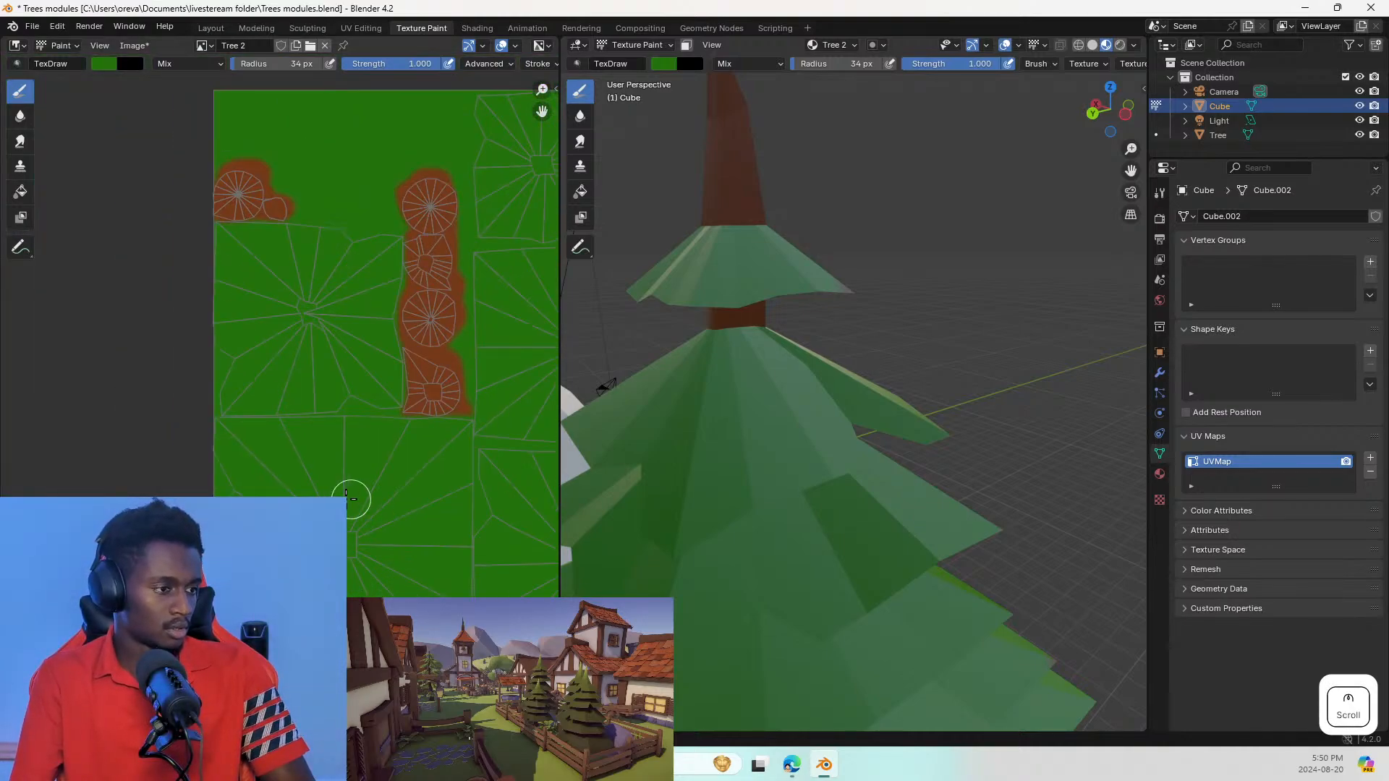
middle_click_drag(256, 438, 363, 579)
left_click(363, 579)
scroll(362, 579, "up", 4)
mouse_move(360, 402)
middle_mouse_down()
mouse_move(403, 567)
mouse_move(388, 646)
middle_mouse_up()
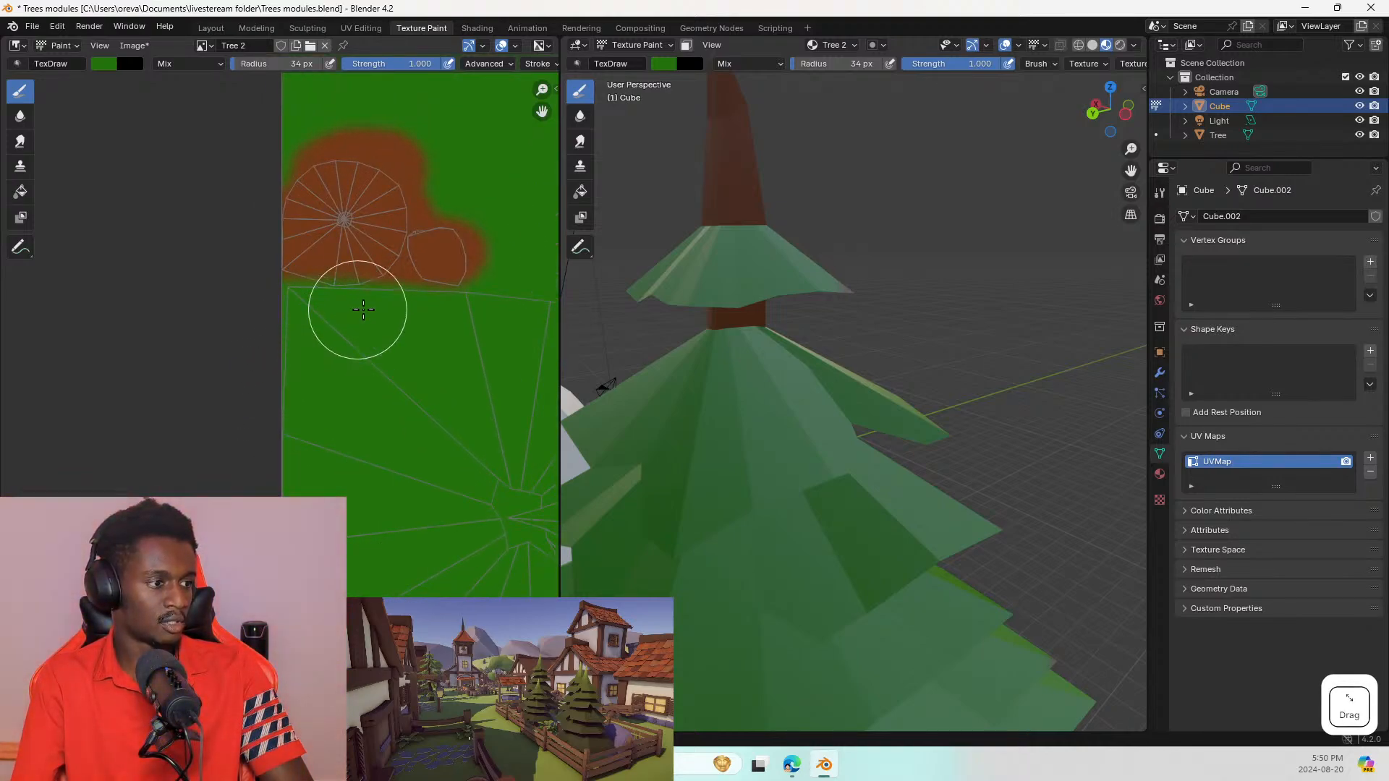
key("ctrl+z")
left_click_drag(398, 337, 342, 332)
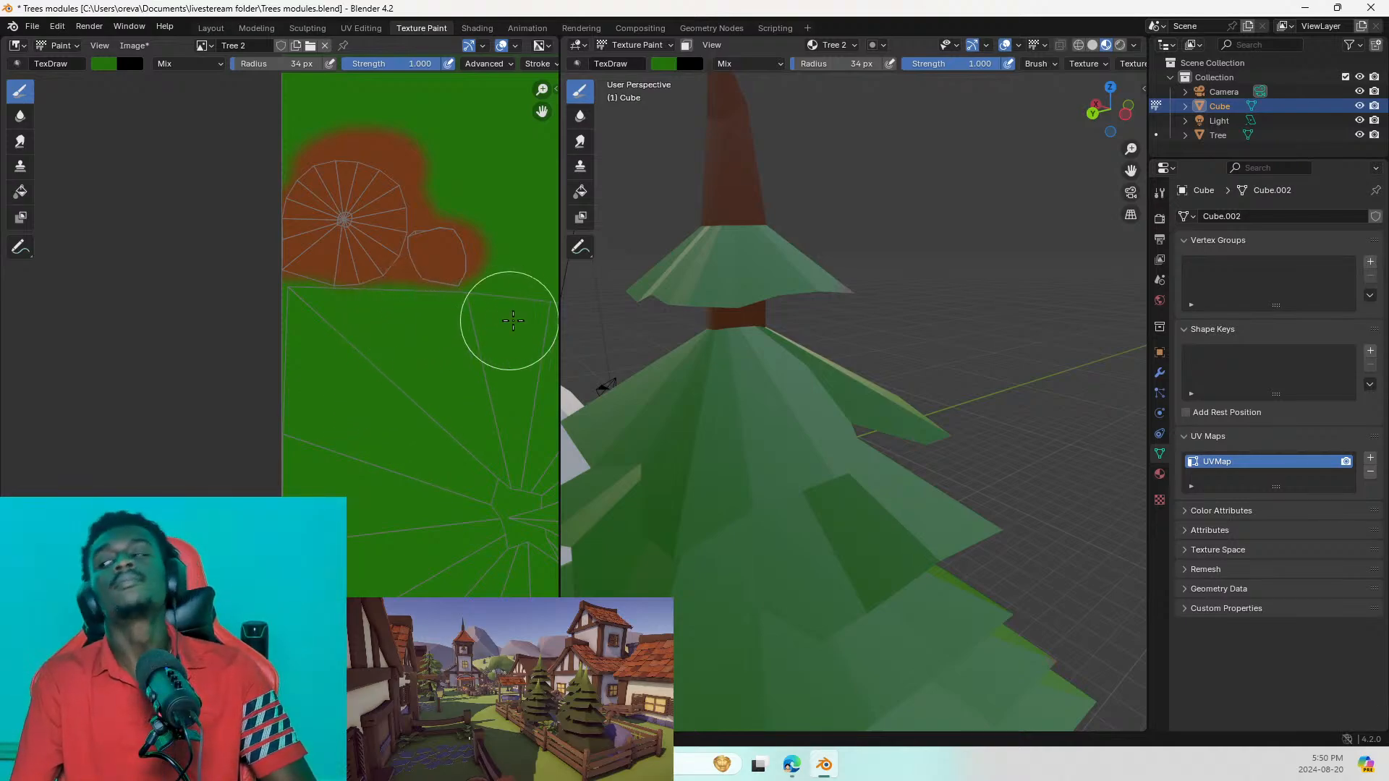
Step: Clean the brown off the corner of the small square foliage island above the right-hand trunk islands with green, undoing the stray stroke
middle_click_drag(423, 344, 2, 82)
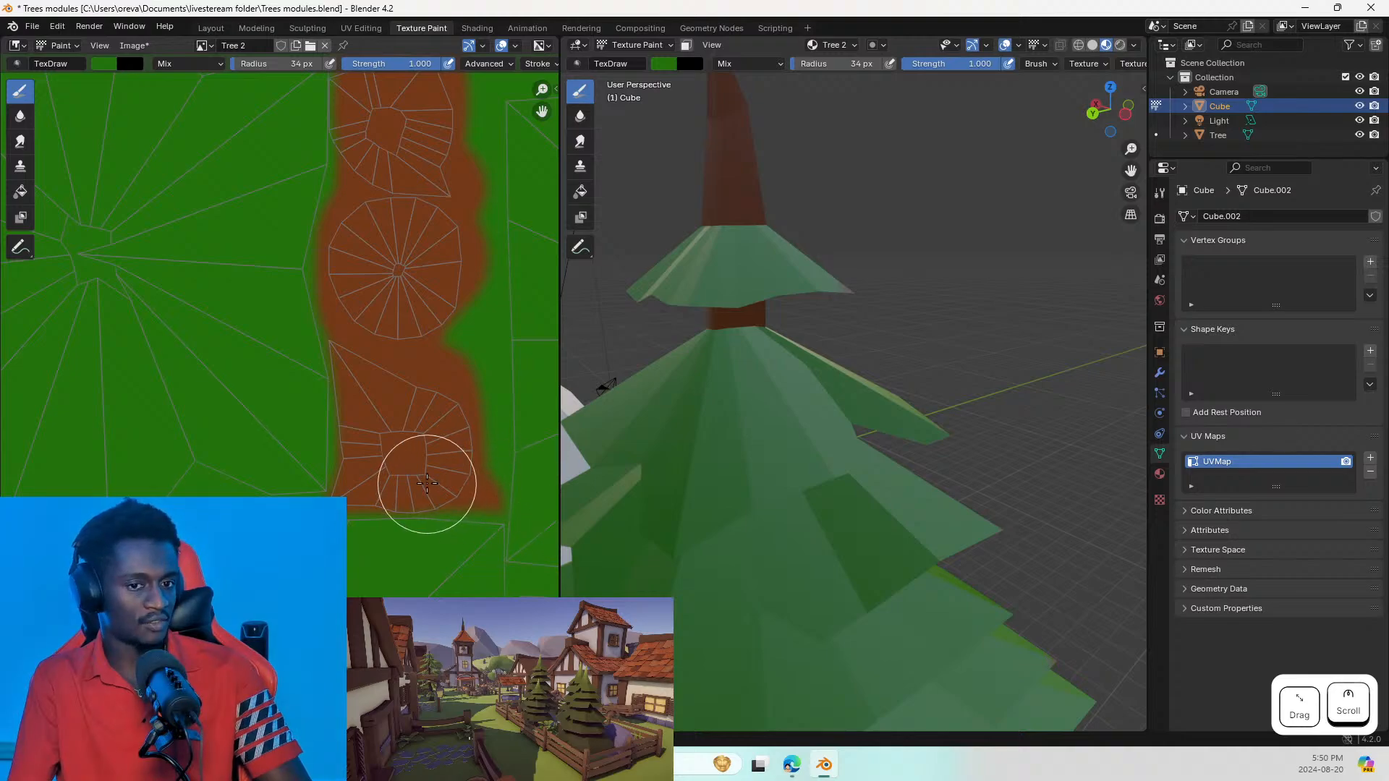
scroll(325, 477, "down", 3)
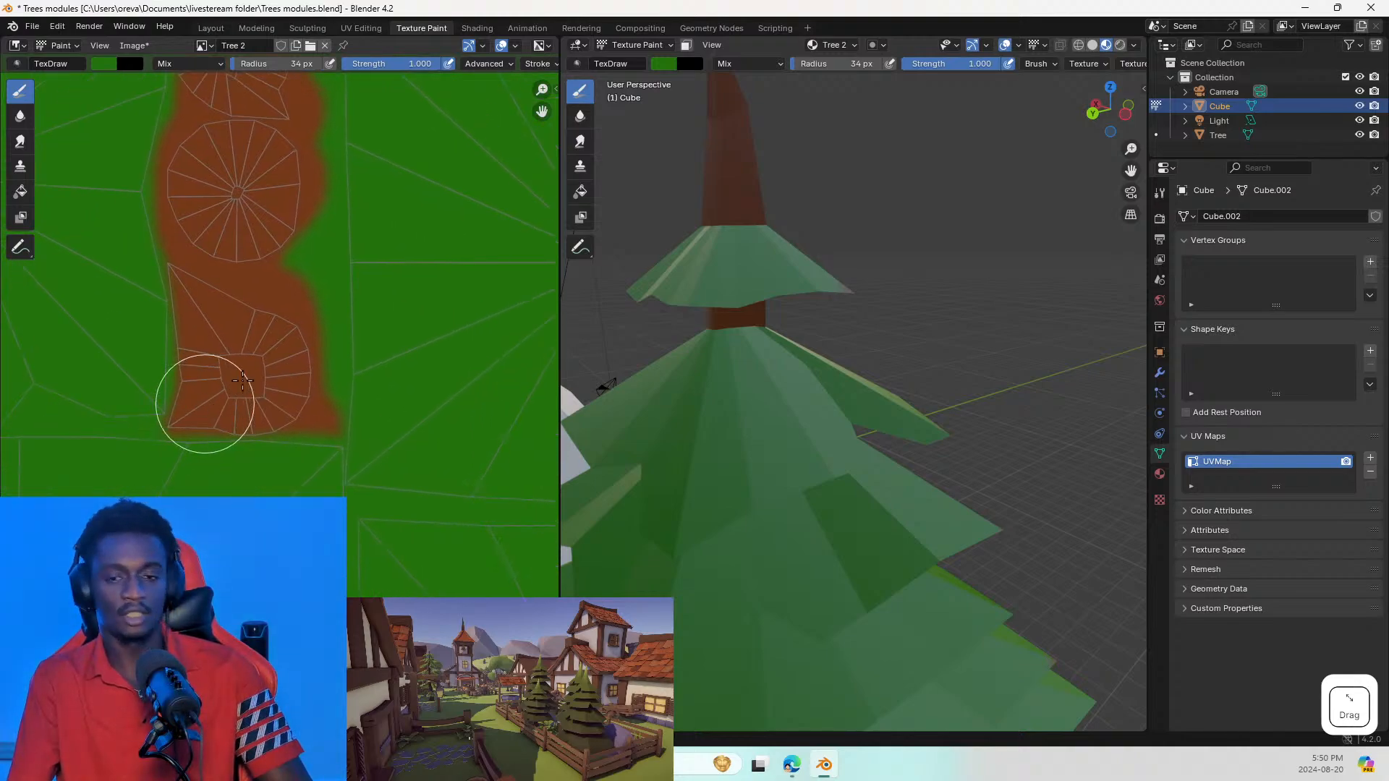
scroll(384, 391, "down", 2)
scroll(404, 397, "down", 1)
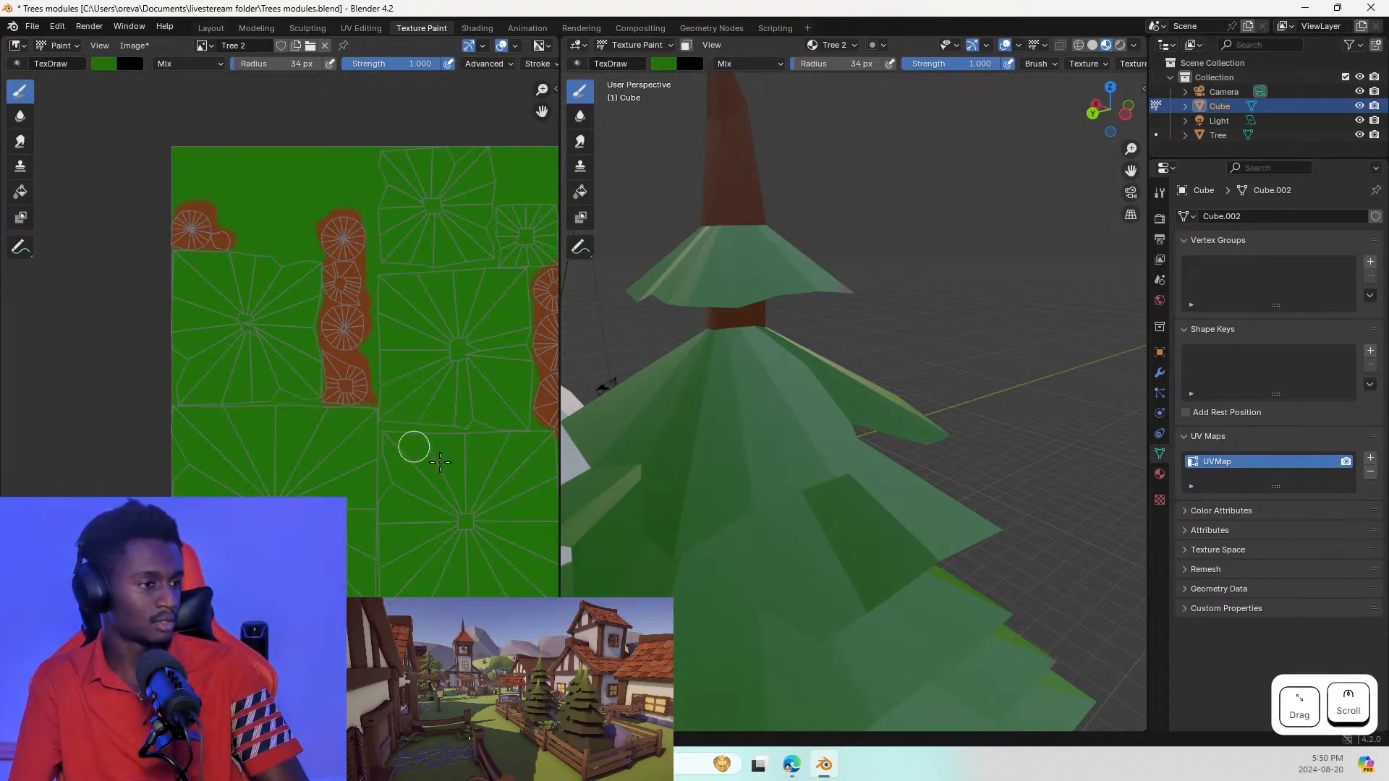
scroll(440, 461, "up", 6)
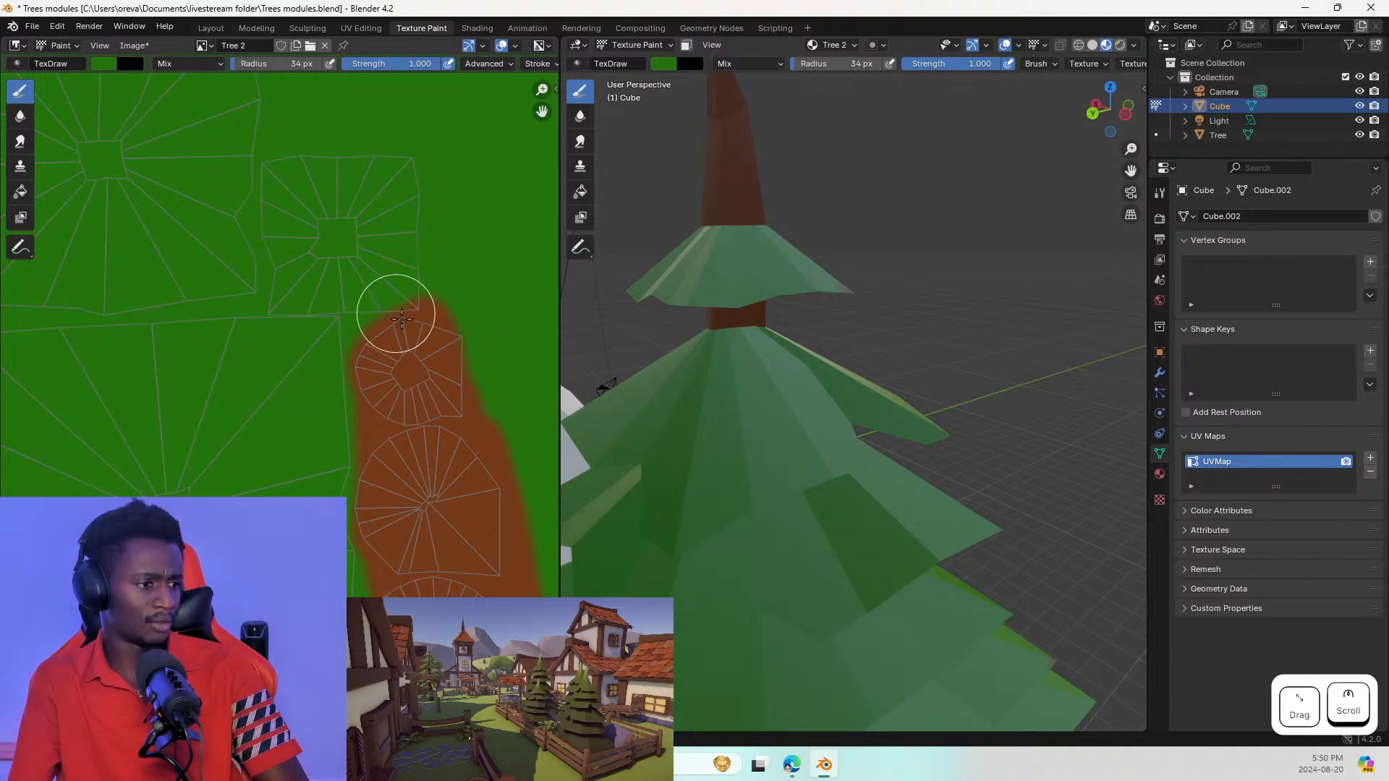
left_click(426, 330)
key("ctrl+z")
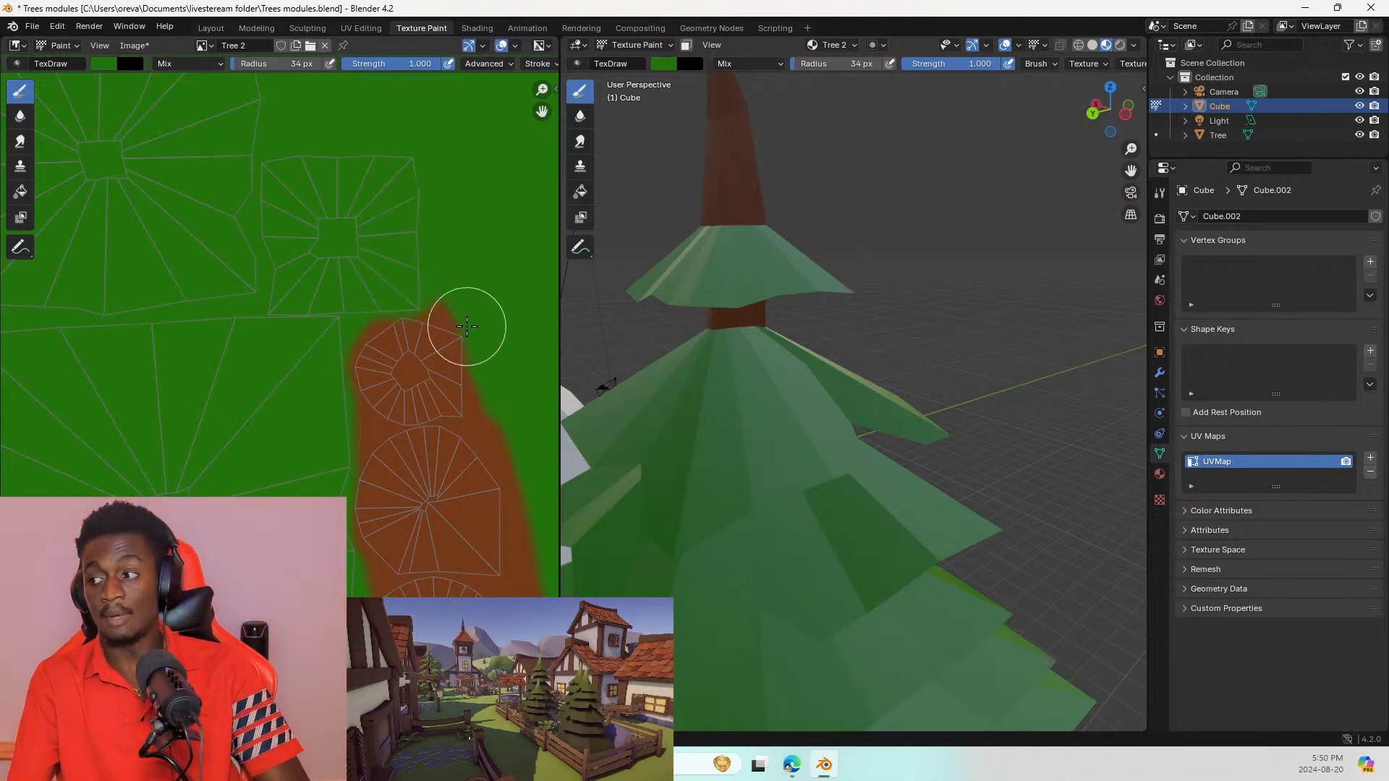
Step: Touch up the foliage island corner below the right-hand trunk islands with green and check the tree model
middle_click_drag(512, 343, 394, 170)
scroll(293, 517, "down", 2)
left_click(293, 528)
middle_click_drag(299, 592, 518, 397)
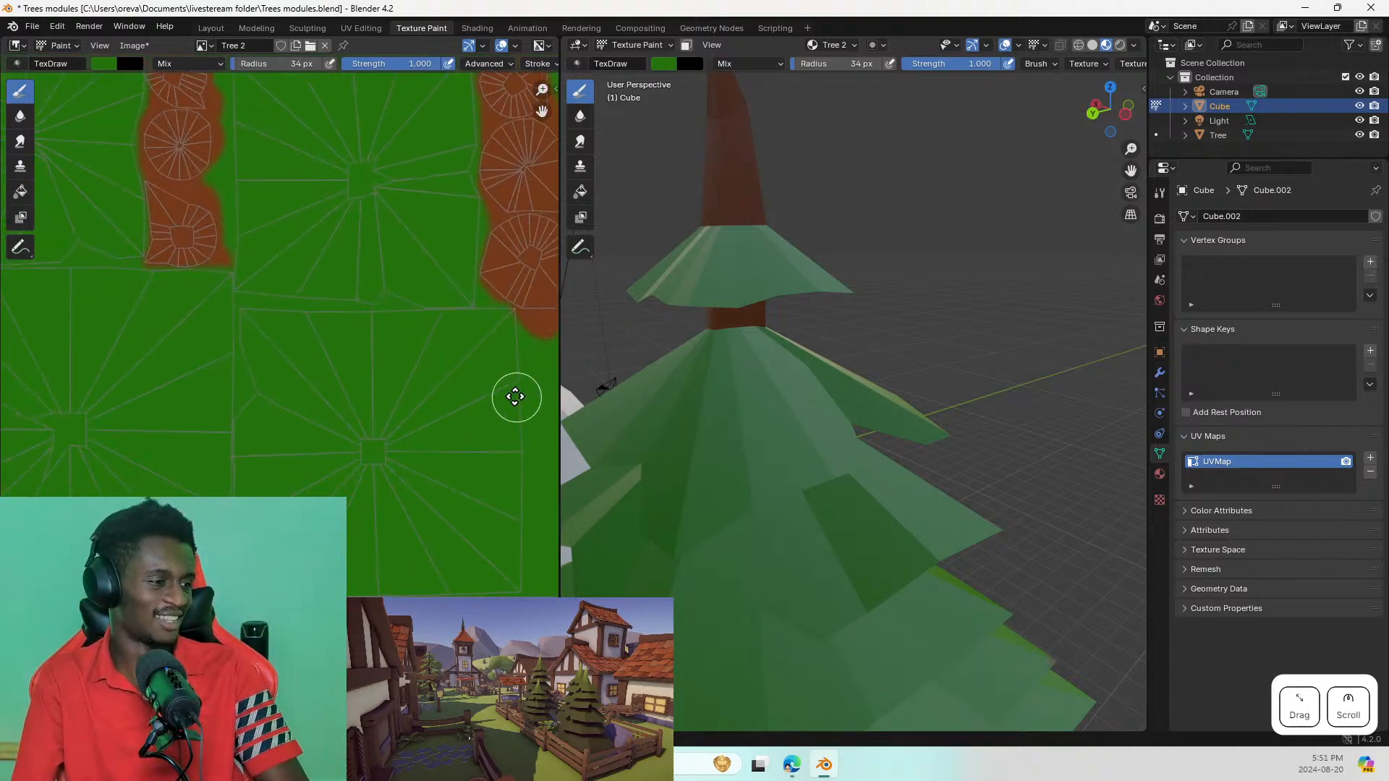
scroll(378, 506, "down", 2)
middle_click_drag(349, 488, 304, 462)
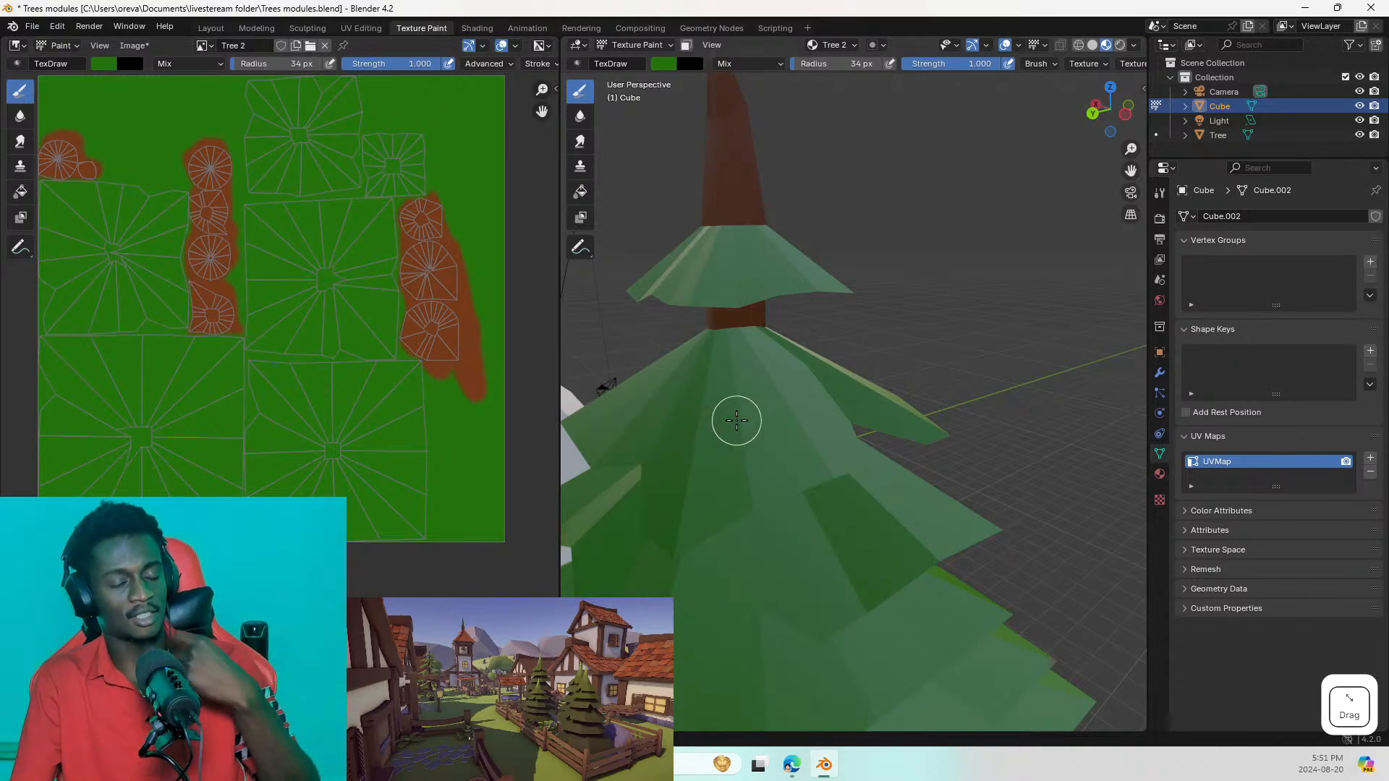
scroll(741, 406, "down", 2)
mouse_move(741, 407)
middle_mouse_down()
mouse_move(636, 395)
mouse_move(1117, 416)
middle_mouse_up()
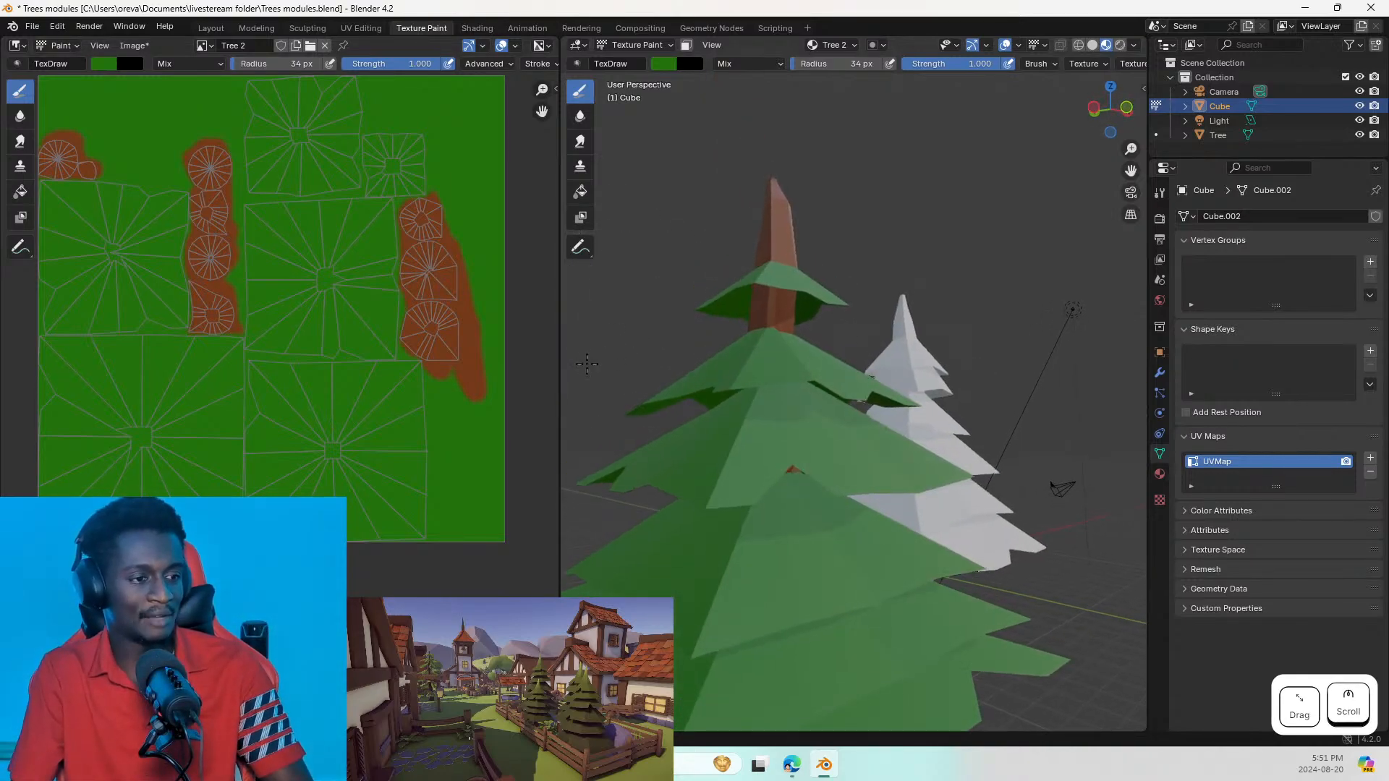
Step: Switch the viewport to rendered shading and check the painted tree from closer and farther angles
middle_click_drag(885, 416, 946, 286, "shift")
scroll(914, 375, "up", 2)
scroll(913, 377, "down", 2)
middle_click_drag(898, 364, 734, 370)
left_click(734, 370)
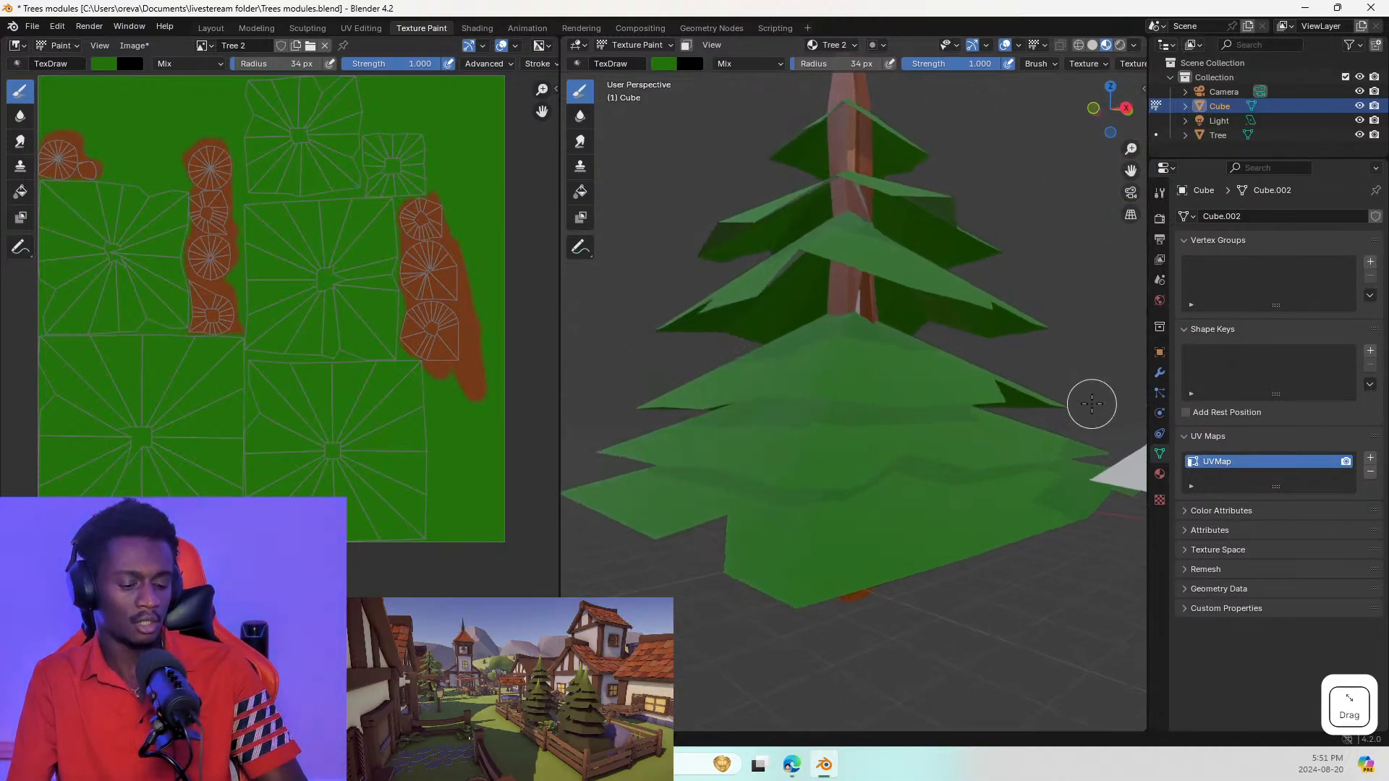
key("z")
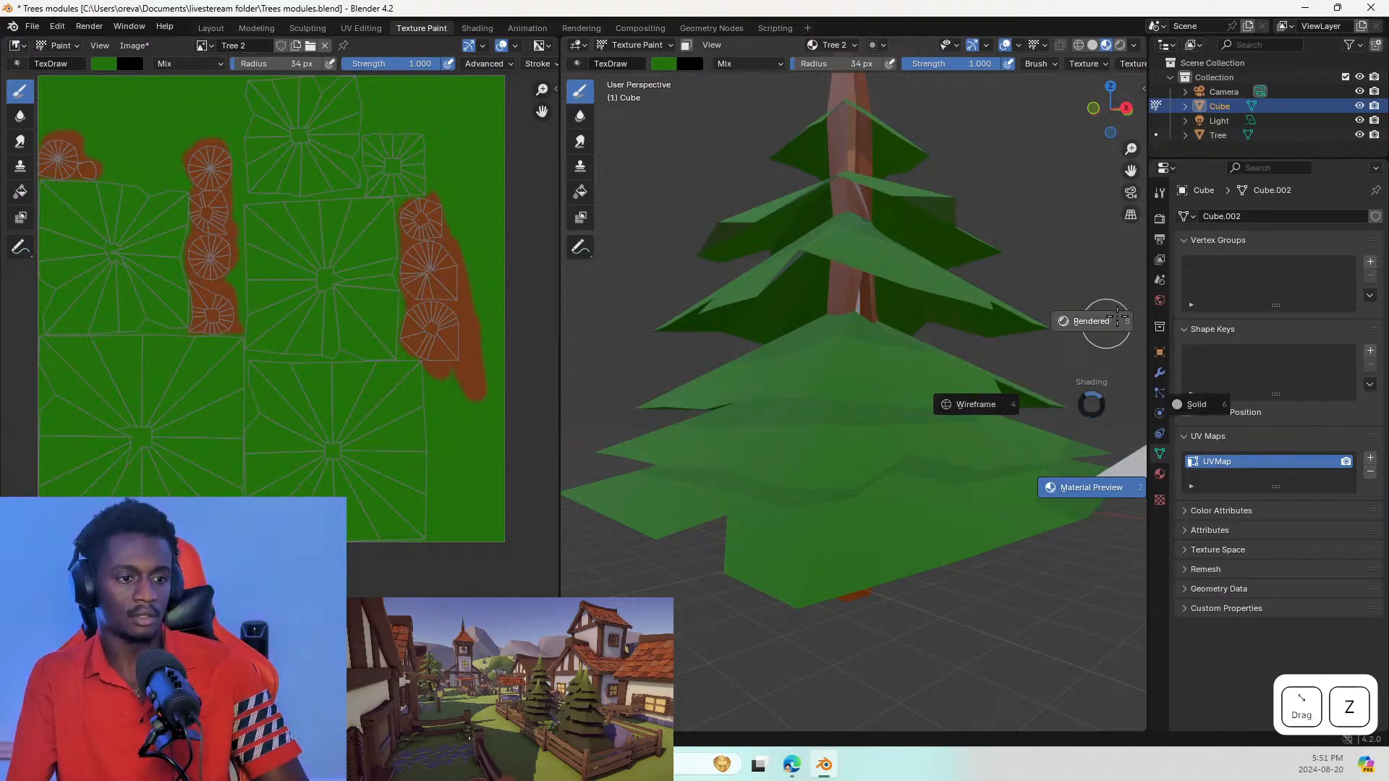
left_click(1116, 315)
middle_click_drag(1010, 376, 700, 425)
scroll(1135, 347, "down", 6)
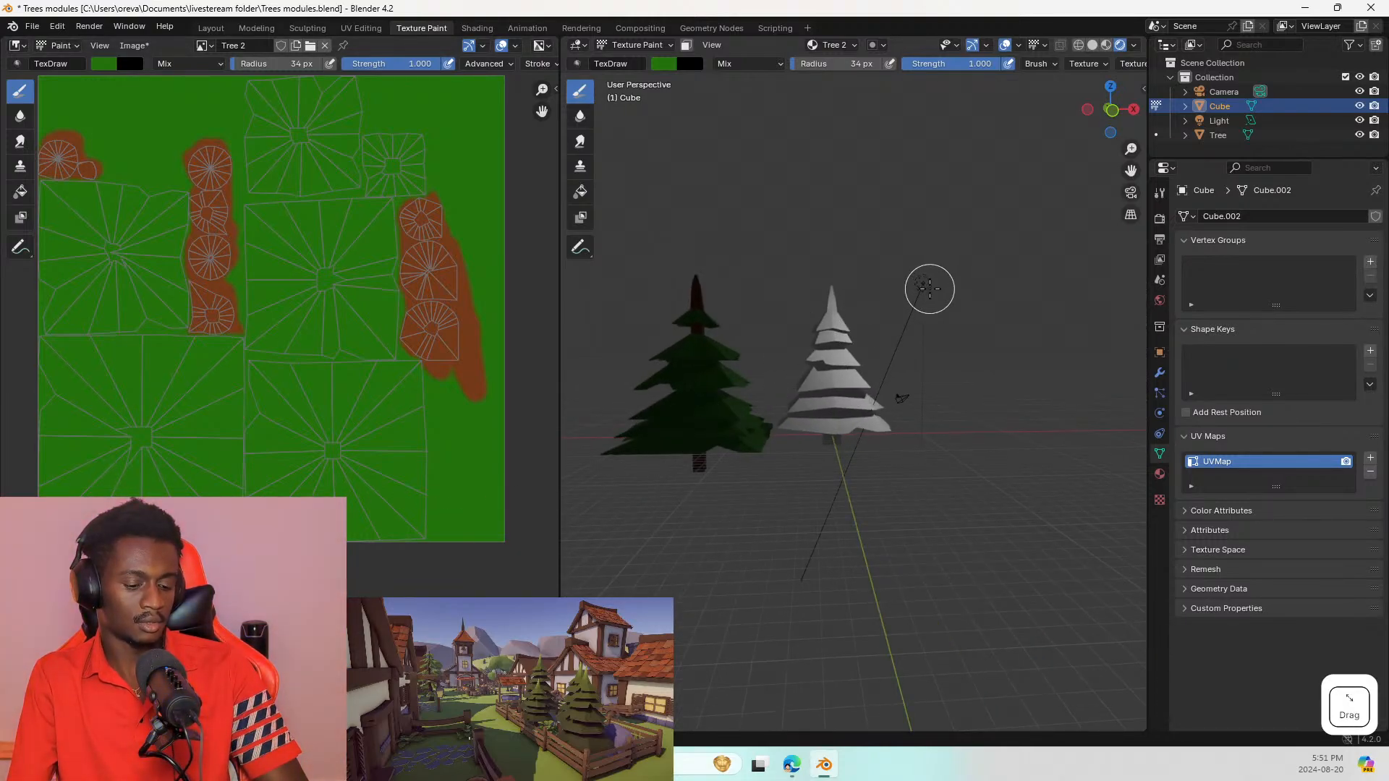
Step: Return to the Layout workspace in Object Mode and toggle local view to show both trees and the light
key("Tab")
key("Tab")
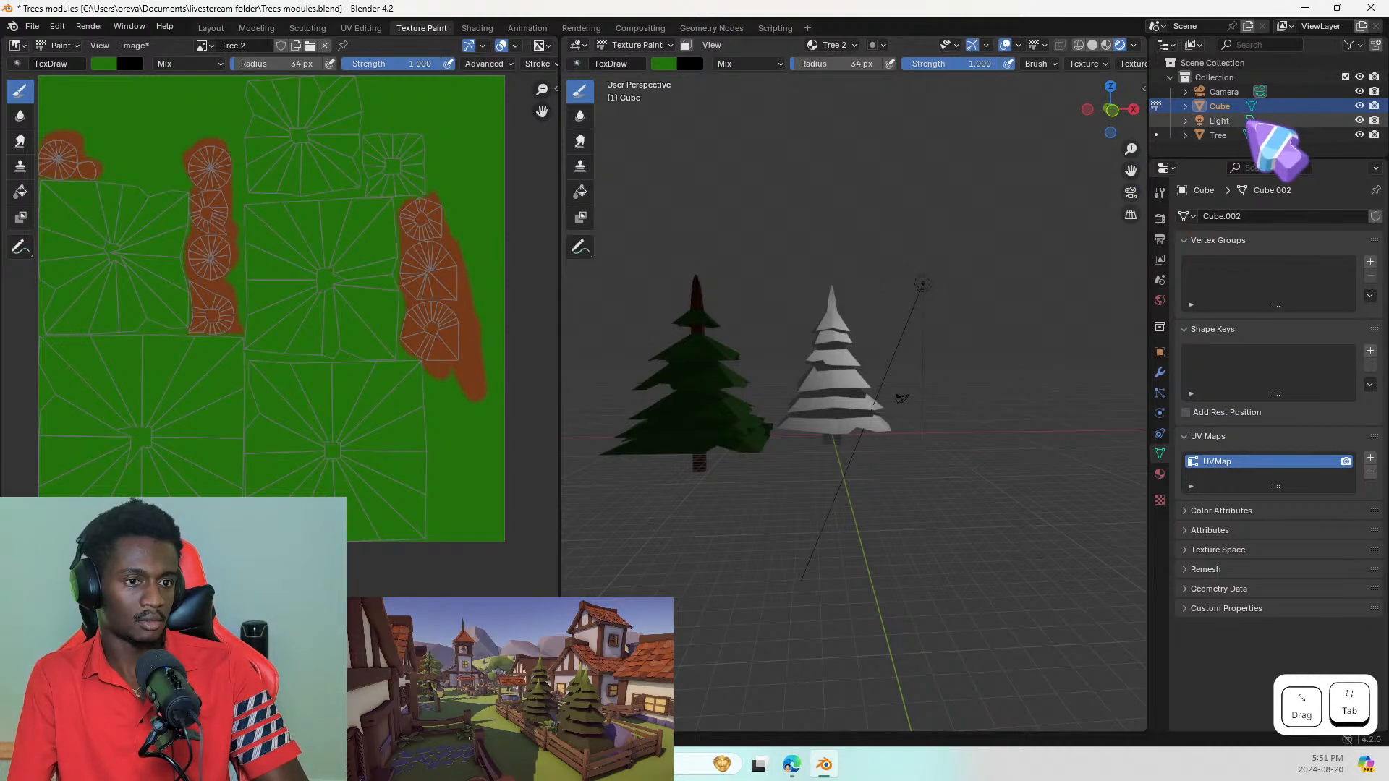
left_click(255, 29)
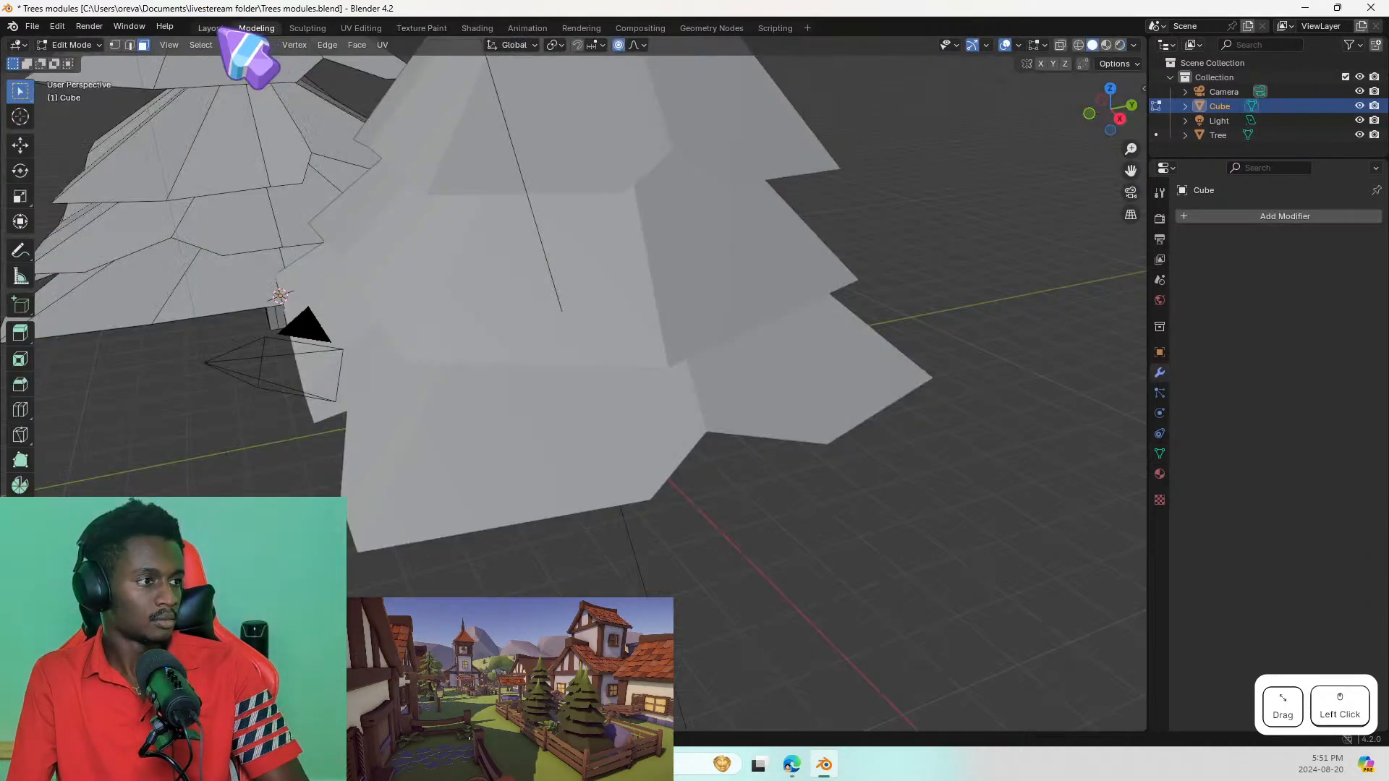
left_click(216, 29)
scroll(422, 132, "down", 2)
middle_click_drag(631, 251, 930, 284)
key("slash")
scroll(707, 363, "down", 2)
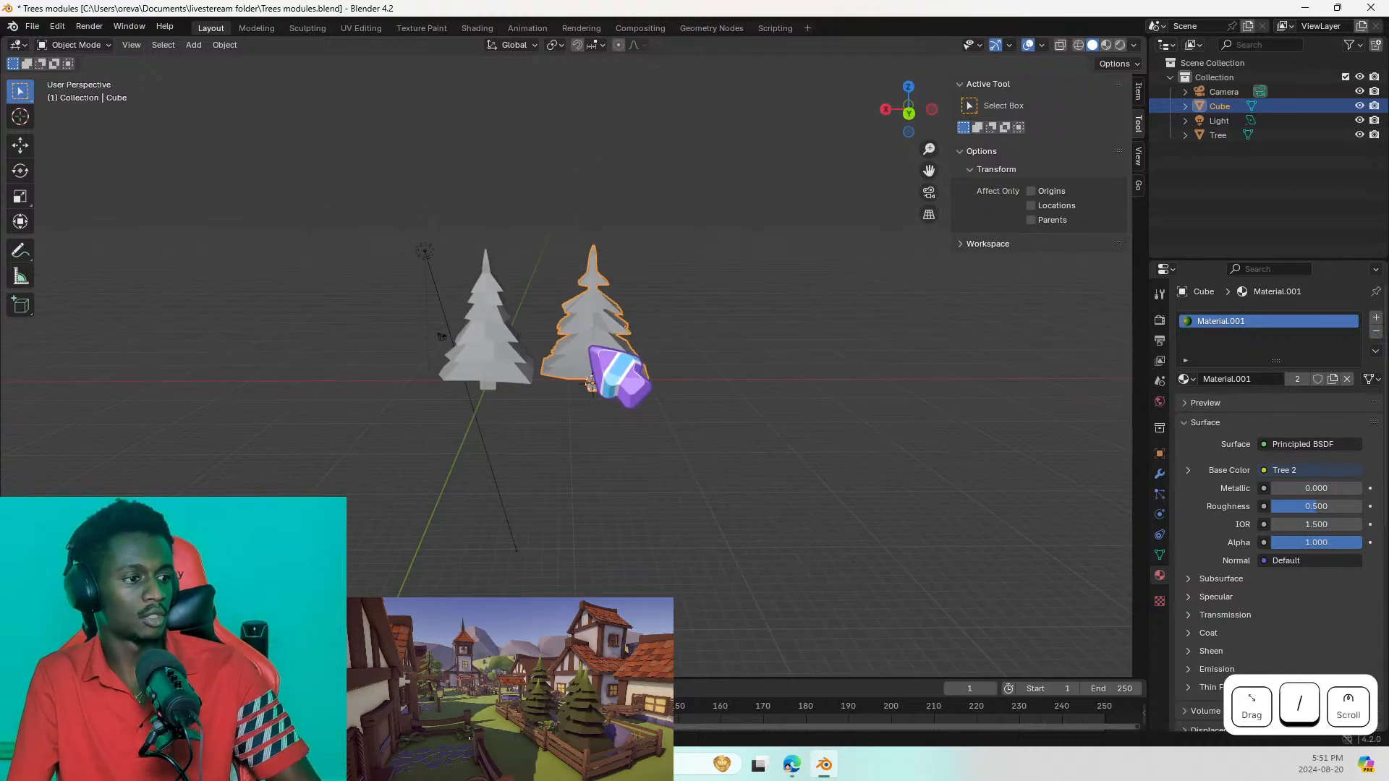
Step: Move the area light along the X axis to a spot between the two trees
left_click(425, 251)
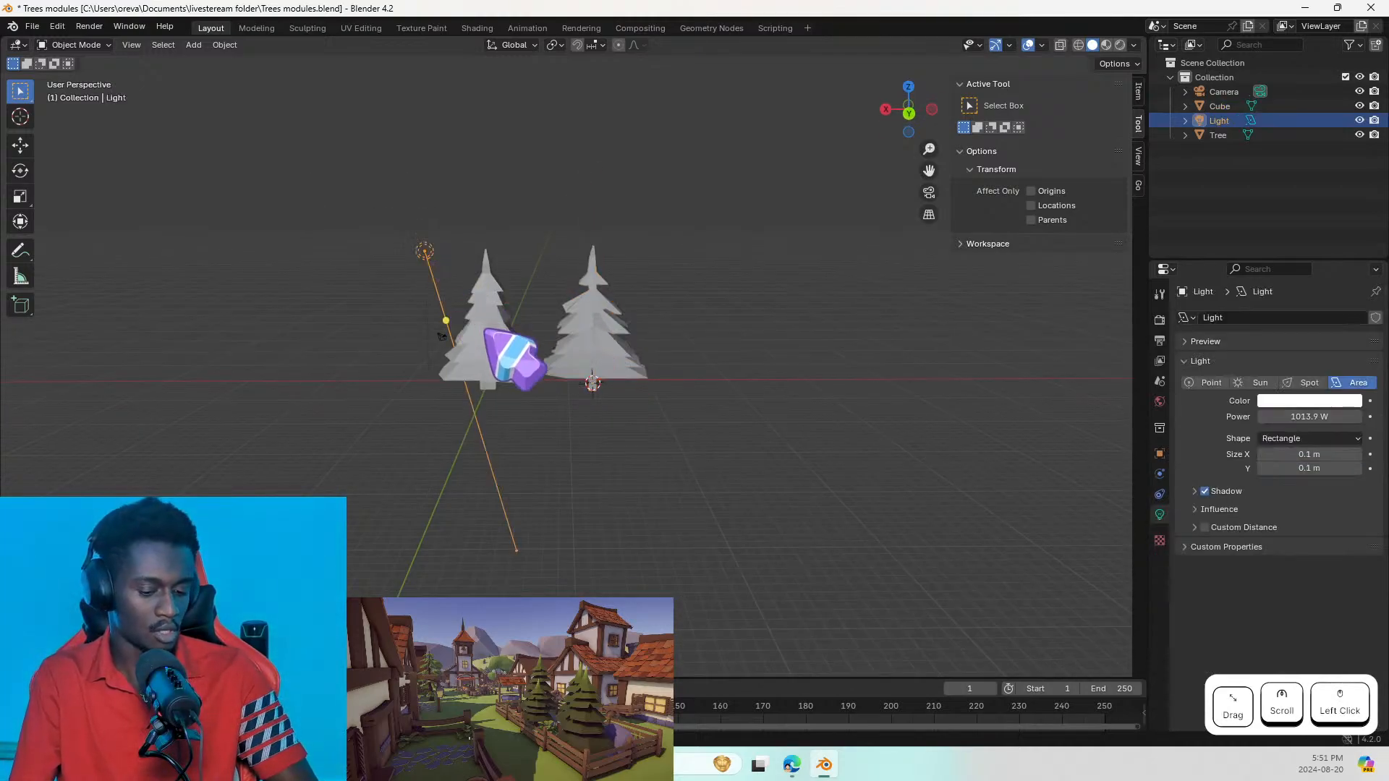
key("g")
key("x")
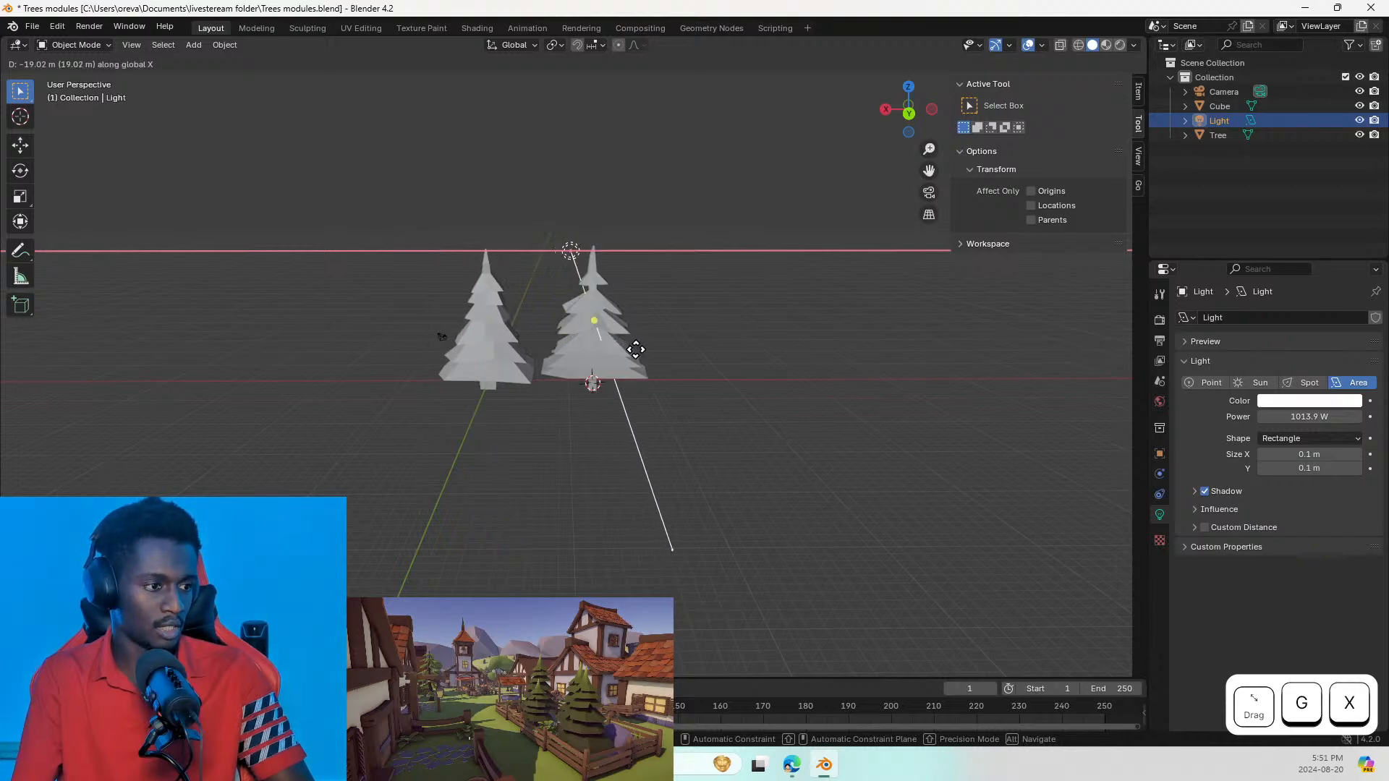
left_click(577, 360)
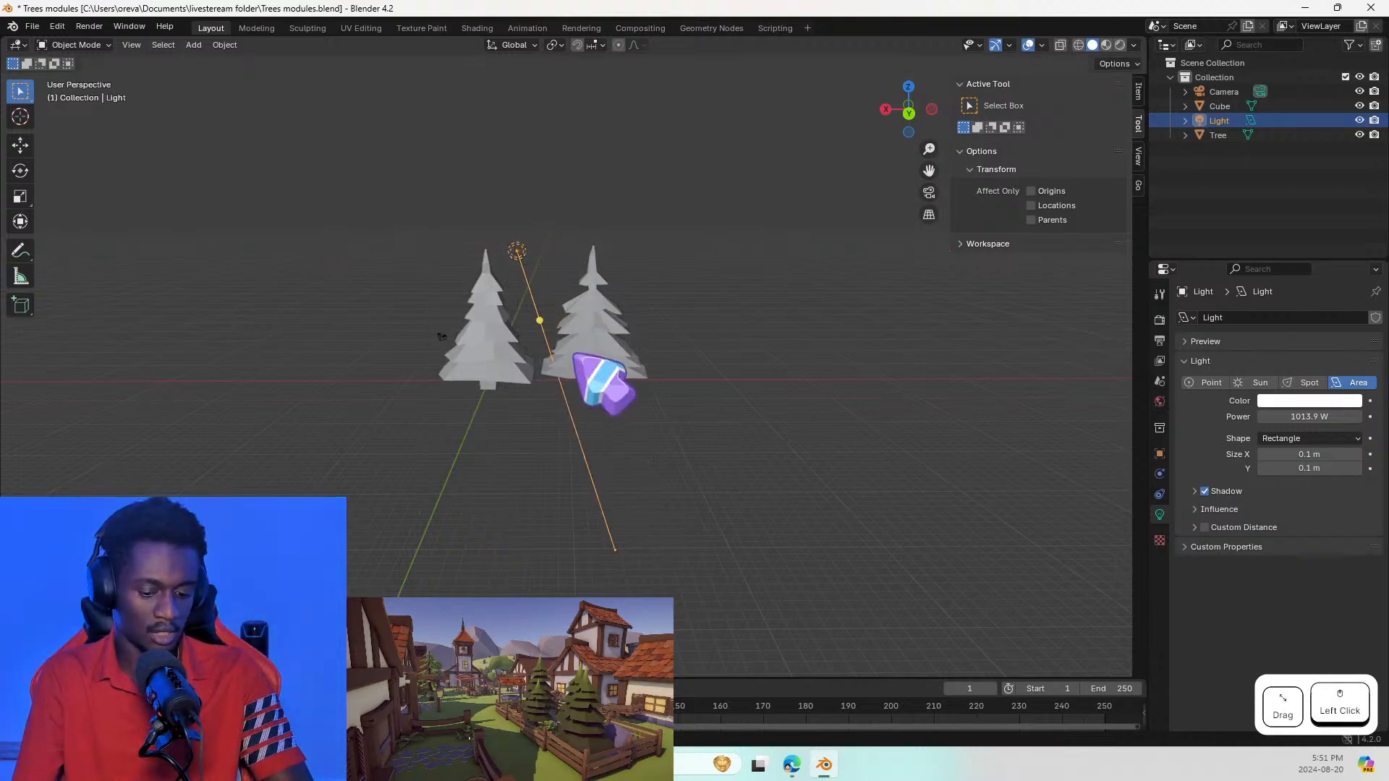
Step: Raise the area light along the Z axis high above the trees and use rendered shading in the viewport
key("s")
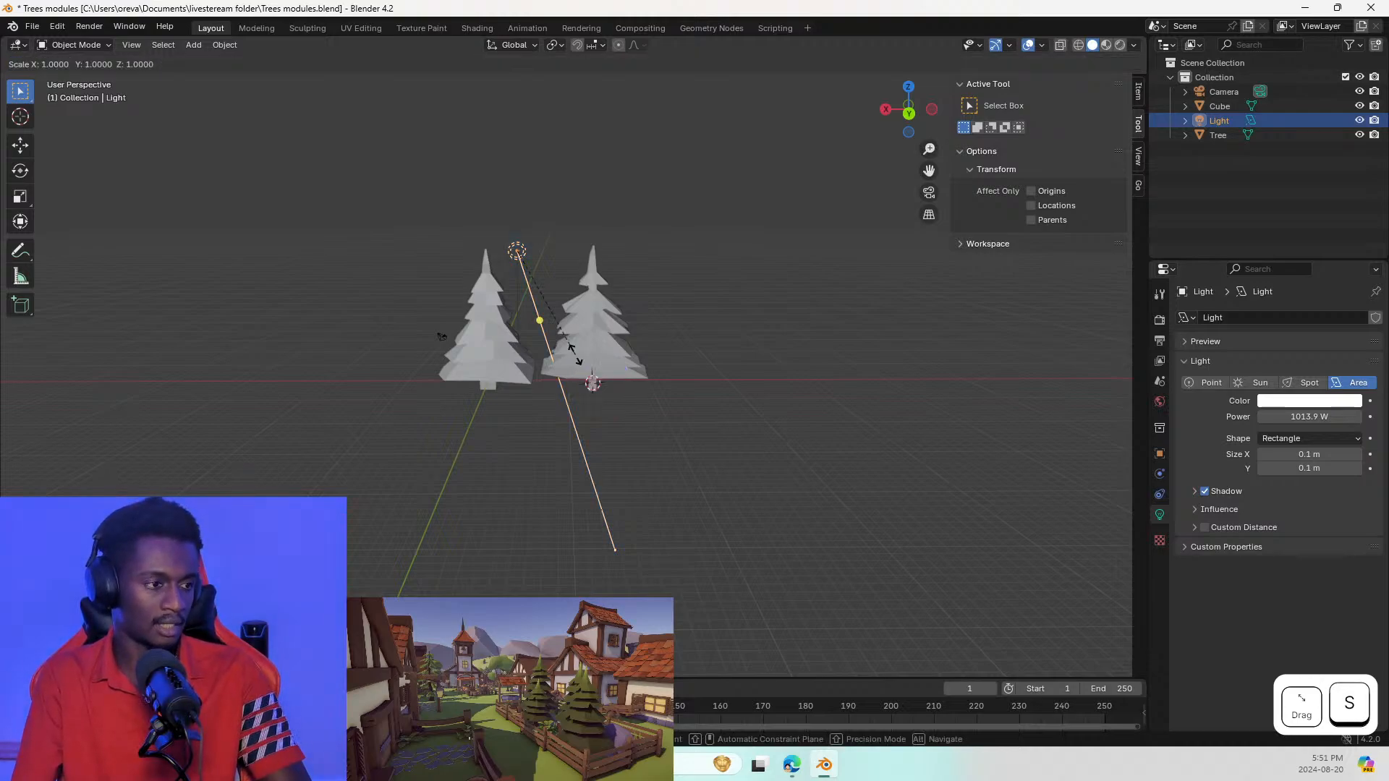
key("Escape")
key("g")
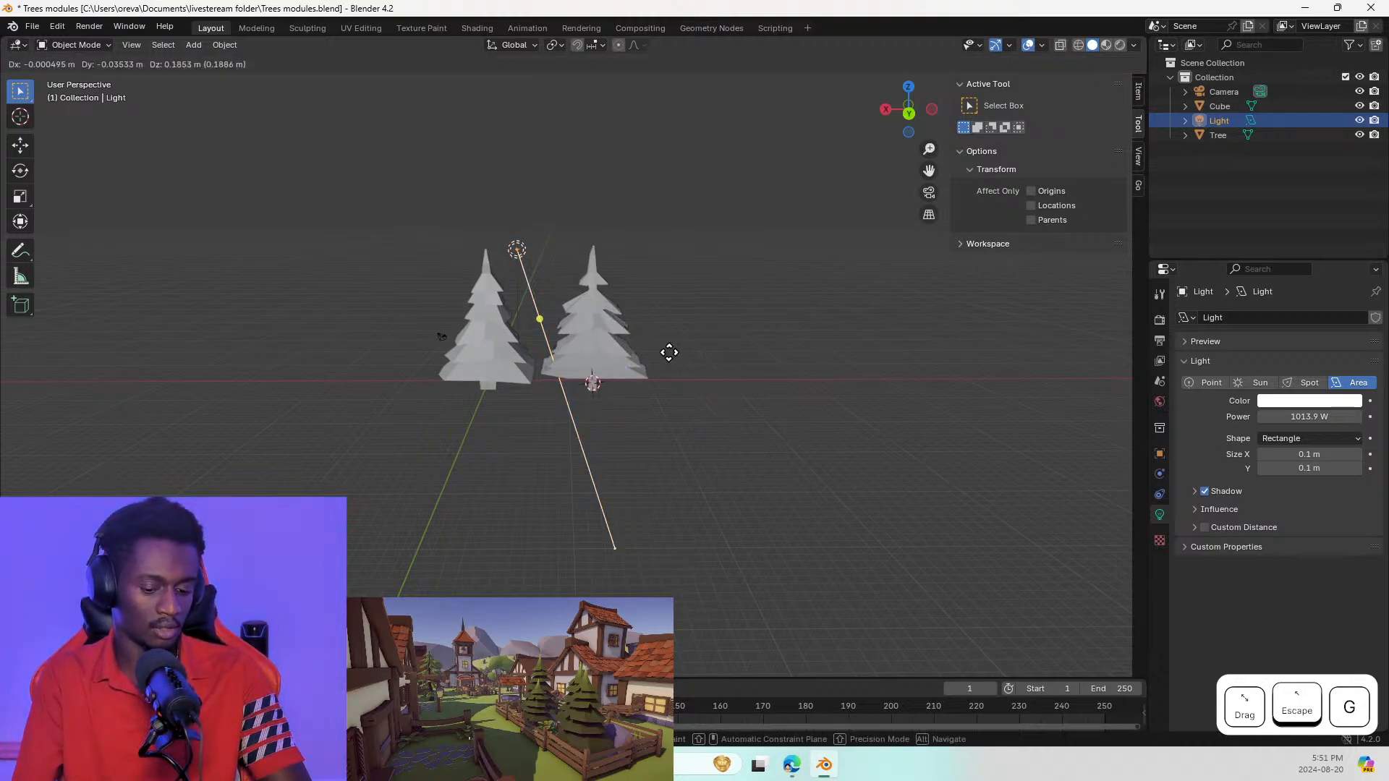
key("z")
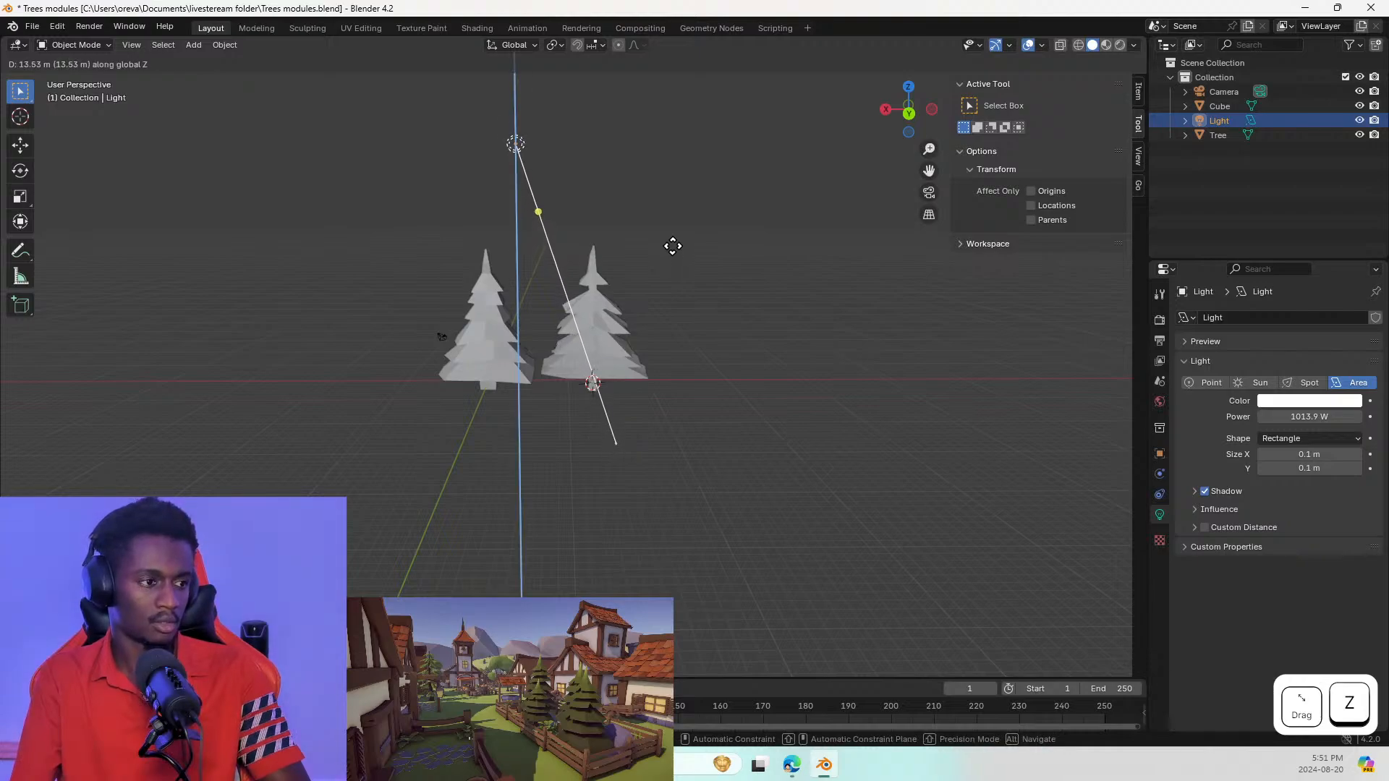
left_click(666, 200)
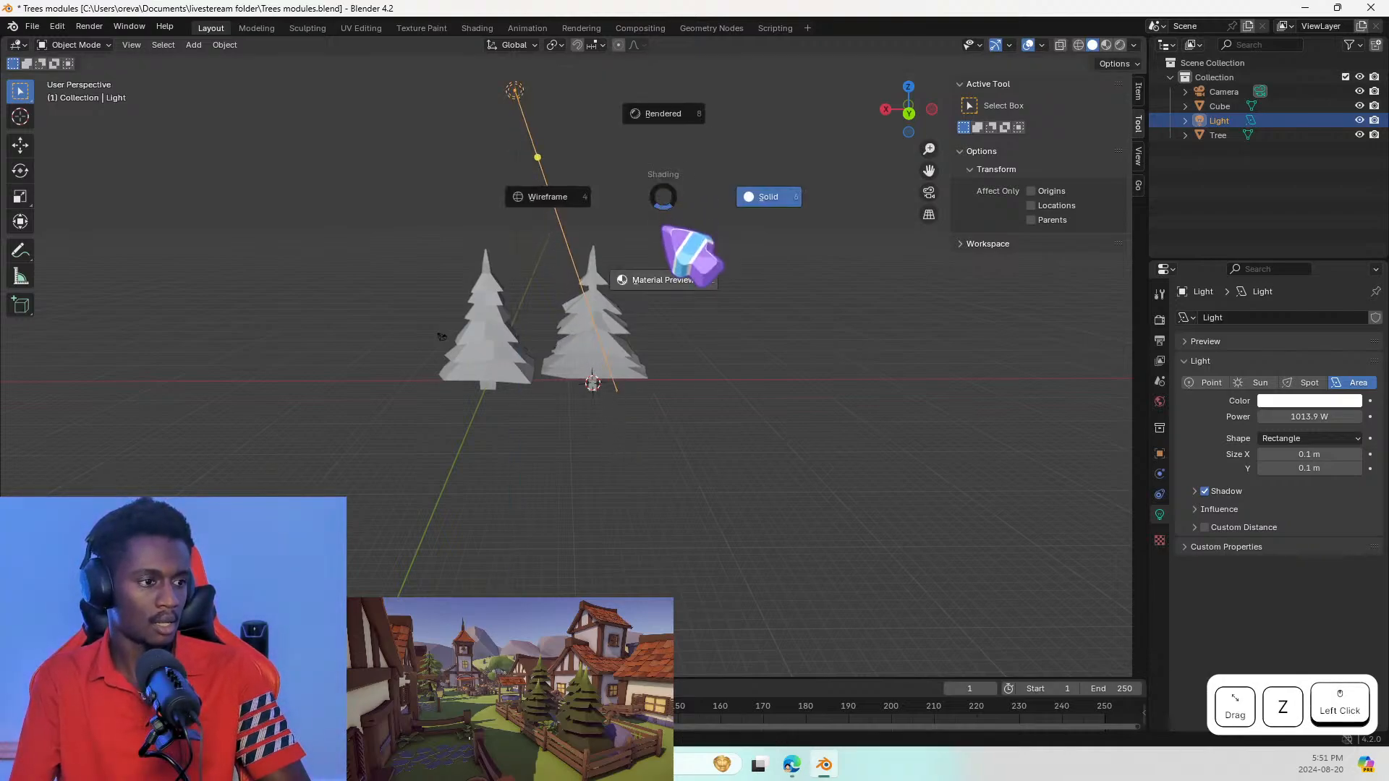
left_click(659, 156)
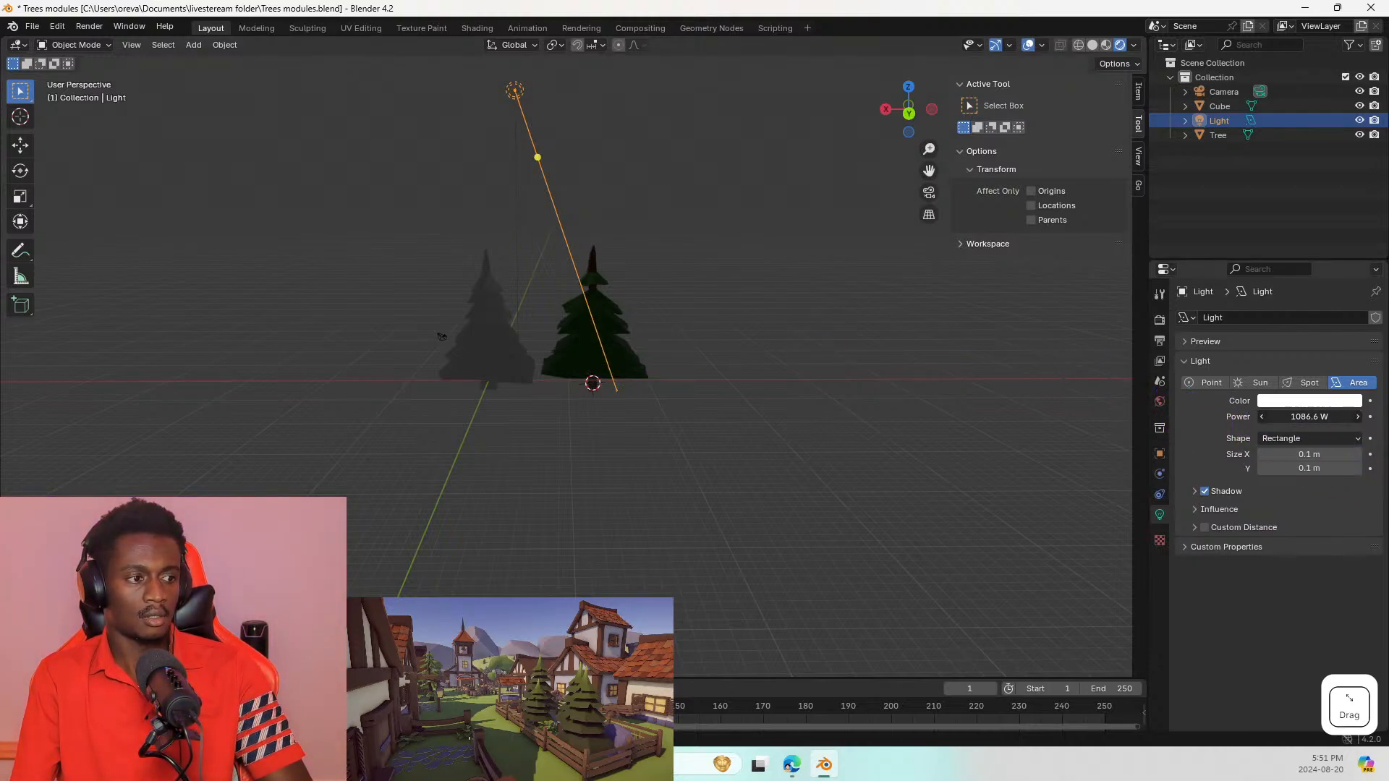
Step: Change the light's type to Sun, after trying Spot and undoing a trial reduction of the Sun strength
left_click(1304, 383)
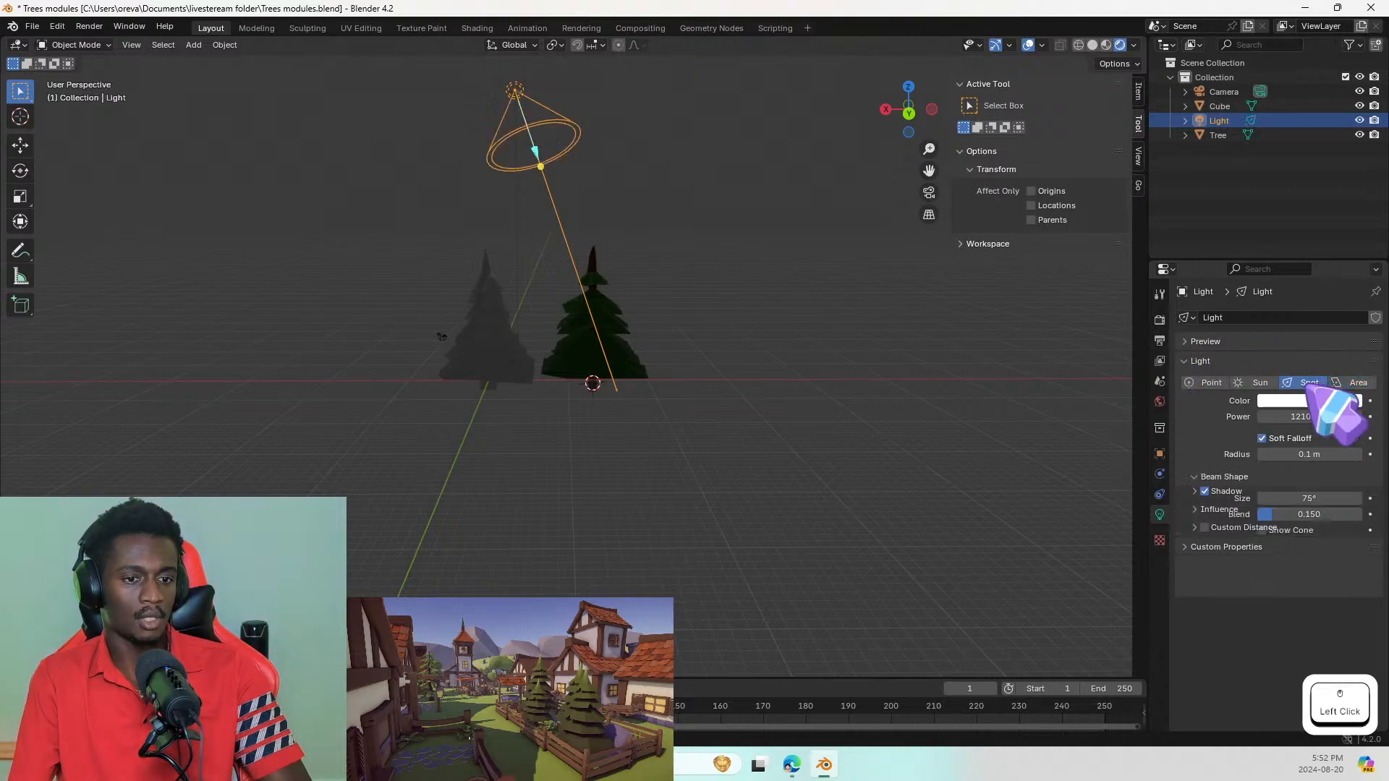
left_click(1260, 383)
left_click_drag(1309, 416, 1277, 417)
middle_click_drag(439, 271, 1013, 471)
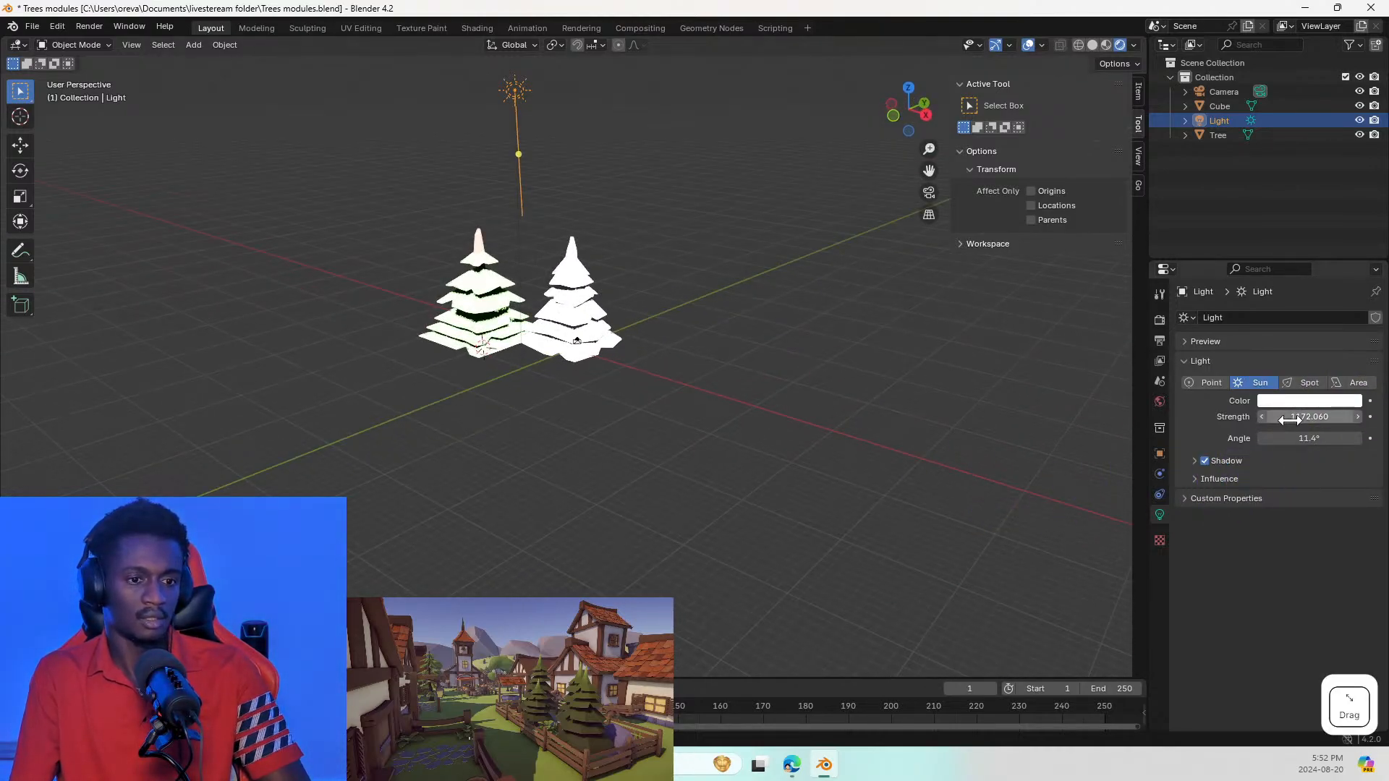
scroll(962, 445, "down", 5)
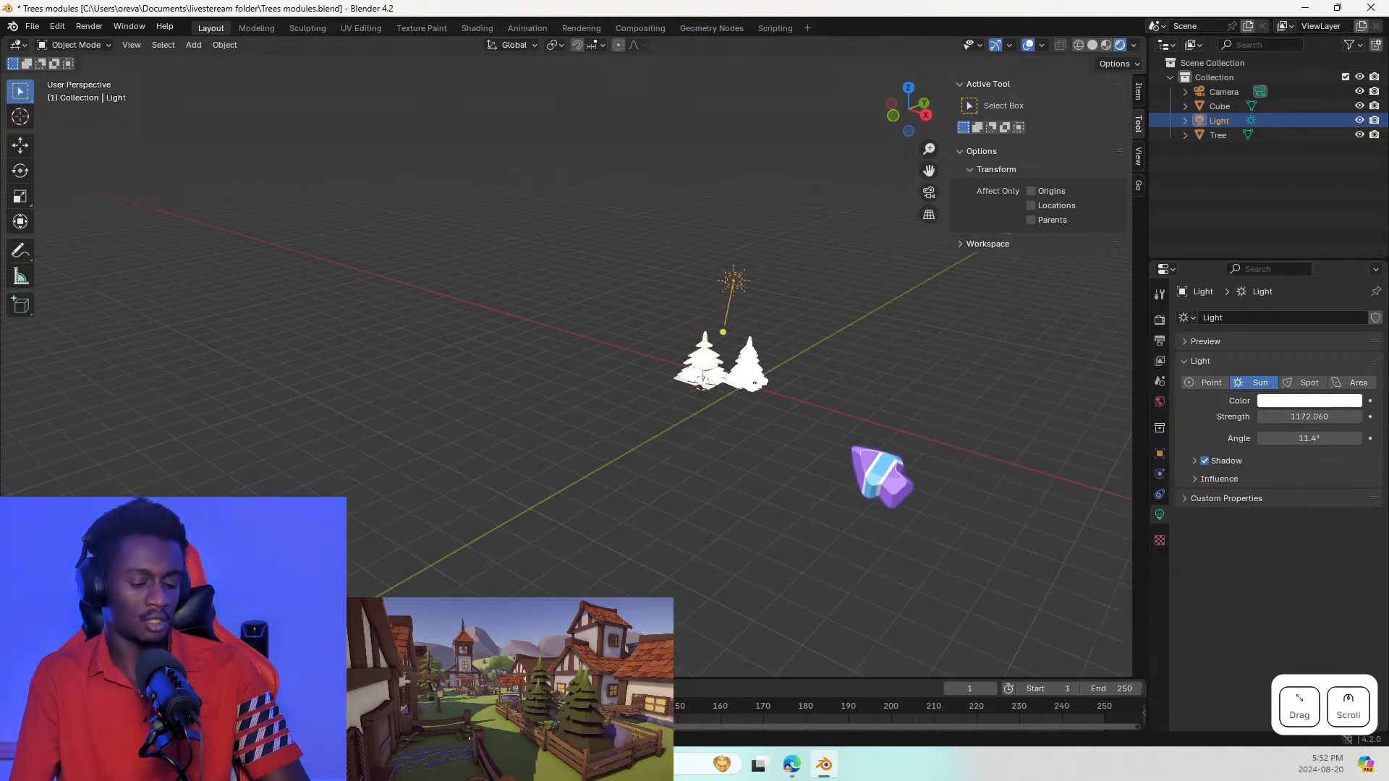
key("ctrl+z")
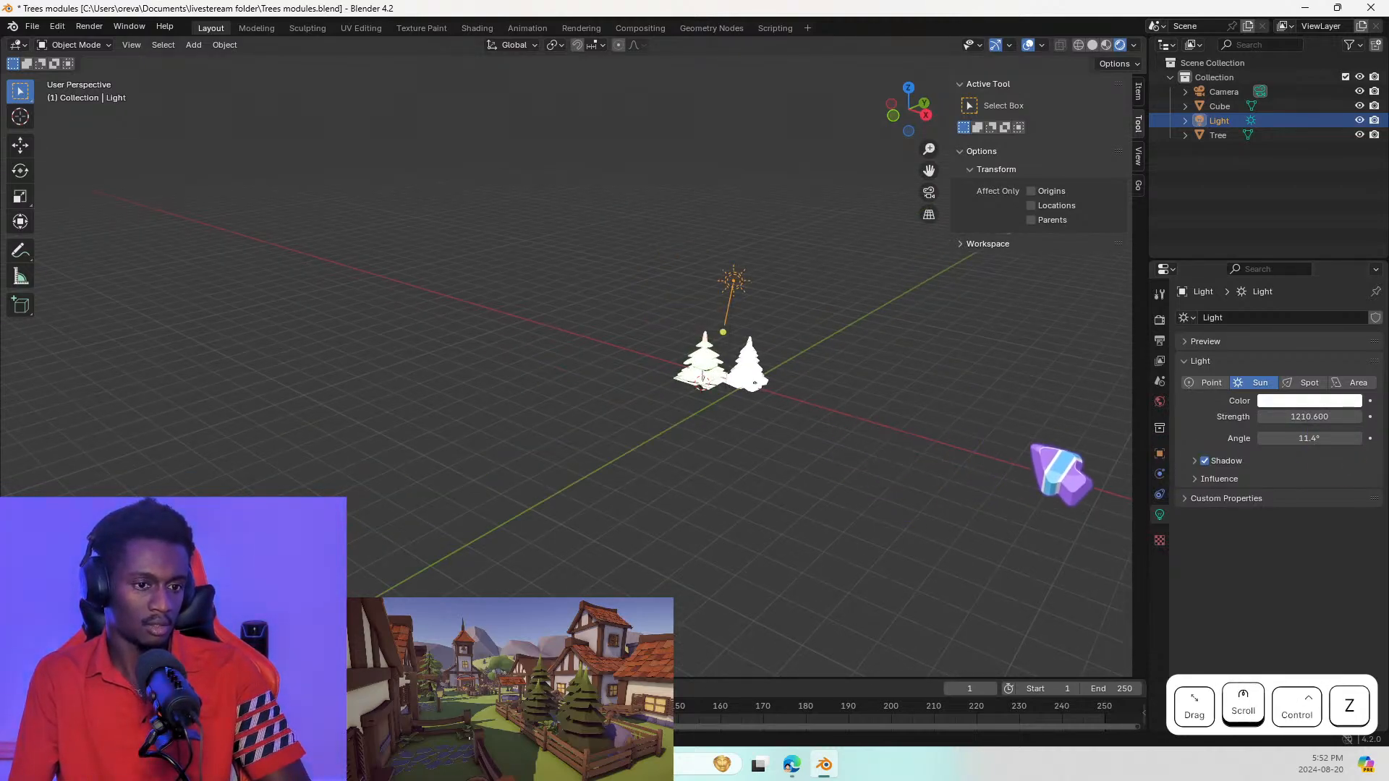
key("ctrl+z")
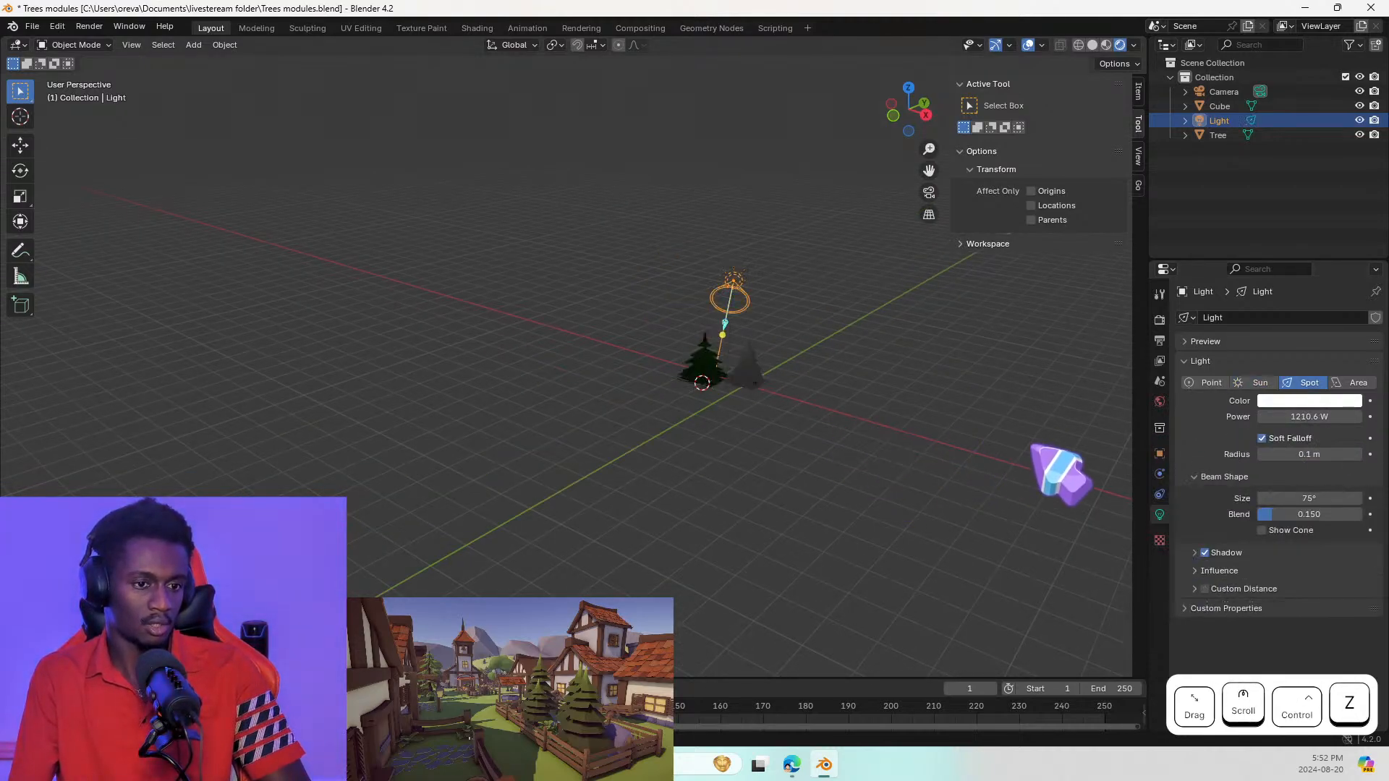
left_click(1259, 383)
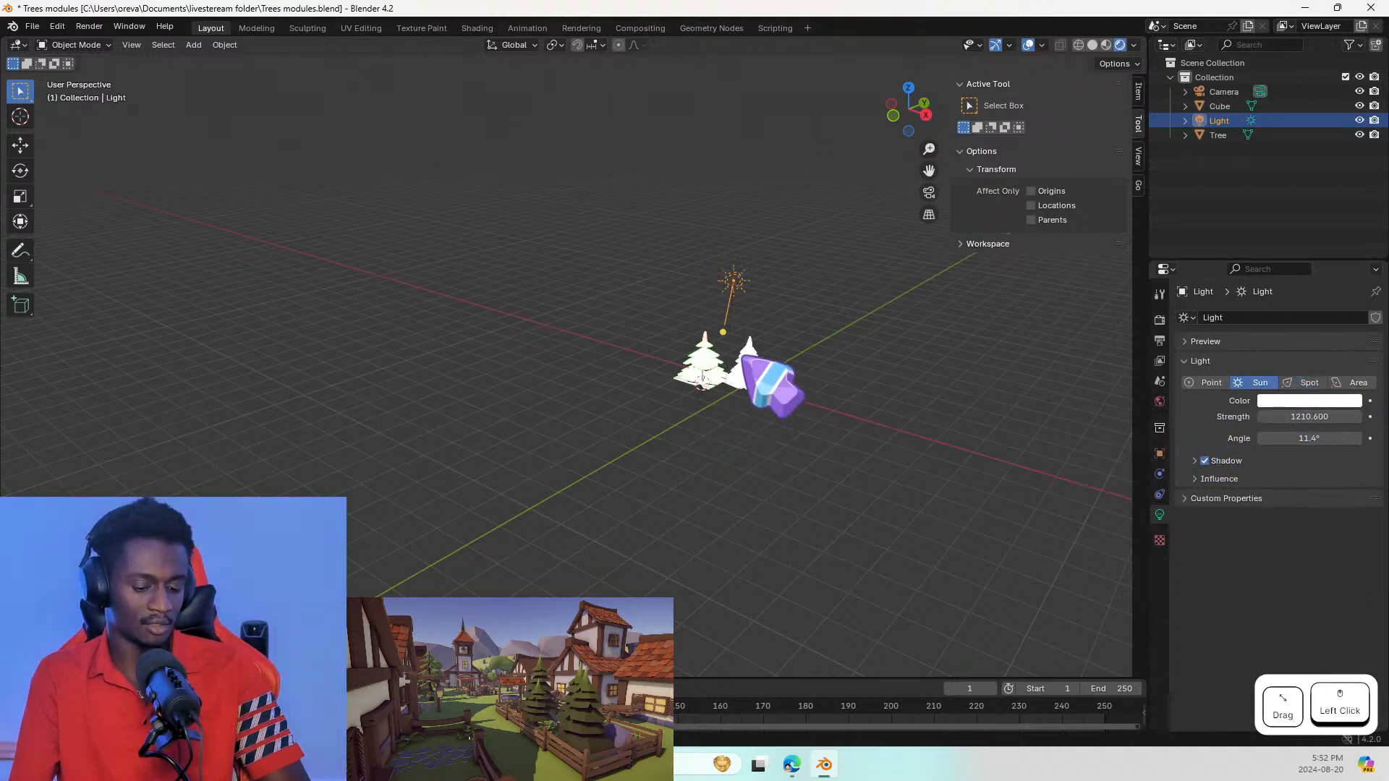
Step: Try moving the sun light much higher above the trees and undo the moves
key("s")
key("g")
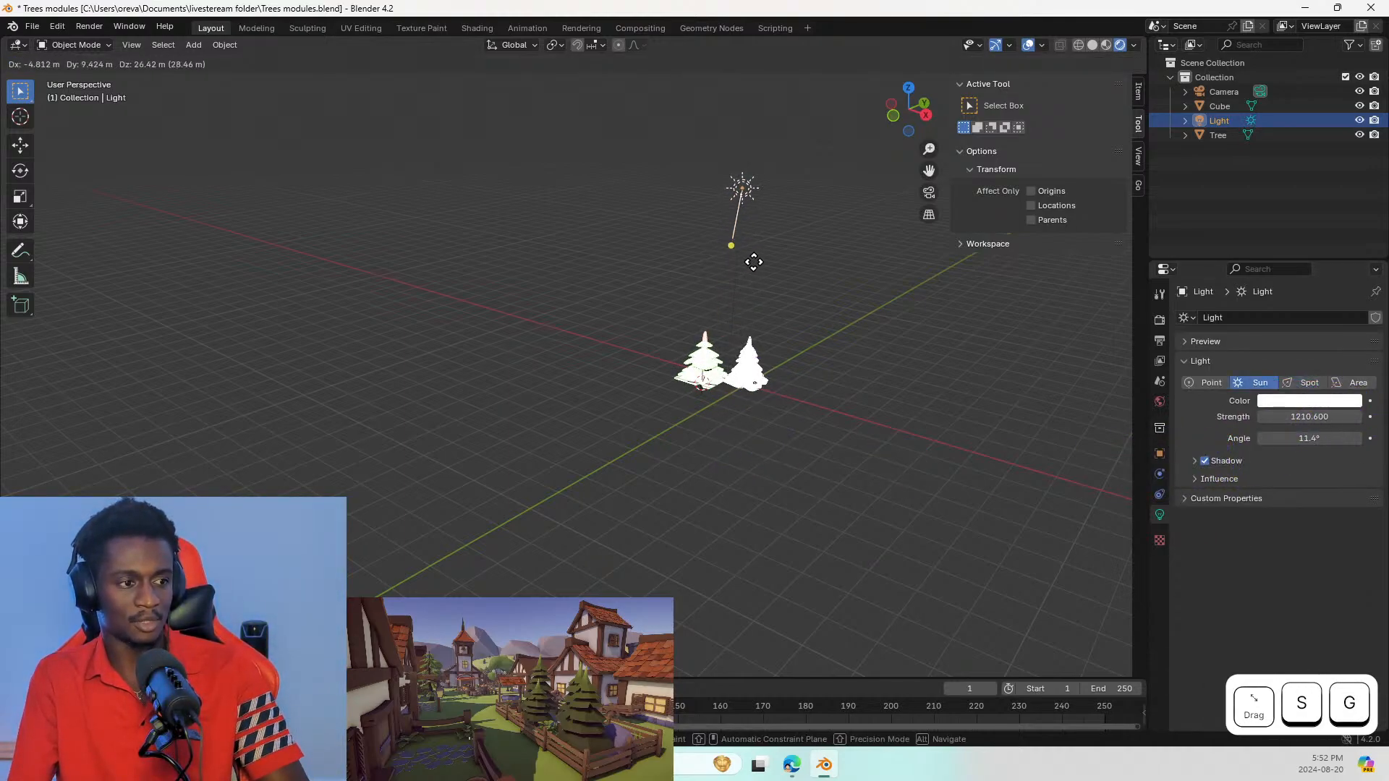
left_click(765, 40)
scroll(731, 403, "down", 3)
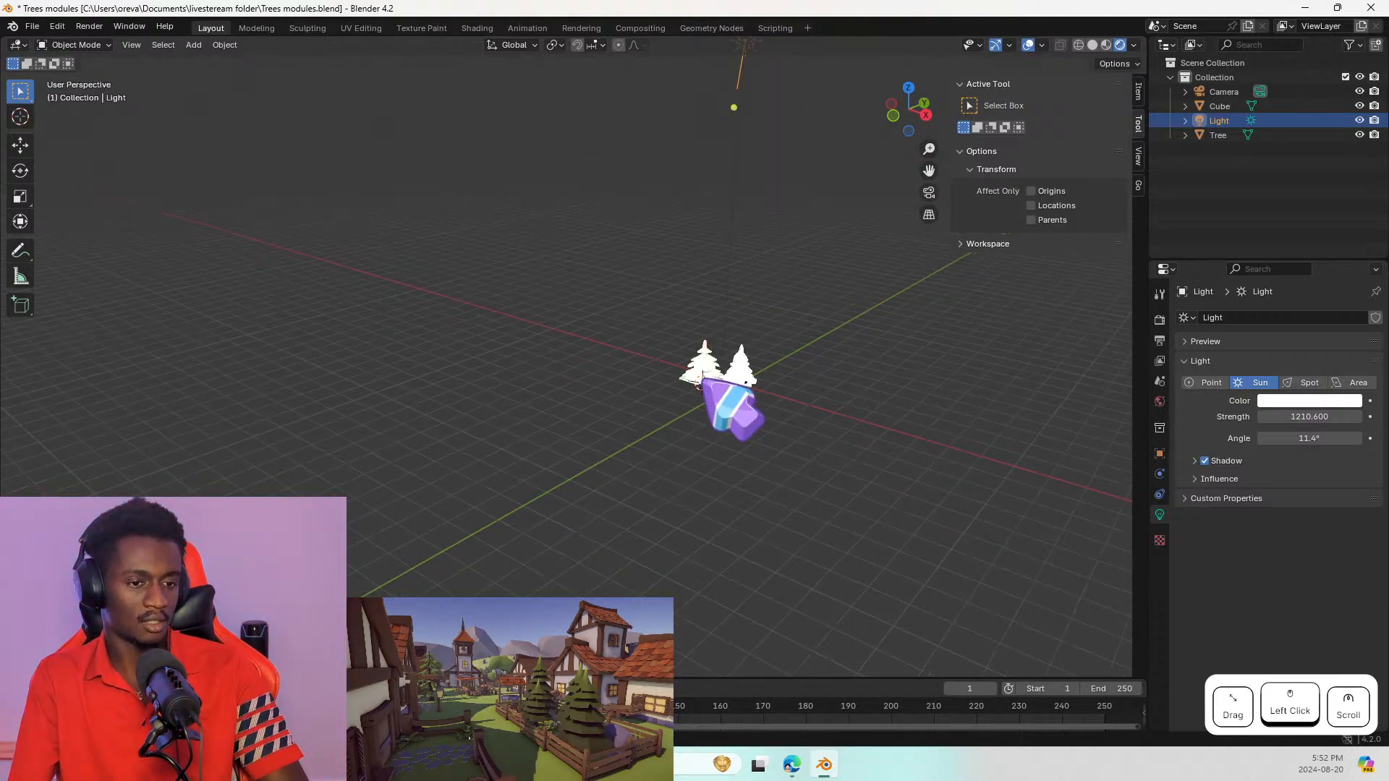
key("s")
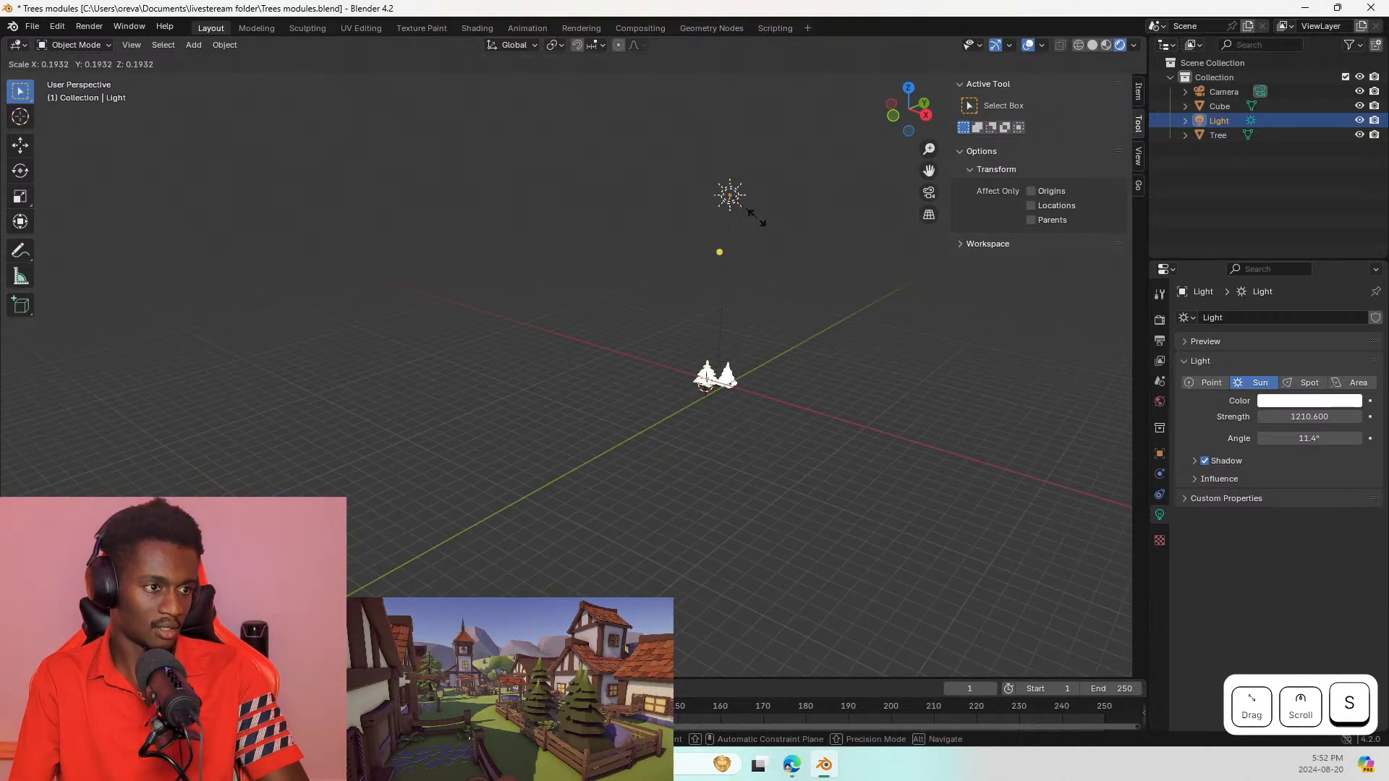
key("Escape")
key("g")
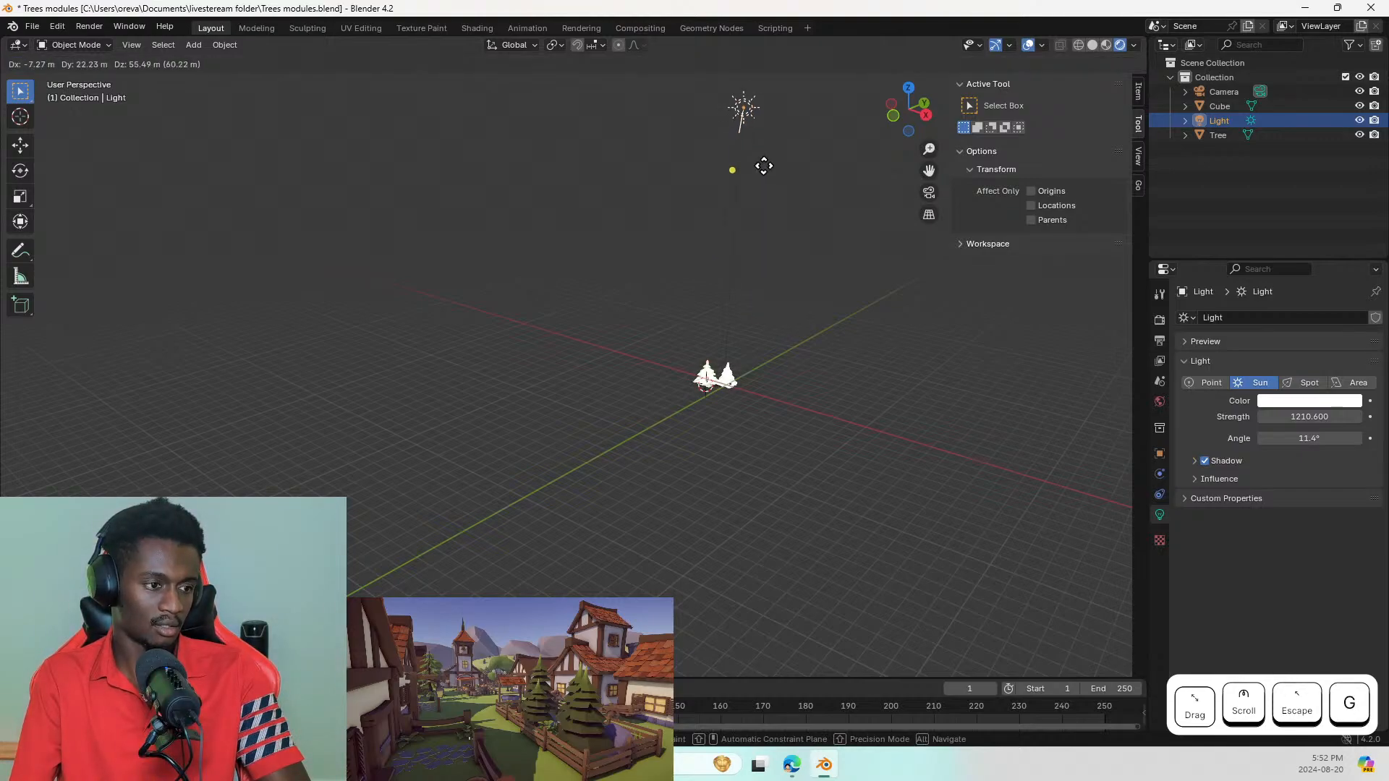
left_click(770, 108)
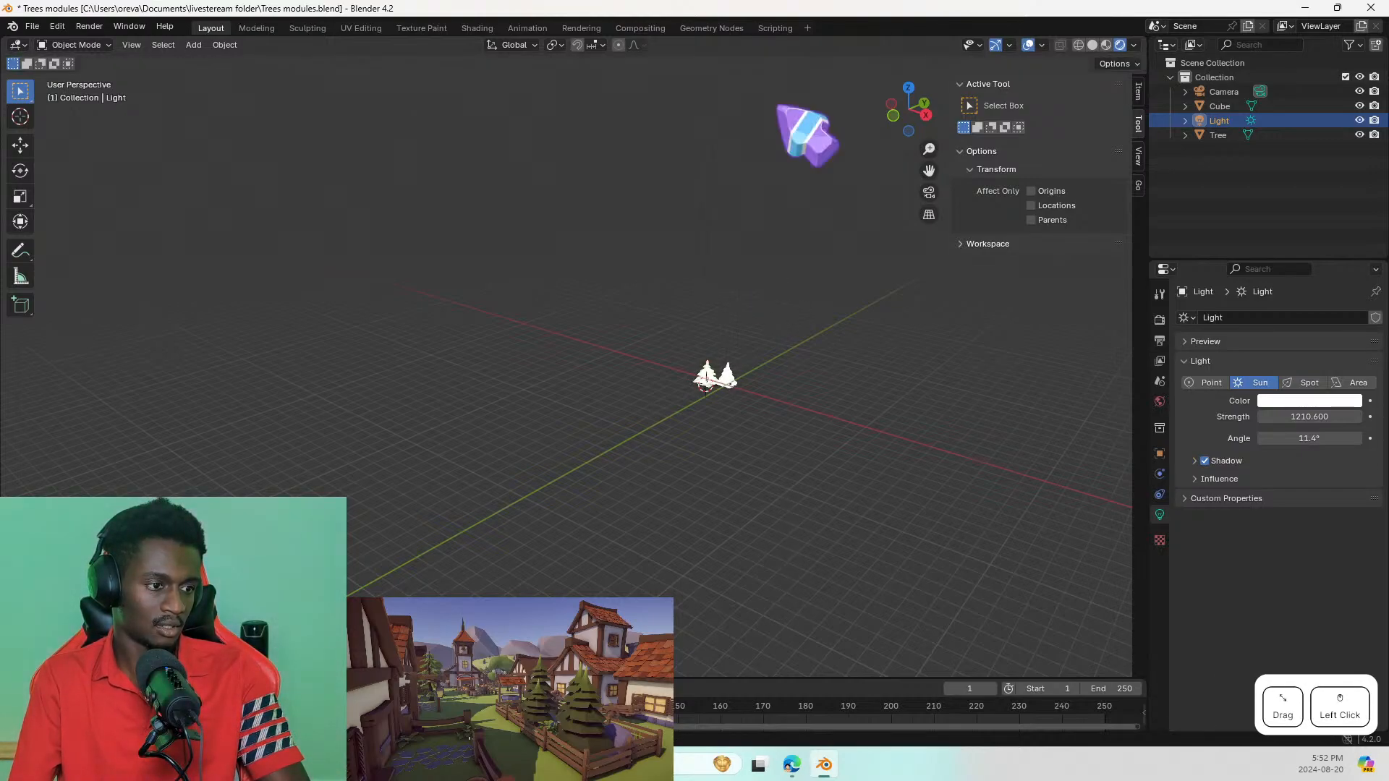
scroll(613, 524, "up", 4)
middle_click_drag(804, 301, 614, 452, "shift")
scroll(632, 438, "up", 5)
scroll(651, 441, "down", 5)
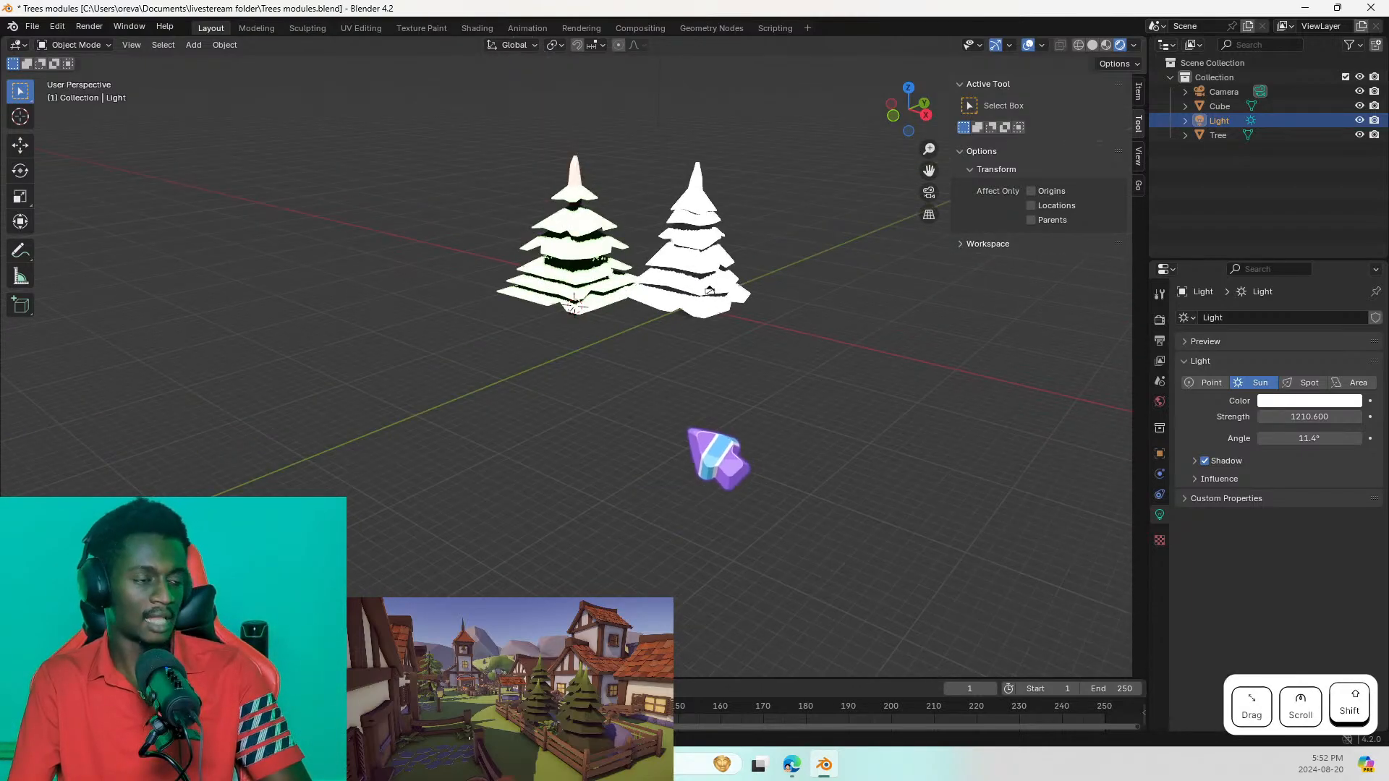
key("ctrl+z")
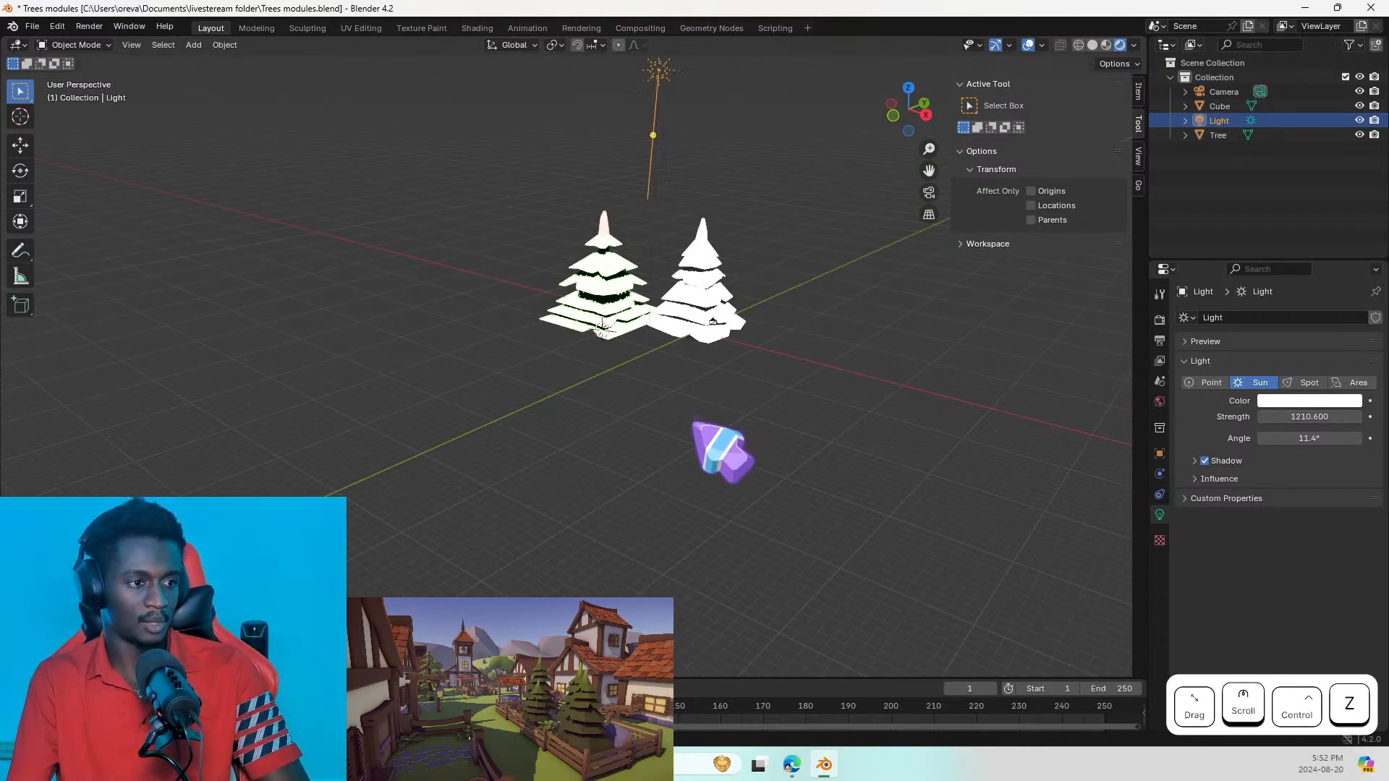
Step: Set the sun light's strength to 100
left_click(1287, 416)
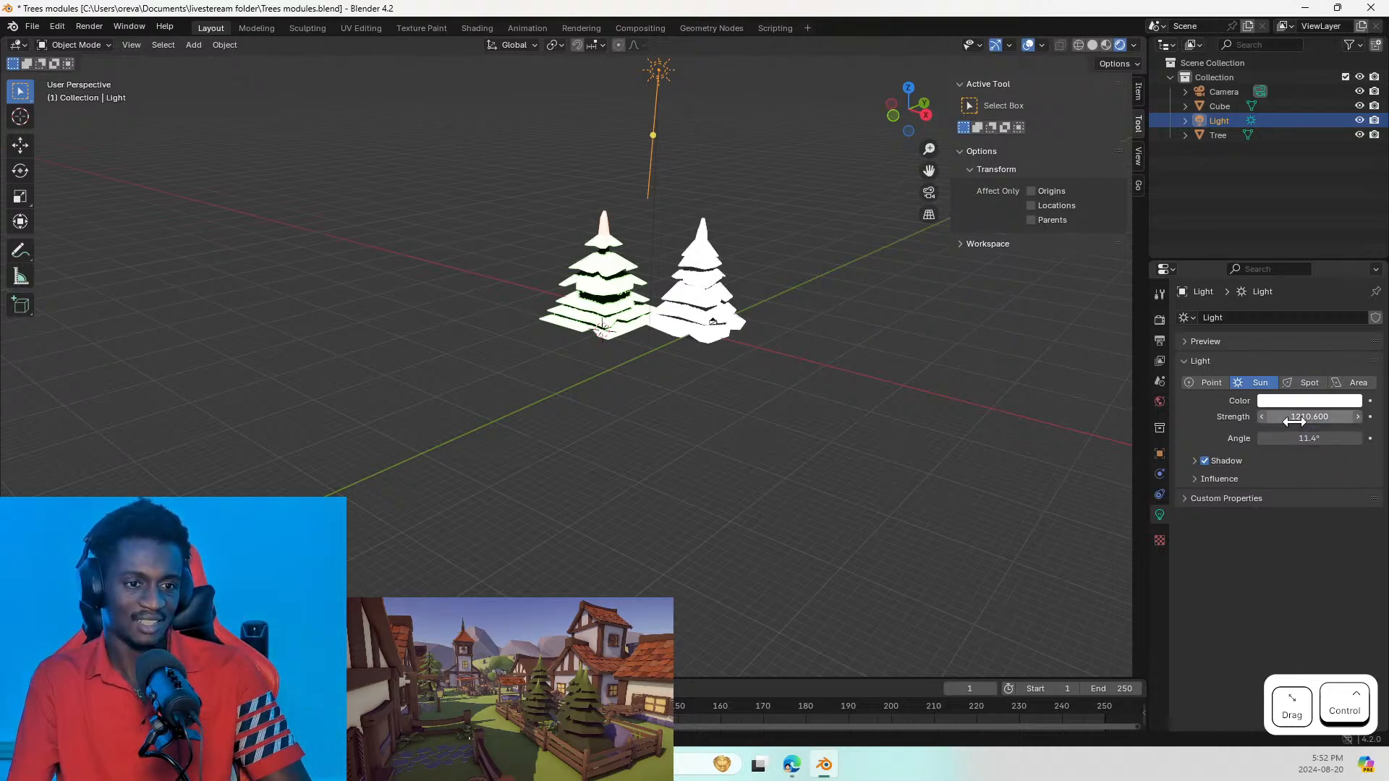
key("Return")
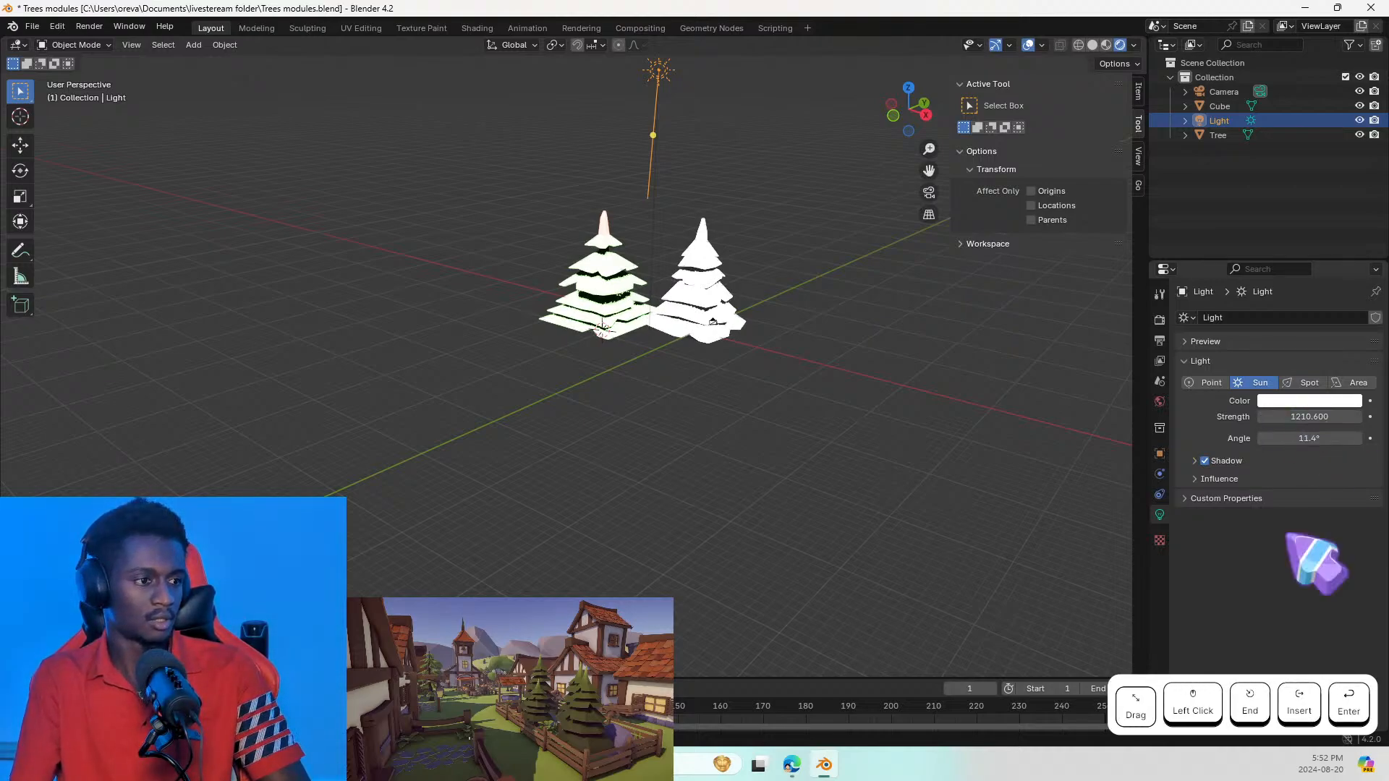
left_click(1310, 417)
key("Num_Lock")
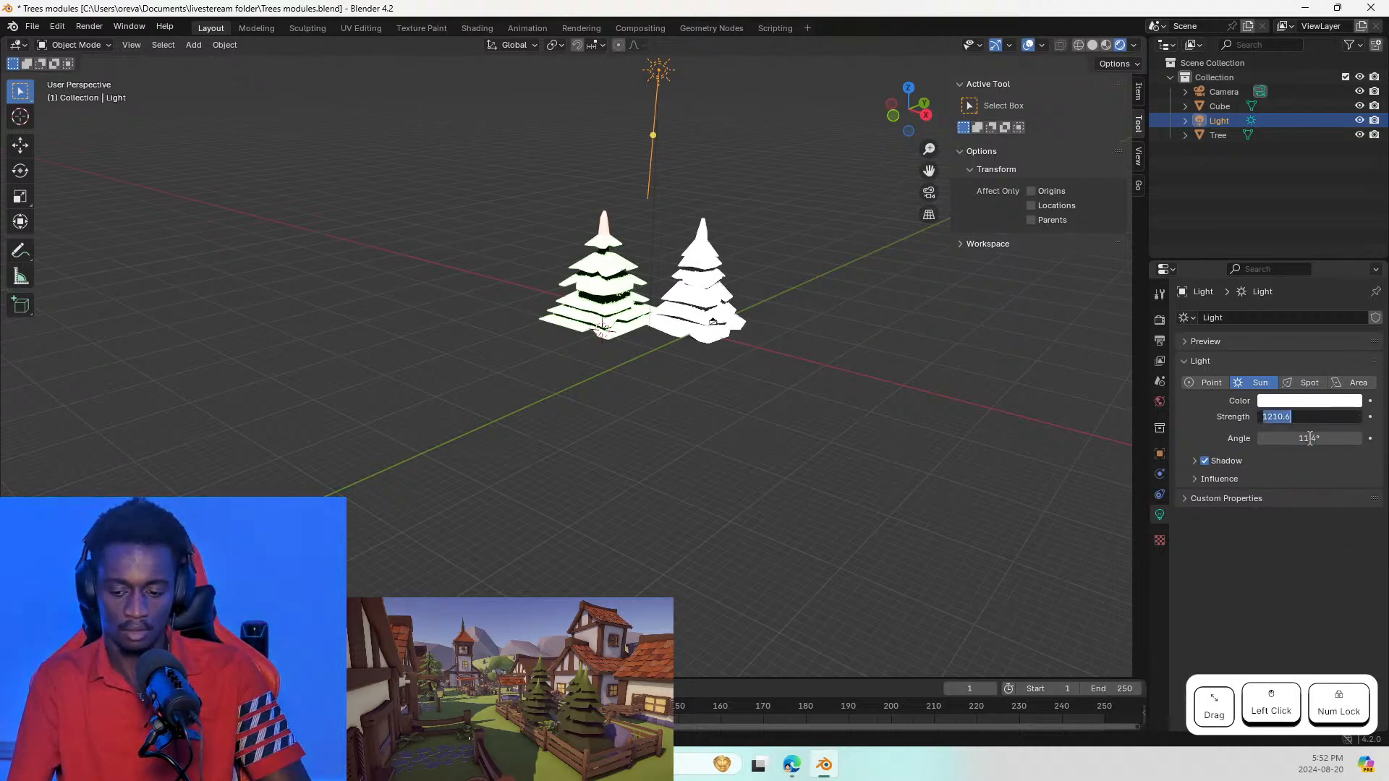
type("100")
key("Return")
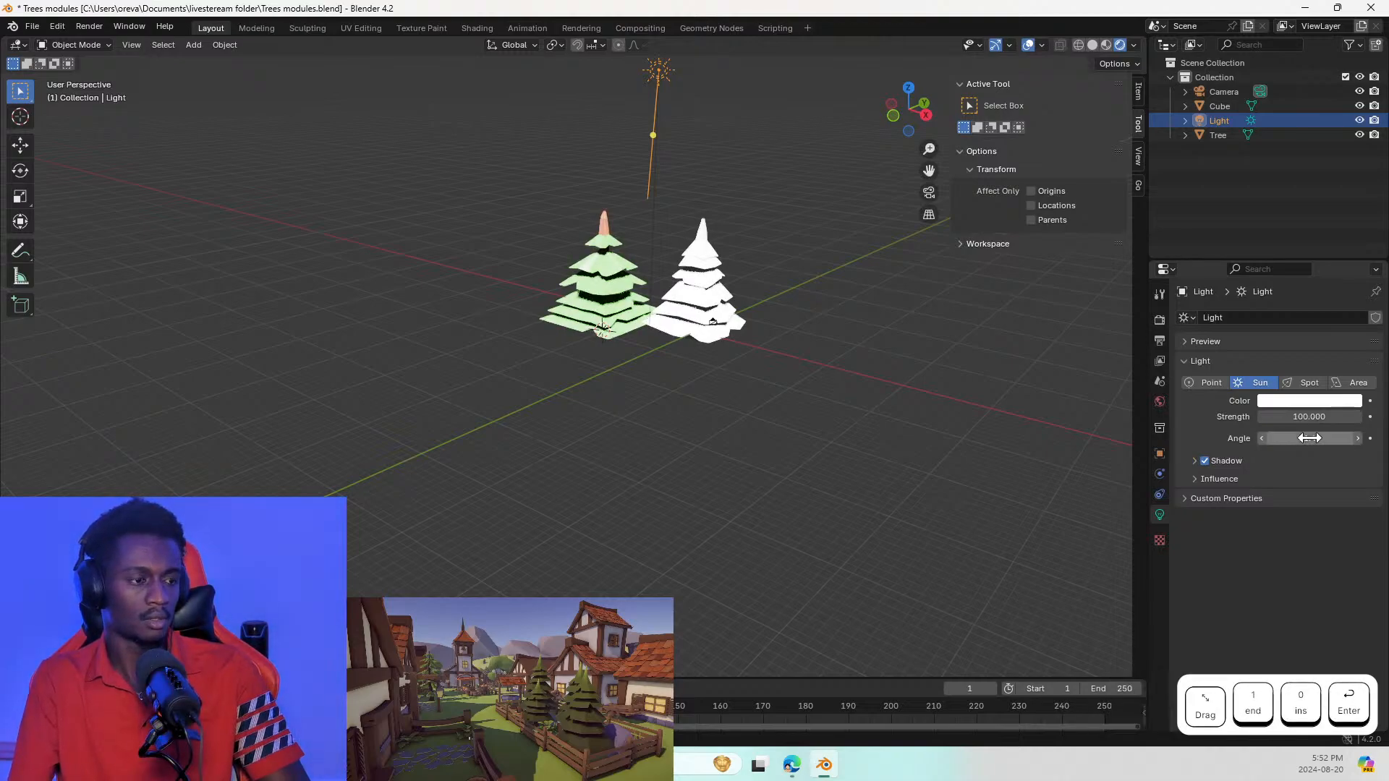
Step: Move the sun light freehand across to the painted tree's side, keeping it high above both trees
key("g")
left_click(803, 287)
middle_click_drag(572, 314, 643, 331)
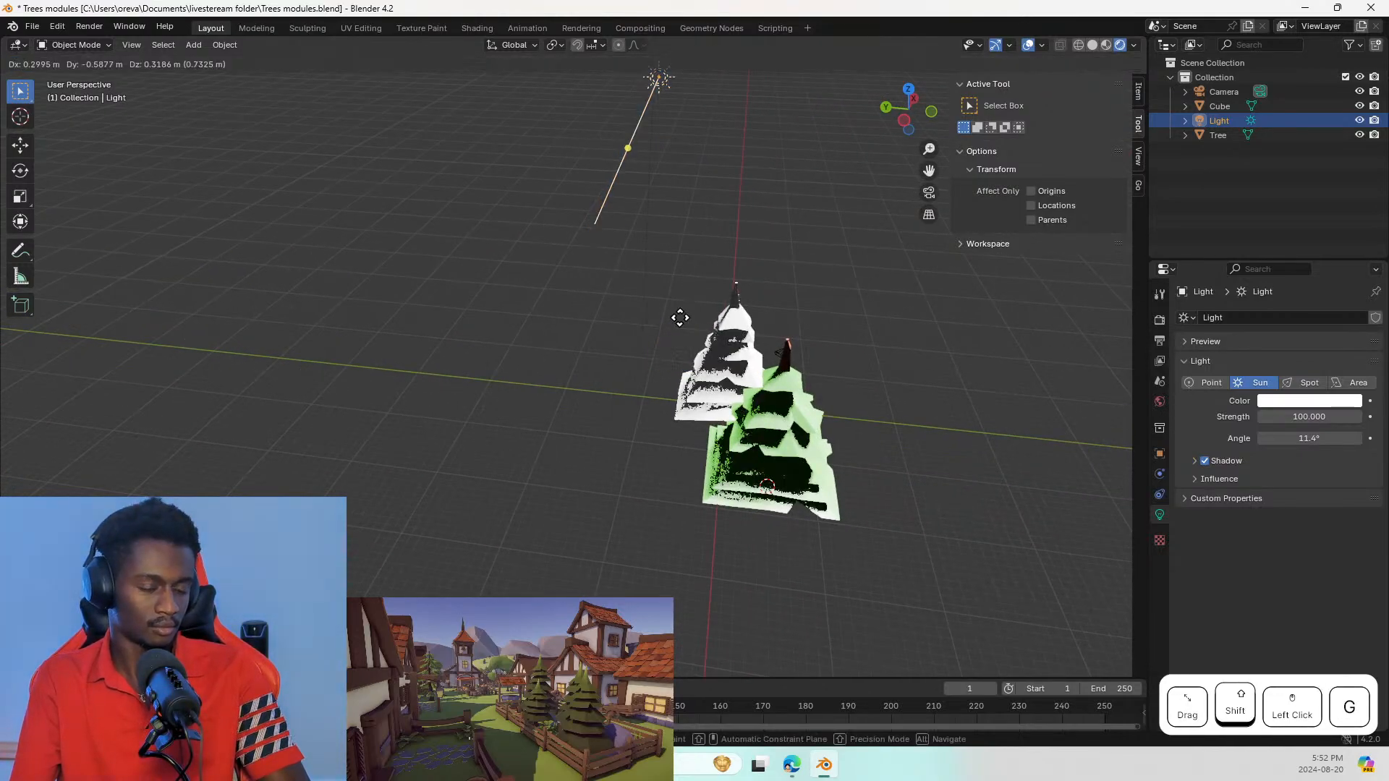
key("g")
left_click(925, 291)
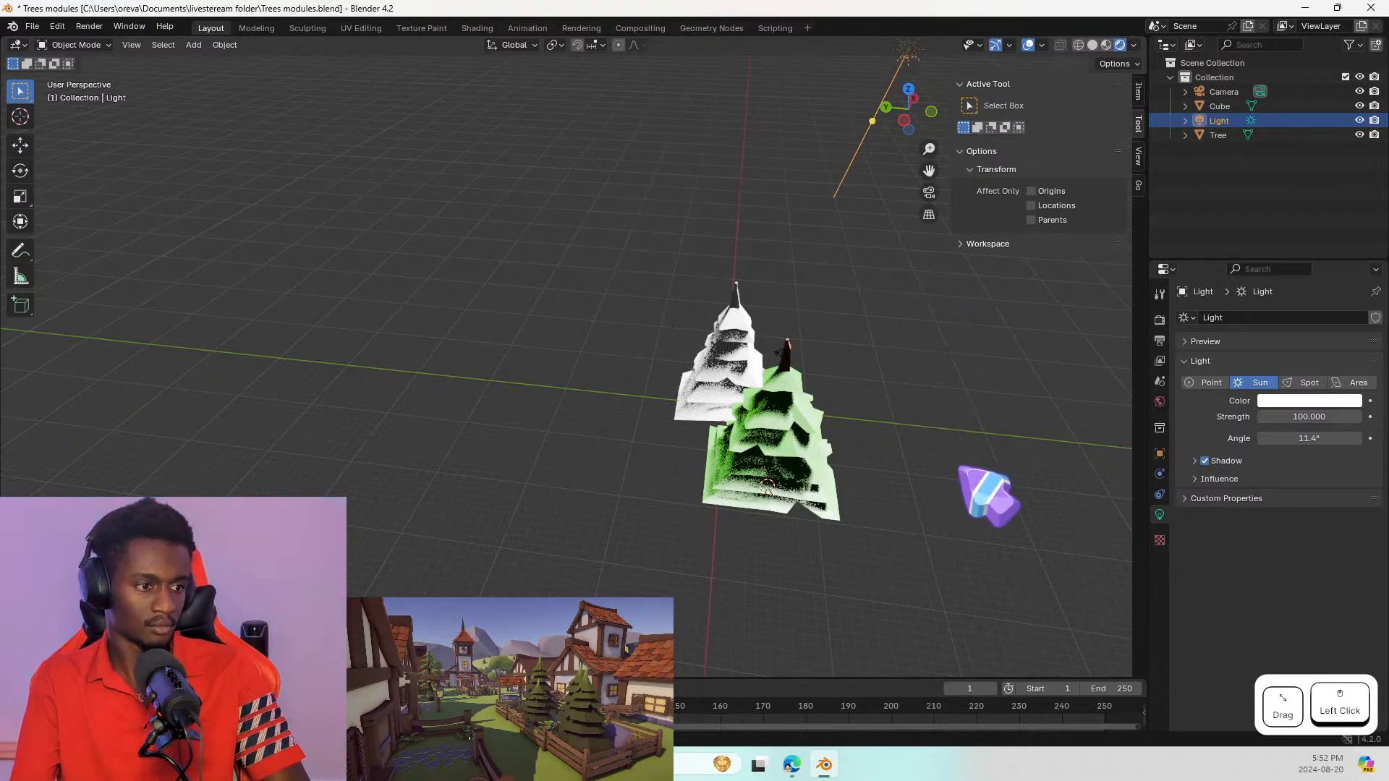
Step: Set the sun light's strength to 10 after trying 50 and 20, and view both trees from the side
type("50")
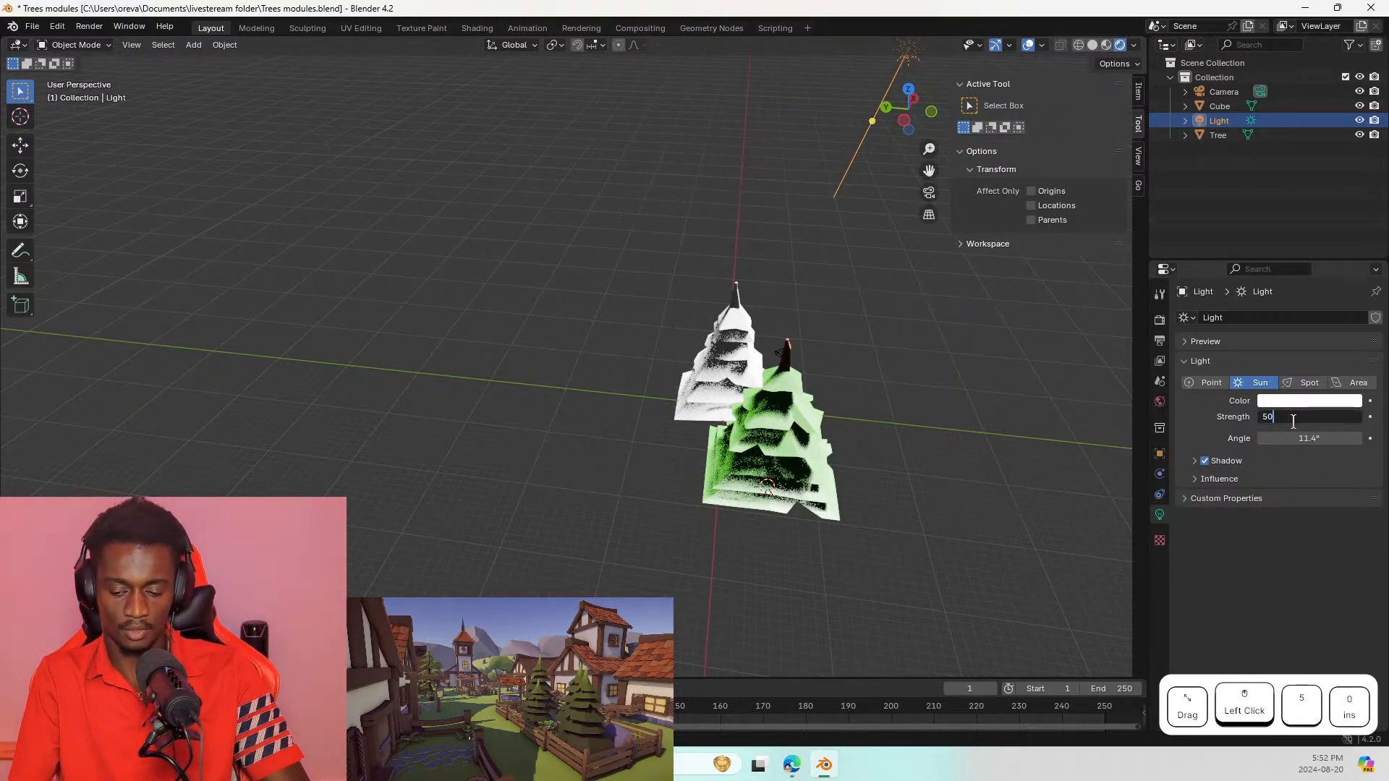
key("Return")
type("20")
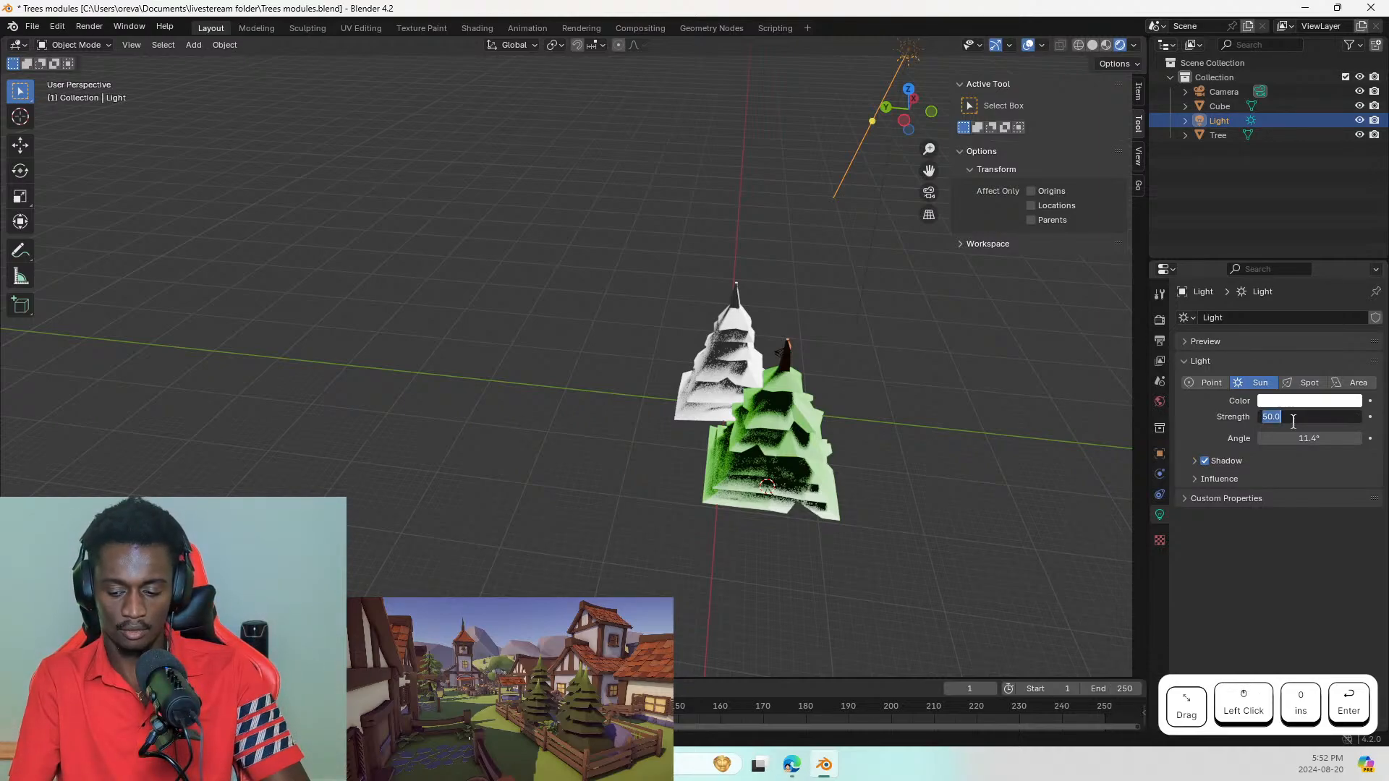
key("Return")
type("10")
key("Return")
left_click(962, 452)
middle_click_drag(958, 452, 877, 481)
scroll(877, 480, "up", 2)
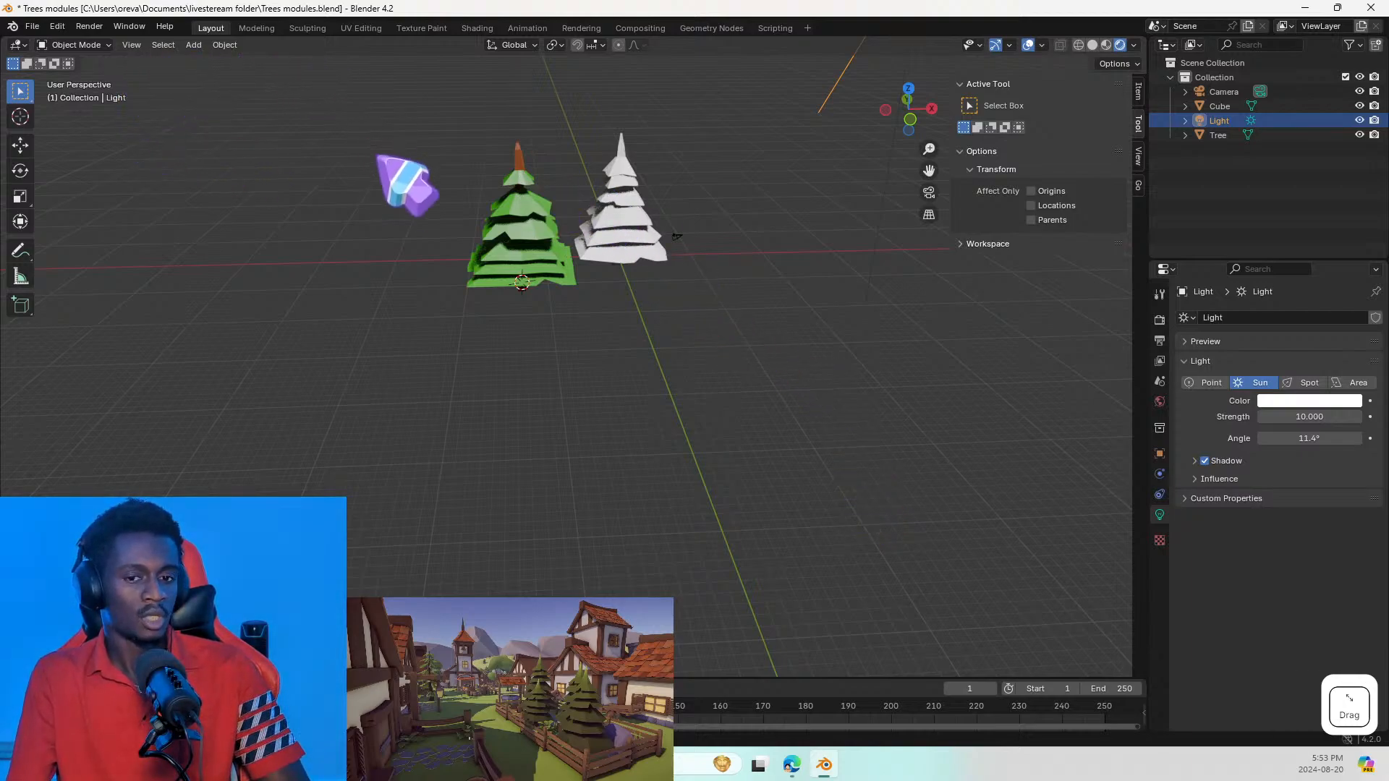
left_click(601, 29)
left_click(715, 28)
left_click(782, 29)
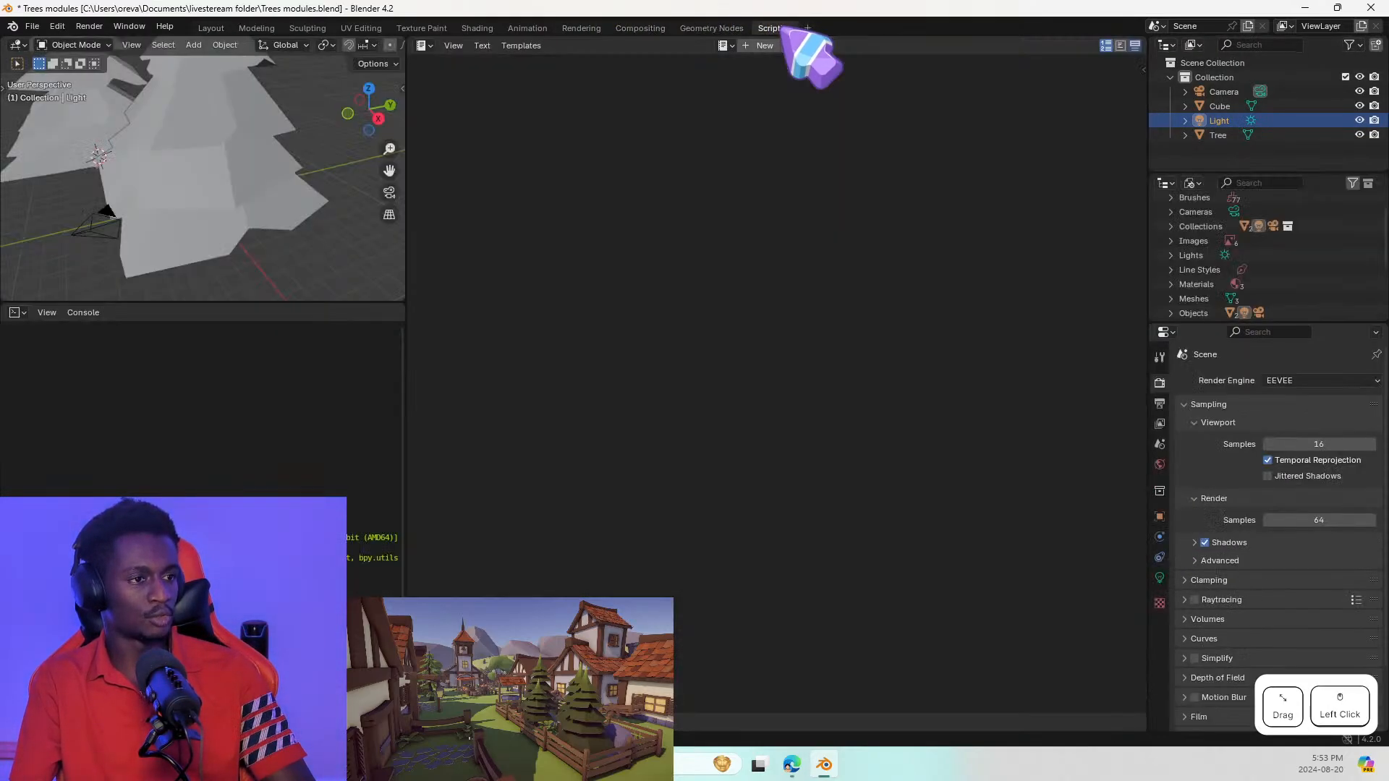
left_click(640, 29)
left_click(581, 29)
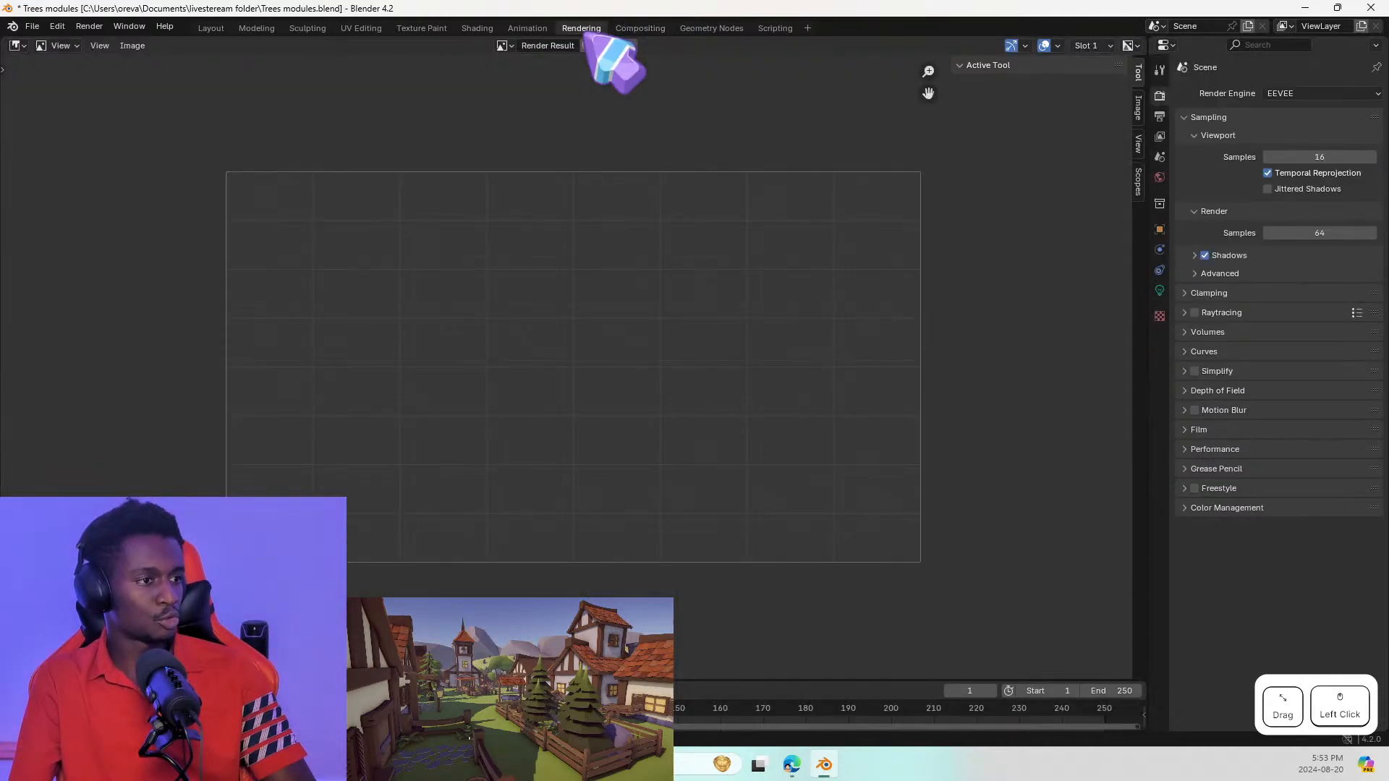
left_click(527, 29)
left_click(477, 29)
mouse_move(502, 98)
middle_mouse_down()
mouse_move(513, 137)
mouse_move(491, 81)
middle_mouse_up()
scroll(505, 96, "down", 2)
middle_click_drag(533, 210, 749, 278)
scroll(651, 224, "up", 2)
scroll(652, 225, "down", 2)
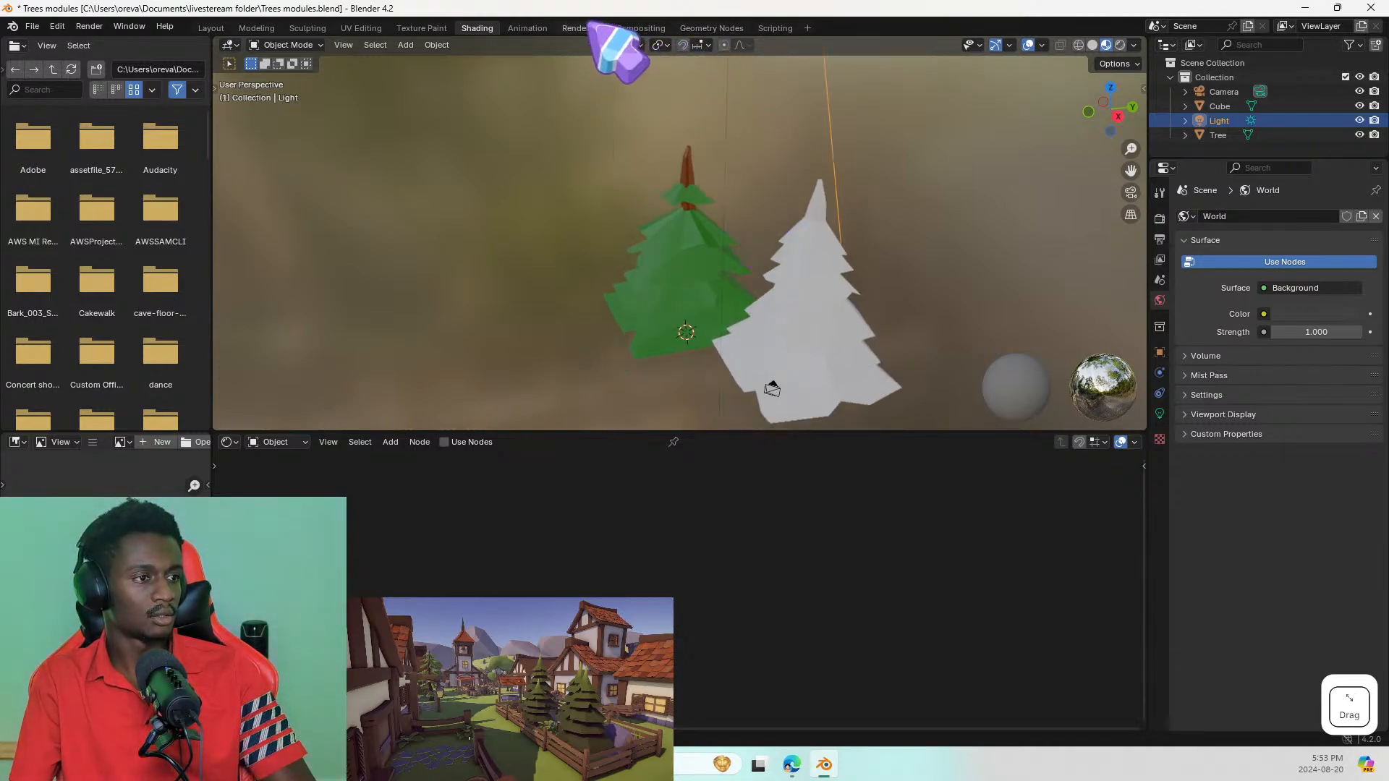
Step: In the Texture Paint workspace, rename the green painted tree's object from Cube to Tree2
left_click(433, 27)
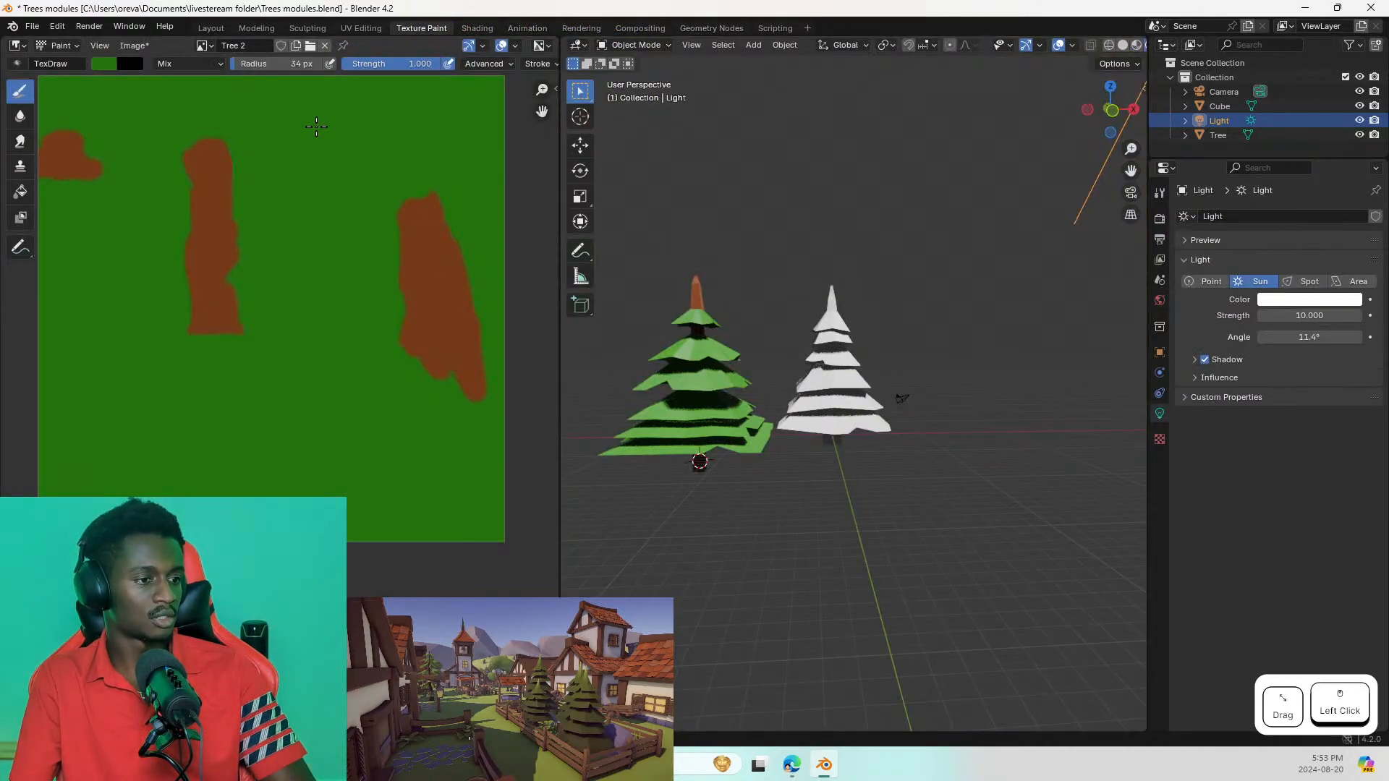
left_click(1221, 114)
left_click(1222, 135)
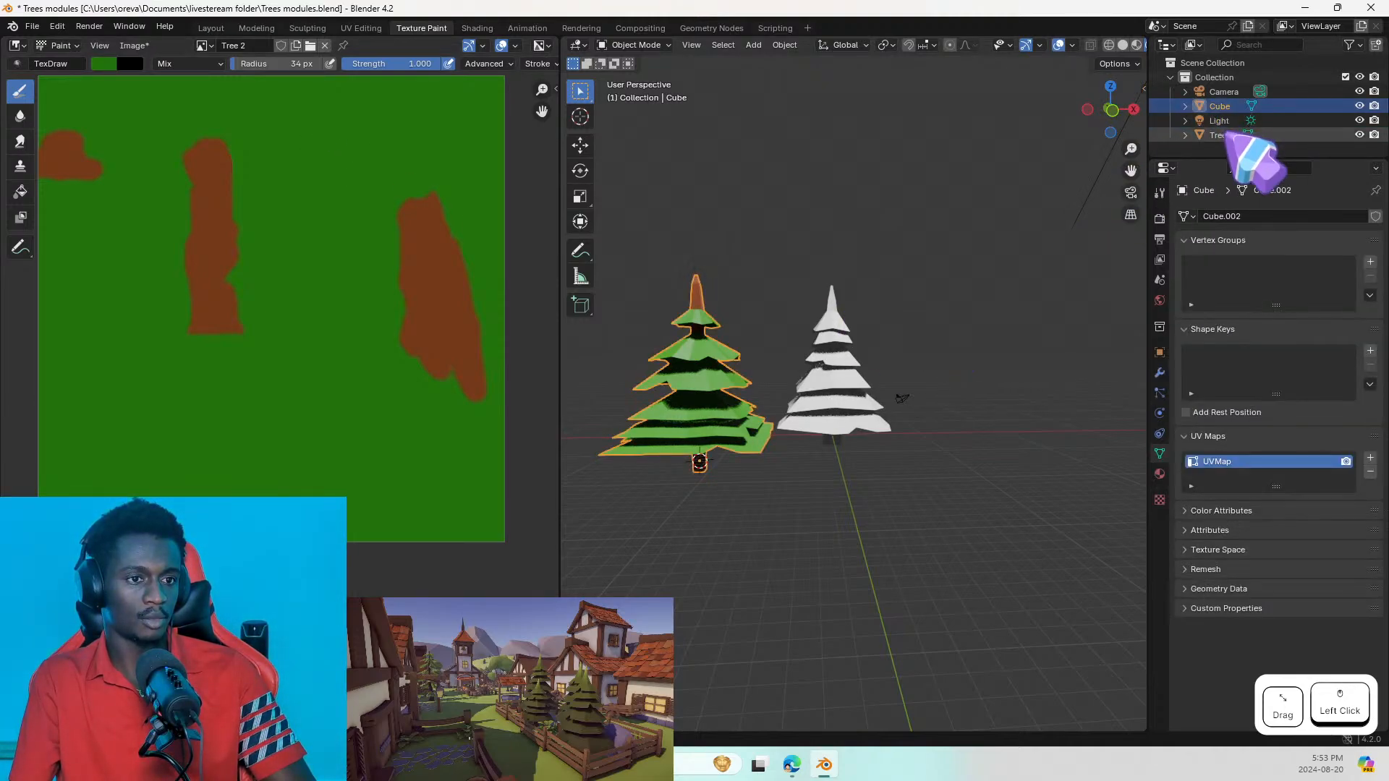
left_click(1206, 107)
key("F2")
type("tRE")
key("BackSpace")
key("BackSpace")
key("BackSpace")
key("Caps_Lock")
type("Tree2")
key("Return")
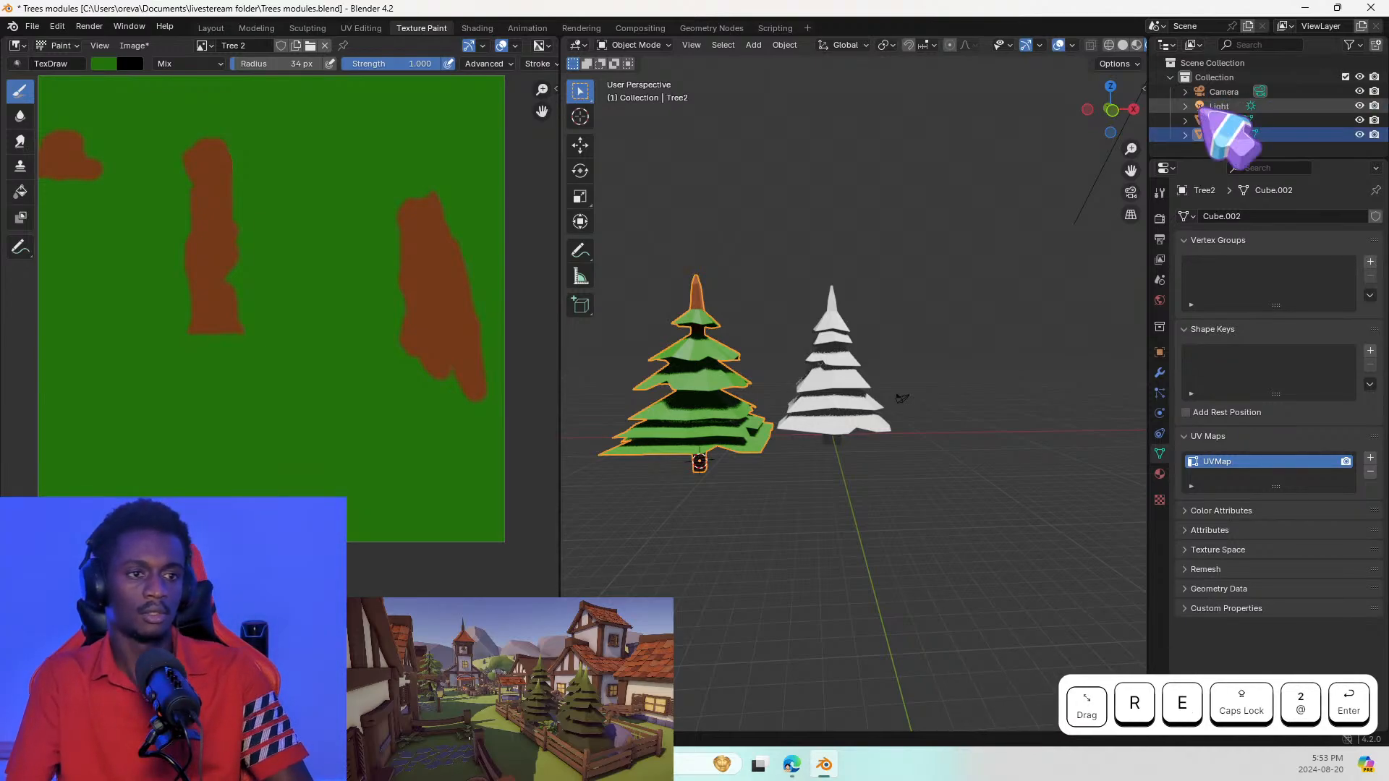
Step: Select the unpainted Tree object, display its Tree.001 image for painting, and put the object into Texture Paint mode
left_click(1218, 121)
mouse_move(800, 371)
middle_mouse_down()
mouse_move(744, 397)
mouse_move(654, 387)
mouse_move(800, 397)
middle_mouse_up()
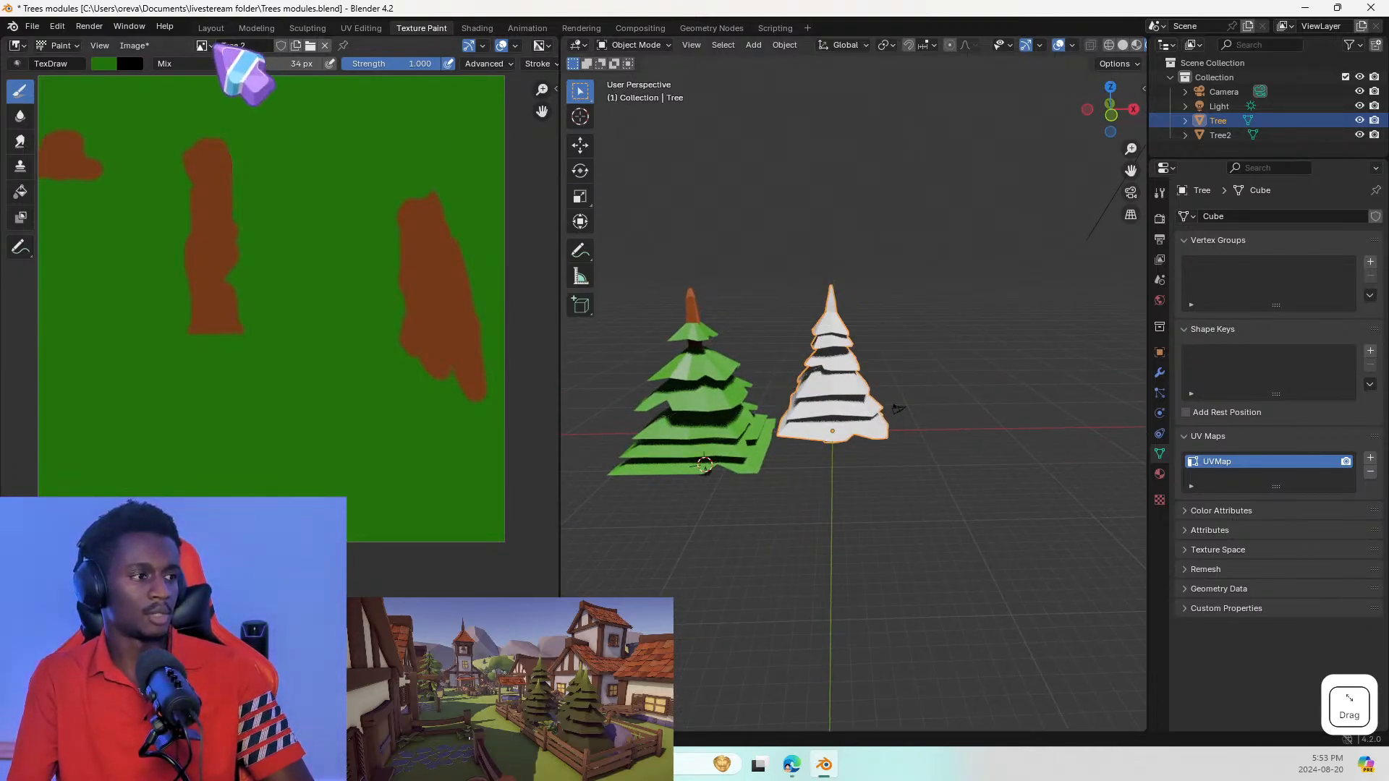
left_click(203, 46)
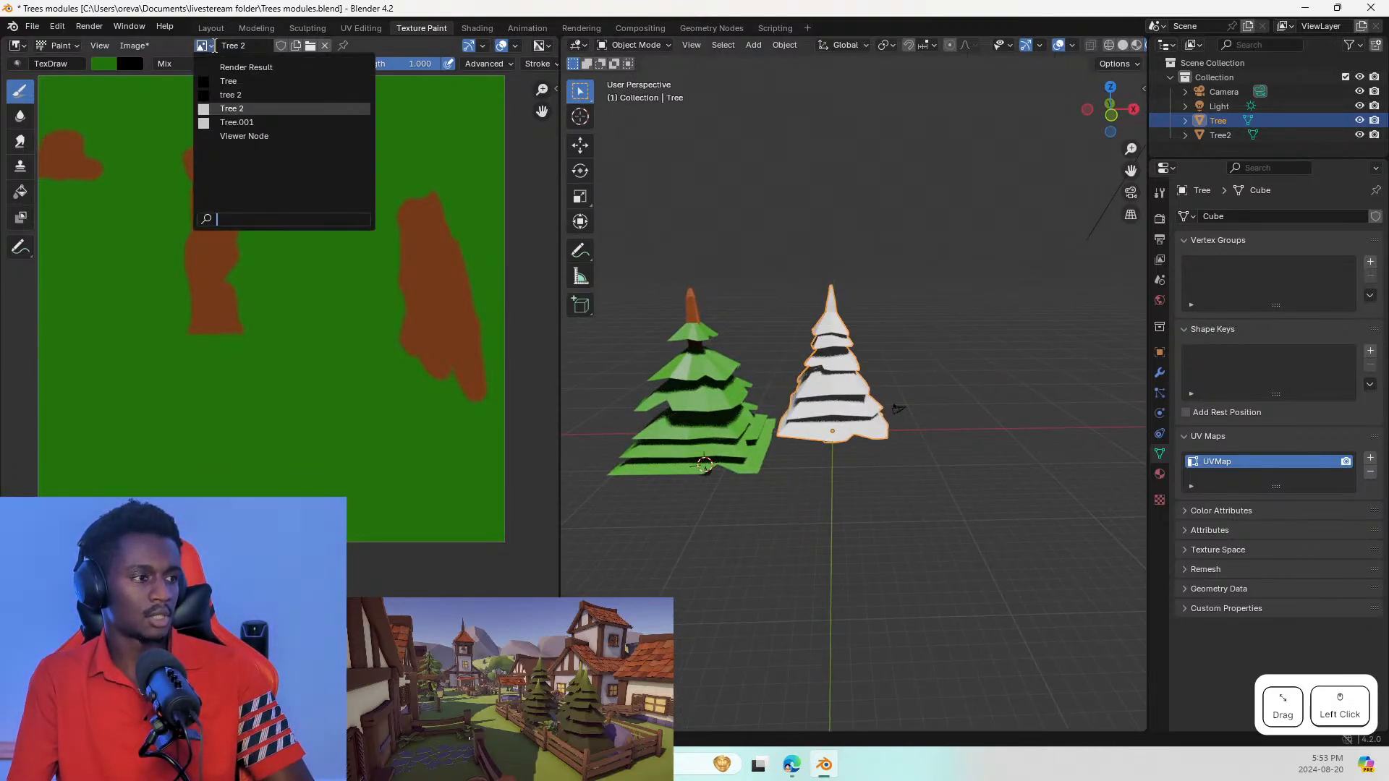
left_click(253, 122)
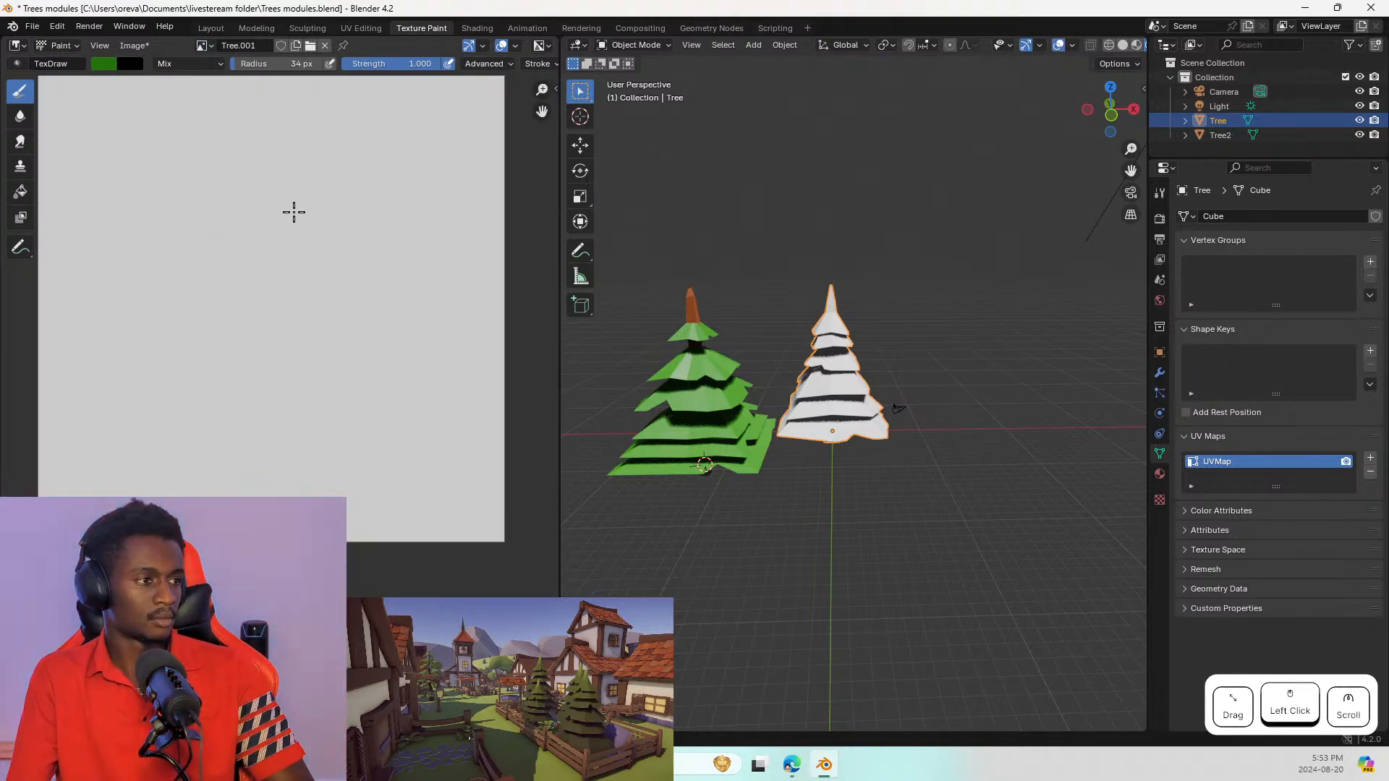
left_click(365, 28)
left_click(427, 28)
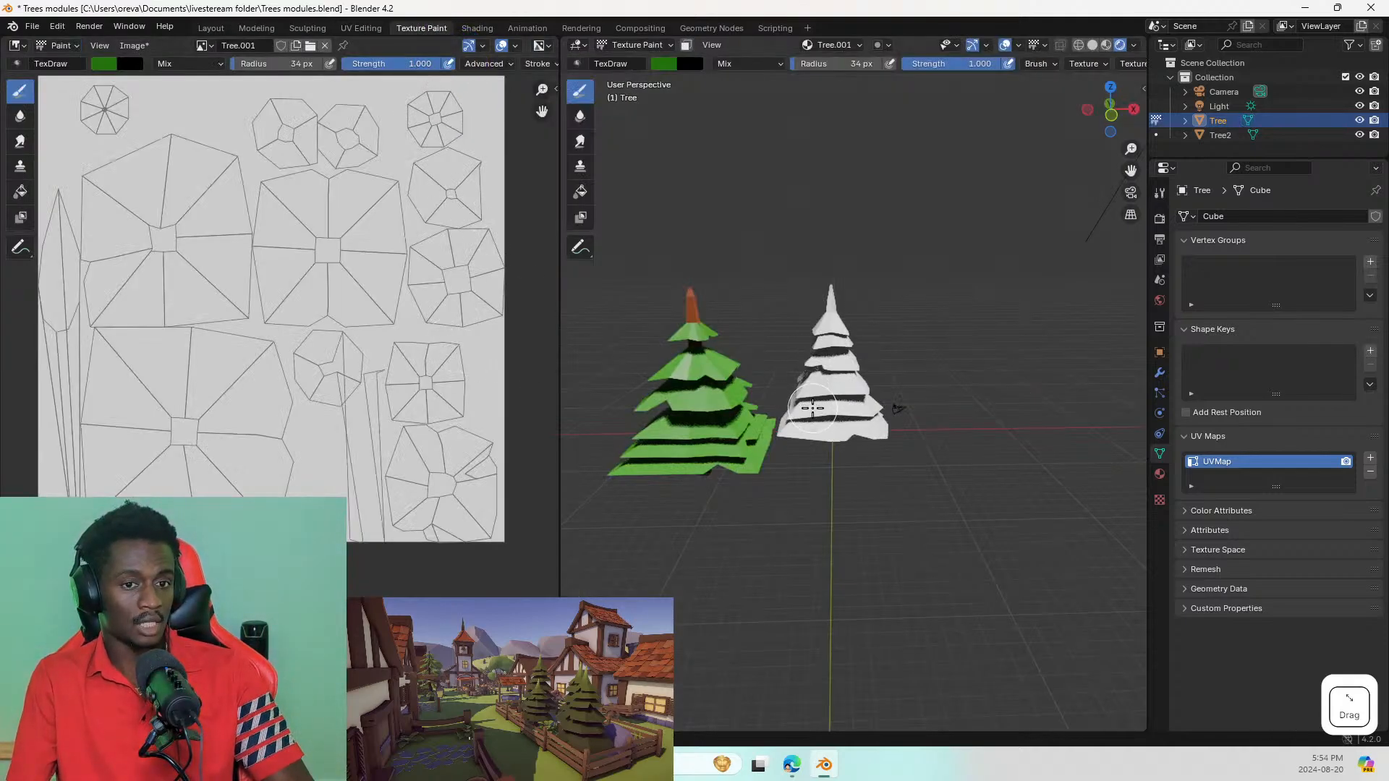
Step: Fill the whole Tree.001 image with a dark green of hue 0.332, saturation 1.000 and value 0.375
scroll(812, 408, "up", 4)
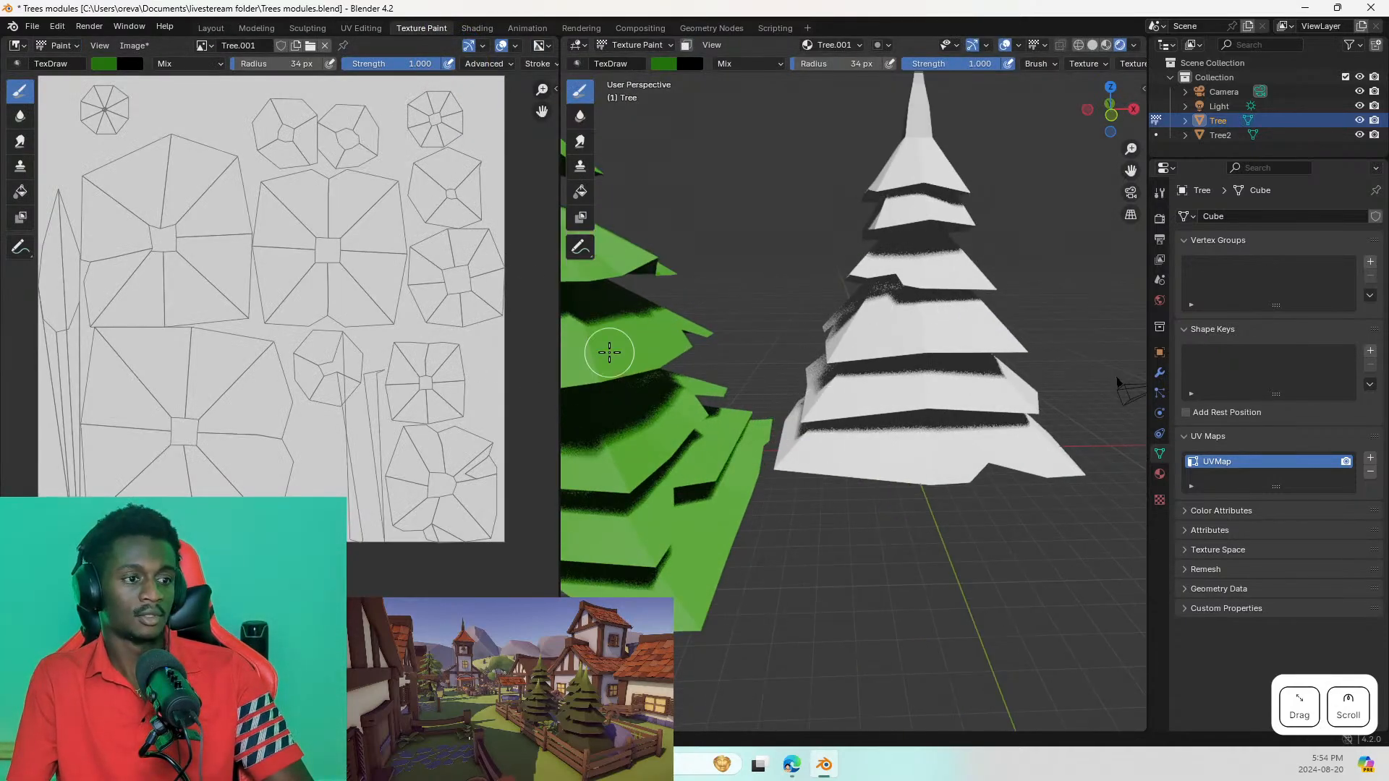
left_click(29, 190)
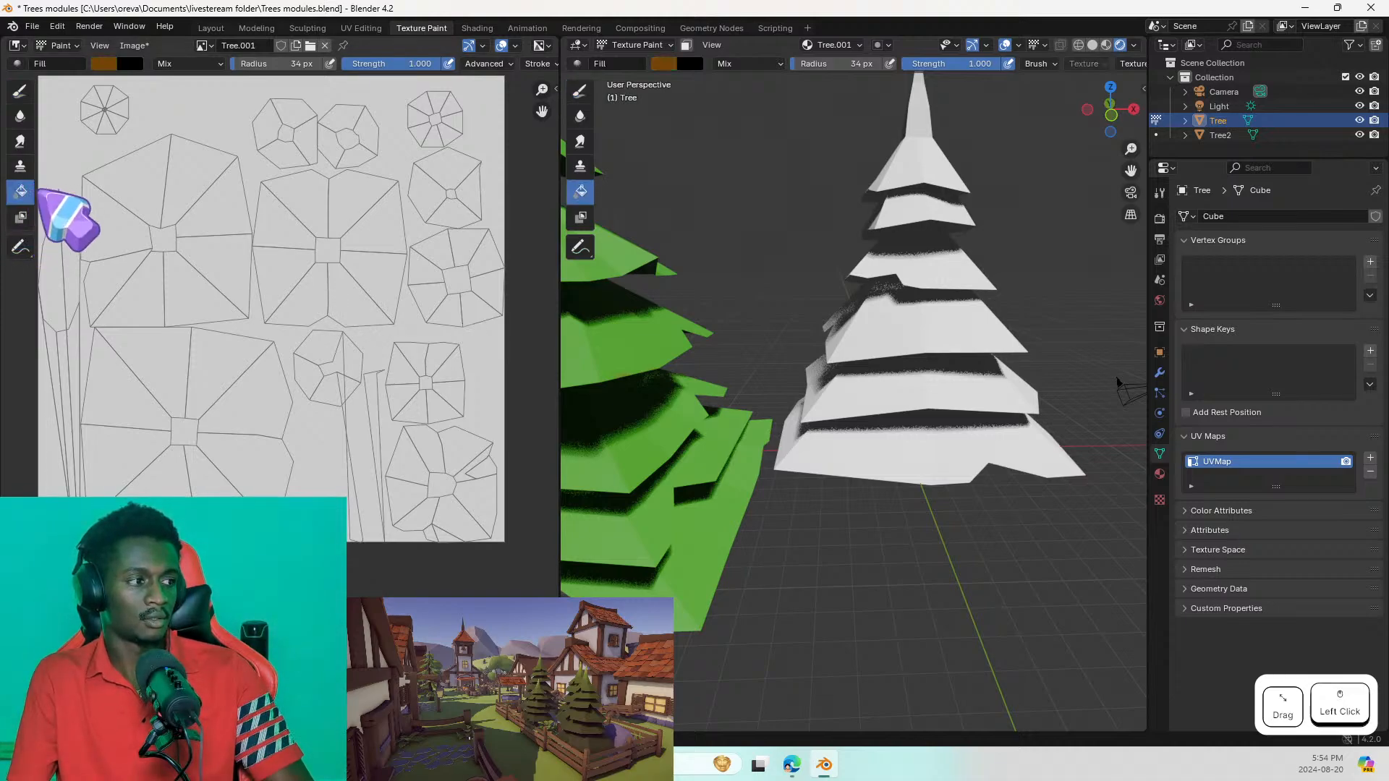
left_click(104, 63)
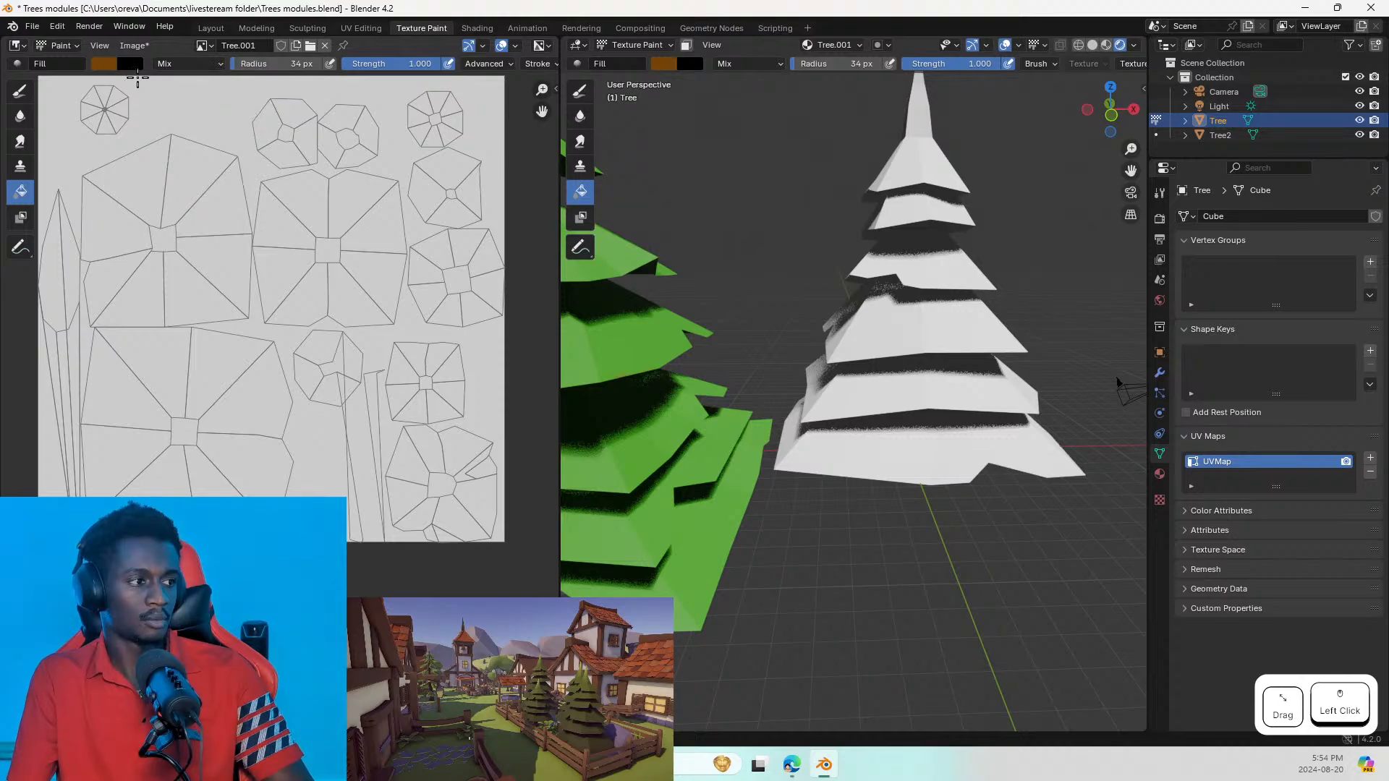
left_click(103, 64)
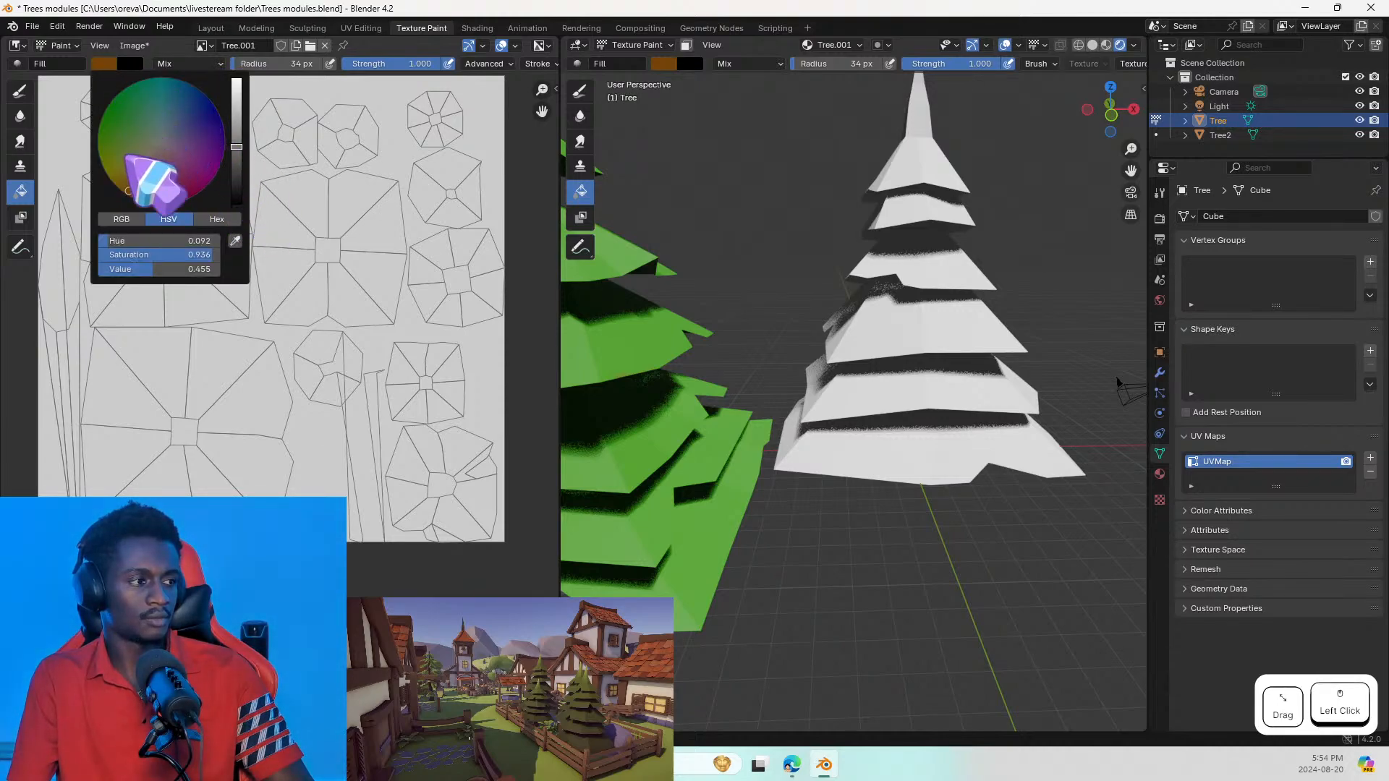
left_click_drag(128, 158, 105, 110)
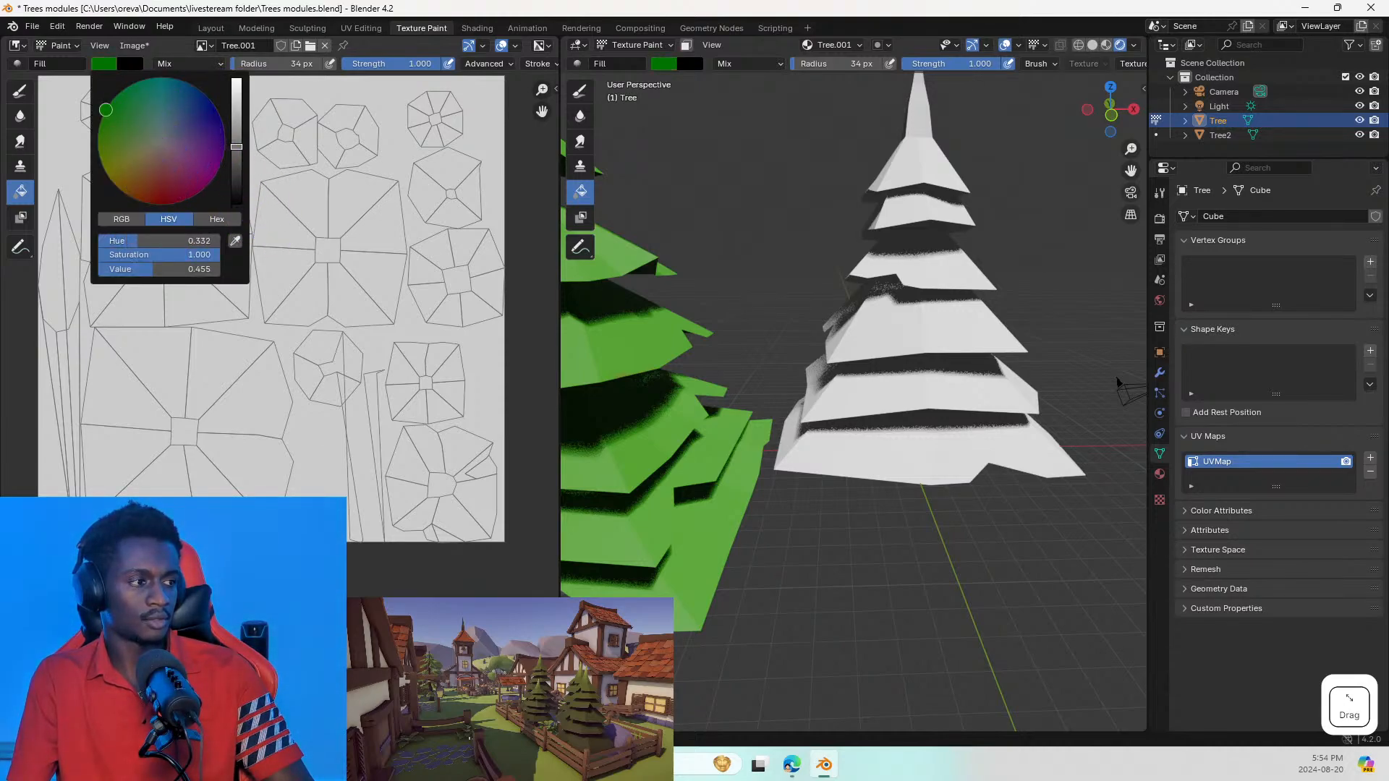
left_click(236, 157)
left_click(326, 140)
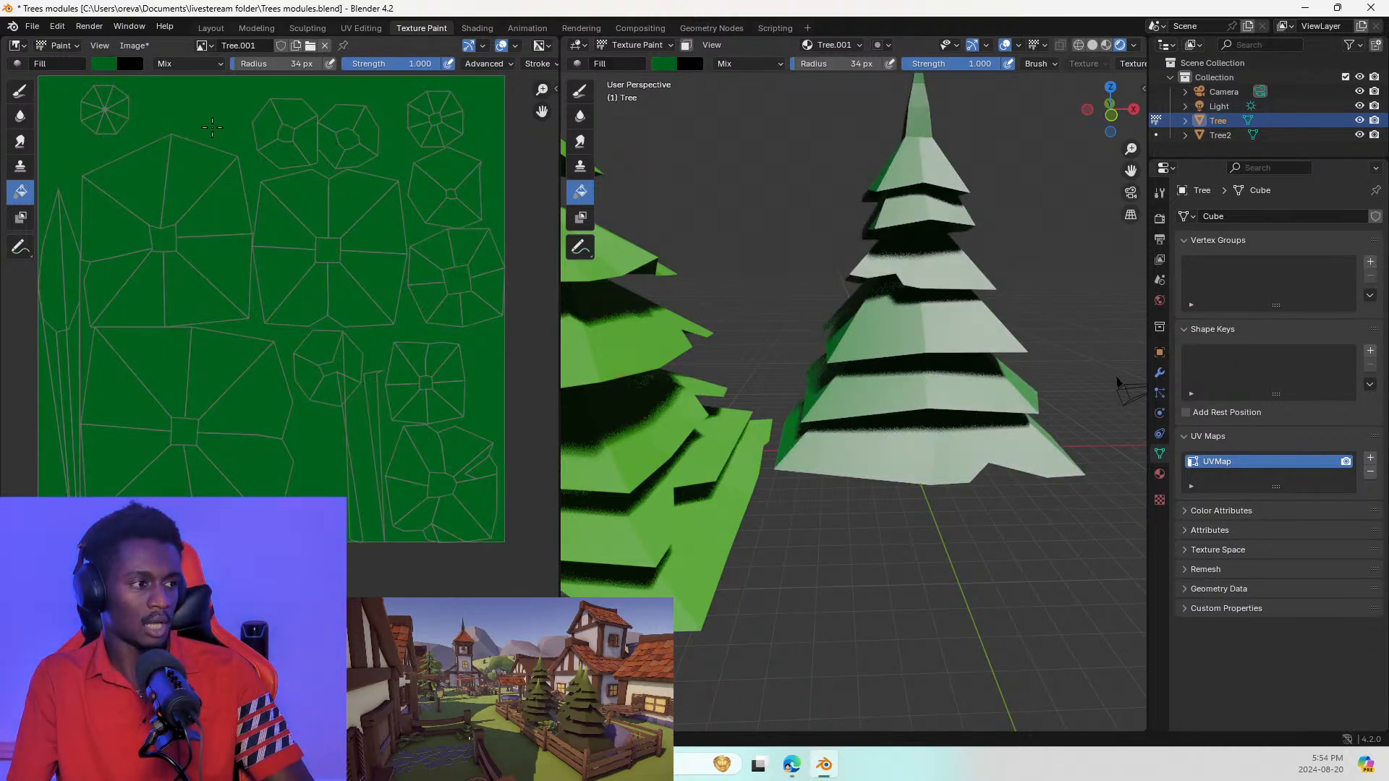
Step: Save the green Tree.001 image as the PNG file "Tree 1.png" in the livestream folder
scroll(822, 438, "down", 5)
middle_click_drag(822, 434, 879, 378)
left_click(879, 377)
scroll(879, 377, "up", 2)
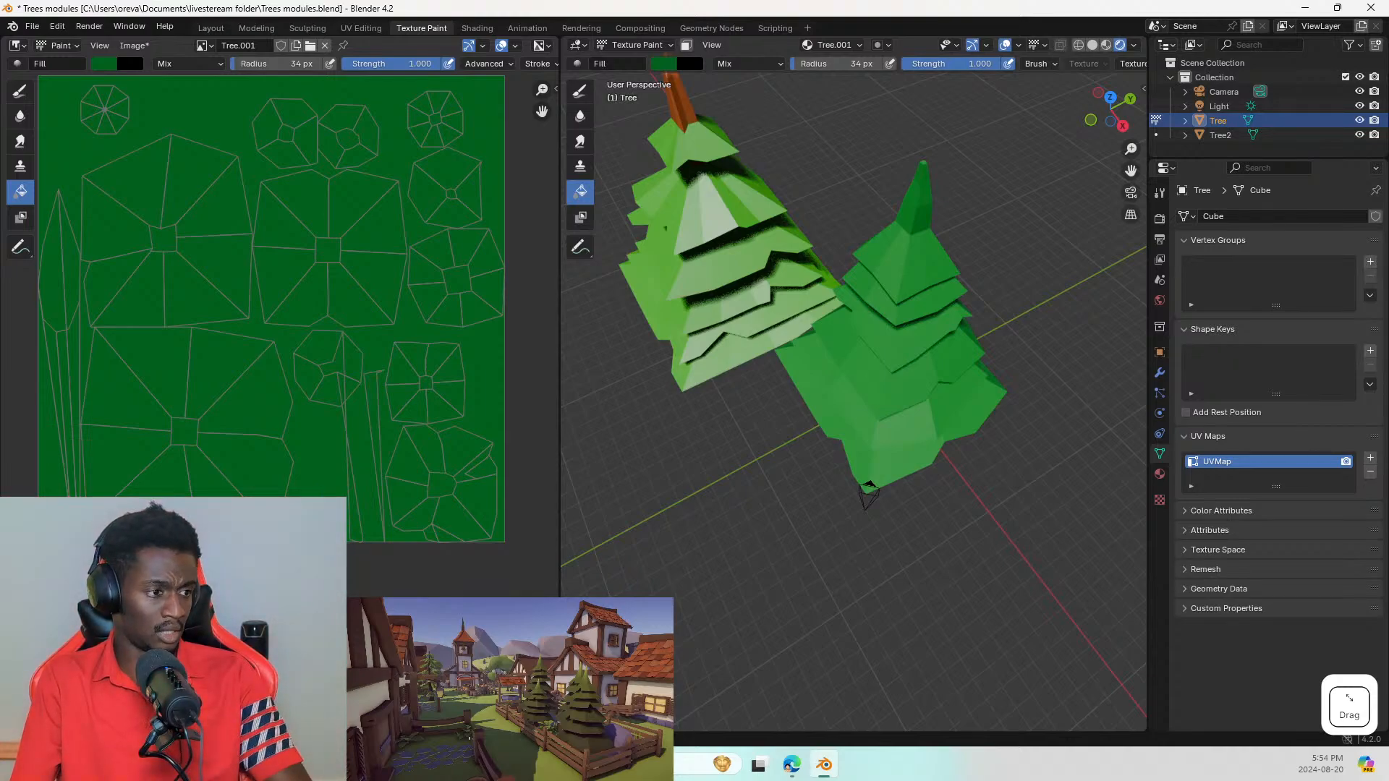
key("alt+s")
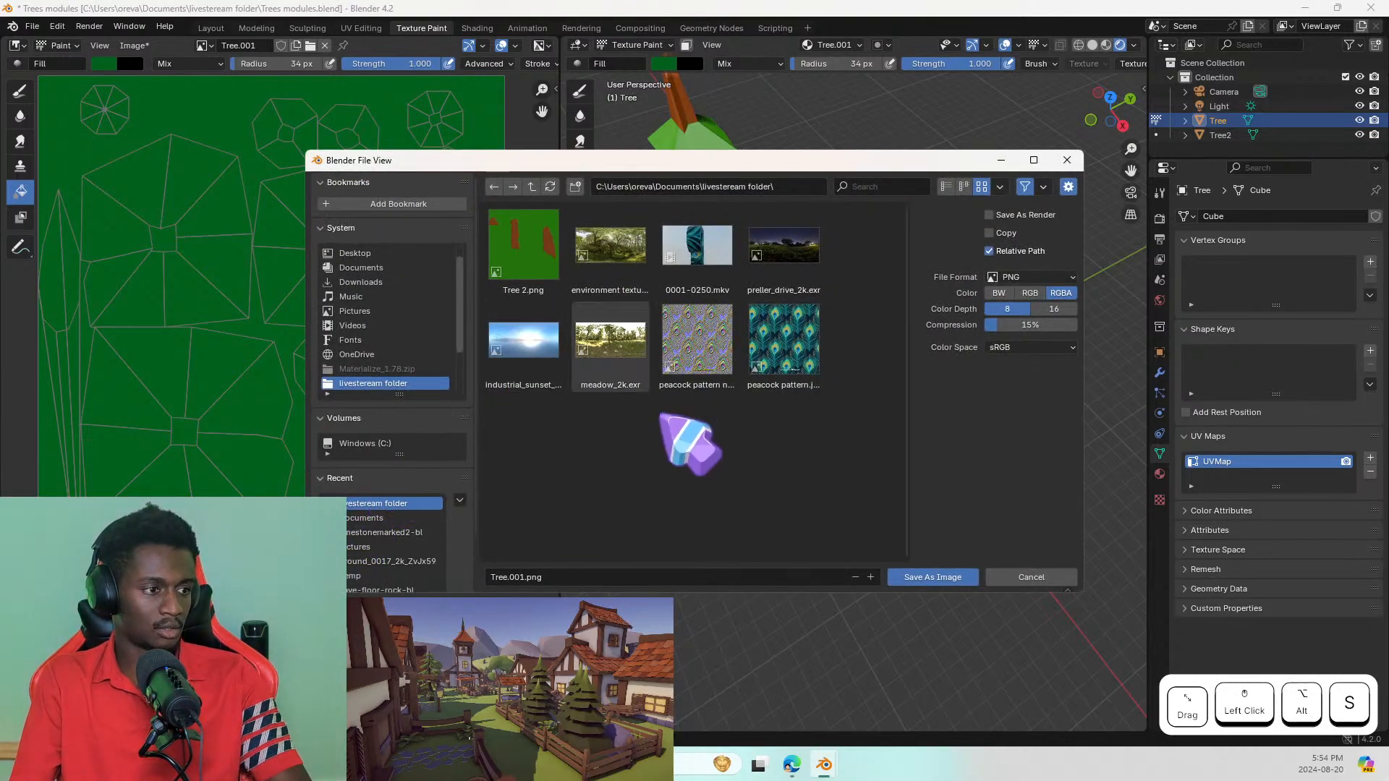
left_click(516, 577)
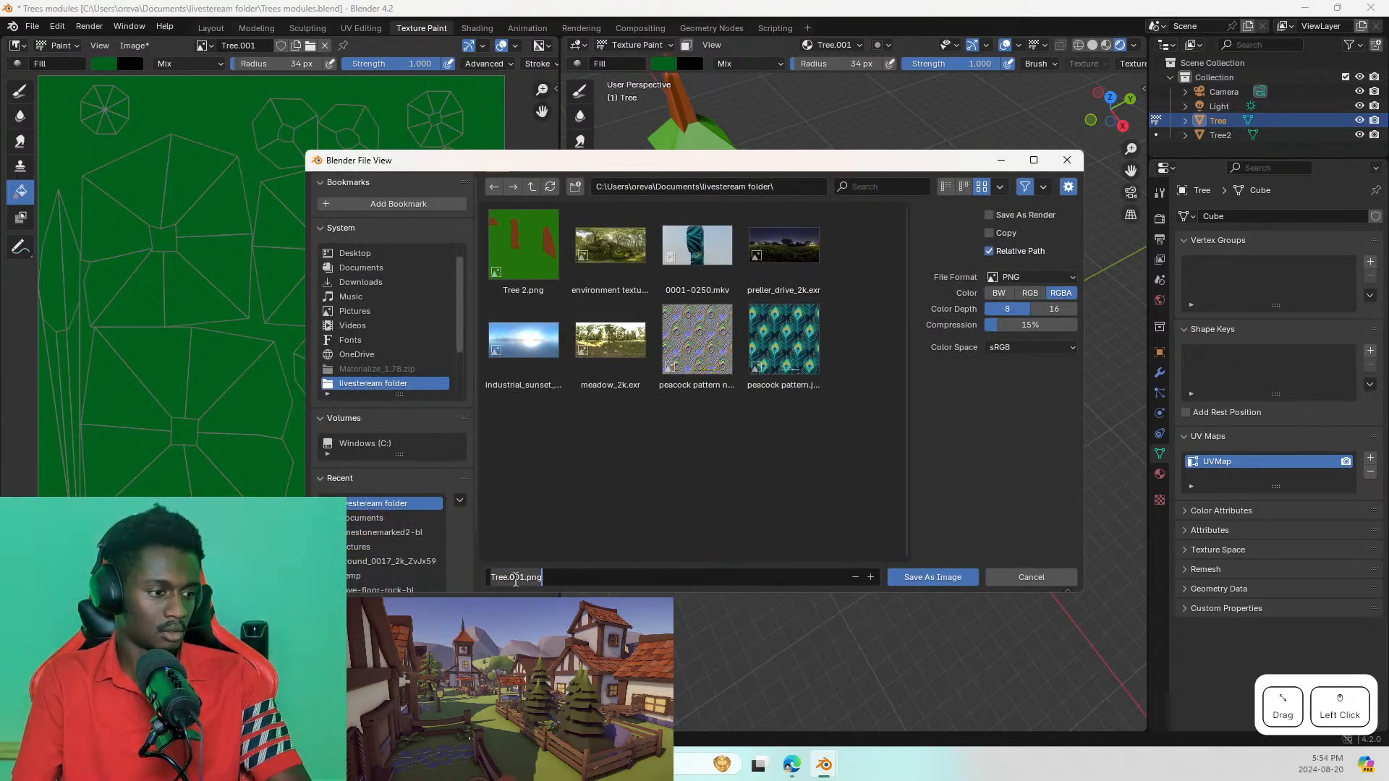
key("BackSpace")
key("BackSpace")
key("BackSpace")
key("BackSpace")
type("1")
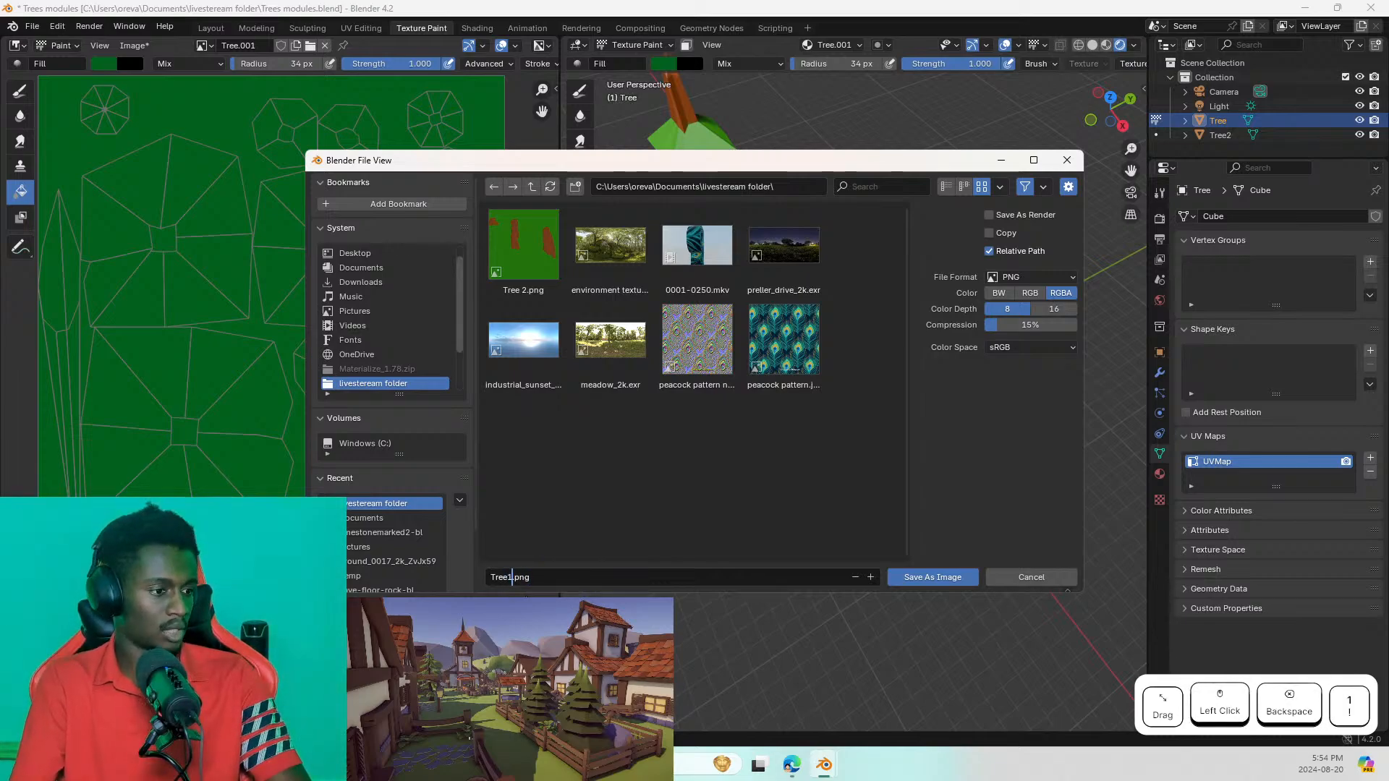
key("Left")
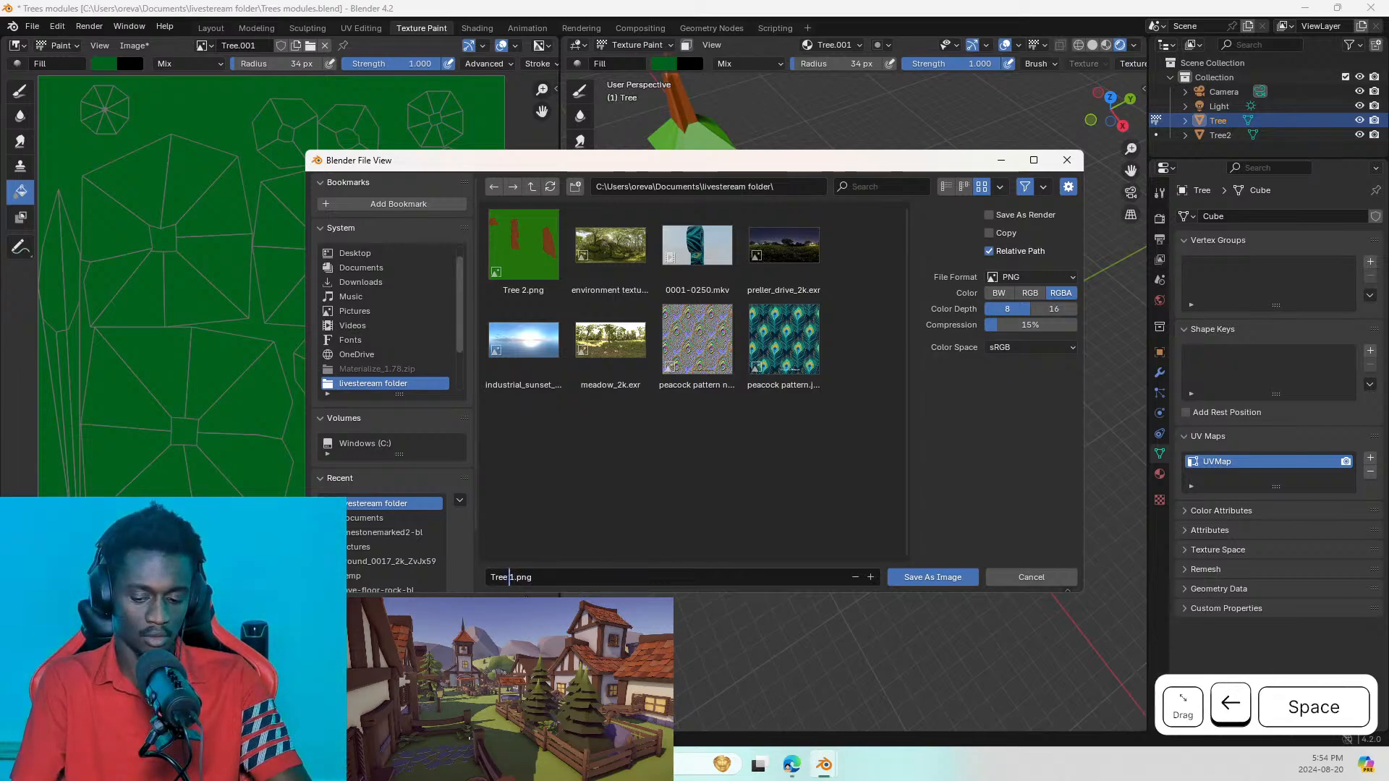
key("Return")
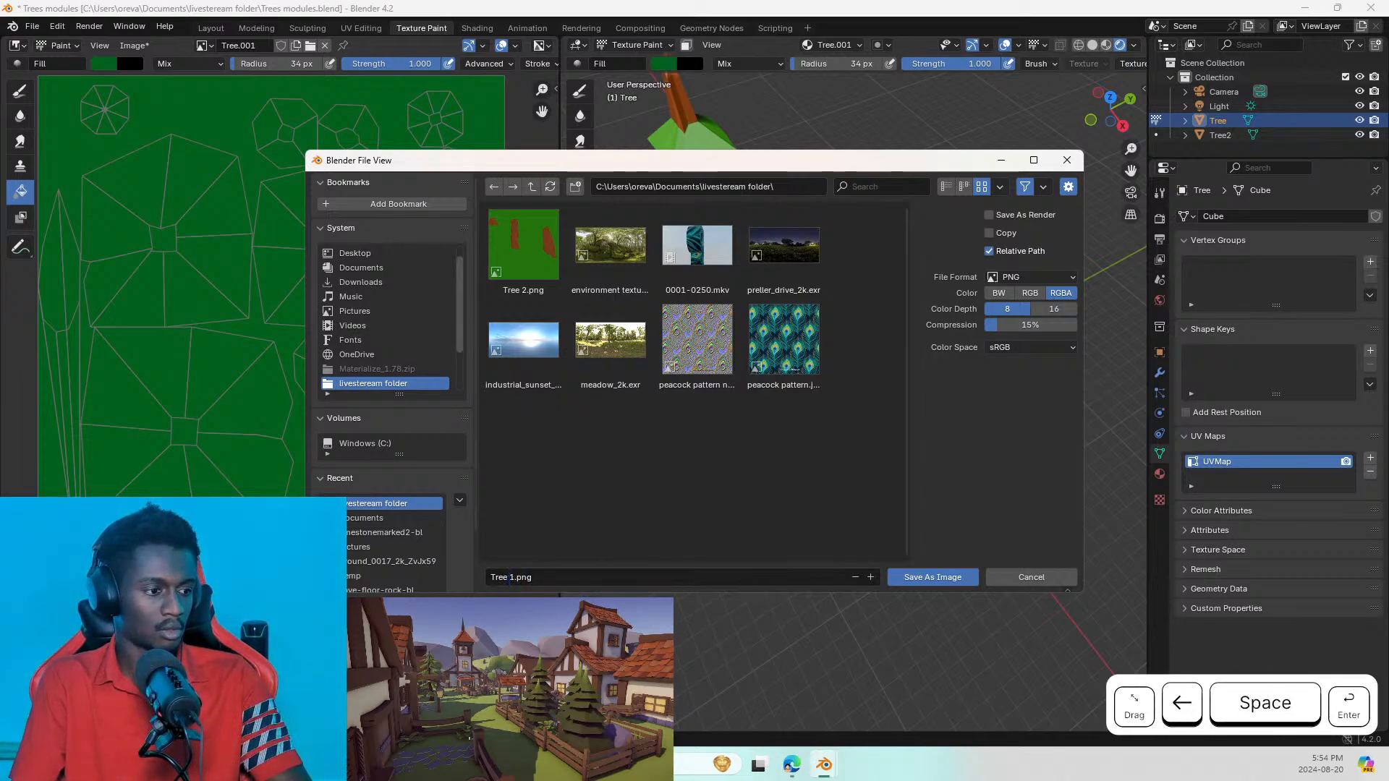
left_click(966, 577)
Step: Try filling the Tree.001 image with a brown of hue 0.053 and saturation 0.625, and undo the fill
middle_click_drag(889, 504, 1007, 436)
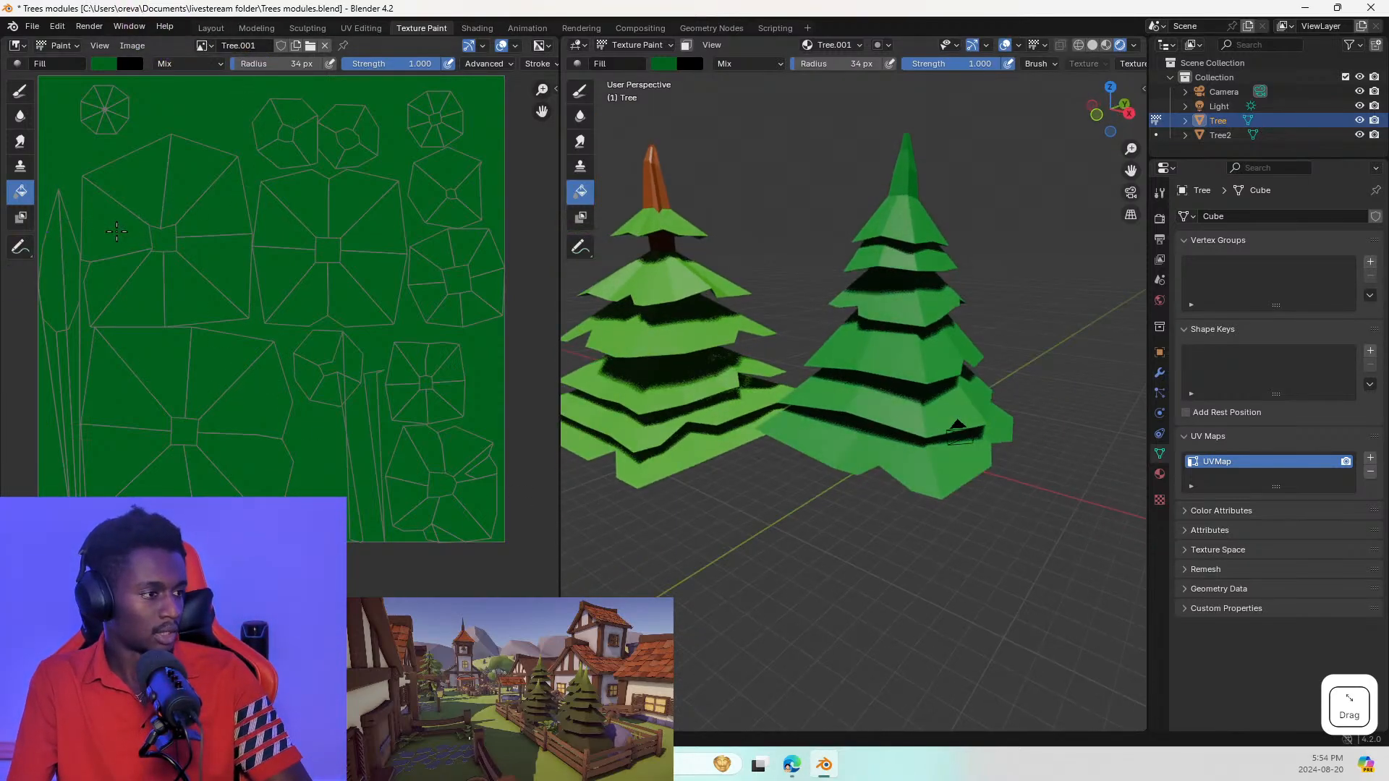
left_click(103, 64)
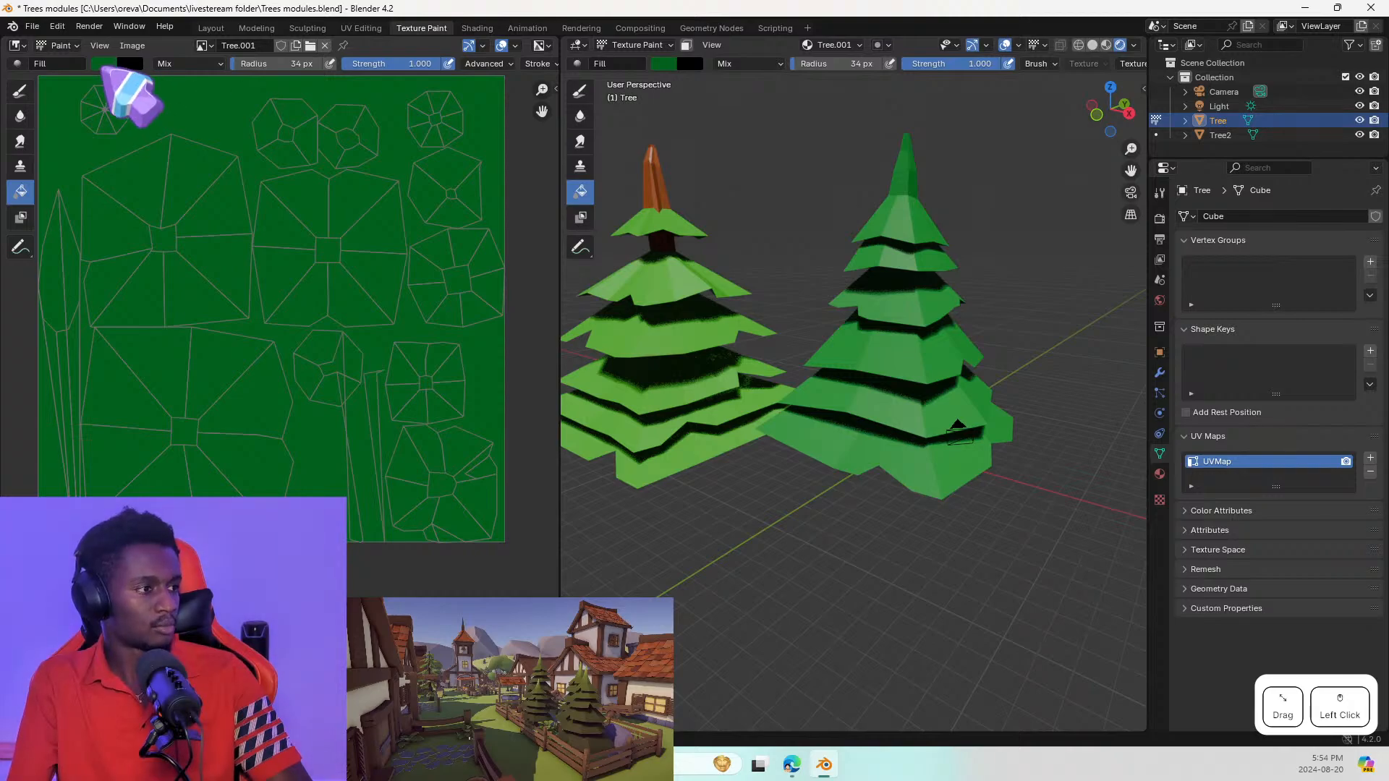
mouse_move(155, 130)
left_mouse_down()
mouse_move(174, 195)
mouse_move(148, 176)
left_mouse_up()
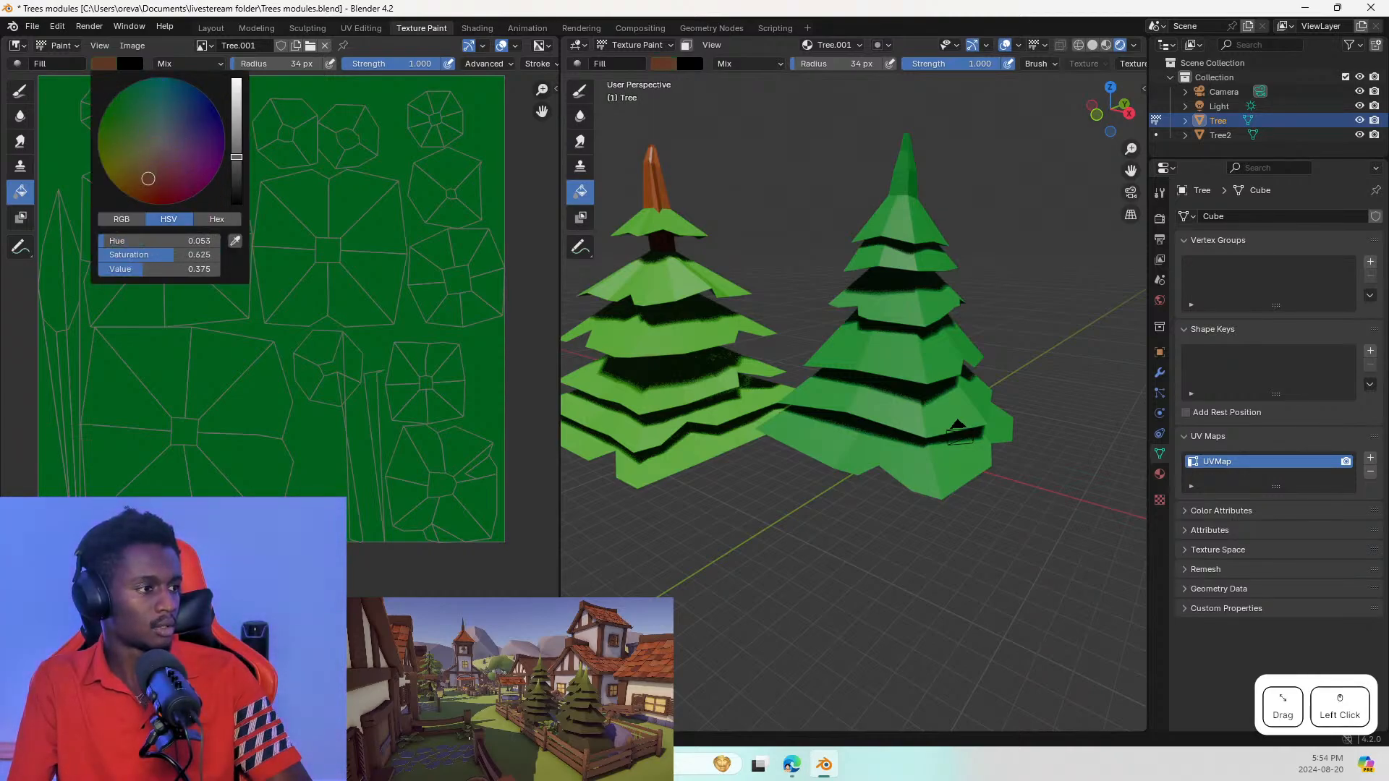
left_click(73, 301)
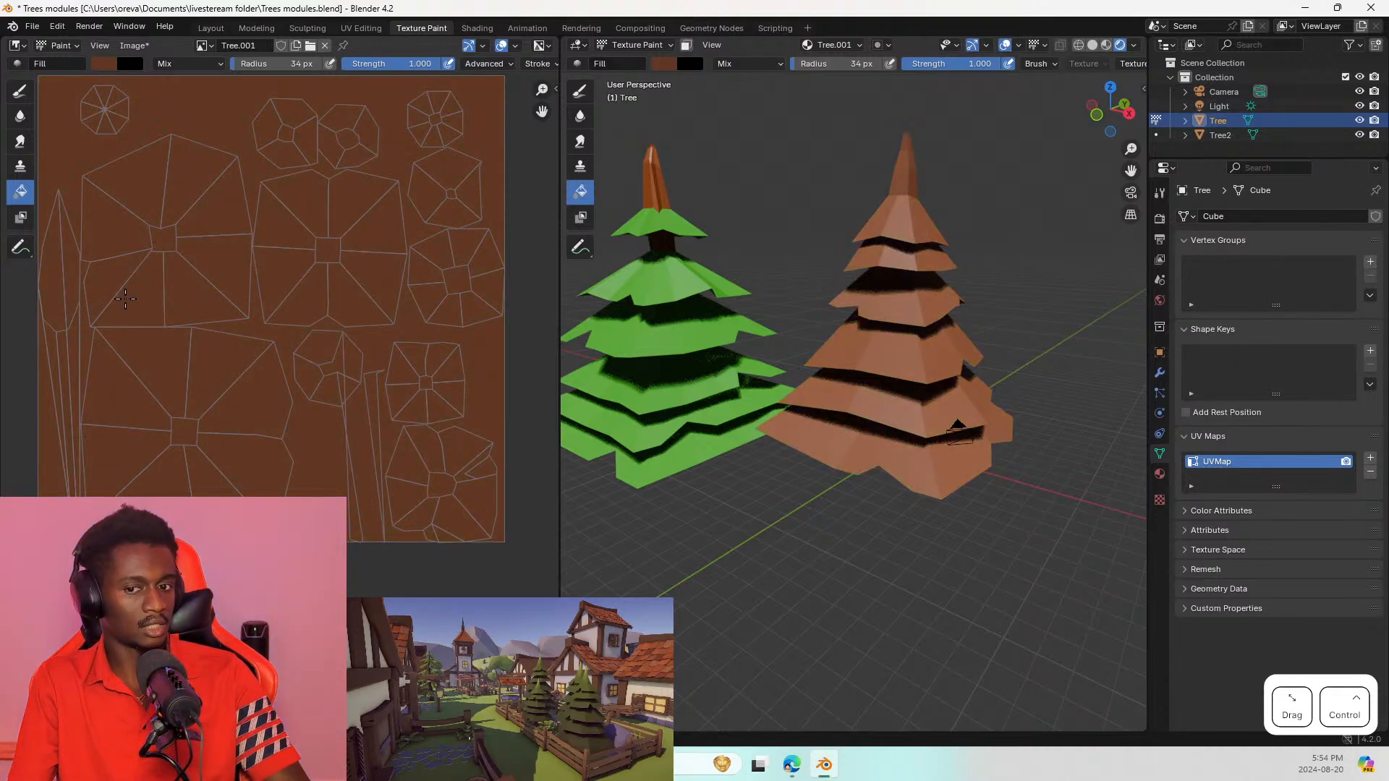
key("ctrl+z")
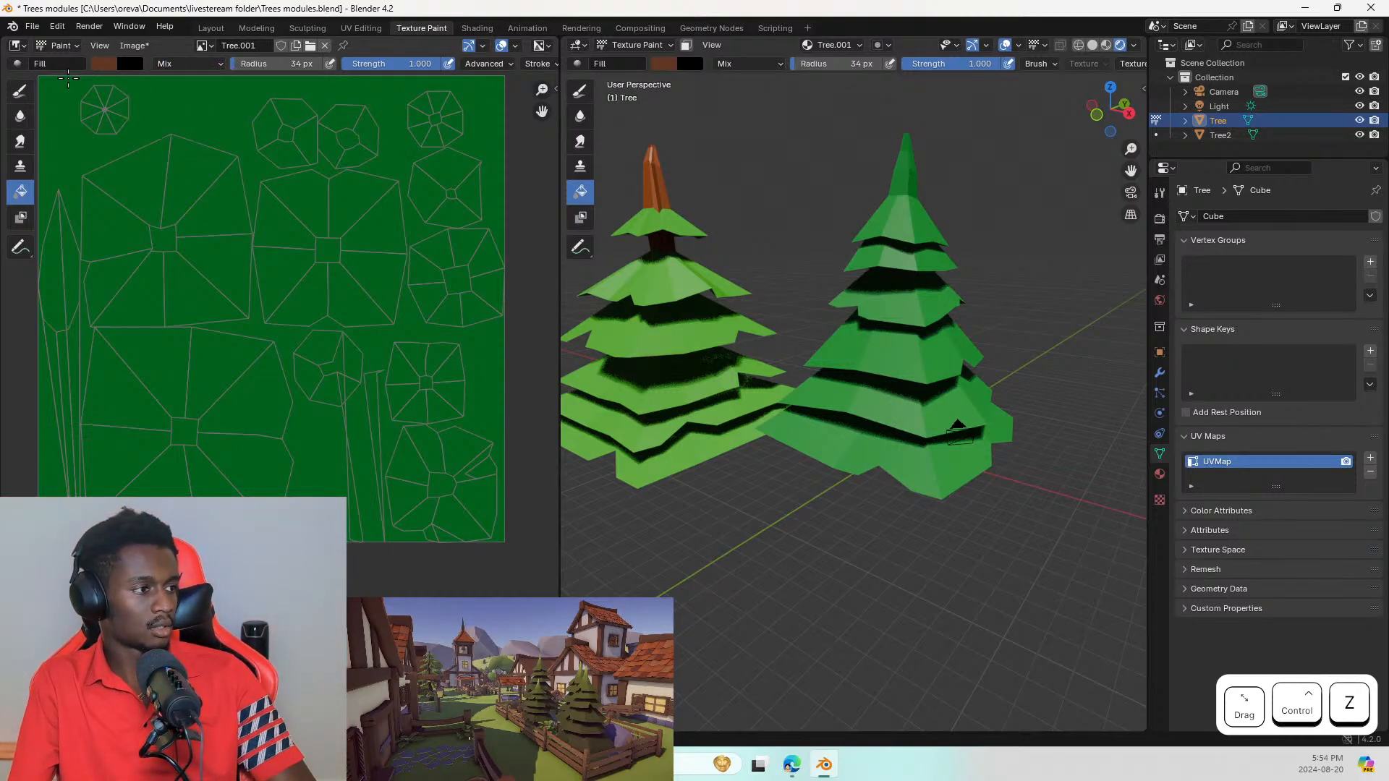
Step: Switch to the Draw brush, set its colour to a dark red of hue 0.981 and saturation 0.755, and undo the test strokes
left_click(20, 90)
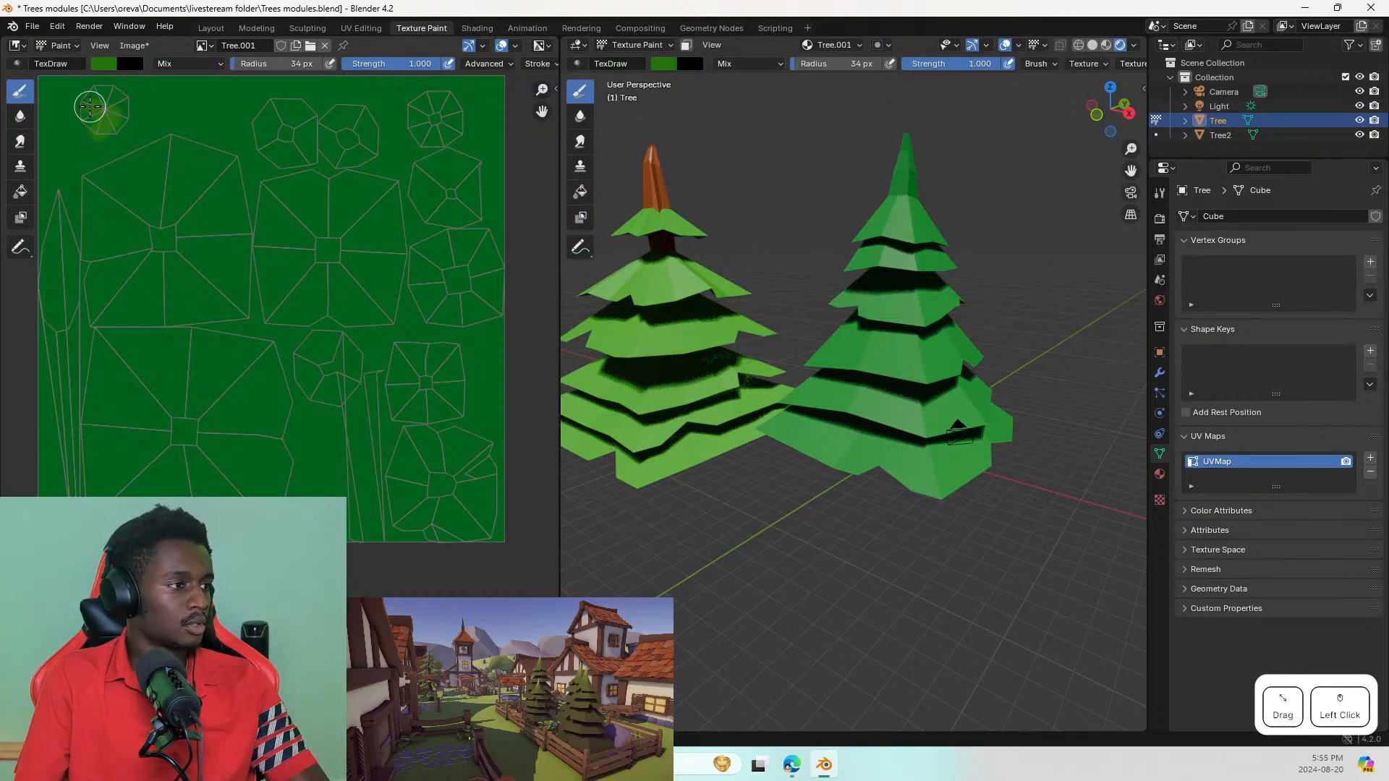
key("ctrl+z")
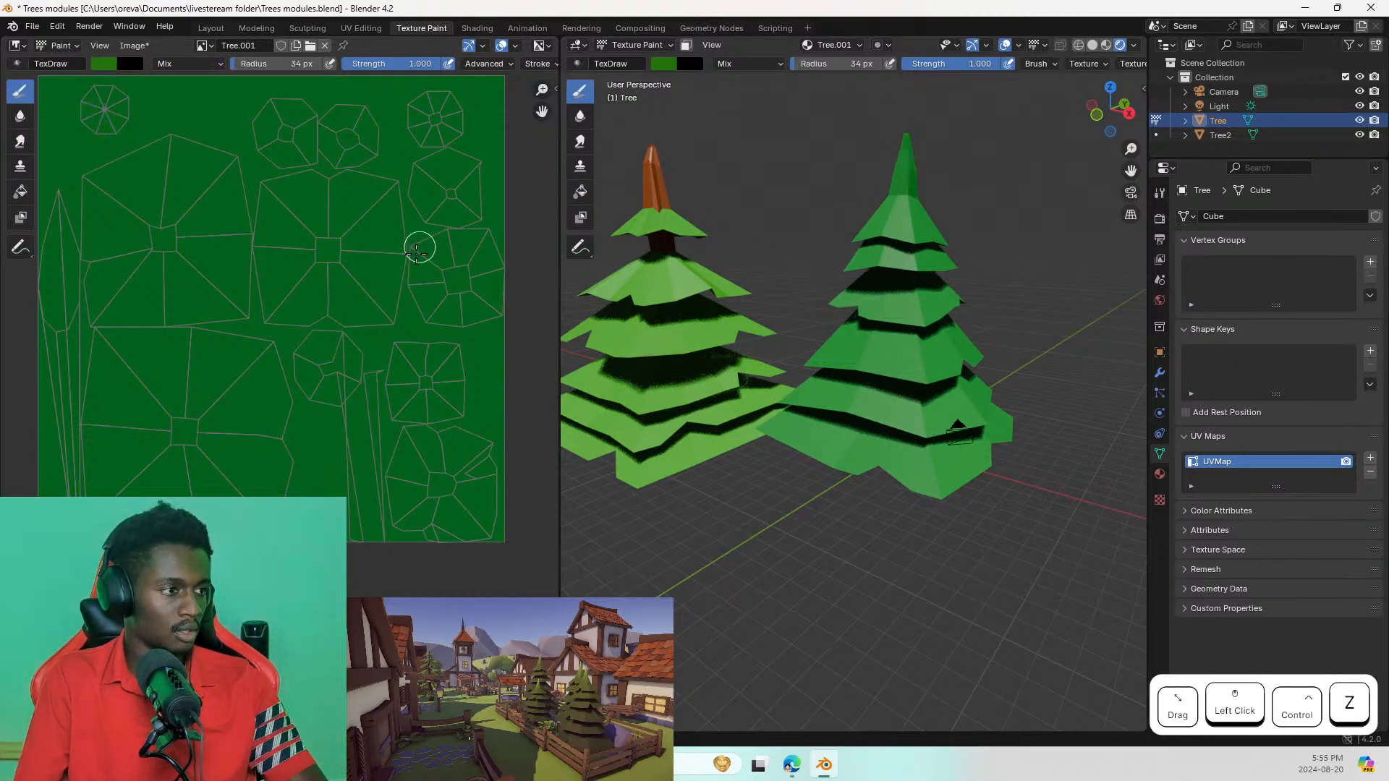
left_click(103, 65)
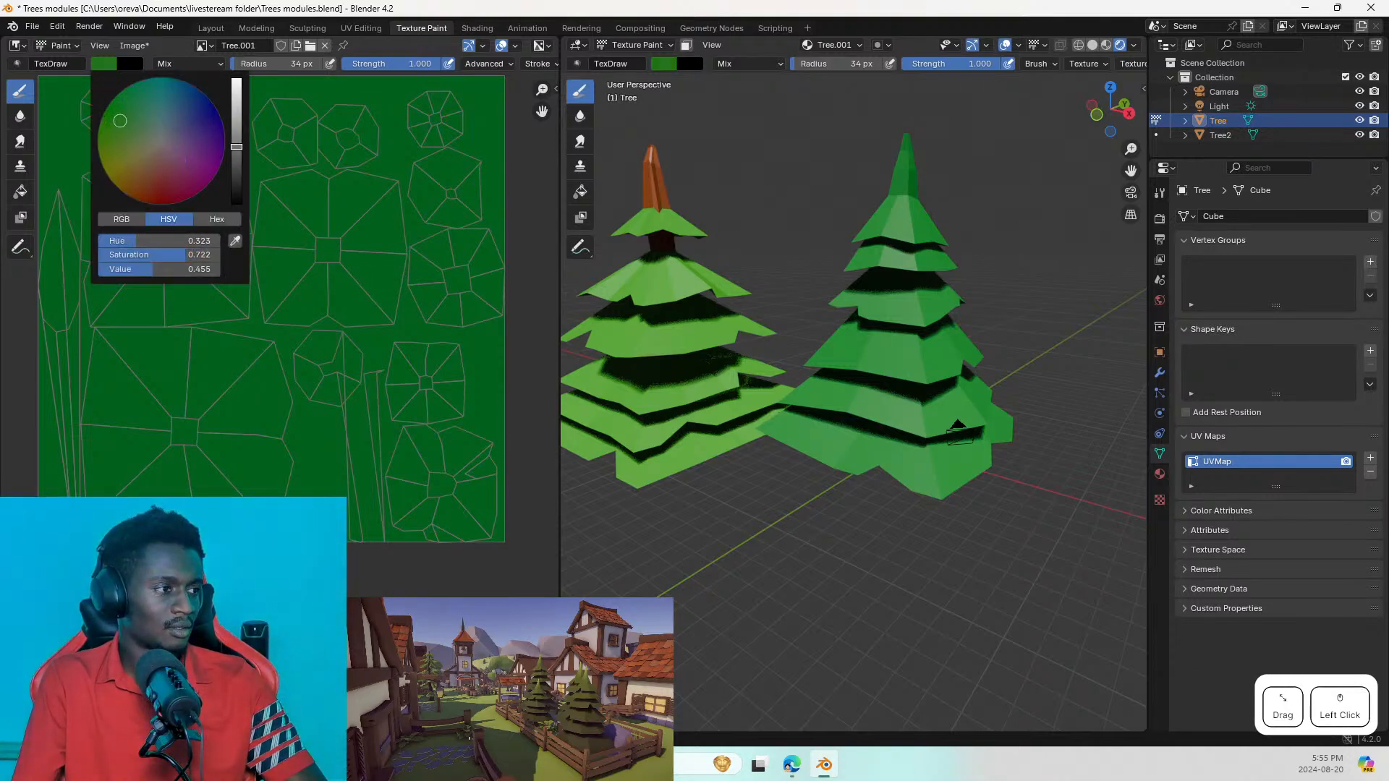
left_click(157, 155)
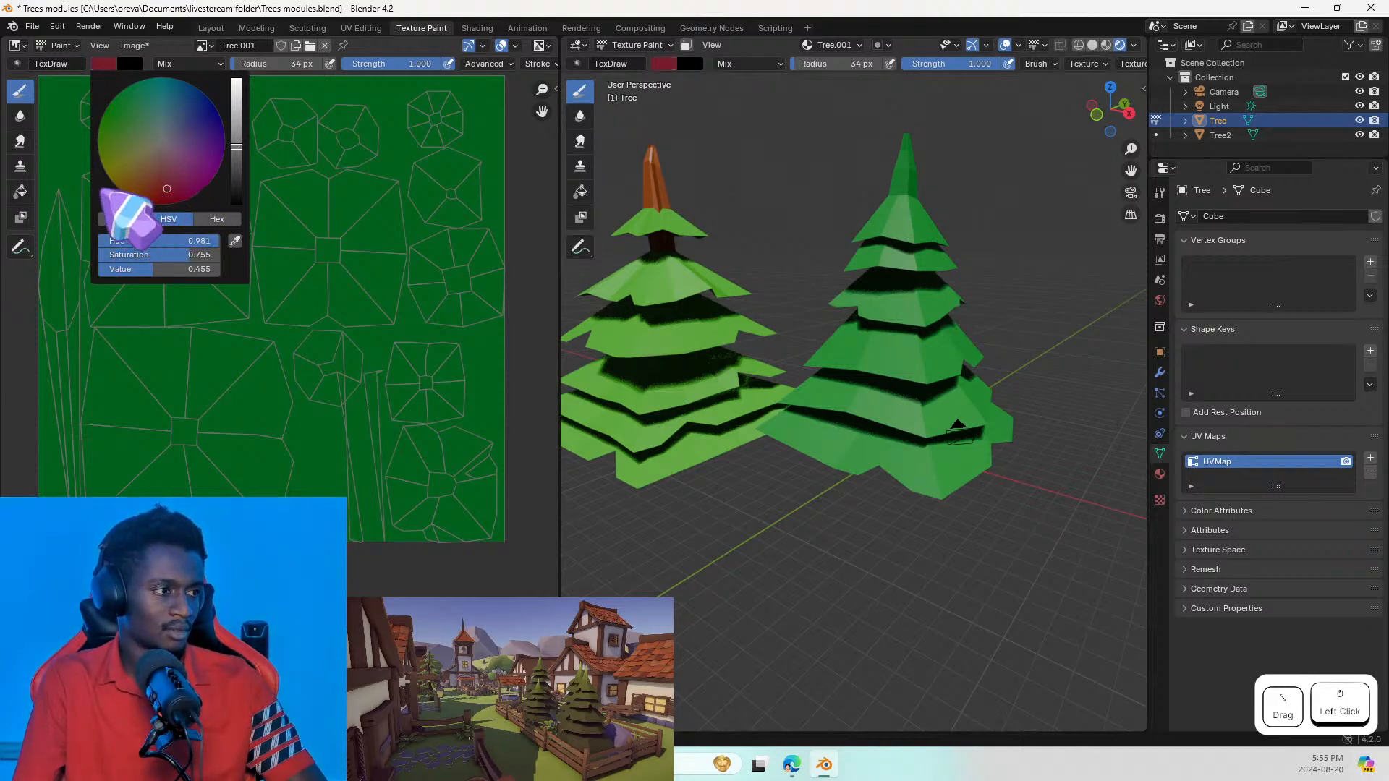
key("ctrl+z")
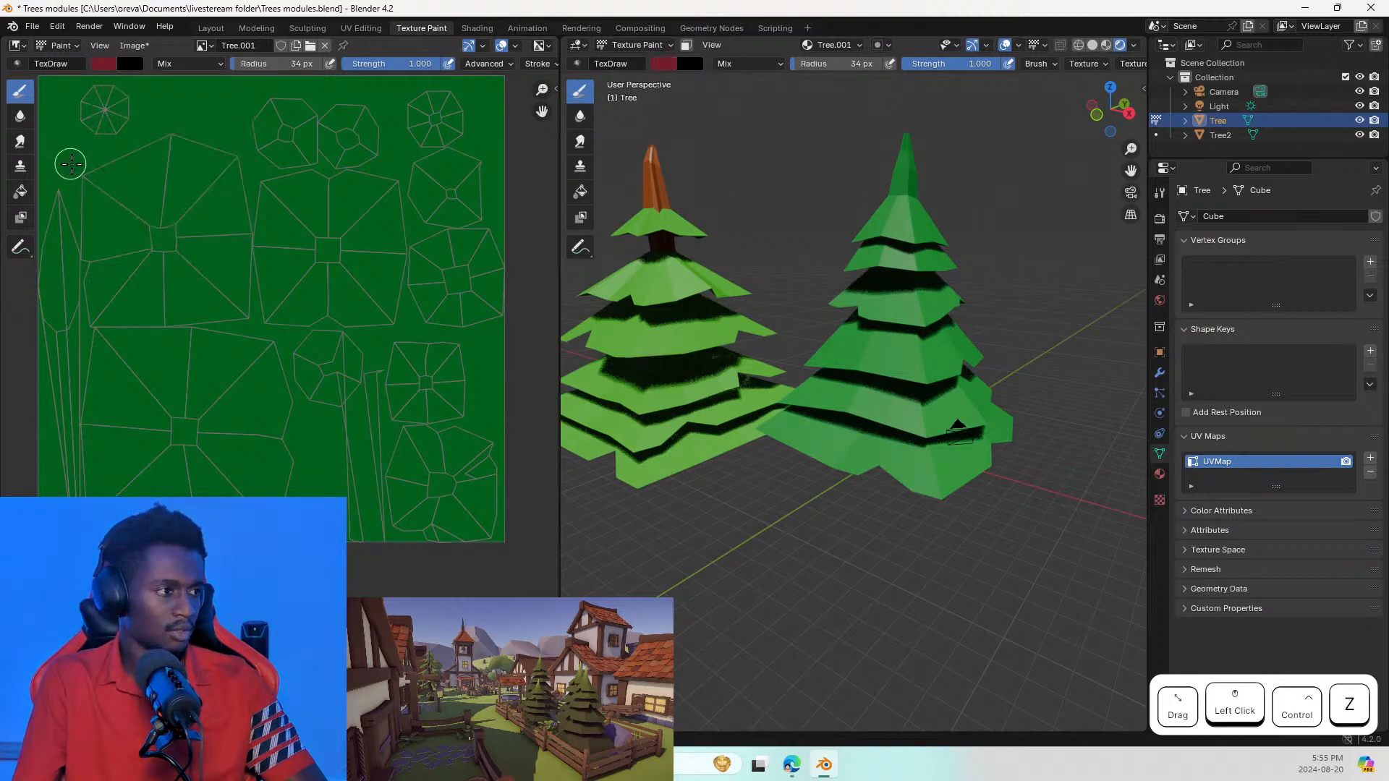
Step: Restore the green fill, set the Draw brush colour to reddish brown (hue 0.010, saturation 0.524, value 0.455), and undo the test dab
key("ctrl+z")
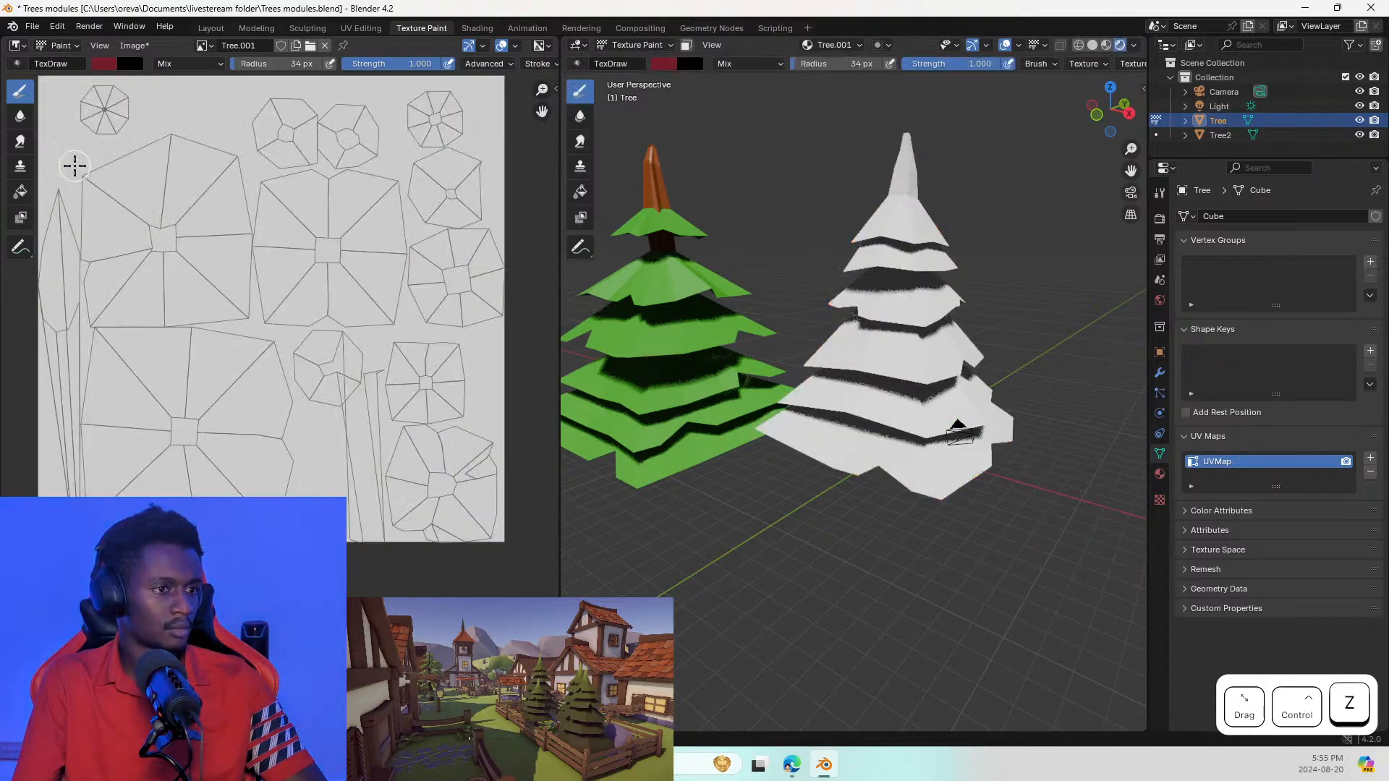
key("ctrl+shift+z")
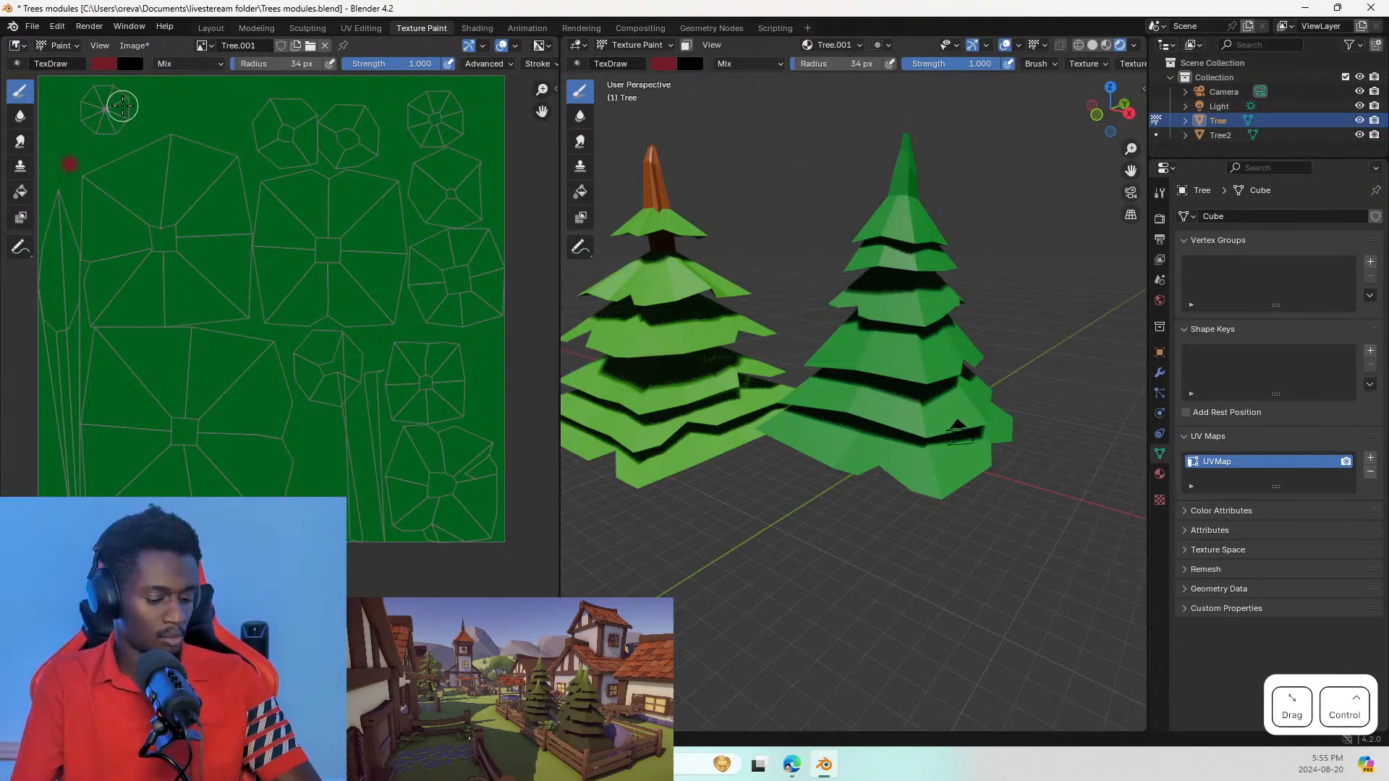
left_click(103, 63)
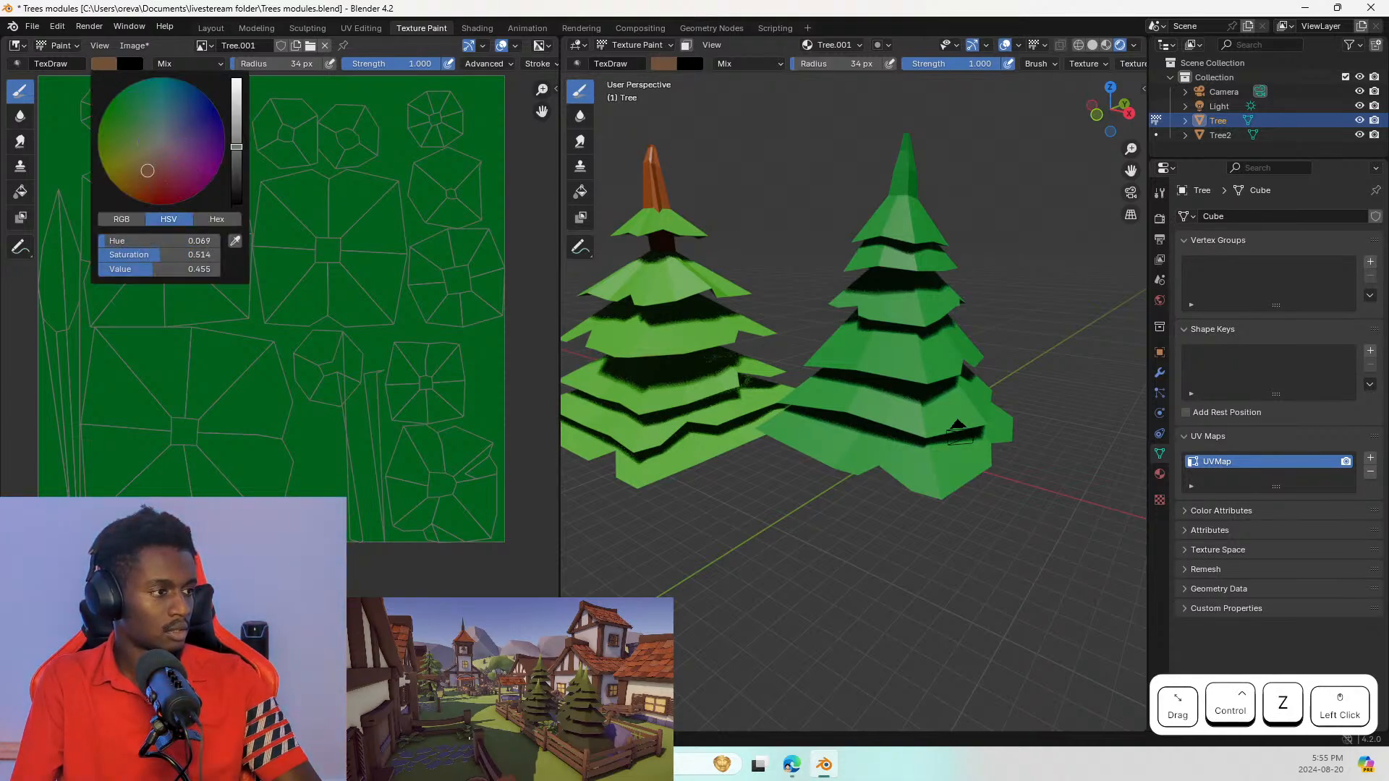
left_click(149, 171)
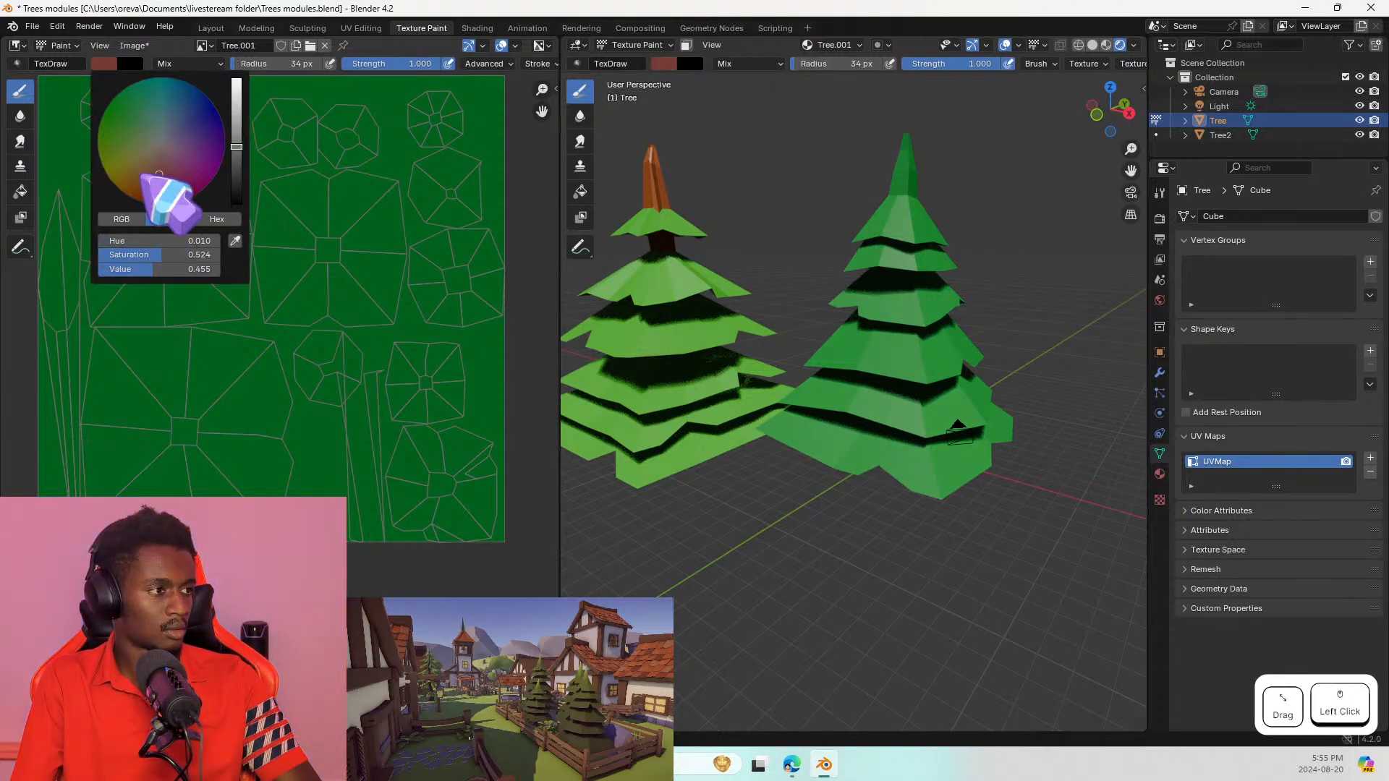
left_click(72, 175)
key("ctrl+z")
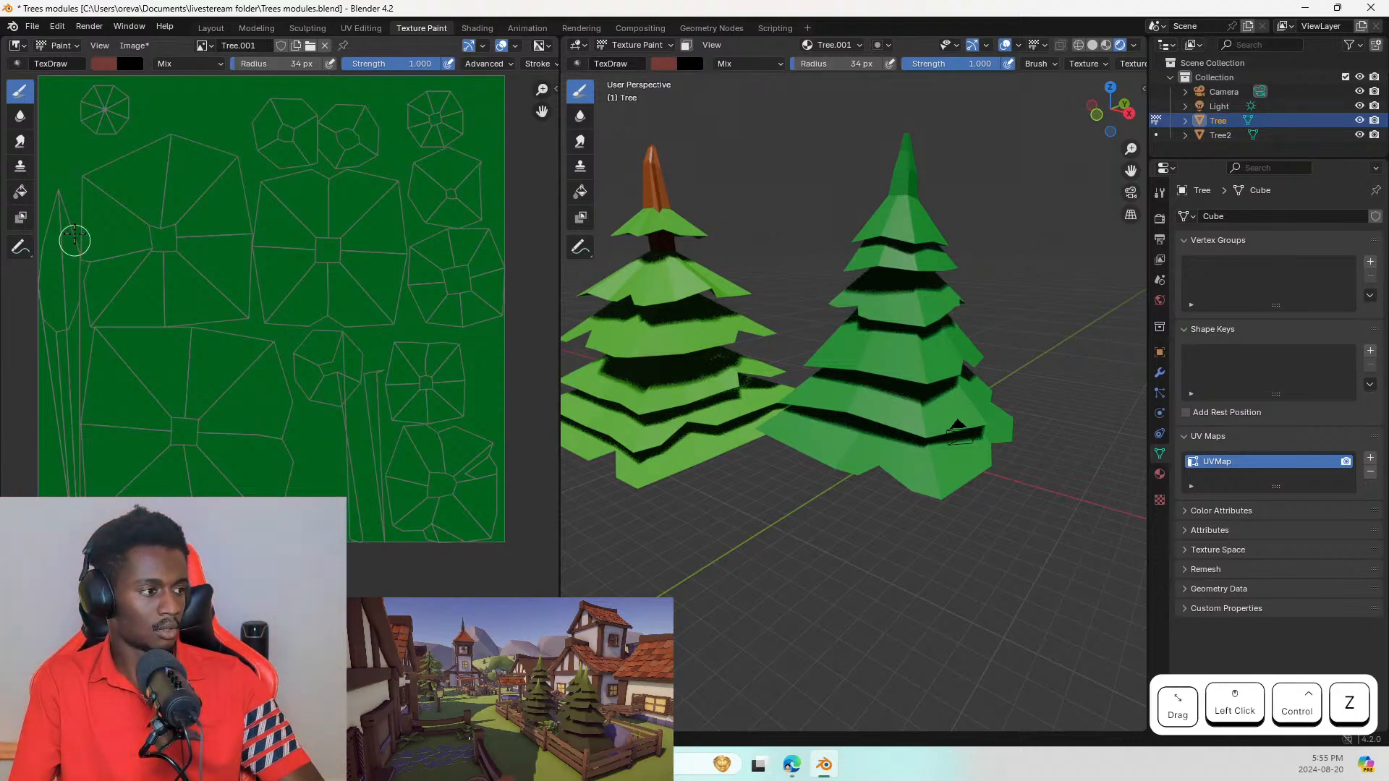
Step: Paint the tall trunk UV islands along the image's left edge reddish brown and switch the 3D view to Material Preview shading
left_click_drag(60, 193, 54, 312)
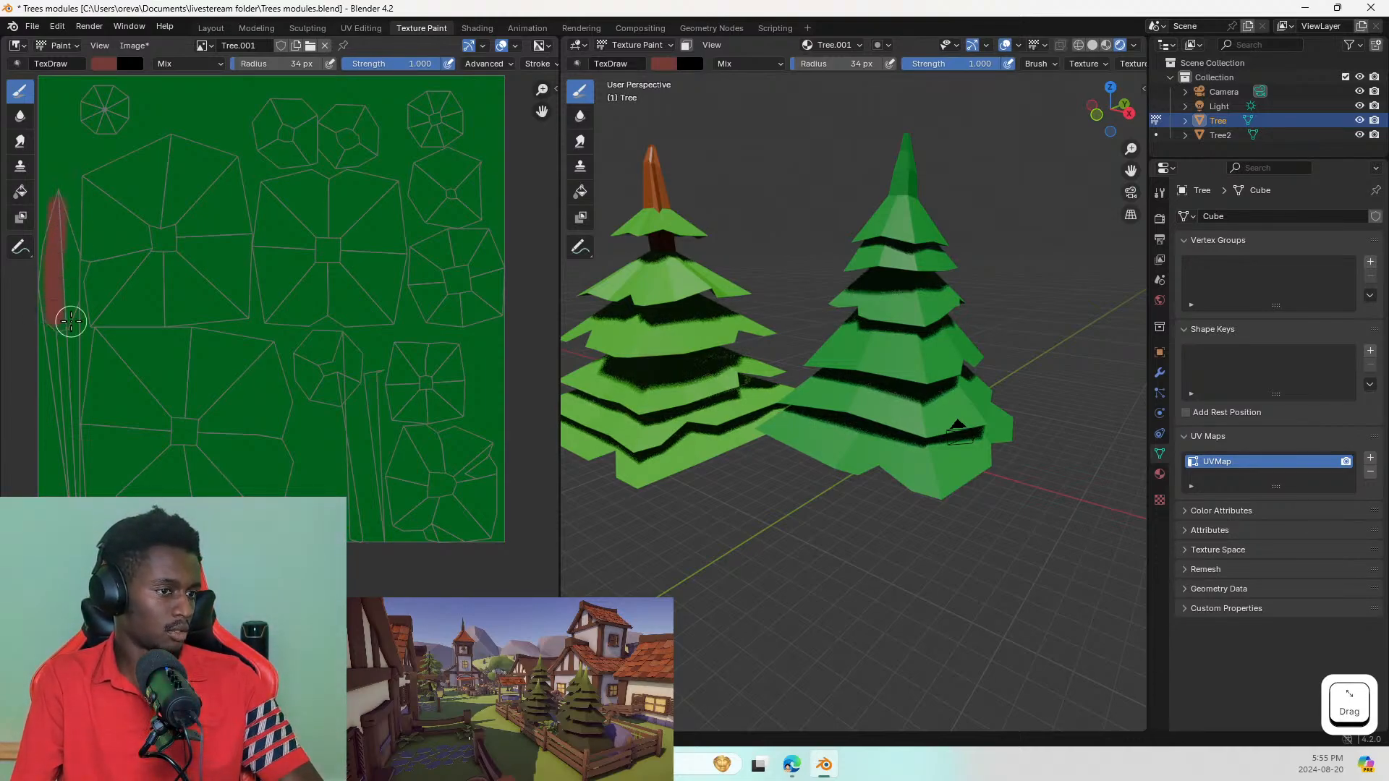
scroll(70, 321, "up", 3)
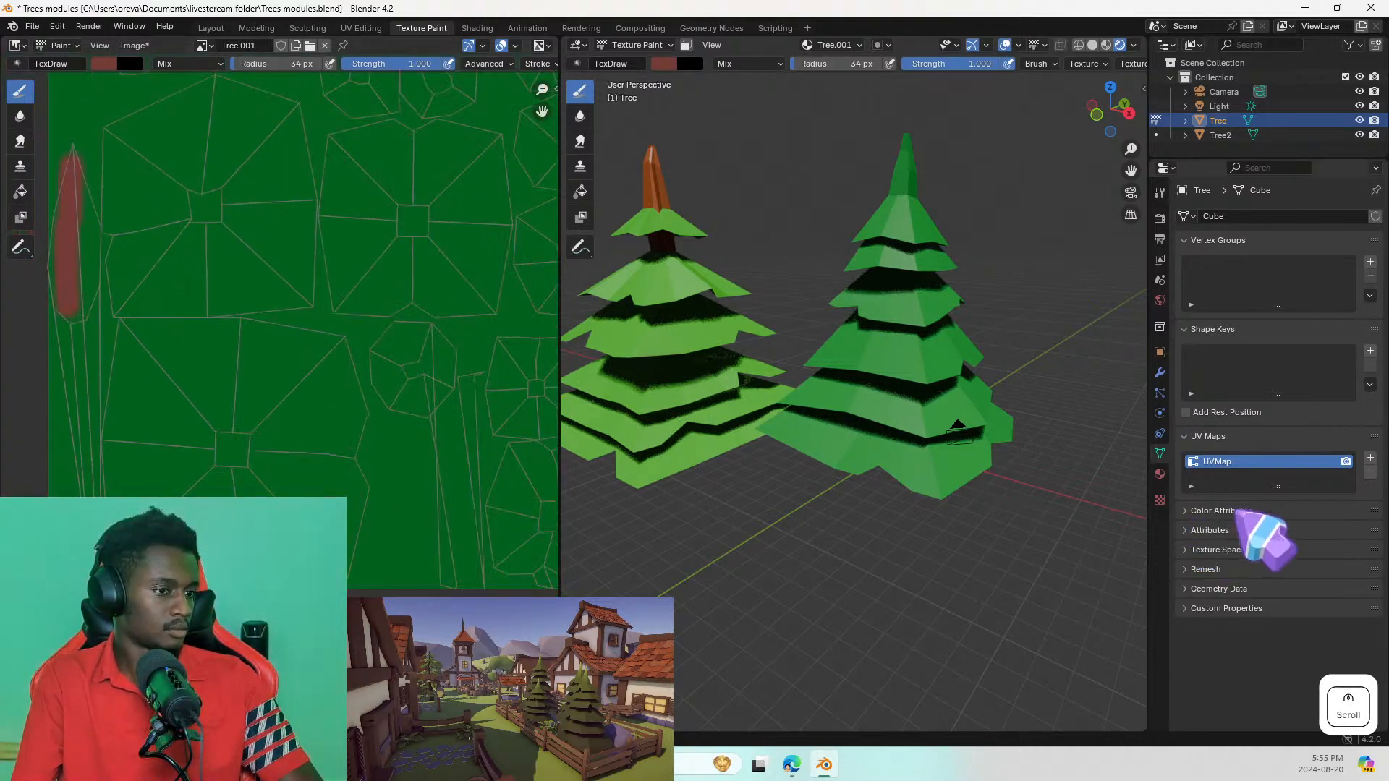
middle_click_drag(834, 396, 868, 346)
key("z")
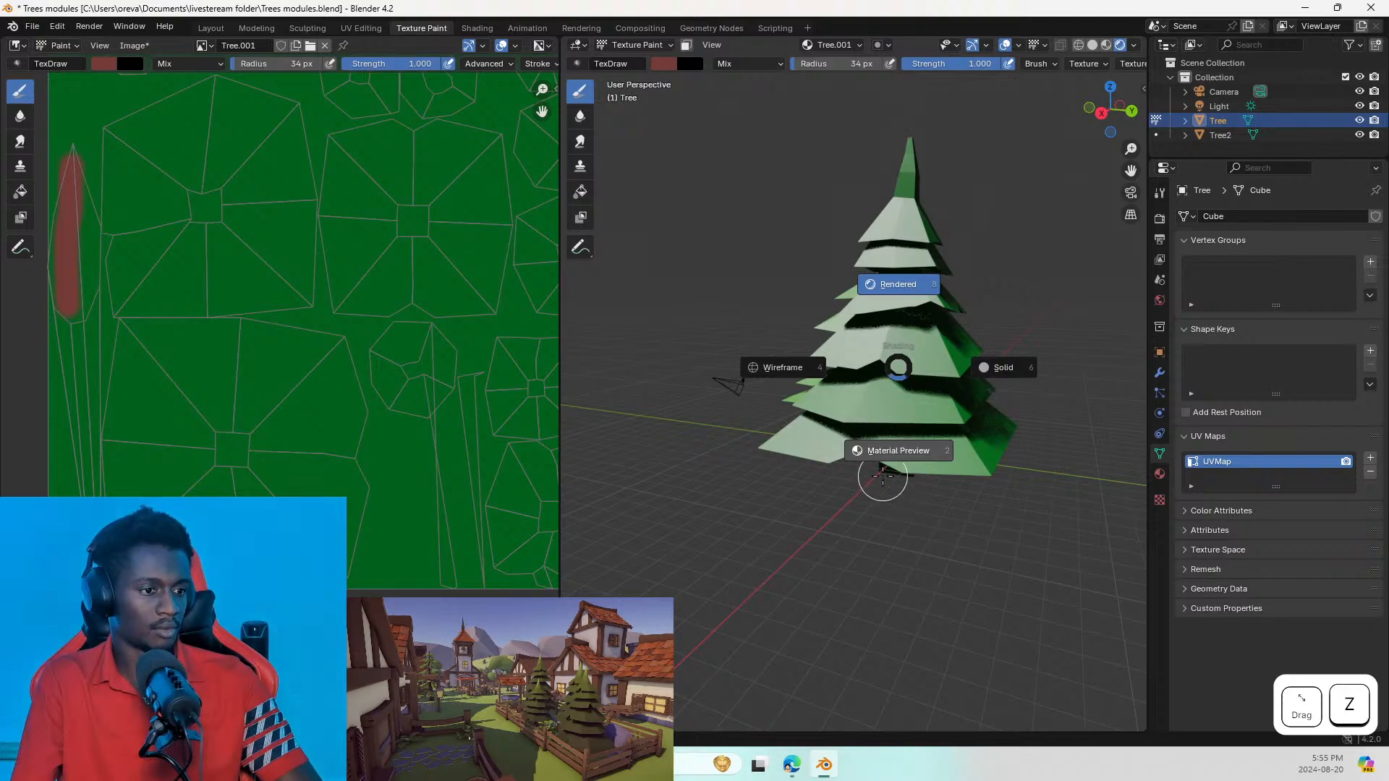
left_click(883, 475)
mouse_move(825, 524)
middle_mouse_down()
mouse_move(931, 448)
mouse_move(27, 262)
middle_mouse_up()
mouse_move(70, 158)
left_mouse_down()
mouse_move(67, 145)
mouse_move(73, 288)
left_mouse_up()
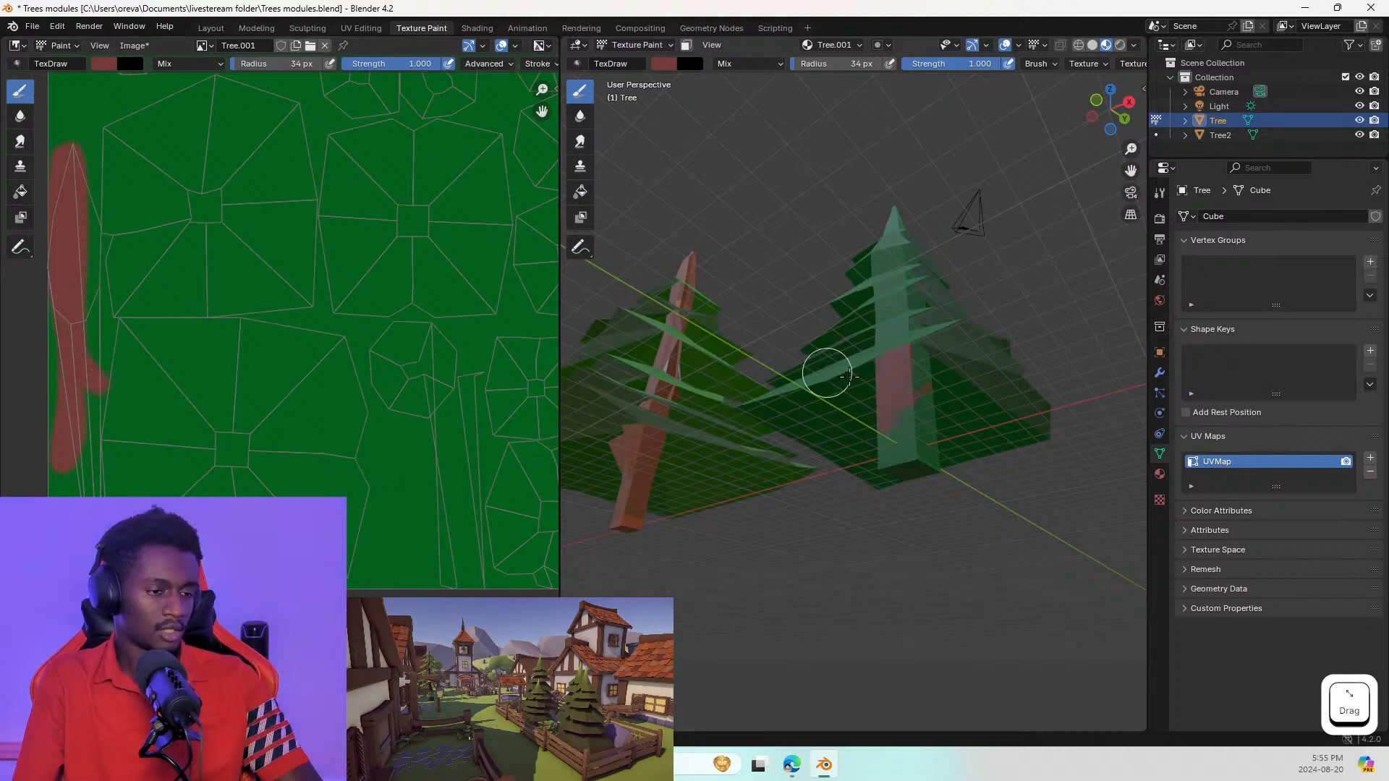
Step: Paint the remaining lower trunk faces reddish brown directly on the tree model, working from underneath
middle_click_drag(915, 427, 892, 419)
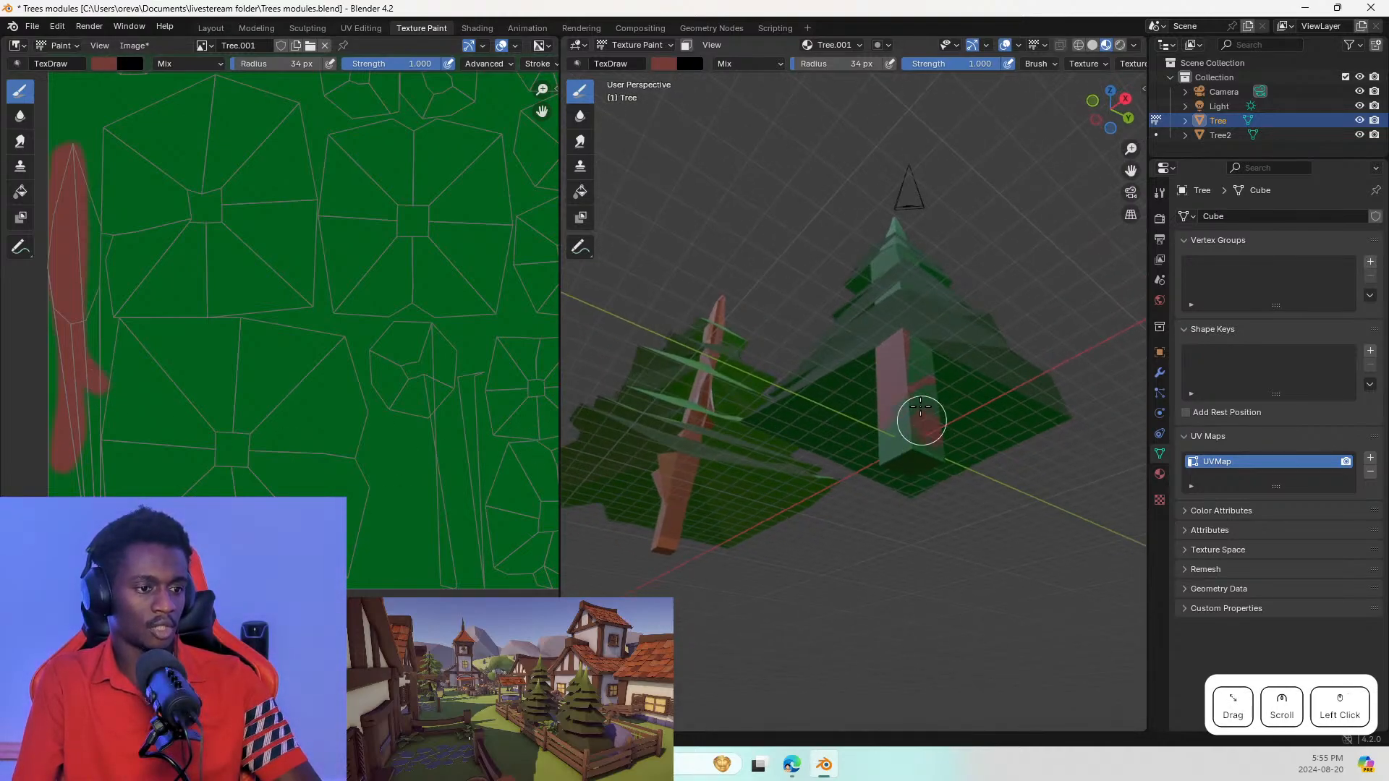
left_click_drag(925, 366, 930, 427)
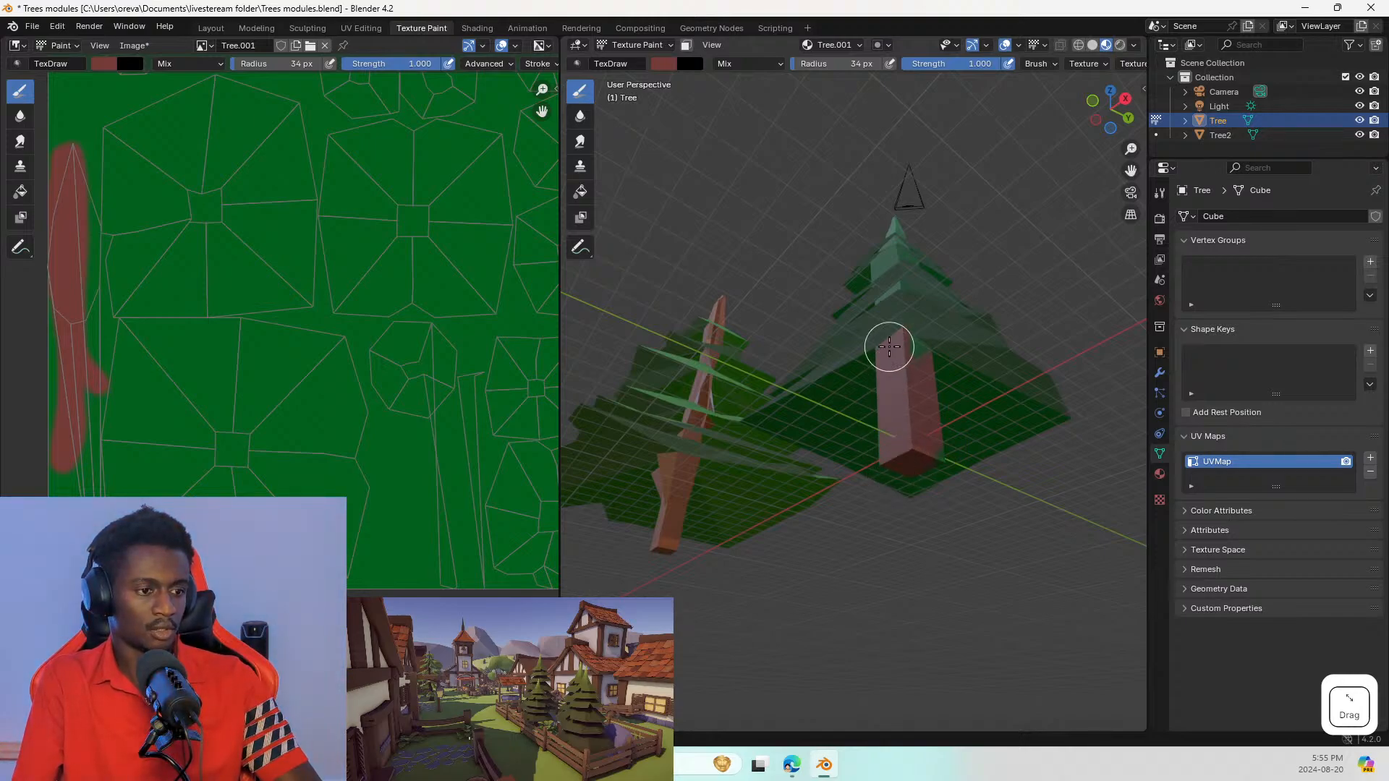
middle_click_drag(902, 405, 728, 397)
left_click(938, 423)
Step: Try painting upward along the trunk on the model through the foliage, and undo the strokes that hit the branch tiers
mouse_move(920, 434)
left_mouse_down()
mouse_move(892, 289)
mouse_move(899, 258)
mouse_move(915, 334)
mouse_move(923, 232)
mouse_move(908, 186)
mouse_move(896, 220)
left_mouse_up()
mouse_move(897, 220)
middle_mouse_down()
mouse_move(904, 404)
mouse_move(887, 316)
middle_mouse_up()
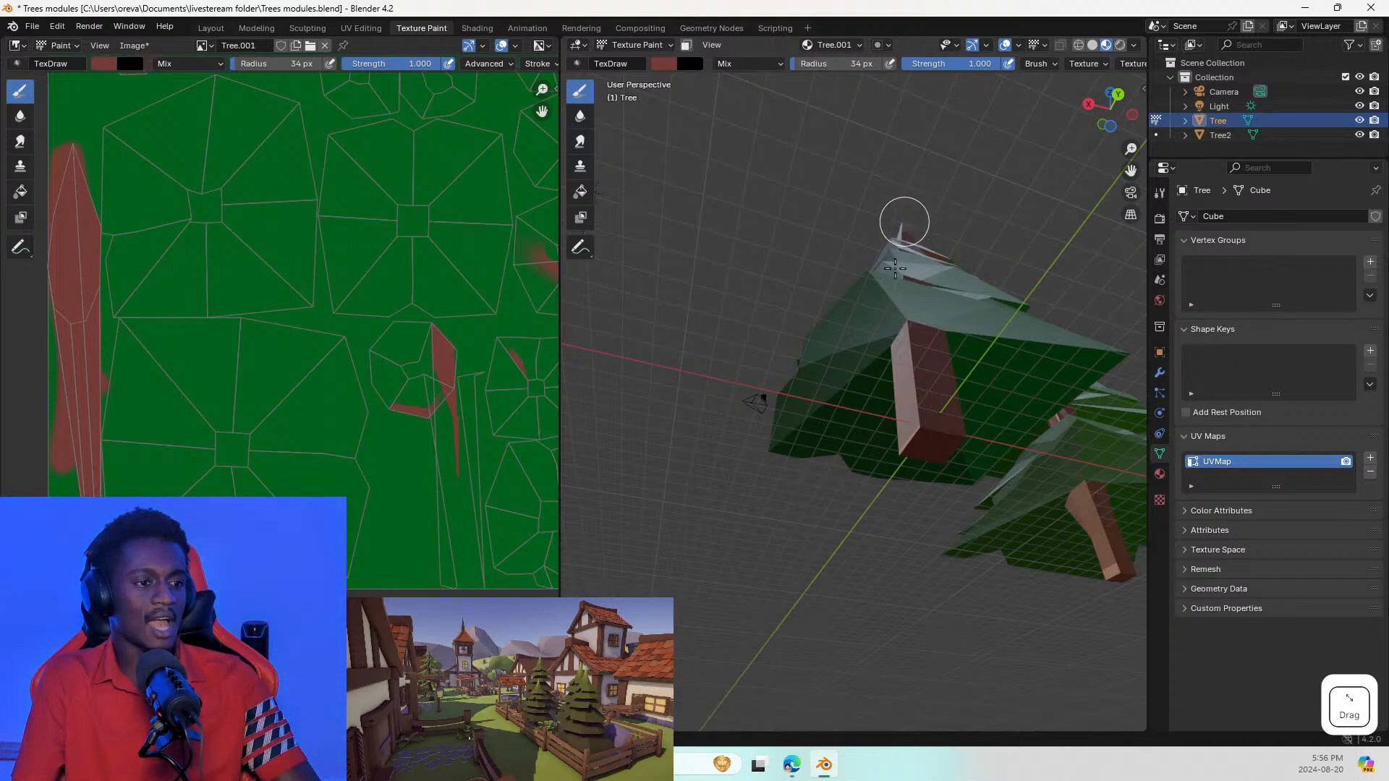
middle_click_drag(867, 465, 695, 471)
middle_click_drag(846, 429, 588, 527)
mouse_move(456, 443)
middle_mouse_down()
mouse_move(278, 442)
mouse_move(393, 557)
mouse_move(397, 527)
mouse_move(372, 489)
middle_mouse_up()
key("ctrl+z")
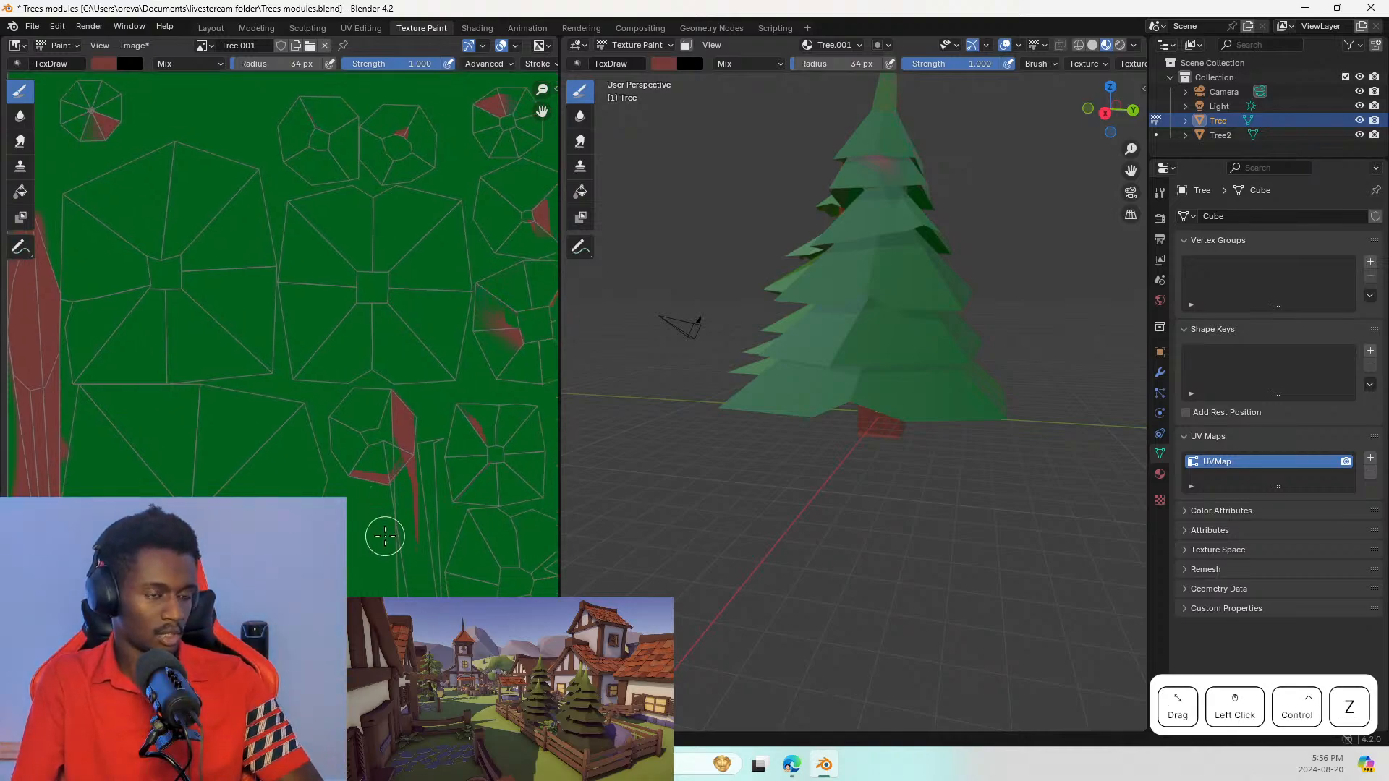
Step: Paint the narrow vertical UV strips and the round island touching their upper ends reddish brown in the Tree.001 image
middle_click_drag(356, 527, 393, 541)
left_click_drag(89, 272, 103, 316)
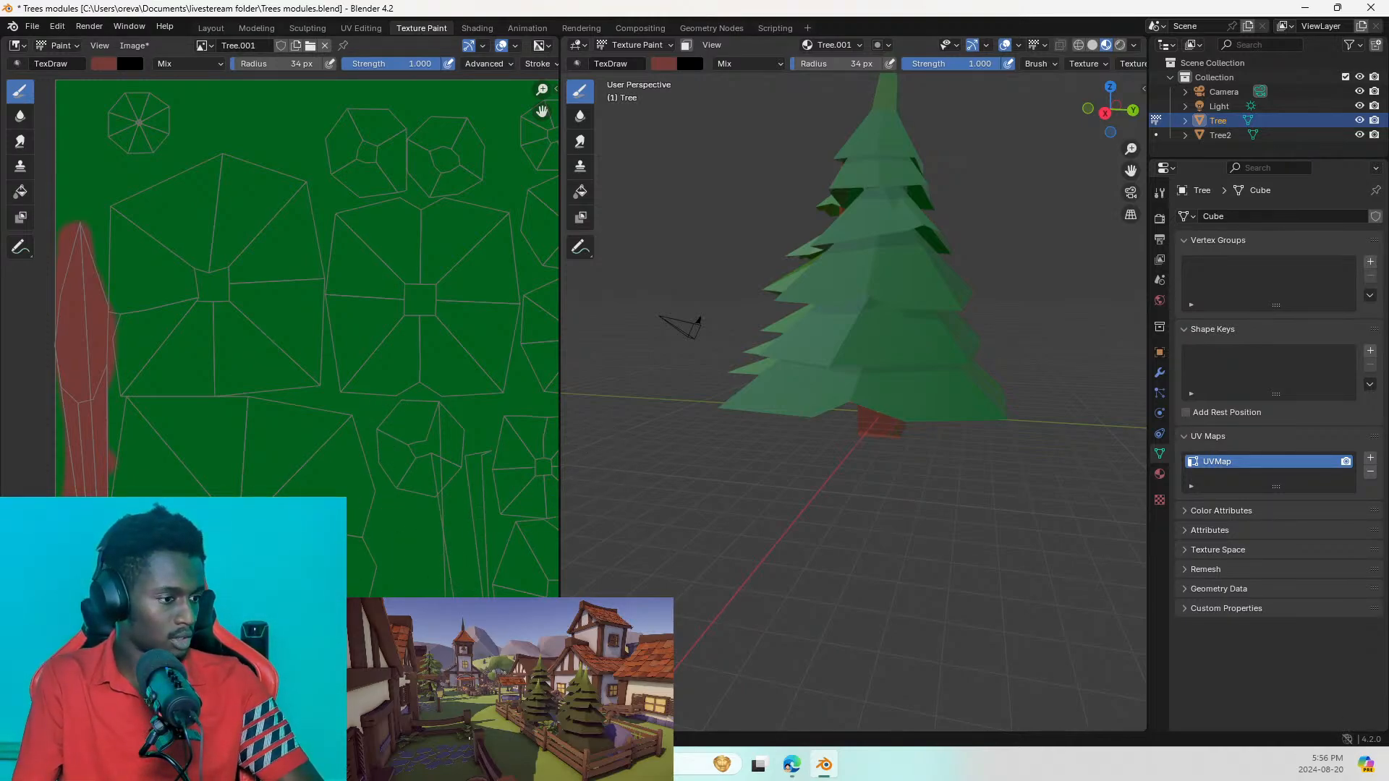
left_click_drag(451, 651, 451, 542)
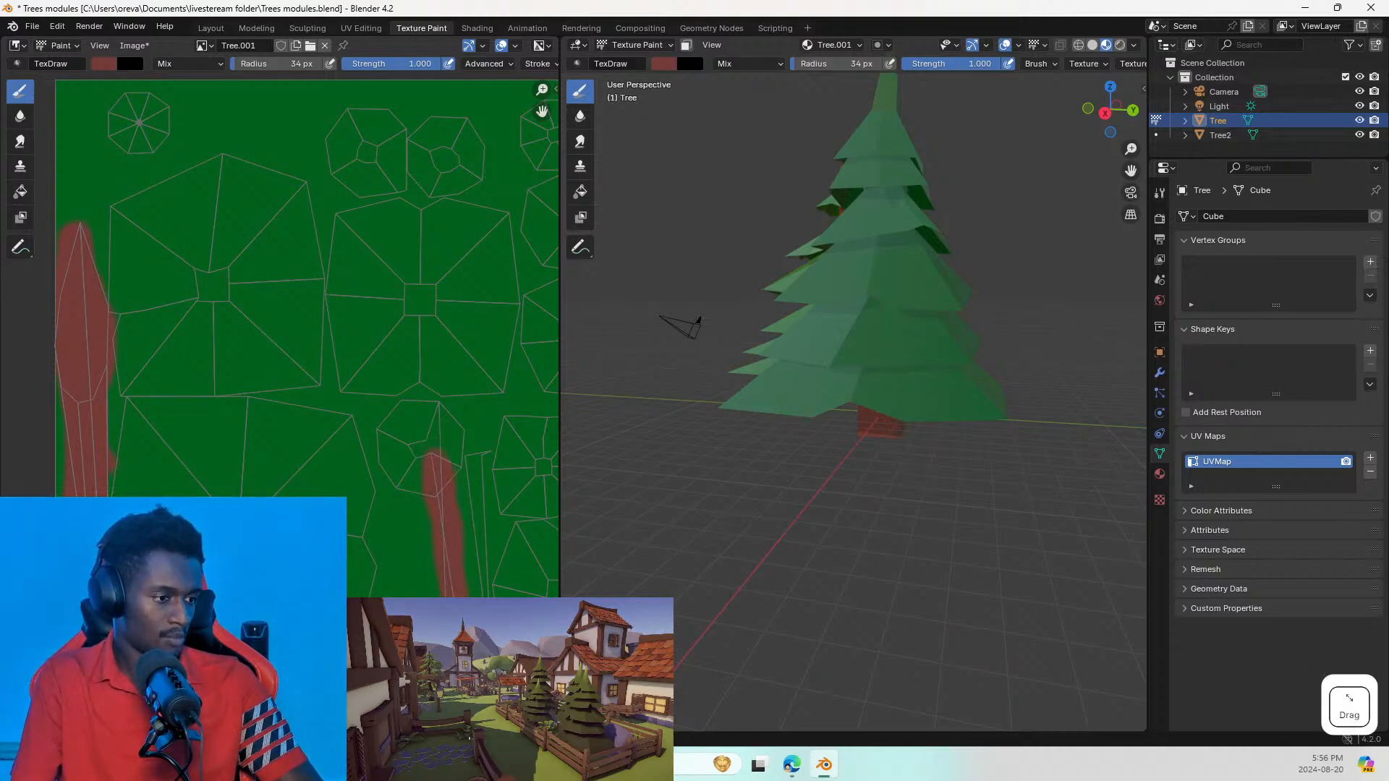
mouse_move(465, 533)
left_mouse_down()
mouse_move(478, 567)
mouse_move(479, 462)
left_mouse_up()
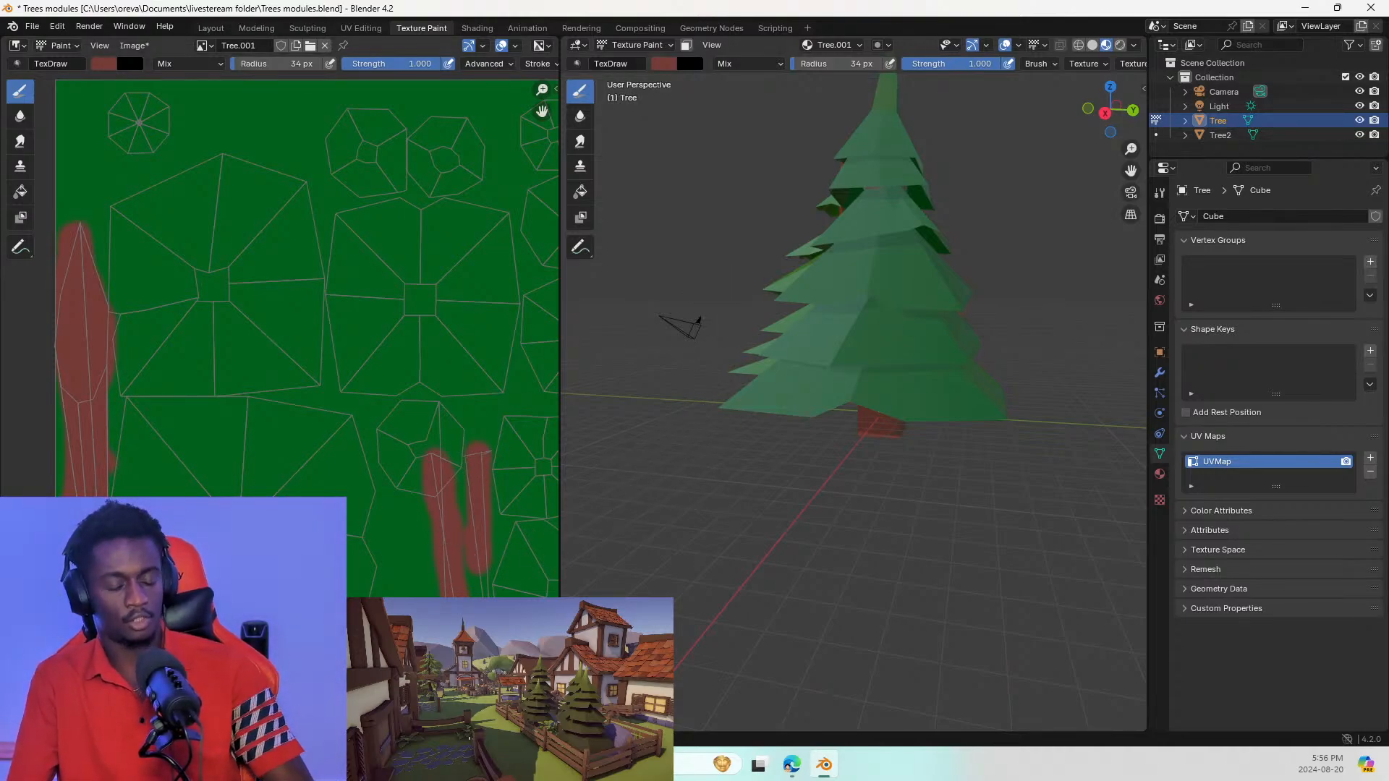
left_click_drag(480, 665, 478, 603)
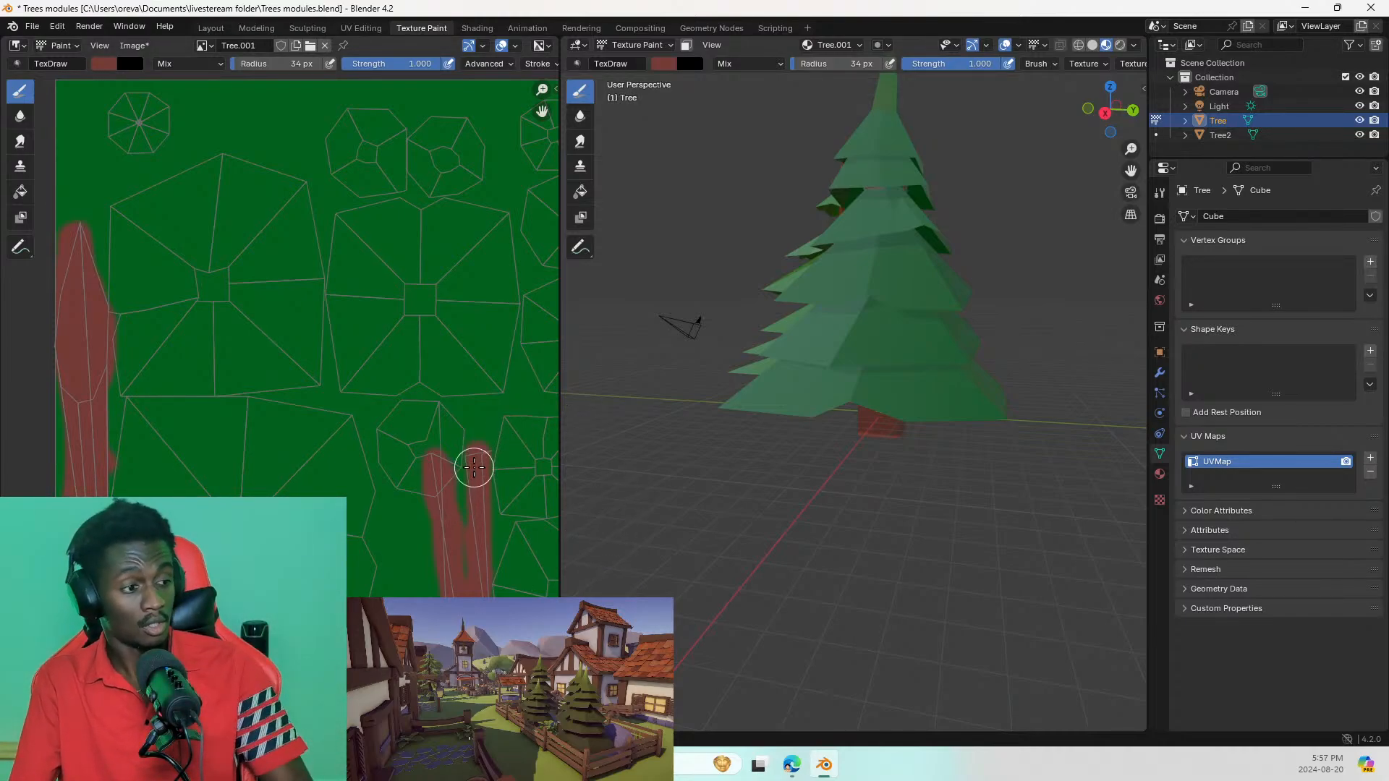
left_click(451, 471)
mouse_move(458, 434)
left_mouse_down()
mouse_move(449, 465)
mouse_move(419, 477)
mouse_move(384, 455)
mouse_move(403, 486)
mouse_move(441, 419)
mouse_move(463, 426)
mouse_move(407, 432)
mouse_move(399, 480)
left_mouse_up()
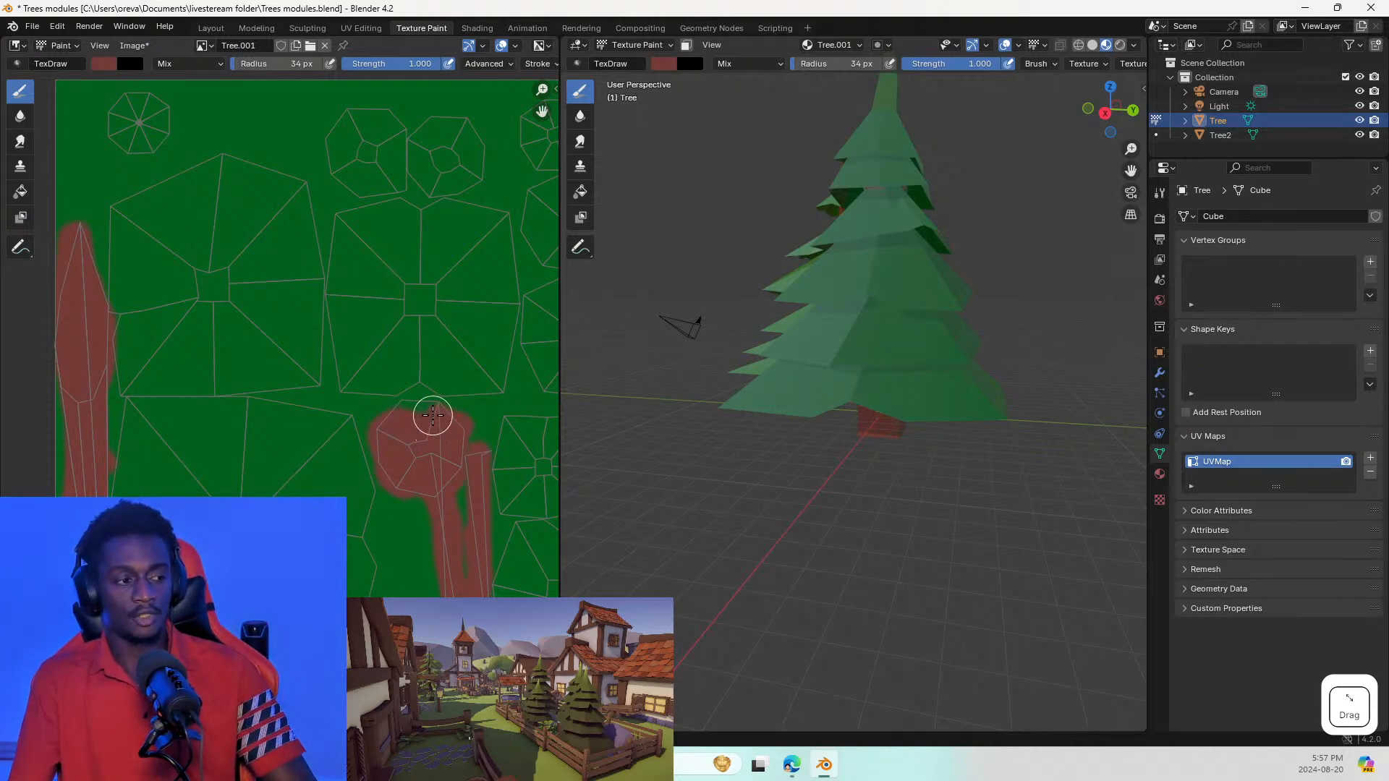
left_click_drag(405, 402, 434, 397)
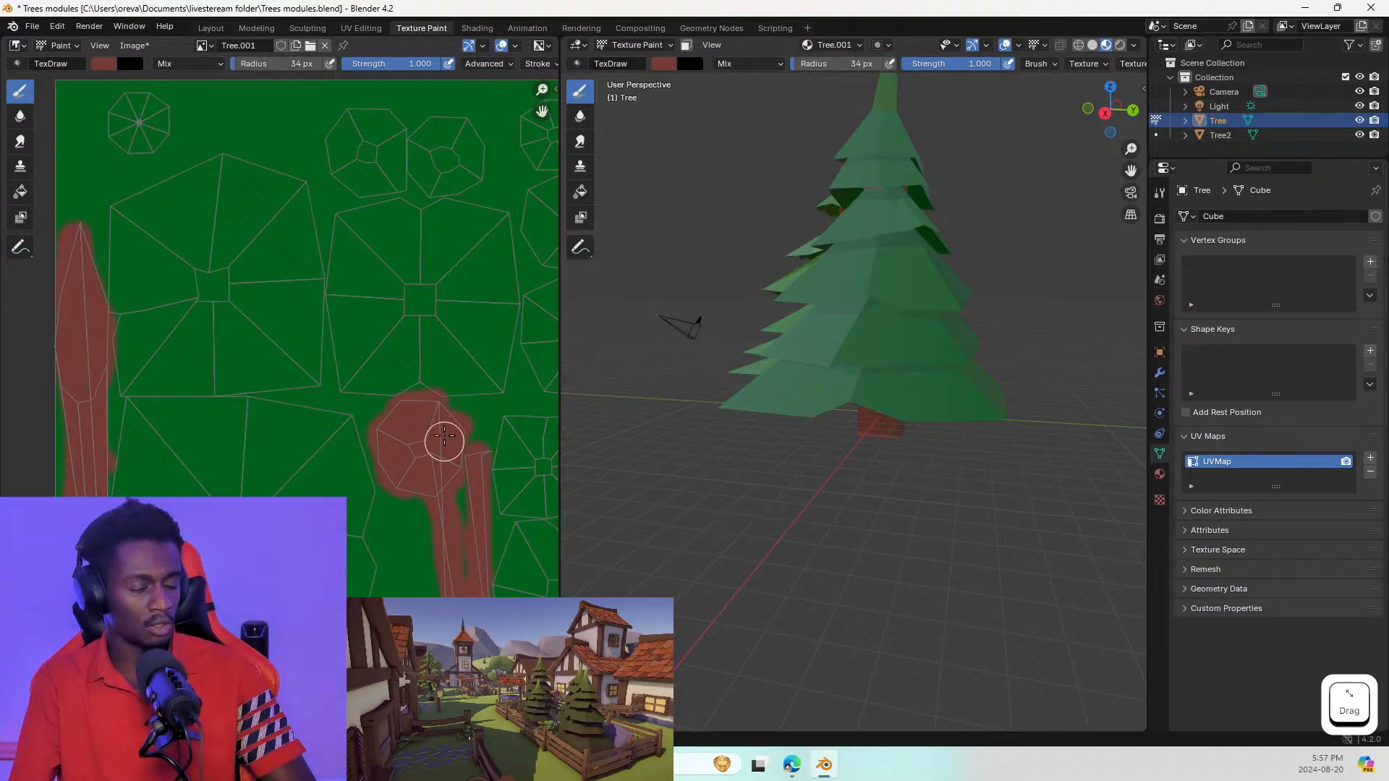
Step: Paint the small octagonal UV island in the image's upper-left corner reddish brown
middle_click_drag(471, 521, 502, 537)
scroll(486, 539, "up", 1)
scroll(210, 194, "down", 2)
mouse_move(210, 202)
middle_mouse_down()
mouse_move(337, 319)
mouse_move(332, 337)
middle_mouse_up()
mouse_move(231, 232)
left_mouse_down()
mouse_move(262, 237)
mouse_move(232, 217)
mouse_move(225, 246)
mouse_move(246, 214)
left_mouse_up()
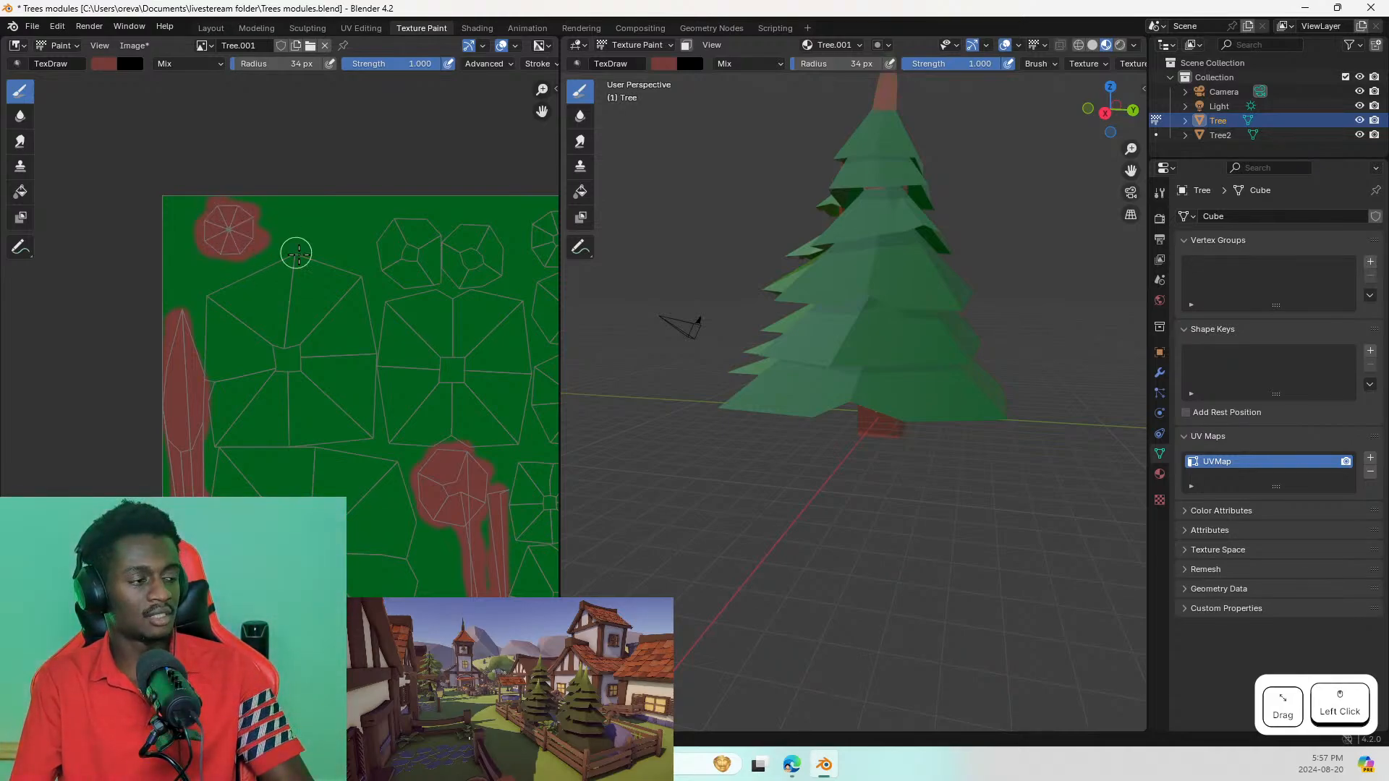
Step: Paint the two adjoining round UV islands near the middle of the image's upper edge reddish brown
left_click_drag(392, 264, 427, 246)
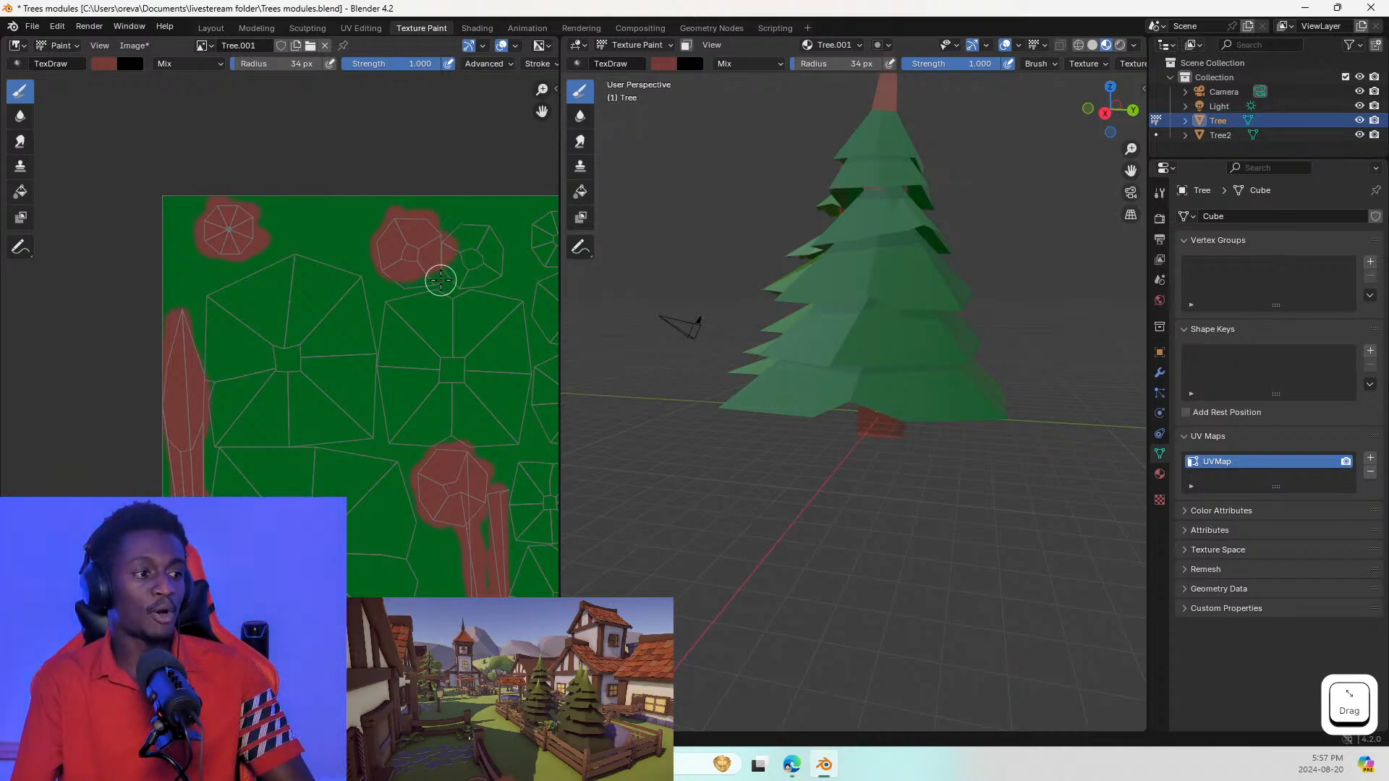
left_click(434, 266)
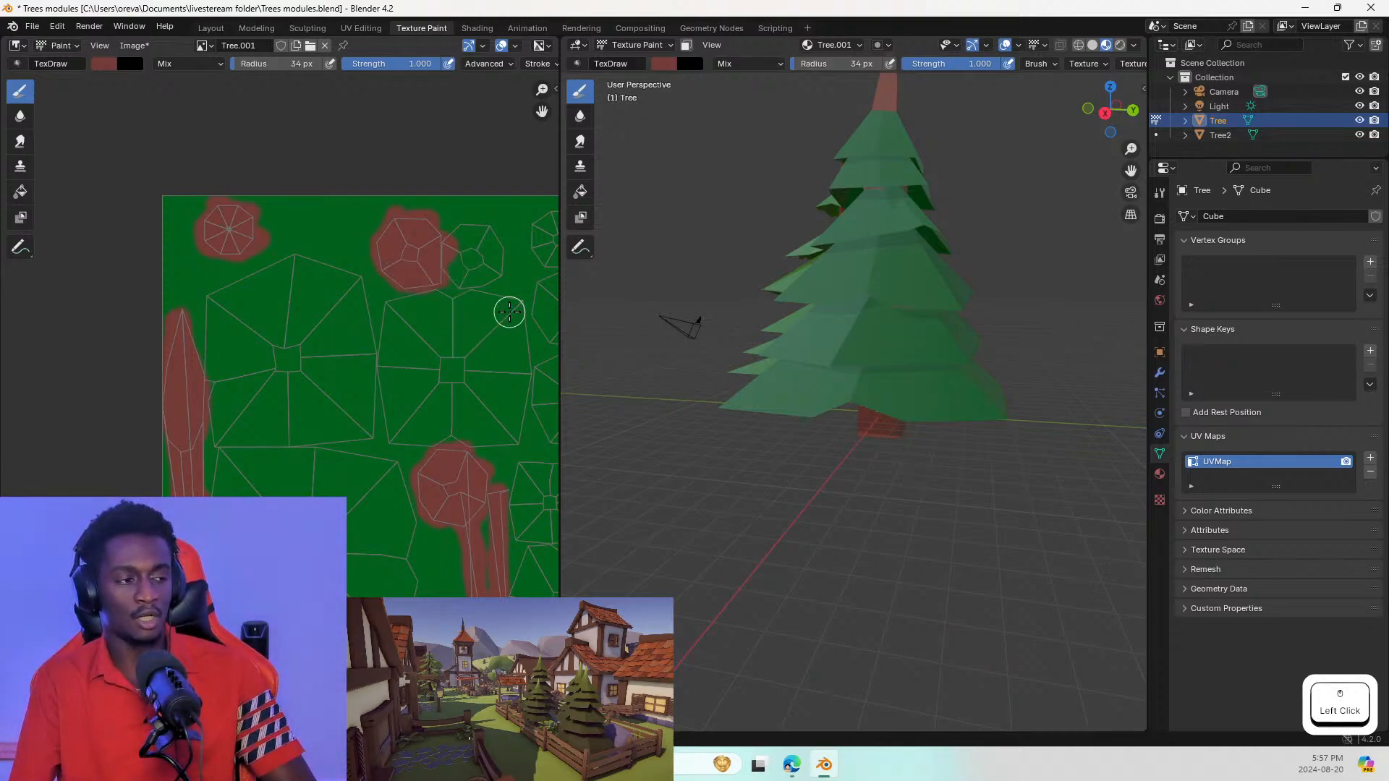
middle_click_drag(509, 313, 400, 322)
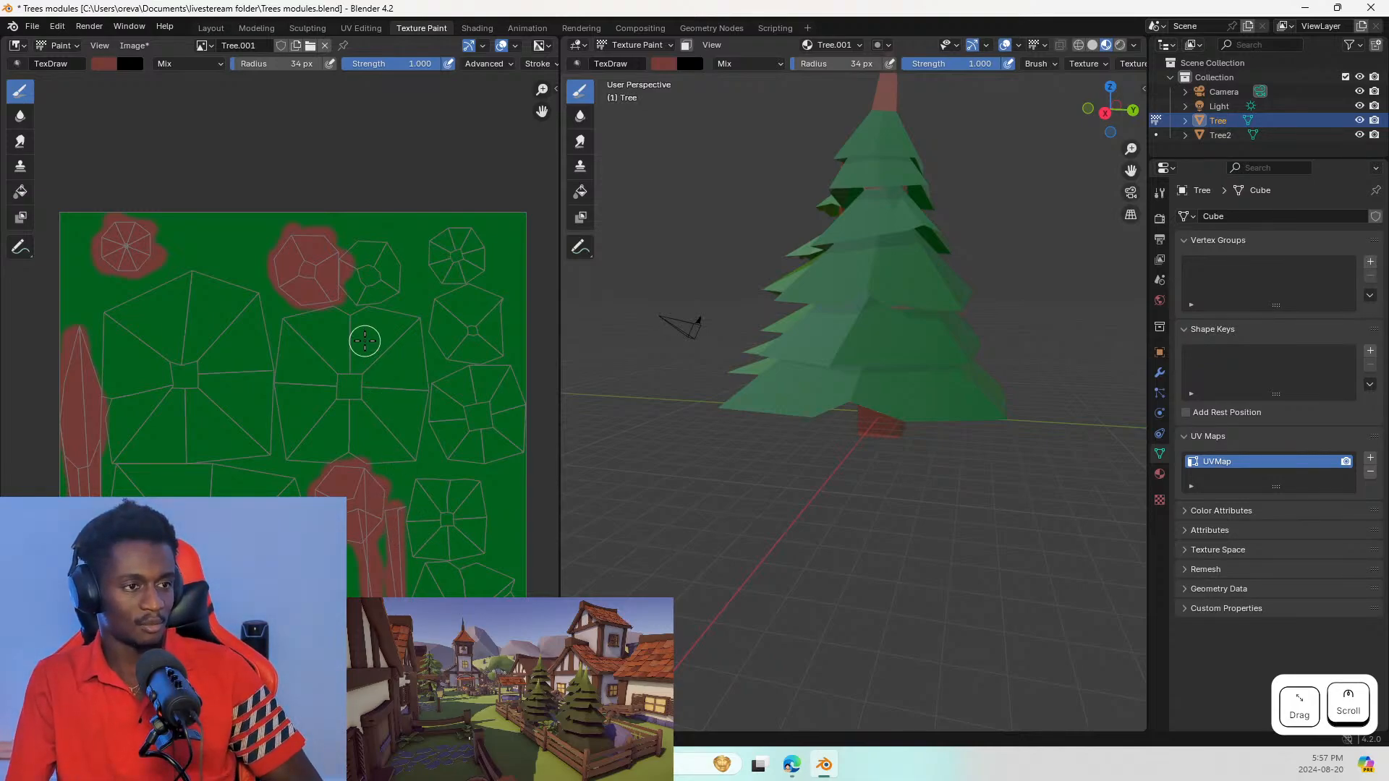
mouse_move(394, 294)
left_mouse_down()
mouse_move(384, 251)
mouse_move(346, 246)
left_mouse_up()
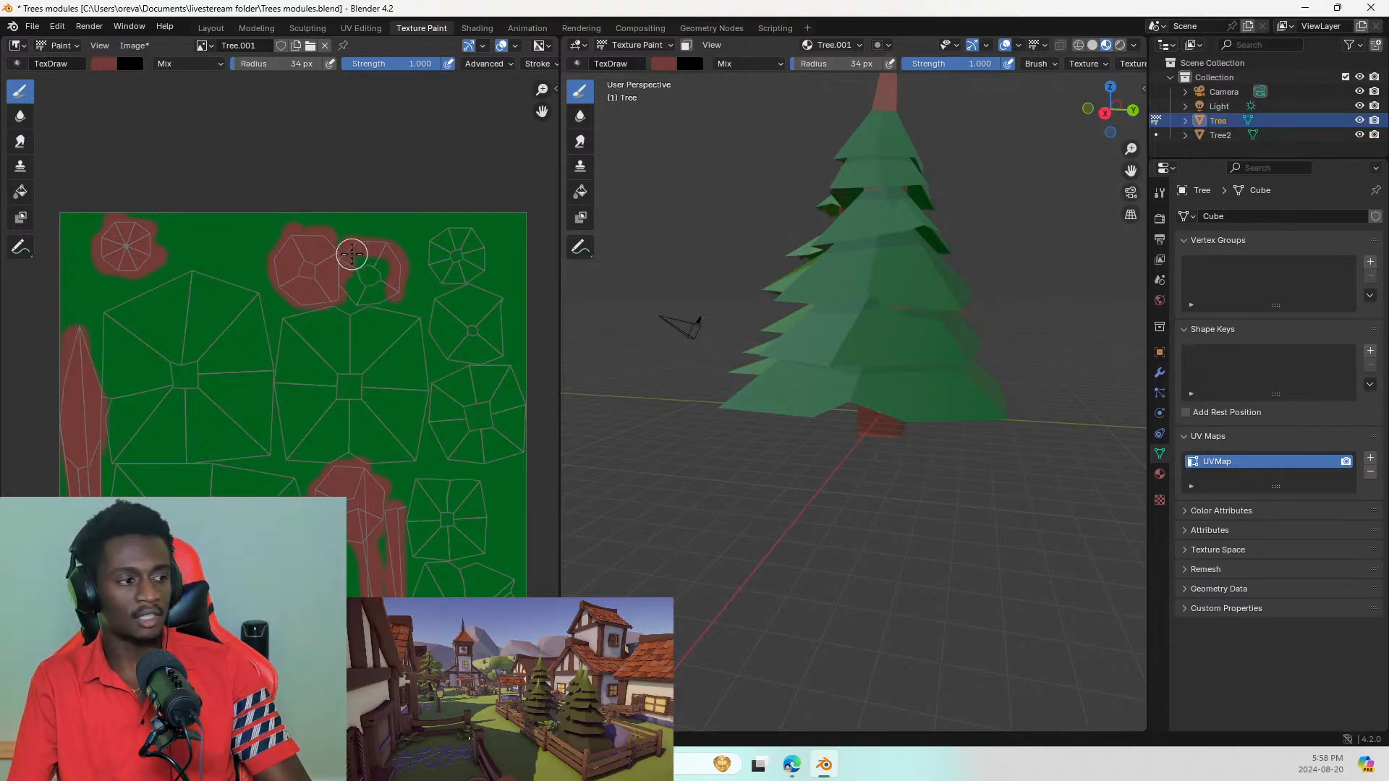
left_click(350, 291)
mouse_move(360, 257)
left_mouse_down()
mouse_move(387, 261)
mouse_move(375, 285)
mouse_move(371, 264)
left_mouse_up()
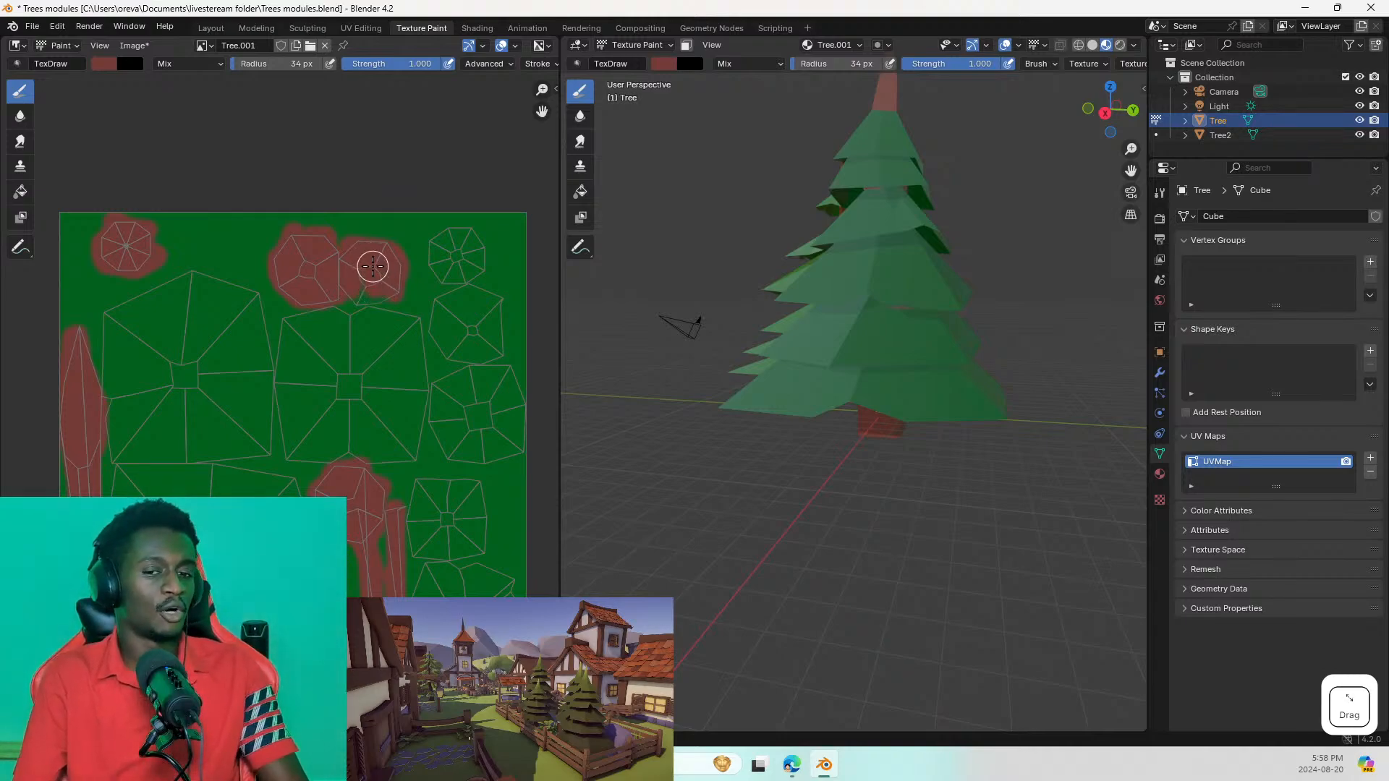
left_click(400, 295)
mouse_move(371, 299)
left_mouse_down()
mouse_move(350, 297)
mouse_move(356, 276)
mouse_move(354, 316)
left_mouse_up()
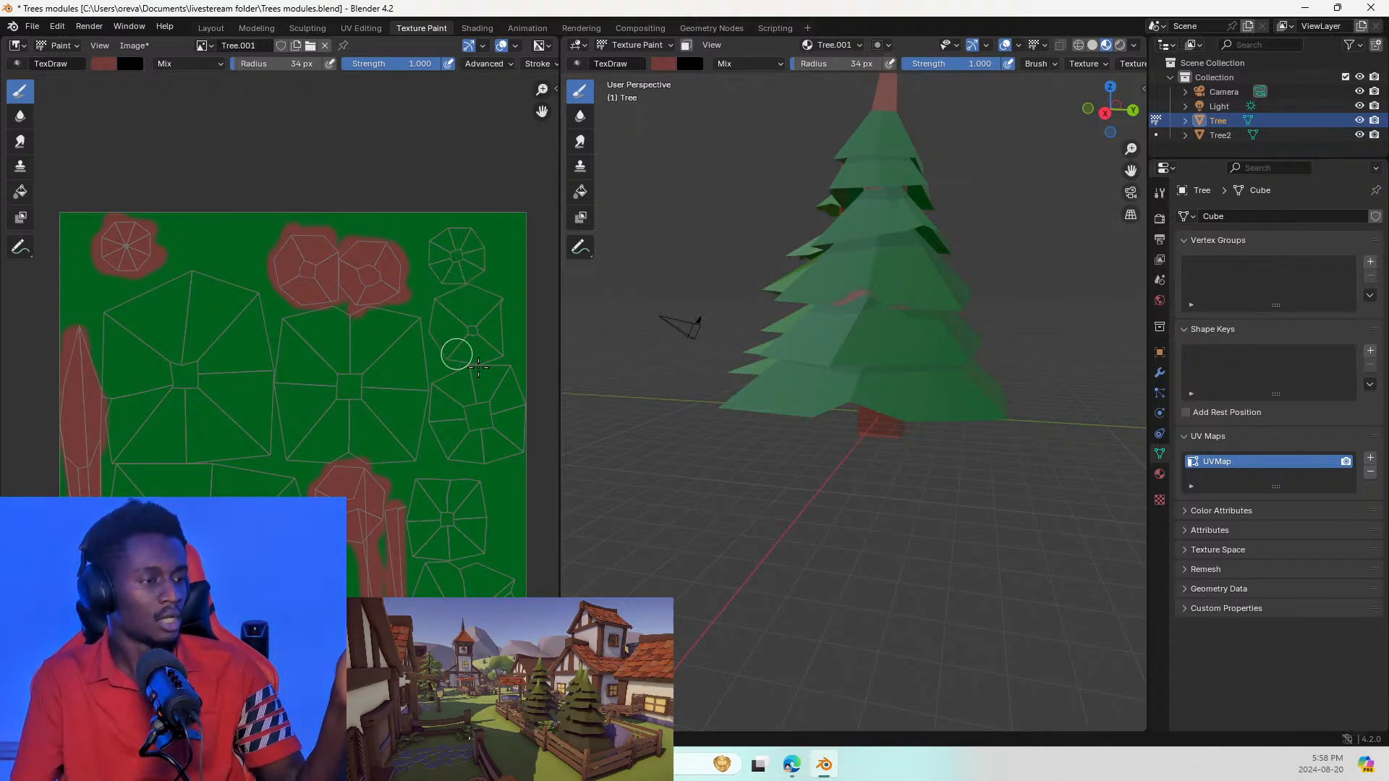
Step: Enlarge the brush radius to 85 px and paint the column of UV islands along the image's right side reddish brown
key("f")
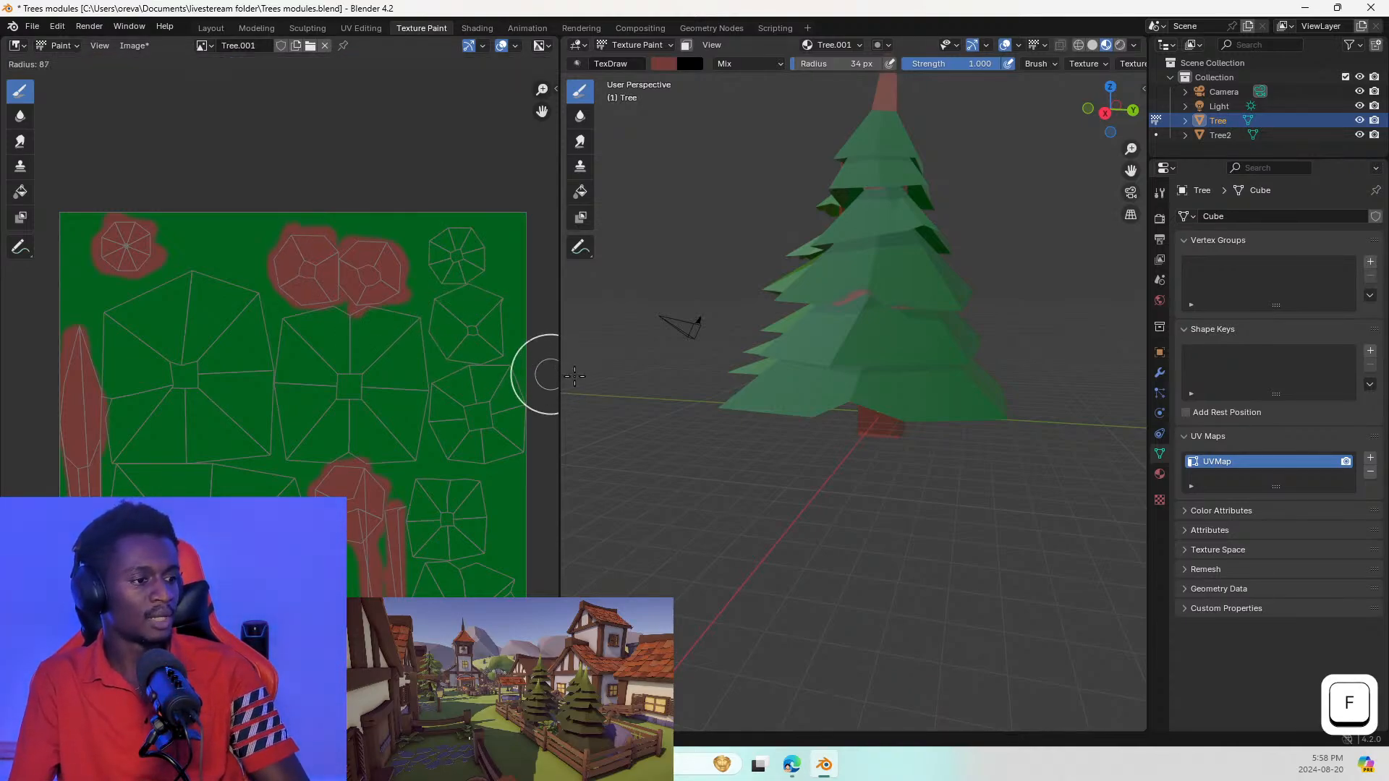
key("Escape")
key("f")
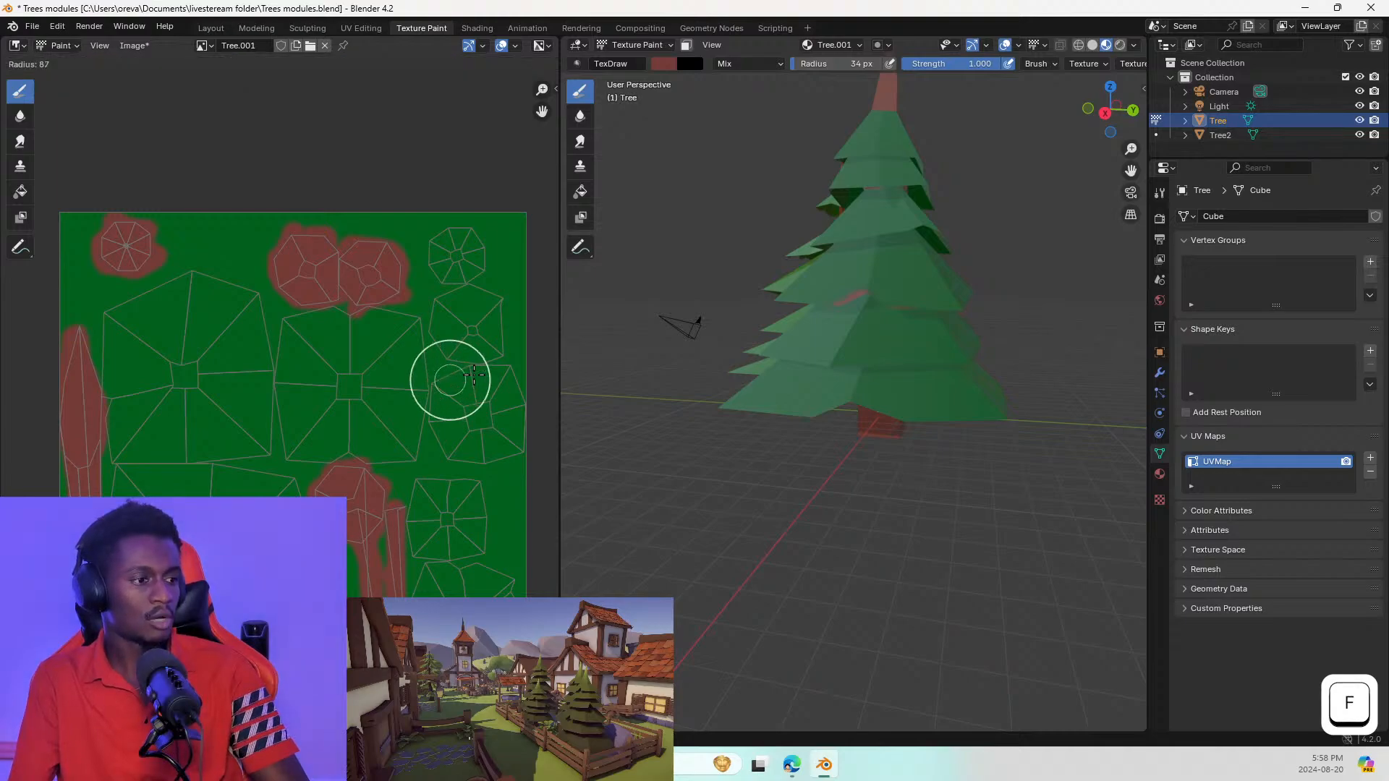
left_click(472, 376)
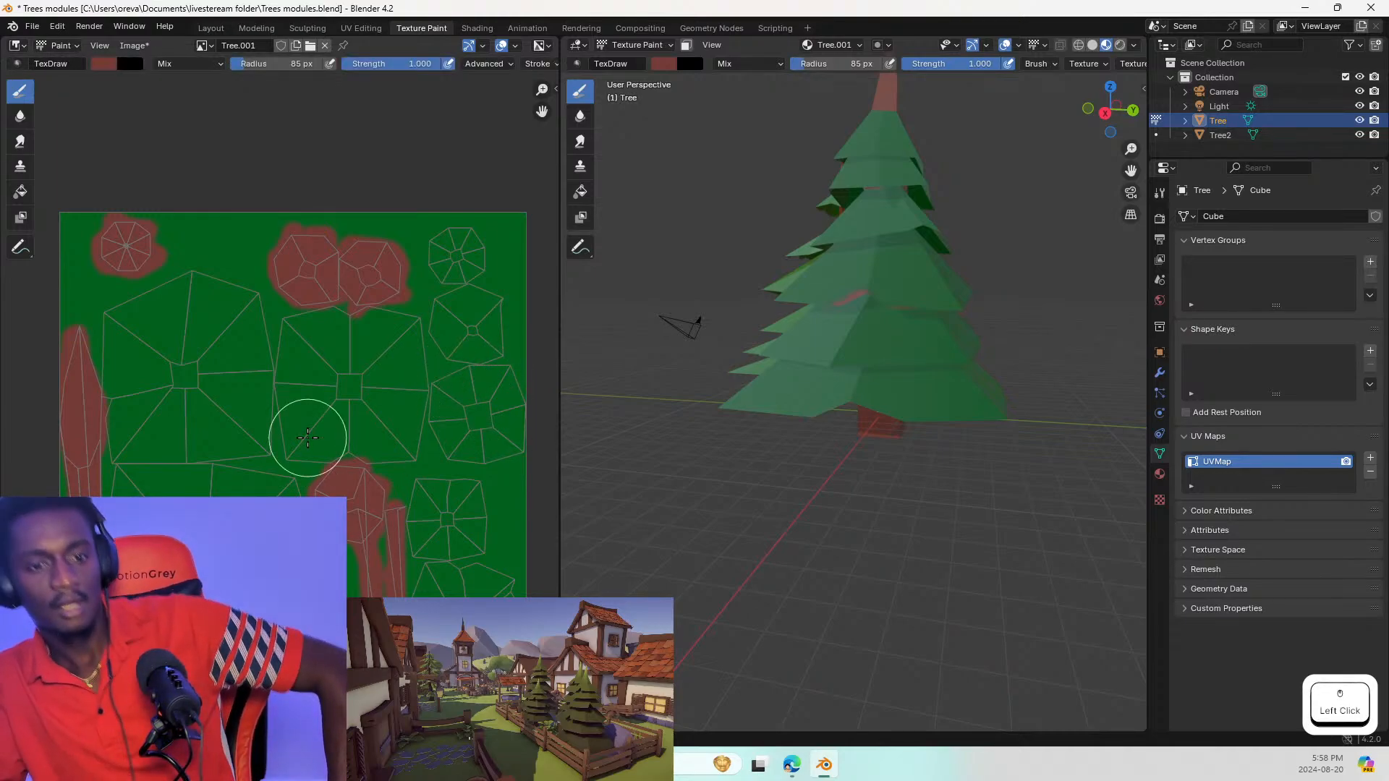
mouse_move(487, 322)
left_mouse_down()
mouse_move(458, 232)
mouse_move(490, 452)
mouse_move(489, 434)
mouse_move(465, 567)
mouse_move(469, 494)
mouse_move(512, 378)
mouse_move(521, 403)
mouse_move(513, 486)
mouse_move(449, 458)
mouse_move(446, 238)
mouse_move(512, 297)
mouse_move(487, 376)
left_mouse_up()
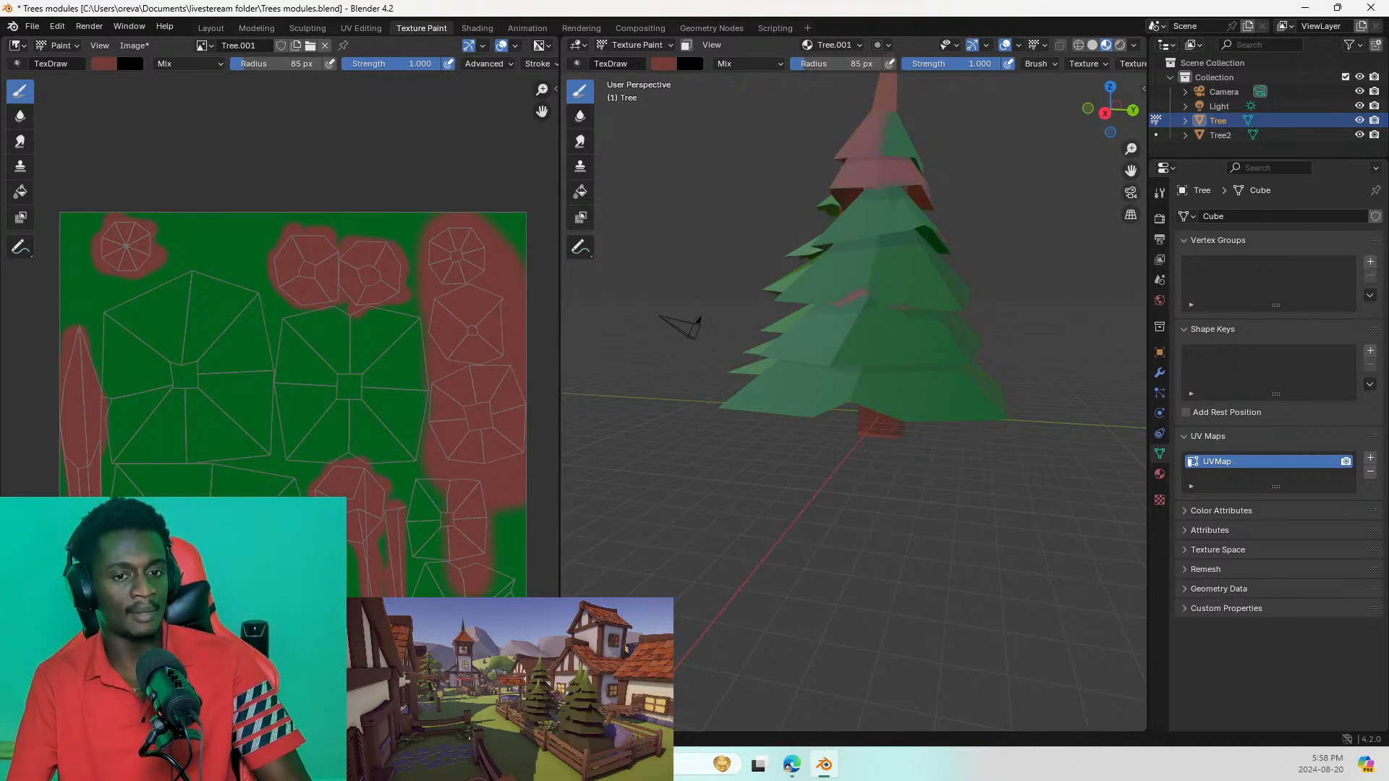
mouse_move(475, 630)
left_mouse_down()
mouse_move(505, 589)
mouse_move(507, 629)
left_mouse_up()
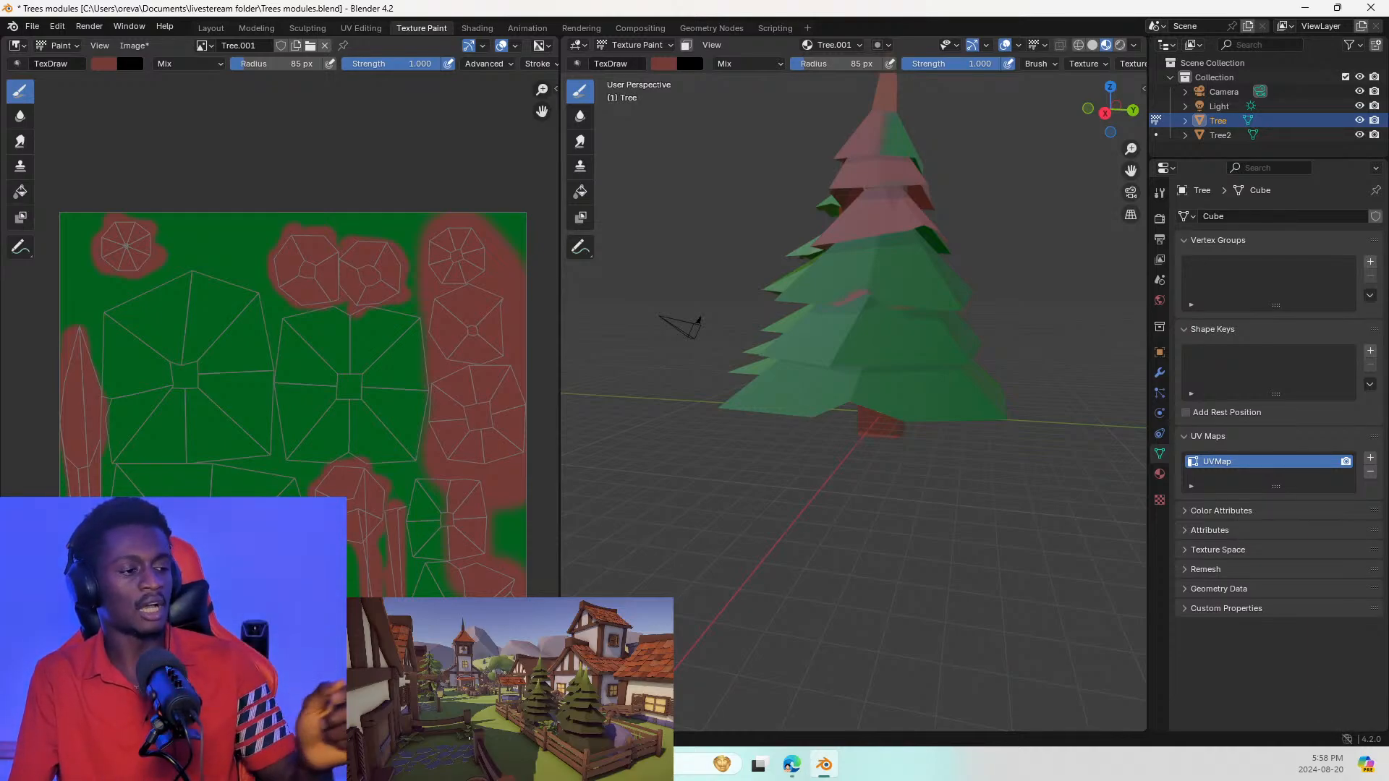
mouse_move(466, 615)
left_mouse_down()
mouse_move(442, 530)
mouse_move(447, 491)
mouse_move(444, 544)
left_mouse_up()
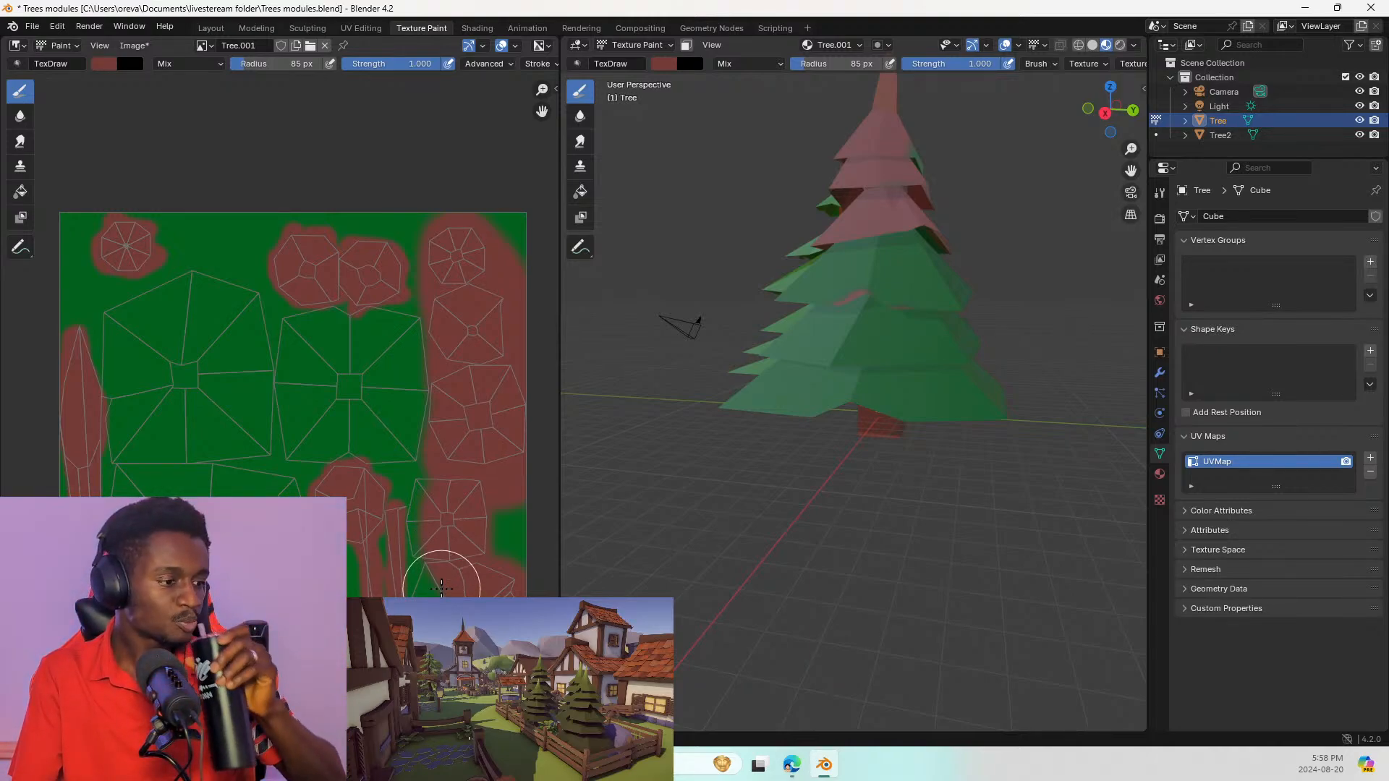
Step: Sample the foliage green from the Tree.001 image and repaint the two lower UV islands in the right-hand column green
mouse_move(883, 172)
middle_mouse_down()
mouse_move(836, 257)
mouse_move(879, 282)
middle_mouse_up()
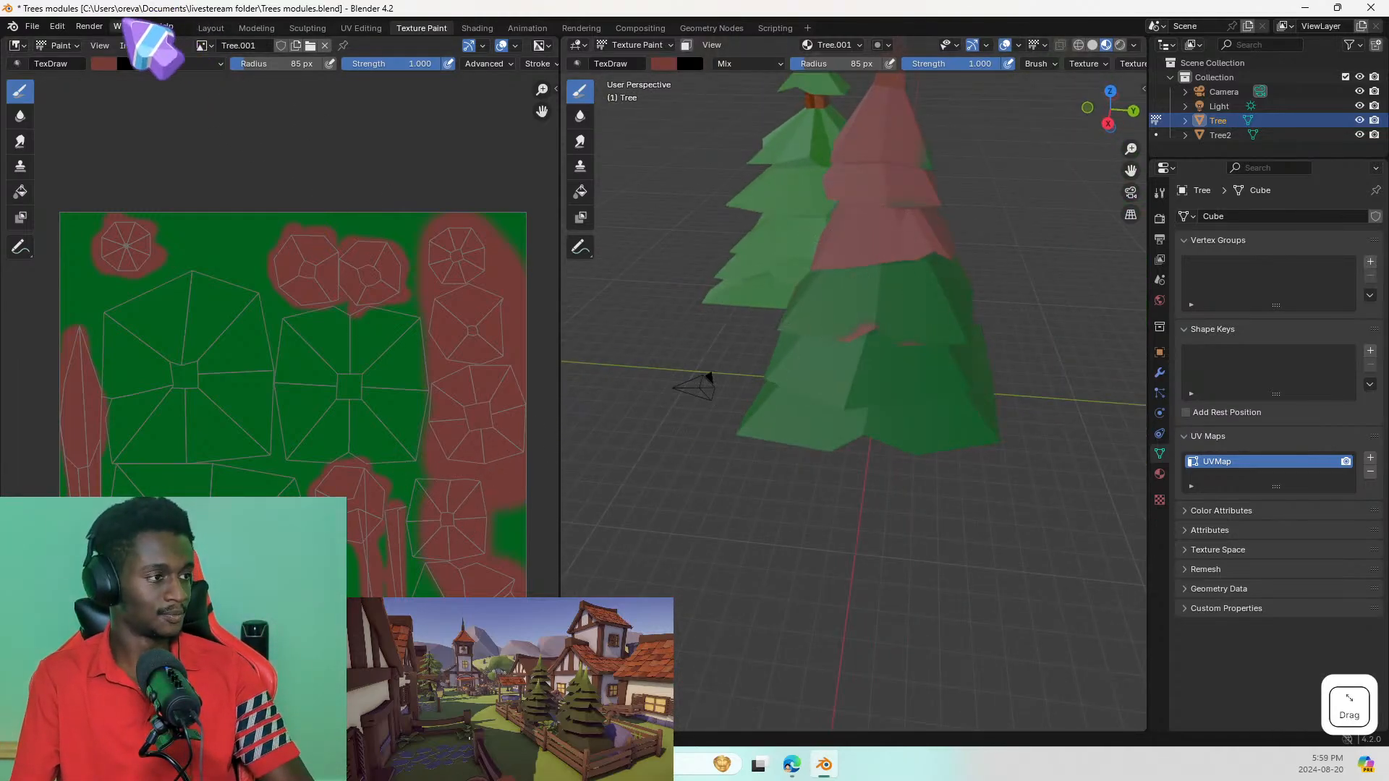
left_click(103, 64)
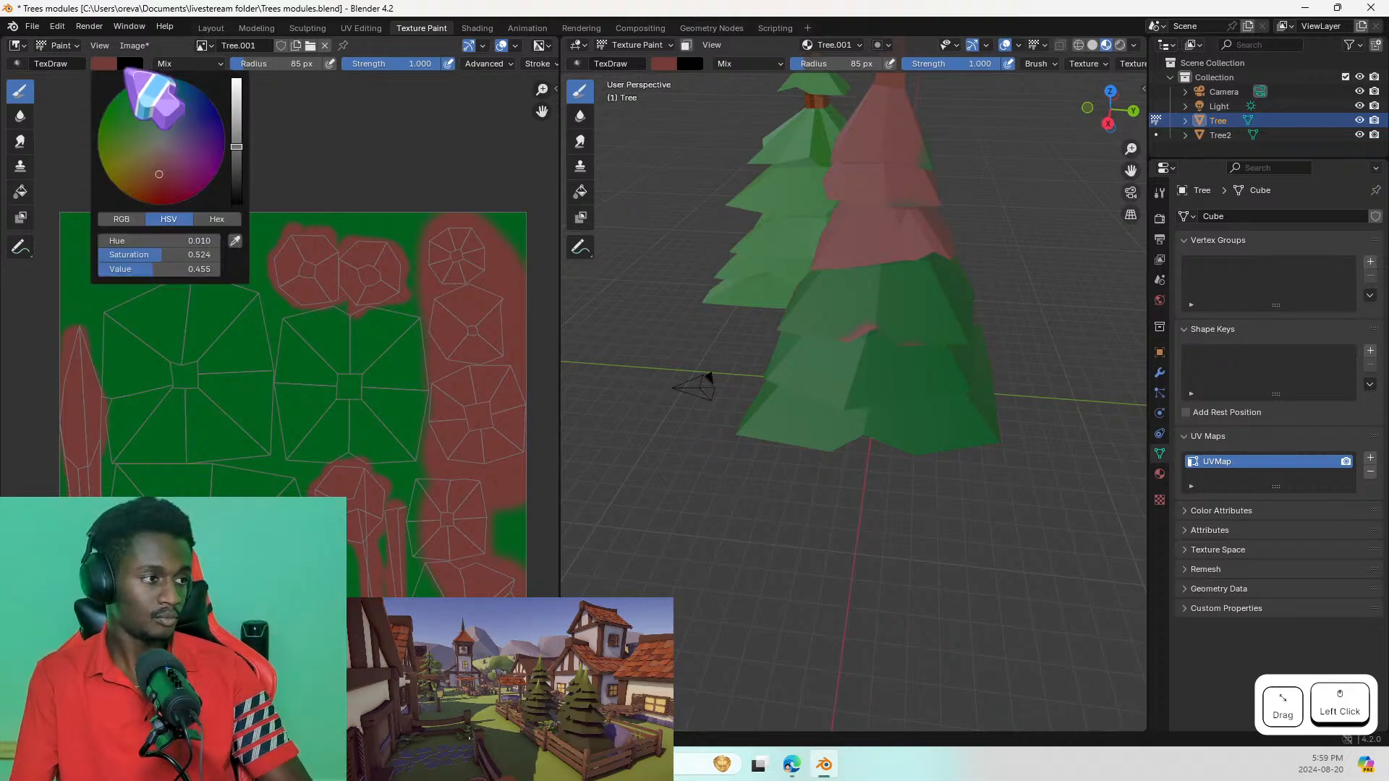
left_click(235, 241)
left_click(254, 227)
mouse_move(920, 194)
left_mouse_down()
mouse_move(874, 137)
mouse_move(882, 196)
left_mouse_up()
left_click_drag(881, 168, 881, 274)
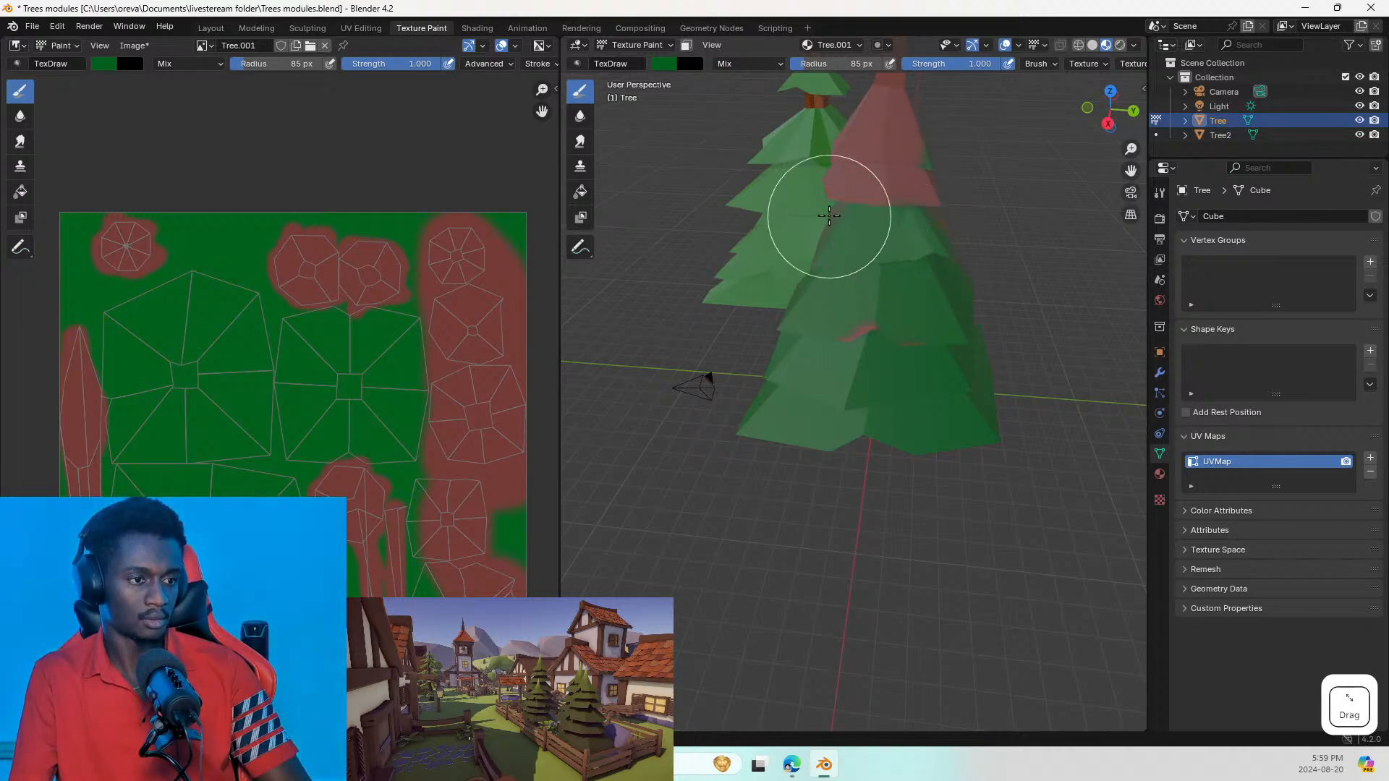
left_click(902, 187)
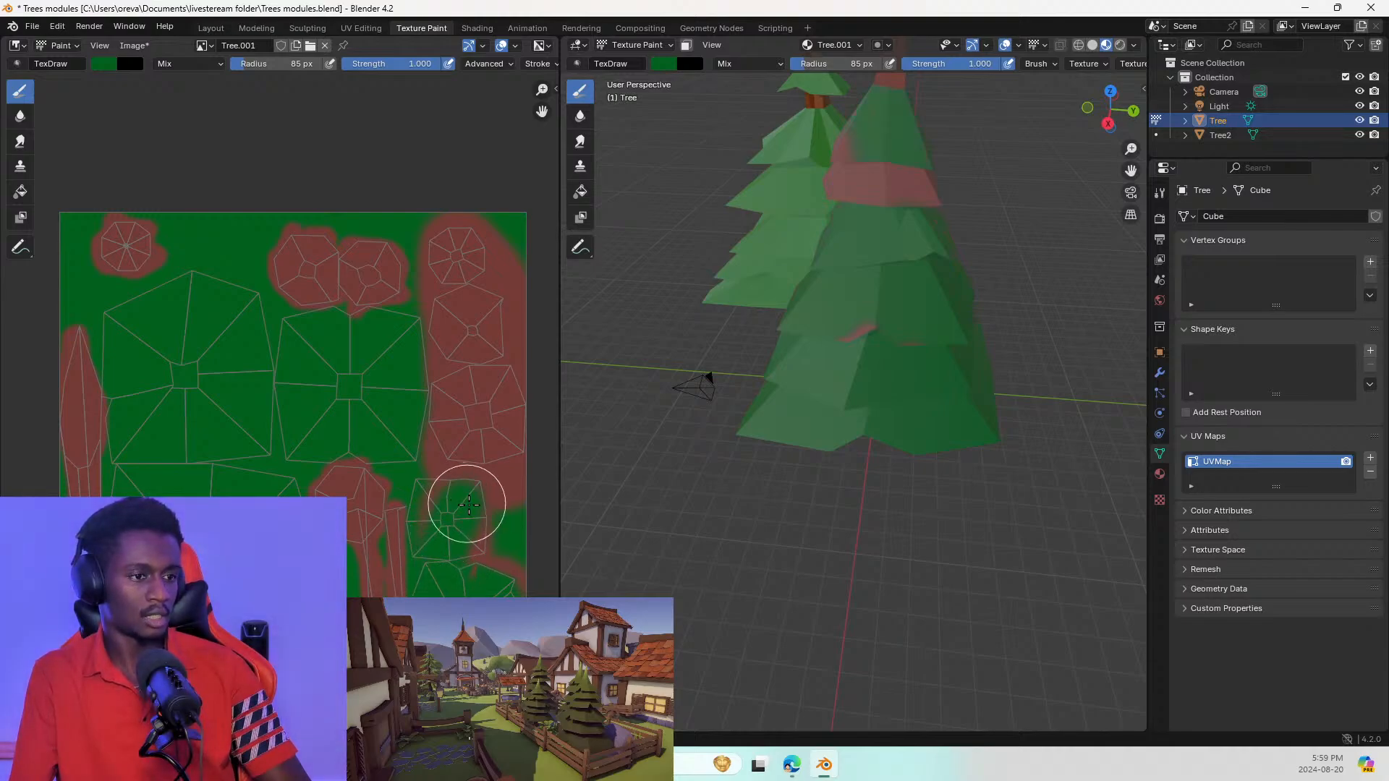
left_click(469, 578)
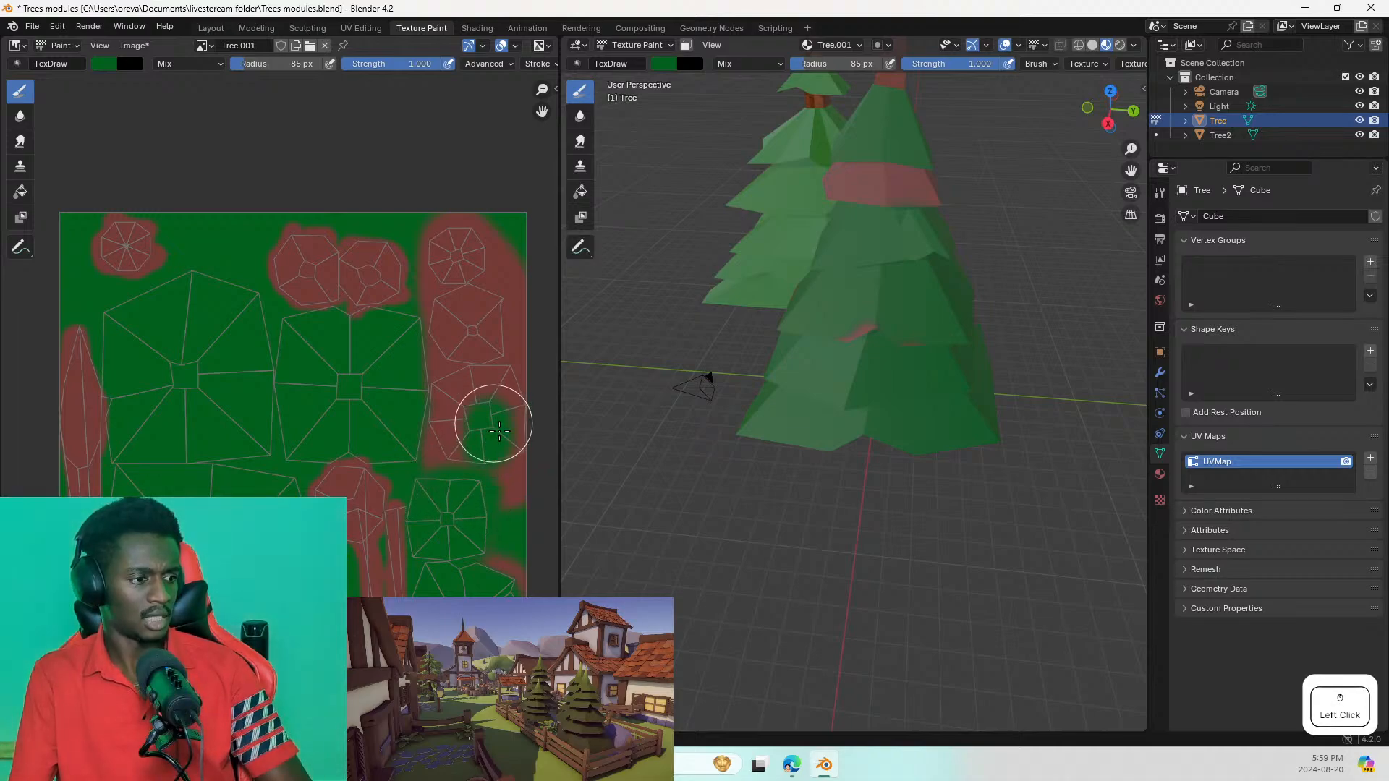
Step: Repaint the third UV island down in the right-hand column green with the 85 px brush
left_click_drag(512, 434, 503, 391)
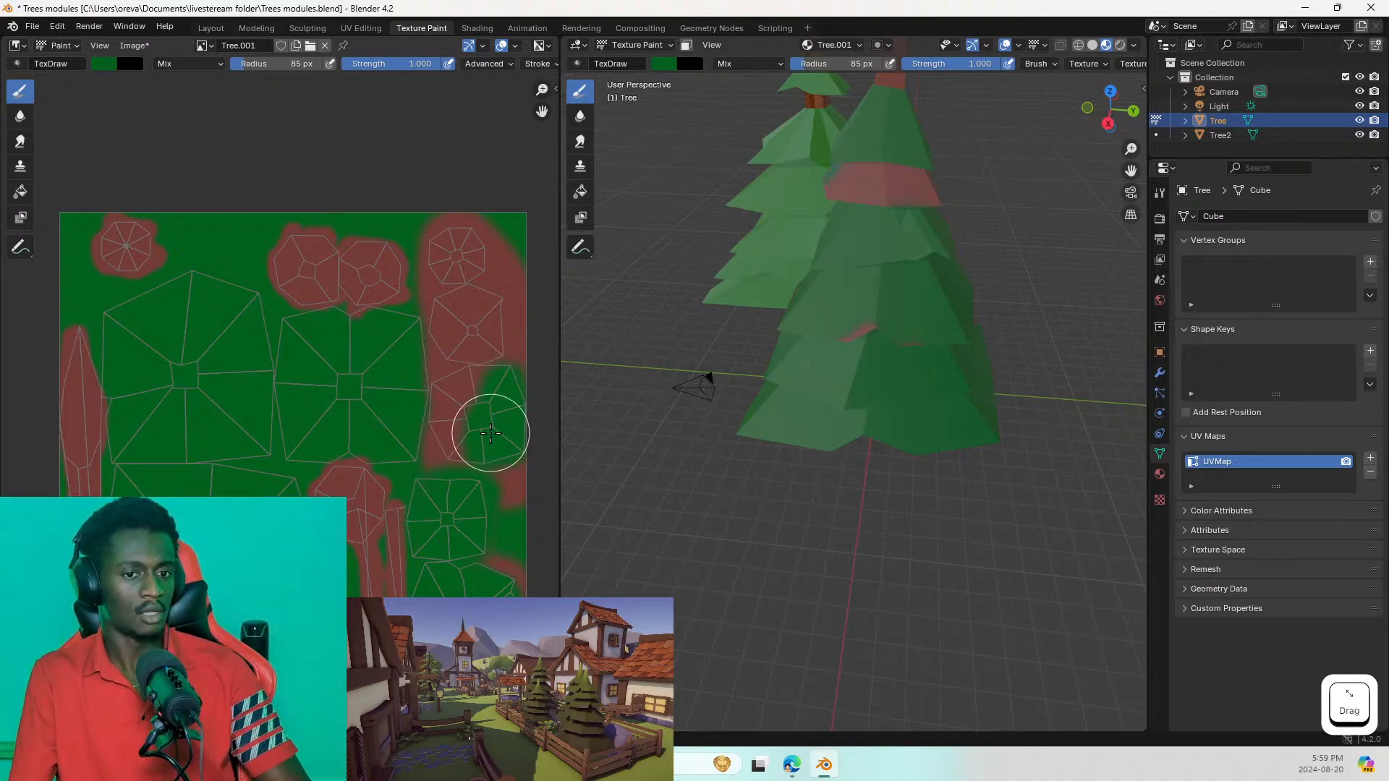
left_click(461, 465)
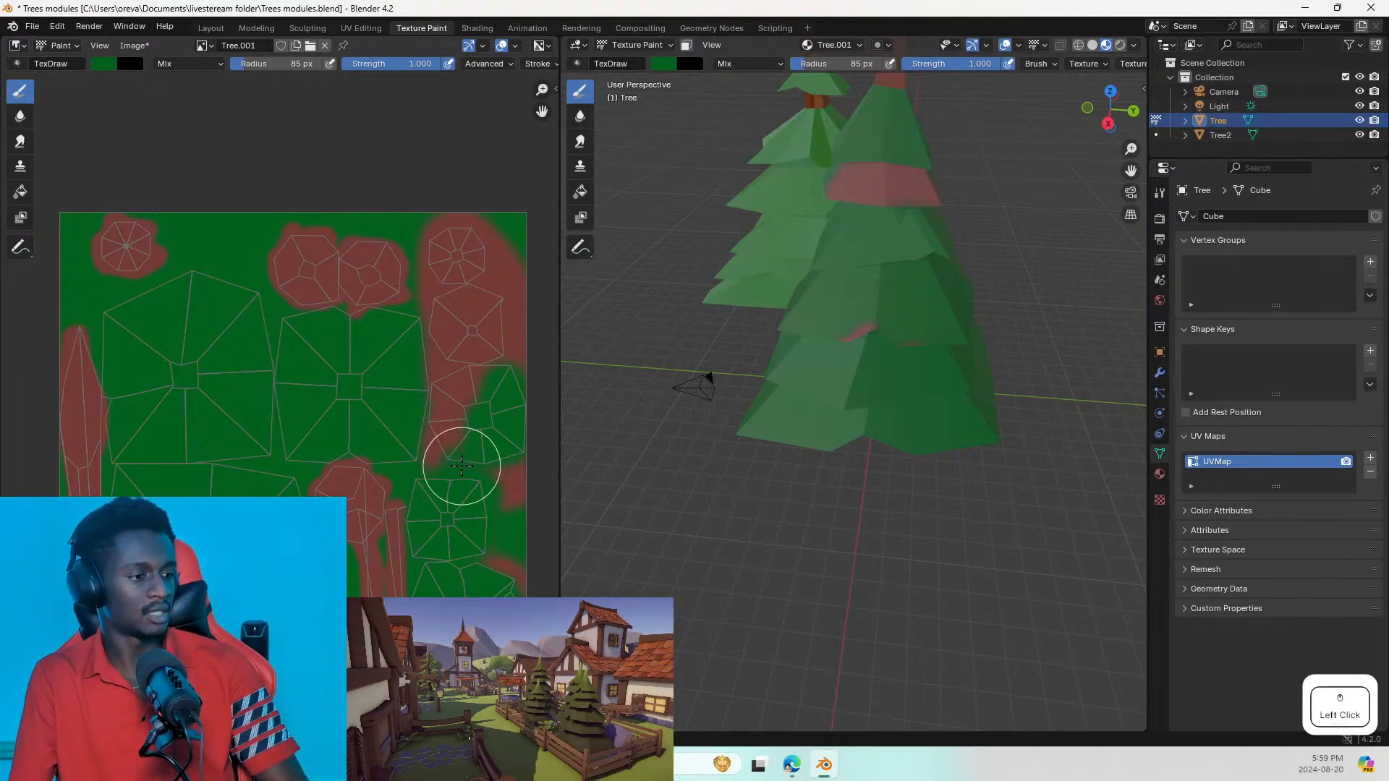
left_click_drag(457, 447, 469, 413)
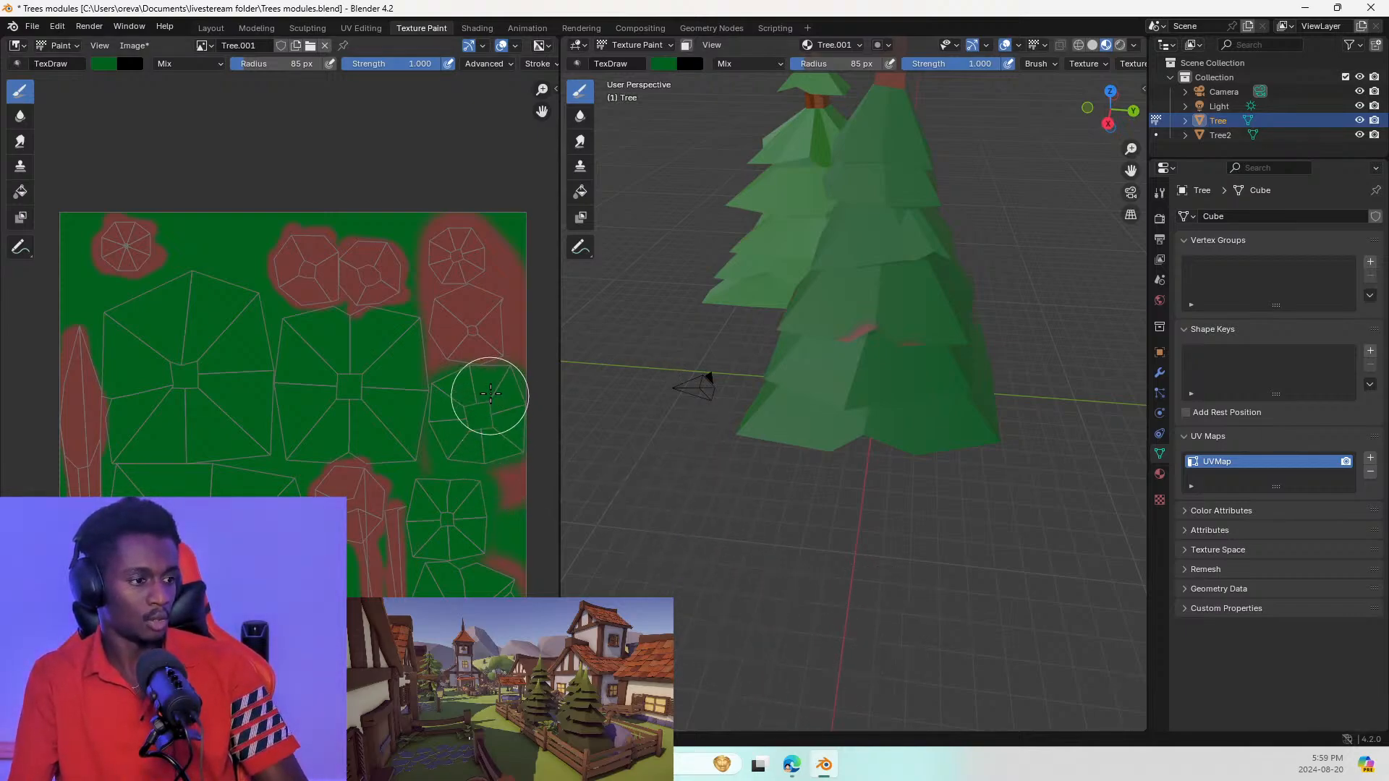
Step: Try painting green over the second UV island in the right-hand column, and undo the stroke
scroll(822, 372, "down", 3)
middle_click_drag(822, 373, 609, 415)
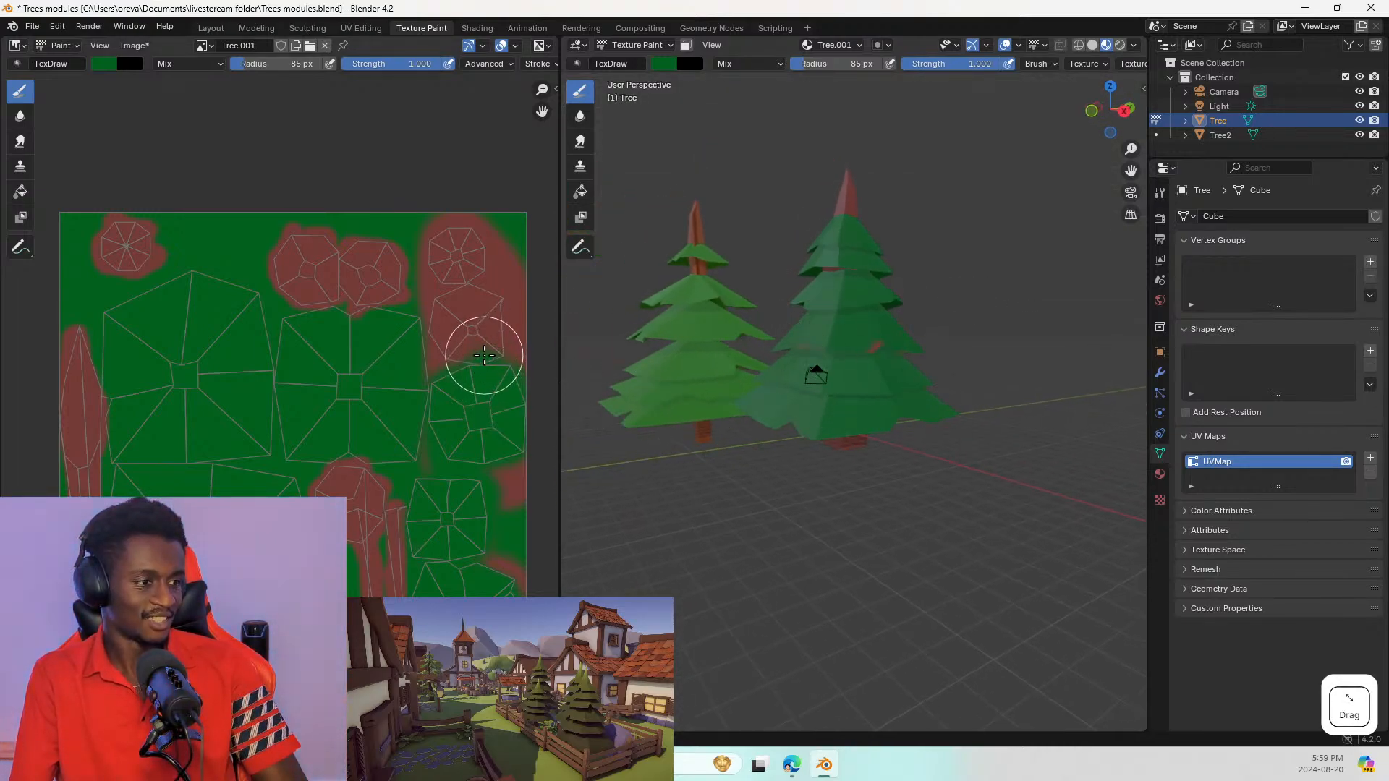
left_click_drag(484, 354, 488, 327)
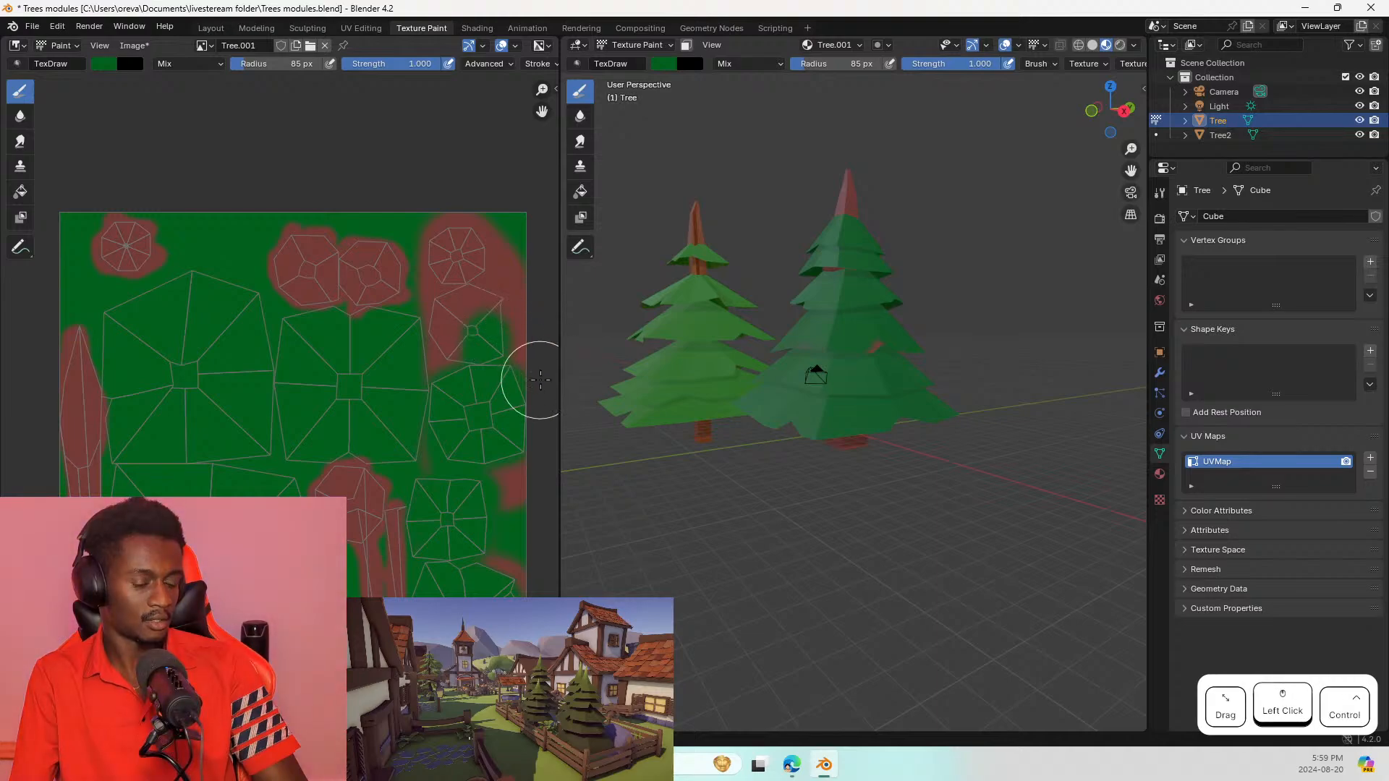
key("ctrl+z")
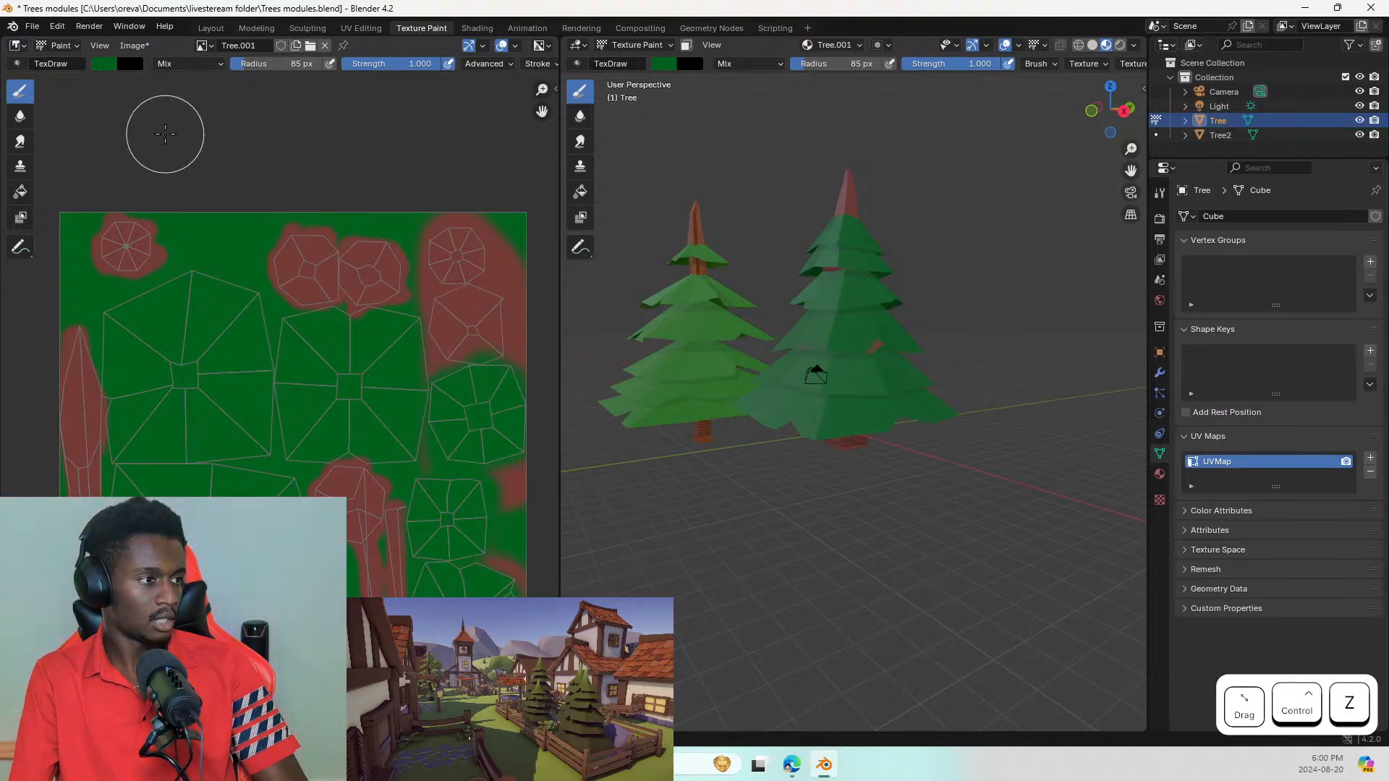
Step: Sample the reddish brown from the image as the brush color and inspect both trees from different sides
middle_click_drag(694, 301, 1114, 291)
scroll(1113, 291, "up", 1)
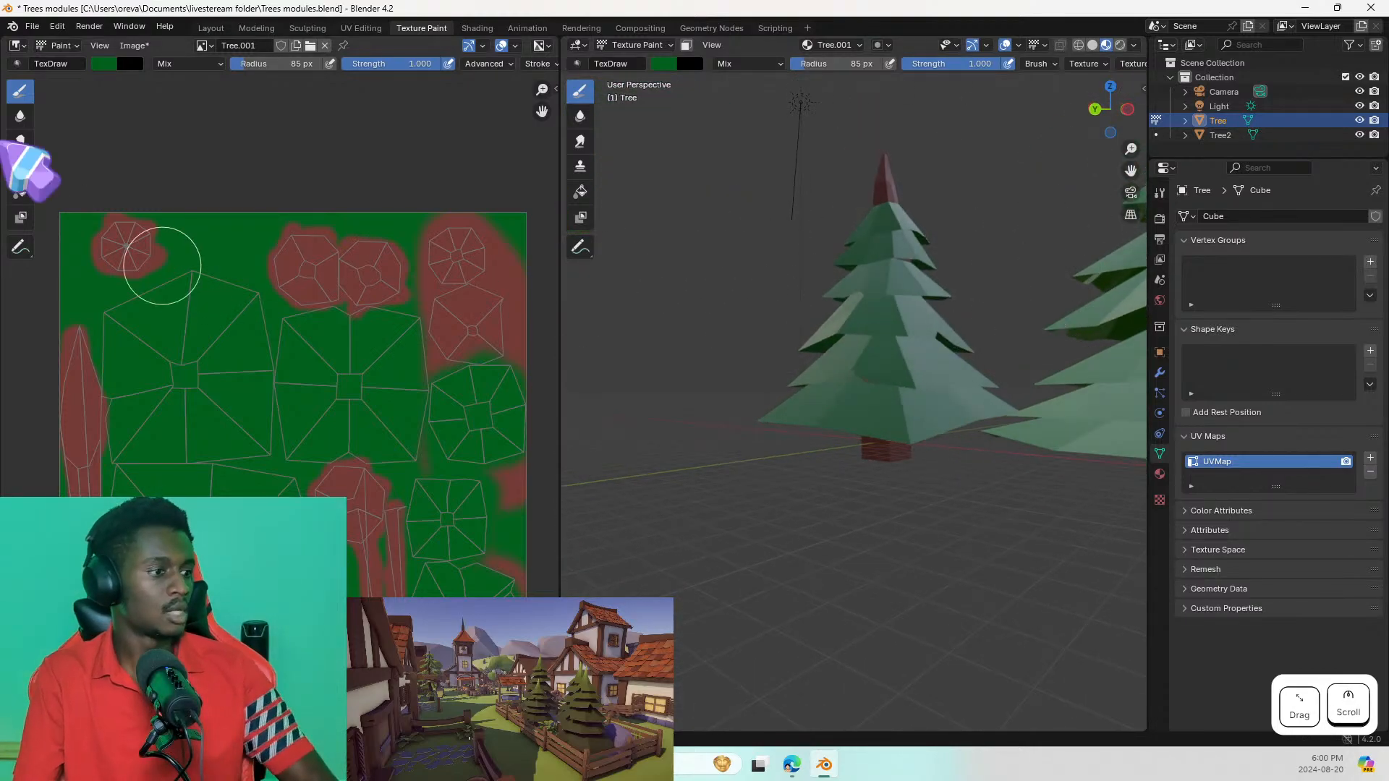
left_click(103, 64)
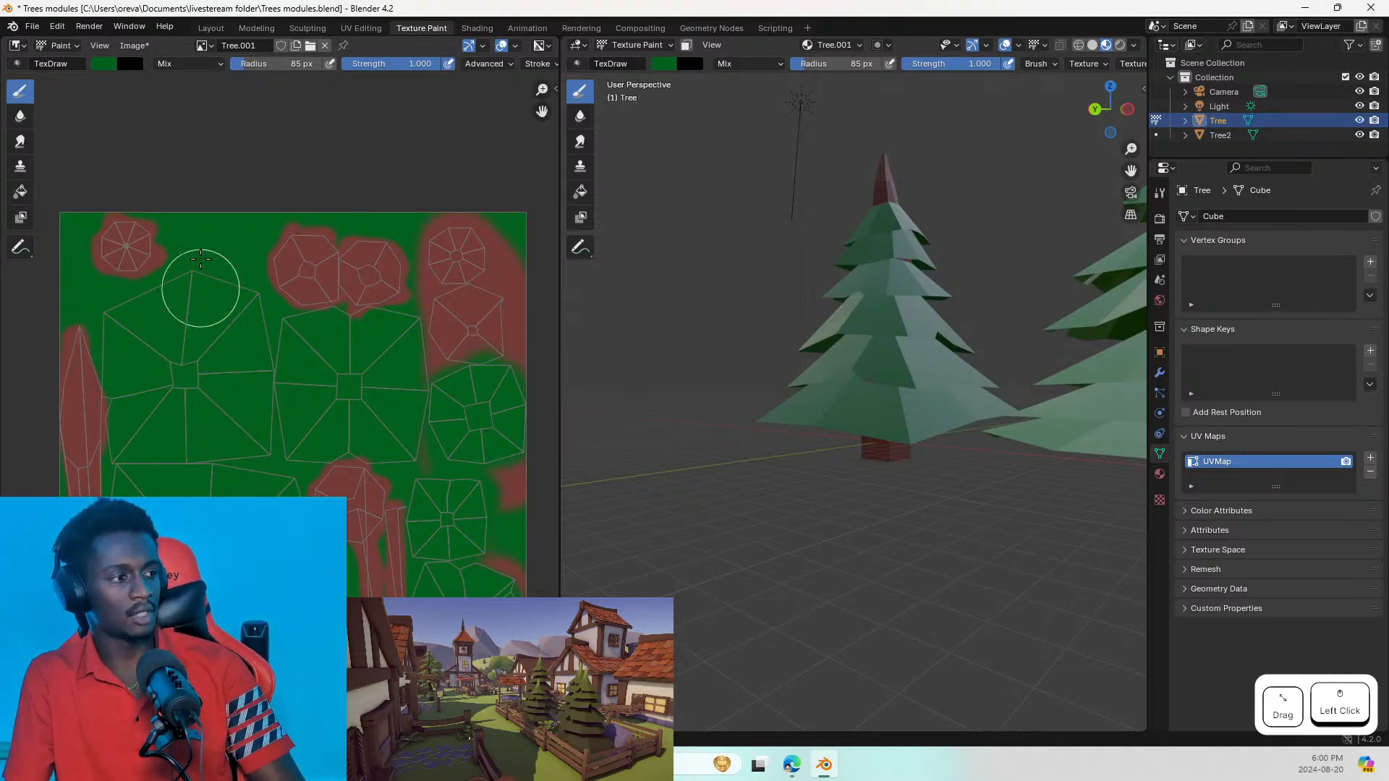
left_click(104, 71)
left_click(100, 65)
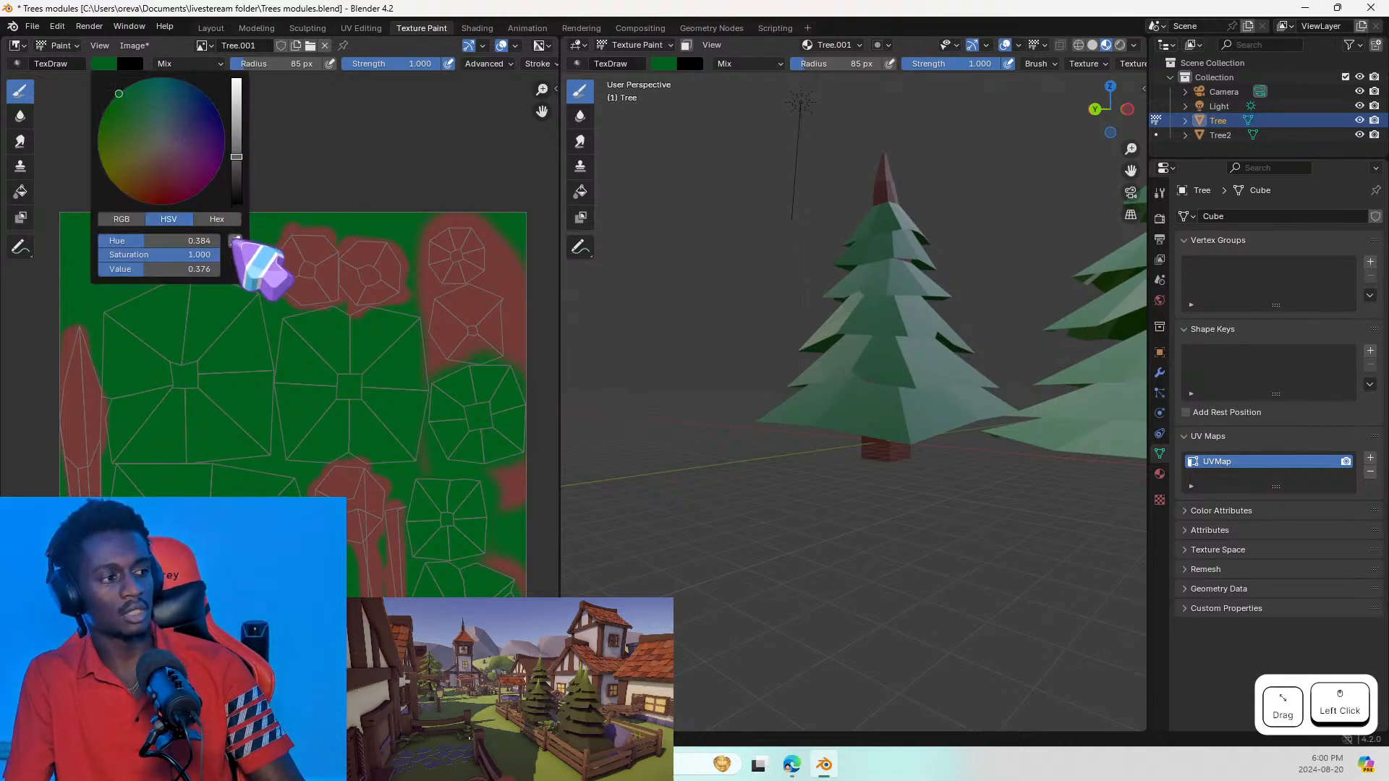
left_click(233, 238)
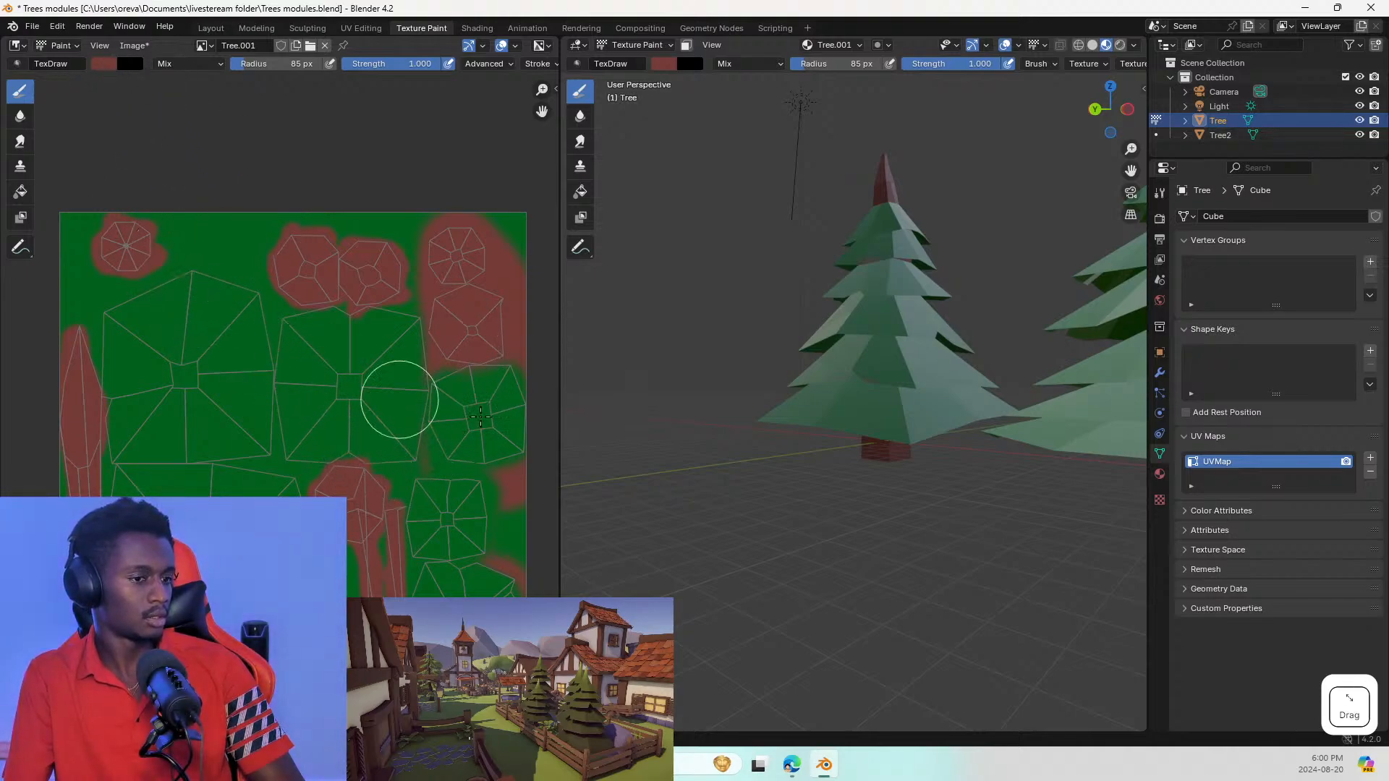
middle_click_drag(710, 352, 1042, 297)
mouse_move(790, 434)
middle_mouse_down()
mouse_move(865, 457)
mouse_move(767, 463)
middle_mouse_up()
left_click(770, 468)
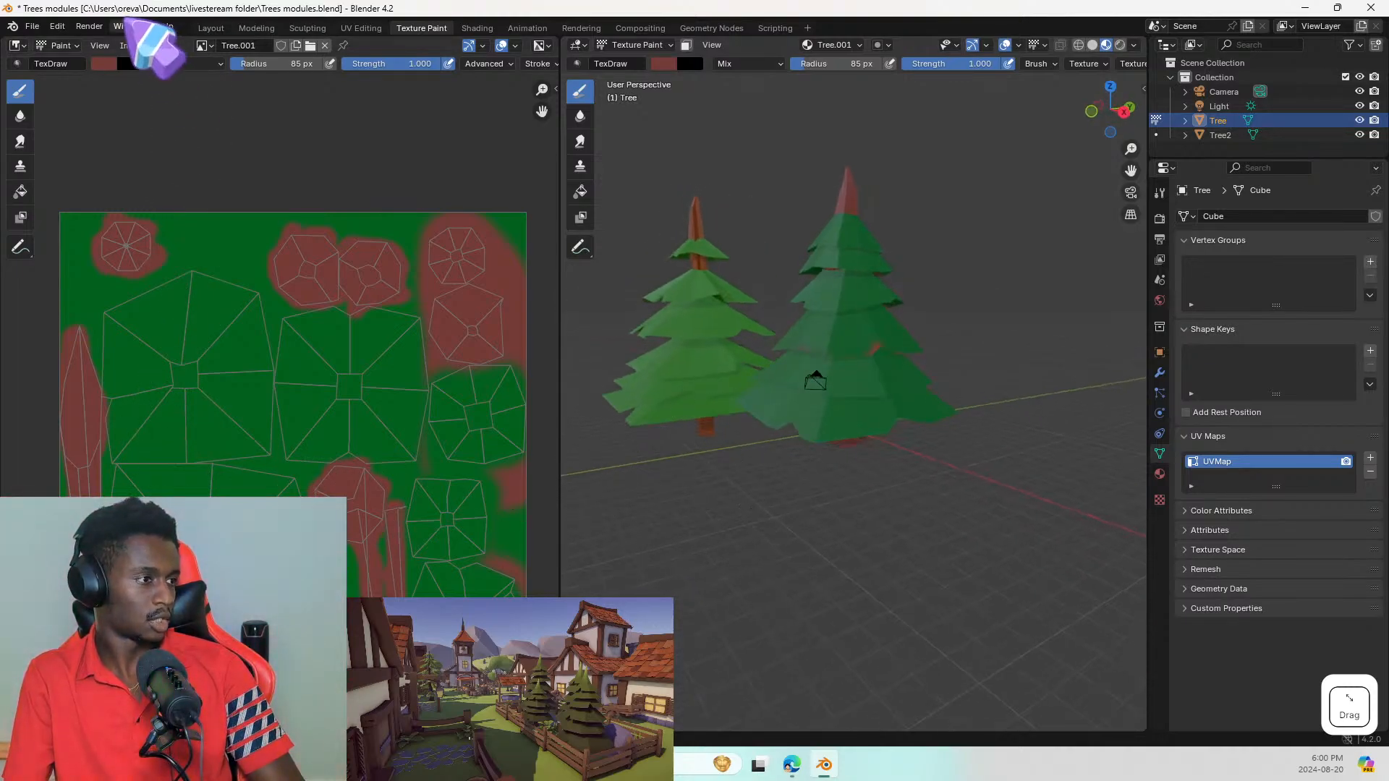
Step: Sample the foliage green, reduce the brush radius to 56 px, and clean the upper and right edges of the large middle UV island
left_click(101, 61)
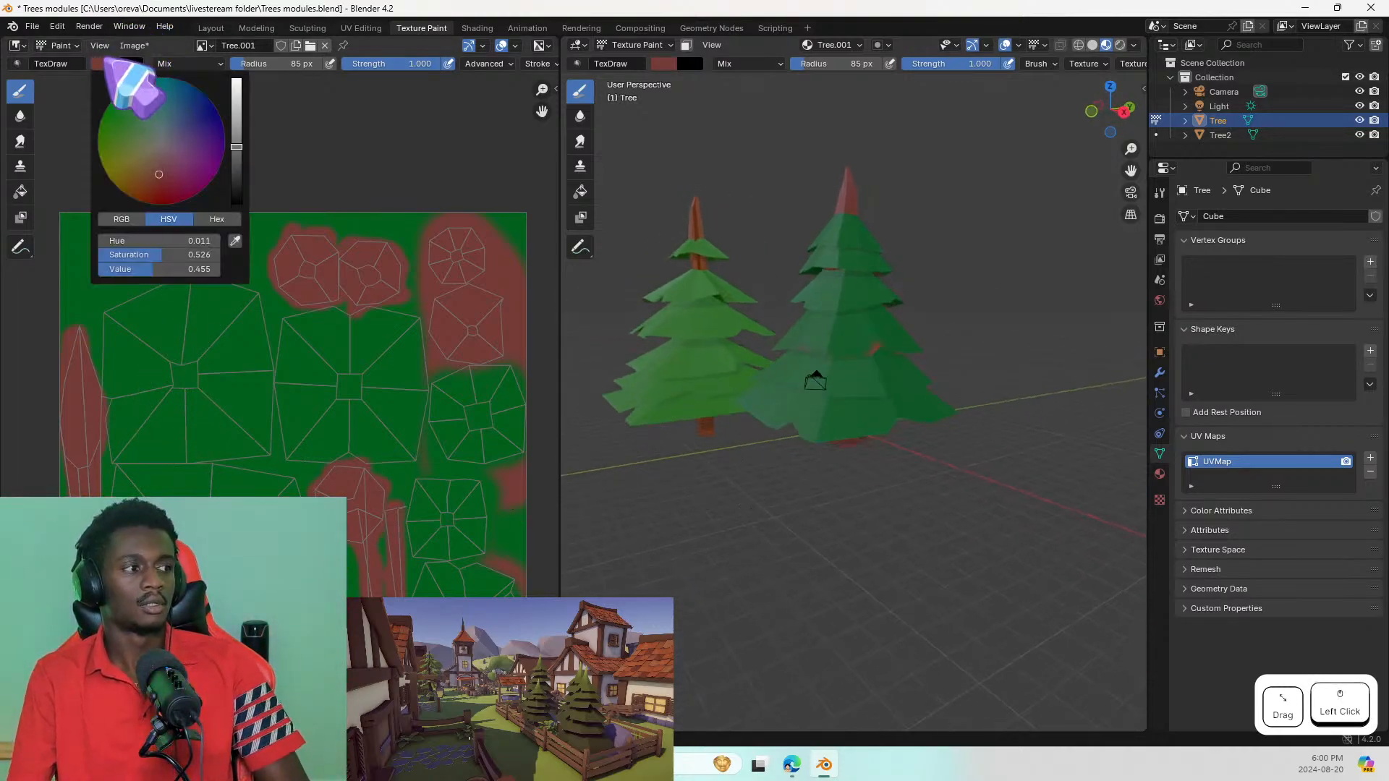
left_click(233, 238)
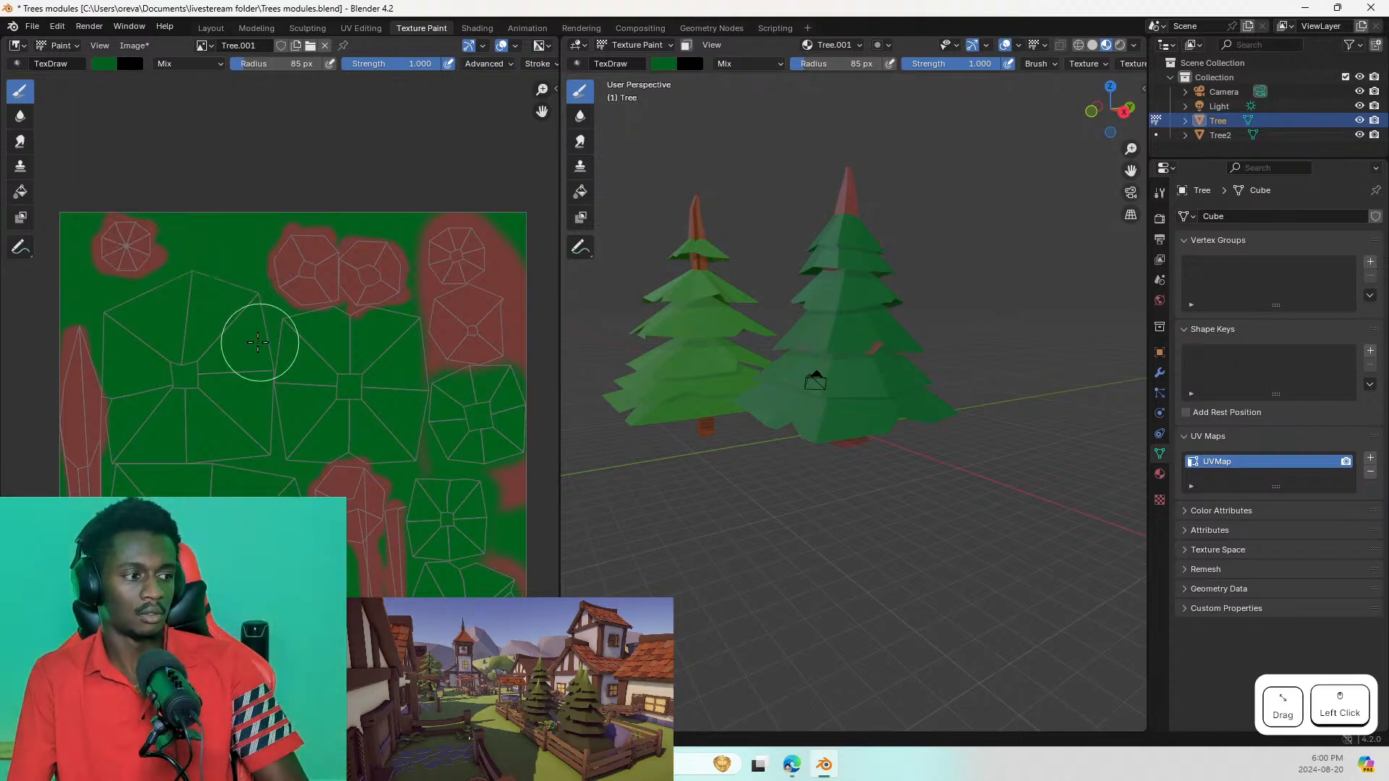
scroll(273, 365, "up", 3)
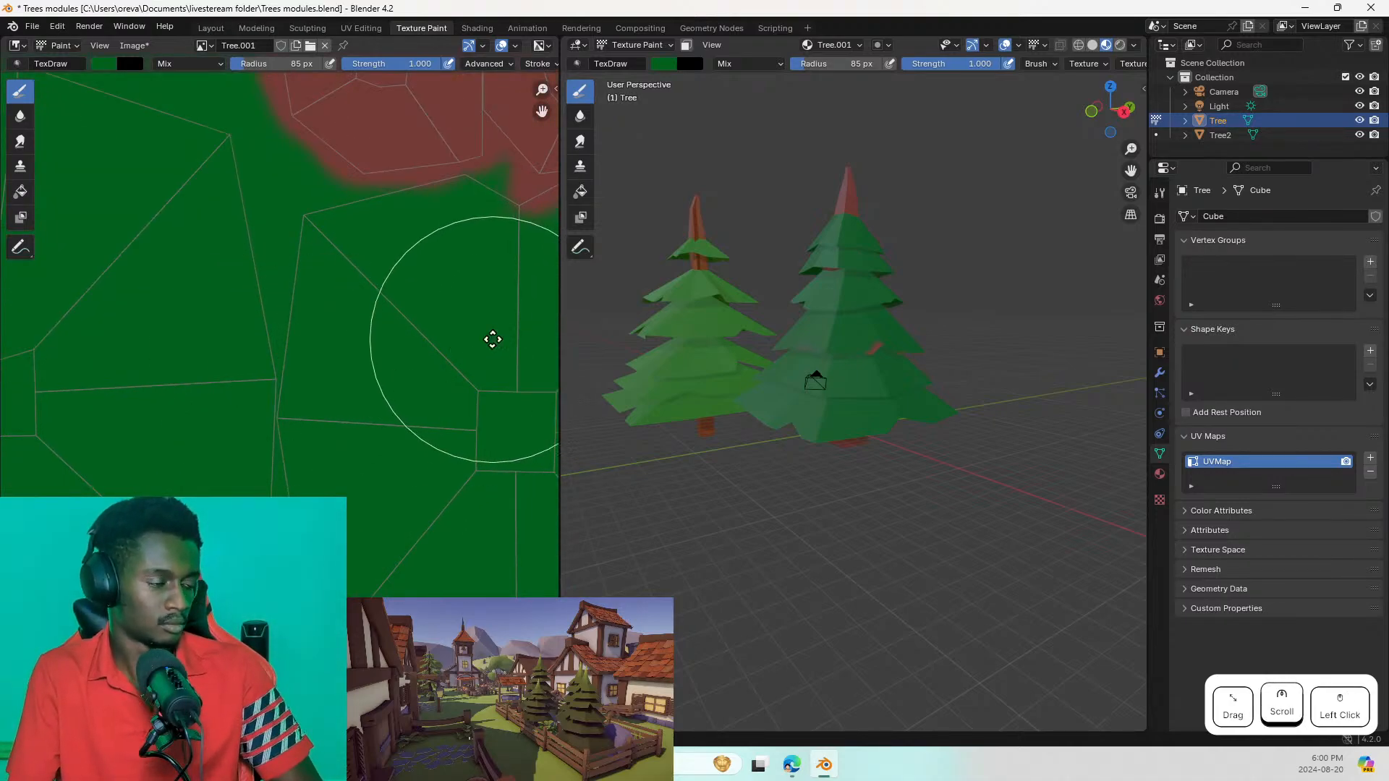
middle_click_drag(460, 332, 245, 360)
key("f")
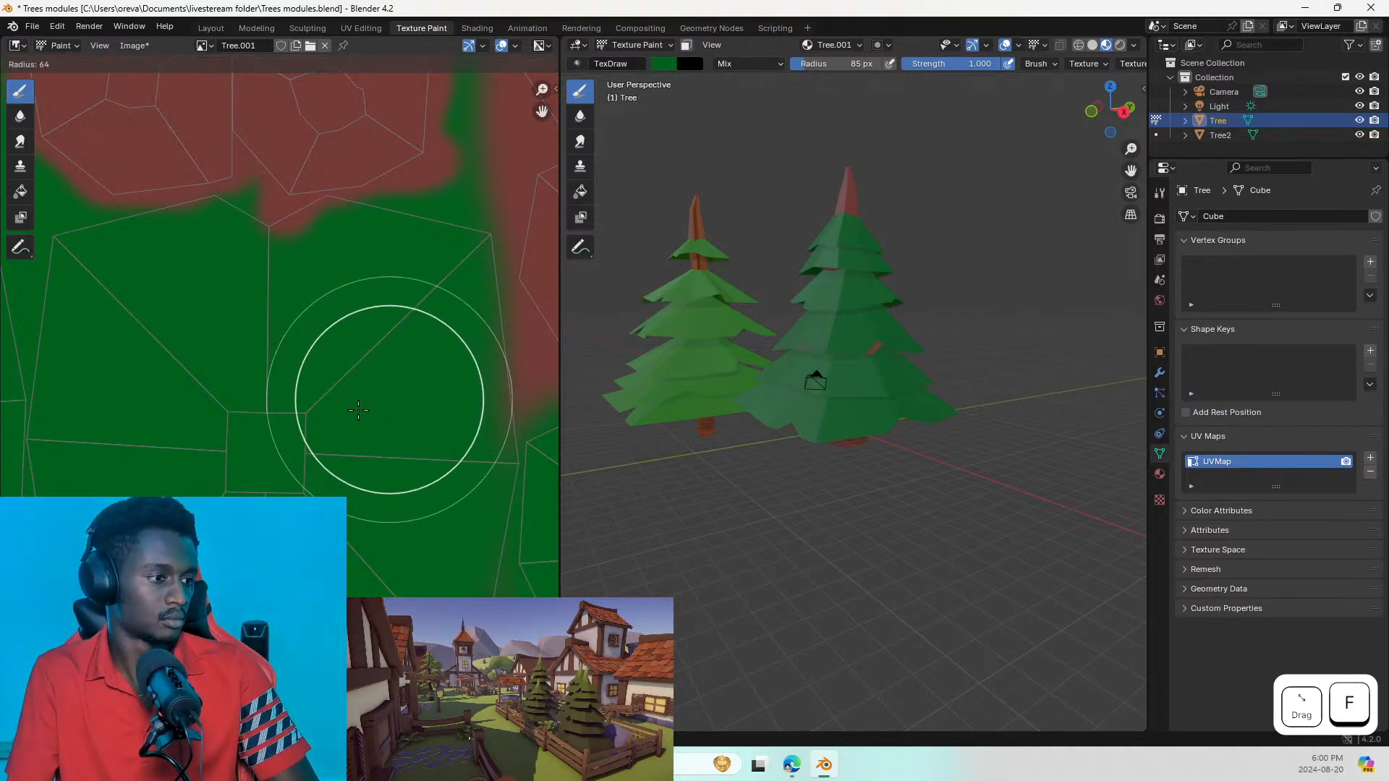
left_click(335, 395)
left_click_drag(316, 300, 303, 254)
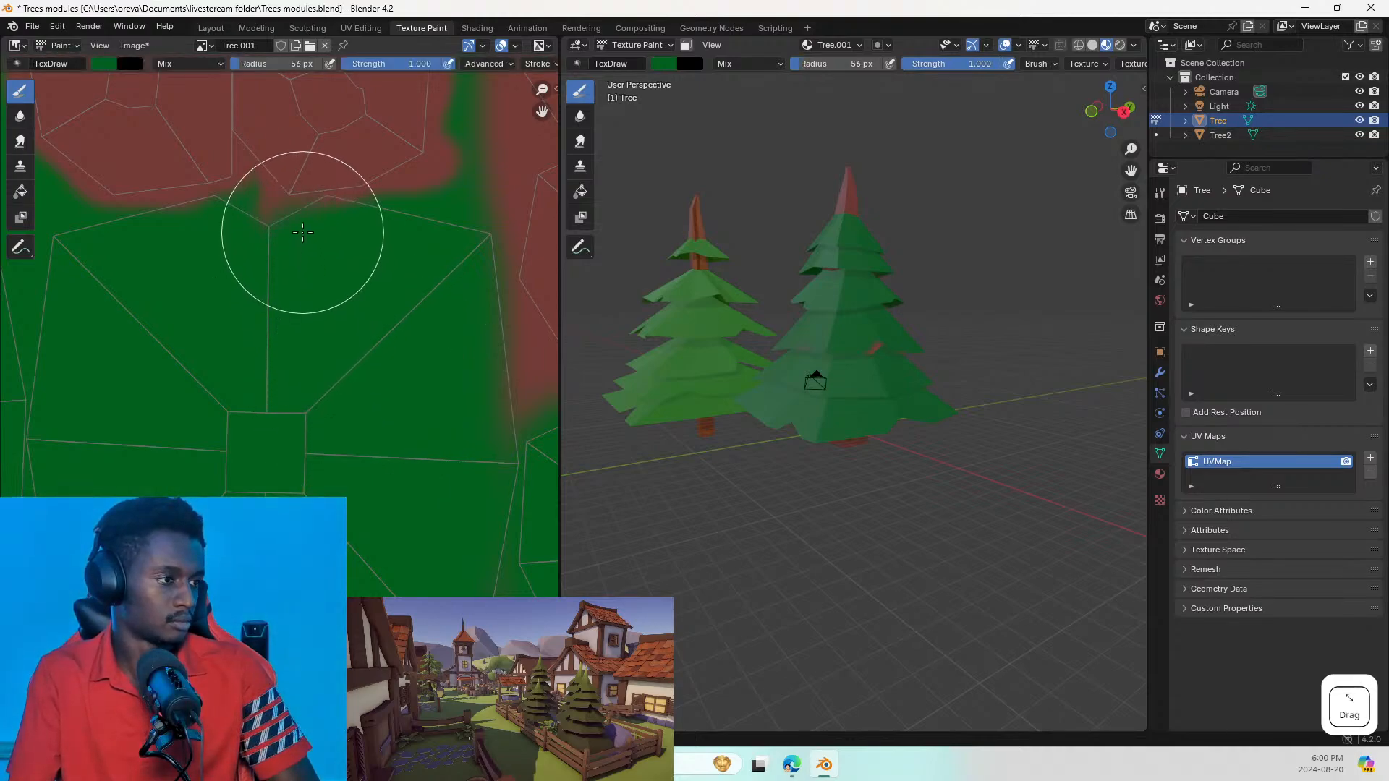
left_click(476, 410)
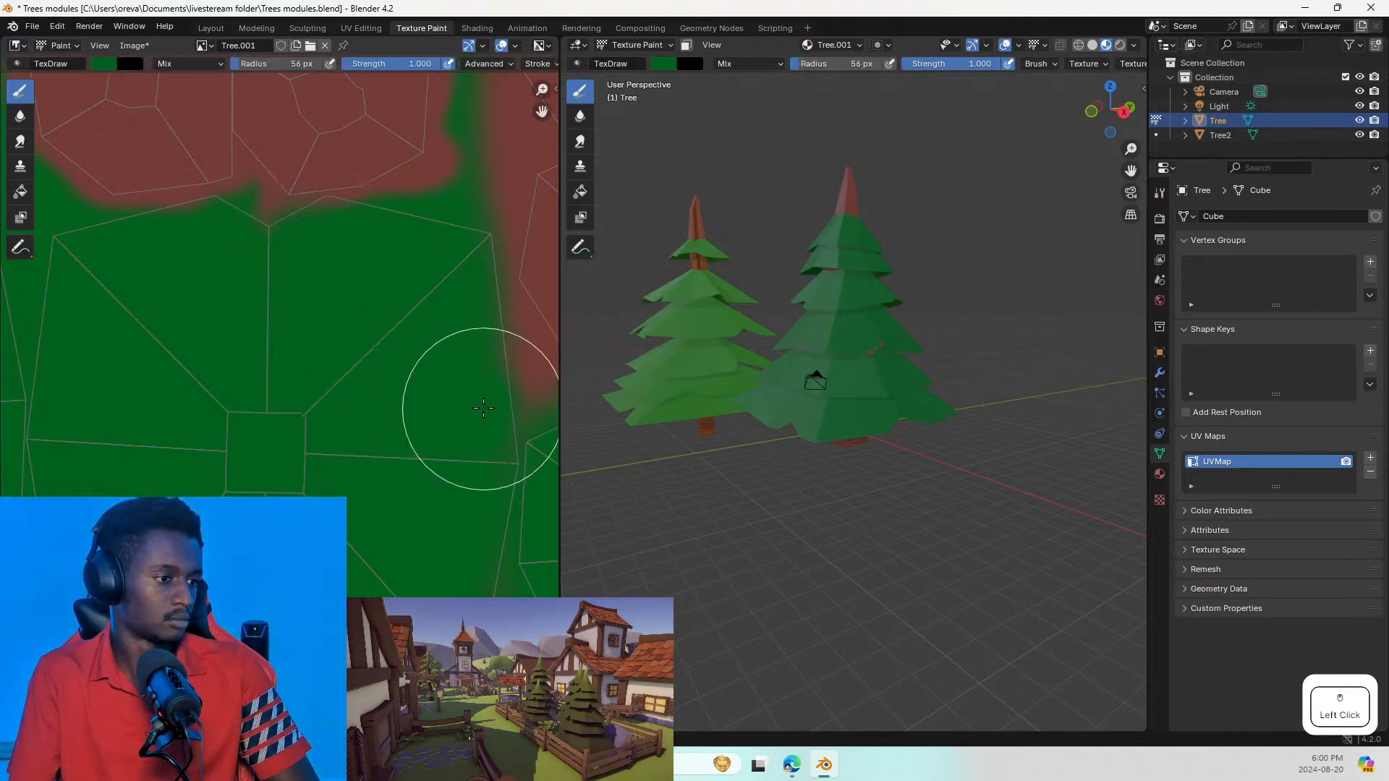
Step: Paint green along the boundary between the large left UV island and the large island below it
middle_click_drag(486, 622, 337, 418)
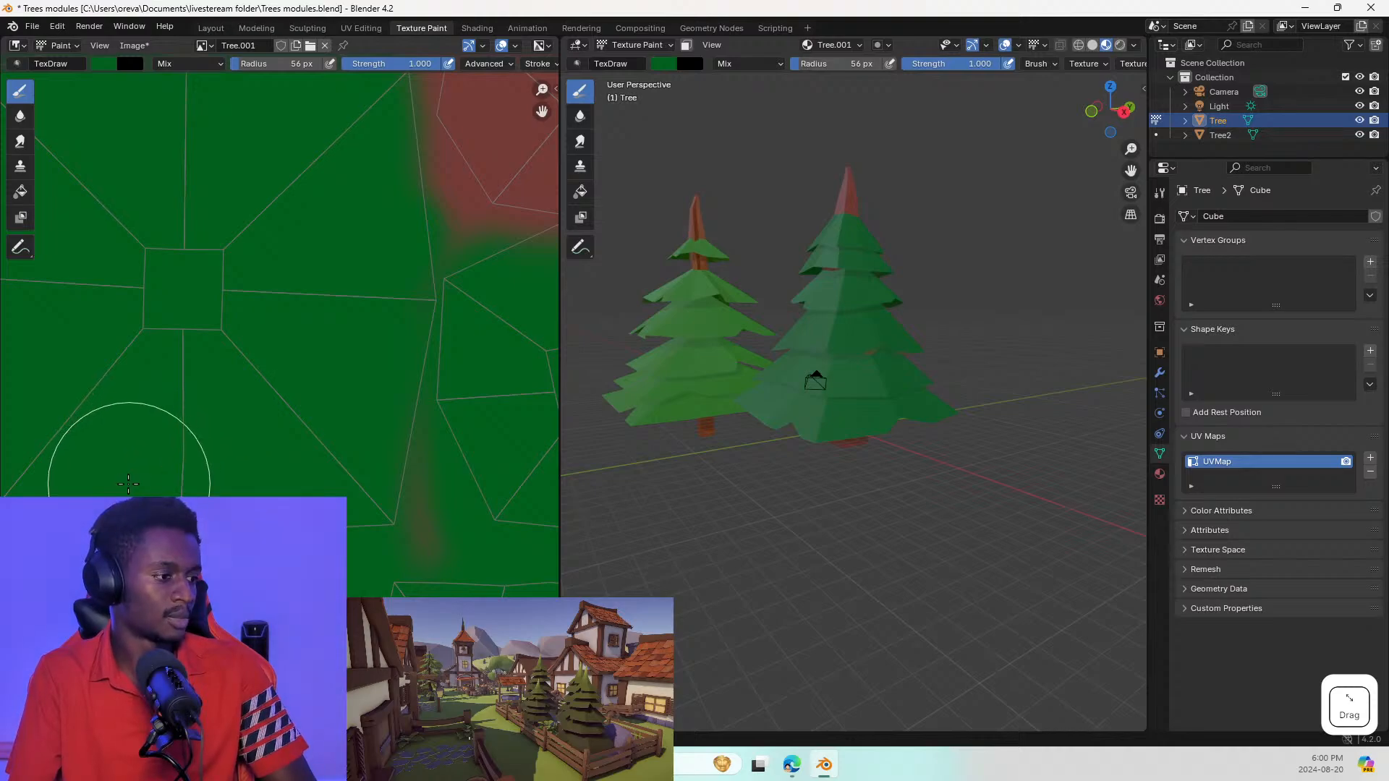
mouse_move(297, 524)
middle_mouse_down()
mouse_move(443, 450)
mouse_move(607, 235)
middle_mouse_up()
left_click_drag(189, 250, 75, 279)
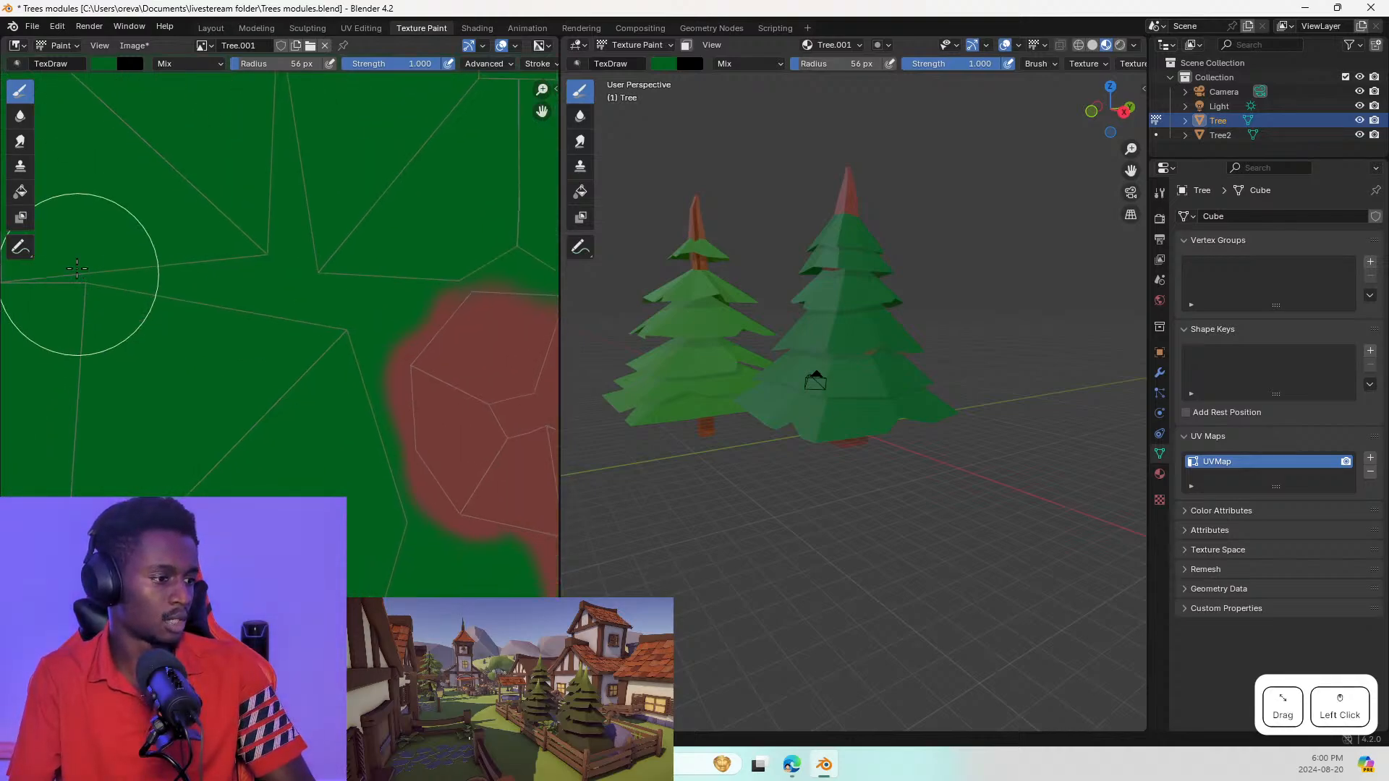
Step: Touch up the upper edge of the right-hand column's third UV island in green, undoing strokes that spill onto the brown island above
scroll(166, 305, "down", 6)
middle_click_drag(418, 413, 417, 481)
scroll(421, 482, "up", 1)
scroll(469, 401, "up", 5)
middle_click_drag(467, 343, 297, 520)
scroll(298, 520, "up", 1)
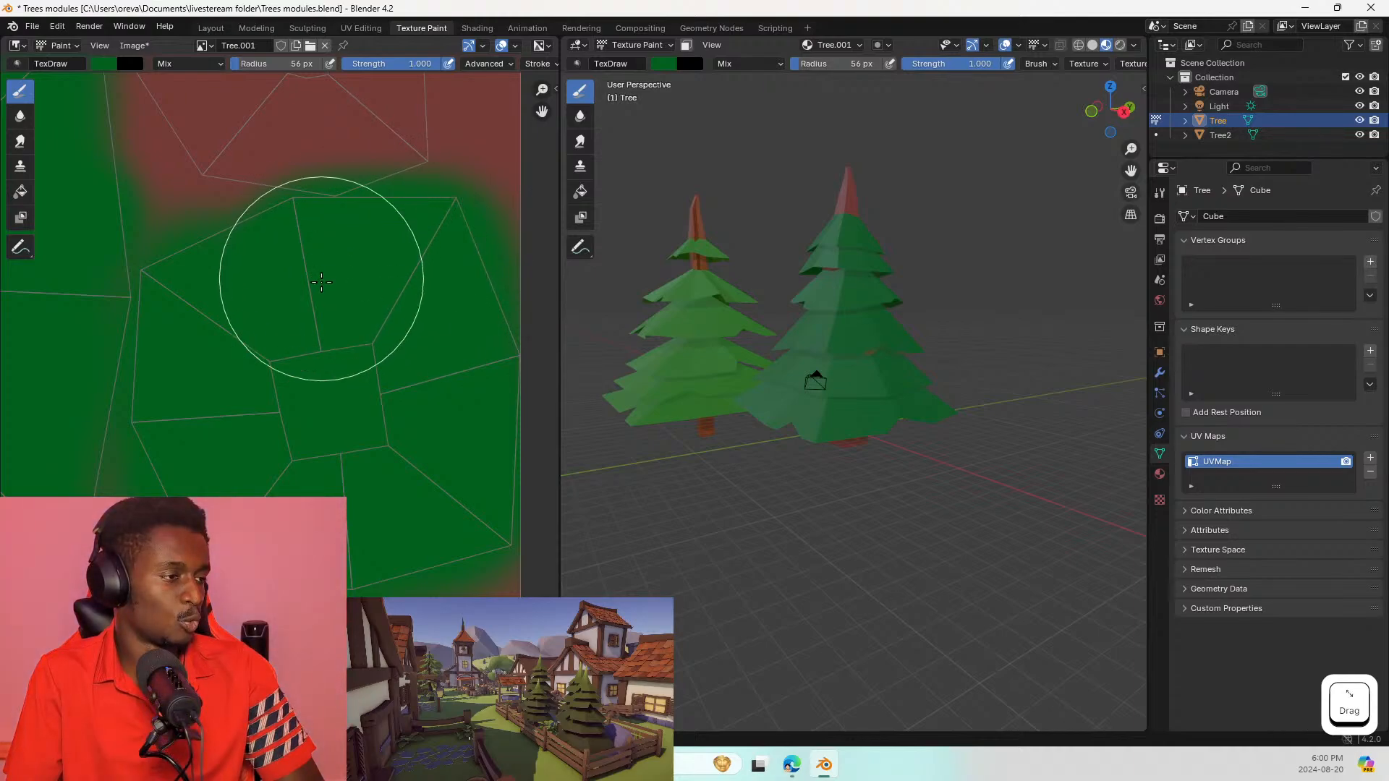
key("ctrl+z")
mouse_move(379, 302)
left_mouse_down()
mouse_move(347, 261)
mouse_move(314, 249)
mouse_move(405, 259)
left_mouse_up()
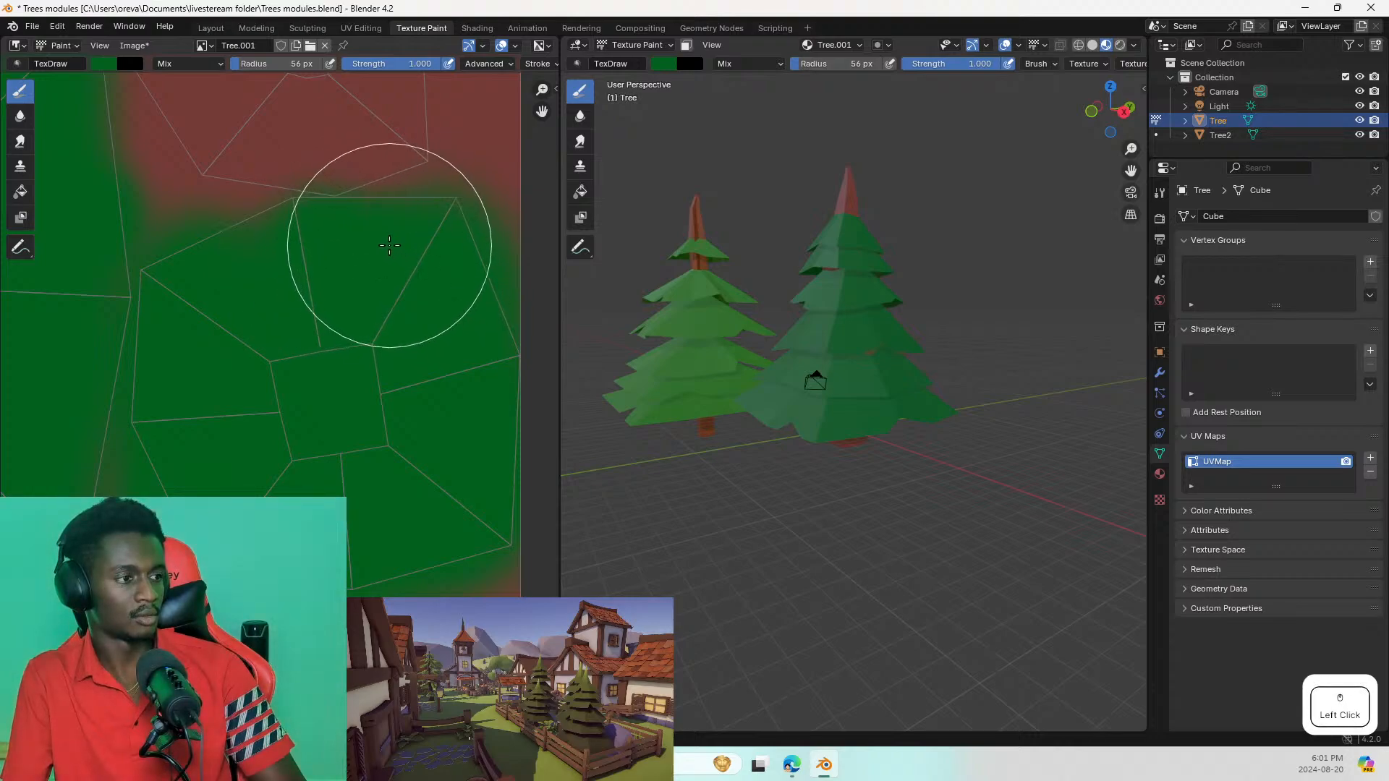
key("ctrl+z")
left_click(269, 262)
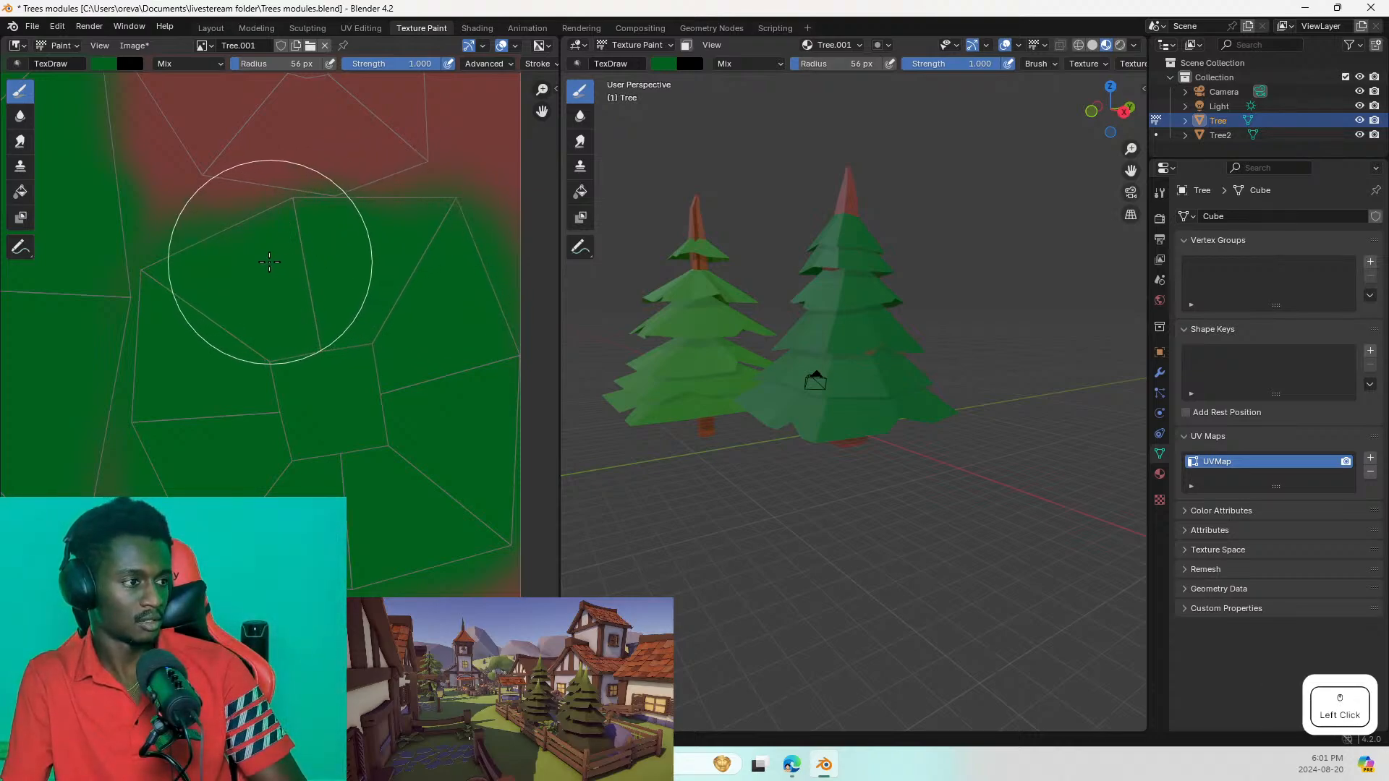
Step: Dab green over the lower-right part of the large middle UV island and check the surrounding islands for brown spill
mouse_move(366, 310)
middle_mouse_down()
mouse_move(496, 388)
mouse_move(202, 238)
middle_mouse_up()
mouse_move(186, 310)
middle_mouse_down()
mouse_move(269, 323)
mouse_move(205, 322)
middle_mouse_up()
scroll(208, 322, "up", 1)
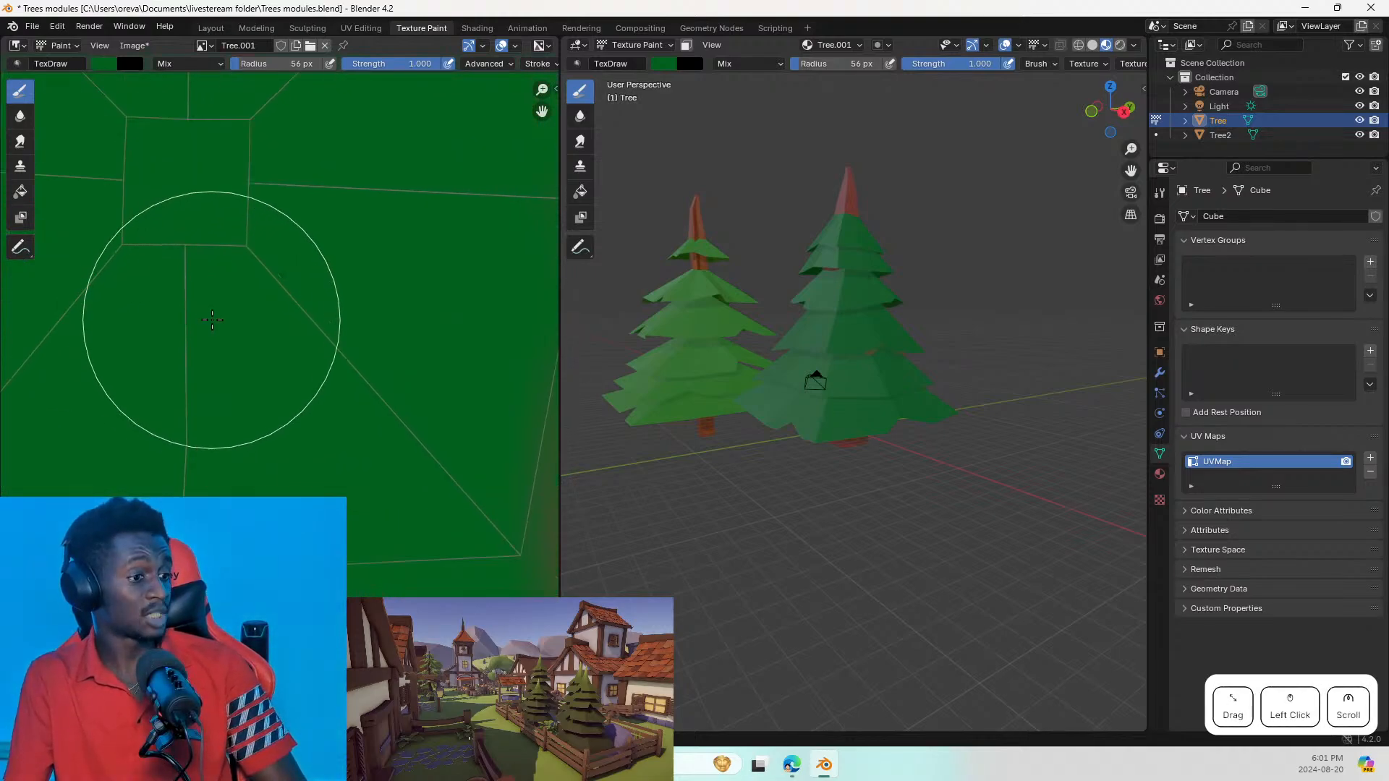
left_click(443, 410)
scroll(288, 377, "down", 3)
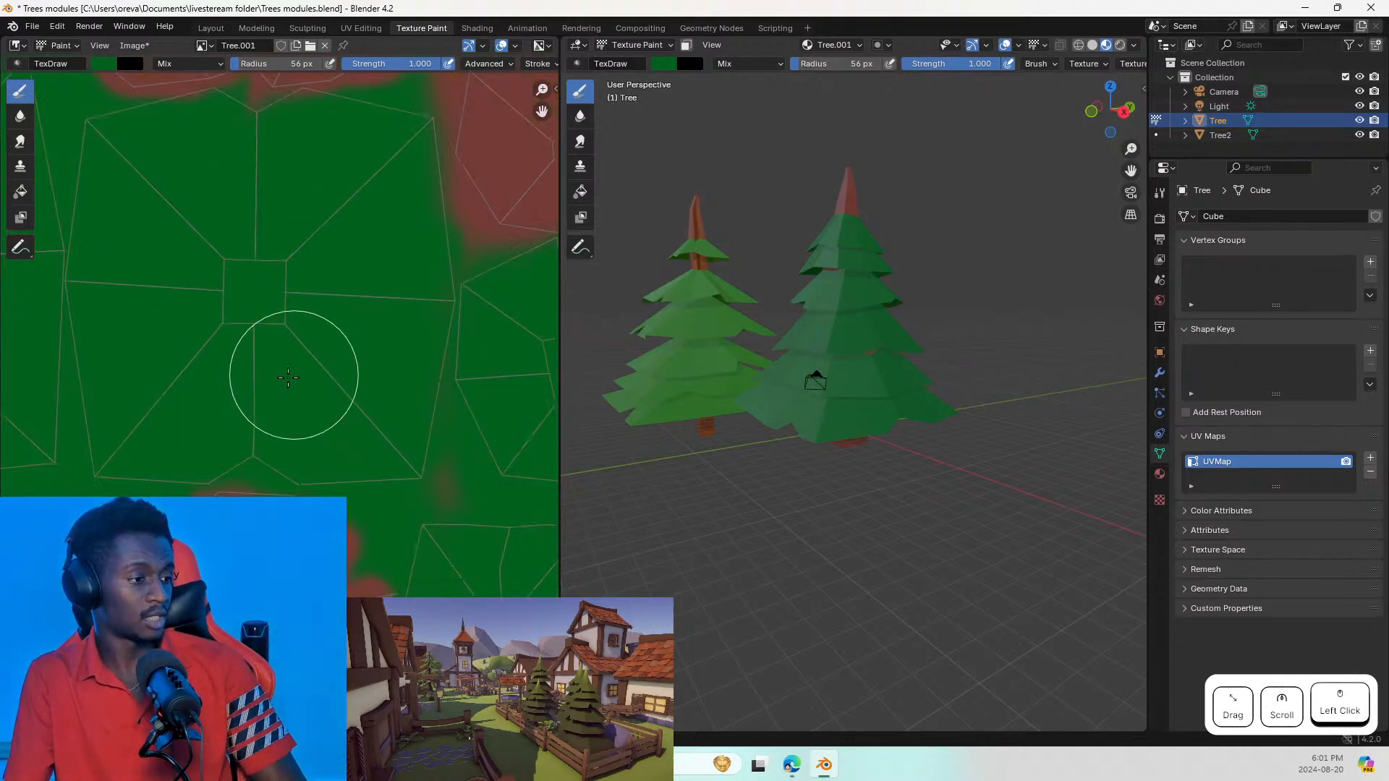
mouse_move(238, 389)
middle_mouse_down()
mouse_move(450, 434)
mouse_move(434, 387)
middle_mouse_up()
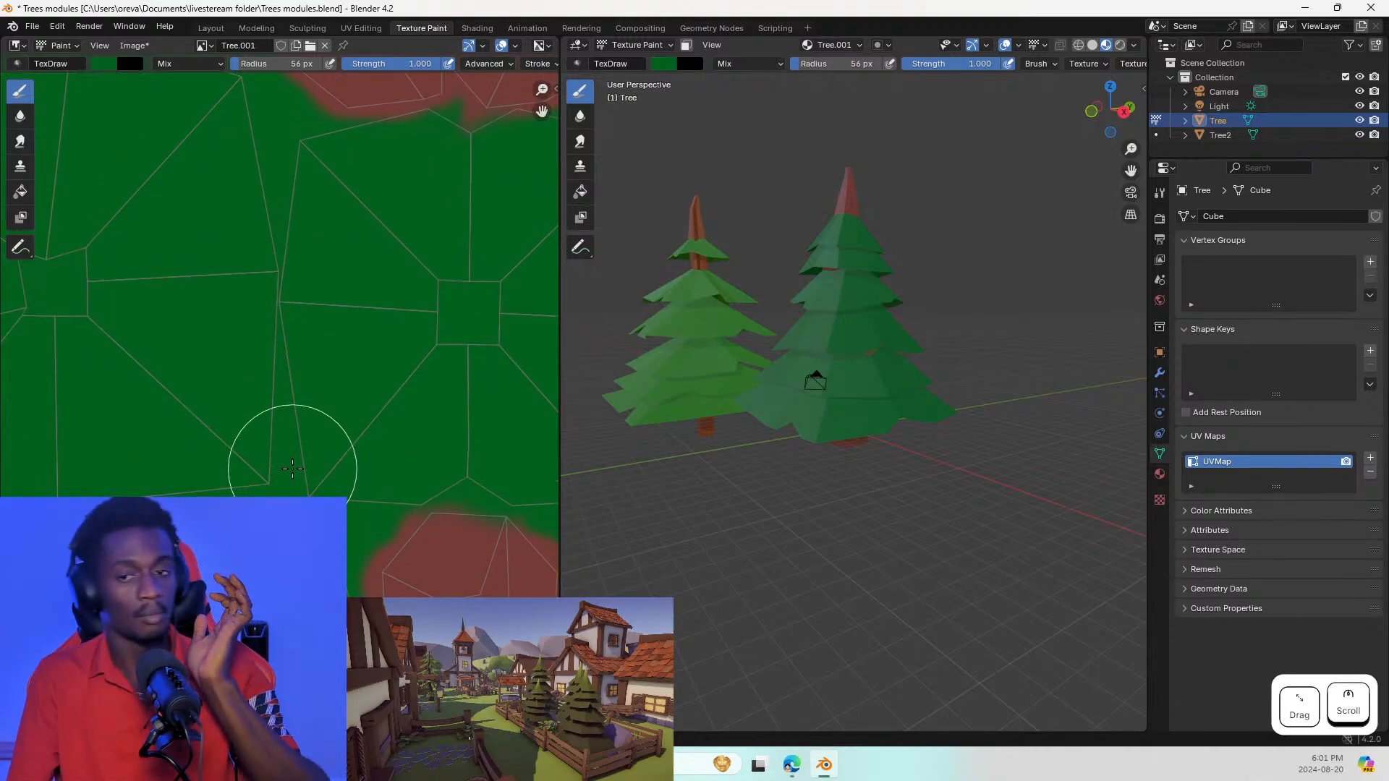
scroll(226, 388, "down", 3)
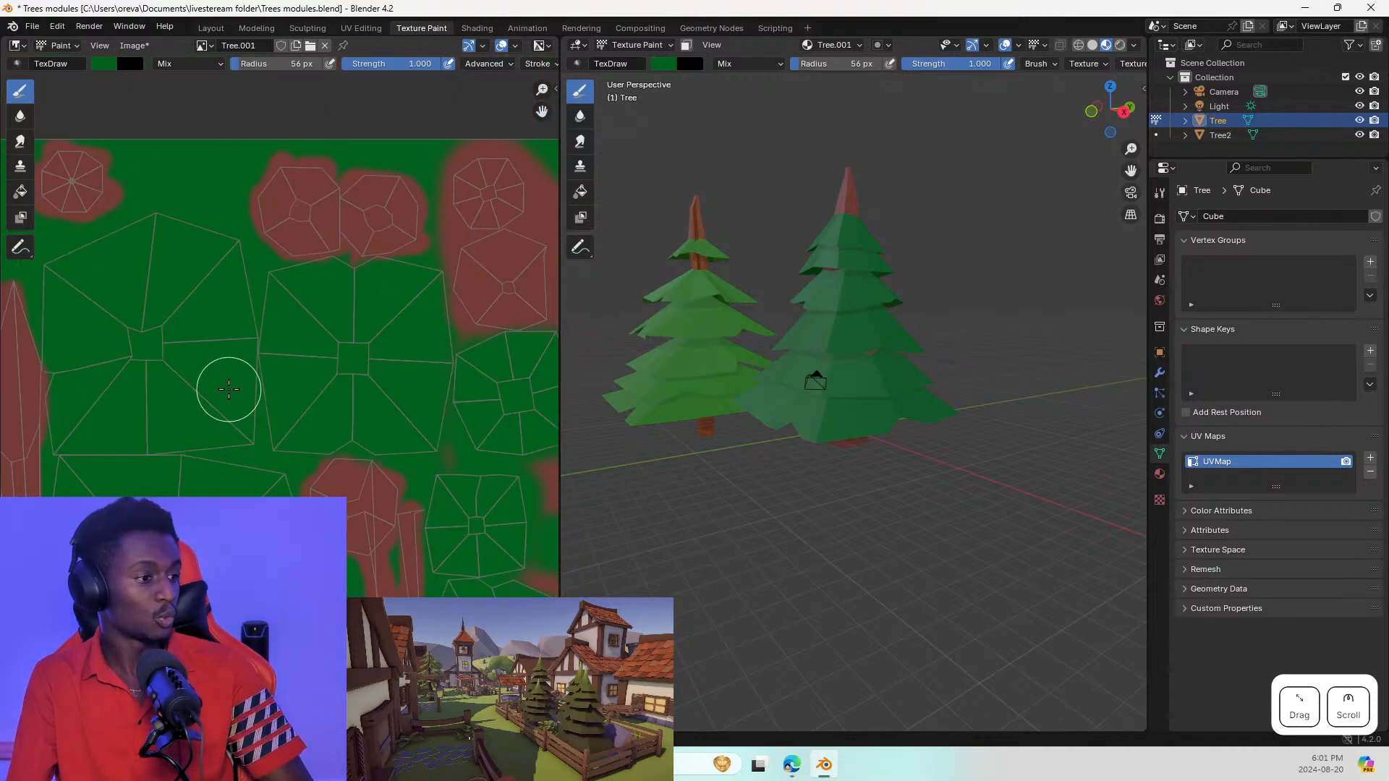
Step: Paint green over the brown spill on the left edge of the large left UV island beside the narrow trunk strip
scroll(419, 289, "up", 4)
scroll(217, 278, "up", 4)
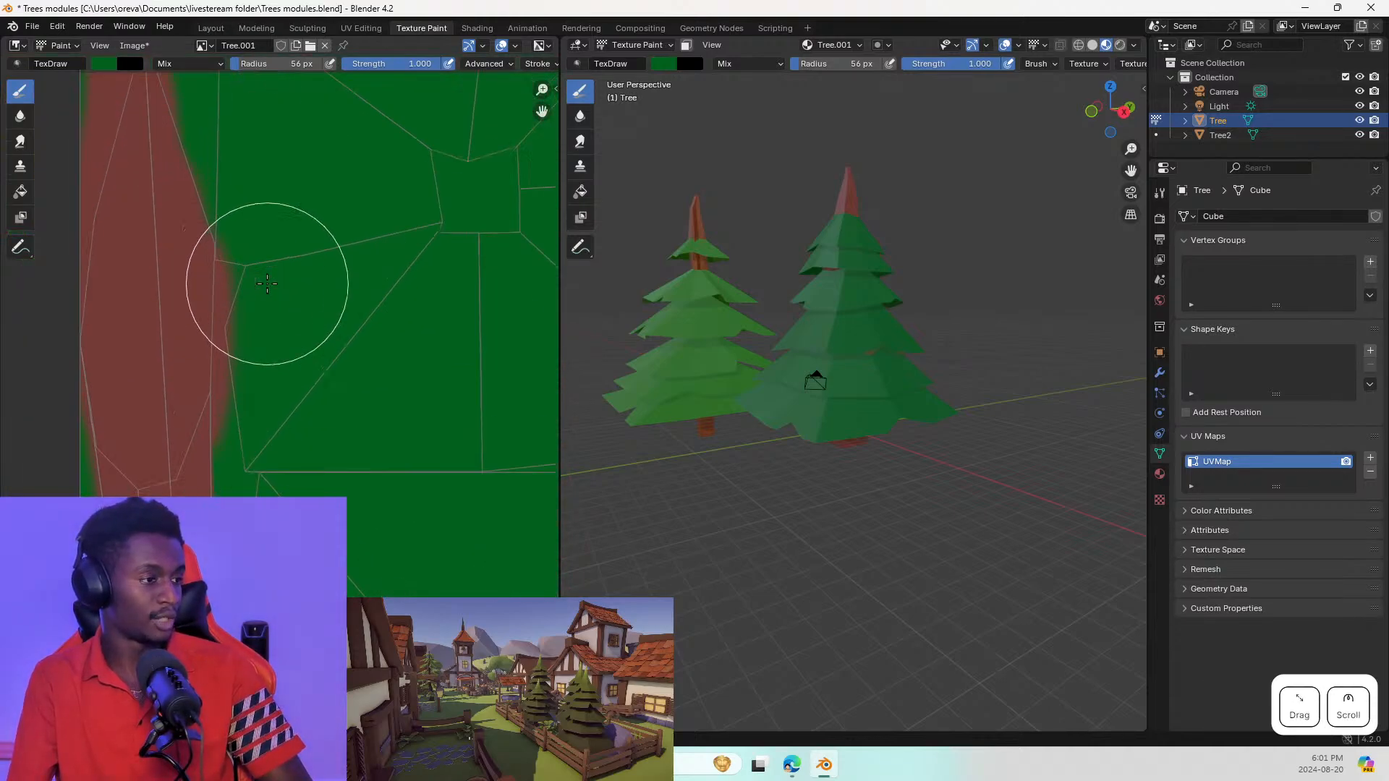
left_click(253, 260)
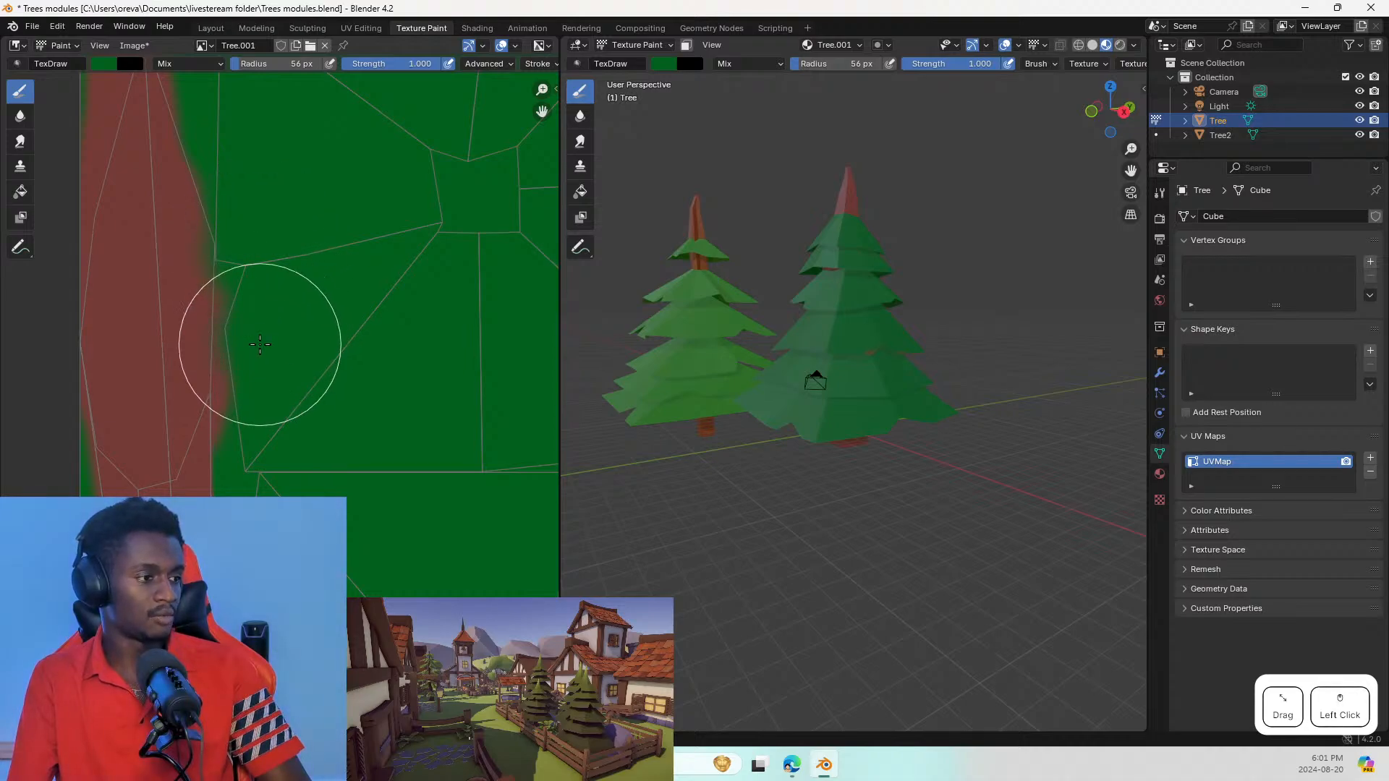
scroll(264, 373, "down", 3)
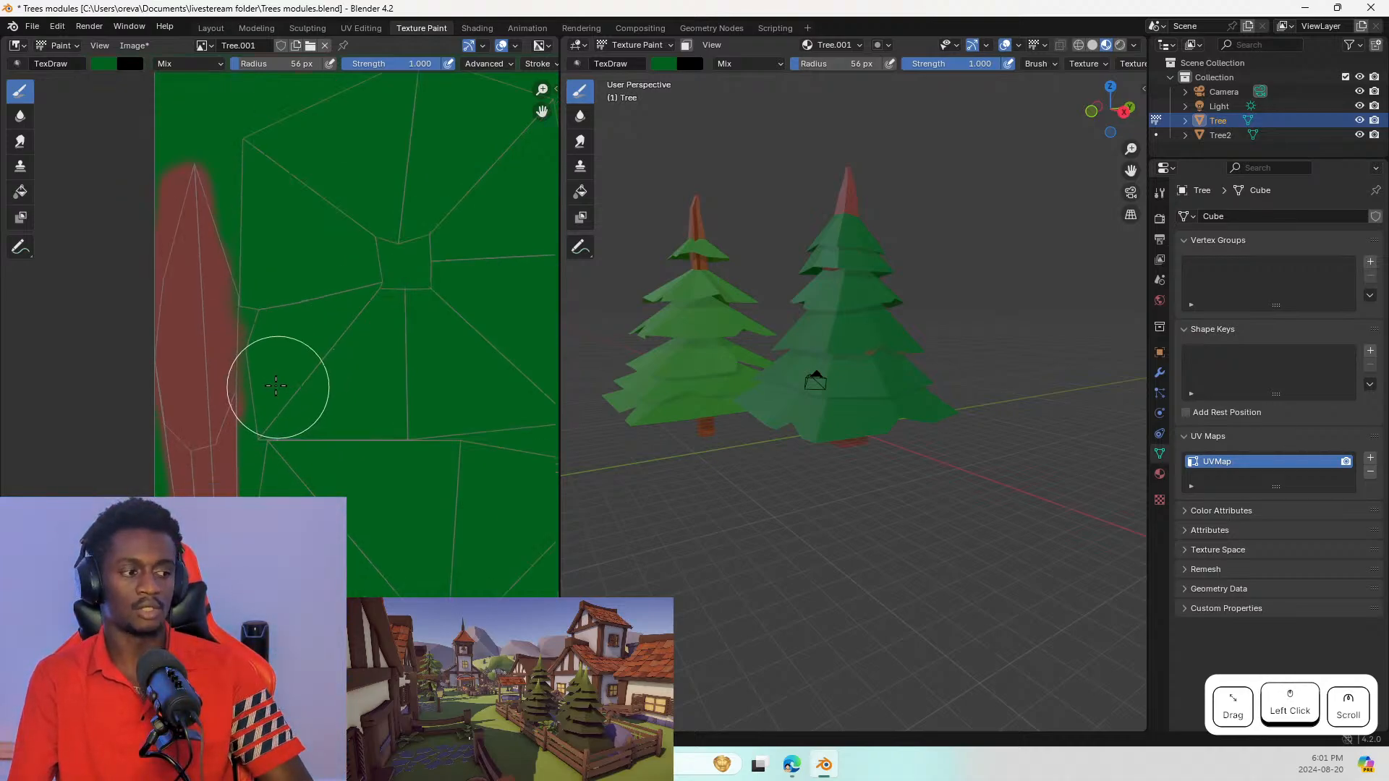
scroll(318, 448, "down", 4)
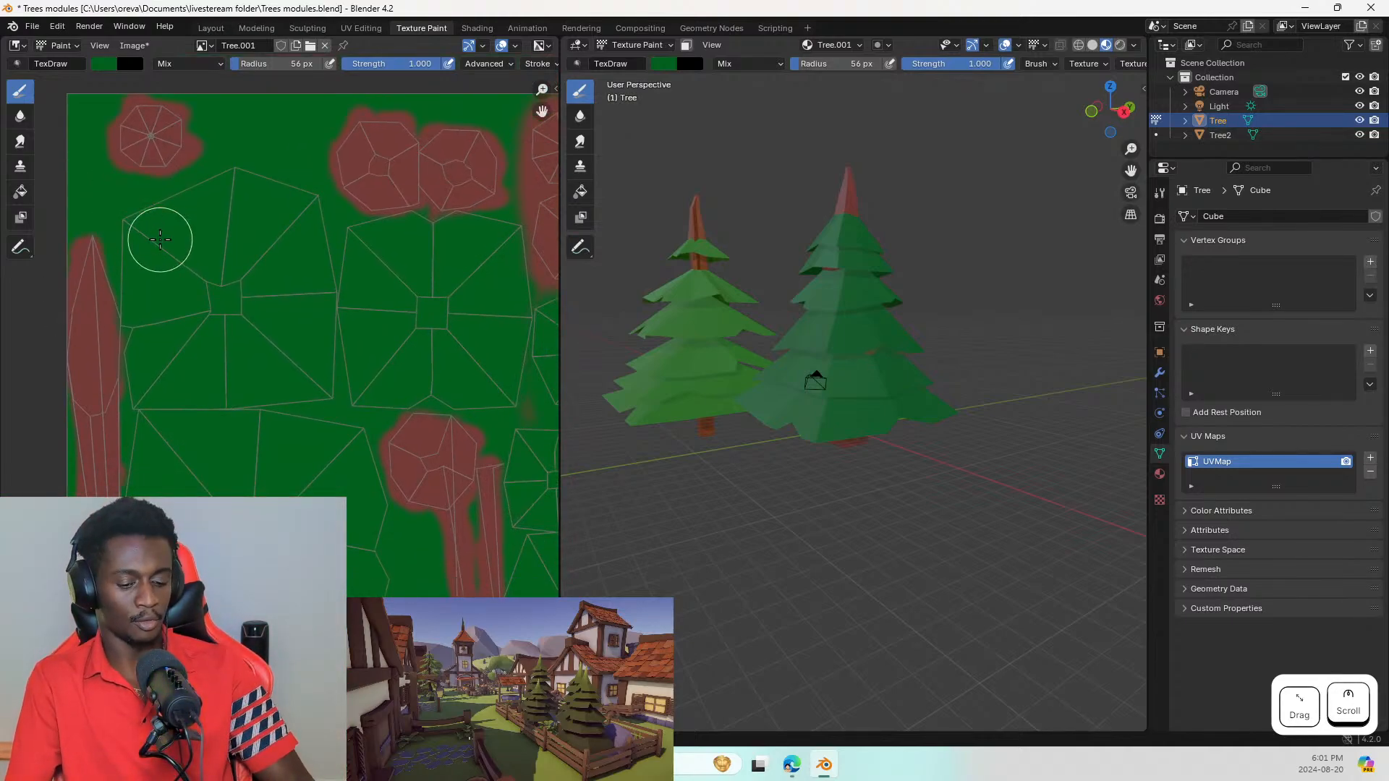
Step: Save the project and start a new default scene, saving the 2 modified images along with the file
left_click(32, 26)
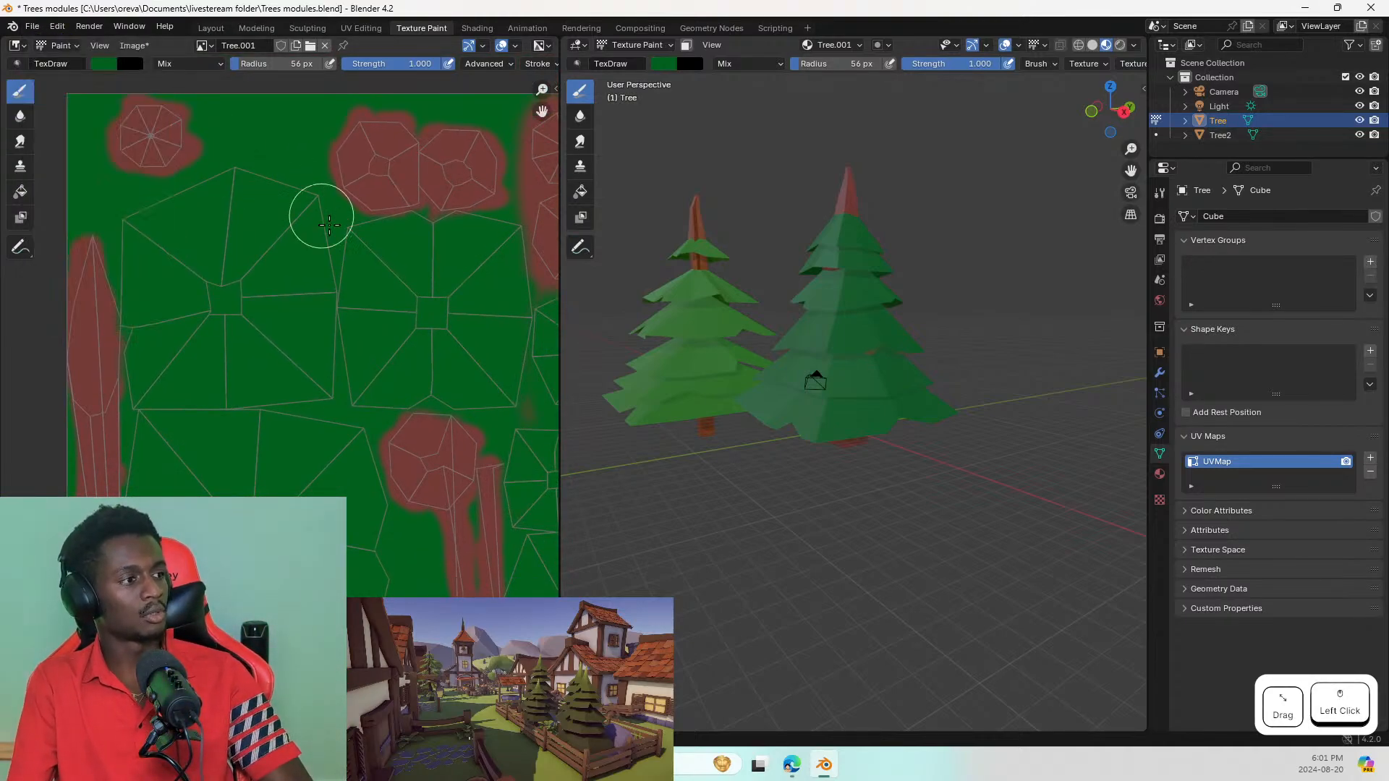
key("ctrl+s")
left_click(32, 26)
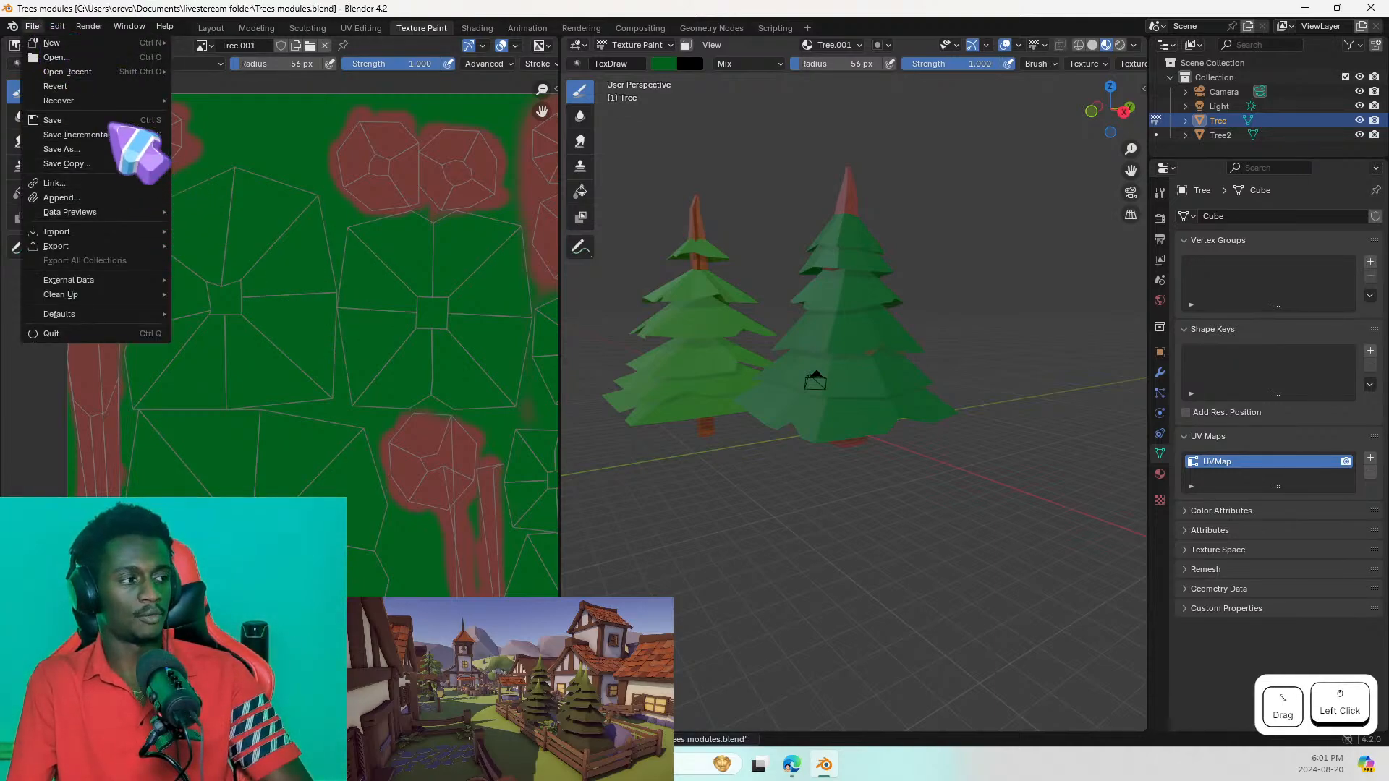
mouse_move(165, 41)
left_click(210, 43)
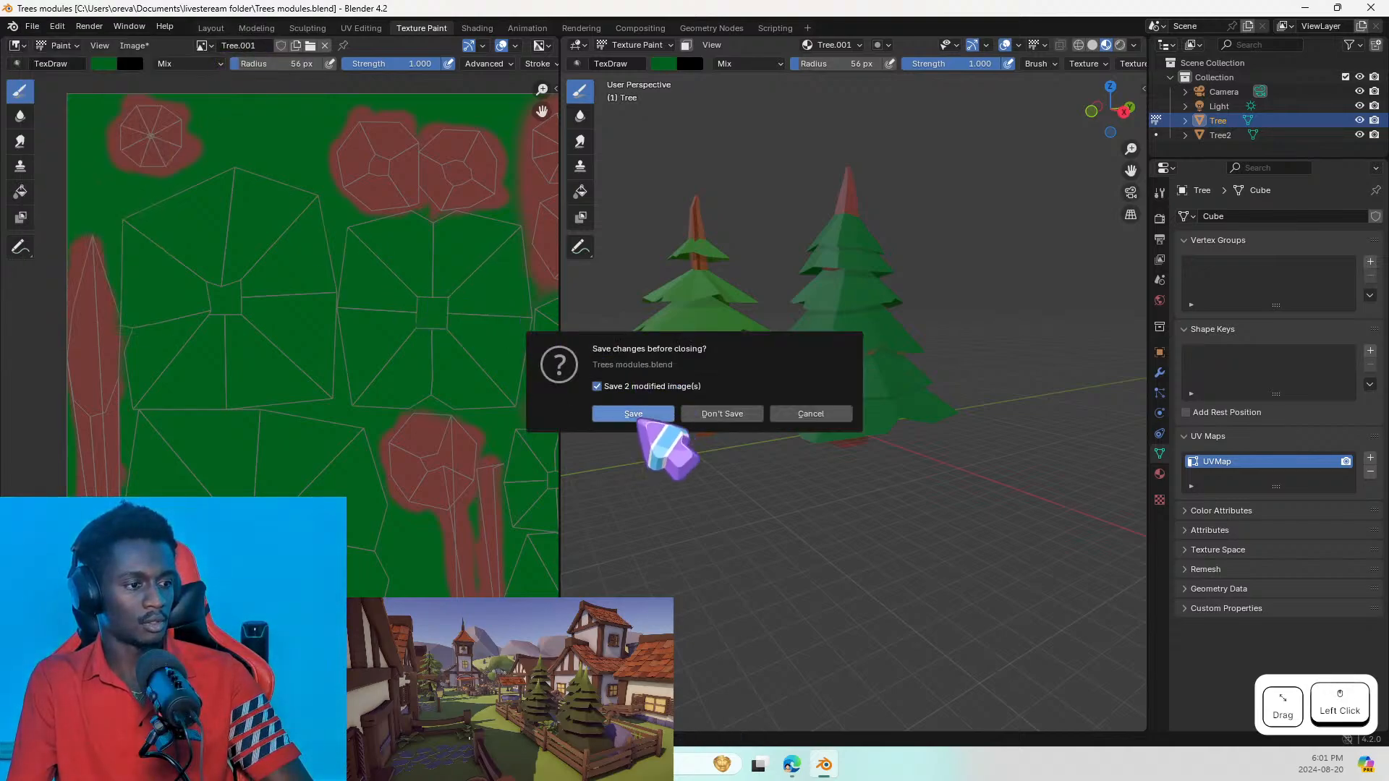
left_click(634, 414)
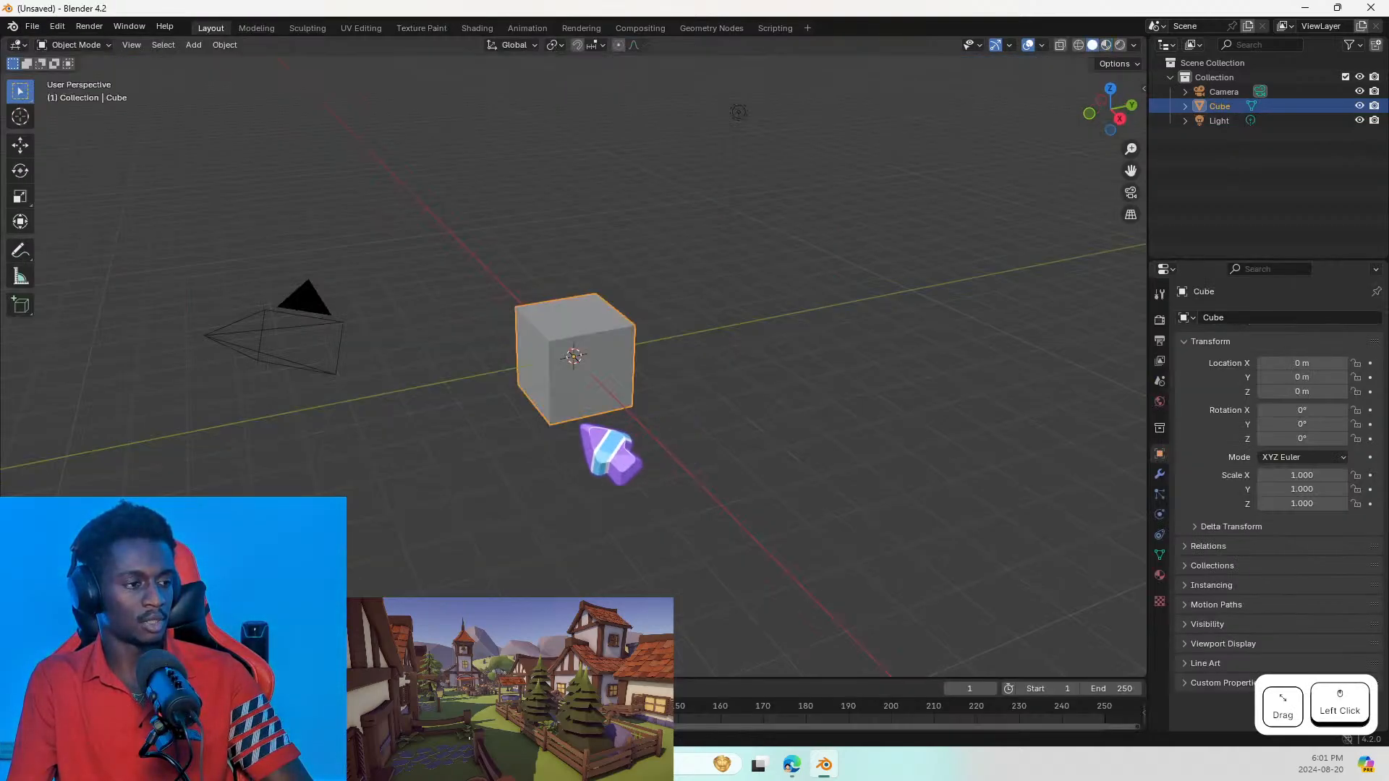
middle_click_drag(573, 402, 518, 388)
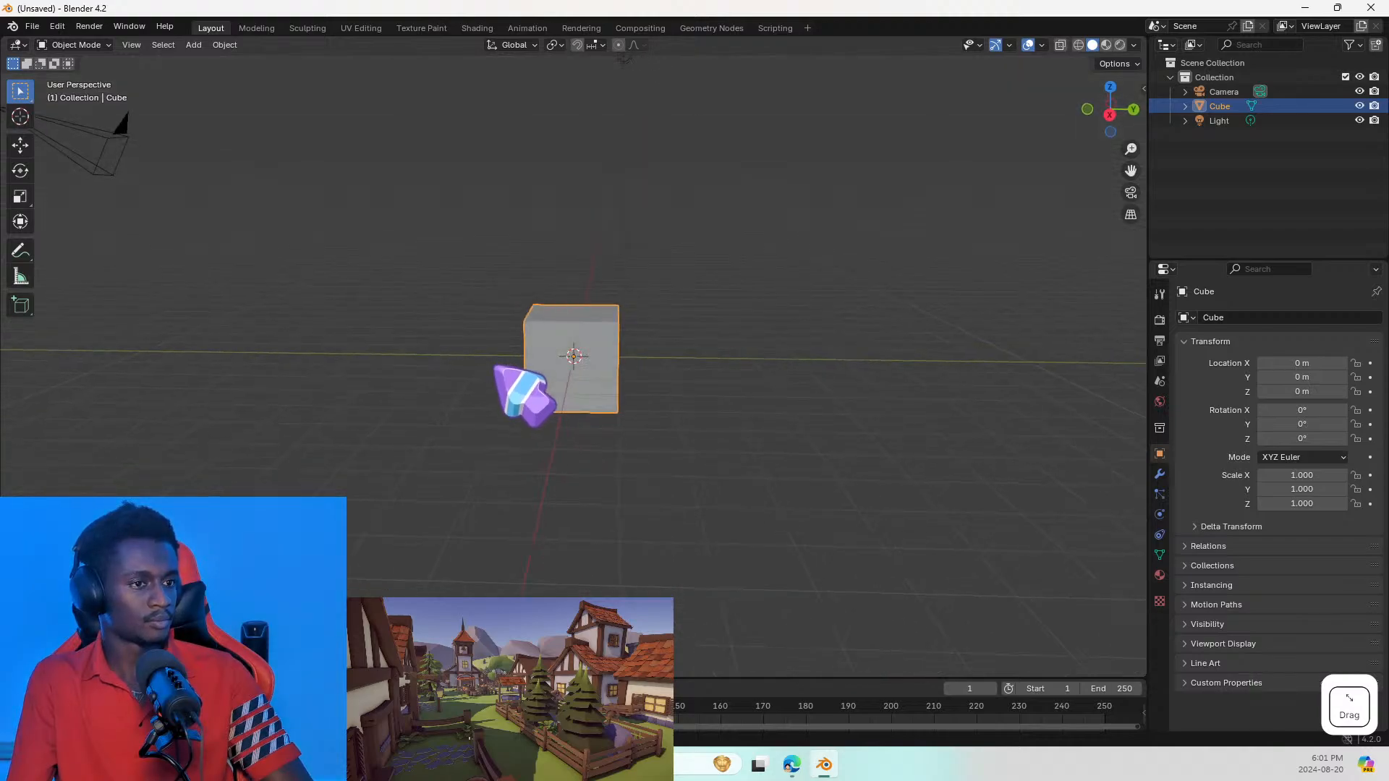
left_click(31, 26)
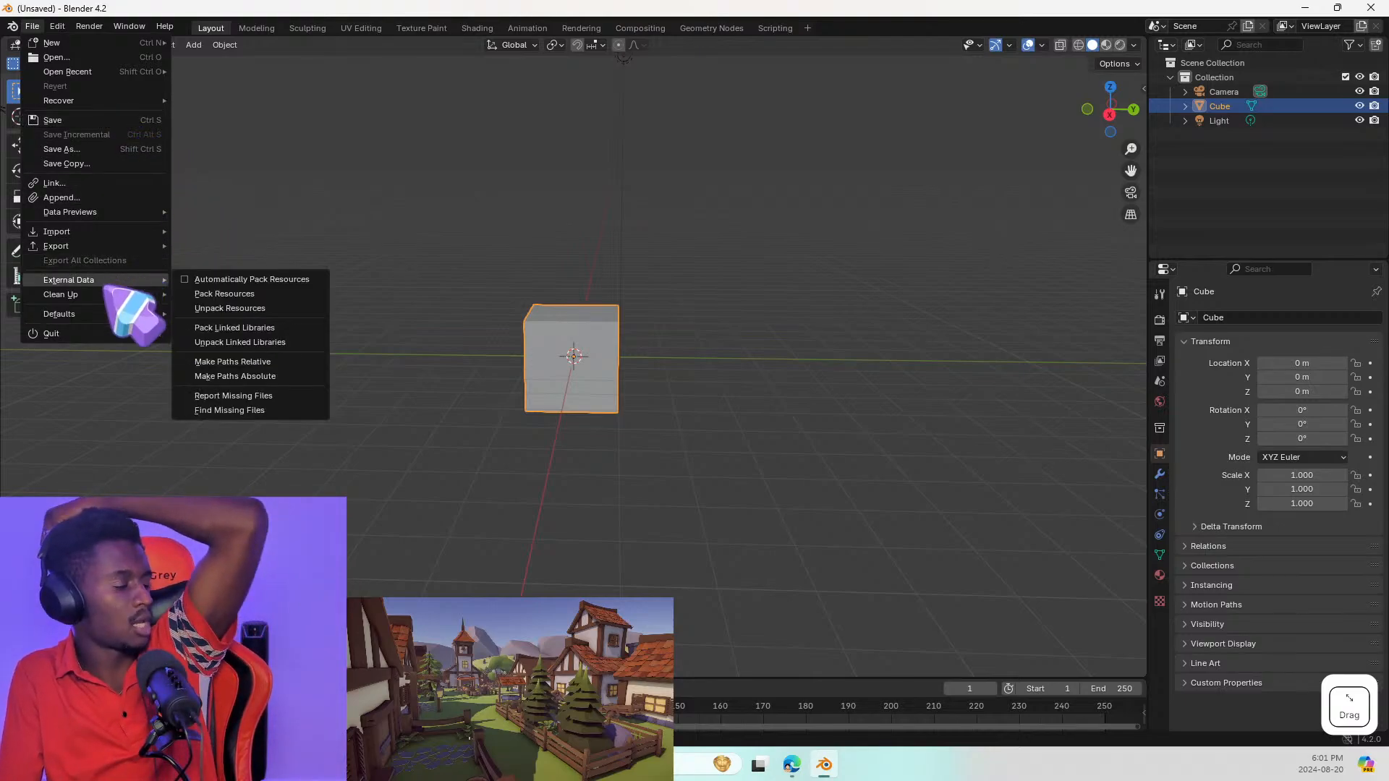
mouse_move(97, 318)
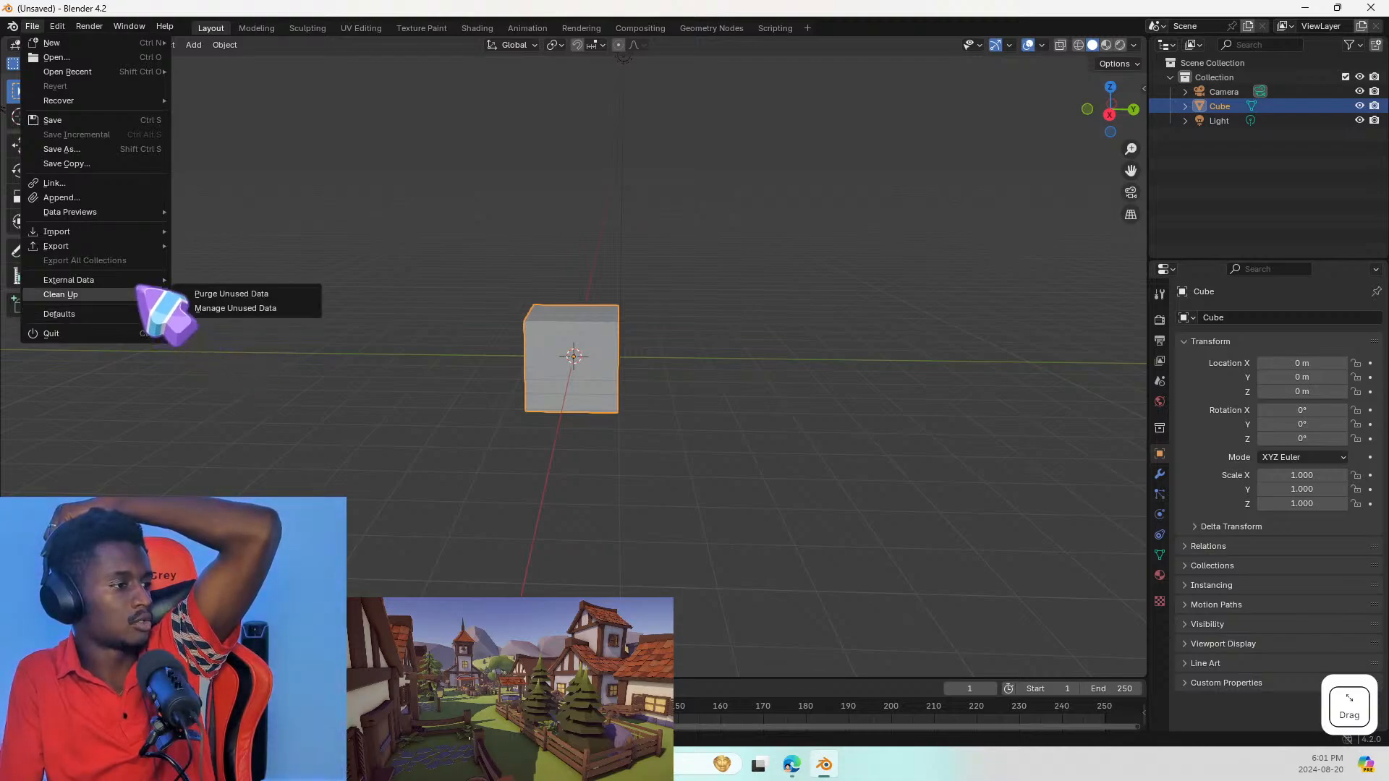
mouse_move(150, 243)
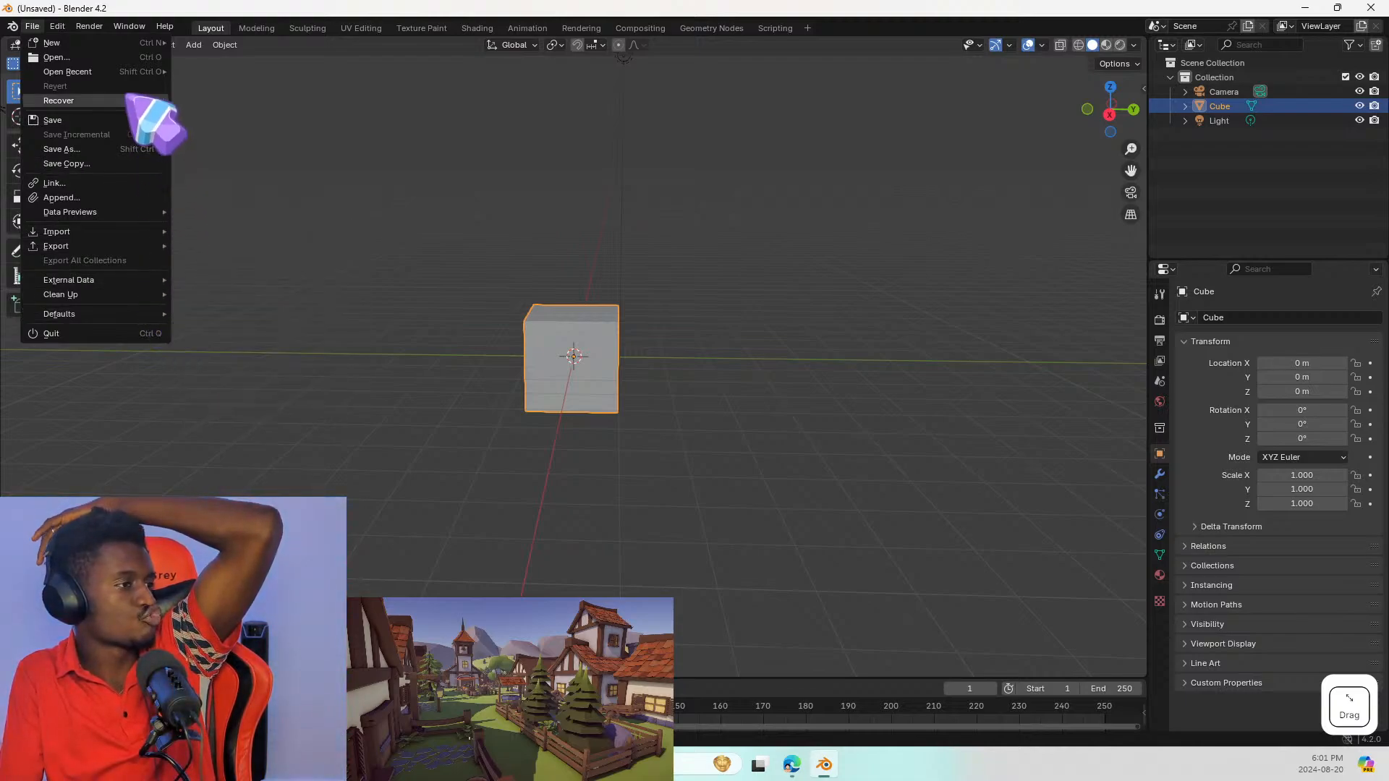
mouse_move(52, 44)
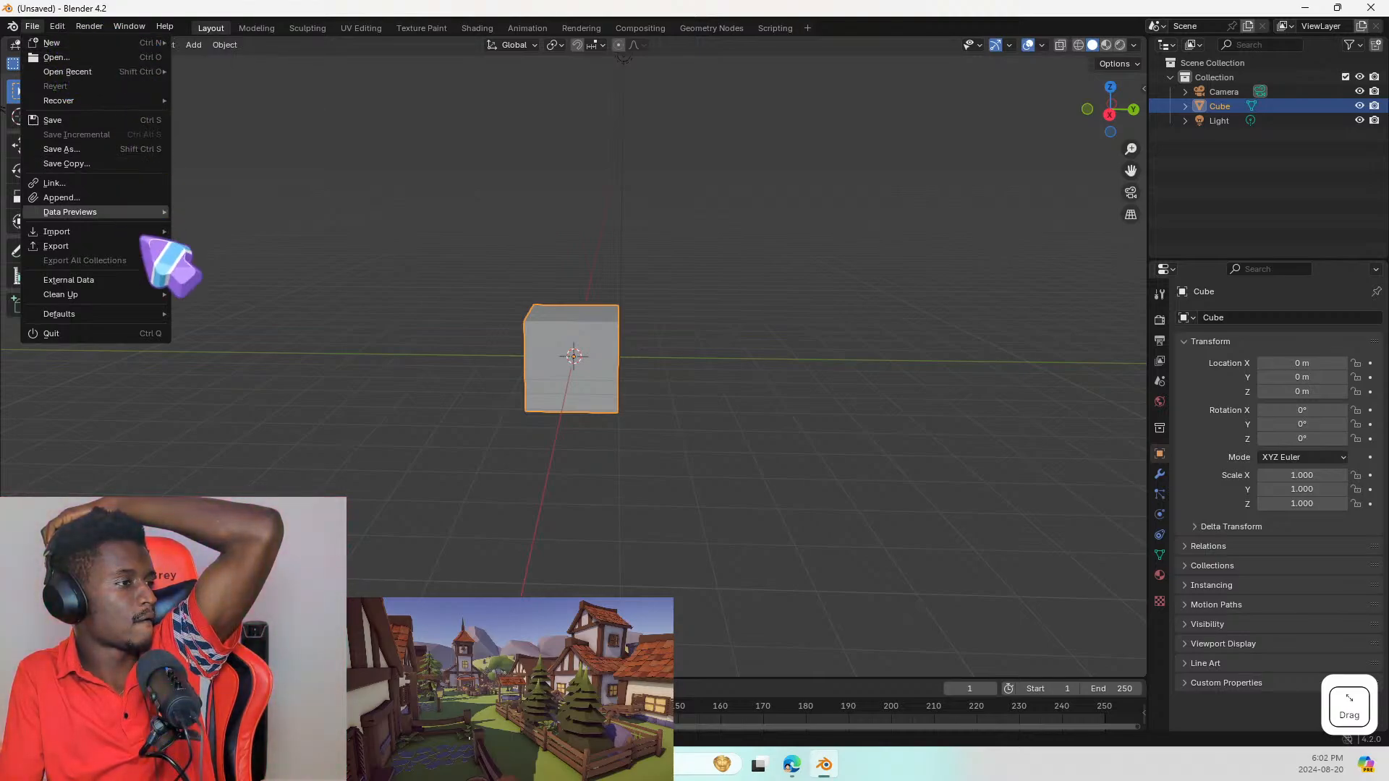
left_click(138, 29)
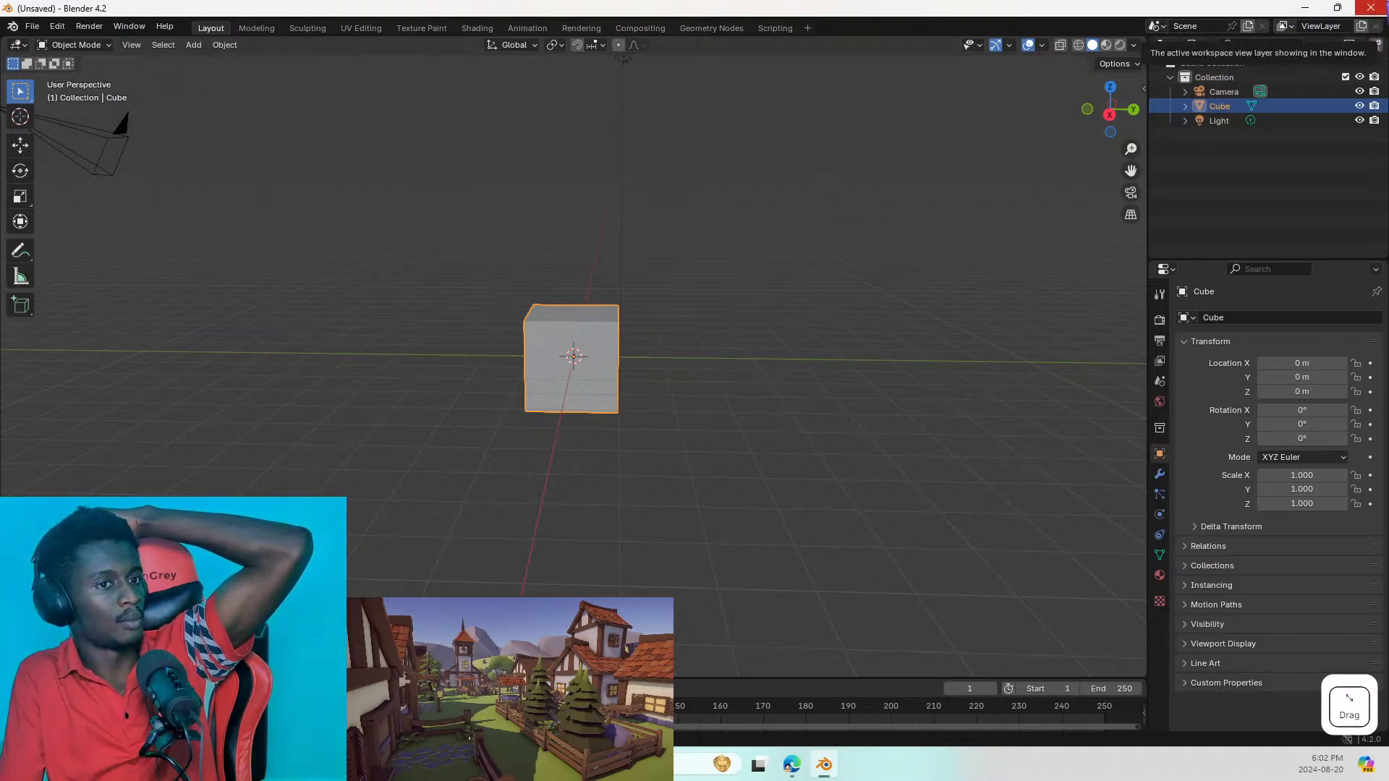
Step: Close Blender, relaunch it and reopen the recent file Trees modules.blend
left_click(1387, 2)
key("super")
type("bl")
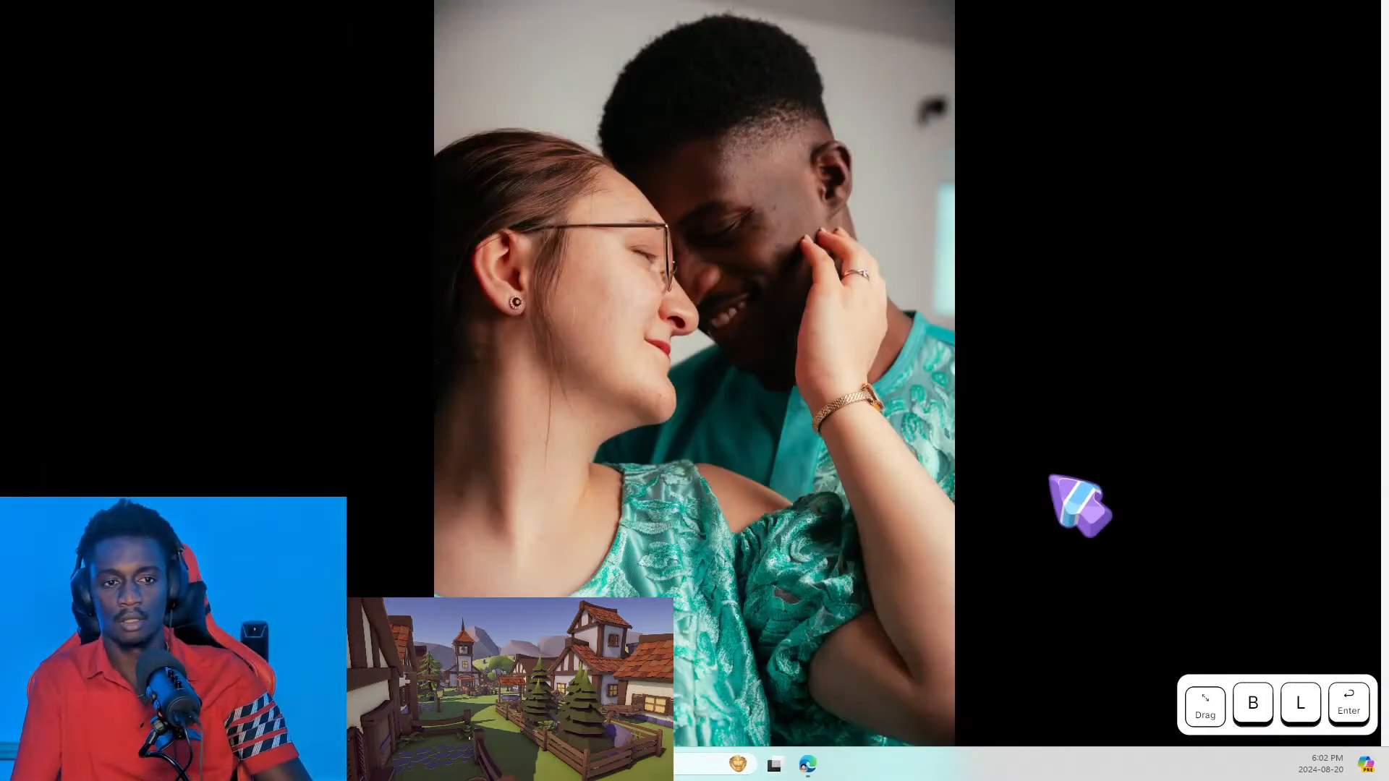
key("Return")
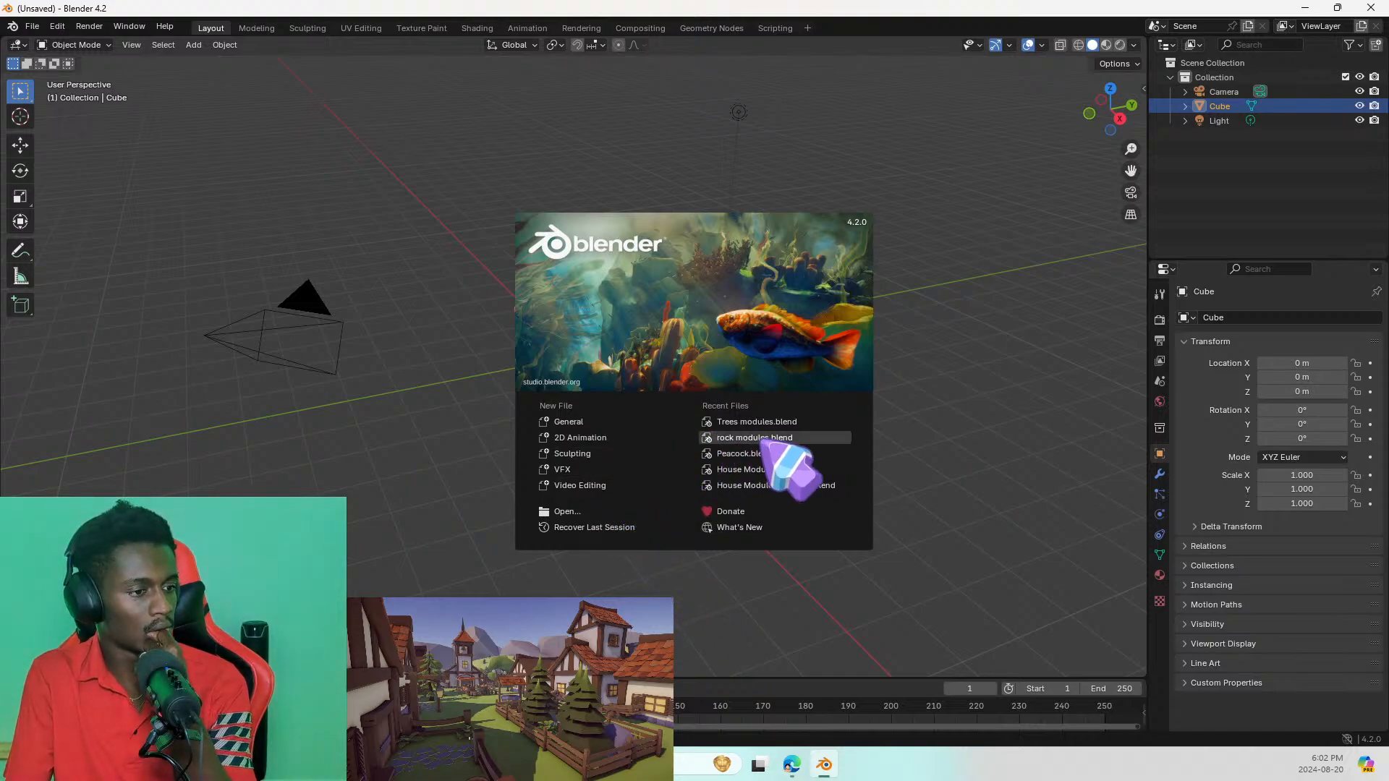
left_click(781, 421)
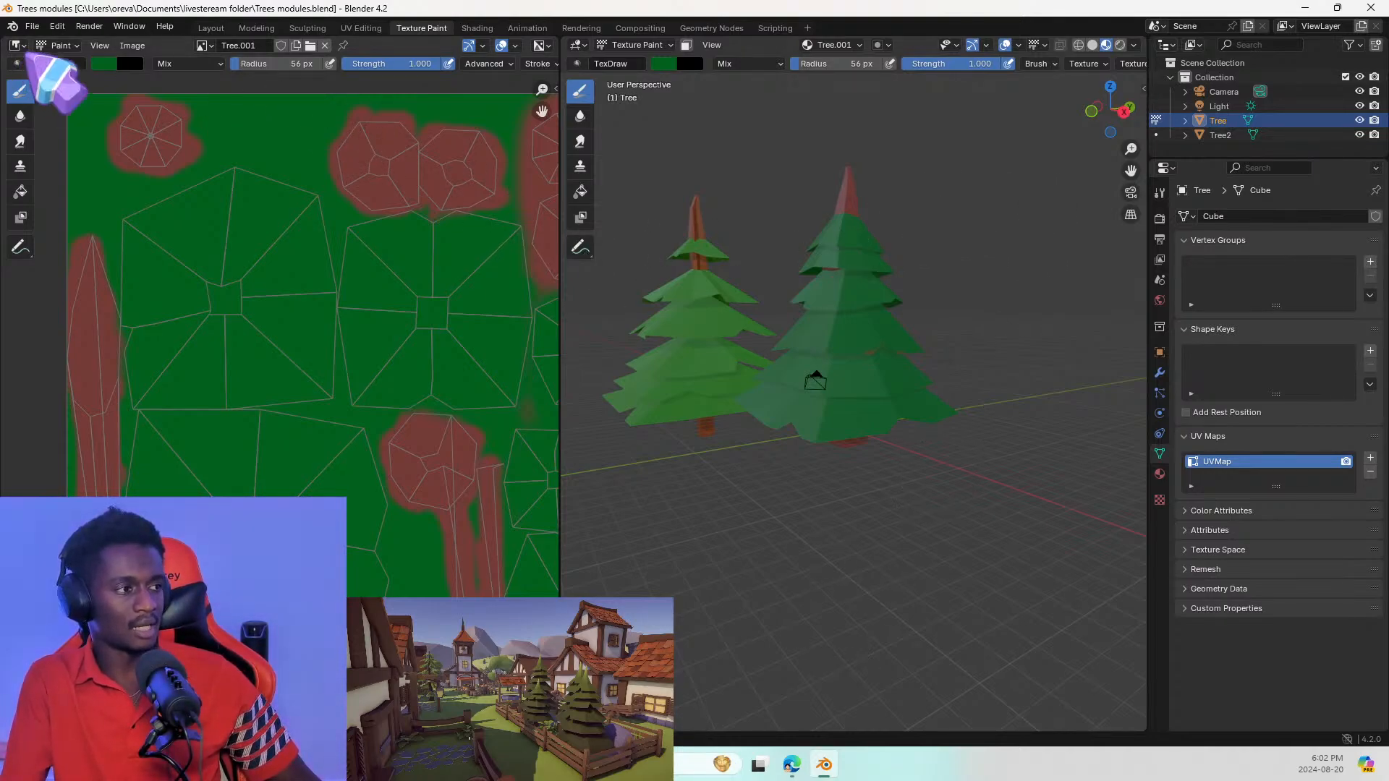
Step: Look through the Input, Navigation, Keymap, System, Interface, Viewport, Lights, Editing and Animation preferences without changing any setting
key("ctrl")
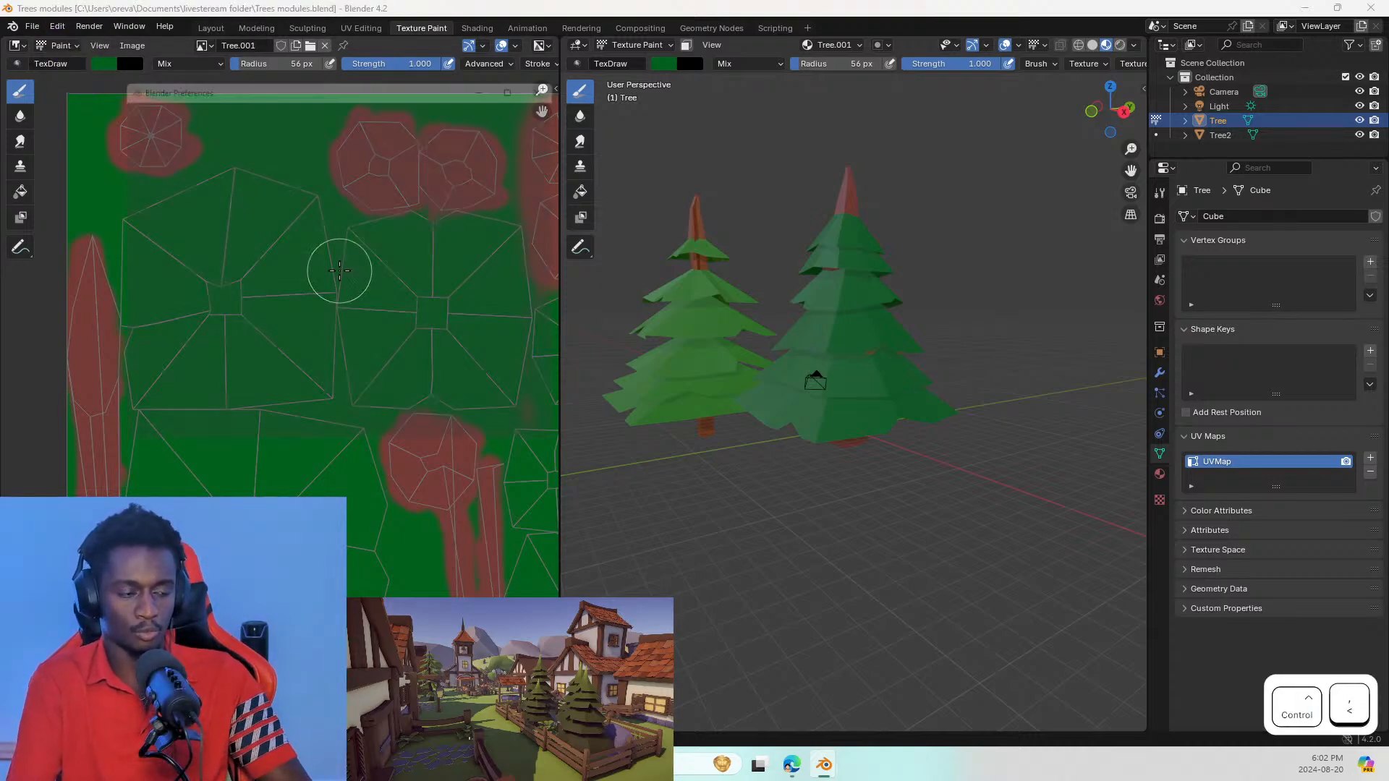
key("ctrl+comma")
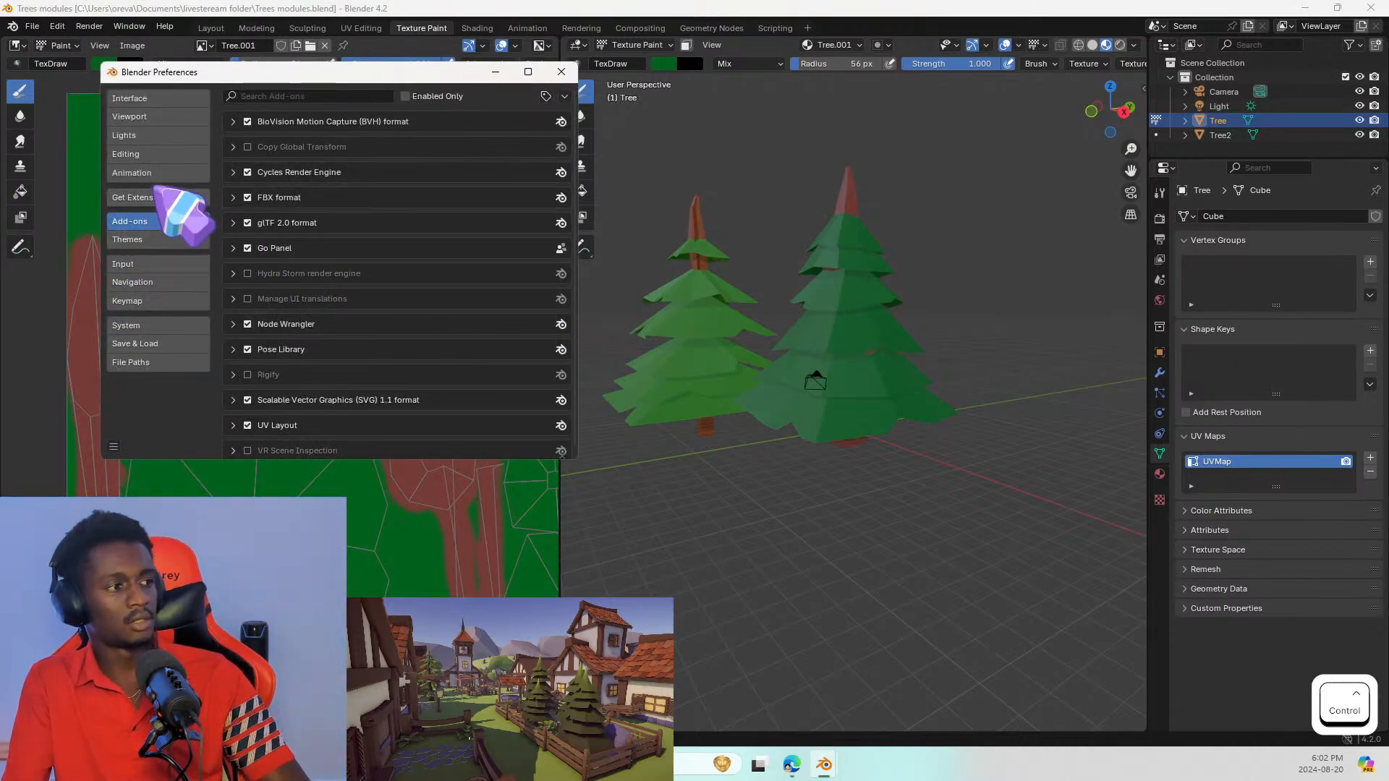
left_click(129, 264)
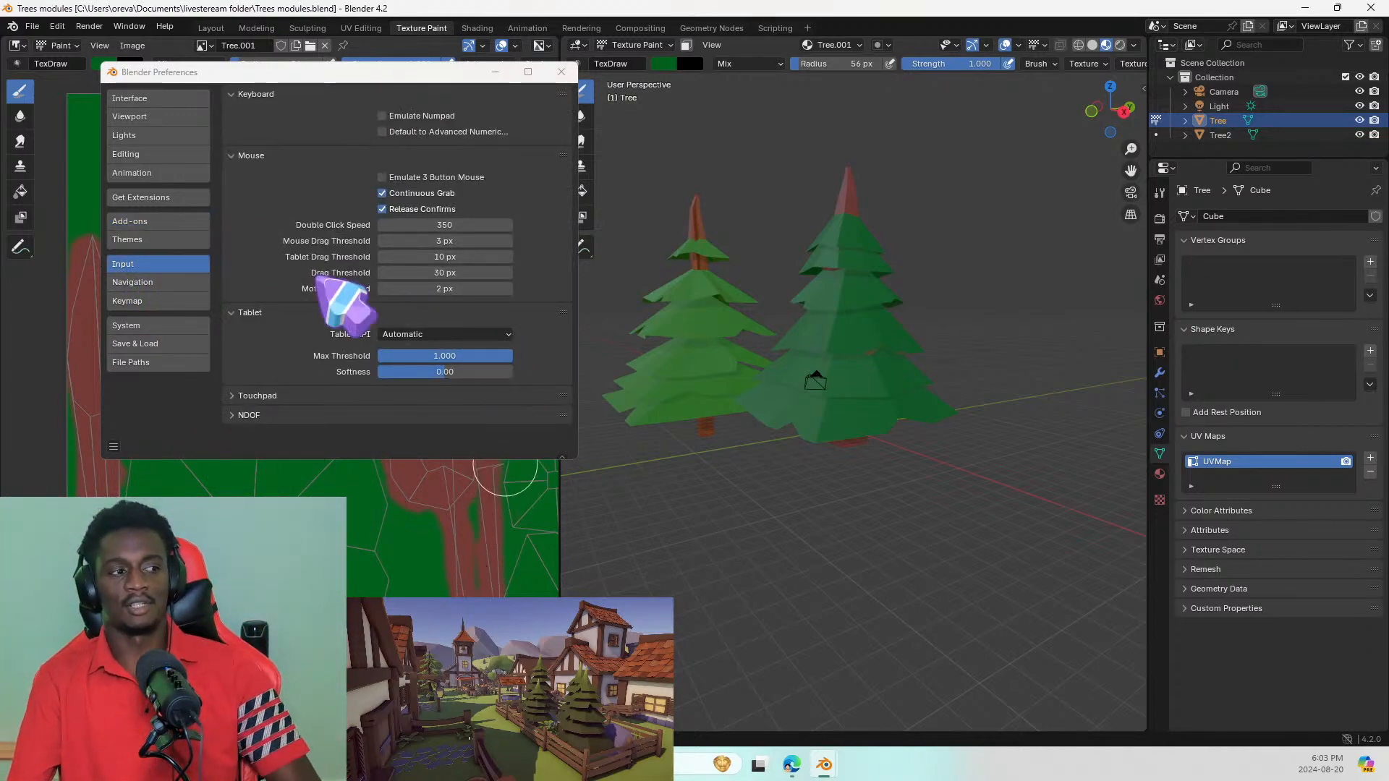
left_click(136, 282)
left_click(148, 301)
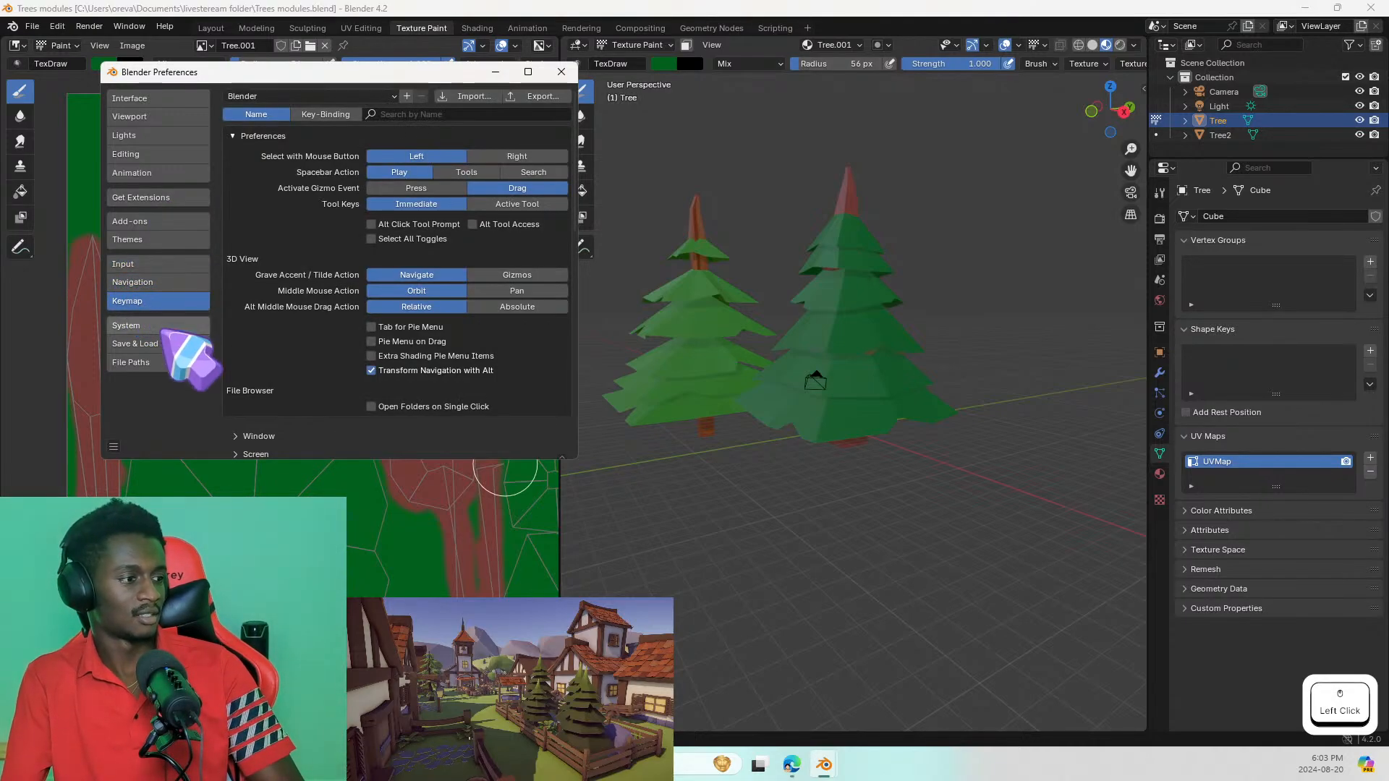
left_click(159, 325)
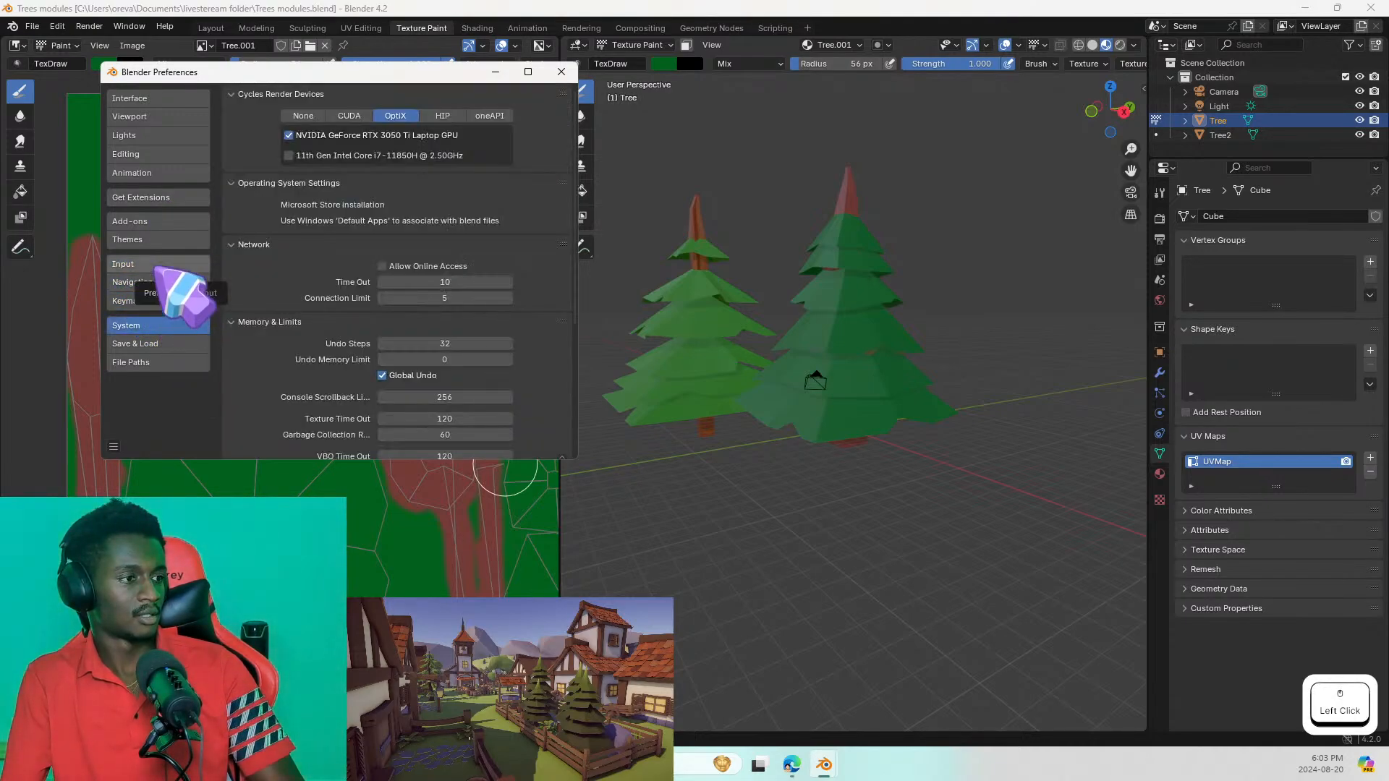
left_click(150, 101)
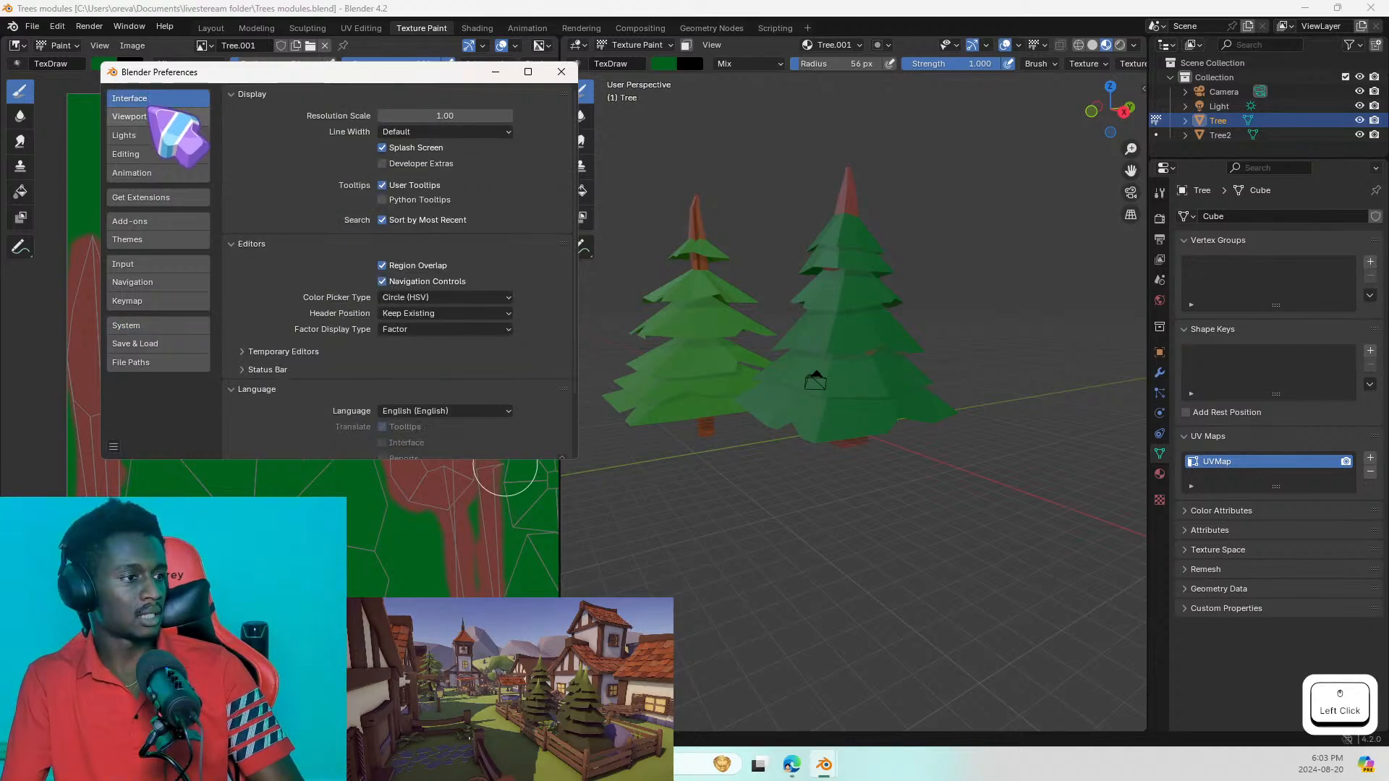
scroll(381, 257, "down", 3)
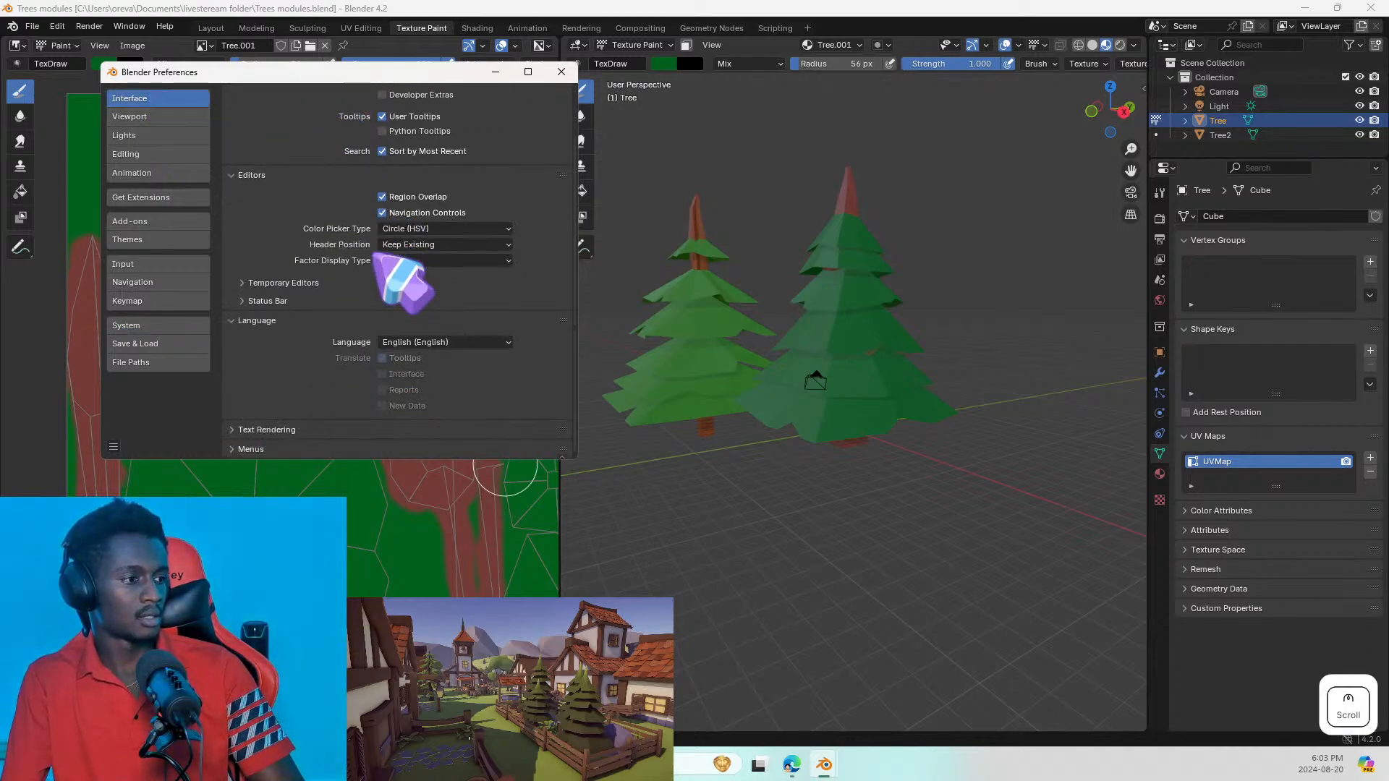
left_click(154, 118)
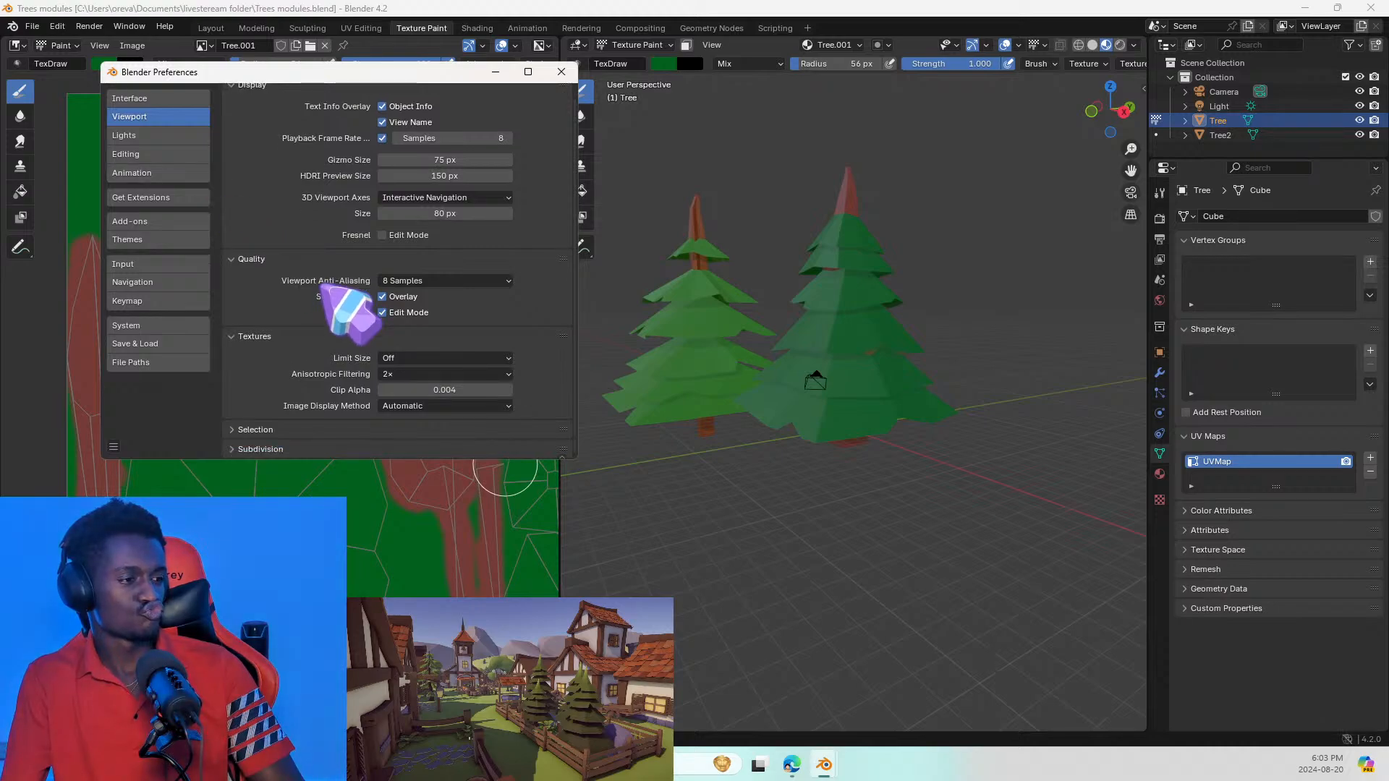
left_click(148, 136)
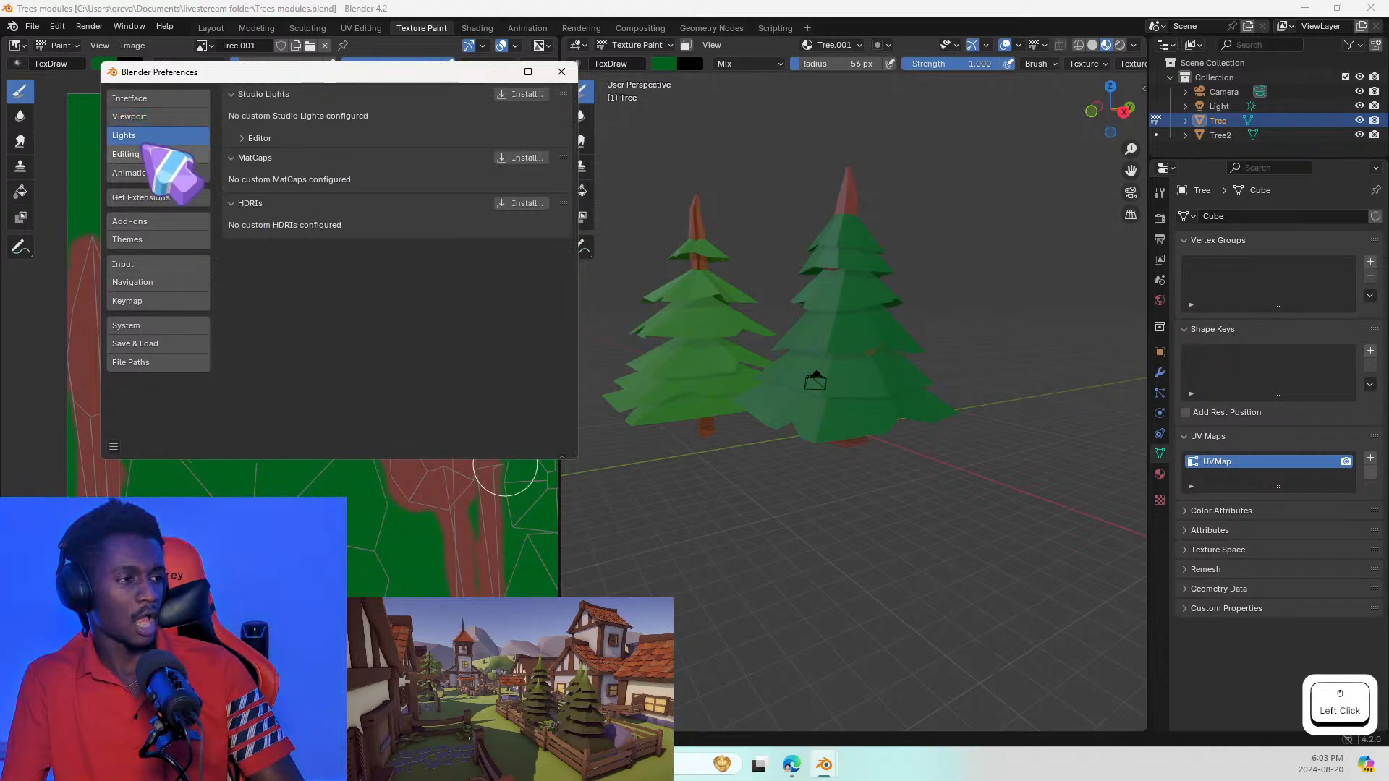
left_click(151, 154)
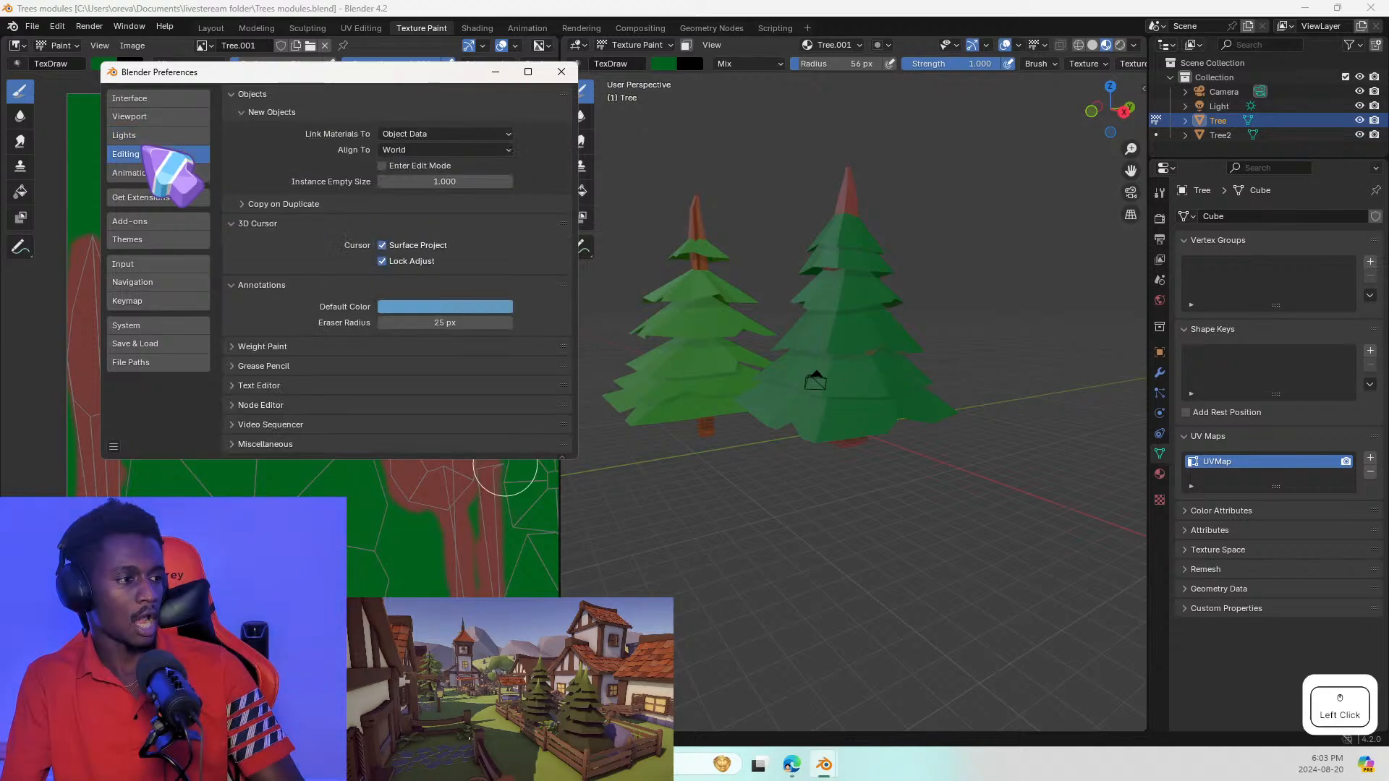
left_click(153, 173)
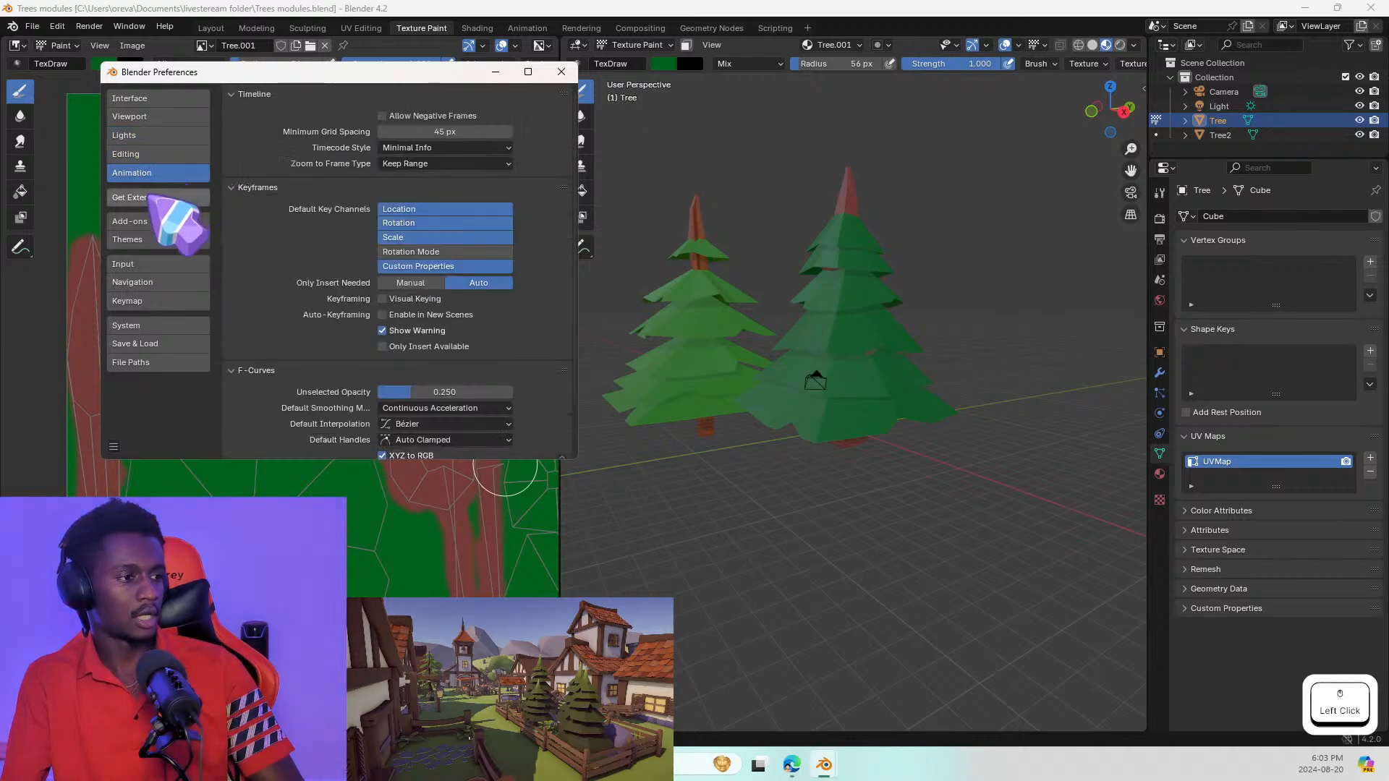
scroll(456, 442, "down", 2)
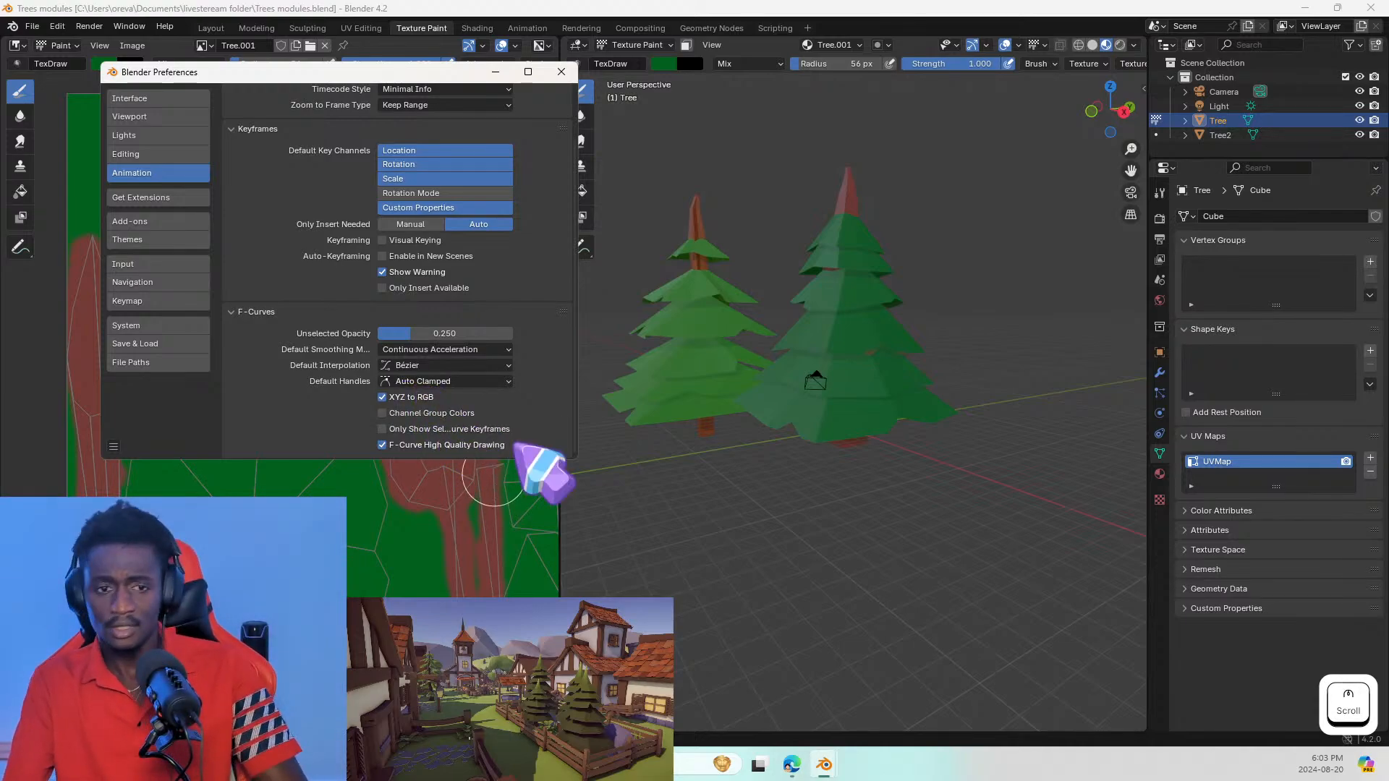
left_click(561, 71)
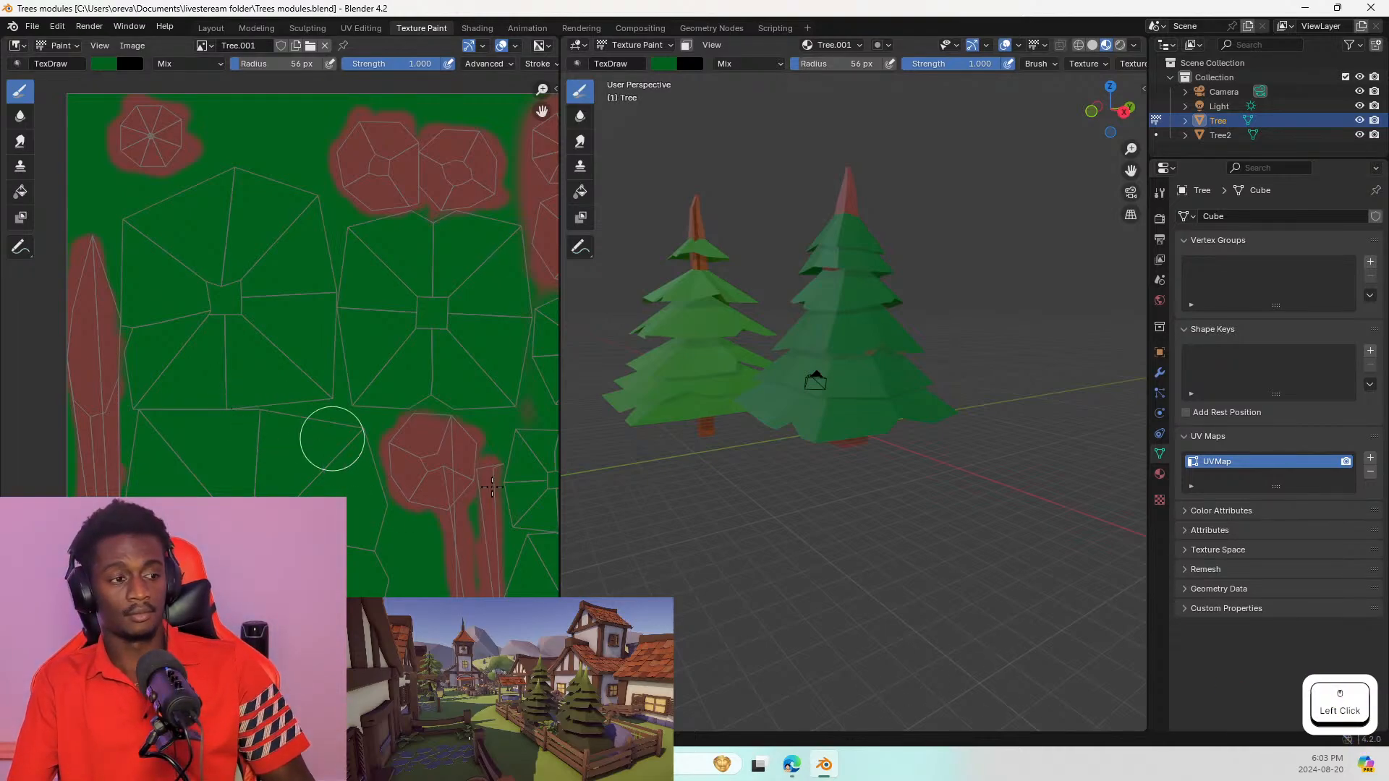
Step: Paint green strokes directly on the middle and lower foliage tiers of the dark-green tree from several sides
left_click(943, 382)
mouse_move(943, 381)
middle_mouse_down()
mouse_move(986, 368)
mouse_move(902, 413)
mouse_move(1013, 419)
middle_mouse_up()
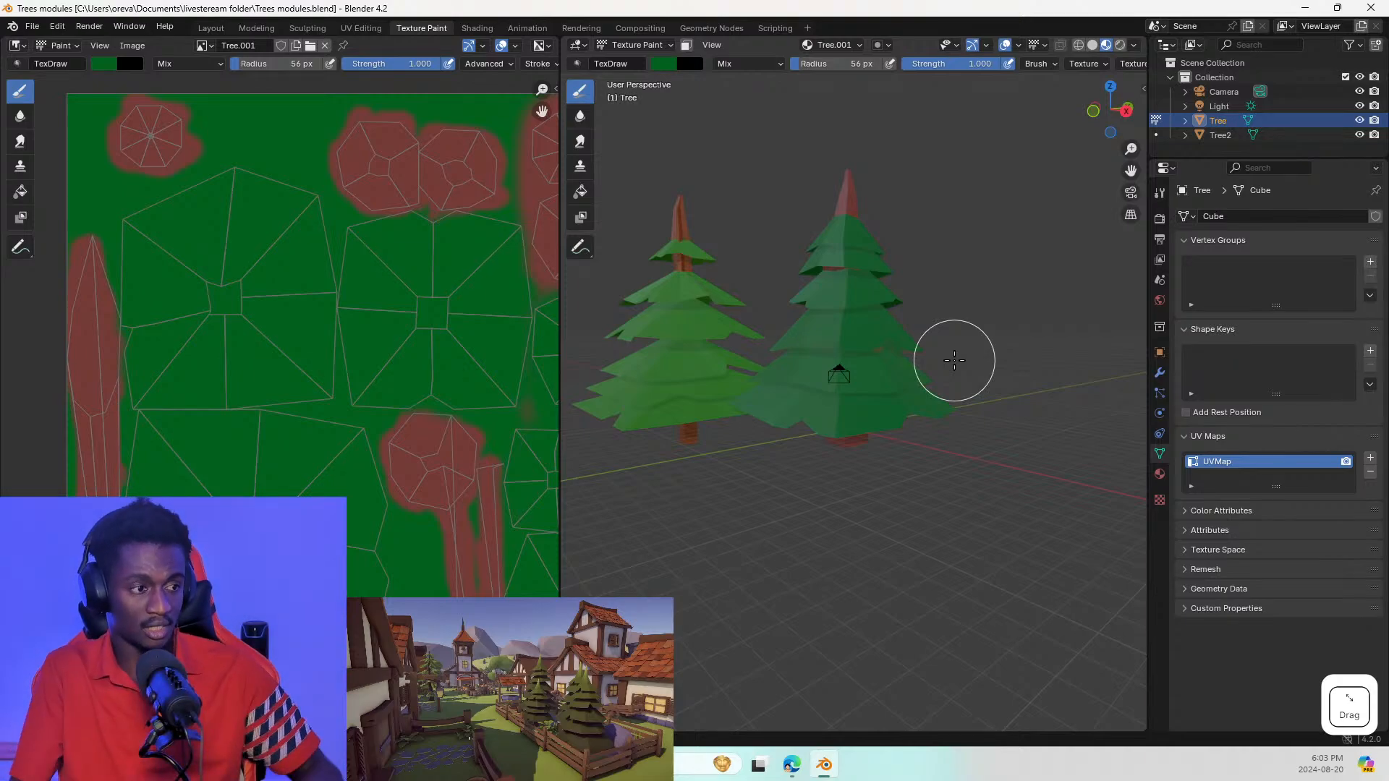
scroll(788, 382, "up", 4)
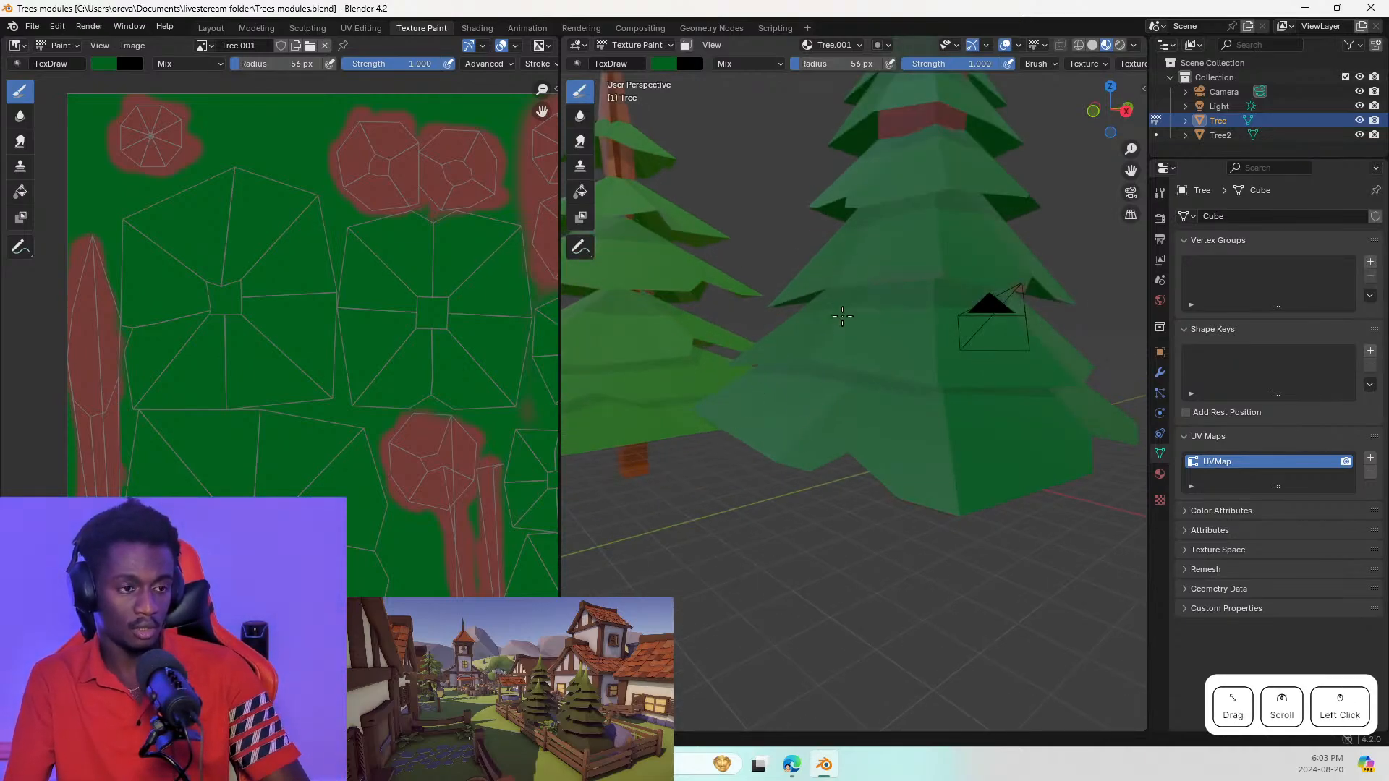
middle_click_drag(841, 317, 1025, 323)
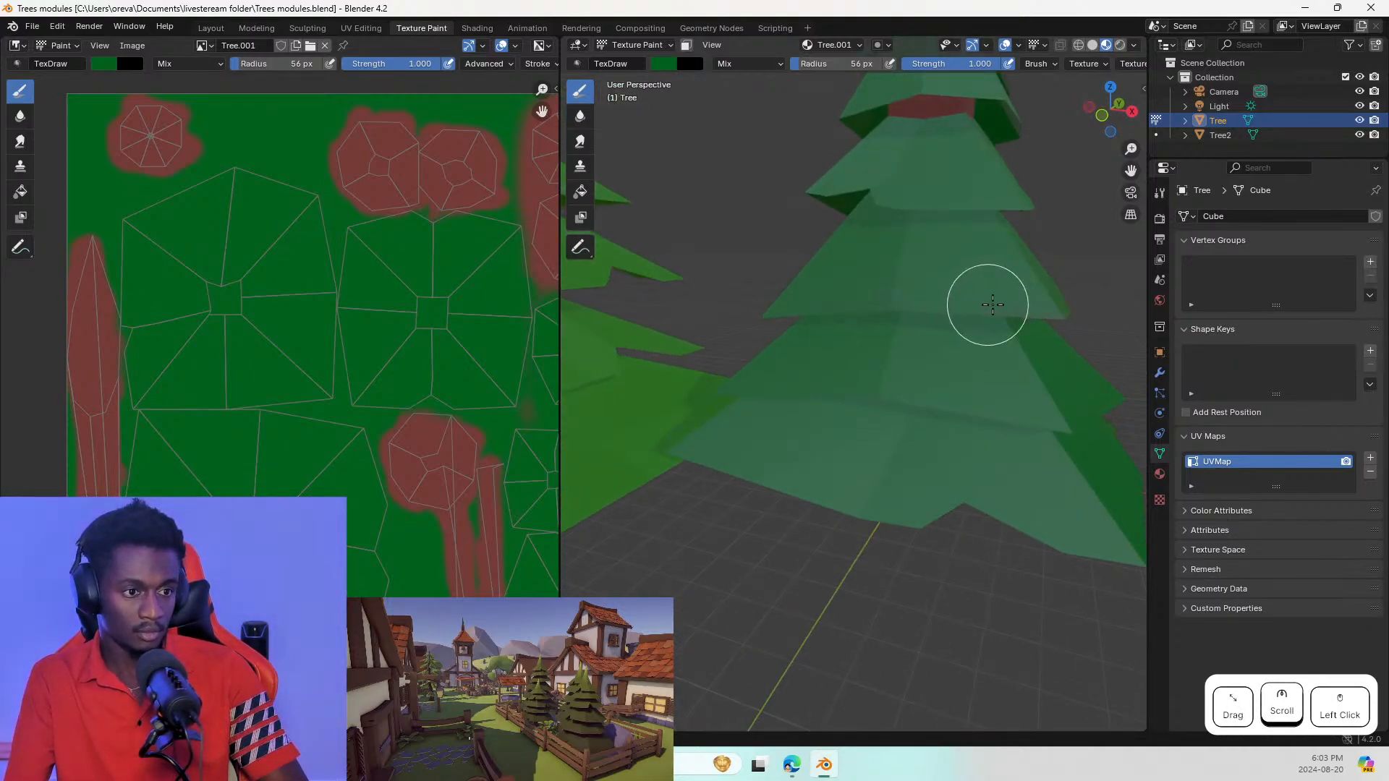
left_click_drag(815, 313, 855, 314)
middle_click_drag(964, 343, 867, 345)
left_click_drag(866, 345, 1001, 329)
mouse_move(1022, 337)
middle_mouse_down()
mouse_move(904, 329)
mouse_move(1019, 324)
middle_mouse_up()
left_click_drag(1074, 336, 1050, 338)
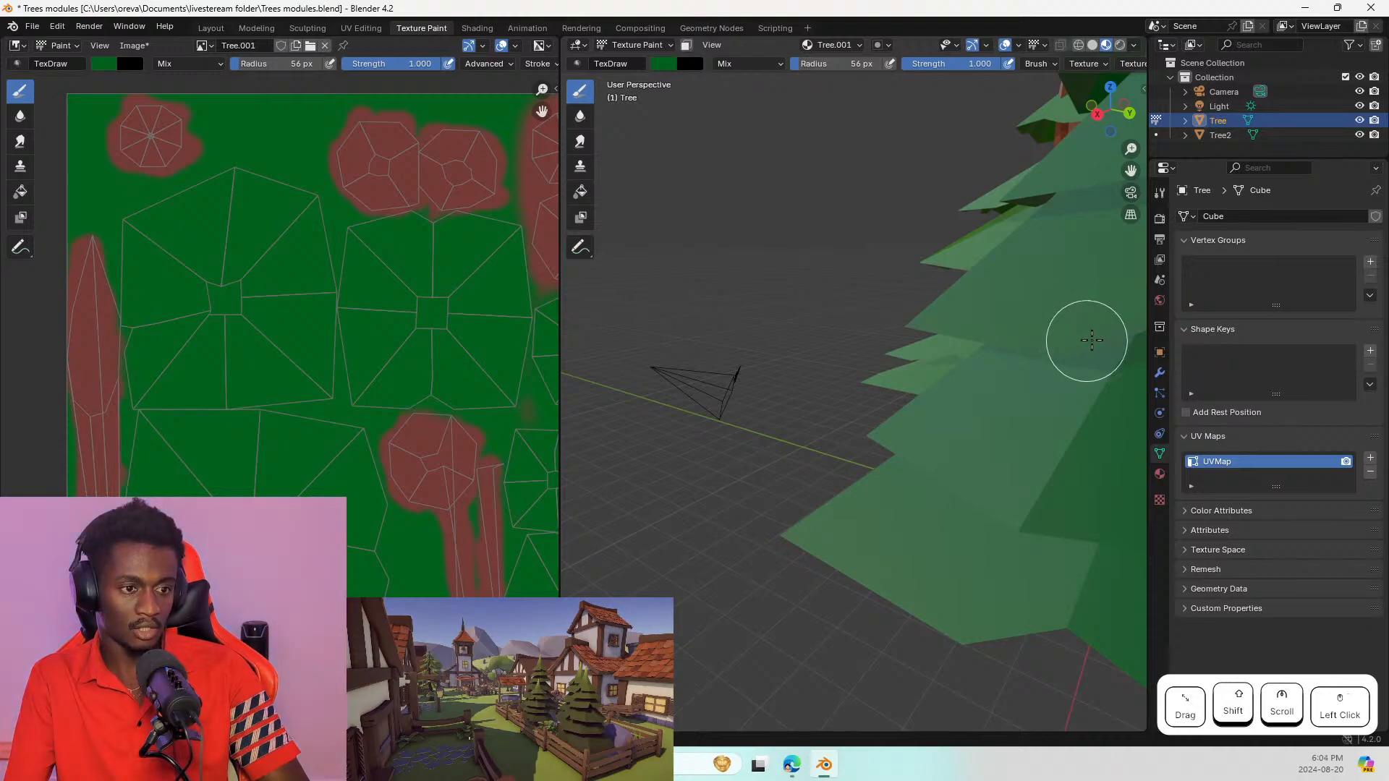
Step: Examine the dark-green tree's foliage tiers and trunk from all sides, close up and from farther away, for paint flaws
mouse_move(985, 348)
middle_mouse_down("shift")
mouse_move(889, 335)
mouse_move(939, 341)
middle_mouse_up("shift")
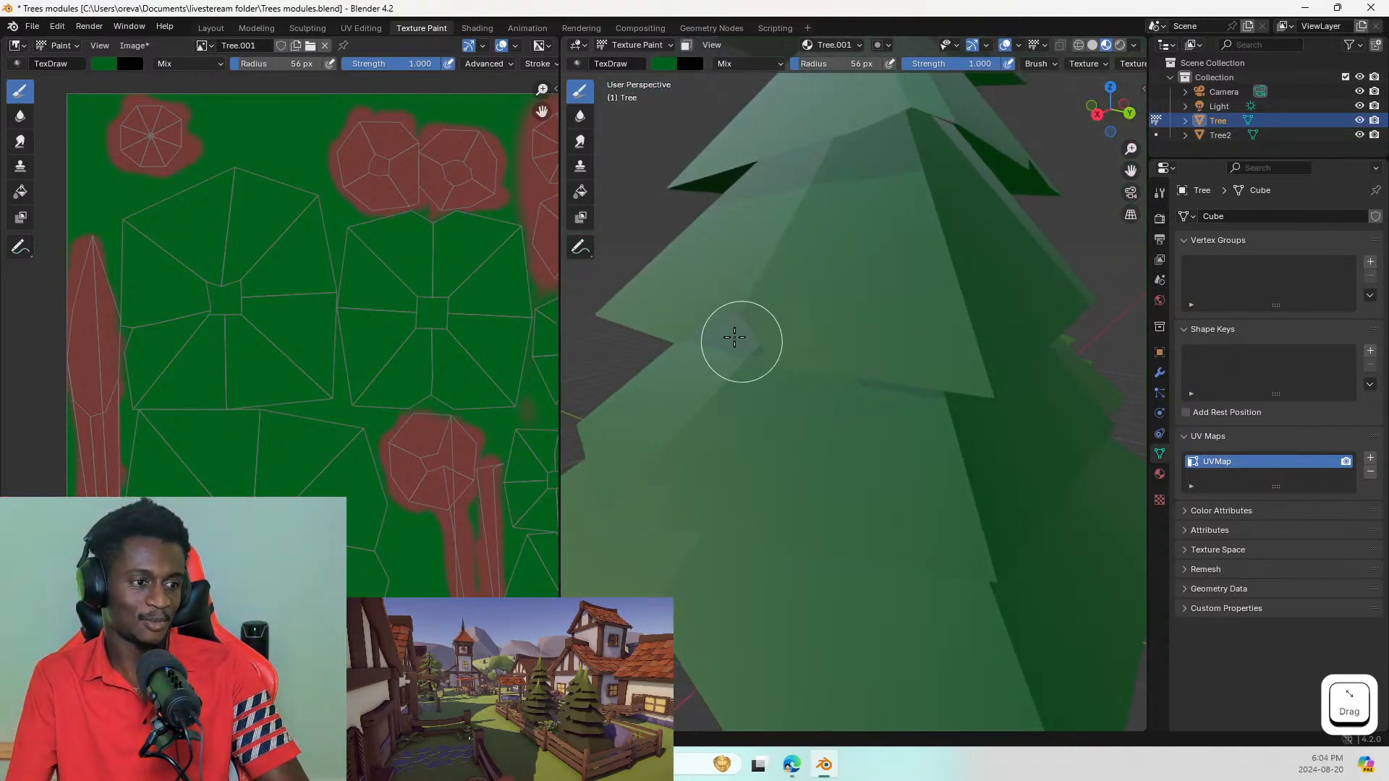
middle_click_drag(952, 344, 877, 293)
scroll(859, 328, "up", 3)
scroll(901, 281, "down", 5)
scroll(875, 294, "up", 5)
scroll(880, 294, "down", 3)
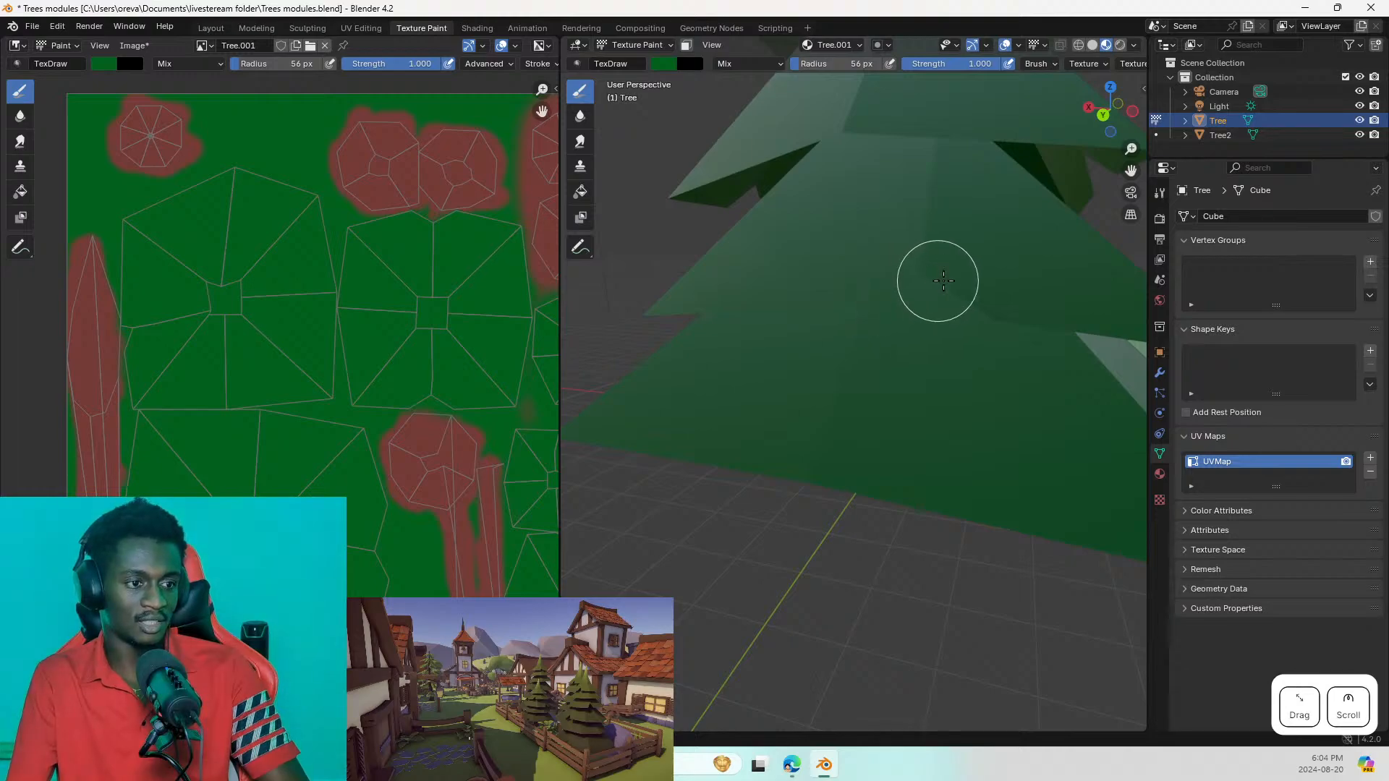
scroll(942, 314, "down", 5)
middle_click_drag(936, 341, 824, 332)
middle_click_drag(1012, 194, 975, 353, "shift")
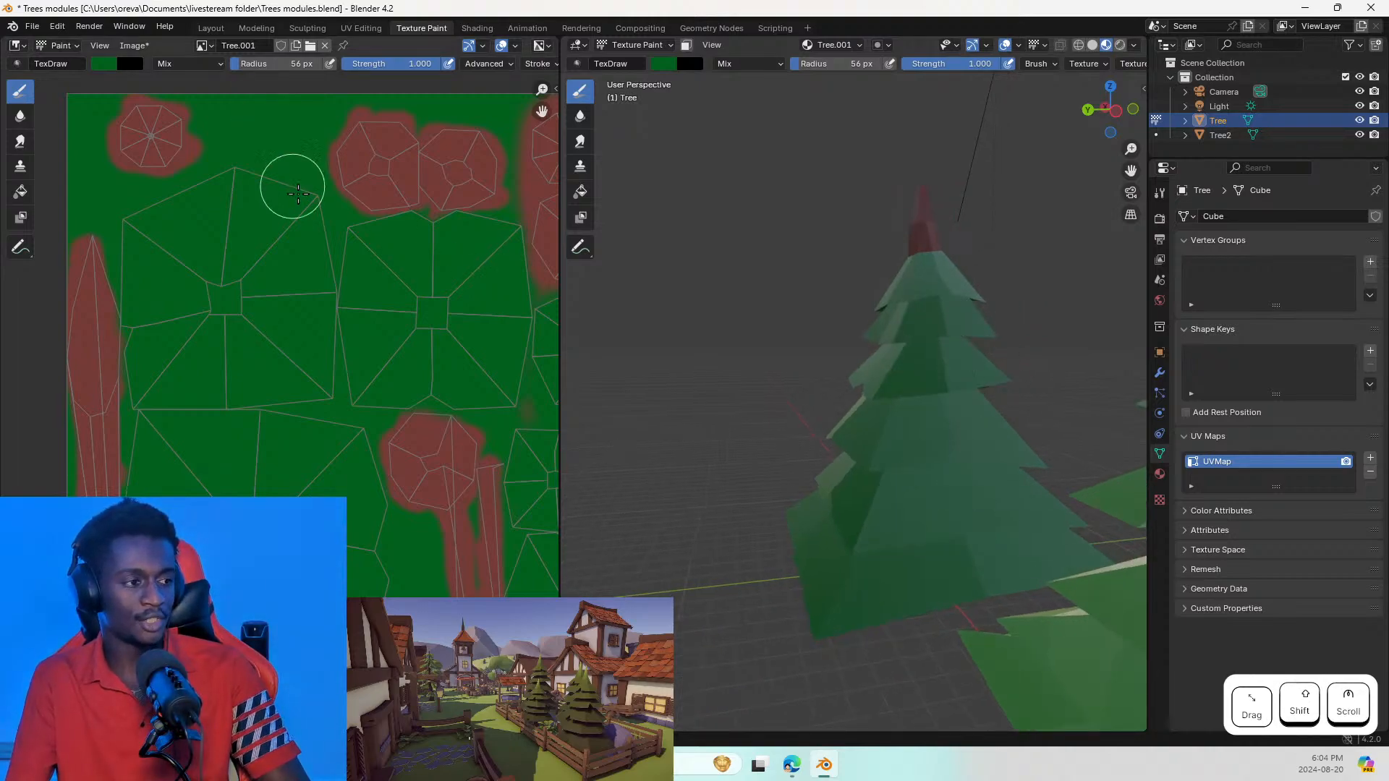
mouse_move(986, 403)
middle_mouse_down()
mouse_move(925, 373)
mouse_move(883, 470)
middle_mouse_up()
left_click(906, 492)
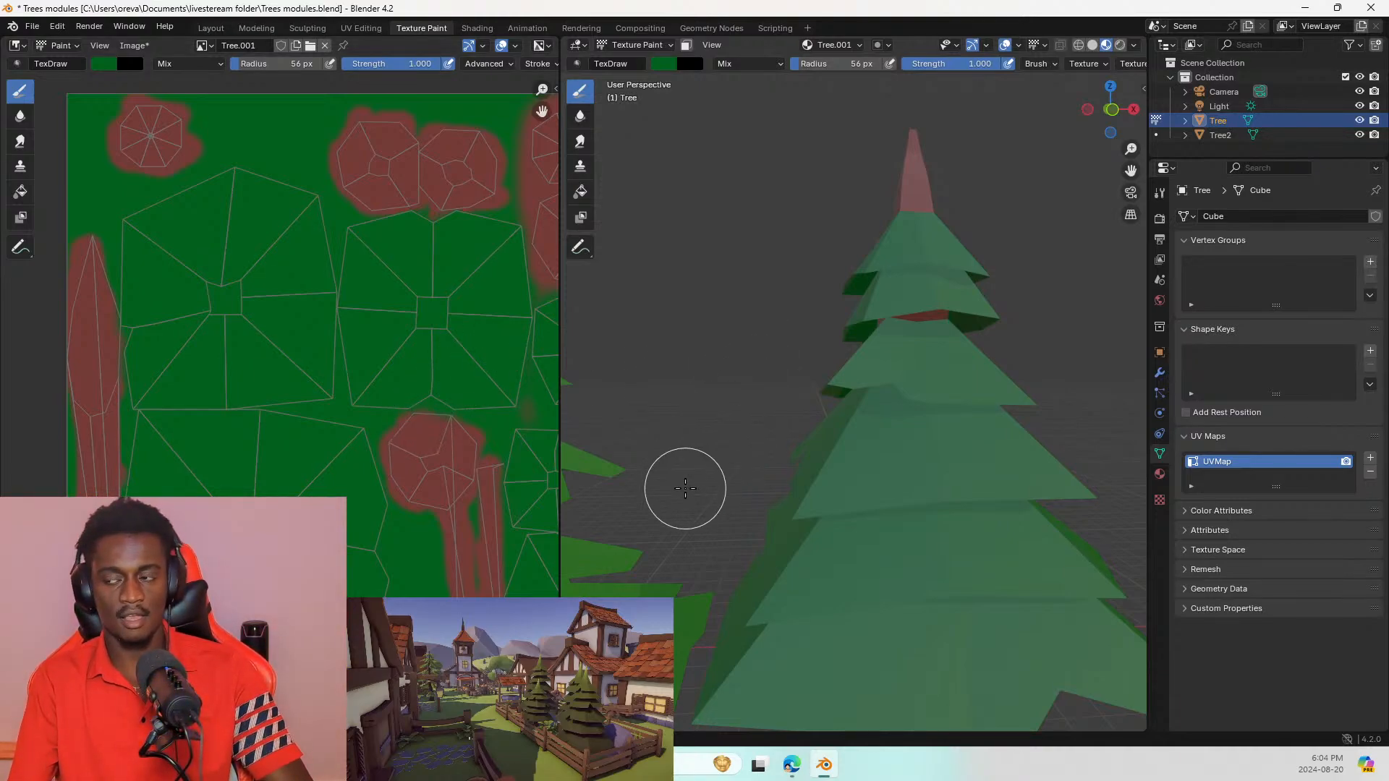
middle_click_drag(979, 420, 1013, 463)
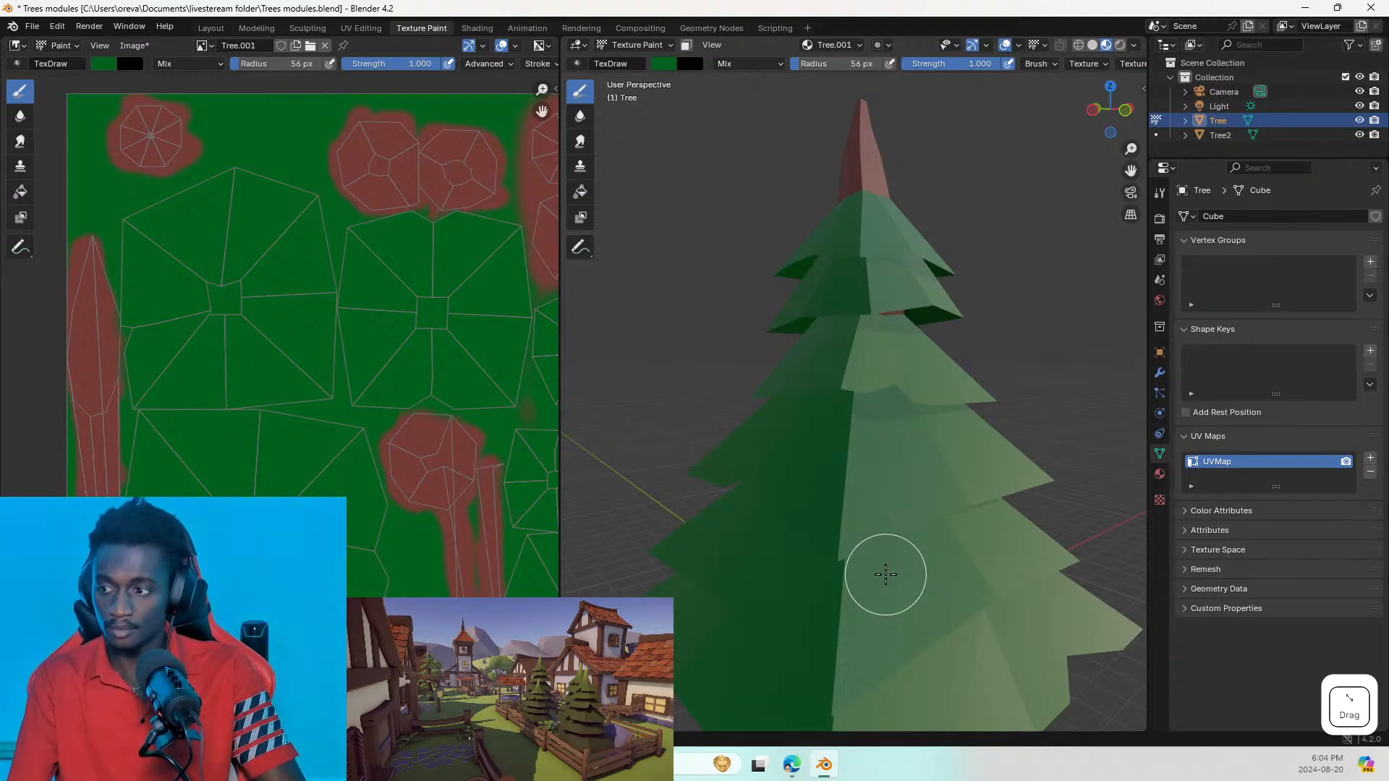
Step: Save the project and the painted texture image Tree 1.png
key("alt+Tab")
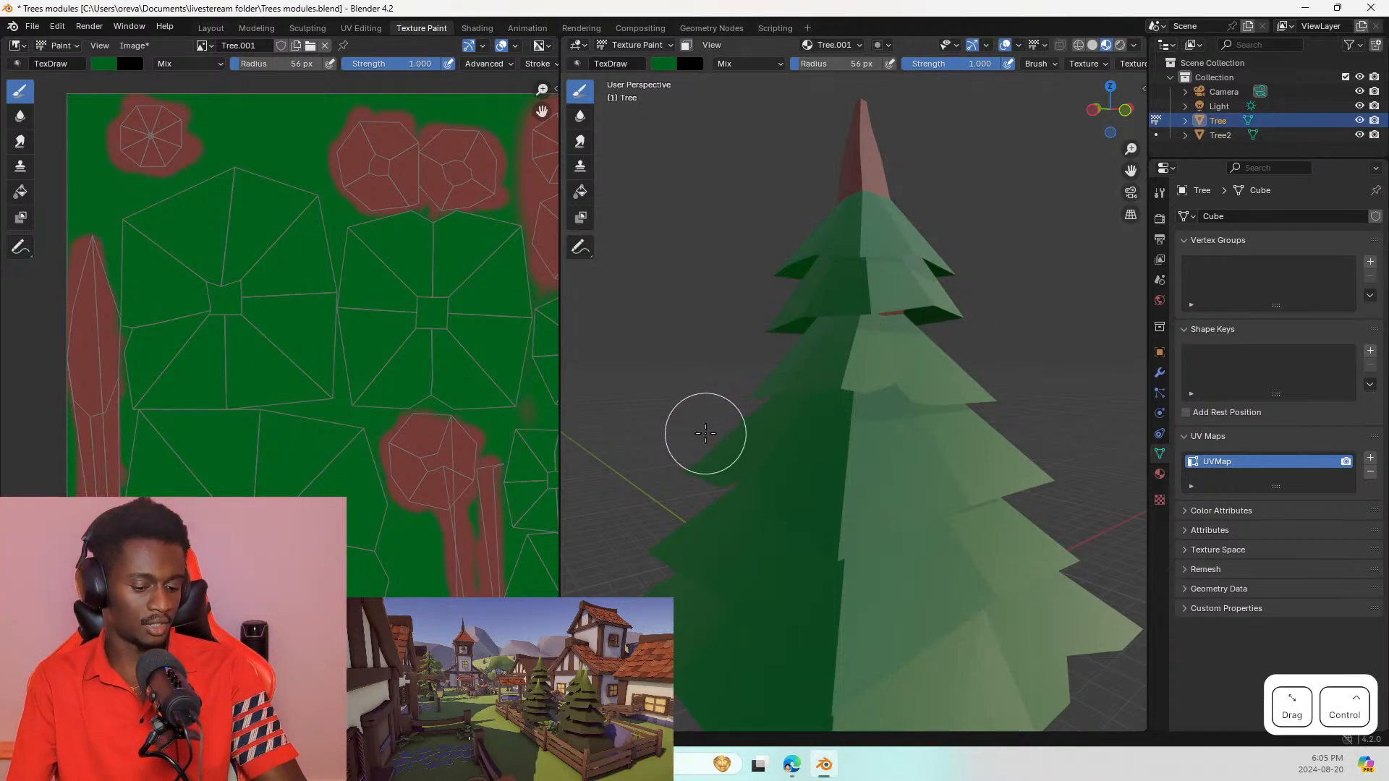
key("ctrl+s")
key("alt+s")
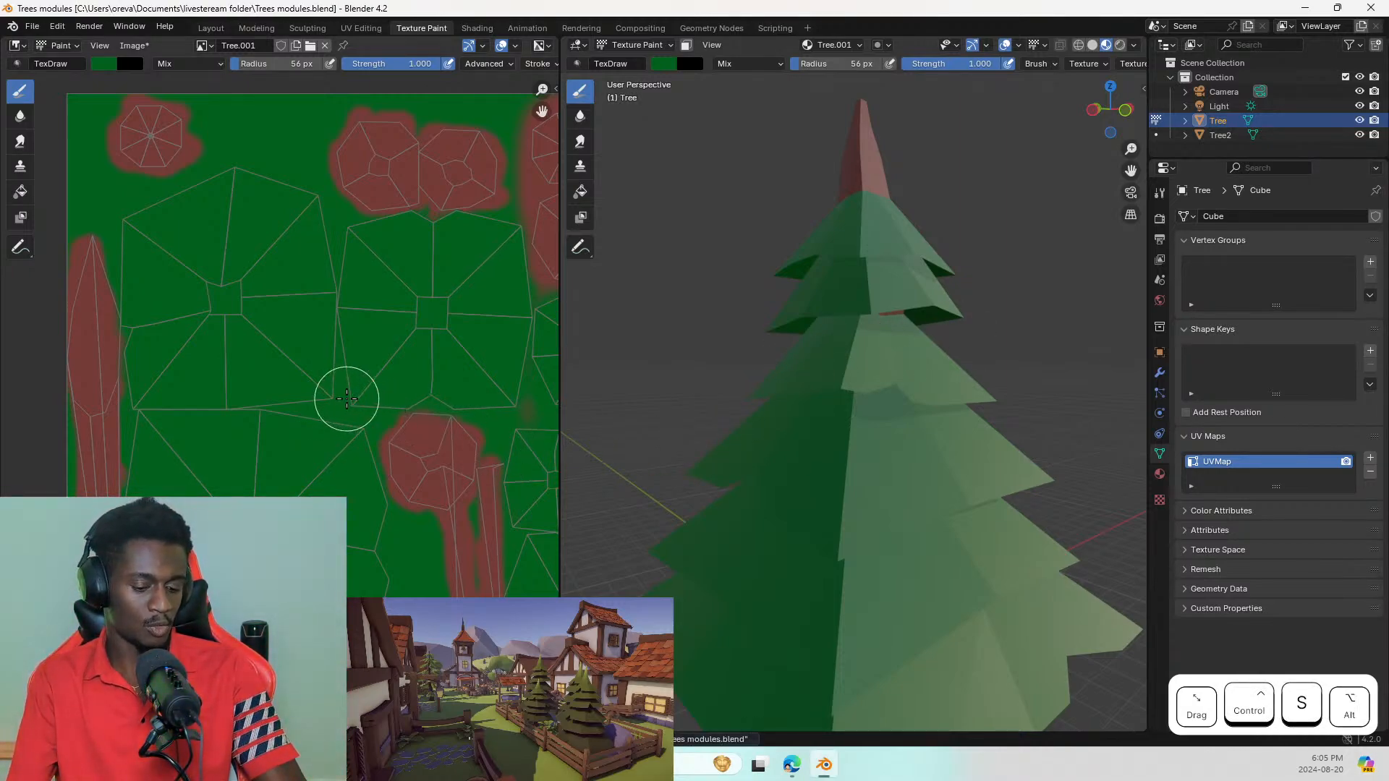
middle_click_drag(729, 388, 767, 406)
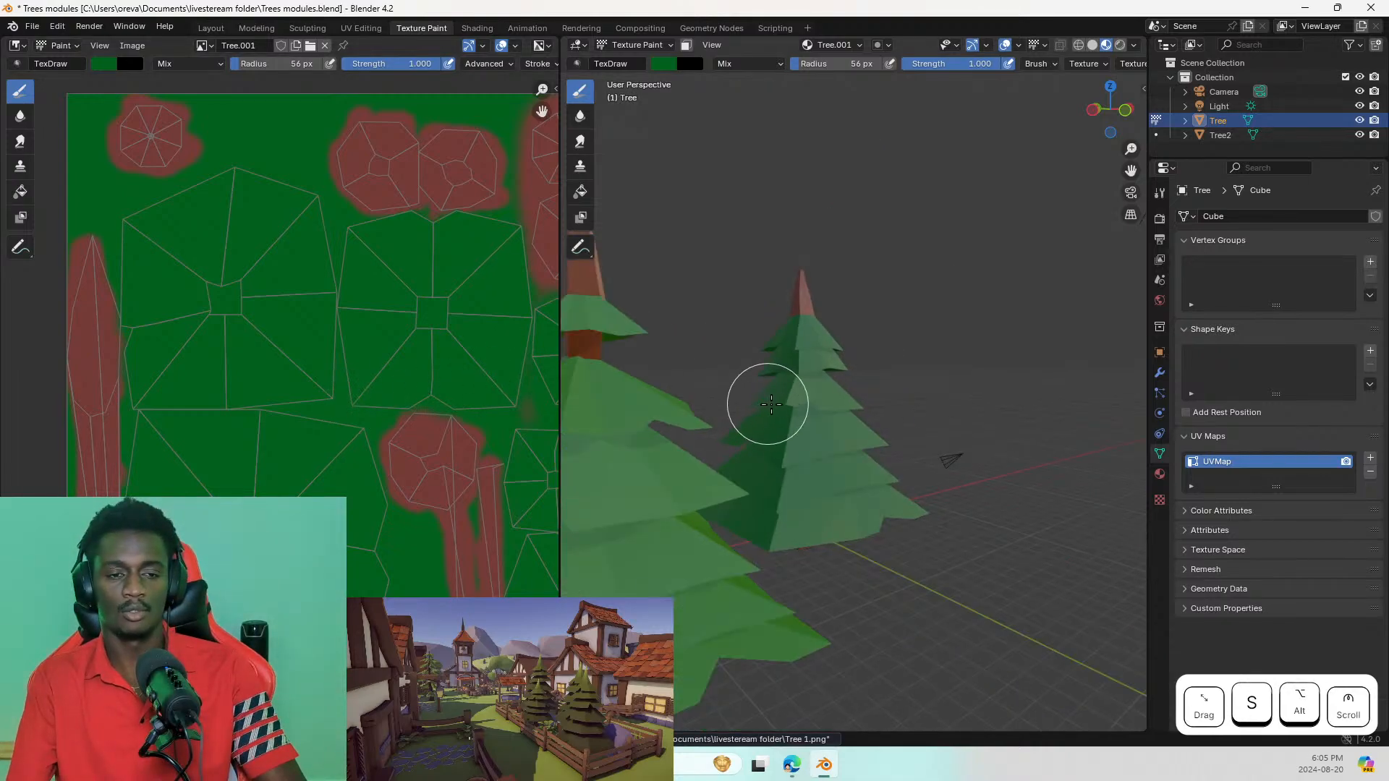
scroll(924, 391, "up", 3)
middle_click_drag(812, 475, 915, 479)
scroll(871, 411, "down", 2)
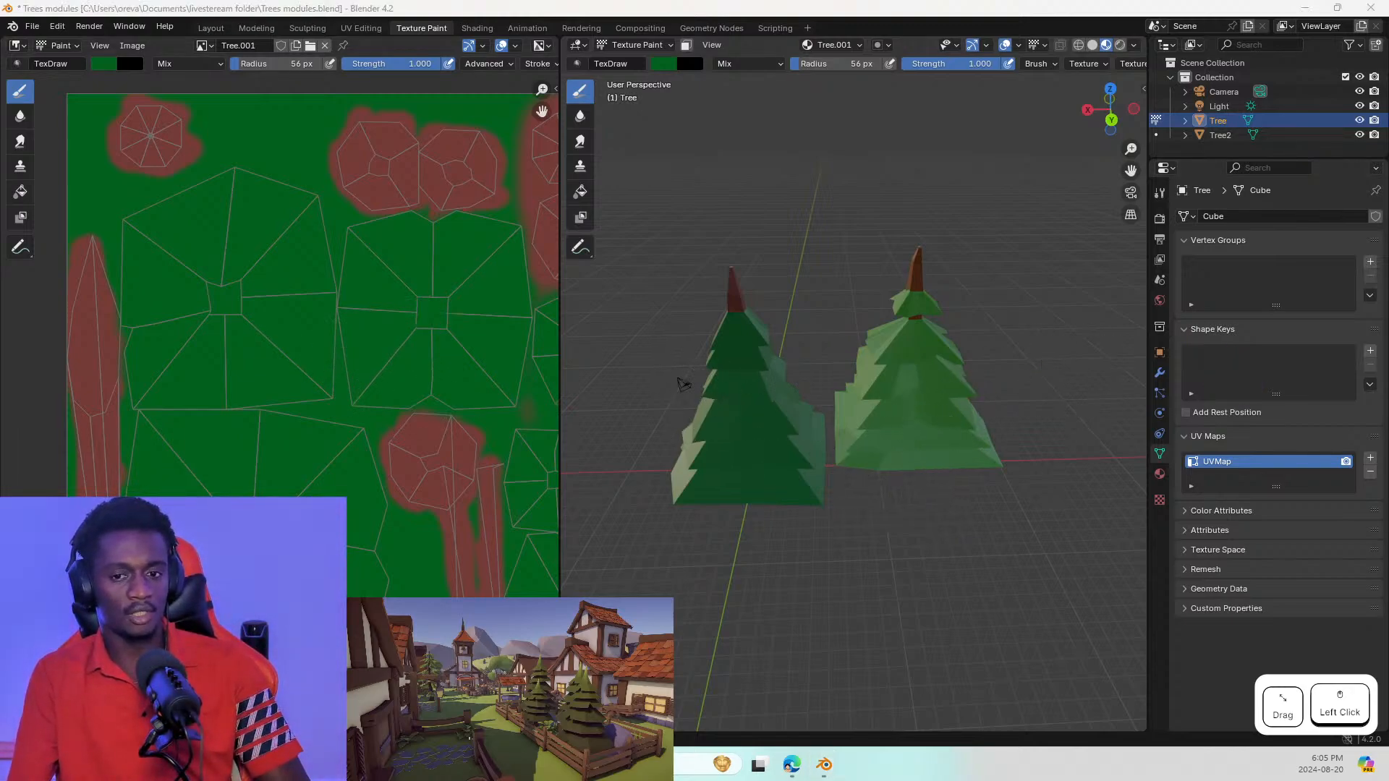
Step: Switch to Voicemeeter Potato and check the headphone and OBS output buses by toggling their selection
left_click_drag(1388, 183, 793, 119)
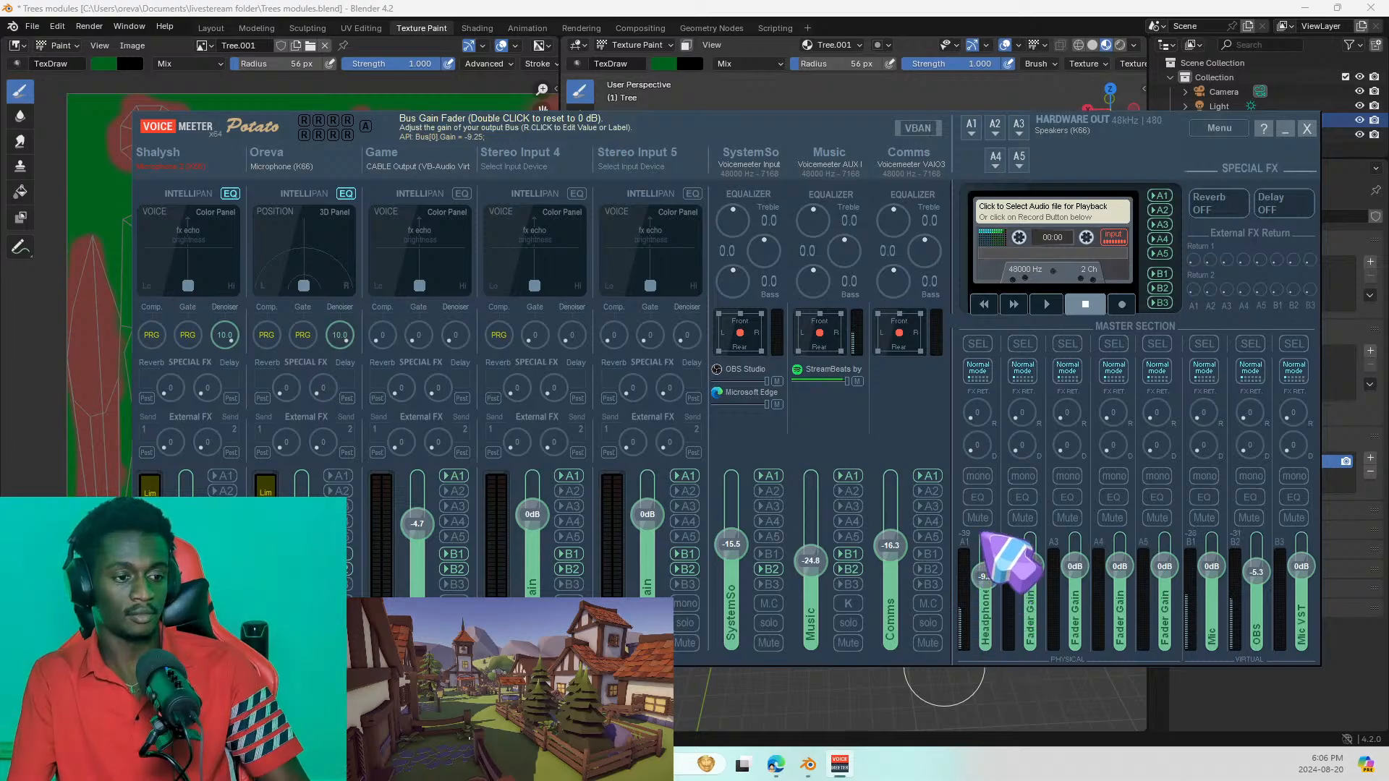
left_click_drag(1238, 544, 1245, 560)
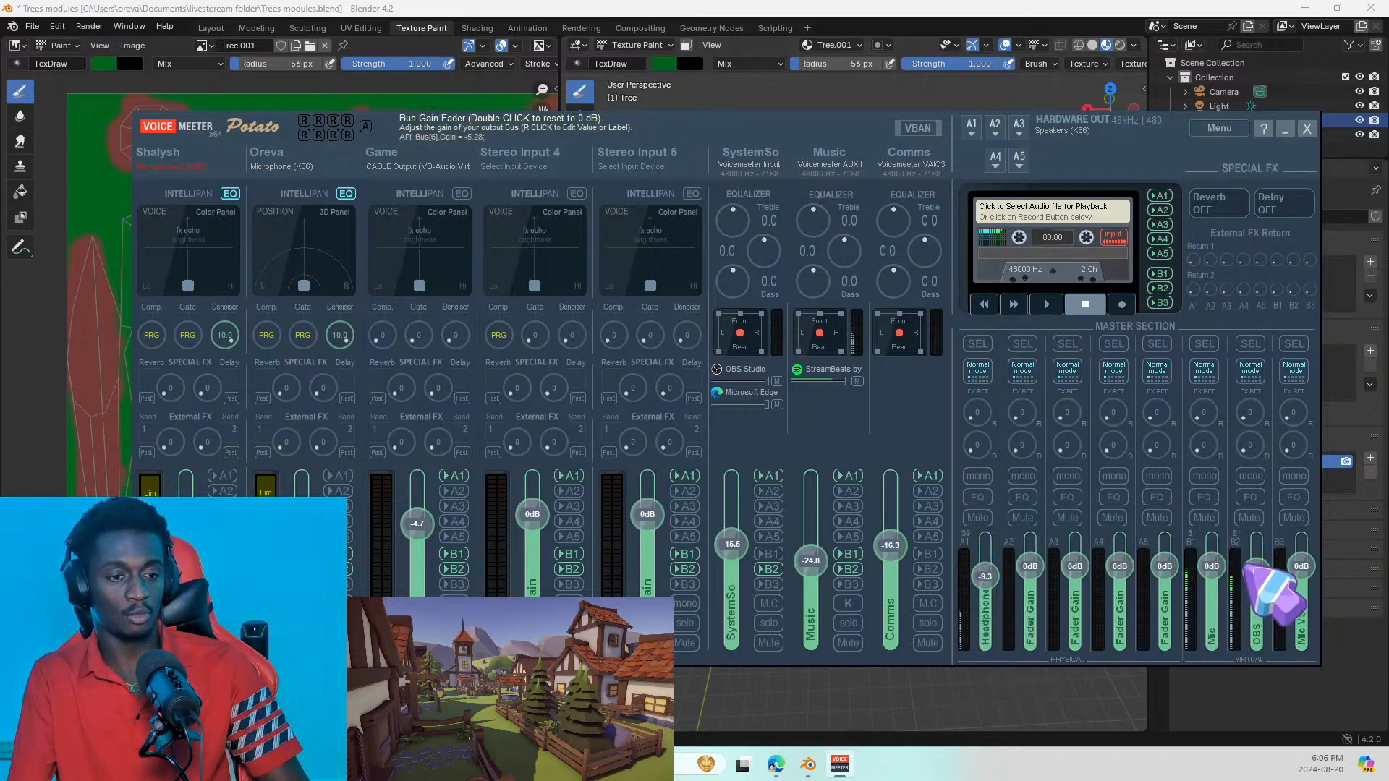
left_click(977, 347)
left_click(1241, 341)
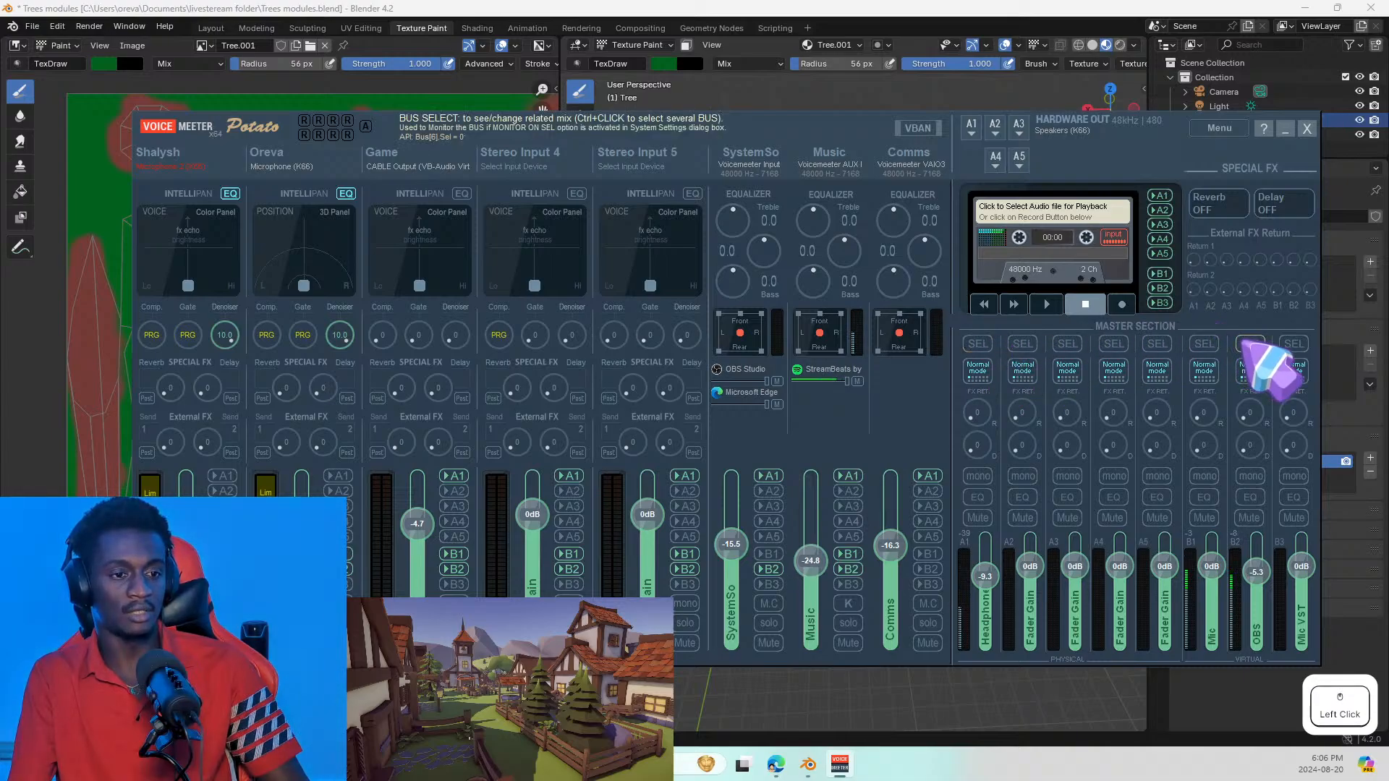
left_click(977, 347)
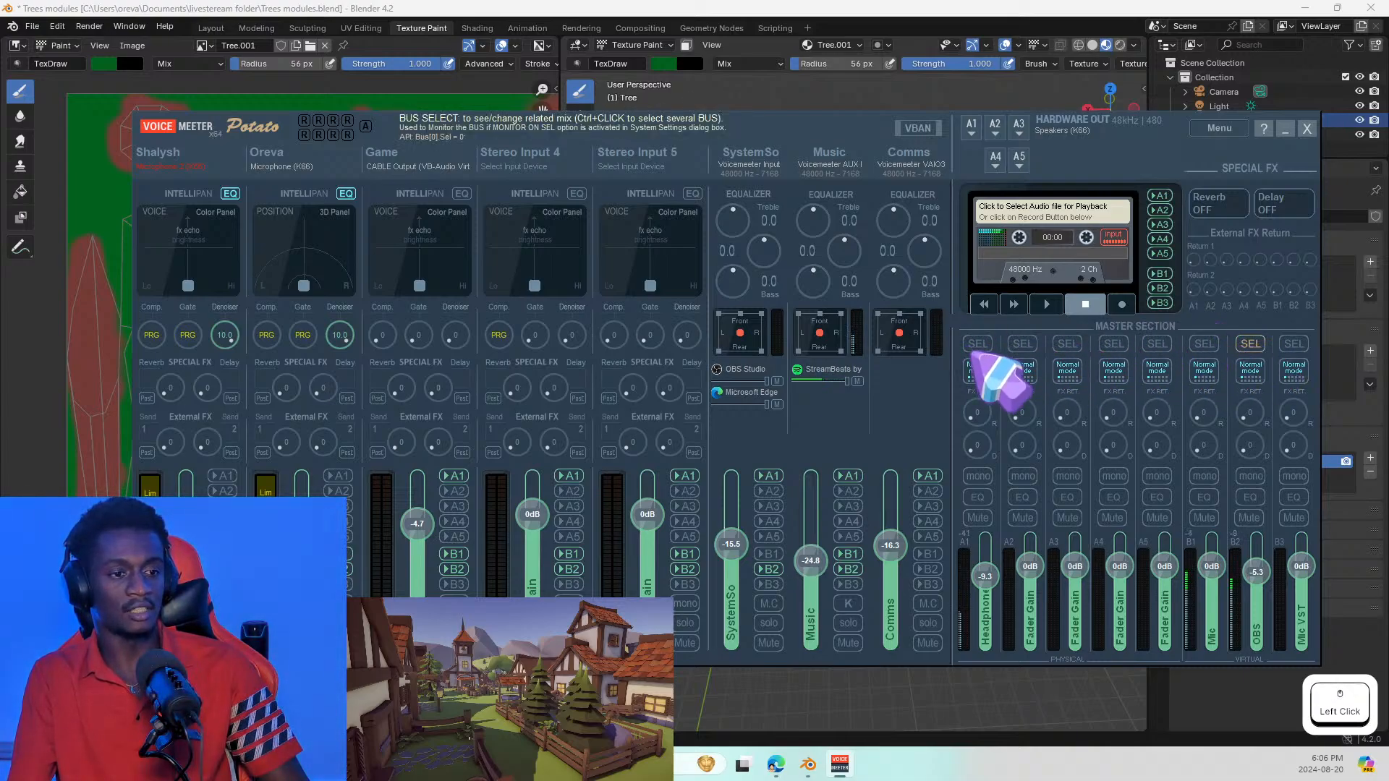
left_click(986, 349)
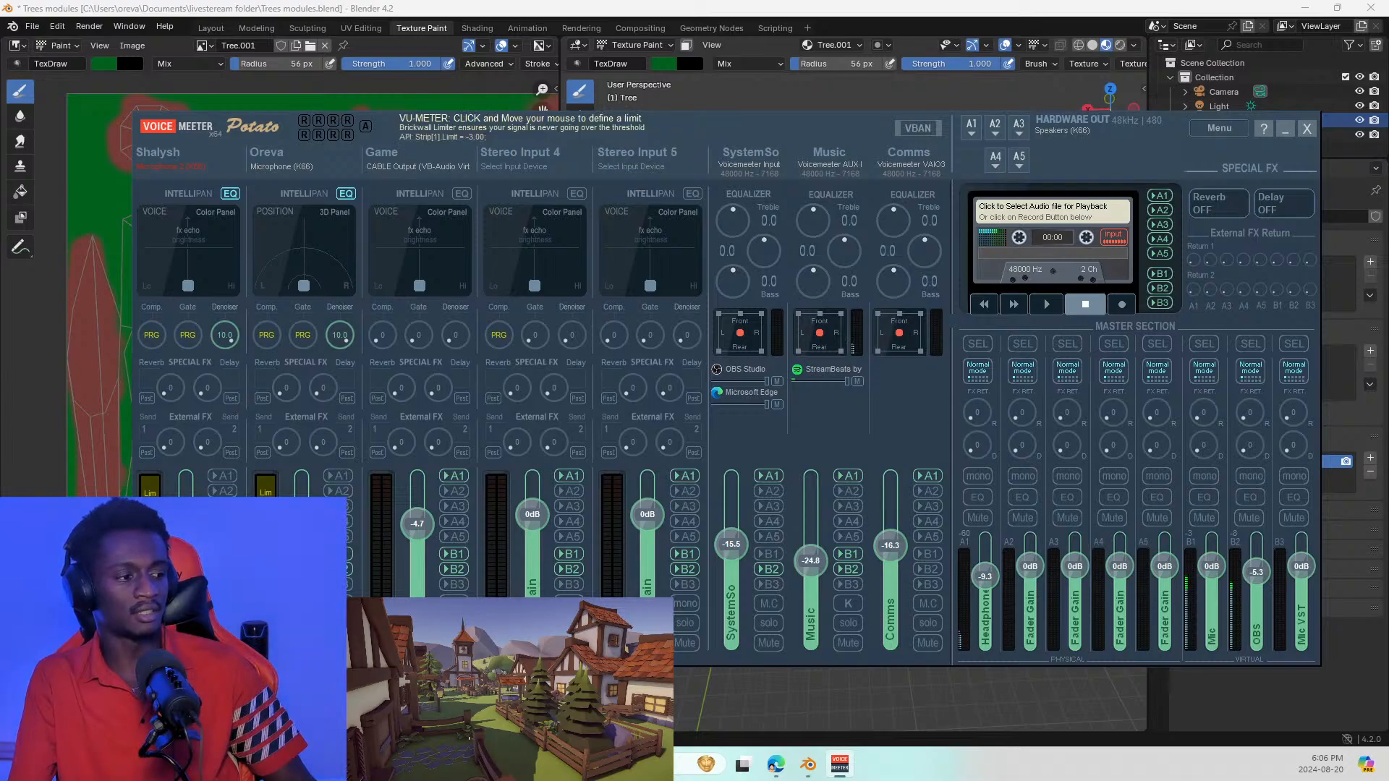
Step: Inspect the second microphone channel's compressor and denoiser details, test its voice modeler on and off, and put the mixer window away
right_click(305, 333)
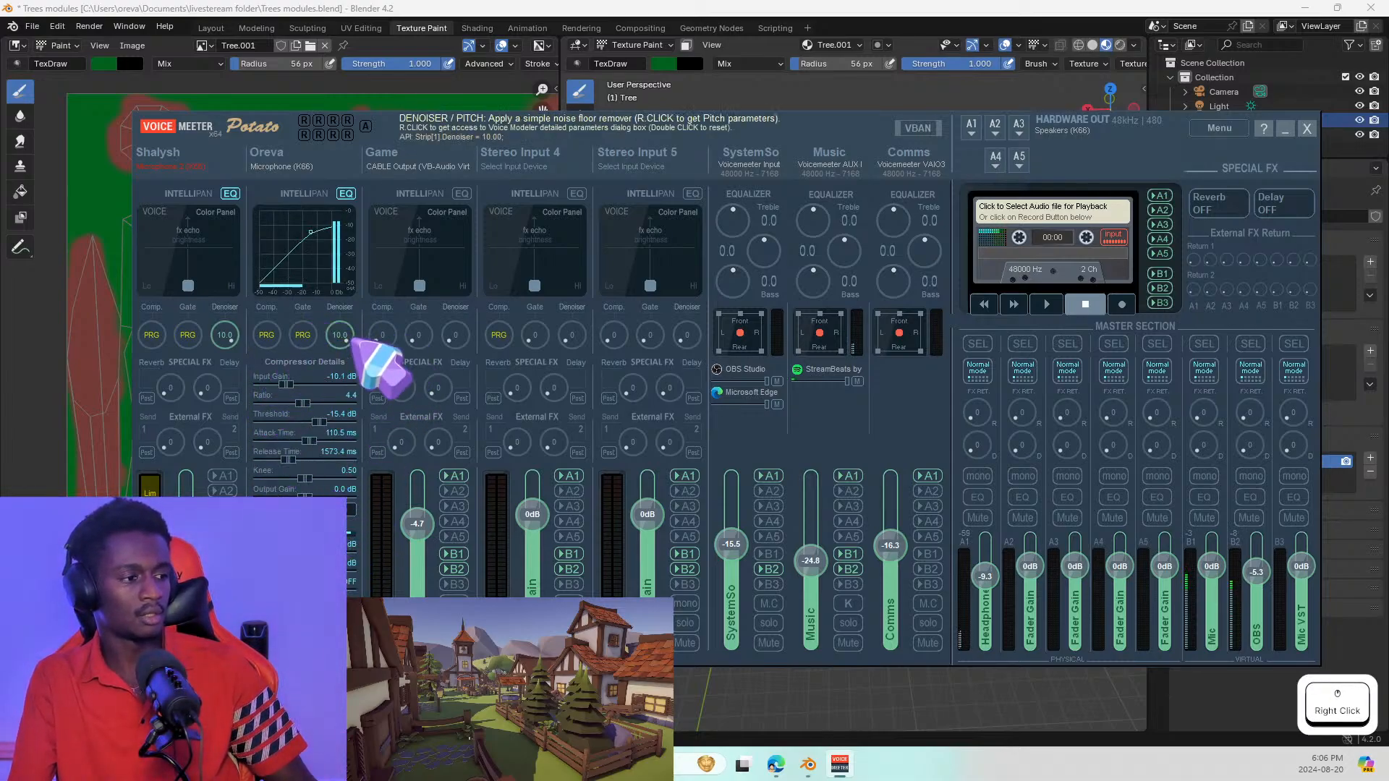
right_click(293, 351)
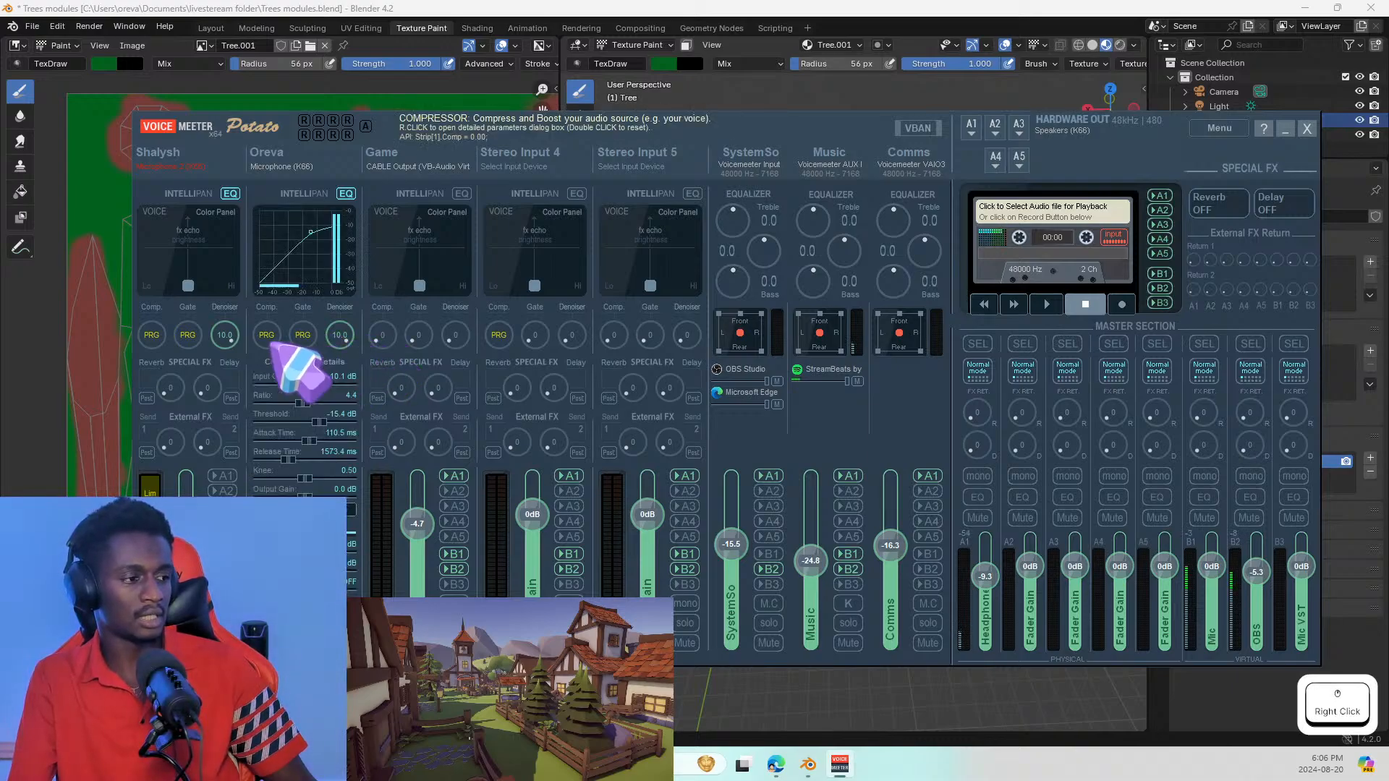
right_click(334, 337)
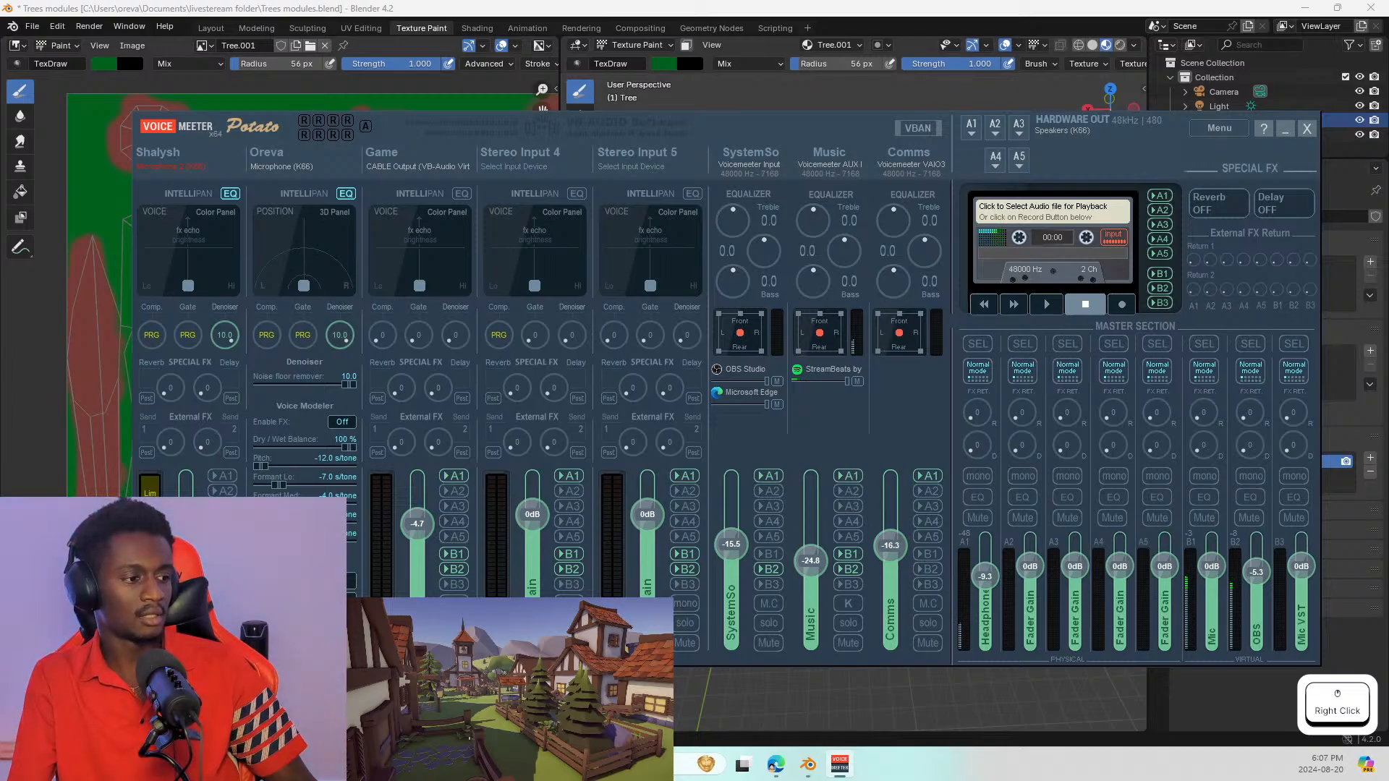
left_click(342, 421)
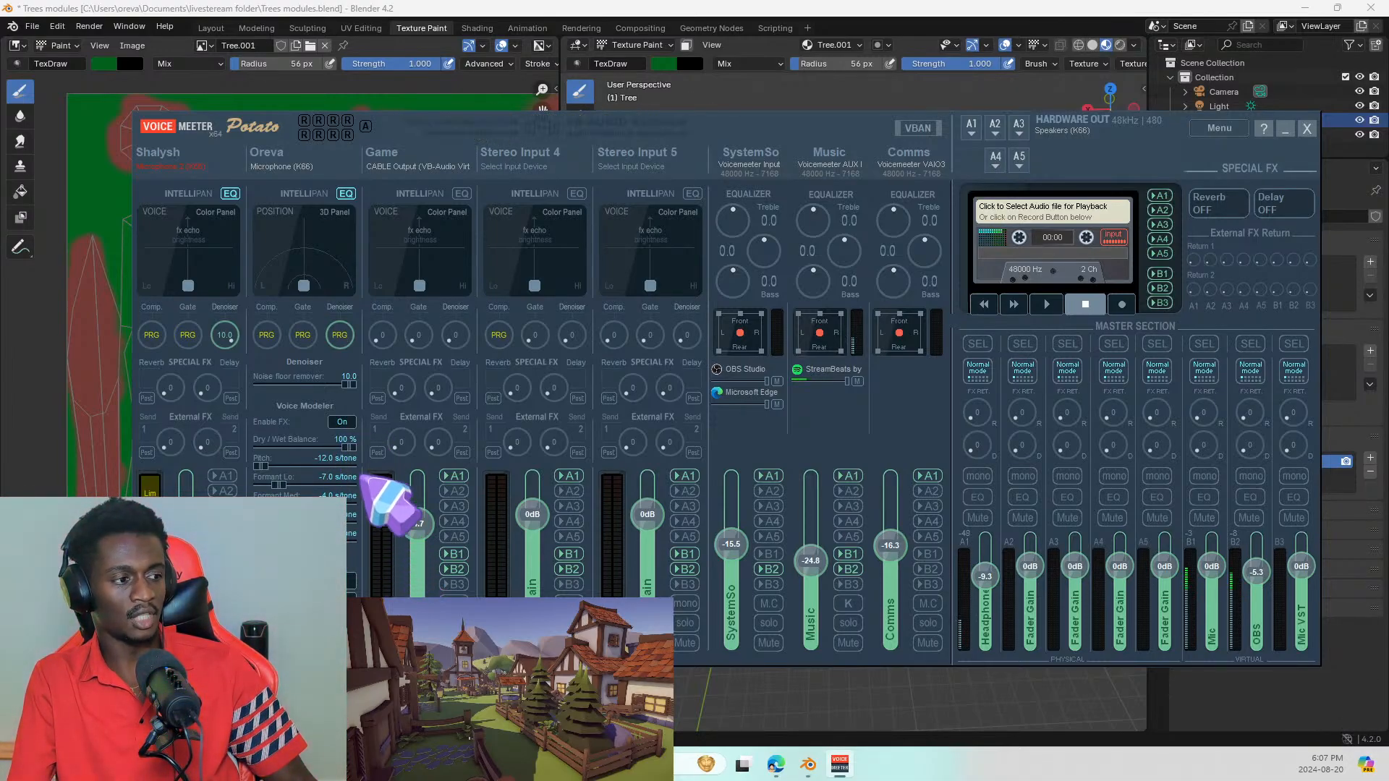
left_click(341, 424)
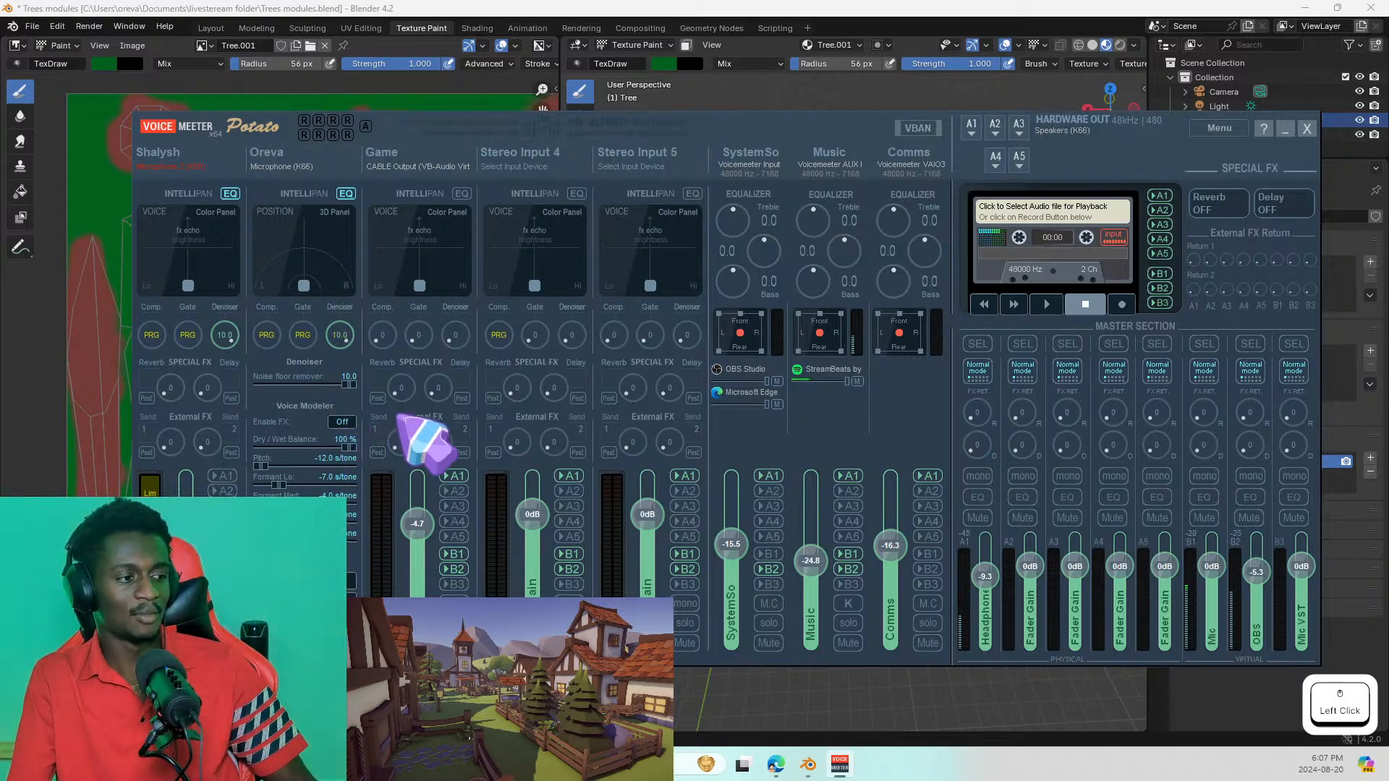
right_click(334, 338)
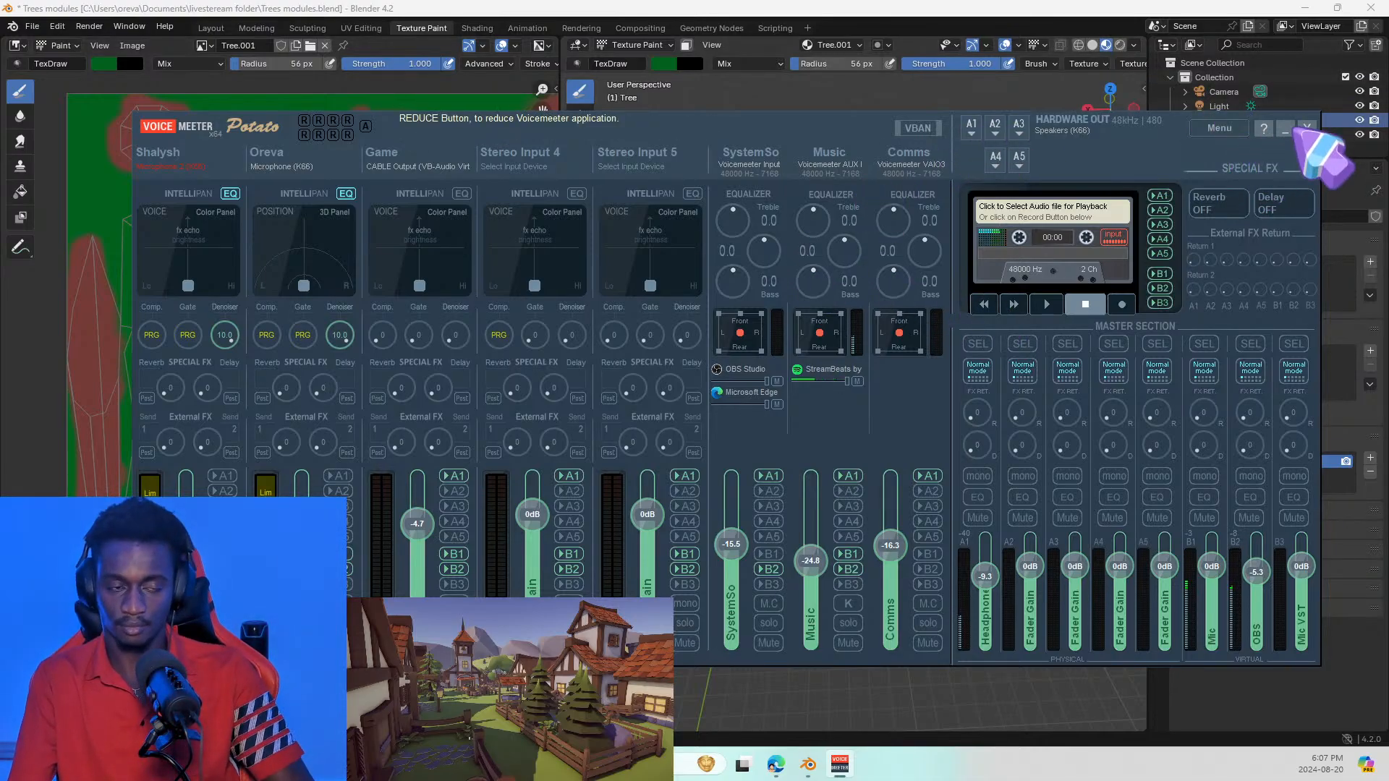
key("super+shift+Right")
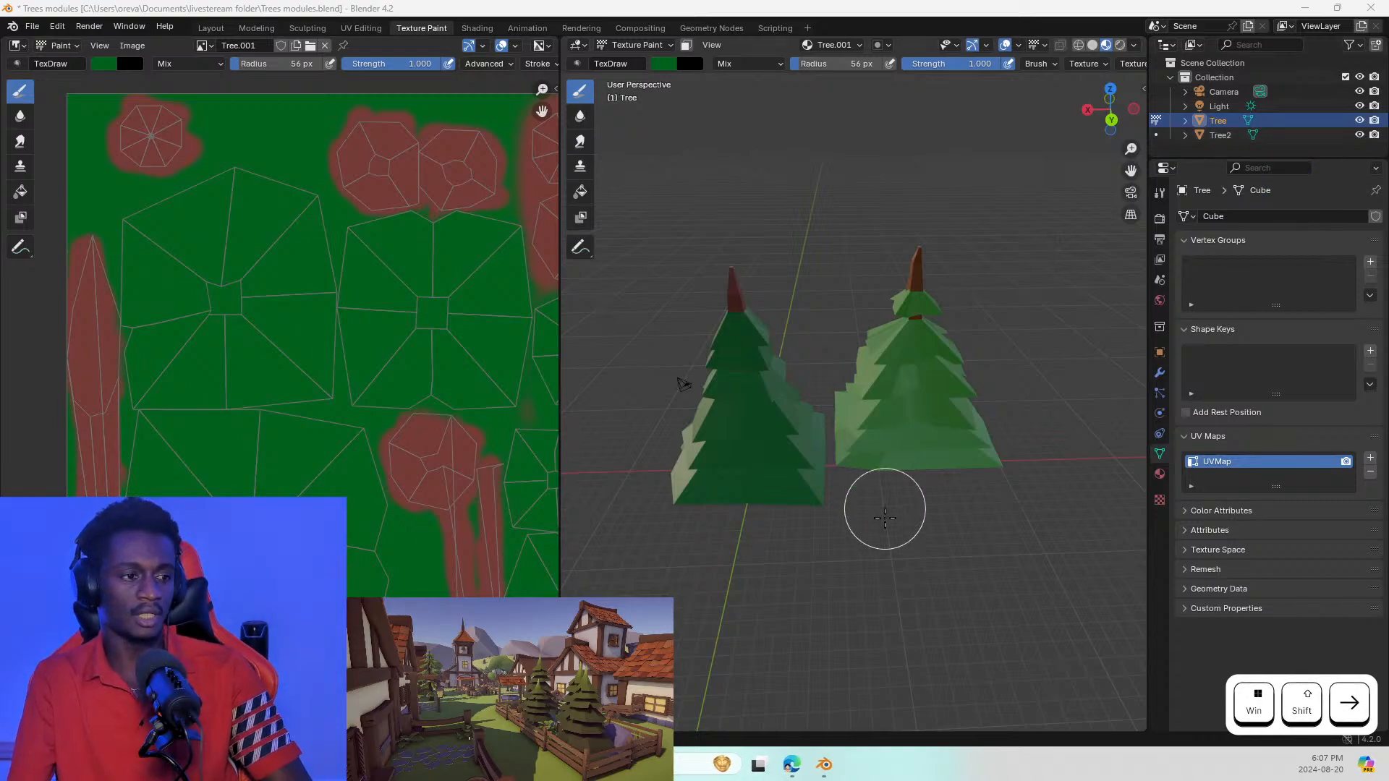
Step: Examine both painted pine trees in the Blender viewport from several sides
middle_click_drag(856, 412, 899, 403)
left_click(667, 396)
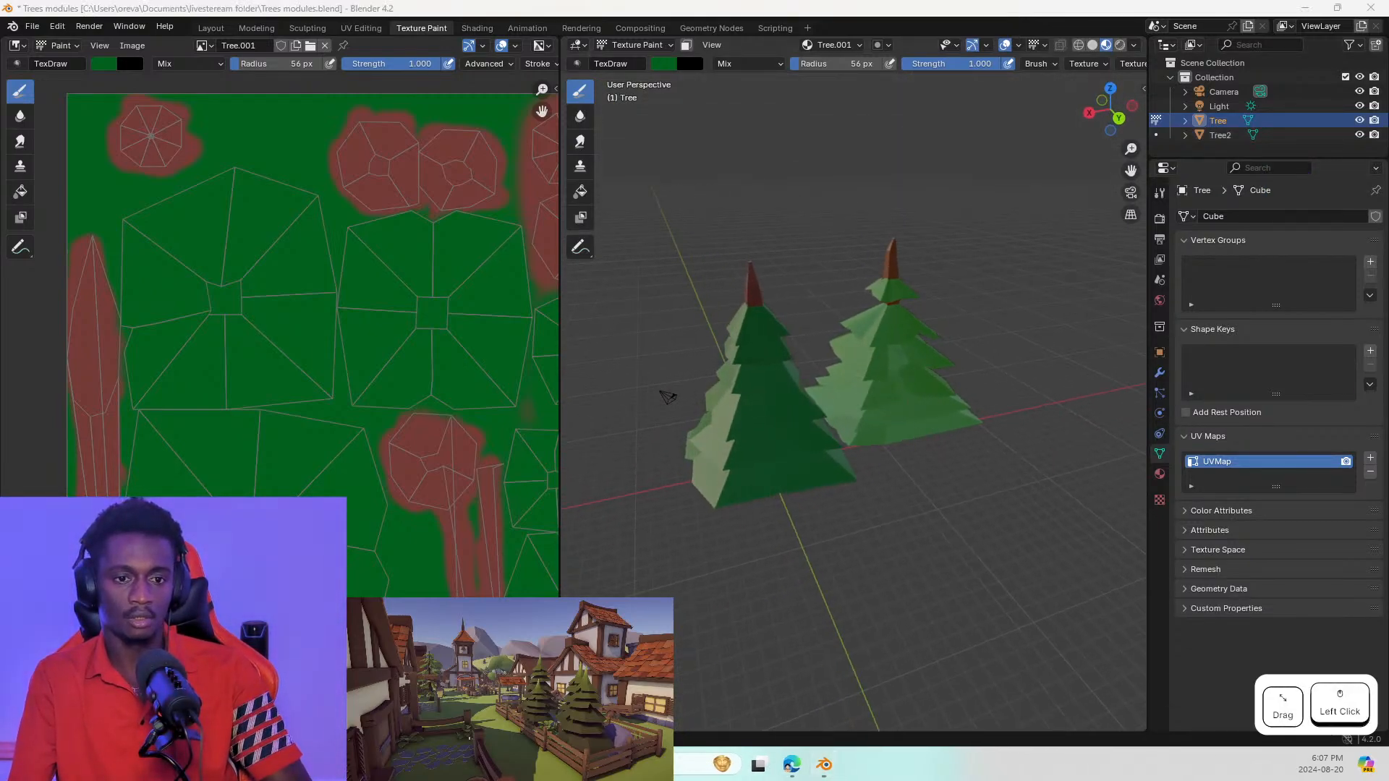
mouse_move(804, 409)
middle_mouse_down()
mouse_move(934, 413)
mouse_move(739, 395)
mouse_move(842, 406)
mouse_move(753, 471)
mouse_move(831, 471)
mouse_move(917, 434)
middle_mouse_up()
scroll(794, 395, "up", 2)
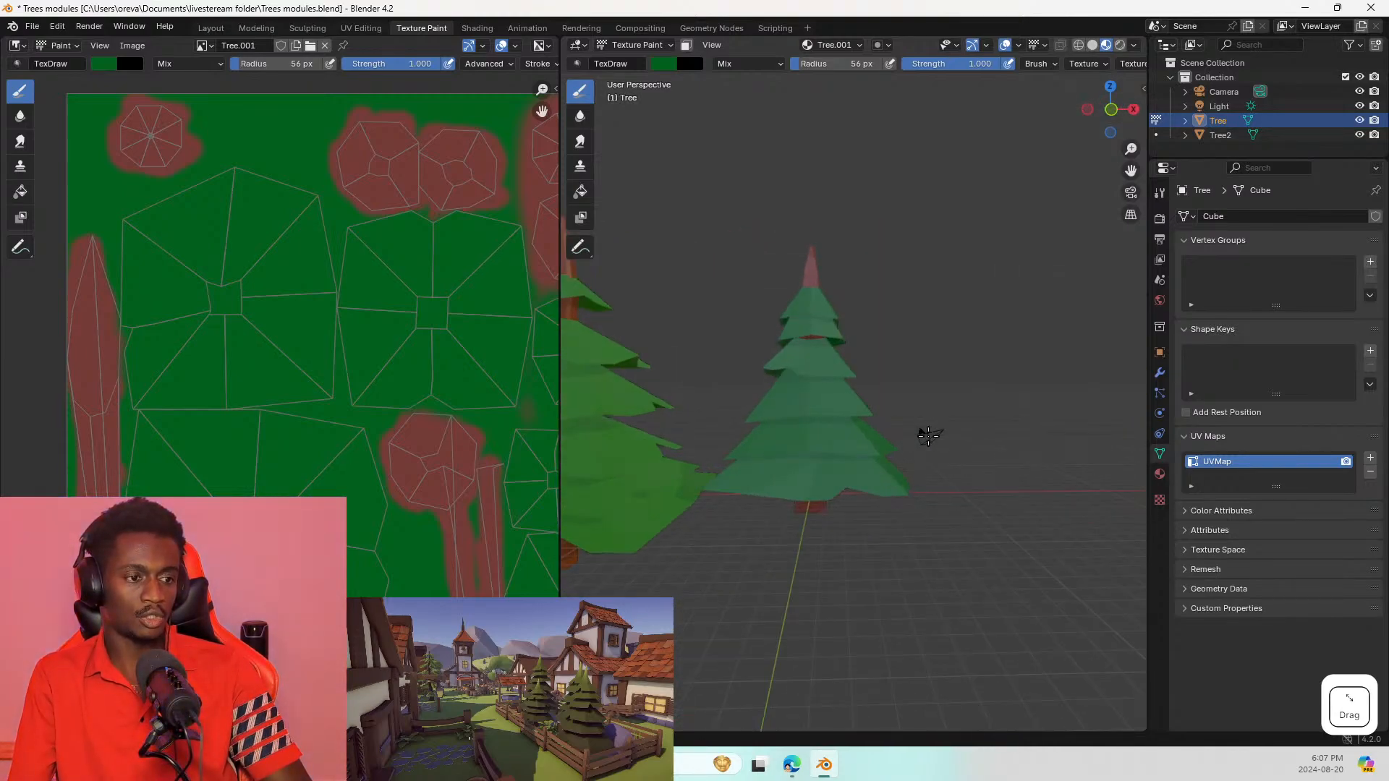
scroll(917, 434, "down", 3)
Step: Bring up the reference image blend ref.jpg, examine its pine trees, background trees and village close up, and minimize it
key("alt+Tab")
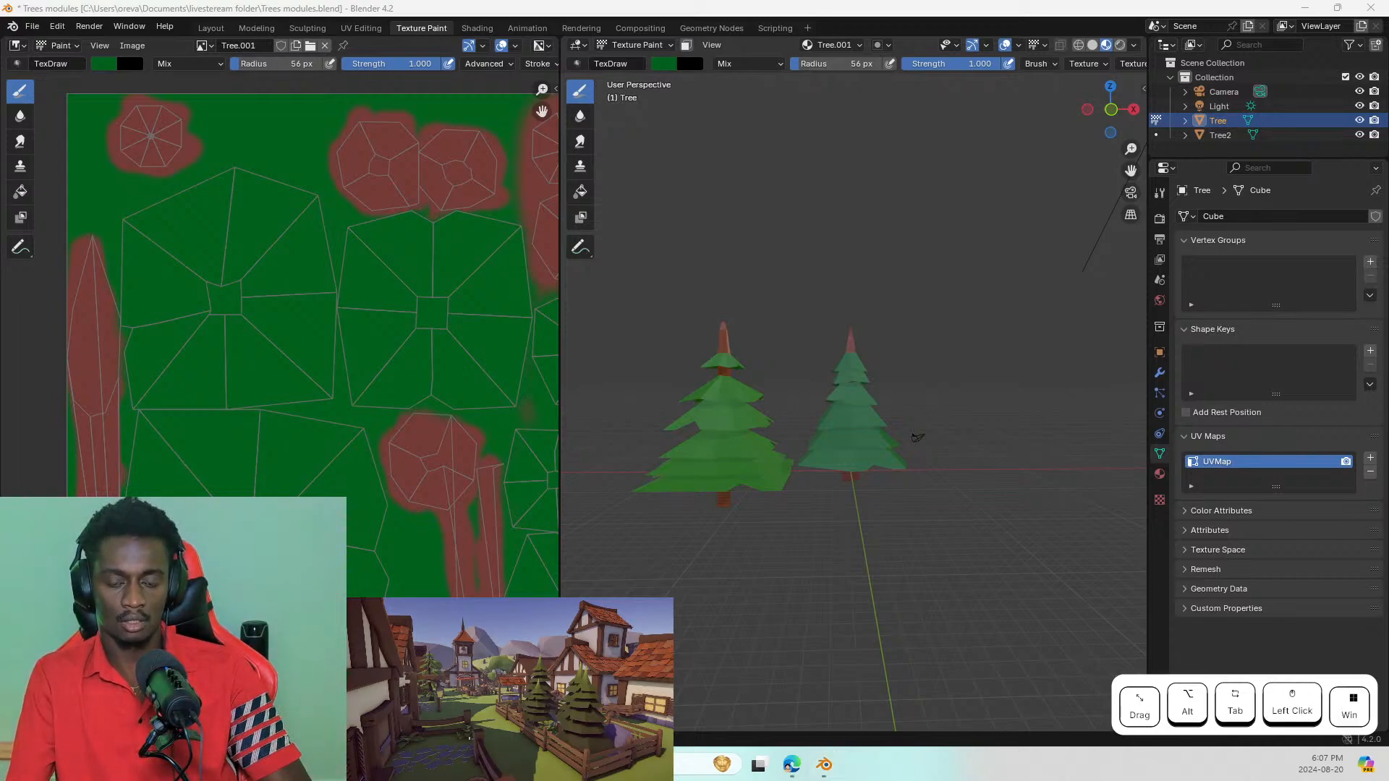
key("super+shift+Left")
left_click_drag(884, 228, 843, 124)
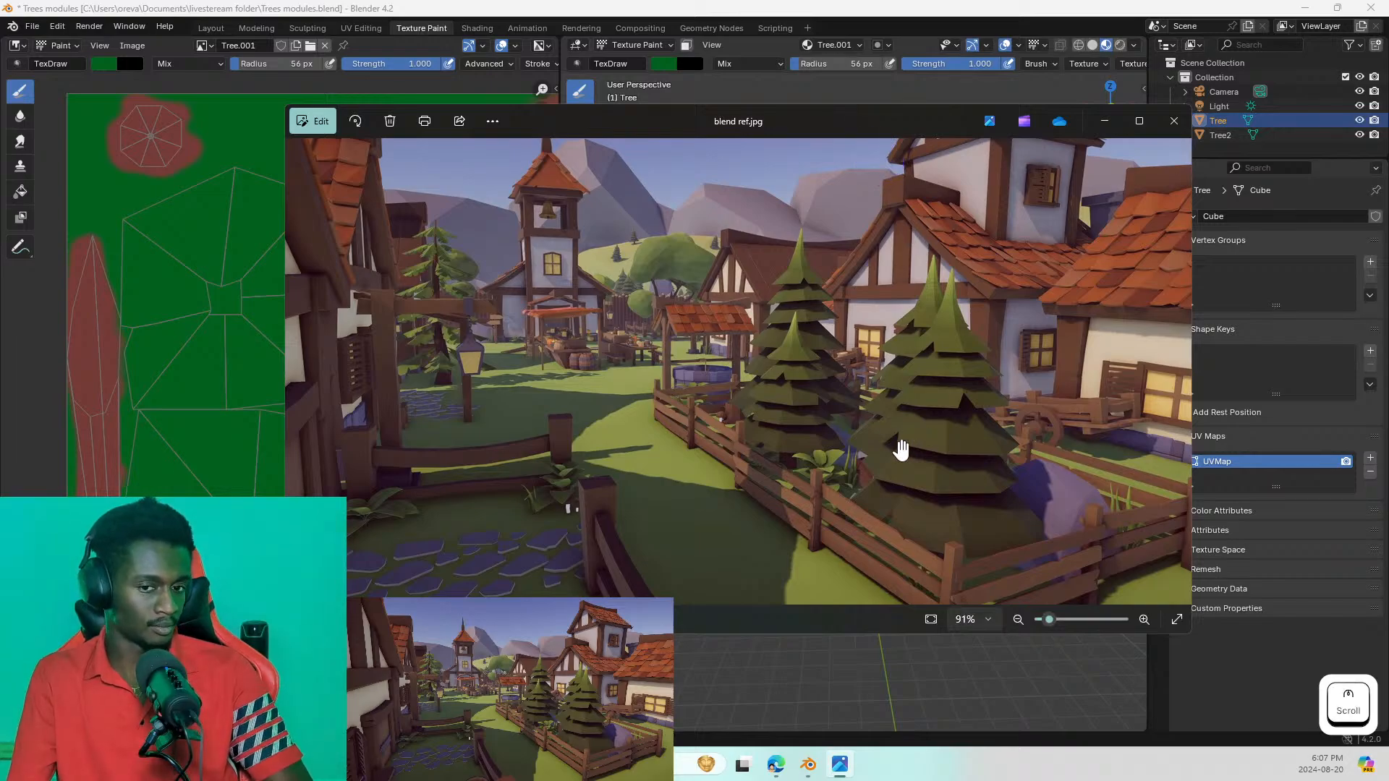
scroll(900, 449, "up", 5)
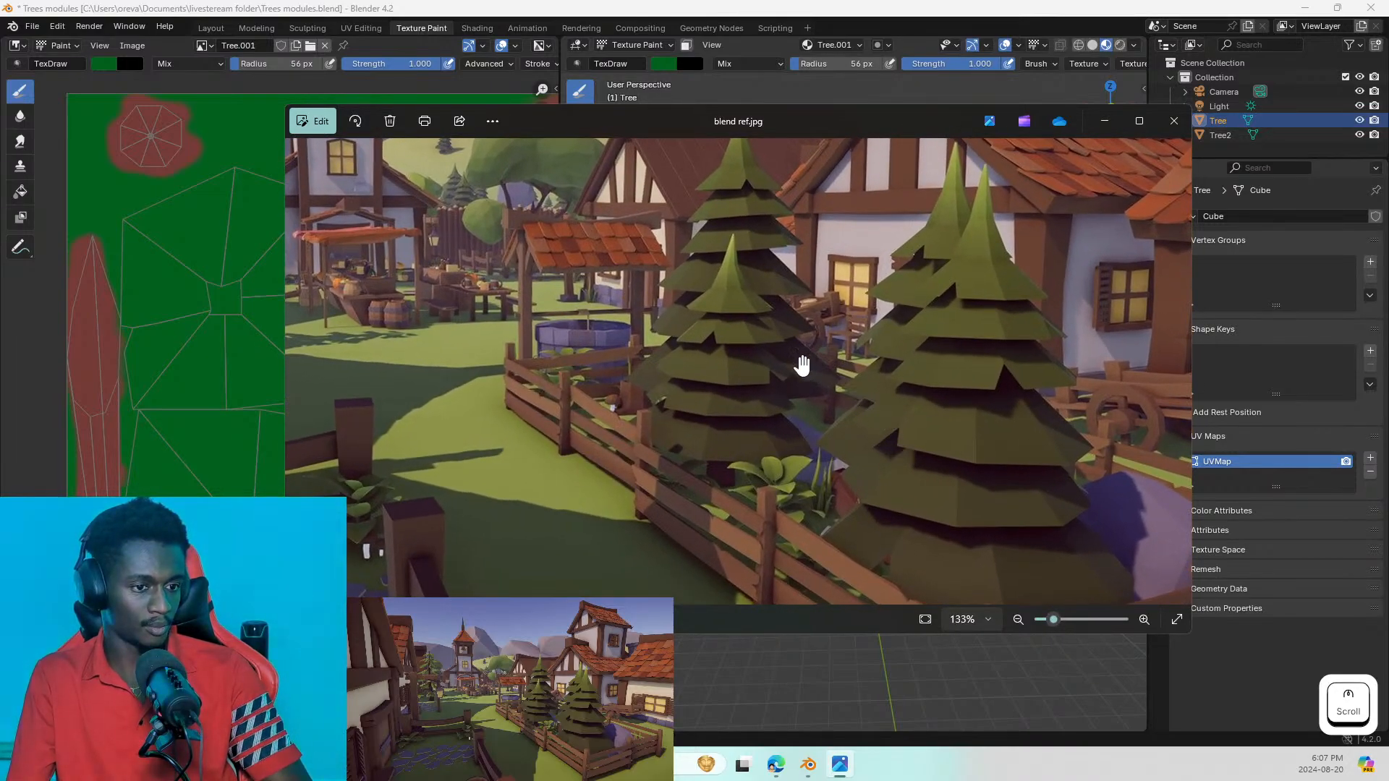
left_click_drag(753, 362, 1023, 512)
scroll(815, 248, "up", 1)
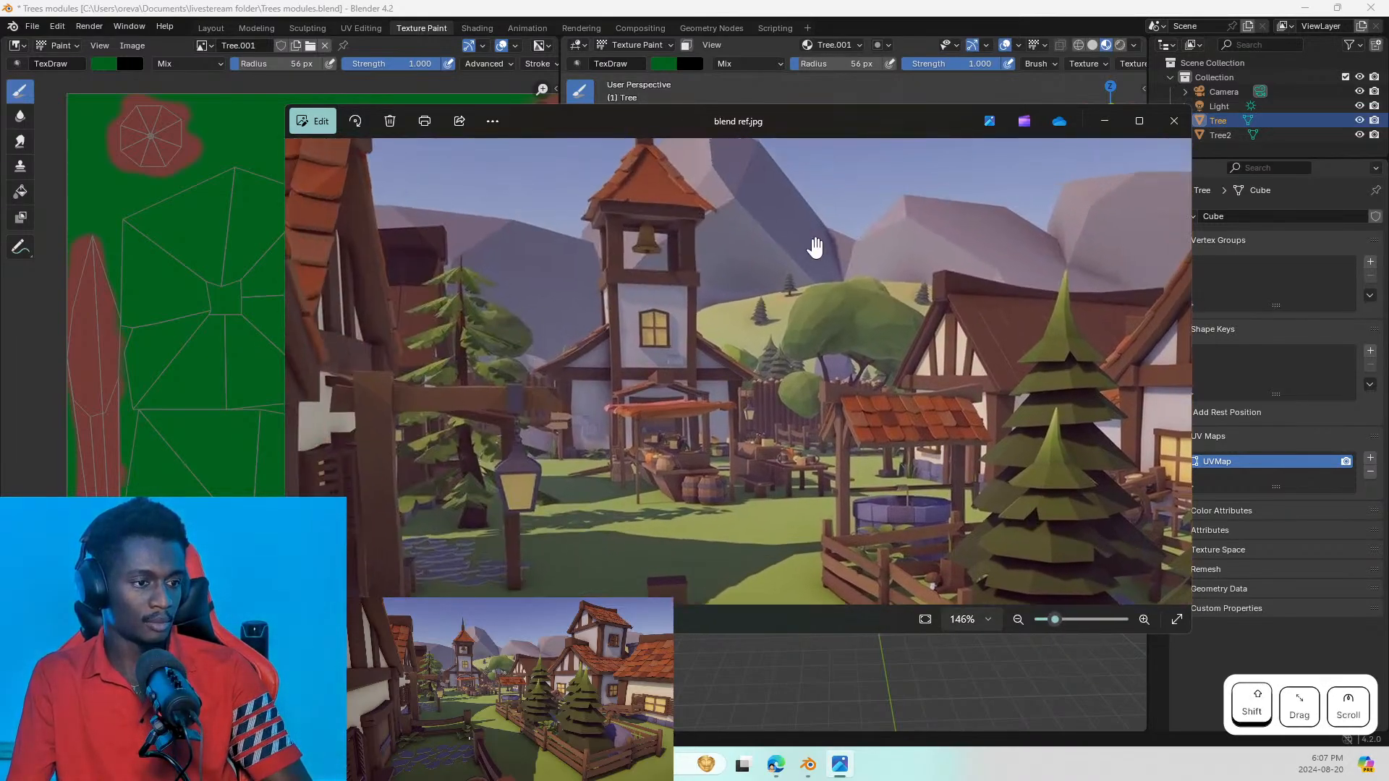
scroll(859, 335, "up", 3)
left_click_drag(837, 341, 899, 273)
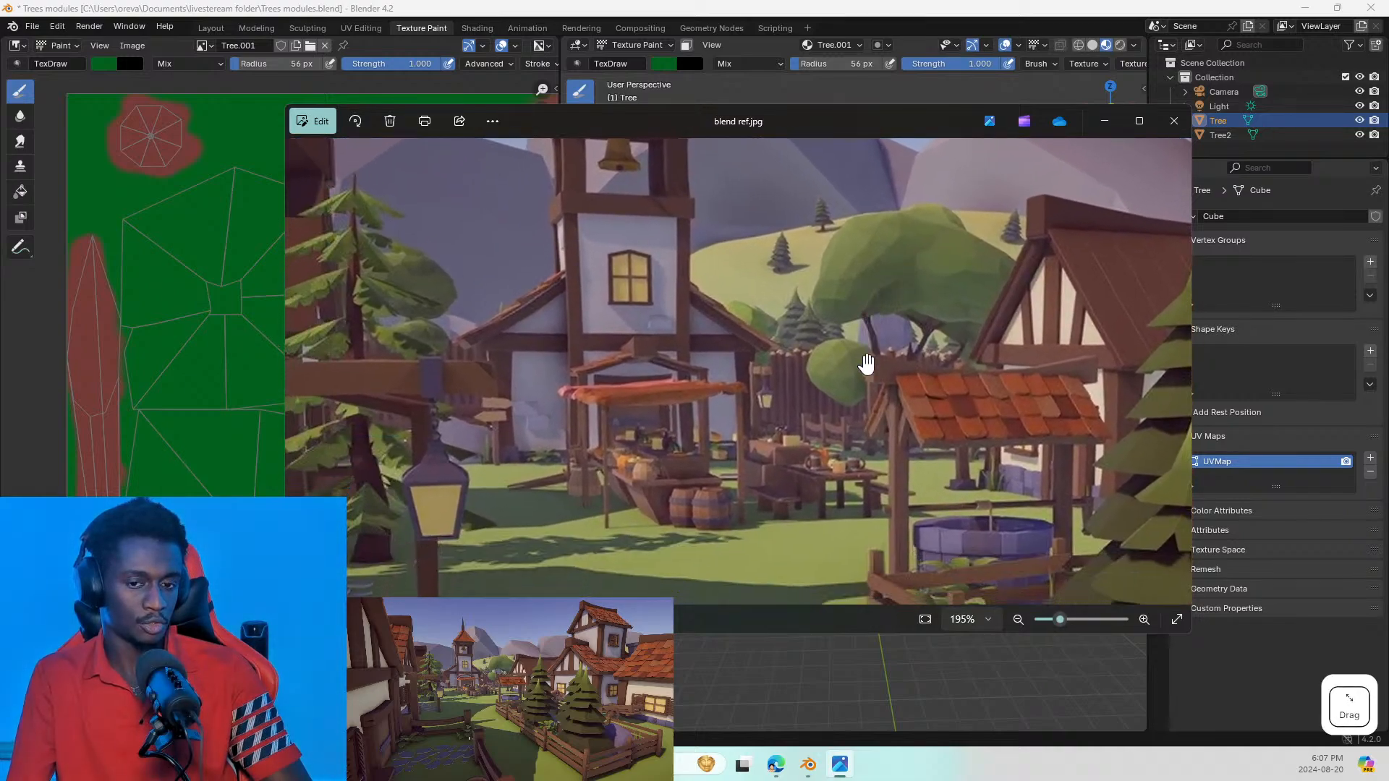
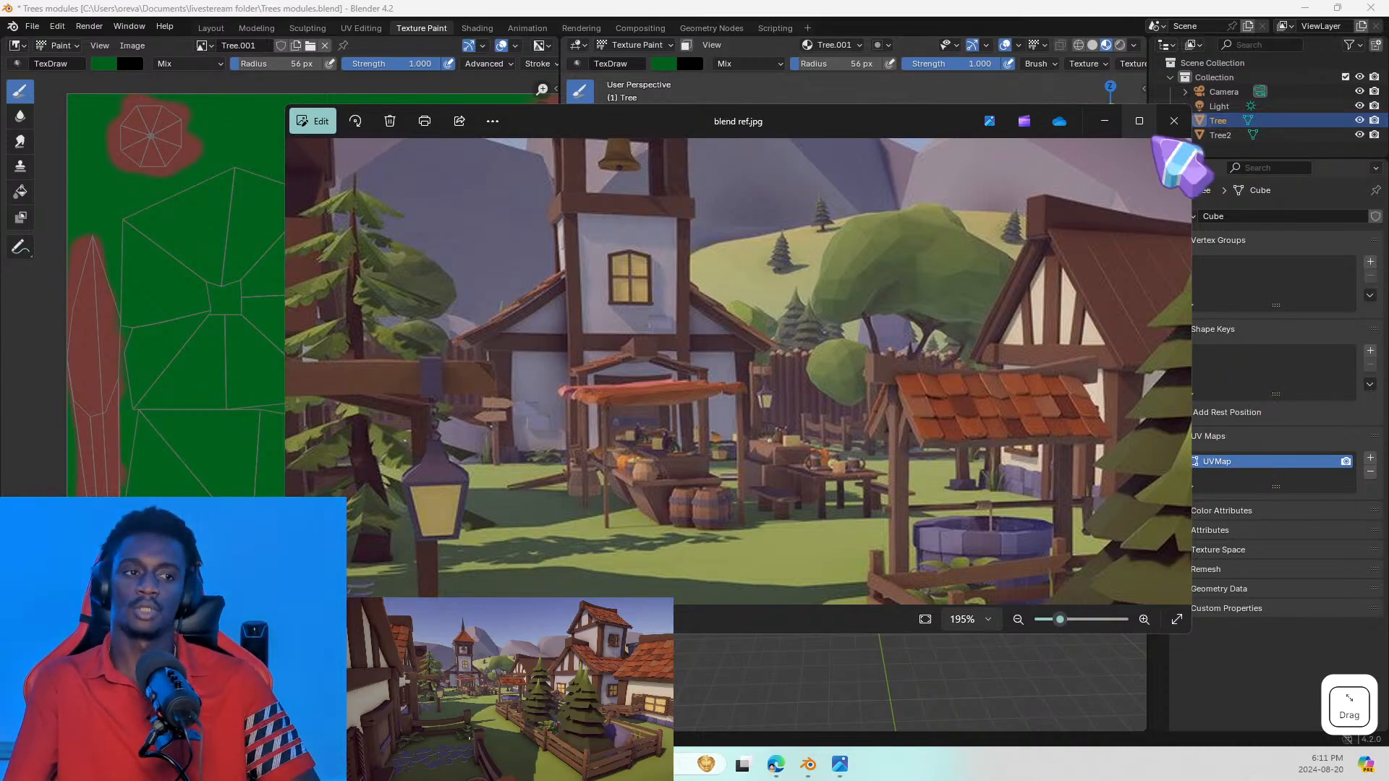
left_click(1105, 121)
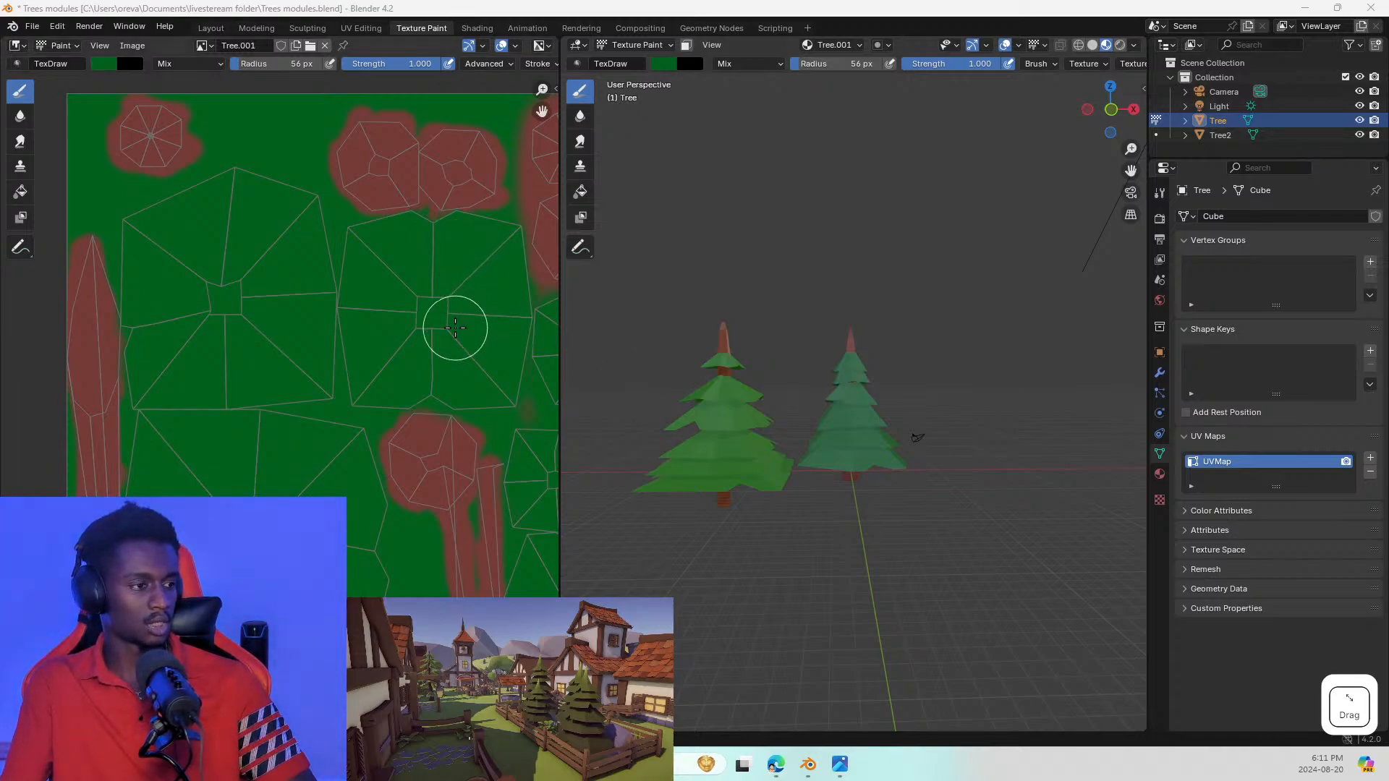
Step: Dab green paint on the upper foliage island in the Tree.001 image and save the project
middle_click_drag(368, 256, 233, 269, "shift")
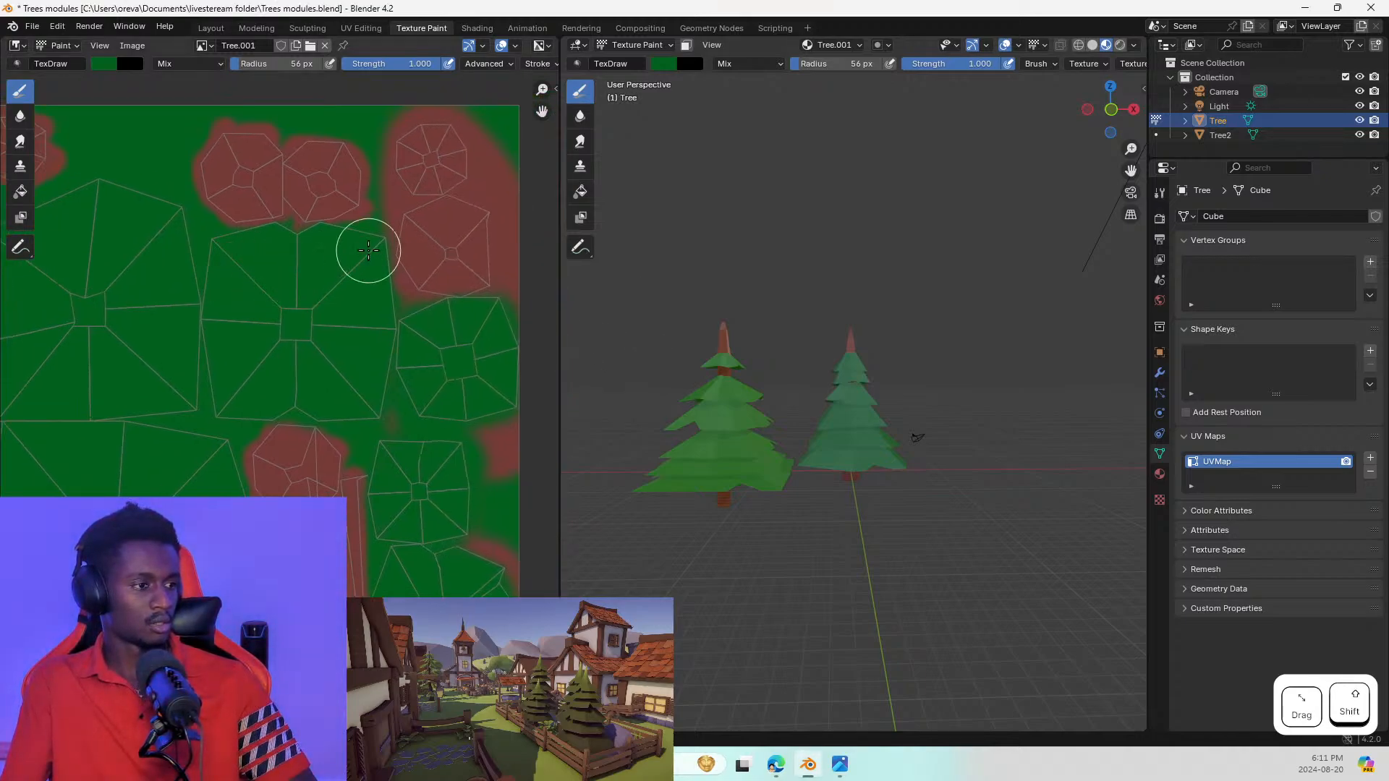
left_click(261, 267)
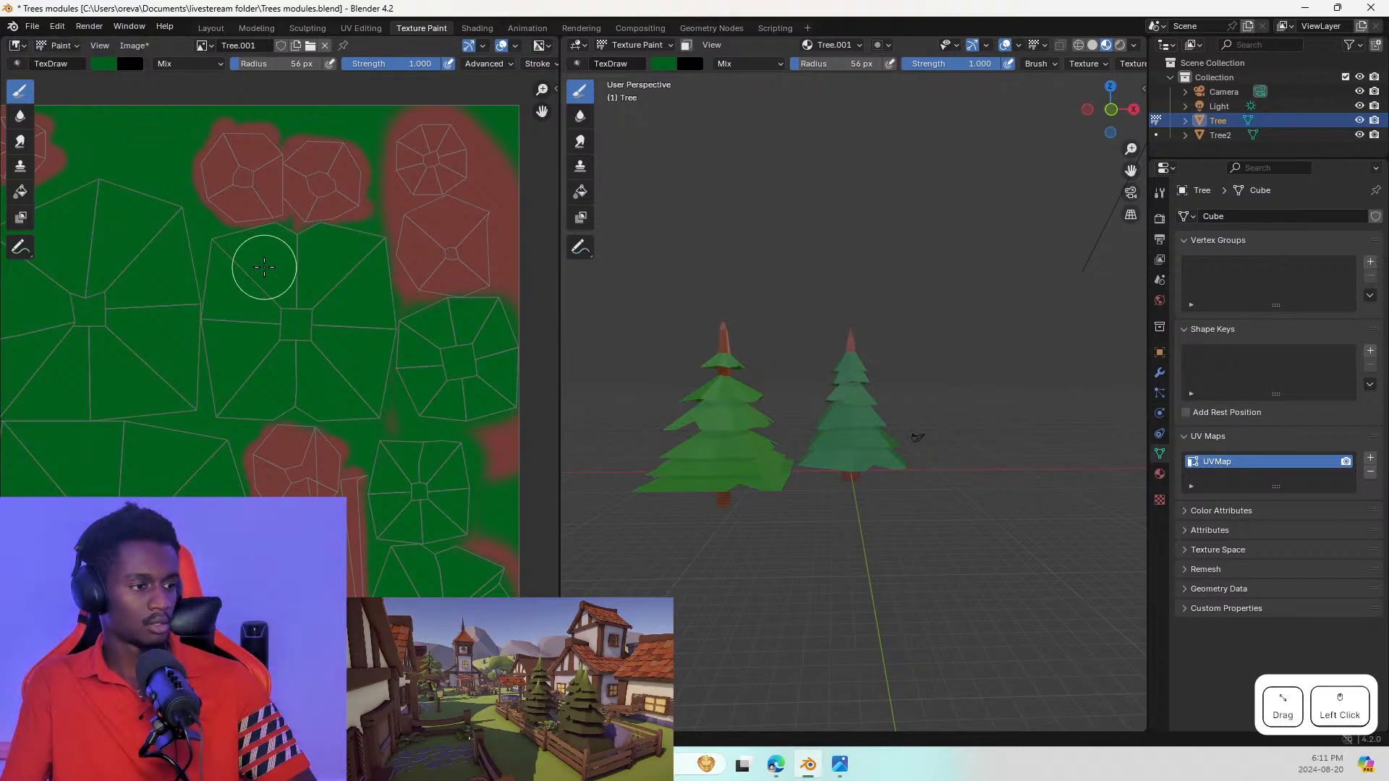
key("ctrl+s")
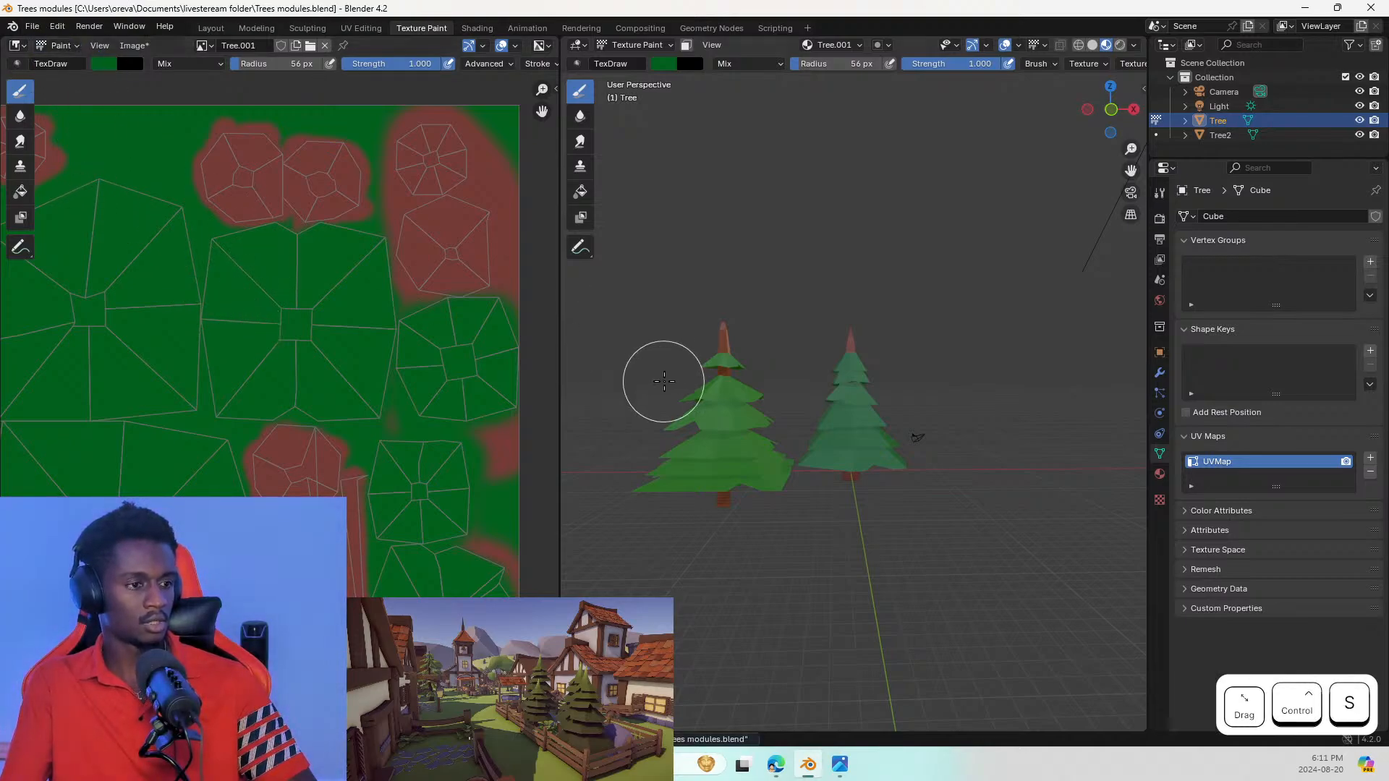
Step: Switch to the Layout workspace and move Tree along the global X axis past Tree2, away from the world origin
left_click(211, 29)
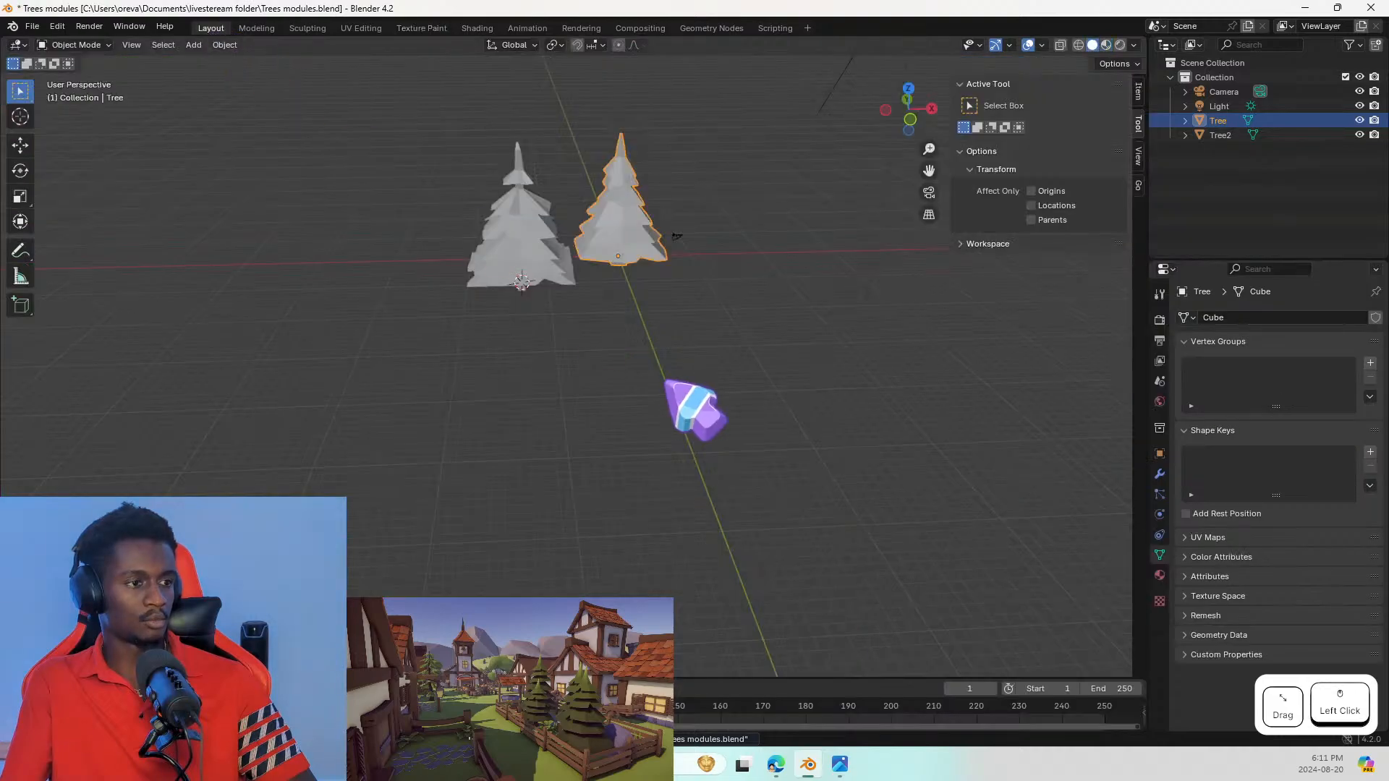
middle_click_drag(669, 373, 821, 319)
scroll(822, 319, "up", 1)
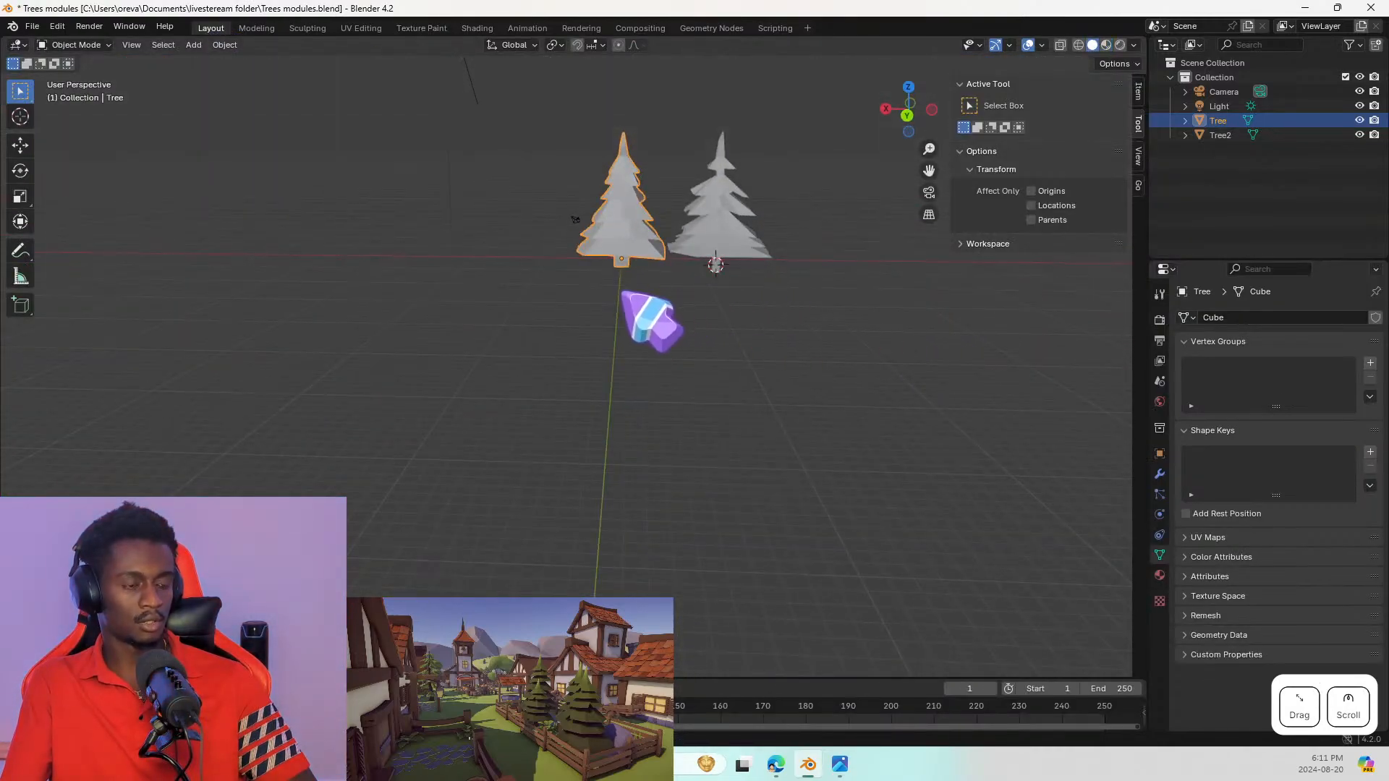
key("g")
key("x")
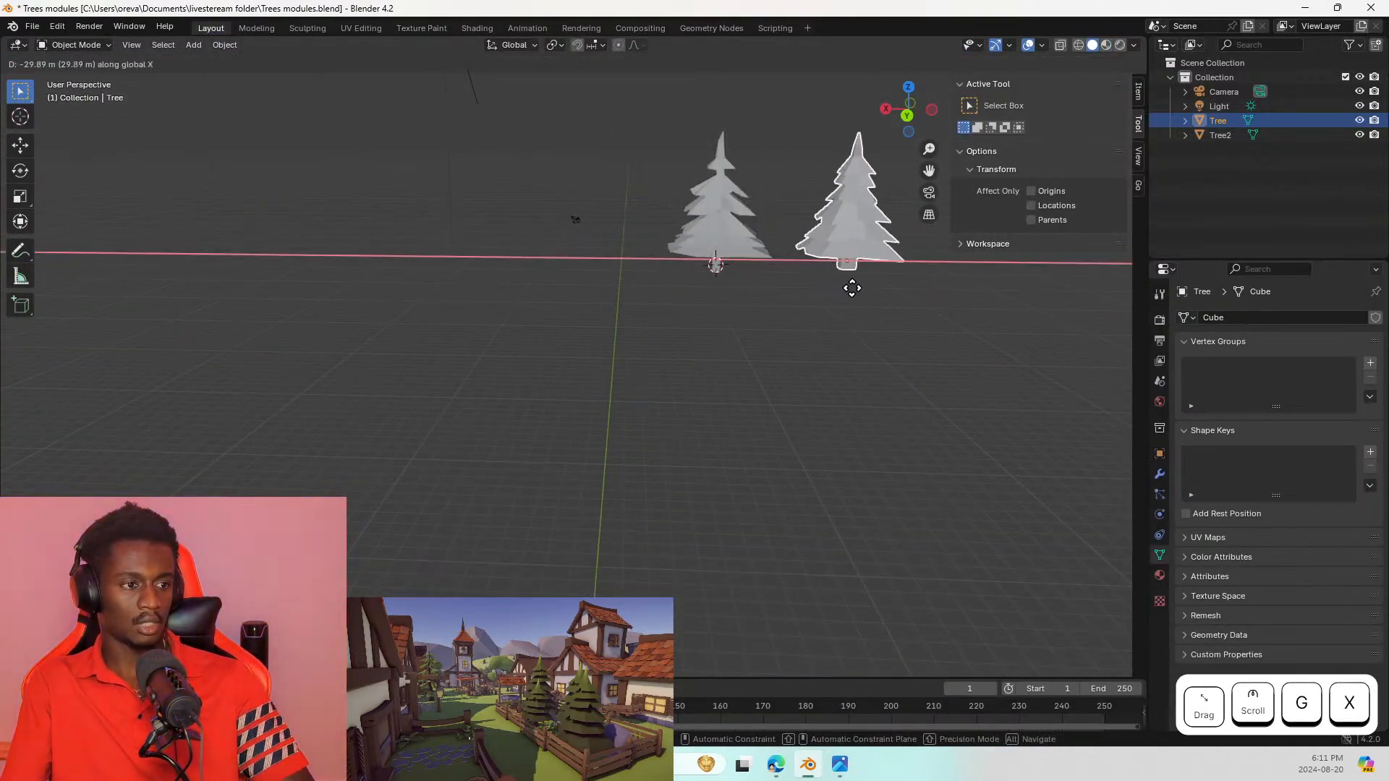
left_click(885, 299)
Step: Move Tree2 about -43 m along the global X axis, beyond the other tree
left_click(715, 241)
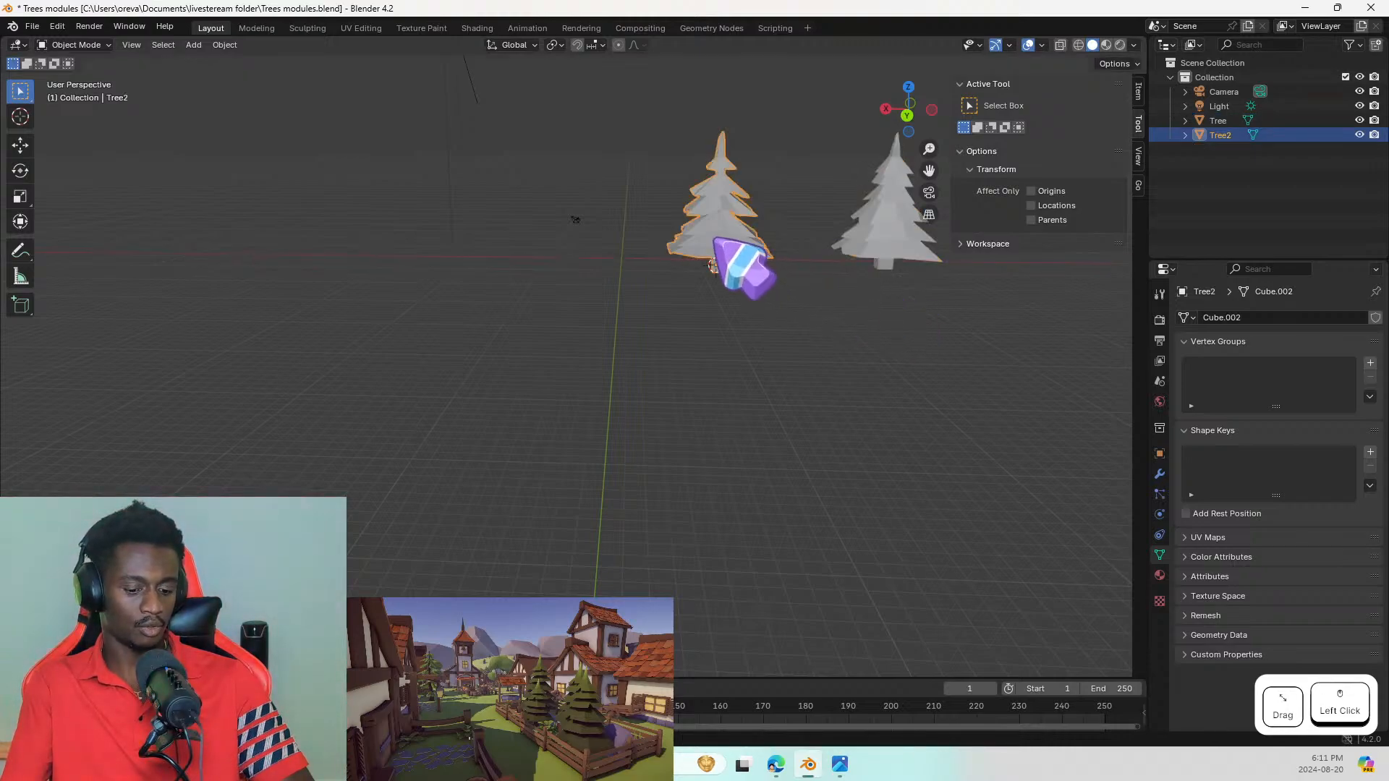
key("g")
key("x")
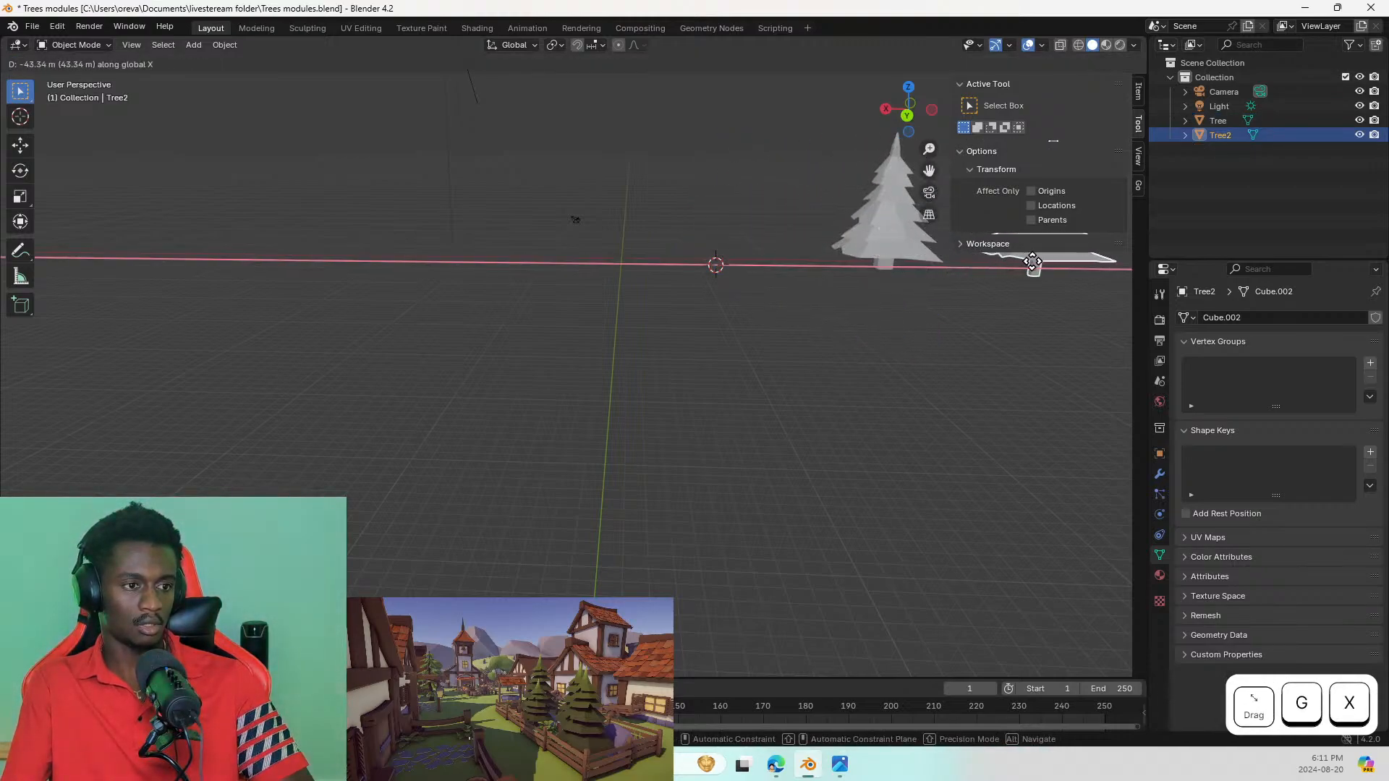
left_click(1032, 262)
Step: Snap the 3D cursor back to the world origin
middle_click_drag(586, 373, 698, 368)
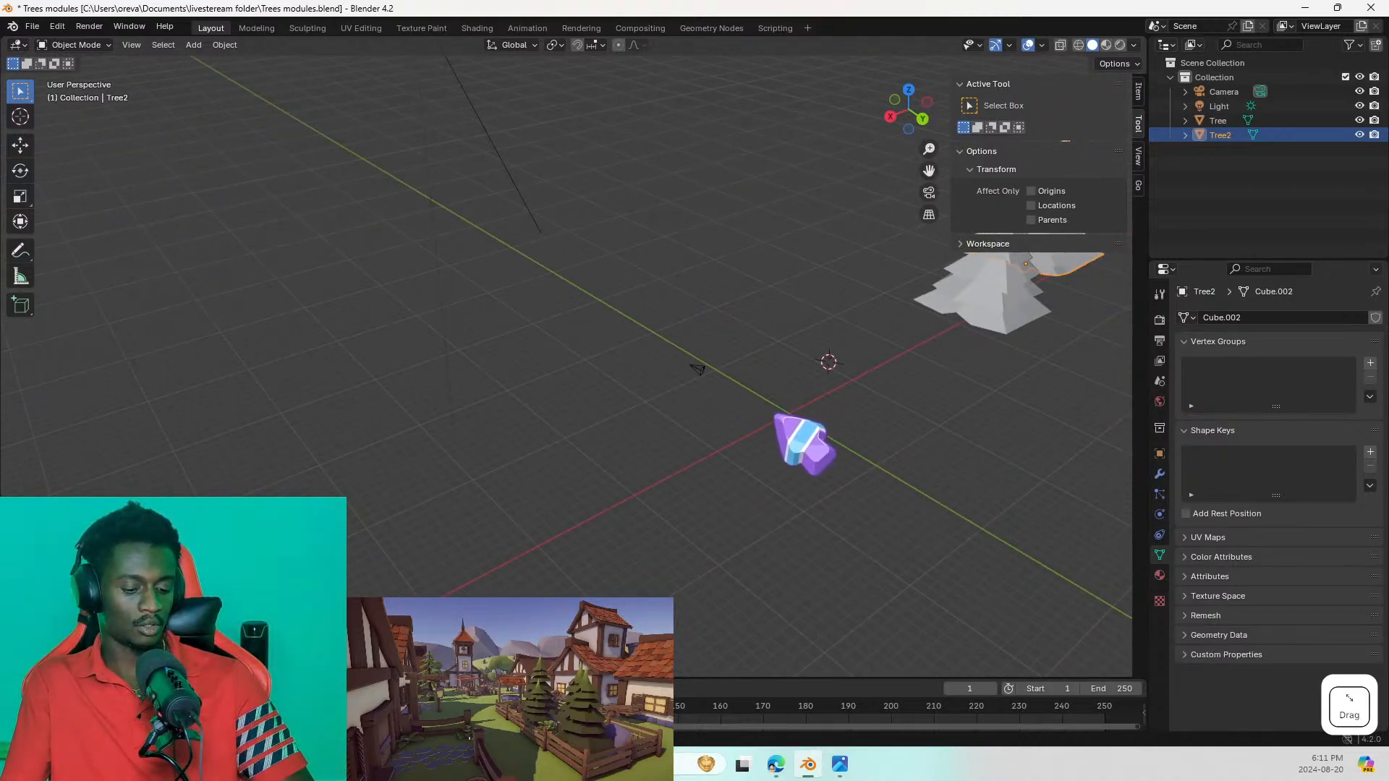
key("shift+s")
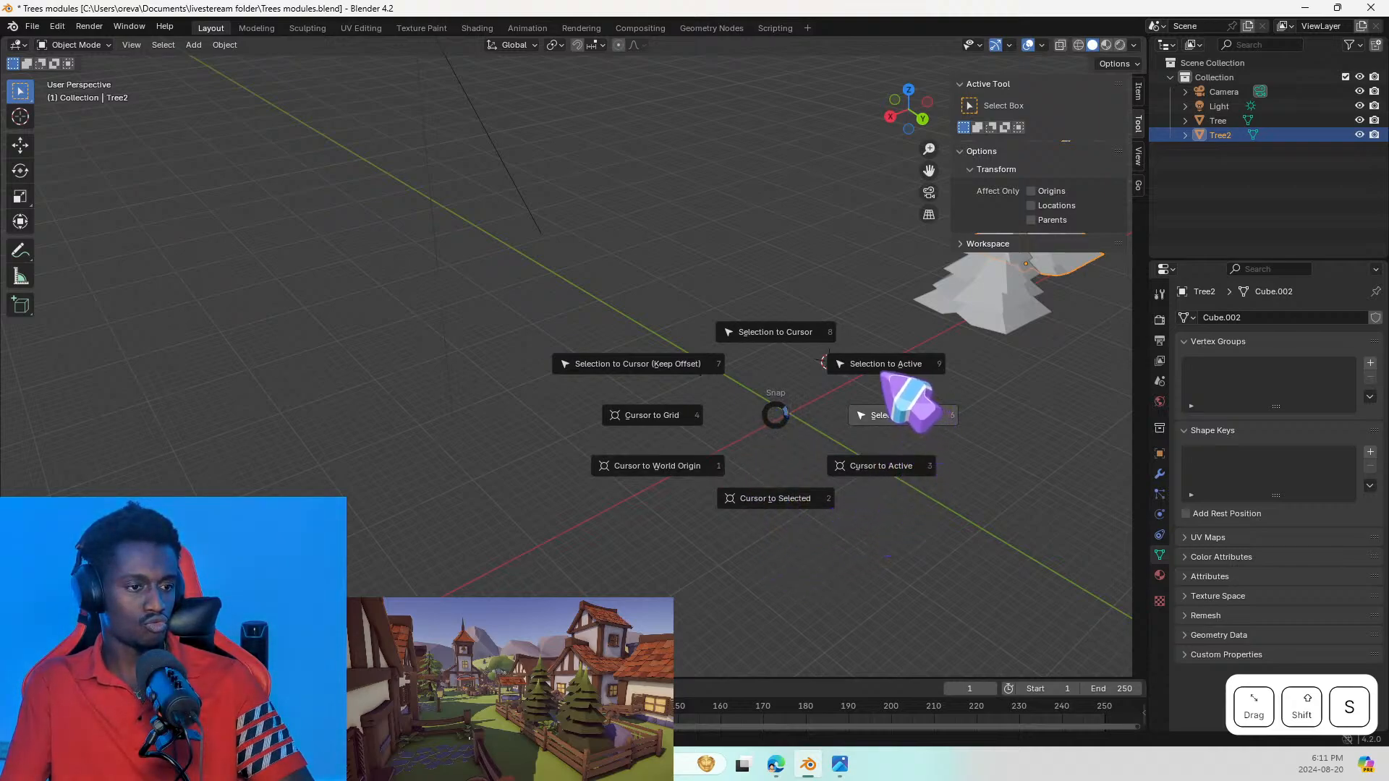
left_click(717, 413)
left_click(719, 418)
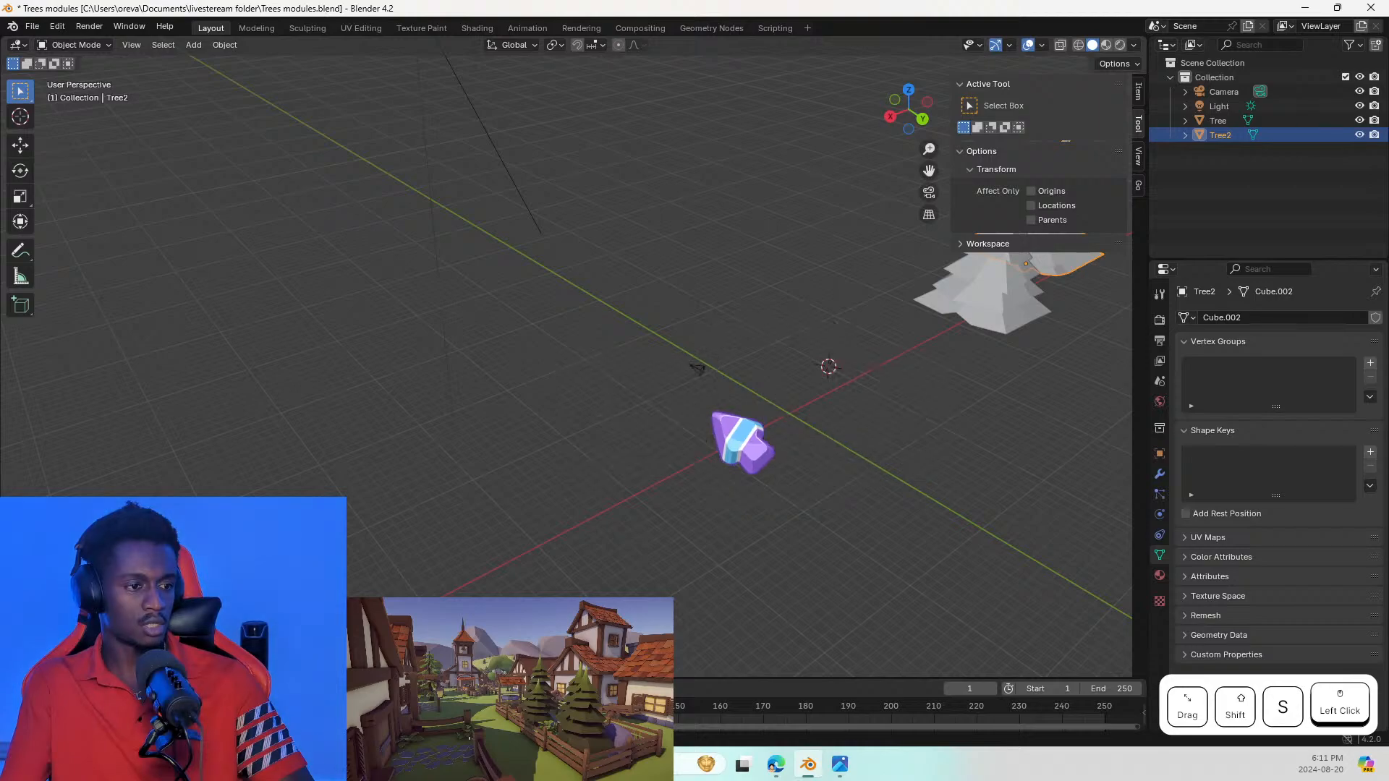
key("shift+s")
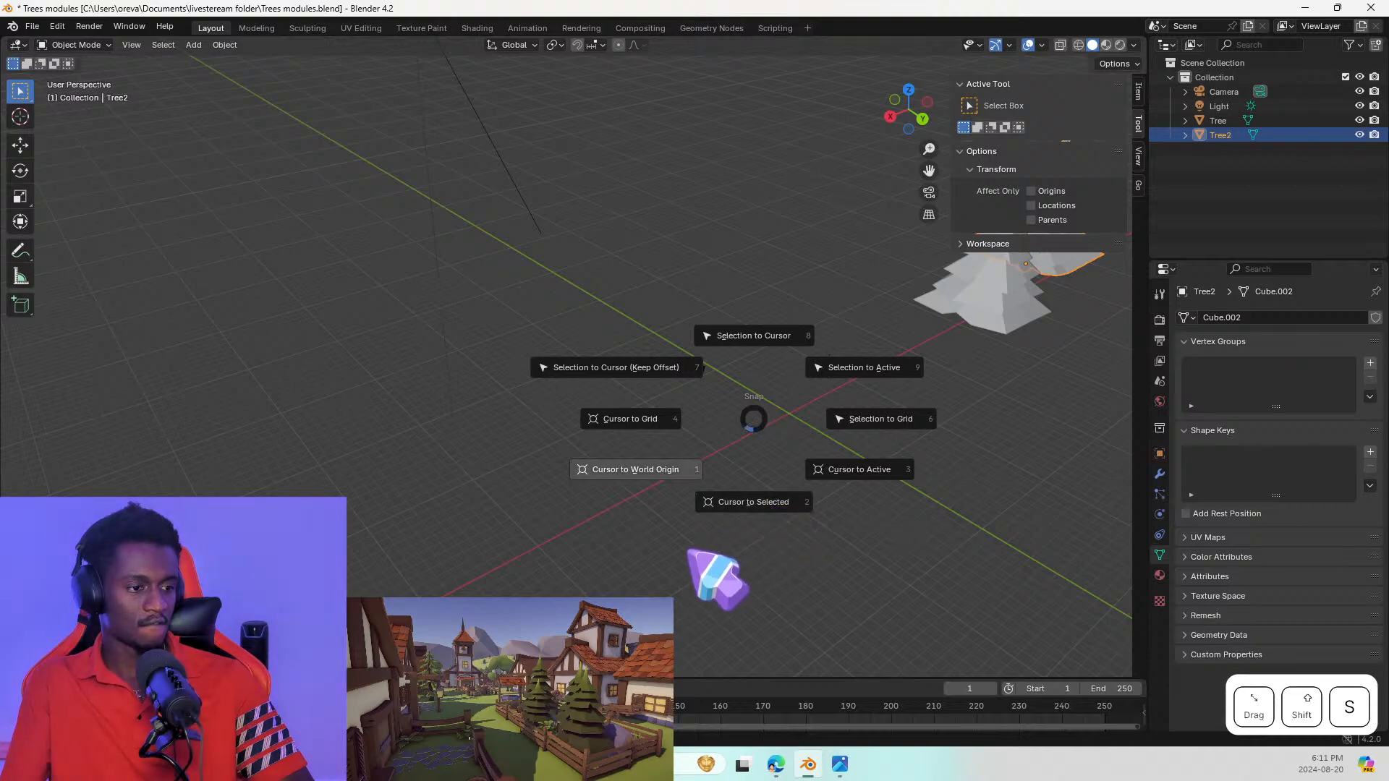
left_click(651, 471)
left_click(652, 472)
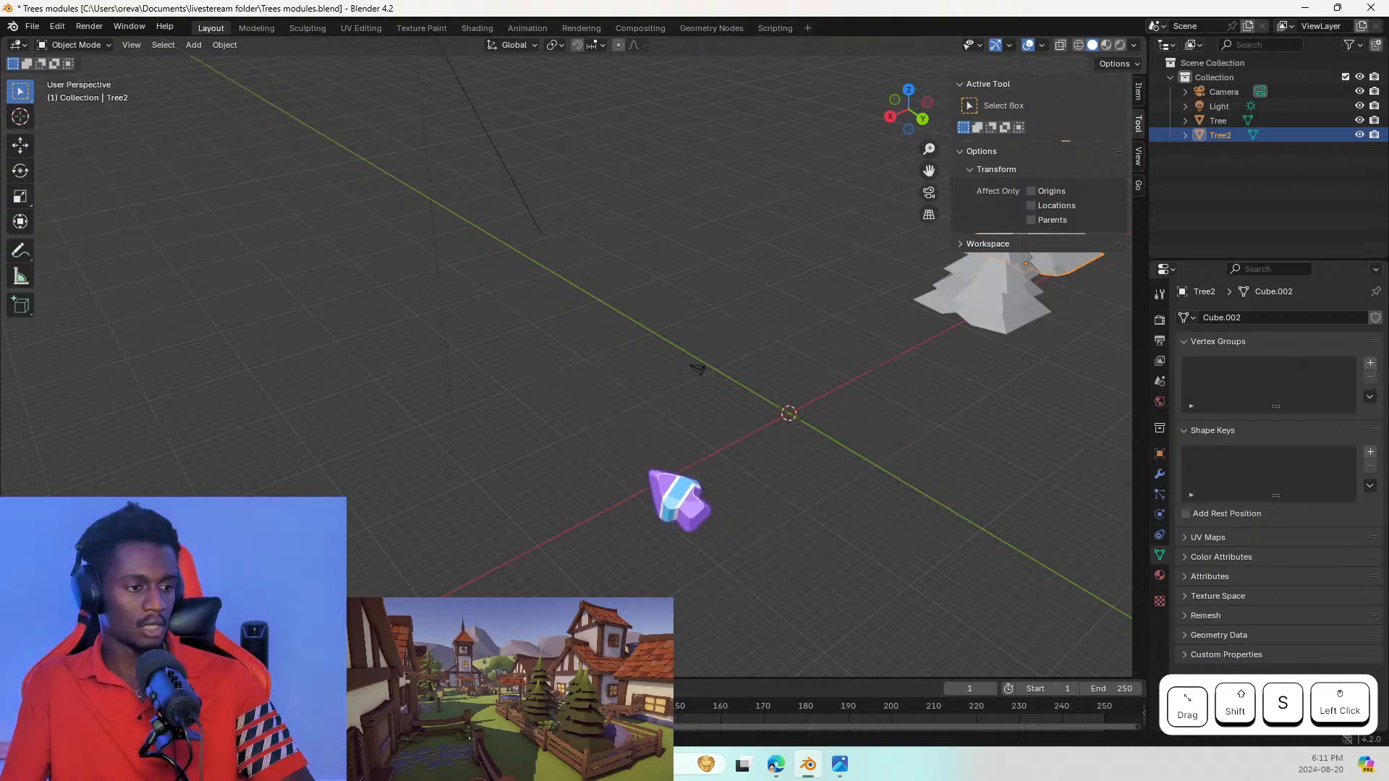
Step: Bring up the choice of mesh primitives for adding a new object at the world origin
middle_click_drag(606, 447, 648, 436)
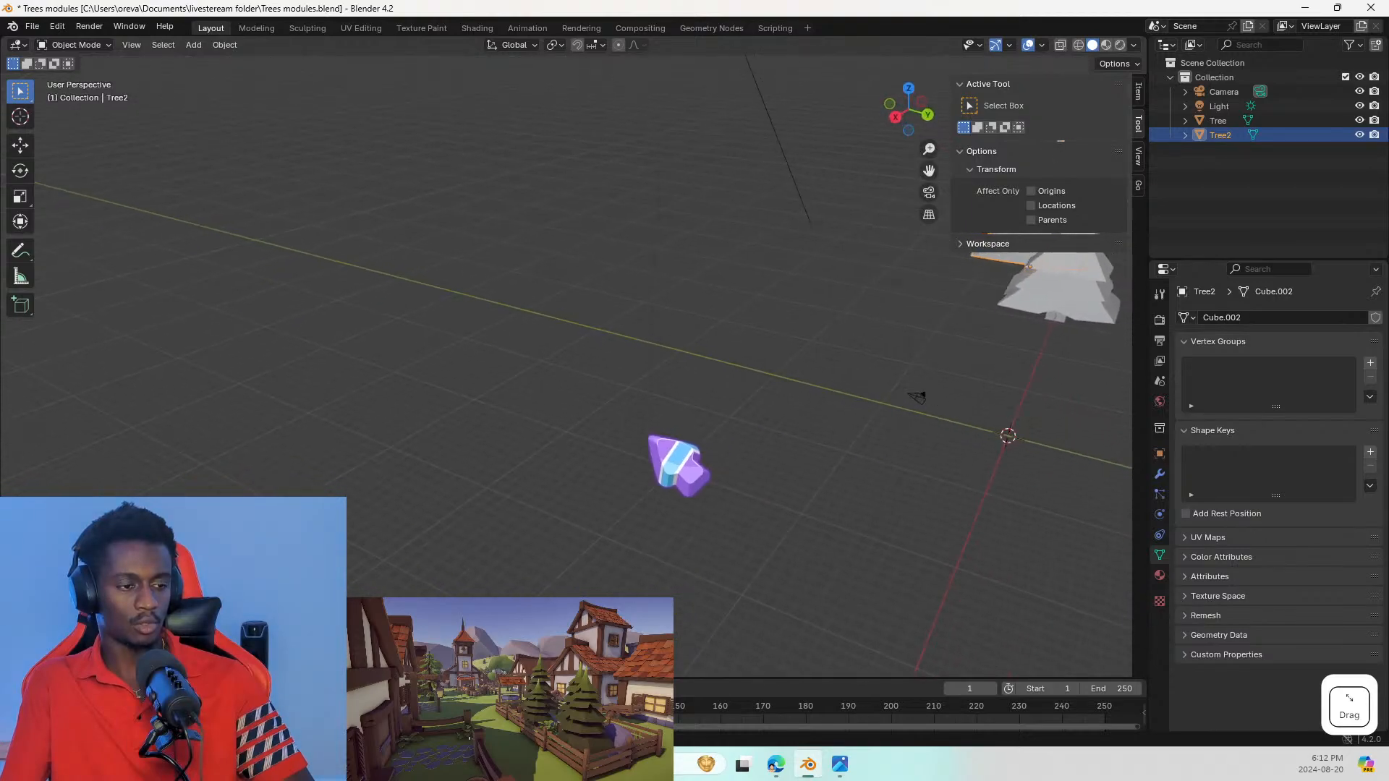
middle_click_drag(967, 457, 839, 444, "shift")
key("shift+a")
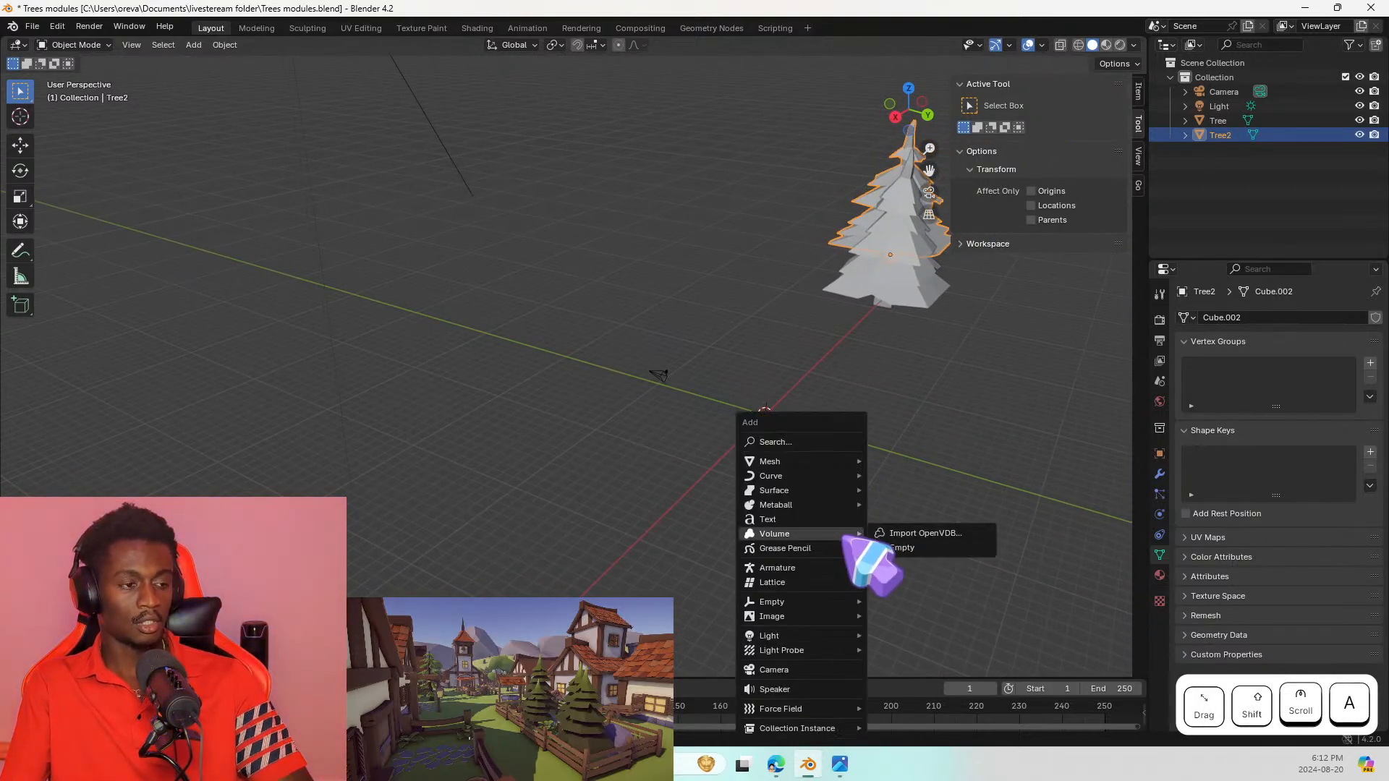
mouse_move(832, 461)
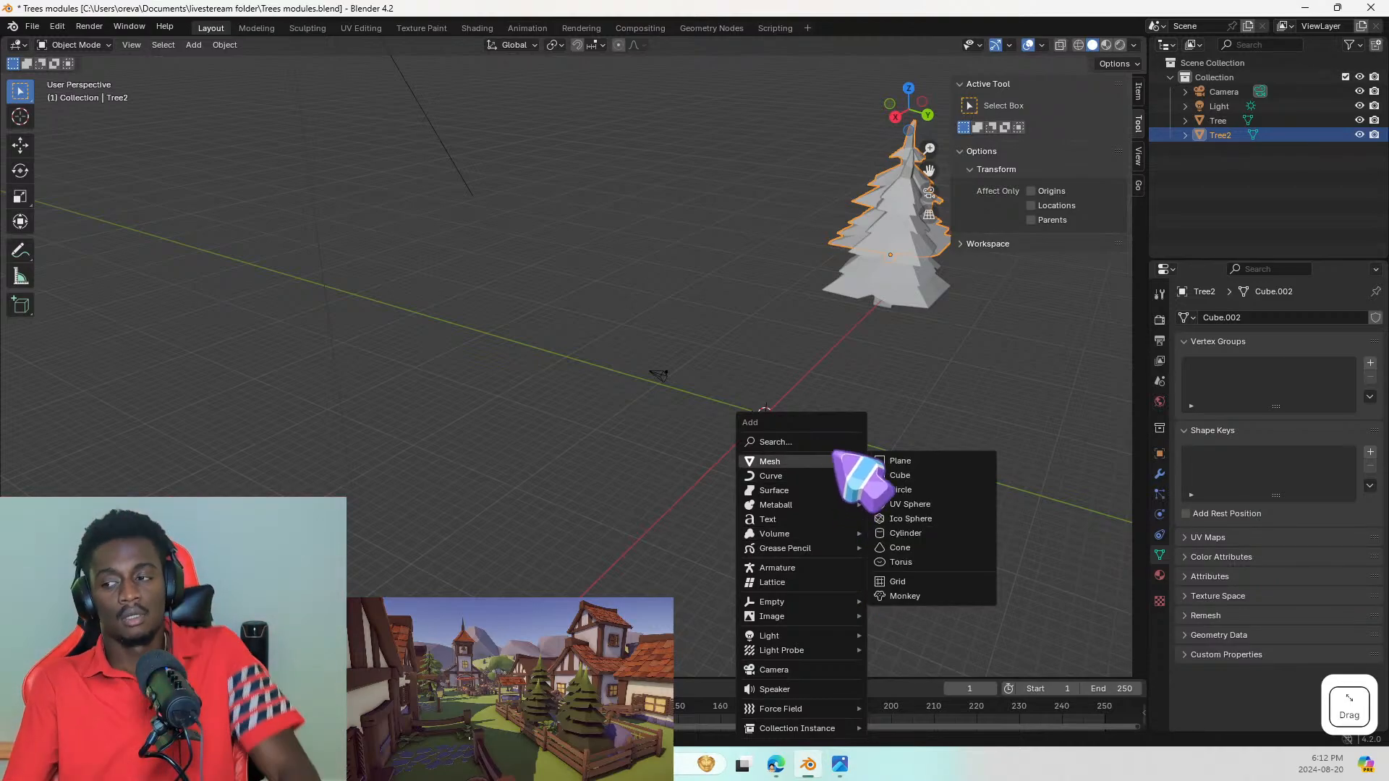
Step: Switch to the reference image blend ref.jpg and examine the background trees, then the whole village scene
key("alt+Tab")
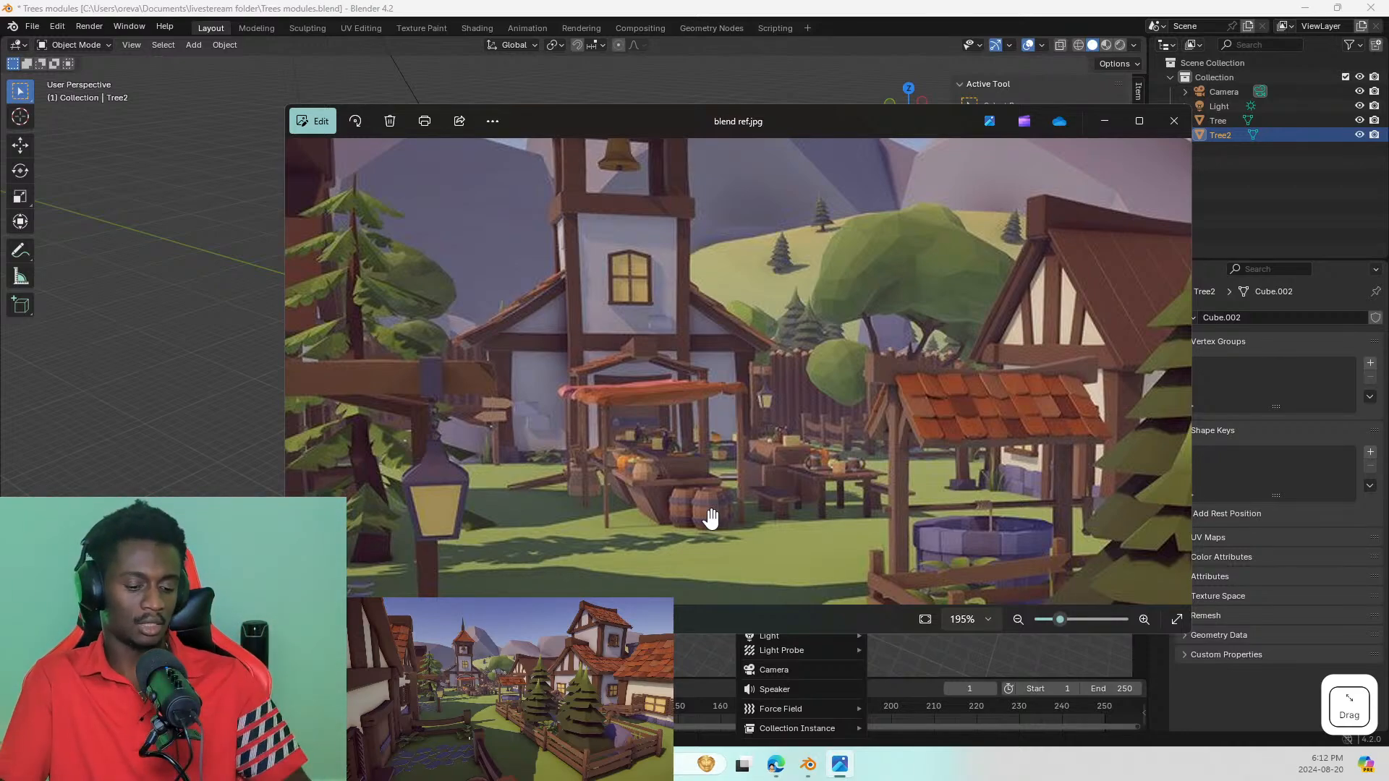
key("Escape")
scroll(933, 441, "up", 3)
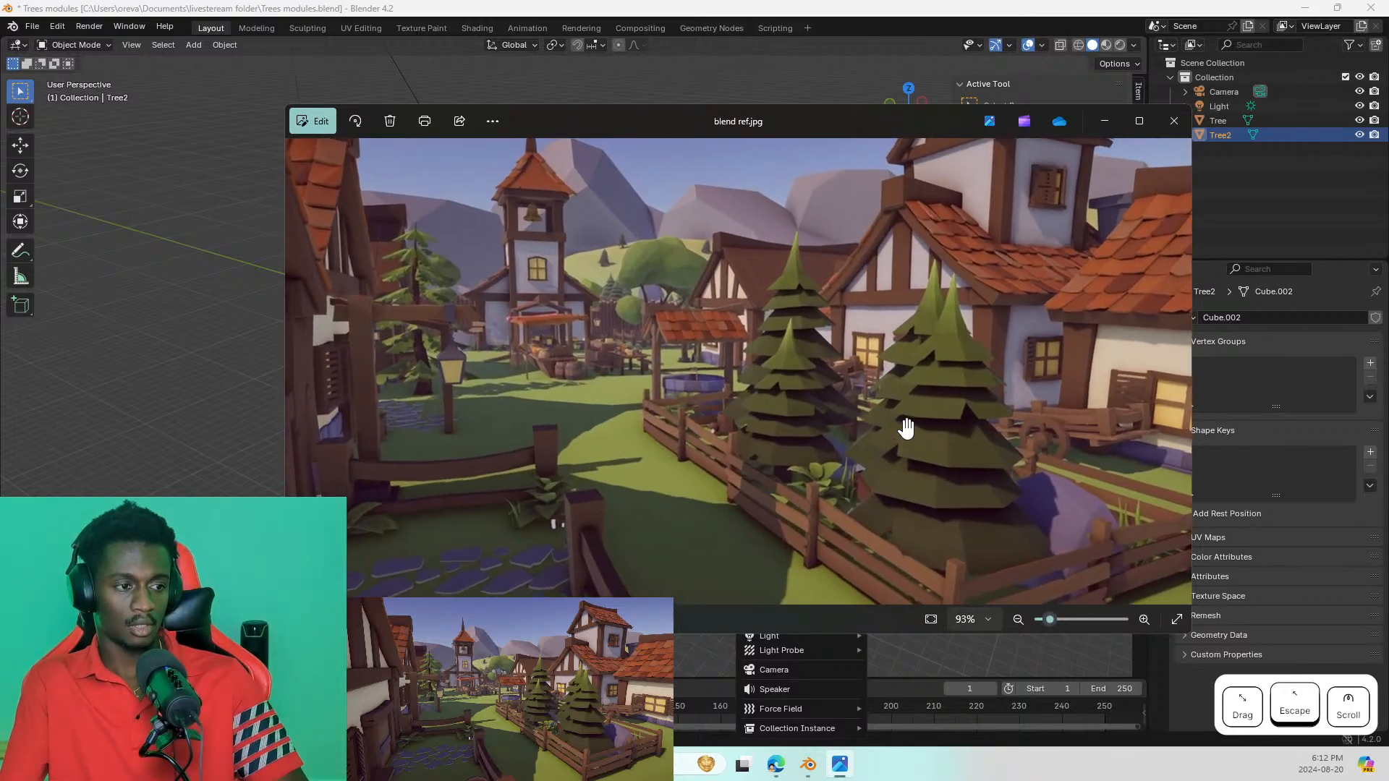
scroll(877, 456, "down", 2)
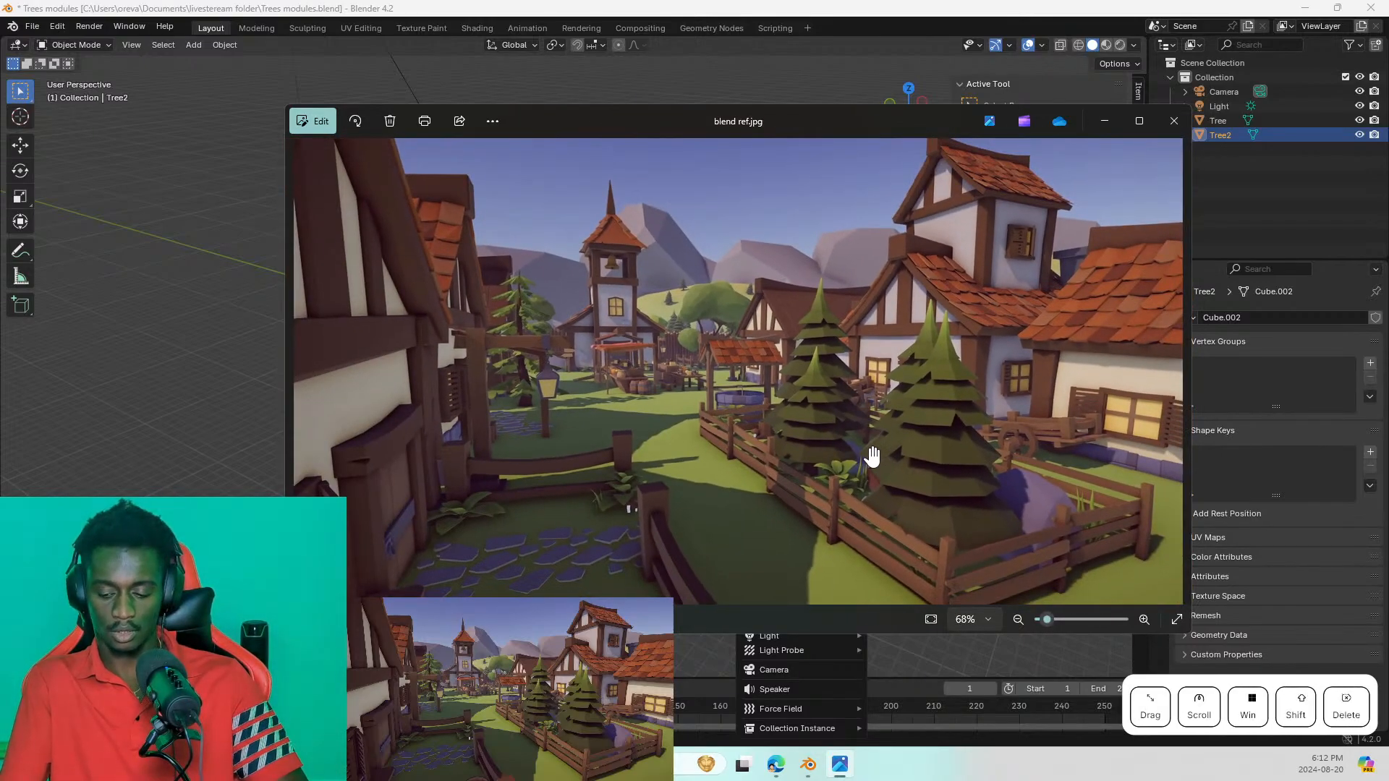
key("Delete")
key("Escape")
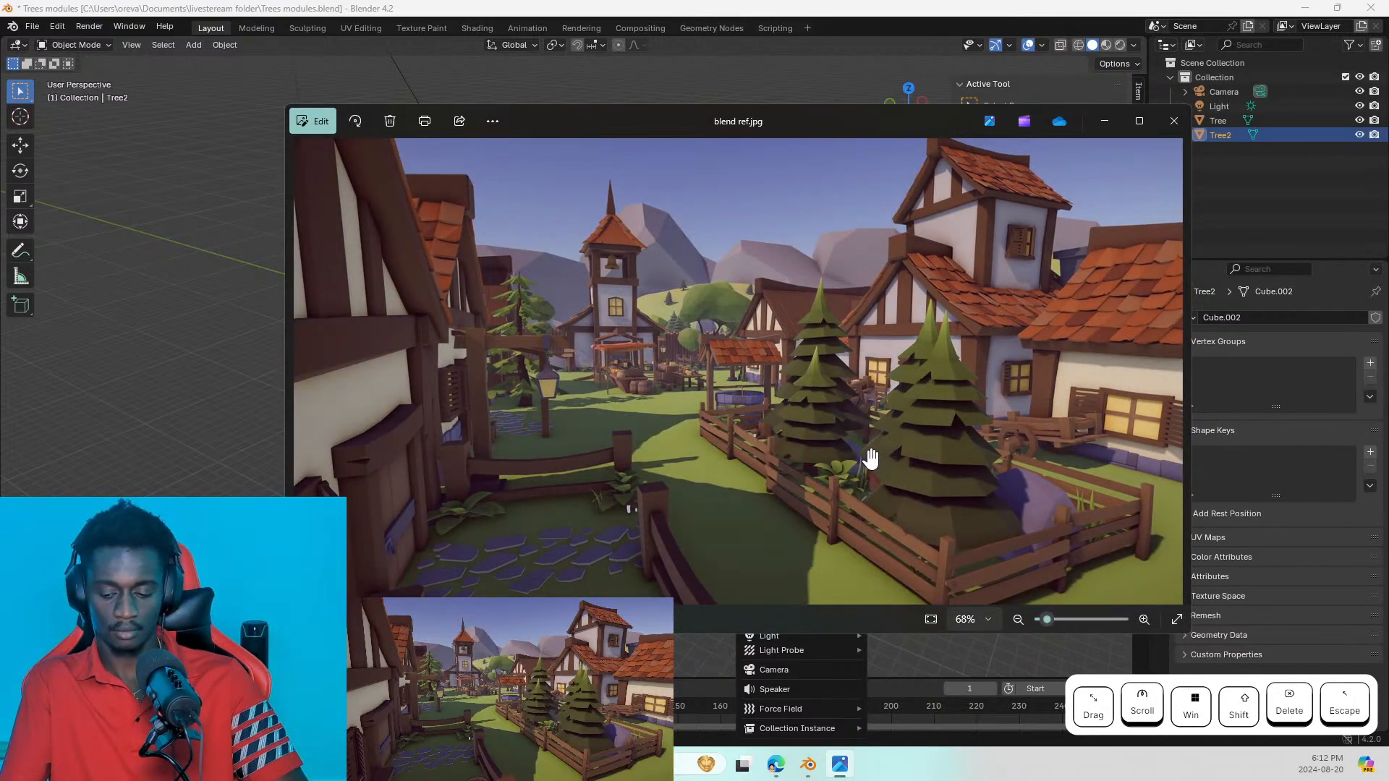
key("Delete")
key("Escape")
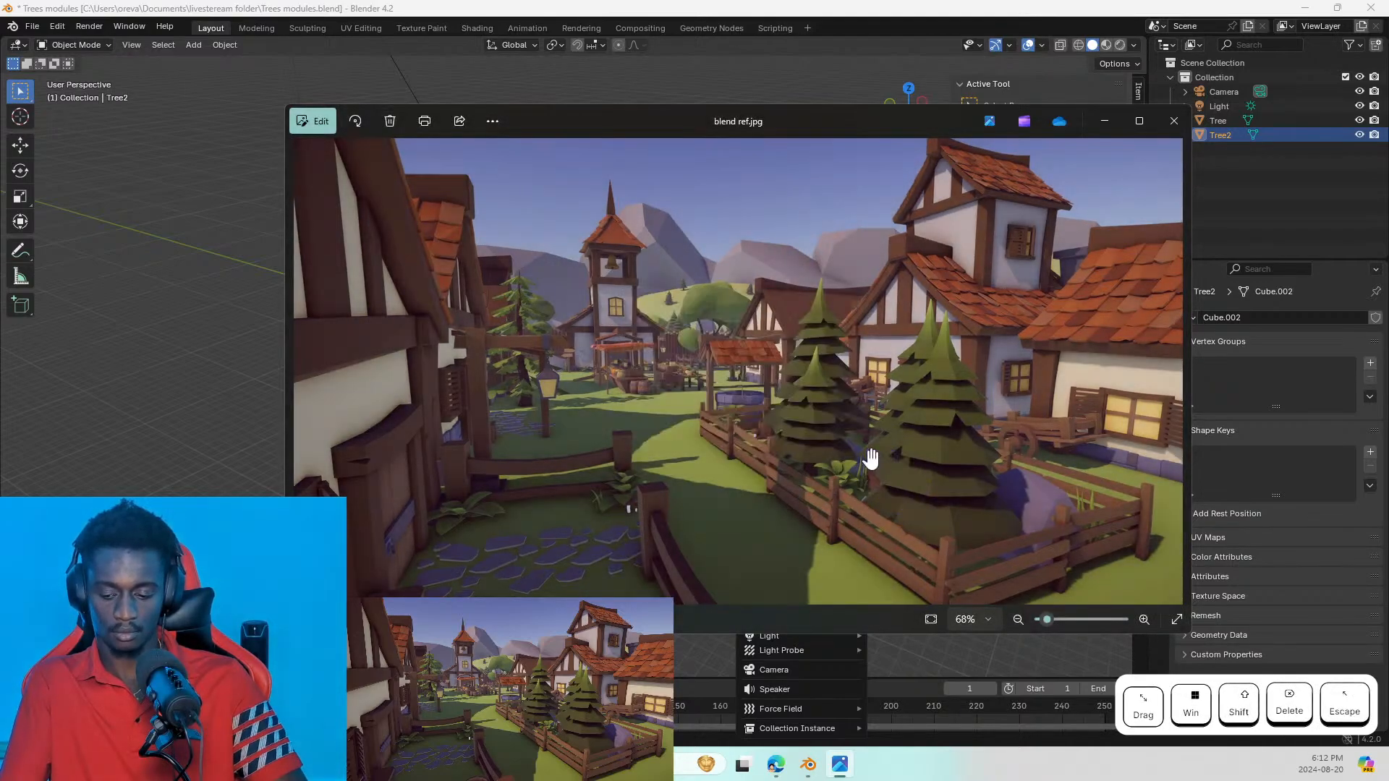
Step: Move the reference image window off to the other monitor and add a cube mesh at the scene origin
key("super+shift+Right")
left_click(858, 381)
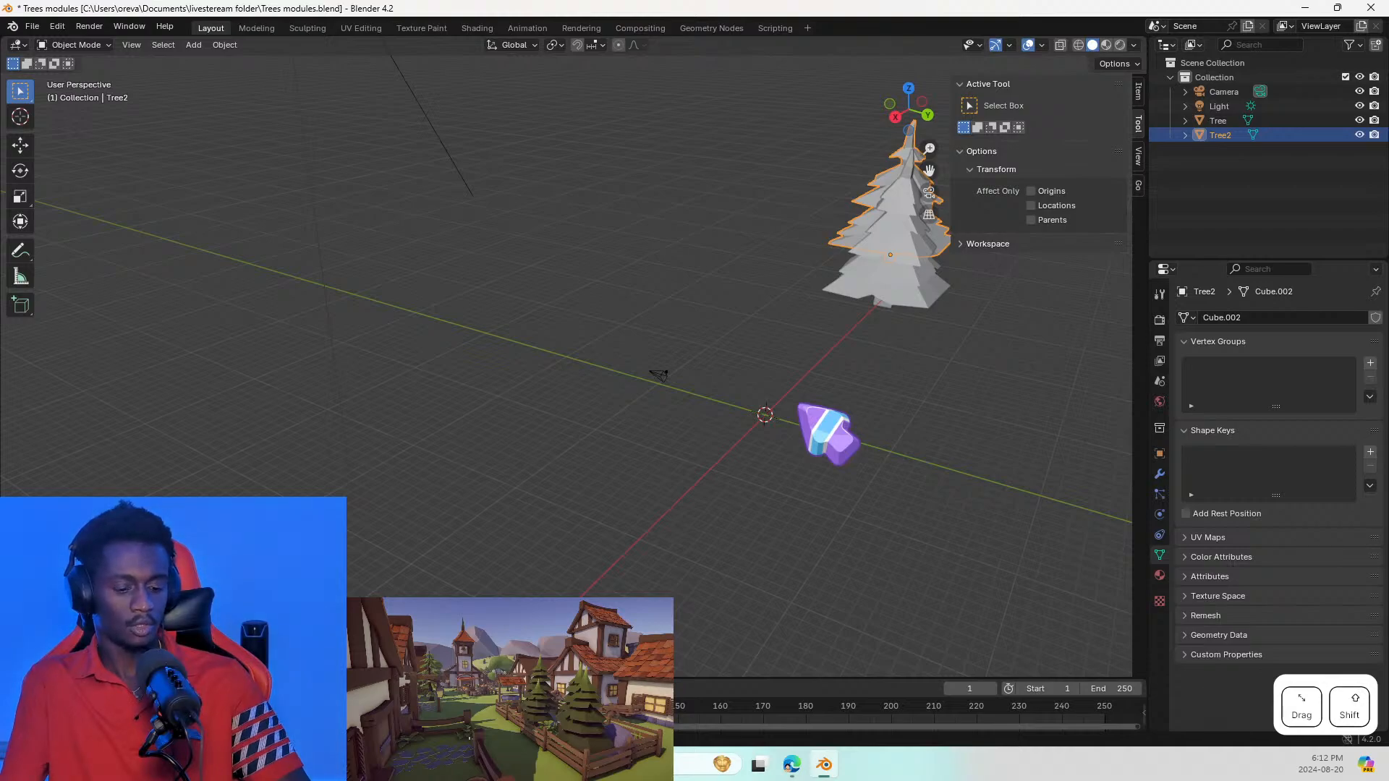
key("shift+a")
mouse_move(810, 434)
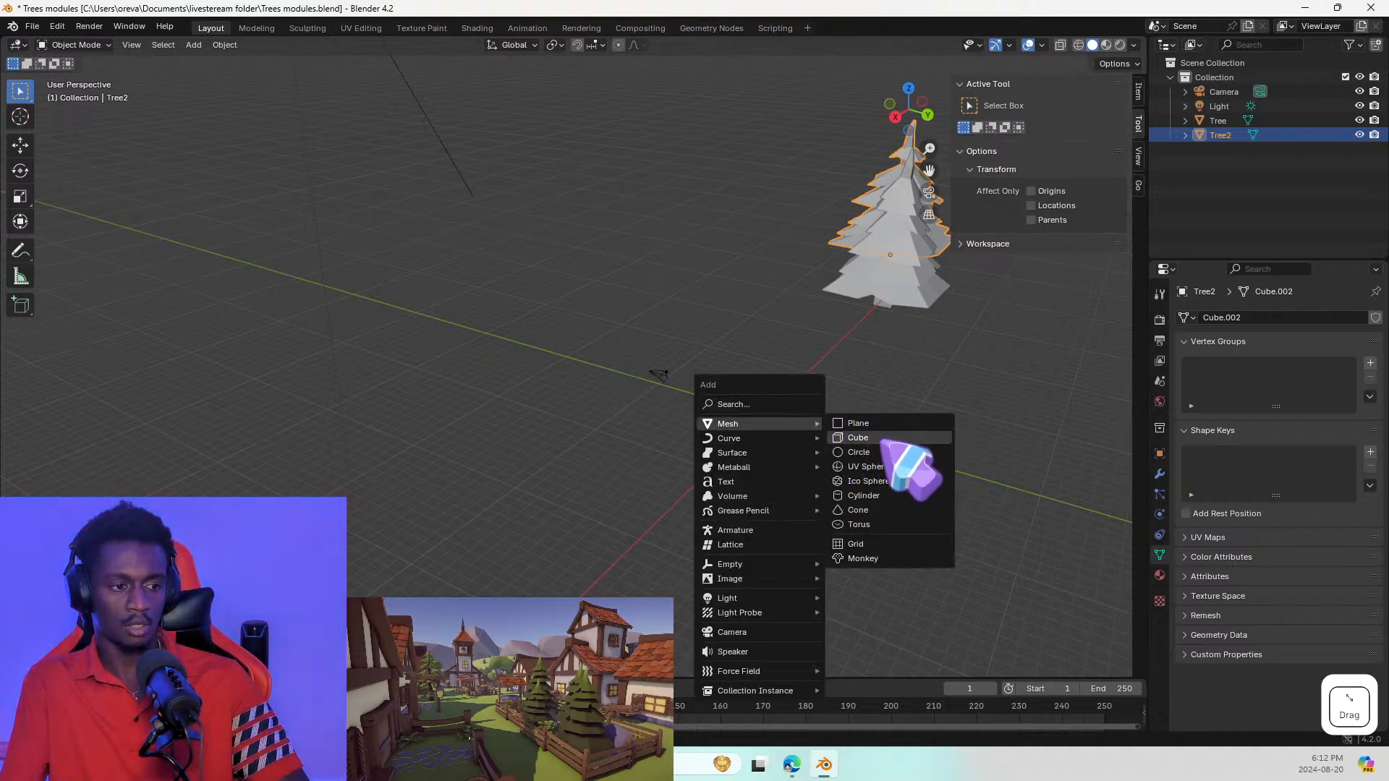
left_click(880, 439)
Step: Check the transform dimensions of both existing tree objects
middle_click_drag(821, 458, 511, 390)
scroll(789, 451, "up", 3)
left_click(373, 275)
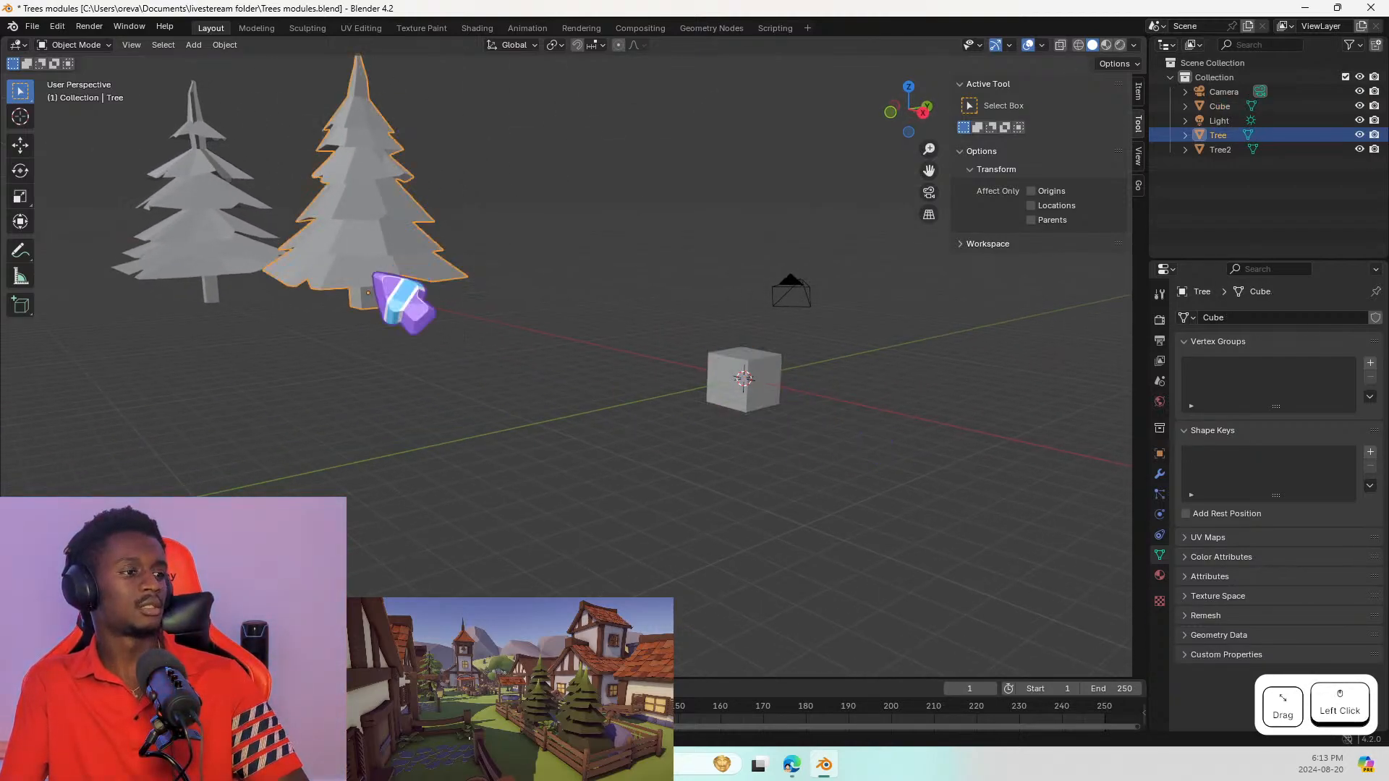
left_click(1138, 97)
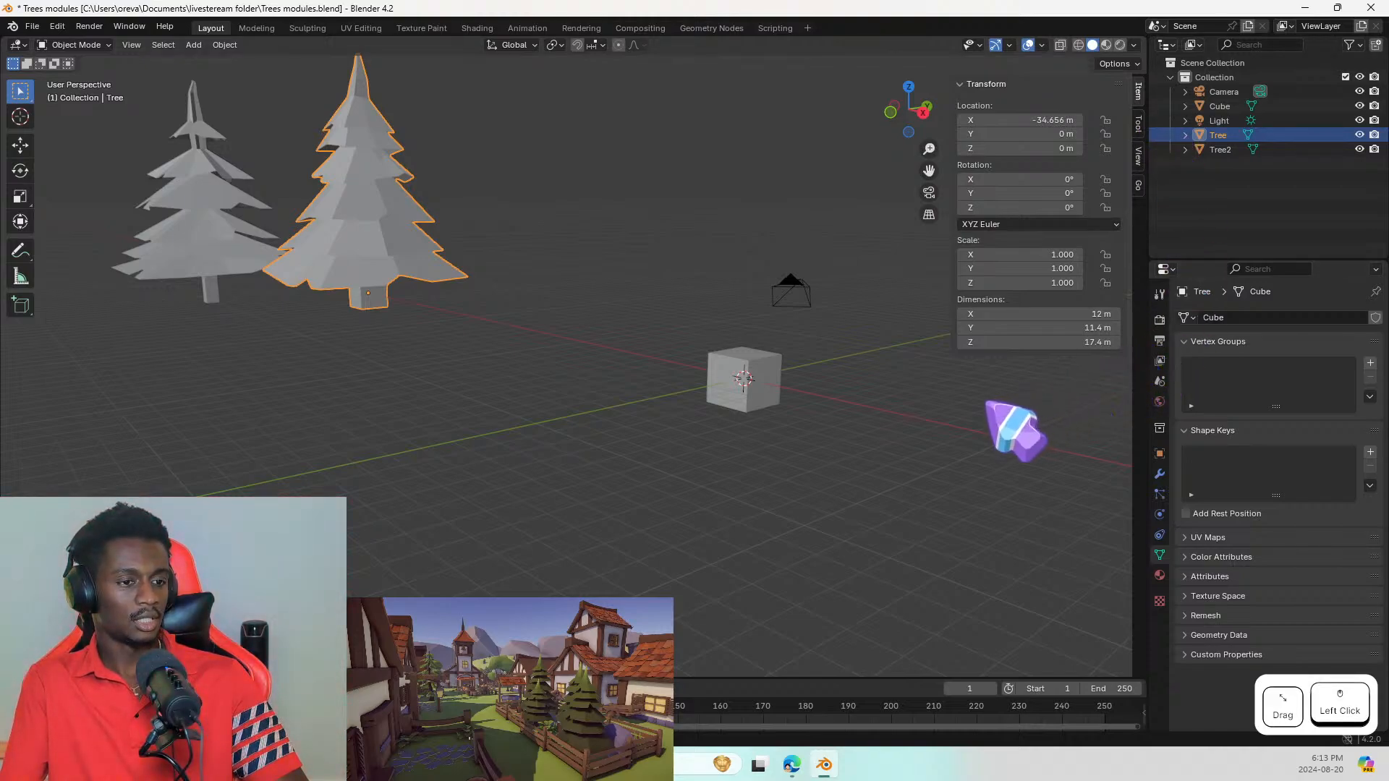
left_click(215, 282)
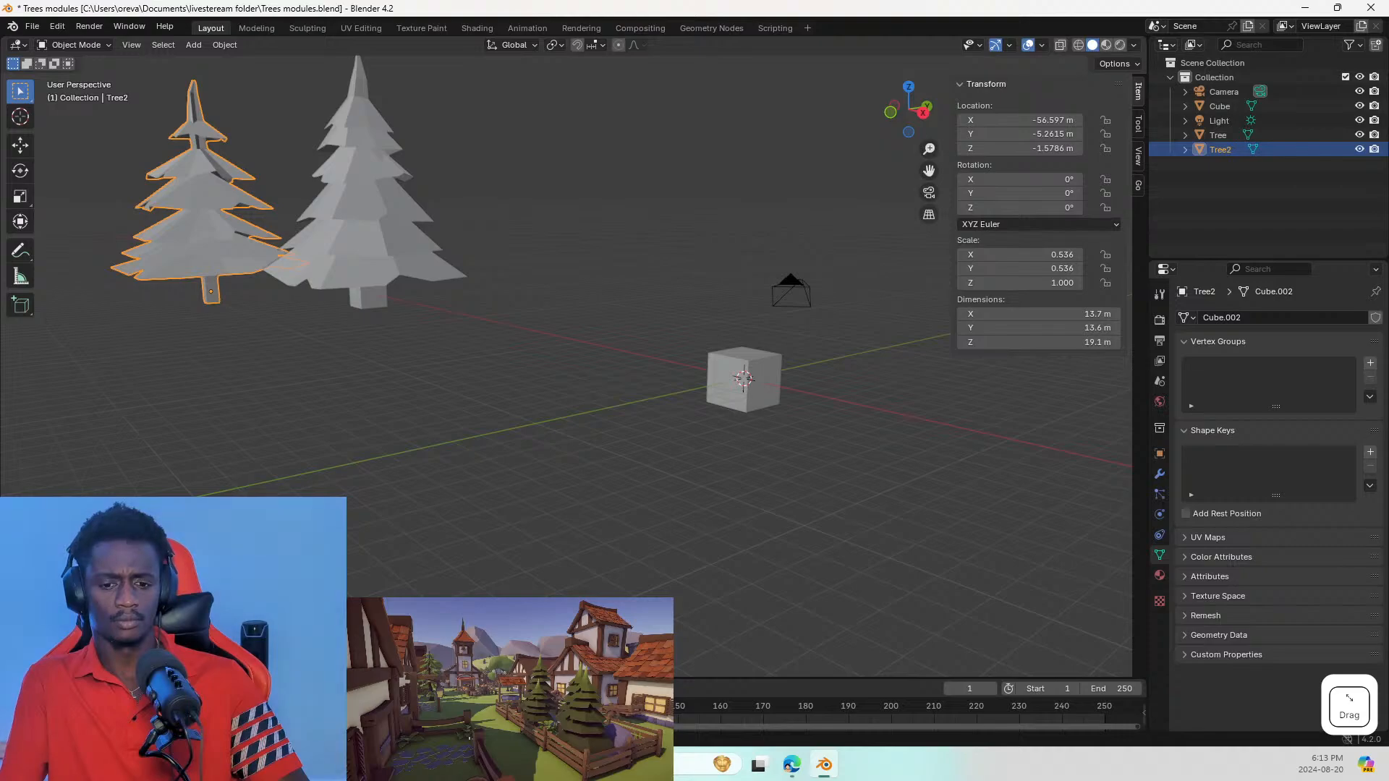
Step: Switch to the Edge browser and search the web for "how tall are trees"
left_click(791, 765)
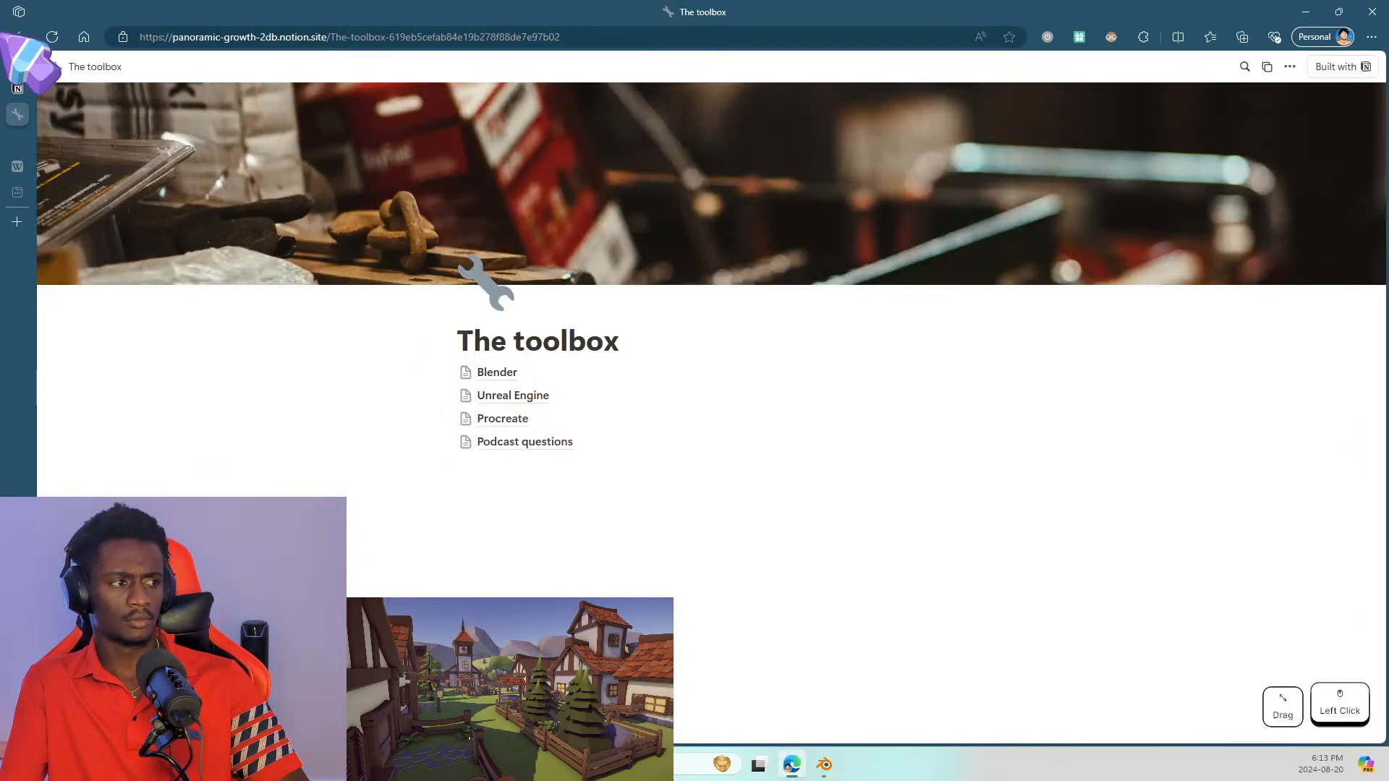
left_click(17, 192)
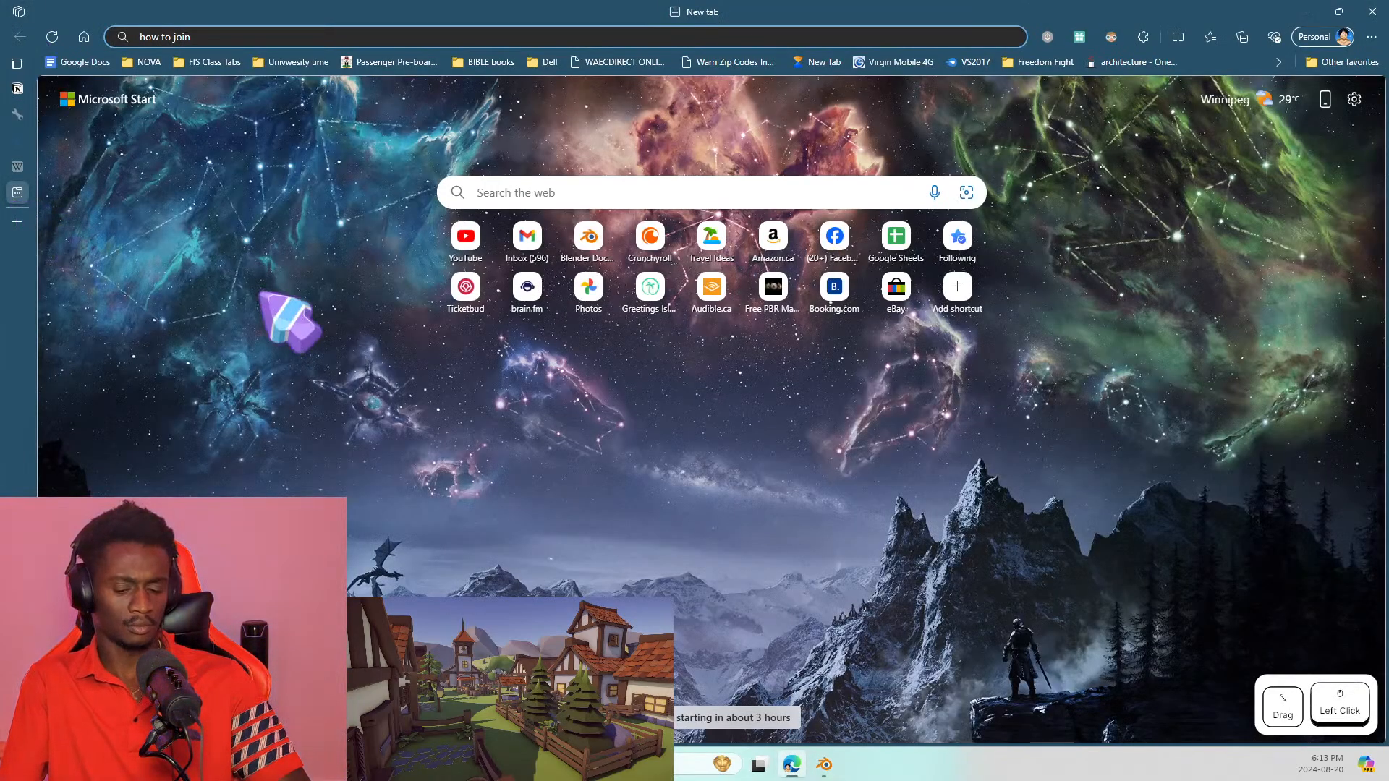
key("ctrl+a")
type("howl")
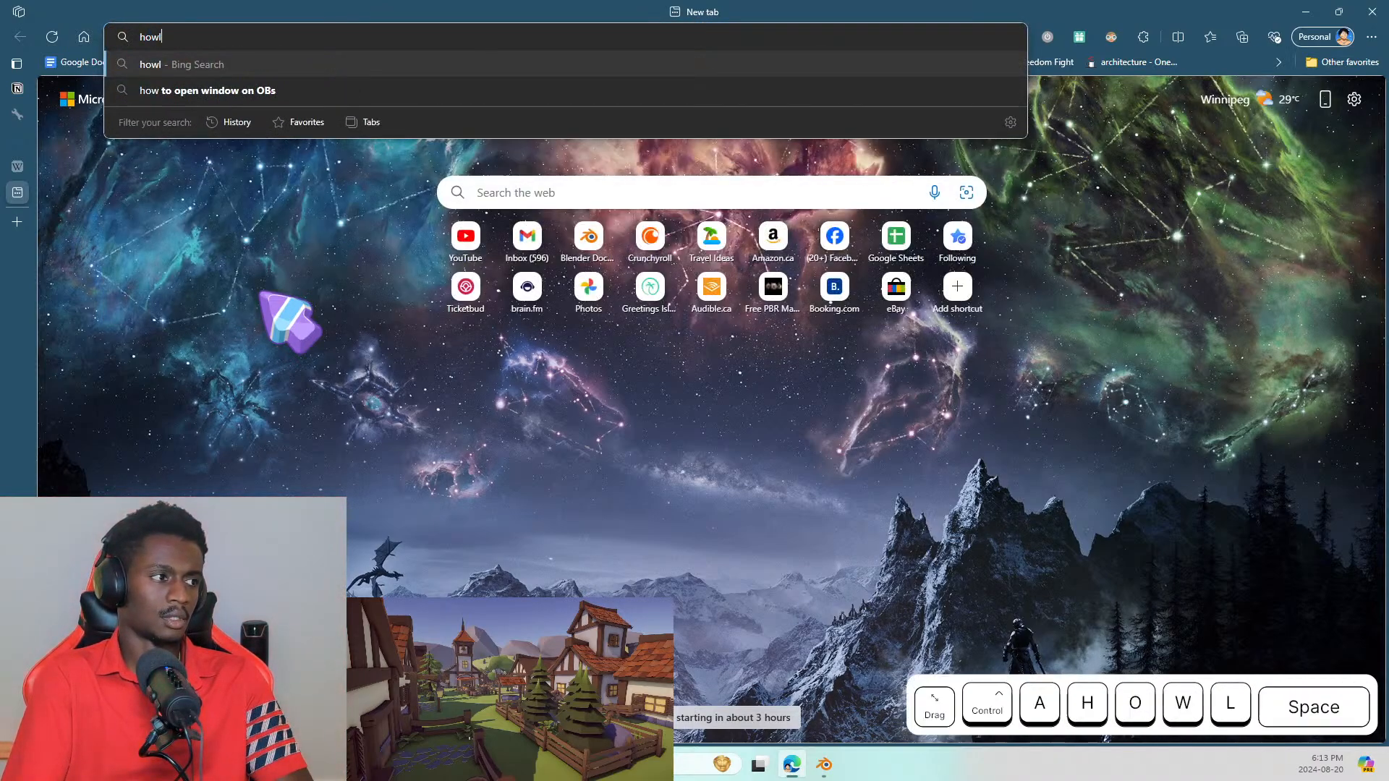
key("BackSpace")
key("BackSpace")
type("tall ")
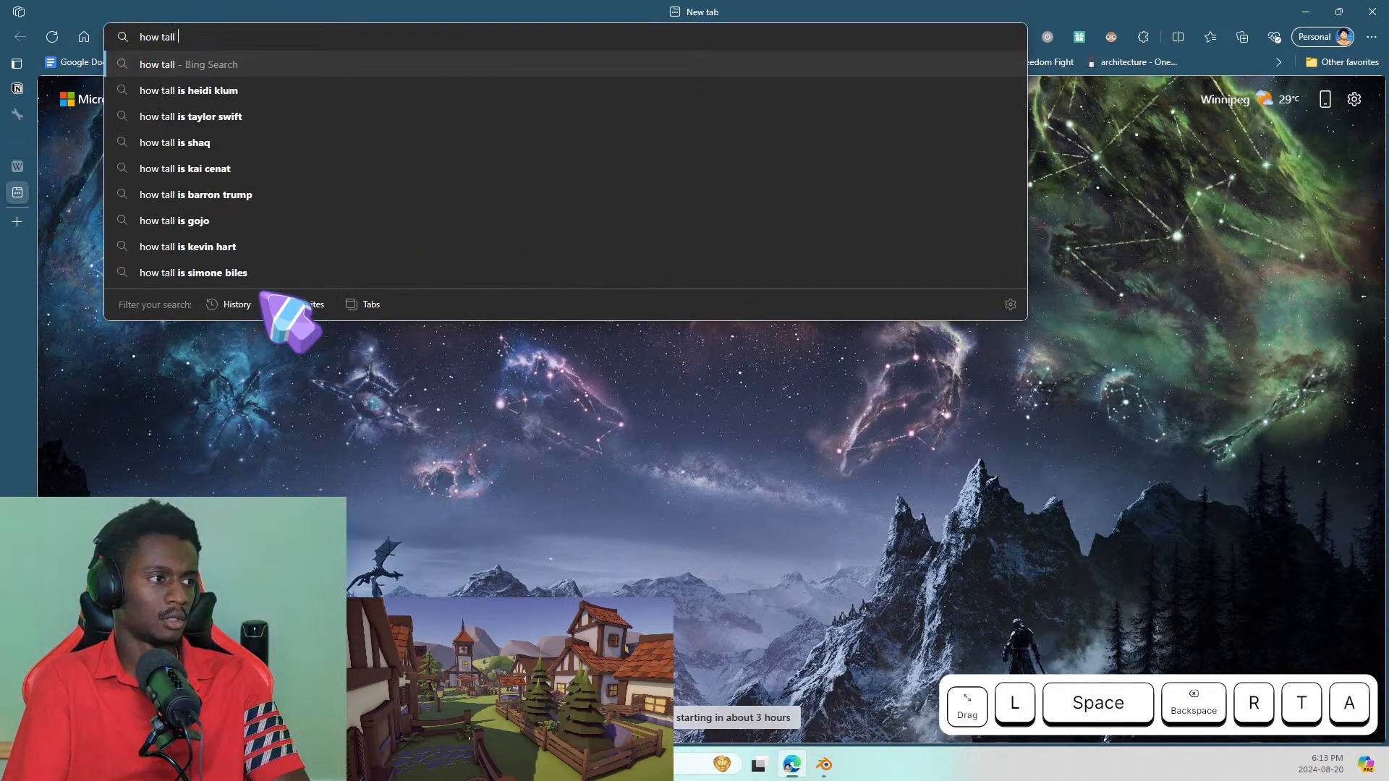
type("are t")
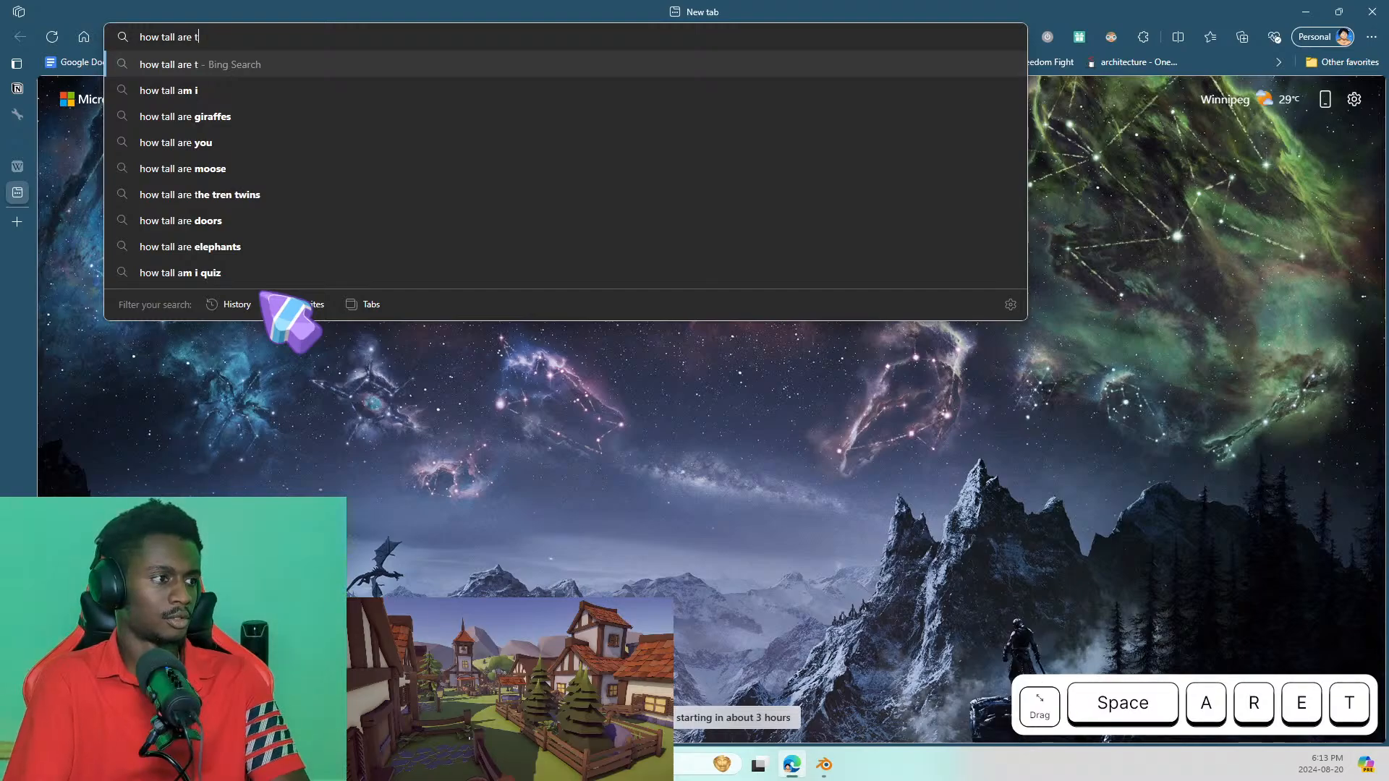
type("rees")
key("Return")
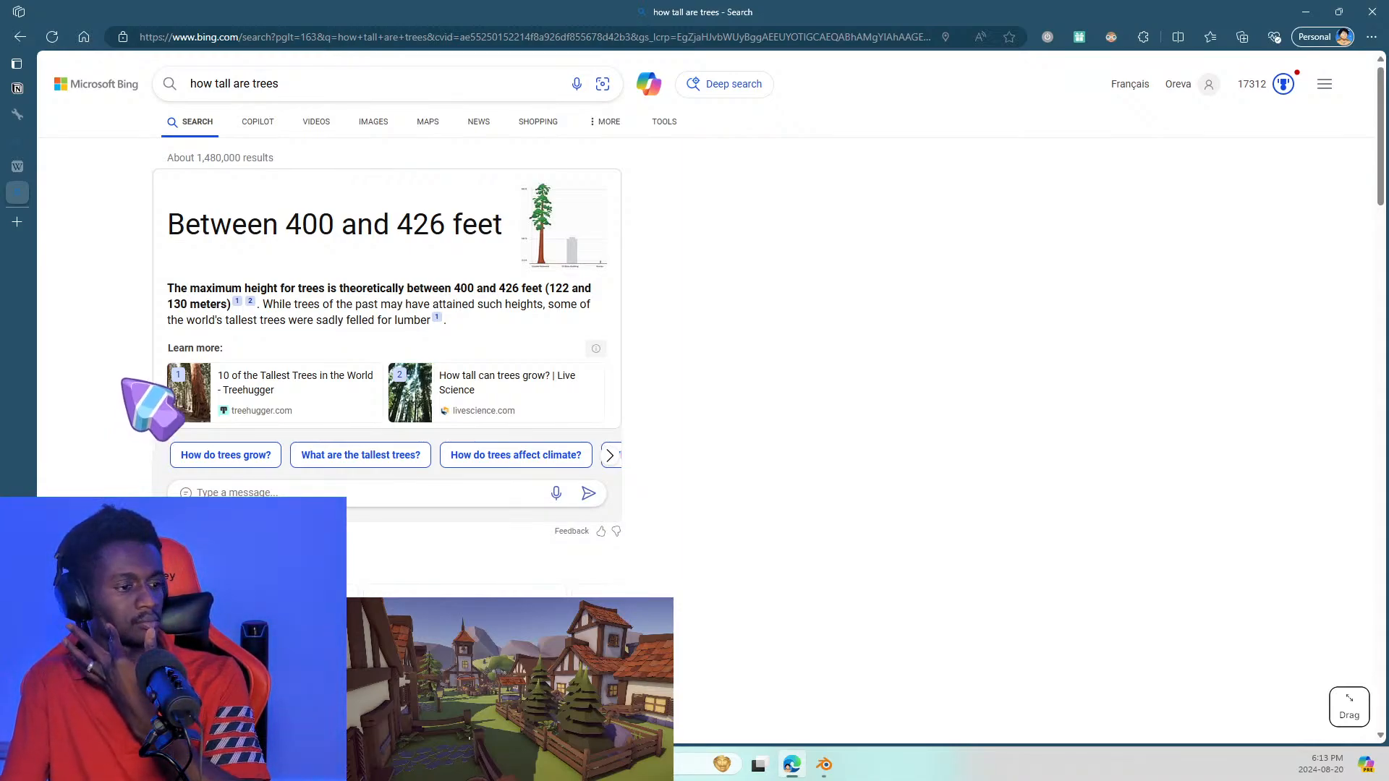
Step: Return to Blender and try setting the new cube's Z dimension to 122 m
left_click(1306, 12)
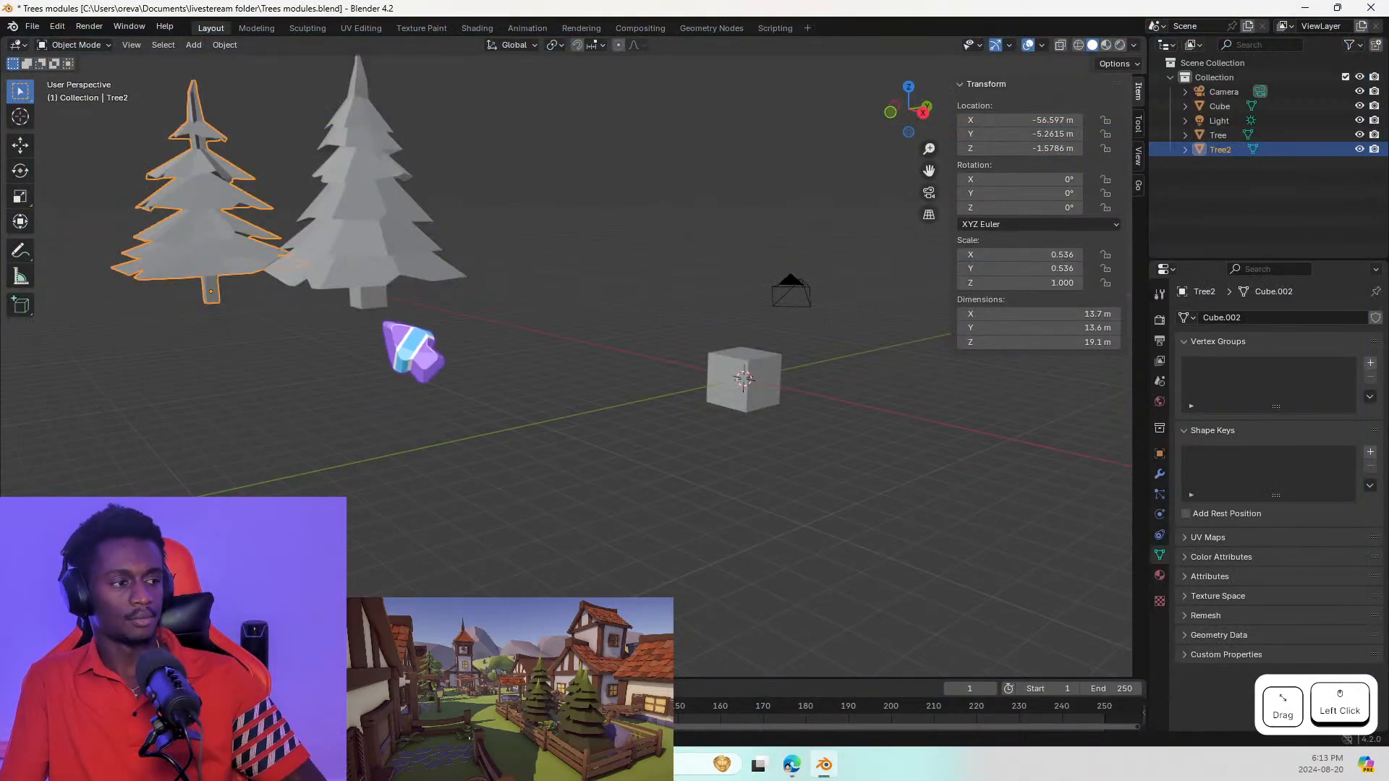
scroll(599, 266, "up", 3)
middle_click_drag(598, 262, 501, 247)
middle_click_drag(531, 350, 611, 372)
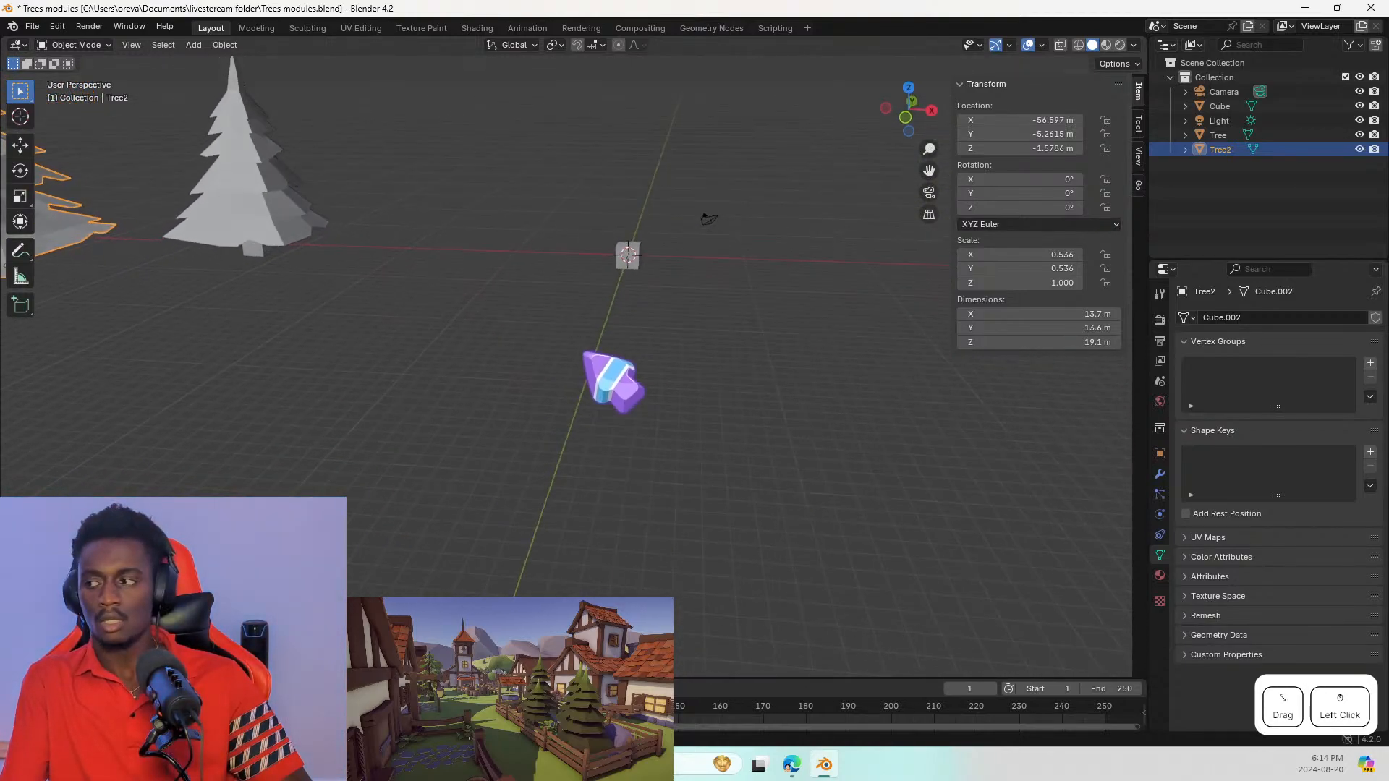
scroll(609, 350, "up", 2)
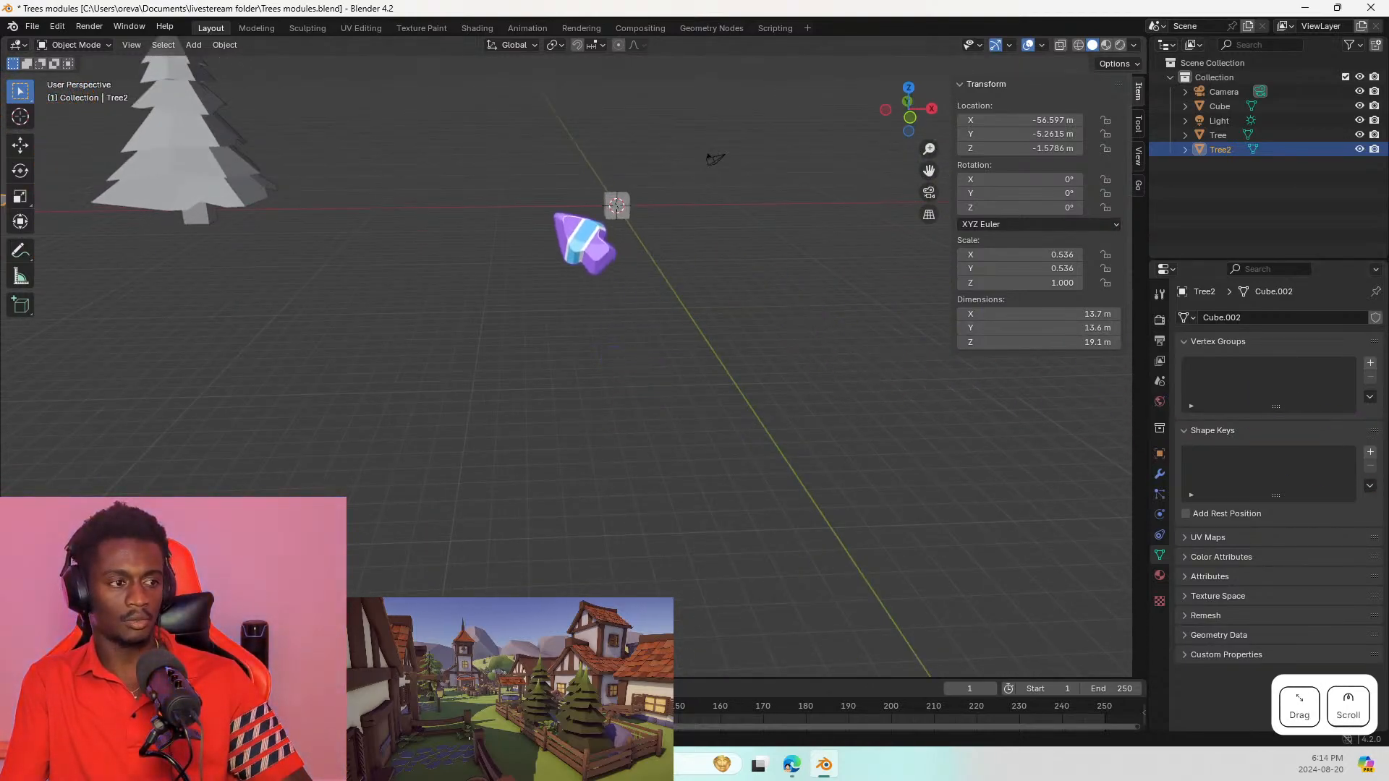
left_click(616, 203)
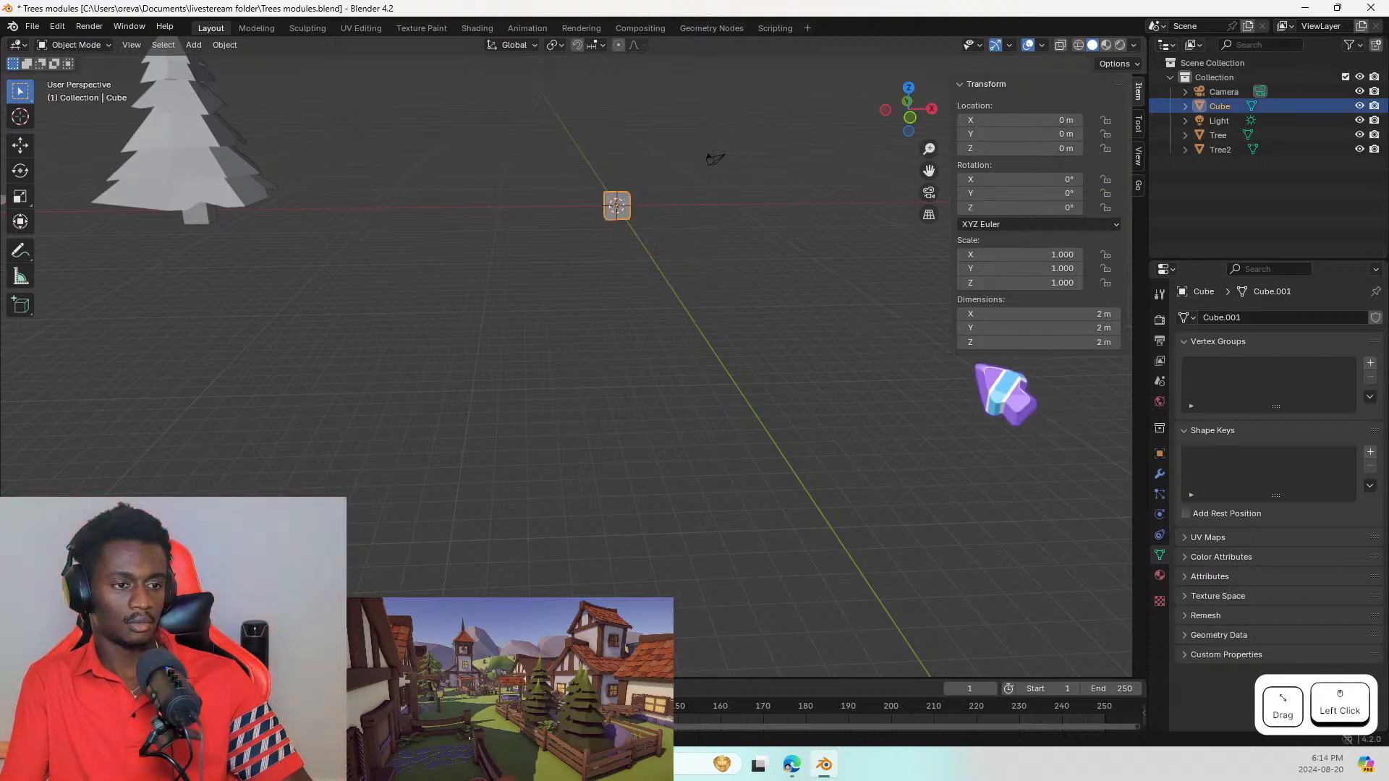
key("alt+Tab")
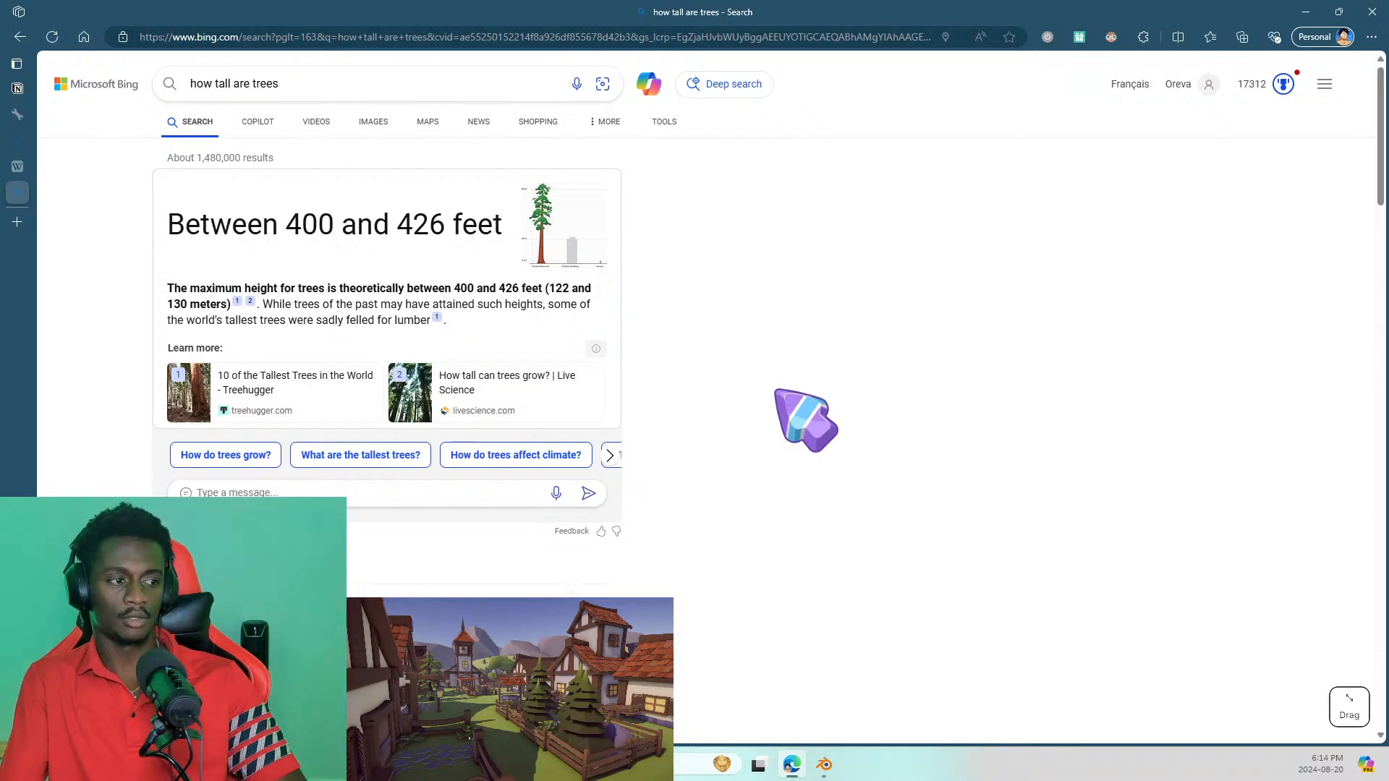
key("alt+Tab")
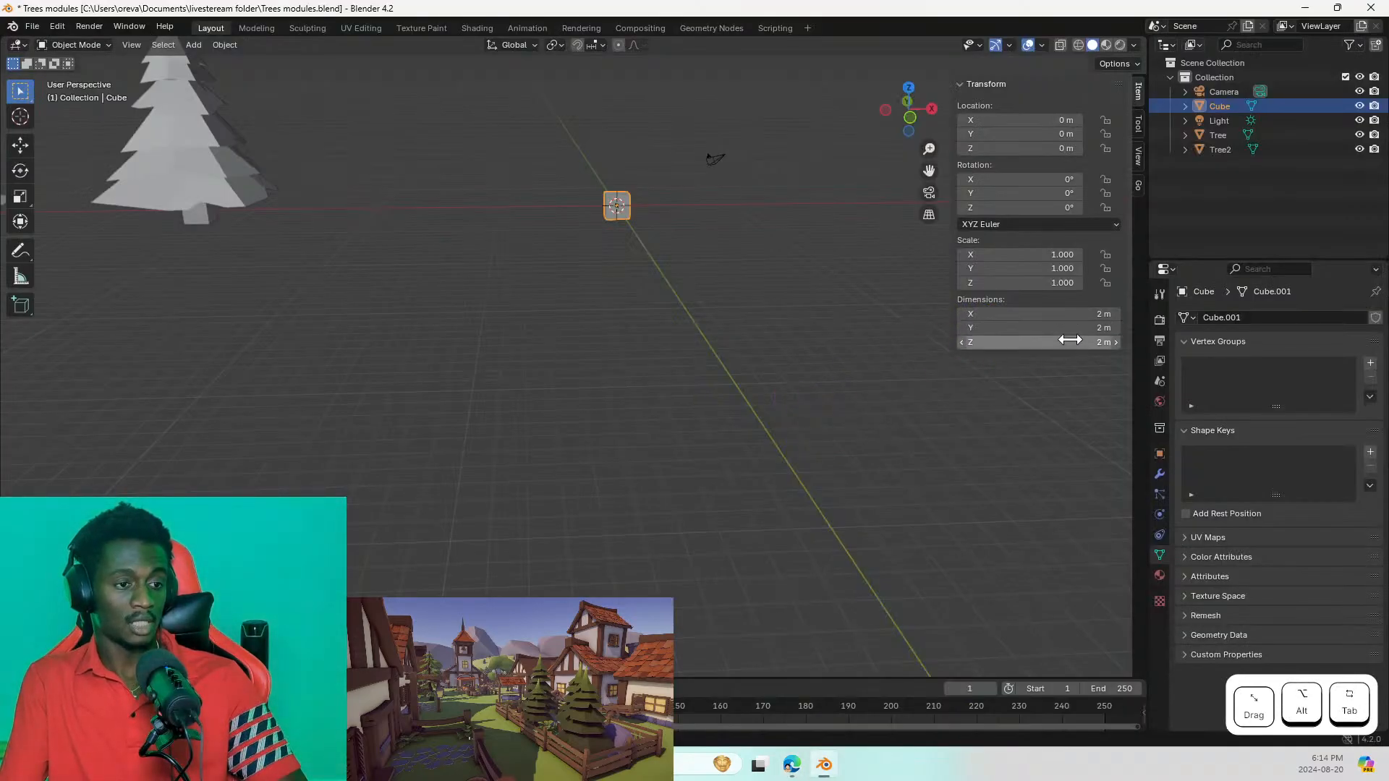
left_click_drag(1069, 340, 1069, 339)
type("120")
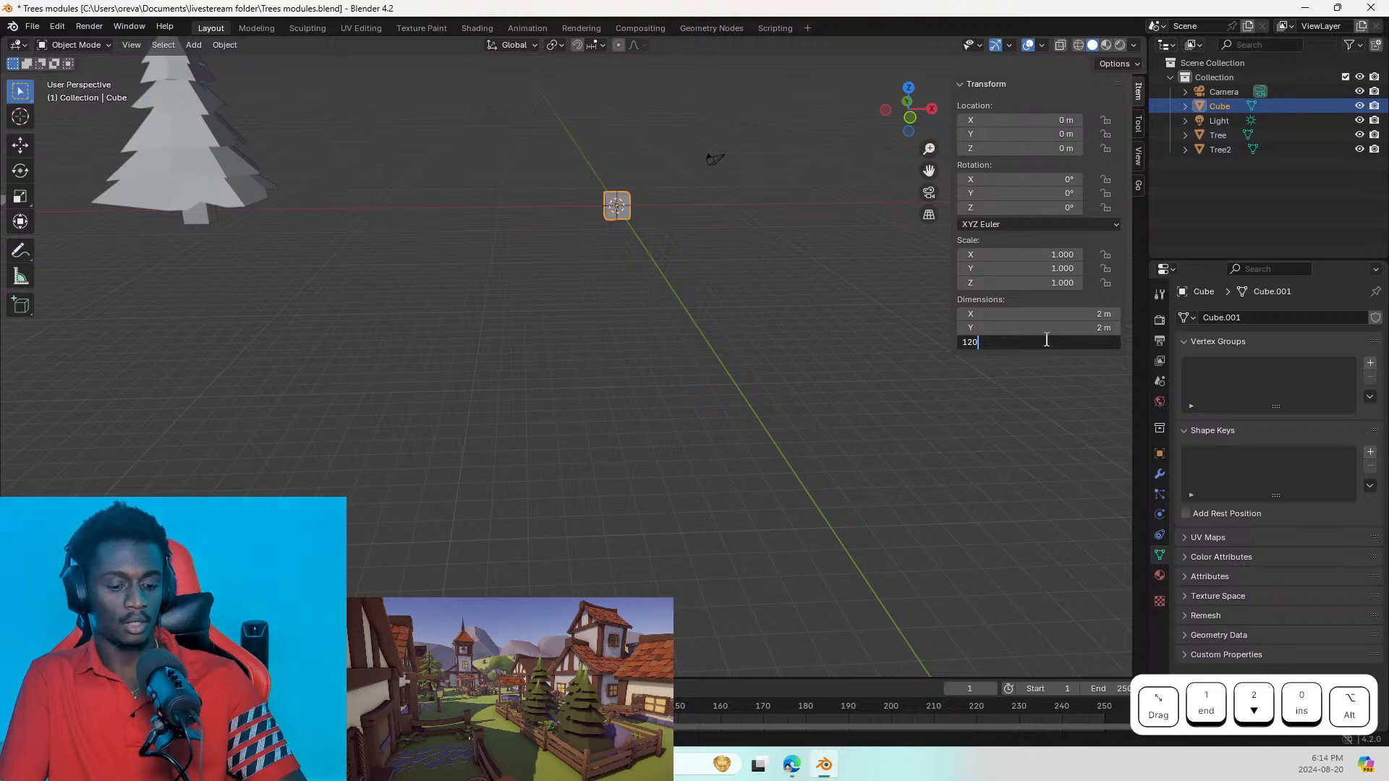
key("alt+Tab")
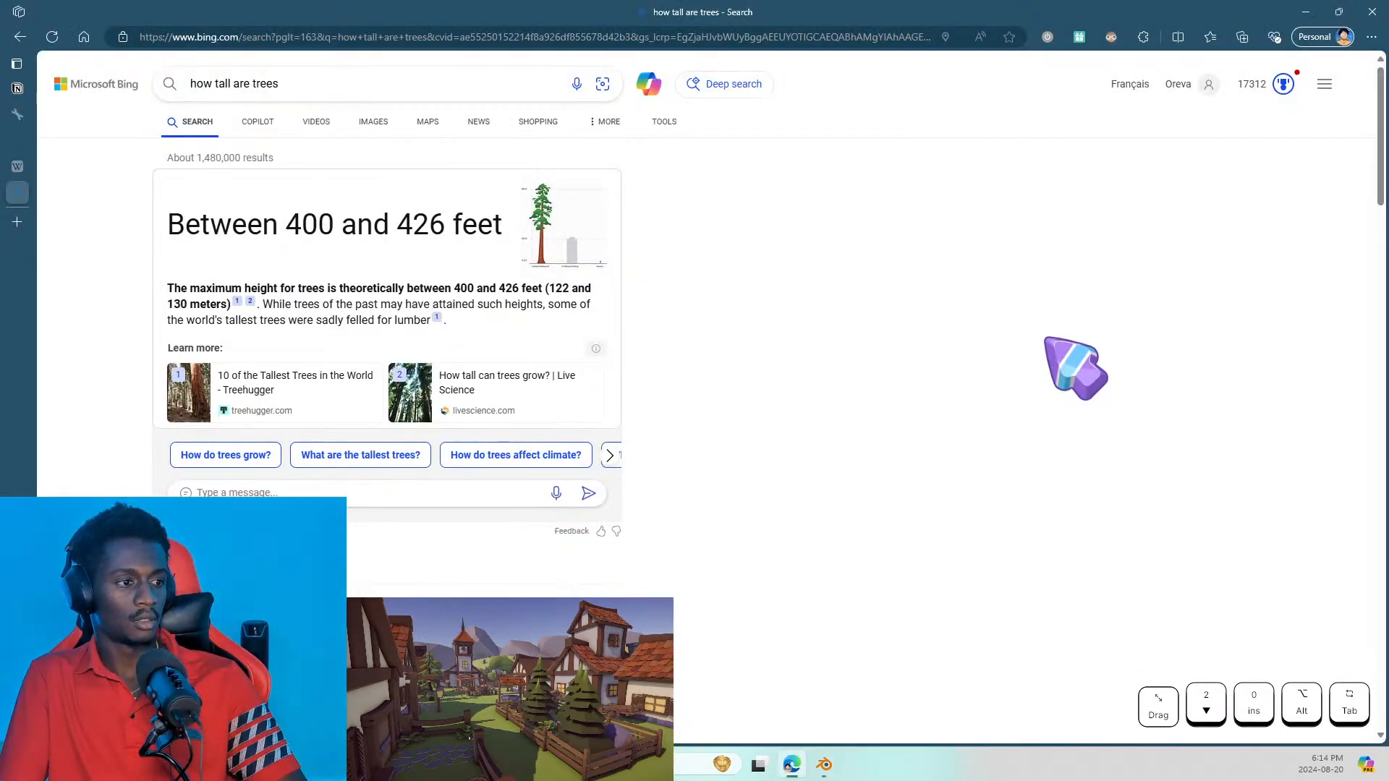
key("alt+Tab")
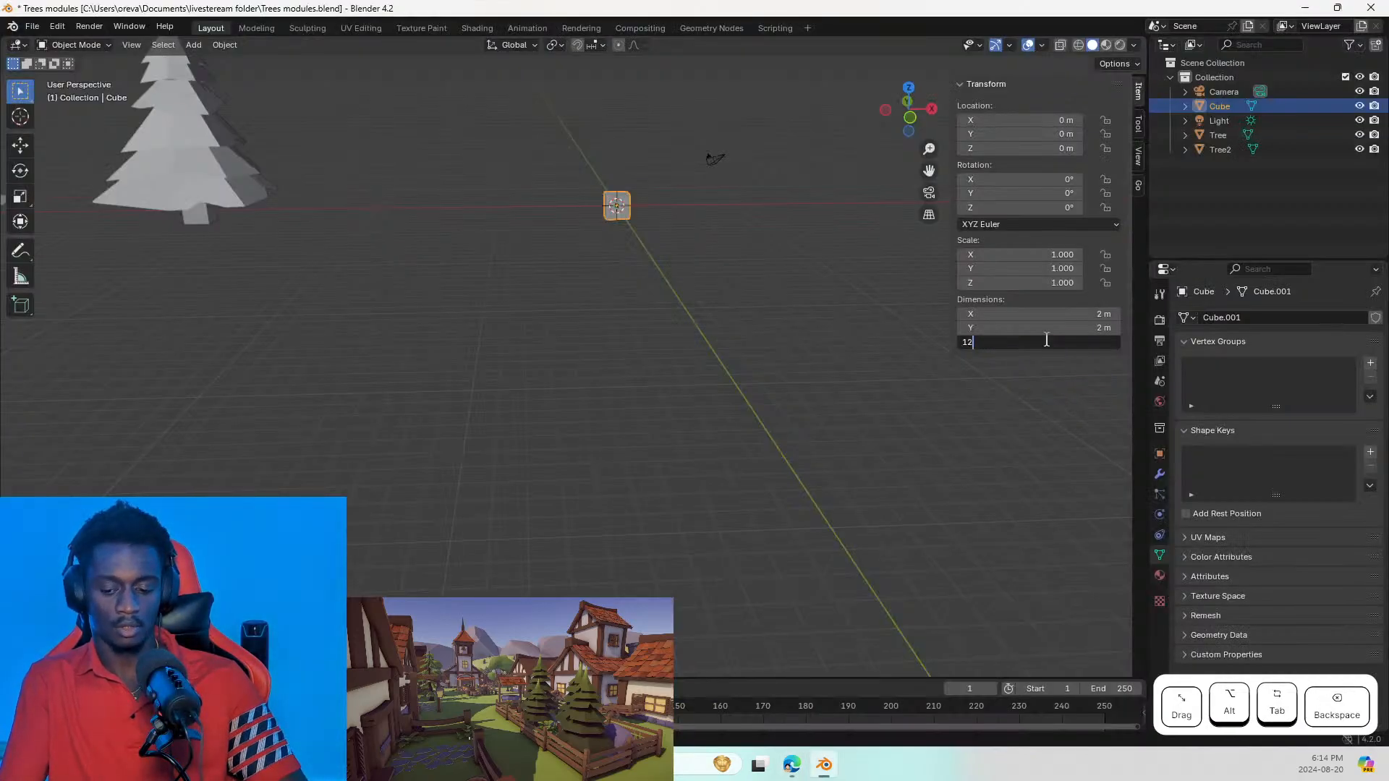
key("BackSpace")
type("2")
key("Return")
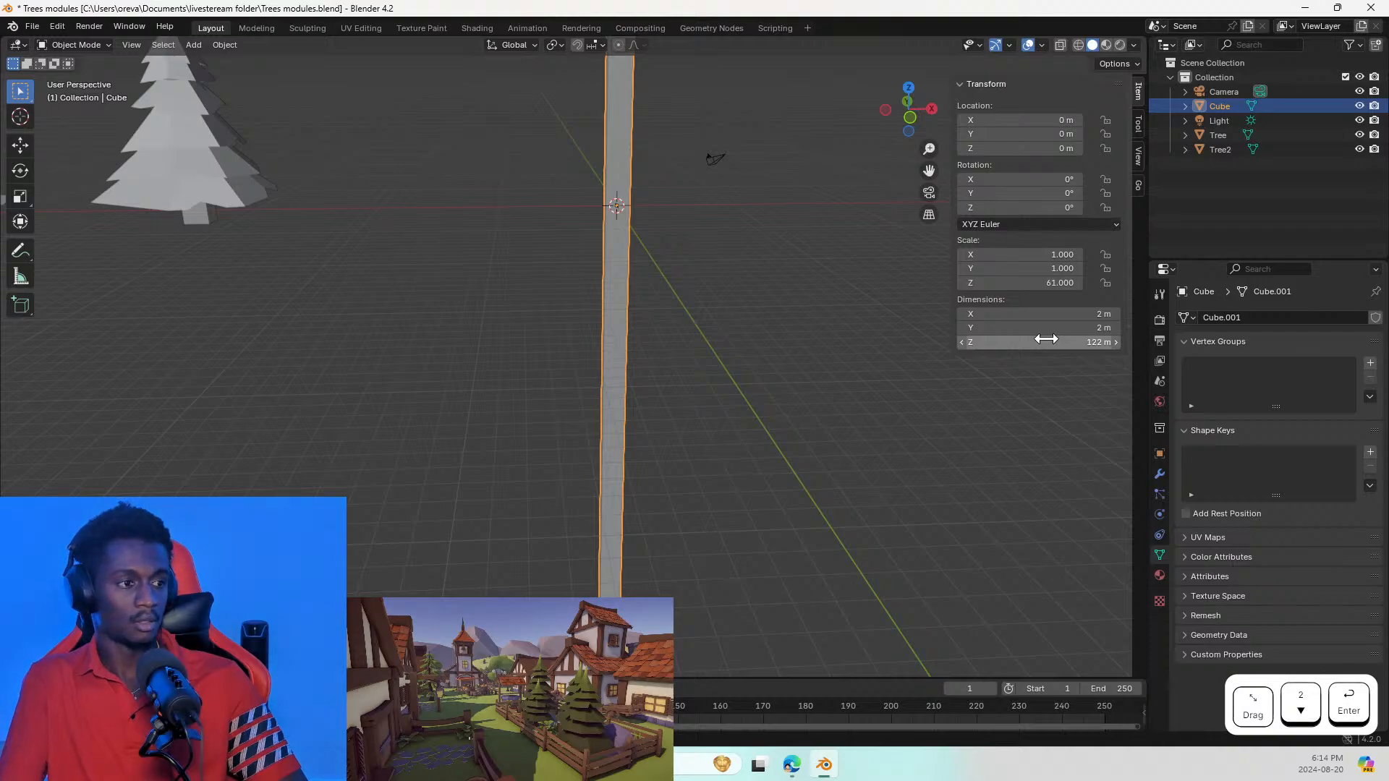
Step: Compare the stretched cube's height with the two trees and undo its height change
scroll(752, 384, "down", 4)
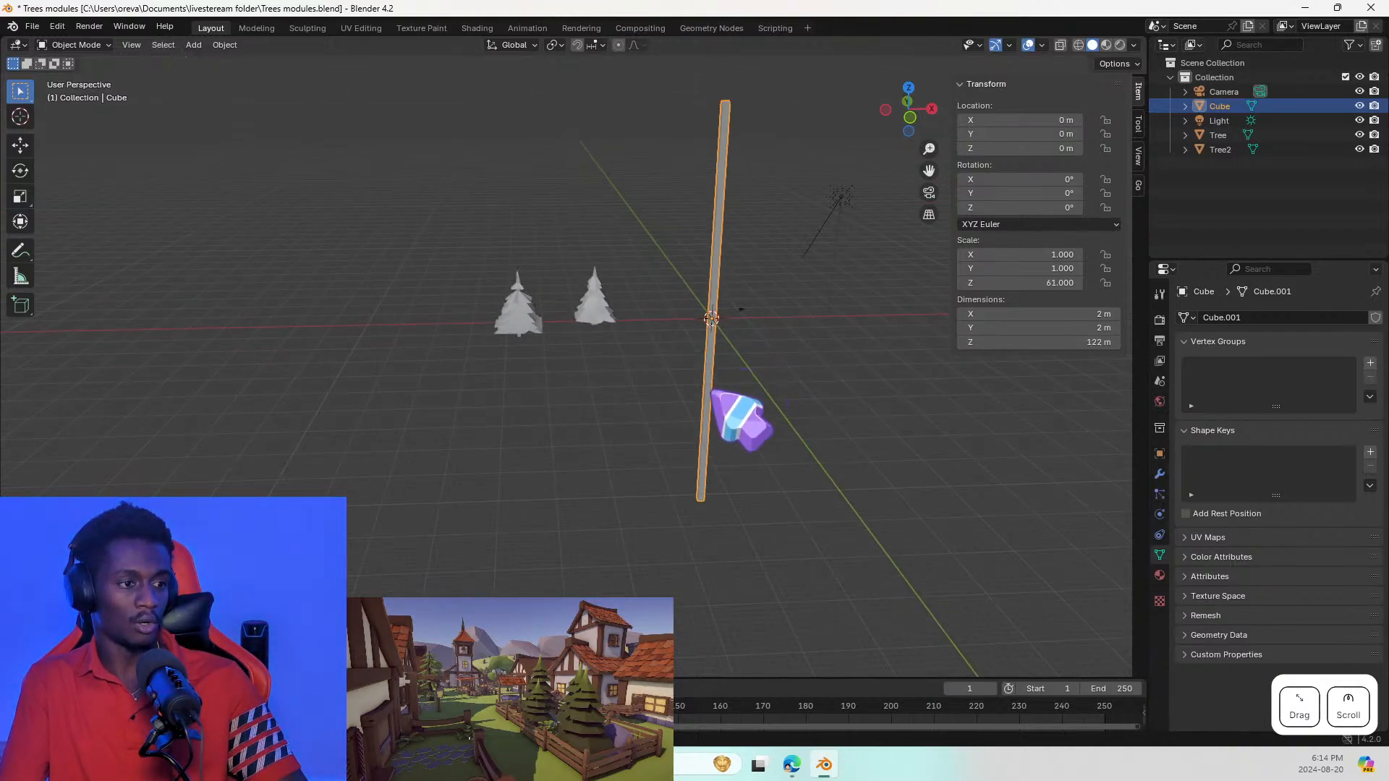
middle_click_drag(731, 380, 636, 375, "shift")
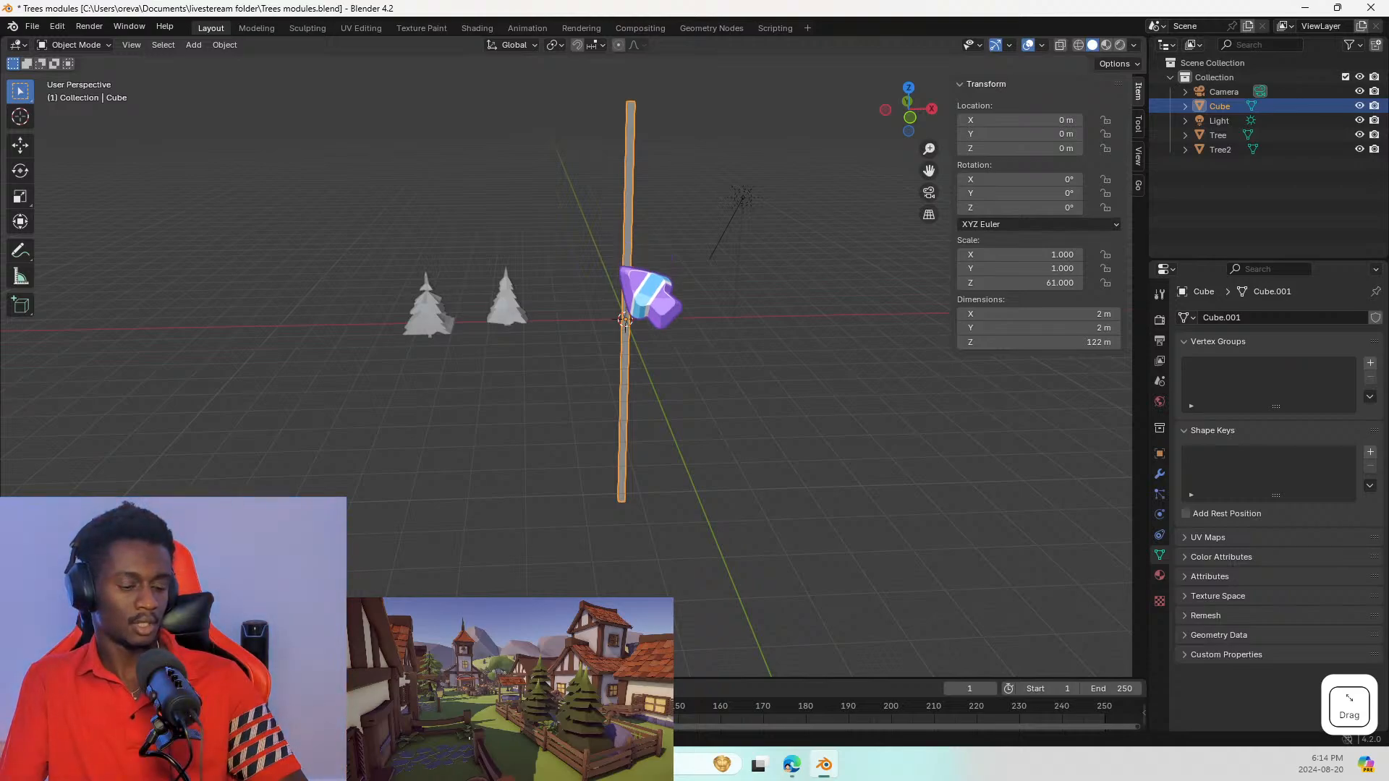
key("shift+s")
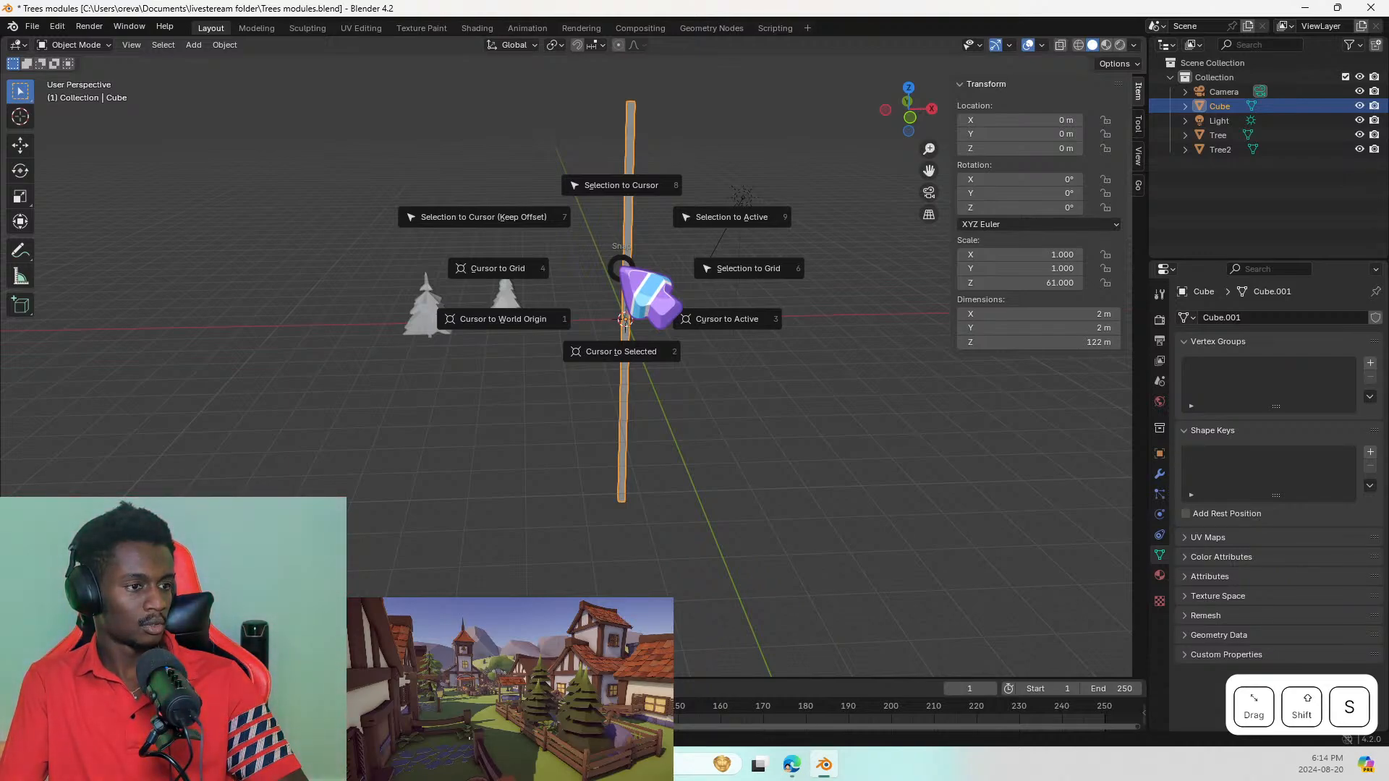
key("Escape")
left_click(625, 320)
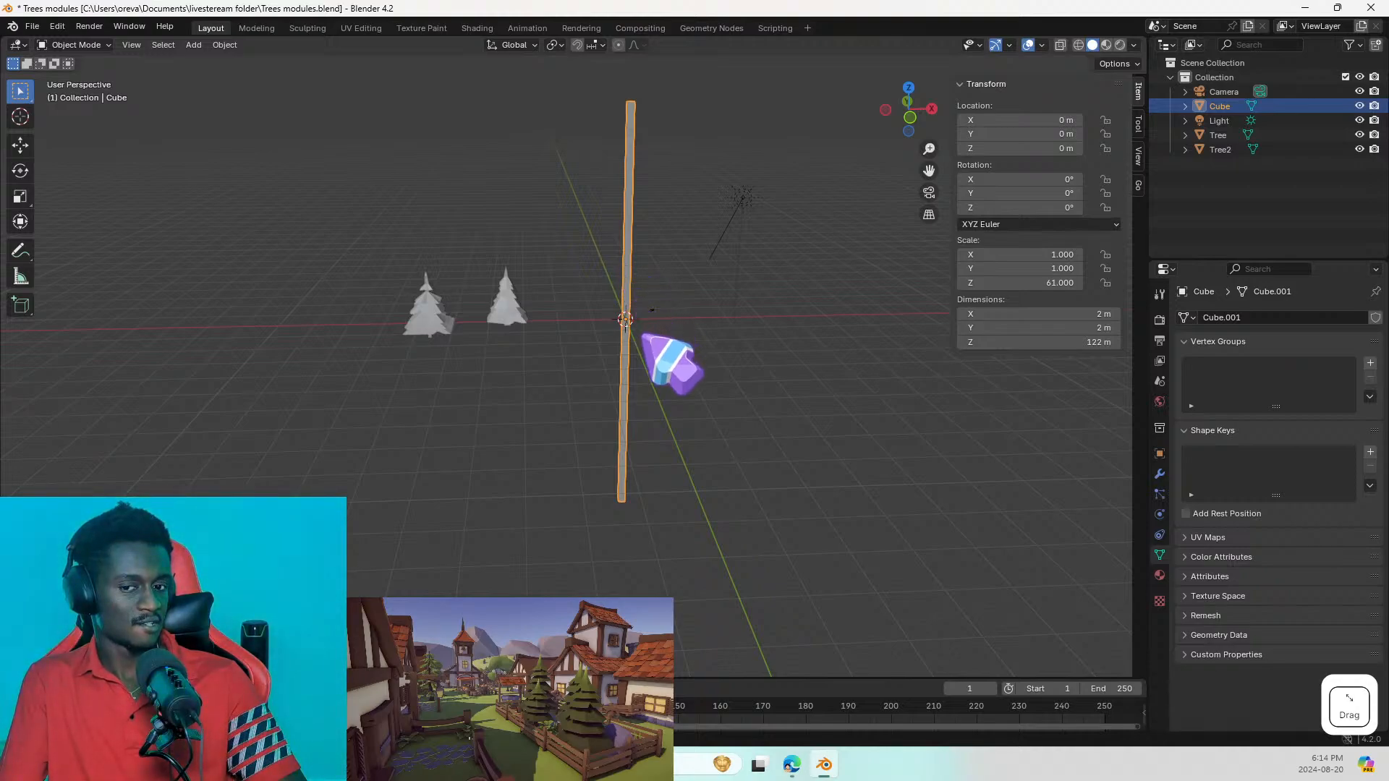
key("ctrl+z")
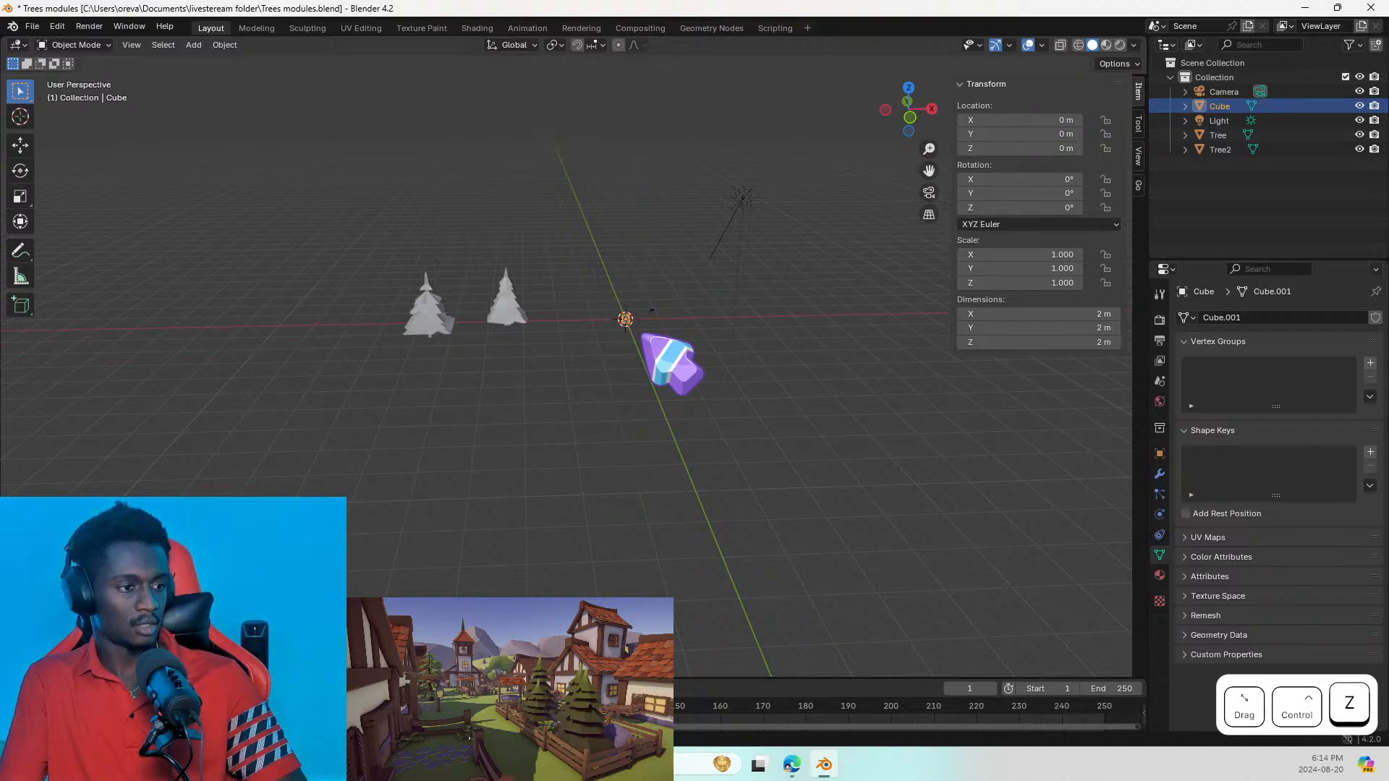
Step: Scale the cube up uniformly to about 5.16 m per side
scroll(672, 366, "up", 5)
middle_click_drag(796, 257, 805, 410, "shift")
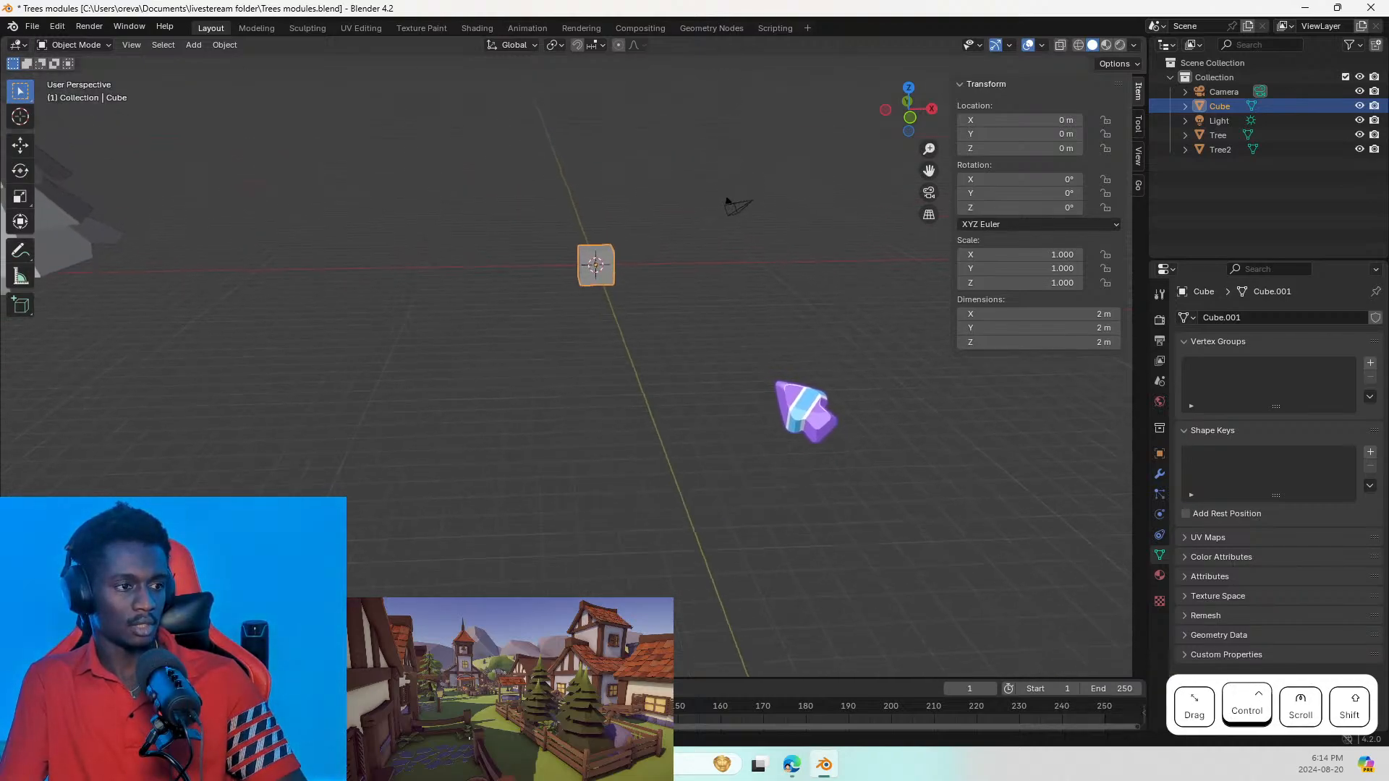
middle_click_drag(726, 393, 706, 363)
middle_click_drag(629, 397, 720, 442, "shift")
scroll(654, 386, "up", 3)
scroll(654, 386, "up", 3)
scroll(654, 386, "down", 3)
scroll(724, 462, "down", 4)
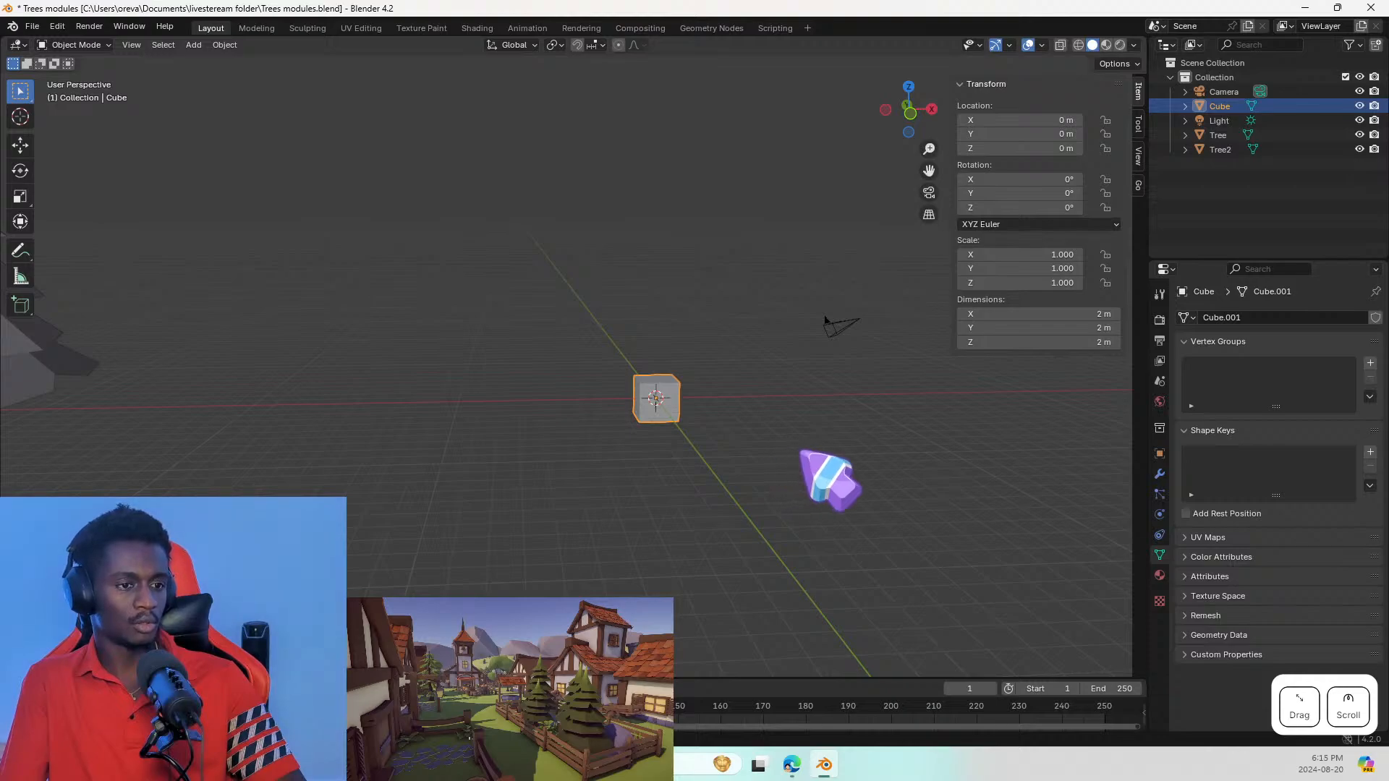
key("s")
left_click(1048, 474)
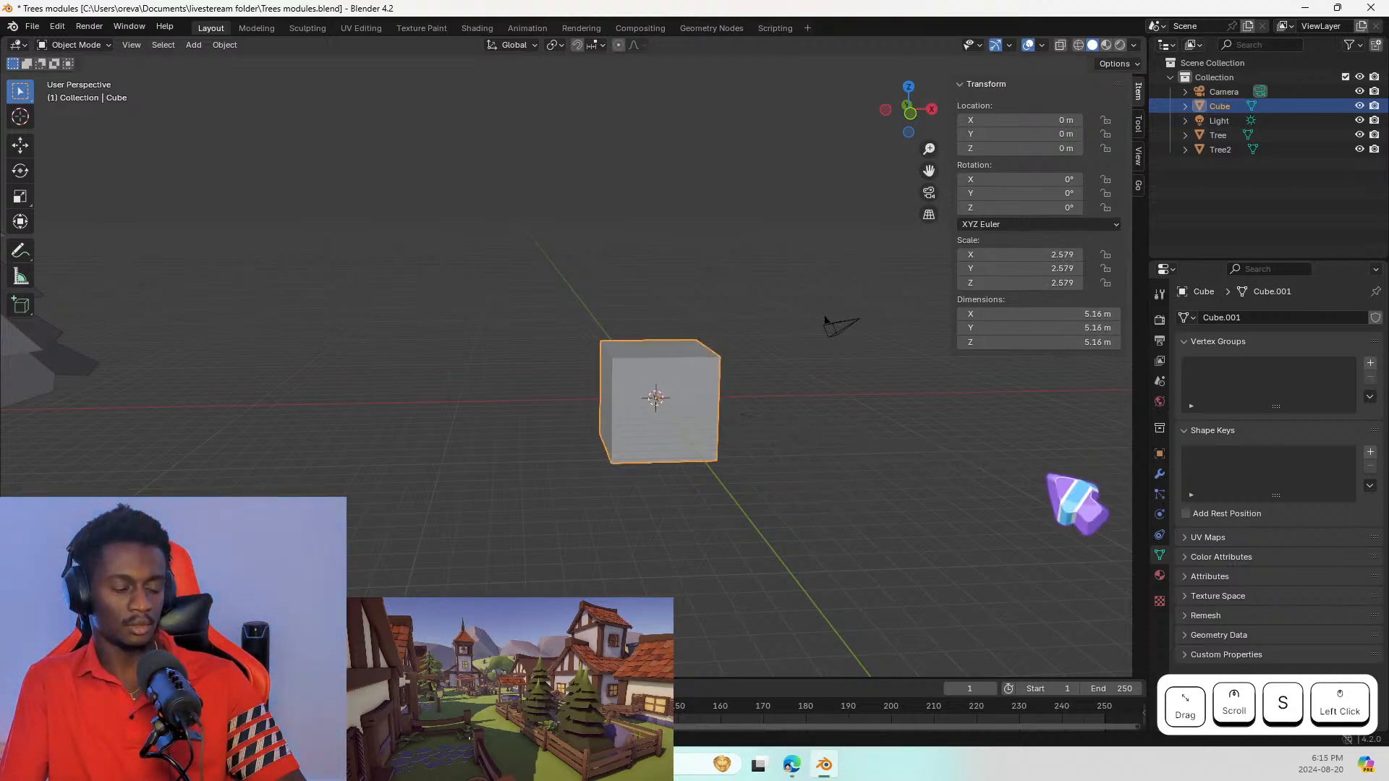
Step: Open the cube in the Sculpting workspace and voxel-remesh it for sculpting
key("Tab")
key("Tab")
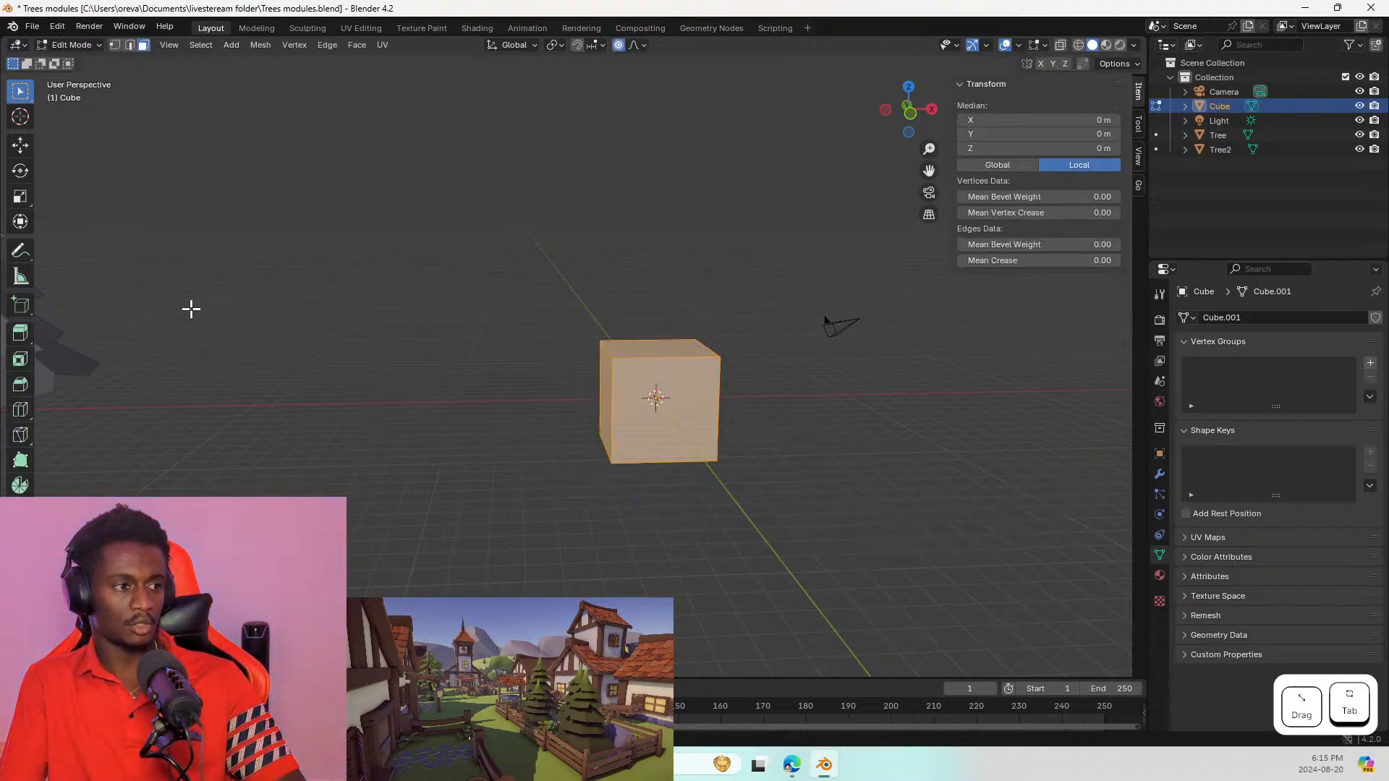
left_click(307, 28)
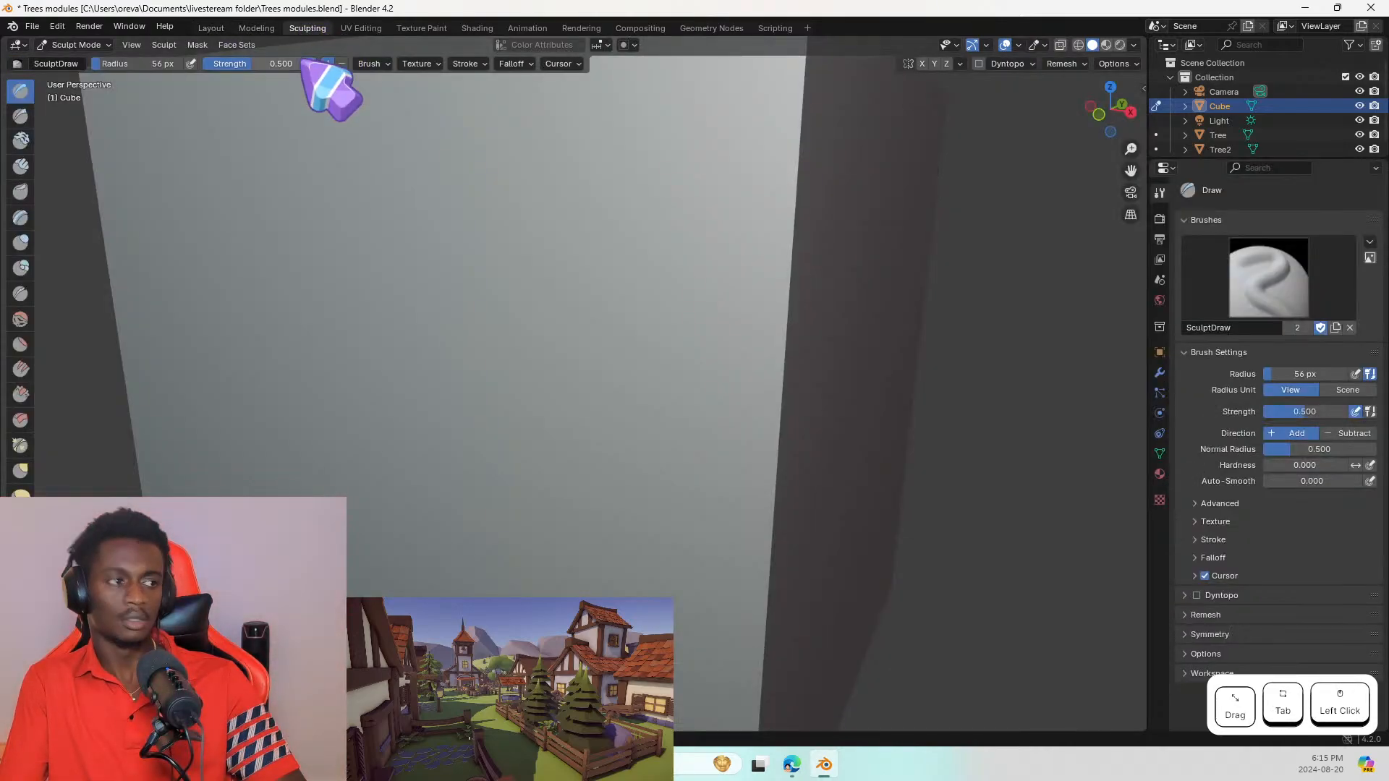
middle_click_drag(499, 275, 592, 316)
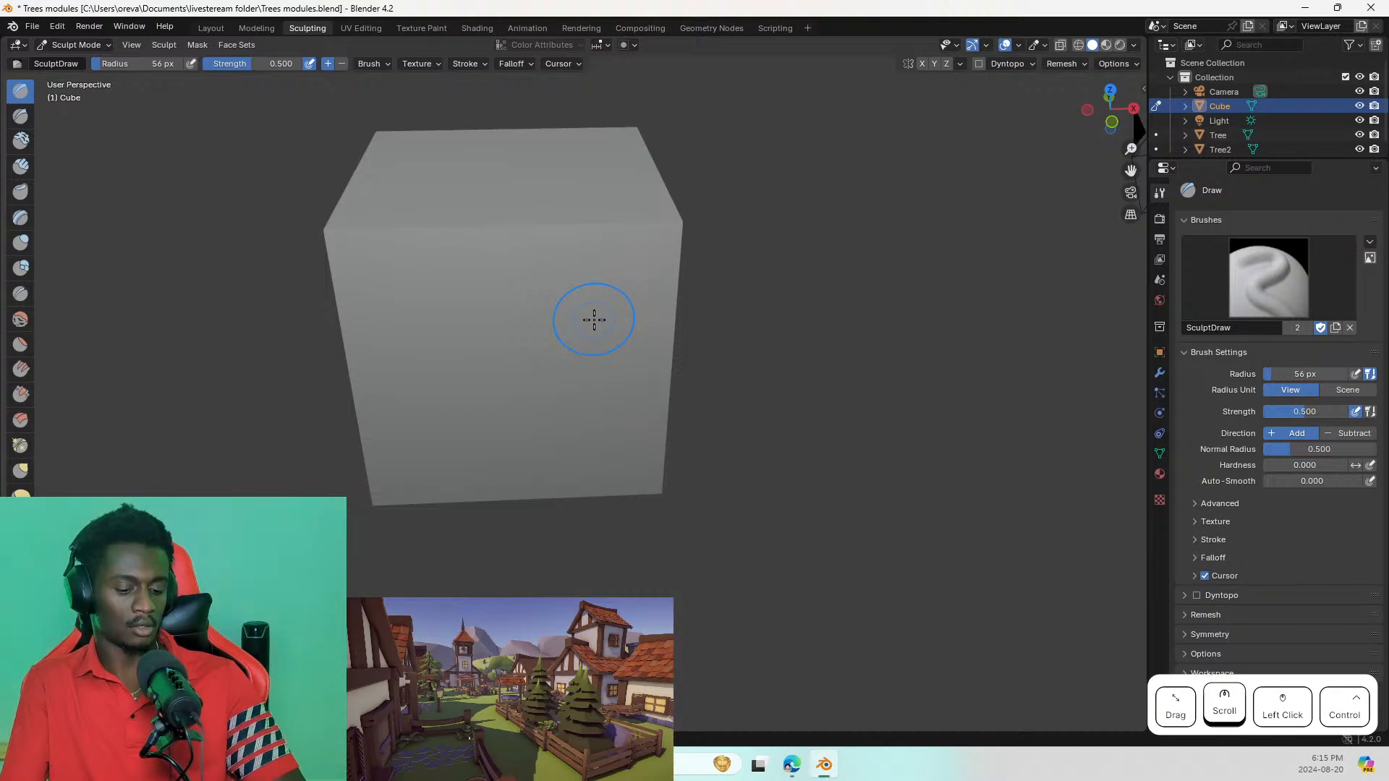
key("ctrl+r")
Step: Try a short Draw brush stroke on the cube's front face and undo it
left_click_drag(577, 280, 629, 354)
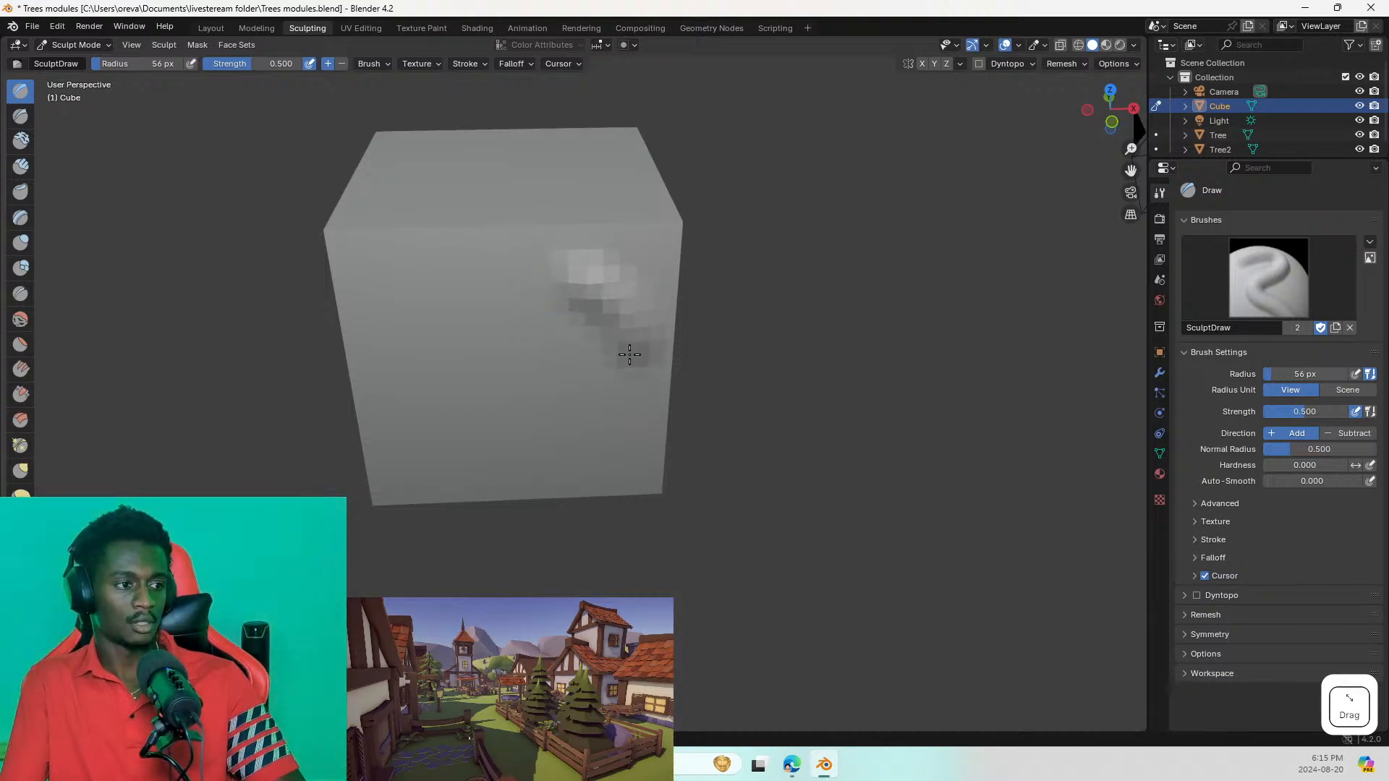
key("ctrl+z")
scroll(499, 330, "down", 3)
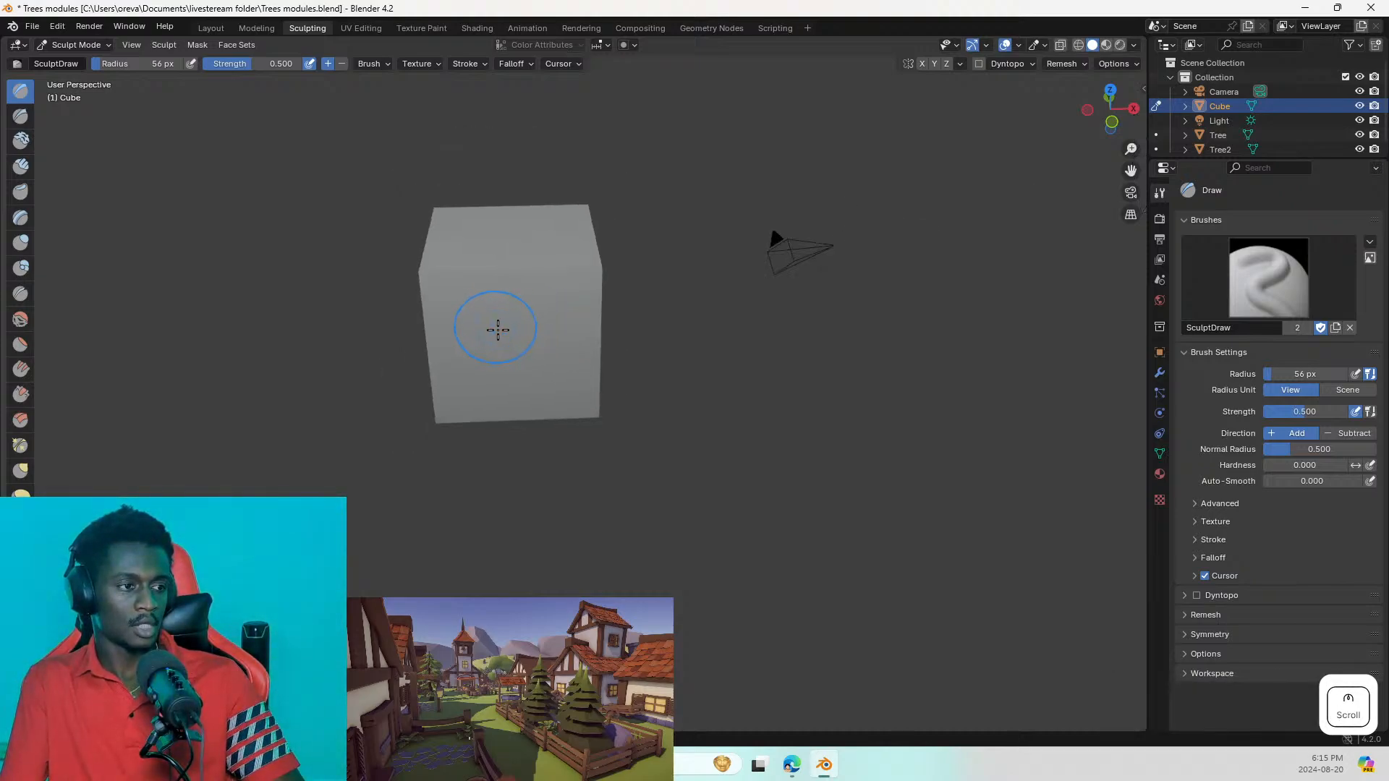
mouse_move(507, 330)
middle_mouse_down()
mouse_move(614, 332)
mouse_move(598, 419)
mouse_move(624, 444)
middle_mouse_up()
scroll(561, 331, "up", 1)
scroll(496, 301, "down", 3)
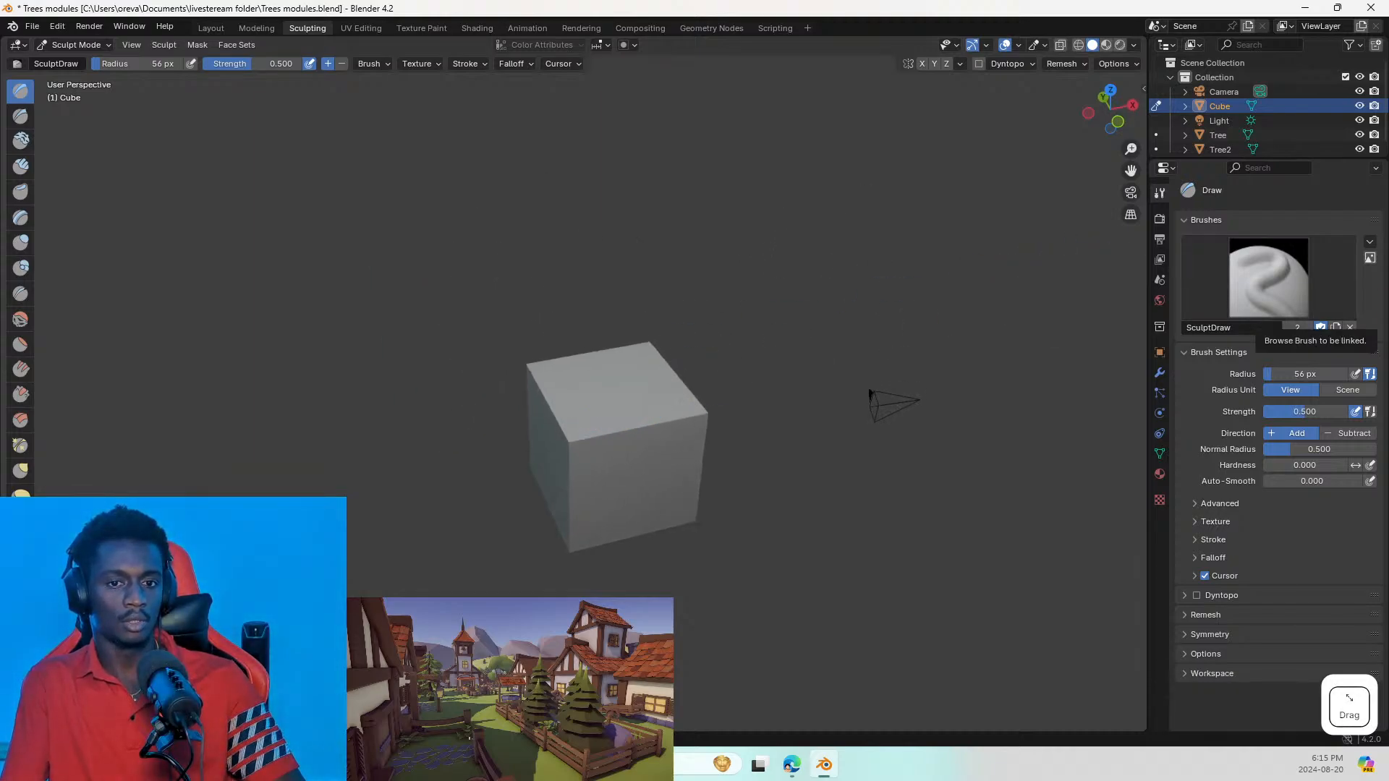
Step: Enable Dyntopo for sculpting the cube, accept its attribute loss, and open the choice of detailing methods
left_click(984, 66)
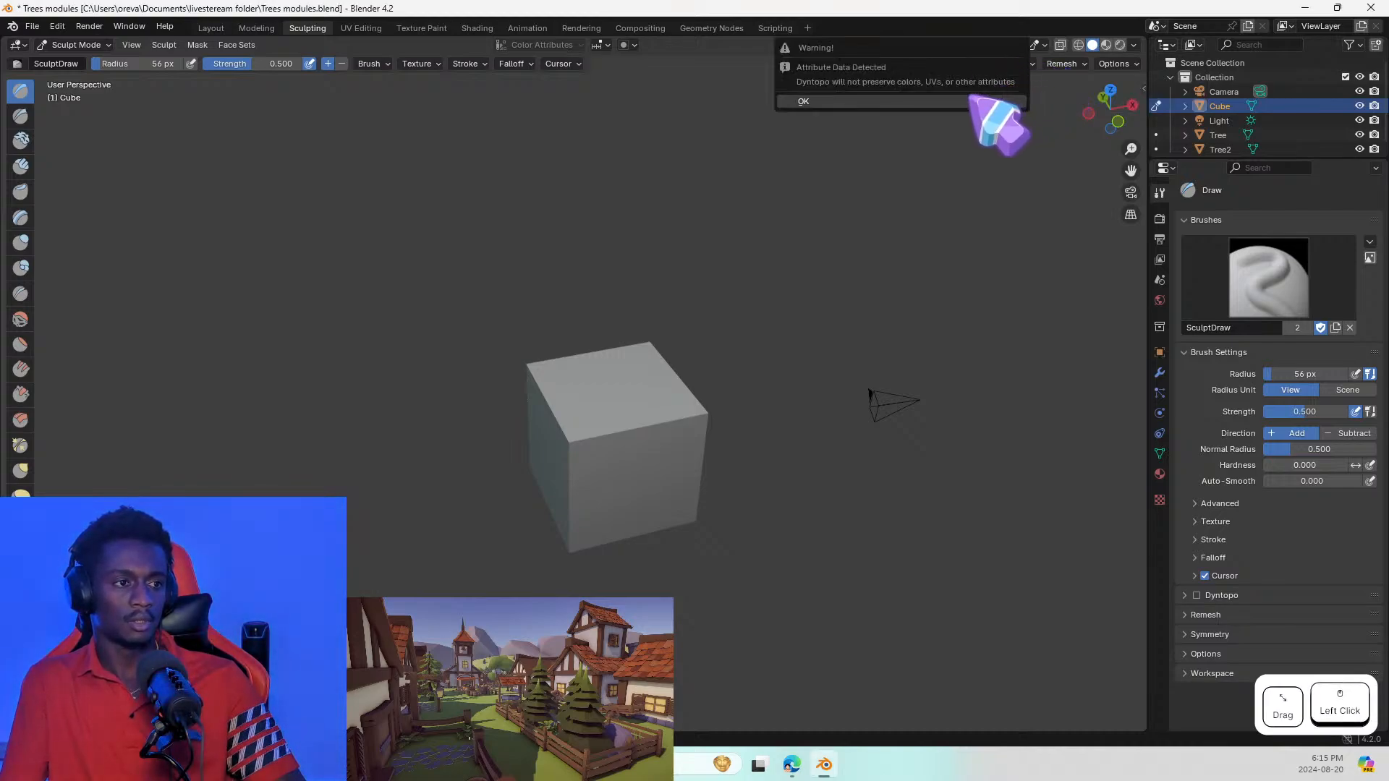
left_click(906, 102)
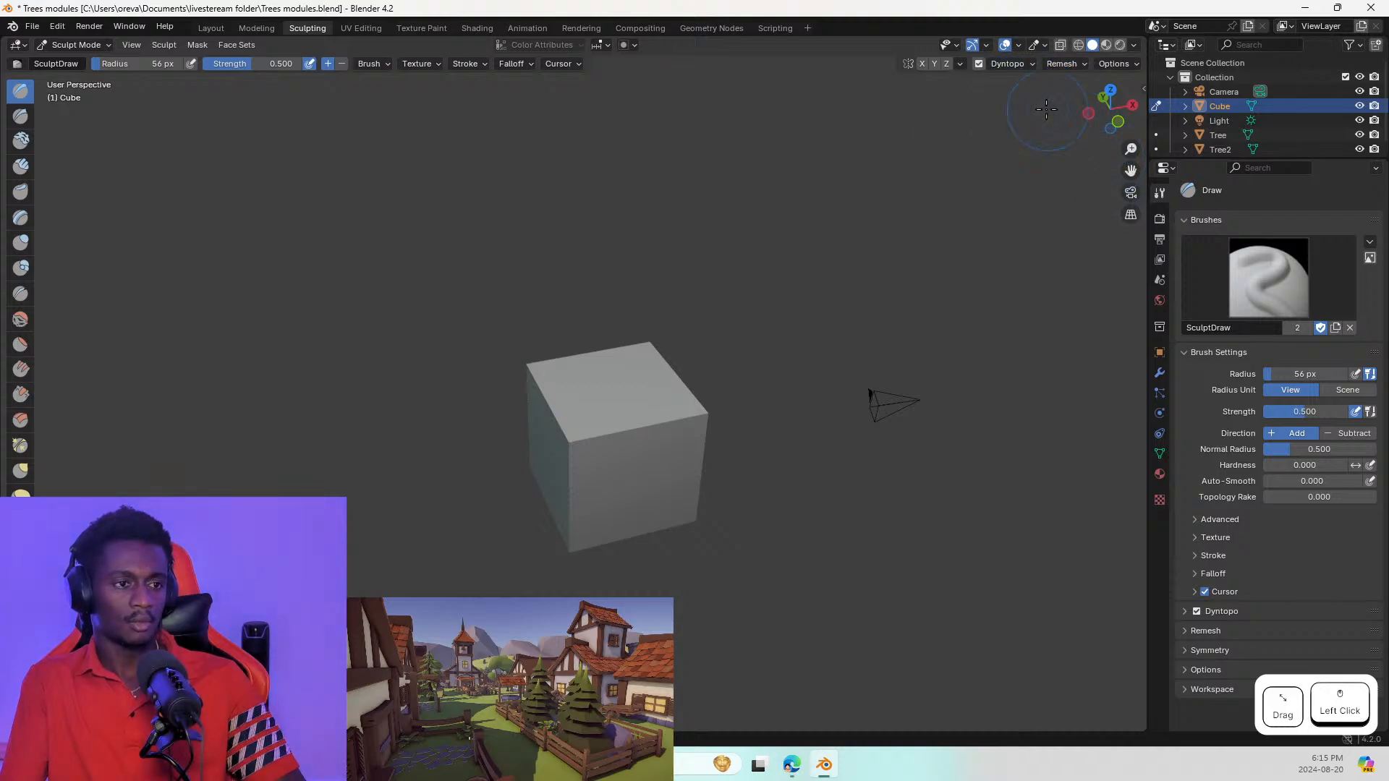
left_click(1011, 64)
left_click(1060, 127)
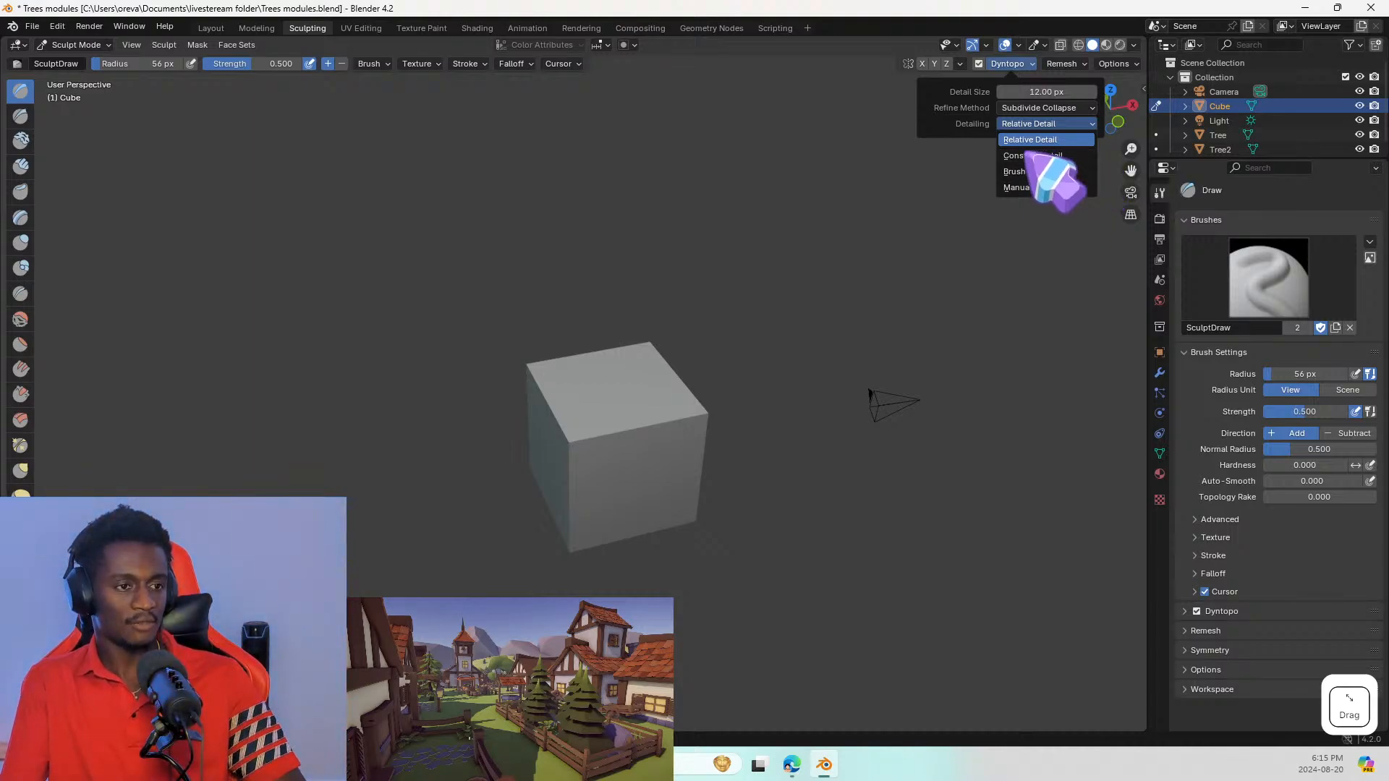
Step: Try Draw brush strokes across several faces of the cube with Dyntopo and undo them
mouse_move(632, 373)
left_mouse_down()
mouse_move(593, 362)
mouse_move(655, 366)
left_mouse_up()
key("ctrl+z")
left_click_drag(572, 434, 644, 402)
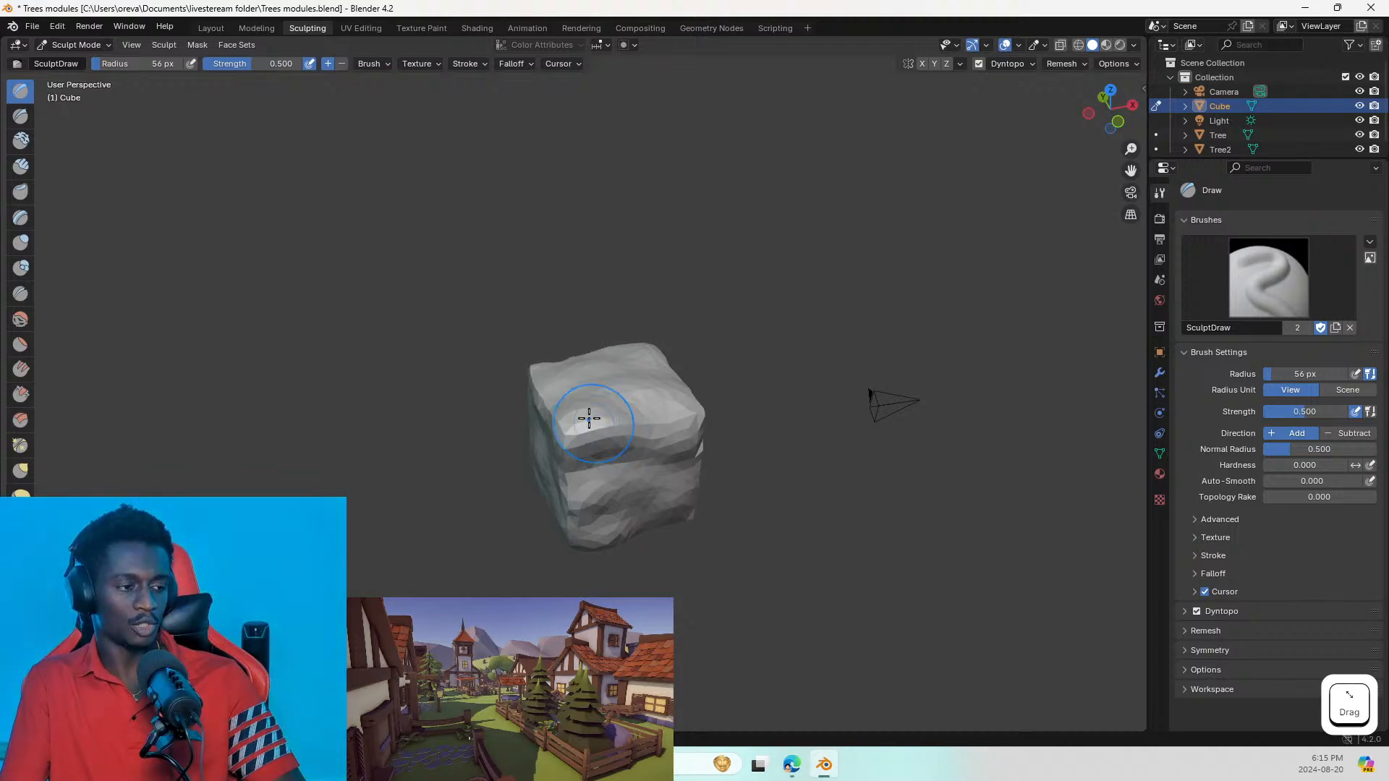
mouse_move(347, 311)
middle_mouse_down()
mouse_move(540, 335)
mouse_move(608, 292)
middle_mouse_up()
mouse_move(596, 427)
left_mouse_down()
mouse_move(617, 418)
mouse_move(577, 458)
mouse_move(515, 469)
left_mouse_up()
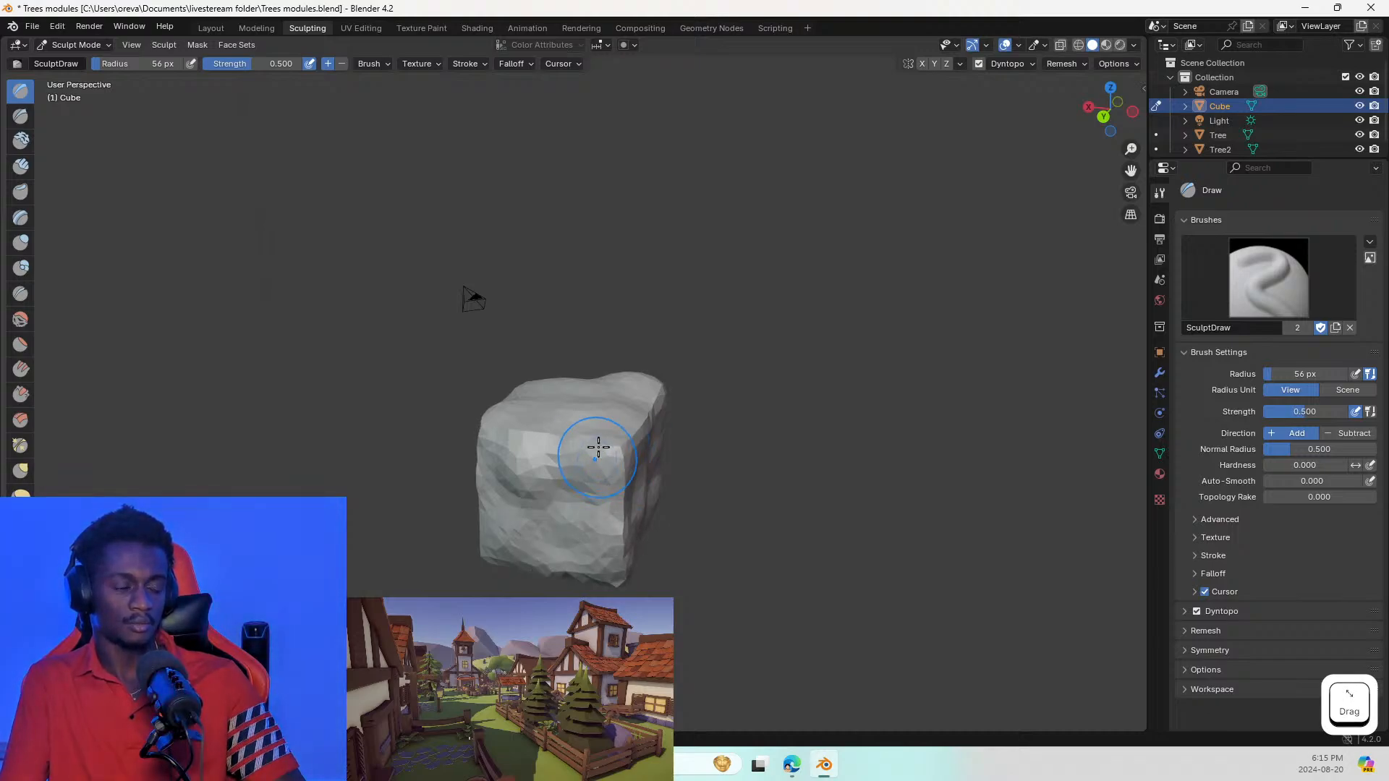
middle_click_drag(599, 447, 463, 428)
scroll(449, 427, "down", 2)
key("ctrl+z")
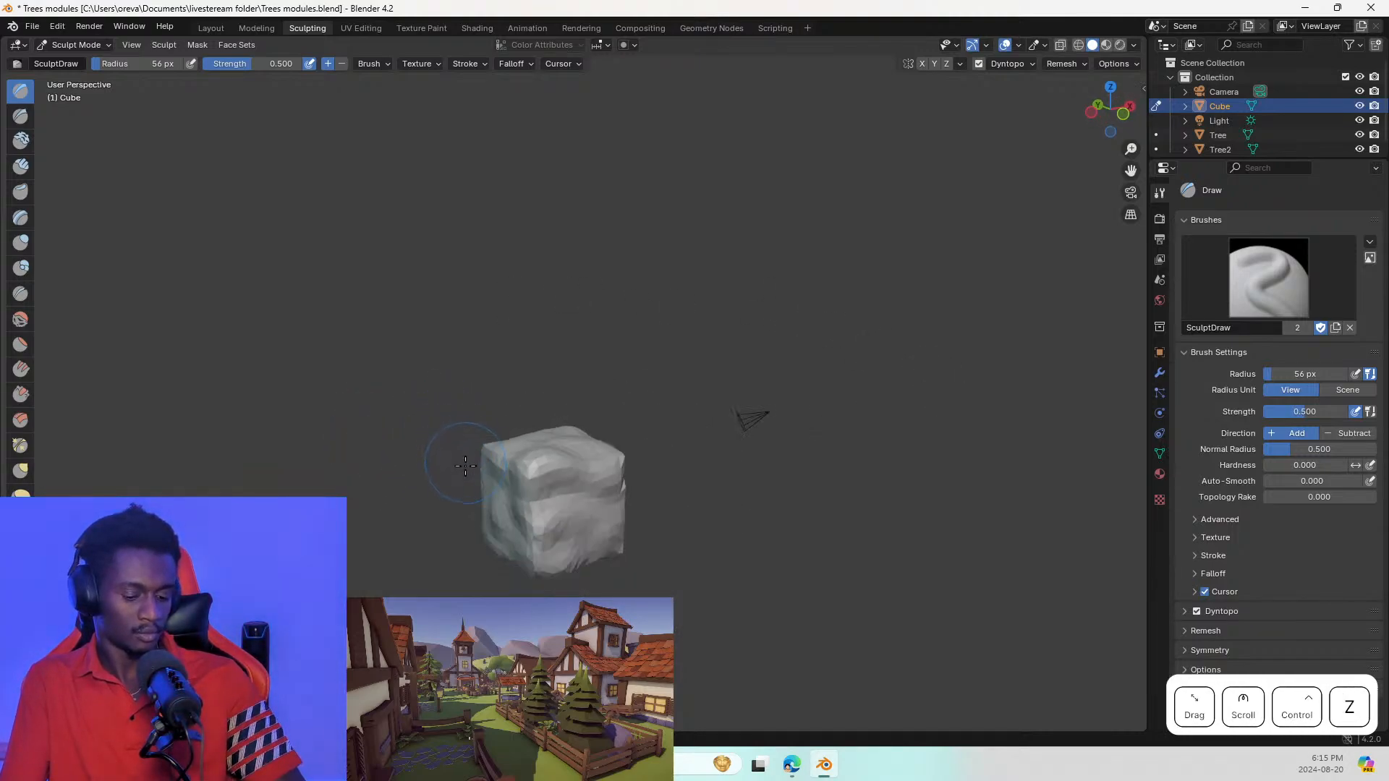
key("ctrl+z")
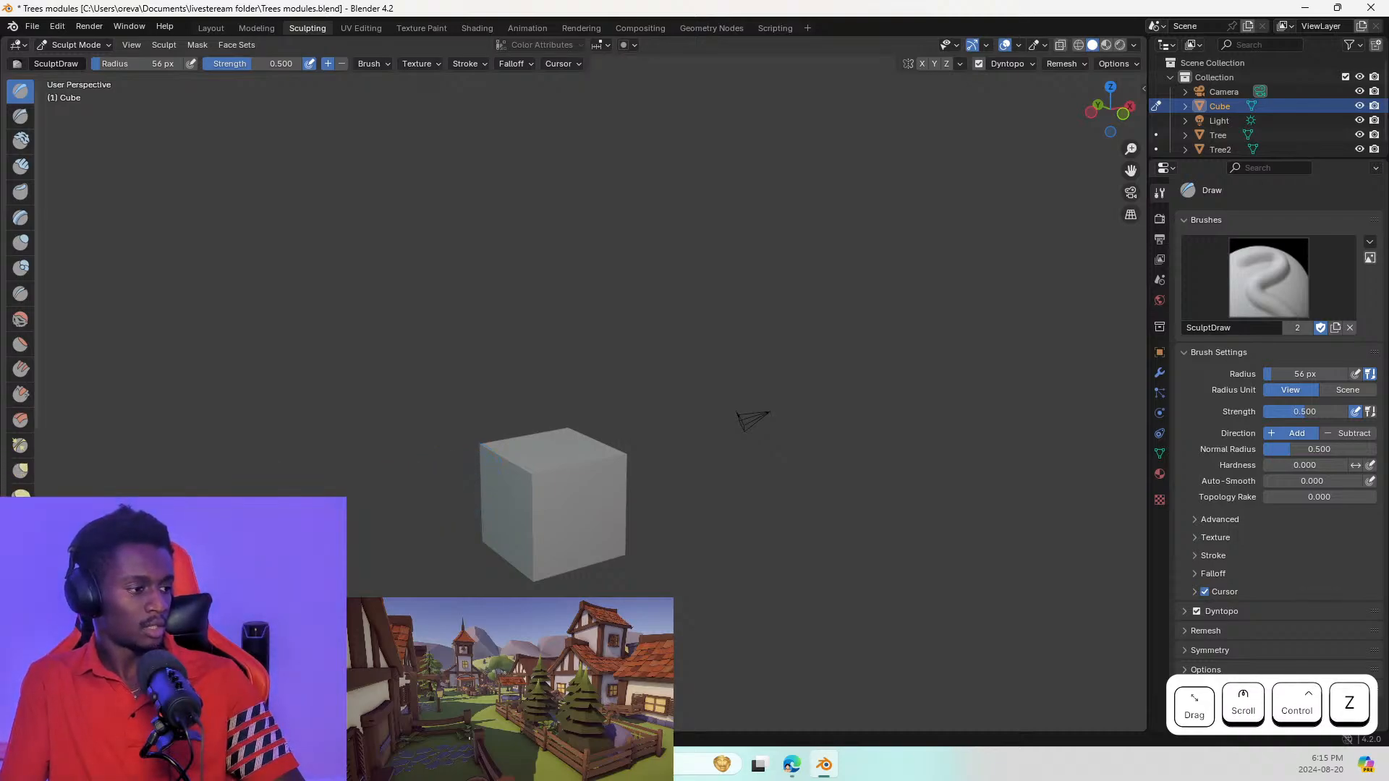
Step: Switch to the Snake Hook brush, test it on the cube's top face, undo that, and set the radius to 174 px
left_click(21, 521)
left_click_drag(551, 456, 558, 407)
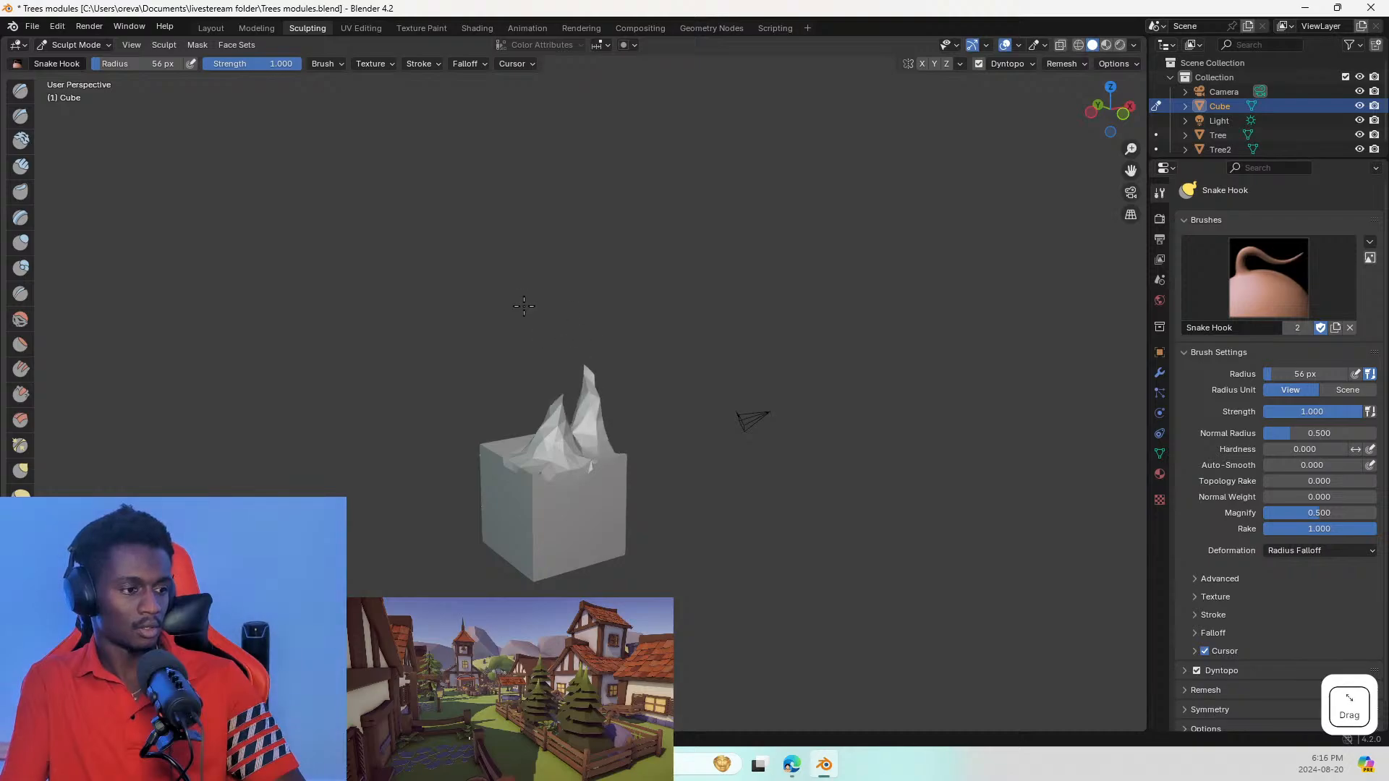
key("ctrl+z")
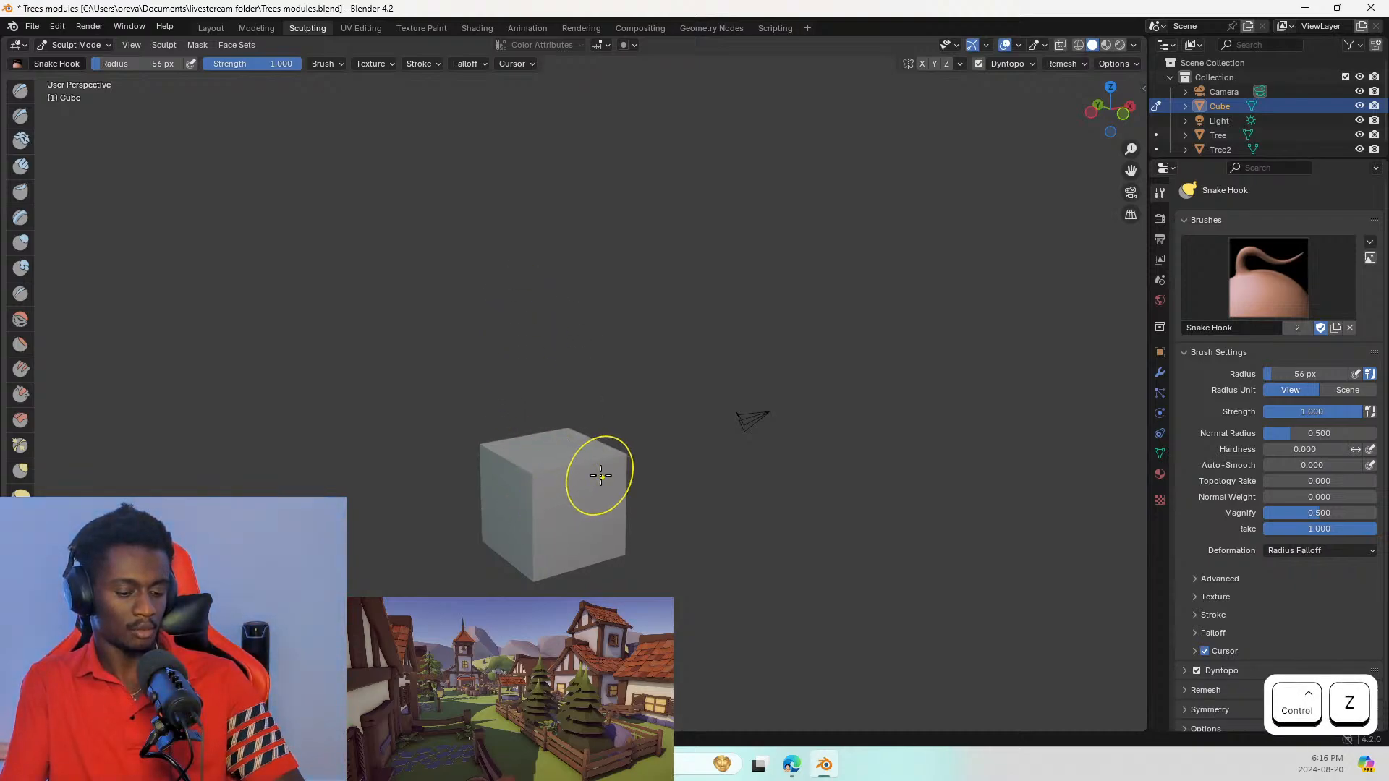
key("f")
left_click(583, 455)
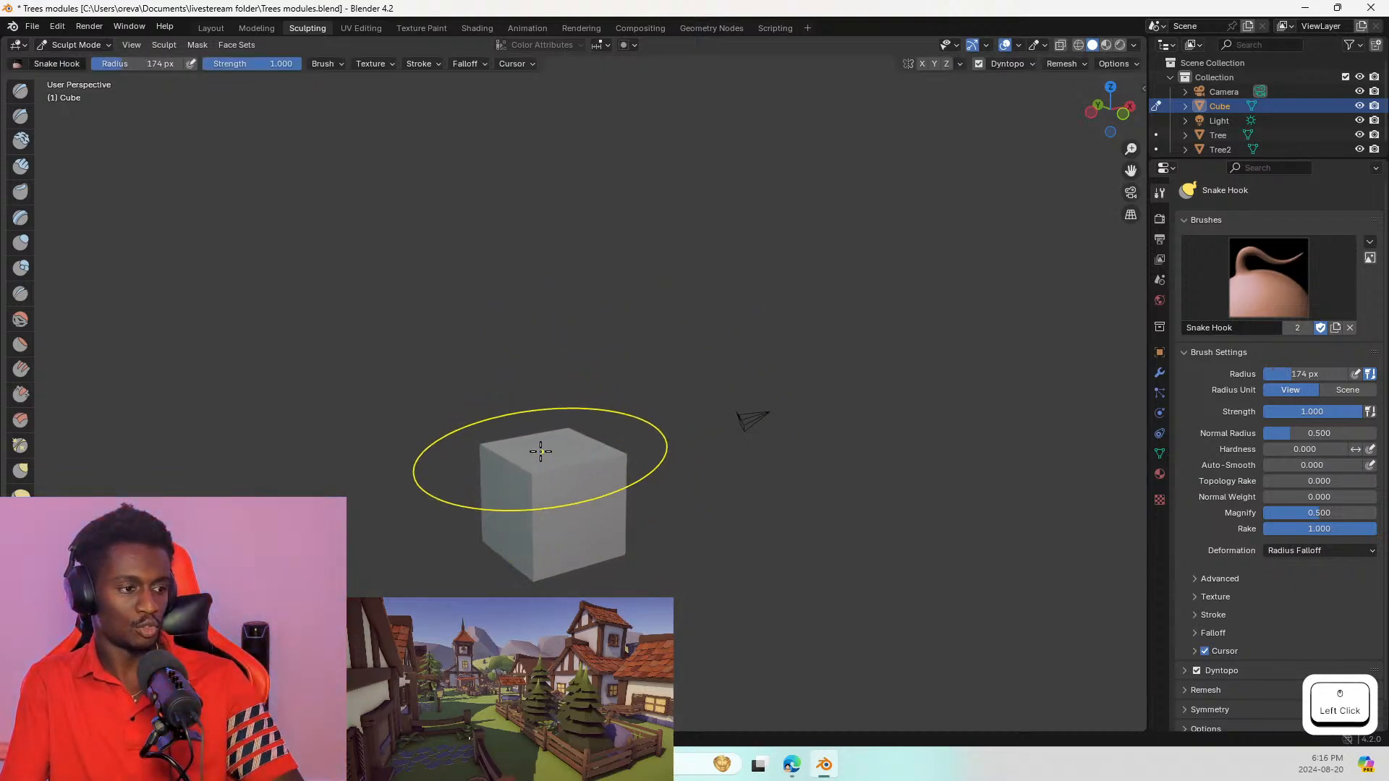
Step: Try pulling the cube's top up into a tall, curved trunk with Snake Hook and undo the strokes
mouse_move(540, 451)
left_mouse_down()
mouse_move(560, 344)
mouse_move(518, 295)
left_mouse_up()
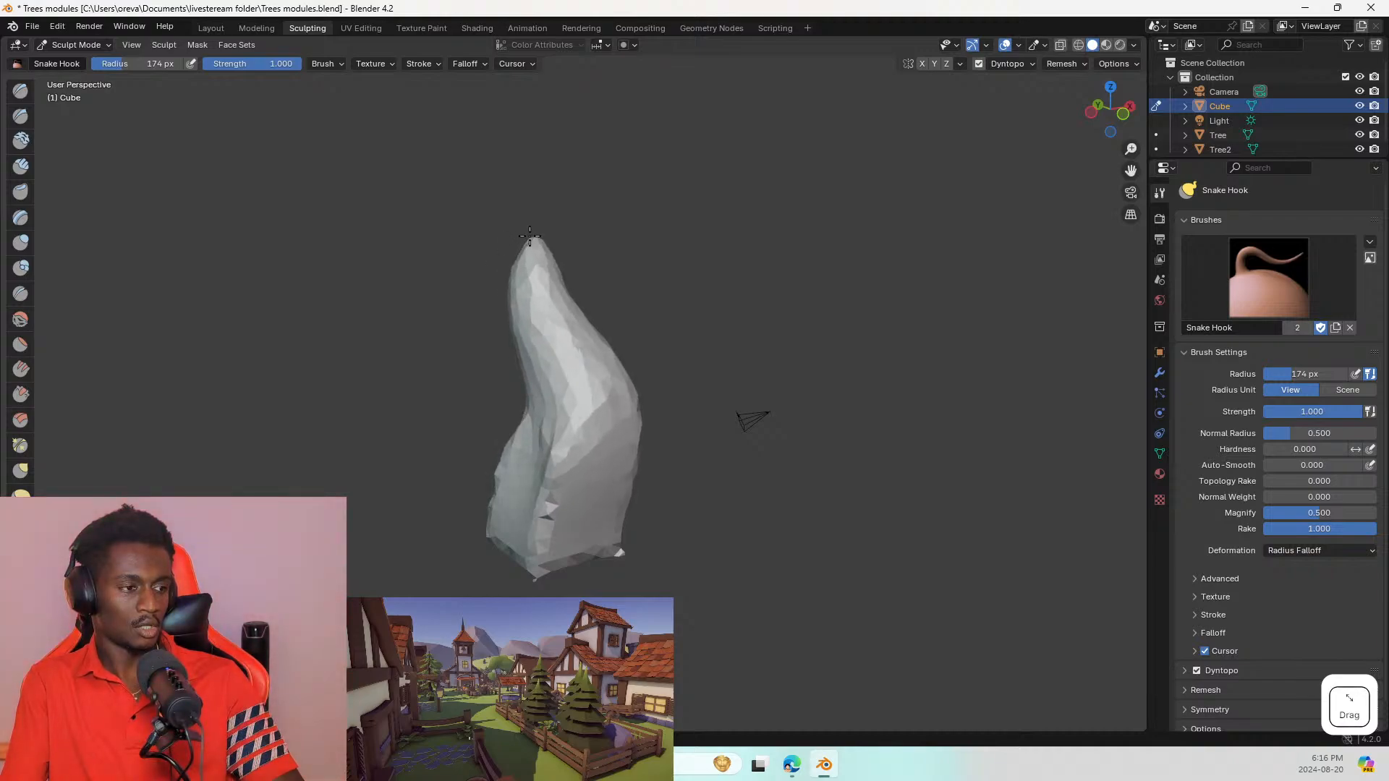
left_click_drag(530, 235, 567, 178)
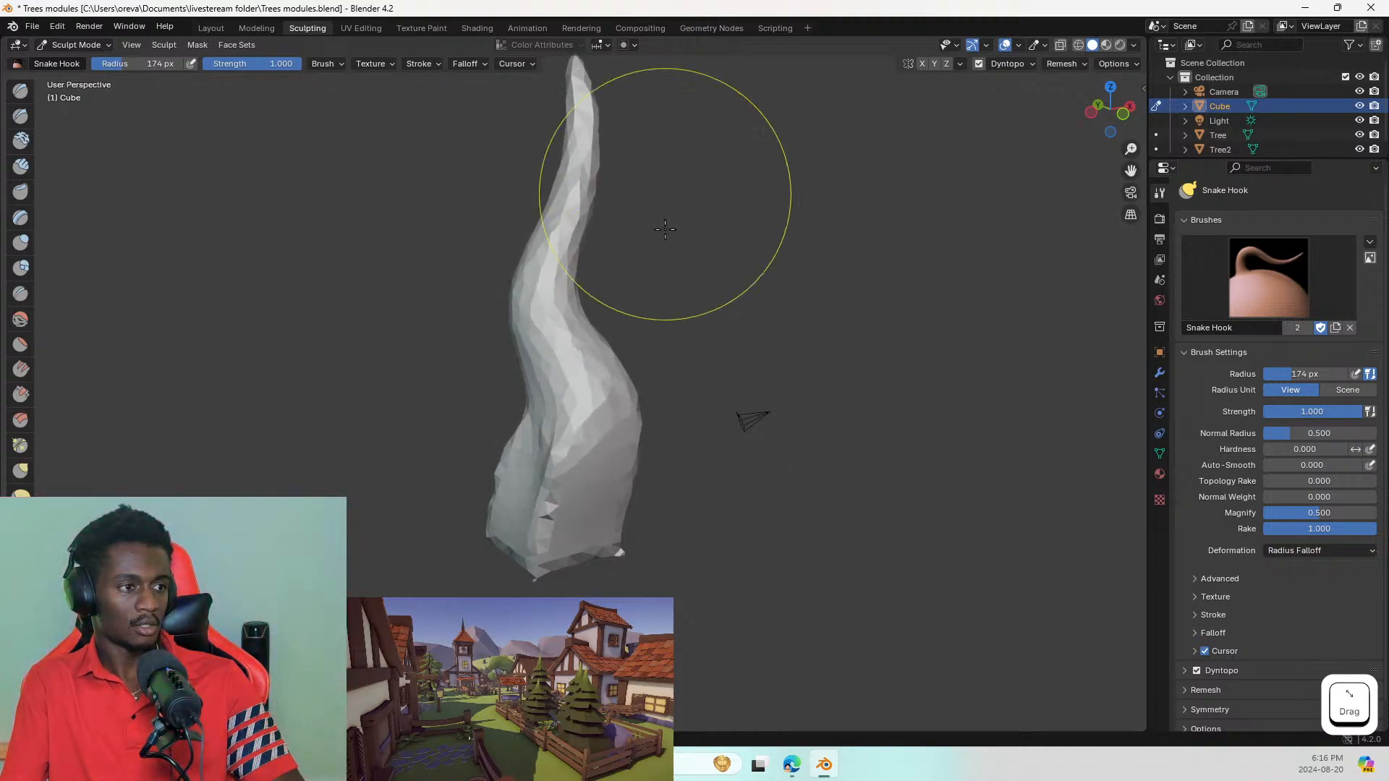
scroll(652, 344, "down", 4)
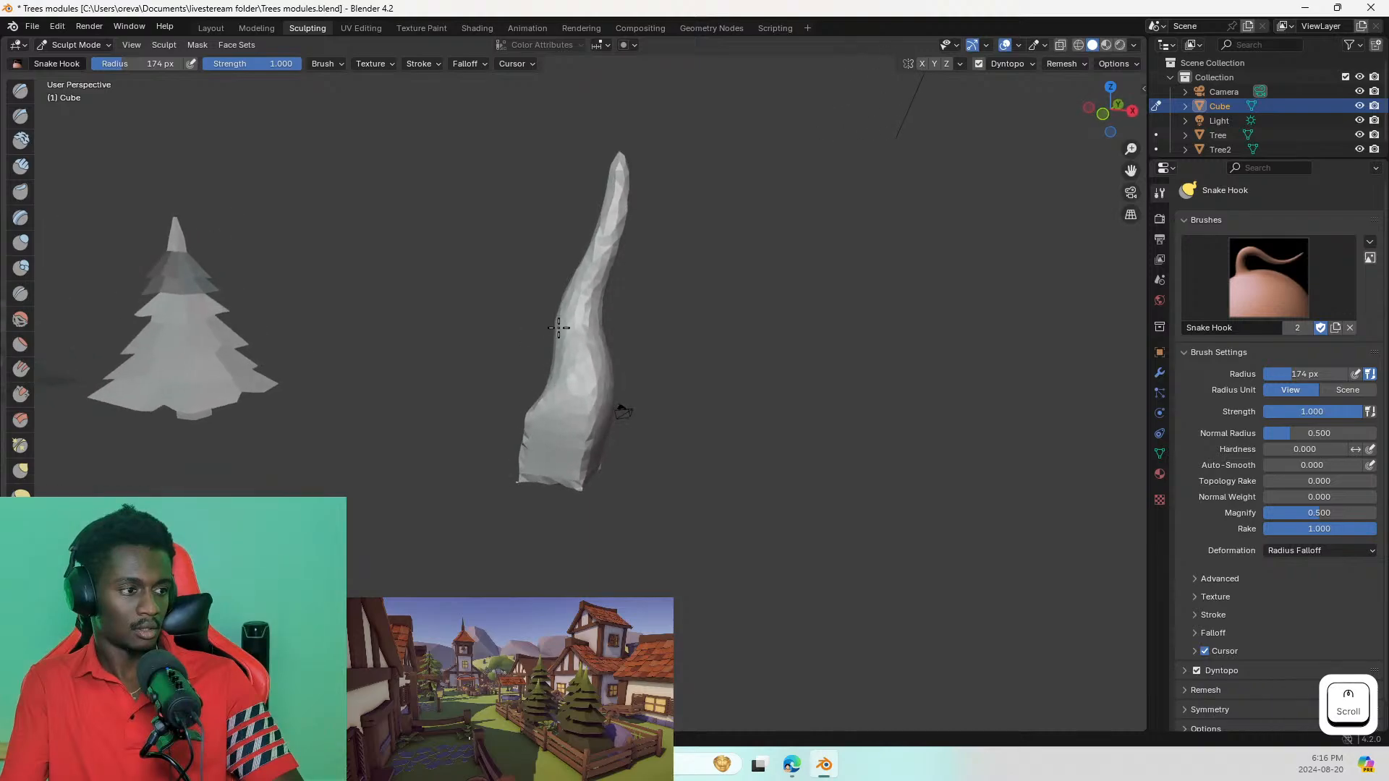
middle_click_drag(613, 328, 605, 357)
key("ctrl+z")
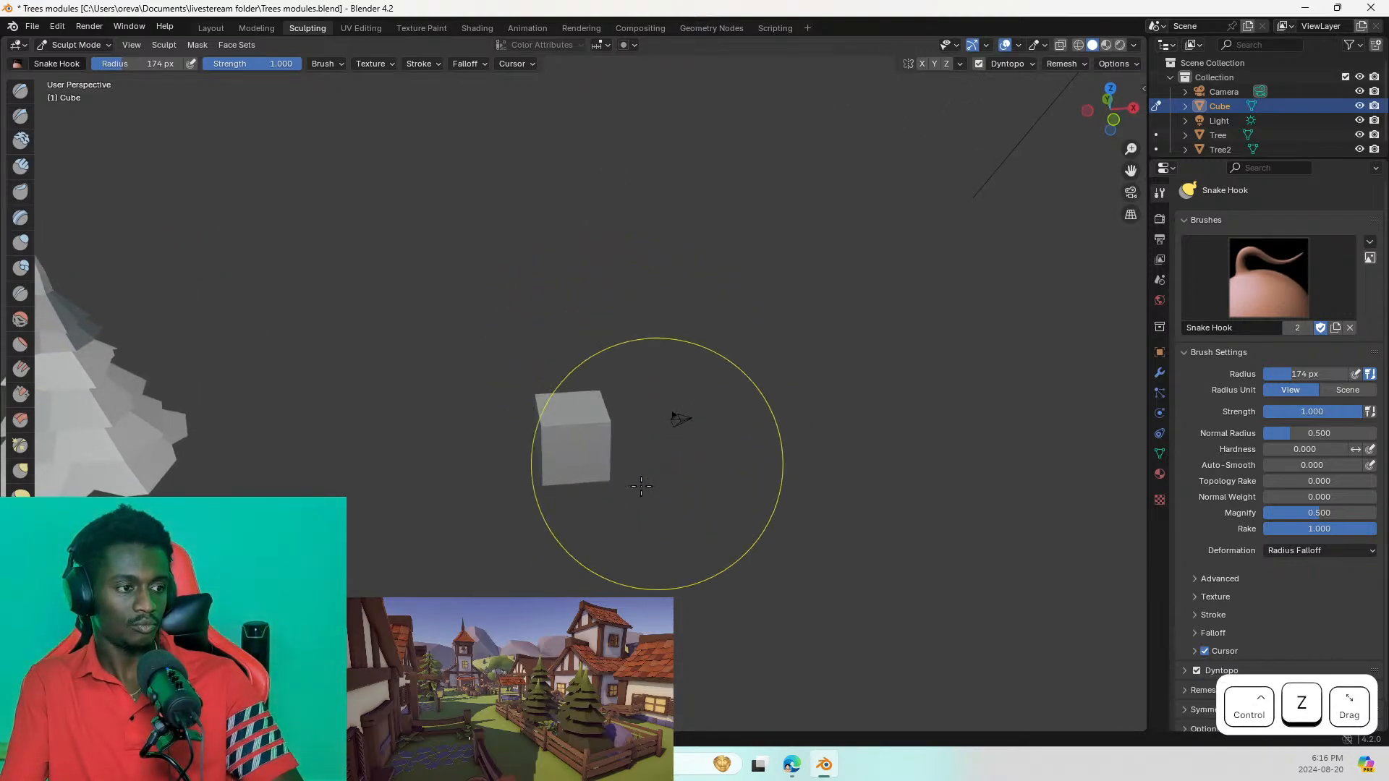
Step: Set the Dyntopo detailing method to Constant Detail
left_click(1033, 64)
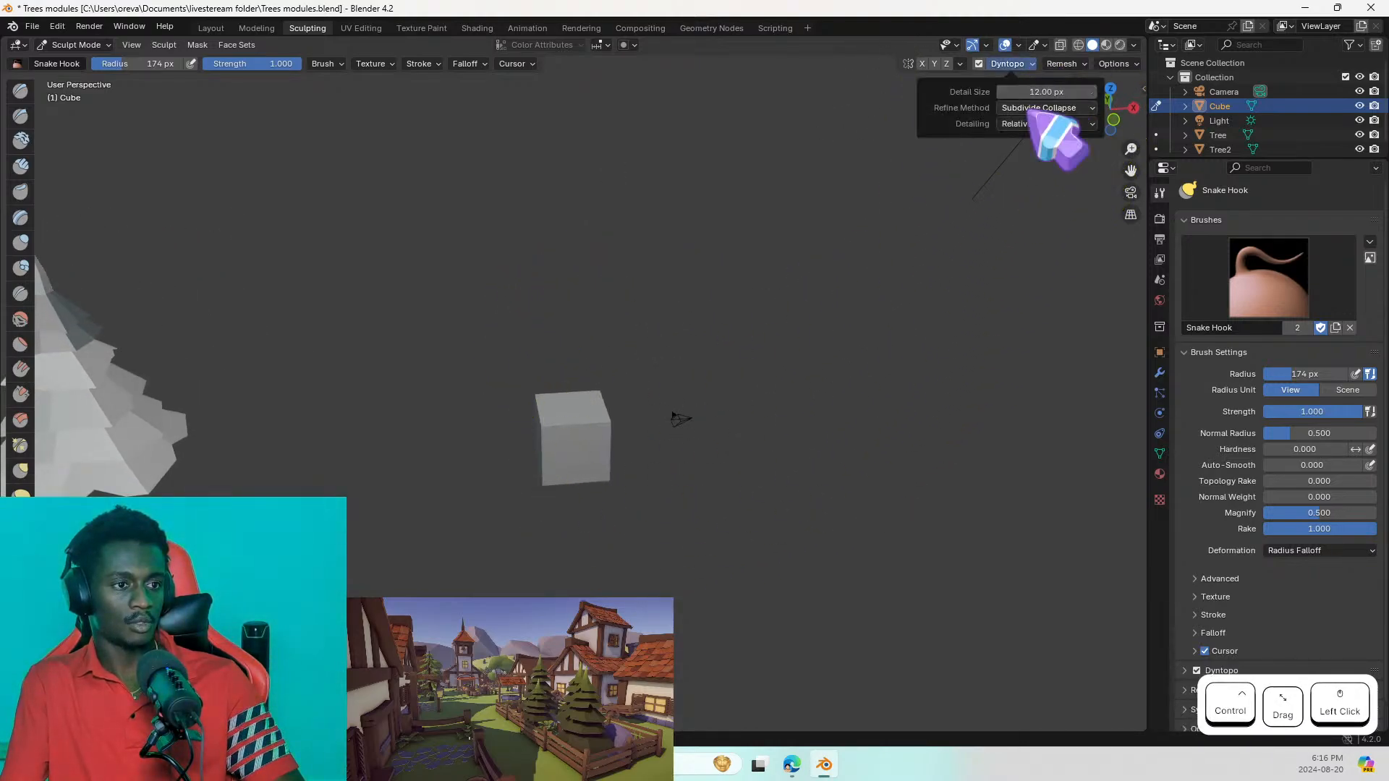
left_click(1042, 124)
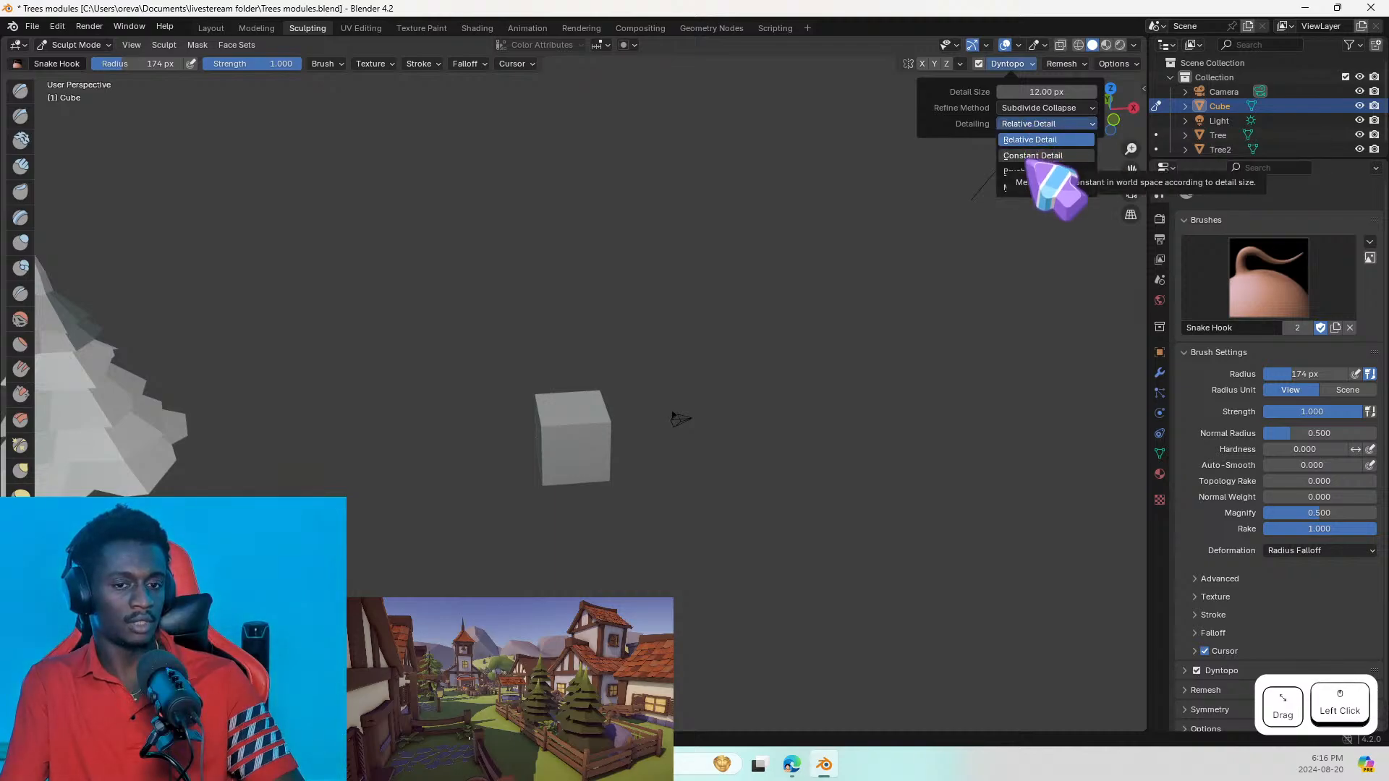
left_click(1032, 156)
Step: Try stretching the cube into a tall, bent trunk with two Snake Hook pulls and undo both
mouse_move(573, 409)
left_mouse_down()
mouse_move(545, 355)
mouse_move(543, 293)
mouse_move(605, 203)
mouse_move(575, 64)
left_mouse_up()
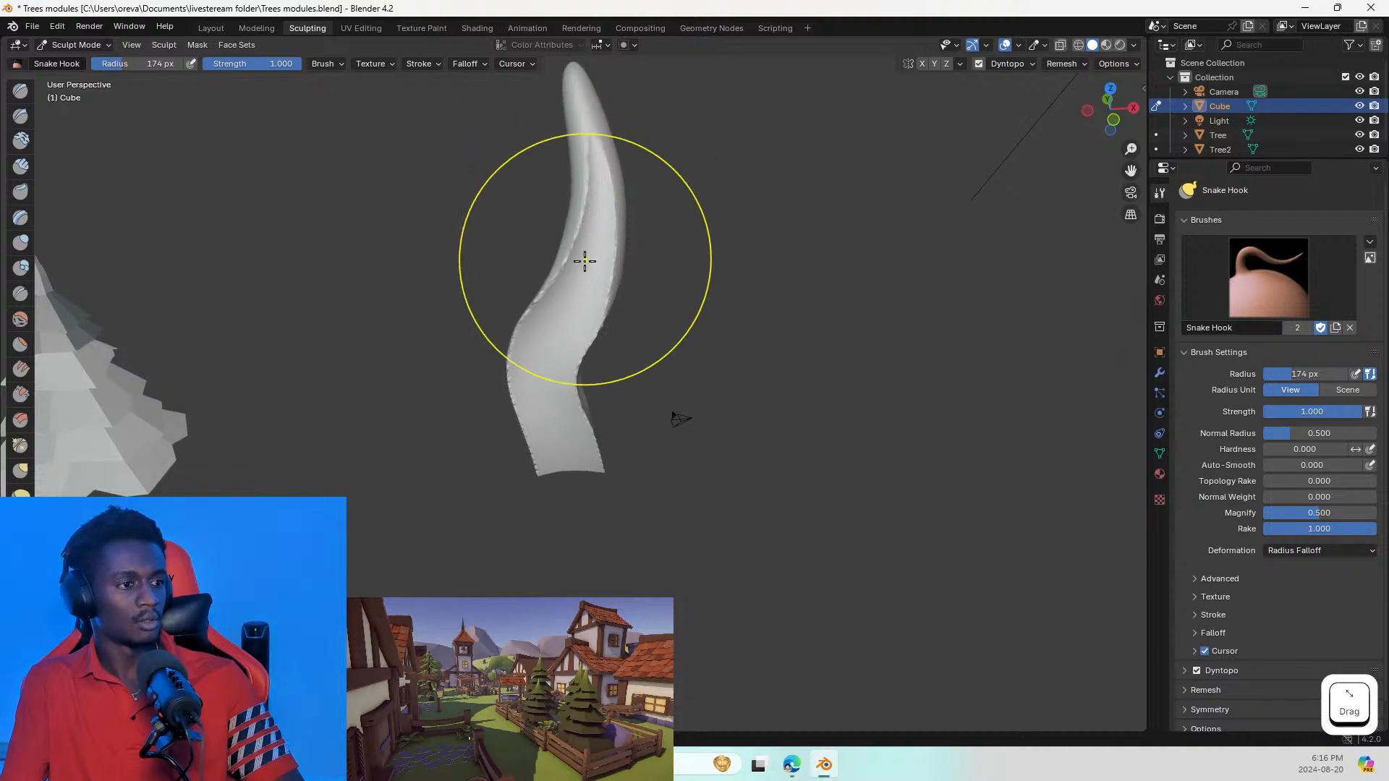
middle_click_drag(584, 261, 731, 263)
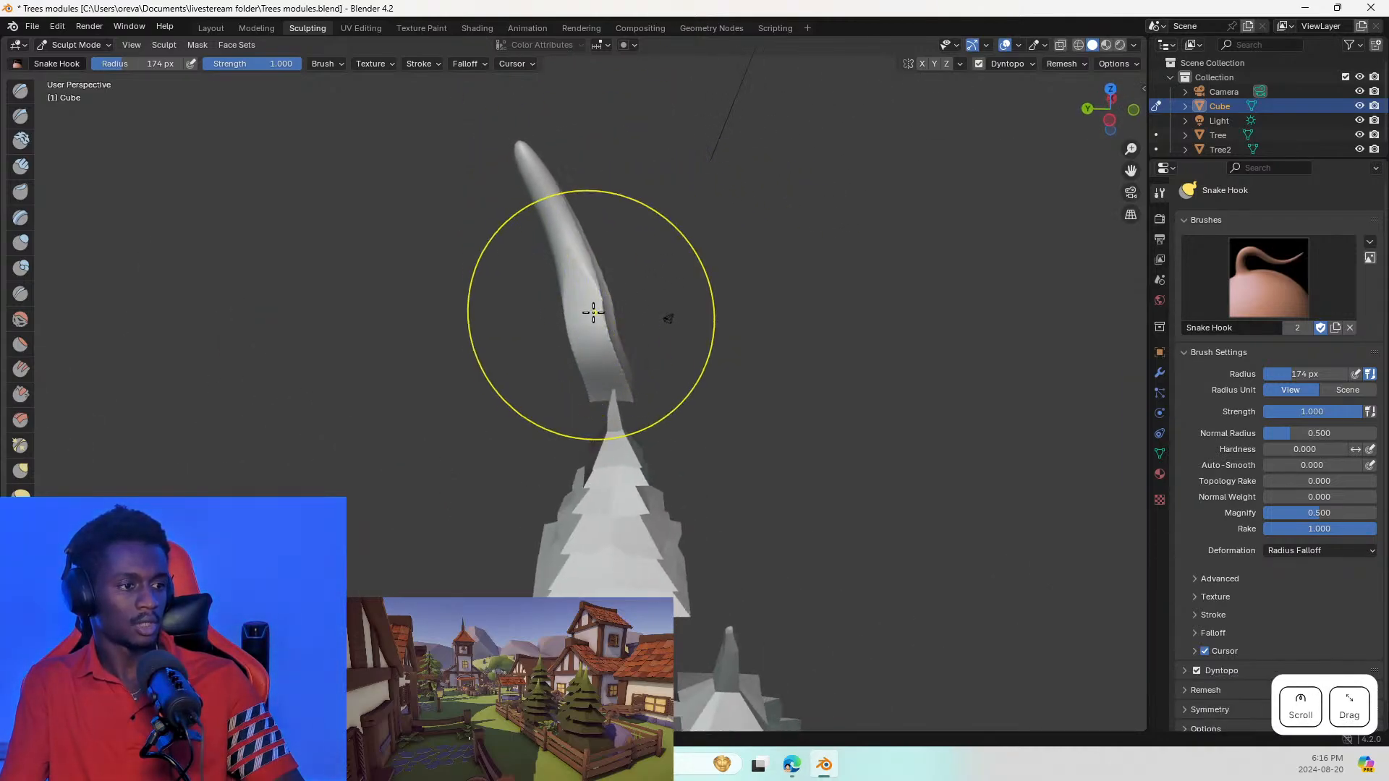
left_click_drag(576, 295, 635, 139)
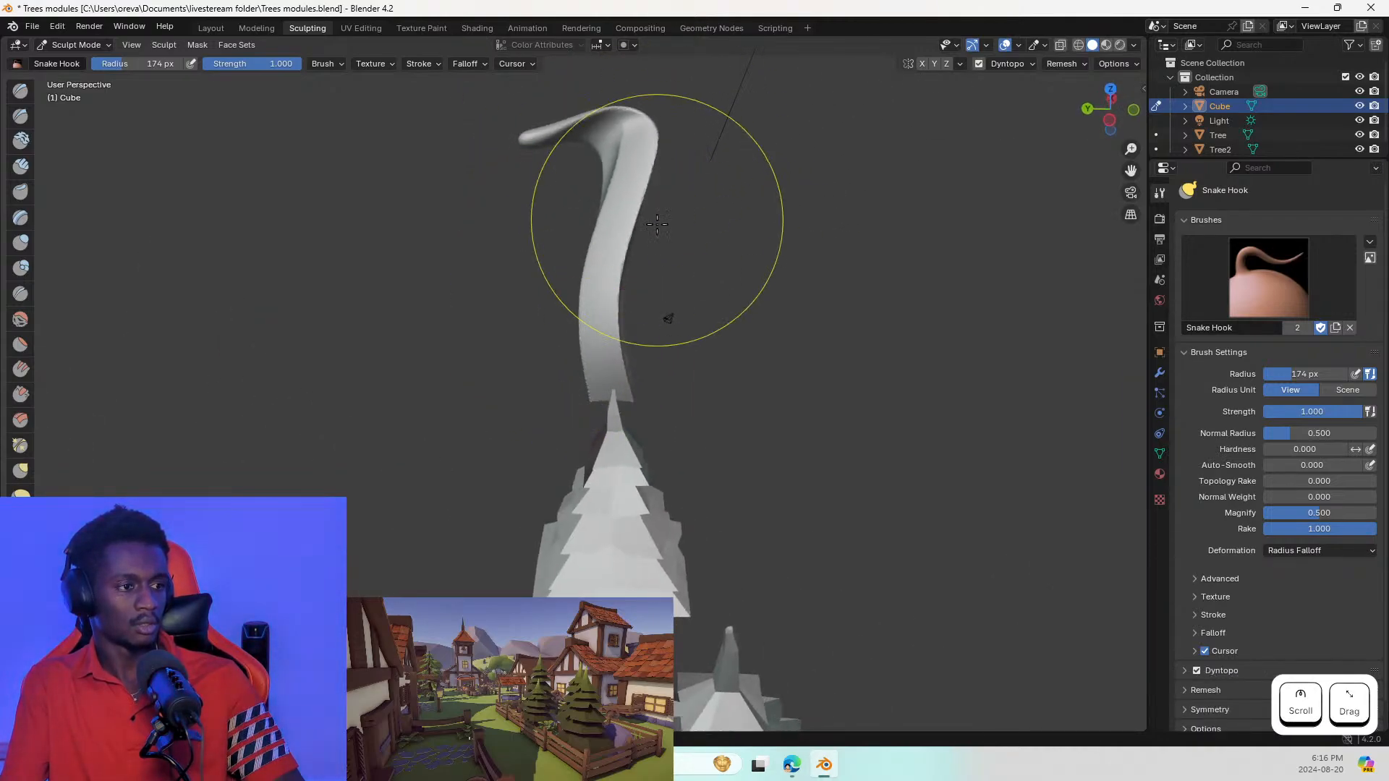
key("ctrl+z")
key("ctrl+z")
Step: Try building a tall trunk from the cube with Snake Hook pulls from several viewing angles, and undo the attempt
scroll(660, 332, "down", 2)
scroll(649, 349, "up", 3)
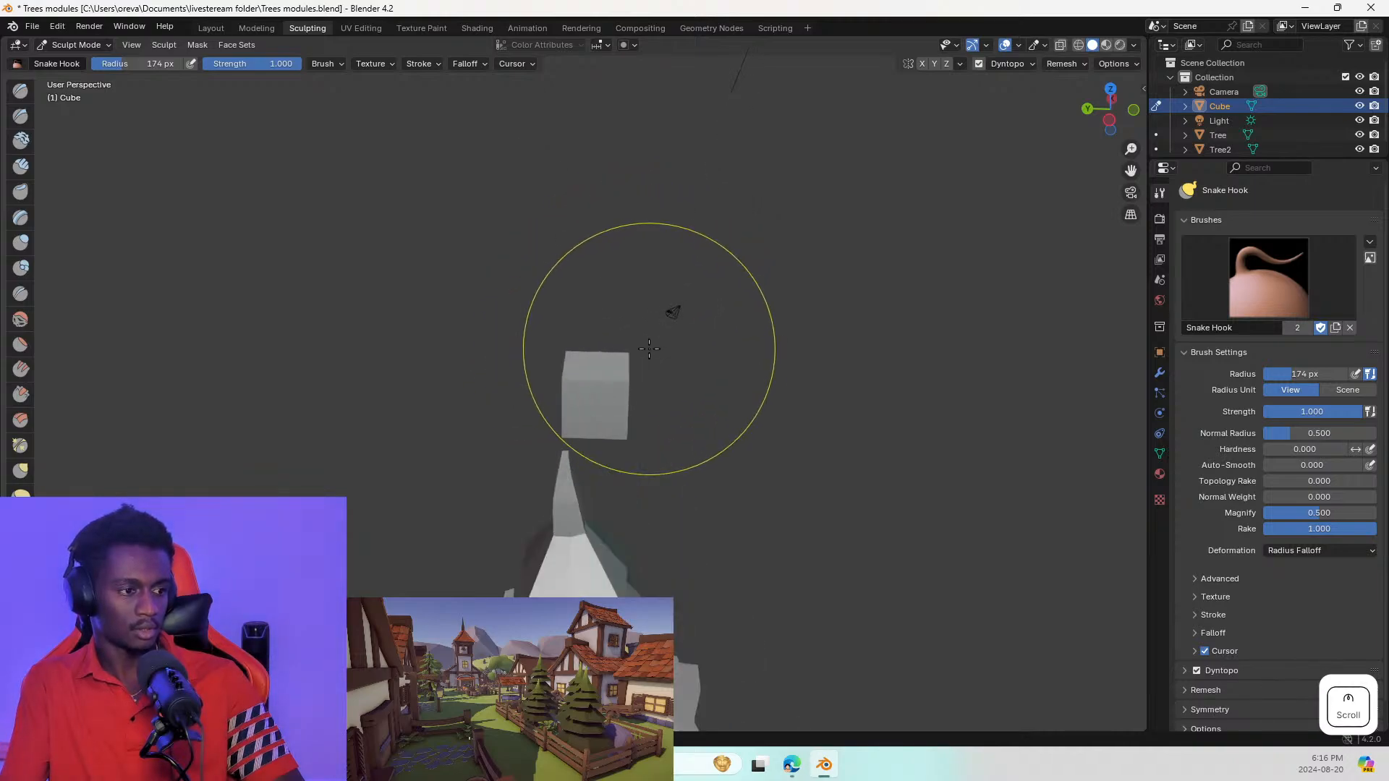
scroll(649, 349, "up", 3)
left_click_drag(543, 378, 563, 316)
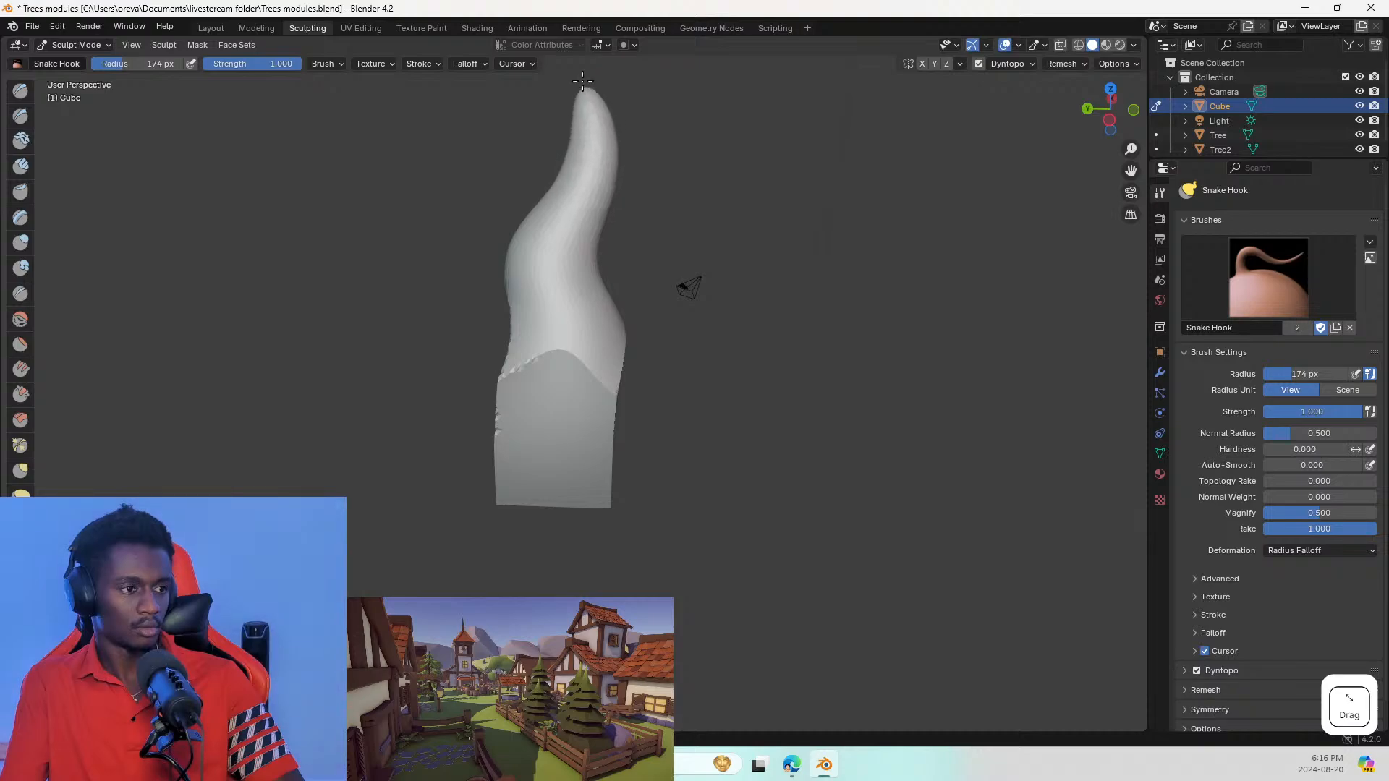
mouse_move(555, 293)
middle_mouse_down()
mouse_move(481, 310)
mouse_move(542, 310)
middle_mouse_up()
scroll(560, 301, "down", 3)
mouse_move(510, 251)
middle_mouse_down()
mouse_move(428, 261)
mouse_move(356, 236)
mouse_move(387, 254)
middle_mouse_up()
left_click_drag(589, 192, 564, 114)
mouse_move(571, 155)
middle_mouse_down()
mouse_move(536, 193)
mouse_move(558, 269)
mouse_move(587, 201)
middle_mouse_up()
scroll(536, 193, "down", 1)
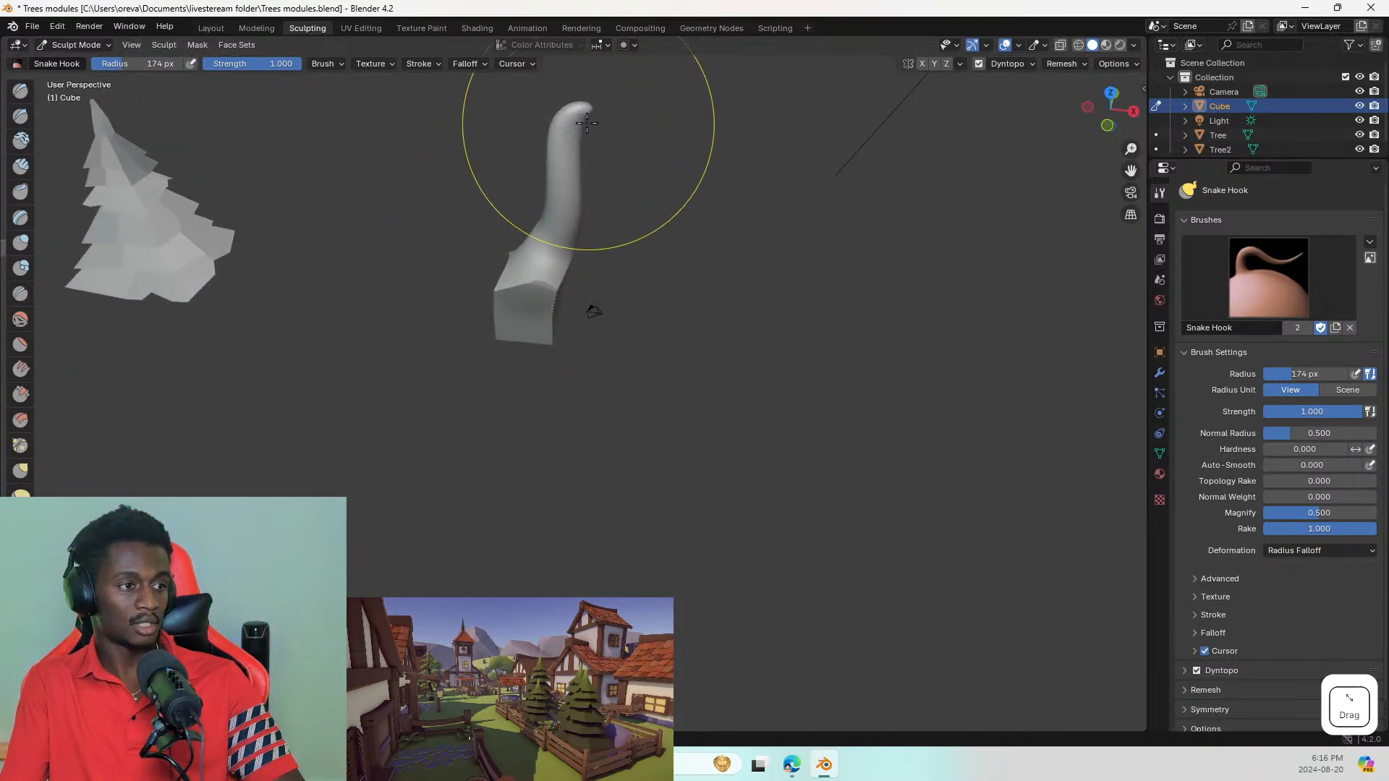
left_click_drag(589, 122, 580, 95)
scroll(539, 357, "down", 1)
mouse_move(541, 333)
middle_mouse_down()
mouse_move(611, 267)
mouse_move(575, 276)
mouse_move(487, 258)
mouse_move(506, 300)
mouse_move(525, 291)
mouse_move(550, 311)
middle_mouse_up()
key("ctrl+z")
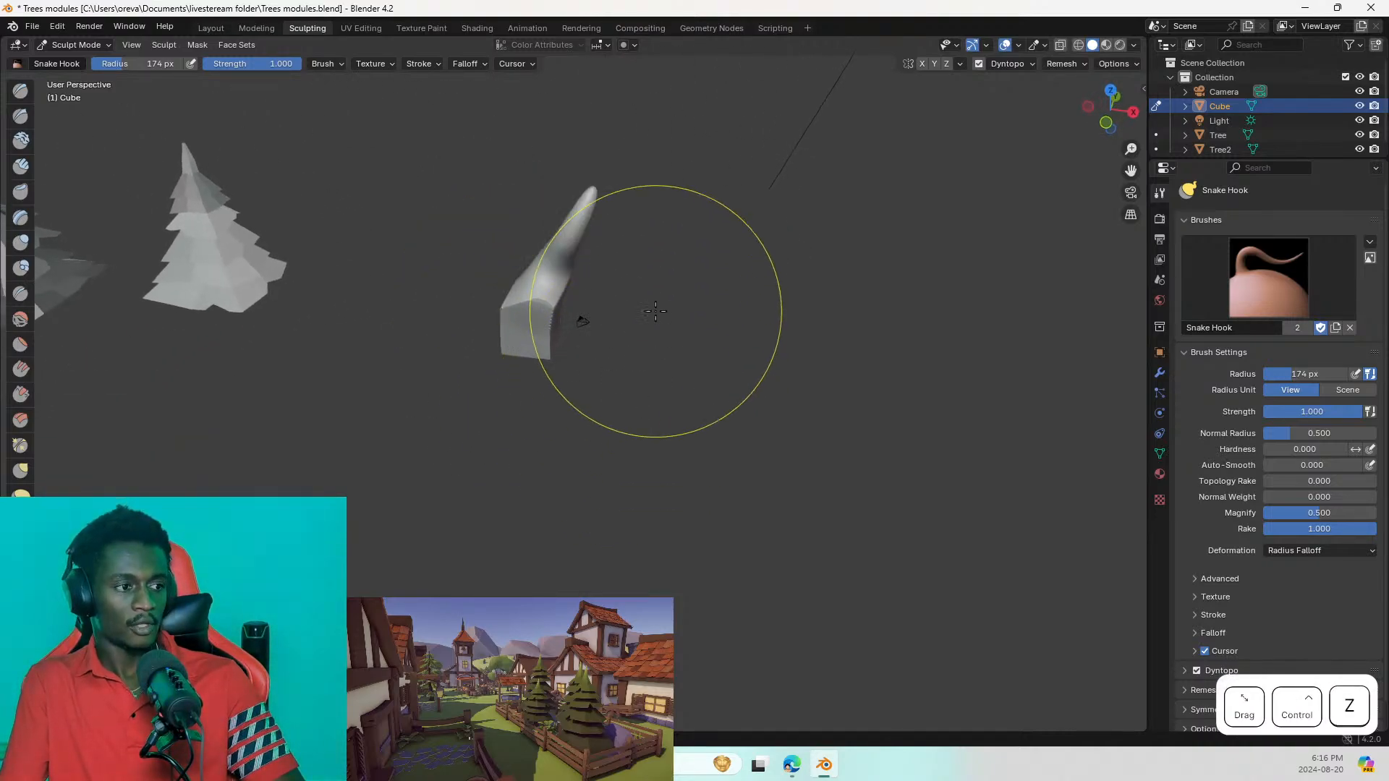
Step: Set the Dyntopo detailing method to Brush Detail
left_click(1033, 64)
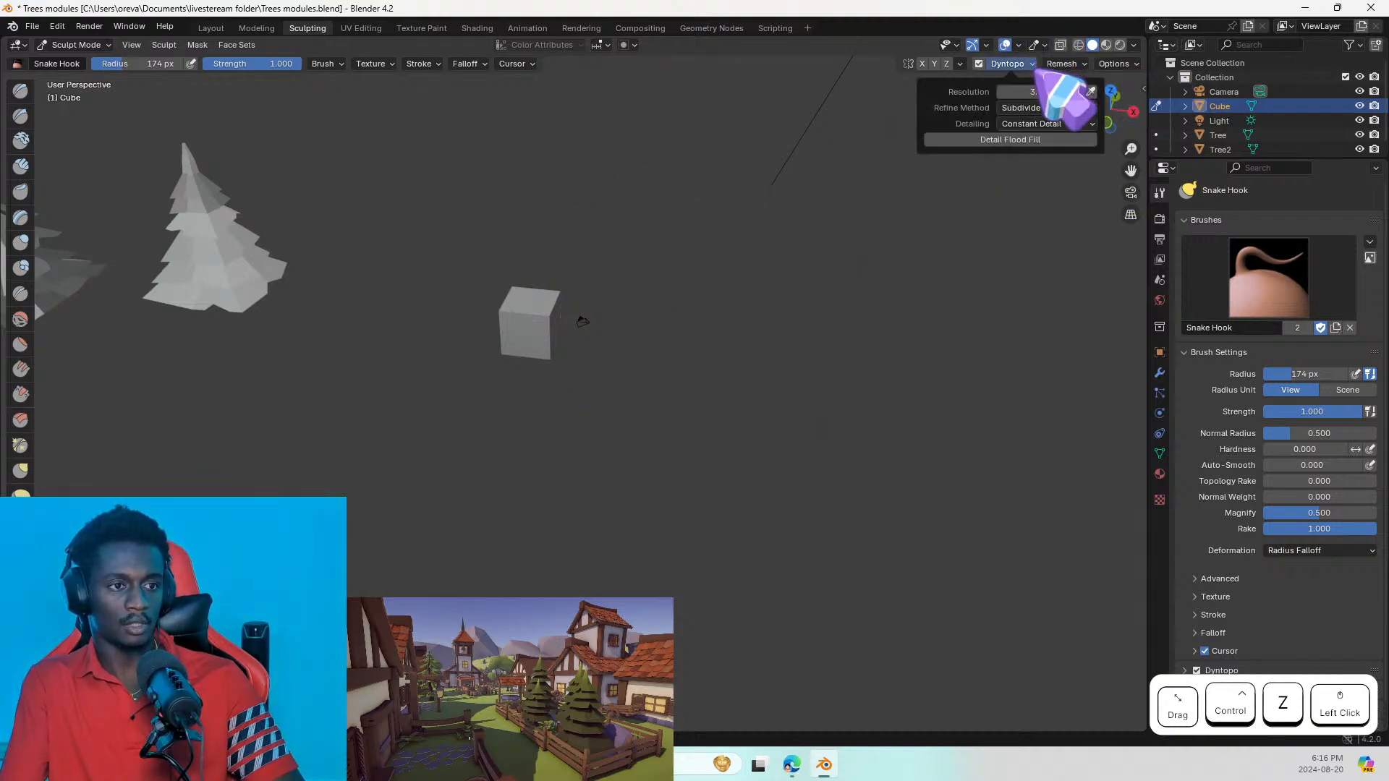
left_click(1049, 124)
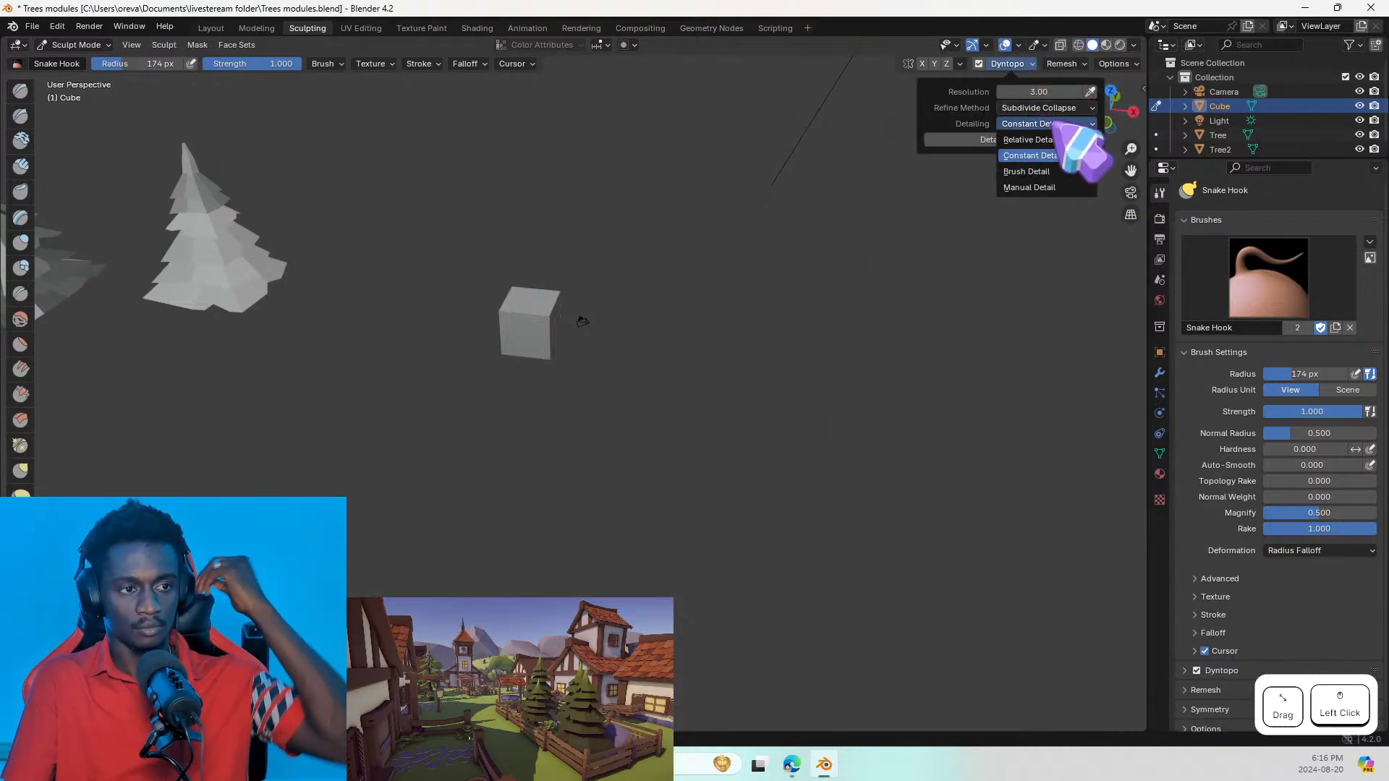
left_click(1033, 173)
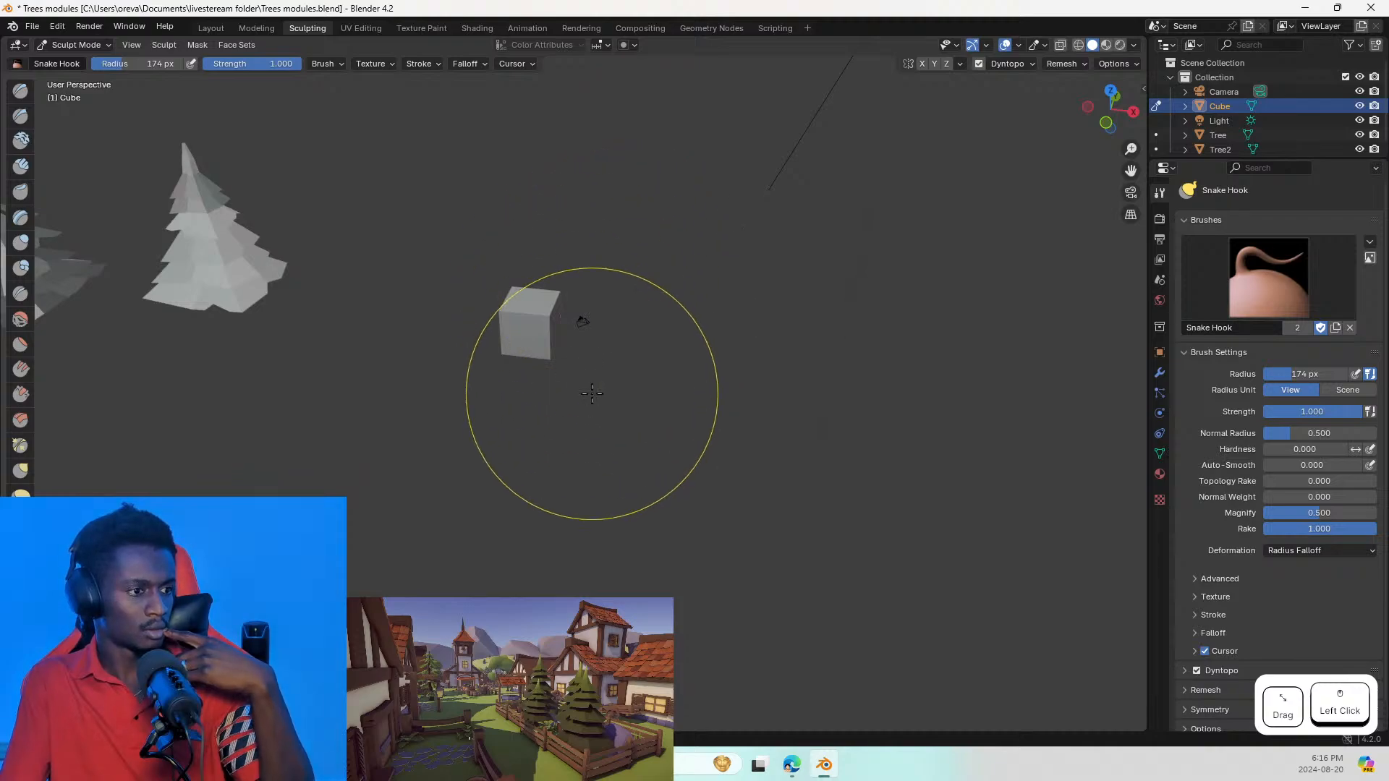
Step: Try raising the cube's top into a long column beside the trees with repeated Snake Hook pulls, undoing the last one
scroll(572, 376, "up", 6)
middle_click_drag(549, 273, 663, 362, "shift")
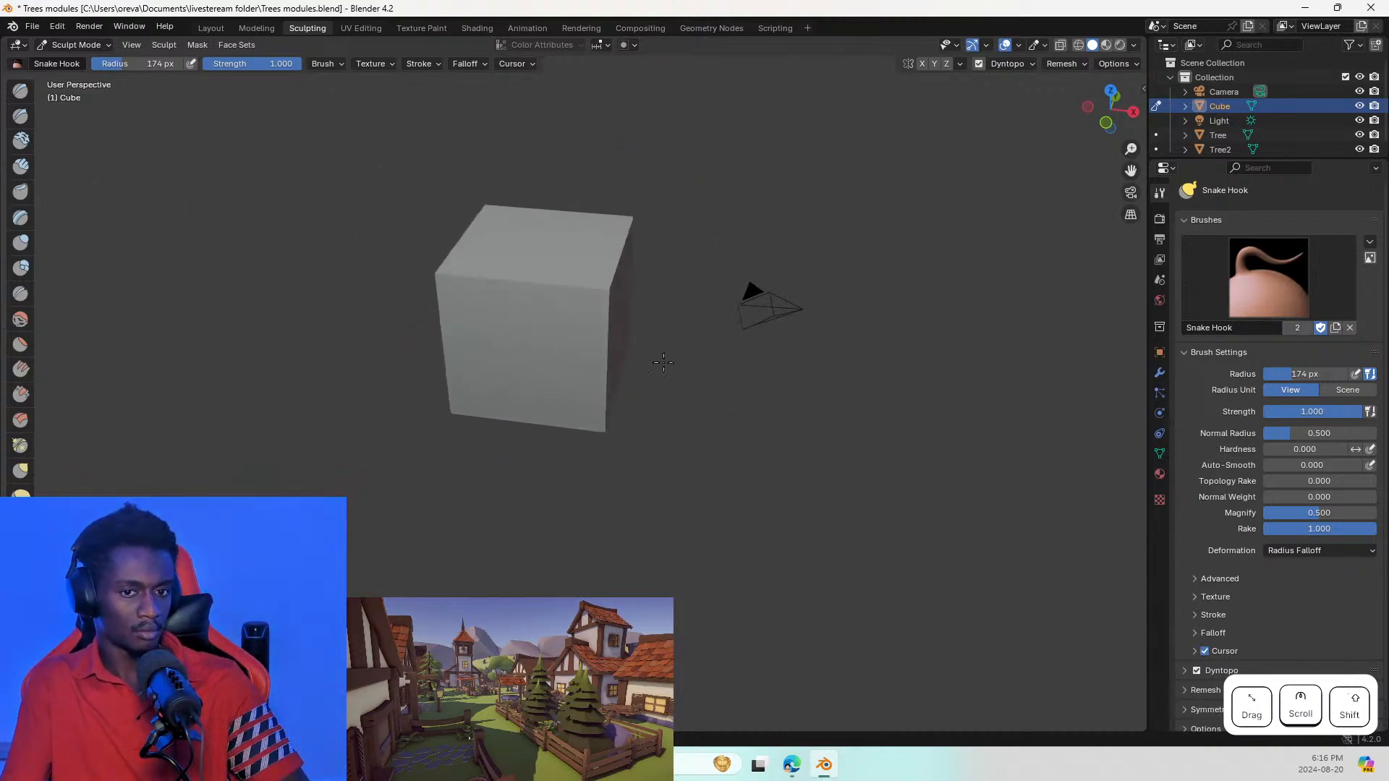
left_click_drag(573, 273, 599, 208)
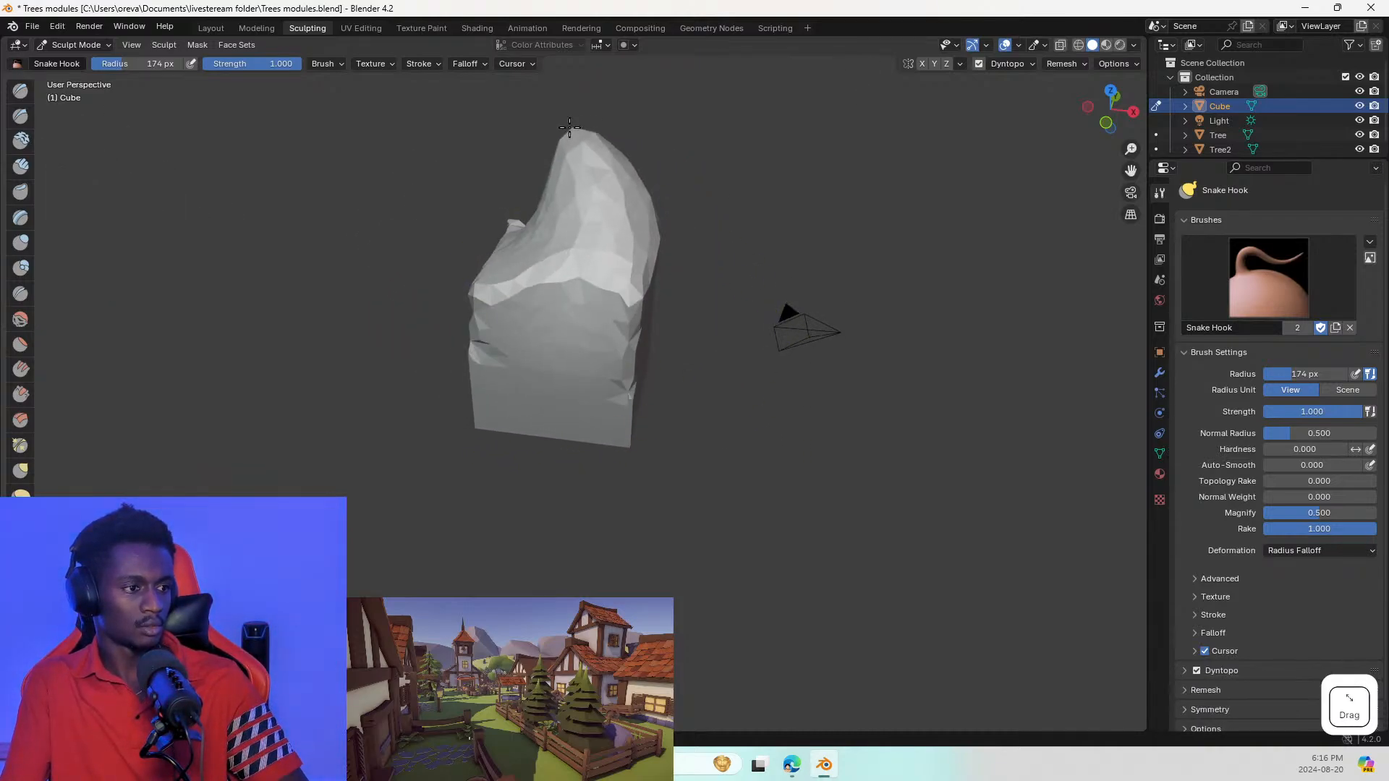
scroll(578, 188, "down", 5)
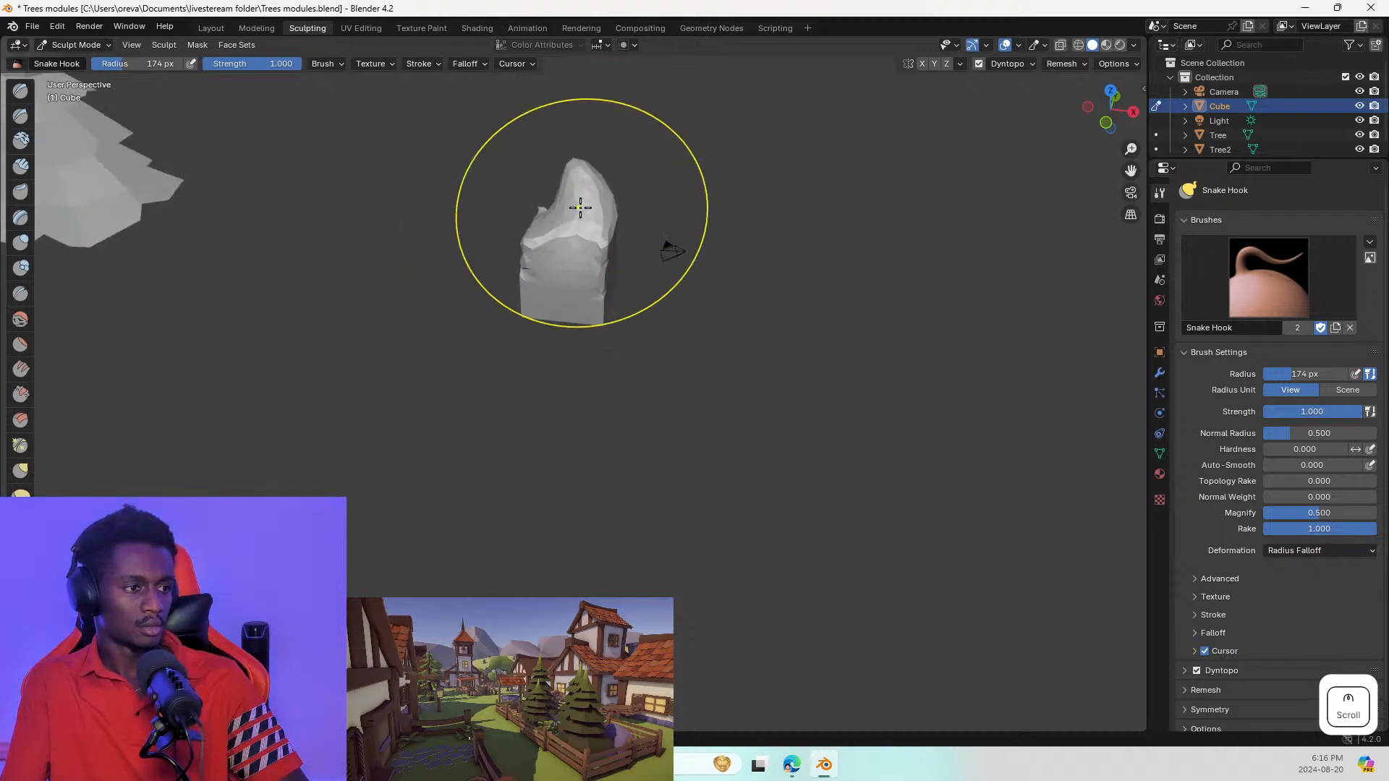
mouse_move(558, 196)
left_mouse_down()
mouse_move(536, 82)
mouse_move(557, 65)
left_mouse_up()
scroll(558, 233, "down", 3)
left_click_drag(573, 197, 591, 85)
scroll(557, 234, "down", 2)
left_click_drag(548, 235, 559, 85)
scroll(571, 311, "down", 2)
scroll(591, 174, "down", 2)
left_click_drag(567, 163, 568, 155)
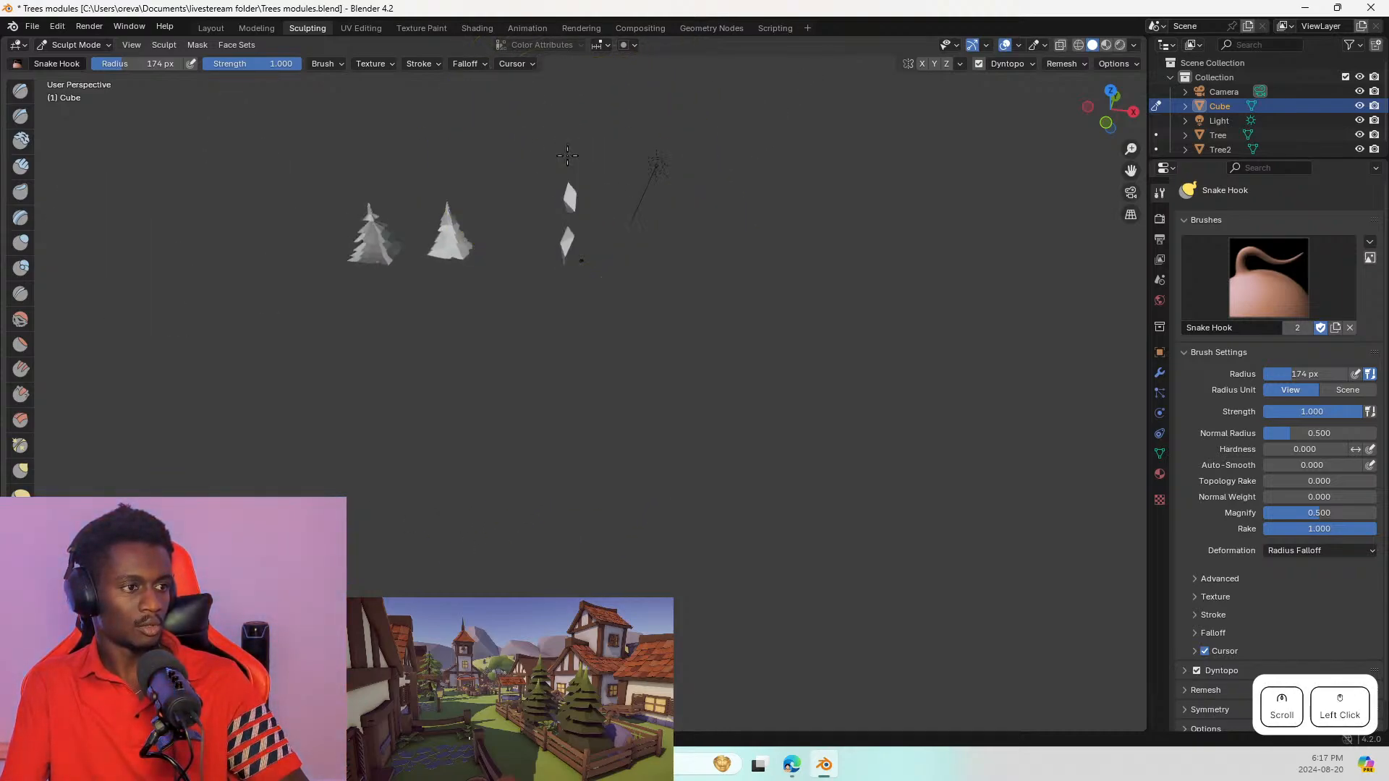
key("ctrl+z")
scroll(635, 362, "down", 2)
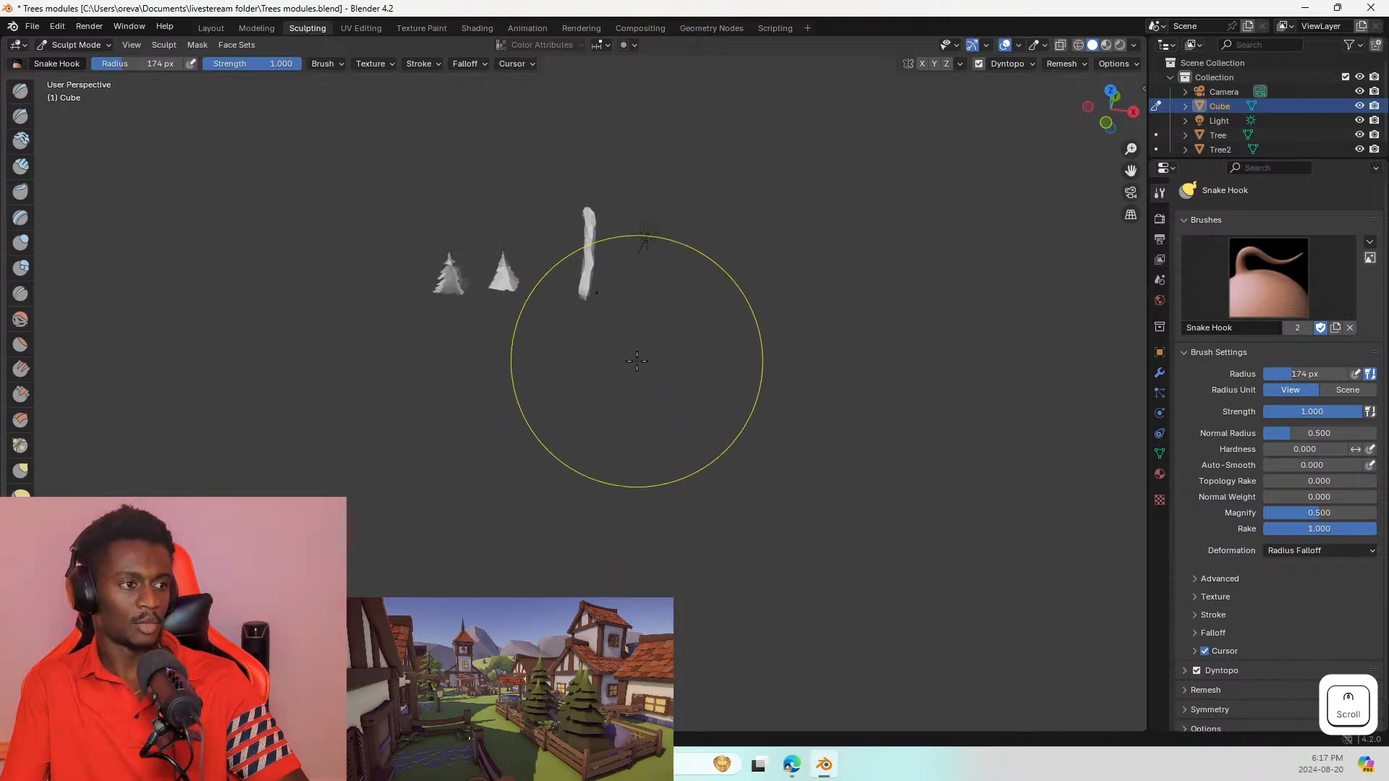
scroll(644, 355, "up", 5)
middle_click_drag(642, 311, 868, 553, "shift")
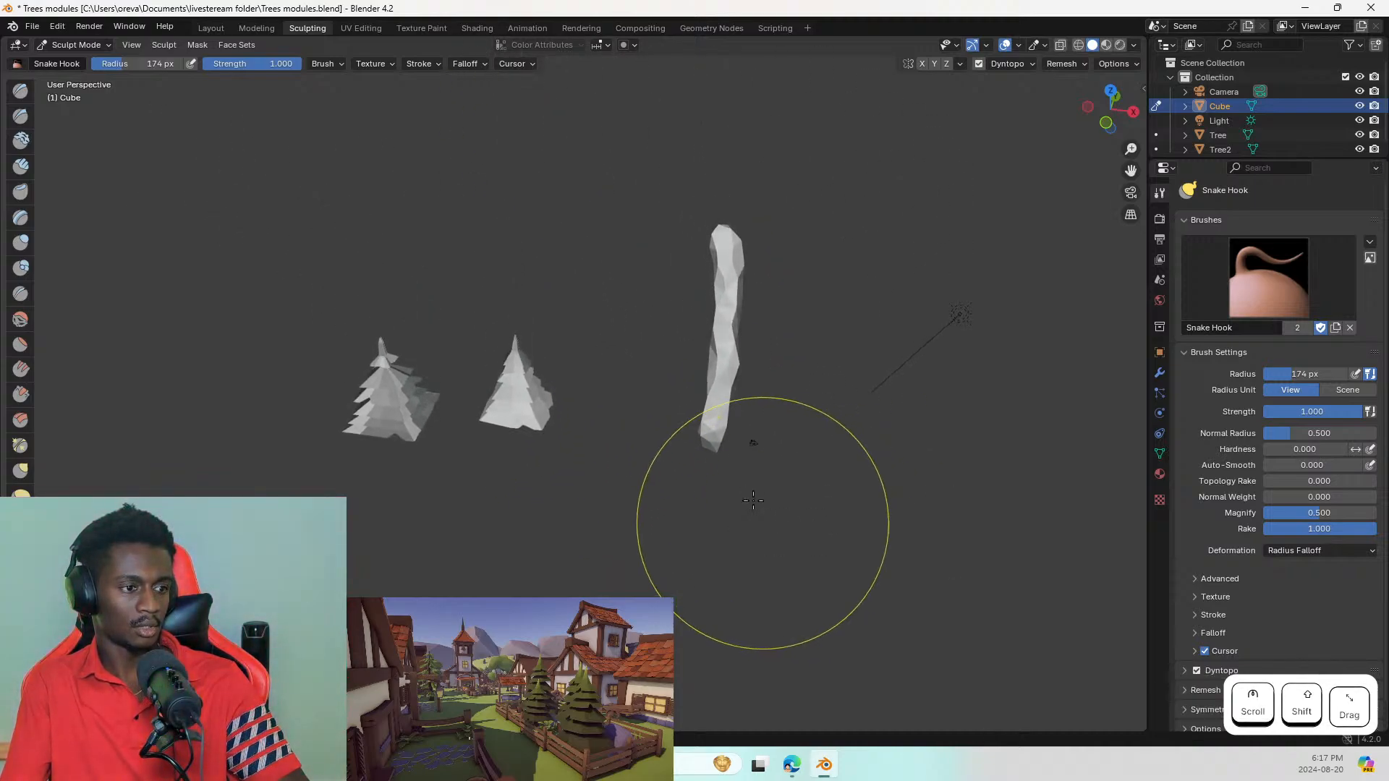
Step: Undo the remaining column pulls, try one more Snake Hook pull on the short block, and revert to the plain cube
key("ctrl+z")
key("ctrl+z")
key("ctrl+z")
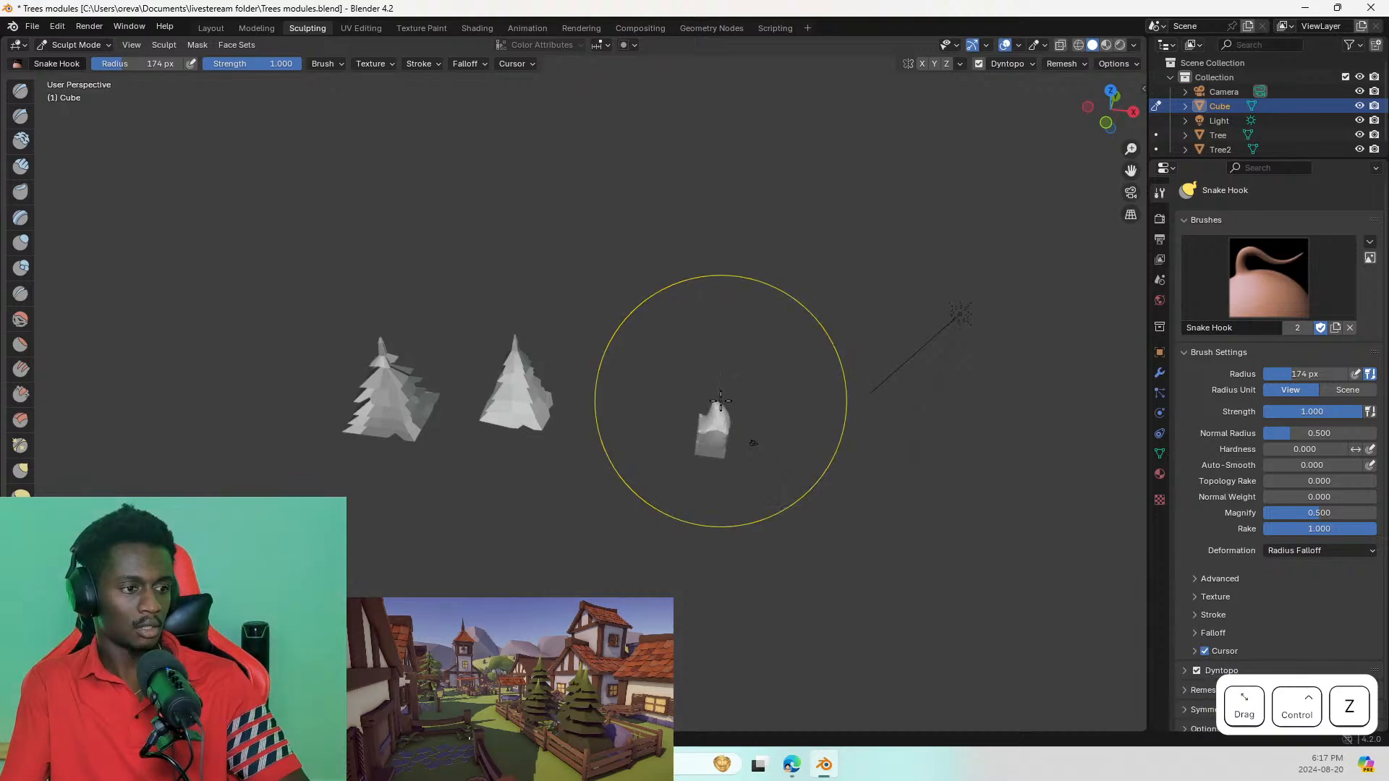
left_click_drag(718, 413, 727, 350)
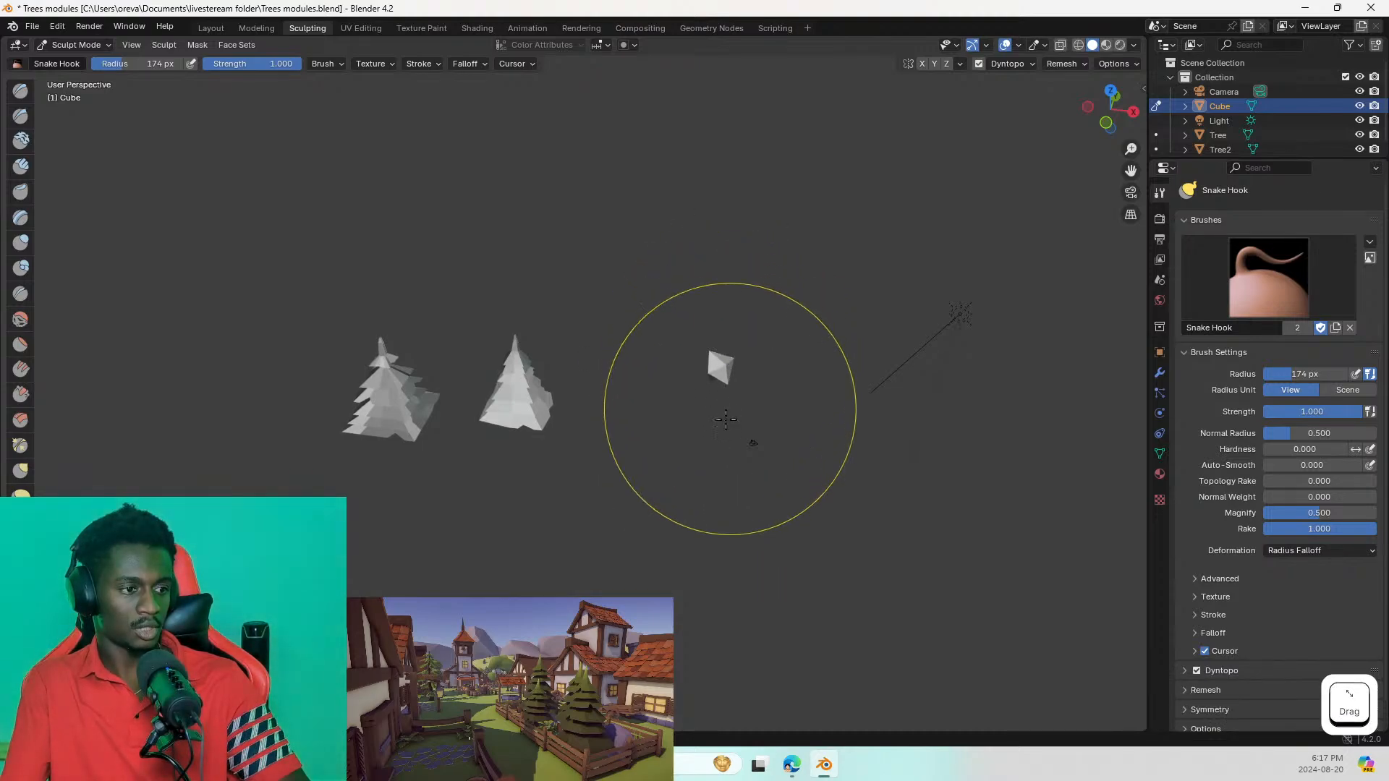
key("ctrl+z")
scroll(716, 434, "up", 5)
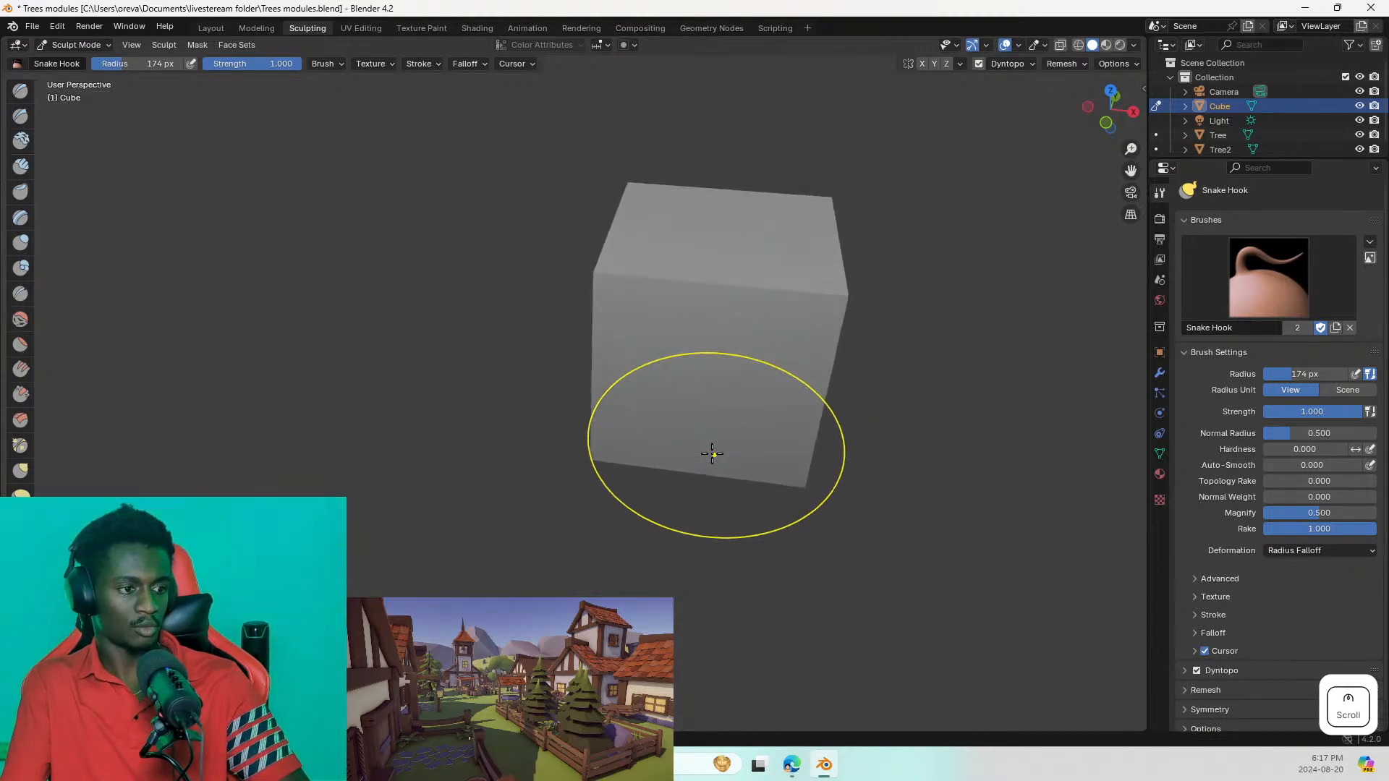
Step: Try pulling a spike up from the cube's top with Snake Hook at different view distances, and undo the pulls
scroll(716, 434, "up", 3)
mouse_move(728, 381)
left_mouse_down()
mouse_move(766, 390)
mouse_move(765, 65)
mouse_move(779, 154)
left_mouse_up()
key("ctrl+z")
scroll(825, 402, "down", 3)
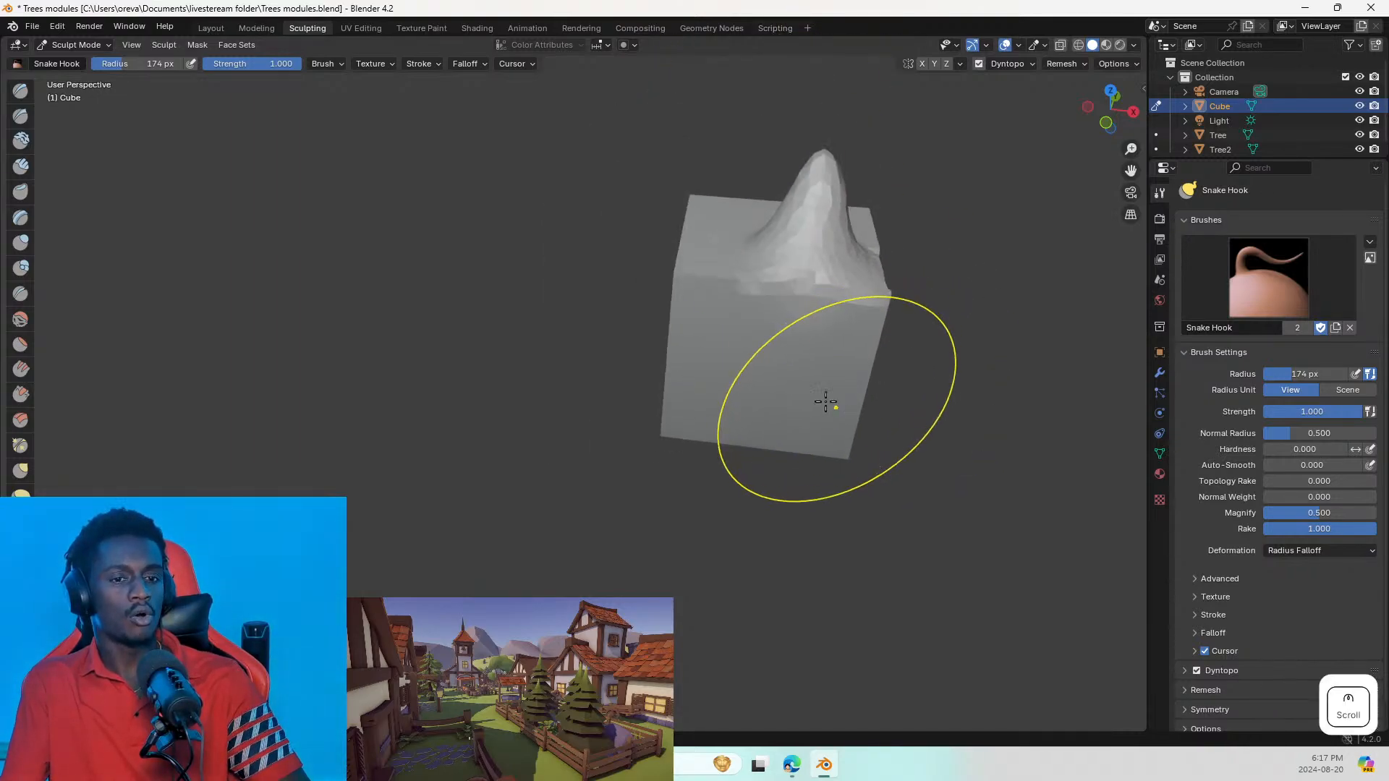
scroll(825, 401, "down", 4)
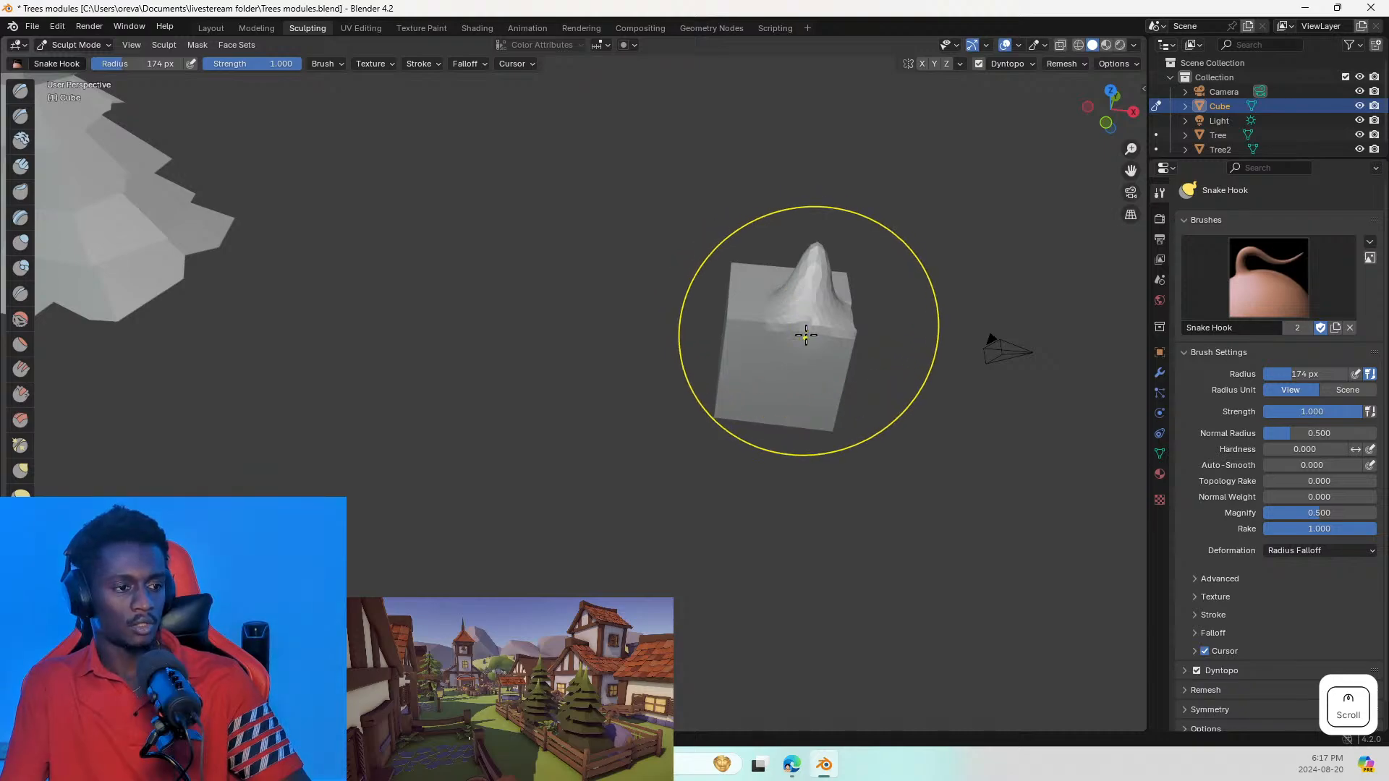
scroll(805, 335, "down", 2)
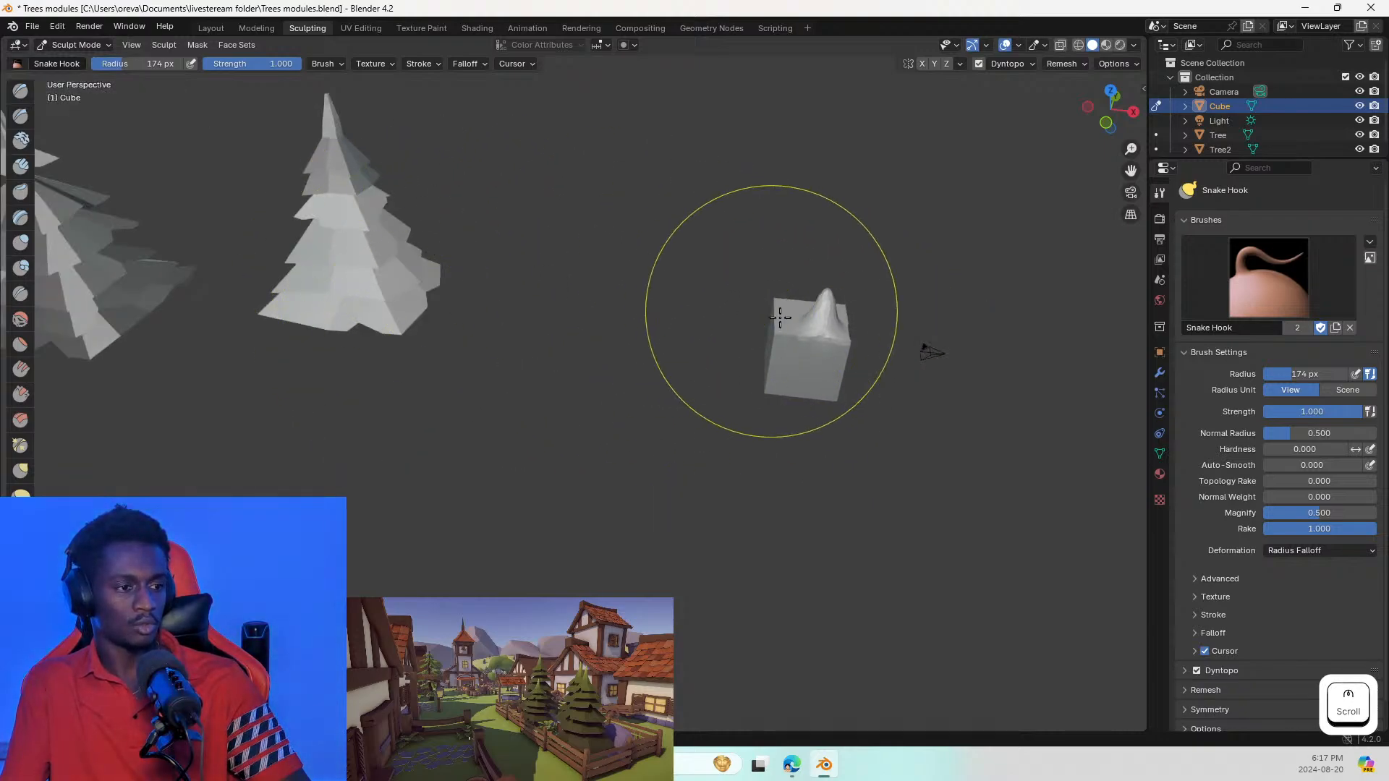
left_click_drag(780, 317, 813, 273)
key("ctrl+z")
key("ctrl+z")
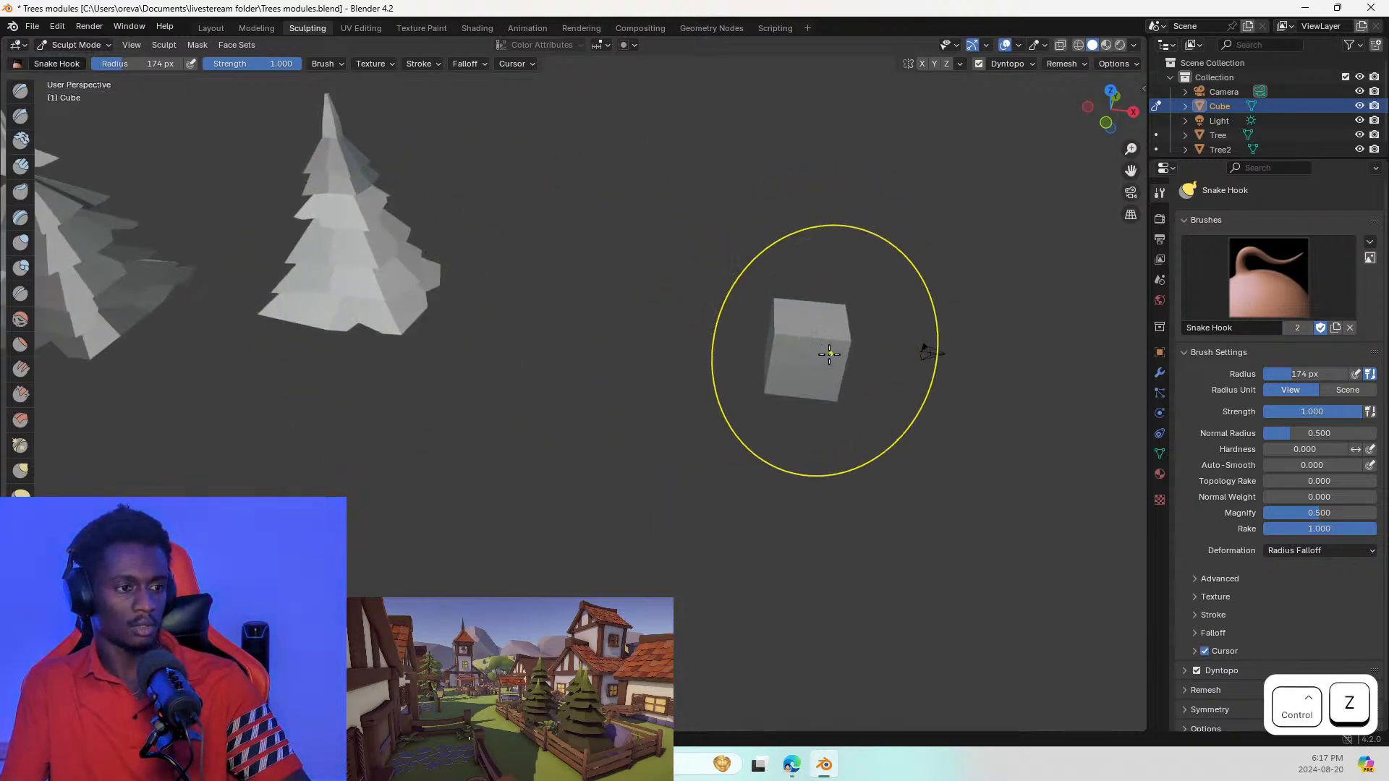
Step: Try a close-up, curving Snake Hook pull on the cube's top and undo it
scroll(807, 336, "up", 5)
scroll(807, 338, "up", 2)
mouse_move(807, 336)
left_mouse_down()
mouse_move(877, 254)
mouse_move(861, 155)
mouse_move(868, 463)
mouse_move(656, 396)
left_mouse_up()
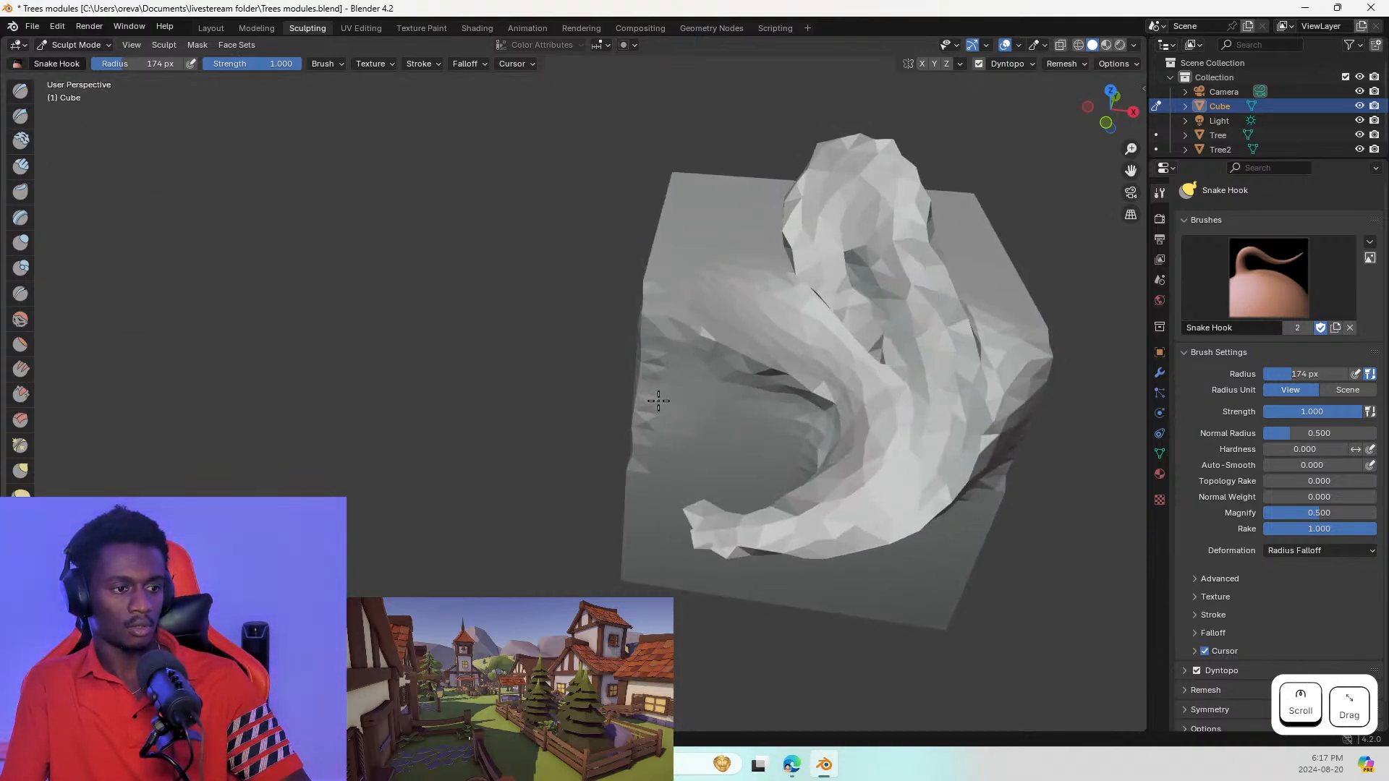
key("ctrl+z")
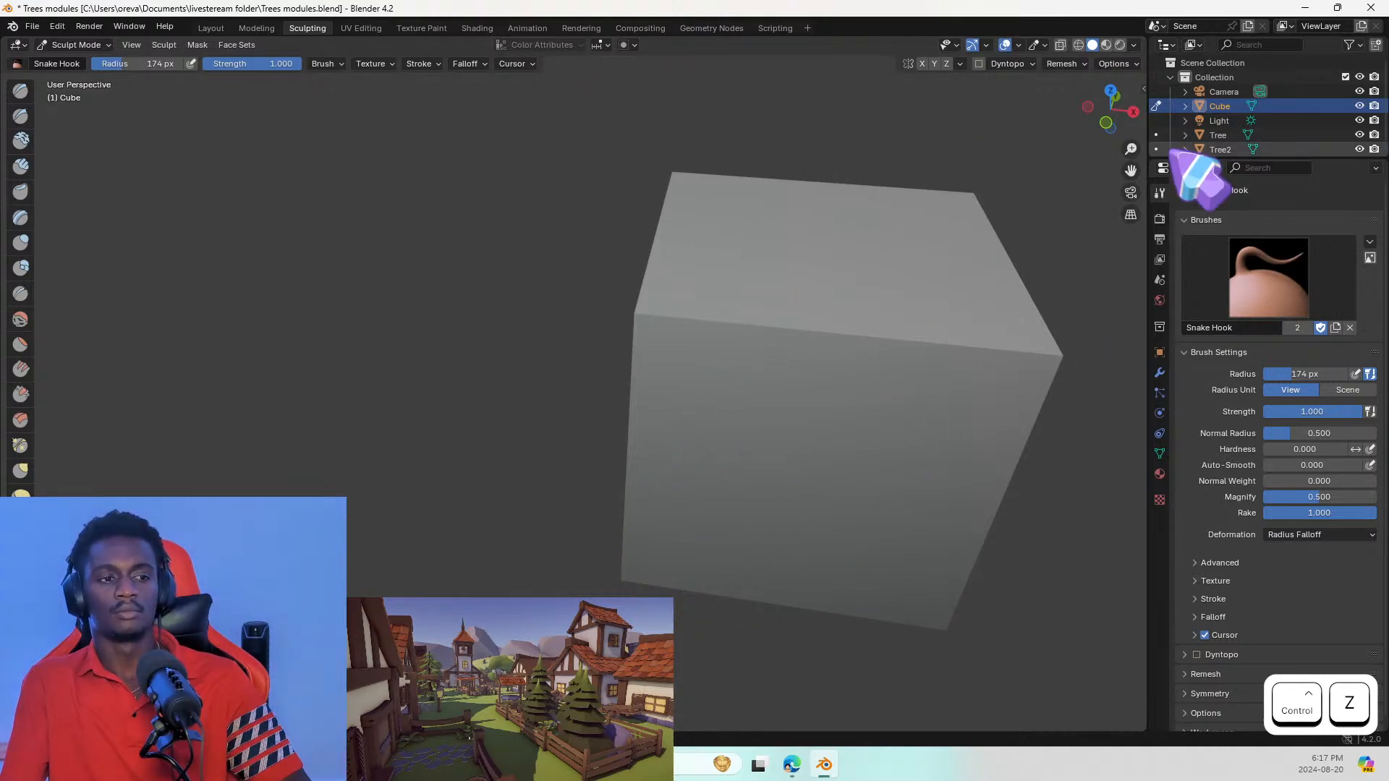
Step: Re-enable Dyntopo on the cube and set its detailing method to Manual Detail
left_click(1061, 63)
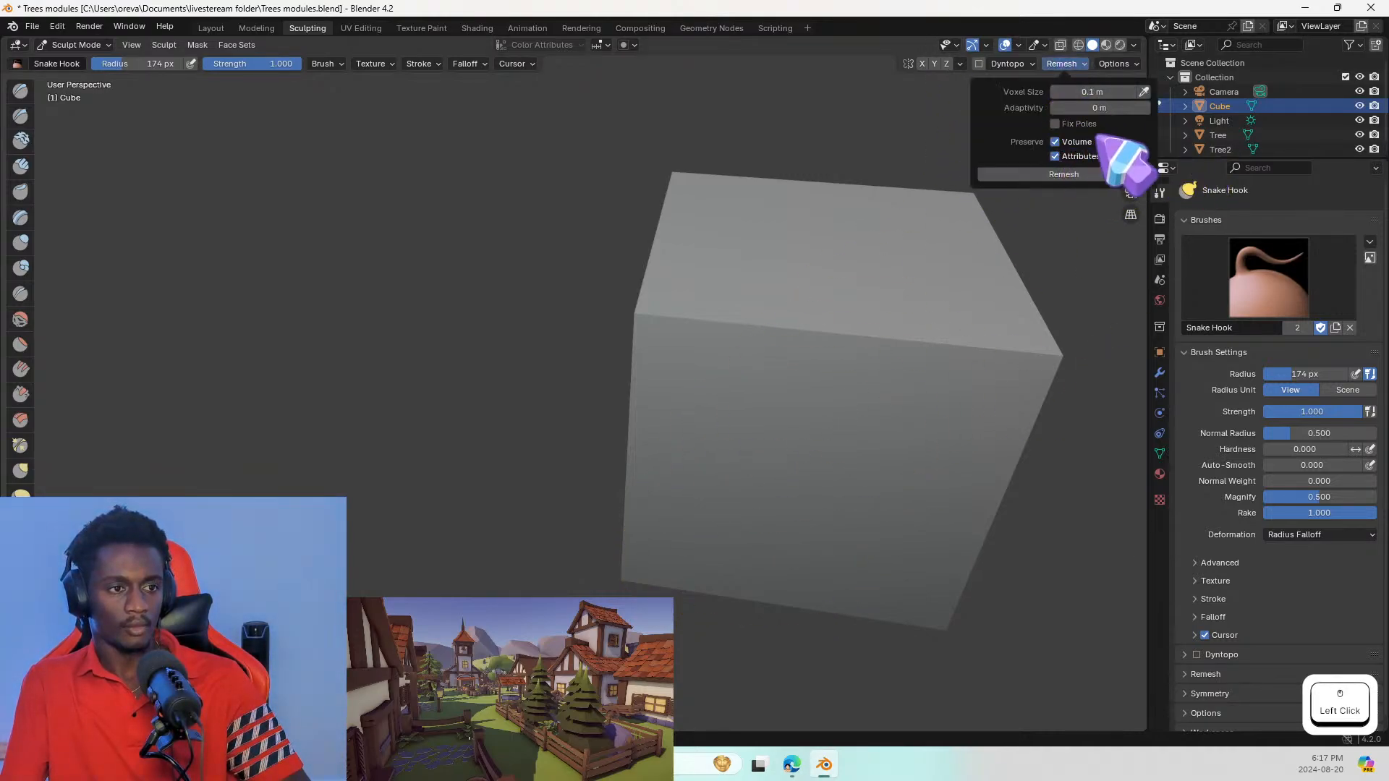
mouse_move(1031, 64)
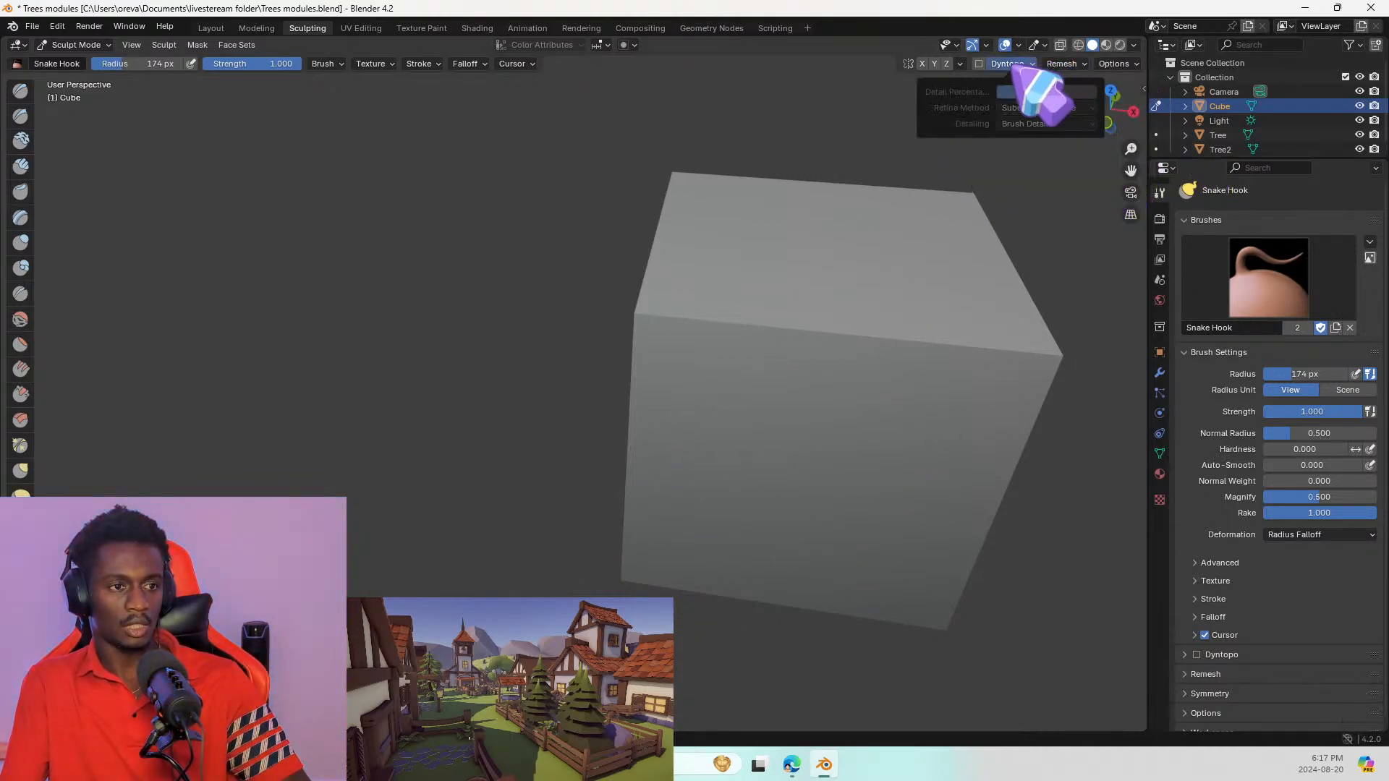
left_click(977, 63)
left_click(991, 87)
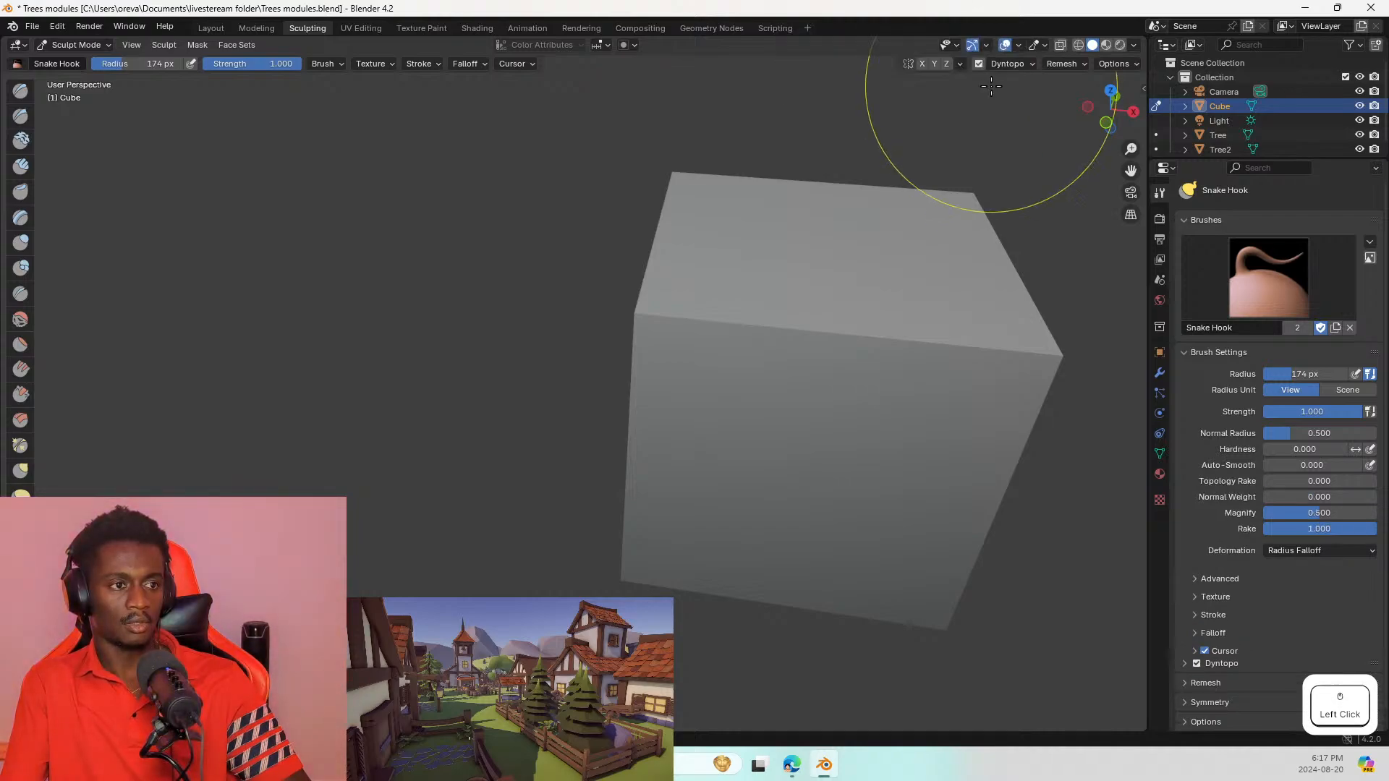
left_click(1025, 65)
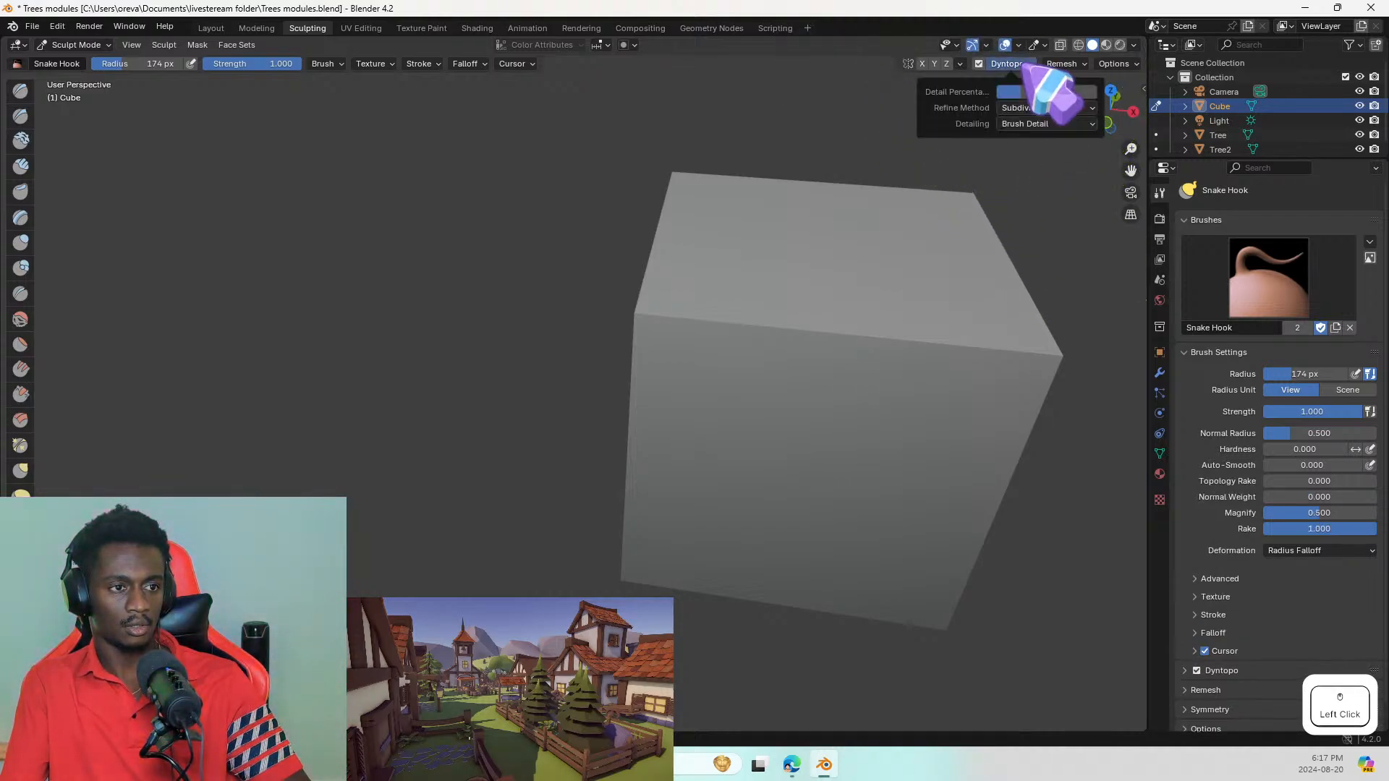
left_click(1074, 124)
left_click(1061, 187)
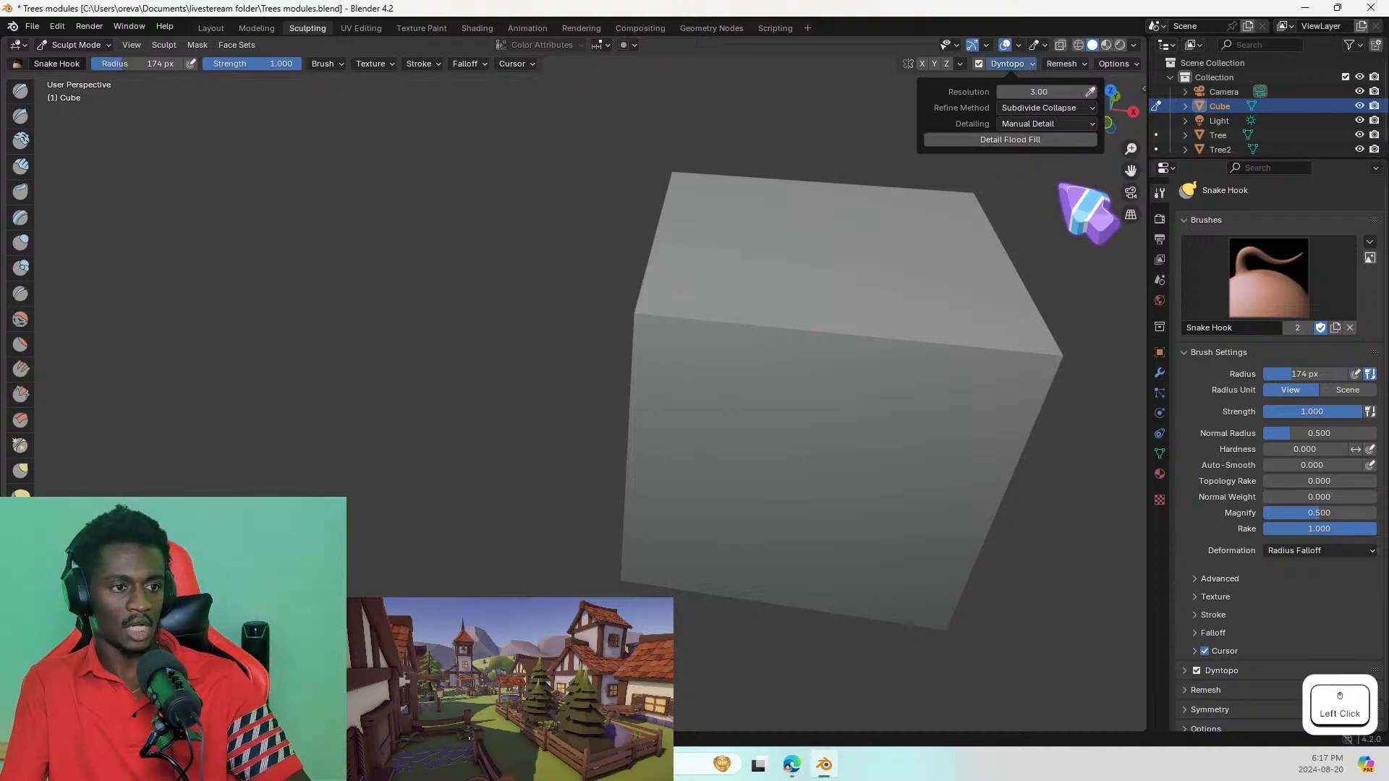
left_click(1021, 65)
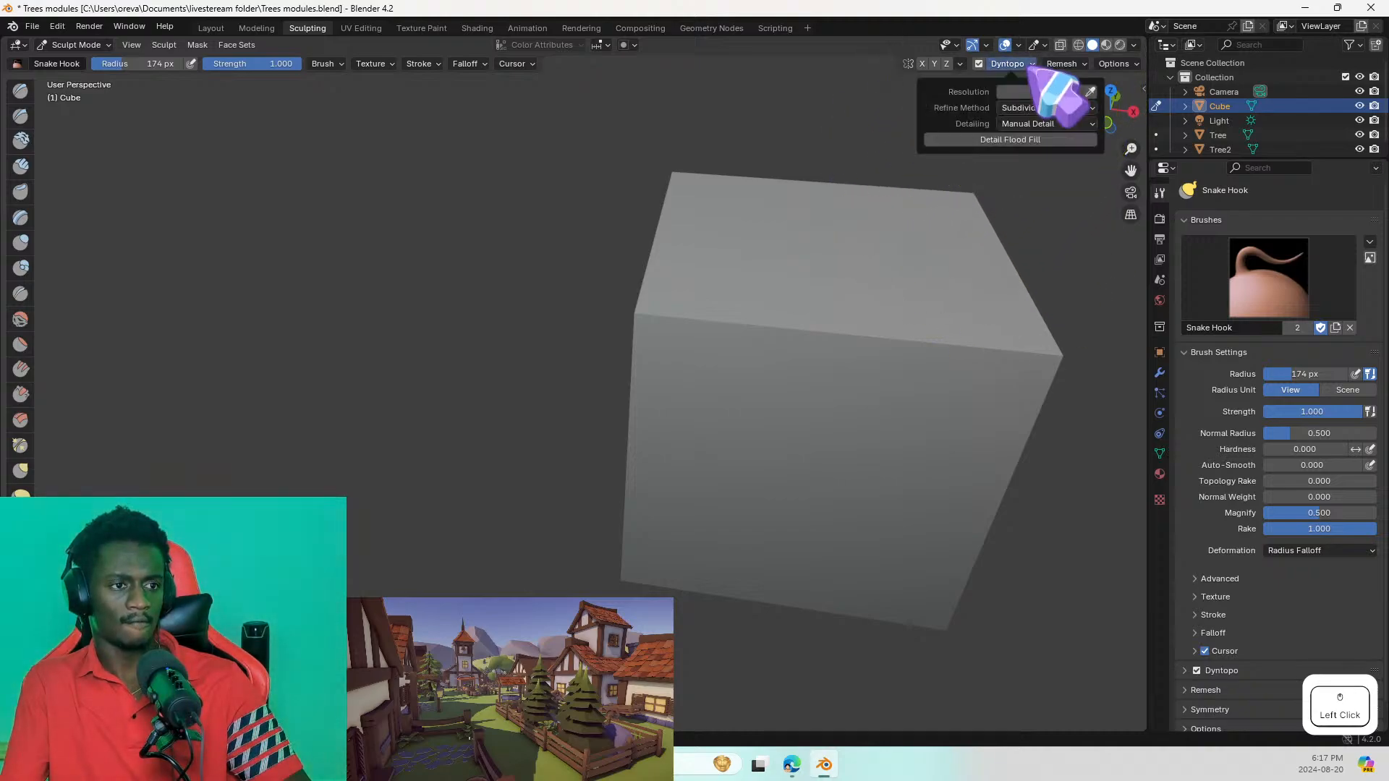
Step: Try raising the cube's top with Snake Hook pulls from two angles under Manual Detail, undoing the last pull
mouse_move(832, 274)
left_mouse_down()
mouse_move(844, 196)
mouse_move(831, 98)
left_mouse_up()
scroll(824, 174, "down", 2)
middle_click_drag(815, 185, 1004, 253)
mouse_move(927, 258)
left_mouse_down()
mouse_move(931, 148)
mouse_move(973, 47)
left_mouse_up()
scroll(912, 291, "down", 2)
key("ctrl+z")
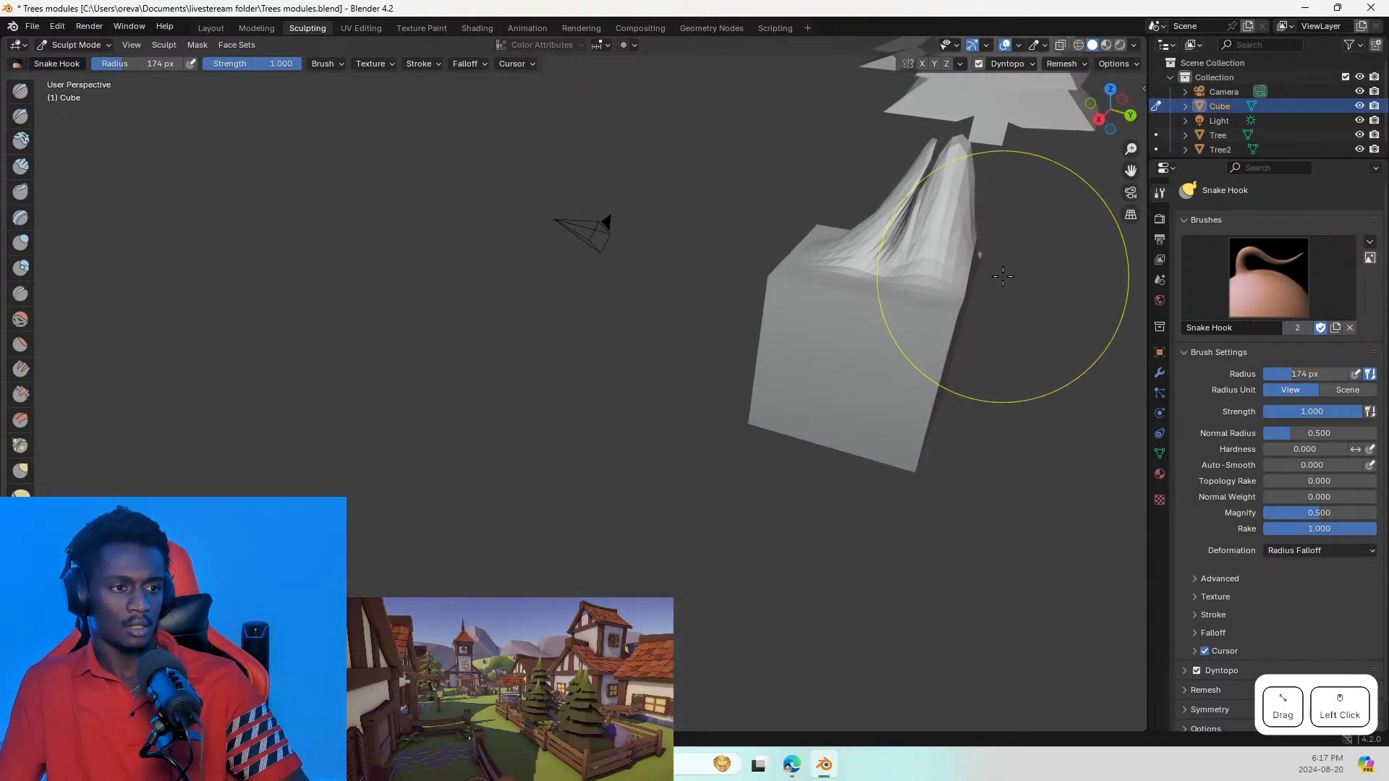
left_click_drag(987, 295, 988, 292)
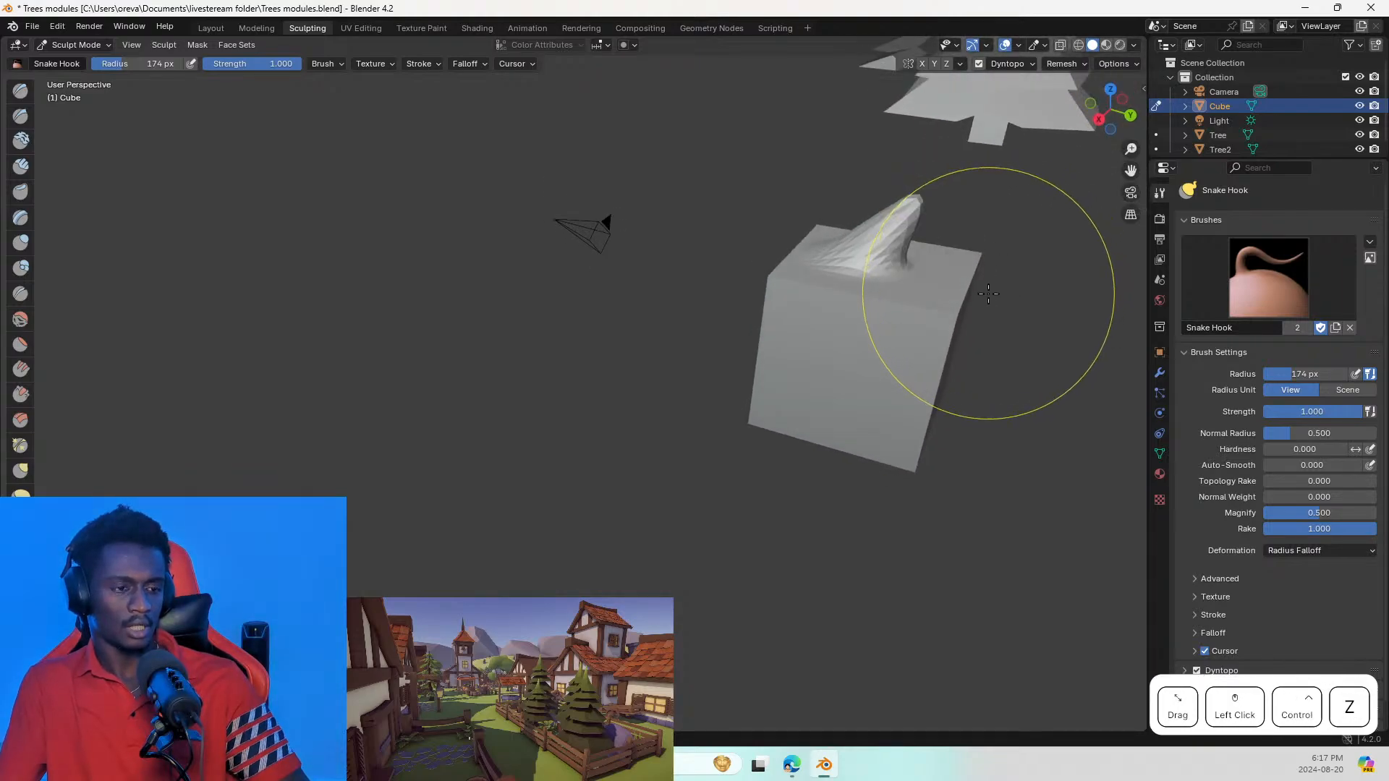
Step: Turn Dyntopo off, try several upward Snake Hook pulls on the cube, and undo them back to the plain cube
left_click(978, 64)
mouse_move(893, 223)
left_mouse_down()
mouse_move(945, 102)
mouse_move(948, 24)
left_mouse_up()
scroll(901, 238, "down", 2)
middle_click_drag(902, 239, 1040, 237)
mouse_move(1040, 237)
left_mouse_down()
mouse_move(1082, 116)
mouse_move(1071, 103)
left_mouse_up()
scroll(989, 253, "down", 4)
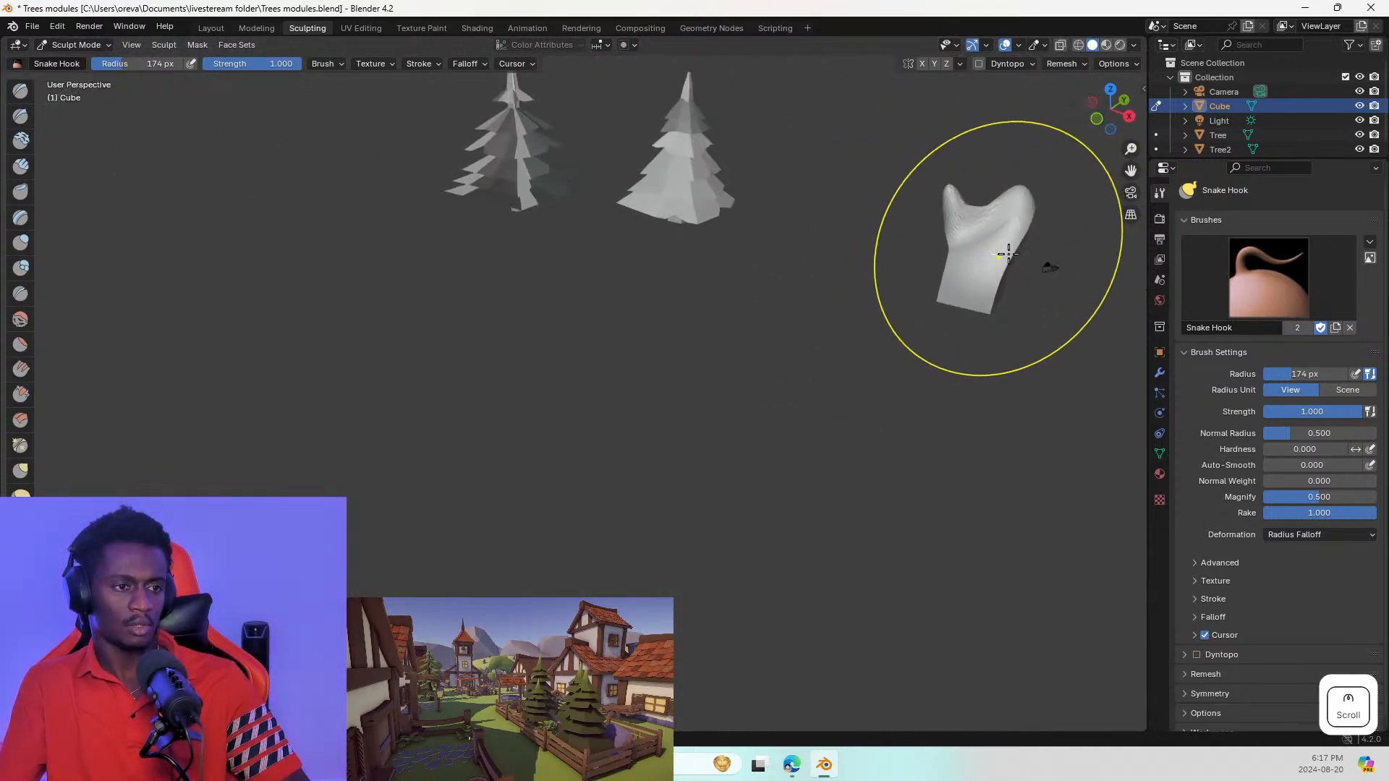
mouse_move(1027, 248)
middle_mouse_down()
mouse_move(1157, 259)
mouse_move(1078, 304)
middle_mouse_up()
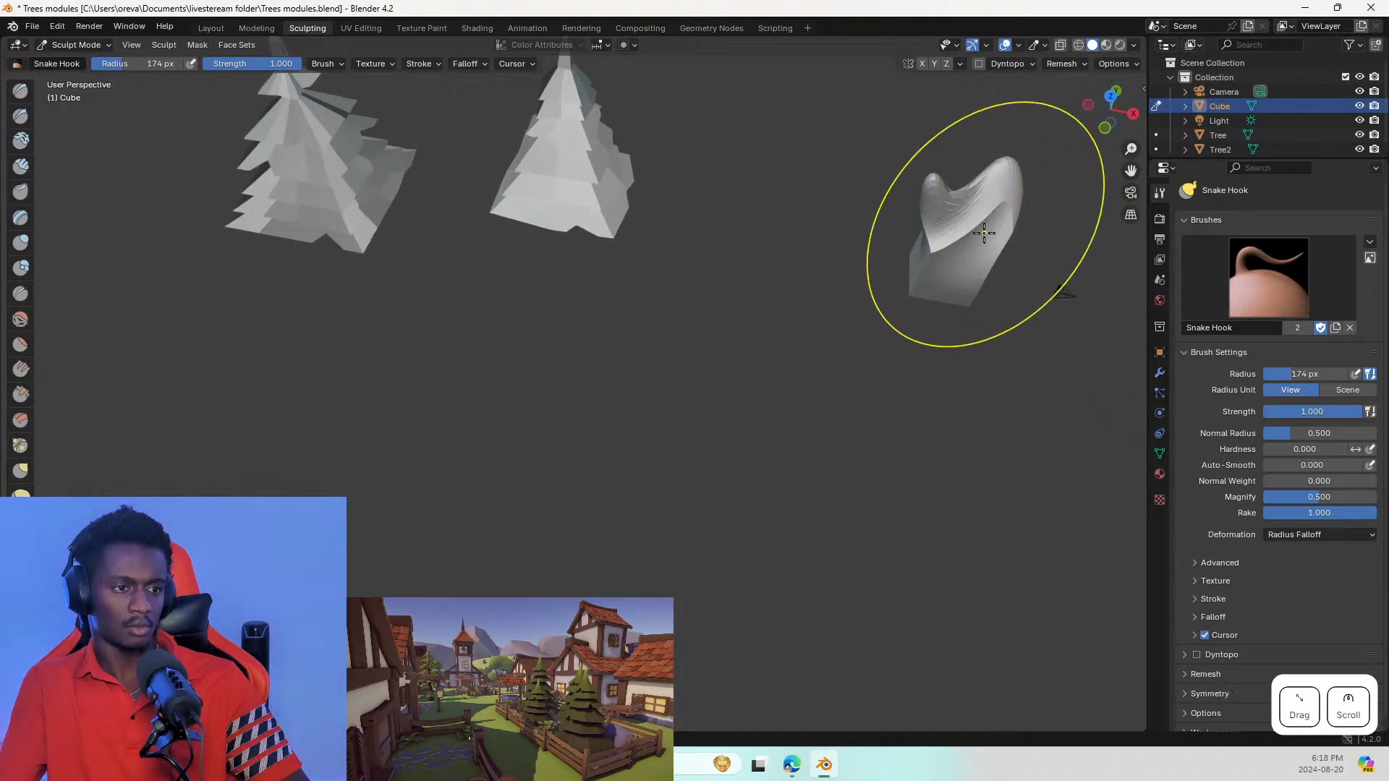
mouse_move(983, 232)
left_mouse_down()
mouse_move(1005, 108)
mouse_move(890, 101)
mouse_move(745, 166)
mouse_move(805, 95)
left_mouse_up()
key("ctrl+z")
key("ctrl+z")
key("ctrl+z")
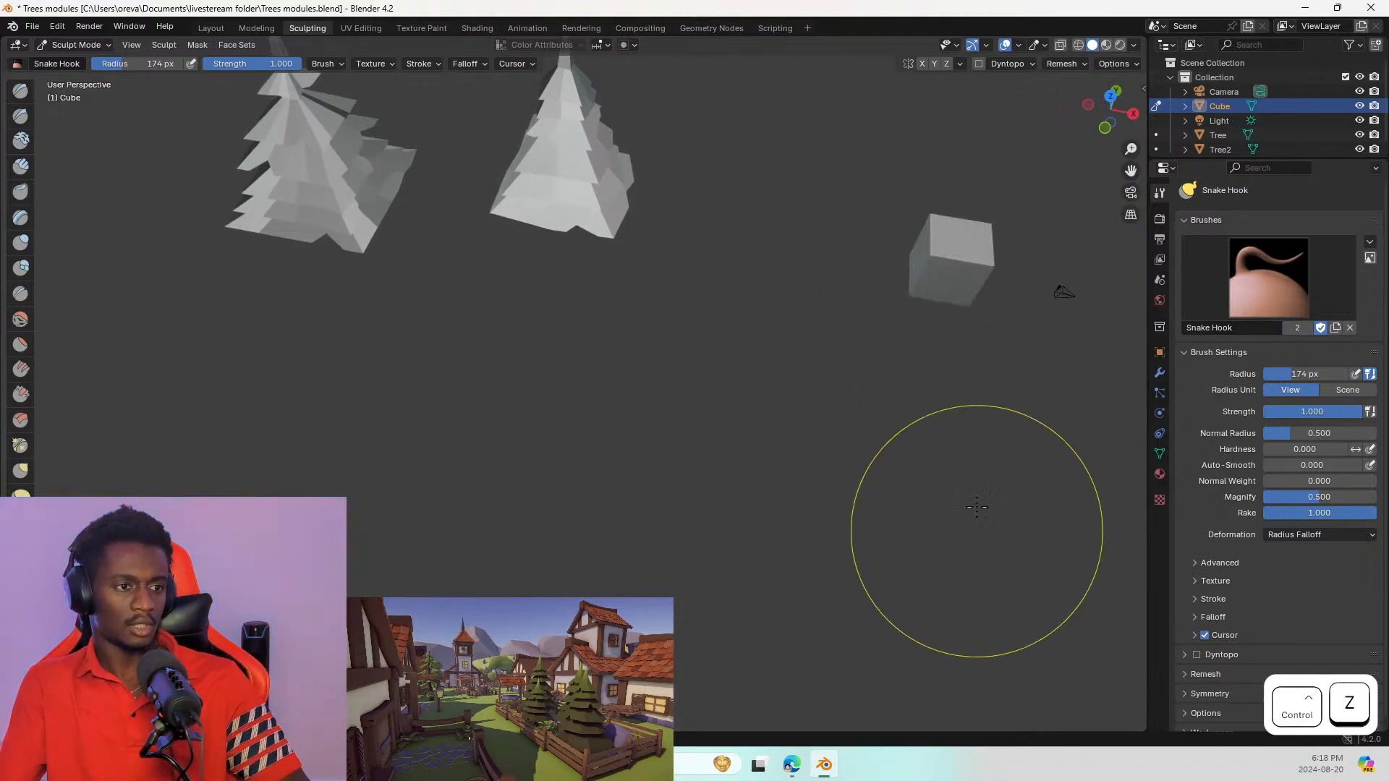
Step: Turn Dyntopo back on for the cube, accept the attribute data warning, and choose its detailing method
mouse_move(877, 352)
middle_mouse_down("shift")
mouse_move(853, 341)
mouse_move(420, 427)
mouse_move(284, 402)
middle_mouse_up("shift")
scroll(283, 402, "down", 2)
key("KP_1")
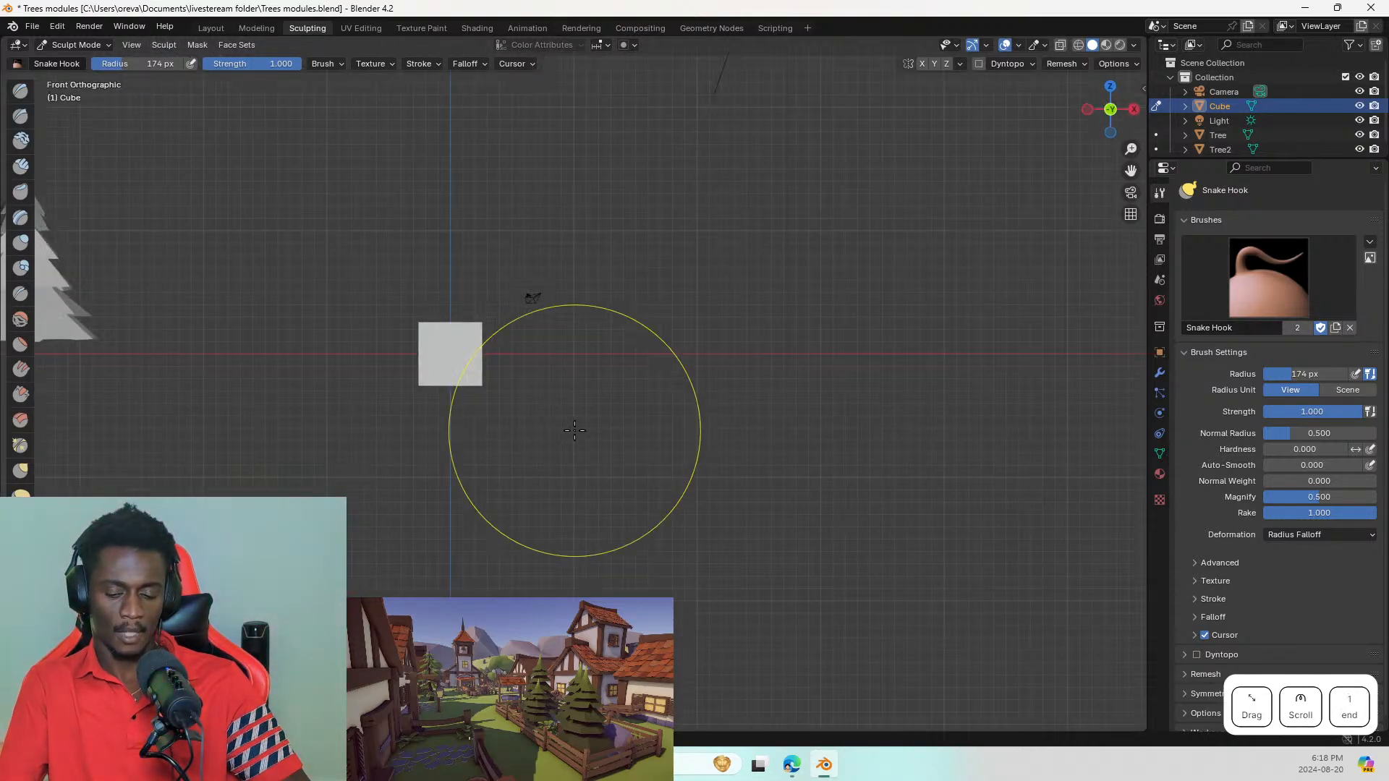
middle_click_drag(575, 430, 578, 373)
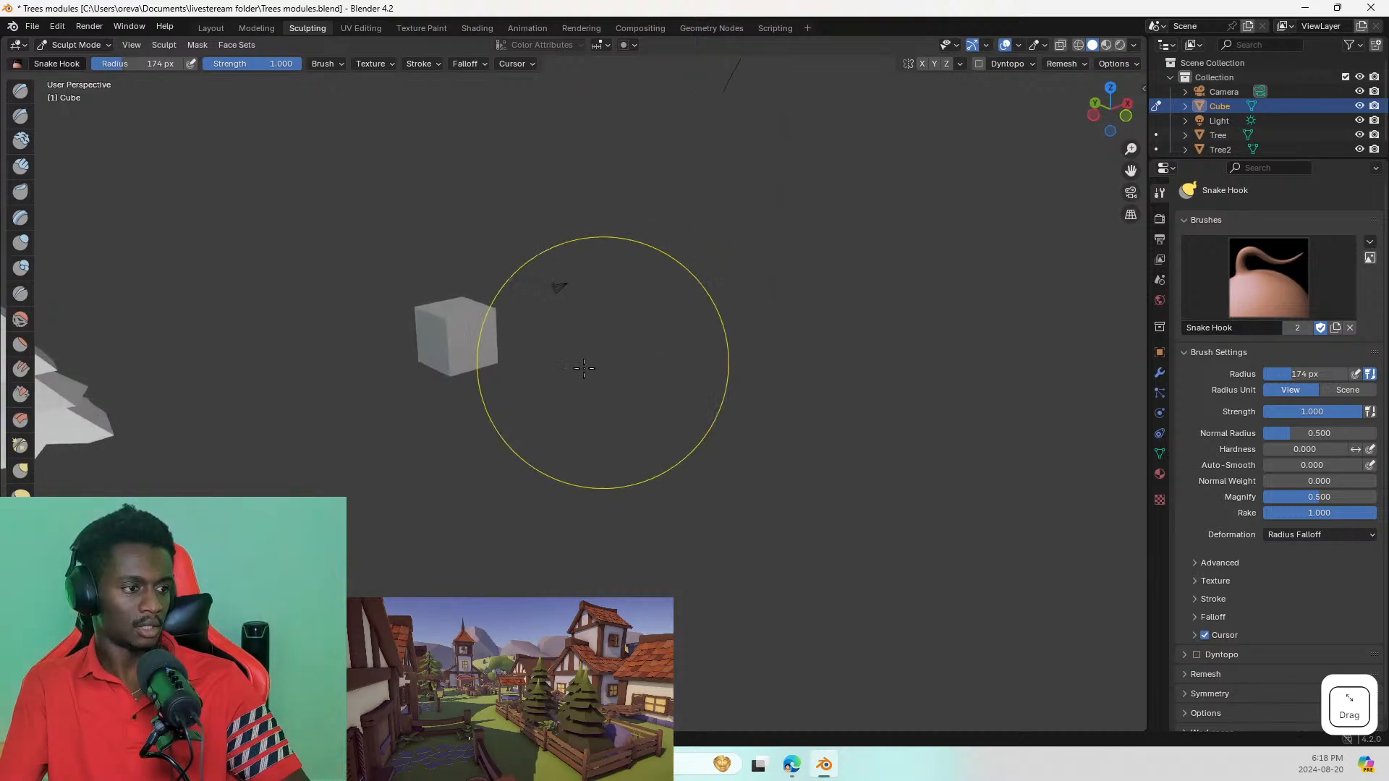
scroll(441, 369, "up", 1)
middle_click_drag(493, 290, 581, 339, "shift")
left_click(580, 339)
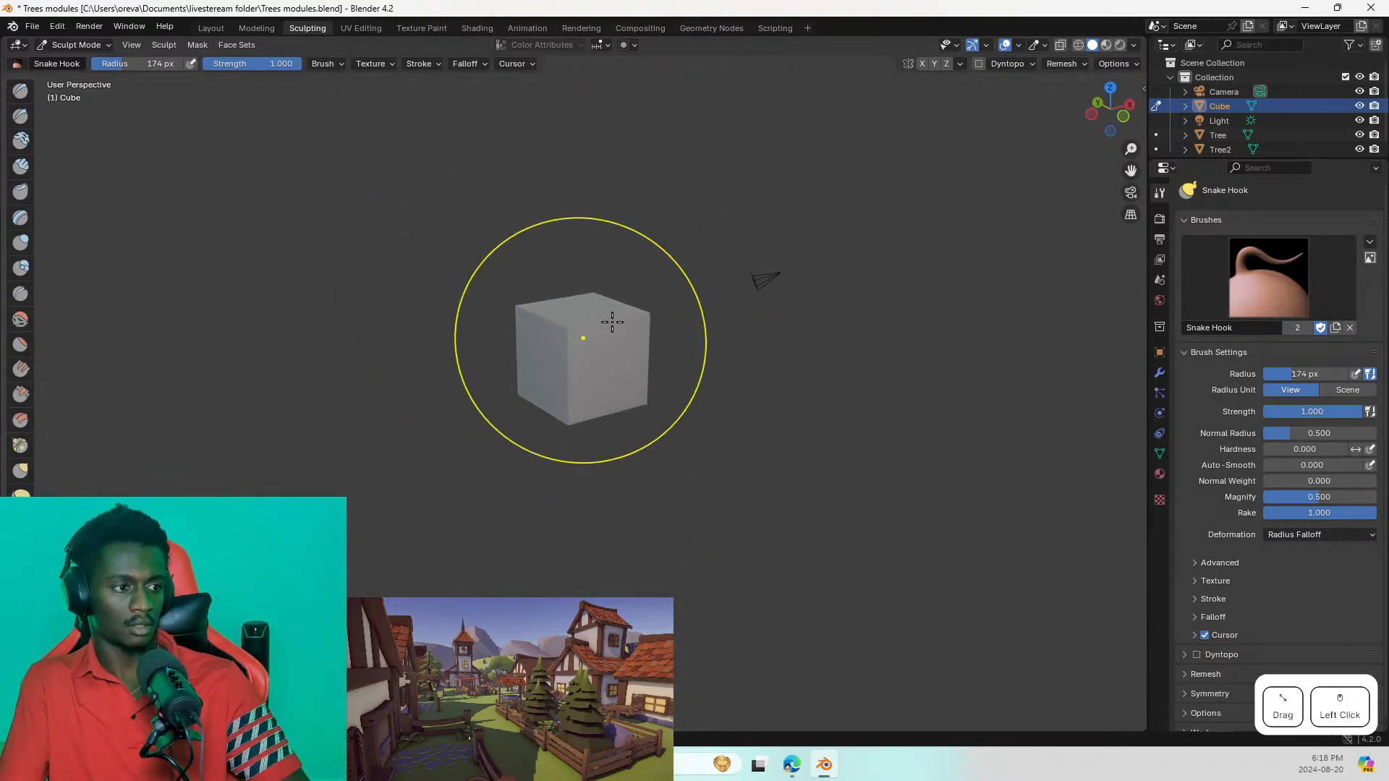
left_click(1000, 62)
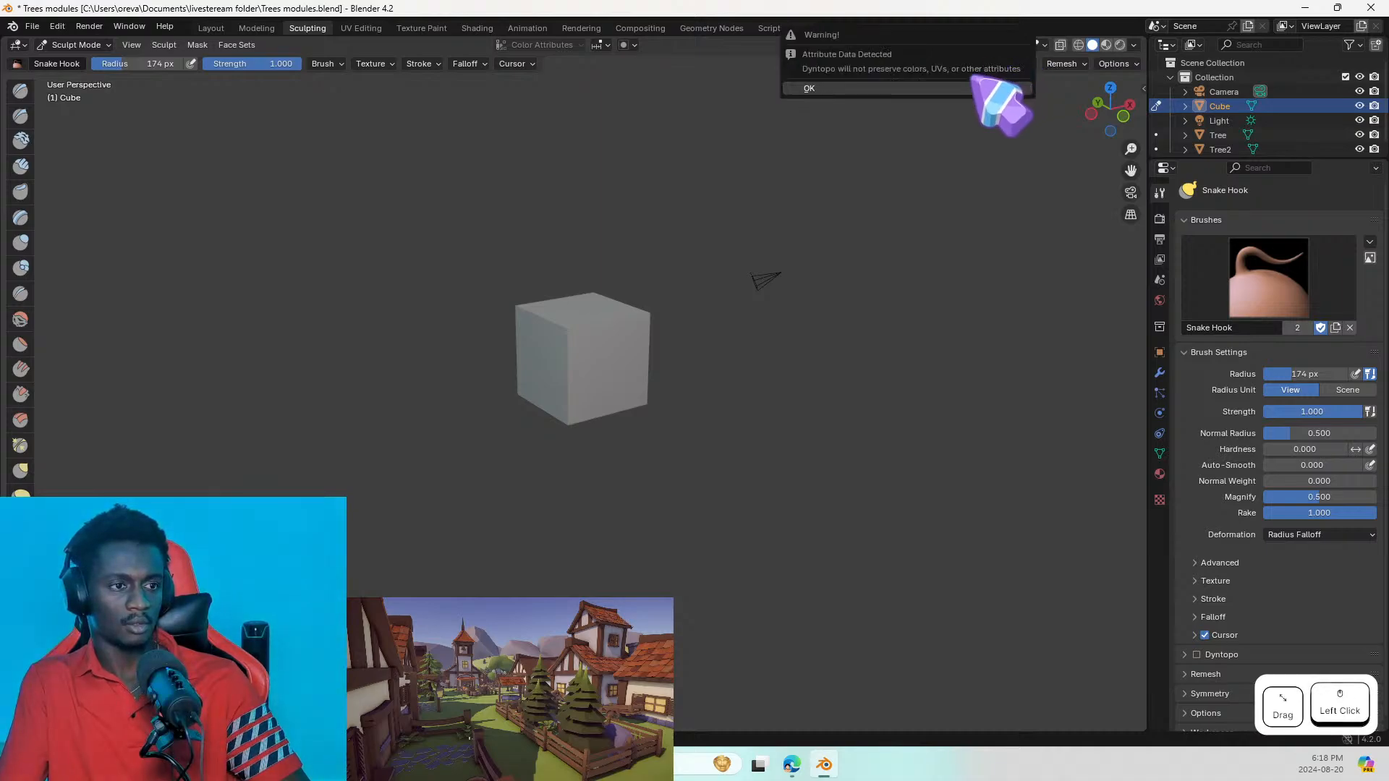
key("space")
left_click(1007, 63)
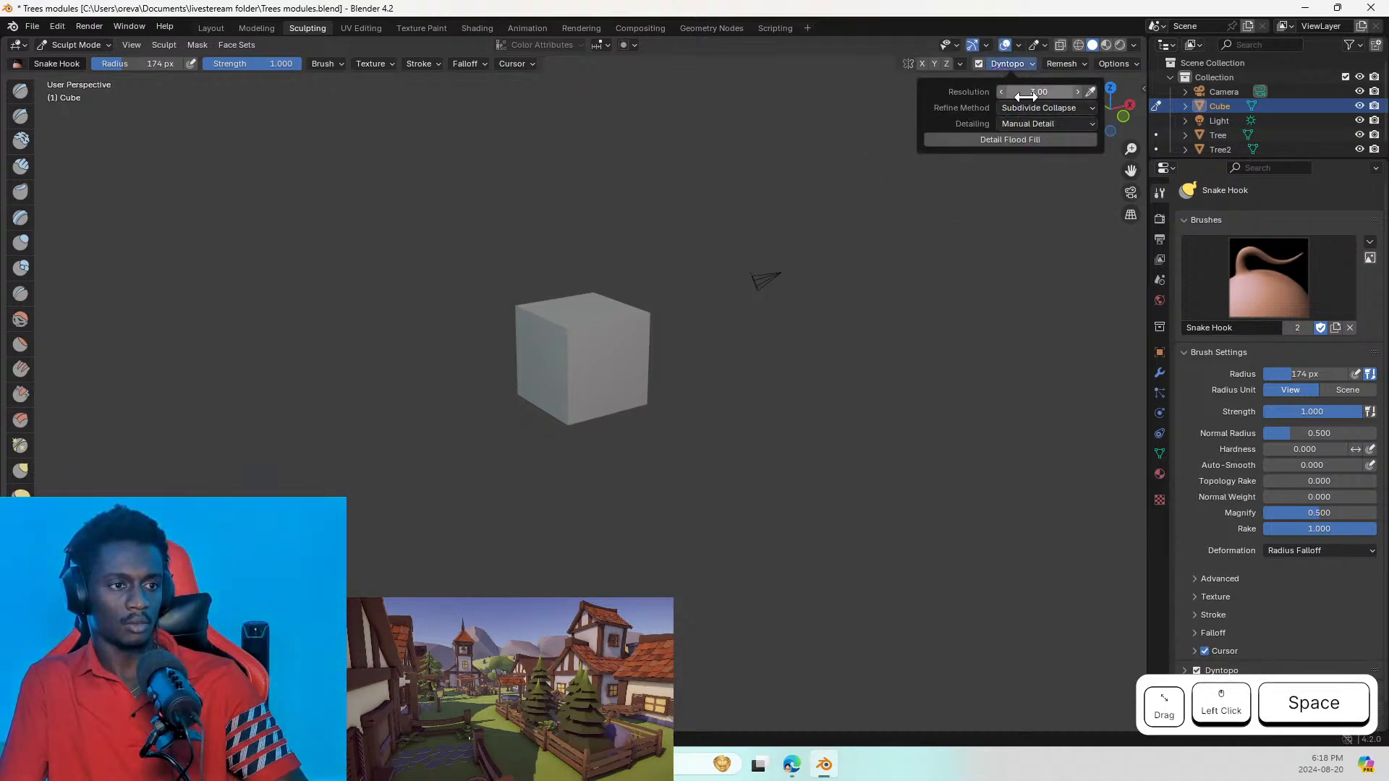
left_click(1047, 124)
left_click(1041, 178)
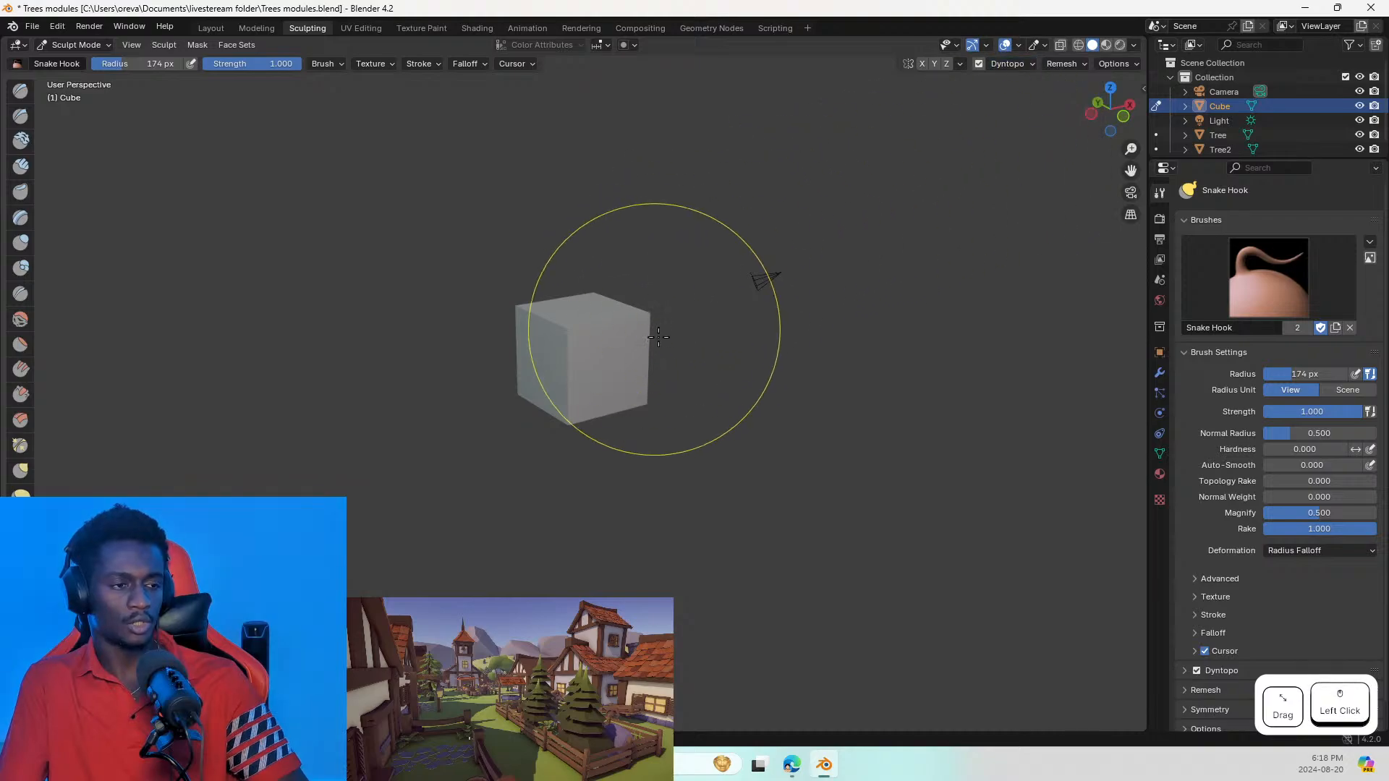
Step: Switch the cube briefly into Edit Mode and back to sculpting, and undo until it is in Object Mode
middle_click_drag(623, 335, 588, 400, "shift")
scroll(651, 402, "down", 1)
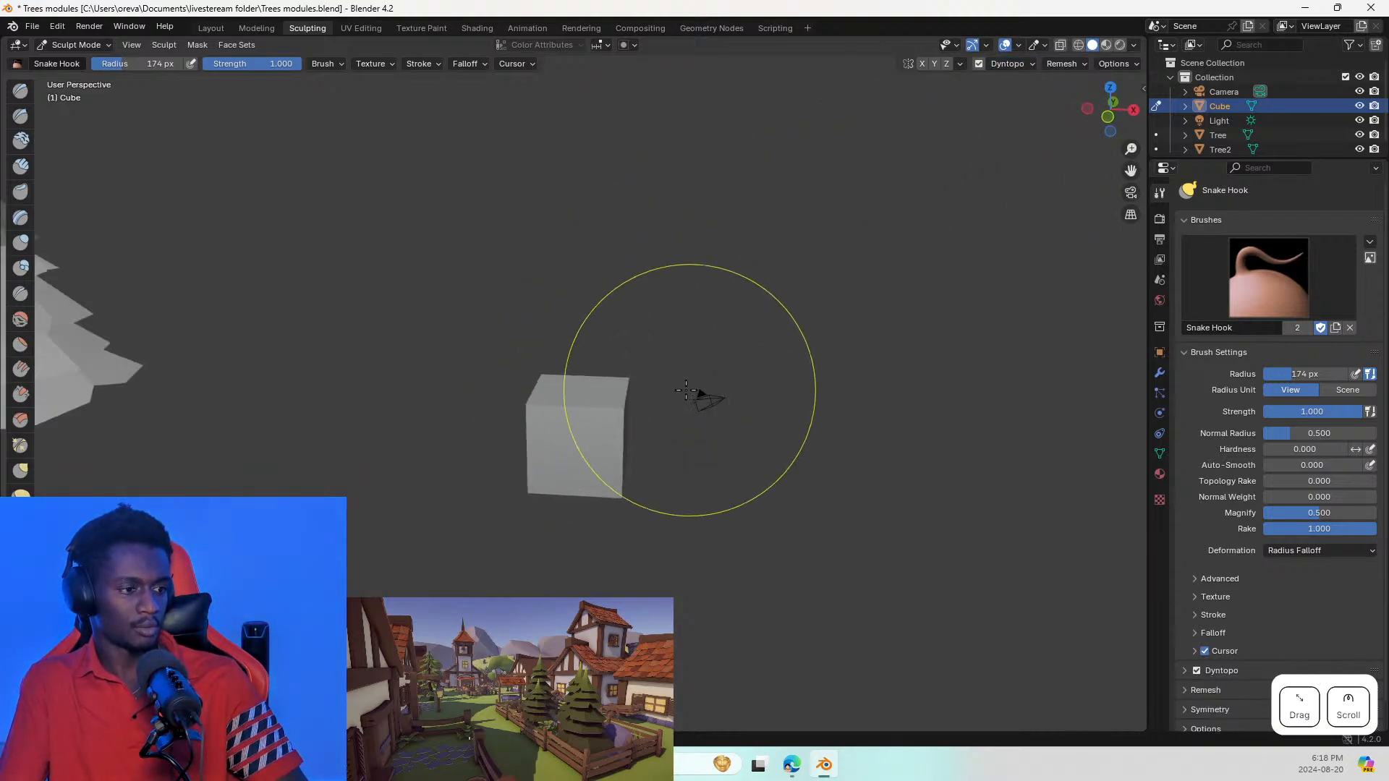
scroll(678, 416, "down", 2)
key("Tab")
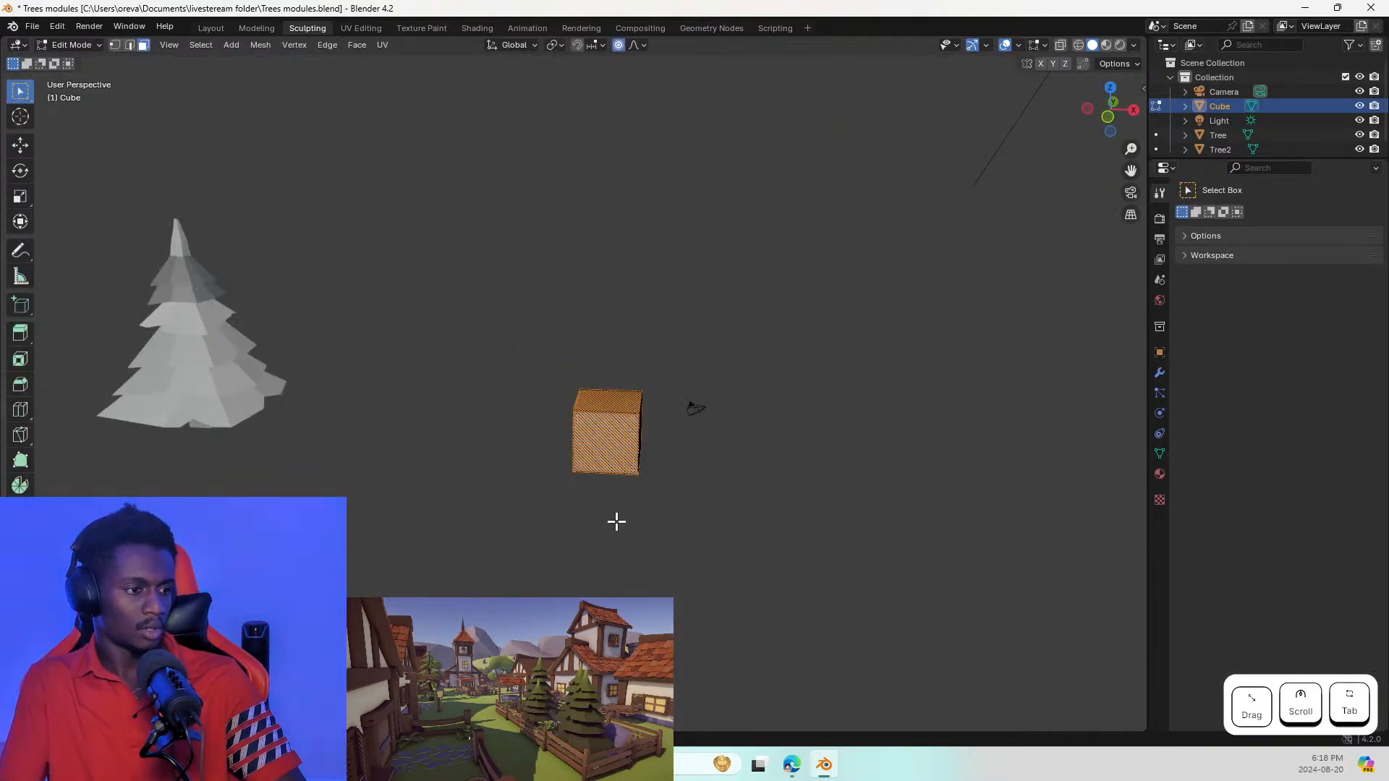
key("Tab")
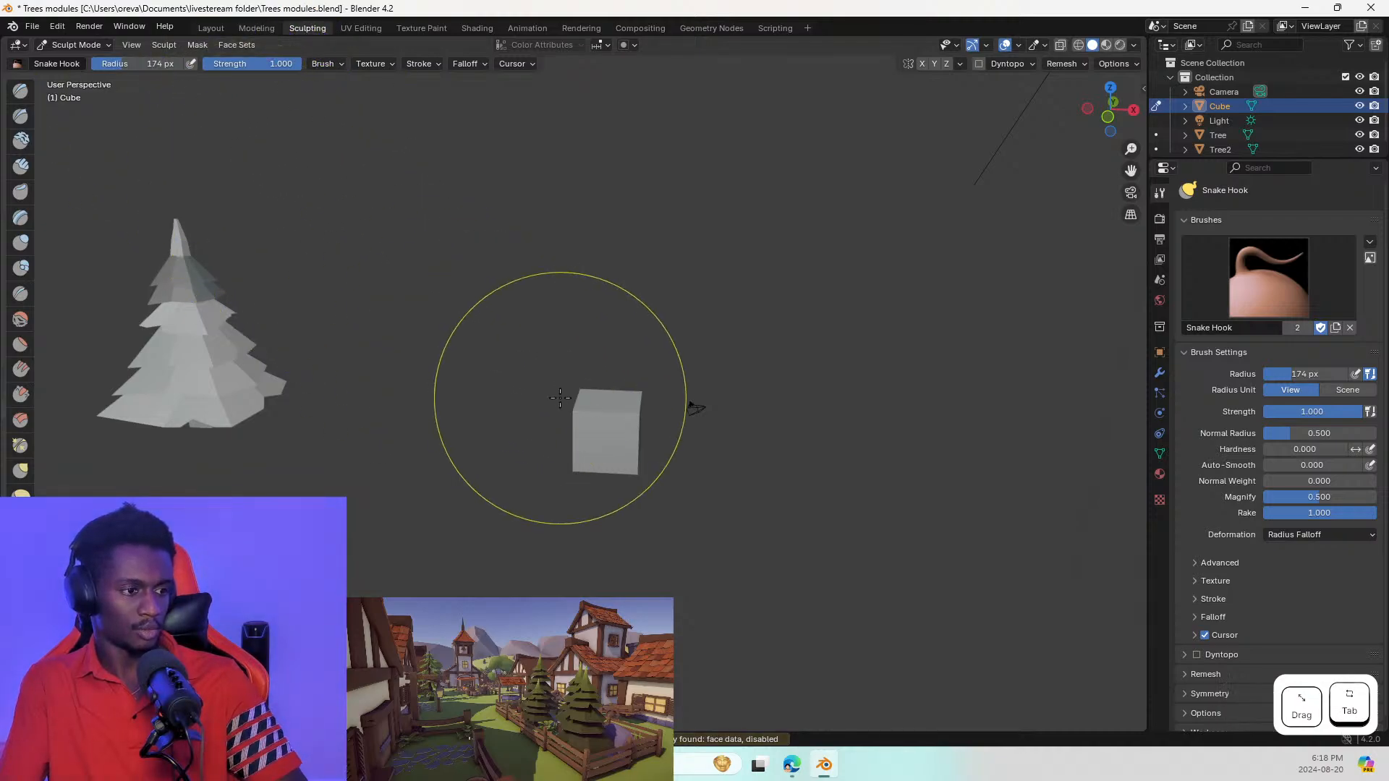
key("ctrl+z")
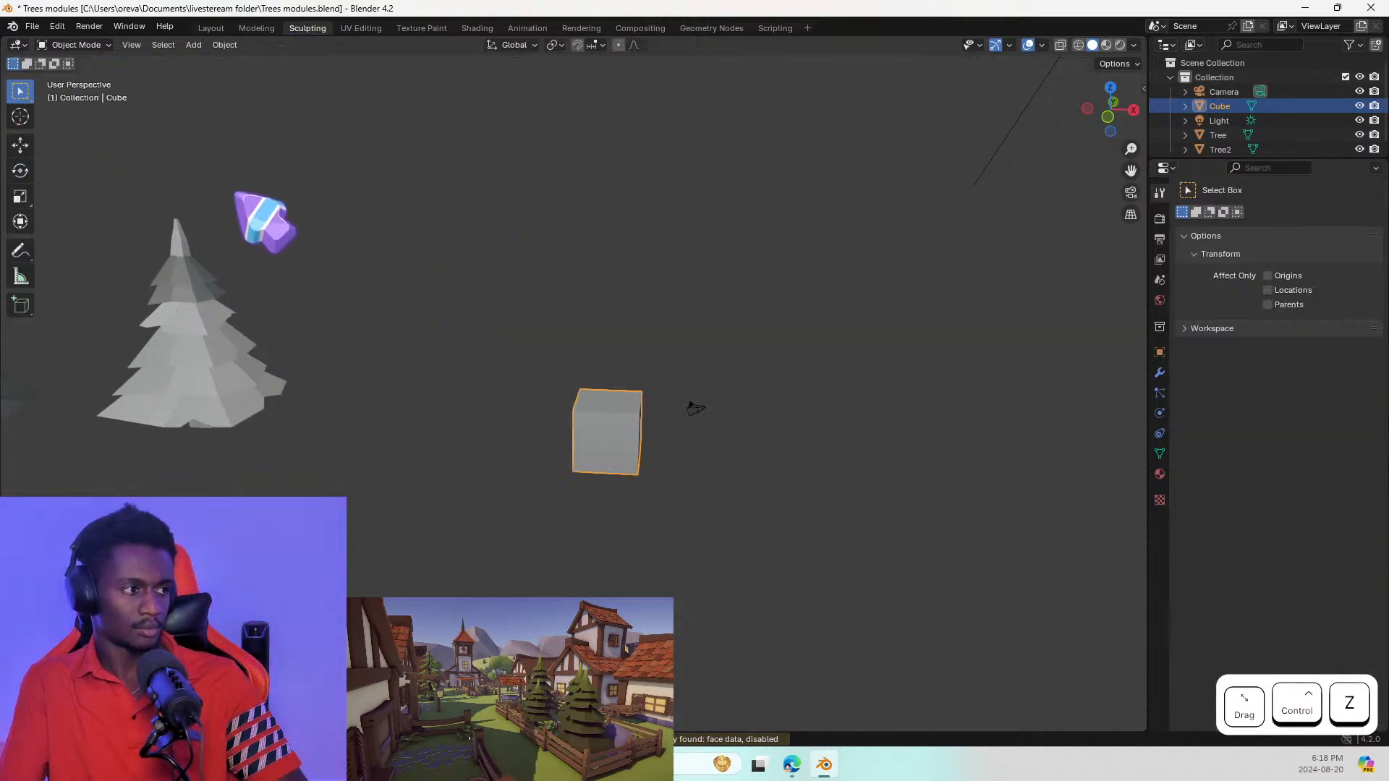
Step: Set the cube's scale to 1 on the X, Y and Z axes
left_click(624, 430)
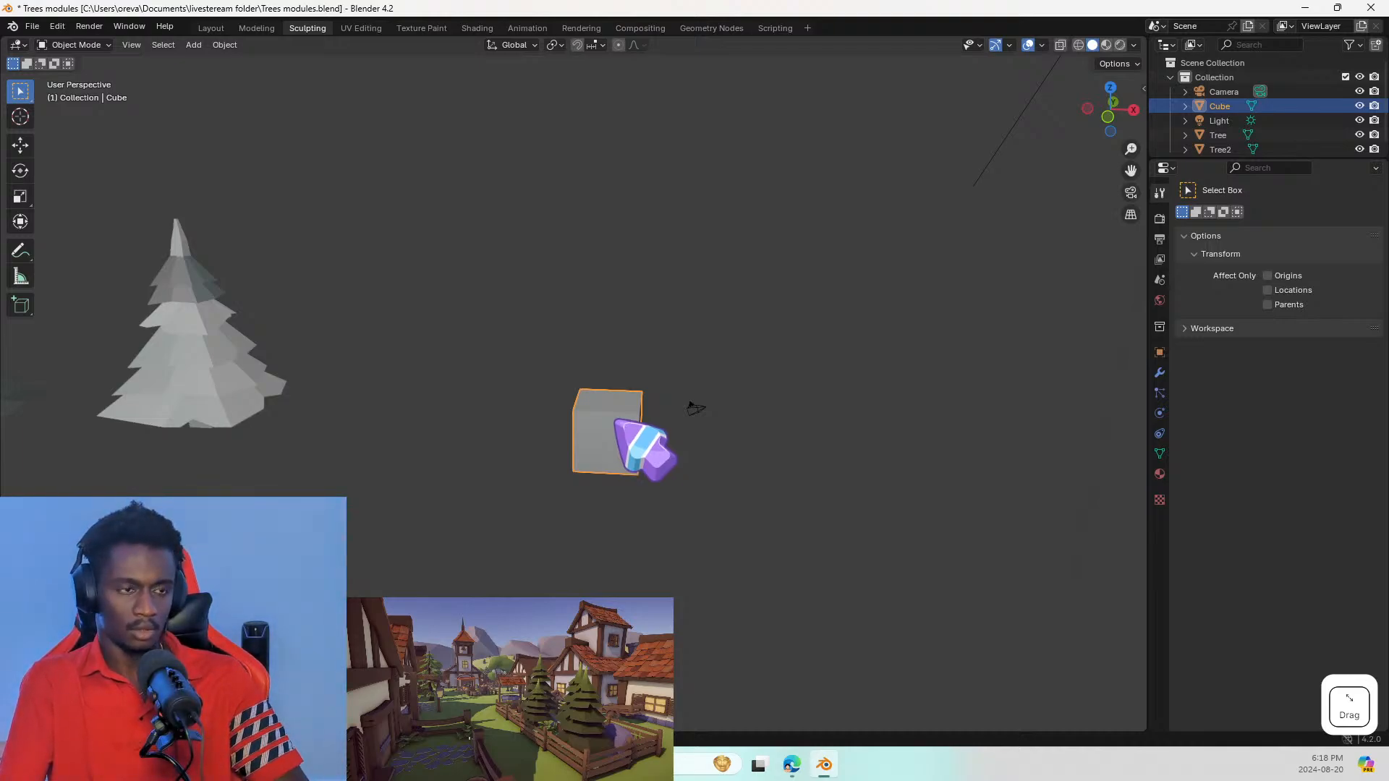
key("s")
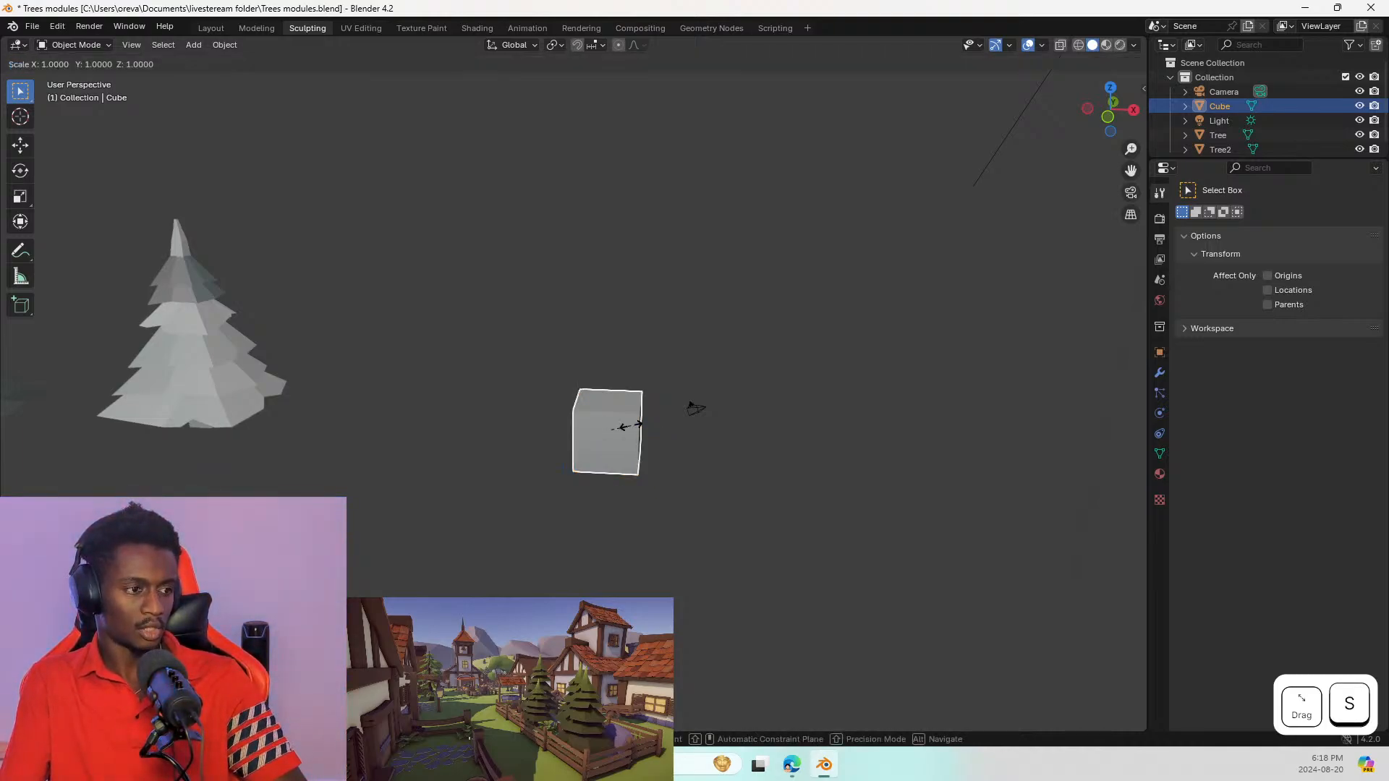
key("Escape")
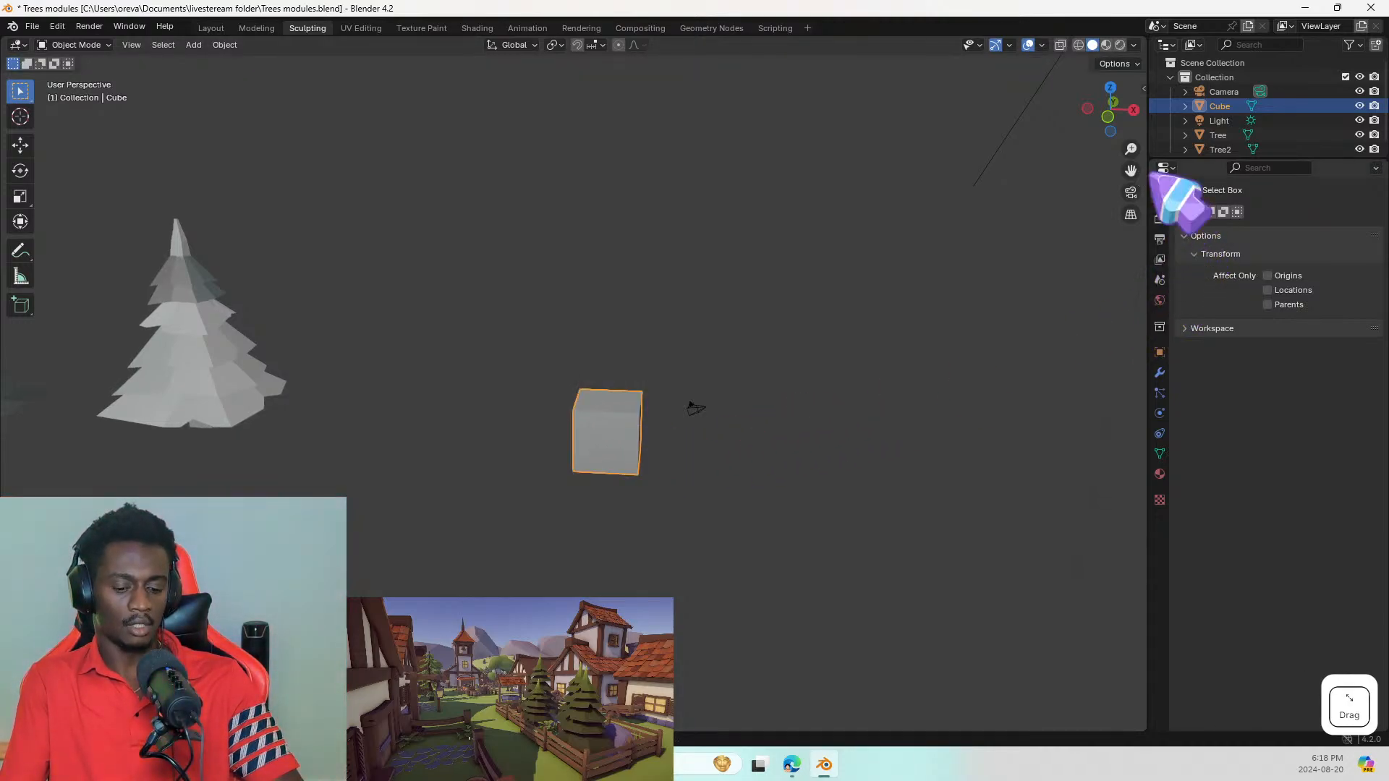
key("n")
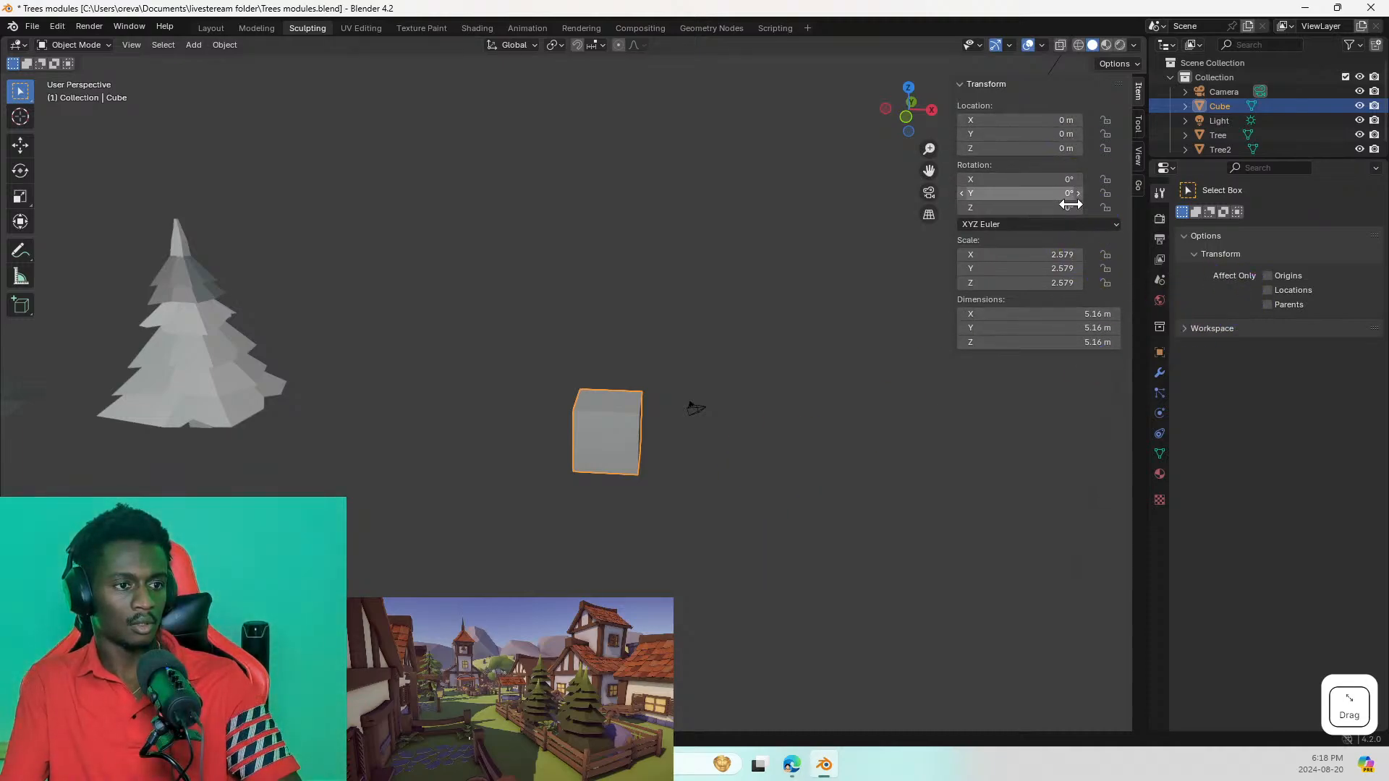
left_click(1071, 261)
type("1")
key("Tab")
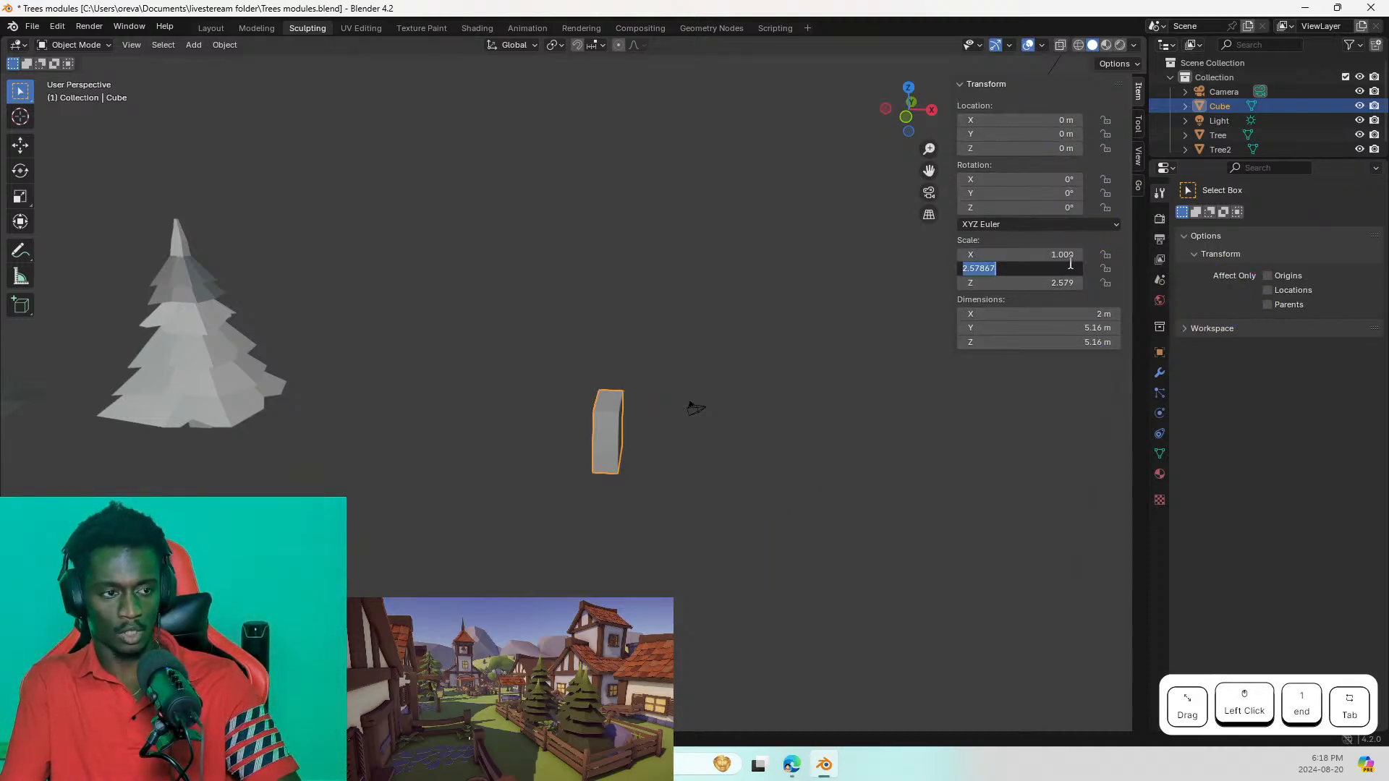
type("1")
key("Tab")
type("1")
key("Return")
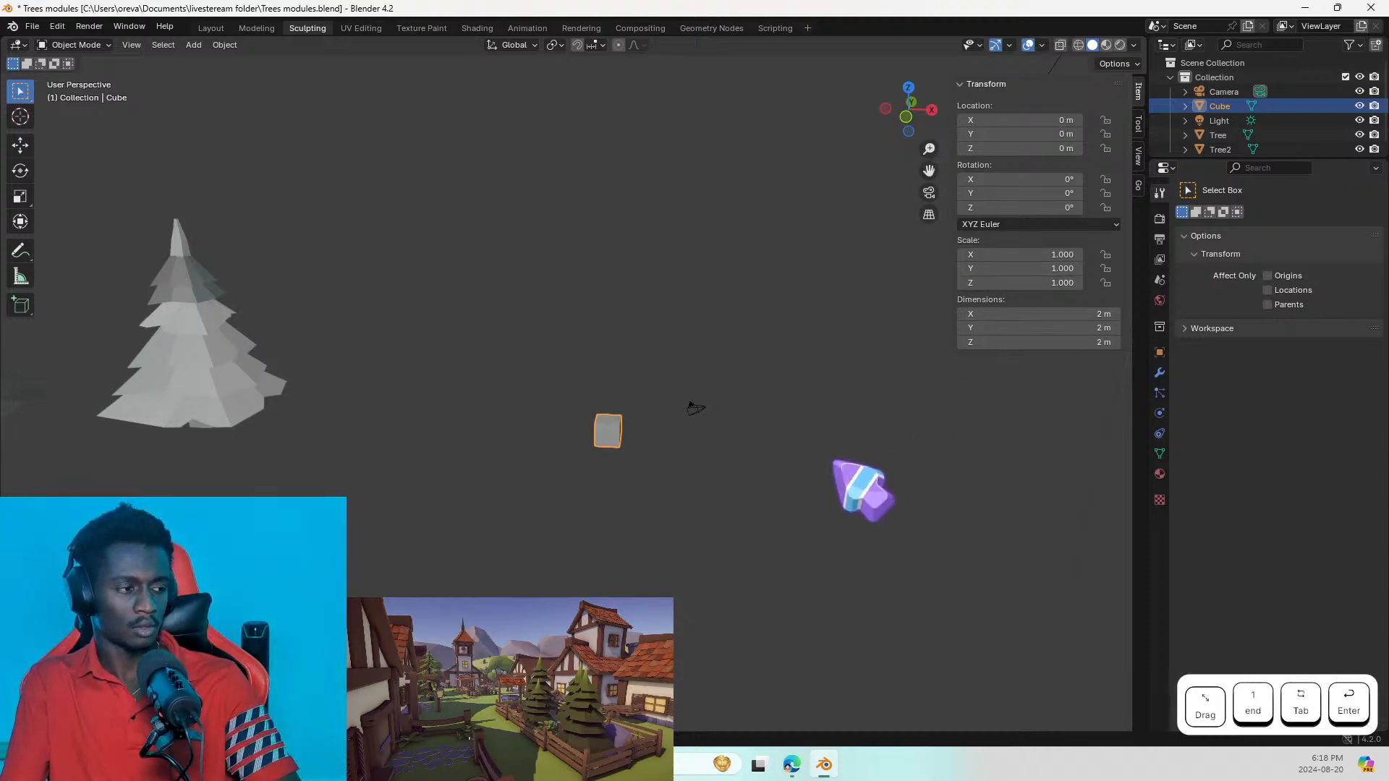
Step: Try a uniform scale of 2 on the cube's X, Y and Z axes
middle_click_drag(852, 480, 557, 310)
middle_click_drag(732, 429, 598, 428)
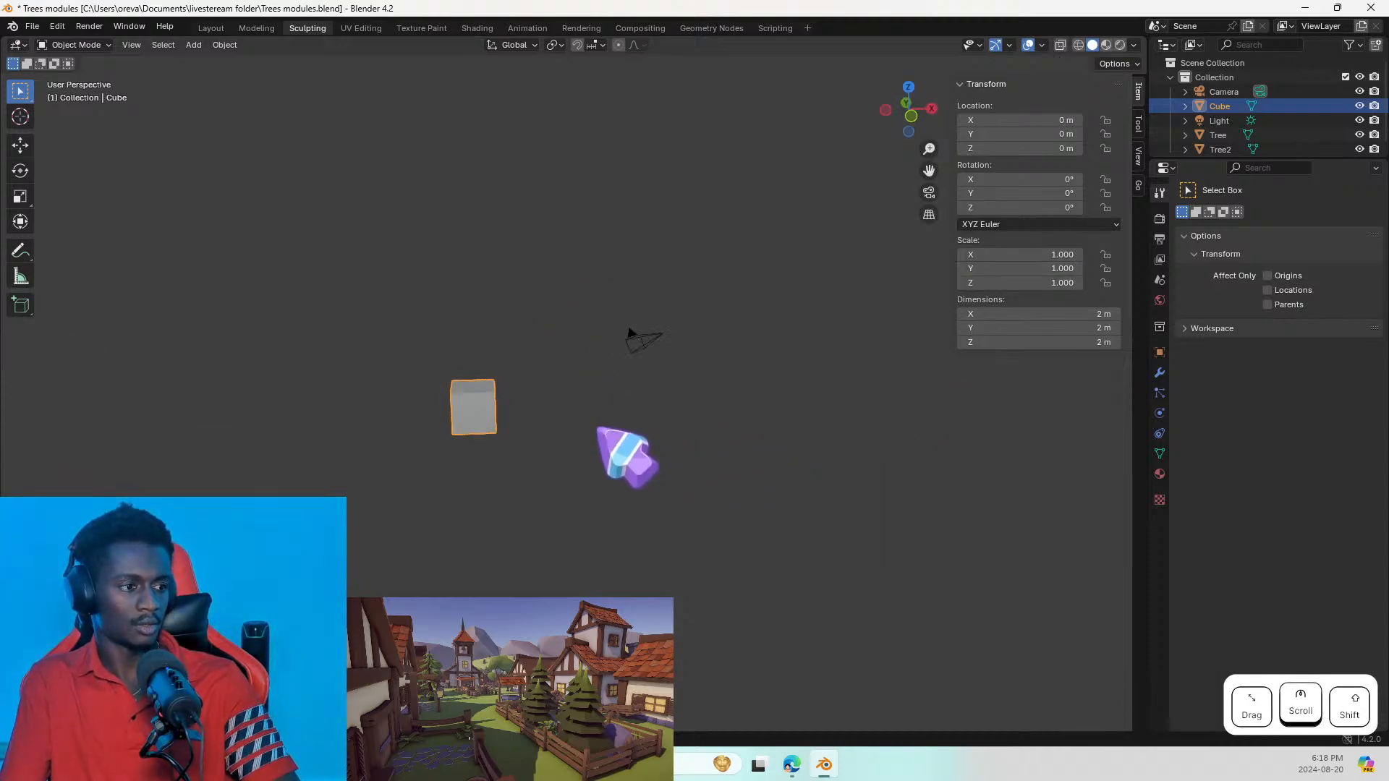
scroll(595, 391, "down", 1)
key("Caps_Lock")
left_click(484, 376)
middle_click_drag(480, 398, 669, 404, "shift")
left_click(1011, 257)
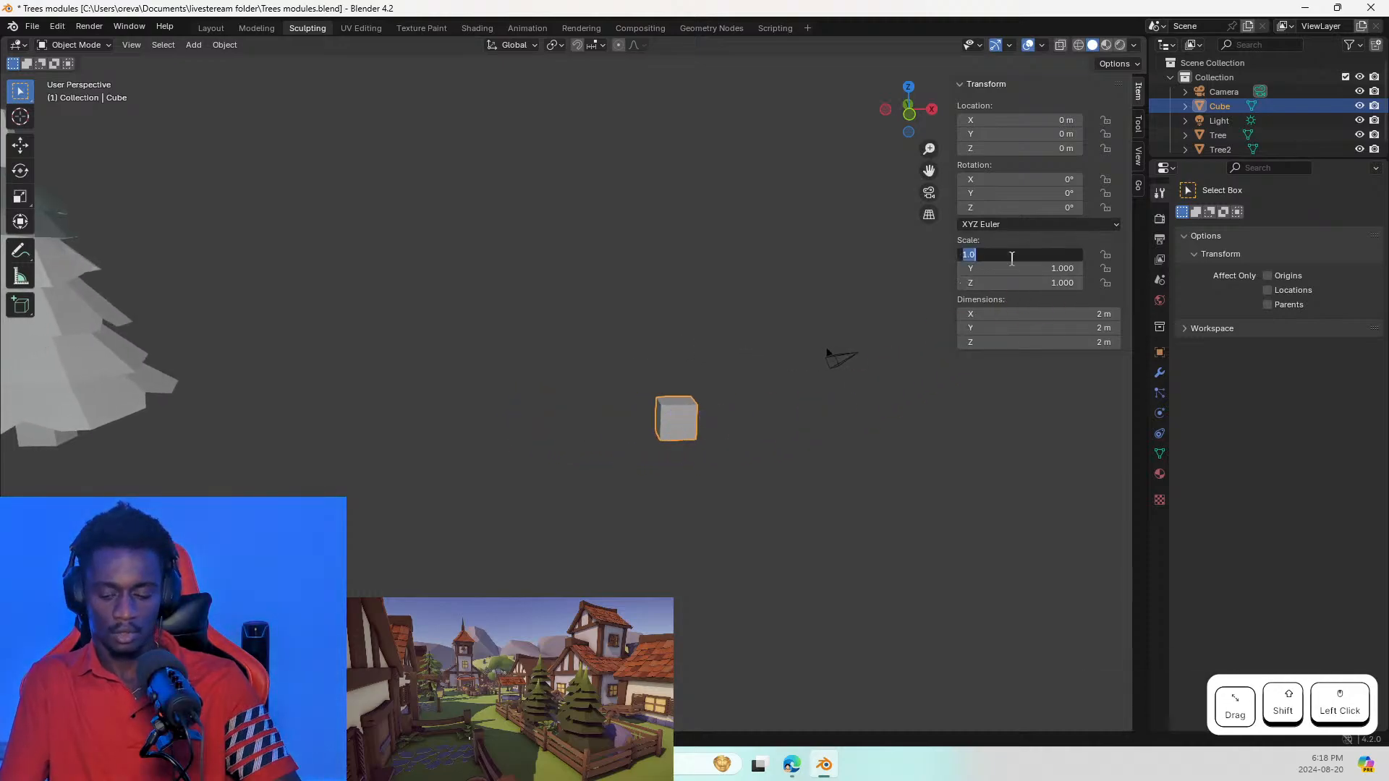
type("2")
key("Tab")
type("2")
key("Tab")
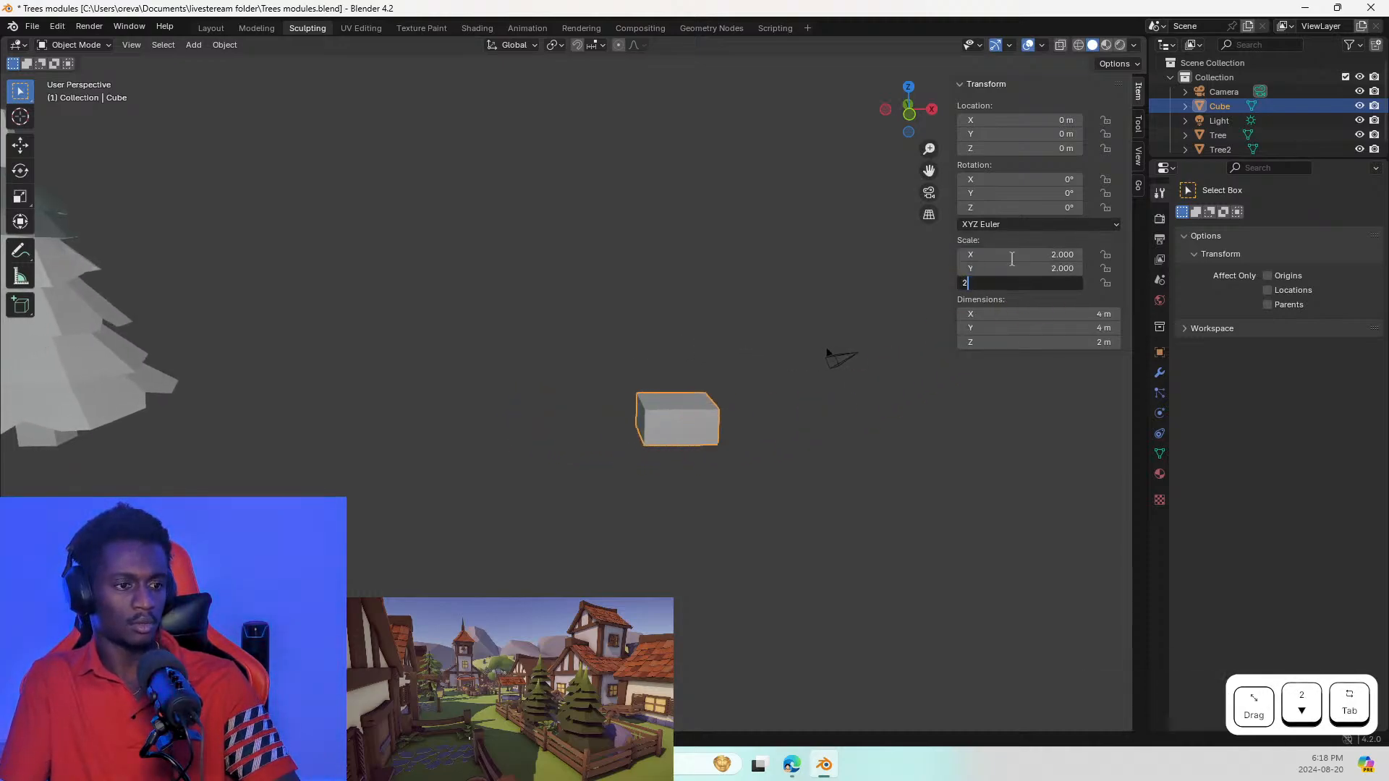
type("2")
key("Tab")
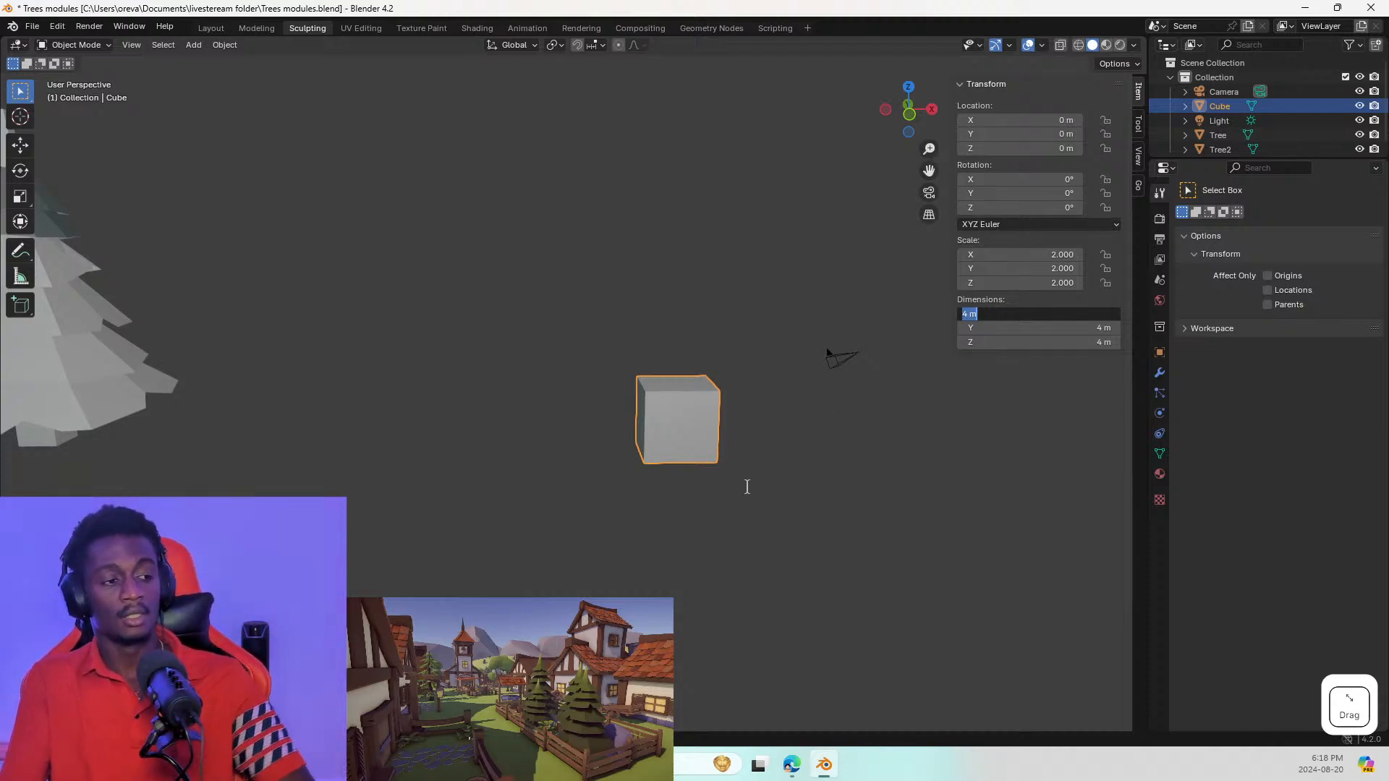
left_click(845, 450)
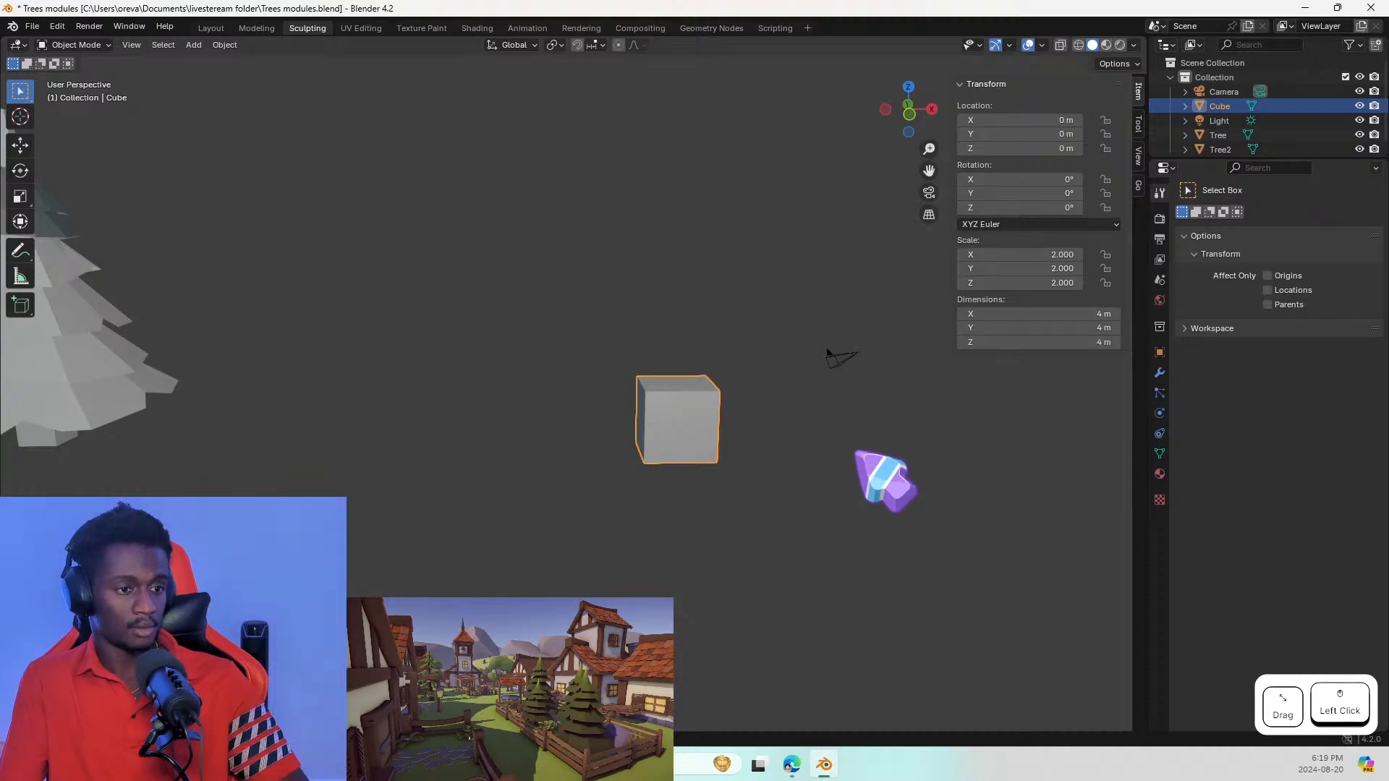
middle_click_drag(860, 457, 824, 459)
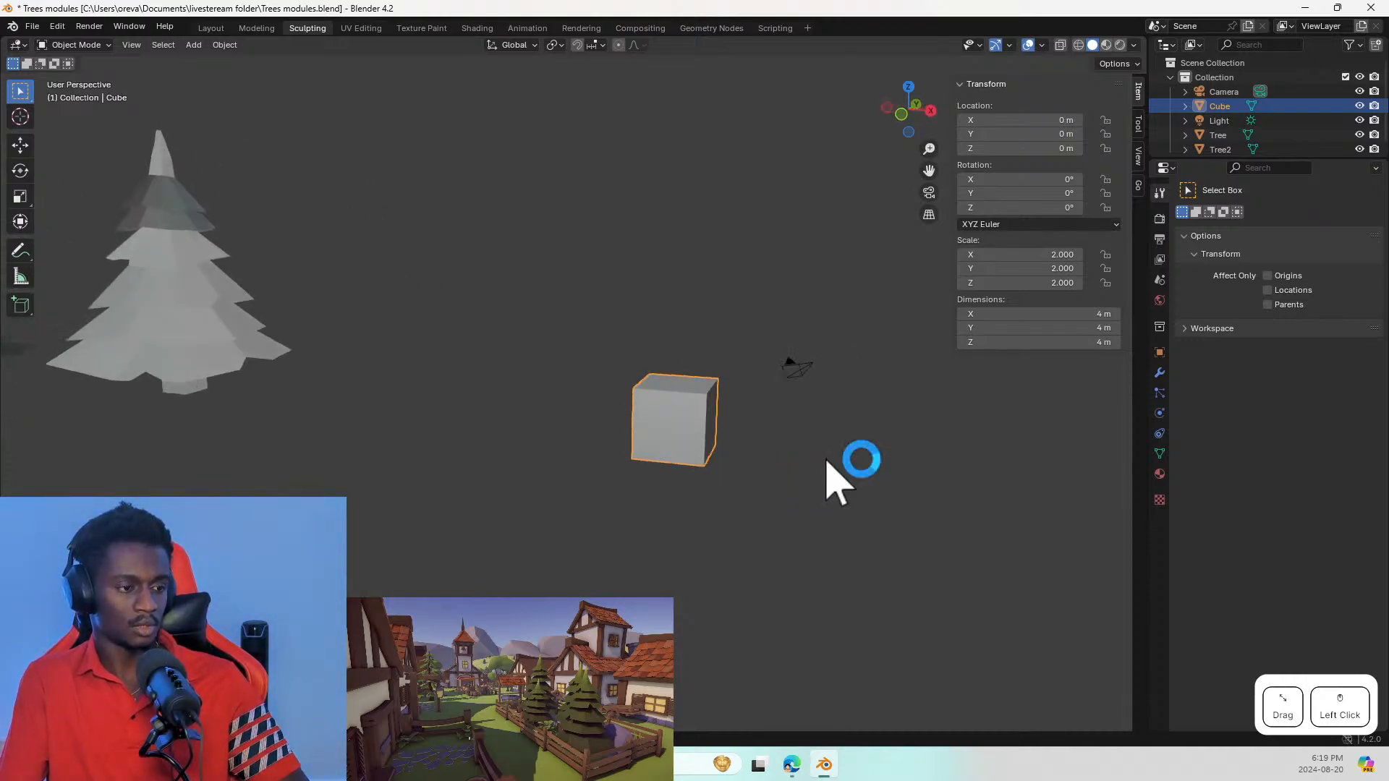
Step: Undo the cube's recent scale changes on all three axes, including the earlier change to 1
key("ctrl+z")
key("ctrl+z")
key("ctrl+z")
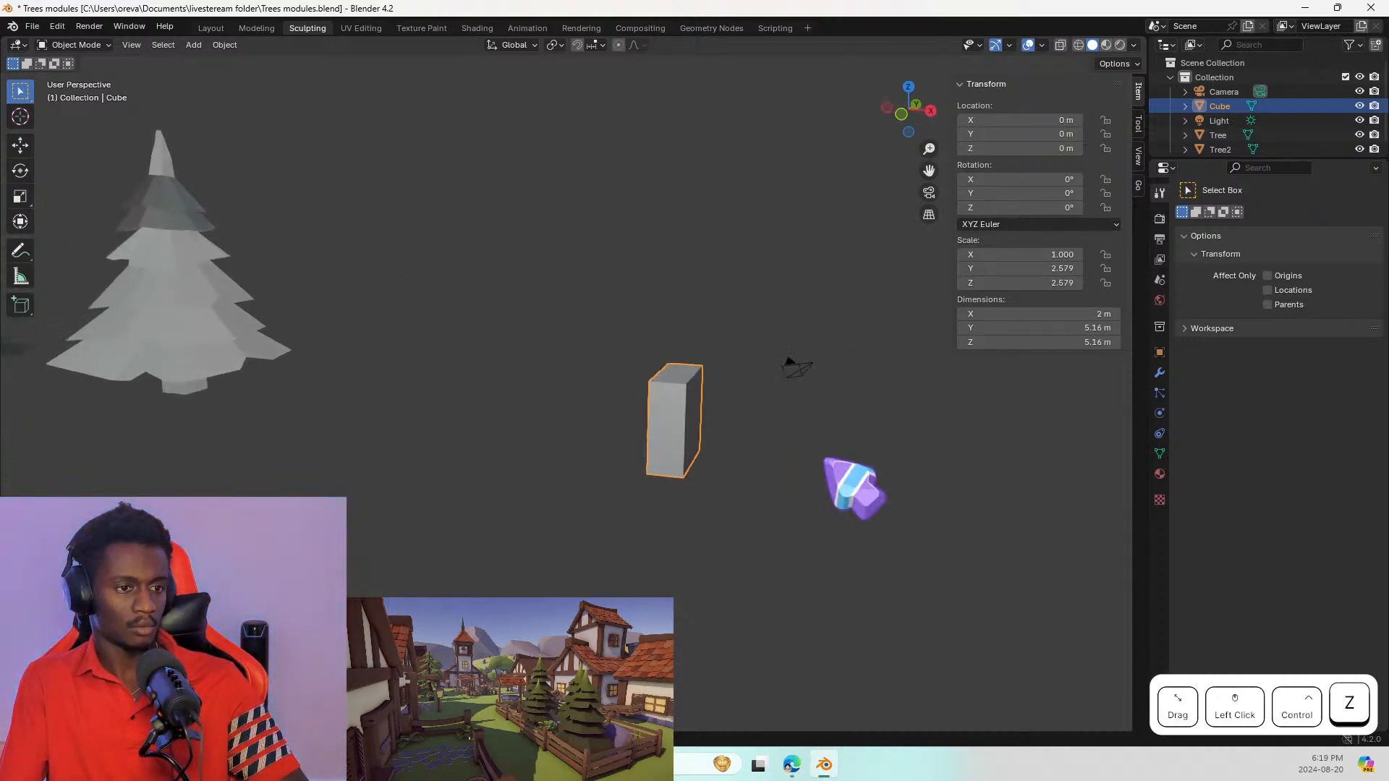
key("ctrl+z")
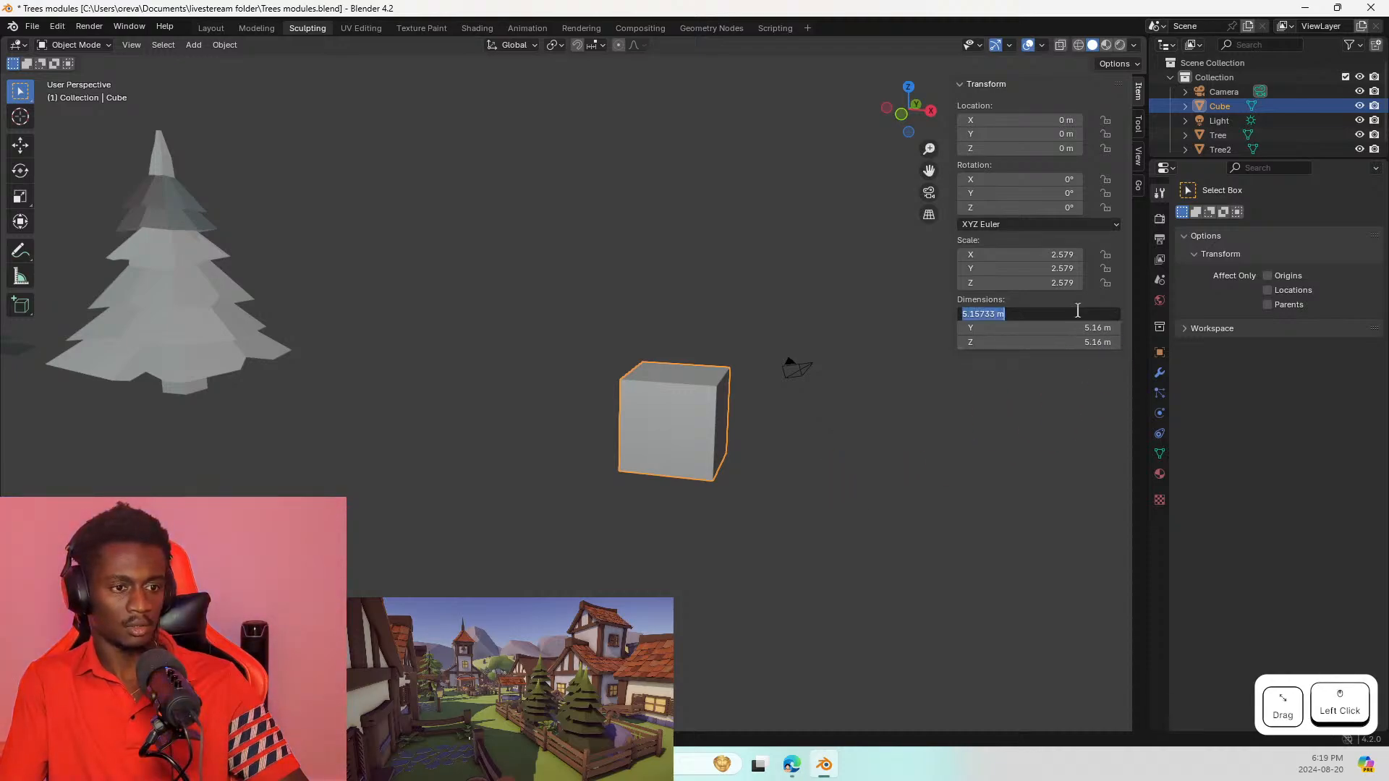
Step: Set the cube's scale to 2 on the X, Y and Z axes
left_click(1040, 255)
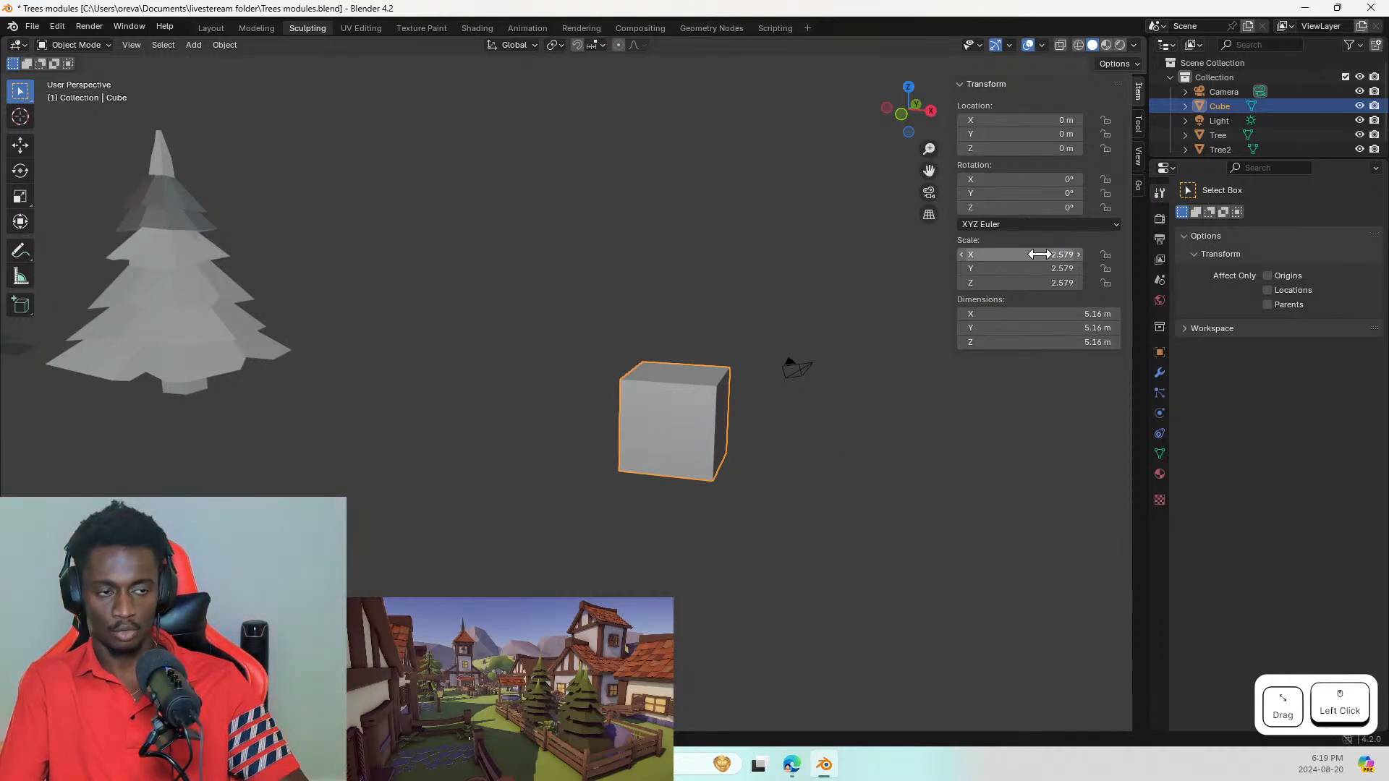
type("2")
key("Tab")
type("2")
key("Tab")
type("2")
key("Return")
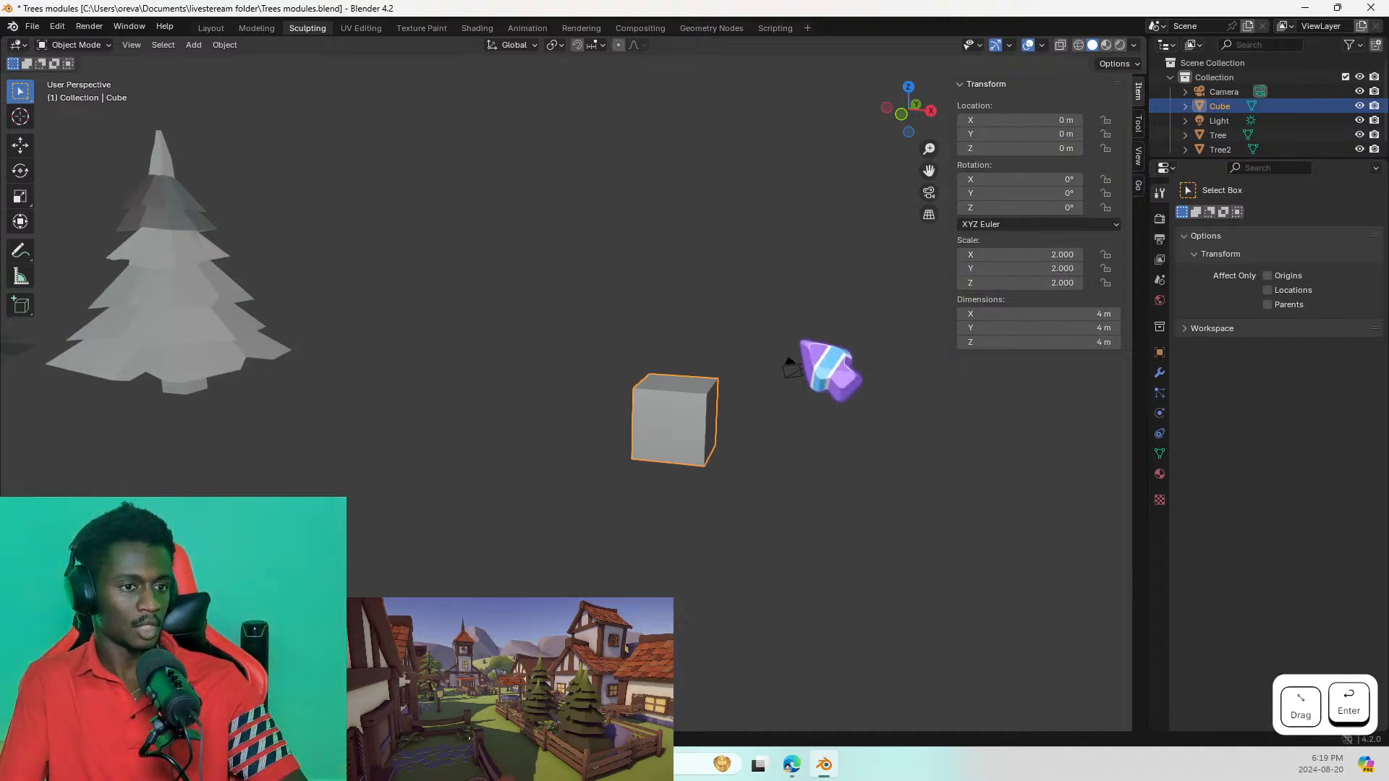
left_click_drag(1030, 255, 1074, 283)
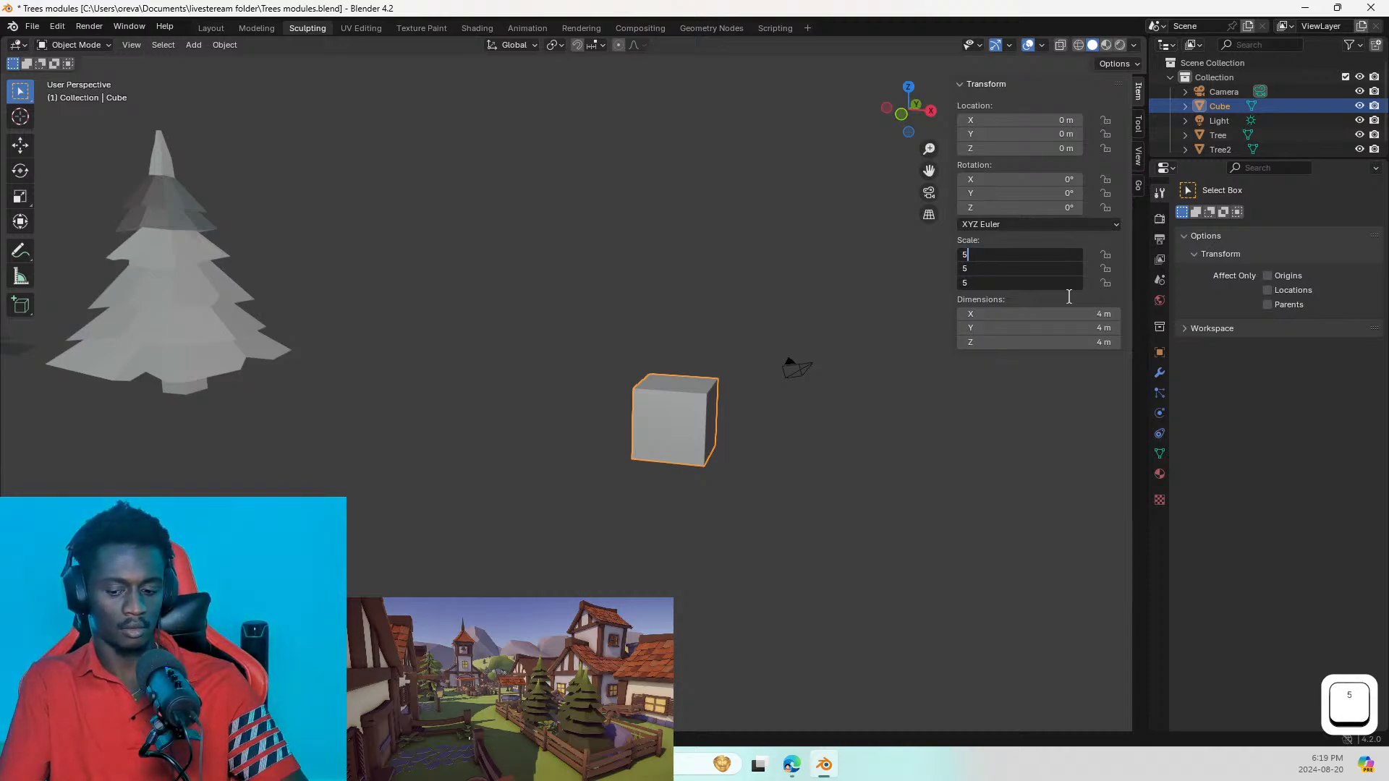
type("2")
key("Return")
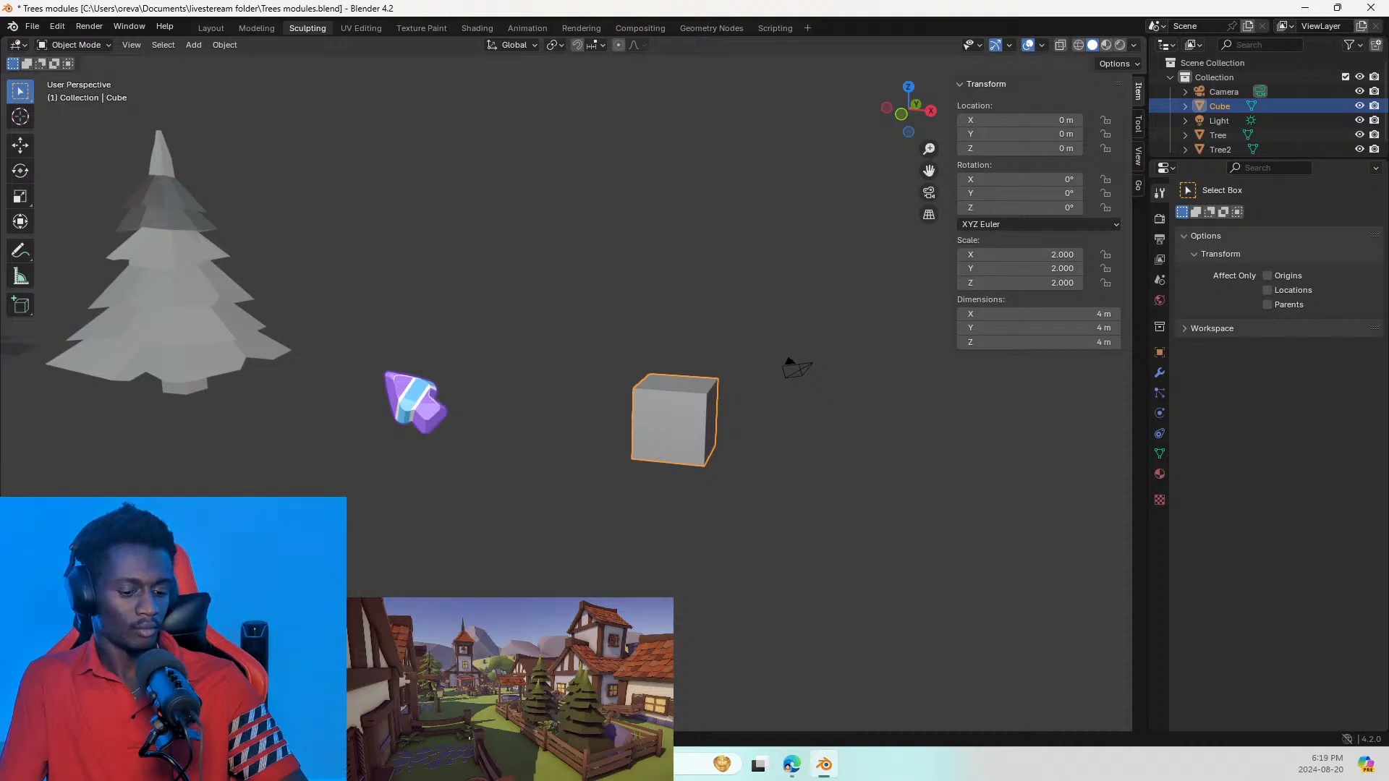
Step: Switch the cube to Sculpt Mode and set the Snake Hook brush radius to 91 px
left_click(105, 46)
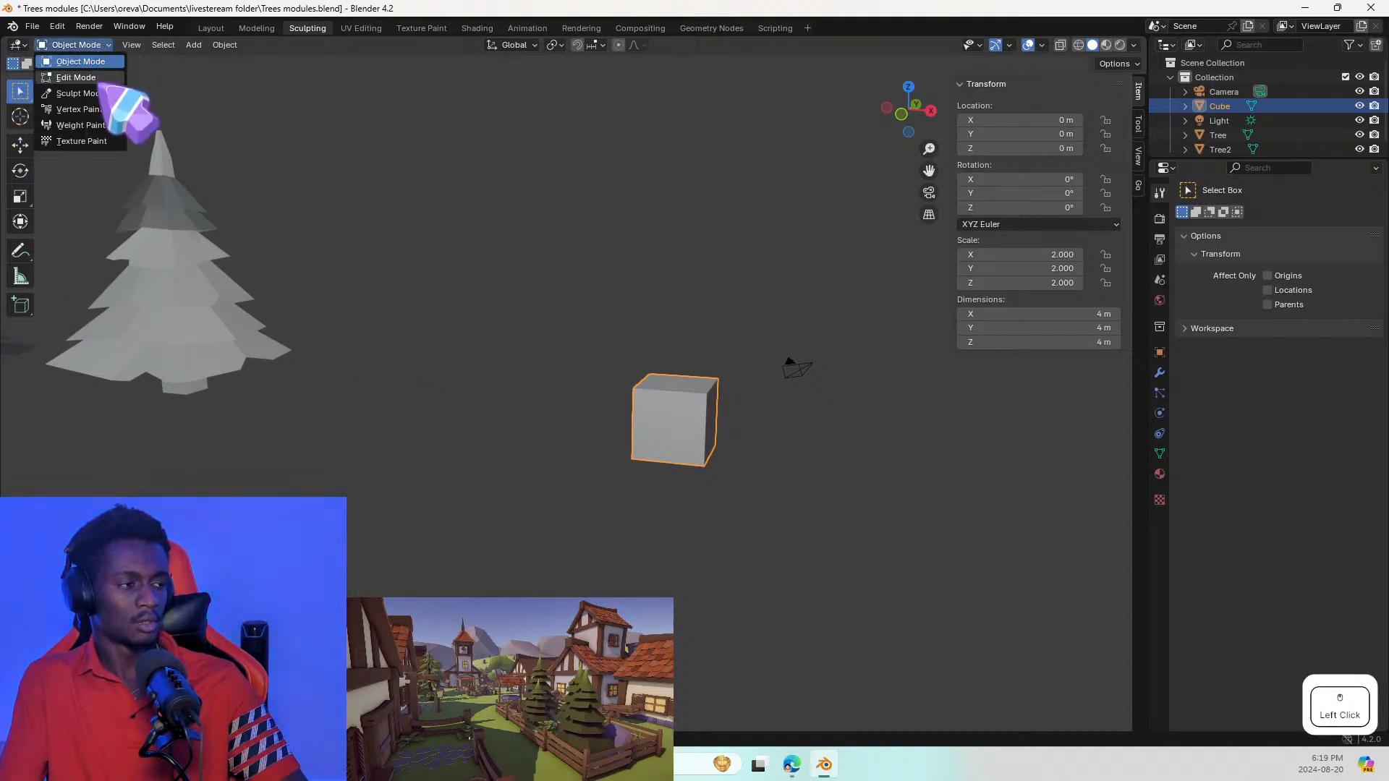
left_click(76, 93)
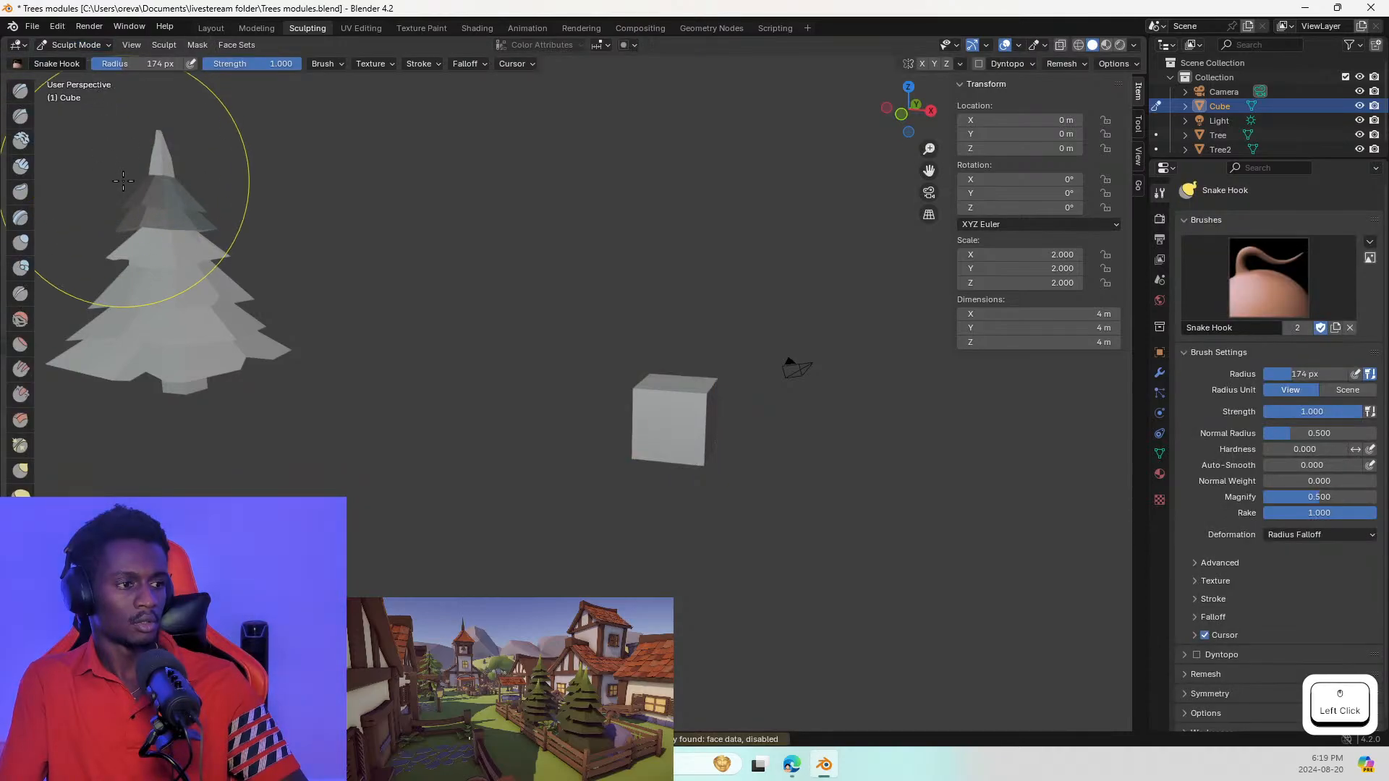
key("ctrl+Tab")
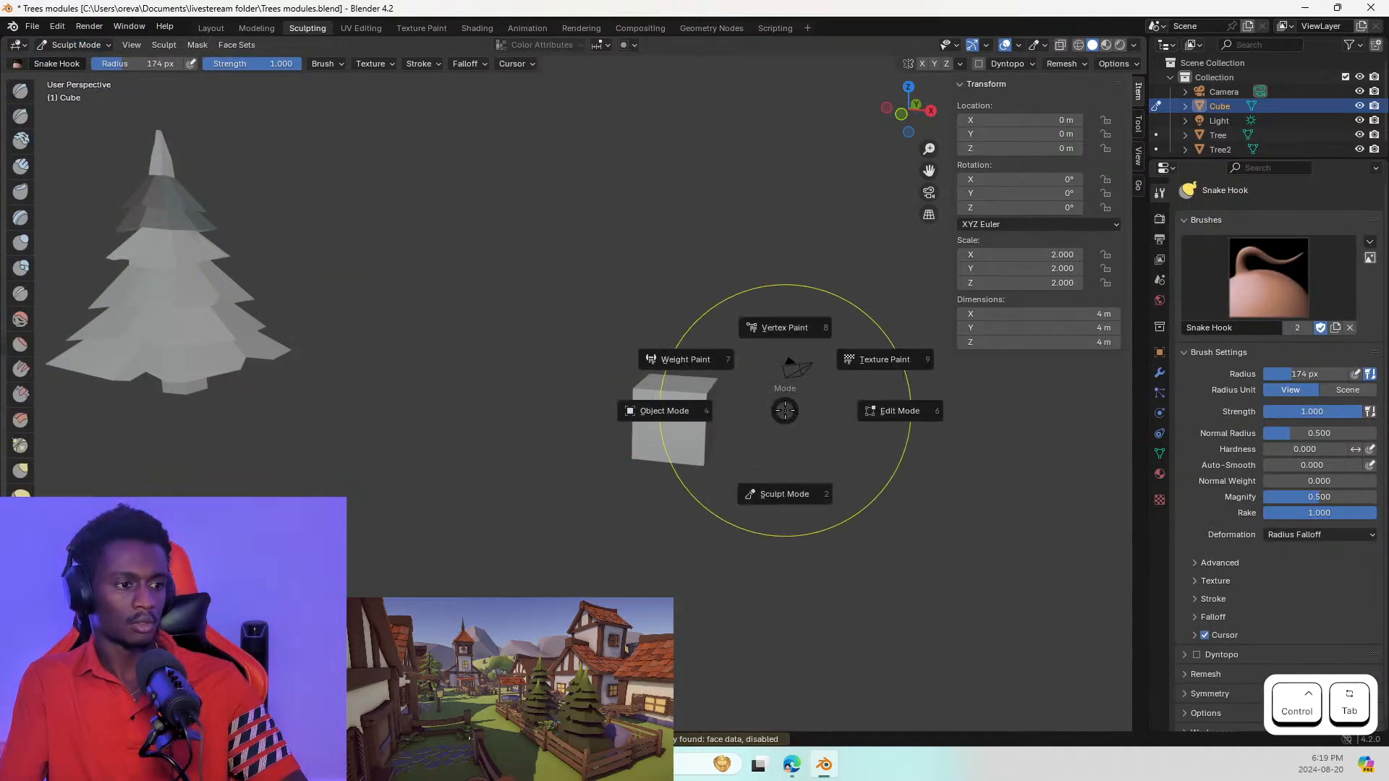
key("Escape")
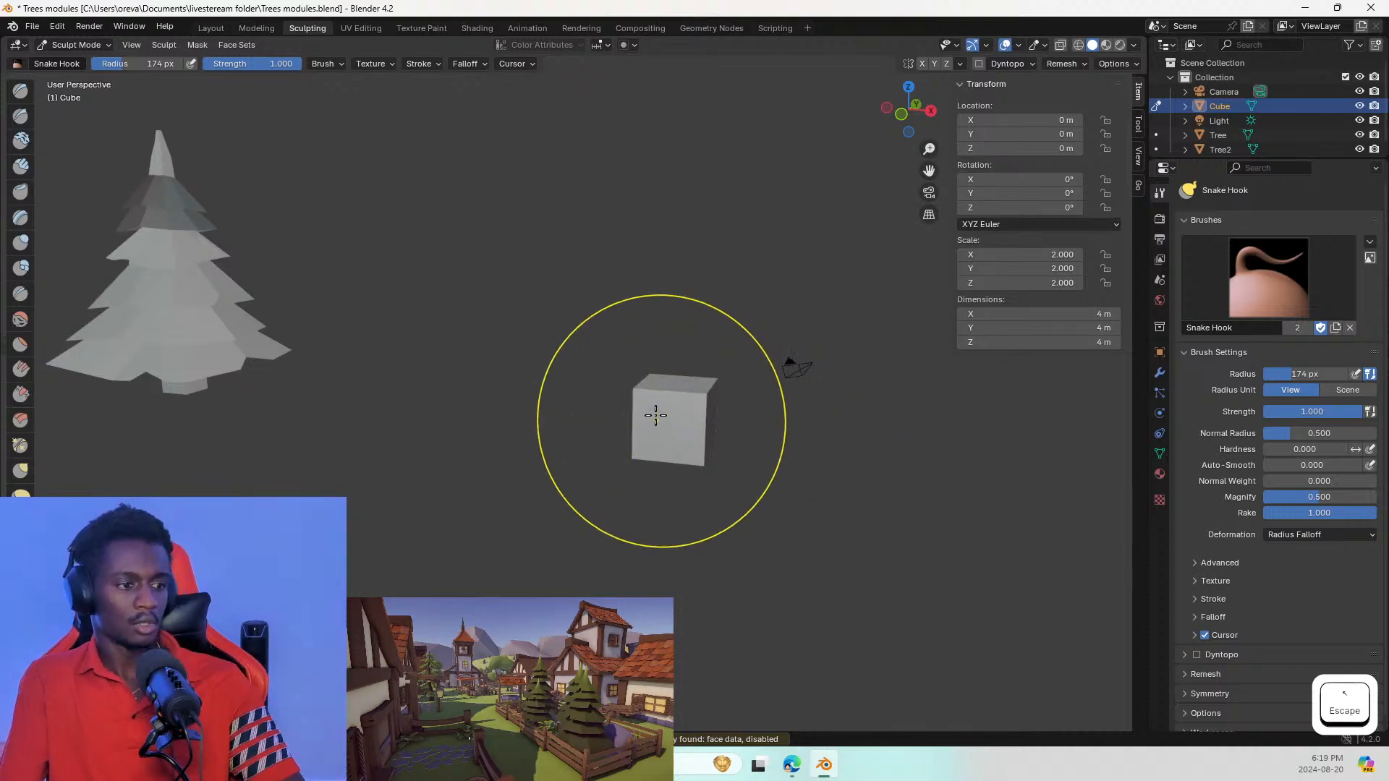
key("f")
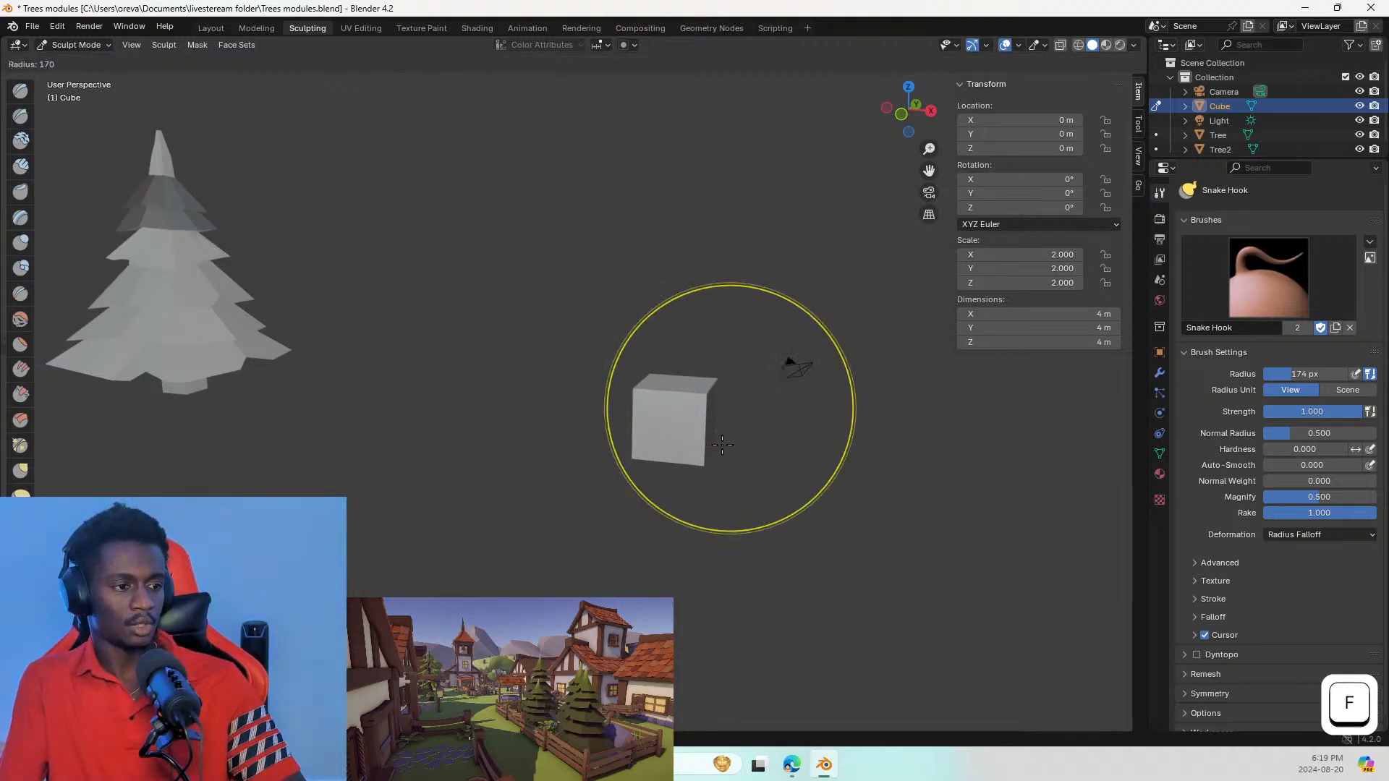
left_click(670, 507)
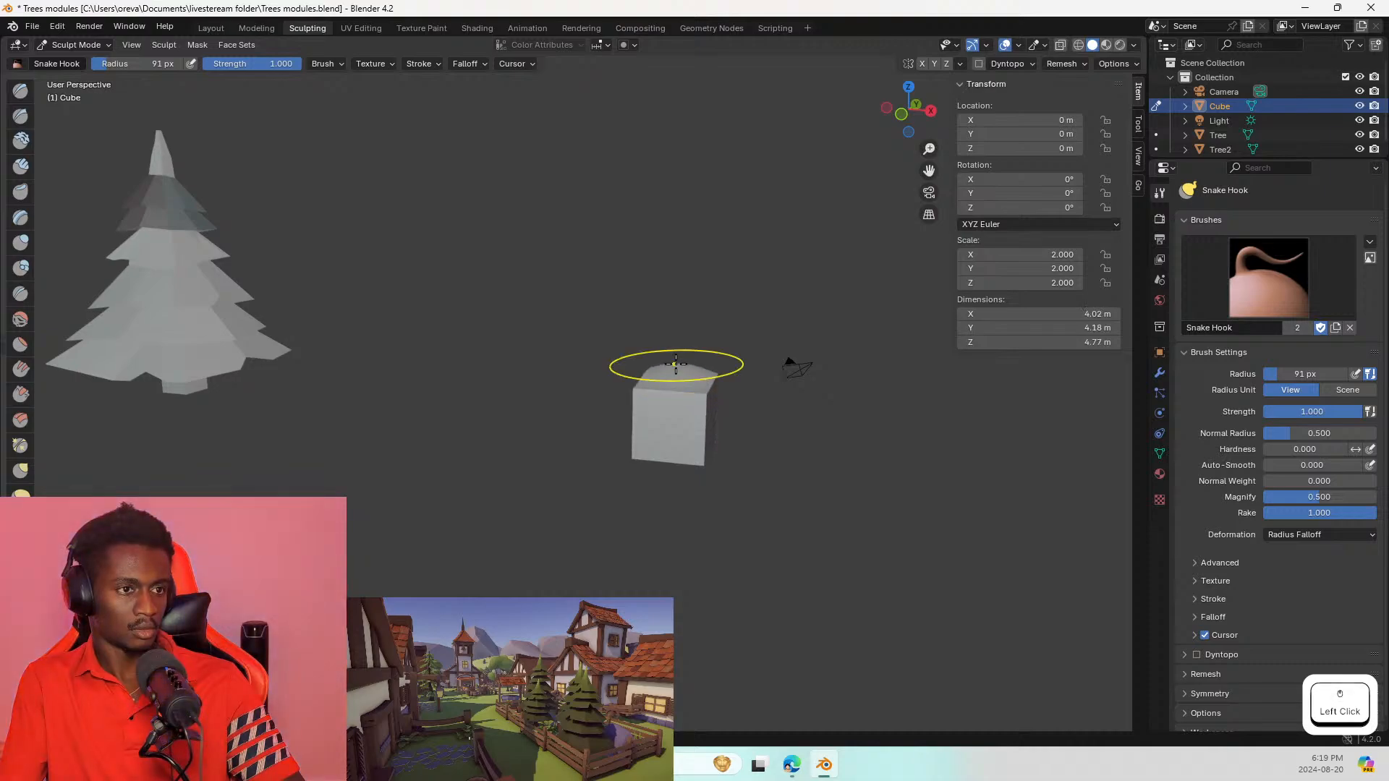
Step: Undo the test pull on the cube's top and turn Dyntopo on, accepting the attribute data warning
key("ctrl+z")
left_click(1004, 64)
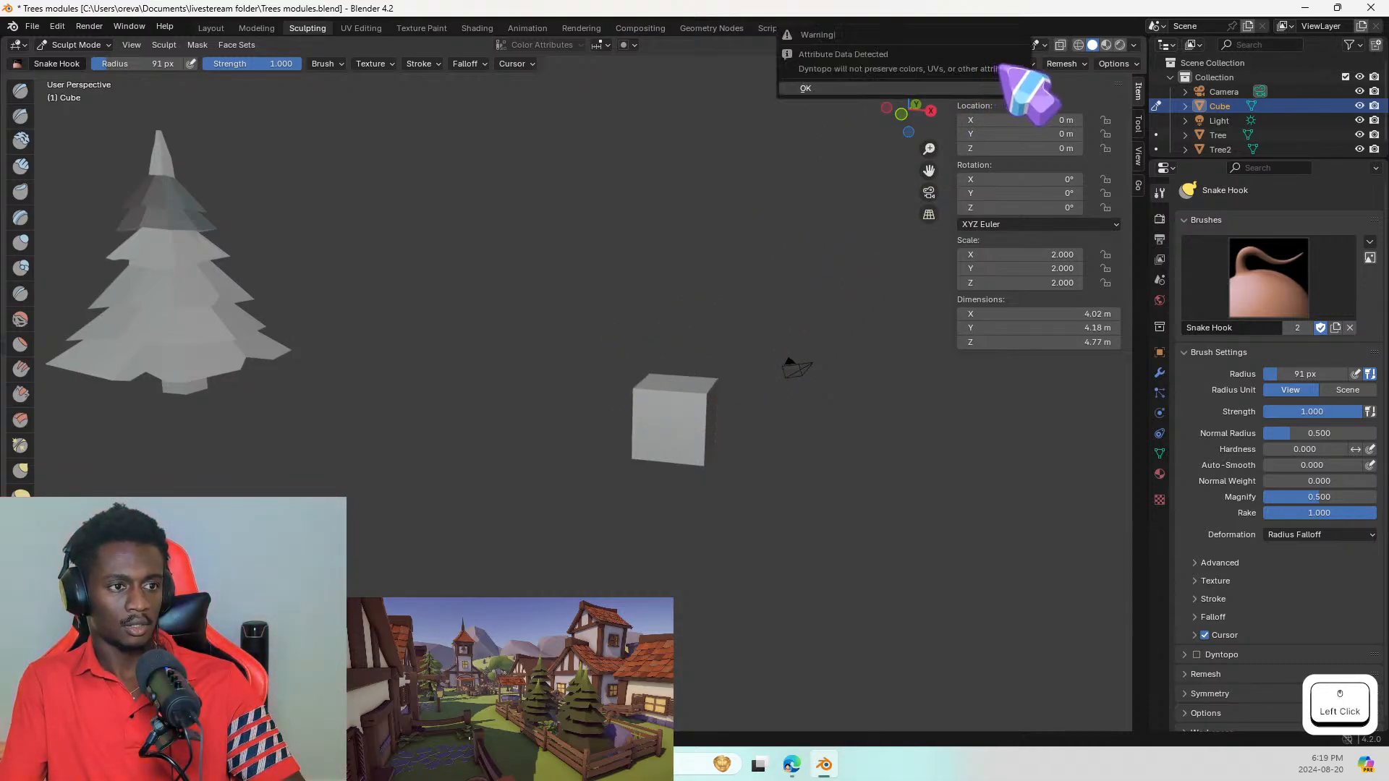
left_click(985, 87)
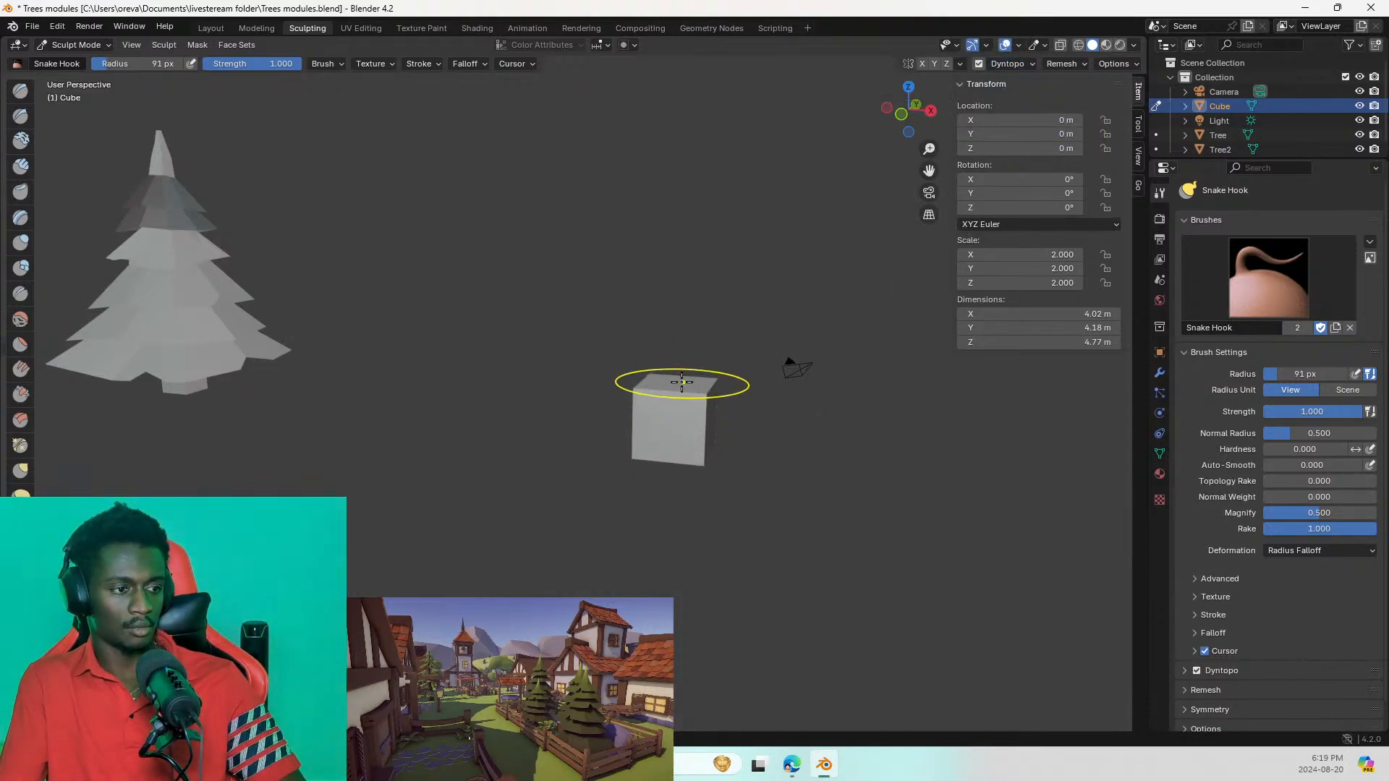
Step: Pull the cube's top up into a leaning, tapered trunk about 16.3 m tall with Snake Hook, undoing the extra stroke on its middle
scroll(1304, 449, "down", 1)
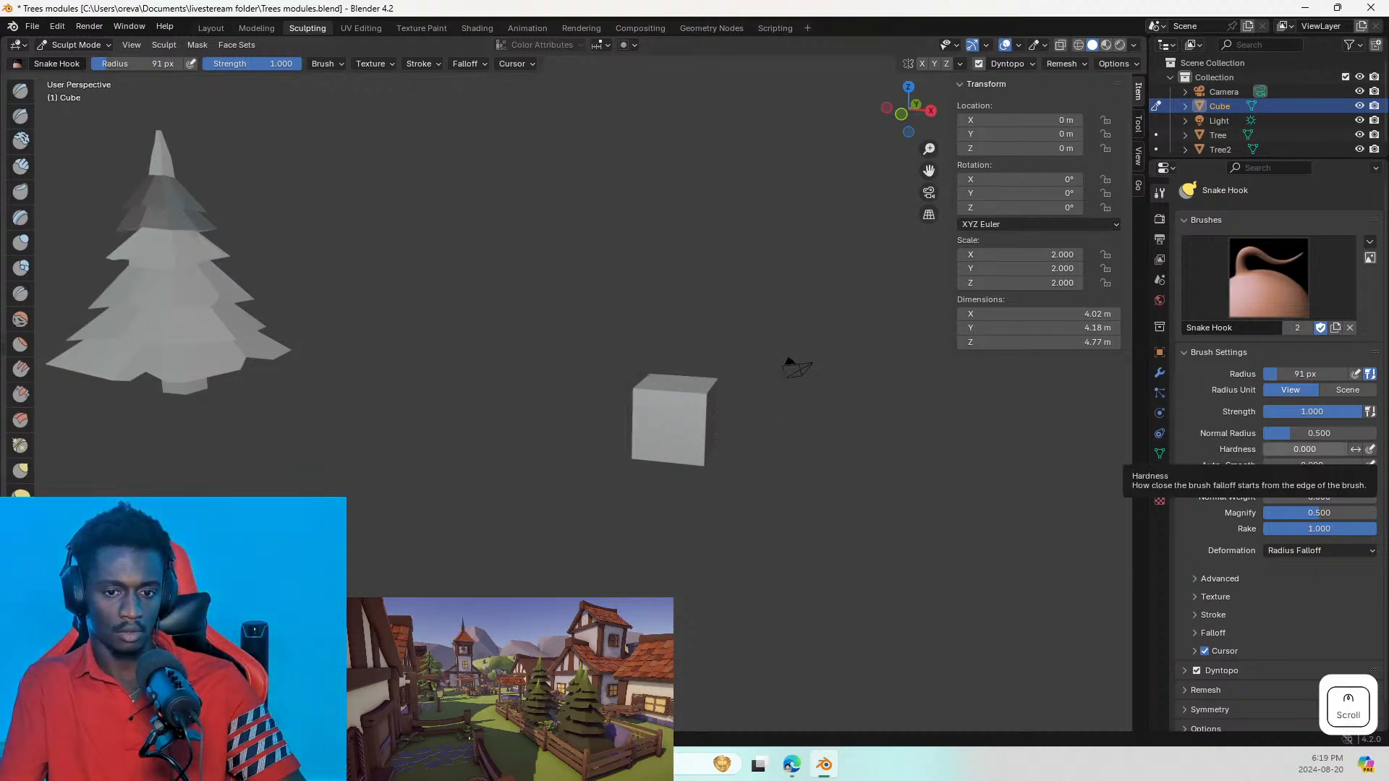
left_click_drag(670, 388, 699, 257)
left_click_drag(732, 199, 744, 176)
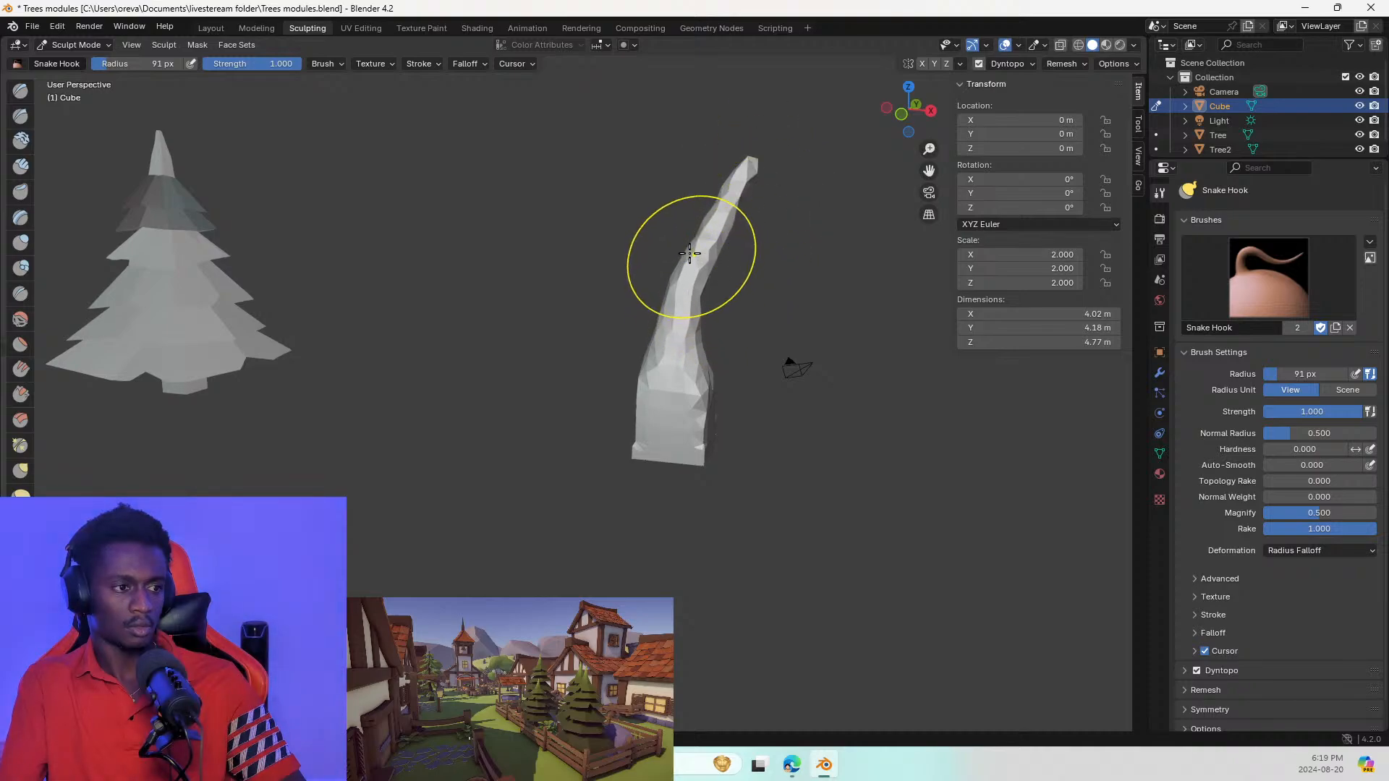
left_click_drag(690, 253, 683, 237)
key("ctrl+z")
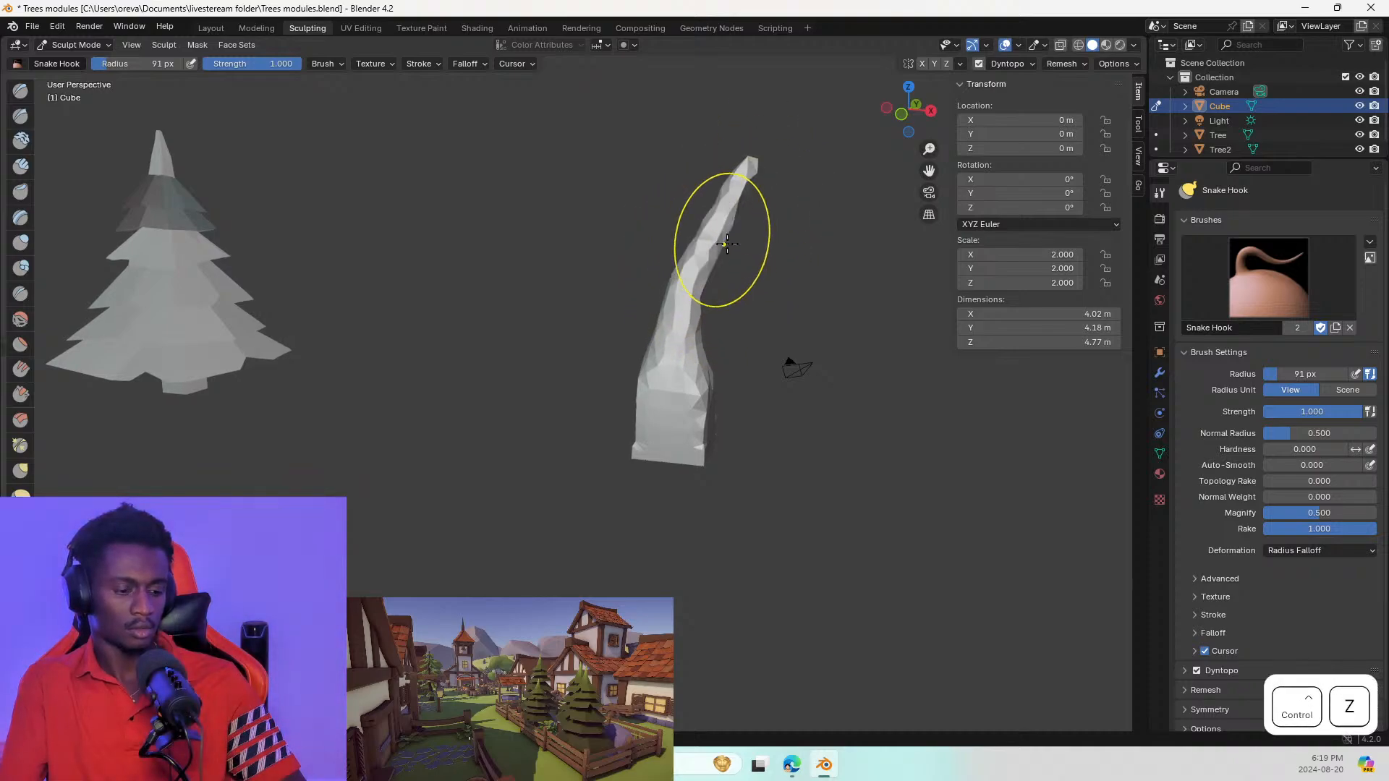
Step: Try shifting the trunk along Y to about -3.96 m and step back and forth through the undo history
middle_click_drag(676, 397, 94, 412)
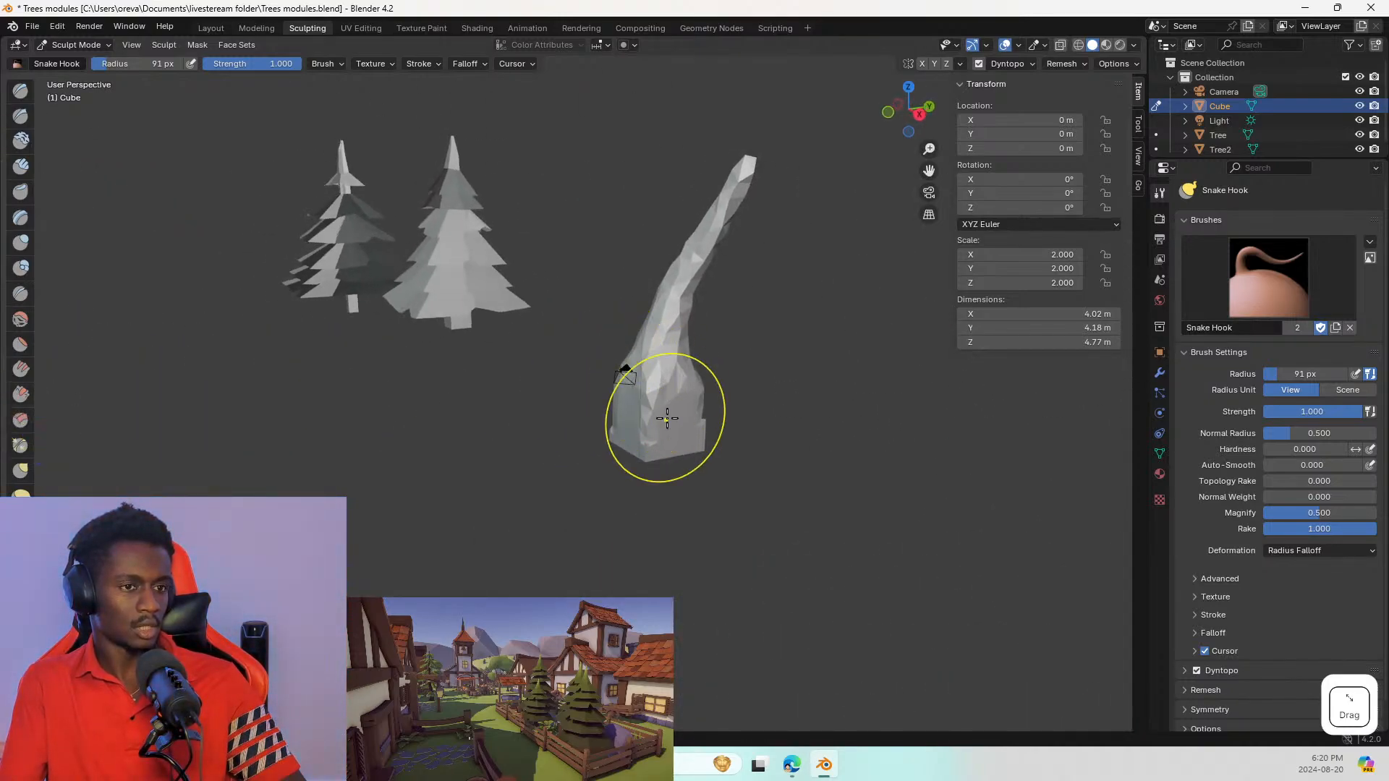
left_click(1220, 108)
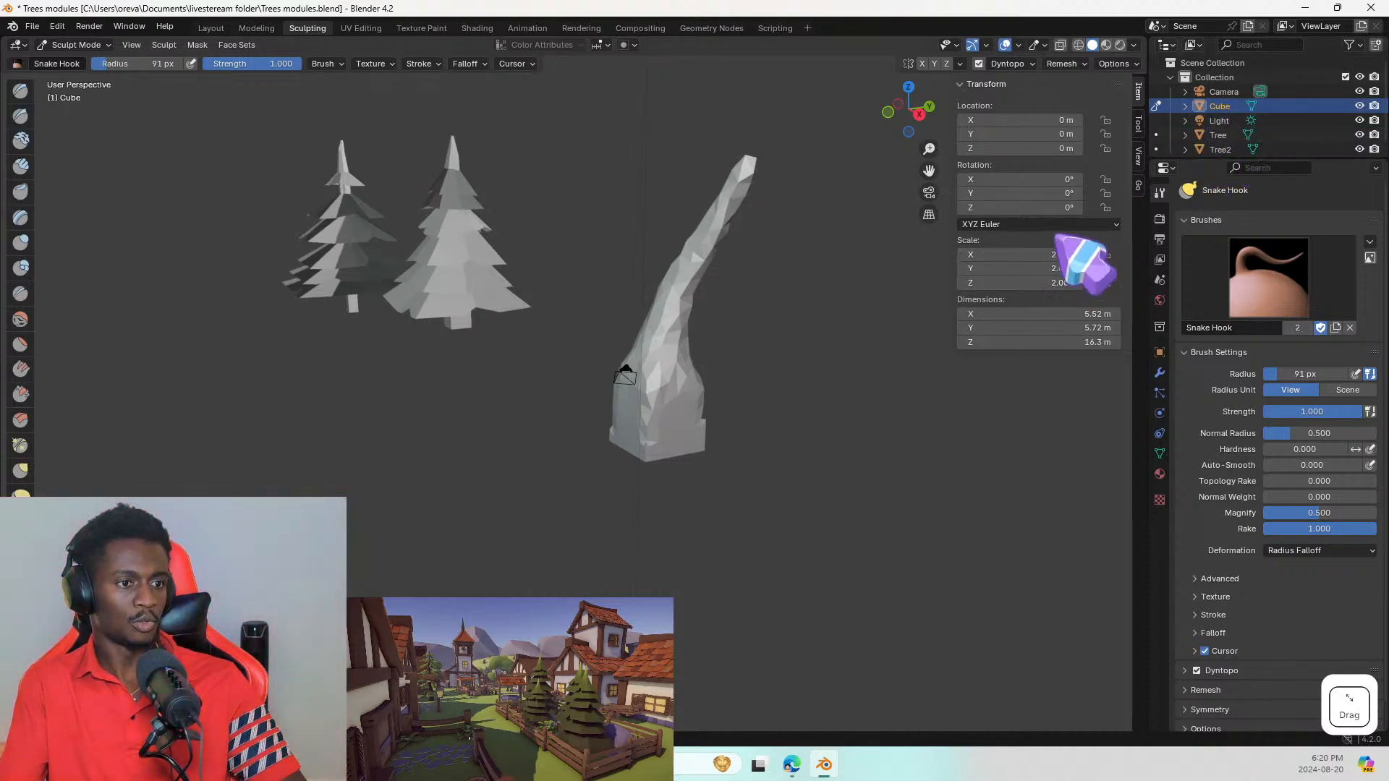
left_click(1019, 134)
left_click_drag(1020, 134, 961, 134)
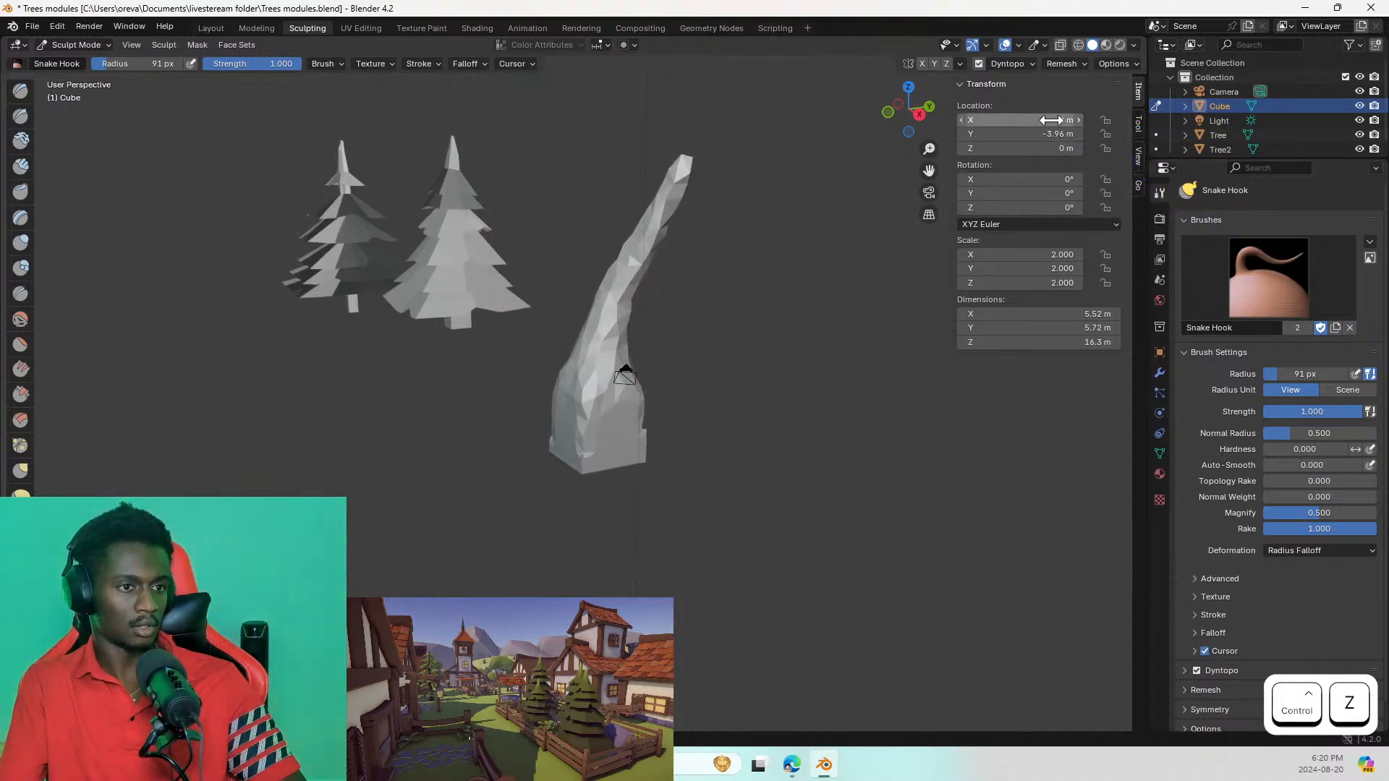
key("ctrl+z")
key("ctrl+shift+z")
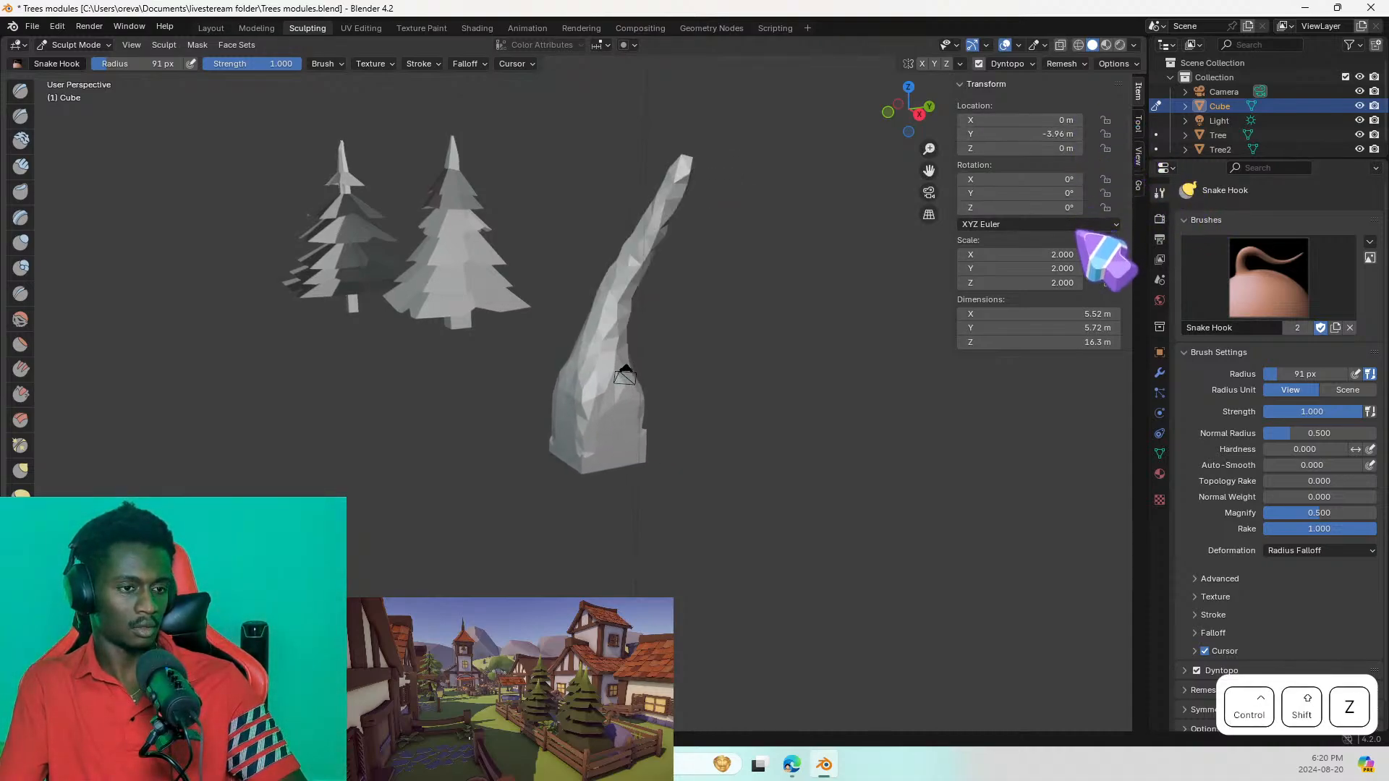
key("ctrl+shift+z")
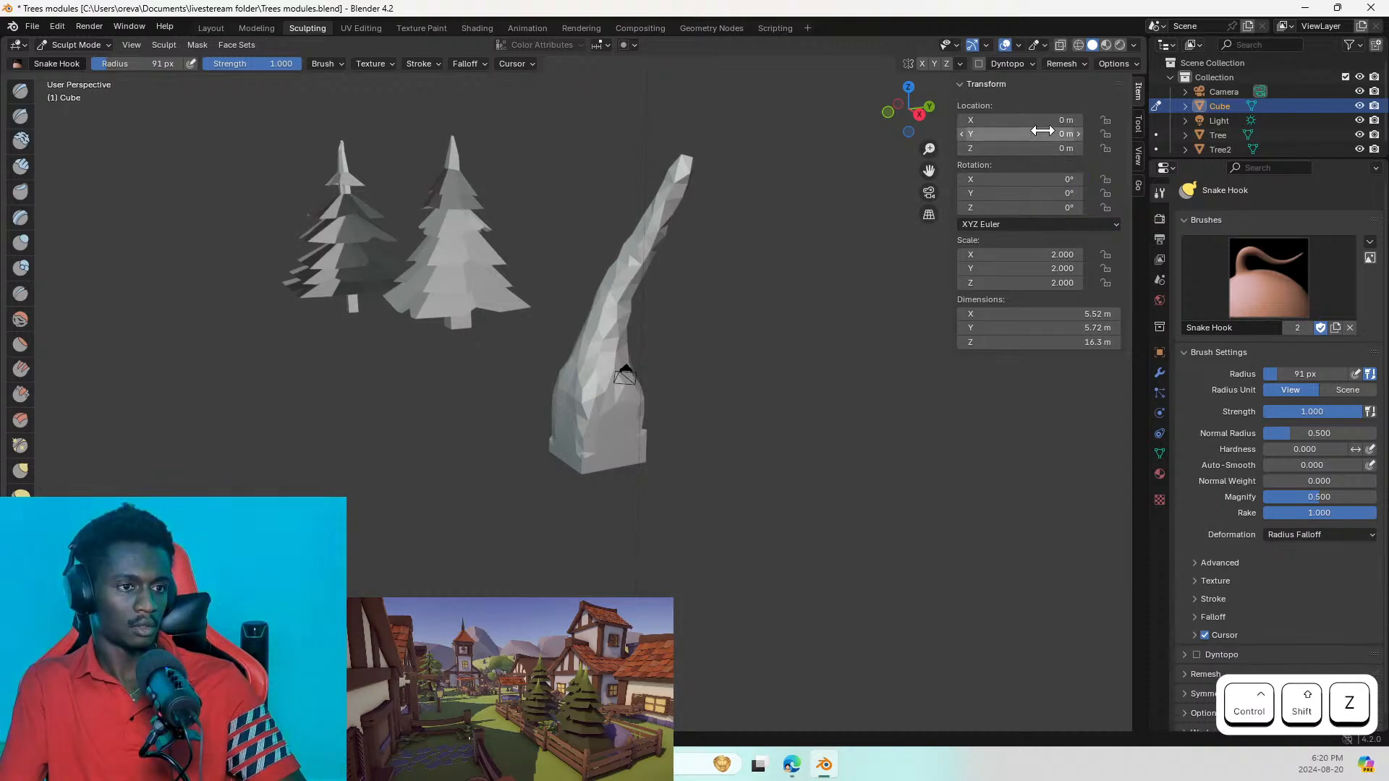
Step: Move the trunk along the X axis to about -13.05 m
left_click_drag(1041, 120, 958, 120)
middle_click_drag(505, 474, 911, 483)
middle_click_drag(821, 361, 846, 418)
middle_click_drag(865, 259, 765, 327, "shift")
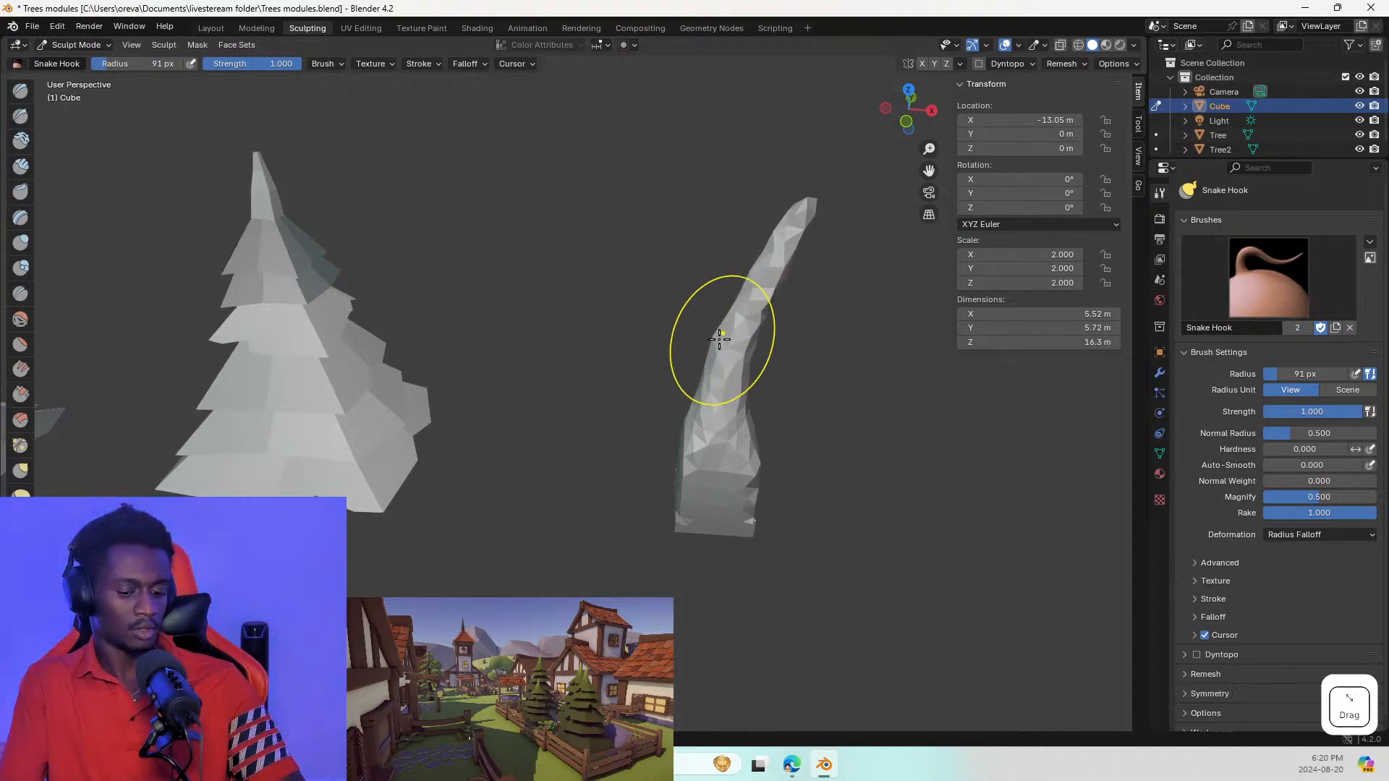
Step: Bend the trunk's middle and upper part into a gentle S-curve from several sides with the Grab brush, about 17.4 m tall overall
key("g")
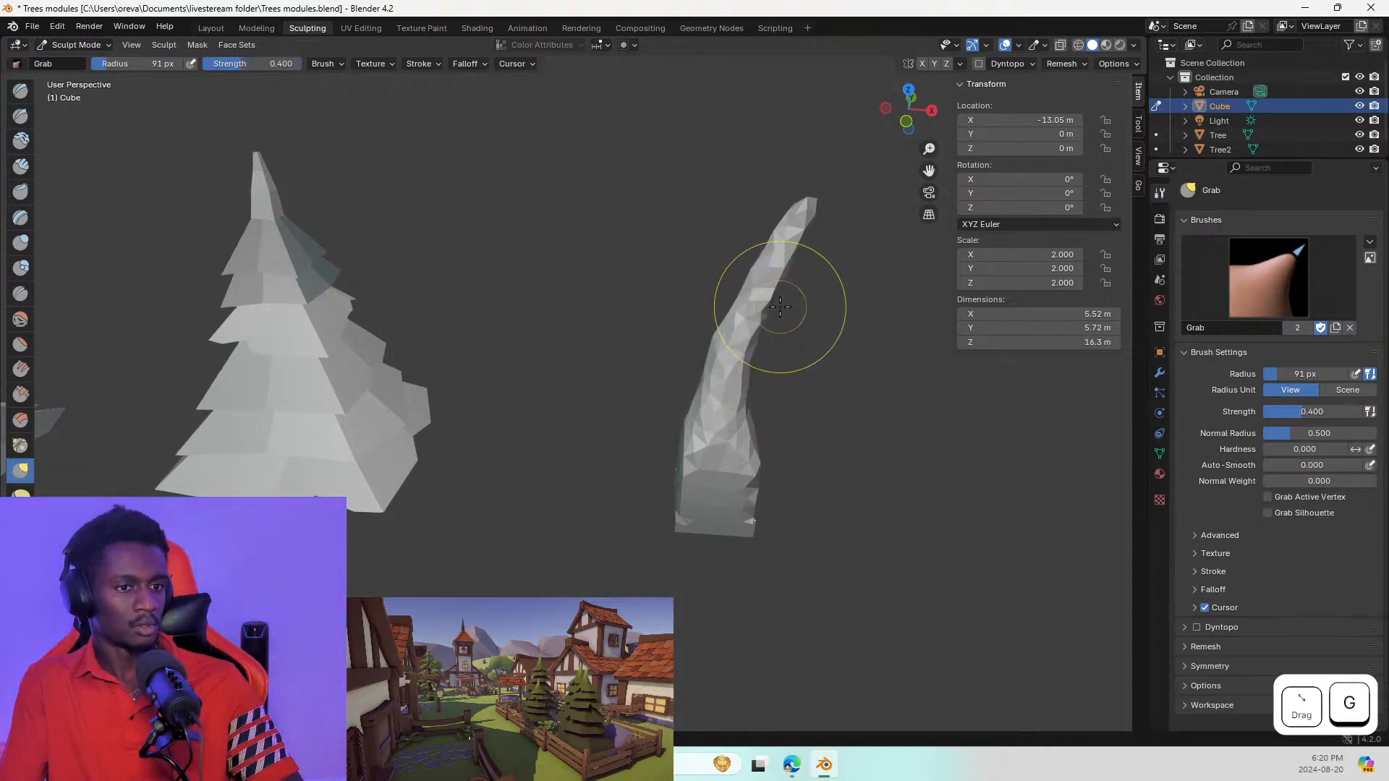
left_click_drag(727, 347, 692, 333)
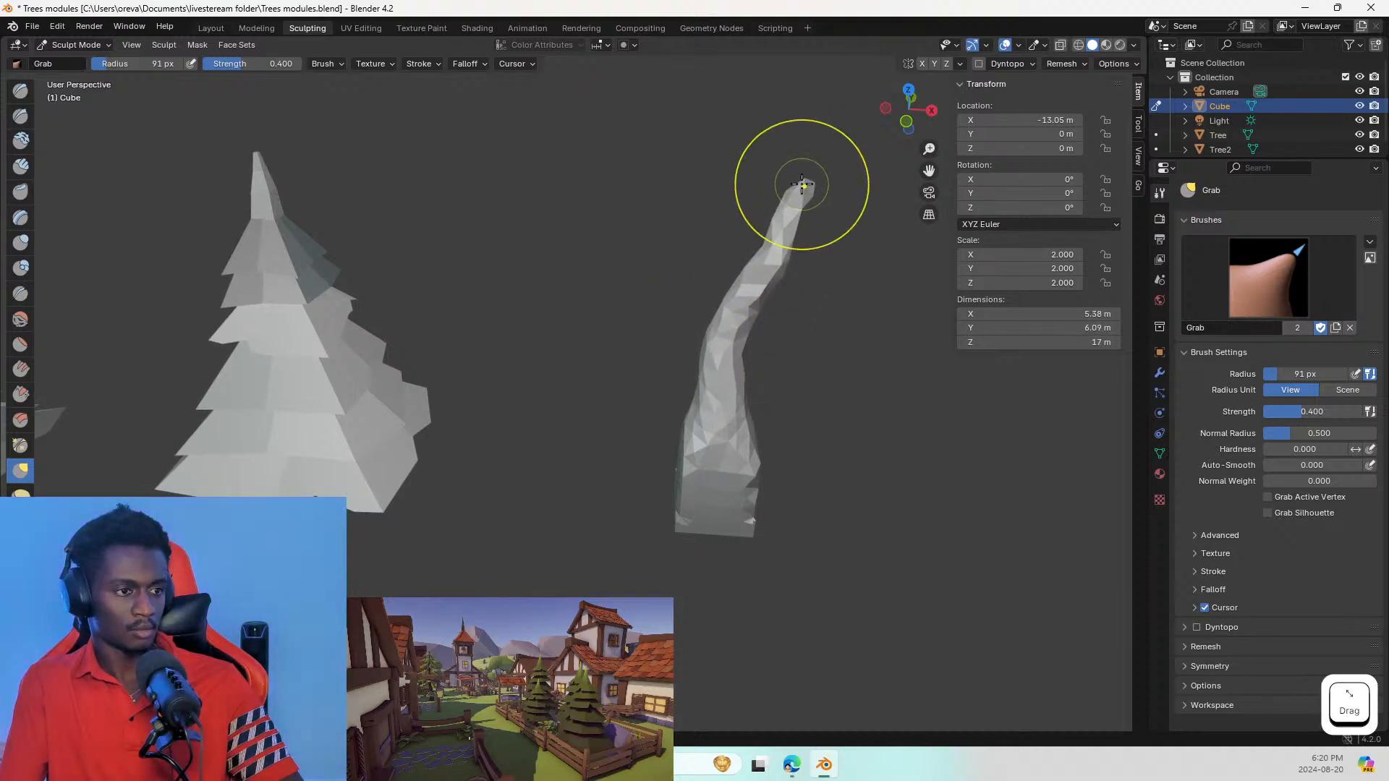
middle_click_drag(868, 382, 752, 326)
left_click_drag(776, 319, 718, 300)
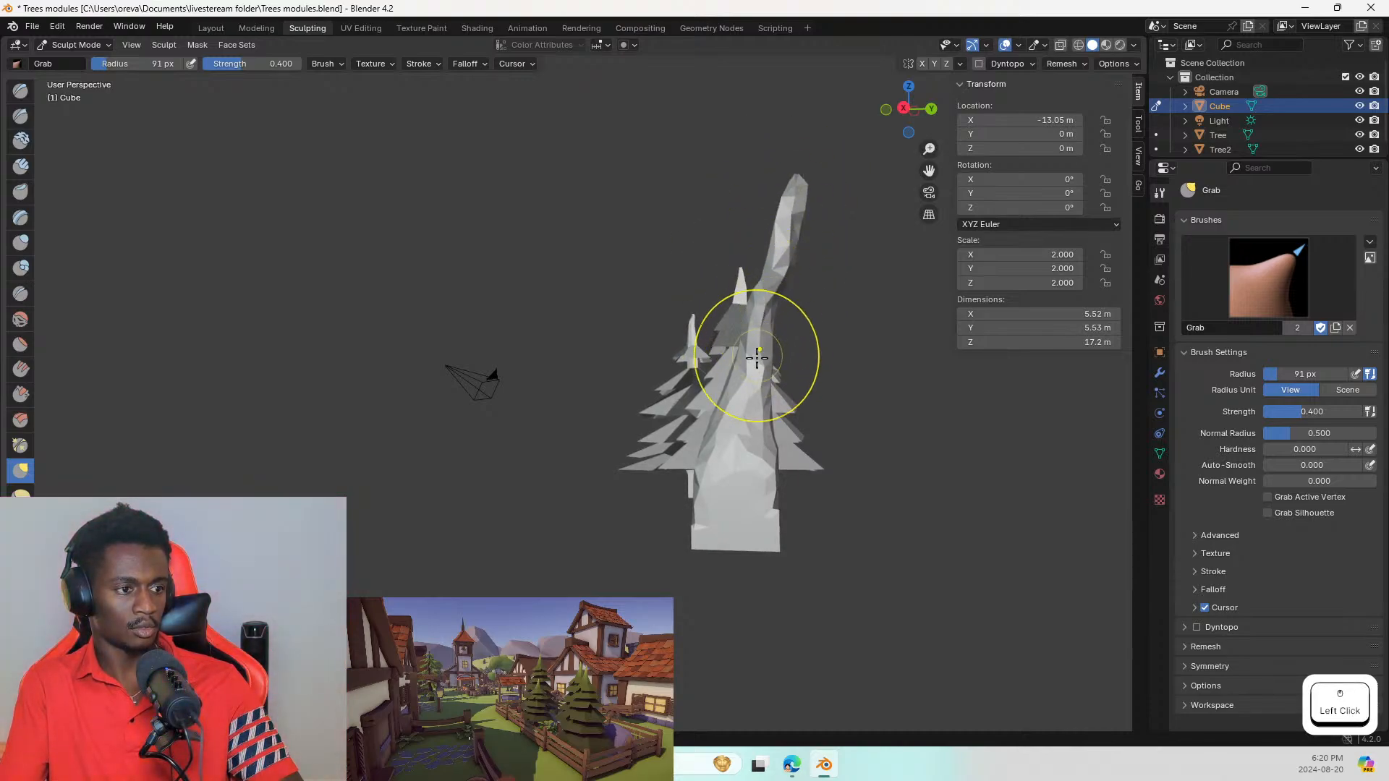
mouse_move(757, 357)
left_mouse_down()
mouse_move(735, 380)
mouse_move(701, 343)
left_mouse_up()
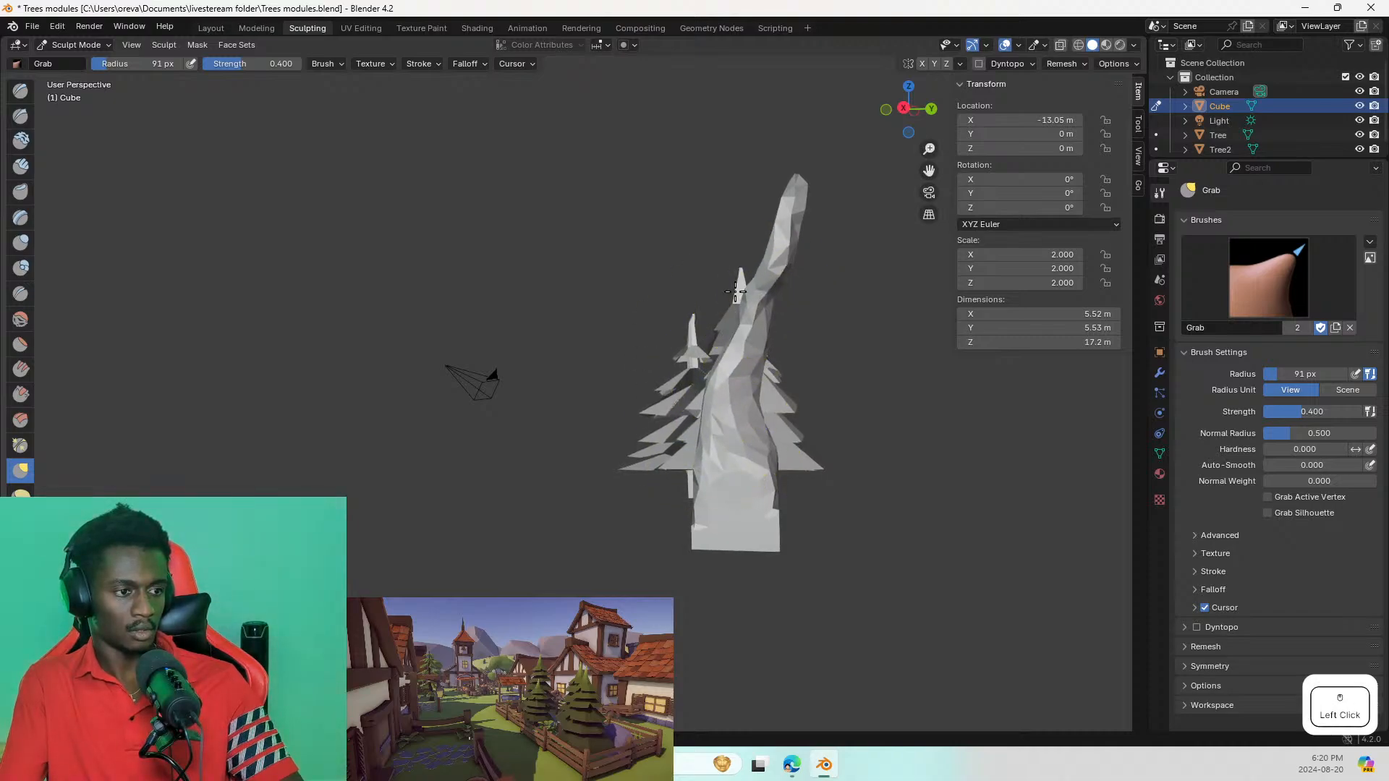
middle_click_drag(804, 415, 875, 484)
left_click_drag(821, 227, 783, 227)
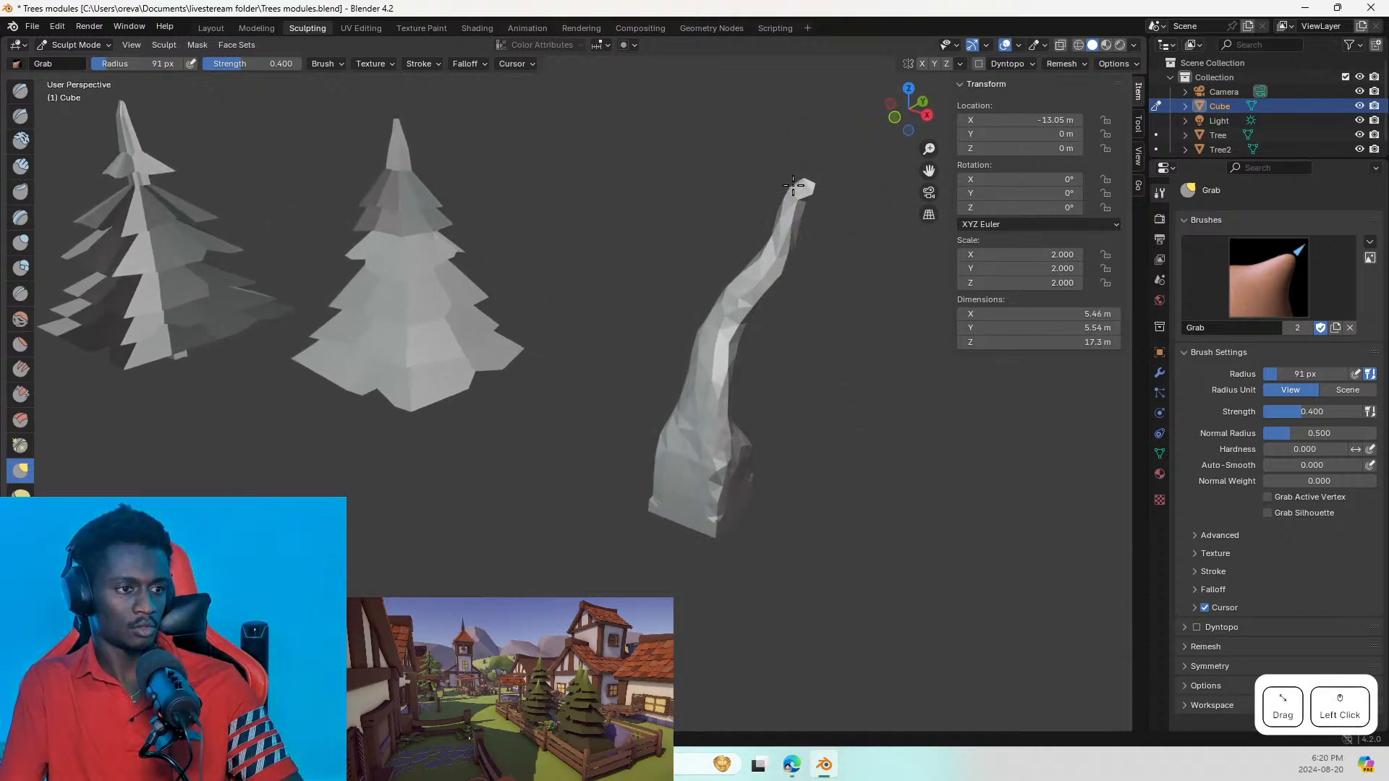
middle_click_drag(822, 183, 889, 530)
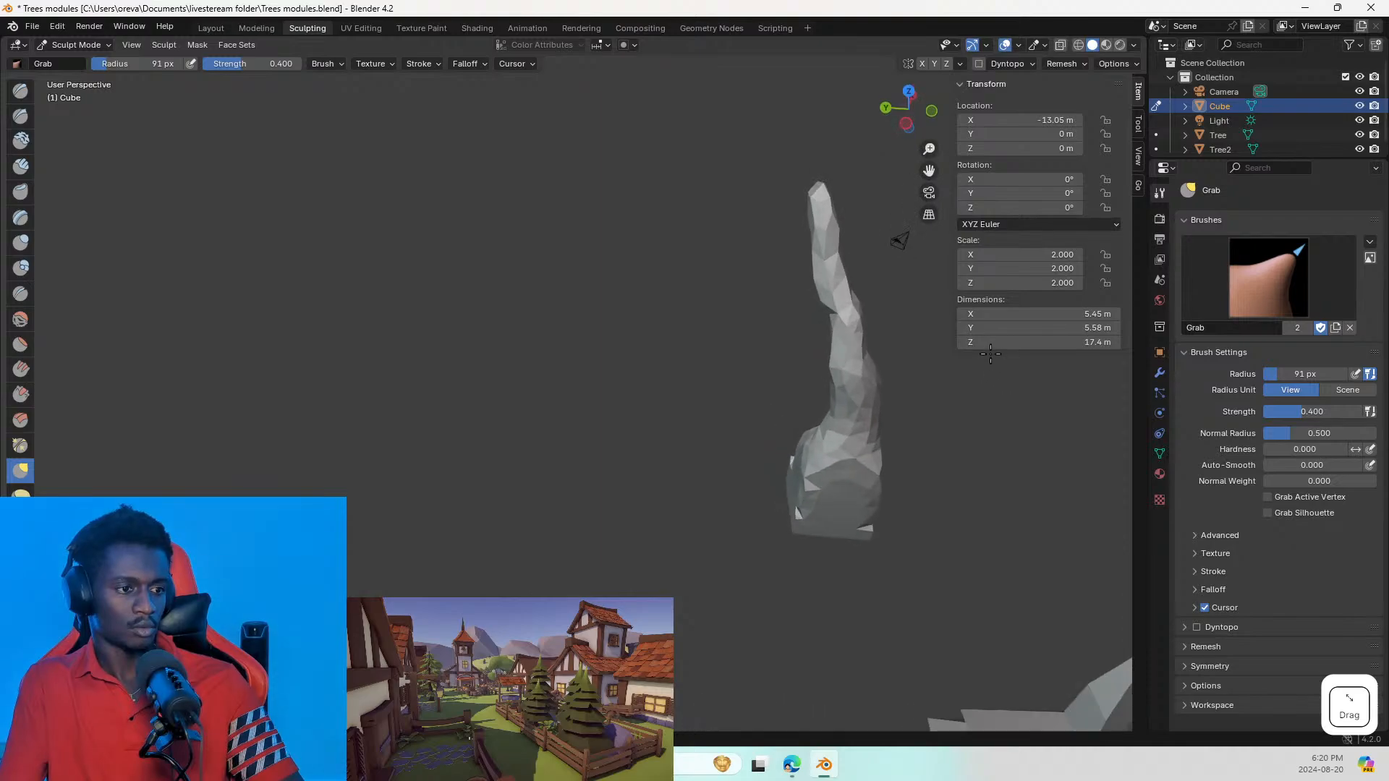
Step: Nudge the trunk's base with Grab, and even out the base and lower body with the Smooth brush at strength 0.176
left_click_drag(888, 530, 871, 494)
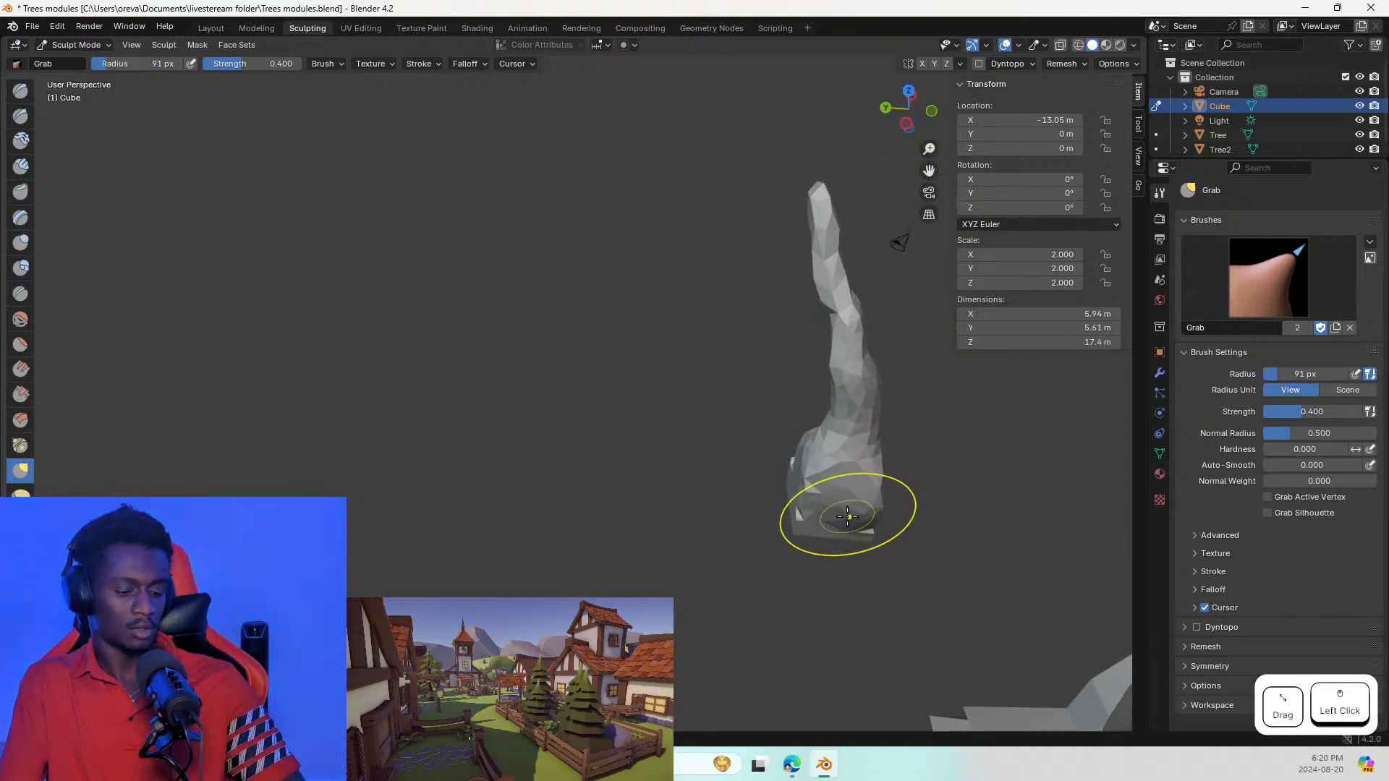
key("s")
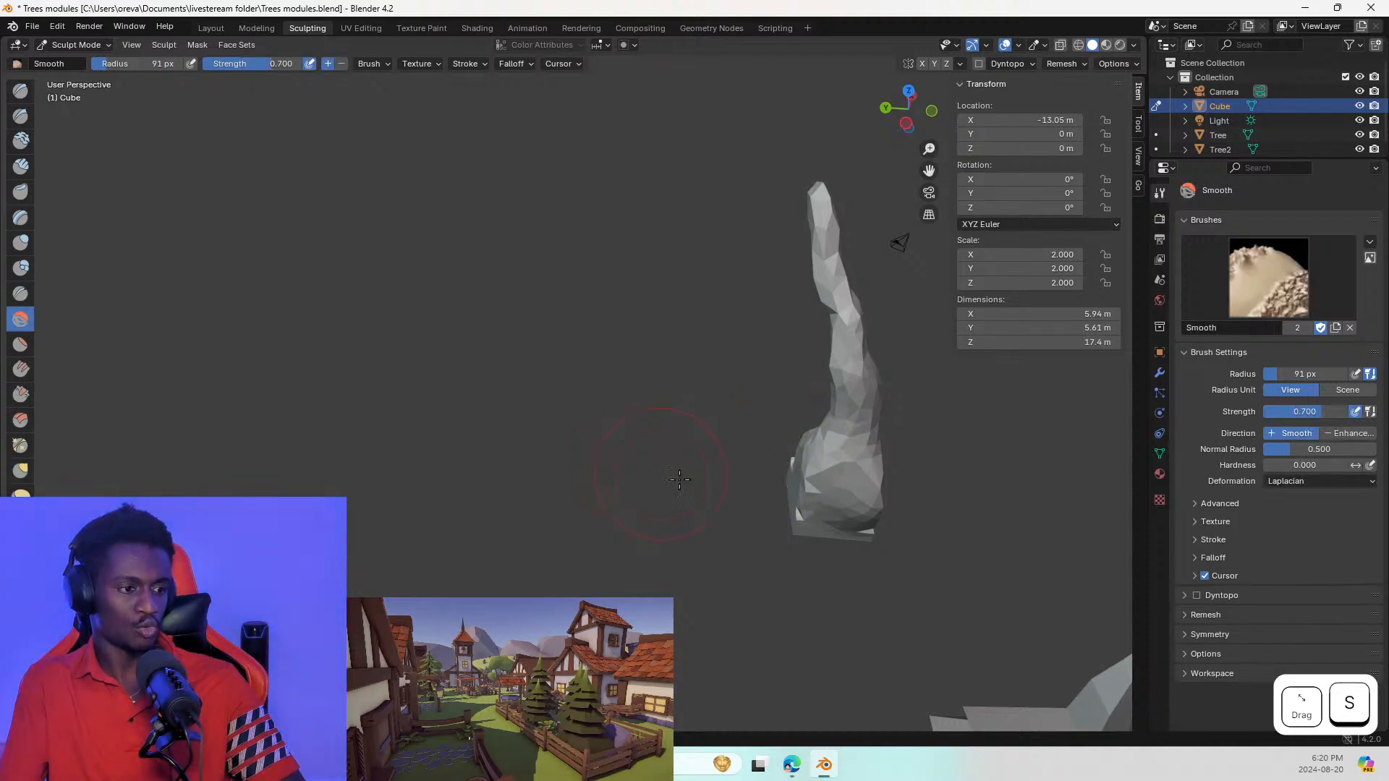
key("shift+f")
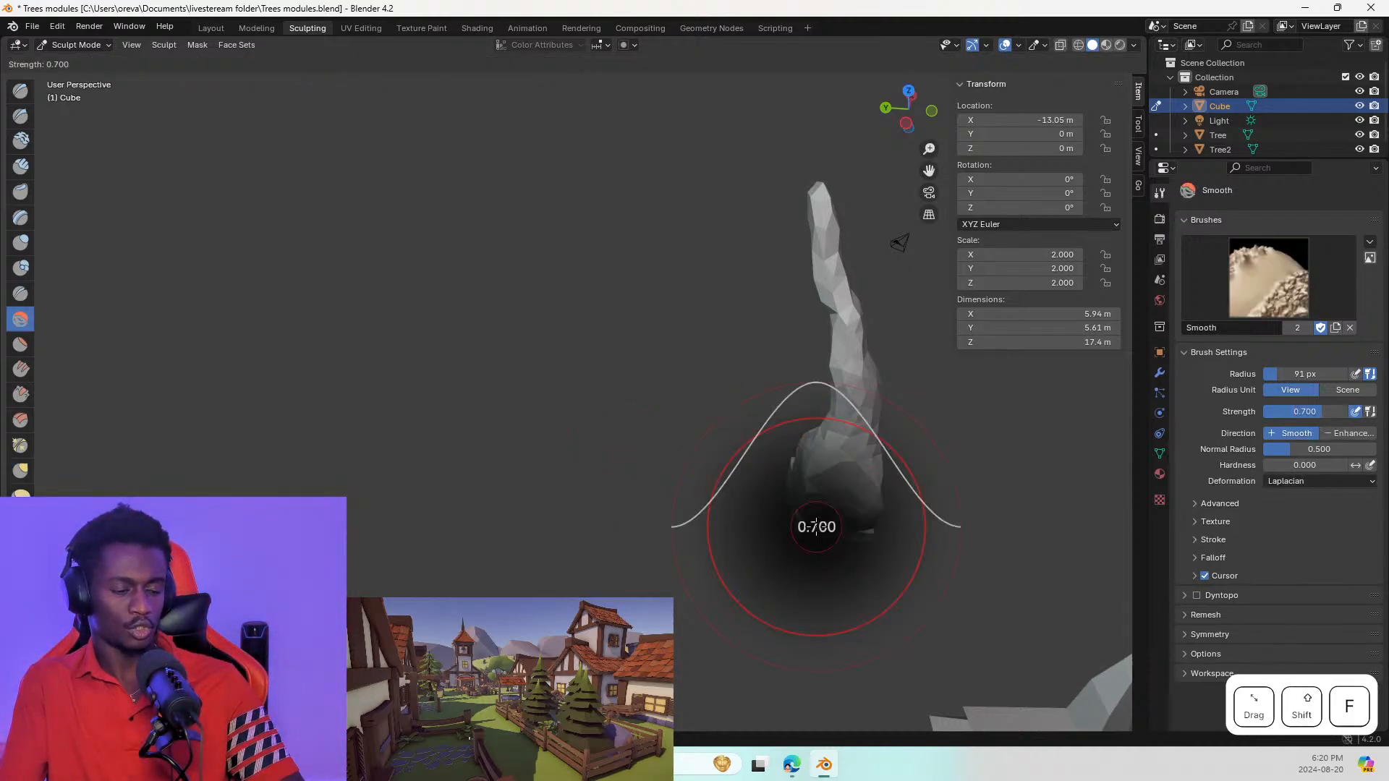
left_click(740, 582)
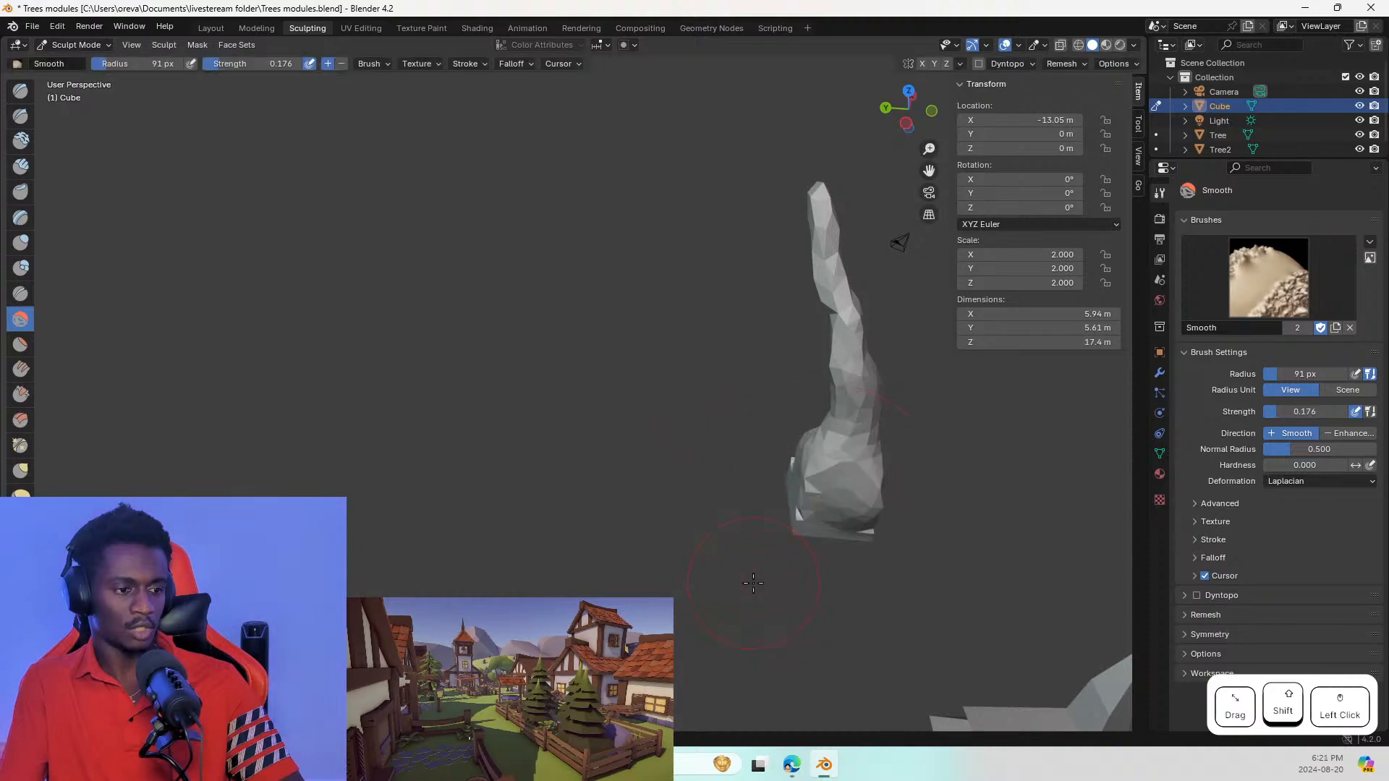
left_click_drag(844, 486, 867, 418)
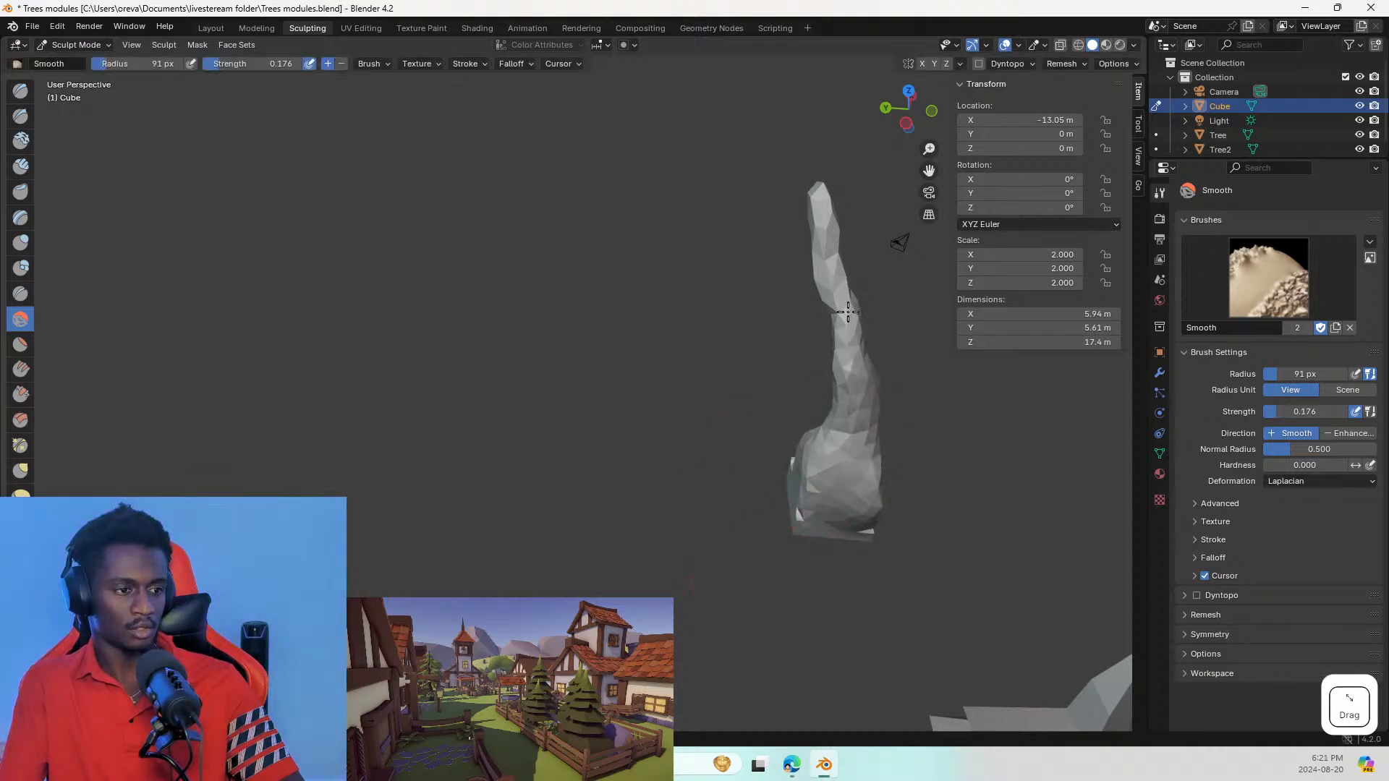
middle_click_drag(904, 440, 855, 385)
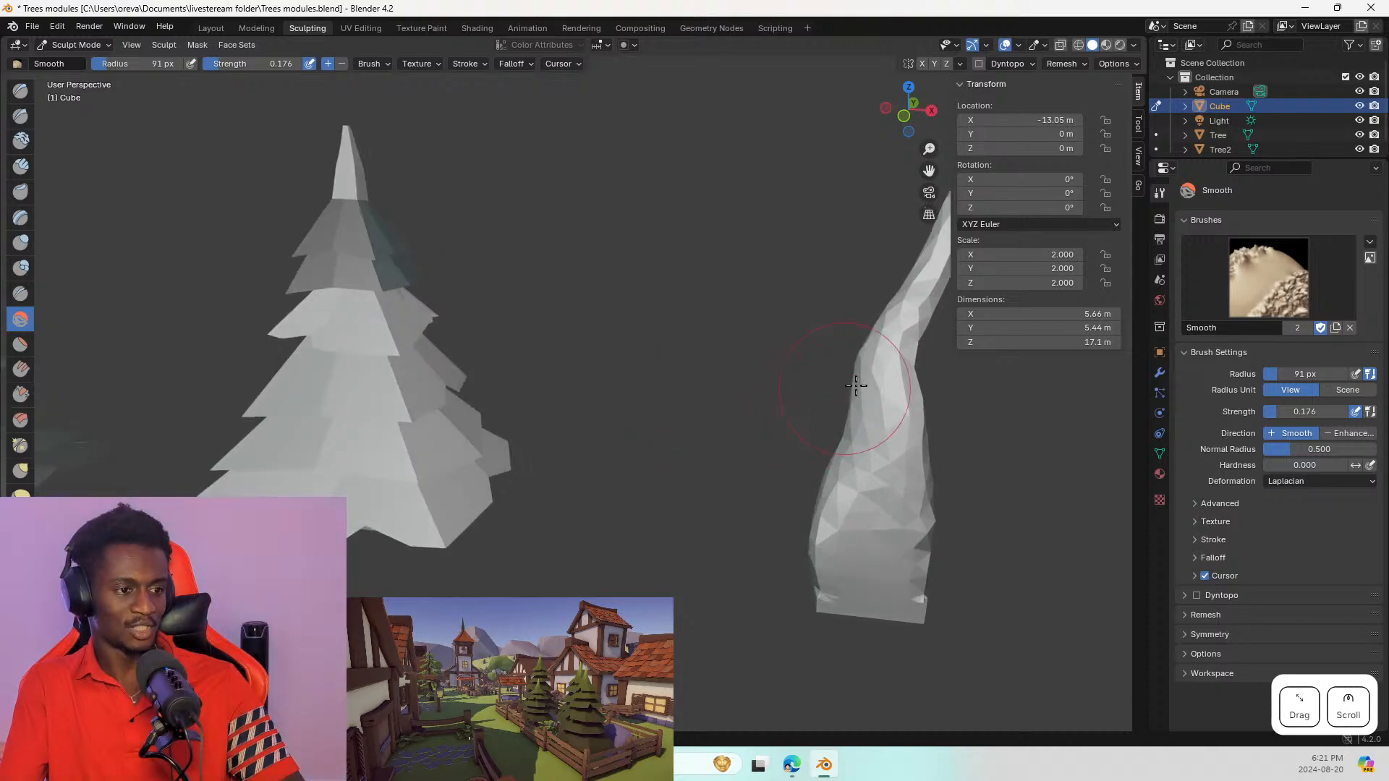
left_click_drag(825, 599, 847, 551)
left_click(880, 583)
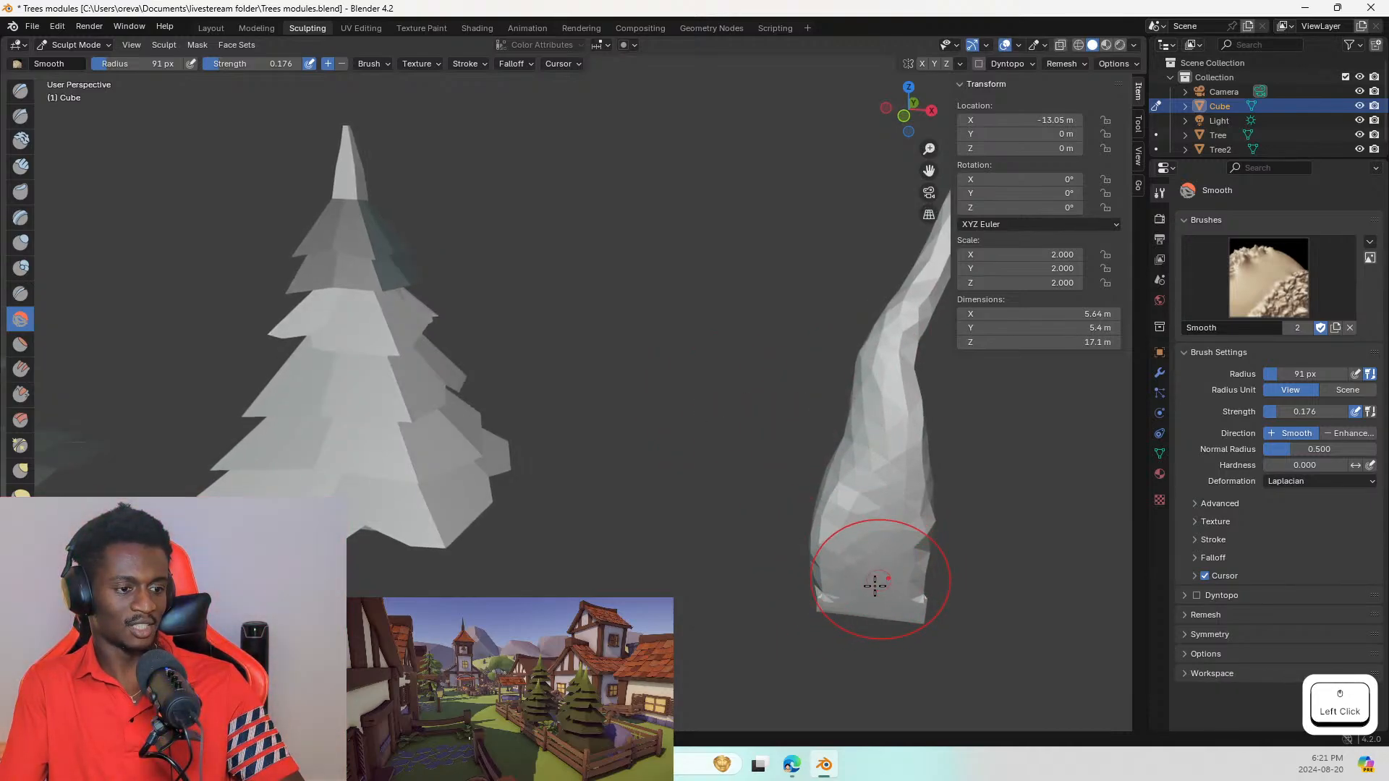
Step: Build up volume around the trunk's squared base with the Draw brush at radius 91 px
left_click(20, 140)
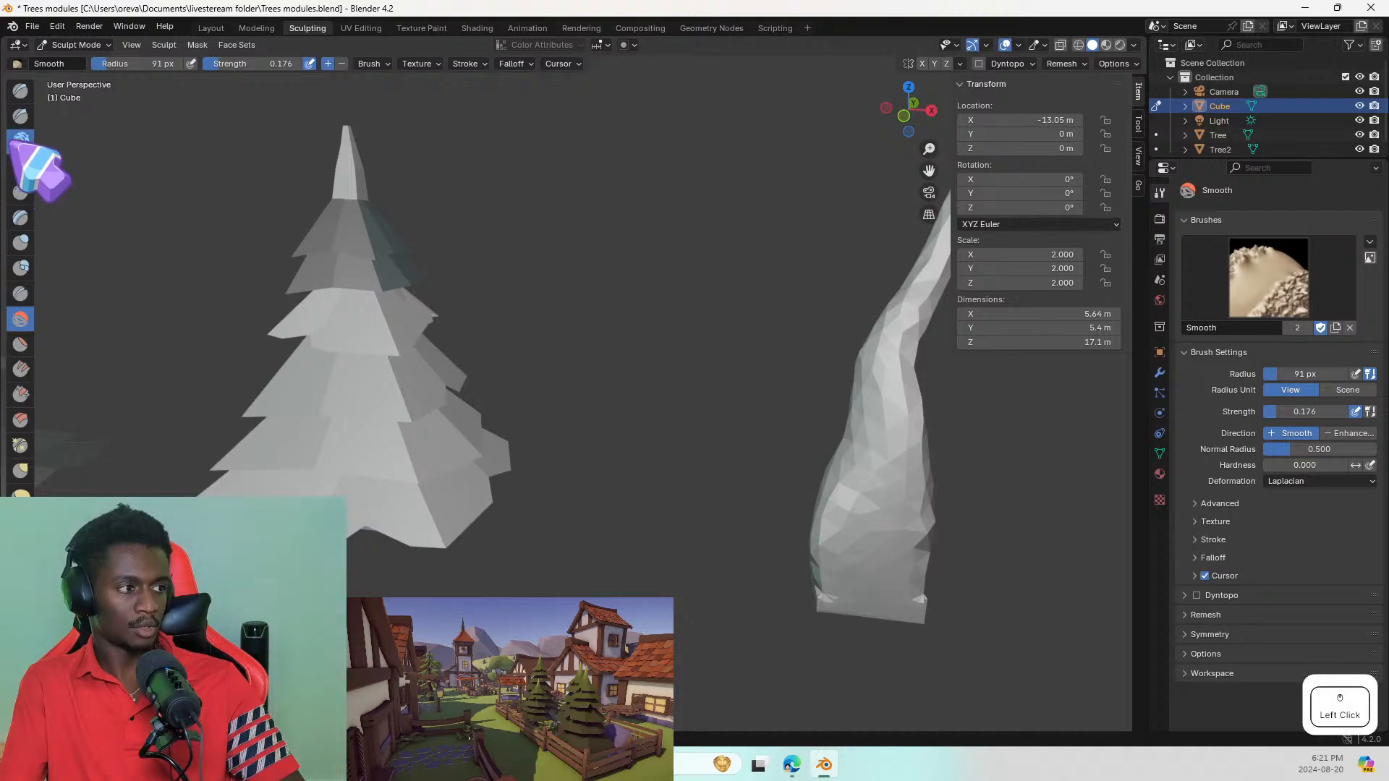
left_click(20, 90)
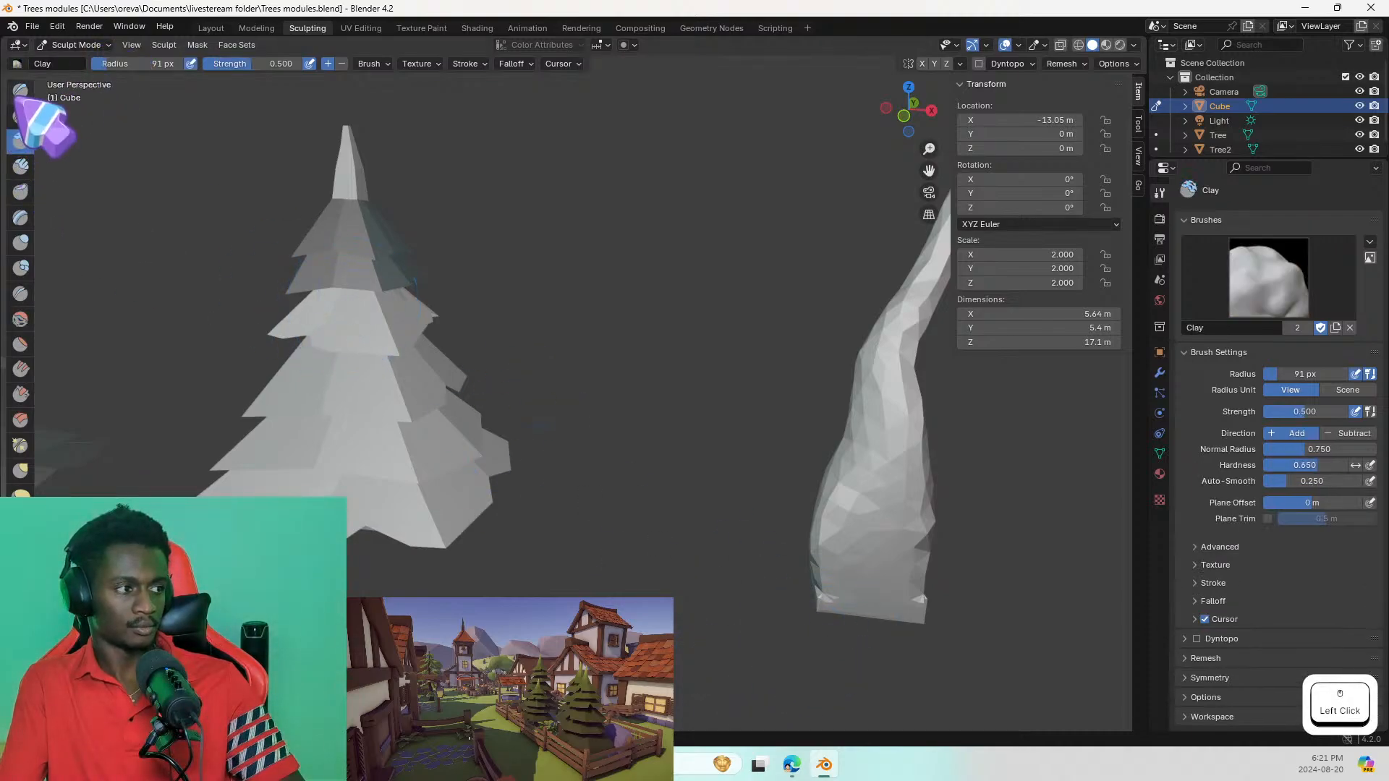
mouse_move(843, 586)
left_mouse_down()
mouse_move(919, 578)
mouse_move(889, 602)
left_mouse_up()
left_click_drag(861, 659, 805, 575)
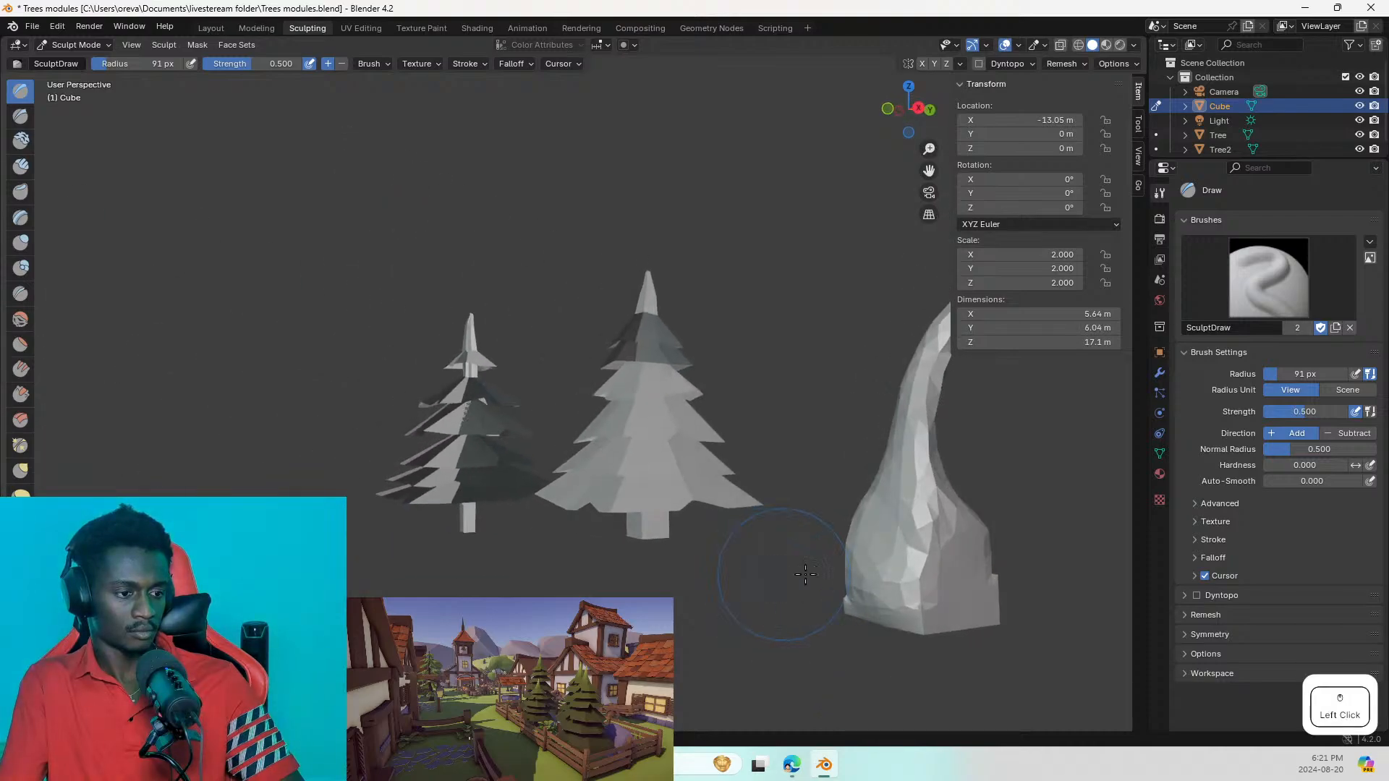
mouse_move(998, 615)
left_mouse_down()
mouse_move(871, 588)
mouse_move(880, 561)
mouse_move(961, 571)
mouse_move(986, 597)
left_mouse_up()
middle_click_drag(986, 598, 1001, 653)
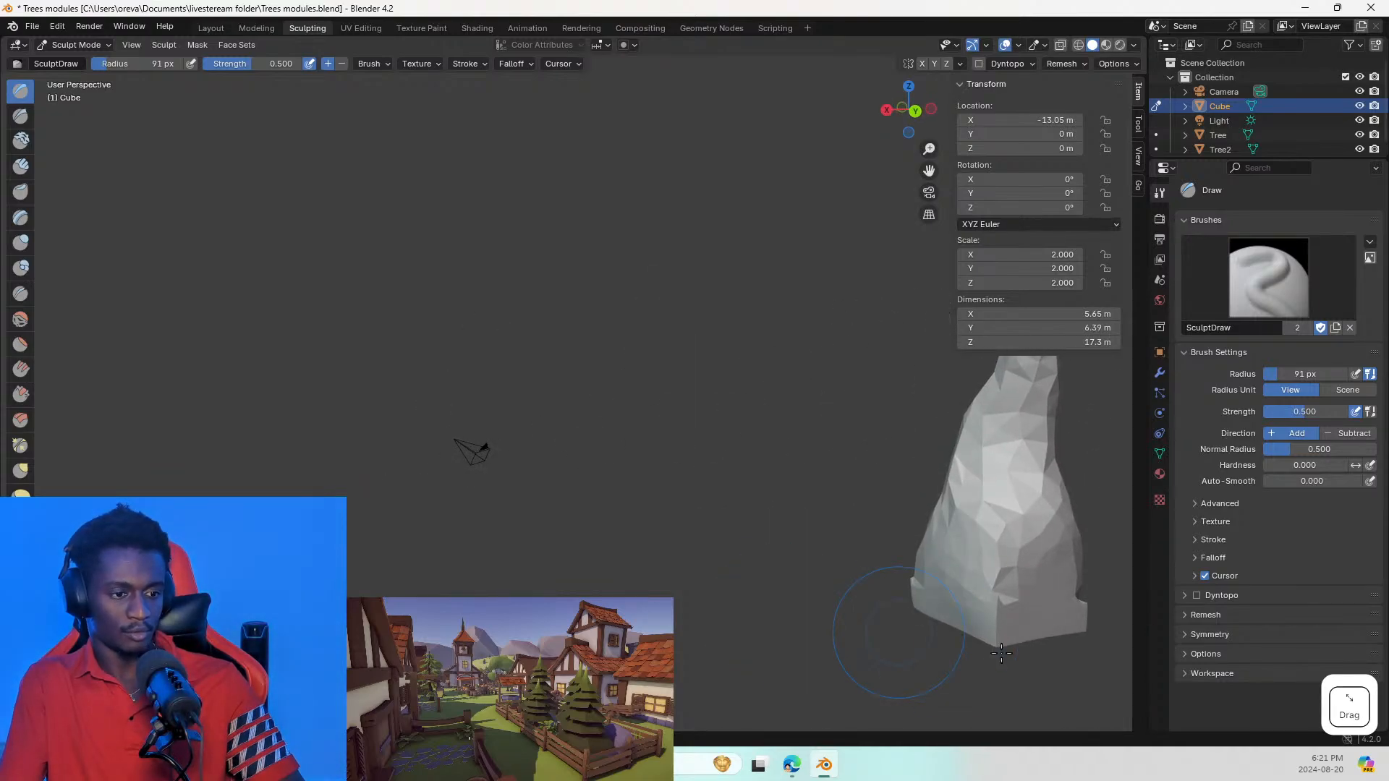
left_click_drag(1004, 644, 1036, 636)
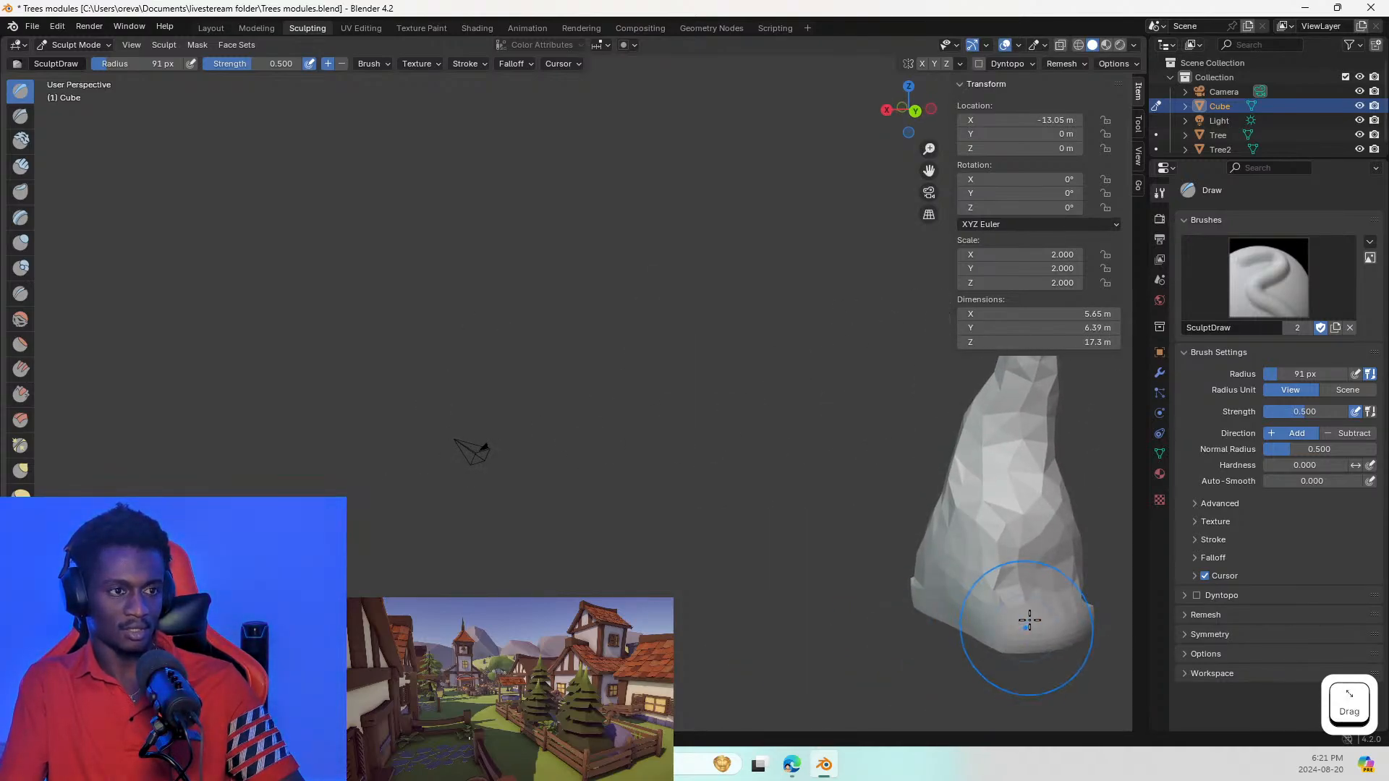
key("ctrl+z")
key("ctrl+z")
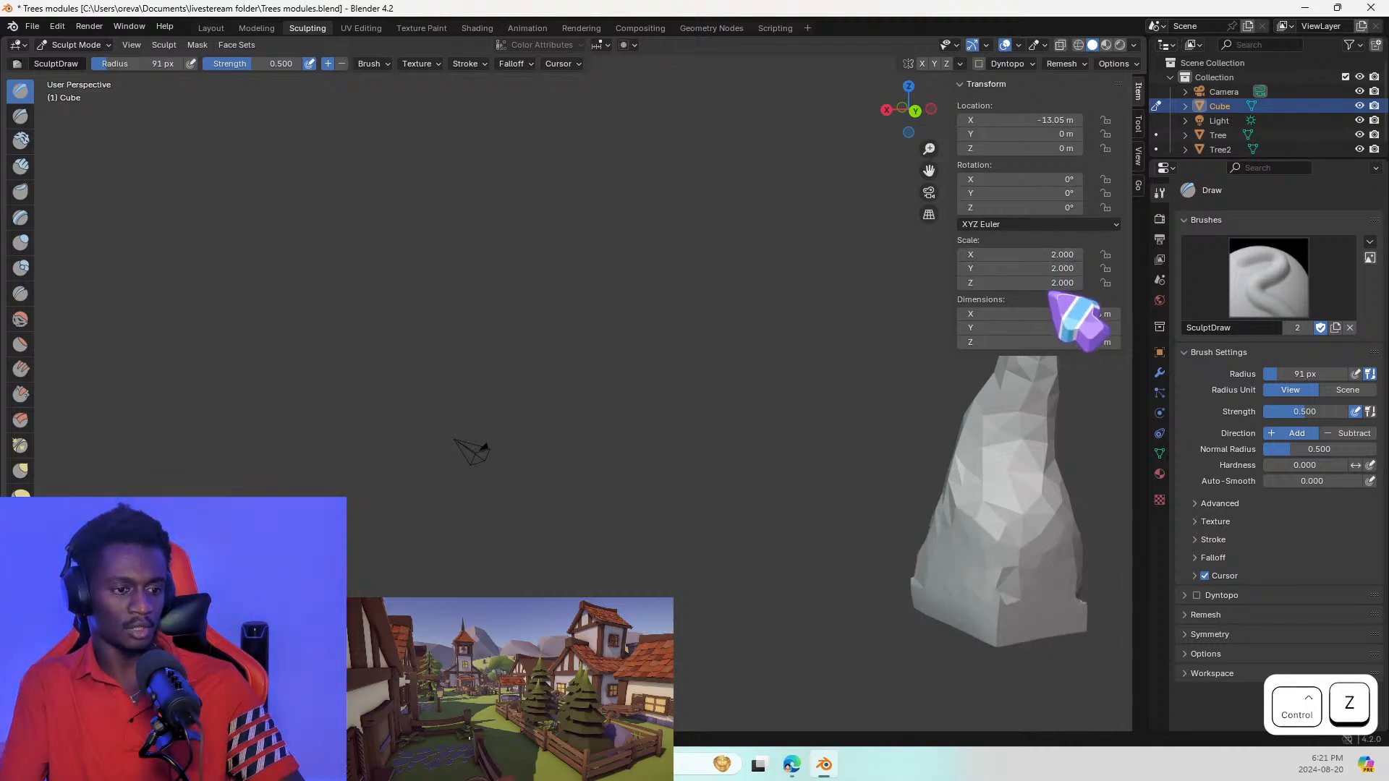
Step: Enable Dyntopo and round out the blocky corner of the trunk's base with the Draw brush
left_click(979, 73)
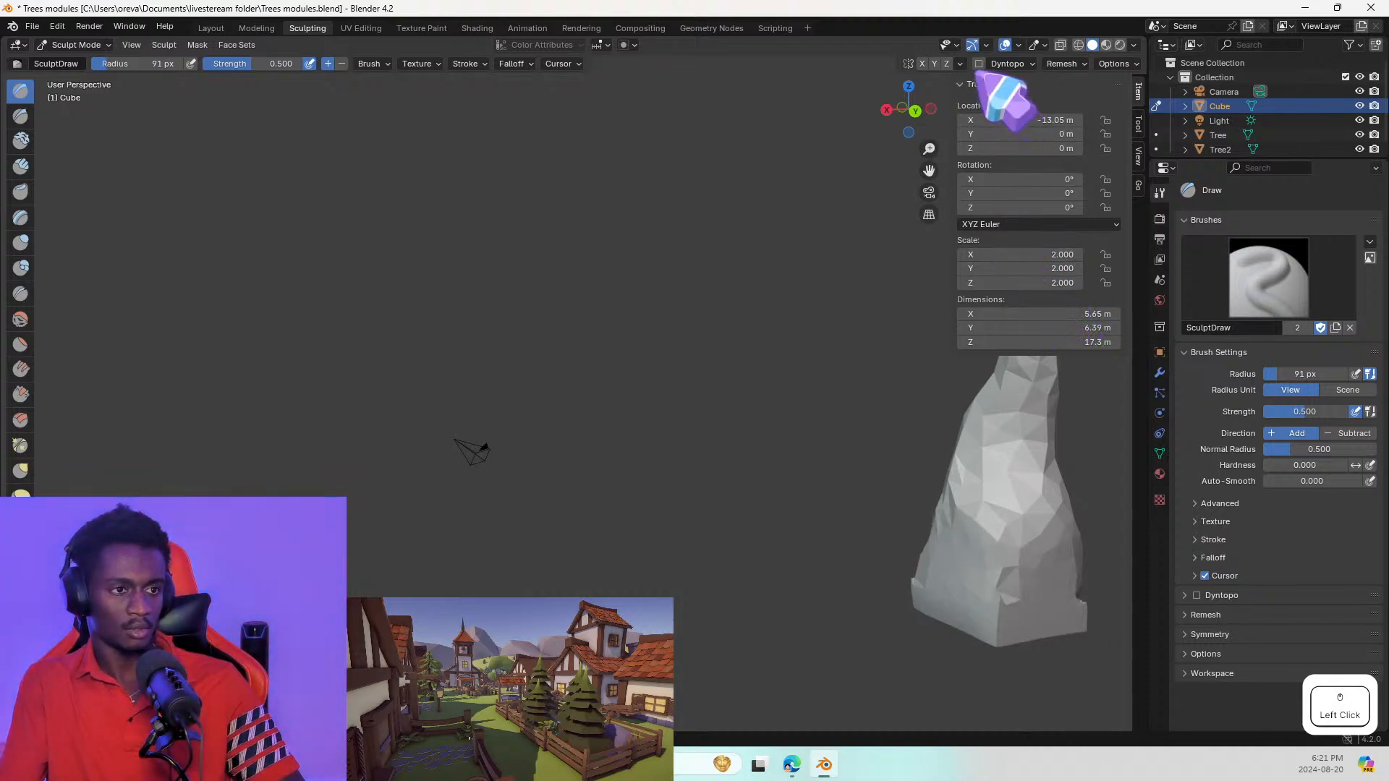
left_click(979, 63)
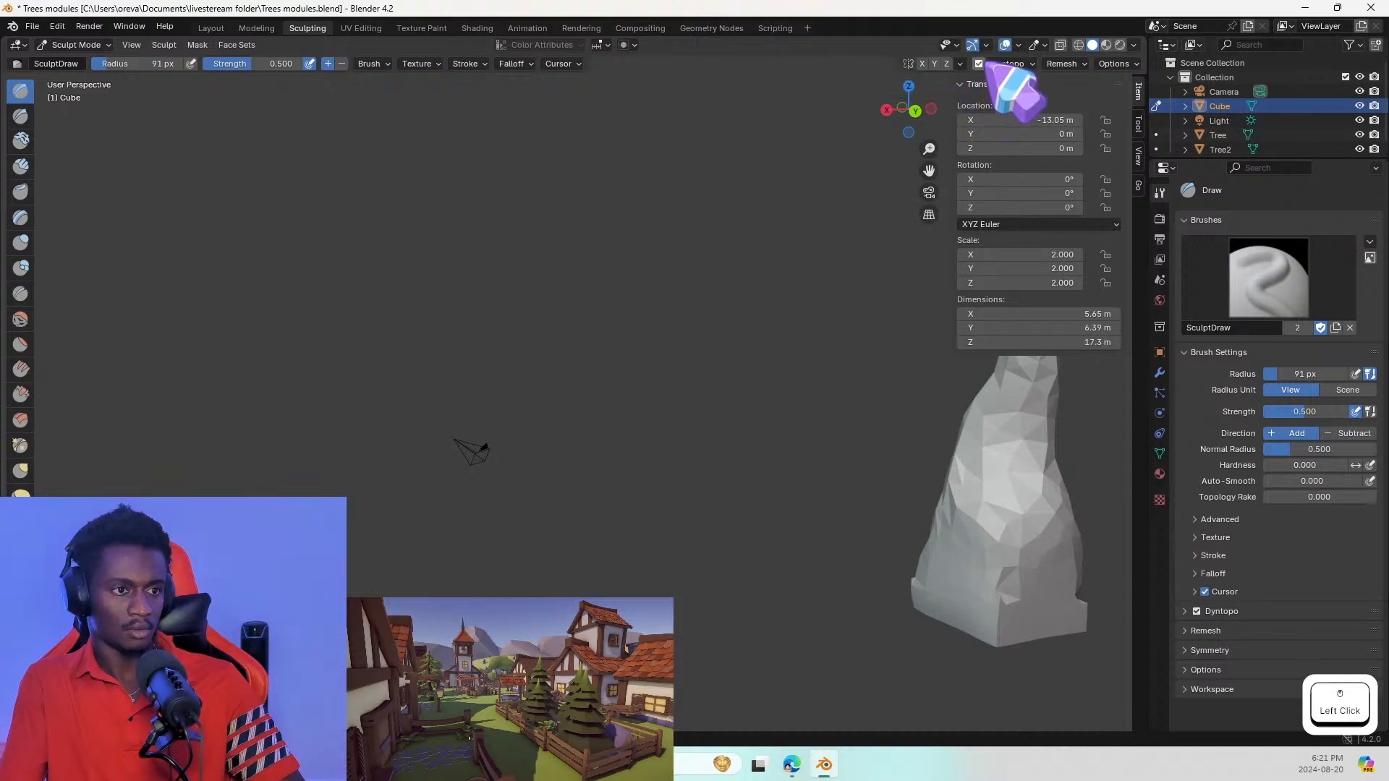
mouse_move(1020, 601)
left_mouse_down()
mouse_move(1082, 604)
mouse_move(969, 602)
left_mouse_up()
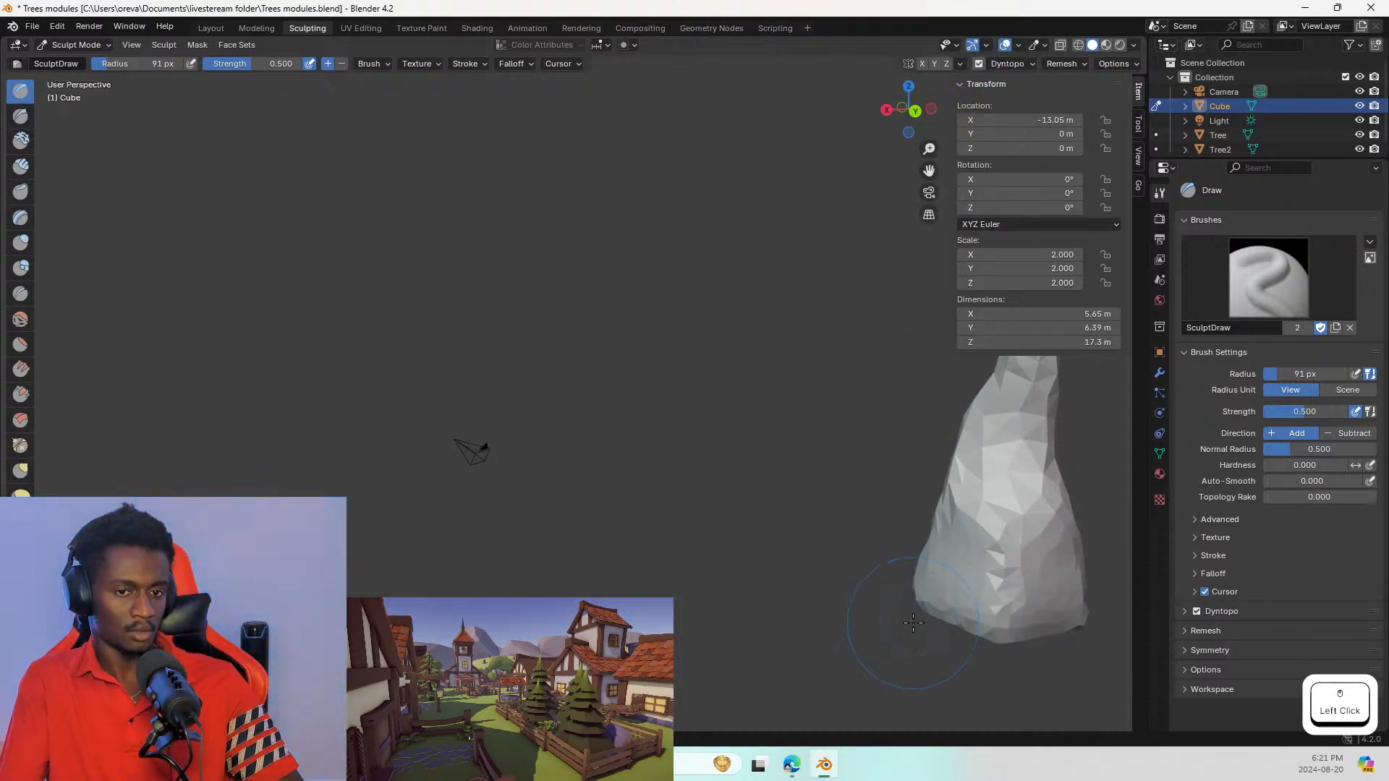
middle_click_drag(913, 624, 920, 598)
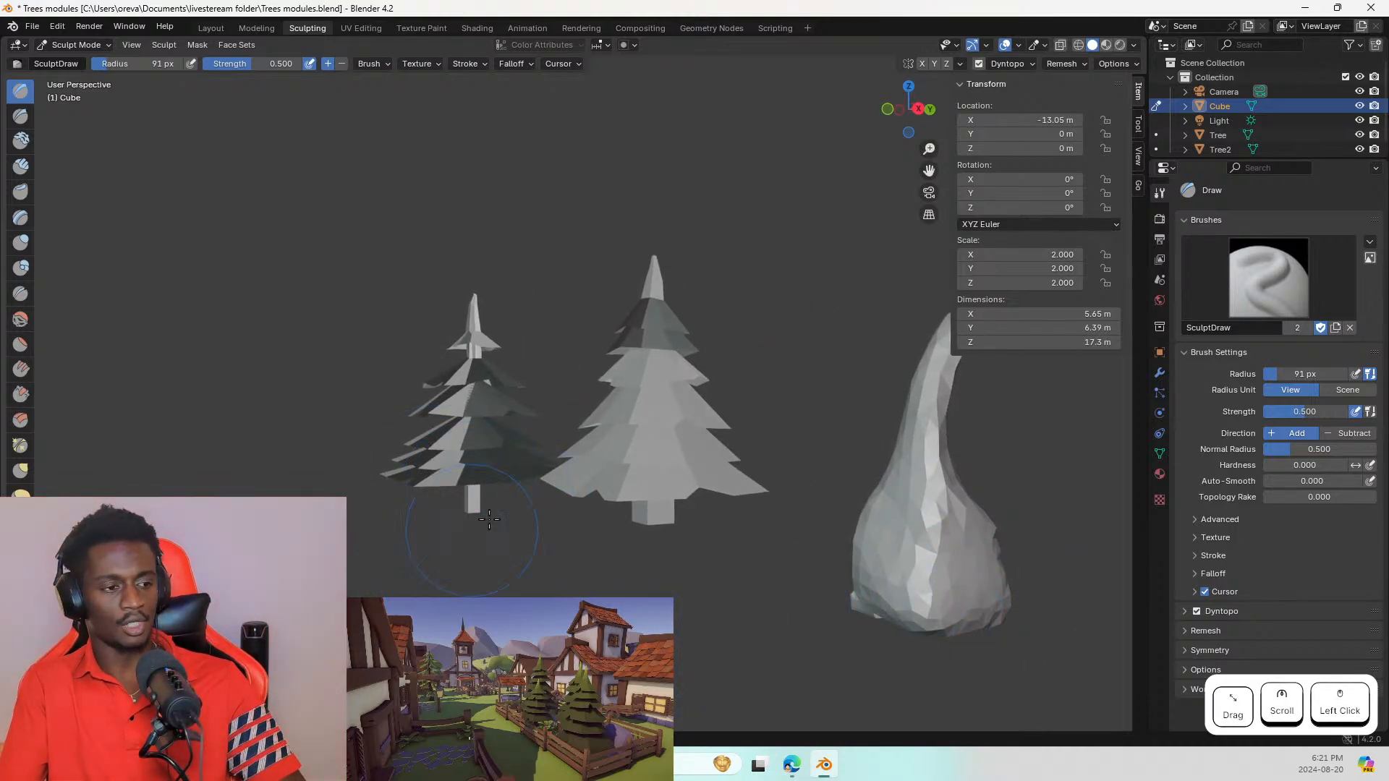
Step: Pull a side branch out of the trunk's upper bend toward the trees with Snake Hook at radius 45 px, redoing the first attempt
mouse_move(431, 472)
middle_mouse_down("shift")
mouse_move(477, 474)
mouse_move(304, 445)
mouse_move(604, 394)
mouse_move(474, 304)
middle_mouse_up("shift")
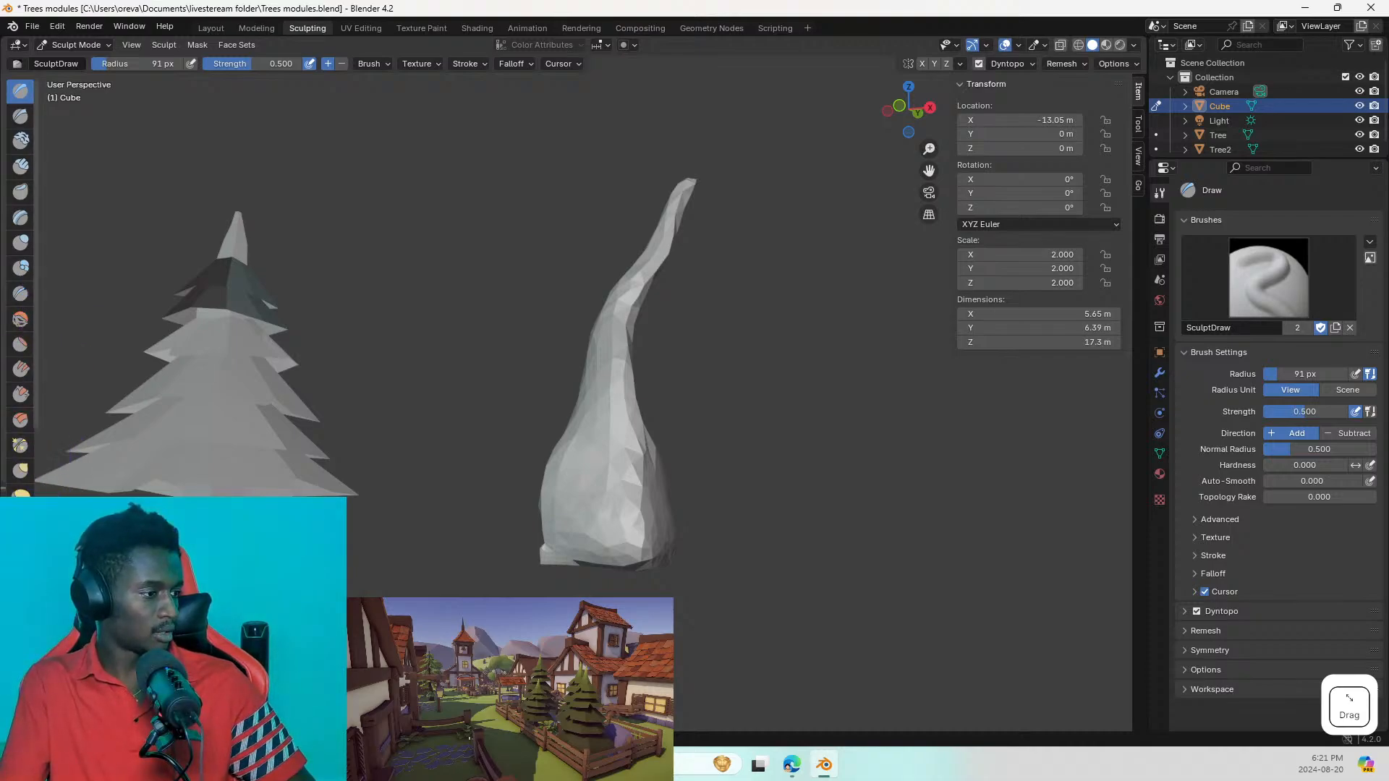
left_click(269, 480)
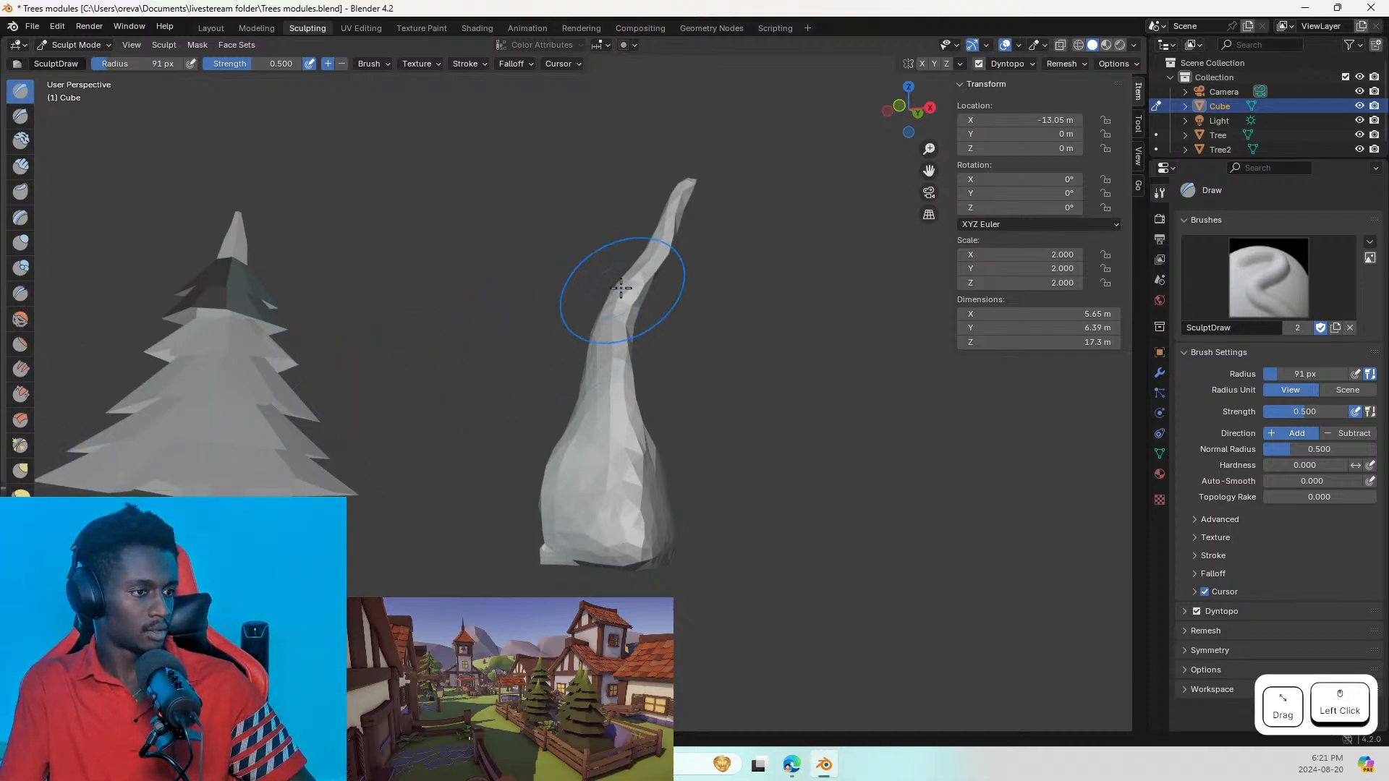
left_click(20, 521)
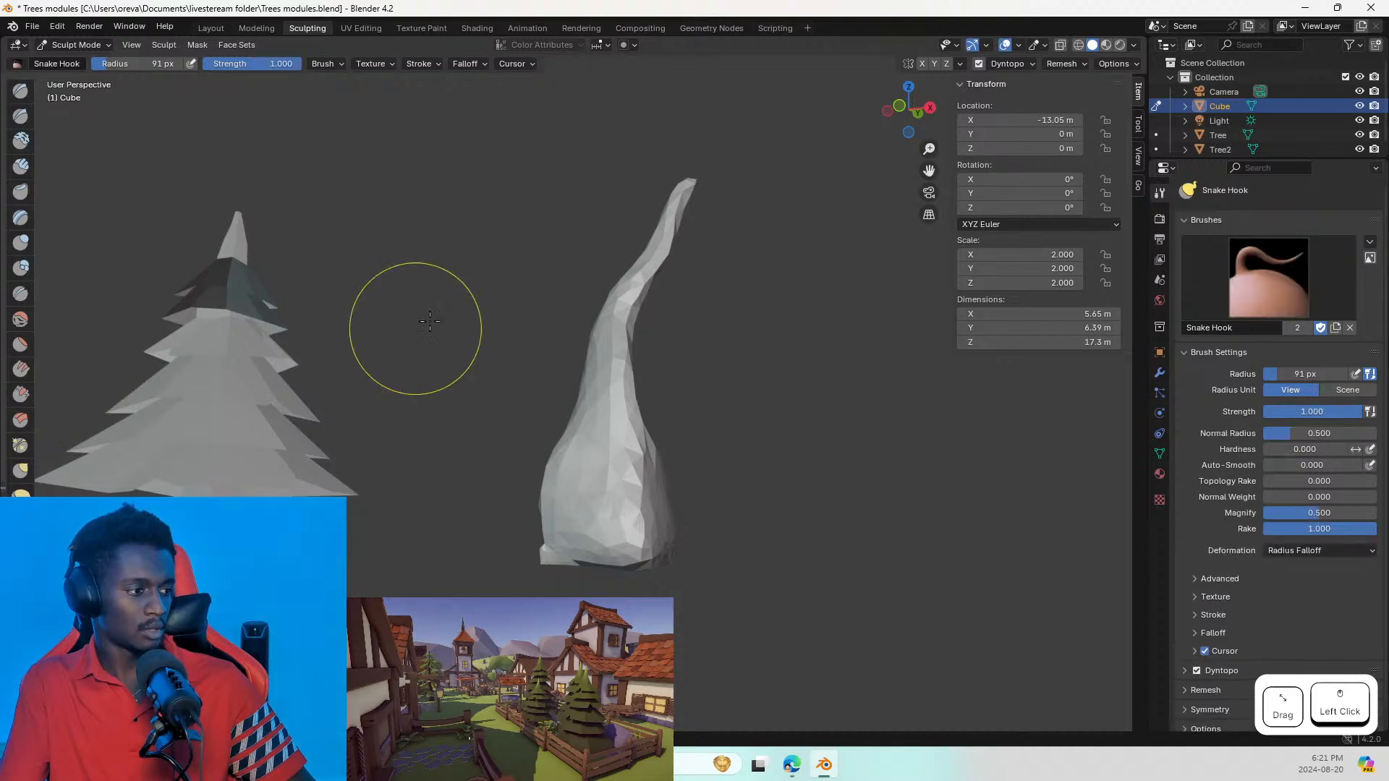
middle_click_drag(627, 297, 550, 325)
scroll(550, 326, "up", 2)
key("f")
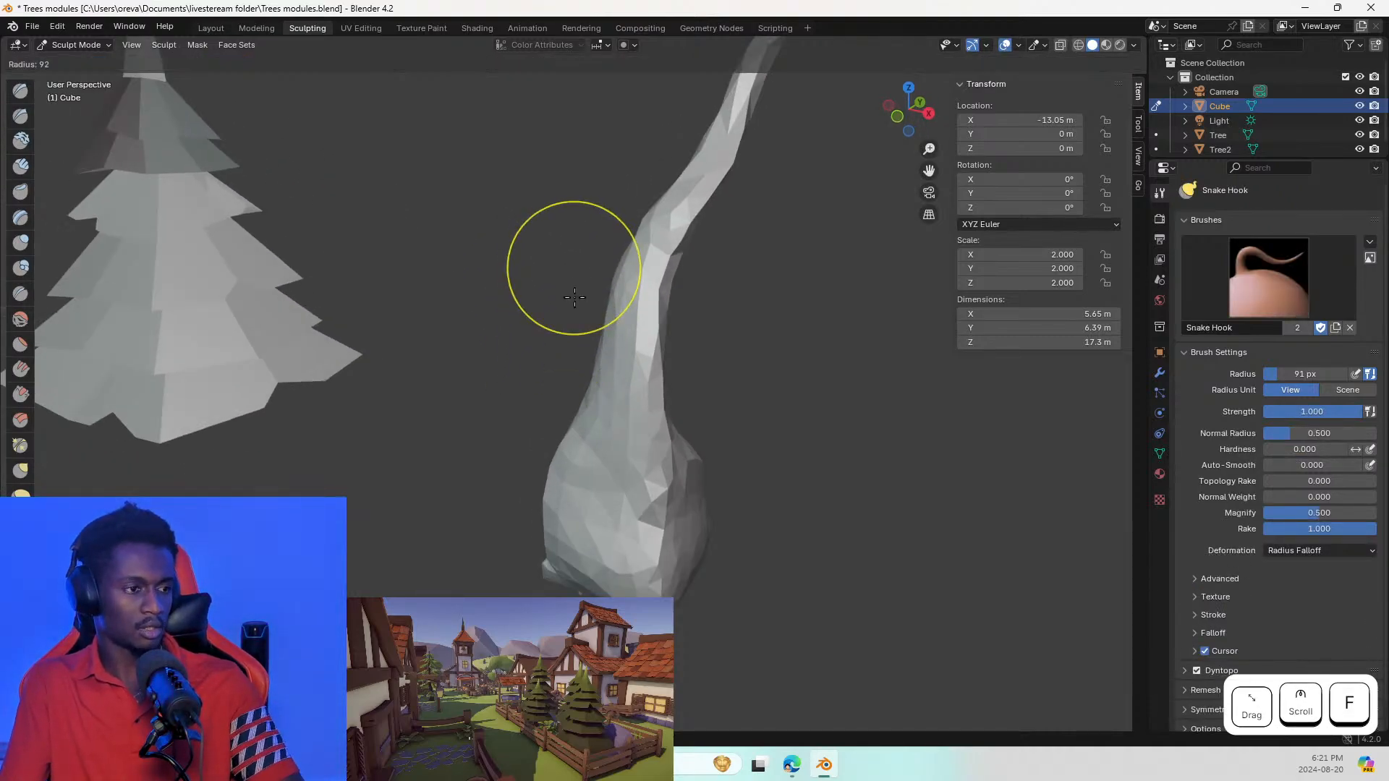
left_click(541, 263)
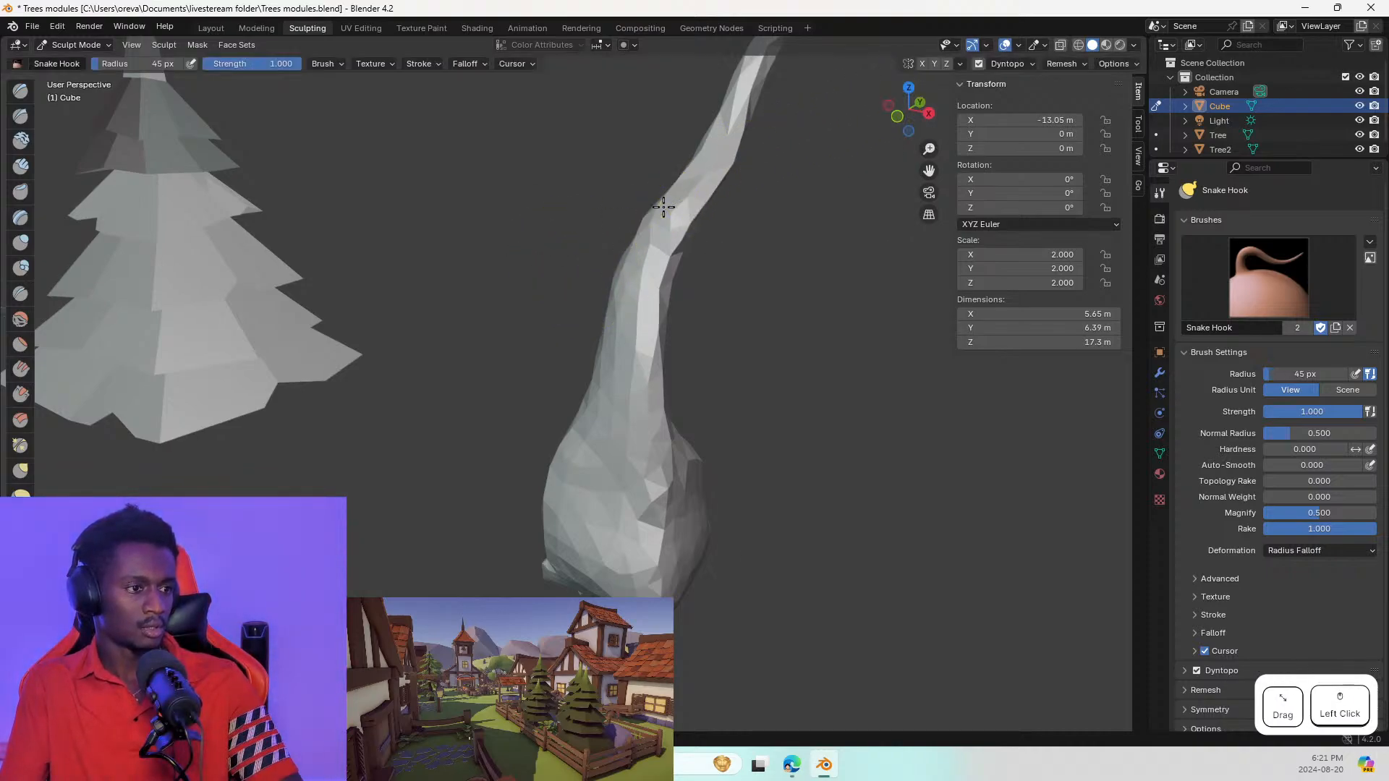
left_click_drag(663, 207, 630, 159)
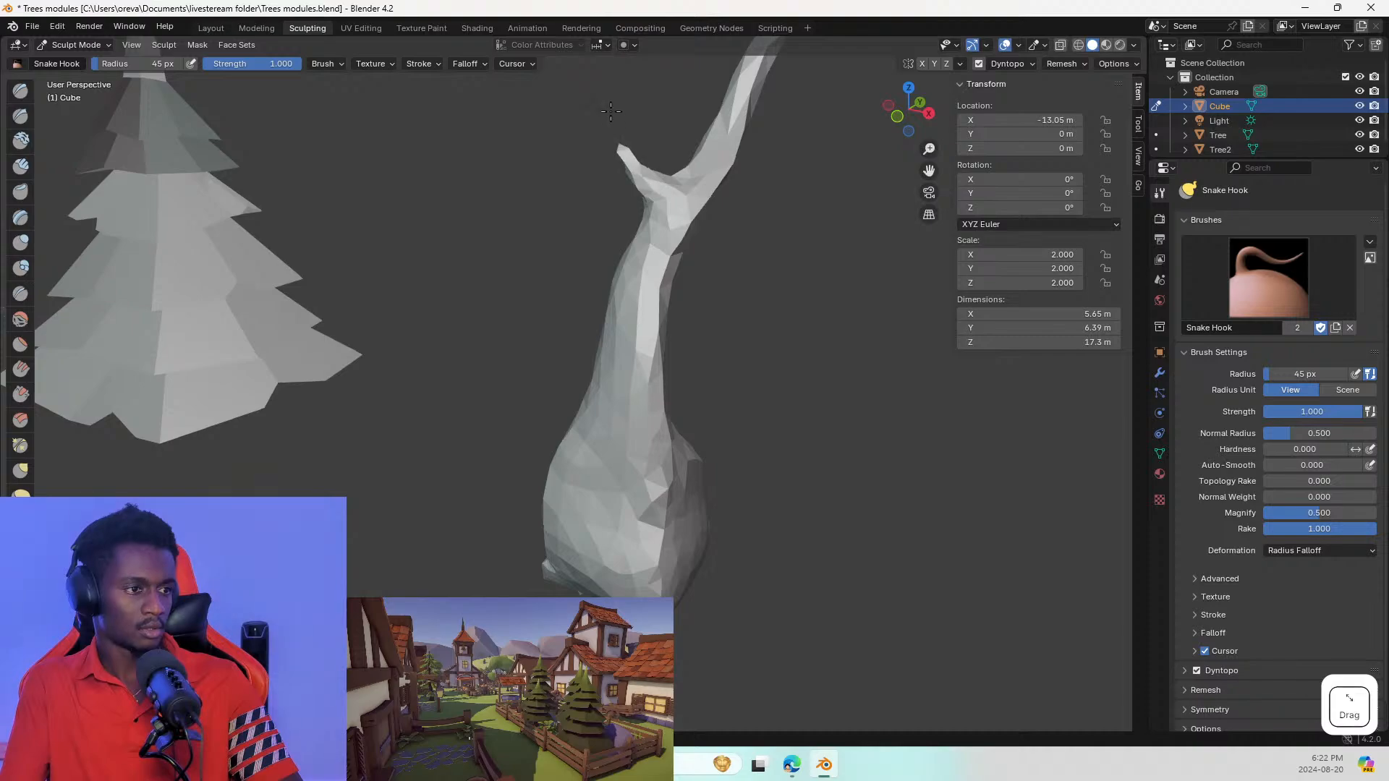
key("ctrl+z")
key("ctrl+z")
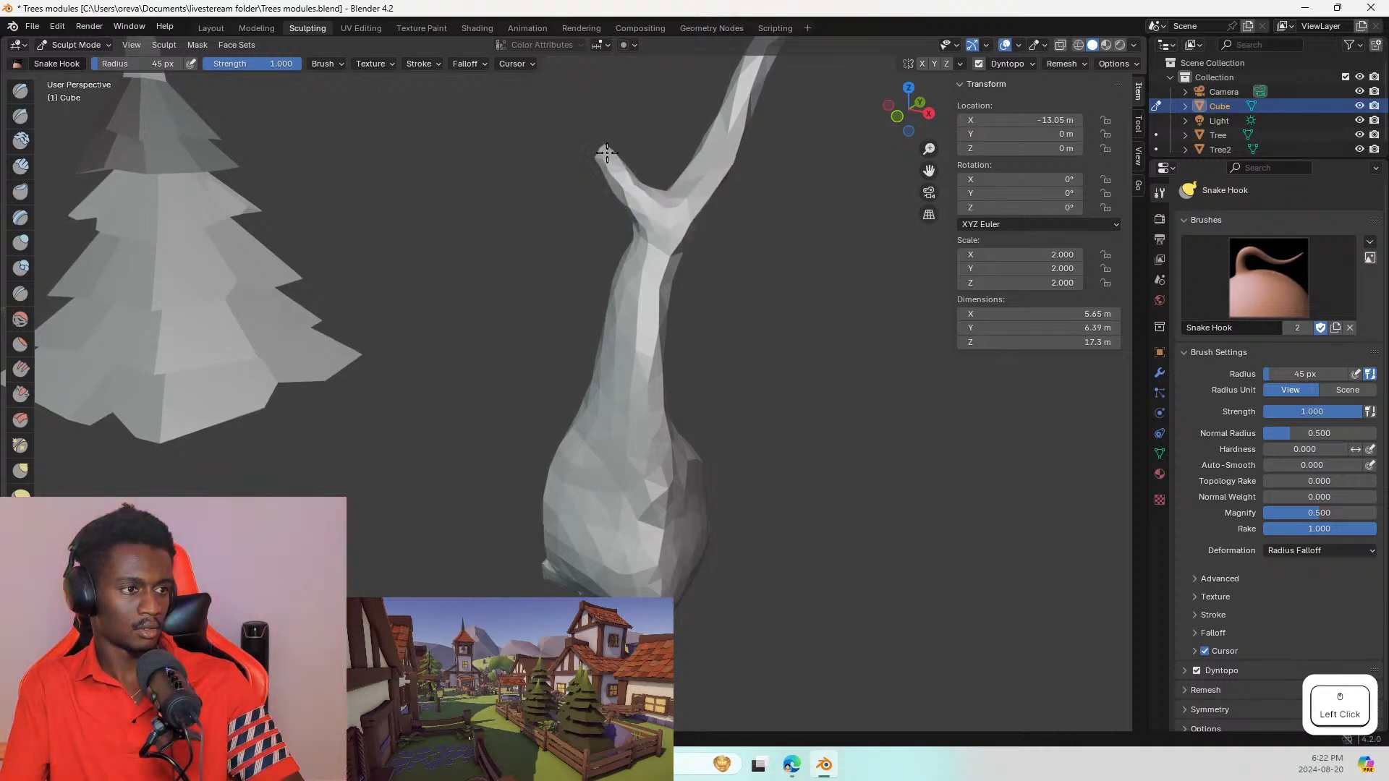
left_click_drag(607, 153, 603, 154)
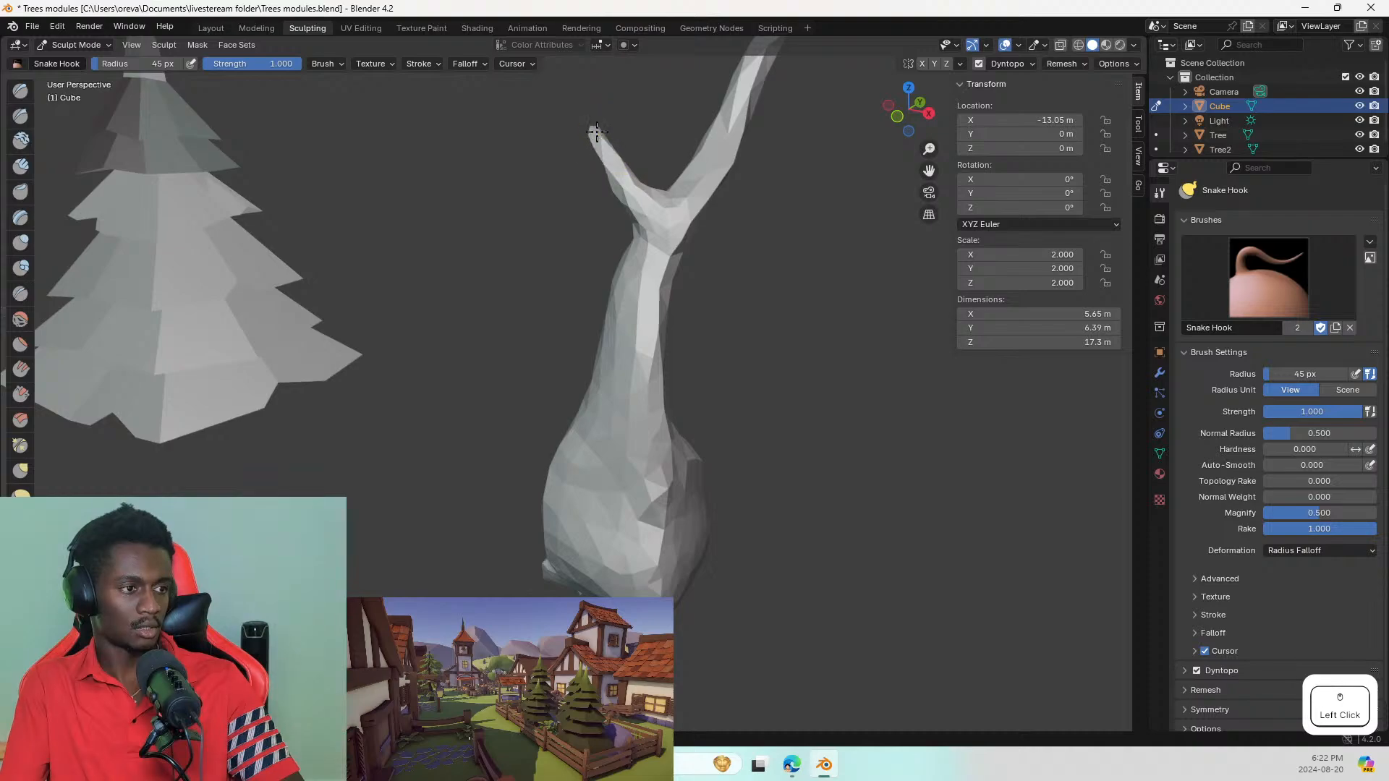
Step: Undo the last stroke on the side branch and pull its tip outward into a small crook with Snake Hook
middle_click_drag(615, 164, 603, 189)
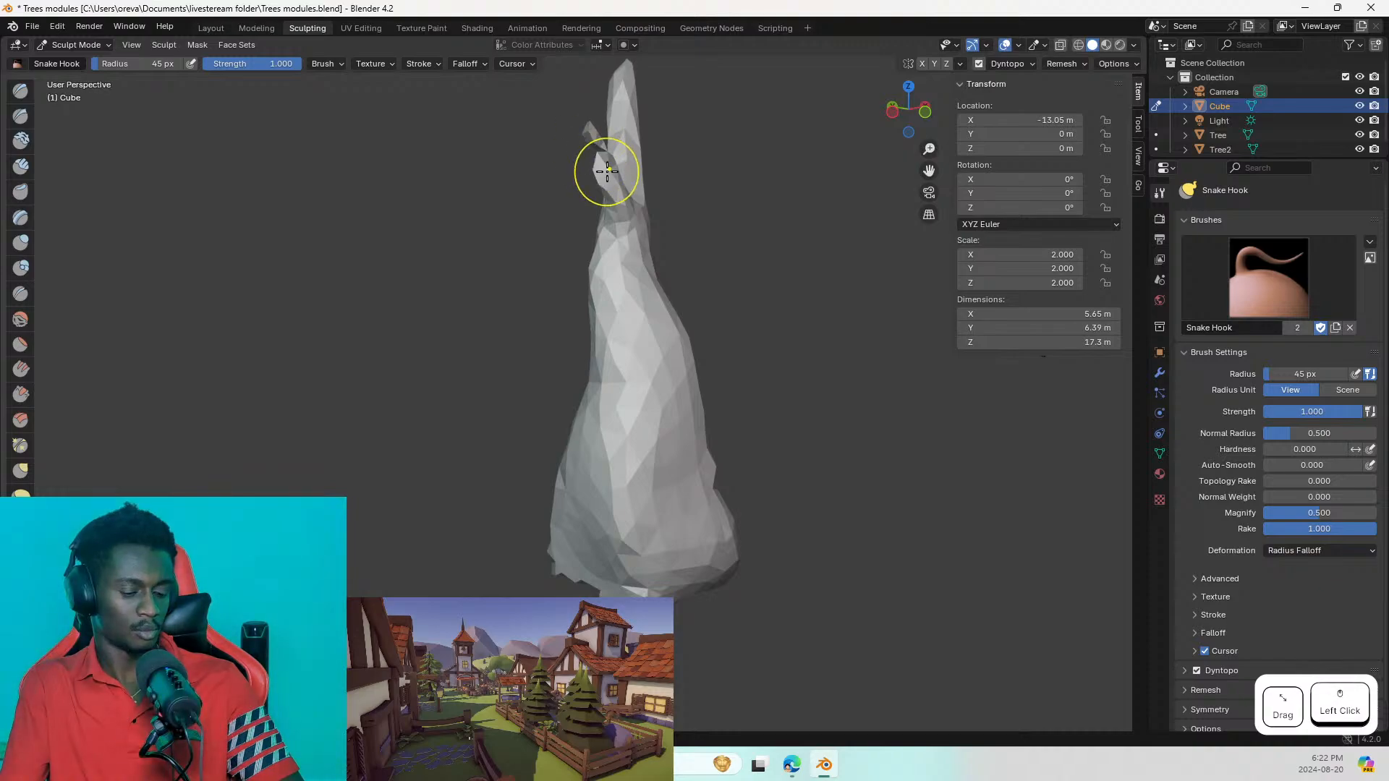
key("ctrl+z")
left_click_drag(608, 156, 591, 130)
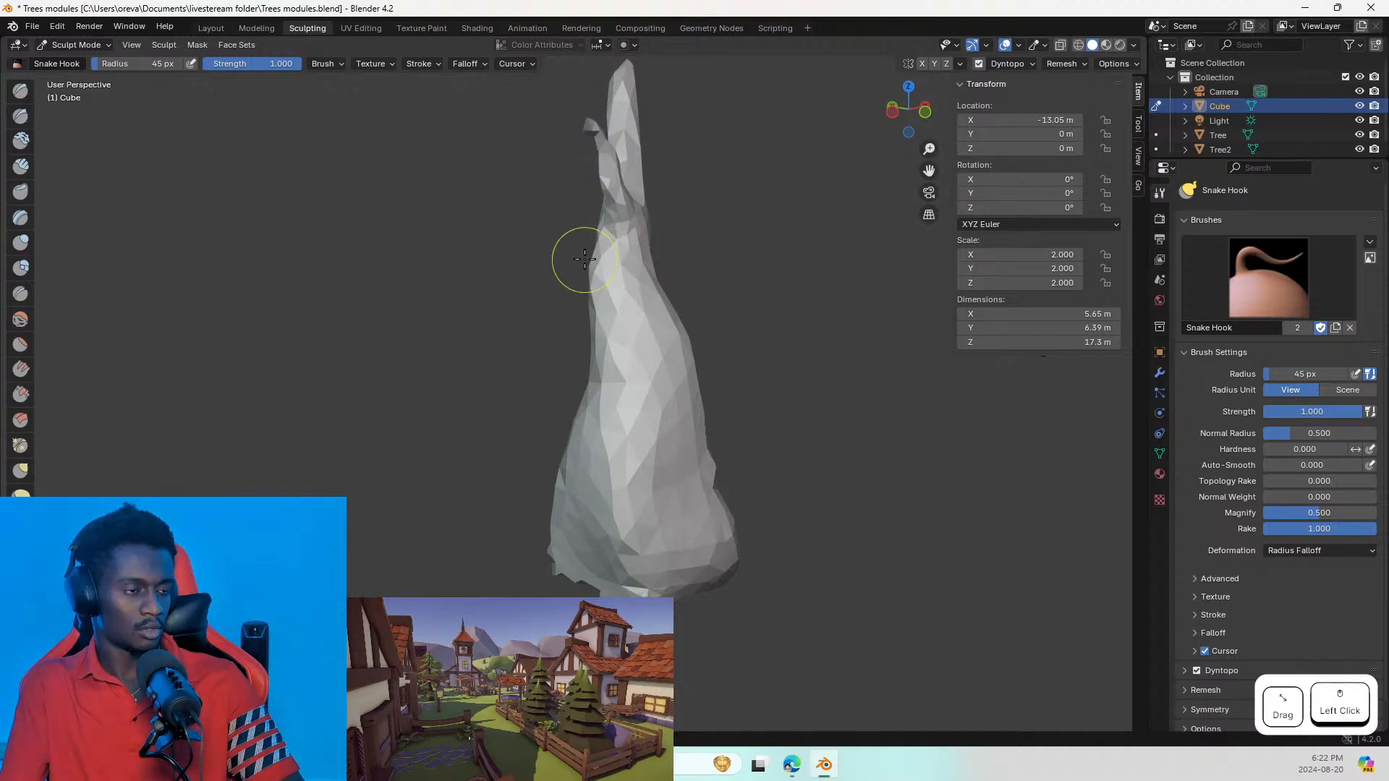
Step: Thicken the side branch and its fork with the trunk from several sides using the Inflate brush at radius 45 px
middle_click_drag(584, 259, 429, 269)
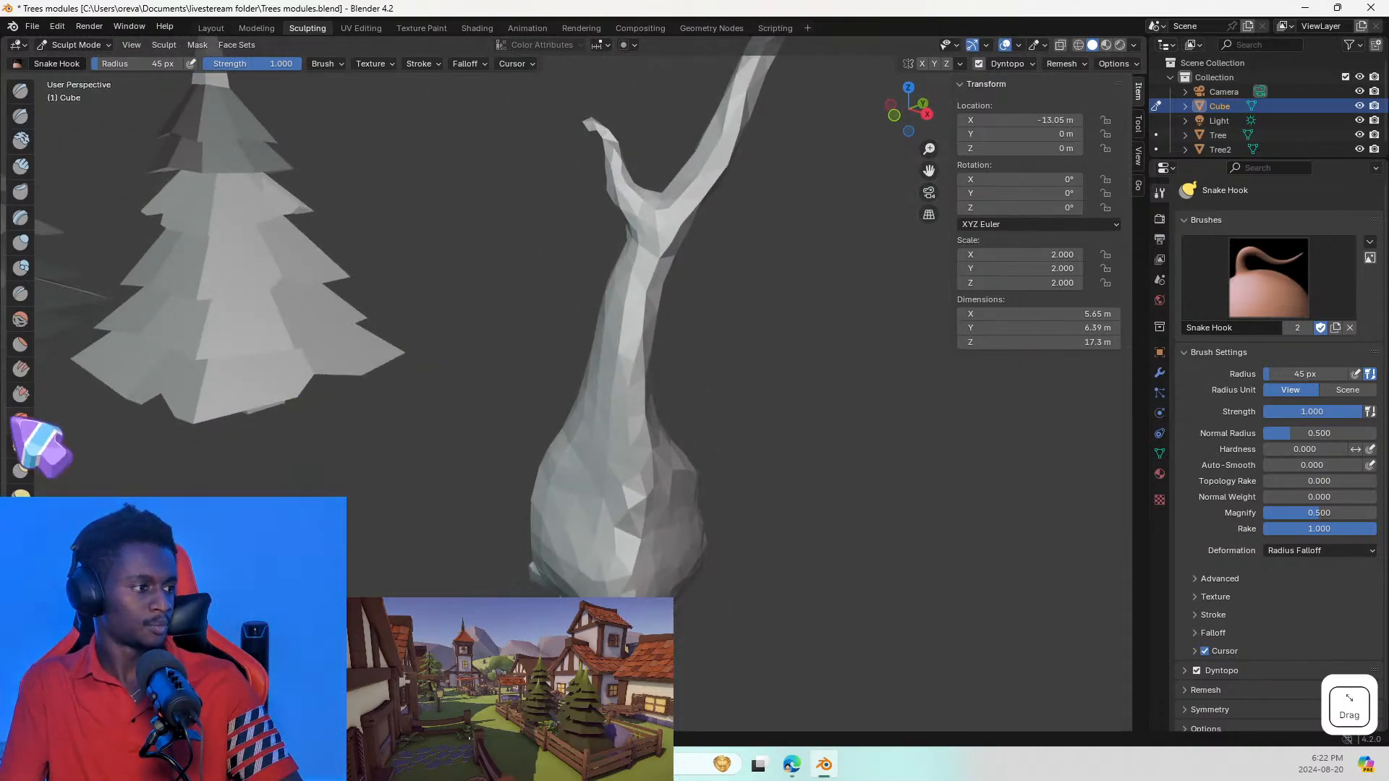
left_click(20, 242)
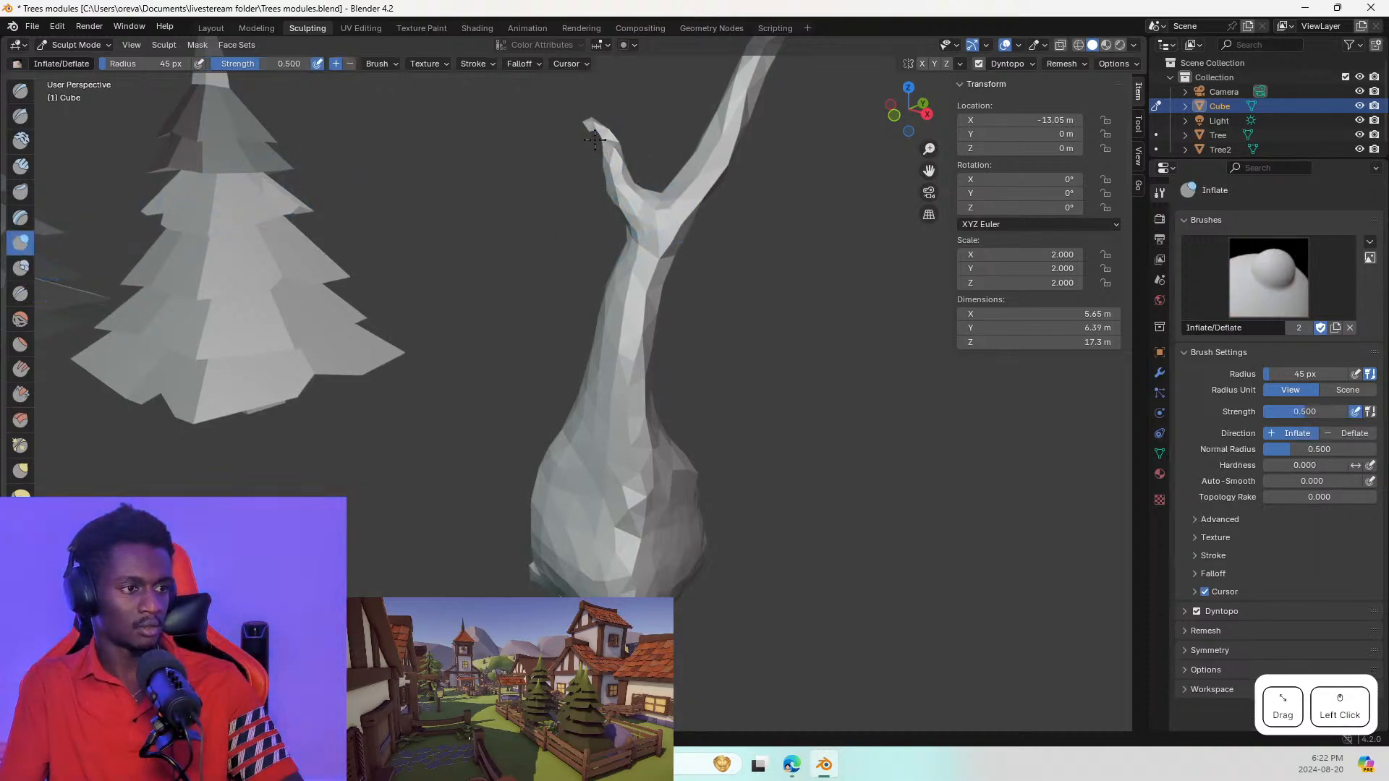
left_click_drag(595, 139, 597, 100)
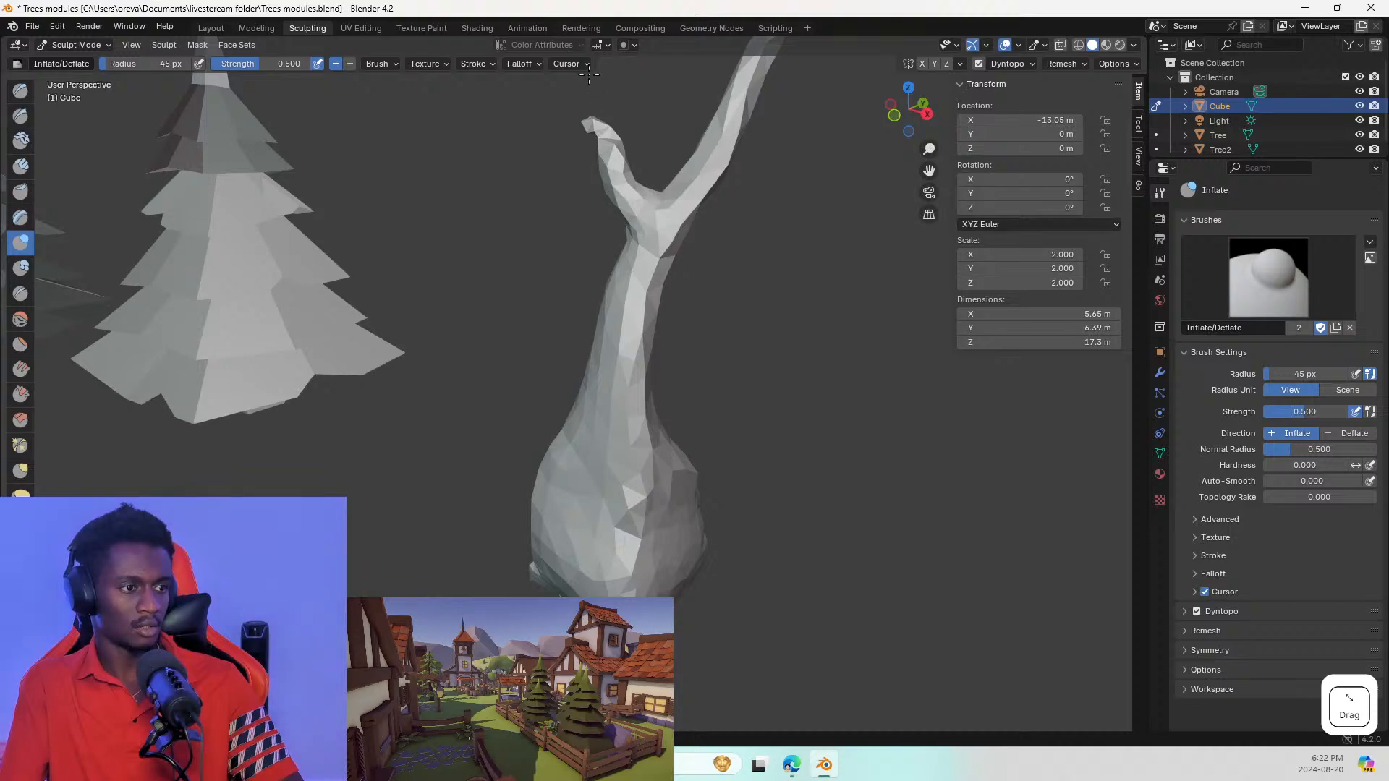
middle_click_drag(574, 161, 759, 235)
scroll(759, 235, "down", 1)
left_click(602, 176)
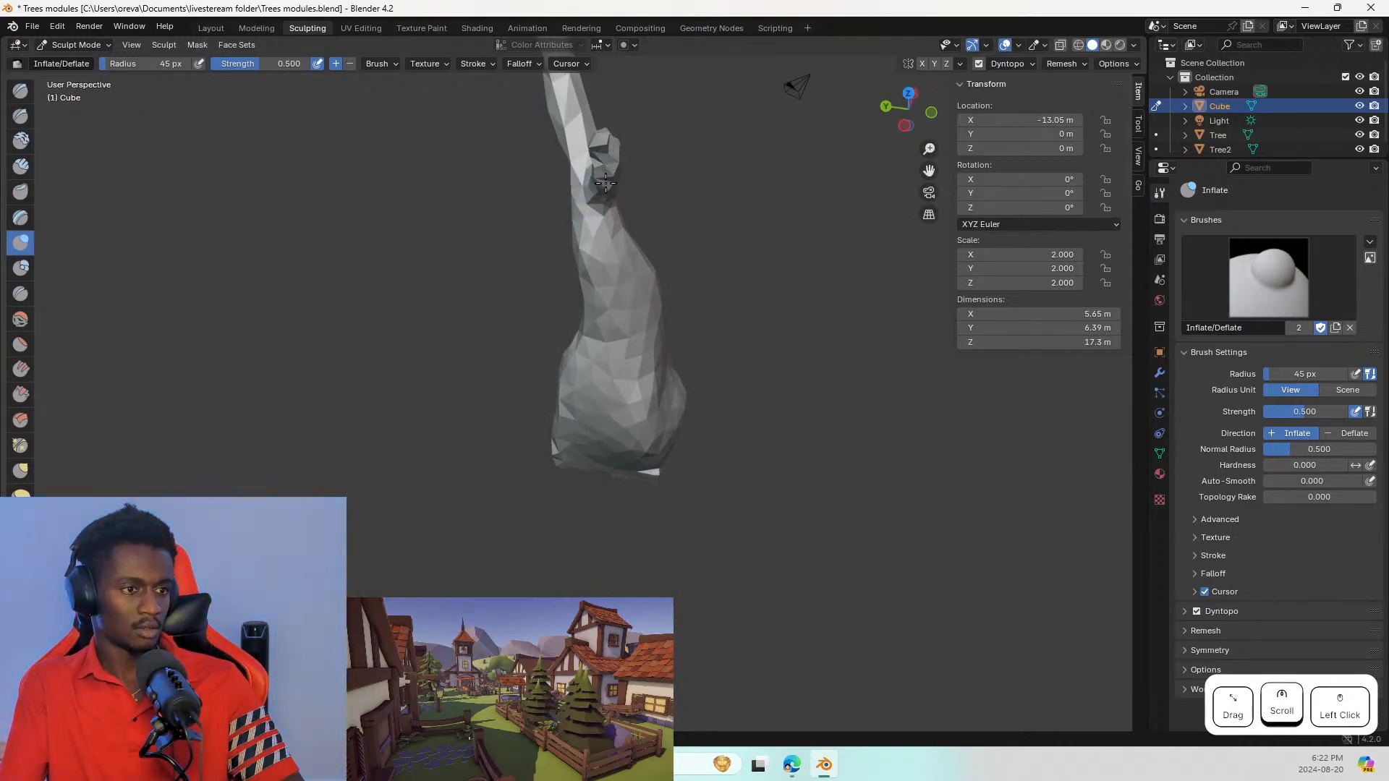
middle_click_drag(567, 186, 1009, 210)
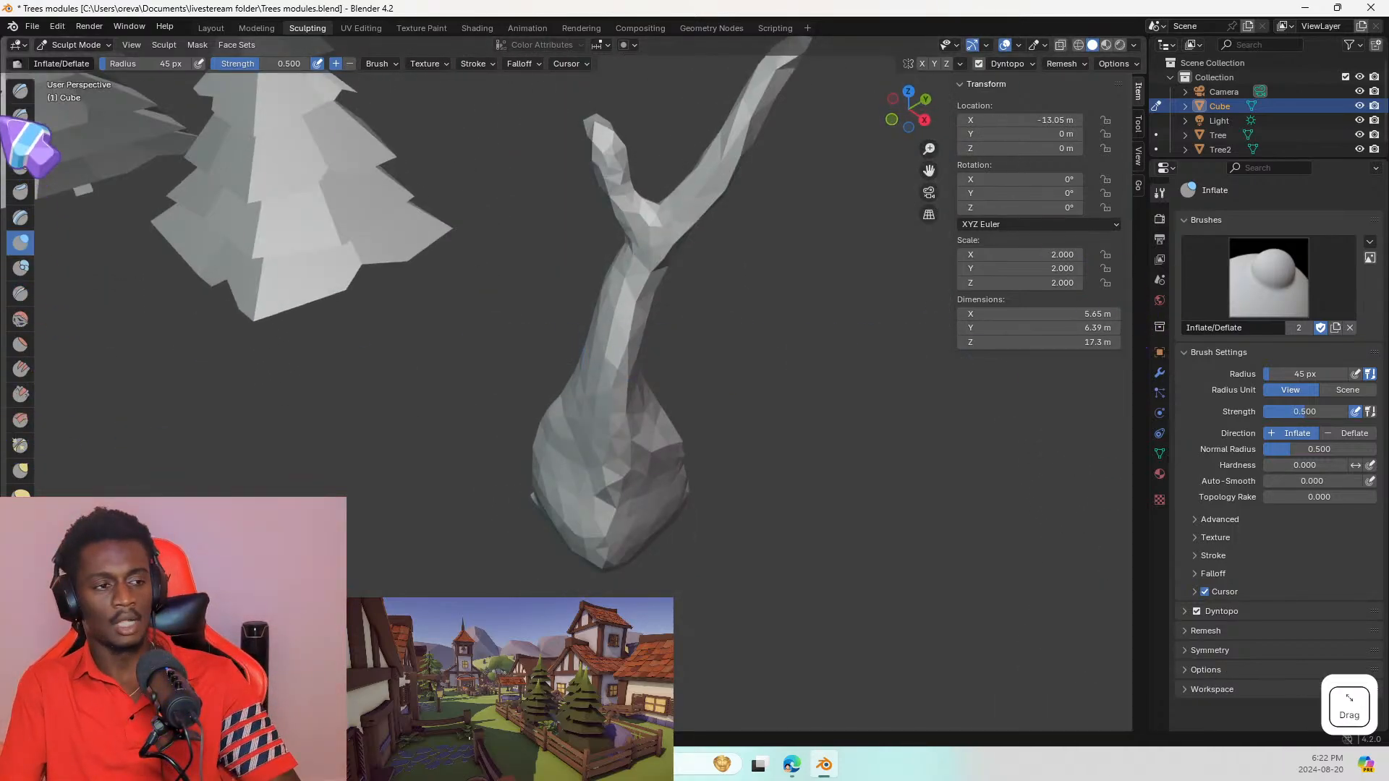
scroll(558, 145, "down", 2)
middle_click_drag(558, 145, 651, 301)
scroll(559, 192, "up", 6)
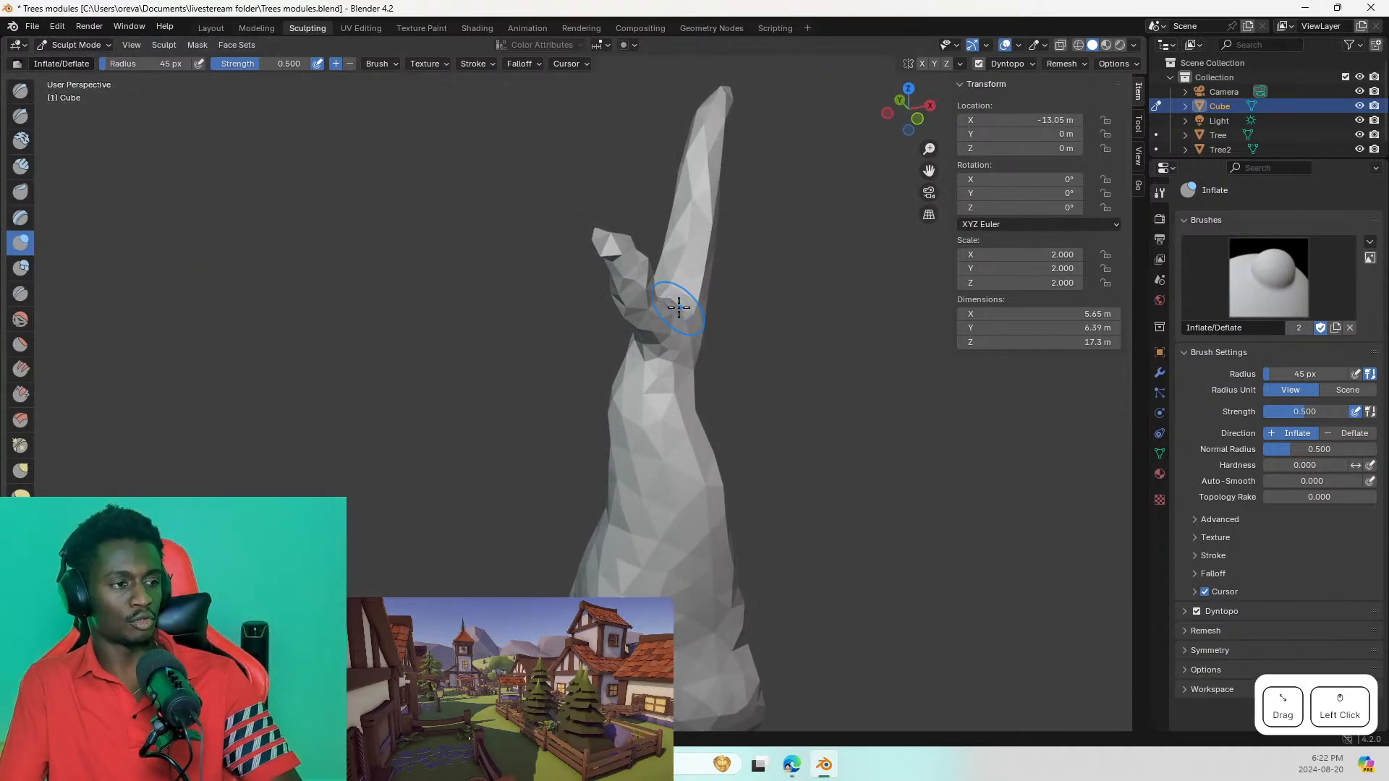
left_click(630, 246)
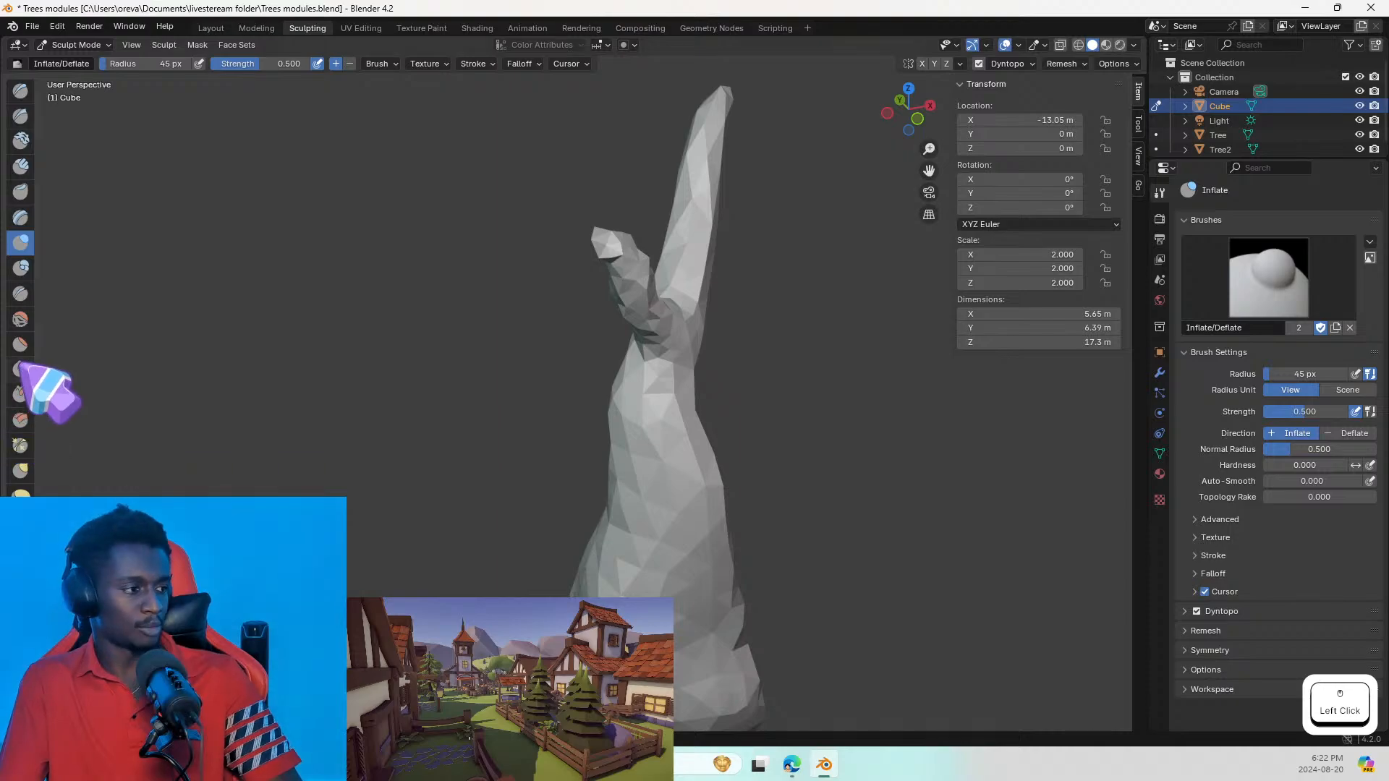
Step: Lengthen the side branch's tip upward from several sides with the Snake Hook brush at radius 45 px
left_click(21, 522)
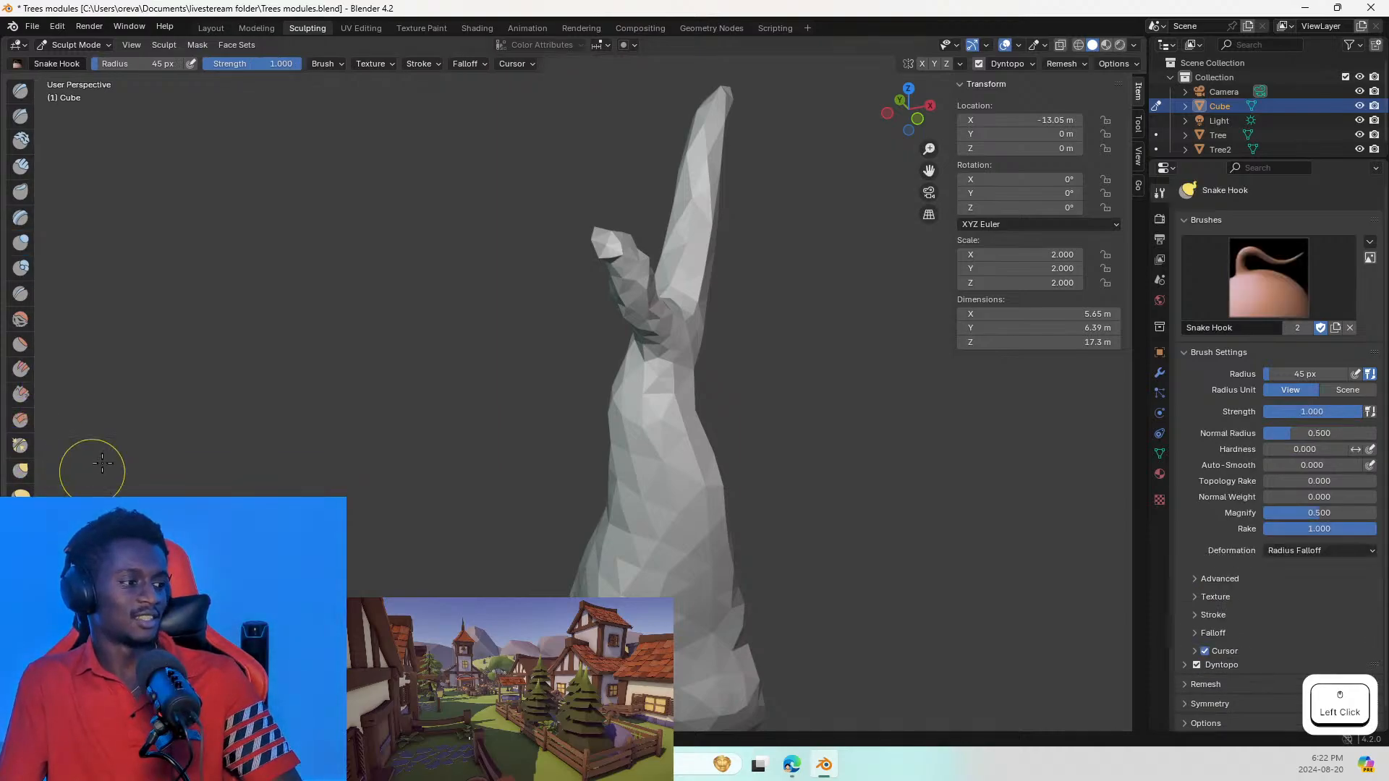
middle_click_drag(628, 239, 587, 232)
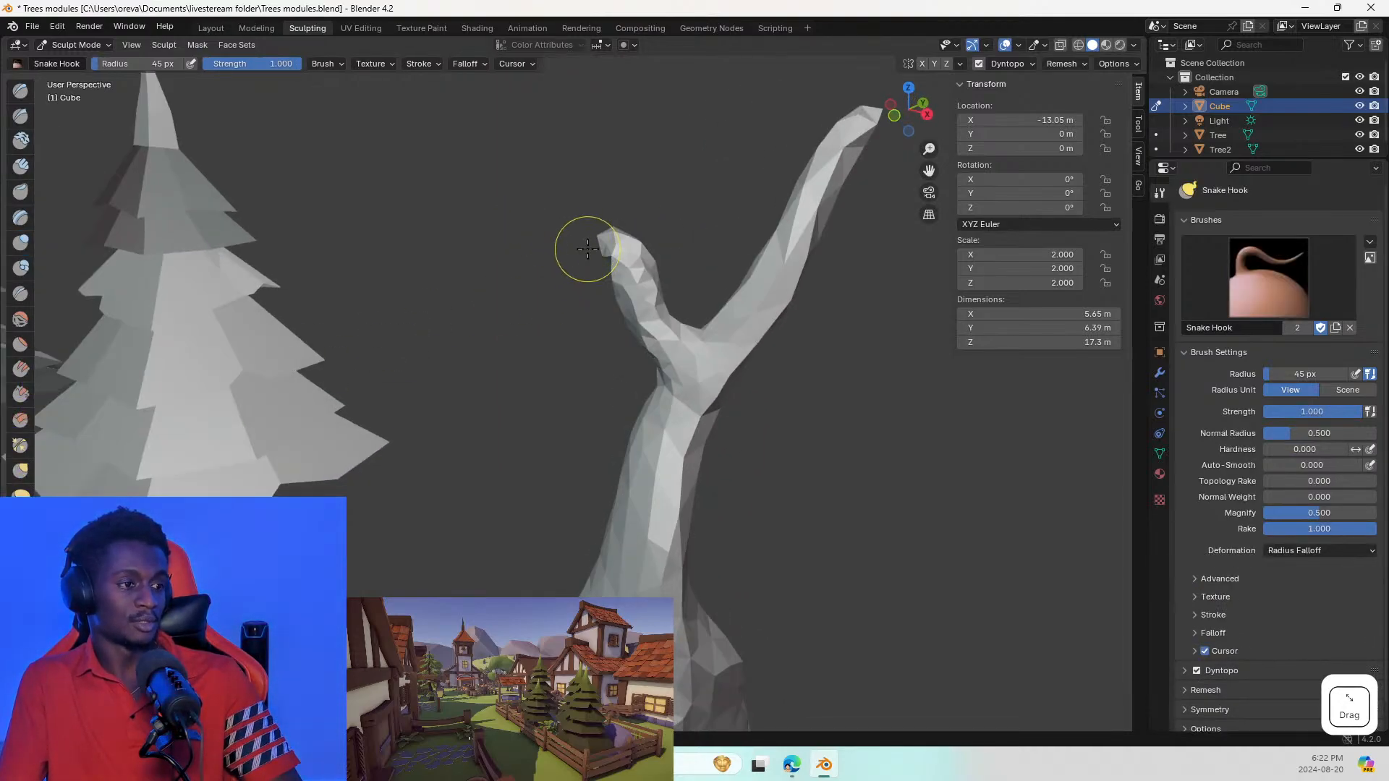
left_click(590, 226)
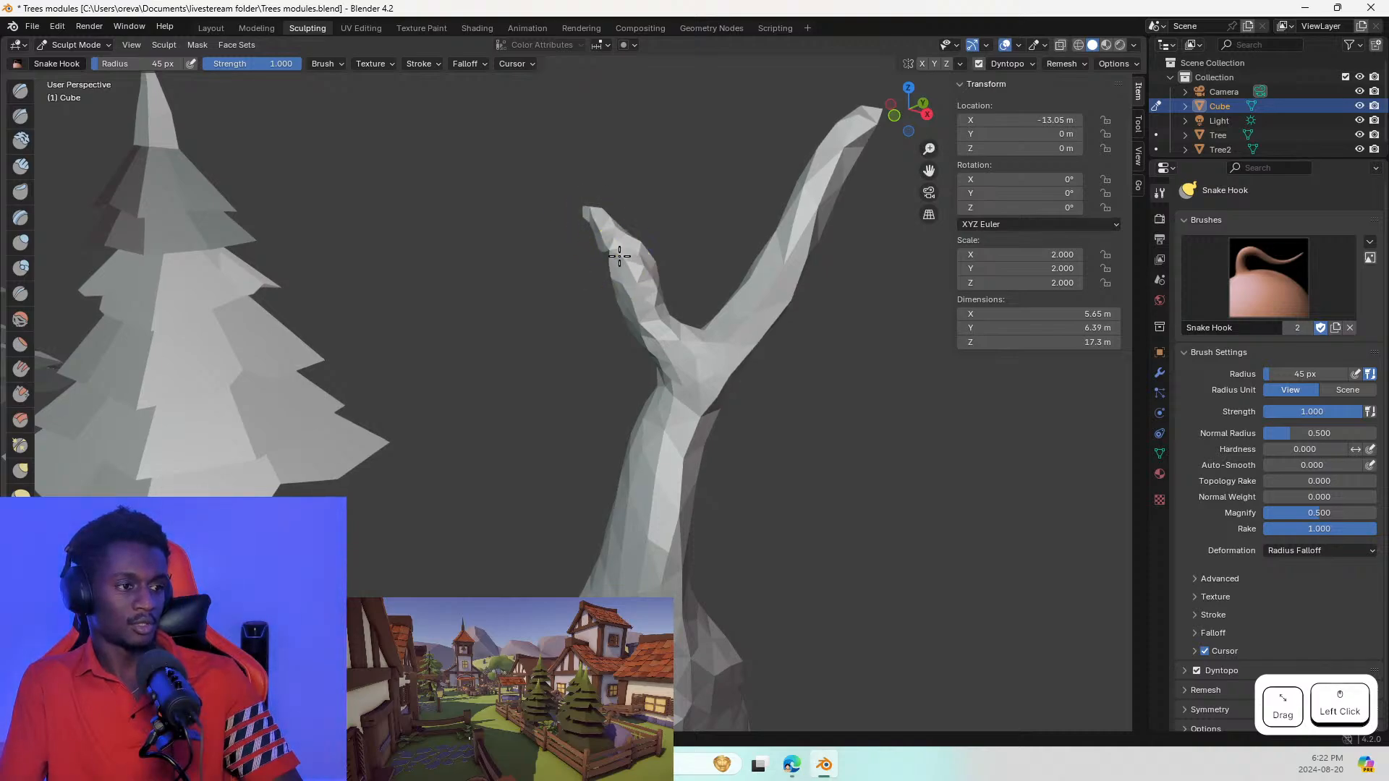
middle_click_drag(636, 217, 808, 214)
left_click_drag(603, 229, 601, 204)
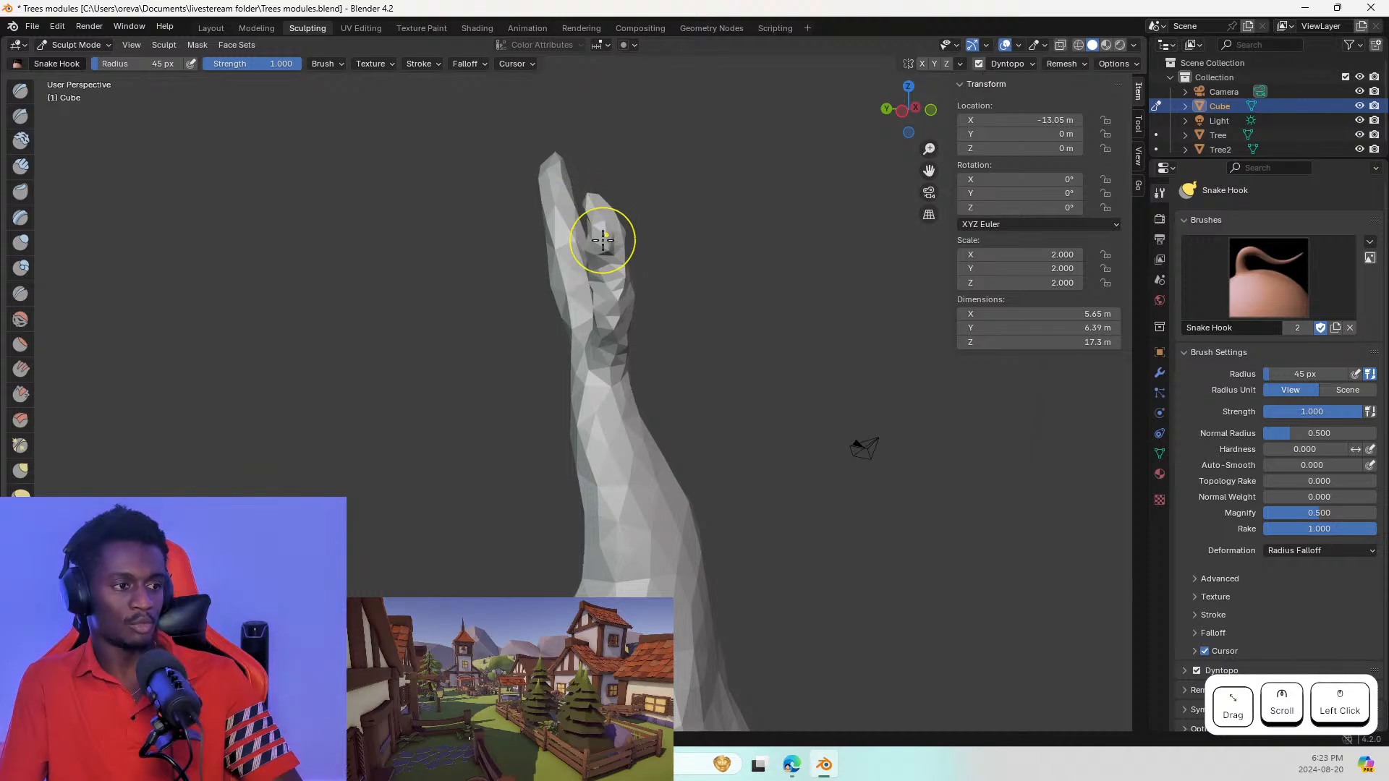
middle_click_drag(617, 262, 416, 305)
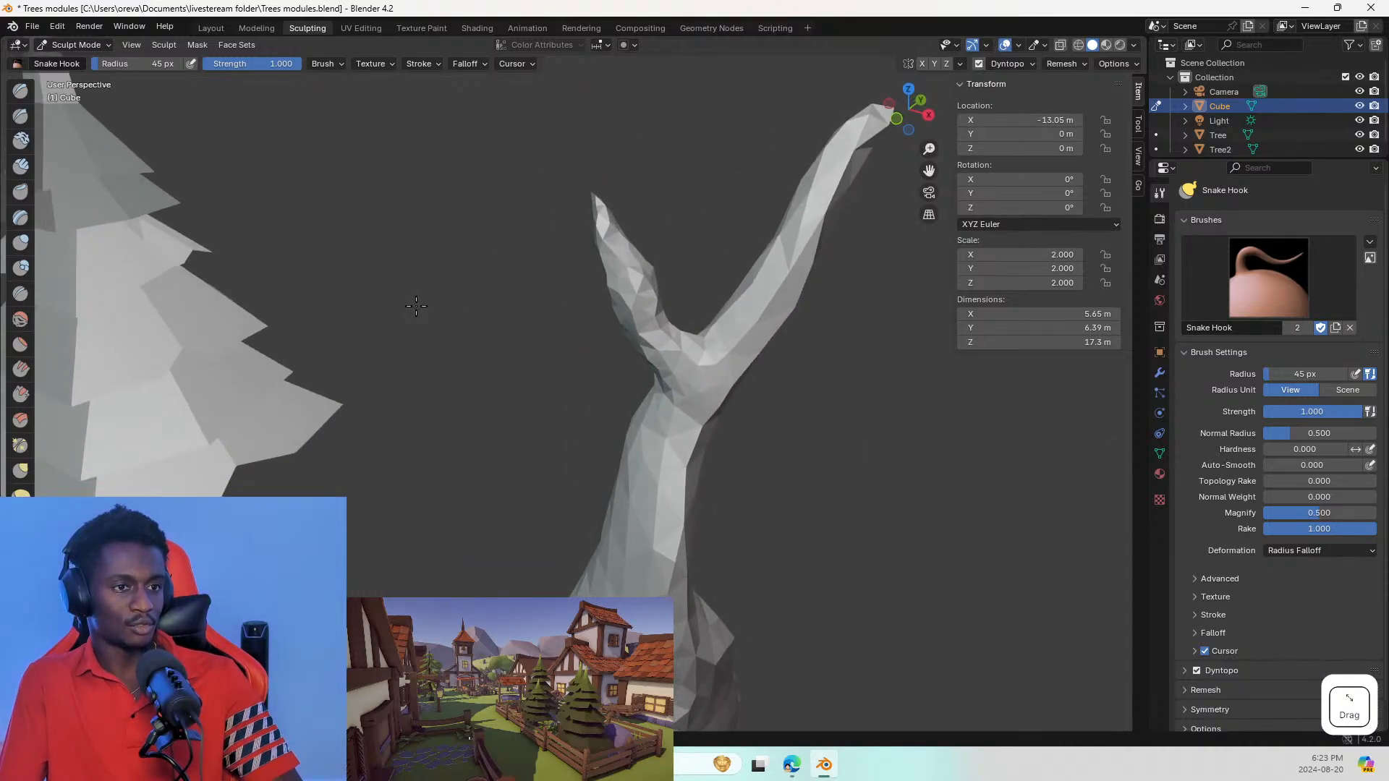
left_click_drag(624, 247, 622, 217)
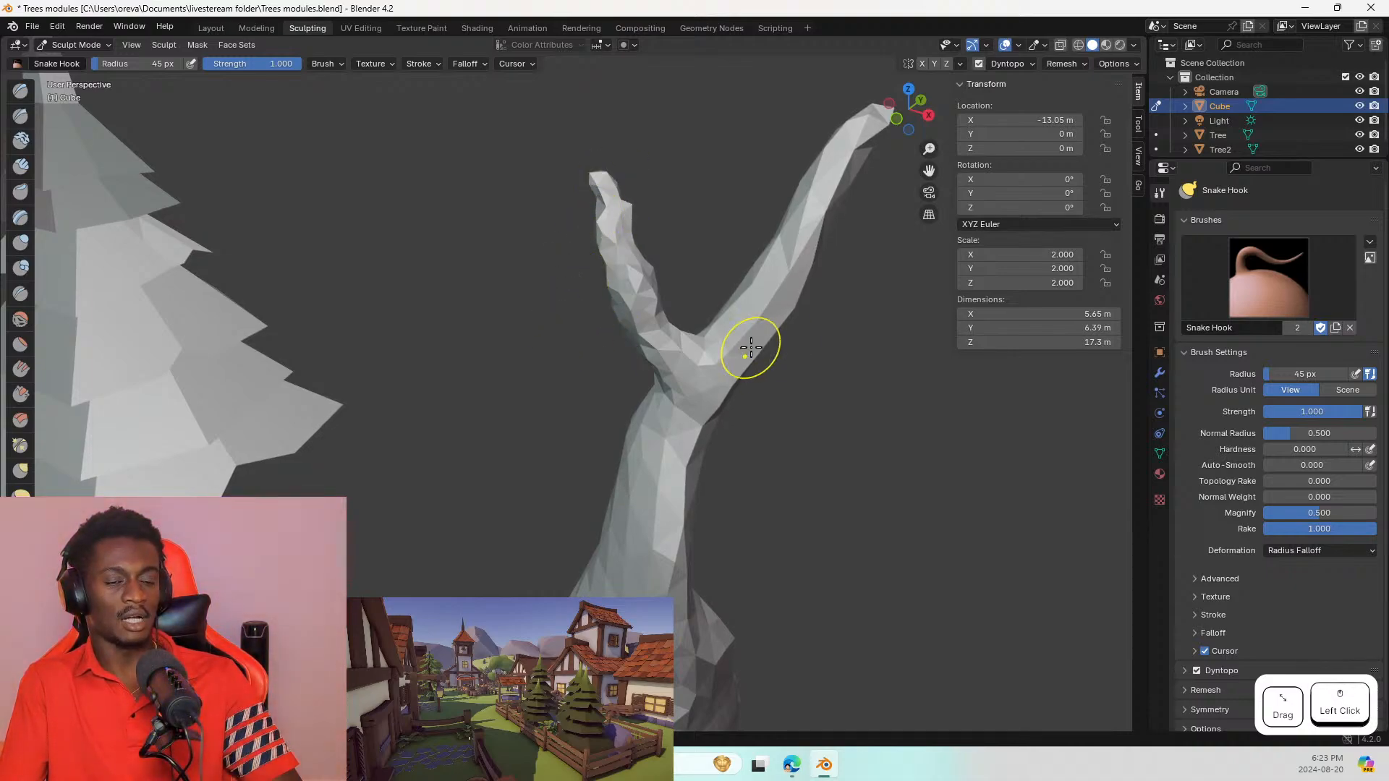
Step: Draw the side branch's end further up into a narrower point and nudge its outer side outward with Snake Hook
middle_click_drag(747, 341, 980, 313)
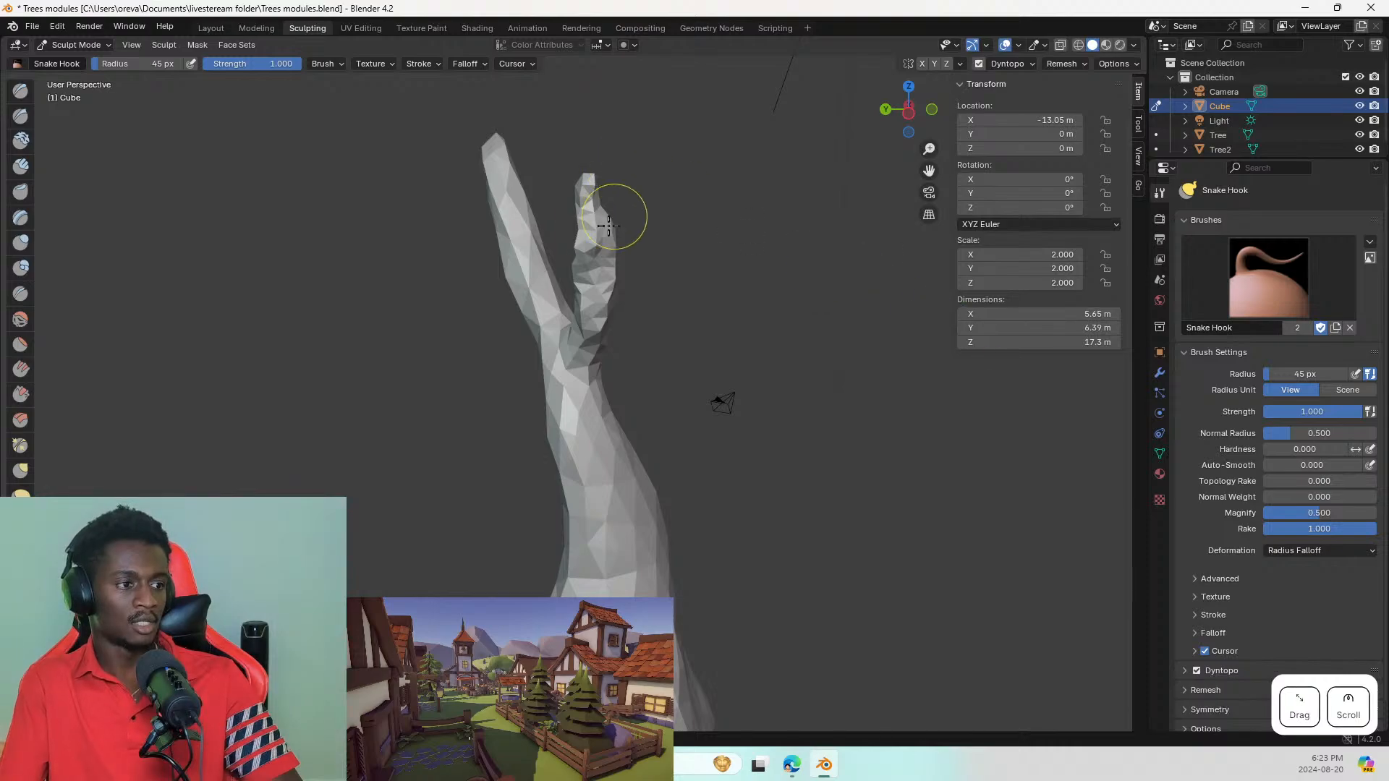
middle_click_drag(620, 219, 351, 259)
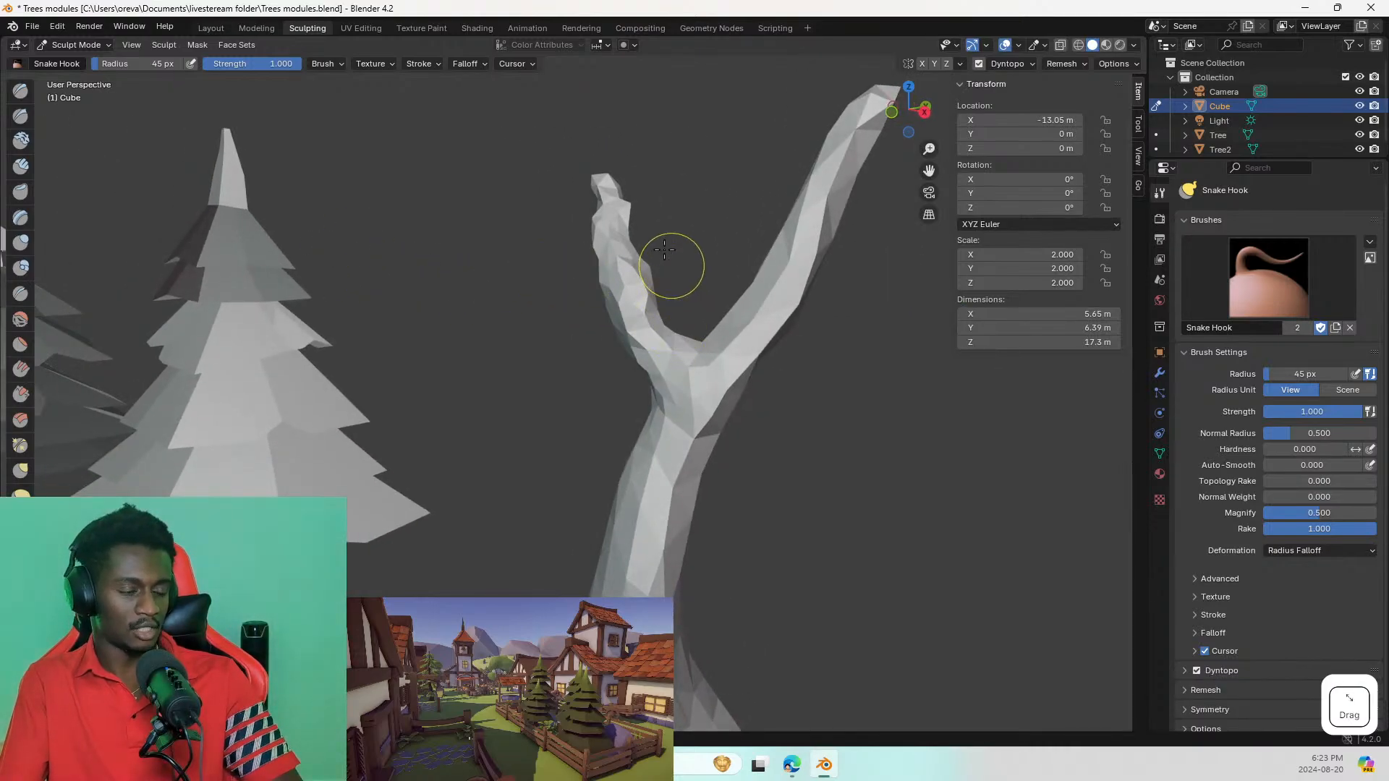
left_click(598, 209)
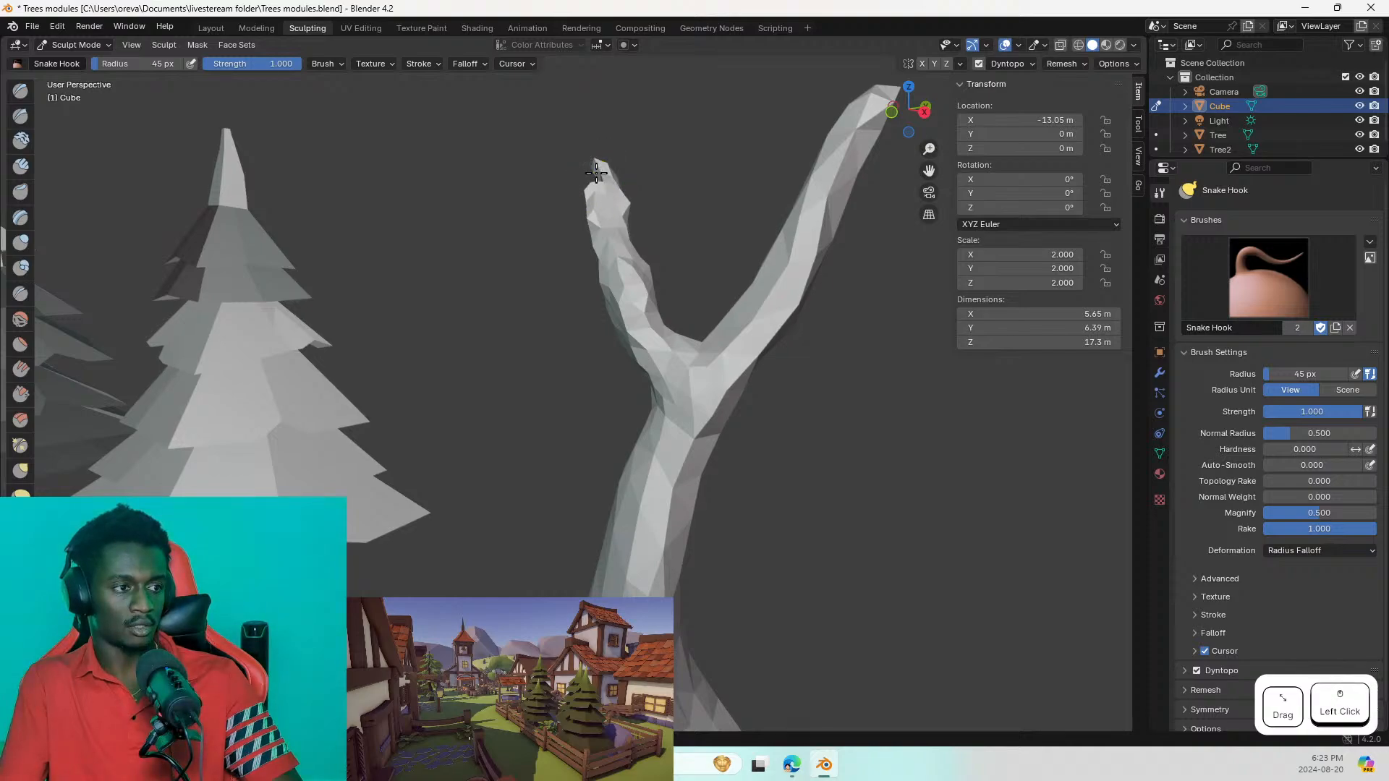
left_click_drag(593, 163, 593, 159)
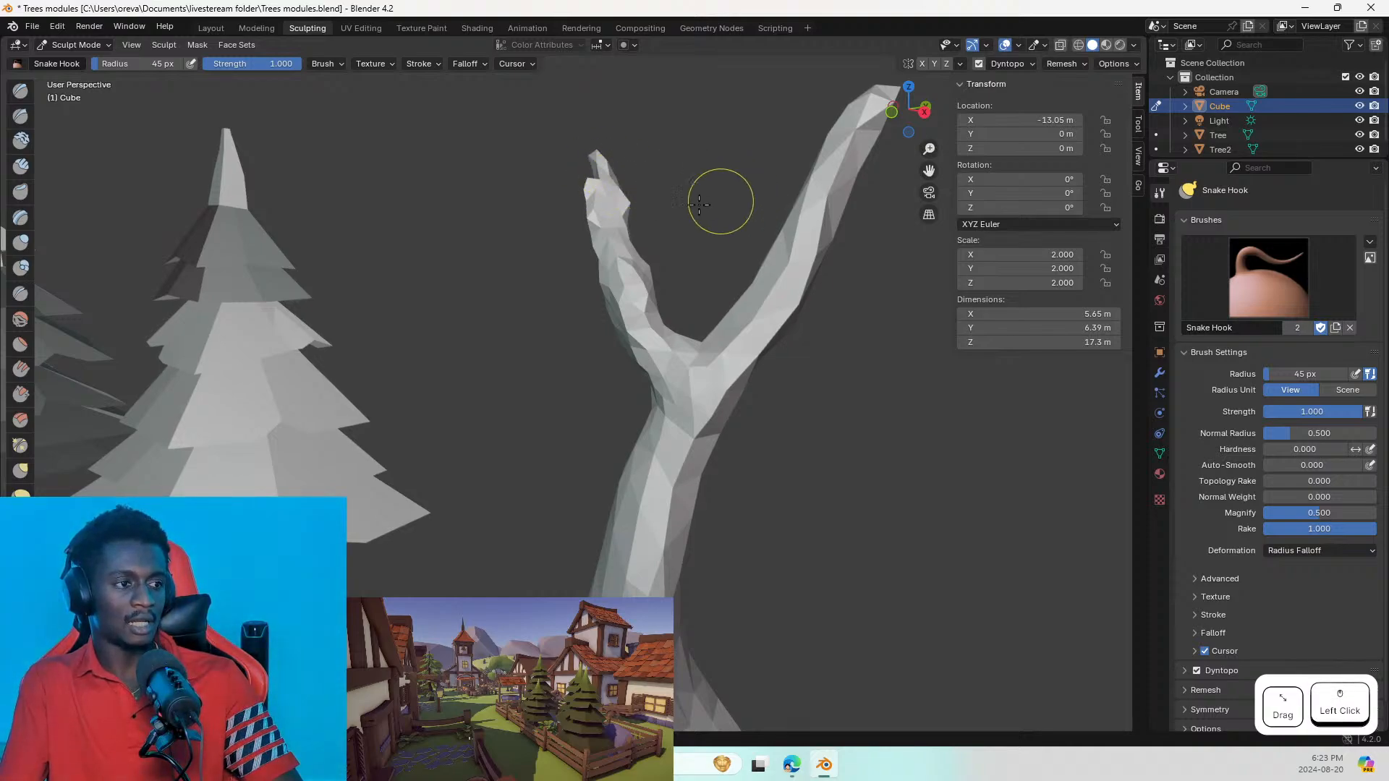
middle_click_drag(557, 260, 695, 272)
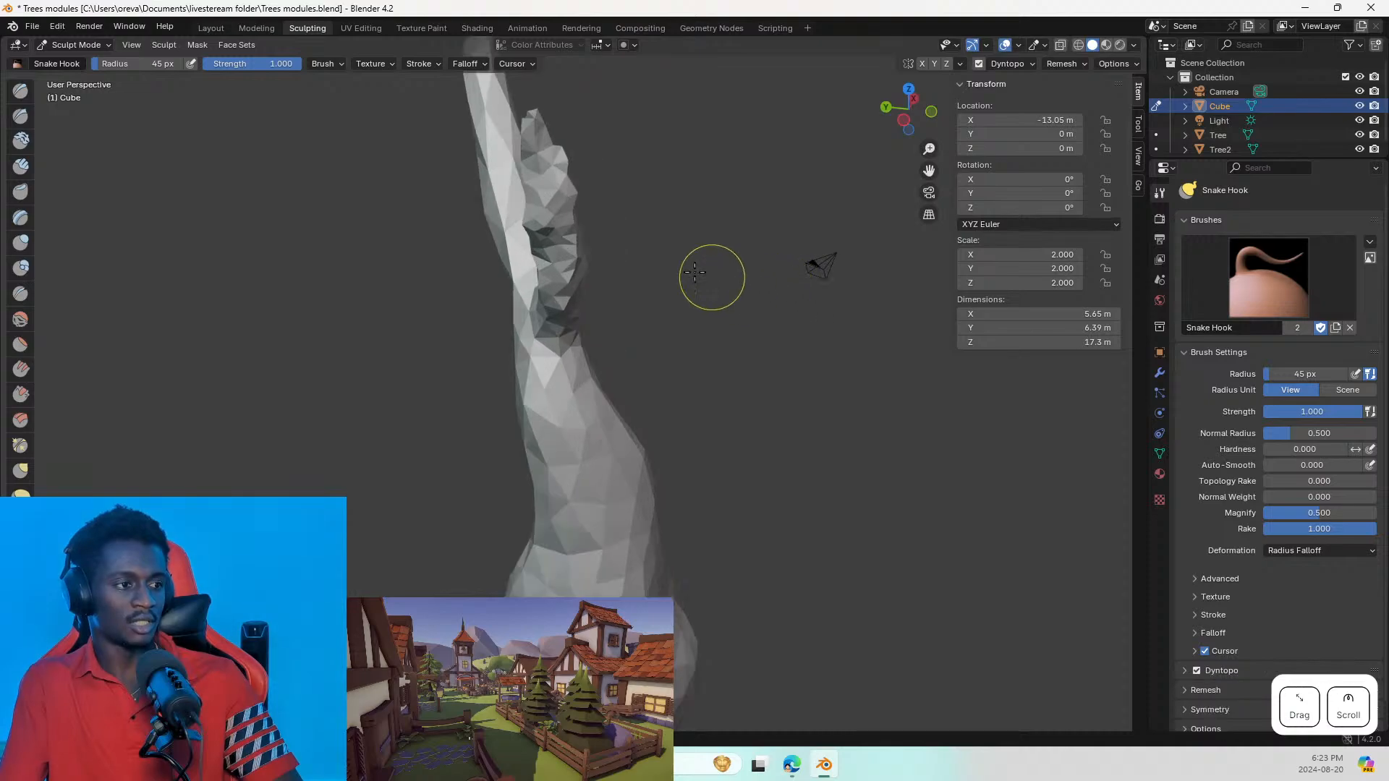
left_click_drag(547, 161, 553, 156)
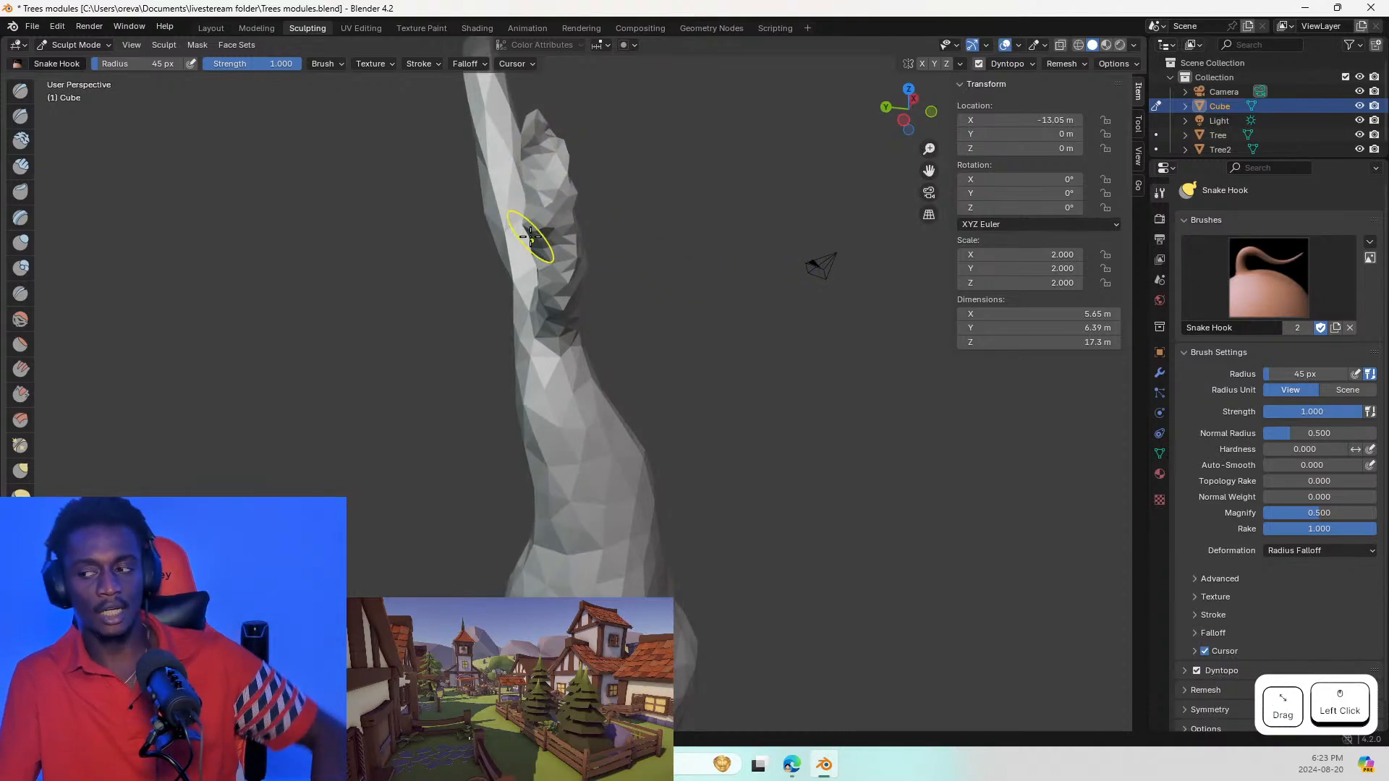
Step: Smooth the jagged surface of the side branch from two sides, from its tip down to the fork
left_click_drag(622, 338, 415, 300)
scroll(434, 265, "down", 1)
middle_click_drag(415, 299, 506, 310)
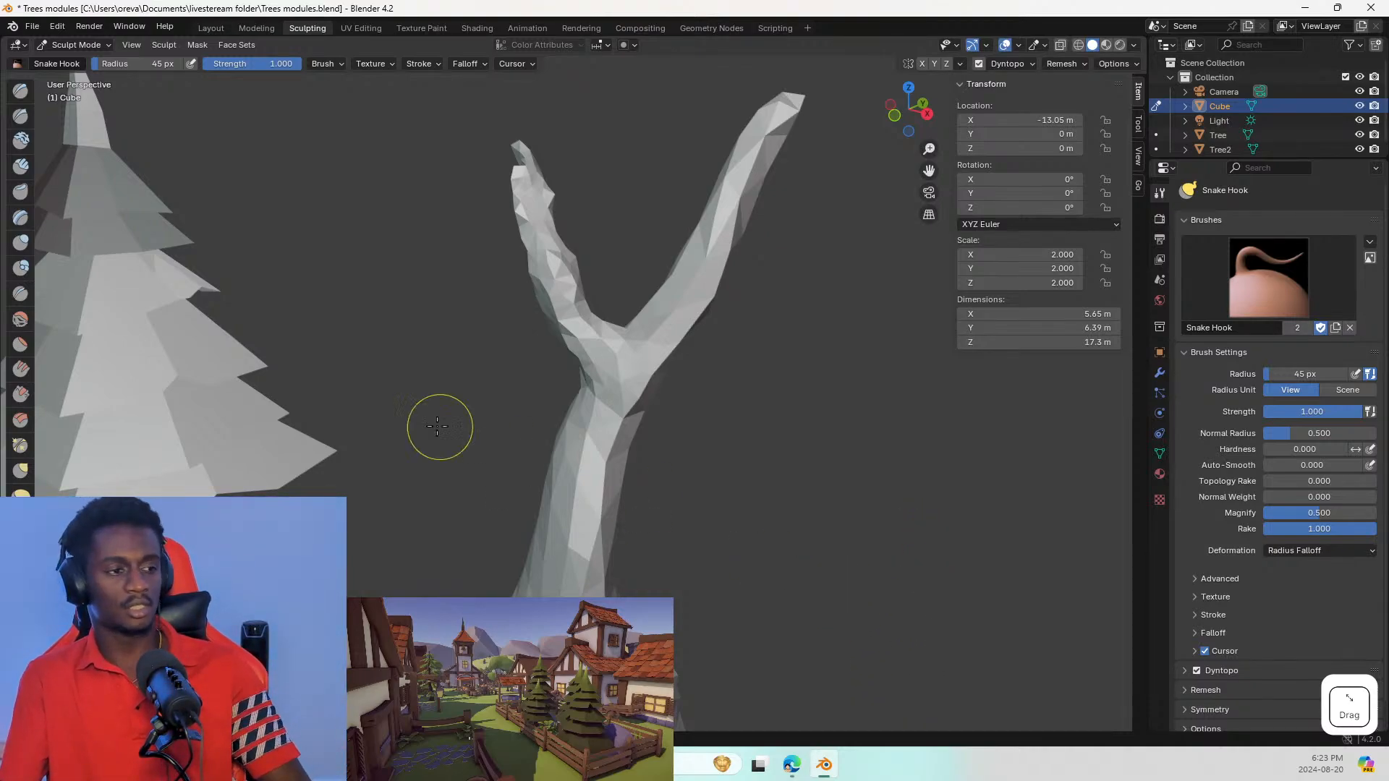
mouse_move(437, 426)
middle_mouse_down()
mouse_move(511, 253)
mouse_move(666, 314)
mouse_move(541, 260)
mouse_move(502, 261)
middle_mouse_up()
key("shift")
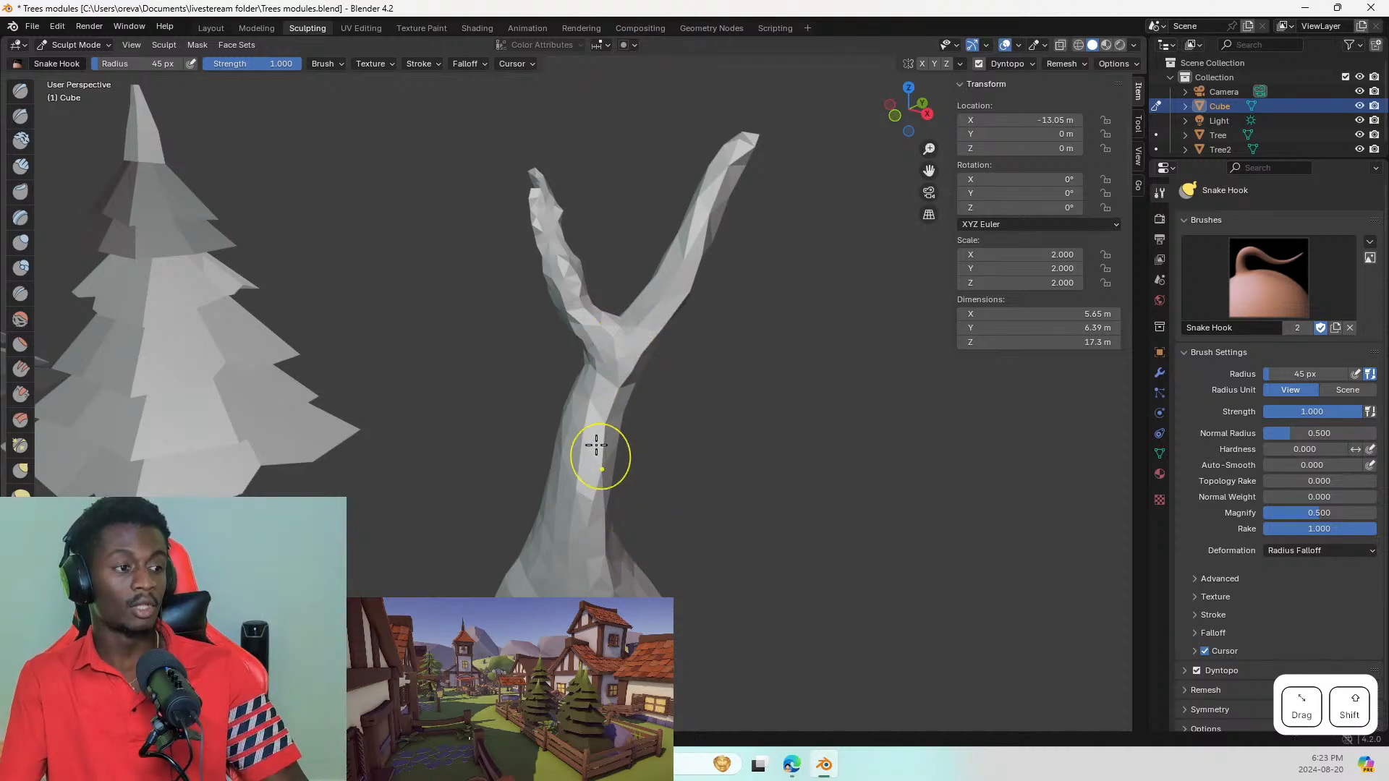
left_click_drag(560, 241, 577, 303, "shift")
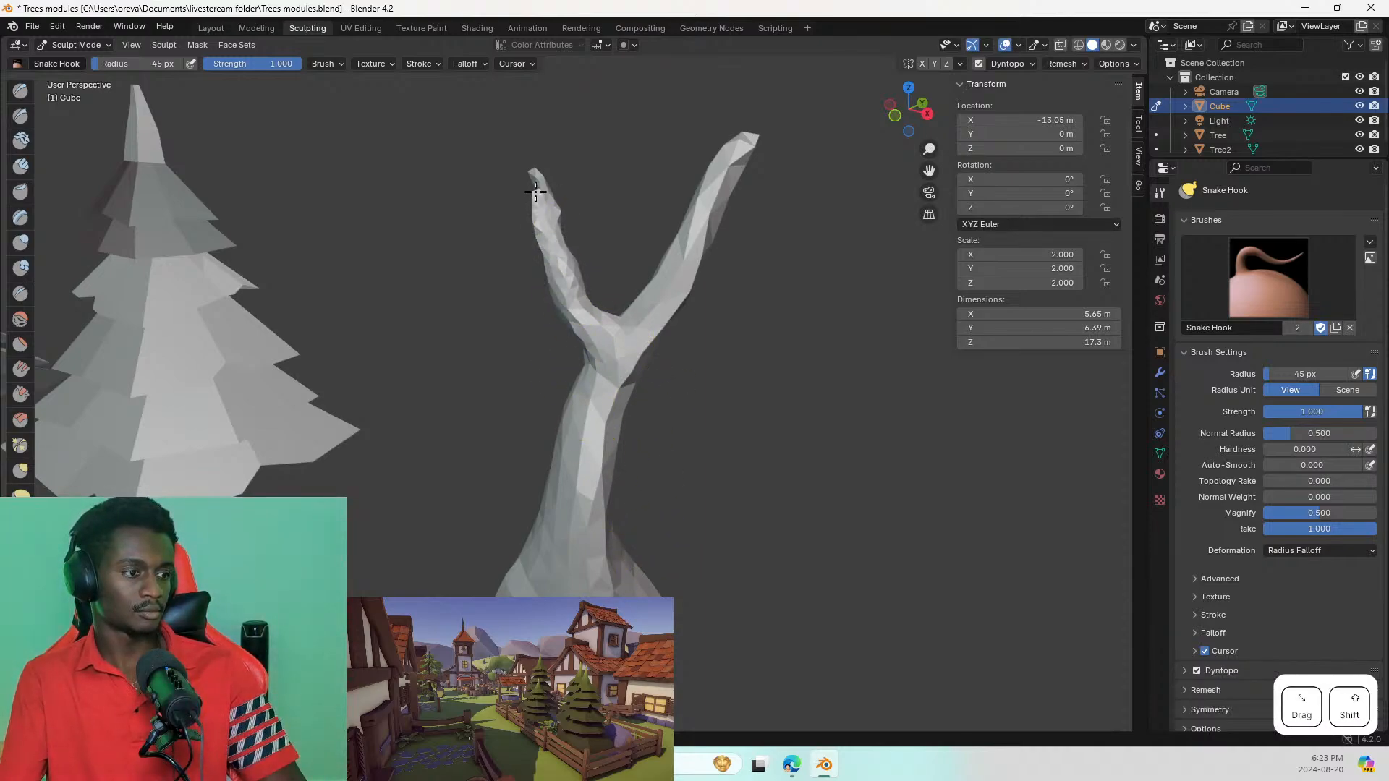
middle_click_drag(513, 286, 749, 254)
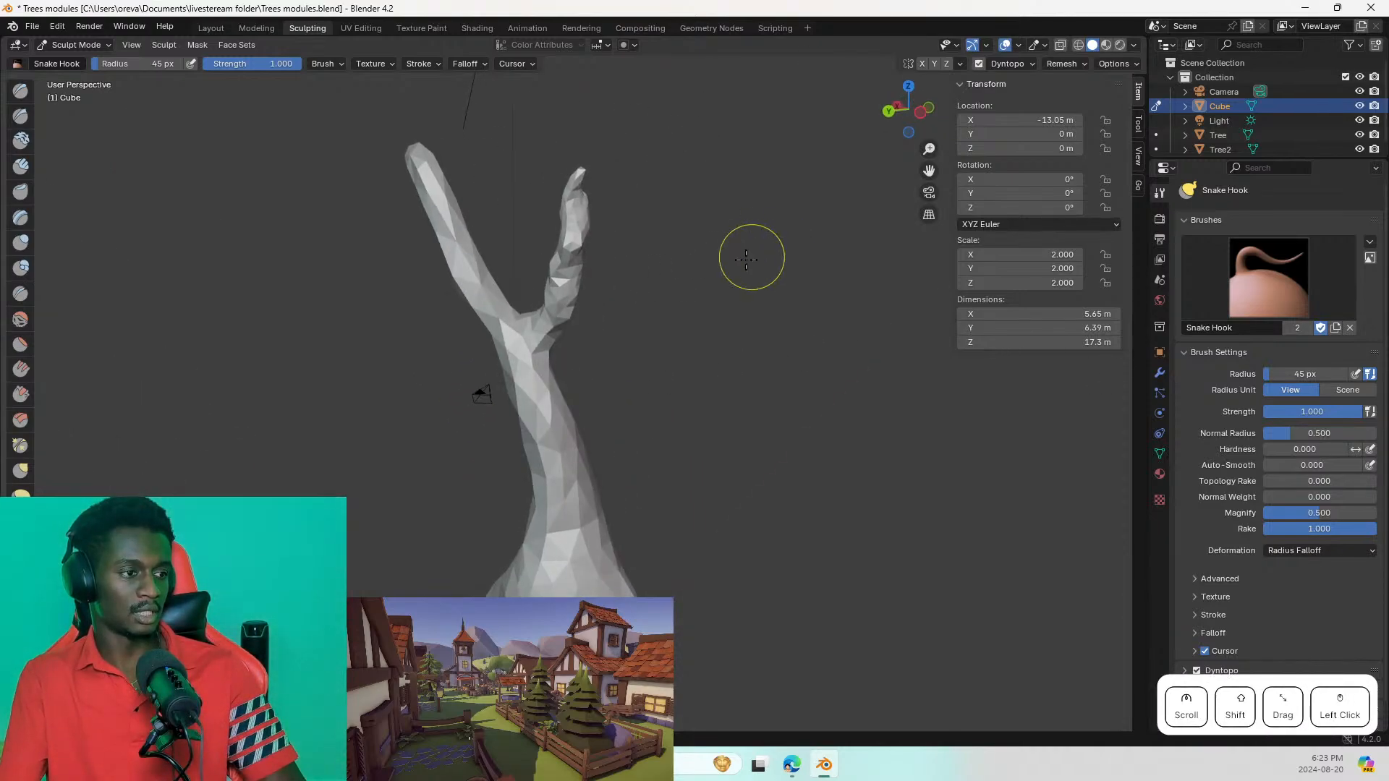
left_click_drag(587, 240, 590, 224, "shift")
mouse_move(574, 279)
left_mouse_down("shift")
mouse_move(575, 264)
mouse_move(579, 310)
left_mouse_up("shift")
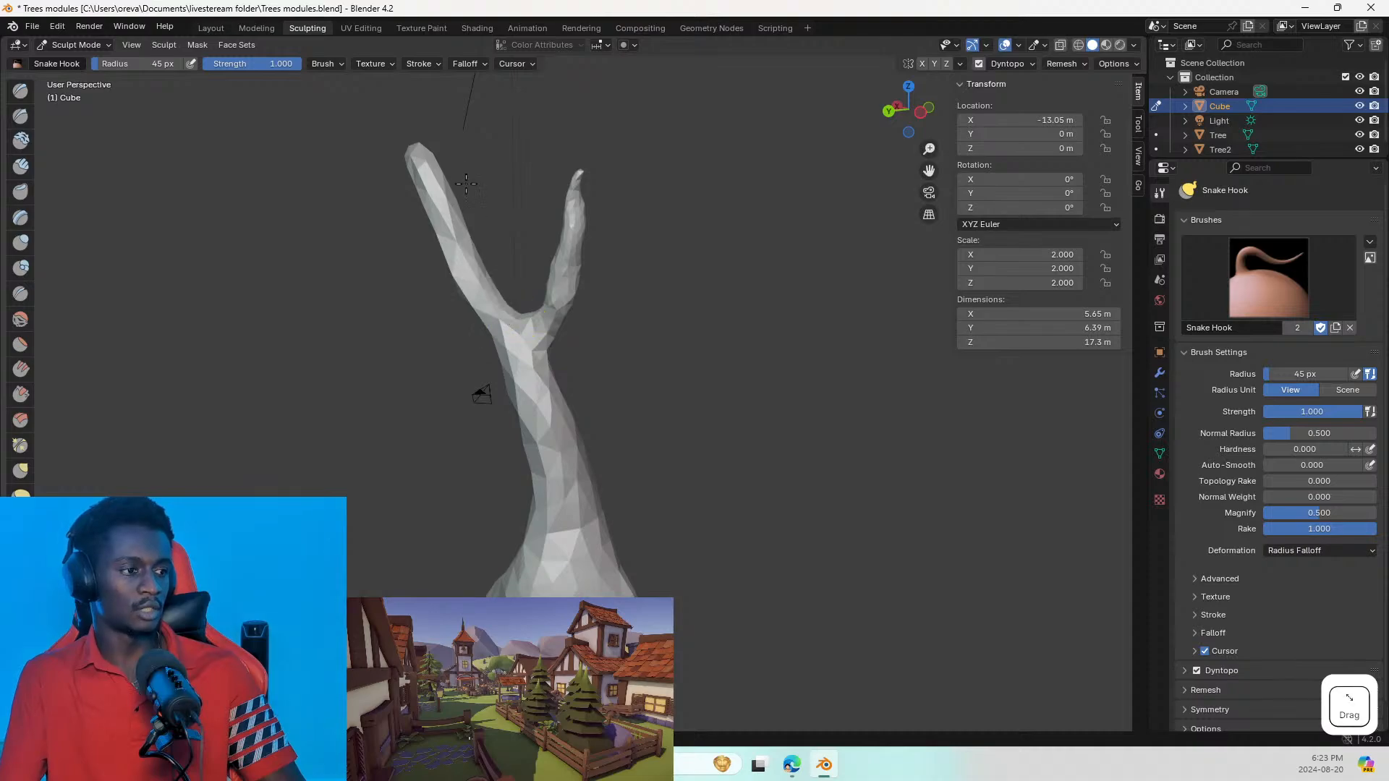
middle_click_drag(449, 409, 304, 408)
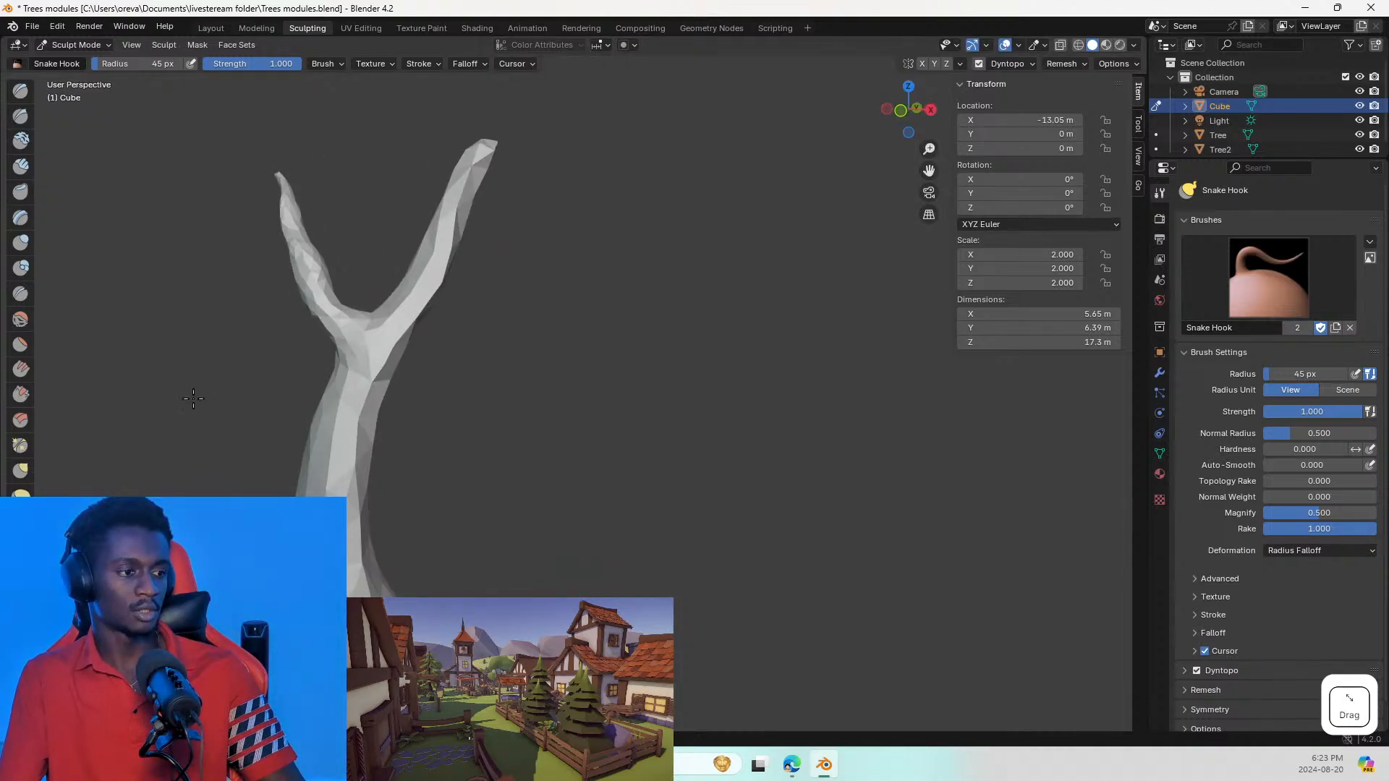
scroll(248, 408, "down", 2)
scroll(248, 408, "down", 3)
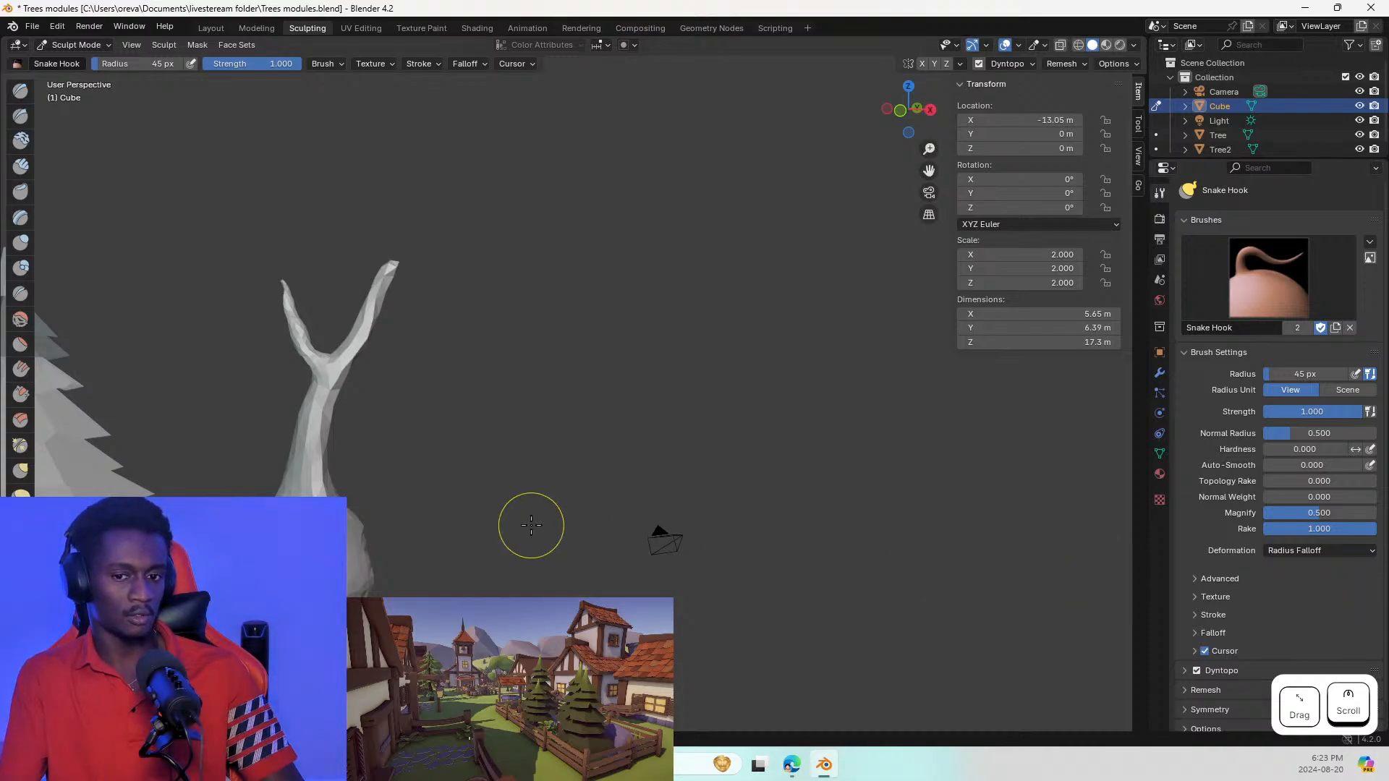
scroll(381, 420, "down", 2)
mouse_move(348, 447)
middle_mouse_down()
mouse_move(556, 416)
mouse_move(590, 425)
mouse_move(657, 505)
mouse_move(724, 470)
mouse_move(656, 487)
mouse_move(547, 464)
middle_mouse_up()
left_click(379, 448)
scroll(397, 442, "up", 5)
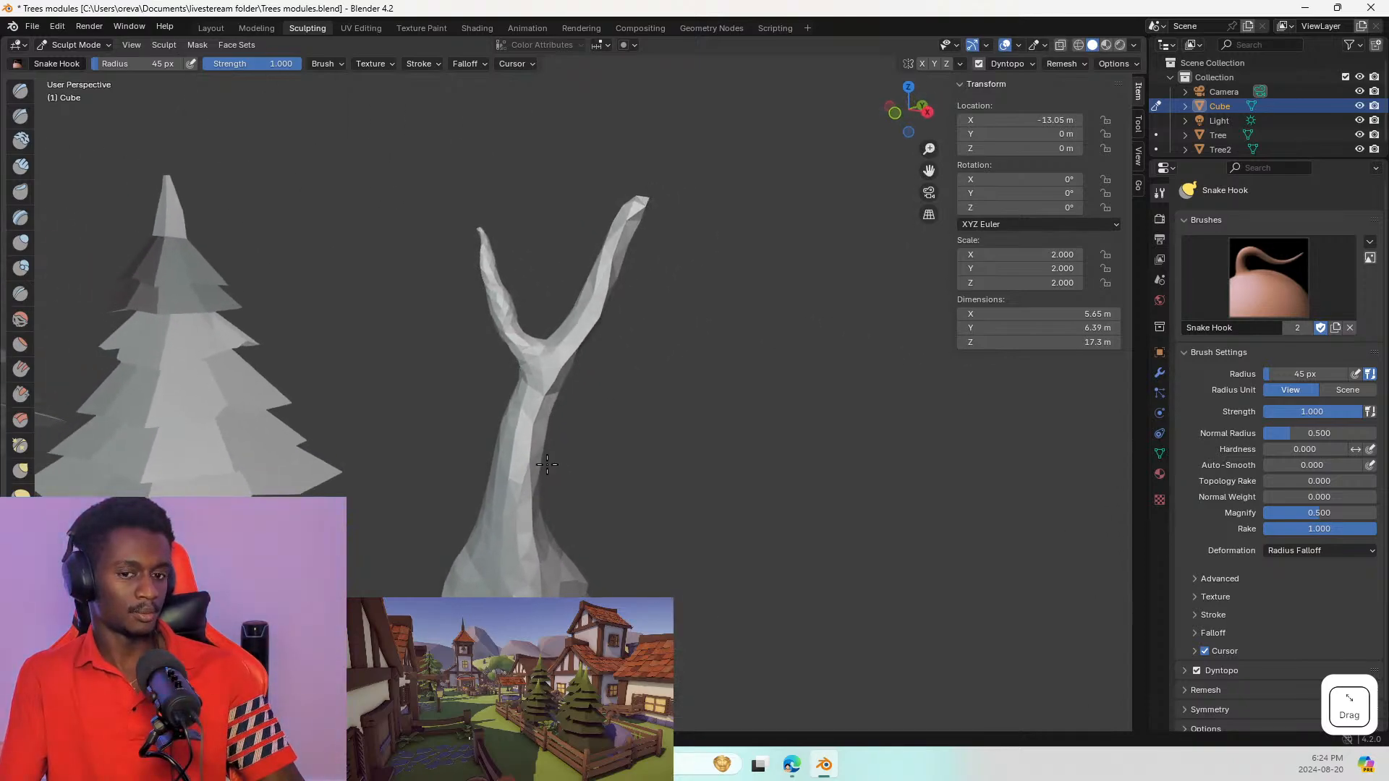
mouse_move(552, 574)
middle_mouse_down()
mouse_move(472, 573)
mouse_move(570, 559)
middle_mouse_up()
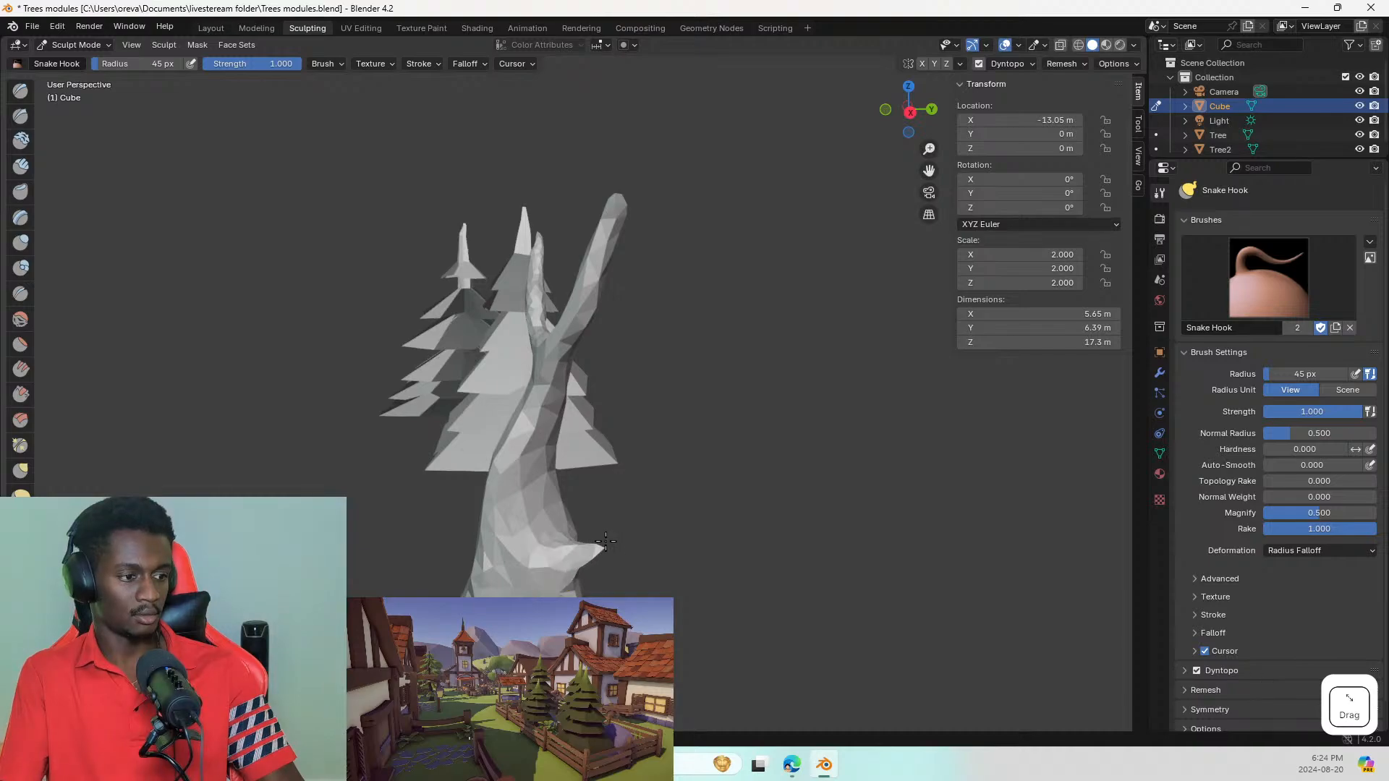
key("ctrl+z")
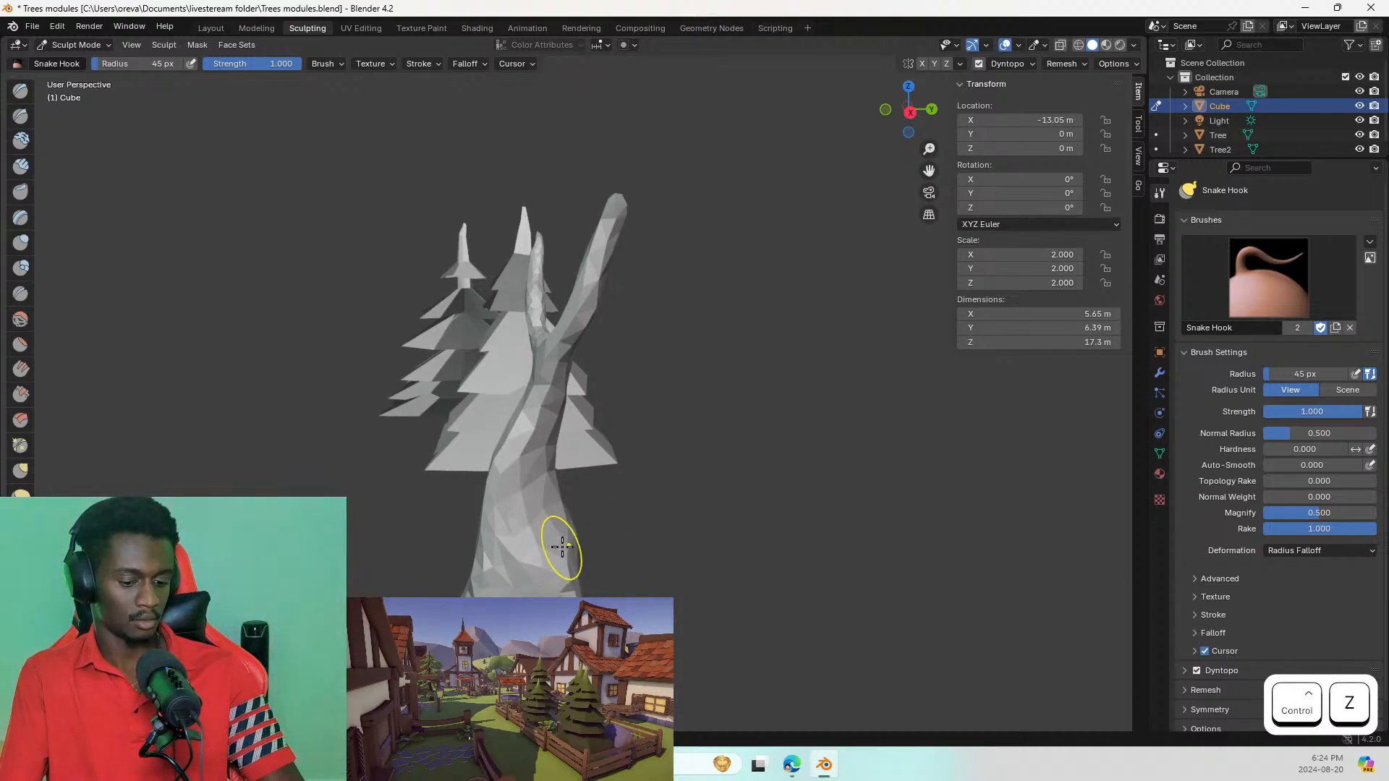
Step: Set the Snake Hook radius to 112 px and pull a long, thick second branch up and outward from the lower trunk
key("f")
left_click(643, 546)
mouse_move(563, 544)
left_mouse_down()
mouse_move(589, 534)
mouse_move(673, 394)
mouse_move(713, 357)
left_mouse_up()
mouse_move(496, 487)
middle_mouse_down()
mouse_move(750, 468)
mouse_move(966, 474)
mouse_move(660, 340)
mouse_move(722, 450)
middle_mouse_up()
left_click_drag(661, 410, 635, 383)
mouse_move(640, 386)
left_mouse_down()
mouse_move(619, 352)
mouse_move(616, 336)
mouse_move(637, 341)
mouse_move(623, 321)
left_mouse_up()
left_click_drag(620, 323, 615, 319)
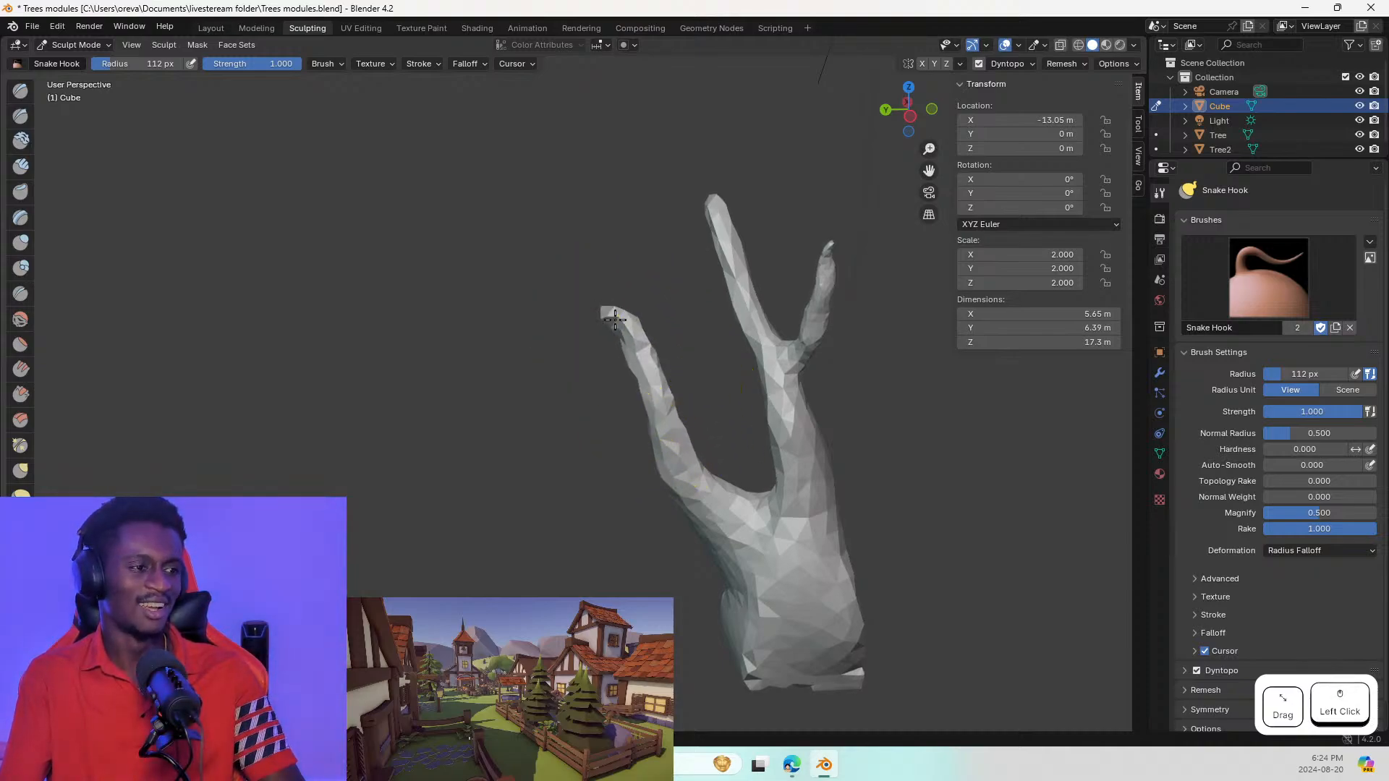
Step: Smooth the new lower branch from its tip down to where it joins the trunk, working from both sides
mouse_move(625, 407)
middle_mouse_down()
mouse_move(275, 434)
mouse_move(610, 431)
mouse_move(710, 383)
mouse_move(905, 423)
middle_mouse_up()
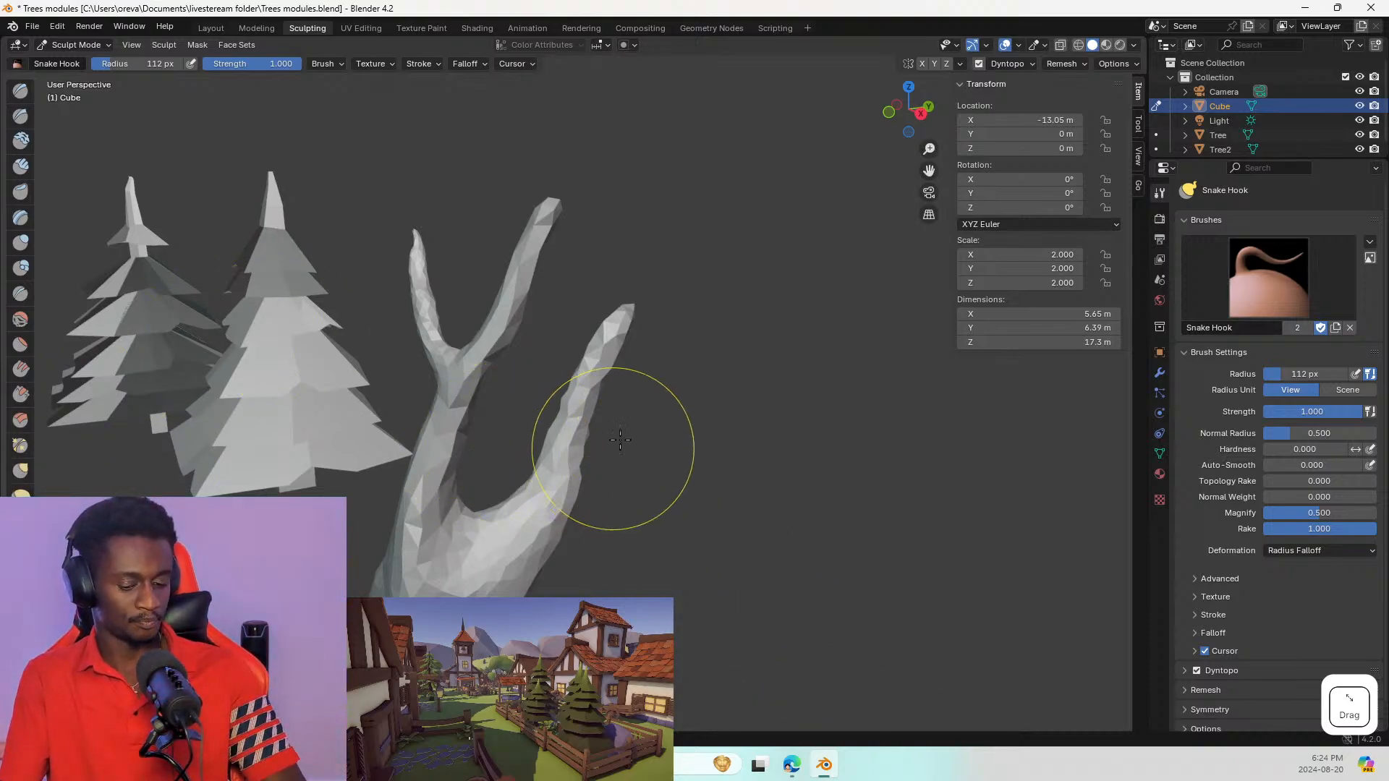
left_click_drag(609, 329, 541, 472, "shift")
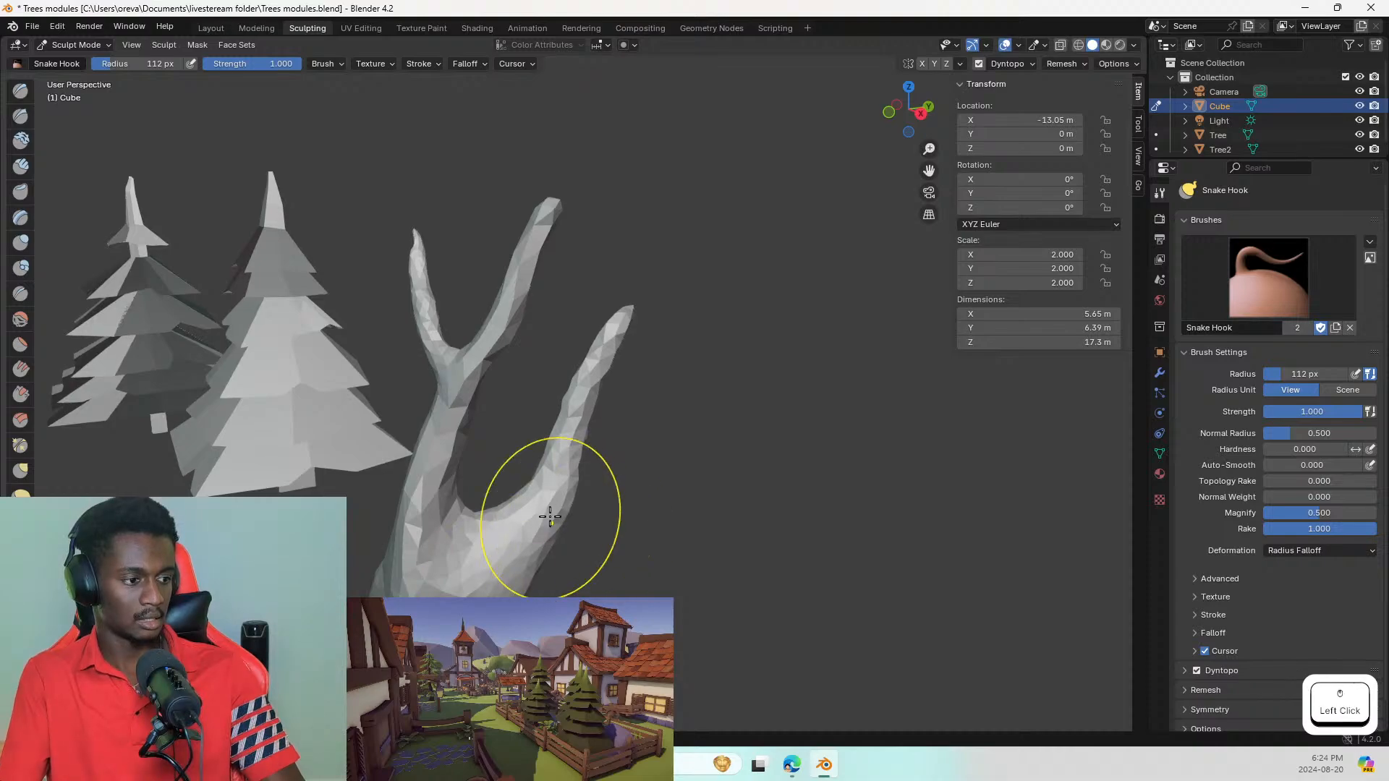
middle_click_drag(552, 511, 421, 471)
left_click_drag(550, 337, 617, 486, "shift")
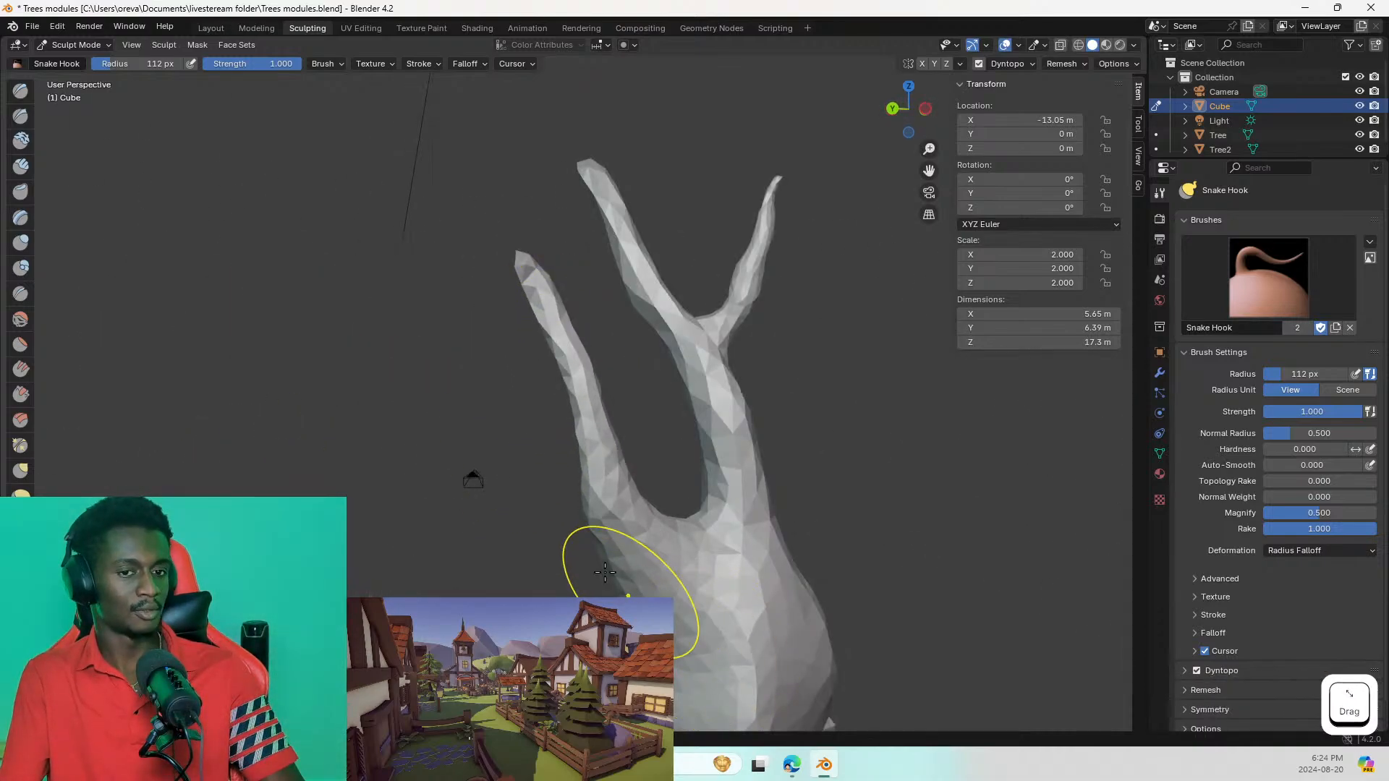
mouse_move(620, 589)
middle_mouse_down()
mouse_move(651, 535)
mouse_move(724, 535)
mouse_move(769, 558)
middle_mouse_up()
scroll(730, 635, "down", 3)
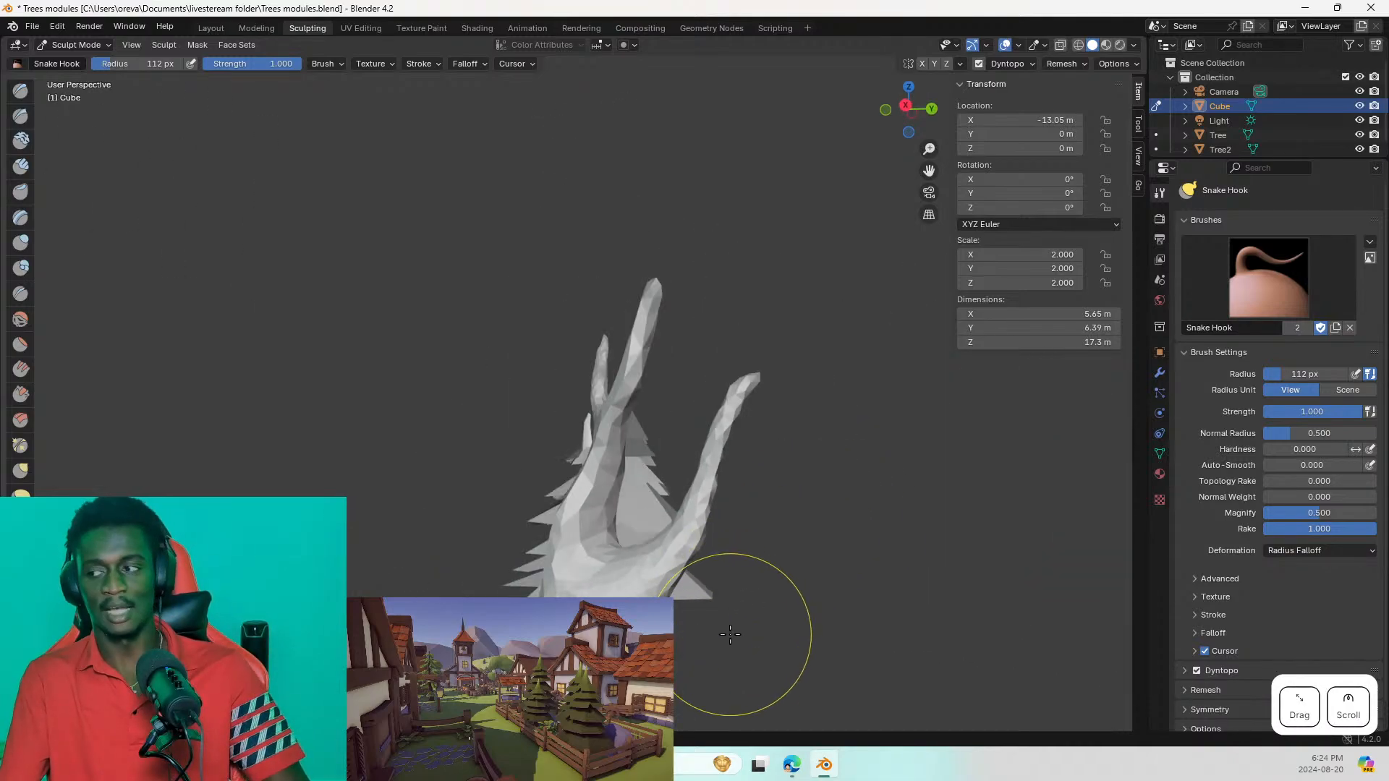
Step: Switch to the Grab brush and try to shift the lower branch's tip toward the trunk at radius 112 px
mouse_move(461, 540)
middle_mouse_down()
mouse_move(423, 521)
mouse_move(446, 511)
mouse_move(478, 544)
middle_mouse_up()
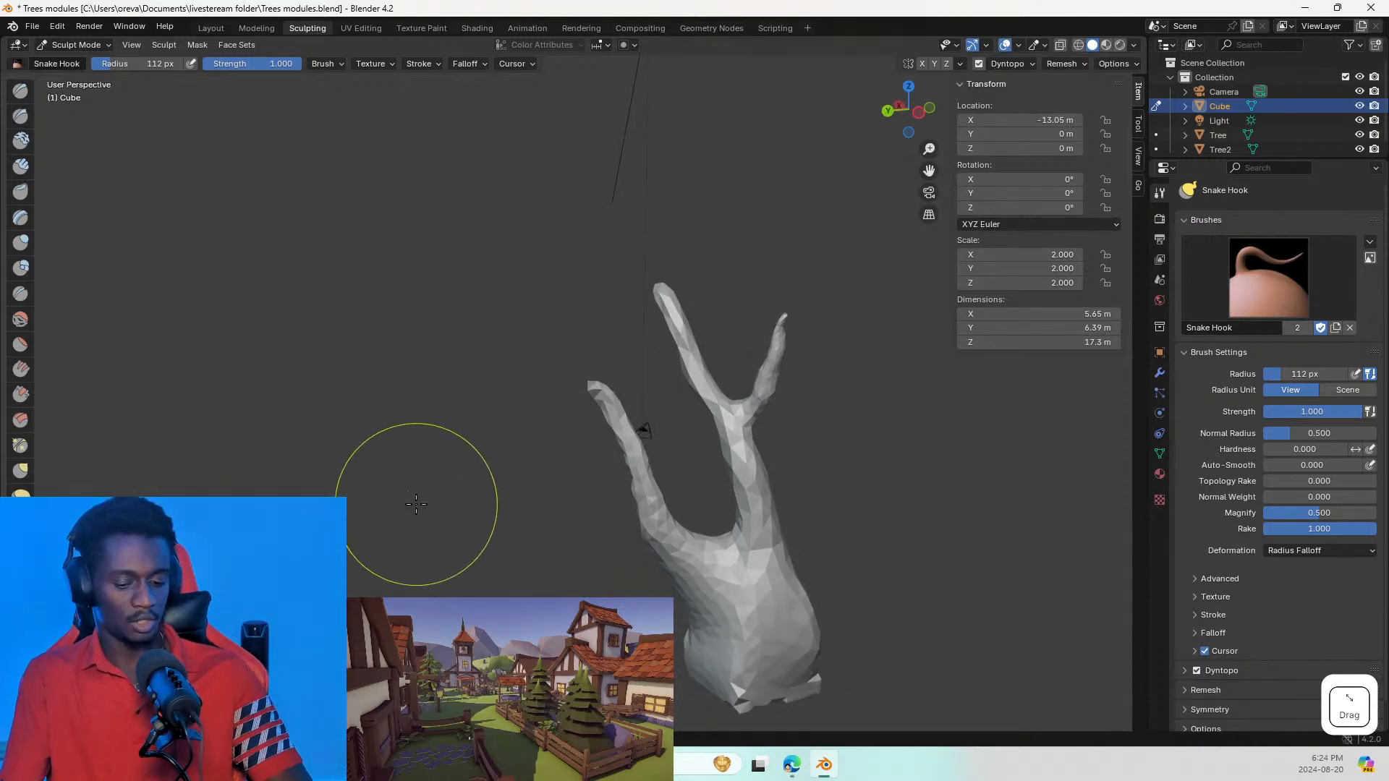
key("g")
left_click_drag(599, 390, 663, 414)
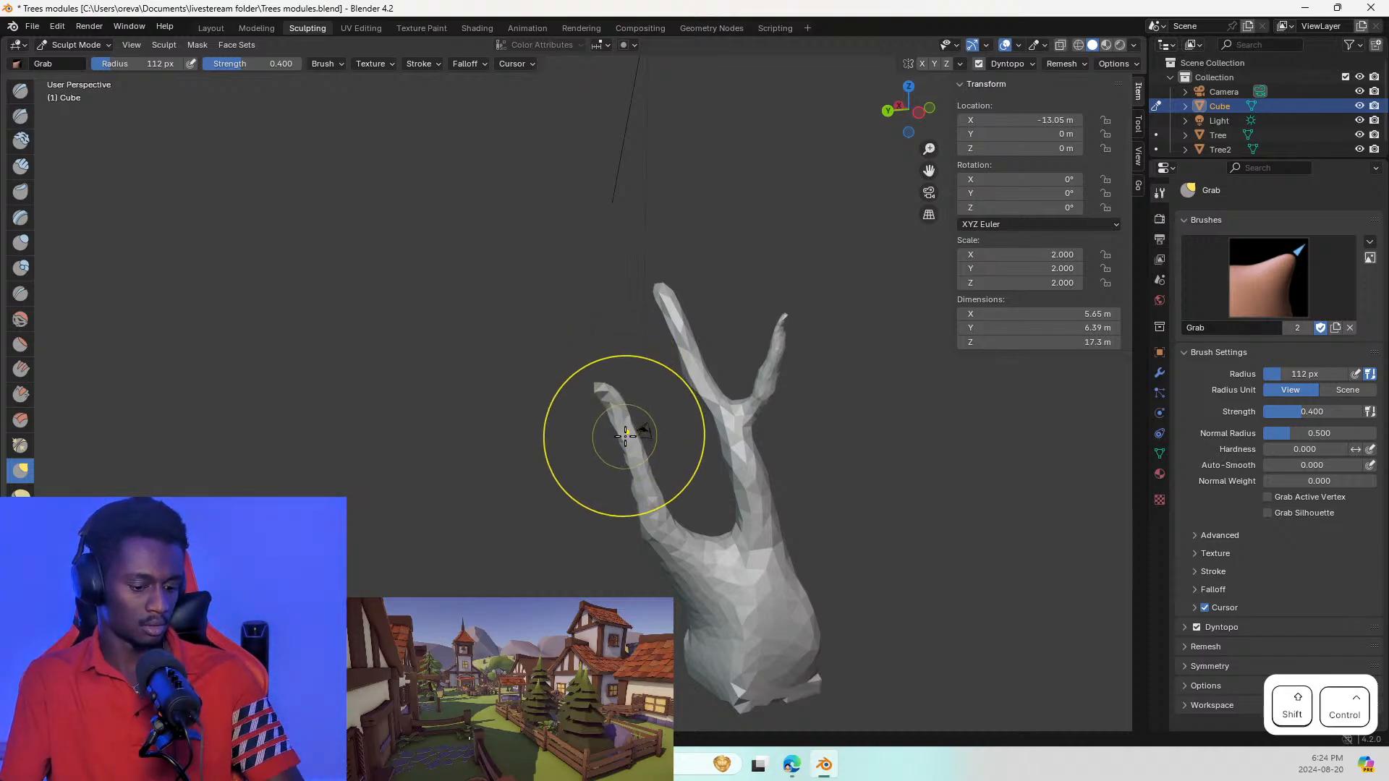
key("ctrl+shift+z")
middle_click_drag(622, 441, 875, 456)
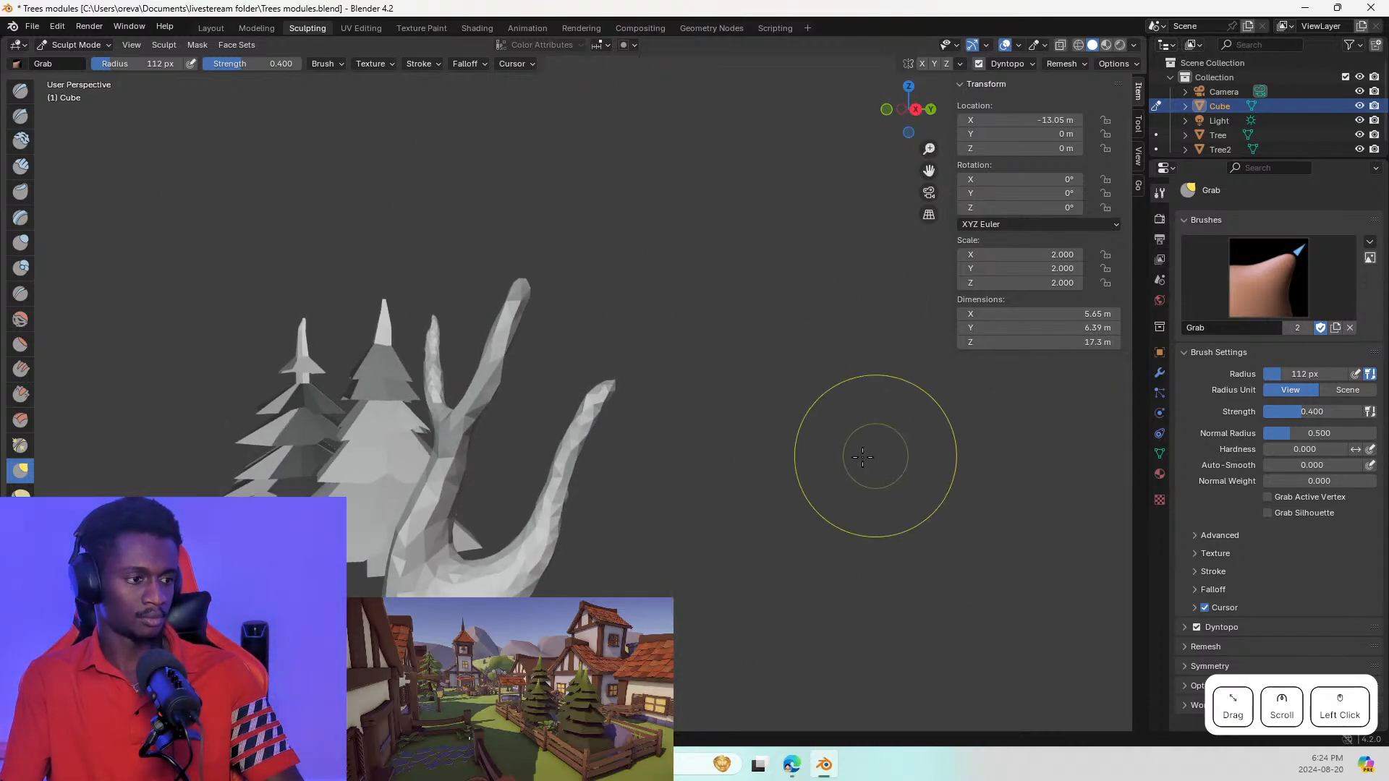
Step: Set the Grab radius to 253 px, undo the last change and pull the lower branch's upper part away from the trunk
key("f")
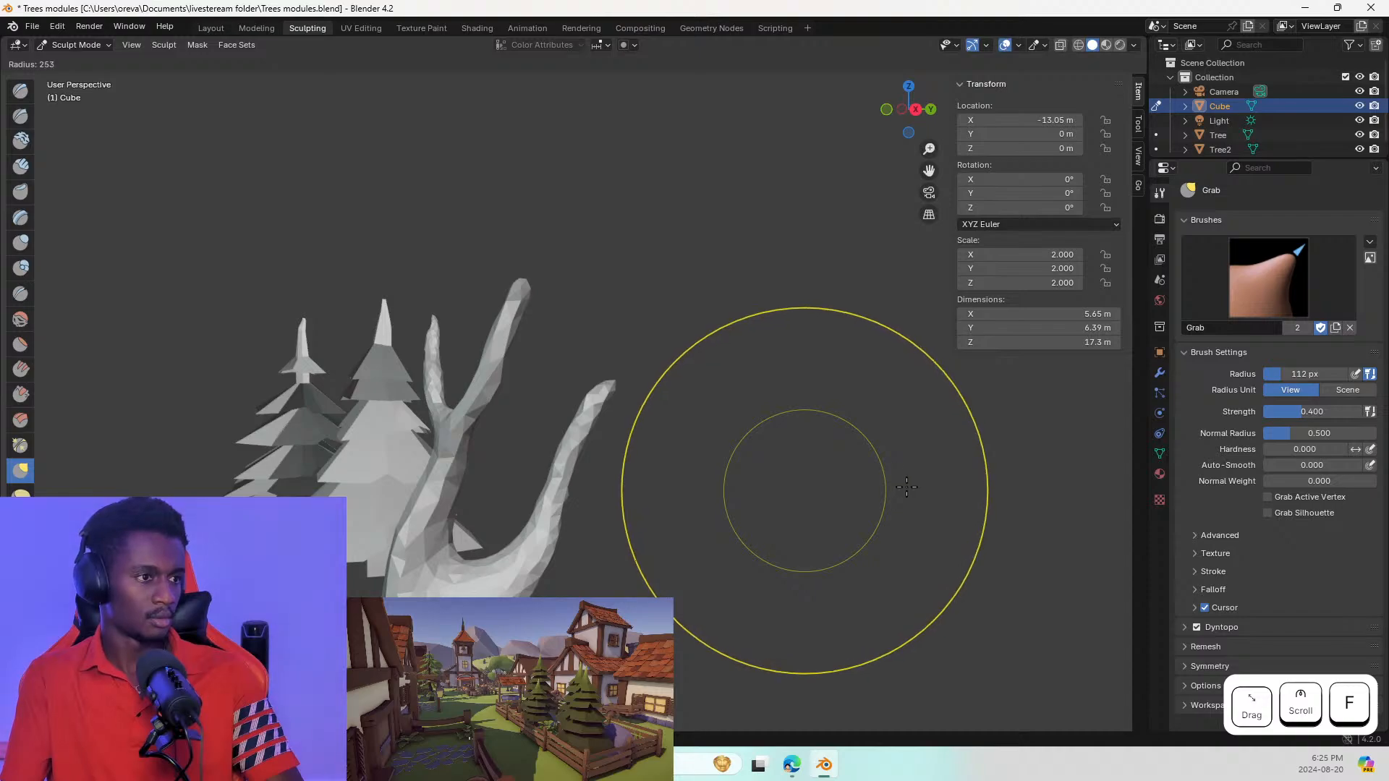
left_click(713, 332)
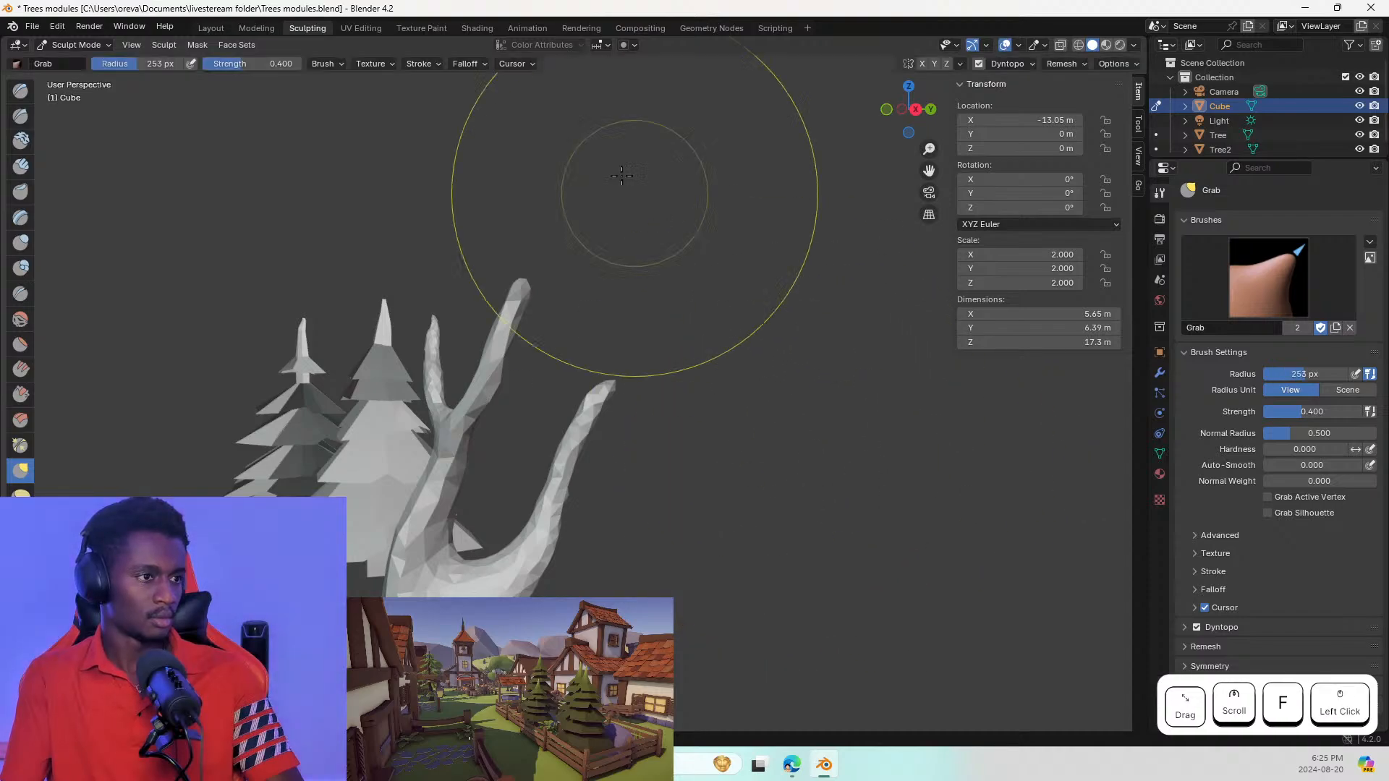
left_click(626, 45)
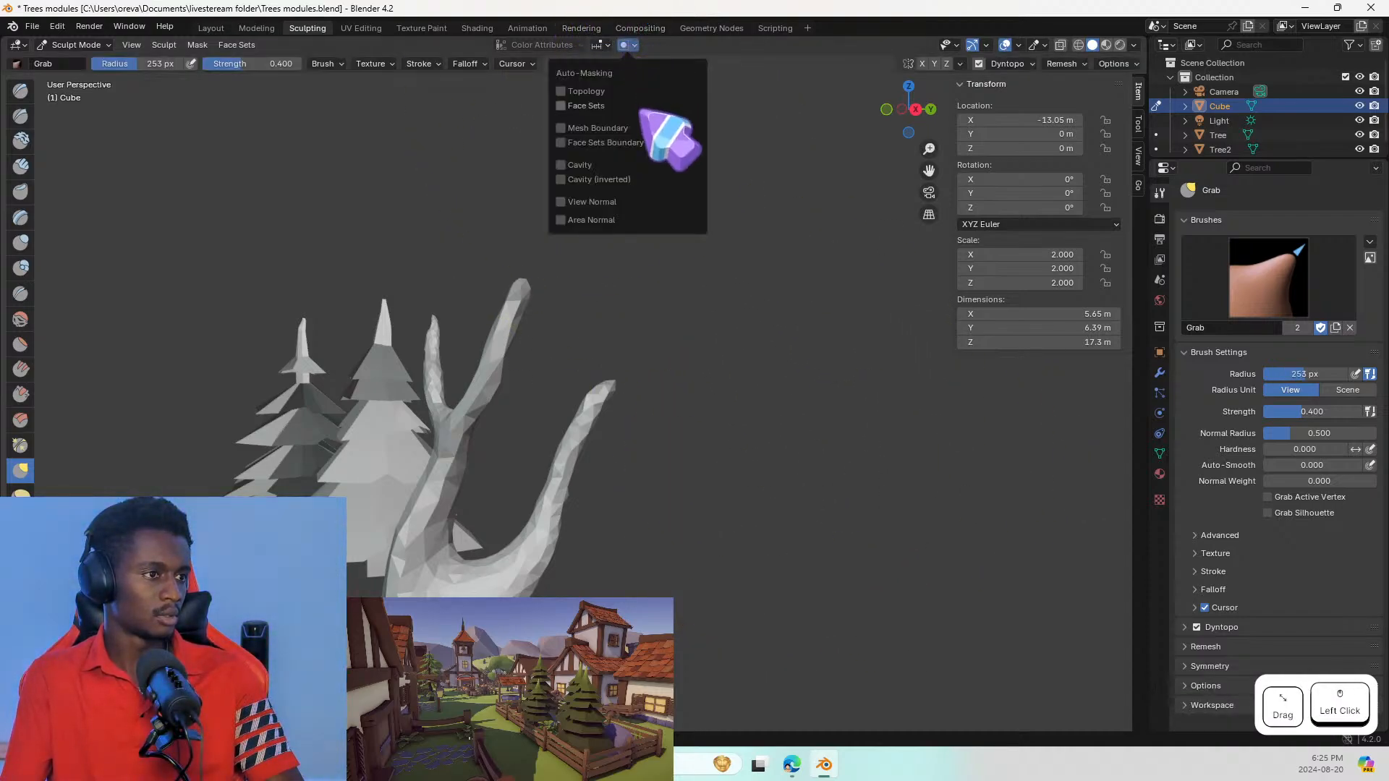
key("Escape")
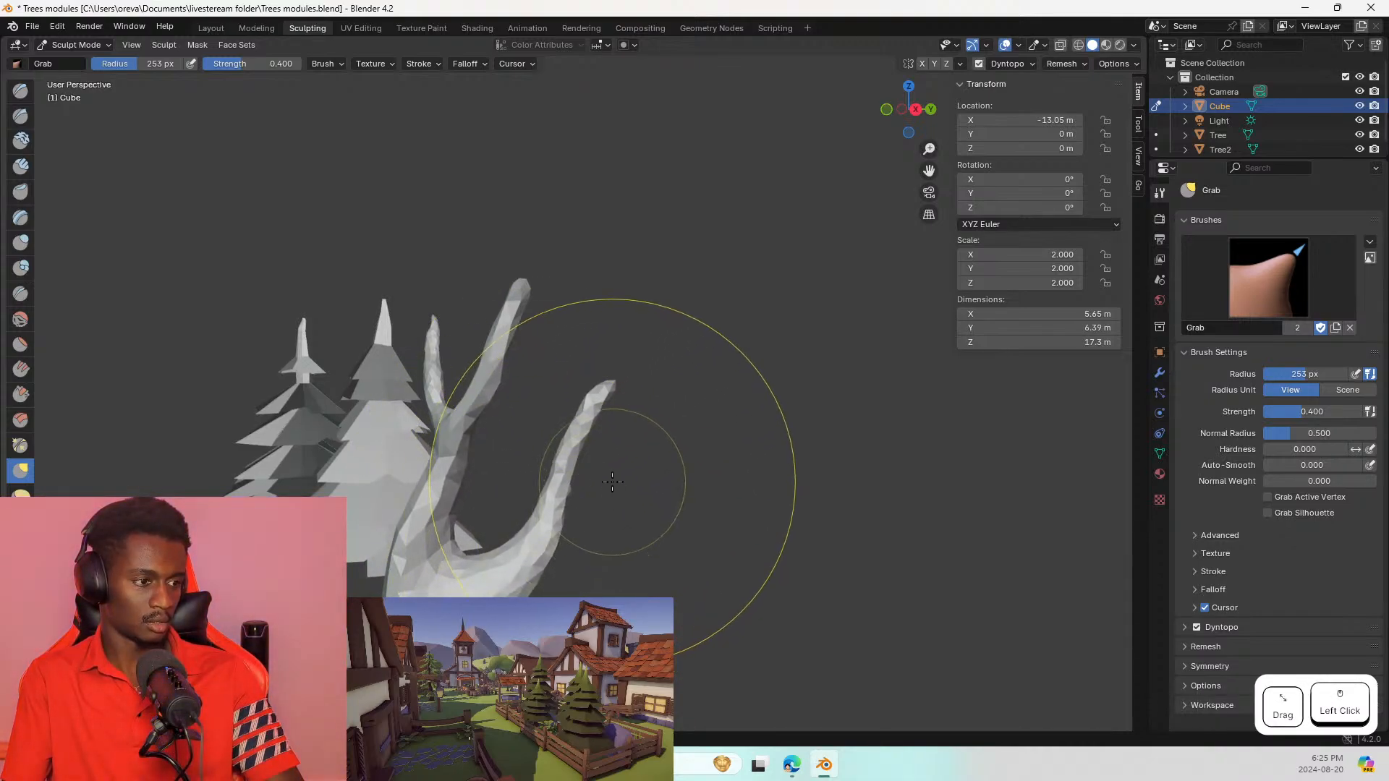
key("ctrl+z")
left_click_drag(588, 419, 619, 415)
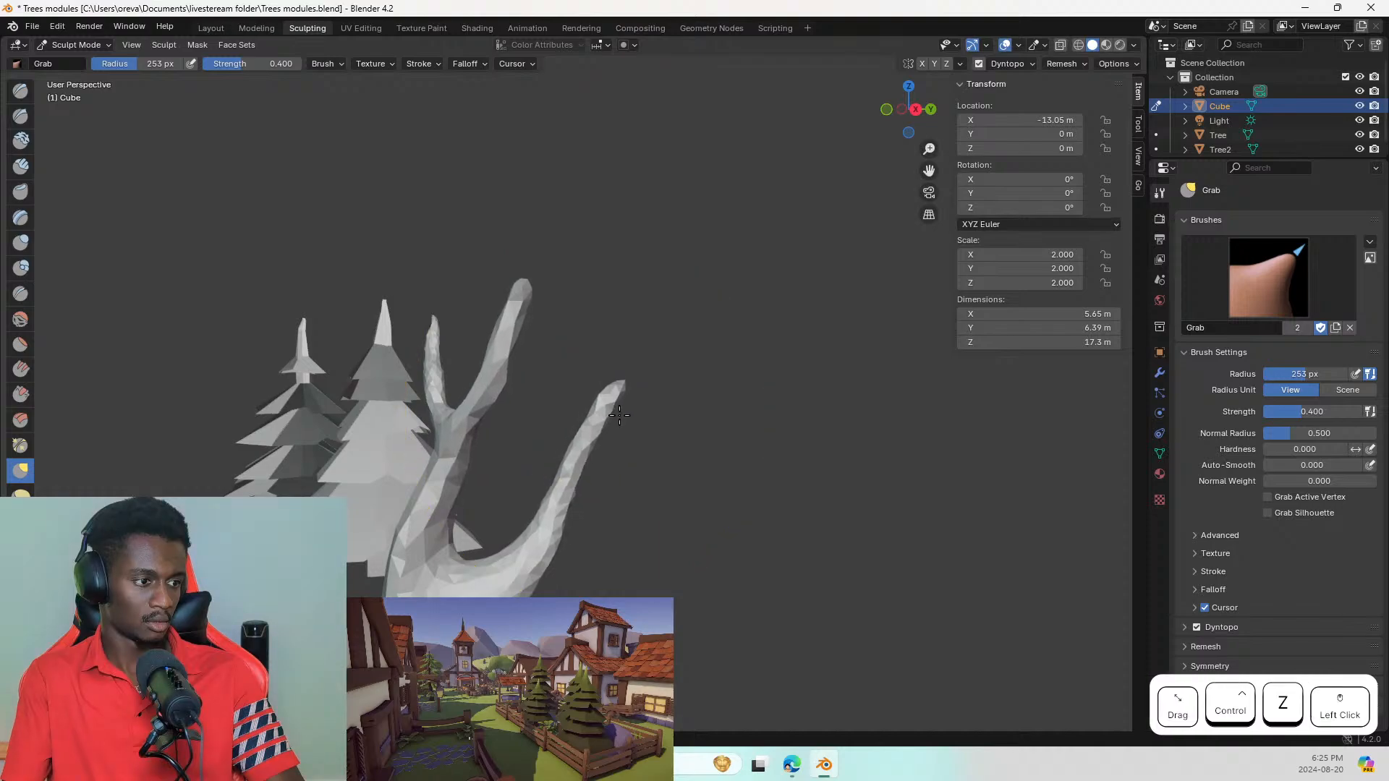
Step: Undo the last grab, set the Grab radius to 158 px and pull the lower branch outward into an upward-curving shape
key("ctrl+z")
key("f")
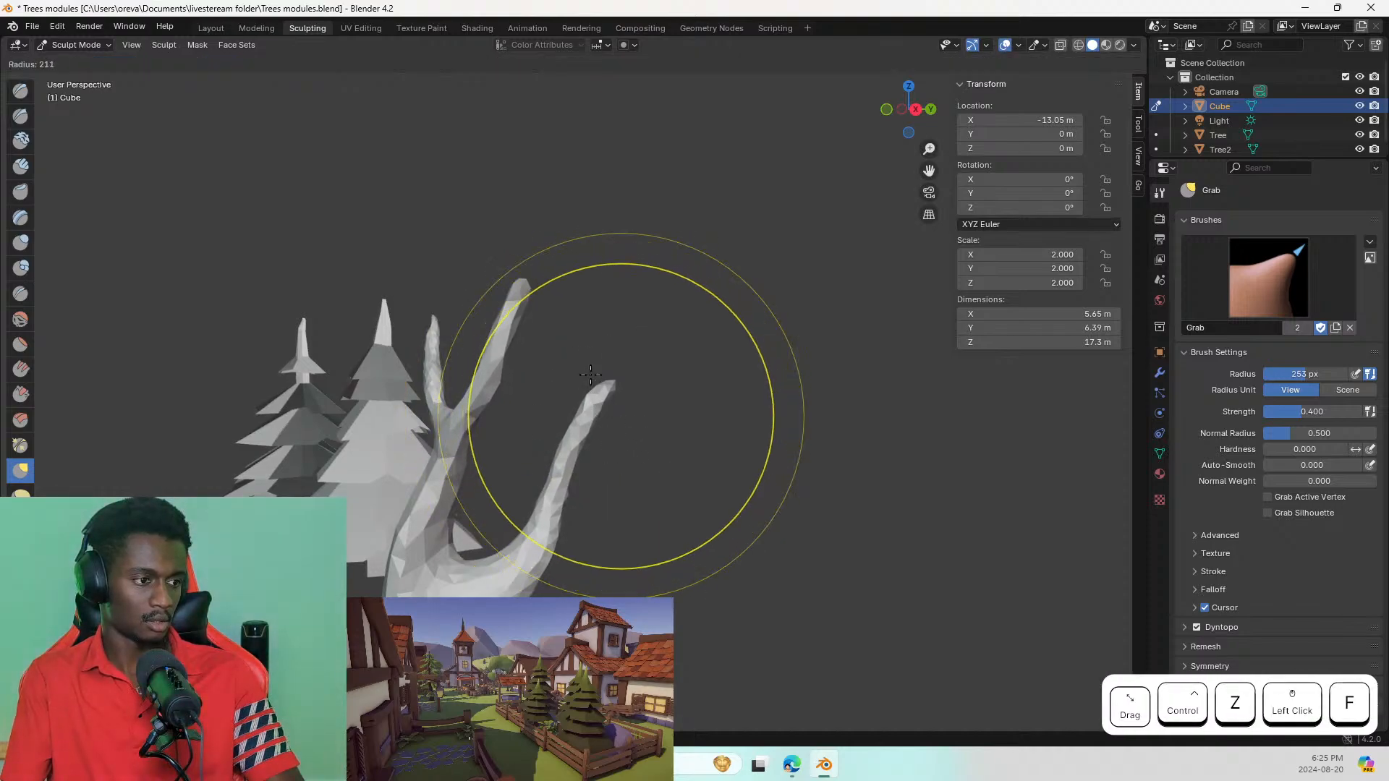
left_click(552, 305)
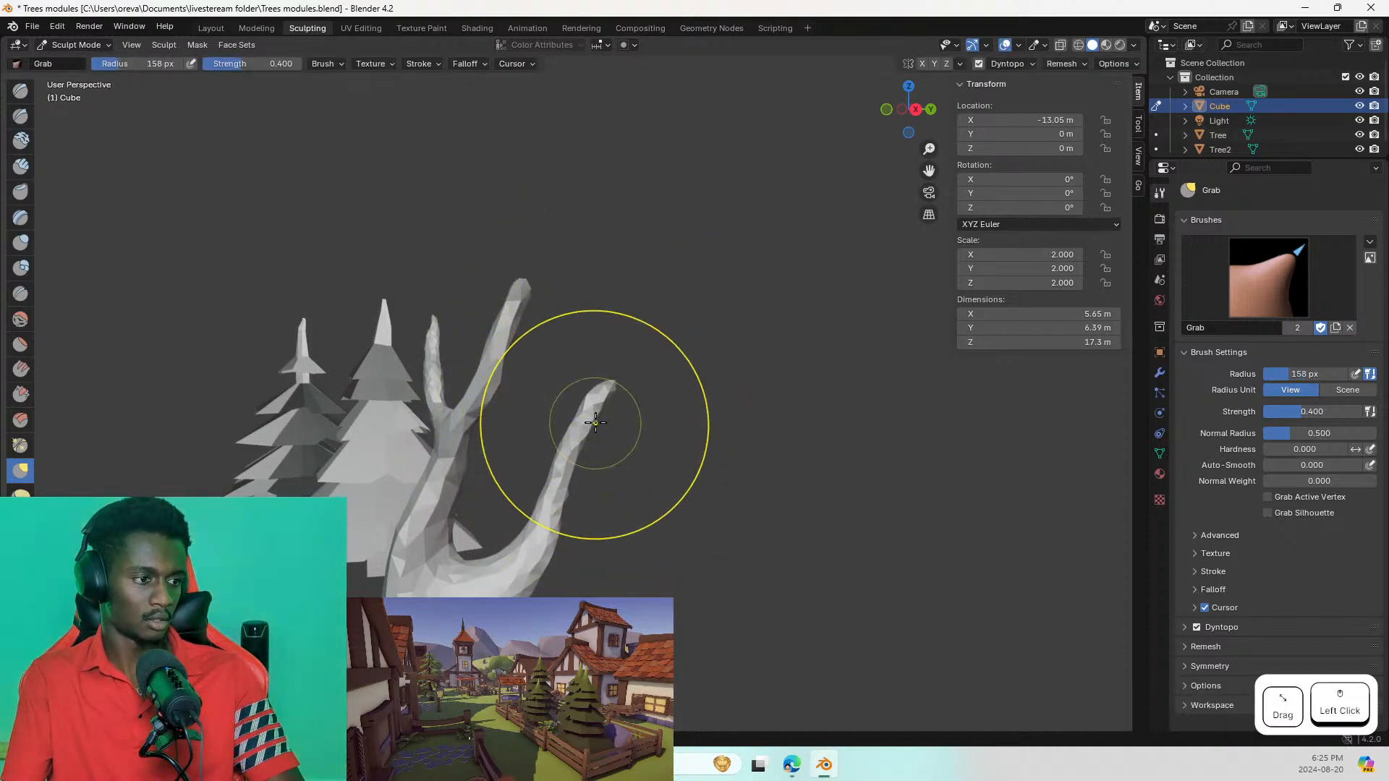
mouse_move(615, 423)
left_mouse_down()
mouse_move(605, 388)
mouse_move(630, 384)
left_mouse_up()
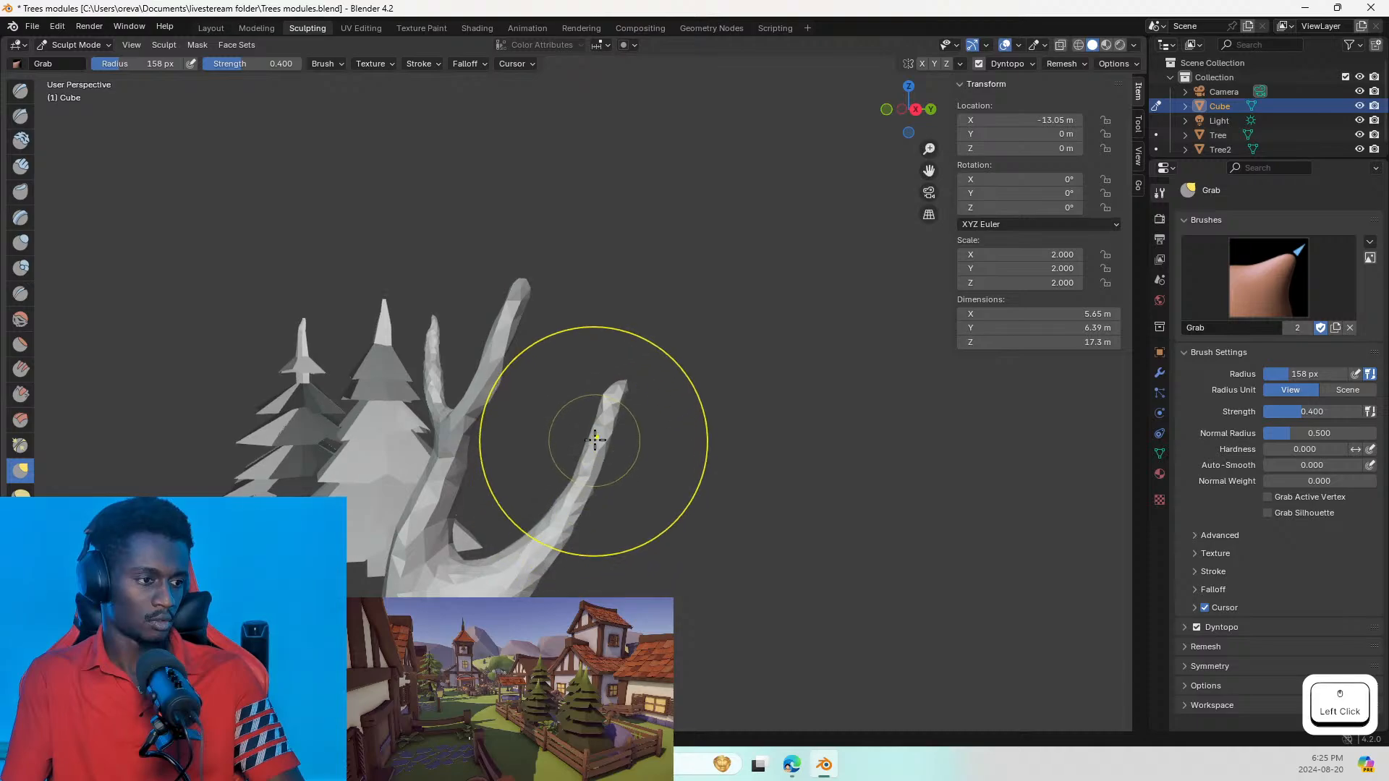
left_click(571, 515)
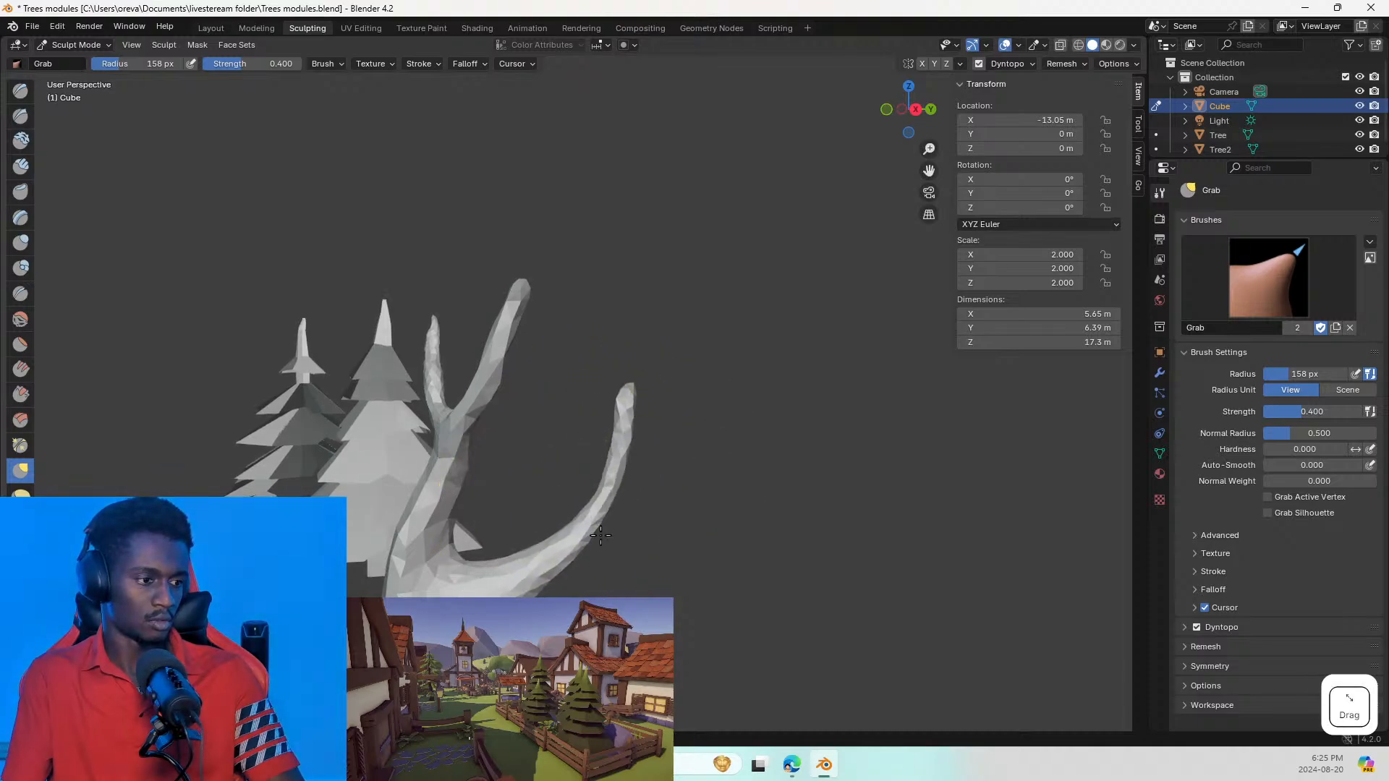
left_click_drag(612, 459, 650, 421)
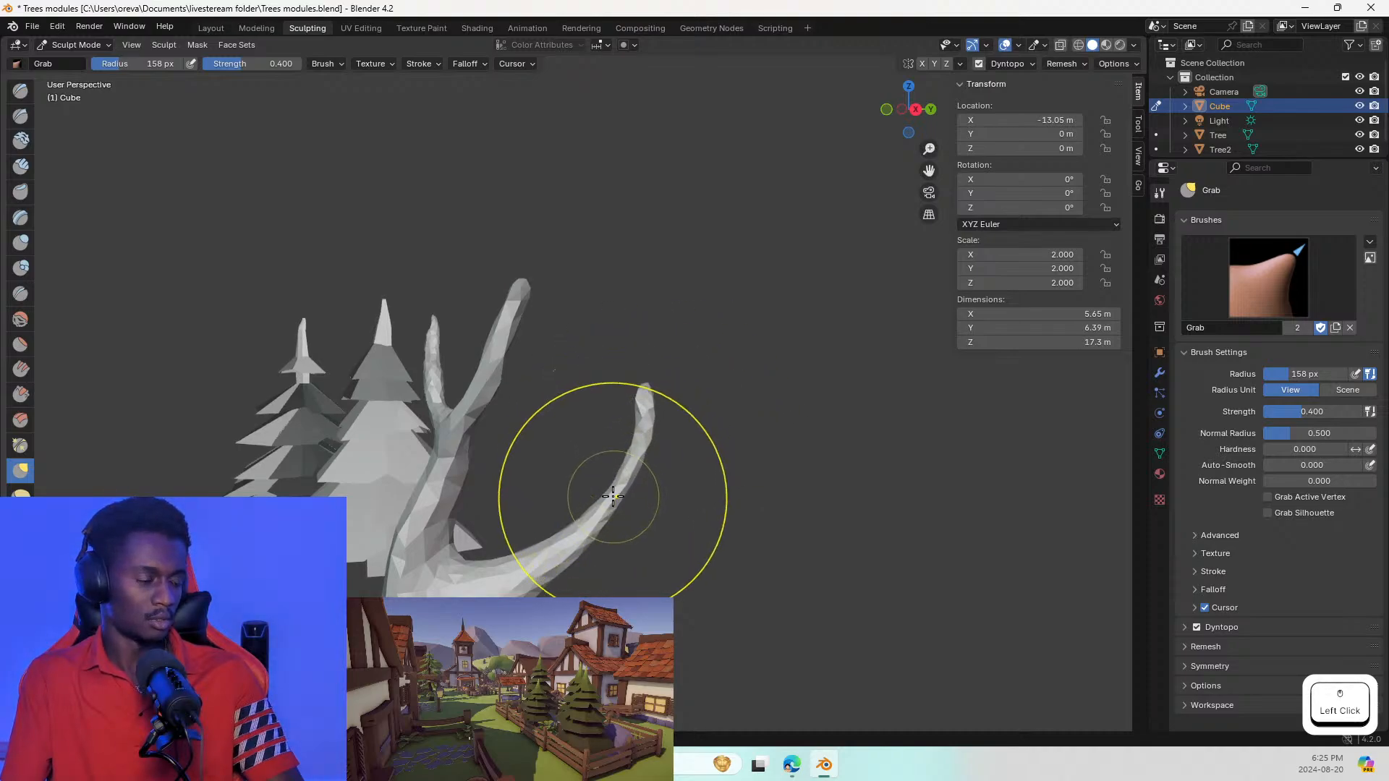
Step: Switch to the Draw brush, undo the last stroke, set the radius to 41 px and build up the thin part of the lower branch
left_click(20, 89)
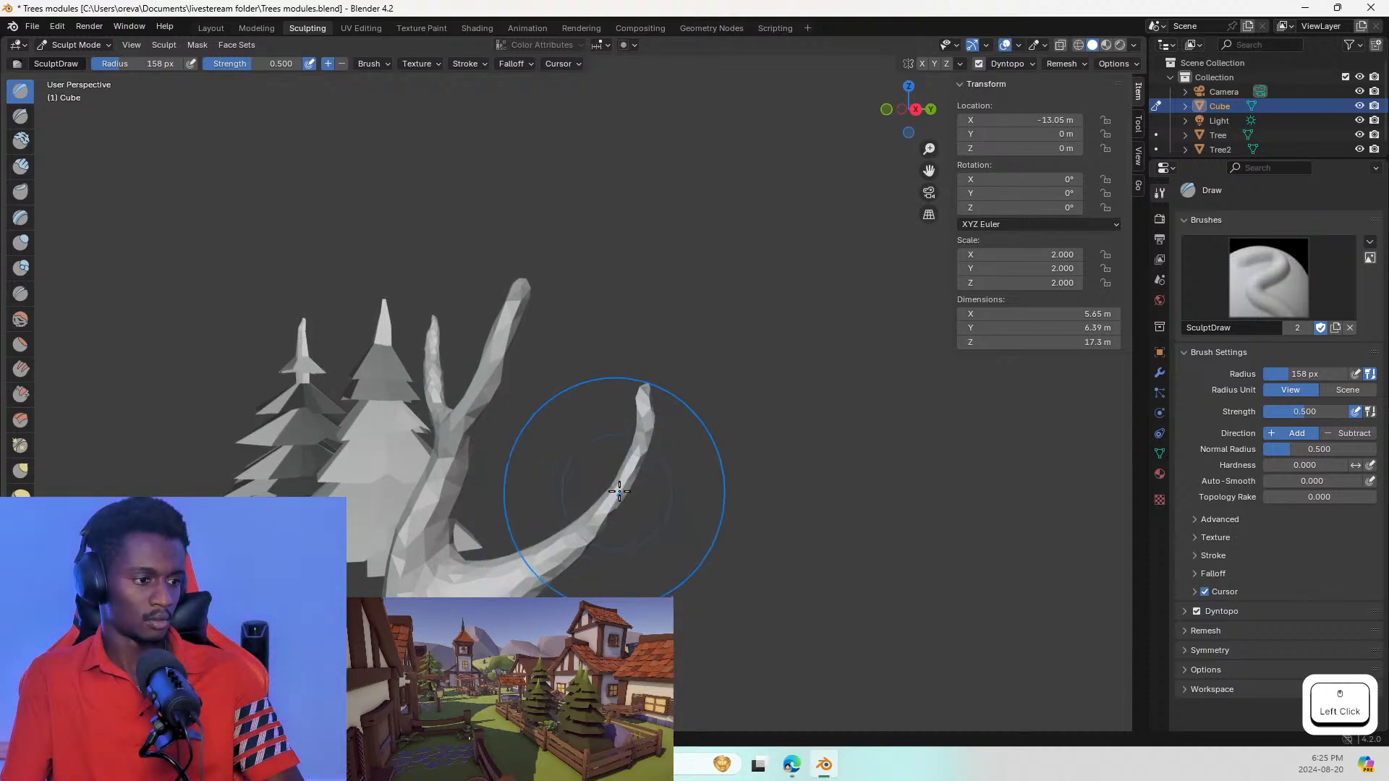
key("ctrl+z")
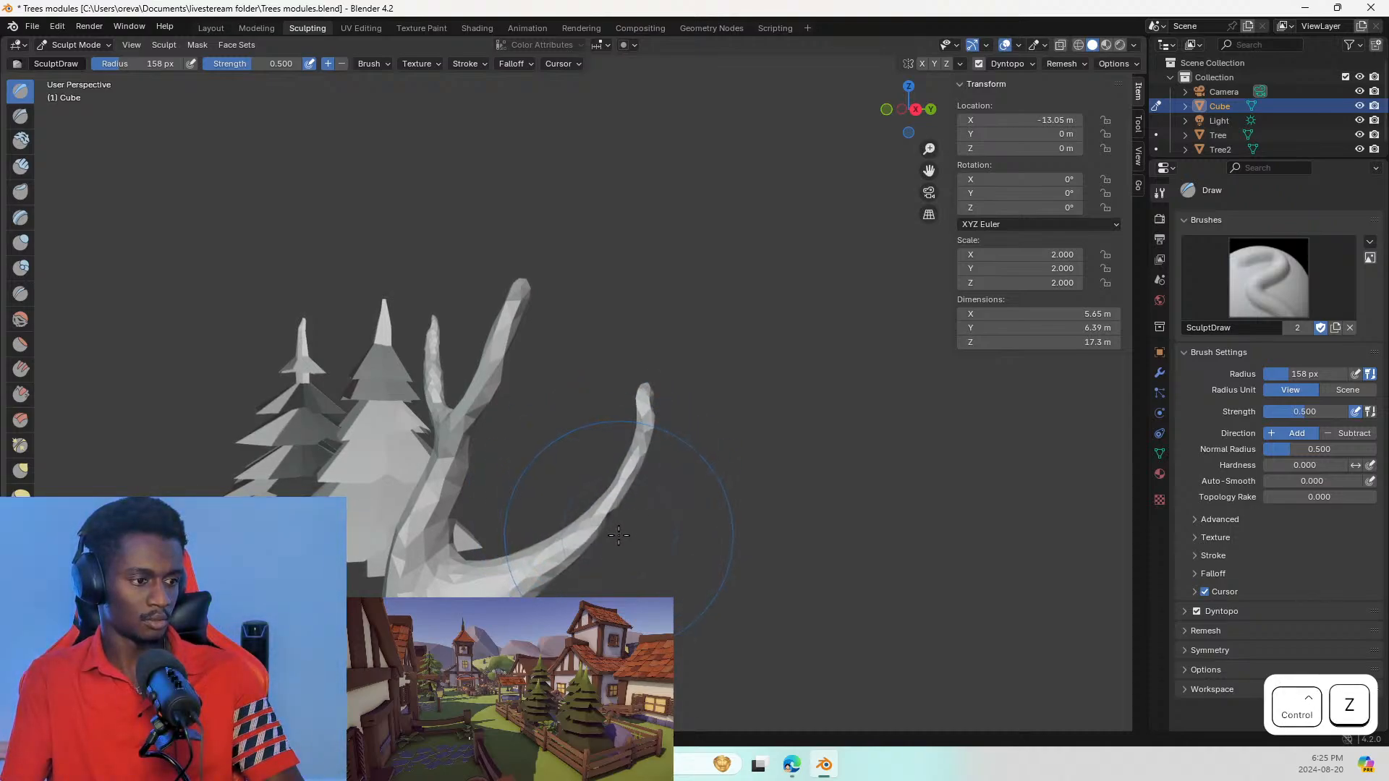
mouse_move(619, 535)
middle_mouse_down()
mouse_move(607, 521)
mouse_move(636, 535)
middle_mouse_up()
key("f")
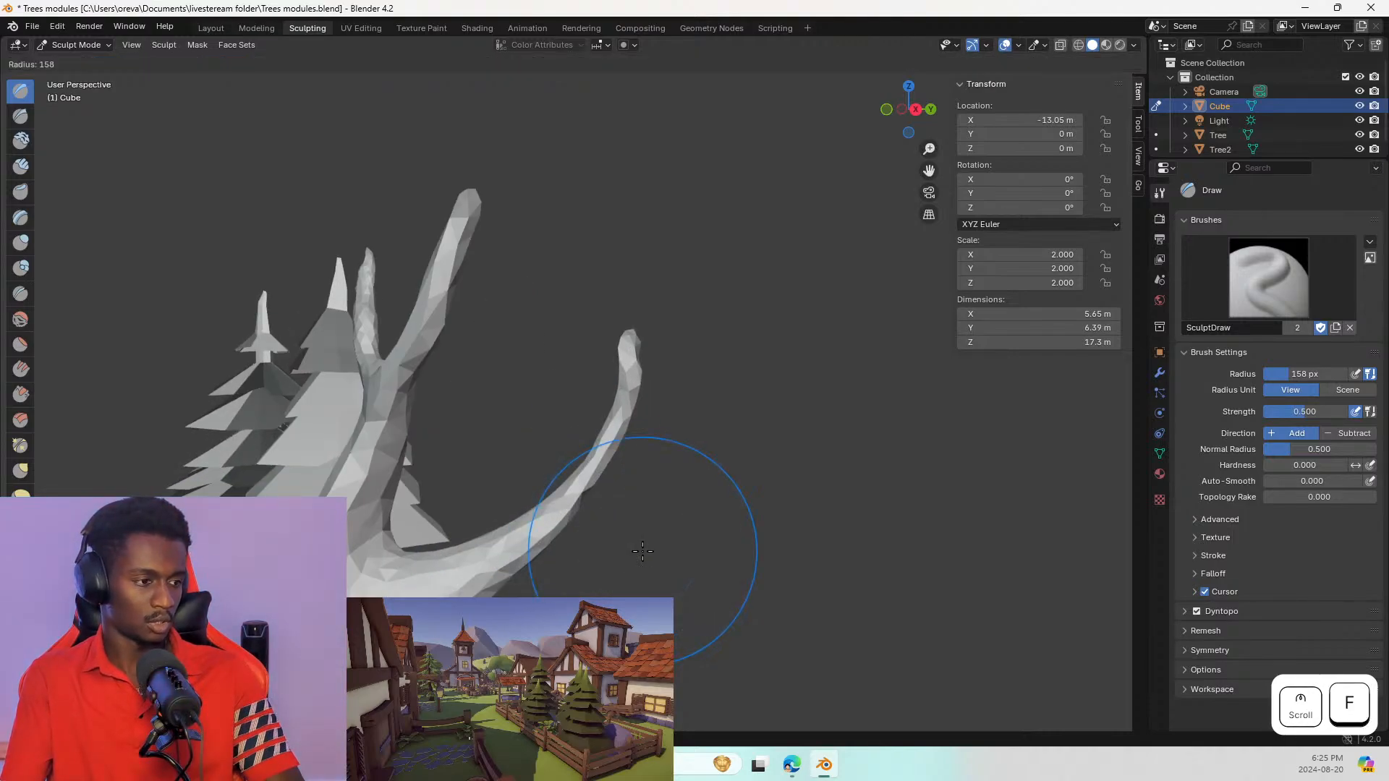
left_click(564, 418)
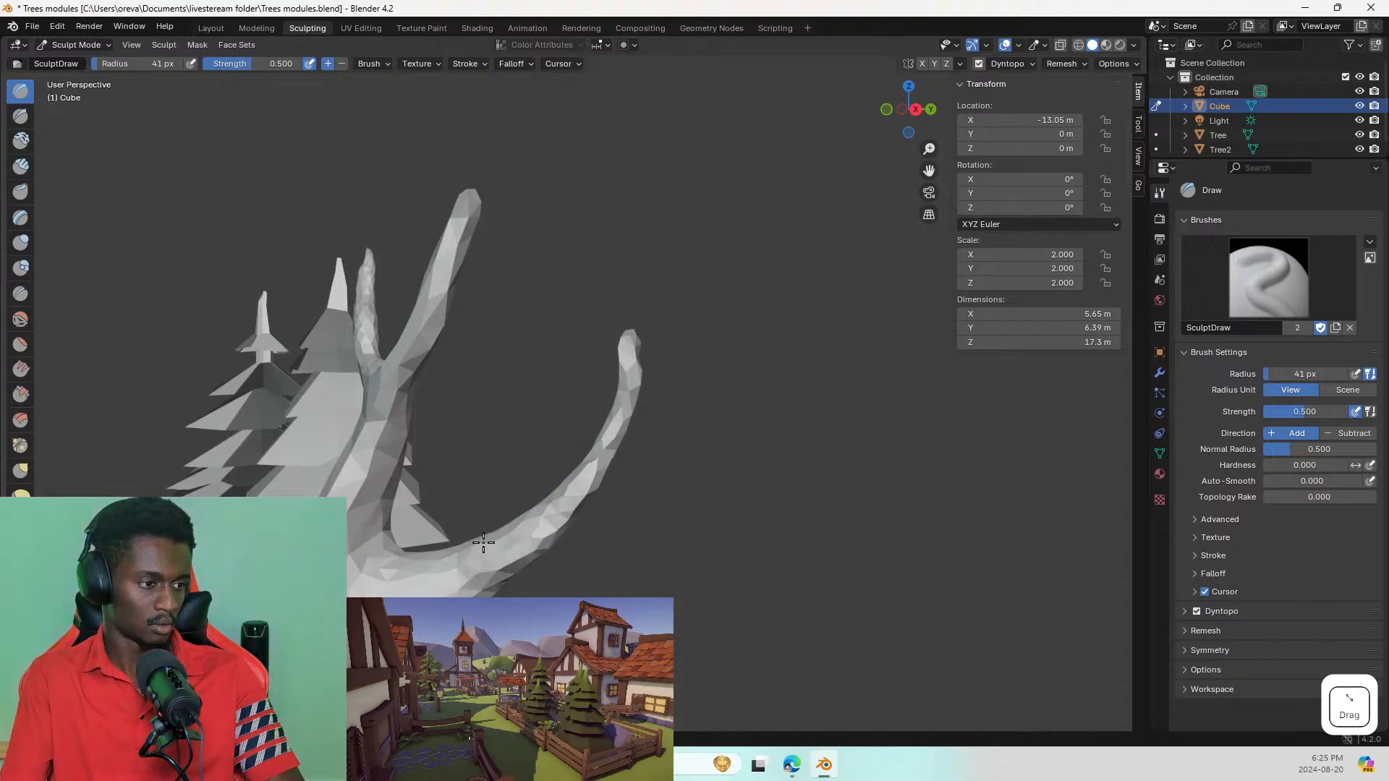
mouse_move(465, 590)
middle_mouse_down()
mouse_move(629, 583)
mouse_move(520, 501)
mouse_move(561, 541)
middle_mouse_up()
left_click_drag(553, 543, 525, 543)
Step: Check the trunk from other sides, save the file and switch to the Layout workspace
middle_click_drag(524, 283, 460, 427)
left_click(235, 391)
scroll(297, 406, "down", 1)
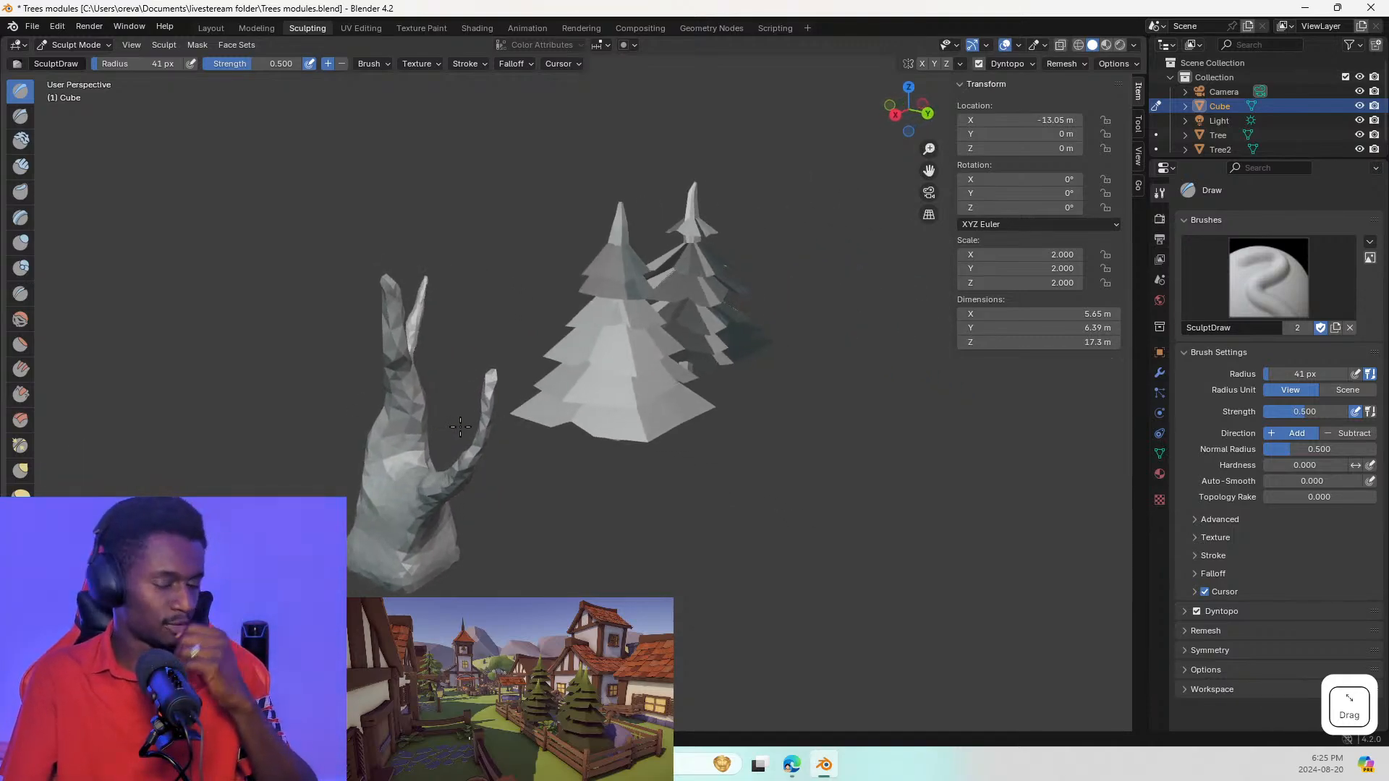
scroll(452, 450, "up", 1)
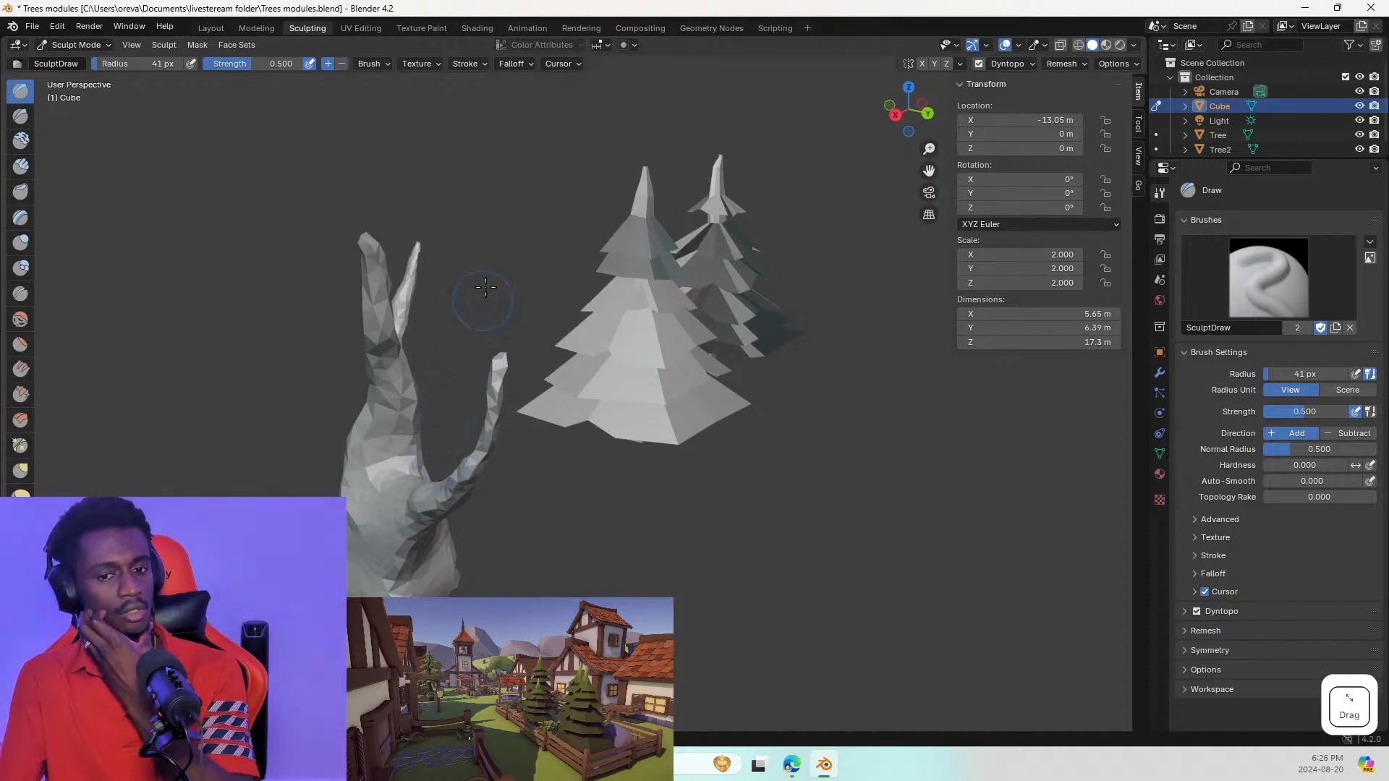
middle_click_drag(470, 291, 495, 302)
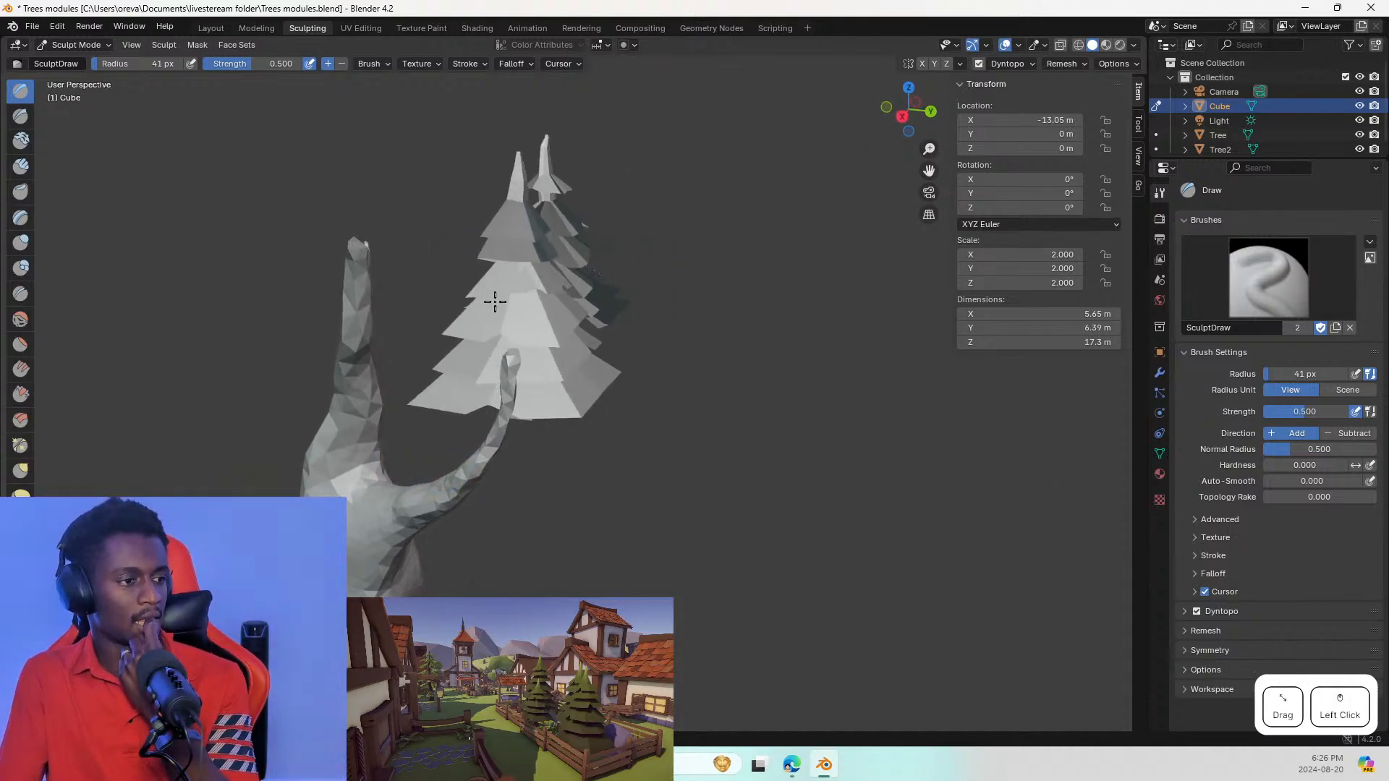
key("ctrl+s")
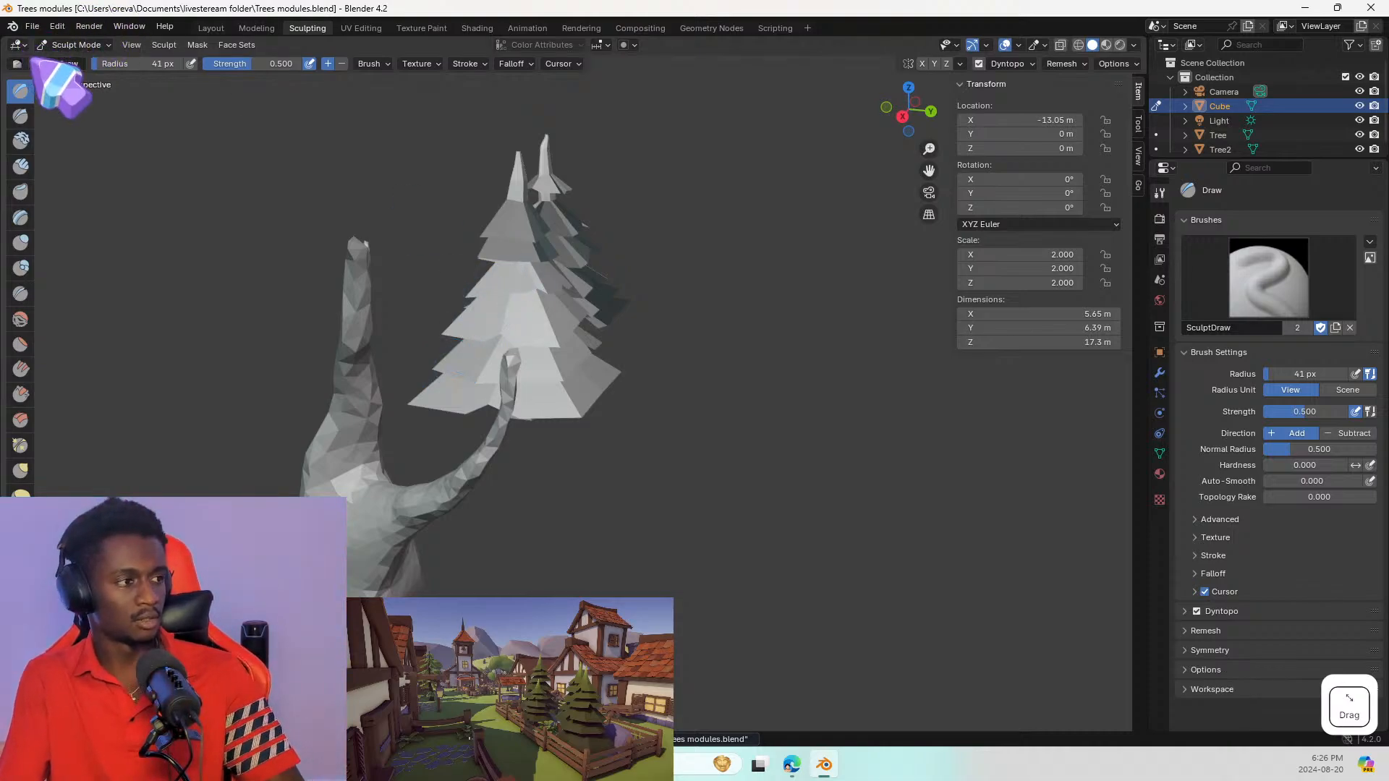
left_click(212, 27)
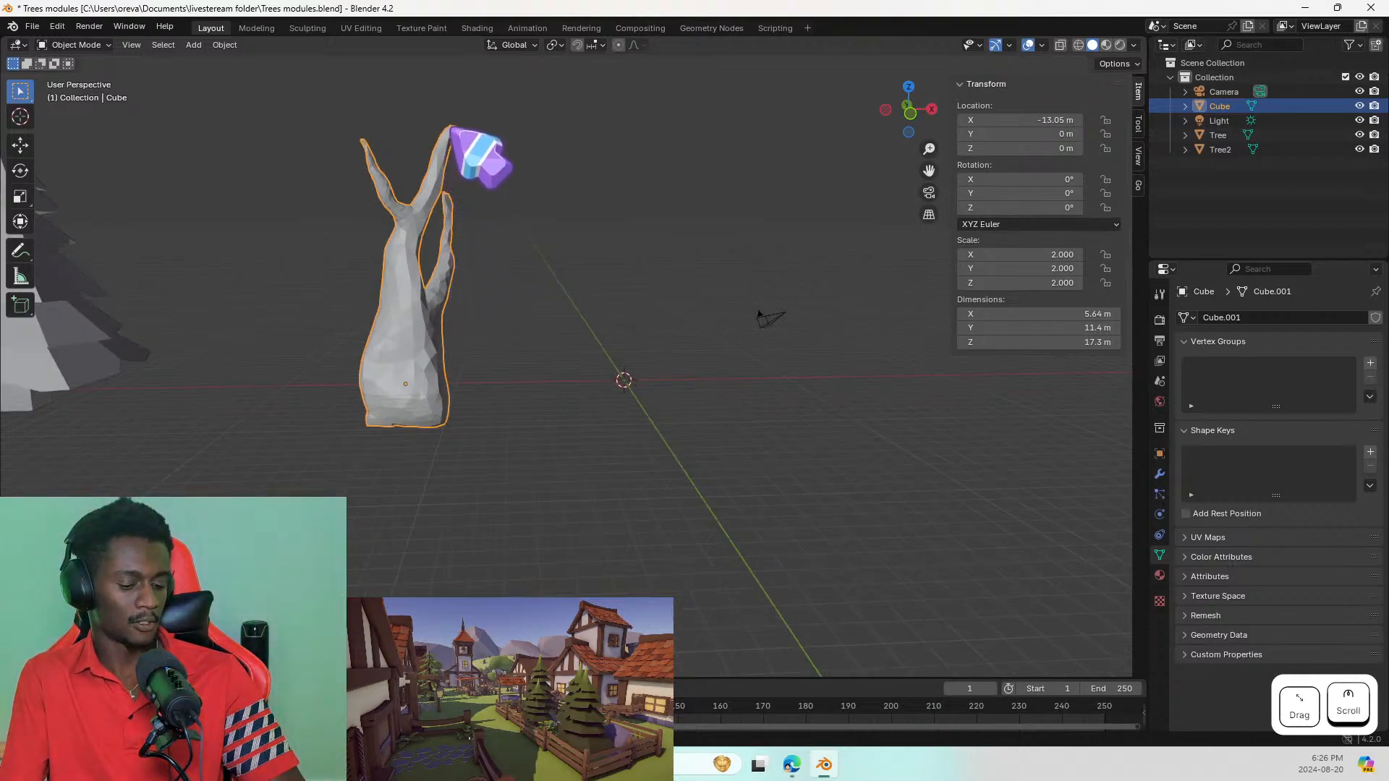
scroll(452, 130, "up", 3)
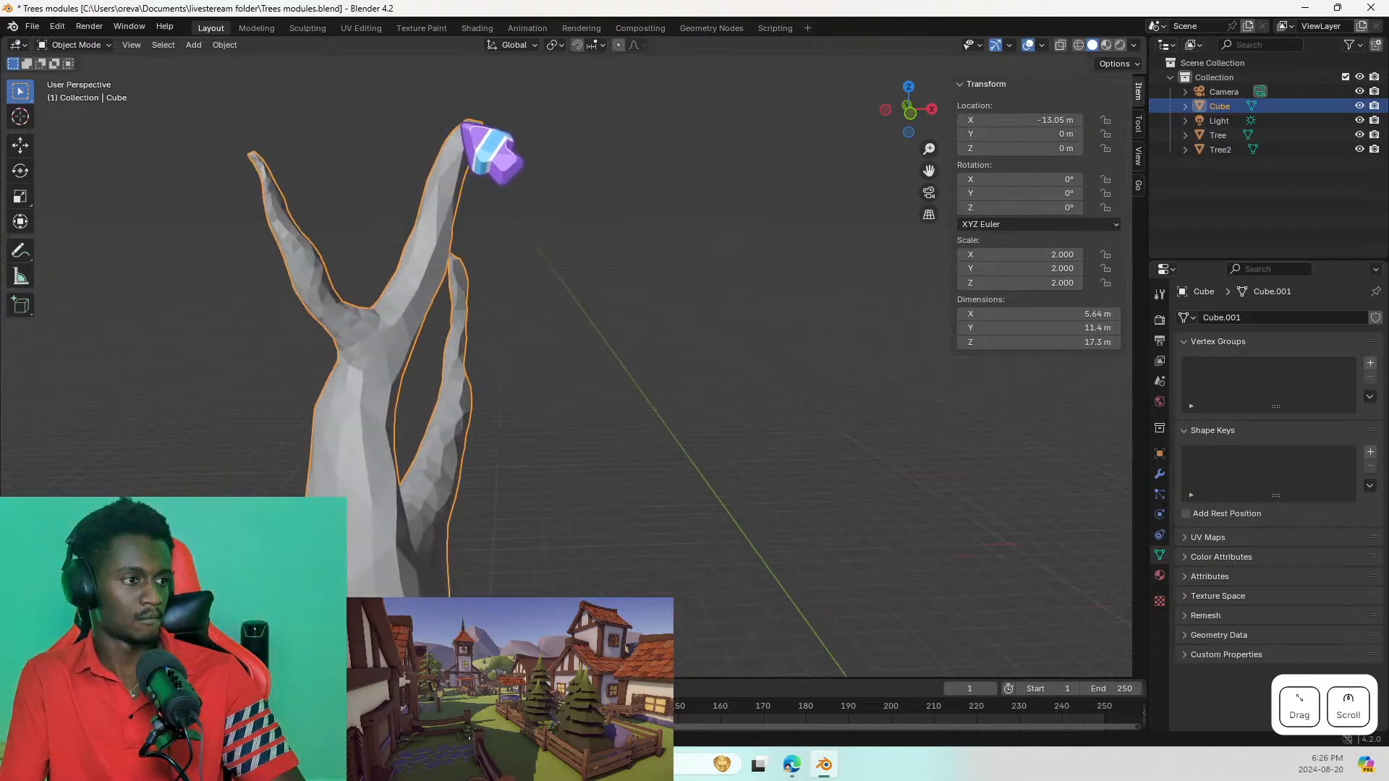
key("shift+s")
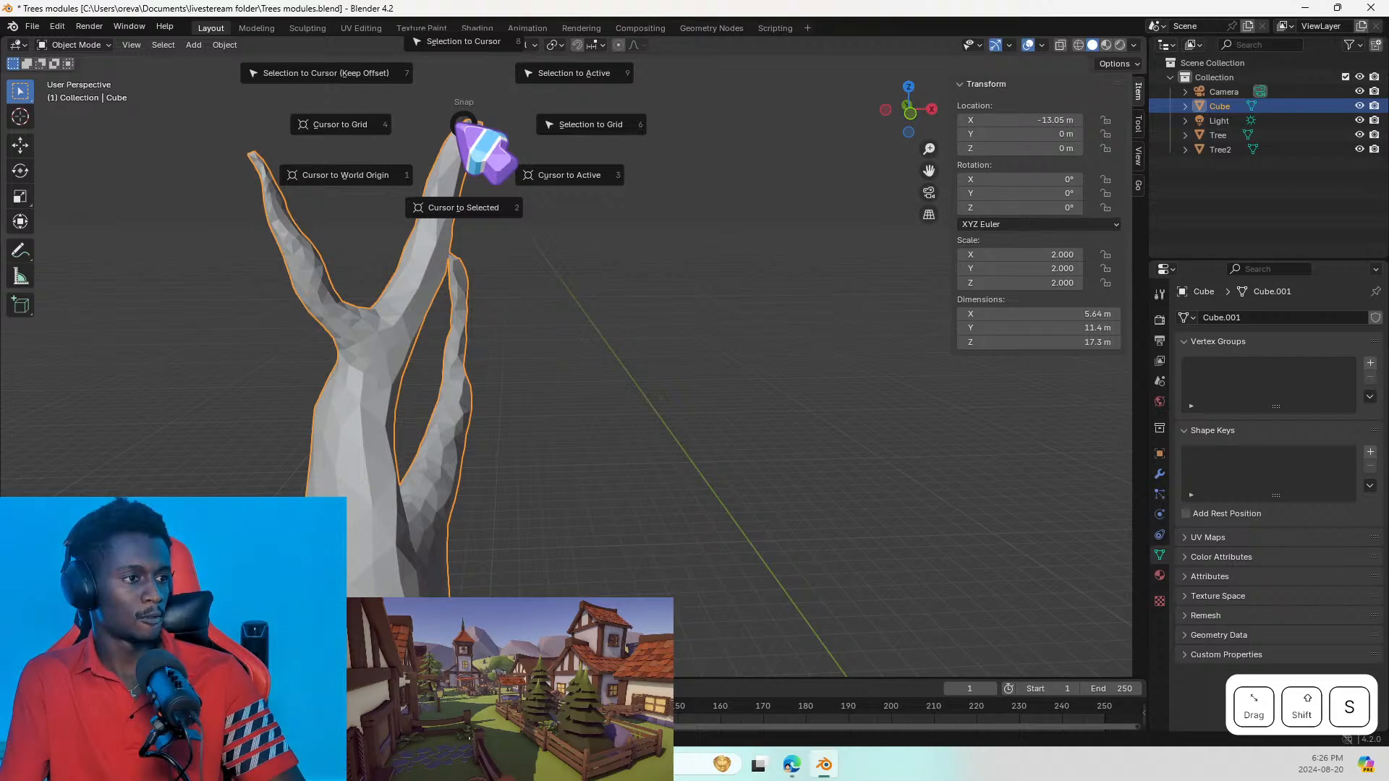
left_click(467, 39)
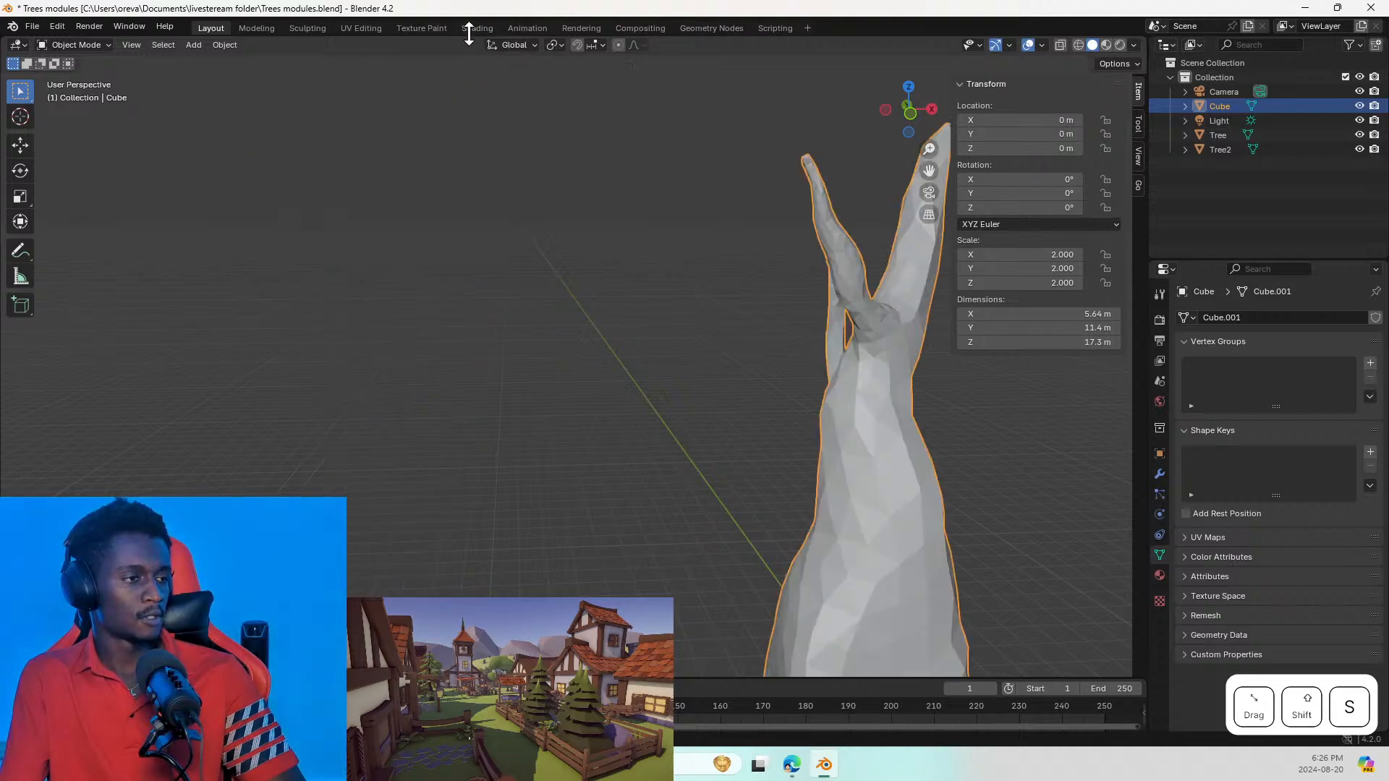
key("ctrl+z")
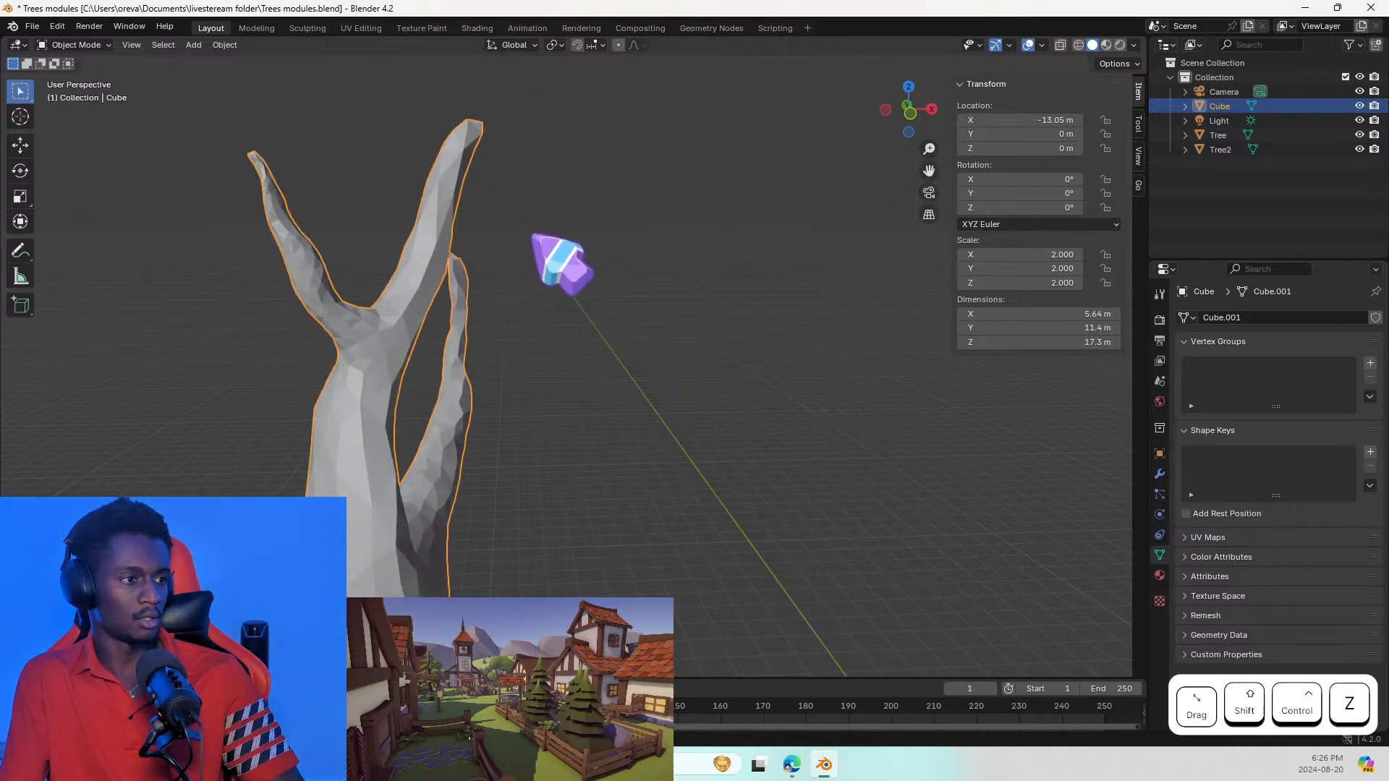
Step: Snap the 3D cursor to the selected trunk and reposition it at the tip of the thick upper branch
key("shift+s")
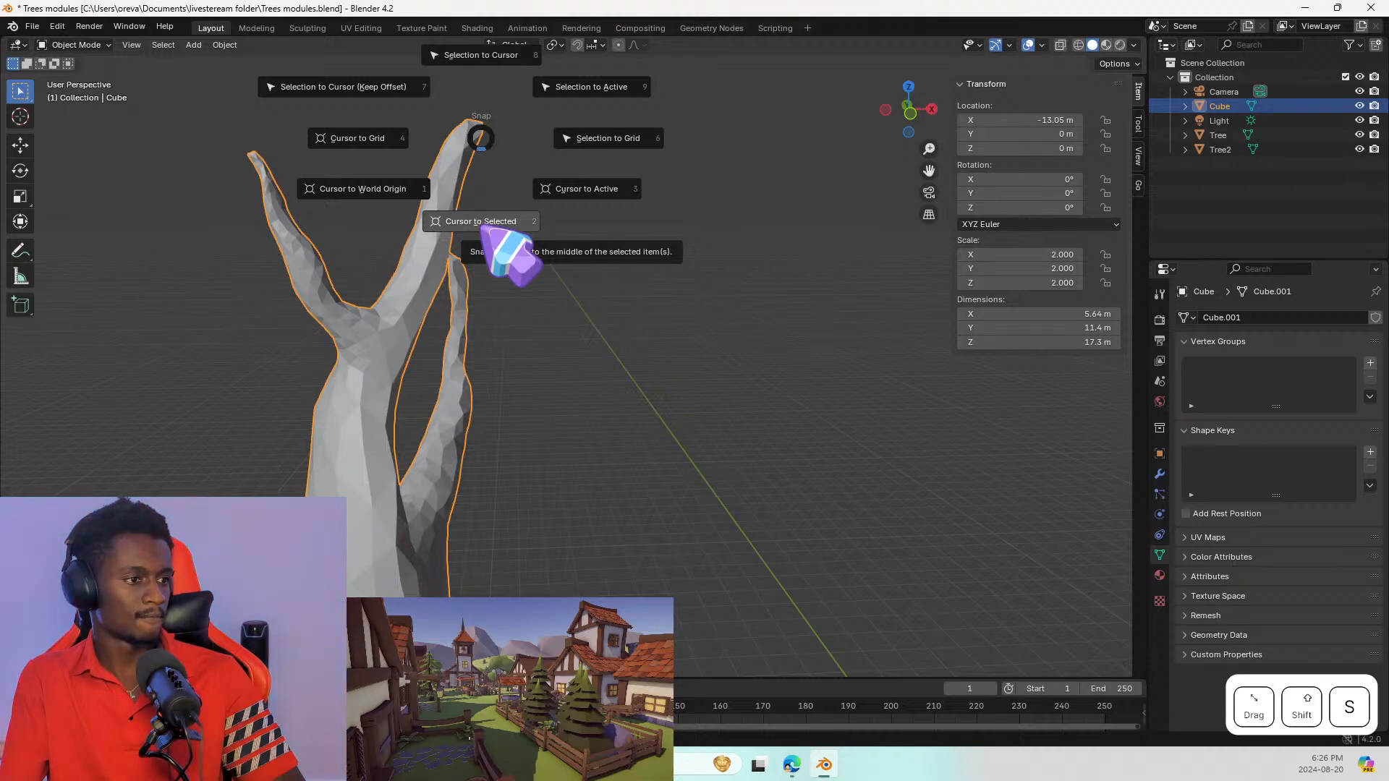
left_click(483, 227)
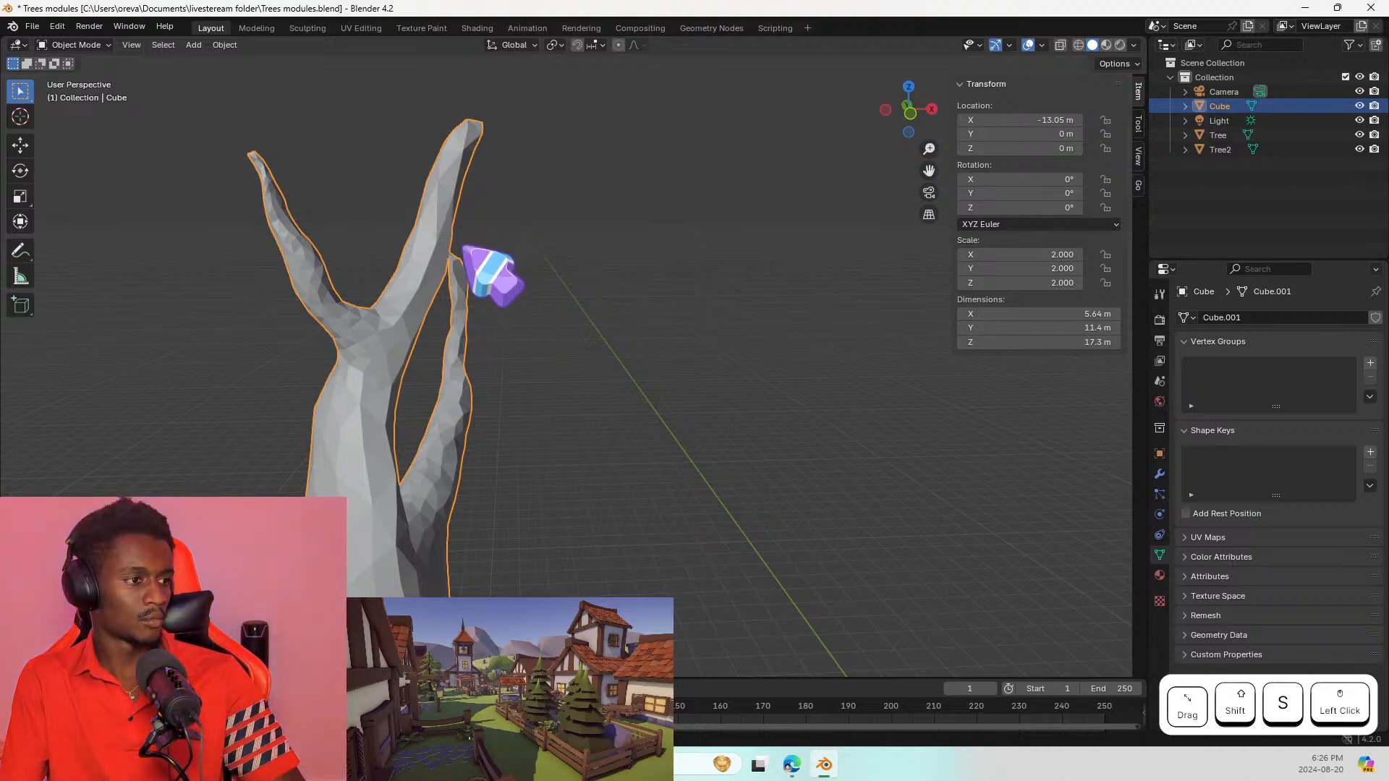
scroll(478, 245, "down", 3)
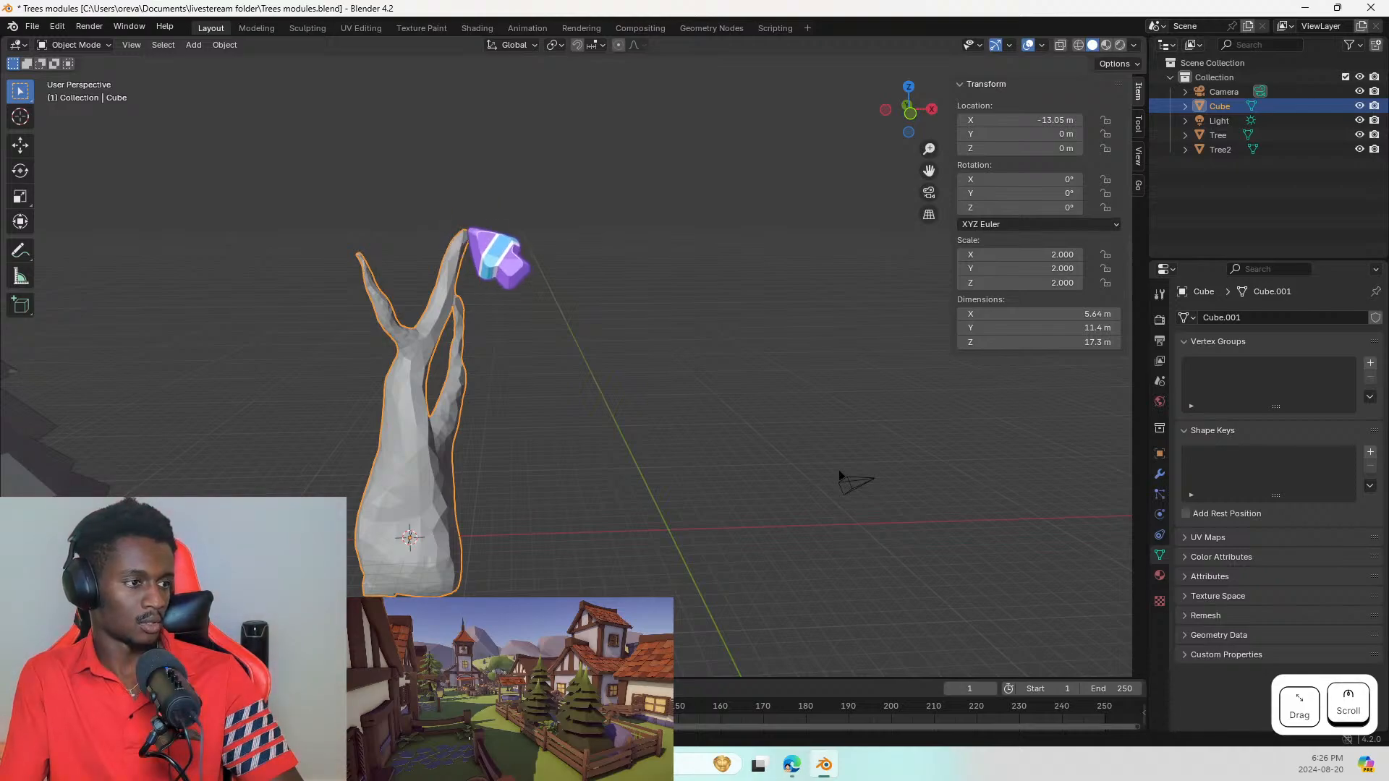
right_click(469, 232, "shift")
middle_click_drag(478, 247, 806, 288)
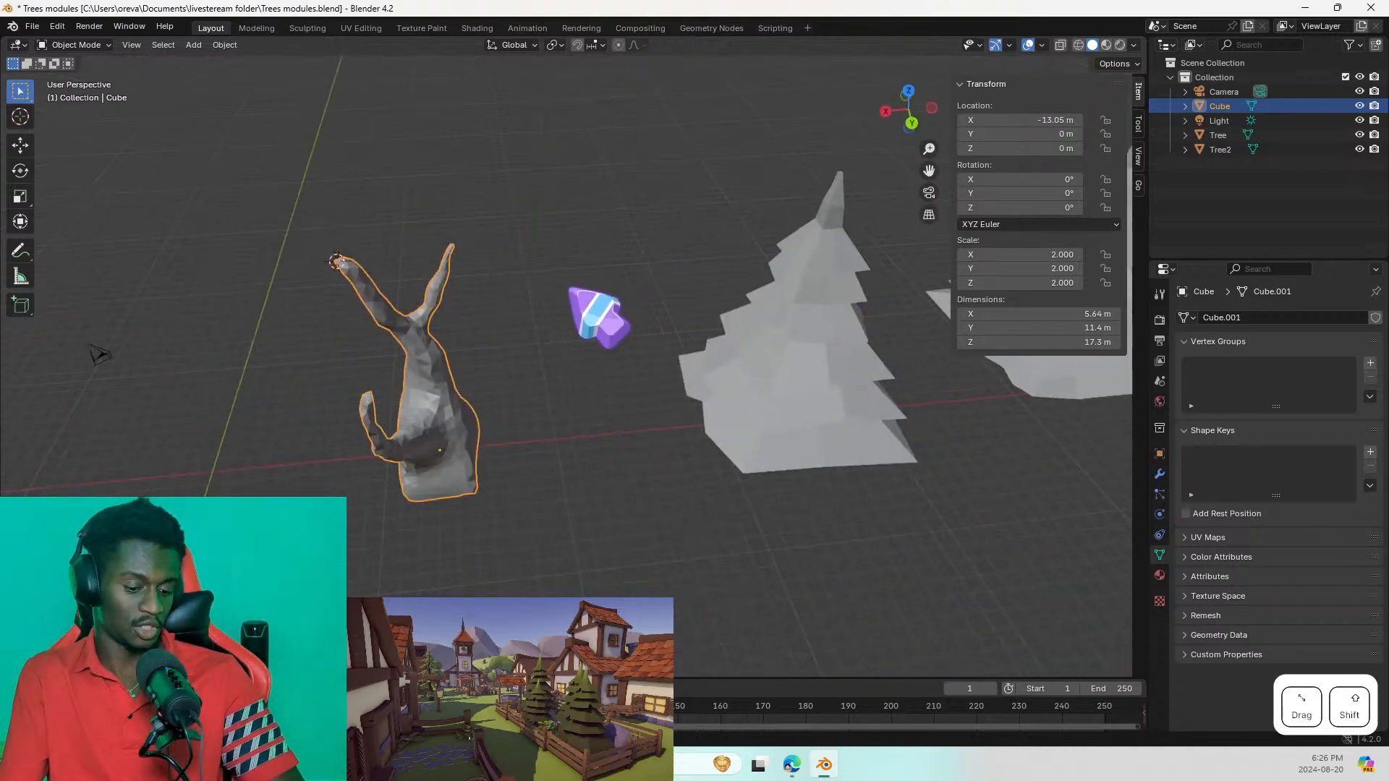
key("shift+a")
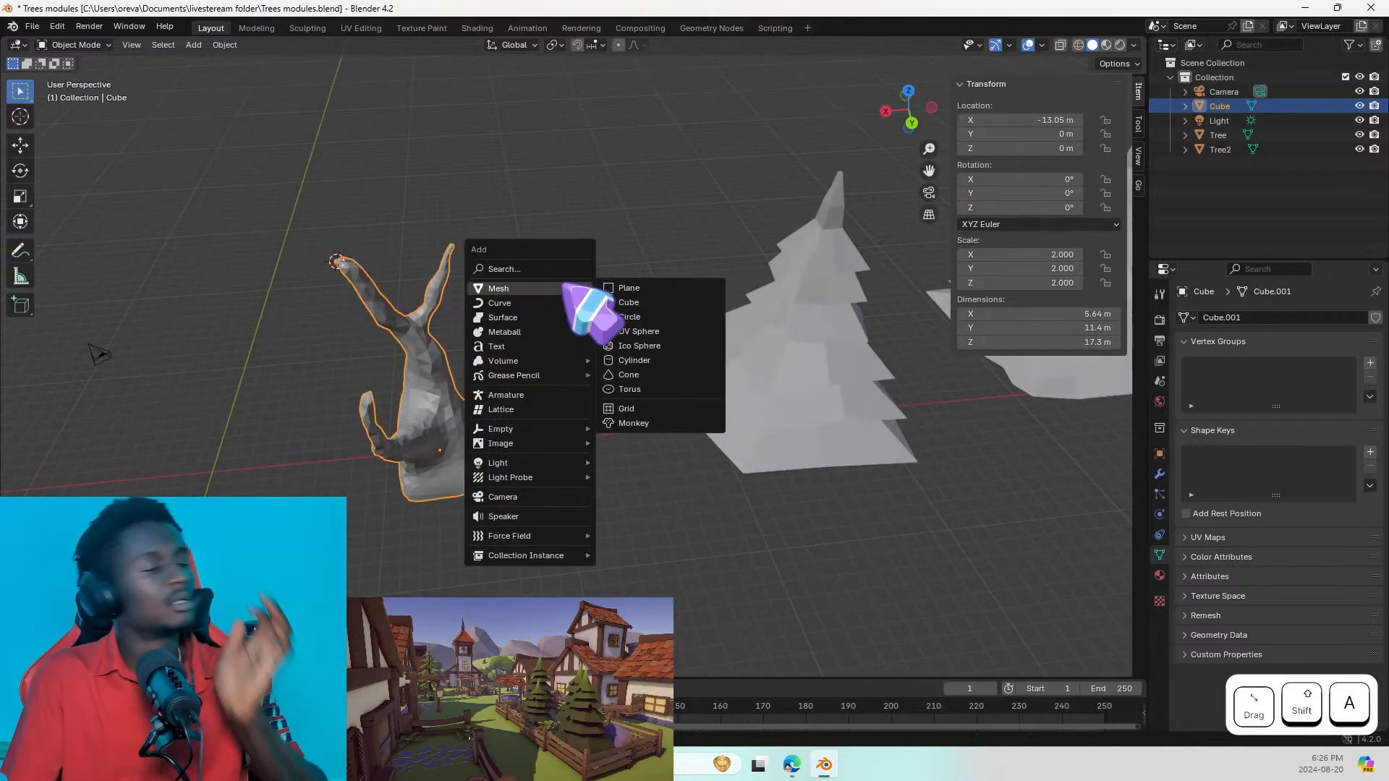
left_click(627, 302)
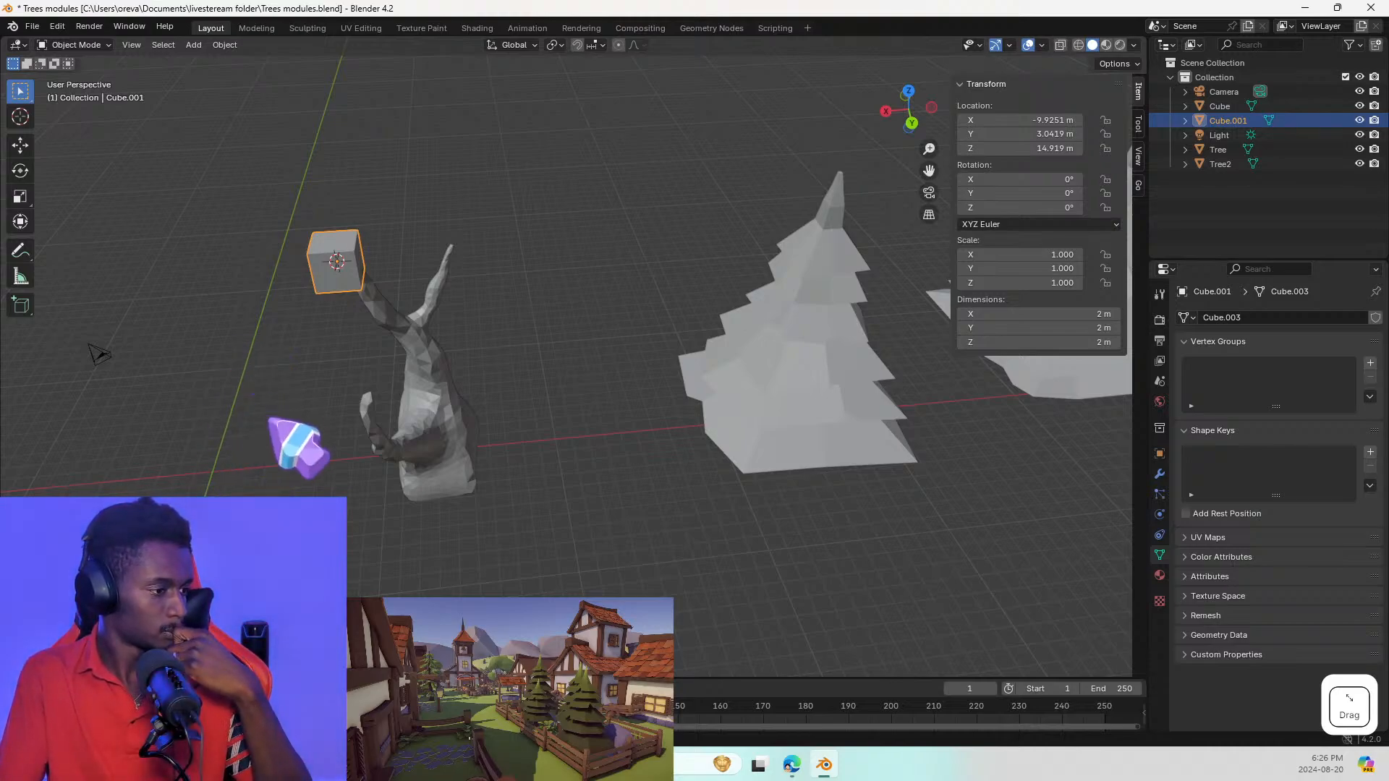
middle_click_drag(326, 272, 487, 316)
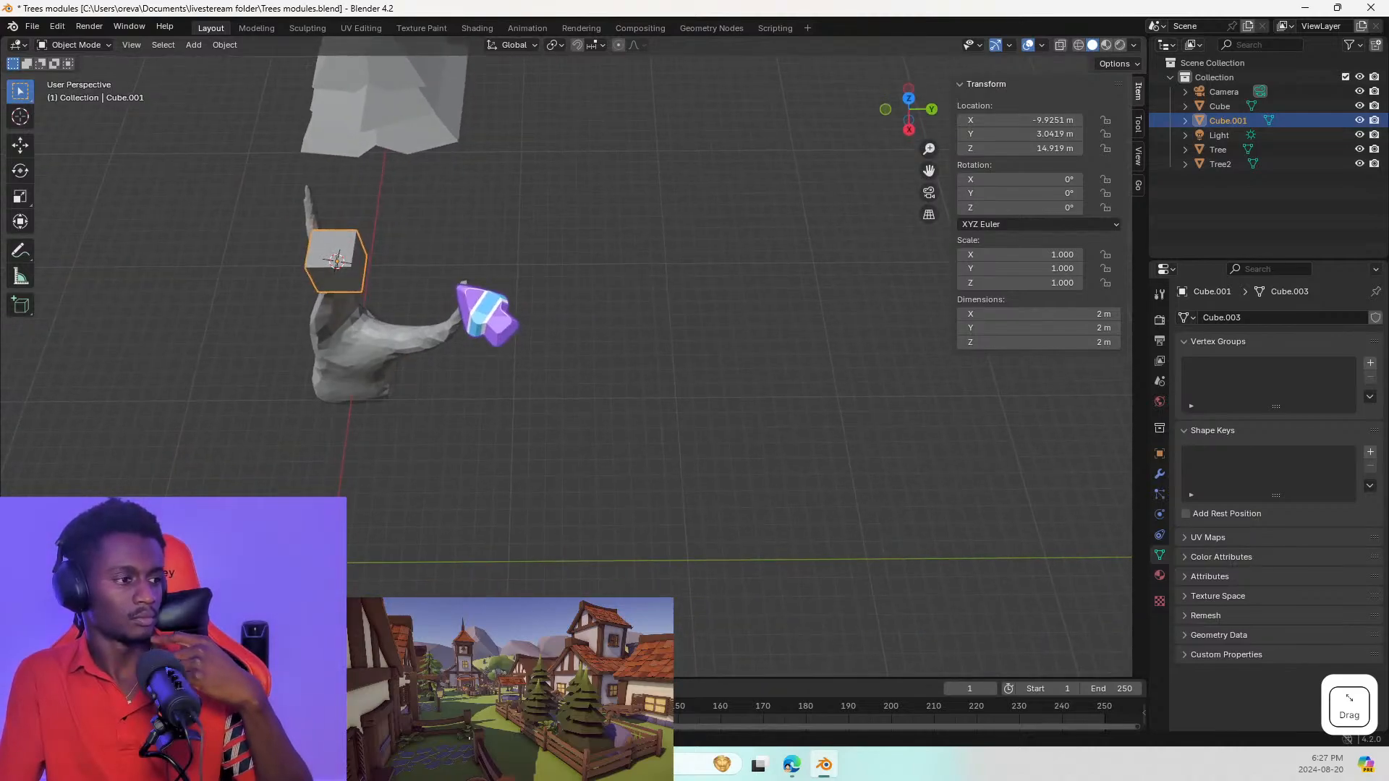
scroll(448, 304, "up", 2)
key("ctrl+z")
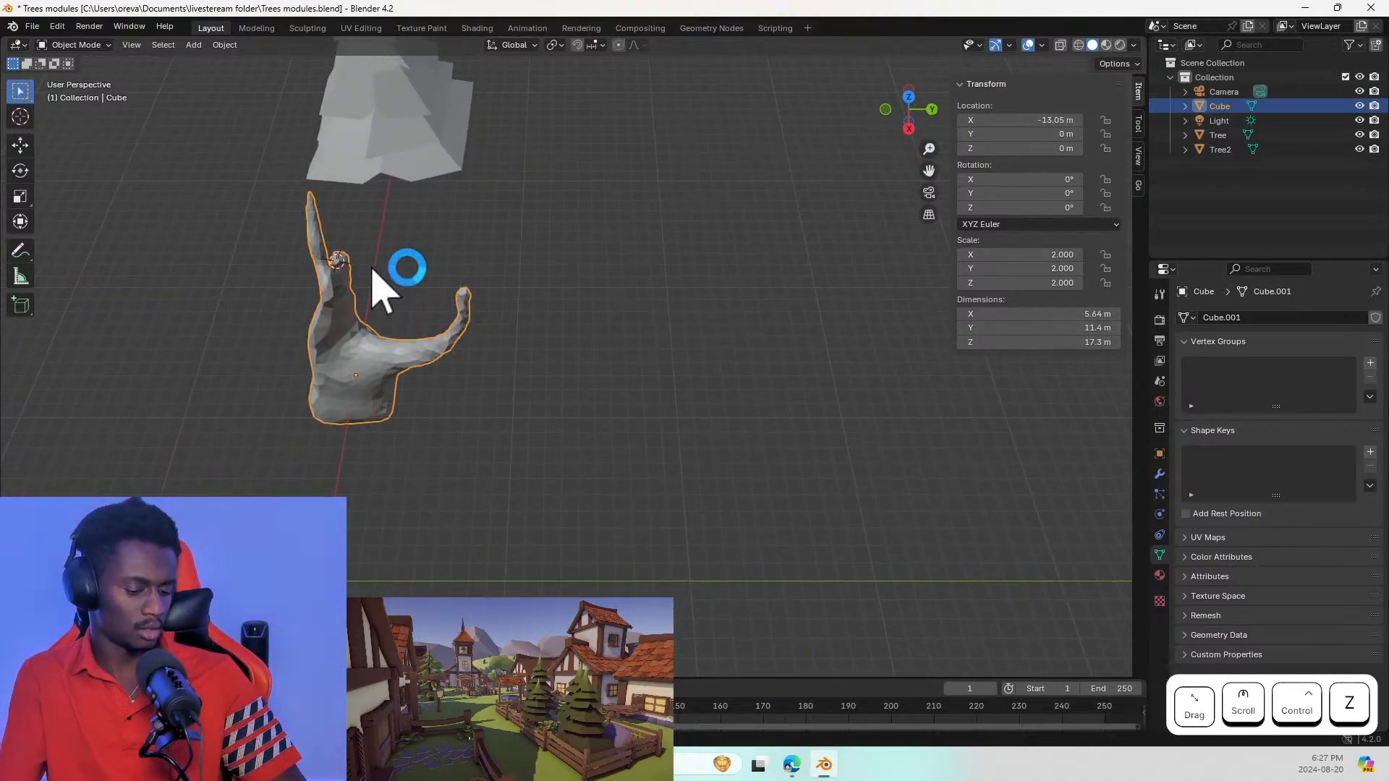
Step: Add a mesh cylinder with 12 vertices at the 3D cursor on the branch tip
key("shift+a")
mouse_move(380, 265)
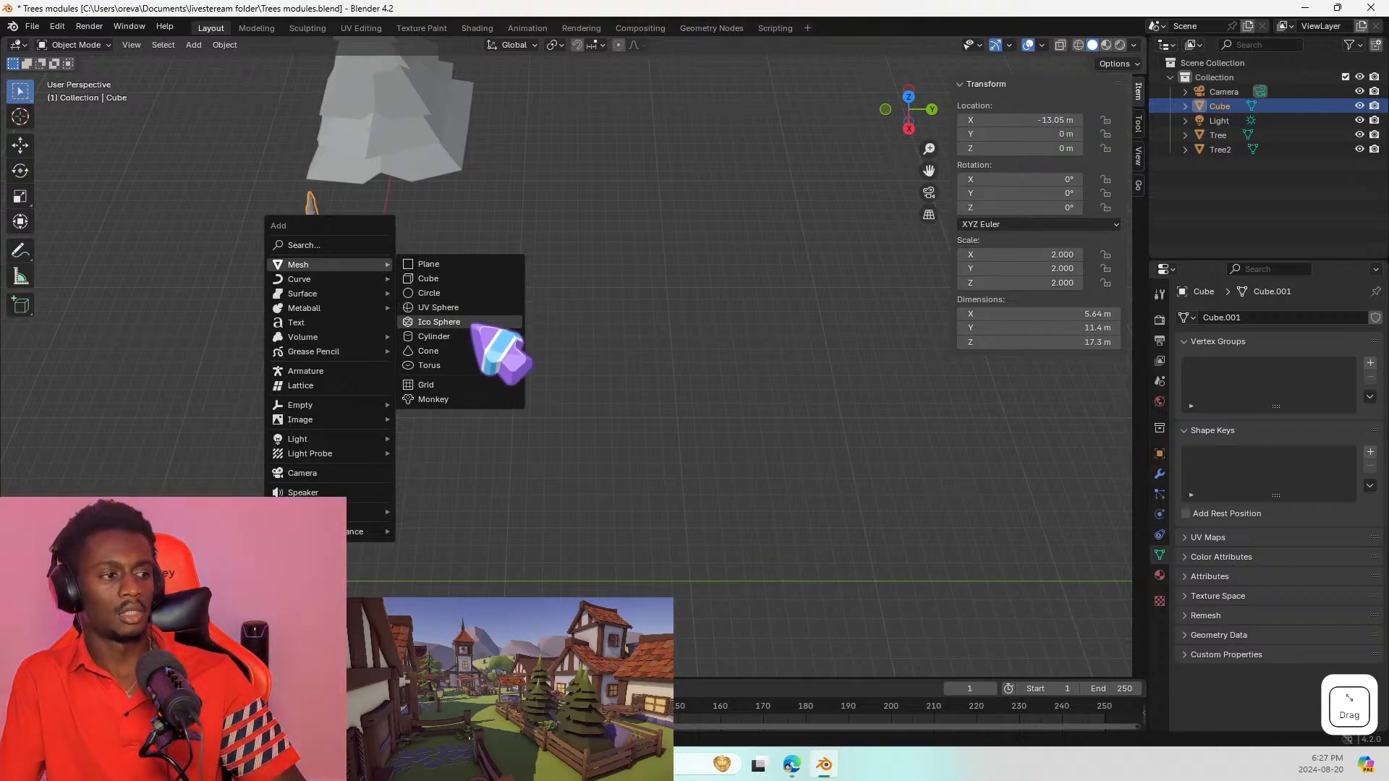
left_click(451, 337)
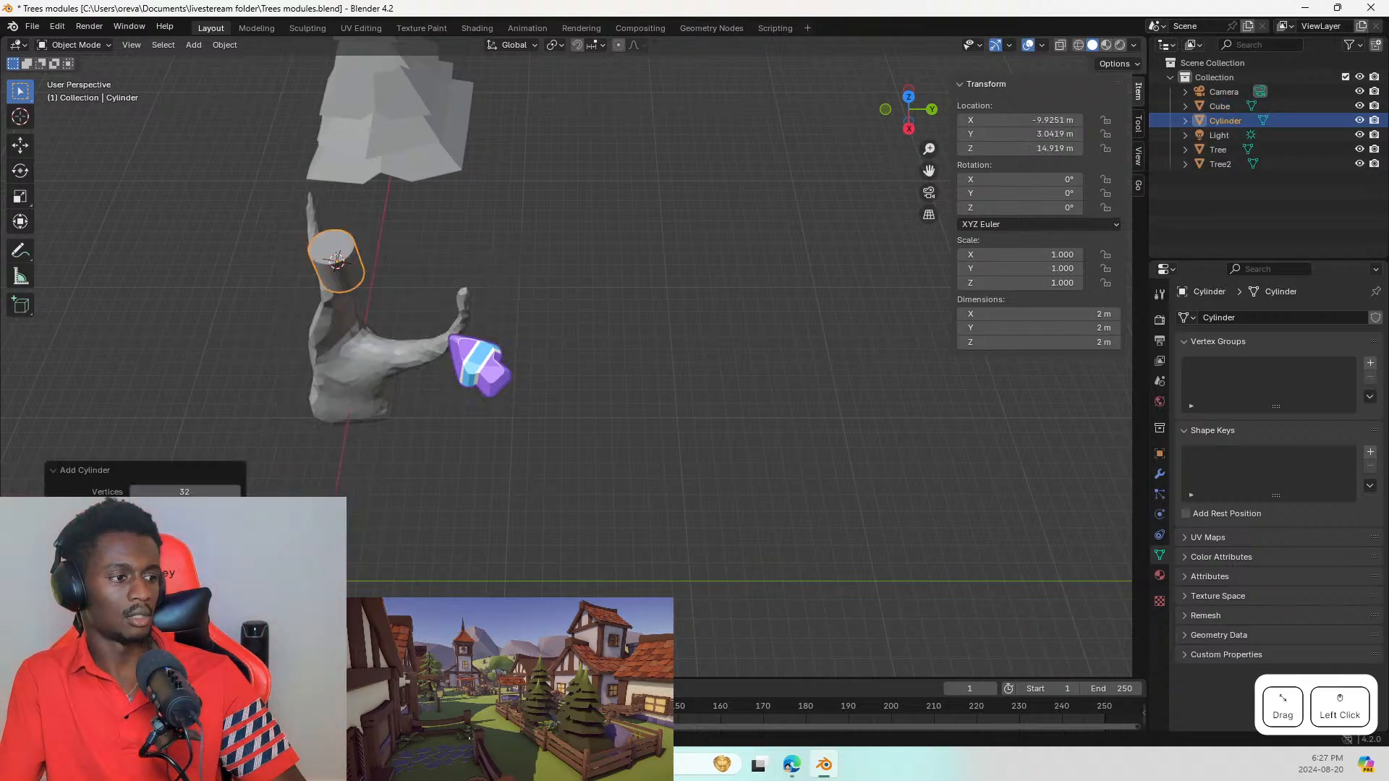
scroll(301, 282, "up", 5)
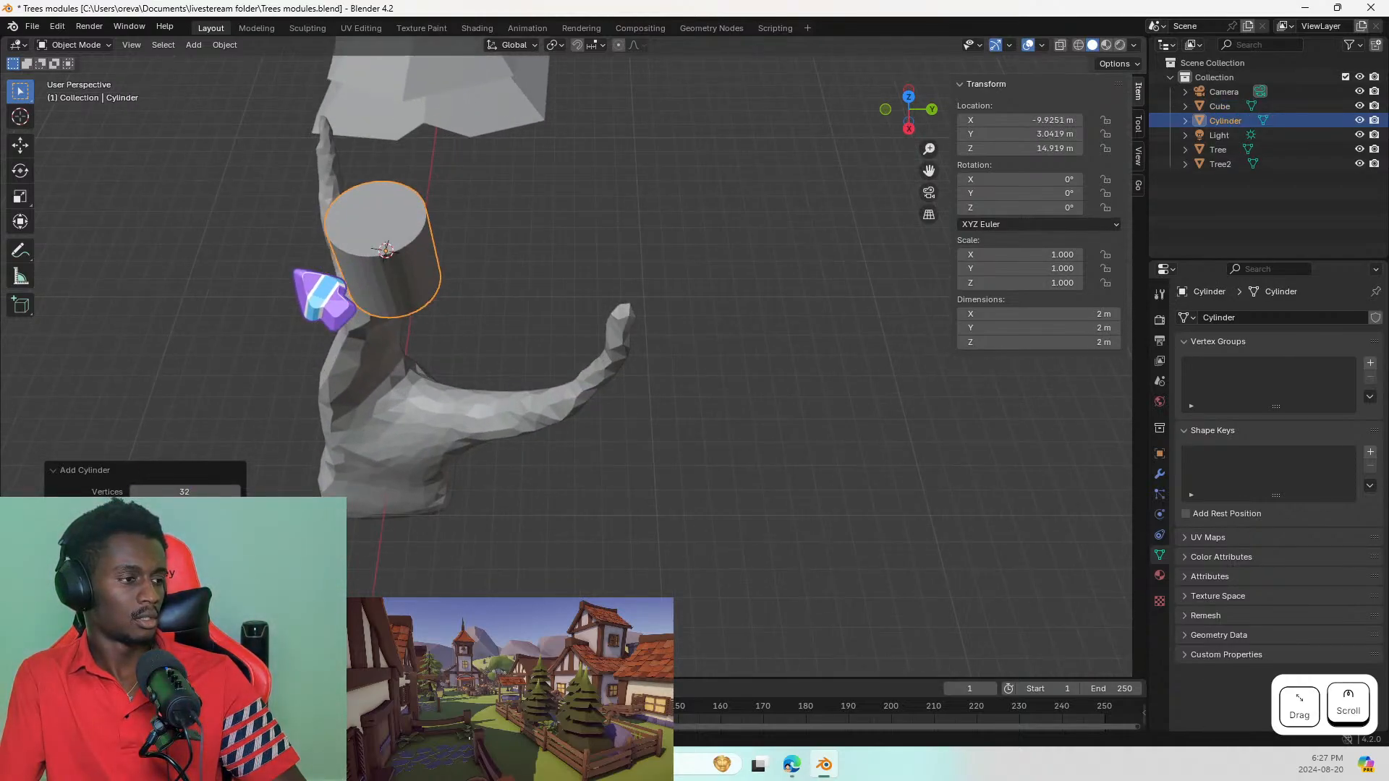
scroll(295, 271, "up", 2)
middle_click_drag(295, 271, 532, 206, "shift")
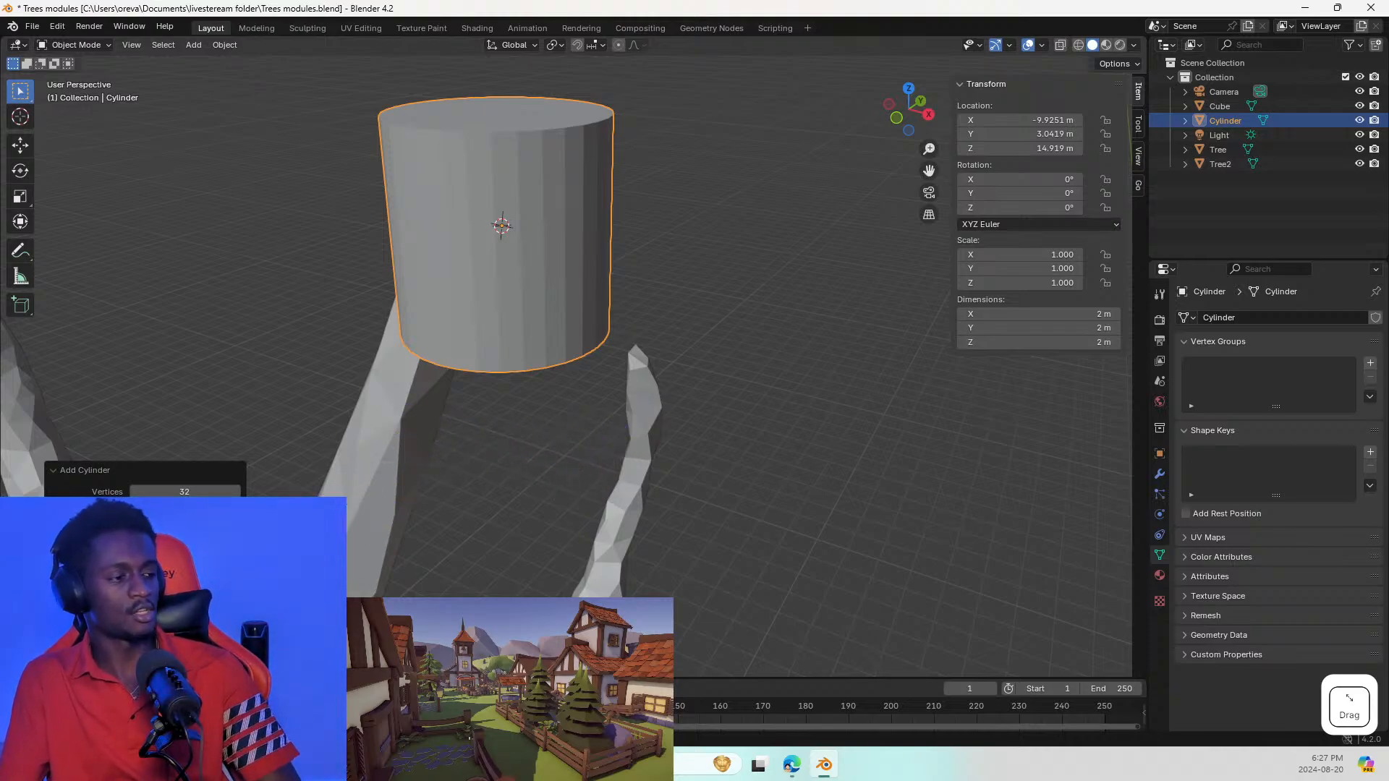
left_click(185, 492)
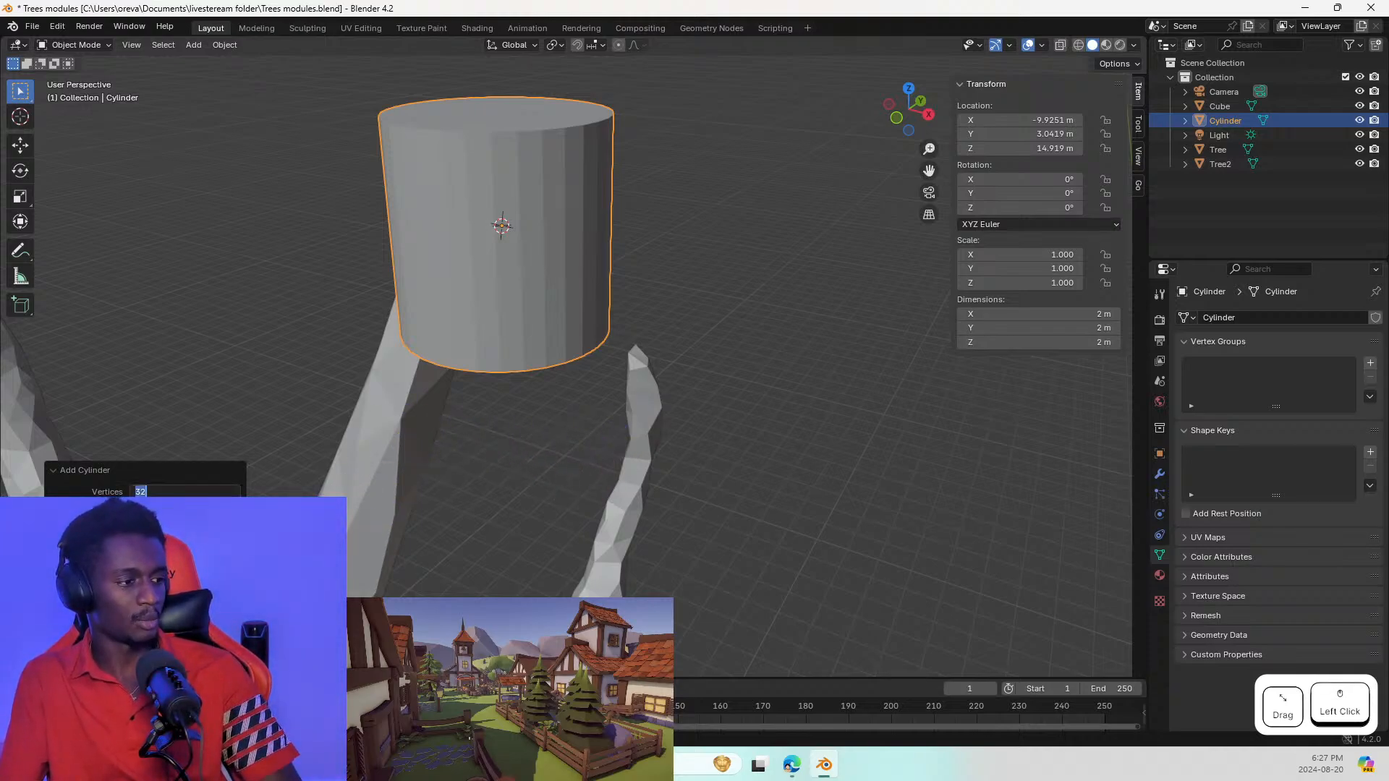
type("12")
key("BackSpace")
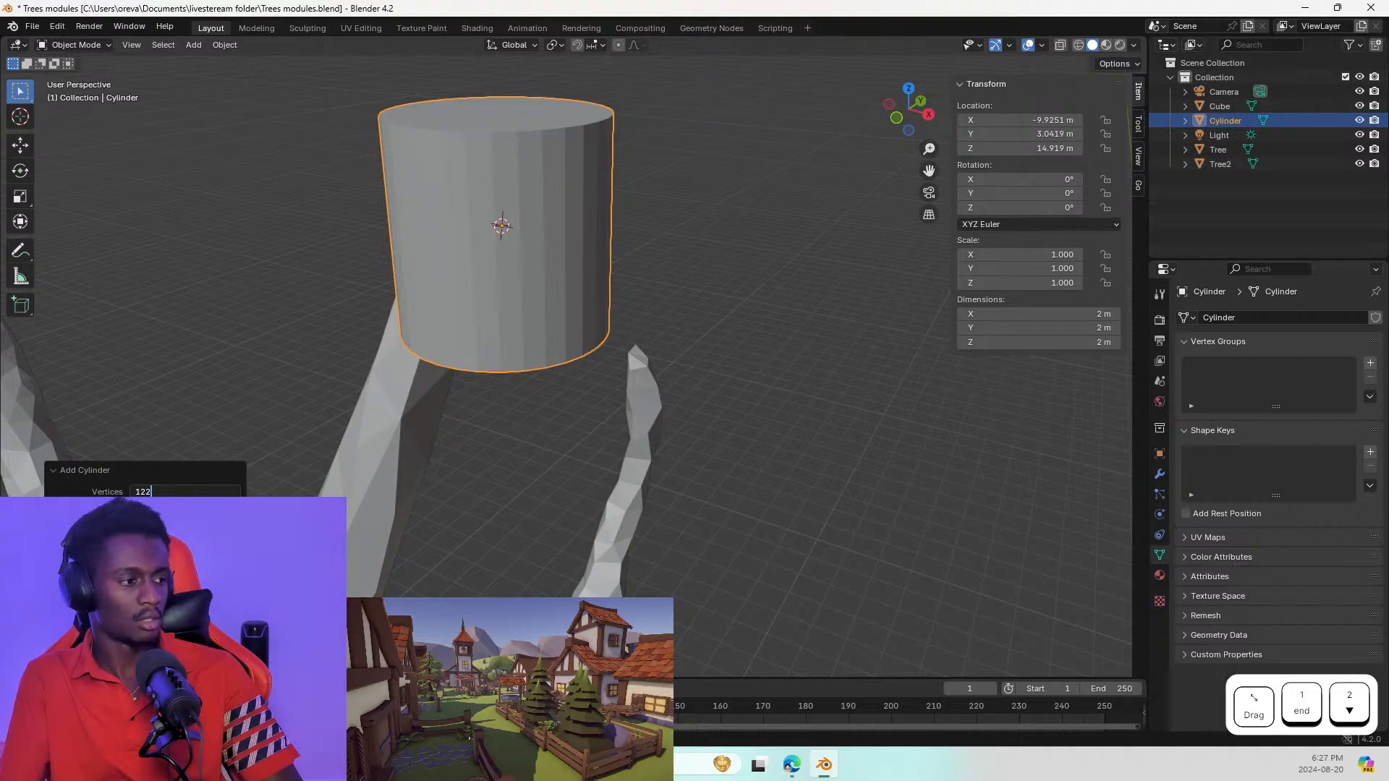
key("Return")
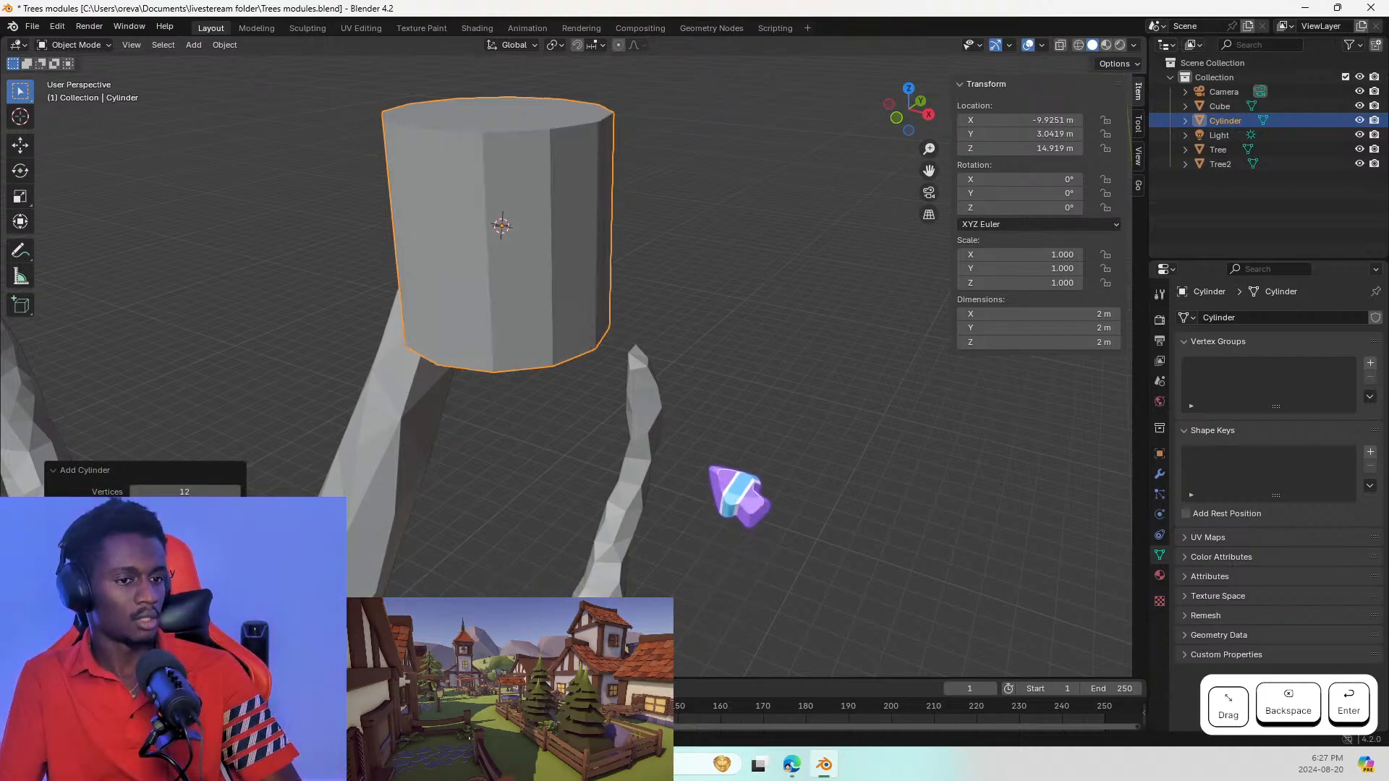
Step: Examine the layered foliage of the two pines in Rendered shading and return the viewport to Solid shading at the branching trunk
scroll(708, 466, "down", 2)
middle_click_drag(674, 423, 1063, 417)
scroll(545, 437, "down", 1)
scroll(532, 438, "down", 2)
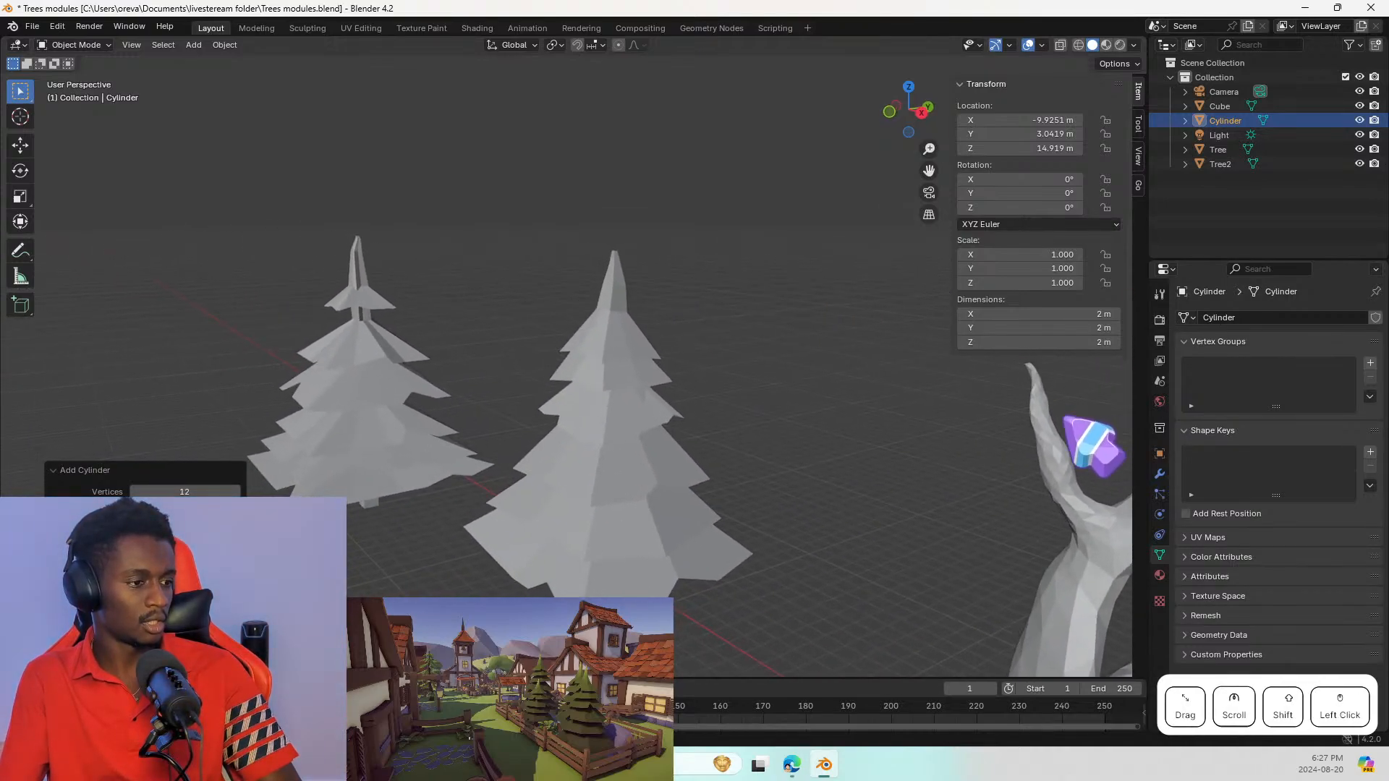
key("z")
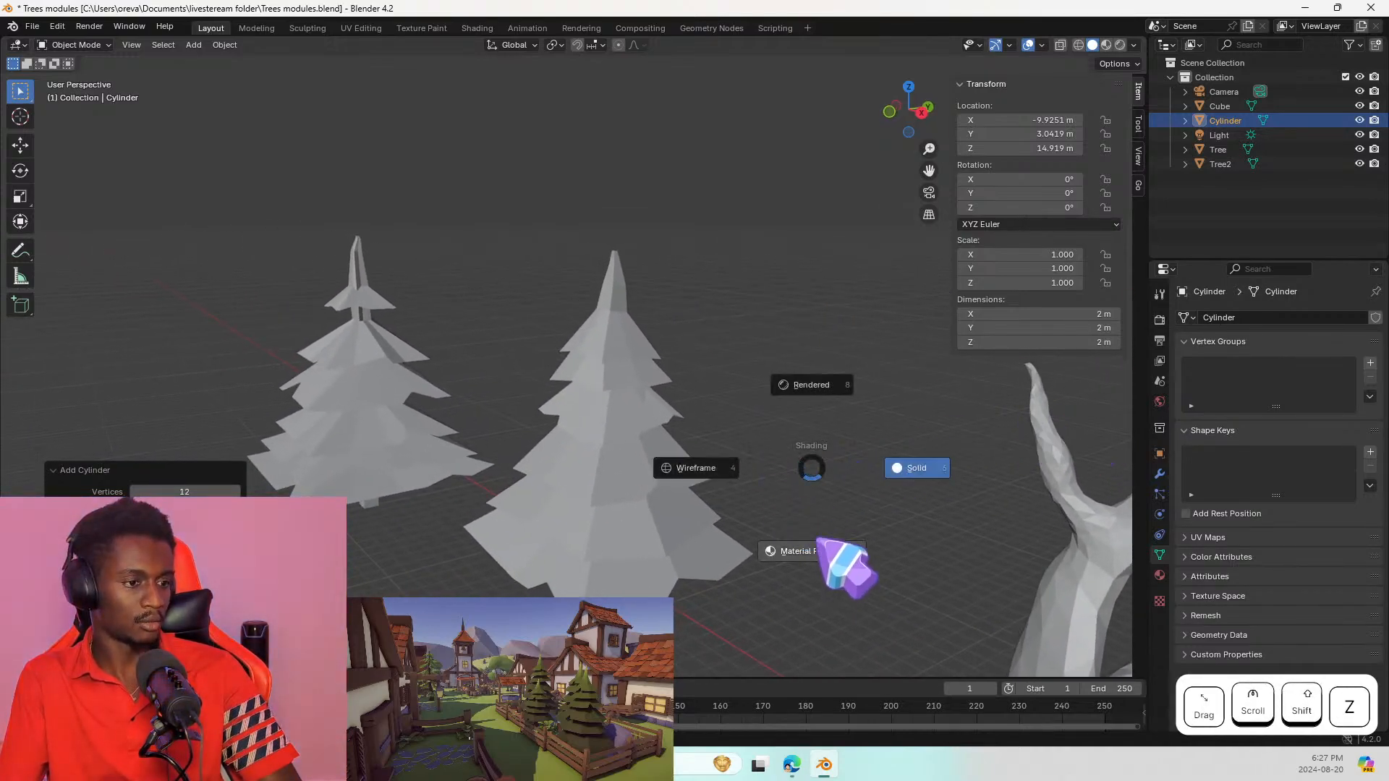
left_click(824, 443)
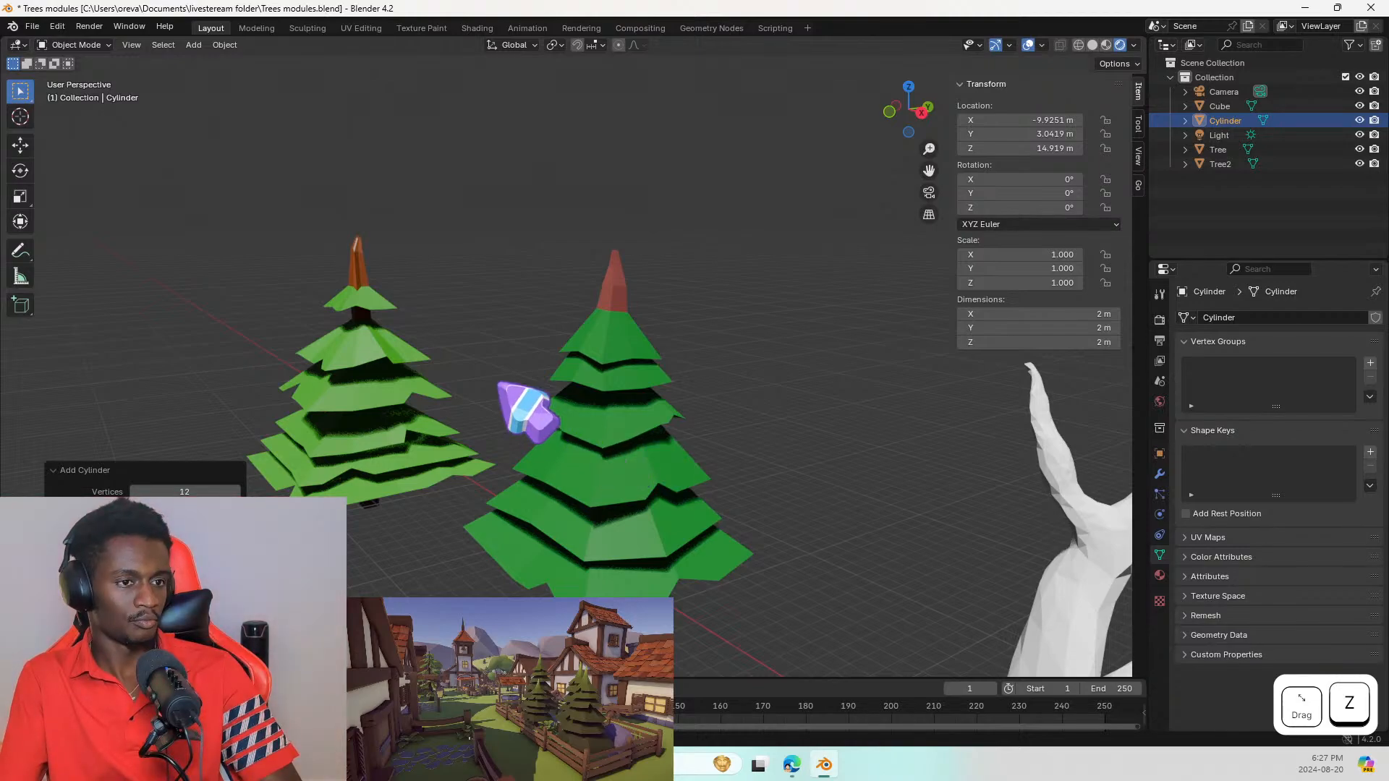
middle_click_drag(502, 383, 469, 433)
middle_click_drag(507, 365, 841, 328, "shift")
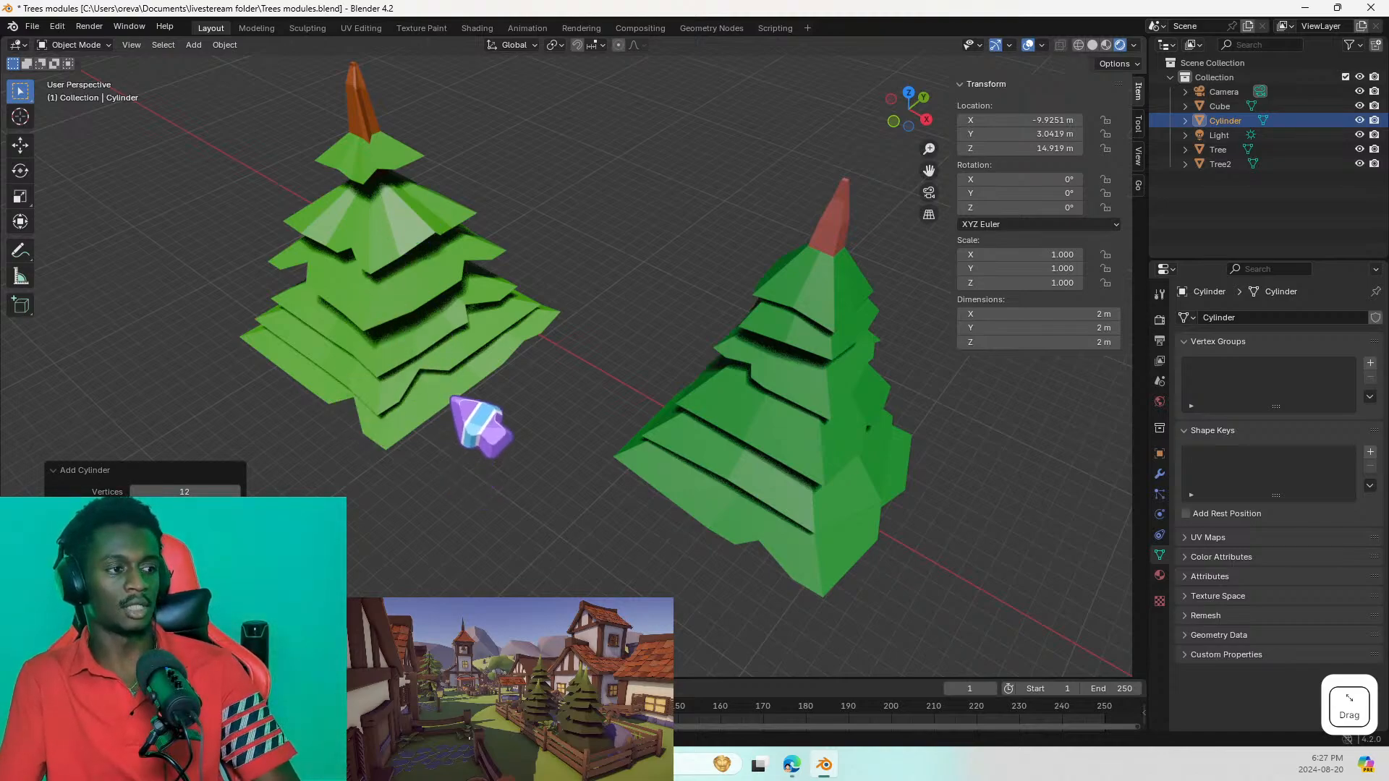
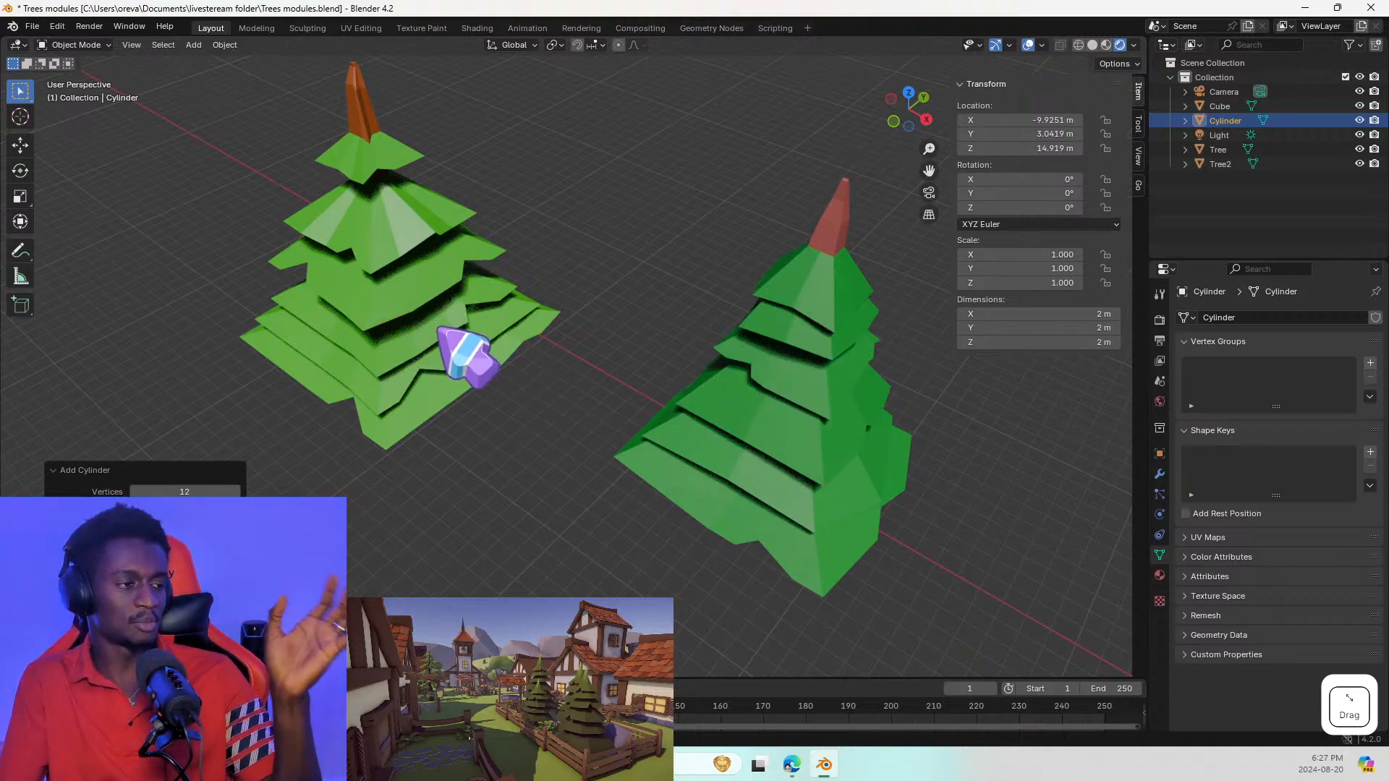
middle_click_drag(445, 329, 418, 286)
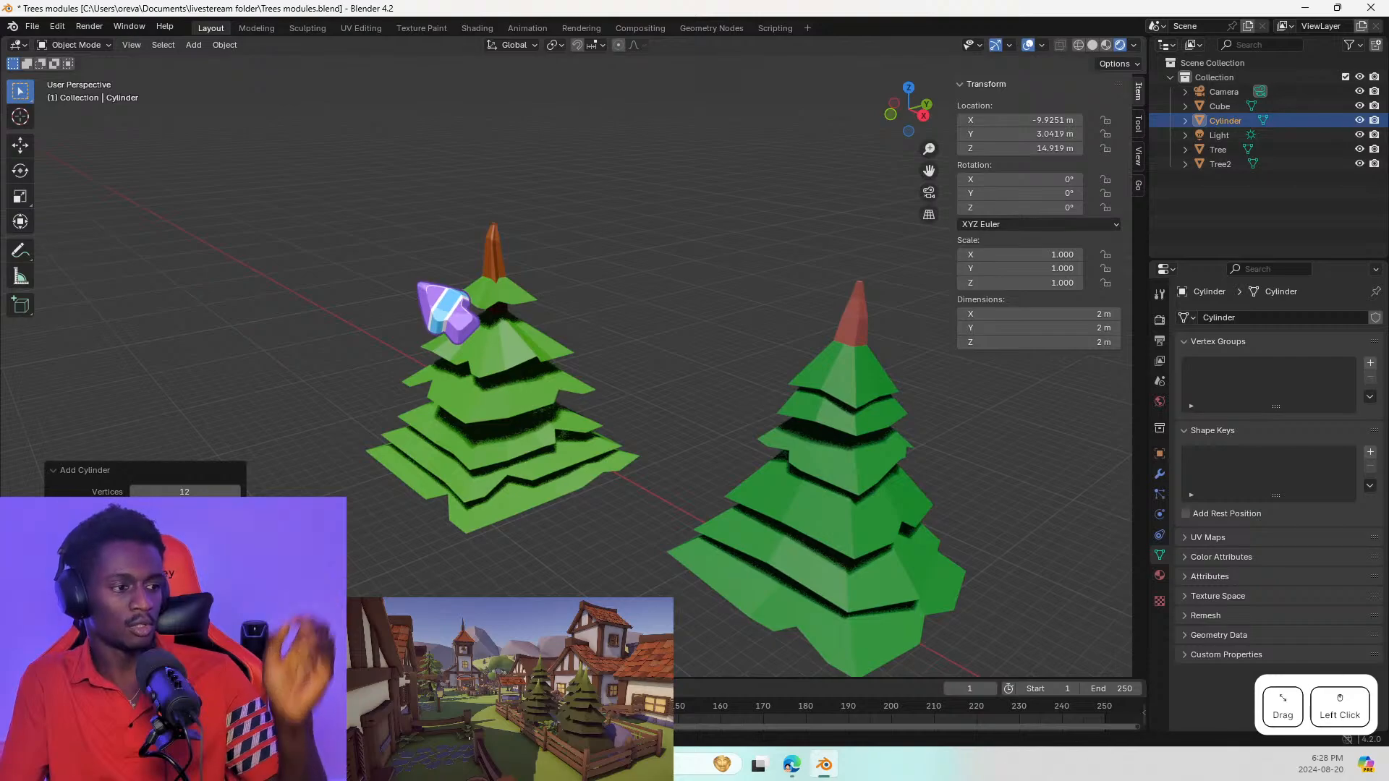
middle_click_drag(535, 443, 581, 427, "shift")
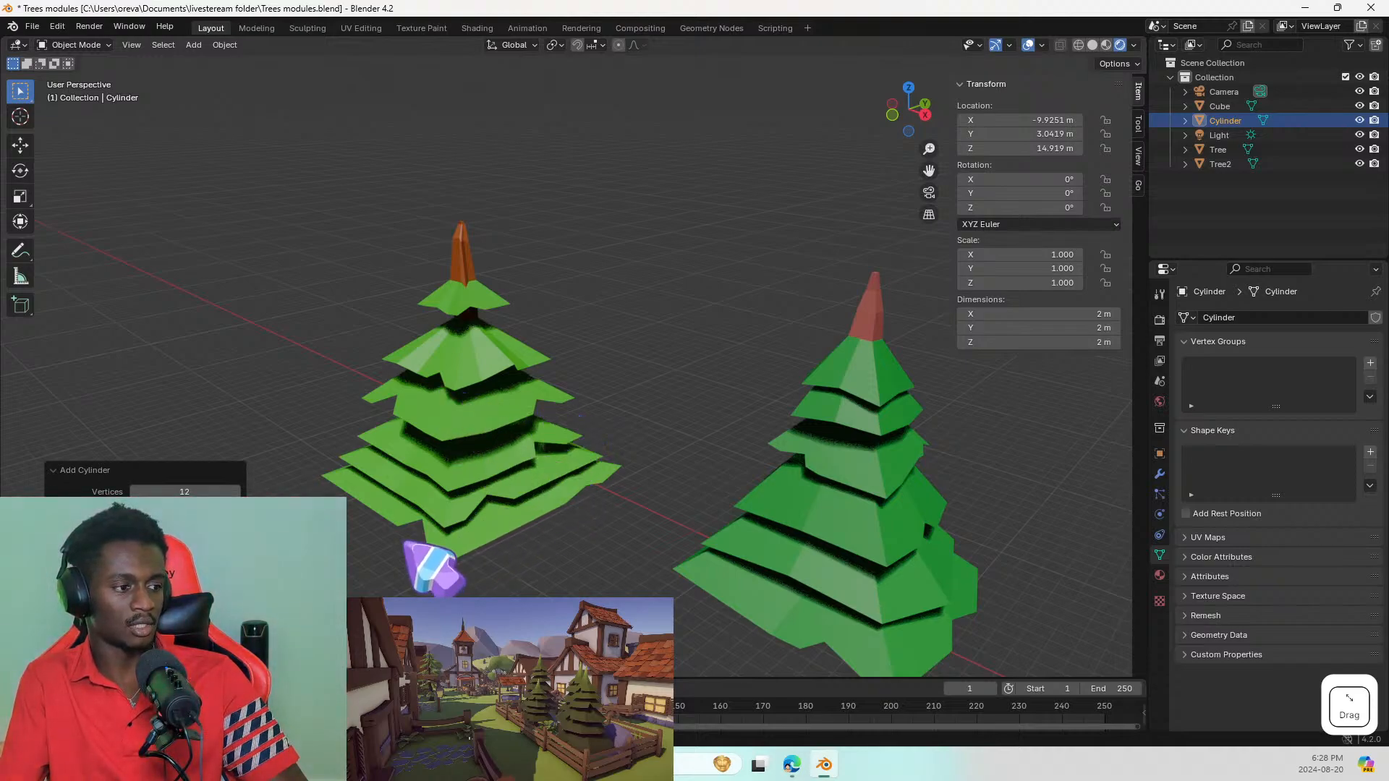
middle_click_drag(991, 557, 1141, 263, "shift")
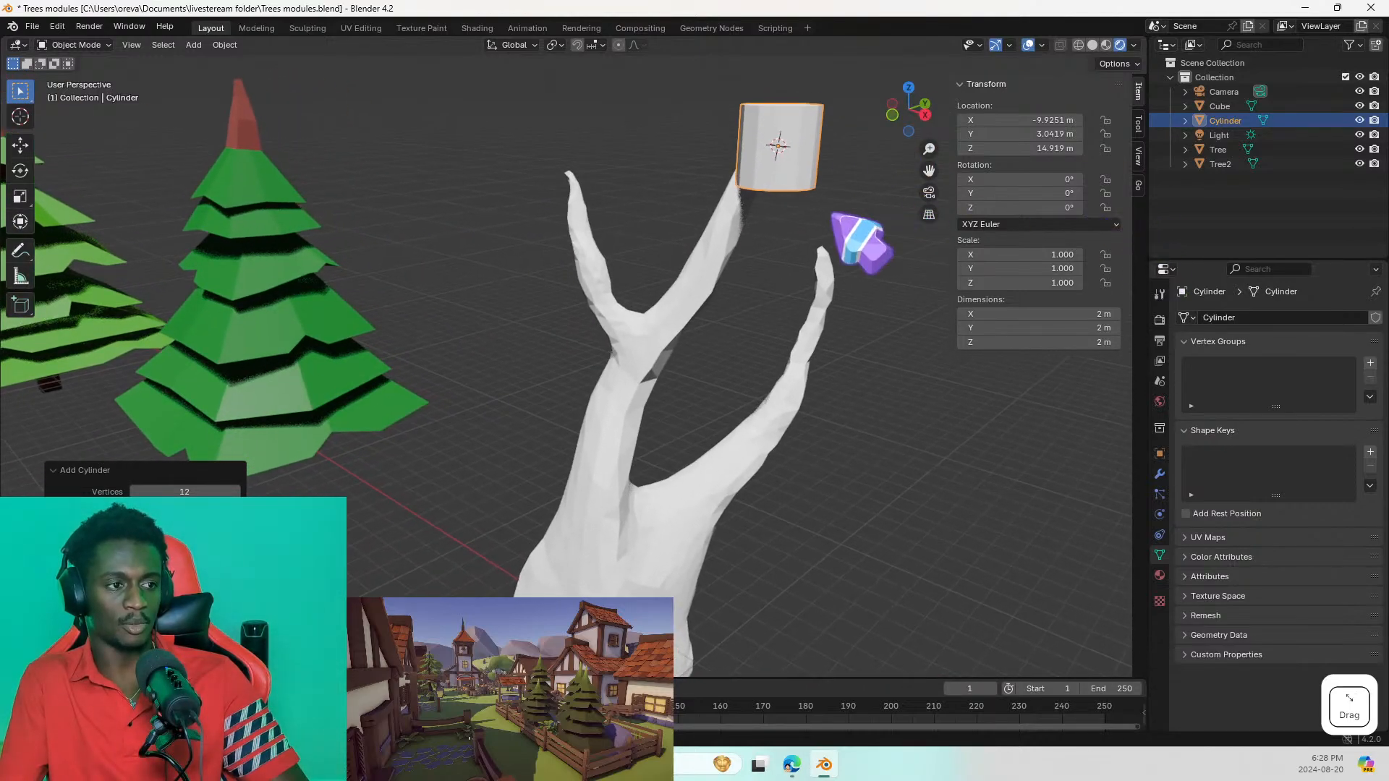
key("z")
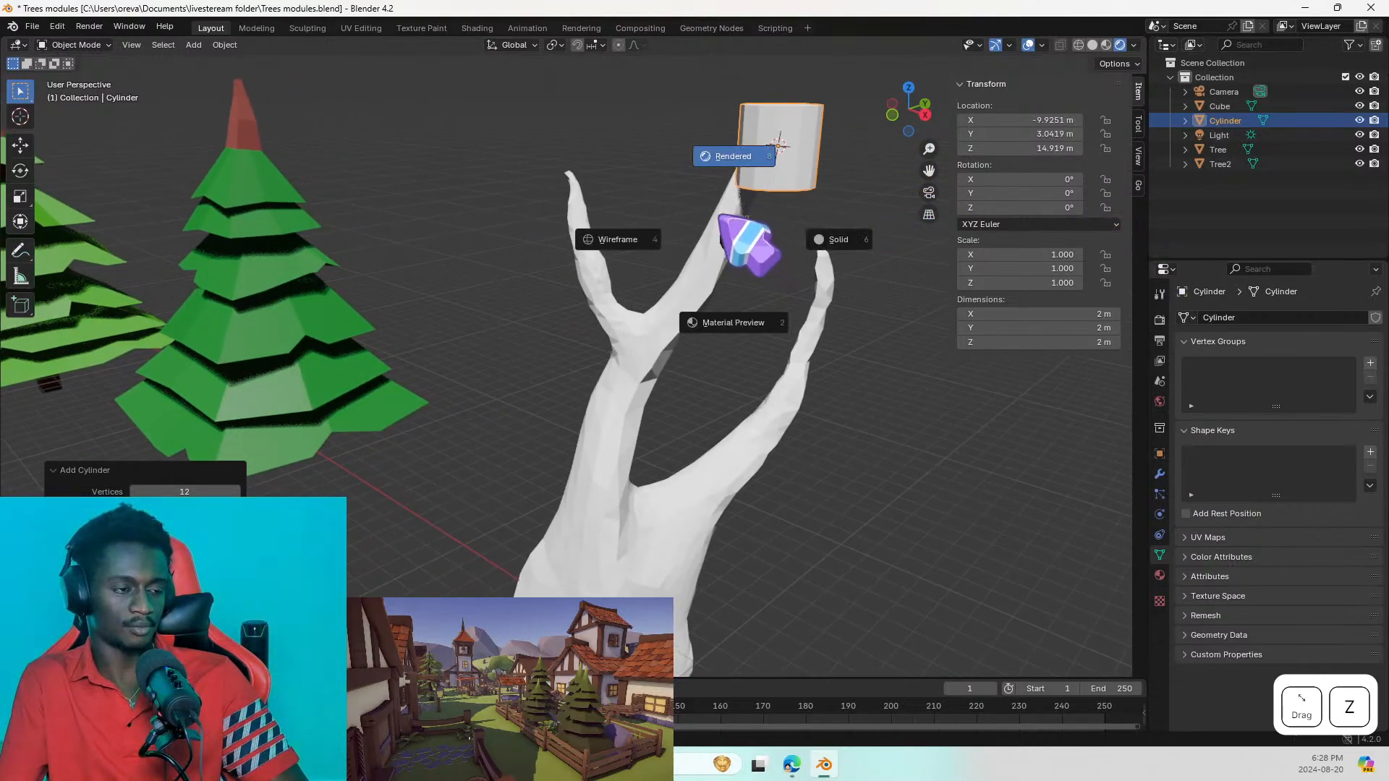
left_click(849, 268)
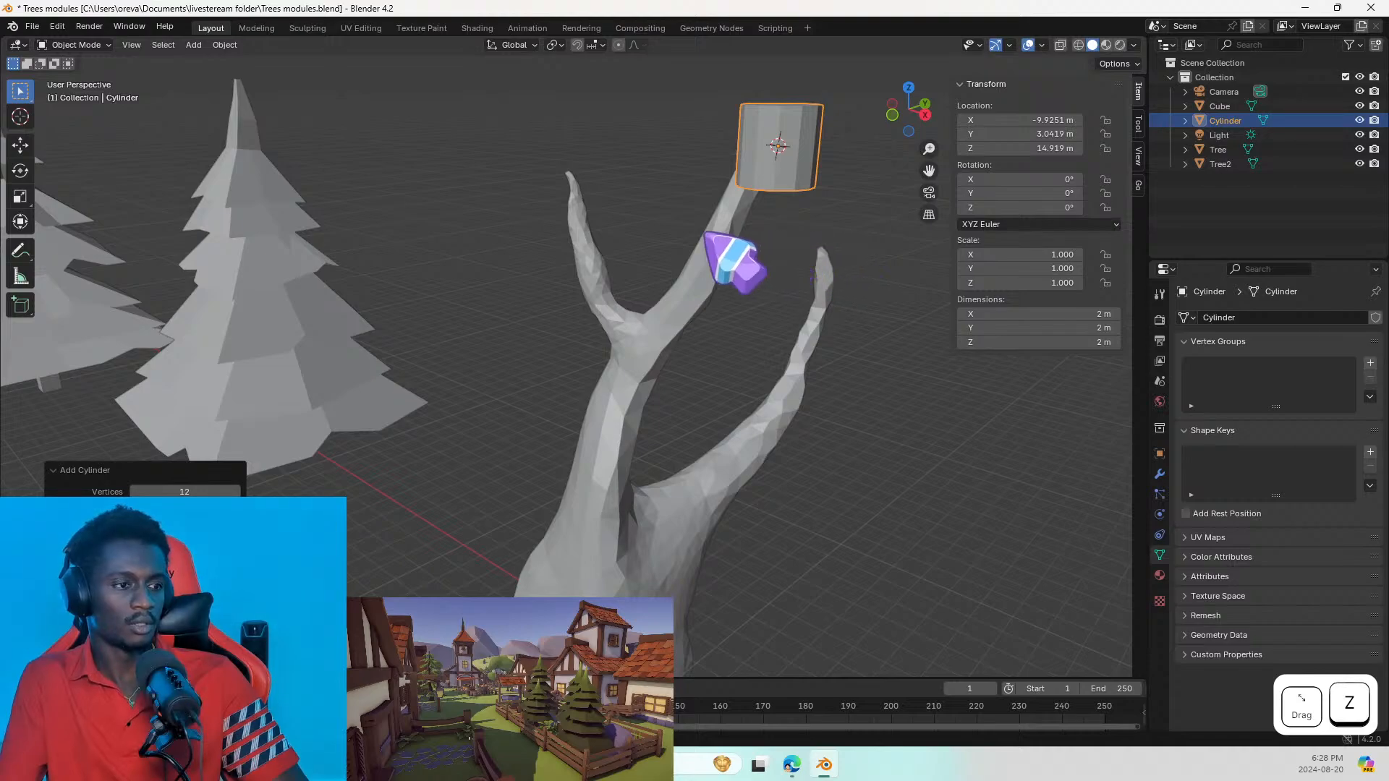
mouse_move(731, 254)
middle_mouse_down()
mouse_move(771, 282)
mouse_move(734, 232)
mouse_move(744, 226)
middle_mouse_up()
scroll(771, 282, "down", 4)
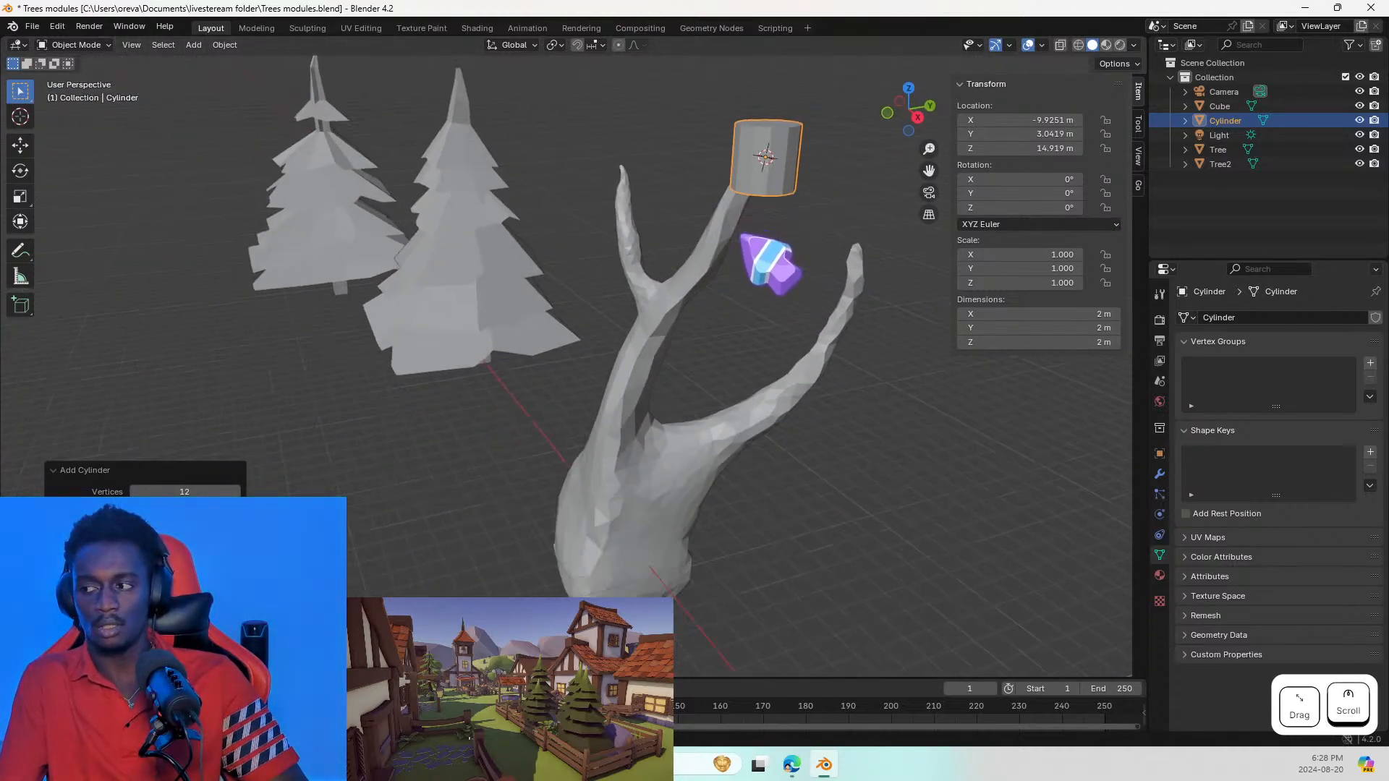
left_click(752, 161)
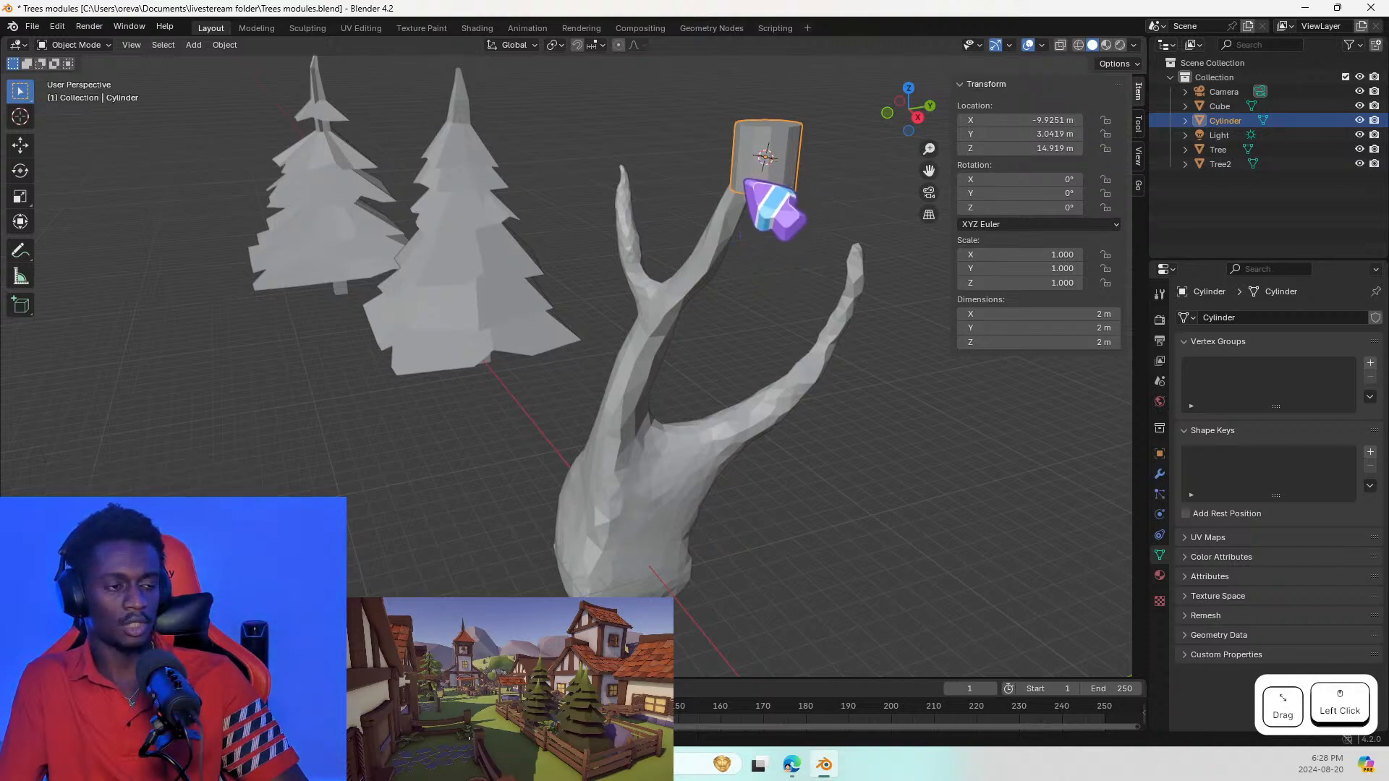
key("Delete")
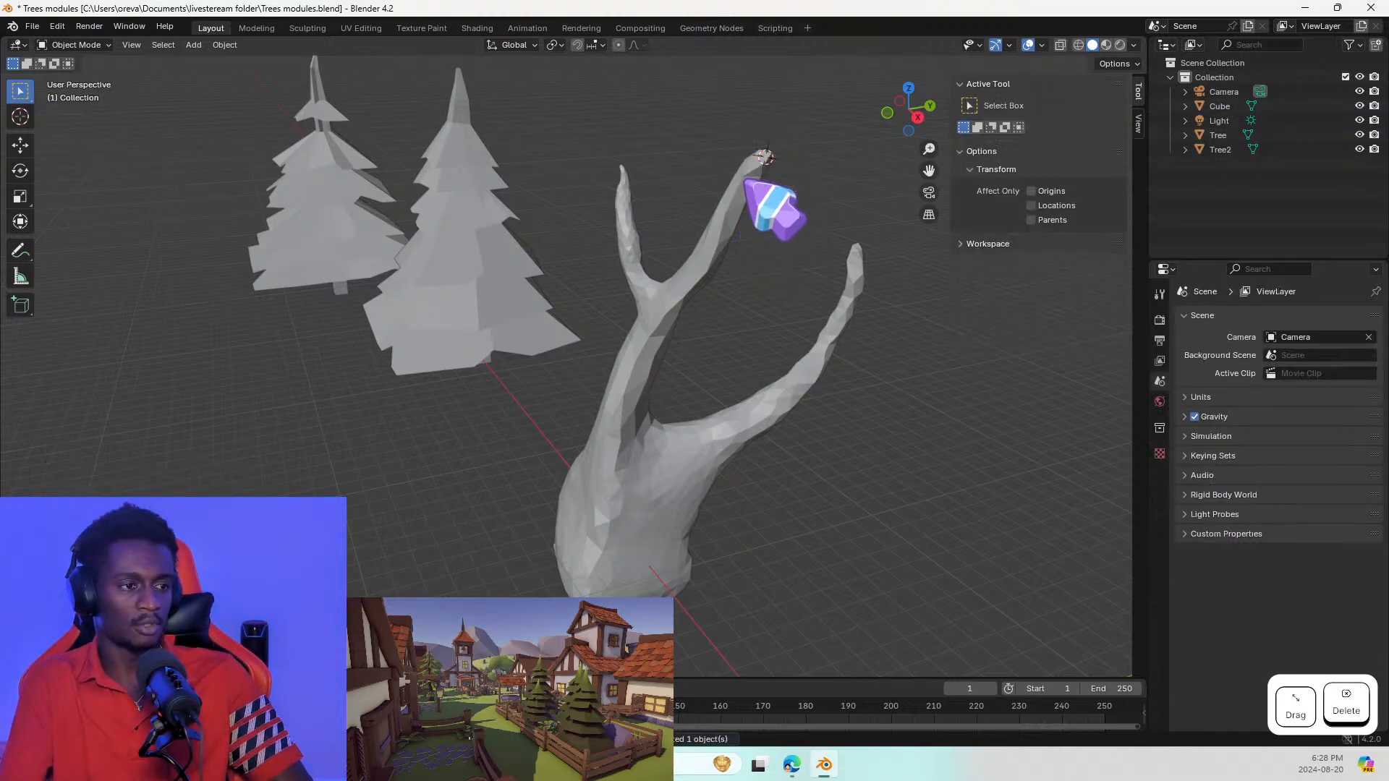
key("shift+a")
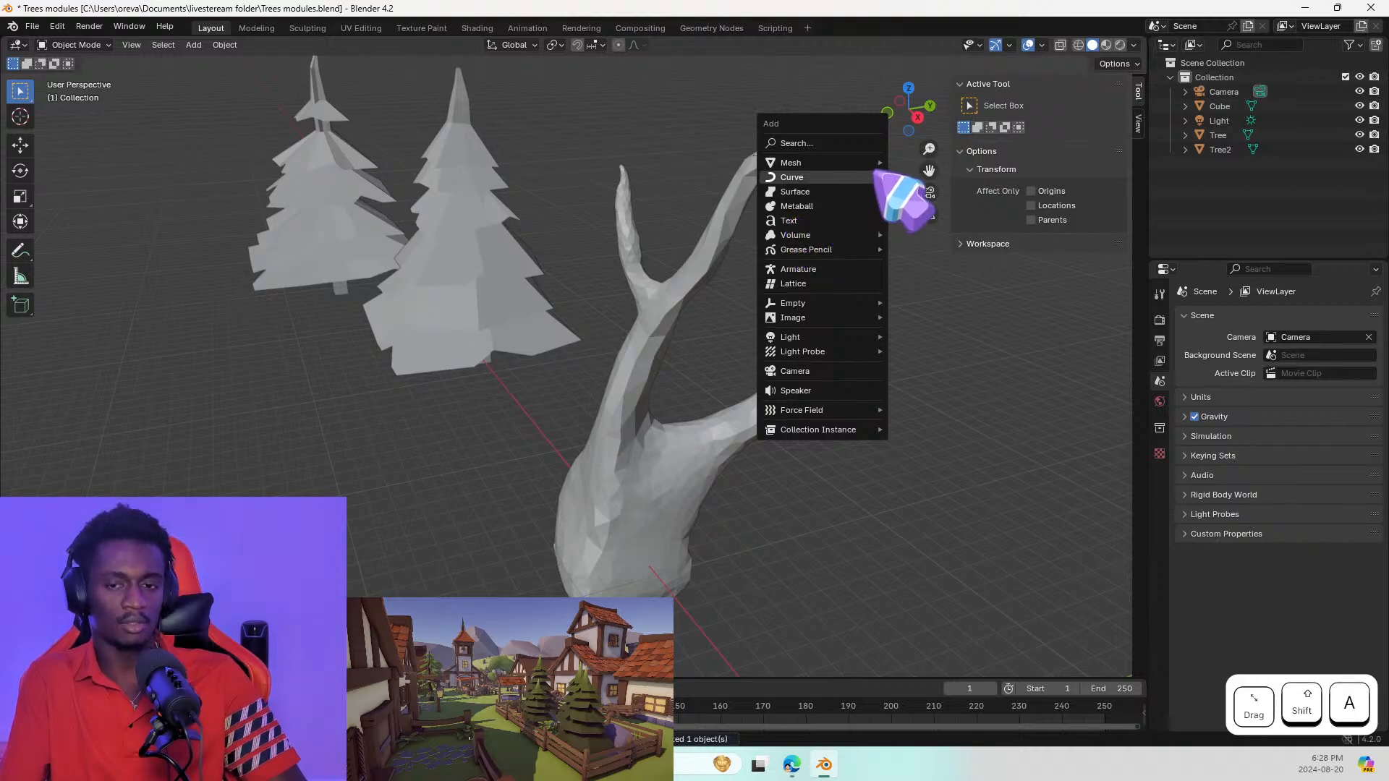
key("Escape")
key("ctrl+z")
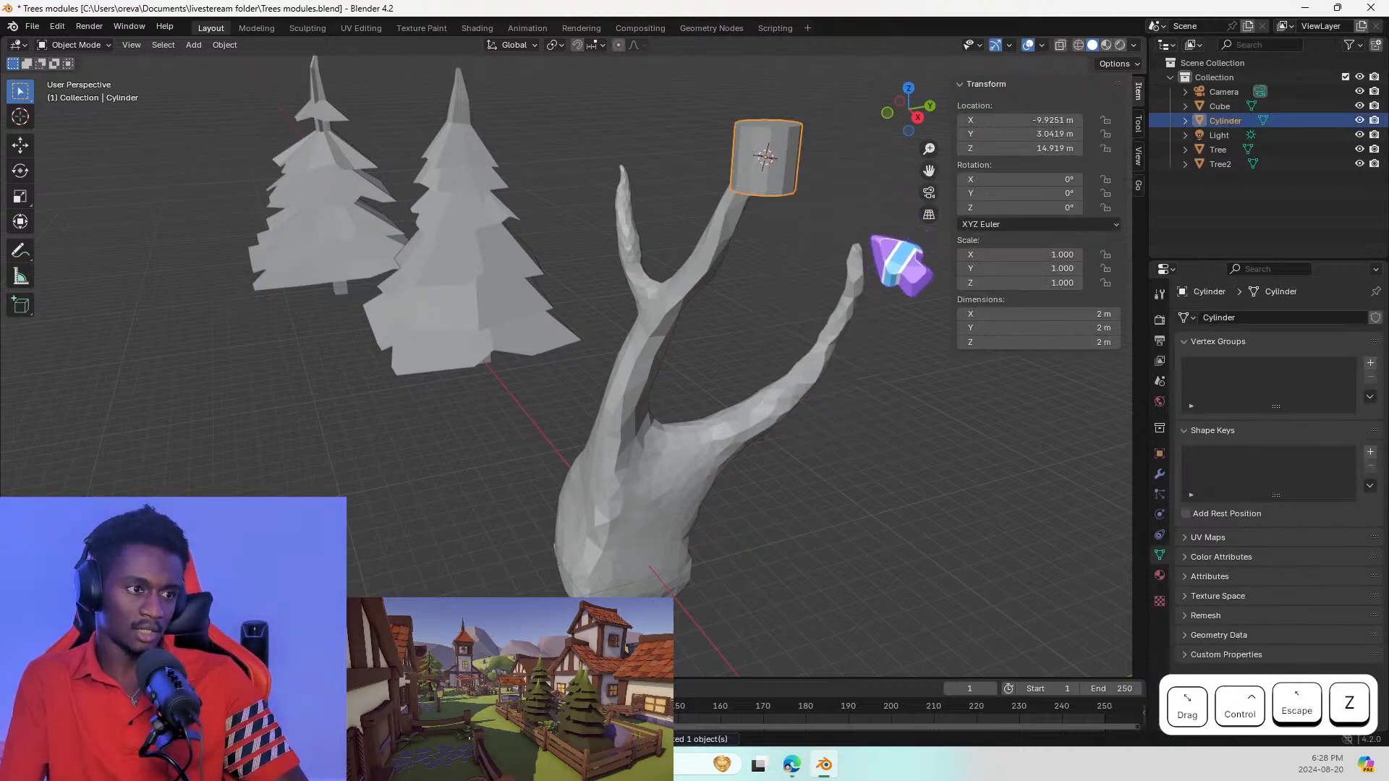
Step: Open the branch-tip cylinder in the Sculpting workspace and enable Dyntopo
middle_click_drag(866, 236, 753, 301)
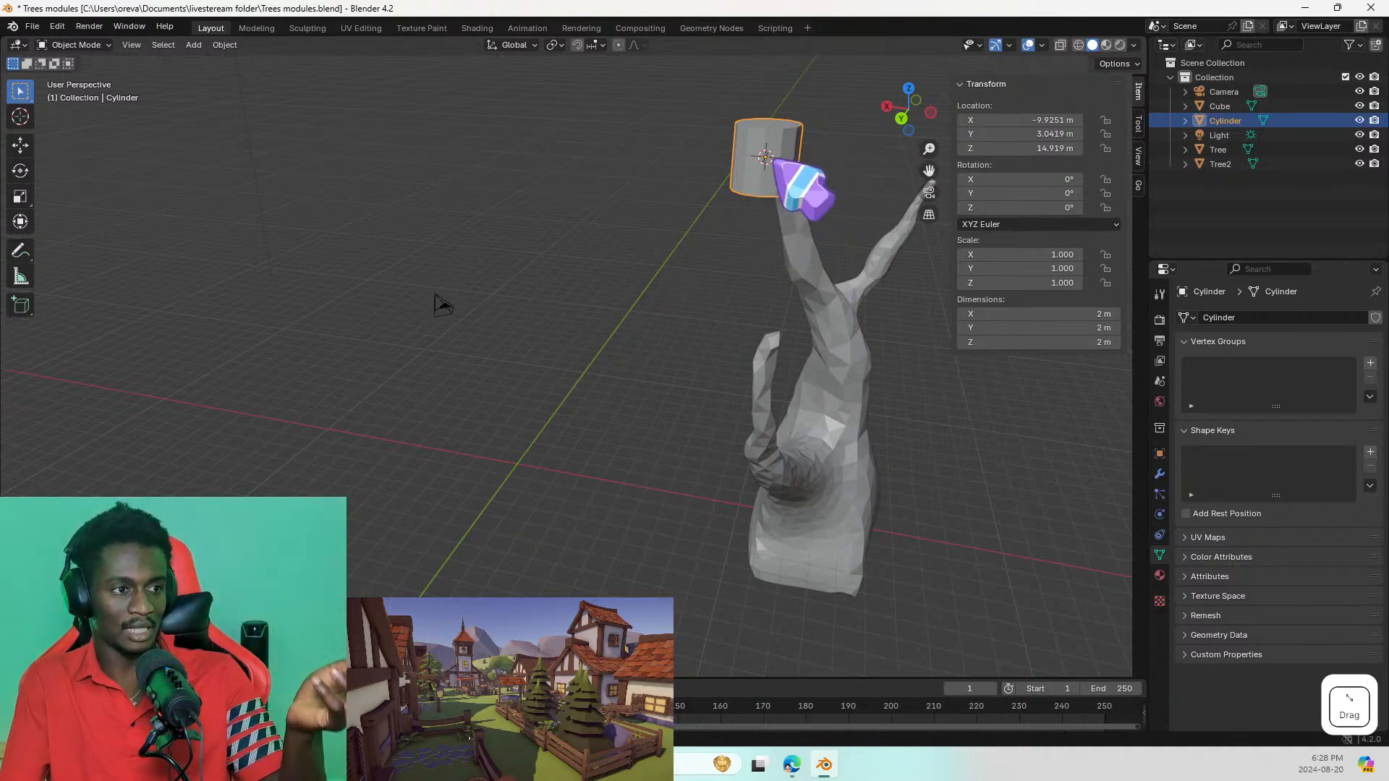
key("Tab")
key("Tab")
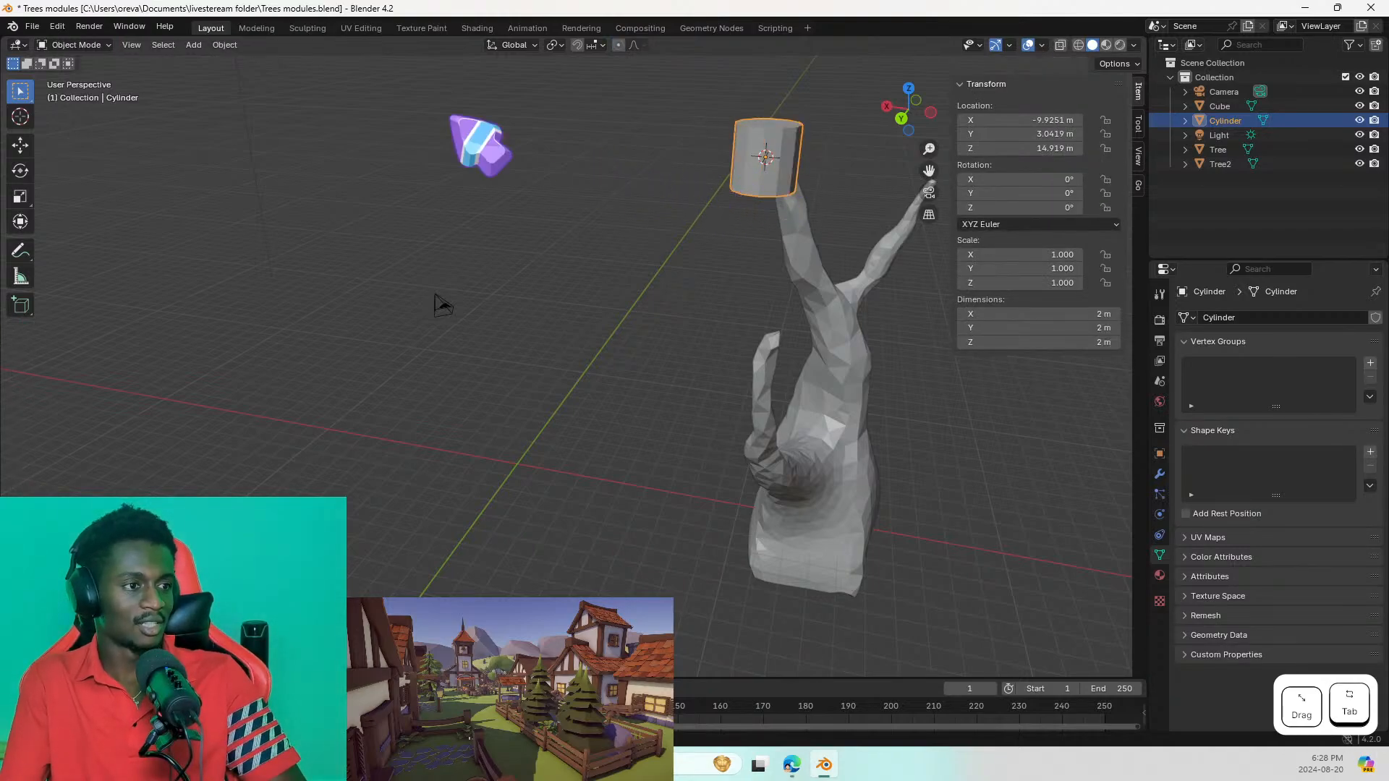
left_click(261, 29)
scroll(346, 244, "up", 3)
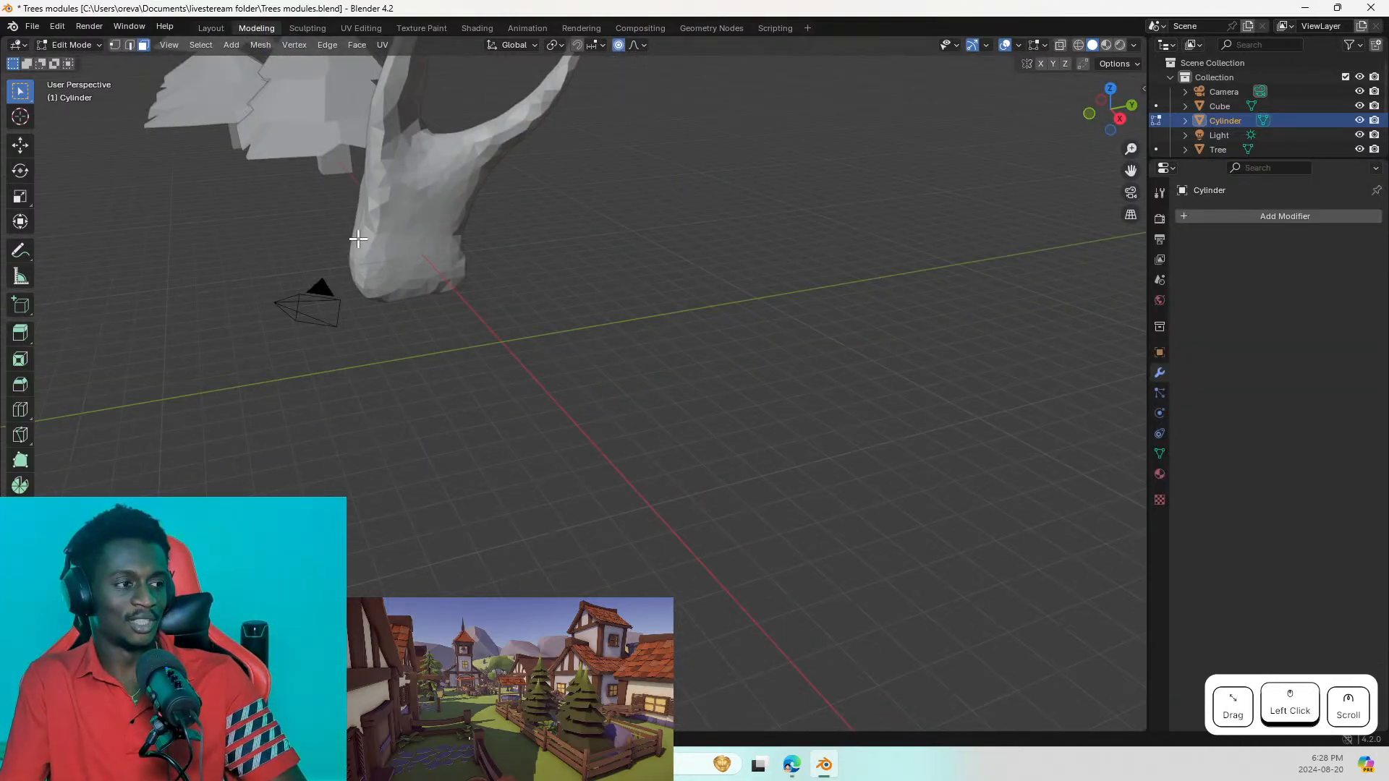
middle_click_drag(396, 307, 409, 583, "shift")
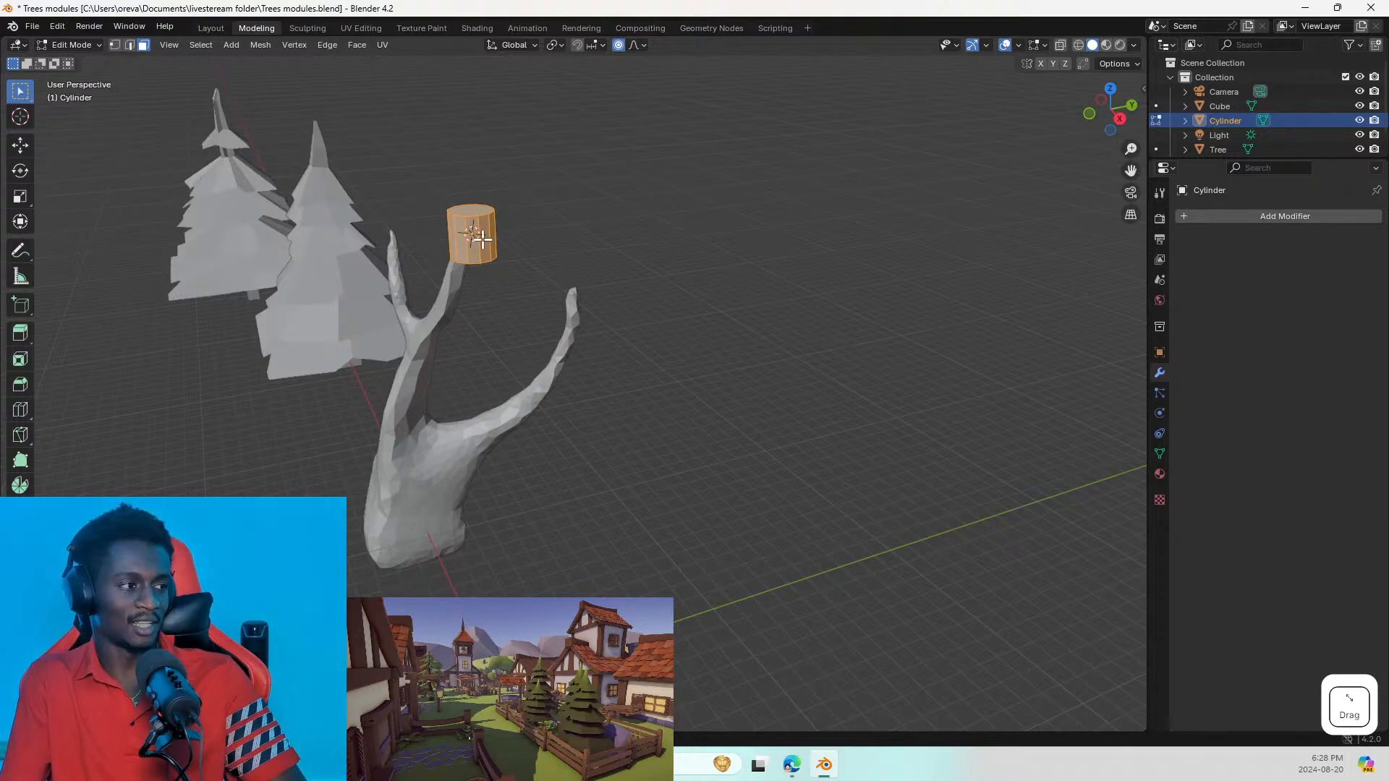
left_click(307, 28)
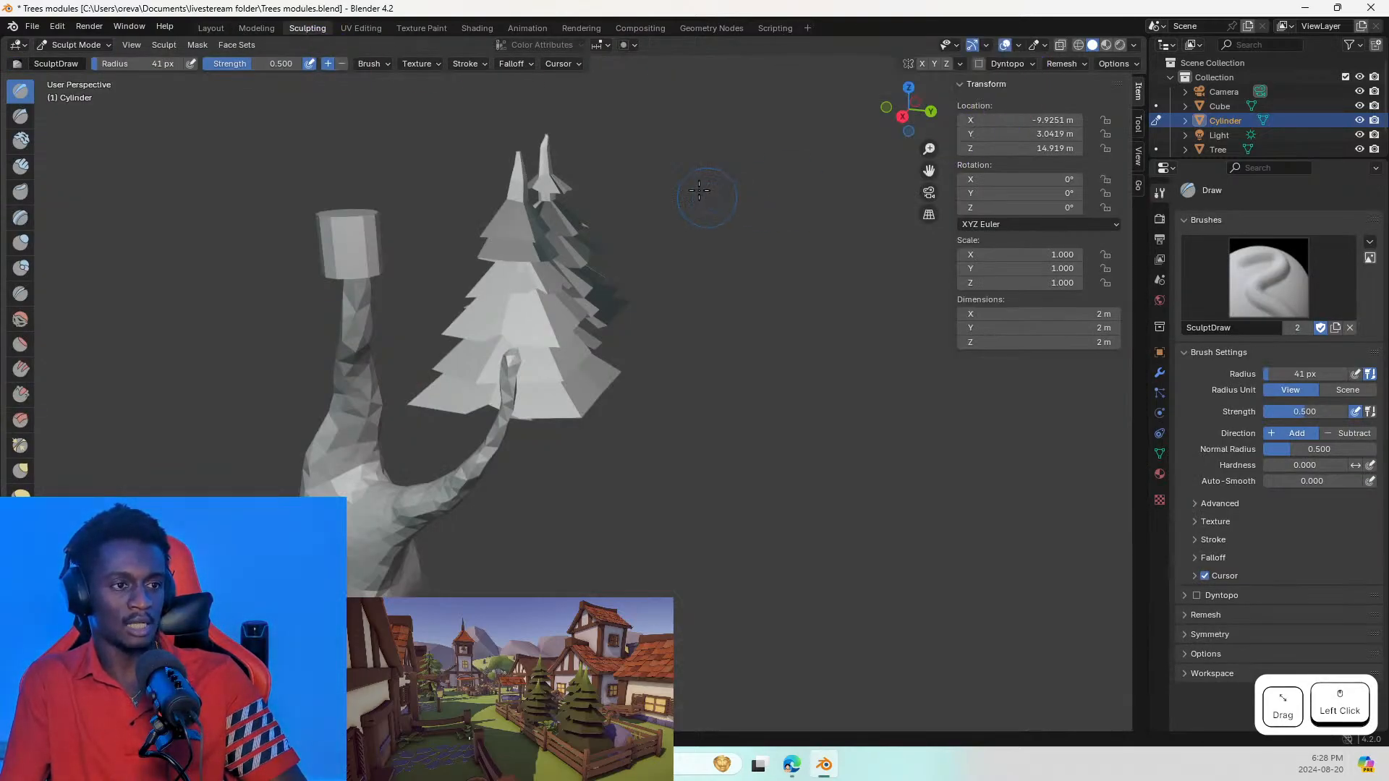
left_click(978, 64)
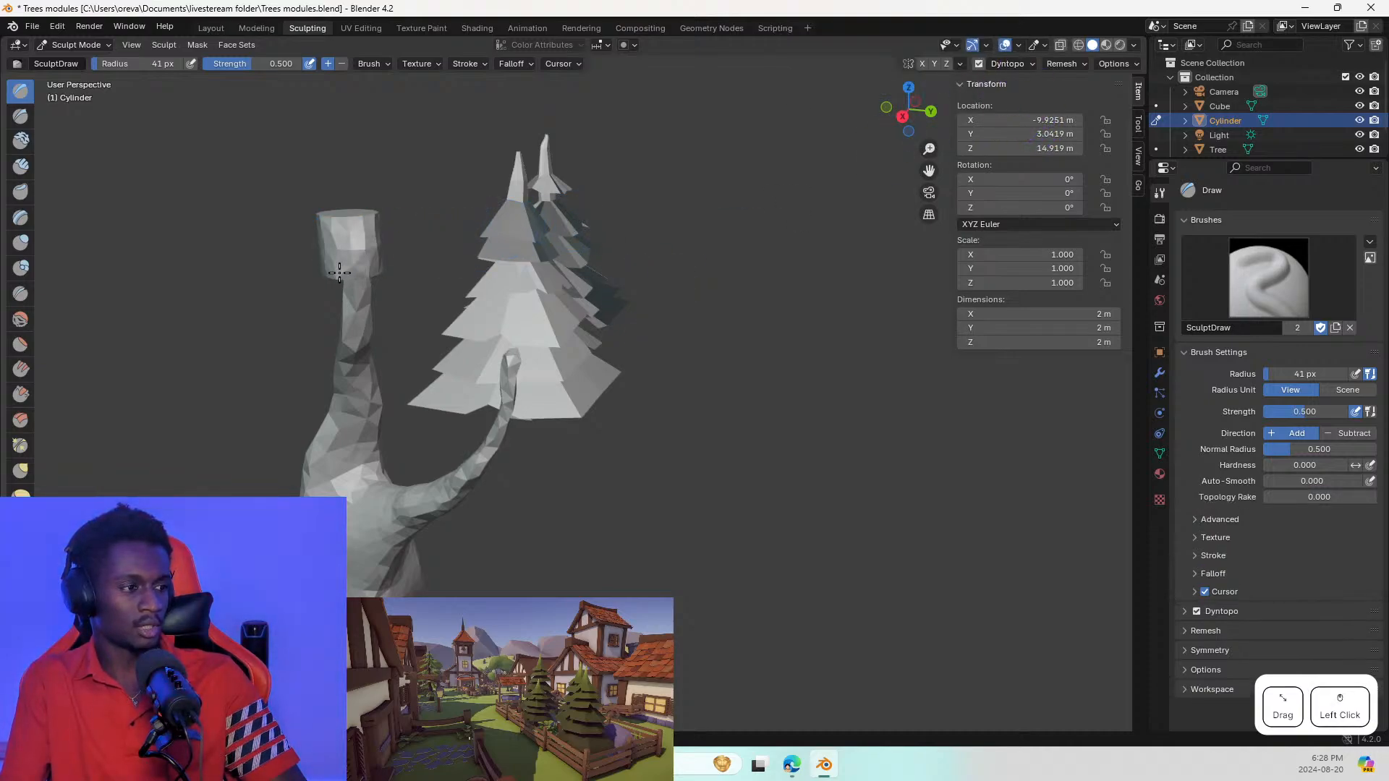
Step: Round off the cylinder's sides and underside with Draw brush strokes from several angles
middle_click_drag(336, 199, 574, 223)
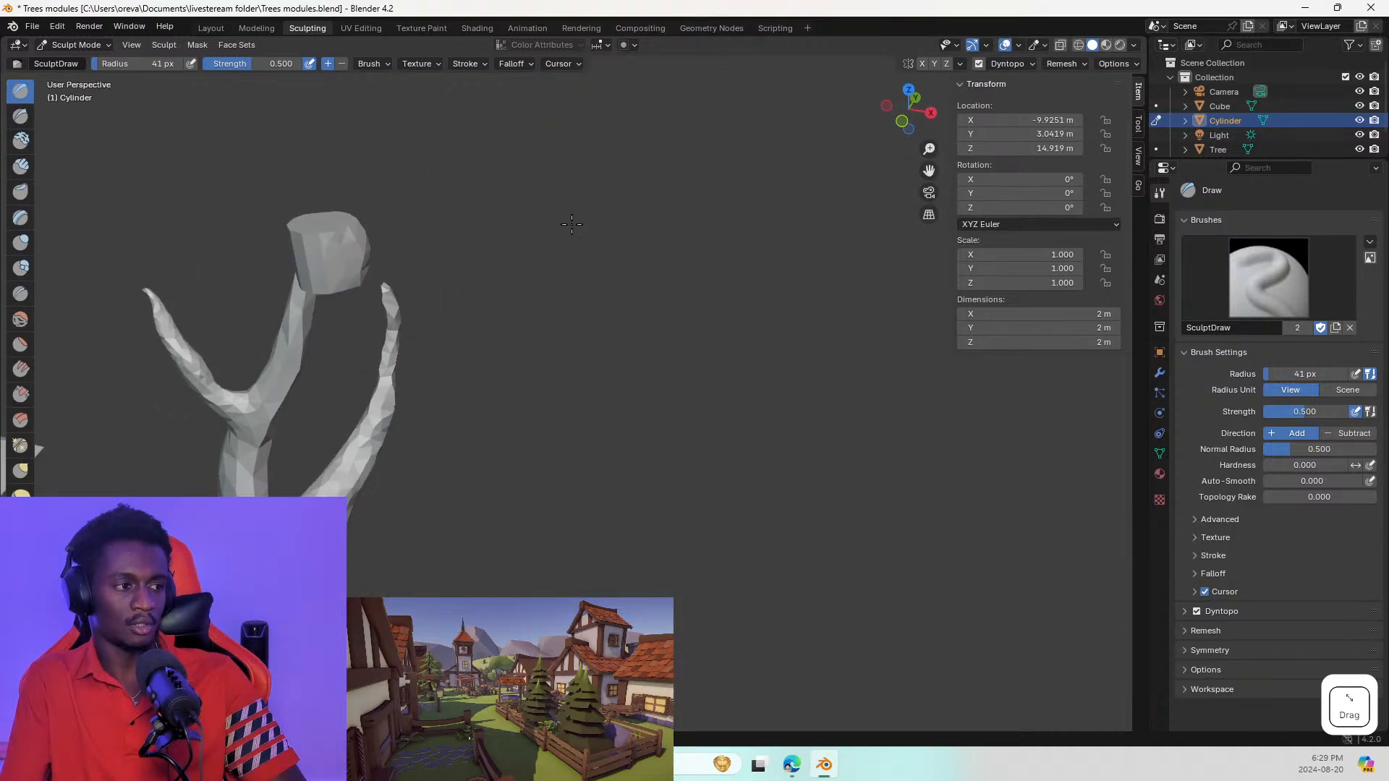
scroll(437, 245, "up", 1)
left_click(327, 263)
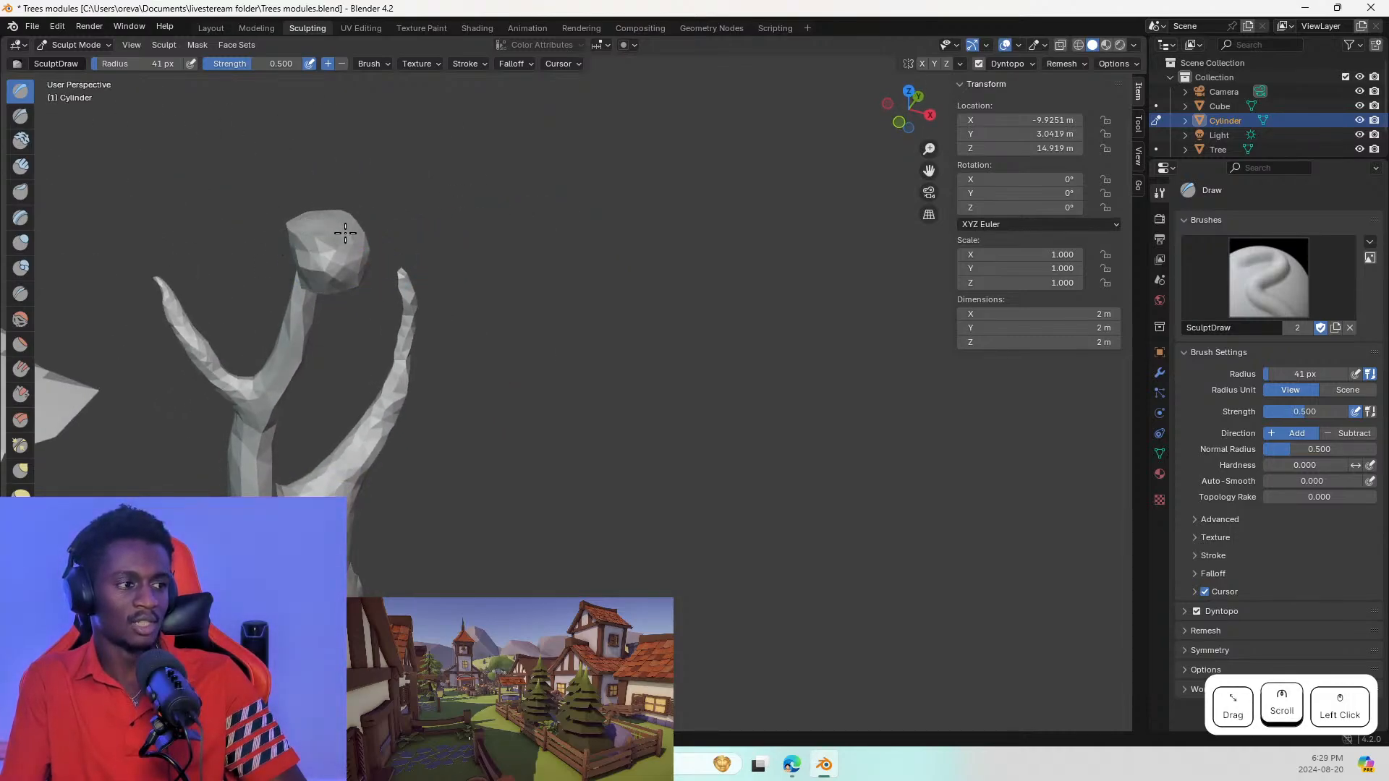
mouse_move(377, 318)
middle_mouse_down()
mouse_move(744, 433)
mouse_move(654, 289)
mouse_move(720, 250)
middle_mouse_up()
left_click(338, 281)
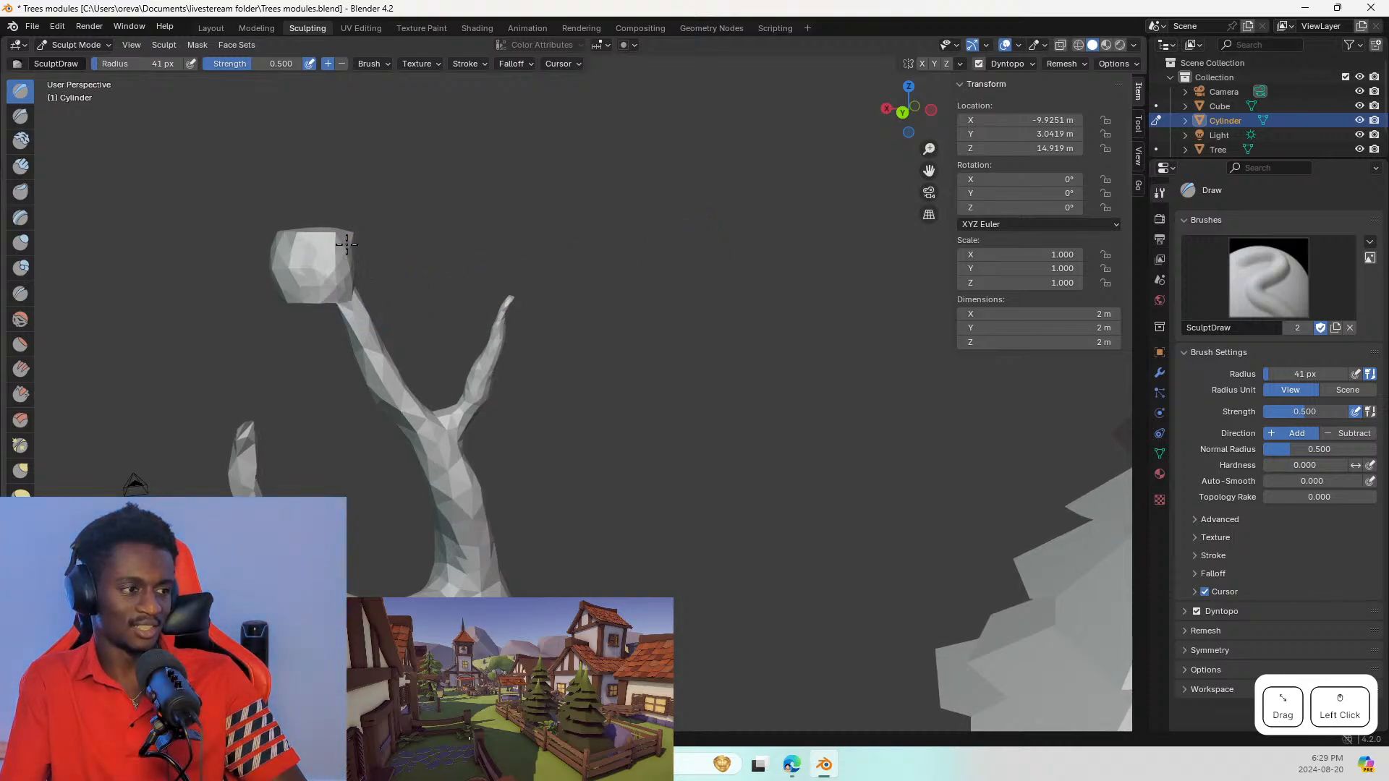
mouse_move(326, 245)
middle_mouse_down()
mouse_move(685, 279)
mouse_move(545, 408)
middle_mouse_up()
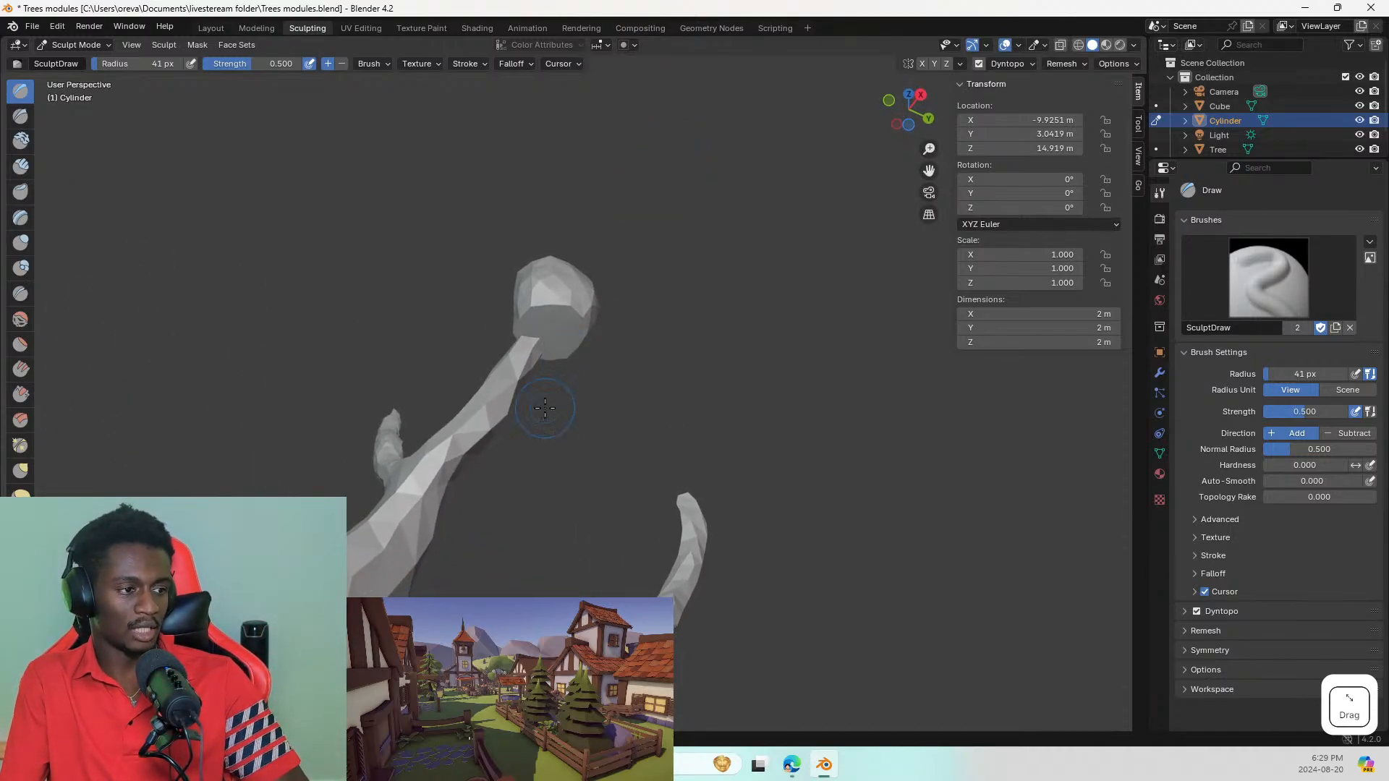
left_click_drag(560, 329, 546, 317)
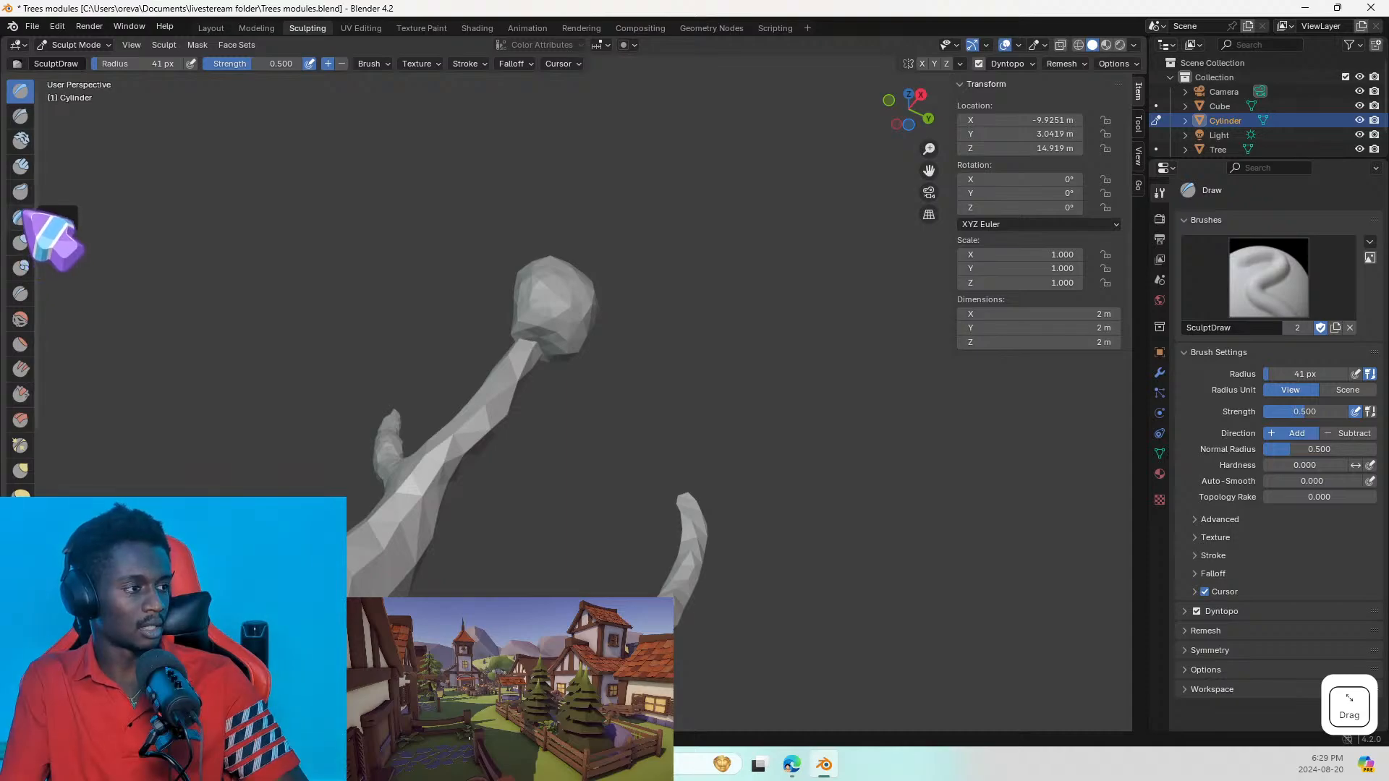
Step: Switch to the Inflate brush, set its radius to 144 px and swell one side of the cylinder
left_click(21, 243)
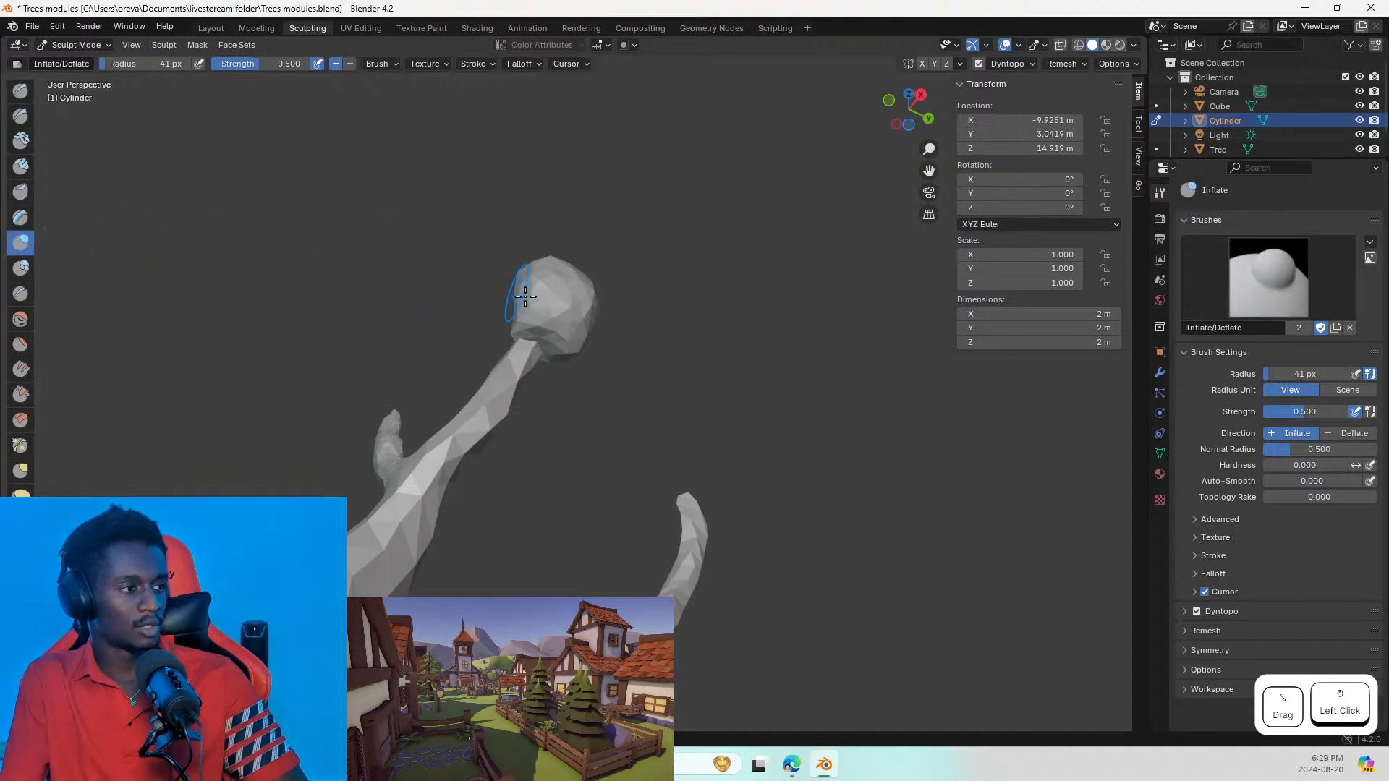
middle_click_drag(525, 296, 564, 412)
key("f")
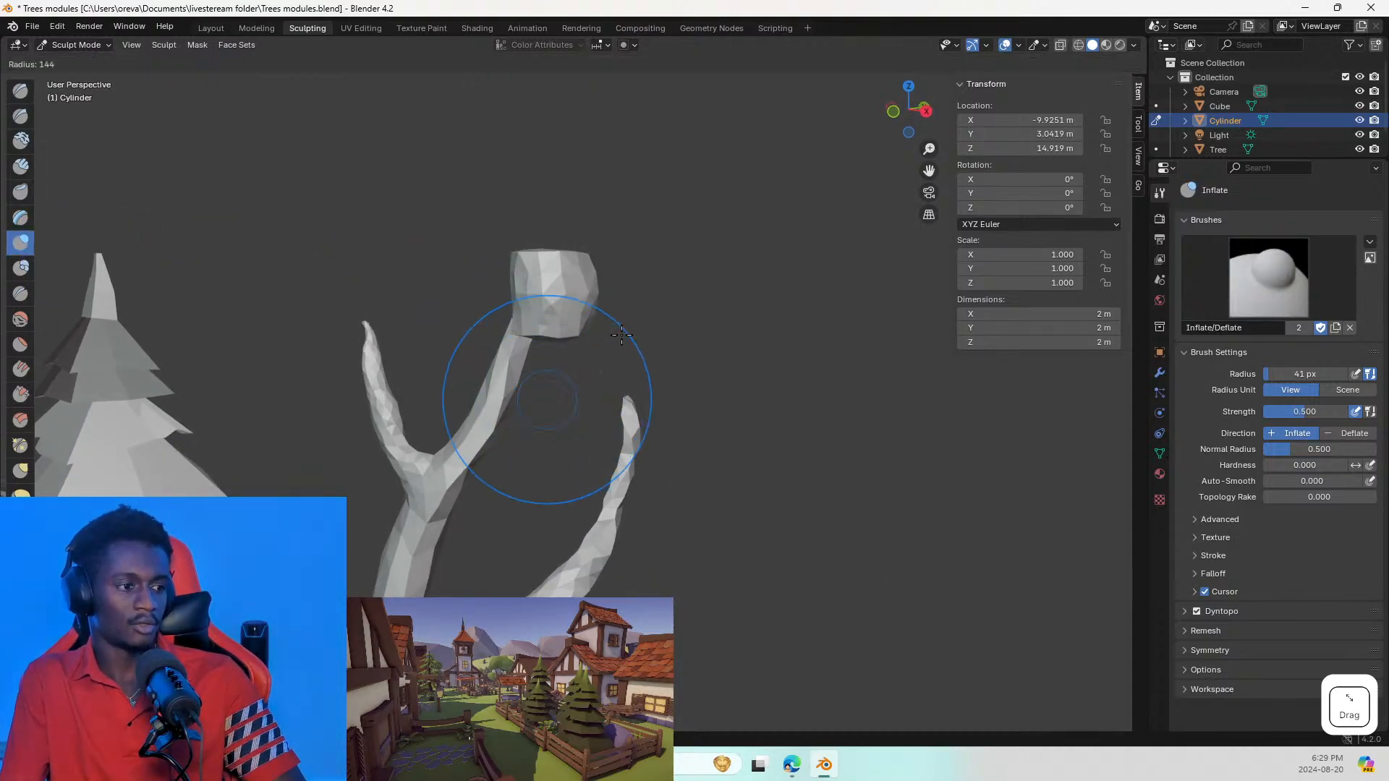
left_click(621, 335)
left_click_drag(597, 282, 593, 349)
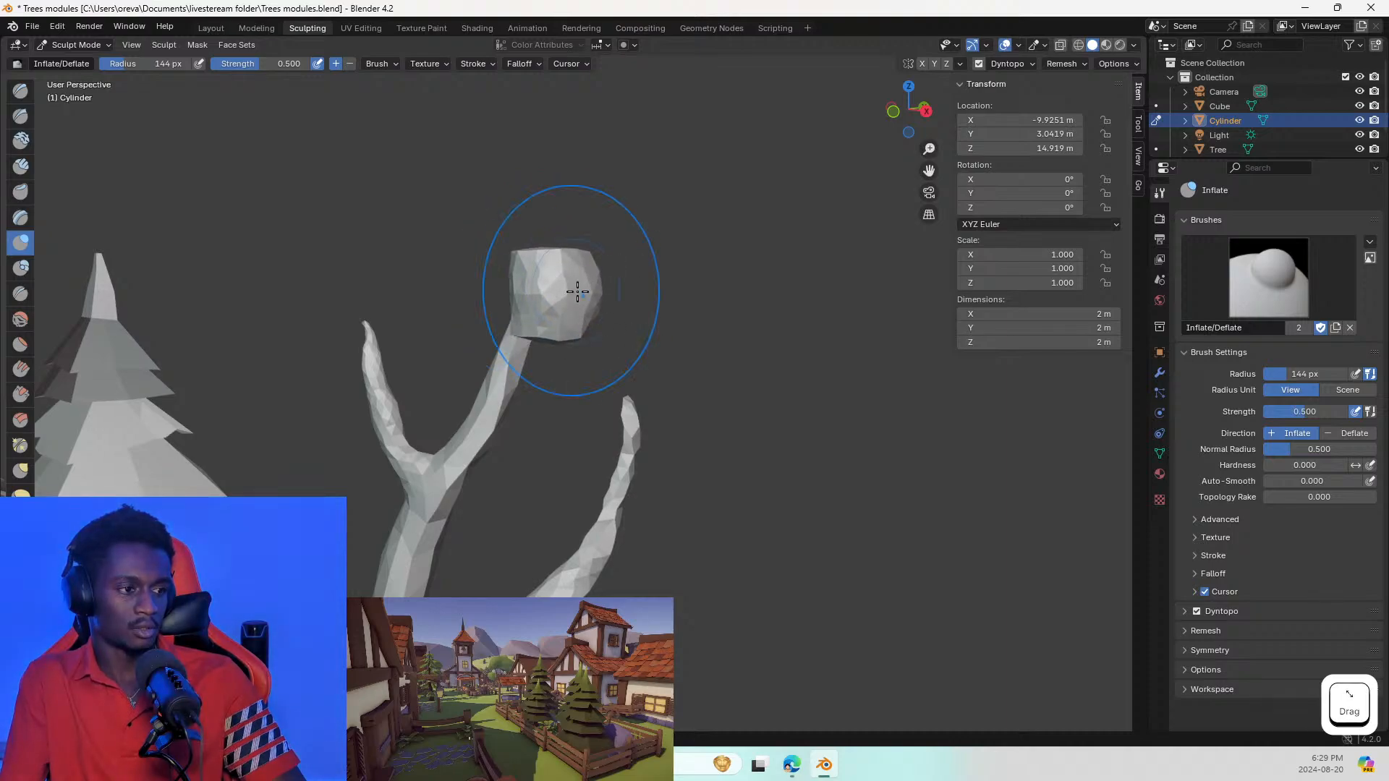
Step: Raise the Inflate brush strength to 0.958 and swell the cylinder into a ball from opposite sides
key("shift+f")
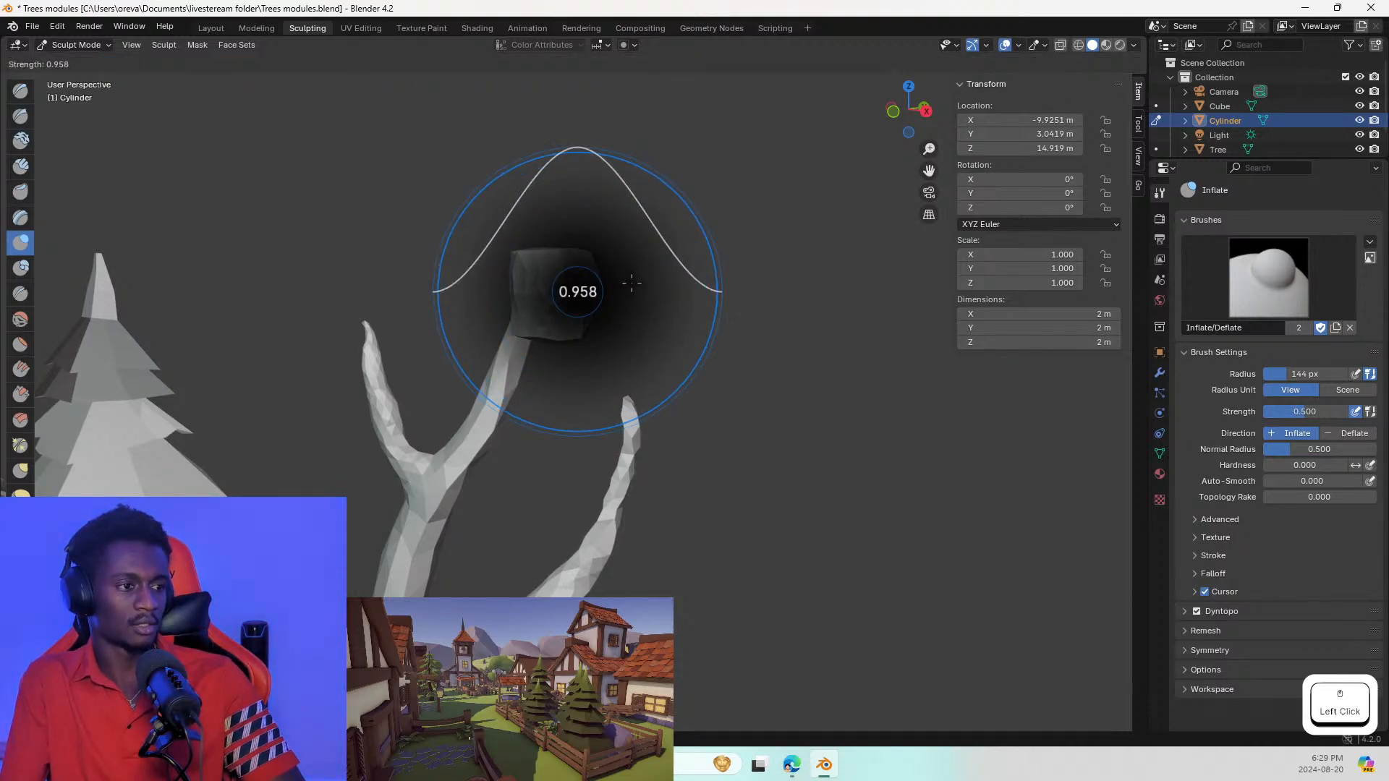
left_click(629, 285)
mouse_move(579, 282)
left_mouse_down()
mouse_move(528, 300)
mouse_move(588, 300)
left_mouse_up()
middle_click_drag(590, 290, 315, 305)
mouse_move(605, 298)
left_mouse_down()
mouse_move(561, 309)
mouse_move(620, 307)
left_mouse_up()
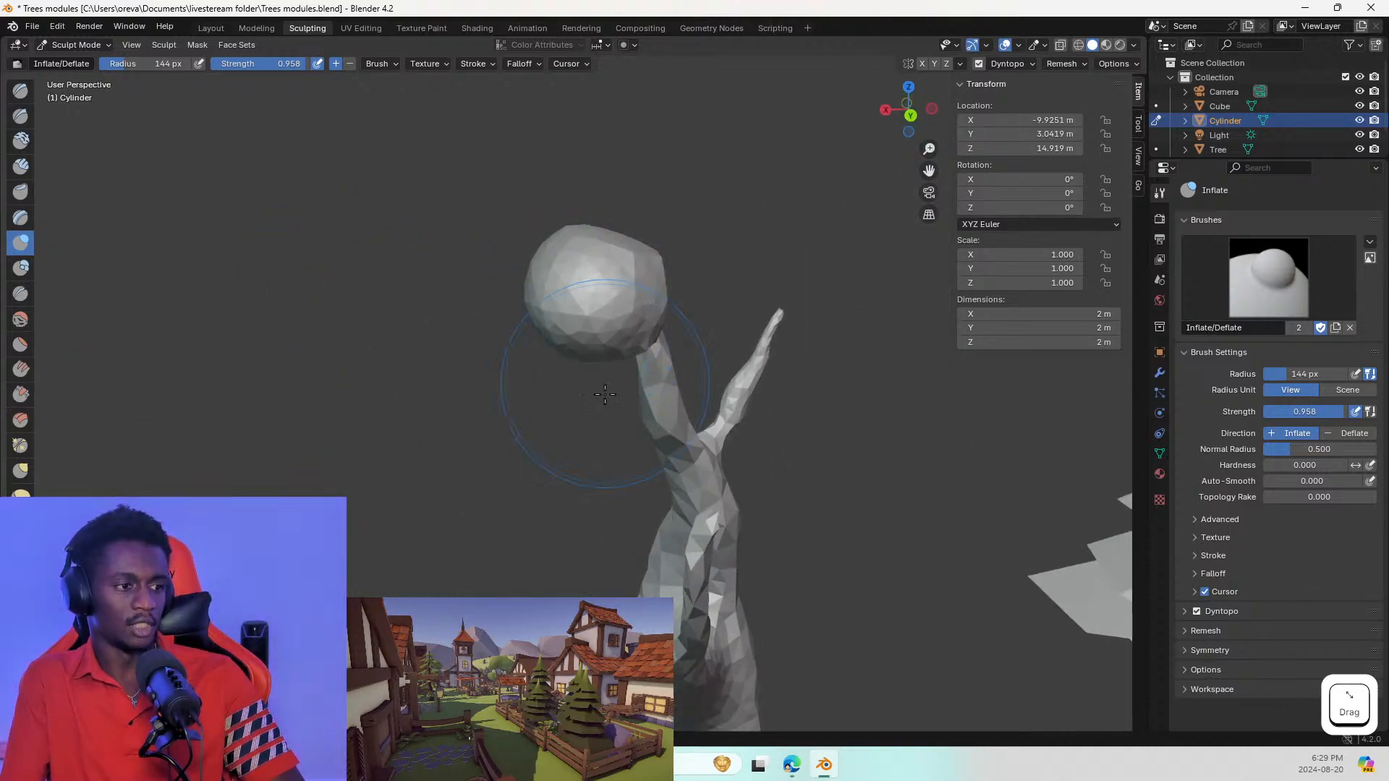
Step: Inflate the ball from several sides into a wide, rounded foliage mass over the branch tip
middle_click_drag(854, 395, 698, 409)
scroll(706, 409, "up", 1)
mouse_move(631, 313)
left_mouse_down()
mouse_move(630, 270)
mouse_move(656, 301)
mouse_move(617, 242)
left_mouse_up()
mouse_move(617, 242)
middle_mouse_down()
mouse_move(586, 291)
mouse_move(412, 361)
middle_mouse_up()
mouse_move(653, 297)
left_mouse_down()
mouse_move(739, 266)
mouse_move(698, 308)
left_mouse_up()
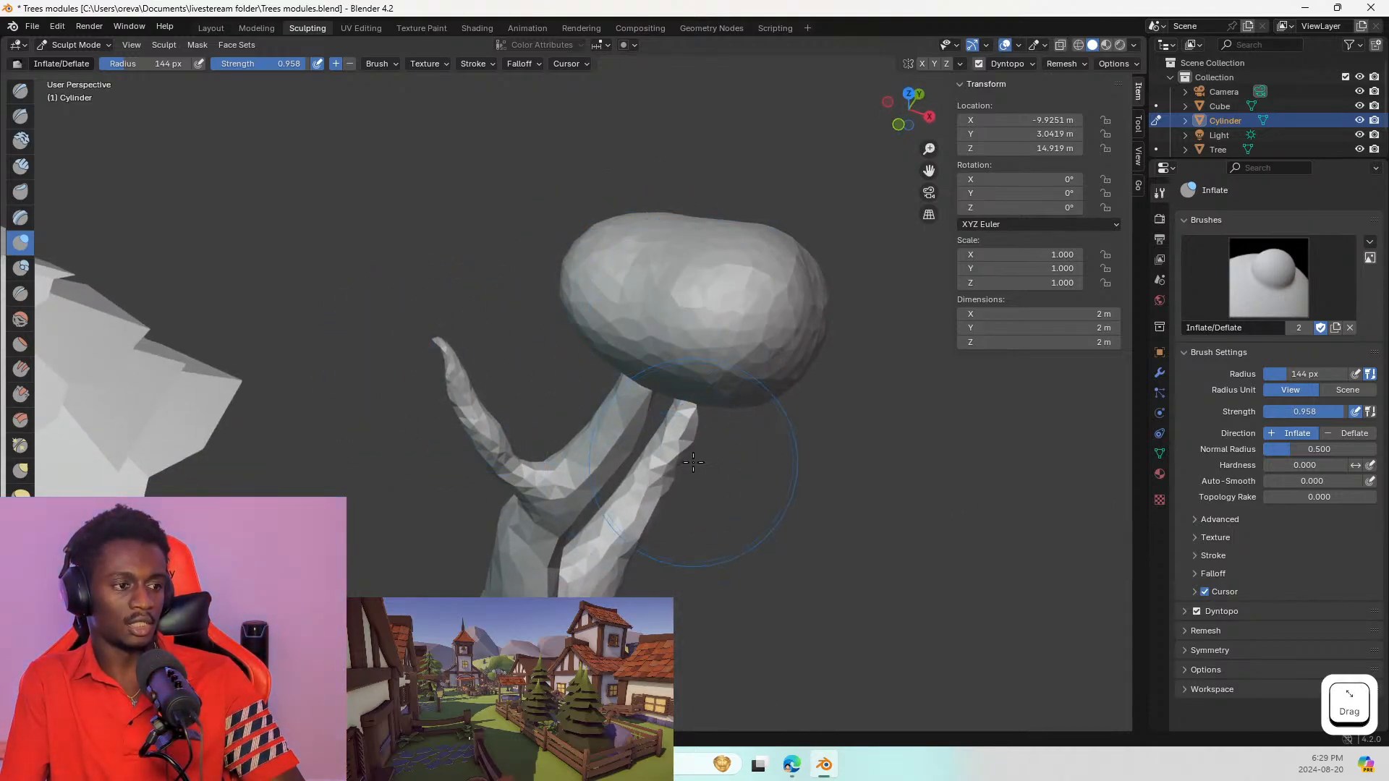
middle_click_drag(693, 462, 503, 357)
mouse_move(730, 361)
left_mouse_down()
mouse_move(787, 389)
mouse_move(853, 325)
mouse_move(811, 395)
left_mouse_up()
middle_click_drag(724, 465, 948, 450)
Step: Check the foliage mass up close and from the side, and apply another Inflate stroke to its face
scroll(948, 450, "up", 4)
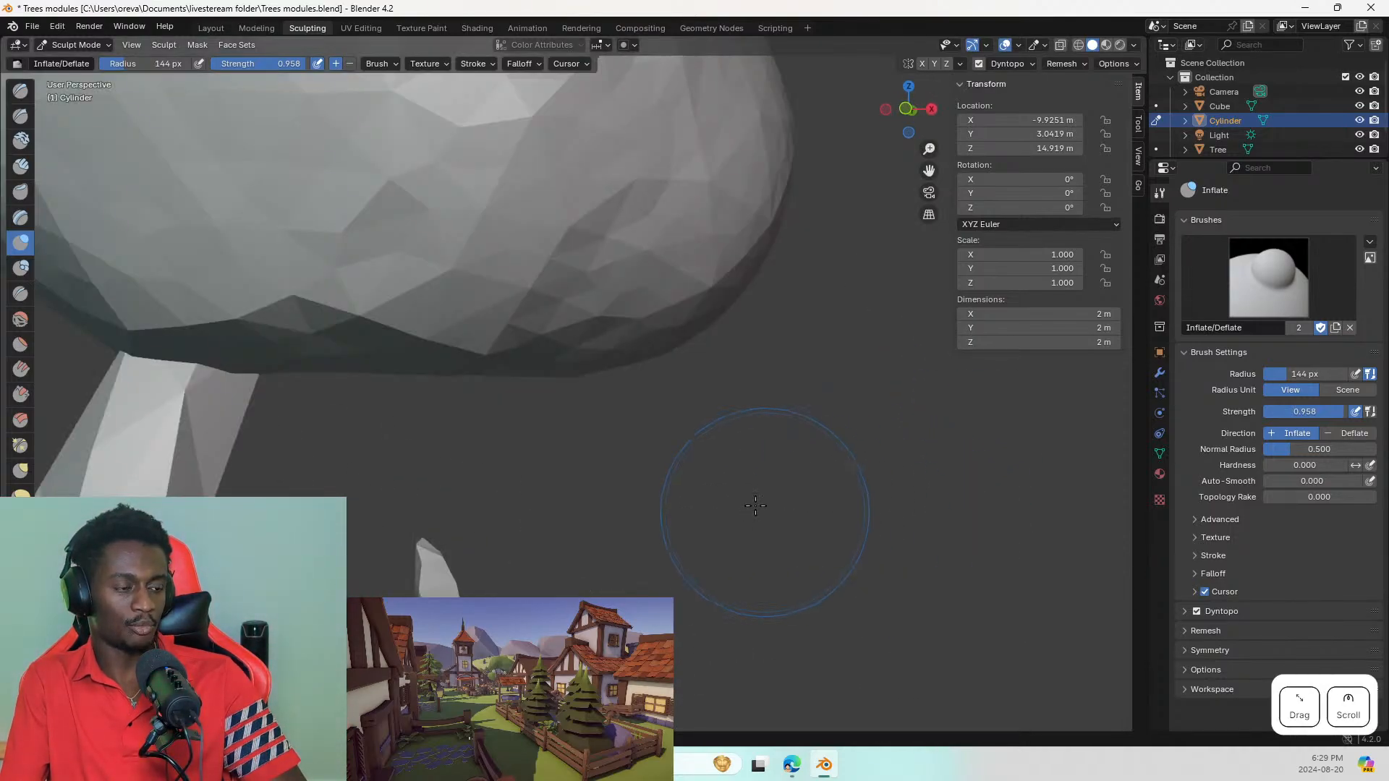
middle_click_drag(762, 502, 920, 458, "shift")
scroll(921, 459, "down", 9)
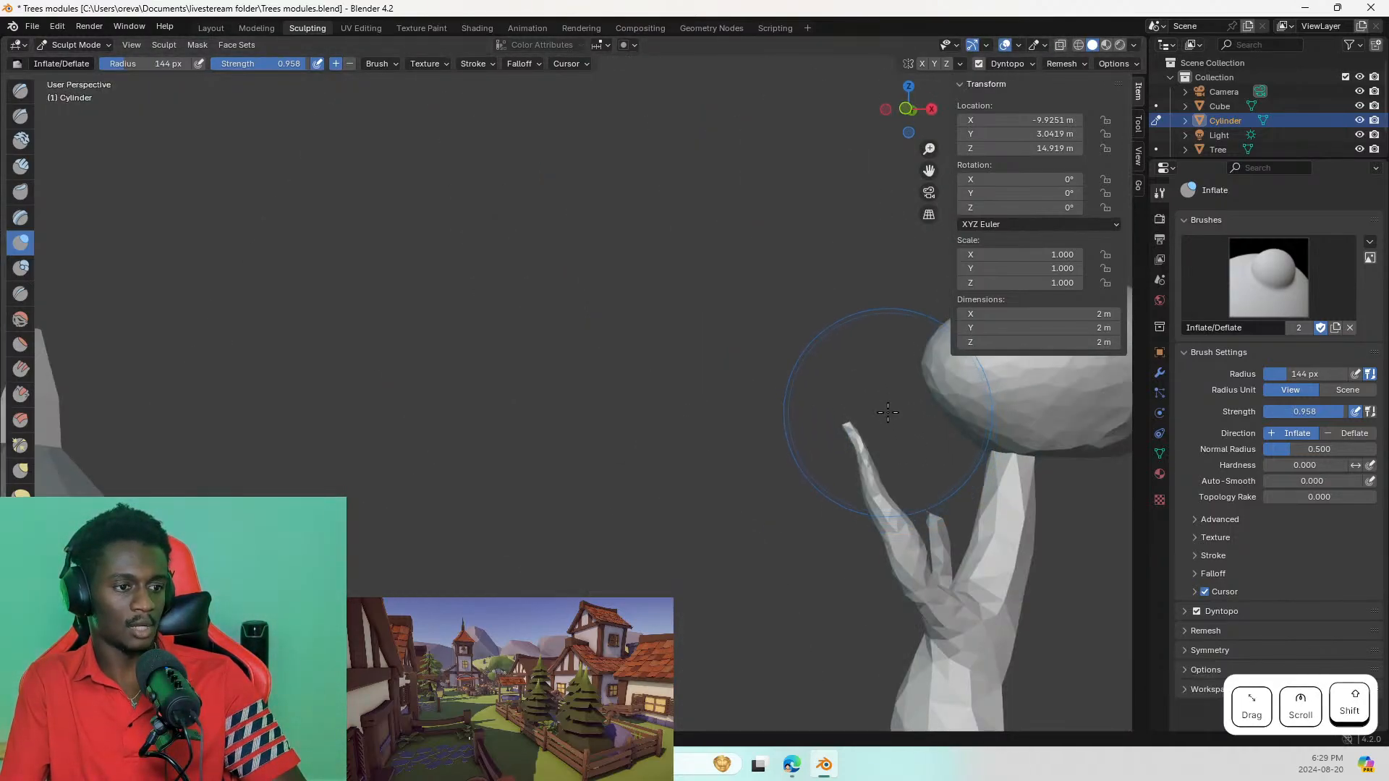
middle_click_drag(880, 410, 965, 405)
scroll(966, 405, "up", 2)
middle_click_drag(965, 405, 988, 434, "shift")
mouse_move(1075, 430)
middle_mouse_down("shift")
mouse_move(849, 425)
mouse_move(922, 478)
middle_mouse_up("shift")
scroll(948, 440, "down", 2)
mouse_move(915, 463)
left_mouse_down()
mouse_move(905, 424)
mouse_move(938, 444)
left_mouse_up()
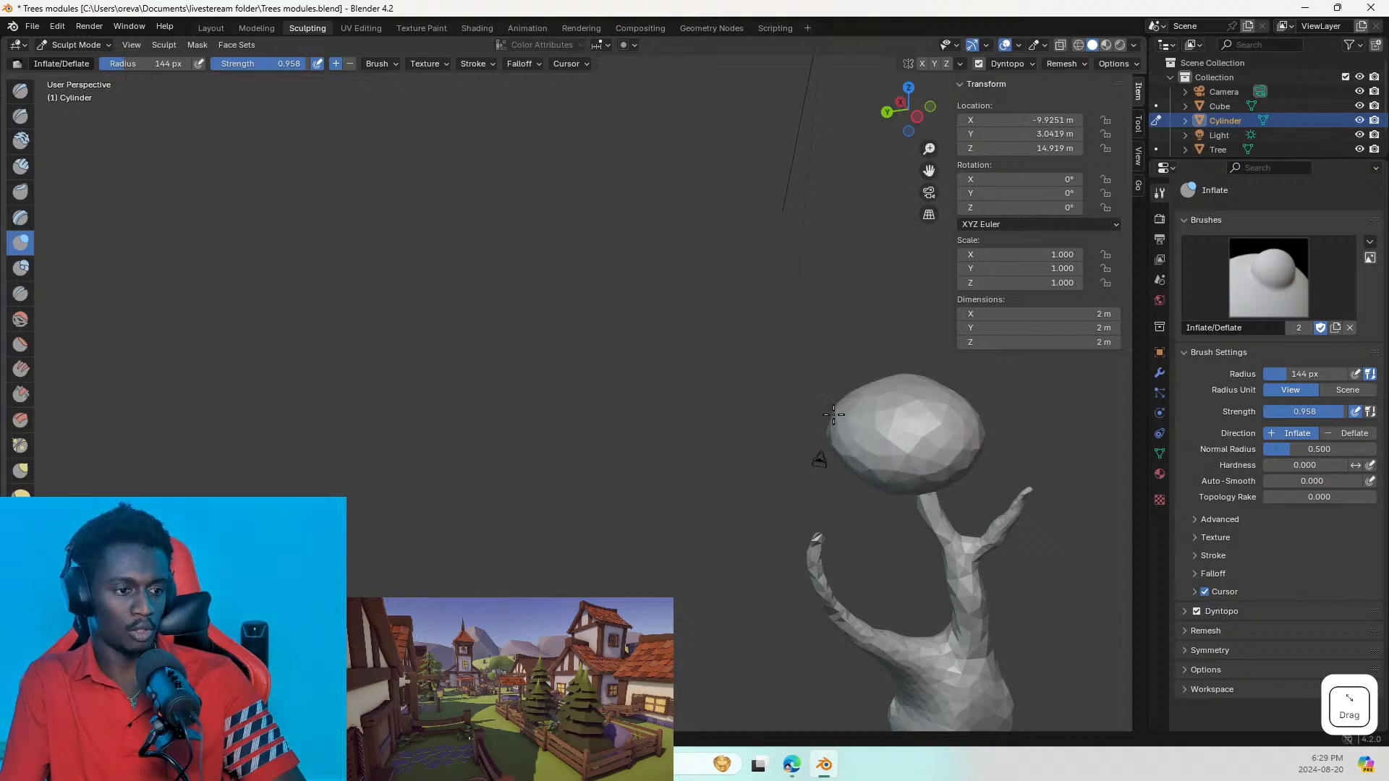
Step: Apply another Inflate stroke across the side of the foliage mass and check its shape above the branches
mouse_move(833, 414)
left_mouse_down()
mouse_move(949, 456)
mouse_move(853, 503)
mouse_move(933, 484)
mouse_move(883, 443)
mouse_move(950, 413)
left_mouse_up()
middle_click_drag(783, 432, 914, 507)
middle_click_drag(936, 552, 784, 478)
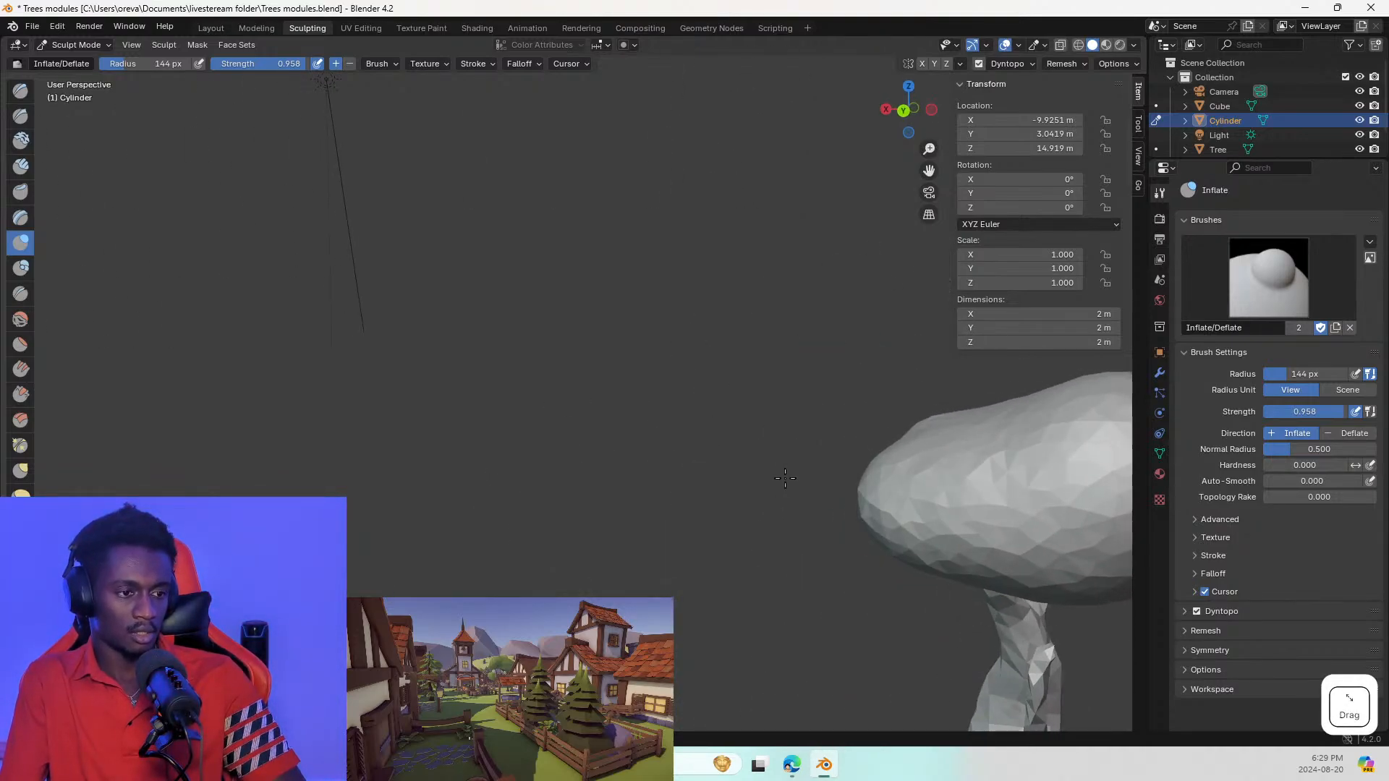
Step: Switch to the Layout workspace and rotate the foliage mass about the global Z axis to about 51°
left_click(210, 27)
scroll(868, 353, "up", 3)
middle_click_drag(895, 377, 986, 391)
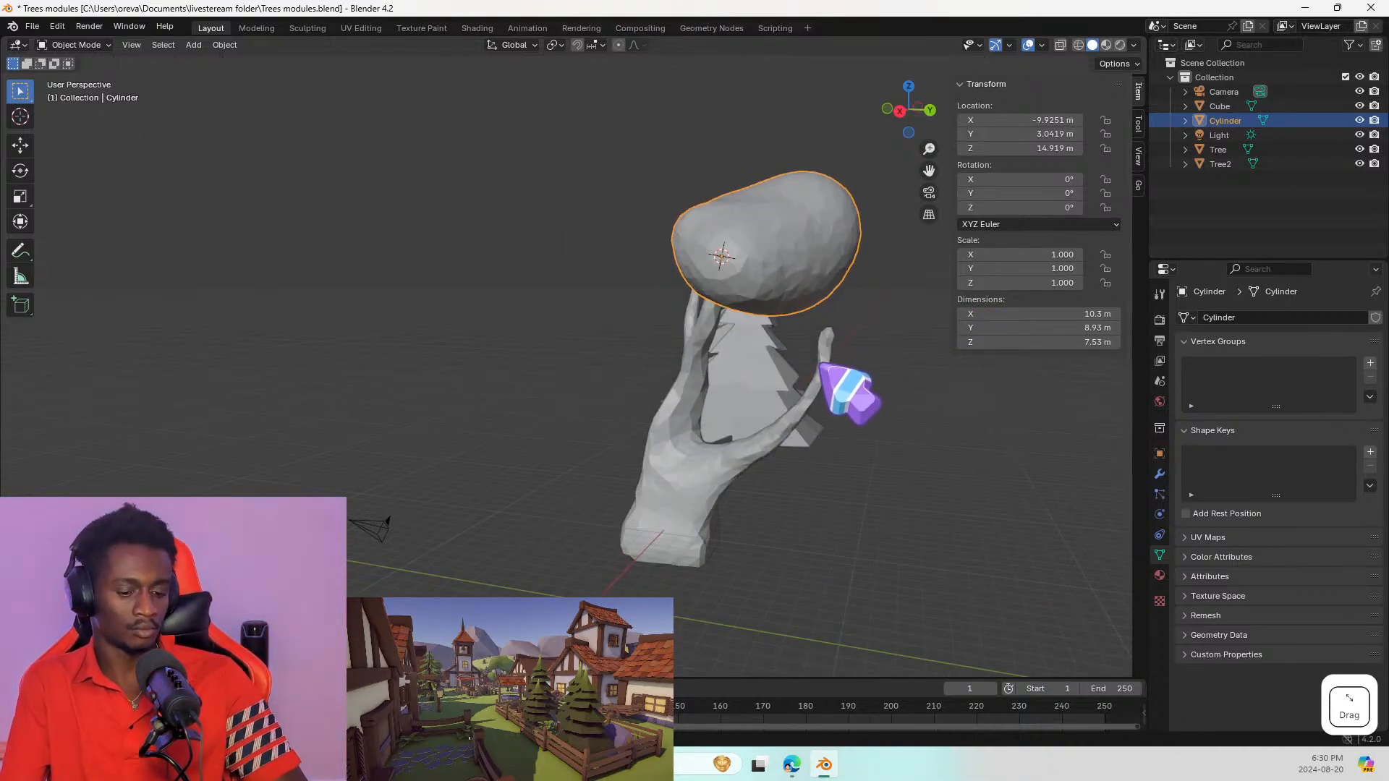
key("r")
key("z")
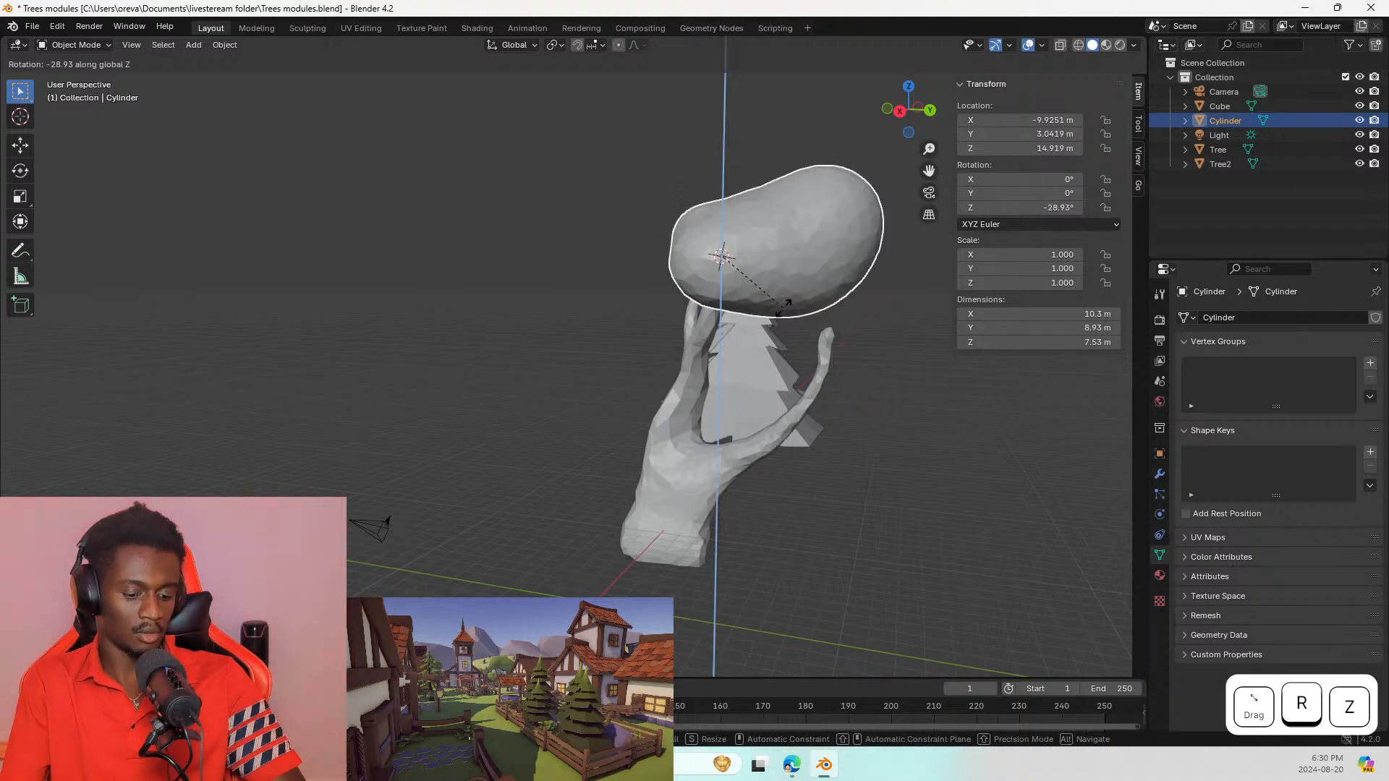
left_click(705, 332)
Step: Examine how the foliage mass sits over the branches from the front, side, top, bottom and back
key("KP_1")
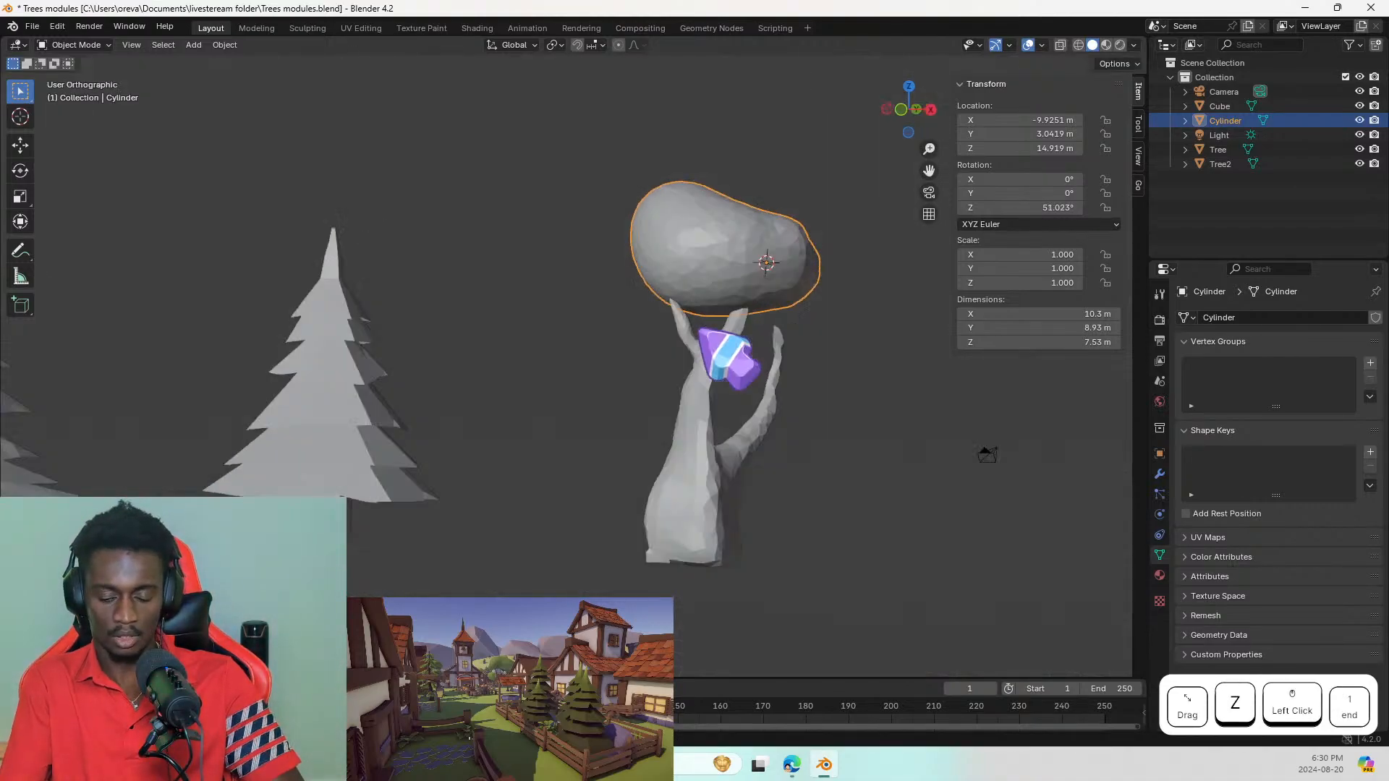
key("KP_3")
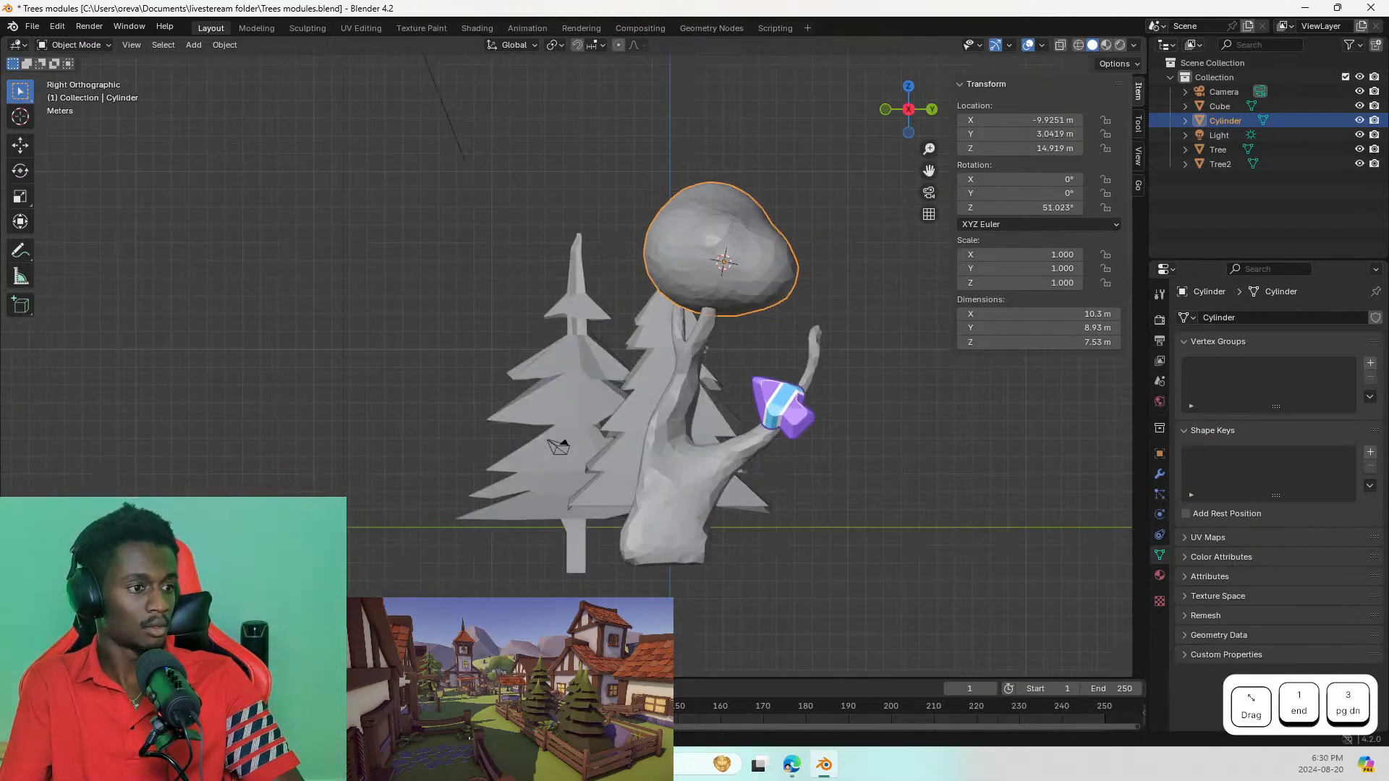
key("KP_9")
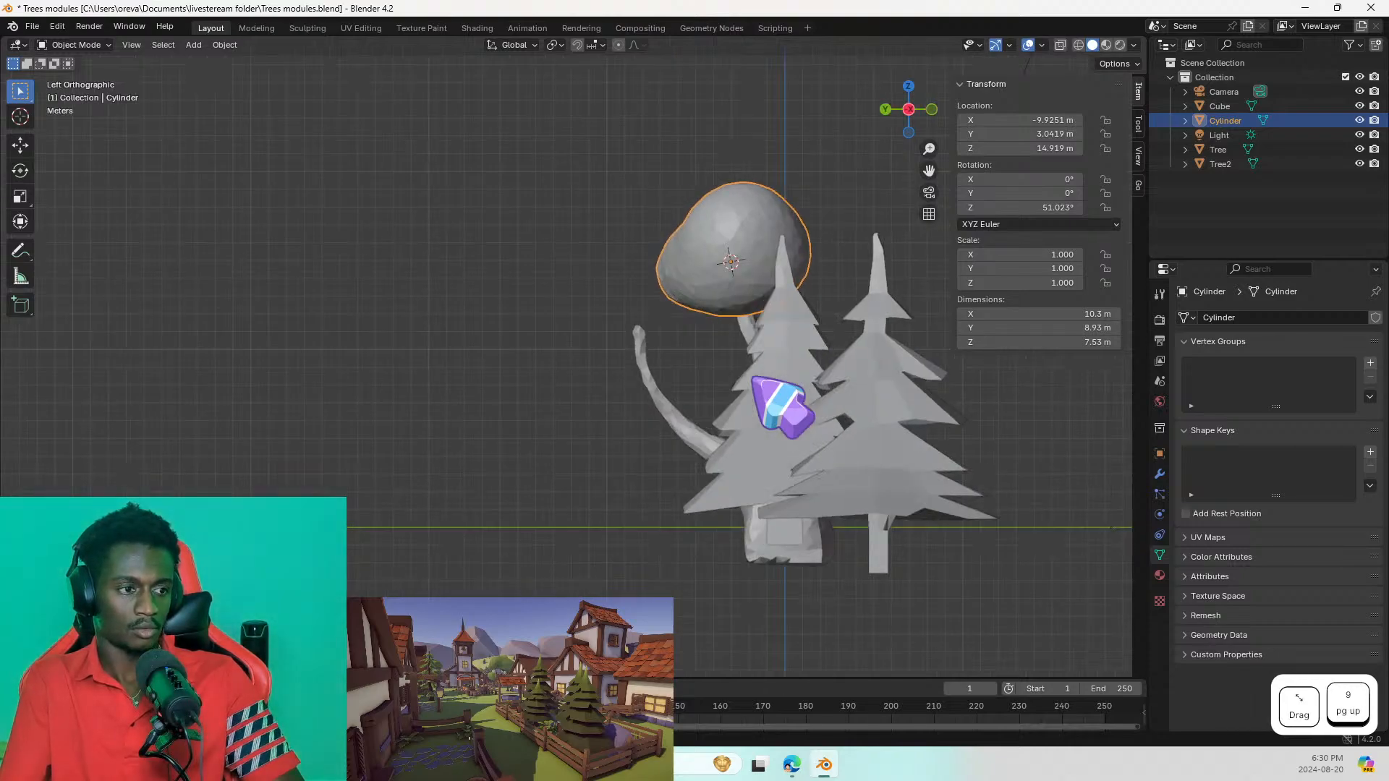
key("KP_7")
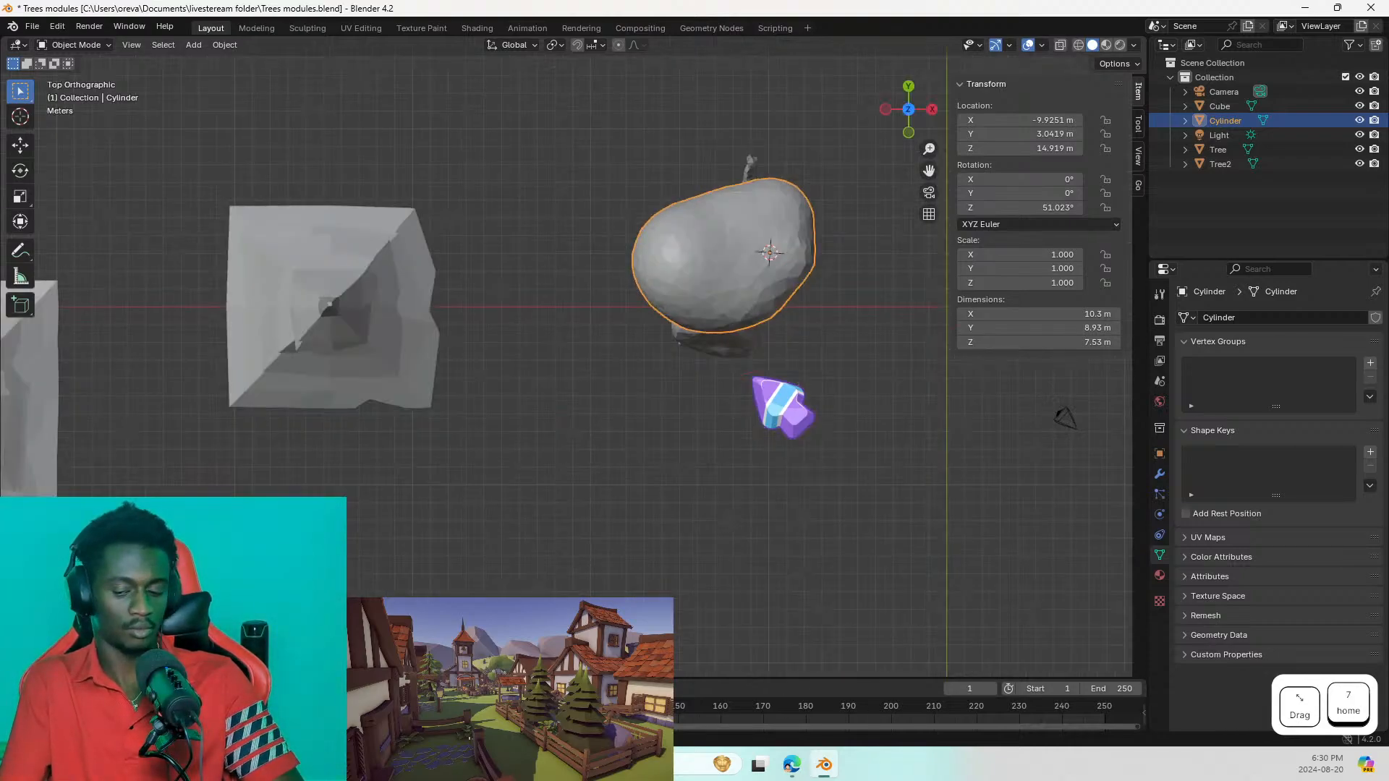
key("KP_9")
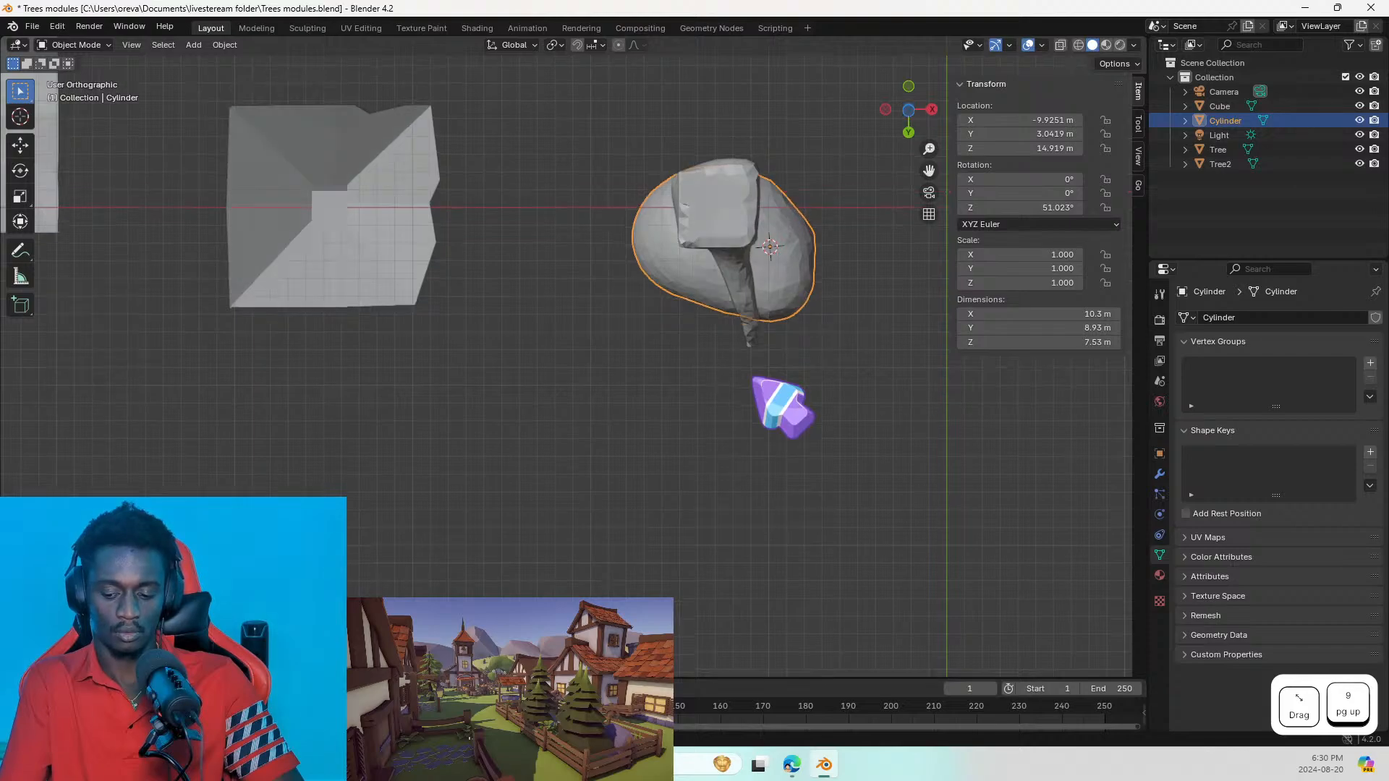
key("KP_9")
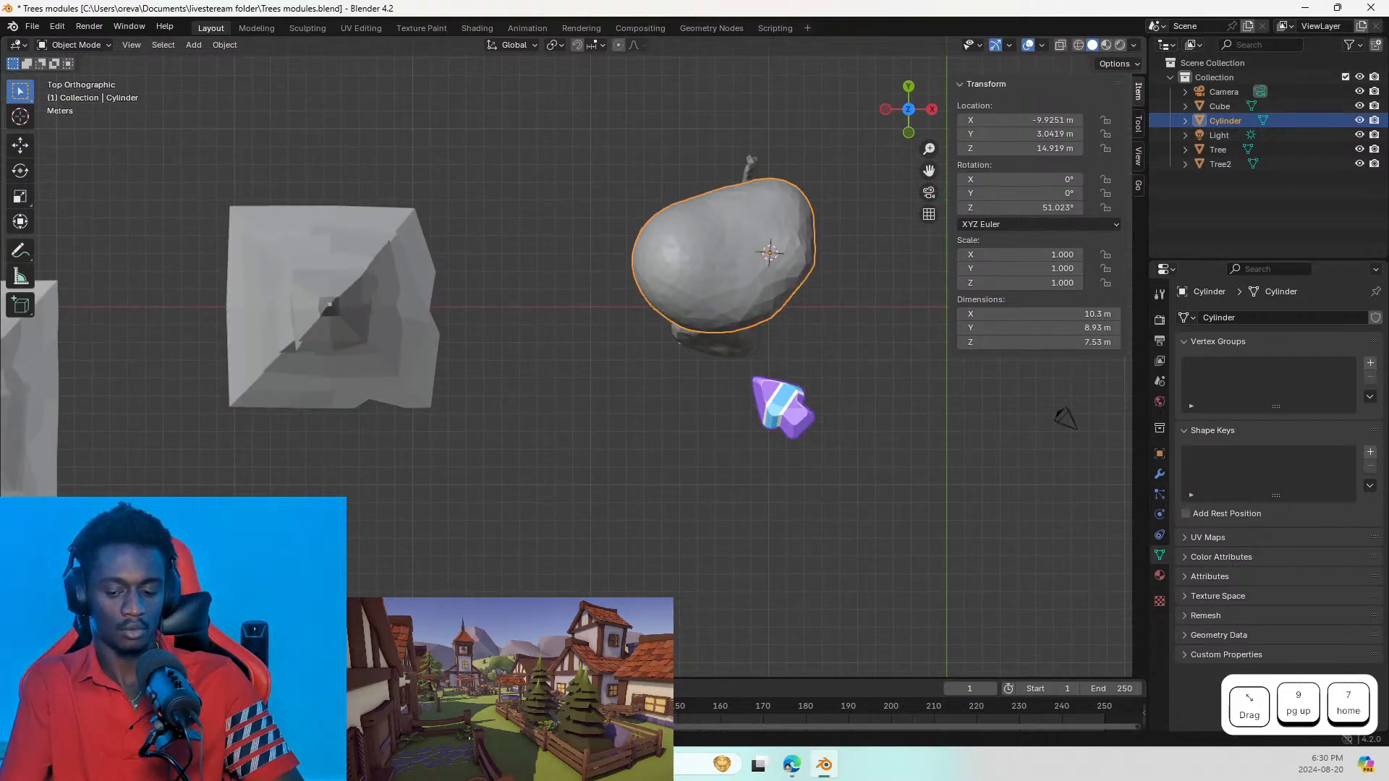
key("KP_3")
key("KP_6")
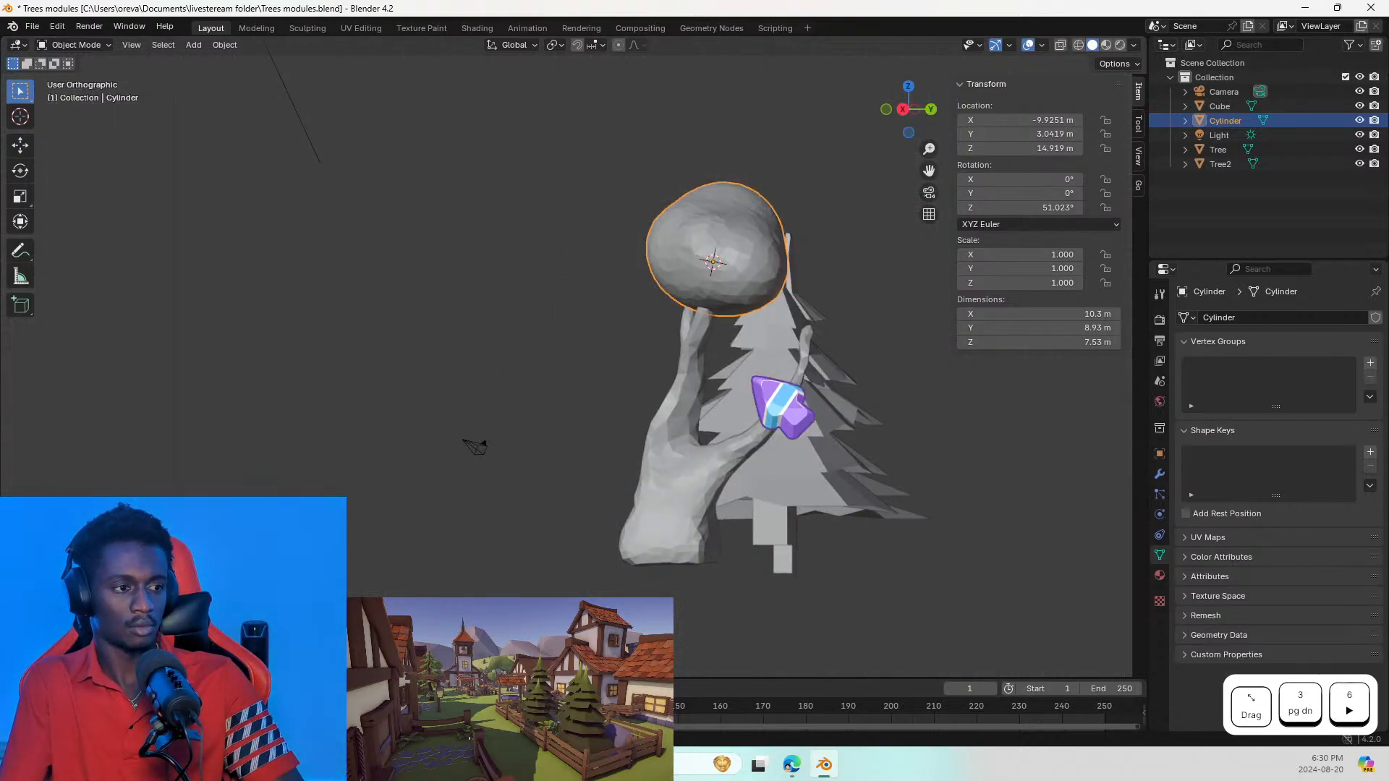
key("KP_Multiply")
key("KP_9")
key("KP_9")
key("KP_9")
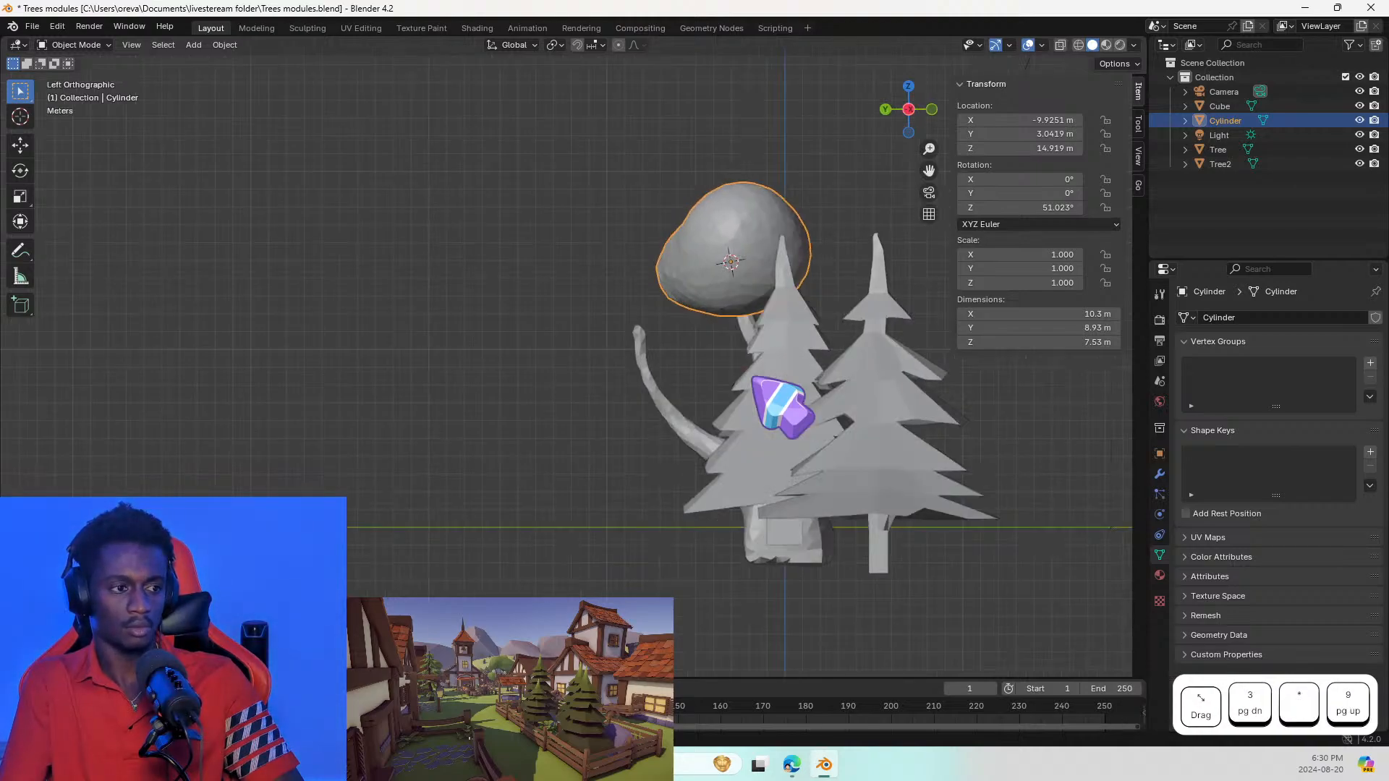
key("KP_9")
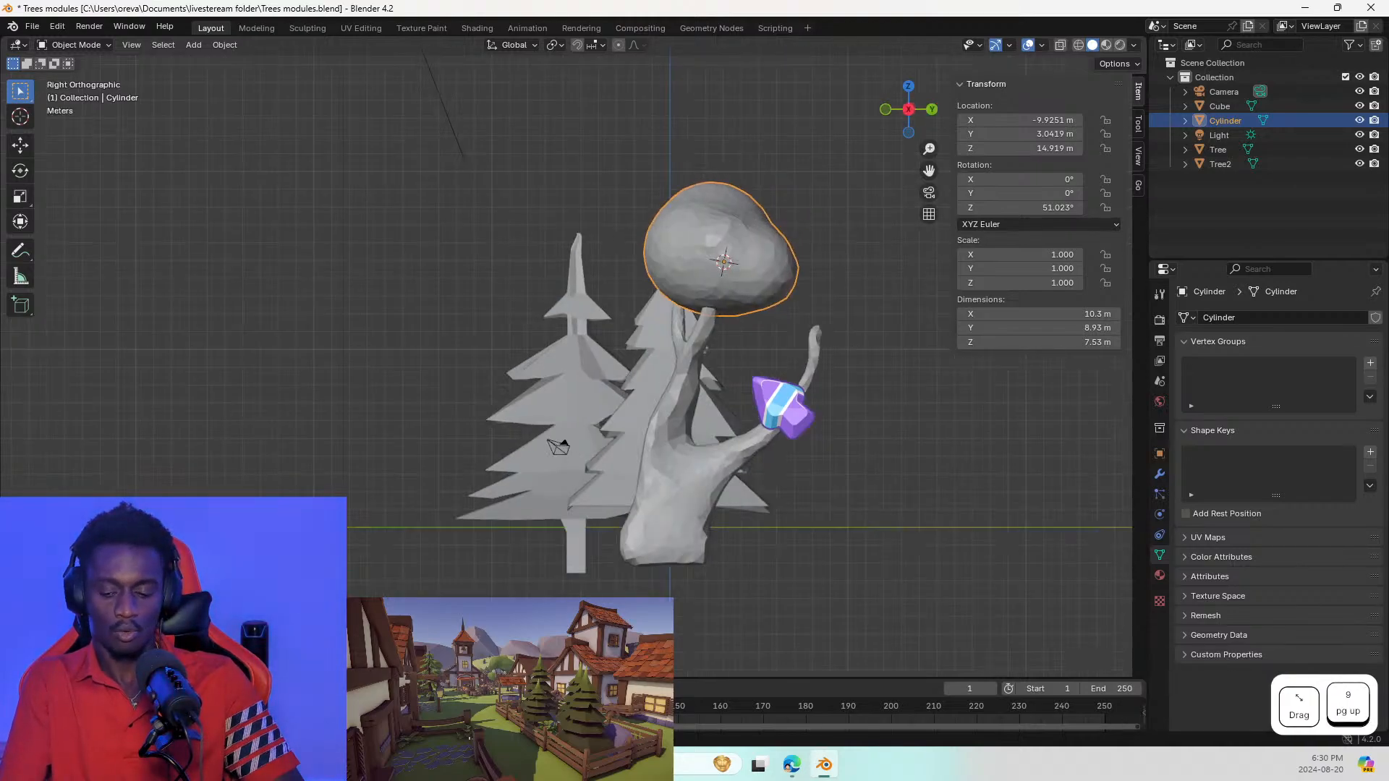
key("KP_1")
key("KP_9")
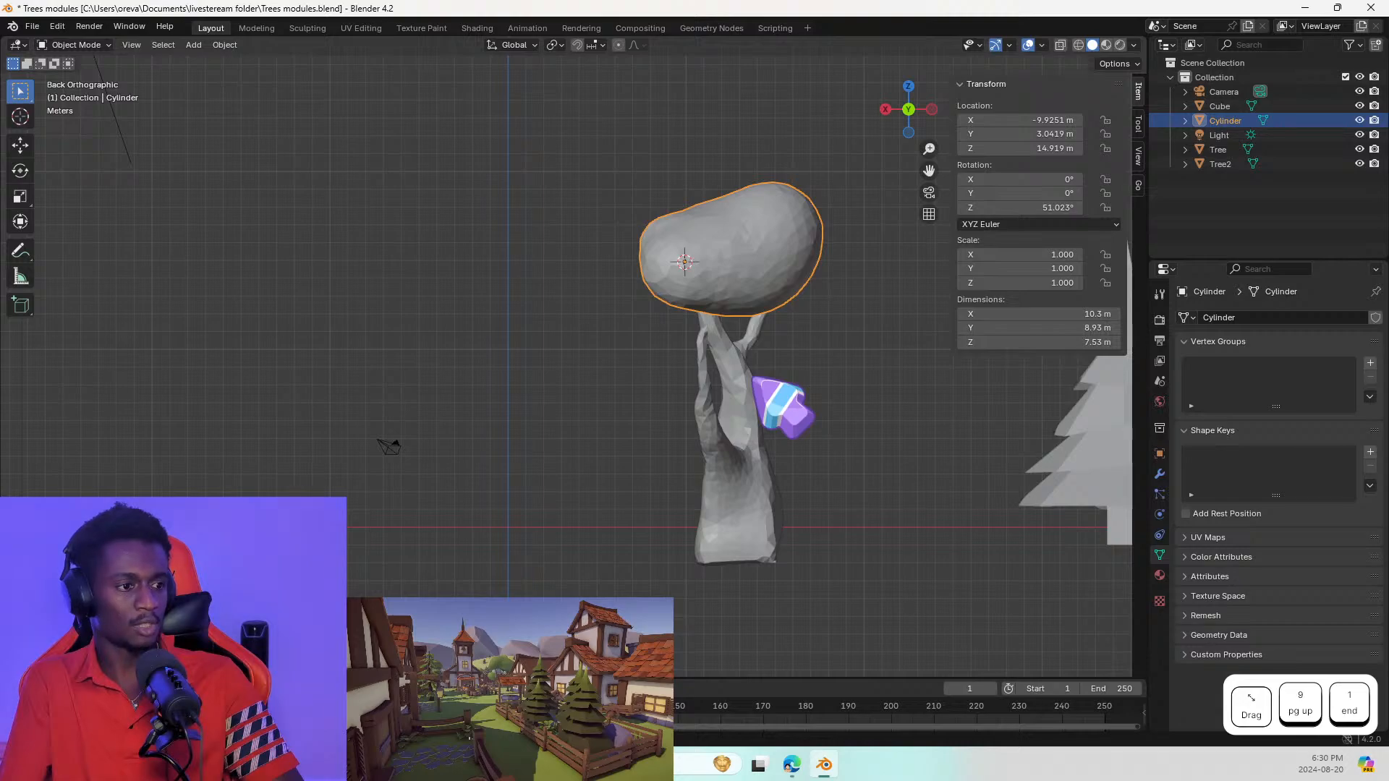
middle_click_drag(899, 325, 759, 310)
left_click(759, 309)
key("KP_1")
key("KP_3")
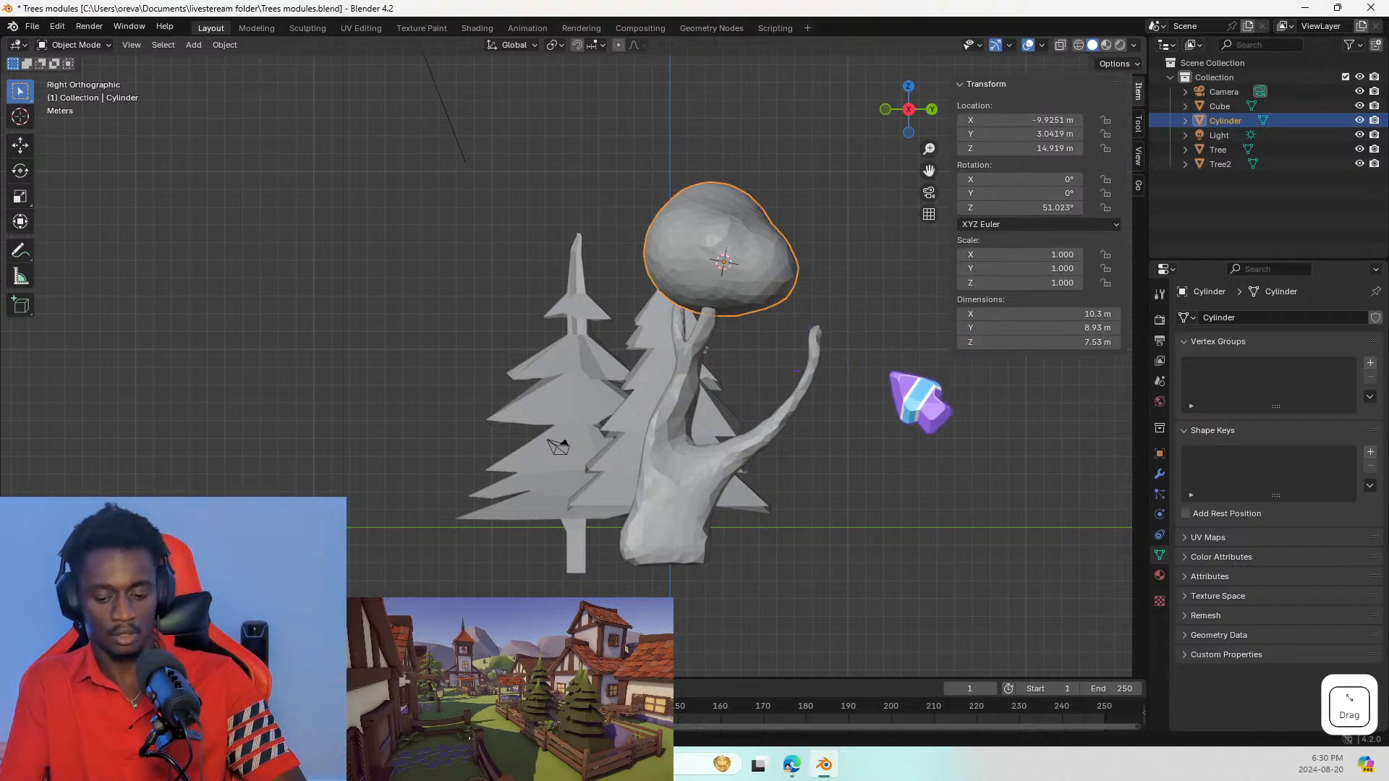
Step: Isolate the branching trunk together with the foliage mass in local view
key("KP_Divide")
key("KP_Divide")
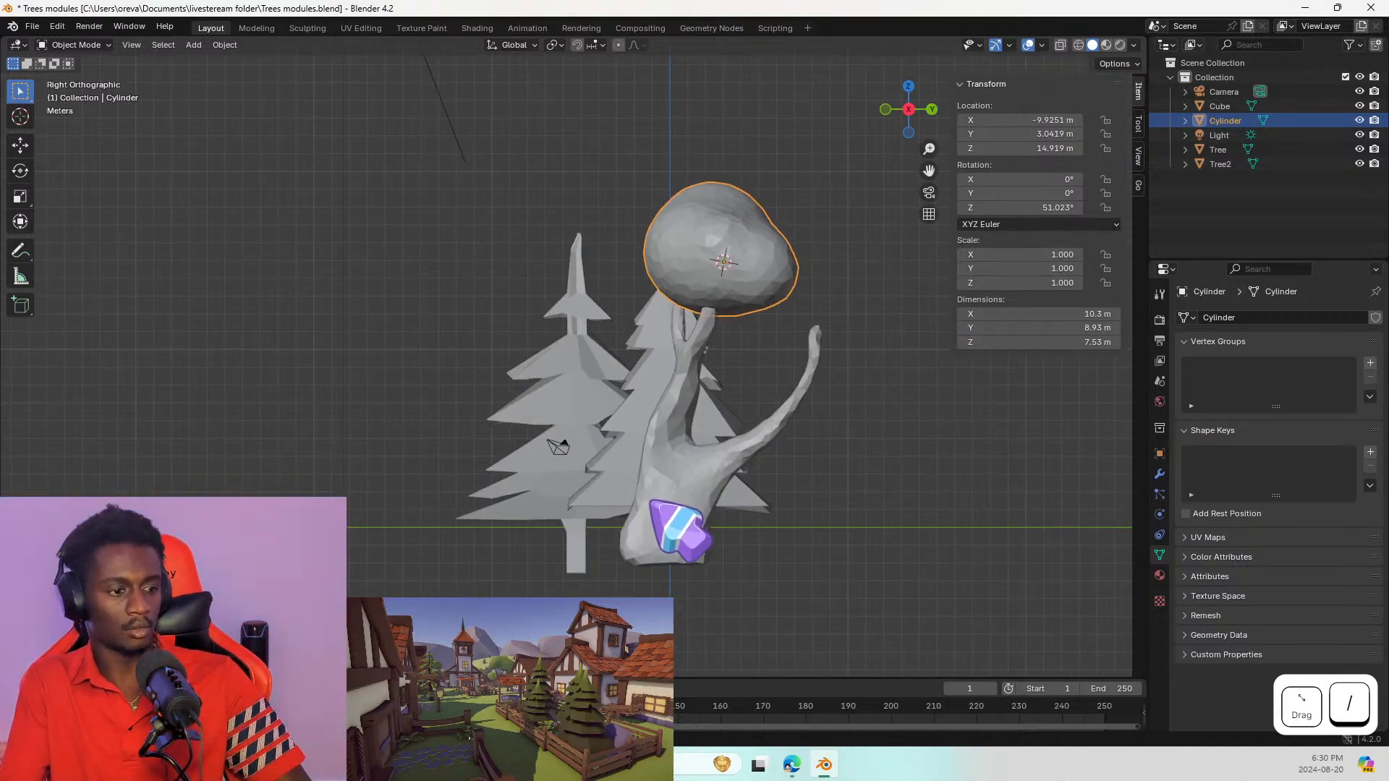
left_click(650, 500, "shift")
key("KP_Divide")
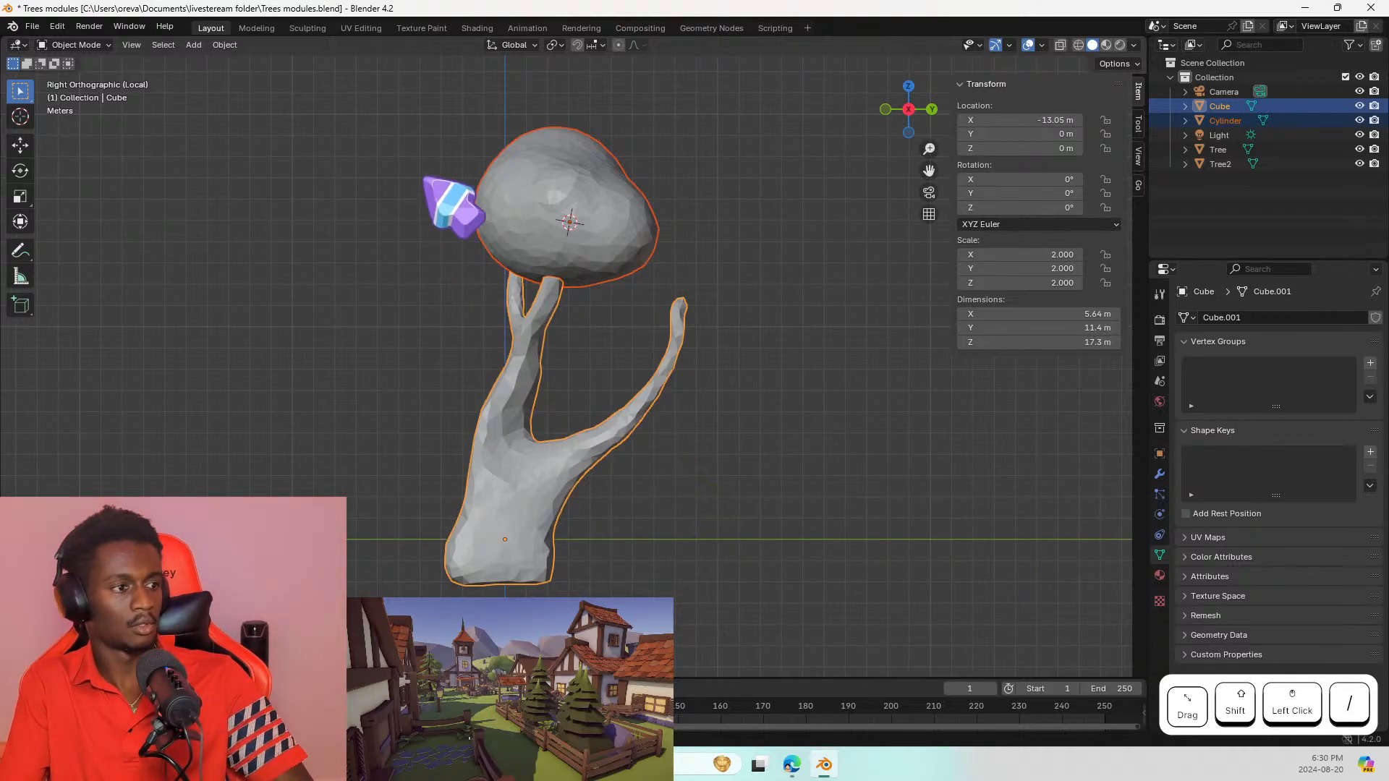
Step: Rotate only the foliage mass about the global Z axis to about -63.5° so it extends toward the side branch
left_click(558, 211)
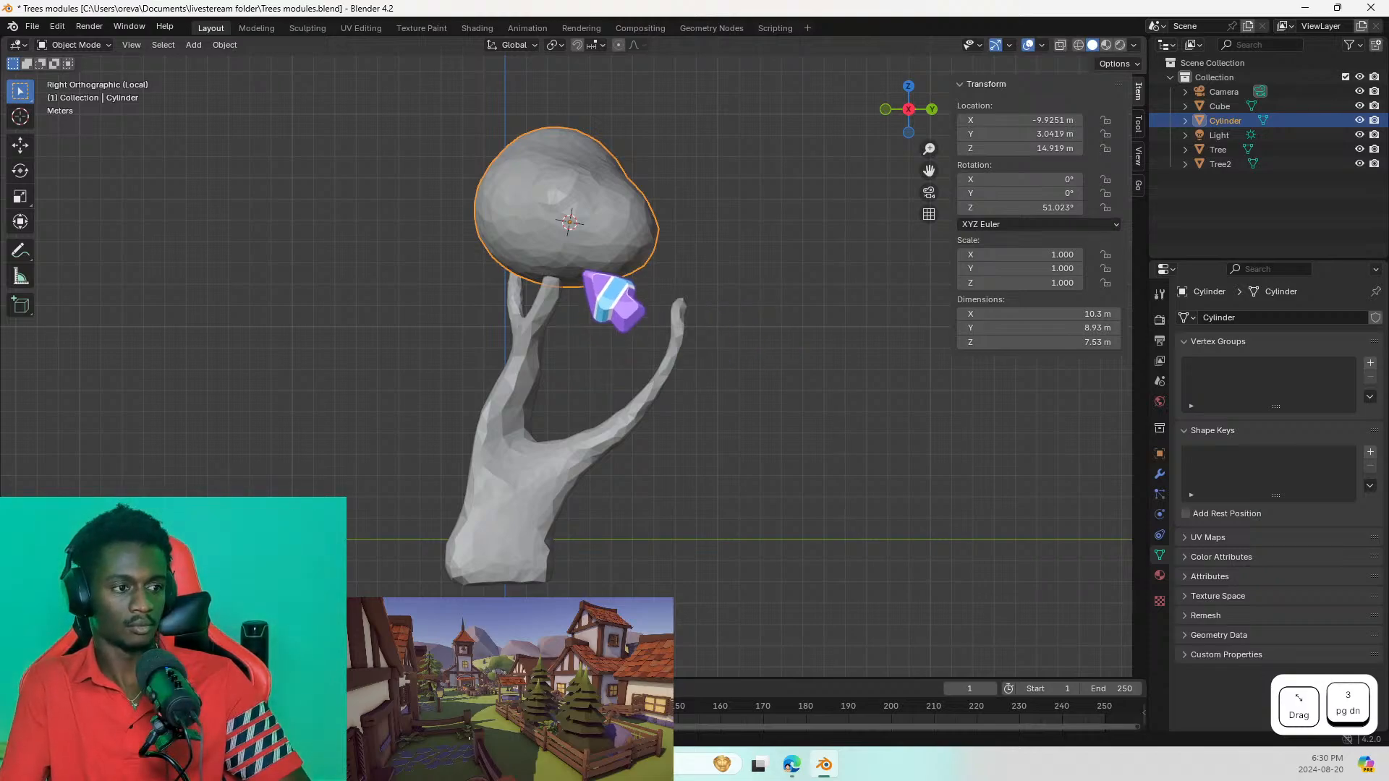
middle_click_drag(642, 291, 628, 281)
key("KP_3")
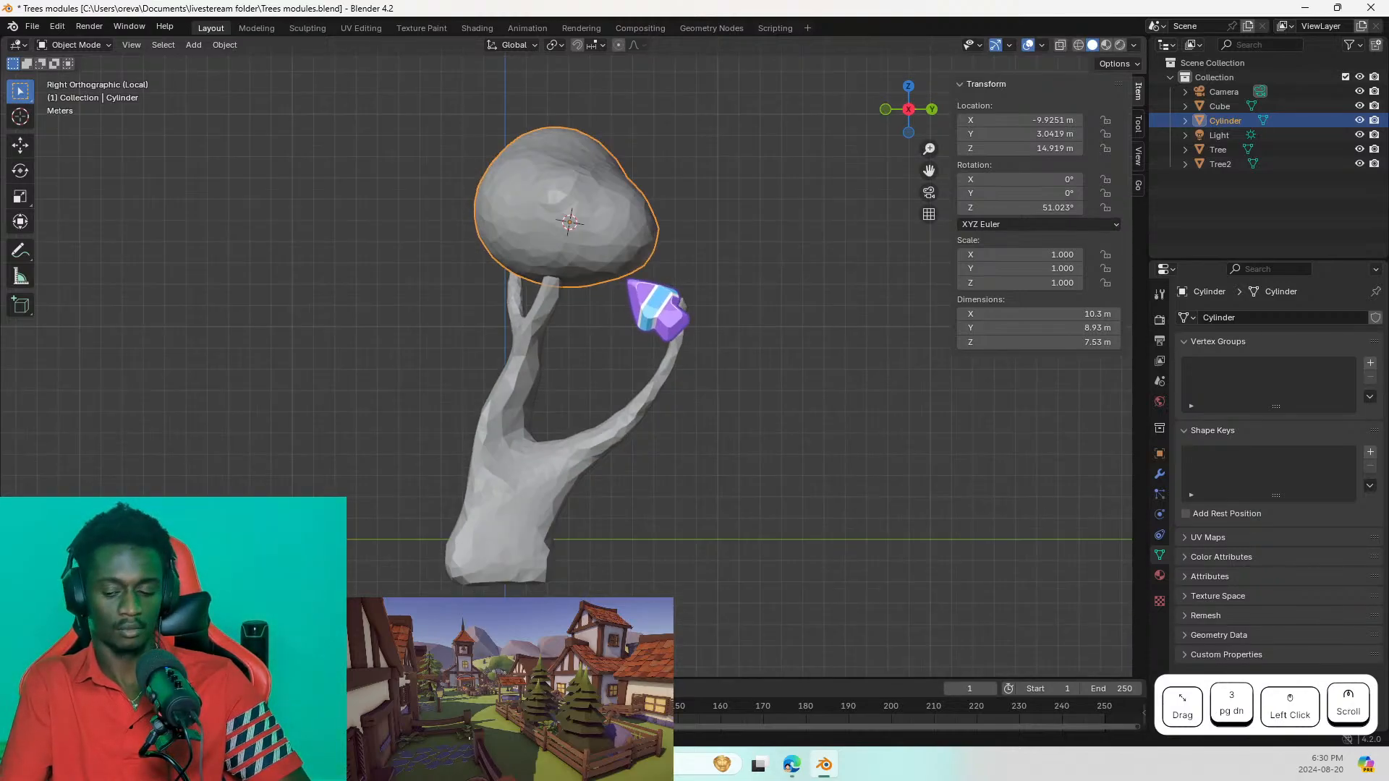
key("KP_1")
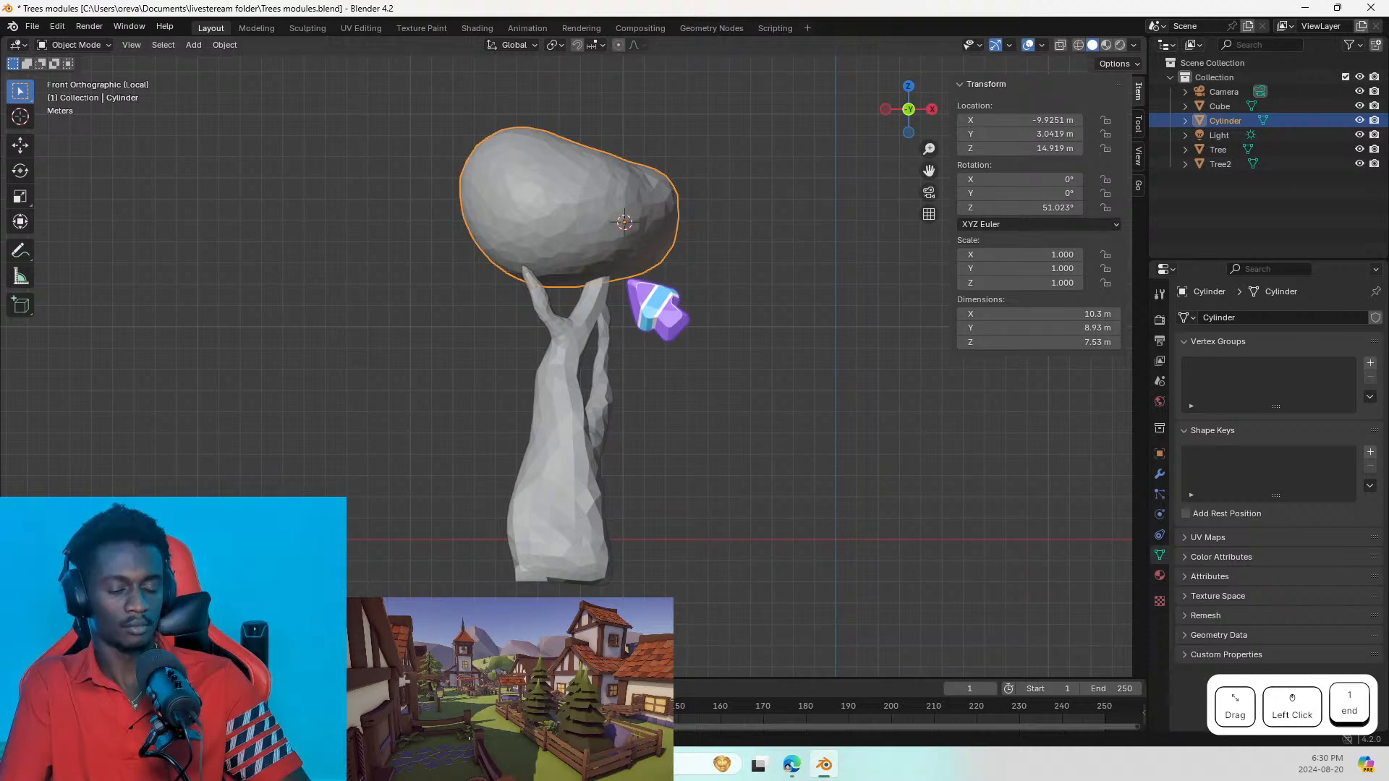
key("KP_7")
key("KP_9")
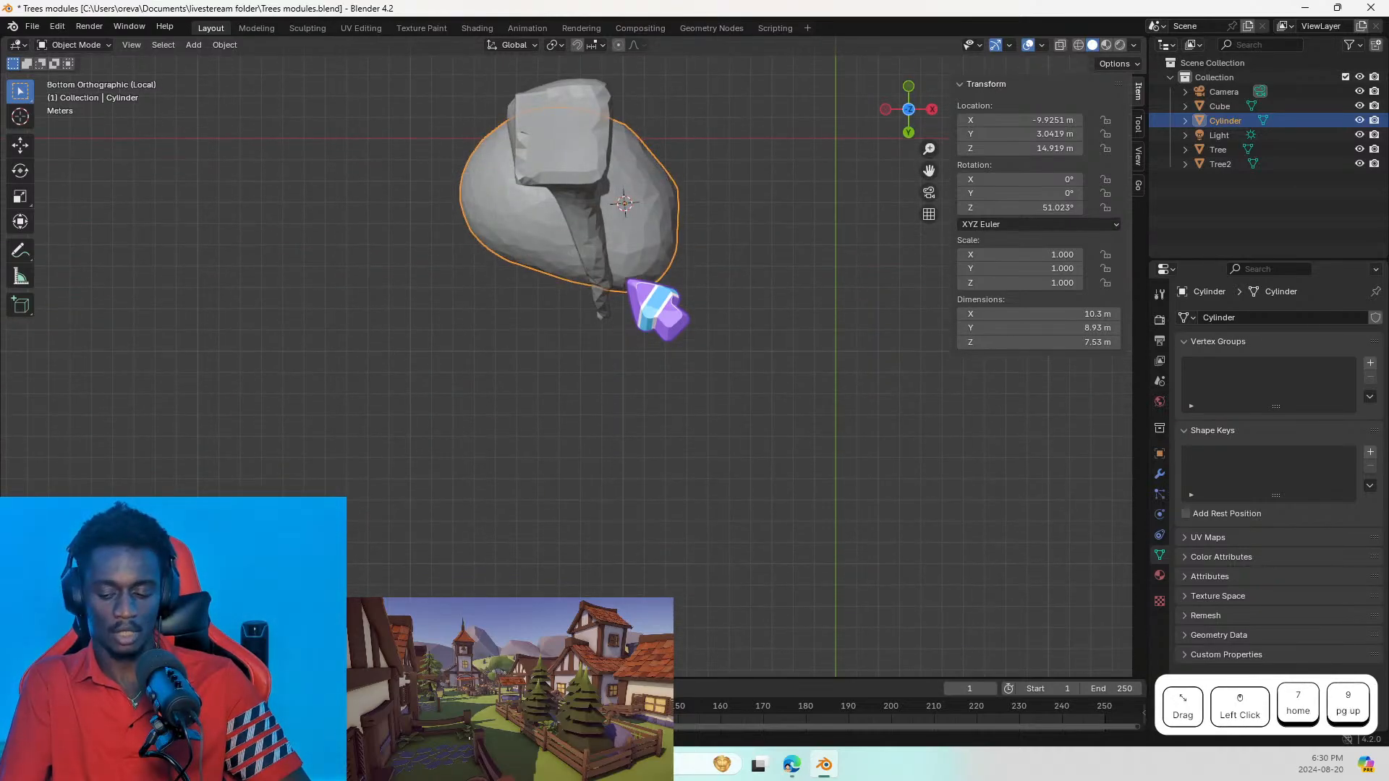
key("KP_3")
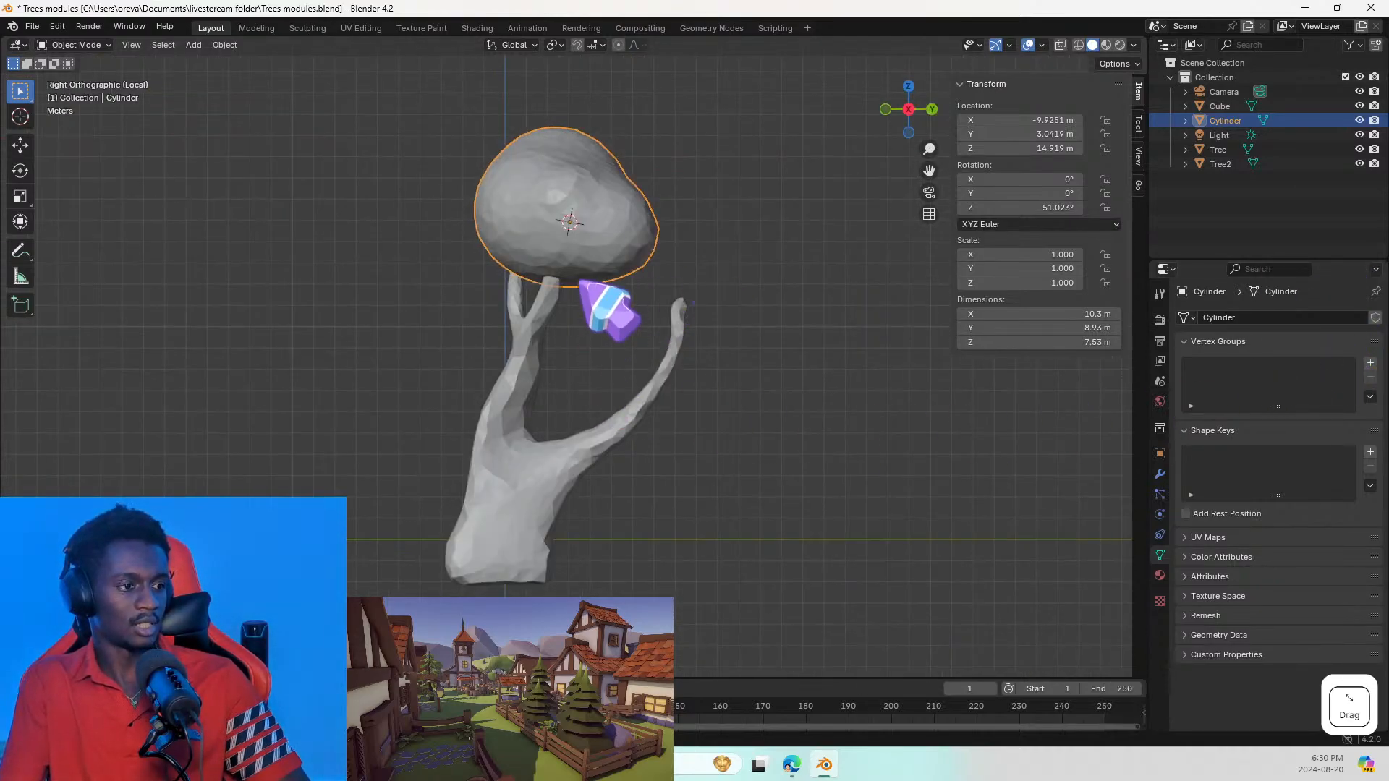
left_click(606, 259)
key("r")
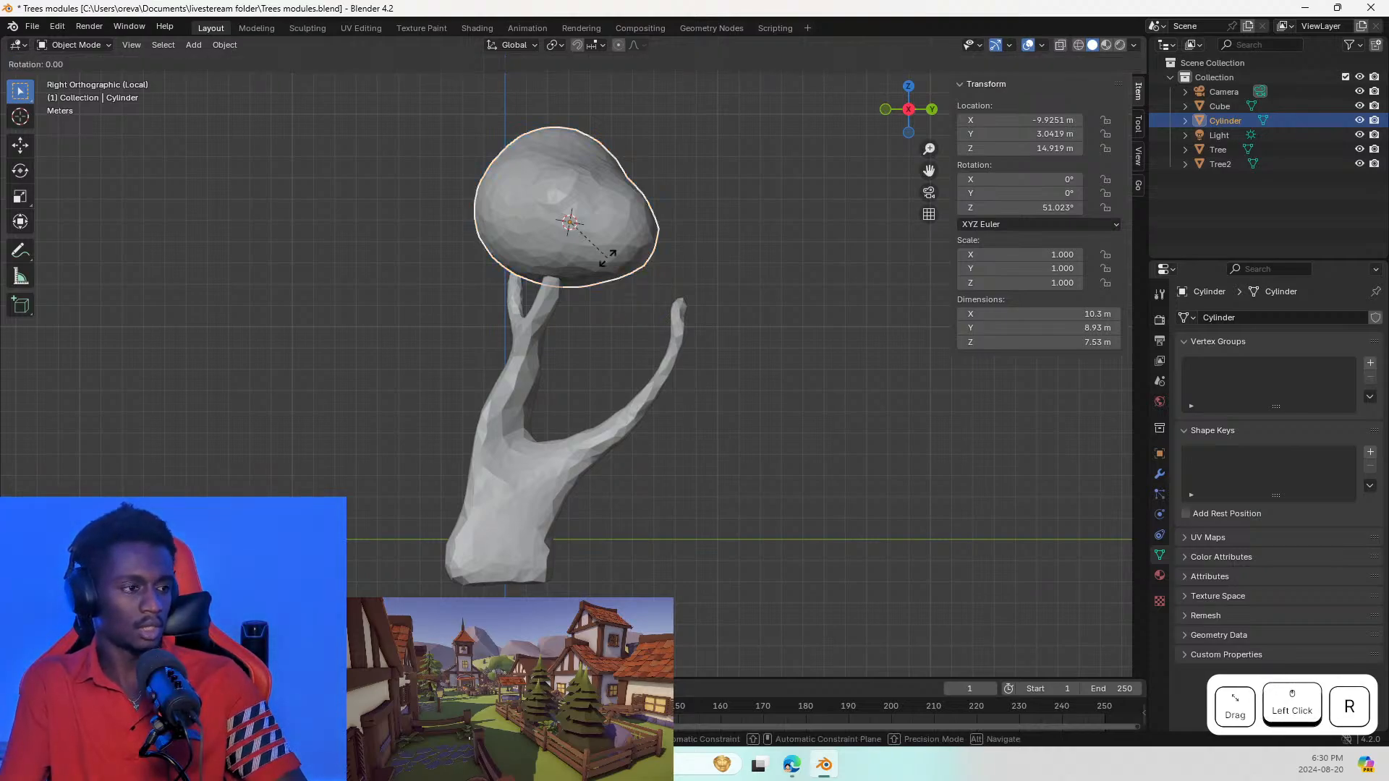
key("x")
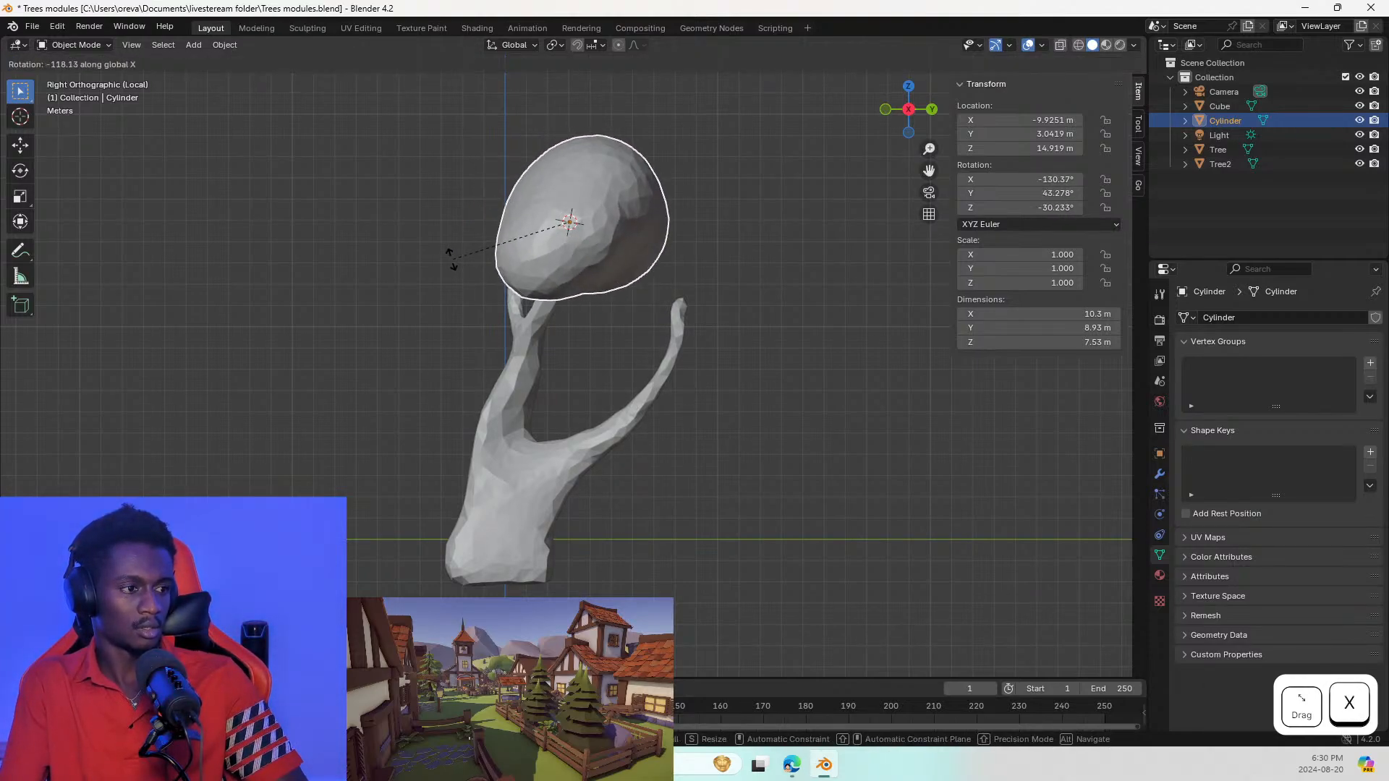
key("z")
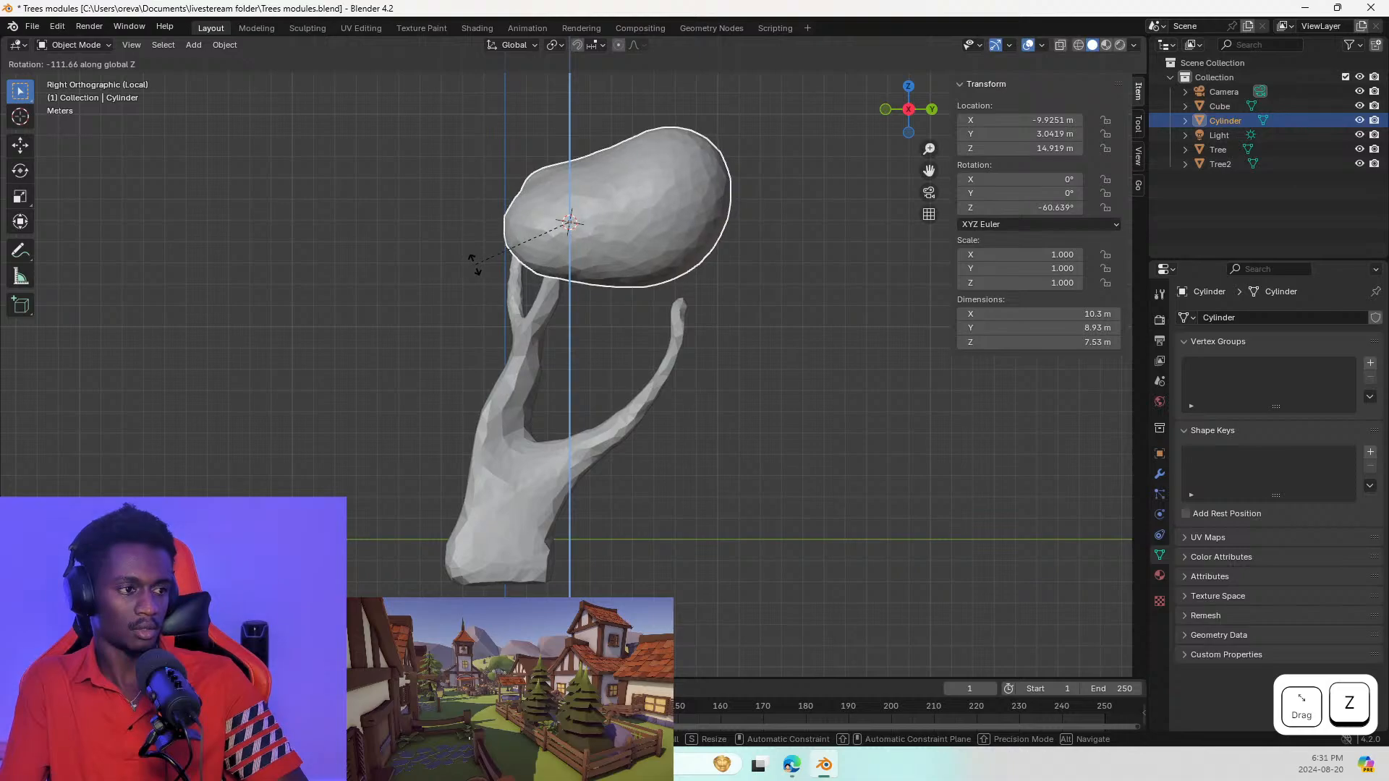
left_click(456, 267)
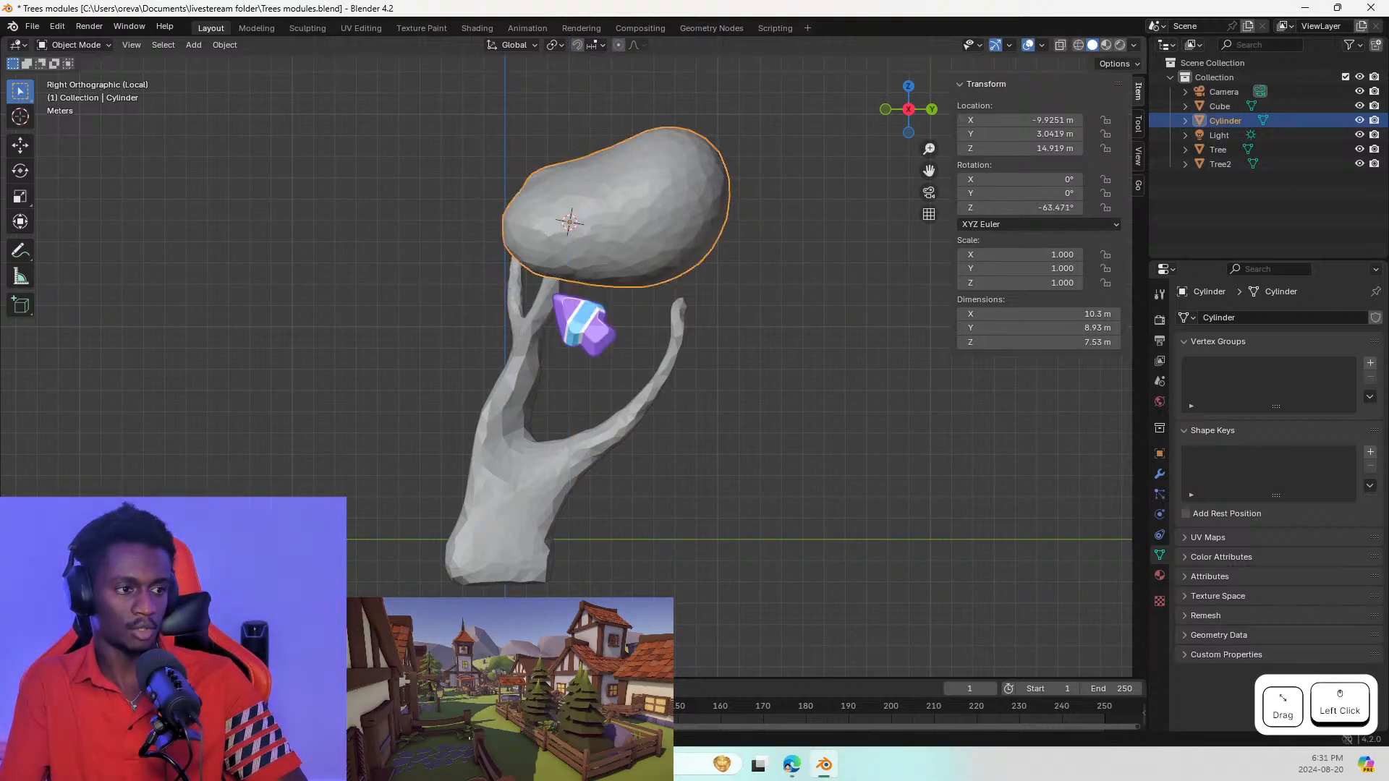
Step: Move the foliage mass in the front view about -3.64 m in X and -0.48 m in Z, over the forked branches
middle_click_drag(713, 310, 822, 329)
left_click(822, 329)
key("KP_2")
key("KP_3")
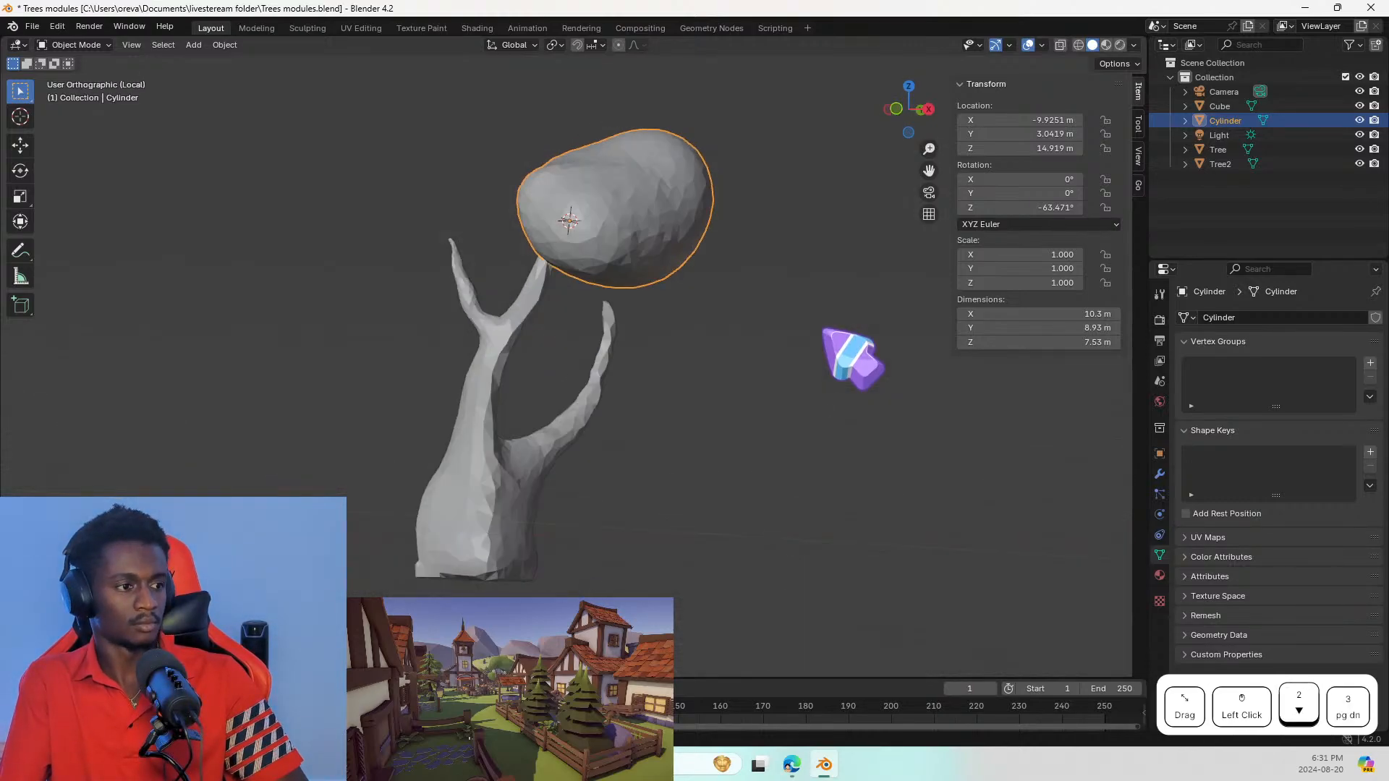
key("KP_1")
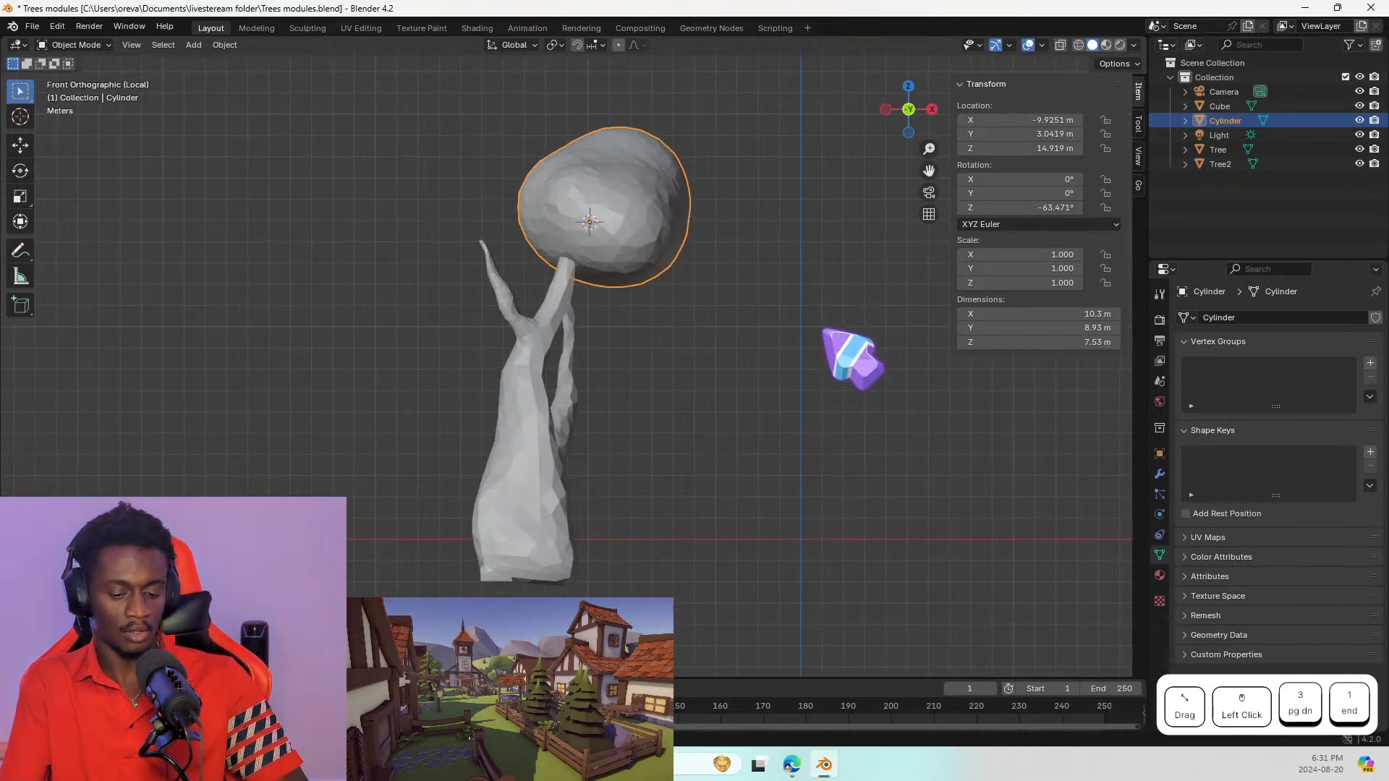
key("g")
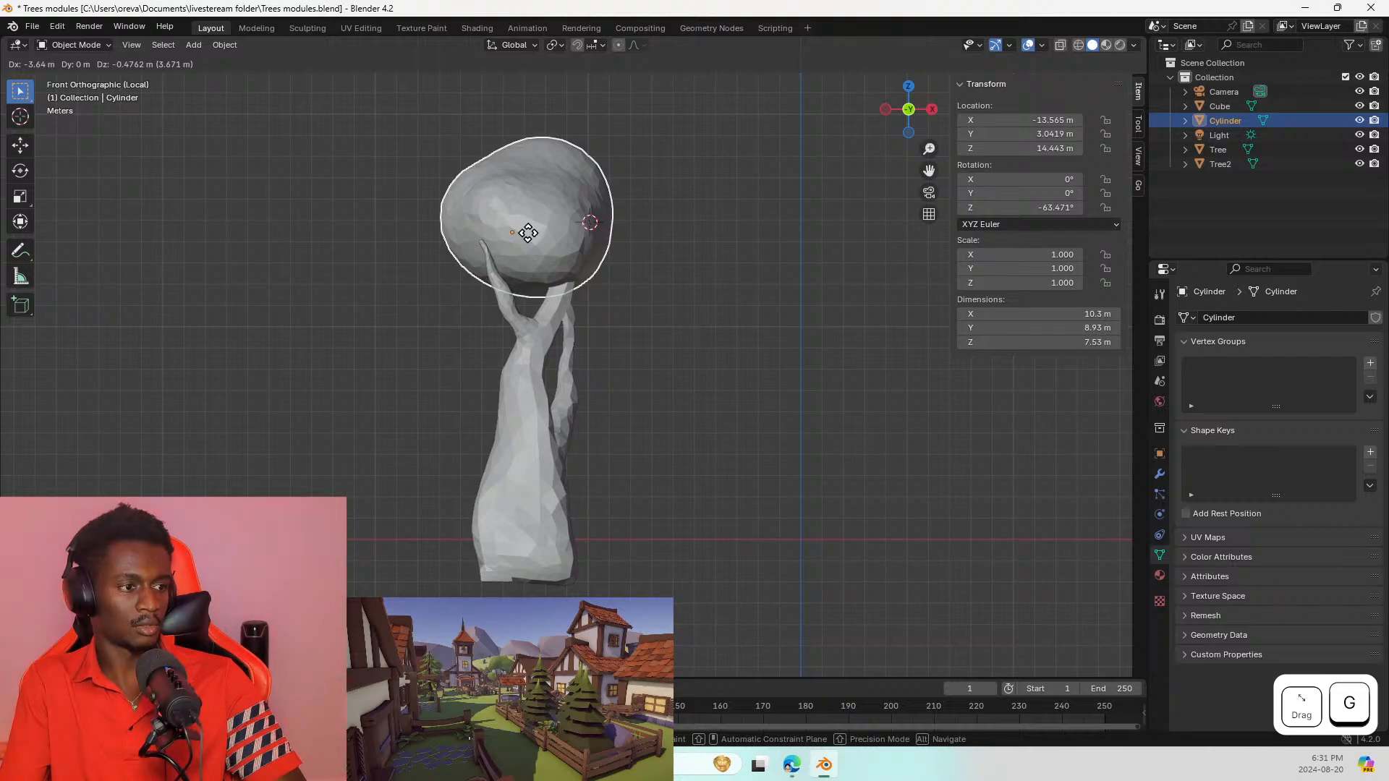
left_click(528, 232)
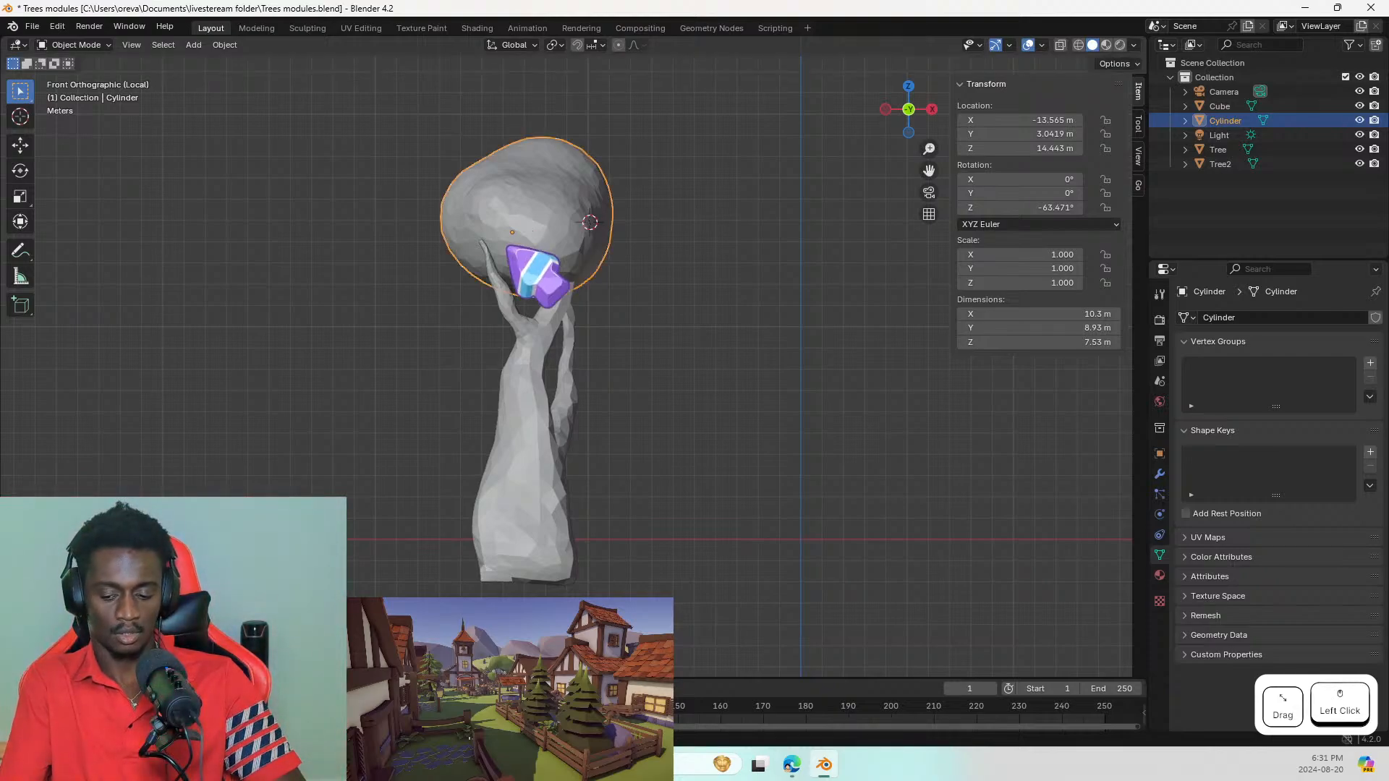
Step: Check the repositioned foliage from below, side and back, then return to the Sculpting workspace and inflate its surface
key("KP_7")
key("KP_9")
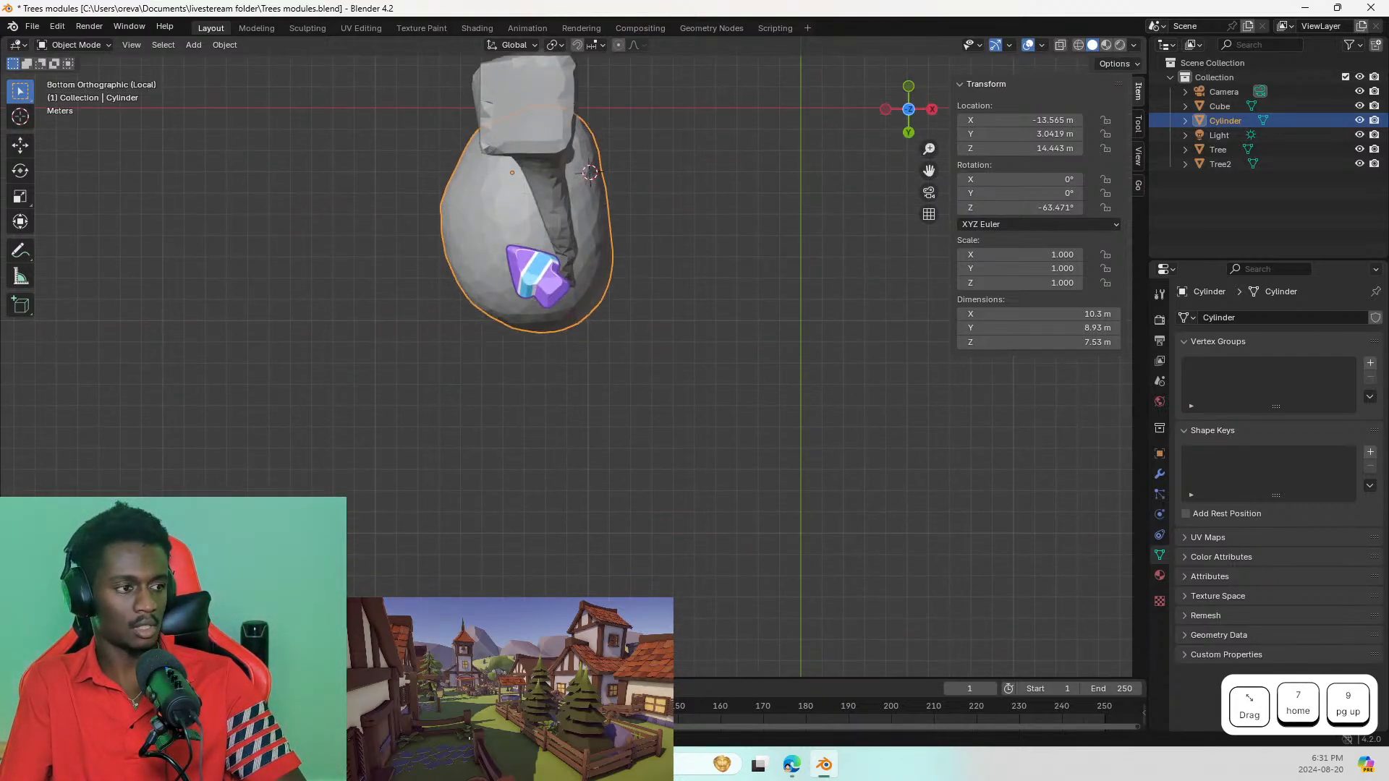
key("KP_3")
key("KP_1")
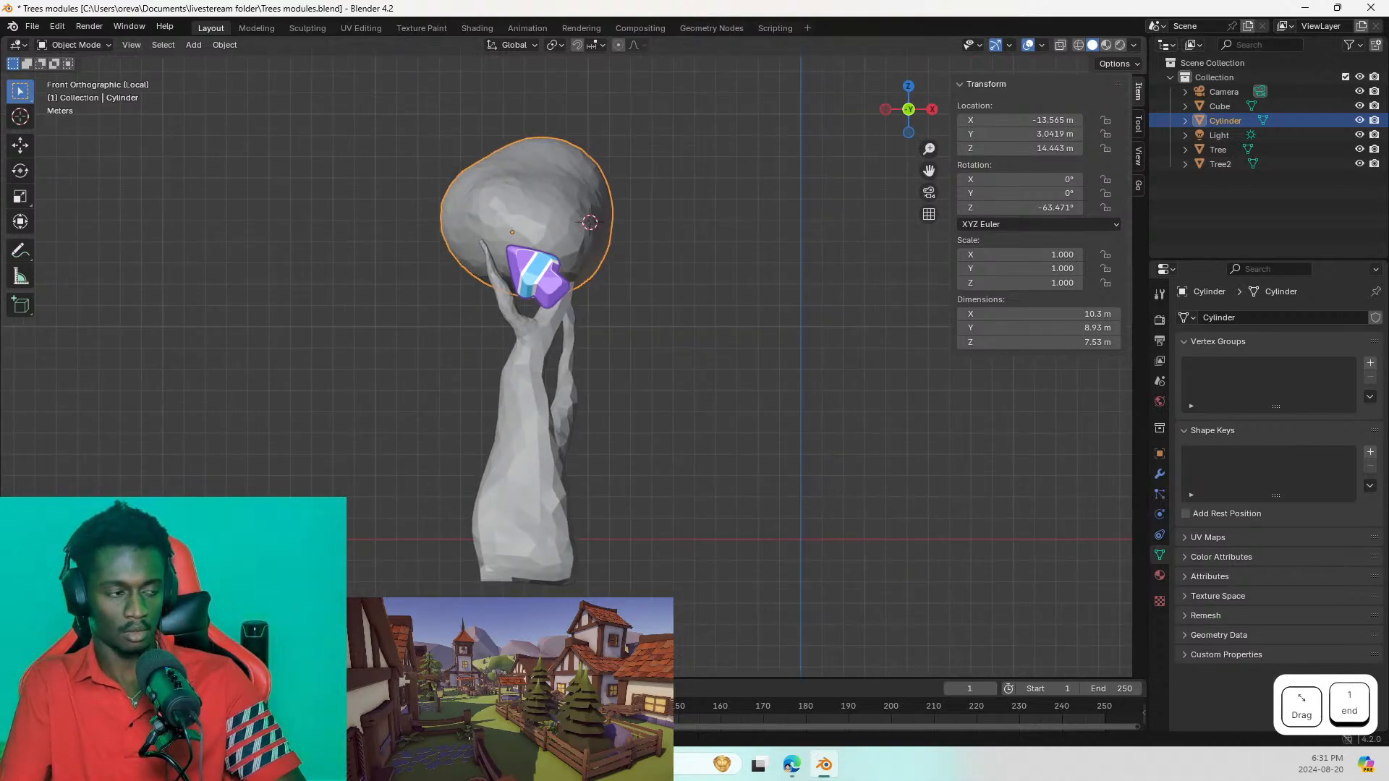
key("KP_9")
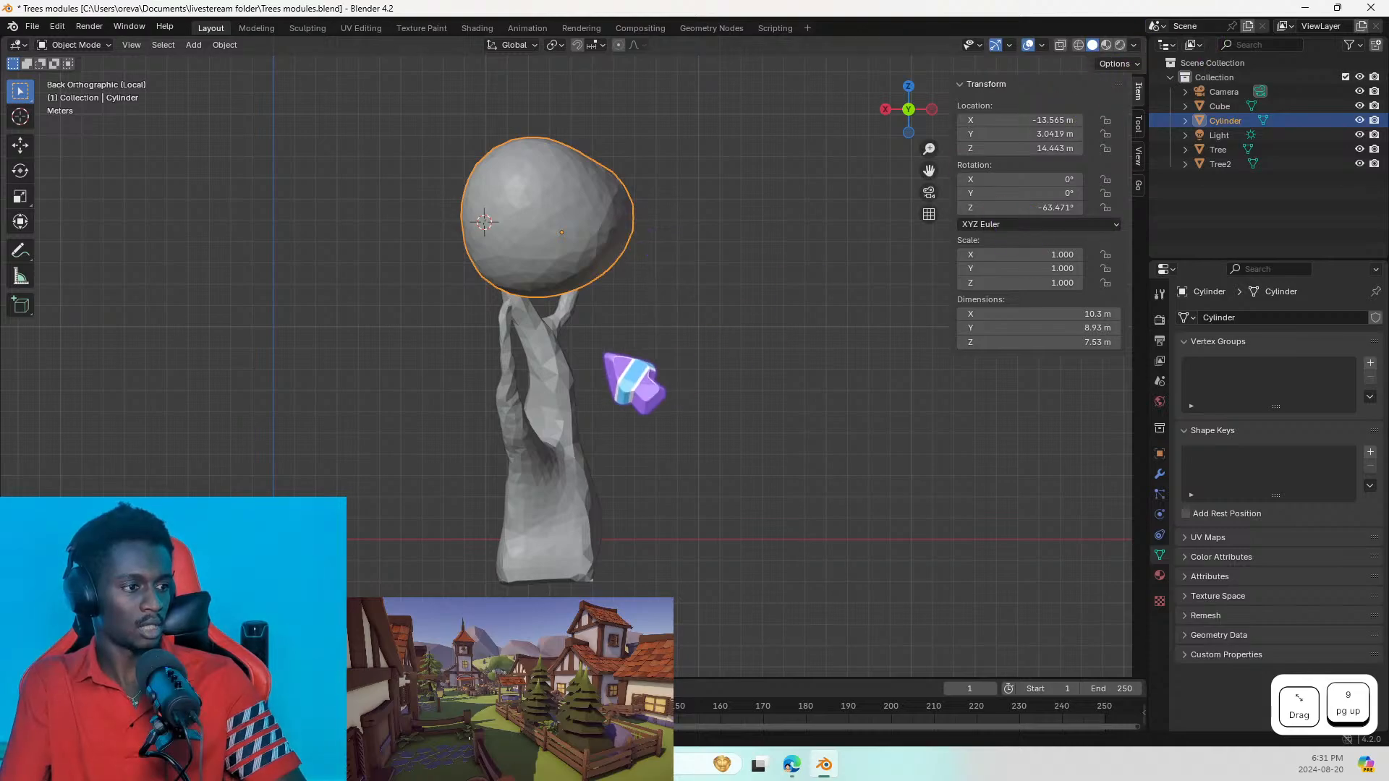
left_click(307, 27)
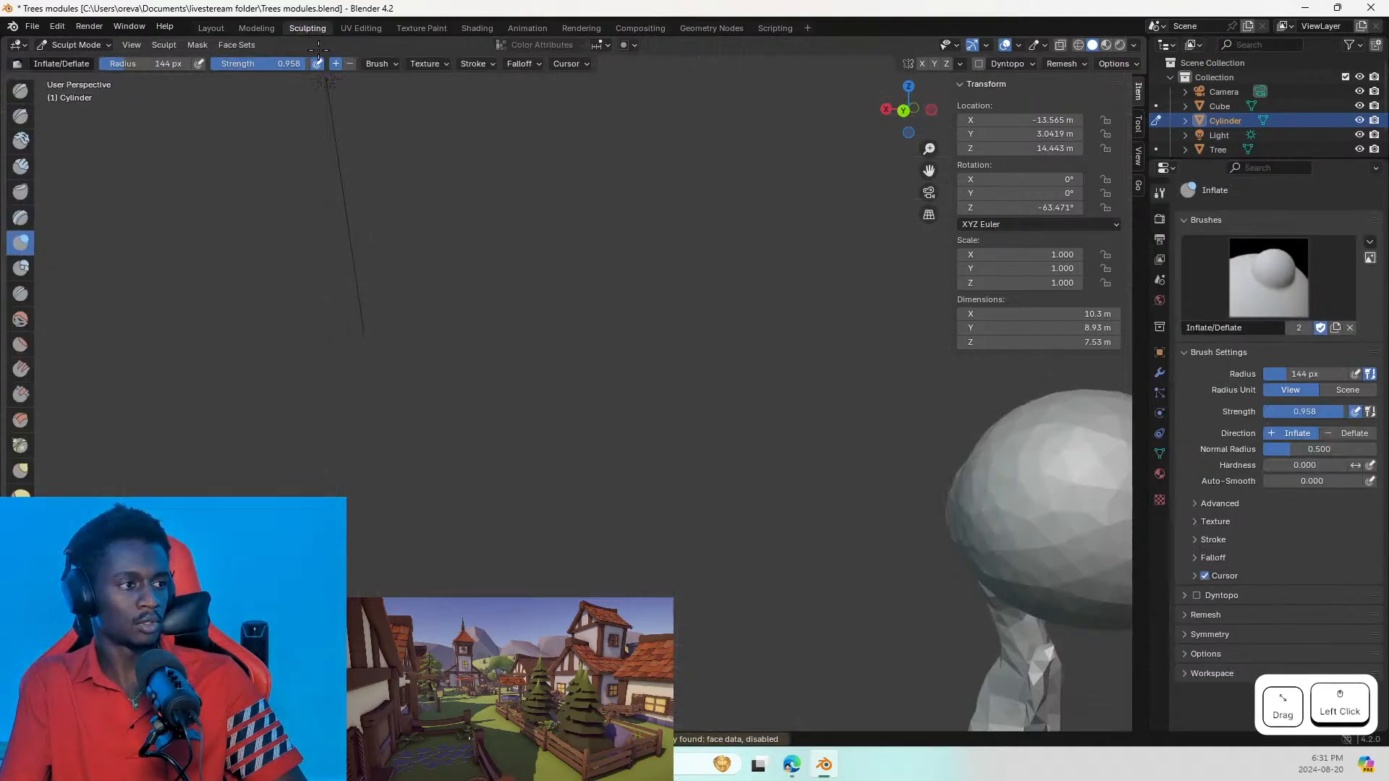
mouse_move(800, 501)
middle_mouse_down()
mouse_move(512, 397)
mouse_move(196, 428)
mouse_move(139, 449)
mouse_move(759, 362)
mouse_move(261, 200)
middle_mouse_up()
mouse_move(342, 188)
left_mouse_down()
mouse_move(437, 195)
mouse_move(473, 220)
mouse_move(520, 188)
mouse_move(498, 174)
mouse_move(468, 171)
mouse_move(499, 231)
left_mouse_up()
Step: Inflate the underside of the foliage mass down over the tip of the lone side branch
middle_click_drag(717, 304, 578, 345)
mouse_move(862, 394)
middle_mouse_down()
mouse_move(805, 384)
mouse_move(827, 381)
mouse_move(690, 327)
mouse_move(807, 266)
middle_mouse_up()
mouse_move(587, 230)
left_mouse_down()
mouse_move(539, 206)
mouse_move(610, 230)
left_mouse_up()
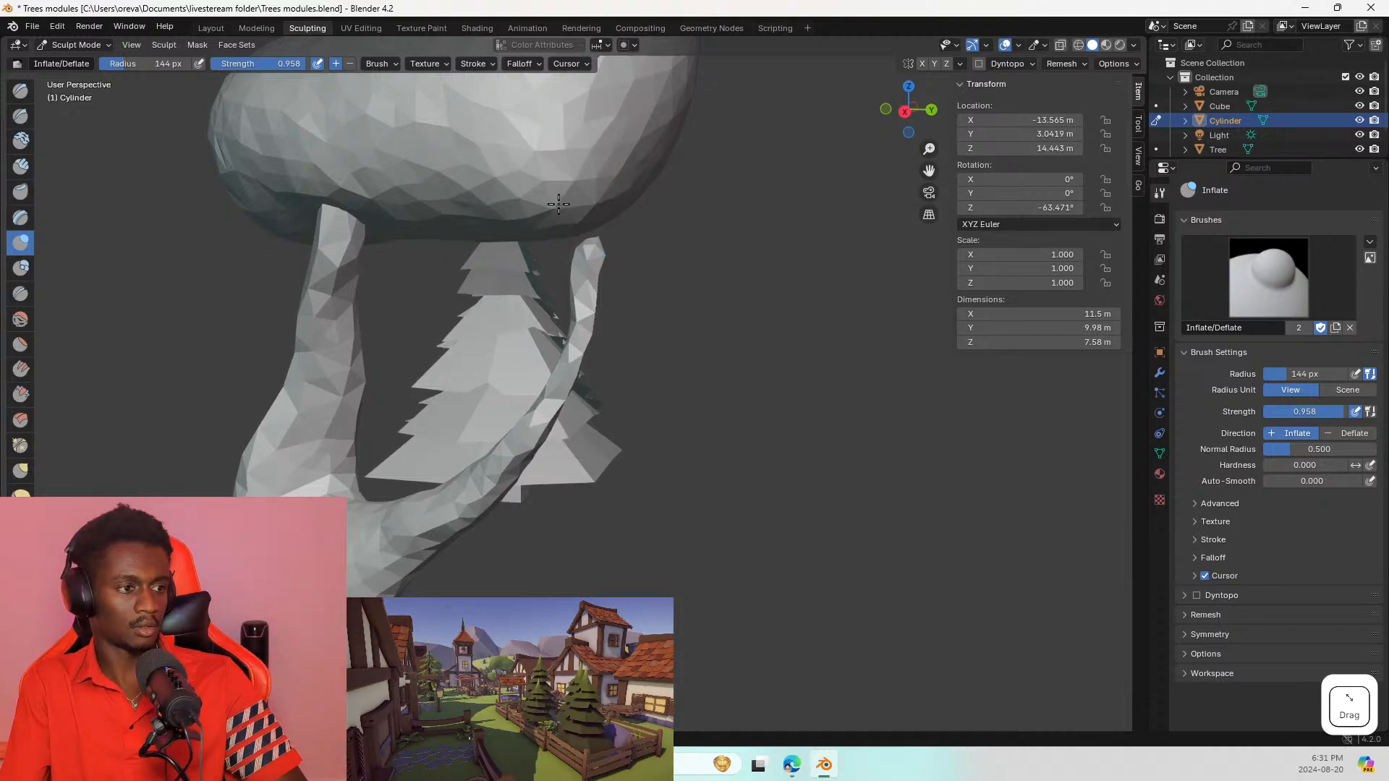
mouse_move(624, 200)
left_mouse_down()
mouse_move(405, 210)
mouse_move(543, 203)
mouse_move(665, 235)
left_mouse_up()
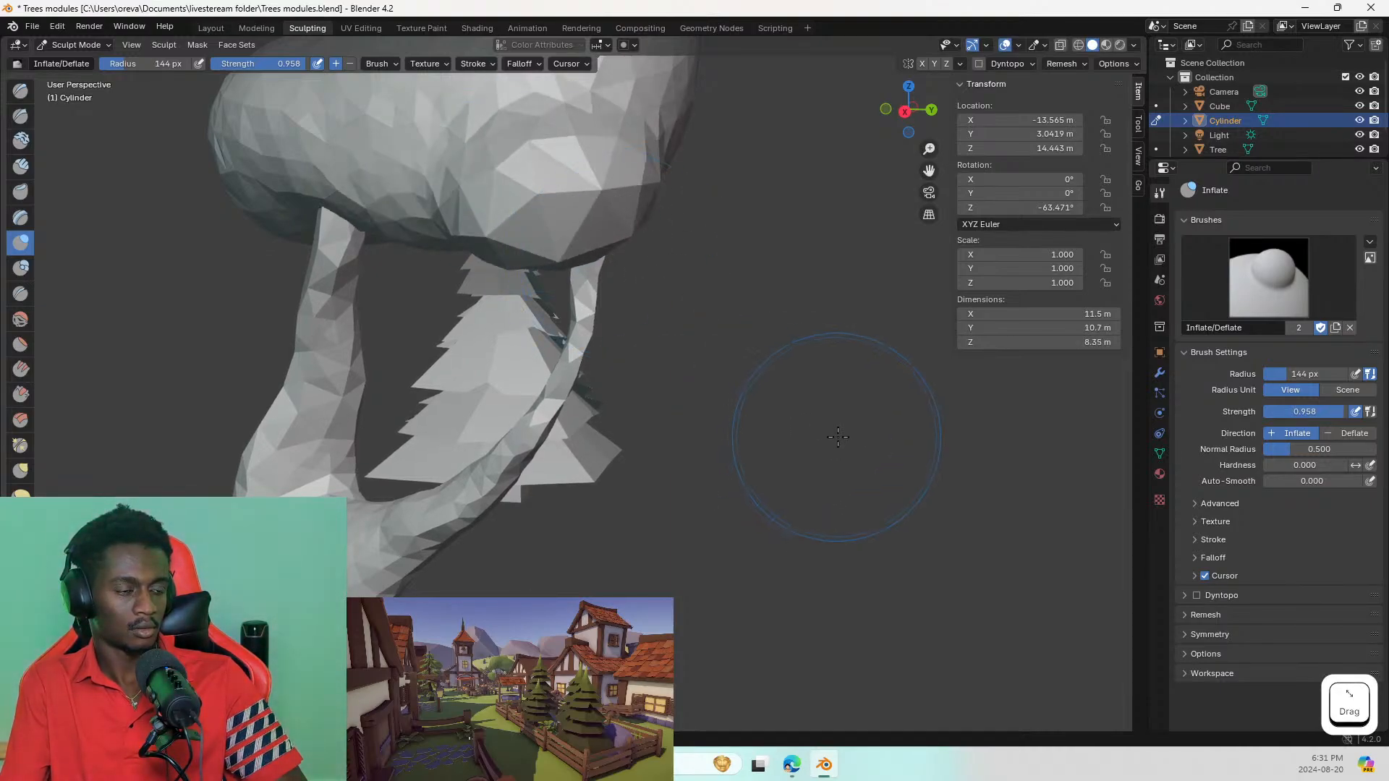
Step: Inflate the foliage mass's underside between the branches and its flank above the side branch, widening it to about 12.6 m in X
middle_click_drag(837, 436, 605, 303)
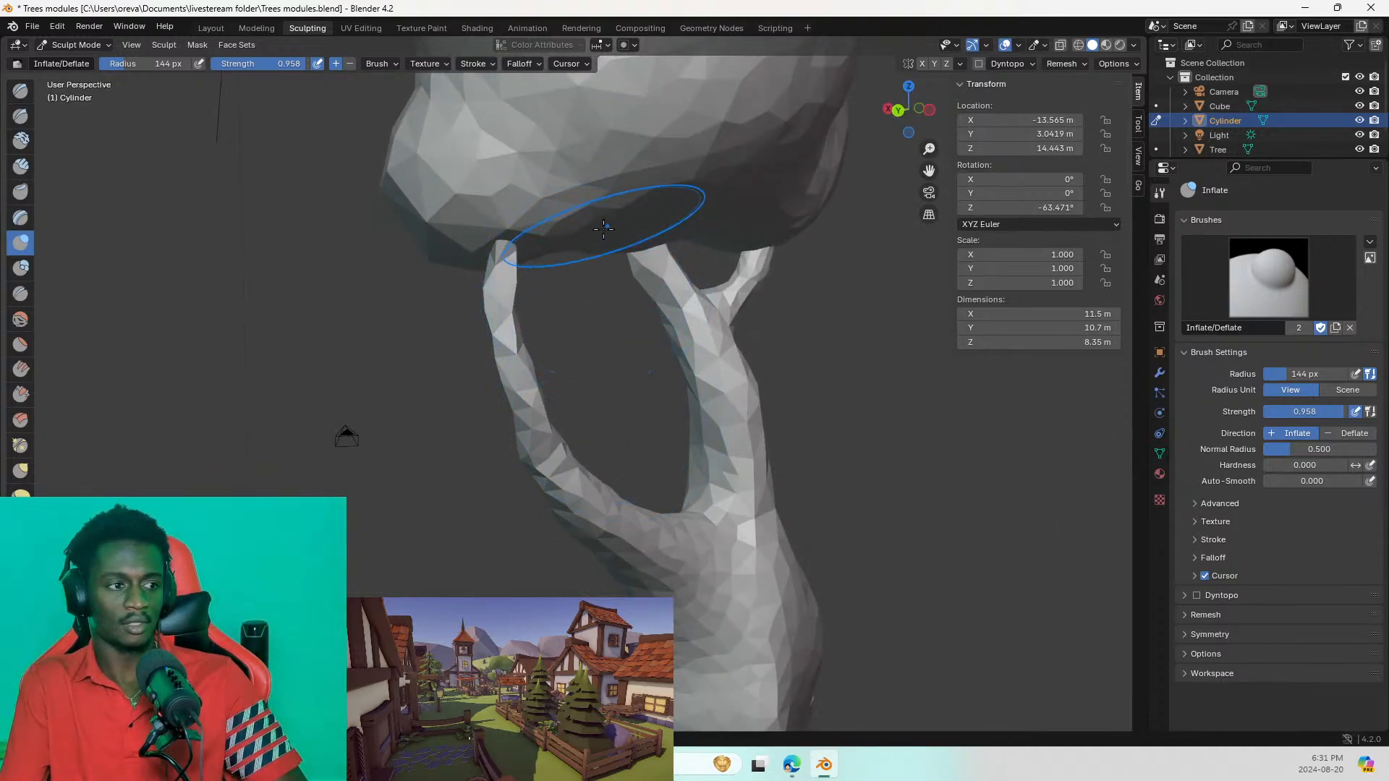
mouse_move(603, 228)
left_mouse_down()
mouse_move(658, 149)
mouse_move(511, 198)
mouse_move(583, 209)
left_mouse_up()
scroll(587, 194, "down", 4)
middle_click_drag(589, 192, 552, 211)
scroll(548, 191, "down", 1)
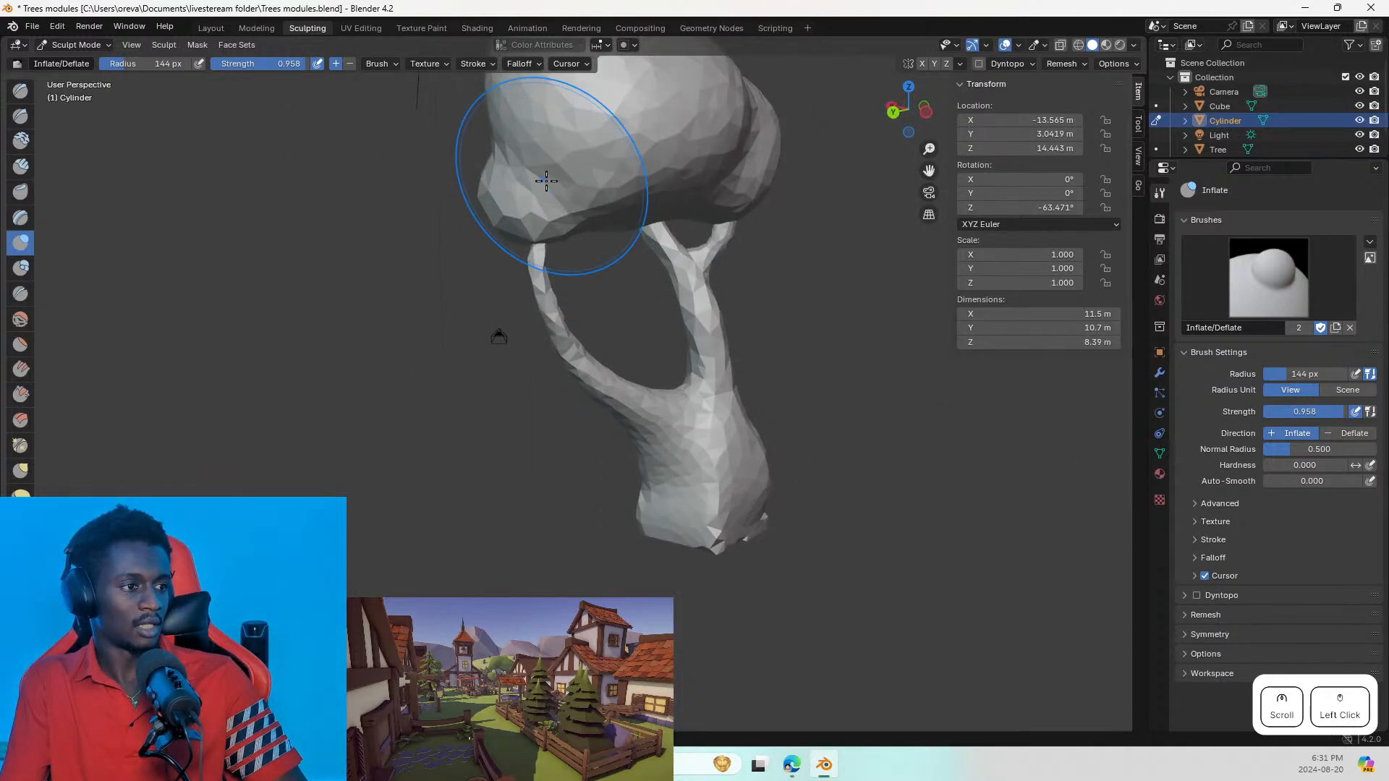
mouse_move(546, 181)
left_mouse_down()
mouse_move(470, 99)
mouse_move(498, 134)
mouse_move(629, 84)
mouse_move(653, 115)
mouse_move(500, 140)
left_mouse_up()
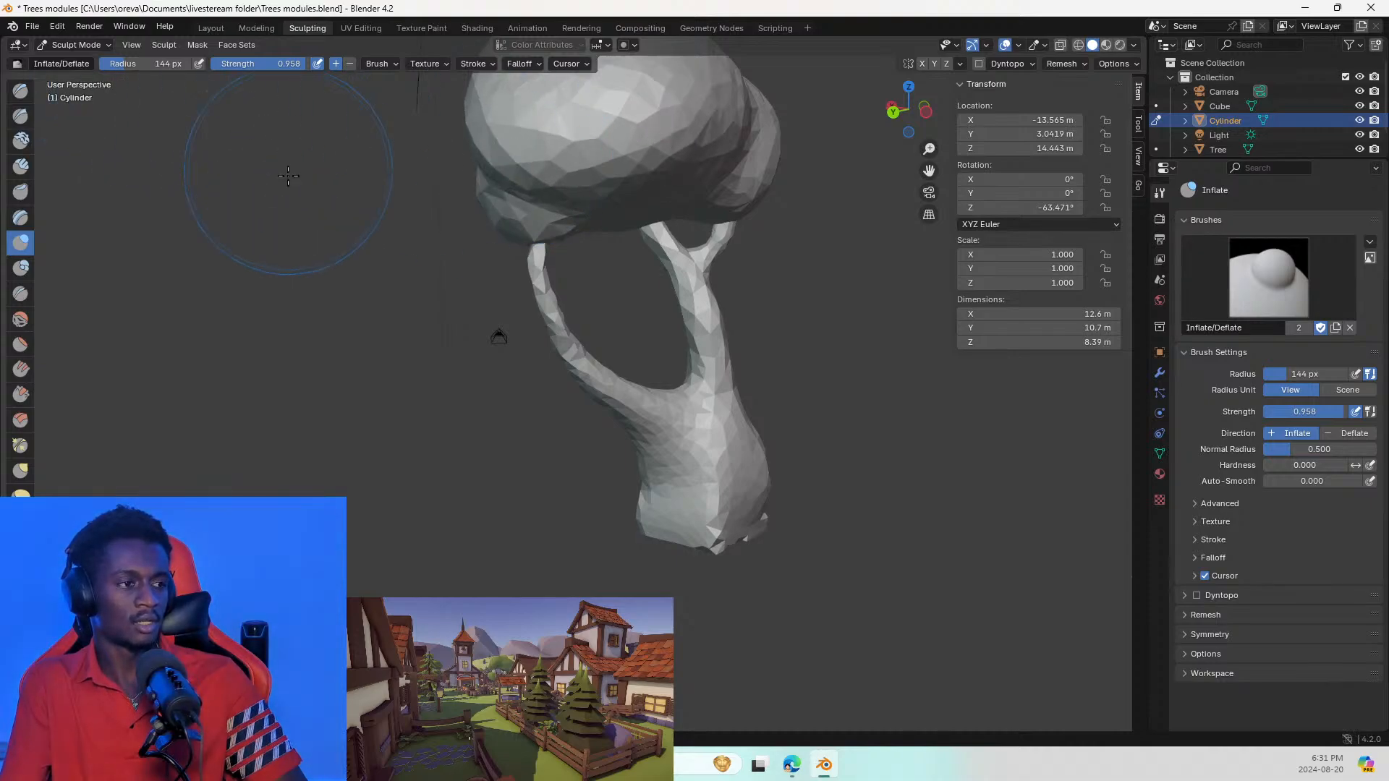
Step: Inflate the foliage's opposite flank and its lower end over the side branch tip, reaching about 12.8 × 11.2 × 9 m
middle_click_drag(288, 176, 487, 199)
scroll(366, 178, "down", 4)
middle_click_drag(362, 179, 488, 171)
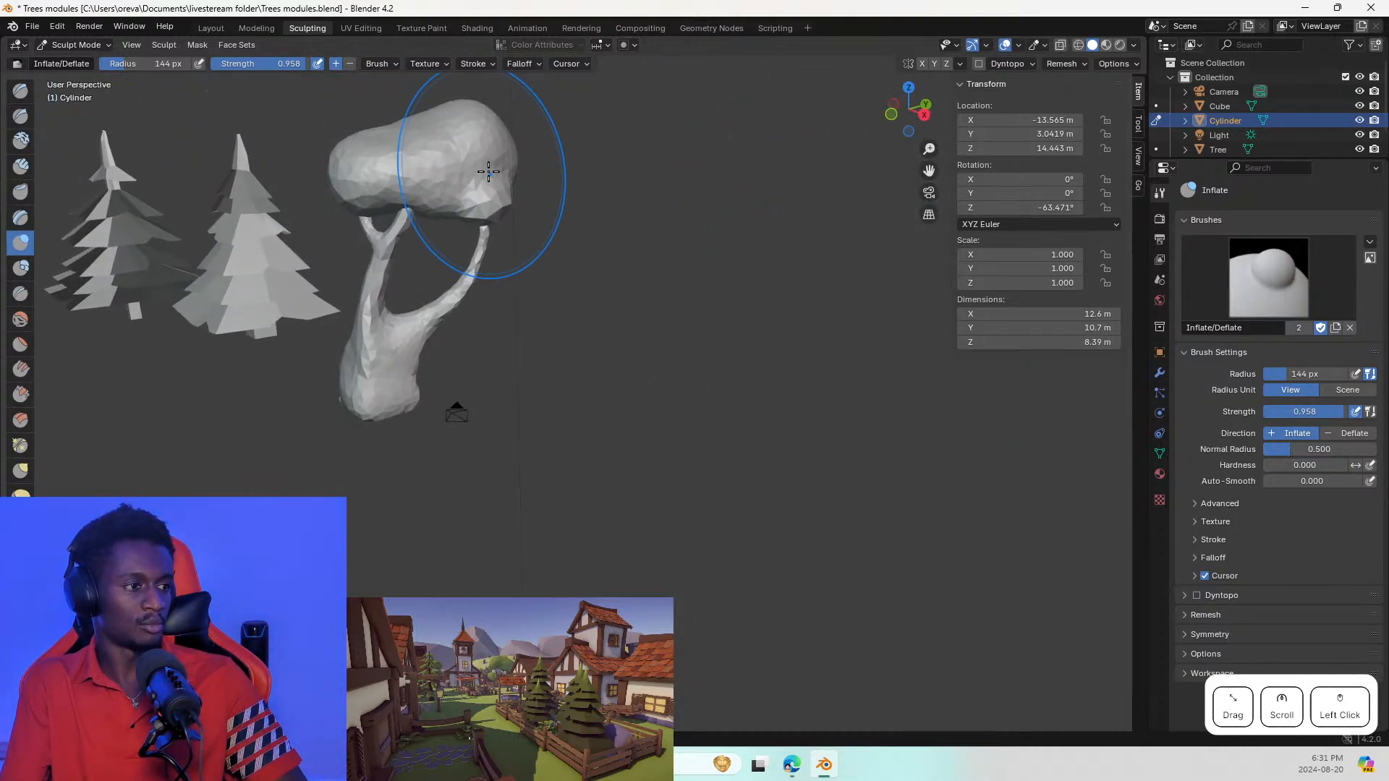
left_click_drag(382, 155, 395, 133)
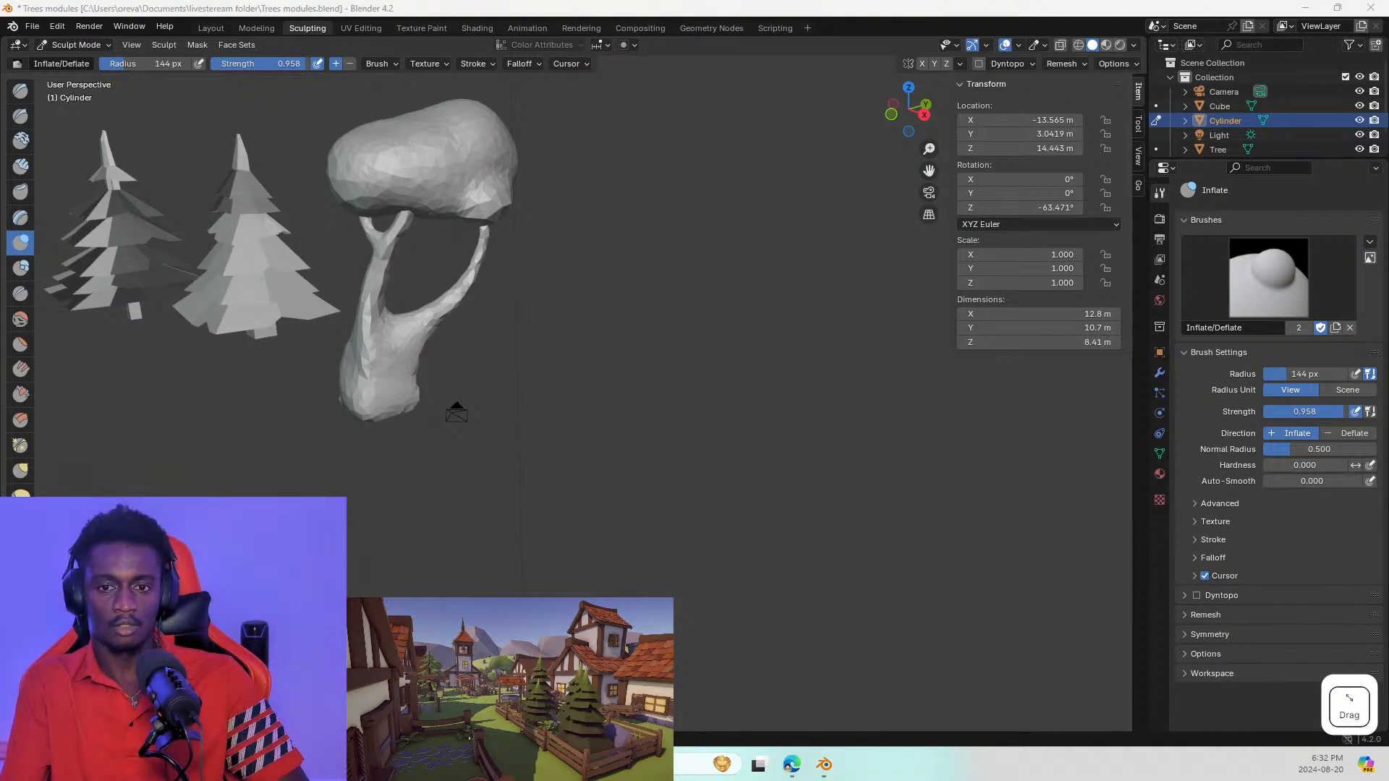
mouse_move(533, 253)
middle_mouse_down()
mouse_move(725, 289)
mouse_move(537, 278)
middle_mouse_up()
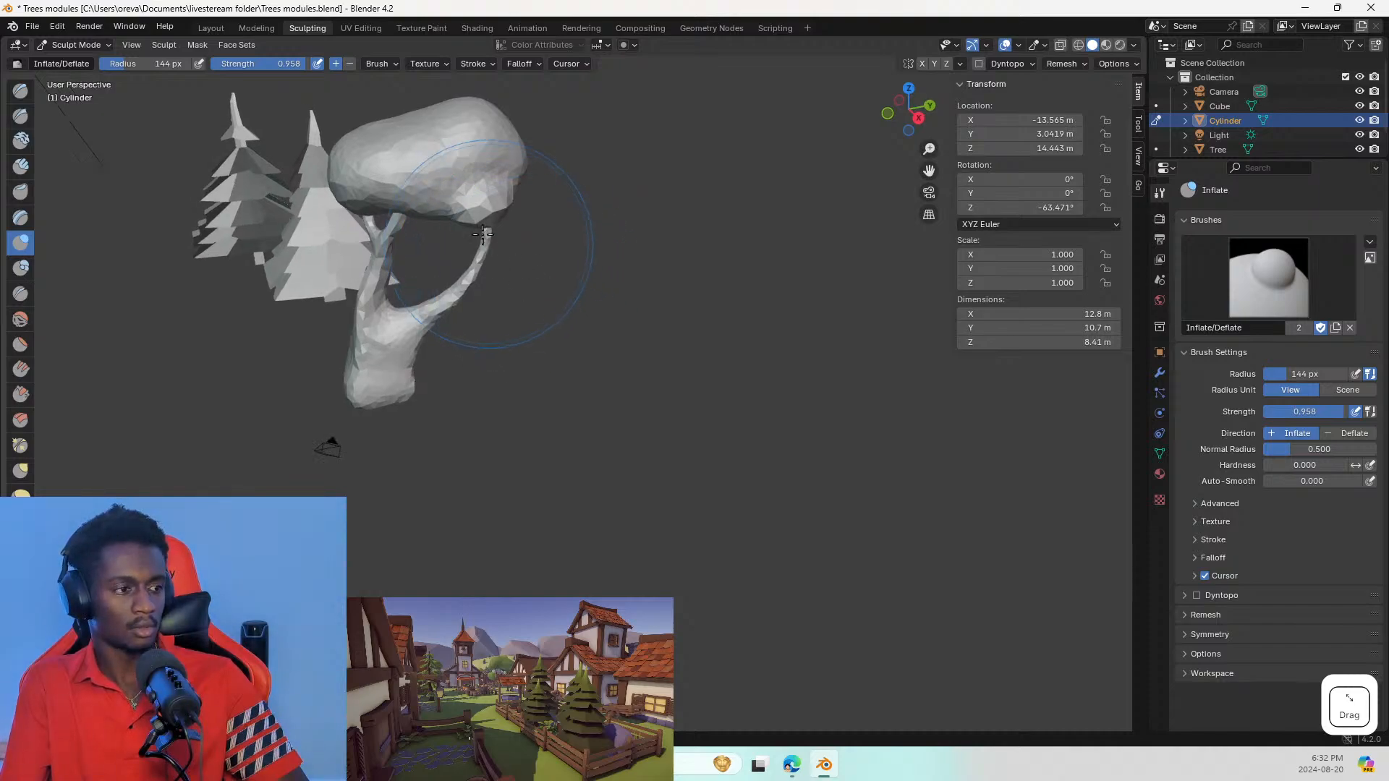
left_click(477, 216)
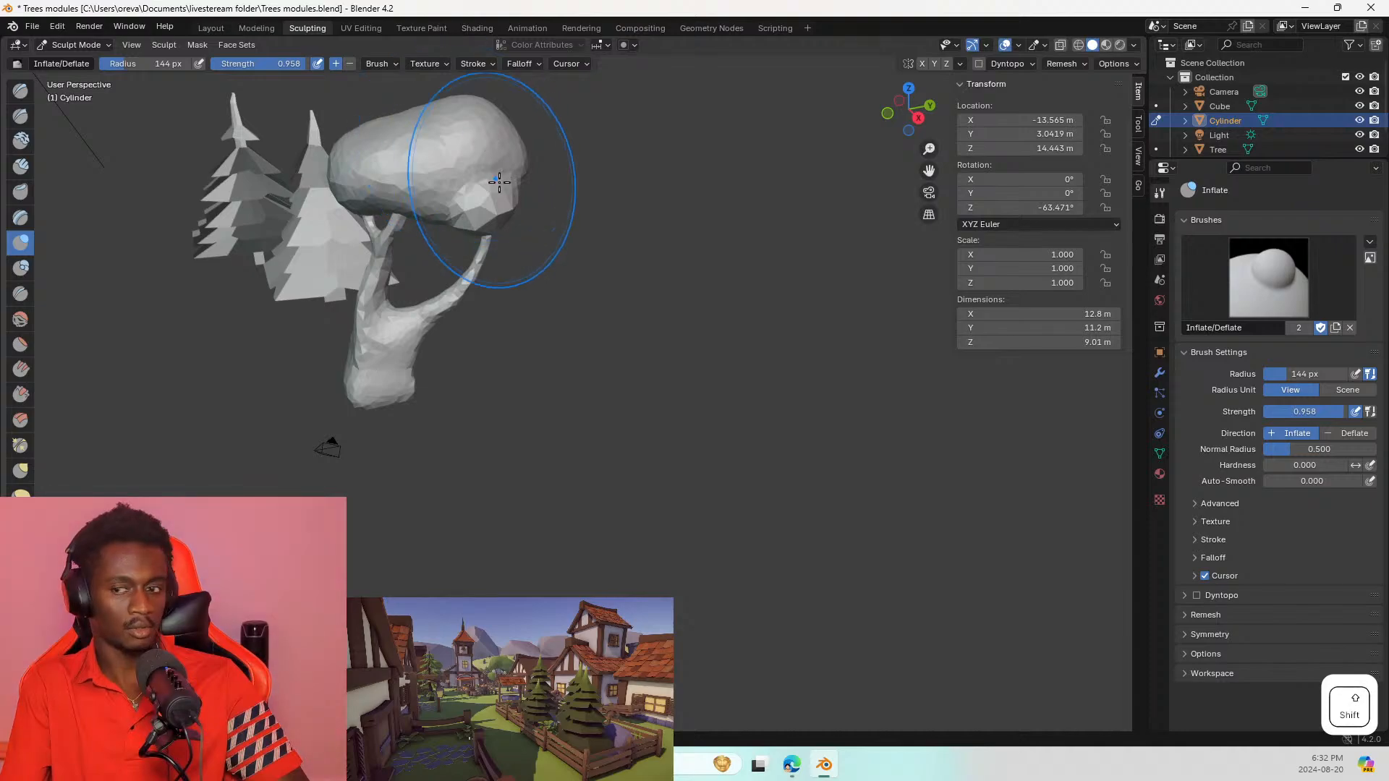
Step: Inflate the top of the foliage mass into a taller dome about 11.3 m high
middle_click_drag(499, 181, 567, 247, "shift")
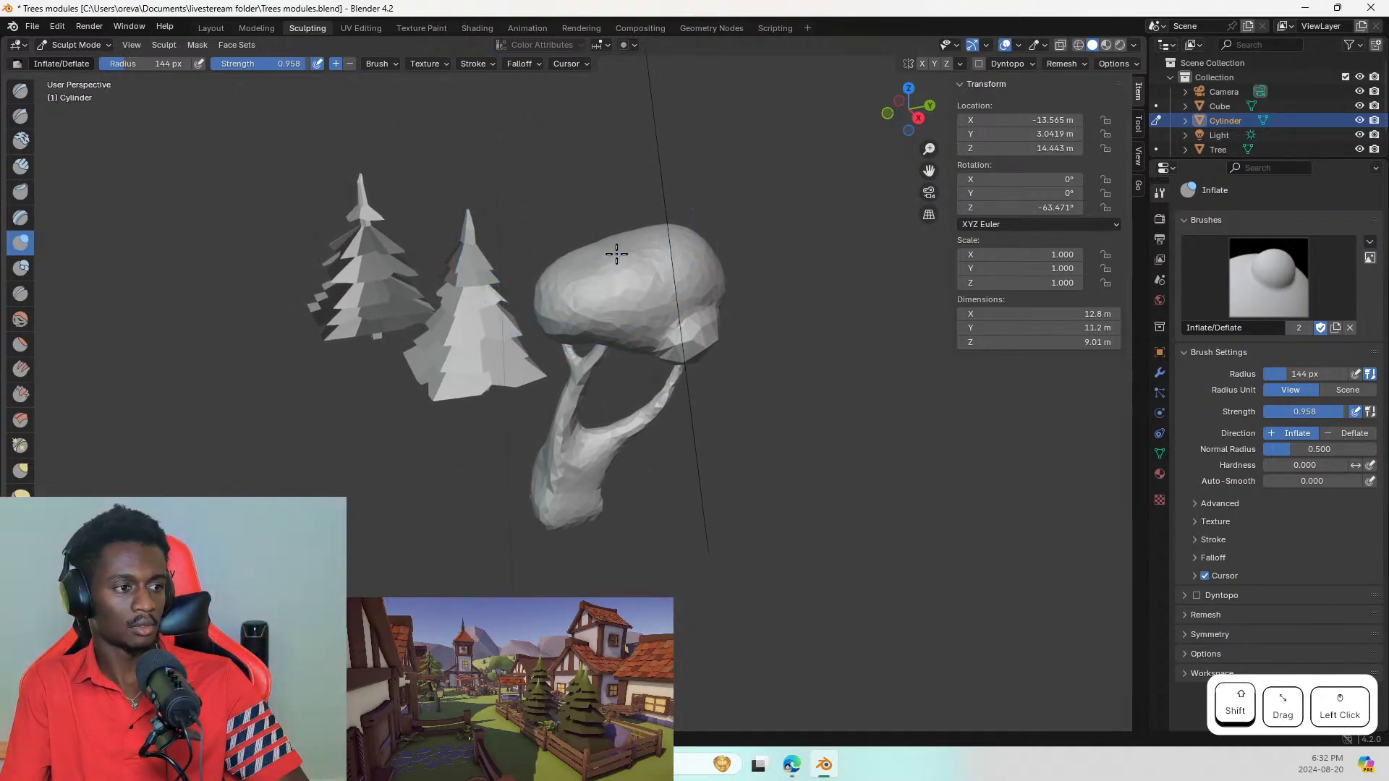
mouse_move(616, 253)
left_mouse_down()
mouse_move(589, 217)
mouse_move(622, 238)
mouse_move(690, 212)
left_mouse_up()
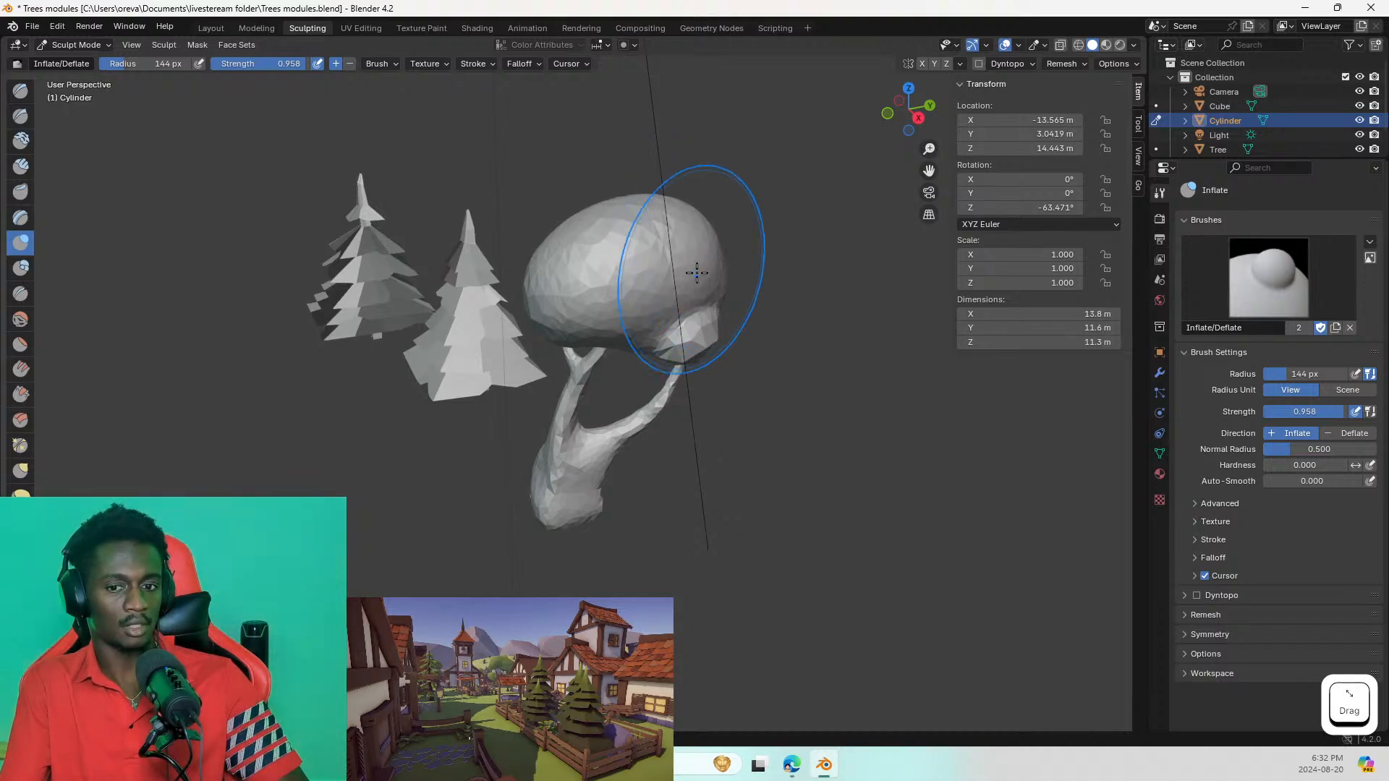
mouse_move(484, 244)
middle_mouse_down()
mouse_move(314, 197)
mouse_move(380, 253)
middle_mouse_up()
Step: Inflate the lower foliage bulge over the side branch from several sides, enlarging the mass to about 14.9 × 14.5 × 11.7 m
left_click(379, 254)
left_click(614, 307)
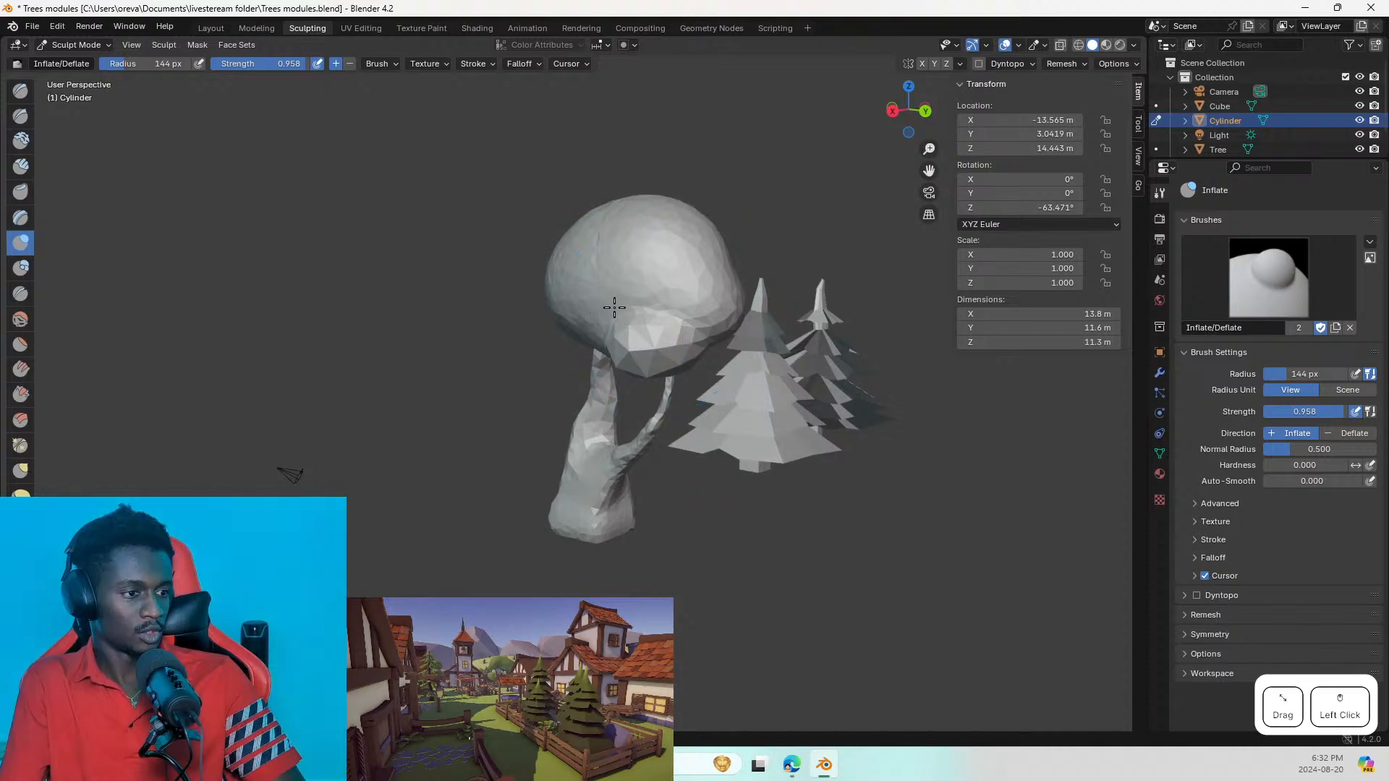
left_click_drag(583, 292, 596, 290)
middle_click_drag(712, 291, 485, 254)
left_click(638, 318)
mouse_move(638, 318)
left_mouse_down()
mouse_move(753, 263)
mouse_move(598, 284)
left_mouse_up()
middle_click_drag(599, 287, 774, 319)
mouse_move(555, 295)
left_mouse_down()
mouse_move(573, 248)
mouse_move(546, 256)
left_mouse_up()
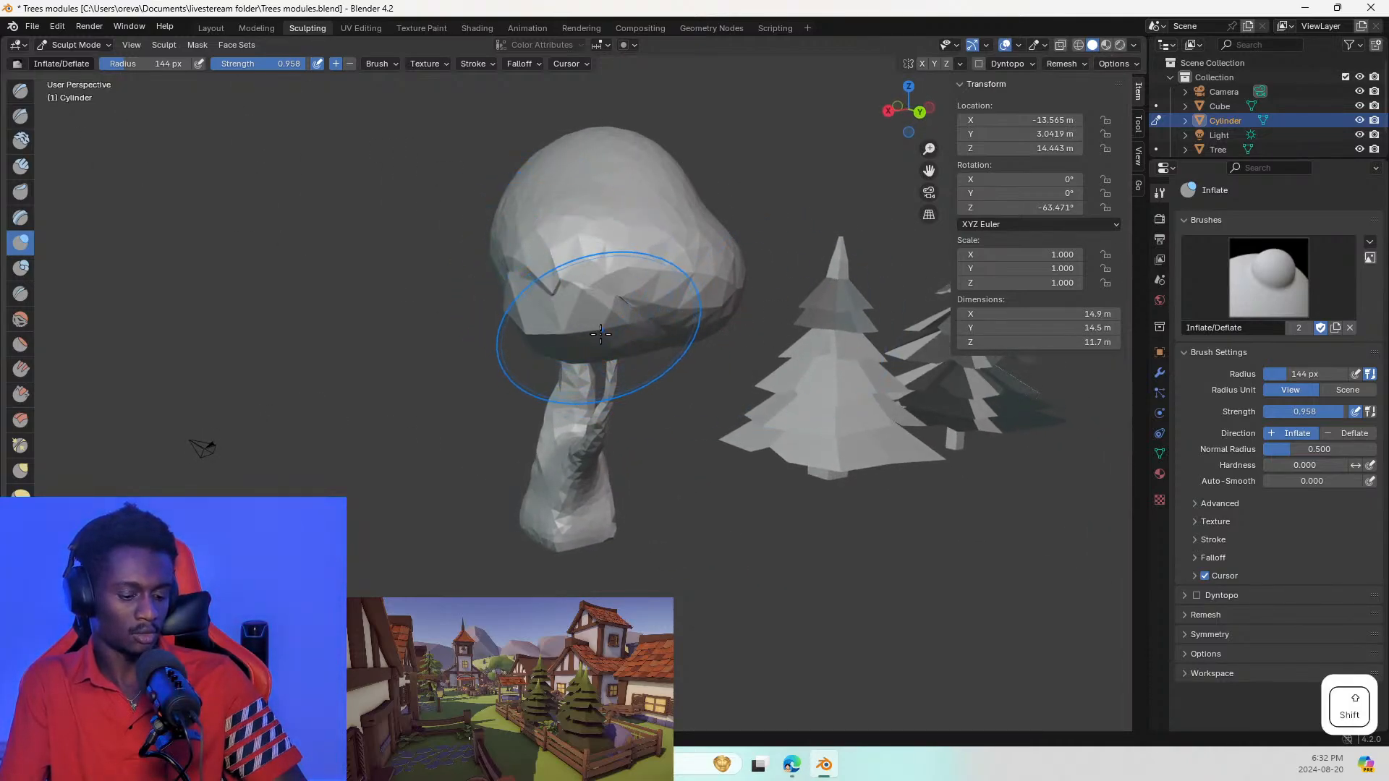
Step: Smooth the creases between the lower bulge above the side branch and the main foliage mass
left_click_drag(600, 332, 604, 278, "shift")
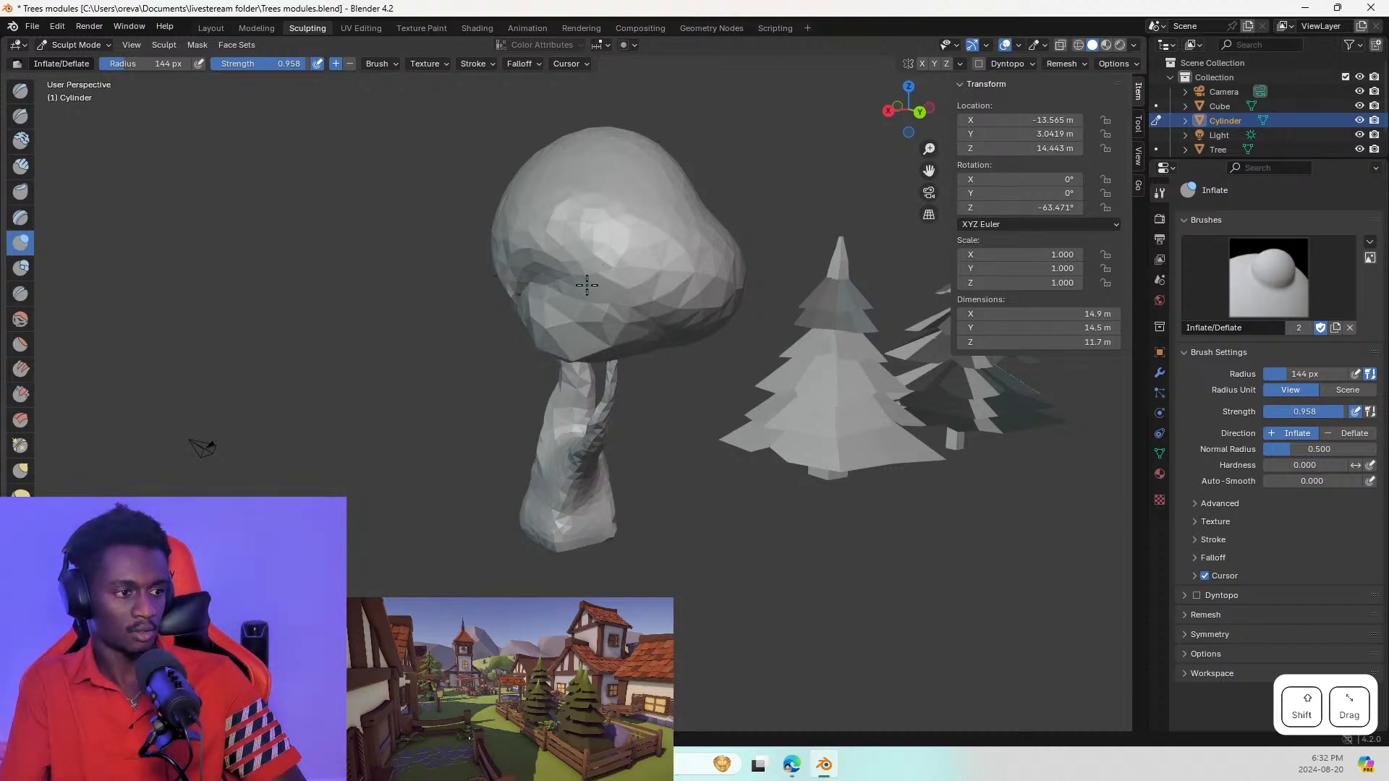
left_click_drag(550, 278, 534, 266, "shift")
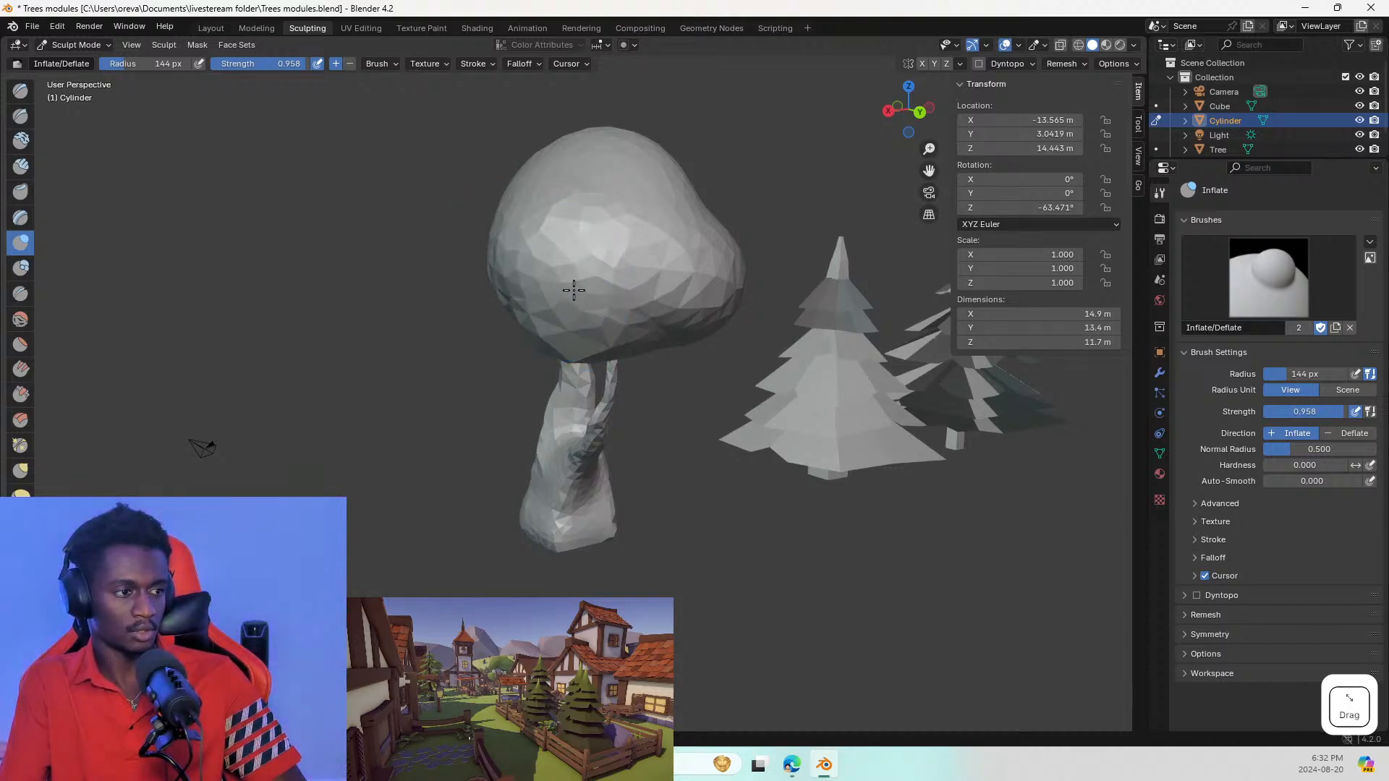
mouse_move(598, 314)
middle_mouse_down()
mouse_move(811, 288)
mouse_move(760, 297)
middle_mouse_up()
left_click_drag(458, 356, 472, 334, "shift")
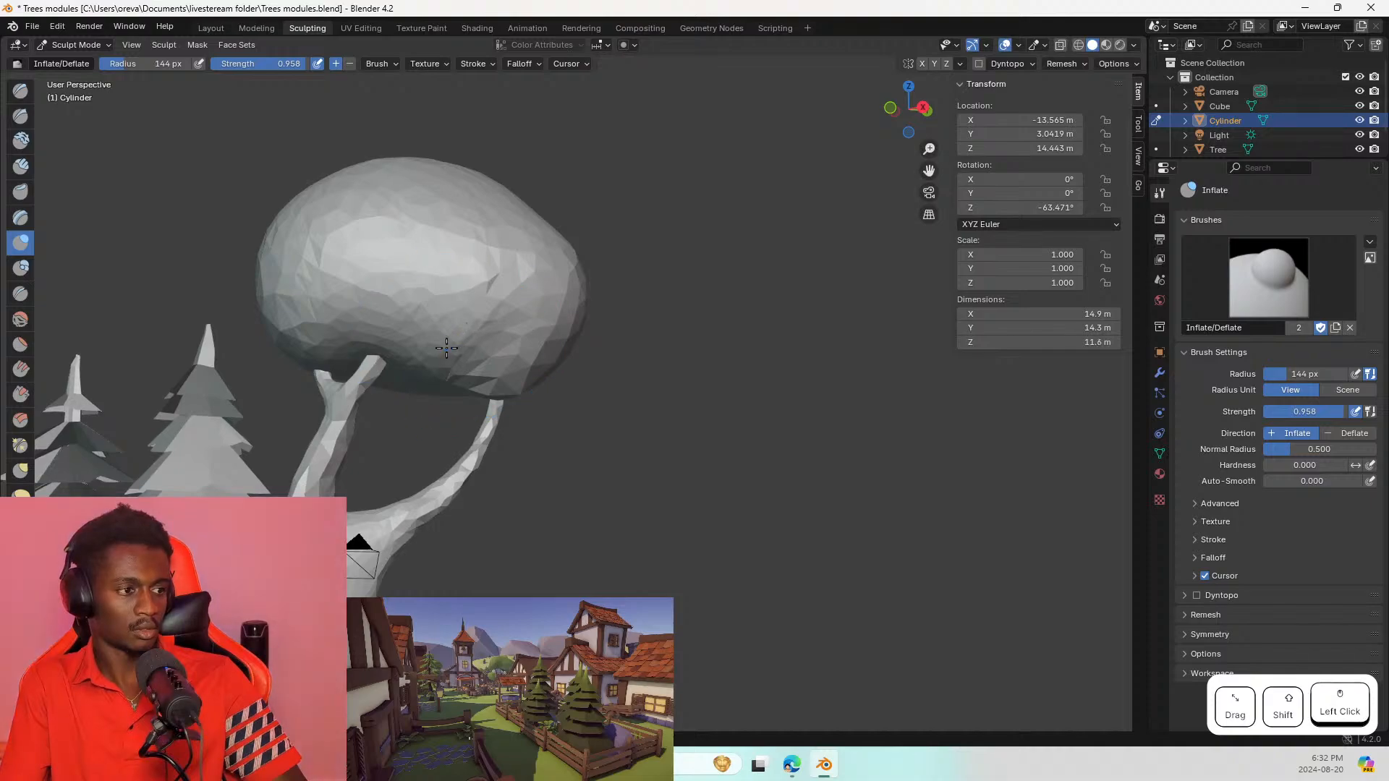
Step: Inflate the sides and lower edge of the foliage mass until it is about 15.7 × 15.5 × 12 m
middle_click_drag(439, 355, 436, 258)
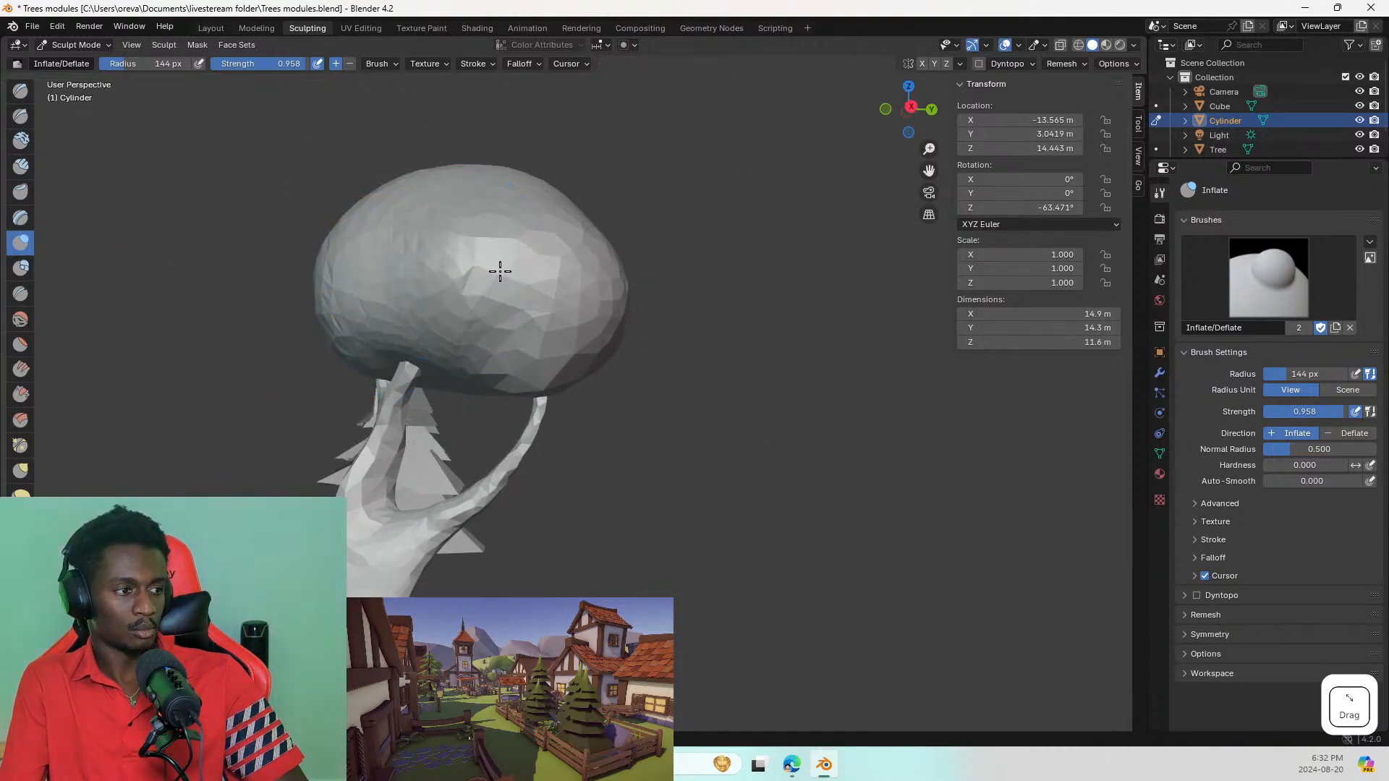
mouse_move(354, 366)
left_mouse_down()
mouse_move(372, 224)
mouse_move(580, 288)
mouse_move(599, 309)
left_mouse_up()
middle_click_drag(575, 322, 372, 331)
mouse_move(396, 326)
left_mouse_down()
mouse_move(553, 325)
mouse_move(544, 259)
left_mouse_up()
middle_click_drag(523, 289, 605, 397)
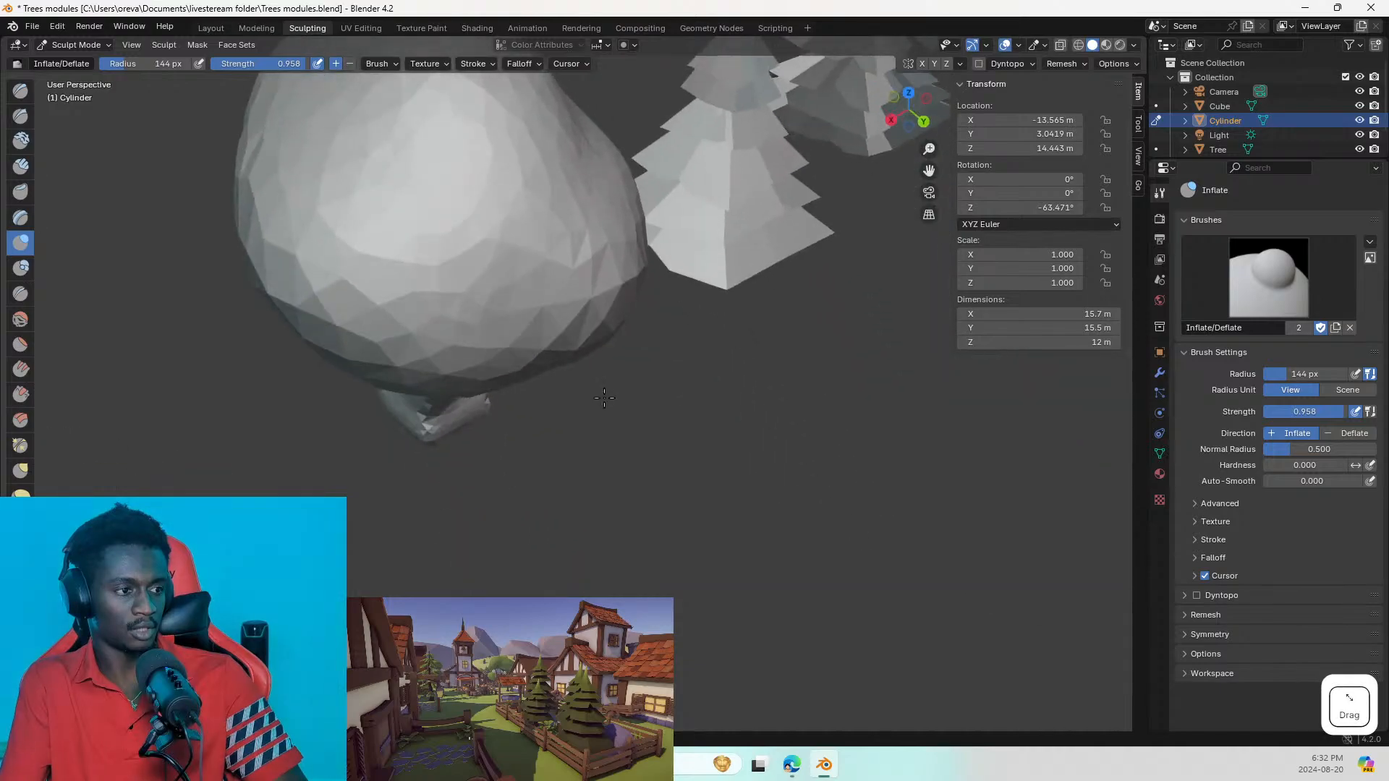
Step: Inflate the outer end of the foliage above the side branch to about 15.8 m in Y and 12.2 m in Z
scroll(465, 273, "down", 5)
middle_click_drag(465, 273, 499, 180)
scroll(494, 280, "up", 3)
scroll(494, 279, "up", 5)
scroll(453, 313, "down", 3)
scroll(492, 313, "down", 6)
mouse_move(425, 325)
middle_mouse_down()
mouse_move(357, 301)
mouse_move(424, 347)
middle_mouse_up()
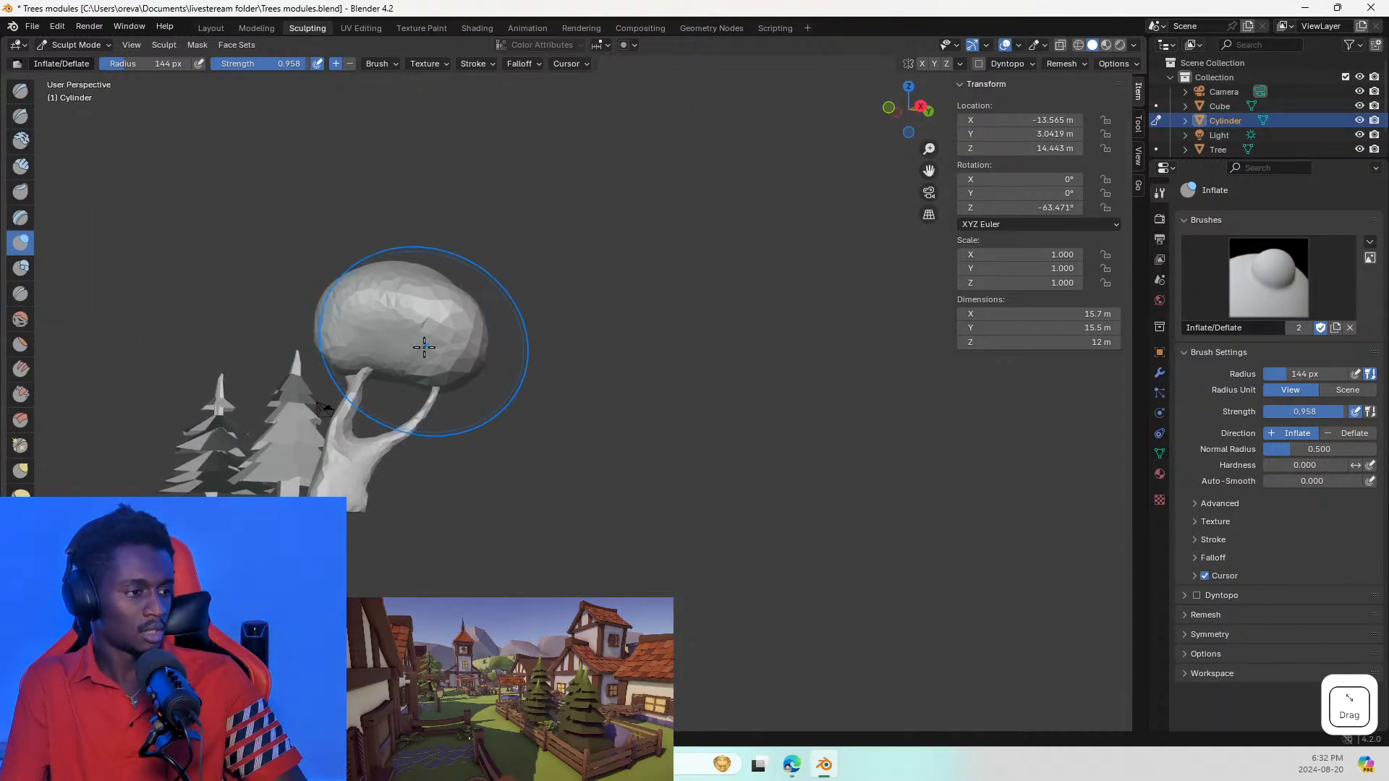
left_click(475, 352)
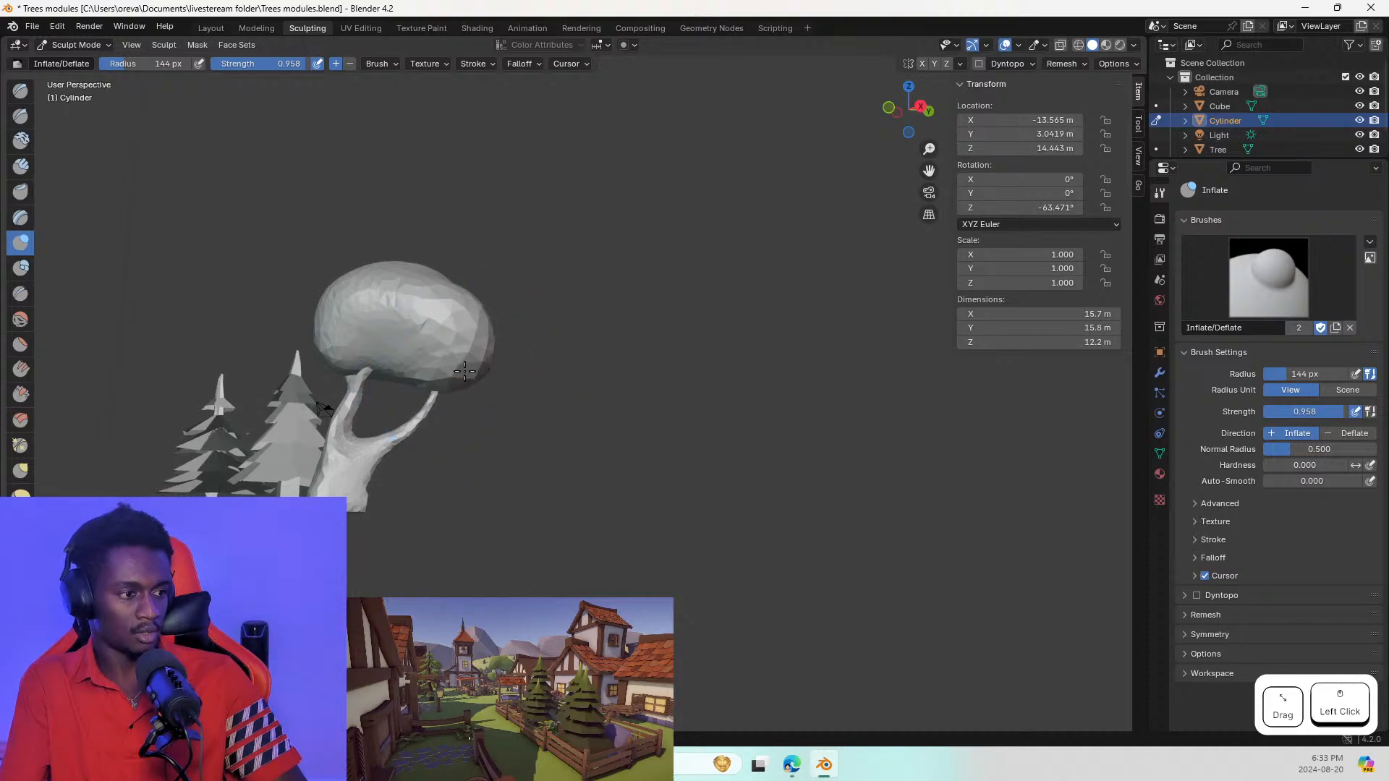
left_click_drag(480, 352, 470, 350)
Step: Inflate the foliage's end and flank above the forked branches, bringing the mass to about 17.4 × 16.7 × 13 m
left_click_drag(331, 330, 341, 292)
middle_click_drag(314, 334, 447, 354)
scroll(443, 364, "up", 2)
left_click_drag(166, 267, 318, 349)
scroll(219, 298, "down", 3)
middle_click_drag(219, 298, 609, 288)
mouse_move(413, 372)
middle_mouse_down()
mouse_move(723, 441)
mouse_move(781, 478)
mouse_move(1003, 474)
mouse_move(872, 504)
middle_mouse_up()
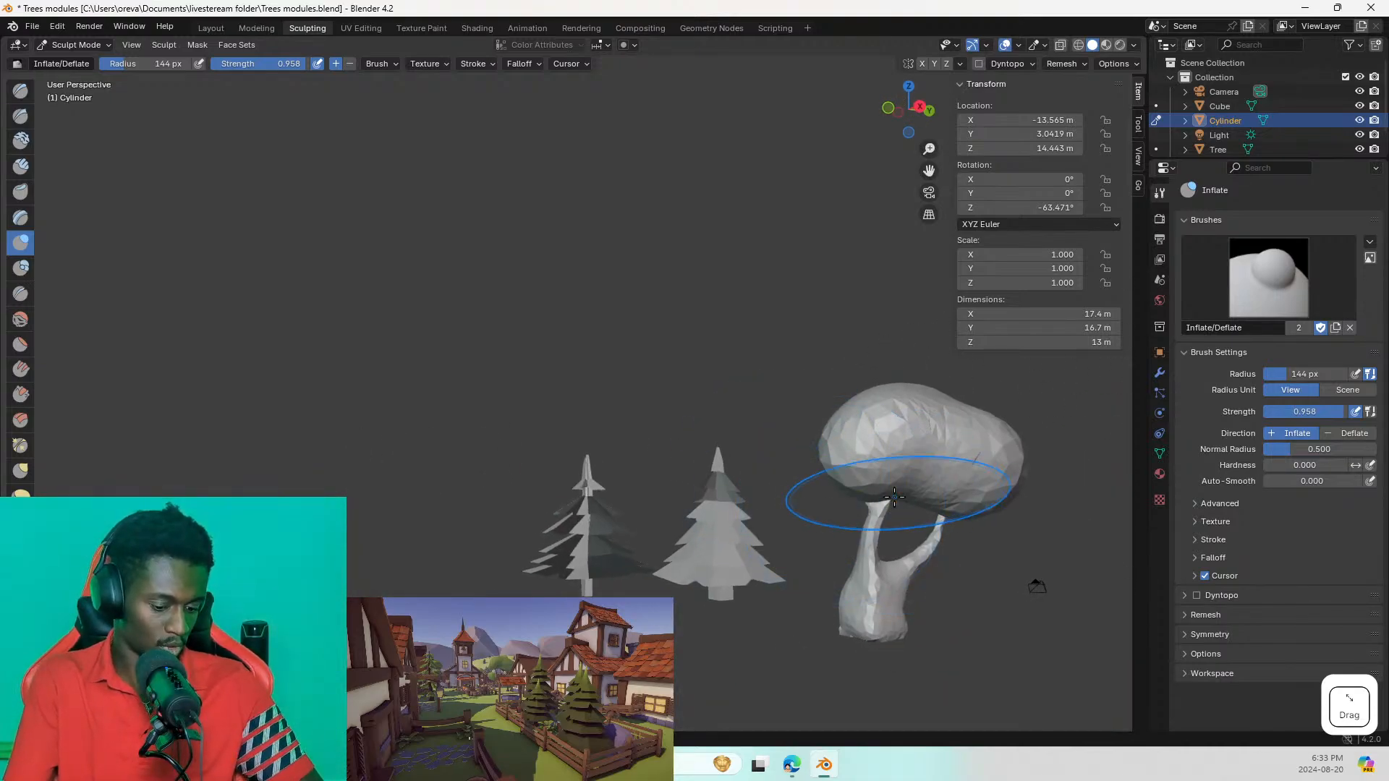
Step: Smooth the foliage's underside above the forked branches and touch it up with the Inflate brush
left_click_drag(894, 497, 886, 484, "shift")
scroll(866, 479, "up", 7)
scroll(872, 483, "down", 5)
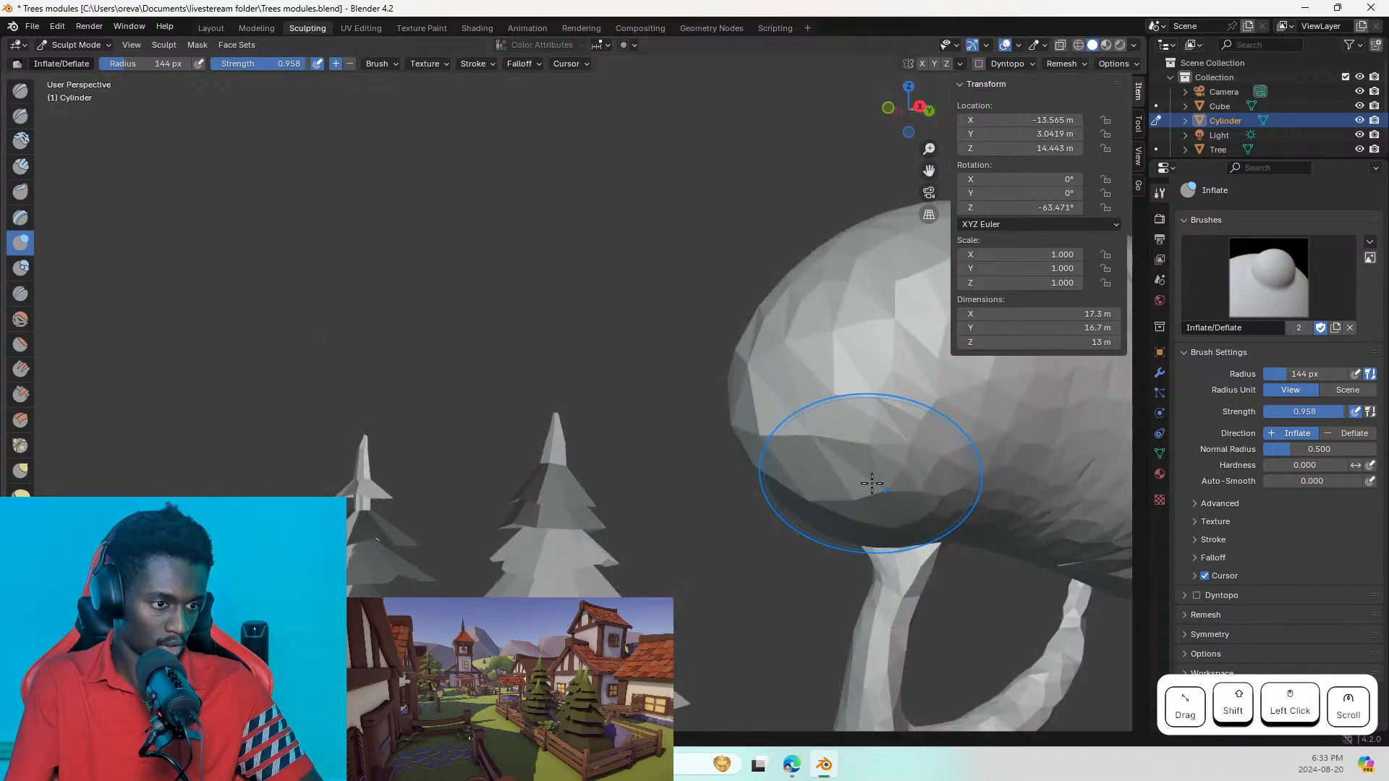
middle_click_drag(887, 554, 869, 432, "shift")
left_click(871, 427, "shift")
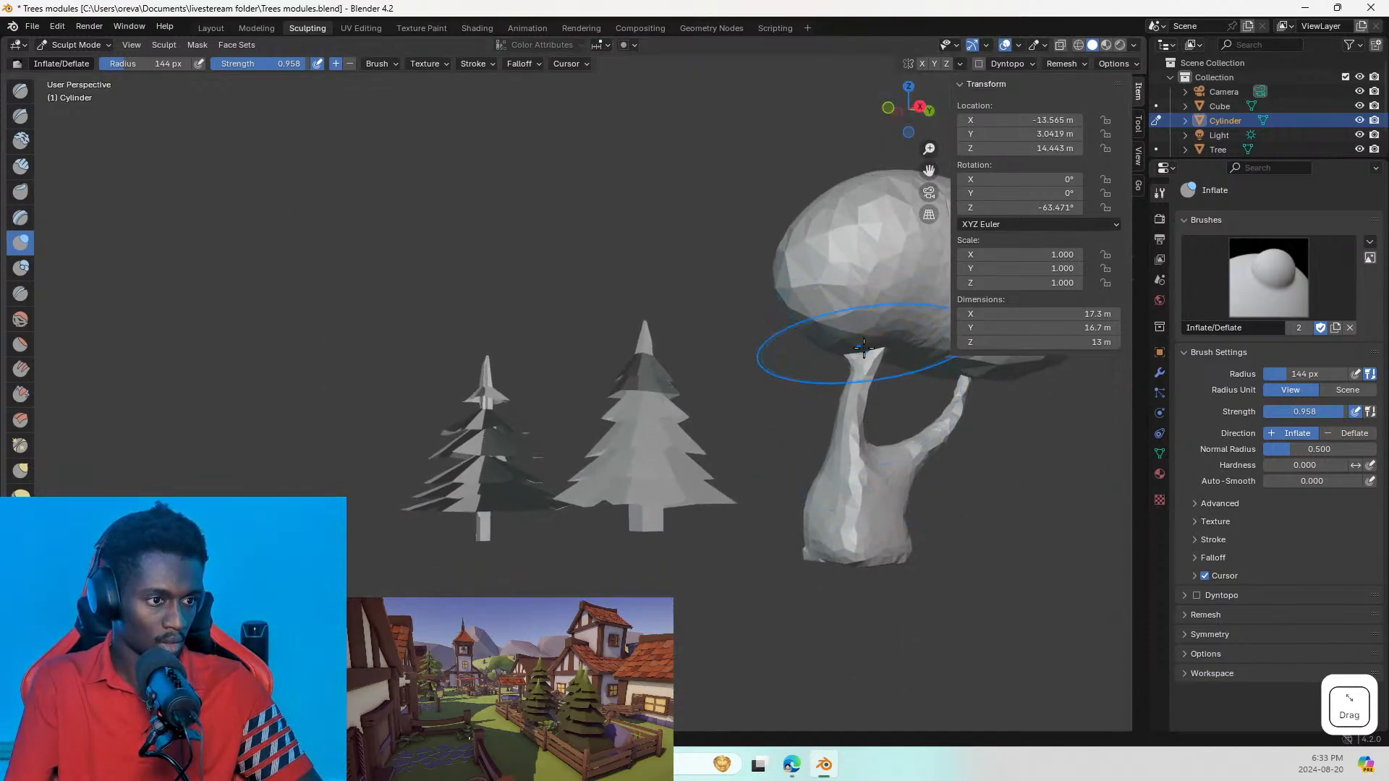
left_click_drag(859, 341, 873, 340)
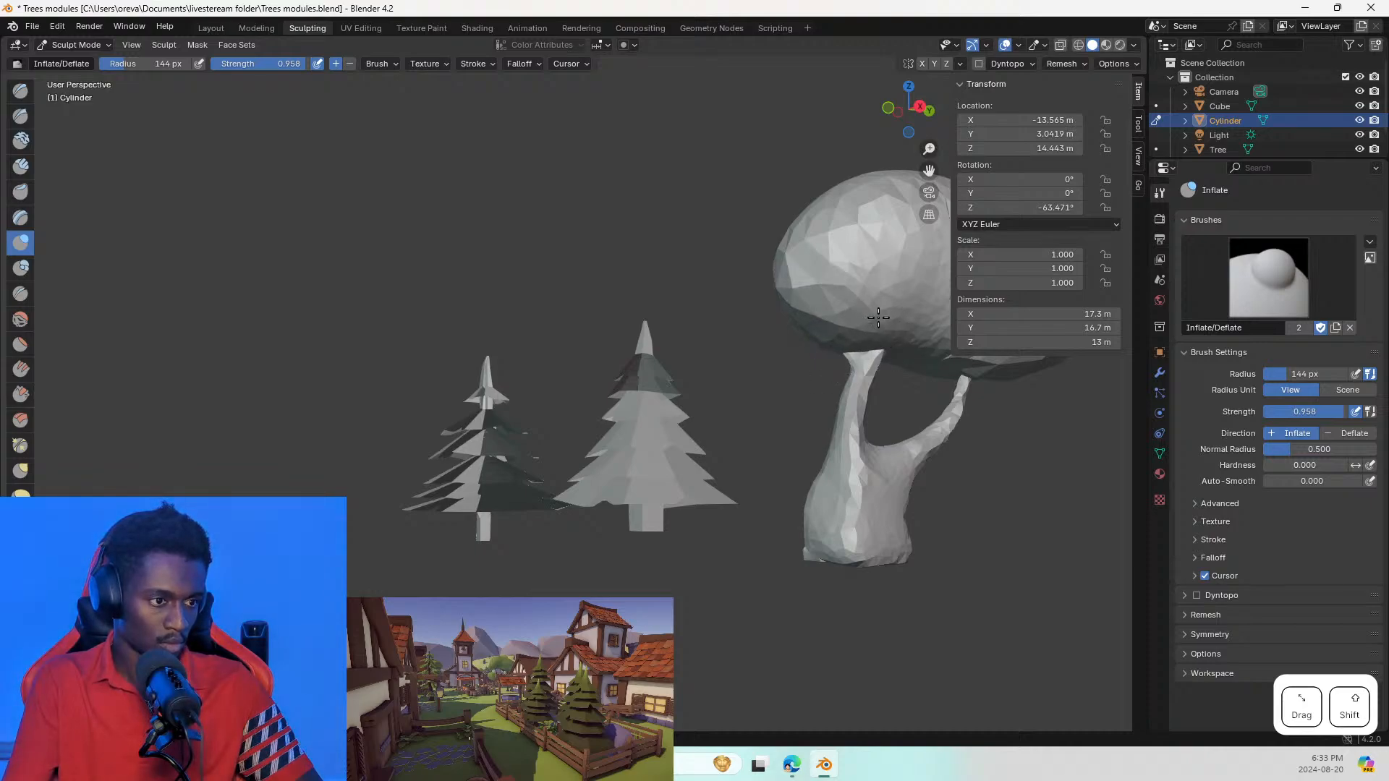
Step: Push the foliage's underside upward above the forked branches with the Grab brush
key("g")
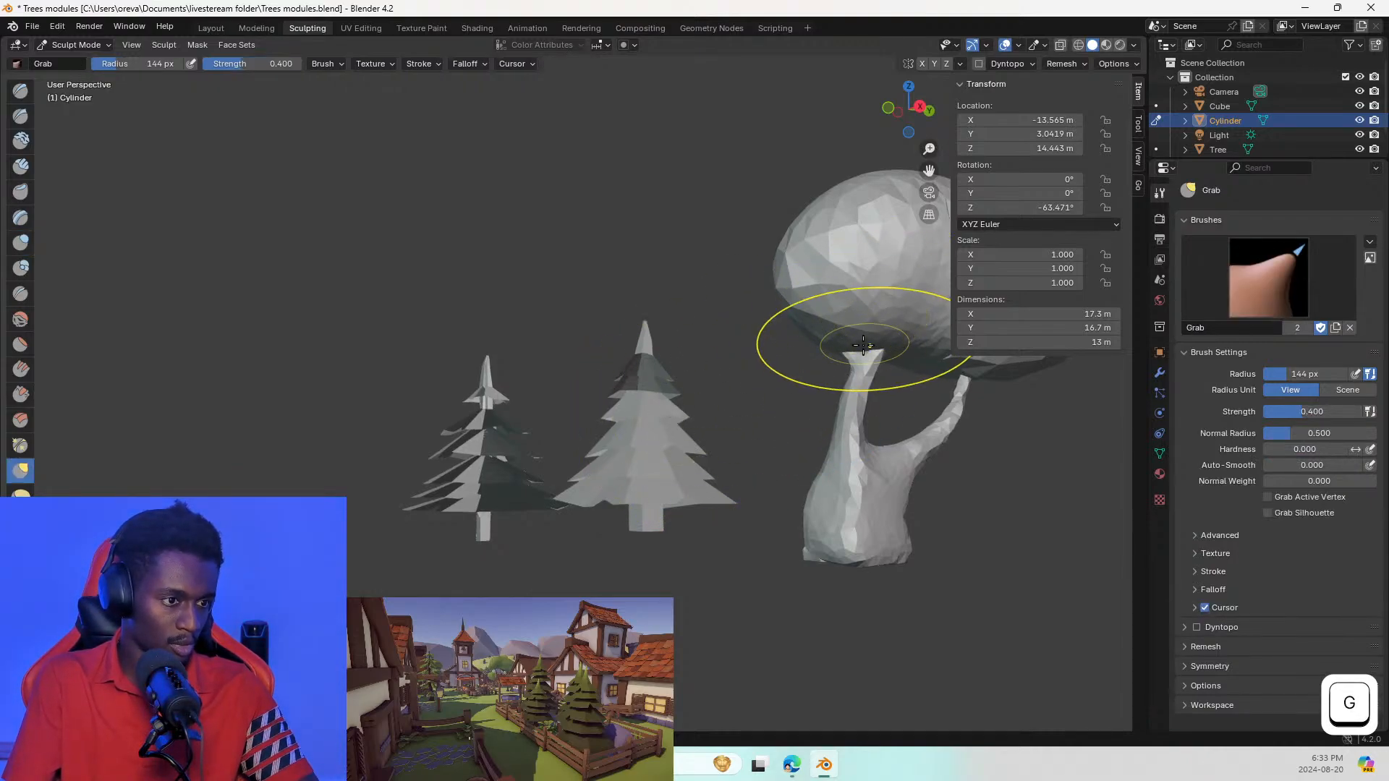
left_click_drag(856, 335, 874, 230)
mouse_move(737, 281)
middle_mouse_down("shift")
mouse_move(698, 286)
mouse_move(735, 301)
mouse_move(561, 366)
mouse_move(456, 362)
mouse_move(484, 350)
middle_mouse_up("shift")
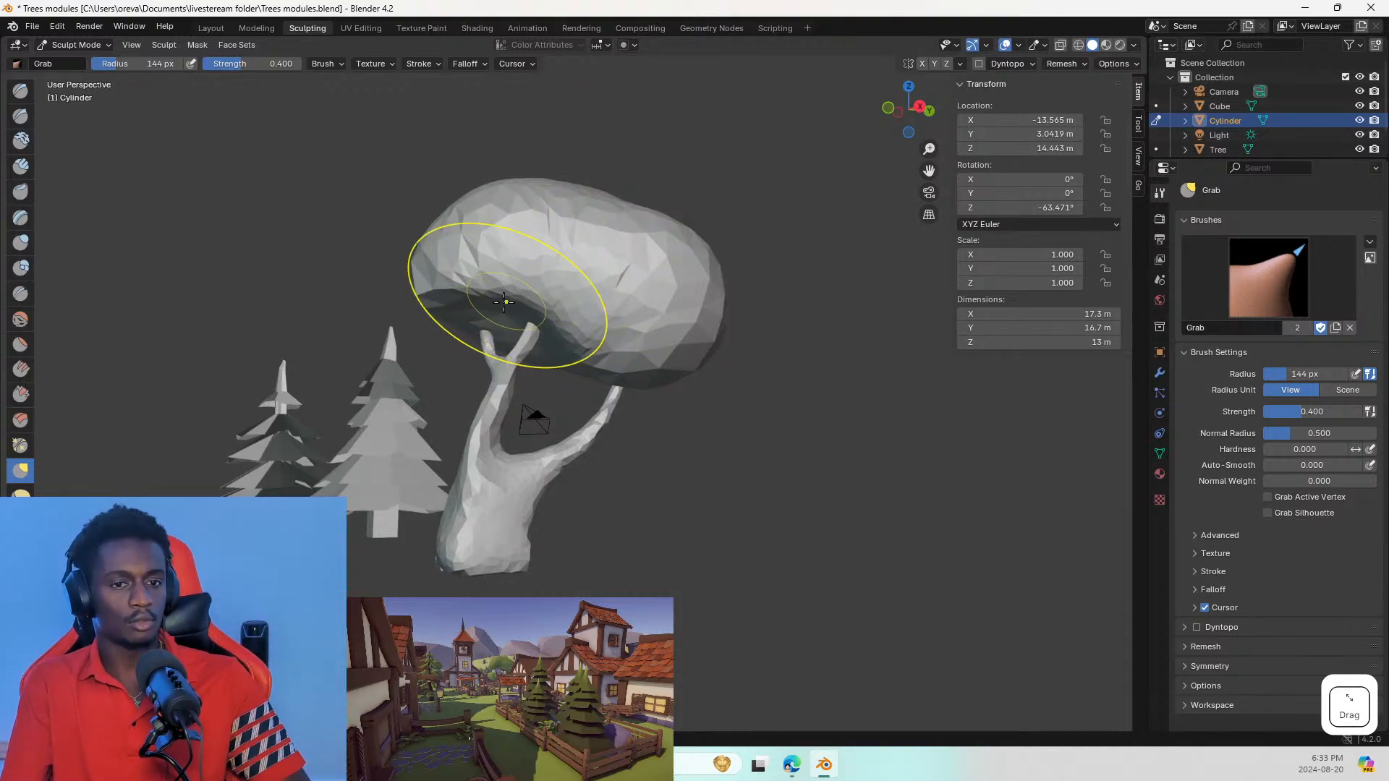
mouse_move(527, 310)
middle_mouse_down()
mouse_move(569, 293)
mouse_move(408, 458)
middle_mouse_up()
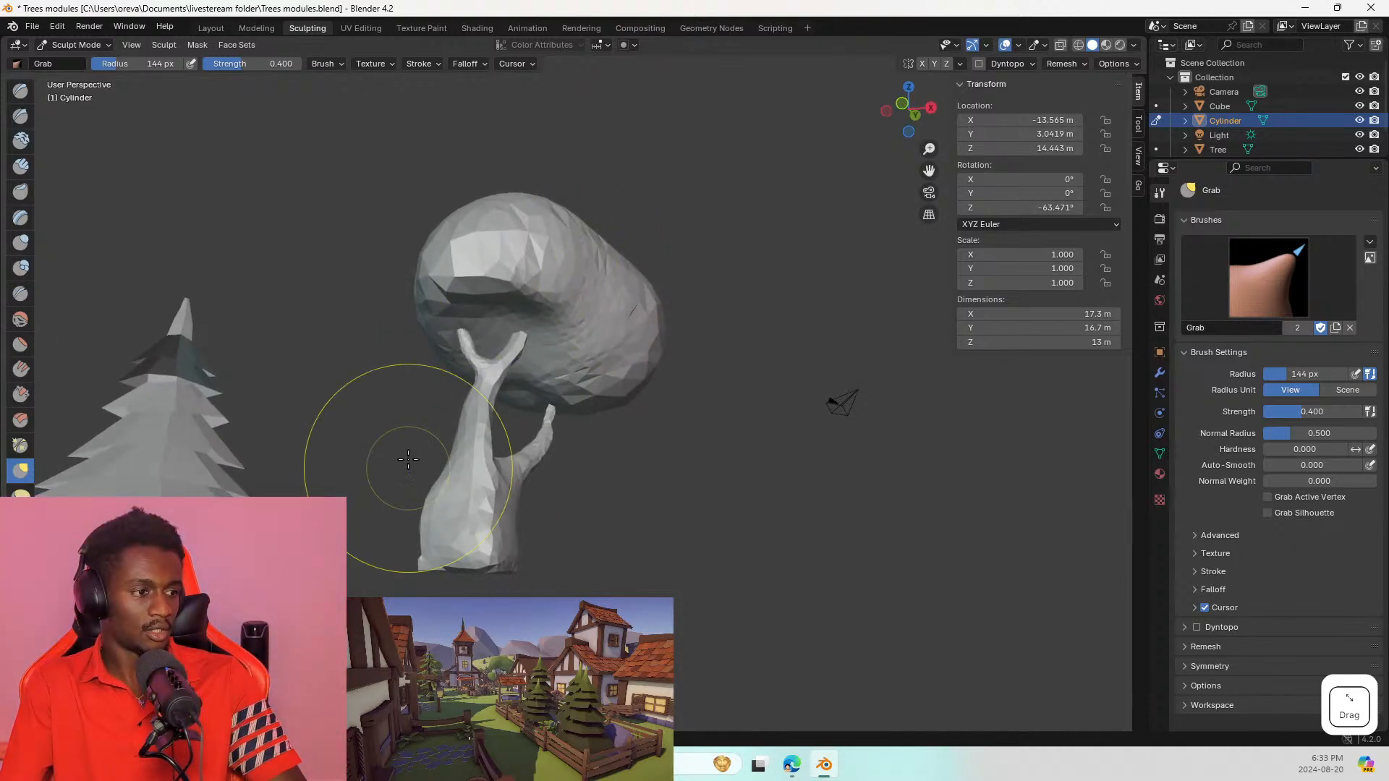
Step: Try to build up the hollow underside above the forked branches with the Clay brush, then undo the stroke
key("a")
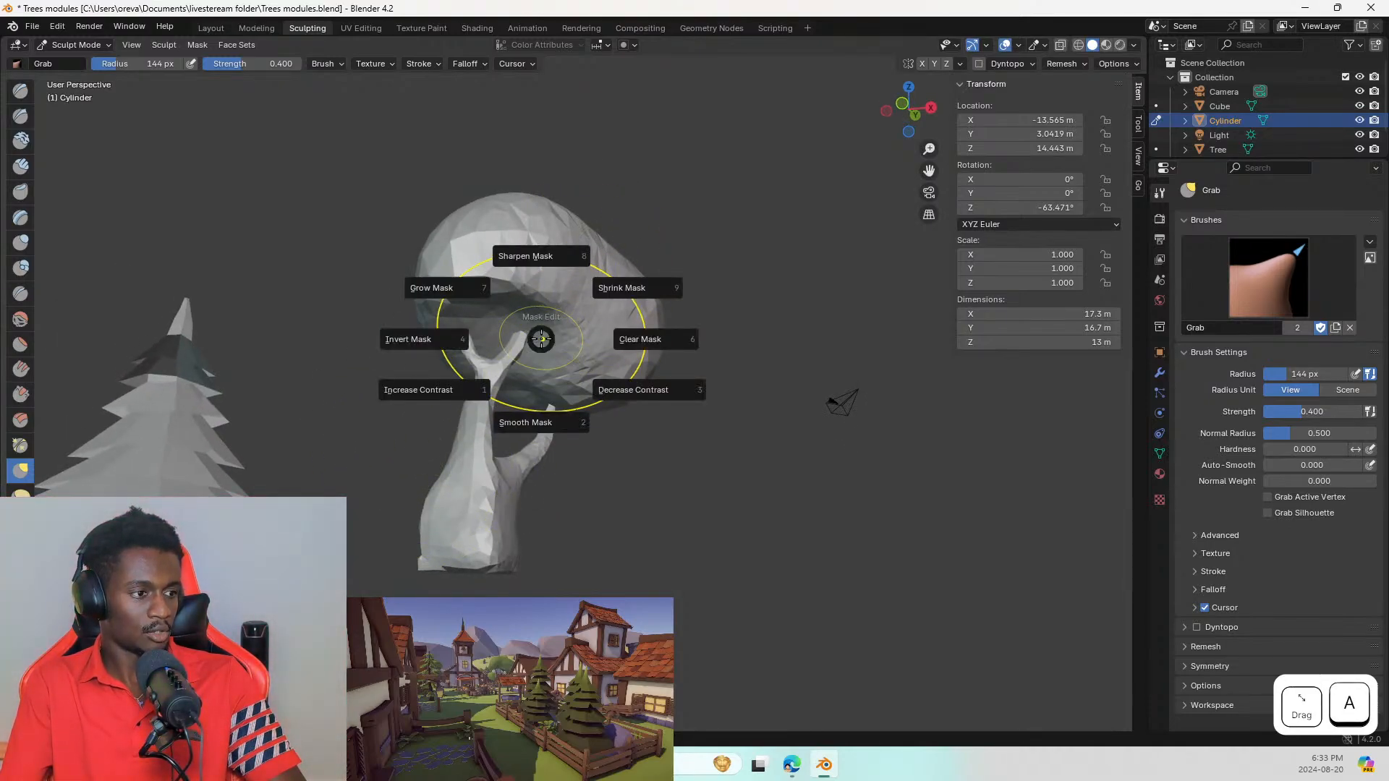
key("Escape")
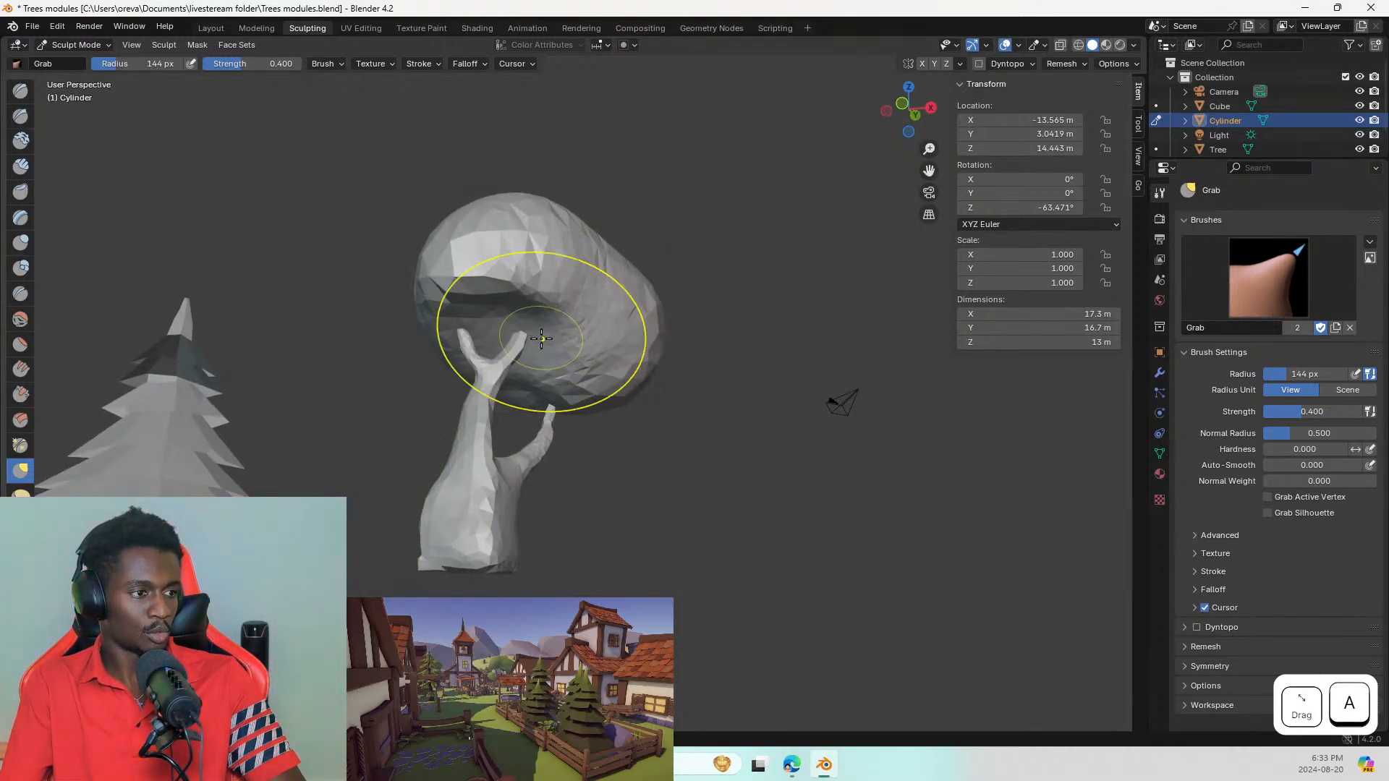
left_click(20, 139)
left_click_drag(517, 338, 523, 338)
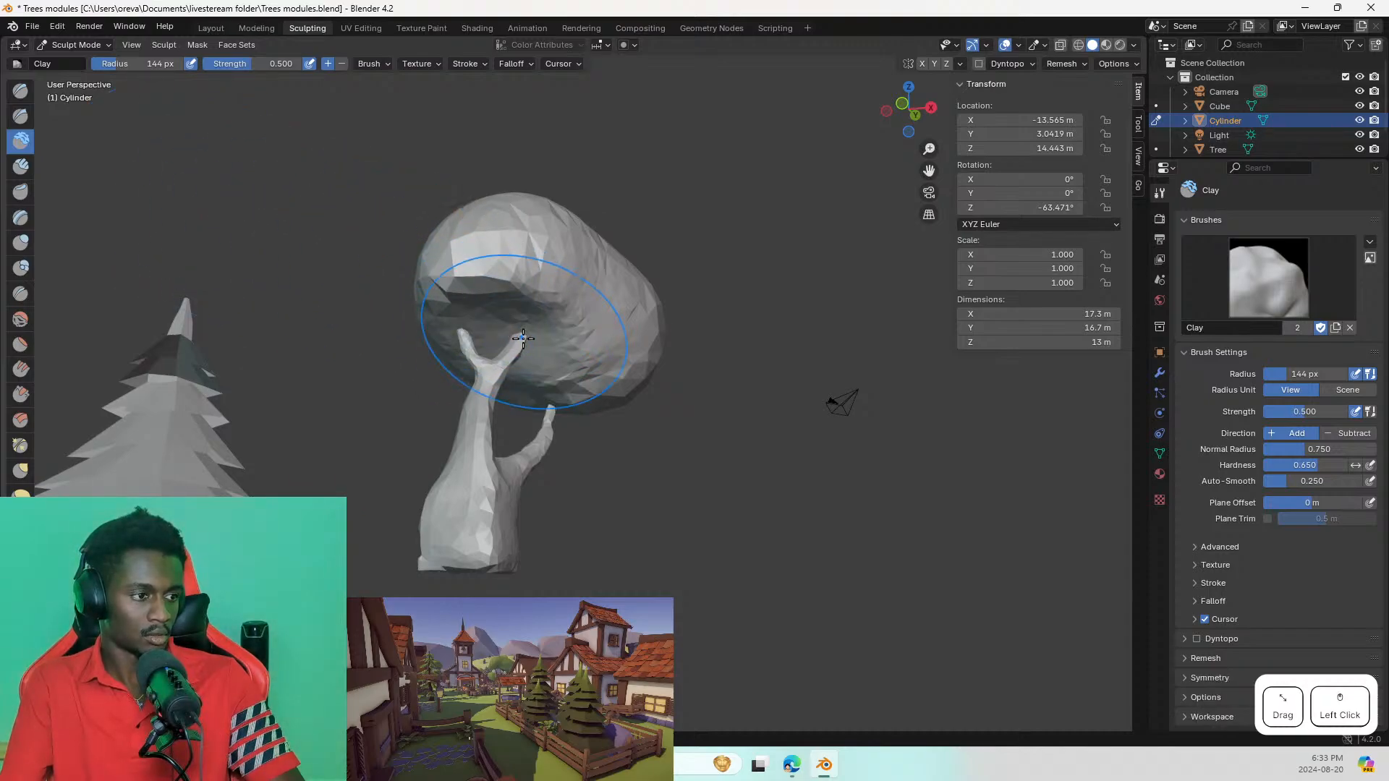
key("ctrl+z")
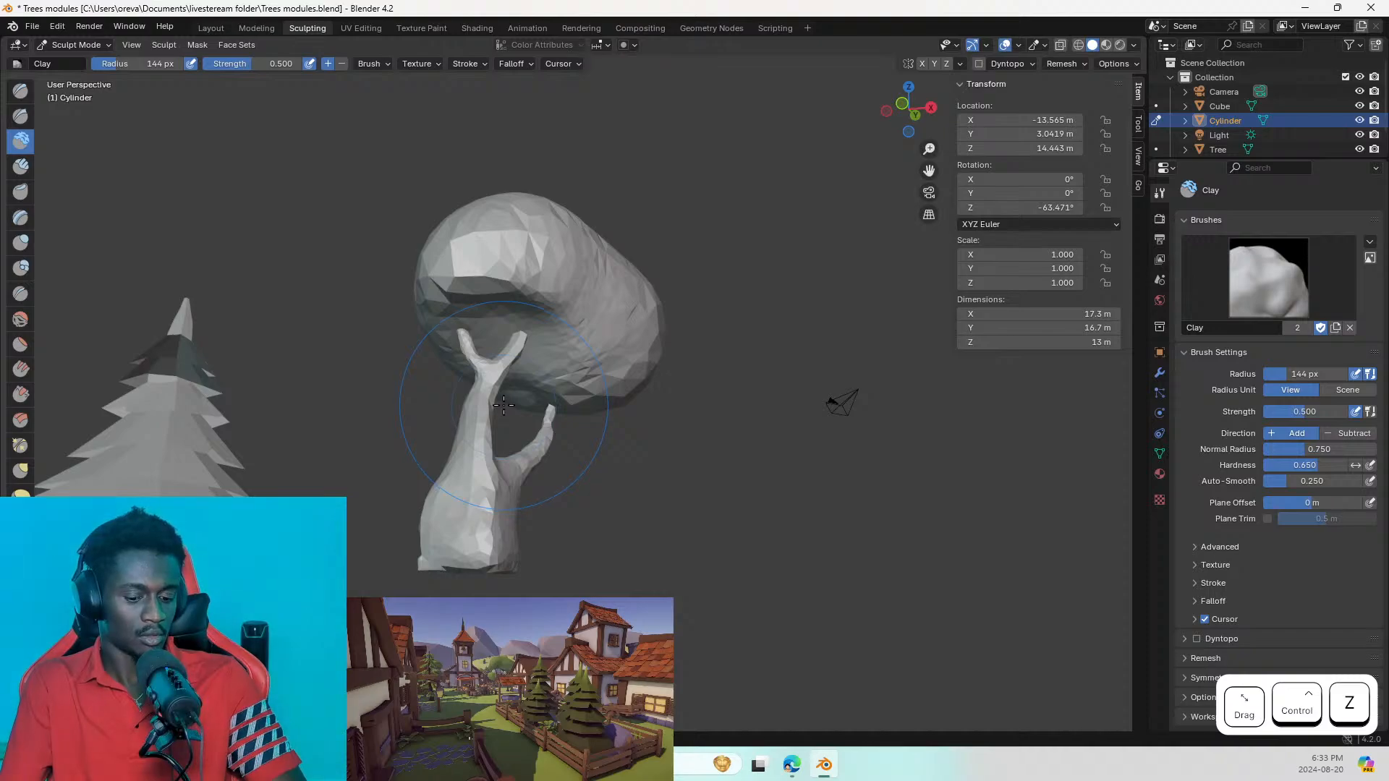
Step: Reduce the Clay brush radius to 59 px and undo the test stroke on the foliage's underside
key("f")
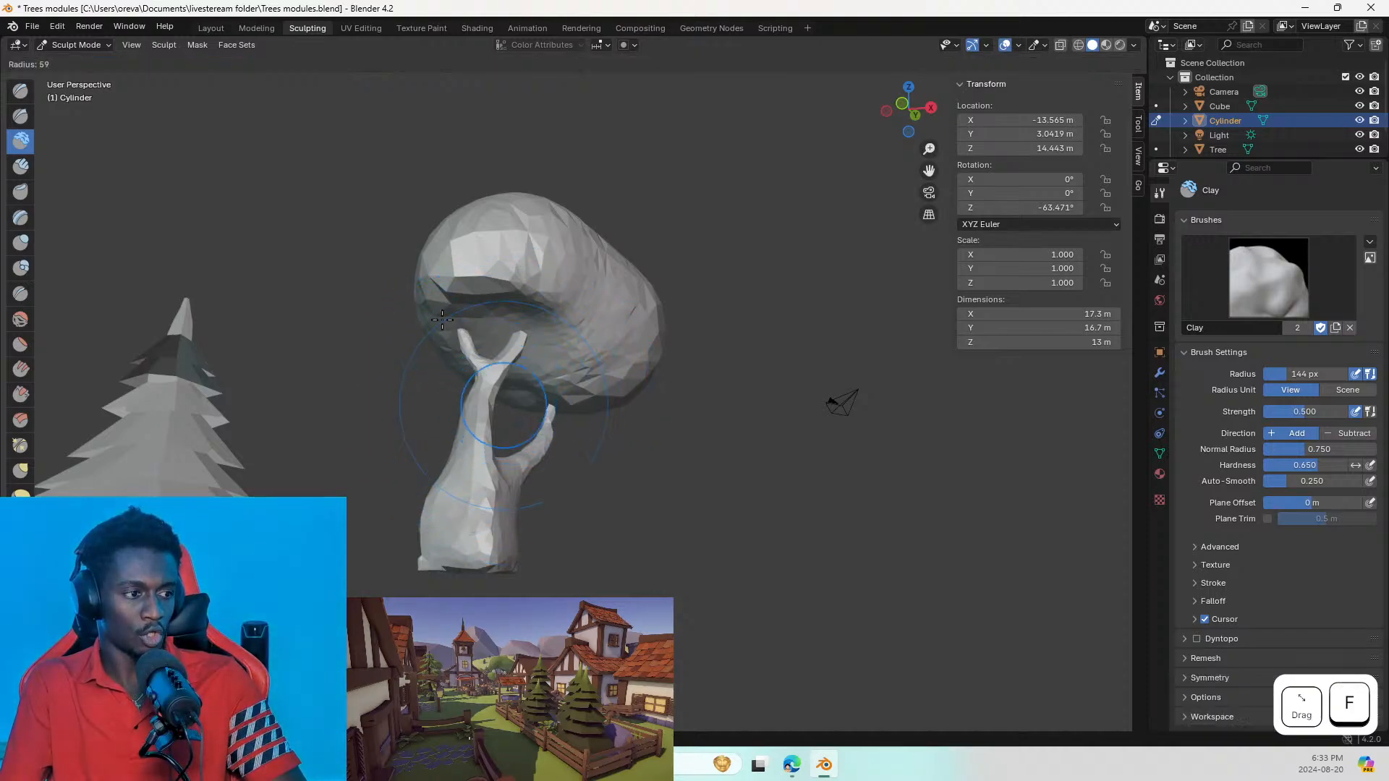
left_click(442, 319)
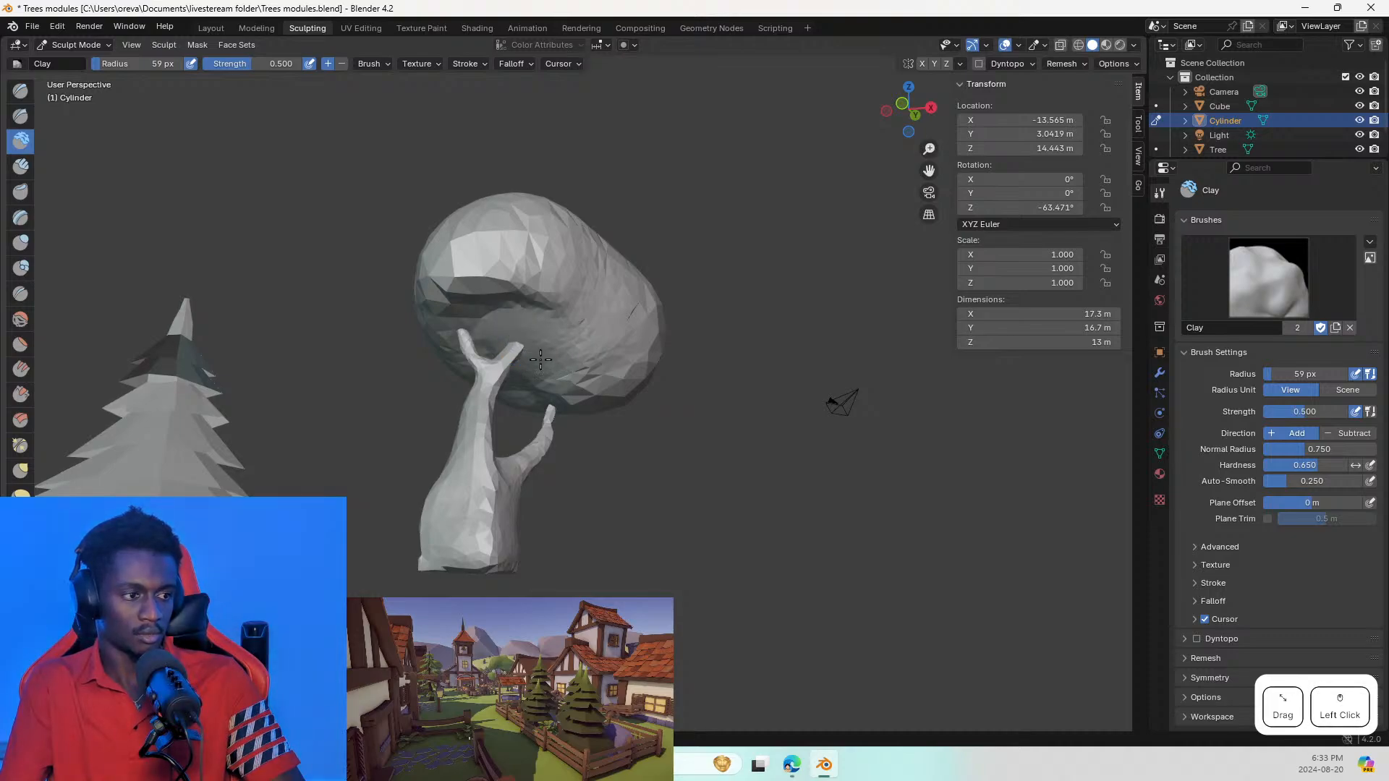
key("ctrl+z")
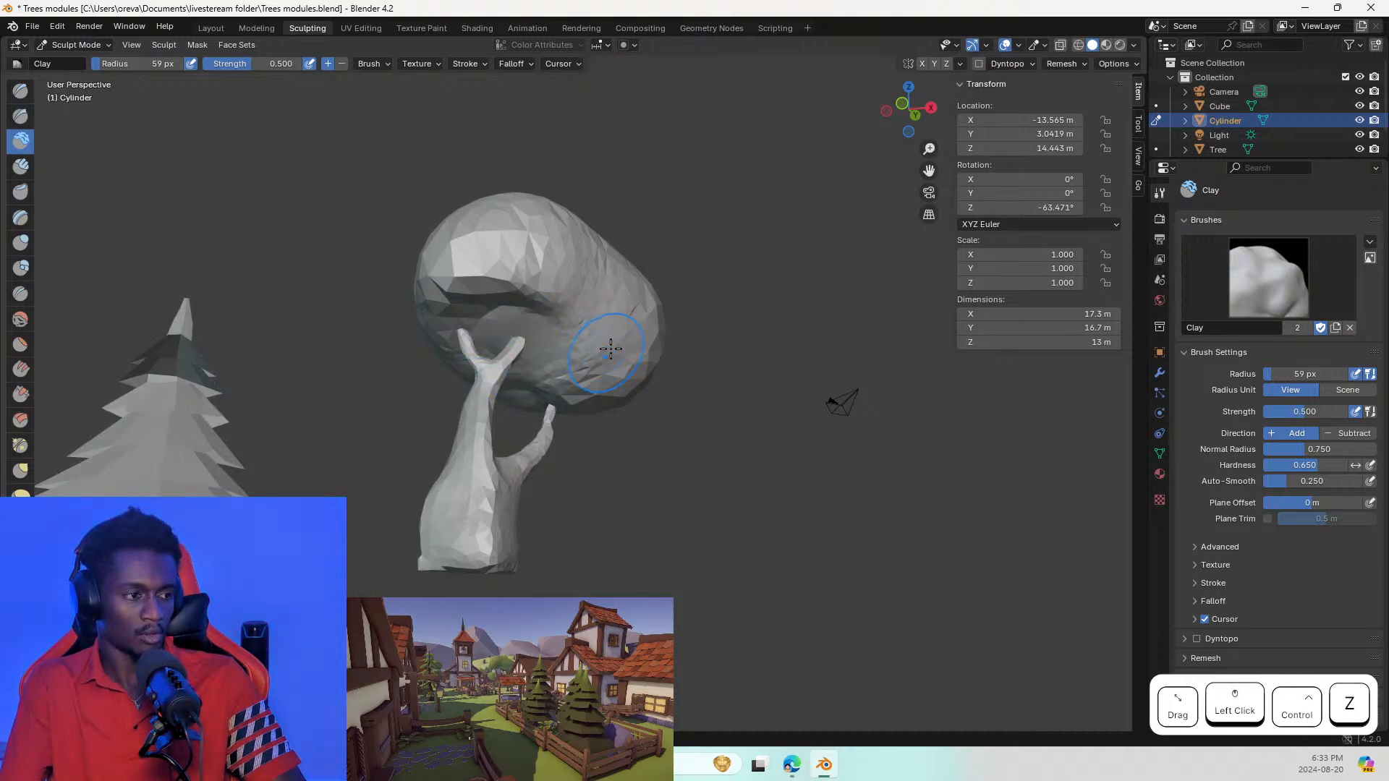
Step: Enable Dyntopo for sculpting the foliage mass and view the tree from its opposite side
left_click(978, 64)
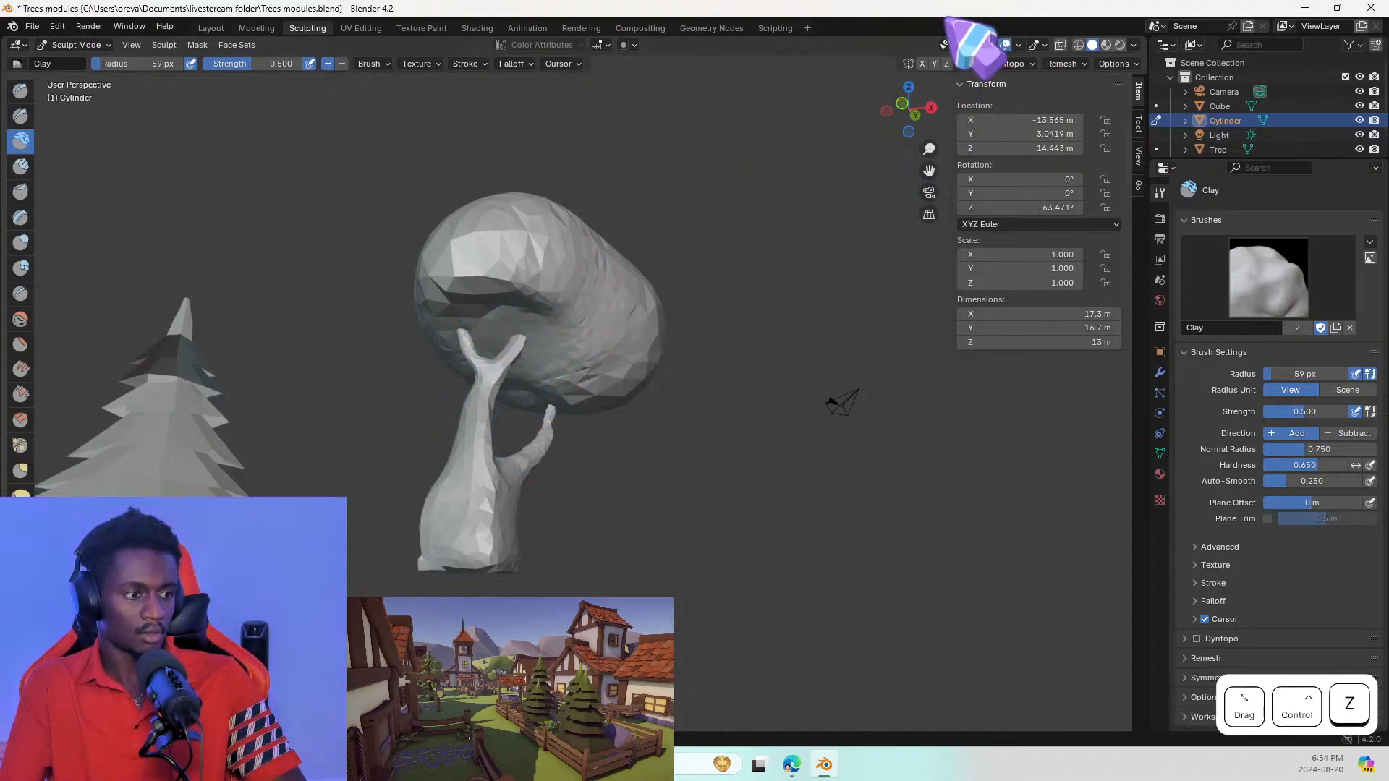
left_click(978, 64)
key("space")
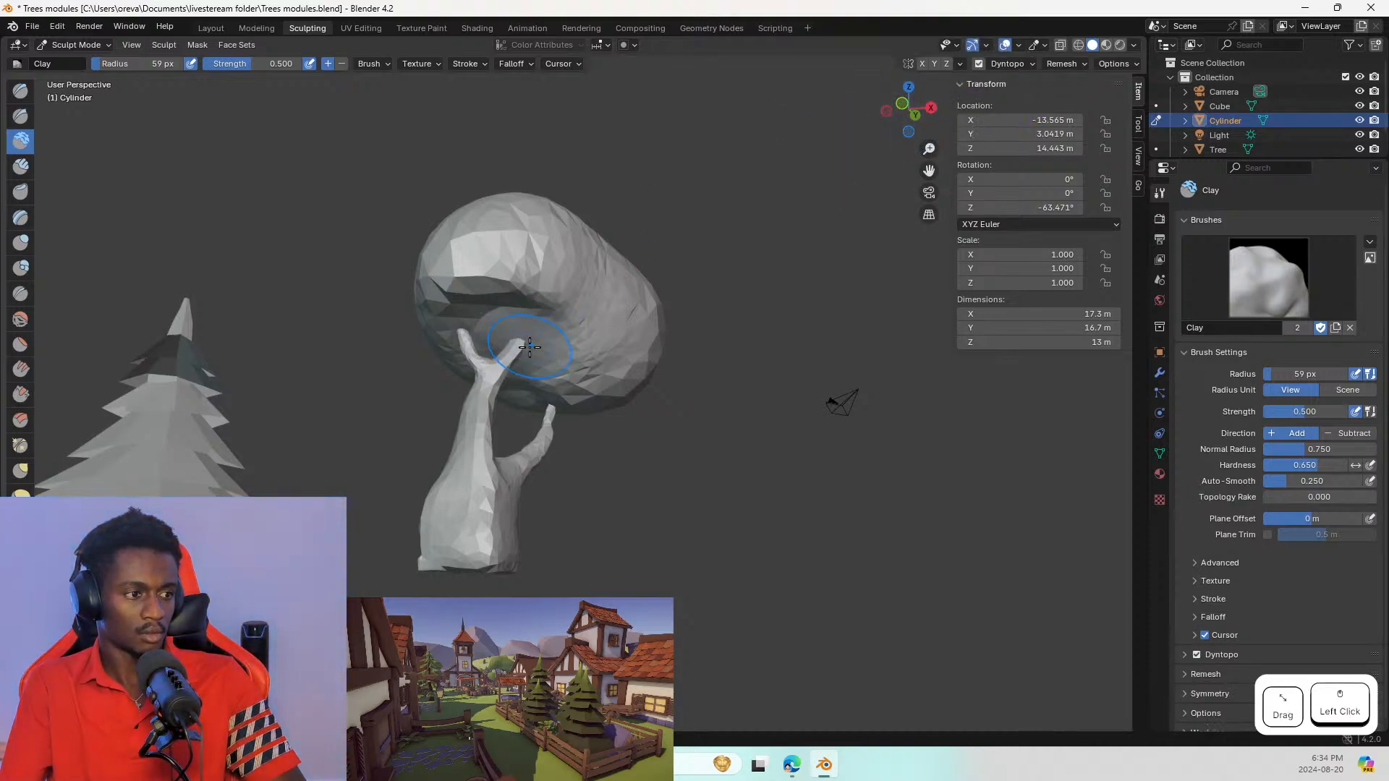
mouse_move(598, 436)
middle_mouse_down()
mouse_move(1121, 430)
mouse_move(9, 430)
mouse_move(1070, 443)
mouse_move(933, 463)
middle_mouse_up()
left_click(1019, 64)
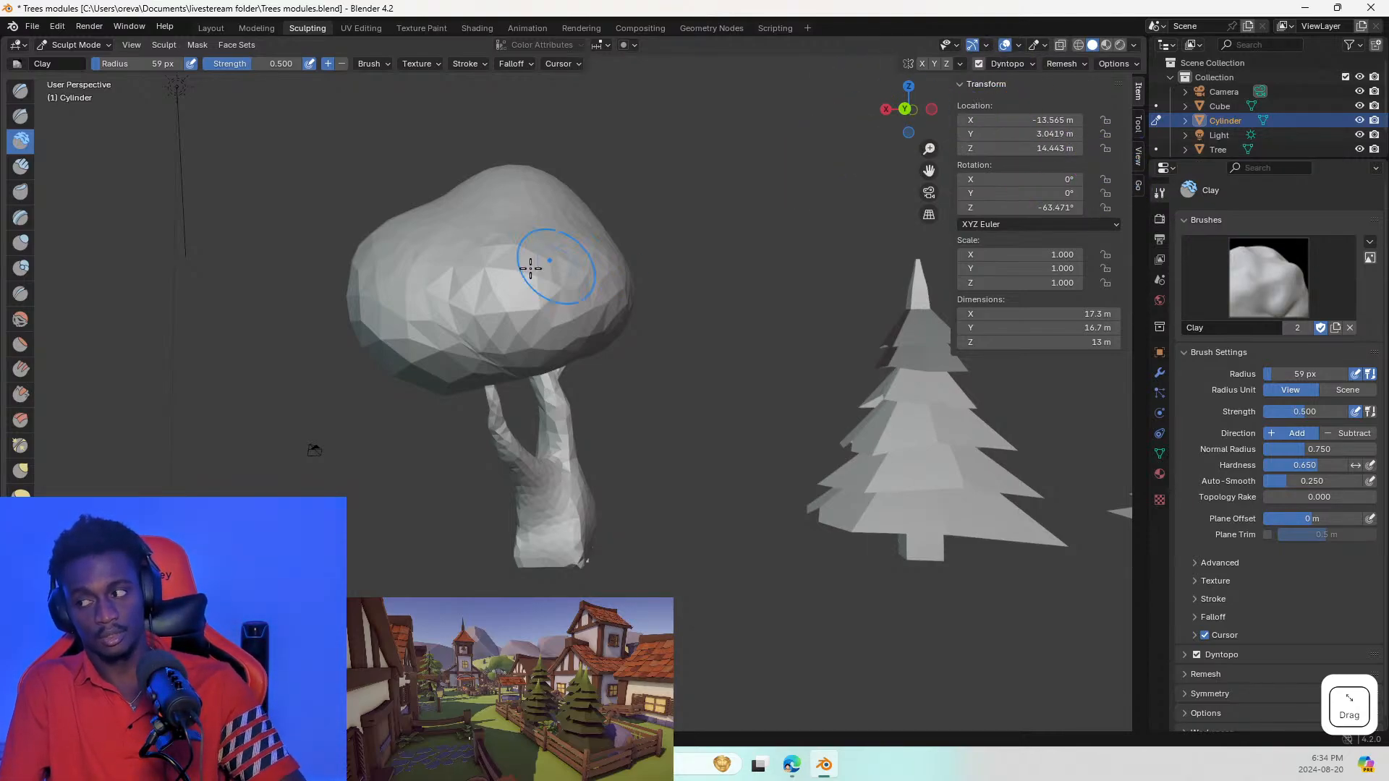
Step: Inspect the sculpted tree from another side and compare its foliage and branches with the tree in the blend ref.jpg reference image
middle_click_drag(440, 630, 595, 438)
middle_click_drag(781, 426, 745, 437)
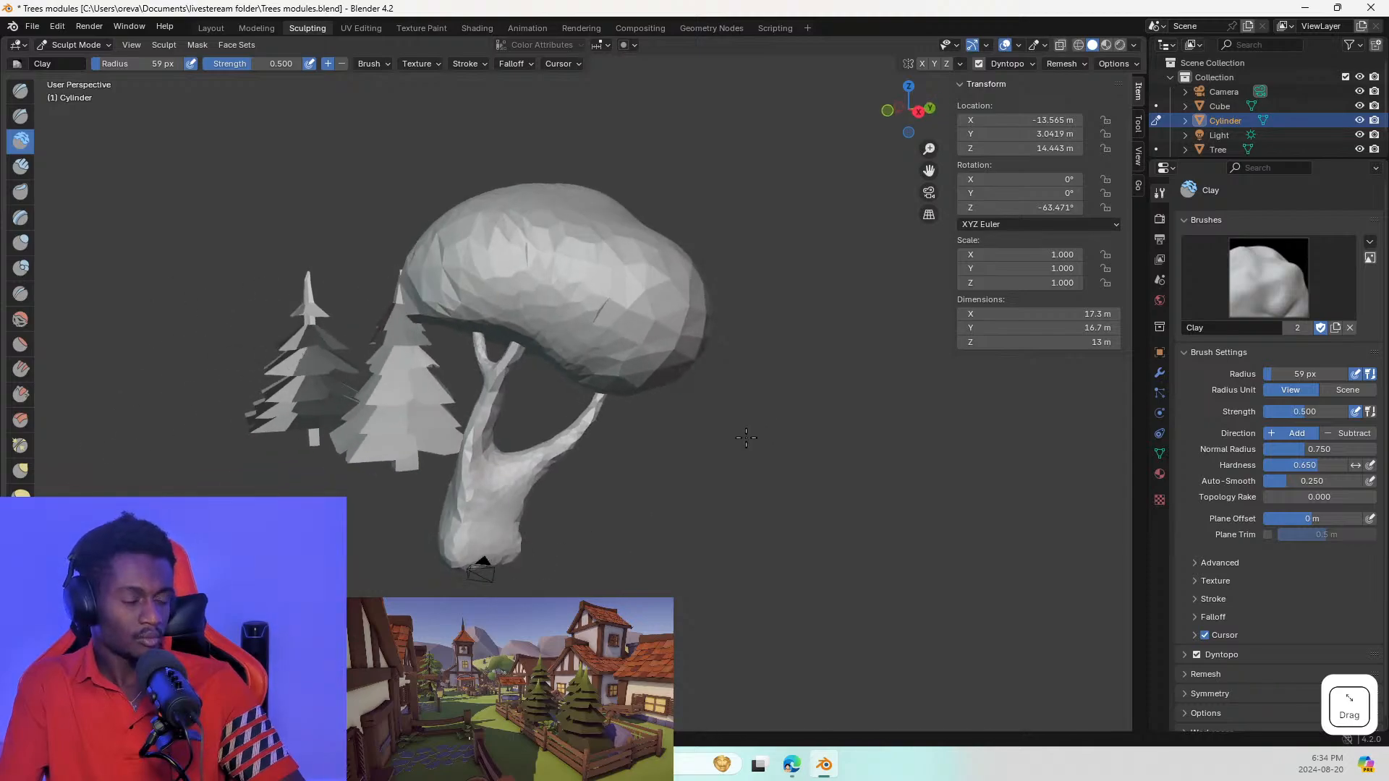
left_click(733, 433)
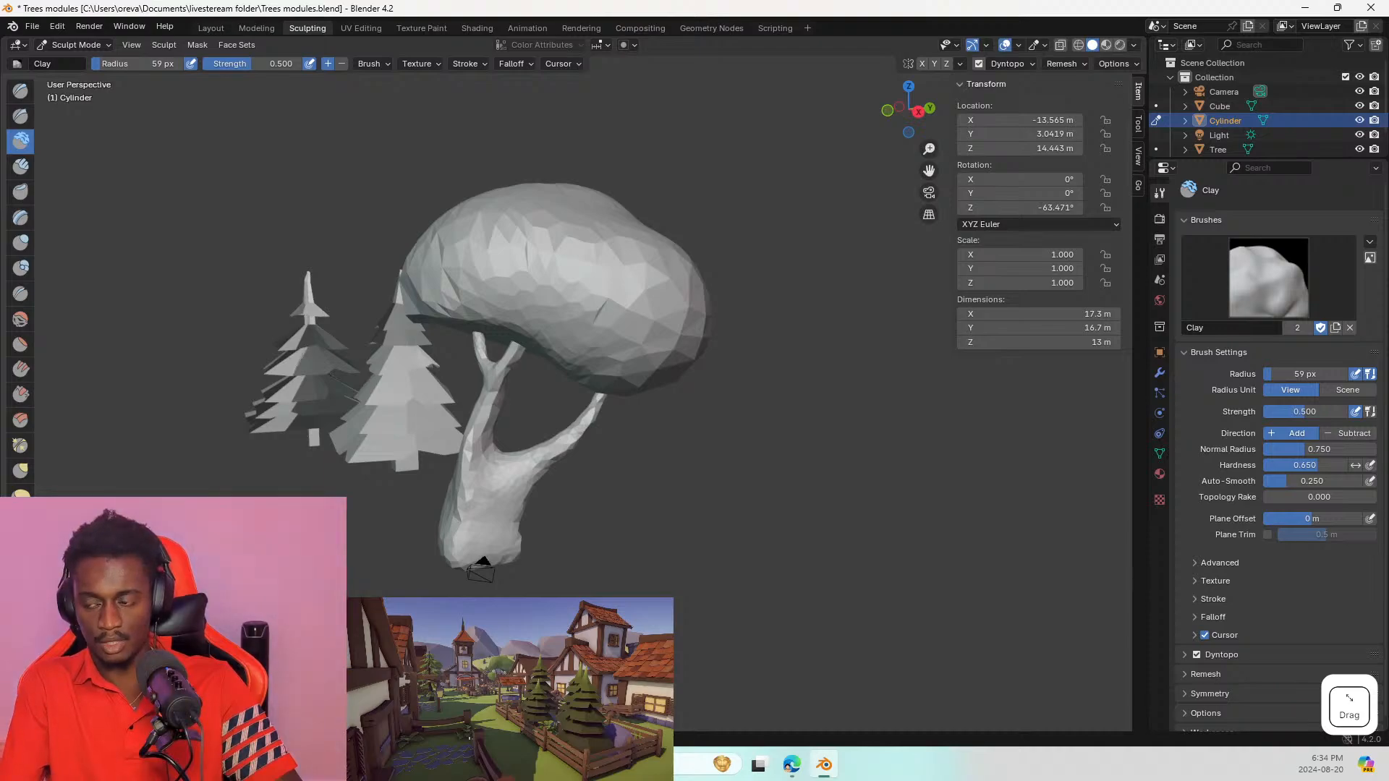
key("shift+super+Left")
key("shift+super+Right")
key("alt+Tab")
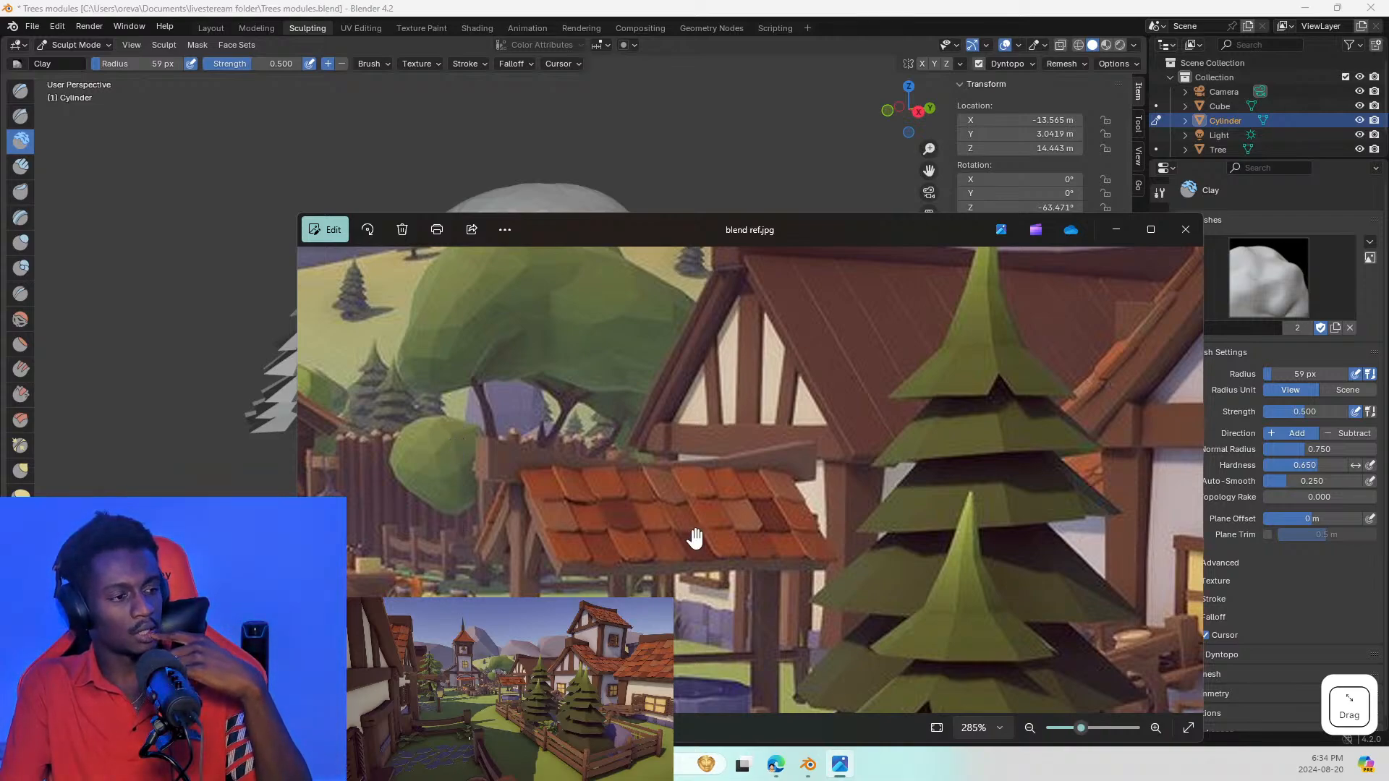
scroll(716, 521, "down", 10)
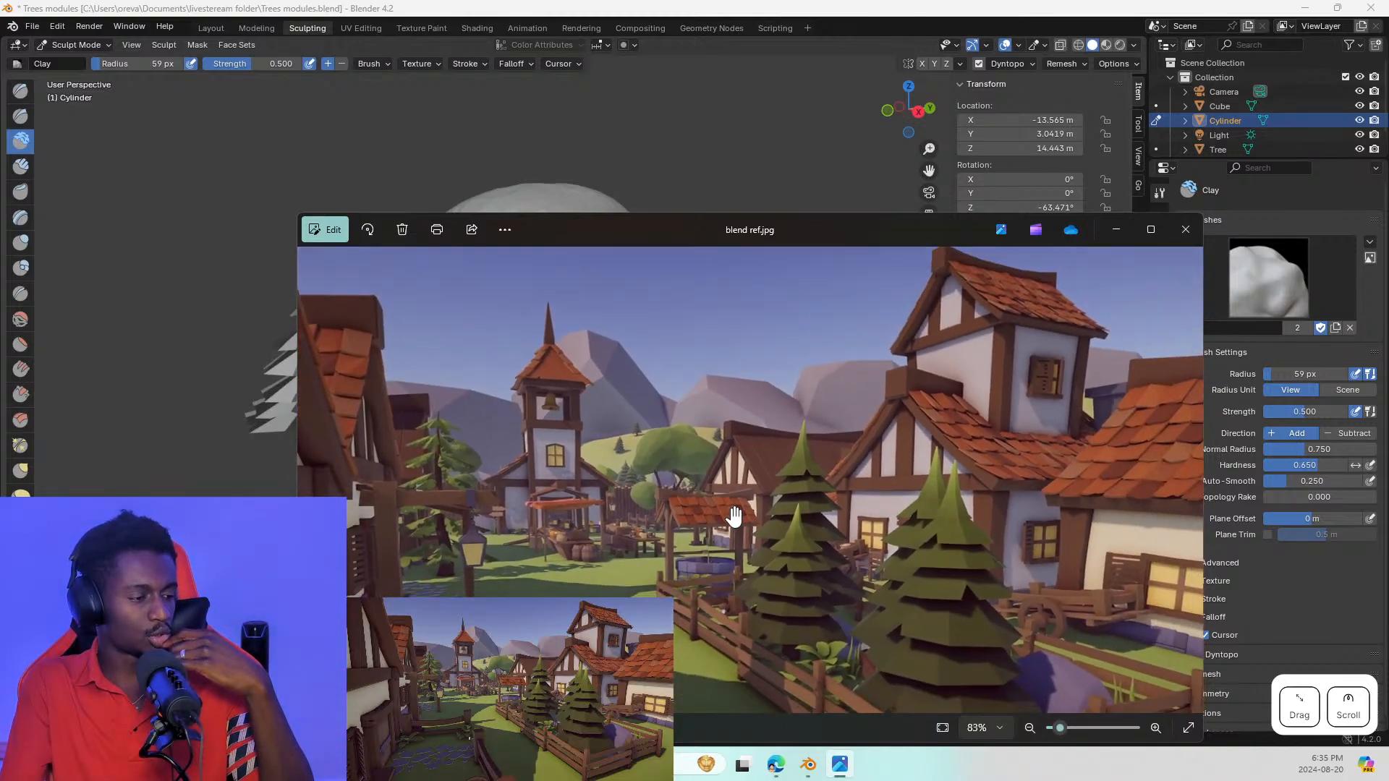
scroll(734, 516, "up", 9)
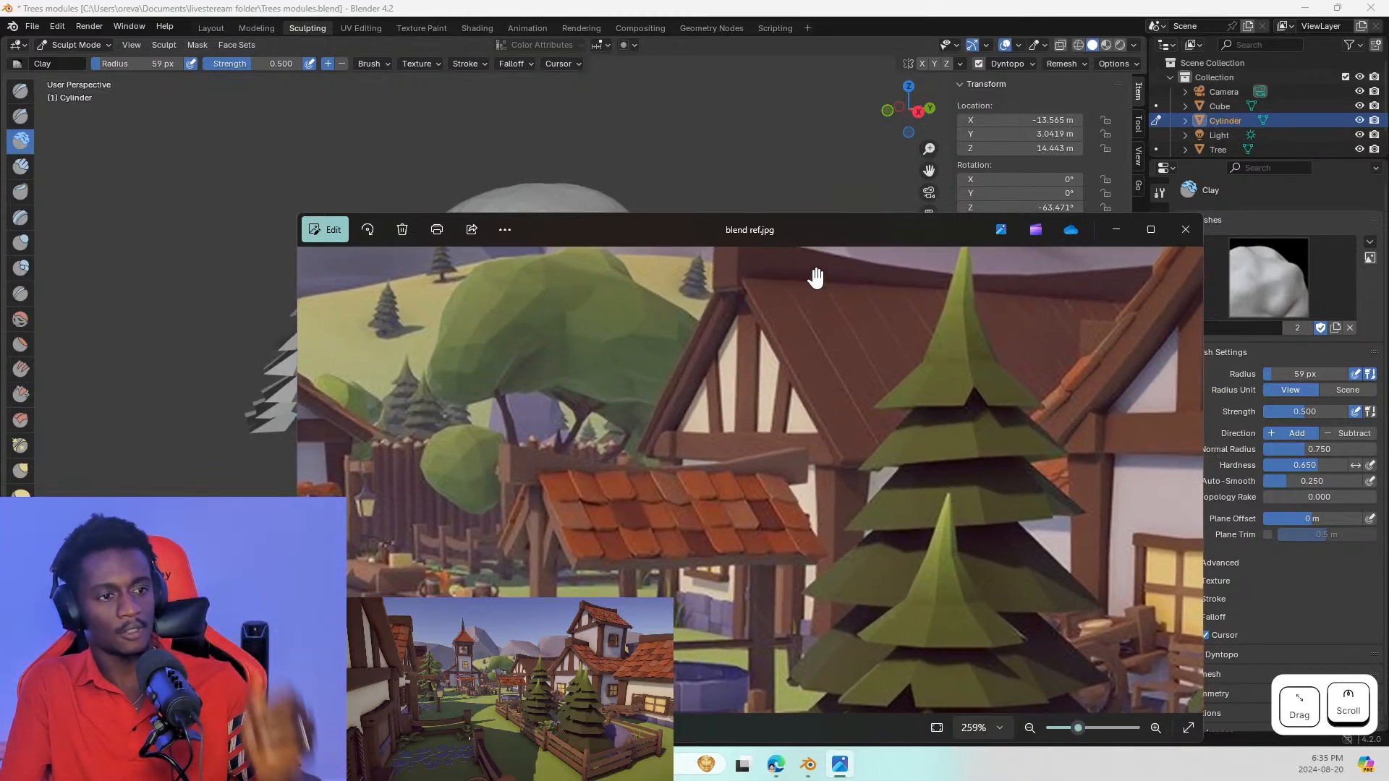
left_click_drag(829, 236, 1388, 224)
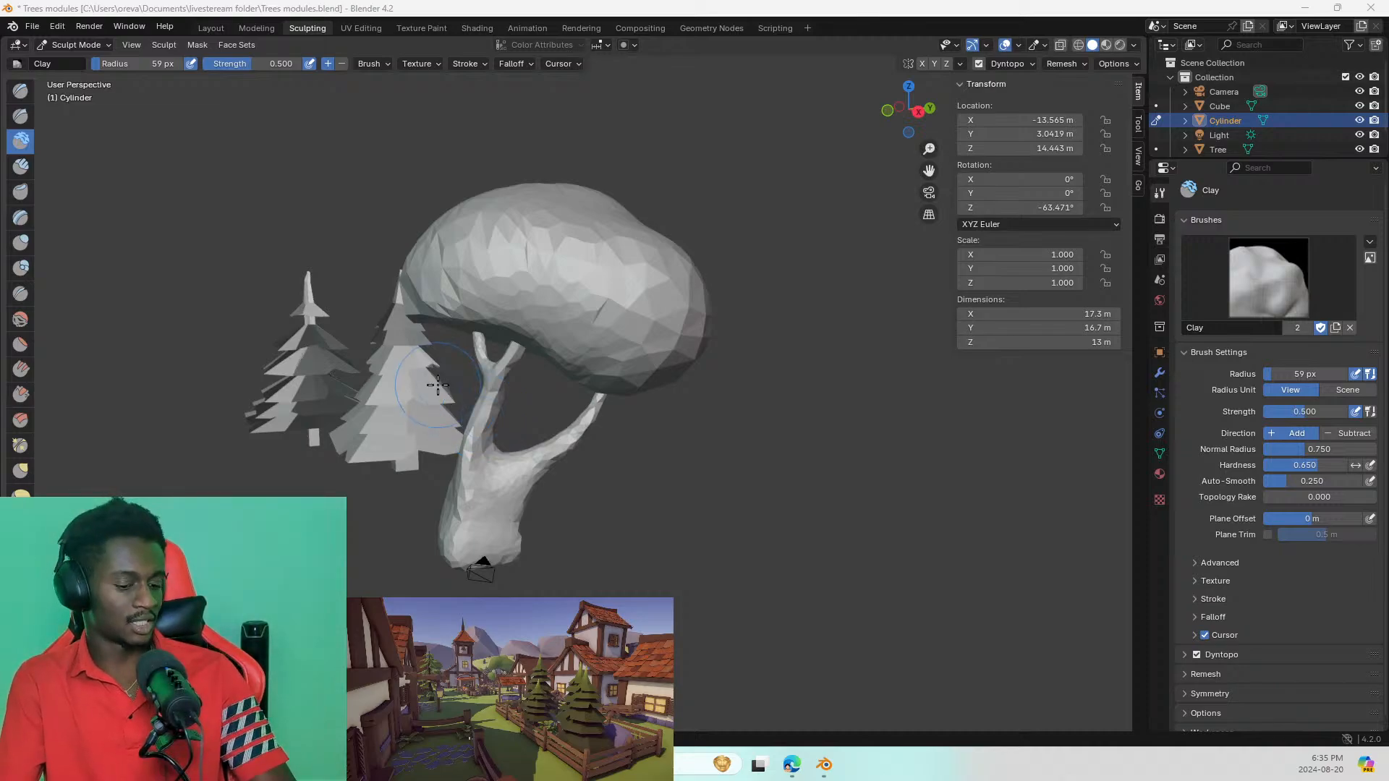
Step: Switch to the UV Editing workspace, bring the whole tree into view and deselect the foliage mesh's faces
left_click(361, 28)
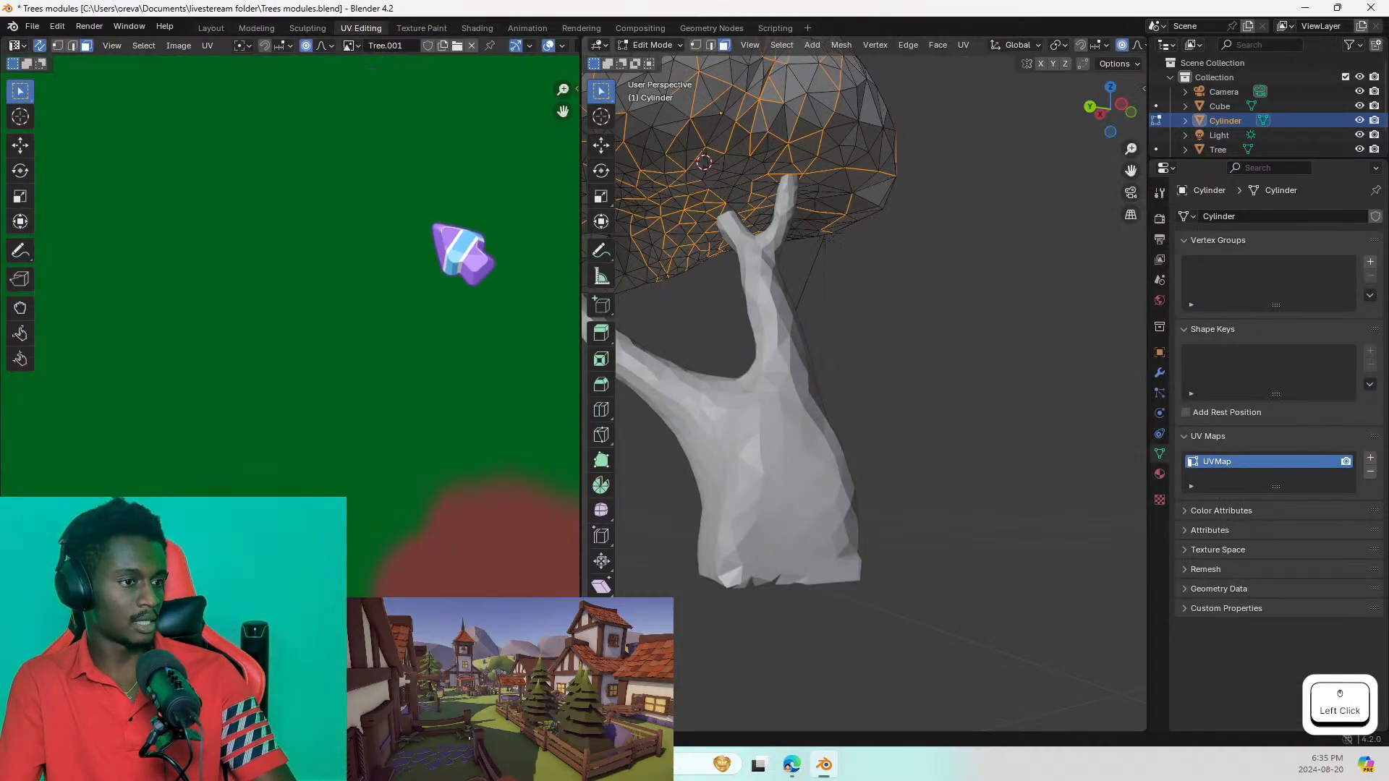
scroll(977, 413, "down", 4)
middle_click_drag(886, 363, 684, 413)
scroll(683, 413, "up", 1)
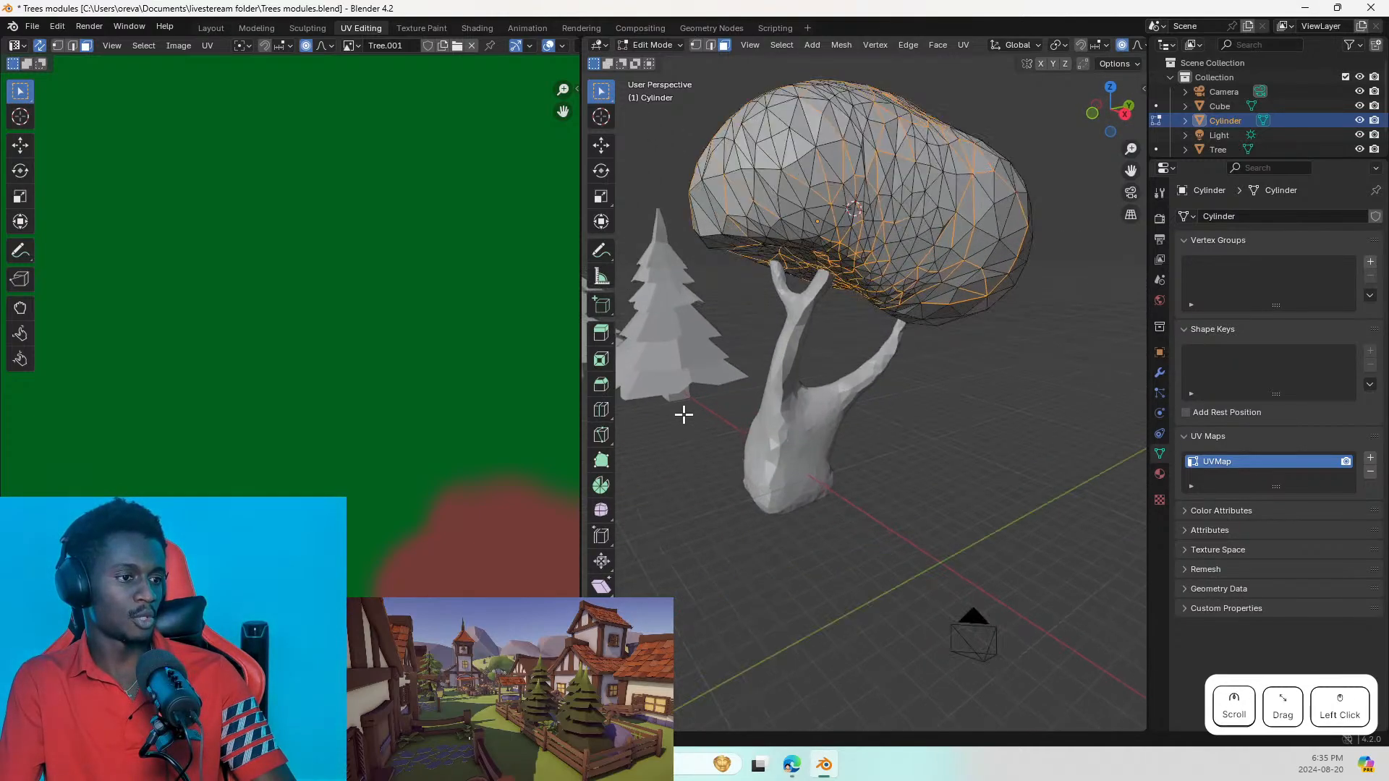
left_click(793, 479)
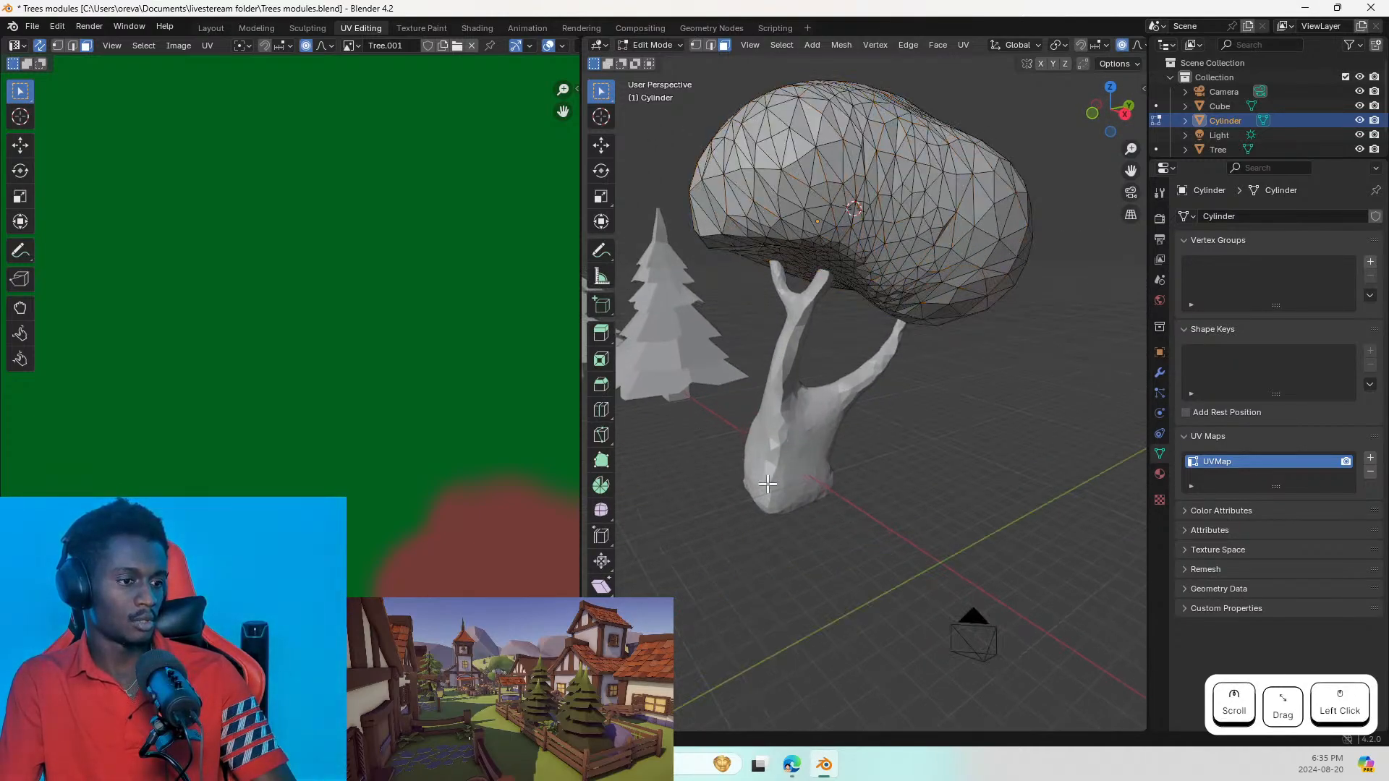
Step: Switch to the Layout workspace and add a Decimate modifier to the tree trunk
left_click(116, 45)
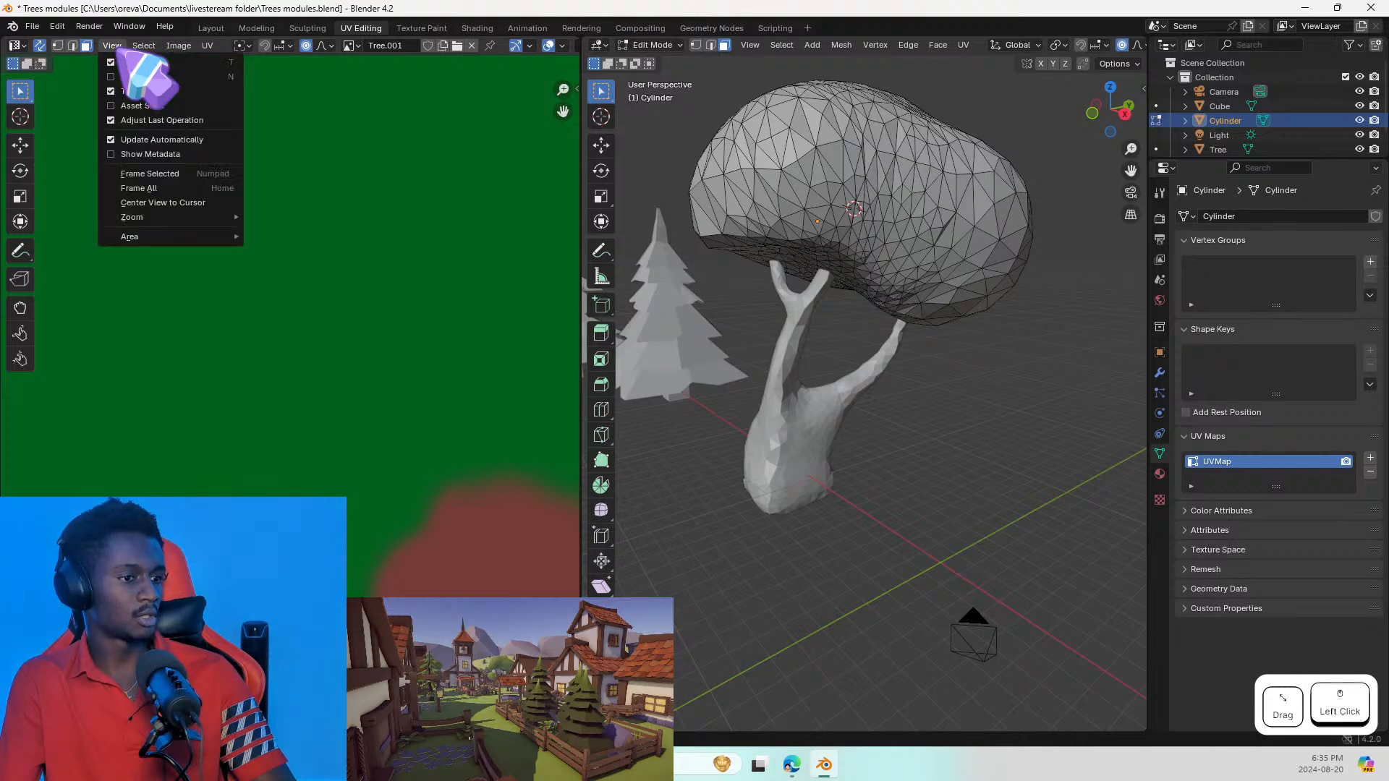
left_click(210, 28)
left_click(542, 491)
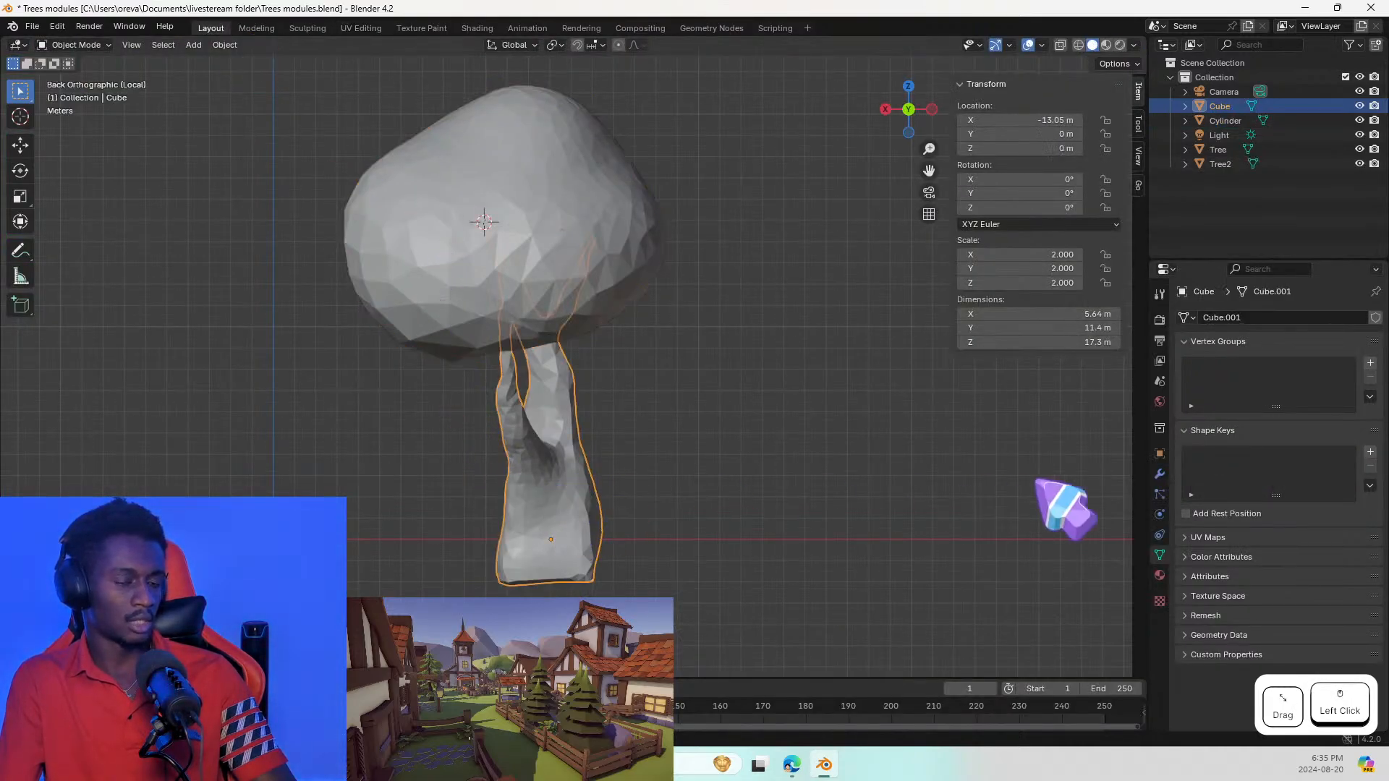
left_click(1160, 474)
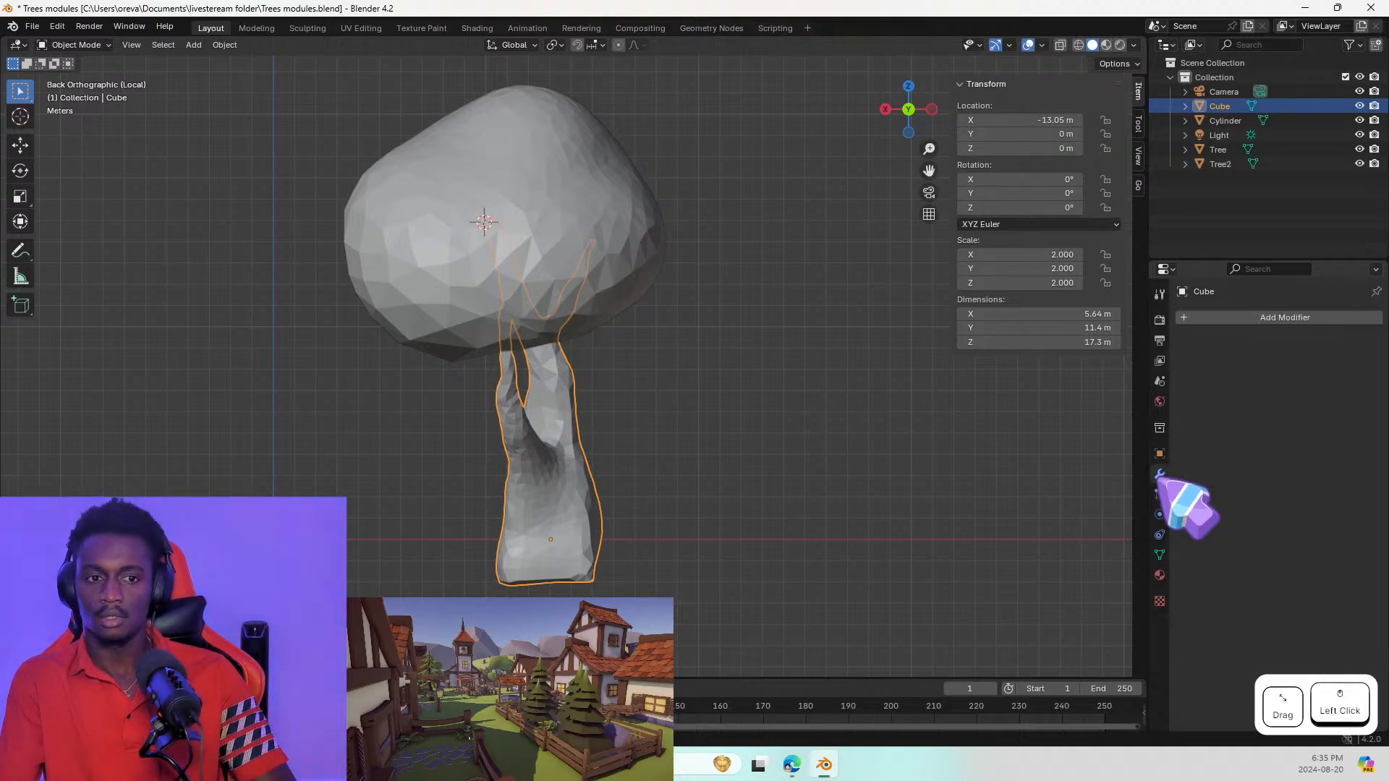
left_click(1208, 318)
type("DE")
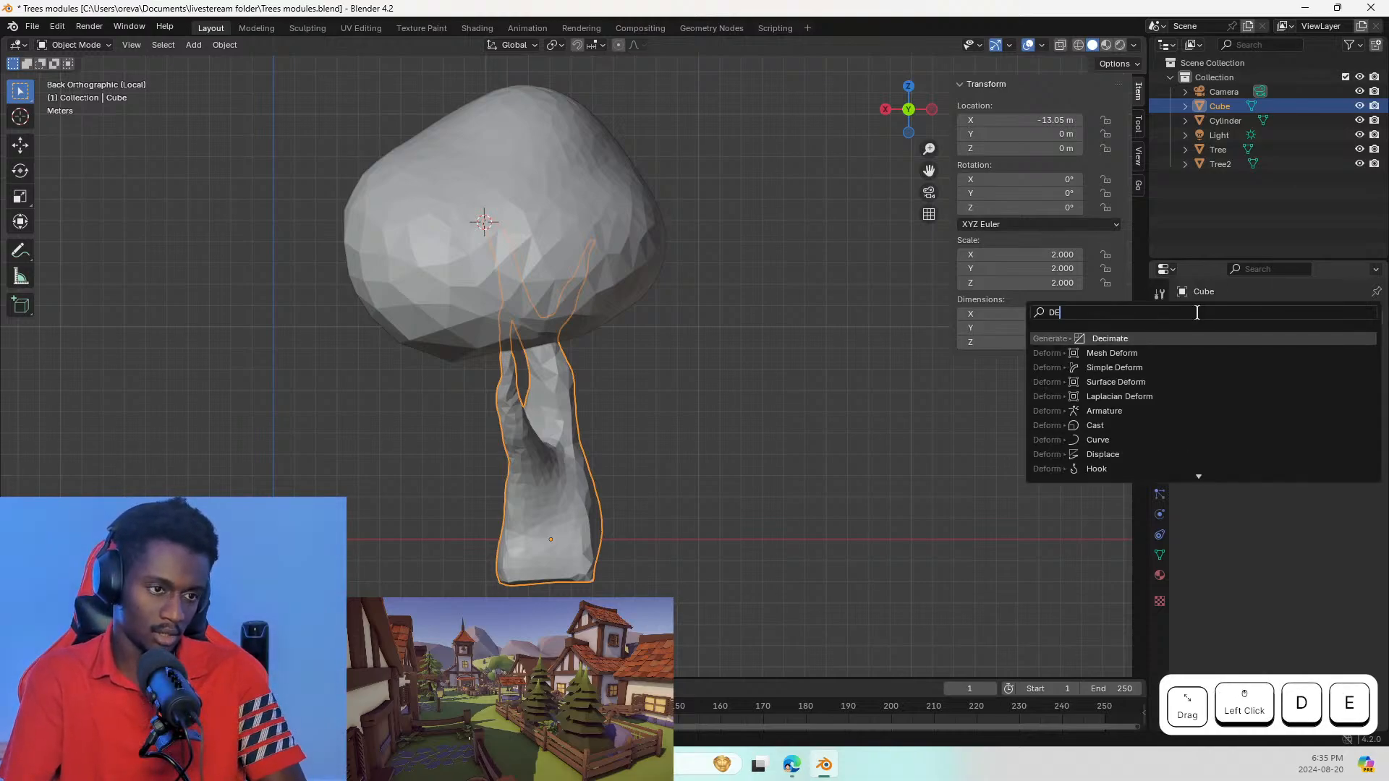
left_click(1109, 339)
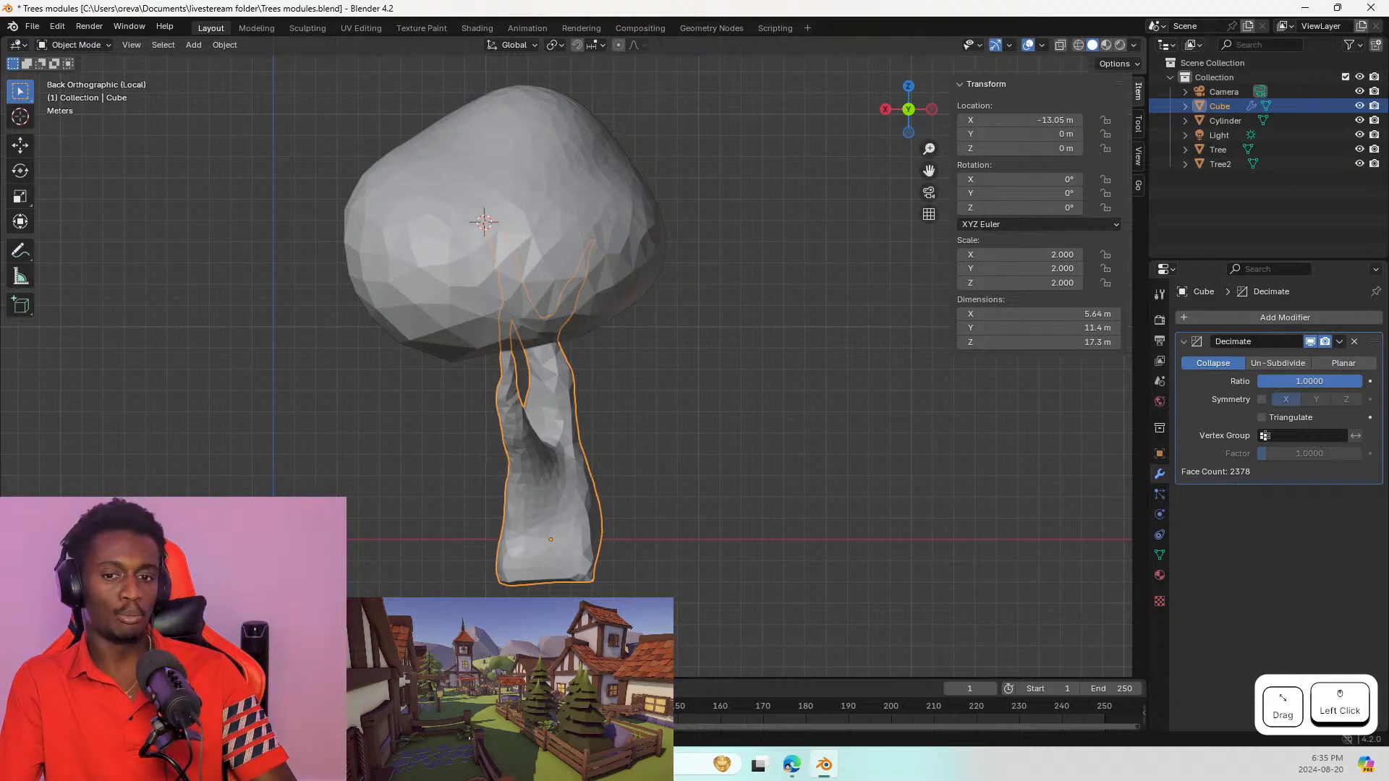
Step: Consult the village reference image blend ref.jpg and try a Decimate ratio of 0.5 on the trunk
left_click_drag(1388, 170, 653, 96)
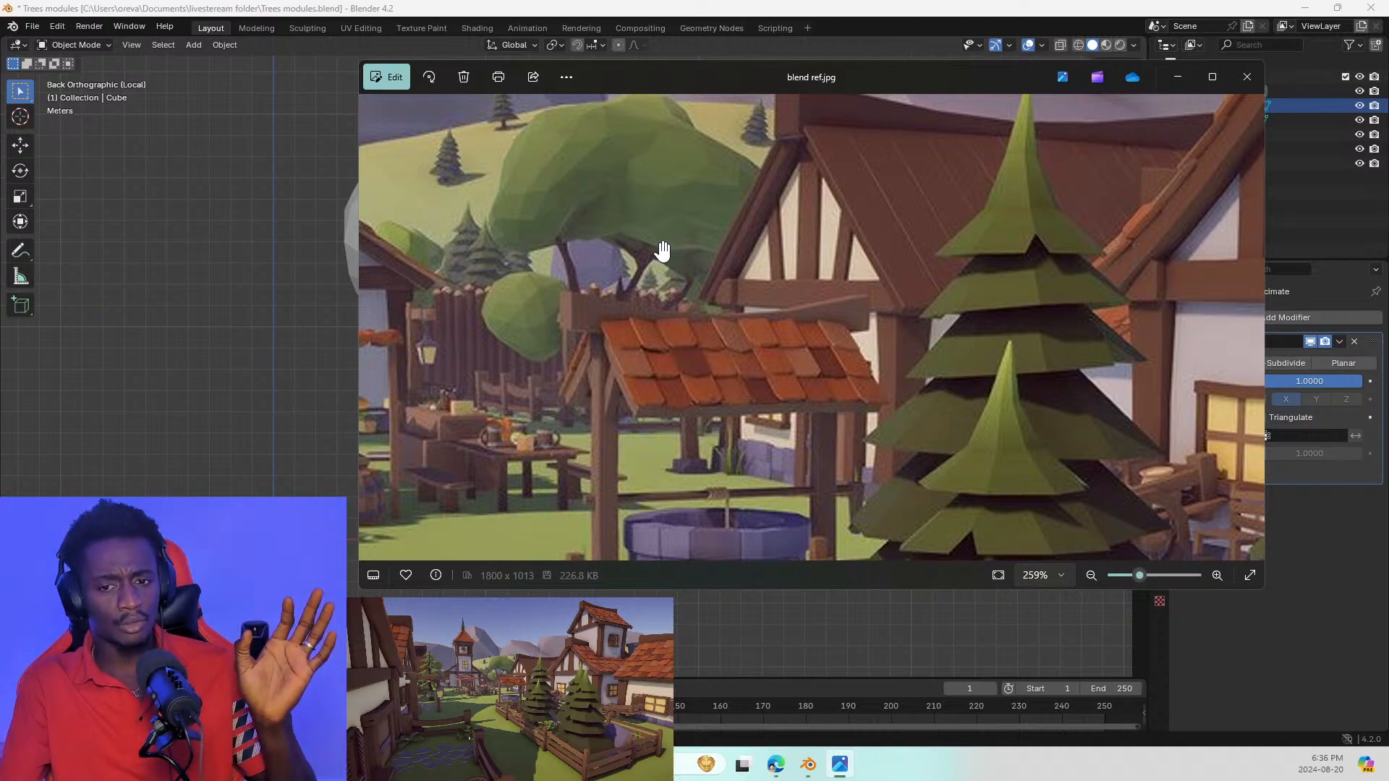
left_click_drag(781, 86, 1388, 86)
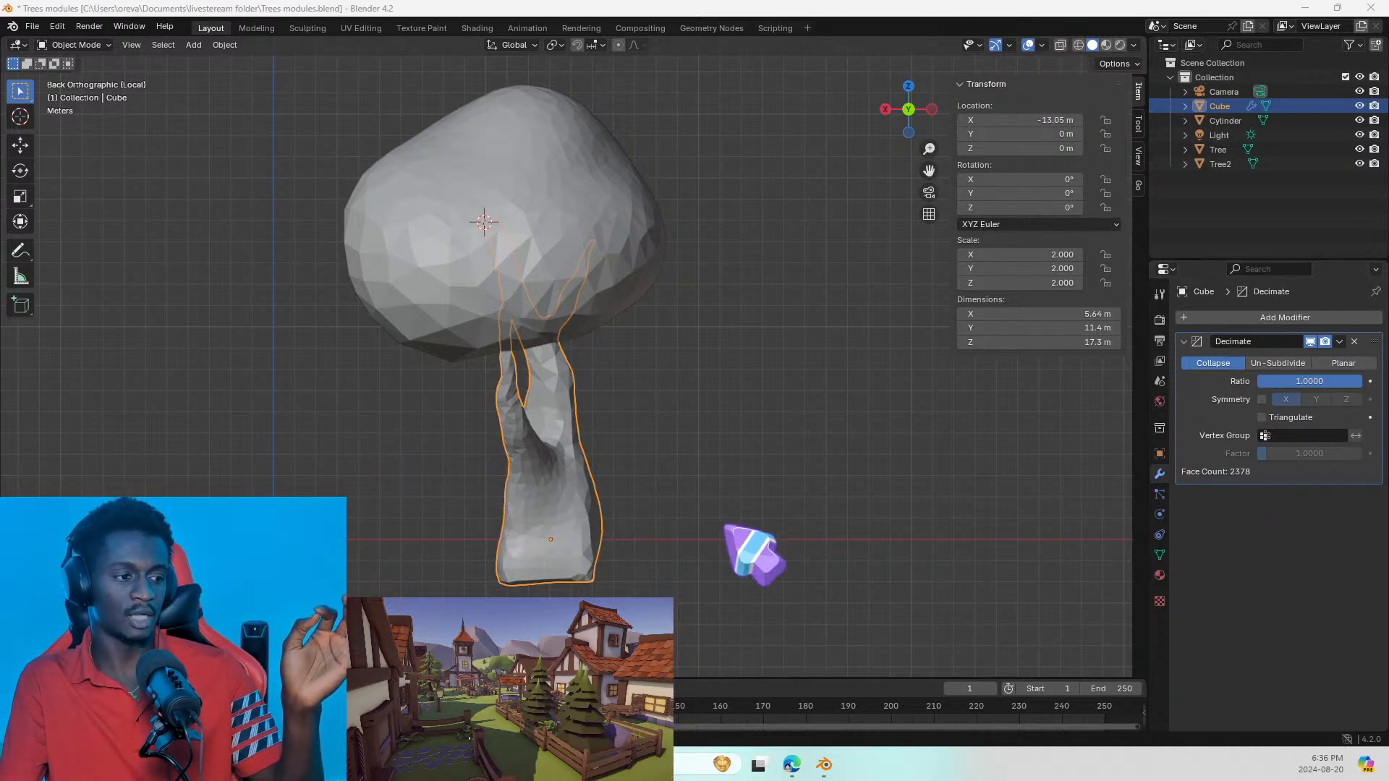
left_click(1310, 384)
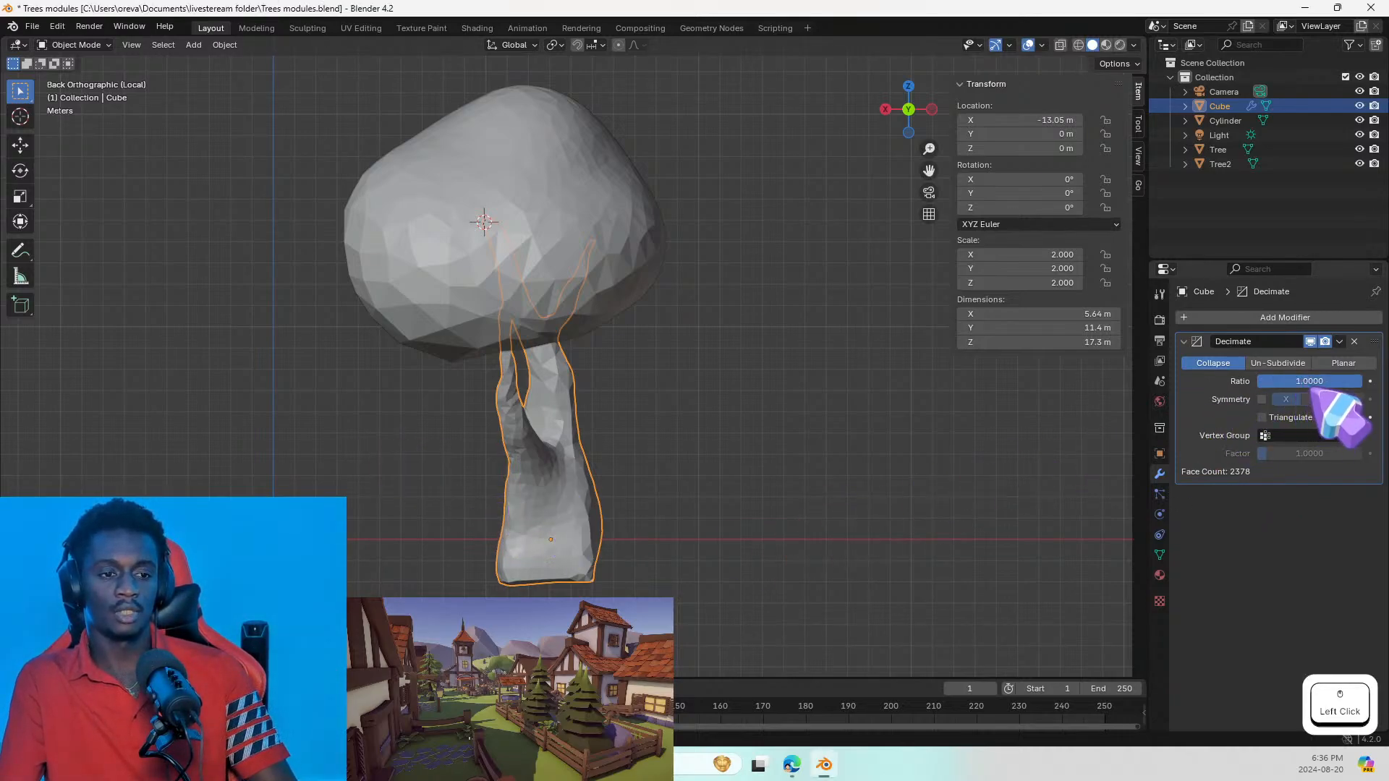
type("0.5")
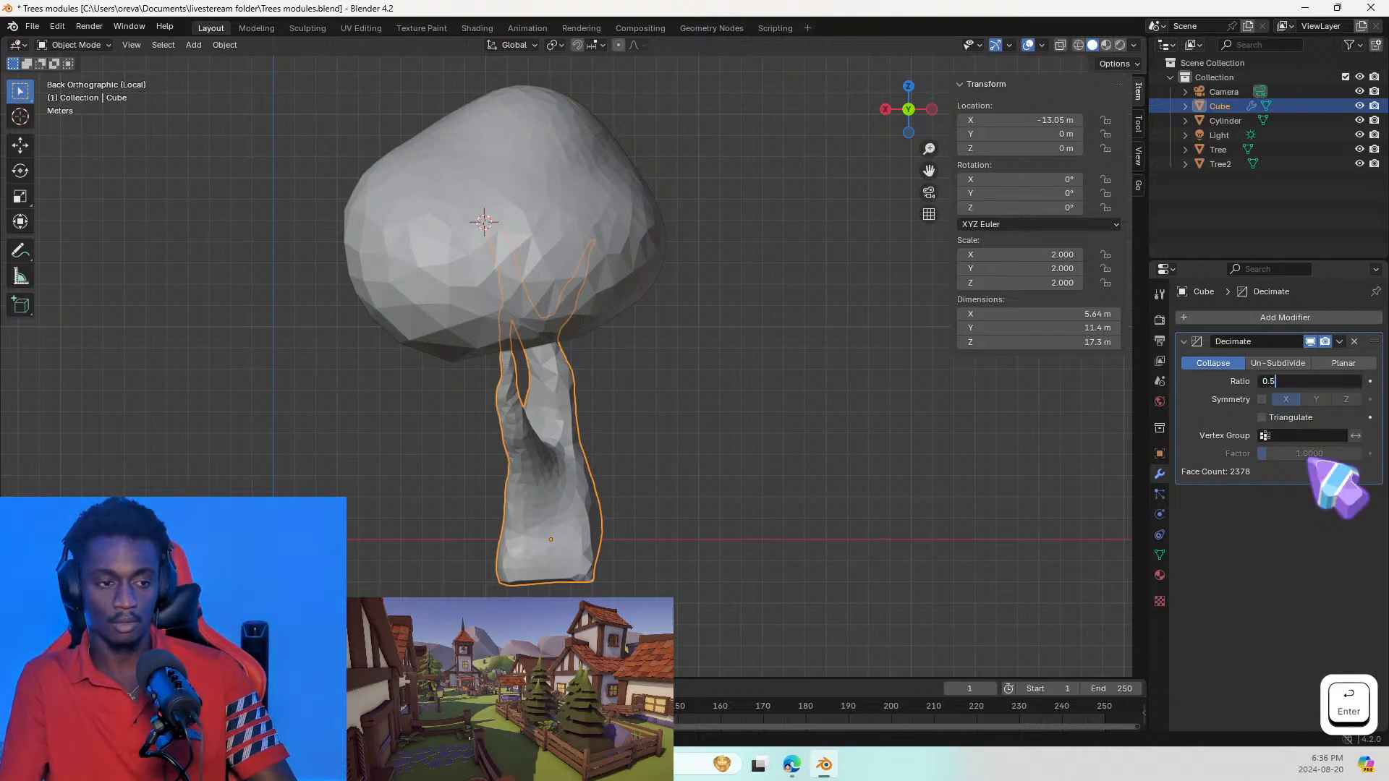
key("Return")
middle_click_drag(516, 506, 487, 487)
Step: Compare the trunk's shading by setting its Decimate ratio back to 1 and again to 0.5
left_click(1316, 382)
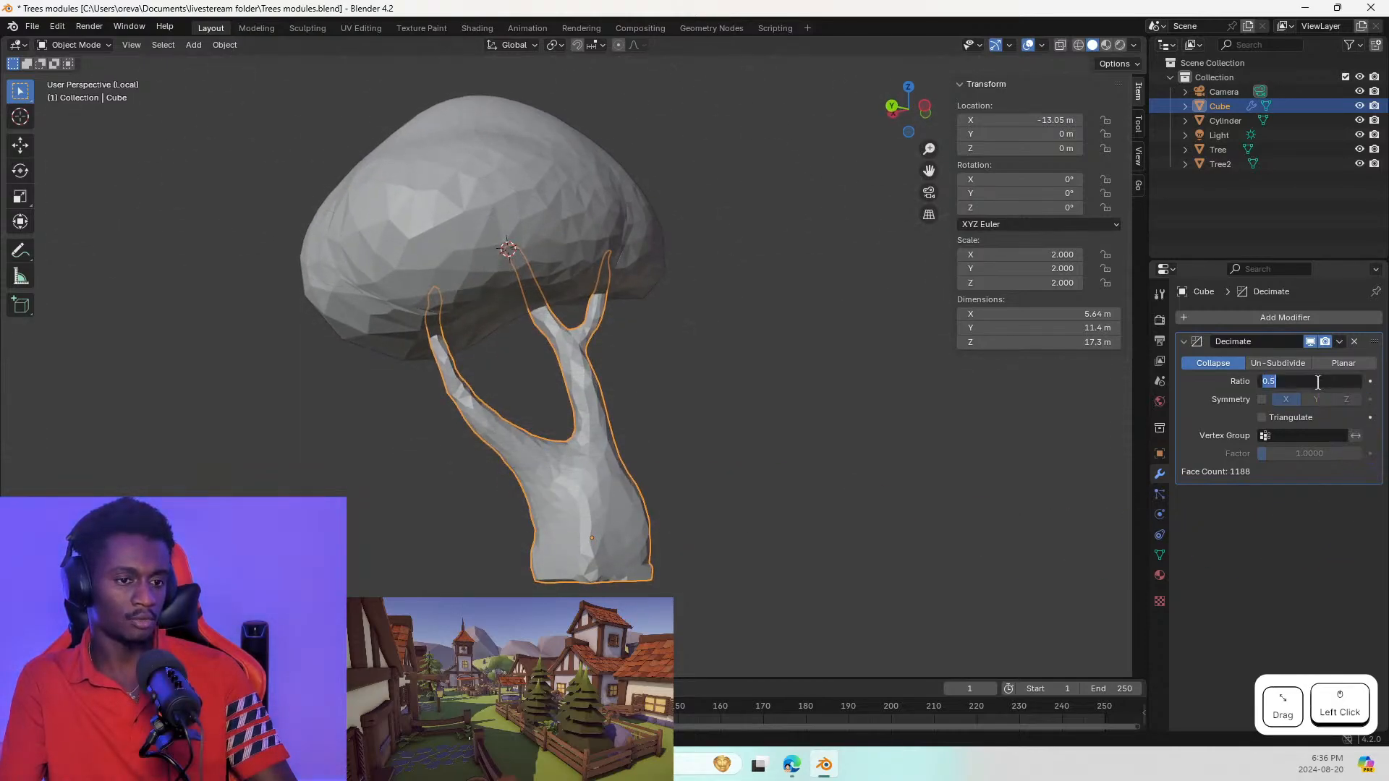
type("1")
key("Return")
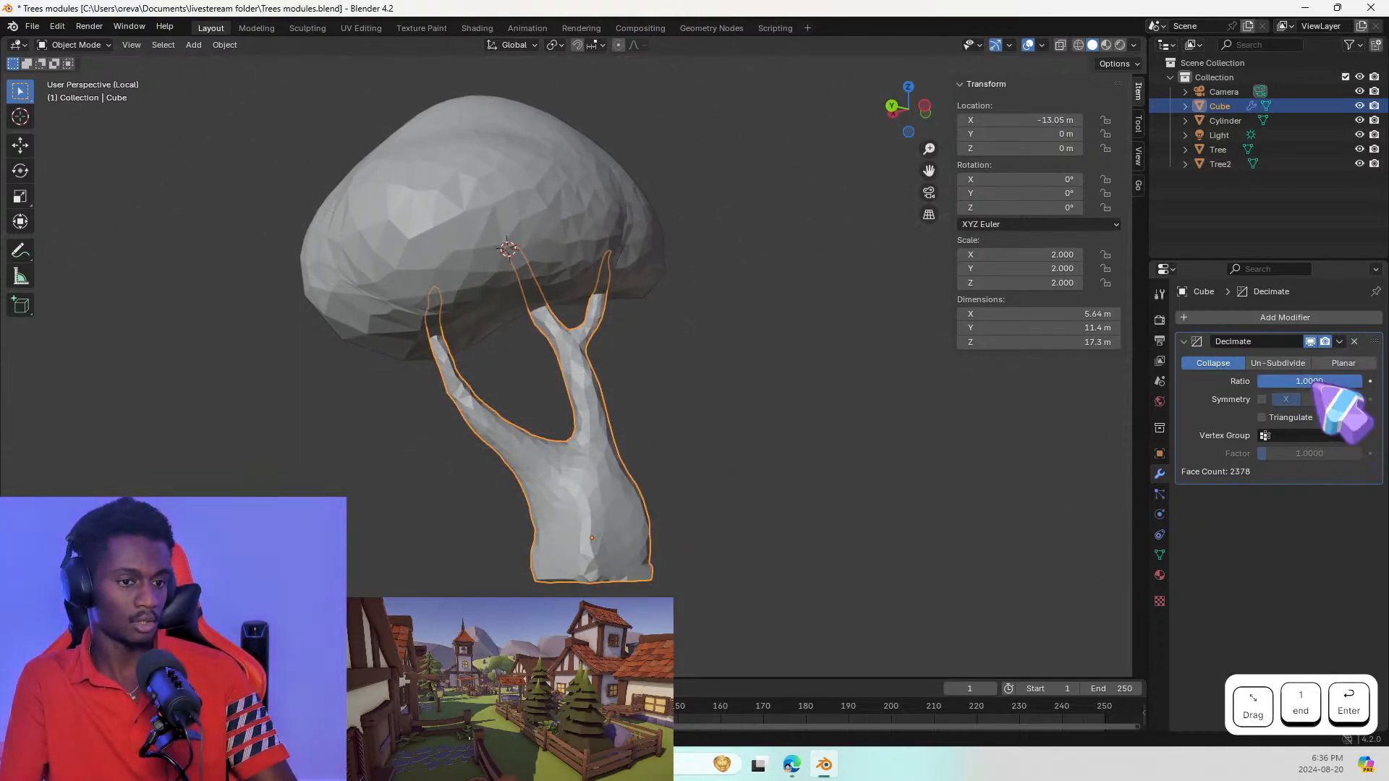
left_click(1314, 384)
type("0.5")
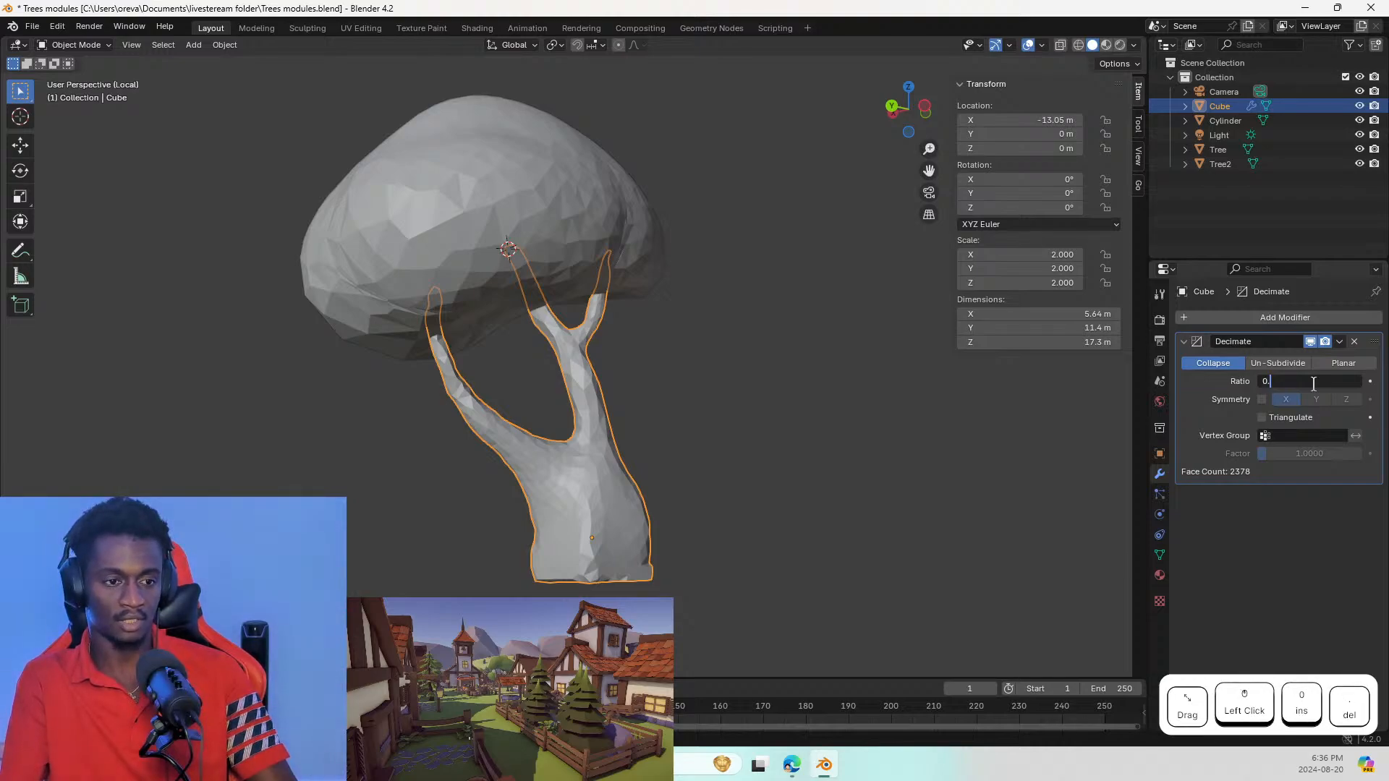
key("Return")
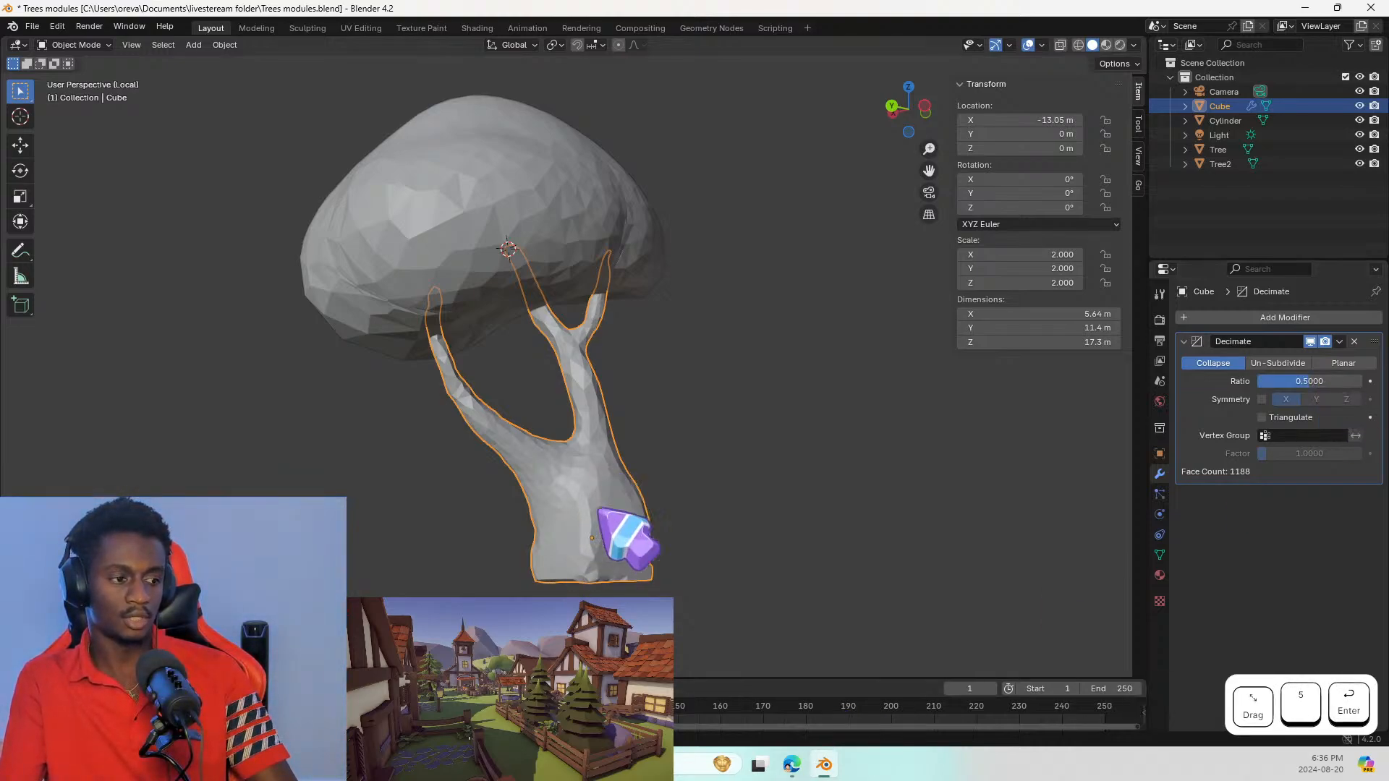
mouse_move(610, 524)
middle_mouse_down()
mouse_move(707, 508)
mouse_move(718, 525)
mouse_move(620, 542)
middle_mouse_up()
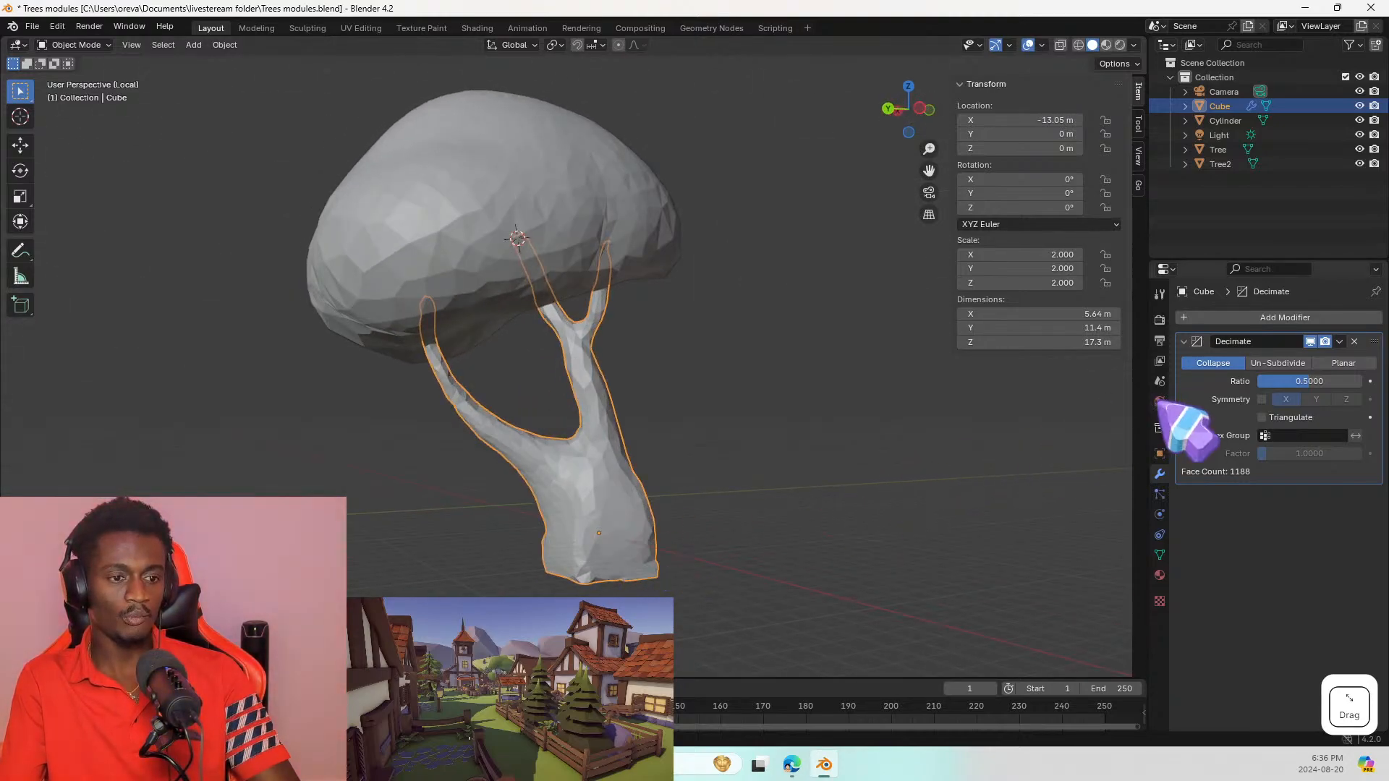
Step: Lower the trunk's Decimate ratio to about 0.105 for a chunkier low-poly shape and deselect the trunk
left_click_drag(1311, 384, 1271, 388)
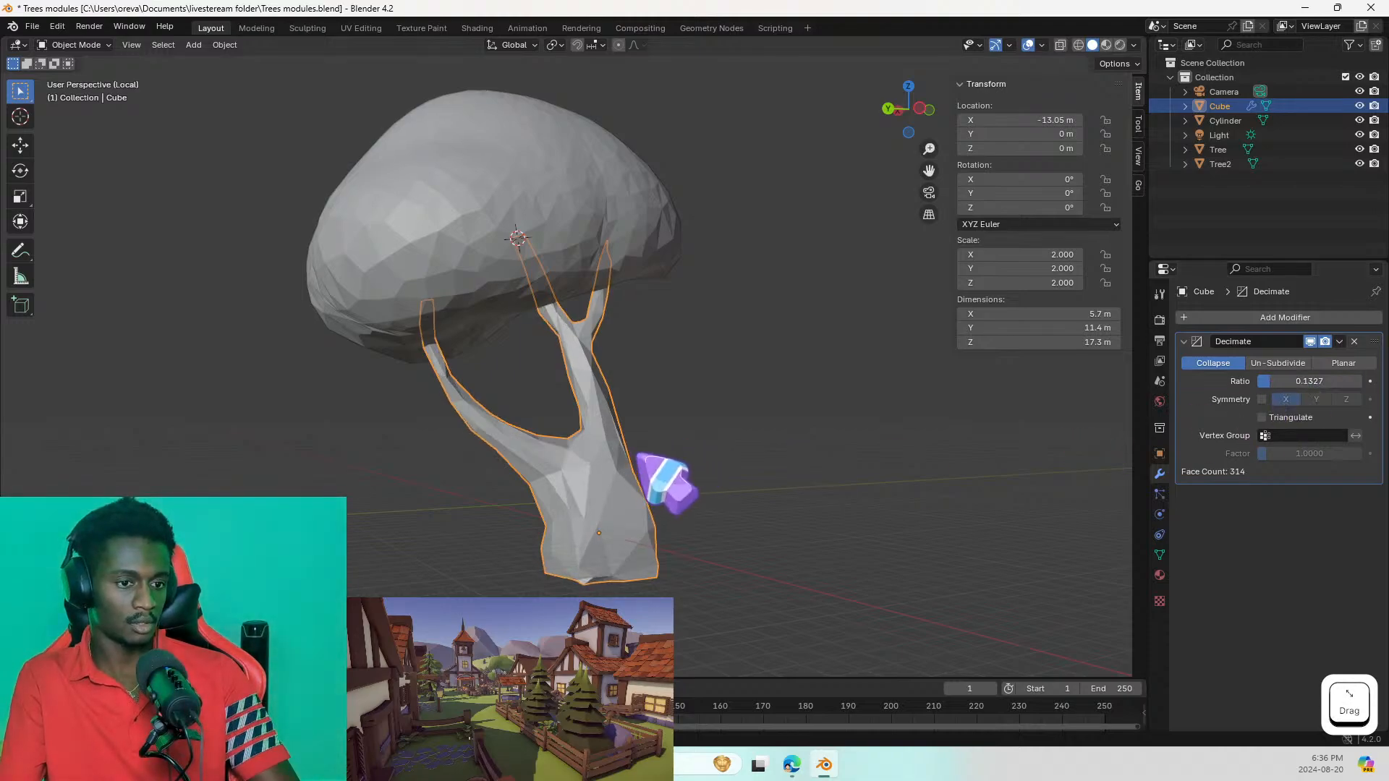
middle_click_drag(644, 456, 812, 449)
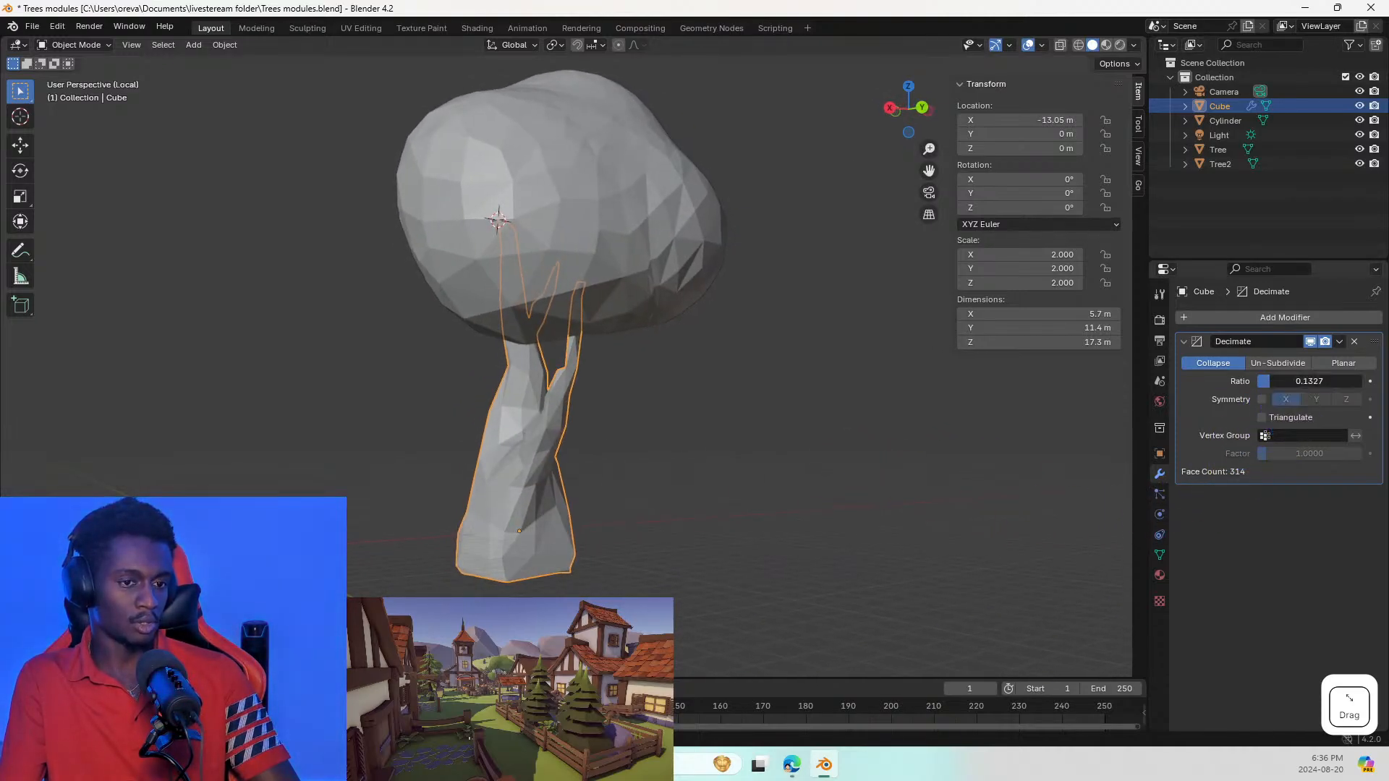
middle_click_drag(867, 557, 793, 472)
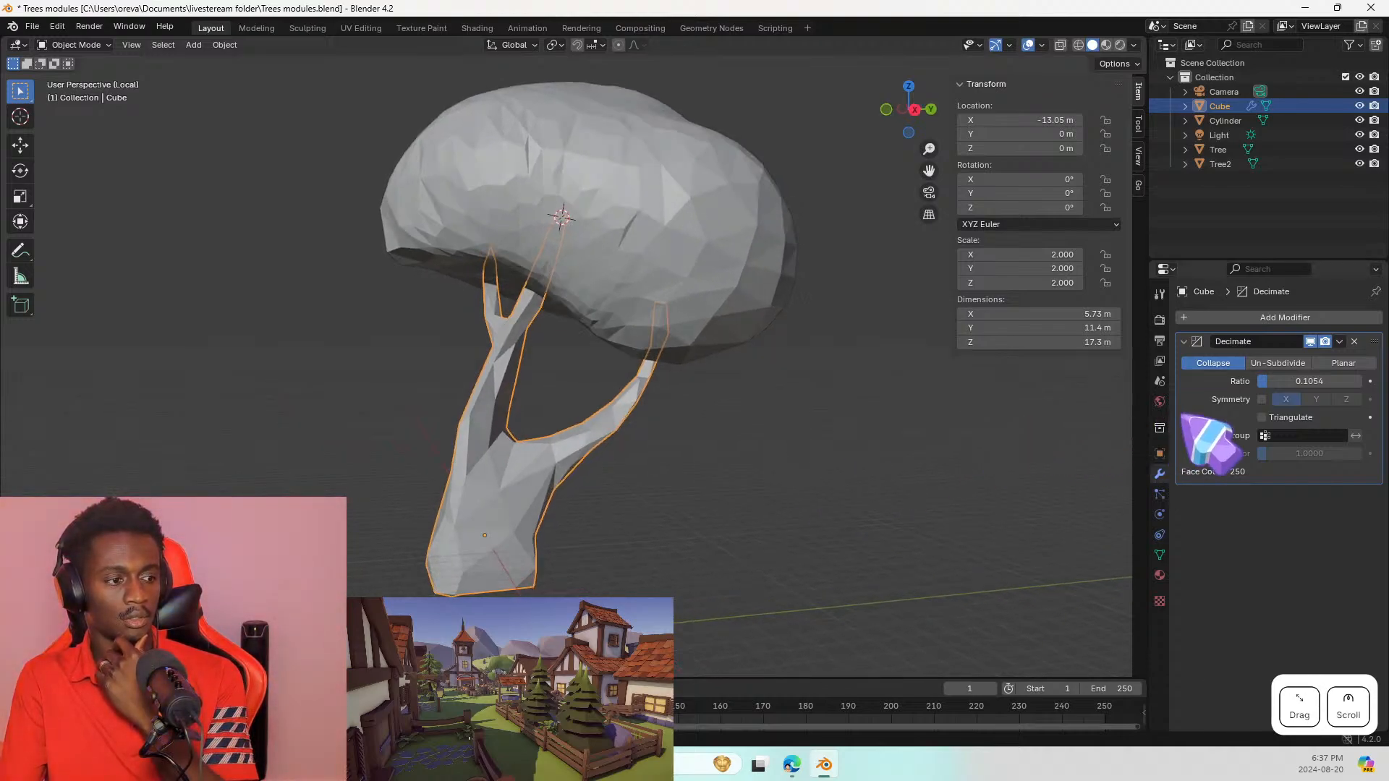
scroll(662, 514, "down", 3)
middle_click_drag(661, 514, 920, 463)
left_click(919, 463)
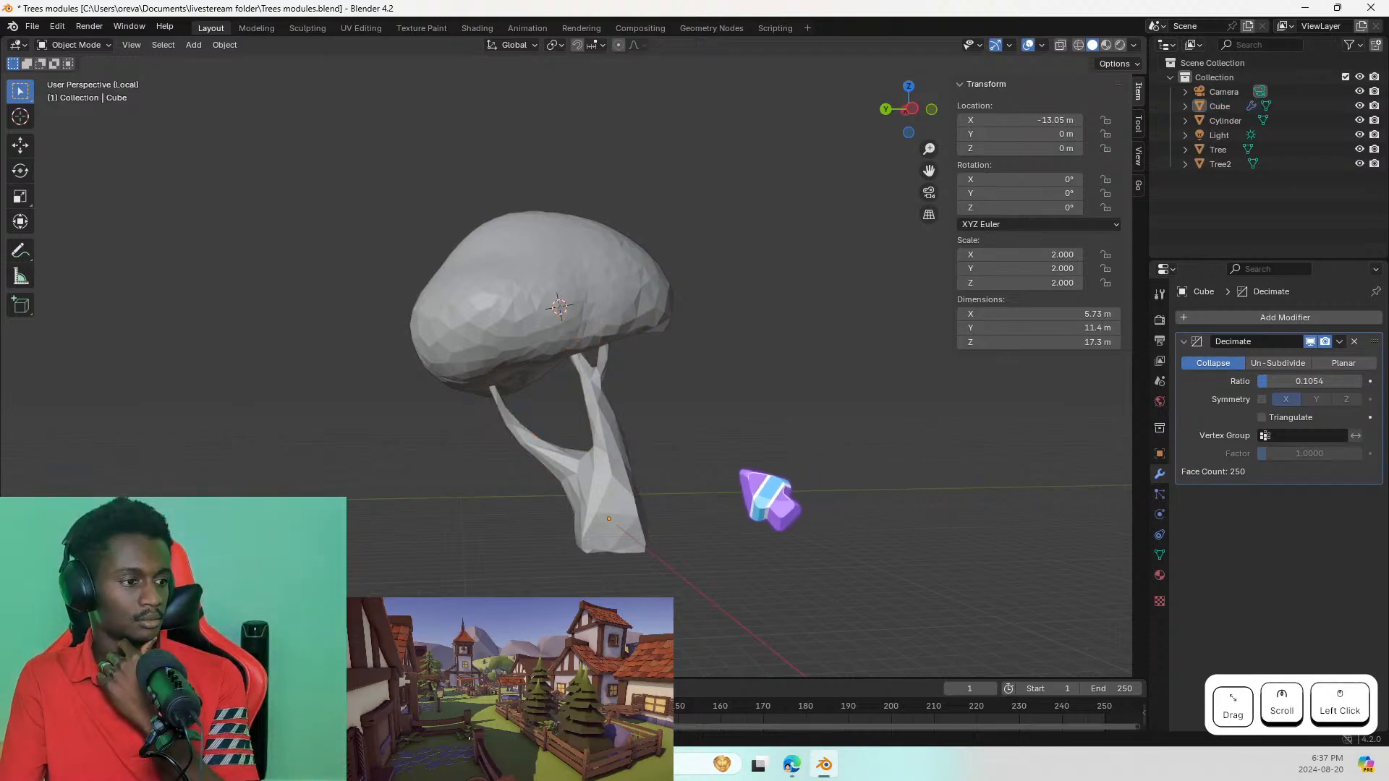
Step: Add a Decimate modifier to the tree's foliage canopy
left_click(550, 290)
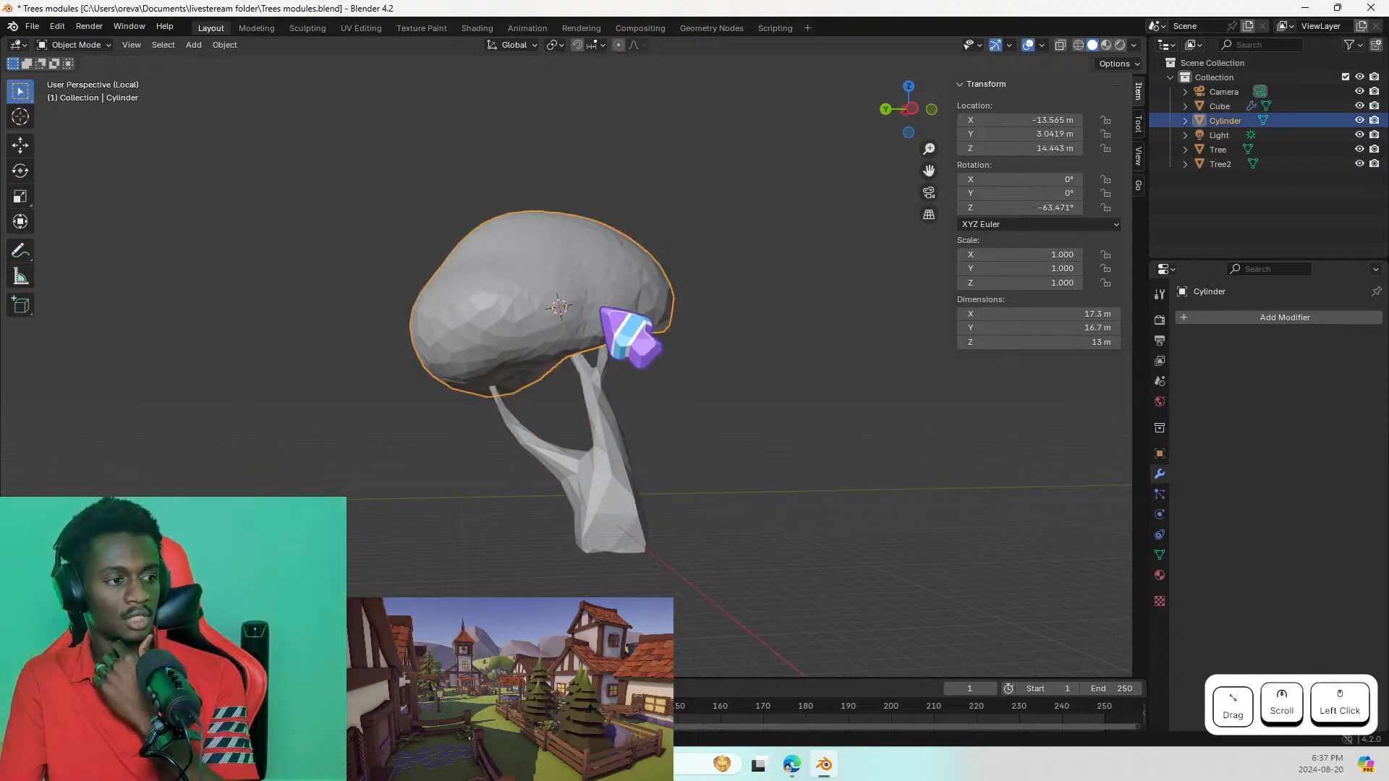
left_click(1242, 323)
mouse_move(1219, 376)
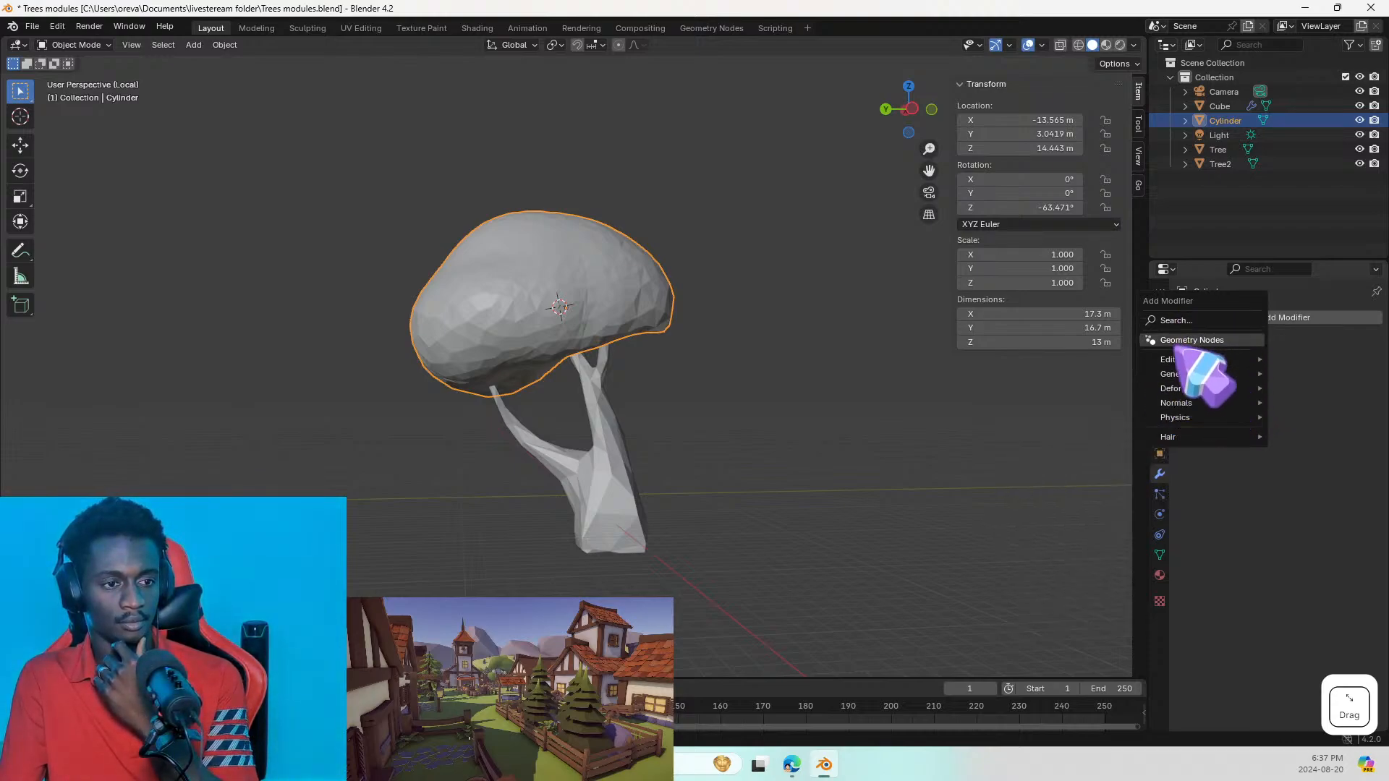
mouse_move(1179, 361)
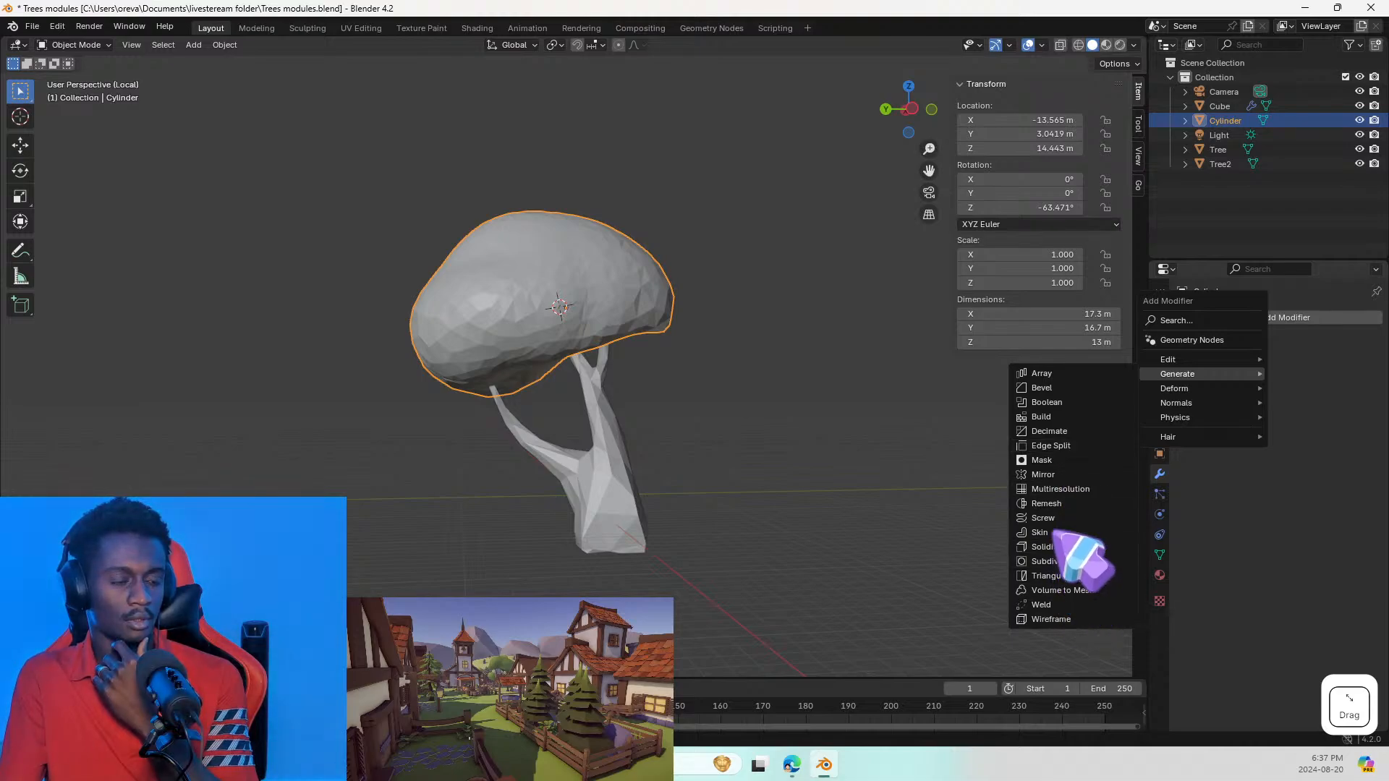
left_click(1053, 431)
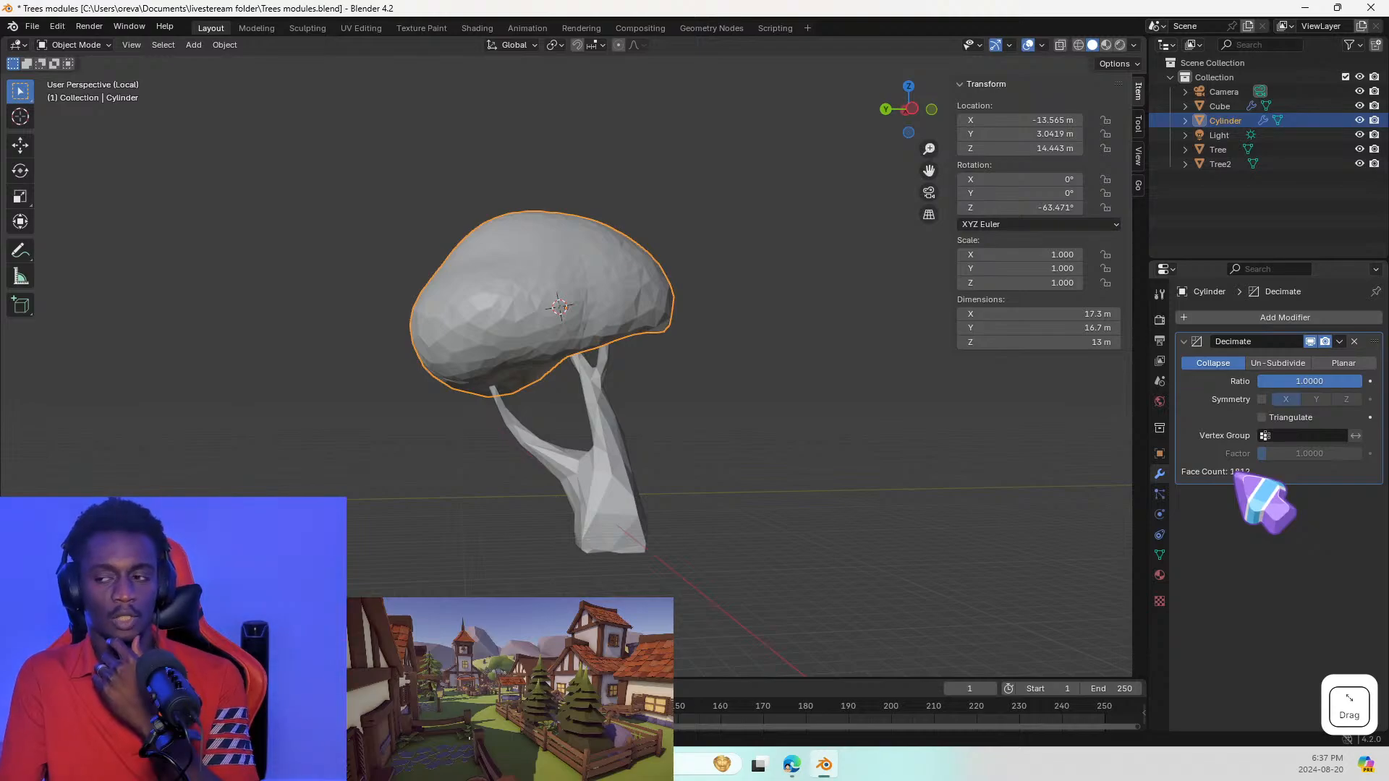
Step: Try a Decimate ratio of 0.2 on the foliage canopy
left_click(1280, 380)
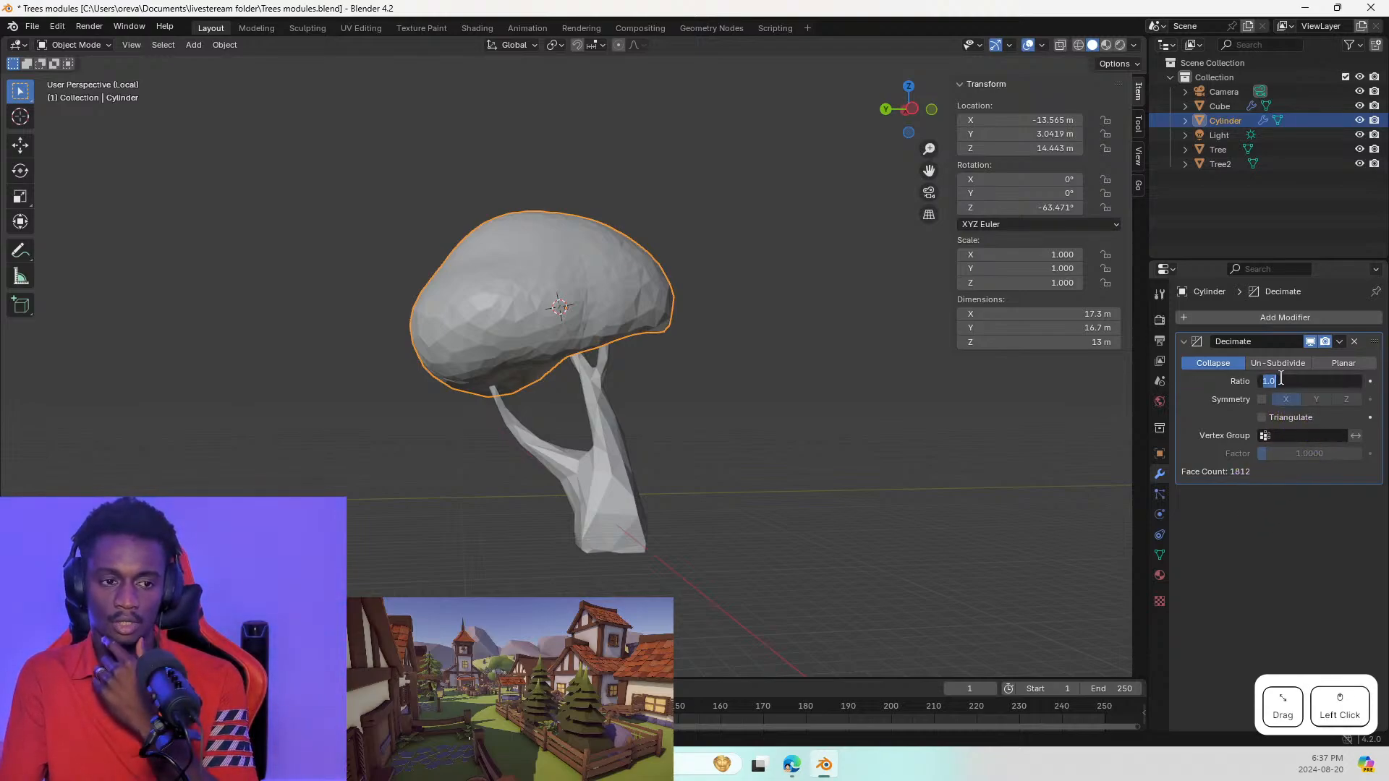
type("0.2")
key("Return")
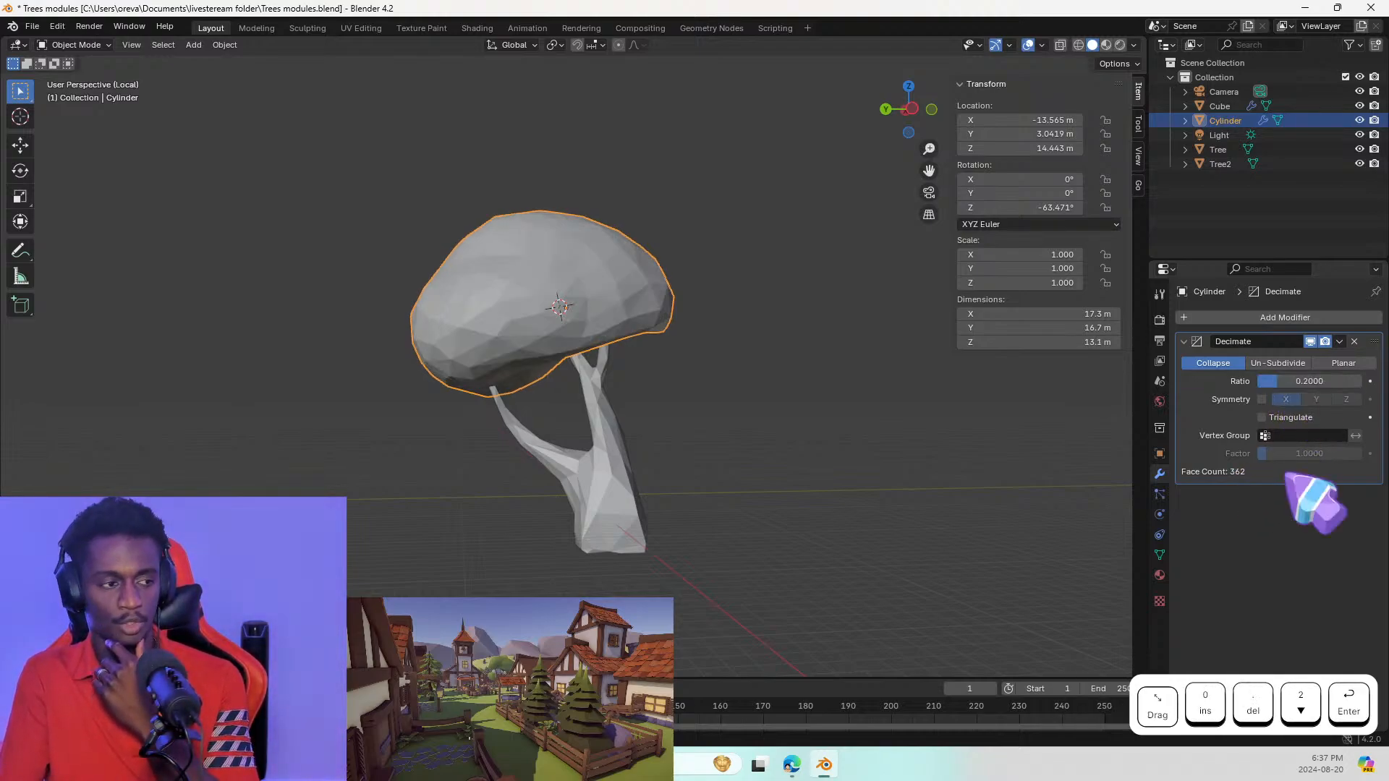
middle_click_drag(570, 319, 643, 292)
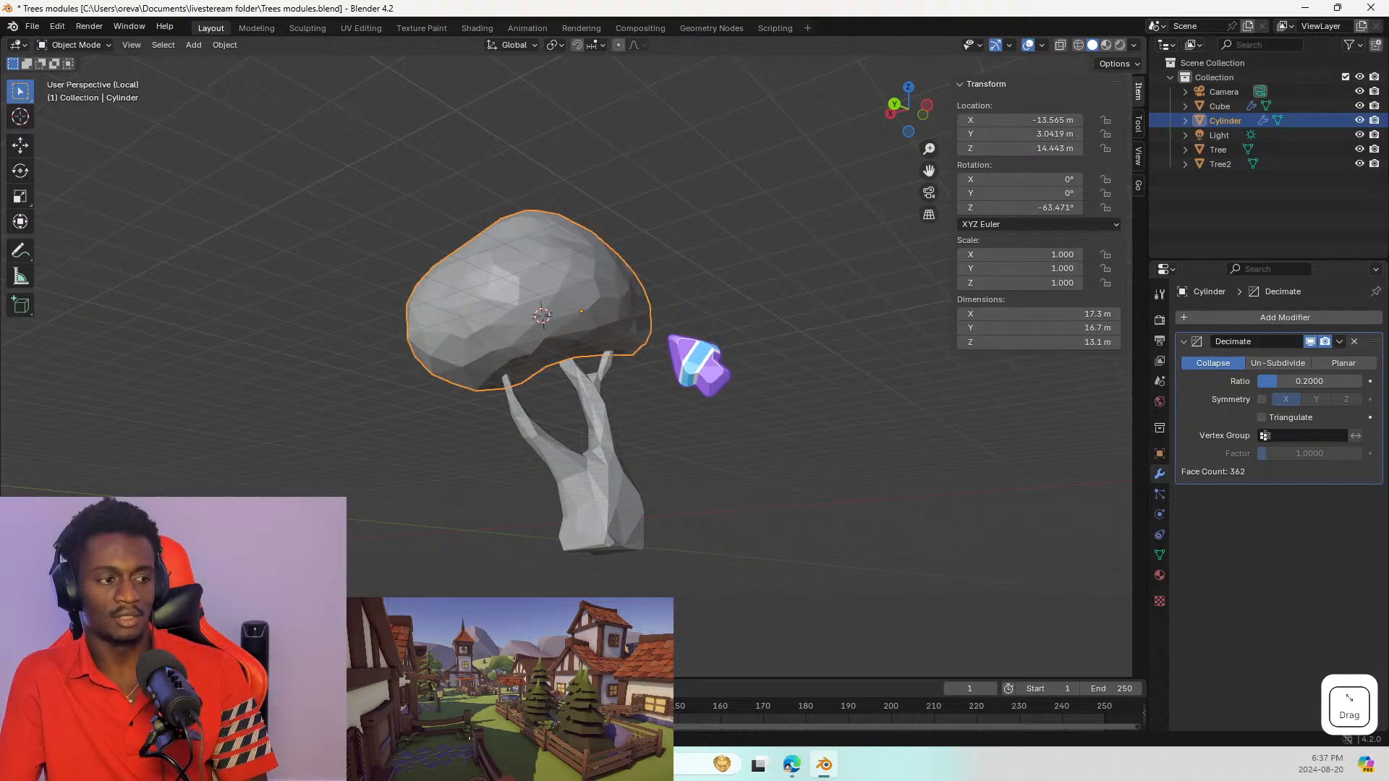
Step: Try a much stronger reduction of the canopy with a Decimate ratio of about 0.04
left_click(1277, 383)
left_click_drag(1276, 382, 1266, 382)
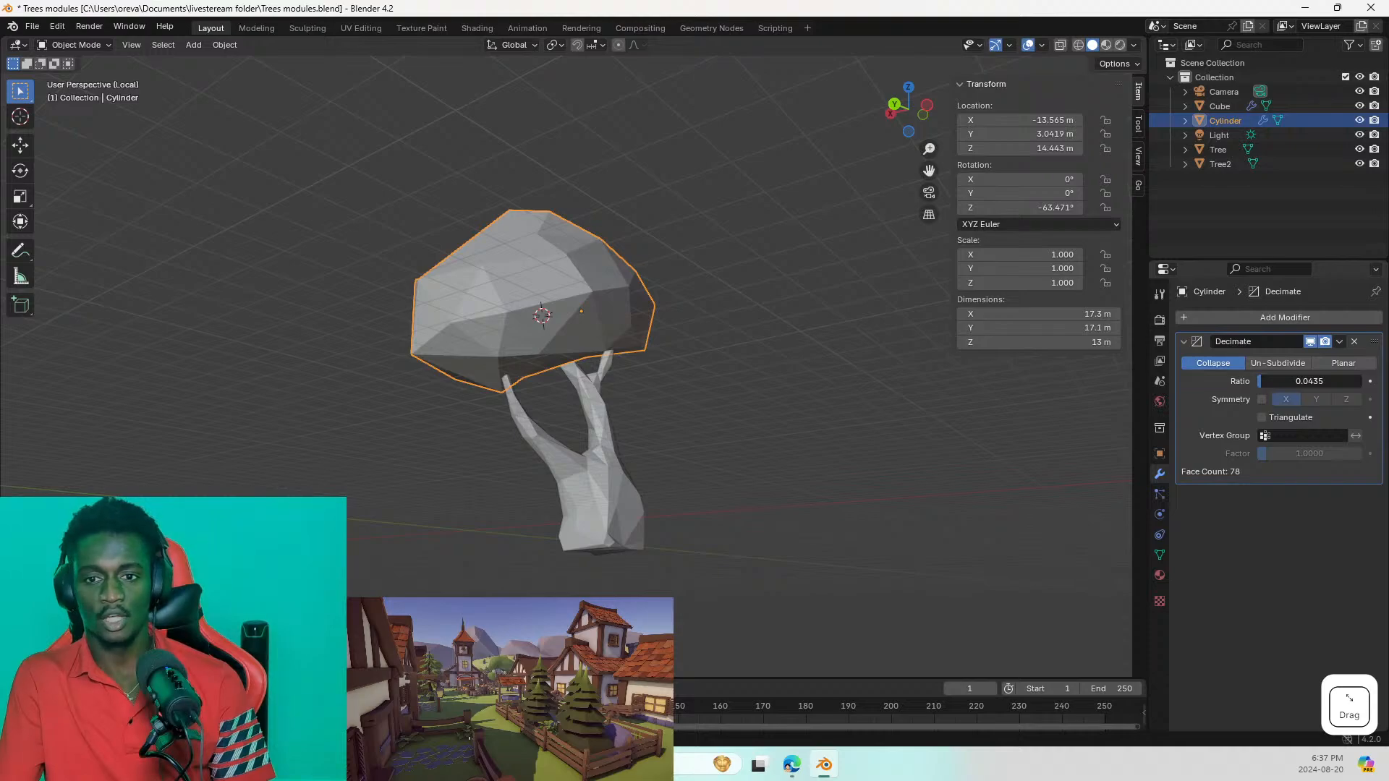
left_click_drag(1309, 381, 1309, 381)
middle_click_drag(570, 303, 713, 386)
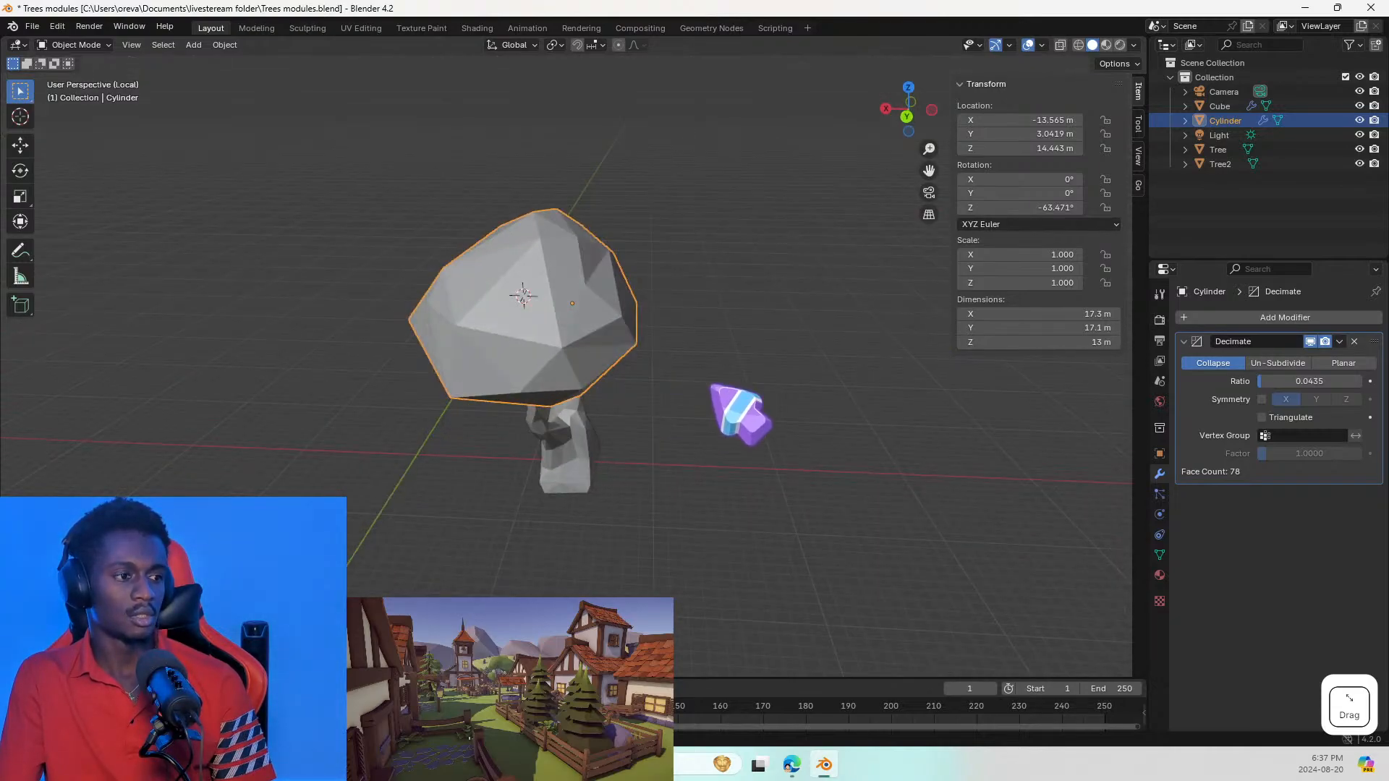
Step: Set the canopy's Decimate ratio to about 0.084 and check the shape from several sides
left_click_drag(1265, 384, 1270, 384)
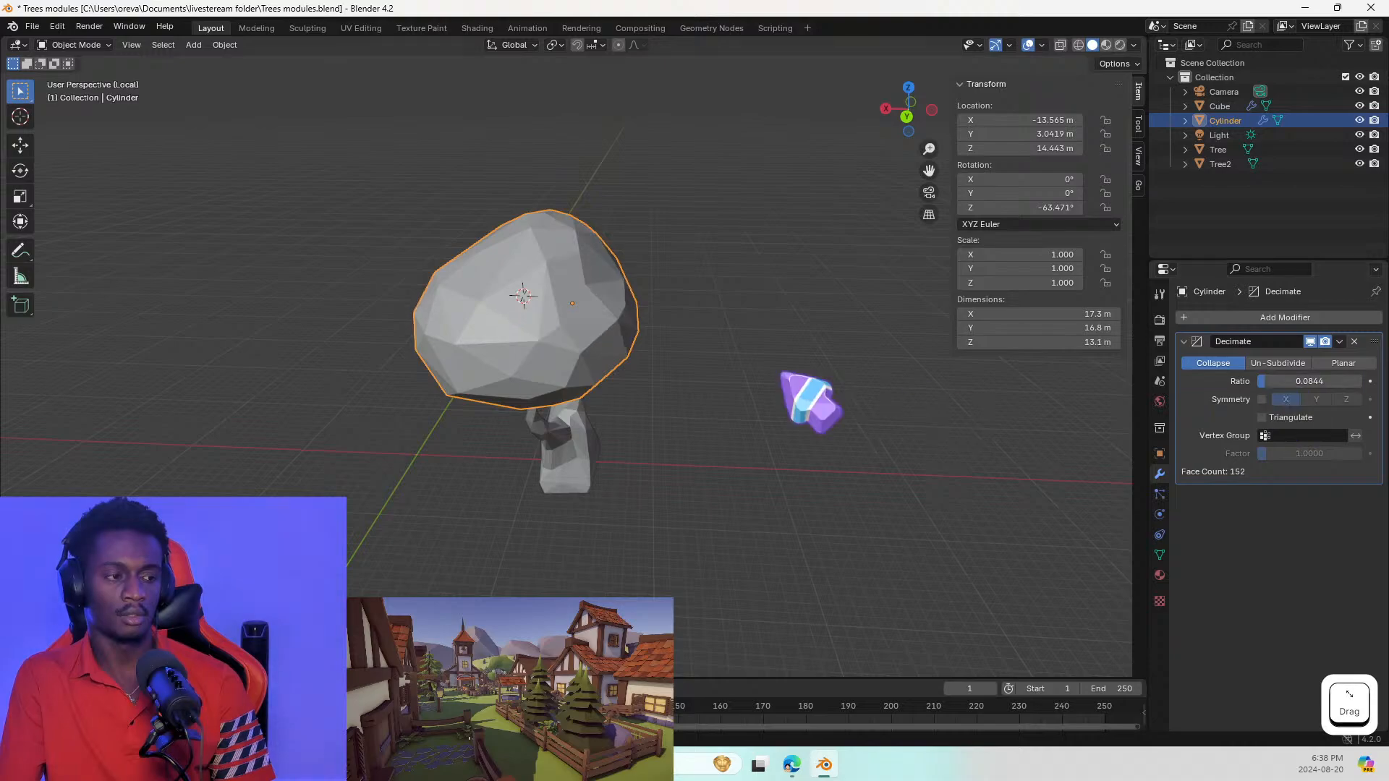
middle_click_drag(812, 397, 803, 327)
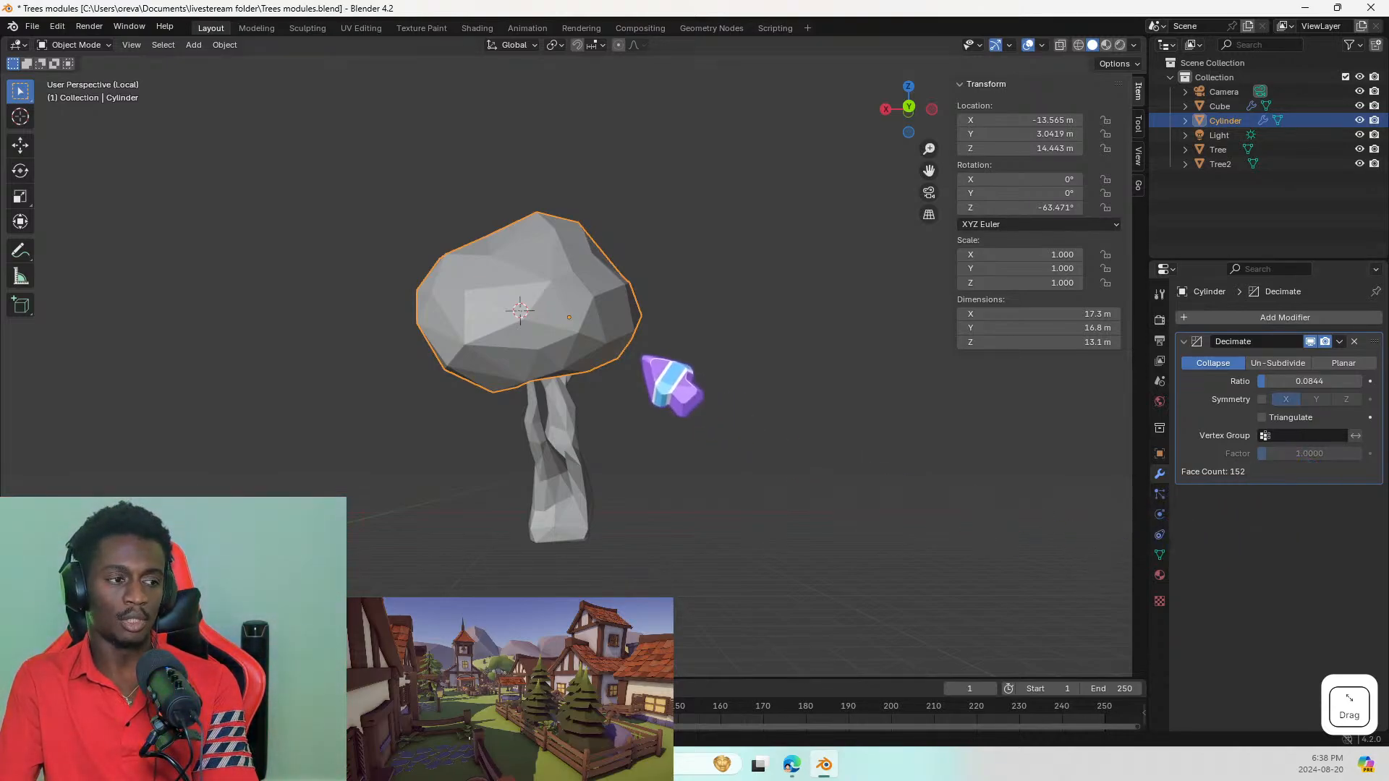
middle_click_drag(706, 336, 816, 347)
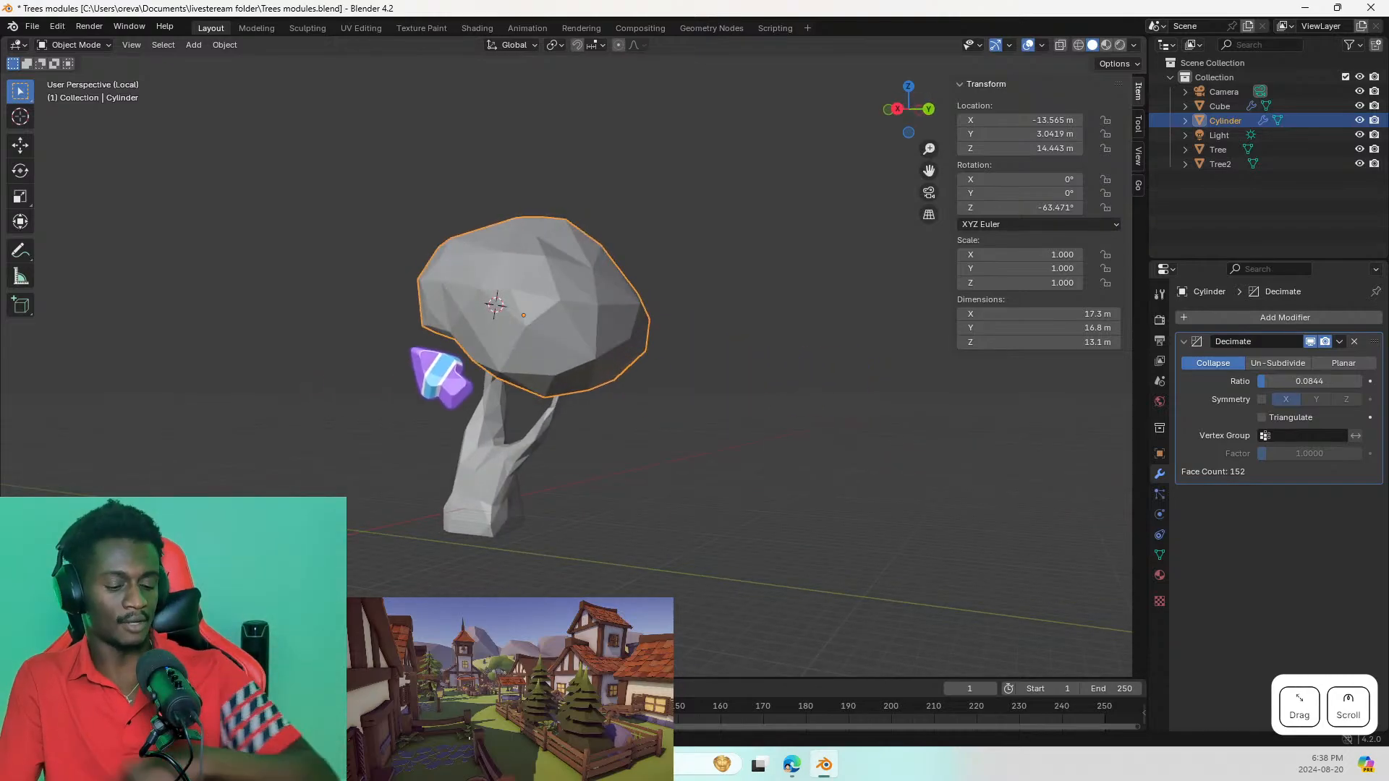
Step: Compare the canopy's original dense mesh with its decimated shape by repeatedly alternating between Edit Mode and Object Mode
key("Tab")
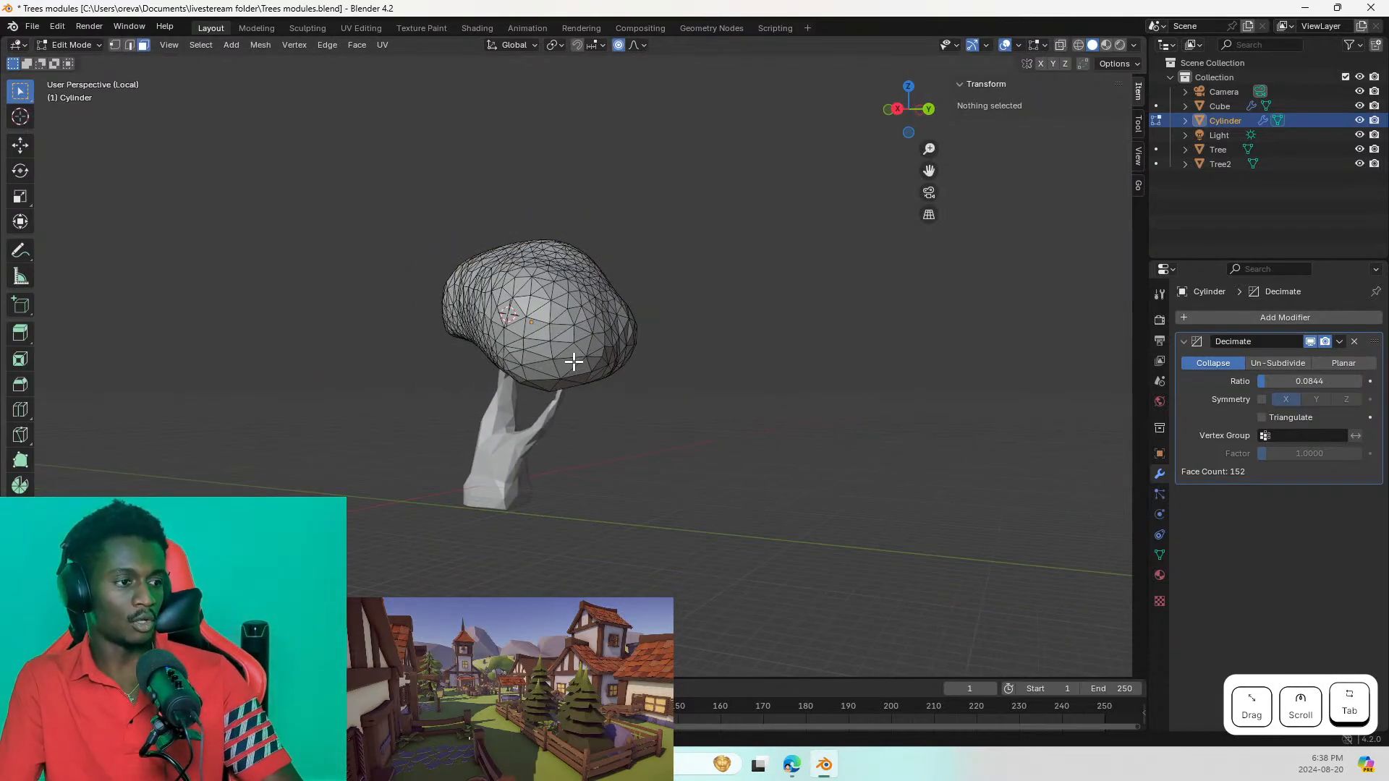
scroll(579, 365, "up", 6)
middle_click_drag(562, 329, 675, 387)
scroll(676, 388, "down", 2)
key("Tab")
key("Tab")
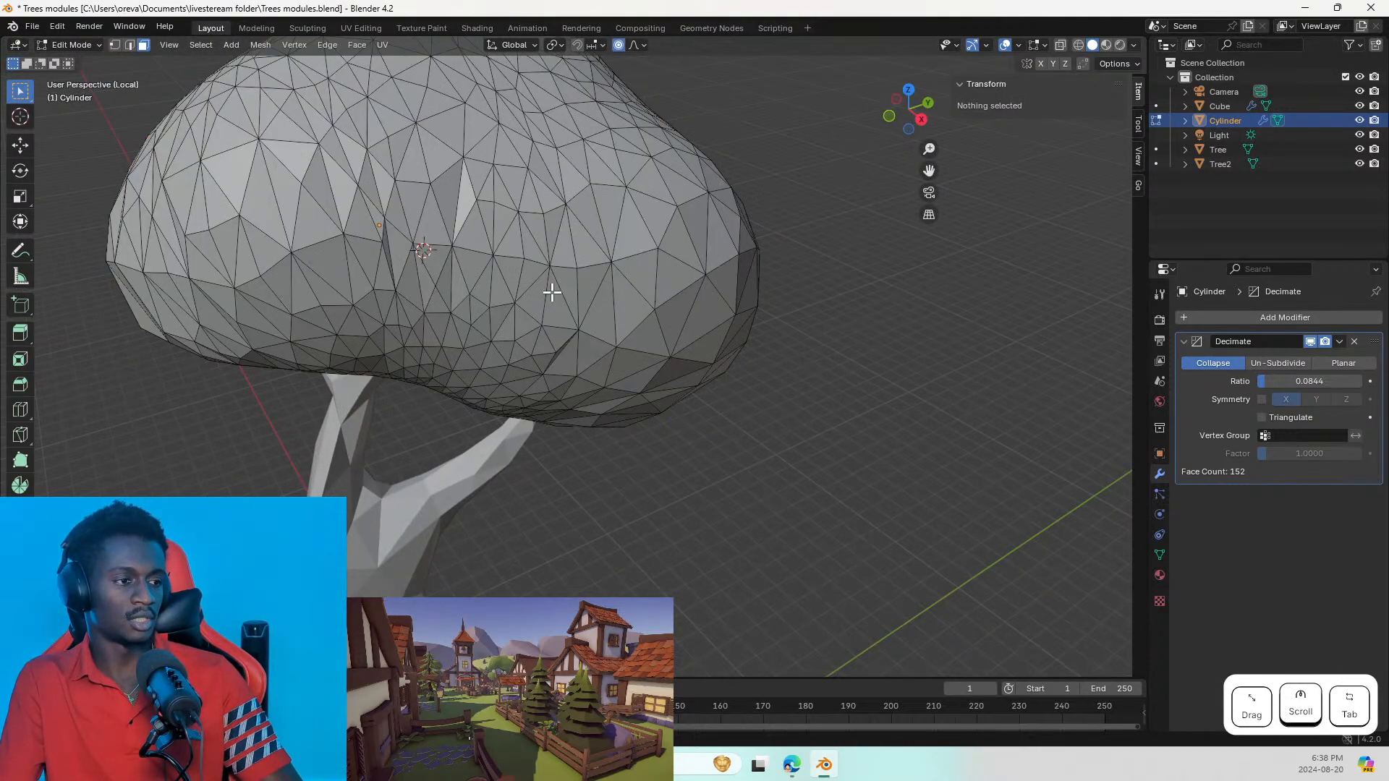
key("Tab")
key("Tab")
key("Tab")
key("Tab")
key("Tab")
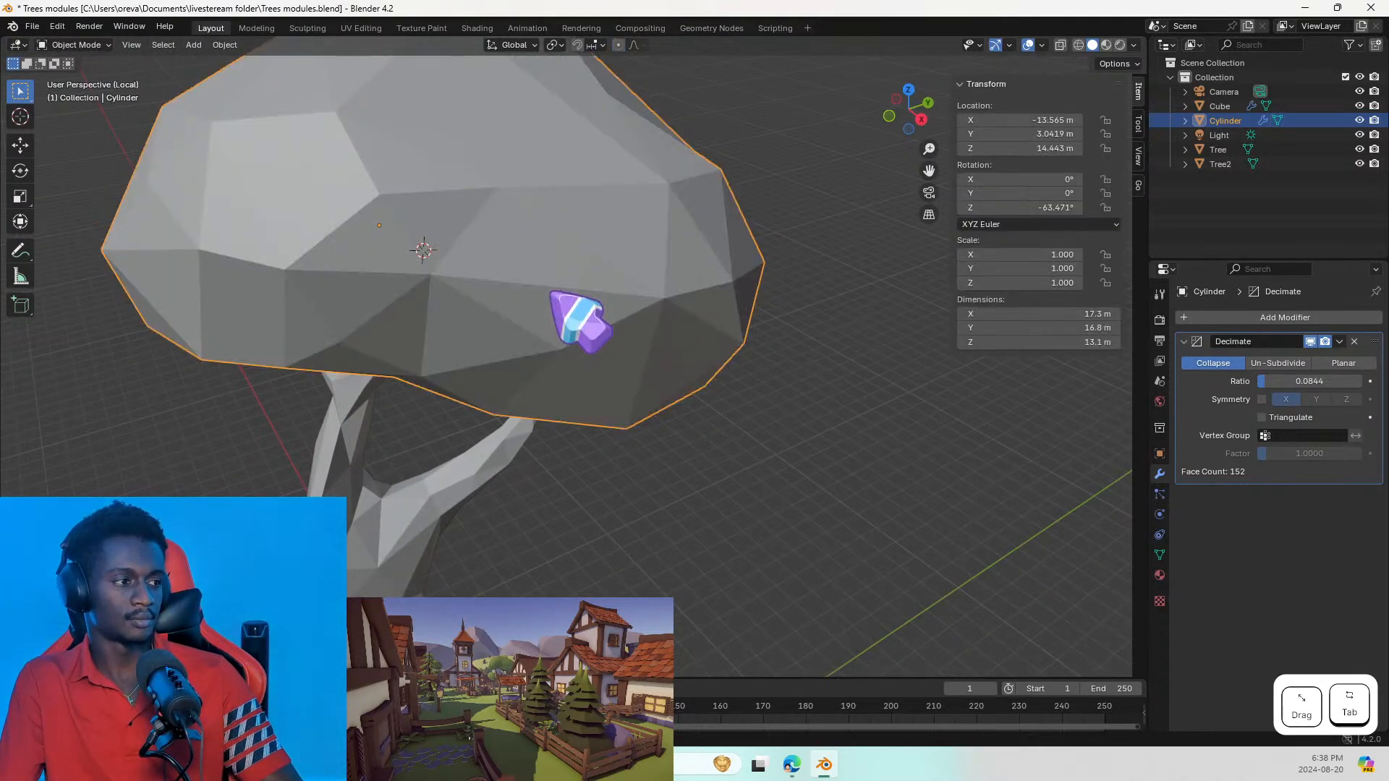
key("Tab")
key("Tab")
key("Tab")
key("Tab")
key("Tab")
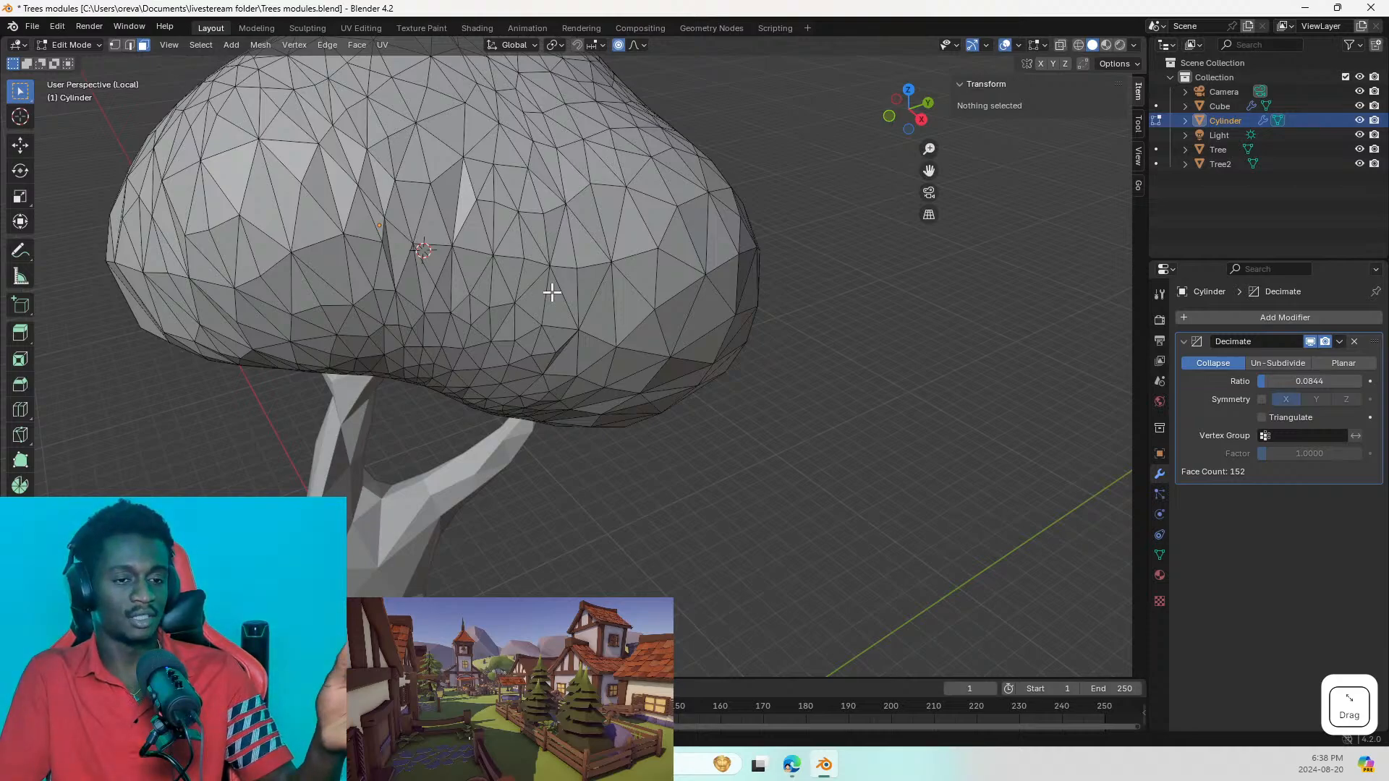
key("Tab")
middle_click_drag(579, 291, 366, 248)
key("Tab")
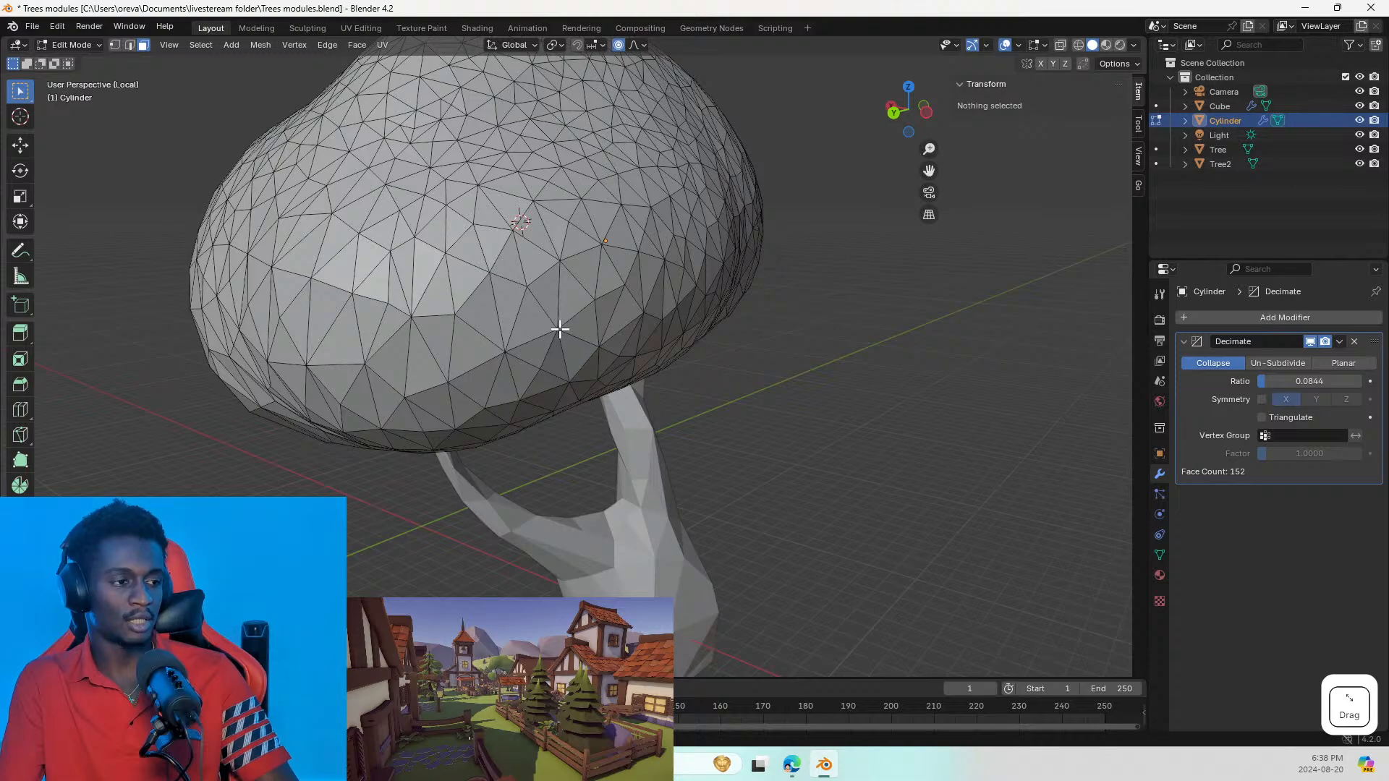
Step: Return the foliage canopy to Object Mode and examine its decimated shape from the opposite side
scroll(529, 375, "down", 3)
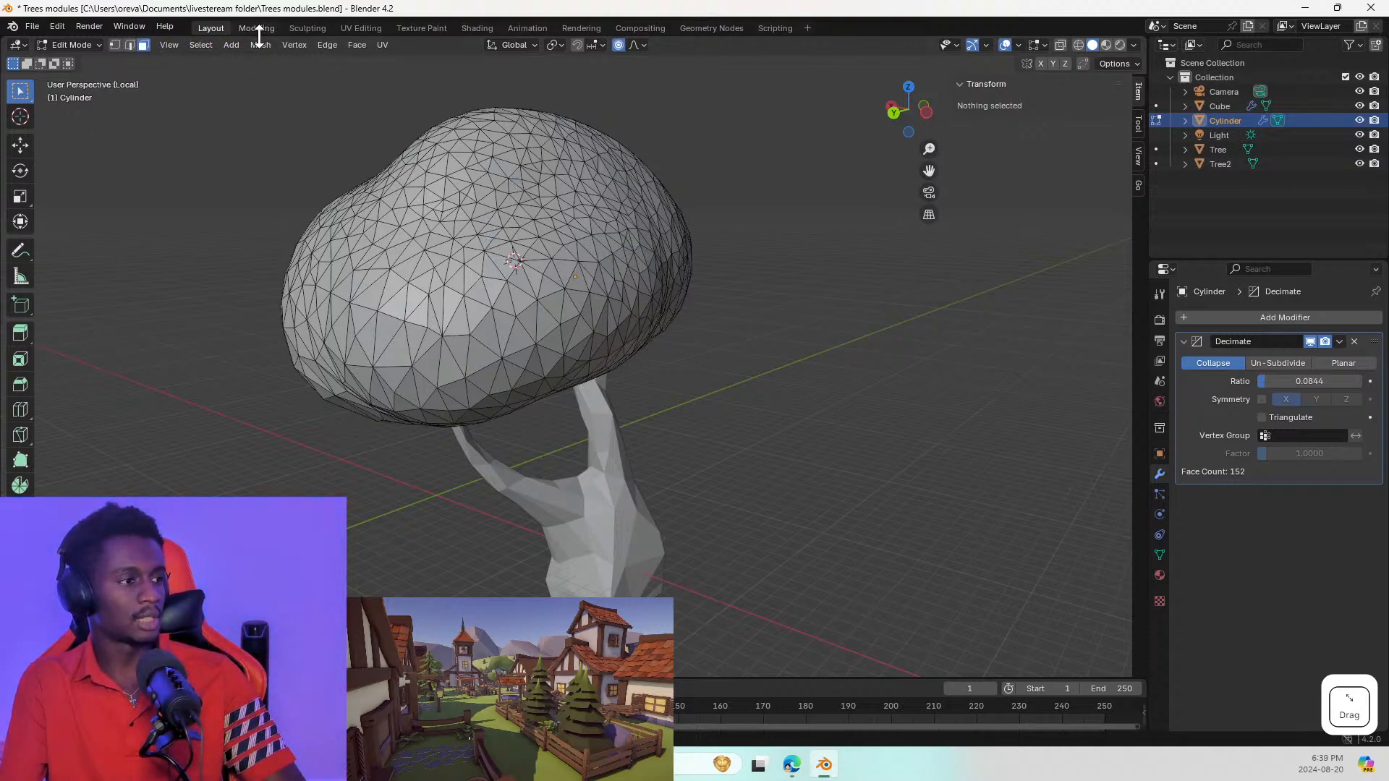
key("Tab")
middle_click_drag(406, 567, 371, 436)
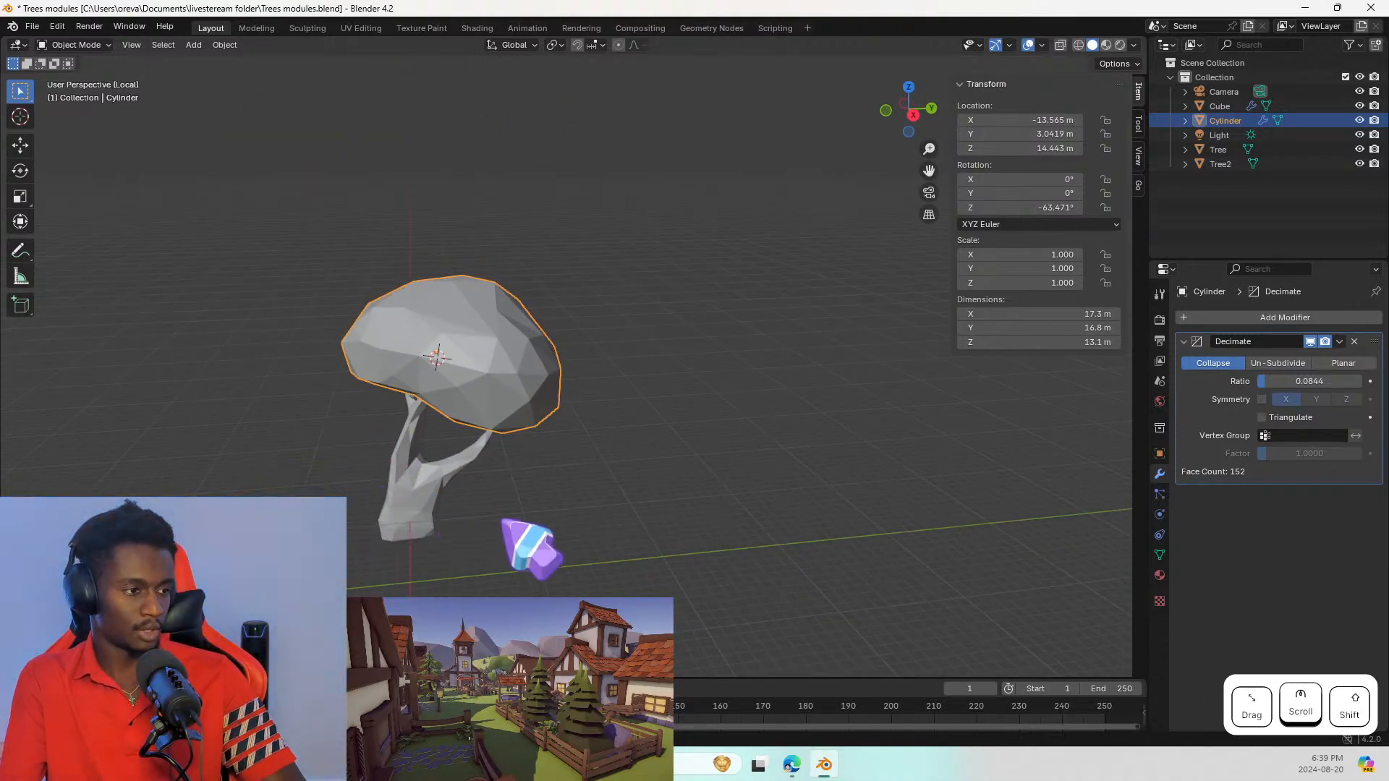
Step: Place the 3D cursor beside the tree, add a mesh cube there and scale it up to about 11.2 m per side
right_click(554, 513, "shift")
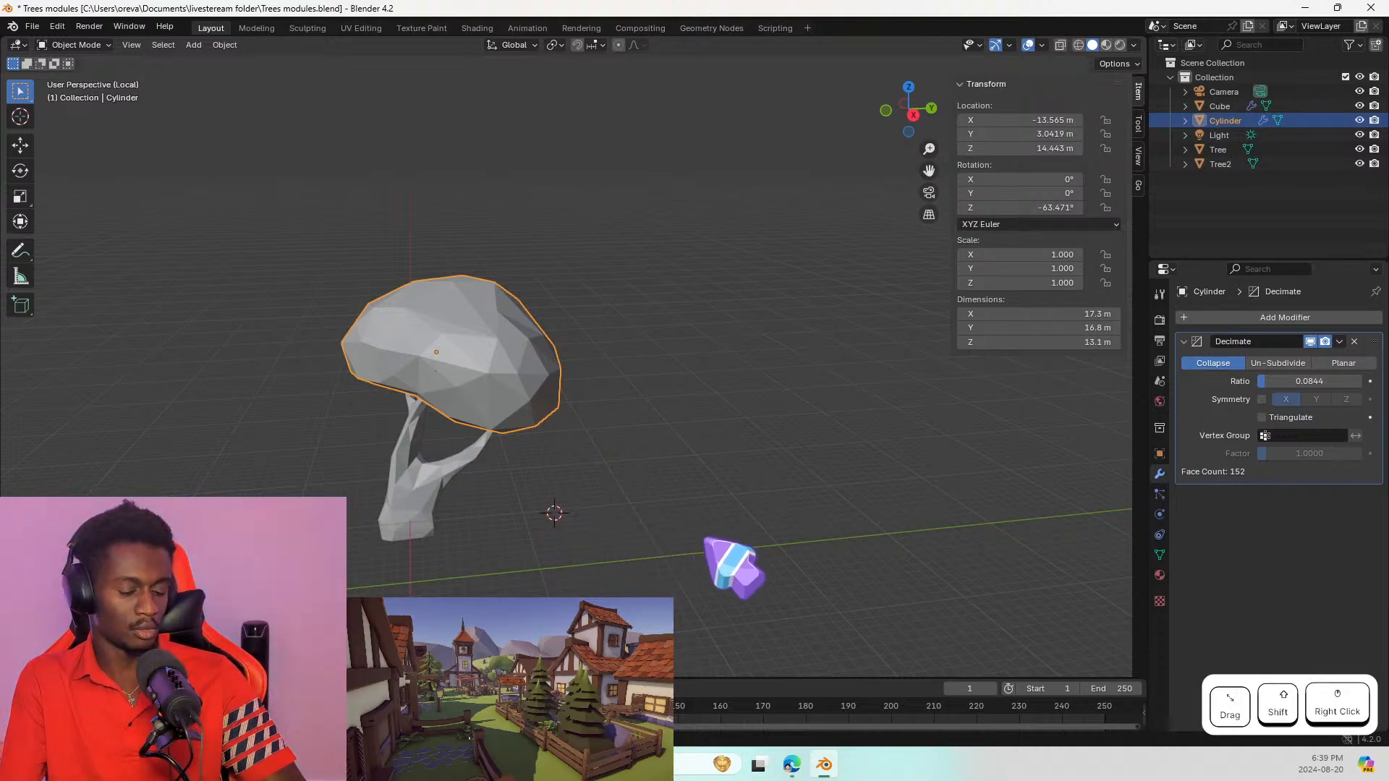
key("shift+a")
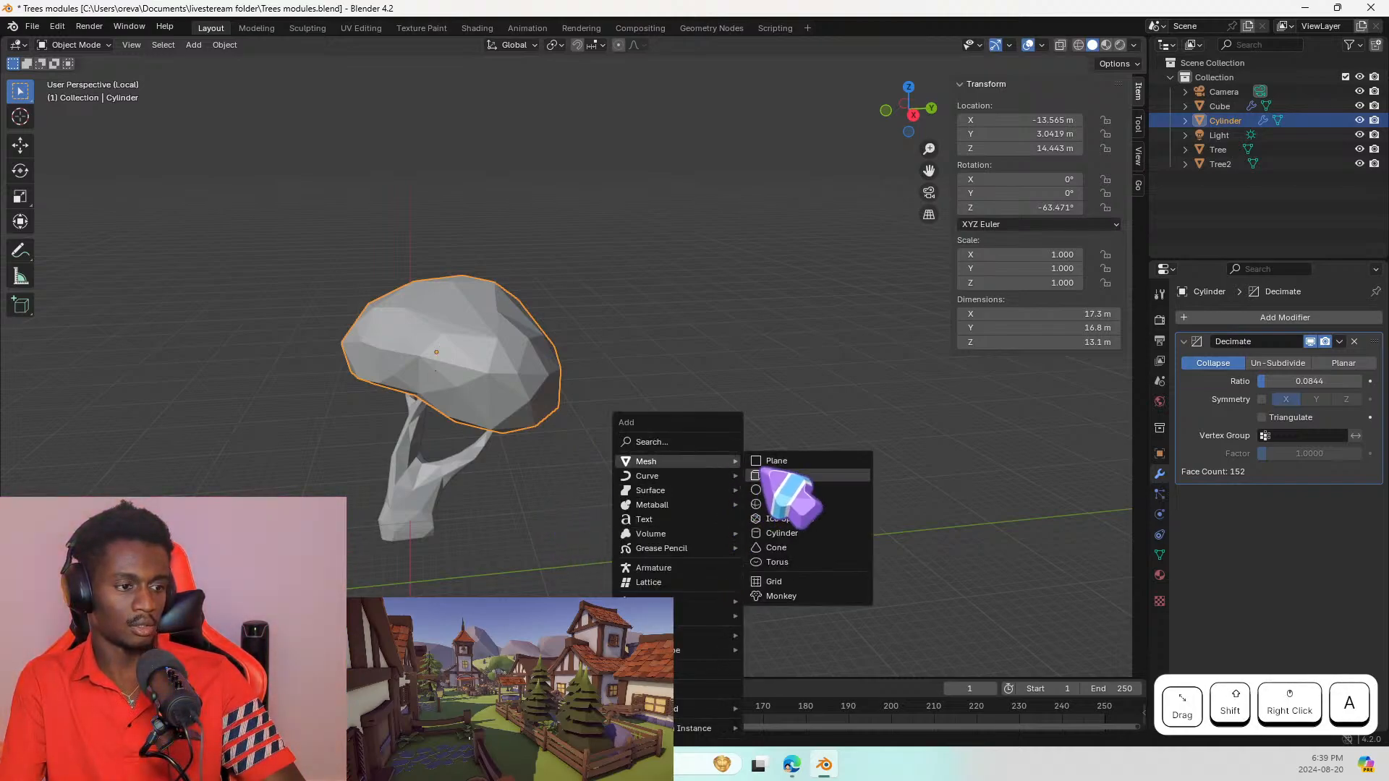
left_click(832, 521)
key("shift+a")
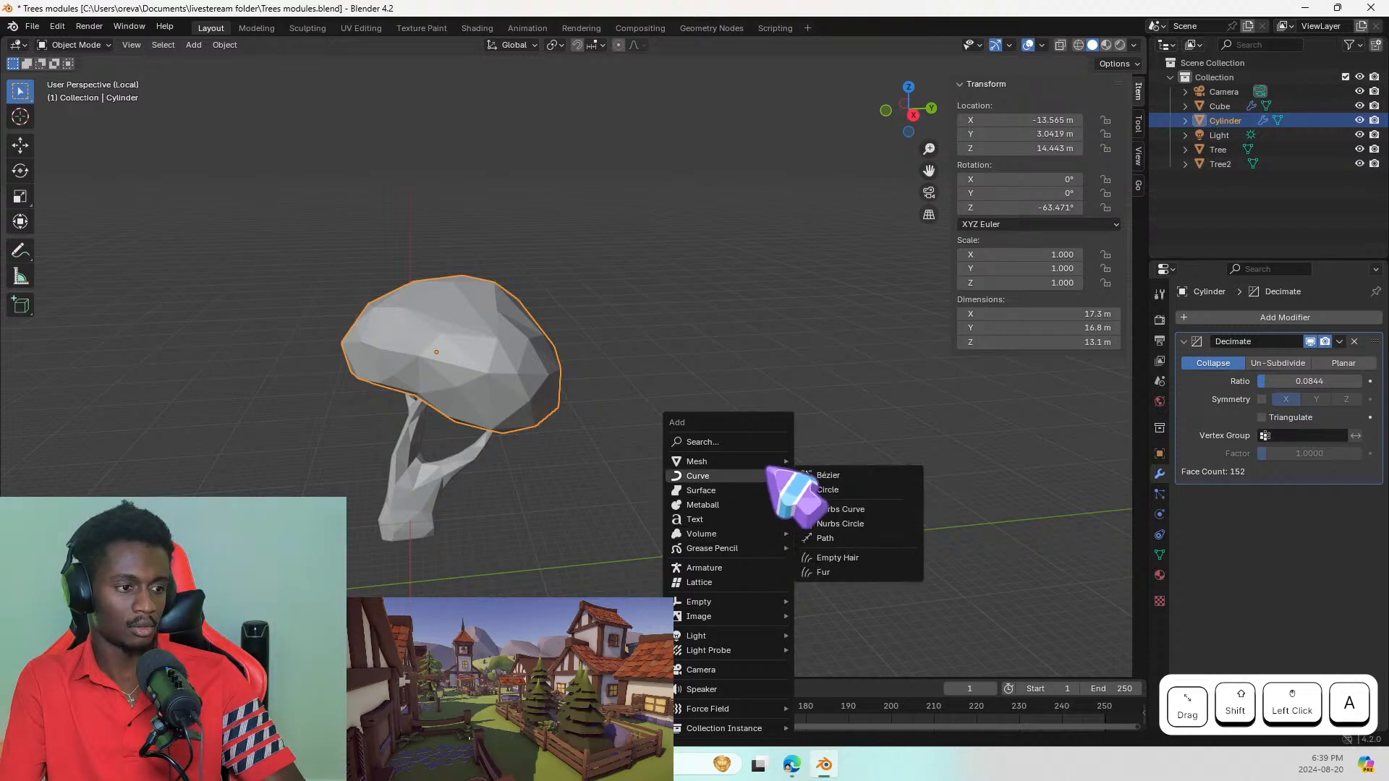
mouse_move(789, 462)
left_click(820, 477)
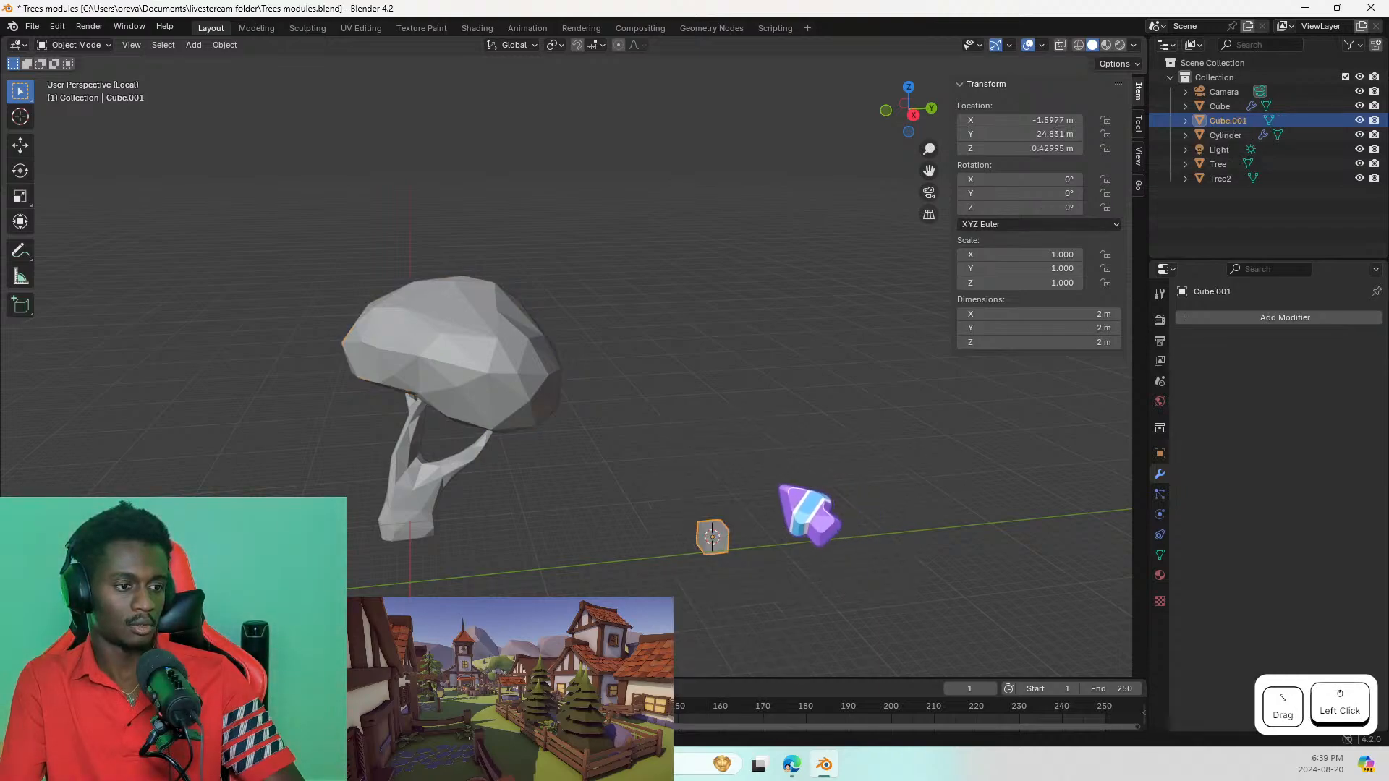
key("s")
left_click(799, 558)
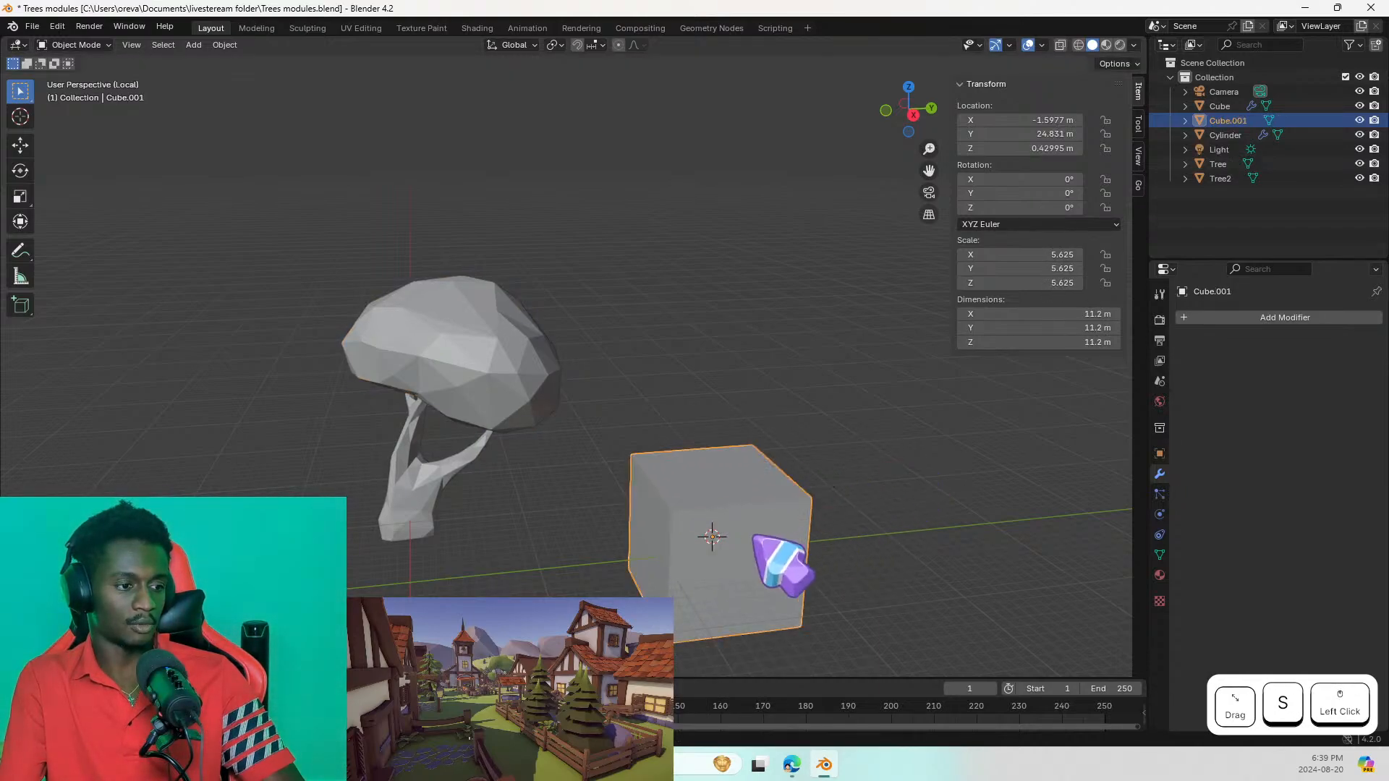
Step: Switch to sculpting and try Clay brush strokes across the cube's top corners
left_click(308, 28)
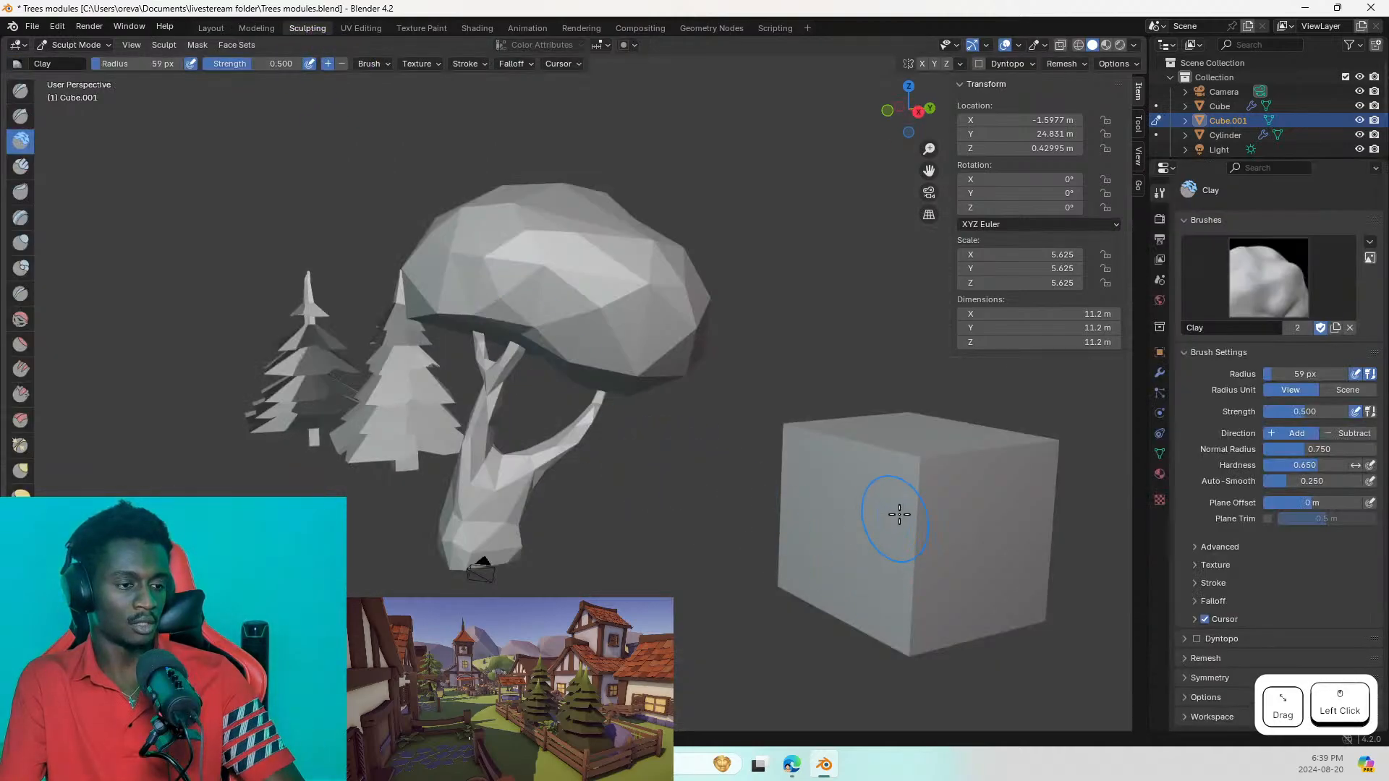
left_click_drag(899, 514, 921, 462)
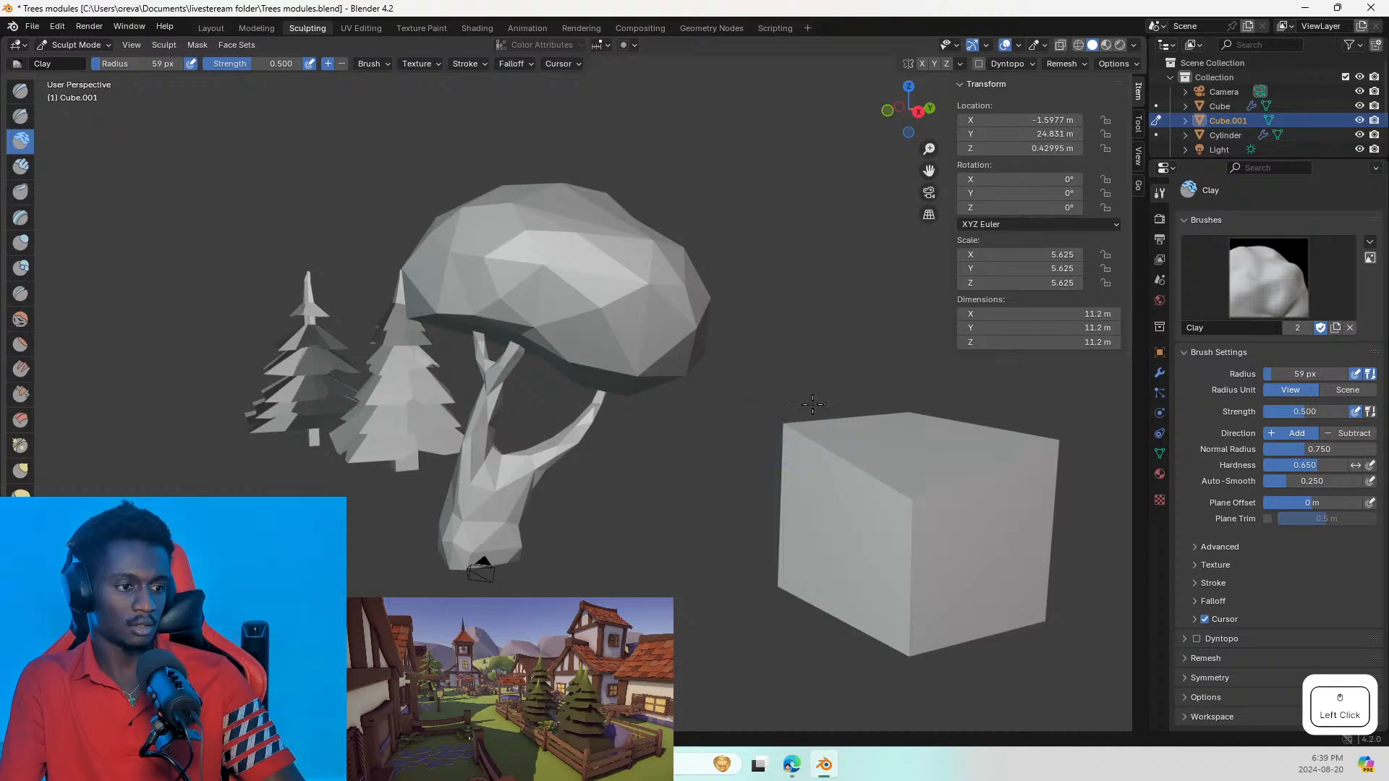
left_click_drag(812, 404, 806, 453)
left_click_drag(871, 517, 906, 522)
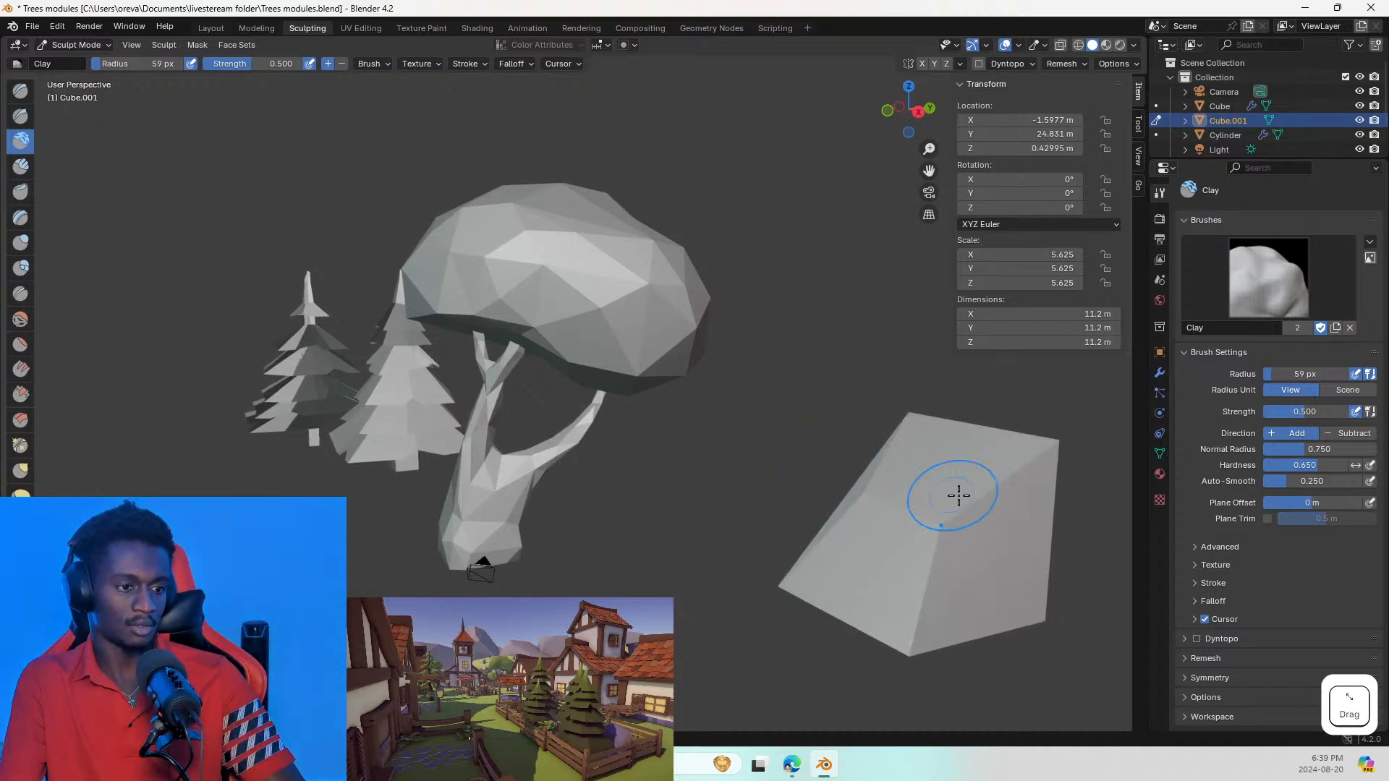
left_click_drag(1051, 449, 1008, 462)
left_click_drag(907, 427, 909, 469)
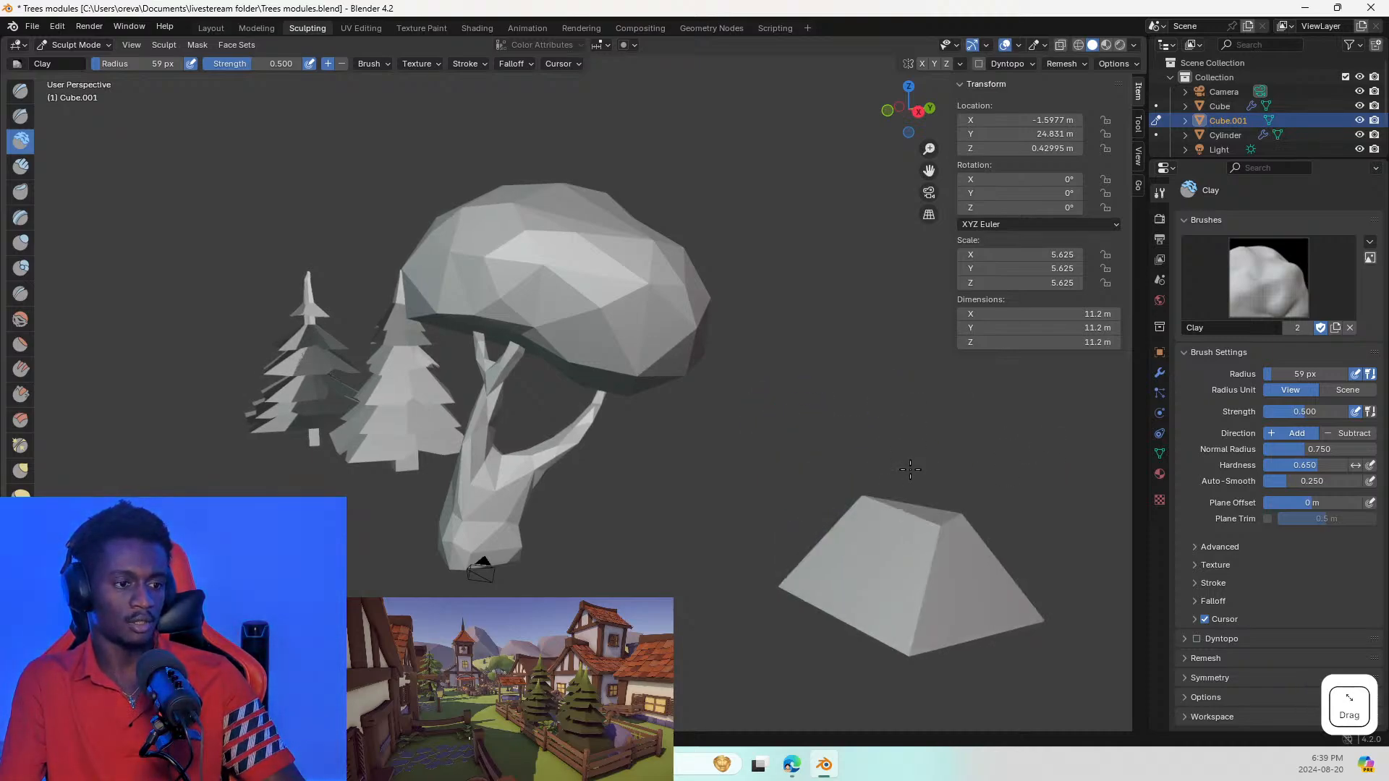
mouse_move(882, 535)
left_mouse_down("shift")
mouse_move(952, 527)
mouse_move(888, 522)
left_mouse_up("shift")
Step: Undo the Clay strokes on the cube, including a further short stroke tried at its top corner
key("ctrl+z")
key("ctrl+z")
key("ctrl+z")
key("ctrl+z")
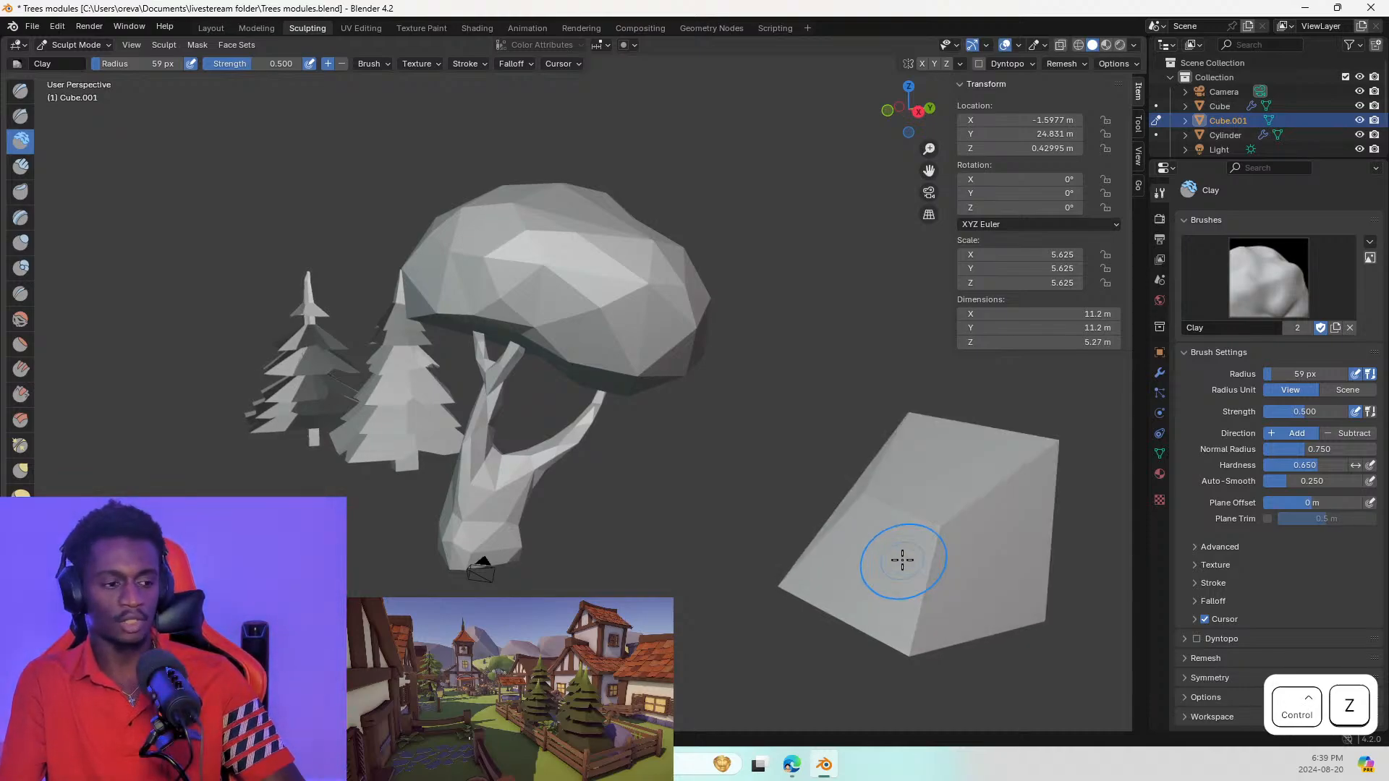
key("ctrl+z")
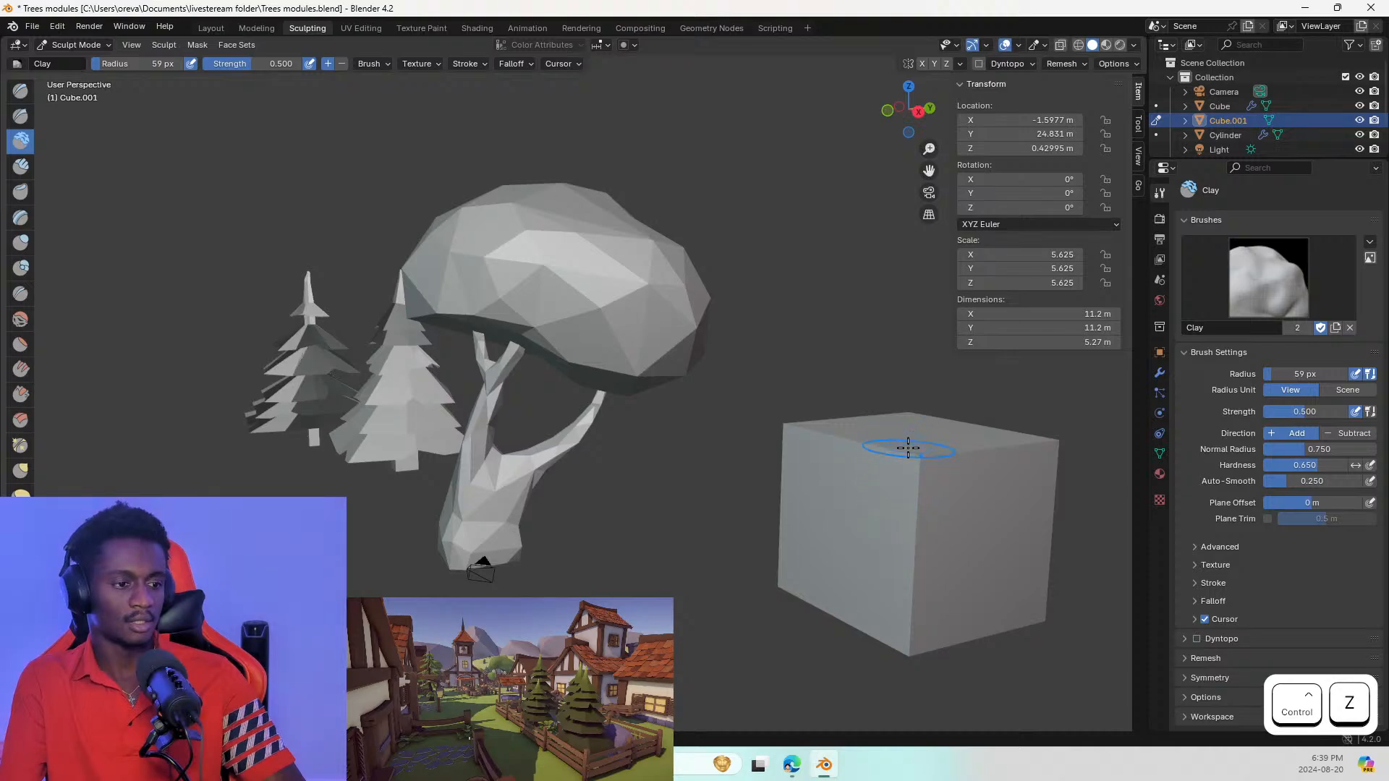
left_click(892, 430)
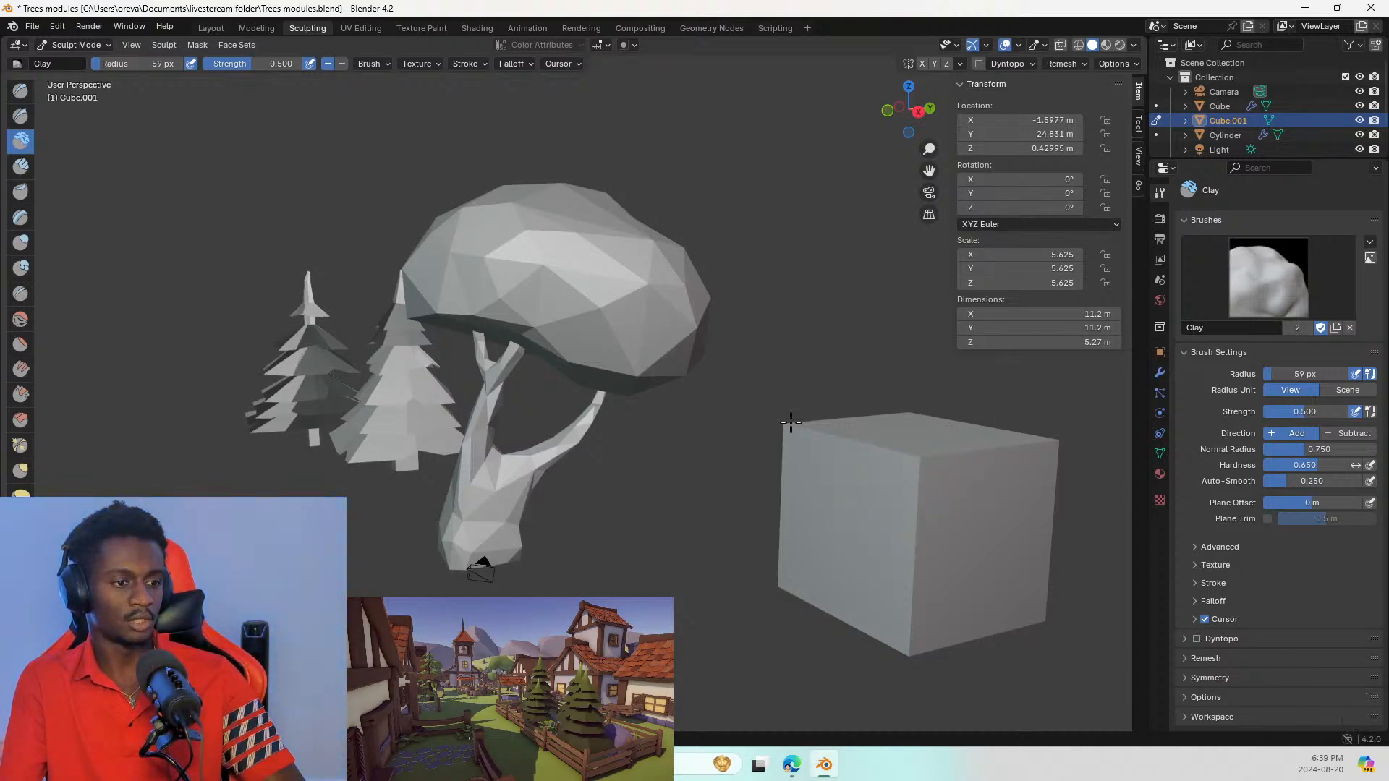
left_click_drag(791, 422, 796, 434)
key("ctrl+z")
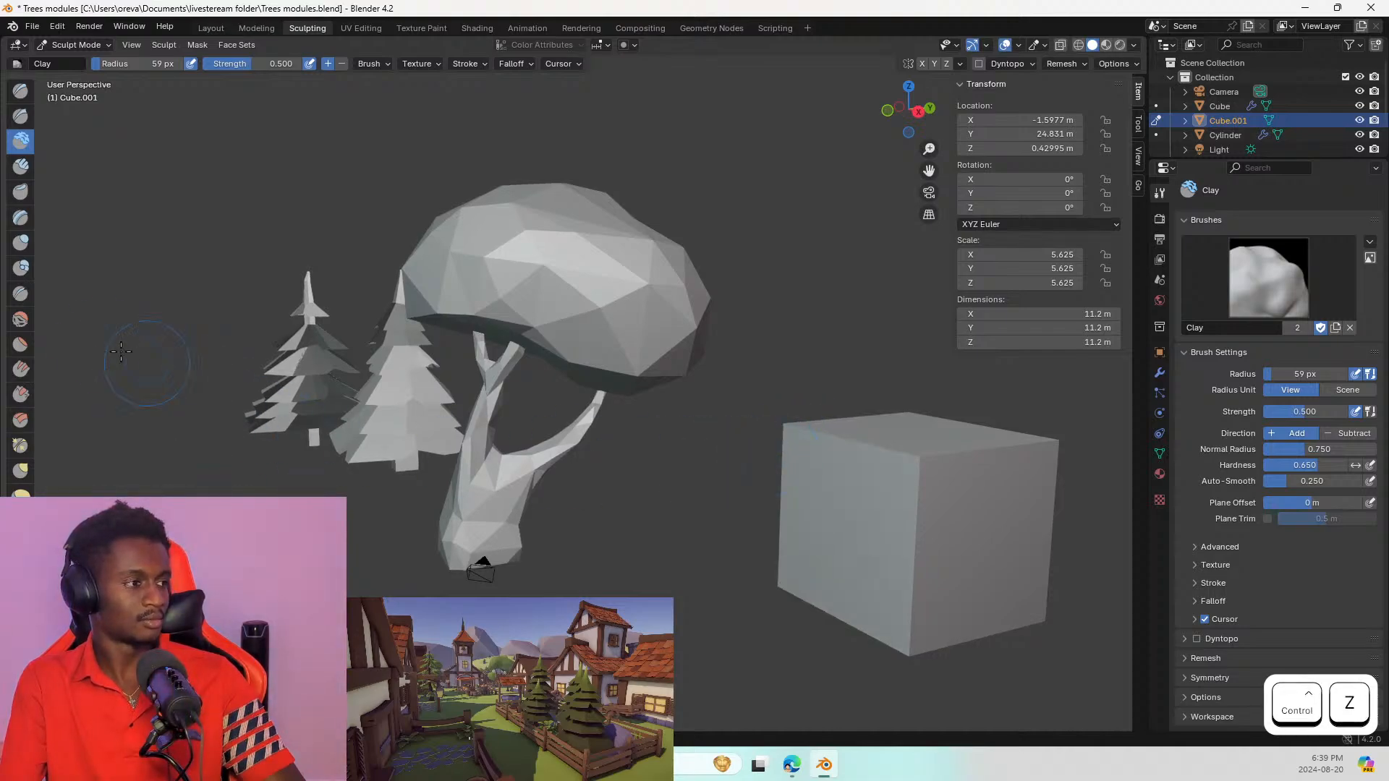
Step: Try pulling the cube's top corners far outward with the Snake Hook brush at strength 1.000
left_click(21, 521)
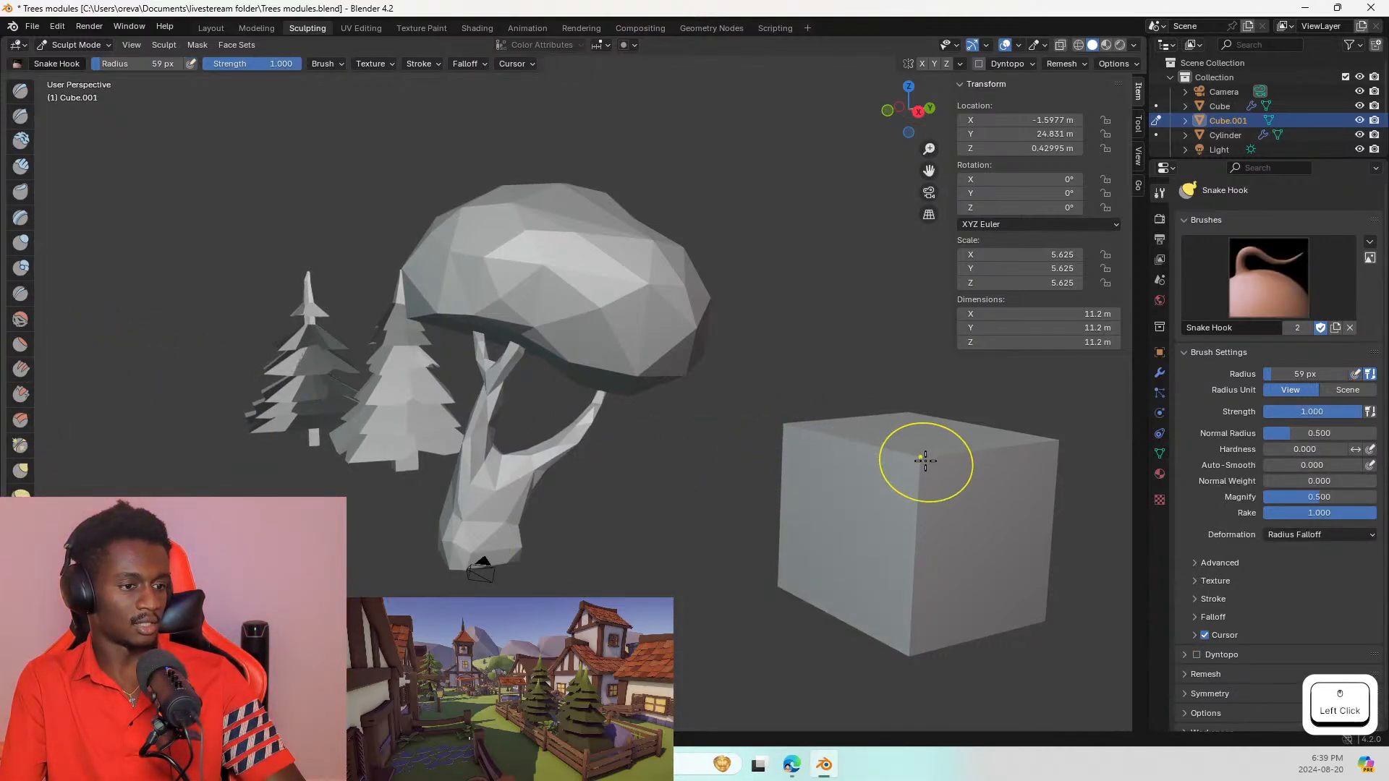
mouse_move(925, 461)
left_mouse_down()
mouse_move(879, 260)
mouse_move(884, 149)
mouse_move(876, 634)
mouse_move(878, 245)
left_mouse_up()
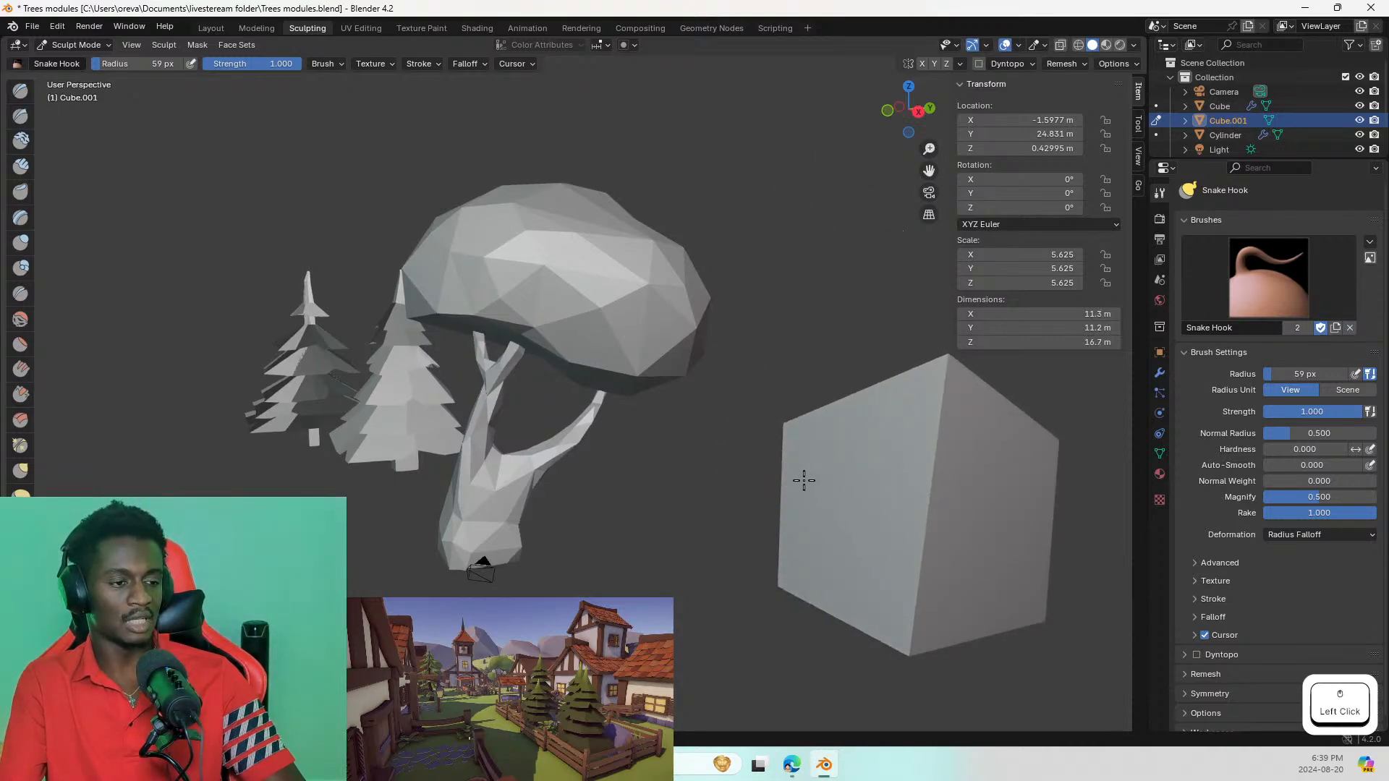
middle_click_drag(804, 480, 599, 521)
scroll(819, 505, "down", 4)
middle_click_drag(849, 475, 791, 455, "shift")
mouse_move(790, 455)
left_mouse_down()
mouse_move(822, 481)
mouse_move(904, 391)
mouse_move(941, 397)
left_mouse_up()
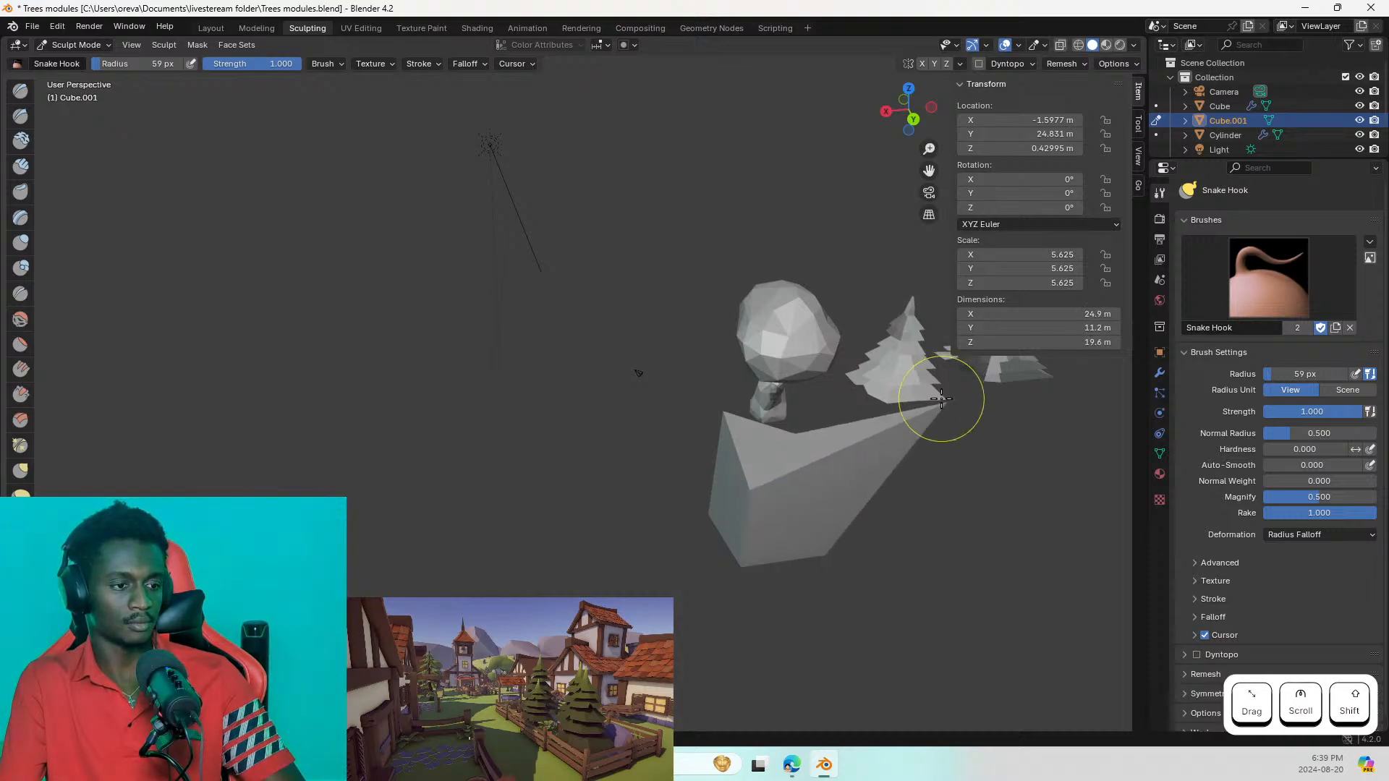
mouse_move(760, 486)
left_mouse_down()
mouse_move(419, 388)
mouse_move(552, 391)
mouse_move(648, 433)
left_mouse_up()
mouse_move(648, 415)
middle_mouse_down()
mouse_move(813, 475)
mouse_move(633, 392)
middle_mouse_up()
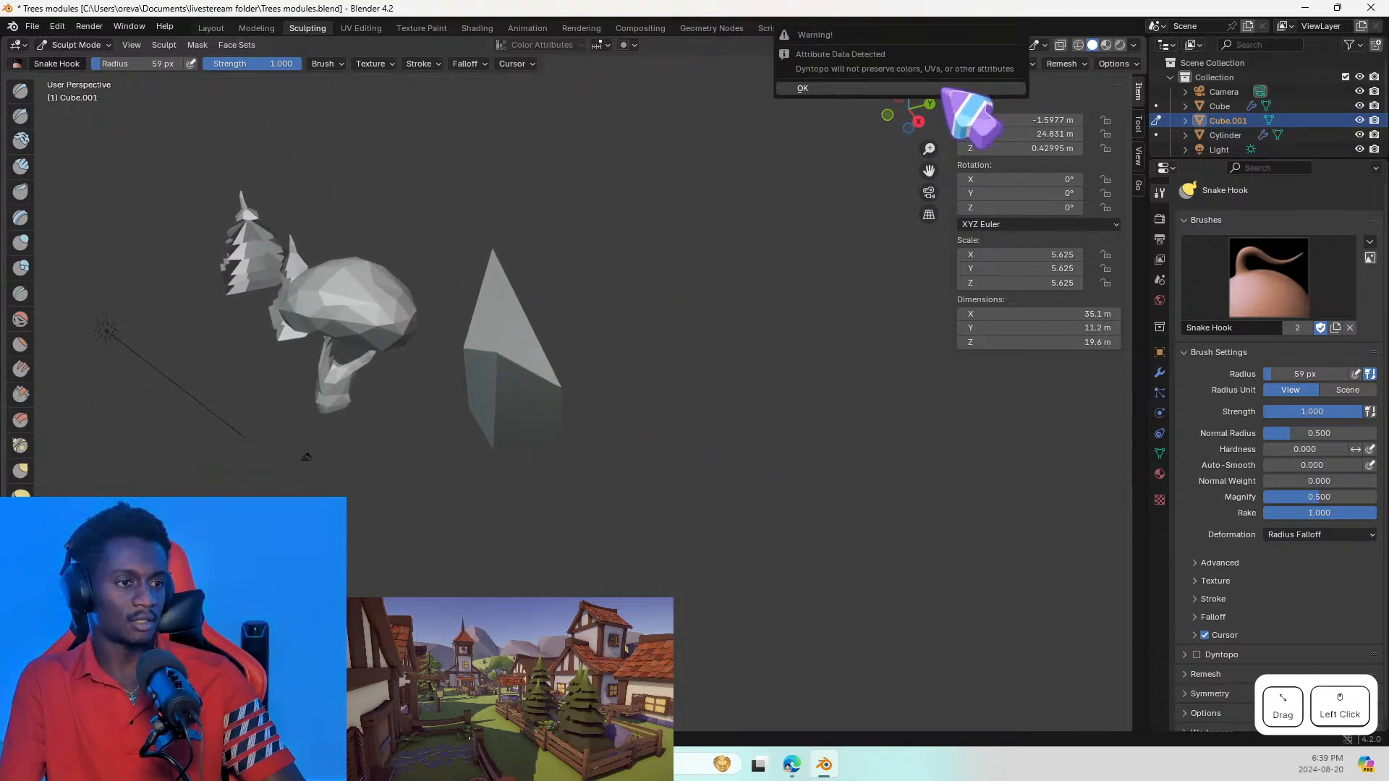
Step: Try the Dyntopo option with more Snake Hook pulls, and undo all strokes back to the plain cube
left_click(979, 64)
mouse_move(484, 350)
left_mouse_down()
mouse_move(517, 347)
mouse_move(492, 262)
left_mouse_up()
mouse_move(507, 345)
left_mouse_down()
mouse_move(540, 335)
mouse_move(541, 298)
mouse_move(524, 395)
mouse_move(558, 414)
left_mouse_up()
key("ctrl+z")
key("ctrl+z")
key("ctrl+z")
key("ctrl+z")
key("ctrl+z")
key("ctrl+z")
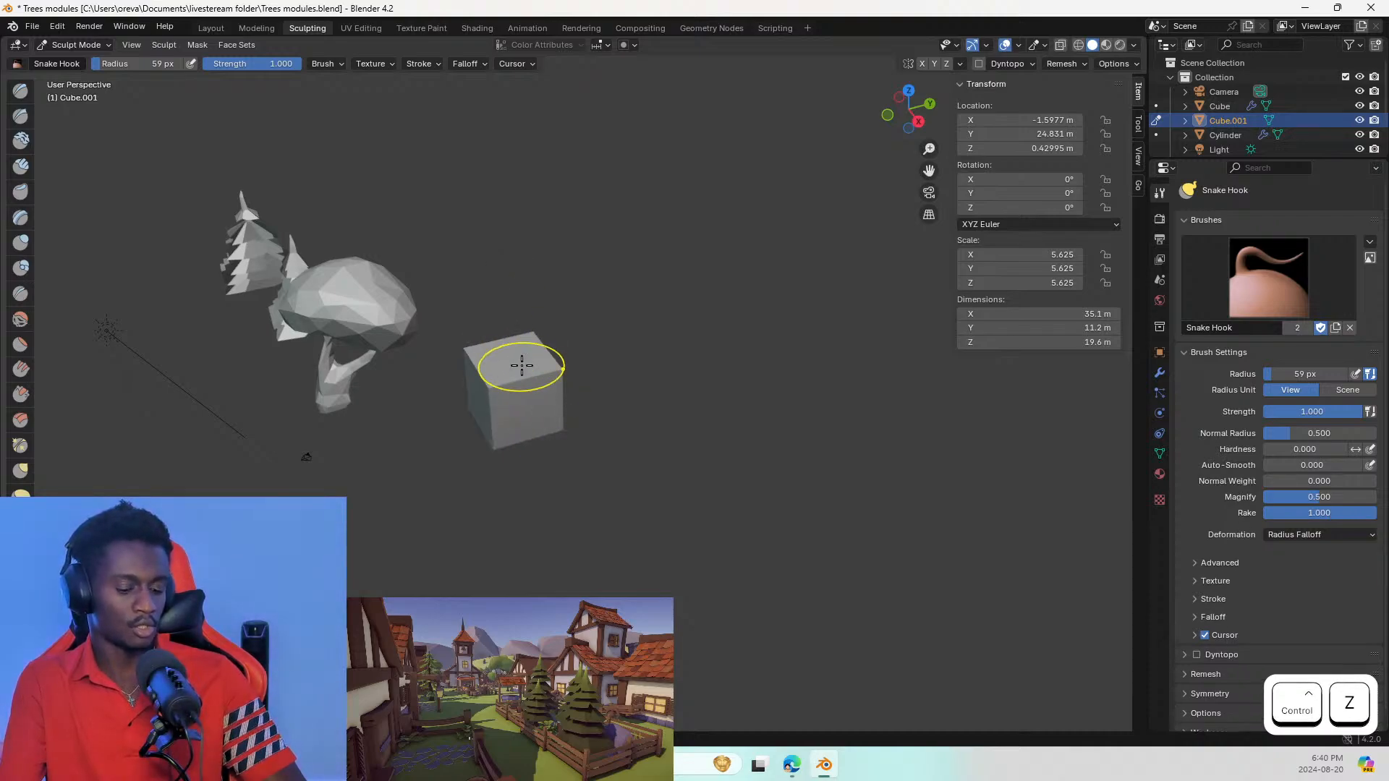
Step: Remesh the cube, try pulling a long curved form out of its top with Snake Hook, and undo the pull
key("ctrl+r")
mouse_move(514, 366)
left_mouse_down()
mouse_move(535, 340)
mouse_move(524, 196)
mouse_move(538, 141)
mouse_move(624, 153)
left_mouse_up()
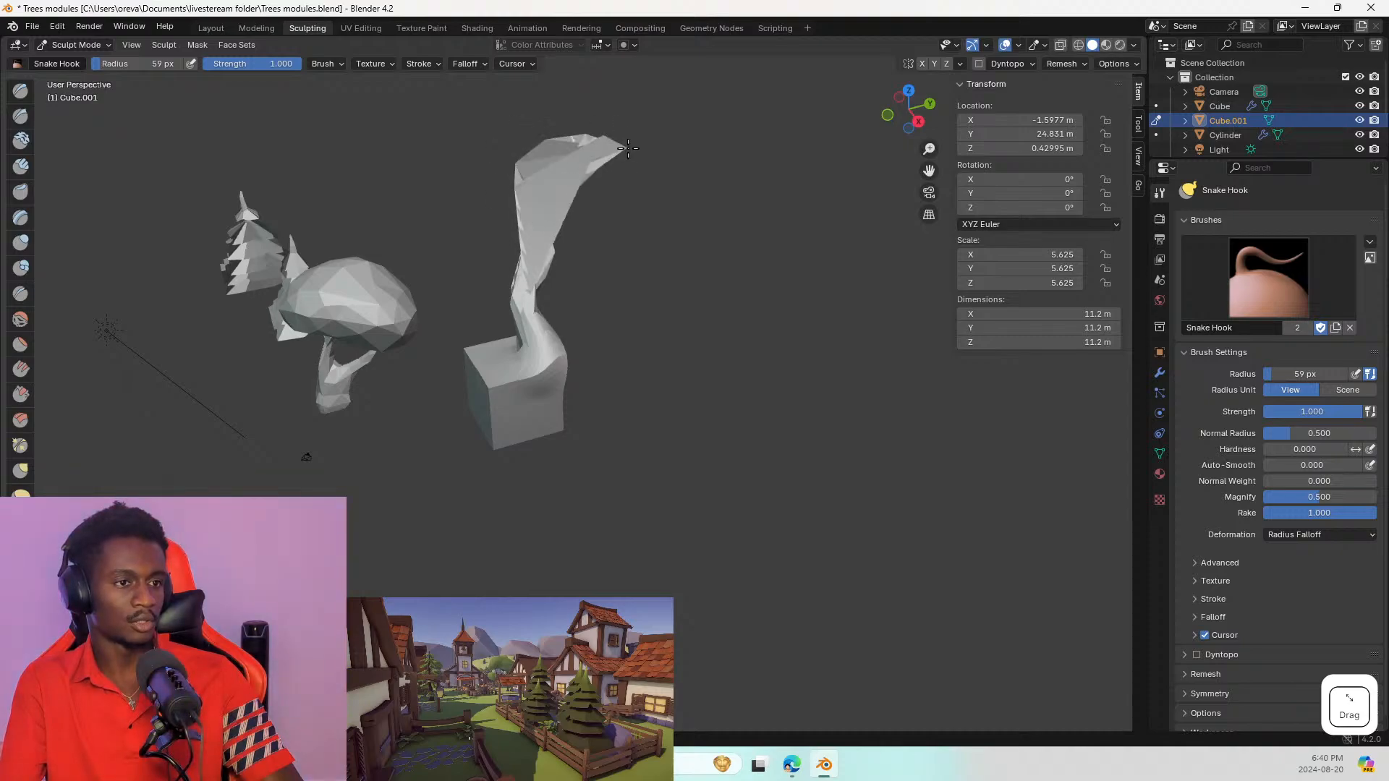
key("ctrl+z")
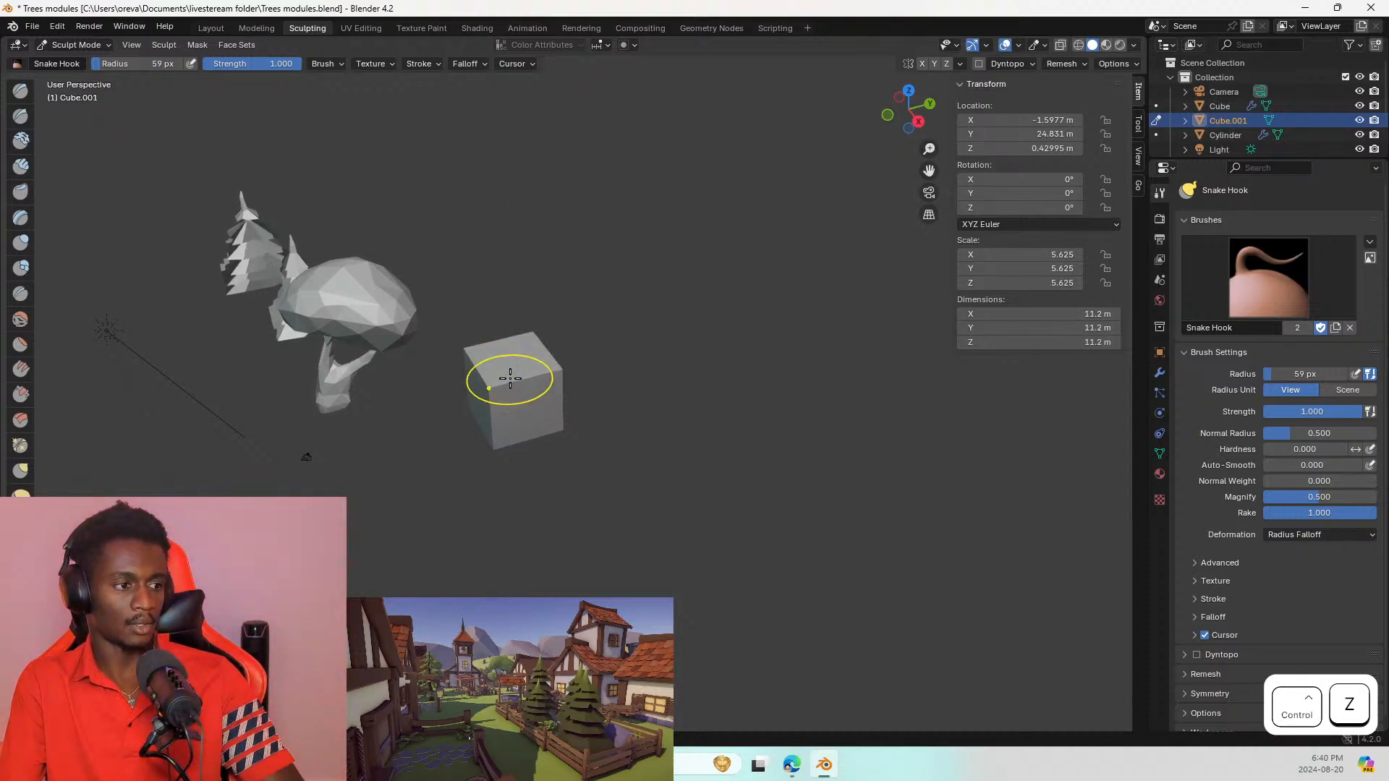
Step: Undo the cube's remesh and enlargement, return to the Layout workspace and delete the cube
key("ctrl+z")
key("ctrl+z")
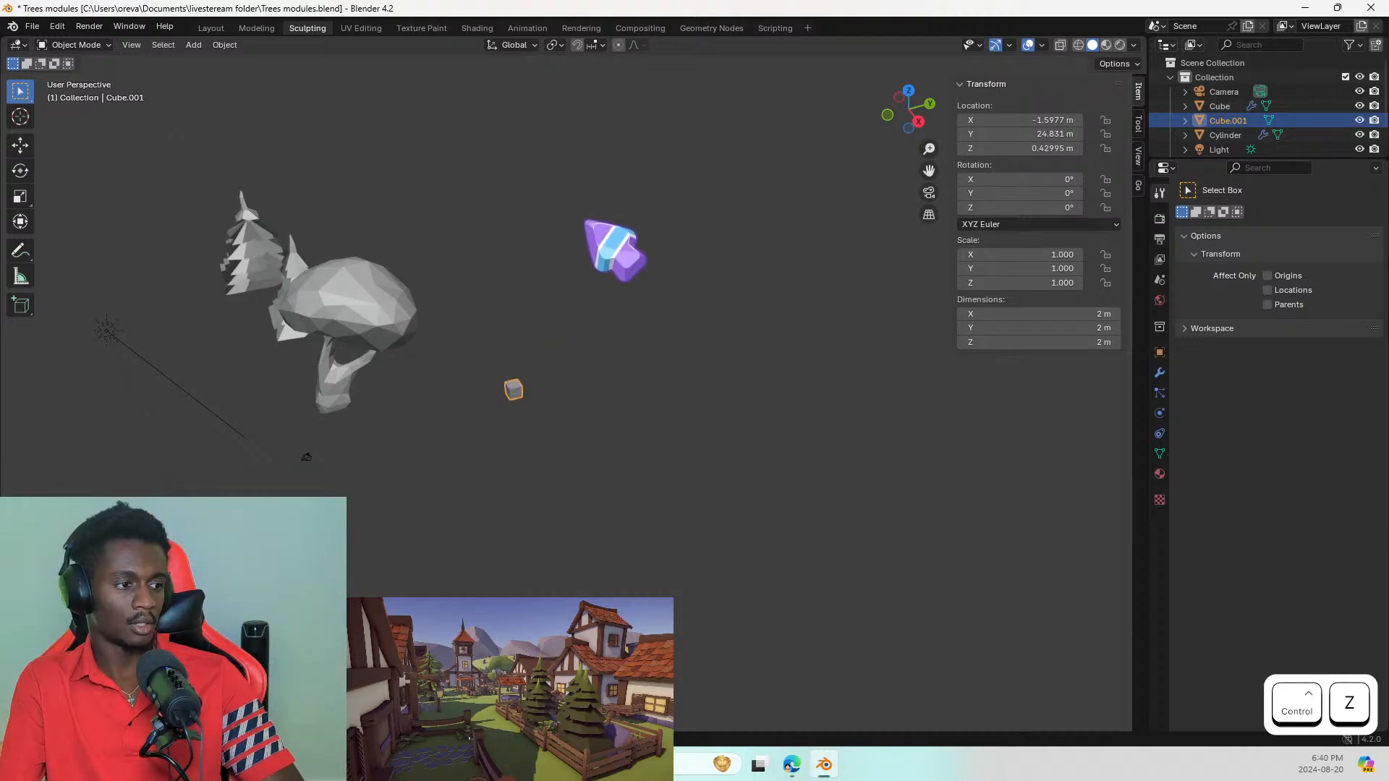
left_click(211, 27)
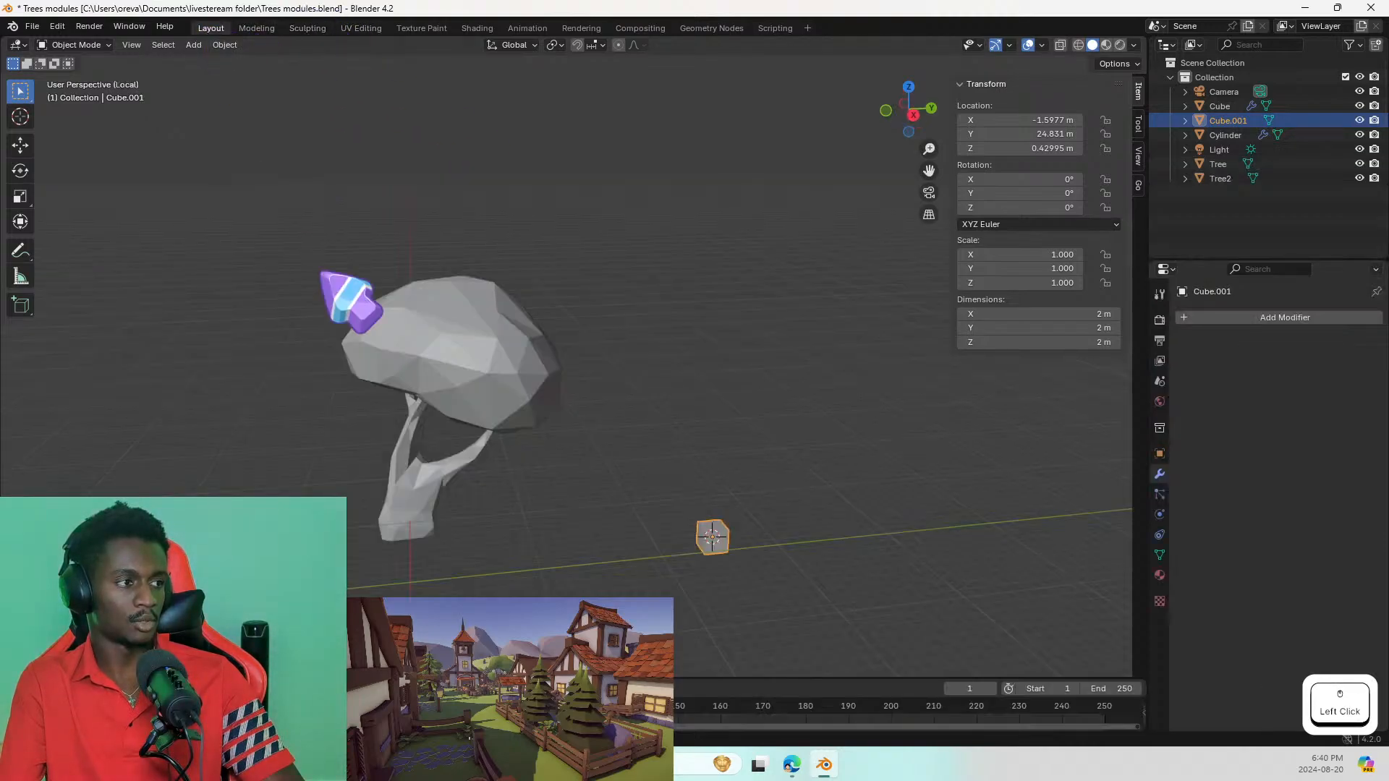
key("Delete")
Step: Inspect the foliage canopy's dense original mesh in Edit Mode from several sides and return to Object Mode
left_click(498, 364)
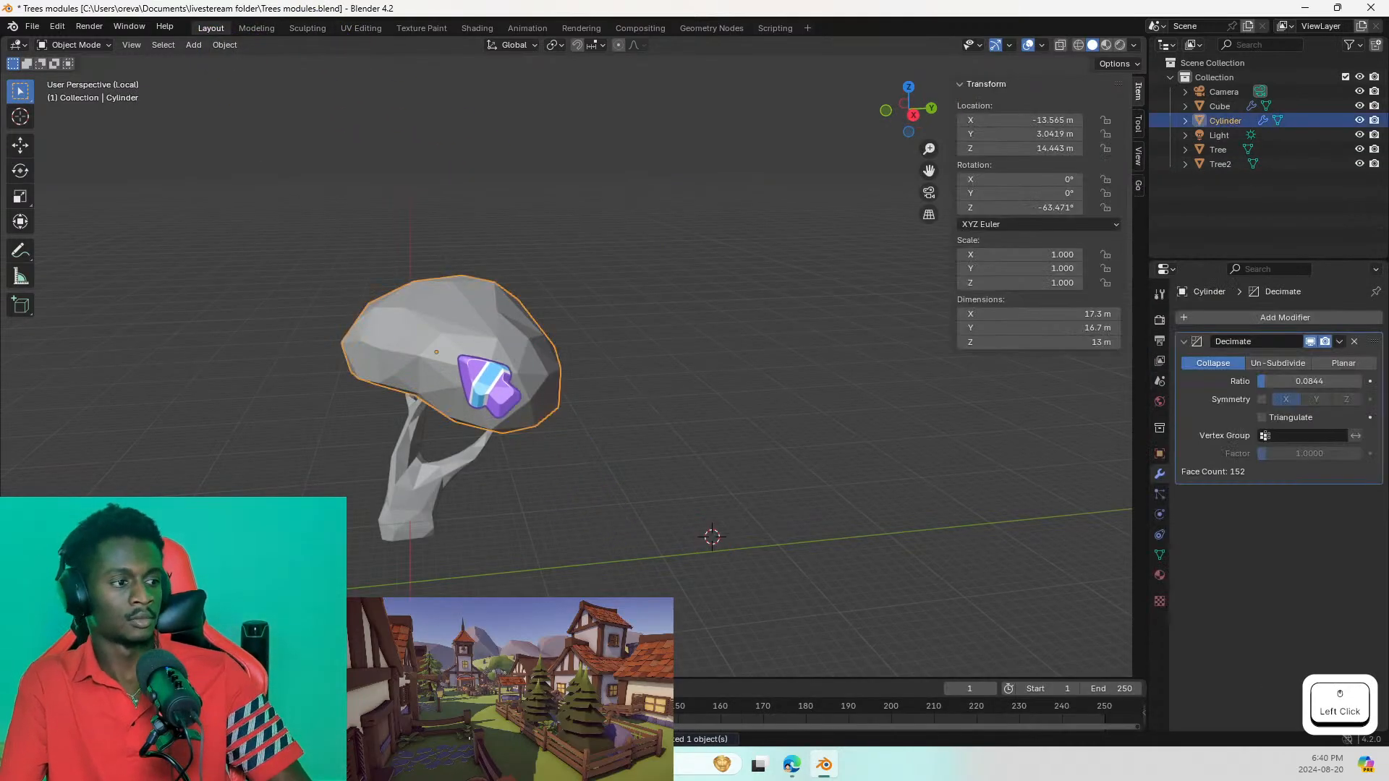
middle_click_drag(497, 364, 859, 382)
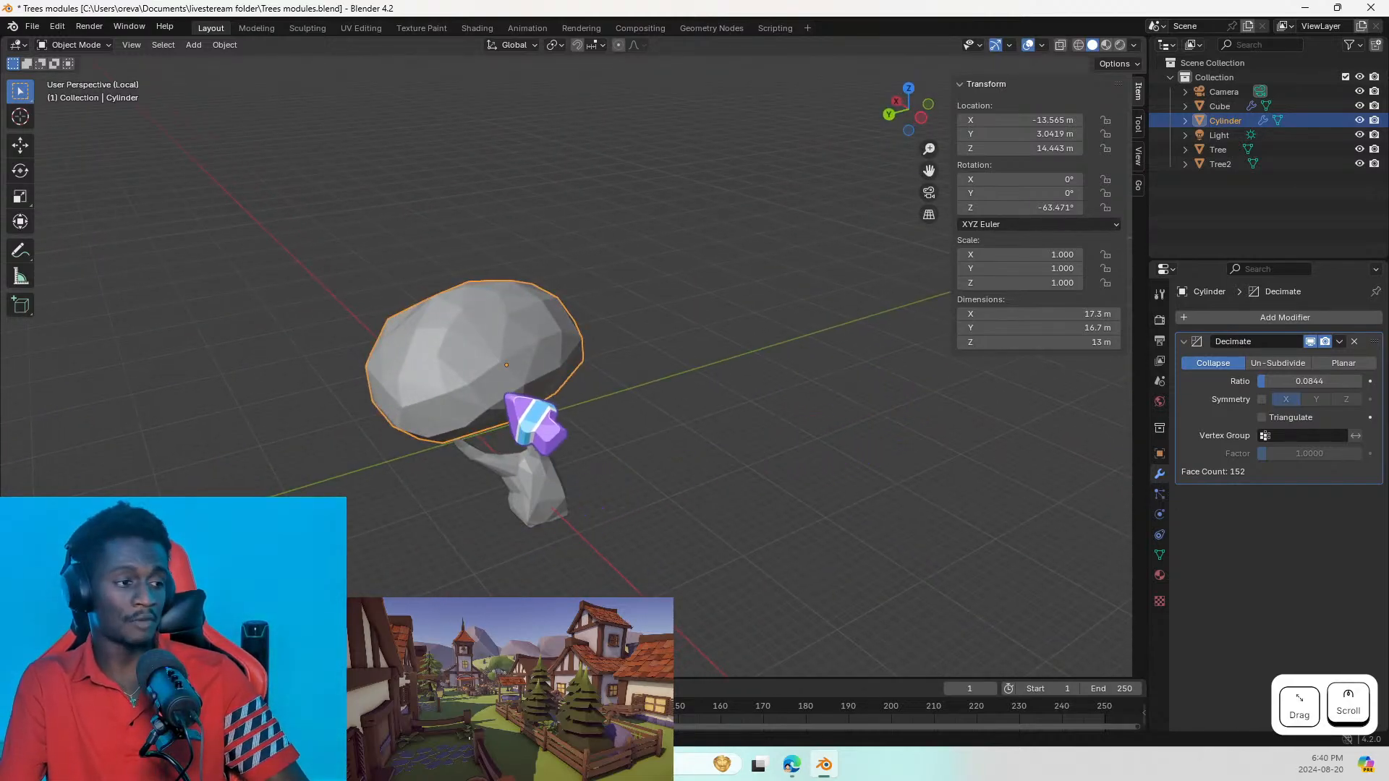
key("Caps_Lock")
key("Tab")
middle_click_drag(448, 398, 62, 384)
left_click(427, 513)
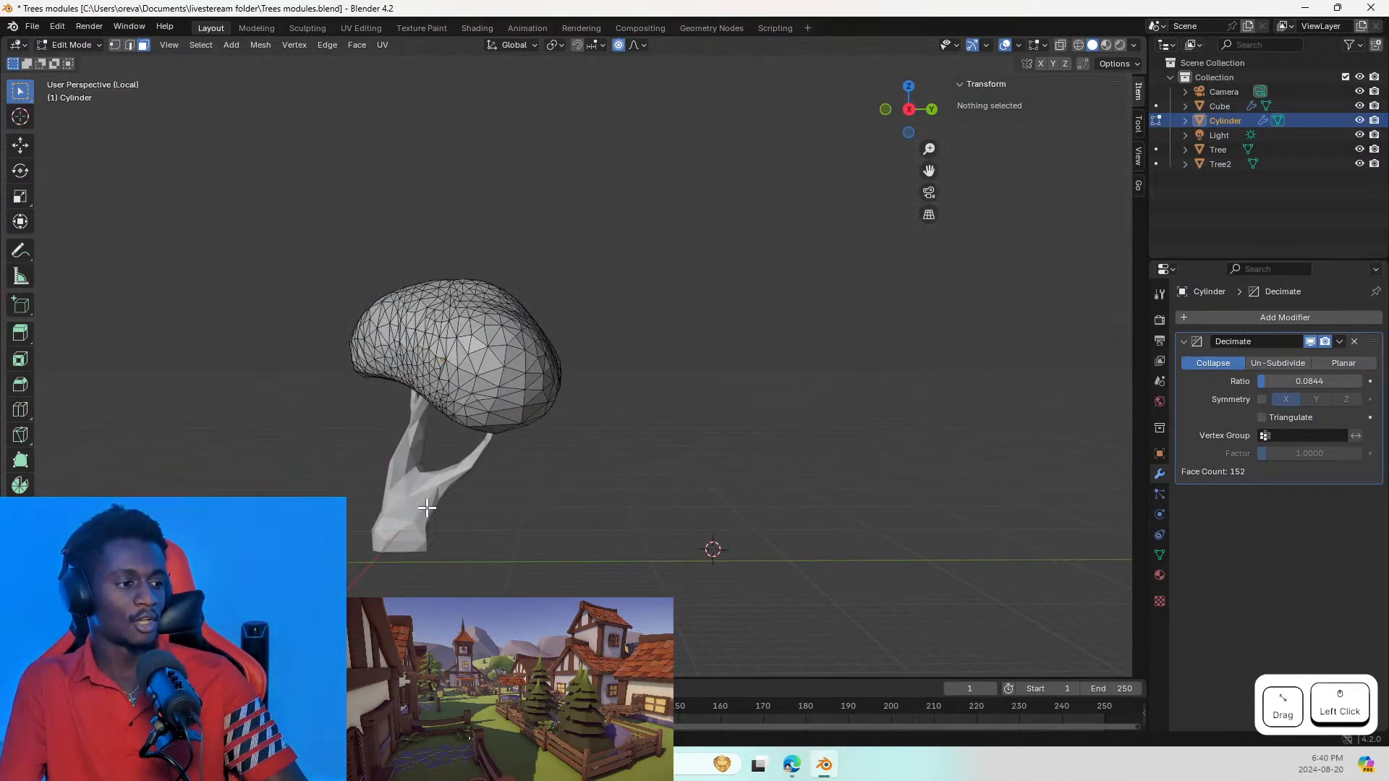
key("Tab")
Step: Inspect the trunk's complete original mesh in Edit Mode and return to its decimated view in Object Mode
left_click(422, 508)
key("Tab")
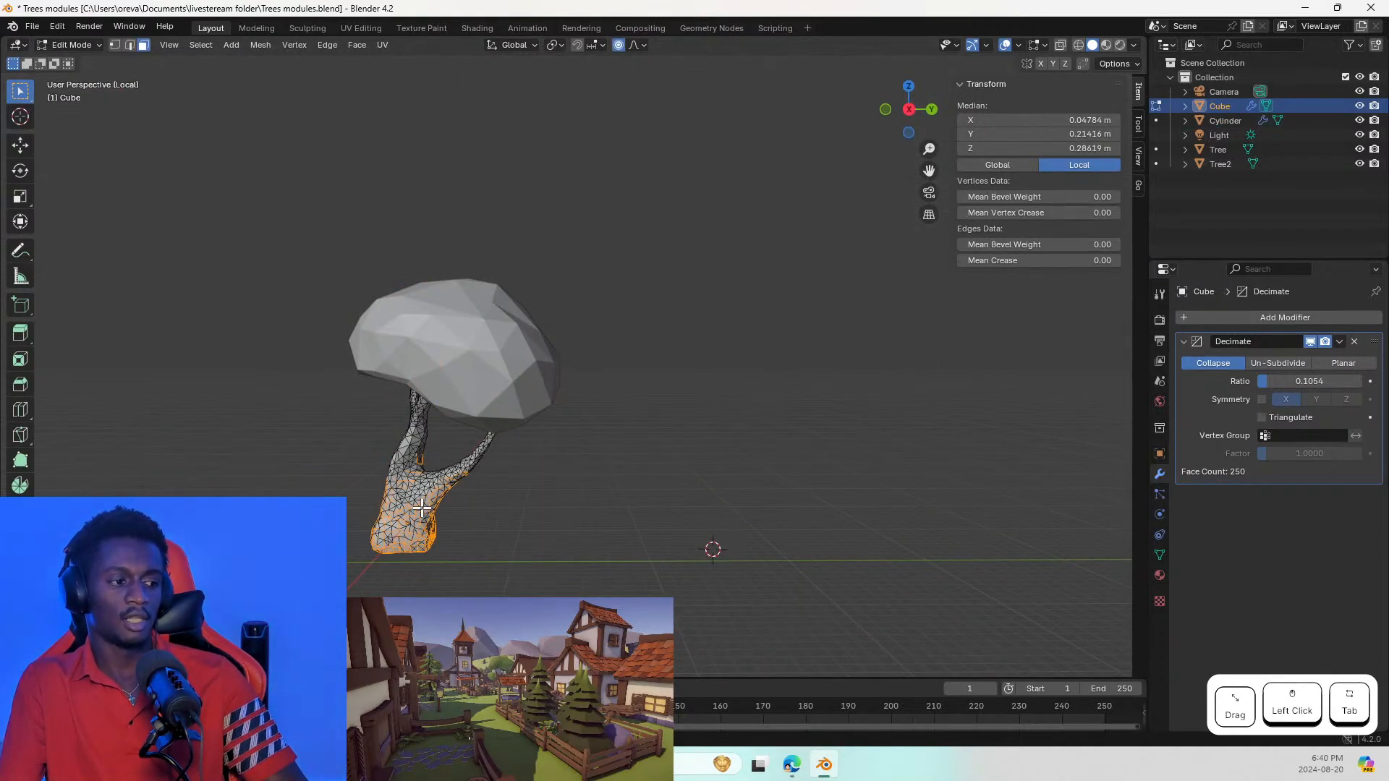
middle_click_drag(474, 503, 704, 518)
key("a")
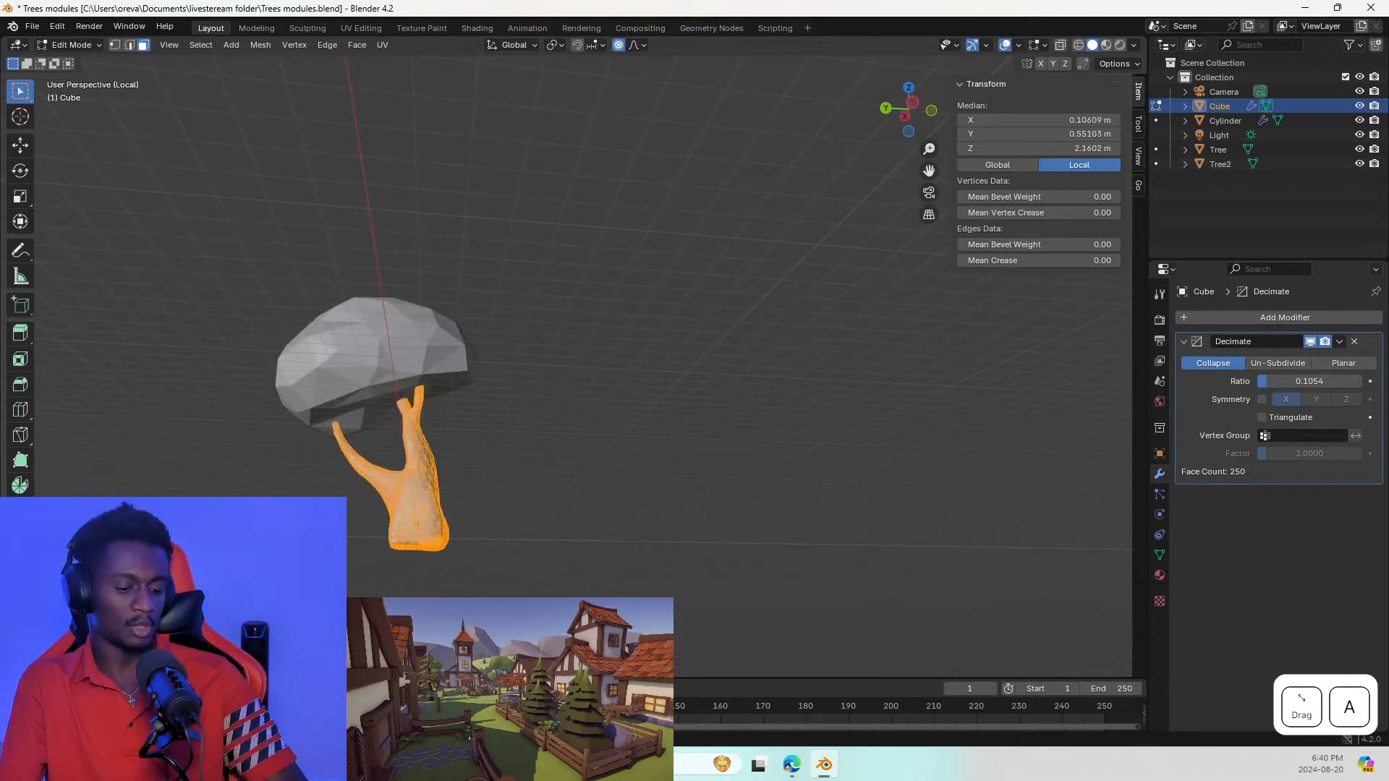
key("a")
middle_click_drag(419, 522, 431, 580)
key("Tab")
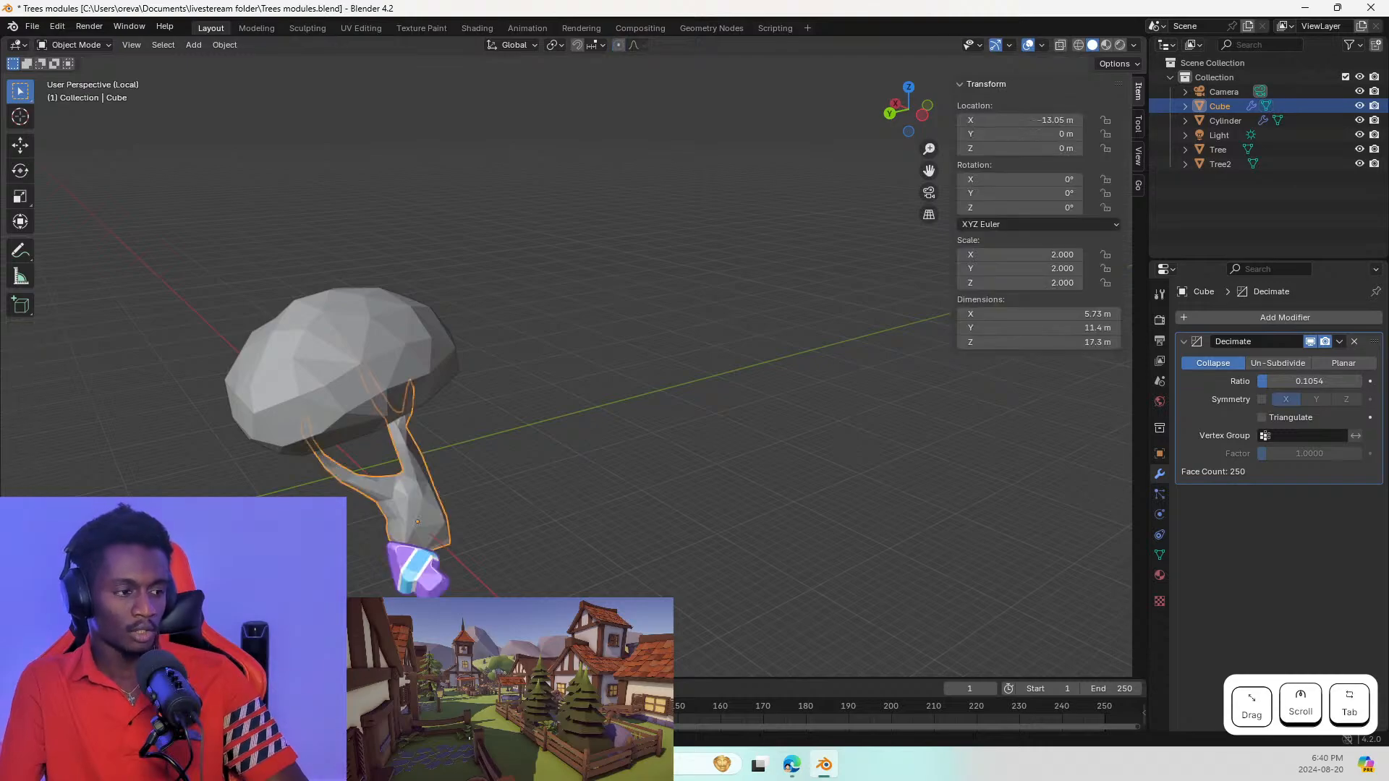
Step: Duplicate the trunk and canopy along the X axis, placing the trunk copy at about X -119.6 m, and select the copied canopy
middle_click_drag(437, 353, 643, 339)
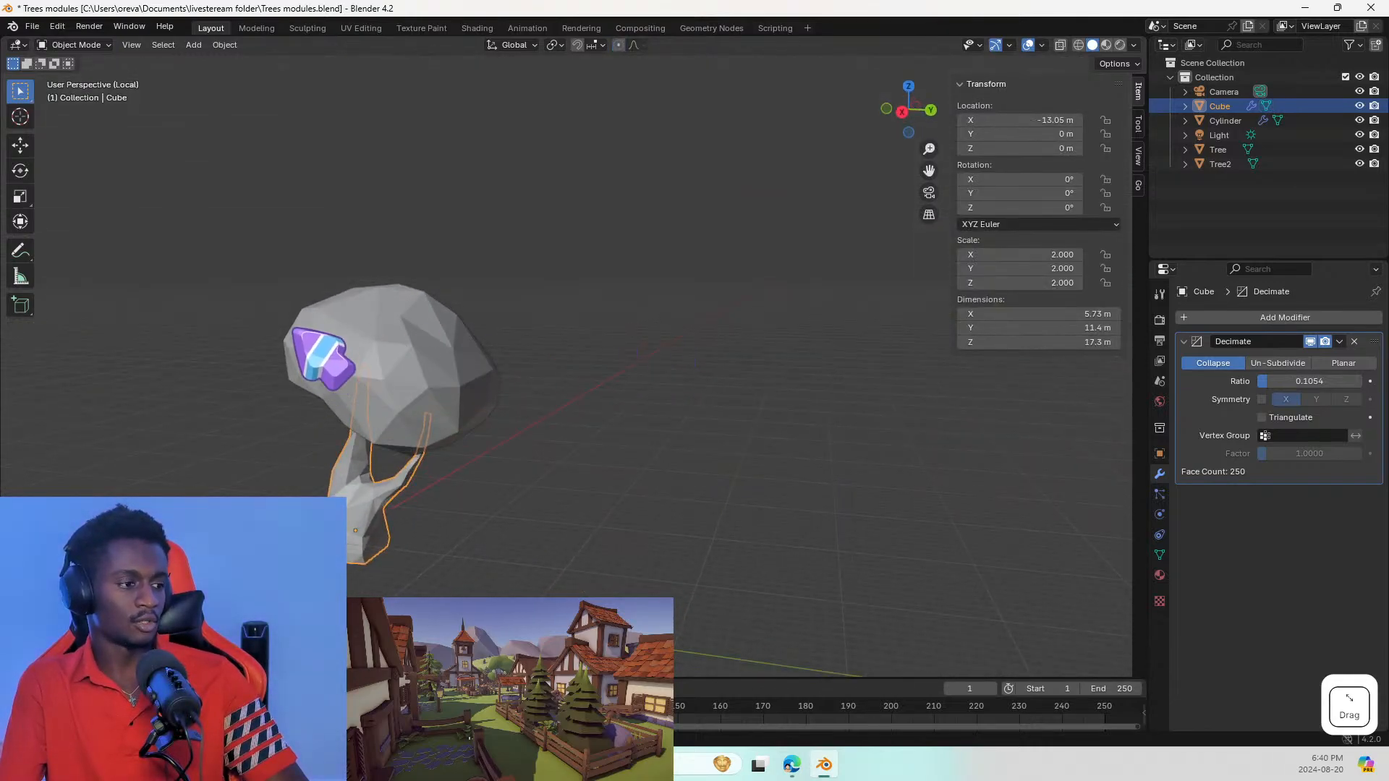
left_click_drag(233, 251, 499, 589)
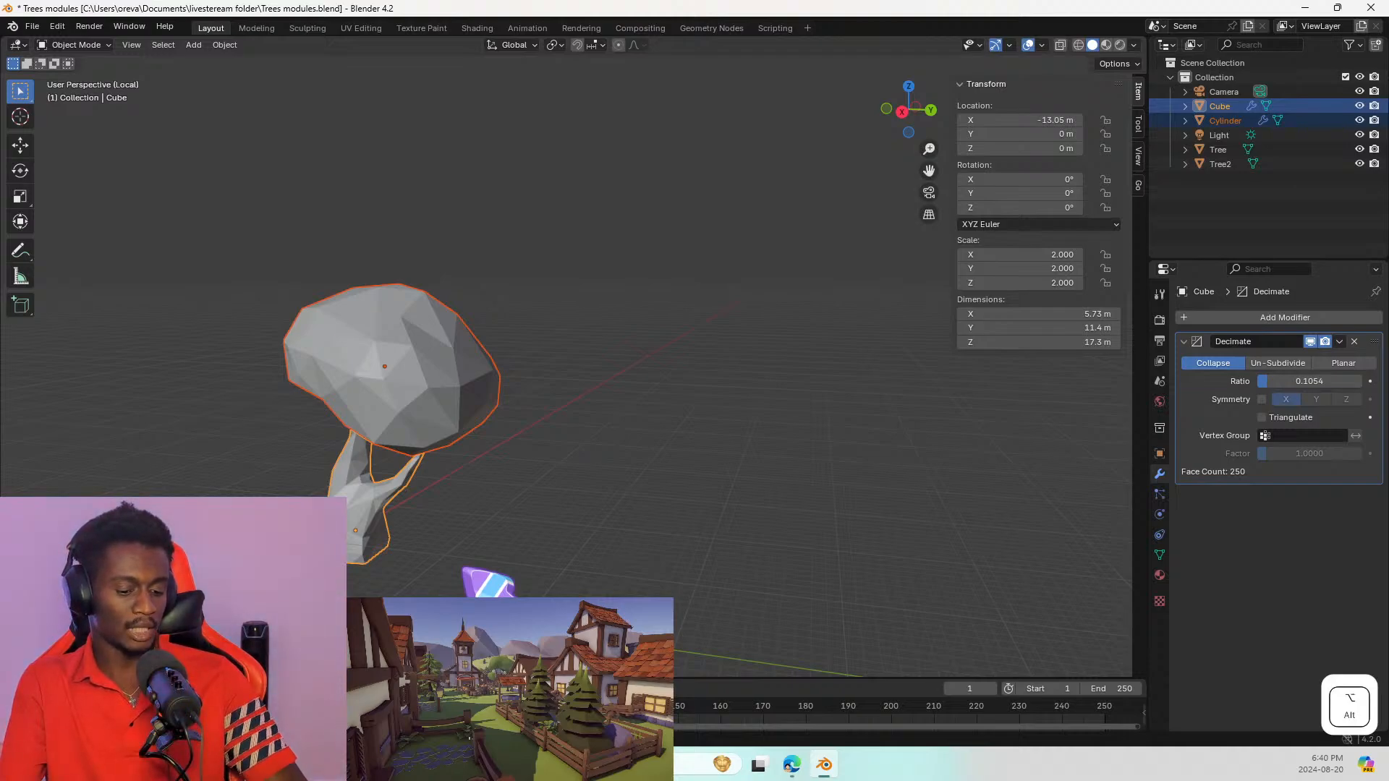
key("shift+d")
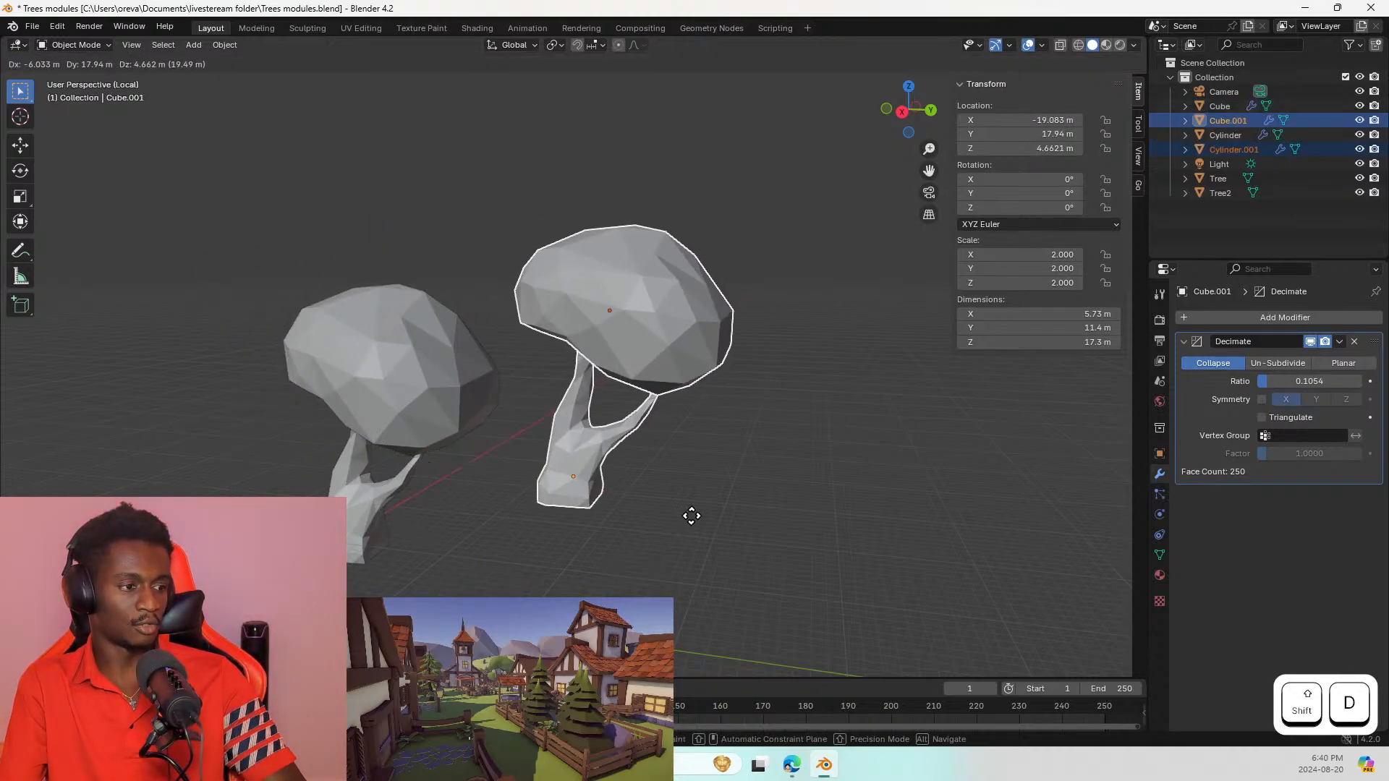
key("x")
left_click(727, 454)
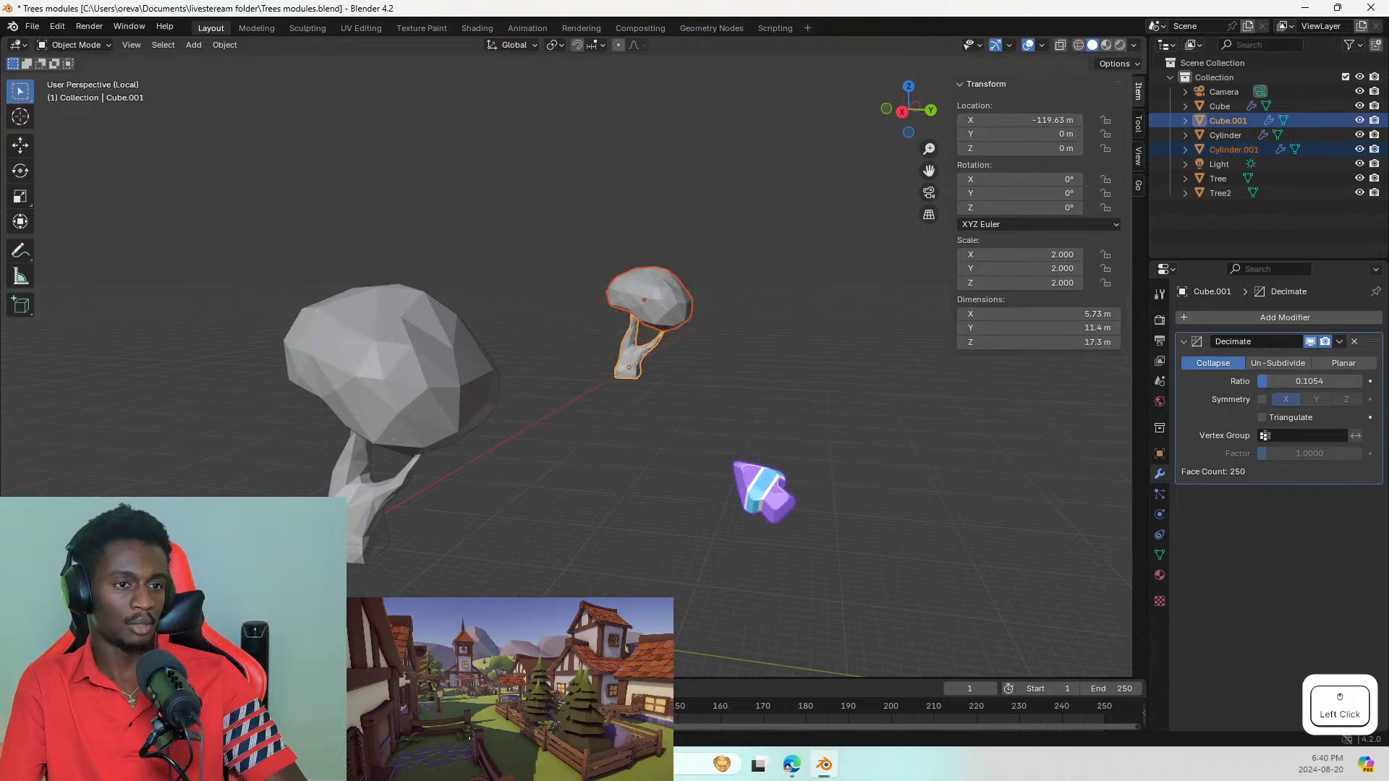
left_click(1233, 150)
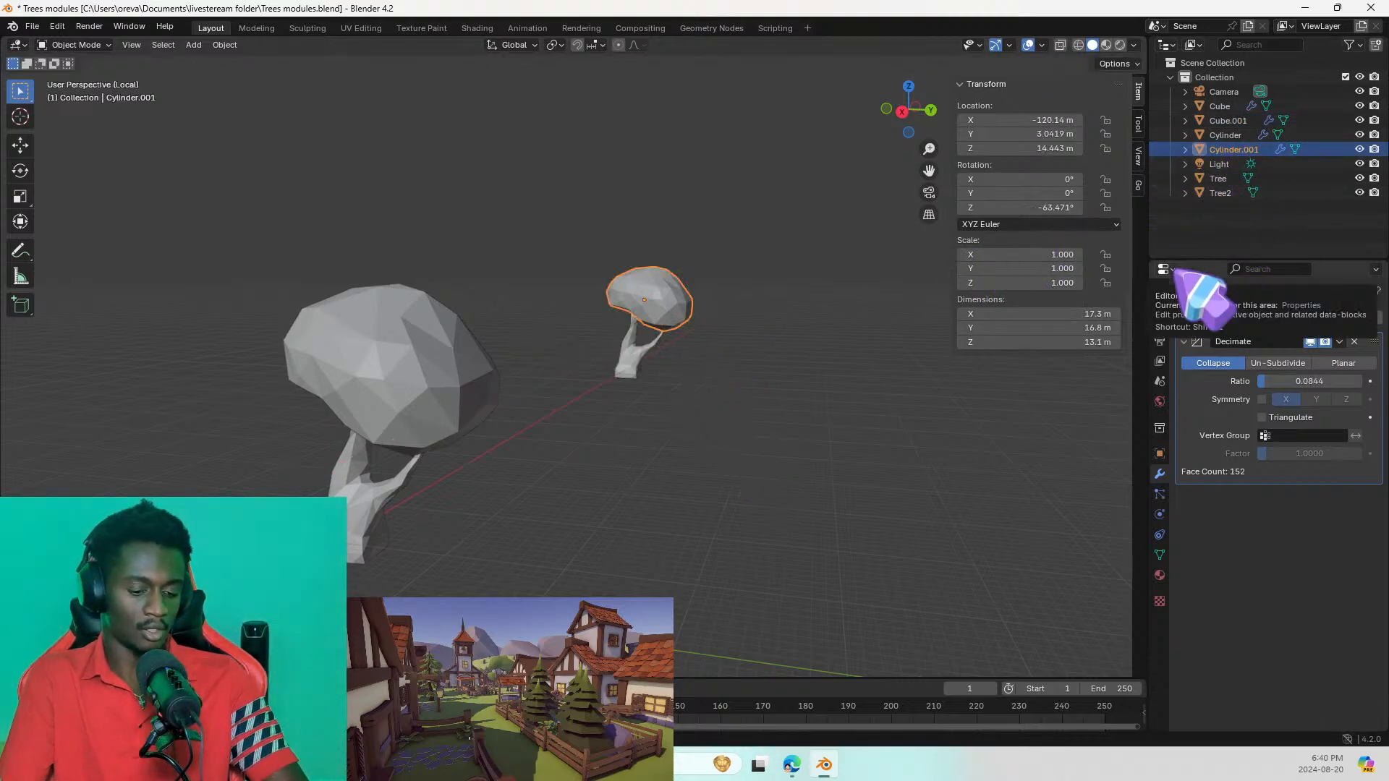
Step: Rename the copied canopy as Tree top OG
key("F2")
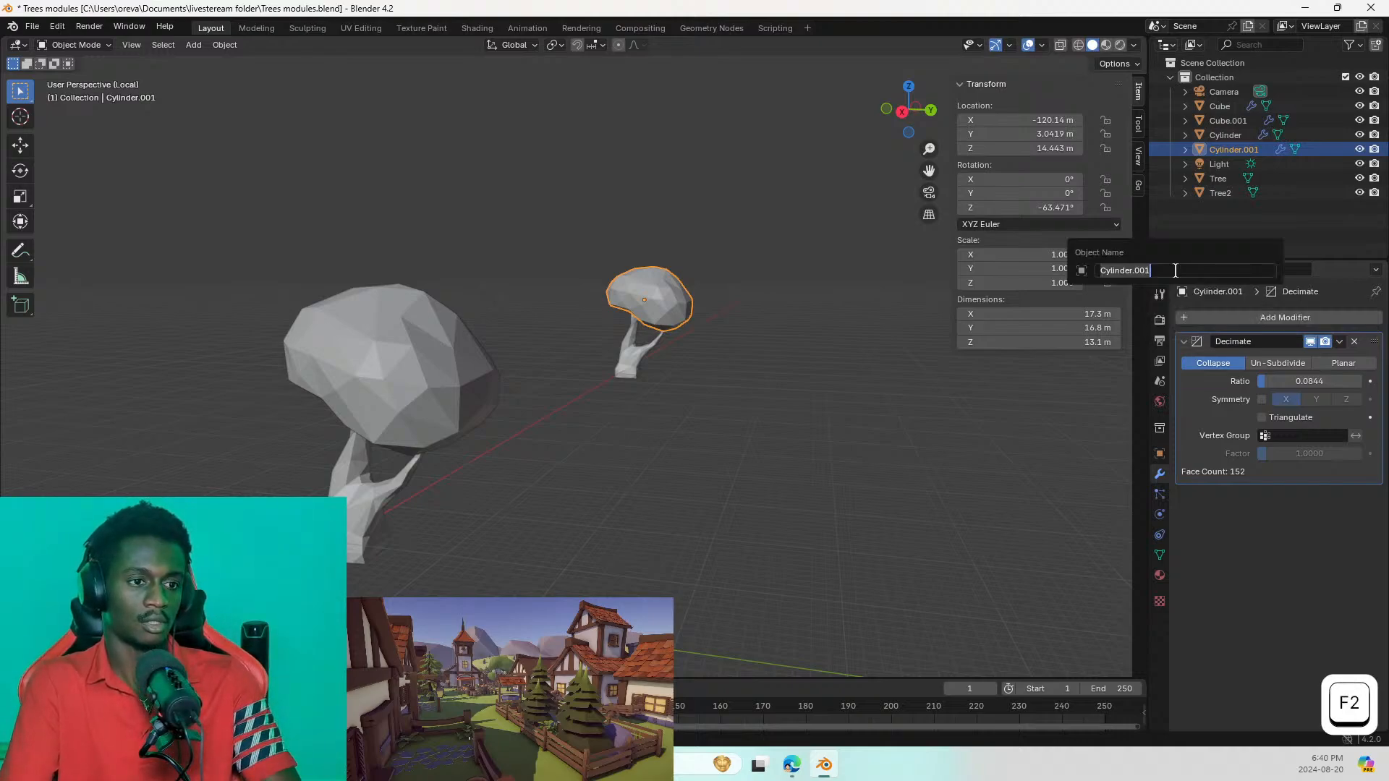
type("T")
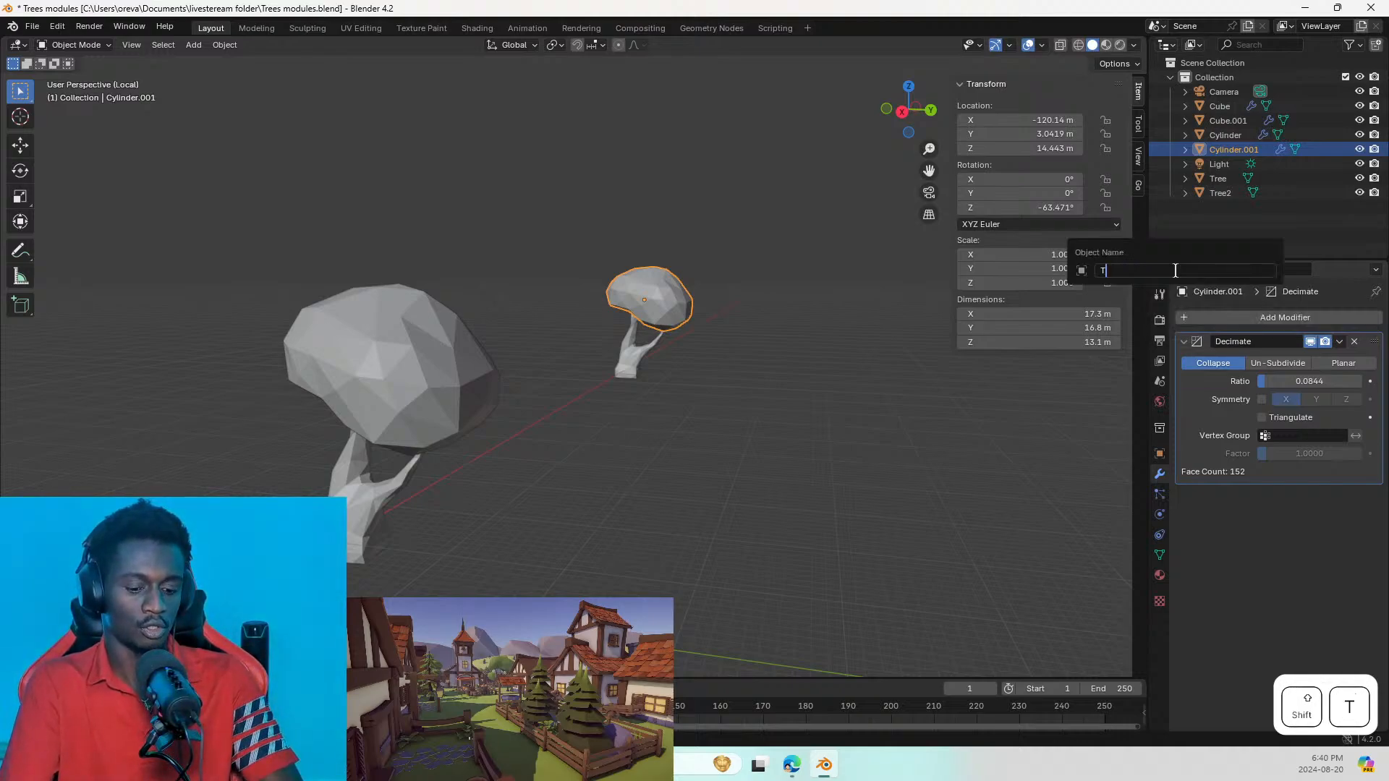
type("ree top")
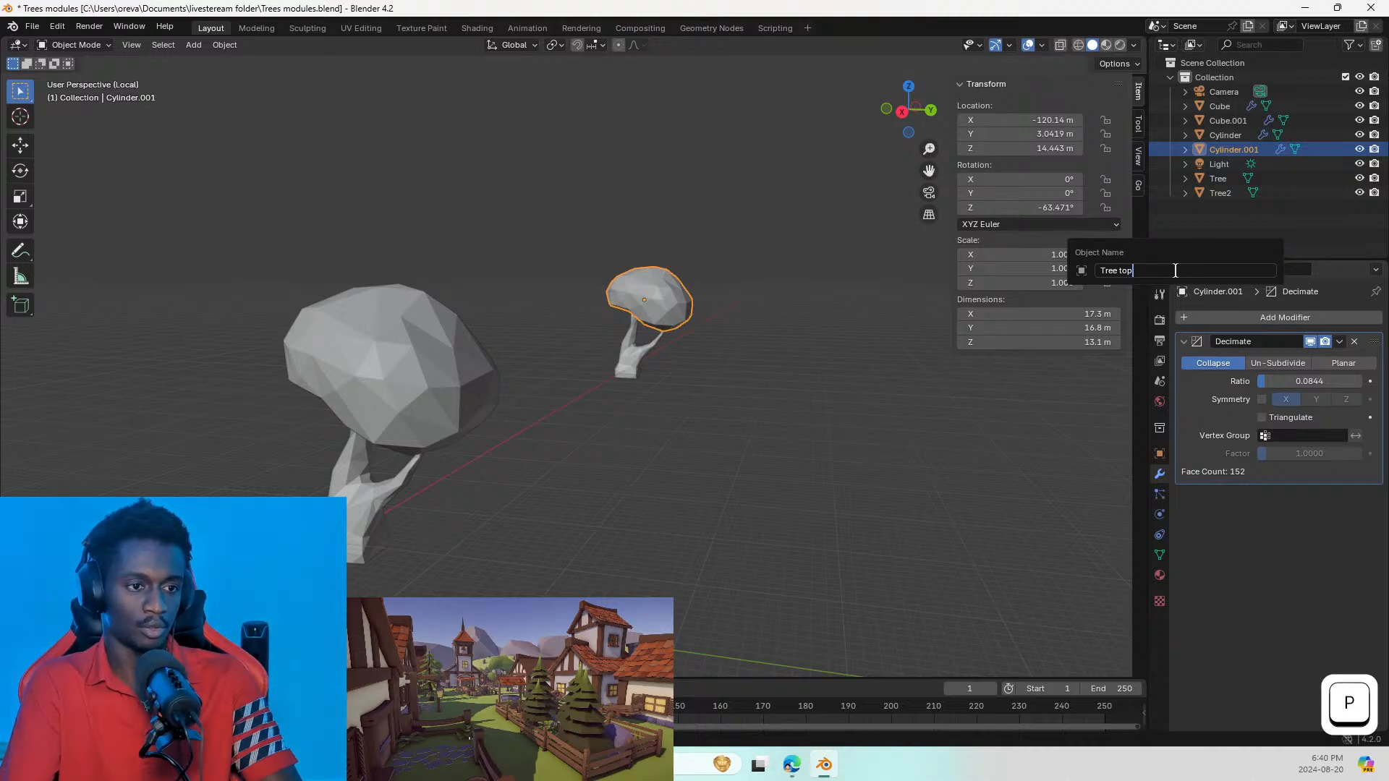
type(" or")
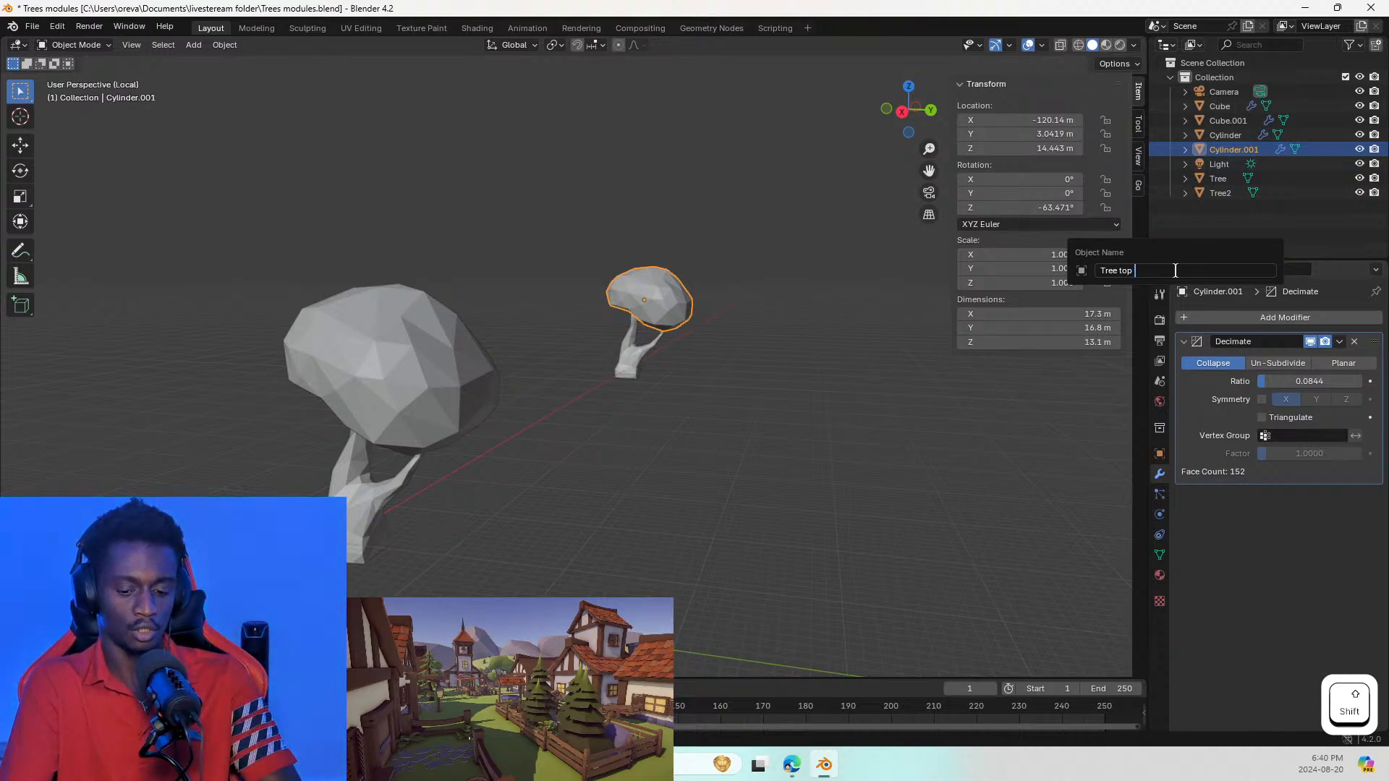
type("OG")
key("Return")
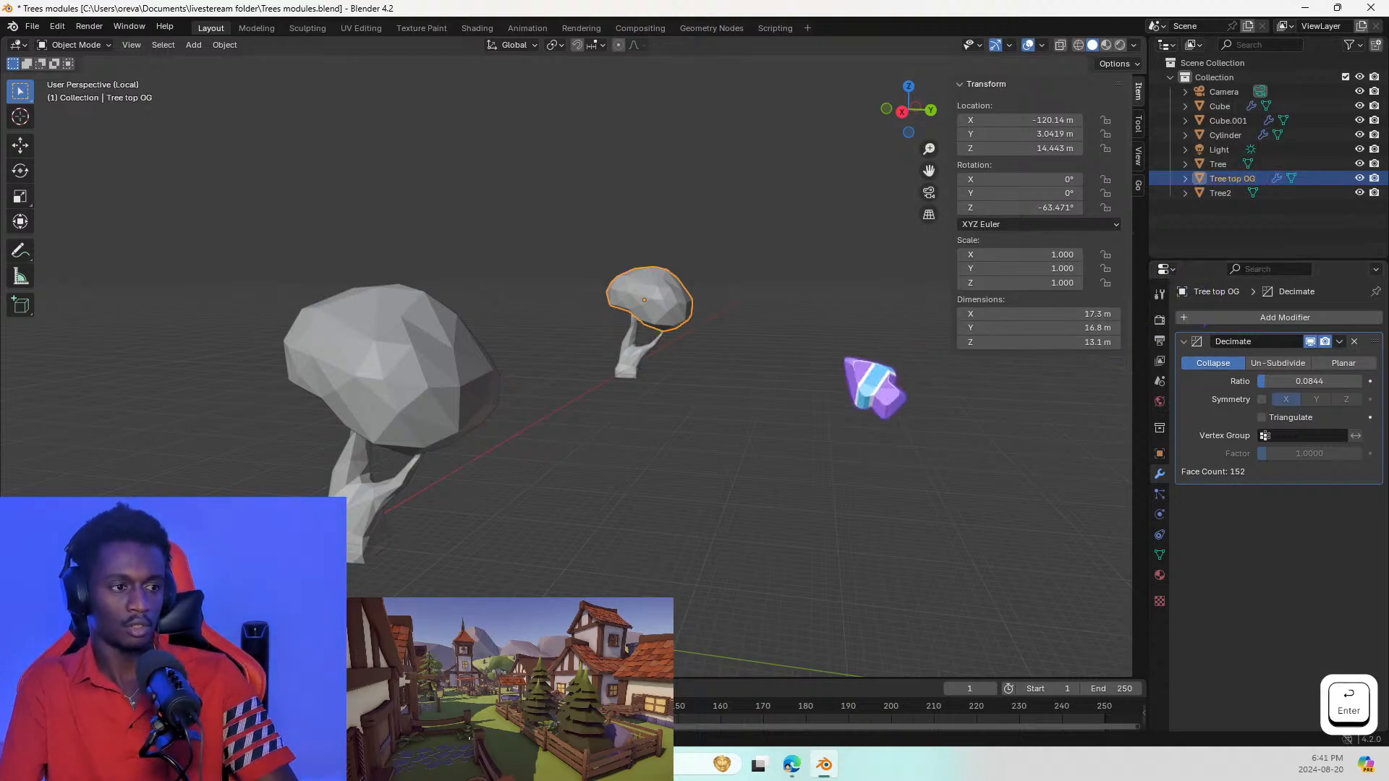
Step: Select the copied trunk and rename it as Tree Bark OG
left_click(634, 362)
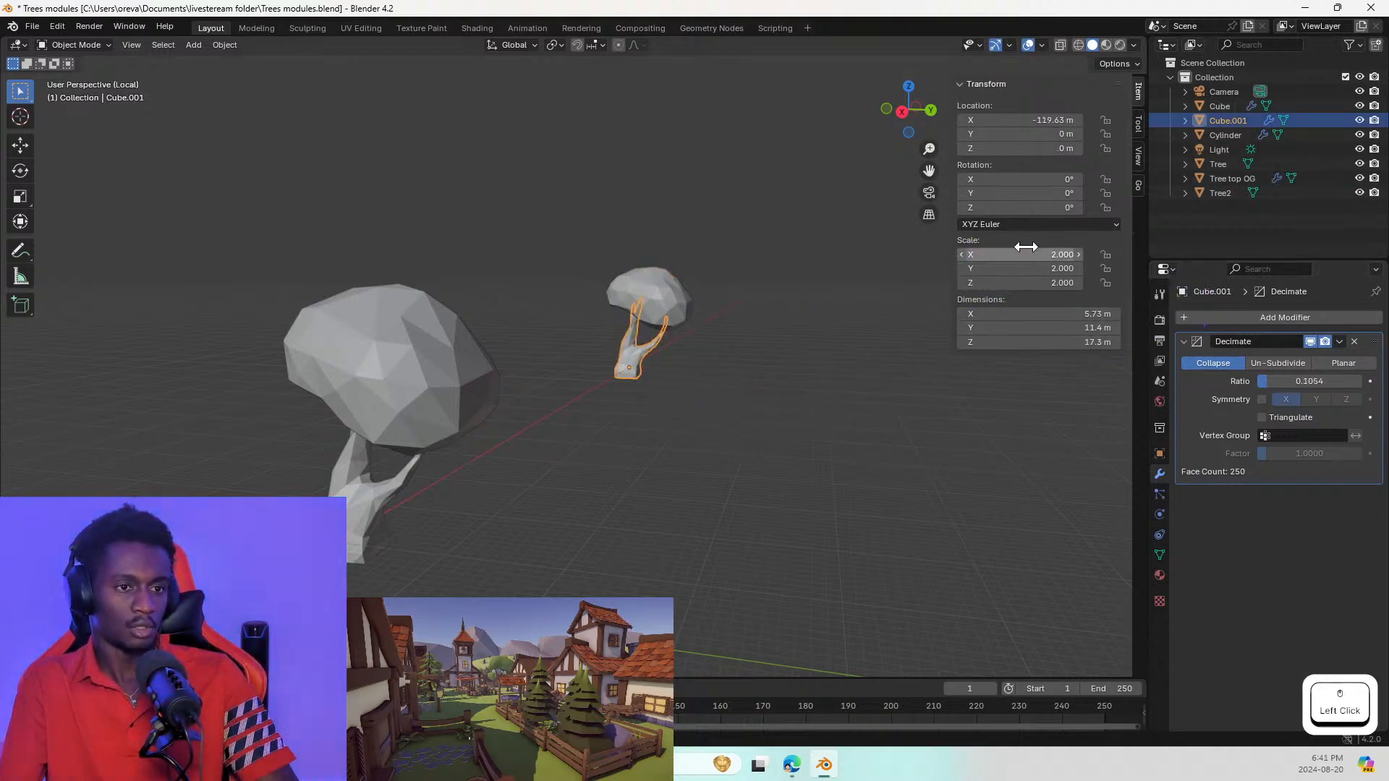
key("F2")
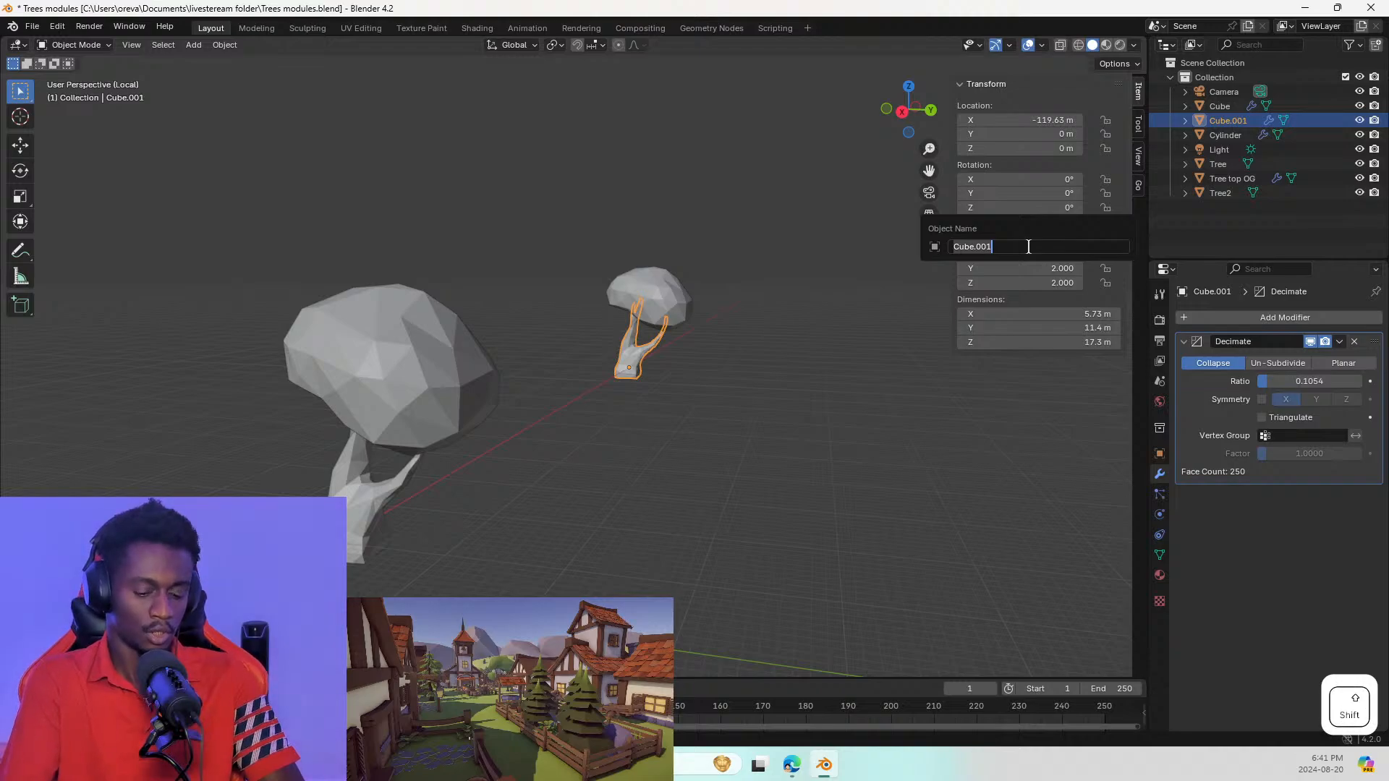
type("Tree Bark ")
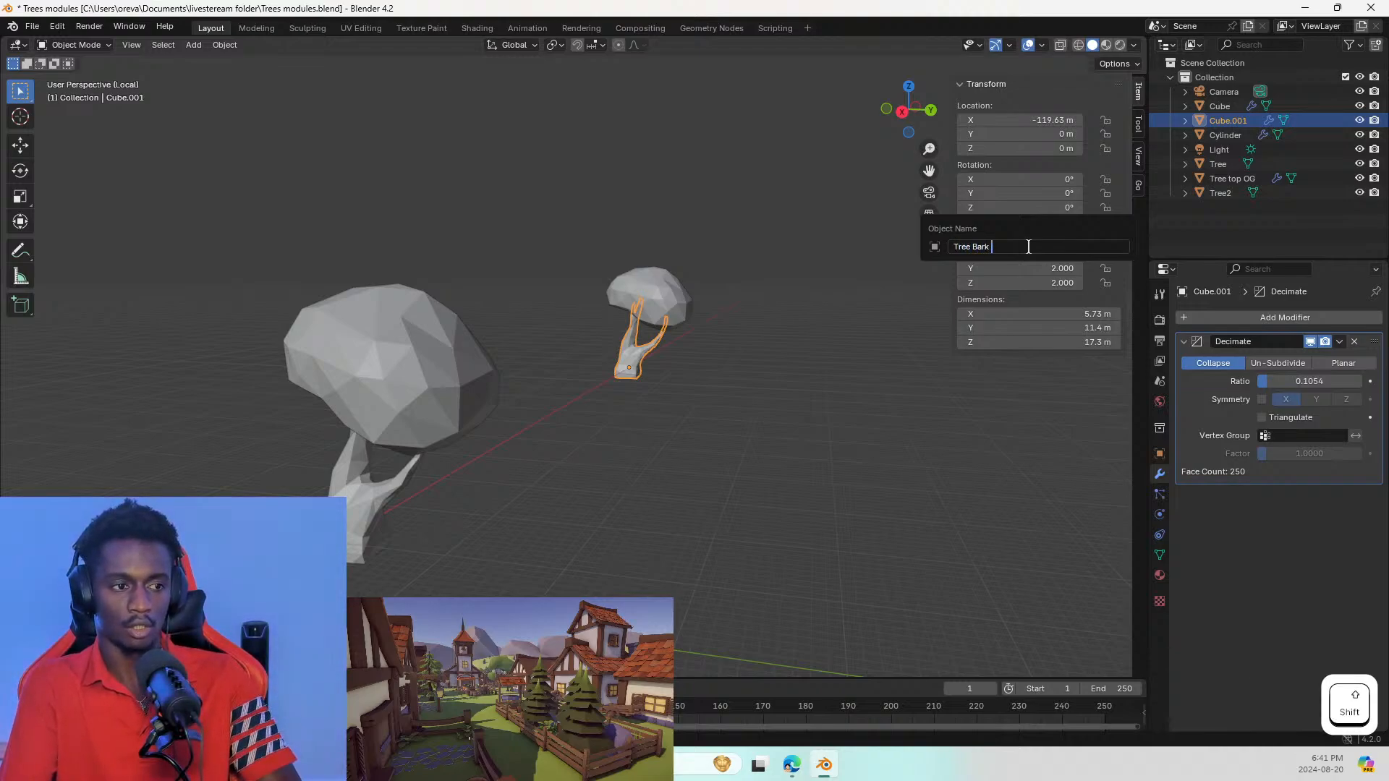
type("OG")
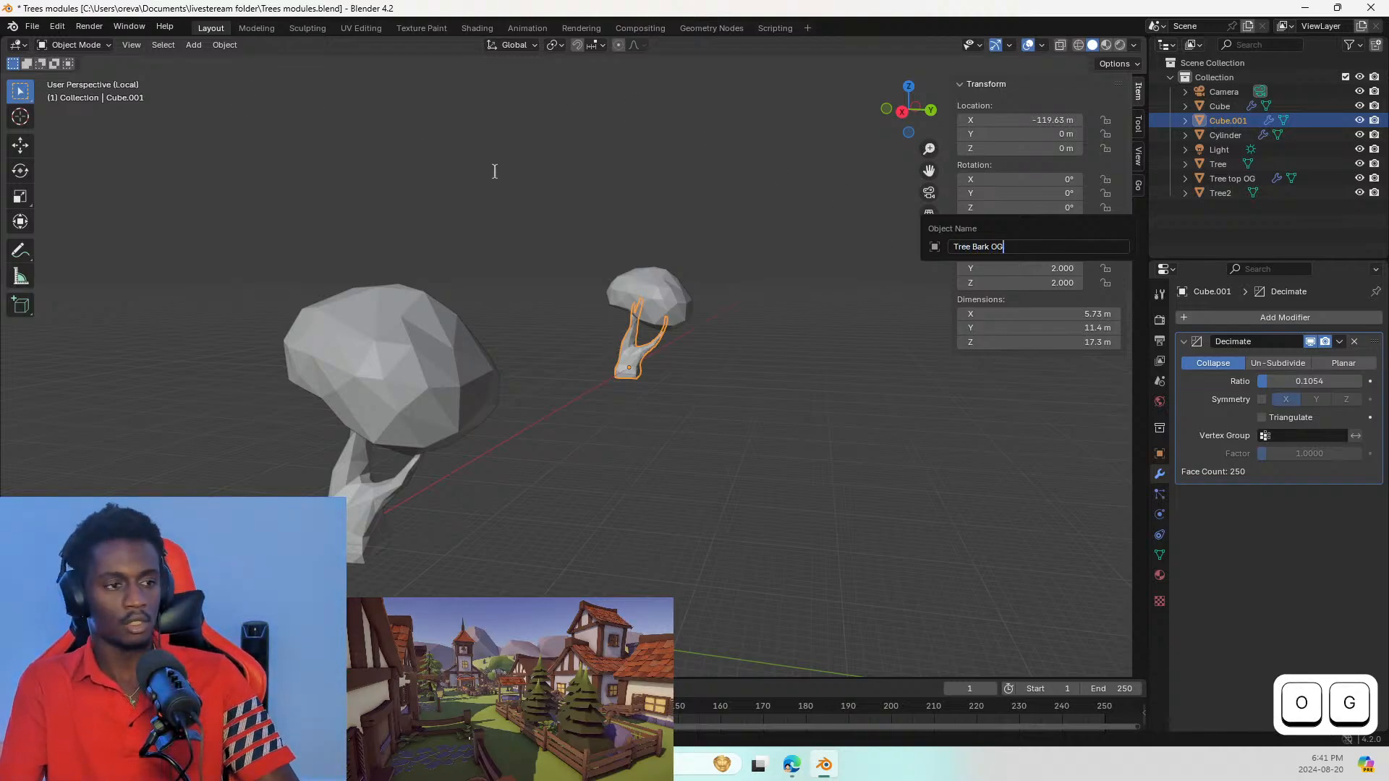
key("Return")
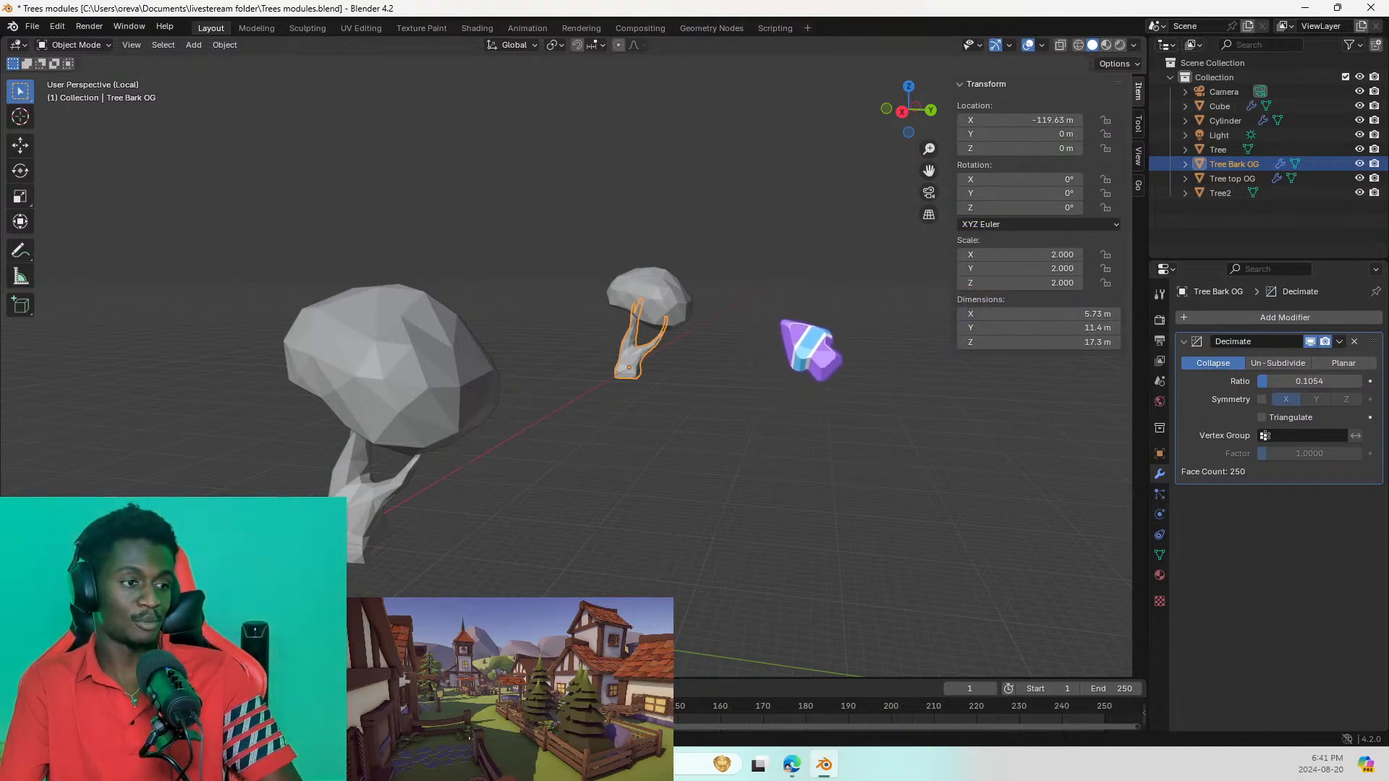
middle_click_drag(771, 303, 940, 387, "shift")
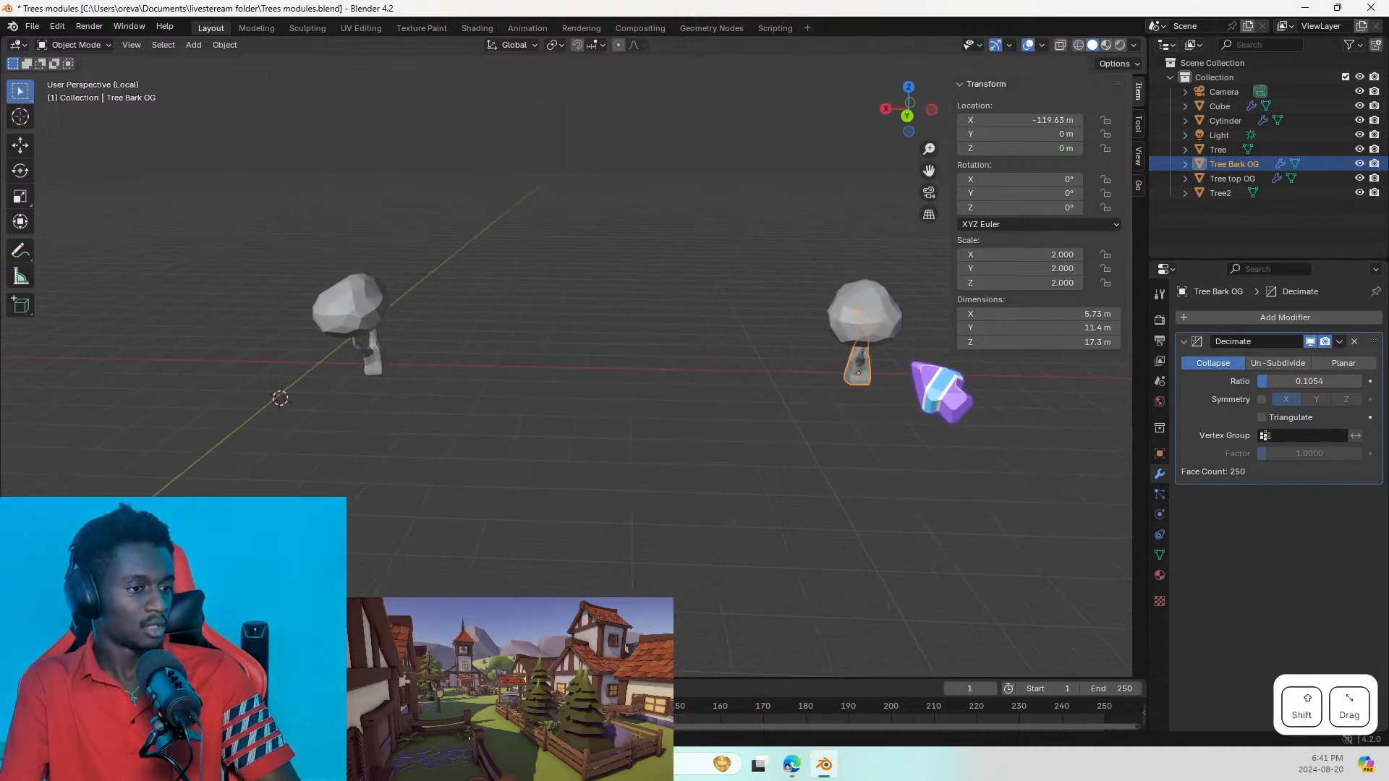
scroll(753, 387, "up", 1)
left_click(397, 352)
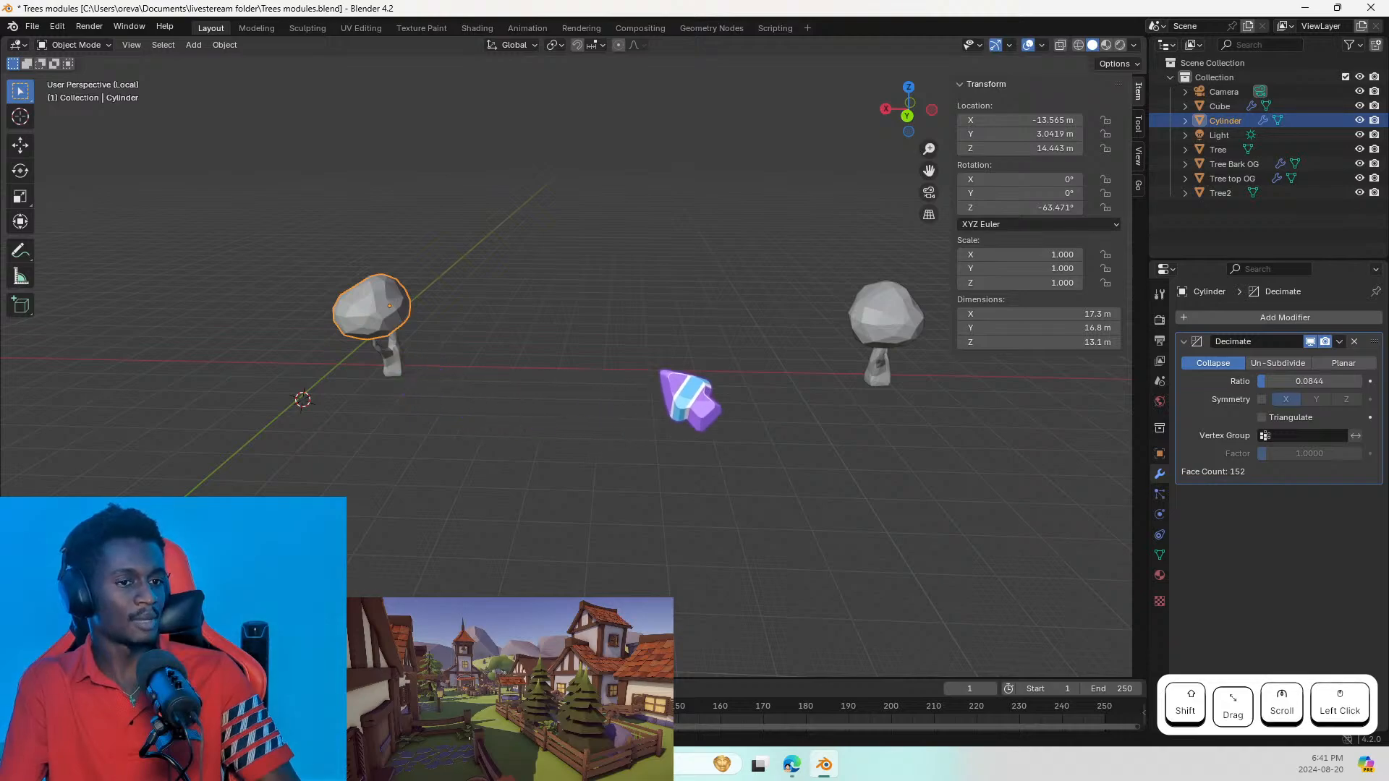
left_click_drag(837, 246, 943, 416)
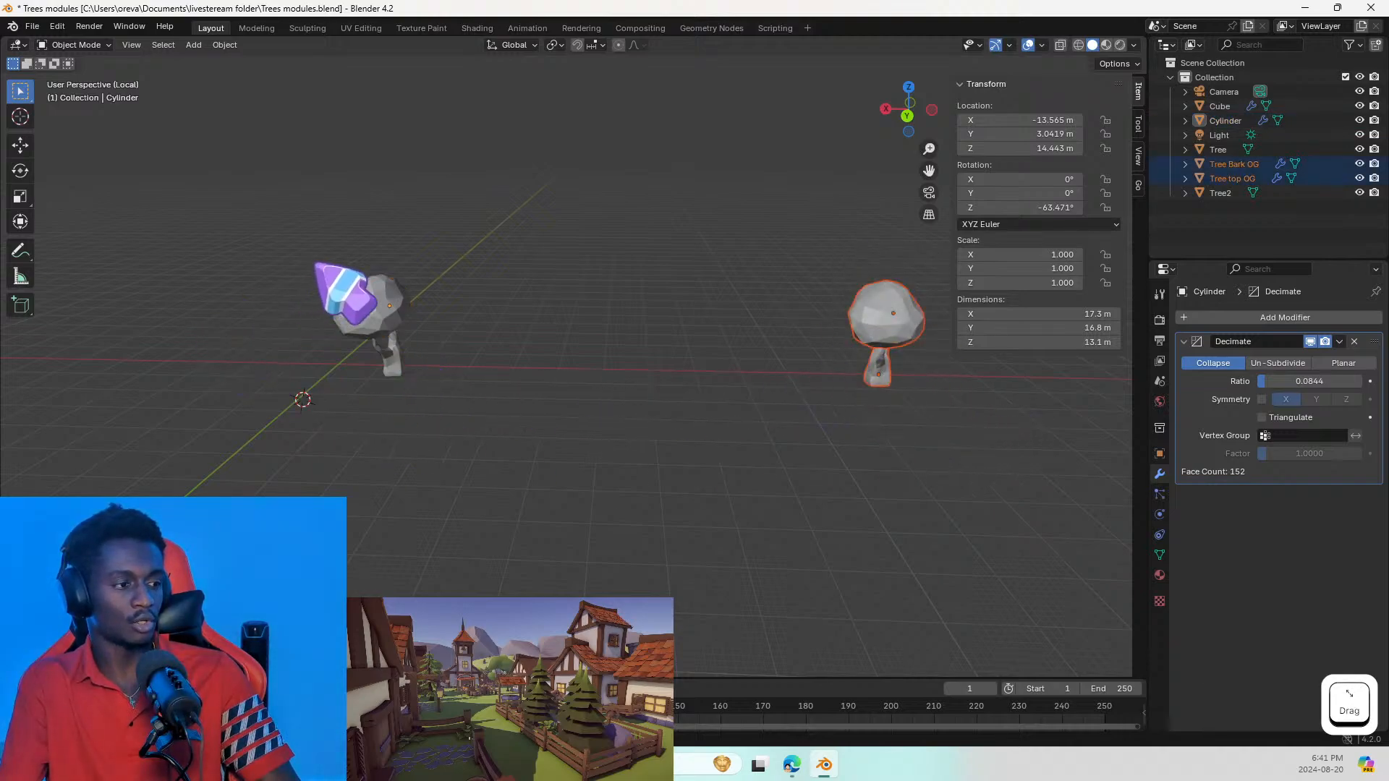
left_click_drag(319, 264, 538, 526)
Step: Create a new collection named OGS and move Tree Bark OG and Tree top OG into it
left_click(1222, 178)
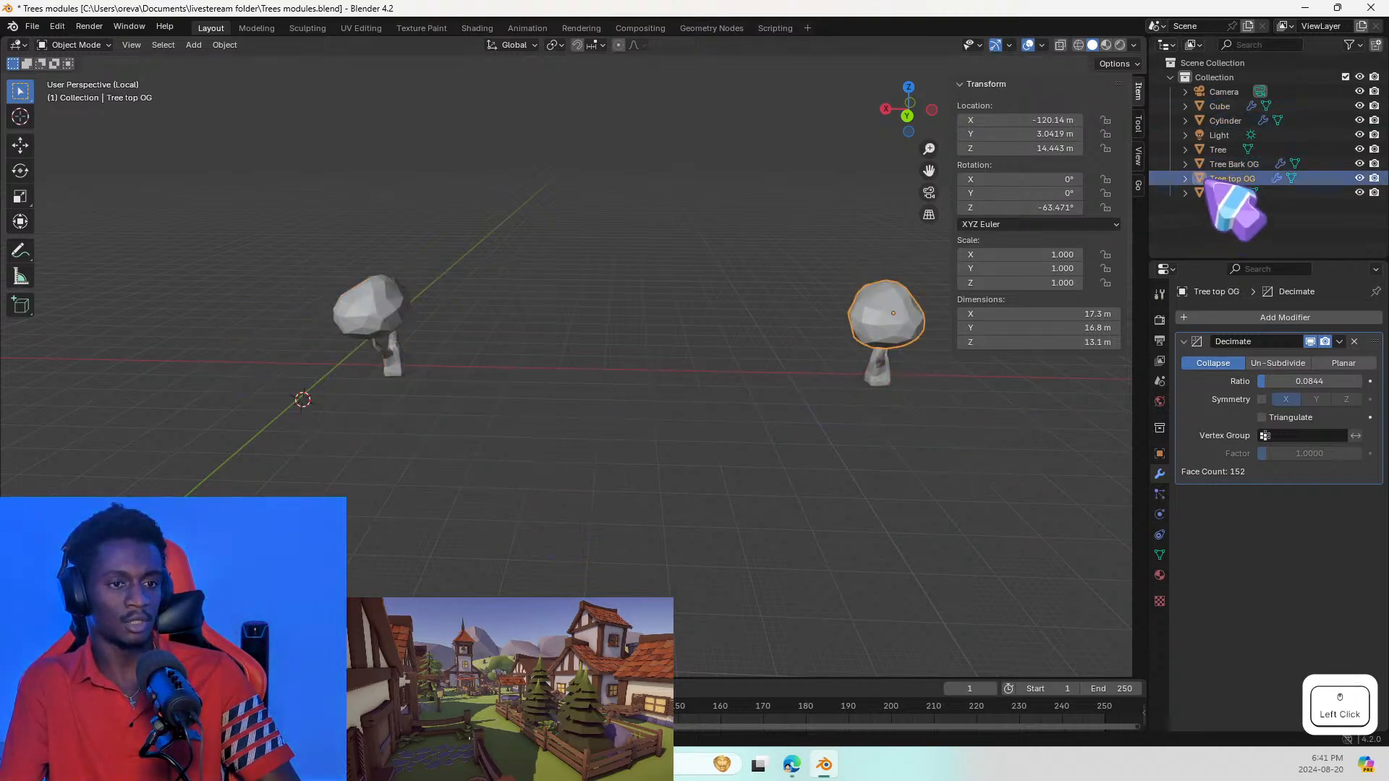
right_click(1206, 231)
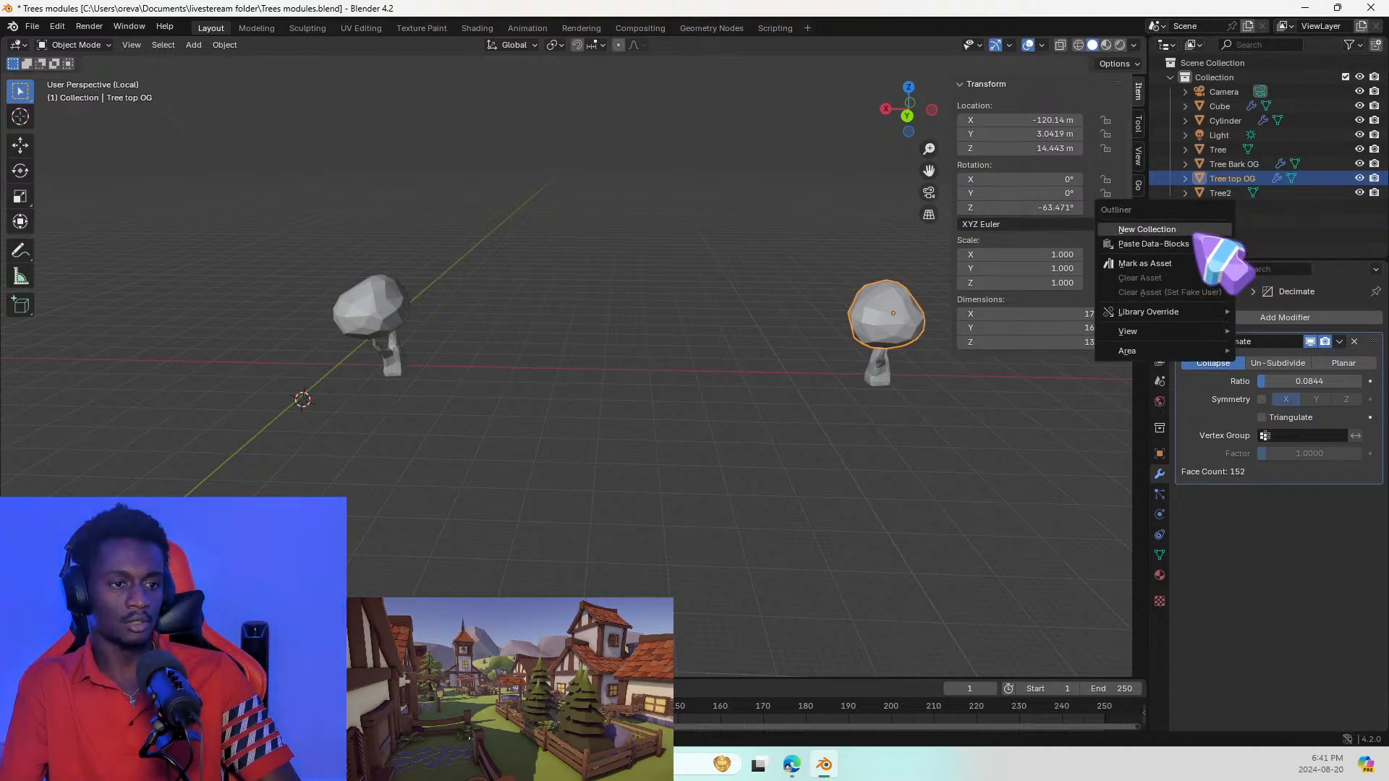
left_click(1186, 229)
double_click(1228, 208)
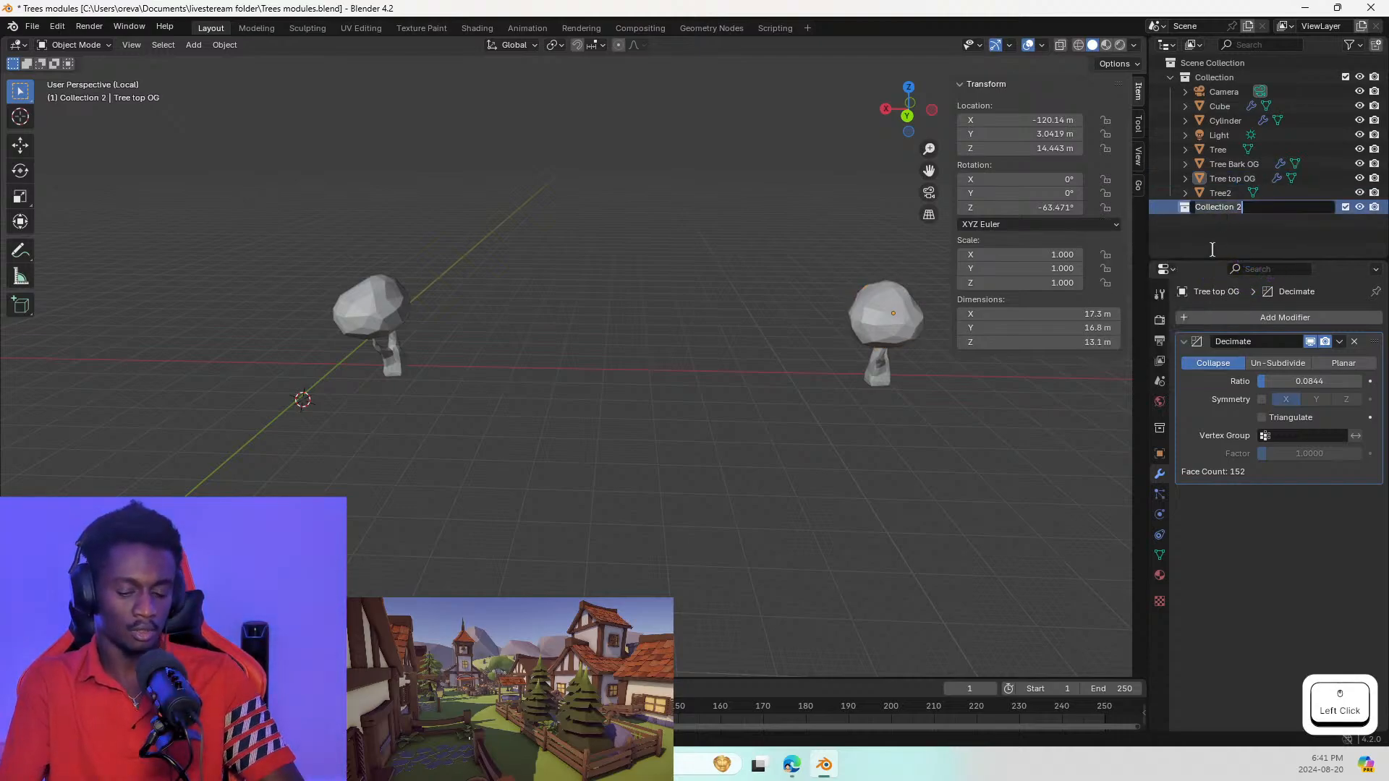
type("OGS")
key("Return")
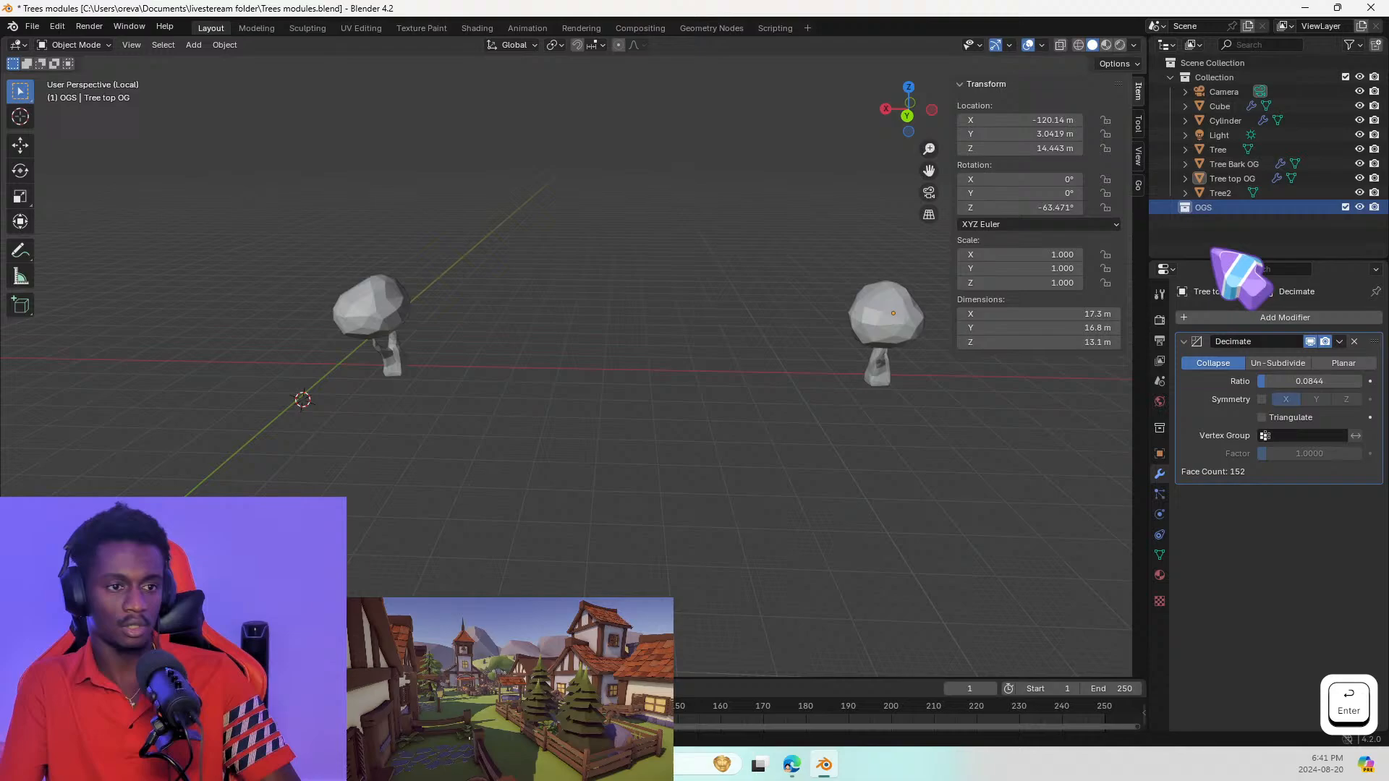
left_click(1255, 179, "shift")
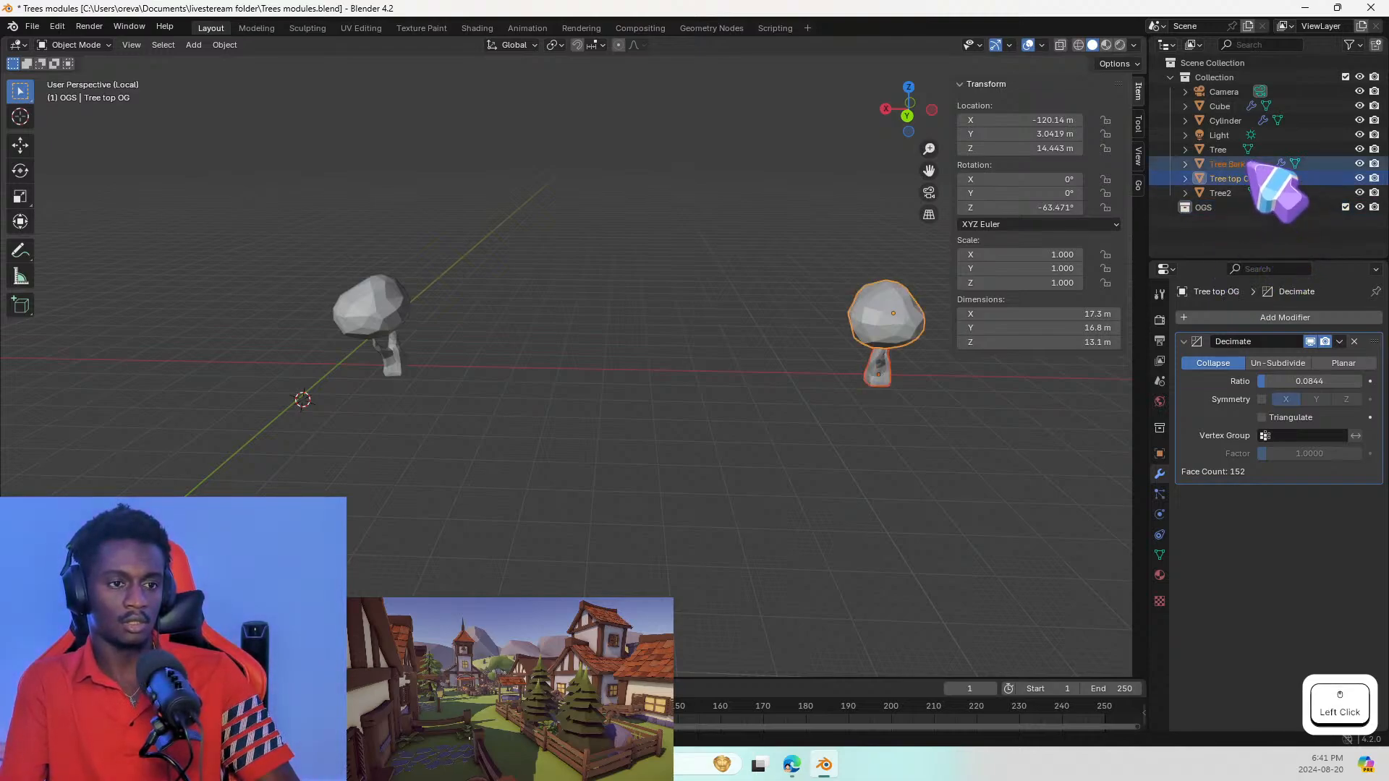
left_click_drag(1255, 163, 1222, 206)
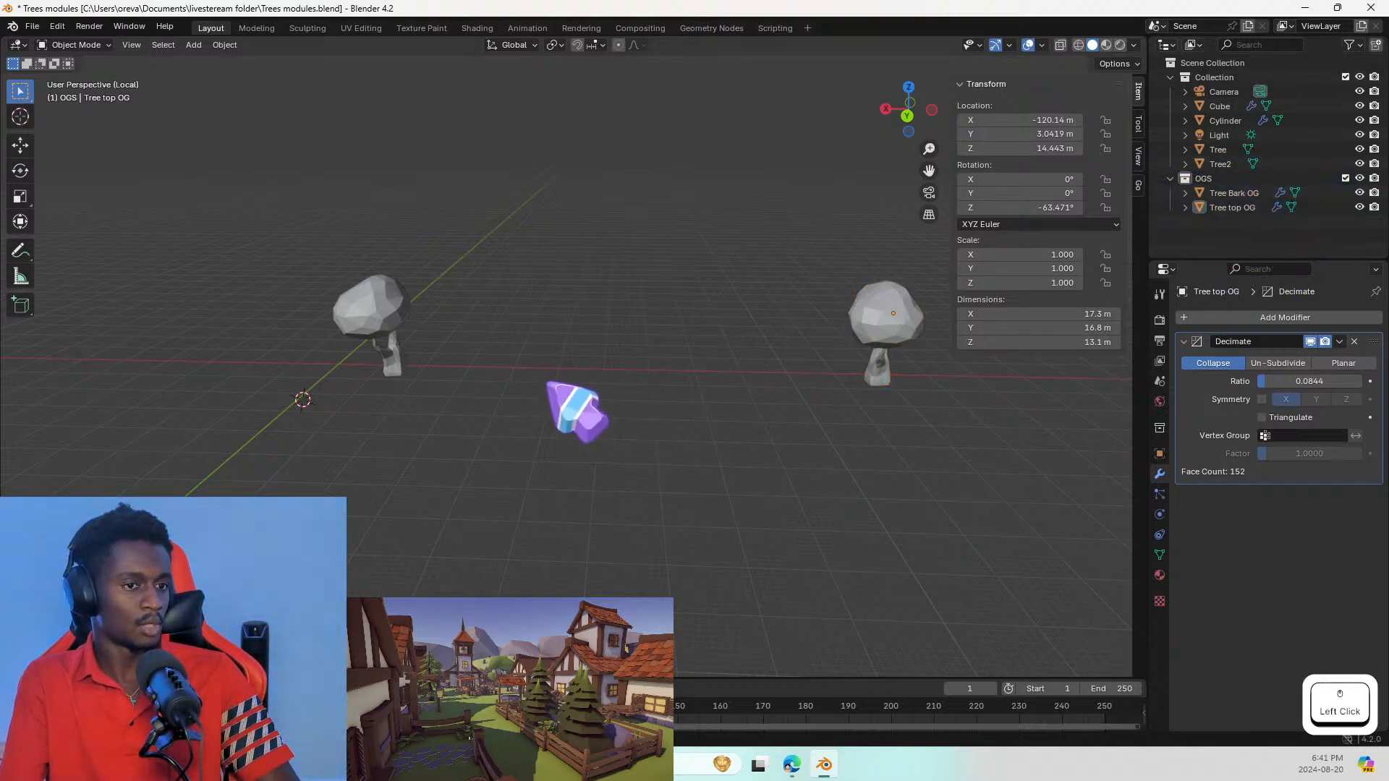
Step: Apply the Decimate modifiers on the original canopy and the original trunk
left_click(376, 343)
middle_click_drag(418, 371, 605, 471, "shift")
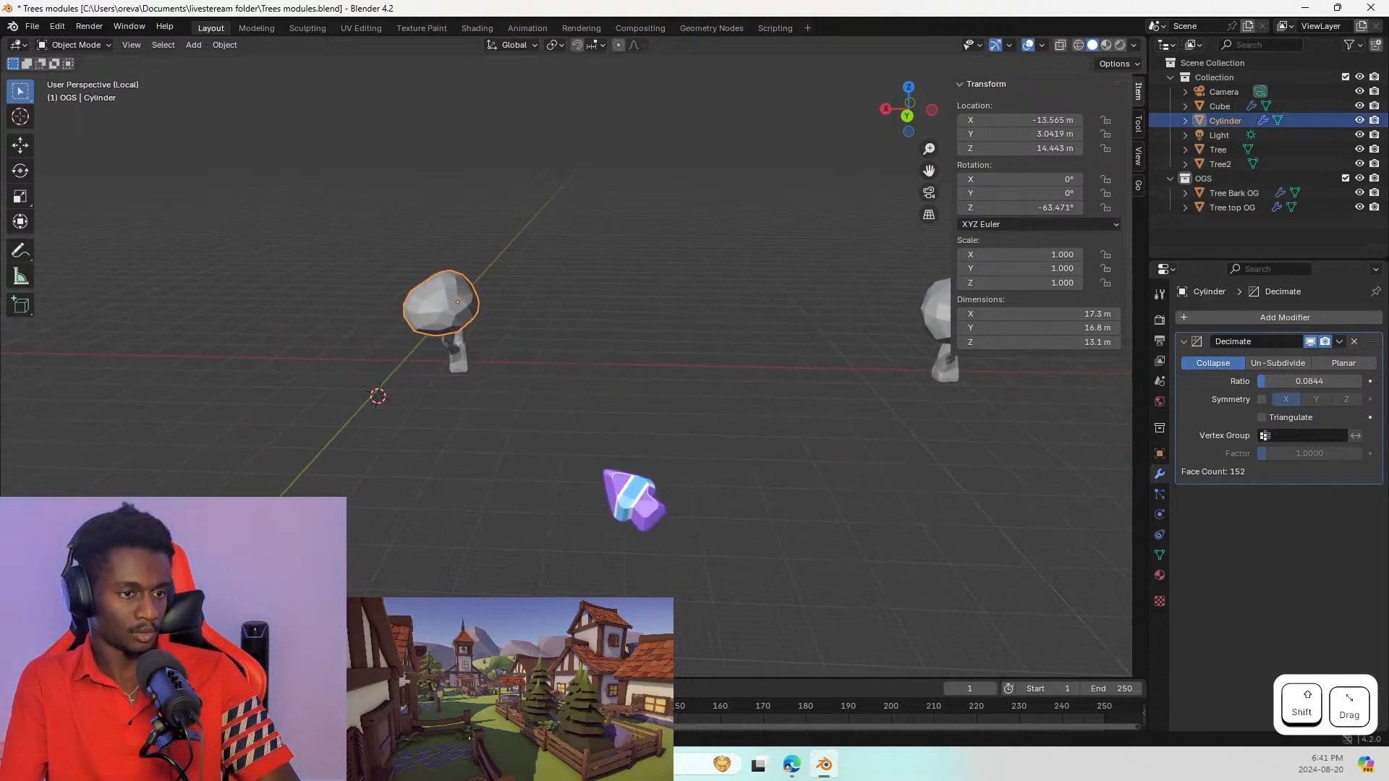
scroll(611, 481, "up", 3)
key("ctrl+a")
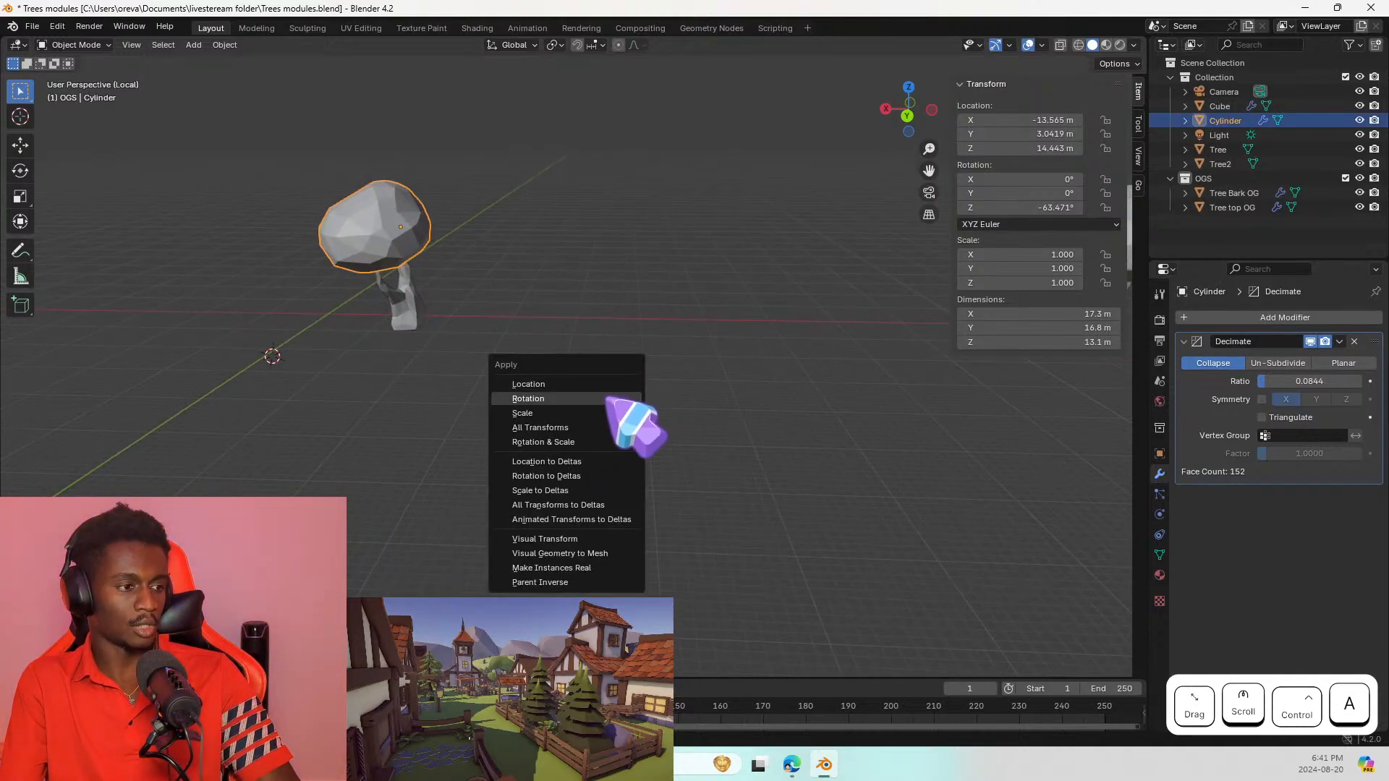
key("ctrl+a")
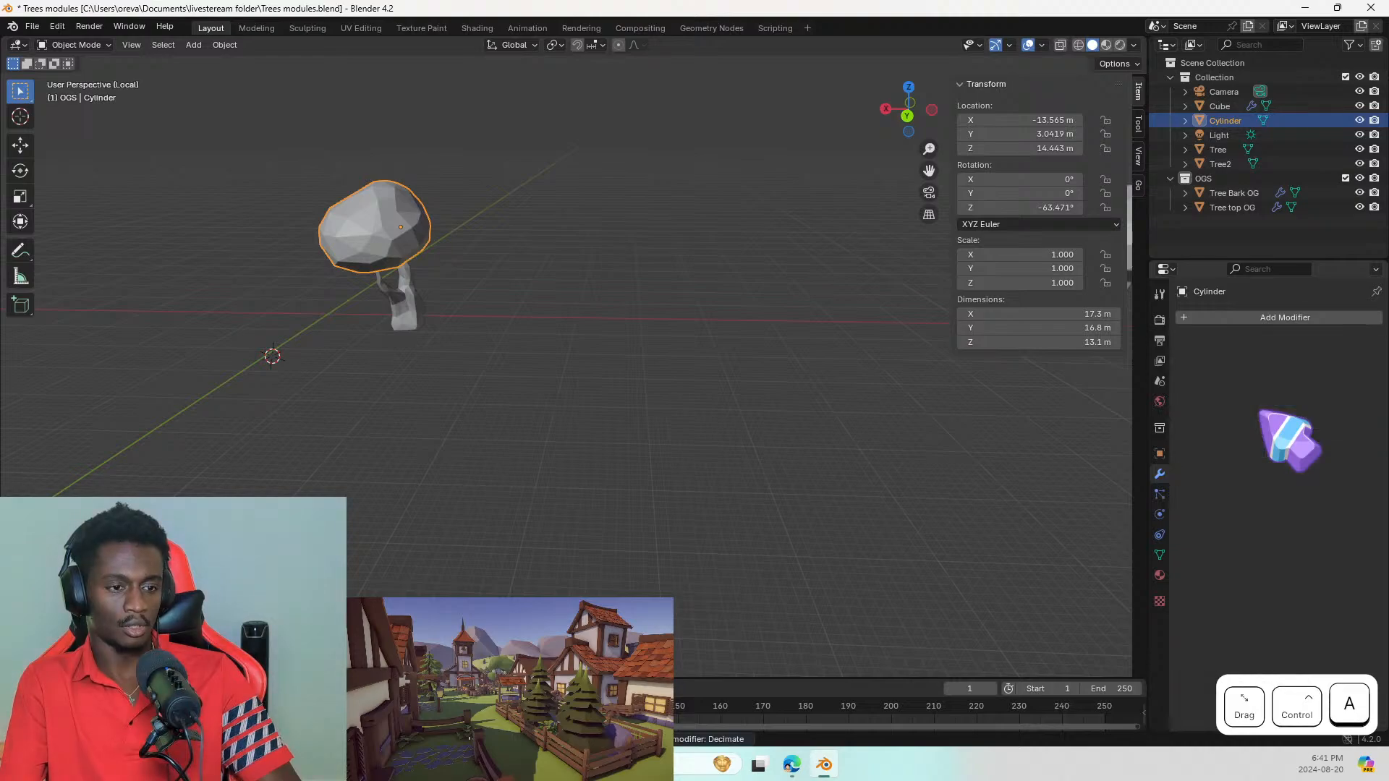
left_click(406, 318)
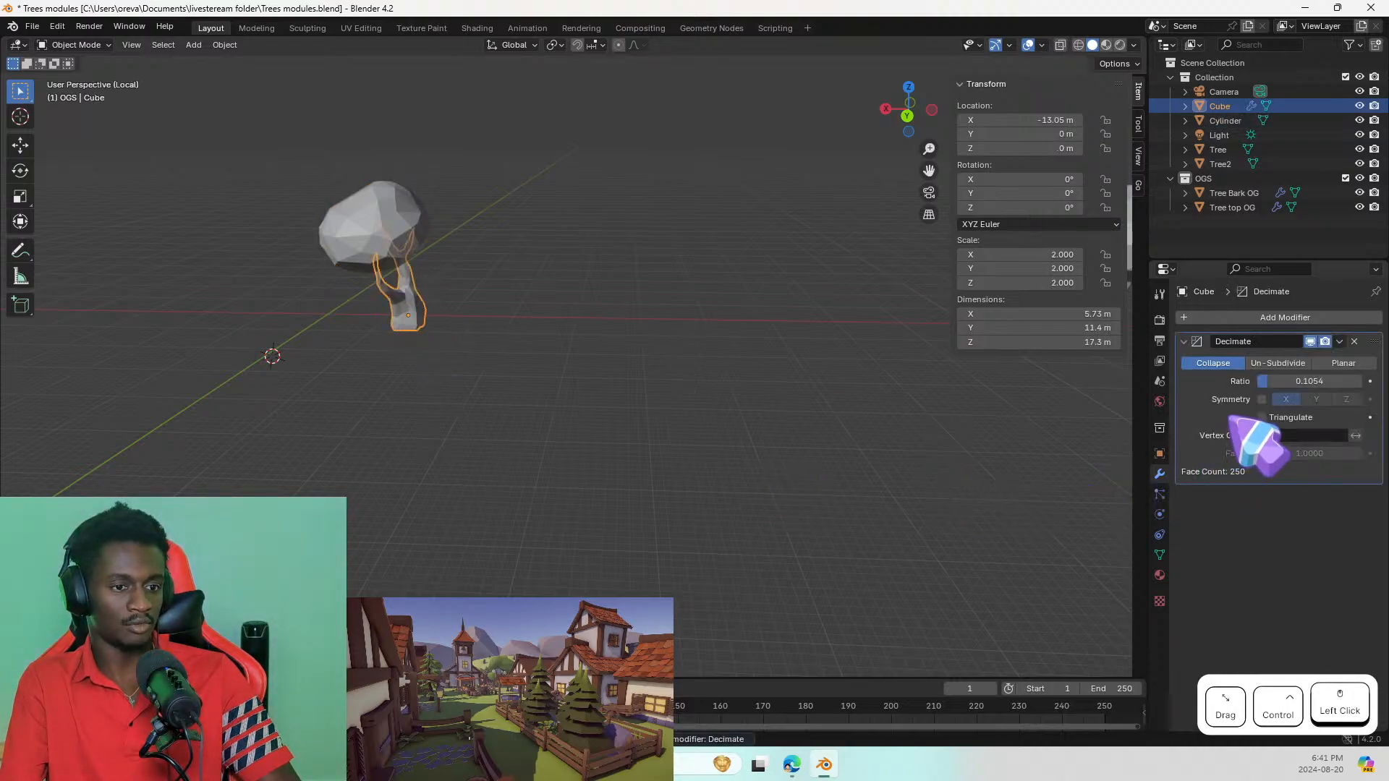
key("ctrl+a")
Step: Apply the scale of the original trunk and of its canopy
middle_click_drag(155, 210, 386, 174)
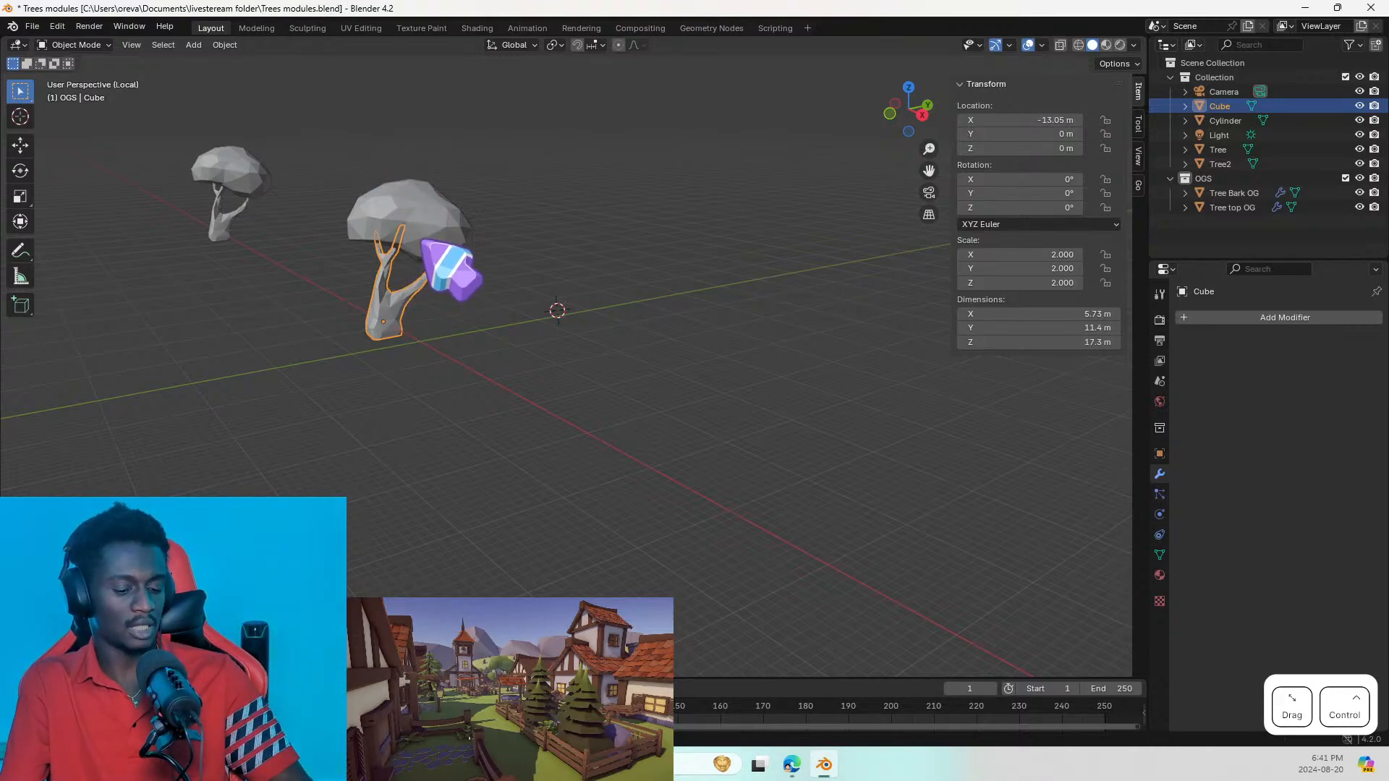
key("ctrl+a")
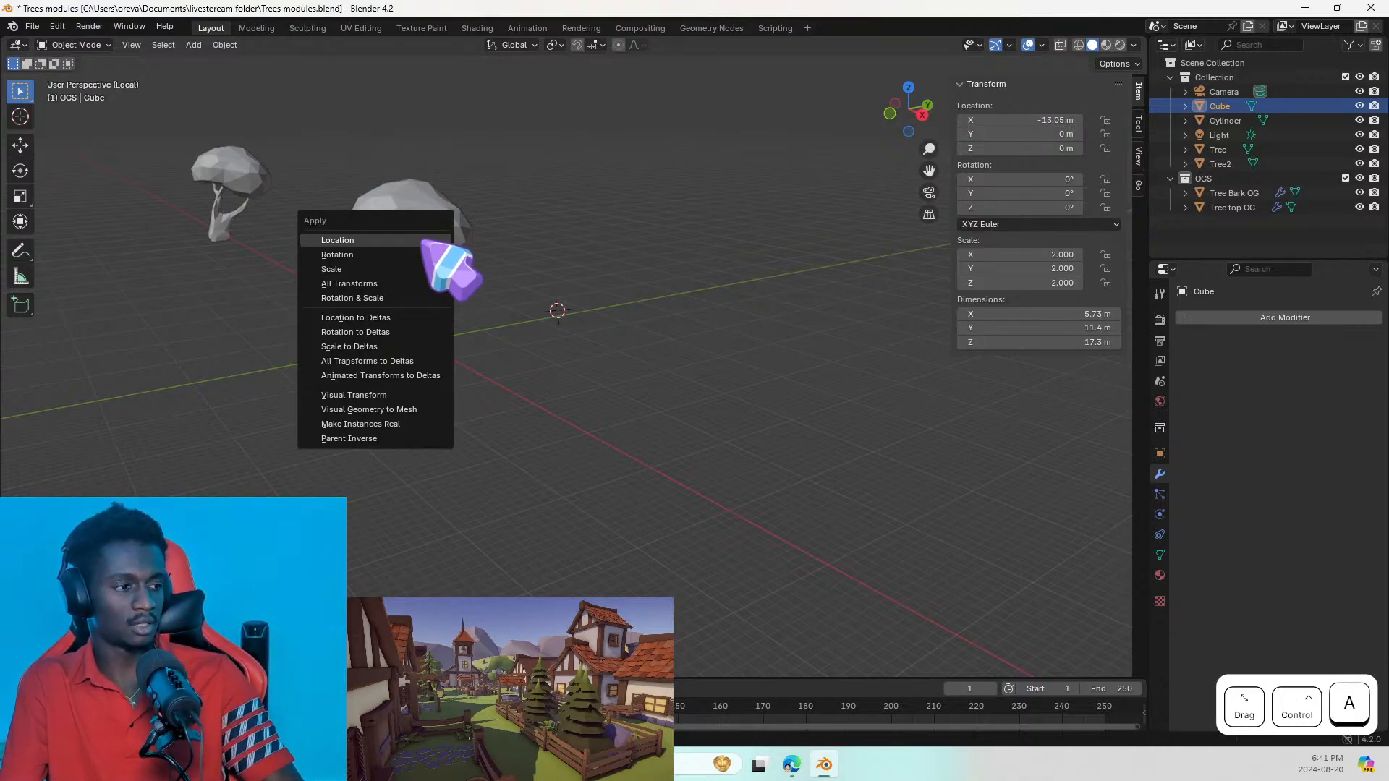
left_click(358, 269)
left_click(434, 210)
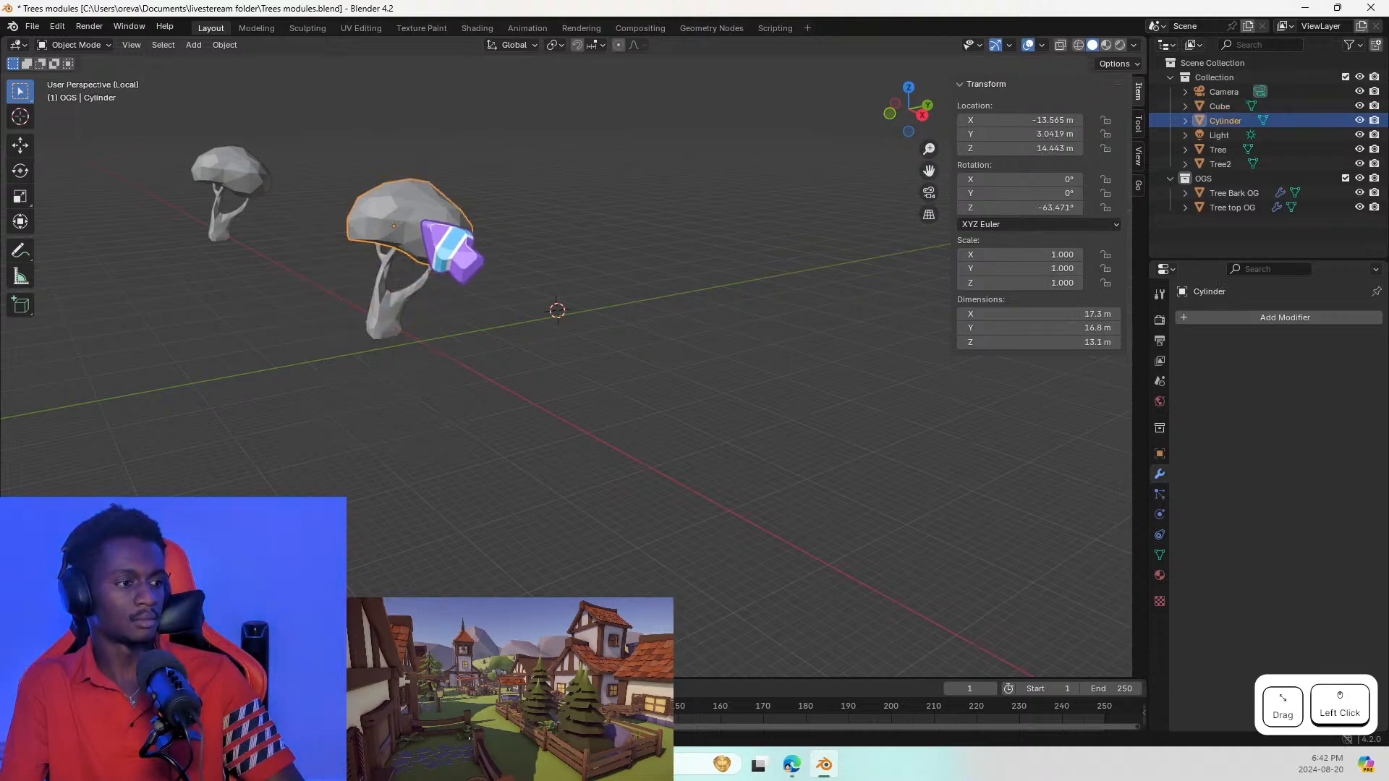
key("ctrl+a")
left_click(418, 230)
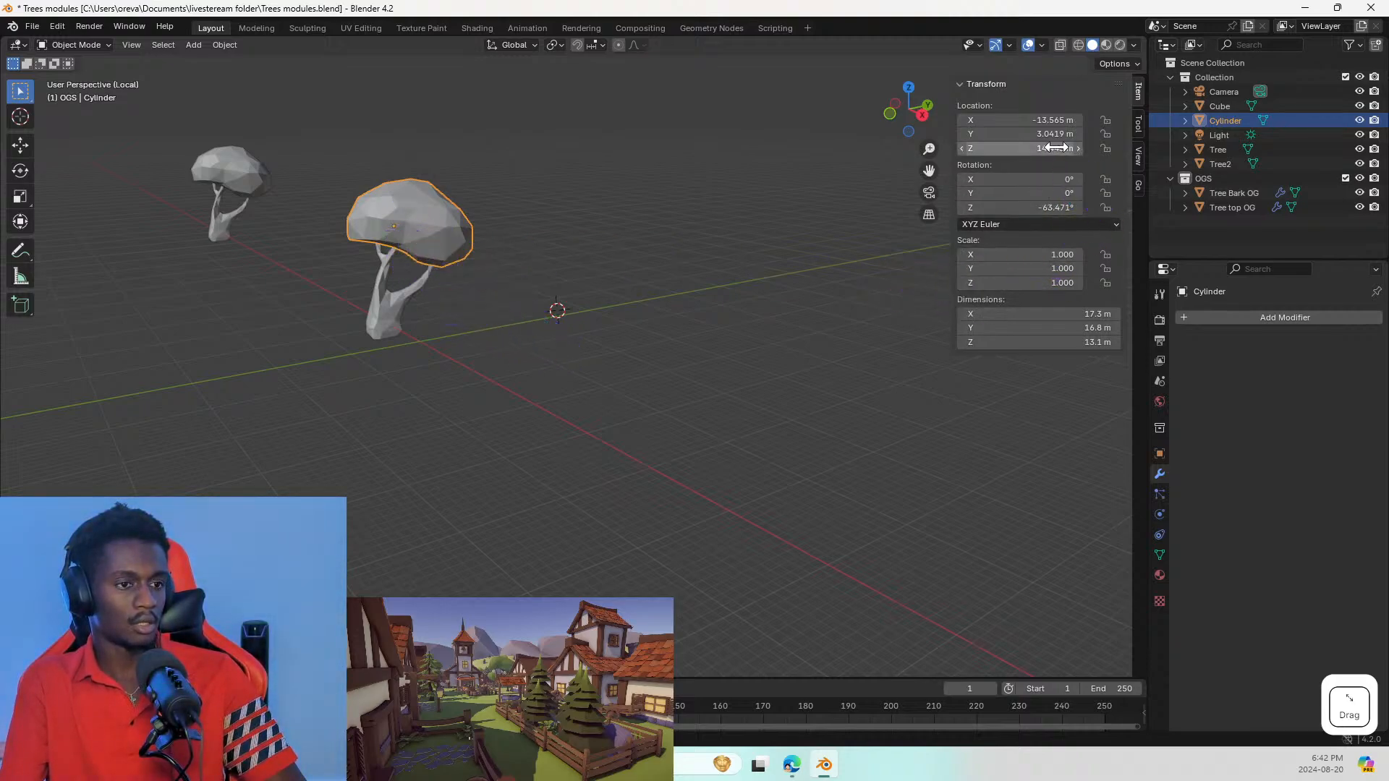
left_click(1051, 118)
type("0")
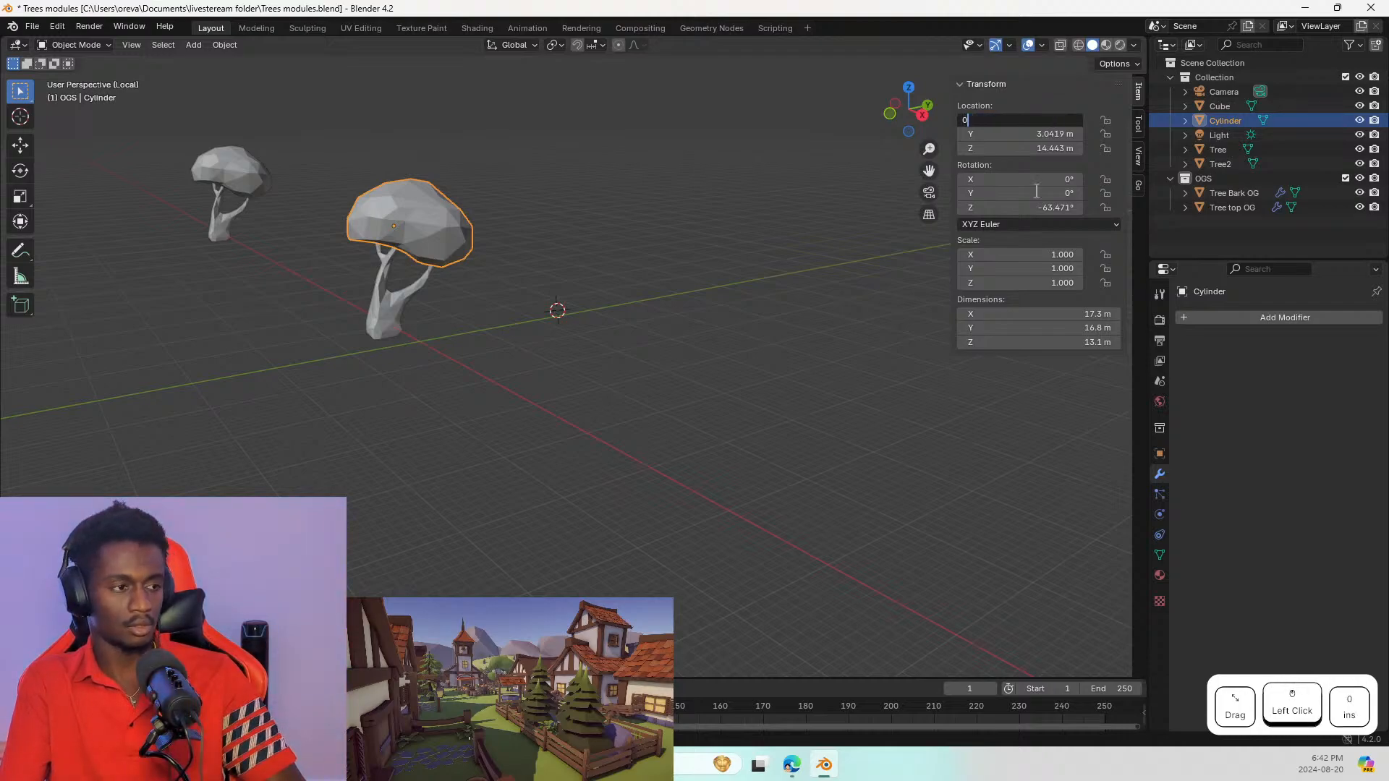
key("Tab")
type("0")
key("Tab")
type("0")
key("ctrl+z")
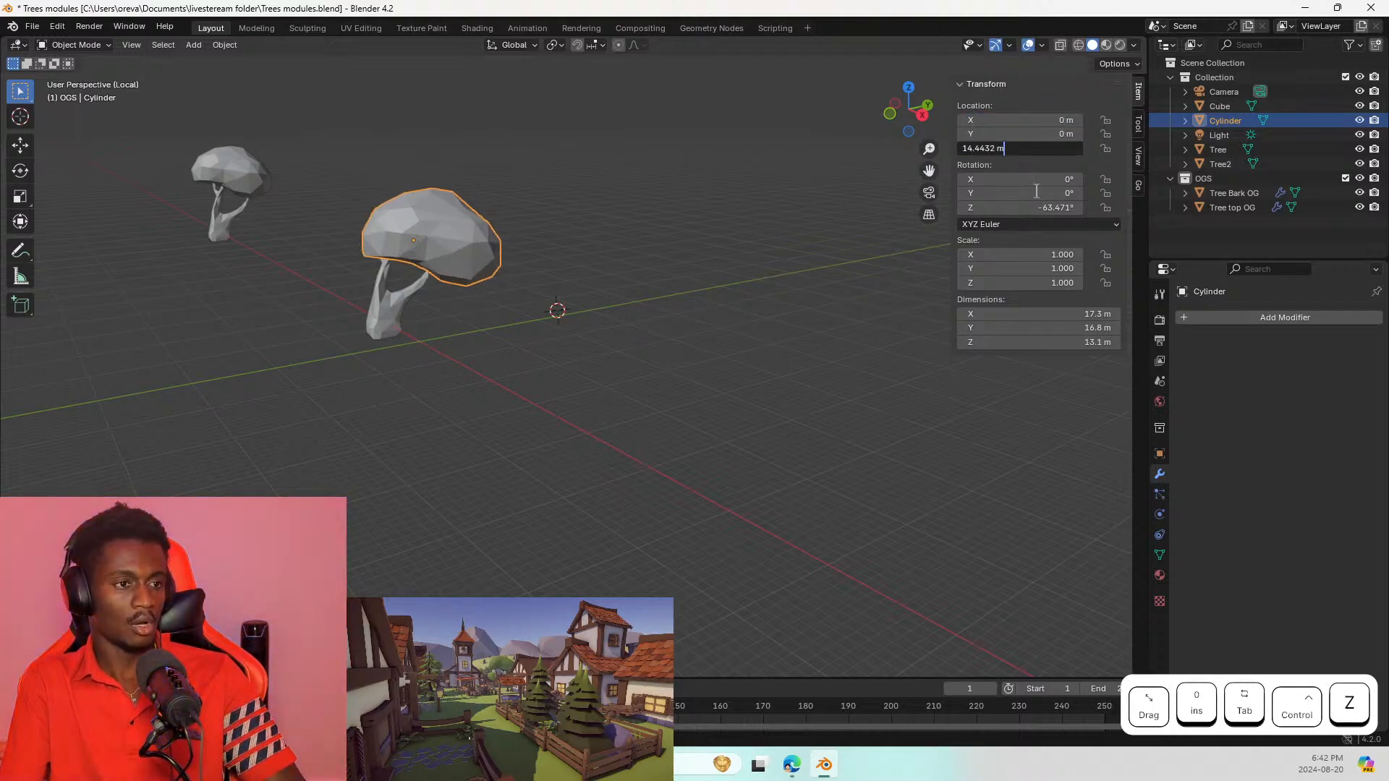
left_click(912, 269)
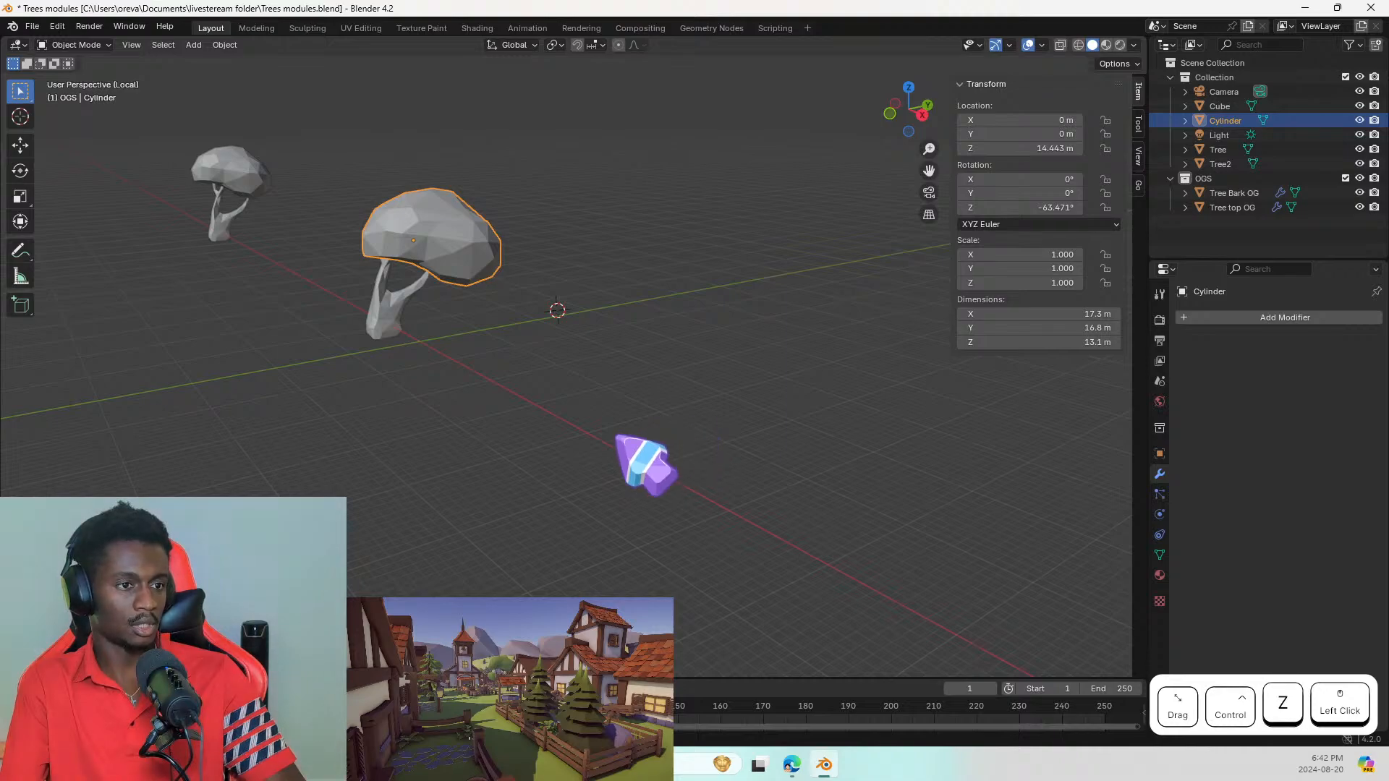
key("ctrl+z")
key("ctrl+z")
Step: Leave Local View to show the whole scene and open the original canopy in the UV Editing workspace
middle_click_drag(458, 269, 364, 307)
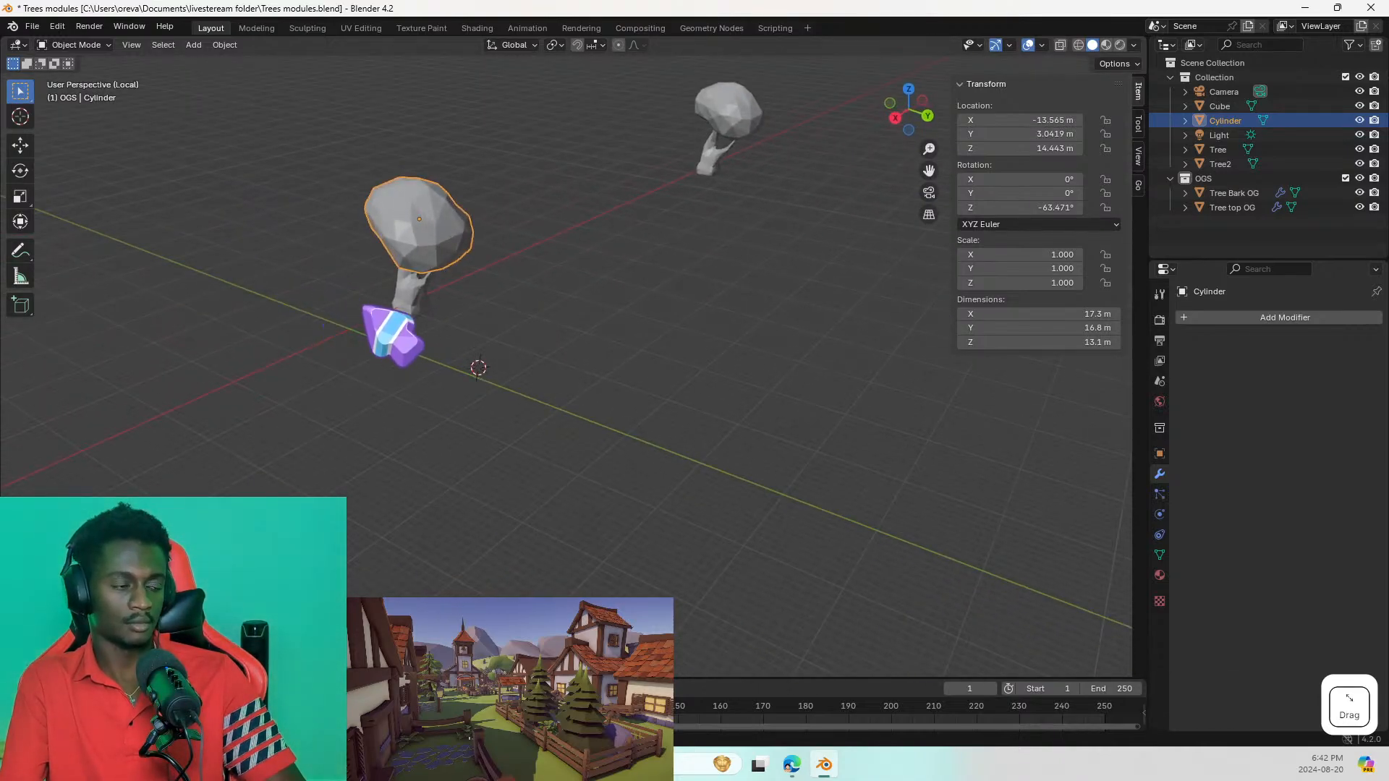
key("slash")
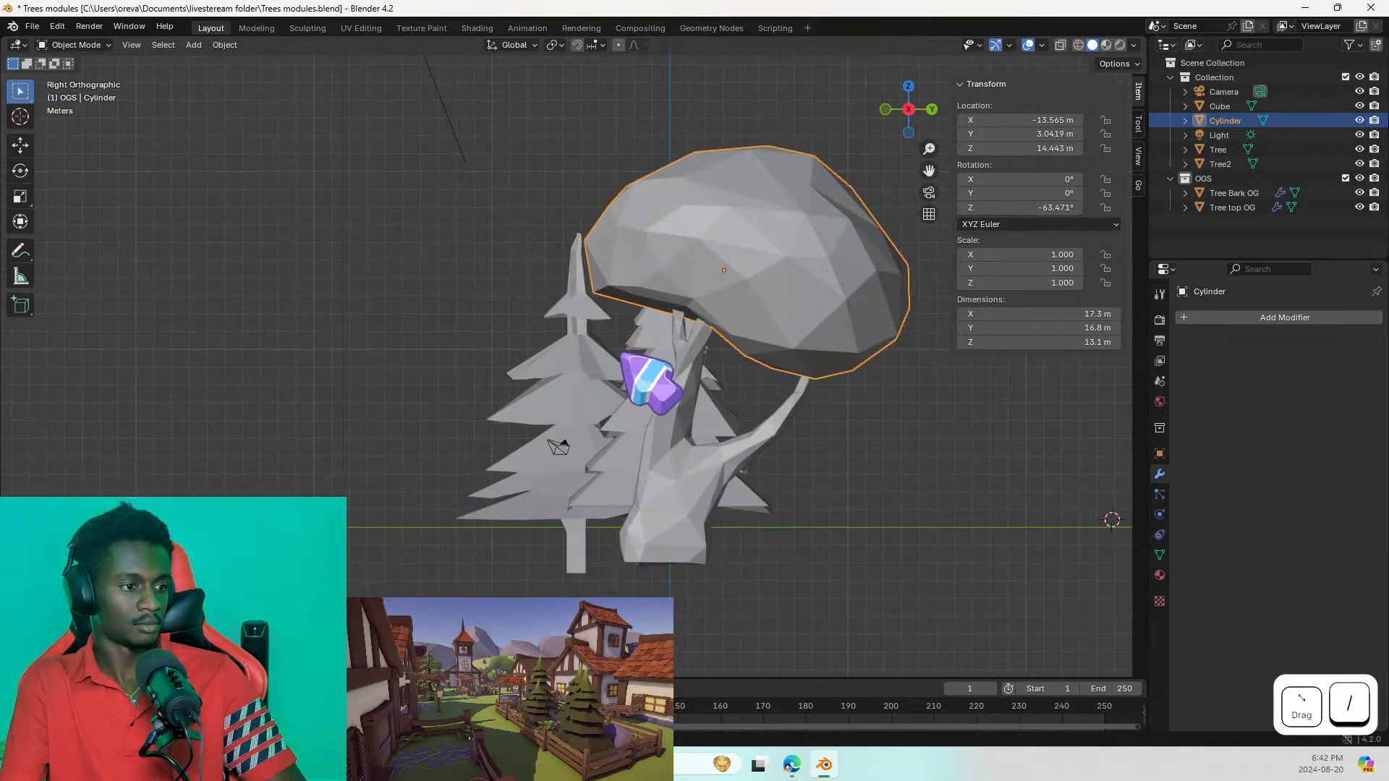
middle_click_drag(623, 354, 514, 405)
scroll(515, 406, "down", 2)
middle_click_drag(620, 378, 696, 405)
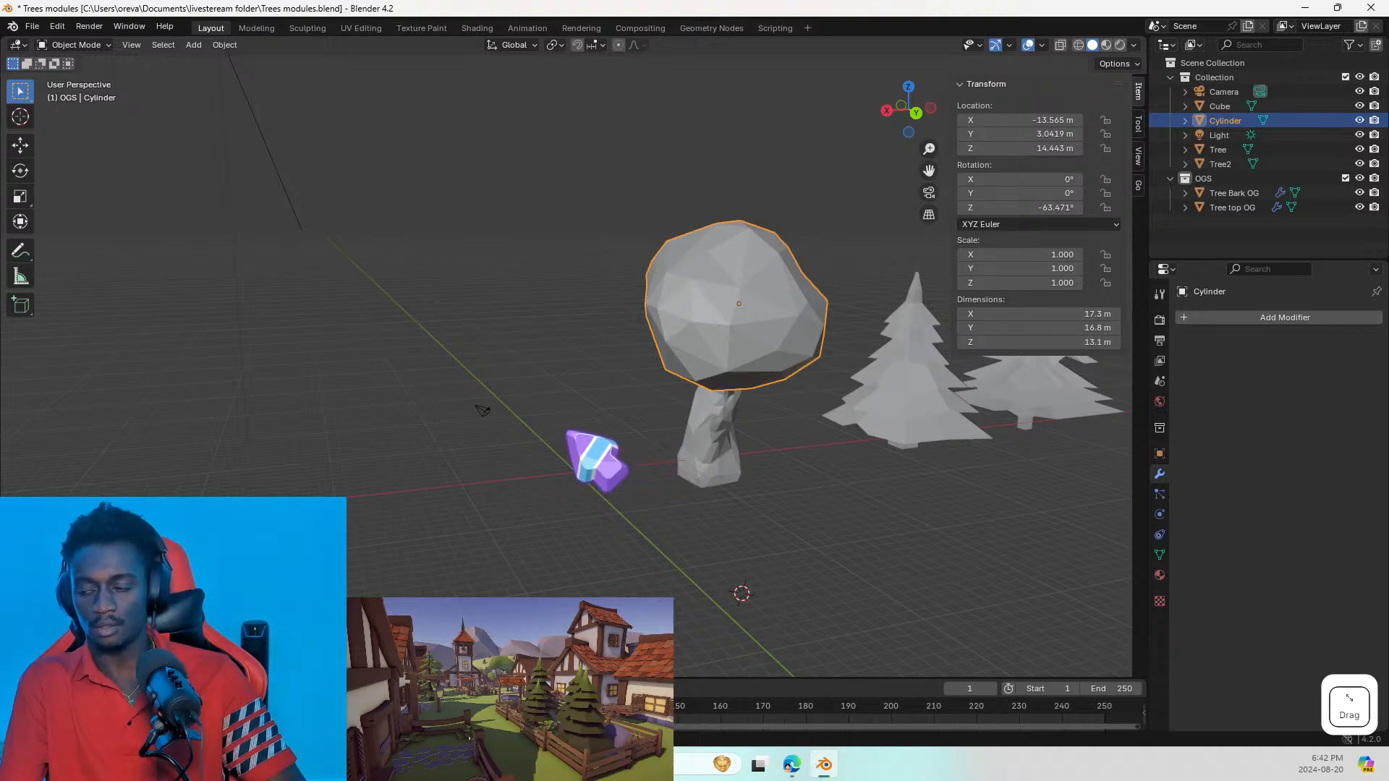
left_click(739, 282)
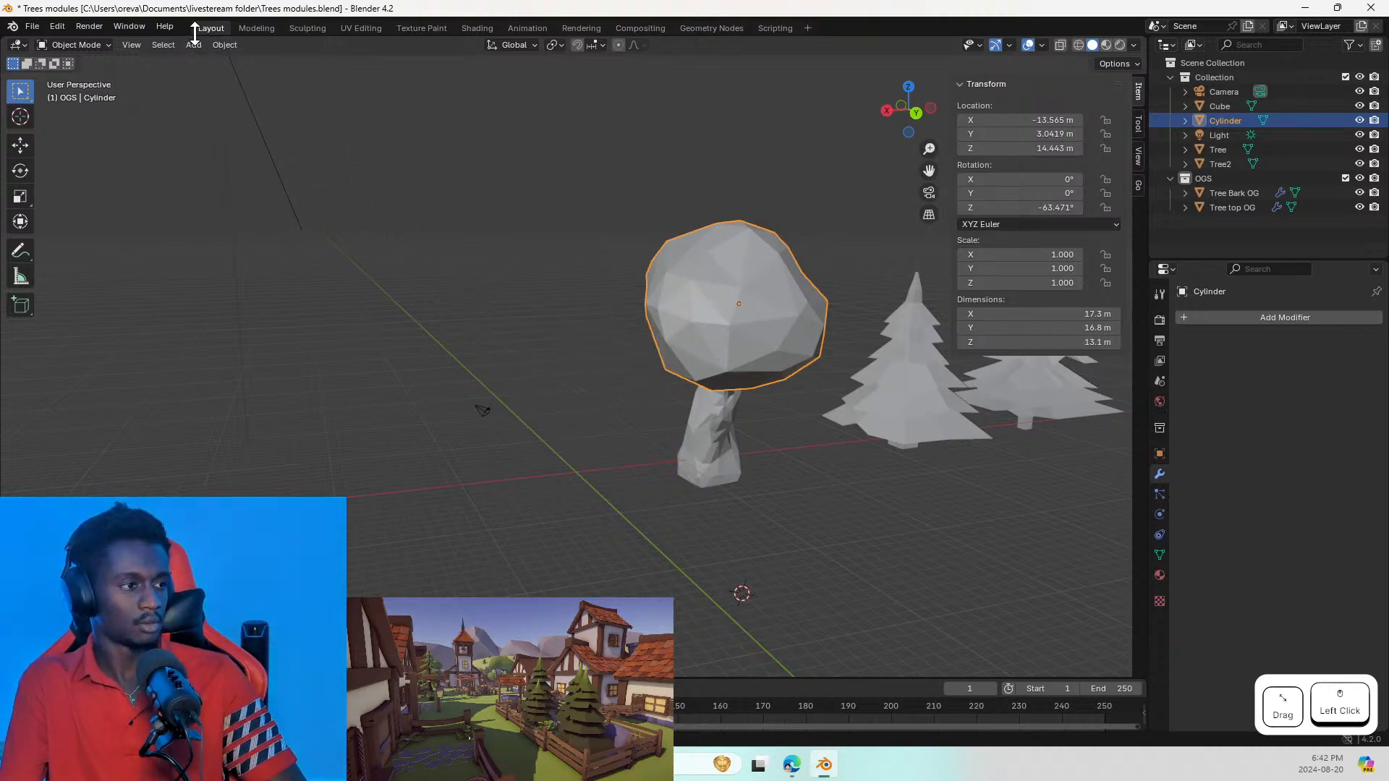
left_click(361, 29)
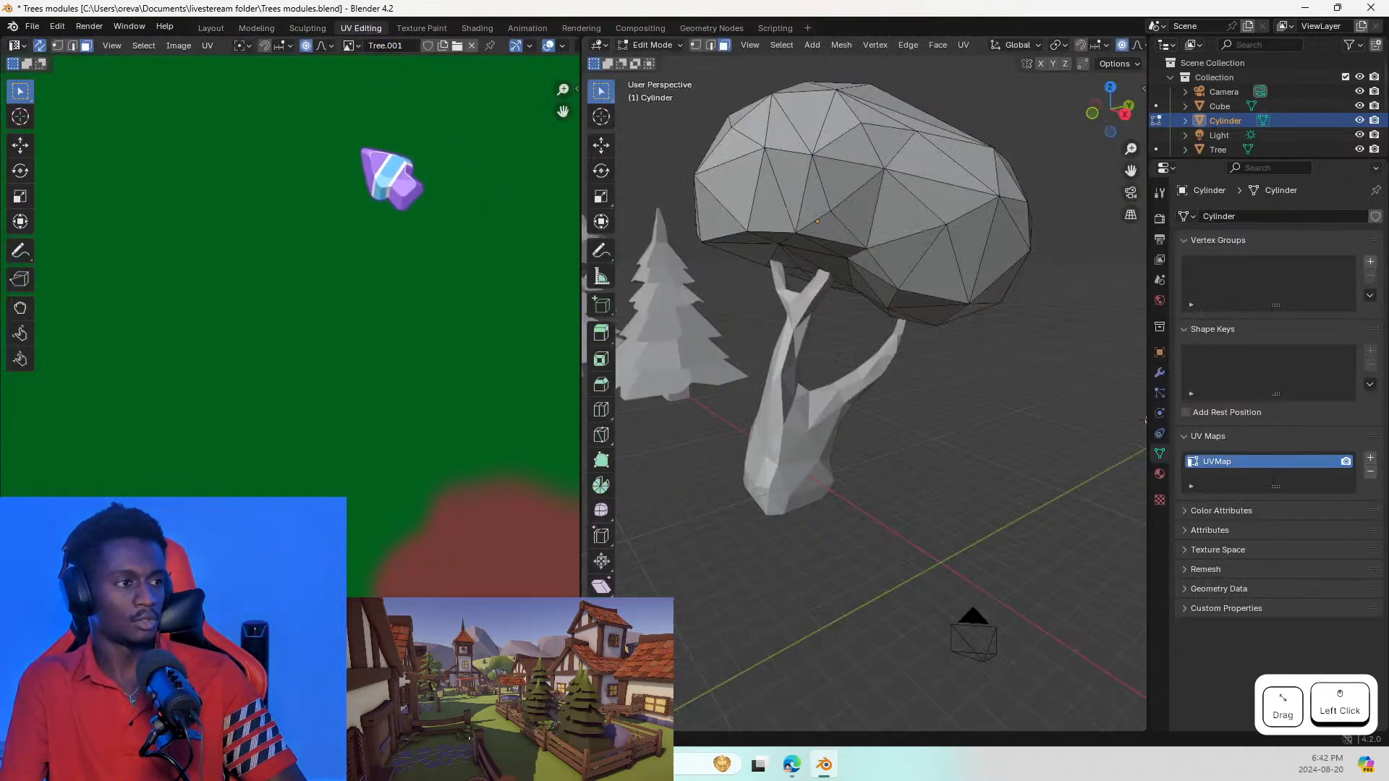
Step: Remove the existing UV map from the original canopy mesh
scroll(304, 244, "down", 5)
scroll(303, 243, "up", 1)
middle_click_drag(305, 240, 308, 341, "shift")
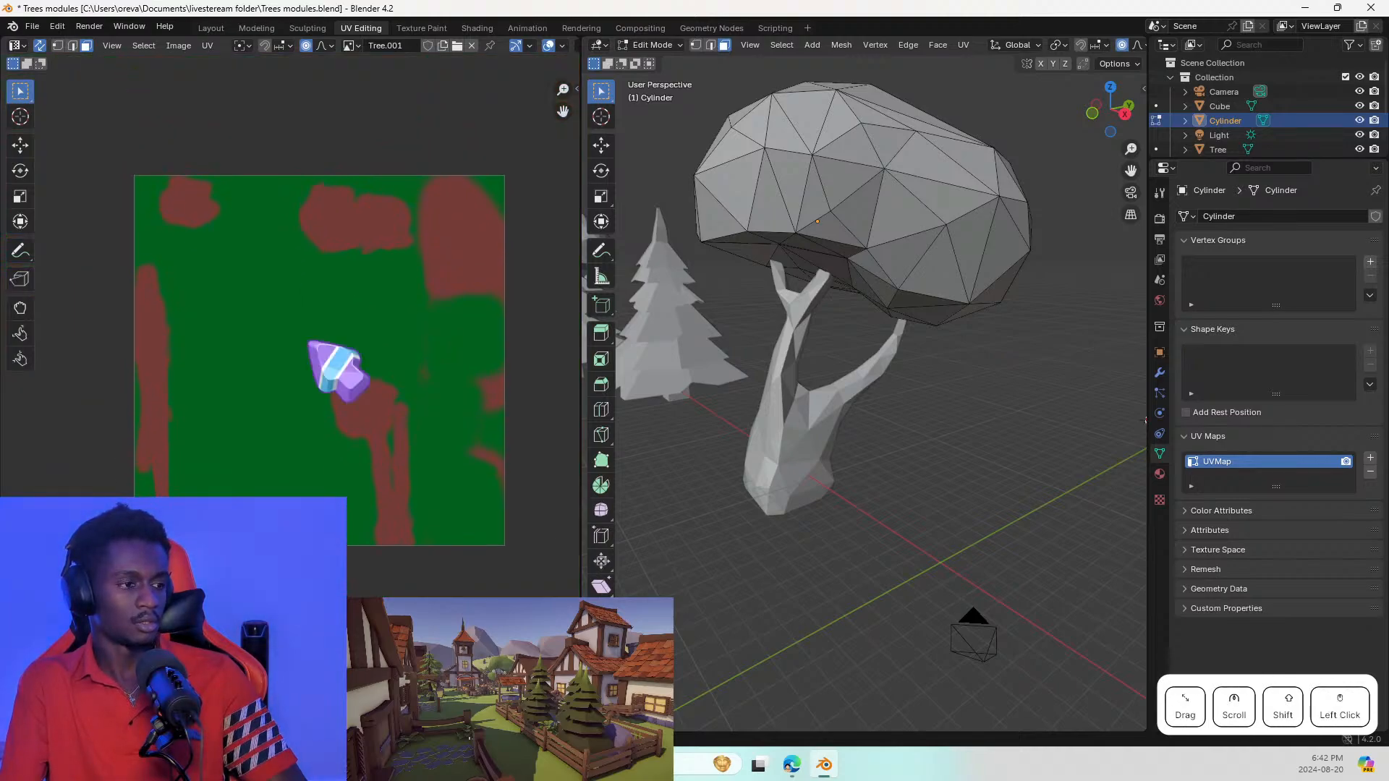
left_click(901, 235)
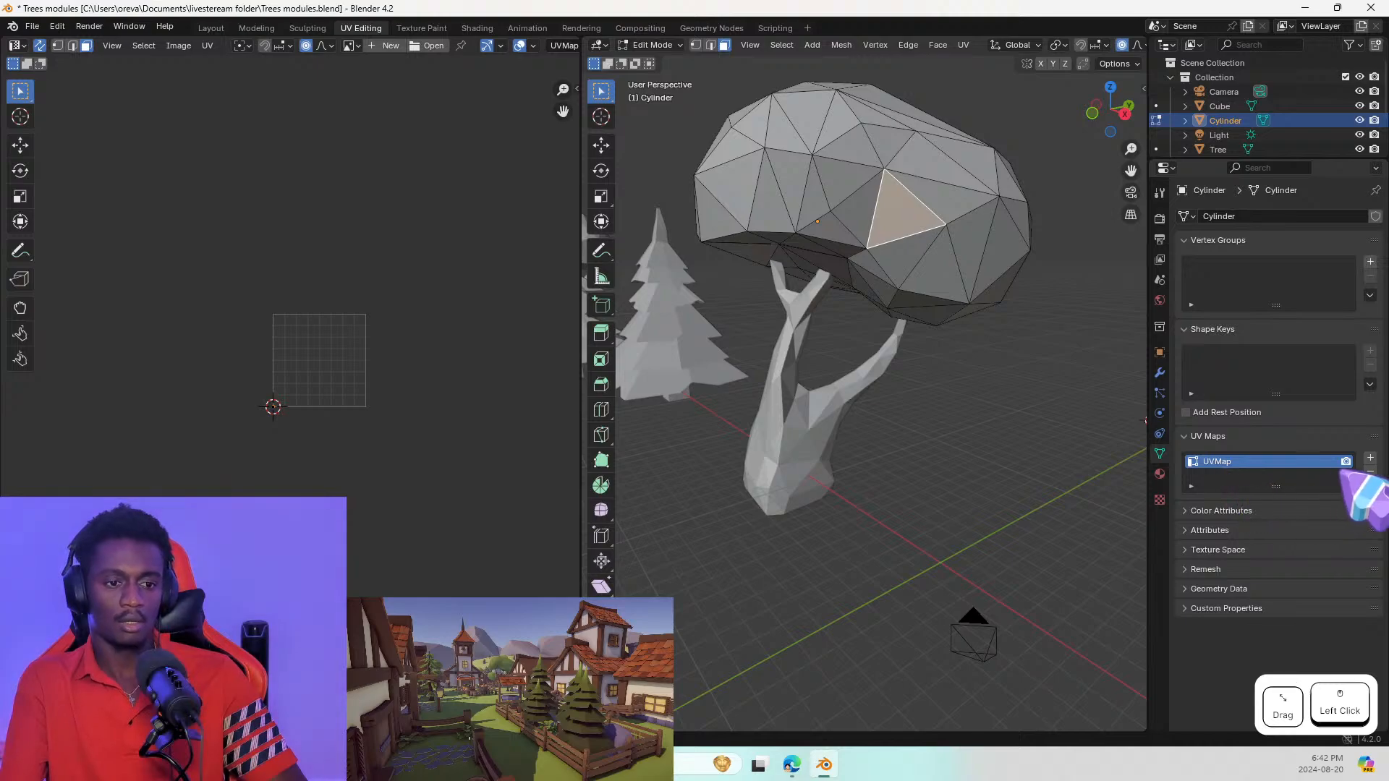
left_click(1370, 471)
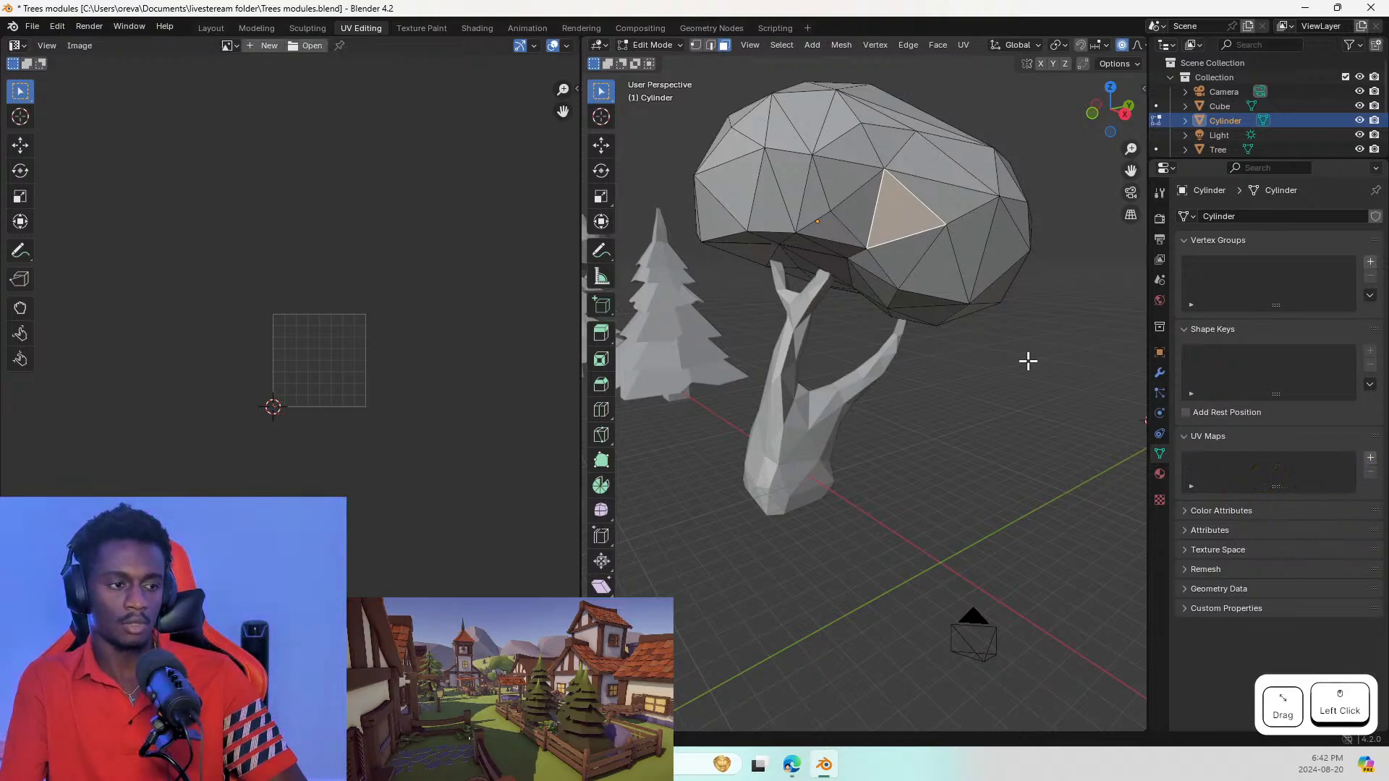
Step: Unwrap all faces of the canopy to create a fresh UV layout
key("a")
key("u")
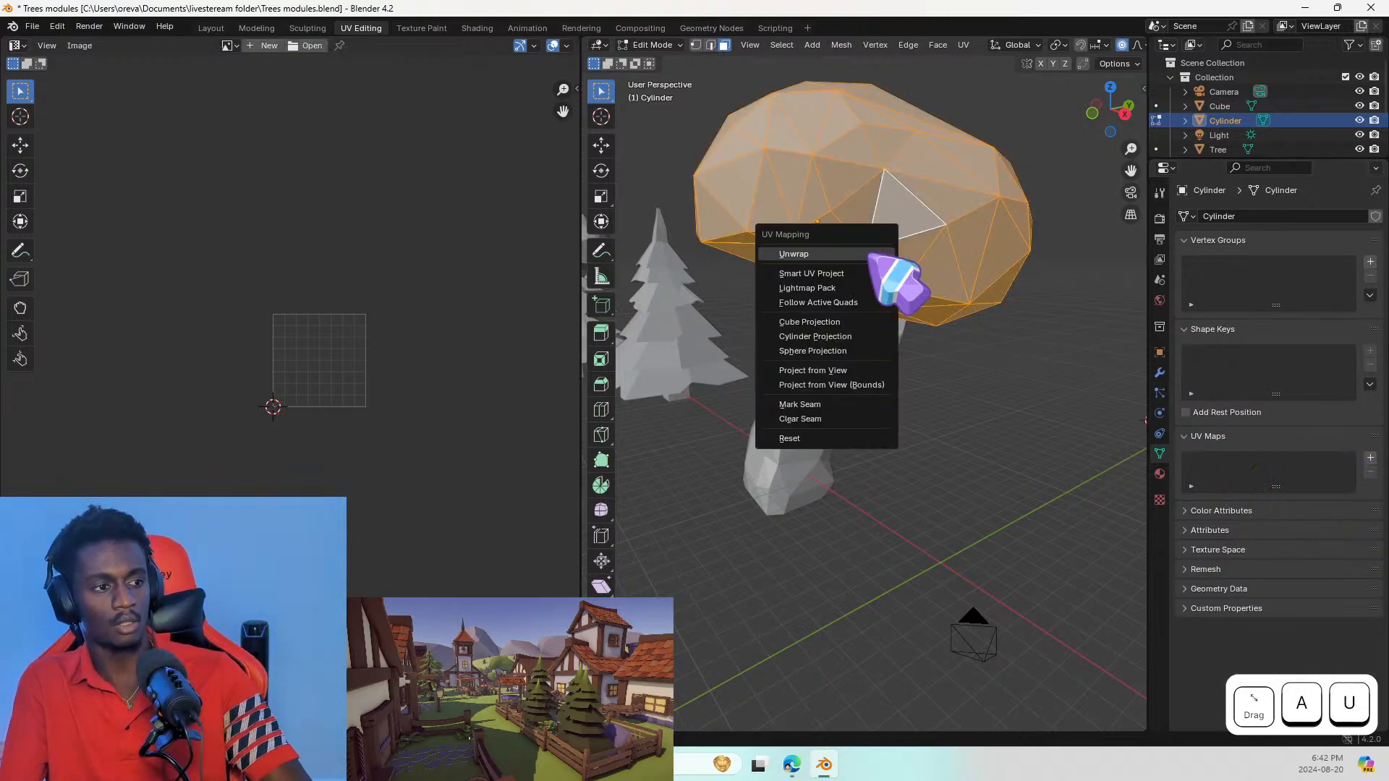
left_click(870, 254)
scroll(405, 394, "up", 6)
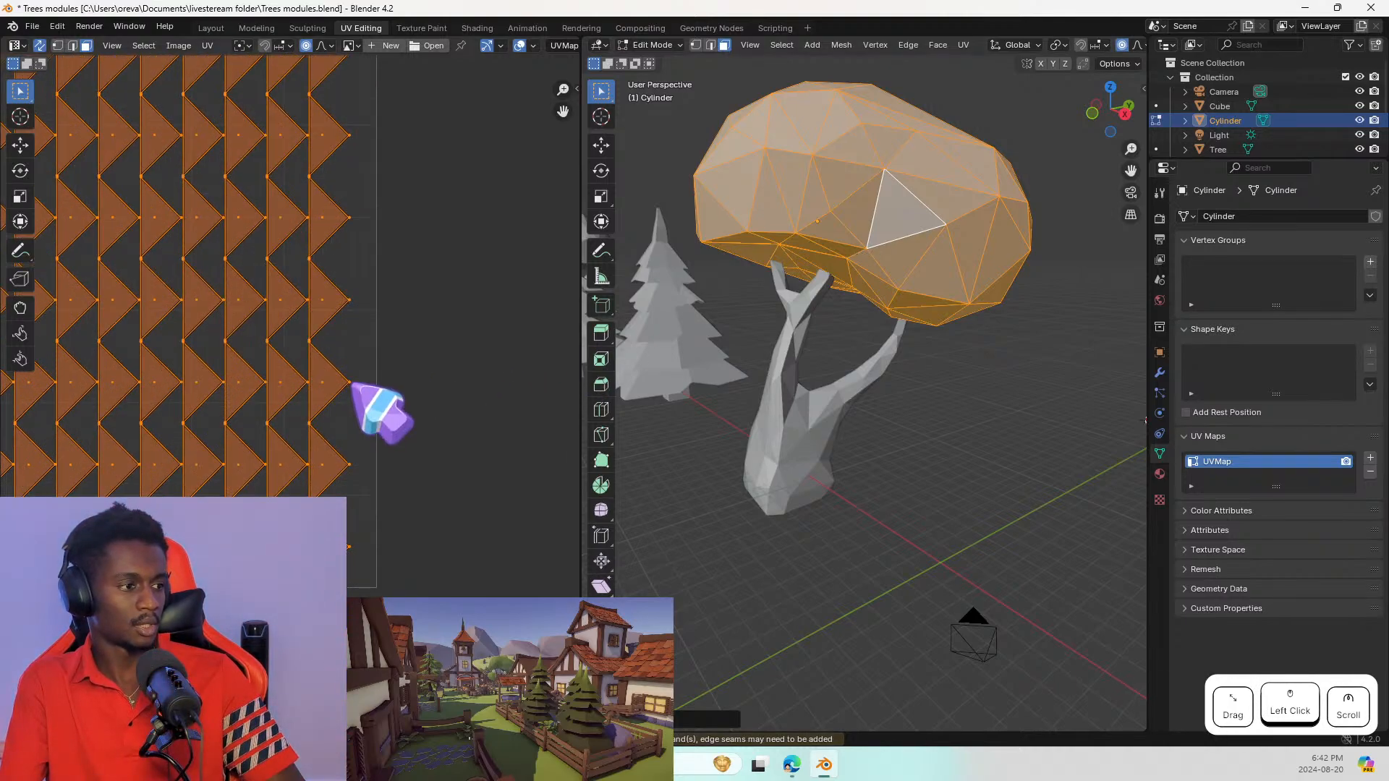
scroll(409, 388, "down", 5)
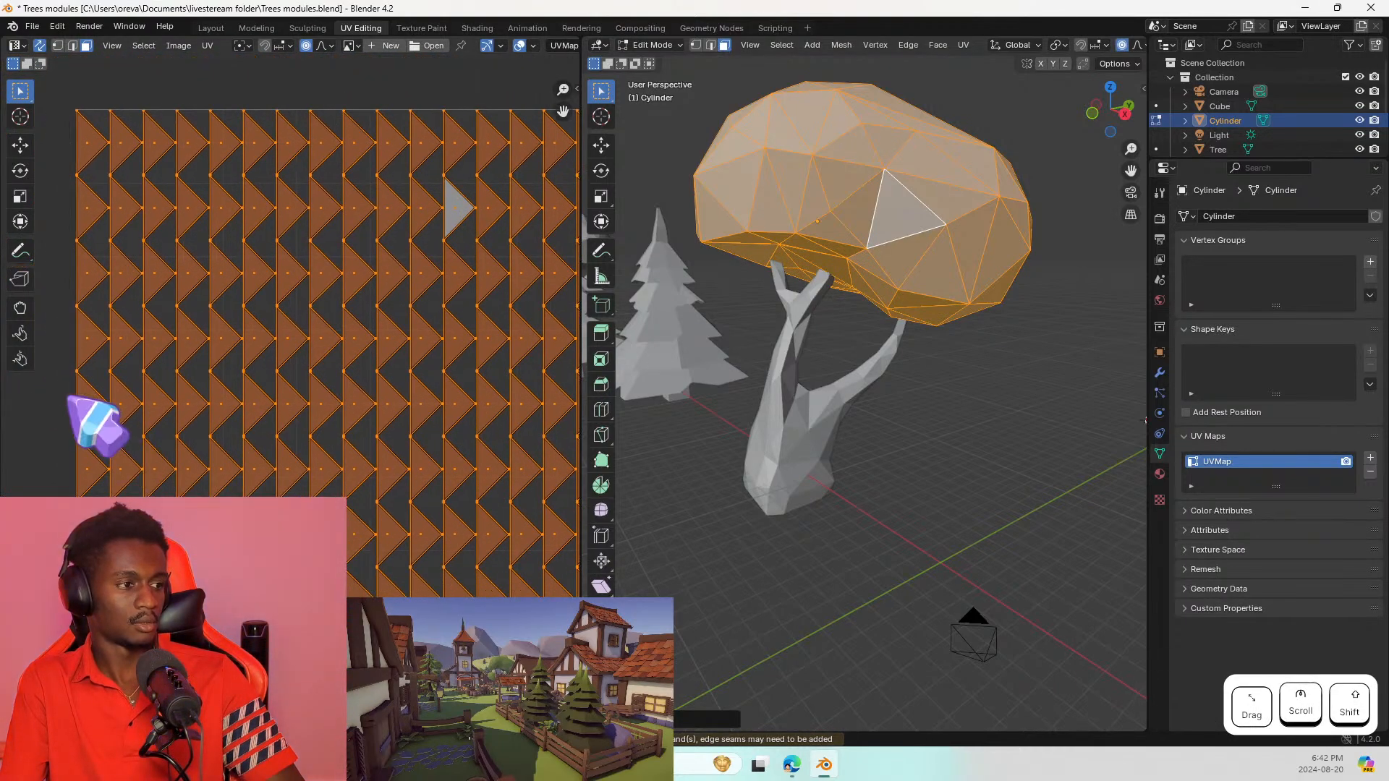
scroll(71, 398, "down", 2)
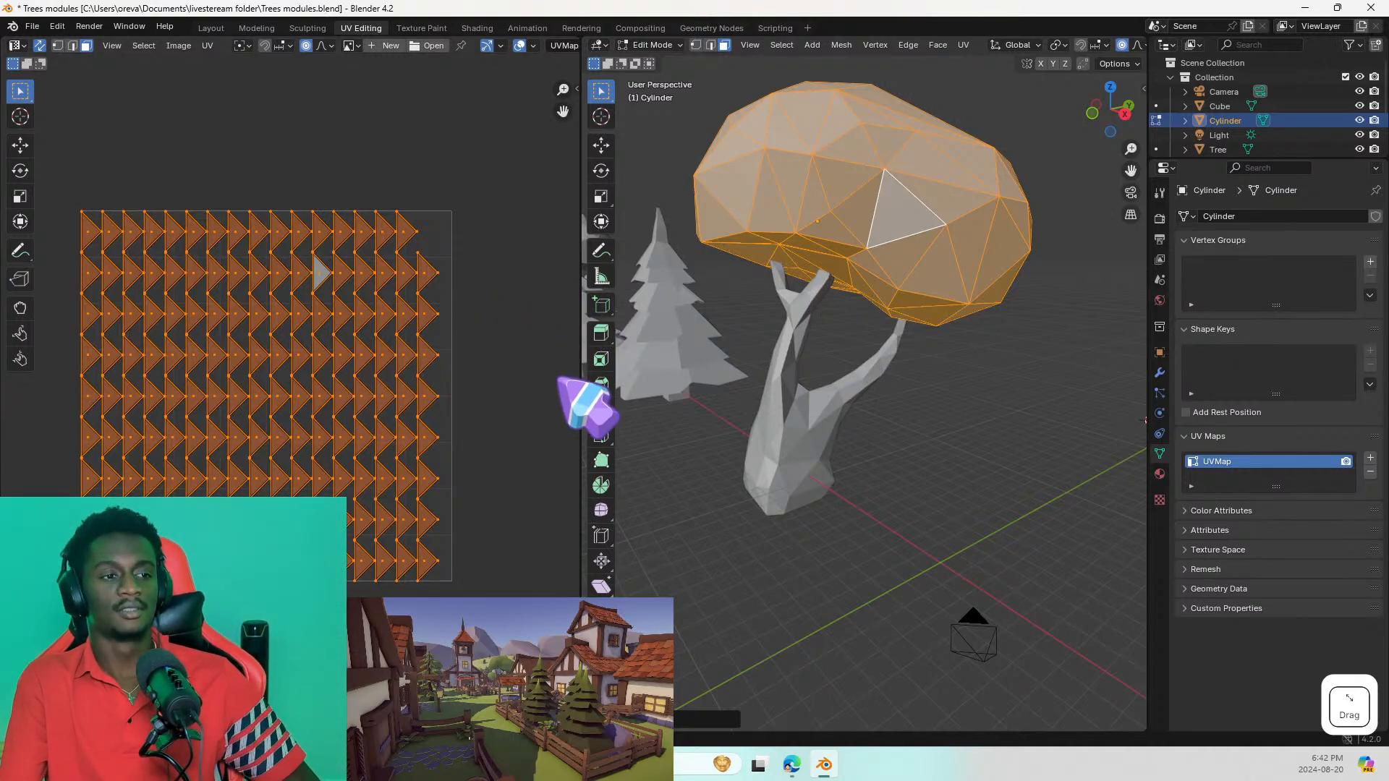
Step: Remove the original trunk's existing UV map and unwrap all of its faces again
key("Tab")
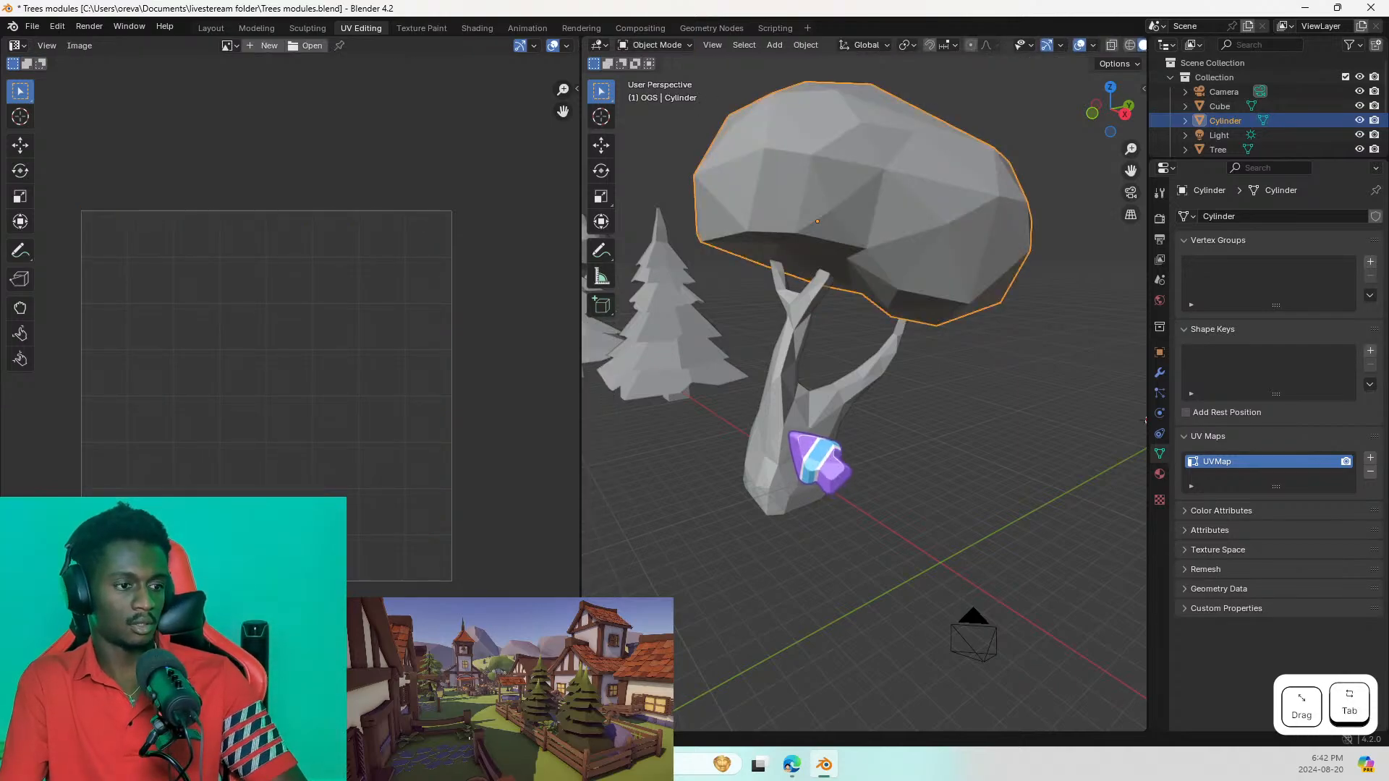
left_click(792, 446)
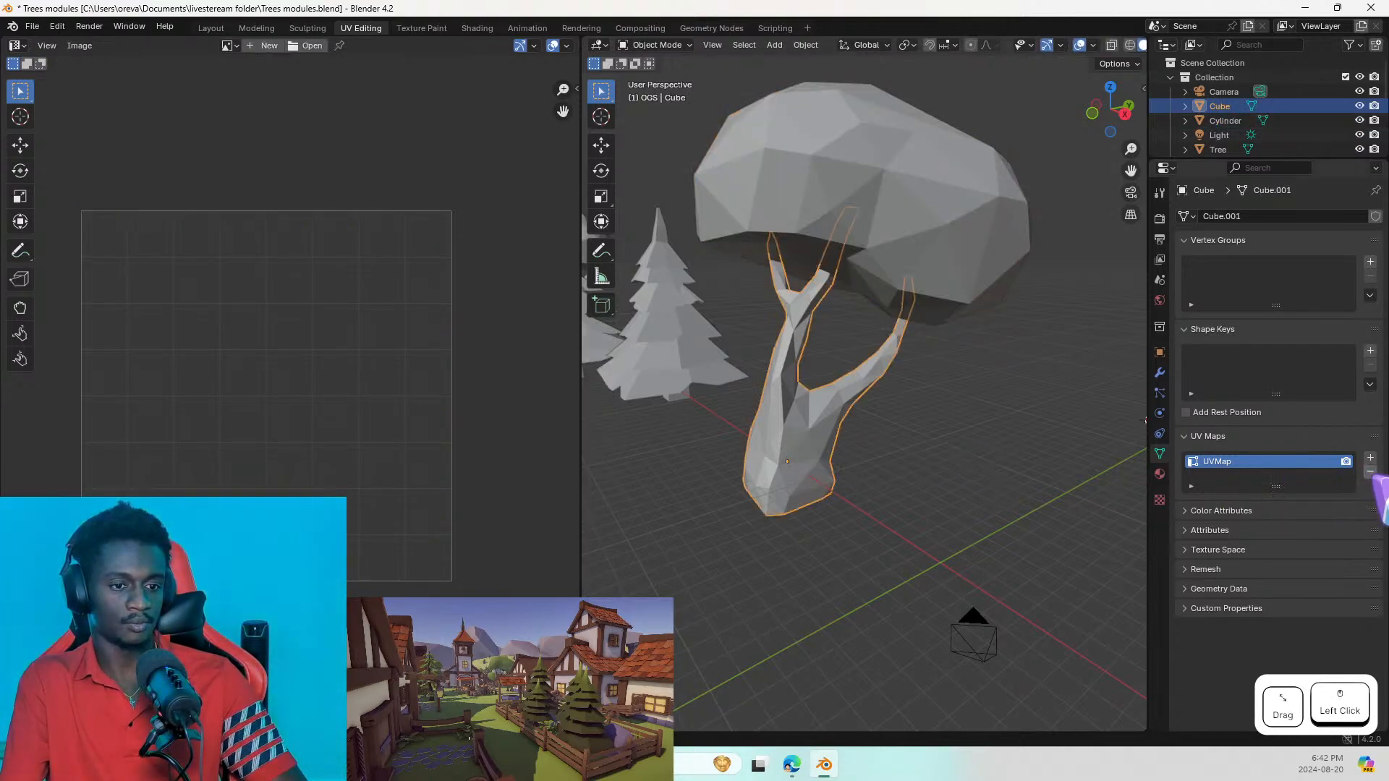
key("Tab")
key("a")
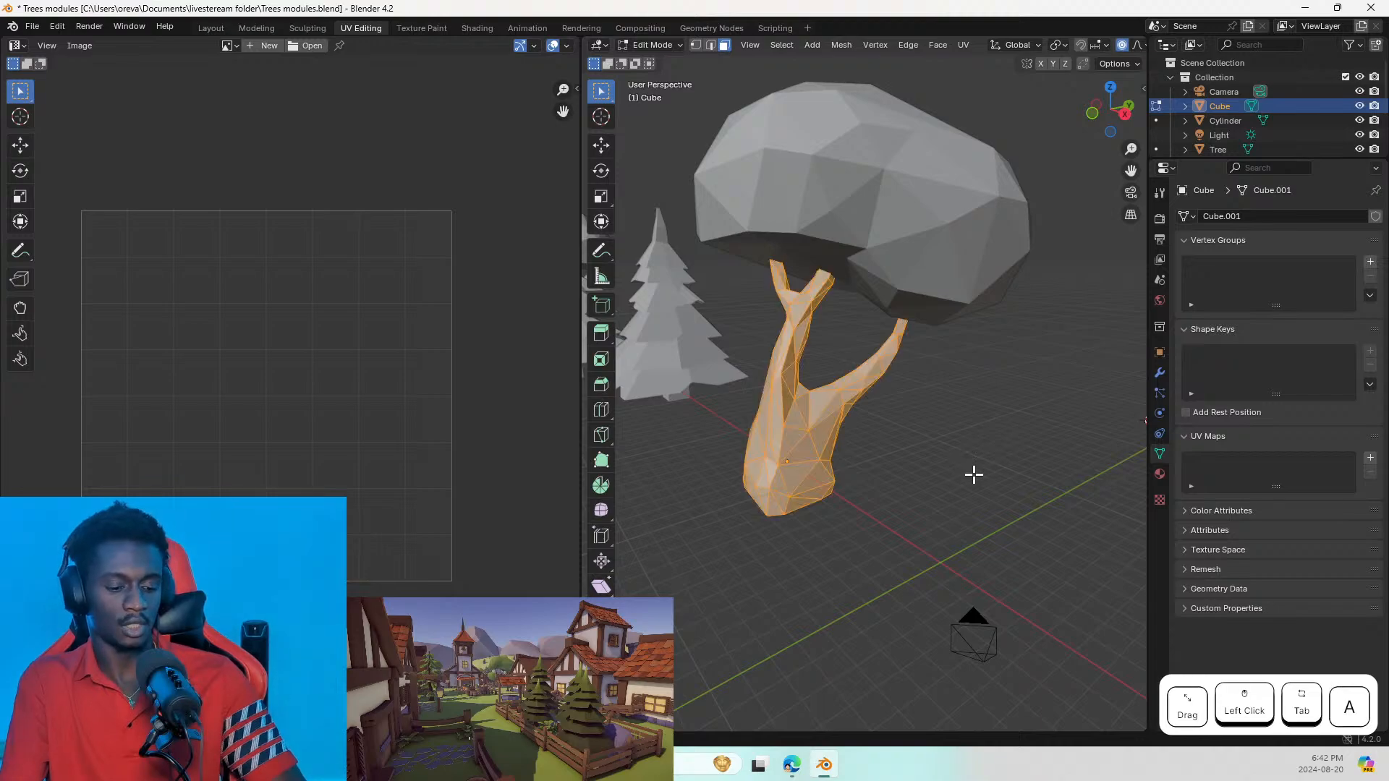
key("u")
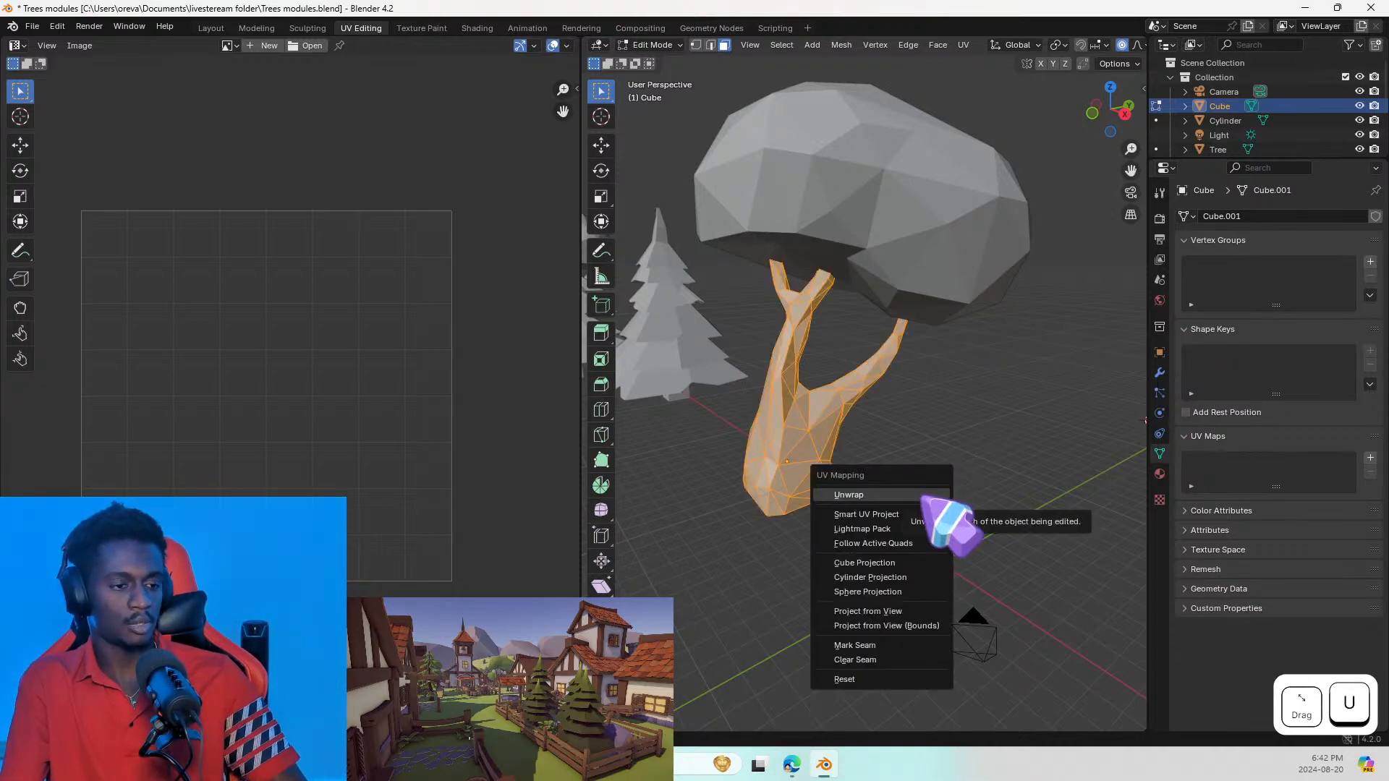
left_click(926, 496)
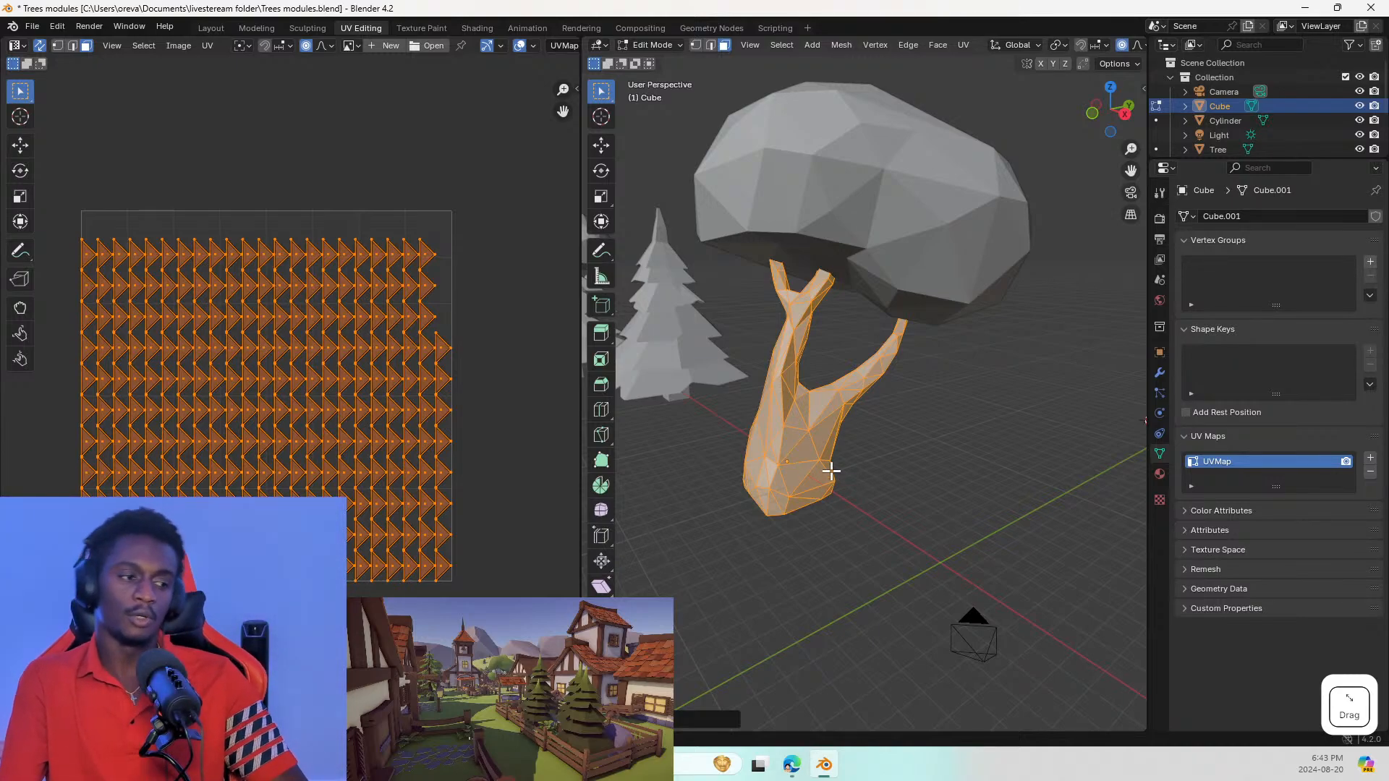
scroll(785, 319, "down", 2)
middle_click_drag(785, 319, 730, 324)
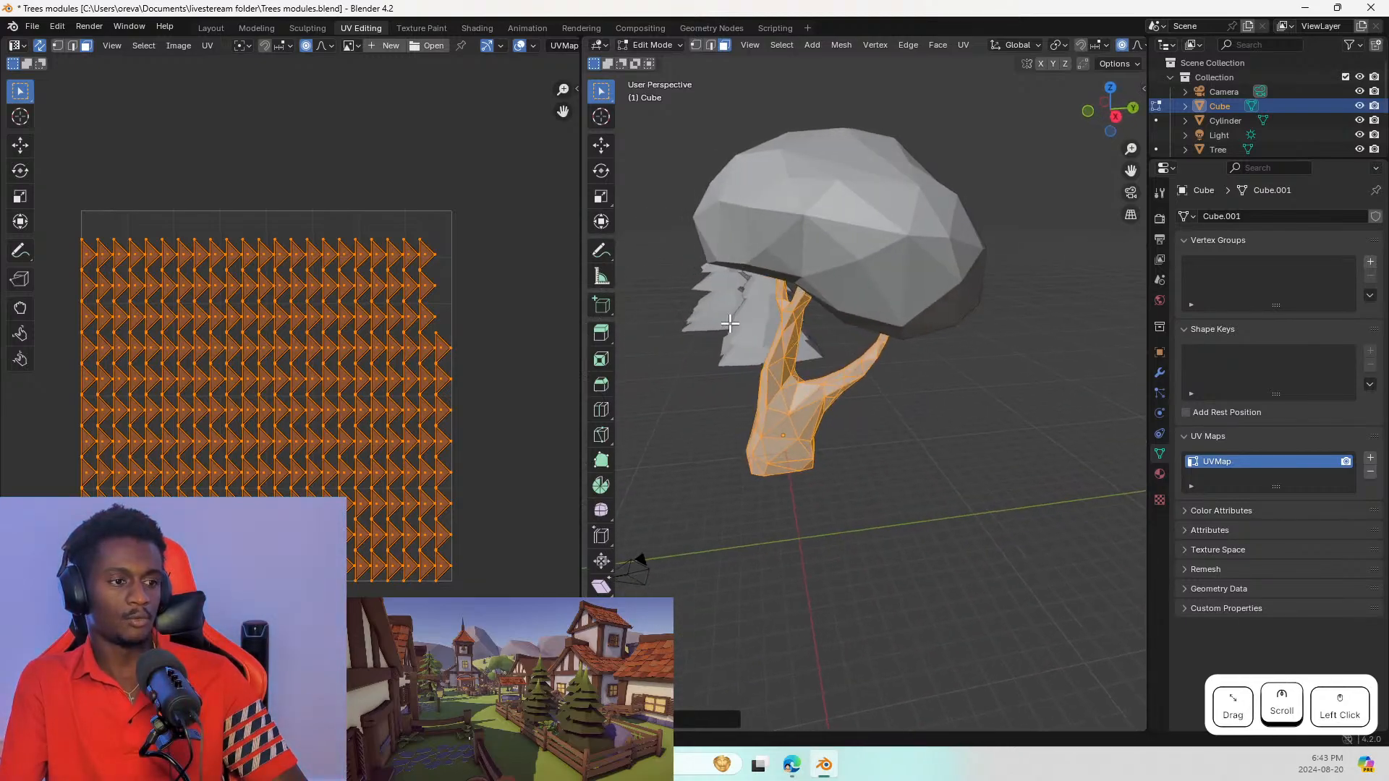
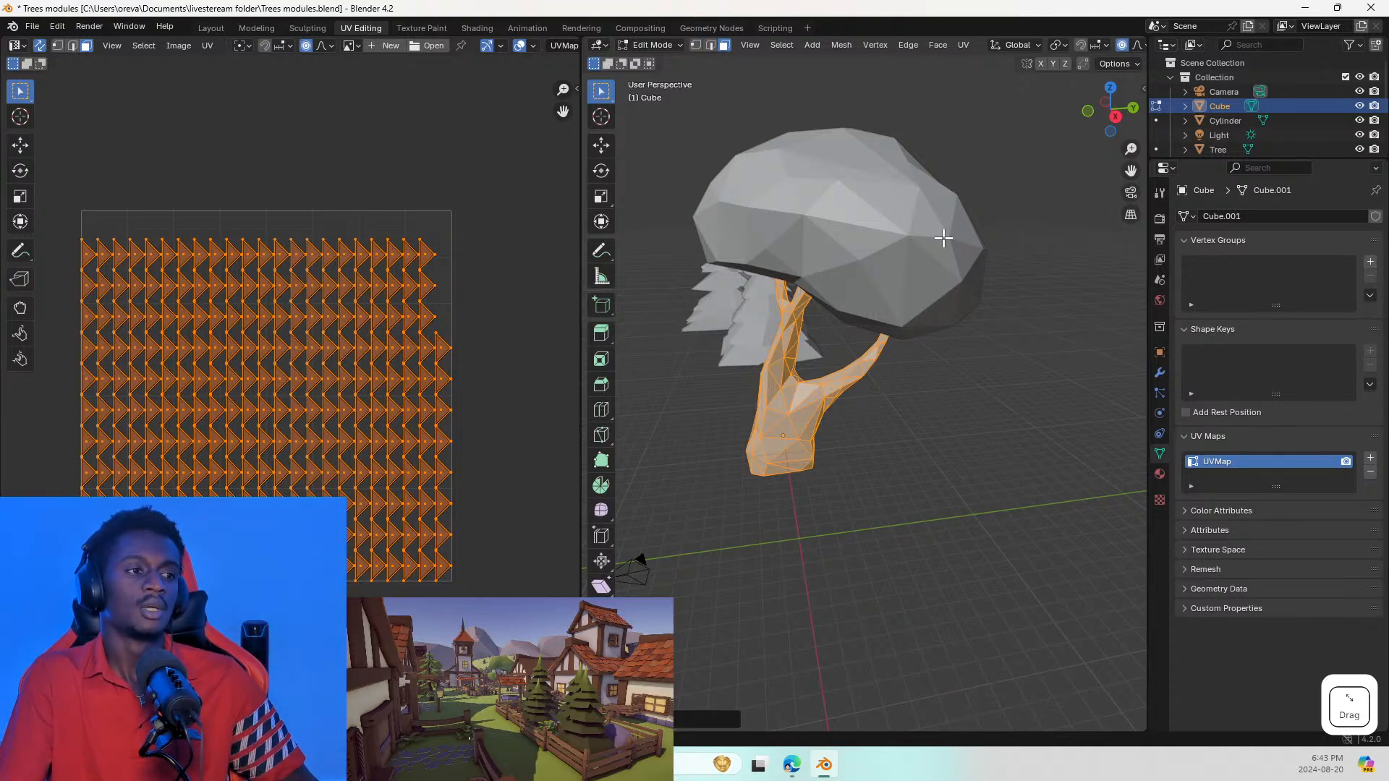
Step: Open the Texture Paint workspace with the trunk as the active object
left_click(422, 27)
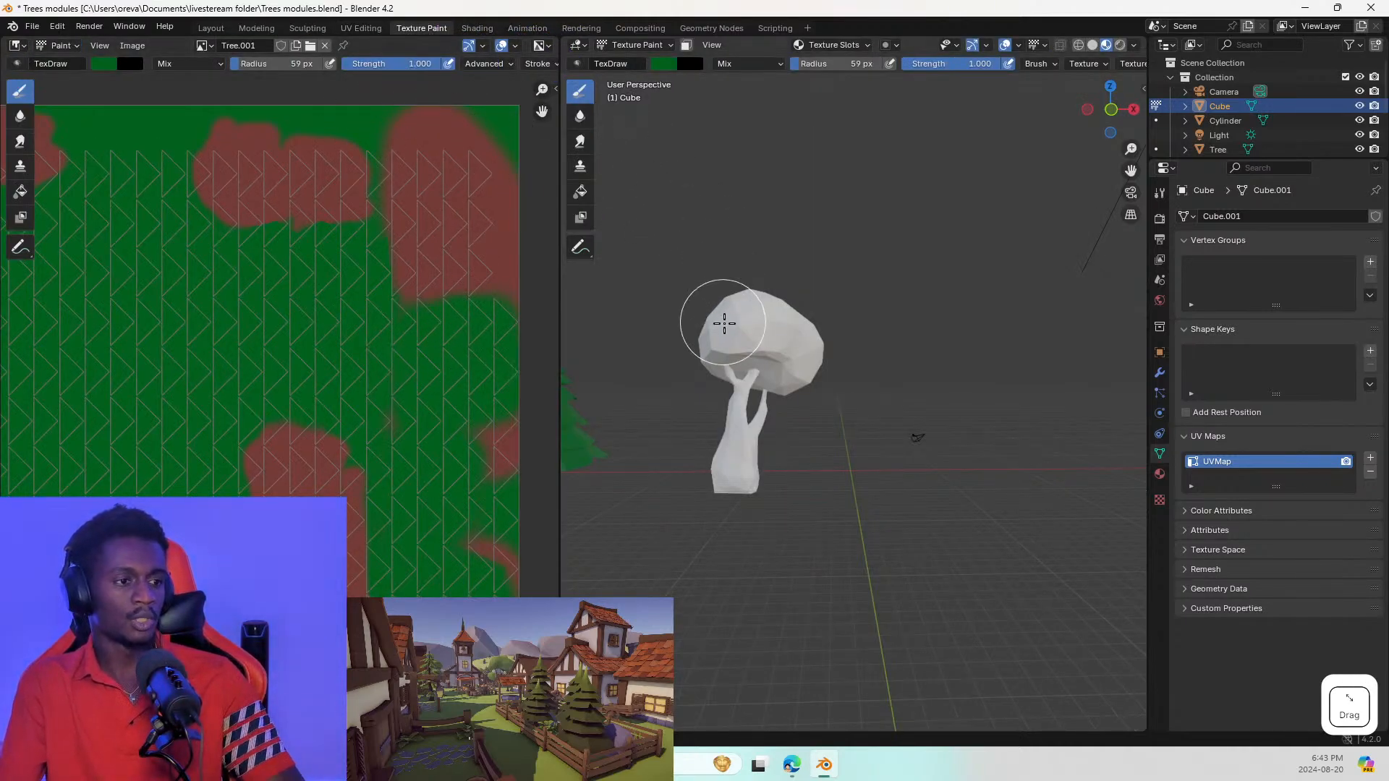
left_click(756, 334)
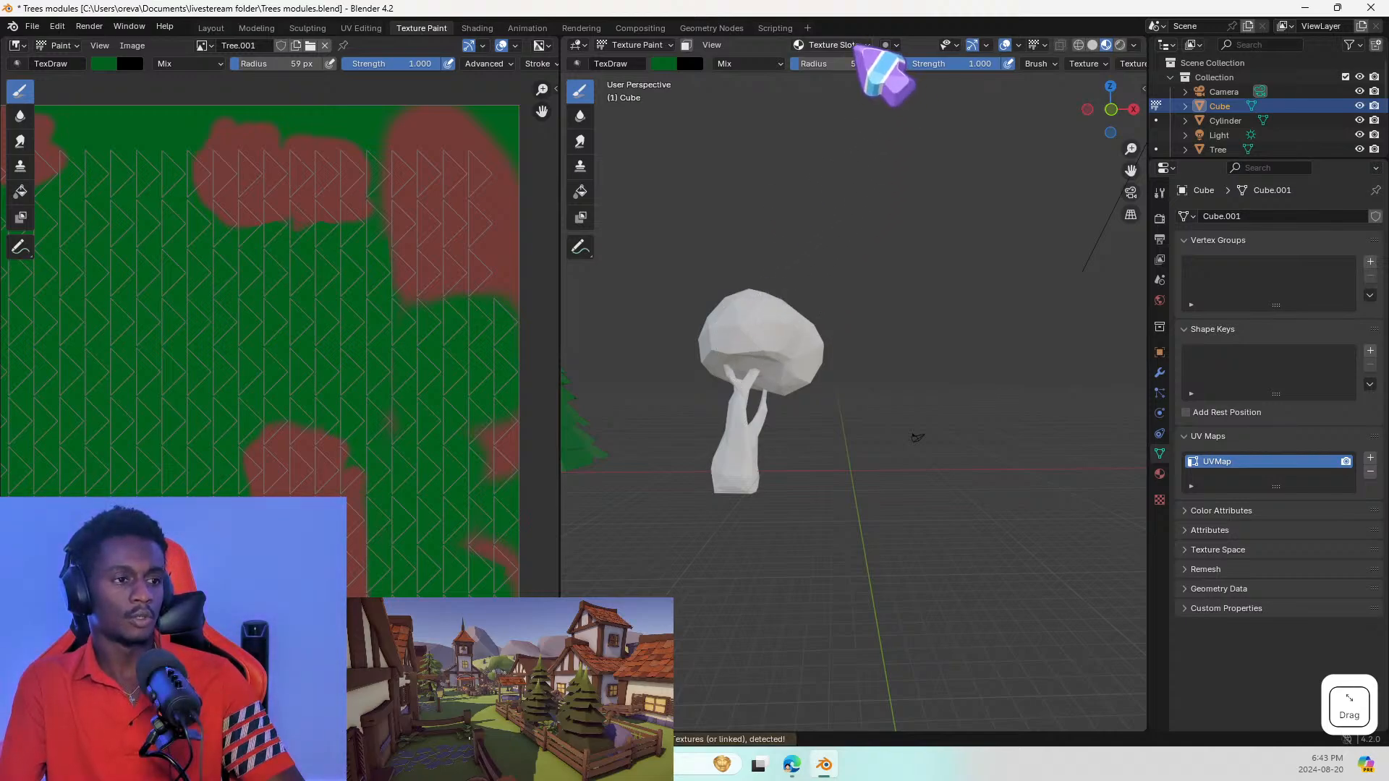
key("Tab")
left_click(781, 323)
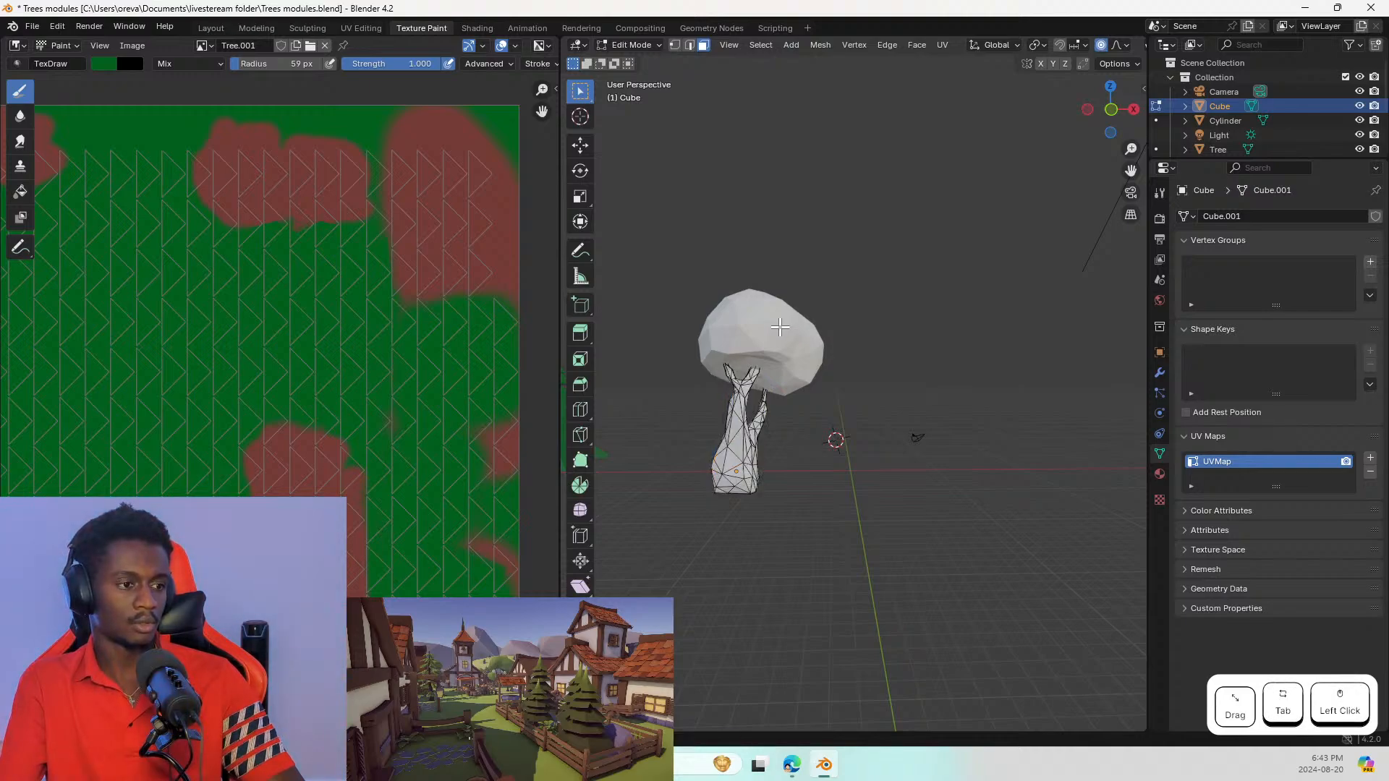
key("Tab")
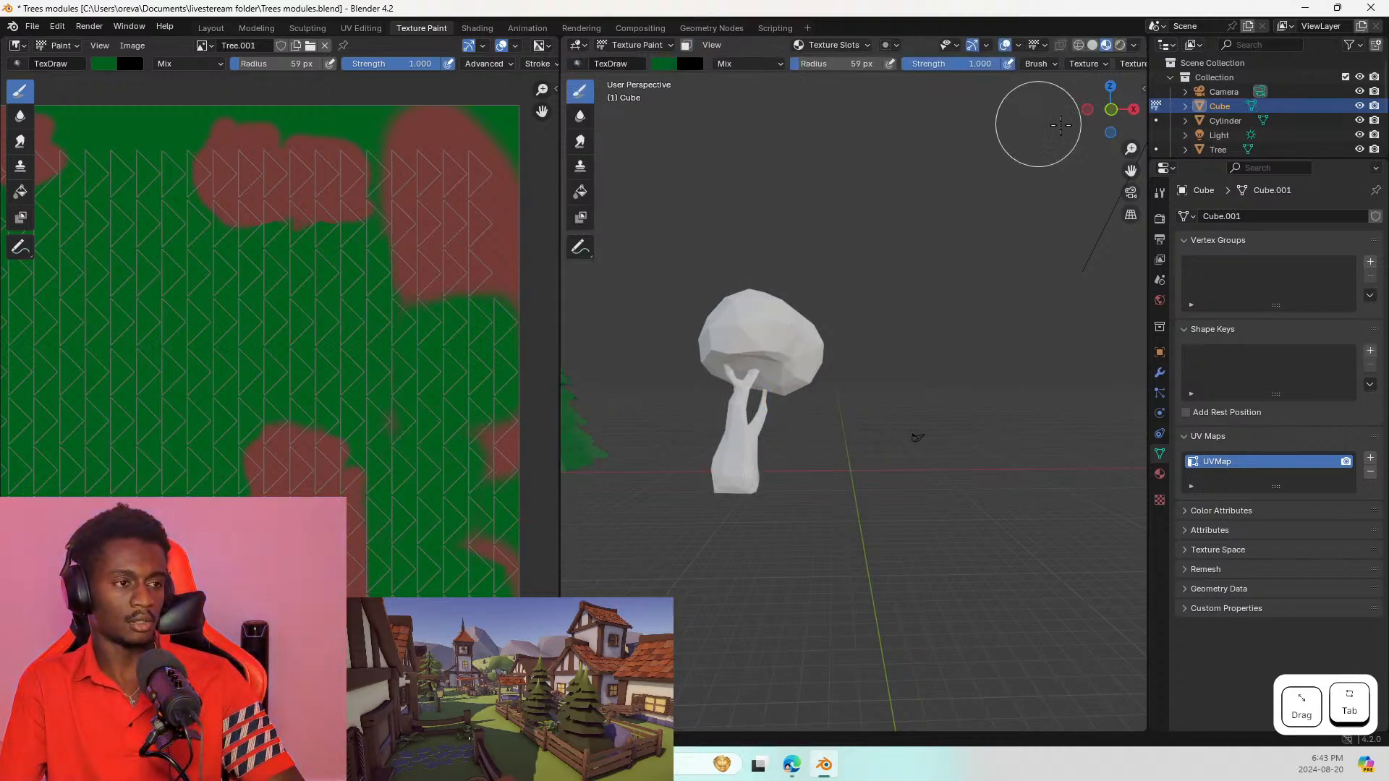
Step: Rename the trunk object from Cube to Tree Bark
left_click(1219, 105)
key("F2")
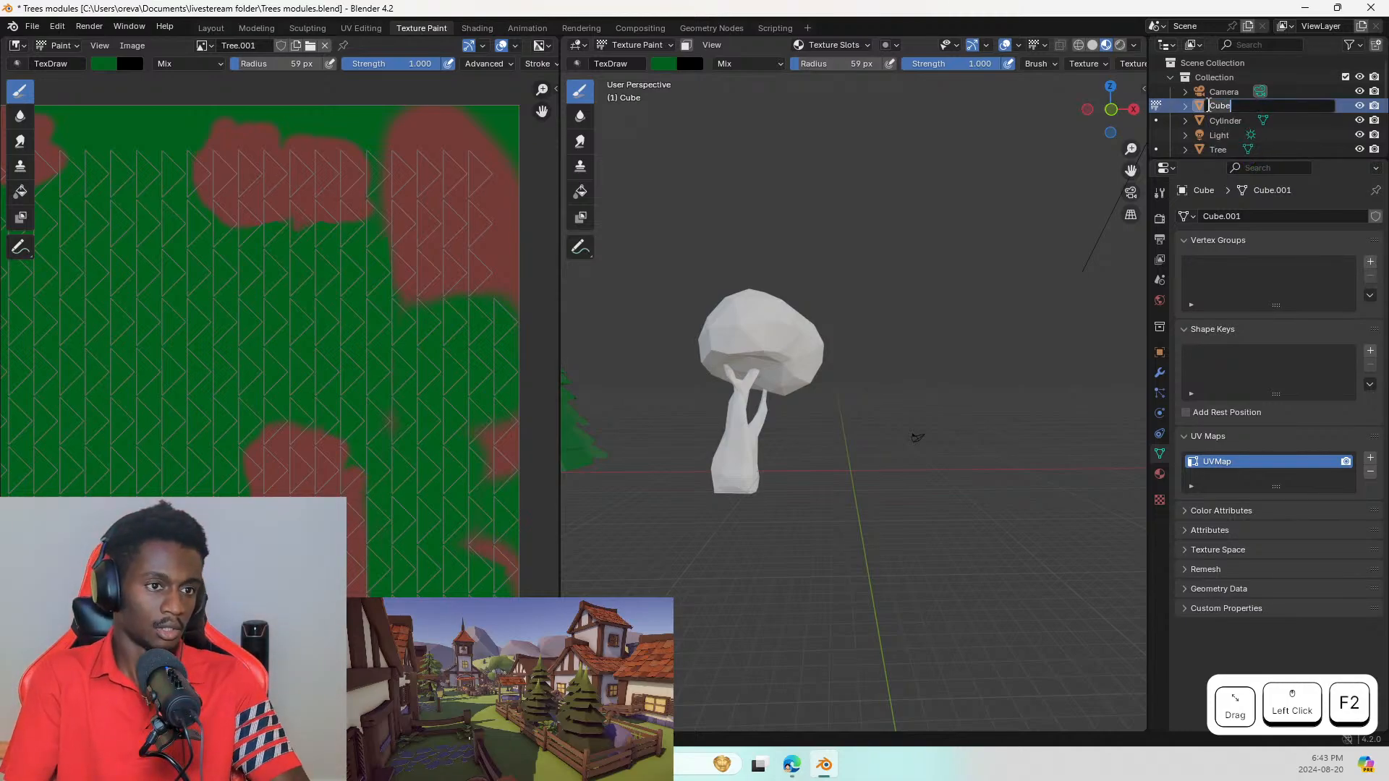
type("Tree G")
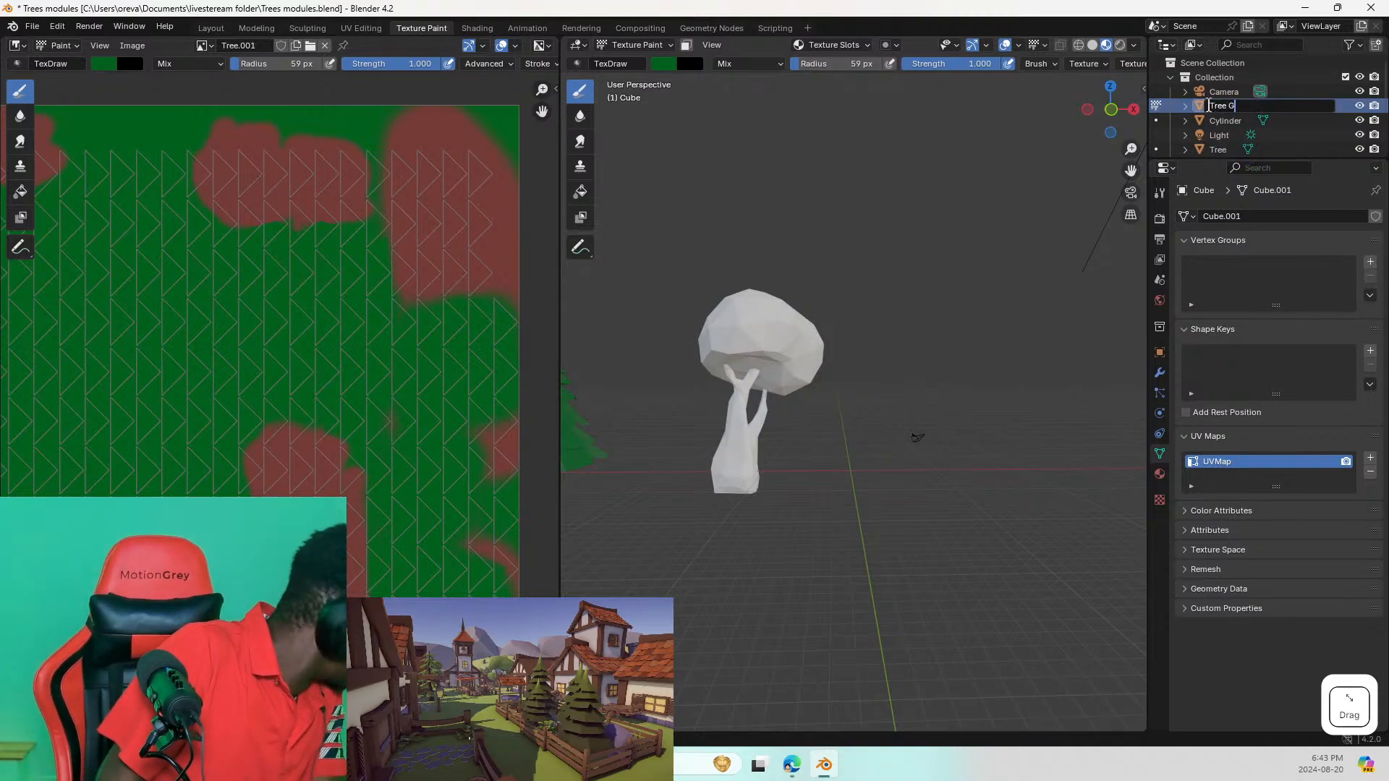
type("Bar")
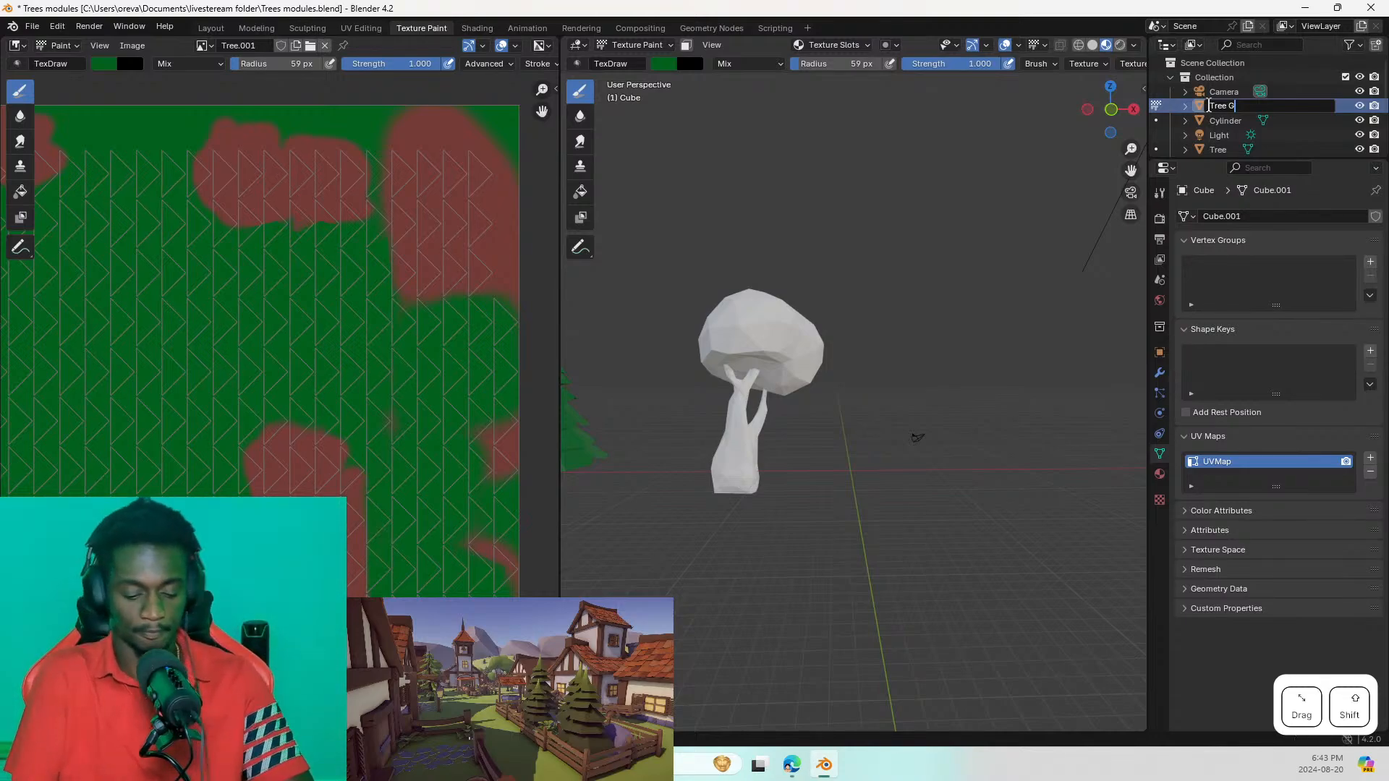
type("k")
key("BackSpace")
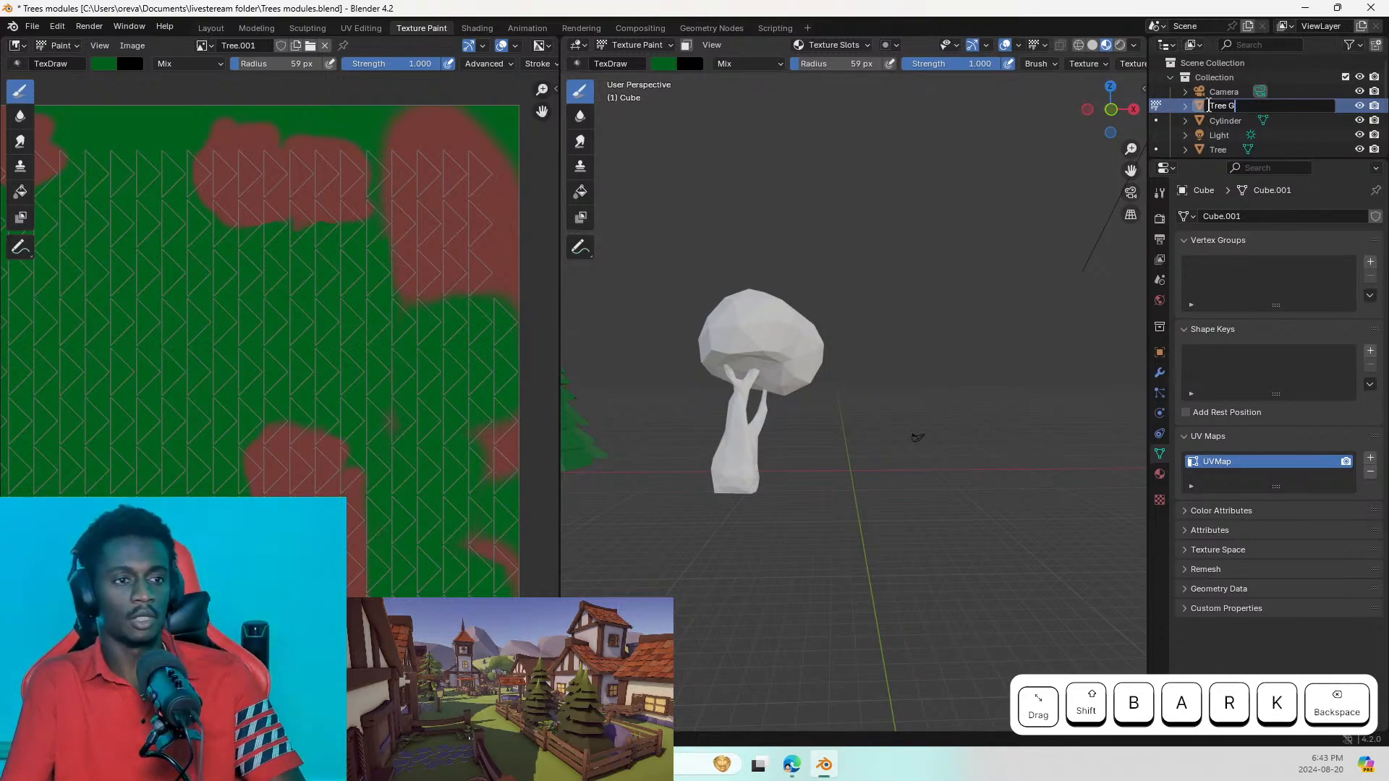
key("BackSpace")
type("Bark")
key("Return")
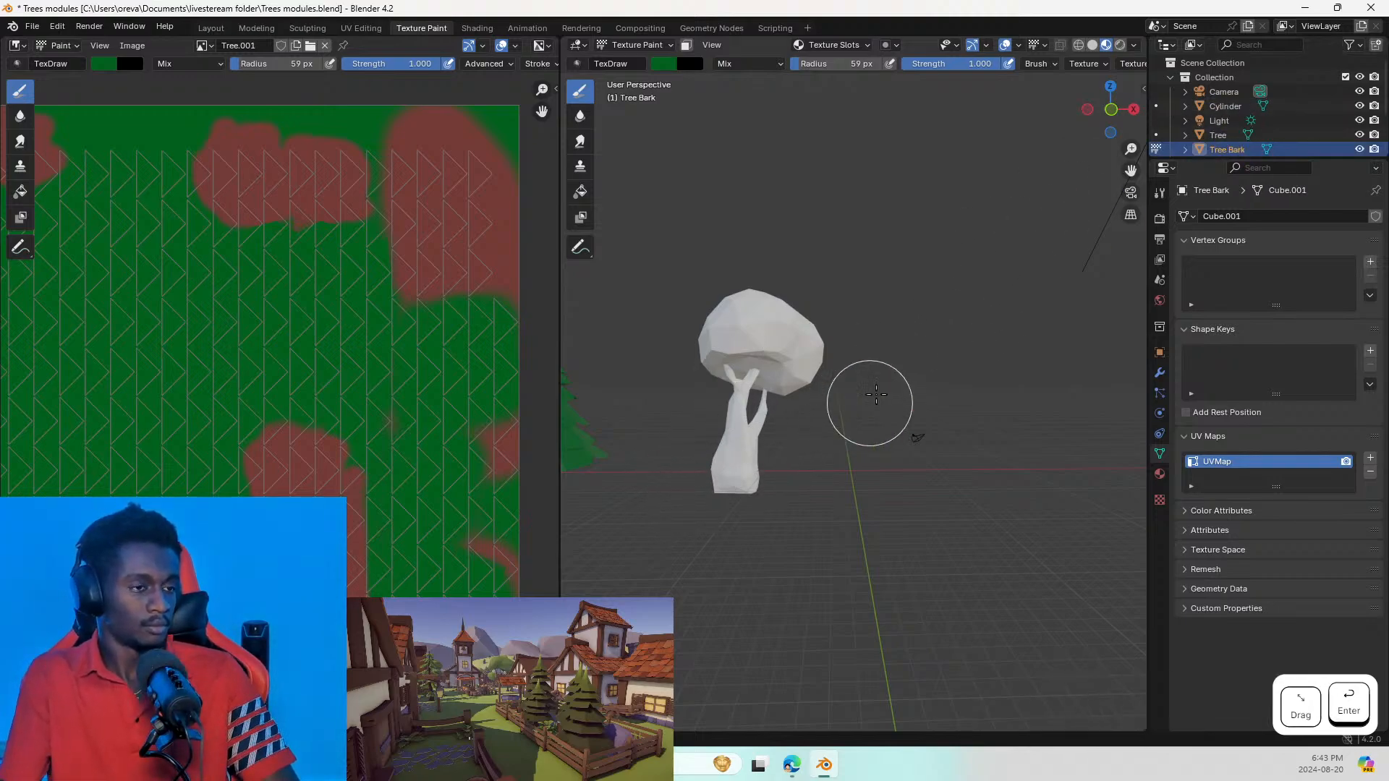
Step: Add a Base Color texture paint slot with a blank image to the trunk
left_click(828, 45)
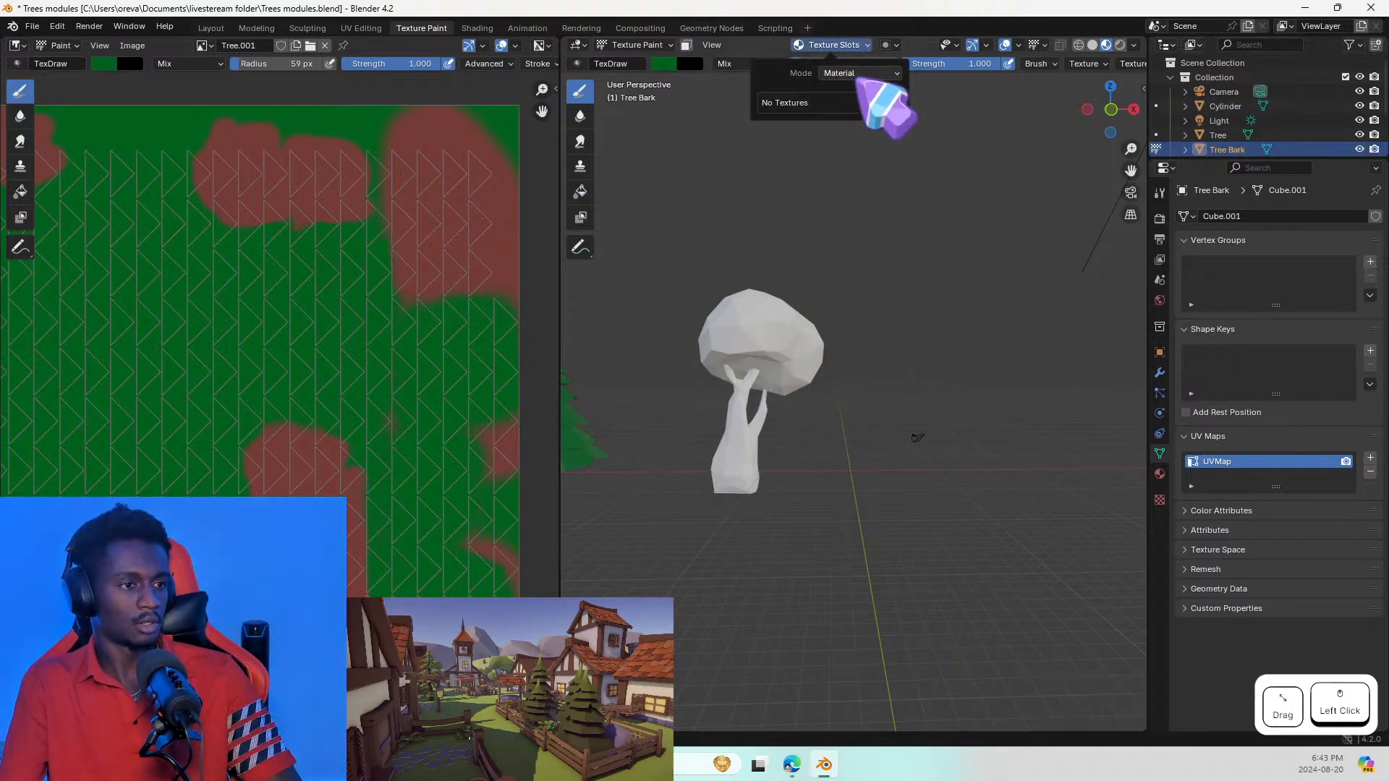
left_click(895, 99)
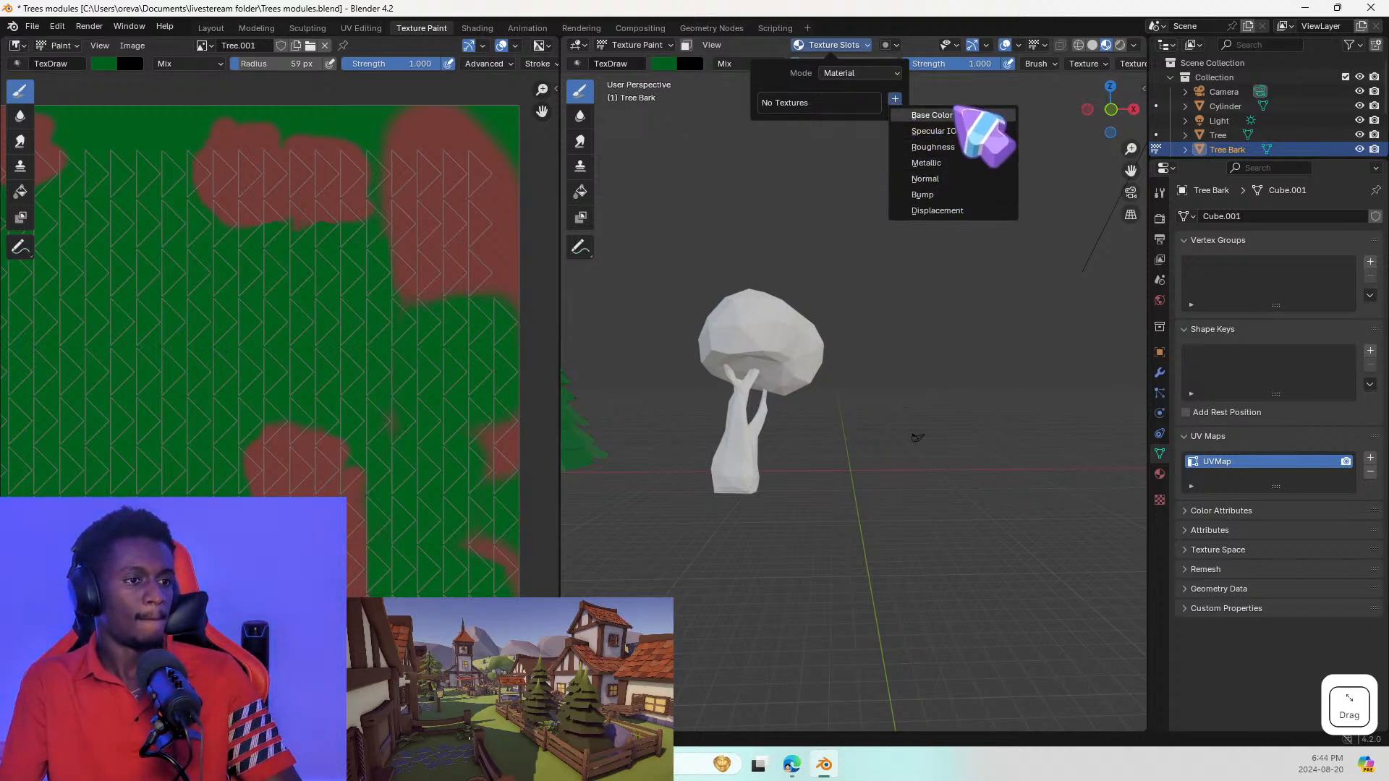
left_click(932, 115)
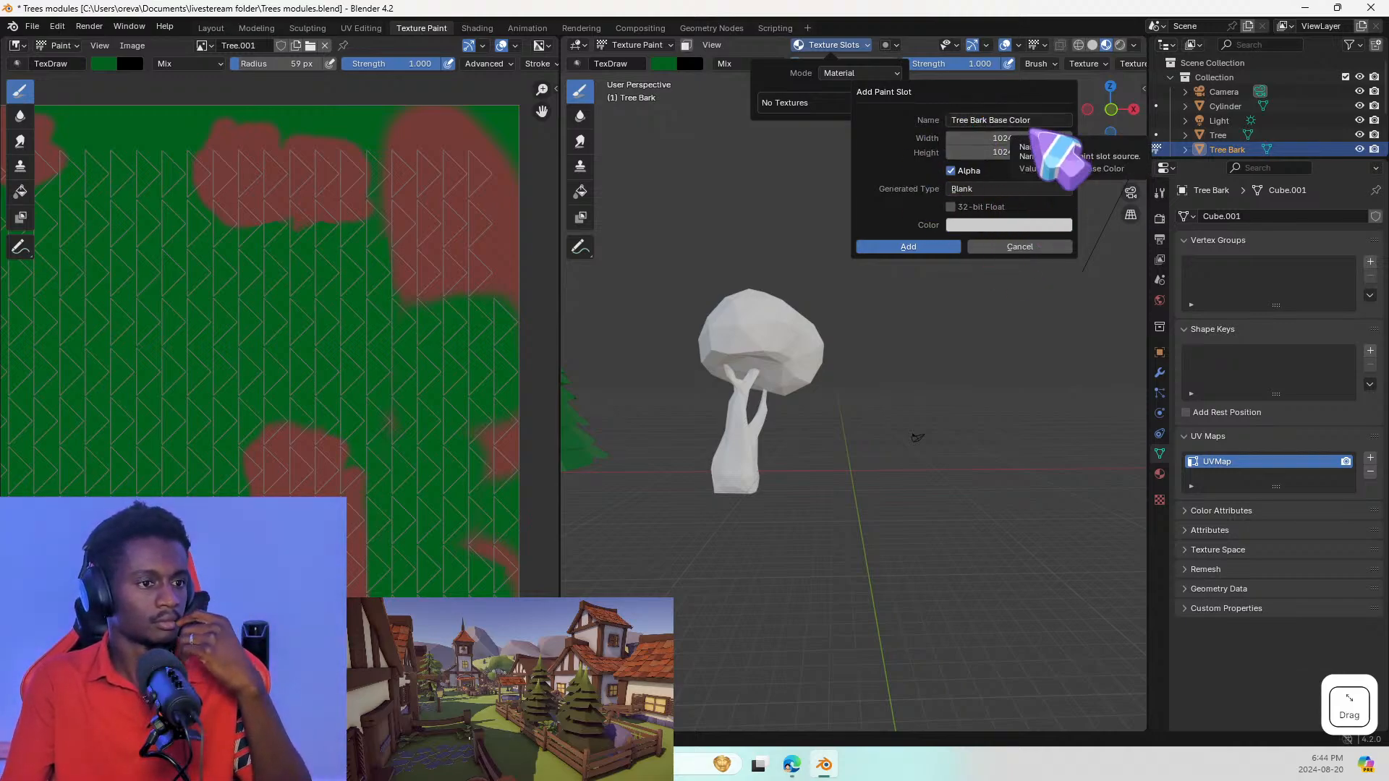
left_click(923, 249)
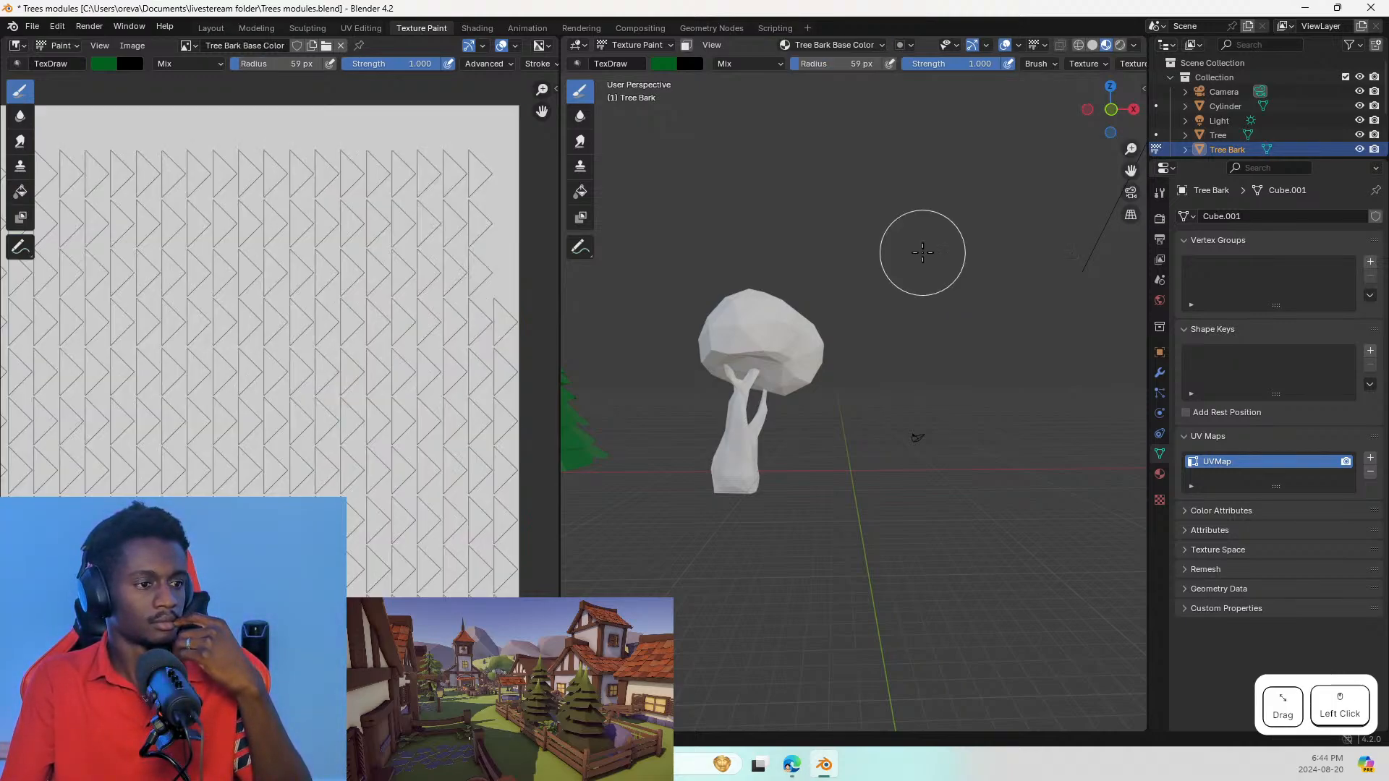
Step: Try a green brush stroke on the trunk's blank texture image and undo it
left_click_drag(358, 305, 391, 429)
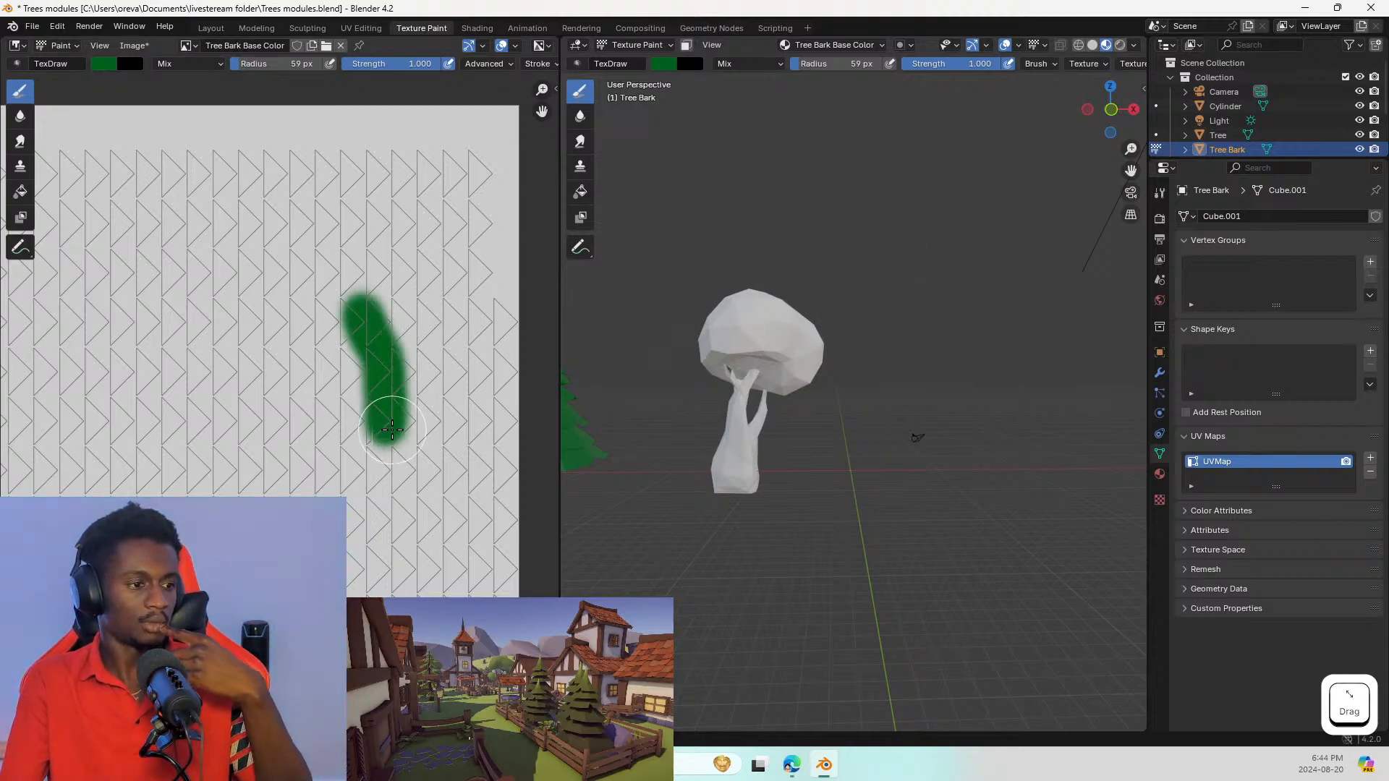
key("ctrl+z")
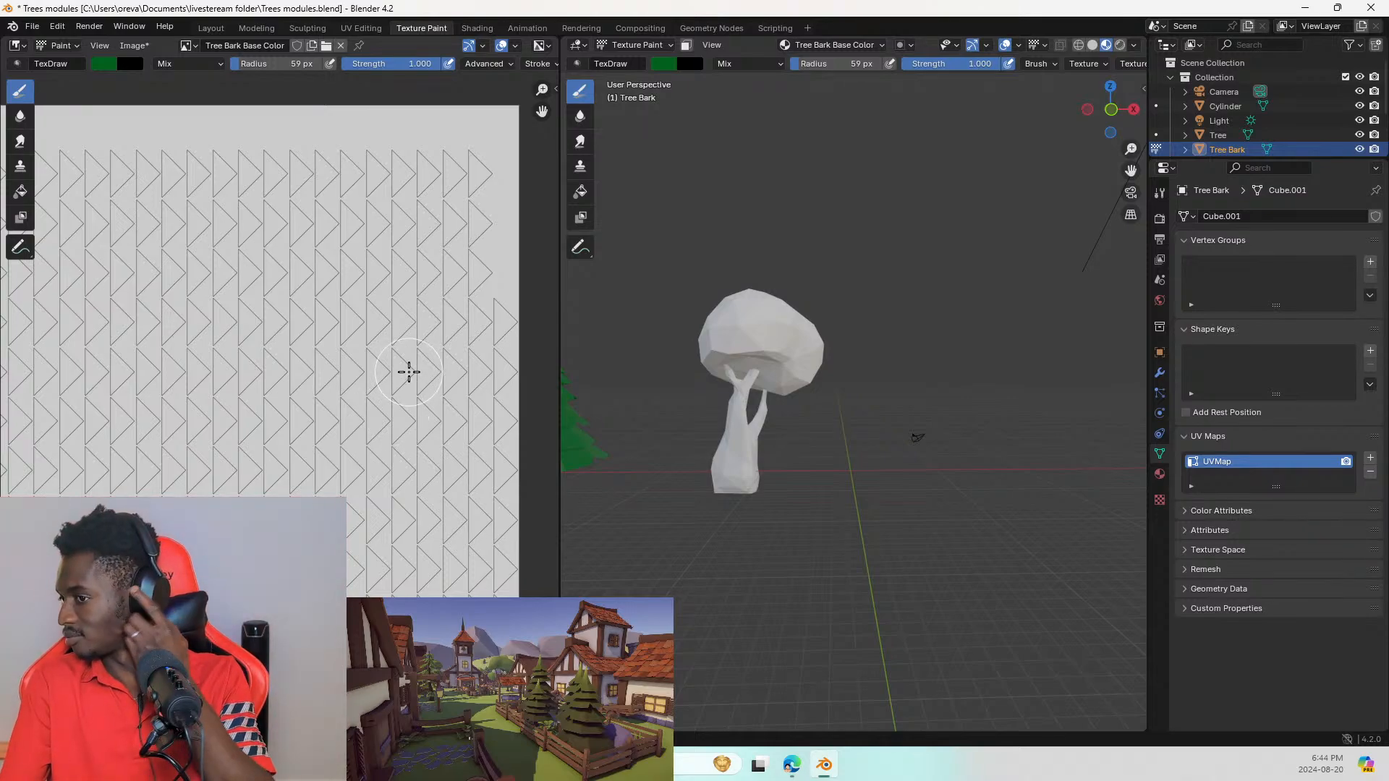
mouse_move(408, 366)
middle_mouse_down()
mouse_move(329, 328)
mouse_move(415, 375)
middle_mouse_up()
scroll(400, 359, "down", 1)
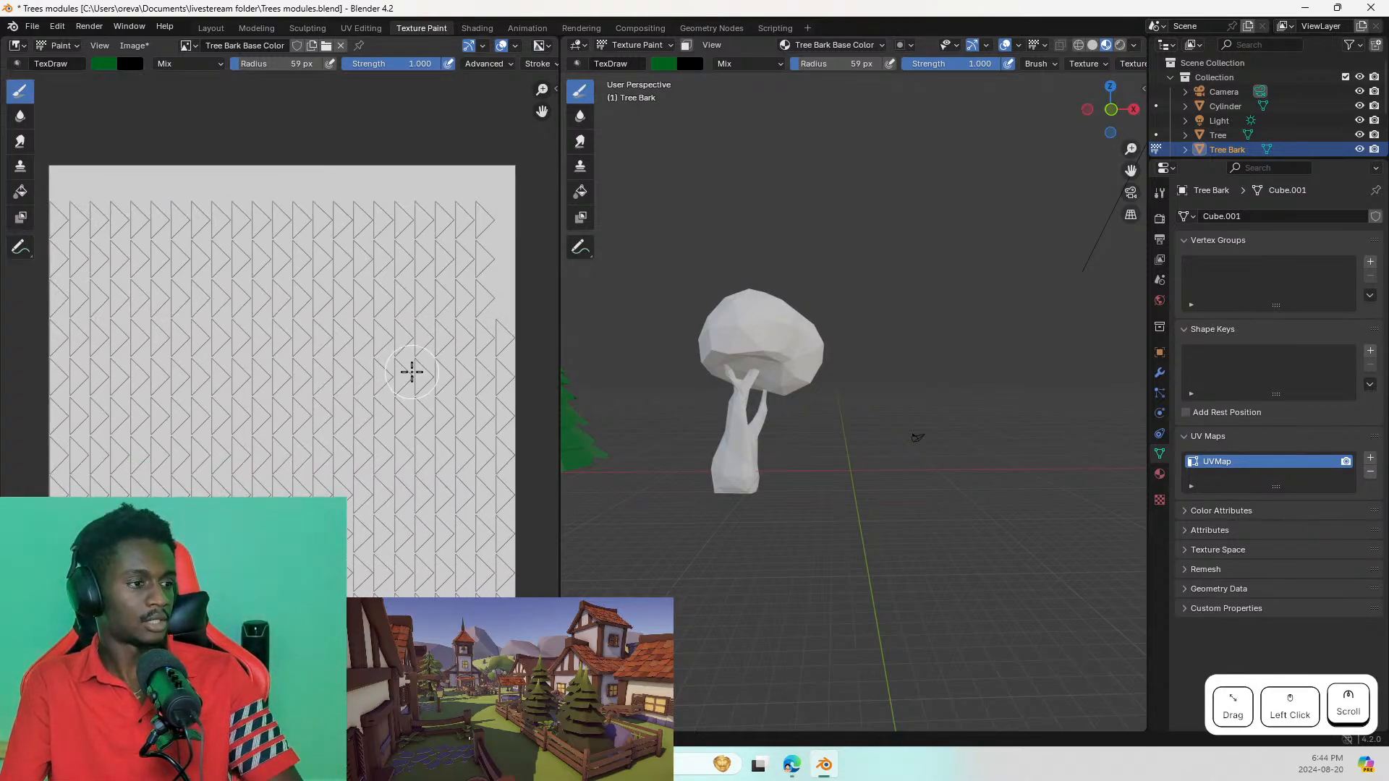
Step: Sample the reddish-brown trunk color of the neighbouring pine tree as the brush color
mouse_move(716, 405)
middle_mouse_down()
mouse_move(686, 410)
mouse_move(708, 419)
middle_mouse_up()
scroll(708, 419, "up", 4)
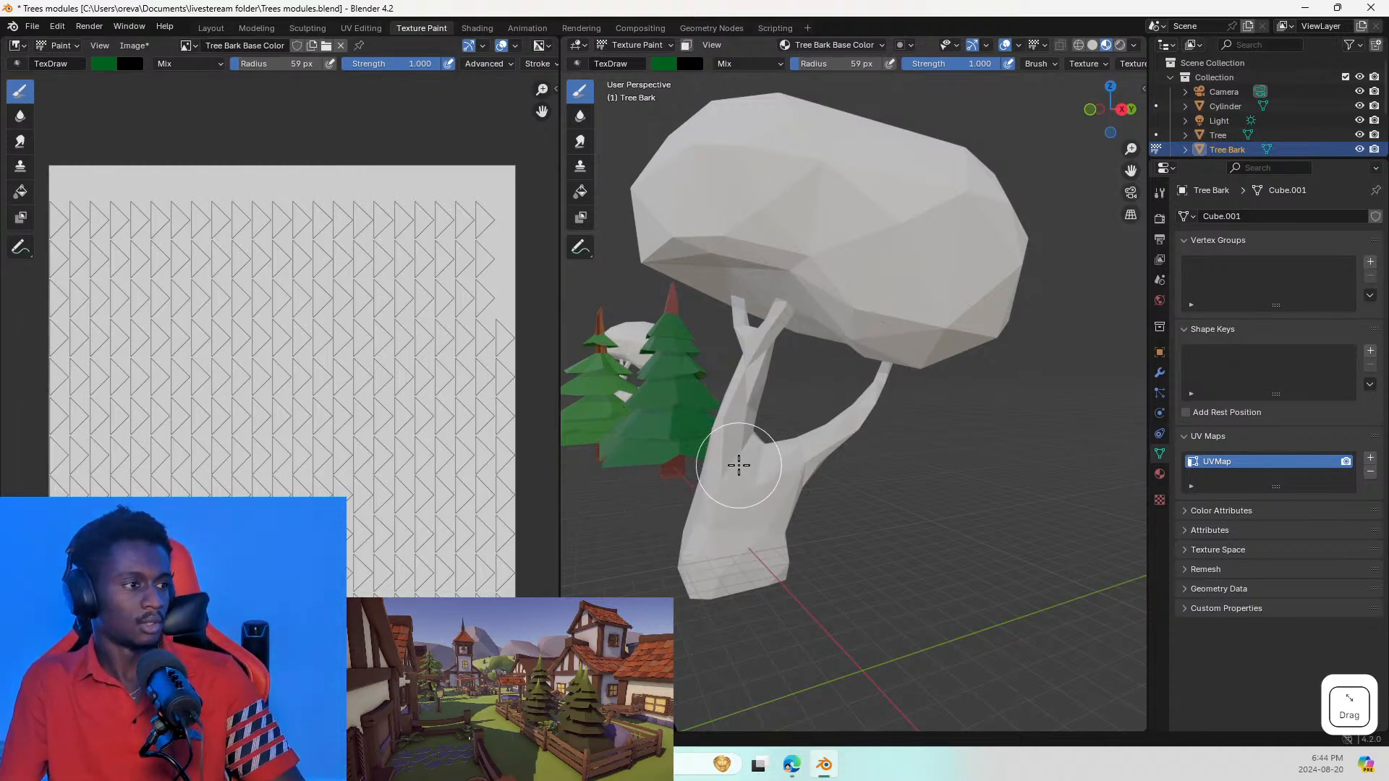
left_click(106, 67)
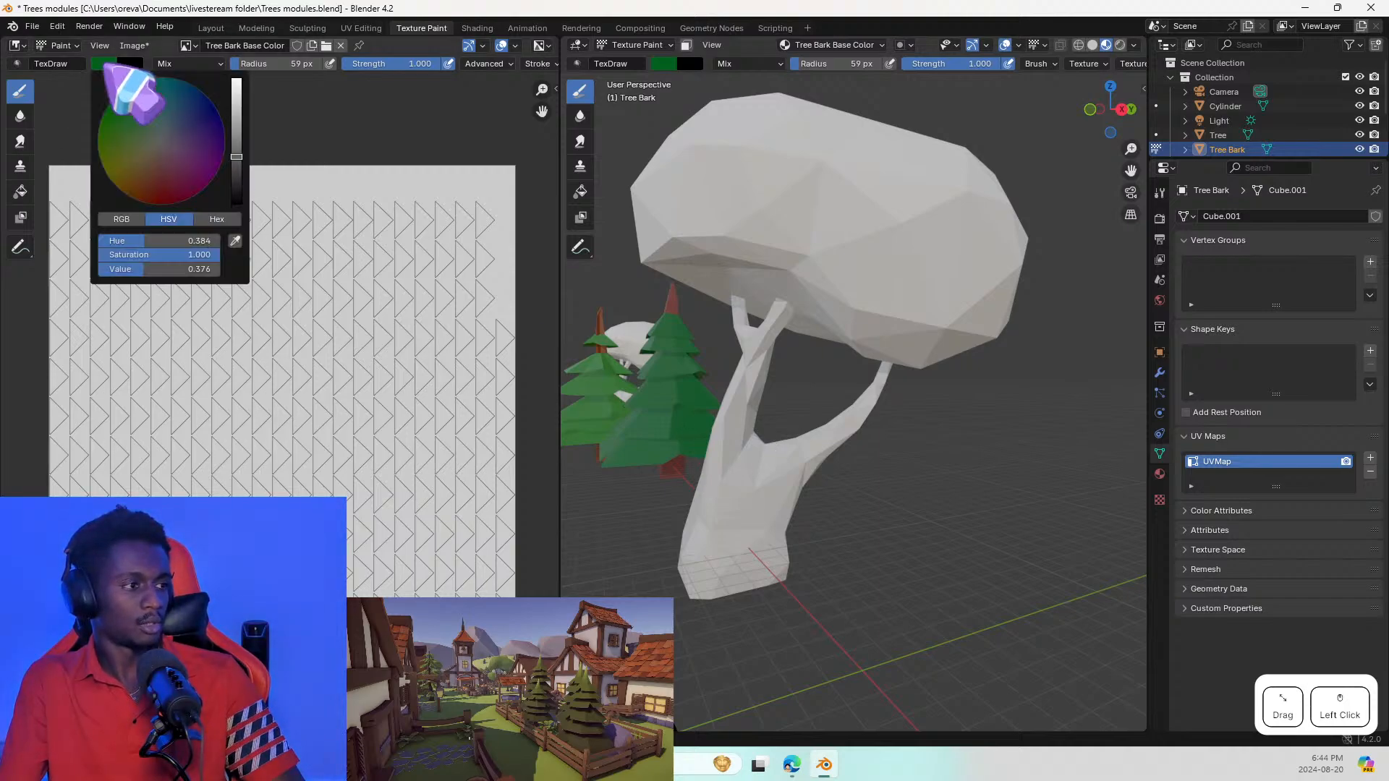
left_click(235, 241)
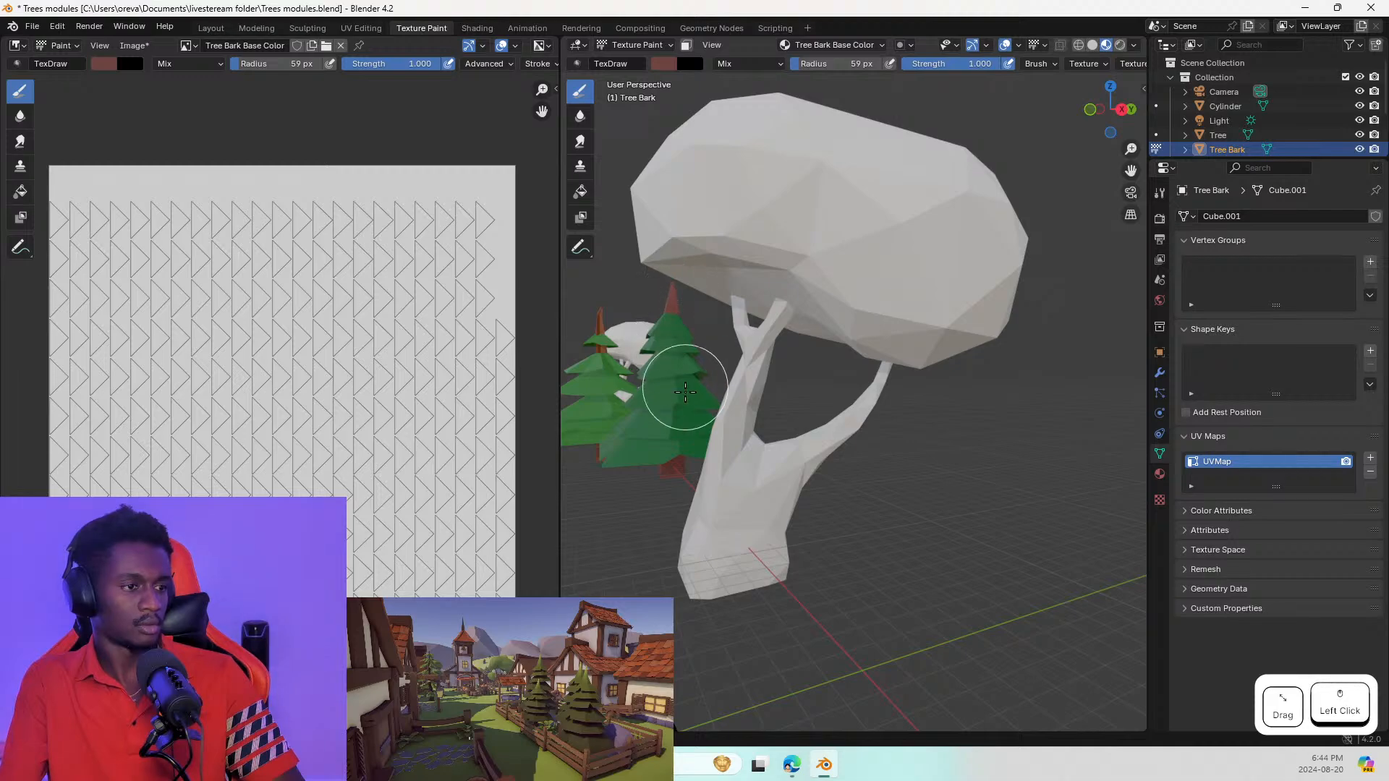
Step: Paint the front of the trunk and its branches with the sampled reddish-brown color
left_click_drag(733, 538, 772, 266)
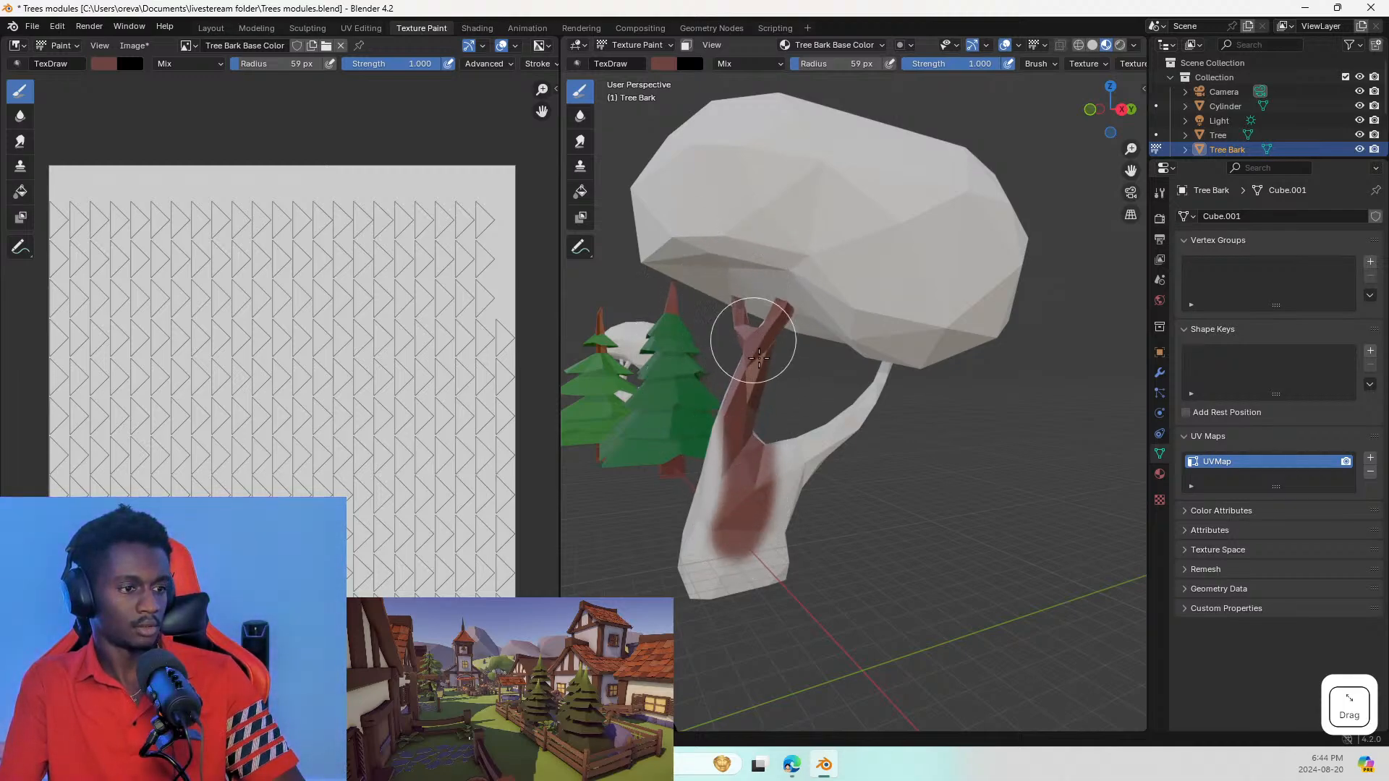
left_click_drag(758, 358, 665, 599)
mouse_move(732, 433)
left_mouse_down()
mouse_move(796, 481)
mouse_move(766, 549)
left_mouse_up()
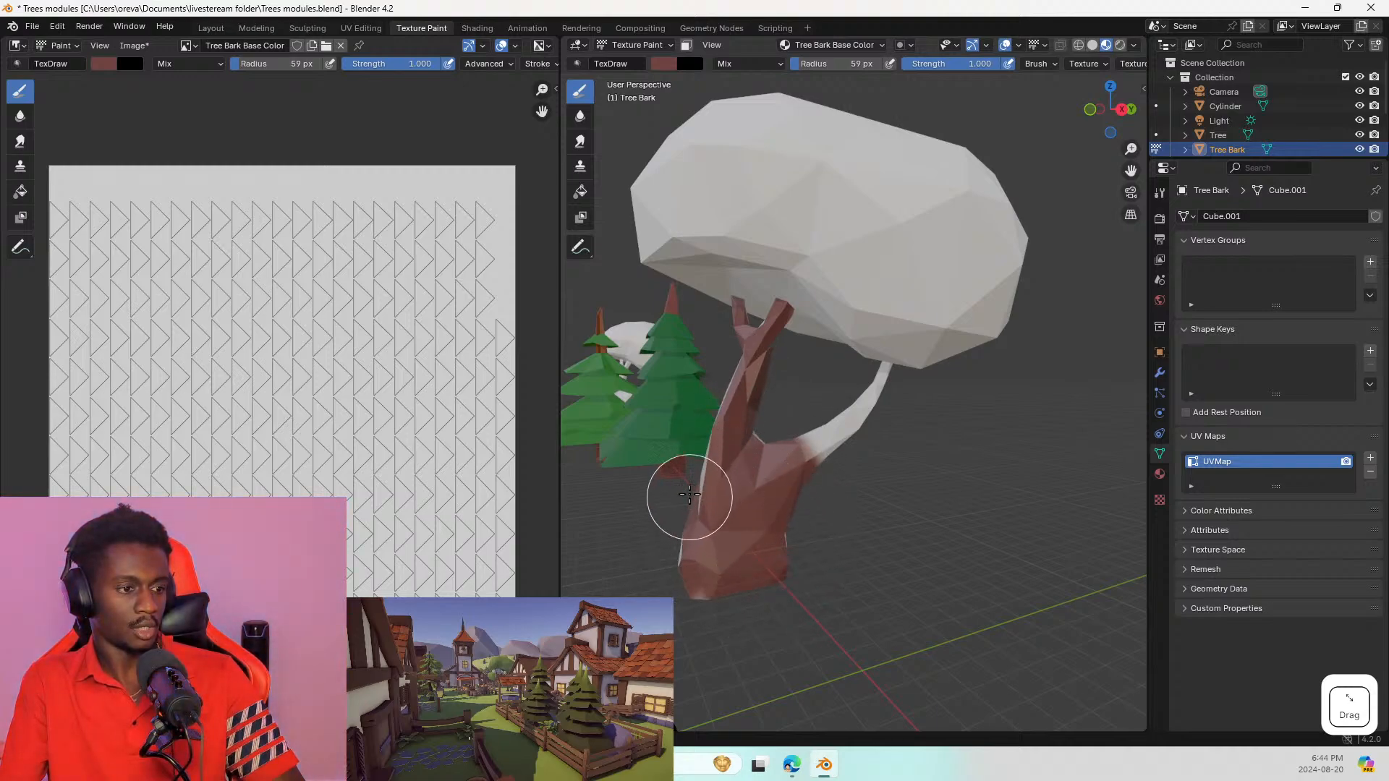
left_click_drag(773, 390, 847, 407)
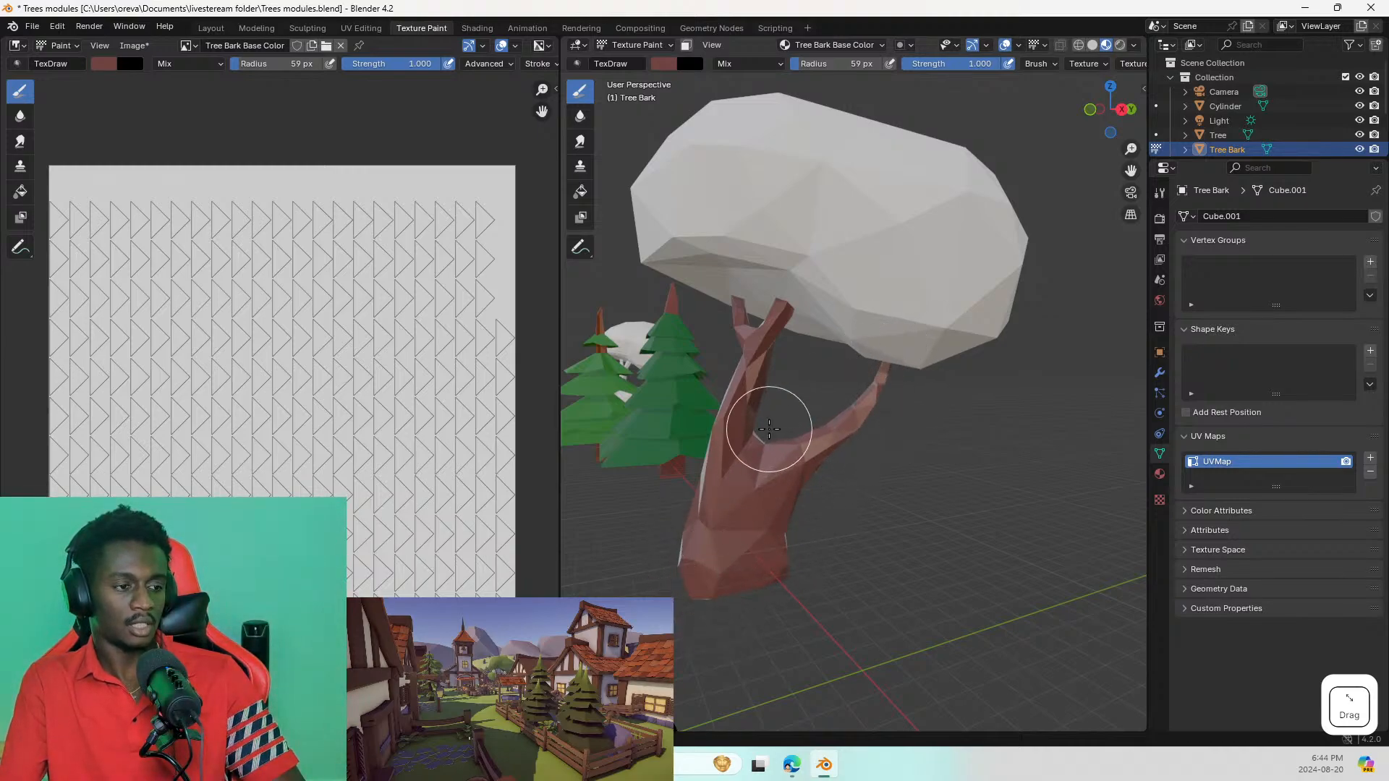
left_click_drag(768, 429, 772, 429)
Step: Paint the back and adjoining side of the trunk and branches in the same reddish brown
middle_click_drag(940, 465, 723, 450)
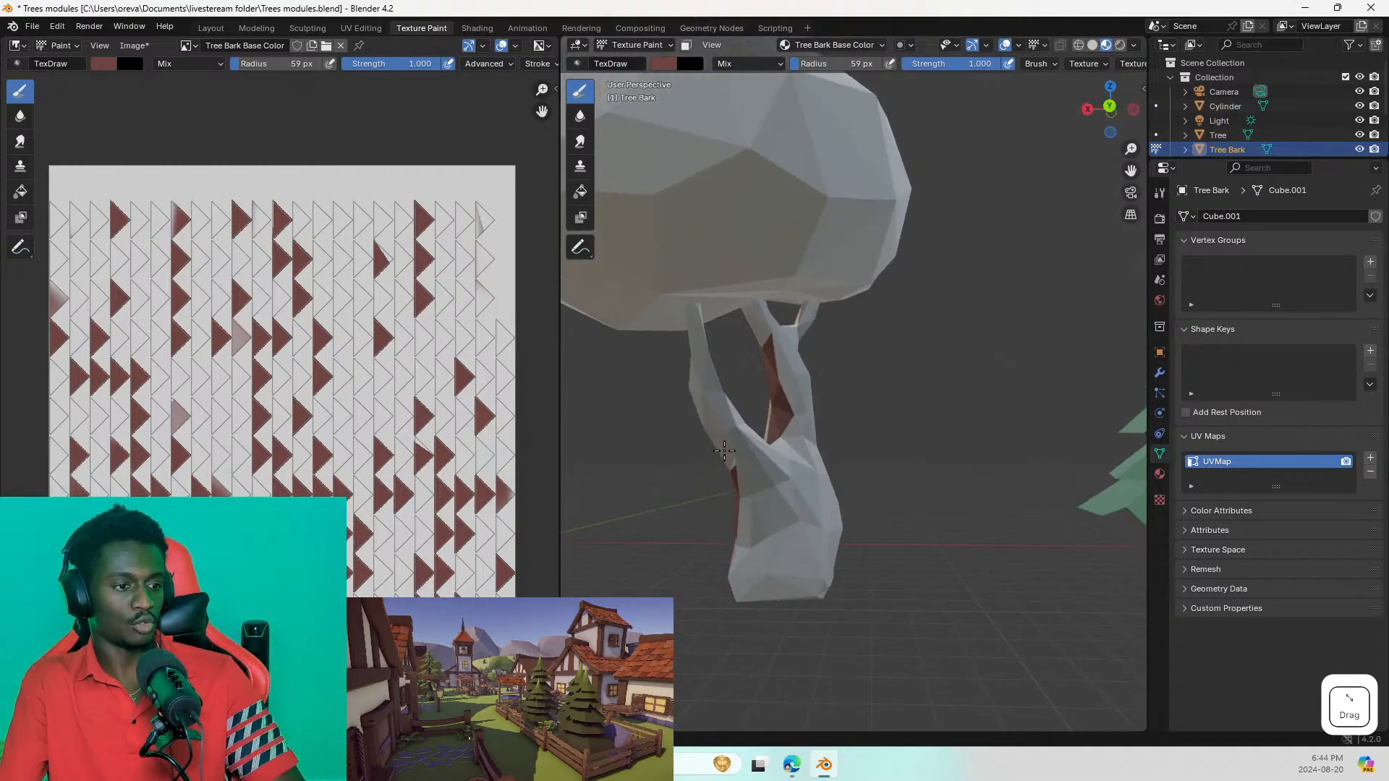
mouse_move(780, 343)
left_mouse_down()
mouse_move(819, 511)
mouse_move(800, 543)
mouse_move(858, 567)
mouse_move(784, 412)
mouse_move(766, 524)
mouse_move(784, 584)
mouse_move(751, 544)
mouse_move(695, 316)
mouse_move(737, 457)
mouse_move(715, 462)
left_mouse_up()
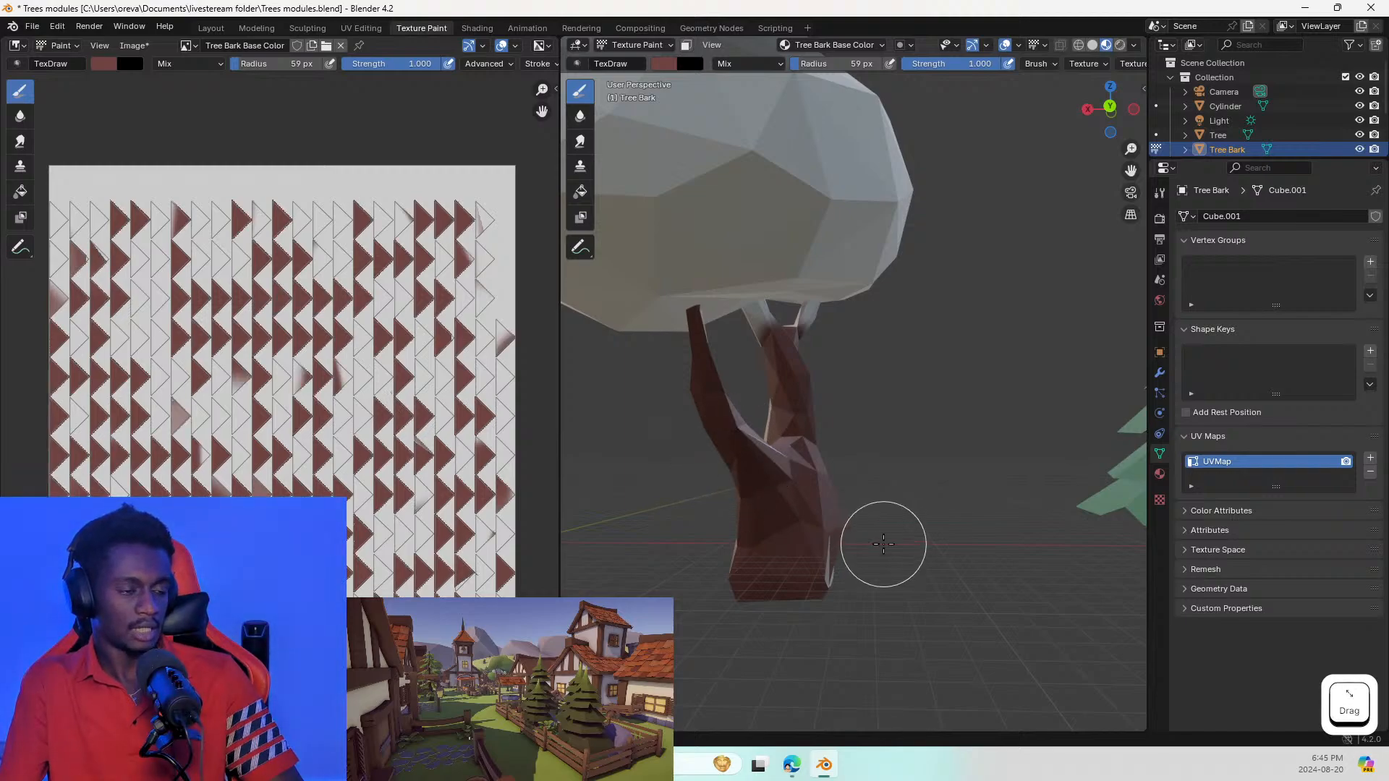
middle_click_drag(883, 544, 693, 553)
mouse_move(693, 553)
left_mouse_down()
mouse_move(774, 469)
mouse_move(721, 409)
left_mouse_up()
mouse_move(795, 448)
left_mouse_down()
mouse_move(831, 574)
mouse_move(855, 458)
mouse_move(847, 335)
mouse_move(816, 251)
mouse_move(812, 511)
mouse_move(844, 628)
mouse_move(904, 586)
left_mouse_up()
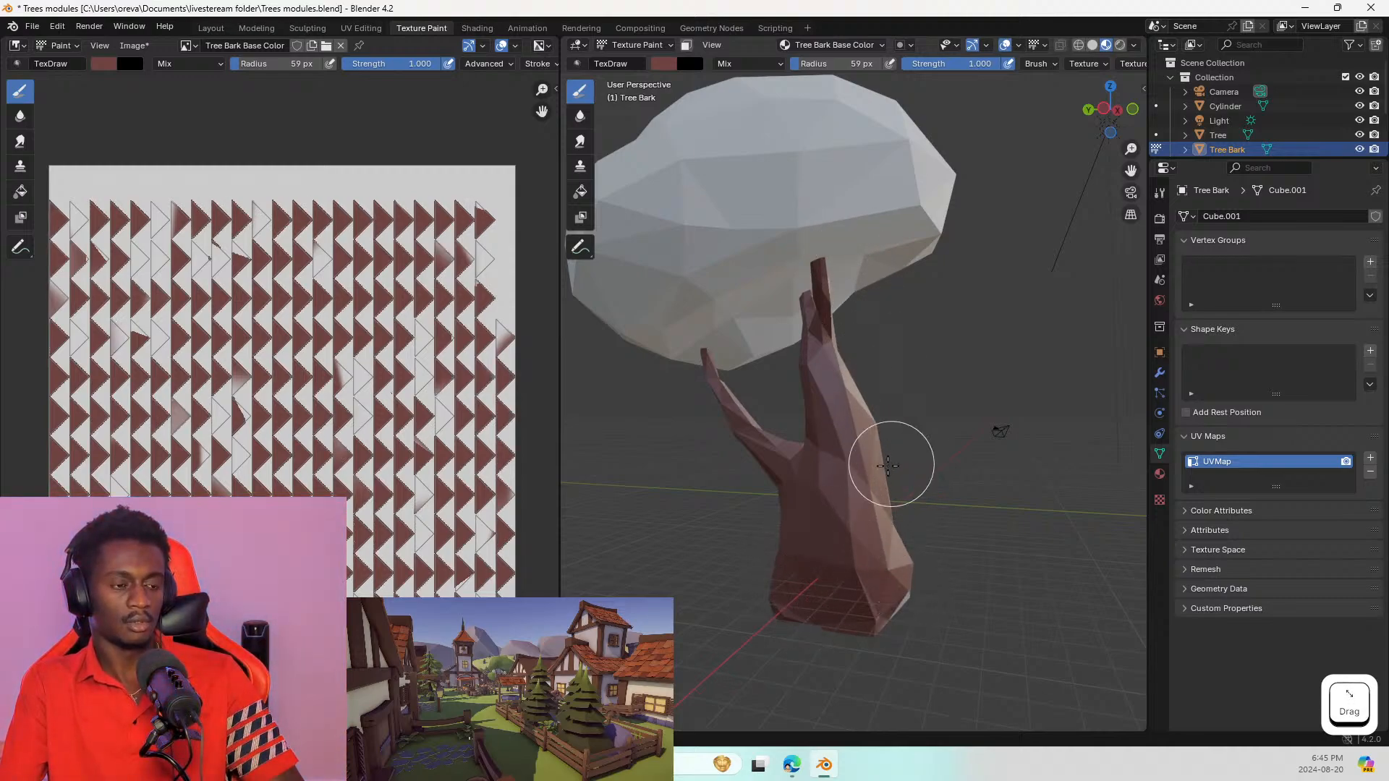
Step: Cover the remaining side of the trunk from its base up to the forked branches with reddish brown
middle_click_drag(893, 459, 735, 465)
mouse_move(863, 672)
left_mouse_down()
mouse_move(865, 651)
mouse_move(825, 626)
mouse_move(913, 460)
left_mouse_up()
left_click_drag(911, 287, 883, 338)
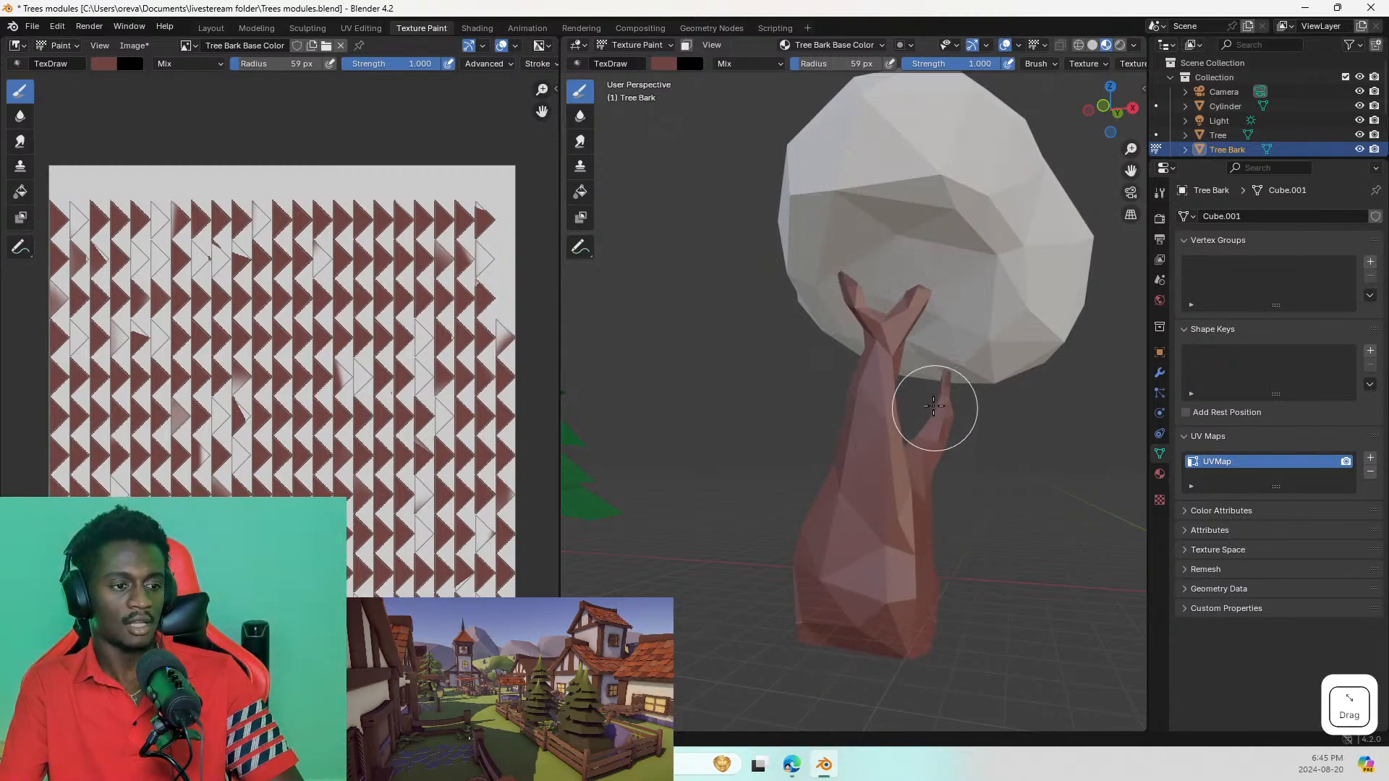
mouse_move(933, 376)
left_mouse_down()
mouse_move(945, 384)
mouse_move(925, 455)
left_mouse_up()
Step: Touch up the unpainted spots on the trunk and upper branches, checking the bark from all sides
mouse_move(925, 456)
middle_mouse_down()
mouse_move(1085, 441)
mouse_move(1128, 479)
middle_mouse_up()
scroll(1128, 479, "up", 3)
mouse_move(806, 508)
left_mouse_down()
mouse_move(760, 477)
mouse_move(769, 301)
mouse_move(783, 298)
left_mouse_up()
scroll(770, 435, "down", 3)
left_click_drag(793, 240, 803, 376)
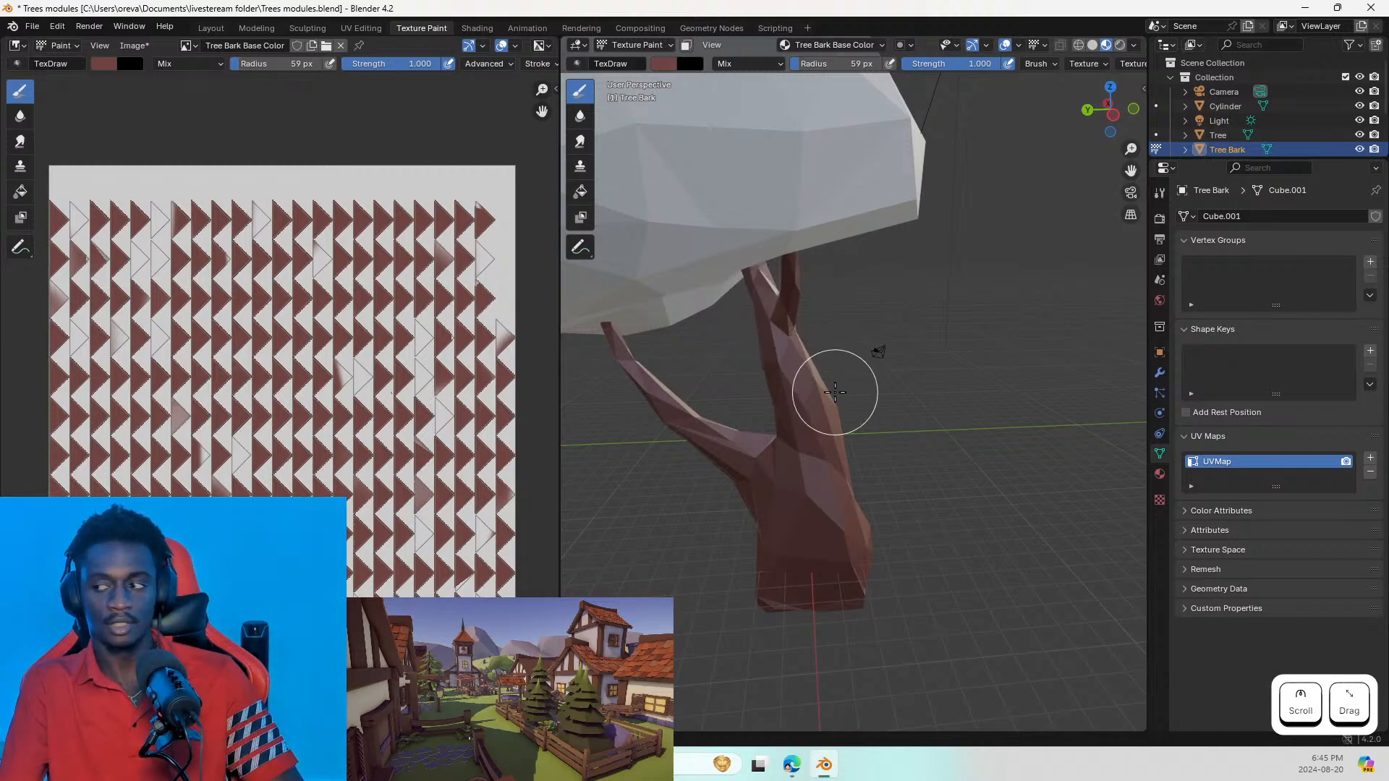
middle_click_drag(835, 392, 729, 434)
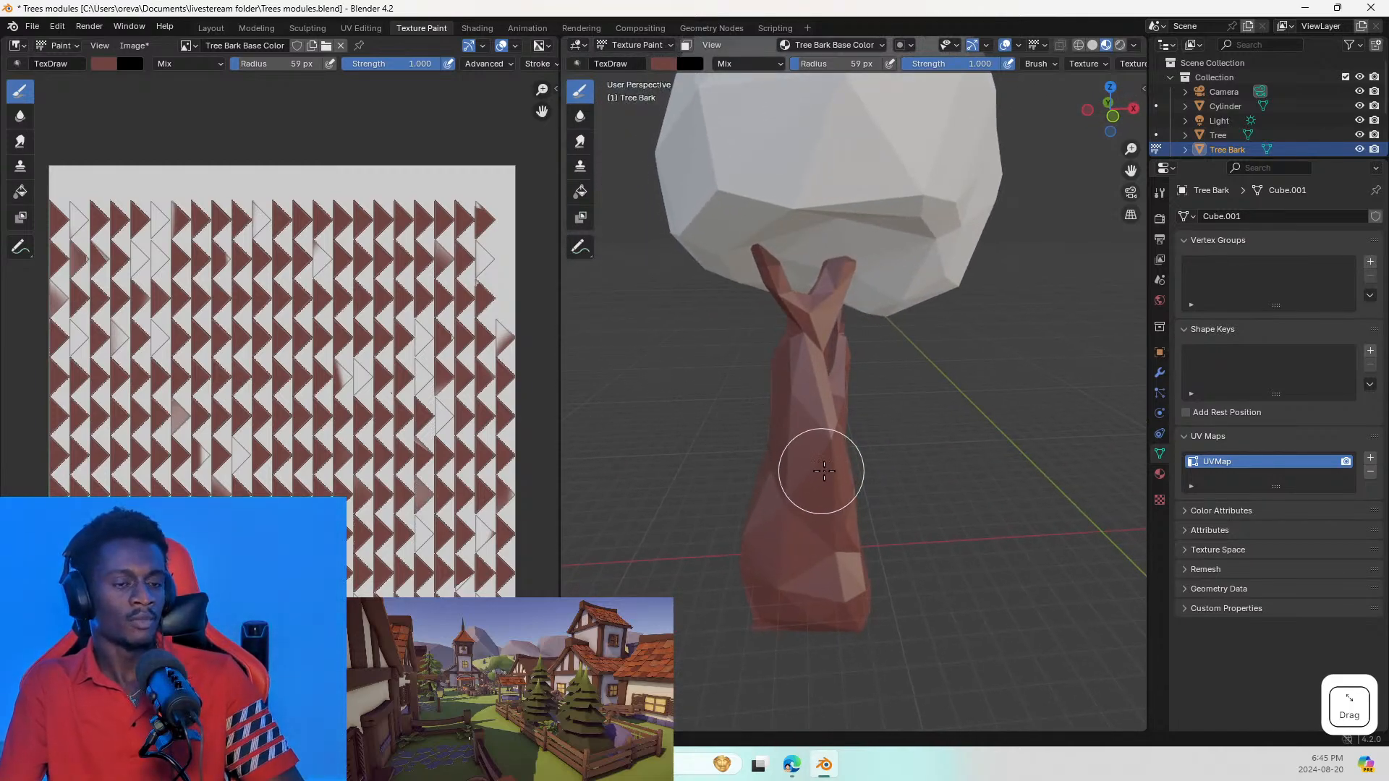
middle_click_drag(824, 471, 741, 477)
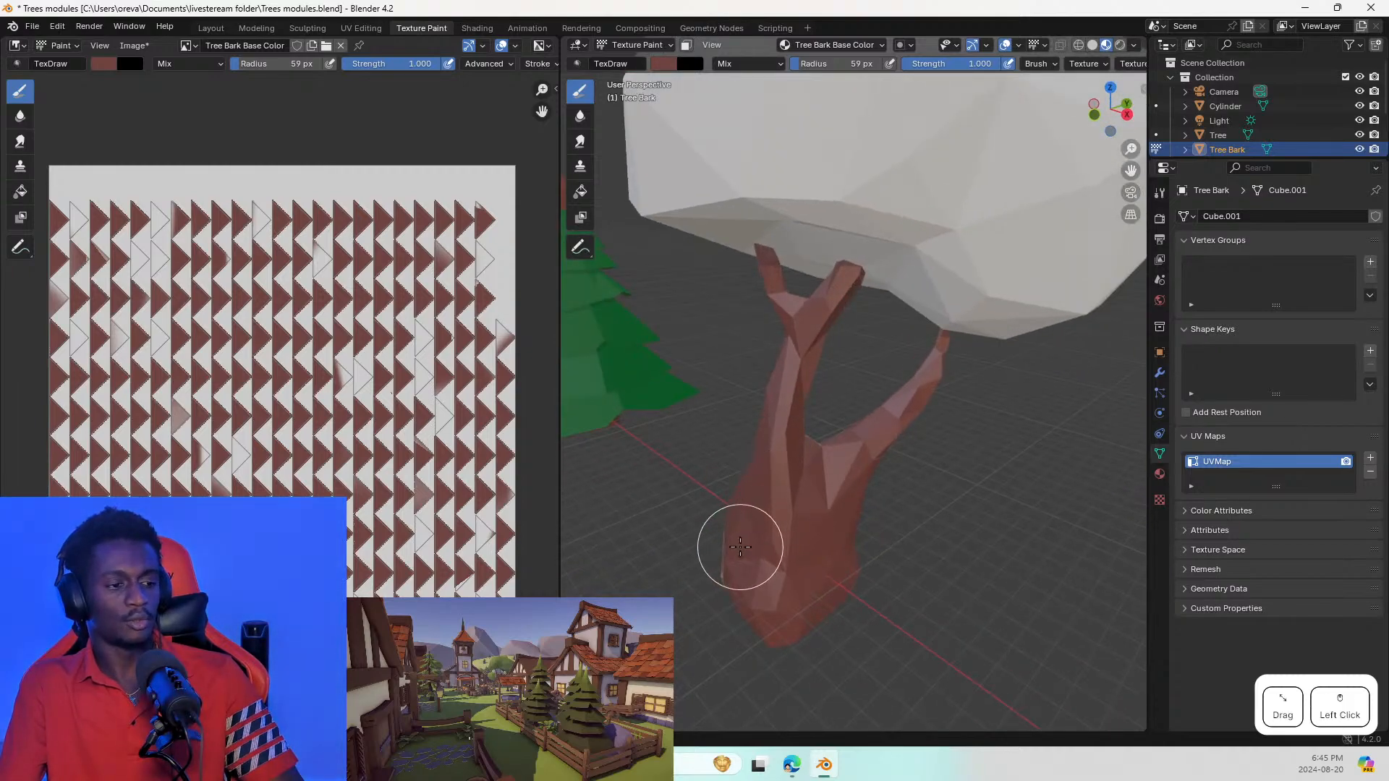
scroll(832, 391, "down", 4)
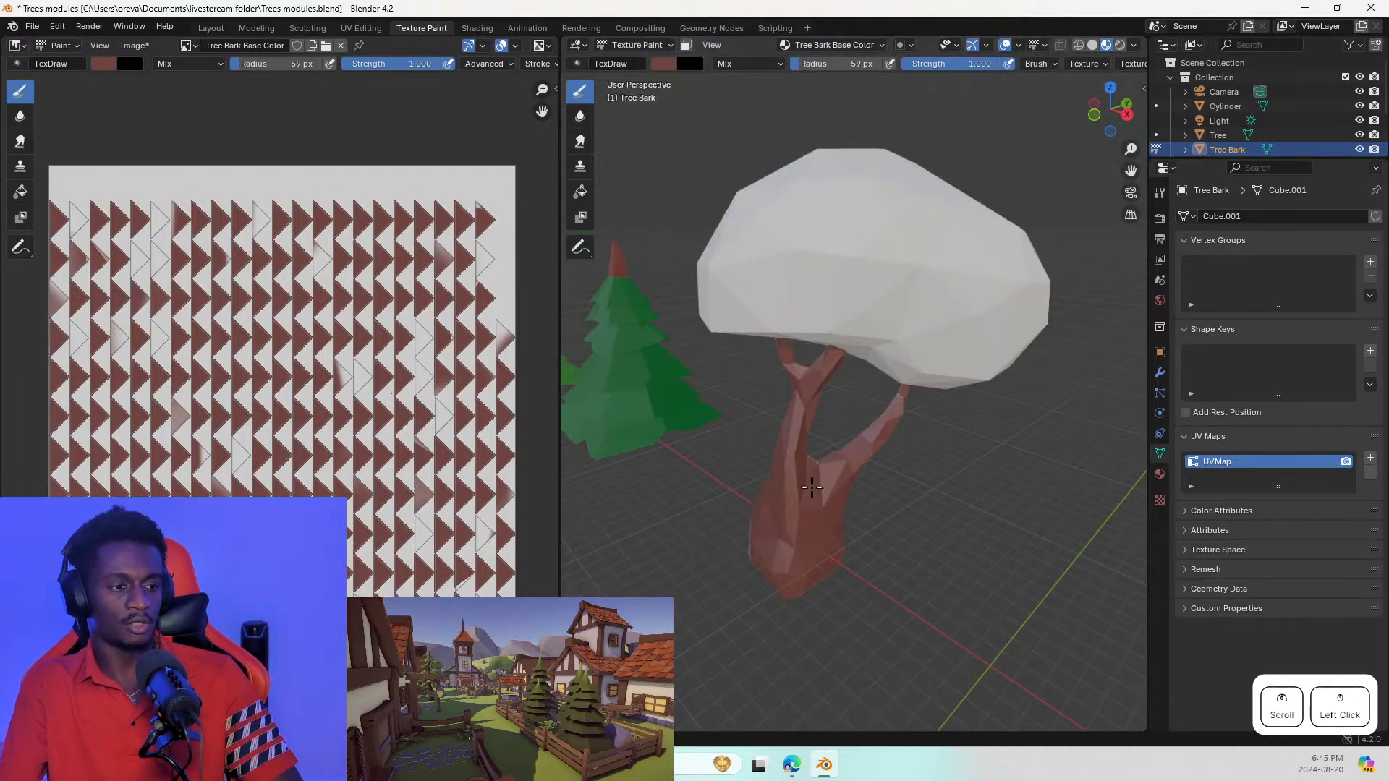
mouse_move(812, 496)
middle_mouse_down()
mouse_move(936, 489)
mouse_move(926, 528)
middle_mouse_up()
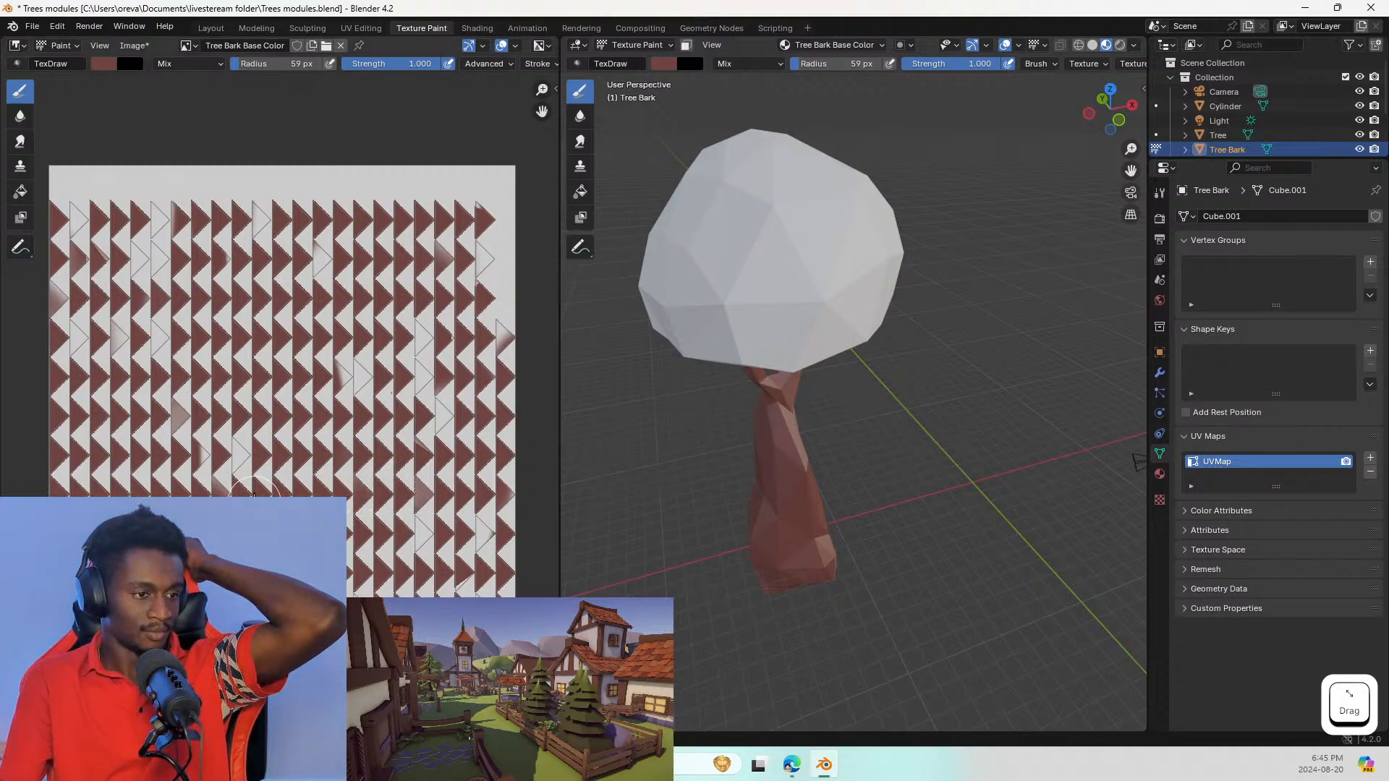
Step: Brush reddish brown directly over the light gaps between the UV islands on the Tree Bark Base Color image
mouse_move(218, 407)
left_mouse_down()
mouse_move(144, 322)
mouse_move(50, 332)
mouse_move(76, 213)
mouse_move(88, 333)
mouse_move(138, 217)
mouse_move(173, 282)
mouse_move(180, 350)
mouse_move(162, 383)
left_mouse_up()
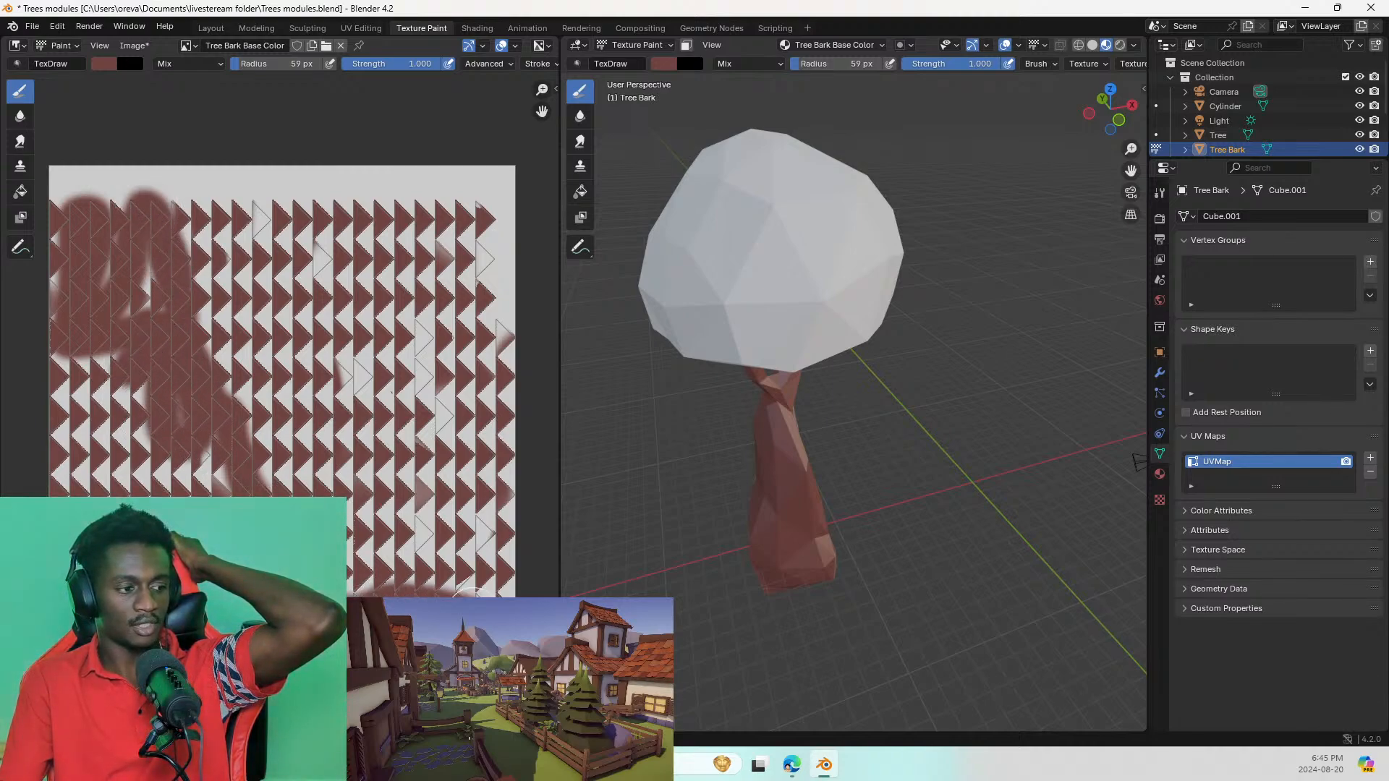
mouse_move(486, 546)
left_mouse_down()
mouse_move(426, 506)
mouse_move(412, 564)
mouse_move(405, 387)
mouse_move(442, 420)
left_mouse_up()
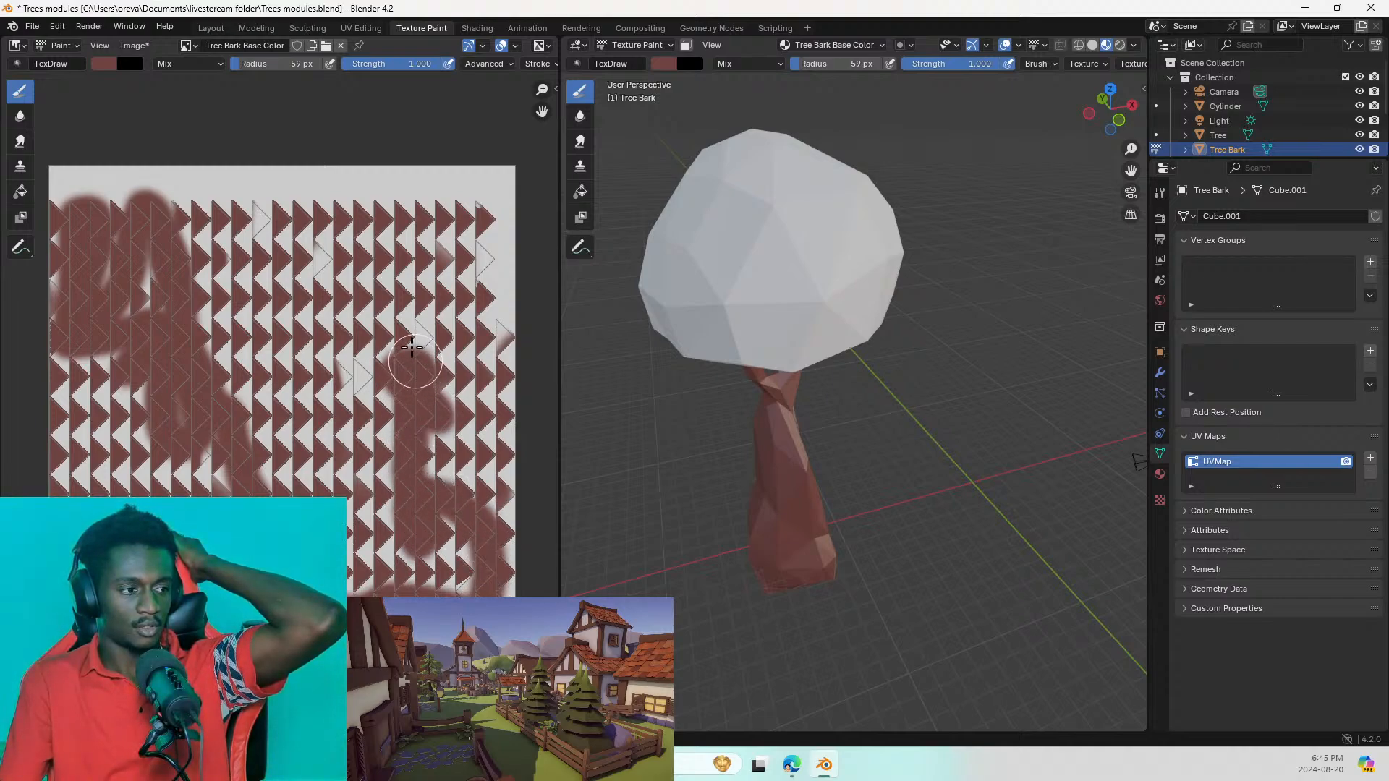
mouse_move(411, 347)
left_mouse_down()
mouse_move(386, 383)
mouse_move(300, 390)
mouse_move(484, 376)
left_mouse_up()
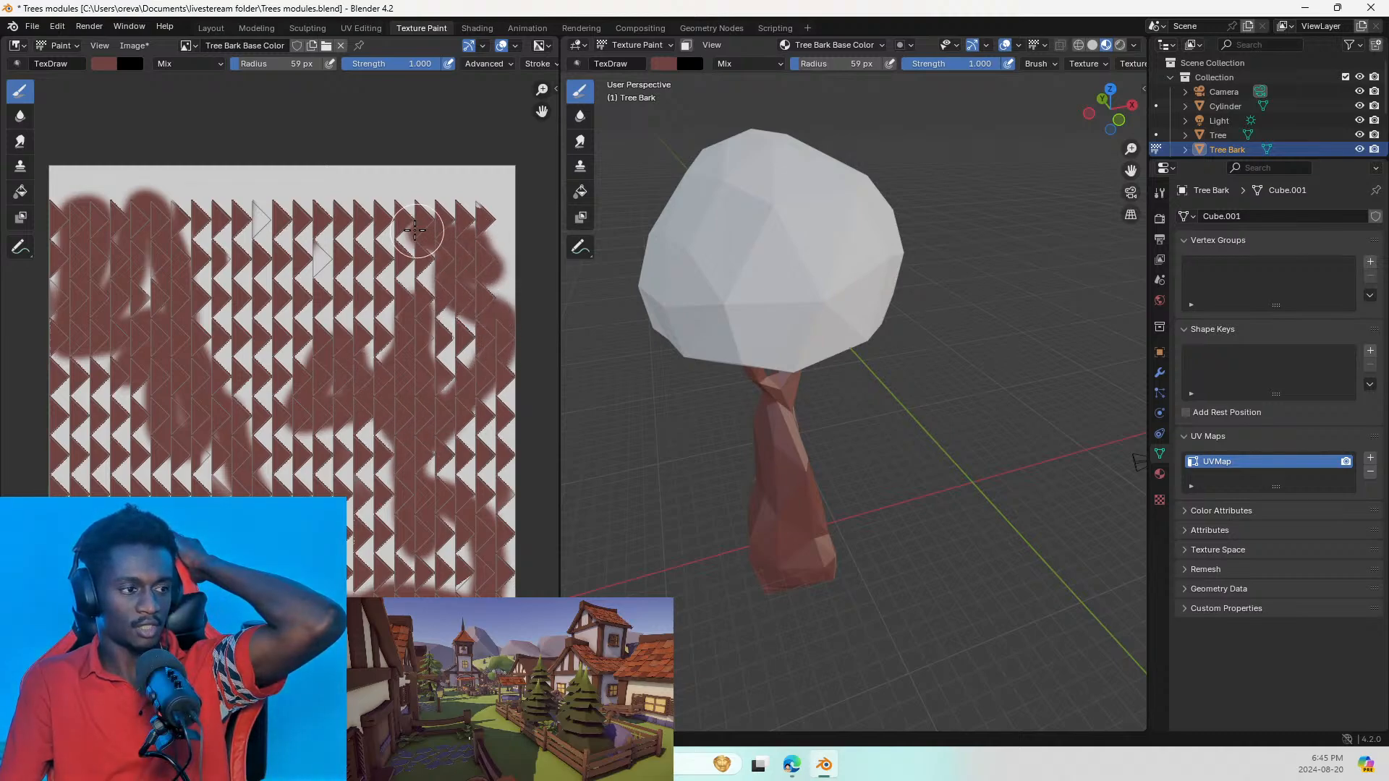
left_click_drag(415, 230, 520, 210)
mouse_move(393, 290)
left_mouse_down()
mouse_move(289, 236)
mouse_move(257, 329)
mouse_move(239, 492)
left_mouse_up()
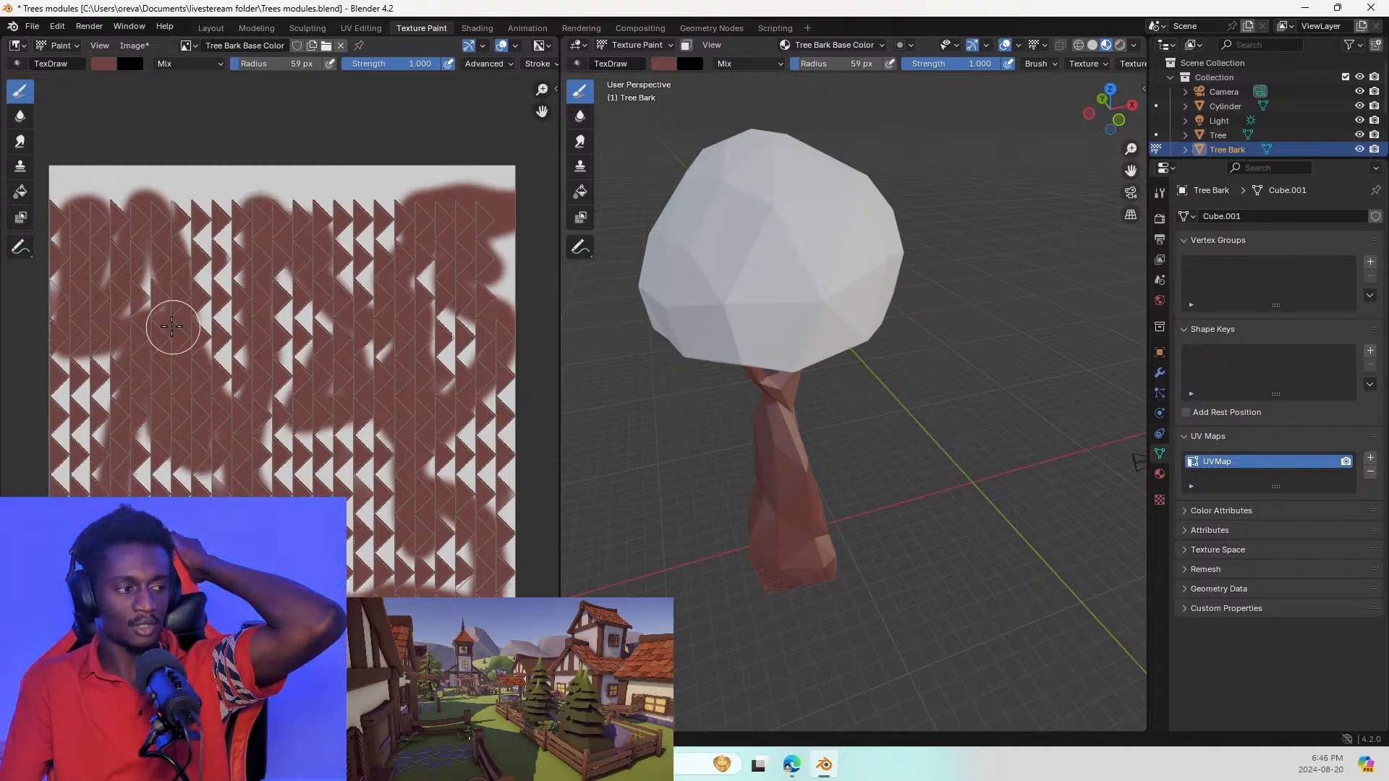
left_click_drag(172, 326, 121, 306)
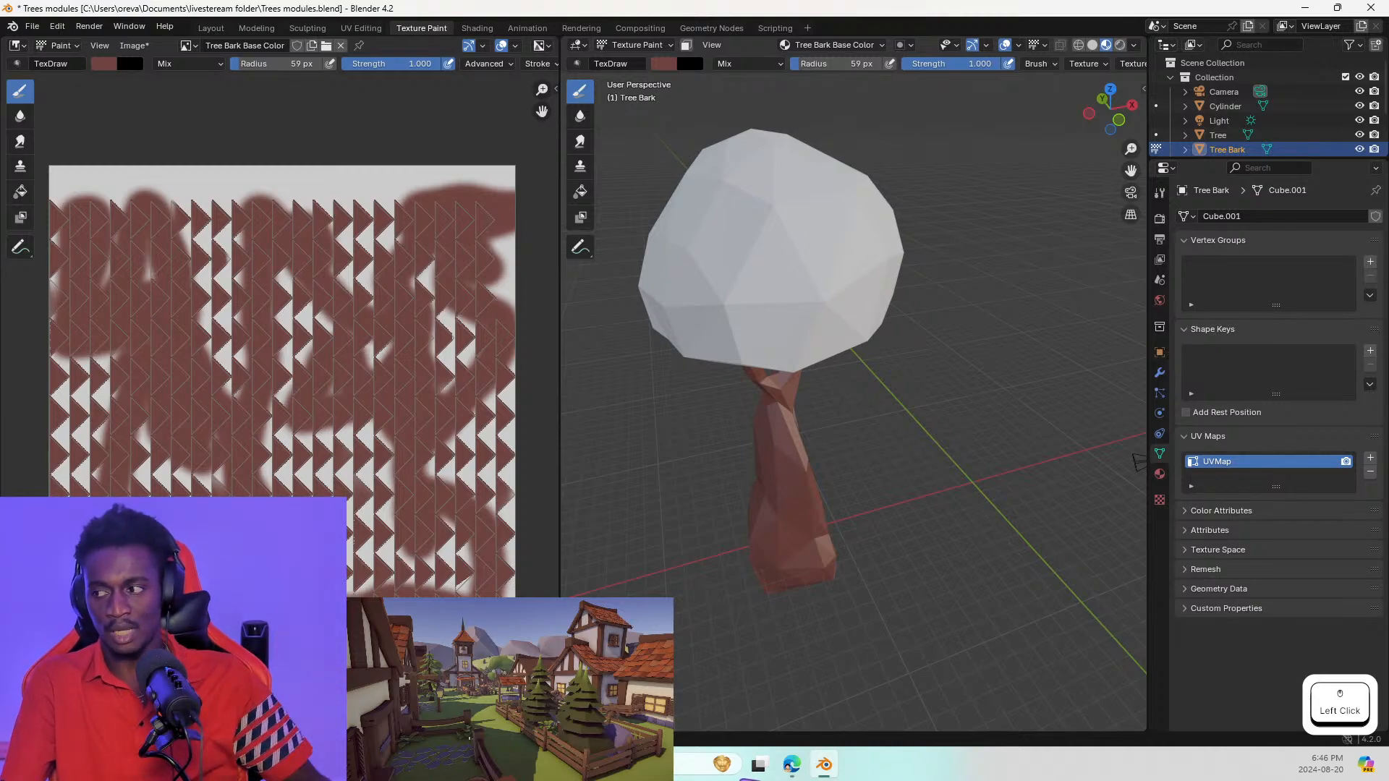
Step: Make the canopy object Cylinder the active object for texture painting
middle_click_drag(828, 496, 716, 456)
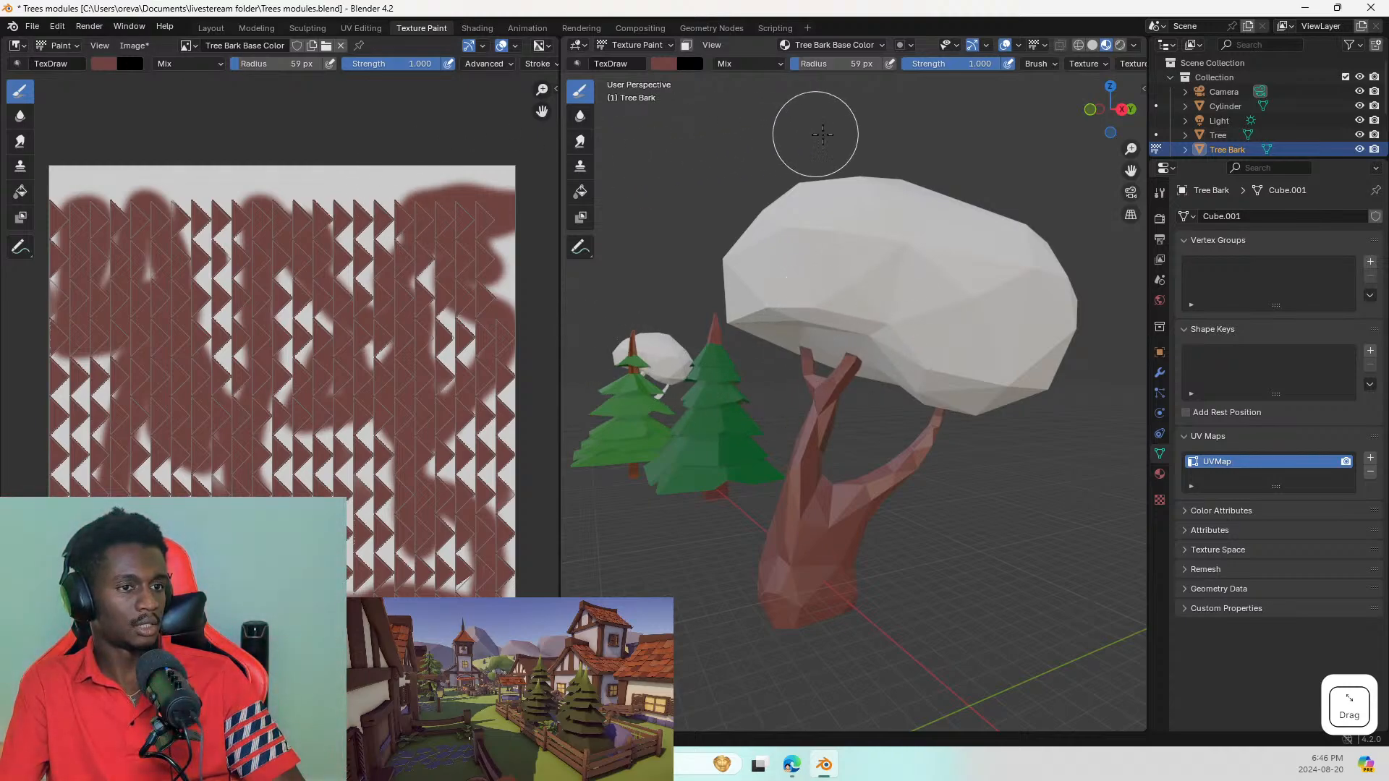
left_click(1218, 135)
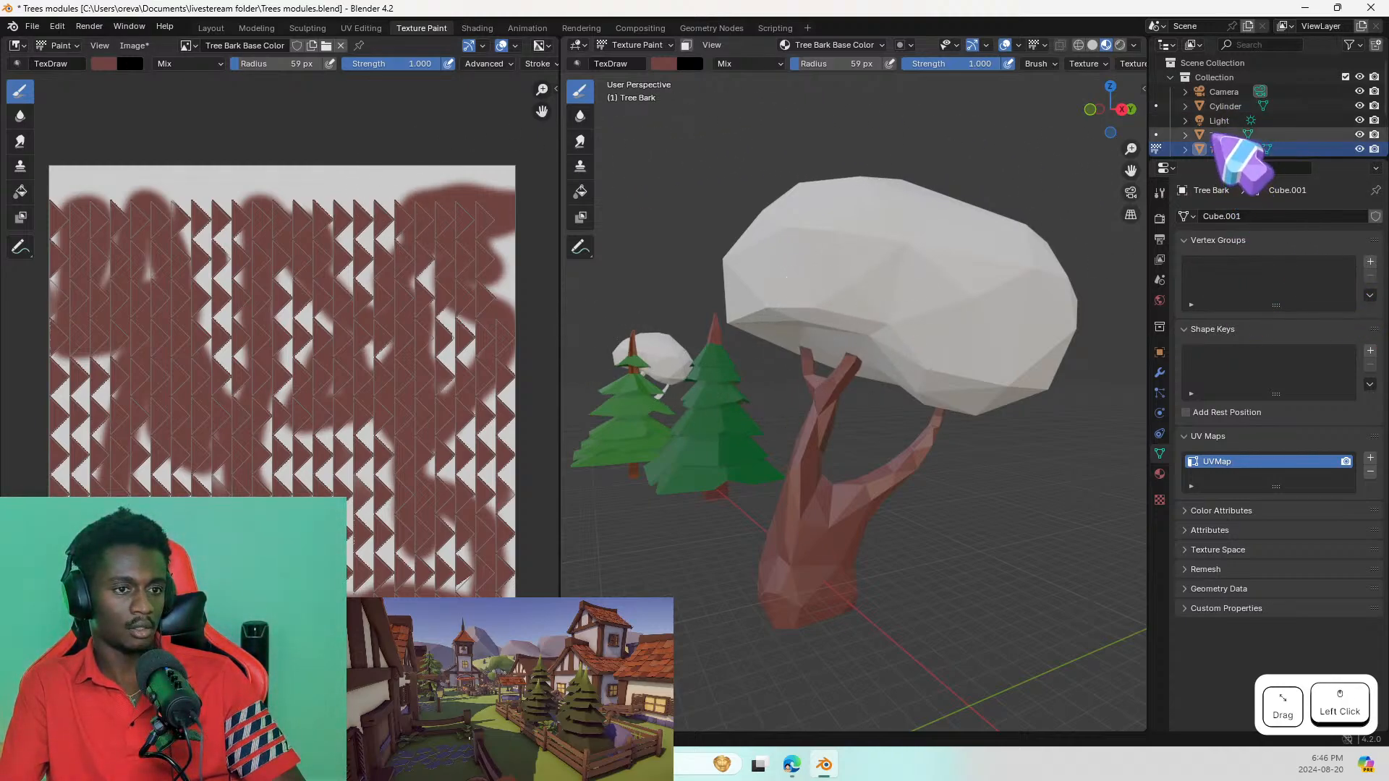
scroll(1229, 123, "down", 2)
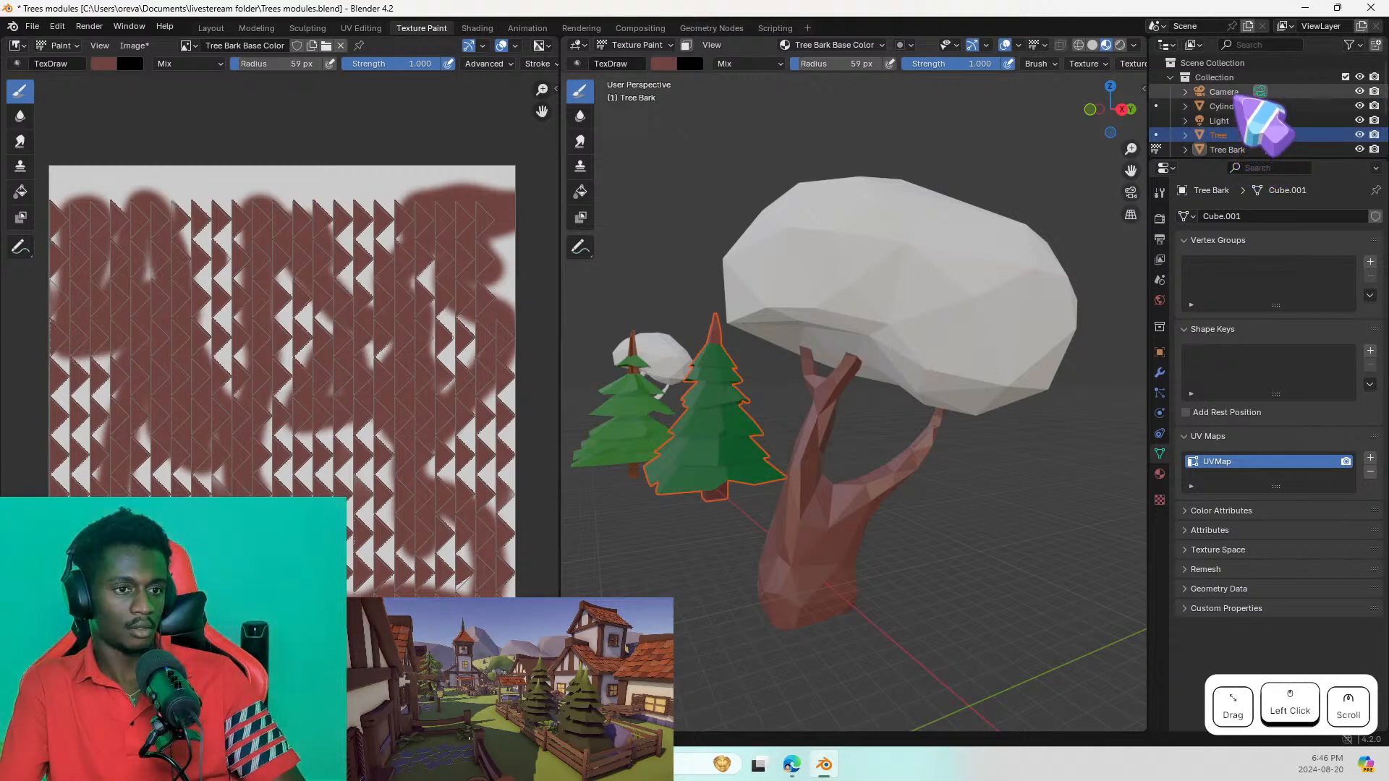
scroll(1238, 109, "up", 2)
left_click(1227, 106)
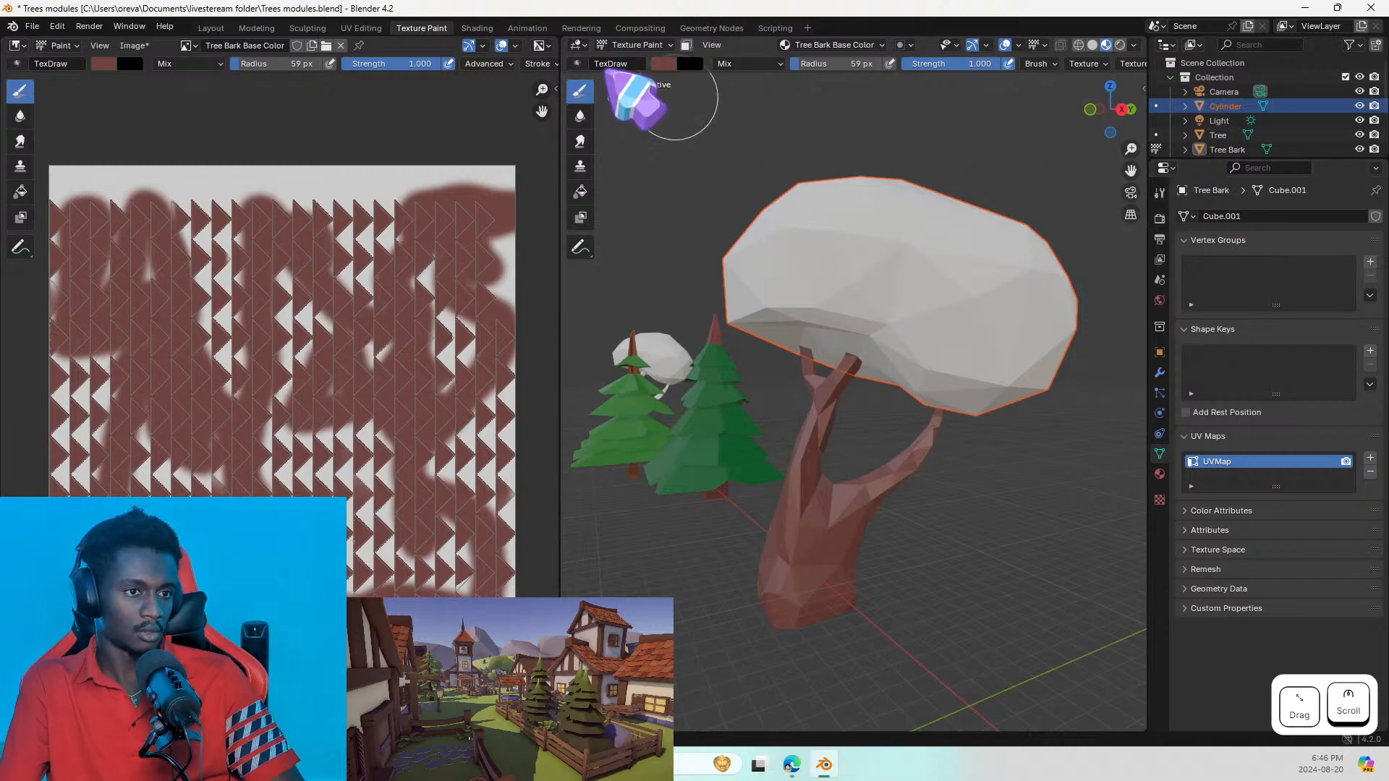
left_click(211, 29)
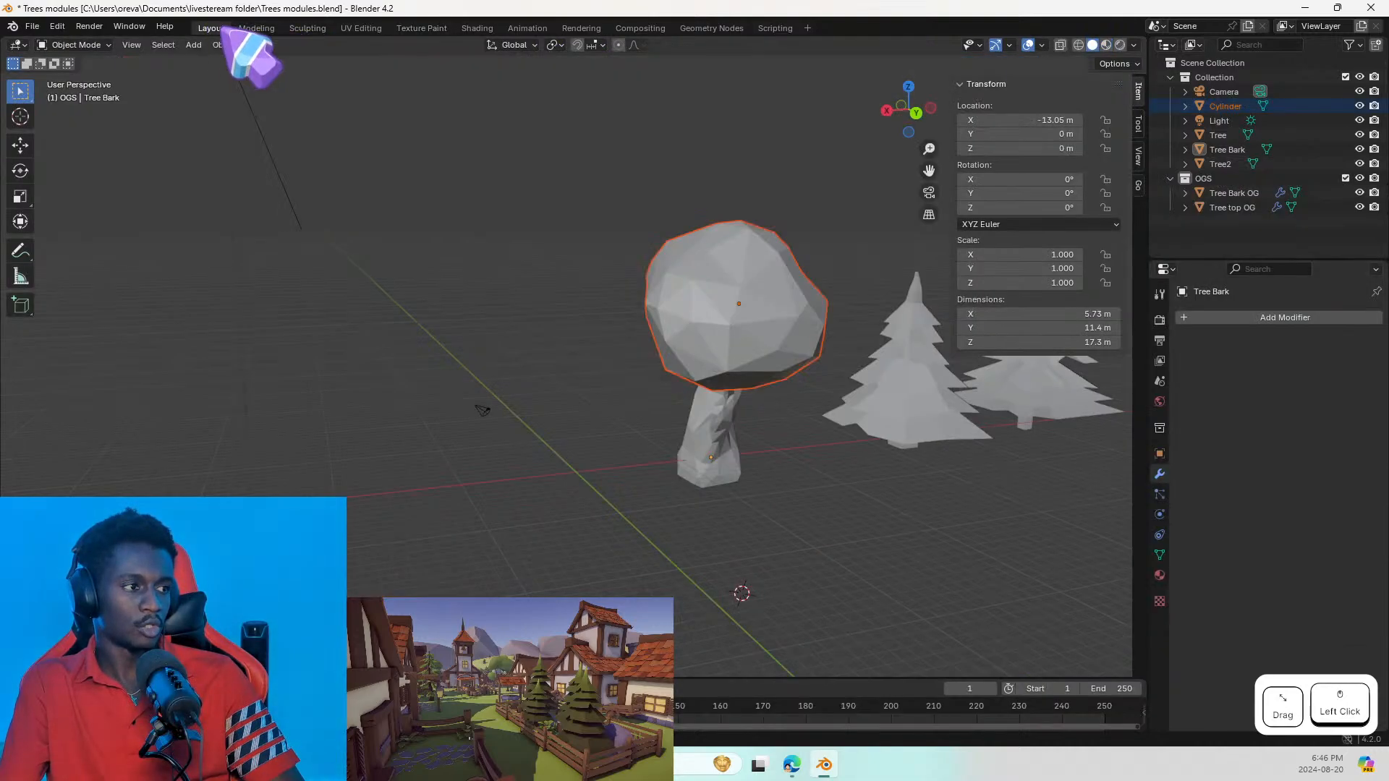
left_click(755, 257)
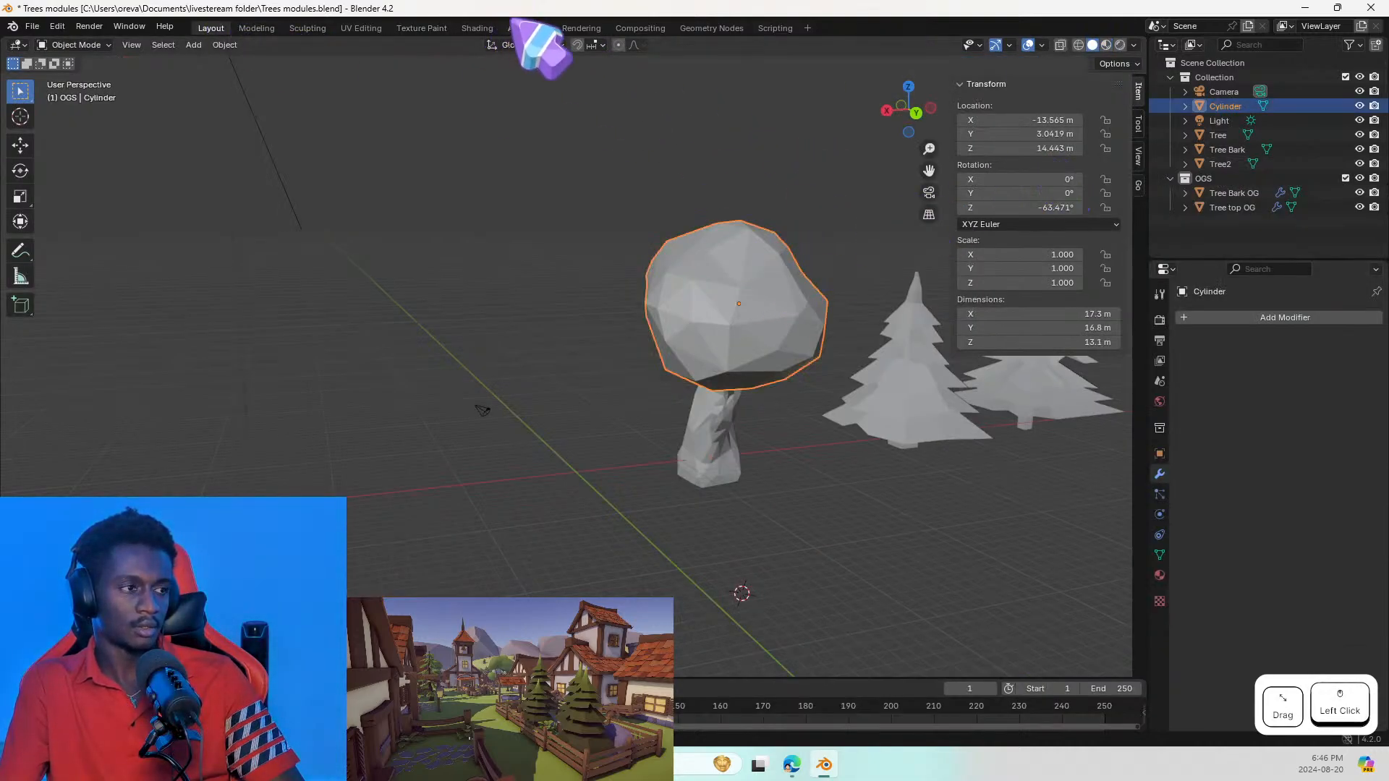
left_click(423, 29)
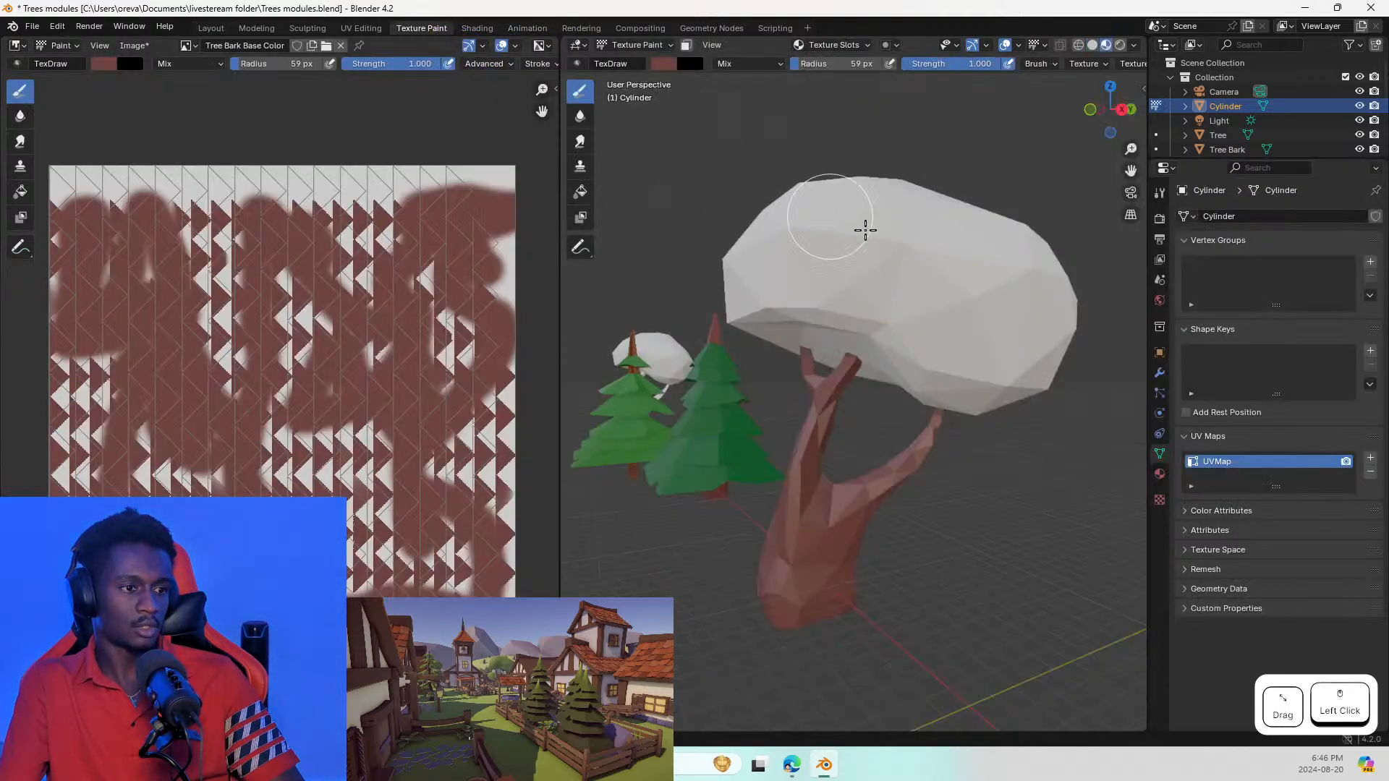
left_click_drag(944, 261, 924, 297)
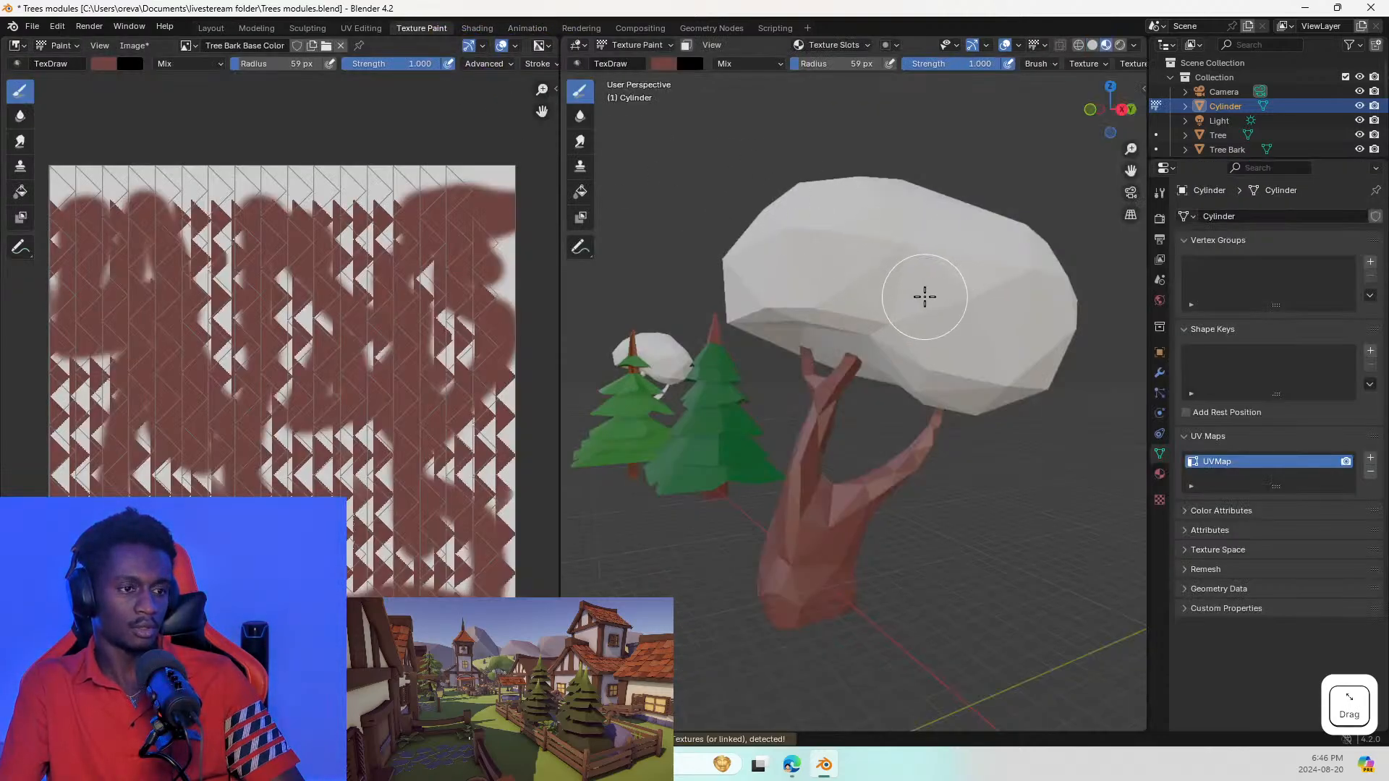
left_click(858, 46)
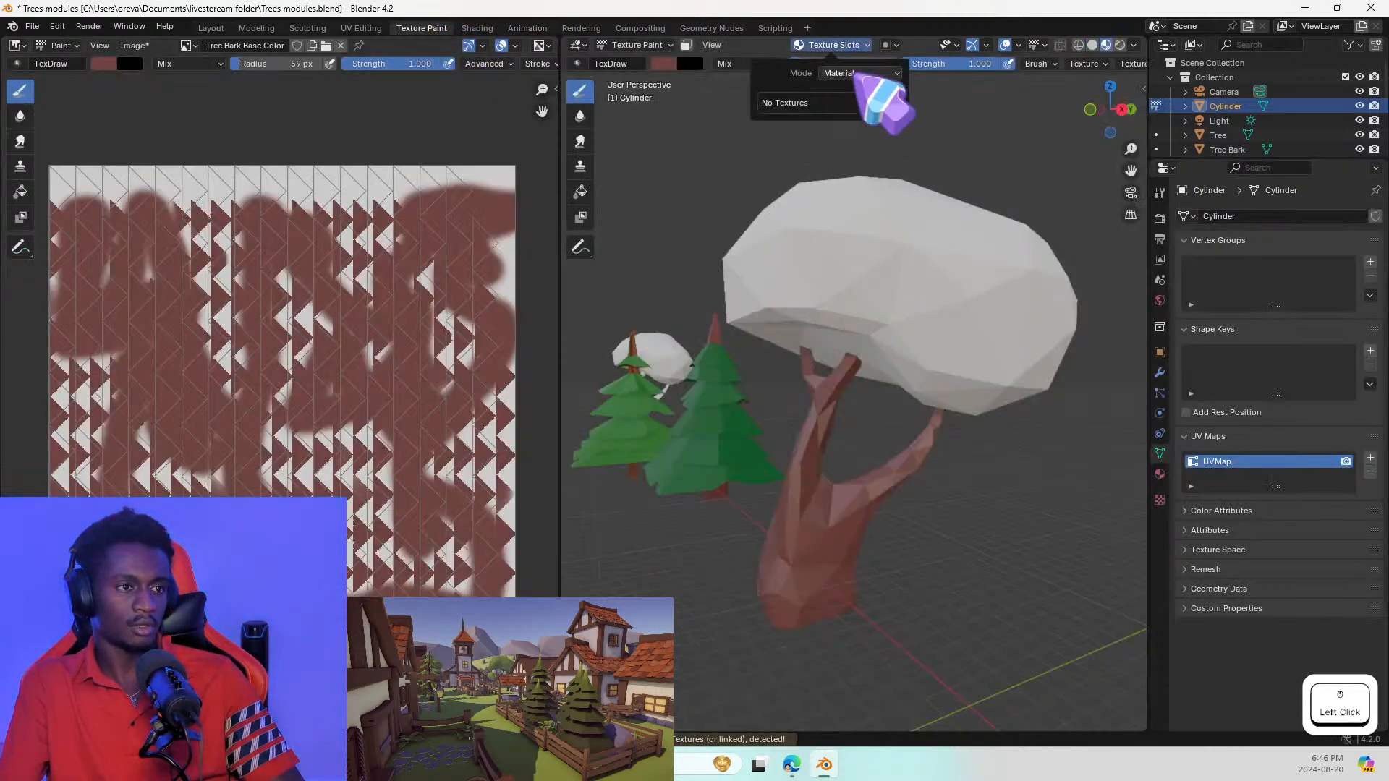
left_click(895, 99)
left_click(954, 116)
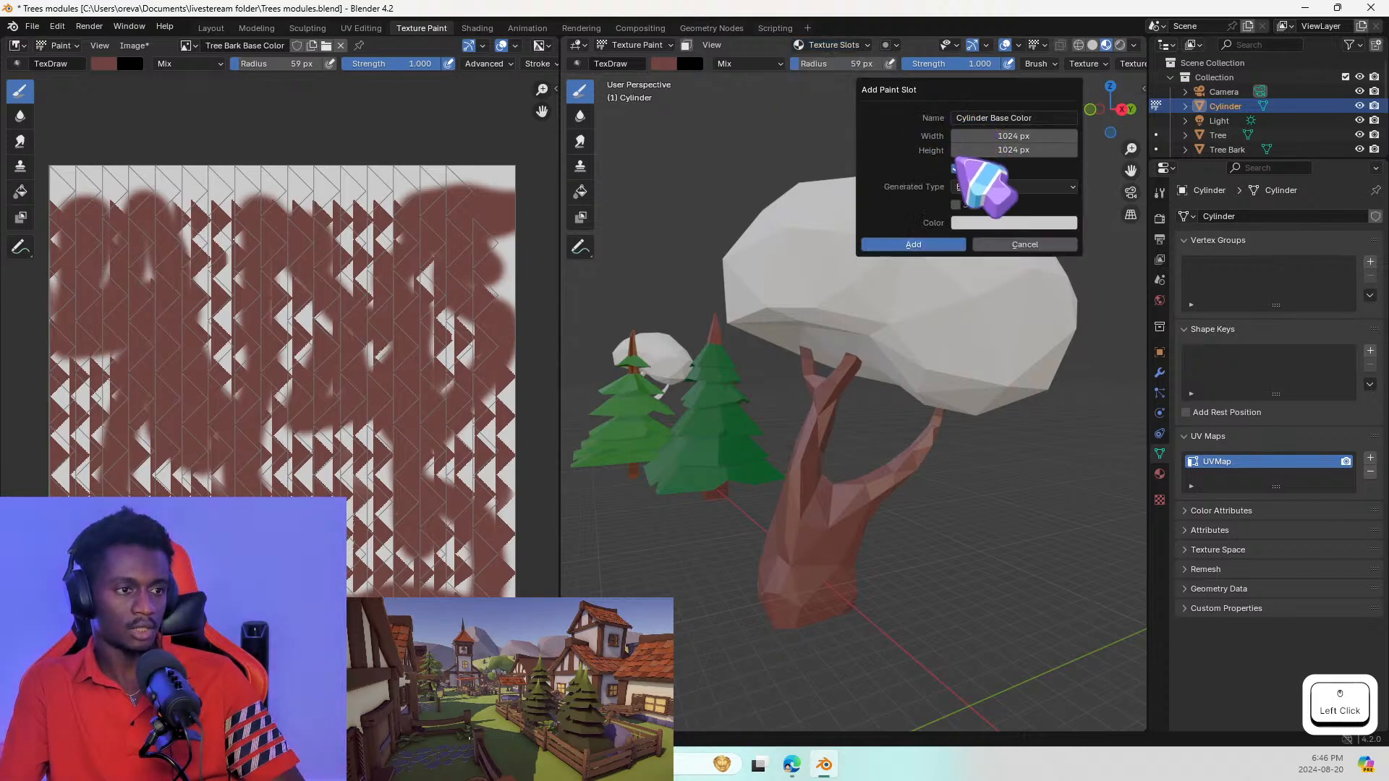
key("Escape")
Step: Rename the canopy object from Cylinder to Tree Bush
left_click(1223, 108)
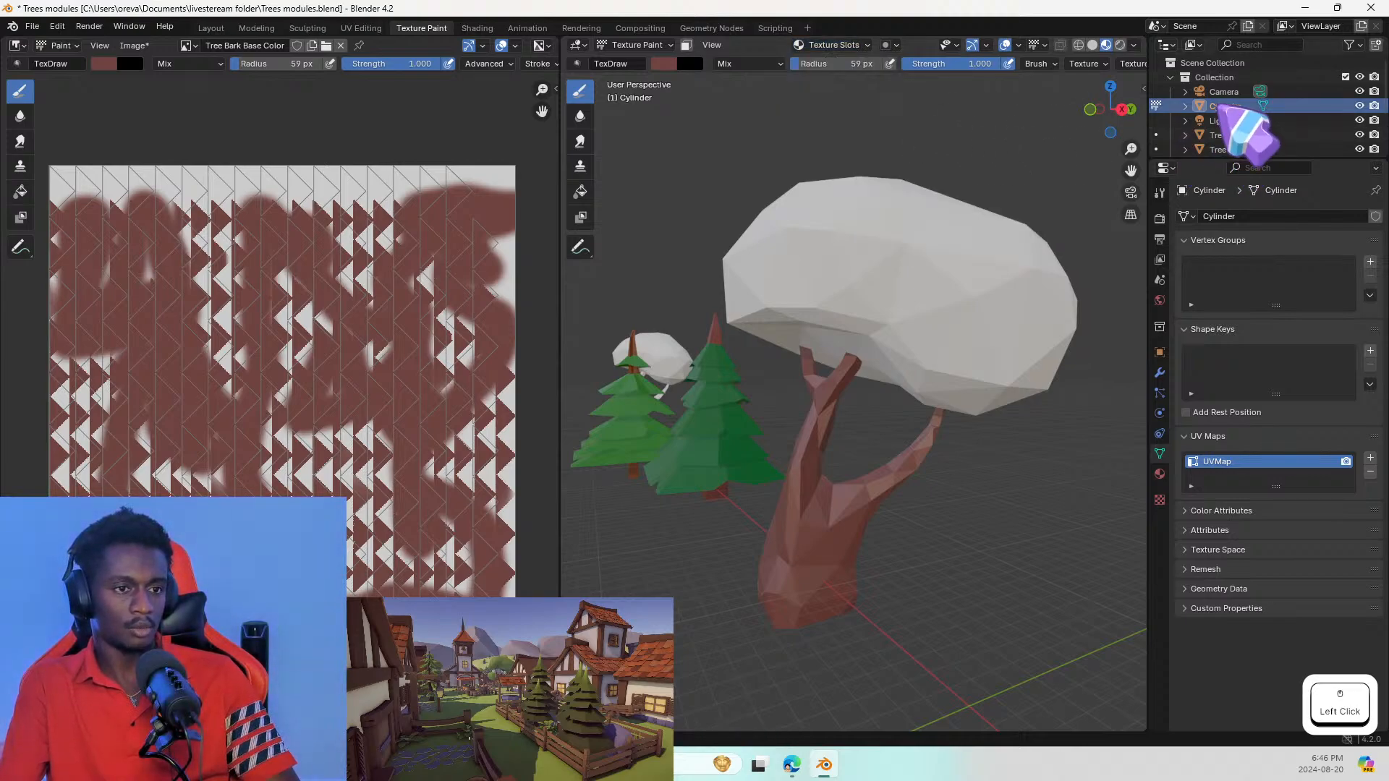
key("F2")
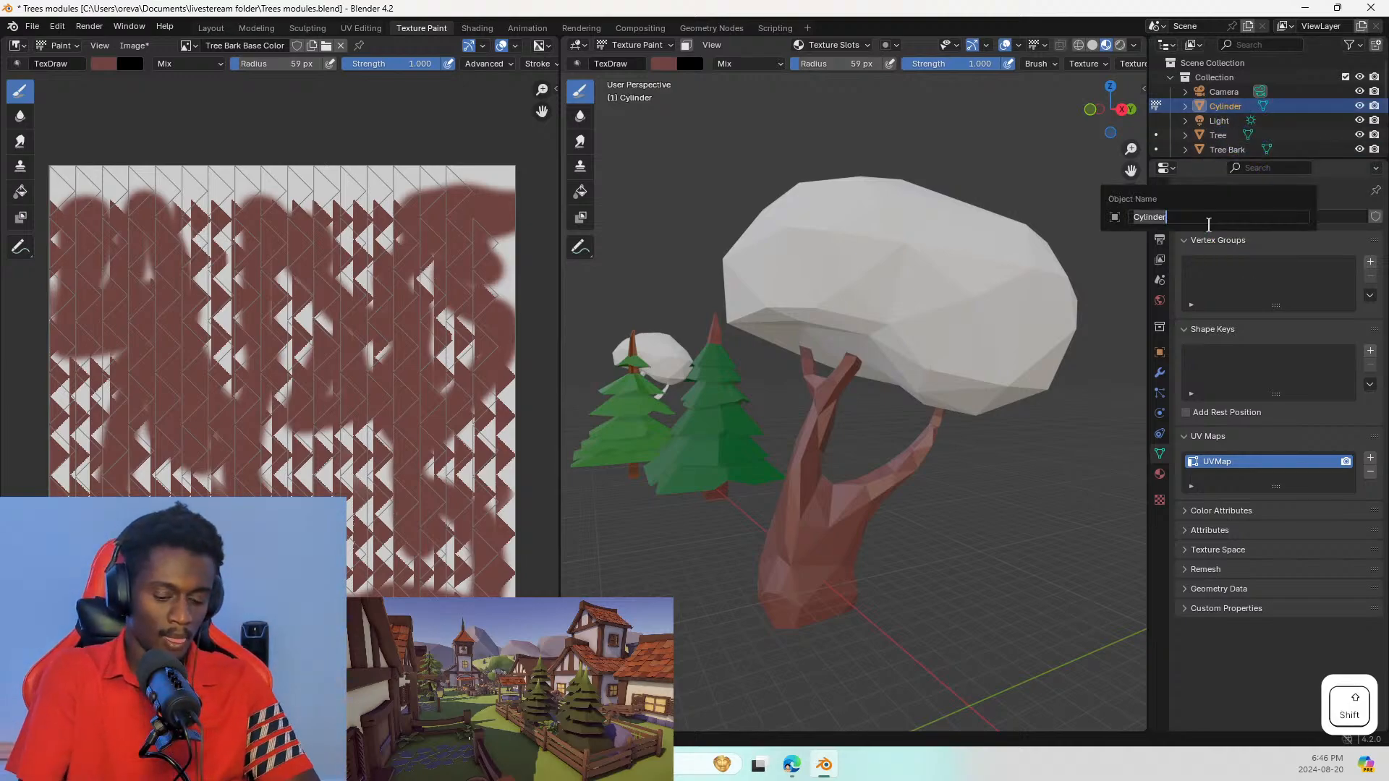
type("TR")
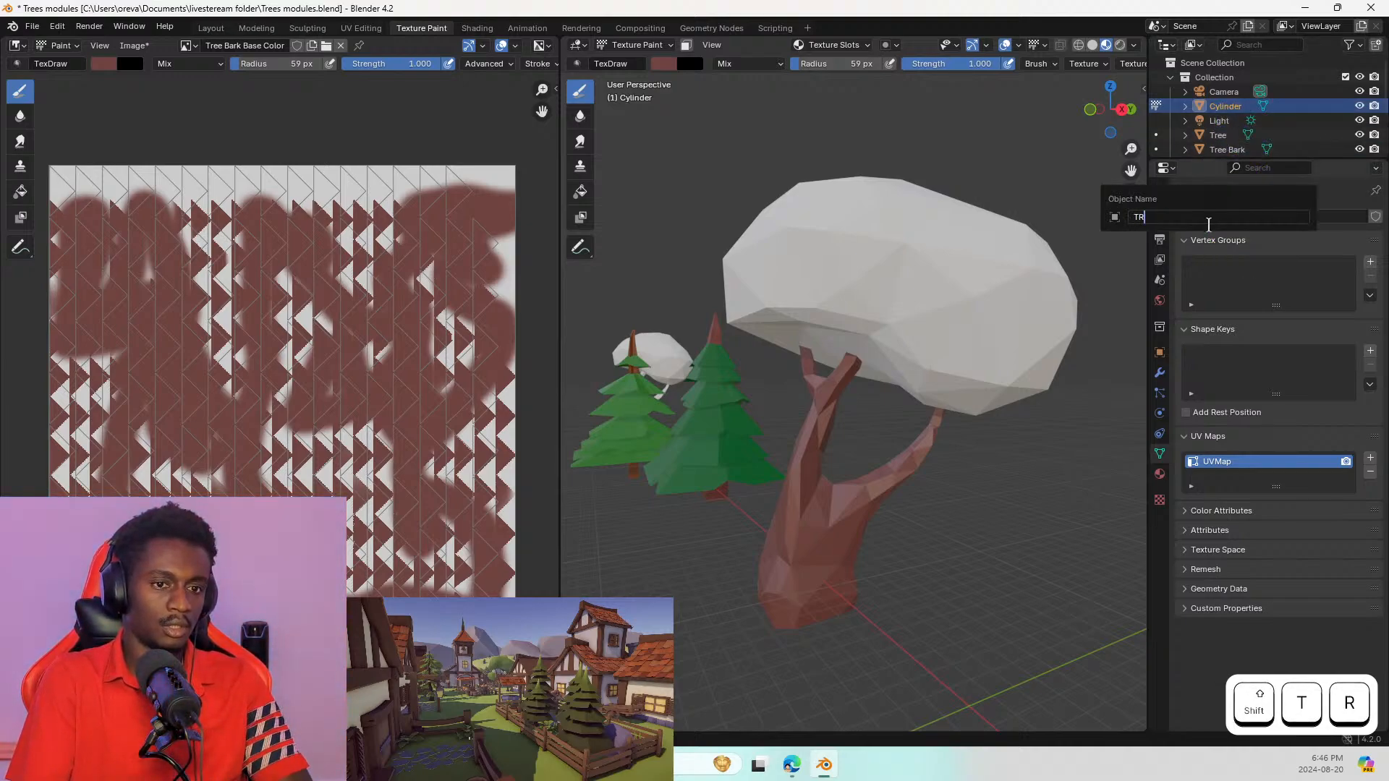
key("BackSpace")
type("ree BU")
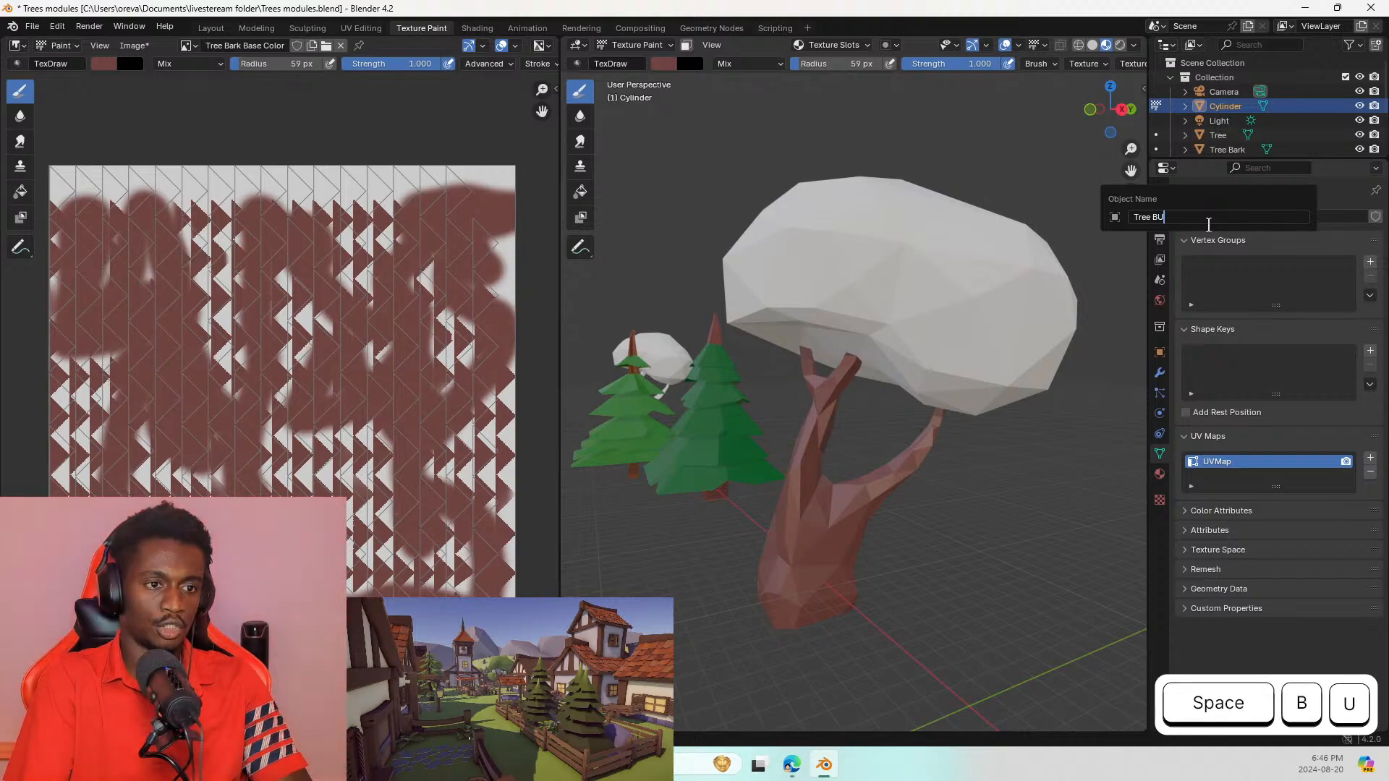
type("sh")
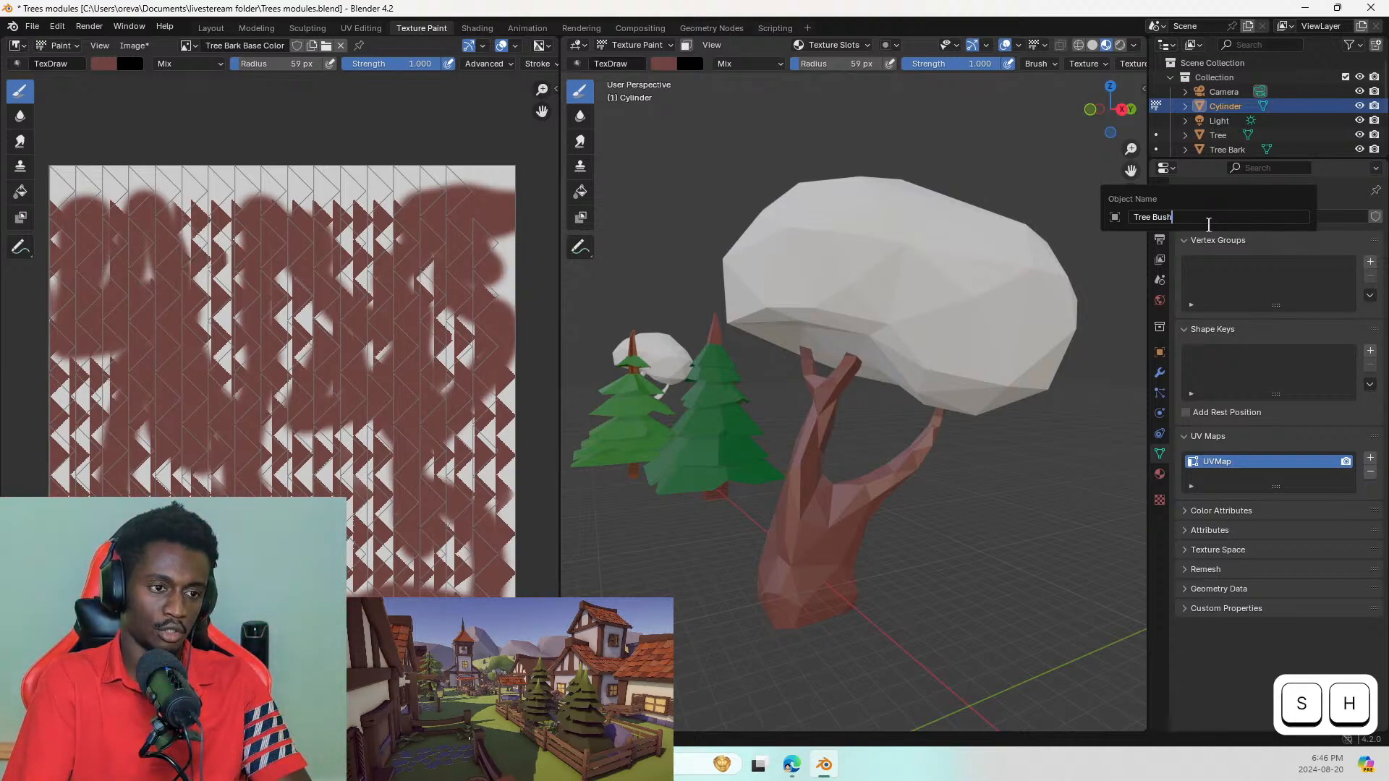
key("Return")
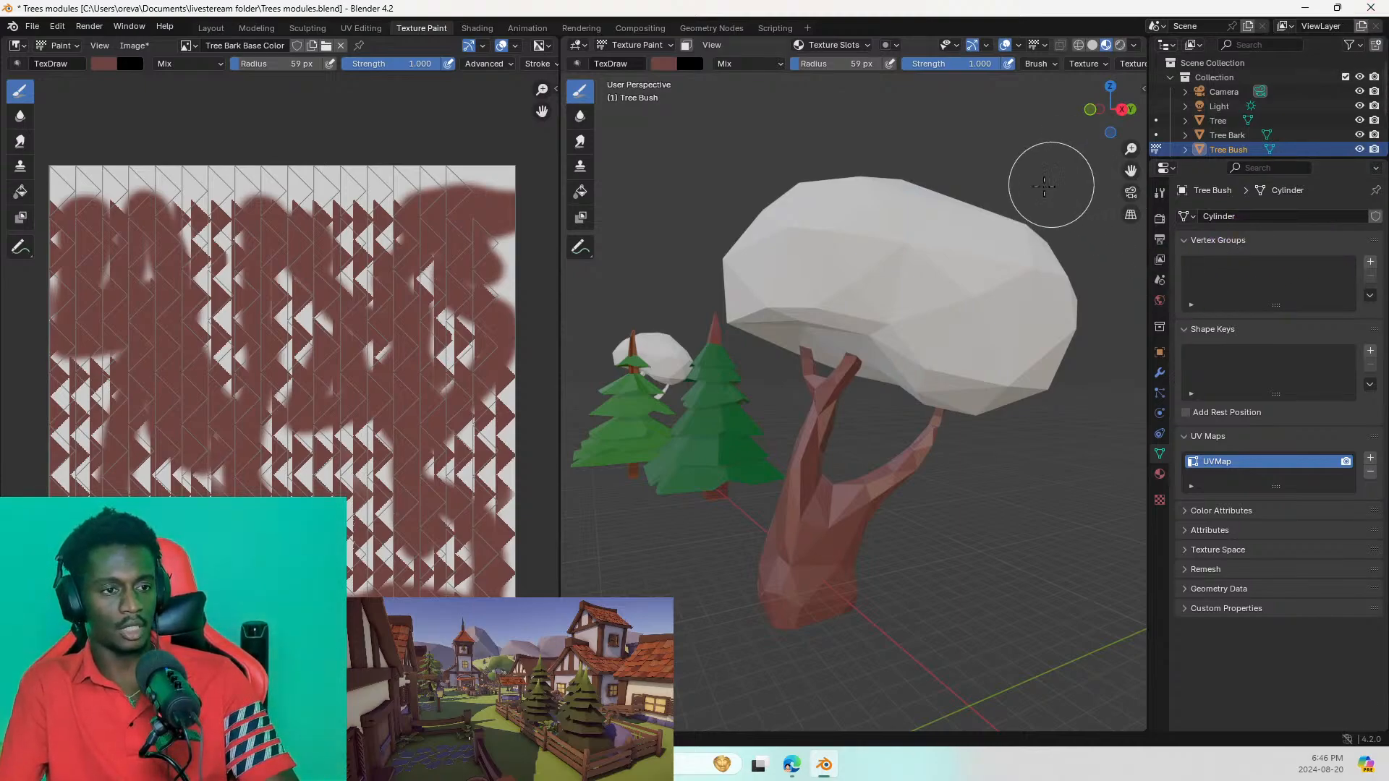
Step: Add a 1024 px Base Color paint slot named Tree Bush Base Color, using a dark green sampled from a neighbouring pine tree
mouse_move(843, 307)
left_mouse_down()
mouse_move(859, 295)
mouse_move(806, 143)
left_mouse_up()
left_click(834, 45)
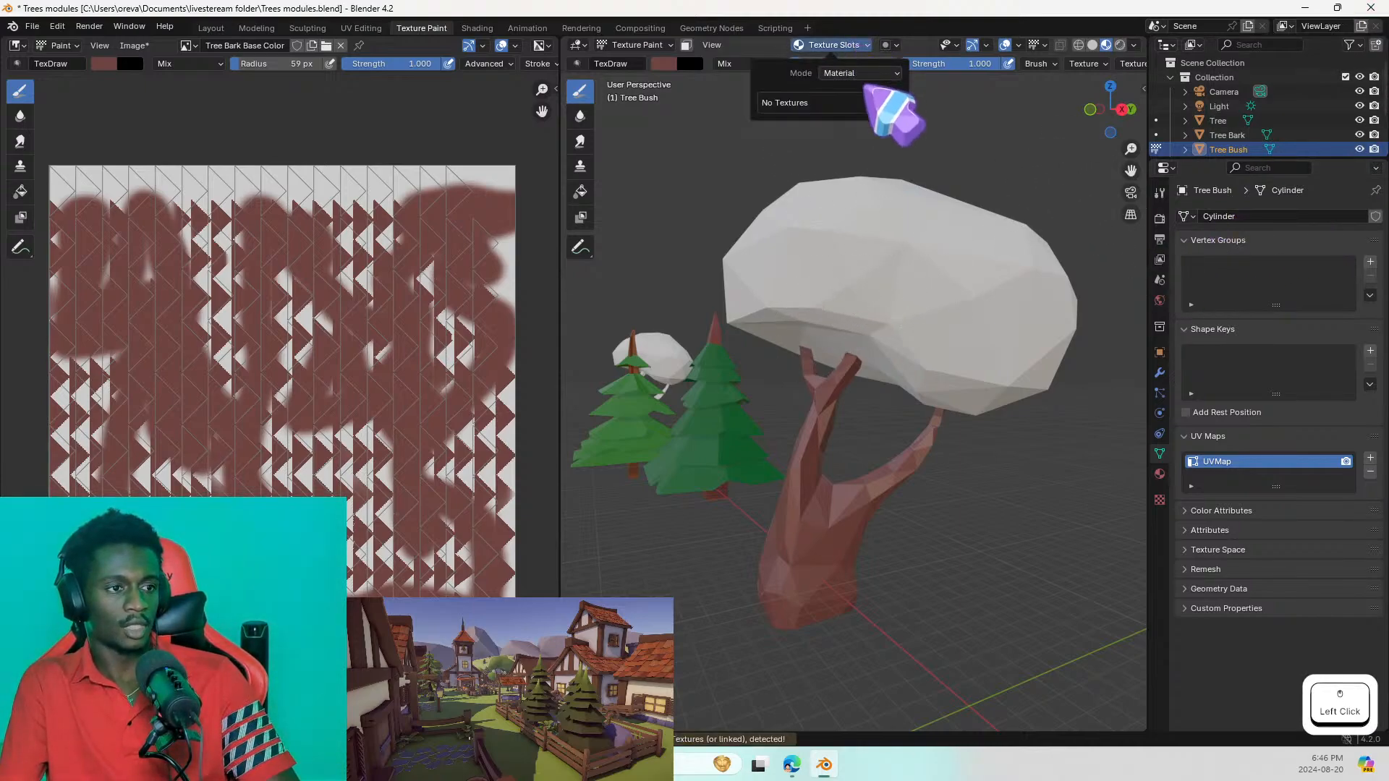
left_click(894, 100)
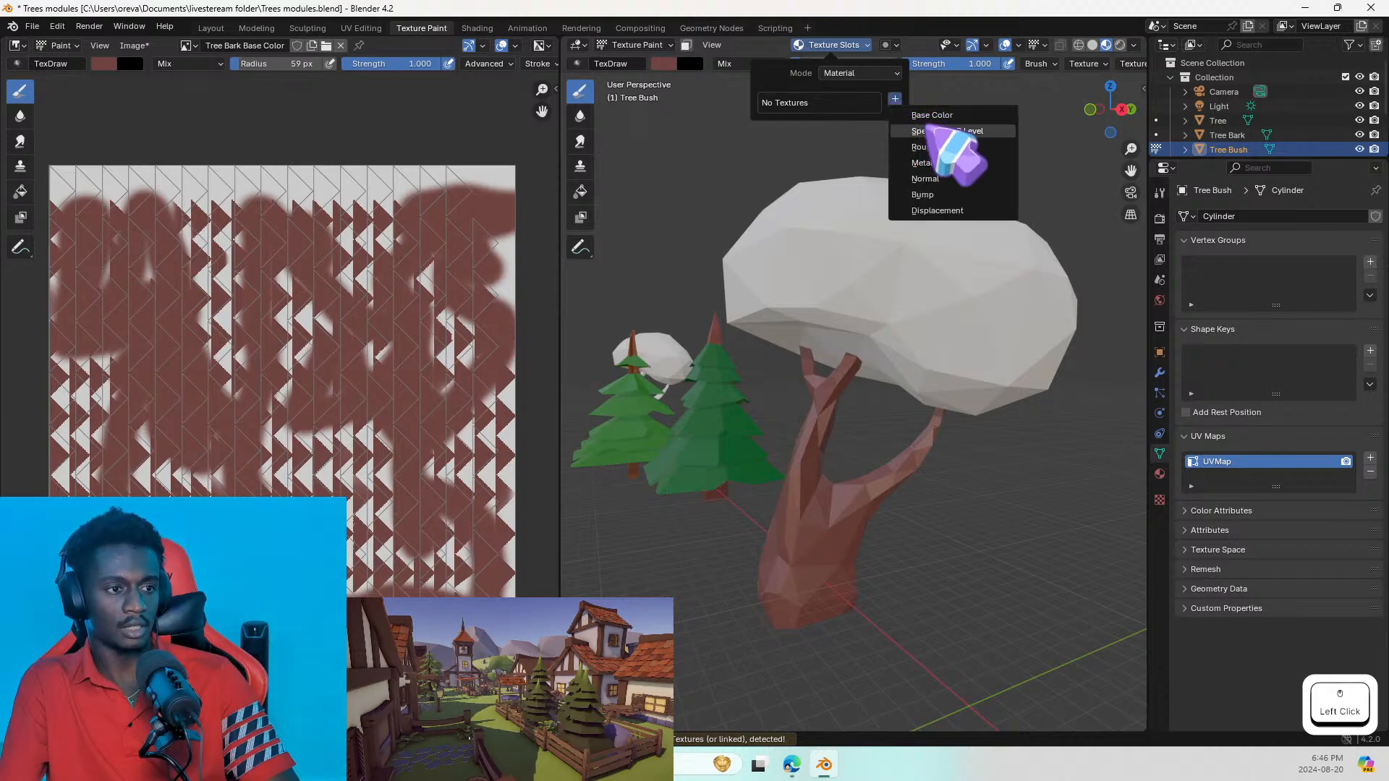
left_click(976, 130)
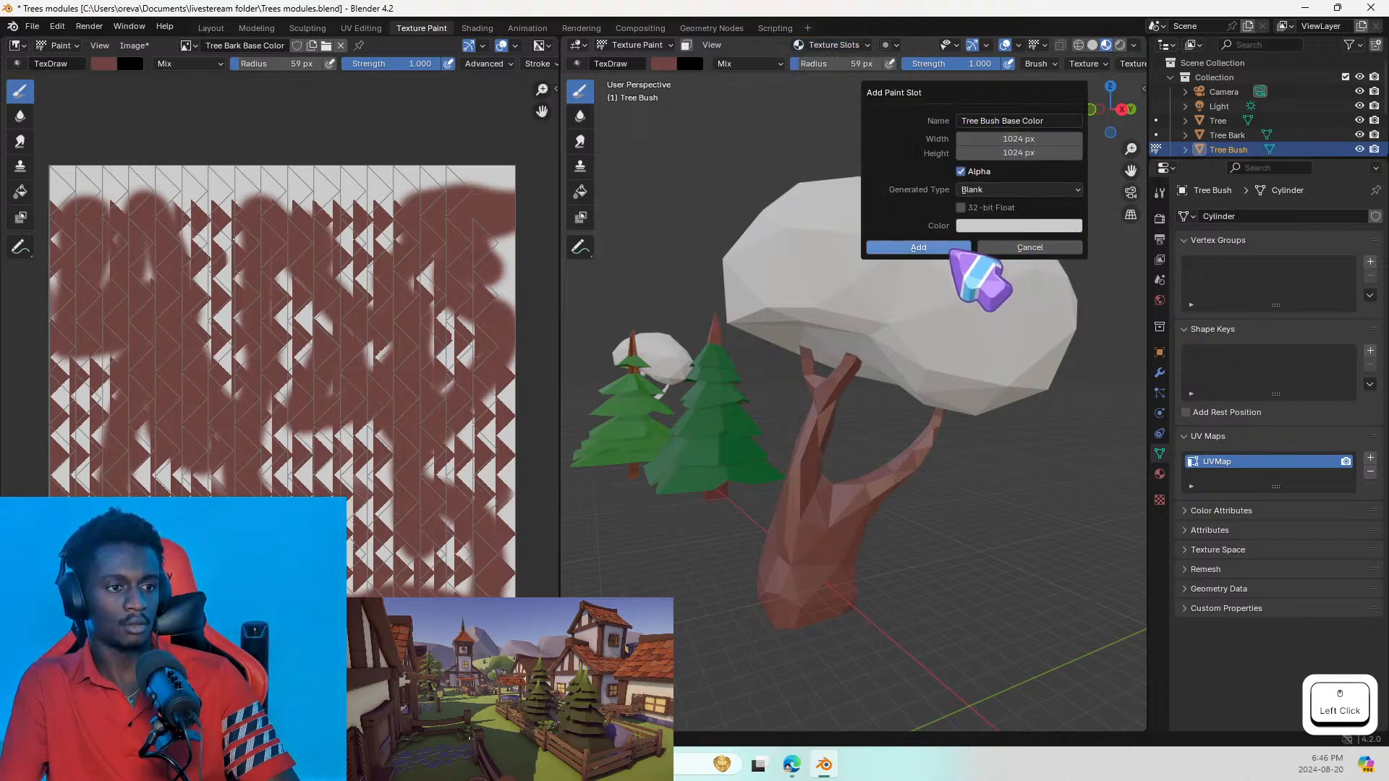
left_click(1012, 226)
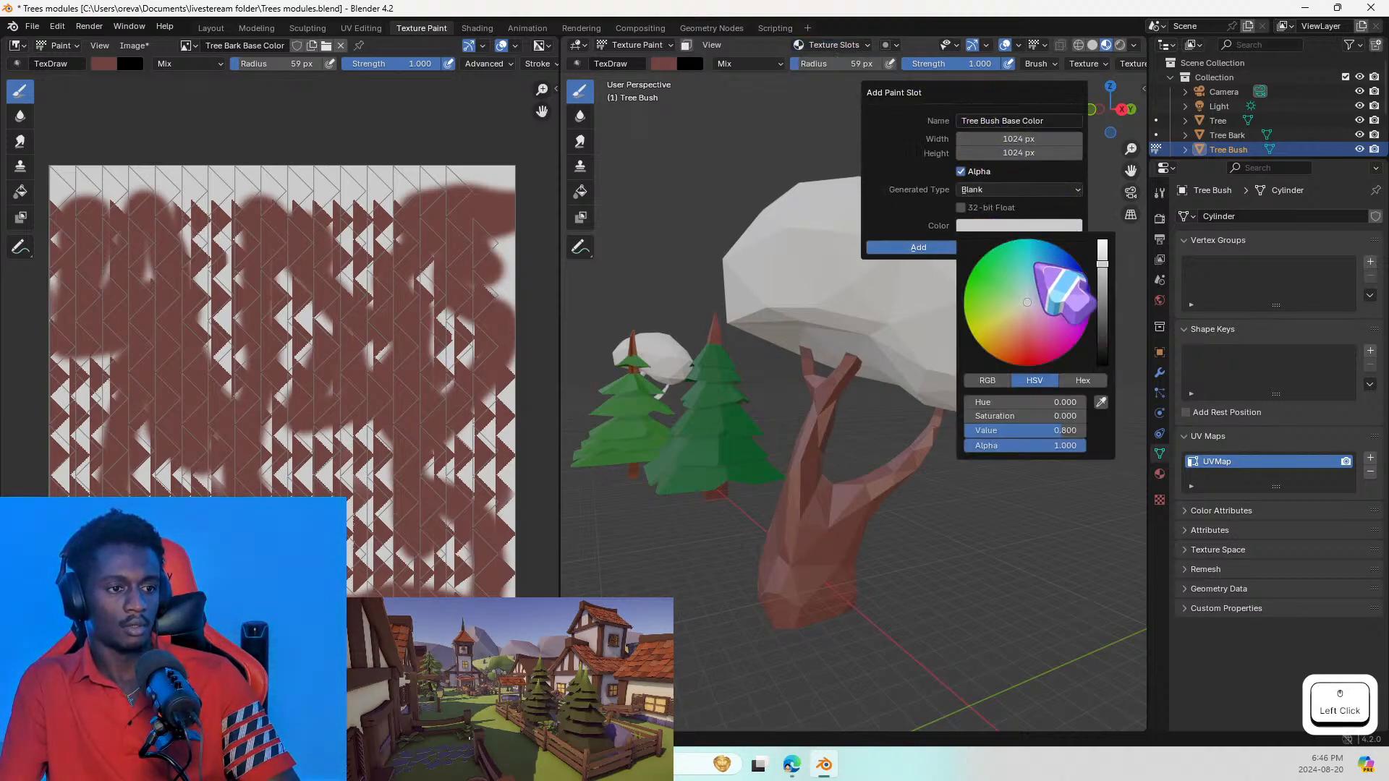
left_click_drag(1027, 302, 989, 284)
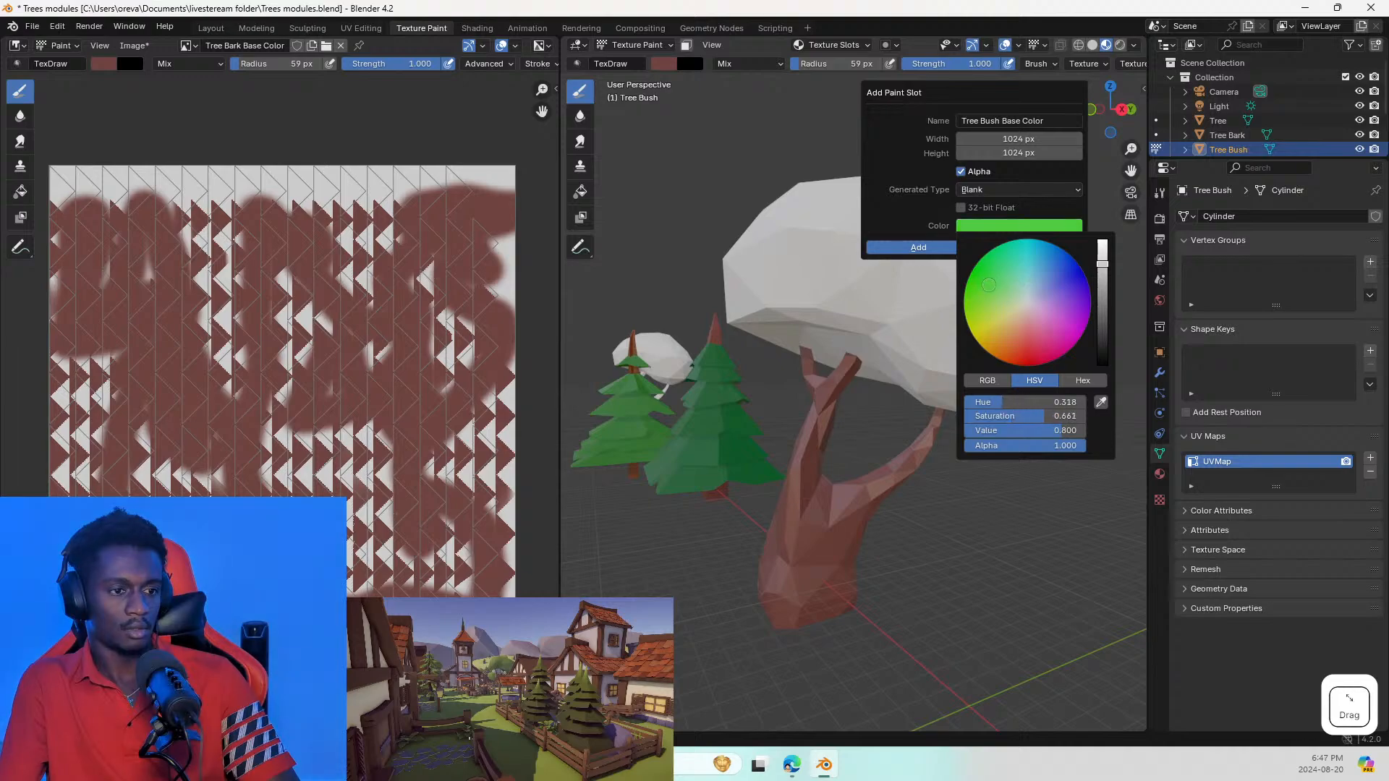
left_click(1100, 402)
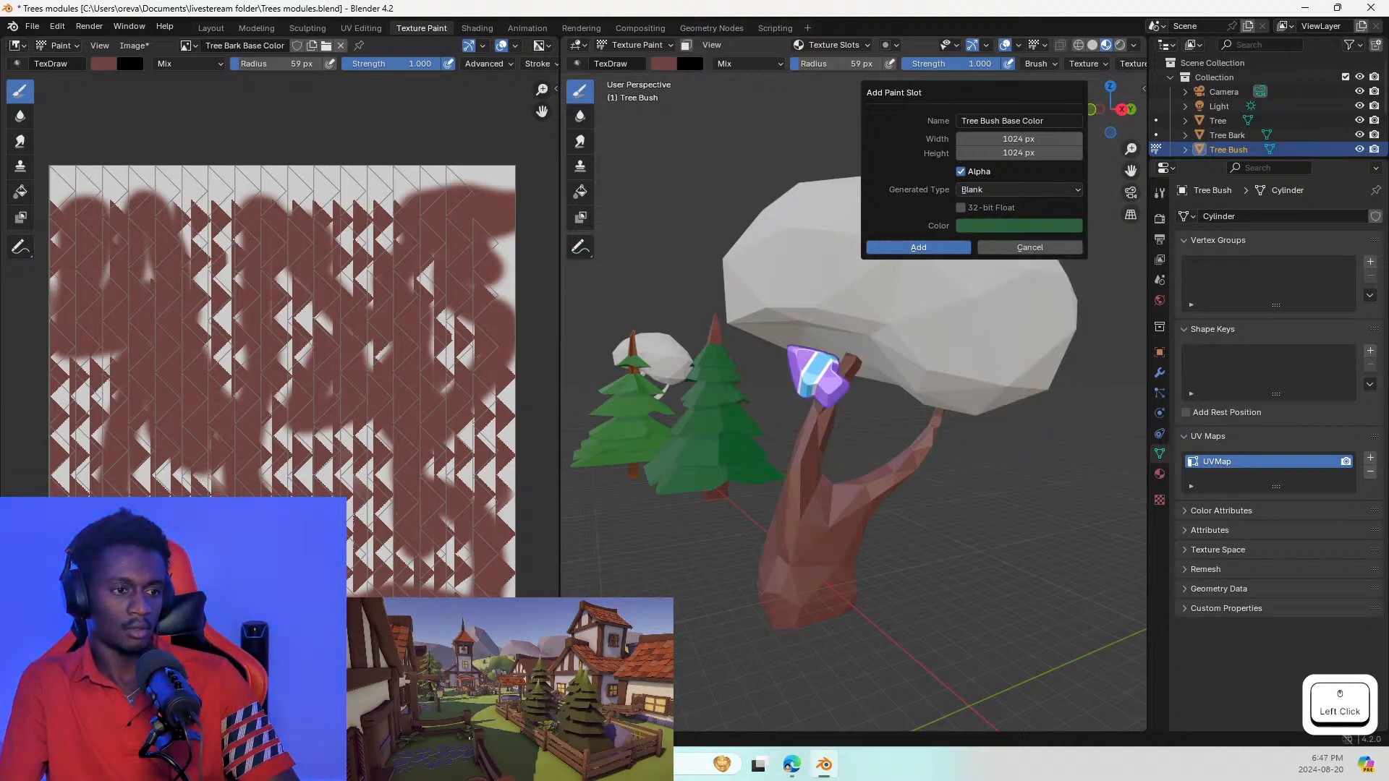
left_click(933, 247)
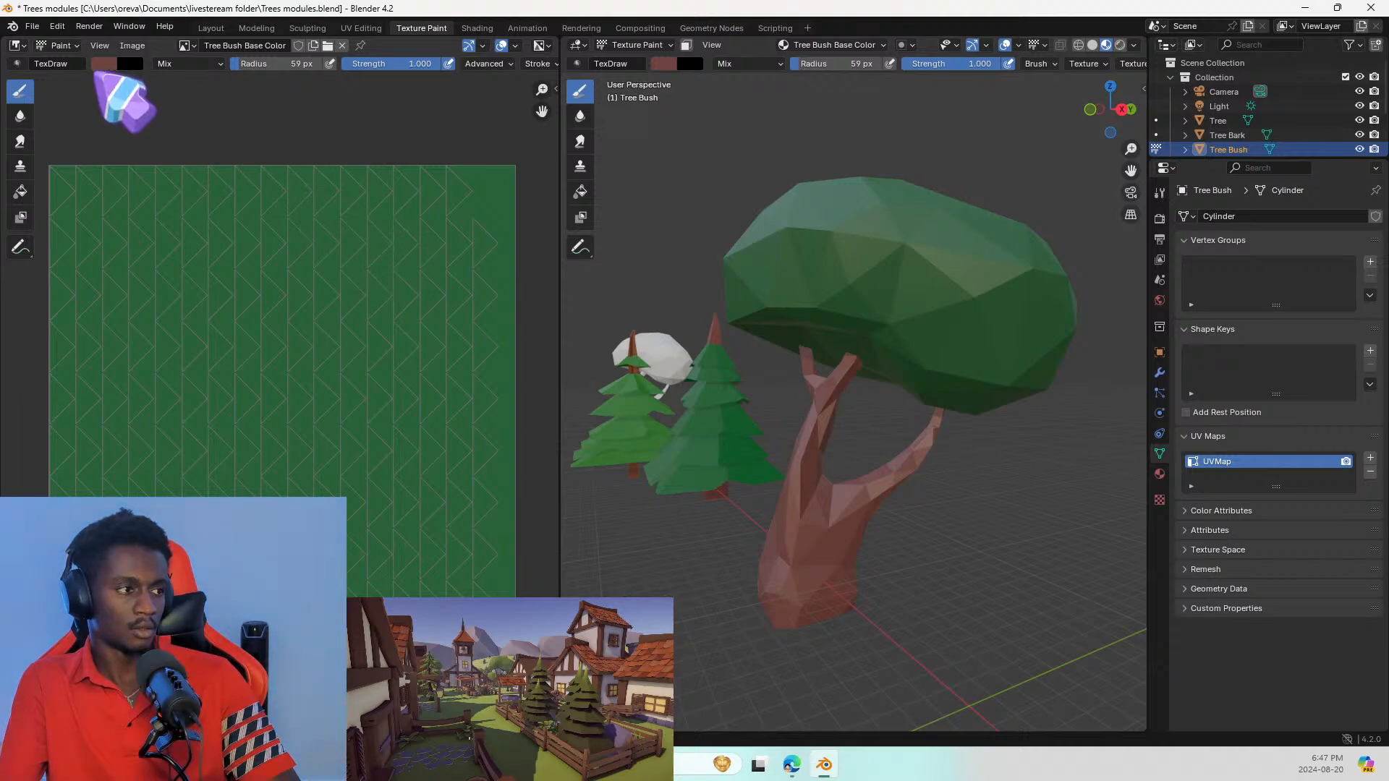
Step: Fill the Tree Bush Base Color image with a green sampled from the lighter pine tree, using the Fill tool
left_click(21, 166)
left_click(21, 191)
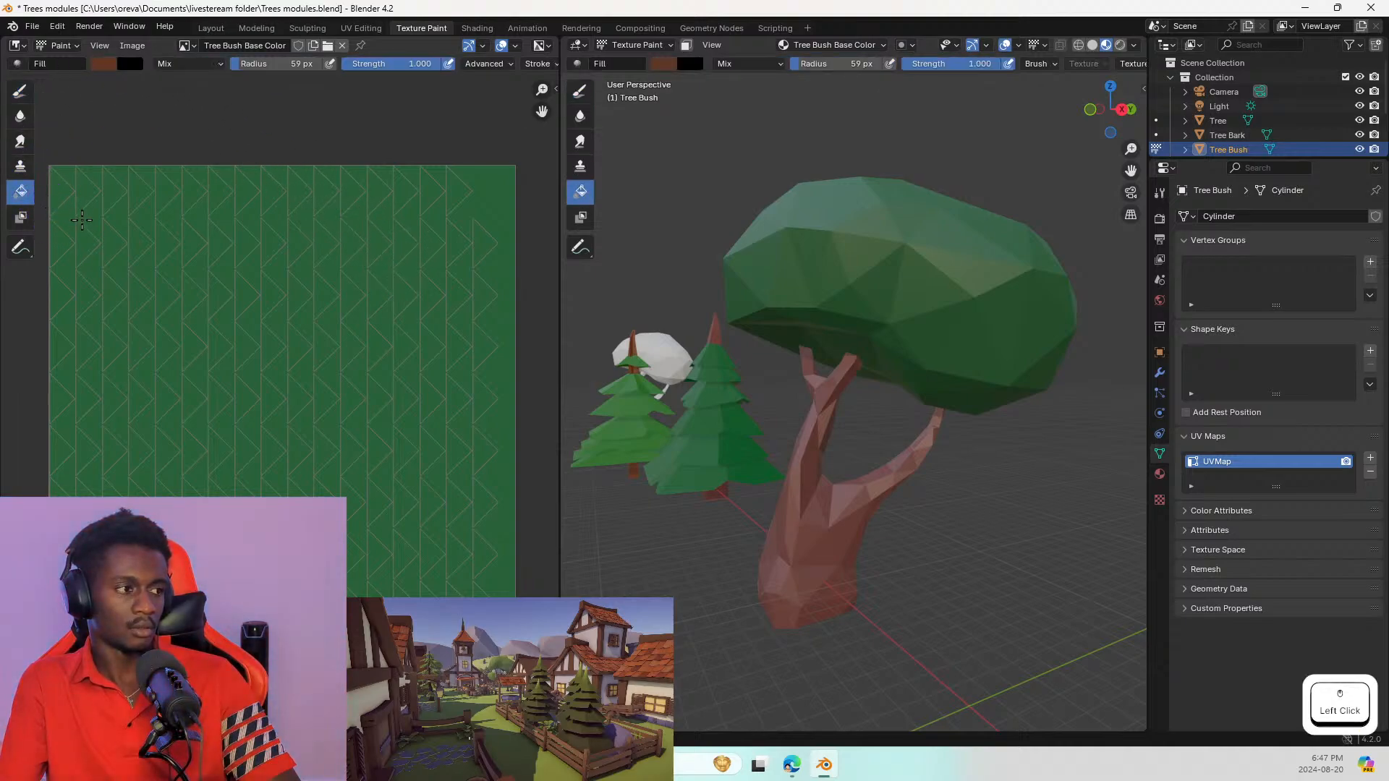
left_click(101, 63)
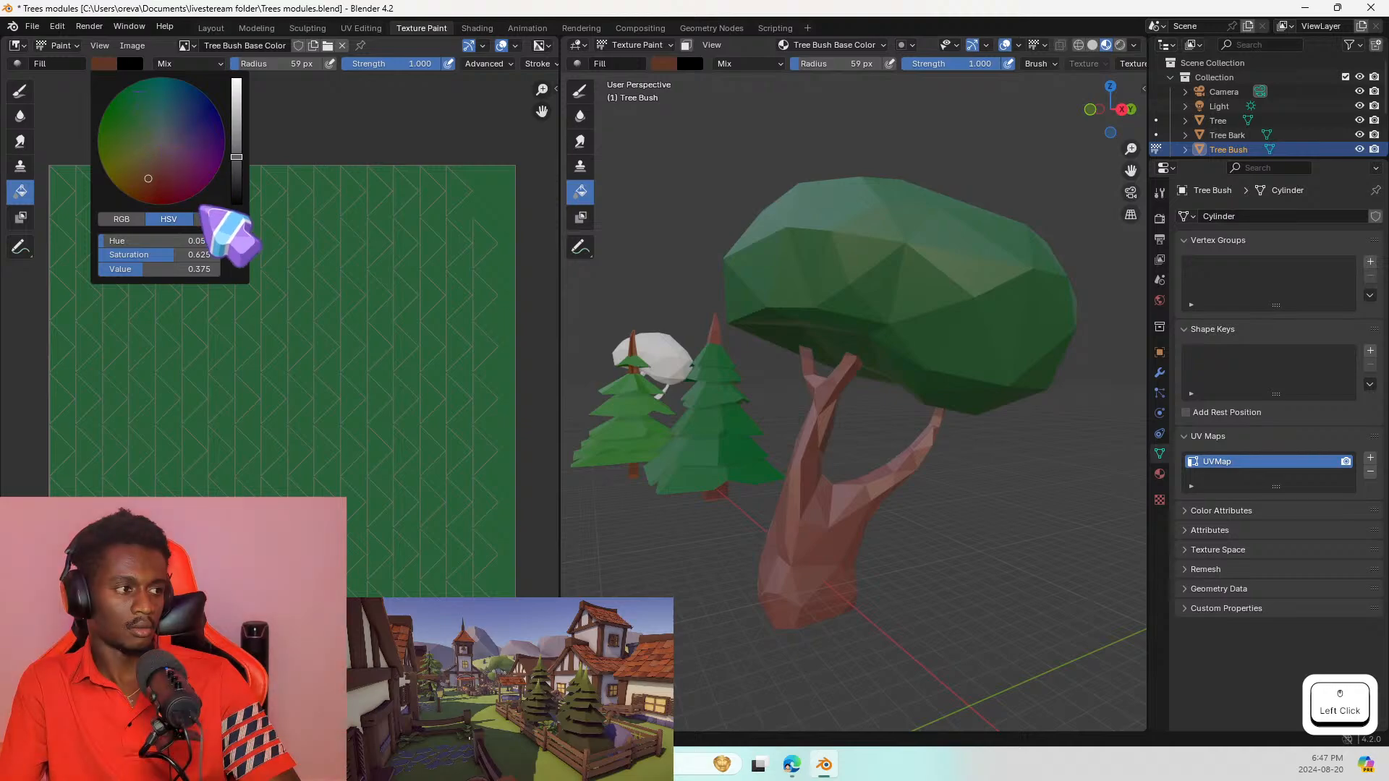
left_click(236, 243)
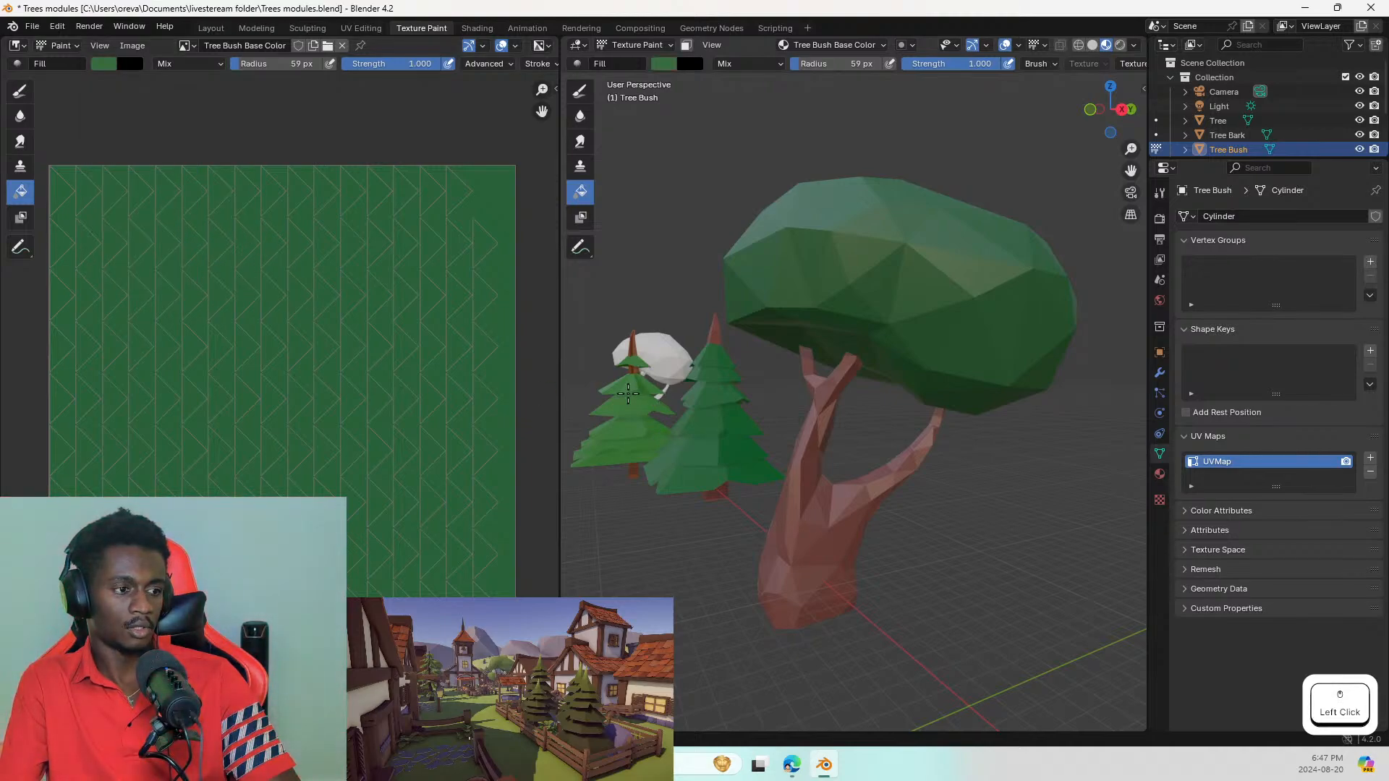
left_click(274, 381)
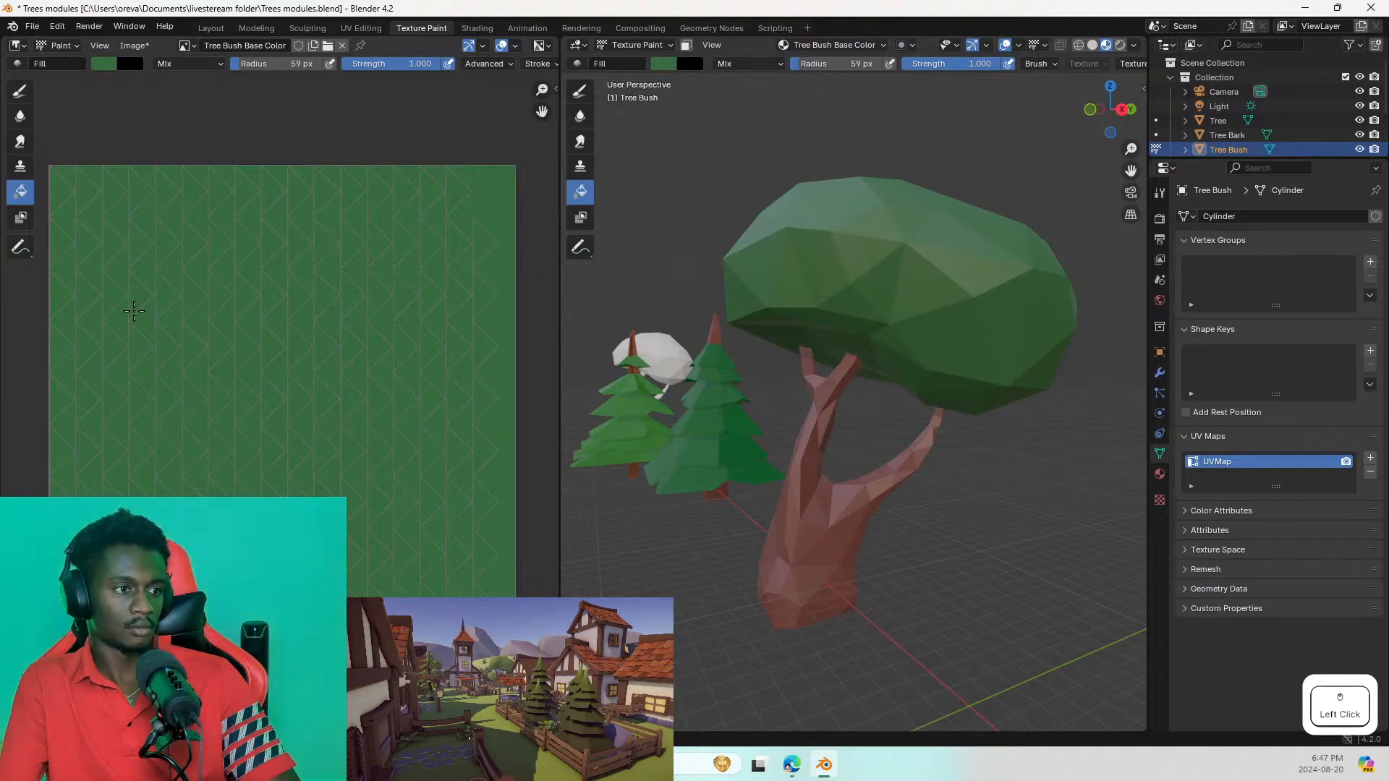
Step: Resample a slightly brighter green from the lighter pine's foliage and refill the Tree Bush Base Color image with it
left_click(106, 64)
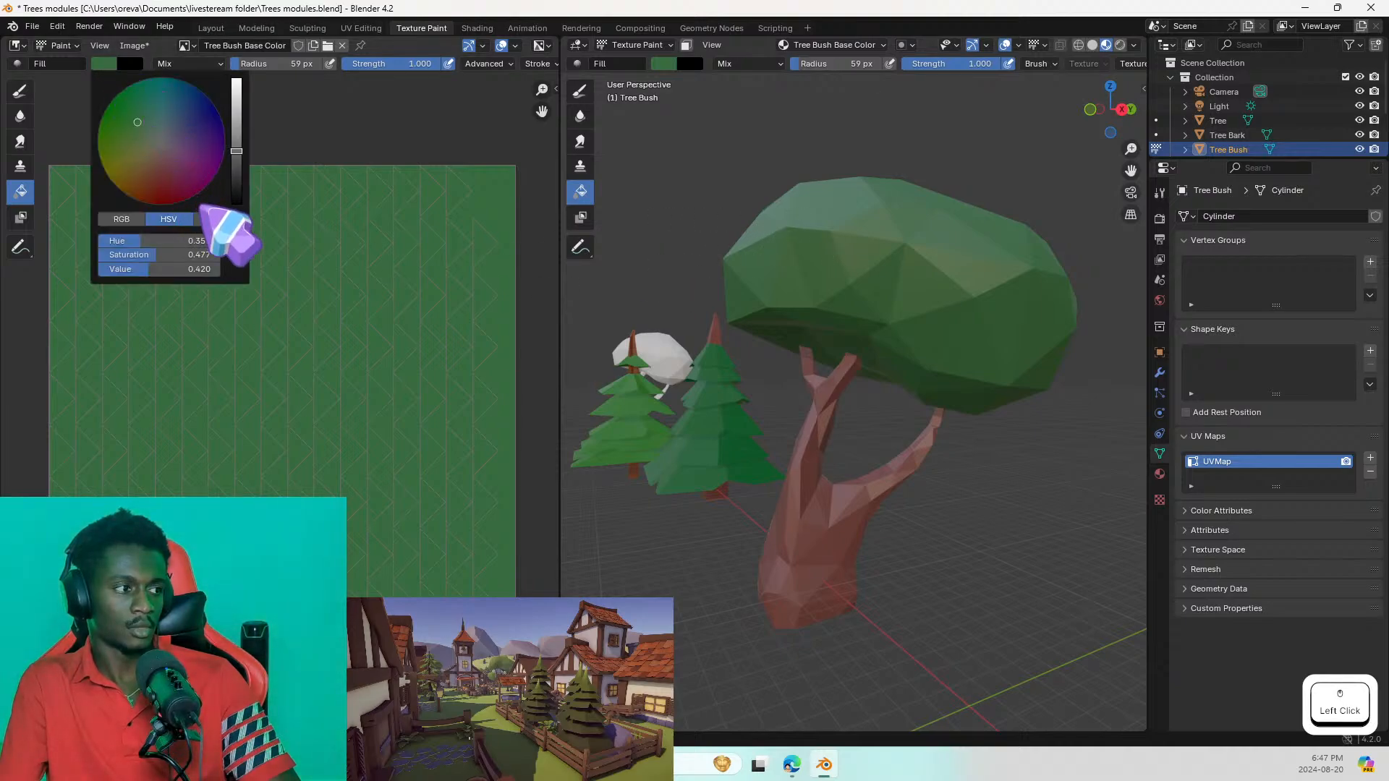
left_click(234, 242)
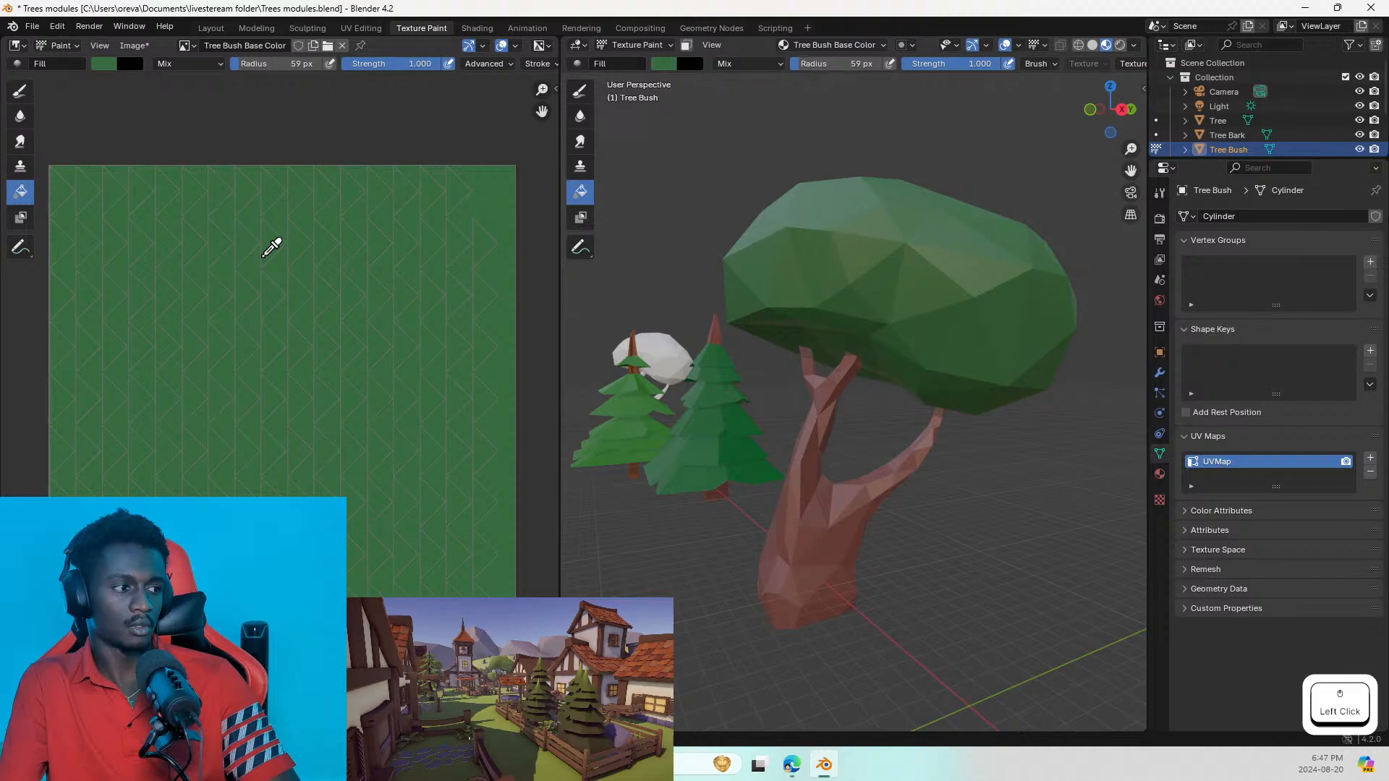
left_click(606, 391)
left_click(333, 230)
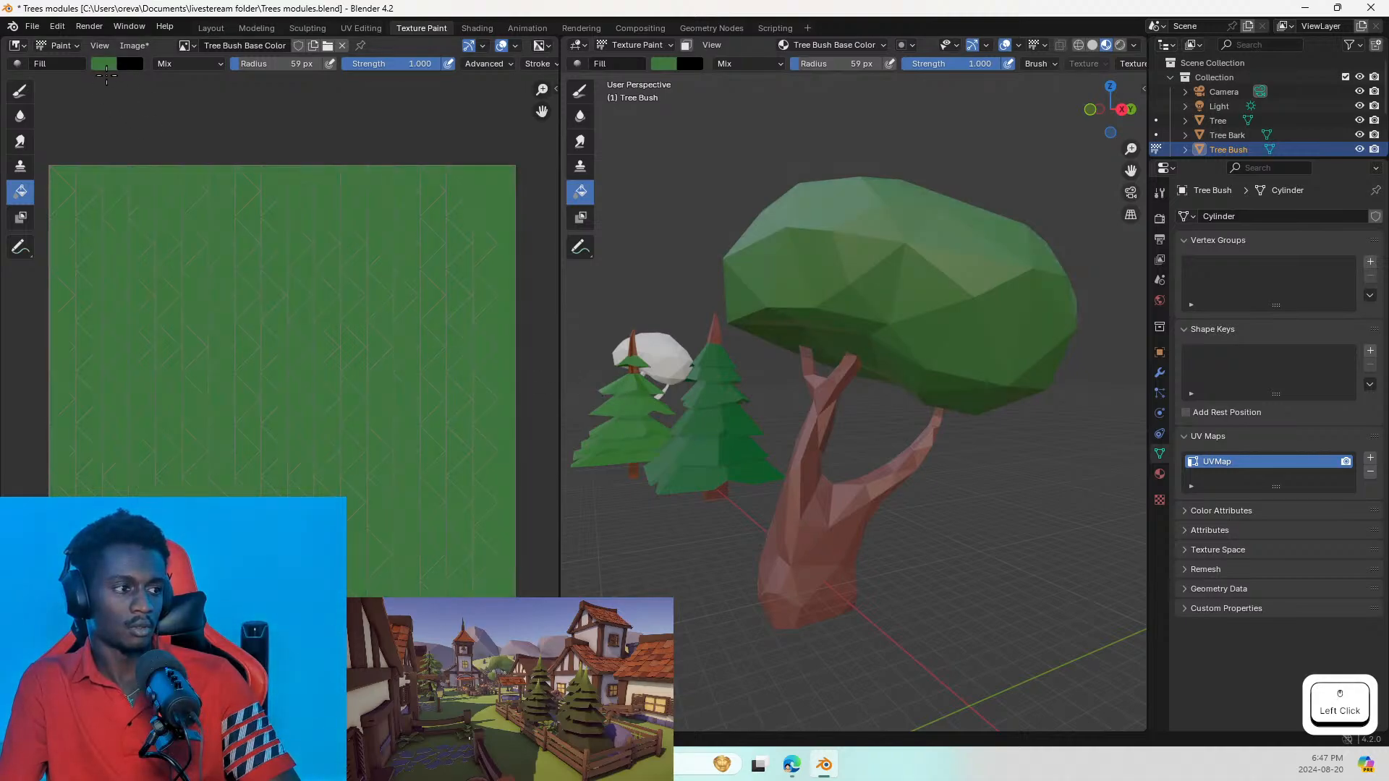
Step: Check the canopy color beside the other trees, save Trees modules.blend, and try to save the Tree Bush Base Color image
middle_click_drag(697, 291, 589, 318)
left_click(719, 333)
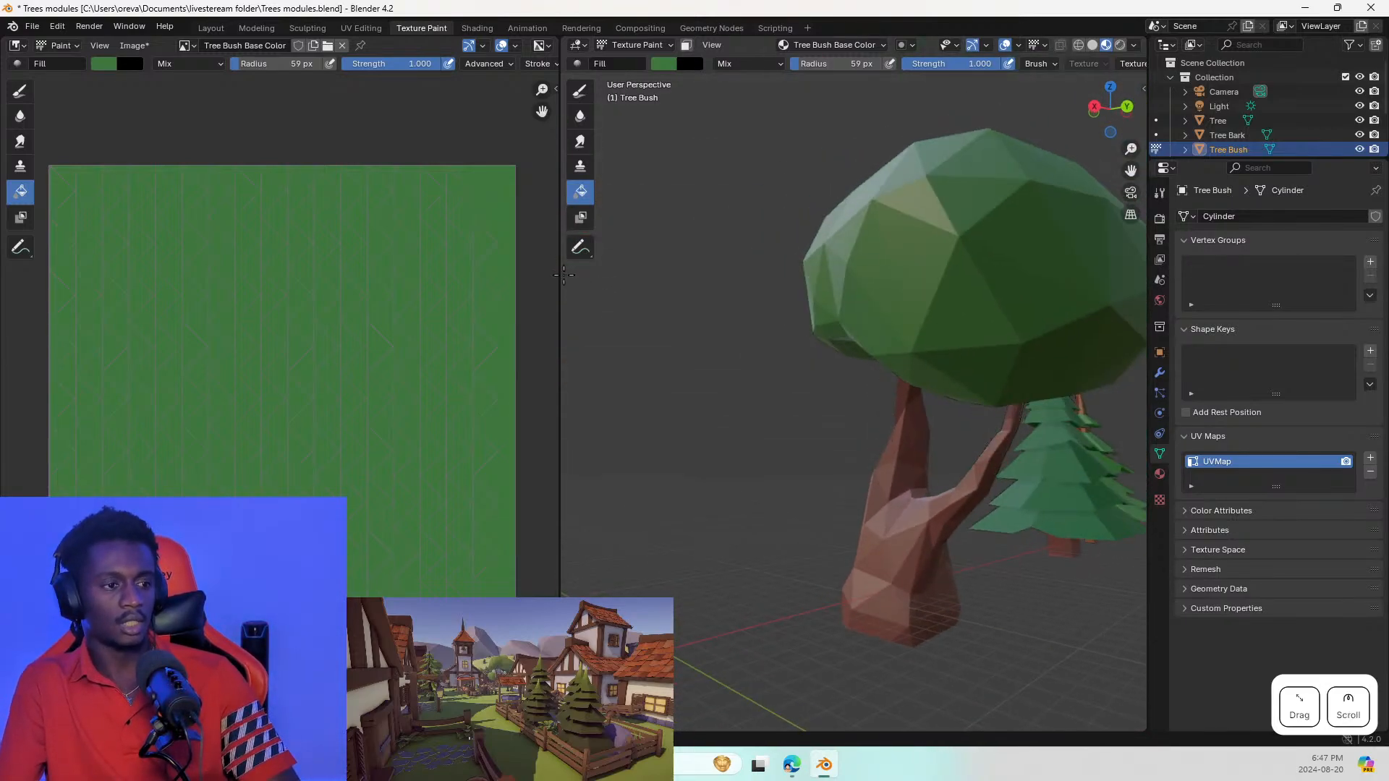
scroll(798, 371, "down", 5)
middle_click_drag(798, 371, 1005, 593)
scroll(902, 420, "up", 2)
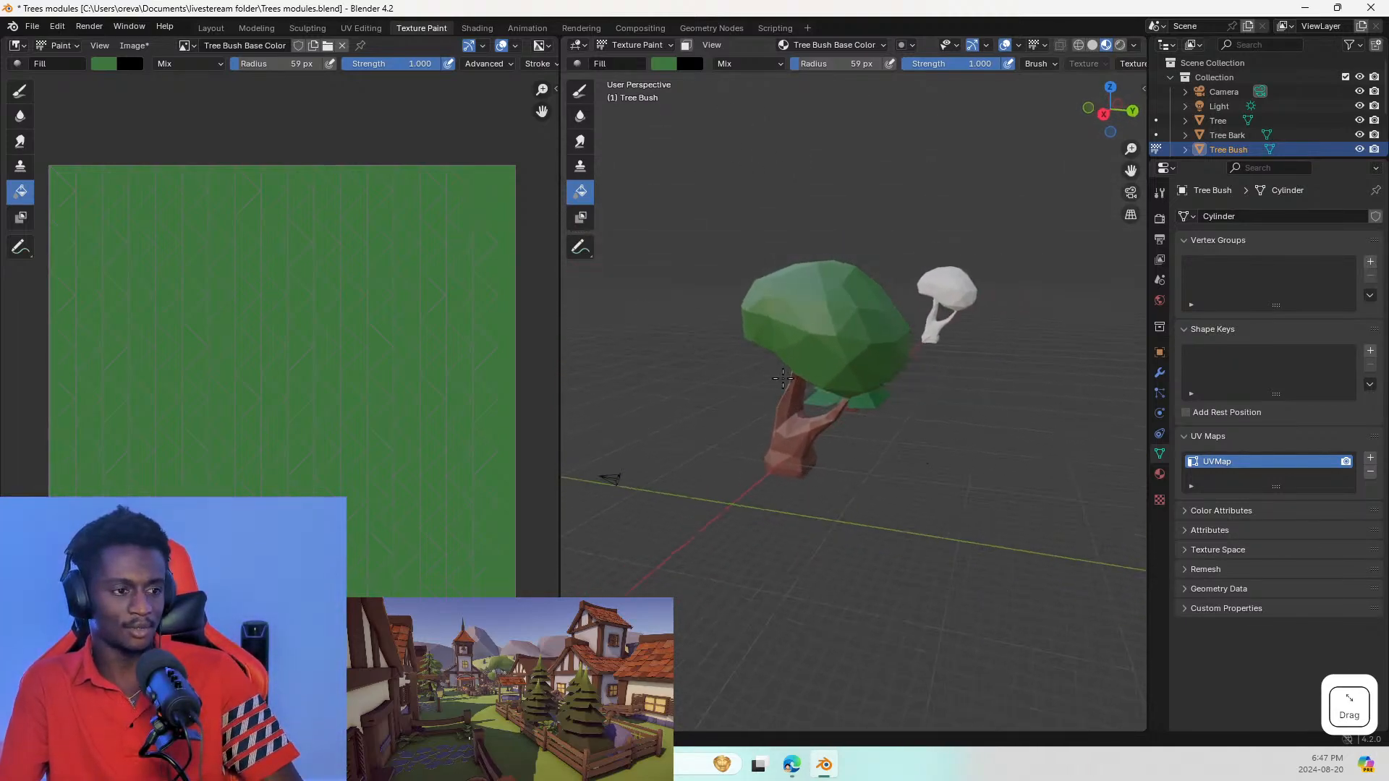
middle_click_drag(783, 377, 964, 366)
key("ctrl+s")
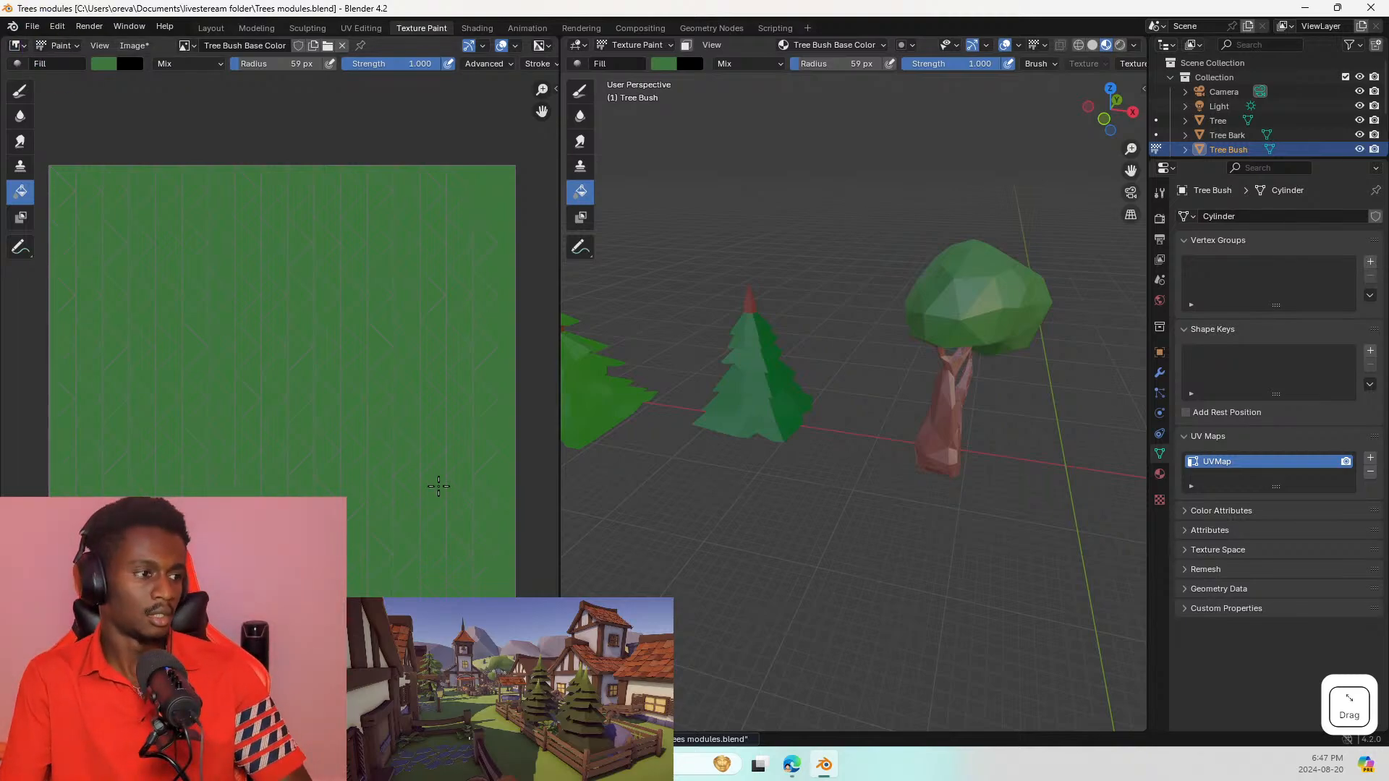
key("ctrl")
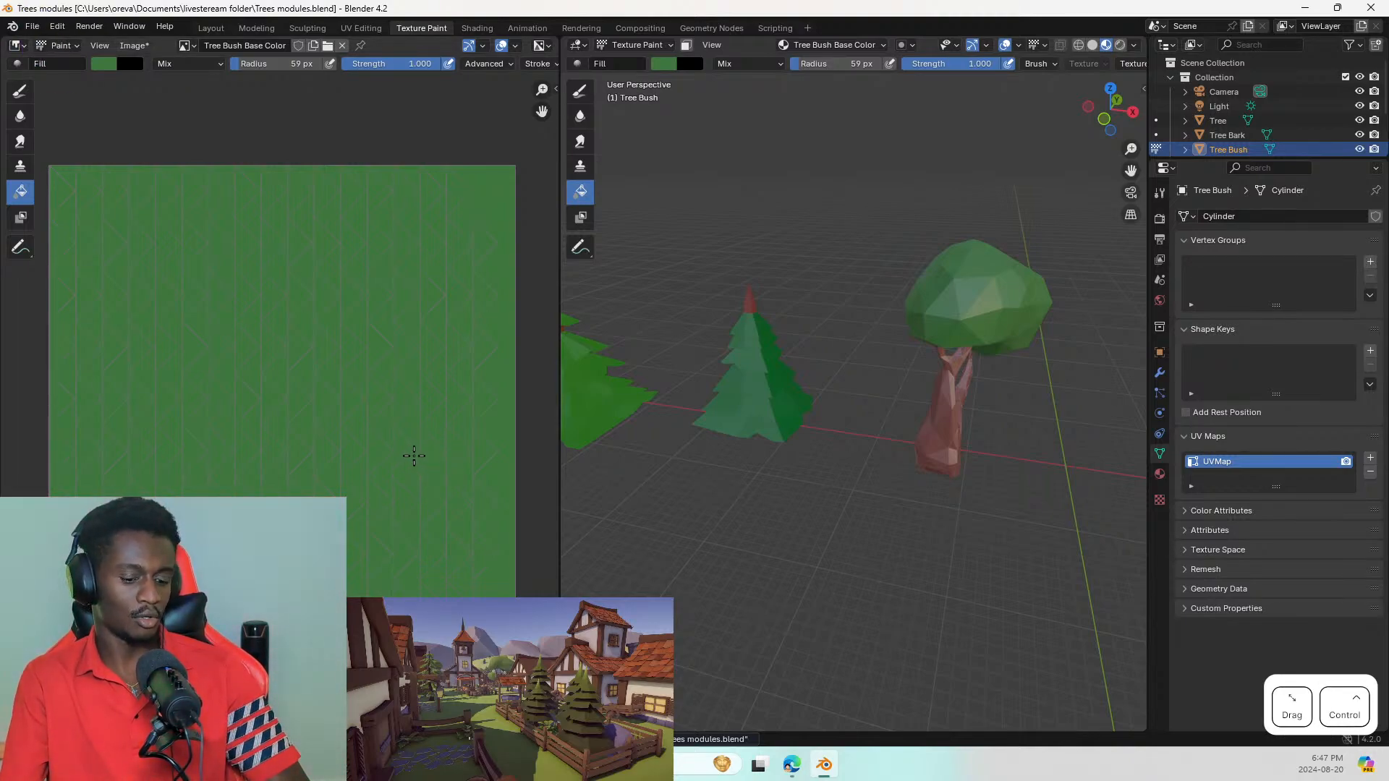
key("alt+s")
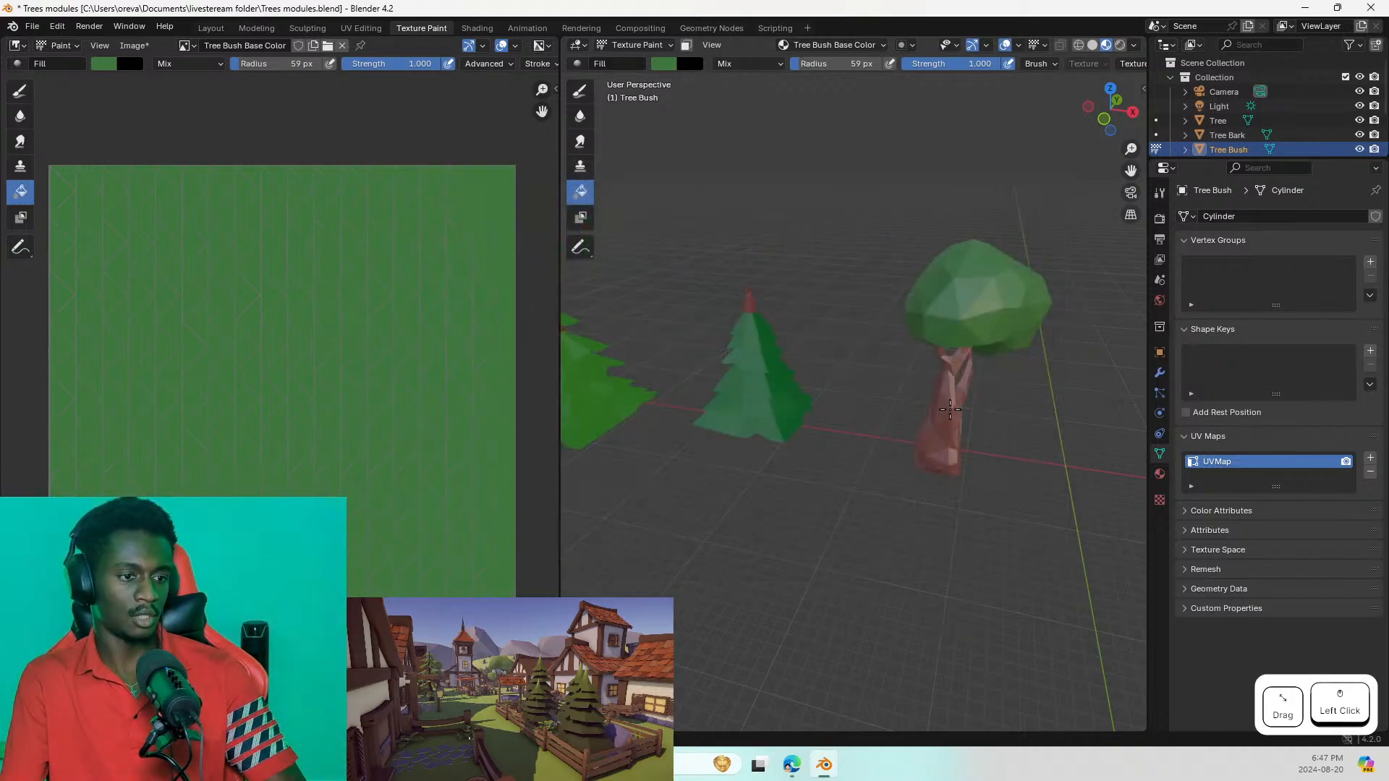
Step: Select the Tree Bark object in the Layout workspace and make it the active object for texture painting
key("Tab")
key("Tab")
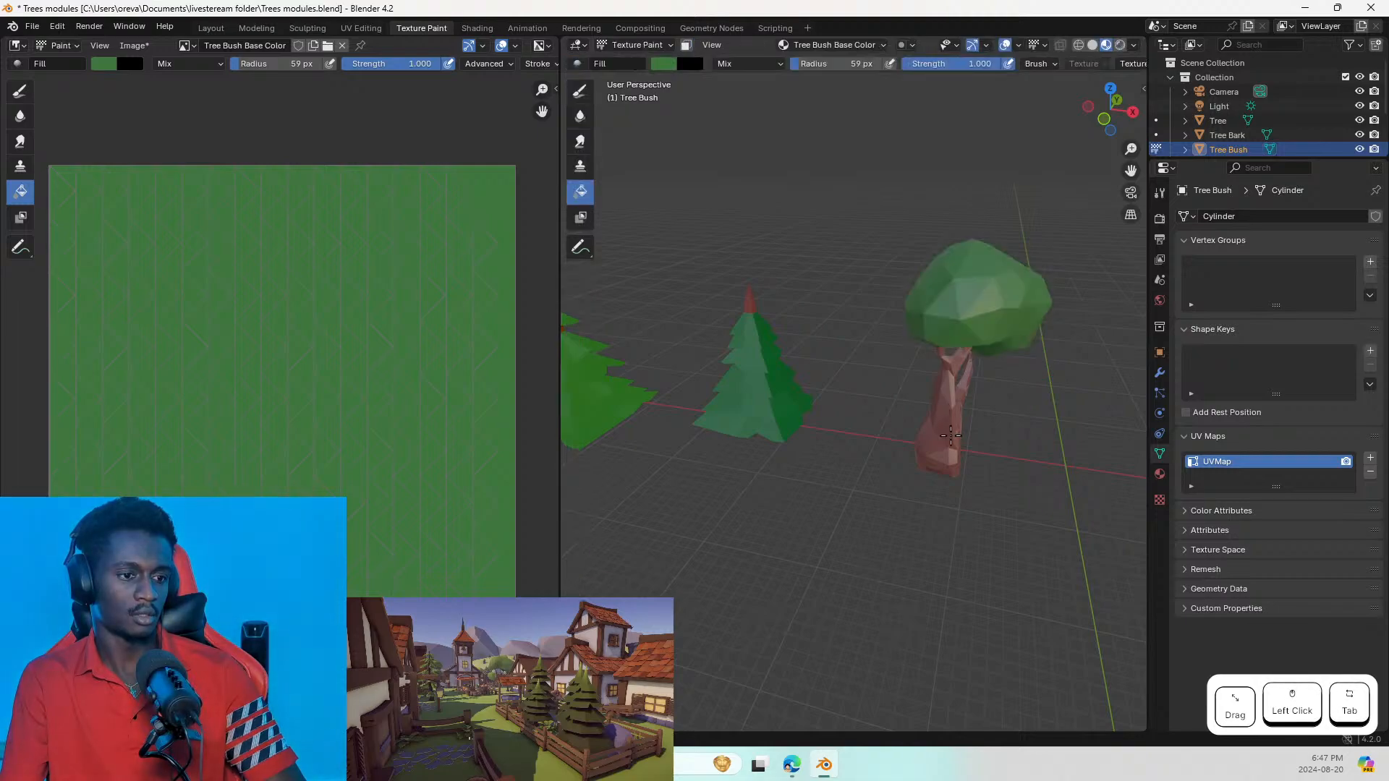
left_click(211, 28)
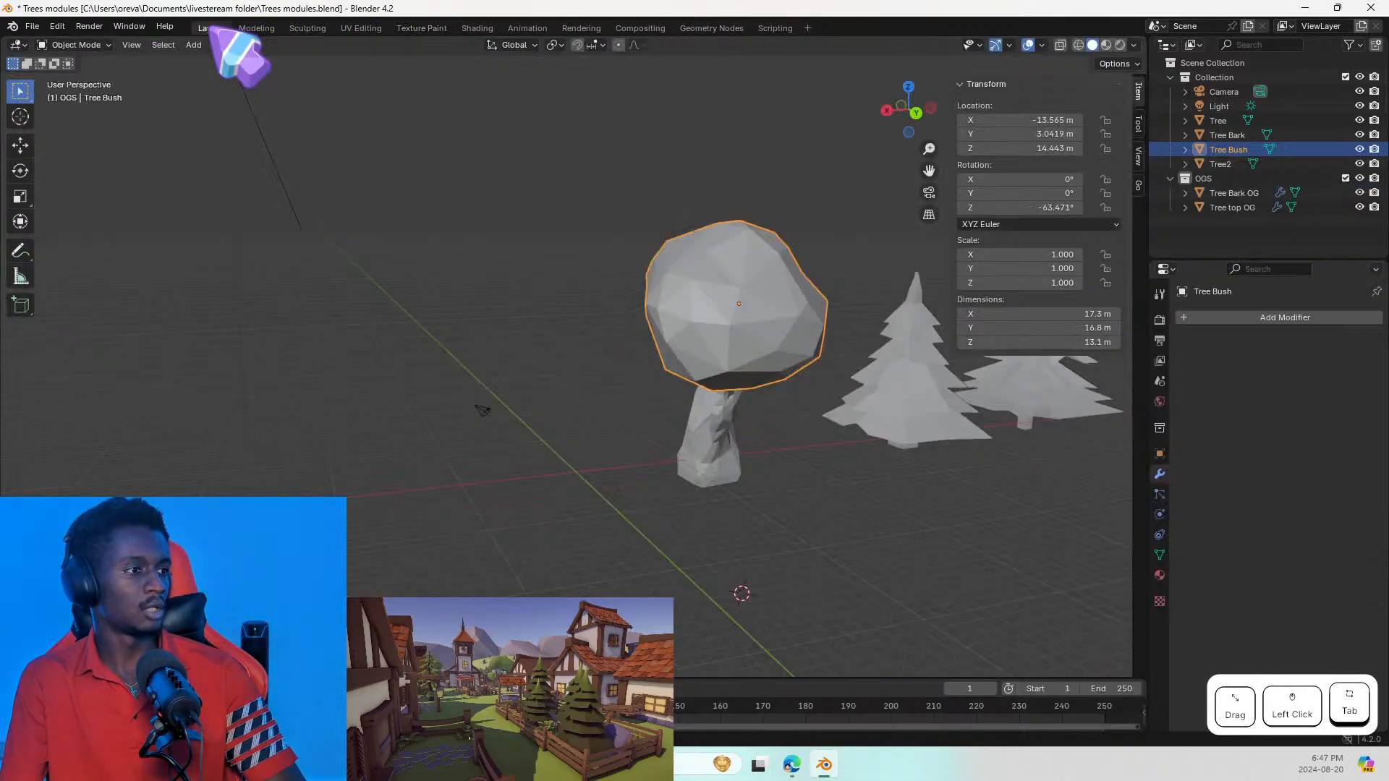
left_click(732, 430)
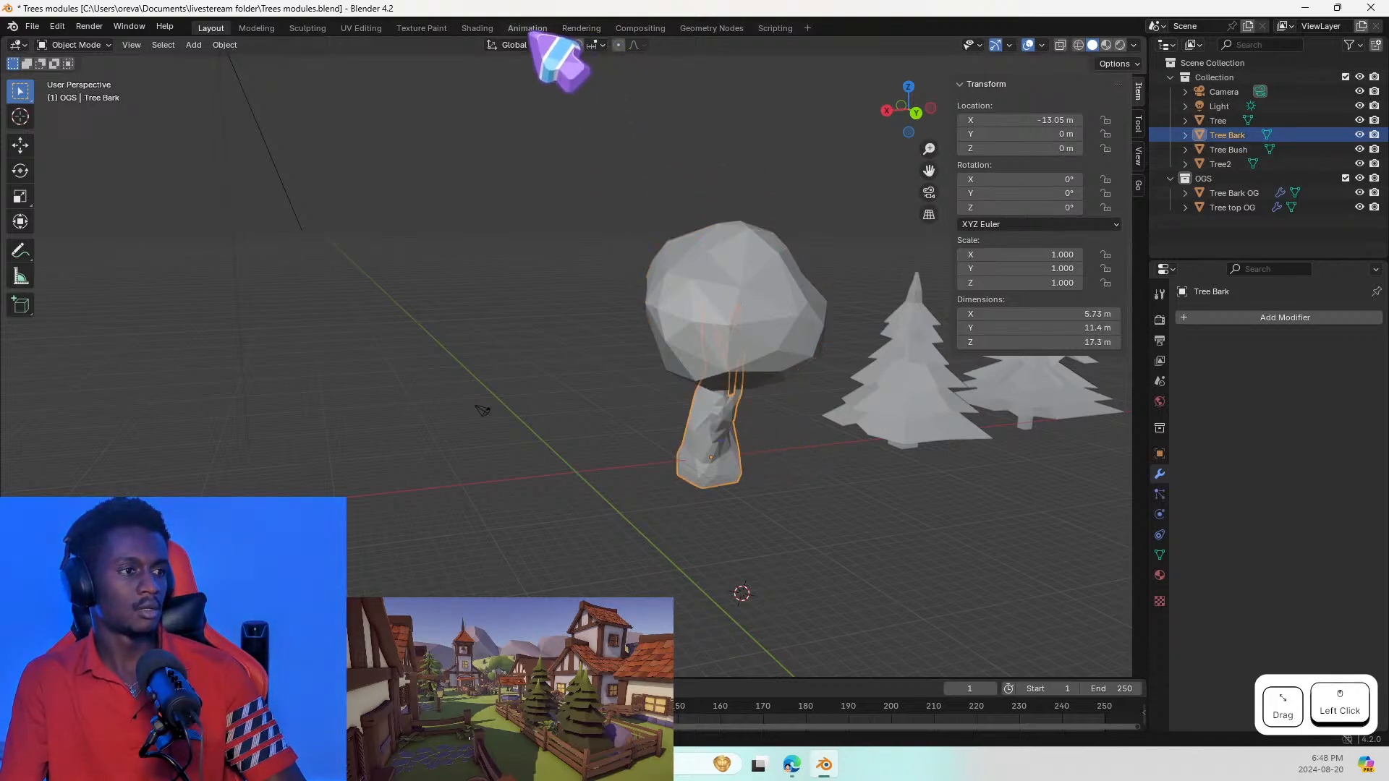
left_click(422, 28)
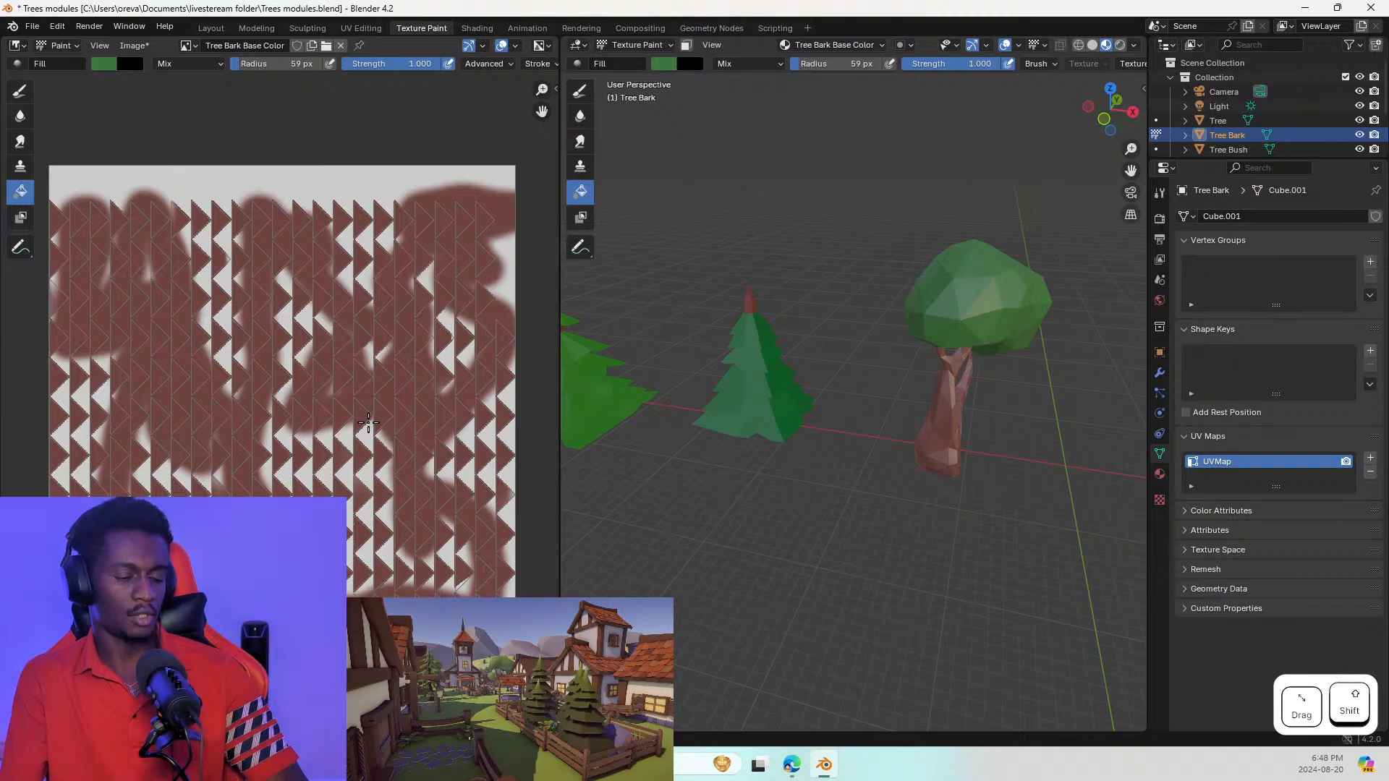
Step: Save the Tree Bark Base Color image and inspect its remaining light gaps between the UV islands
key("alt+s")
left_click(932, 578)
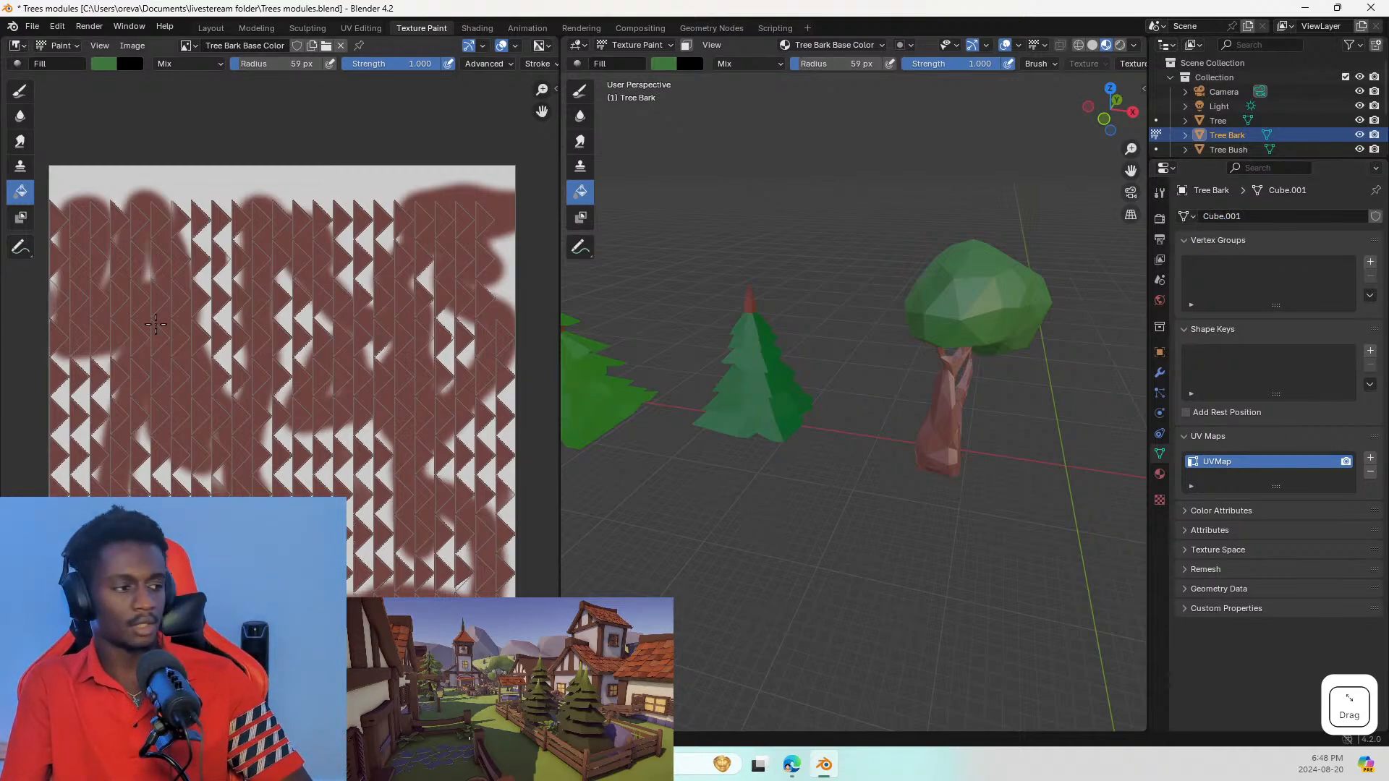
scroll(195, 406, "up", 1)
middle_click_drag(219, 394, 235, 311)
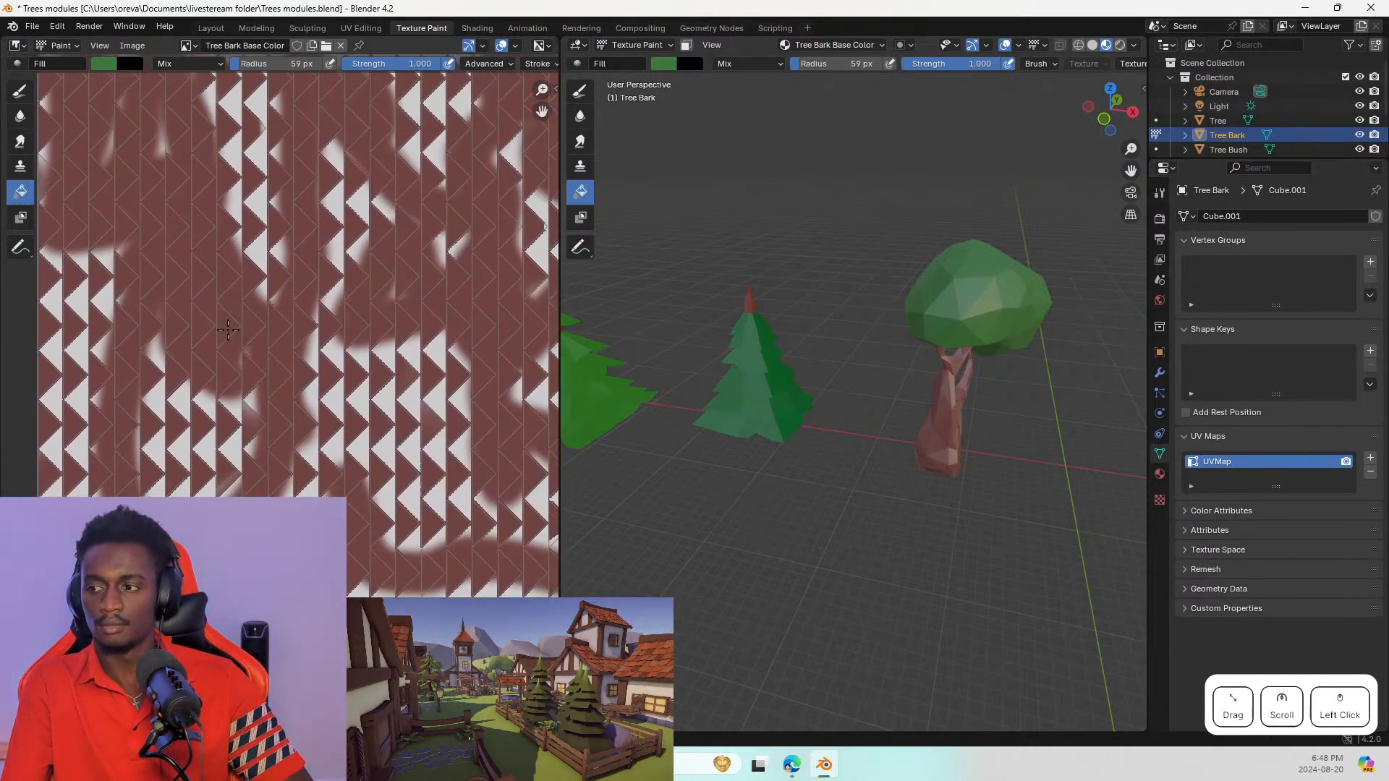
scroll(237, 331, "down", 1)
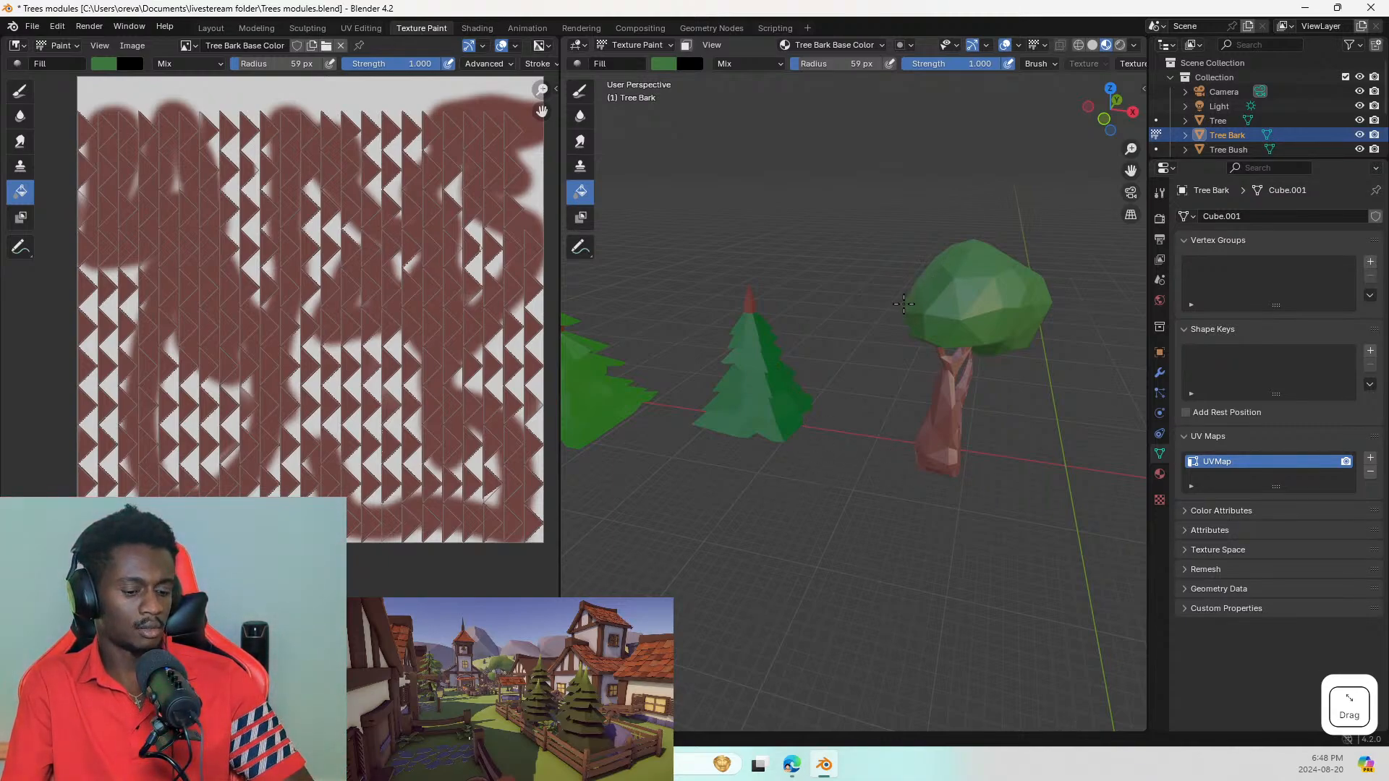
Step: Make Tree Bush the active texture painting object again and check the canopy against the reference image blend ref.jpg
left_click(211, 29)
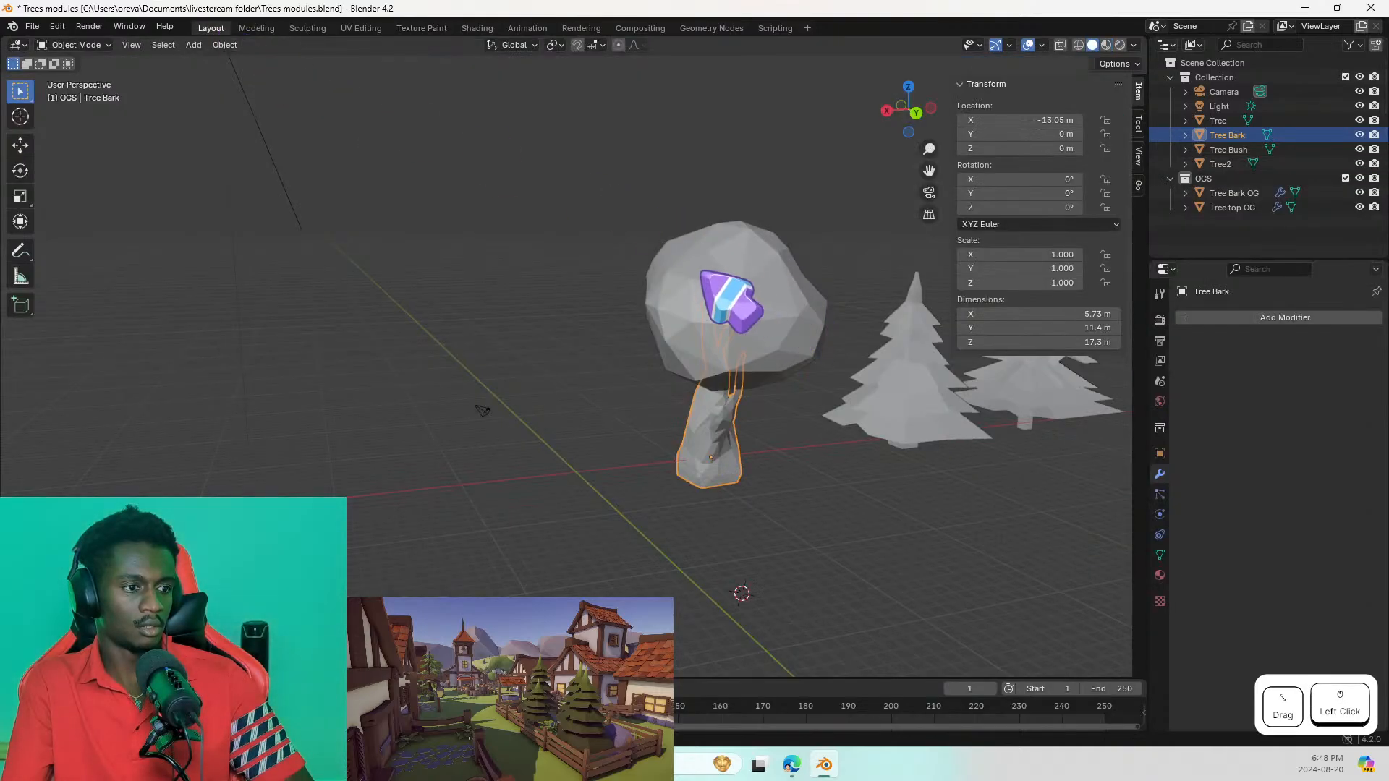
left_click(732, 301)
left_click(477, 28)
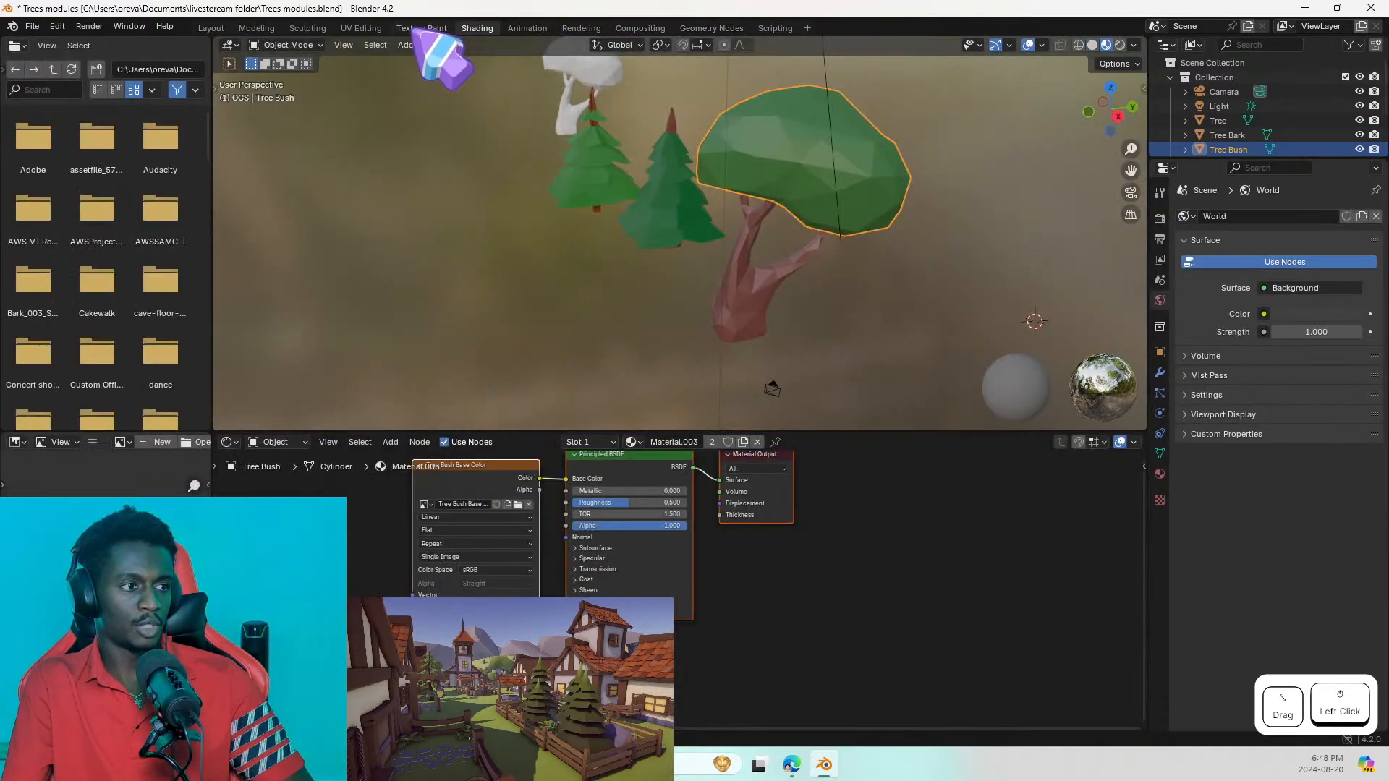
left_click(422, 28)
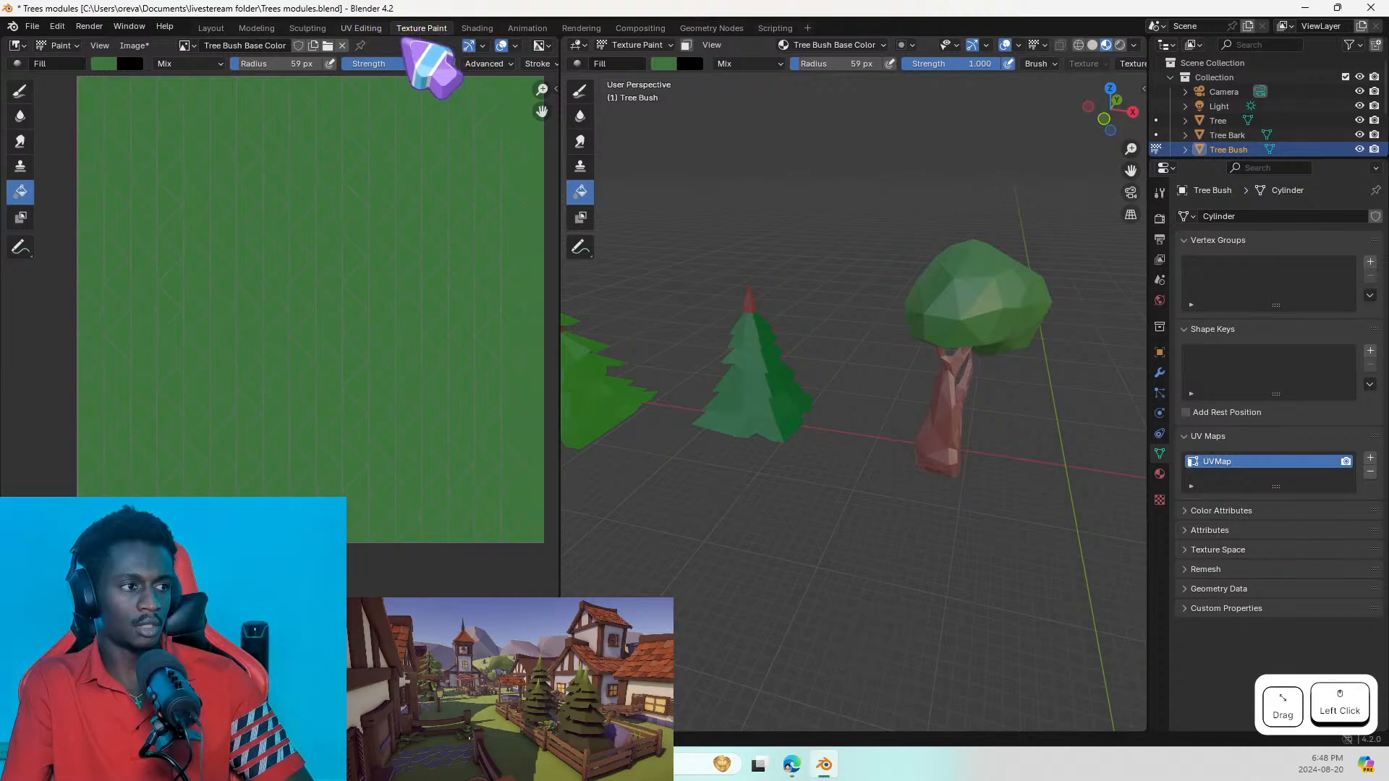
key("shift+super+Left")
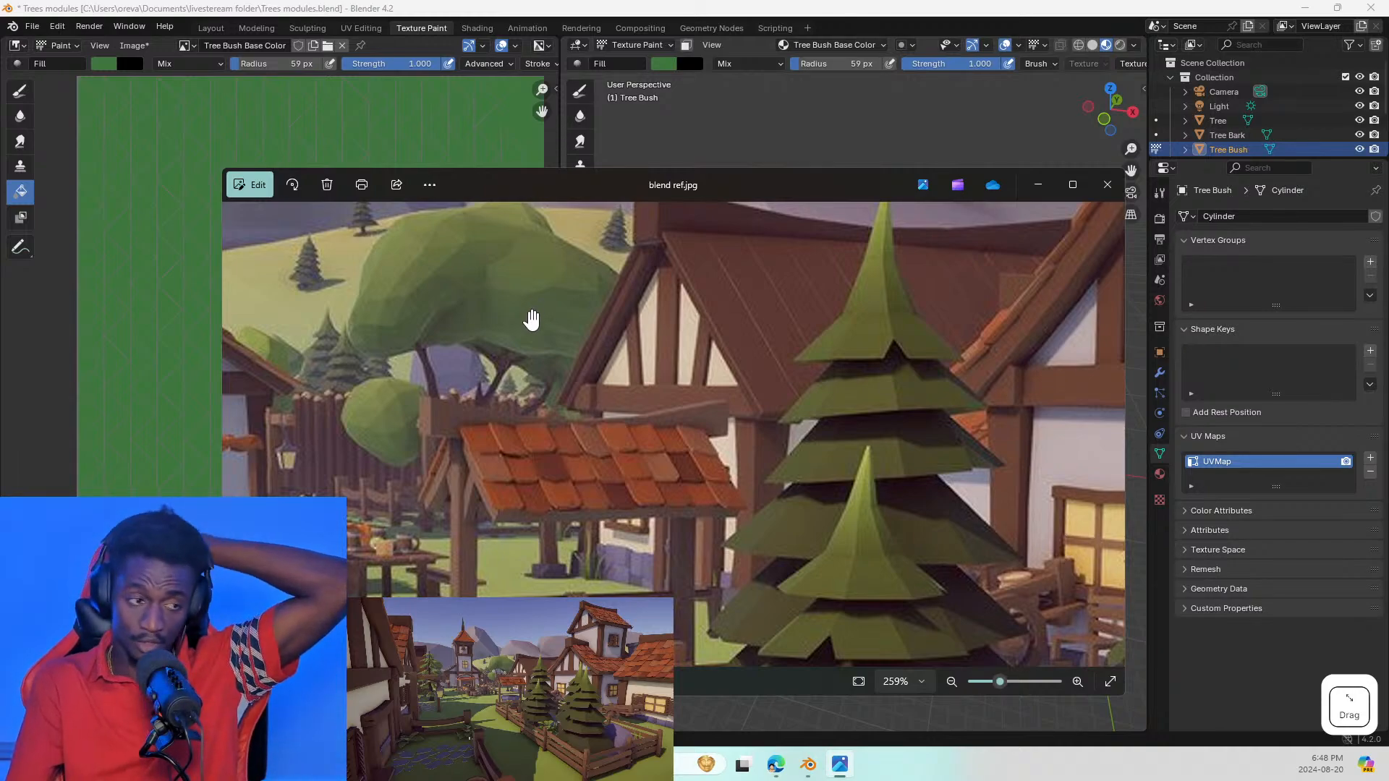
key("shift+super+Right")
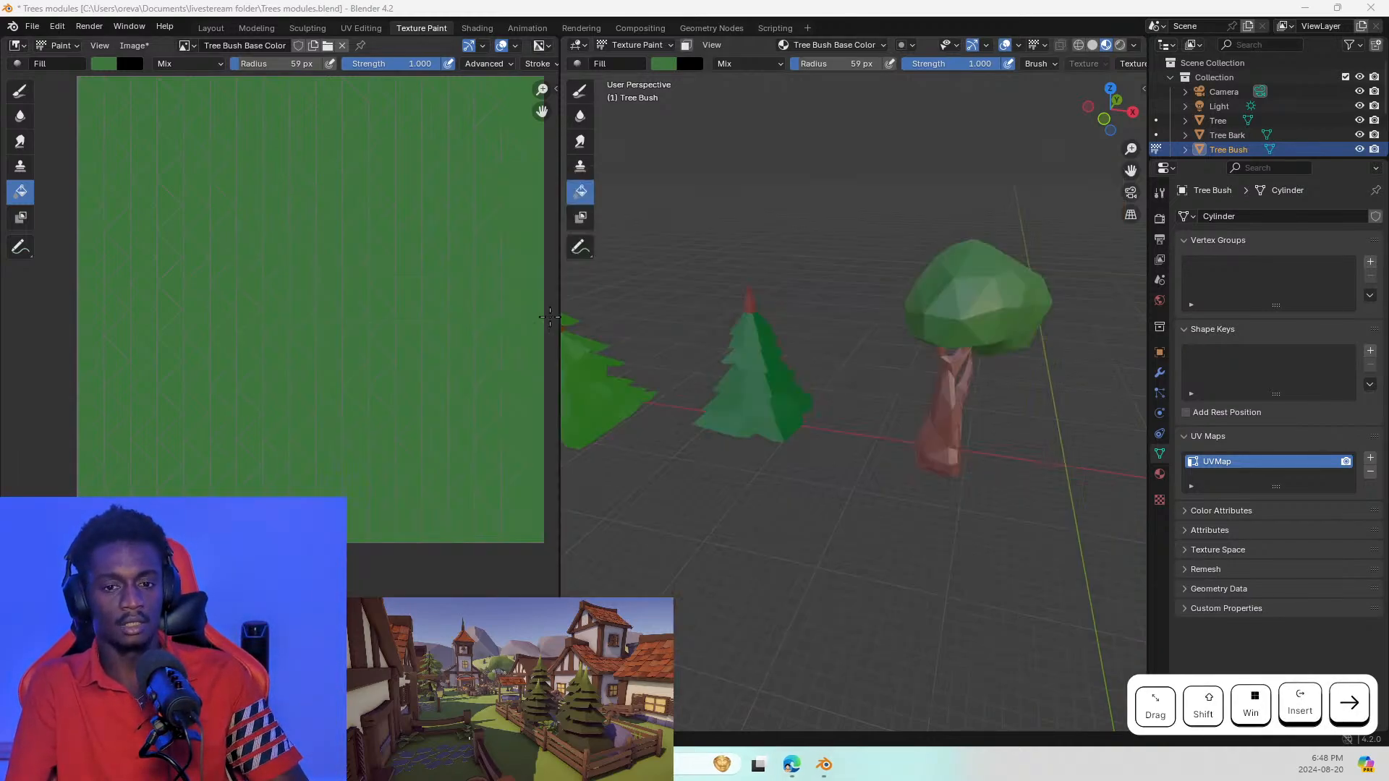
Step: Add a 1024 px Roughness paint slot with the default gray color to the Tree Bush material
left_click(877, 45)
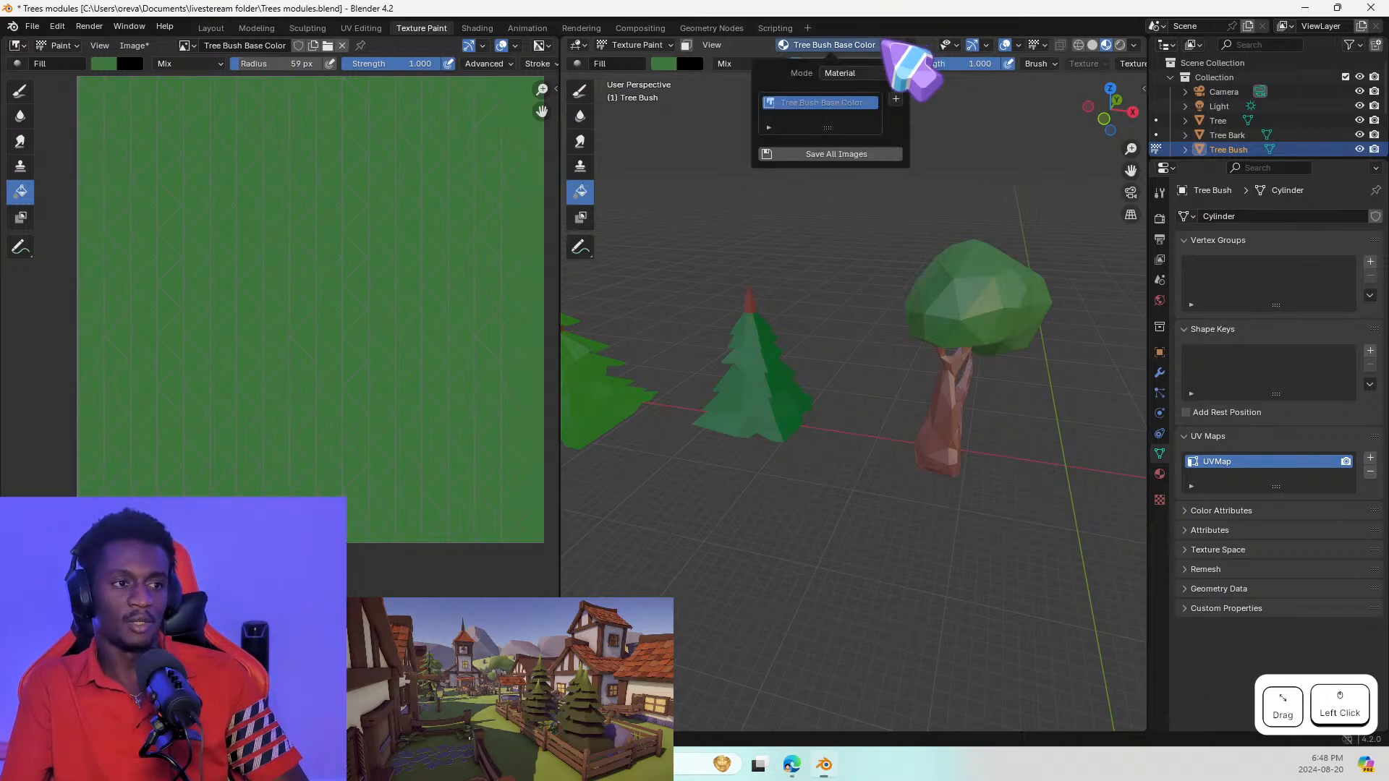
left_click(896, 98)
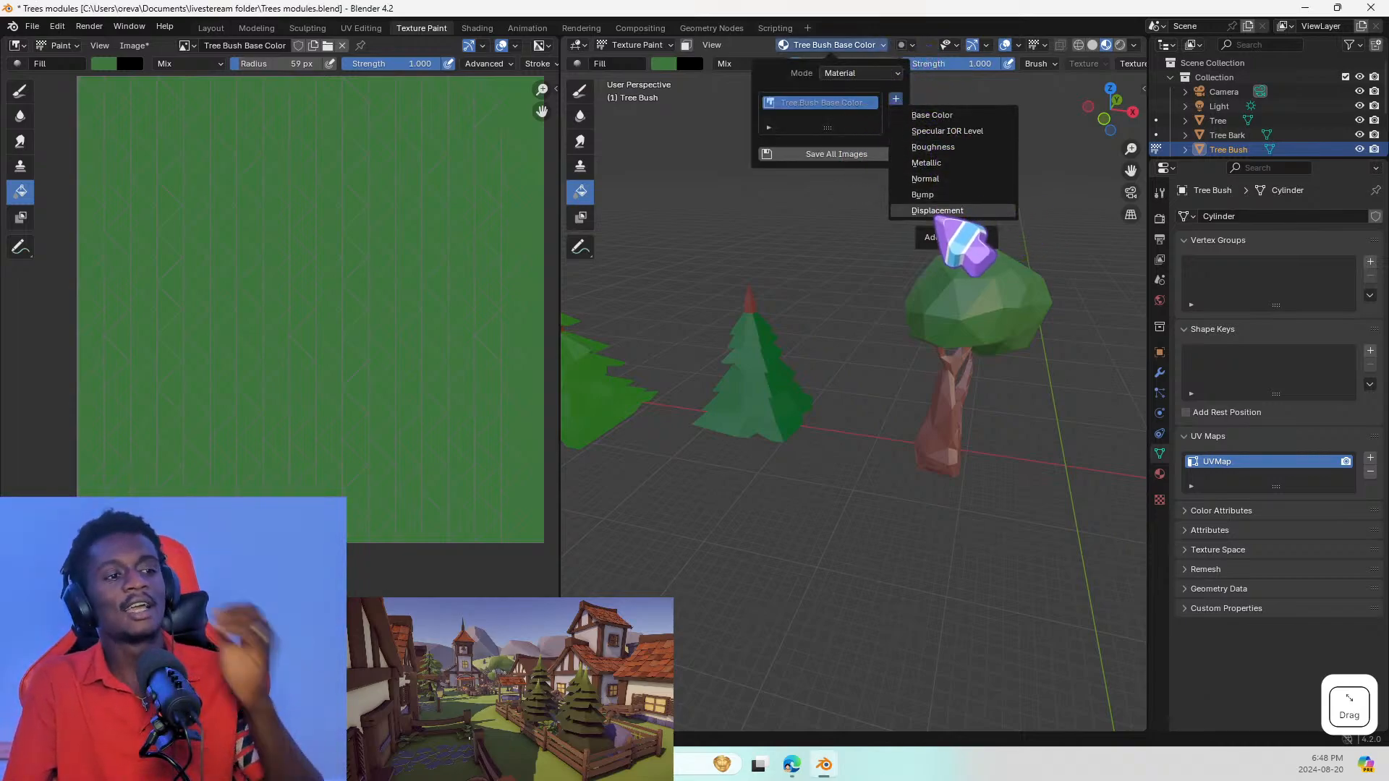
left_click(963, 145)
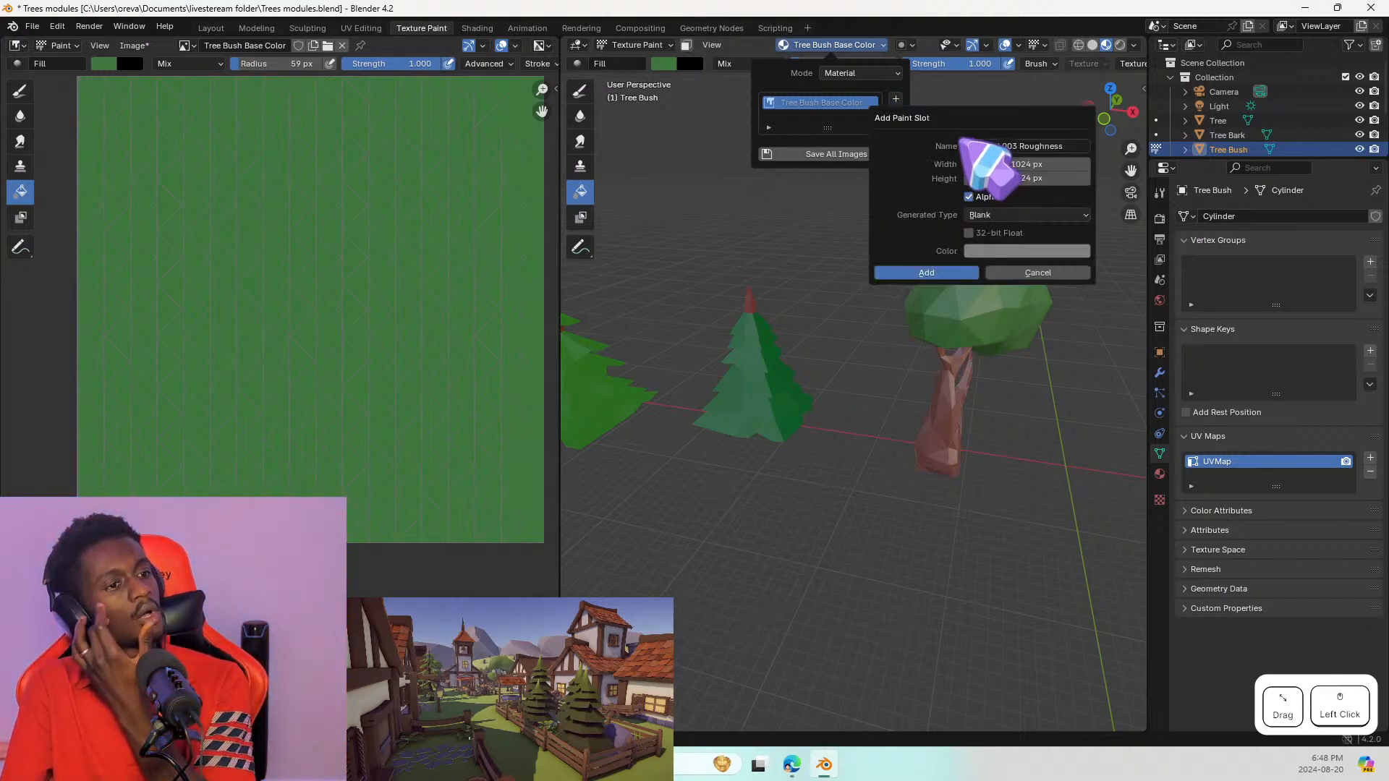
left_click(943, 272)
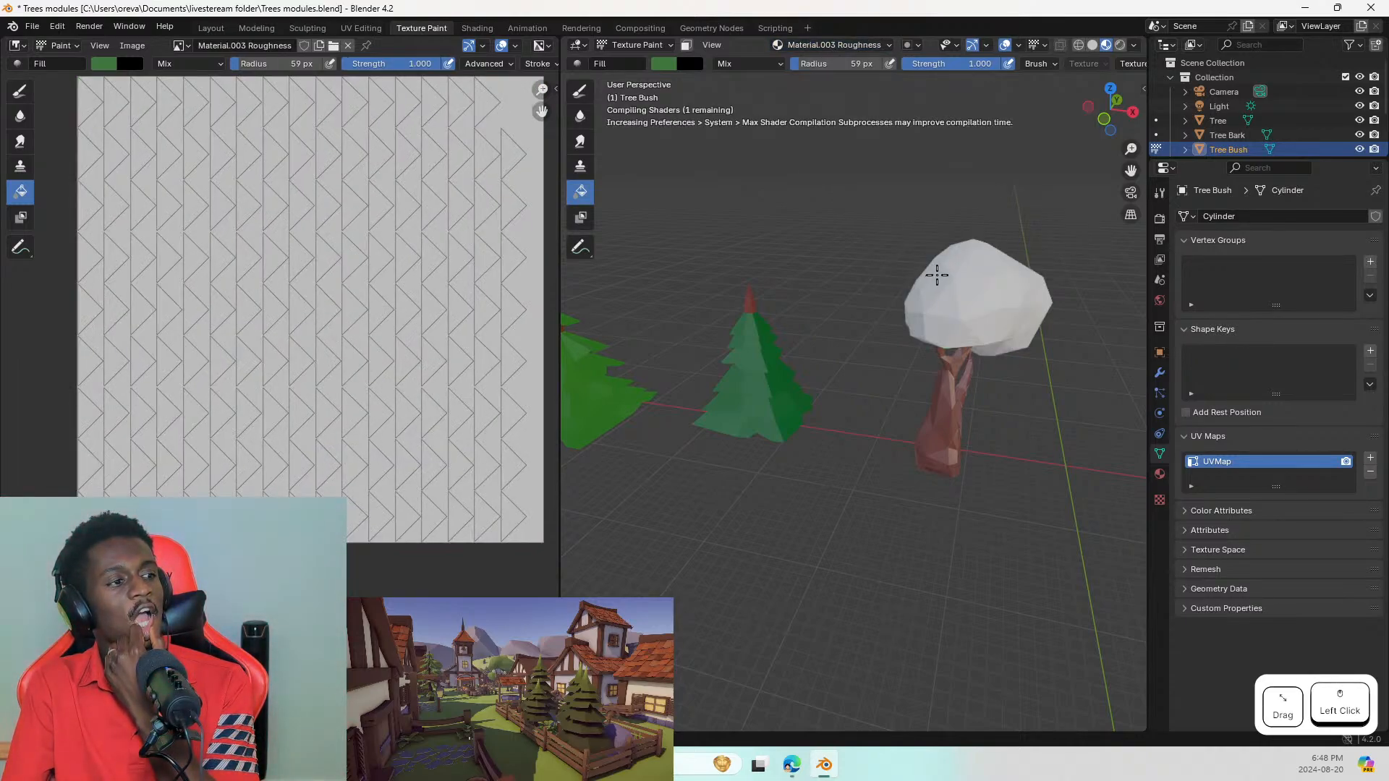
Step: Switch the 3D viewport to Rendered shading with the painted trees in view
middle_click_drag(861, 387, 868, 303)
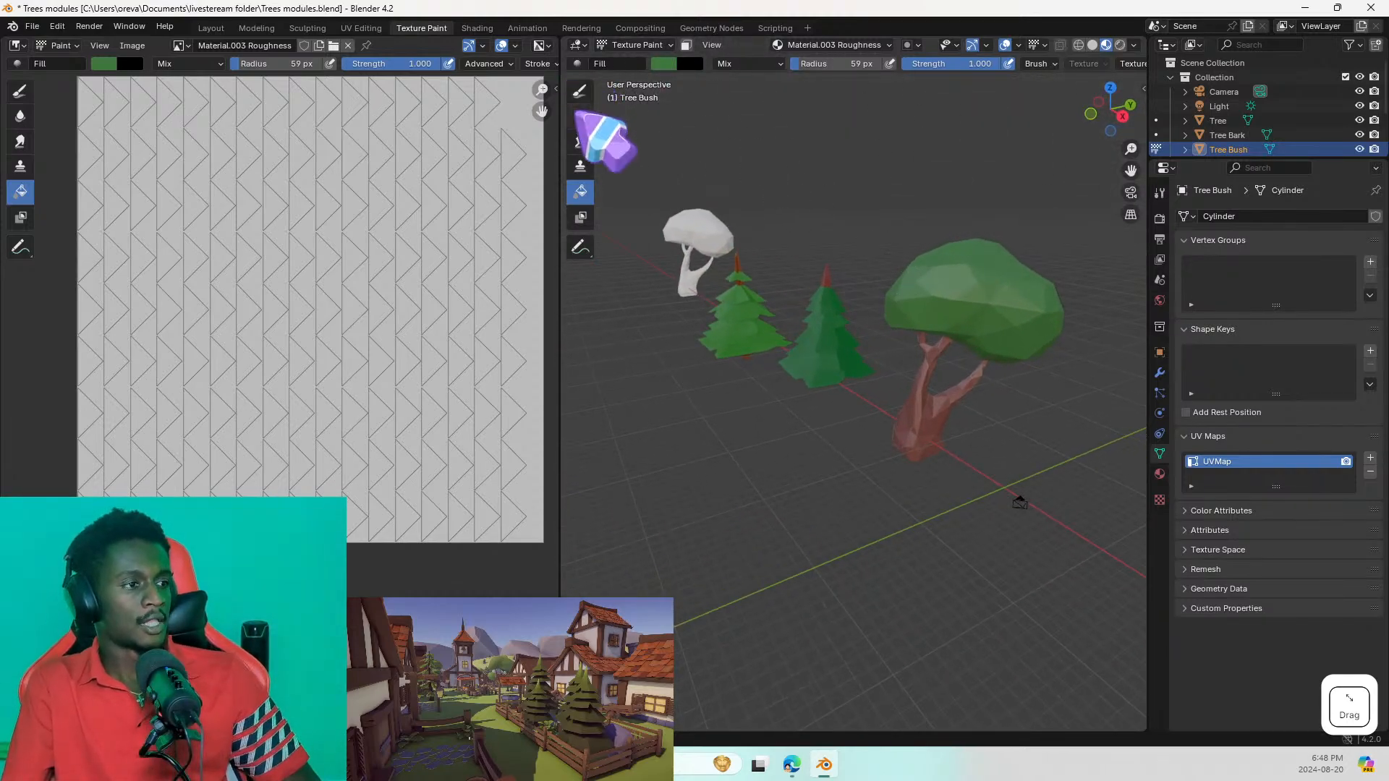
key("z")
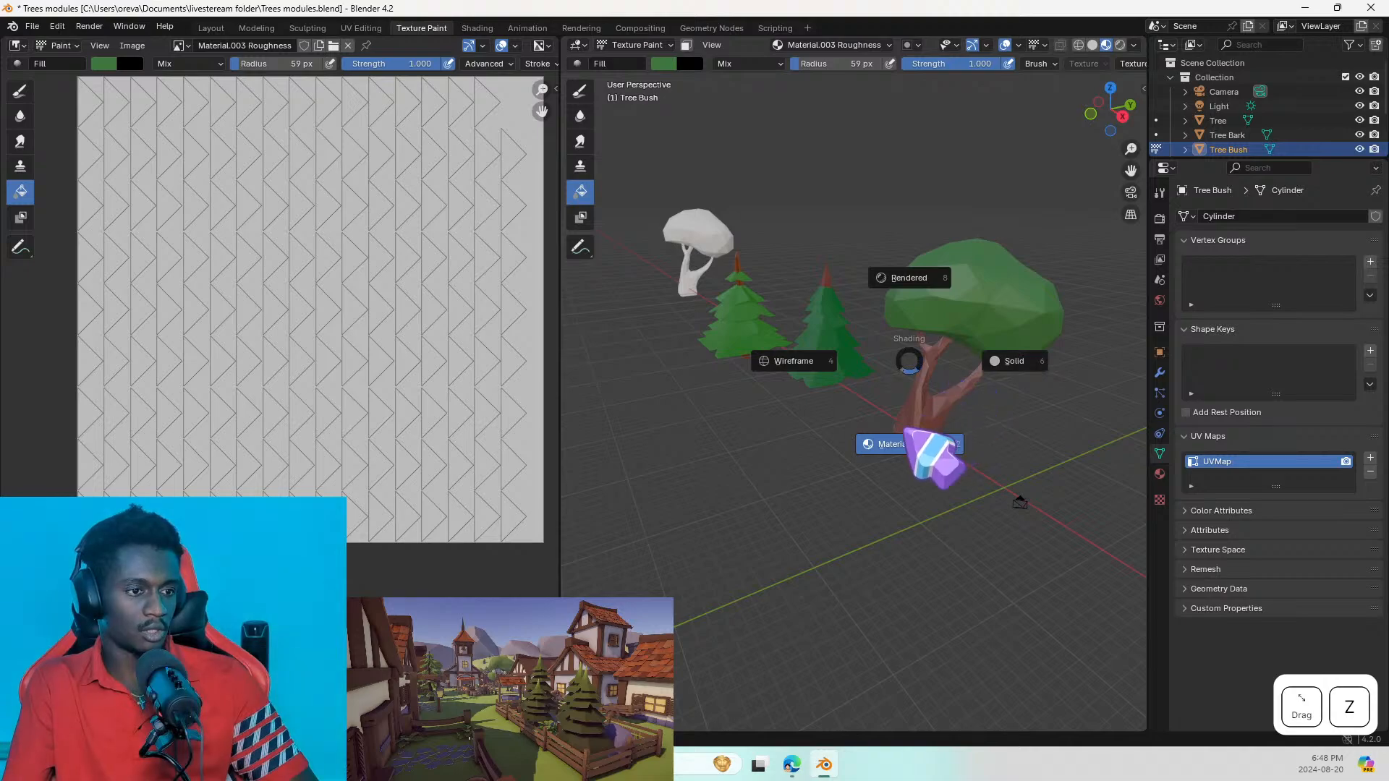
left_click(892, 302)
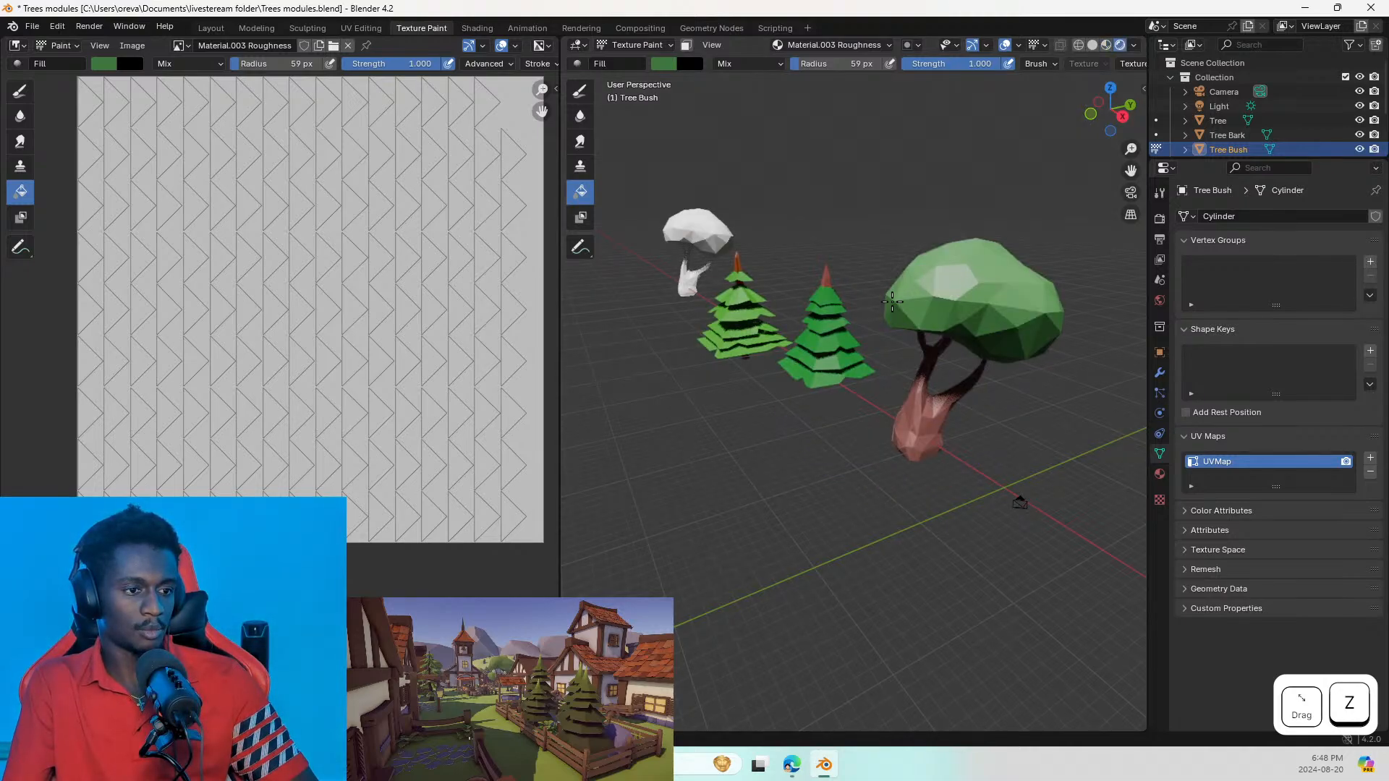
Step: Try filling the Tree Bush Roughness image with green and brushing a Draw stroke across it, undoing each attempt
left_click(426, 295)
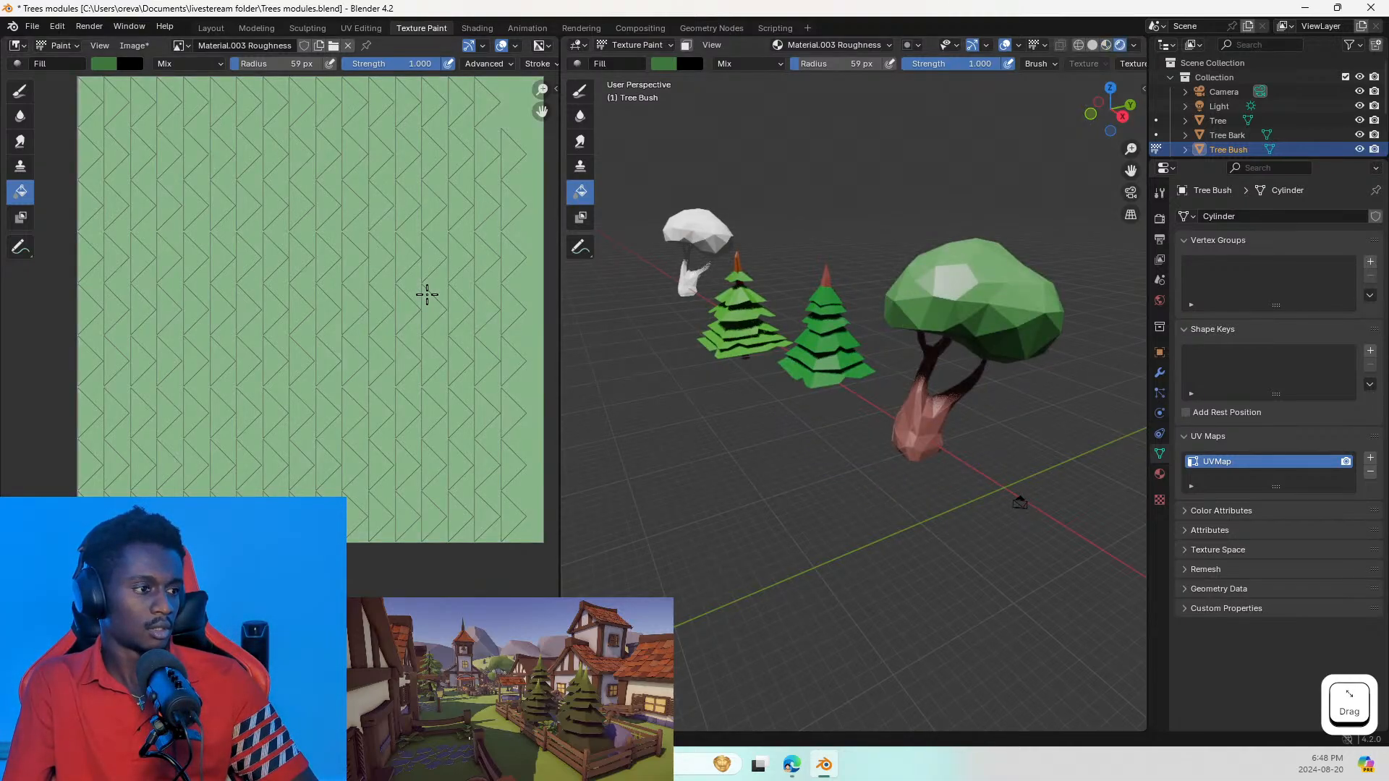
key("ctrl+z")
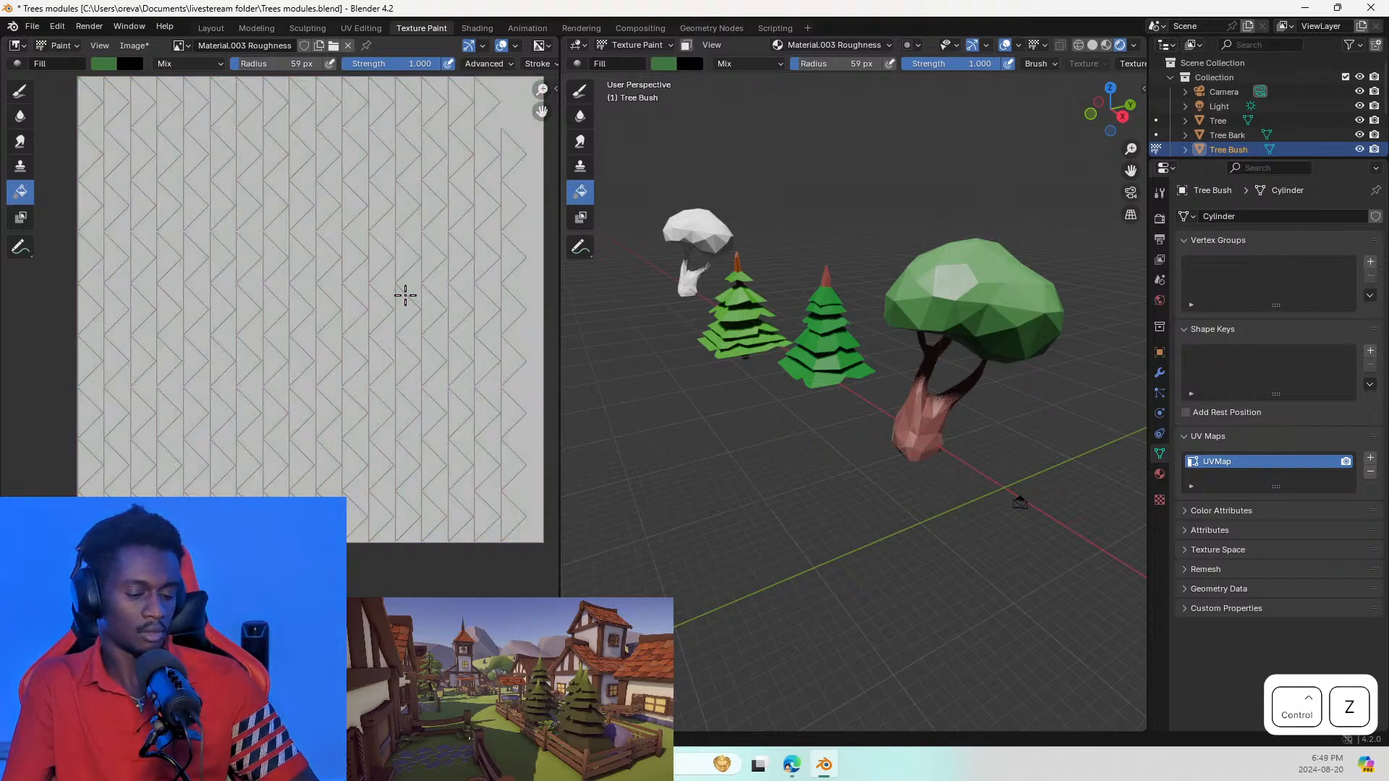
left_click(19, 91)
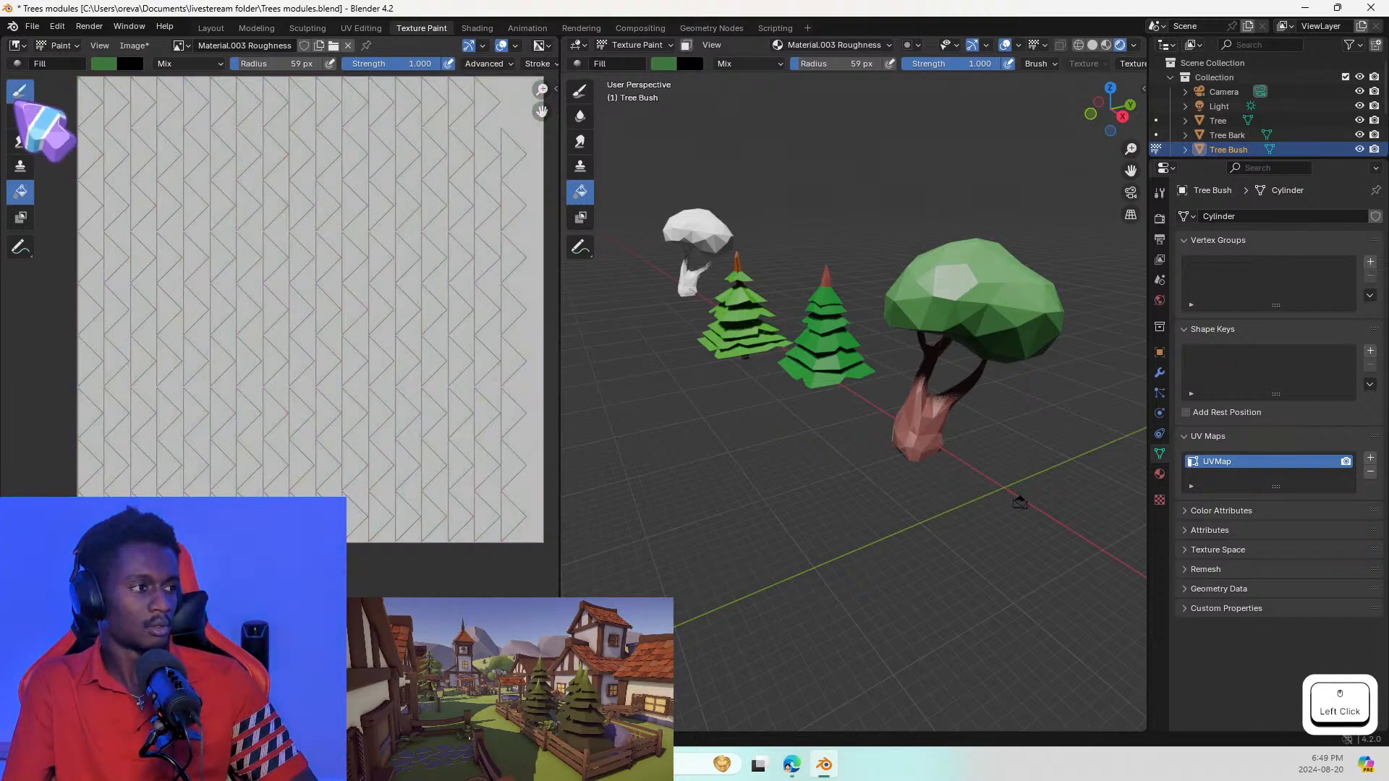
mouse_move(173, 118)
left_mouse_down()
mouse_move(387, 239)
mouse_move(378, 282)
mouse_move(365, 279)
left_mouse_up()
key("ctrl+z")
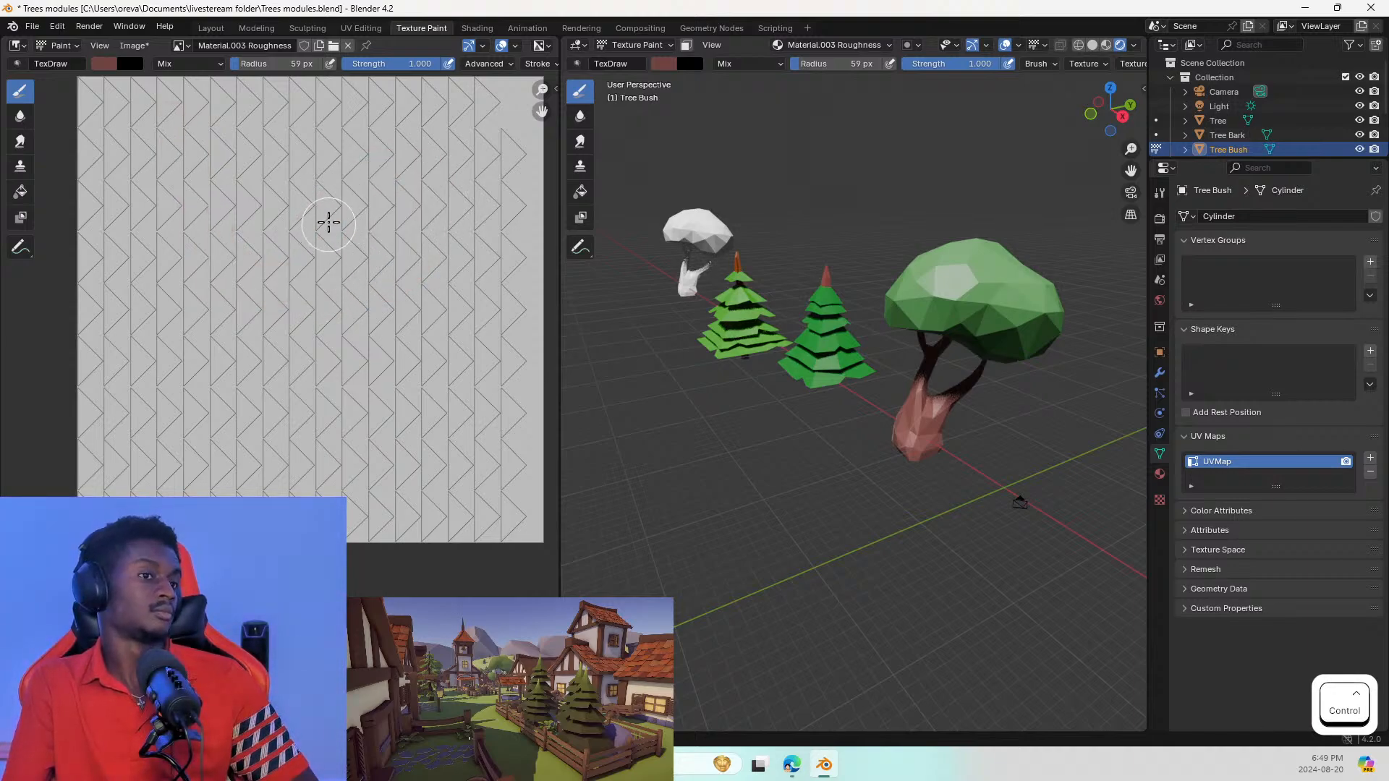
Step: Try black brush strokes with Value 0.000 on the Roughness image and directly on the canopy, undoing them
left_click(105, 64)
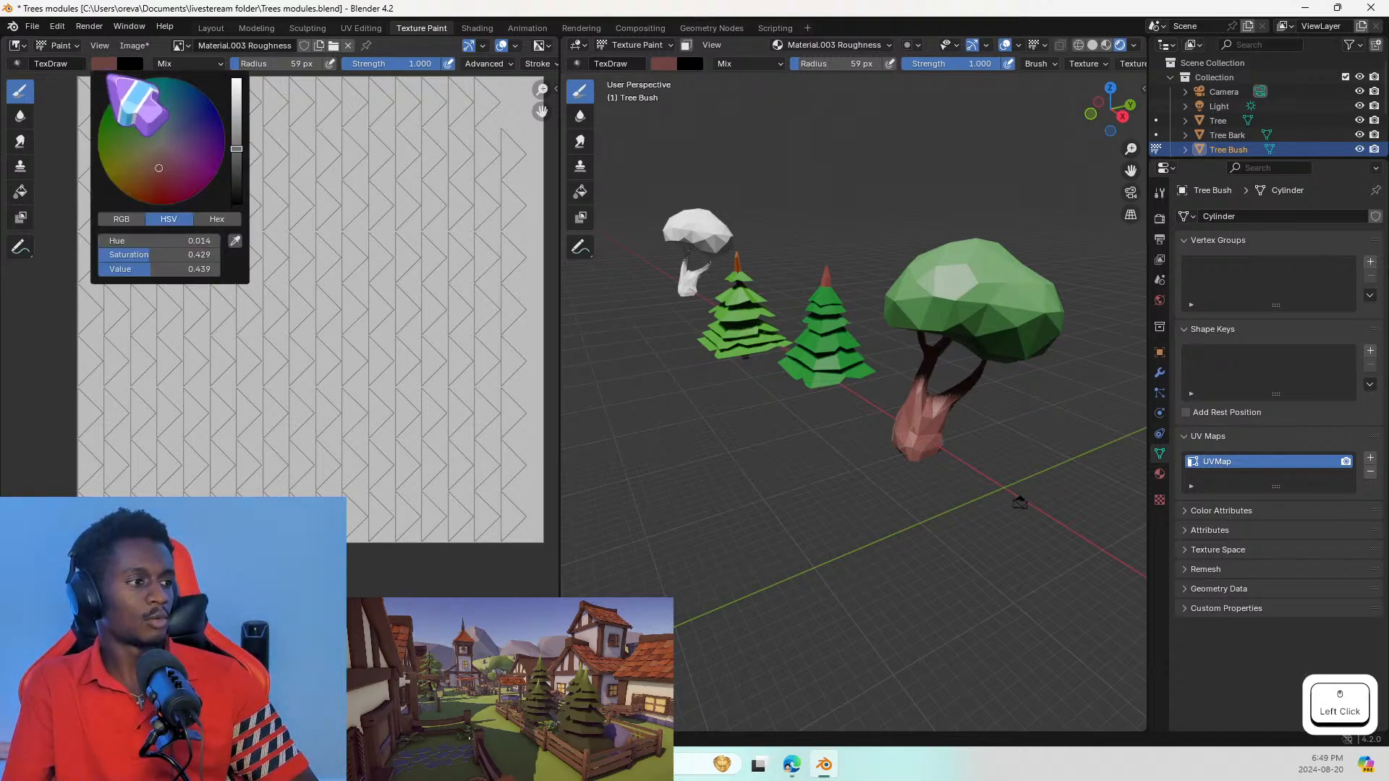
left_click_drag(235, 153, 237, 206)
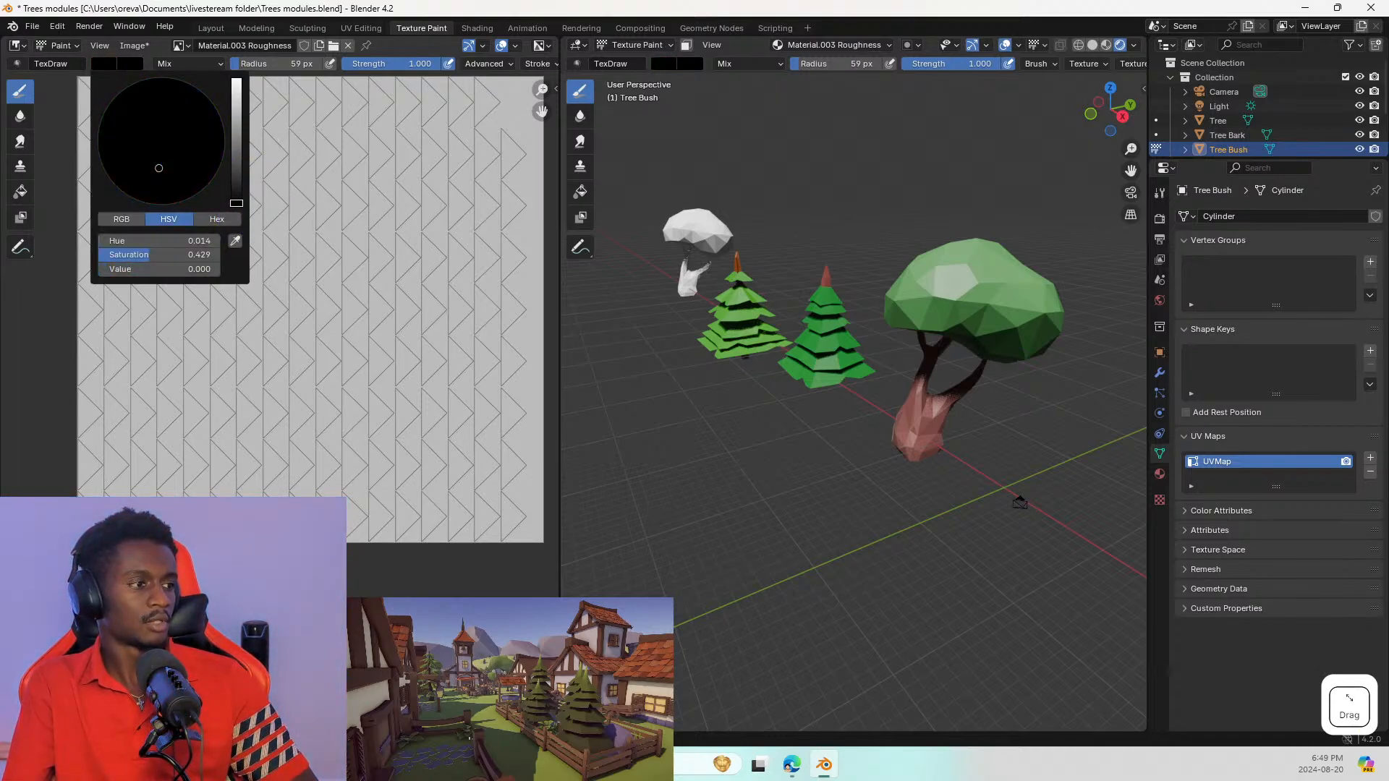
mouse_move(326, 262)
left_mouse_down()
mouse_move(445, 231)
mouse_move(354, 297)
mouse_move(427, 216)
mouse_move(391, 245)
left_mouse_up()
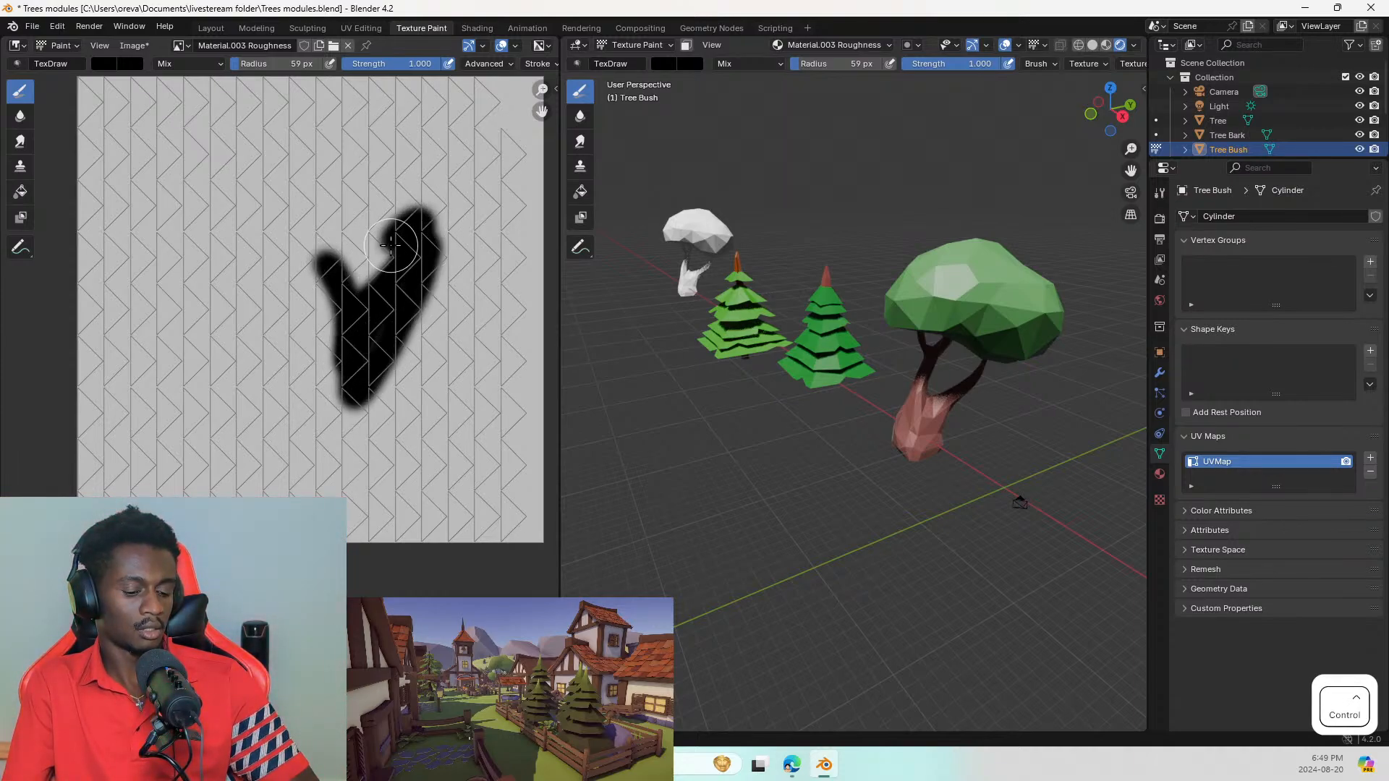
key("ctrl+z")
left_click(1005, 278)
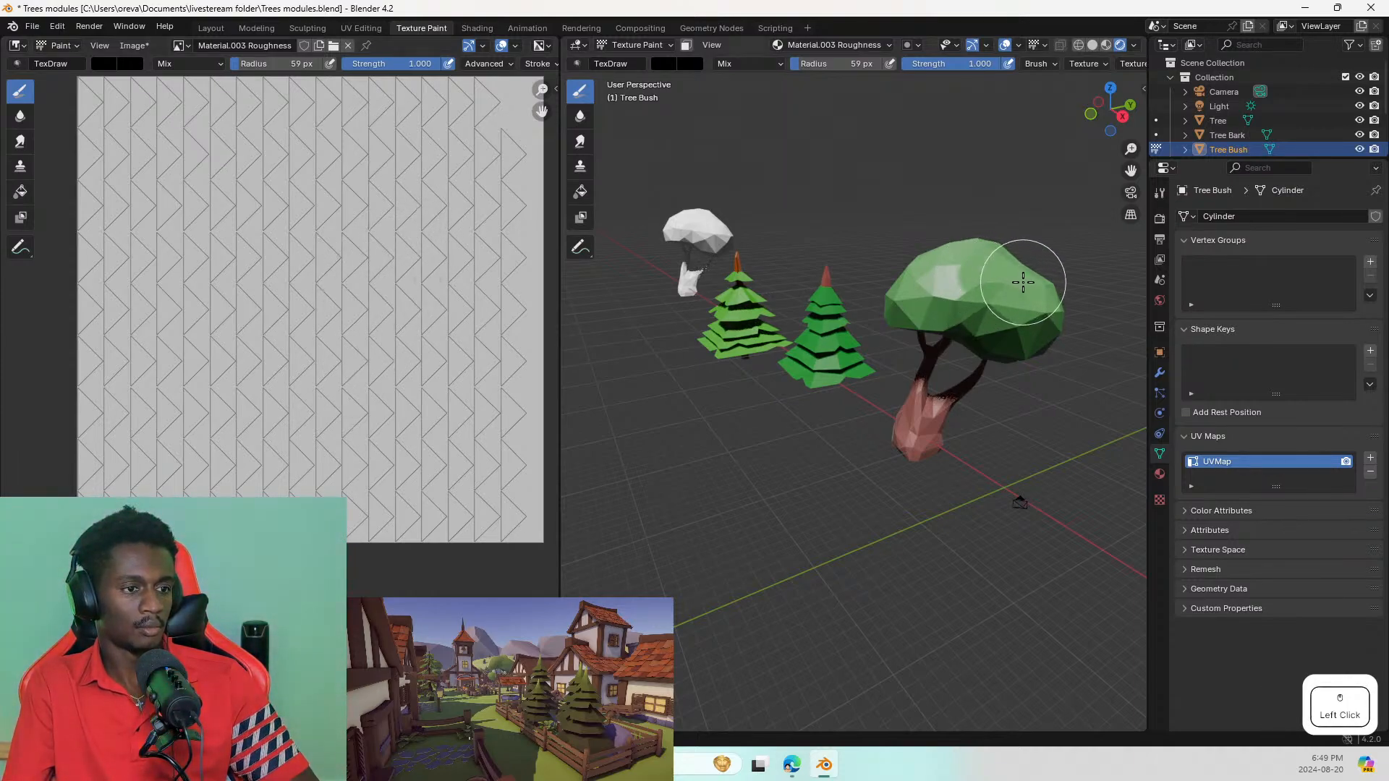
left_click_drag(955, 236, 902, 288)
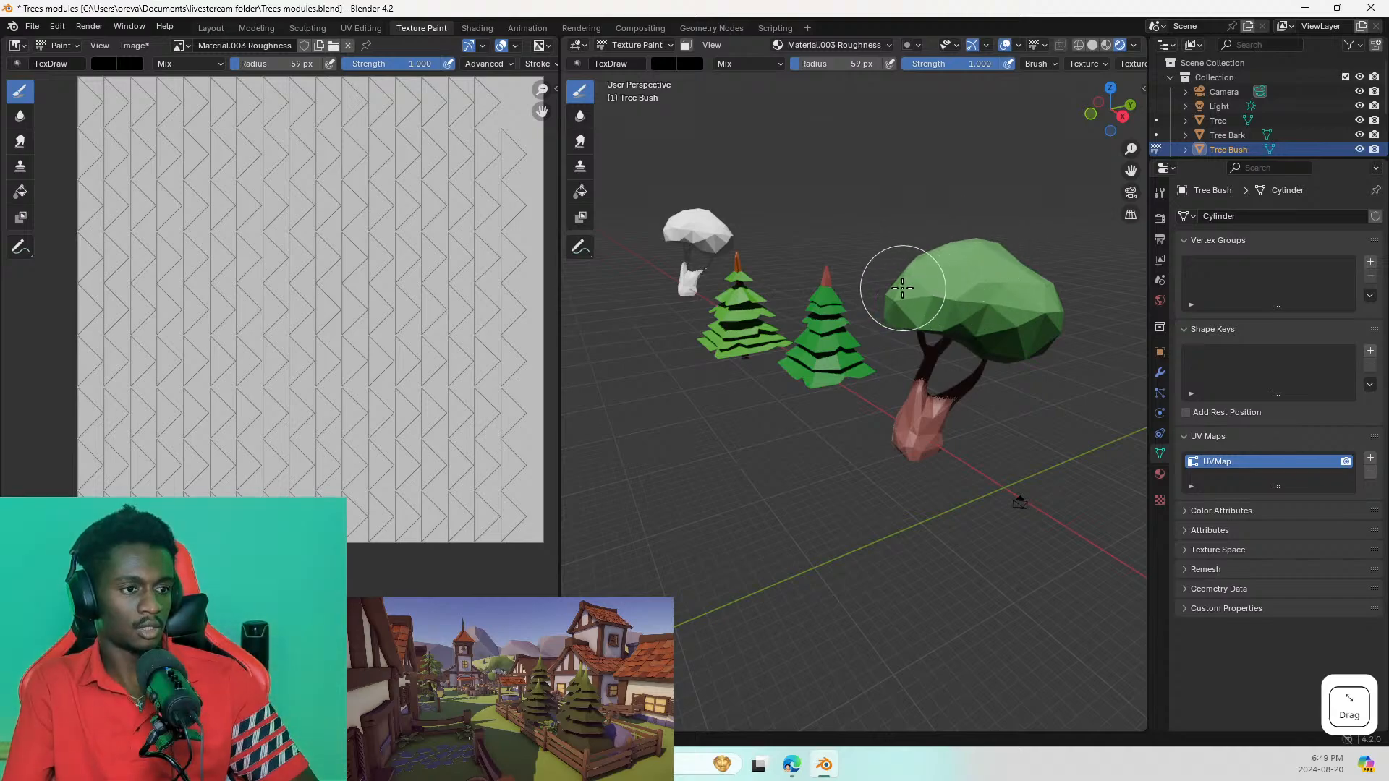
left_click_drag(1032, 323, 1038, 340)
key("ctrl+z")
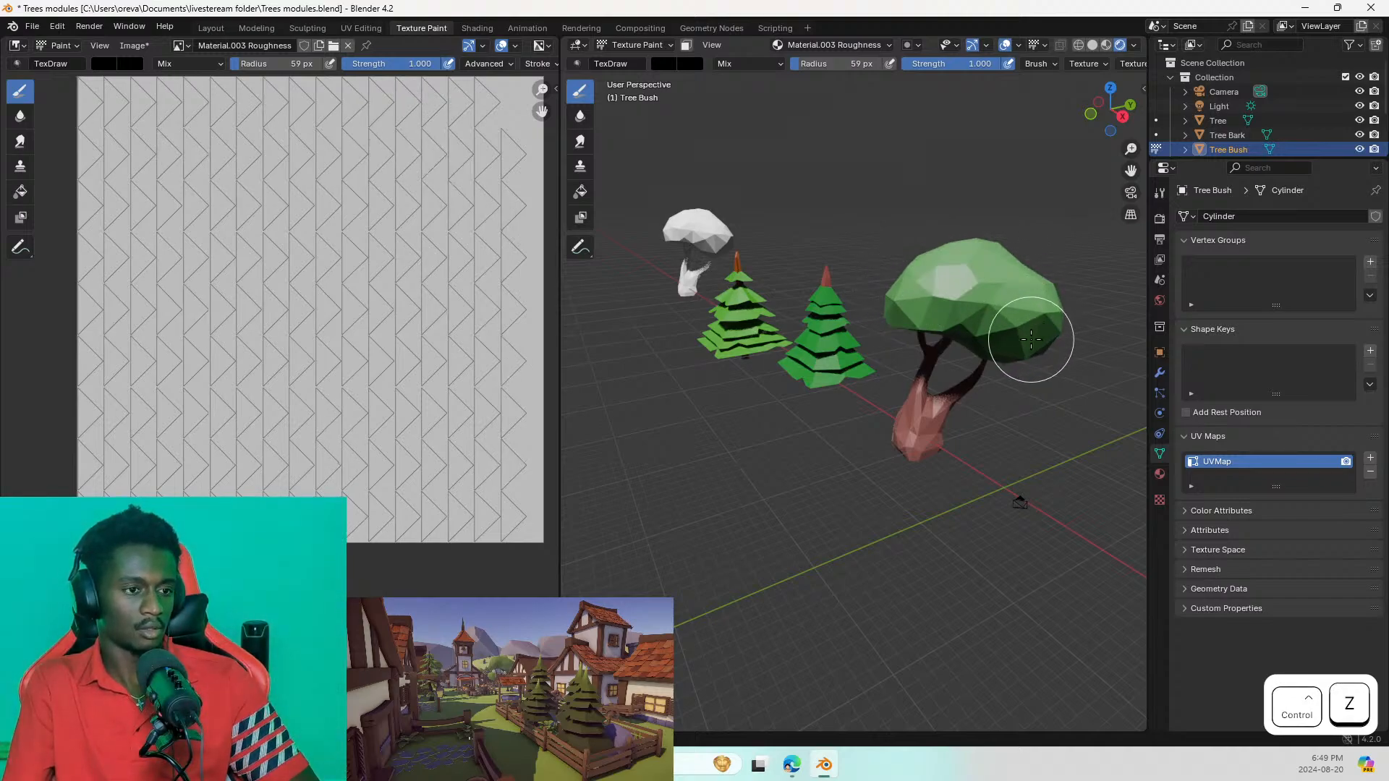
Step: Set the brush color to white with Value 1.000, try a stroke on the Roughness image and undo it
left_click(138, 96)
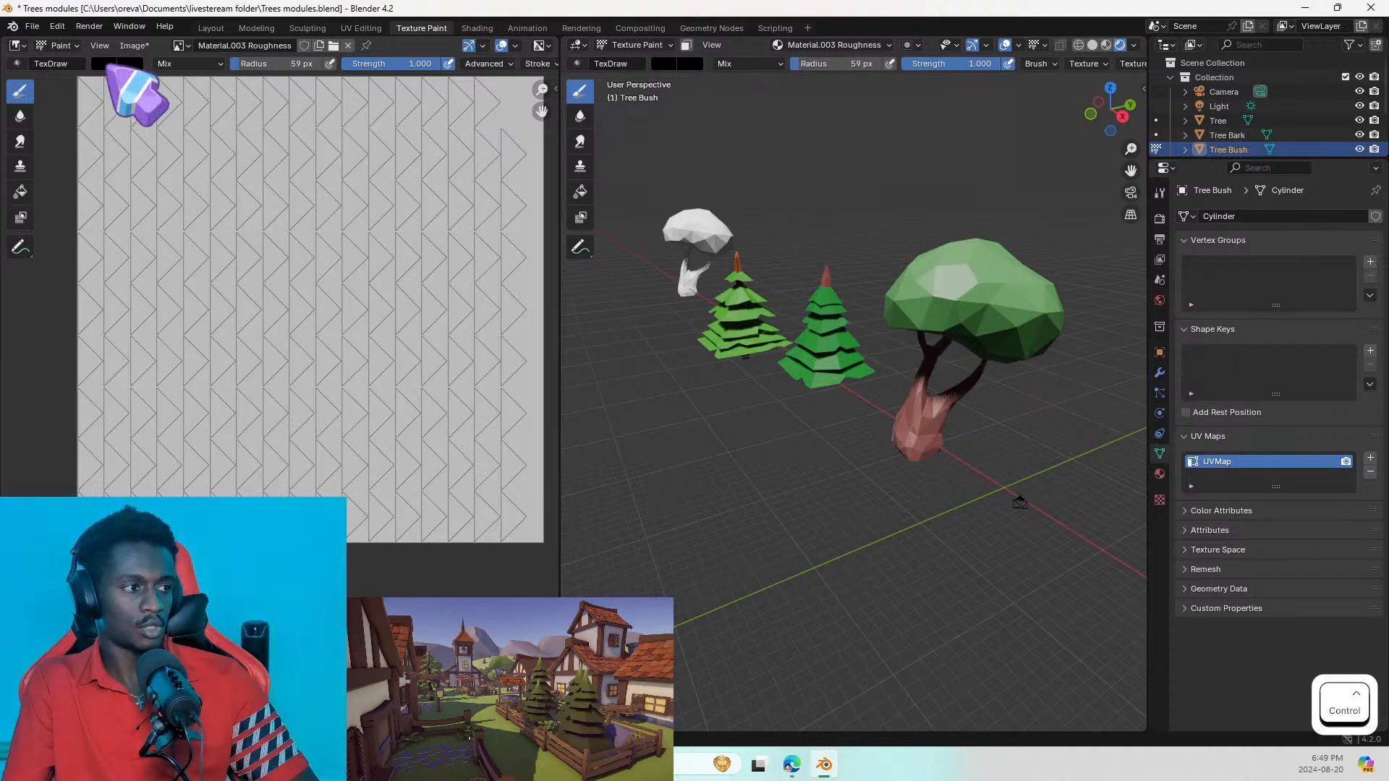
left_click(108, 64)
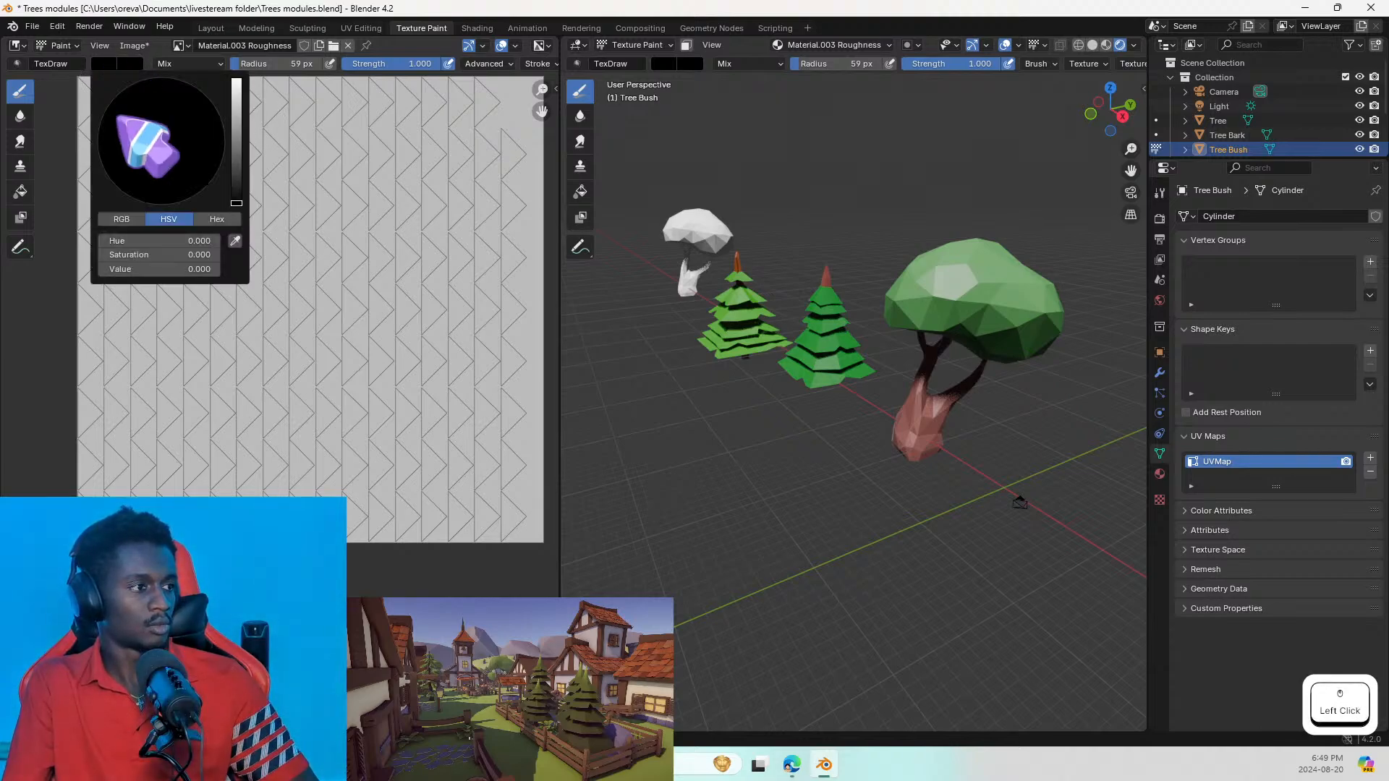
left_click_drag(236, 181, 236, 83)
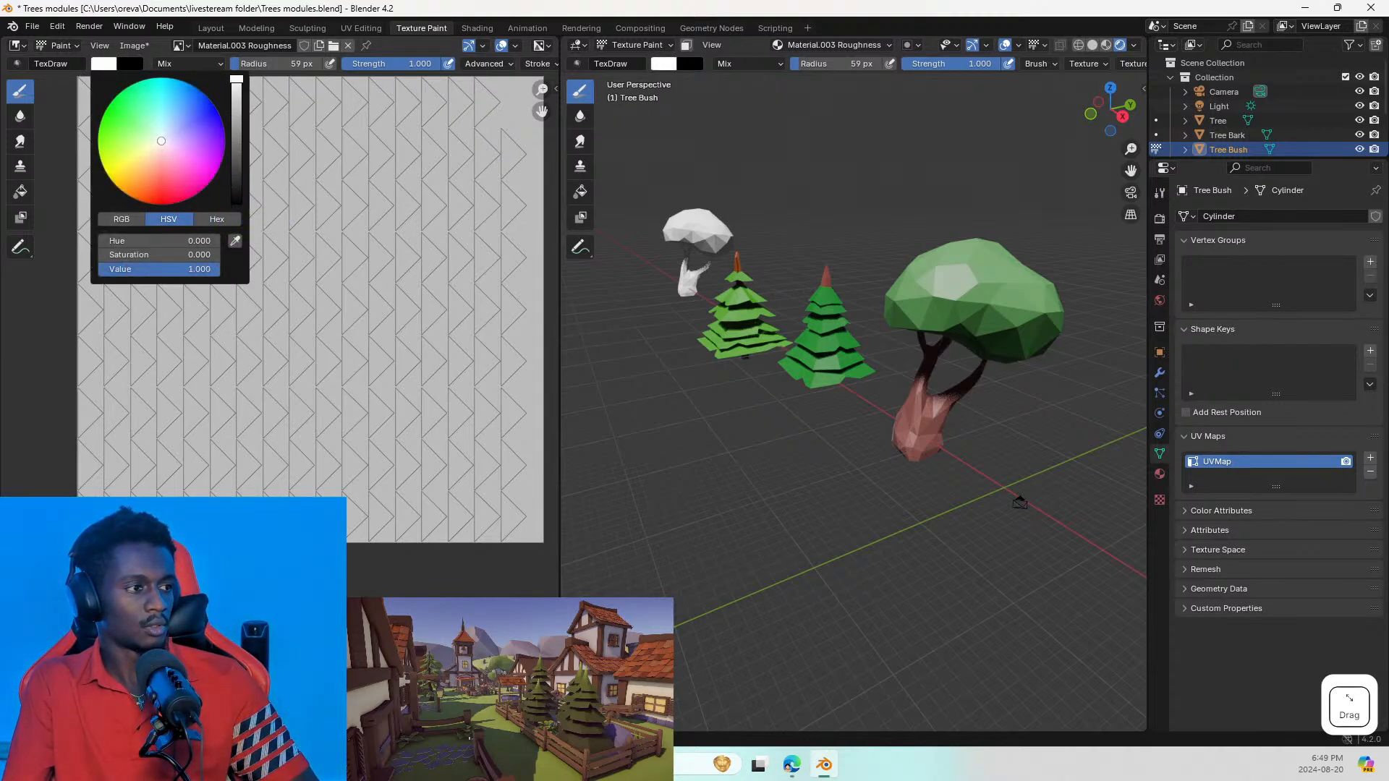
mouse_move(418, 242)
left_mouse_down()
mouse_move(394, 210)
mouse_move(395, 299)
left_mouse_up()
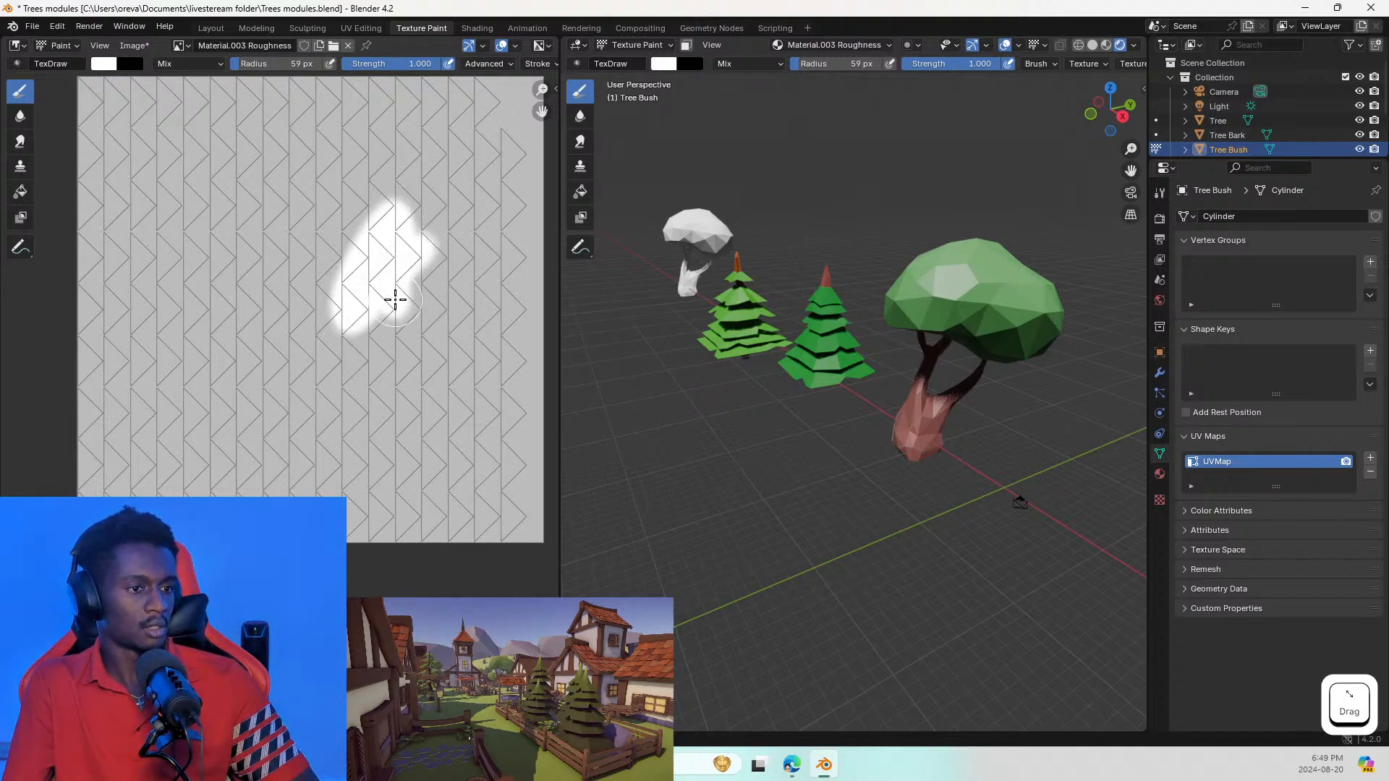
key("ctrl+z")
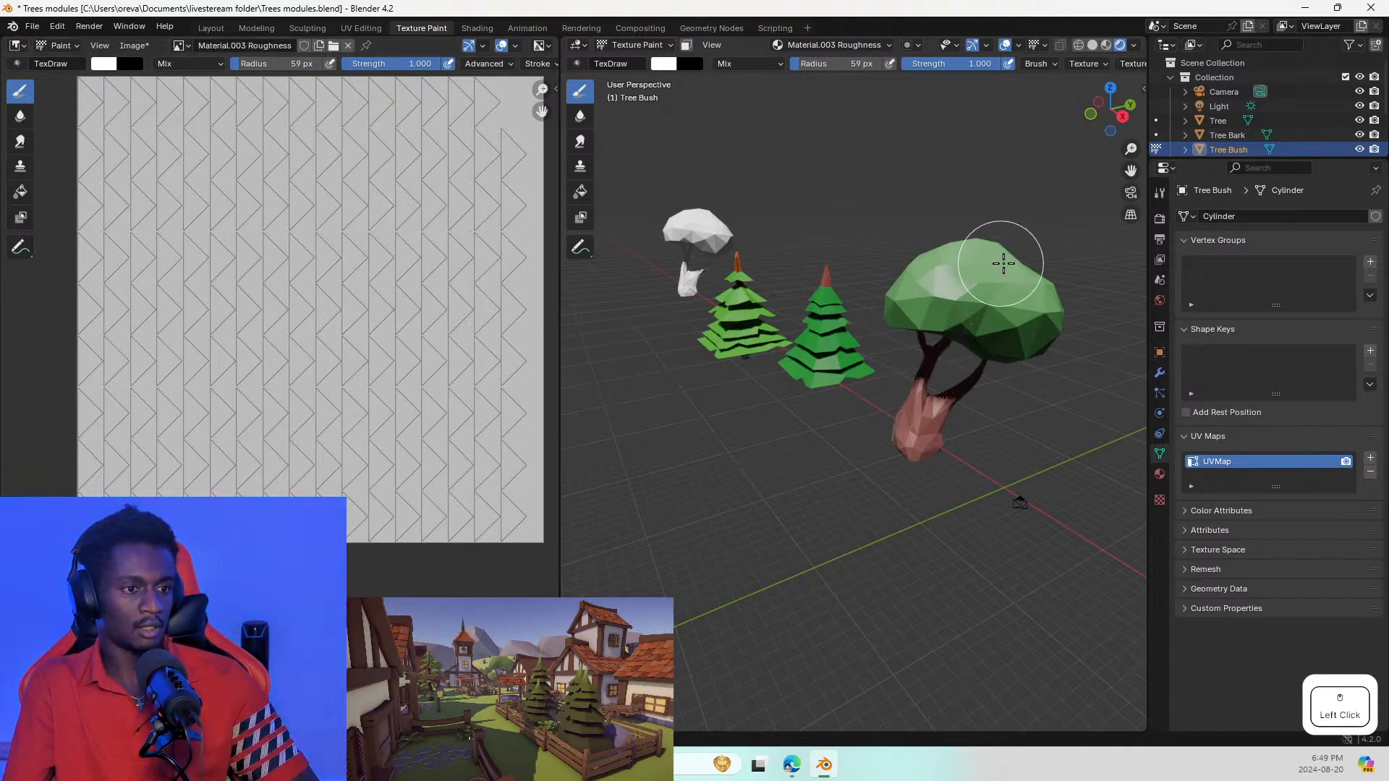
Step: Try white strokes over the canopy in the 3D view and a curved one on the Roughness image, undoing both
mouse_move(1003, 263)
left_mouse_down()
mouse_move(935, 263)
mouse_move(954, 294)
mouse_move(989, 277)
left_mouse_up()
mouse_move(989, 277)
middle_mouse_down()
mouse_move(967, 331)
mouse_move(1032, 233)
mouse_move(1048, 267)
middle_mouse_up()
scroll(1054, 229, "up", 4)
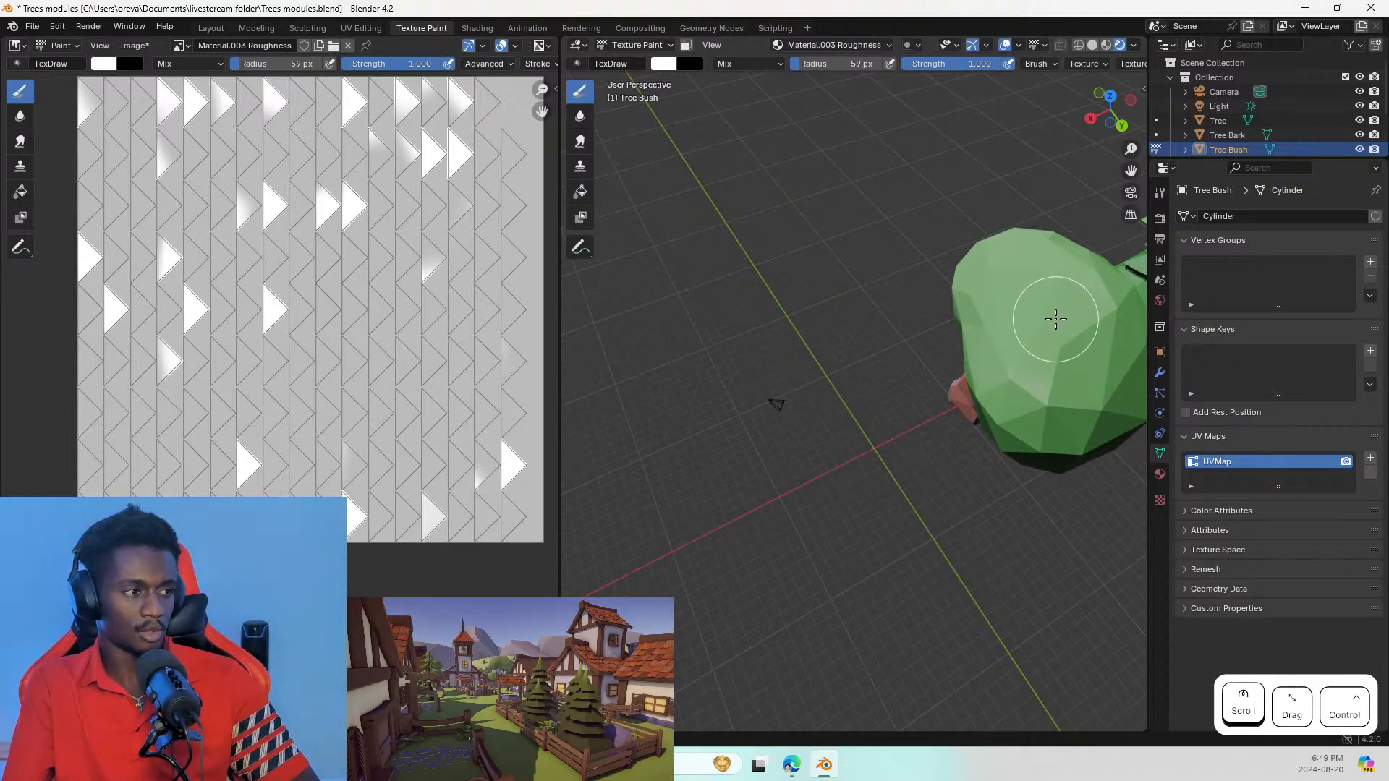
key("ctrl+z")
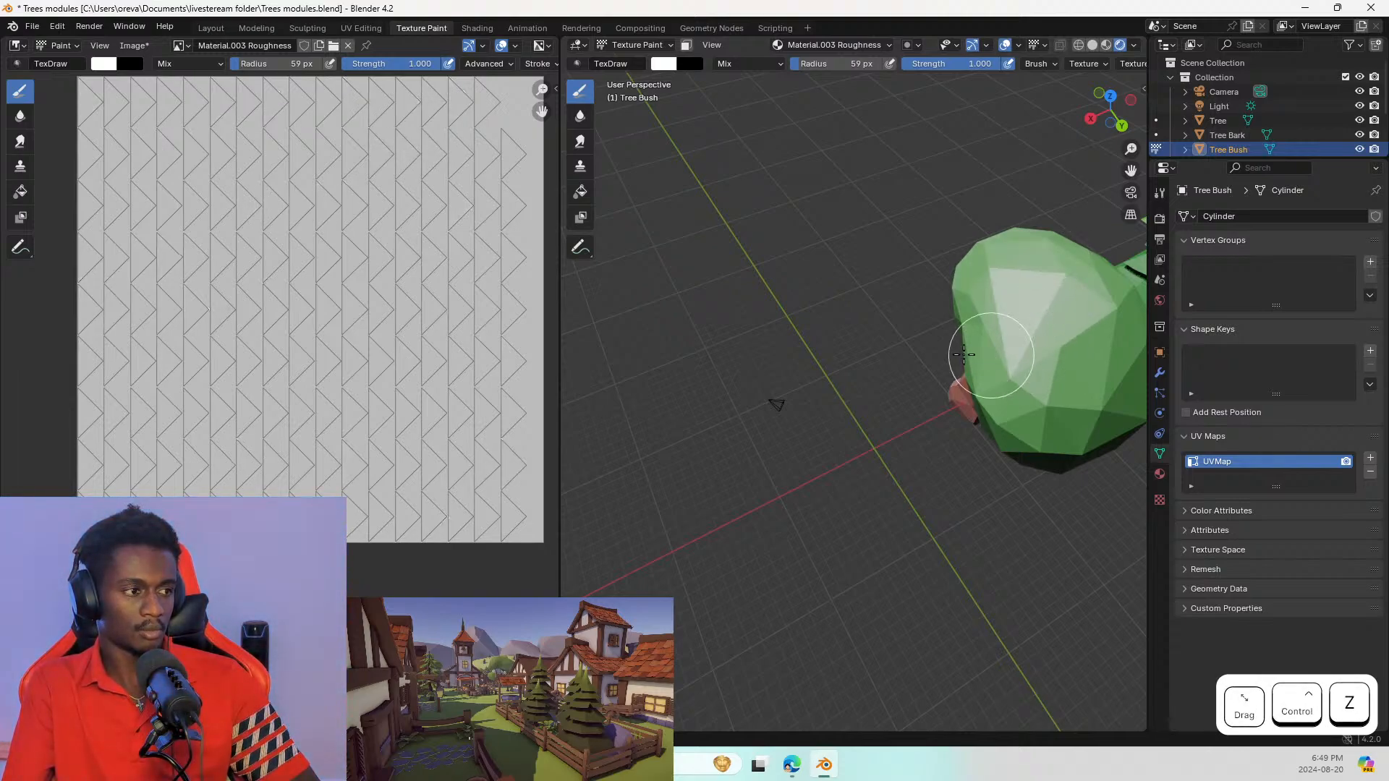
left_click_drag(330, 217, 474, 300)
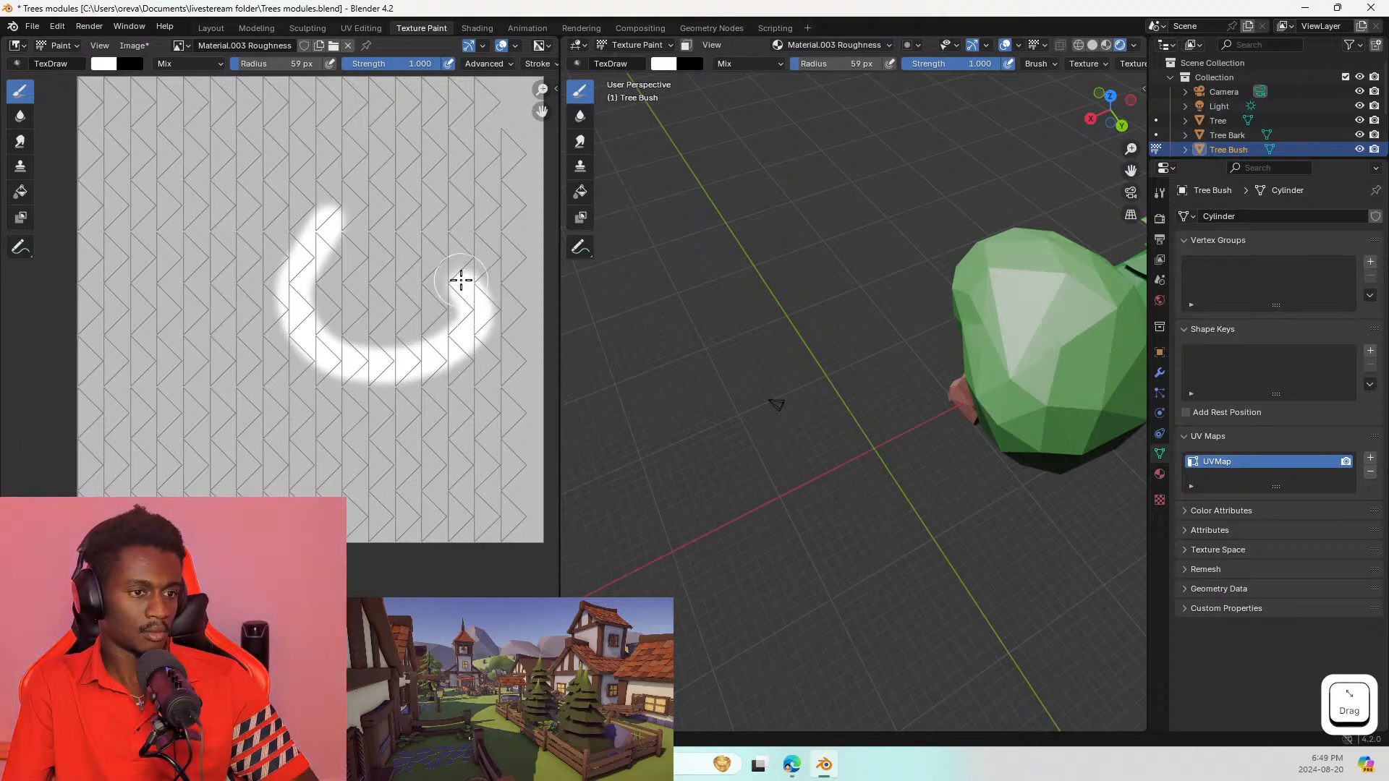
key("ctrl+z")
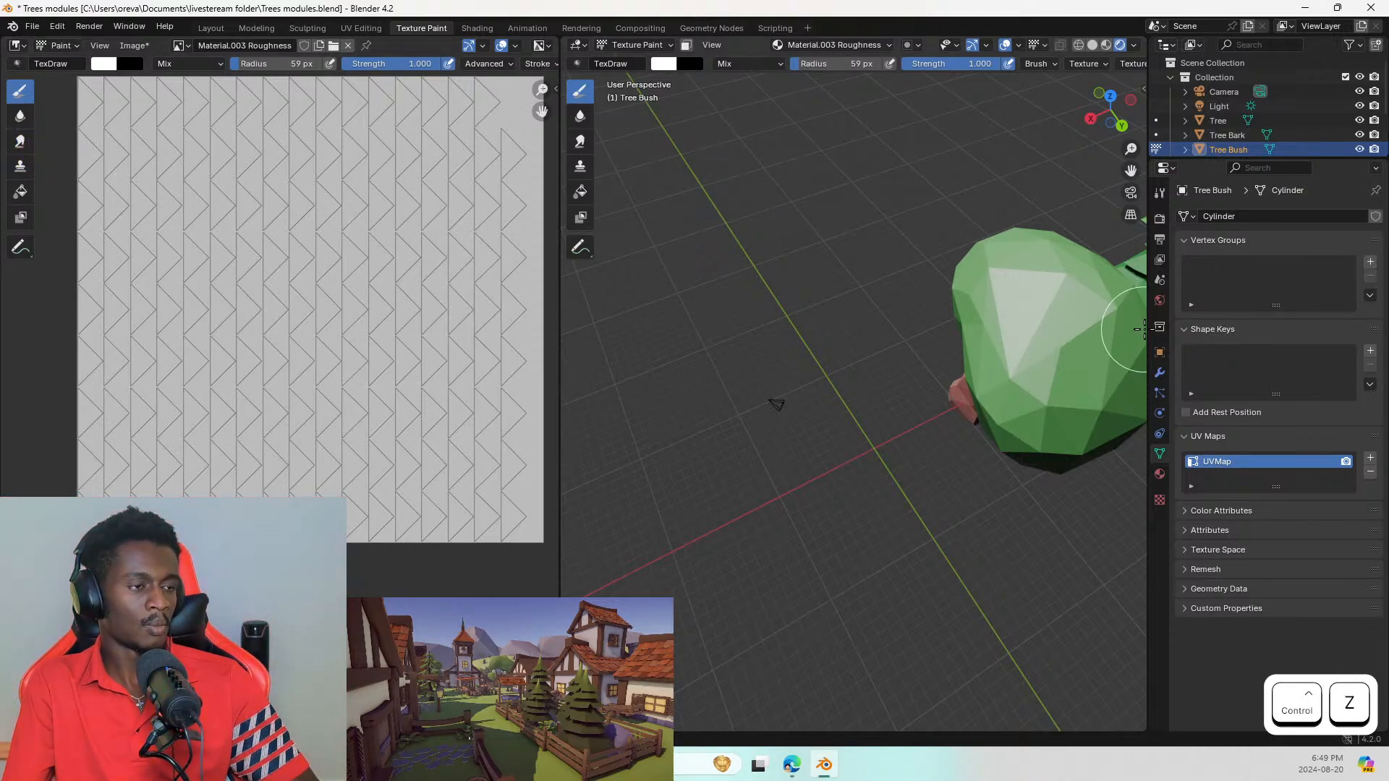
mouse_move(1075, 331)
middle_mouse_down()
mouse_move(1042, 310)
mouse_move(1062, 324)
middle_mouse_up()
scroll(1062, 324, "down", 2)
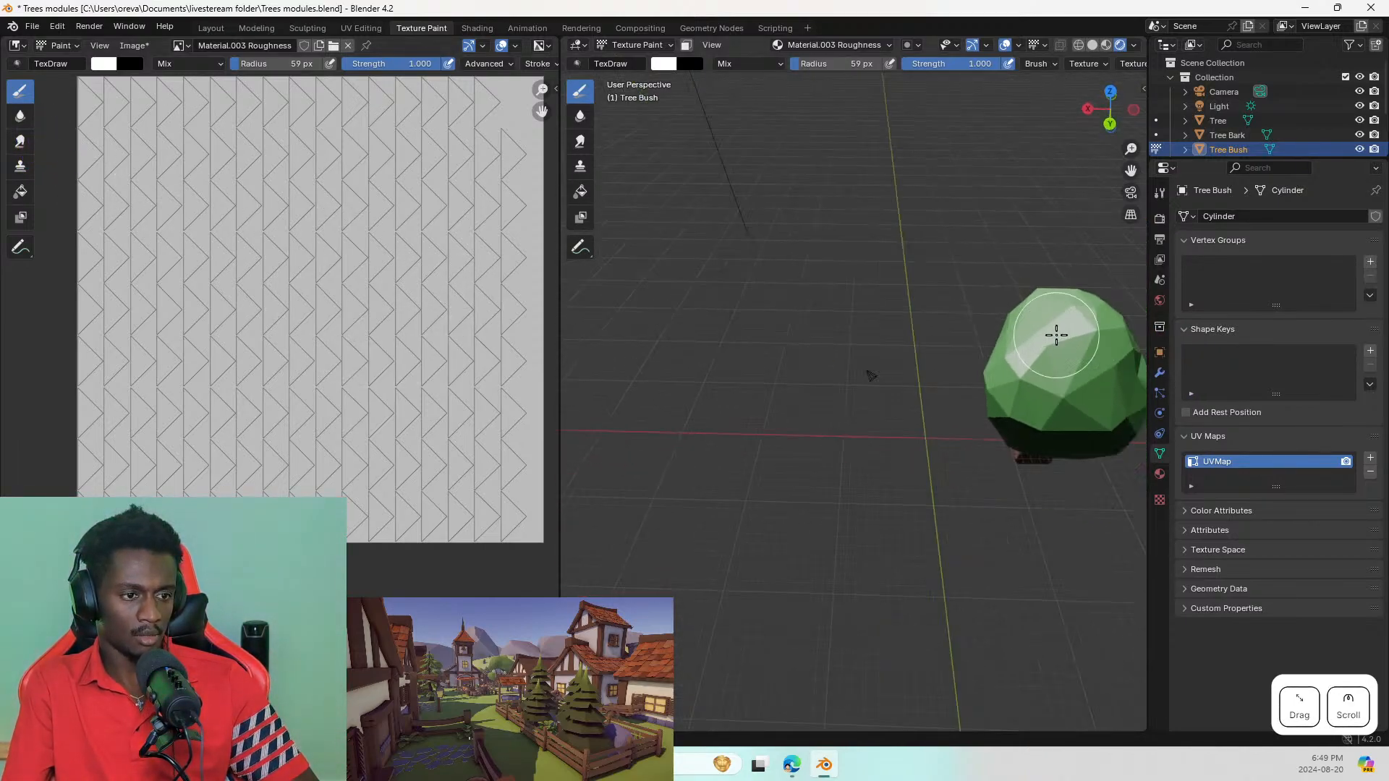
middle_click_drag(870, 375, 760, 335, "shift")
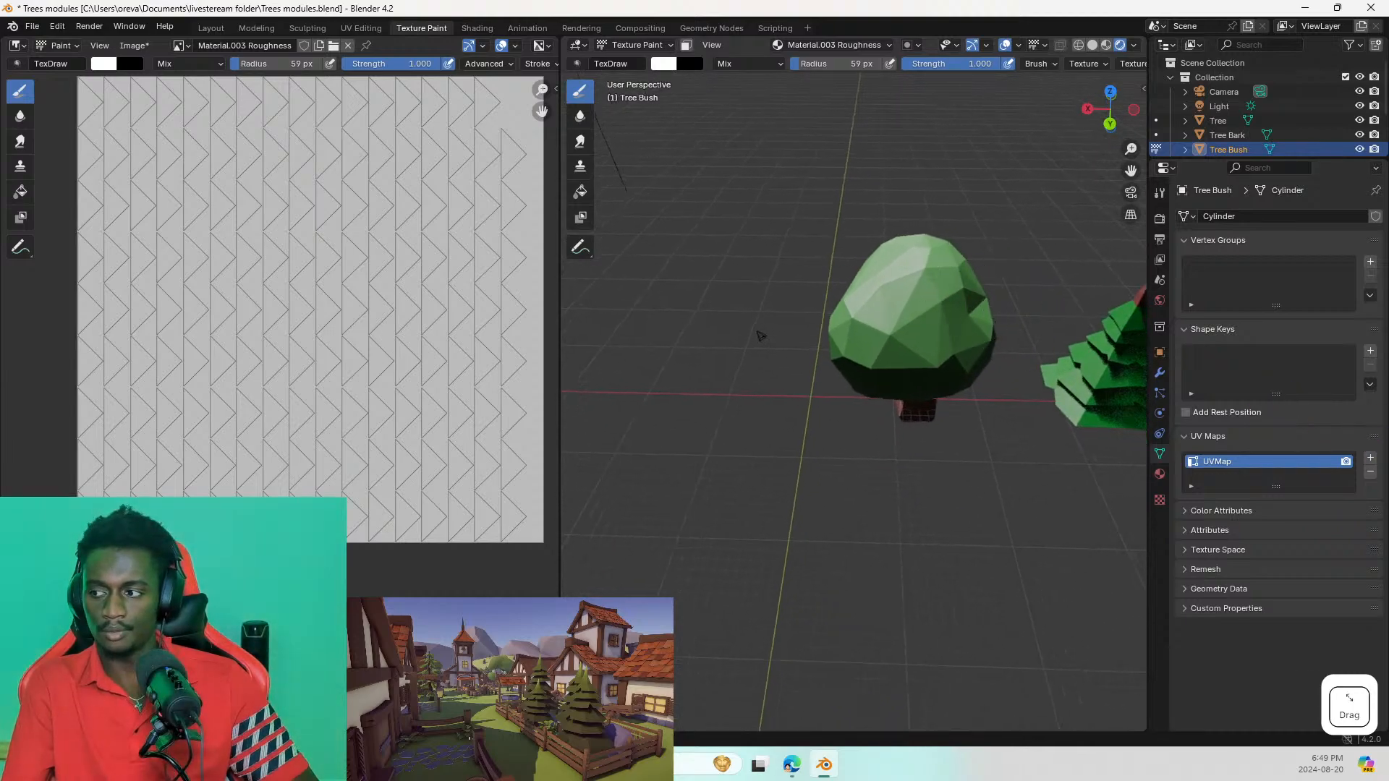
left_click(760, 334)
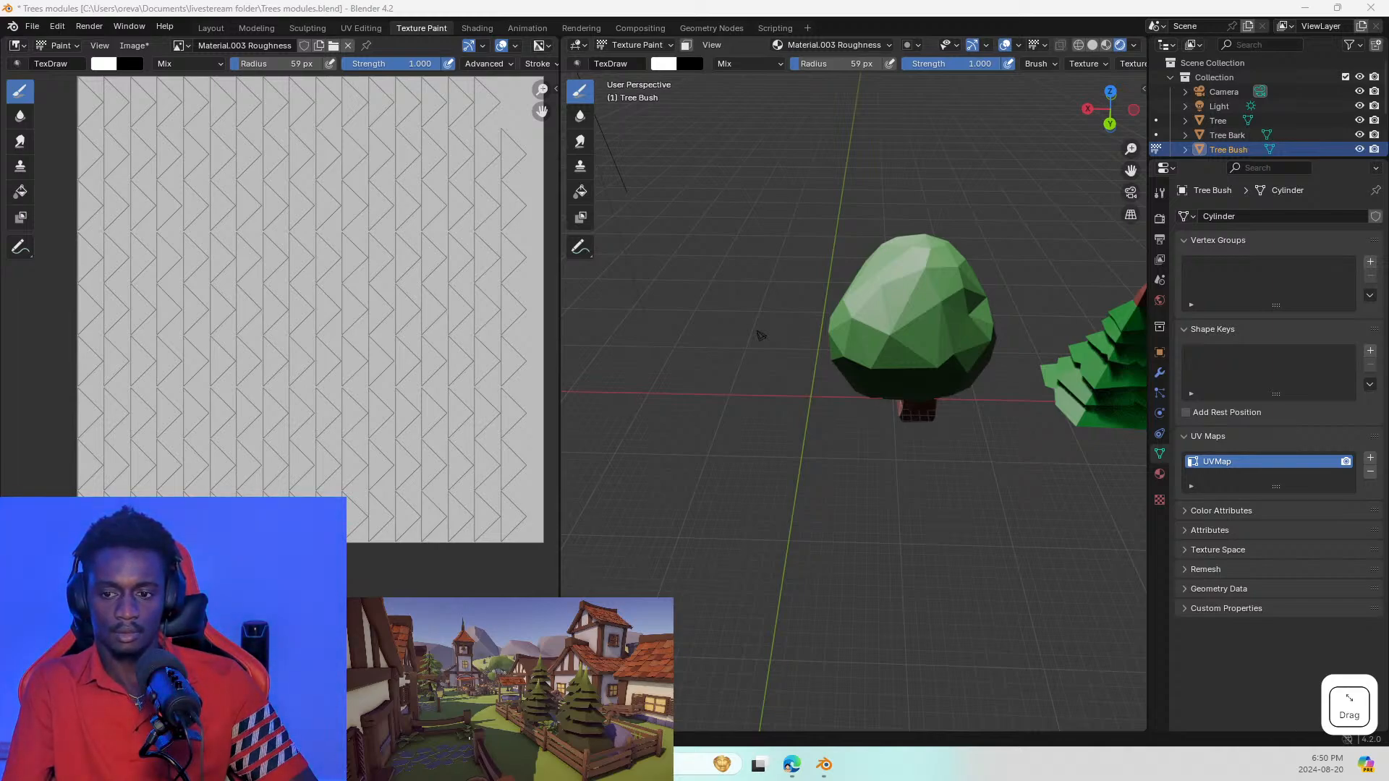
left_click(760, 335)
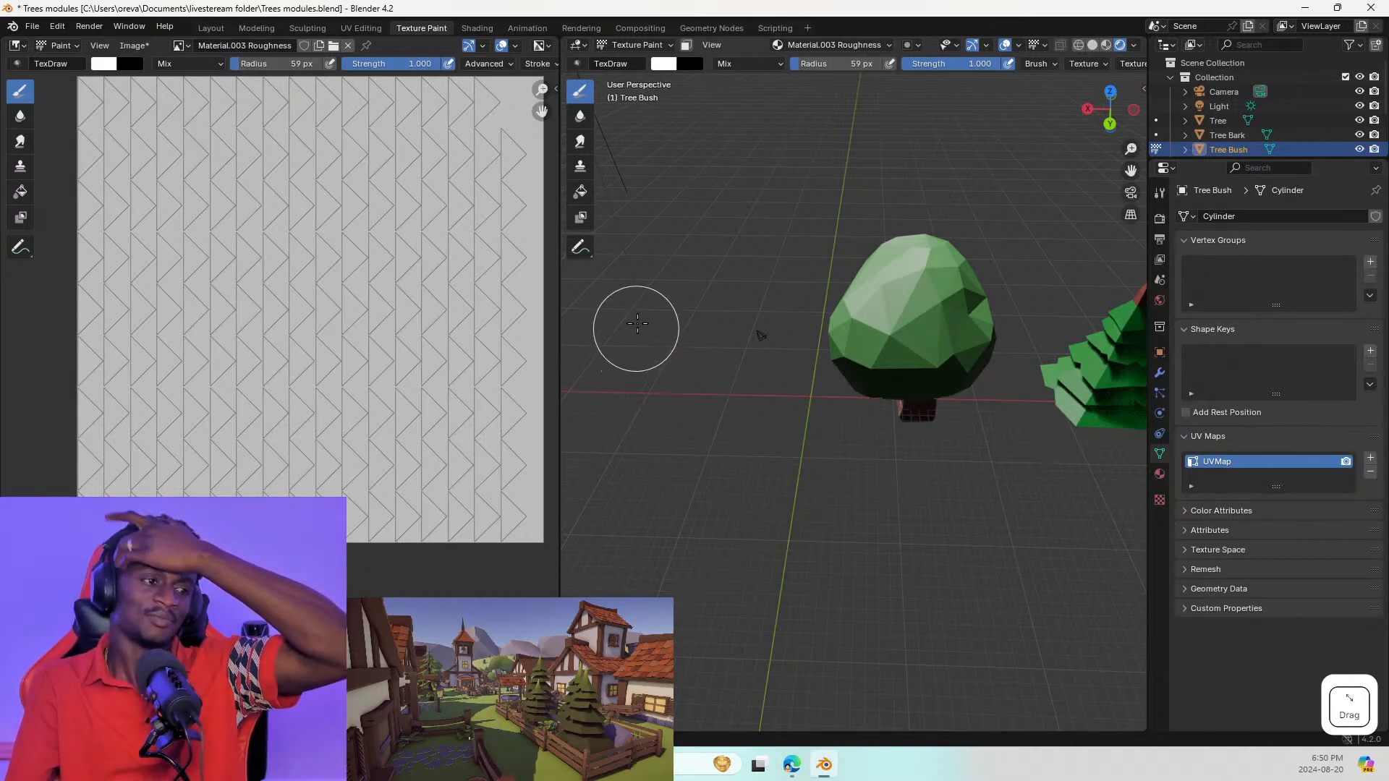
middle_click_drag(688, 232, 792, 282)
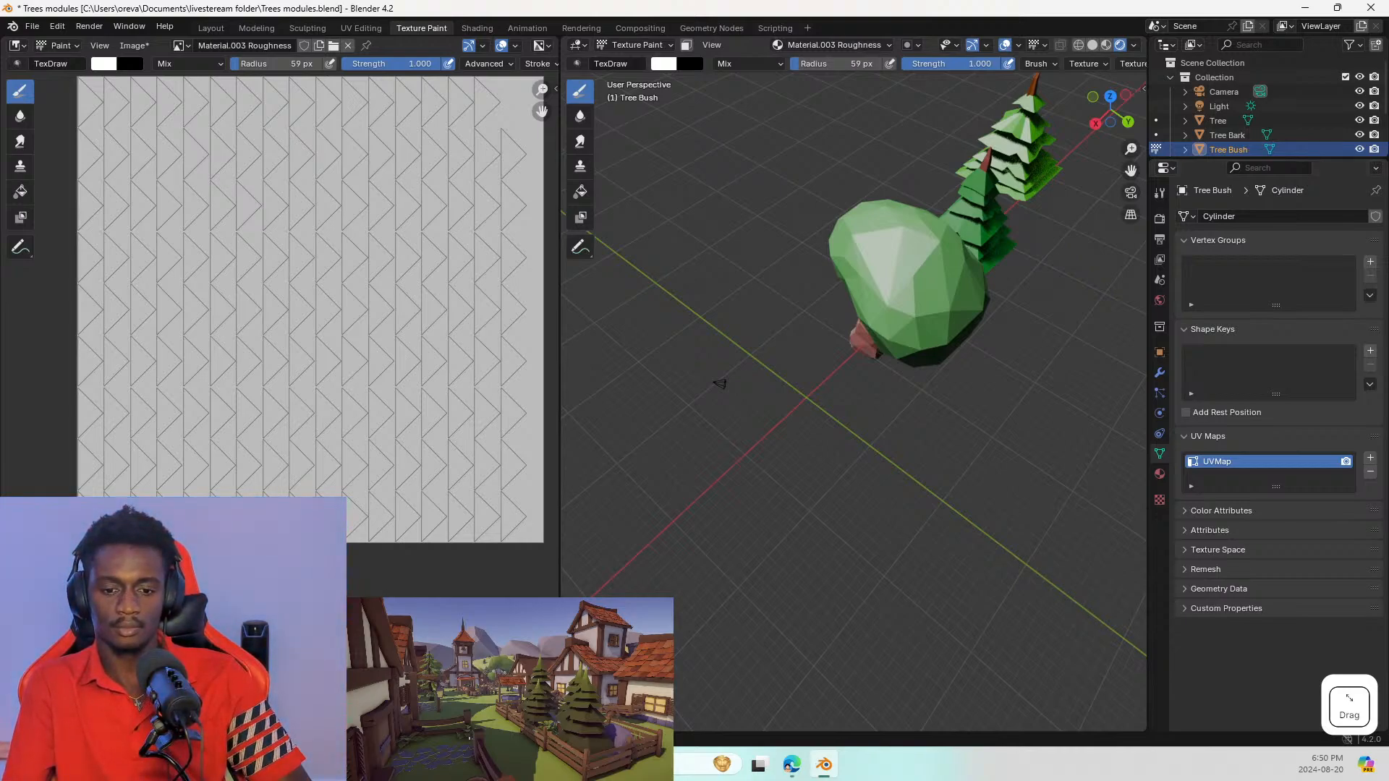
key("alt+Tab")
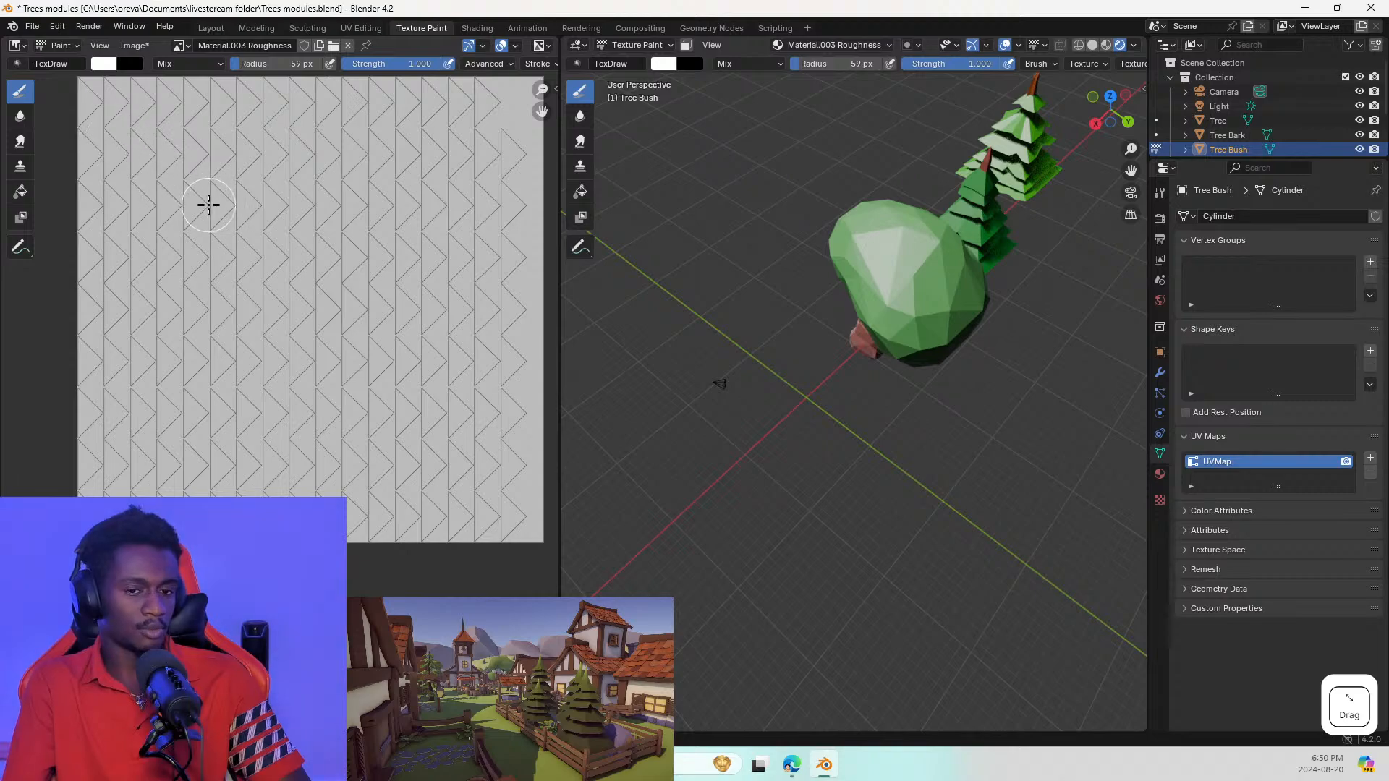
key("alt+Tab")
left_click(719, 383)
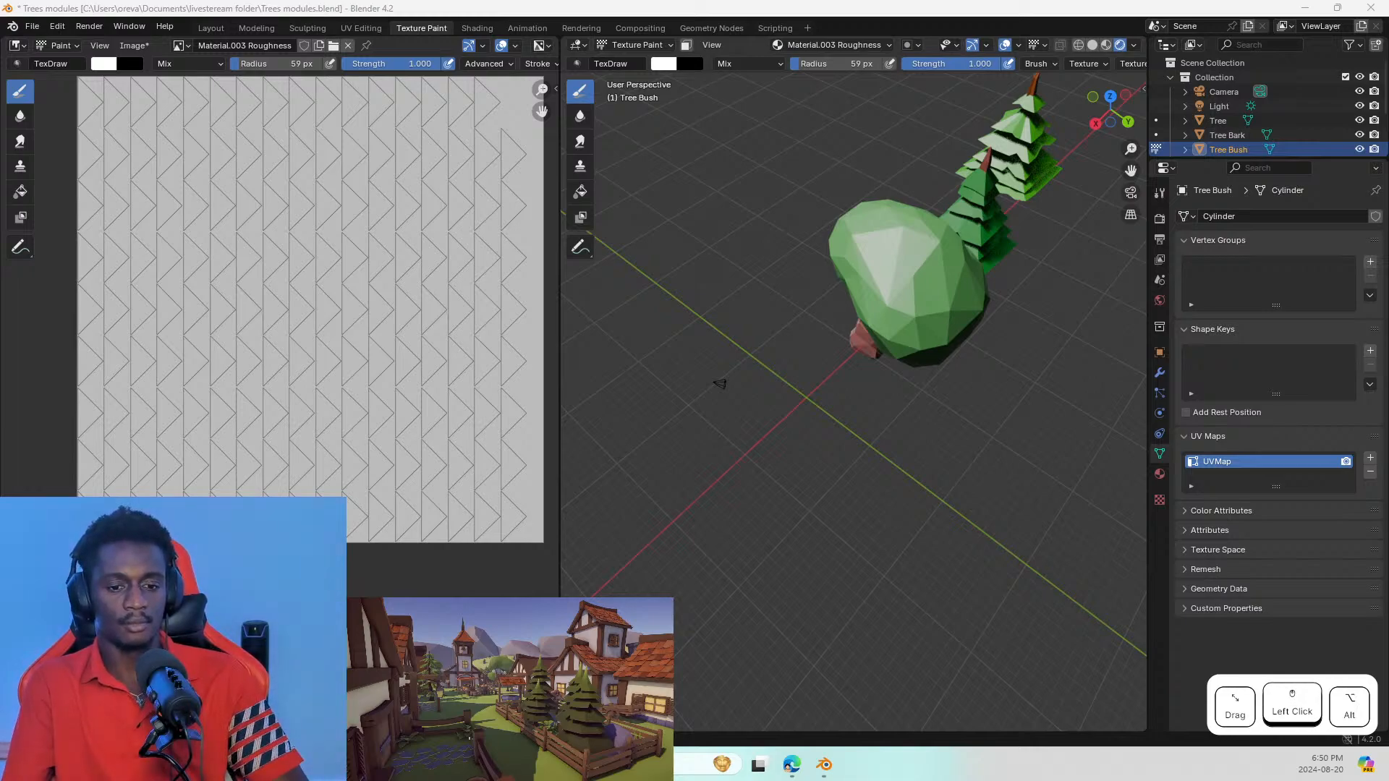
key("alt+Tab")
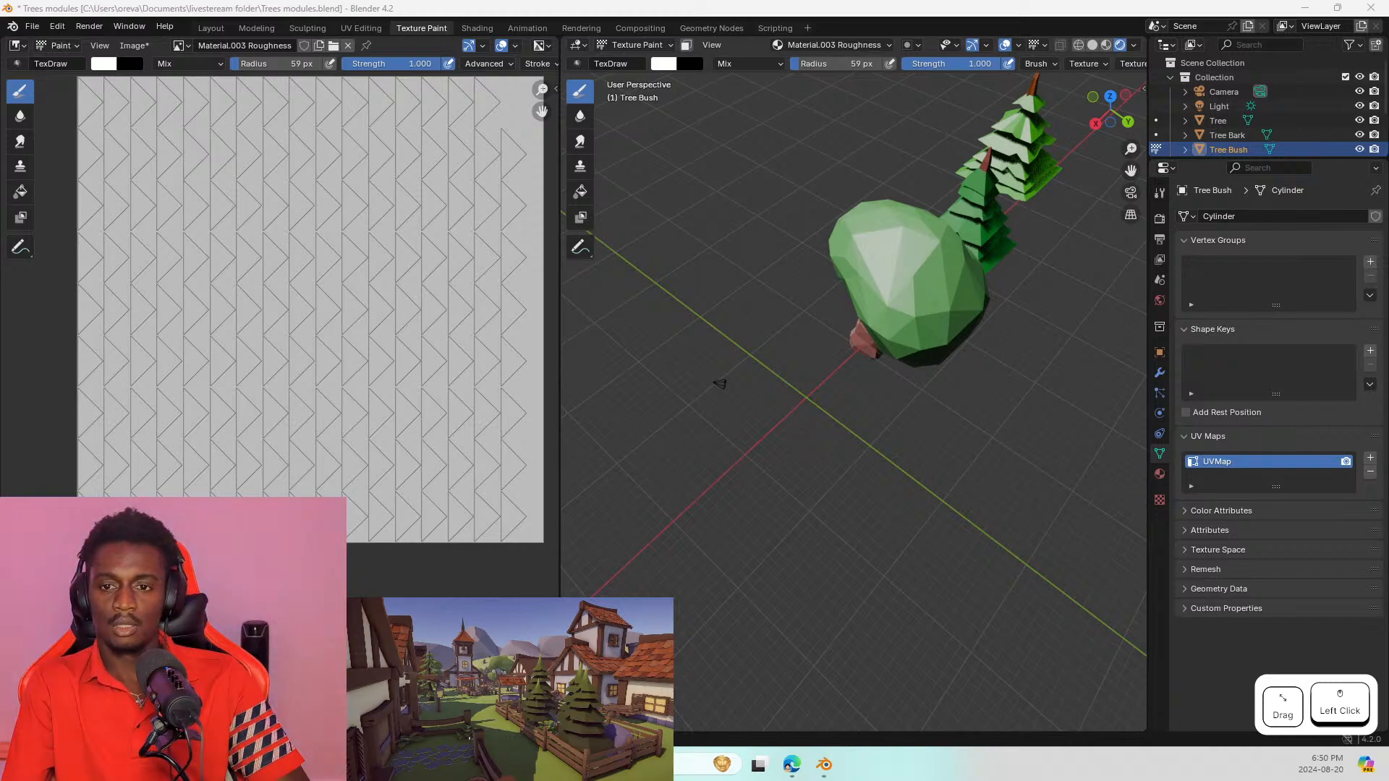
Step: Try broad white strokes across the middle of the Roughness image and undo them all
mouse_move(434, 268)
left_mouse_down()
mouse_move(490, 208)
mouse_move(490, 312)
mouse_move(533, 379)
mouse_move(514, 391)
mouse_move(328, 332)
mouse_move(245, 243)
mouse_move(139, 332)
mouse_move(282, 257)
mouse_move(264, 282)
mouse_move(201, 164)
mouse_move(325, 195)
mouse_move(310, 197)
left_mouse_up()
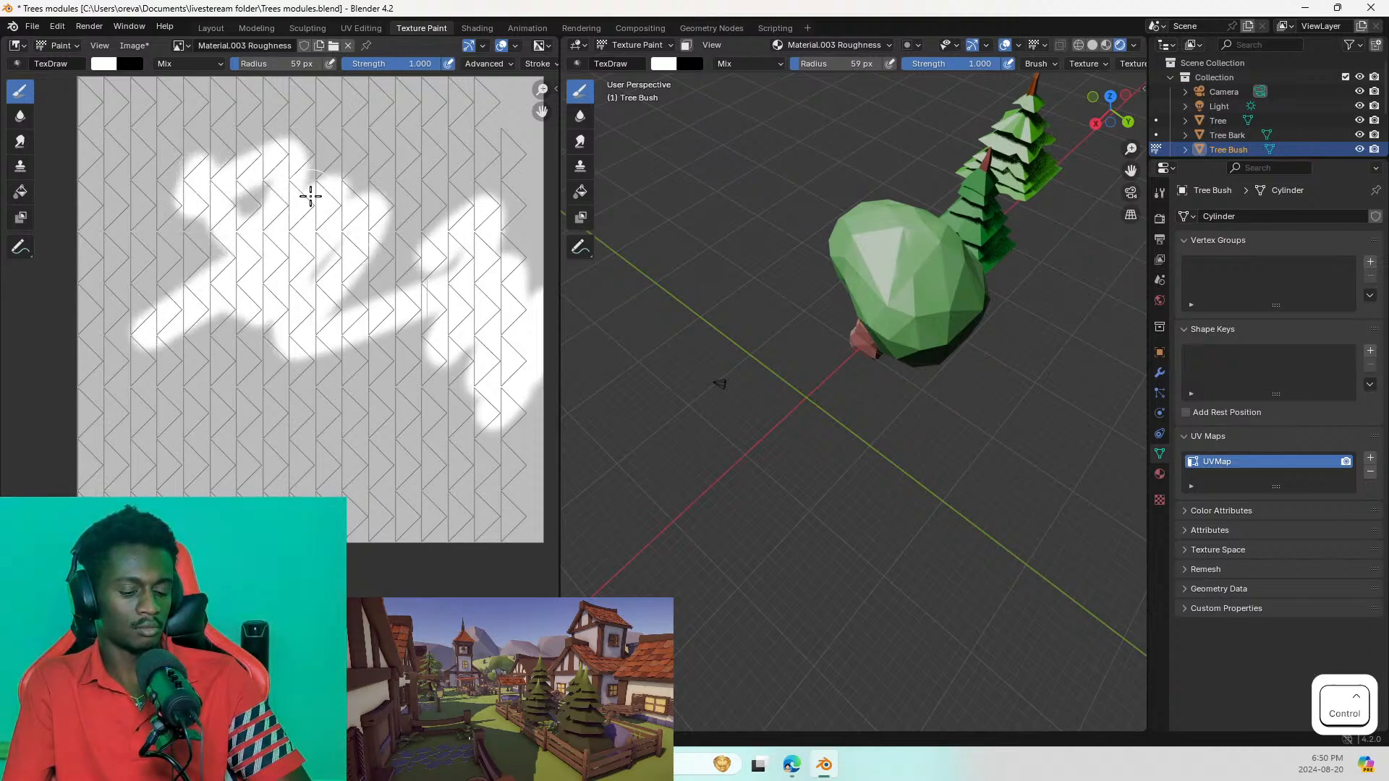
key("ctrl+z")
key("ctrl+z")
key("ctrl+z")
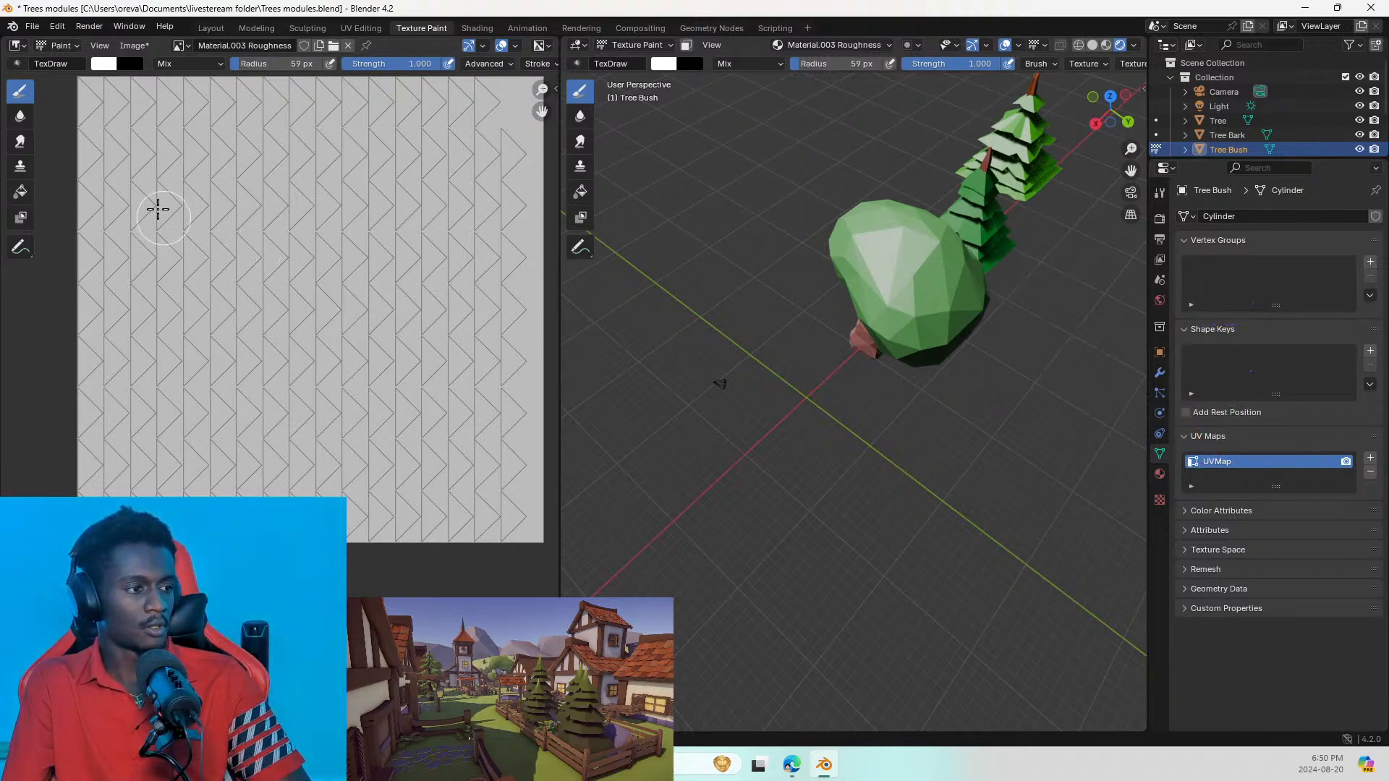
Step: Set the brush color to a medium gray, test a stroke on the Roughness image and undo it
left_click(105, 64)
left_click(152, 166)
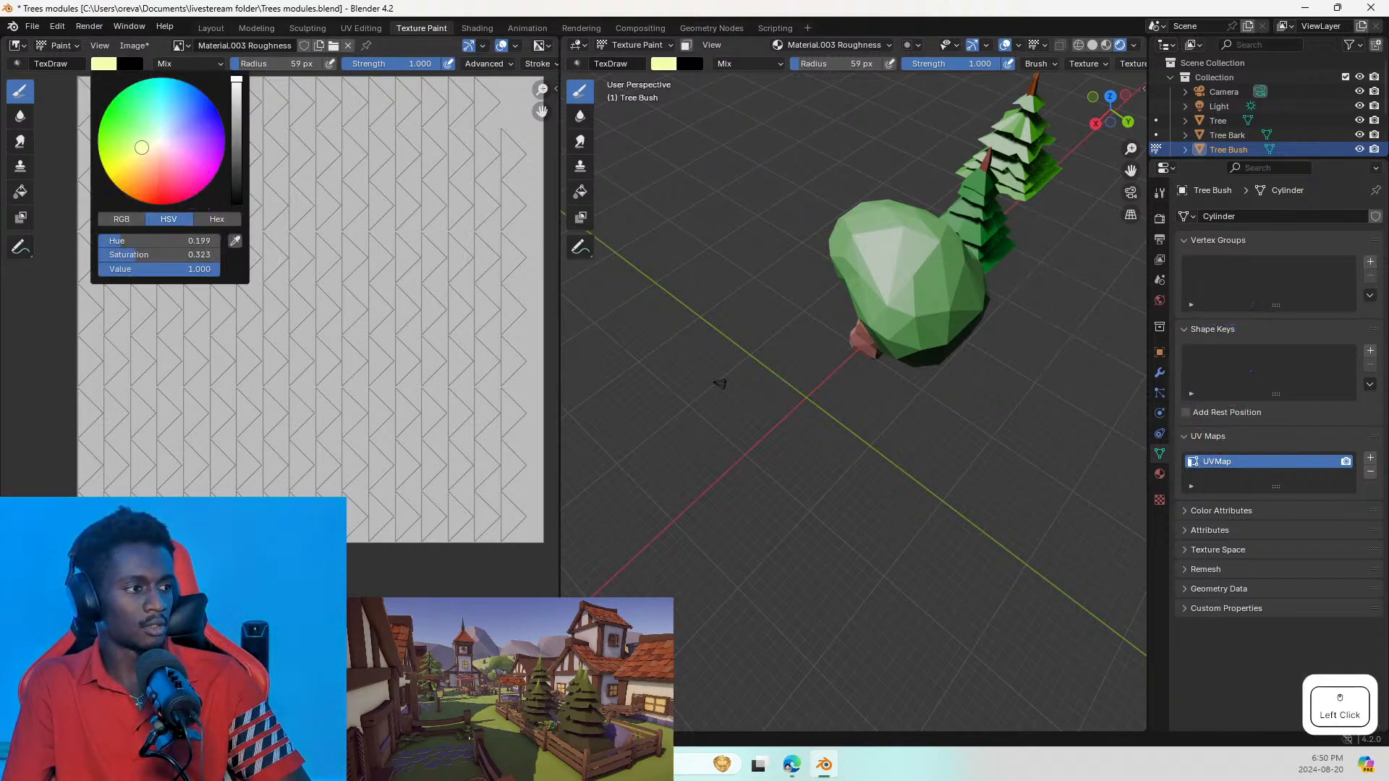
left_click(167, 140)
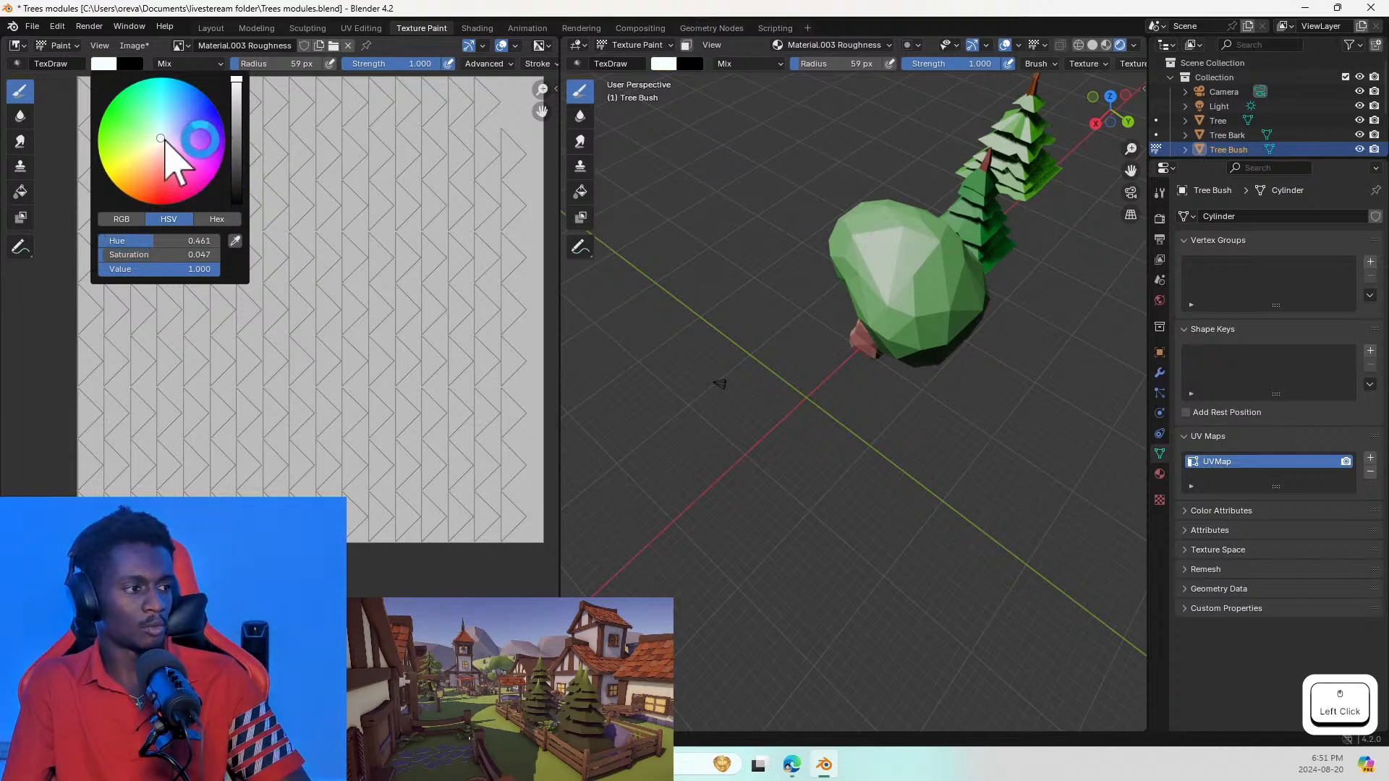
mouse_move(236, 79)
left_mouse_down()
mouse_move(237, 123)
mouse_move(237, 109)
left_mouse_up()
mouse_move(272, 154)
left_mouse_down()
mouse_move(284, 269)
mouse_move(332, 279)
mouse_move(395, 250)
left_mouse_up()
key("ctrl+z")
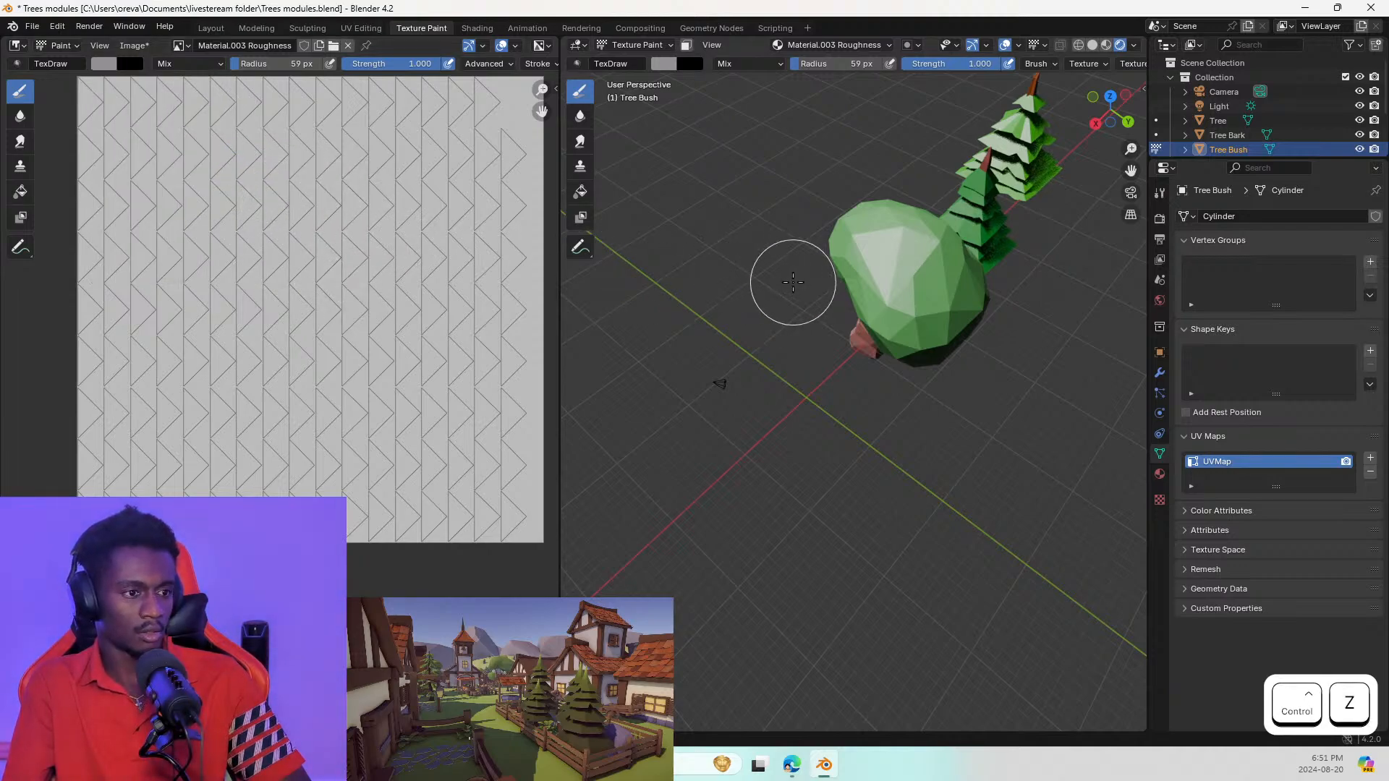
Step: Try medium gray roughness strokes over the canopy's bright upper face in the 3D view and undo them
left_click(885, 289)
left_click_drag(884, 236, 899, 299)
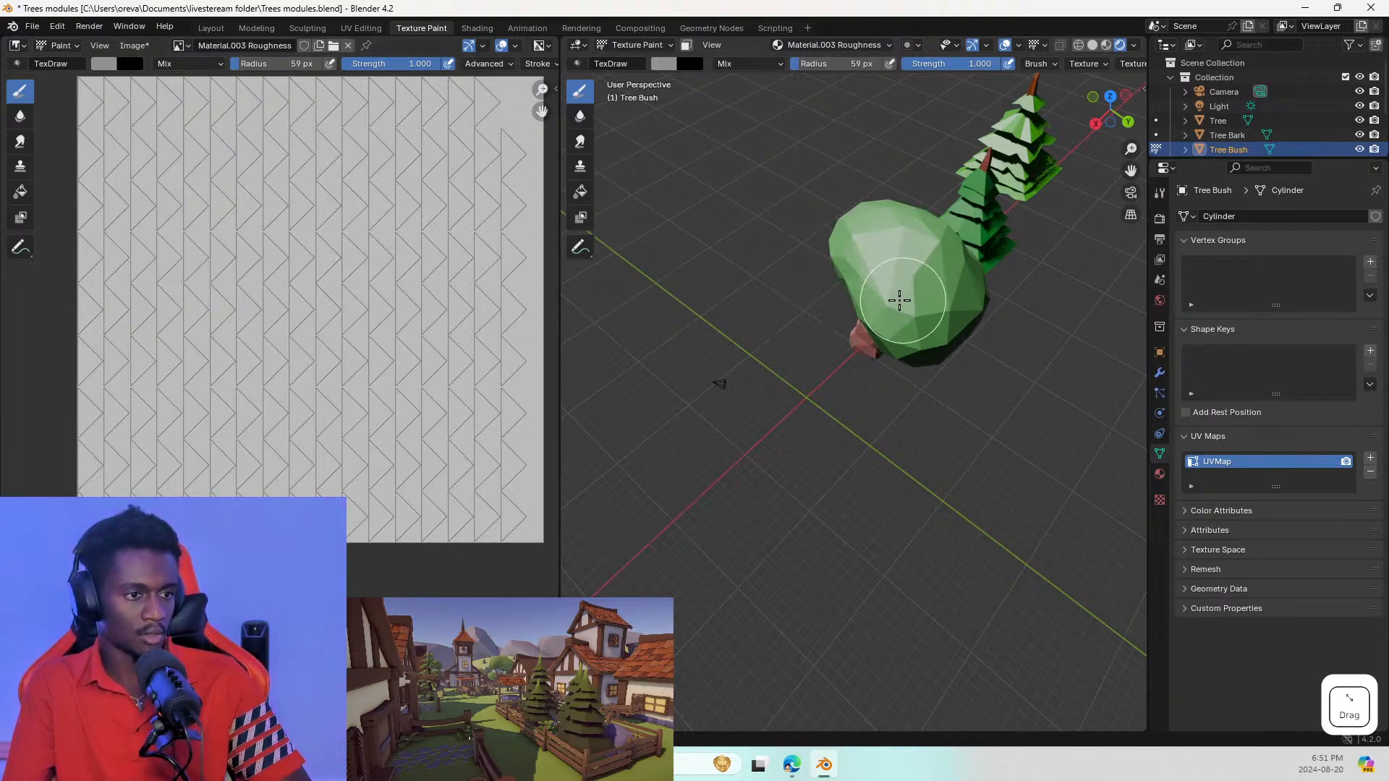
scroll(867, 297, "up", 5)
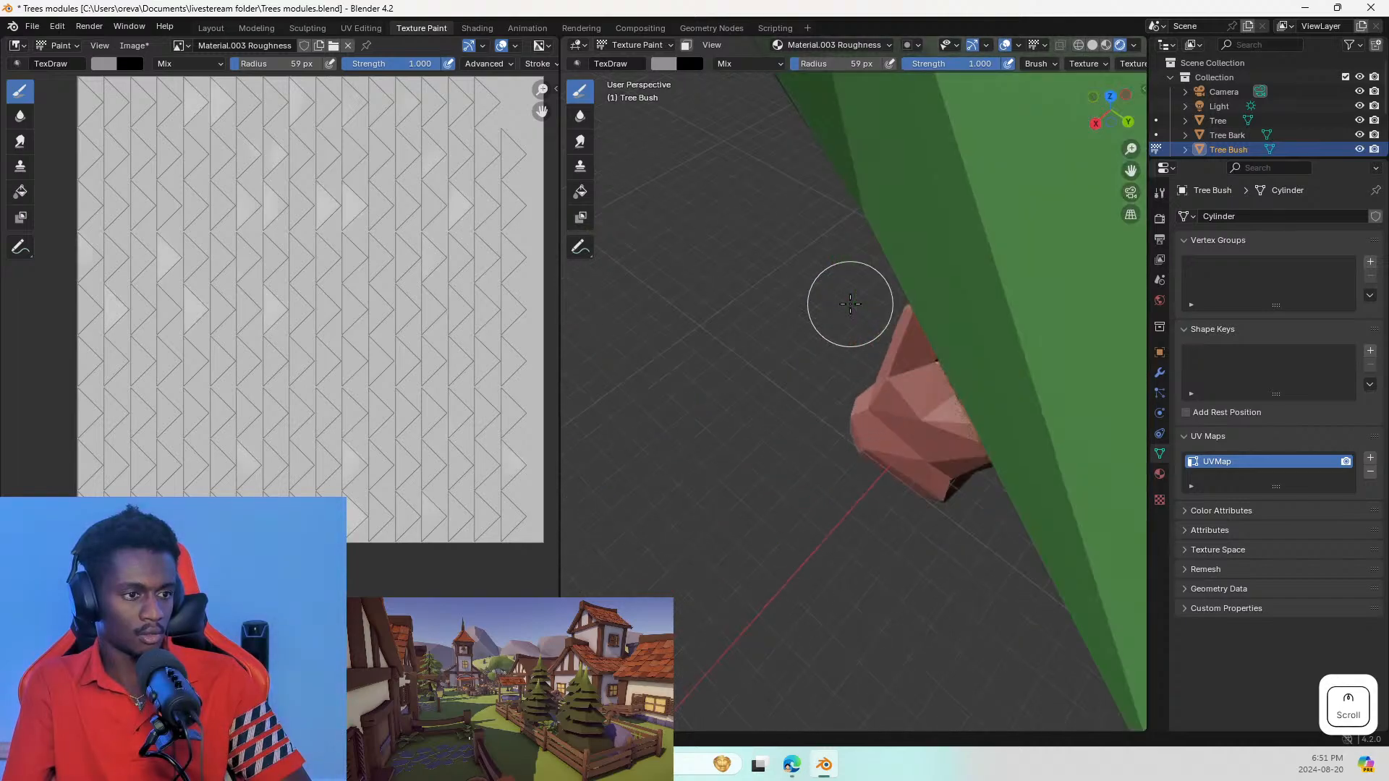
scroll(854, 301, "down", 2)
mouse_move(914, 196)
middle_mouse_down()
mouse_move(821, 273)
mouse_move(871, 260)
middle_mouse_up()
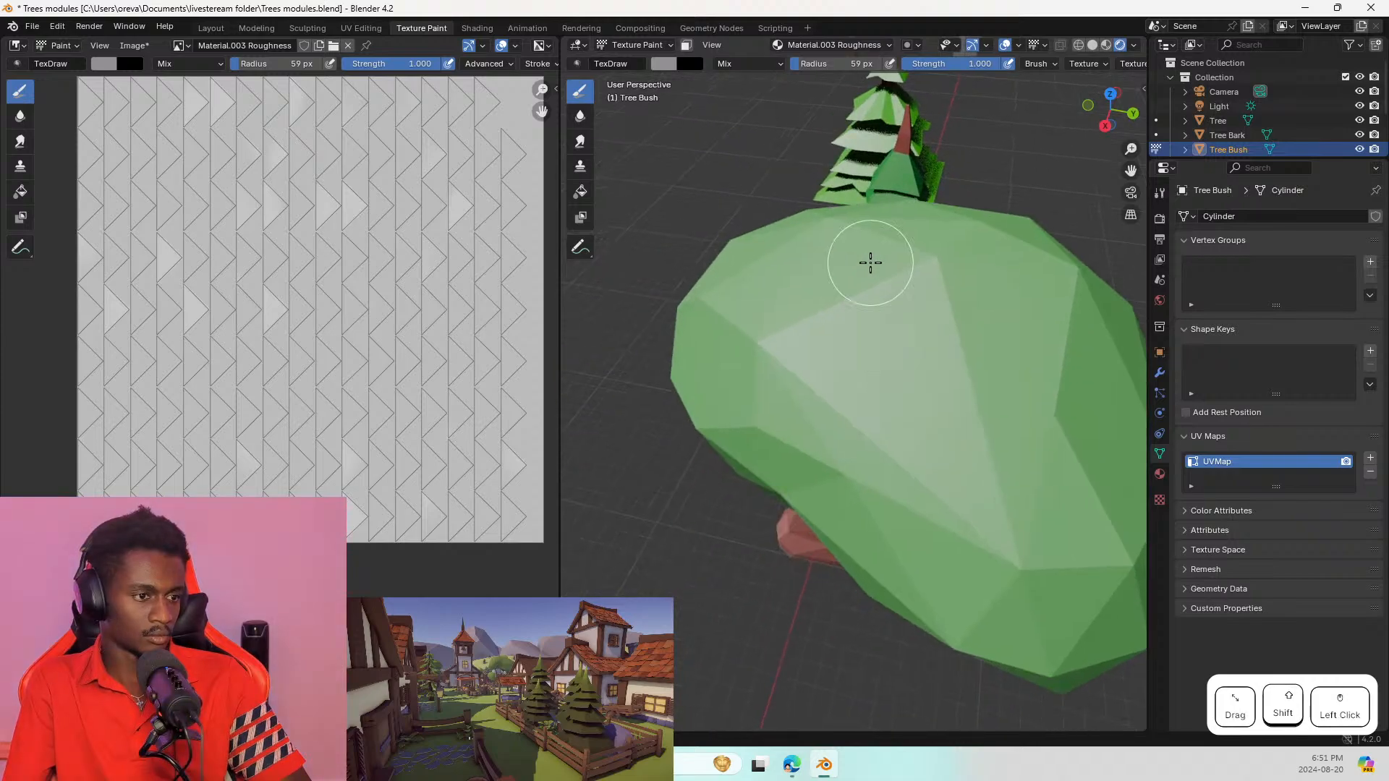
key("ctrl+z")
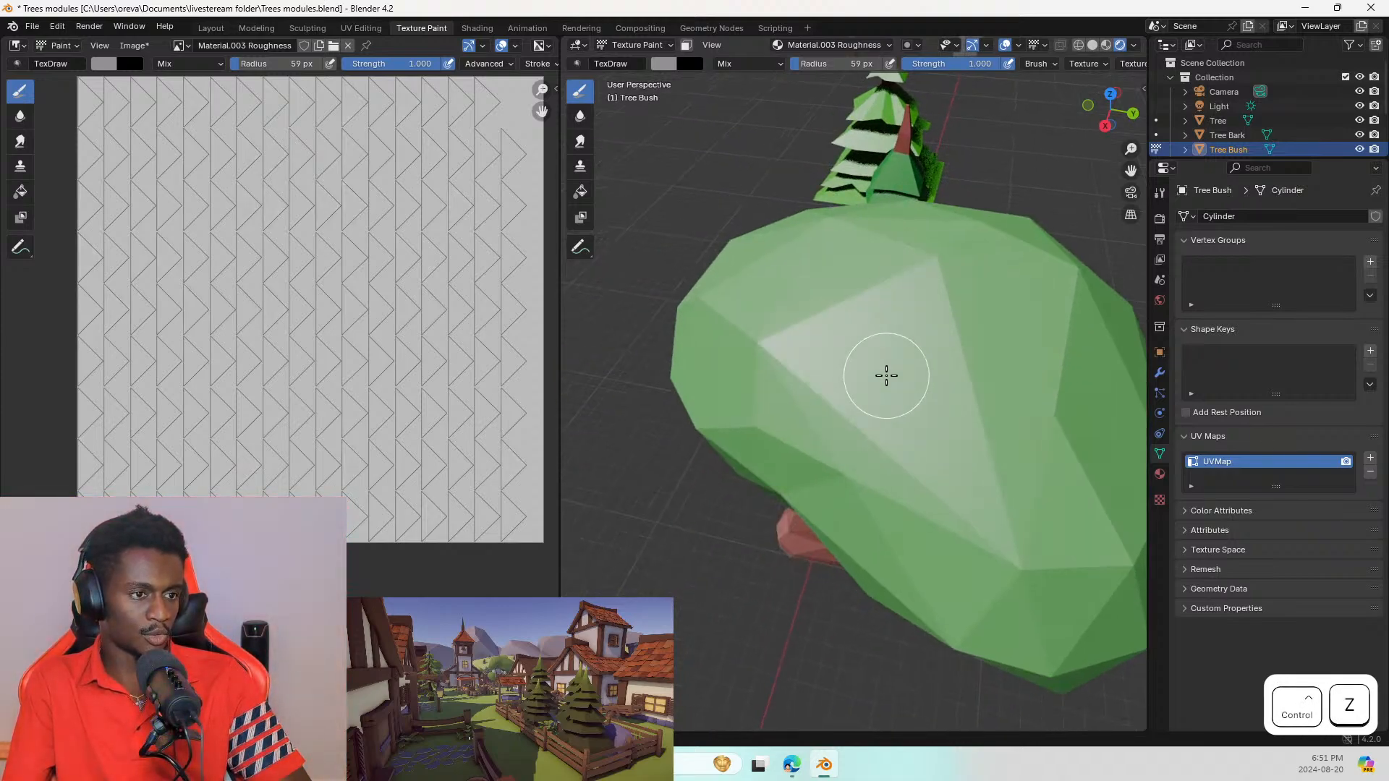
Step: Try short gray strokes on the canopy's upper face and diagonally across the upper part of the Roughness image, undoing them
left_click(131, 68)
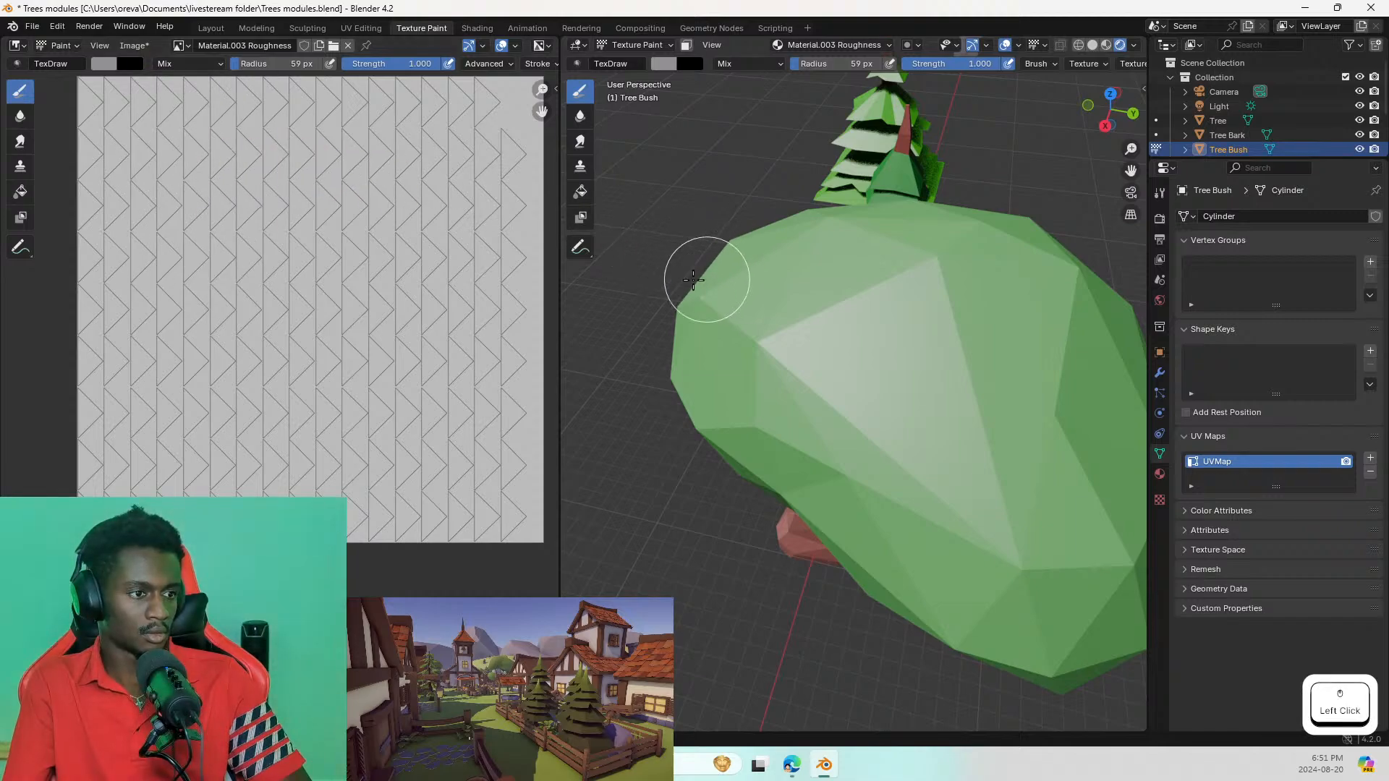
left_click_drag(924, 373, 941, 412)
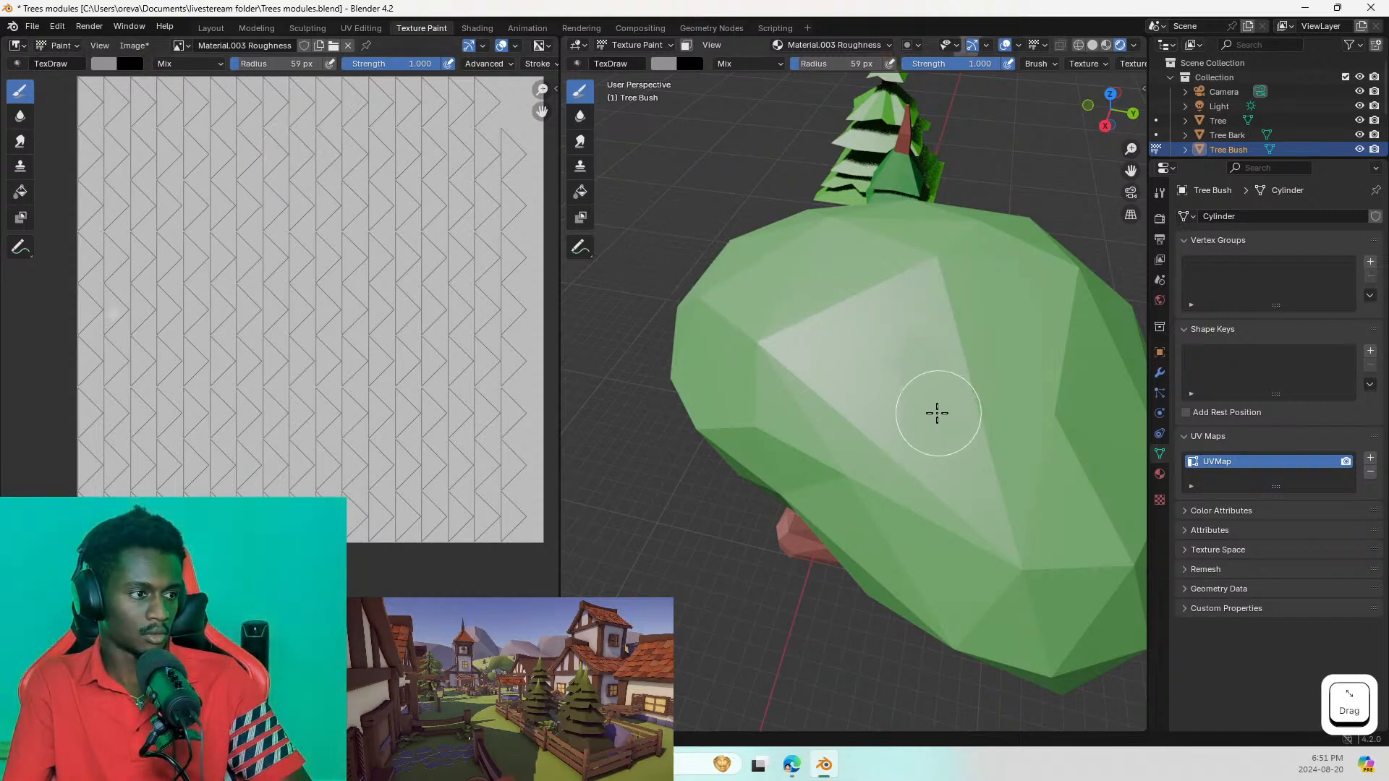
left_click_drag(192, 148, 262, 253)
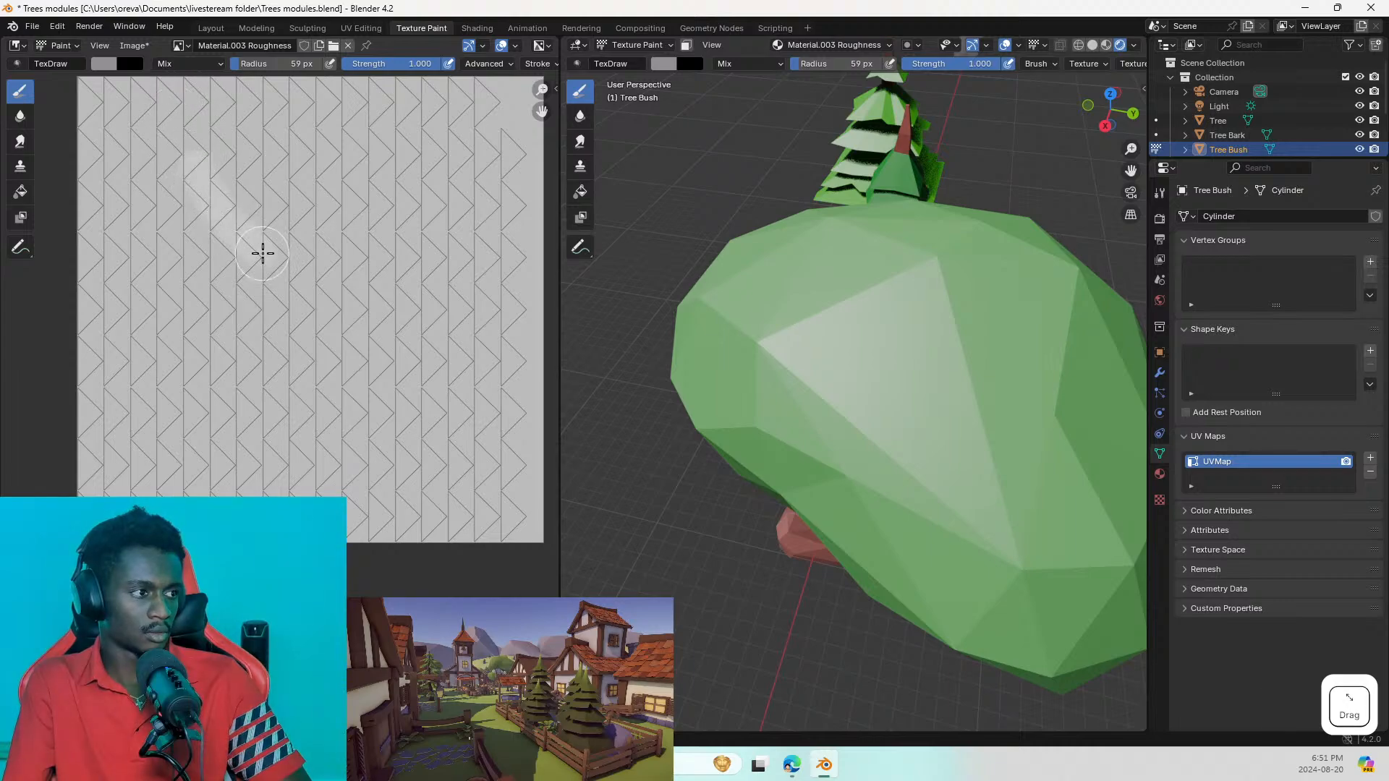
left_click(130, 64)
left_click_drag(283, 204, 320, 239)
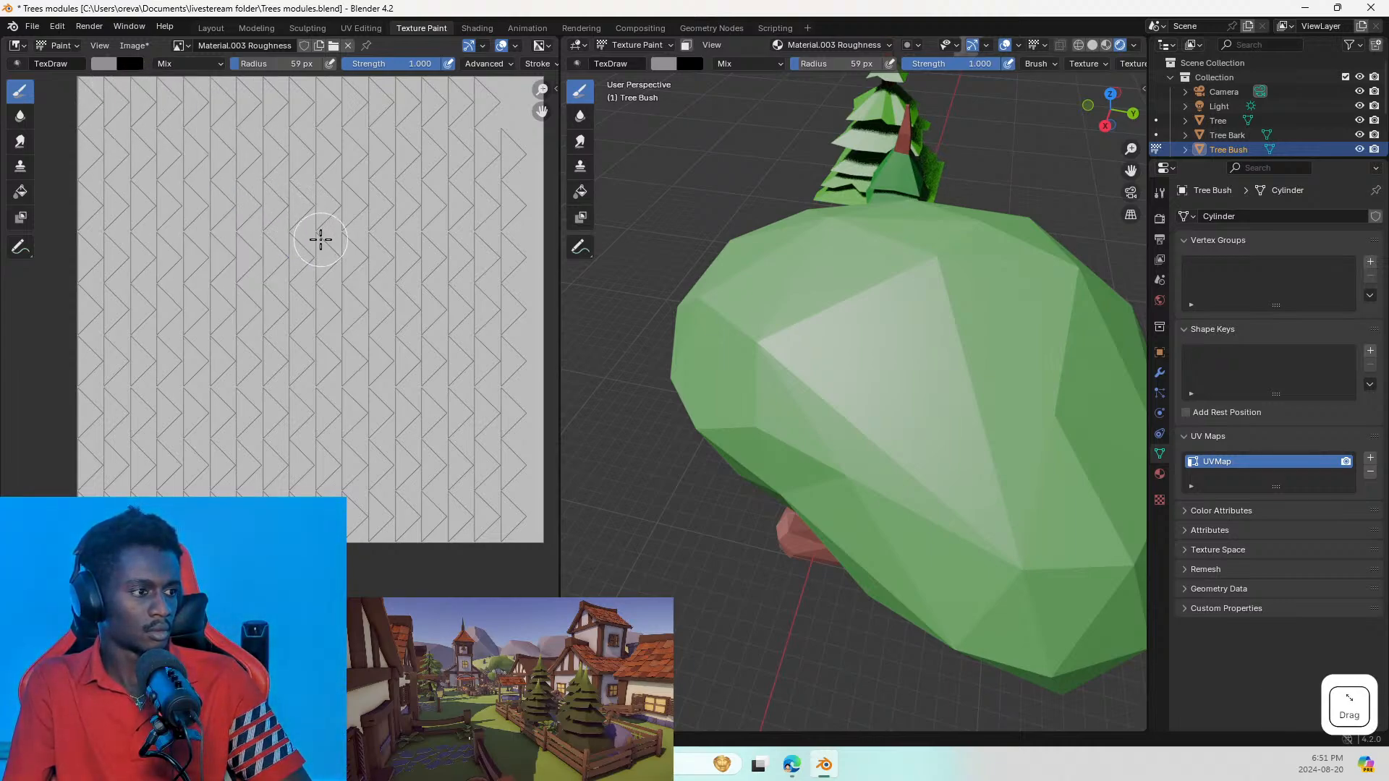
Step: Set the brush color to black, test a diagonal stroke on the Roughness image and undo it
left_click(104, 64)
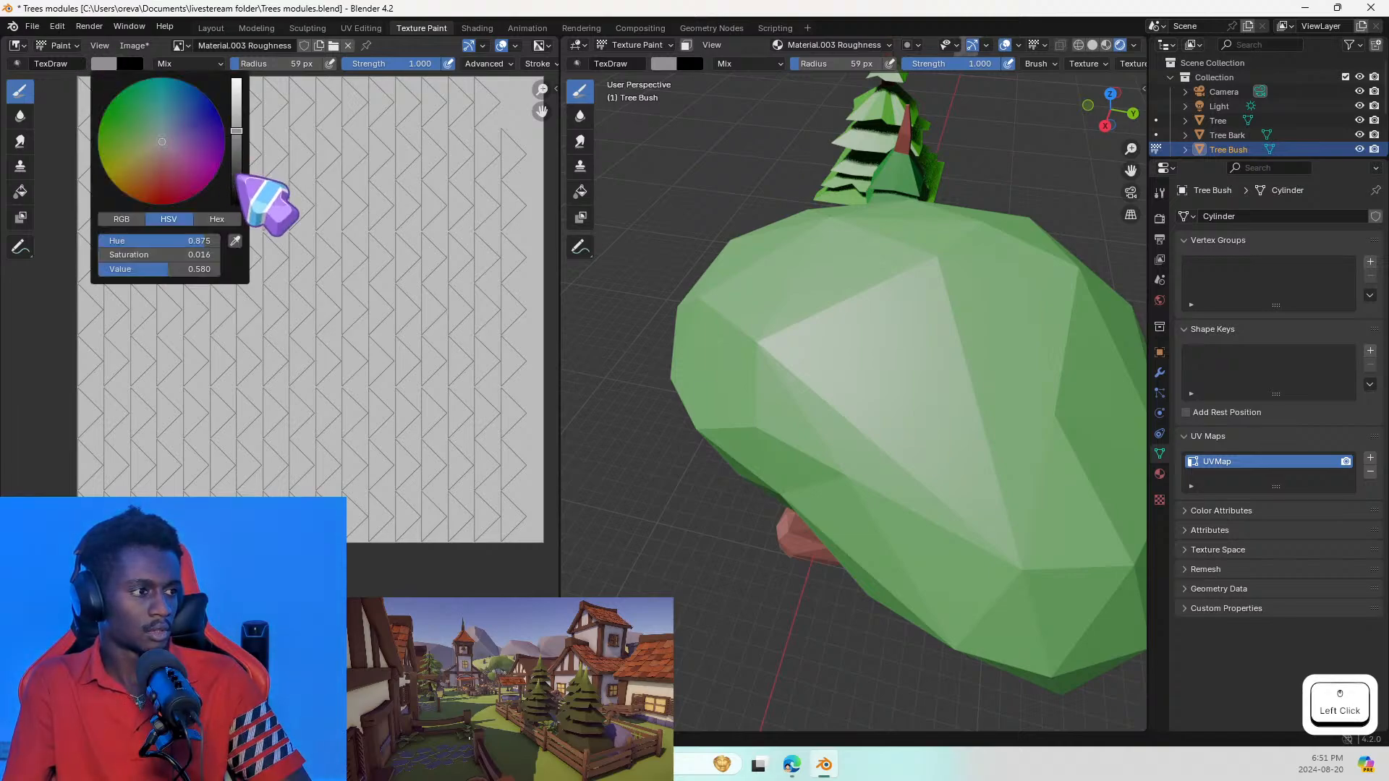
left_click_drag(238, 175, 239, 207)
left_click_drag(218, 144, 298, 233)
key("ctrl+z")
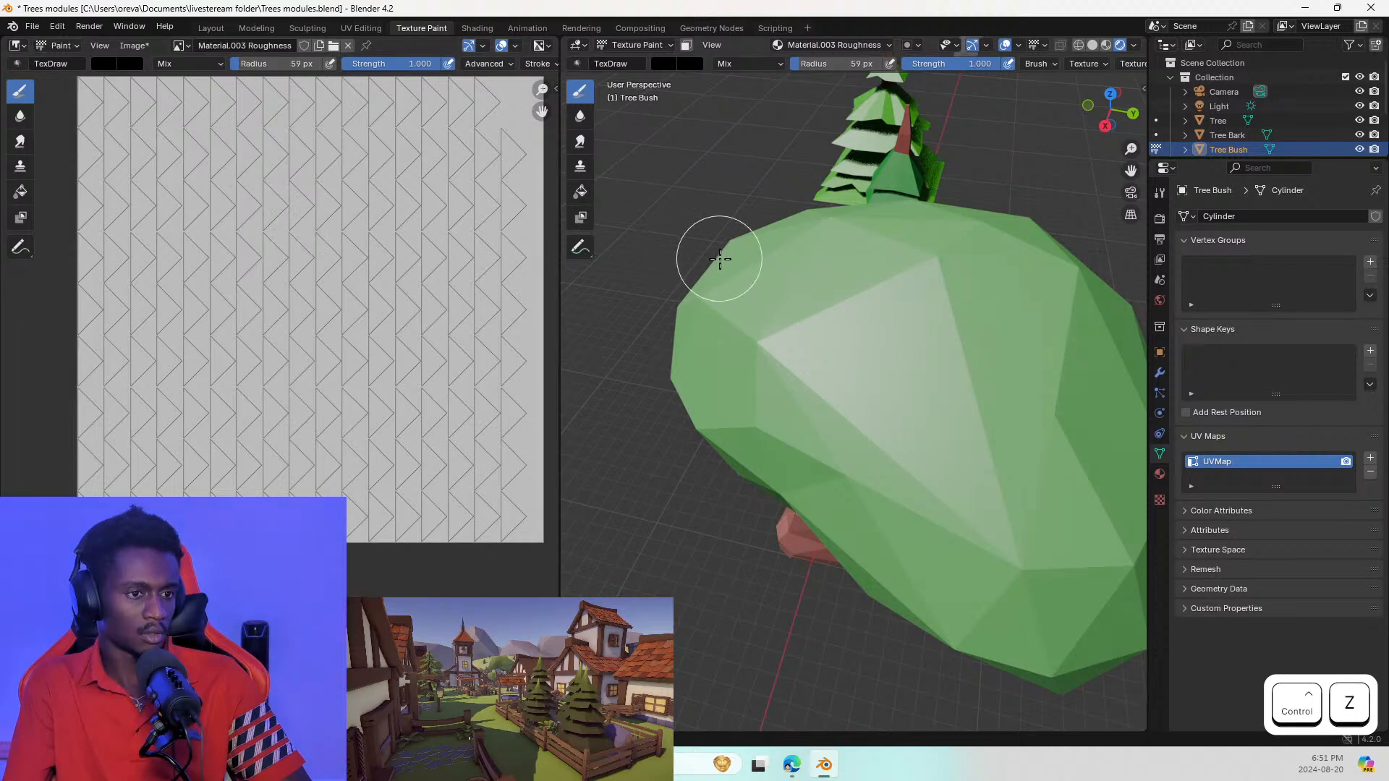
Step: Try black roughness strokes over the canopy's upper and front faces in the 3D view and undo them all
mouse_move(862, 350)
left_mouse_down()
mouse_move(918, 334)
mouse_move(892, 376)
mouse_move(815, 319)
mouse_move(957, 443)
mouse_move(762, 310)
left_mouse_up()
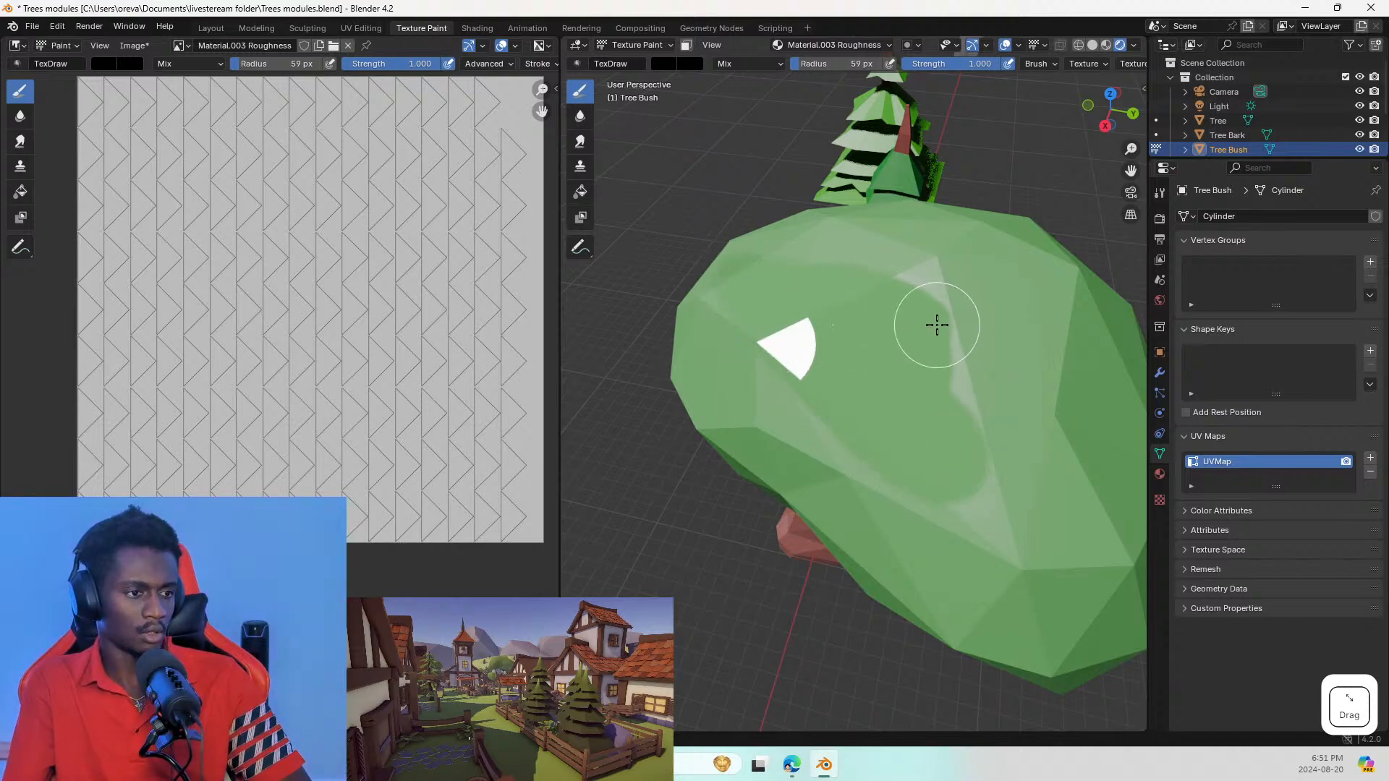
left_click_drag(936, 324, 931, 234)
mouse_move(948, 577)
left_mouse_down()
mouse_move(988, 415)
mouse_move(933, 369)
mouse_move(841, 409)
left_mouse_up()
key("ctrl+z")
mouse_move(837, 405)
middle_mouse_down()
mouse_move(918, 328)
mouse_move(890, 303)
mouse_move(836, 301)
middle_mouse_up()
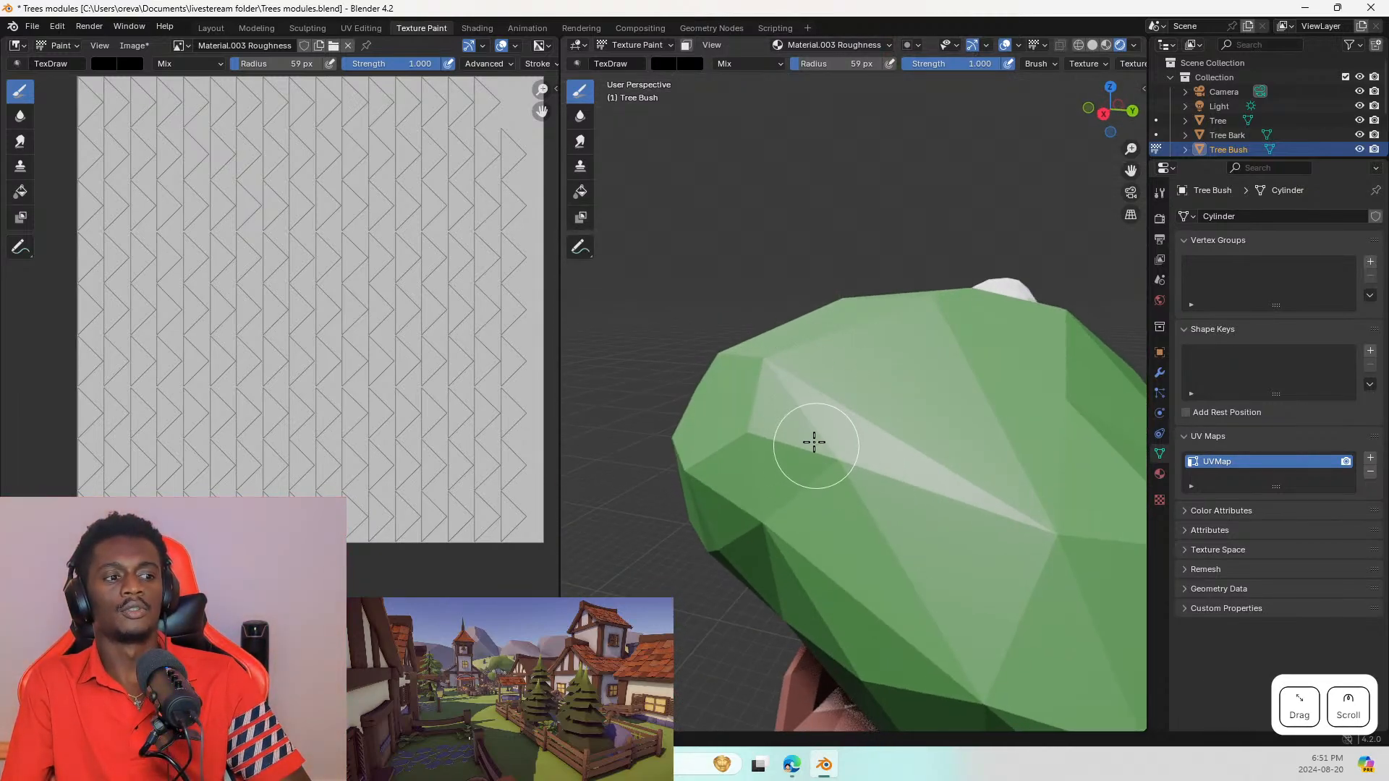
mouse_move(812, 441)
left_mouse_down()
mouse_move(962, 504)
mouse_move(1023, 490)
mouse_move(930, 413)
mouse_move(825, 470)
mouse_move(793, 384)
mouse_move(865, 381)
left_mouse_up()
key("ctrl+z")
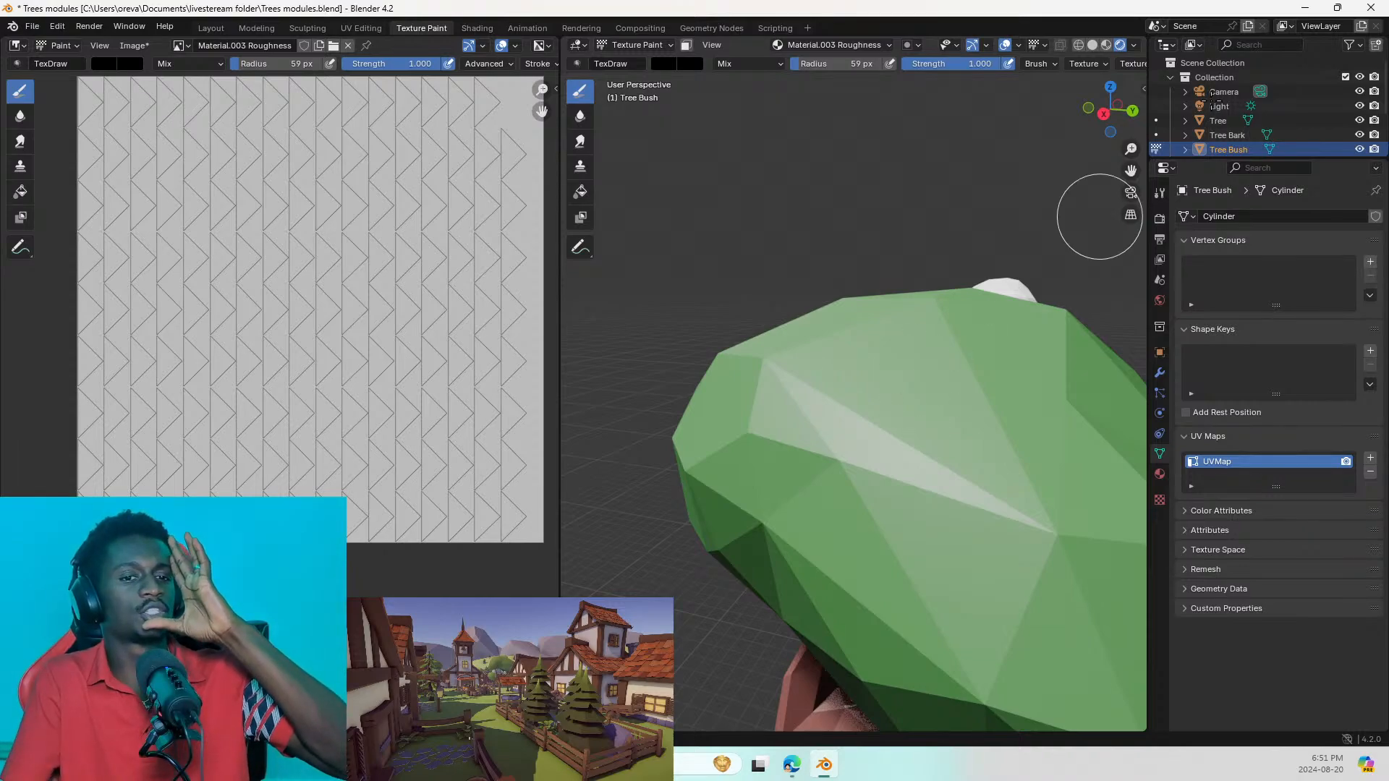
Step: Paint black roughness strokes across the canopy's upper and front faces in the 3D view
left_click(1388, 7)
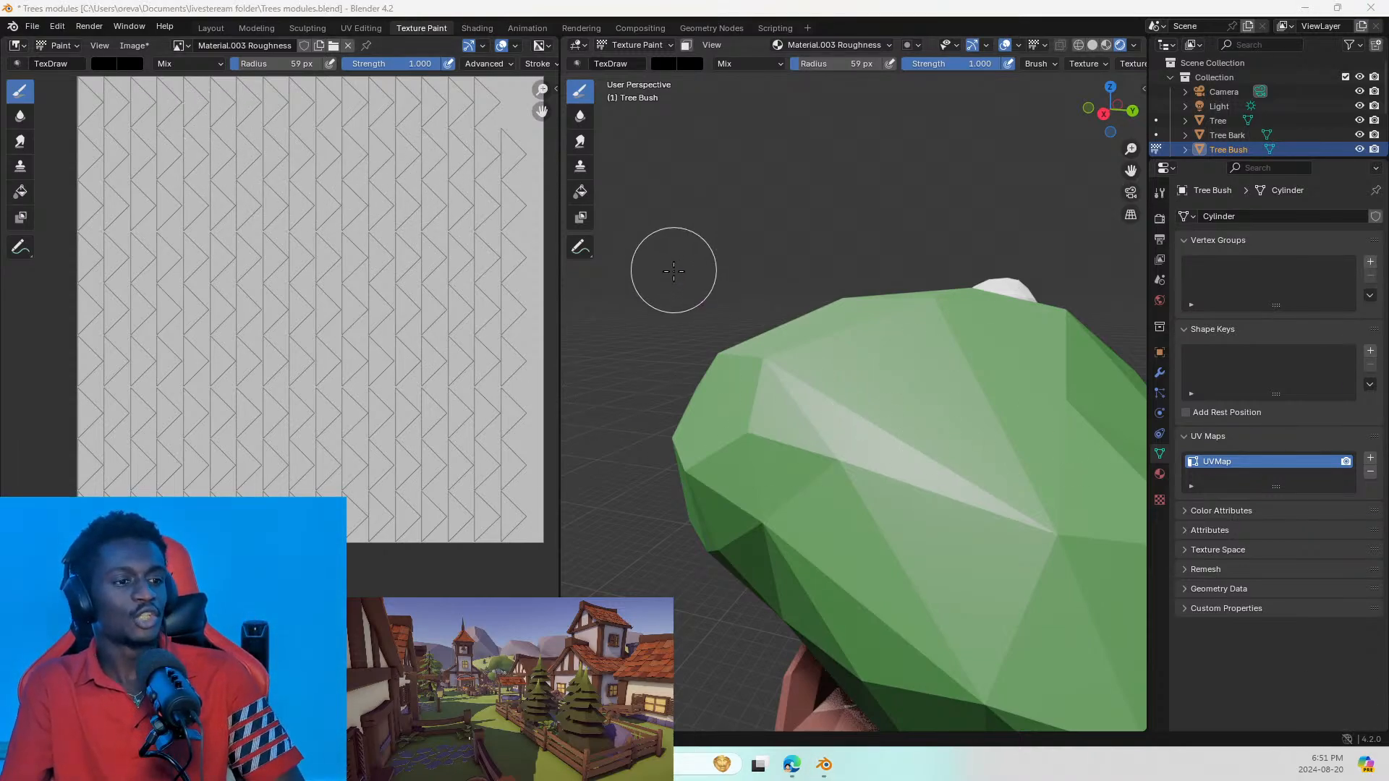
left_click(110, 64)
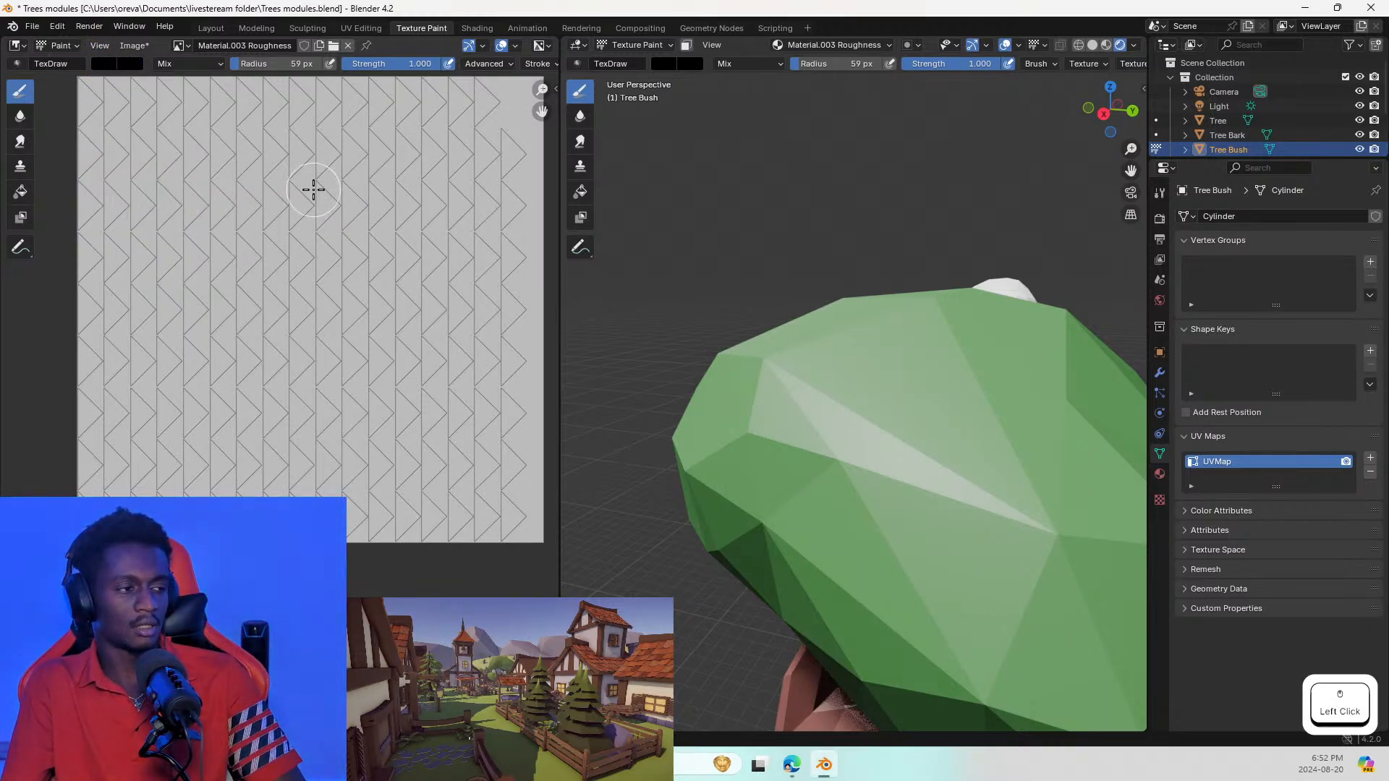
mouse_move(1030, 356)
left_mouse_down()
mouse_move(859, 449)
mouse_move(899, 423)
left_mouse_up()
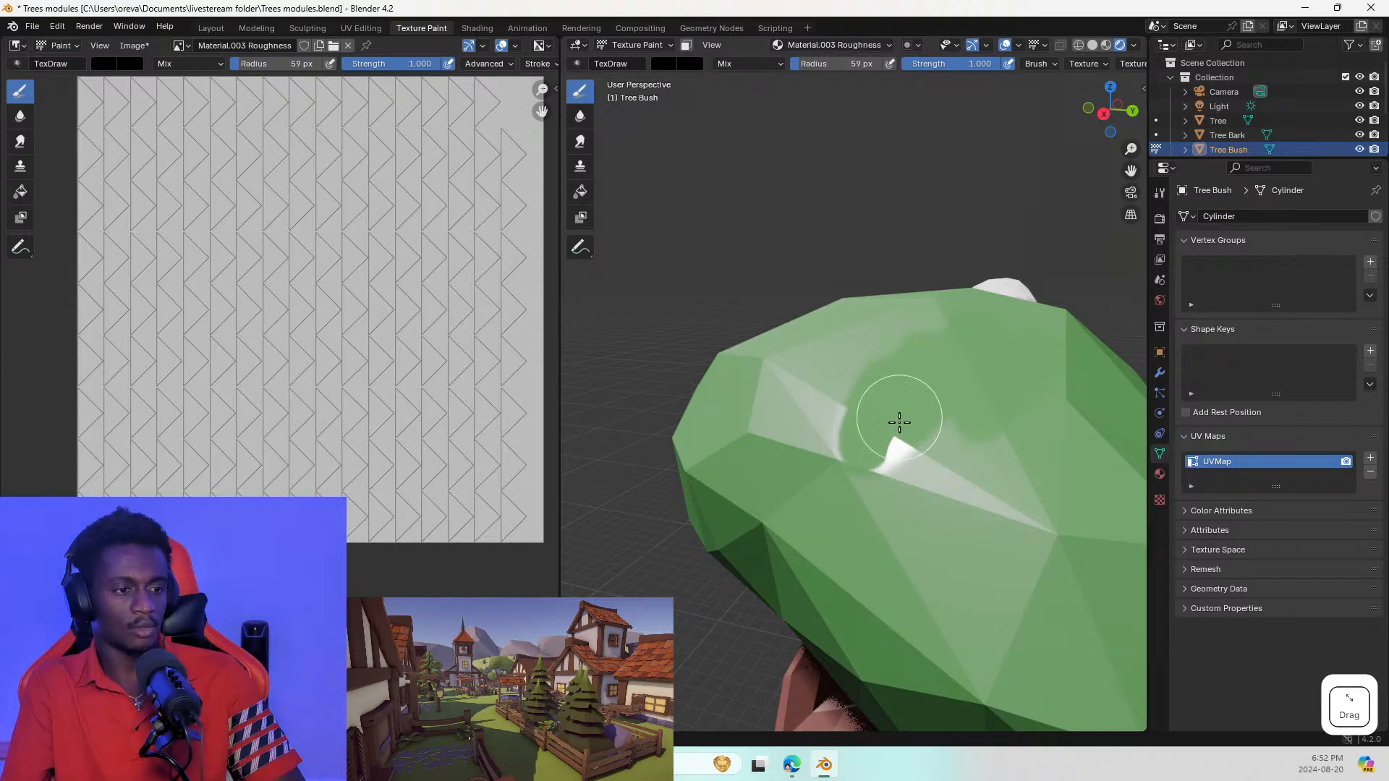
left_click_drag(1006, 447, 856, 374)
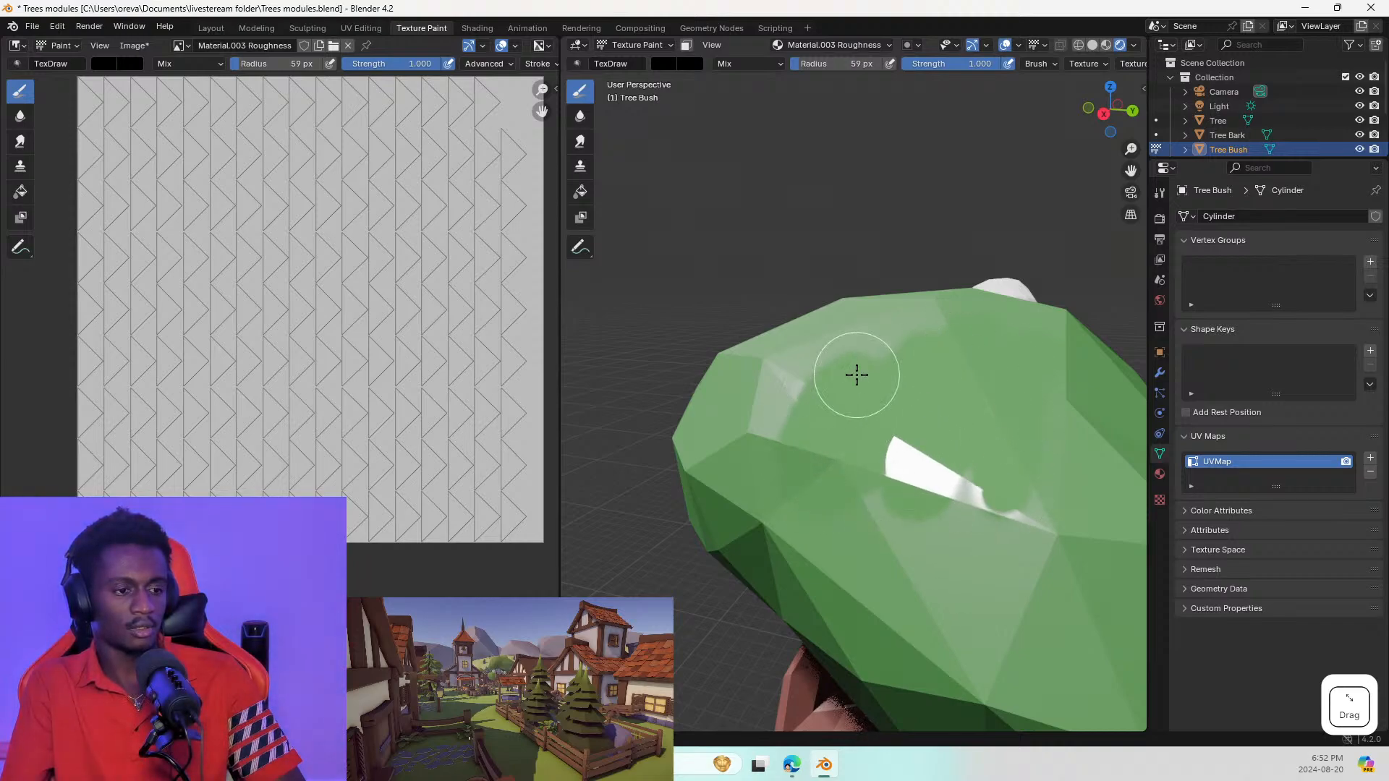
mouse_move(919, 341)
left_mouse_down()
mouse_move(865, 323)
mouse_move(784, 390)
mouse_move(786, 413)
left_mouse_up()
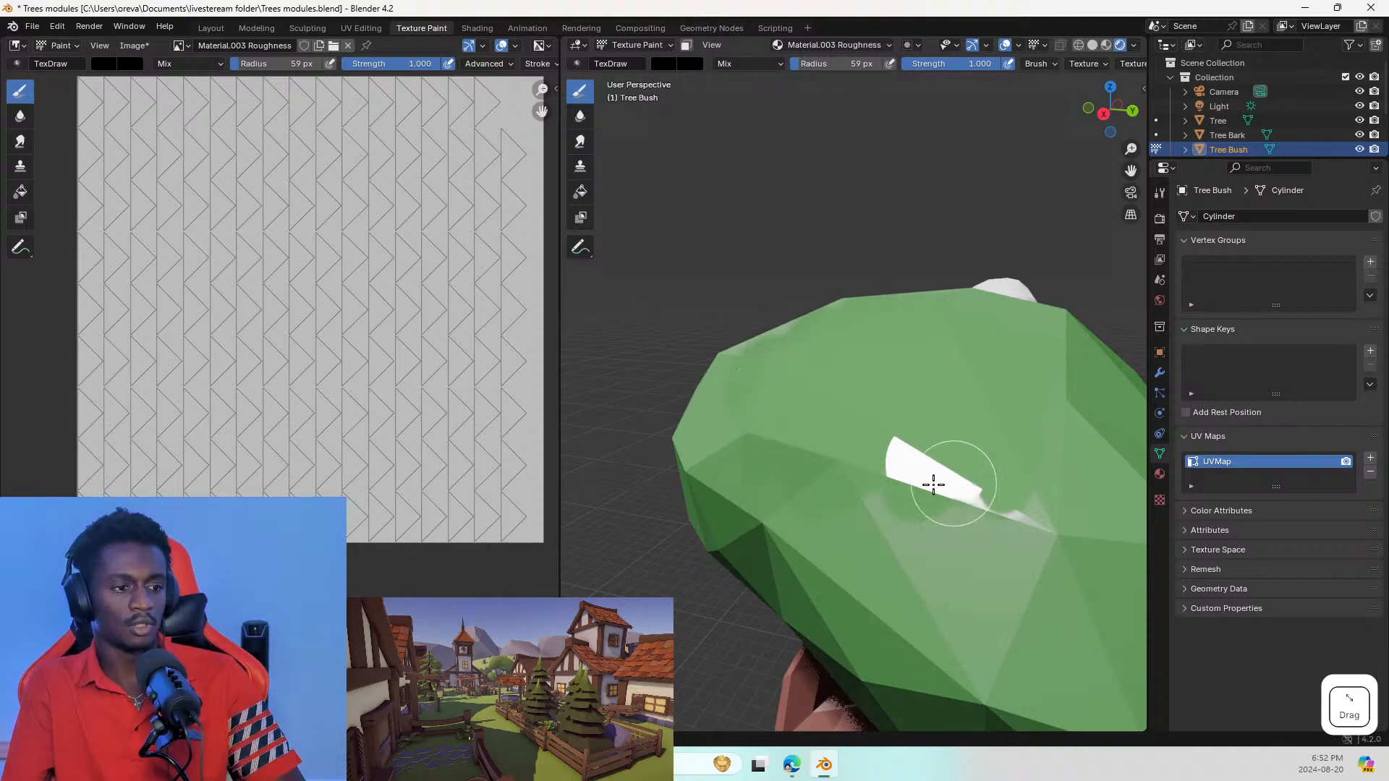
left_click_drag(1020, 513, 874, 423)
mouse_move(821, 416)
middle_mouse_down()
mouse_move(992, 405)
mouse_move(886, 478)
mouse_move(871, 417)
mouse_move(831, 437)
middle_mouse_up()
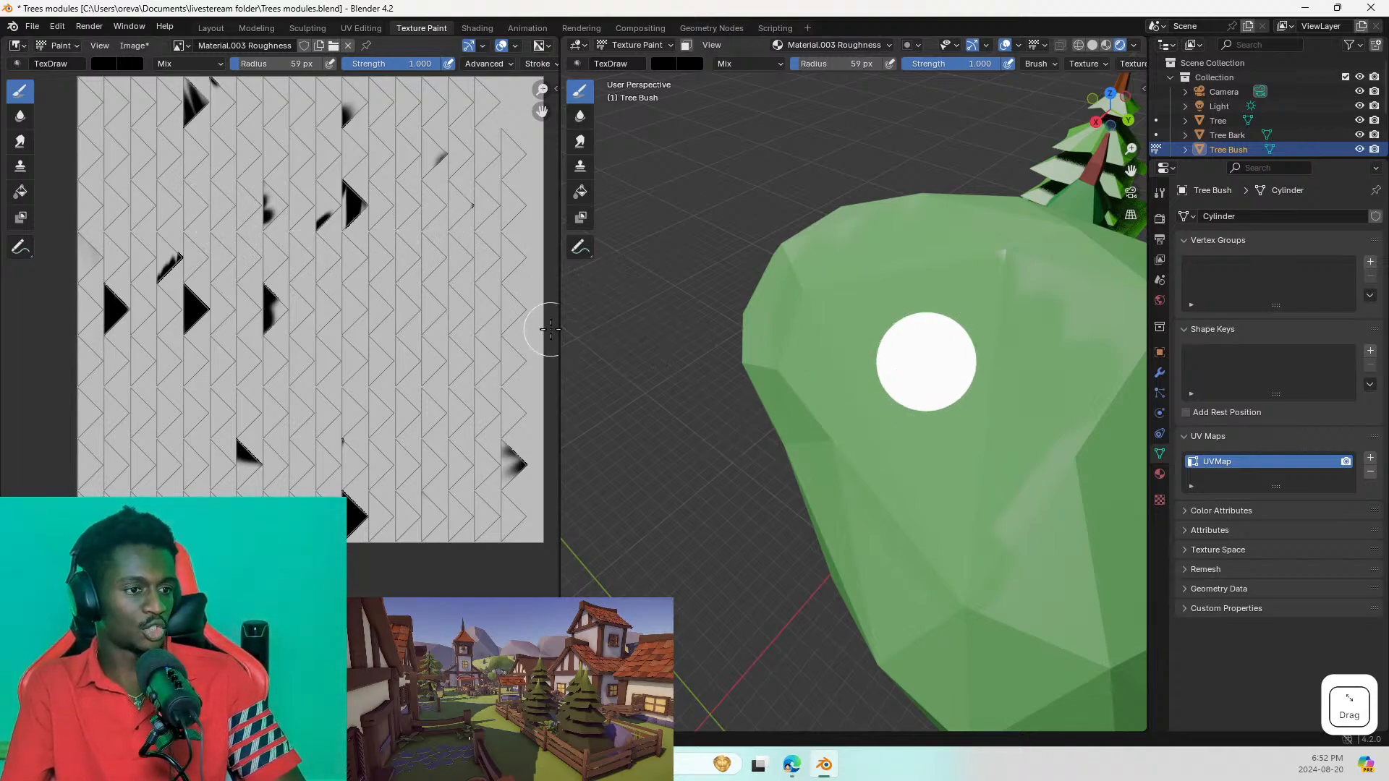
Step: Set the brush color to a gray with Value 0.375 and paint over the black roughness marks on the canopy's upper faces
left_click(116, 63)
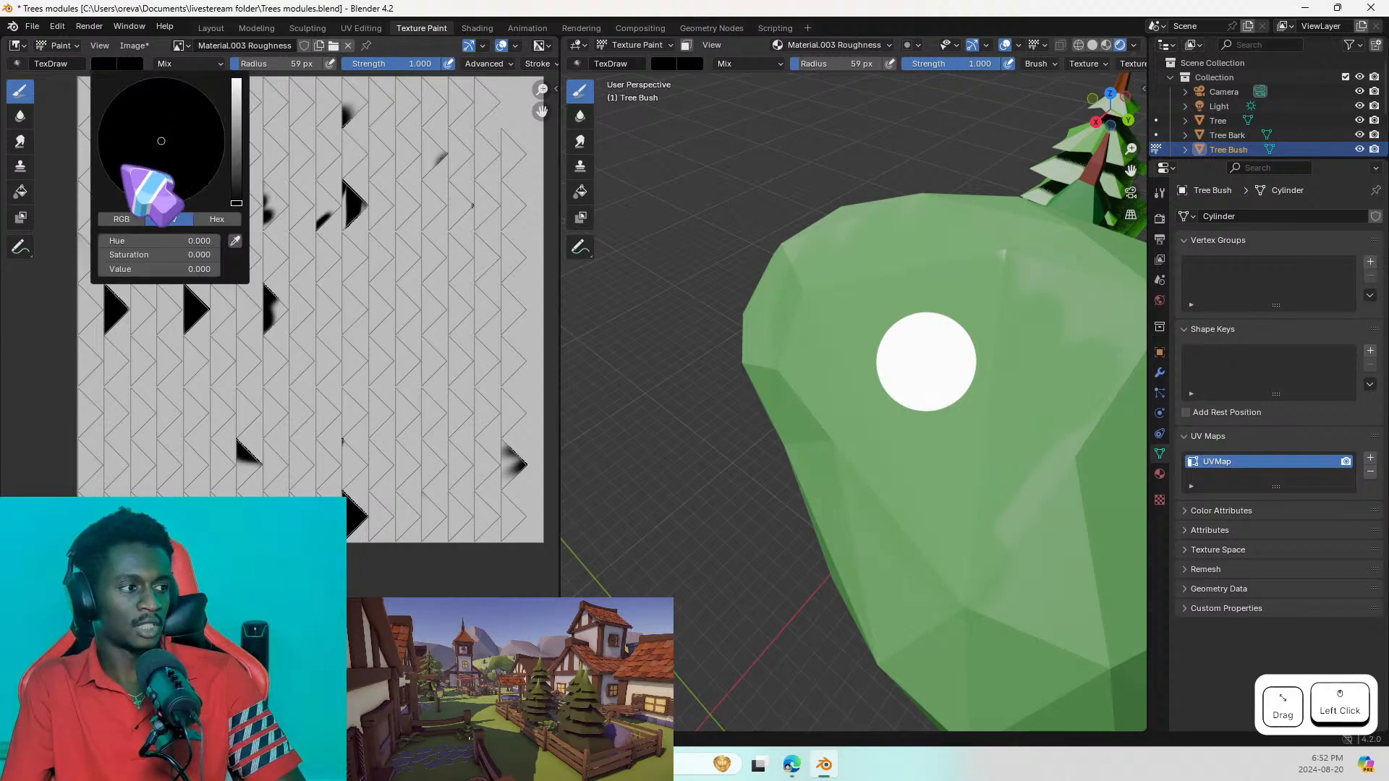
left_click_drag(236, 197, 236, 156)
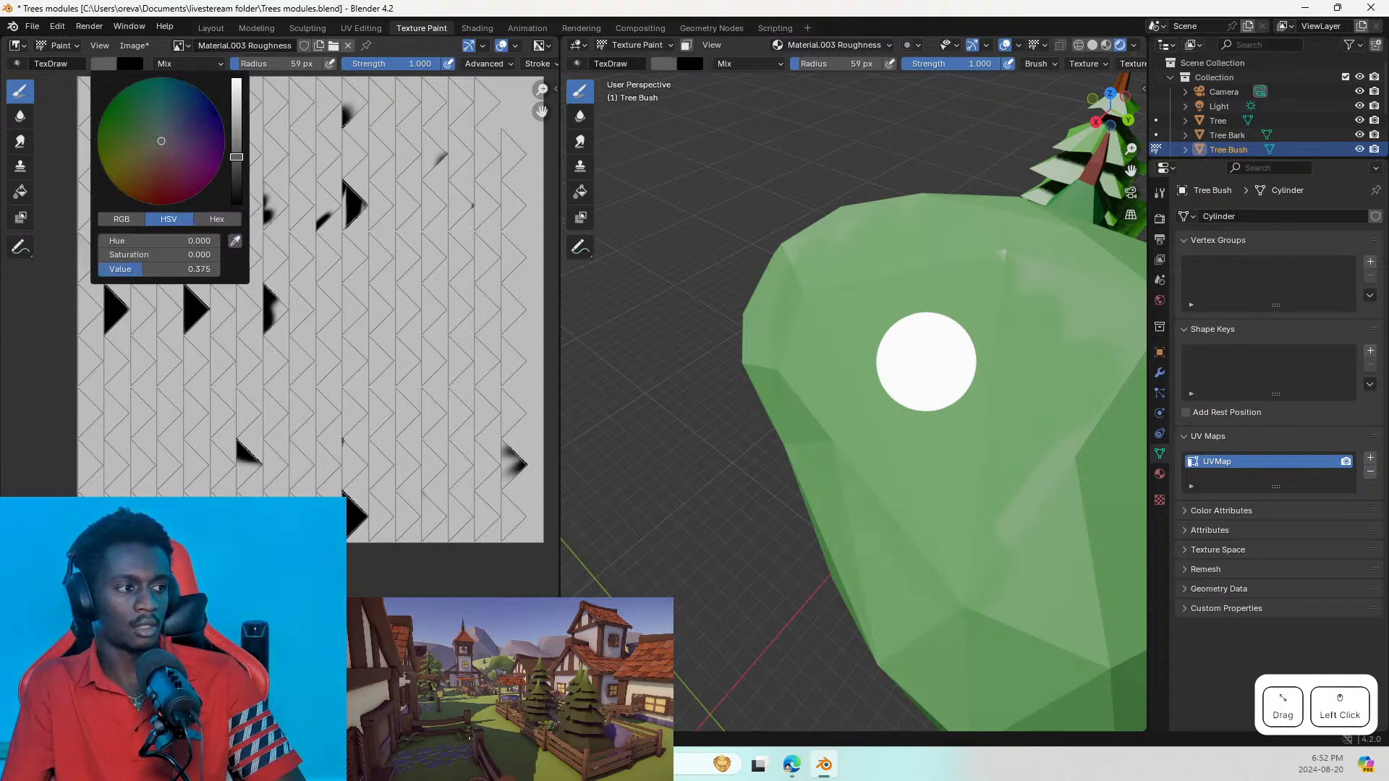
mouse_move(849, 335)
left_mouse_down()
mouse_move(945, 378)
mouse_move(922, 343)
mouse_move(954, 403)
mouse_move(974, 326)
mouse_move(893, 319)
mouse_move(952, 432)
mouse_move(989, 319)
mouse_move(877, 301)
mouse_move(954, 497)
mouse_move(954, 362)
mouse_move(985, 295)
mouse_move(967, 558)
mouse_move(843, 342)
mouse_move(901, 237)
left_mouse_up()
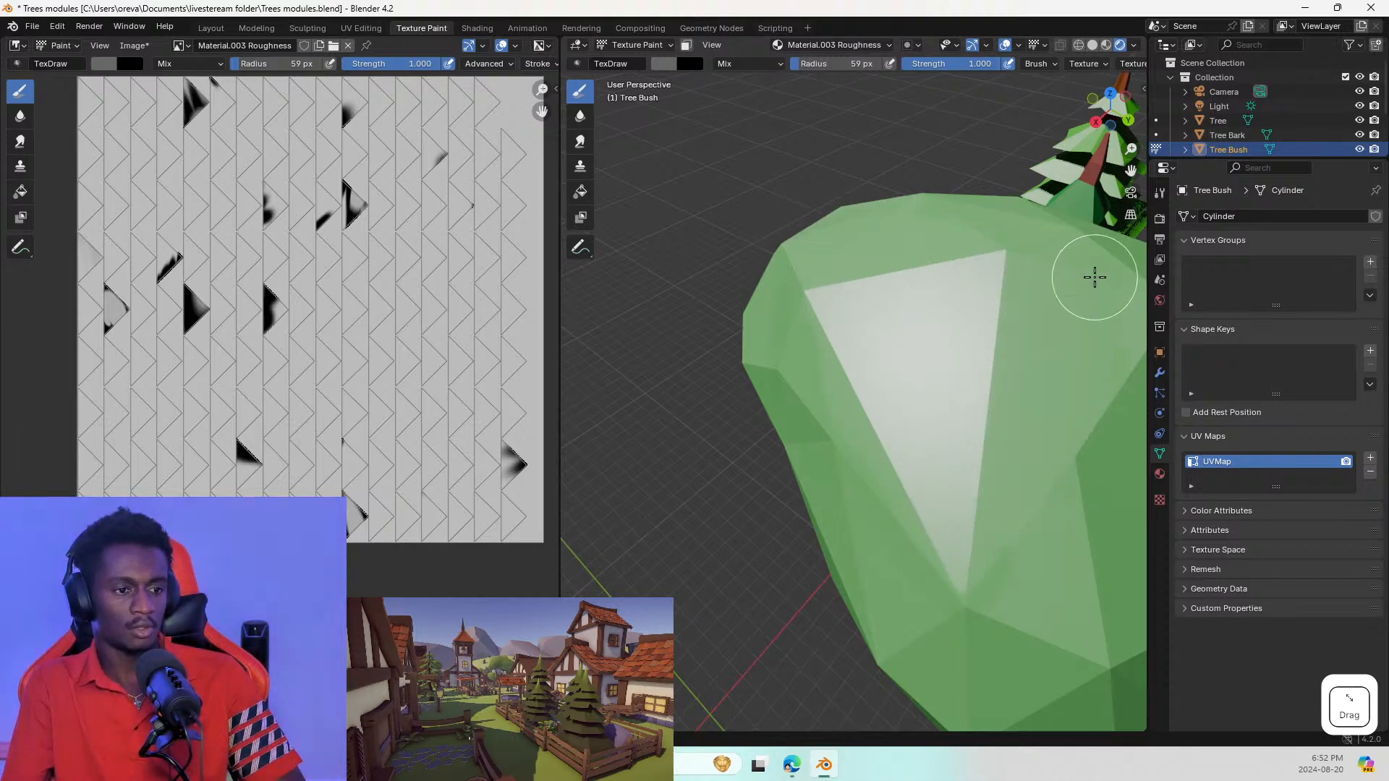
left_click_drag(1094, 277, 968, 517)
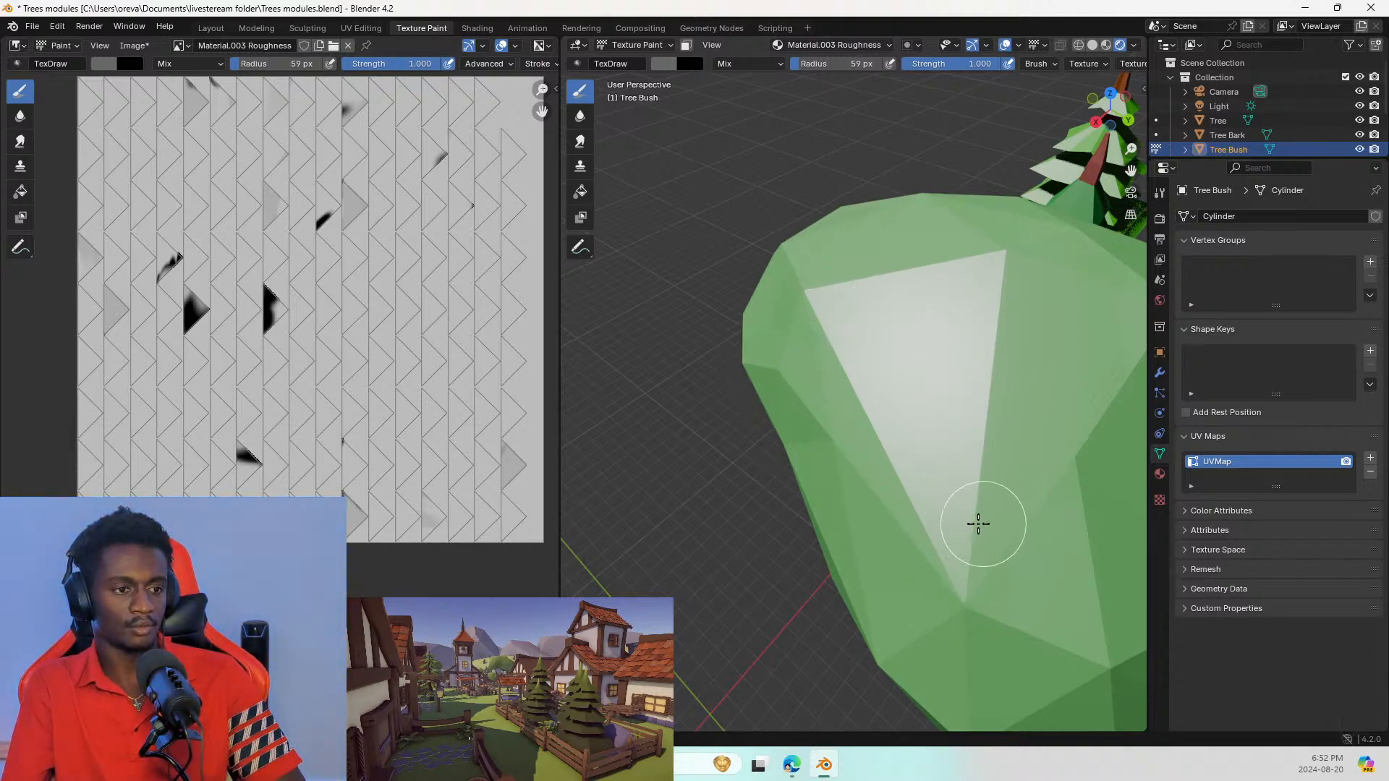
left_click_drag(978, 524, 913, 478)
Step: Paint the same gray over the remaining black roughness marks on the canopy's other sides
mouse_move(913, 478)
middle_mouse_down()
mouse_move(1109, 412)
mouse_move(1032, 443)
middle_mouse_up()
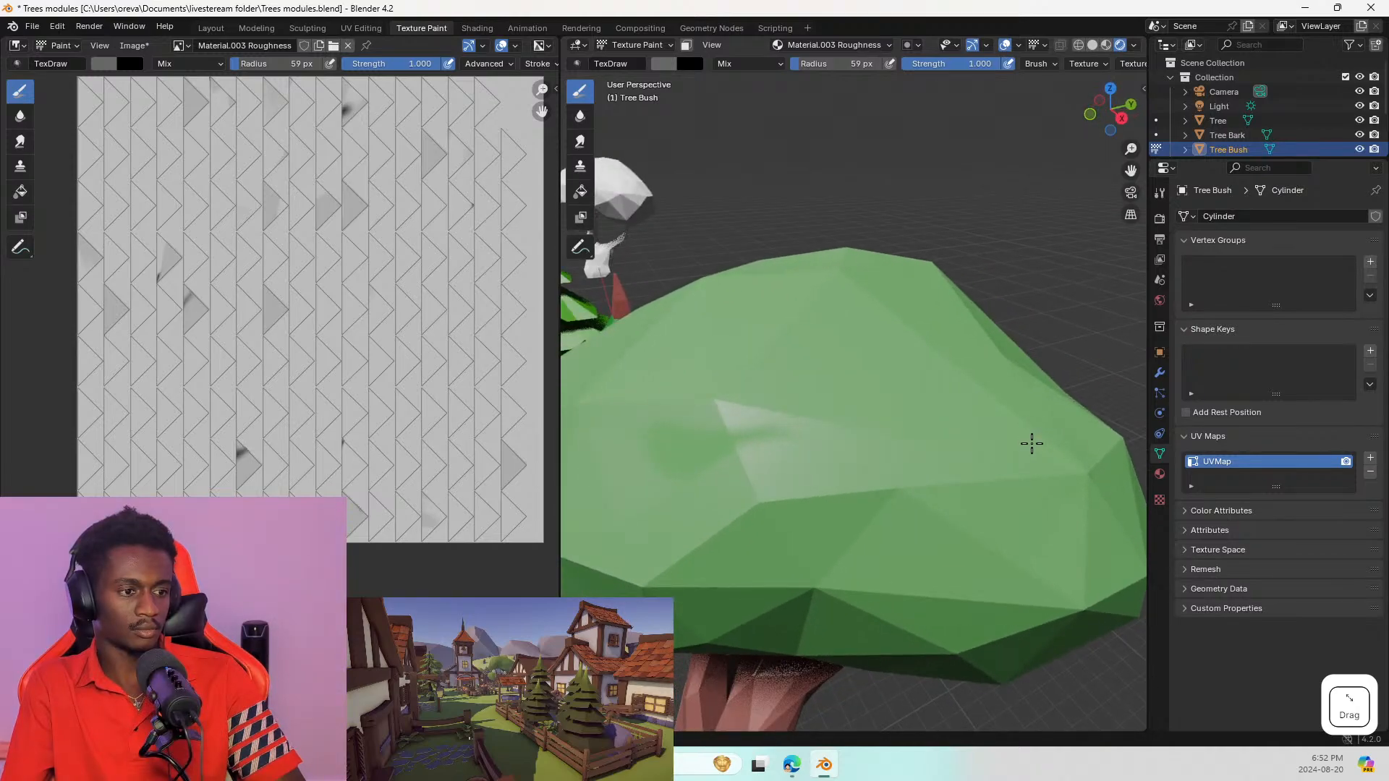
scroll(1032, 443, "down", 3)
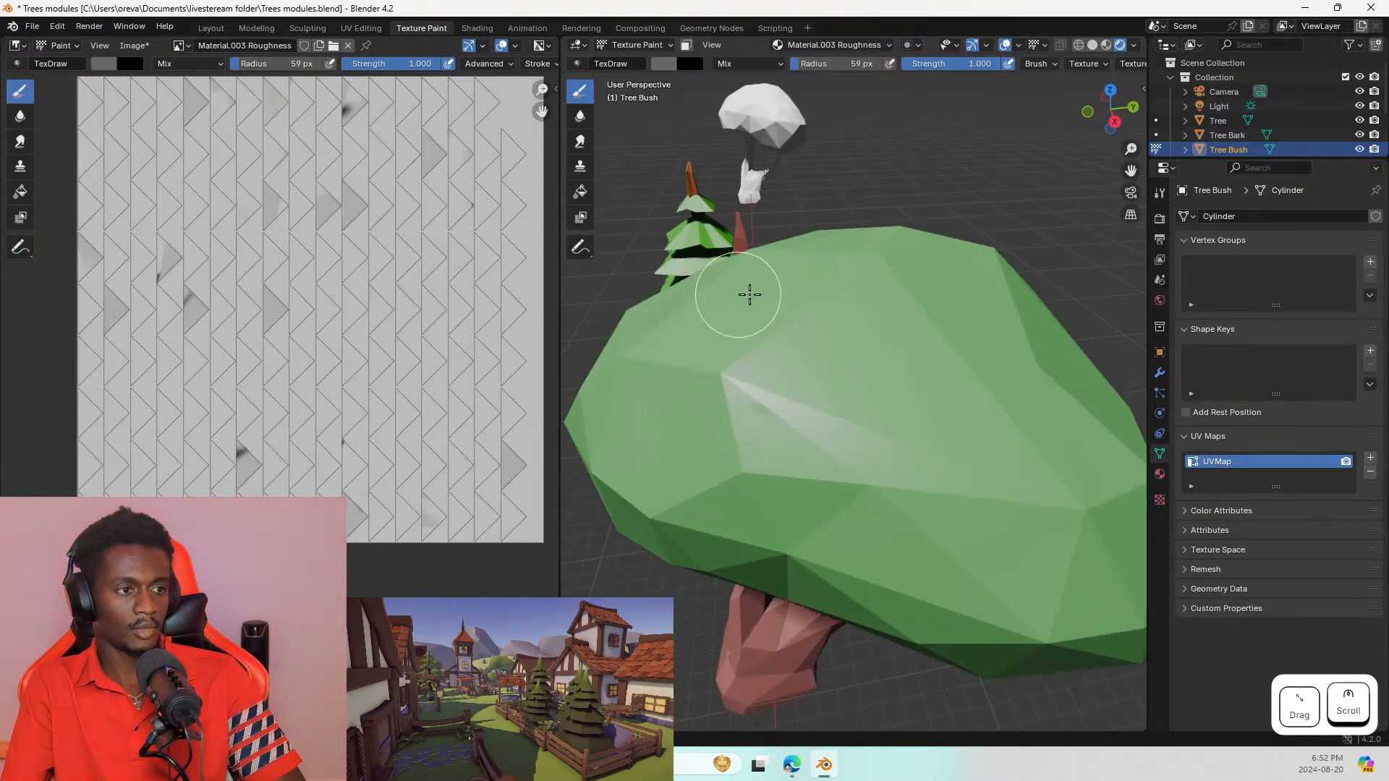
left_click_drag(750, 294, 804, 309)
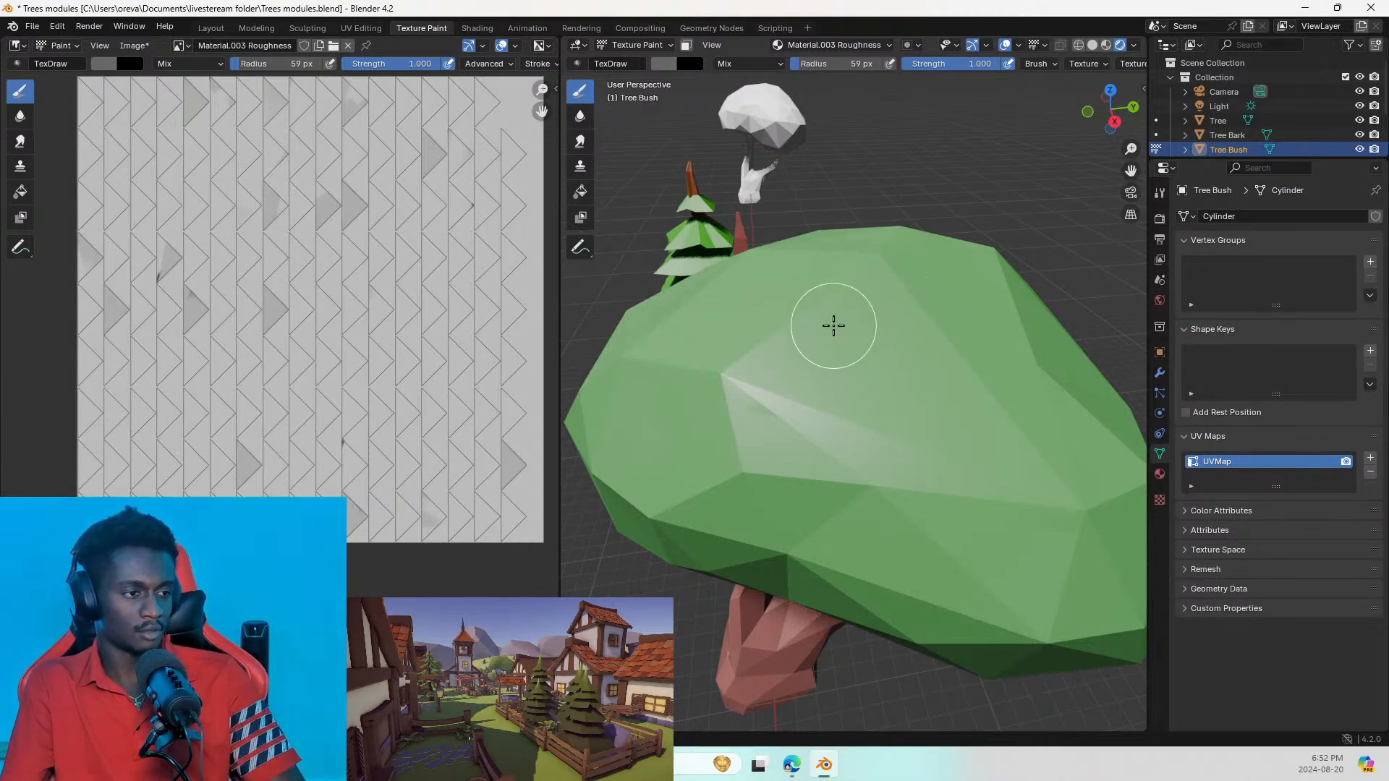
left_click_drag(833, 325, 904, 314)
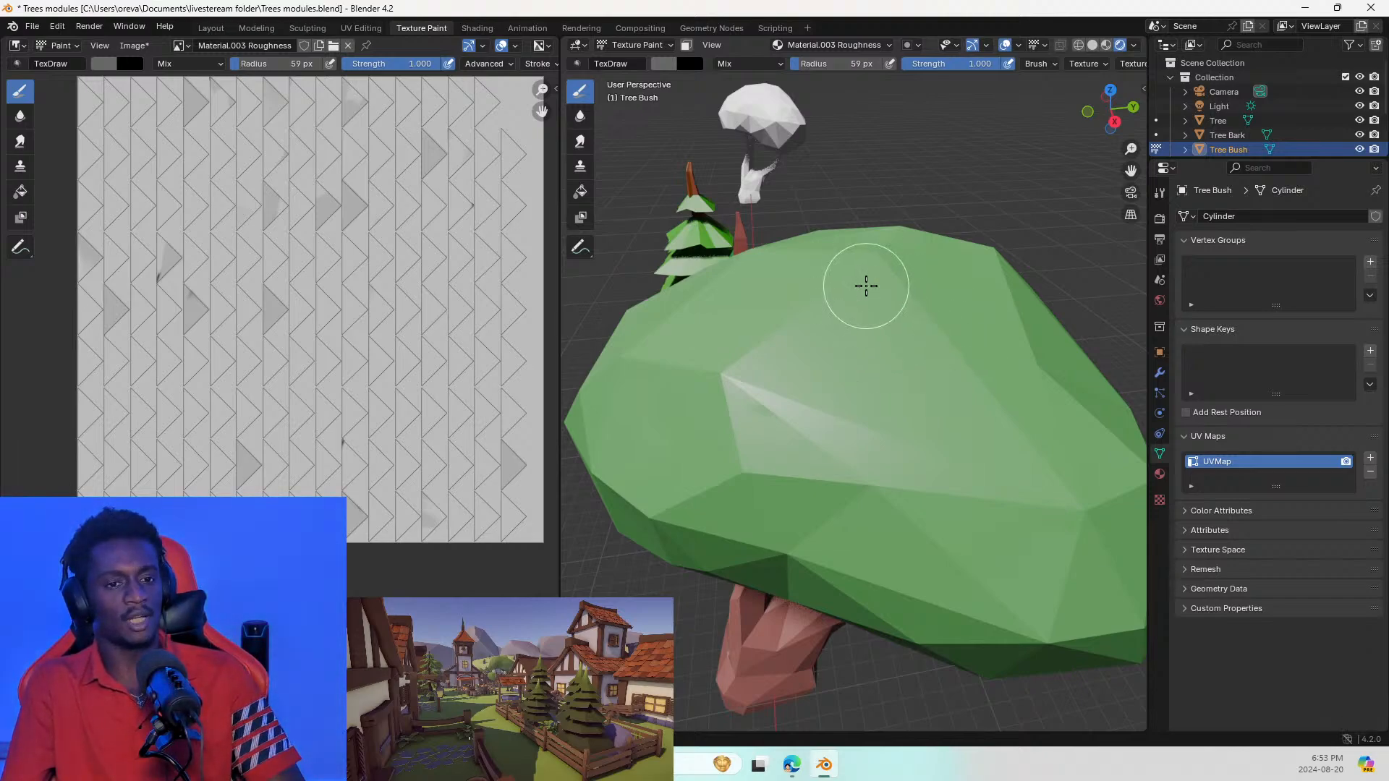
mouse_move(761, 391)
left_mouse_down()
mouse_move(740, 382)
mouse_move(875, 301)
mouse_move(932, 350)
mouse_move(936, 385)
left_mouse_up()
middle_click_drag(973, 400, 823, 394)
left_click(825, 394)
left_click_drag(825, 394, 923, 387)
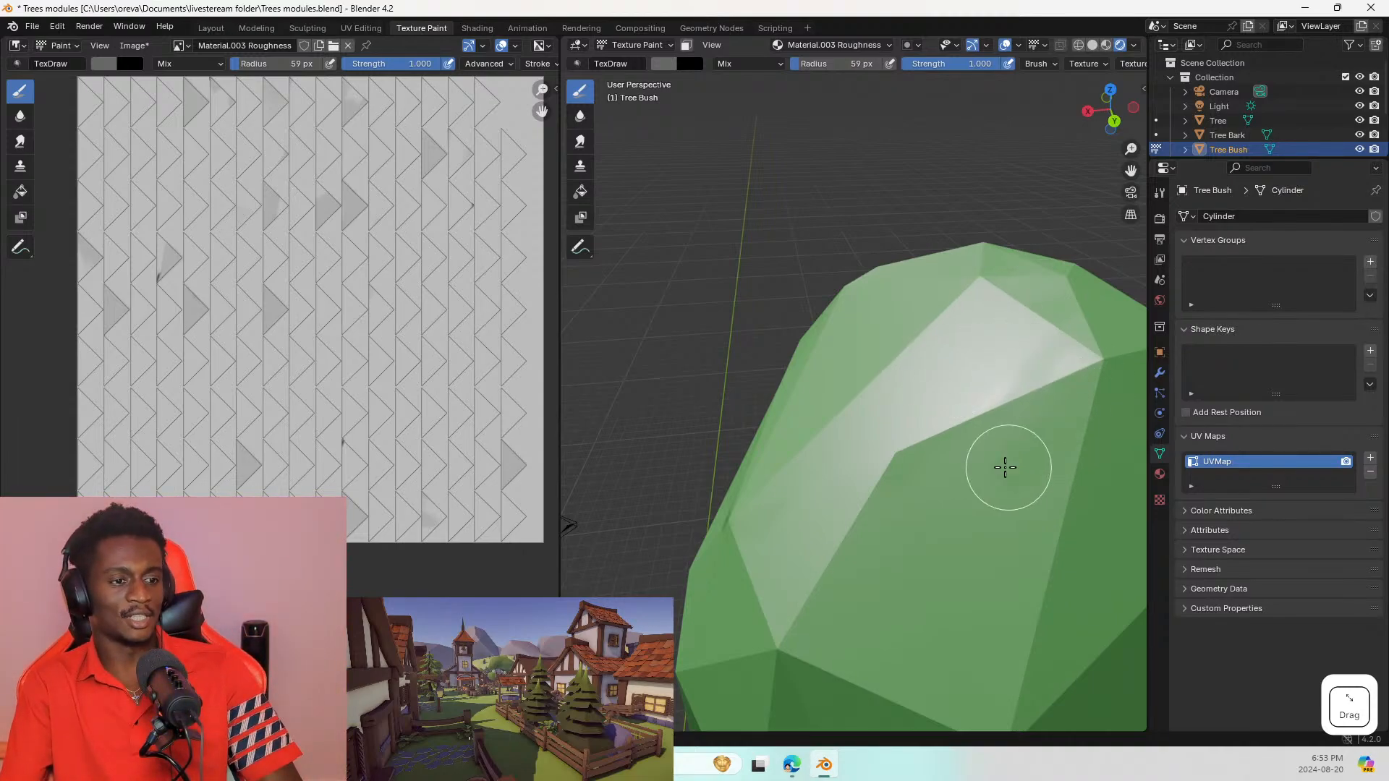
Step: Examine the whole leafy tree in rendered shading and compare it with the two pine trees
scroll(924, 492, "down", 3)
middle_click_drag(872, 469, 936, 353, "shift")
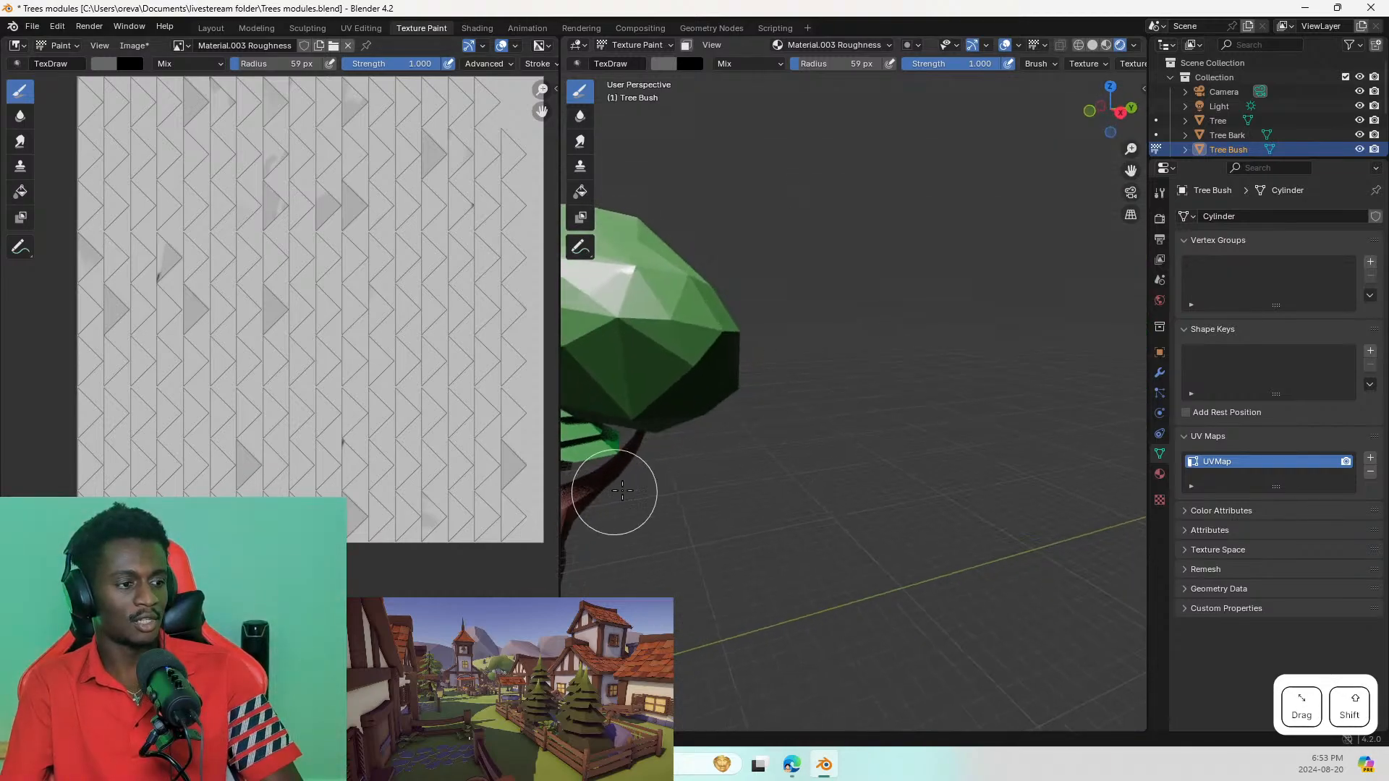
middle_click_drag(630, 491, 835, 479, "shift")
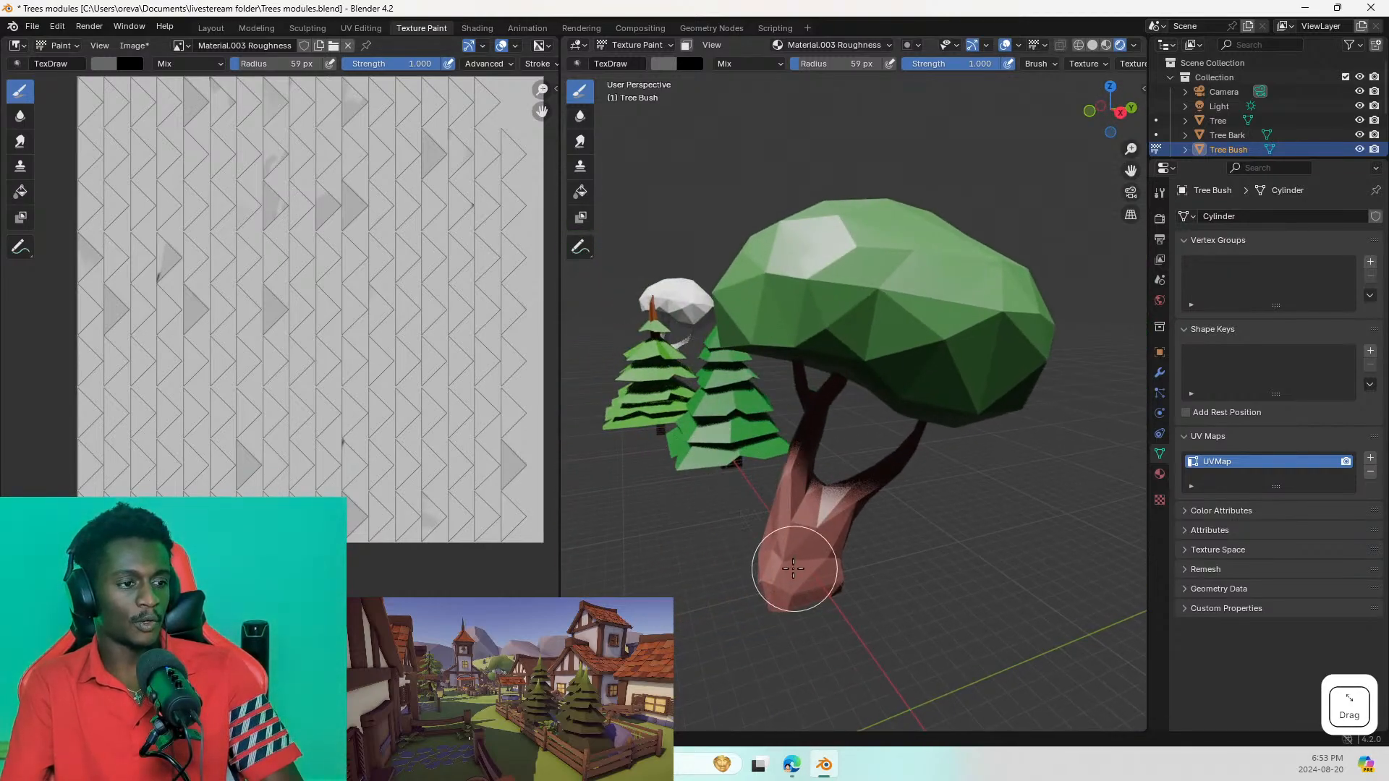
middle_click_drag(744, 465, 900, 418, "shift")
middle_click_drag(760, 414, 965, 454)
scroll(933, 446, "down", 4)
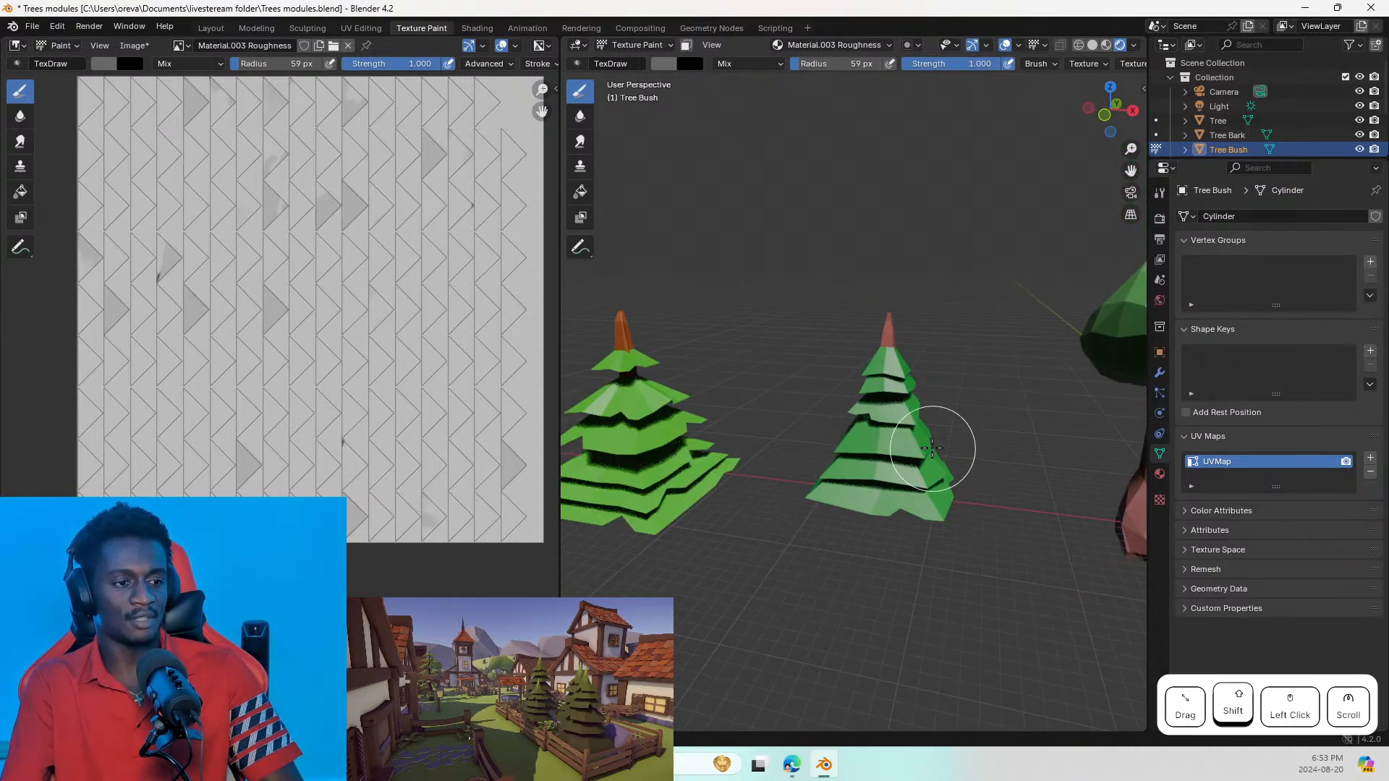
middle_click_drag(878, 488, 884, 464)
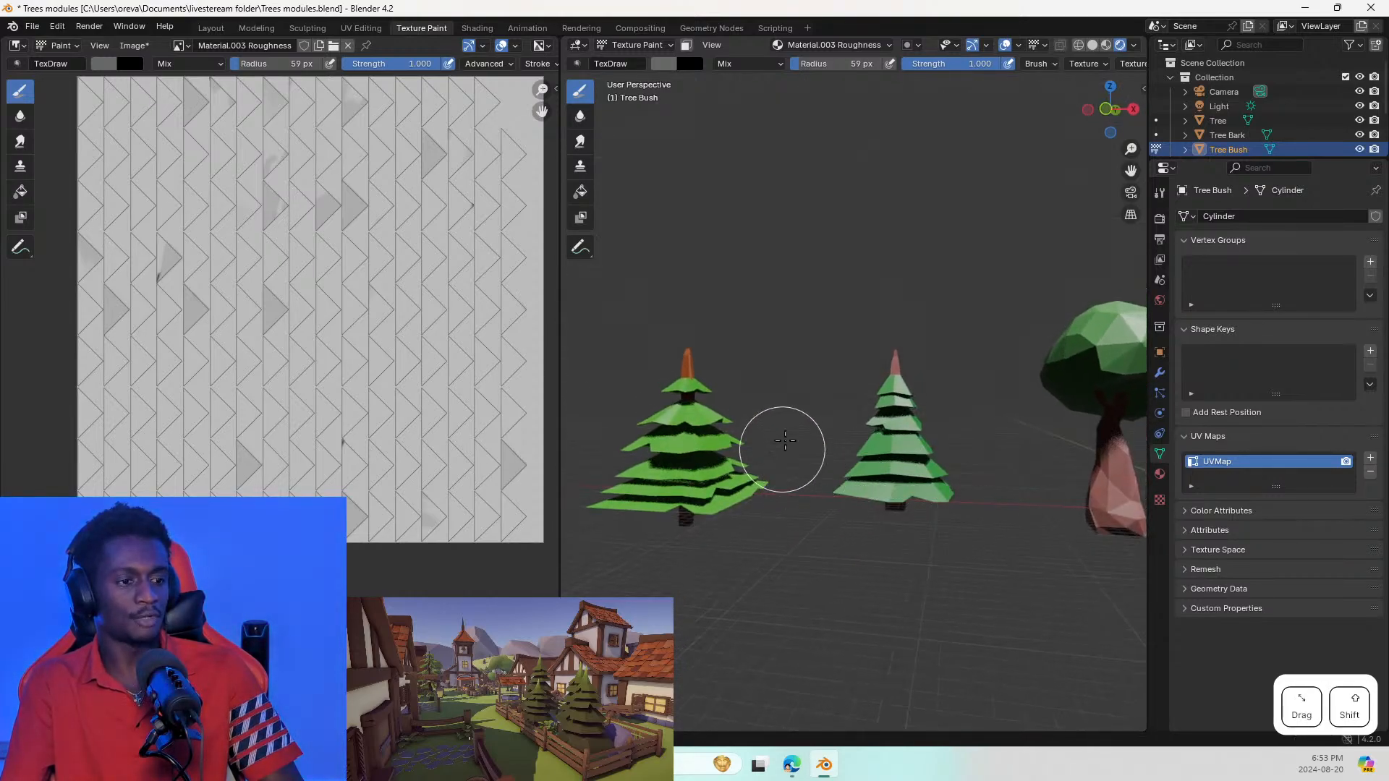
mouse_move(795, 441)
middle_mouse_down("shift")
mouse_move(664, 440)
mouse_move(784, 435)
middle_mouse_up("shift")
Step: Switch the 3D view to Material Preview shading and inspect the leafy tree beside the two pines
key("z")
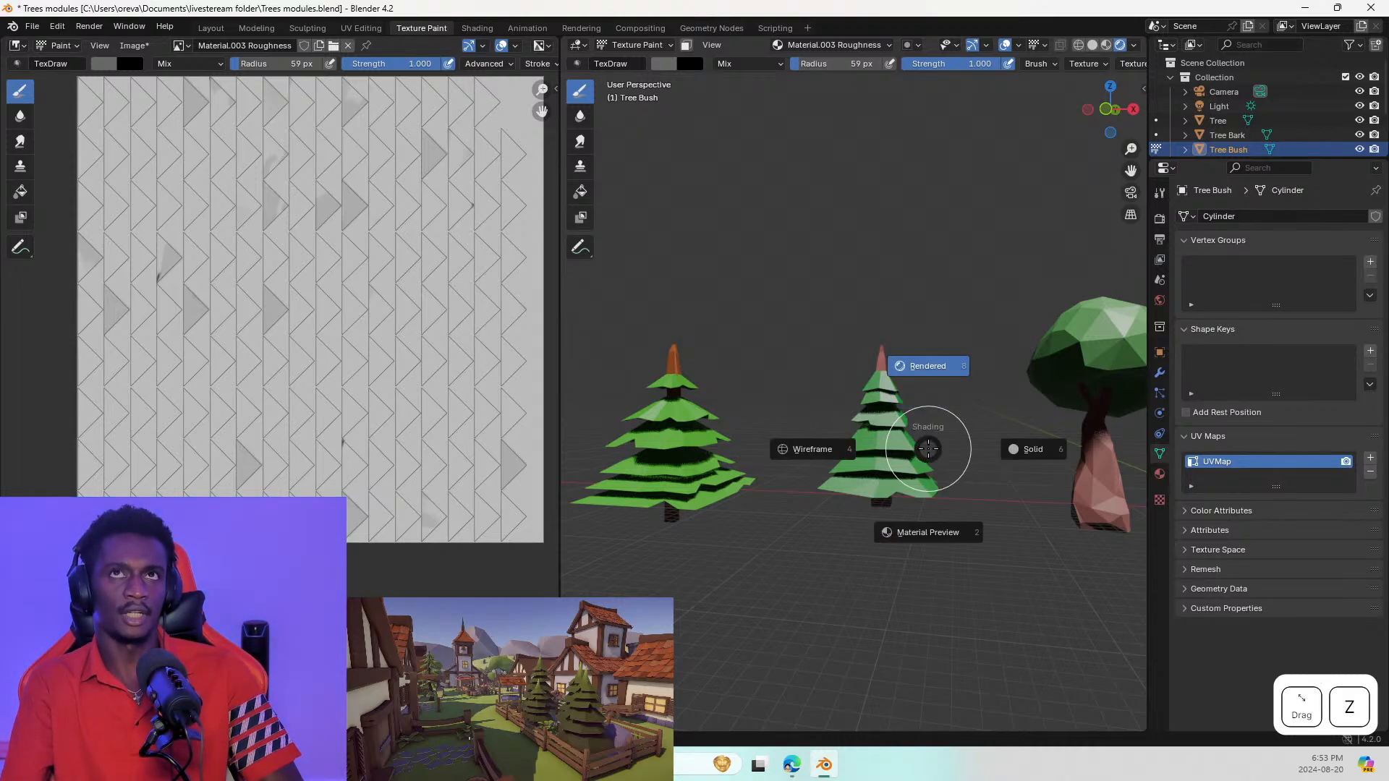
left_click(969, 538)
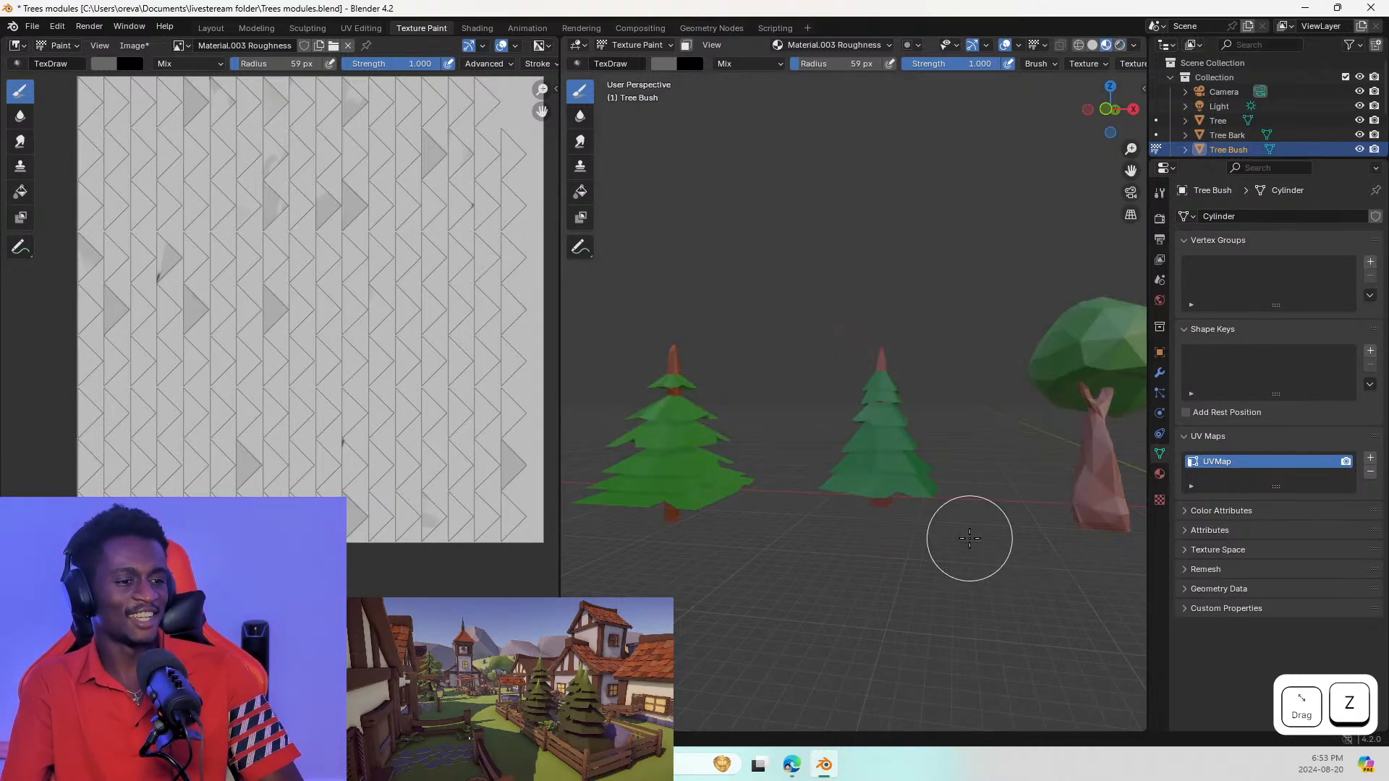
middle_click_drag(977, 523, 929, 295)
scroll(929, 295, "up", 4)
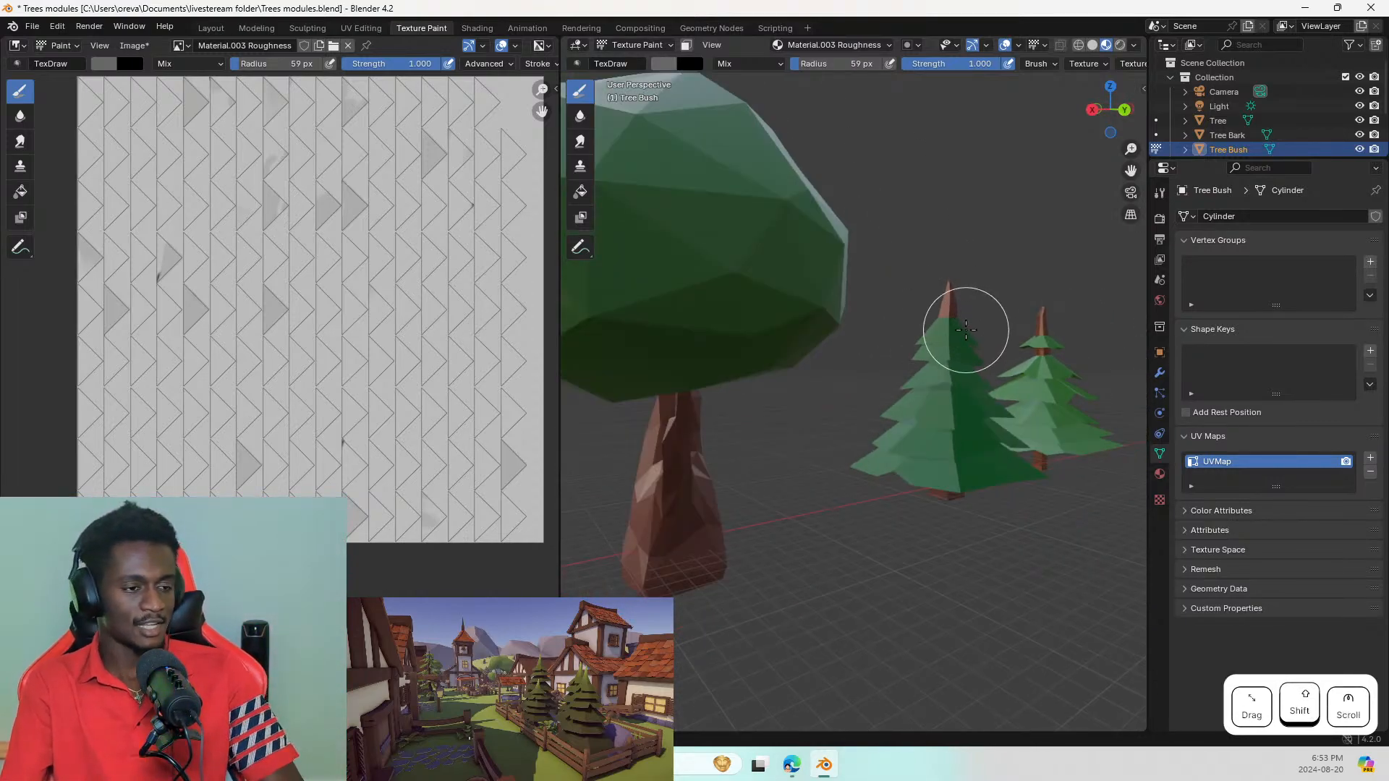
Step: Examine the leafy tree from several sides and compare its colors with the two pine trees
scroll(1020, 335, "up", 2)
scroll(1020, 335, "down", 2)
middle_click_drag(986, 366, 1016, 380)
scroll(1029, 388, "up", 3)
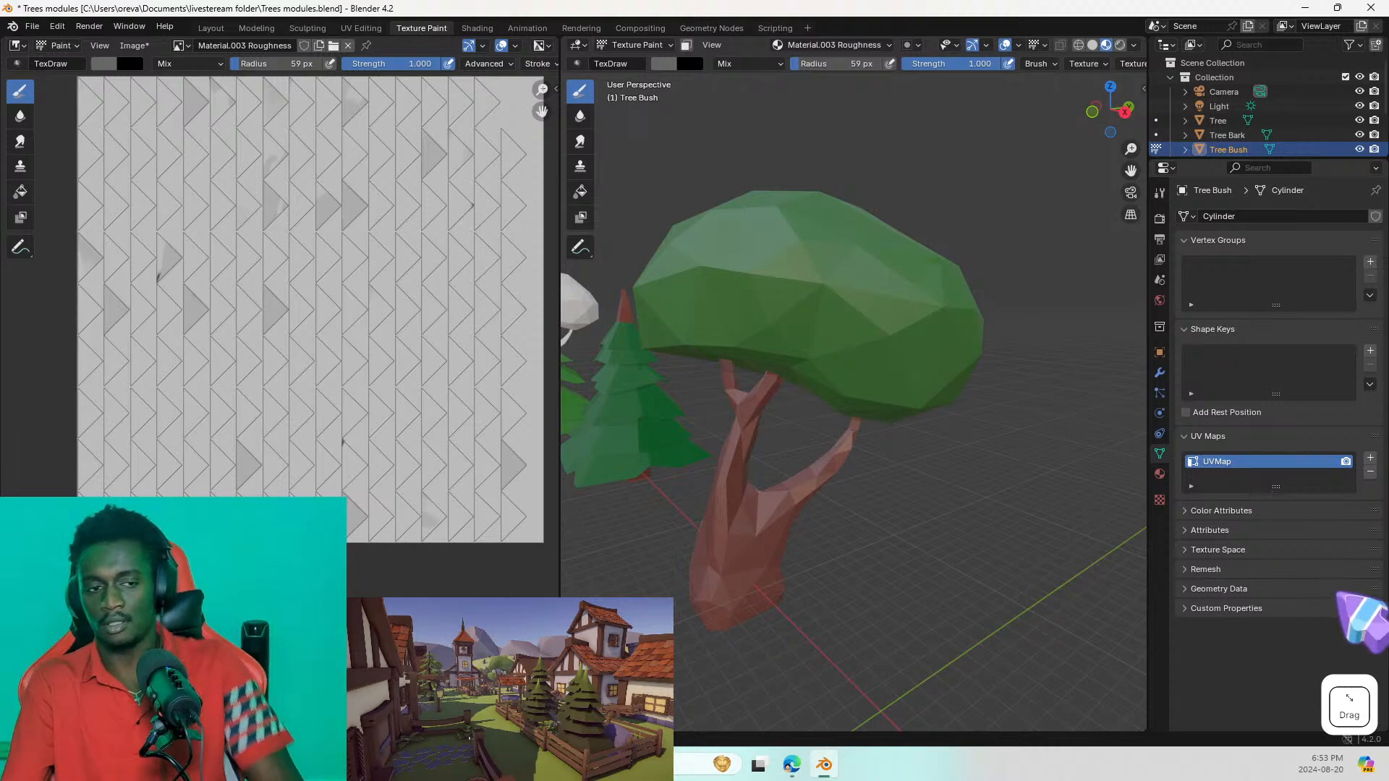
middle_click_drag(859, 498, 1041, 438, "shift")
scroll(826, 432, "down", 5)
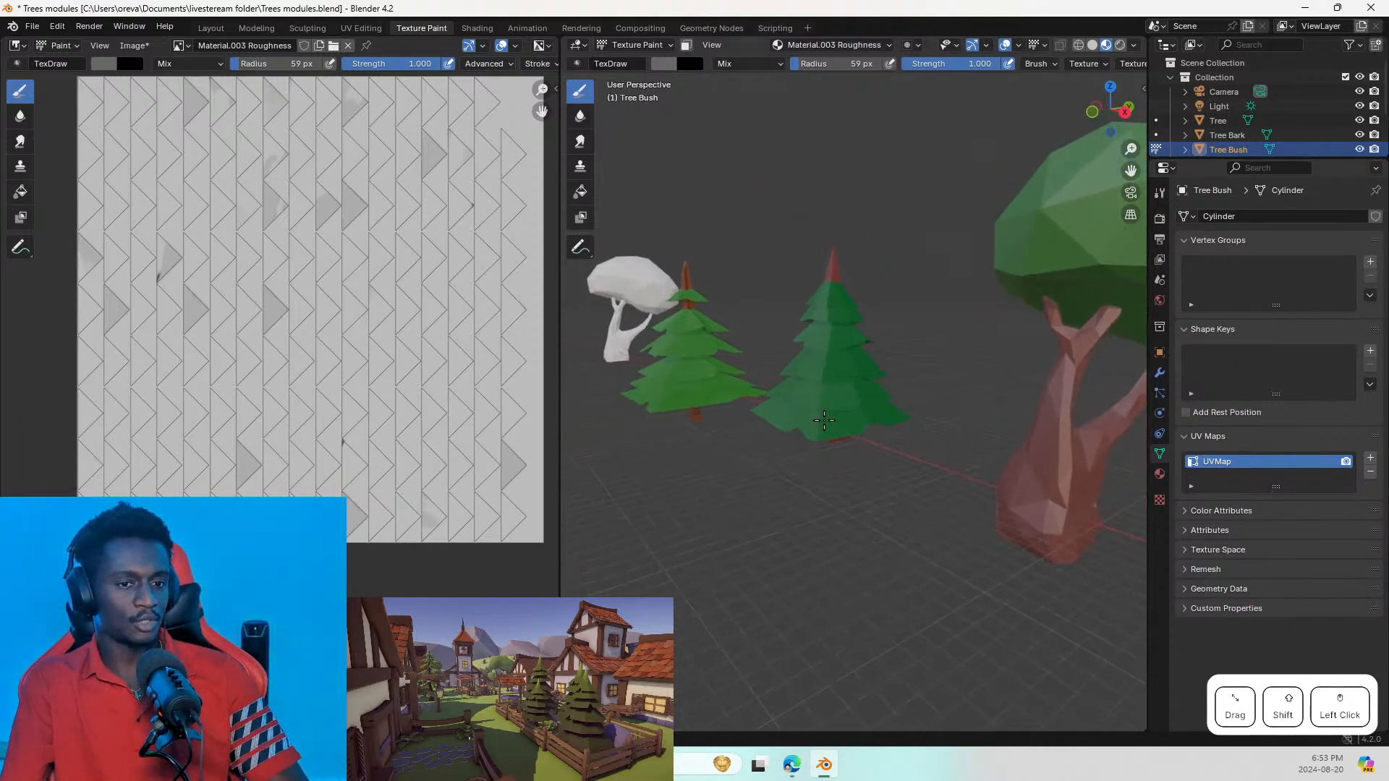
middle_click_drag(844, 419, 698, 425)
middle_click_drag(1023, 391, 984, 447, "shift")
scroll(908, 486, "up", 4)
Step: Switch to the reference image blend ref.jpg, examine the village's trees and overall scene, and return to Blender
key("alt+Tab")
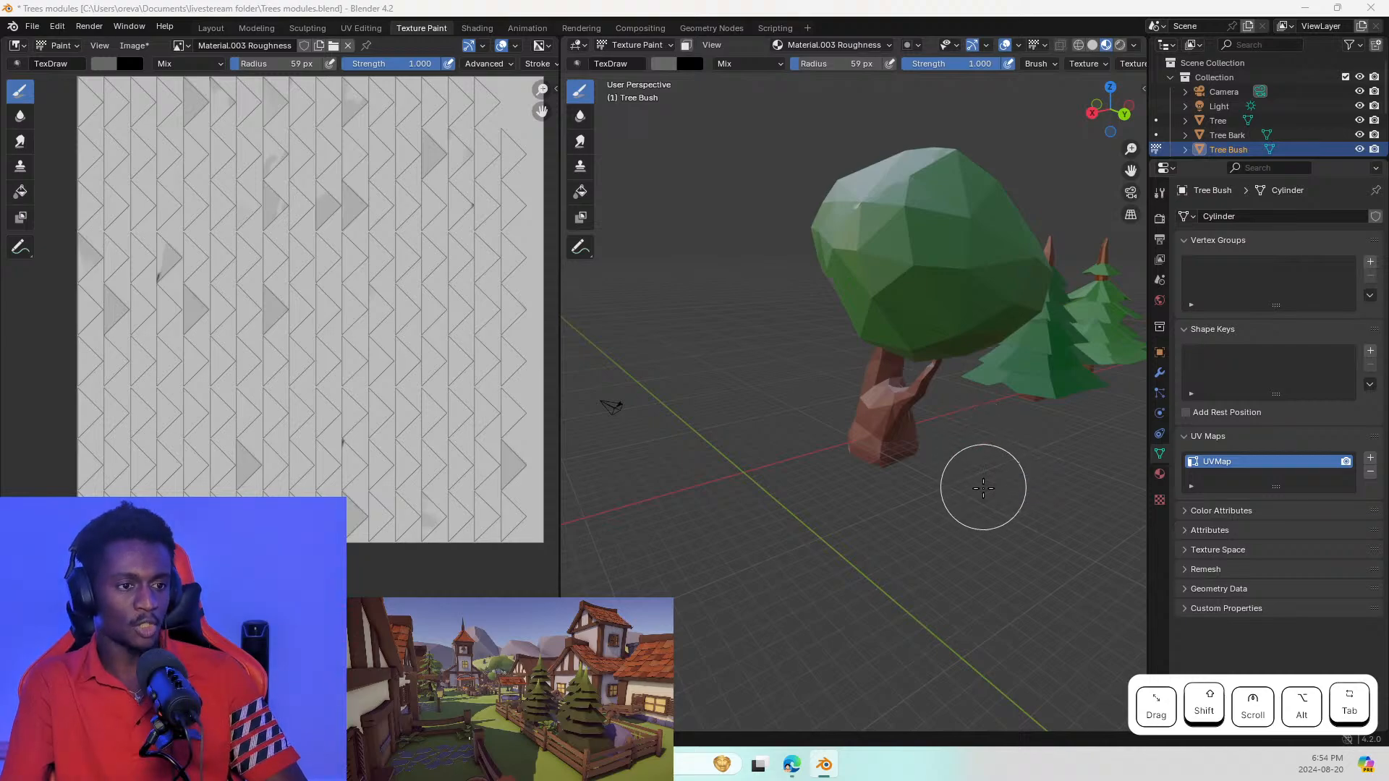
key("super+shift+Left")
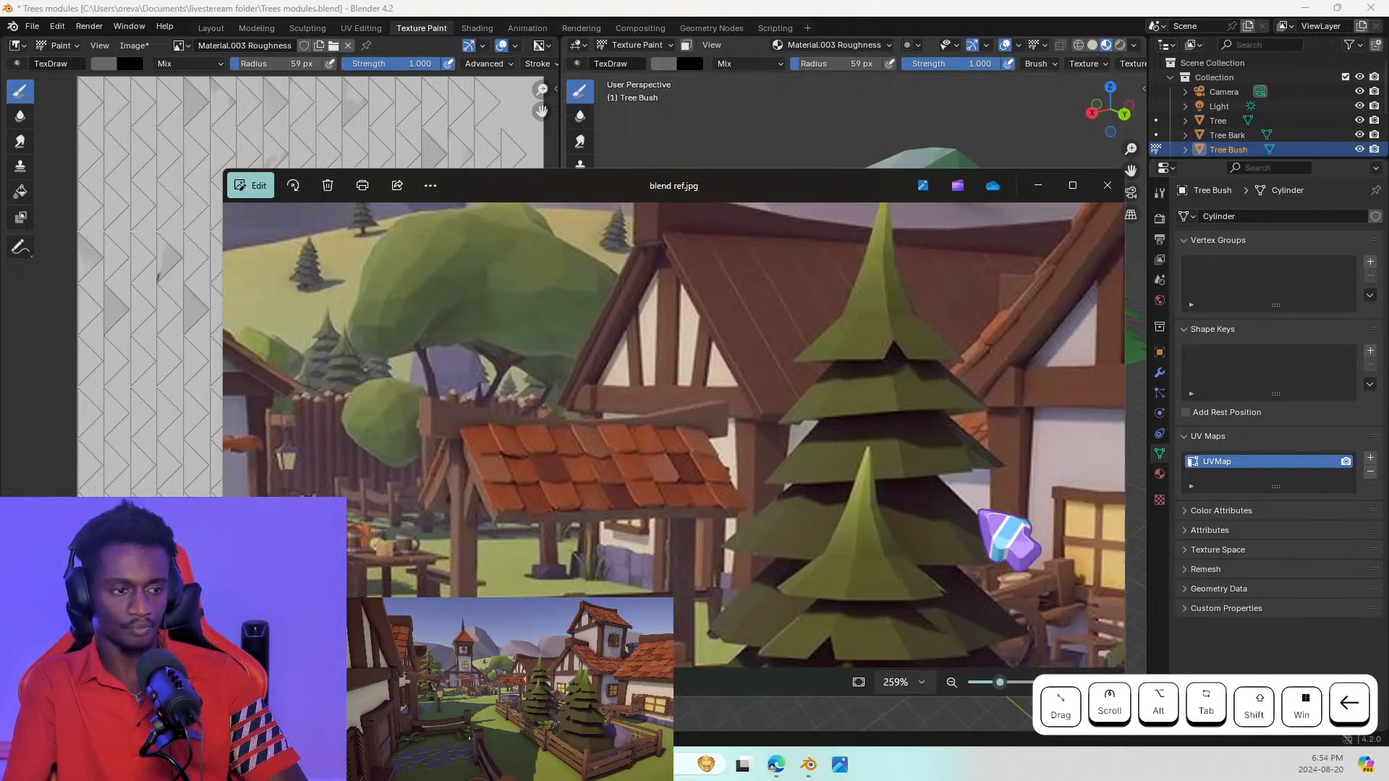
scroll(955, 499, "down", 2)
scroll(954, 499, "down", 3)
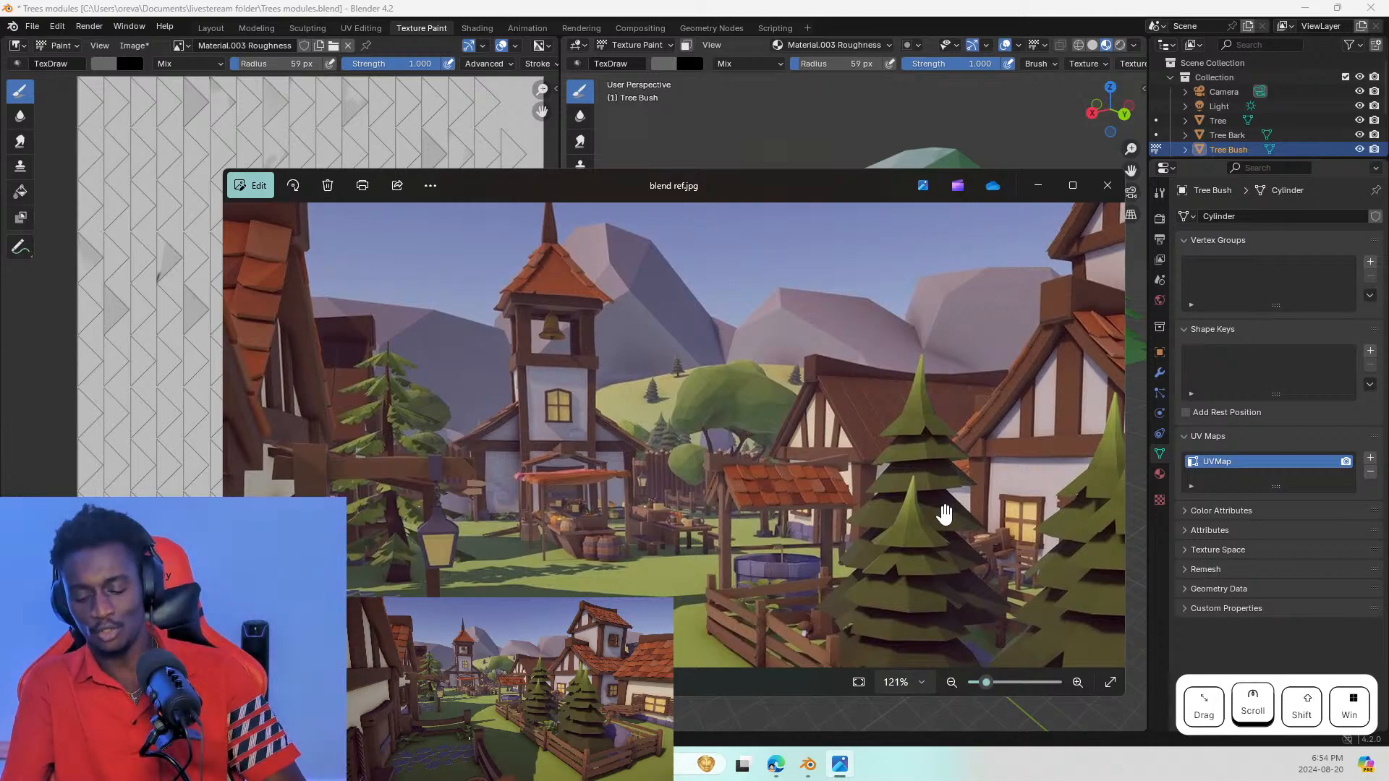
key("super+shift+Right")
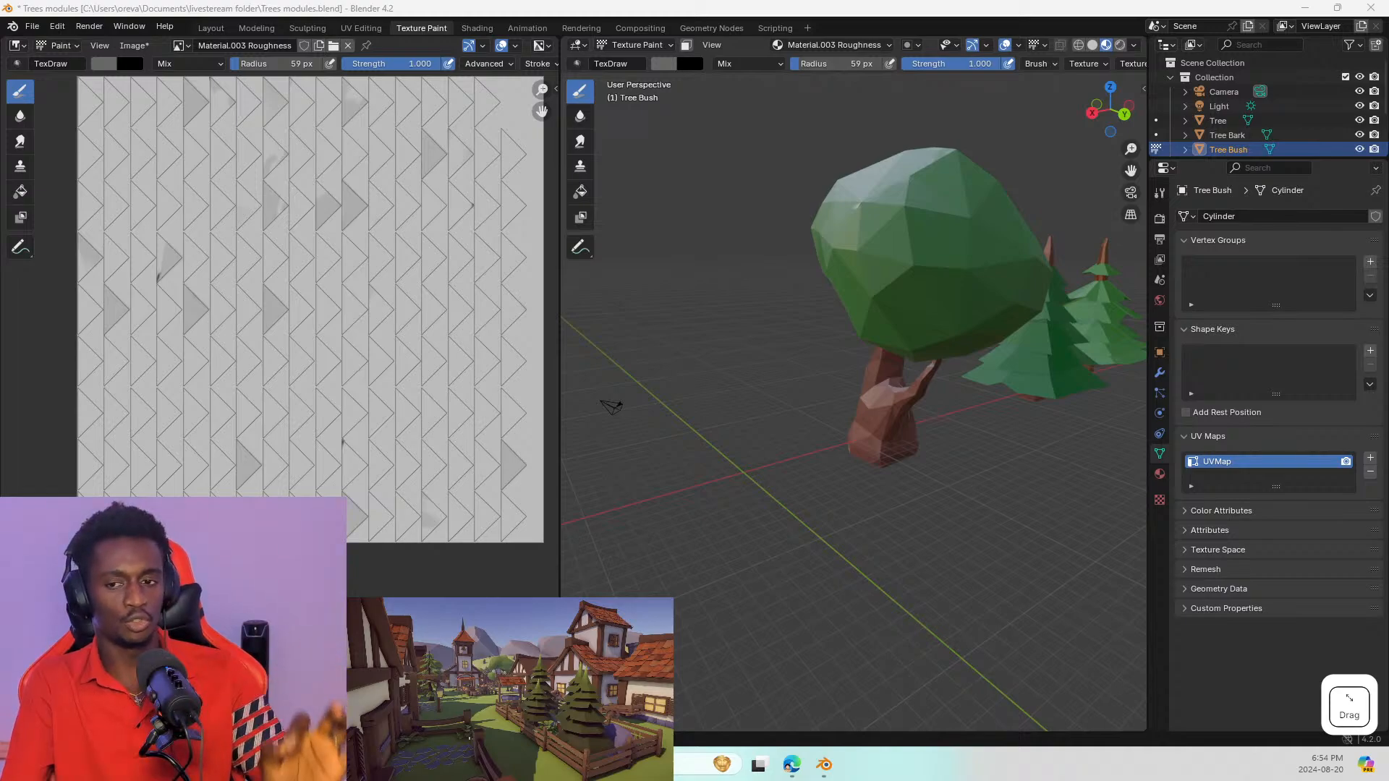
Step: Inspect how the light reflects off the canopy's upper faces and trunk from different angles
left_click(1269, 227)
middle_click_drag(828, 308, 1106, 316)
middle_click_drag(914, 232, 1011, 323, "shift")
left_click(1025, 345)
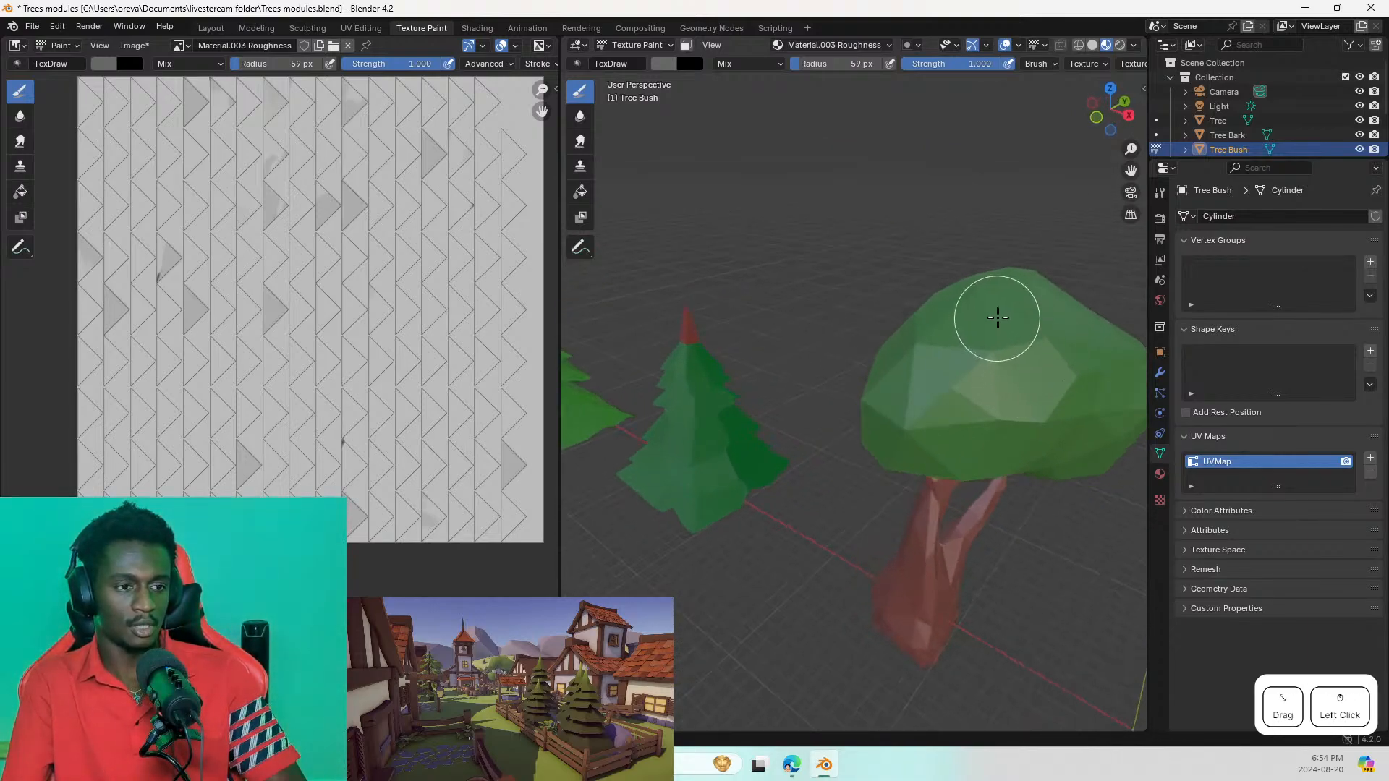
left_click_drag(998, 317, 916, 327)
middle_click_drag(961, 332, 940, 312)
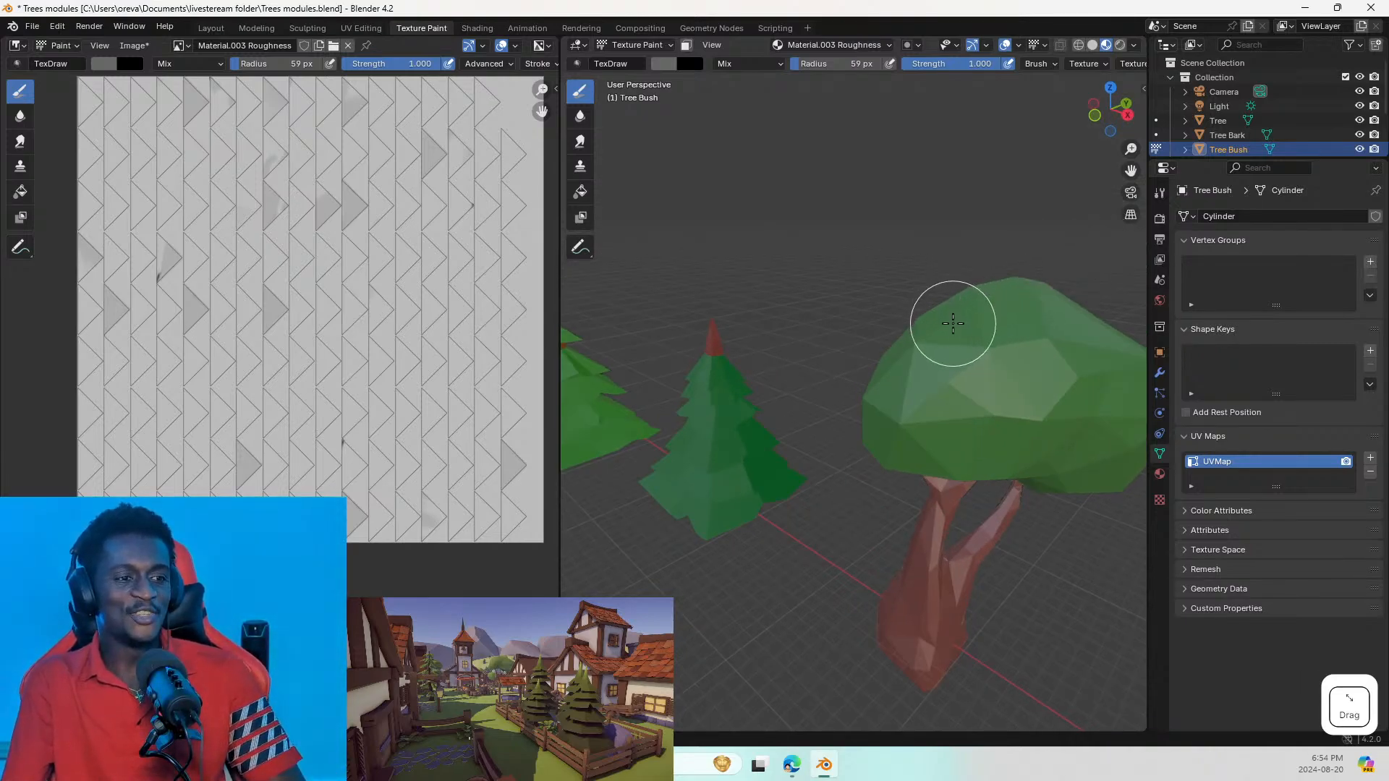
left_click_drag(904, 388, 893, 367, "shift")
middle_click_drag(889, 356, 842, 338, "shift")
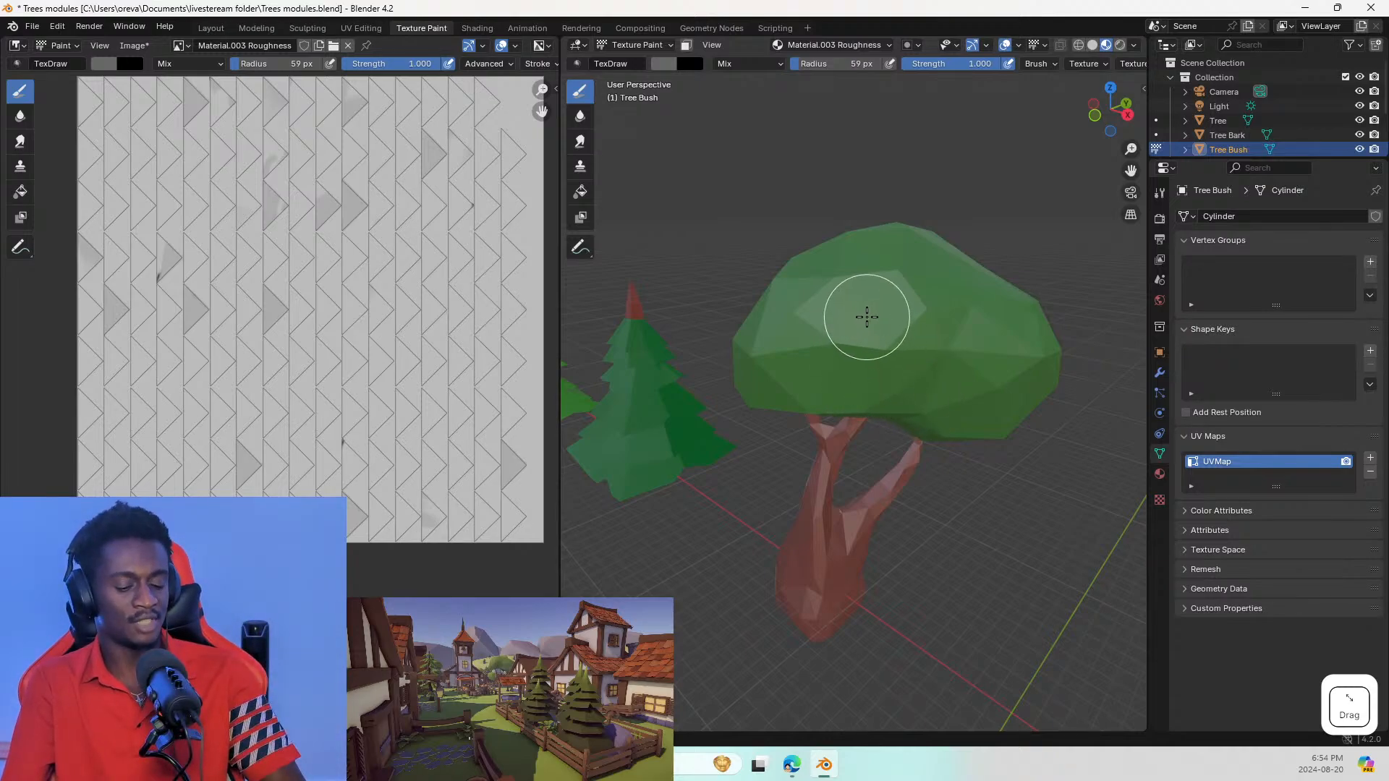
middle_click_drag(865, 313, 905, 283, "shift")
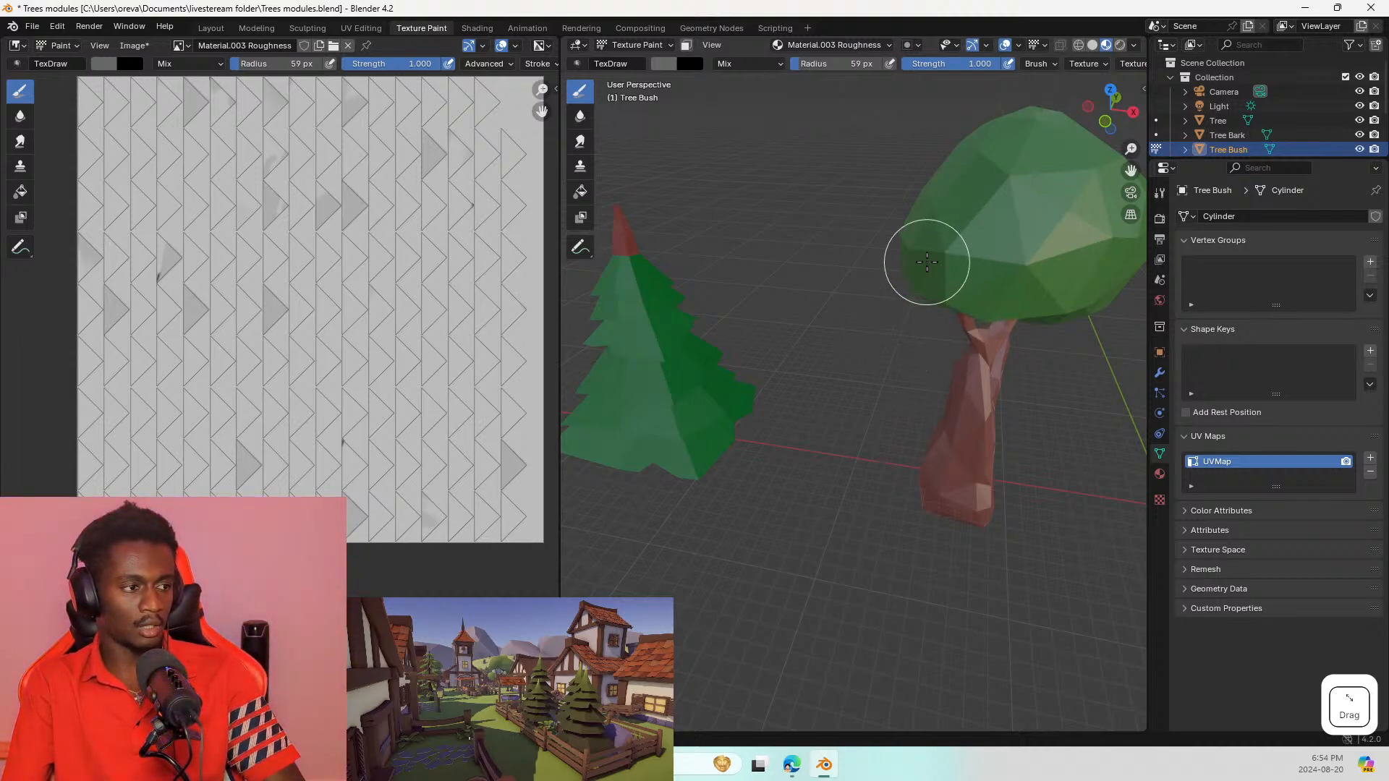
mouse_move(927, 260)
middle_mouse_down()
mouse_move(1008, 250)
mouse_move(998, 257)
middle_mouse_up()
Step: Switch the 3D view to Rendered shading and inspect the canopy's surface up close
key("z")
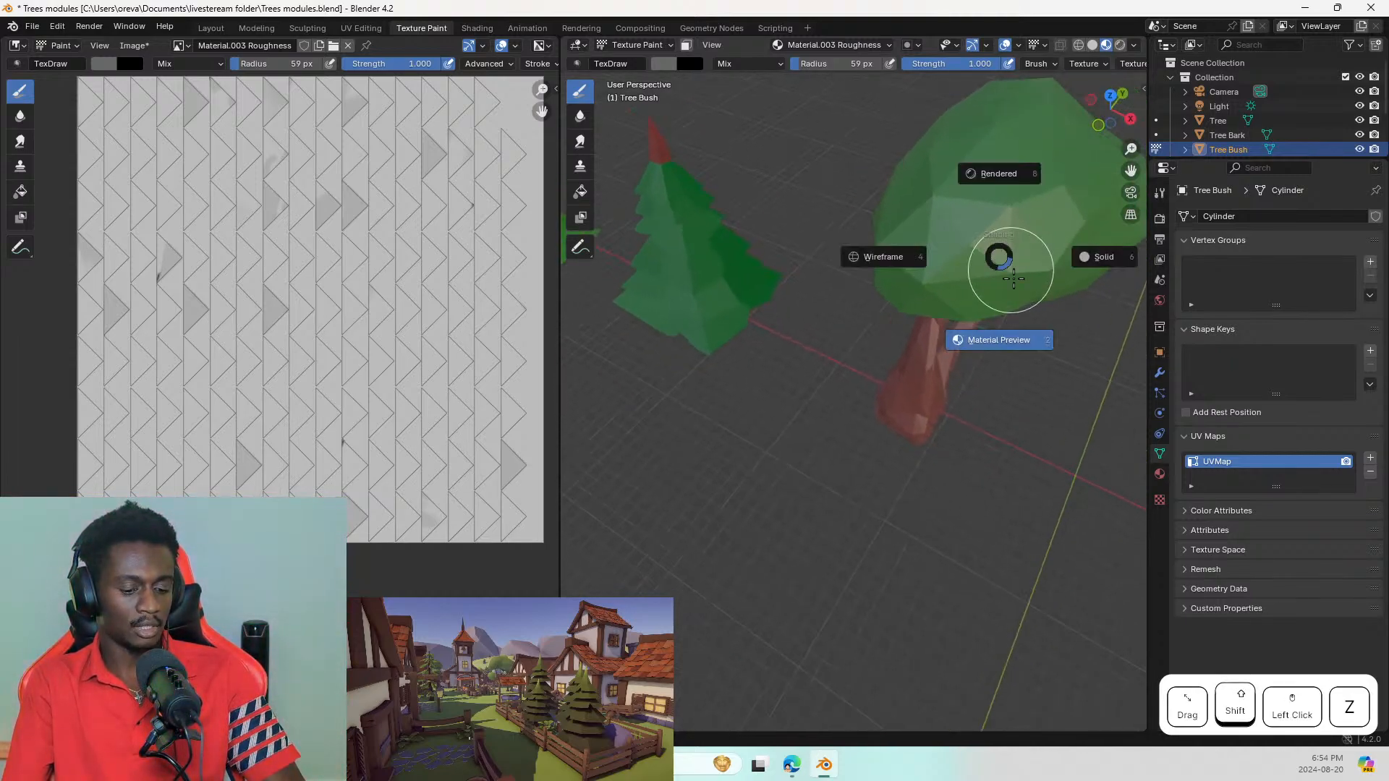
left_click(983, 173)
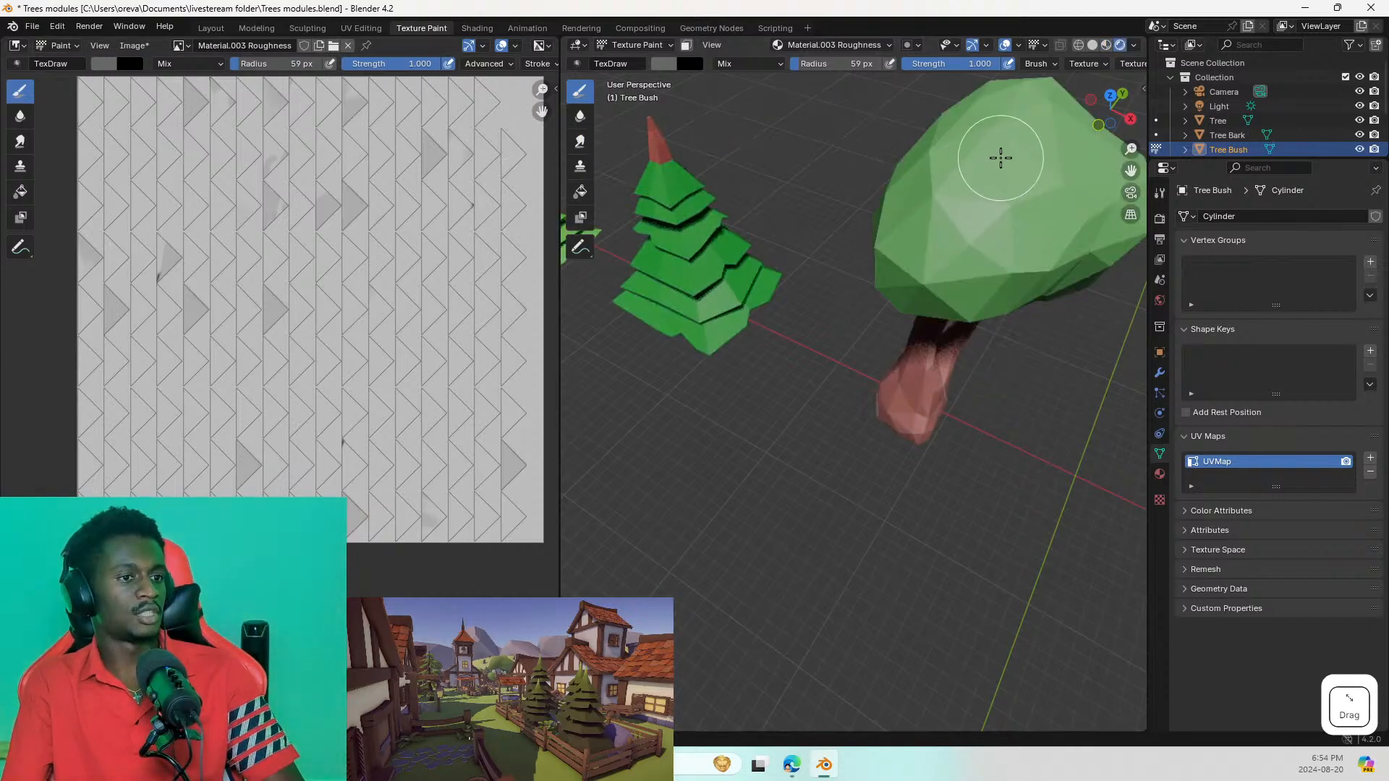
mouse_move(984, 206)
middle_mouse_down("shift")
mouse_move(893, 209)
mouse_move(877, 269)
middle_mouse_up("shift")
scroll(793, 338, "up", 5)
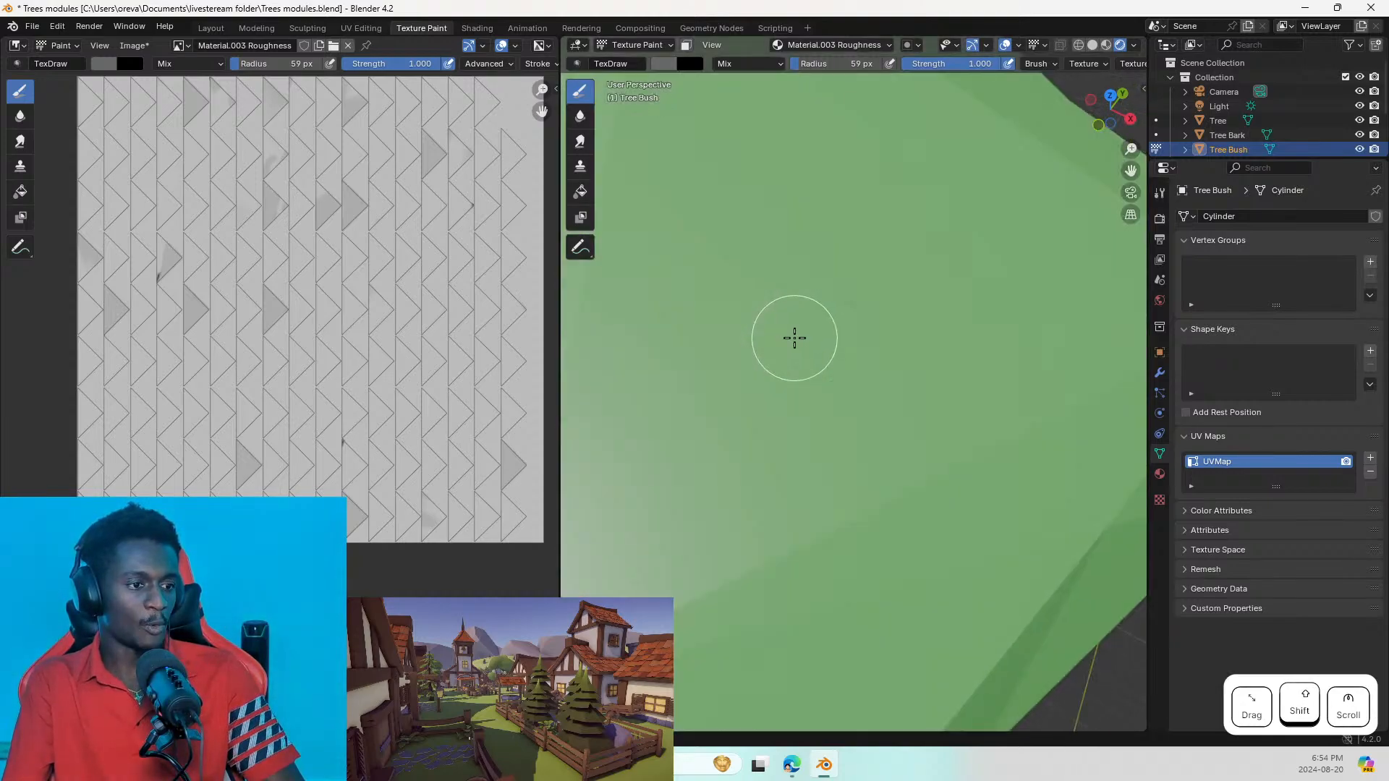
scroll(793, 335, "down", 3)
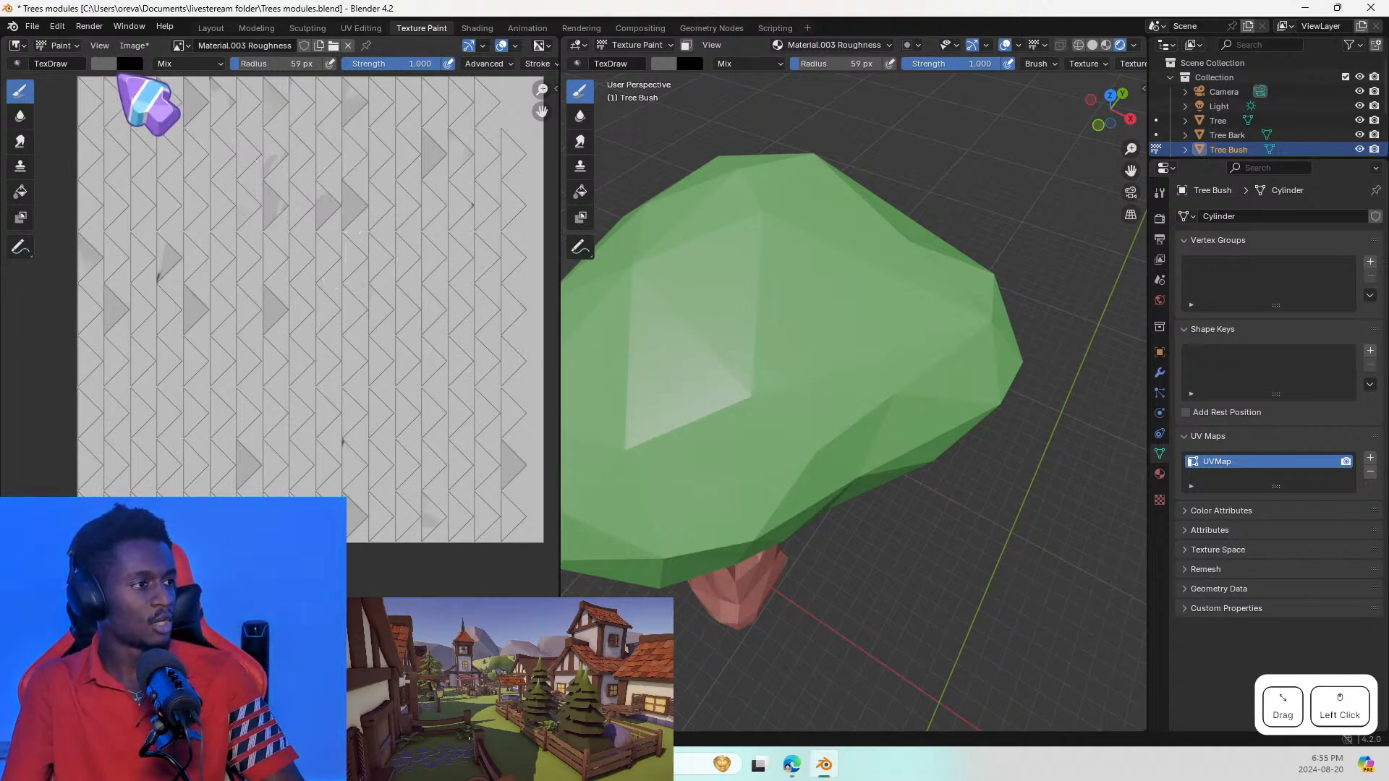
Step: Set the brush color to black and paint a glossy roughness patch on the canopy's upper faces
left_click(107, 65)
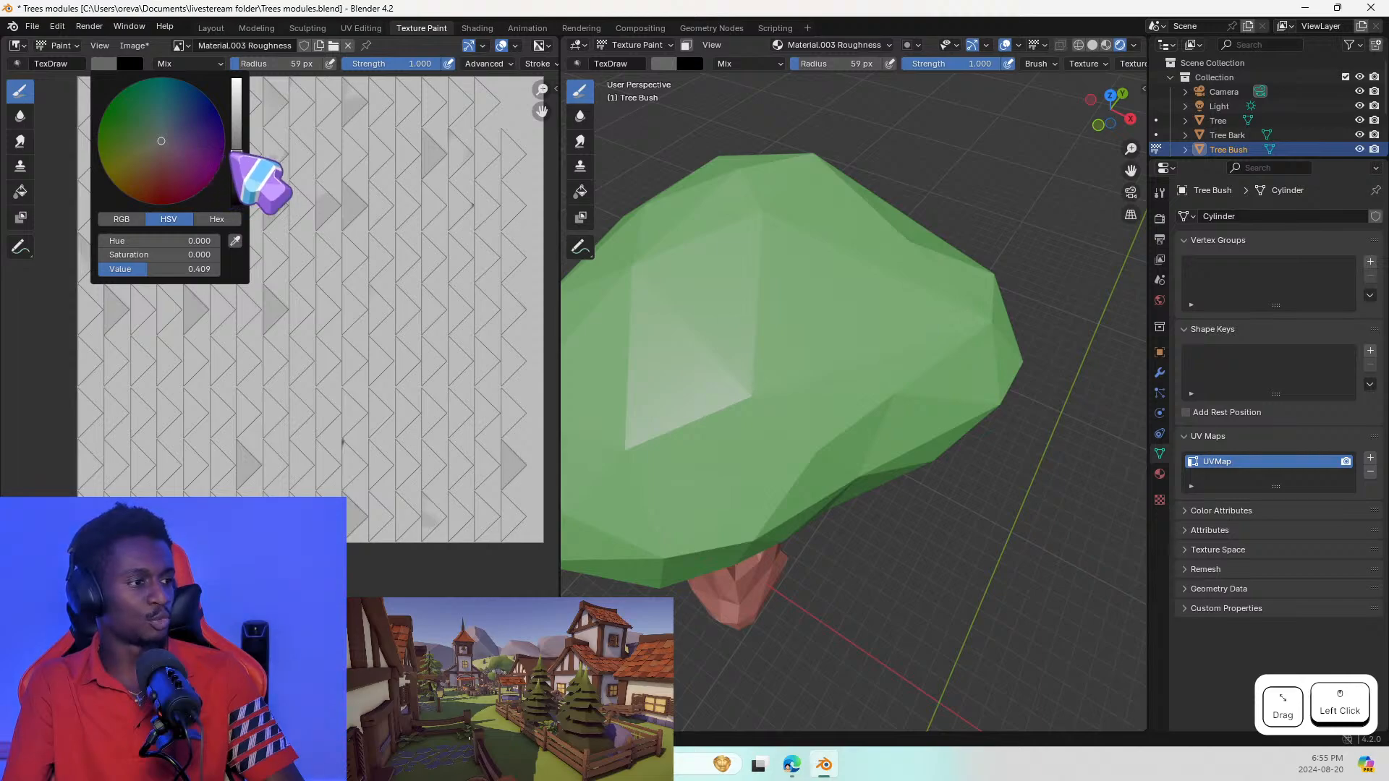
left_click_drag(236, 154, 238, 207)
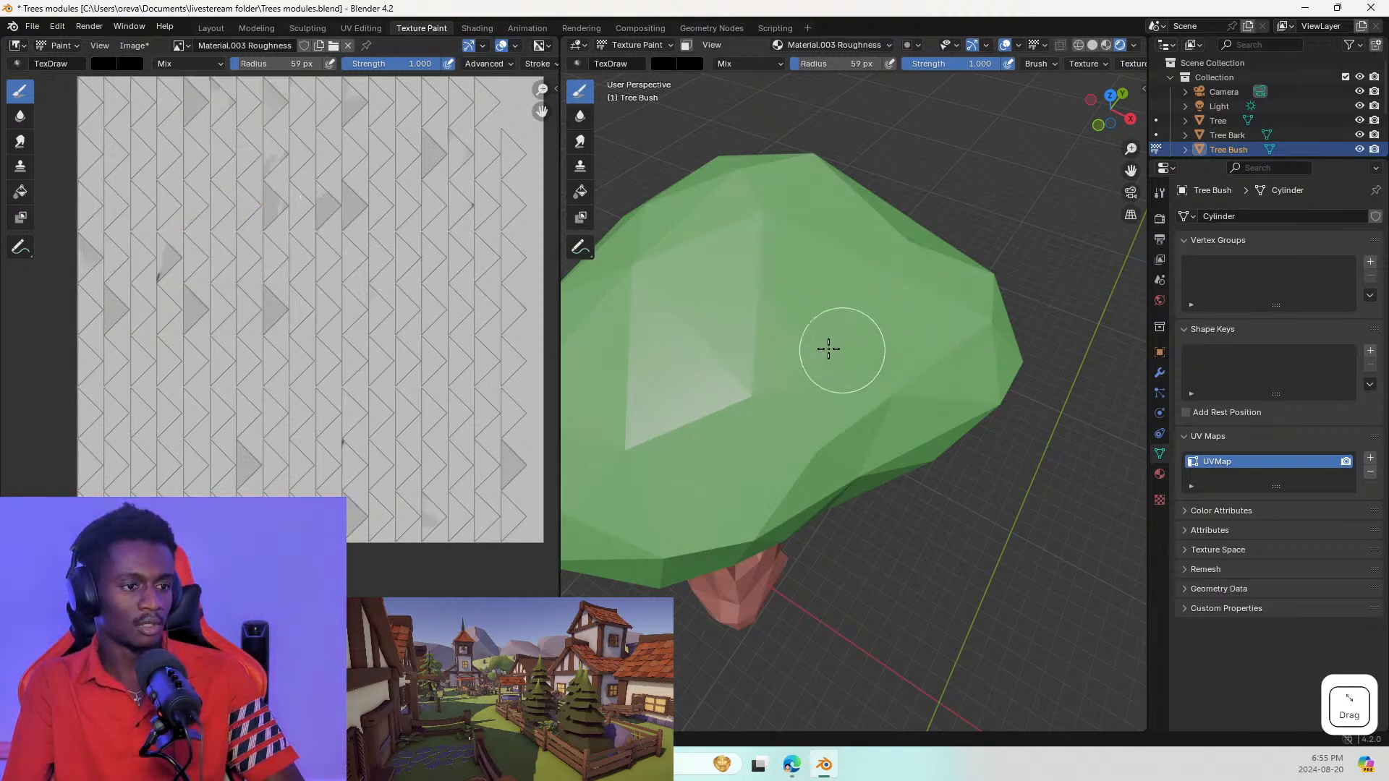
left_click_drag(784, 319, 803, 306)
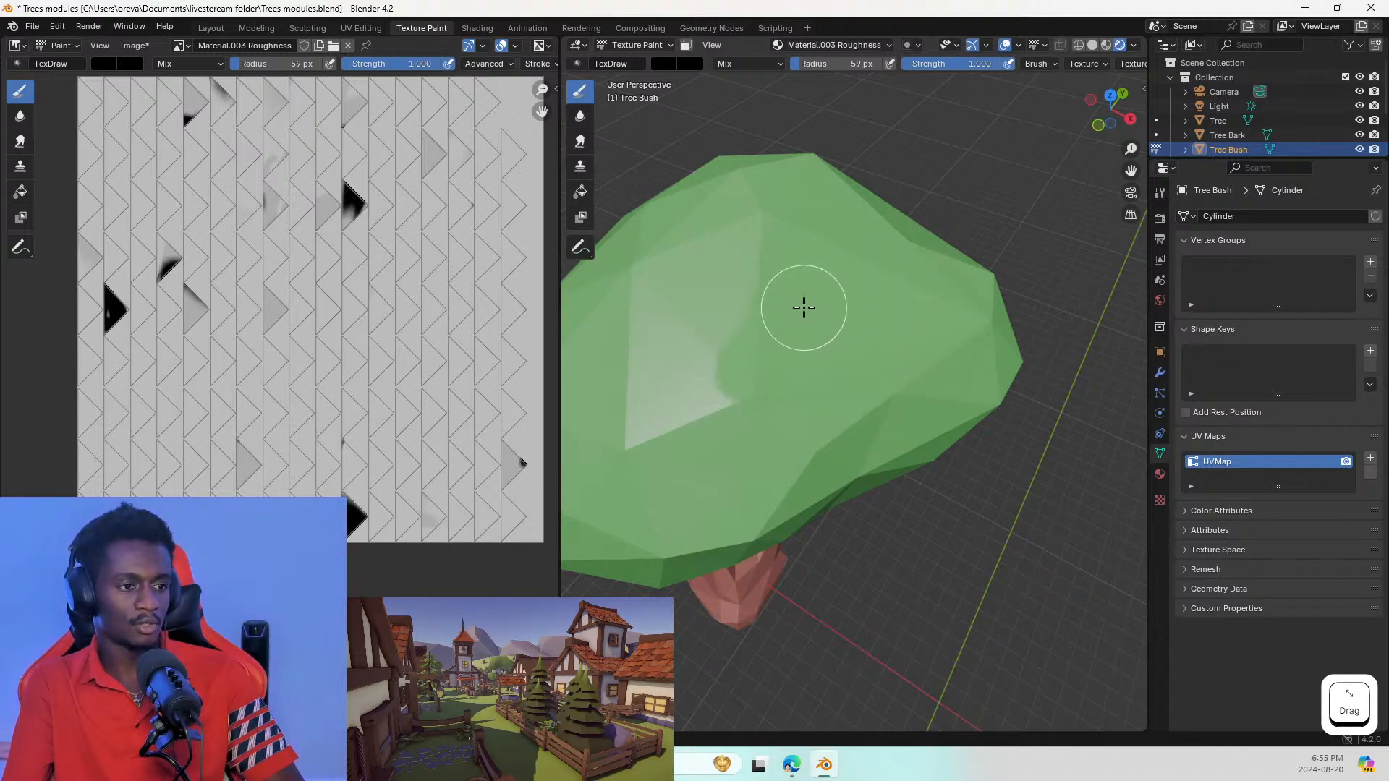
mouse_move(803, 307)
middle_mouse_down()
mouse_move(744, 325)
mouse_move(640, 311)
middle_mouse_up()
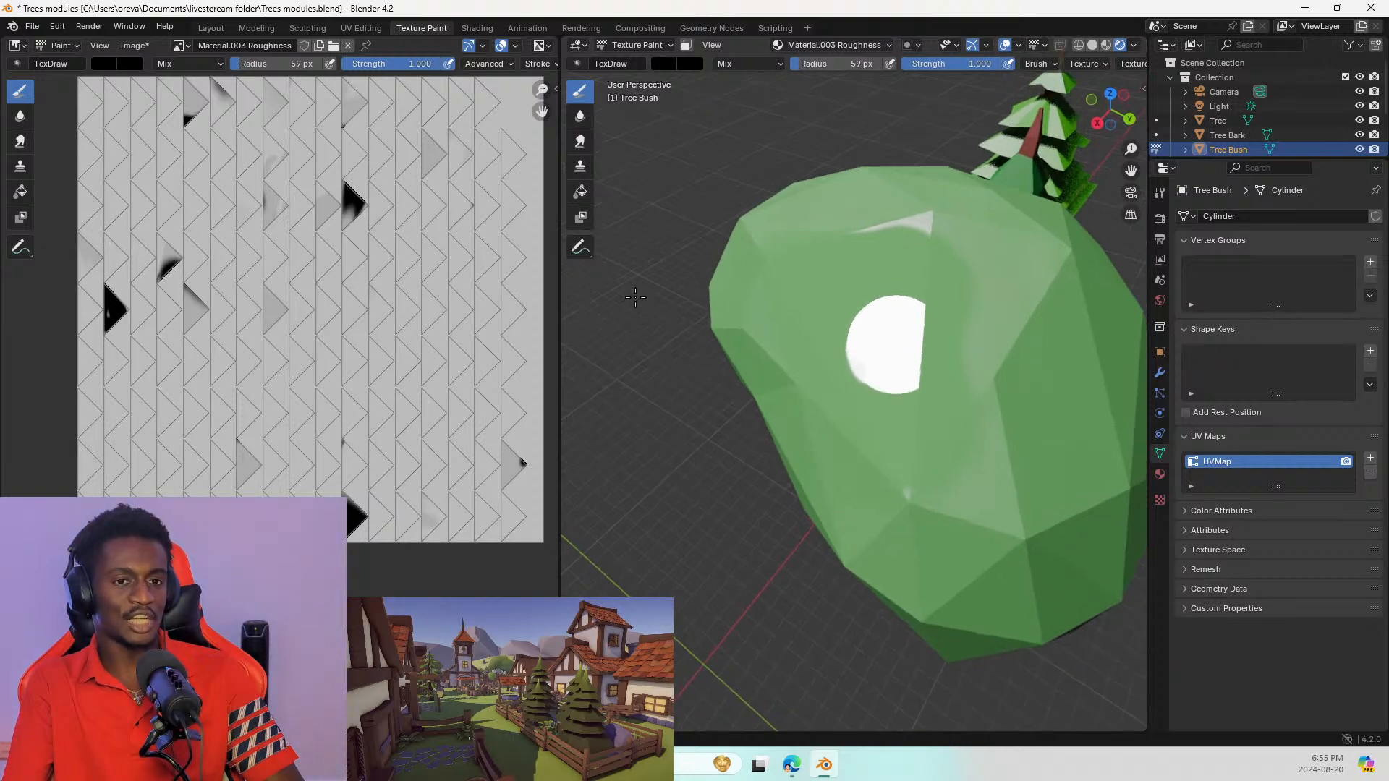
scroll(853, 403, "down", 1)
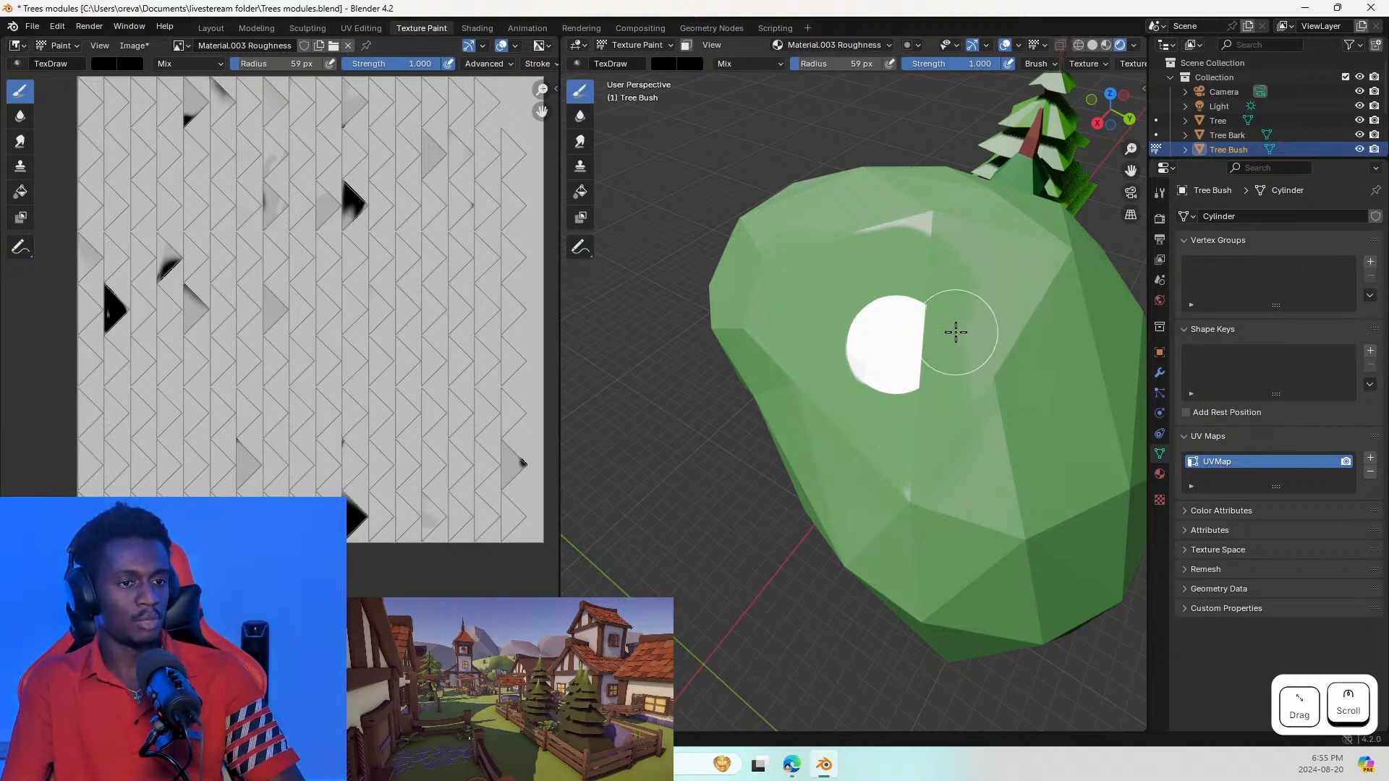
mouse_move(955, 332)
middle_mouse_down()
mouse_move(923, 332)
mouse_move(962, 338)
middle_mouse_up()
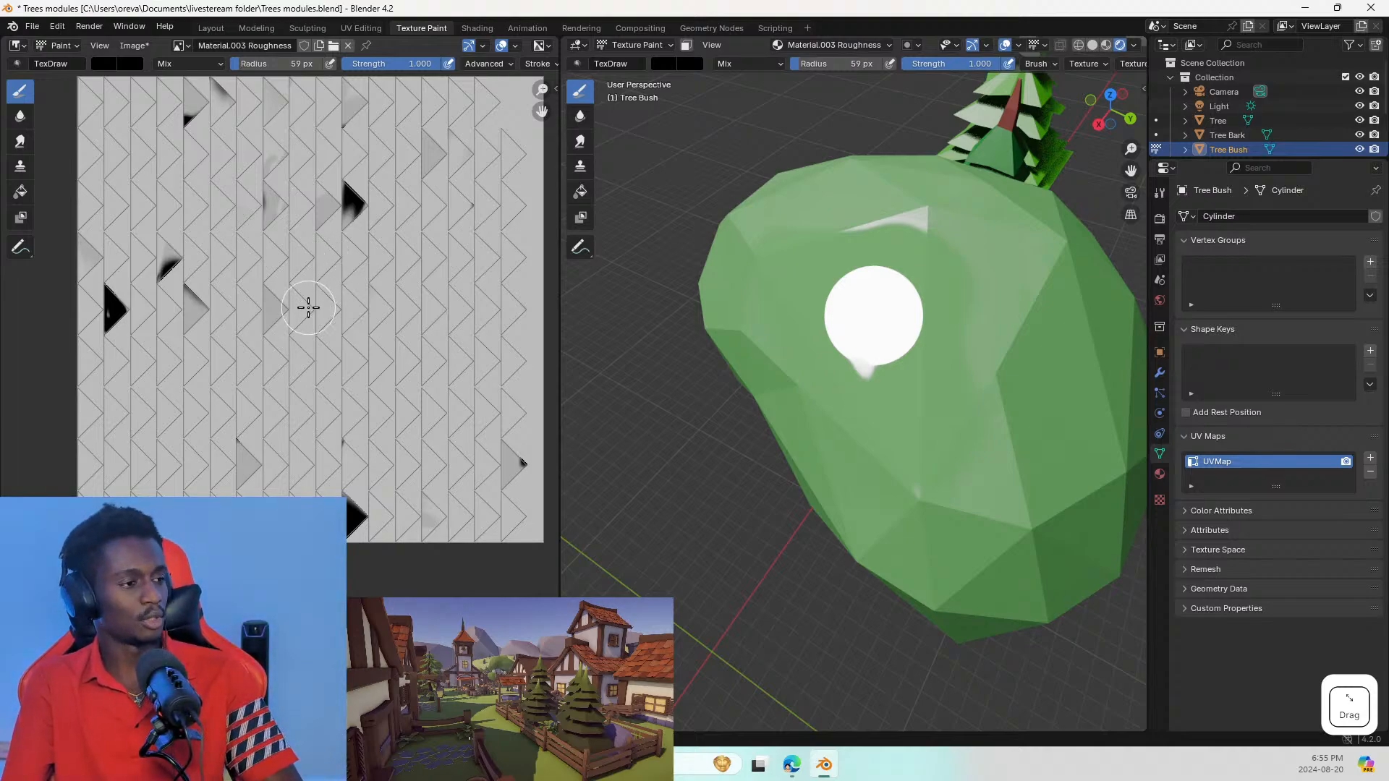
Step: Undo a test stroke on the roughness image, set the brush color to white and paint over the canopy's black patch
mouse_move(356, 273)
left_mouse_down()
mouse_move(378, 335)
mouse_move(405, 318)
mouse_move(380, 375)
left_mouse_up()
key("ctrl+z")
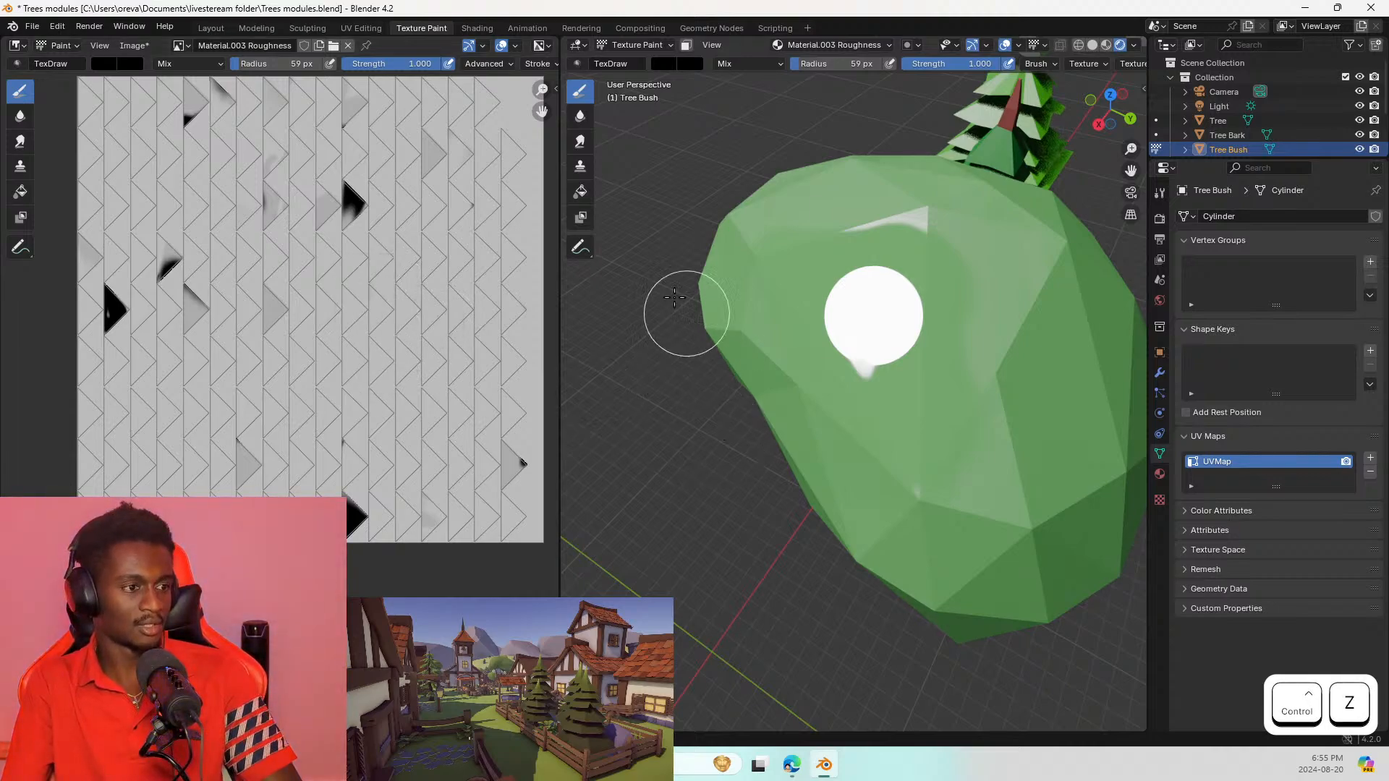
left_click(108, 64)
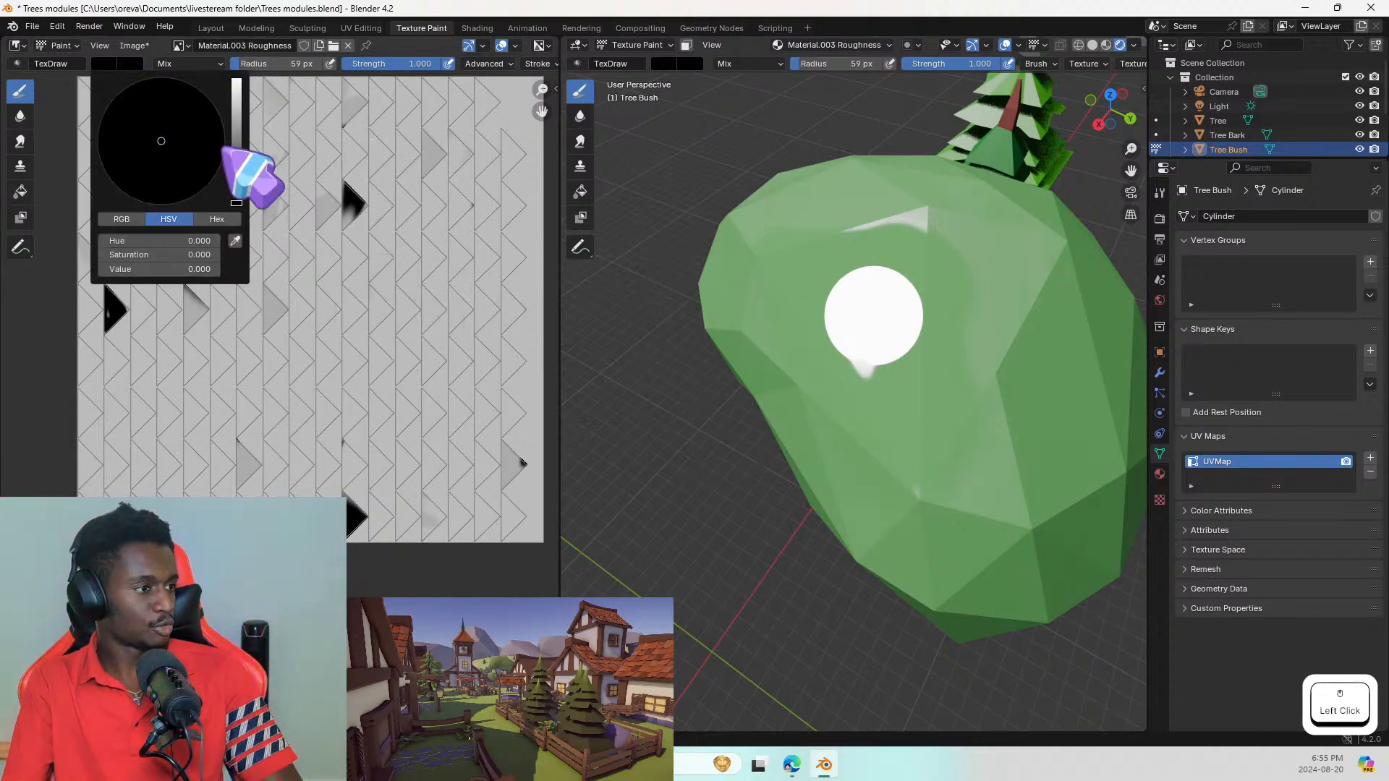
left_click_drag(241, 149, 239, 81)
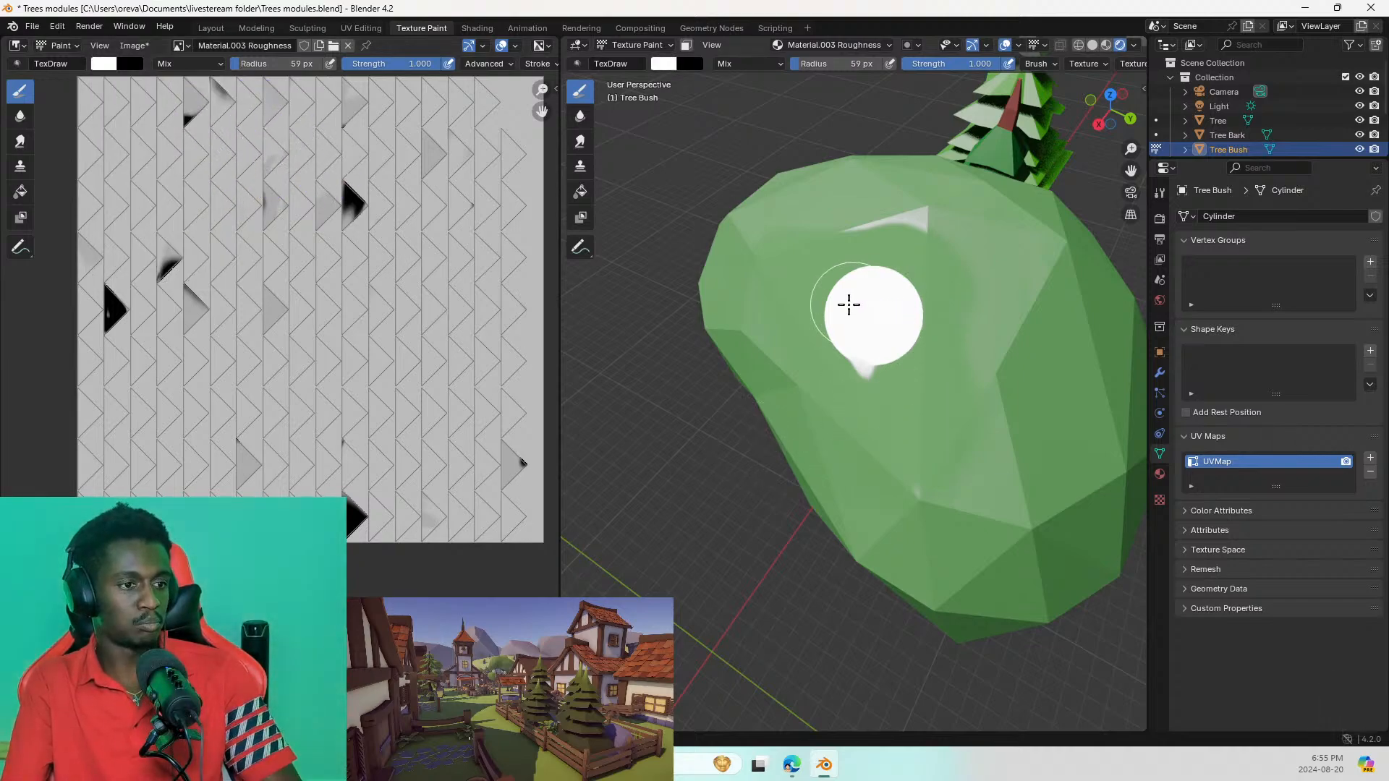
mouse_move(891, 307)
left_mouse_down()
mouse_move(864, 308)
mouse_move(859, 291)
mouse_move(886, 378)
mouse_move(833, 303)
mouse_move(893, 295)
mouse_move(889, 360)
mouse_move(840, 313)
mouse_move(890, 311)
mouse_move(896, 421)
mouse_move(883, 322)
mouse_move(923, 273)
mouse_move(902, 465)
mouse_move(784, 282)
mouse_move(882, 263)
left_mouse_up()
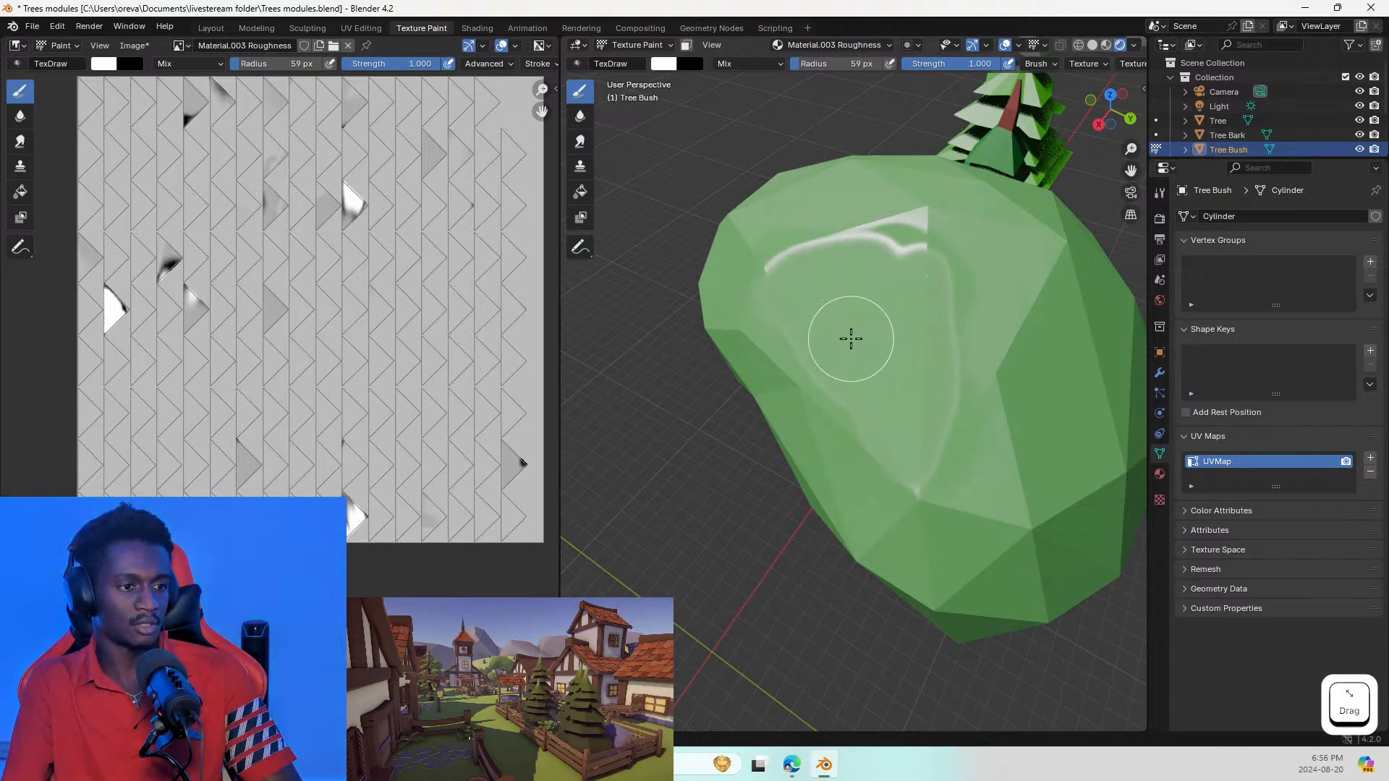
Step: Undo the recent white strokes and paint a small curved white spot inside the canopy's black roughness patch
middle_click_drag(849, 335, 946, 345)
key("ctrl+z")
key("ctrl+z")
key("ctrl+z")
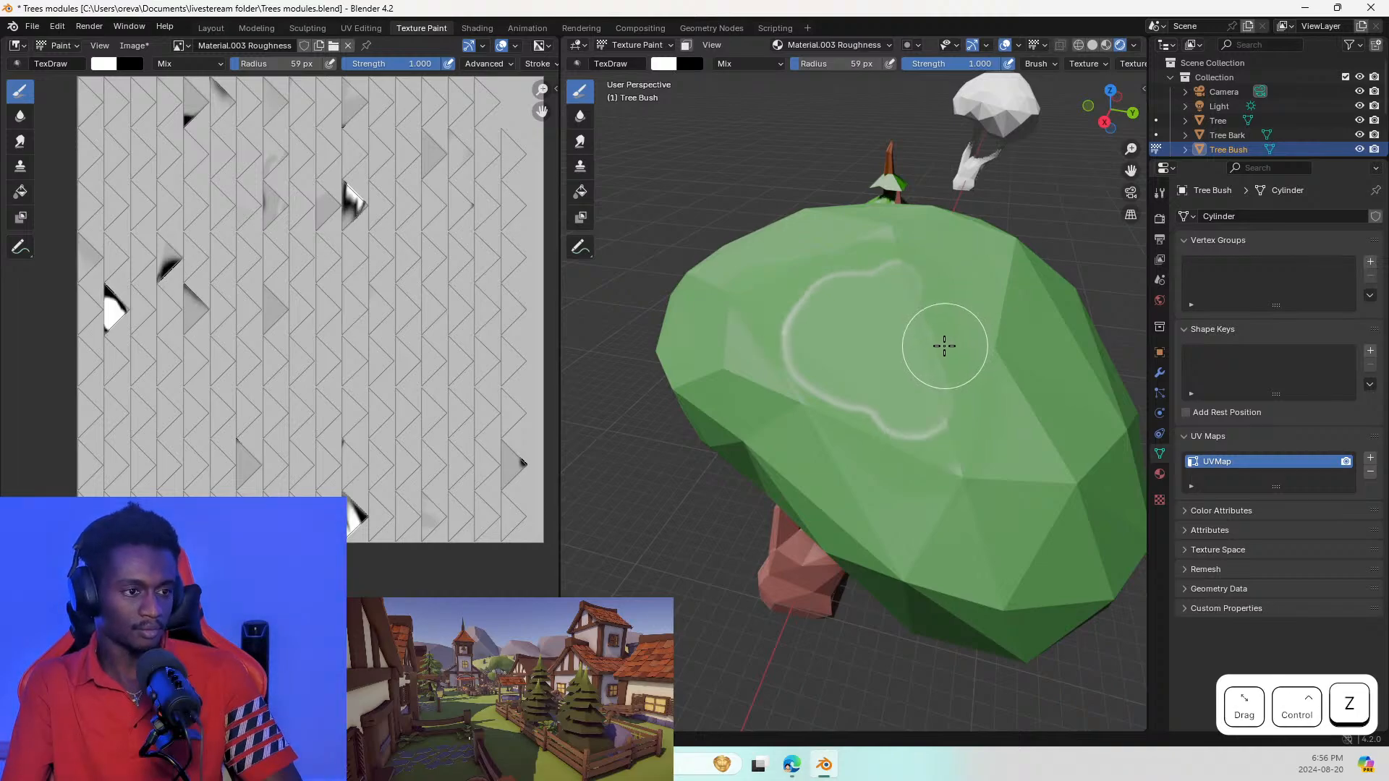
mouse_move(891, 377)
left_mouse_down()
mouse_move(849, 333)
mouse_move(855, 375)
left_mouse_up()
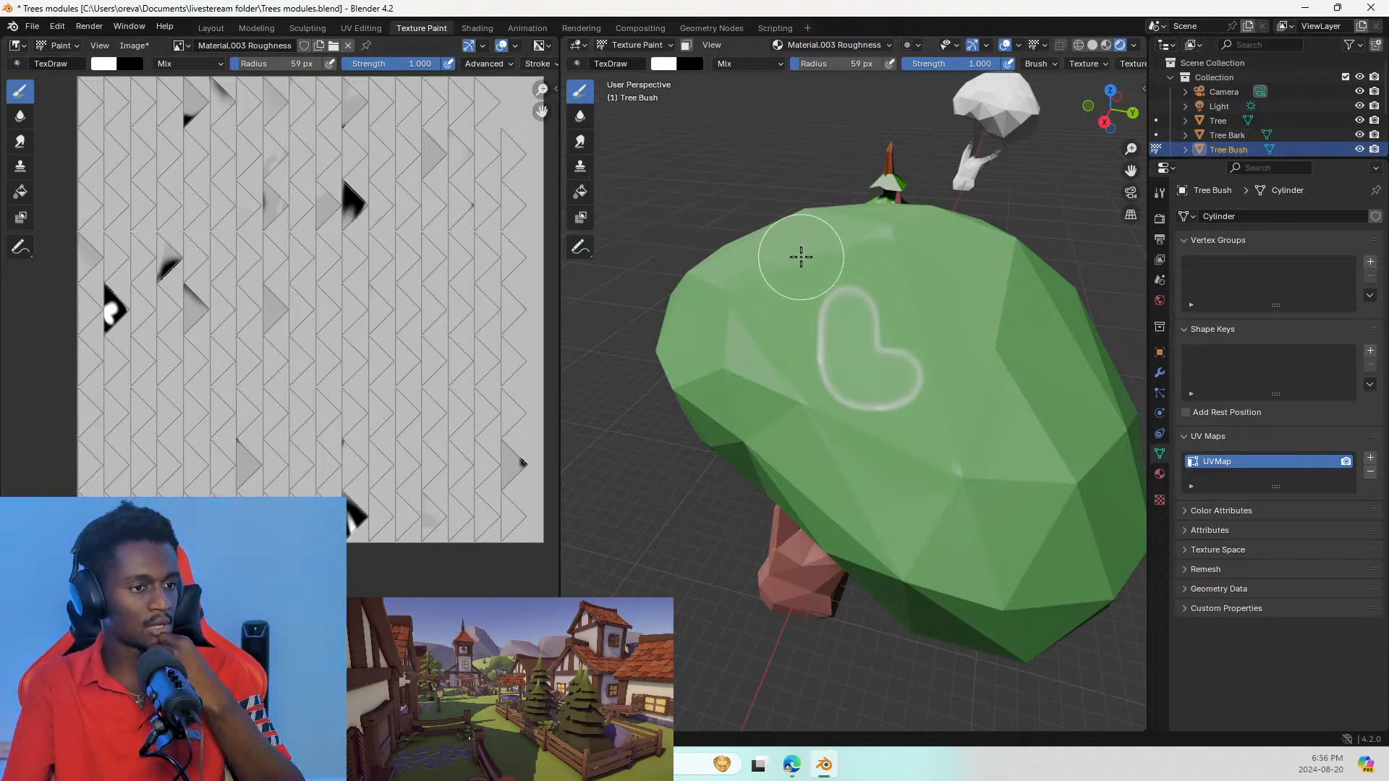
mouse_move(809, 293)
middle_mouse_down()
mouse_move(955, 288)
mouse_move(853, 273)
mouse_move(840, 257)
mouse_move(858, 271)
middle_mouse_up()
scroll(859, 271, "up", 5)
scroll(861, 272, "down", 5)
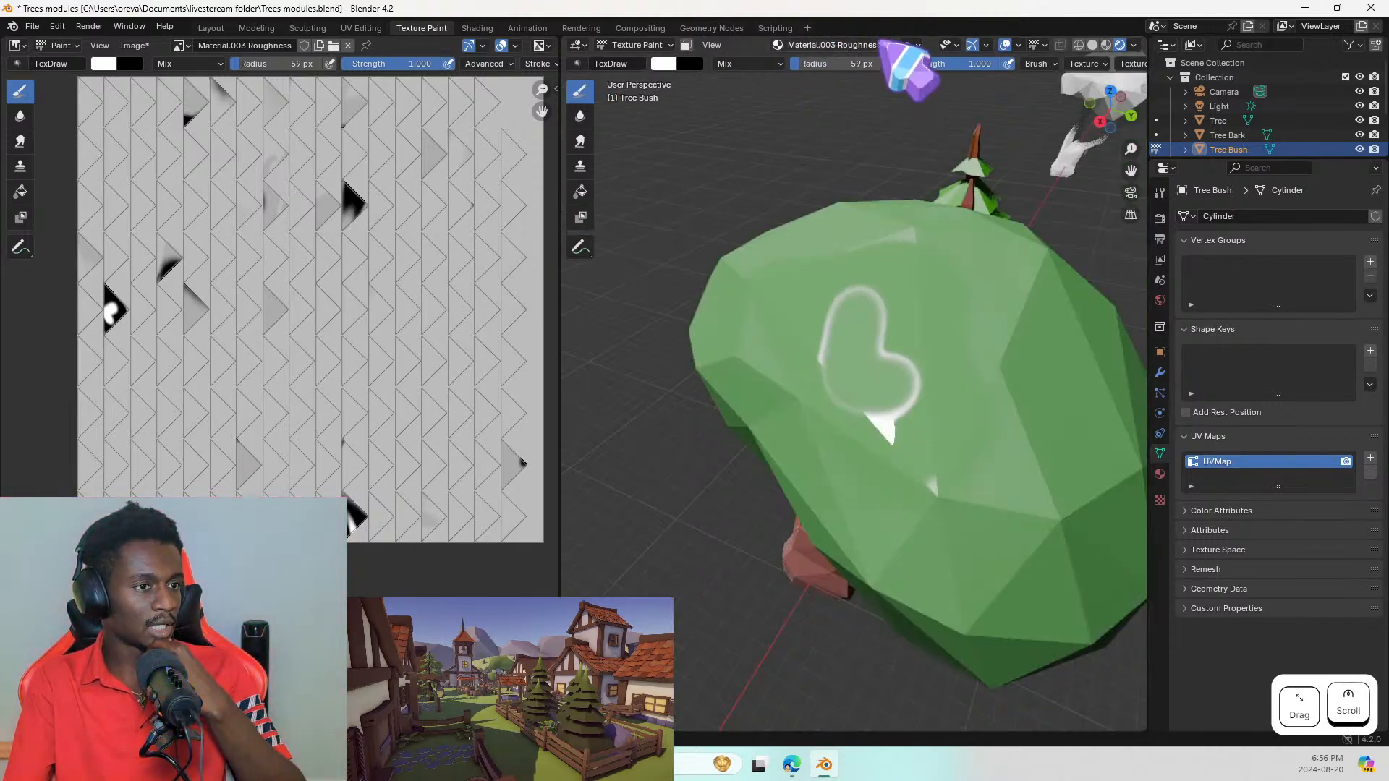
Step: Add a blank black Metallic paint slot of 1024 x 1024 px to the canopy's material
left_click(877, 45)
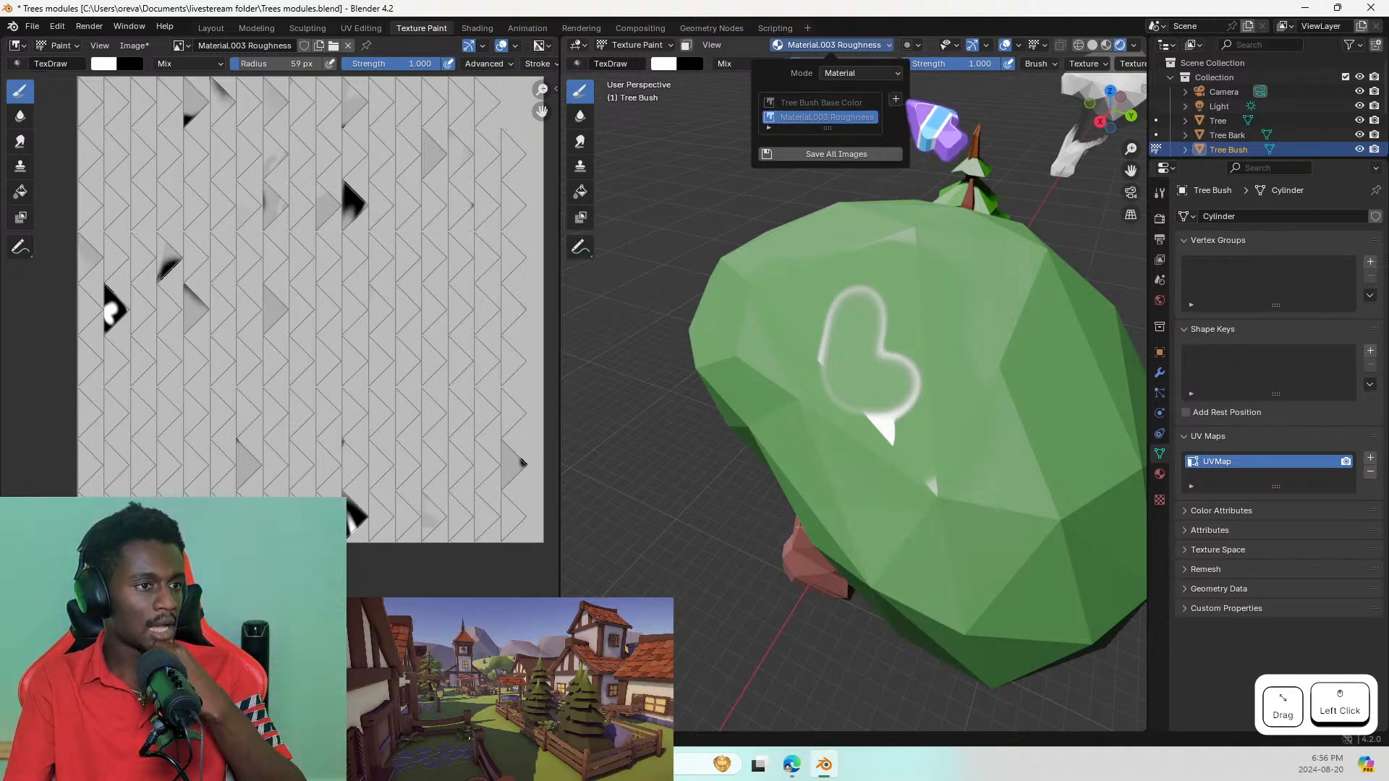
left_click(896, 99)
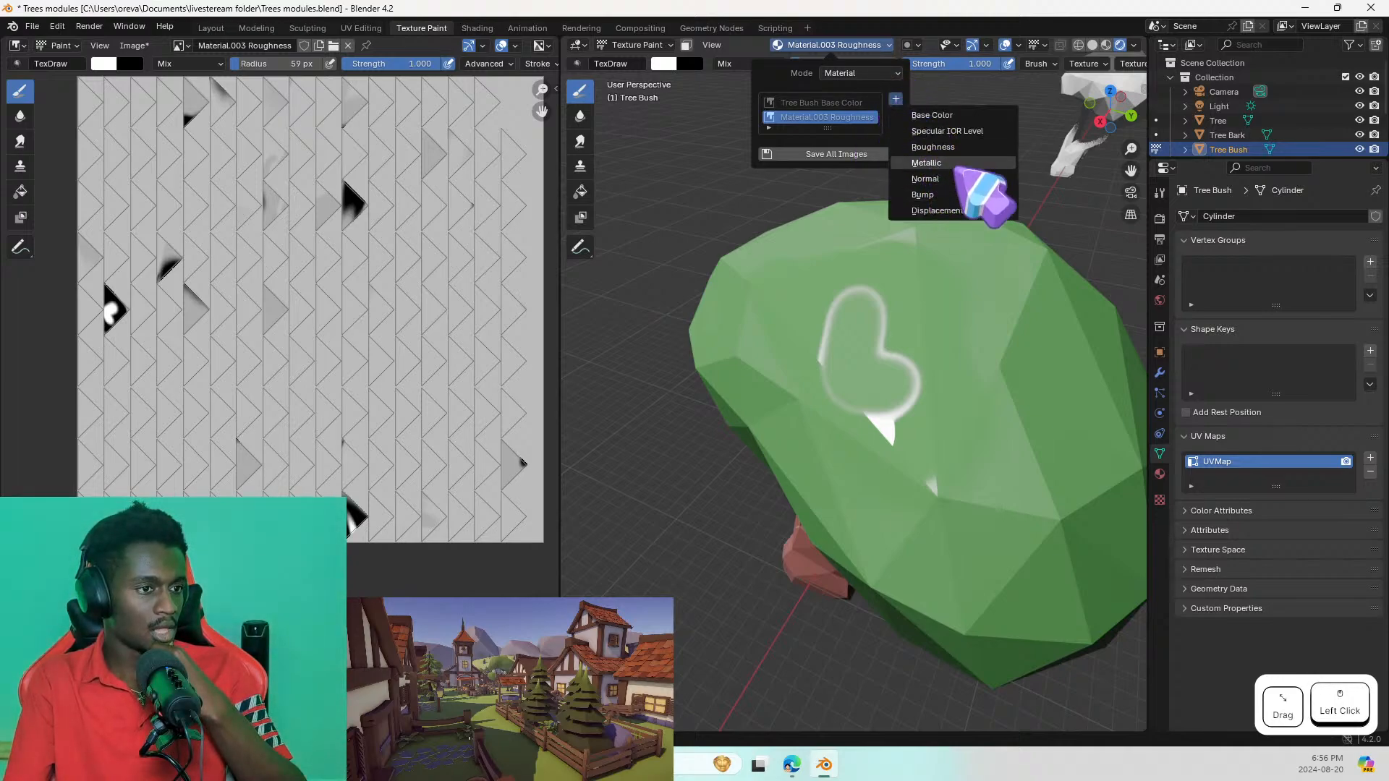
left_click(954, 165)
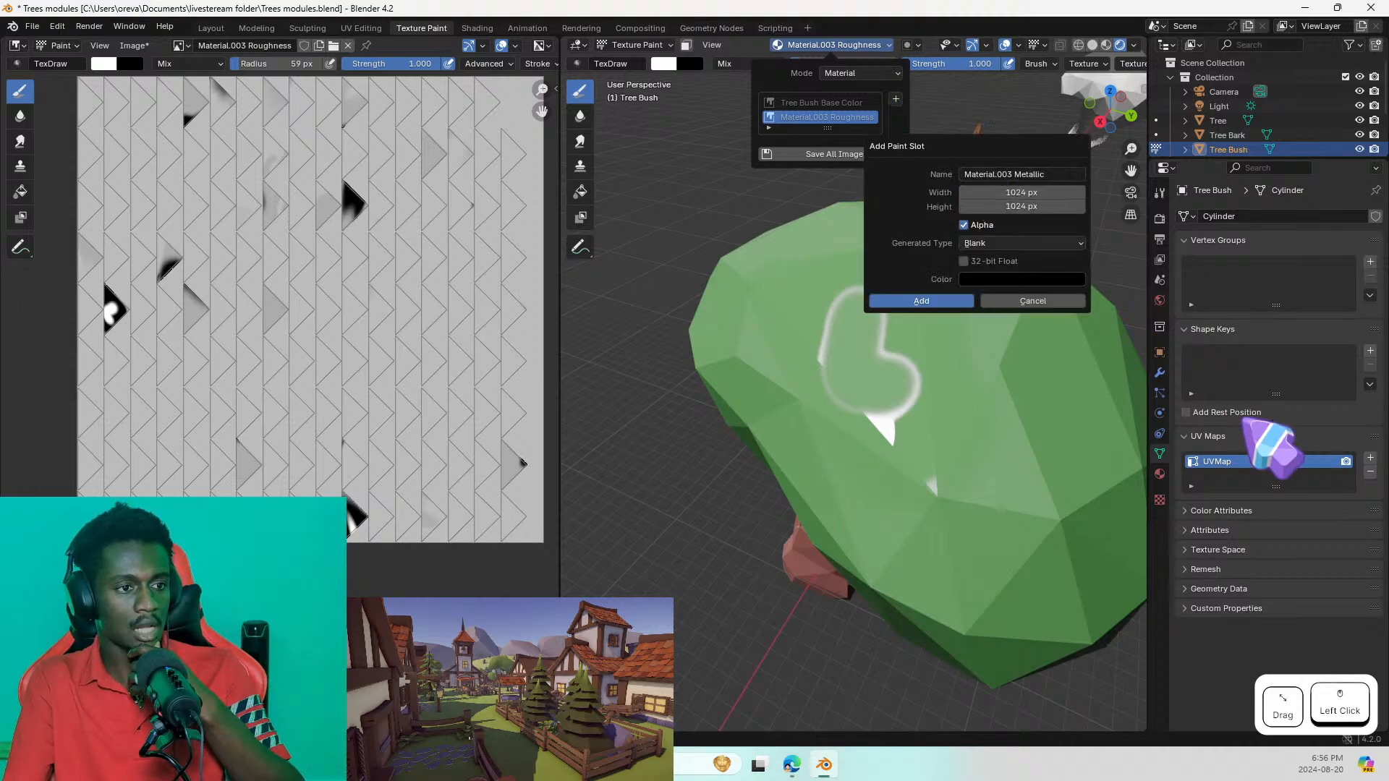
left_click(953, 298)
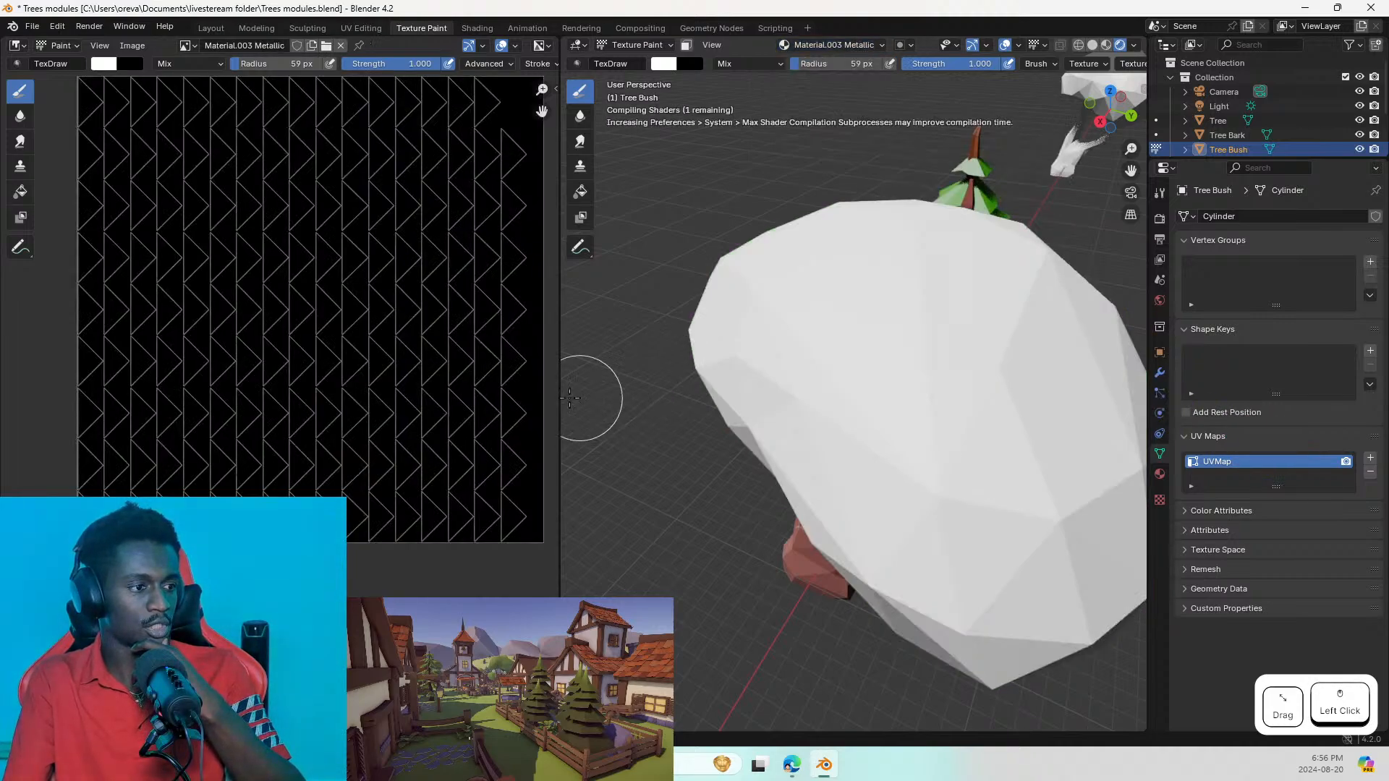
Step: Show the Material.003 Roughness image in the image editor and save it as Material.003 Roughness.png in the livestream folder
left_click(185, 44)
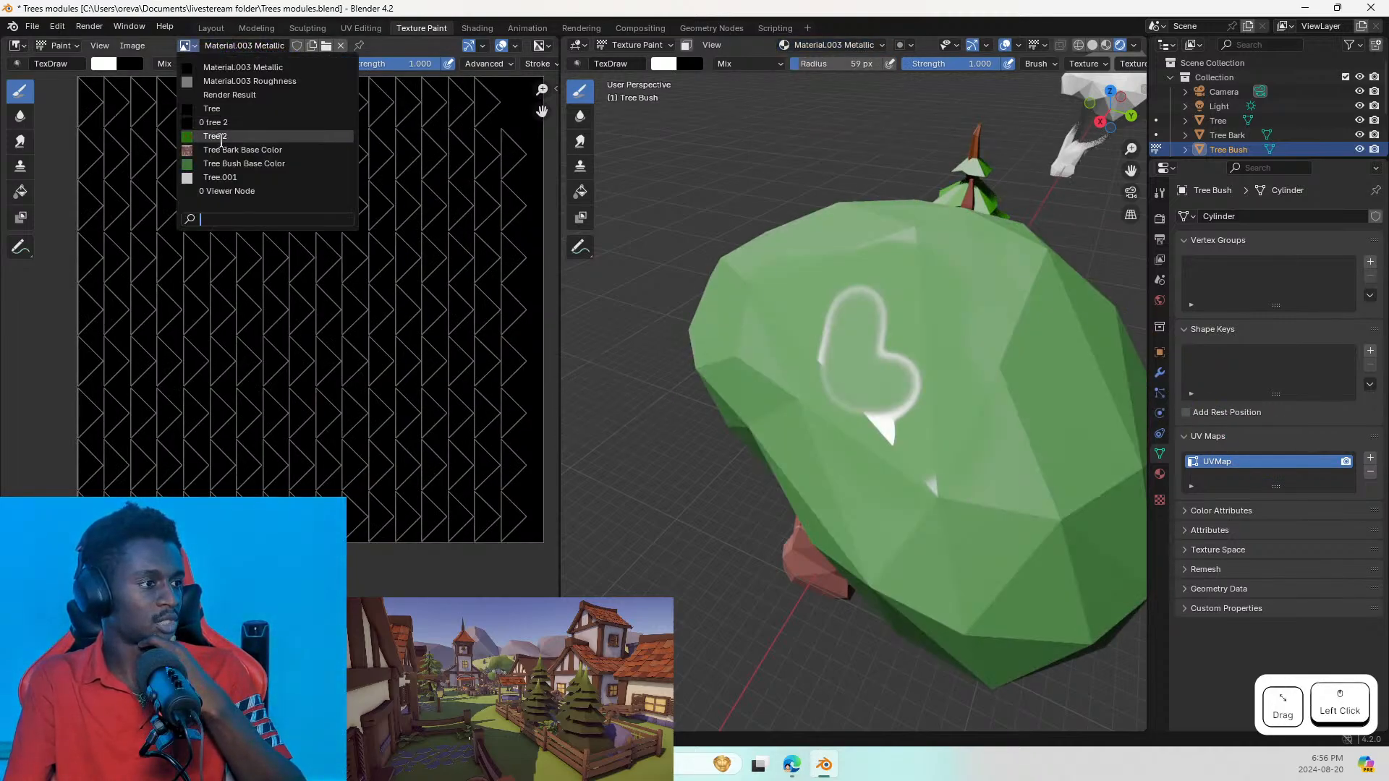
left_click(239, 81)
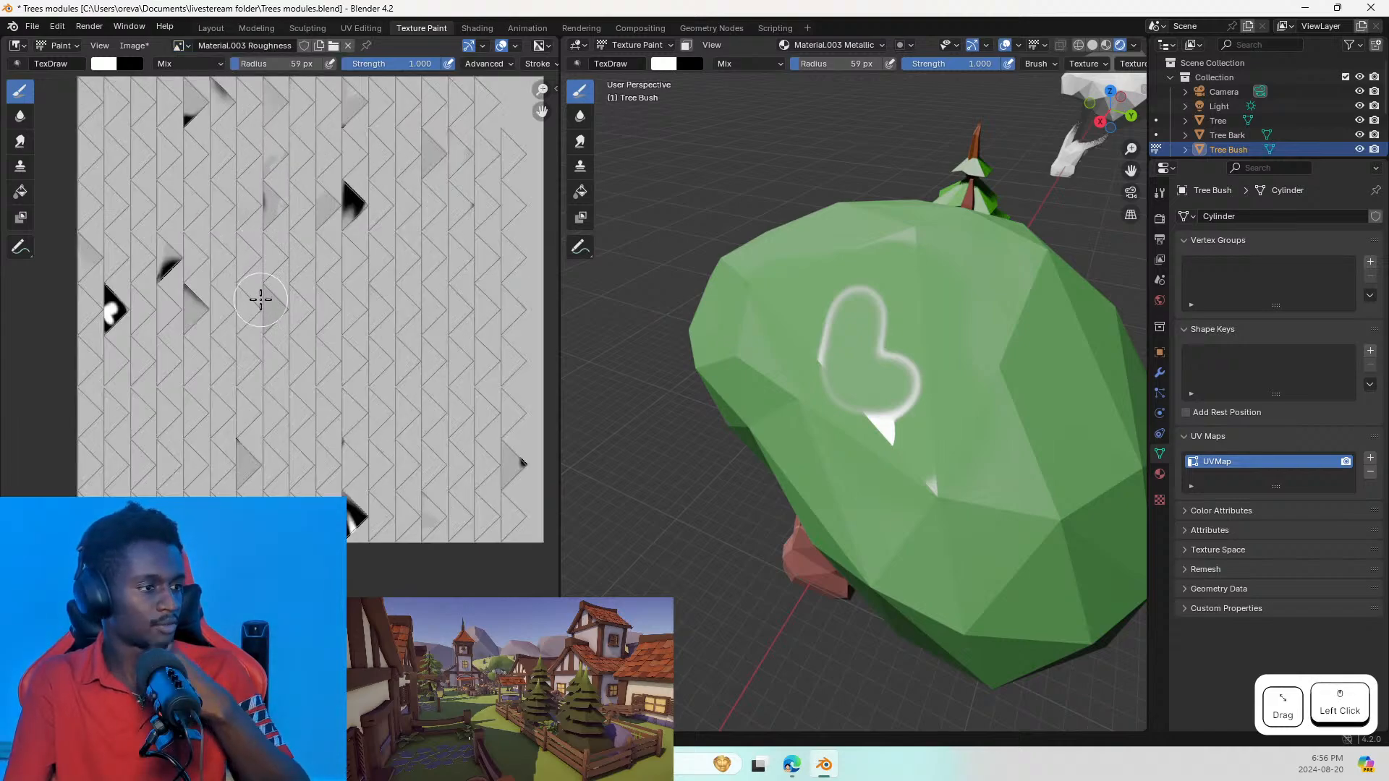
key("alt+s")
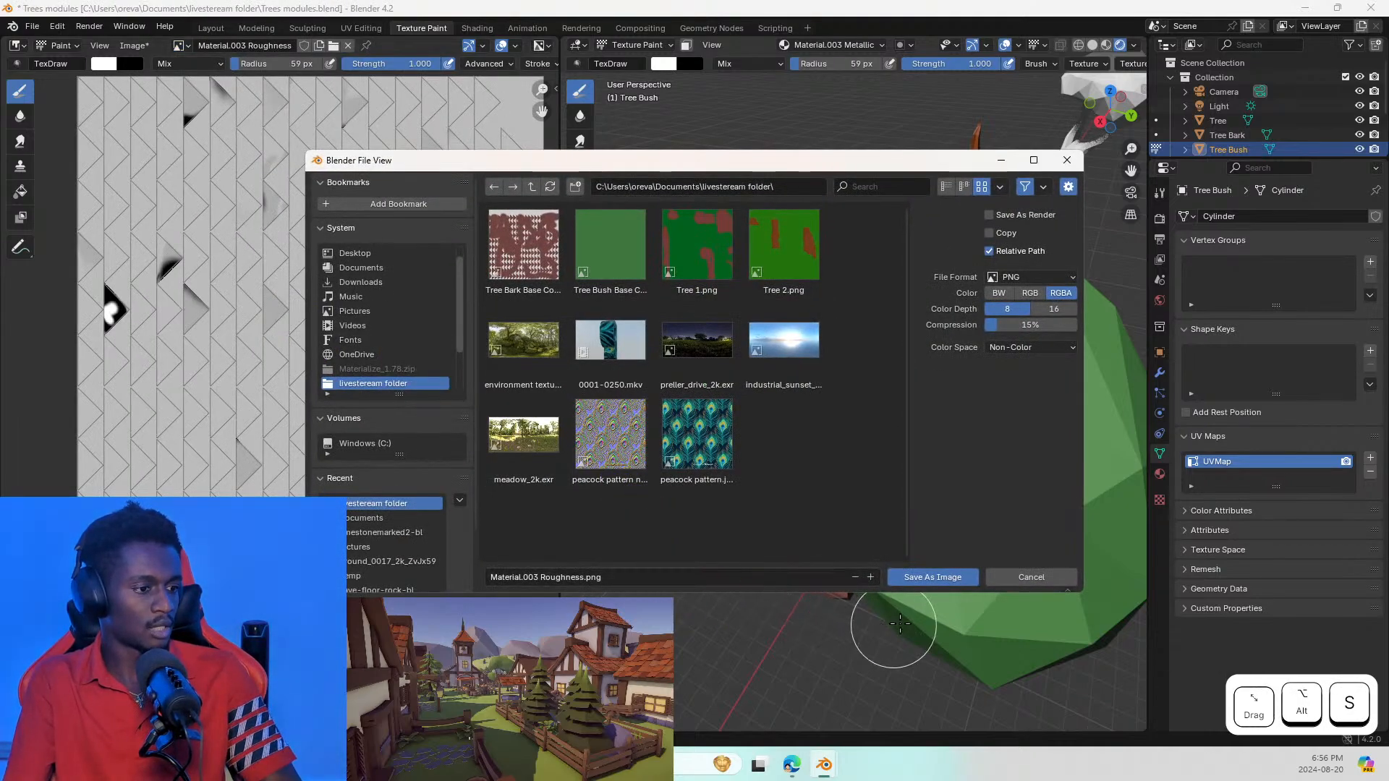
left_click(953, 577)
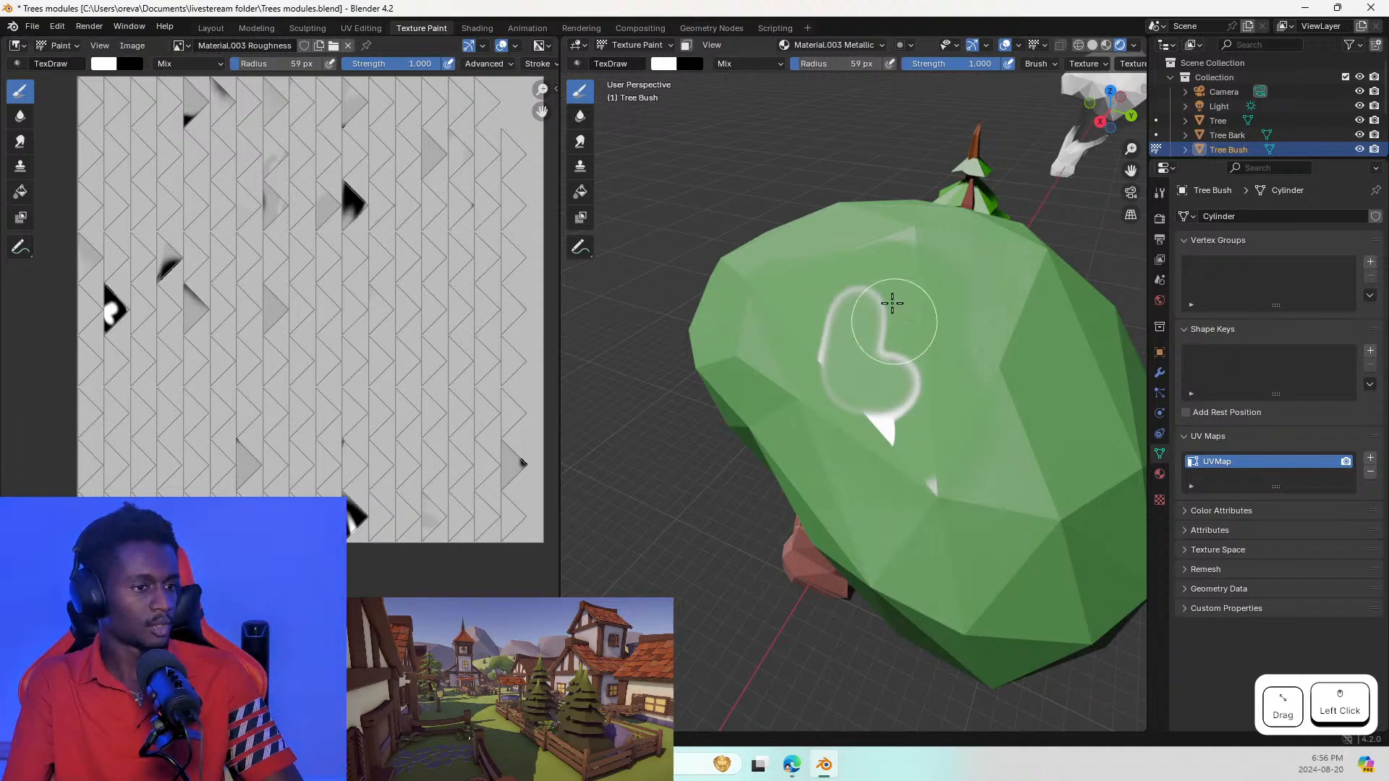
Step: Show the Material.003 Metallic image in the image editor, then draw and undo a white test stroke across it
double_click(263, 46)
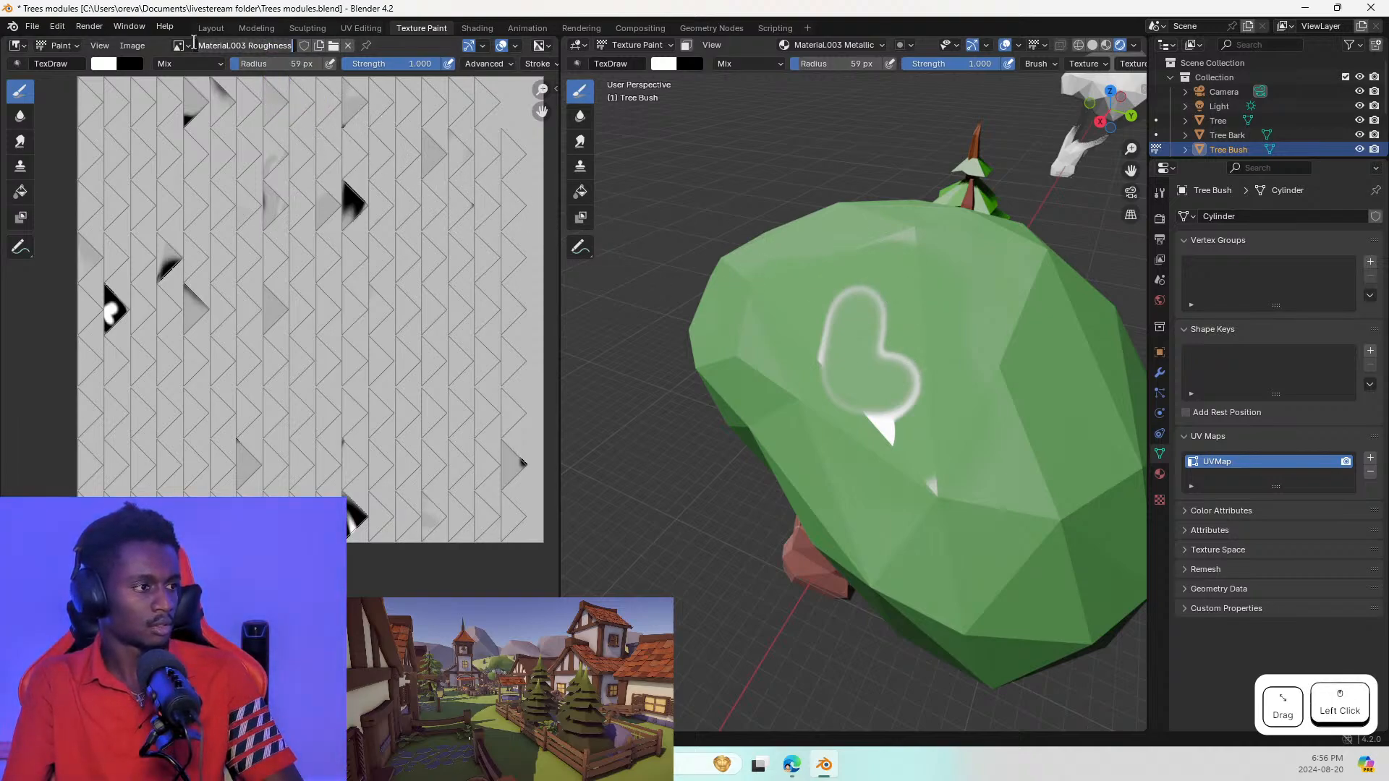
left_click(187, 45)
left_click(186, 46)
left_click(218, 68)
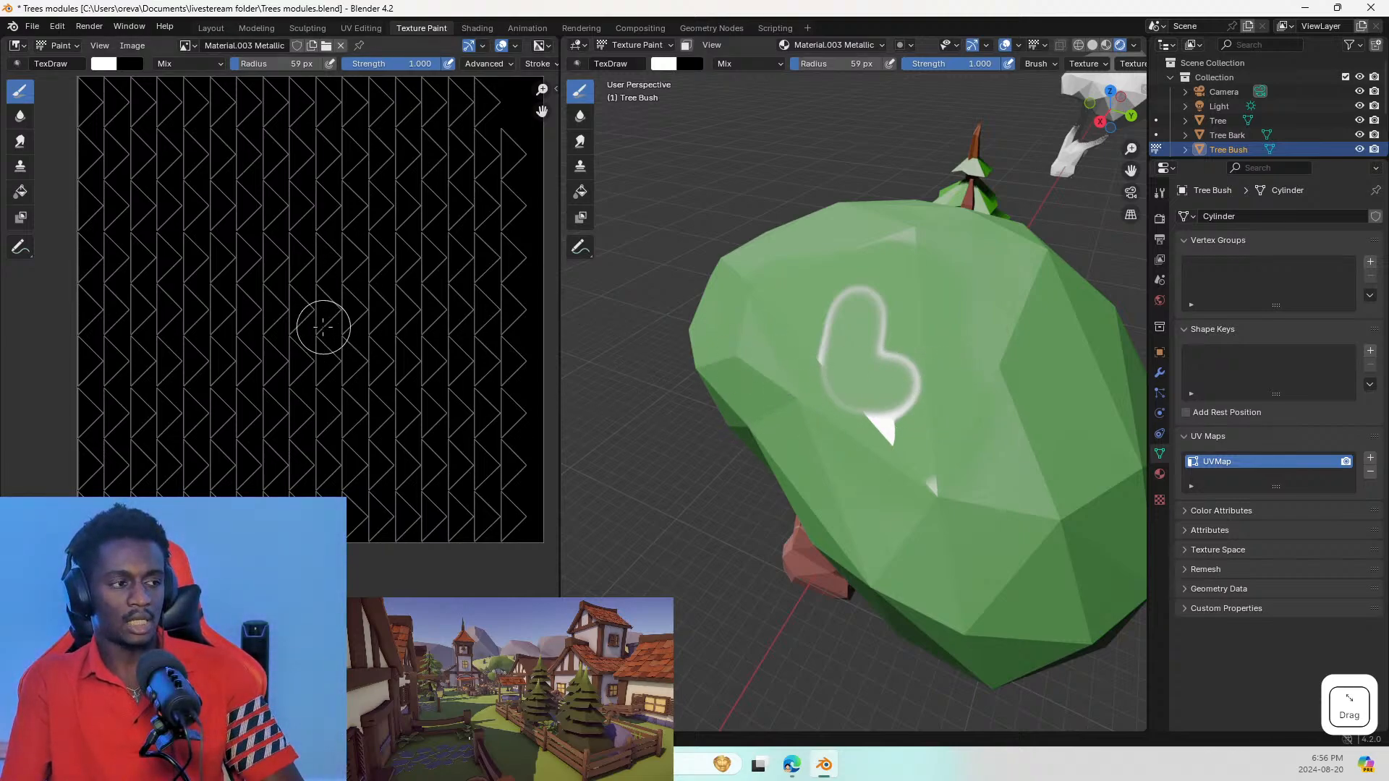
mouse_move(269, 216)
left_mouse_down()
mouse_move(380, 318)
mouse_move(398, 360)
left_mouse_up()
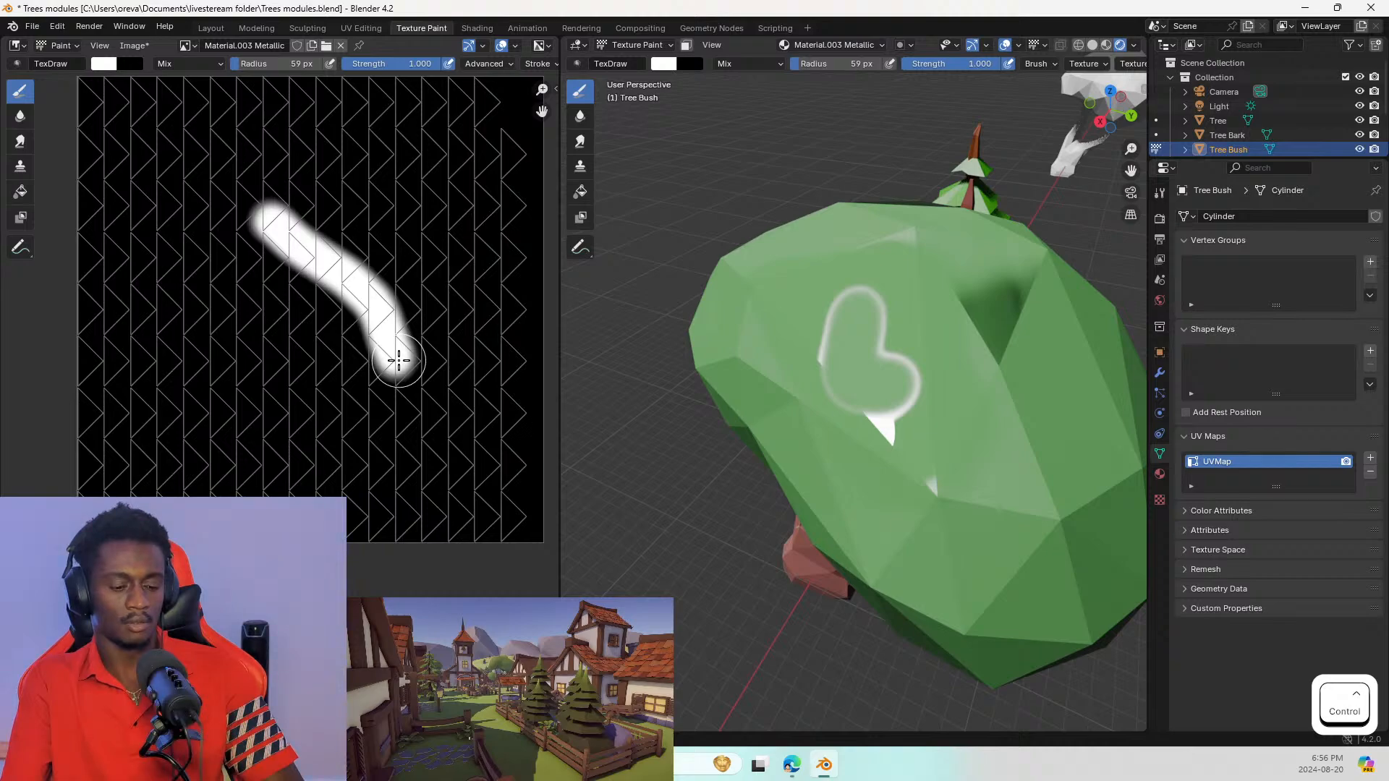
key("ctrl+z")
Step: Paint white metallic strokes on the canopy's upper faces, around the curved spot and down along its side
mouse_move(973, 332)
left_mouse_down()
mouse_move(868, 354)
mouse_move(916, 314)
mouse_move(946, 388)
mouse_move(923, 403)
mouse_move(861, 347)
mouse_move(986, 301)
mouse_move(933, 263)
mouse_move(981, 400)
mouse_move(979, 324)
left_mouse_up()
mouse_move(938, 378)
left_mouse_down()
mouse_move(954, 329)
mouse_move(1060, 403)
mouse_move(995, 355)
left_mouse_up()
mouse_move(905, 306)
middle_mouse_down()
mouse_move(1105, 307)
mouse_move(1057, 303)
middle_mouse_up()
scroll(1057, 304, "up", 3)
scroll(866, 379, "down", 5)
scroll(860, 388, "up", 4)
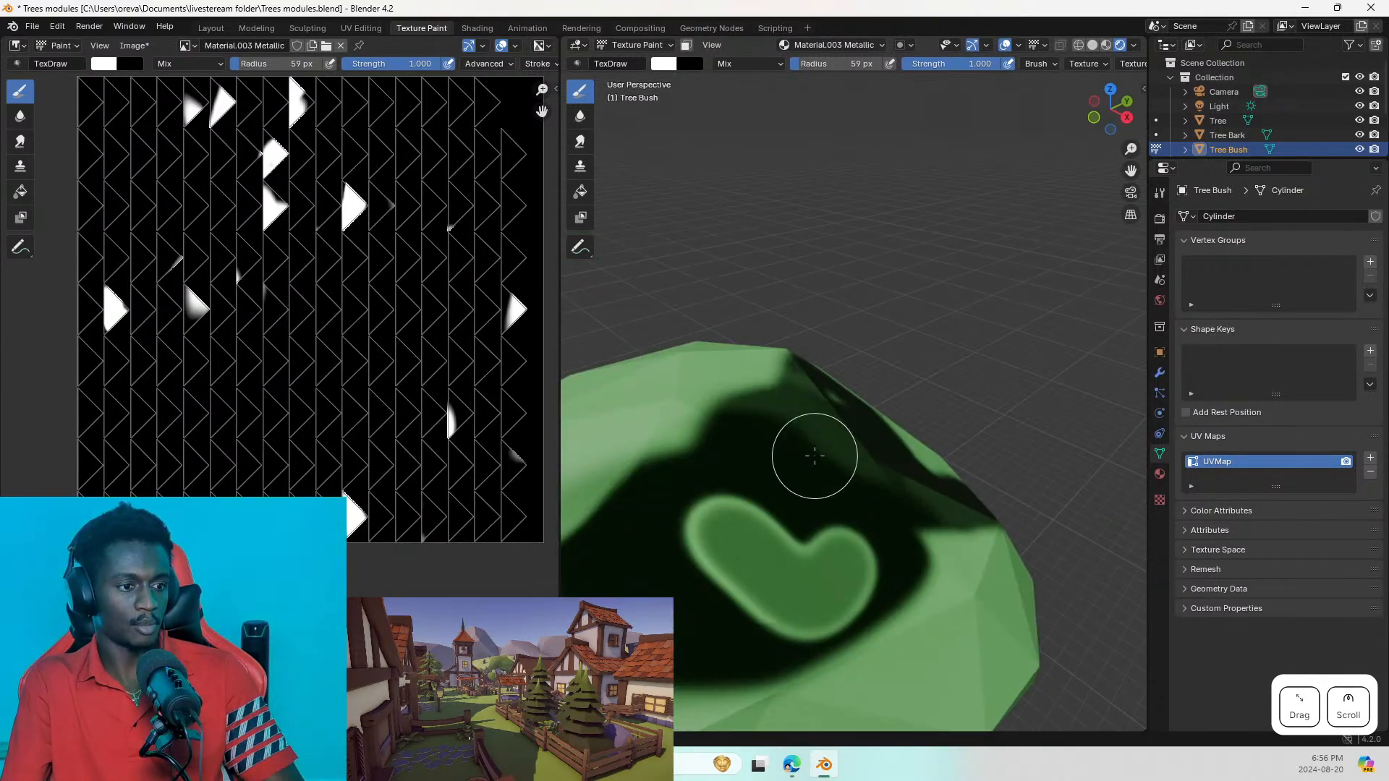
mouse_move(818, 440)
middle_mouse_down("shift")
mouse_move(845, 380)
mouse_move(837, 397)
middle_mouse_up("shift")
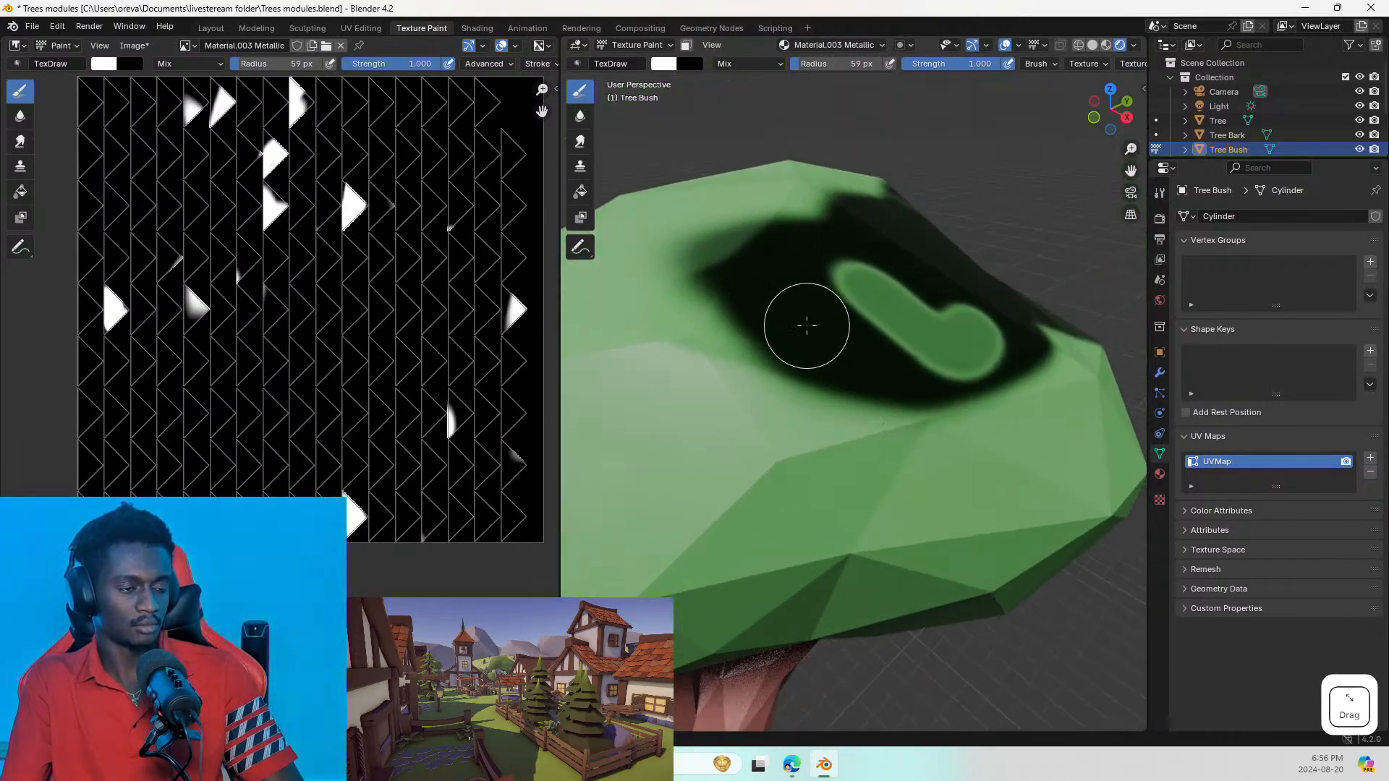
mouse_move(806, 319)
left_mouse_down()
mouse_move(744, 402)
mouse_move(985, 453)
mouse_move(878, 412)
left_mouse_up()
mouse_move(703, 398)
left_mouse_down()
mouse_move(800, 350)
mouse_move(670, 294)
mouse_move(753, 348)
left_mouse_up()
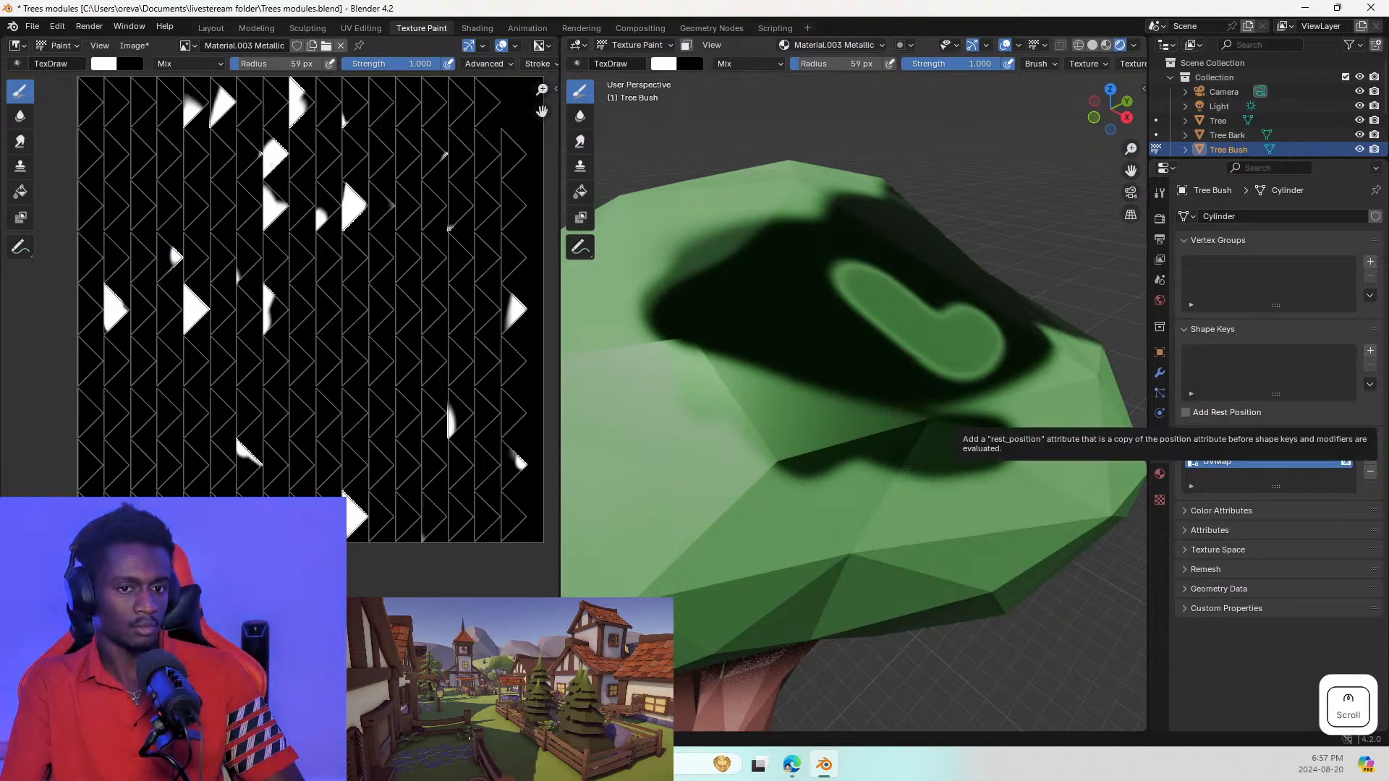
Step: Paint a short diagonal white stroke near the middle of the metallic image and undo a second, vertical stroke beside it
middle_click_drag(796, 219, 768, 229)
scroll(852, 253, "down", 7)
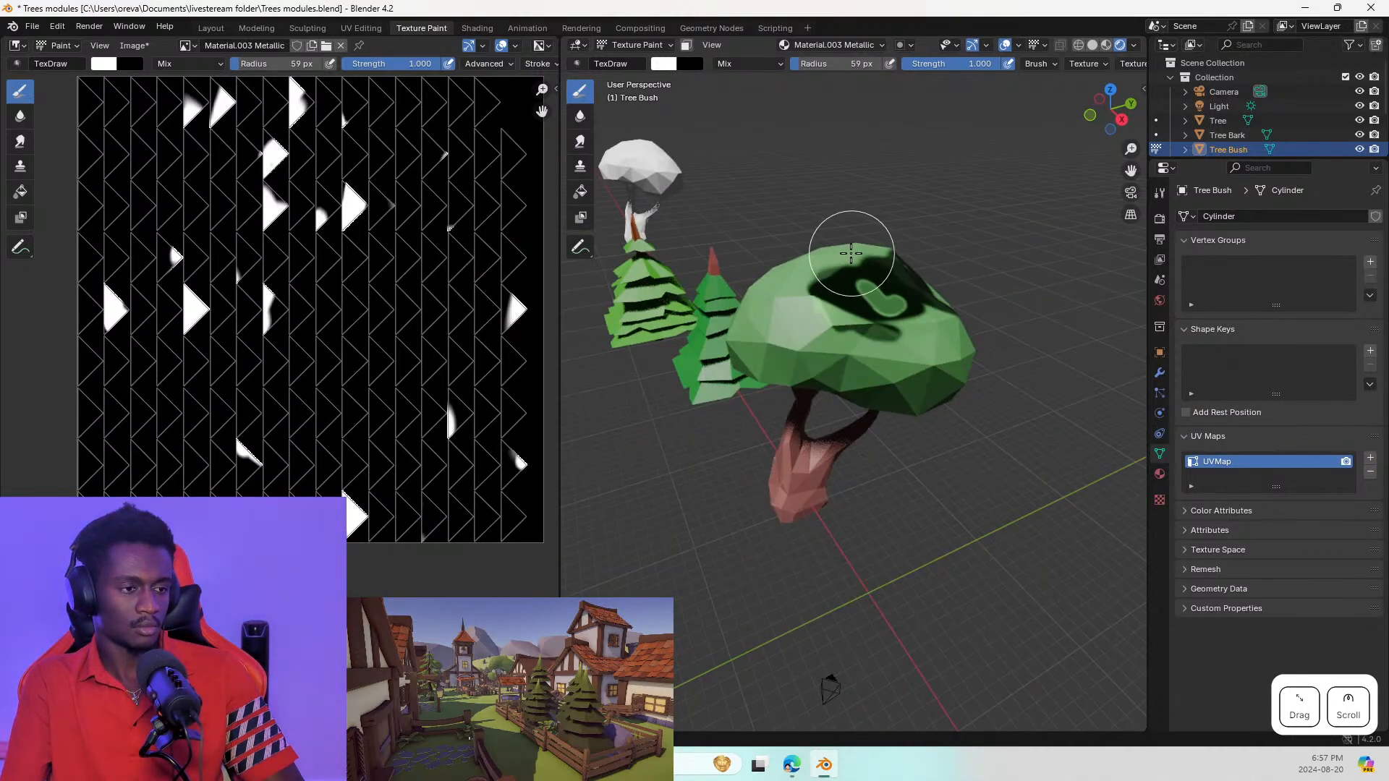
mouse_move(851, 253)
middle_mouse_down()
mouse_move(828, 335)
mouse_move(654, 294)
mouse_move(580, 347)
mouse_move(678, 349)
mouse_move(775, 281)
mouse_move(712, 348)
mouse_move(701, 312)
middle_mouse_up()
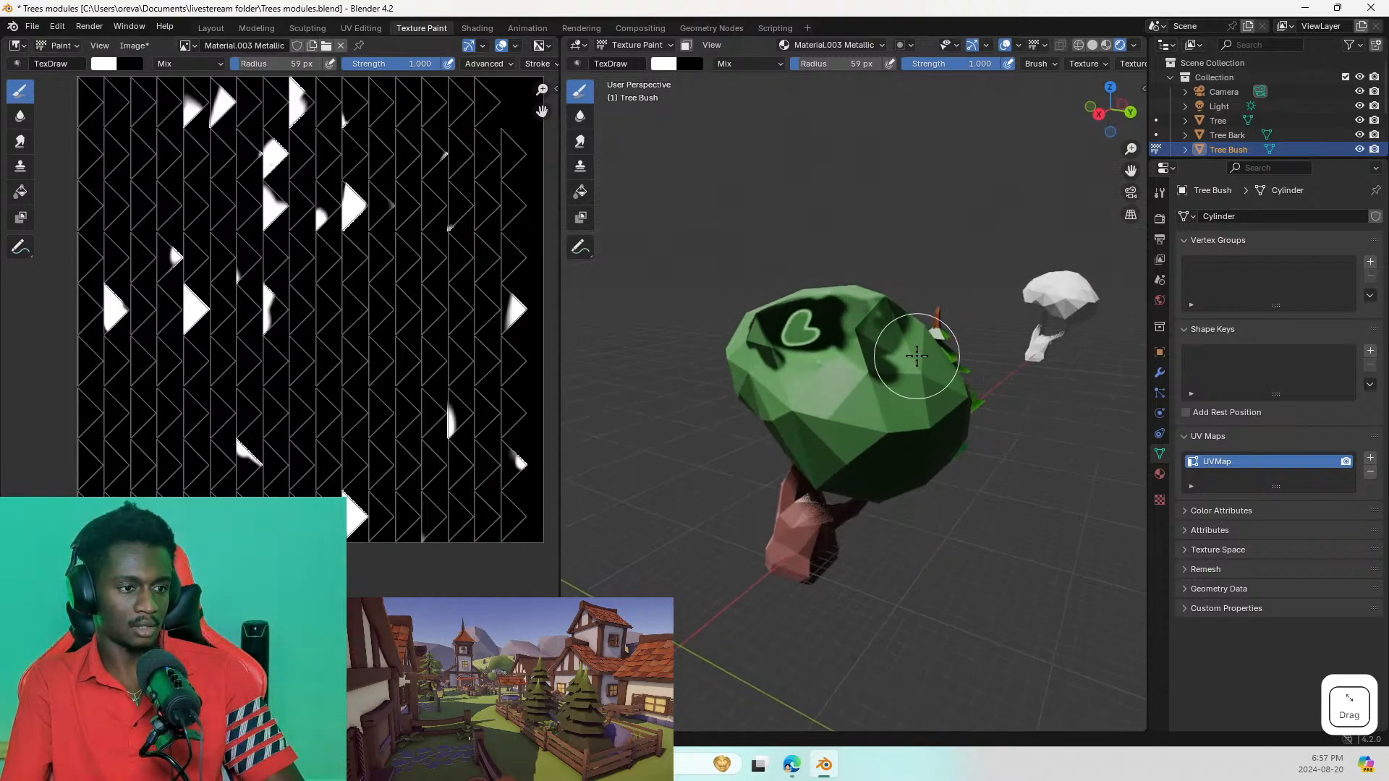
middle_click_drag(916, 355, 896, 354)
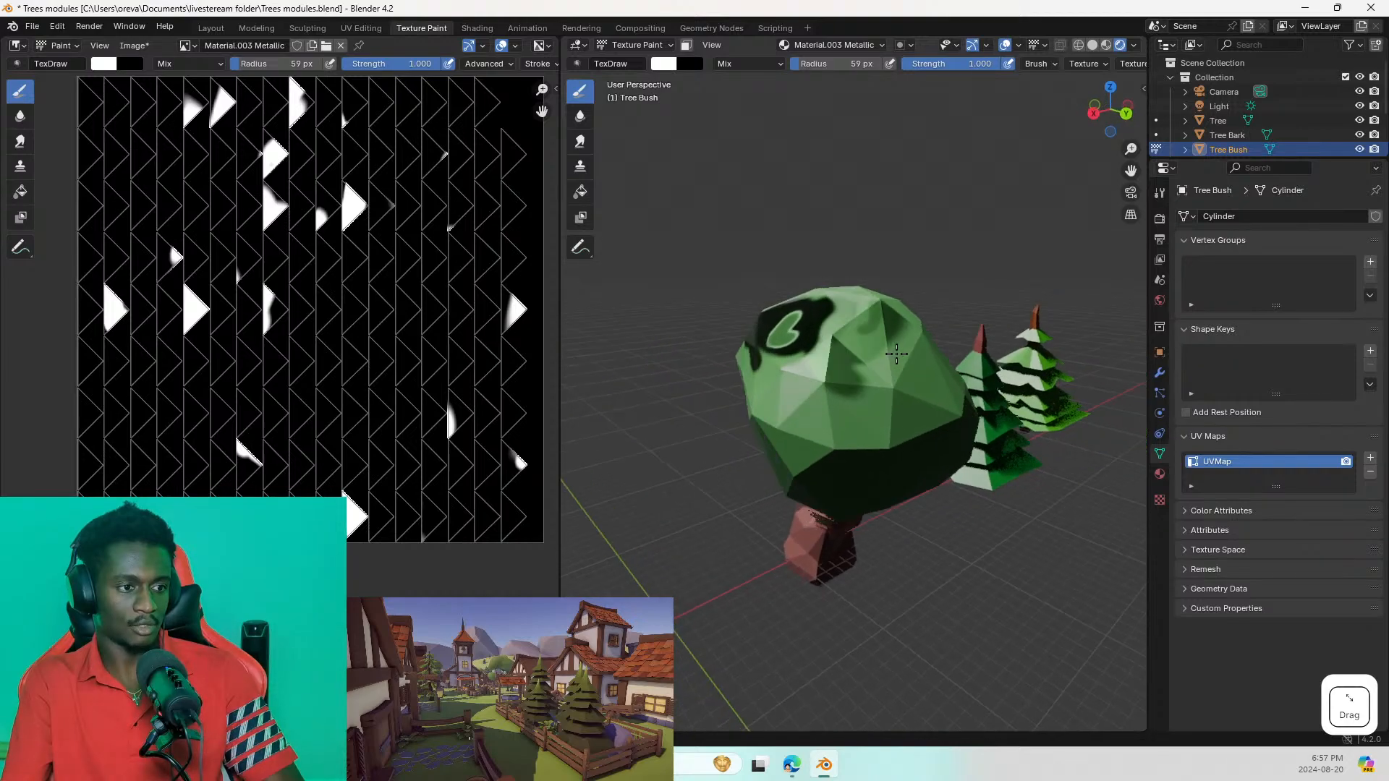
scroll(896, 353, "up", 3)
left_click_drag(345, 261, 379, 336)
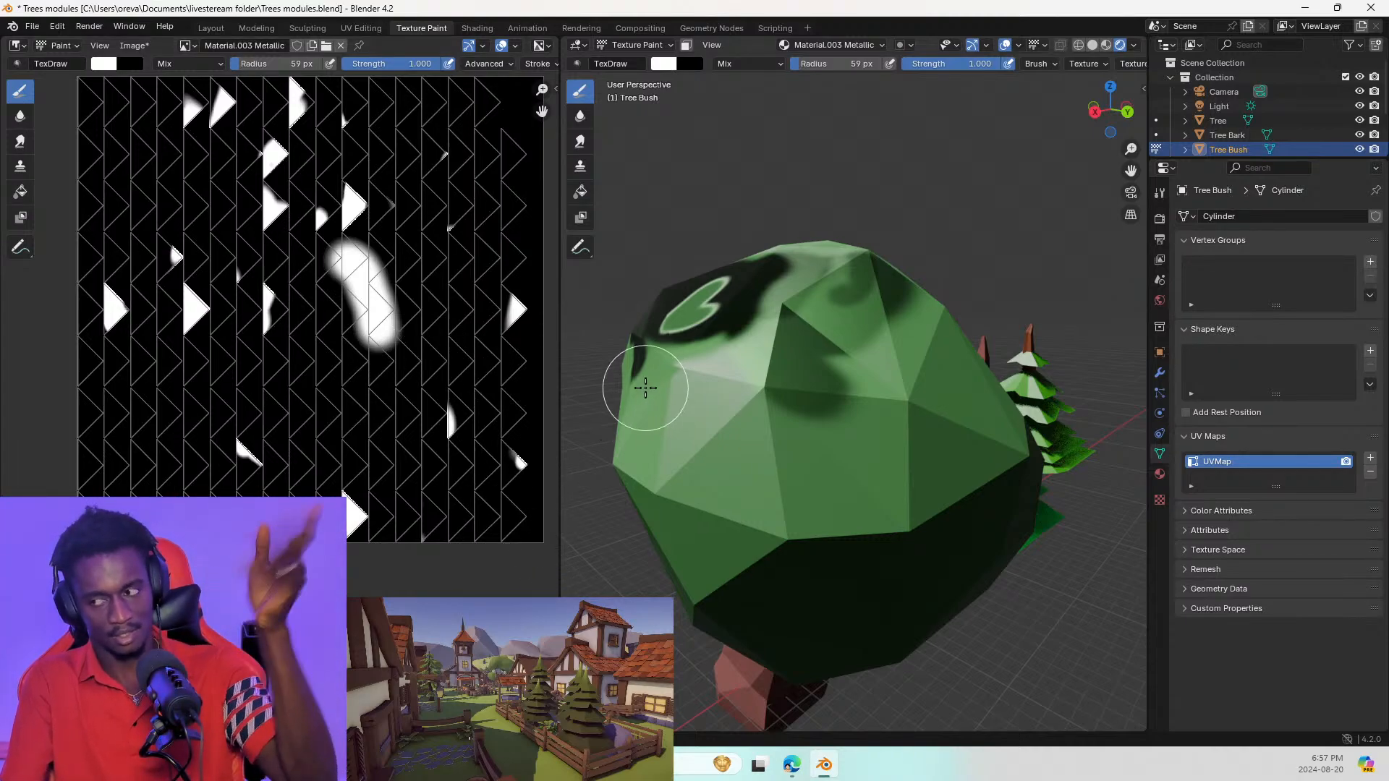
left_click_drag(466, 336, 462, 221)
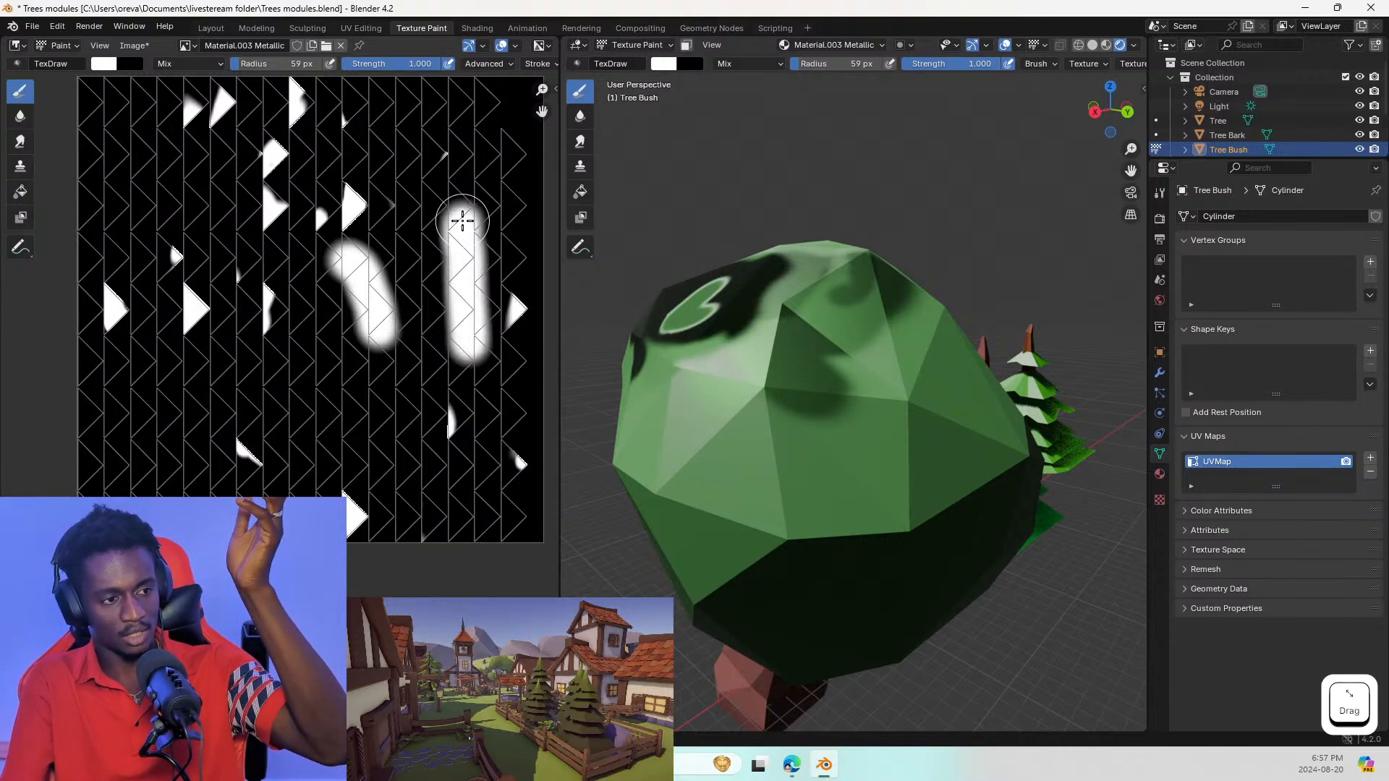
key("ctrl+z")
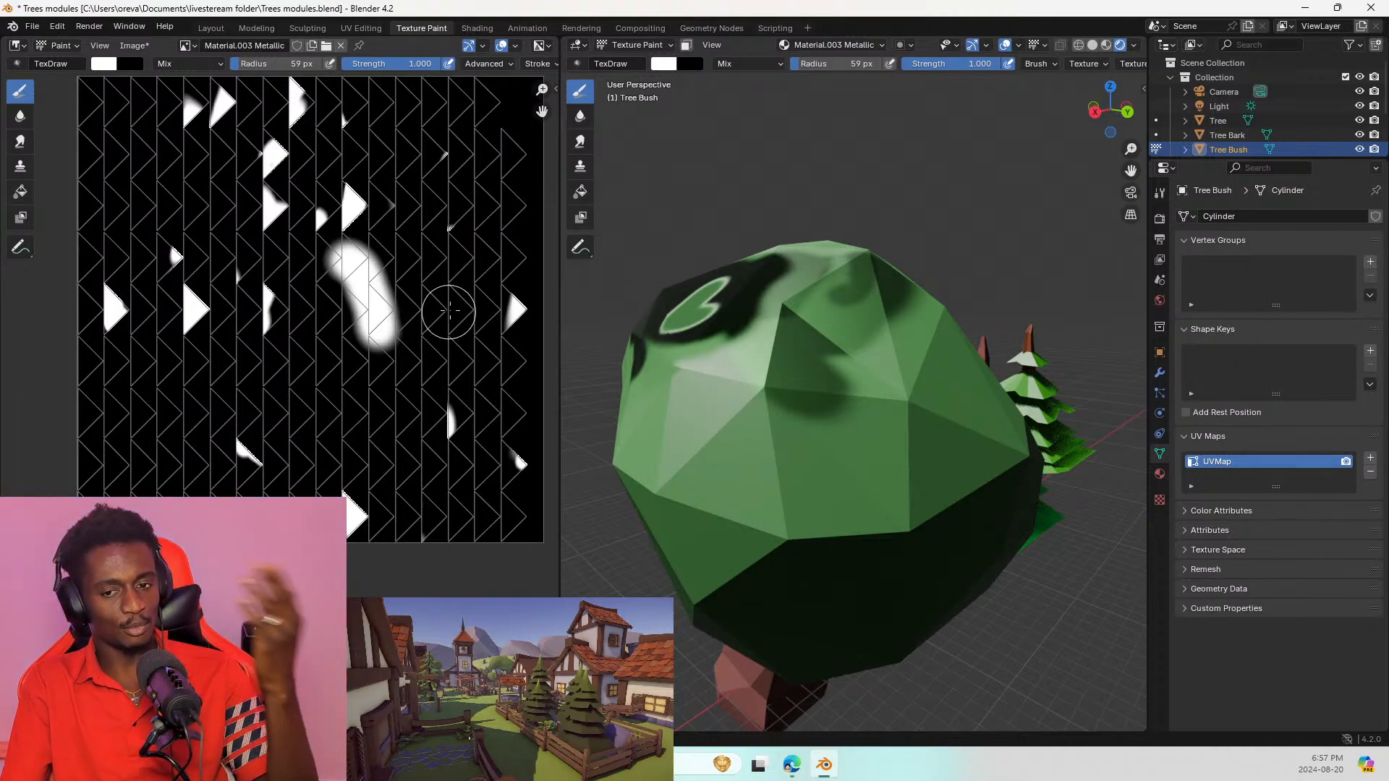
Step: Paint further white metallic strokes across the canopy's top and far side faces, extending the reflective area
middle_click_drag(604, 217, 731, 273)
middle_click_drag(783, 263, 768, 263)
scroll(764, 264, "up", 2)
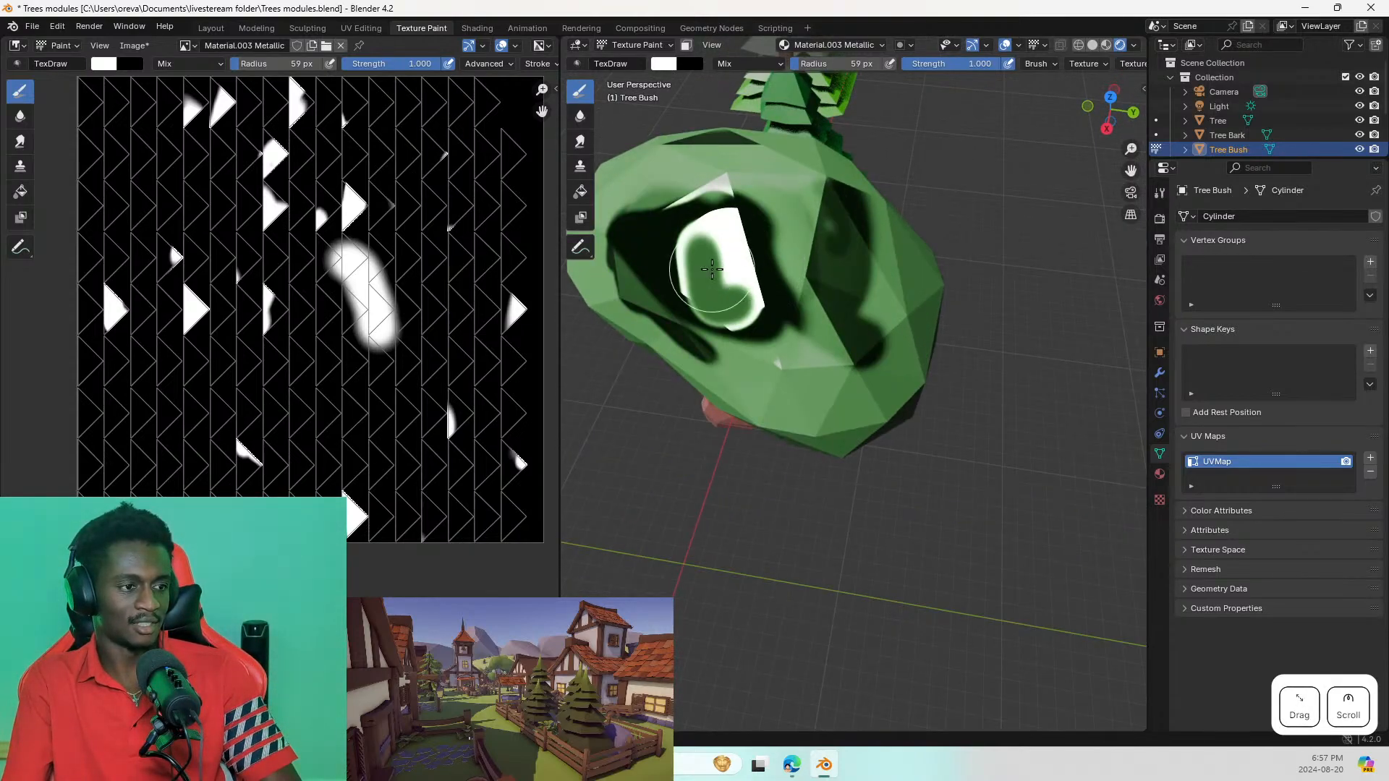
scroll(706, 282, "up", 3)
scroll(715, 287, "down", 3)
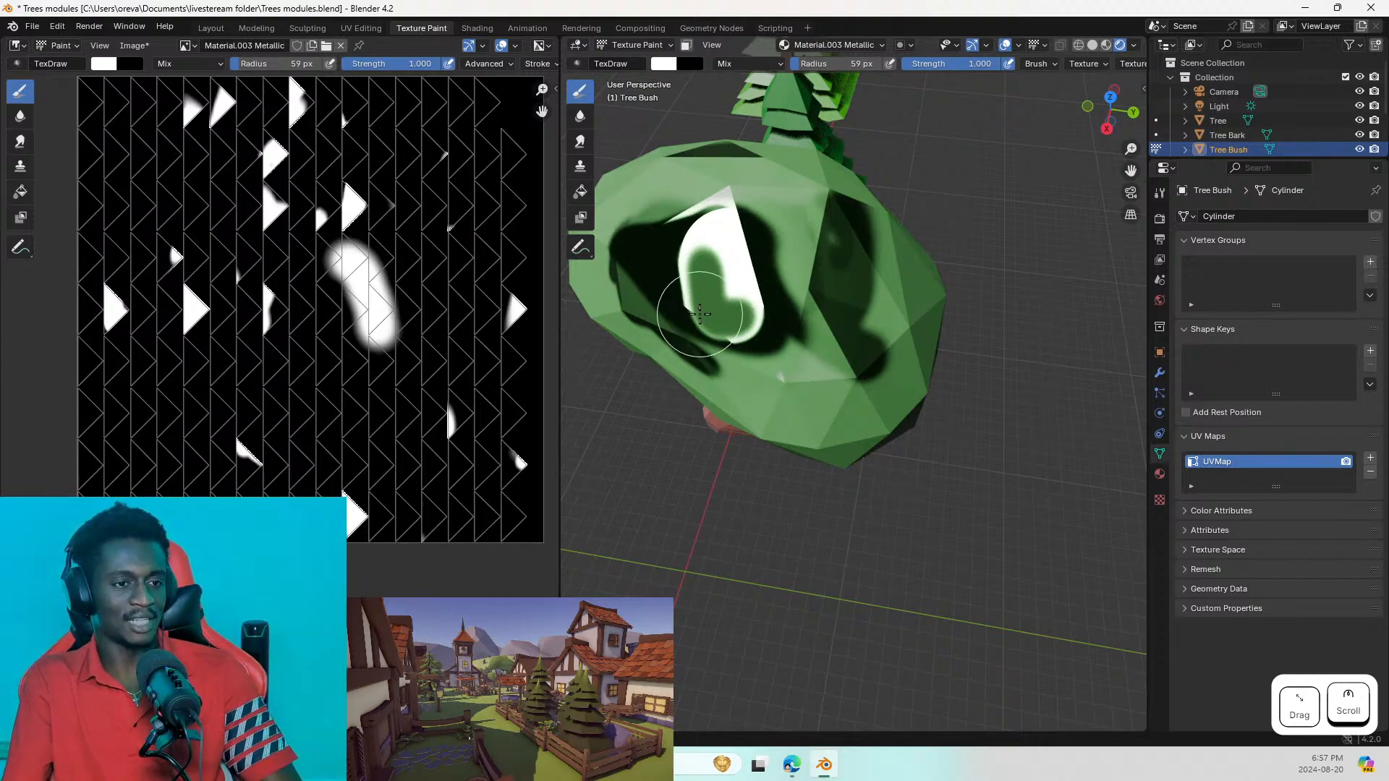
left_click_drag(700, 313, 682, 312)
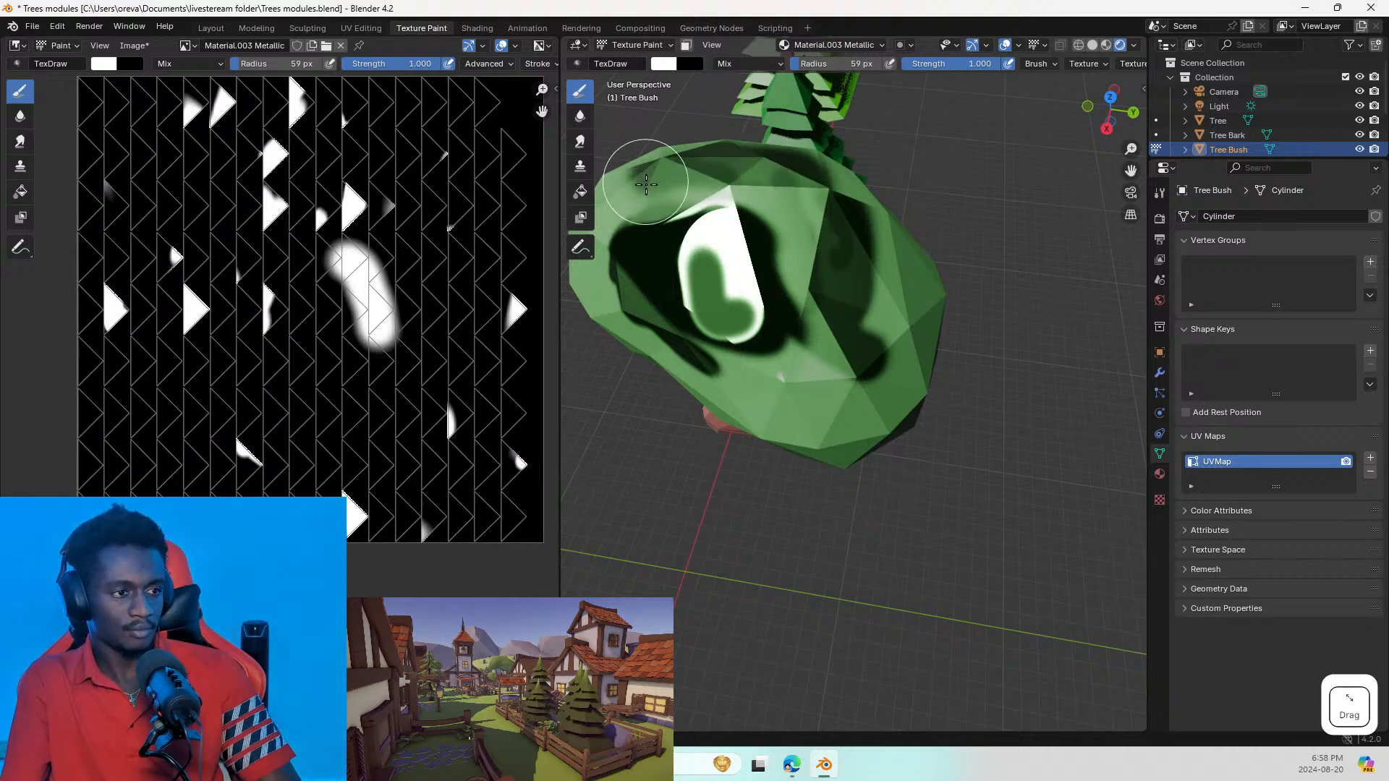
mouse_move(646, 184)
left_mouse_down()
mouse_move(945, 210)
mouse_move(902, 319)
mouse_move(843, 248)
mouse_move(772, 327)
left_mouse_up()
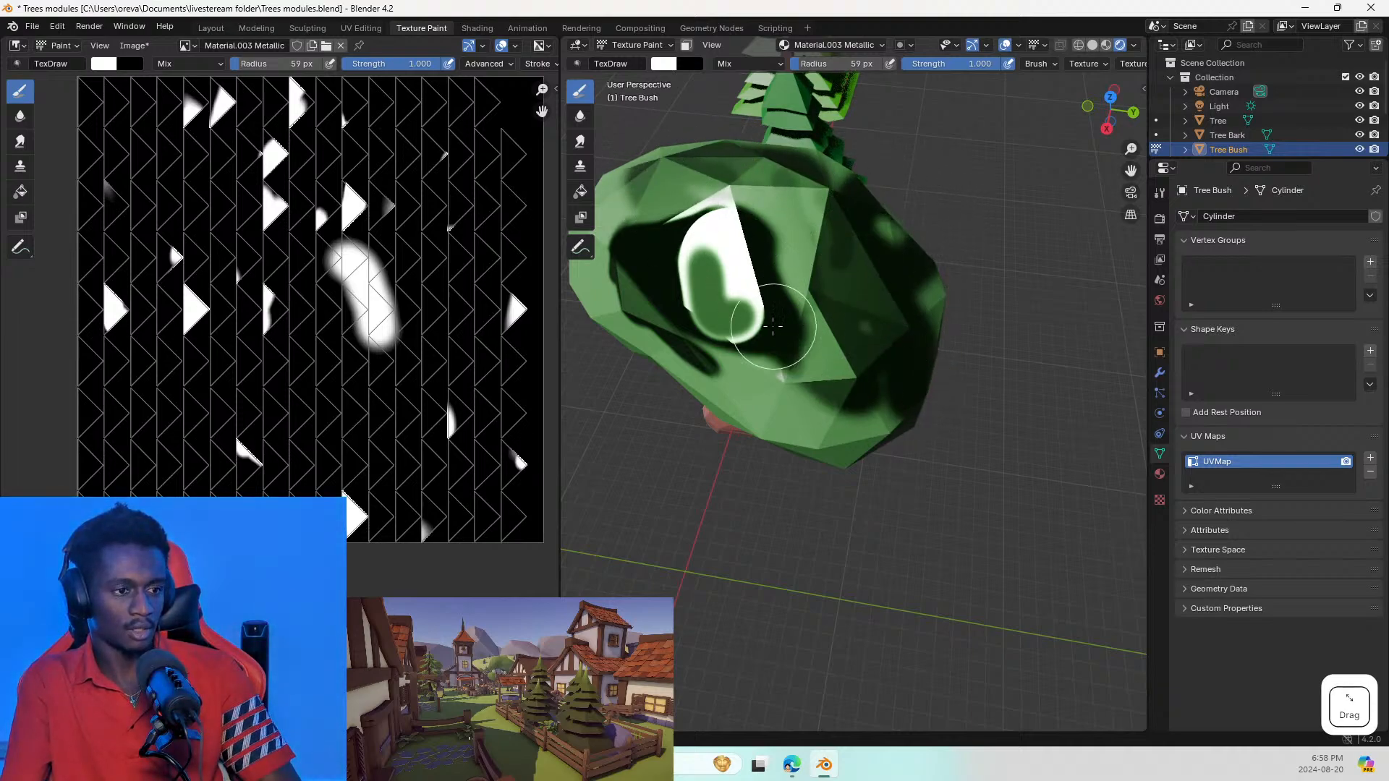
mouse_move(772, 327)
middle_mouse_down()
mouse_move(861, 327)
mouse_move(868, 347)
mouse_move(899, 347)
middle_mouse_up()
scroll(839, 349, "down", 3)
scroll(899, 347, "up", 3)
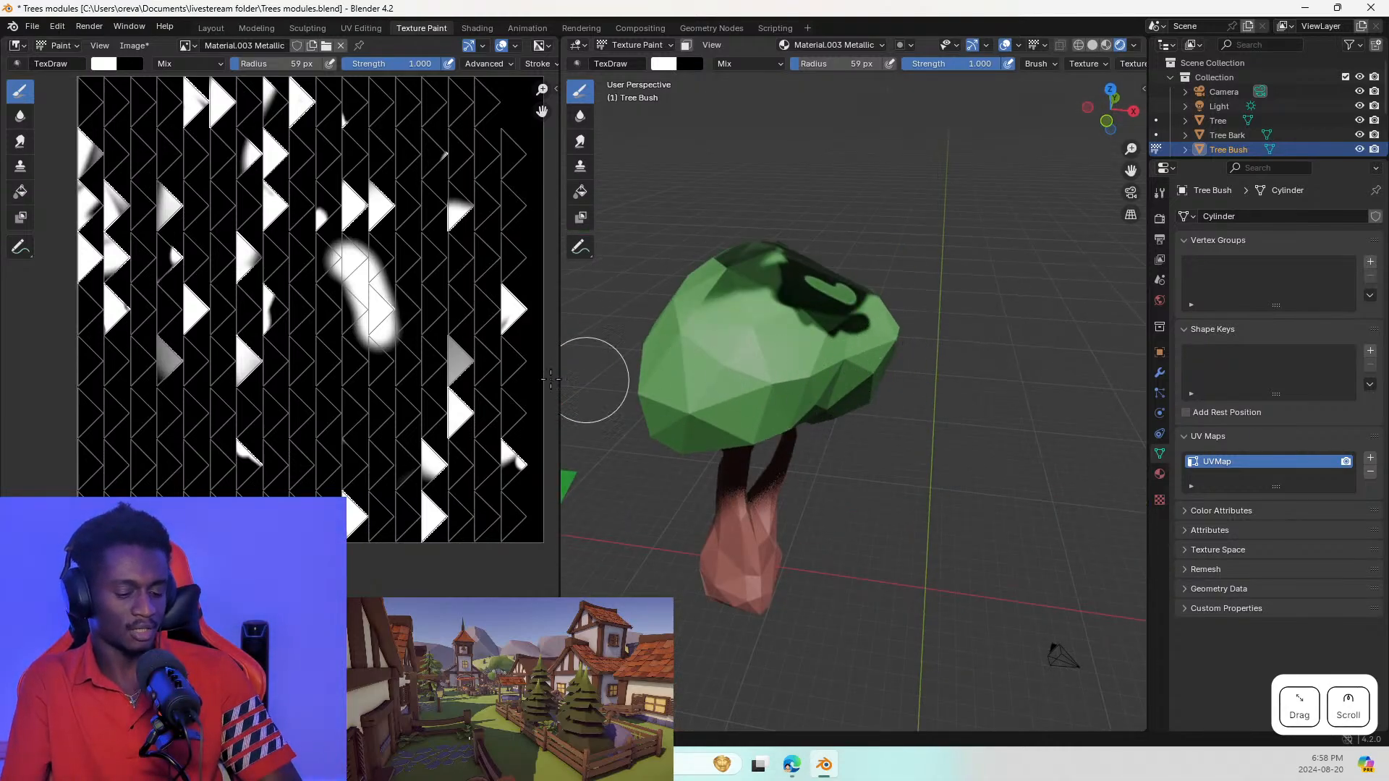
left_click(880, 45)
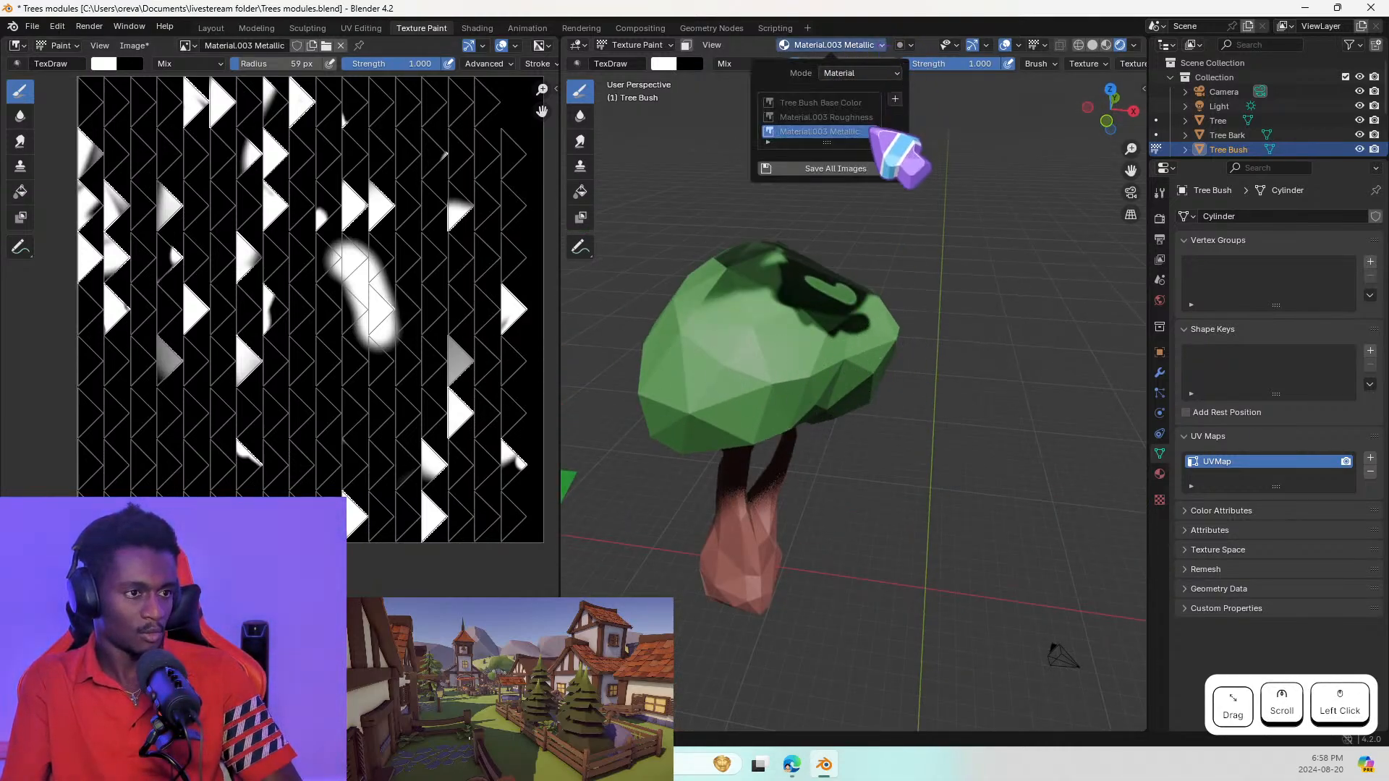
left_click(895, 98)
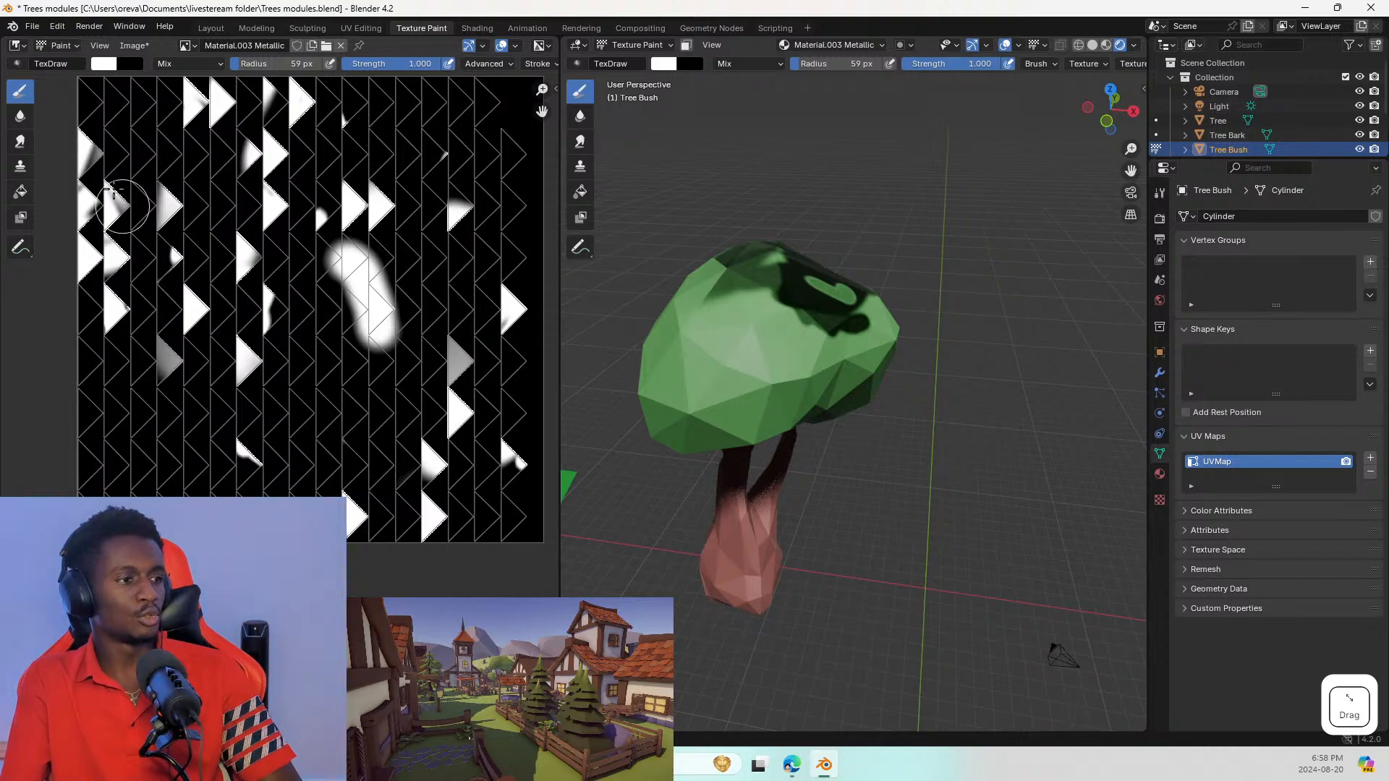
left_click(201, 68)
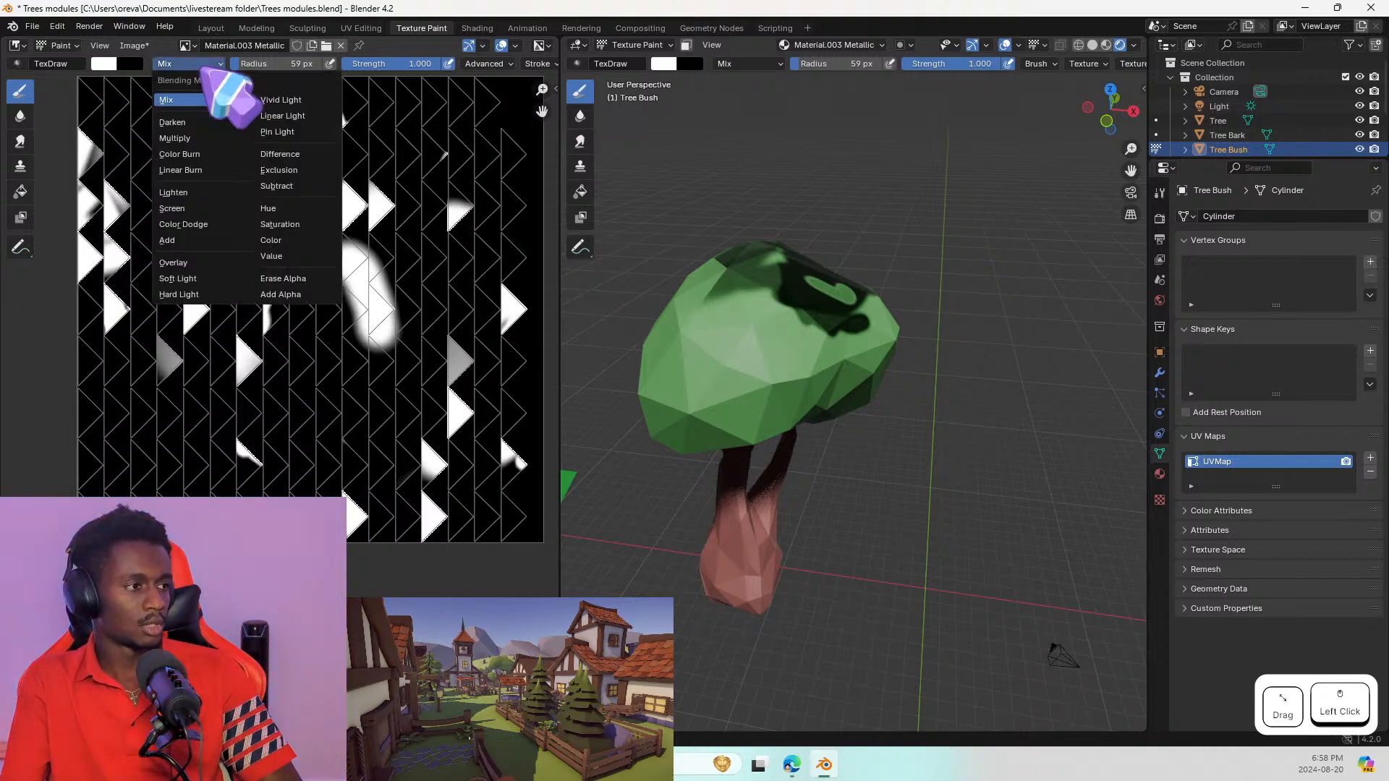
left_click(226, 309)
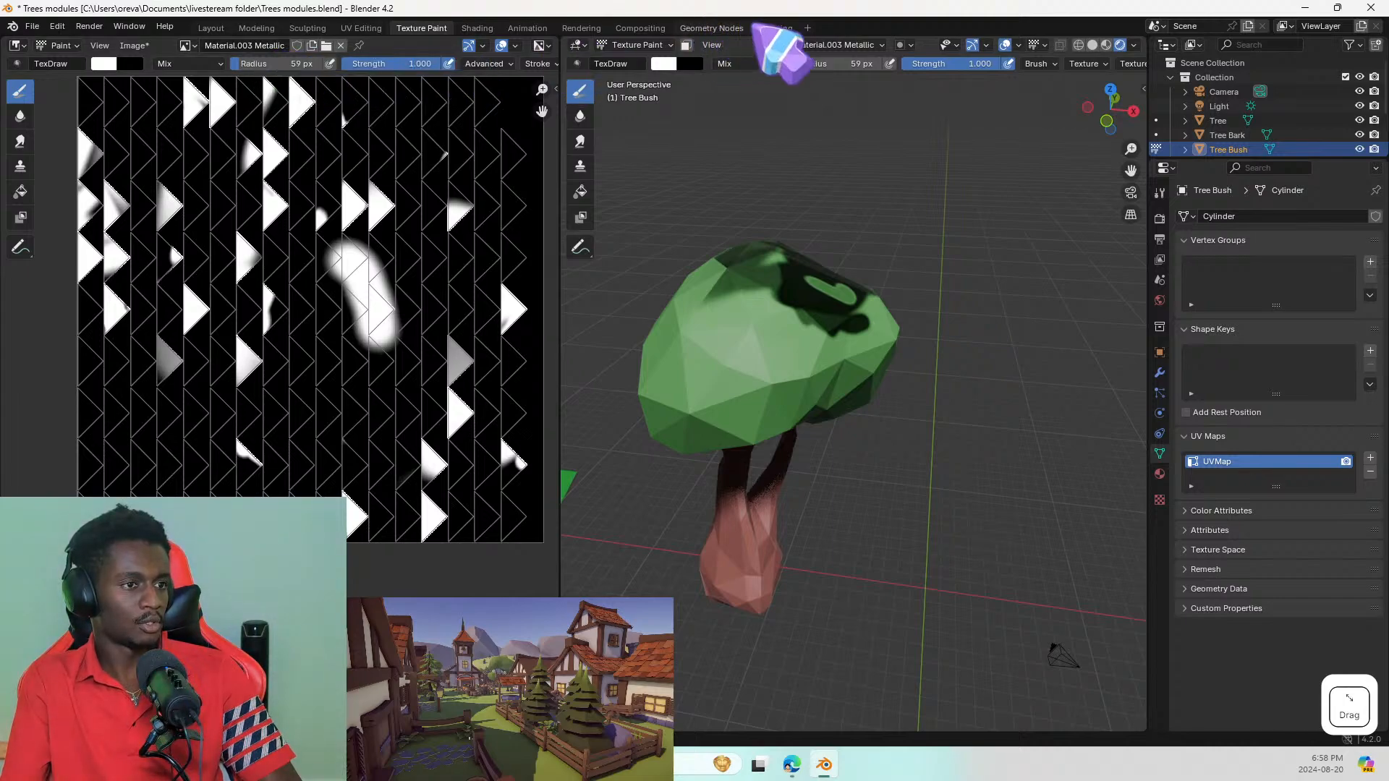
Step: Open the canopy material's nodes in the Shading workspace and move the Material.003 Metallic texture node clear of the overlapping stack
left_click(1159, 474)
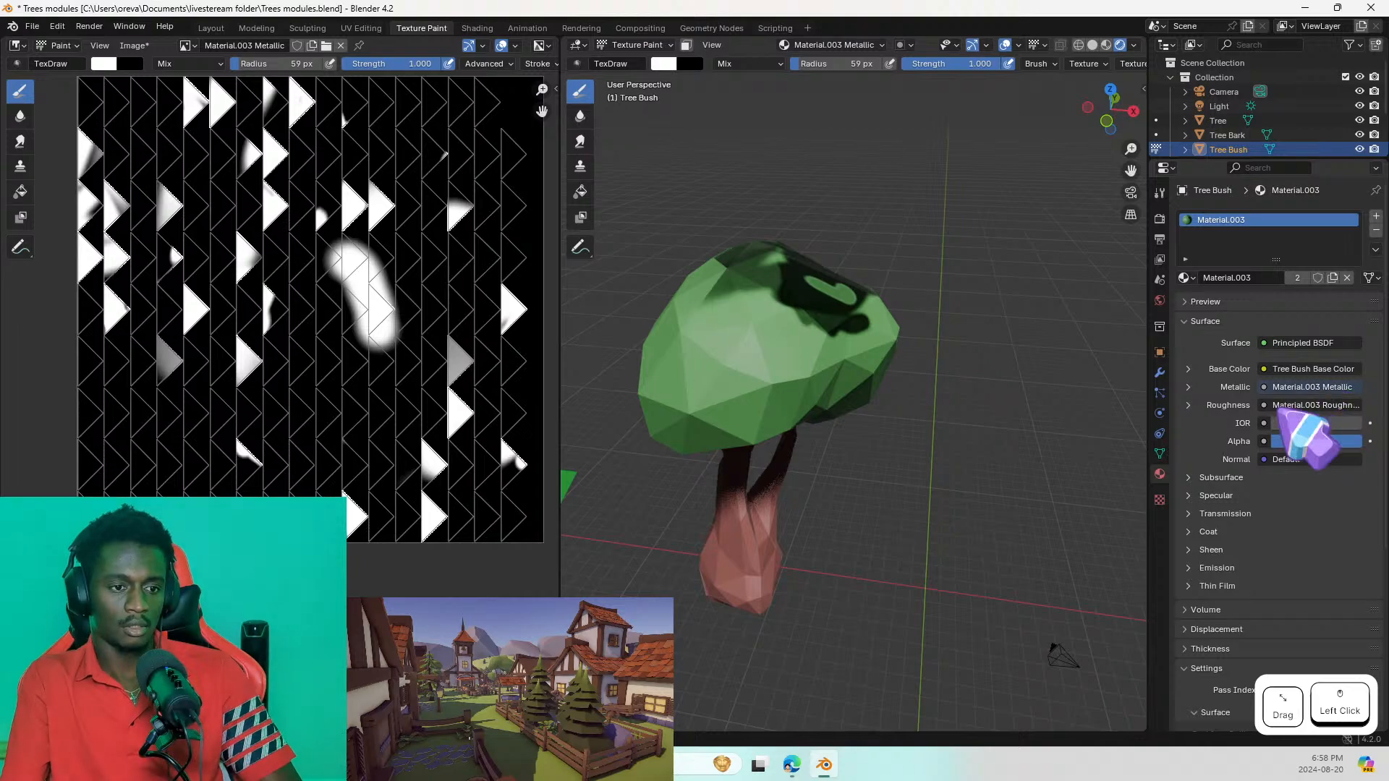
left_click(478, 28)
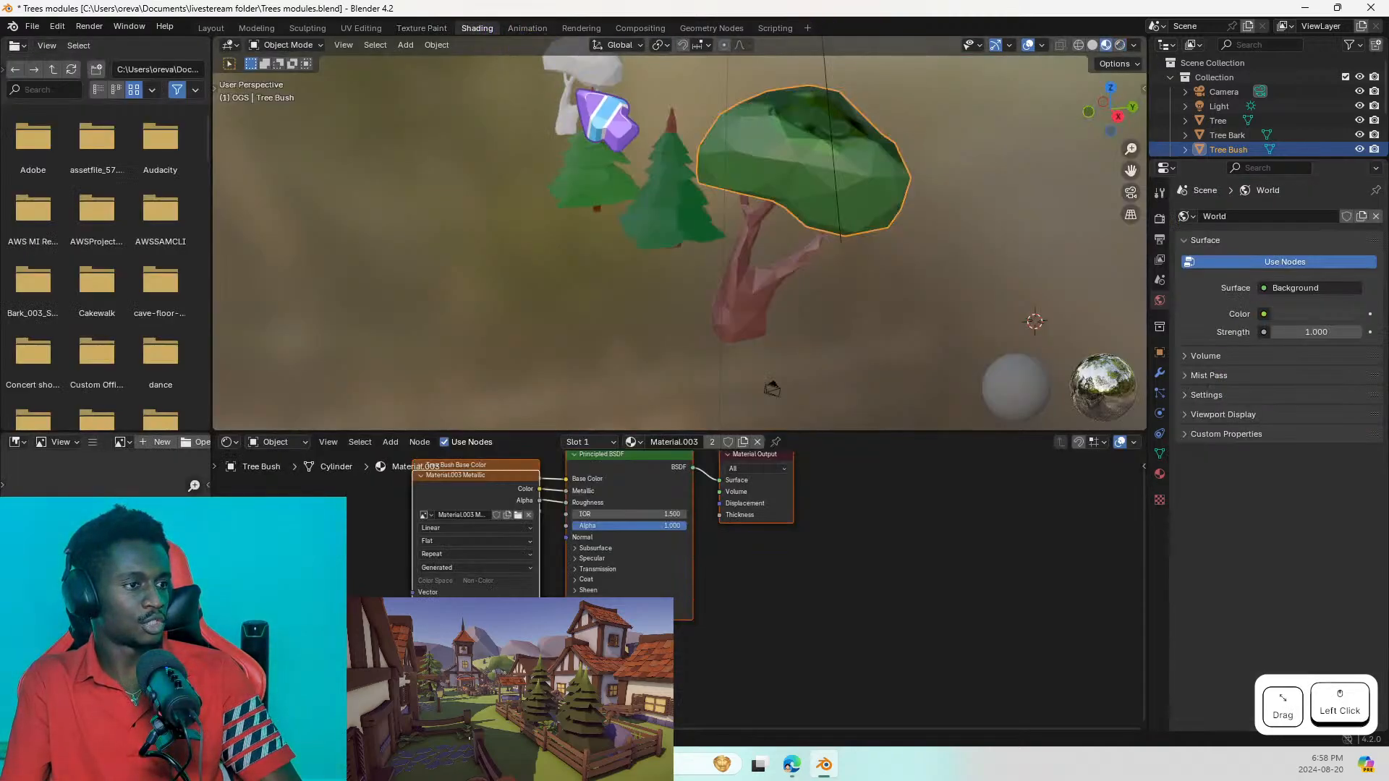
middle_click_drag(591, 535, 629, 542)
left_click_drag(584, 502, 466, 526)
scroll(619, 556, "up", 1)
scroll(620, 558, "up", 2)
left_click(594, 553)
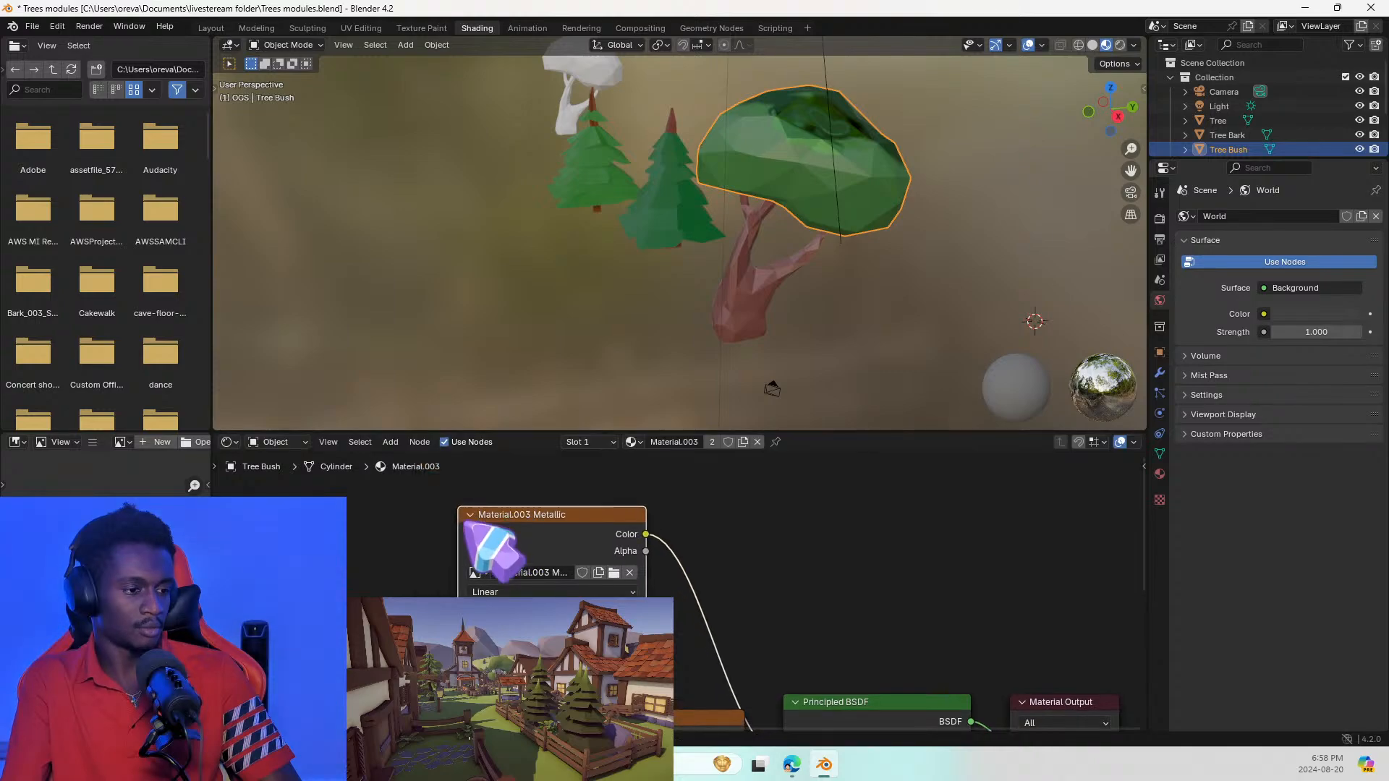
Step: Move the Material.003 Roughness texture node below the Tree Bush Base Color node
middle_click_drag(332, 535, 439, 338)
left_click_drag(773, 566, 771, 685)
scroll(654, 593, "down", 1)
scroll(662, 611, "down", 2)
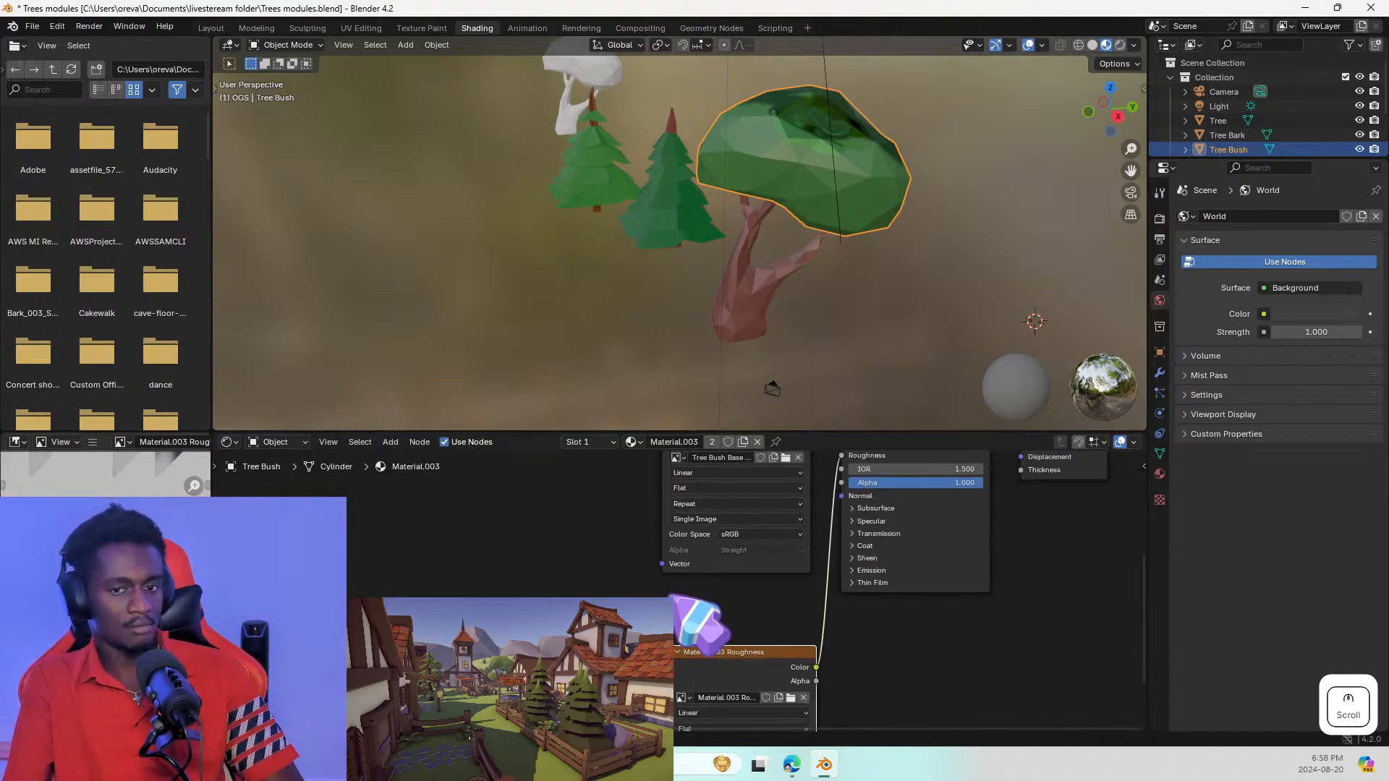
scroll(515, 544, "down", 3)
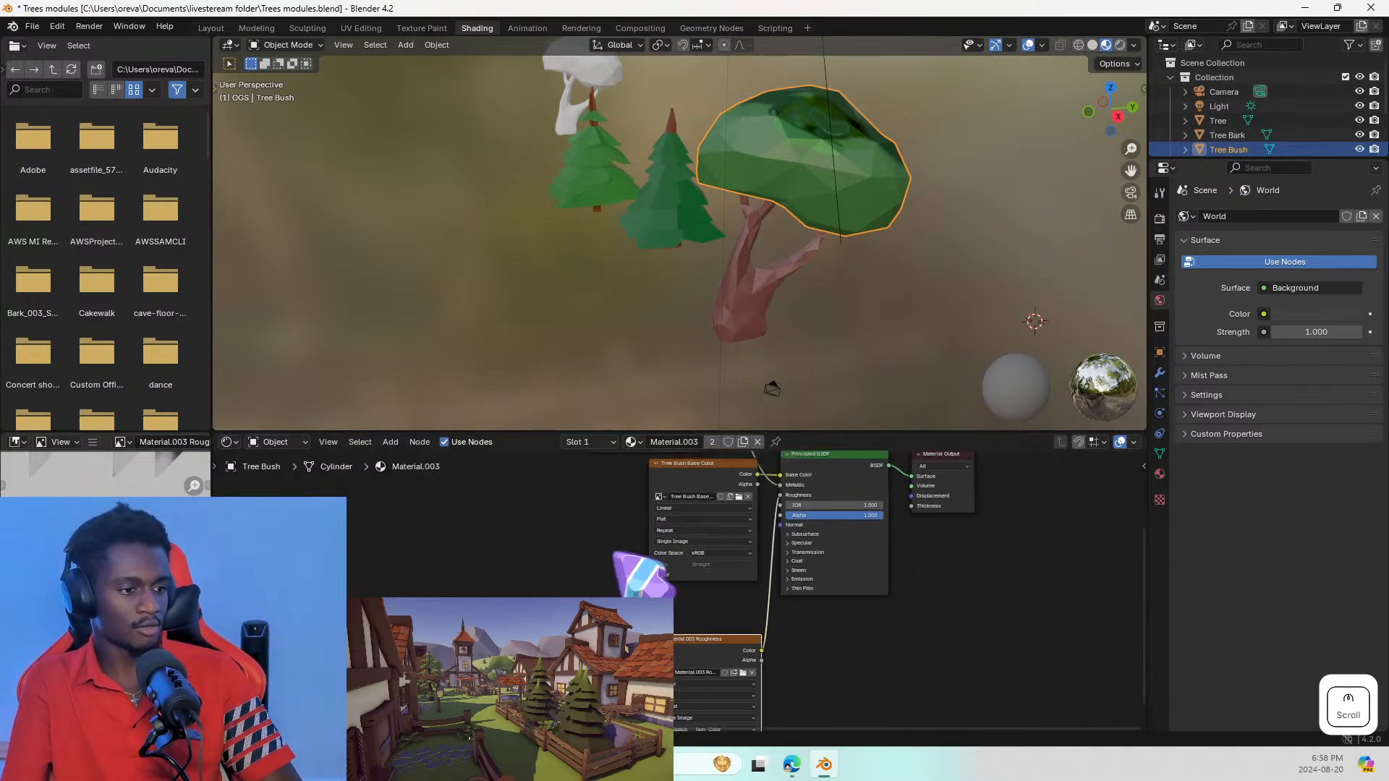
Step: Rearrange the texture nodes so Tree Bush Base Color sits above Material.003 Metallic, both left of the Principled BSDF
left_click_drag(663, 469, 556, 507)
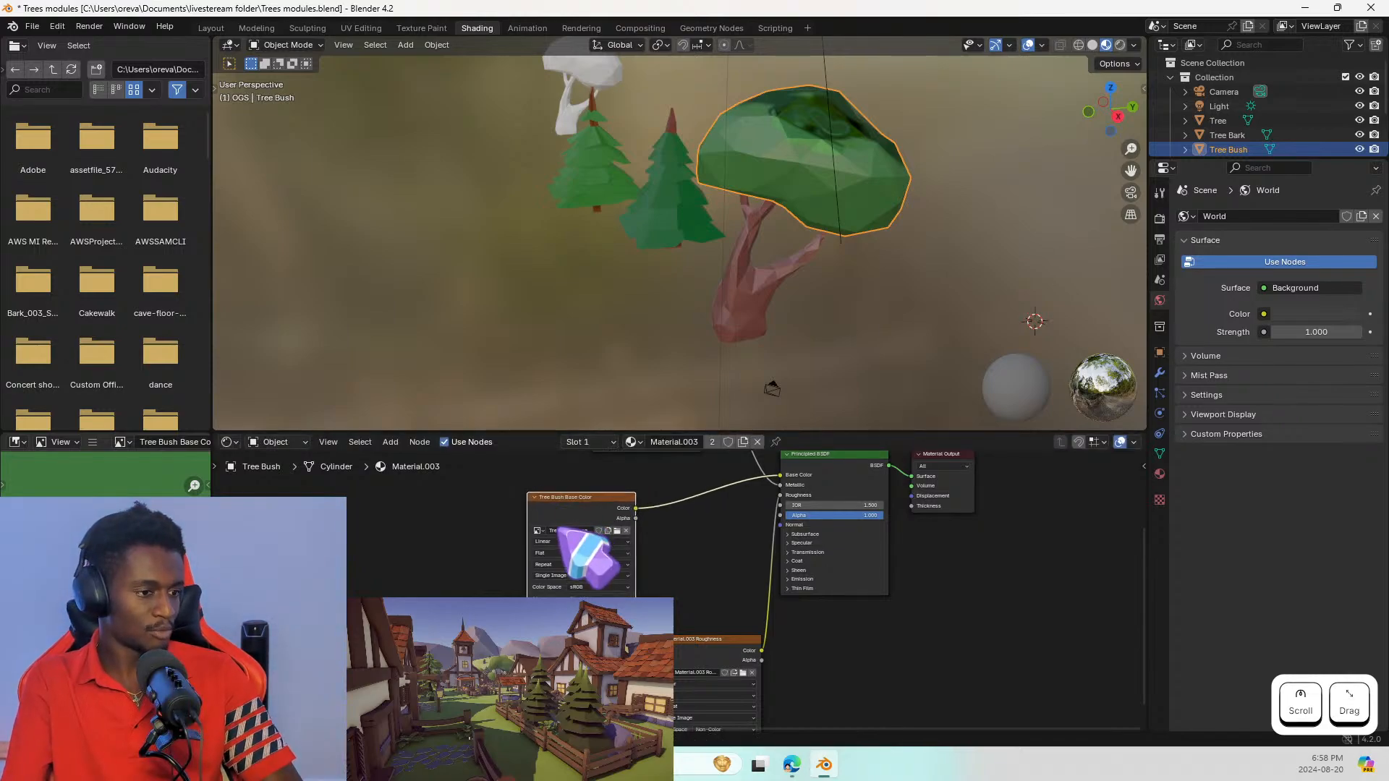
middle_click_drag(538, 540, 658, 612)
left_click(683, 613)
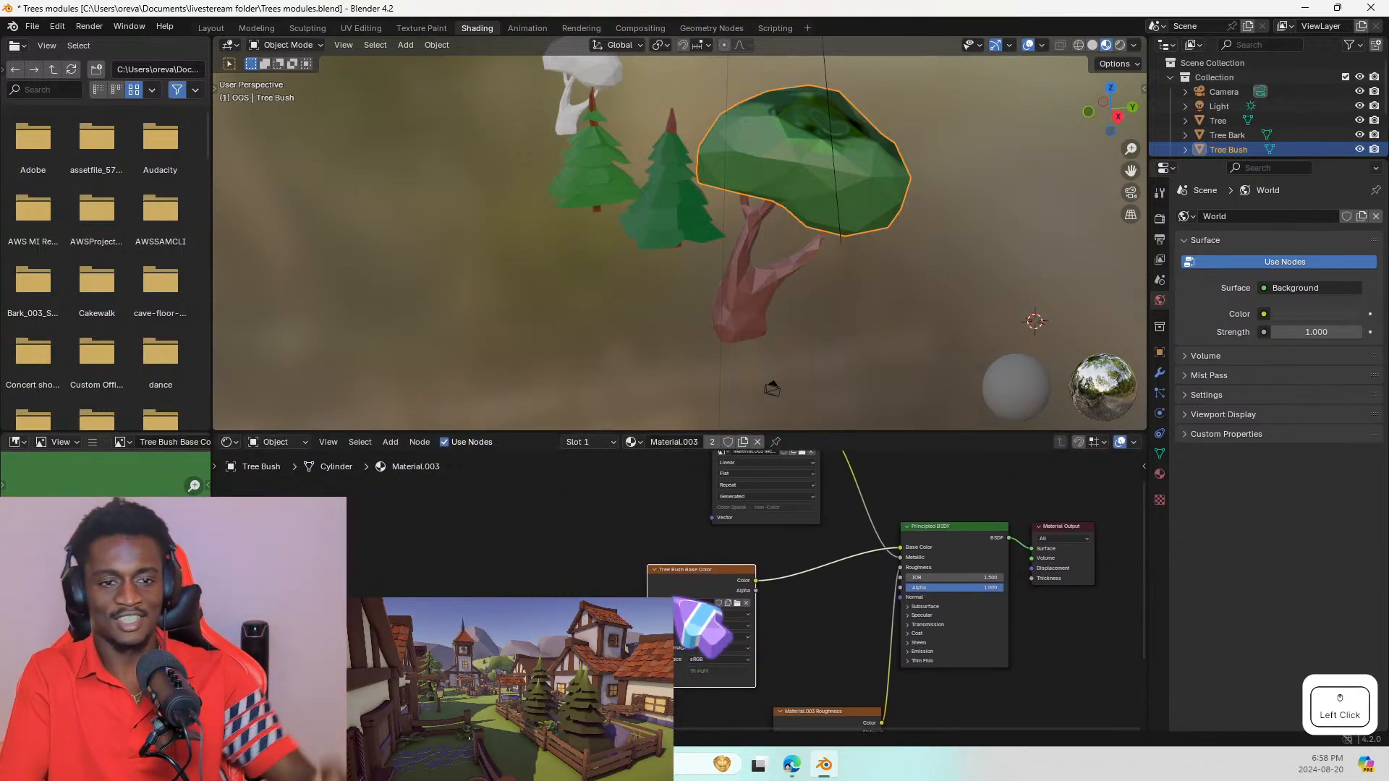
left_click_drag(872, 551, 897, 548)
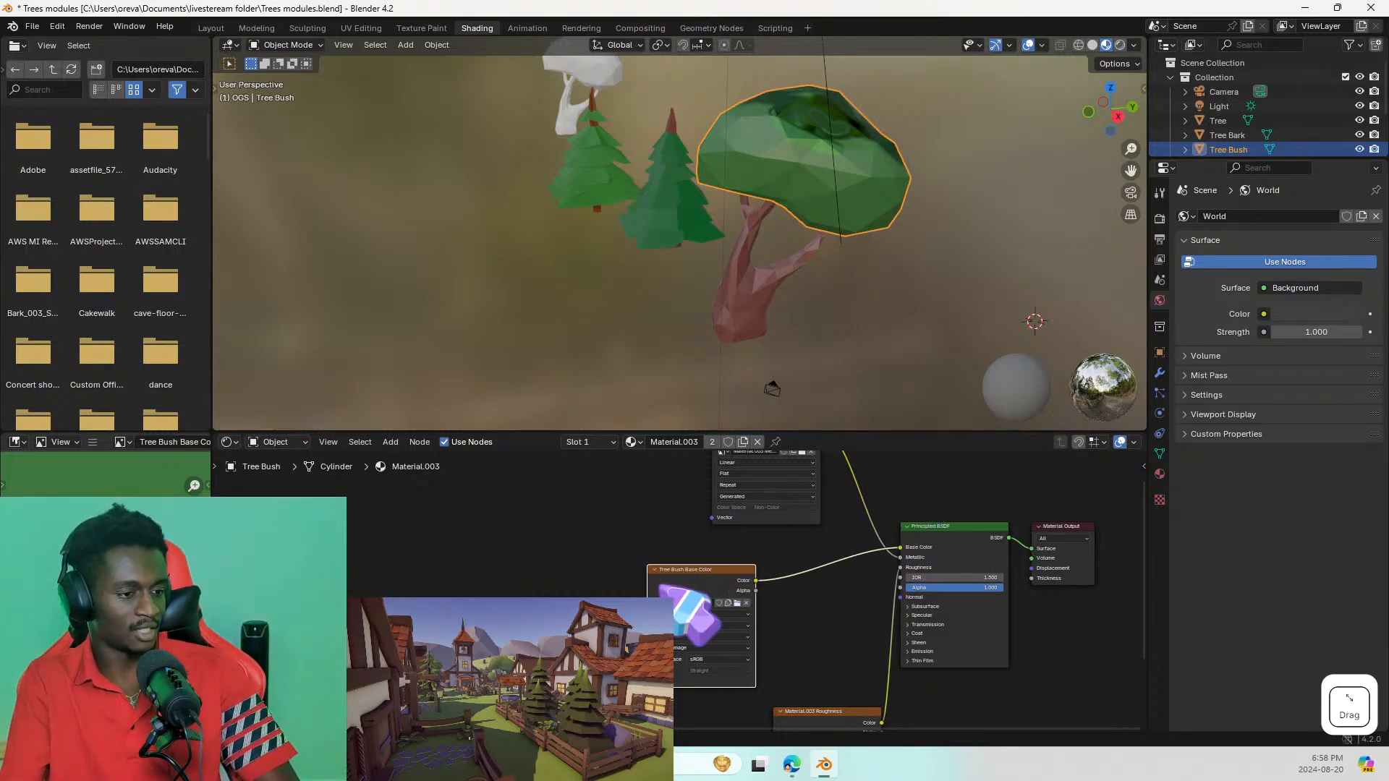
left_click_drag(662, 574, 786, 492)
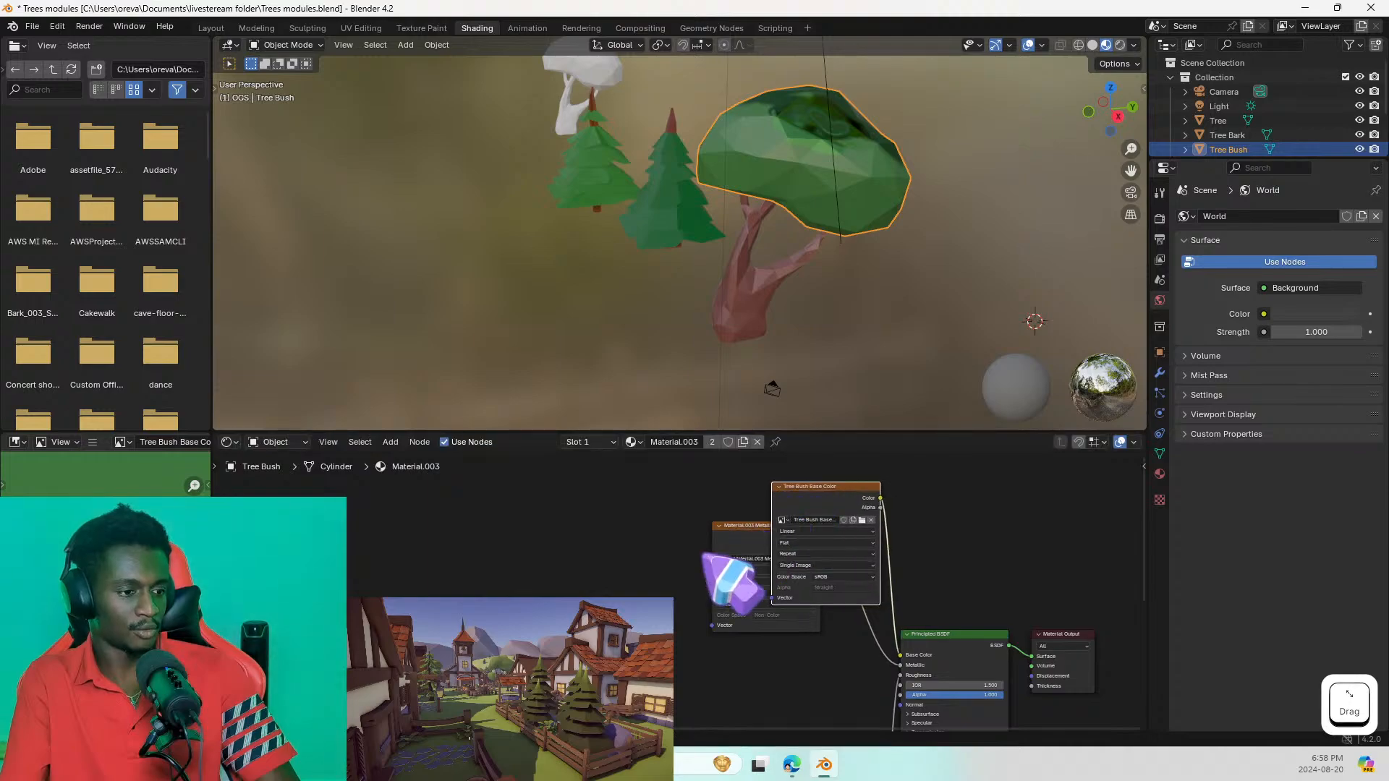
left_click_drag(749, 557, 633, 620)
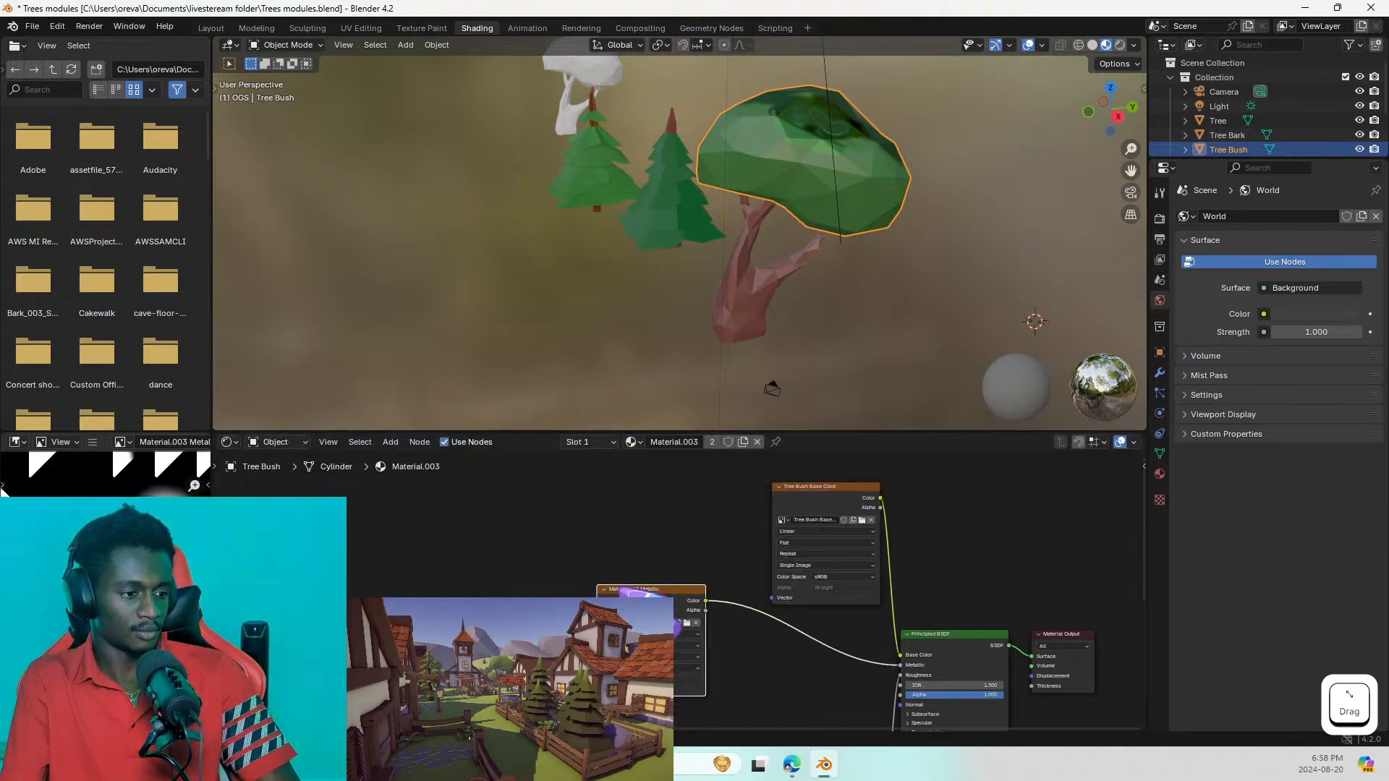
mouse_move(707, 557)
middle_mouse_down()
mouse_move(741, 486)
mouse_move(697, 558)
middle_mouse_up()
left_click_drag(821, 524, 737, 483)
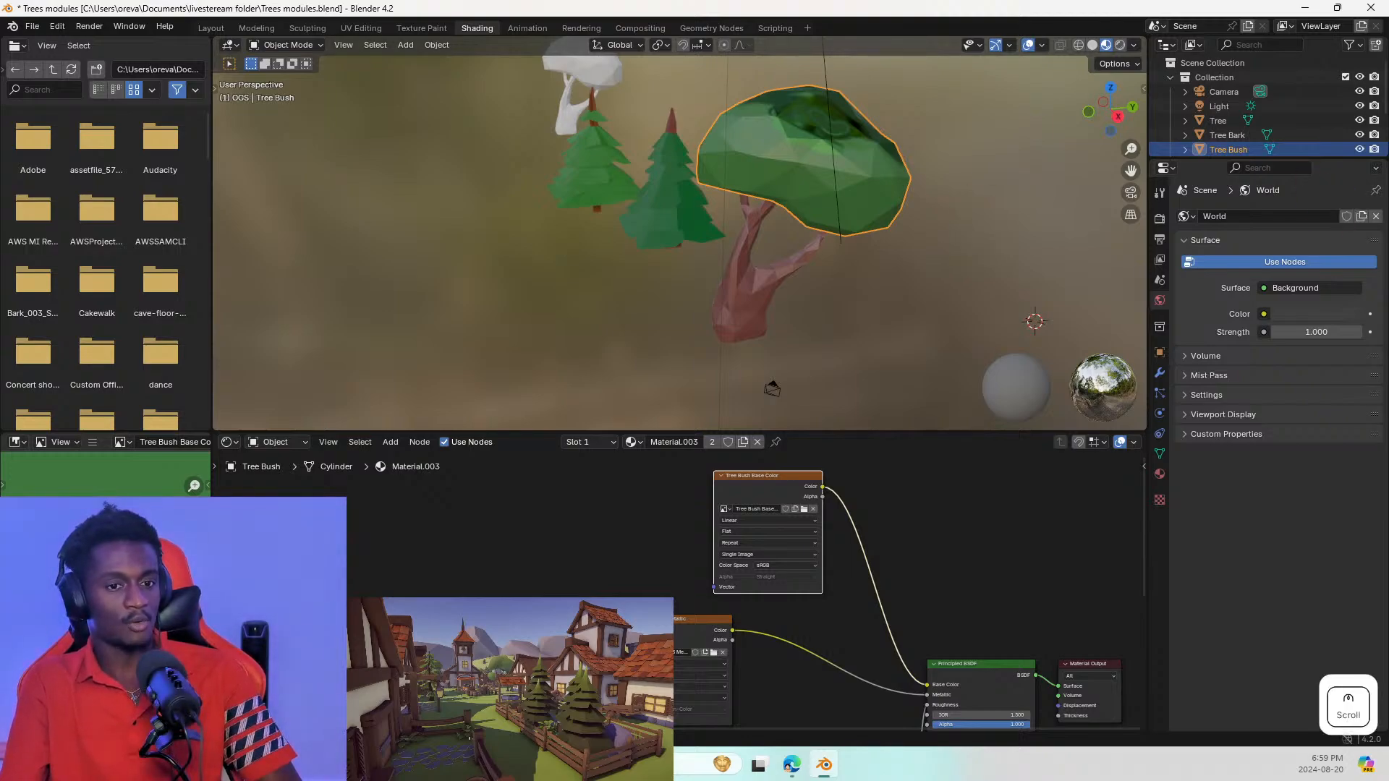
Step: Switch to the blend ref.jpg reference in the photo viewer, bring it onto this screen and examine the village's trees
middle_click_drag(648, 253, 675, 210)
key("alt+Tab")
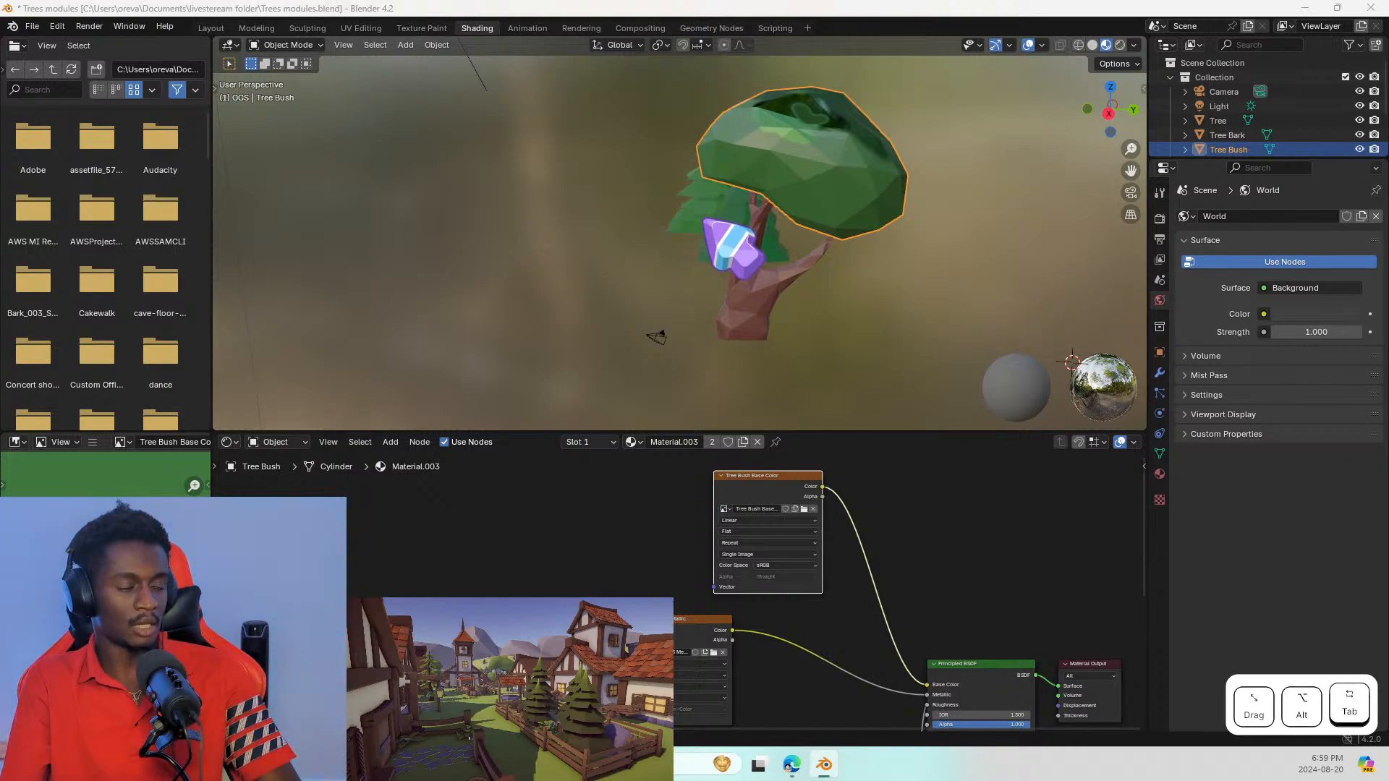
key("shift+super+Left")
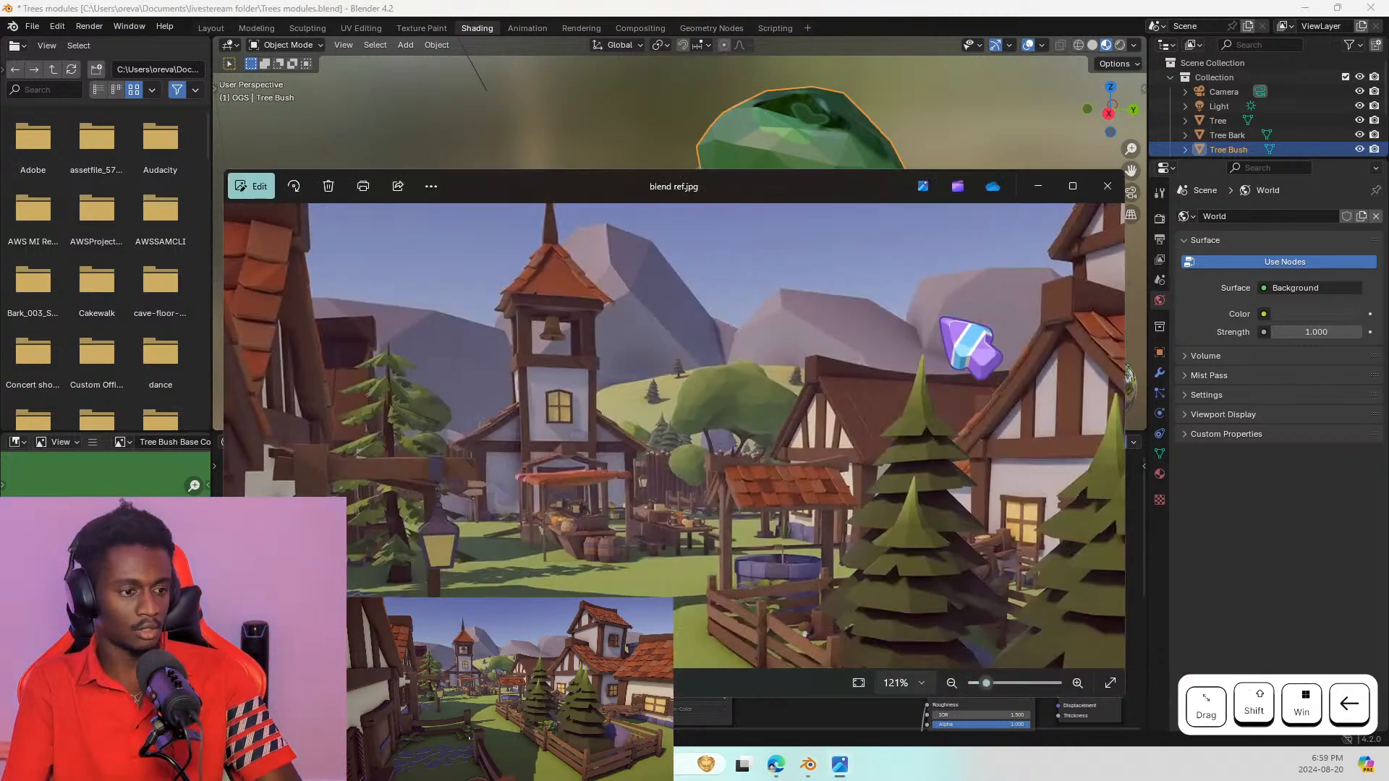
scroll(419, 362, "up", 1)
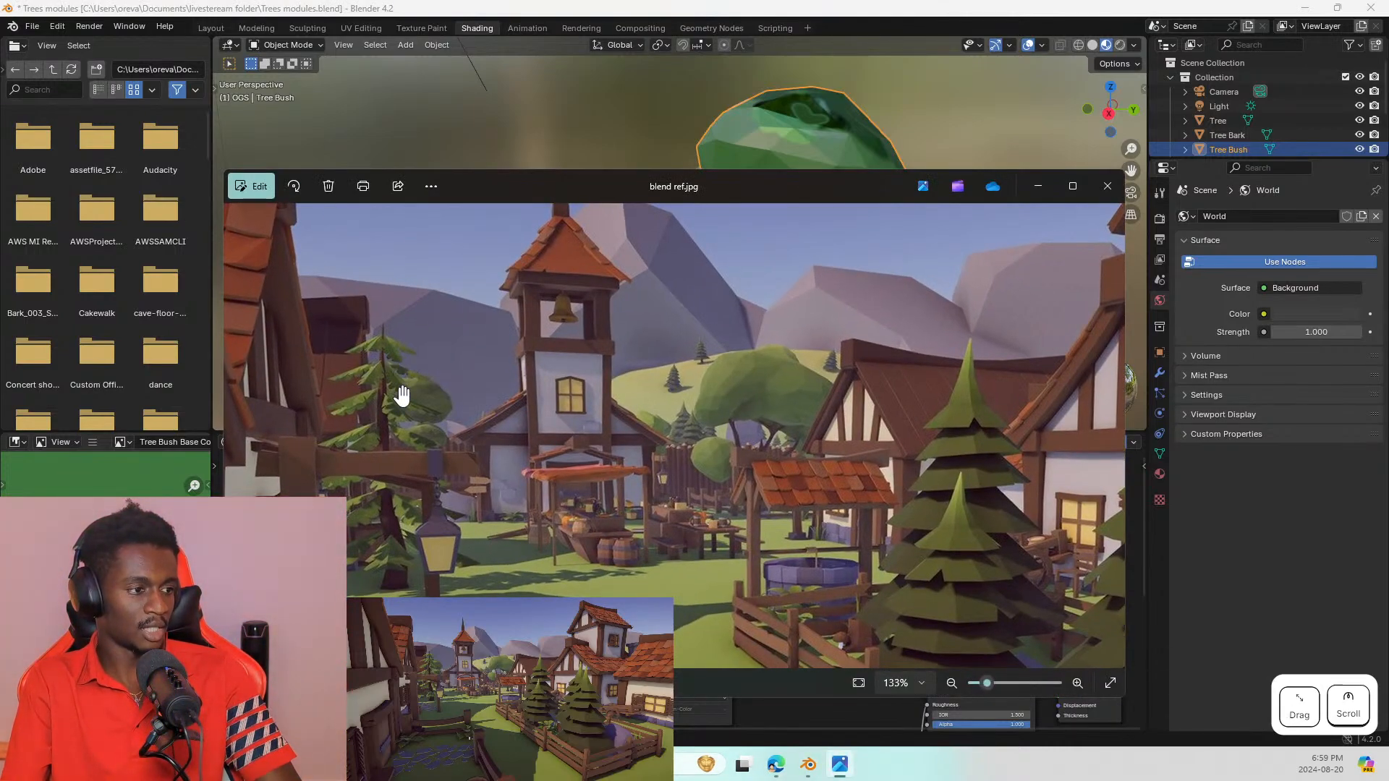
Step: Examine the market stall, lamp post and well area in blend ref.jpg, and put the reference away to return to Blender
left_click_drag(549, 546, 571, 325)
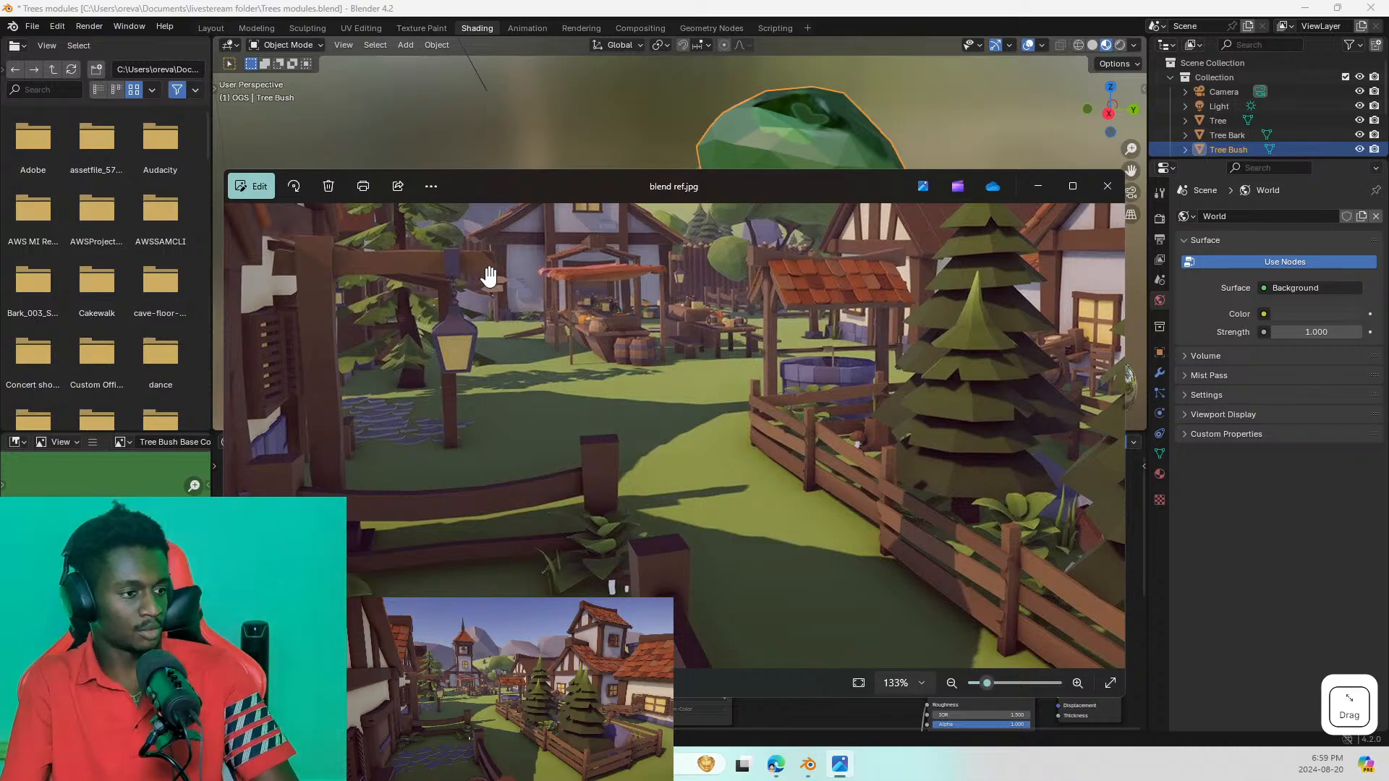
left_click_drag(488, 276, 608, 331)
scroll(926, 218, "up", 1)
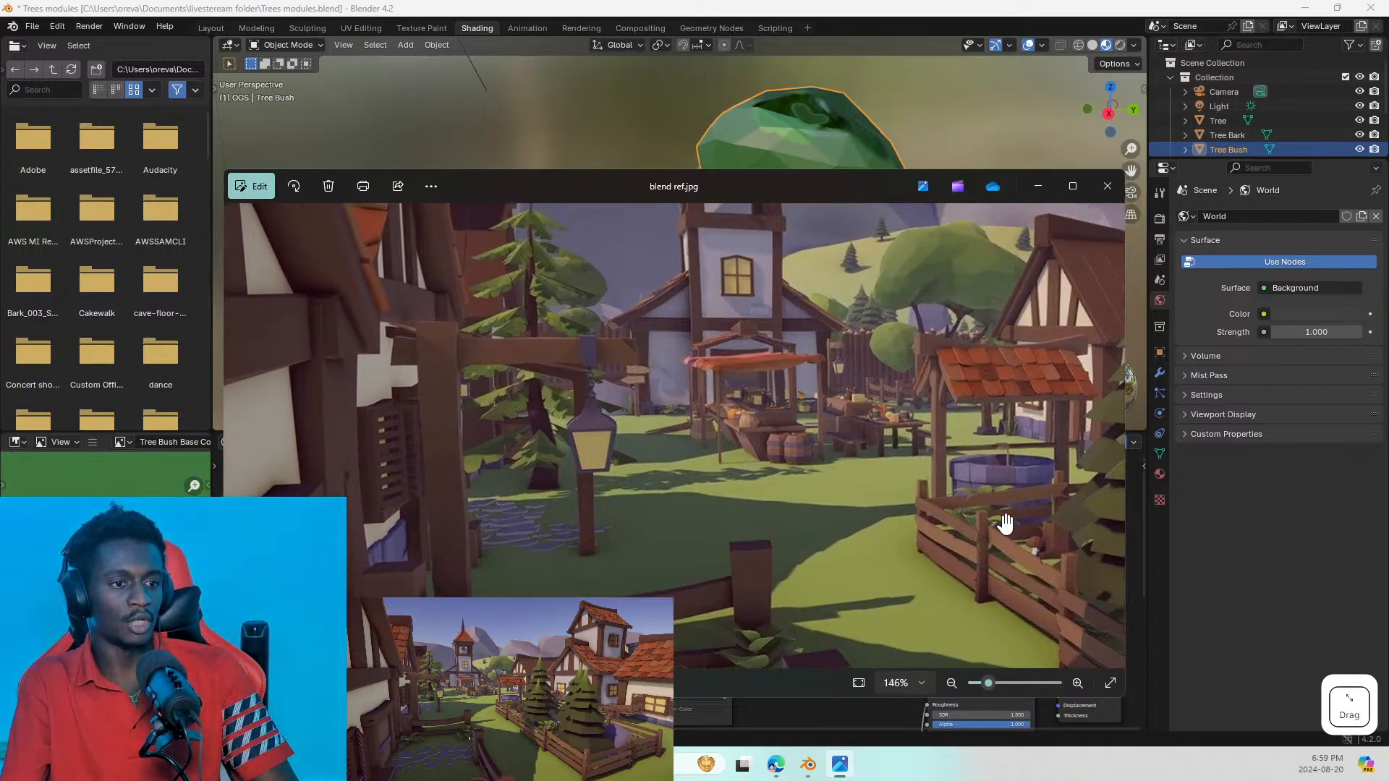
left_click(1037, 186)
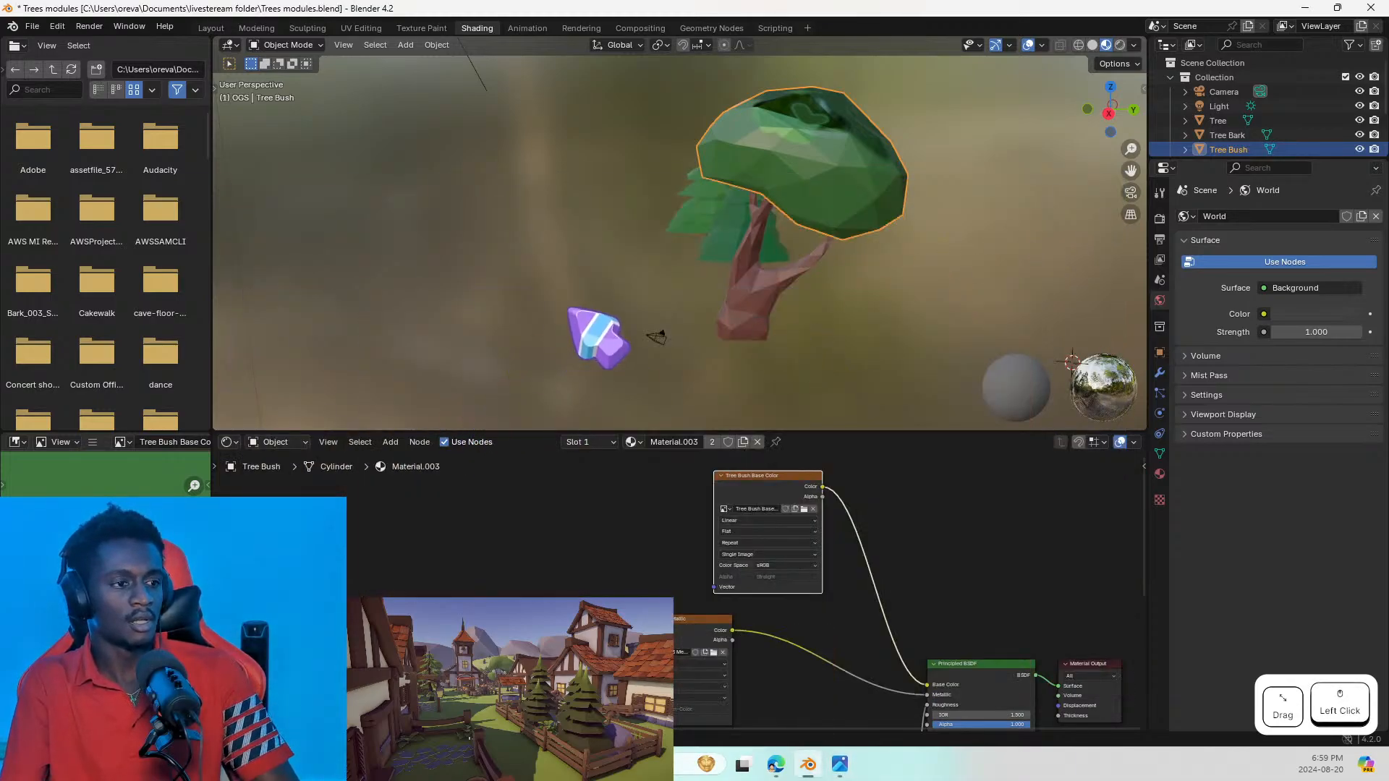
Step: Inspect the textured round-canopy tree and the two pine trees from several sides in the 3D viewport
middle_click_drag(584, 342, 755, 347)
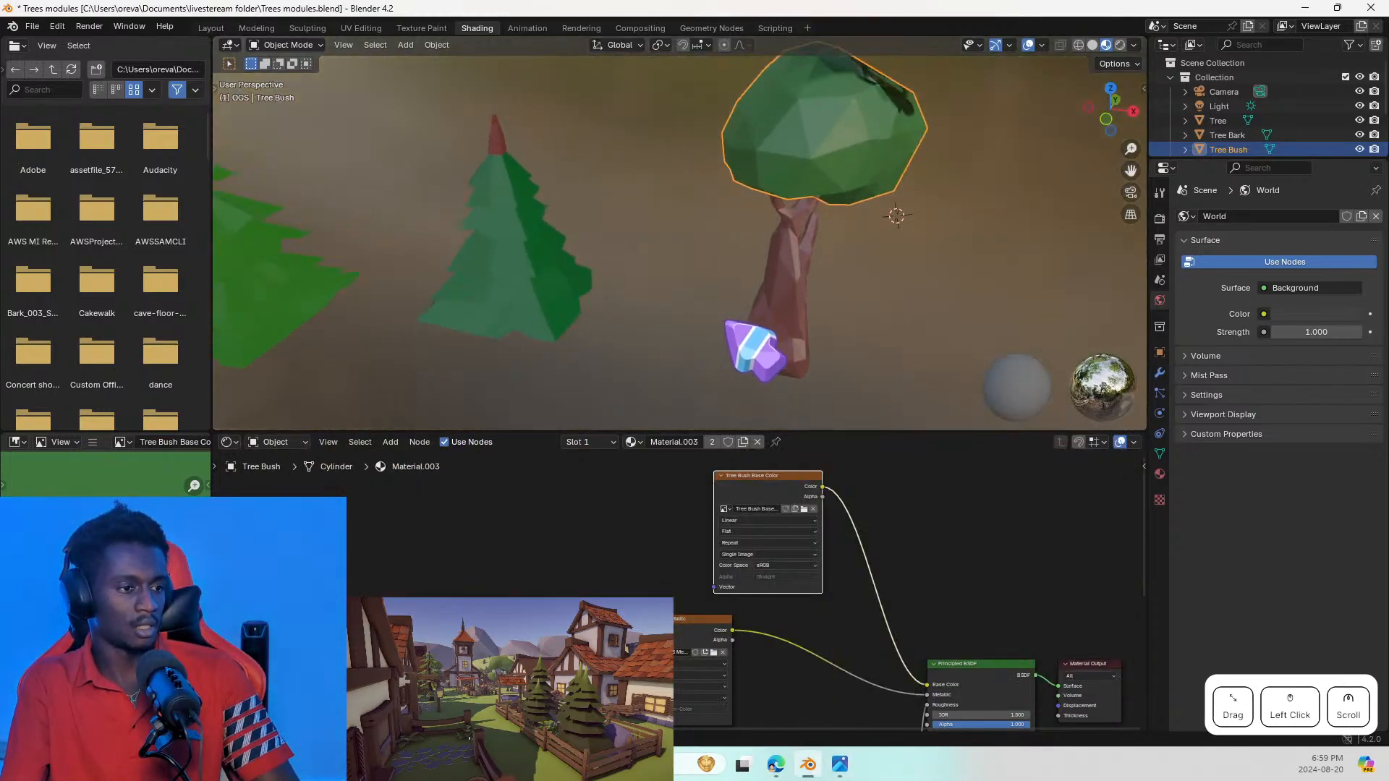
middle_click_drag(660, 350, 688, 311, "shift")
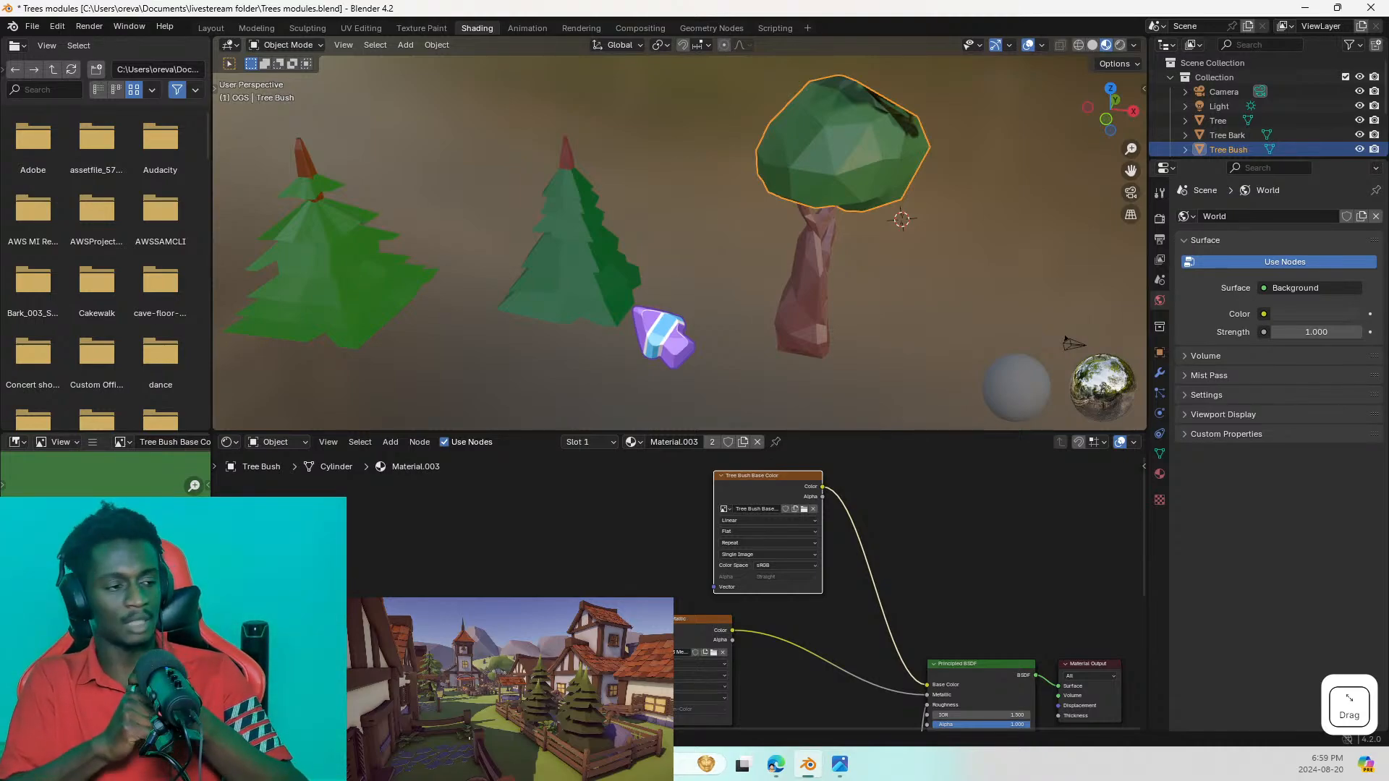
middle_click_drag(635, 310, 414, 264)
middle_click_drag(609, 272, 605, 272)
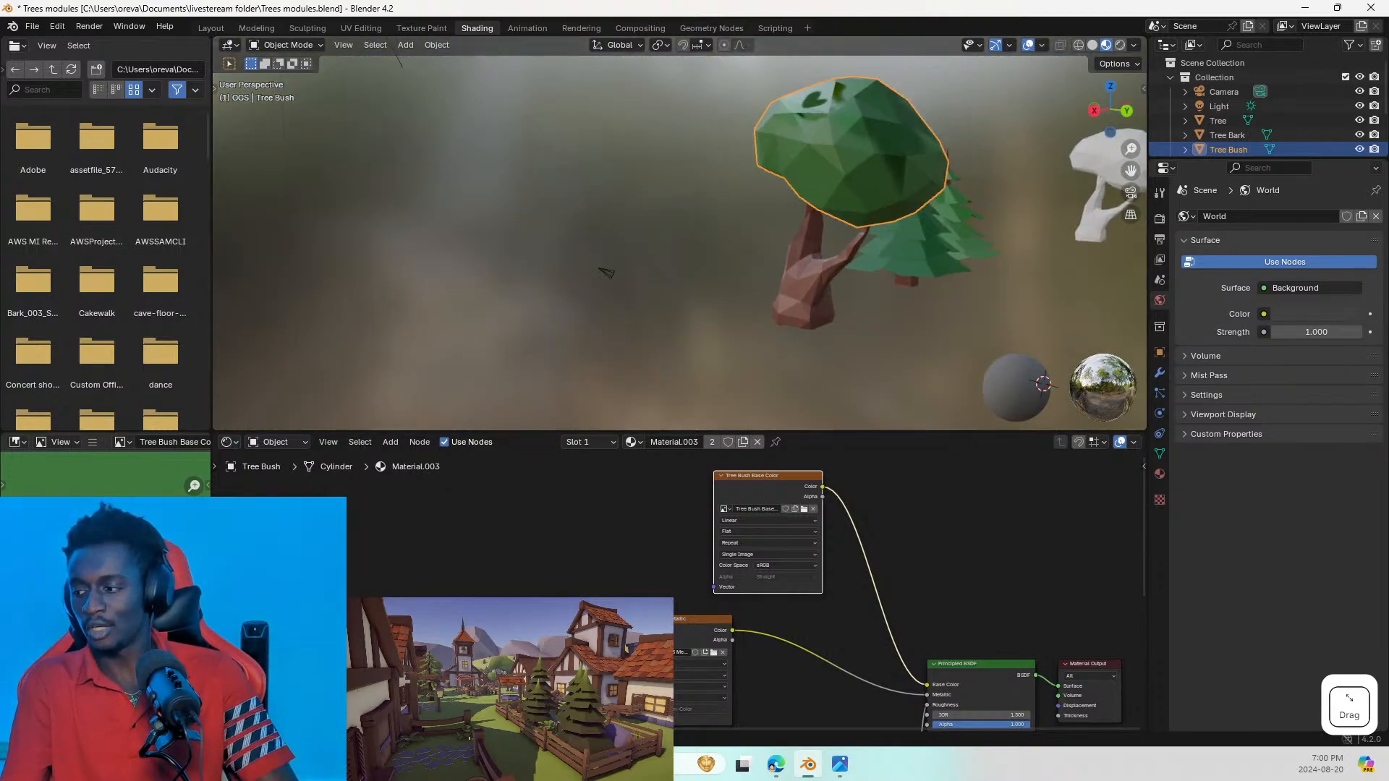
left_click(606, 273)
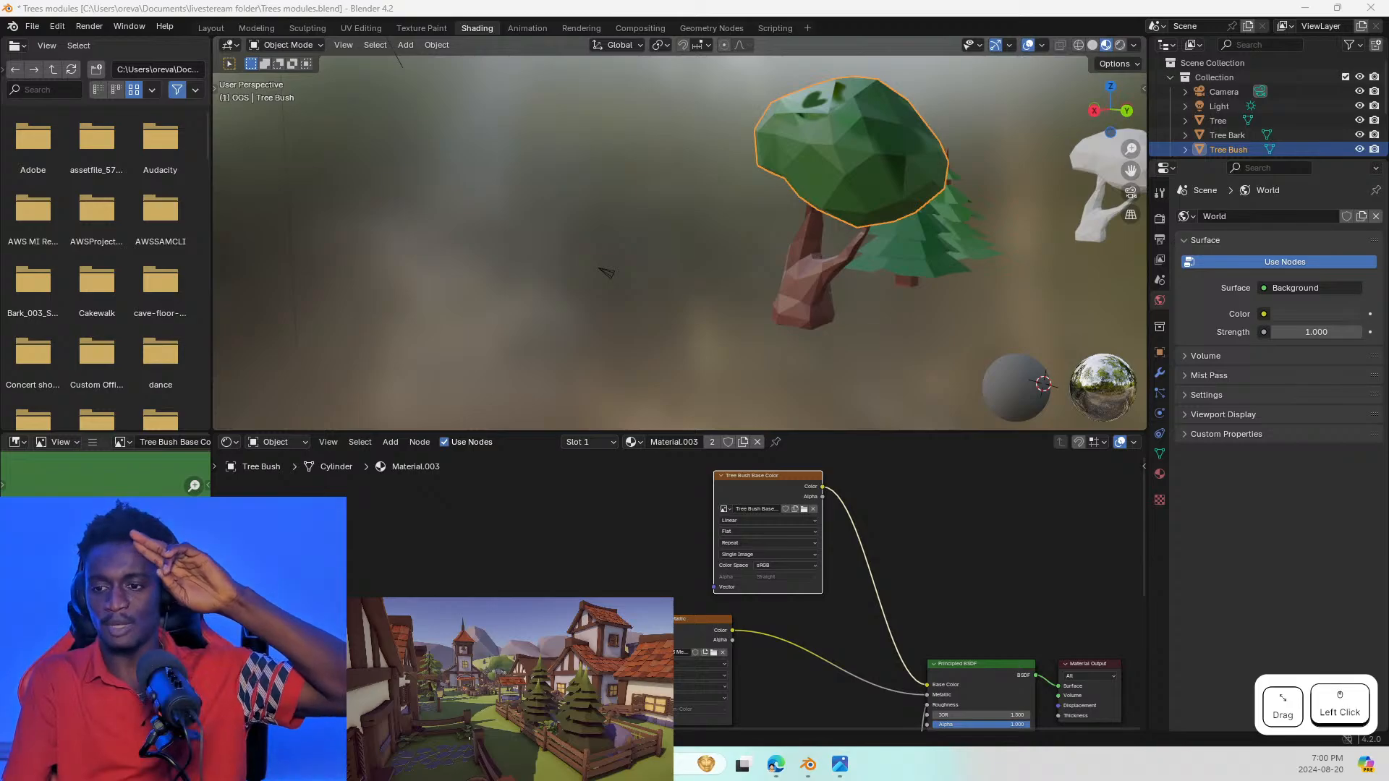